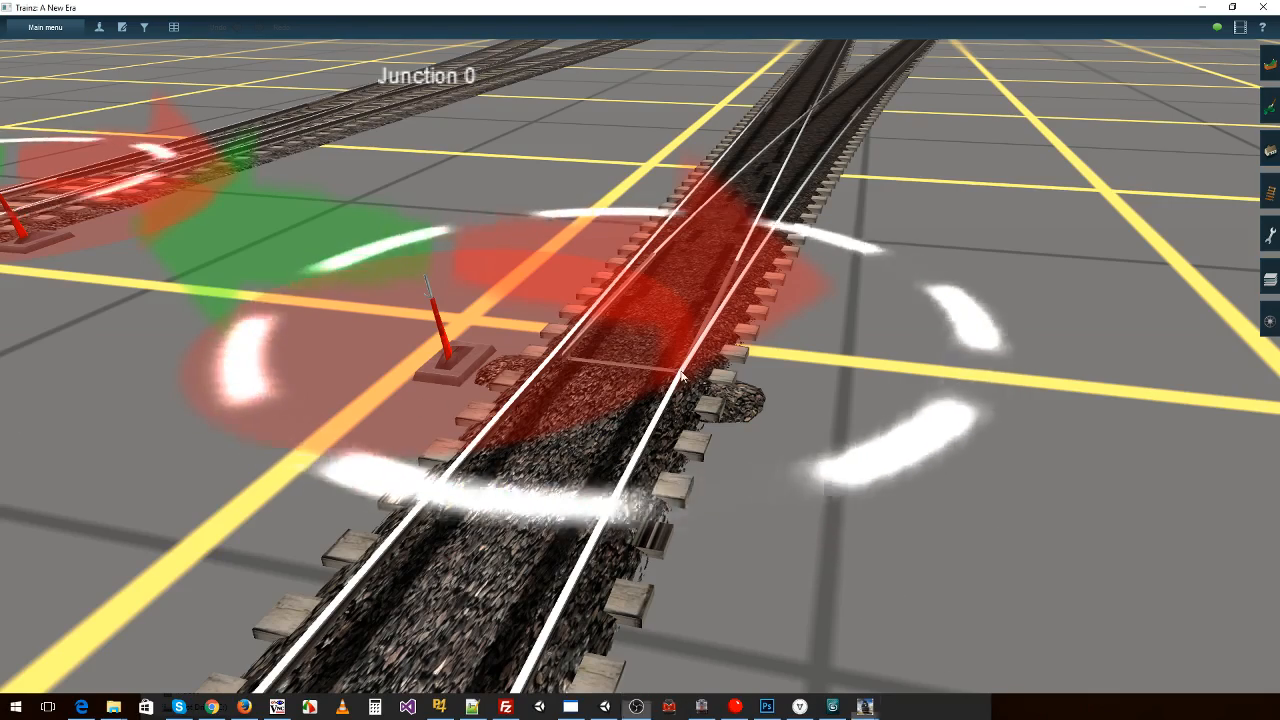
# - Examine the switch blades, lever and ballast at Junction 0 from several angles and distances
pyautogui.rightClick(724, 392)
pyautogui.rightClick(548, 372)
pyautogui.press('Right')
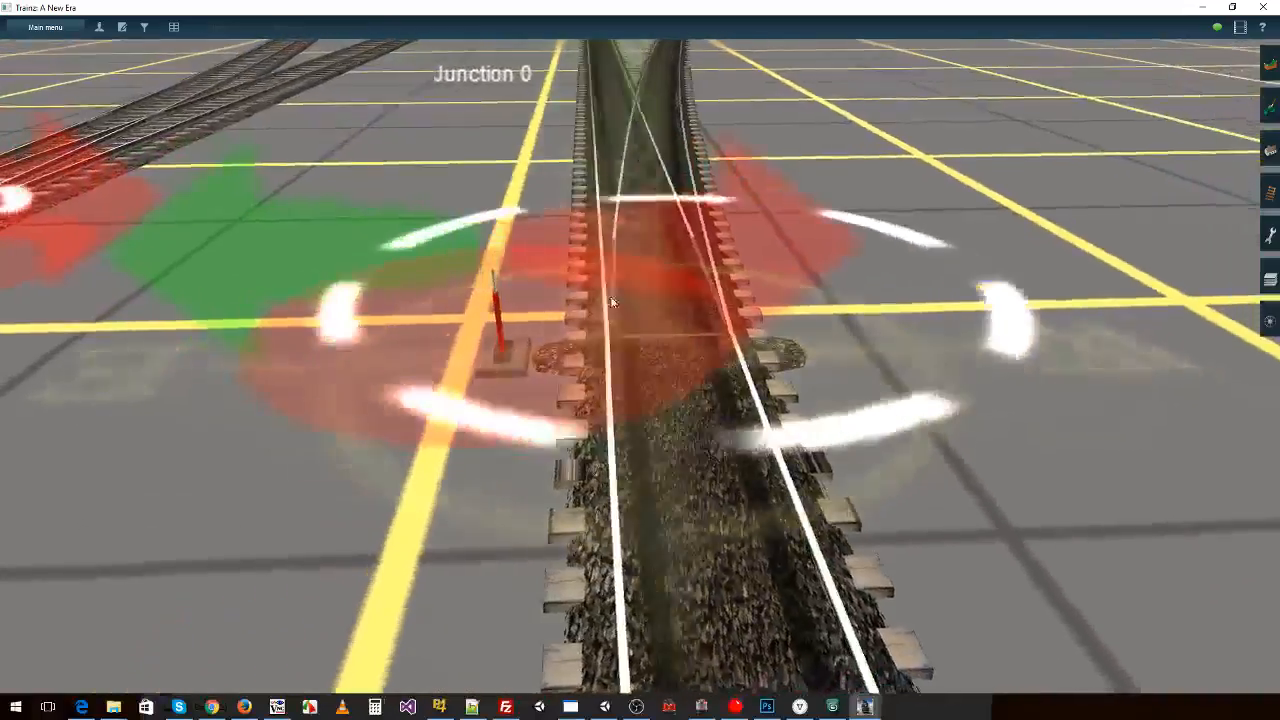
pyautogui.press('Left')
pyautogui.rightClick(651, 288)
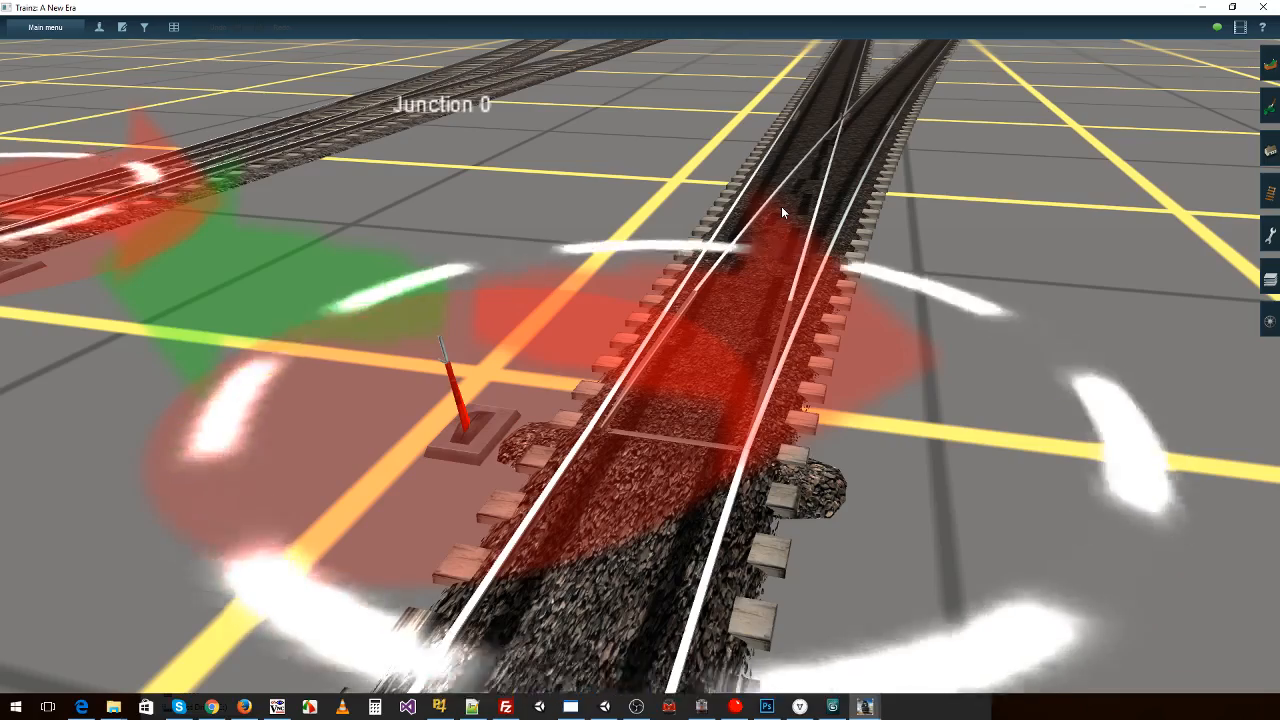
pyautogui.rightClick(787, 243)
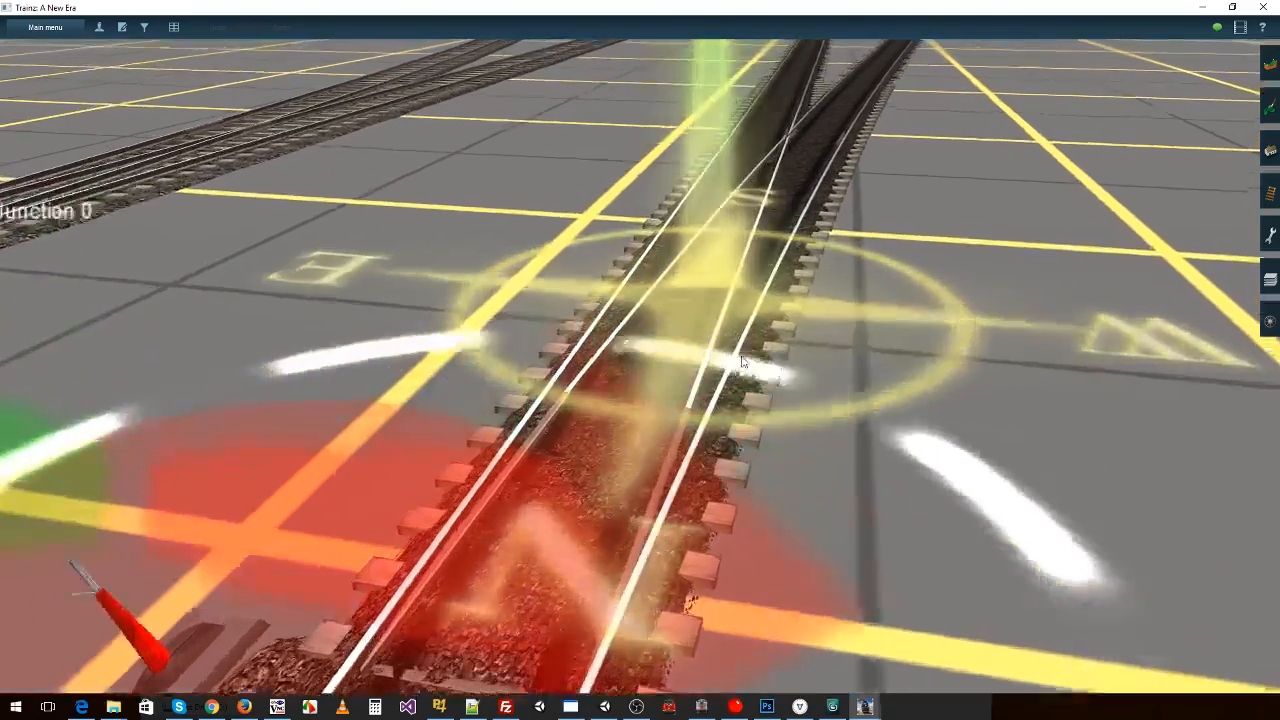
pyautogui.press('Left')
pyautogui.press('Down')
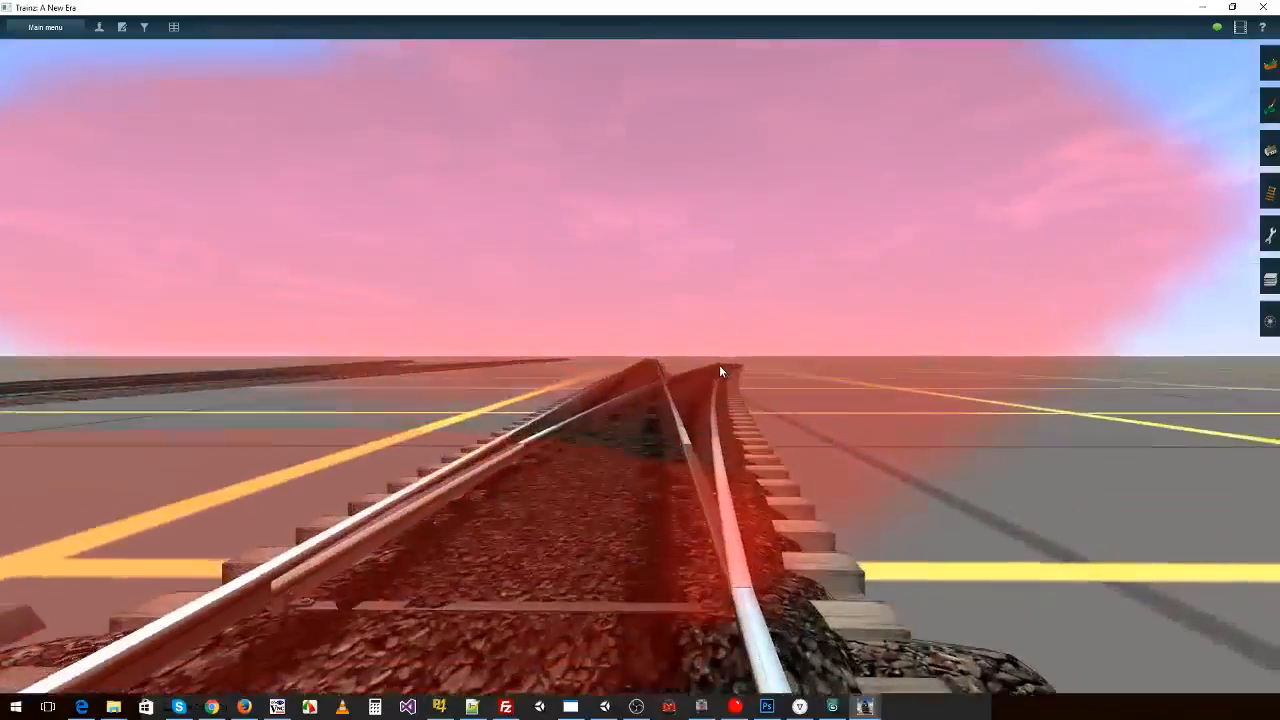
pyautogui.press('Up')
pyautogui.rightClick(634, 413)
pyautogui.rightClick(566, 410)
pyautogui.press('Left')
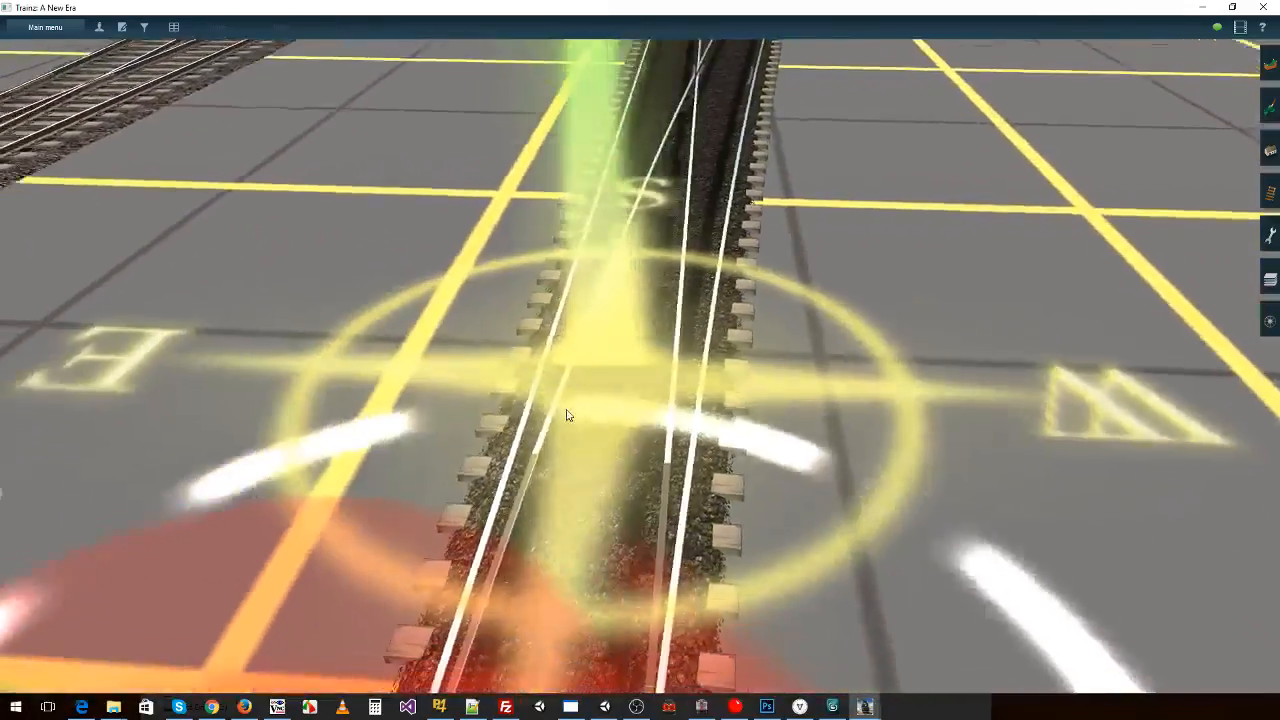
pyautogui.press('Down')
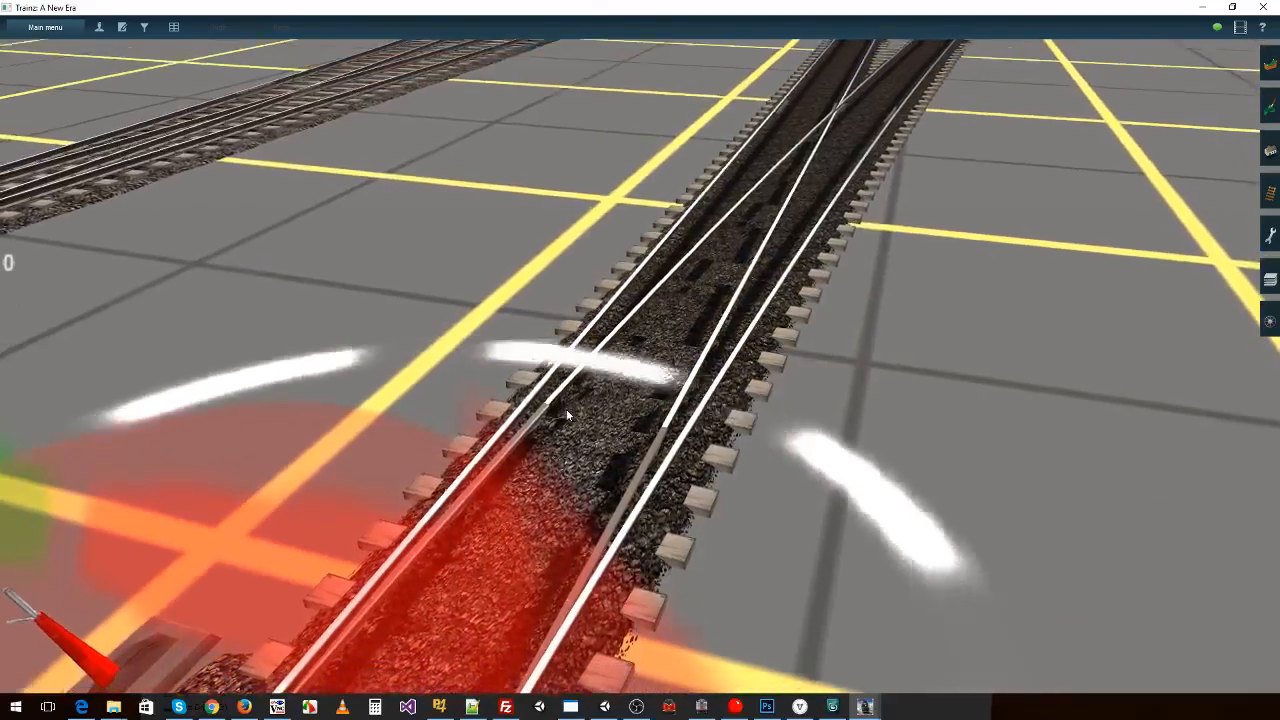
pyautogui.rightClick(536, 472)
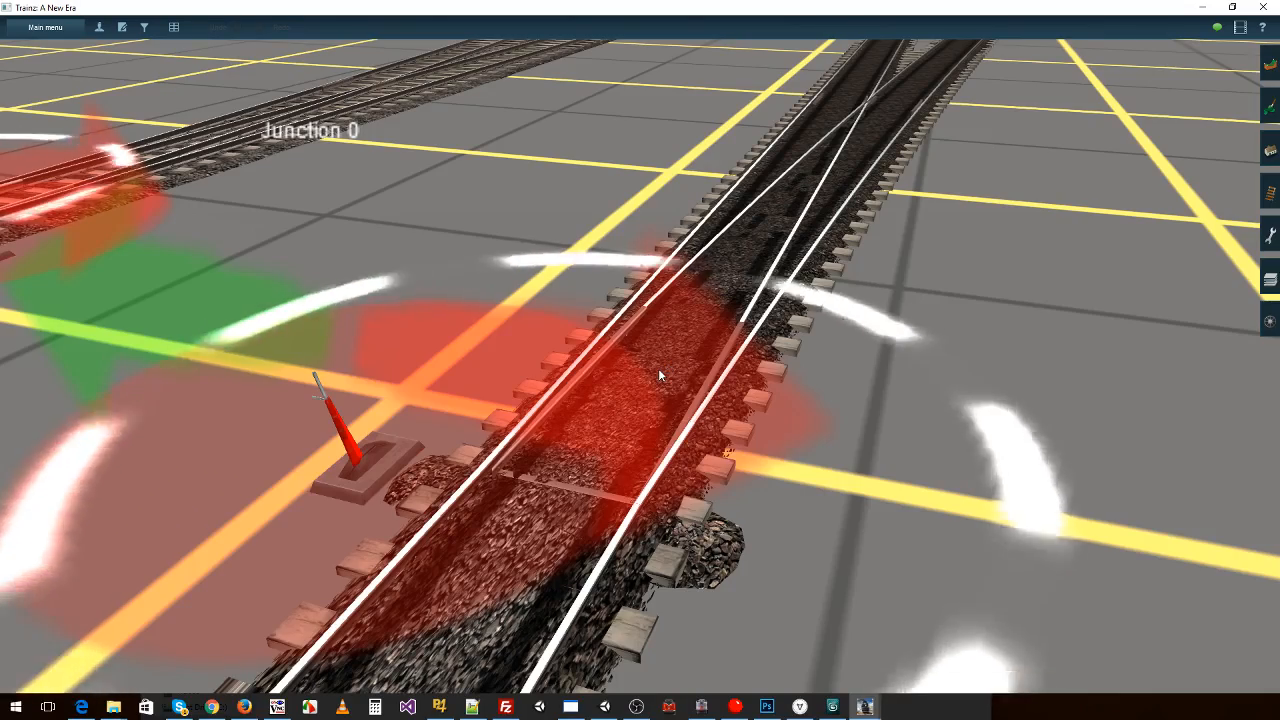
pyautogui.rightClick(658, 368)
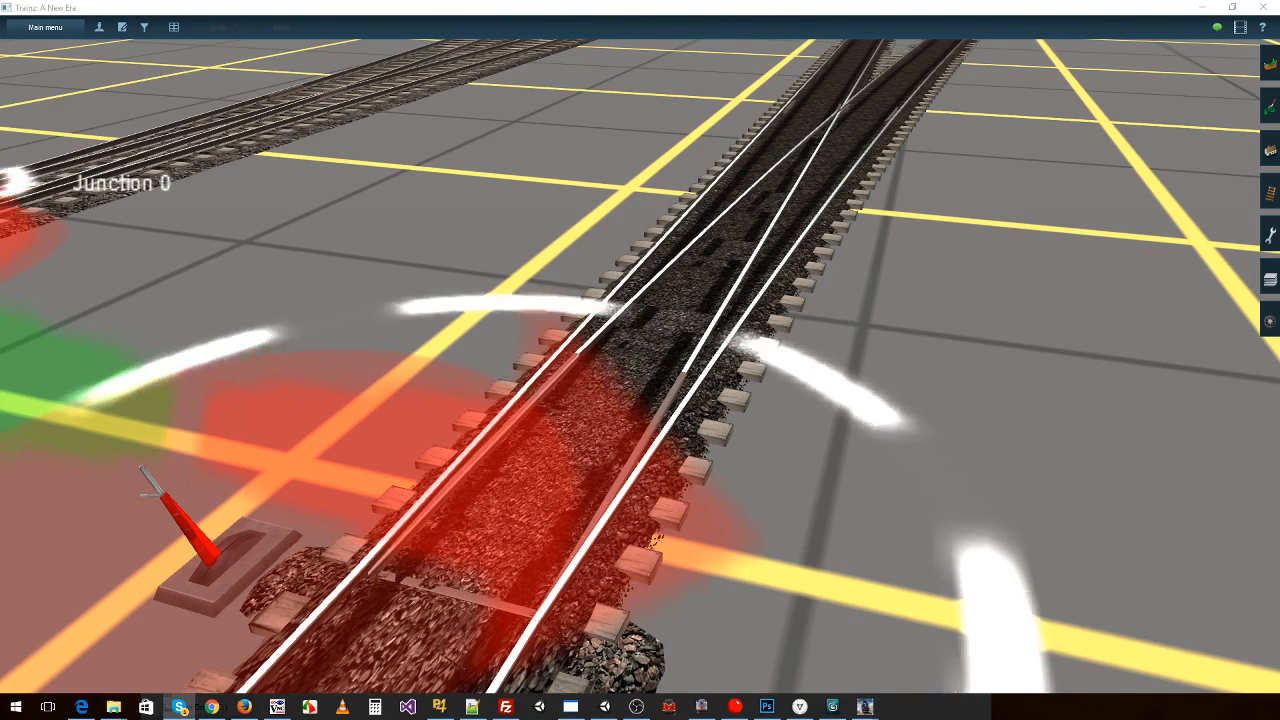
pyautogui.rightClick(688, 391)
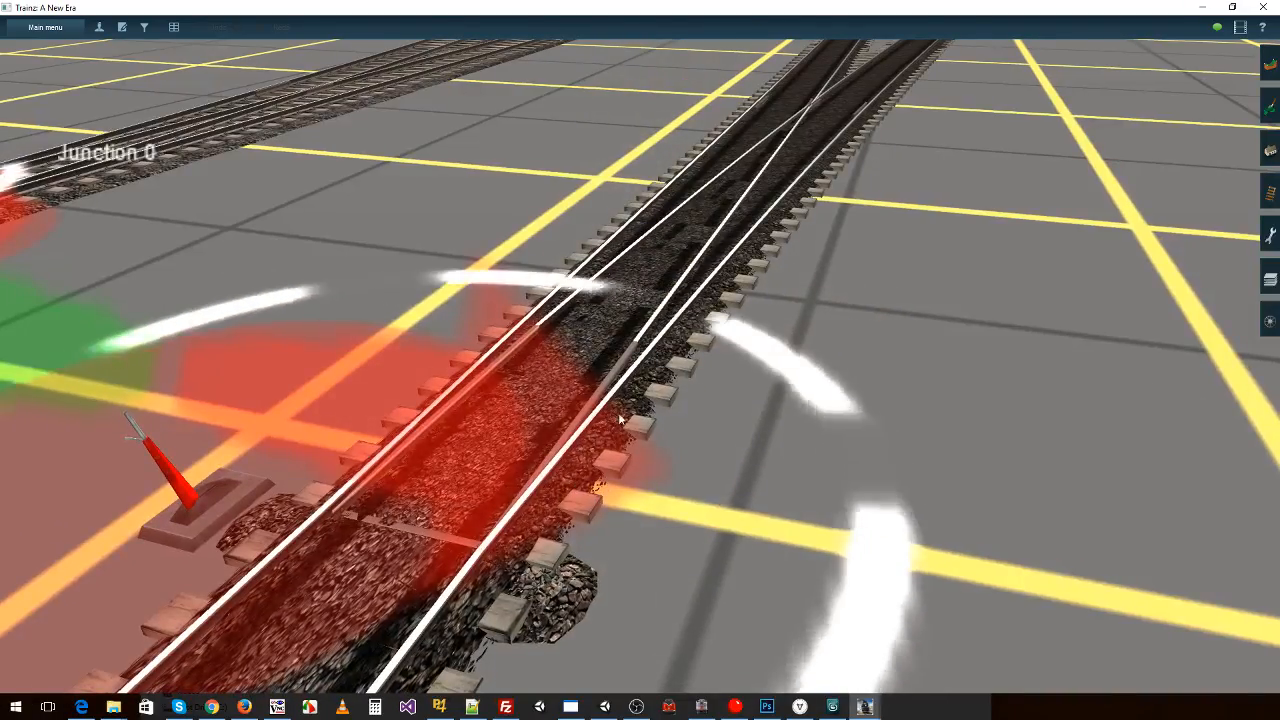
pyautogui.rightClick(628, 383)
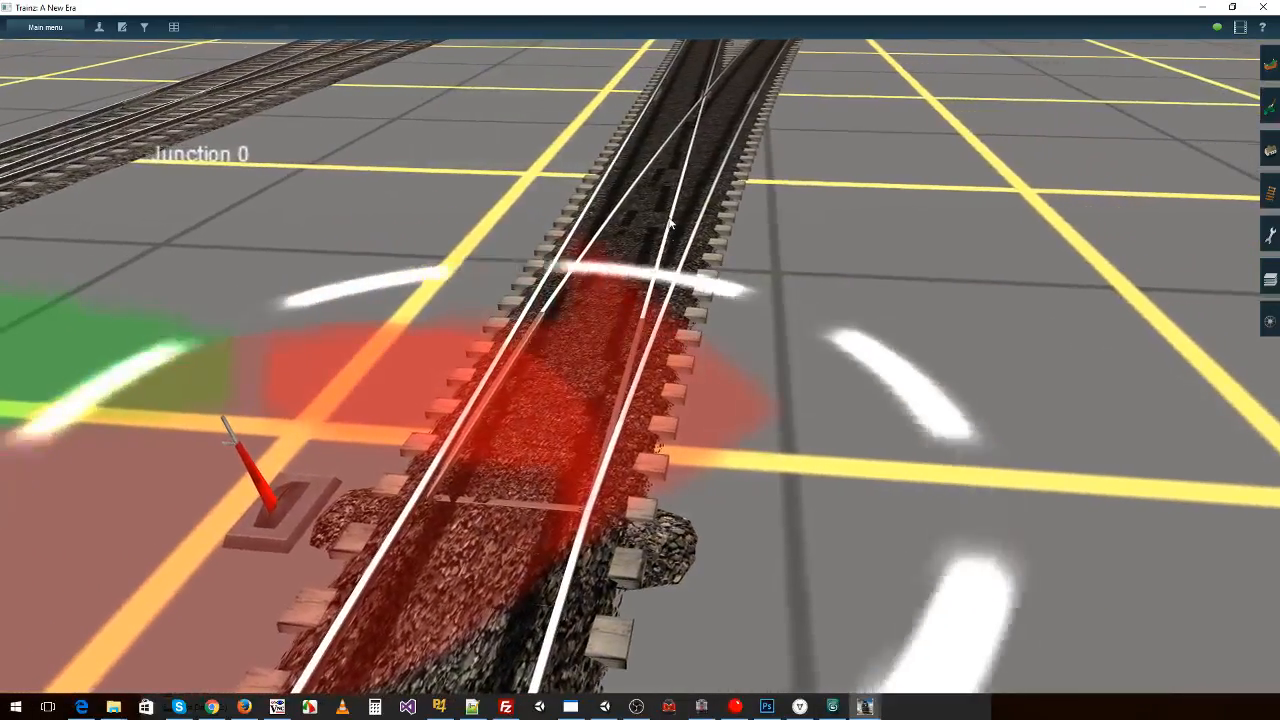
# - Inspect the crossing frog and check rails where the two tracks diverge, and return to the blades at Junction 0
pyautogui.rightClick(721, 95)
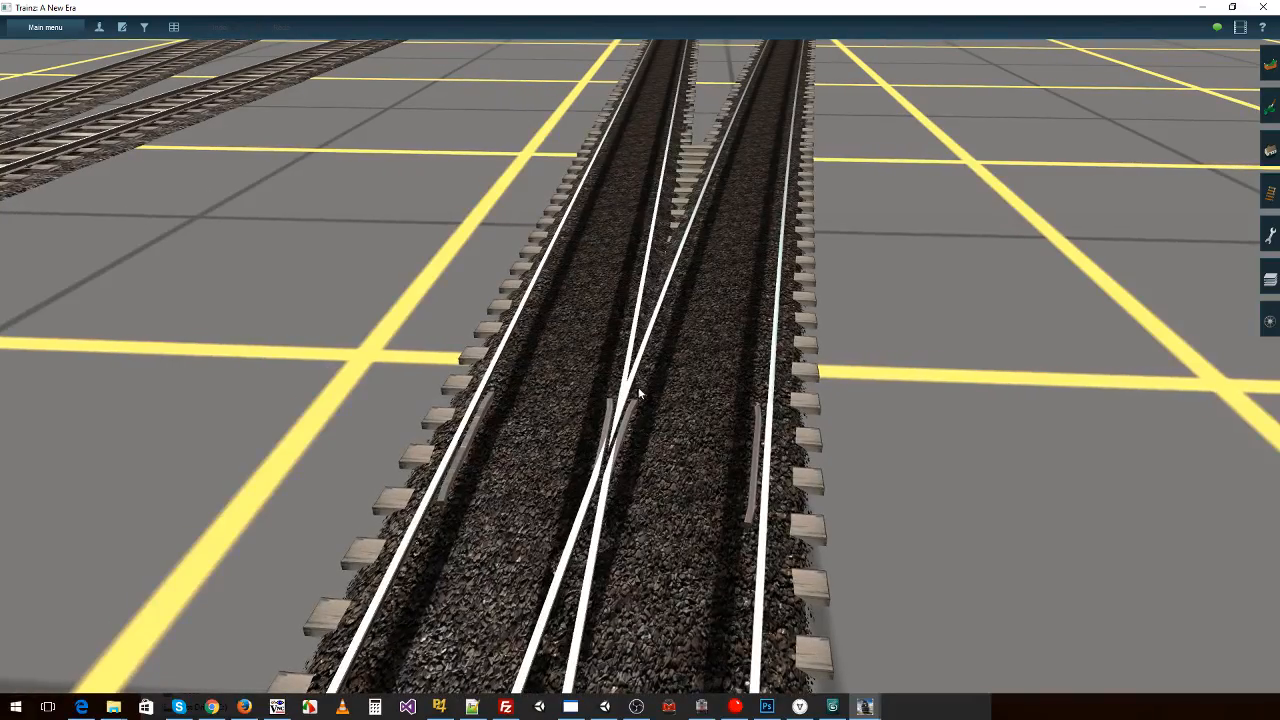
pyautogui.rightClick(615, 468)
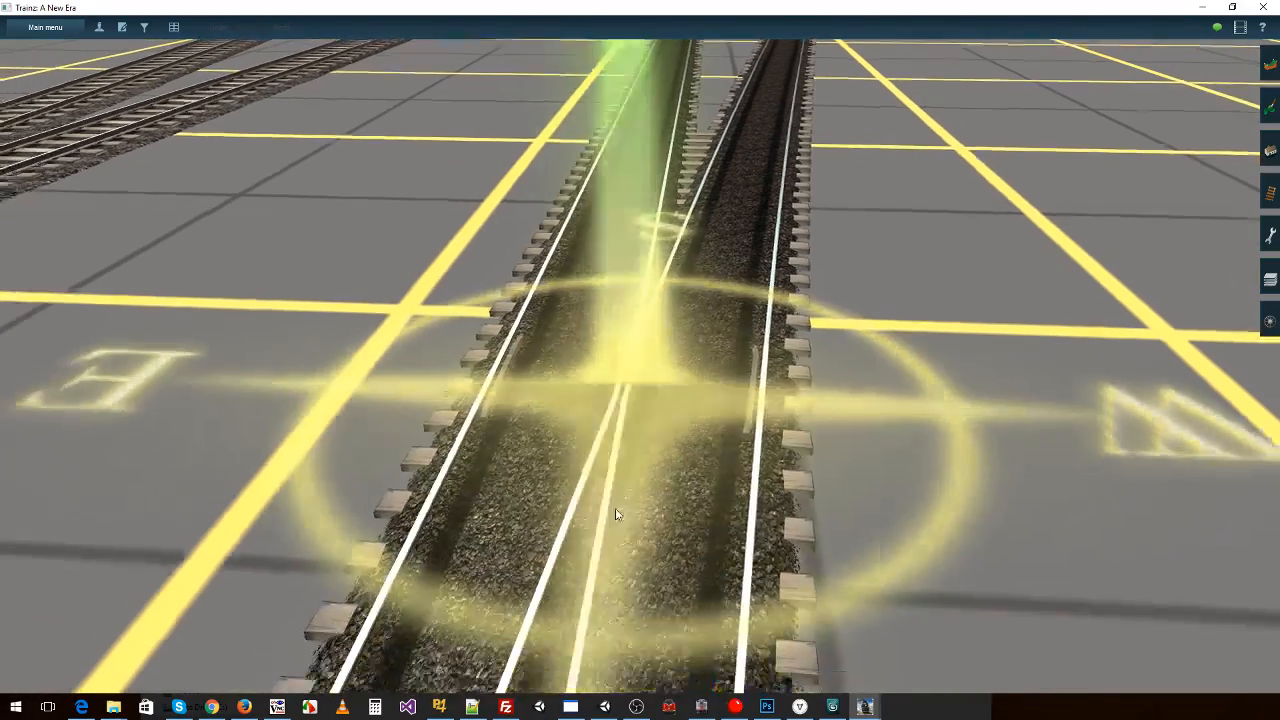
pyautogui.rightClick(590, 525)
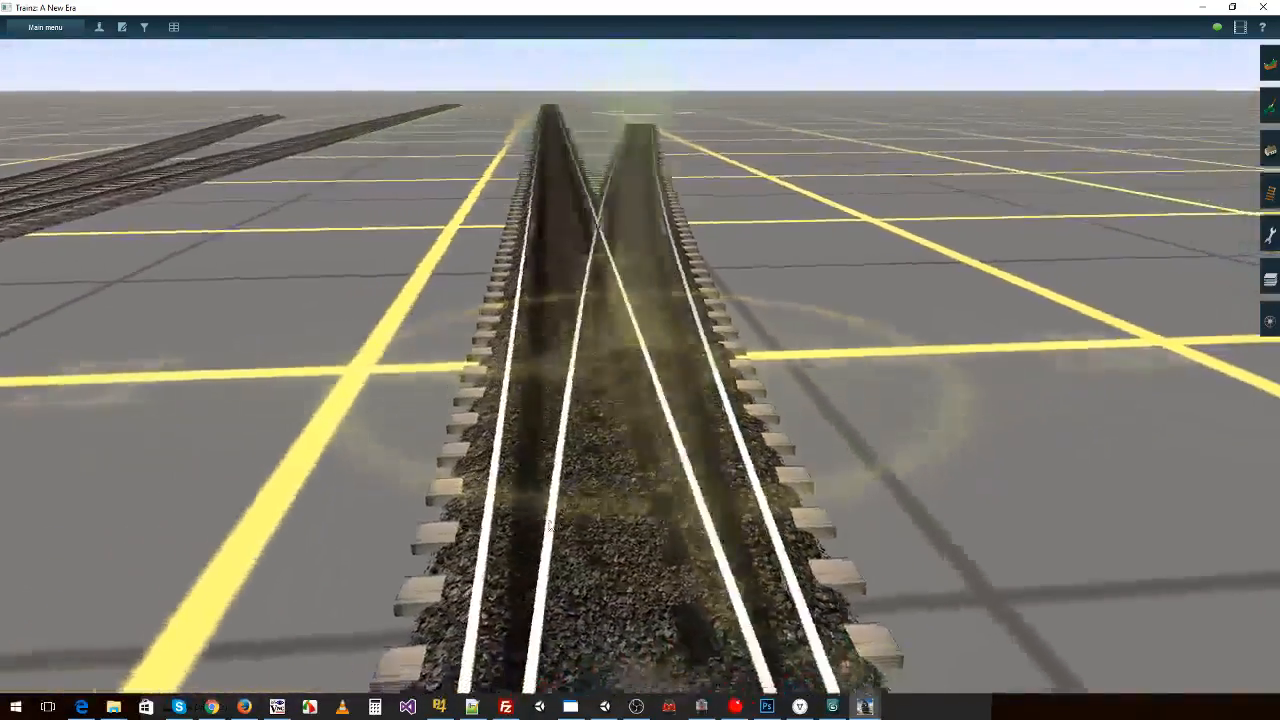
pyautogui.rightClick(578, 504)
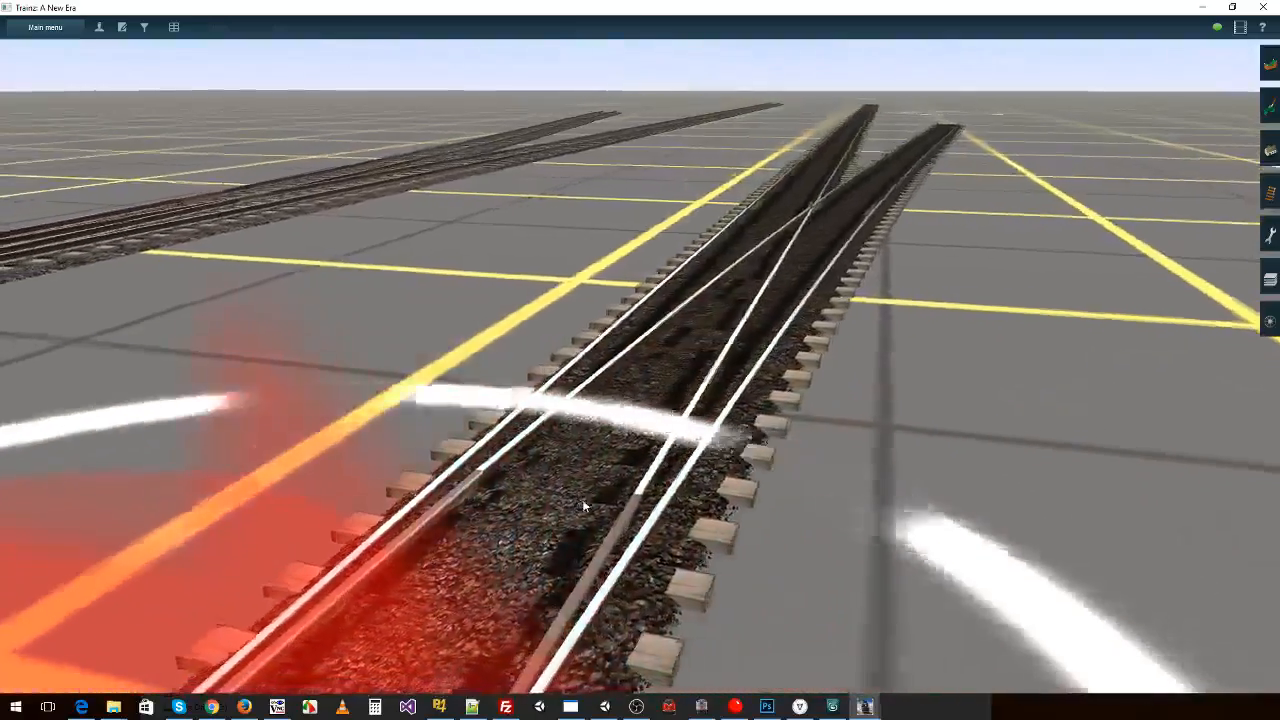
pyautogui.rightClick(585, 506)
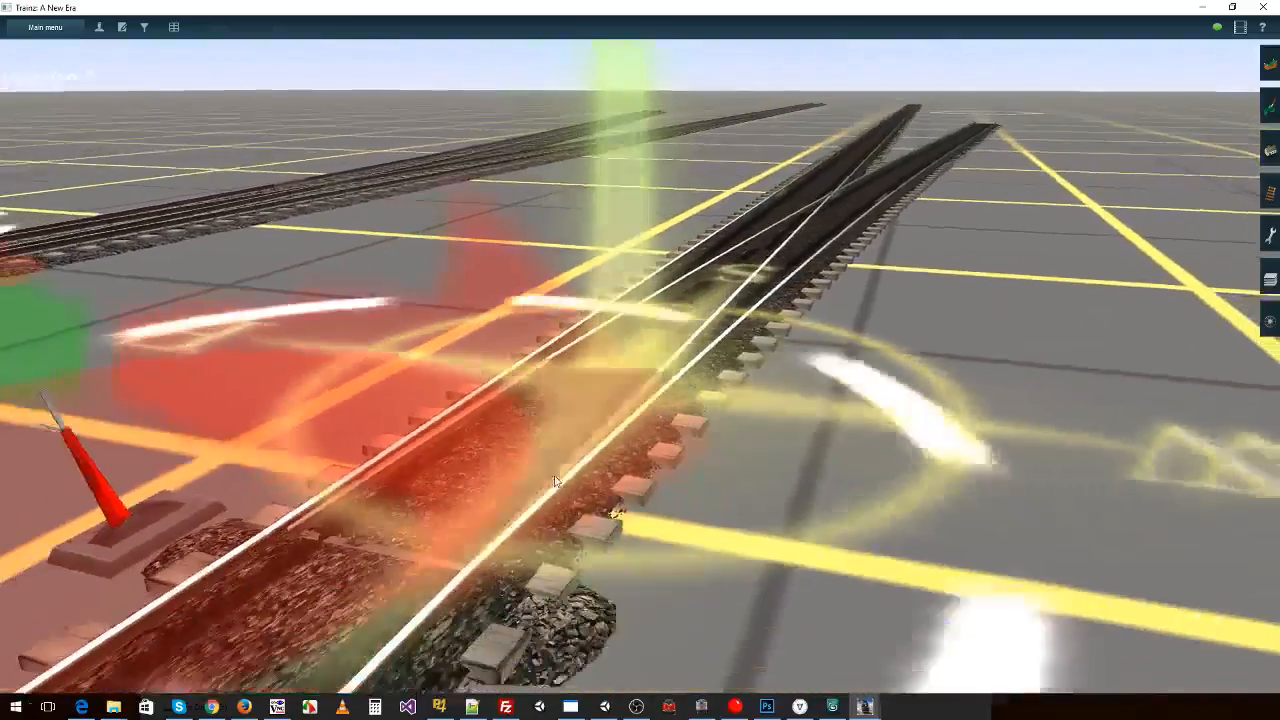
pyautogui.rightClick(610, 372)
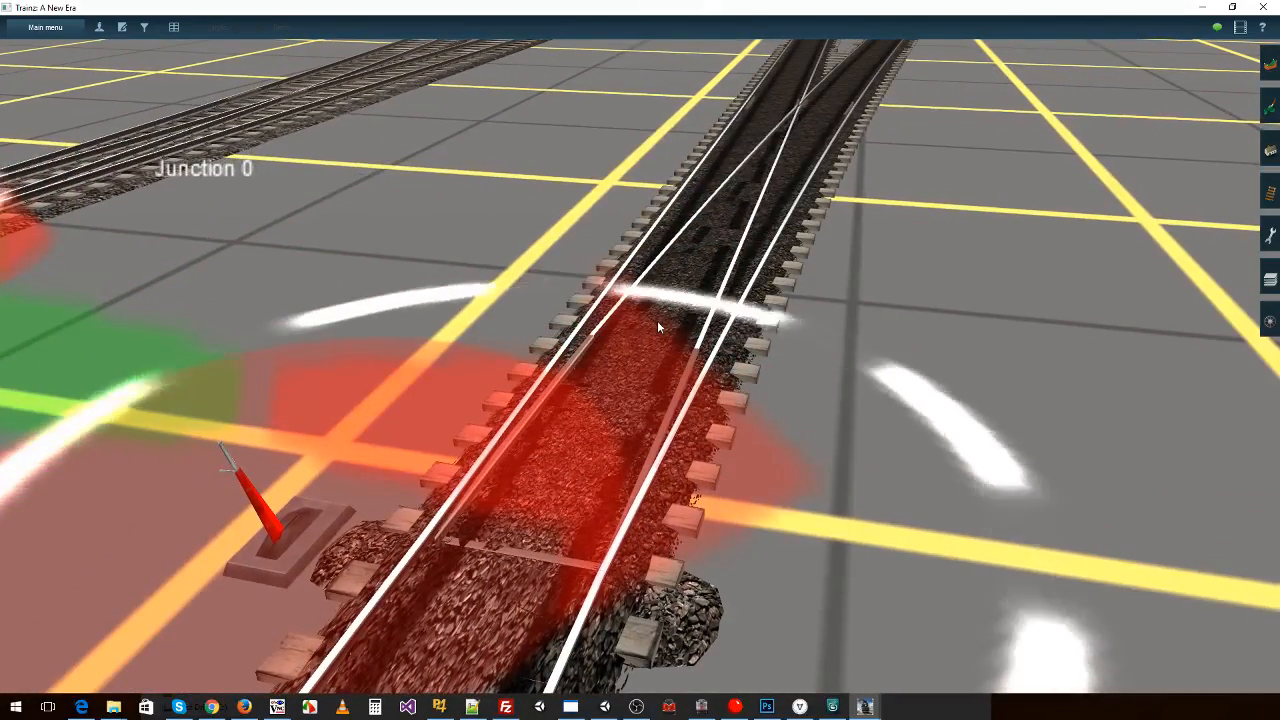
# - Exit Surveyor without saving the changes
pyautogui.click(45, 27)
pyautogui.click(77, 314)
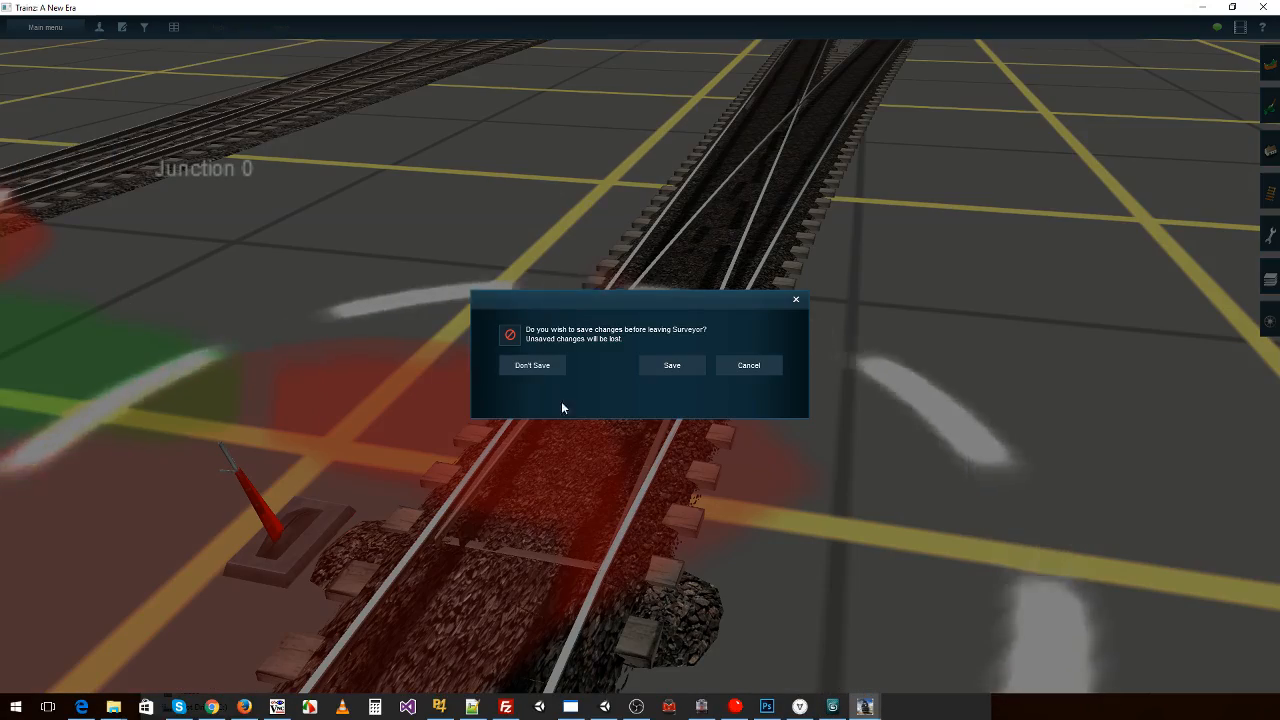
pyautogui.click(533, 368)
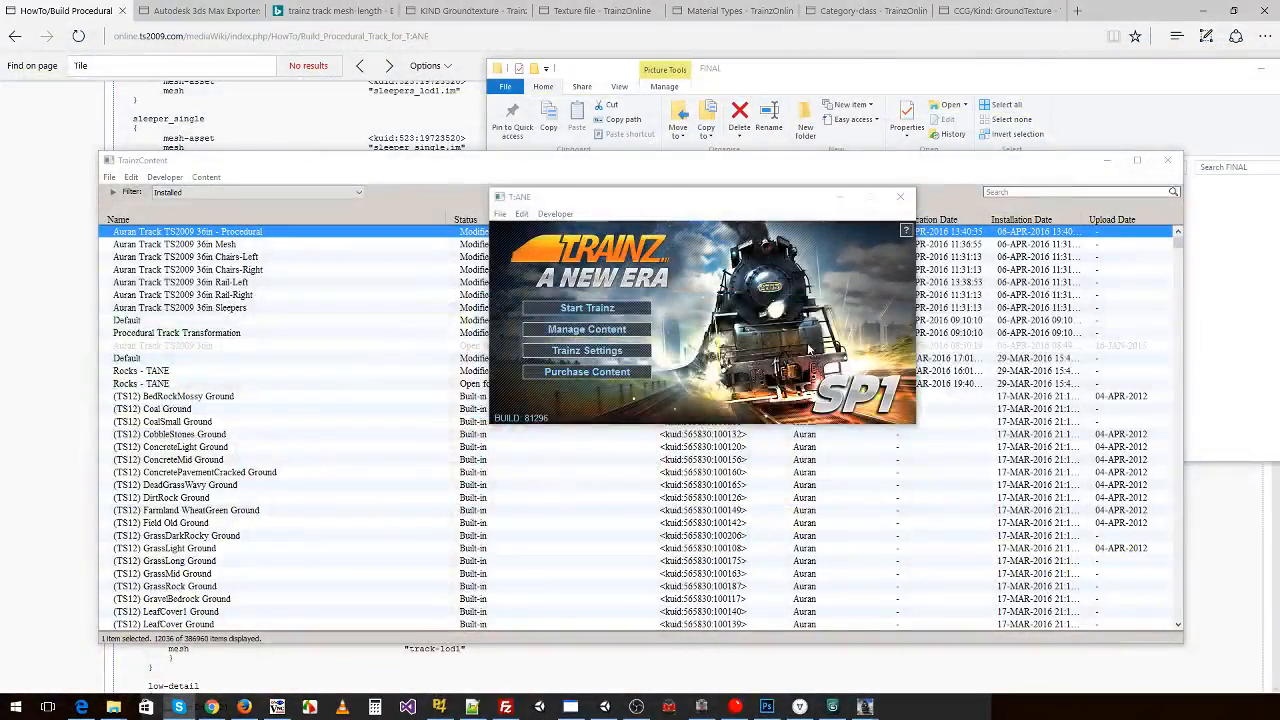
pyautogui.click(444, 174)
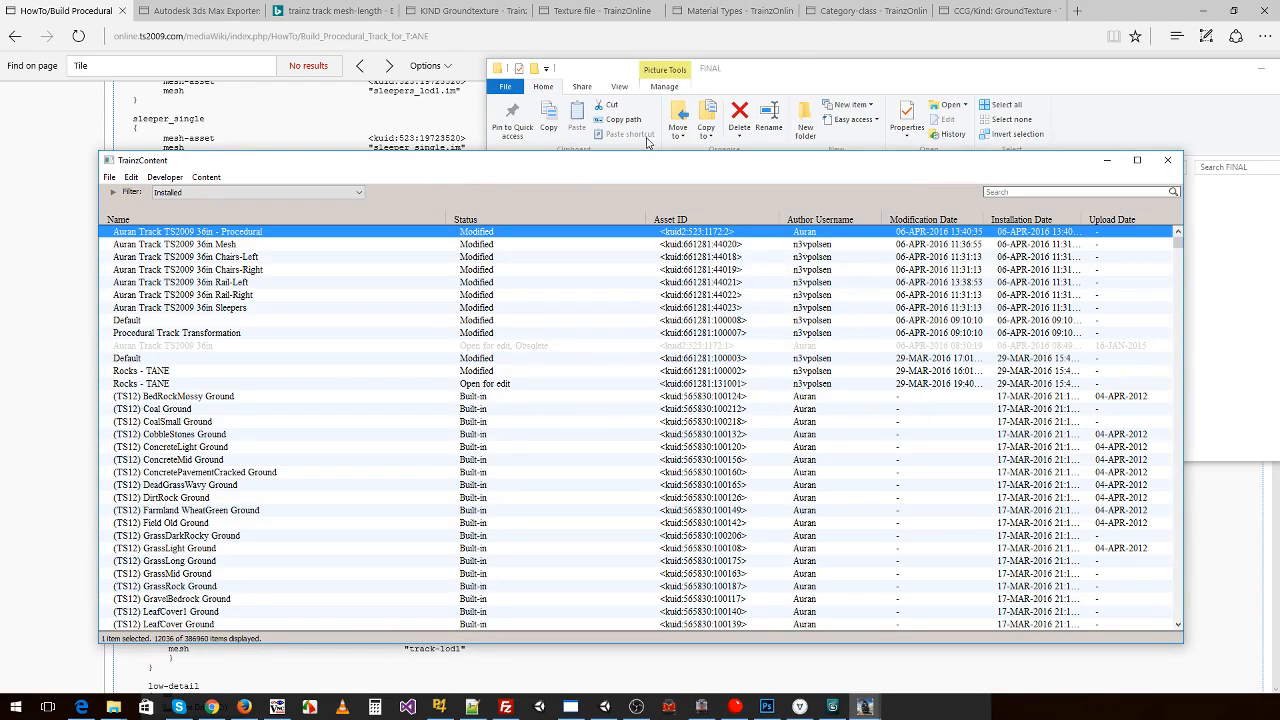
pyautogui.click(802, 74)
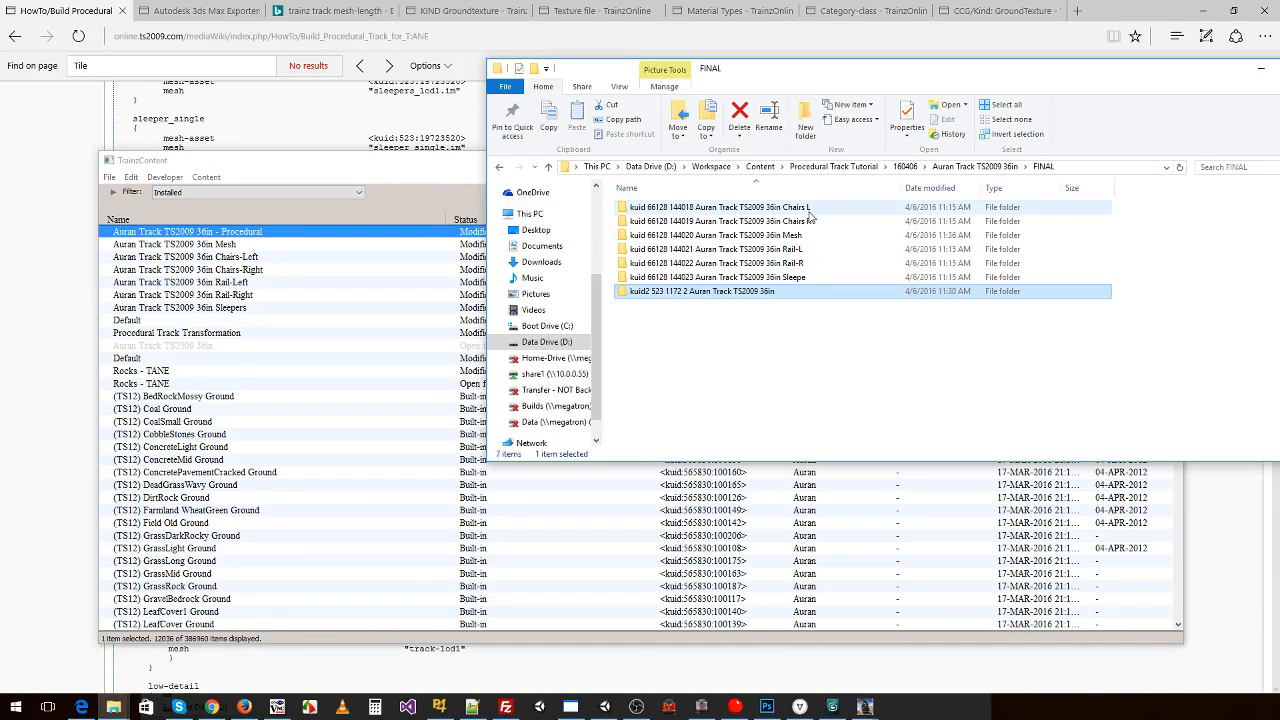
pyautogui.click(752, 235)
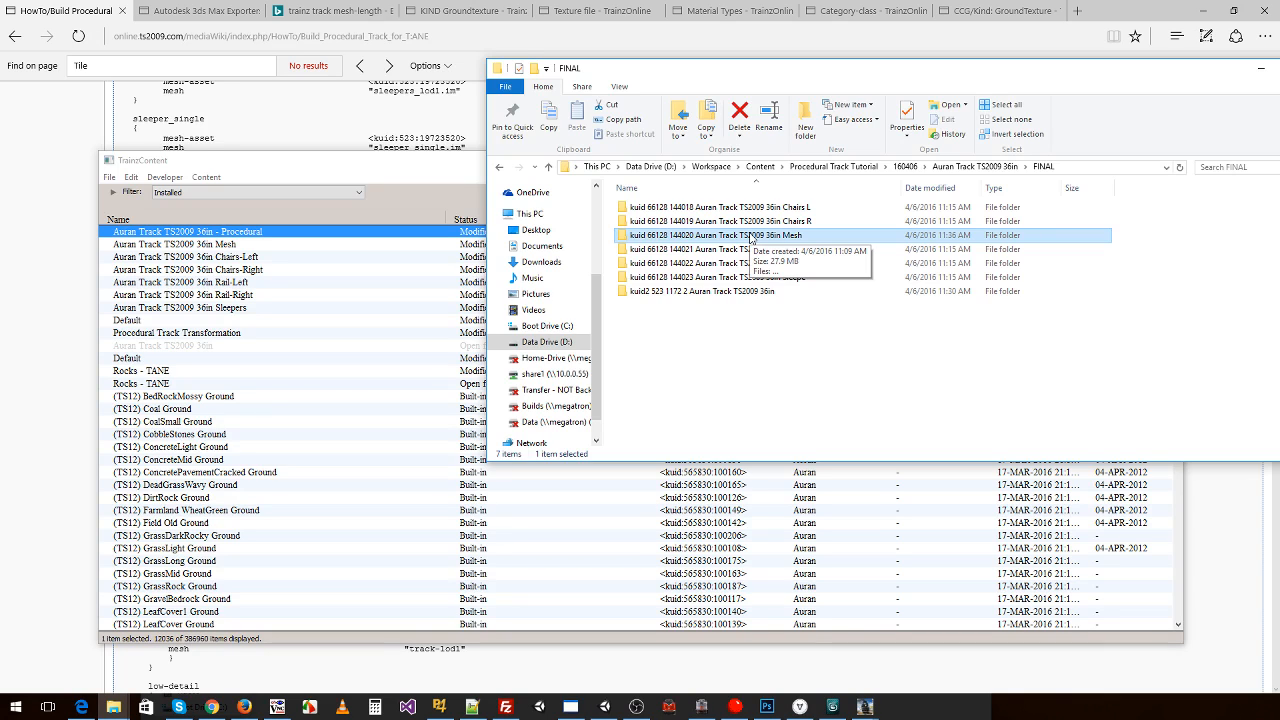
pyautogui.doubleClick(752, 235)
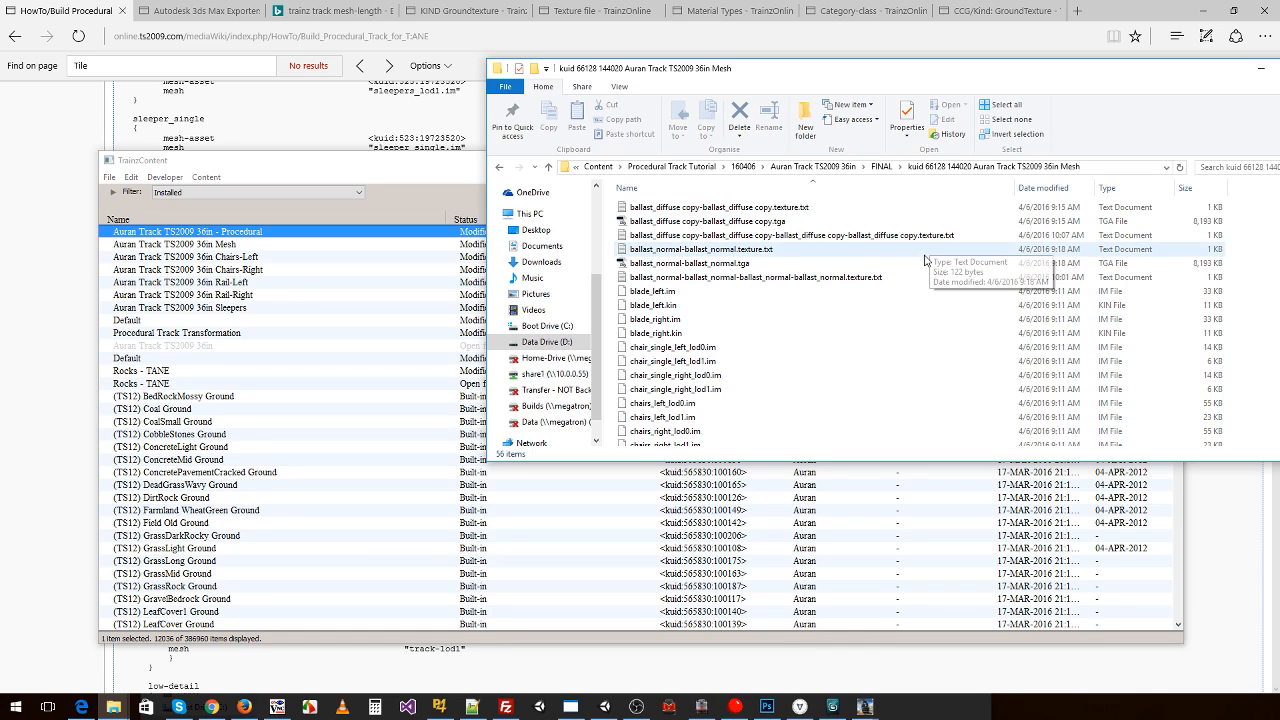
# - Switch to 3ds Max and view the ballast and endcap model from another angle in the perspective view
pyautogui.click(844, 705)
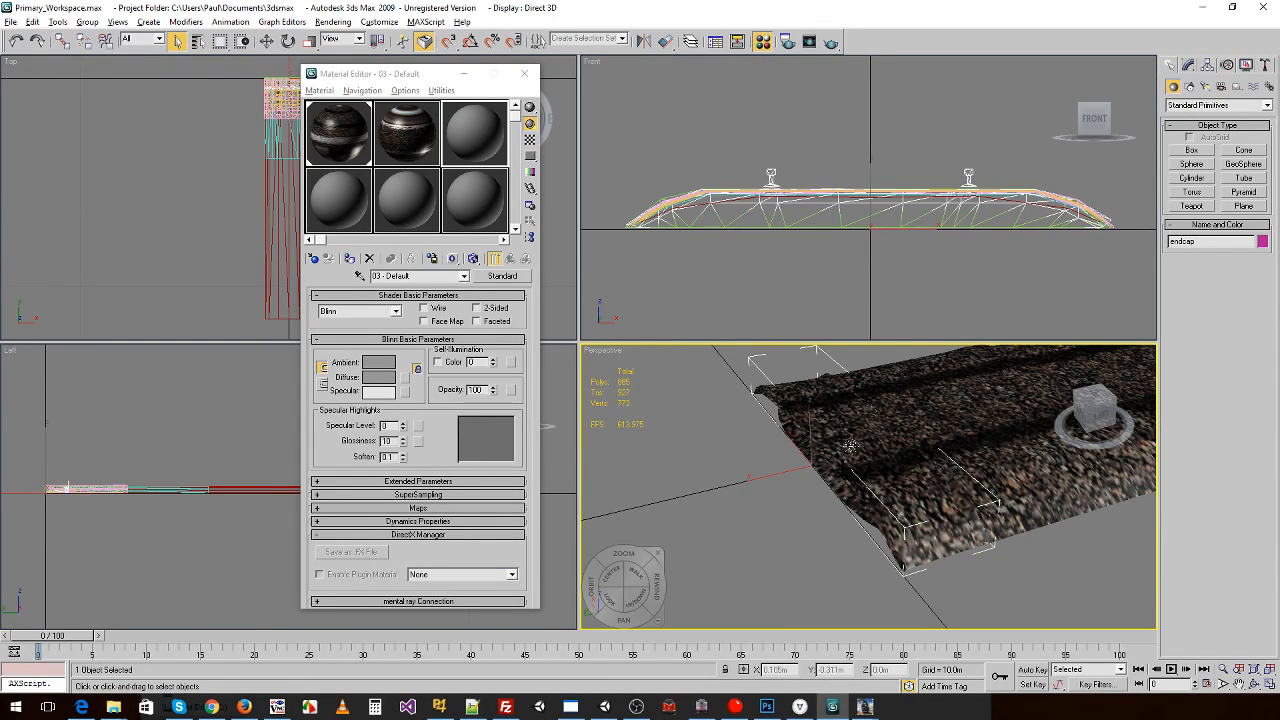
pyautogui.keyDown('alt'); pyautogui.moveTo(876, 432); pyautogui.dragTo(838, 441, button='middle'); pyautogui.keyUp('alt')
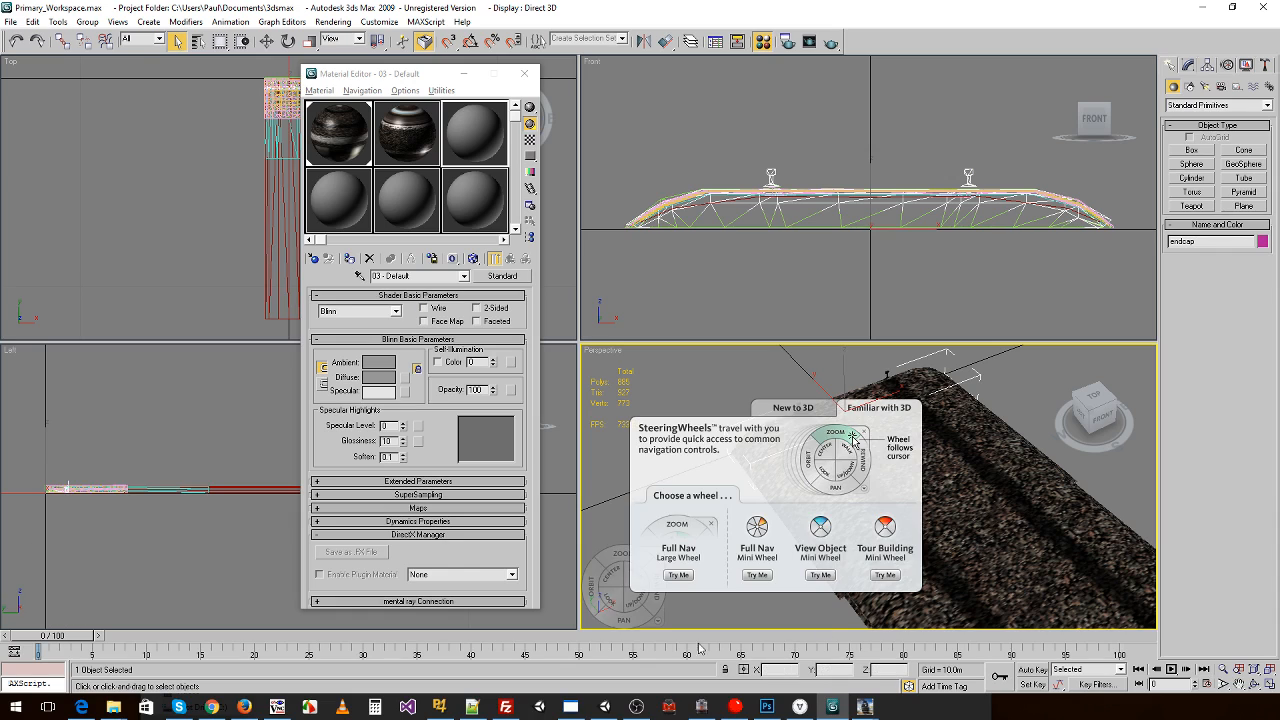
pyautogui.click(736, 707)
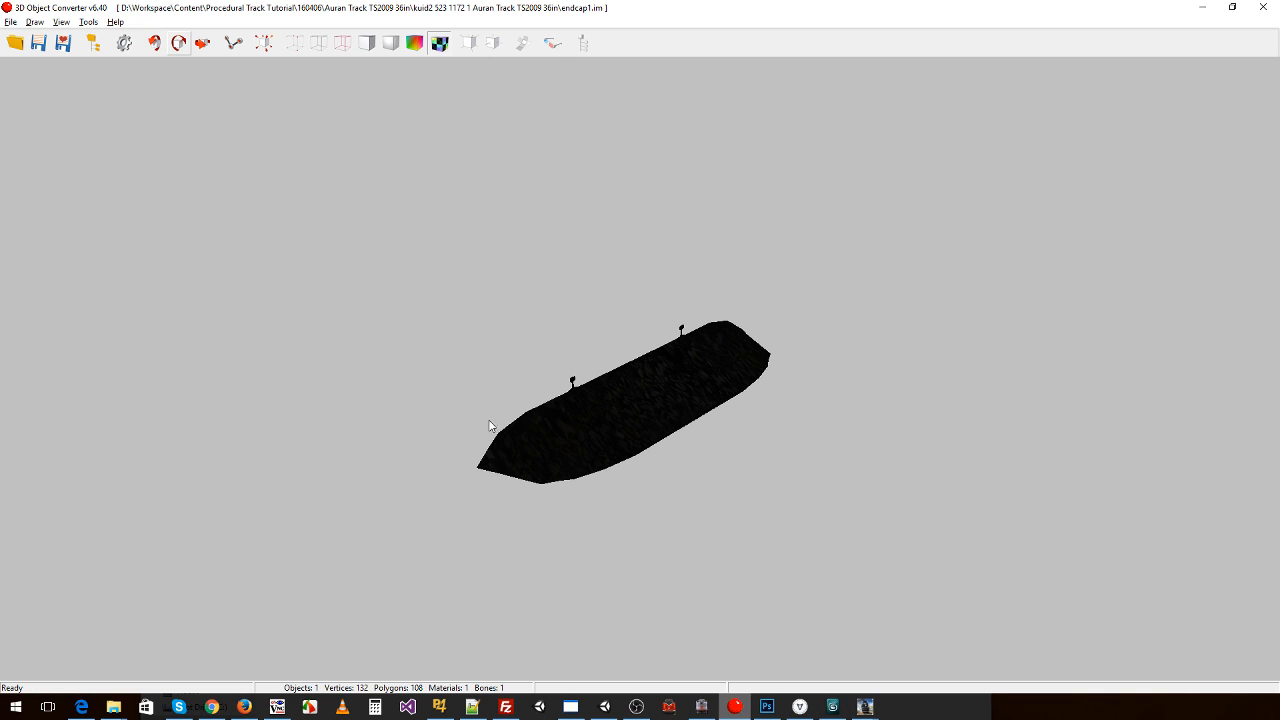
pyautogui.click(11, 22)
pyautogui.click(25, 33)
pyautogui.click(464, 319)
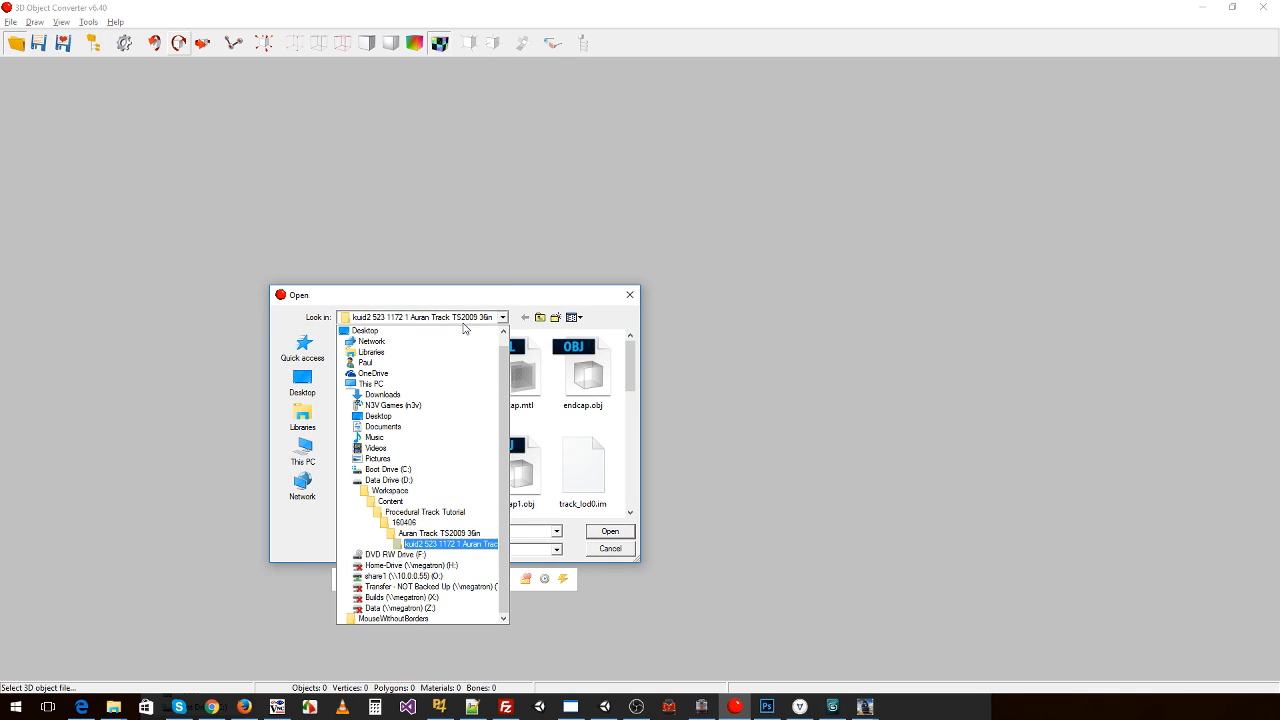
pyautogui.click(410, 522)
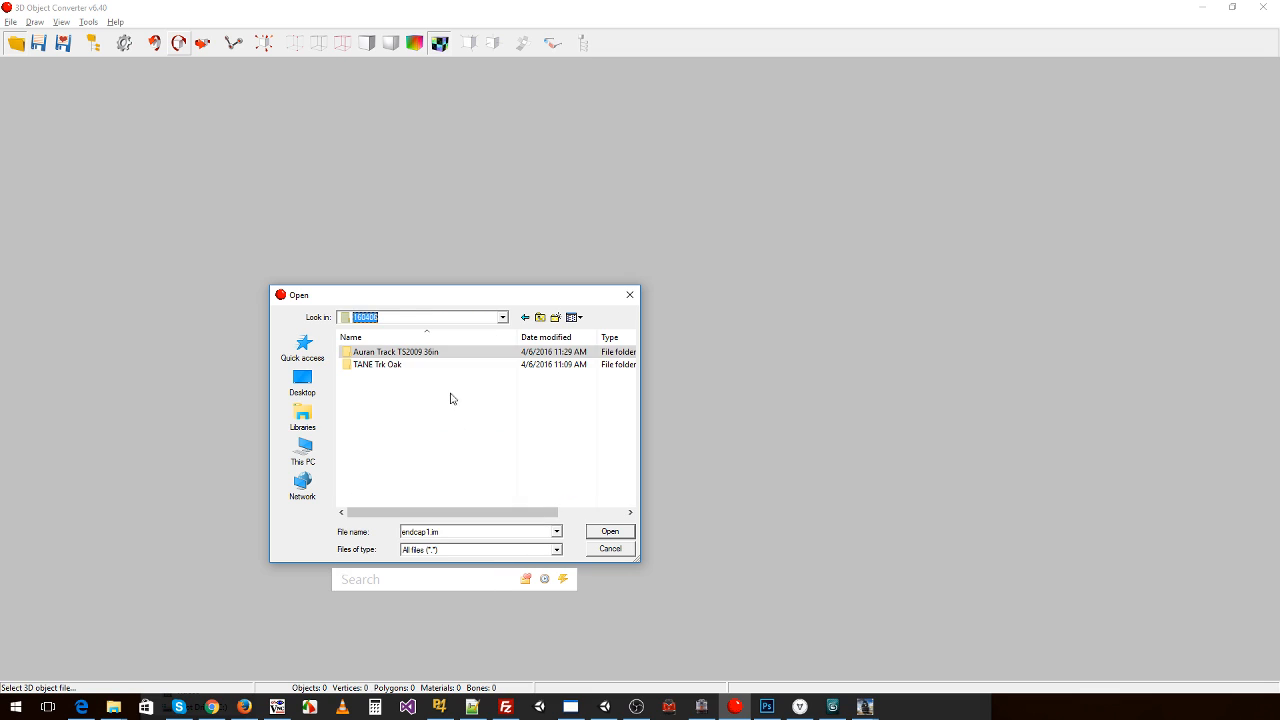
pyautogui.doubleClick(395, 366)
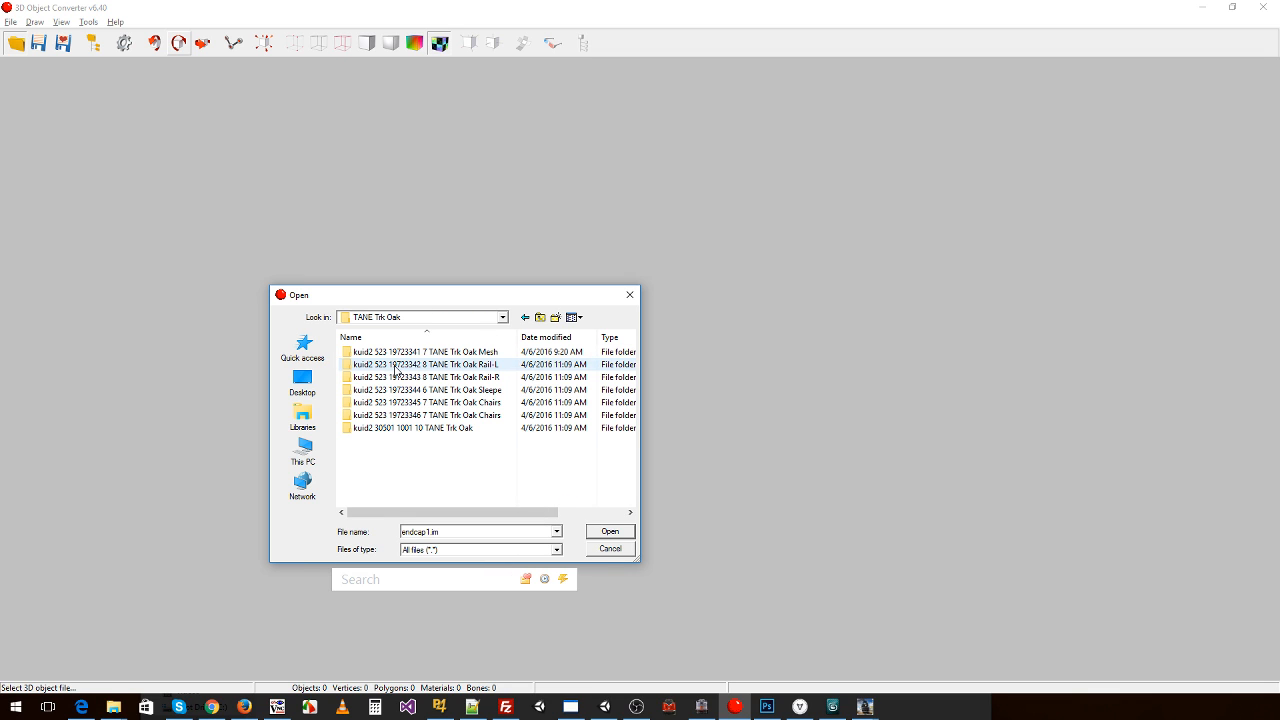
pyautogui.doubleClick(493, 352)
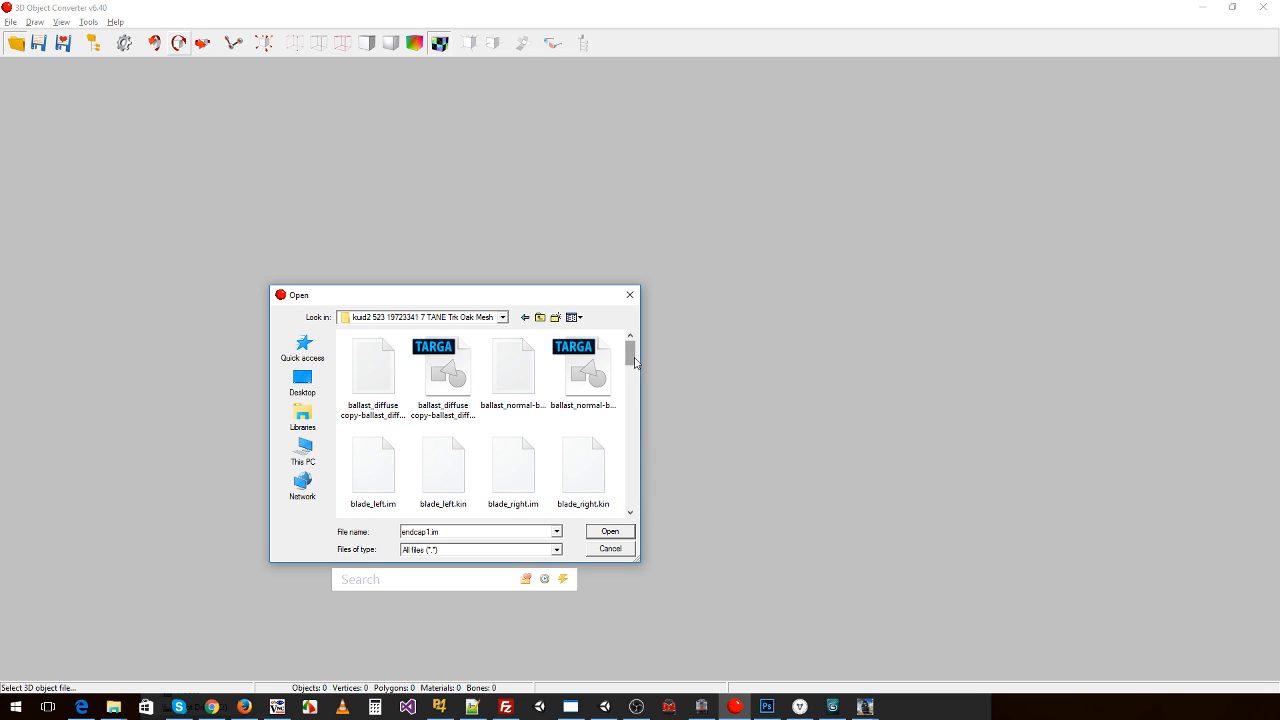
# - Enlarge the Open dialog and look through the mesh files in the TANE Trk Oak Mesh folder
pyautogui.moveTo(634, 362); pyautogui.dragTo(636, 376)
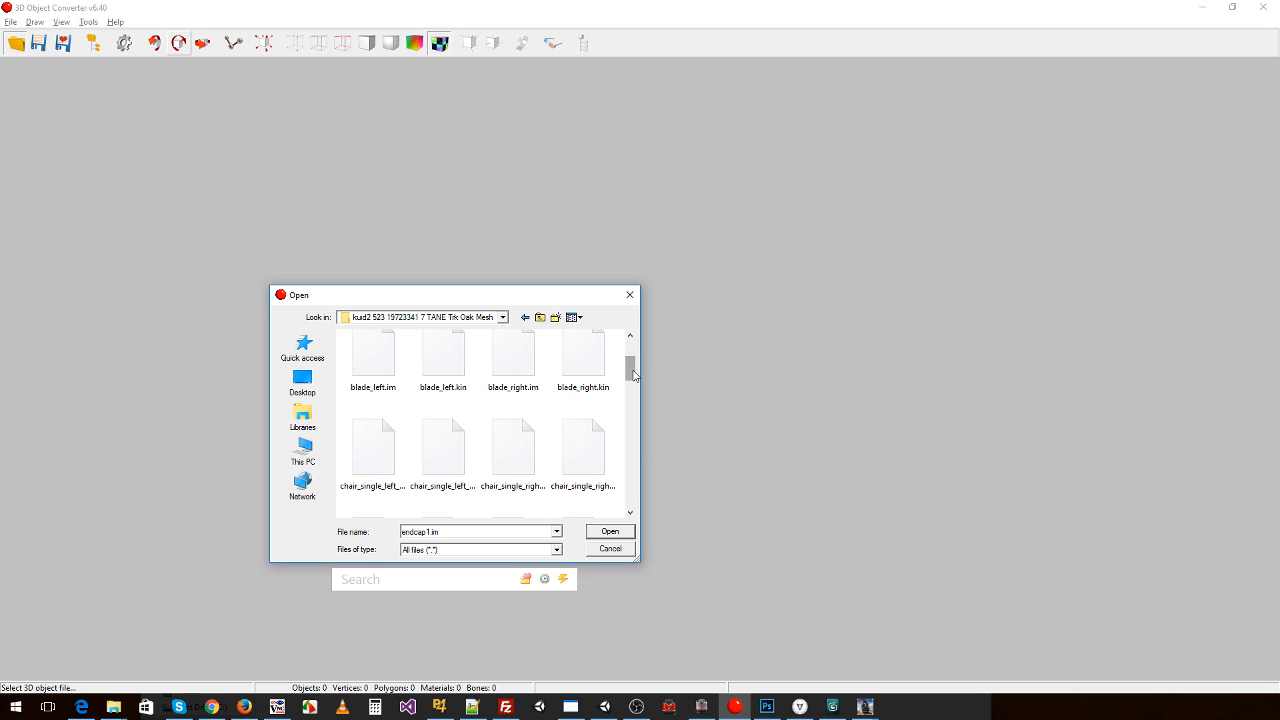
pyautogui.moveTo(634, 375)
pyautogui.mouseDown()
pyautogui.moveTo(636, 350)
pyautogui.moveTo(640, 389)
pyautogui.mouseUp()
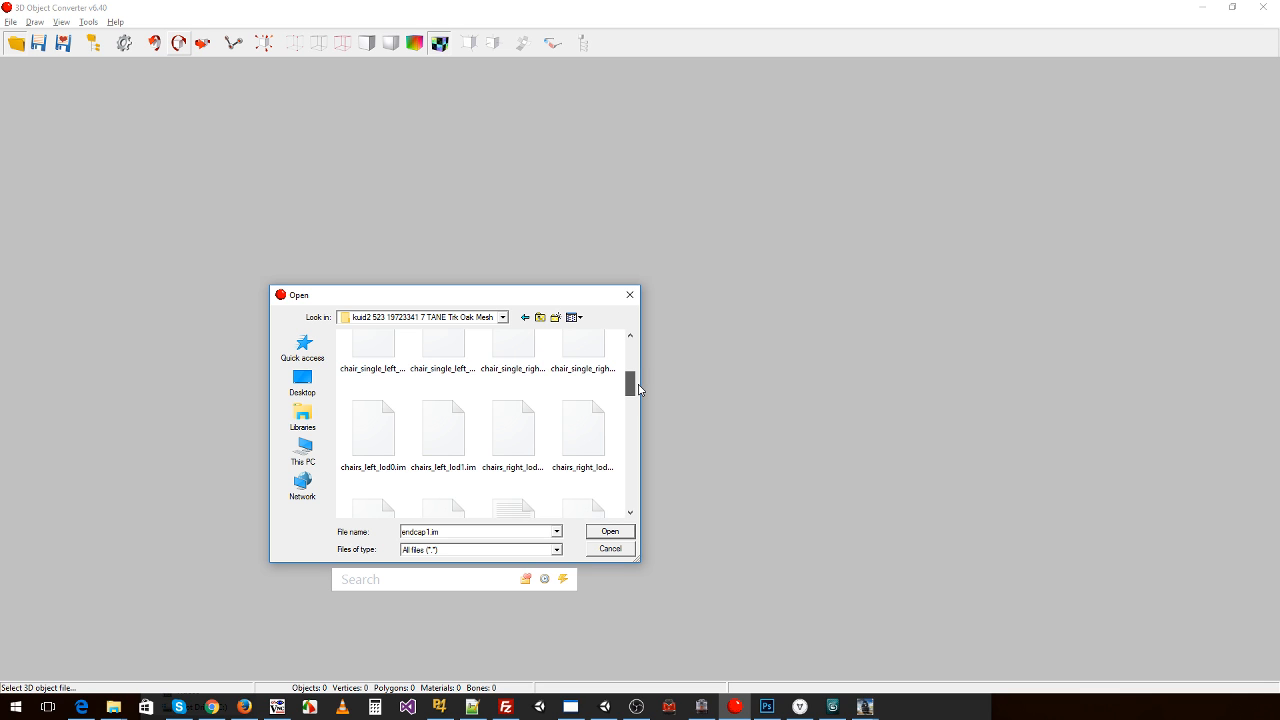
pyautogui.moveTo(640, 389); pyautogui.dragTo(643, 390)
pyautogui.moveTo(636, 558); pyautogui.dragTo(983, 605)
pyautogui.moveTo(973, 455); pyautogui.dragTo(966, 396)
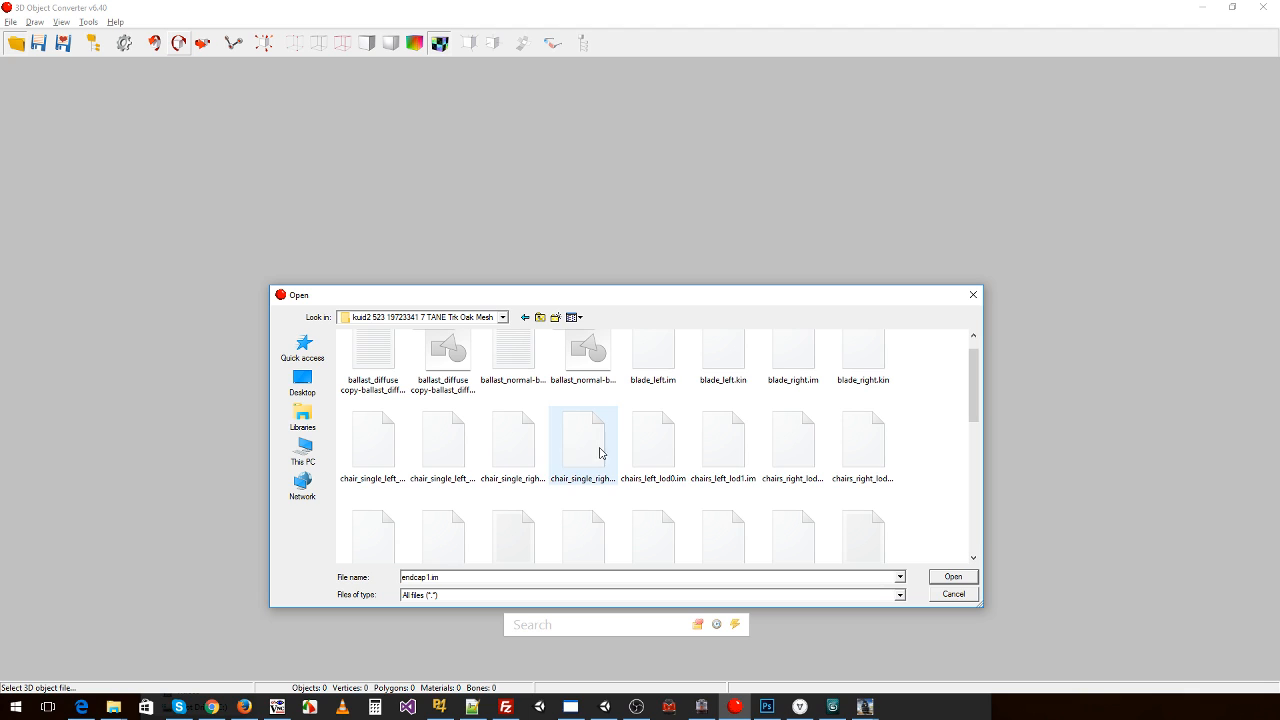
# - Look through the LOD versions of the chair_single_left and chair_single_right mesh files
pyautogui.click(362, 447)
pyautogui.click(446, 457)
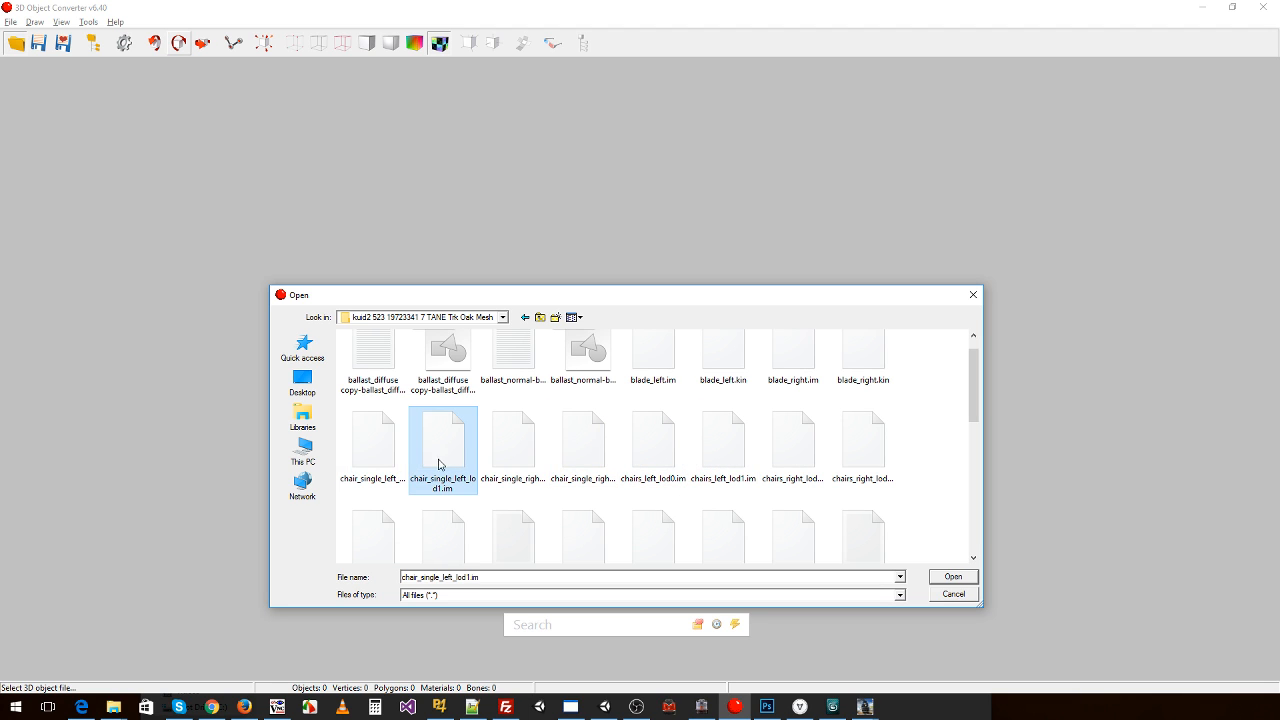
pyautogui.click(354, 465)
pyautogui.click(443, 451)
pyautogui.click(525, 454)
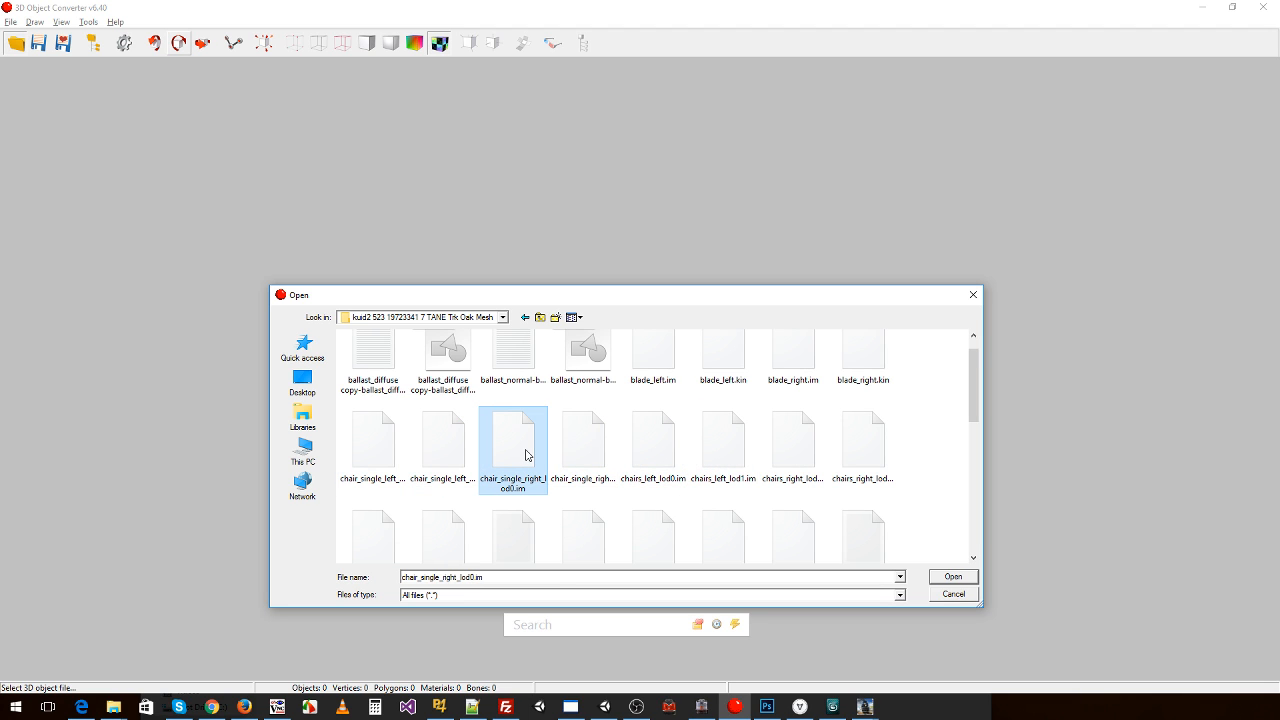
pyautogui.click(566, 446)
# - Open chairs_left_lod0.im and view the rail chair model
pyautogui.click(657, 450)
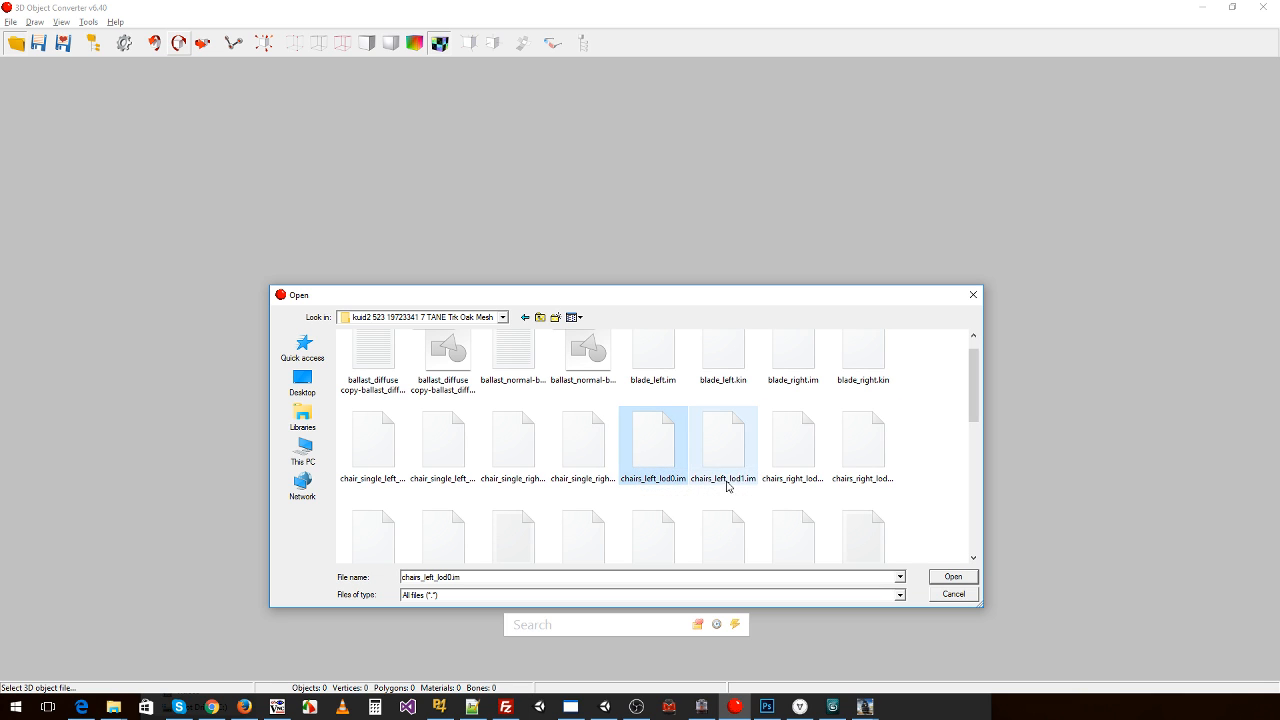
pyautogui.doubleClick(657, 450)
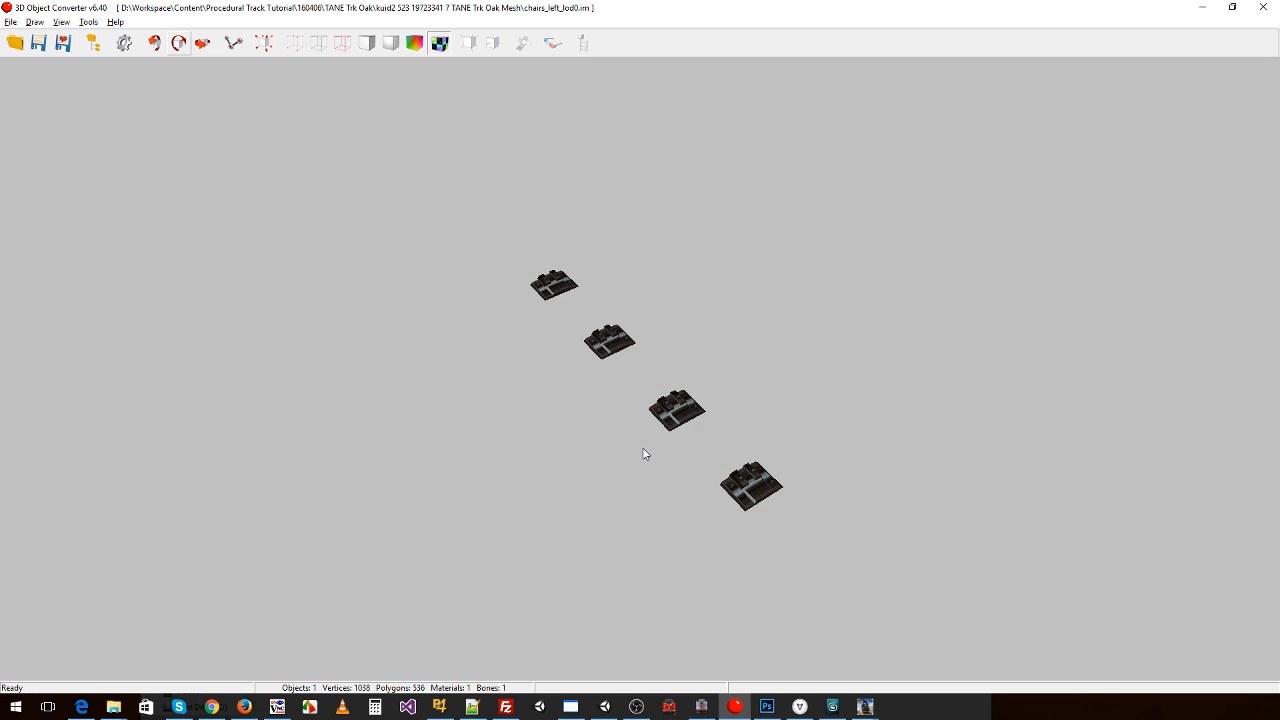
pyautogui.moveTo(743, 451)
pyautogui.mouseDown()
pyautogui.moveTo(671, 451)
pyautogui.moveTo(724, 449)
pyautogui.moveTo(738, 463)
pyautogui.mouseUp()
# - Browse for another file to open and look over the chairs_left and chairs_right LOD mesh files
pyautogui.click(11, 22)
pyautogui.click(30, 37)
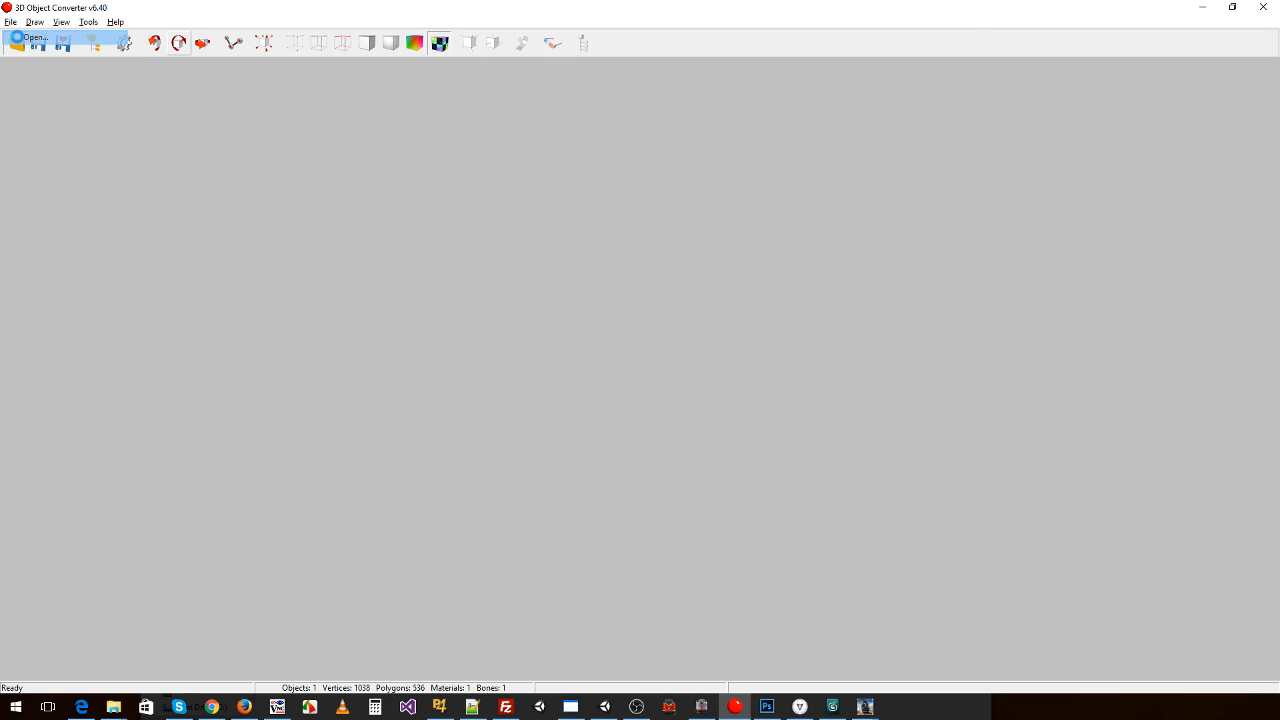
pyautogui.moveTo(975, 374); pyautogui.dragTo(908, 411)
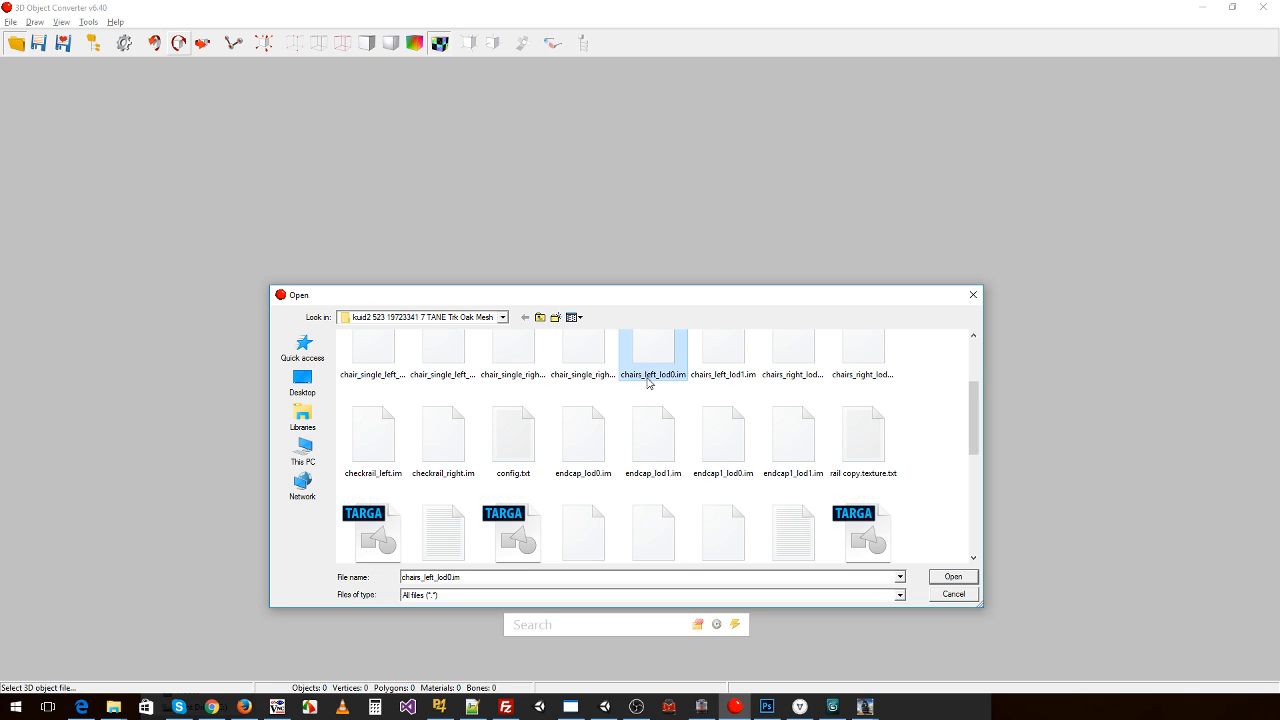
pyautogui.click(645, 378)
pyautogui.click(727, 385)
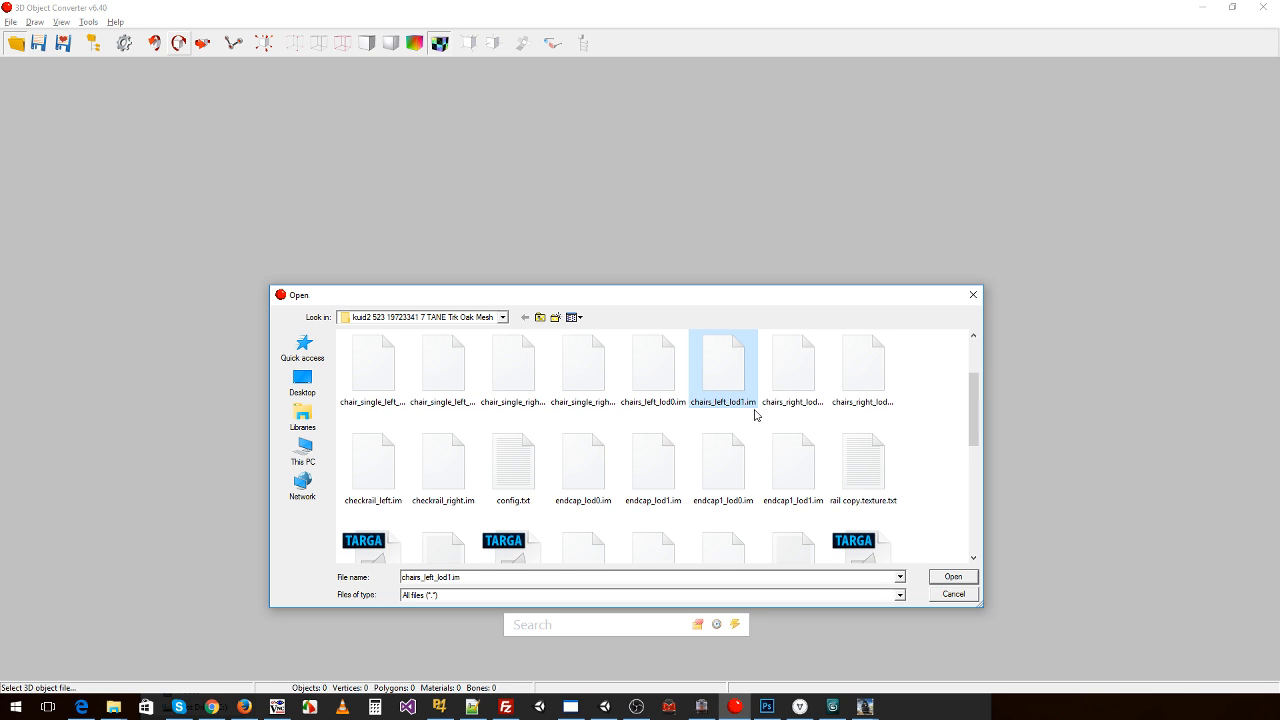
pyautogui.click(789, 400)
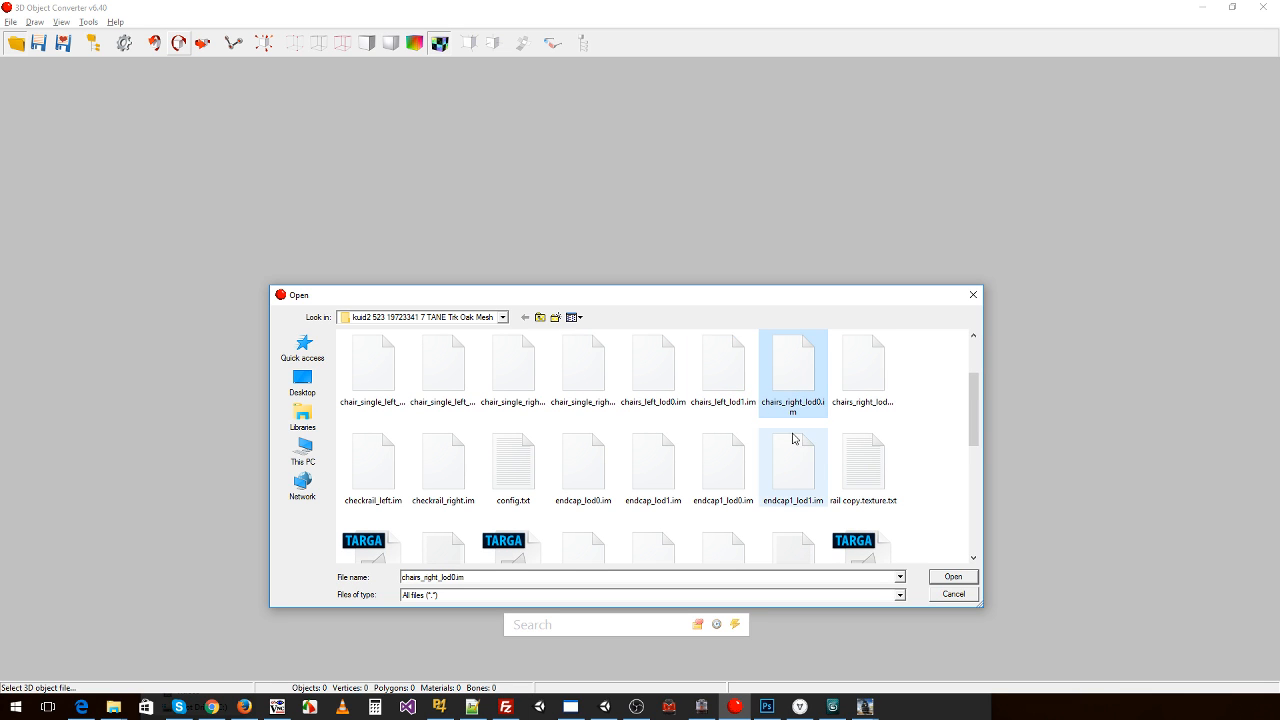
pyautogui.press('Right')
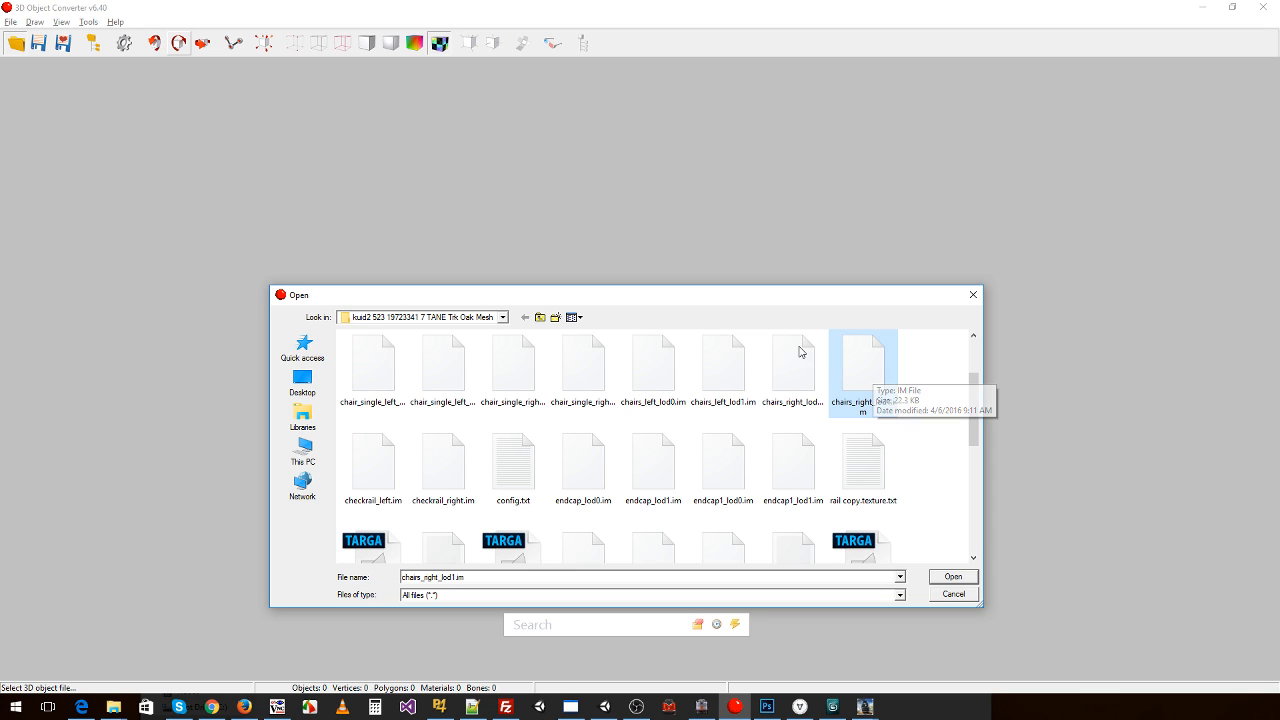
# - Look over the left and right checkrail meshes and the LOD versions of endcap and endcap1
pyautogui.click(386, 476)
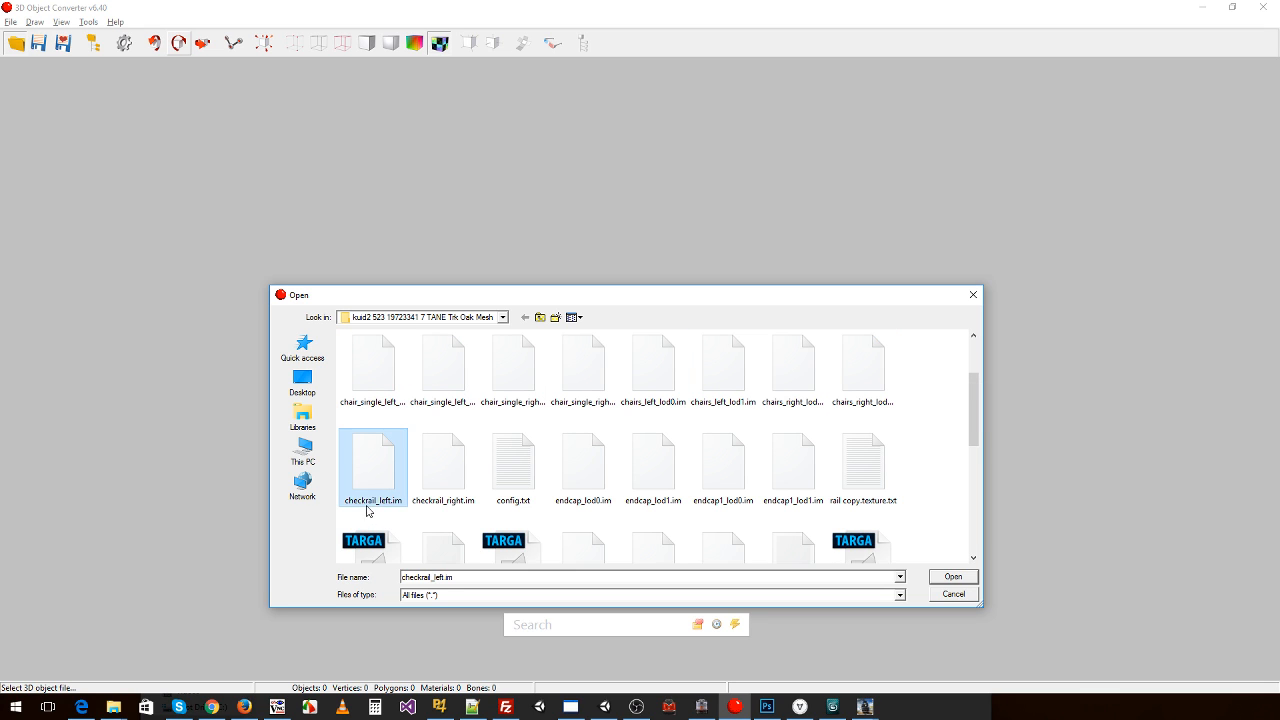
pyautogui.click(440, 490)
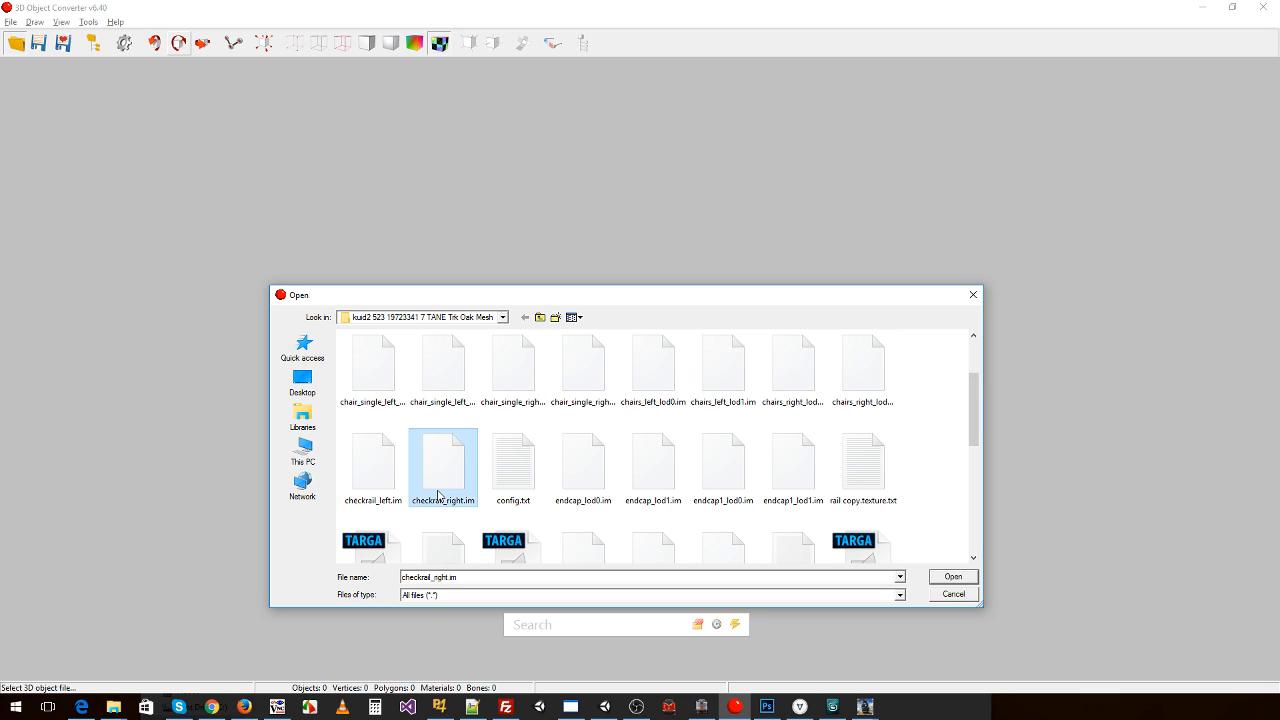
pyautogui.click(585, 488)
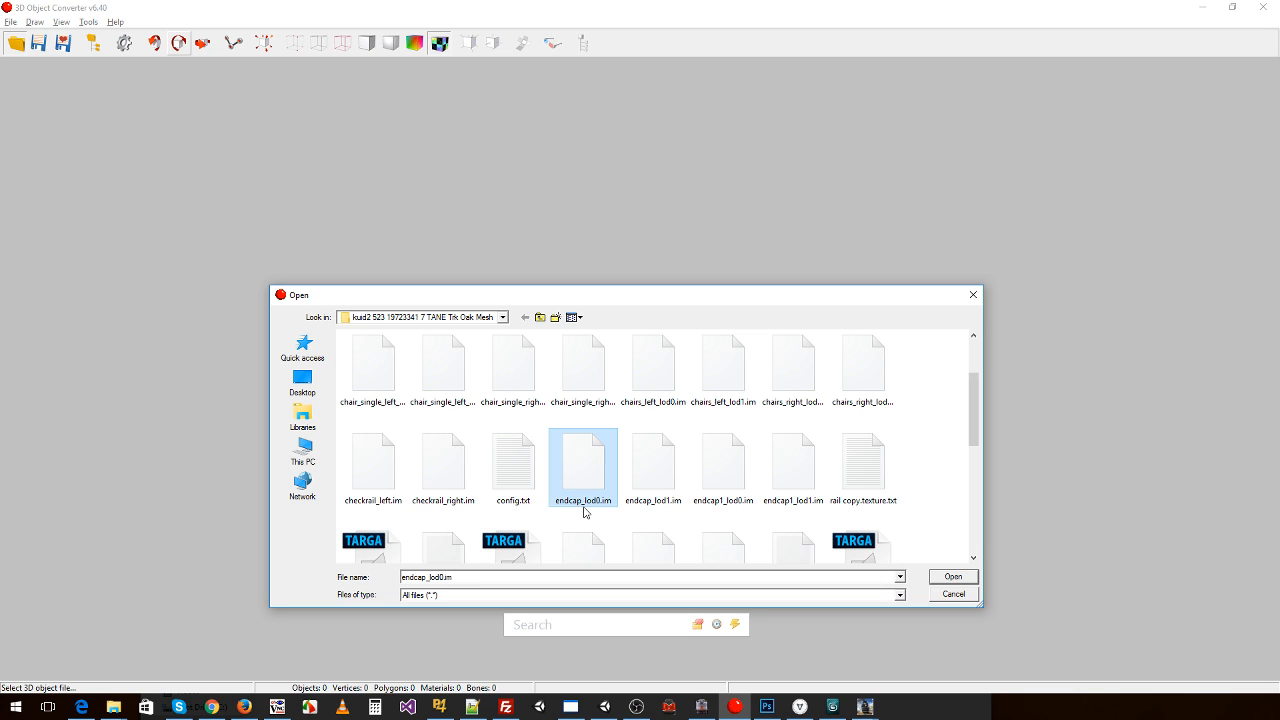
pyautogui.click(654, 482)
pyautogui.click(718, 487)
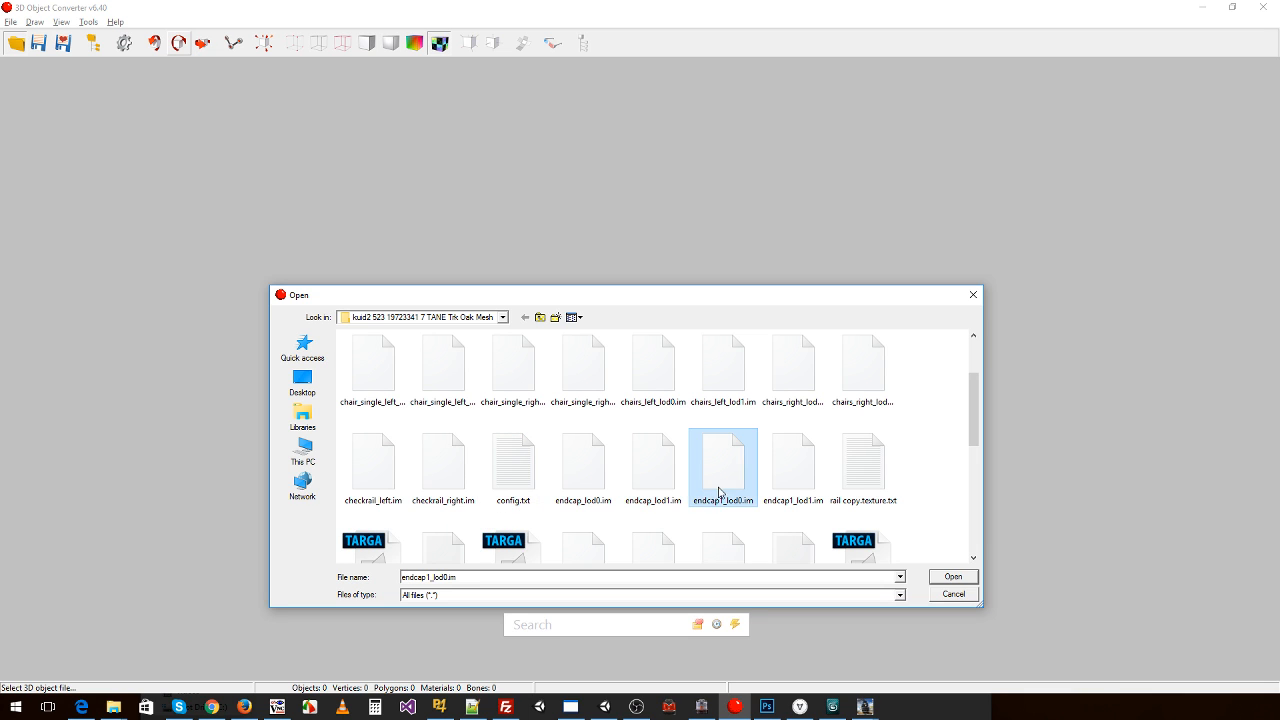
pyautogui.click(785, 470)
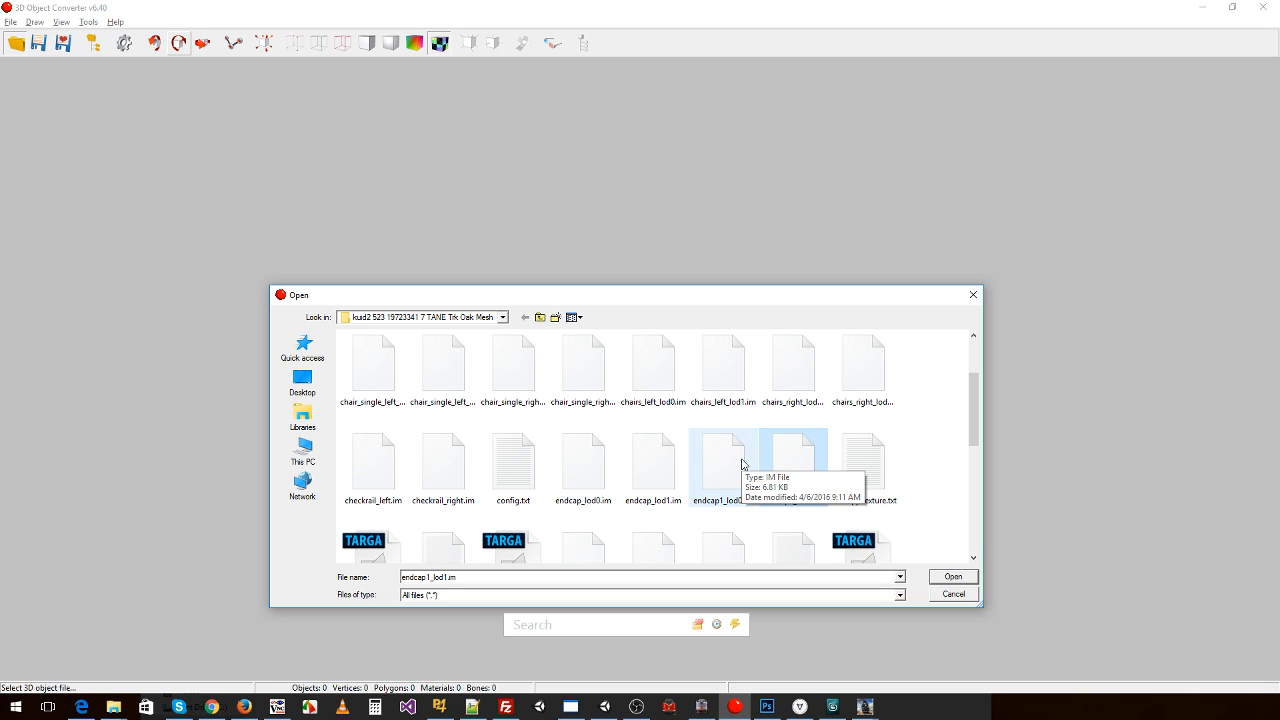
# - Look through the rail_left and rail_right mesh files from lod0 to lod2
pyautogui.moveTo(979, 403); pyautogui.dragTo(984, 433)
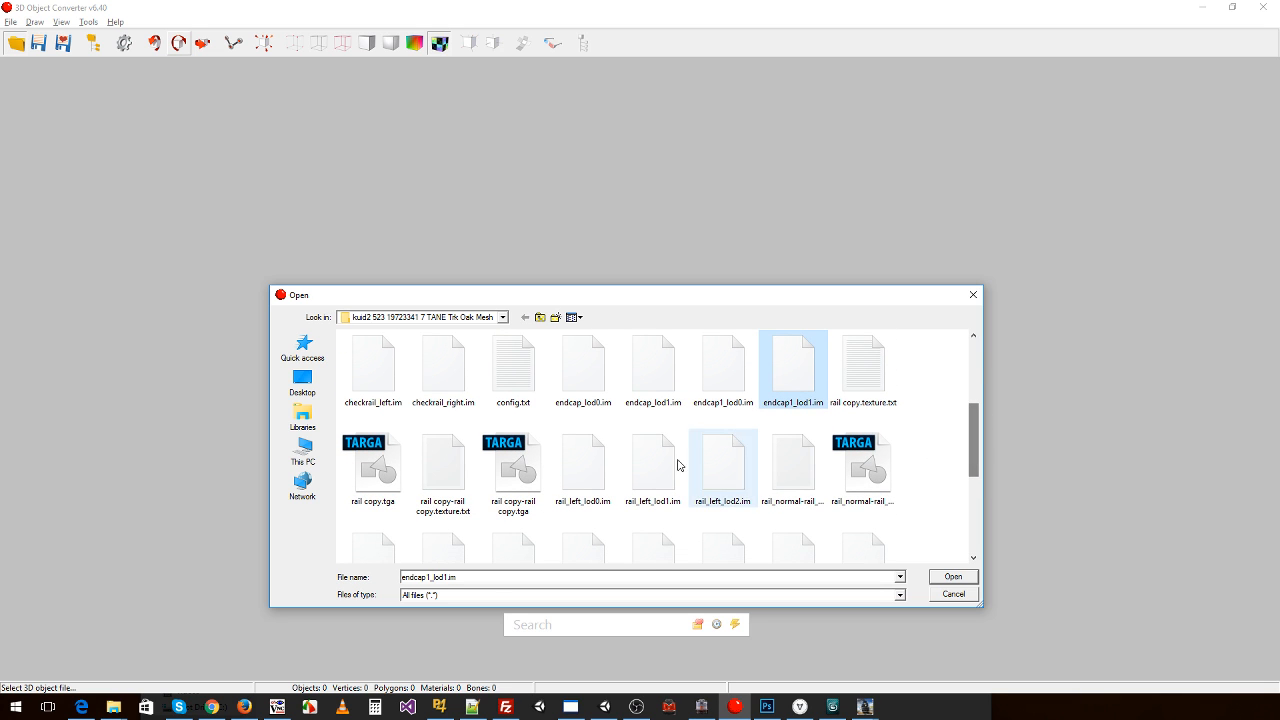
pyautogui.click(590, 465)
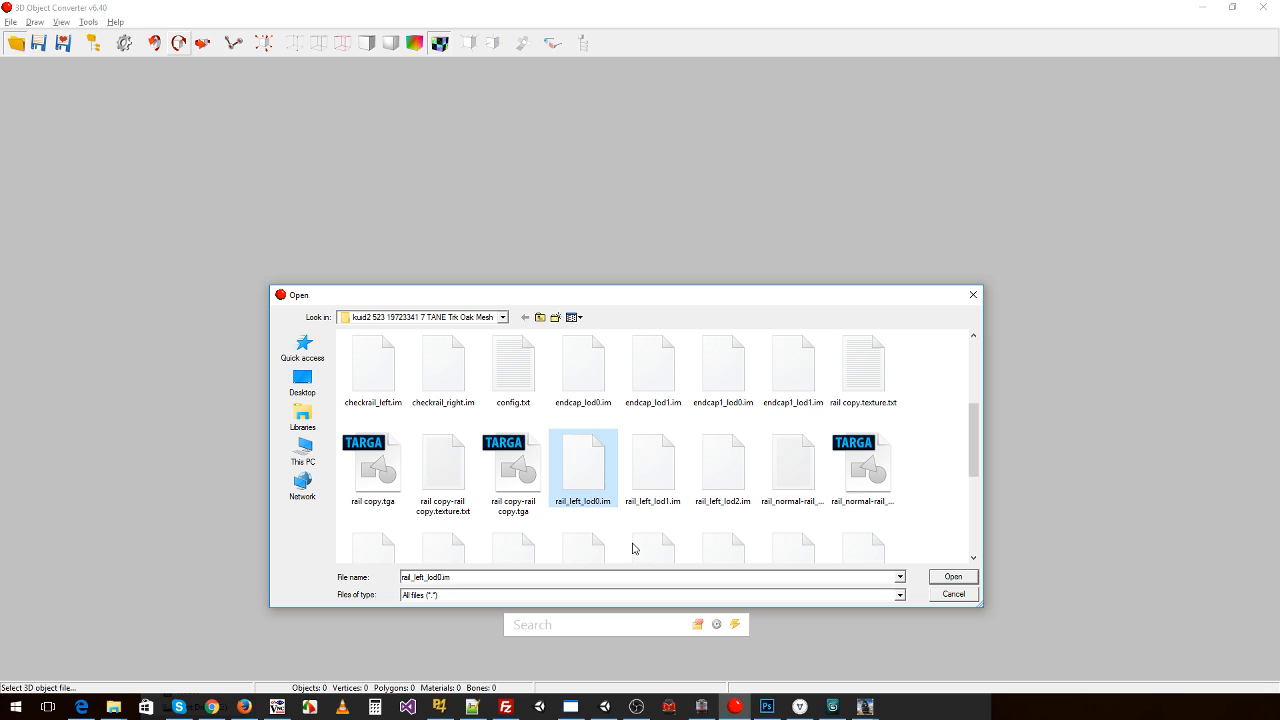
pyautogui.click(671, 486)
pyautogui.click(722, 480)
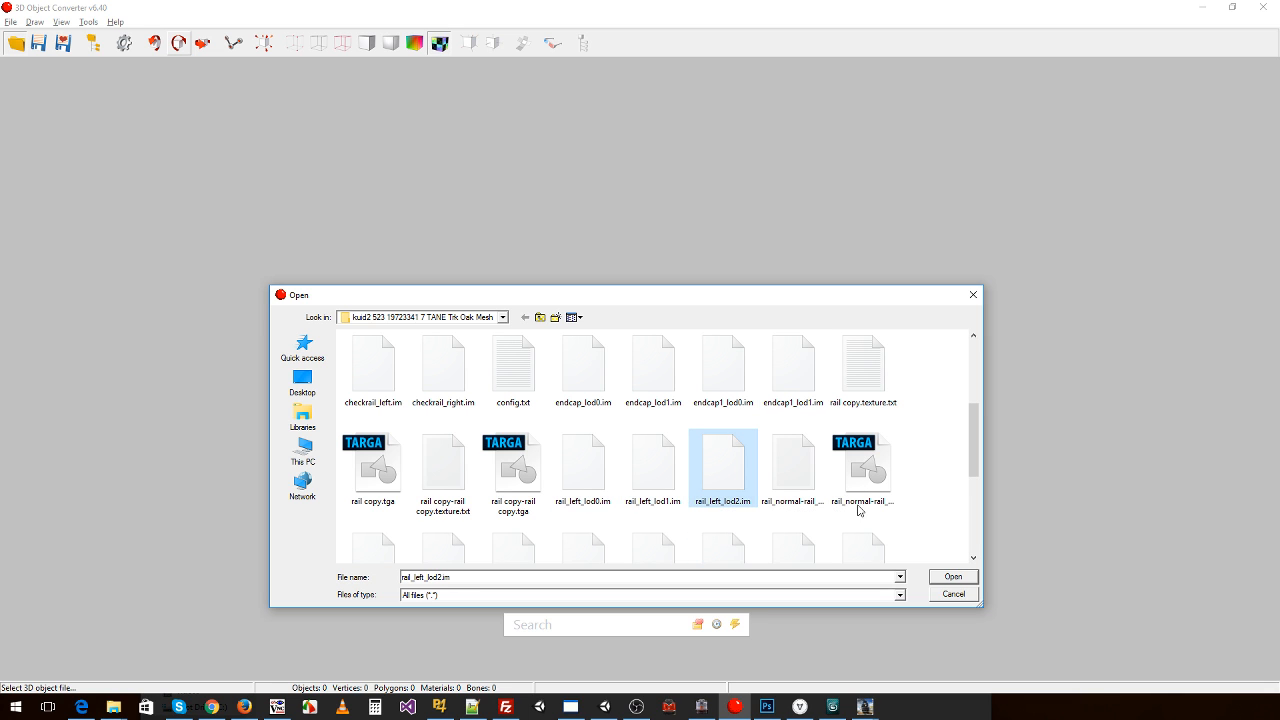
pyautogui.moveTo(969, 424); pyautogui.dragTo(970, 454)
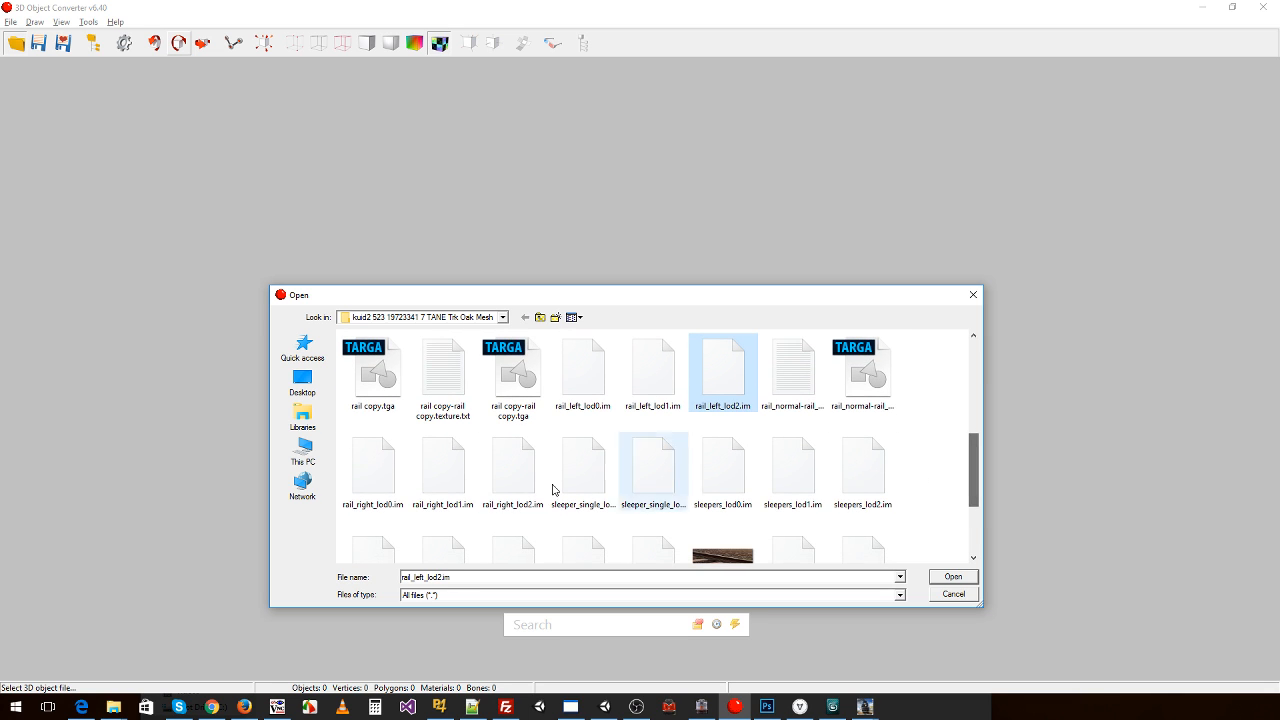
pyautogui.click(377, 474)
pyautogui.click(447, 477)
pyautogui.click(520, 478)
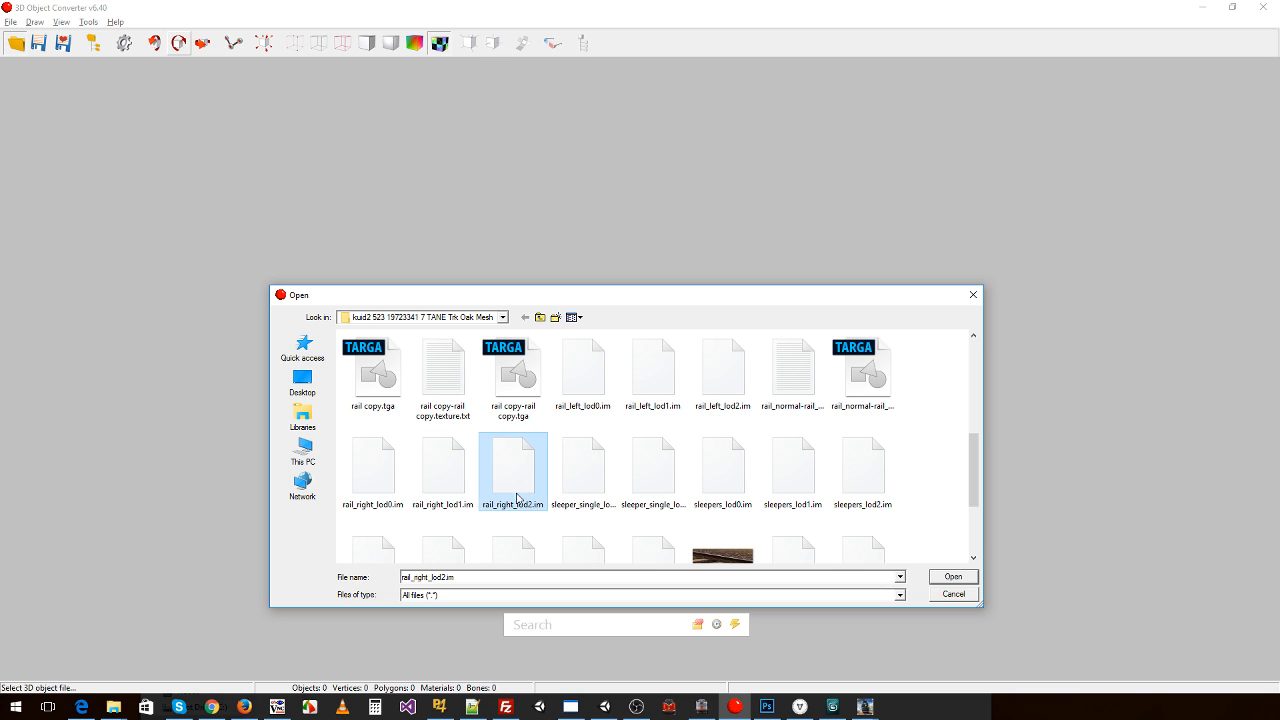
# - Look through the sleeper_single LOD meshes and the sleepers meshes from lod0 to lod3
pyautogui.click(582, 472)
pyautogui.click(654, 471)
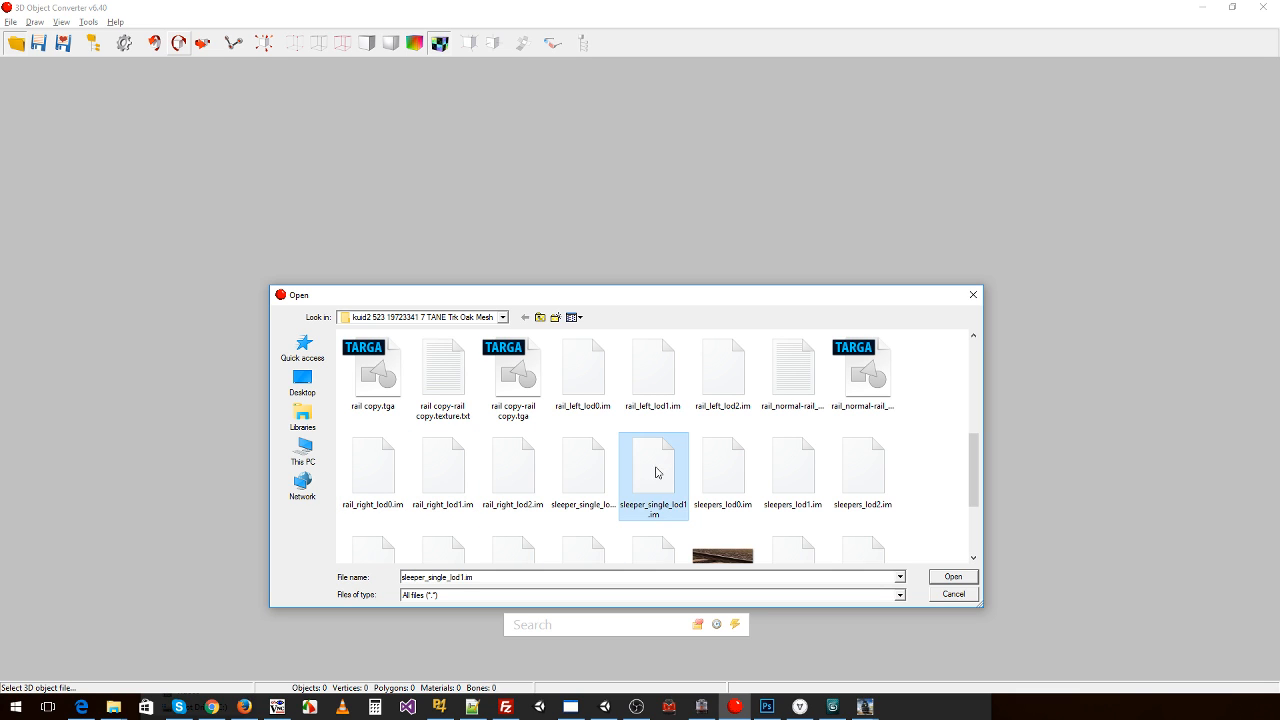
pyautogui.click(714, 460)
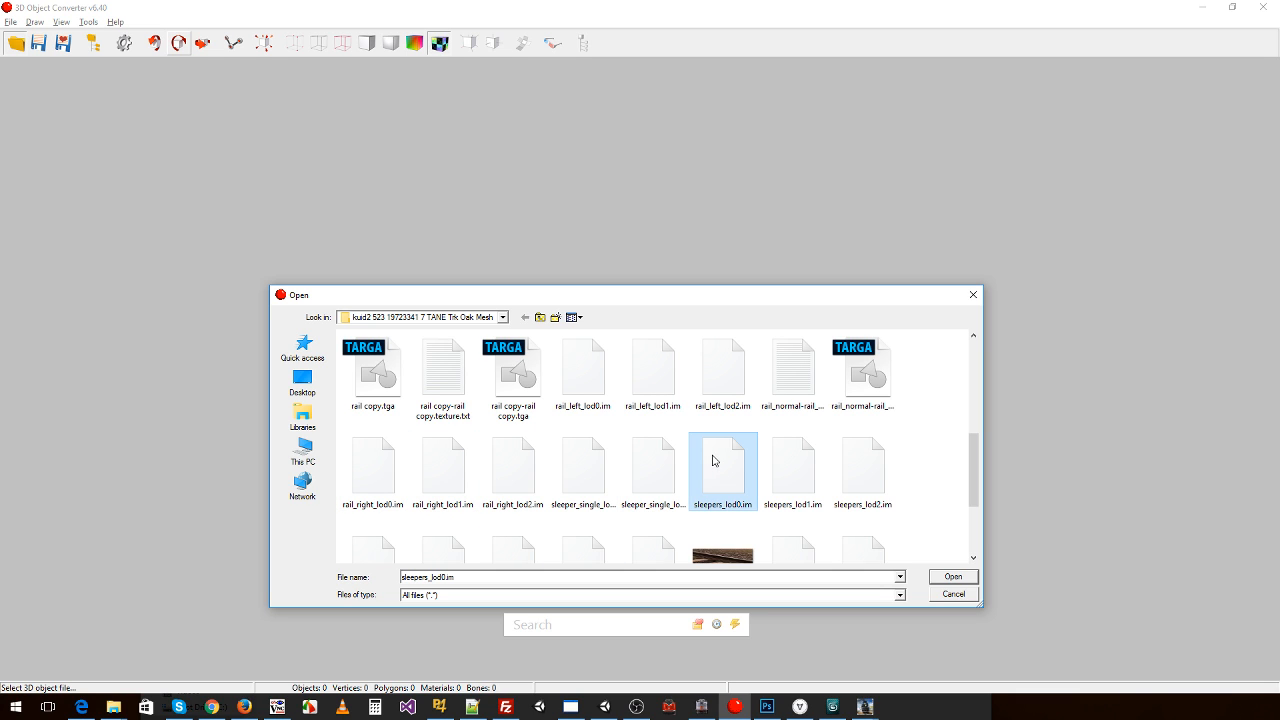
pyautogui.click(777, 473)
pyautogui.click(863, 474)
pyautogui.moveTo(969, 455); pyautogui.dragTo(969, 474)
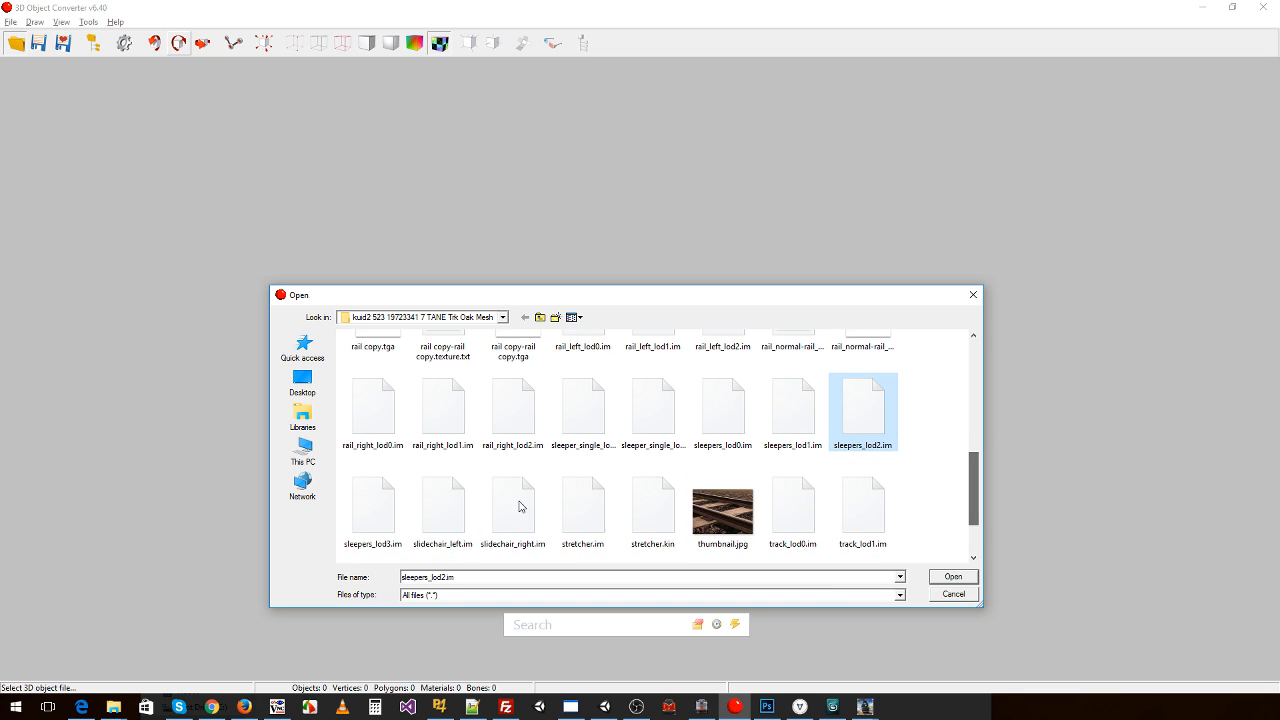
pyautogui.click(375, 508)
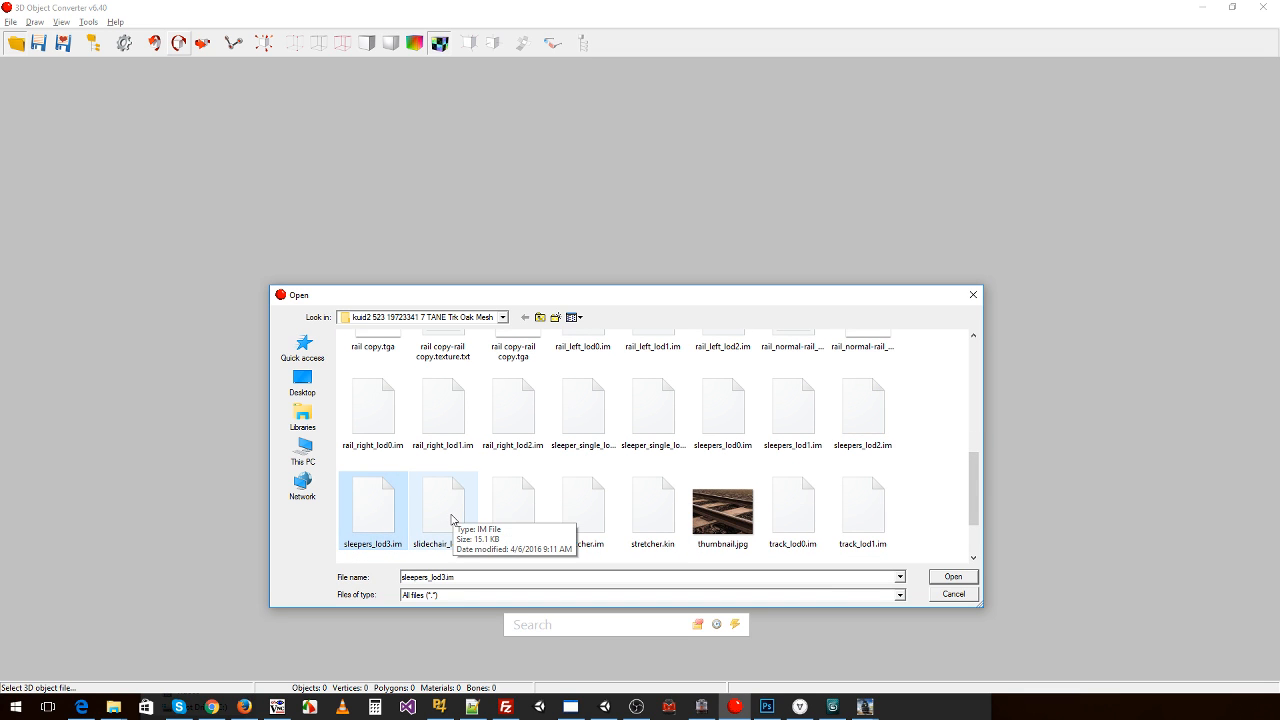
# - Look over the slidechair, stretcher, track and wingrail mesh files at the end of the folder
pyautogui.click(453, 516)
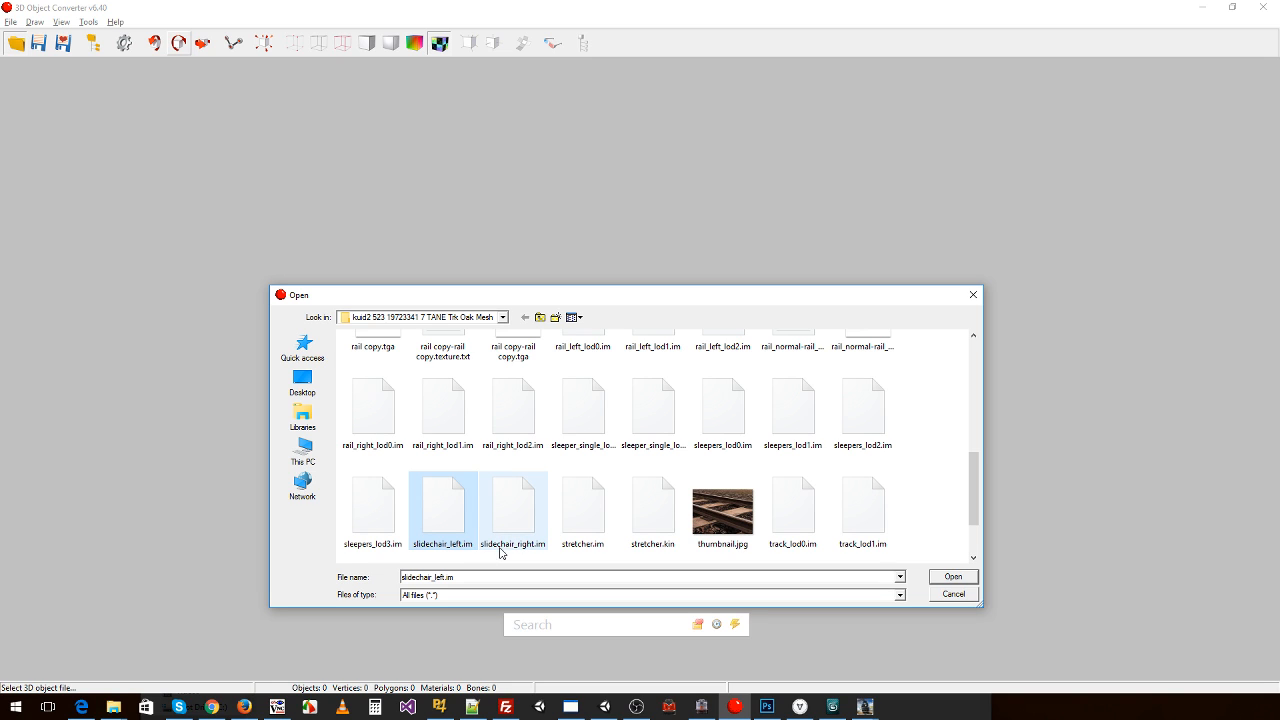
pyautogui.click(506, 547)
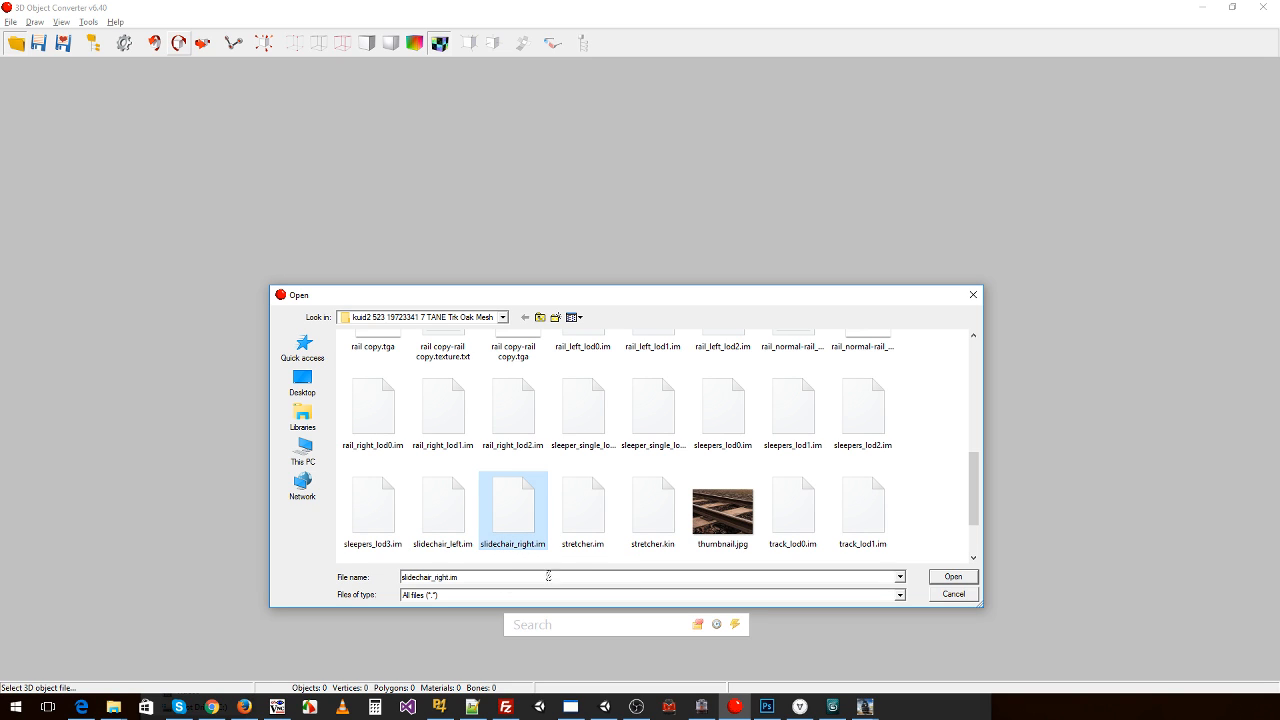
pyautogui.click(578, 551)
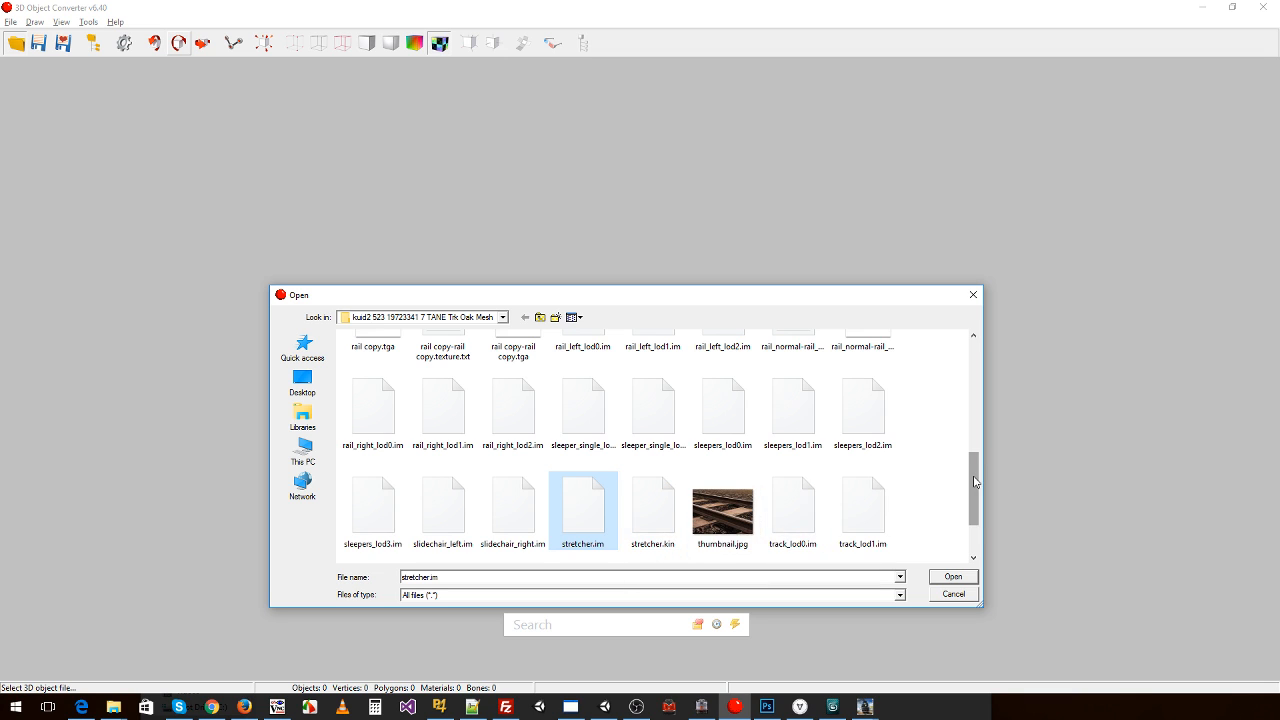
pyautogui.scroll(-1, 975, 482)
pyautogui.click(820, 440)
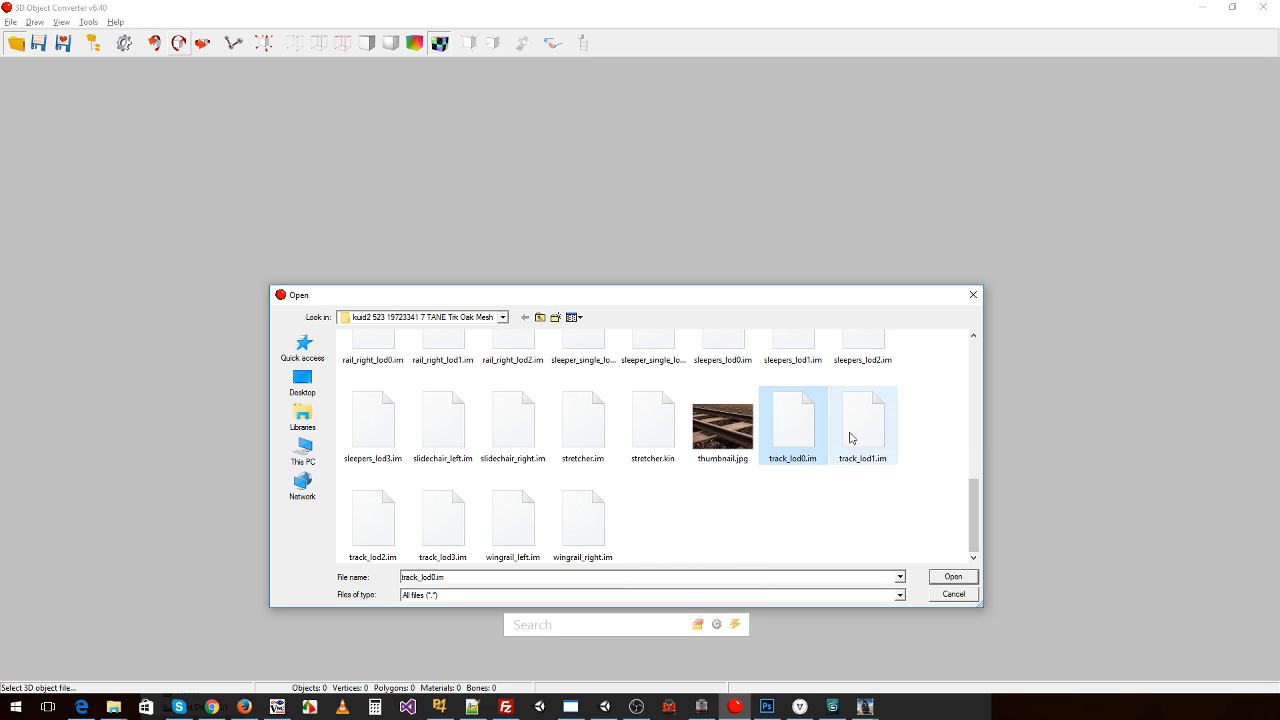
pyautogui.click(460, 521)
pyautogui.click(531, 525)
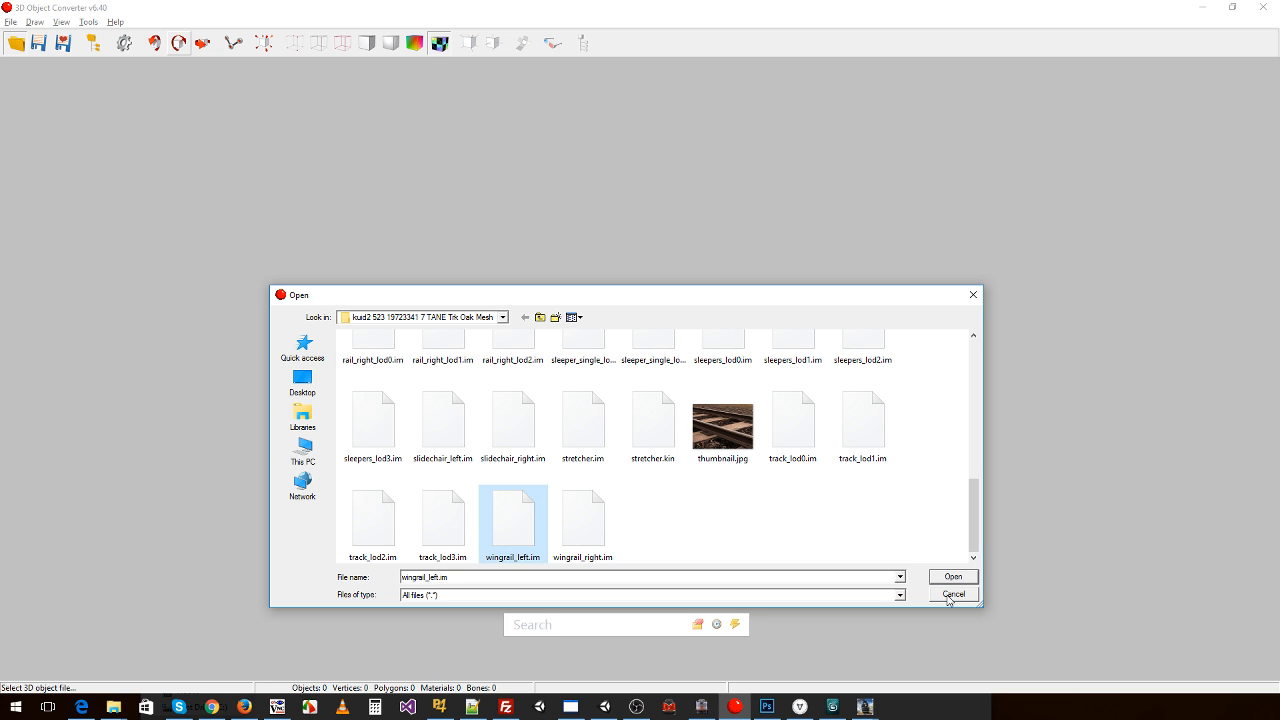
# - Revisit rail_left_lod0.im in the file list, leave the file selection without opening anything, and minimize 3D Object Converter
pyautogui.scroll(1, 979, 505)
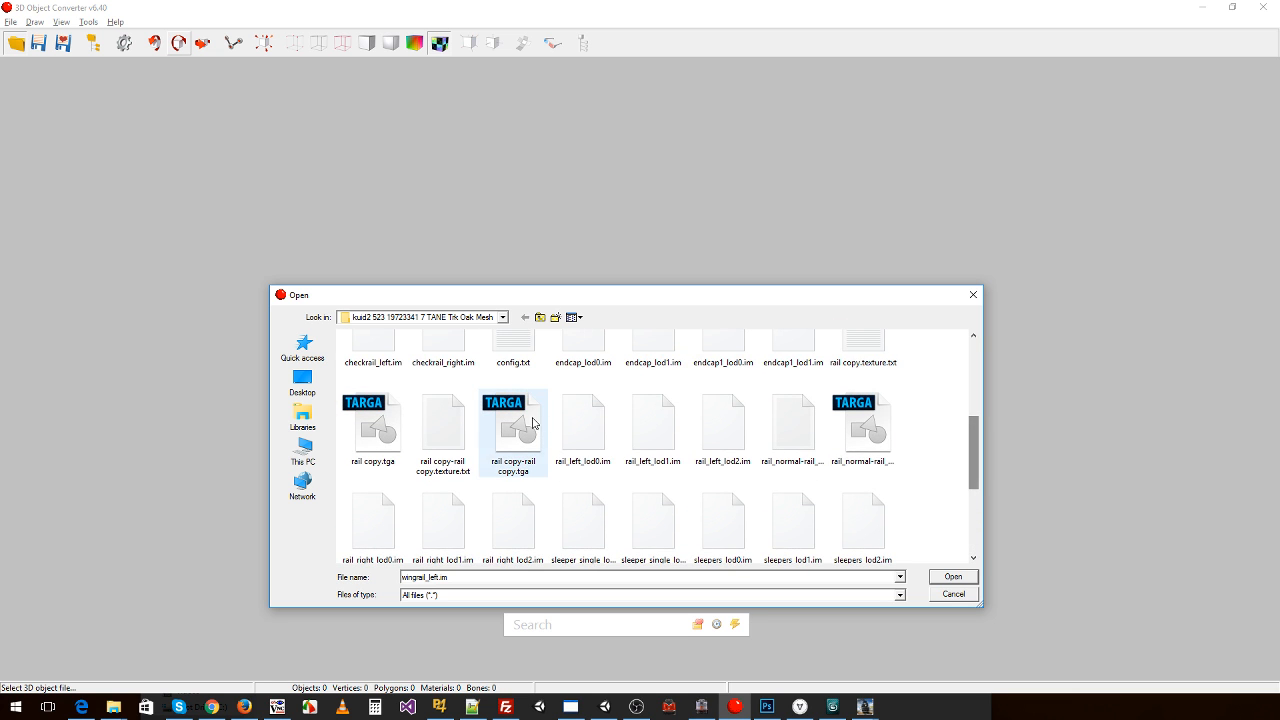
pyautogui.click(575, 412)
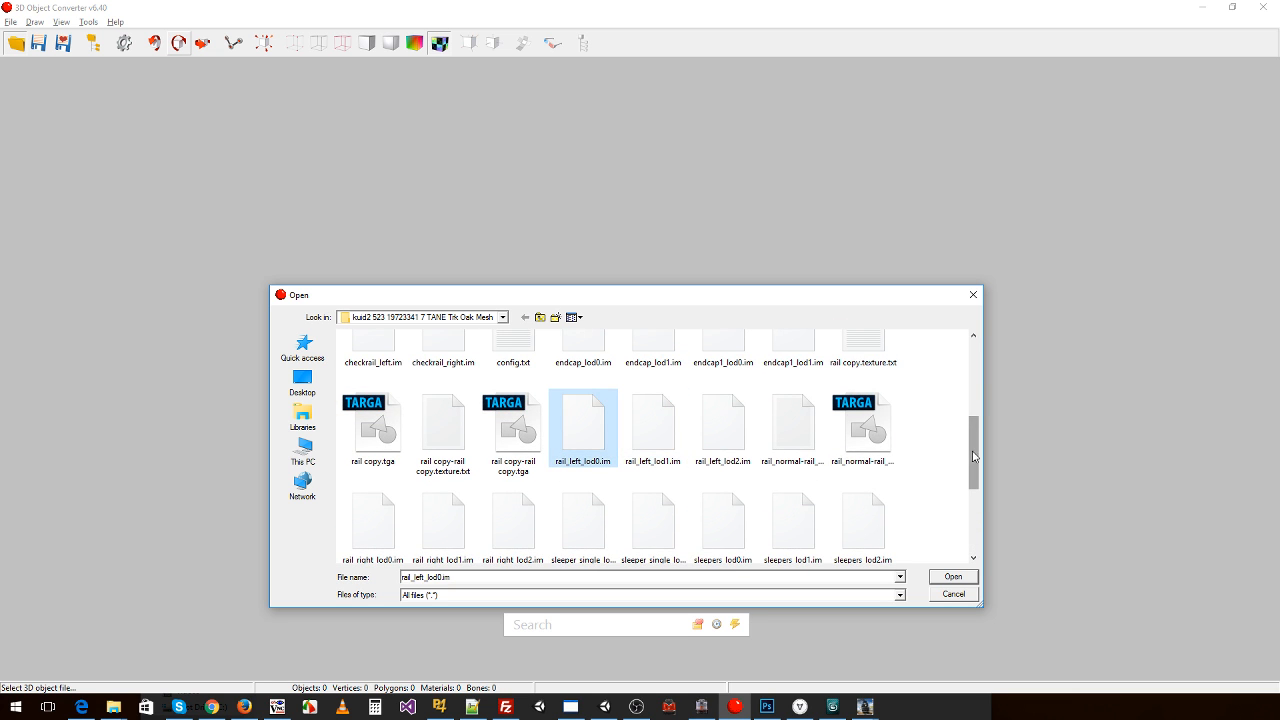
pyautogui.moveTo(975, 456); pyautogui.dragTo(971, 382)
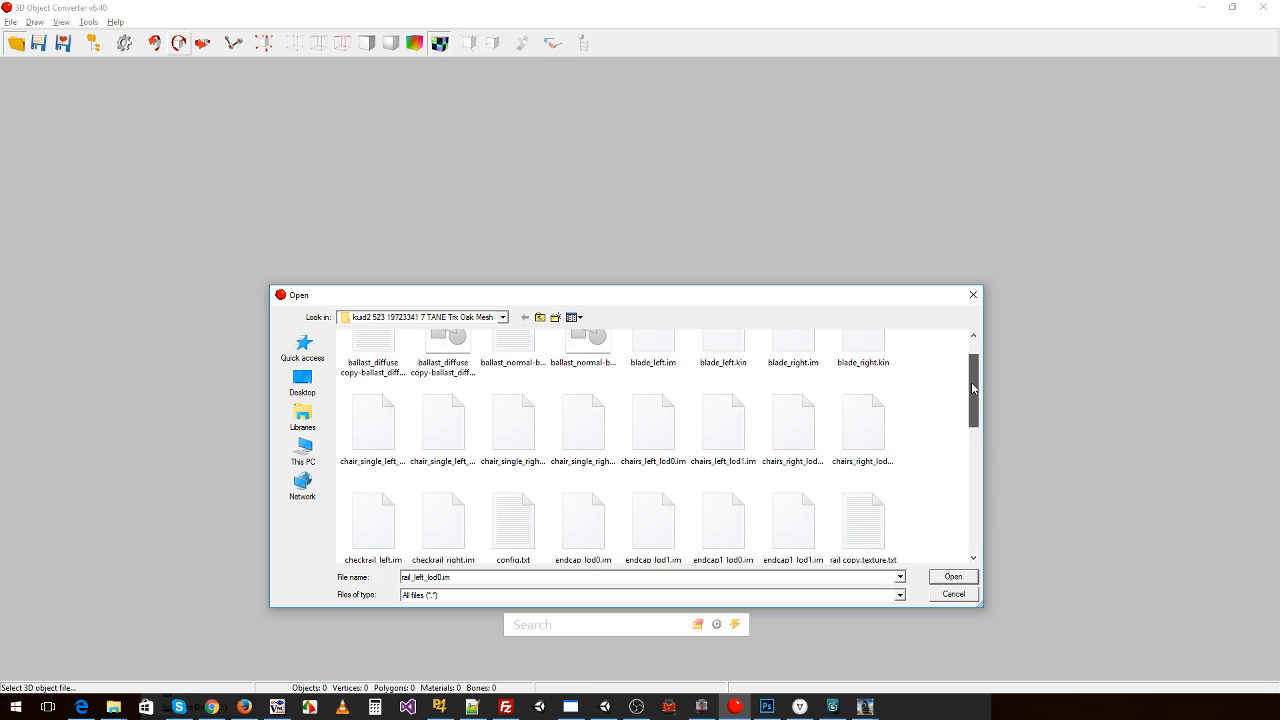
pyautogui.click(936, 597)
pyautogui.click(1202, 7)
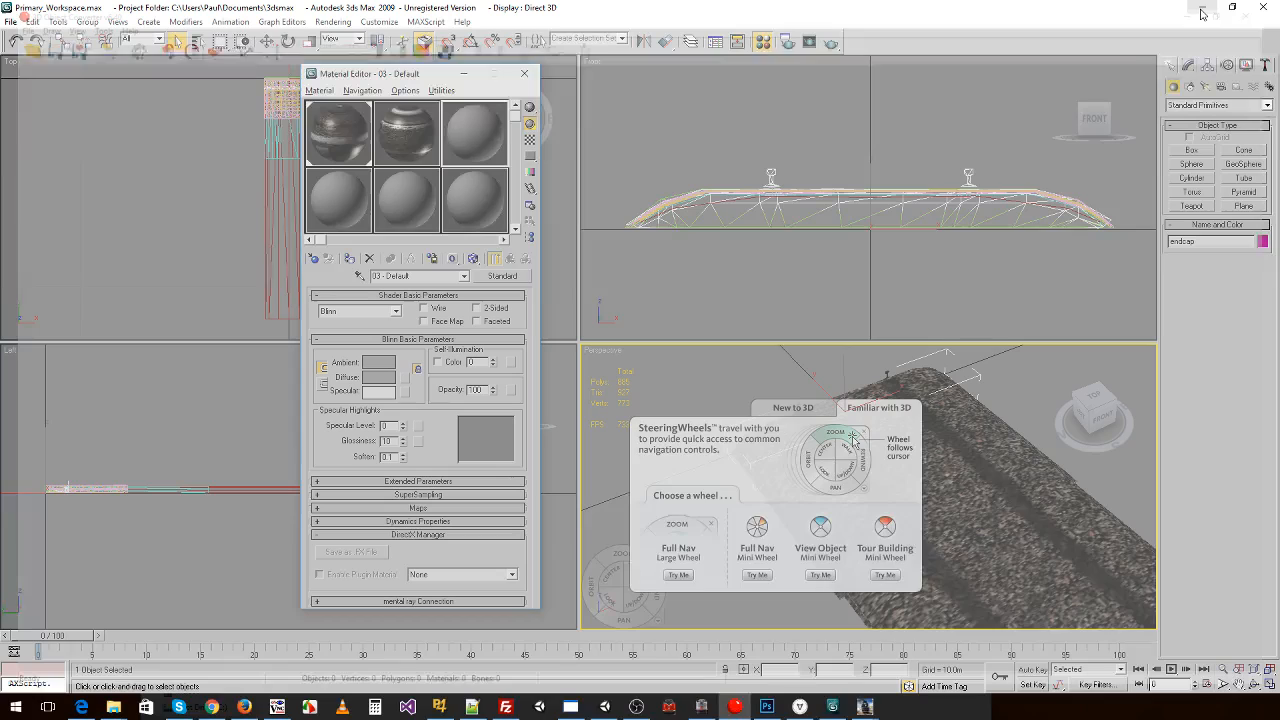
# - Switch to File Explorer and go up to the 160406 folder of the Procedural Track Tutorial
pyautogui.rightClick(113, 708)
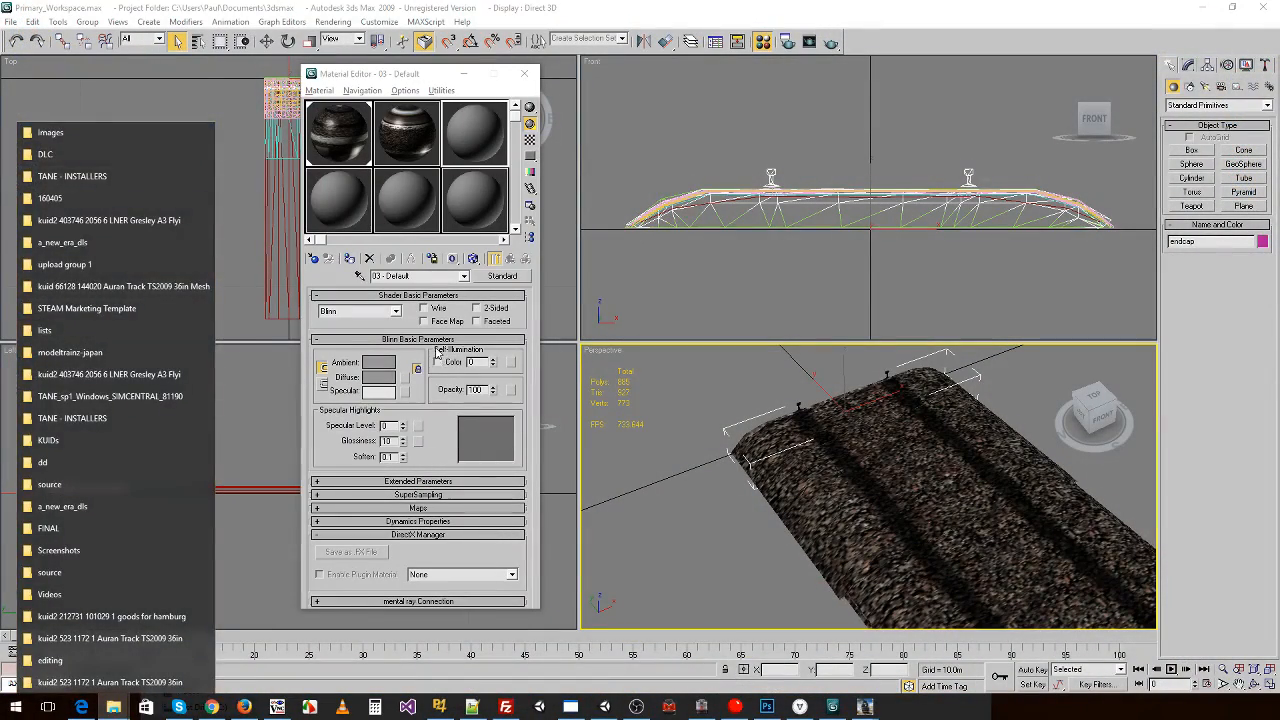
pyautogui.hotkey('alt', 'Tab')
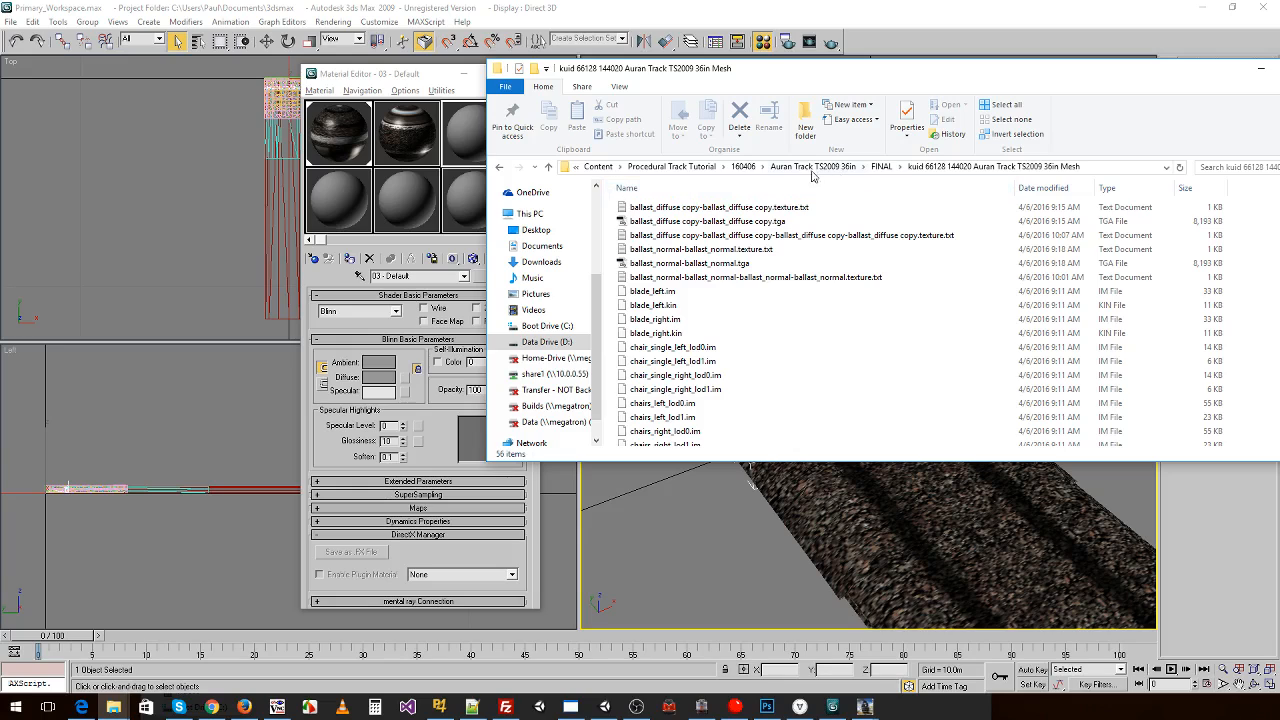
pyautogui.click(743, 166)
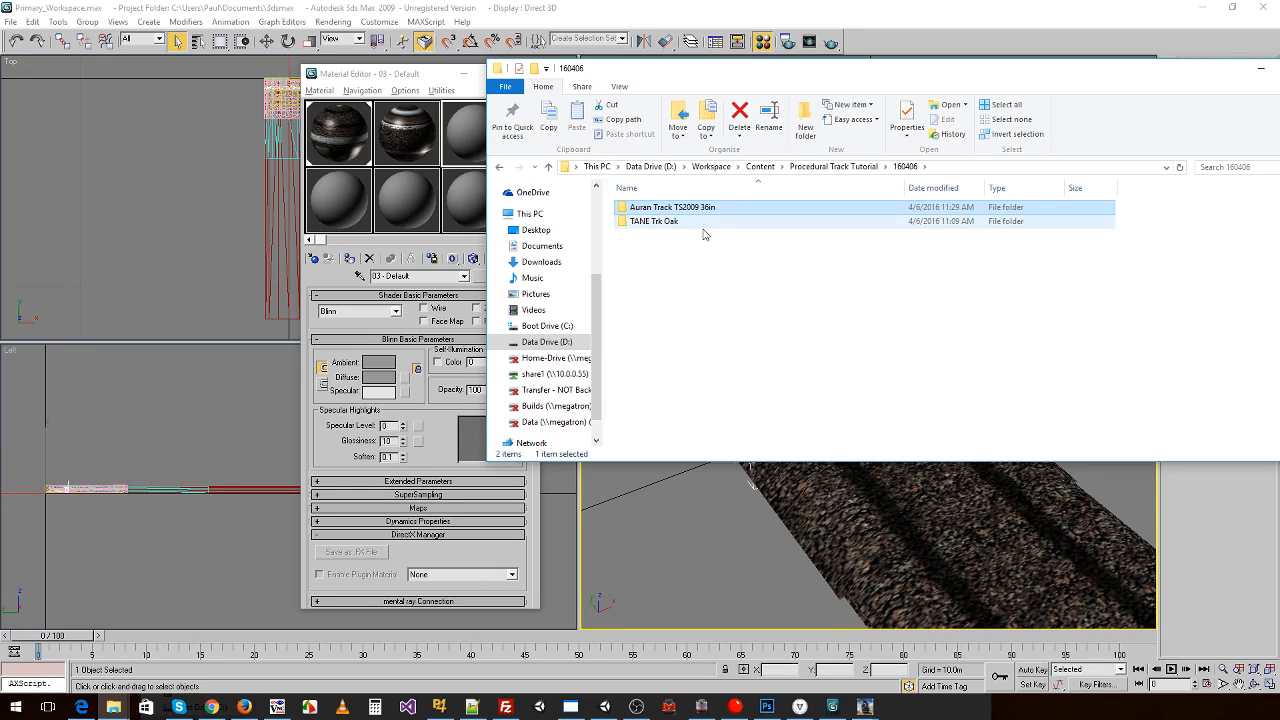
# - Open the Auran Track TS2009 36in Mesh folder inside the Final folder of Procedural Track Tutorial
pyautogui.click(800, 167)
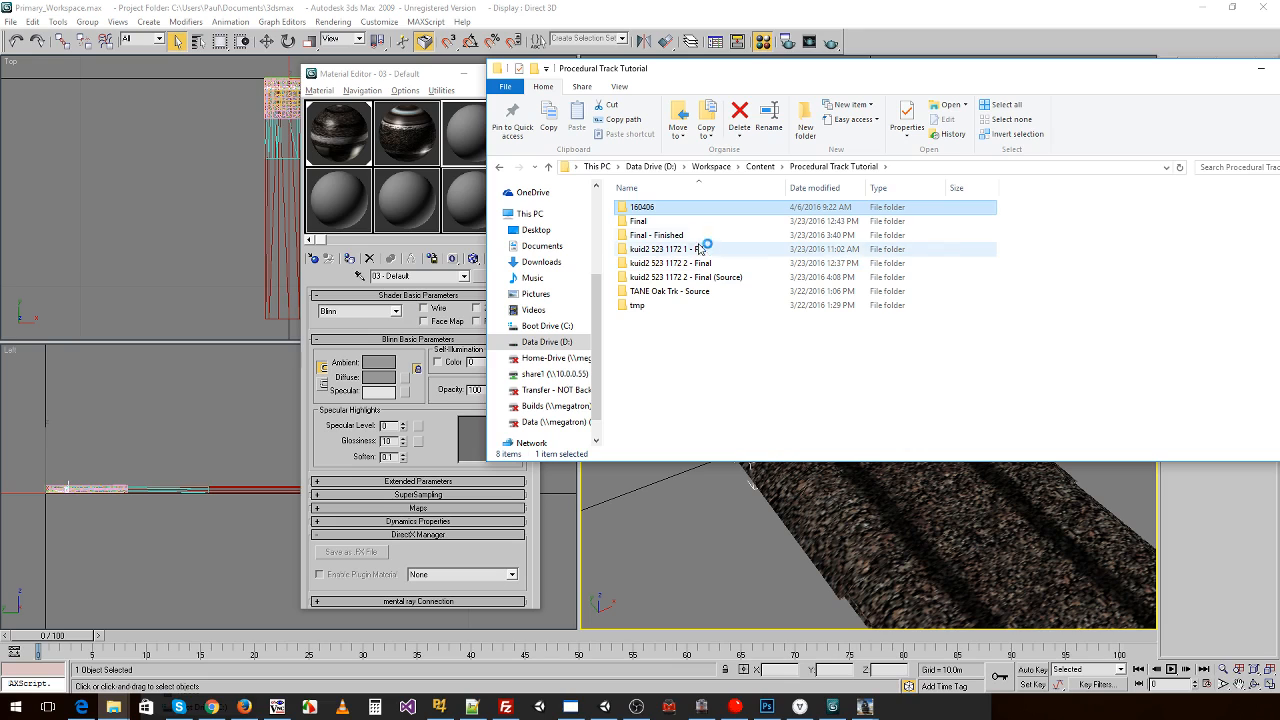
pyautogui.doubleClick(650, 221)
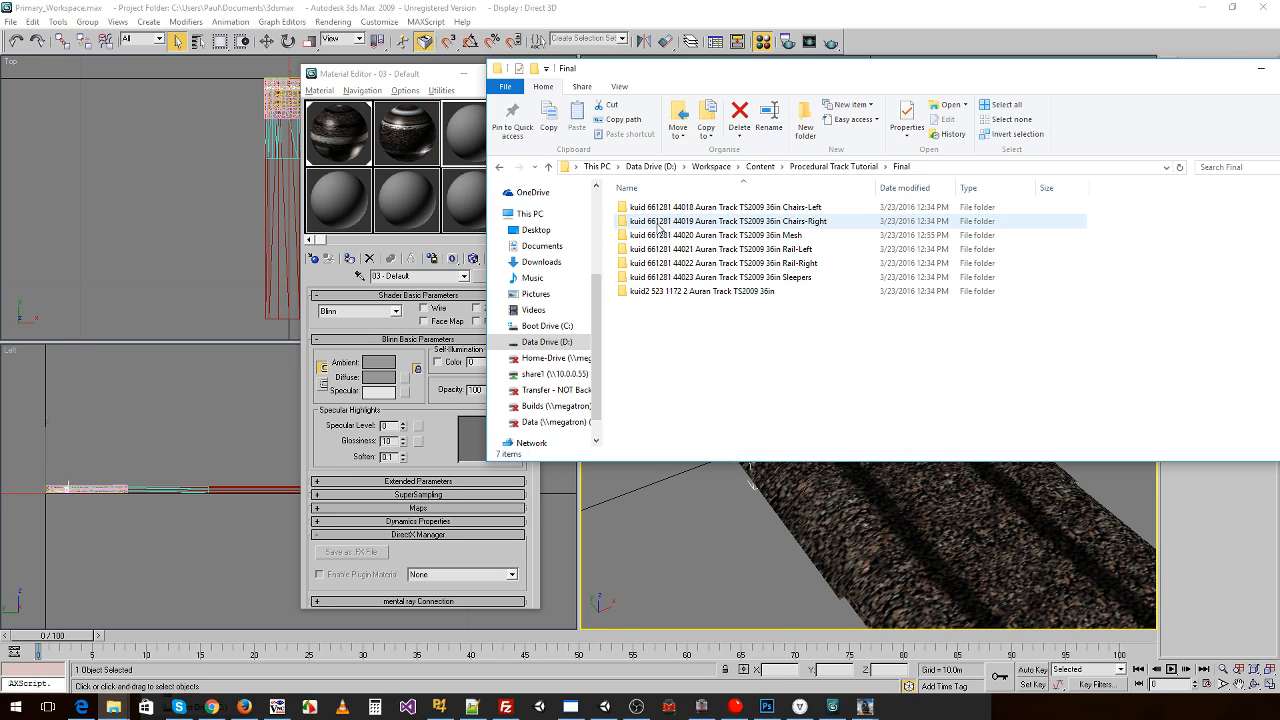
pyautogui.doubleClick(758, 236)
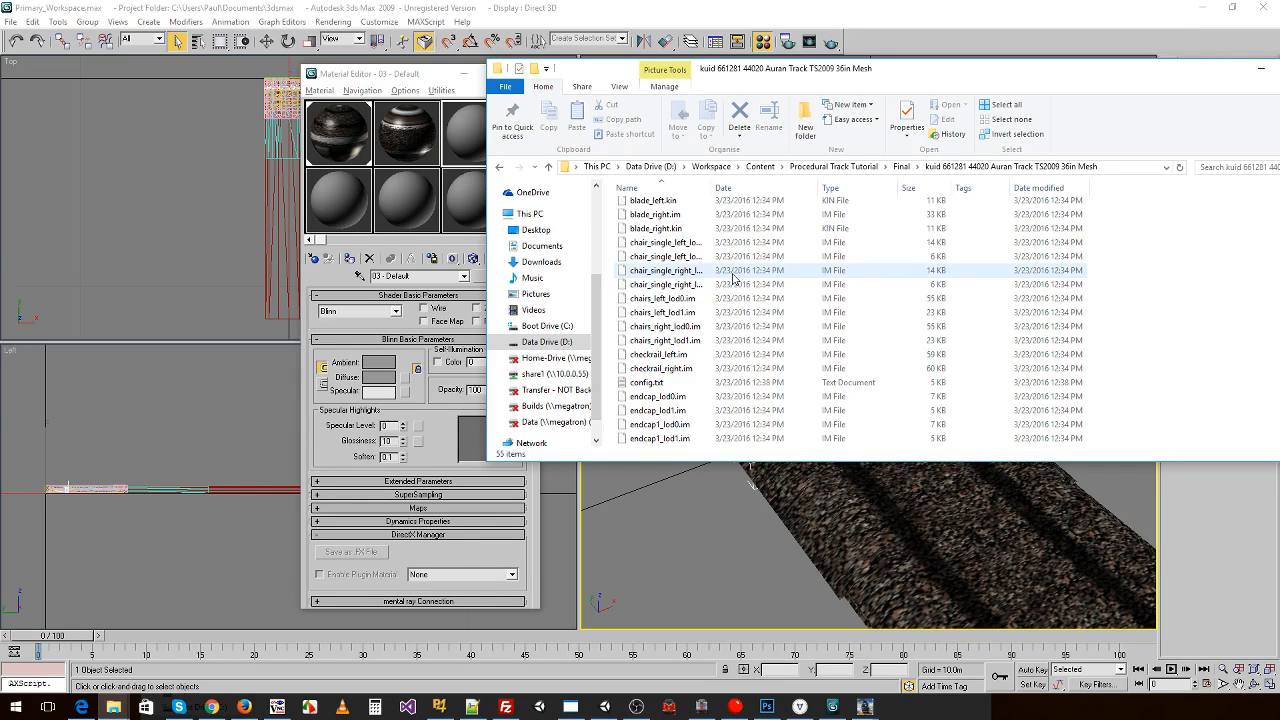
# - Widen the file name column so full names show, and look through the mesh and texture files in this folder
pyautogui.click(733, 272)
pyautogui.moveTo(712, 187); pyautogui.dragTo(830, 181)
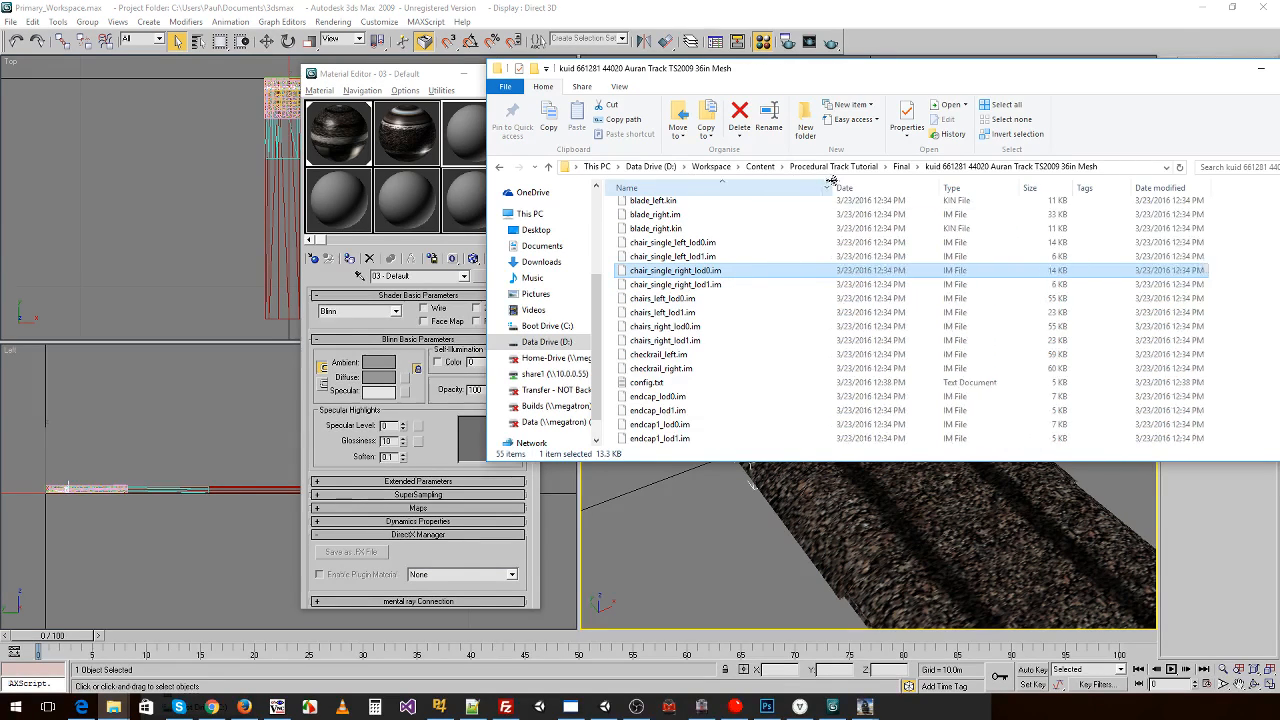
pyautogui.scroll(-12, 772, 292)
pyautogui.scroll(2, 772, 289)
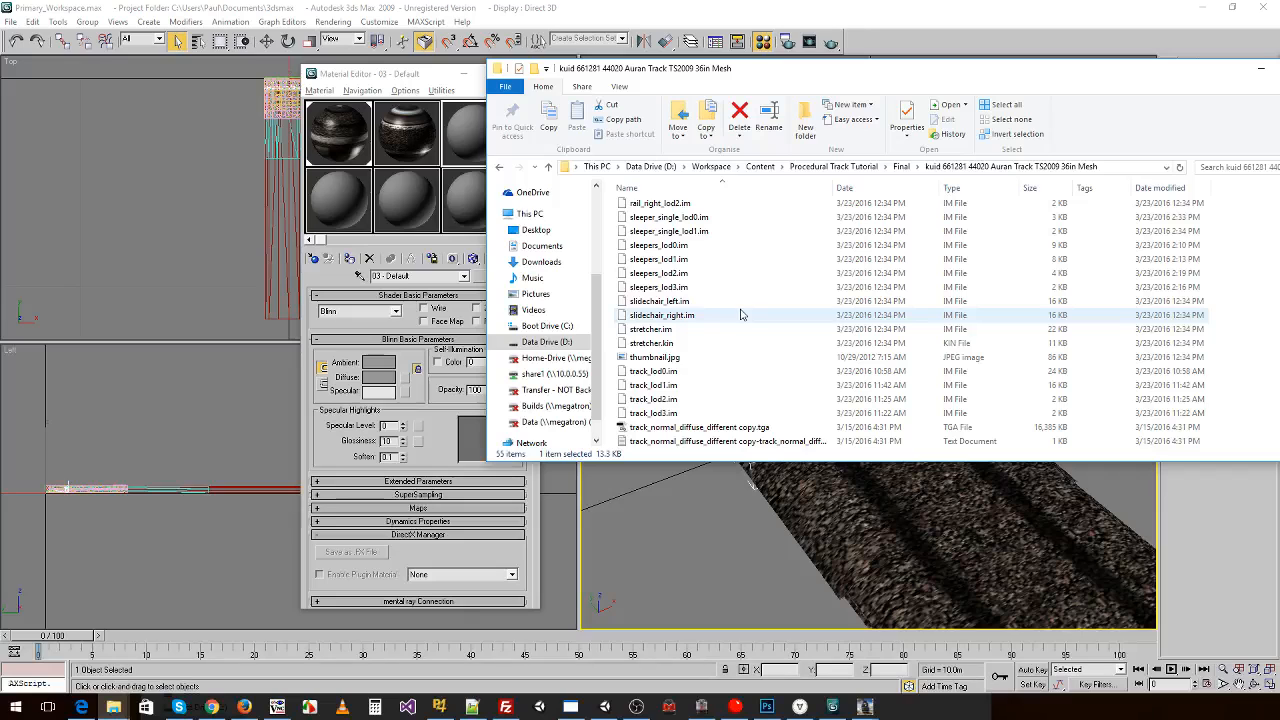
pyautogui.scroll(5, 858, 332)
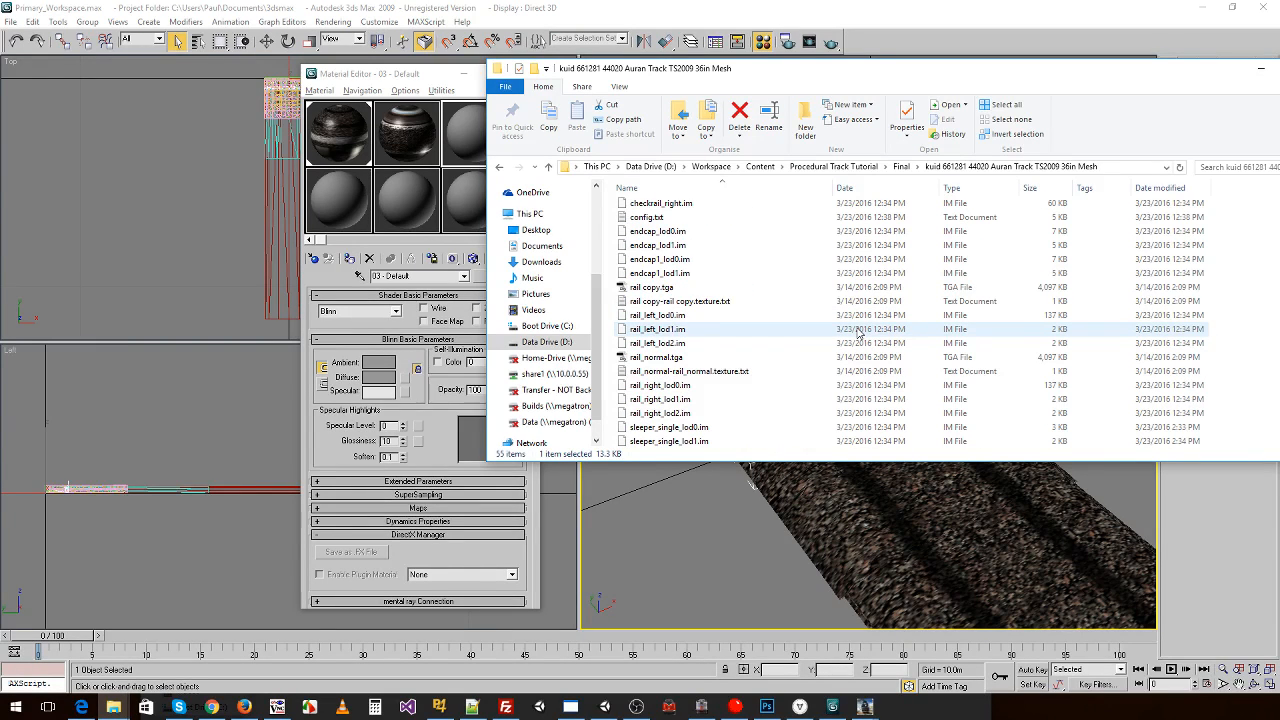
pyautogui.scroll(3, 840, 320)
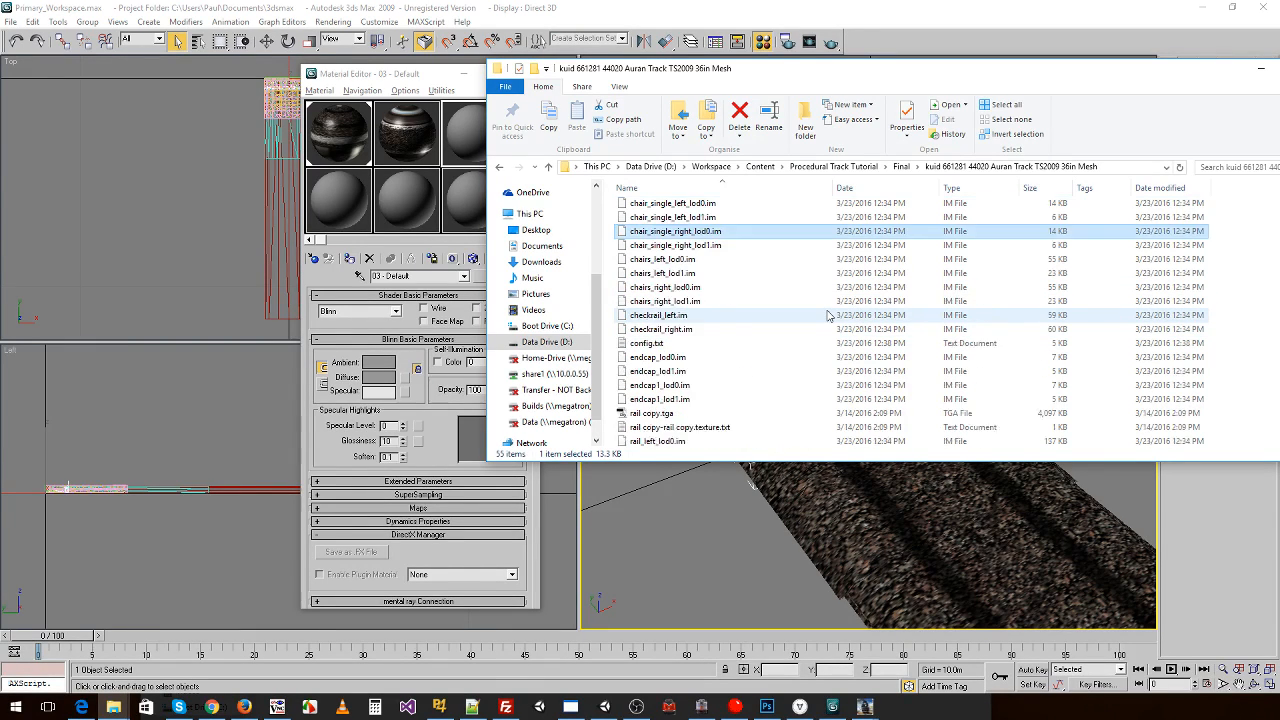
pyautogui.scroll(3, 828, 316)
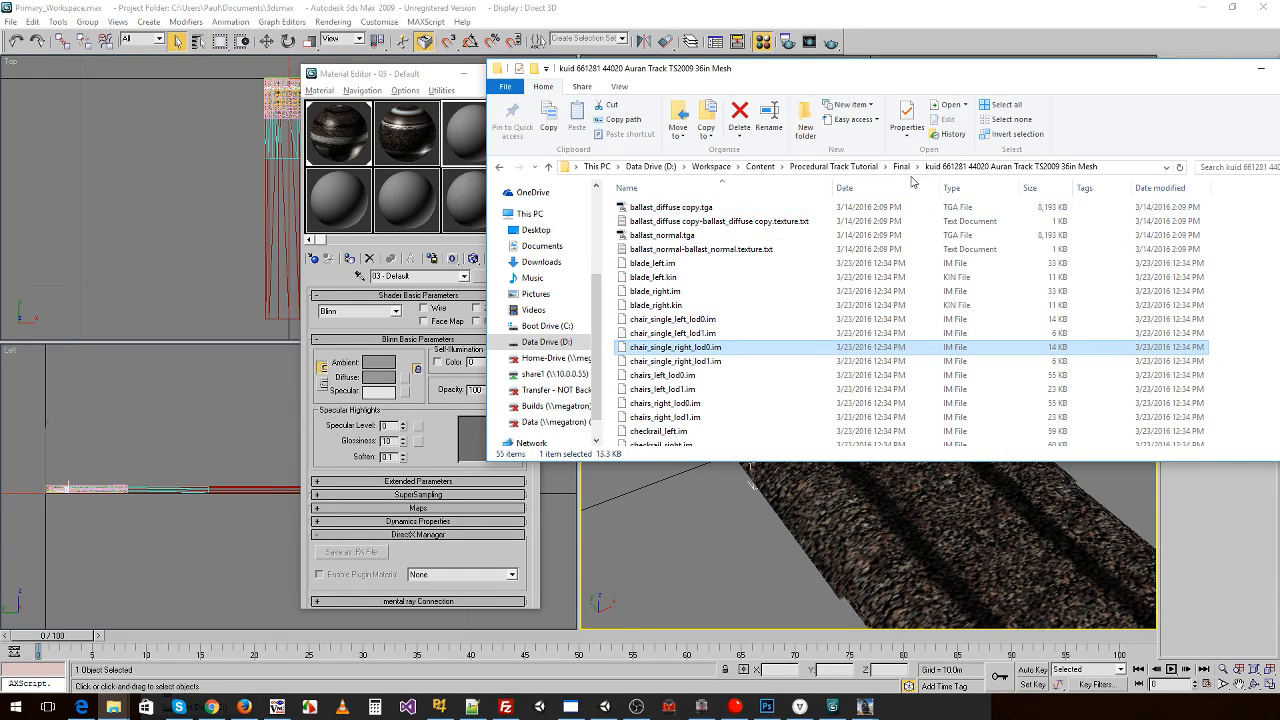
# - Look over the files in the Auran Track TS2009 36in Mesh folder under Final - Finished, and return to Final - Finished
pyautogui.click(876, 167)
pyautogui.doubleClick(702, 237)
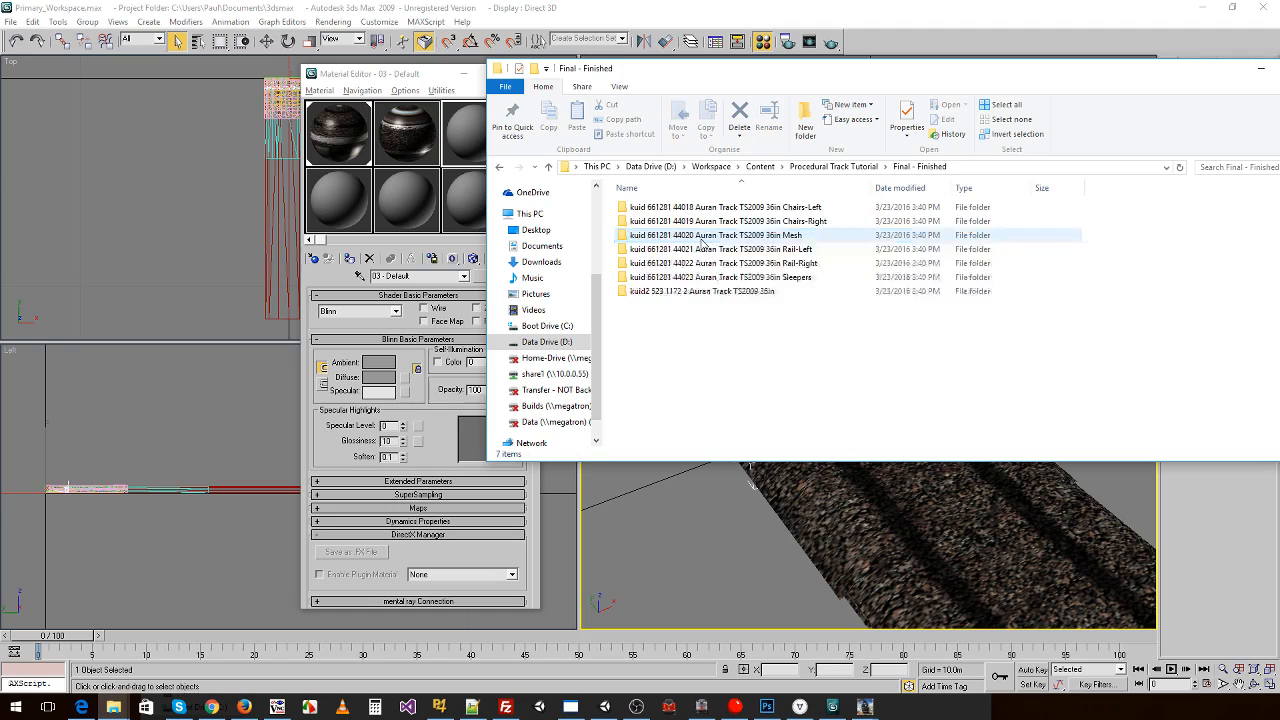
pyautogui.doubleClick(877, 237)
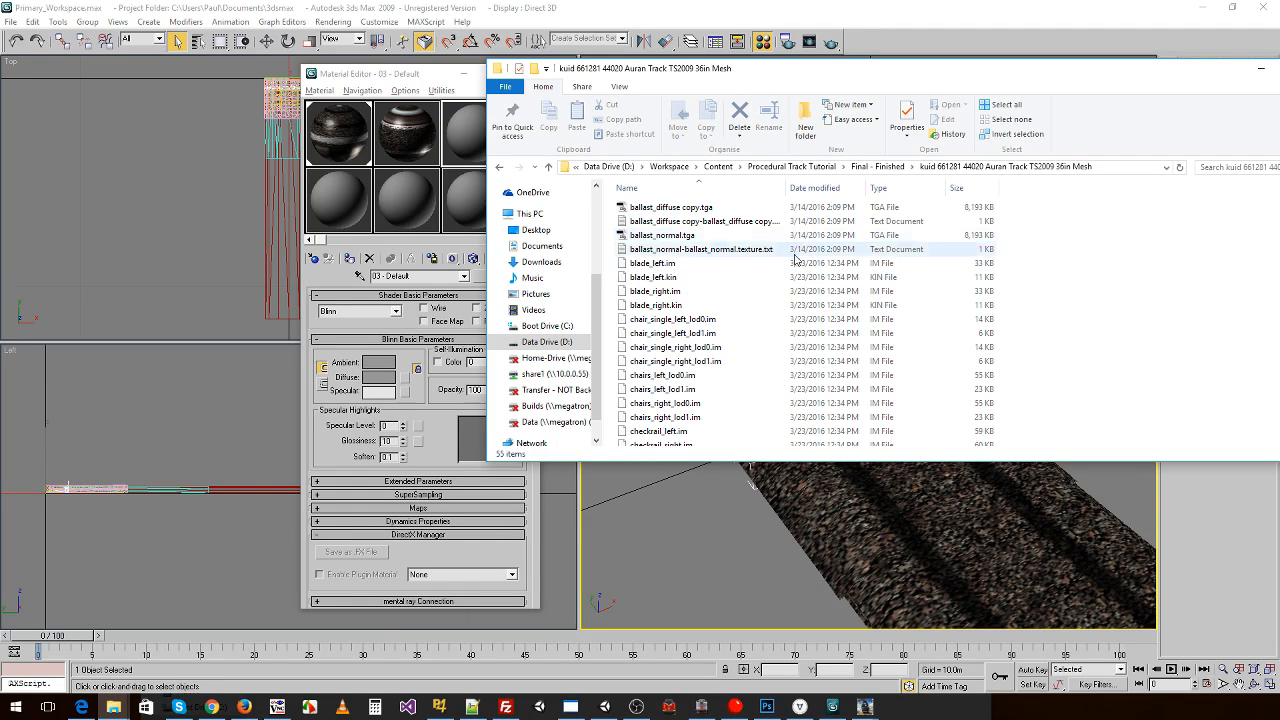
pyautogui.scroll(-3, 752, 285)
pyautogui.scroll(2, 752, 285)
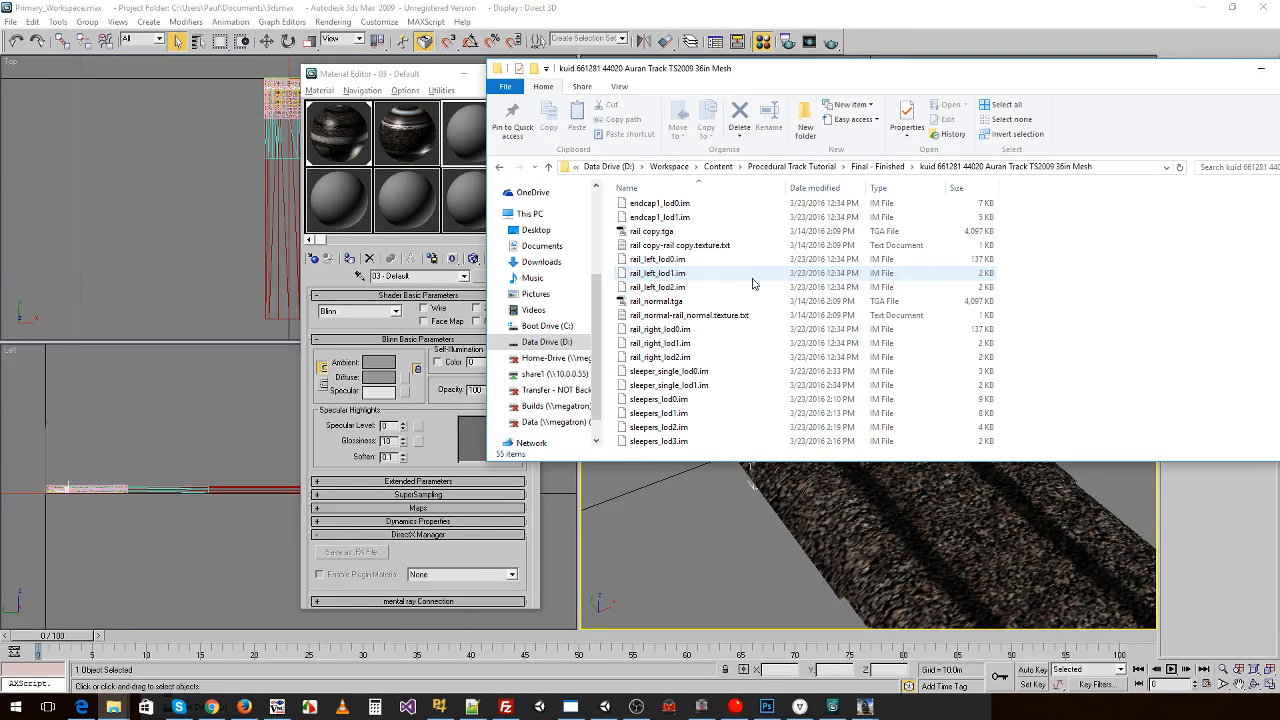
pyautogui.press('BackSpace')
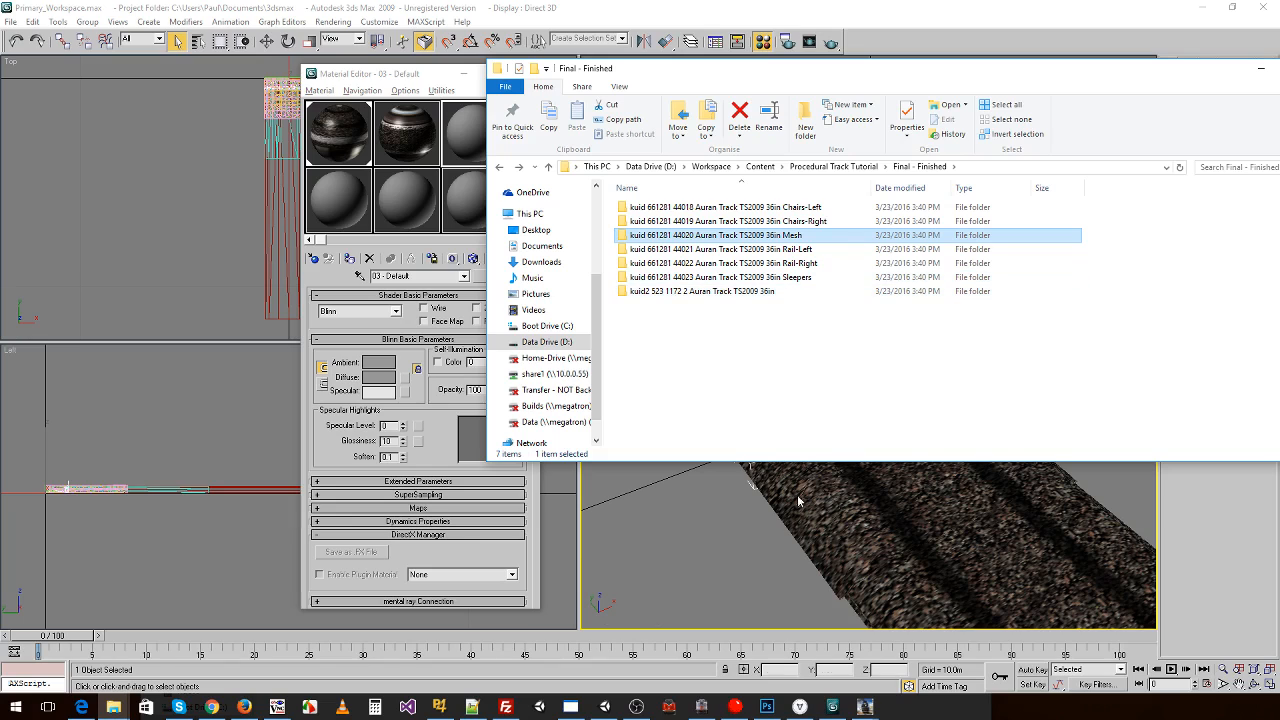
# - Switch to 3D Object Converter and open chairs_left_lod0.im from the TANE Trk Oak Mesh folder
pyautogui.click(735, 706)
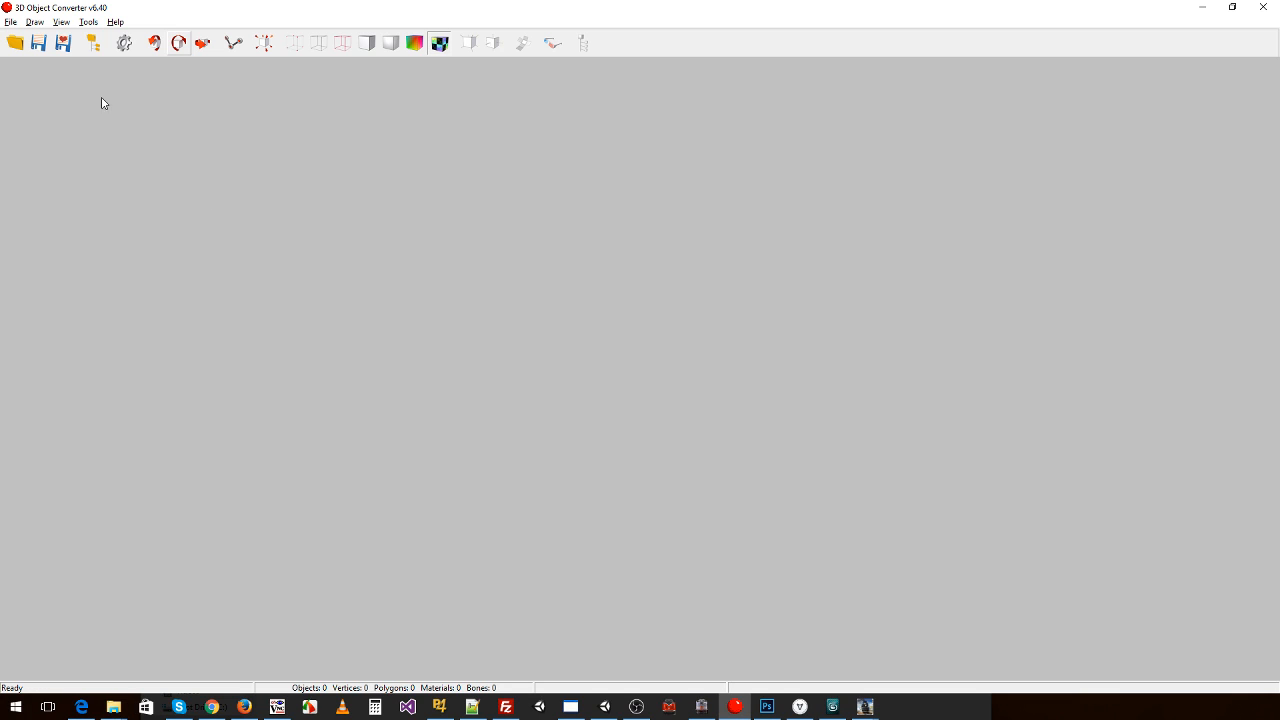
pyautogui.click(12, 22)
pyautogui.click(25, 37)
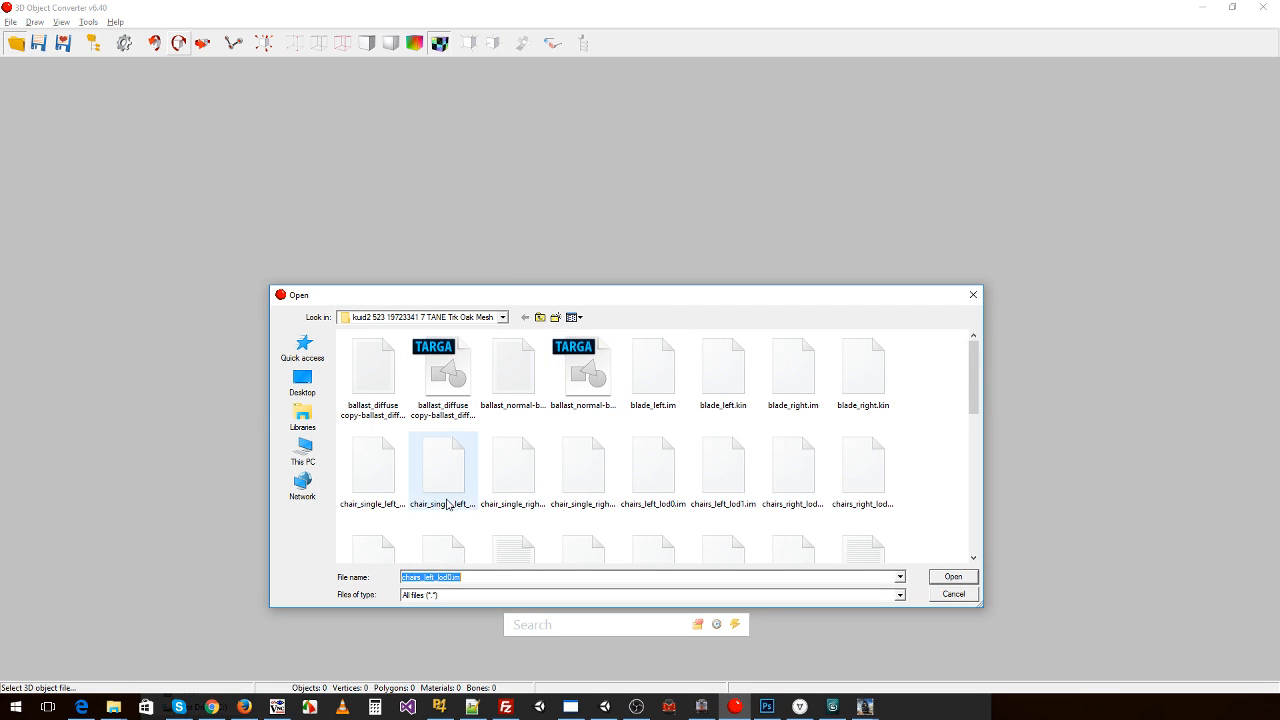
pyautogui.click(657, 476)
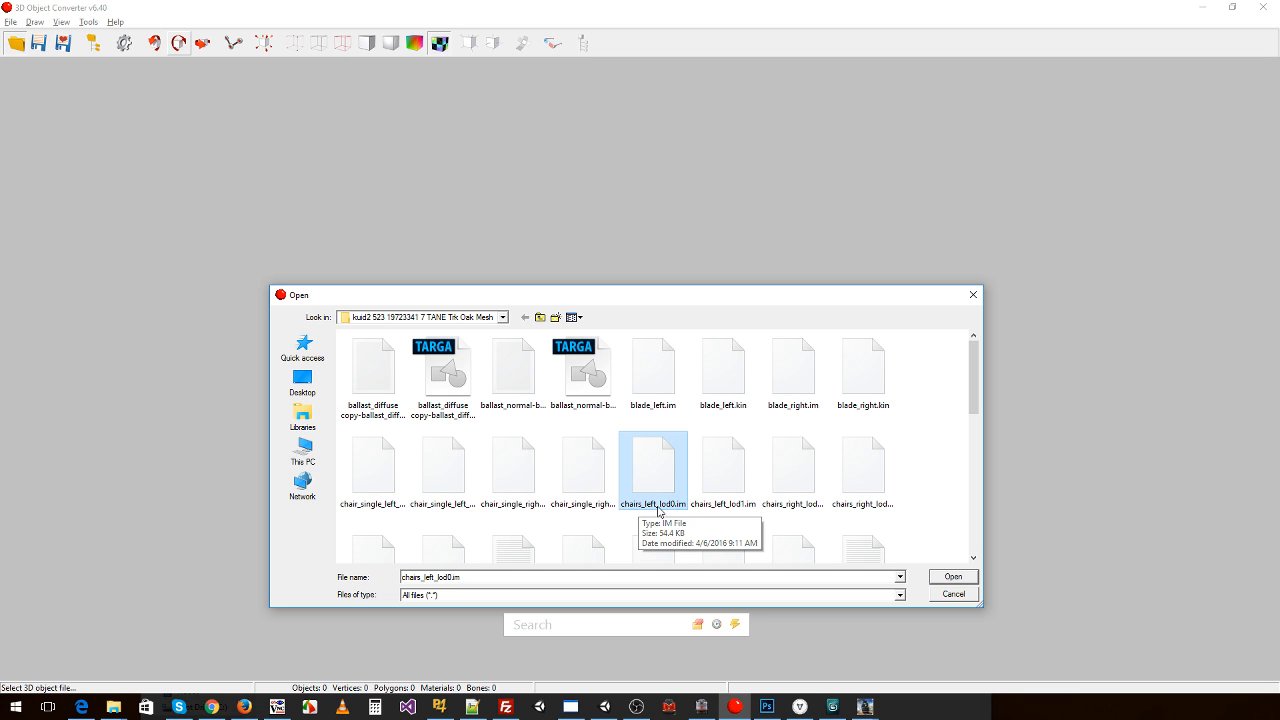
pyautogui.click(948, 578)
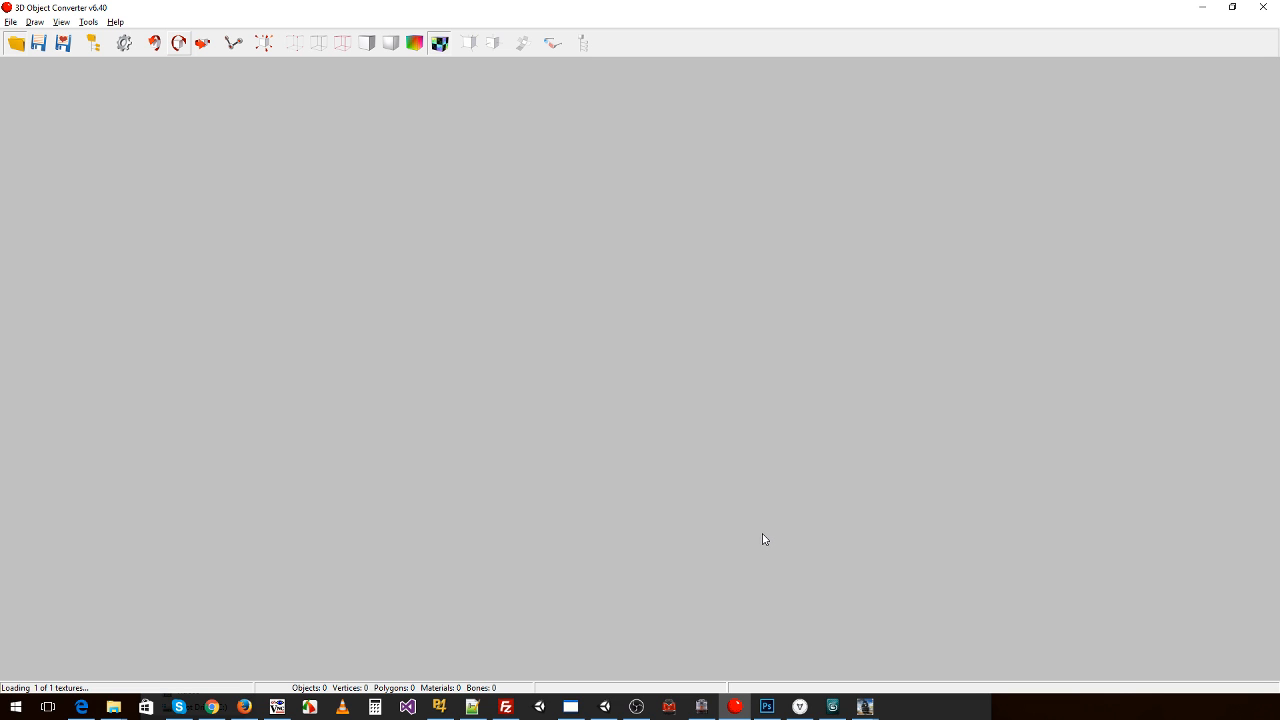
# - Flip the UV map of the TANE Trk Oak left chairs vertically
pyautogui.moveTo(748, 526); pyautogui.dragTo(452, 208)
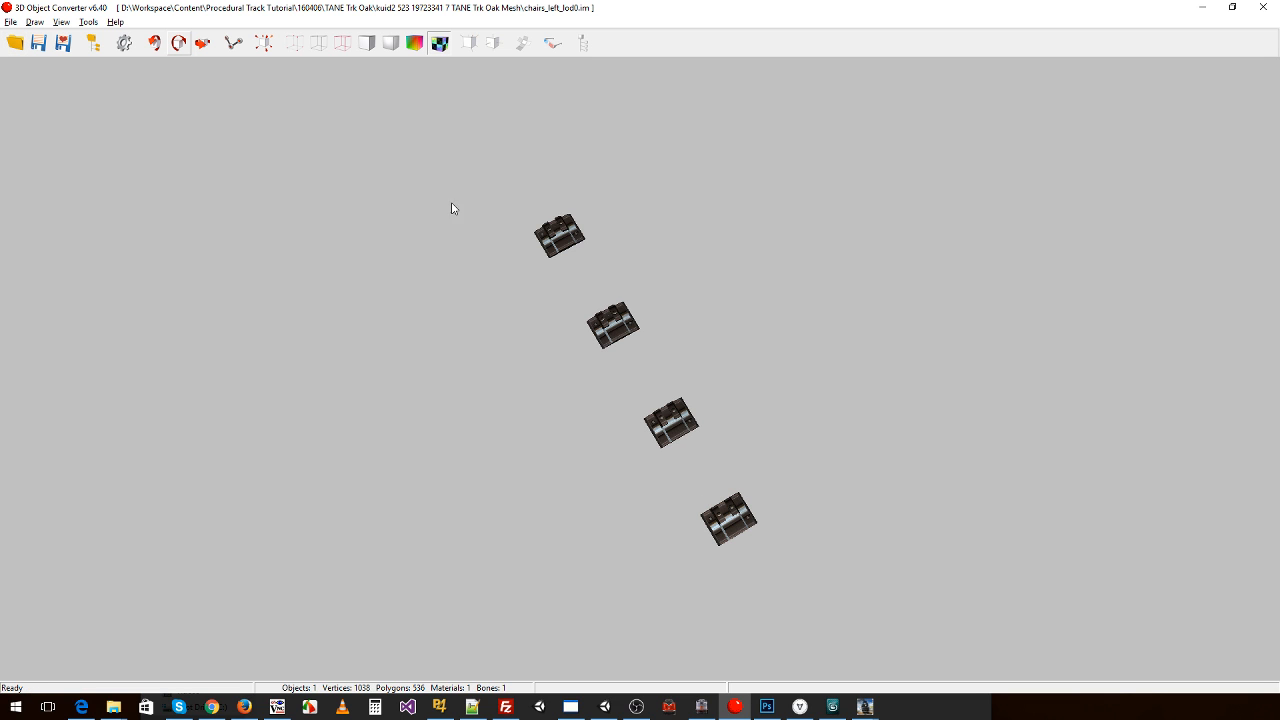
pyautogui.click(89, 22)
pyautogui.click(118, 116)
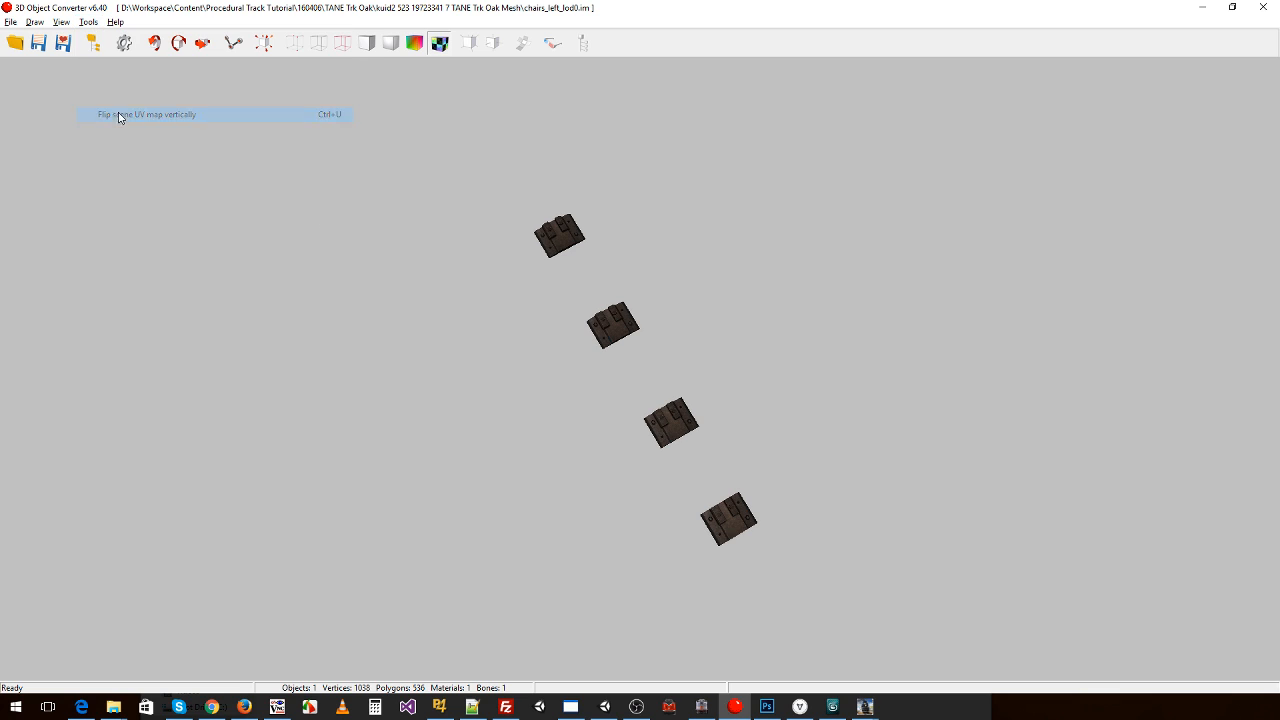
# - Save the model in the favourite format, Wavefront OBJ, as chairs_left_lod0 in the TANE Trk Oak Mesh folder
pyautogui.click(17, 23)
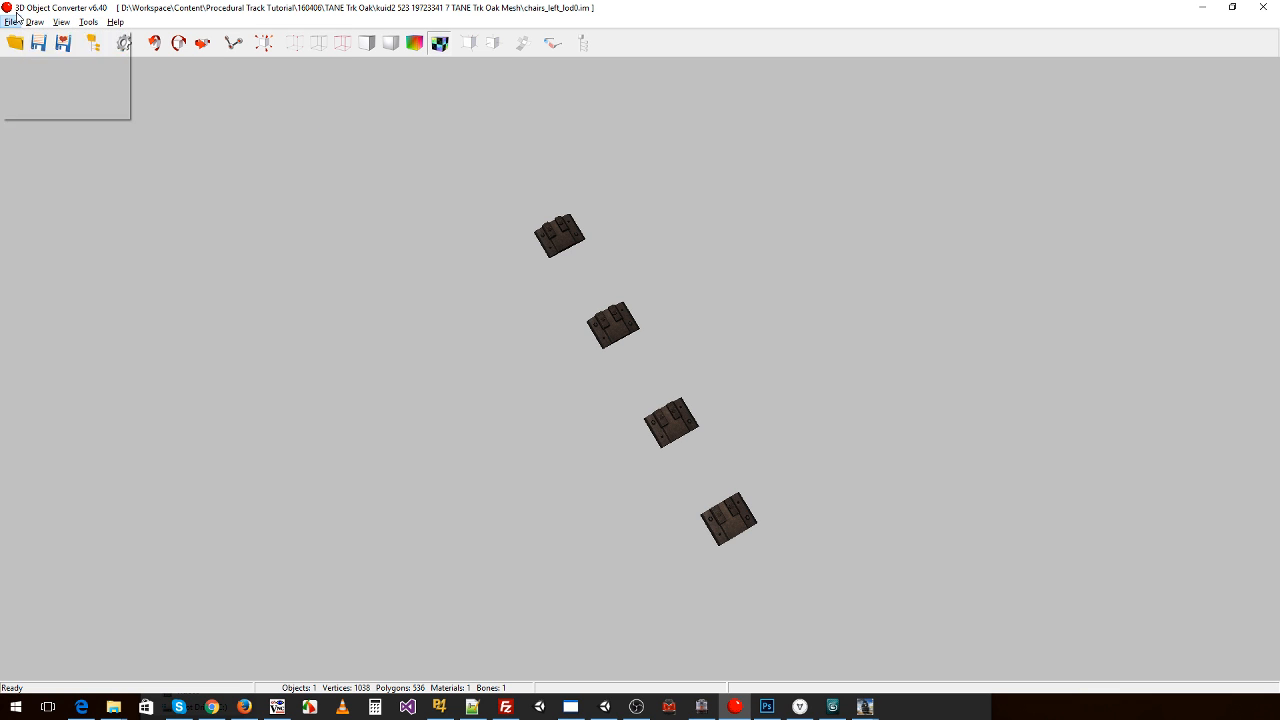
pyautogui.click(55, 70)
pyautogui.click(449, 318)
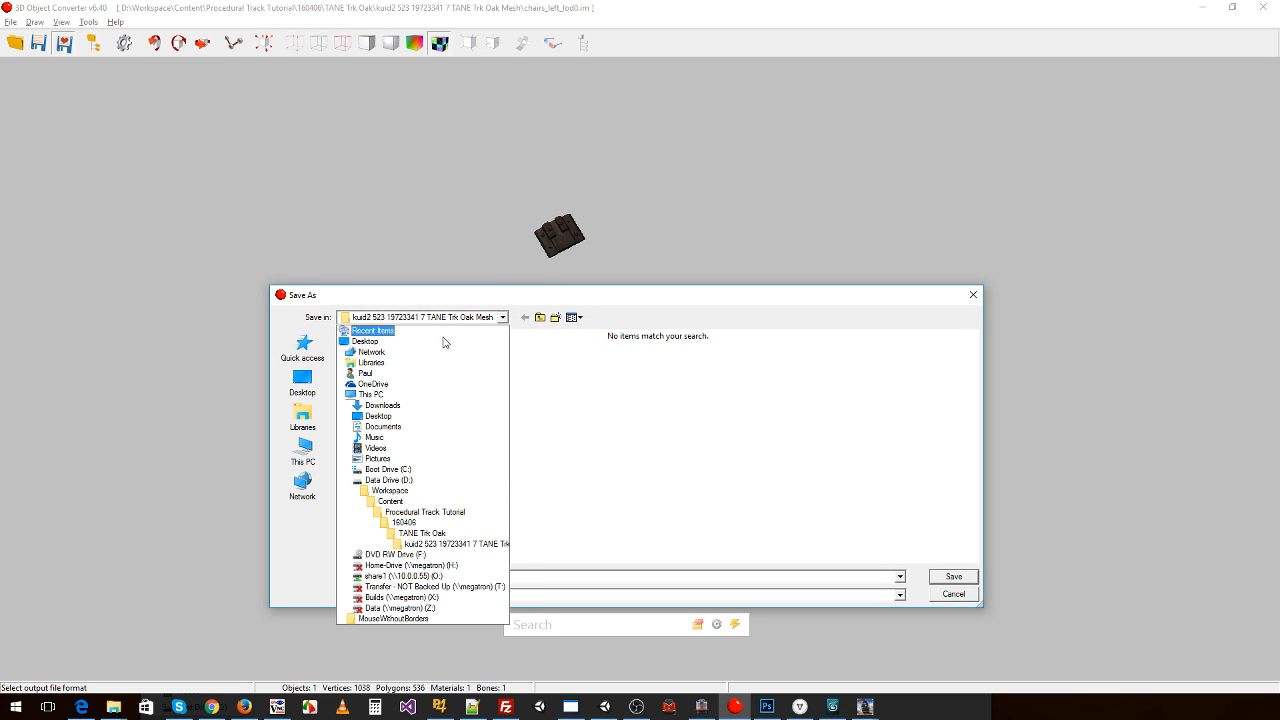
pyautogui.click(432, 544)
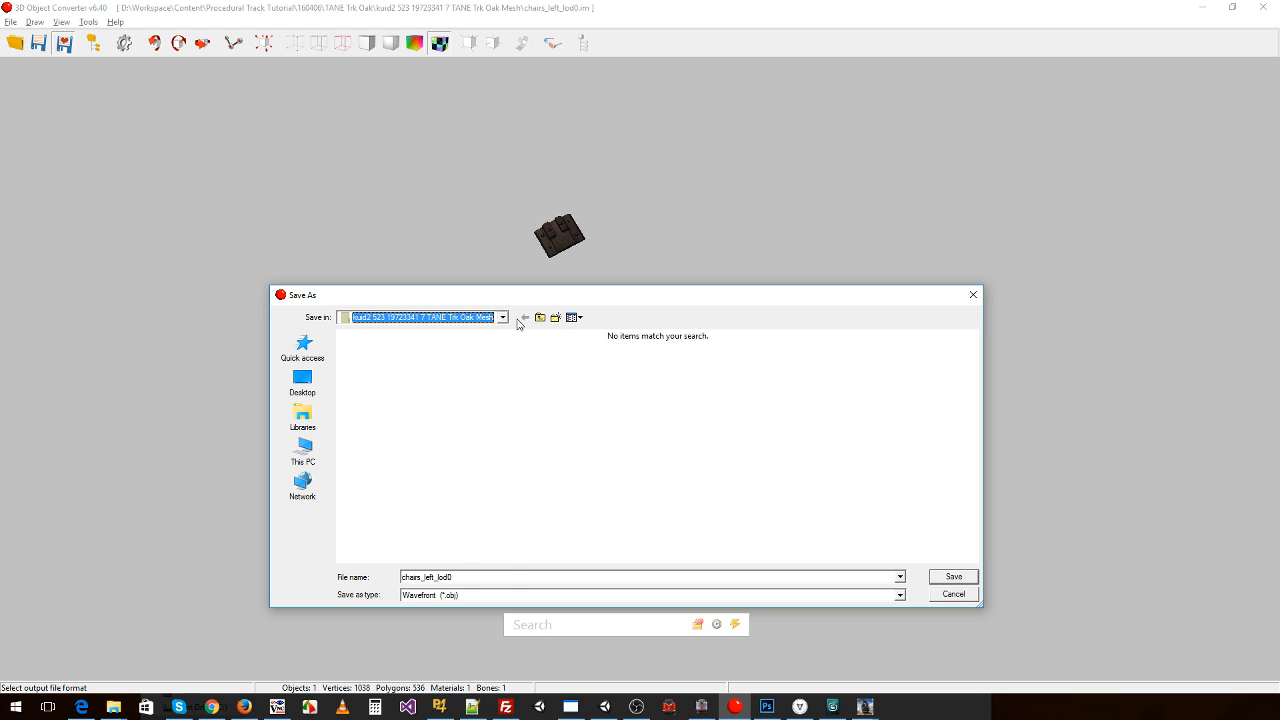
pyautogui.click(942, 578)
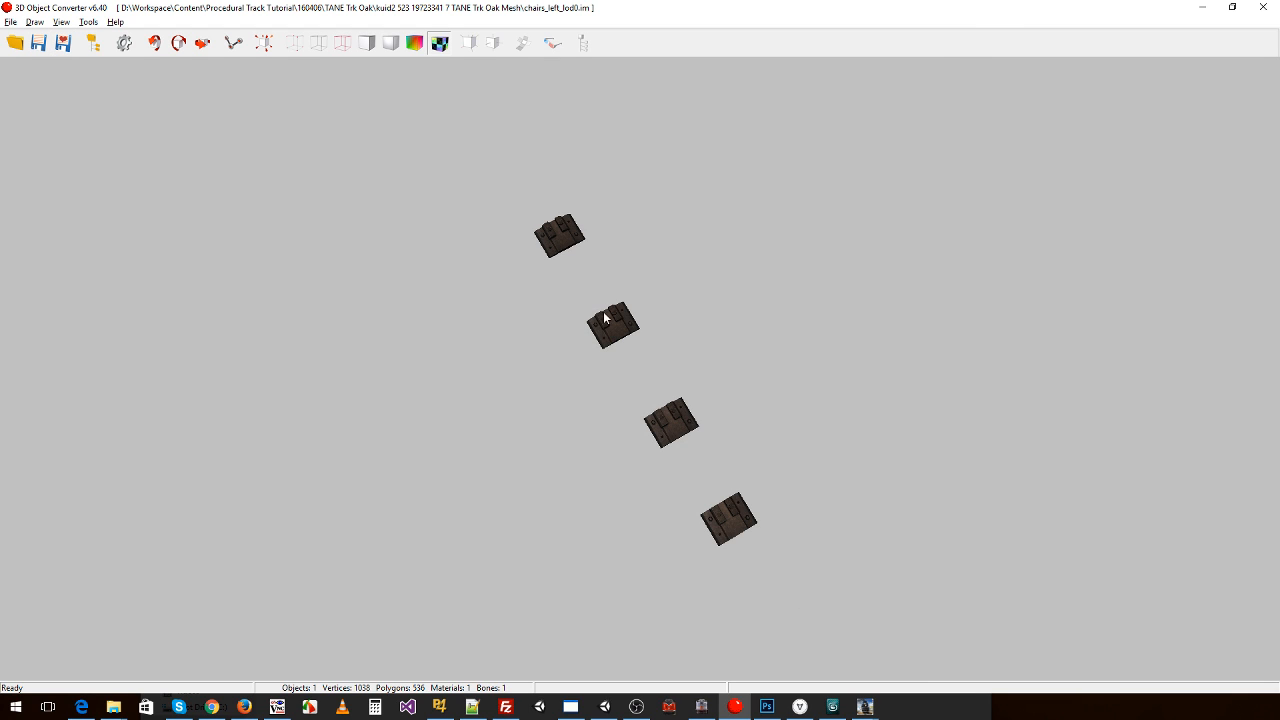
# - Start opening another 3D object file and browse up to the Content folder
pyautogui.click(9, 22)
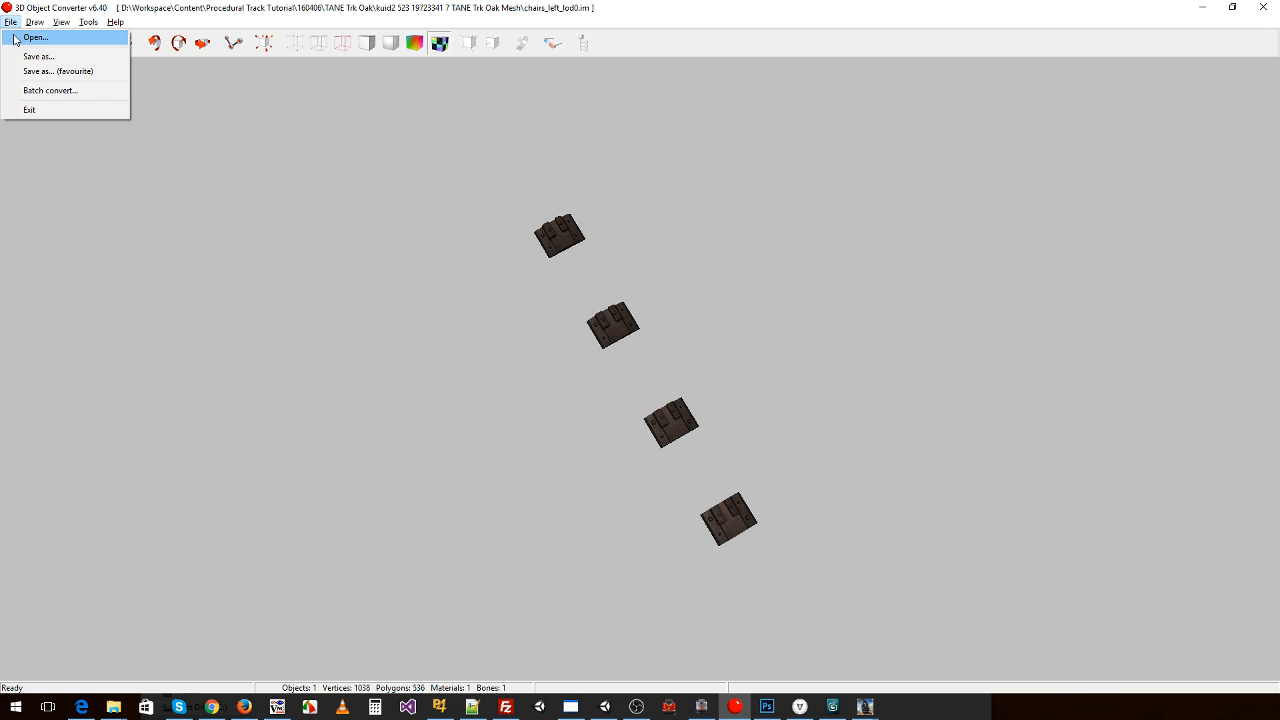
pyautogui.click(17, 37)
pyautogui.click(468, 318)
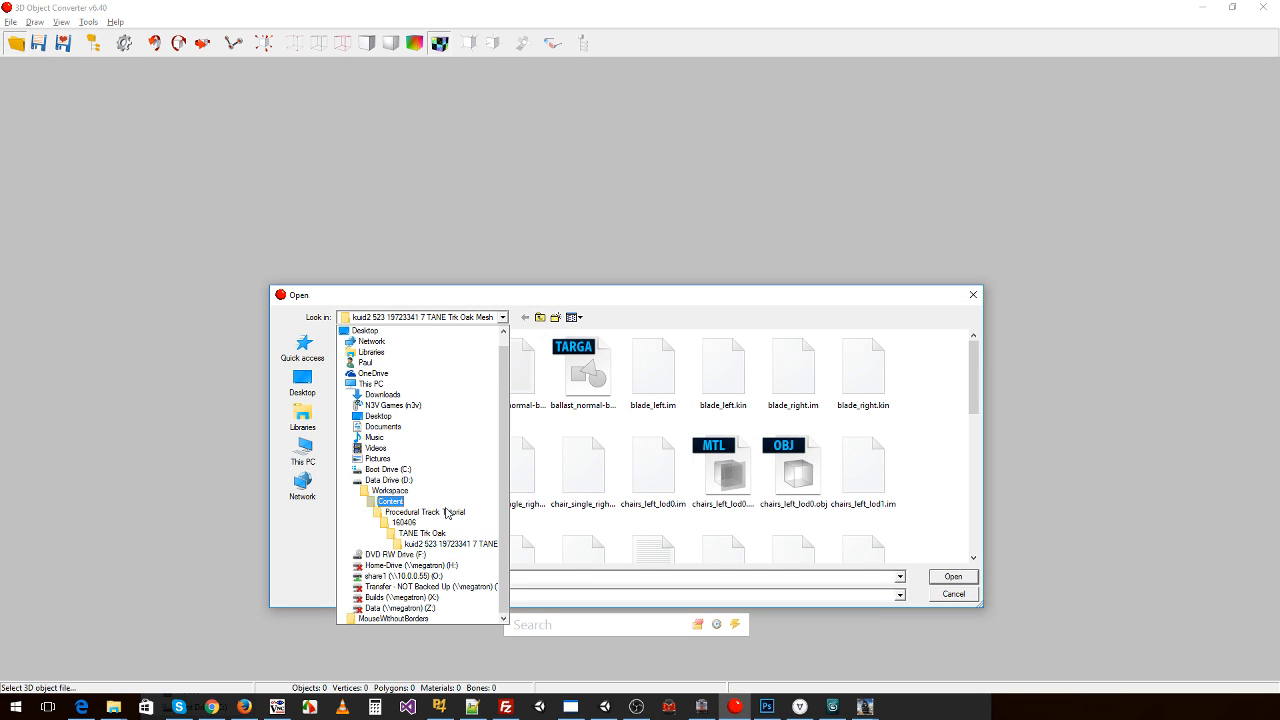
pyautogui.click(429, 515)
pyautogui.click(540, 318)
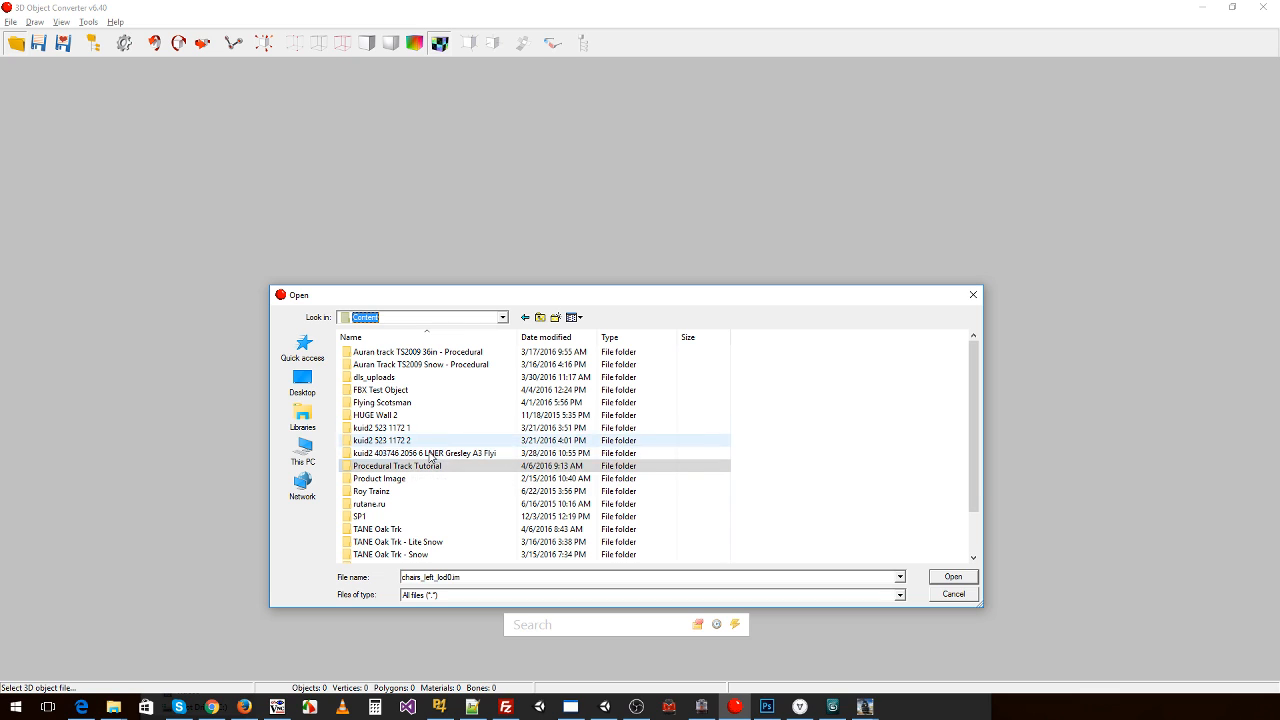
pyautogui.click(447, 356)
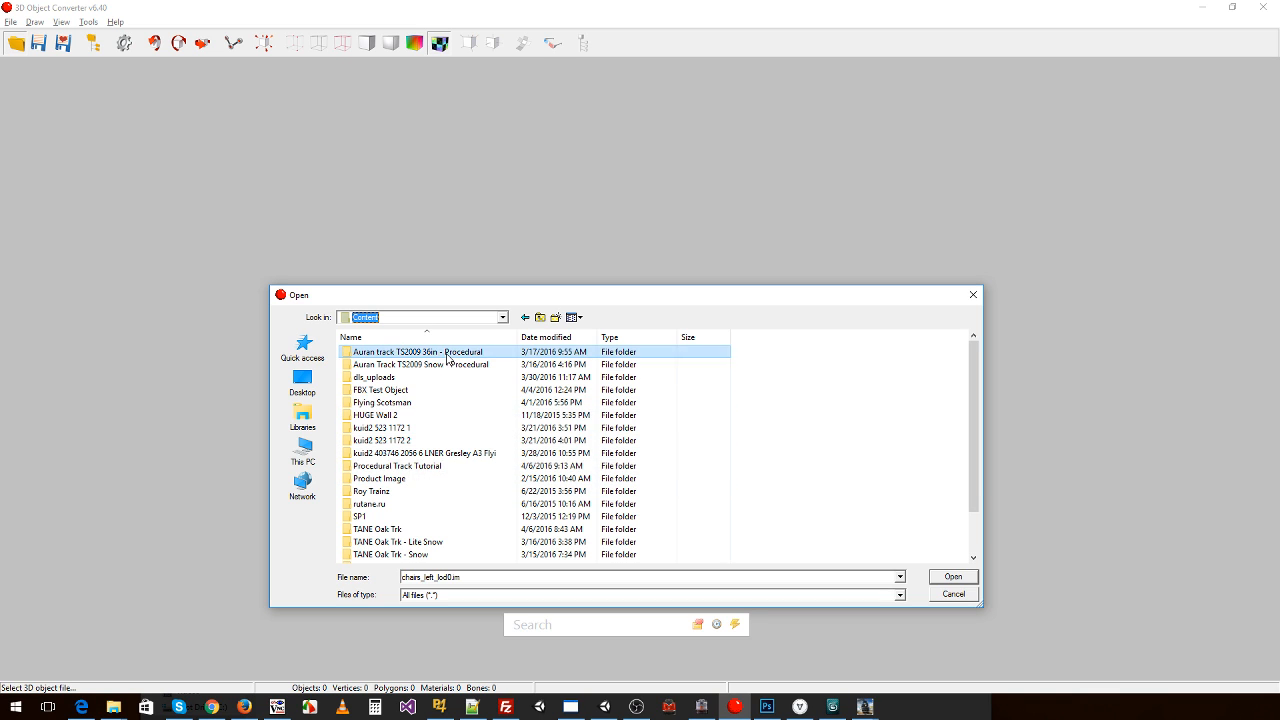
pyautogui.doubleClick(447, 356)
pyautogui.doubleClick(434, 379)
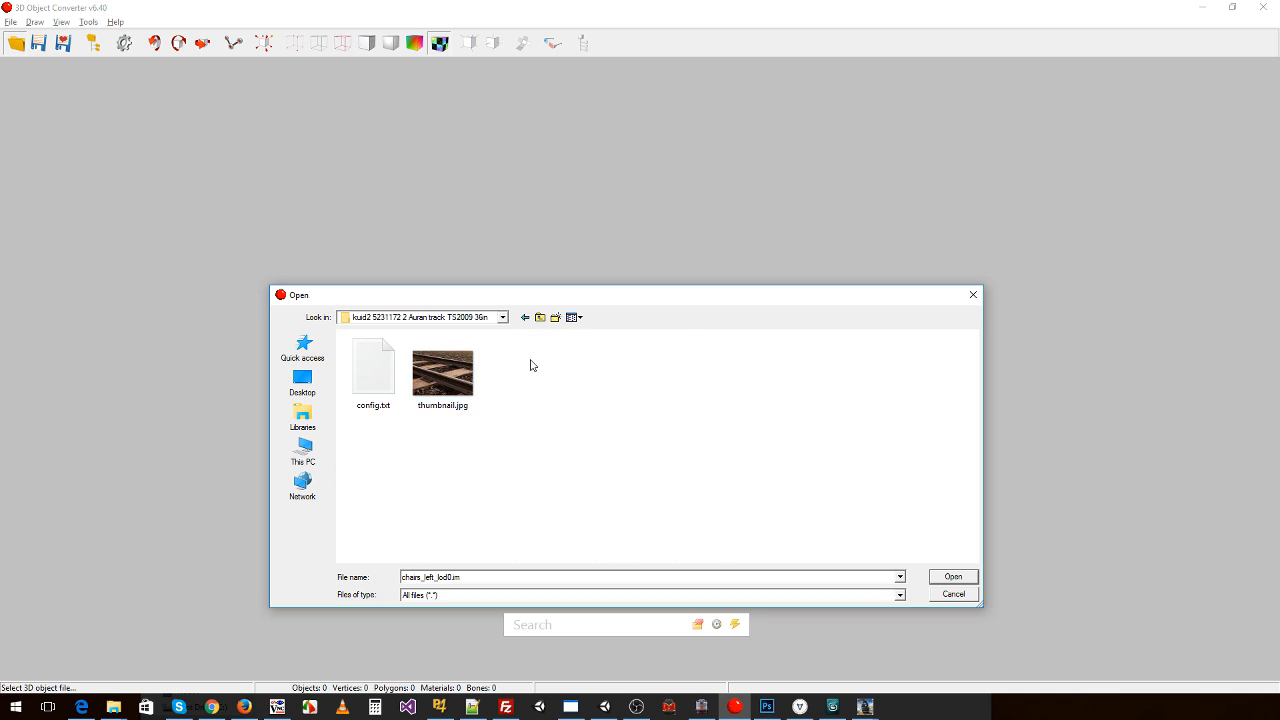
pyautogui.press('BackSpace')
pyautogui.press('BackSpace')
pyautogui.click(436, 456)
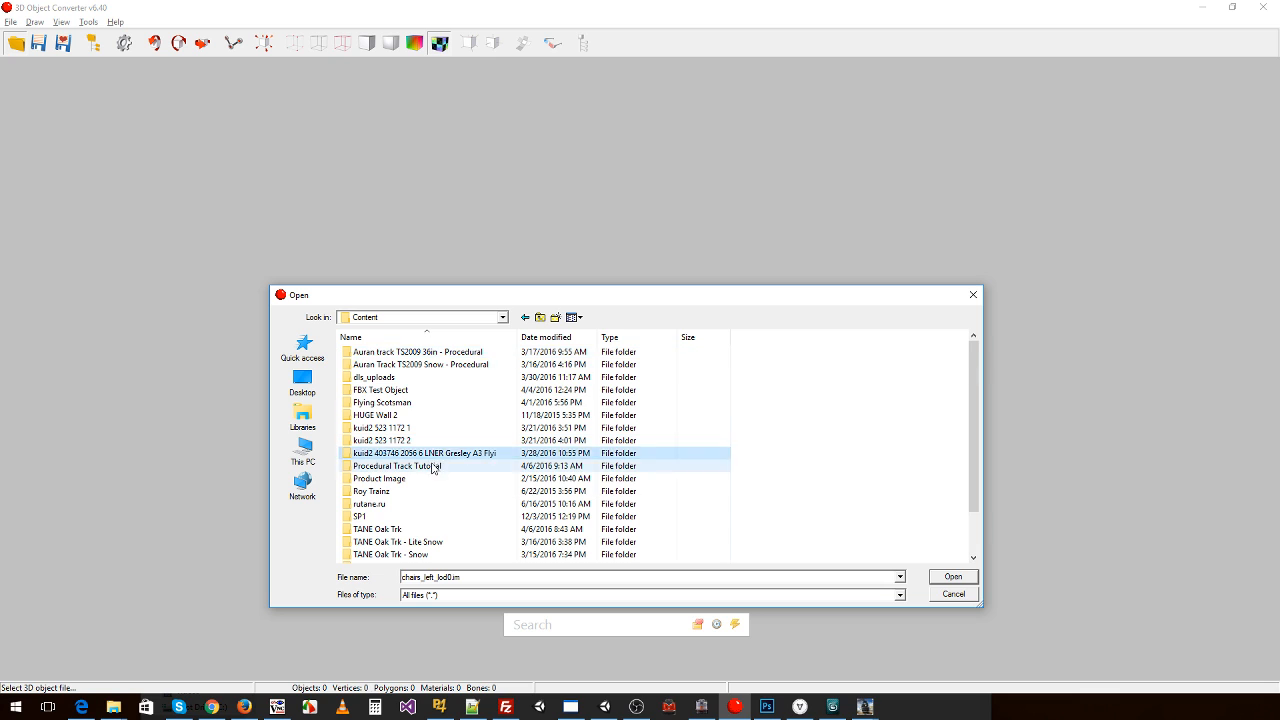
# - Open chairs_left_lod0.im from the Auran Track TS2009 36in Mesh folder under Procedural Track Tutorial, Final - Finished
pyautogui.scroll(-2, 432, 470)
pyautogui.scroll(1, 421, 483)
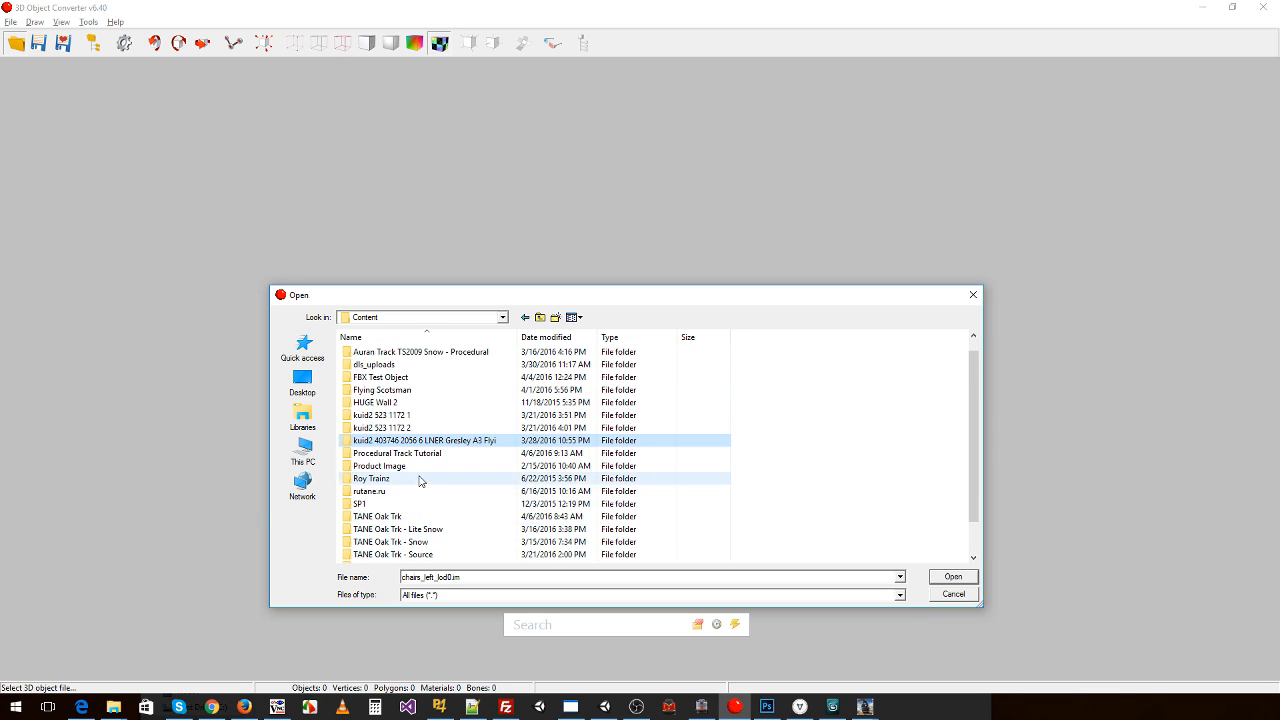
pyautogui.doubleClick(400, 453)
pyautogui.click(398, 381)
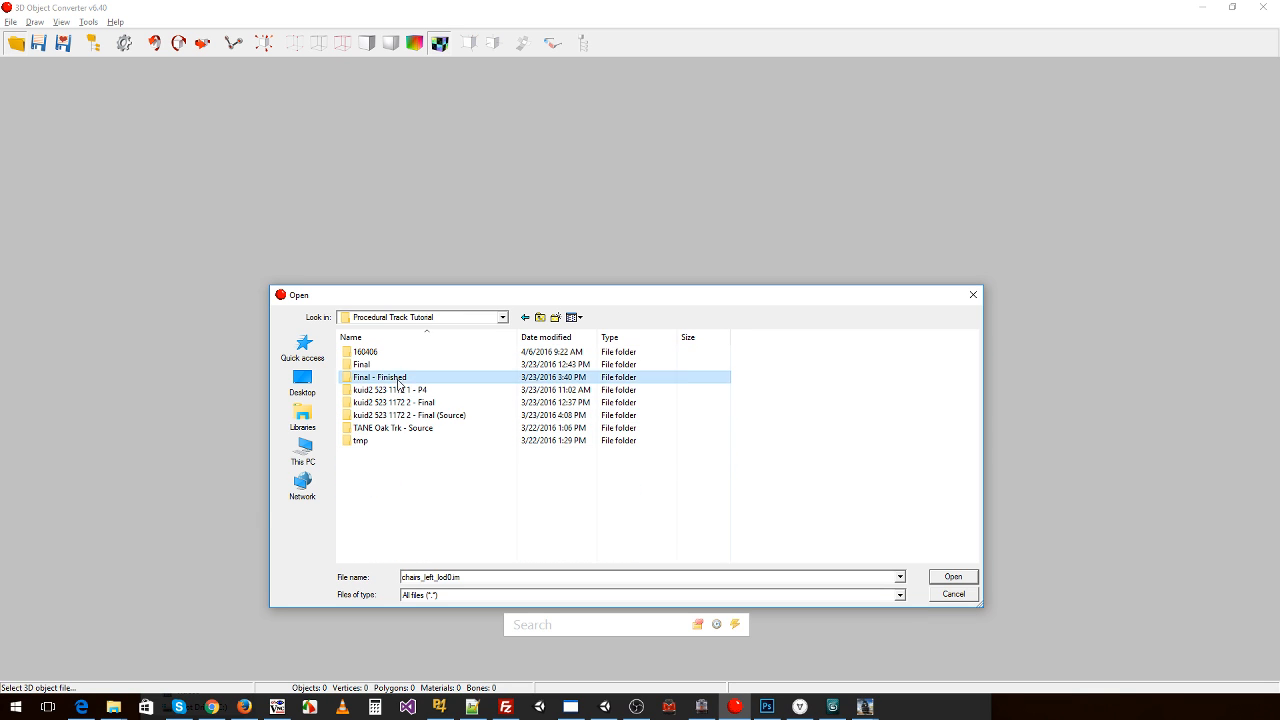
pyautogui.doubleClick(398, 381)
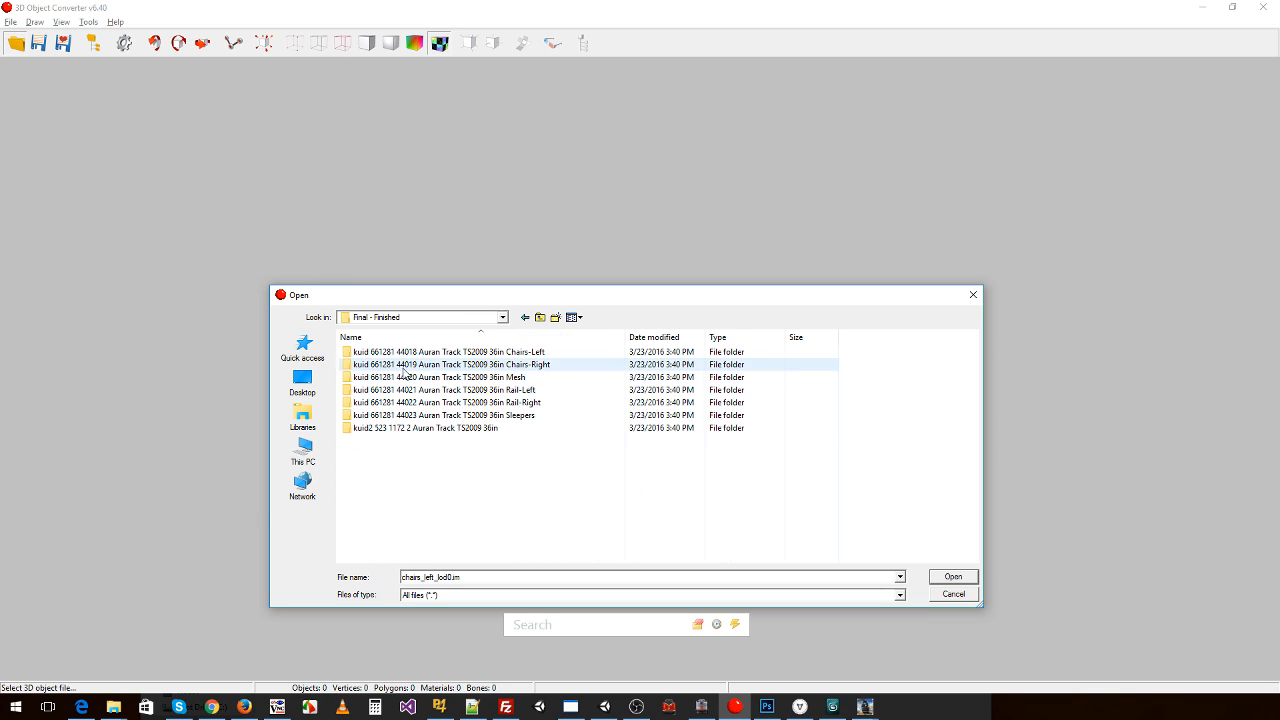
pyautogui.doubleClick(531, 378)
pyautogui.scroll(-3, 460, 417)
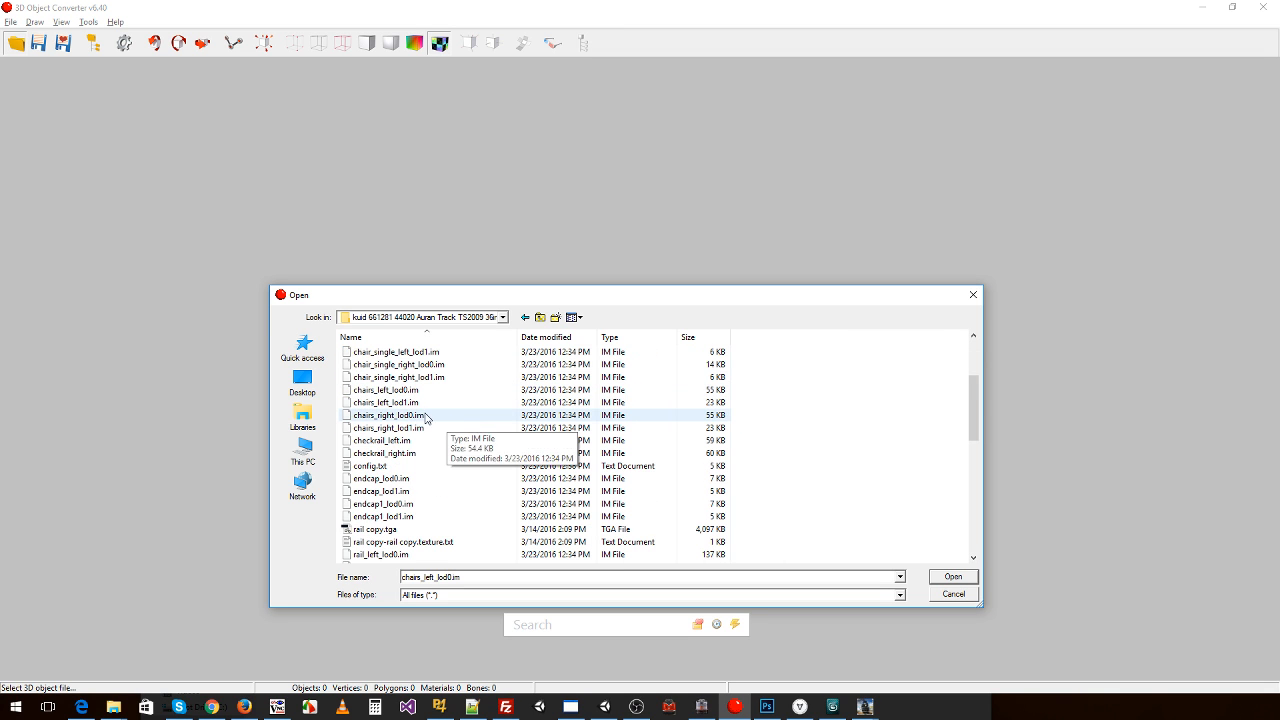
pyautogui.click(952, 578)
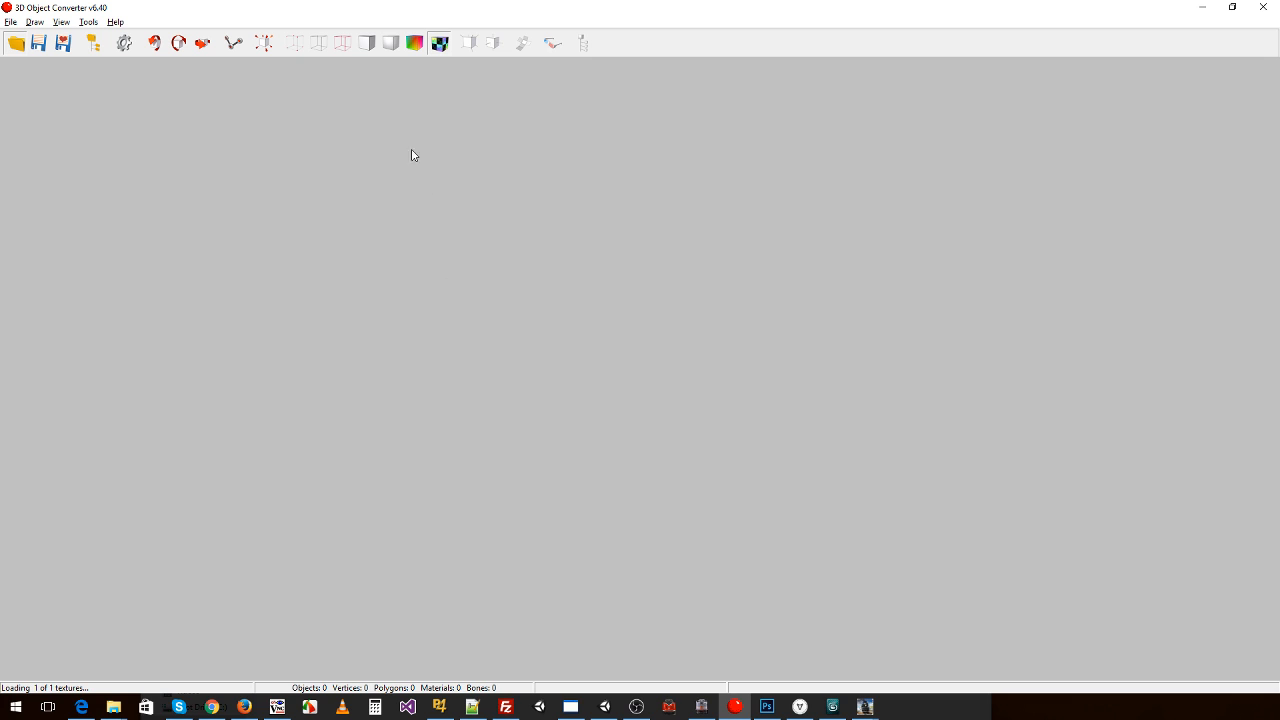
# - Flip the Auran track chairs' UV map vertically and rotate the model to view the chairs from above
pyautogui.click(89, 22)
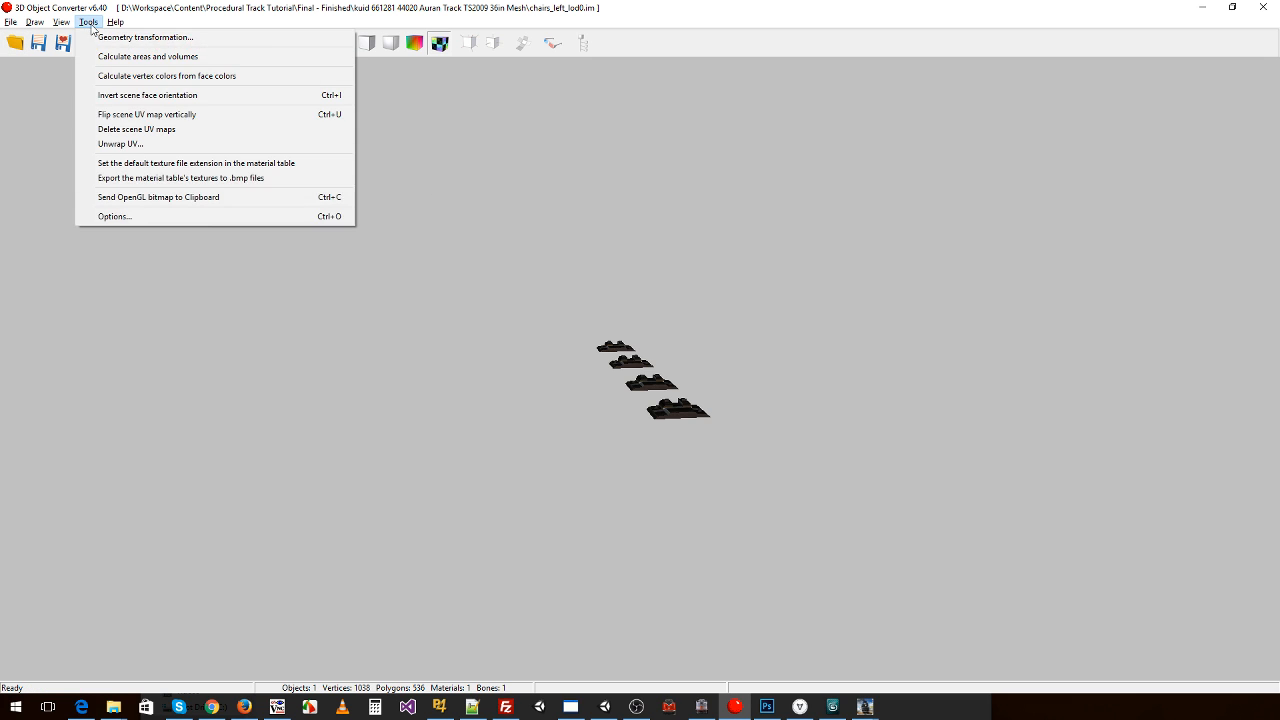
pyautogui.click(118, 115)
pyautogui.moveTo(511, 270); pyautogui.dragTo(515, 298)
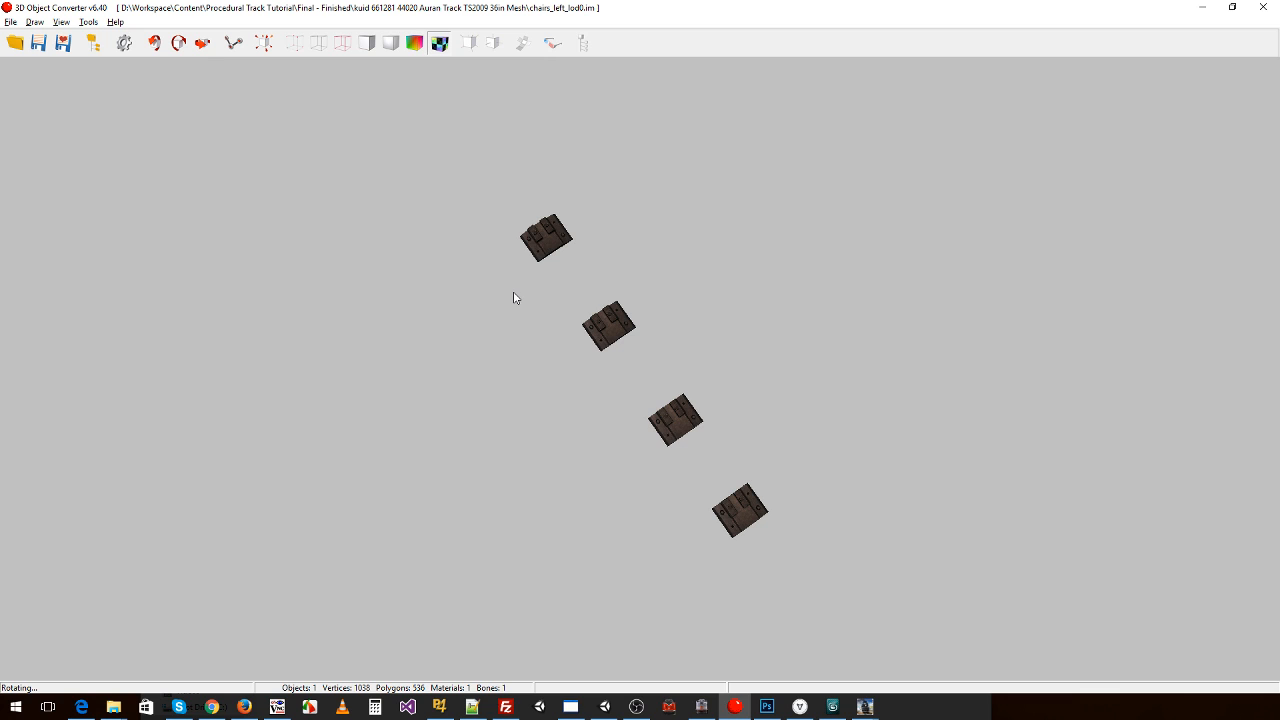
# - Save the Auran track chairs as Wavefront OBJ named chairs_left_lod0 in the Auran Track TS2009 36in Mesh folder
pyautogui.click(10, 22)
pyautogui.click(40, 72)
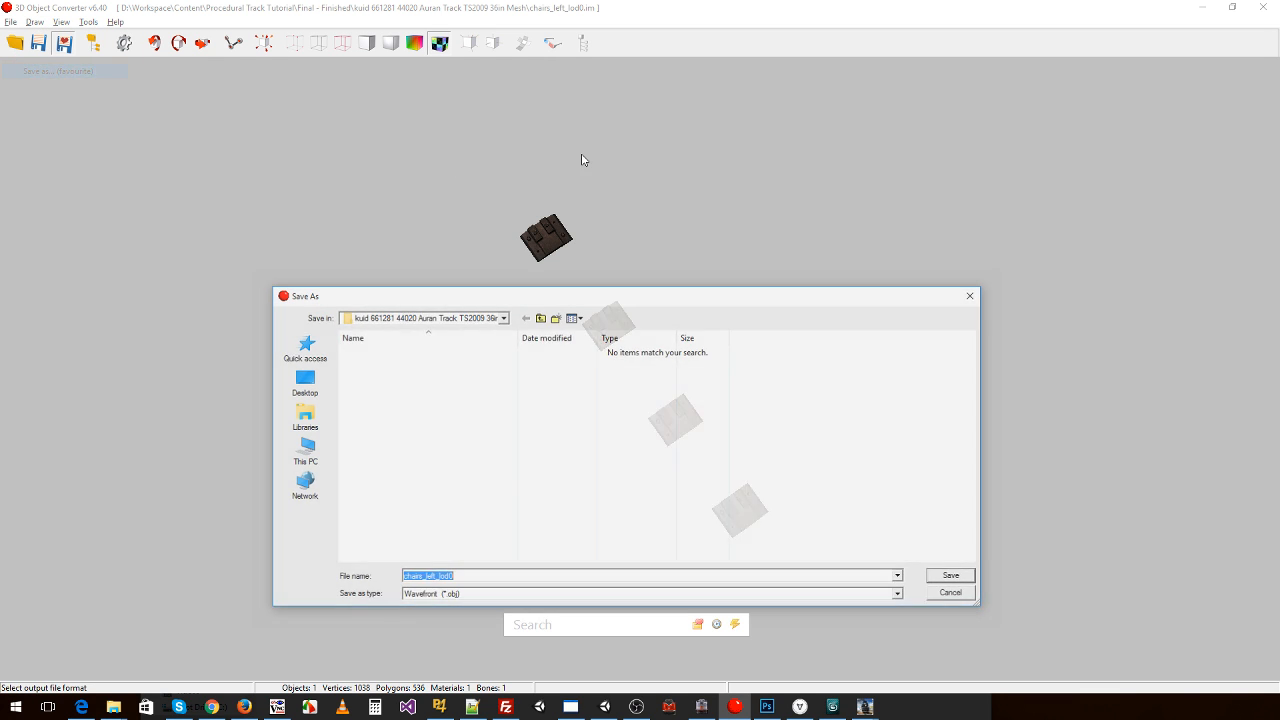
pyautogui.click(440, 317)
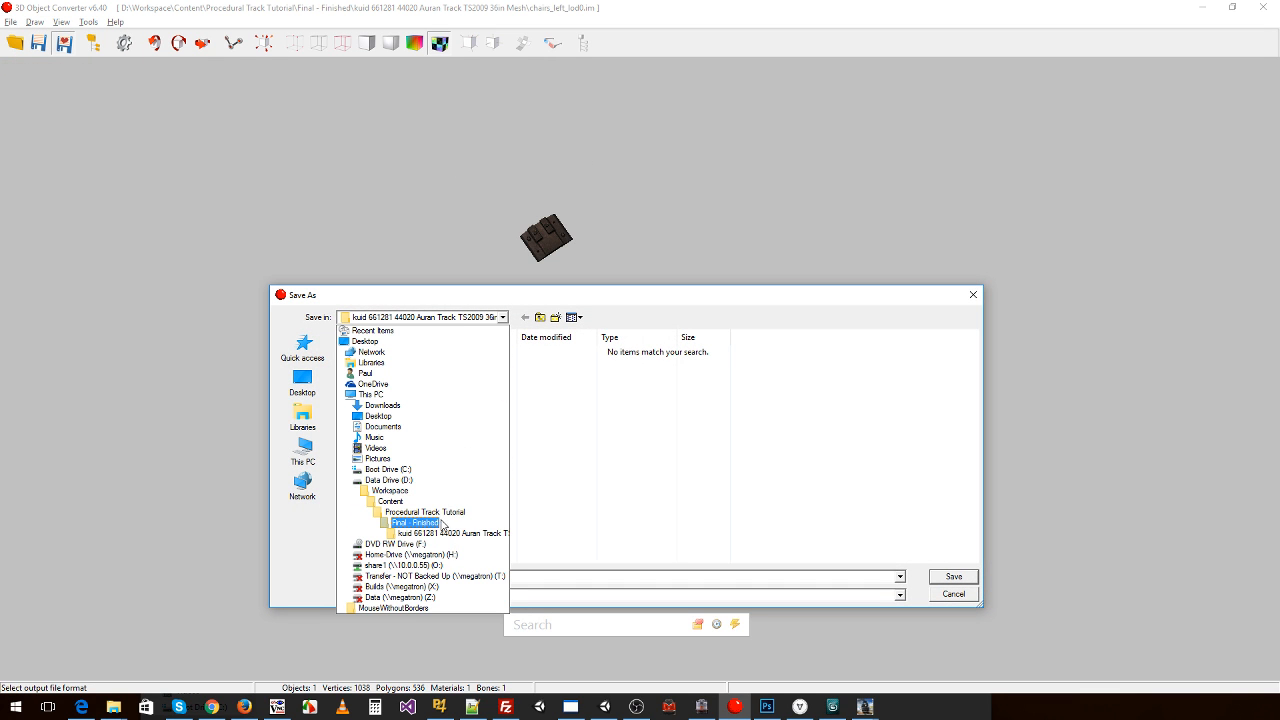
pyautogui.click(445, 533)
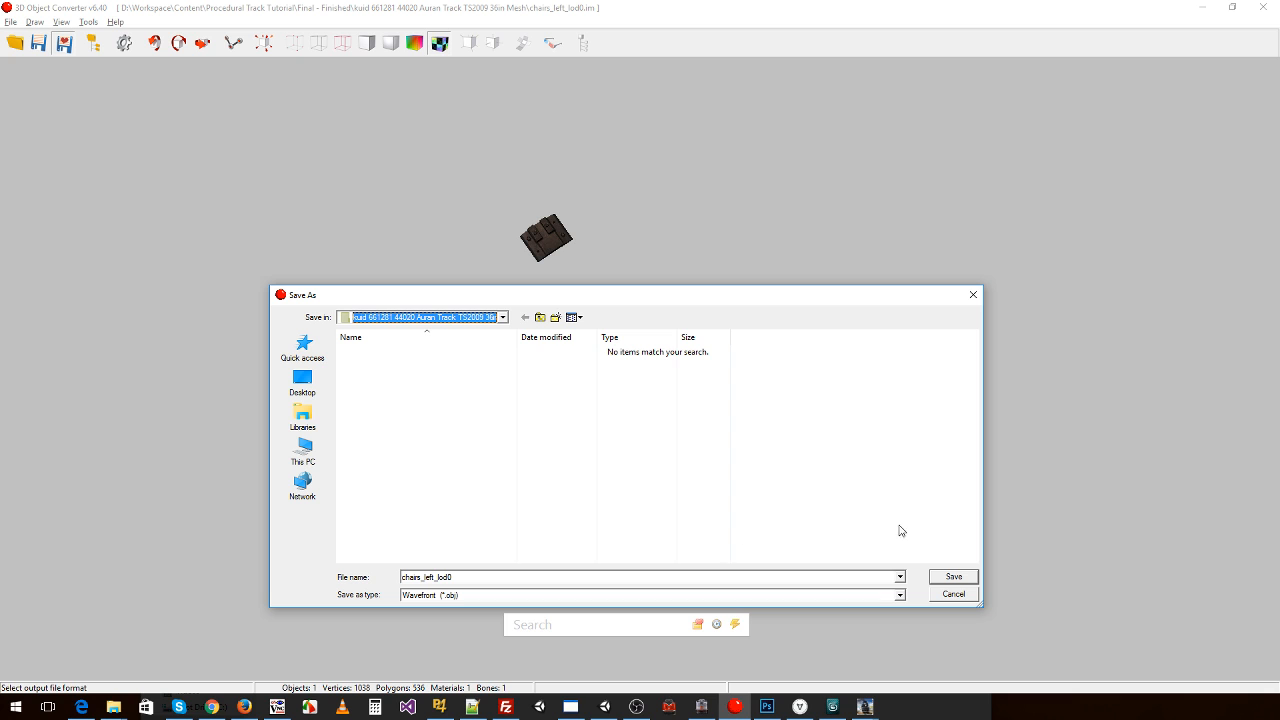
pyautogui.click(953, 577)
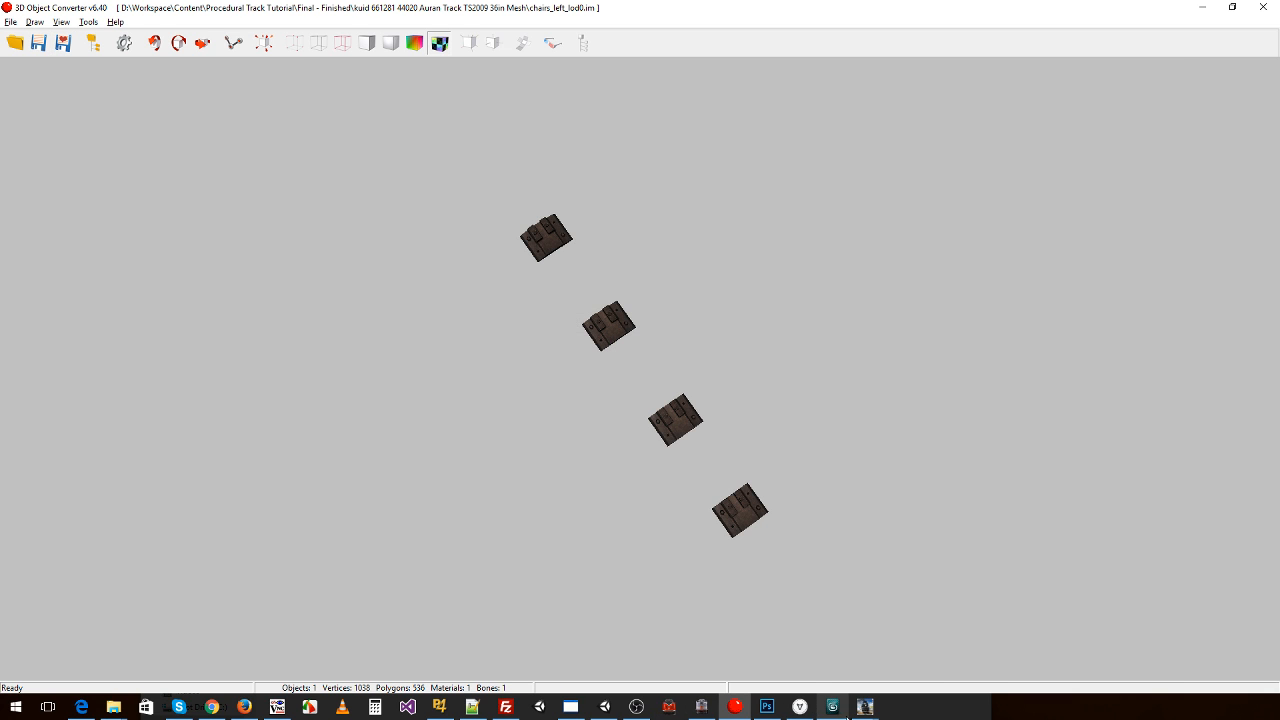
# - Switch to 3ds Max and start importing a file, browsing to the Final - Finished folder under Workspace, Content, Procedural Track Tutorial
pyautogui.click(832, 707)
pyautogui.click(10, 21)
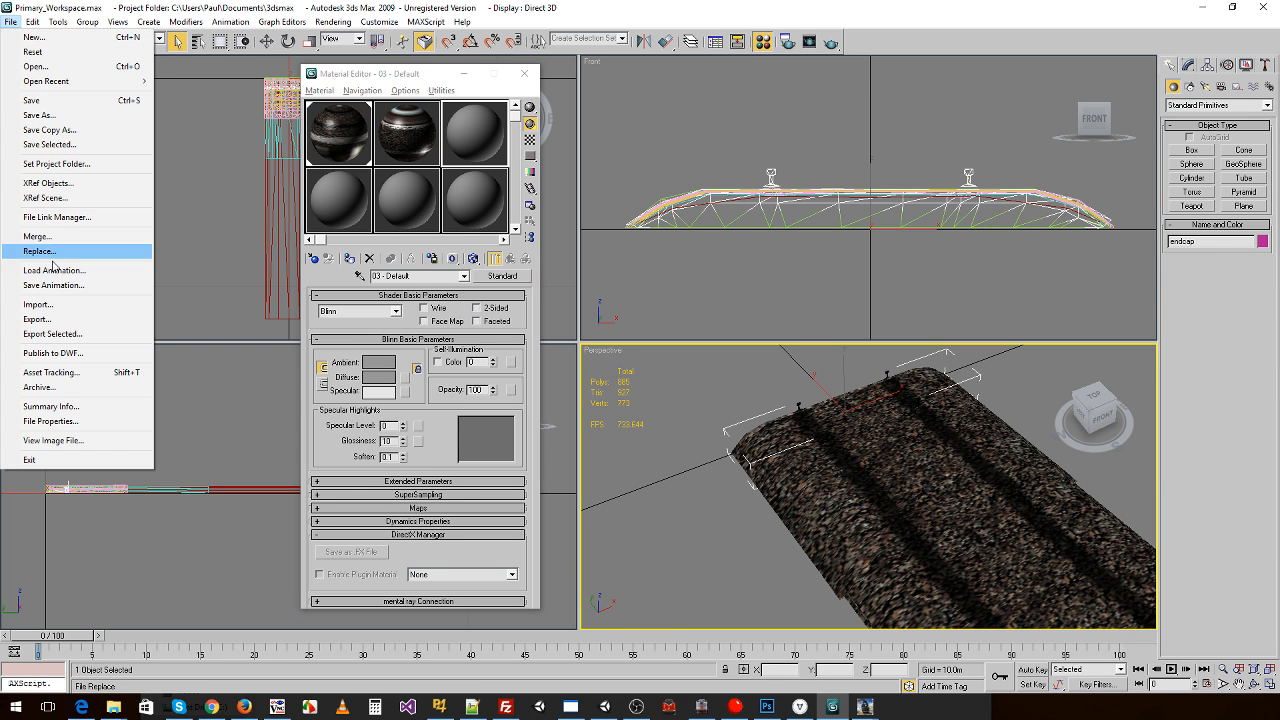
pyautogui.click(40, 304)
pyautogui.click(170, 64)
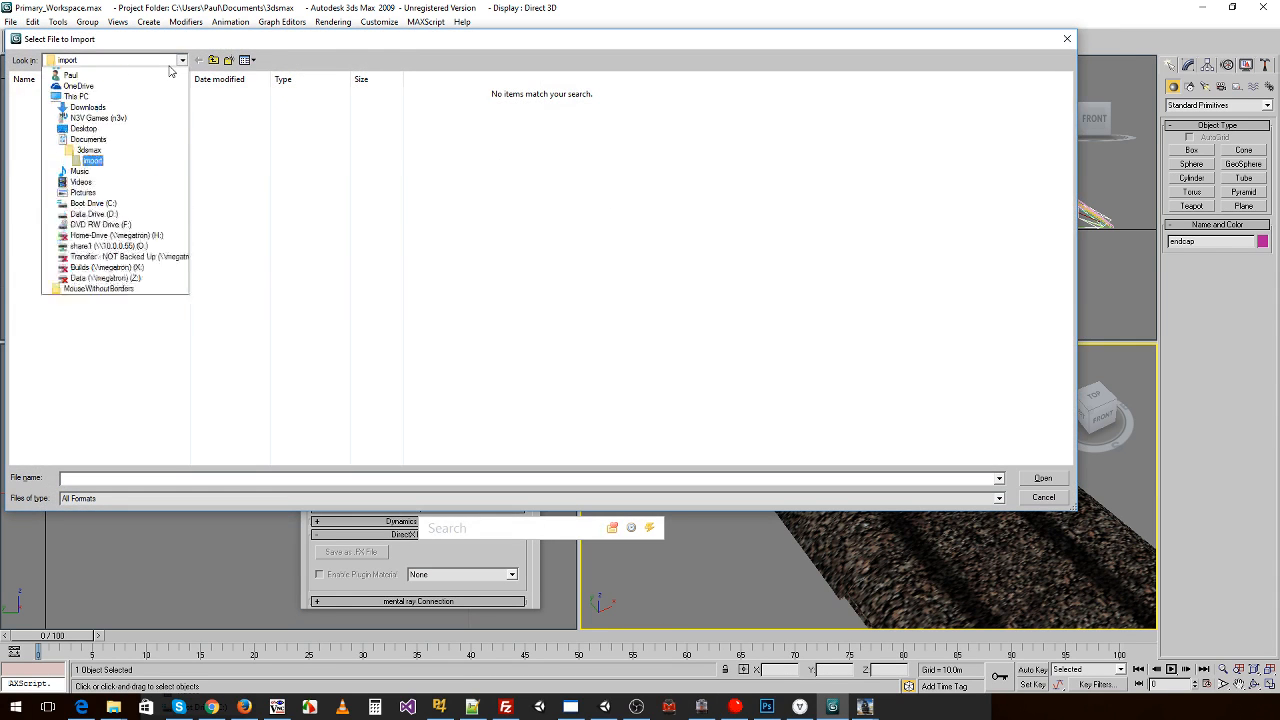
pyautogui.click(117, 258)
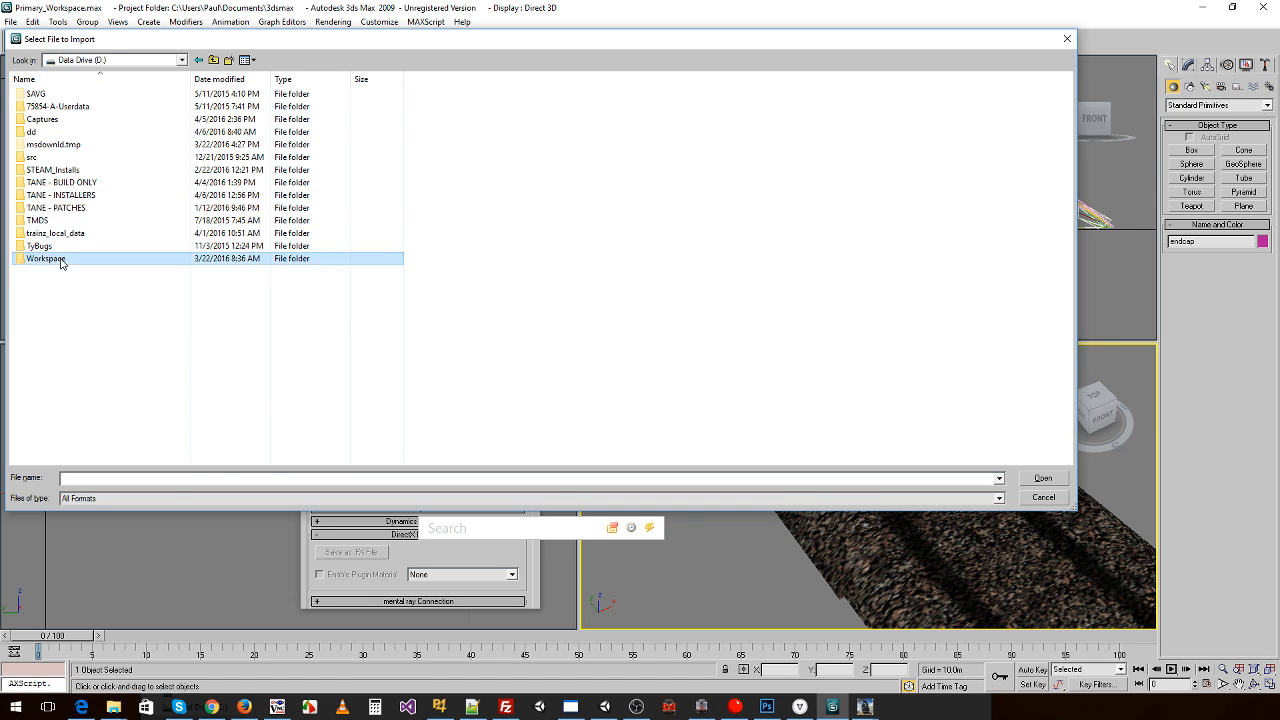
pyautogui.doubleClick(55, 258)
pyautogui.doubleClick(60, 145)
pyautogui.doubleClick(84, 207)
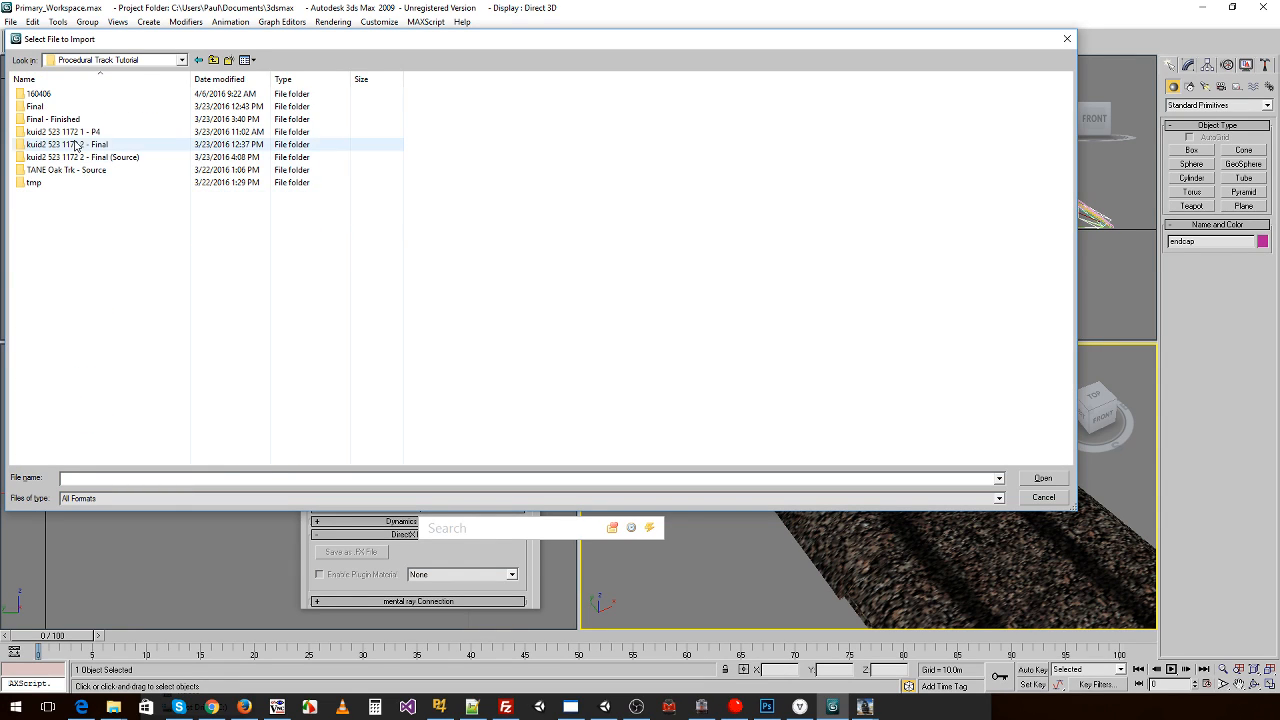
pyautogui.doubleClick(55, 119)
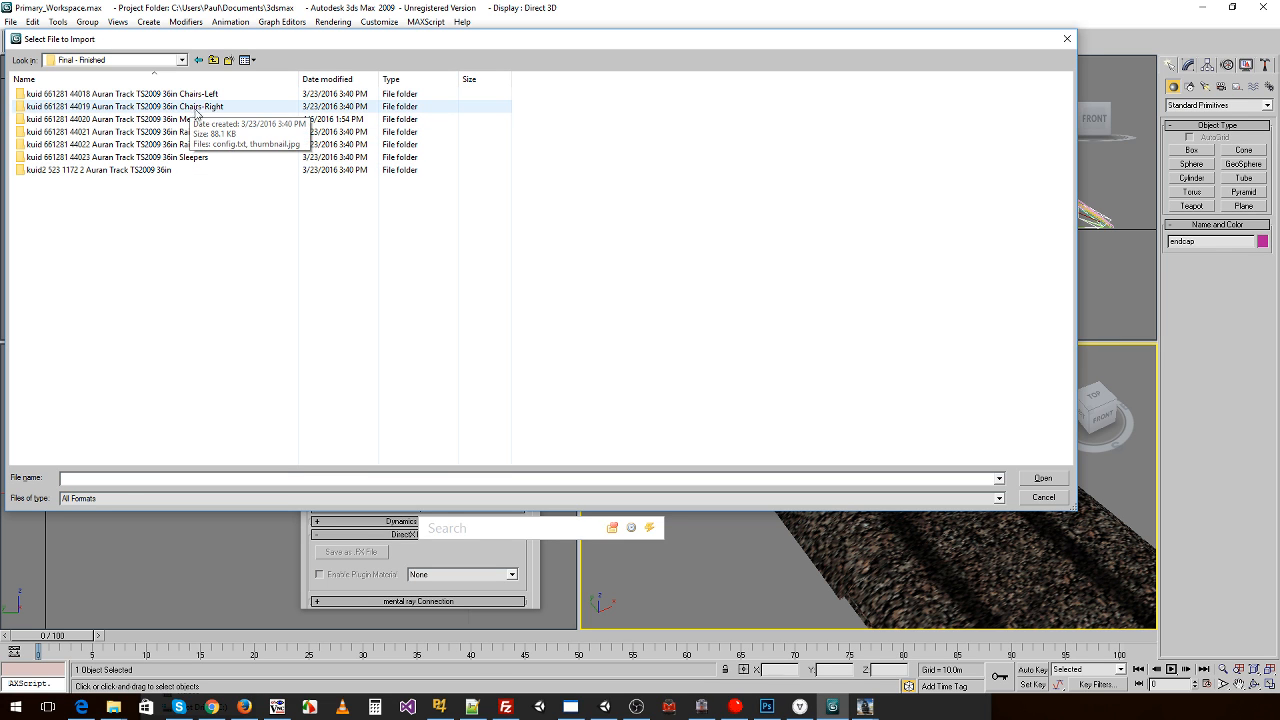
# - Import chairs_left_lod0.obj from the Auran Track TS2009 36in Mesh folder, naming the conflicting object chairs_lod0-2
pyautogui.doubleClick(190, 119)
pyautogui.click(68, 120)
pyautogui.click(1043, 478)
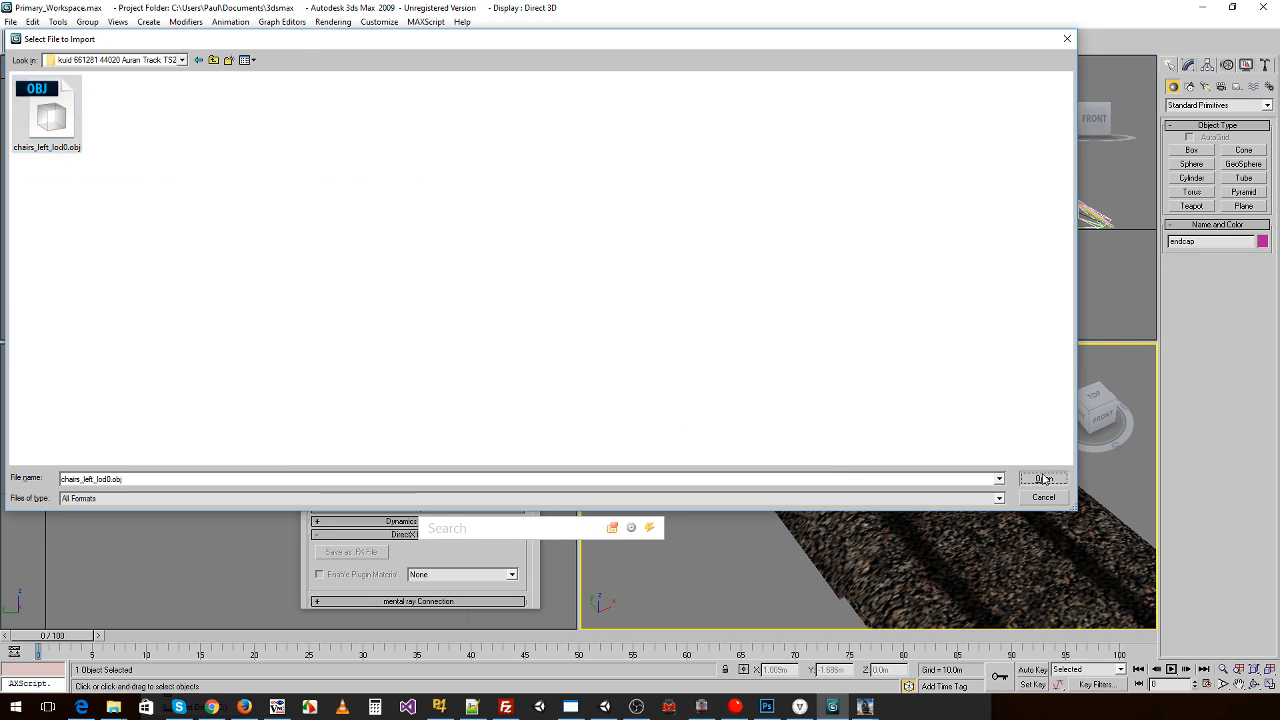
pyautogui.press('Return')
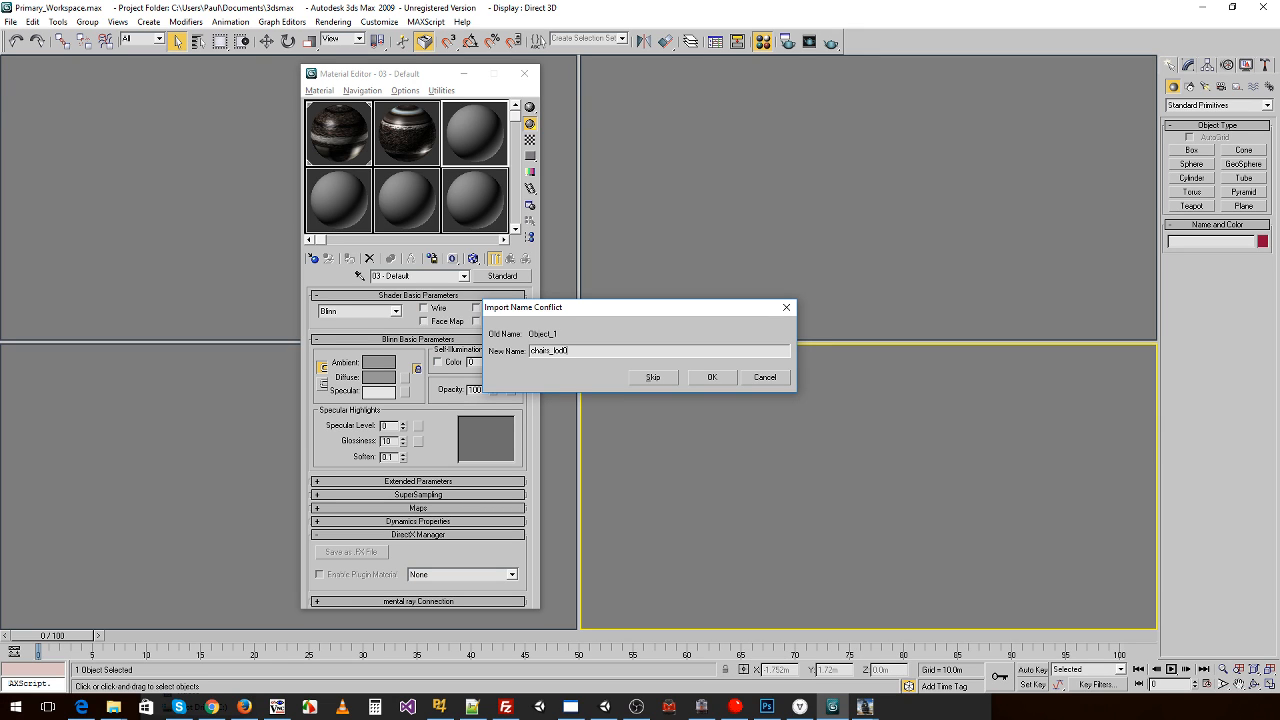
pyautogui.press('Return')
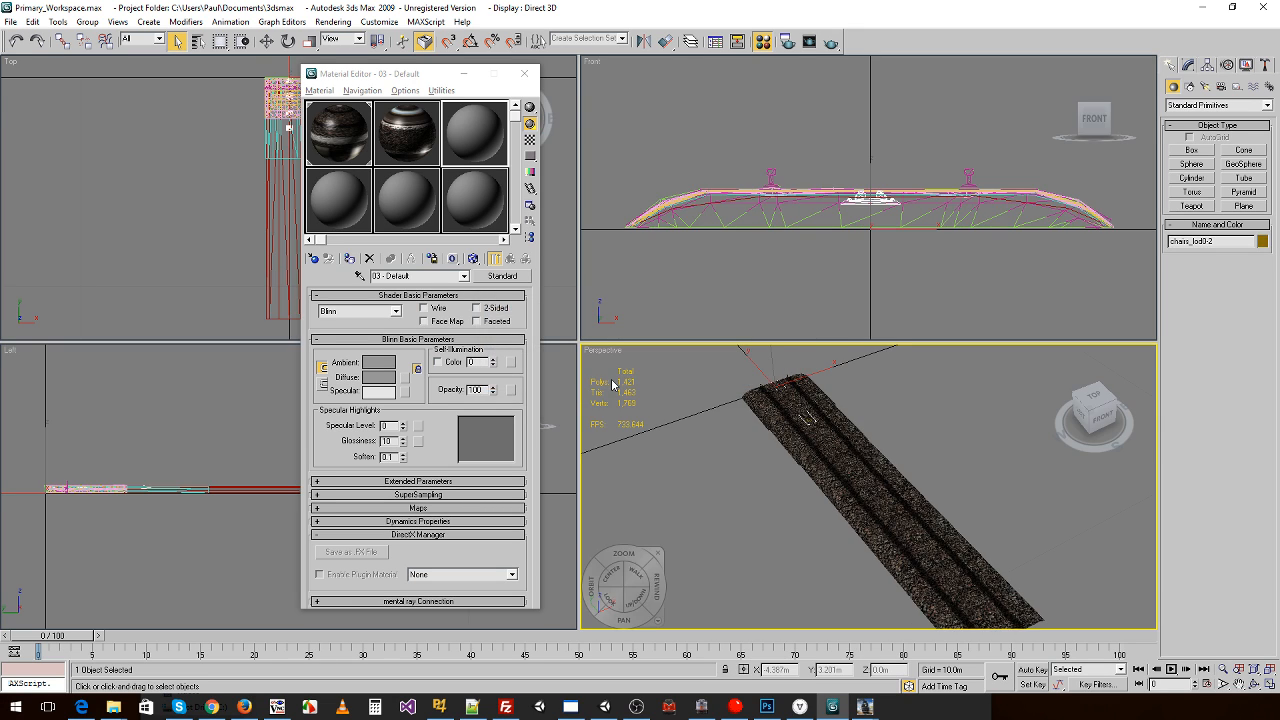
pyautogui.scroll(5, 776, 405)
pyautogui.scroll(-3, 774, 409)
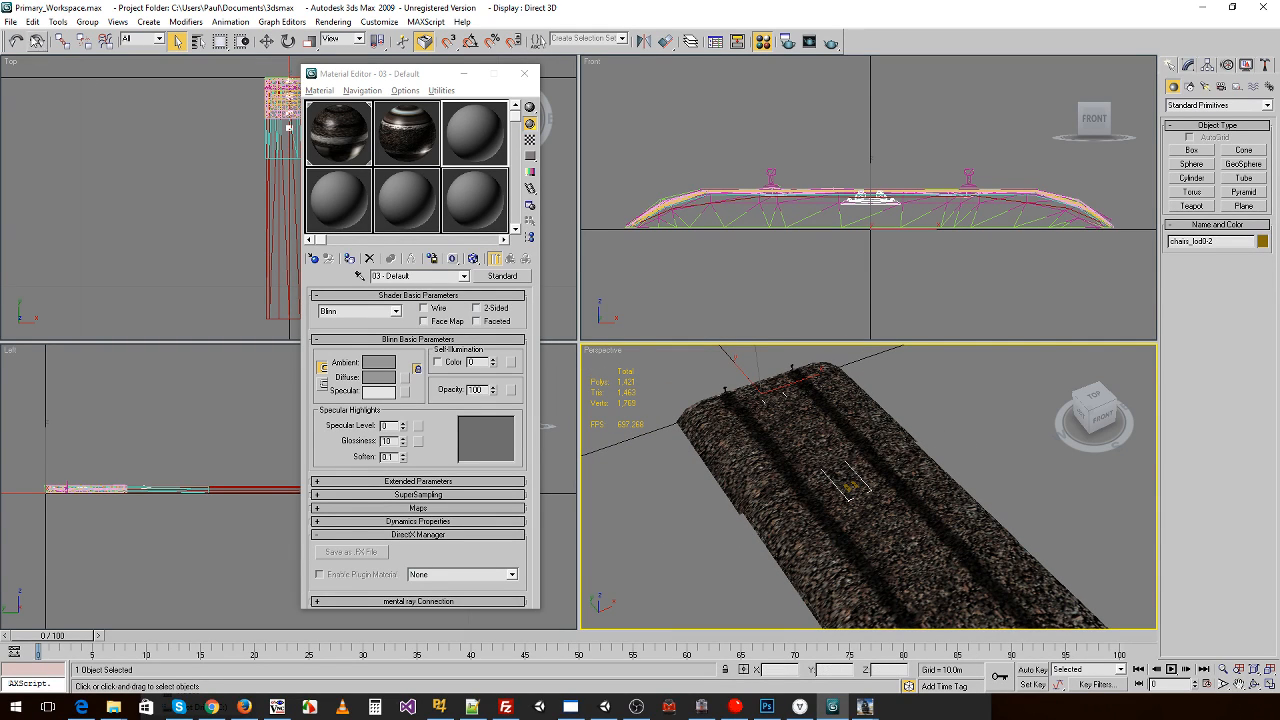
# - Import chairs_left_lod0.obj from the TANE Trk Oak Mesh folder under Procedural Track Tutorial, 160406, naming the conflicting object chairs_lod0-1
pyautogui.click(10, 21)
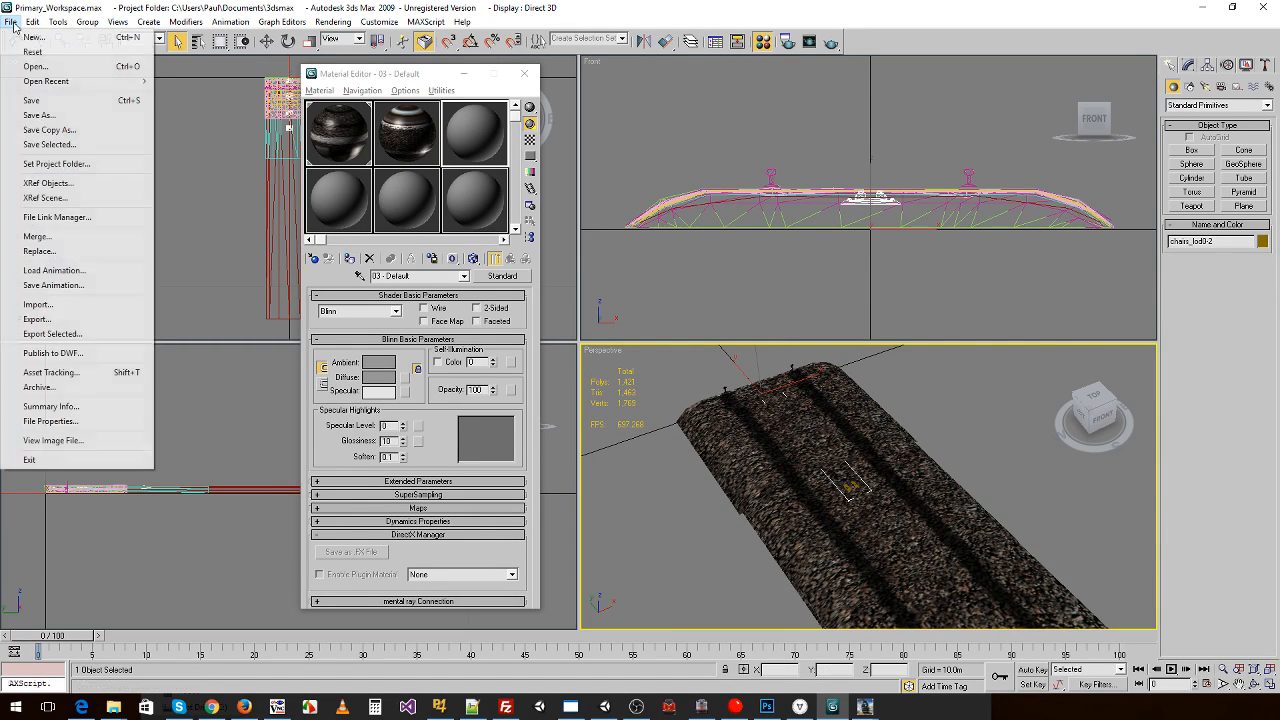
pyautogui.click(40, 304)
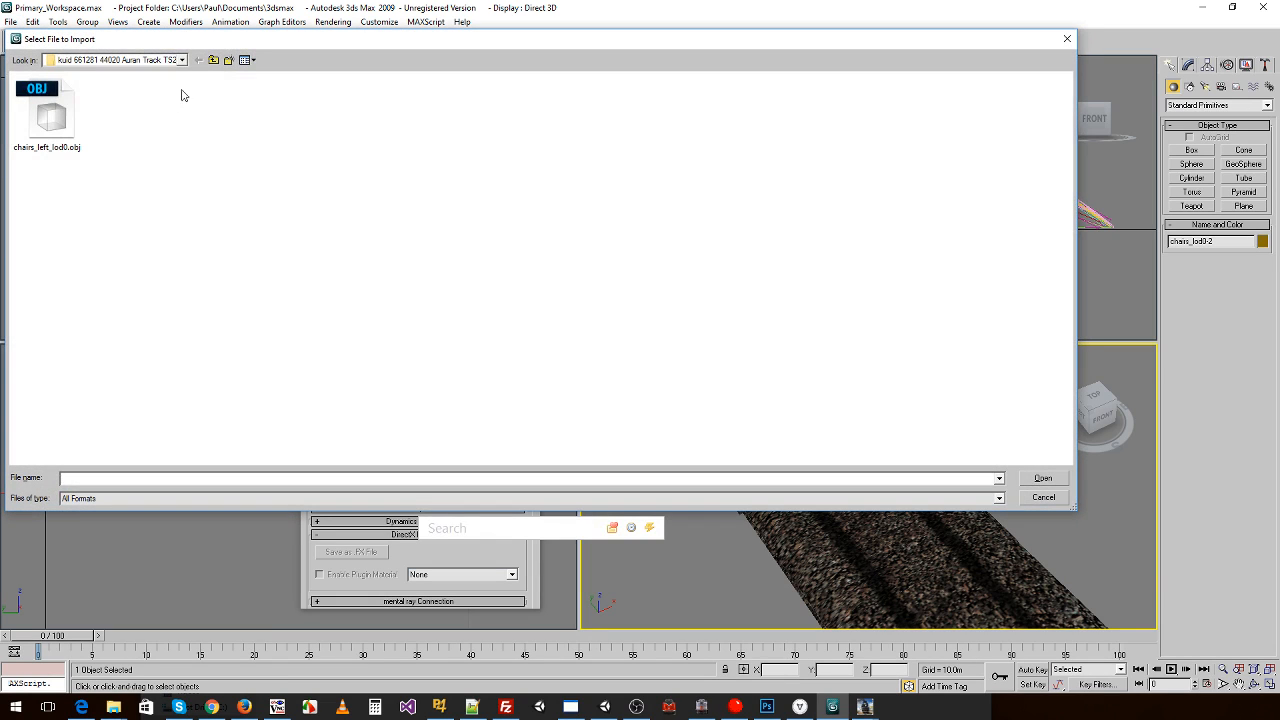
pyautogui.click(213, 61)
pyautogui.click(214, 61)
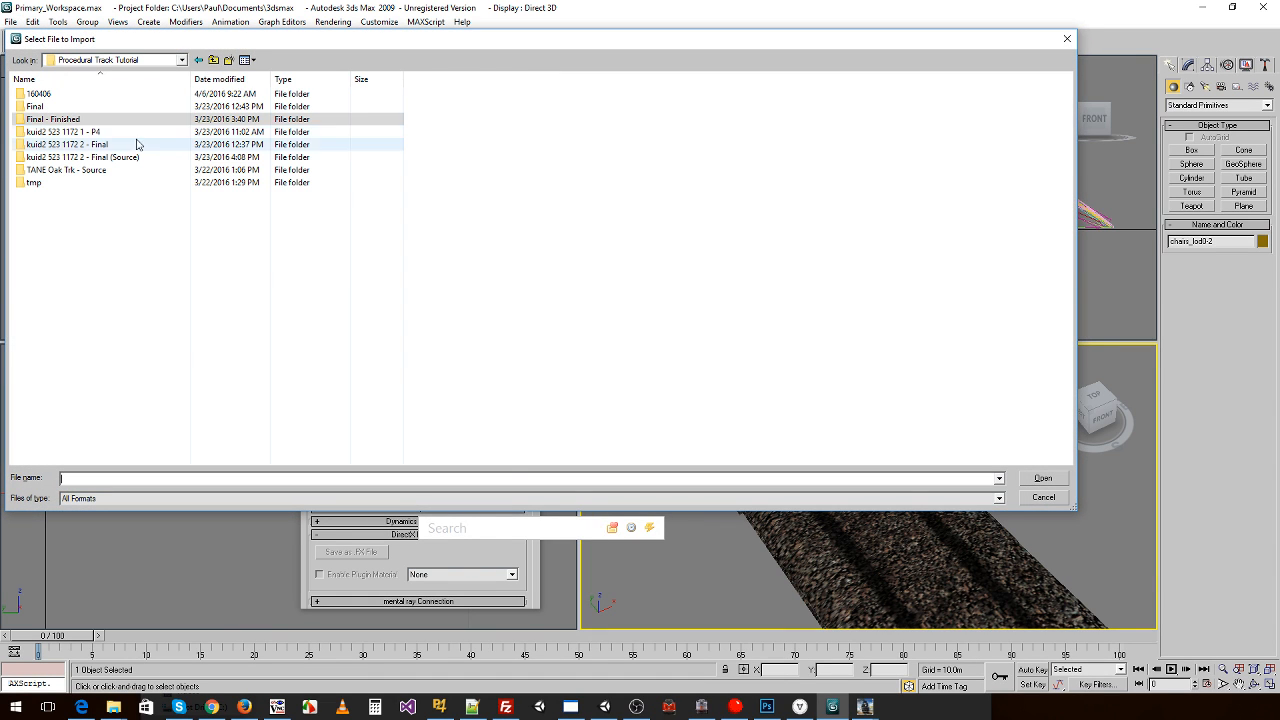
pyautogui.doubleClick(57, 94)
pyautogui.doubleClick(74, 107)
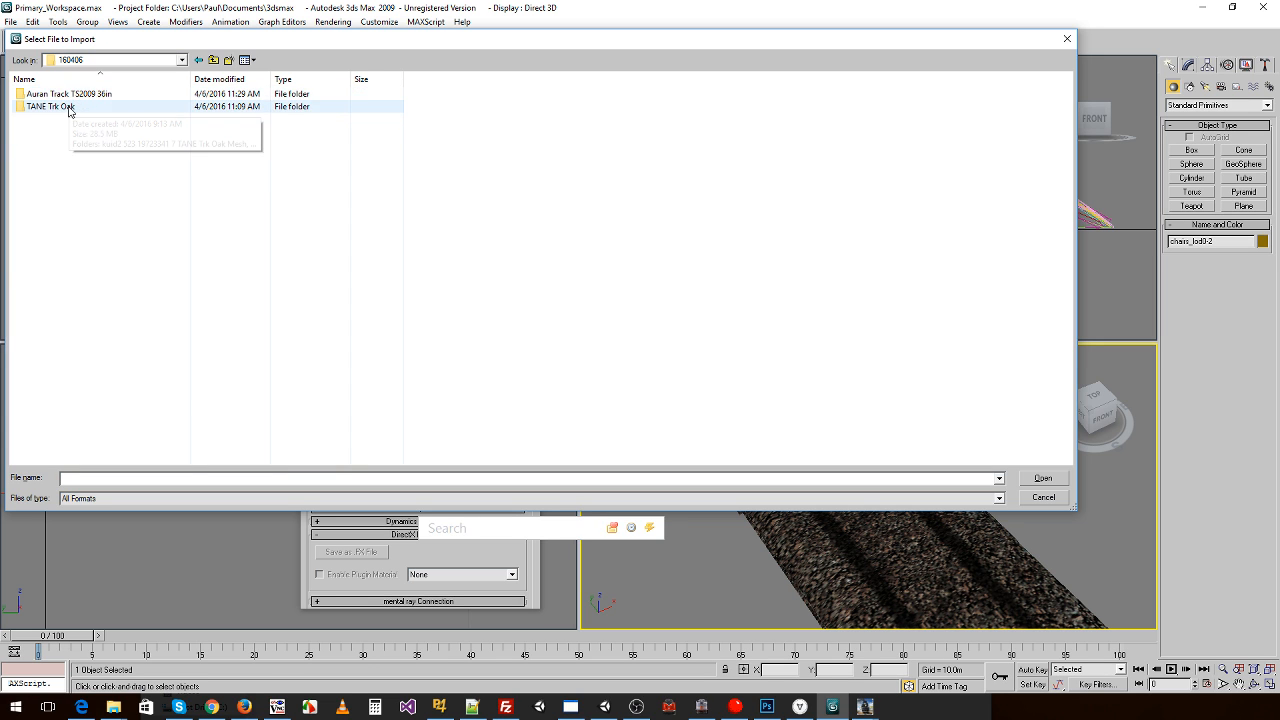
pyautogui.doubleClick(155, 131)
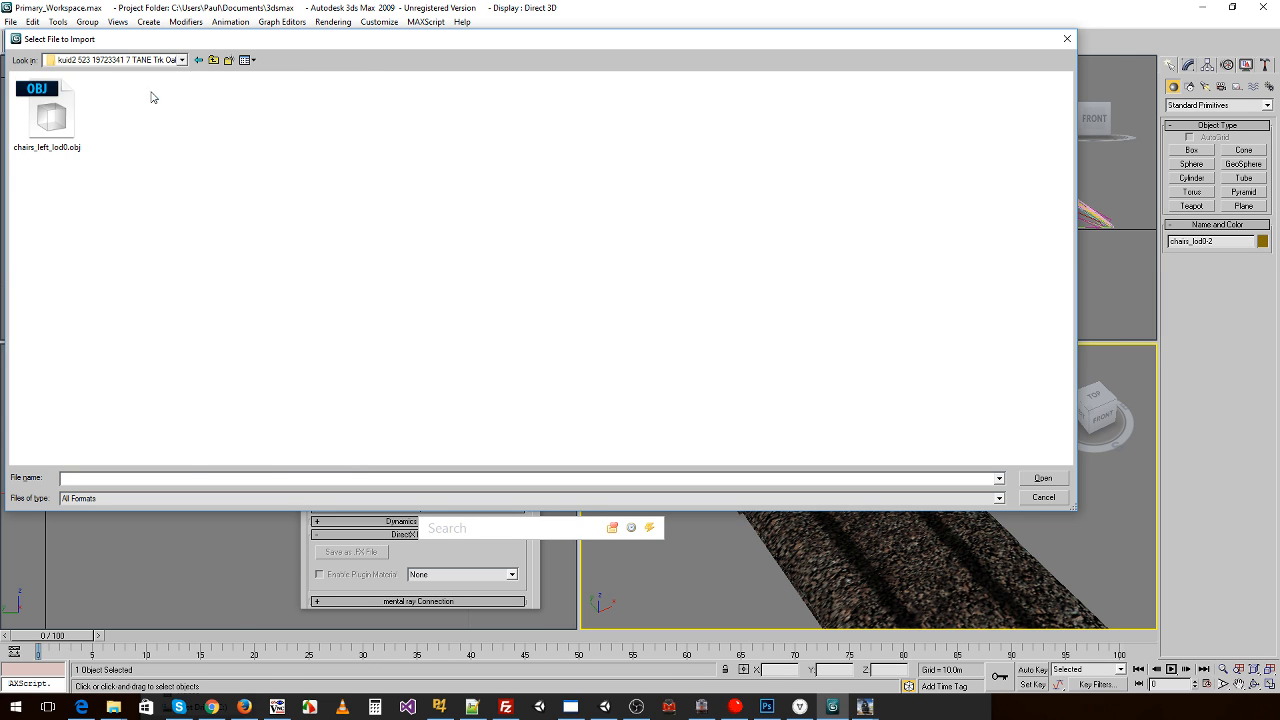
pyautogui.doubleClick(43, 105)
pyautogui.press('Return')
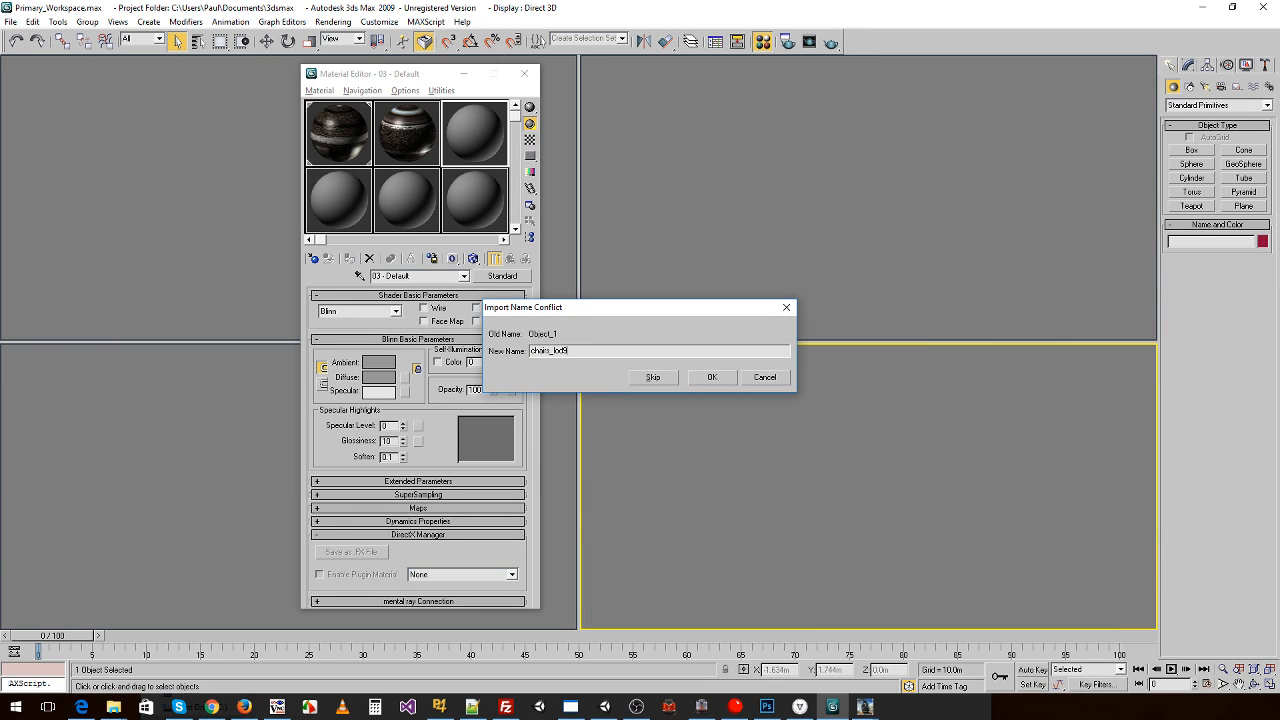
pyautogui.press('Return')
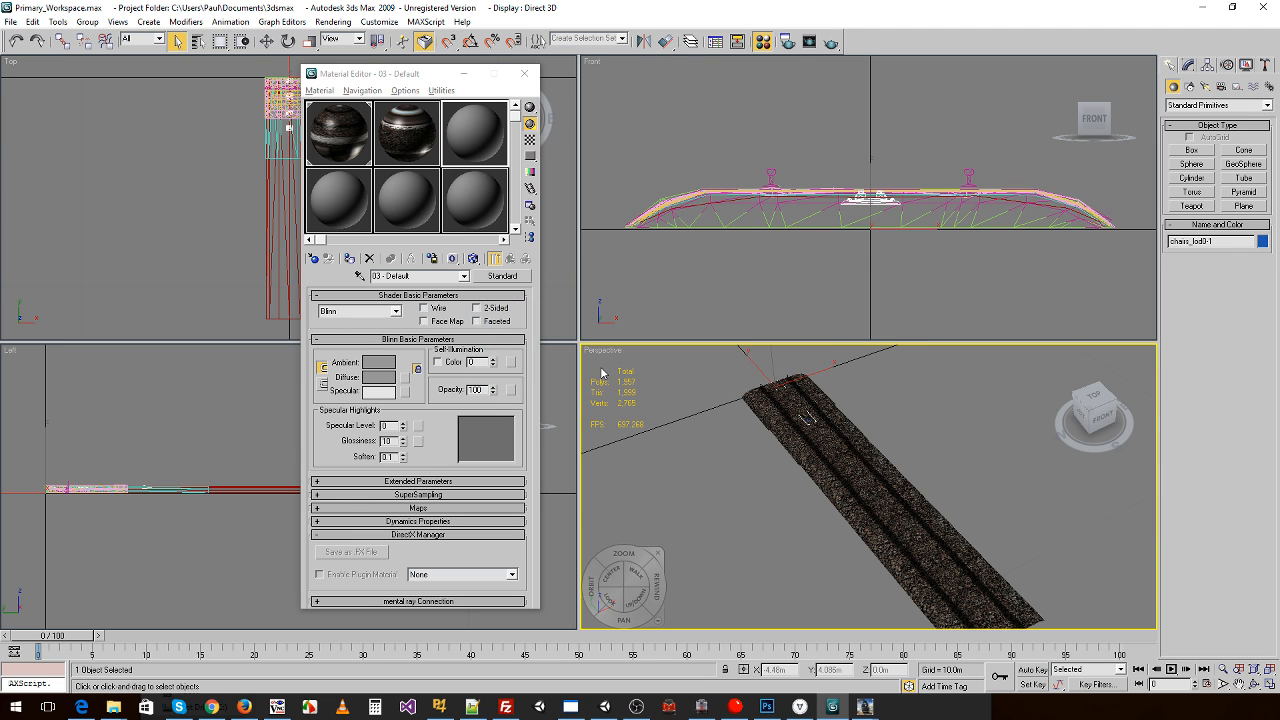
# - Move the chairs_lod0-1 mesh about -0.328 m along X beside chairs_lod0-2 for comparison, and remove both imported chair meshes
pyautogui.scroll(6, 793, 415)
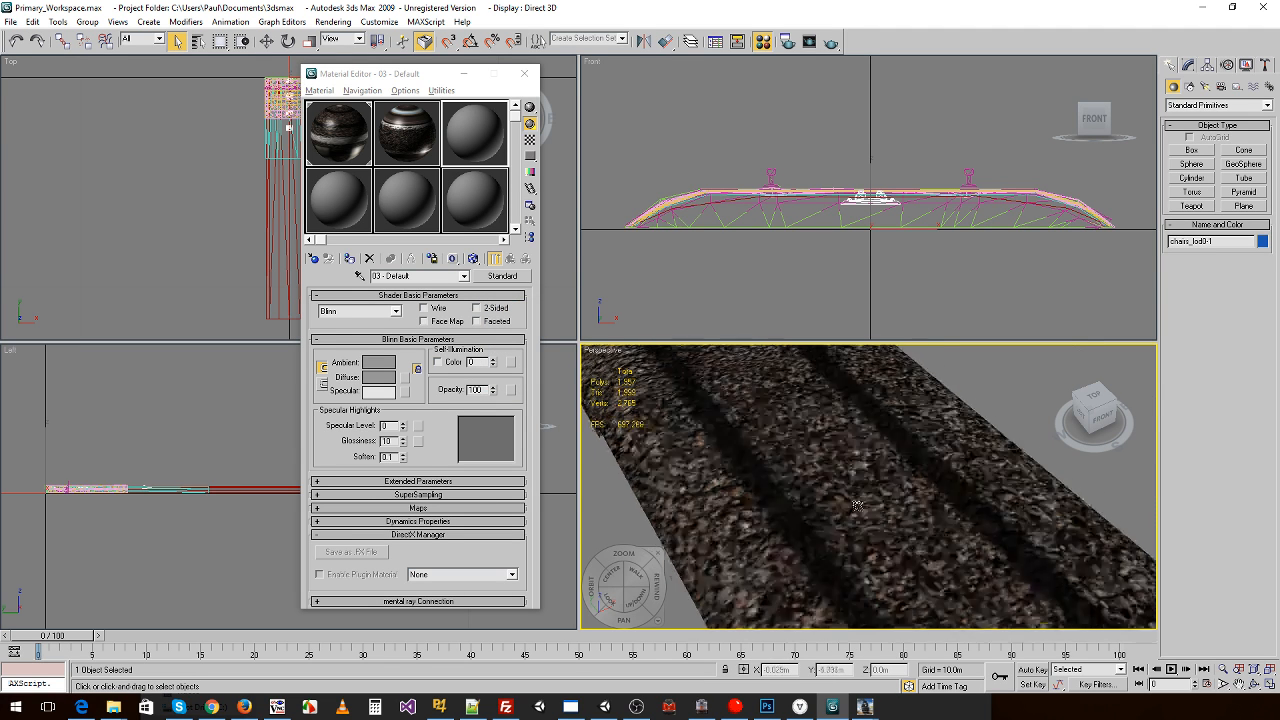
pyautogui.scroll(-4, 888, 464)
pyautogui.moveTo(939, 515); pyautogui.dragTo(916, 546, button='middle')
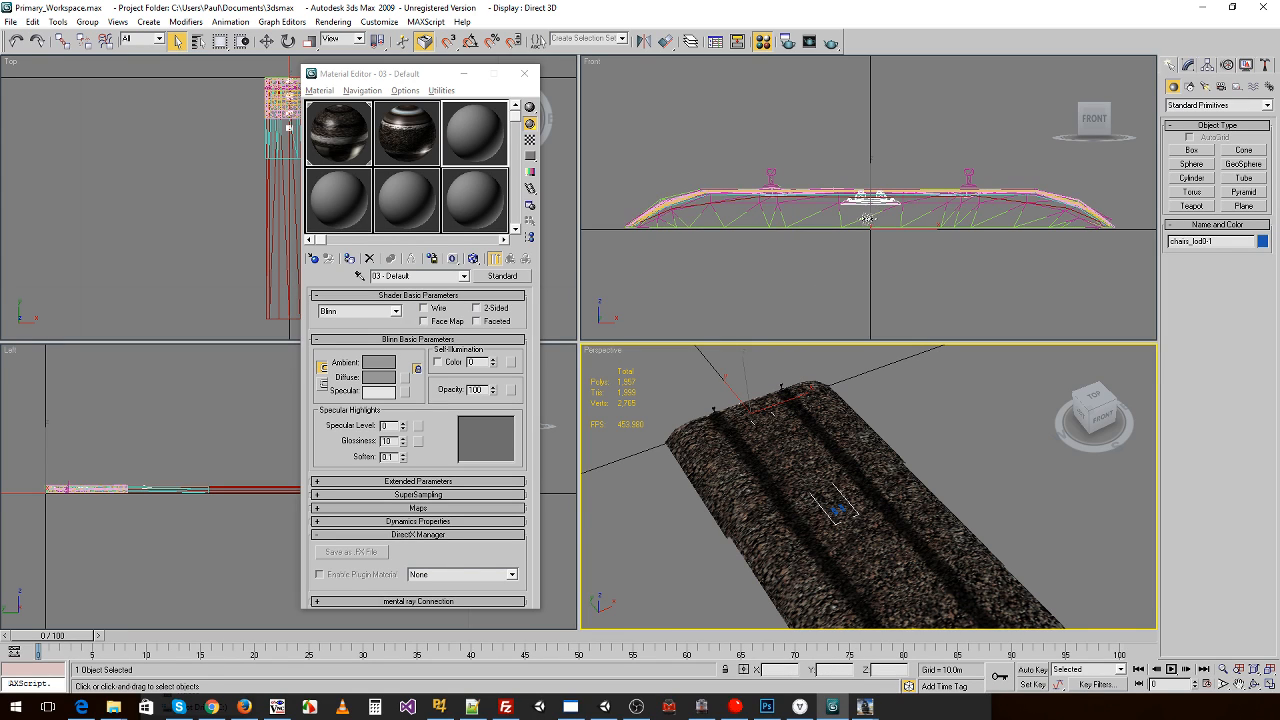
pyautogui.click(868, 218)
pyautogui.press('w')
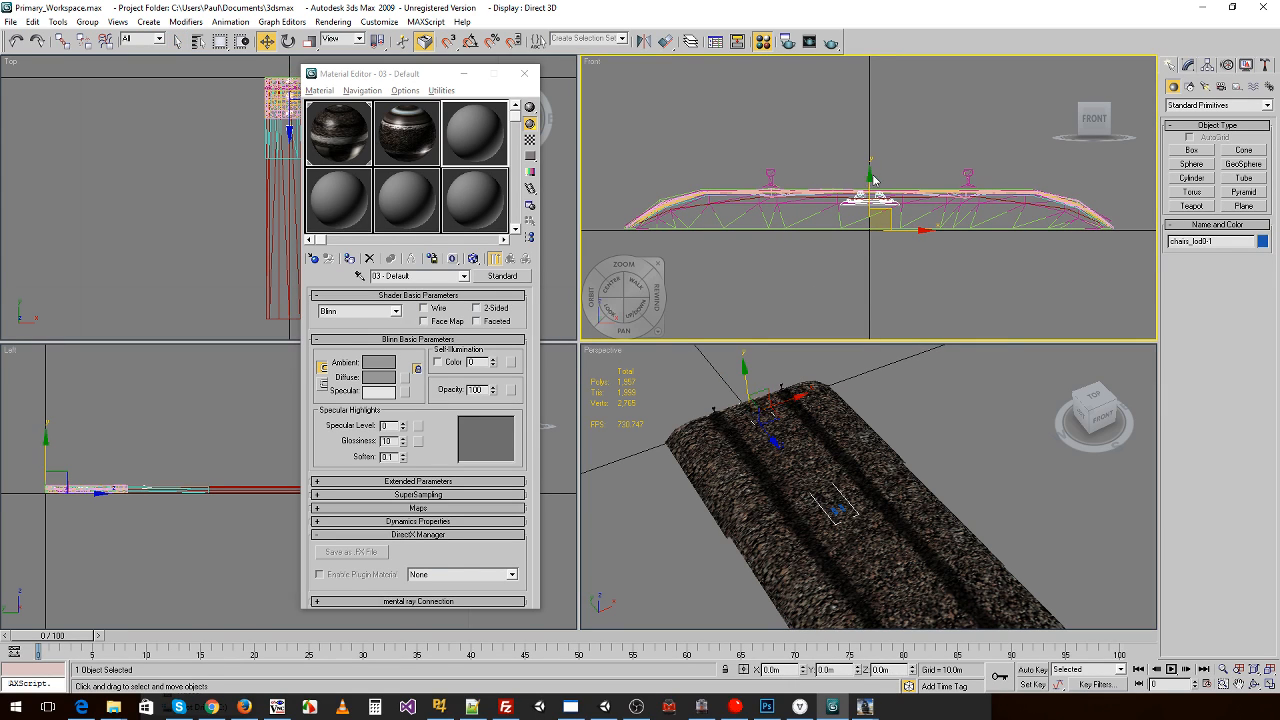
pyautogui.moveTo(926, 230); pyautogui.dragTo(858, 230)
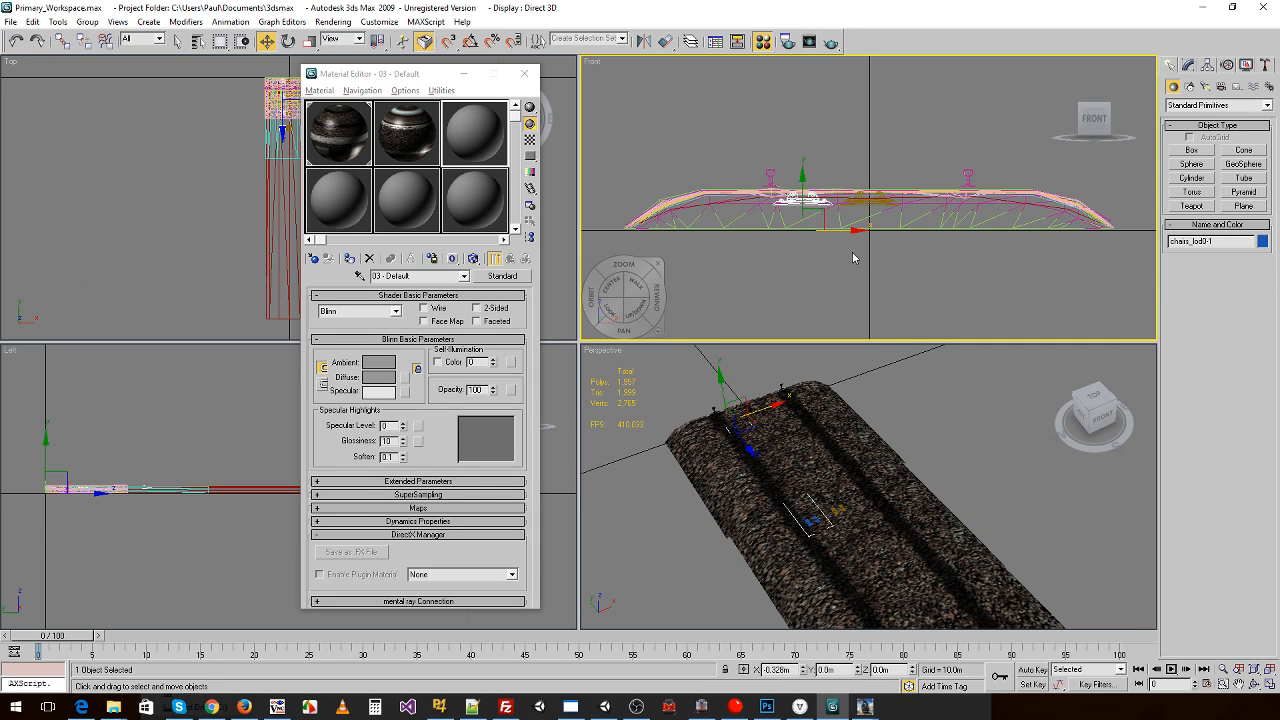
pyautogui.click(853, 258)
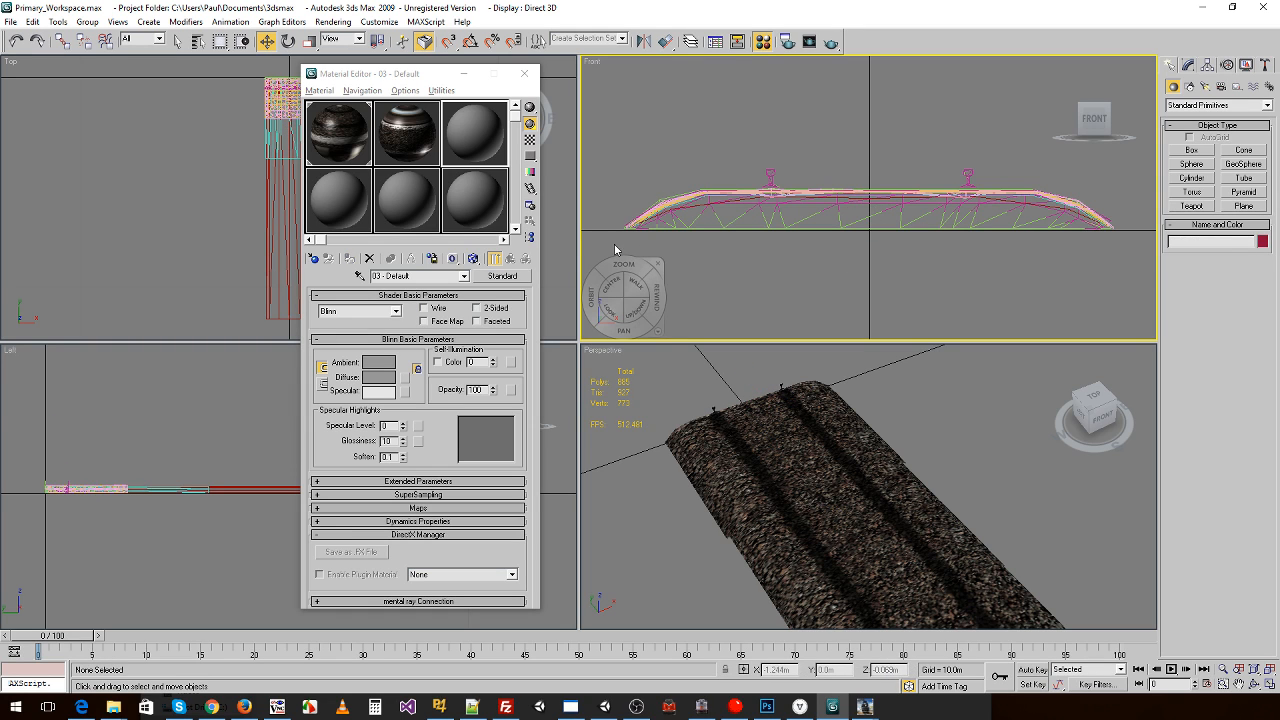
# - Switch to File Explorer and look through the kuid2 523 1172 2 - Final (Source) folder and its Textures subfolder in Procedural Track Tutorial
pyautogui.hotkey('alt', 'Tab')
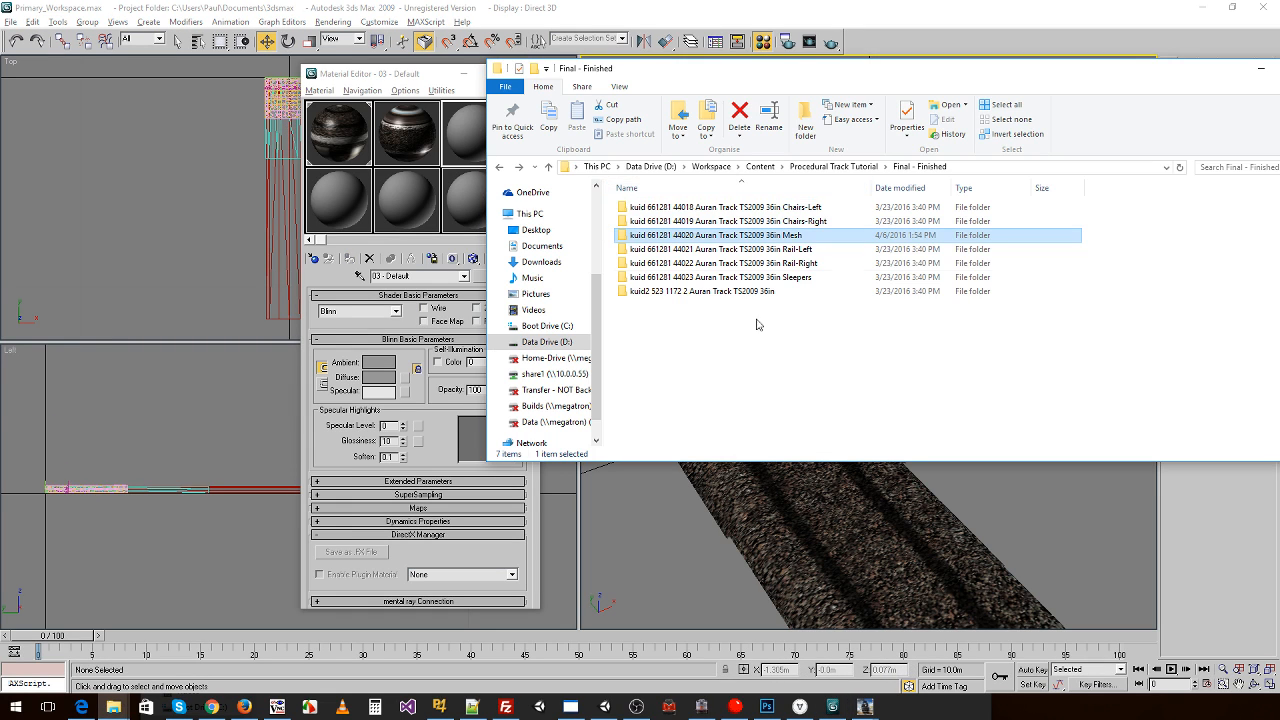
pyautogui.click(760, 166)
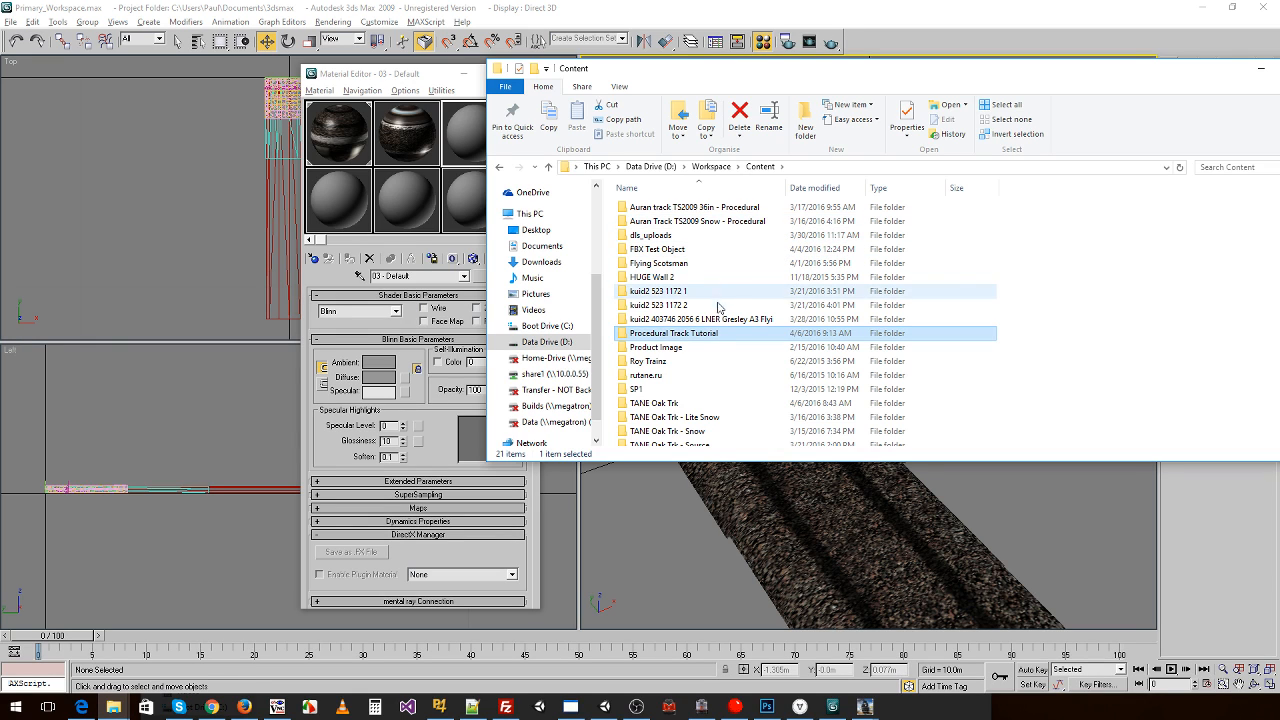
pyautogui.doubleClick(718, 333)
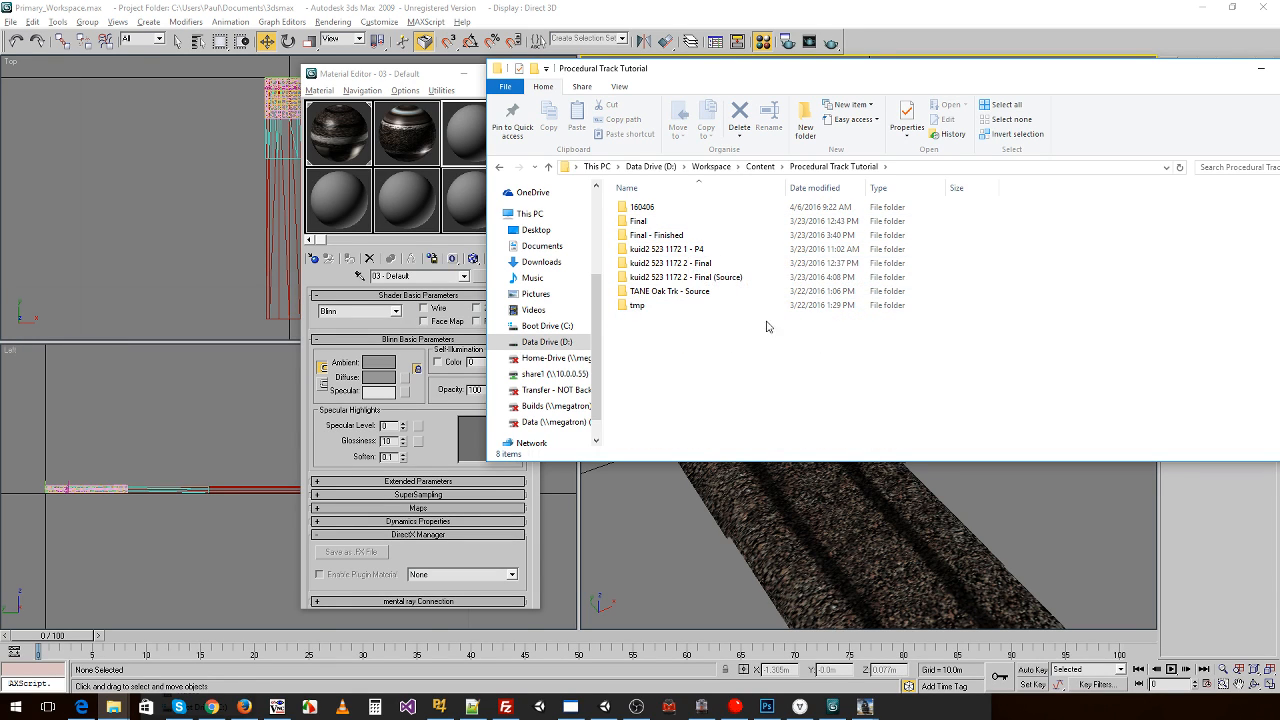
pyautogui.doubleClick(701, 277)
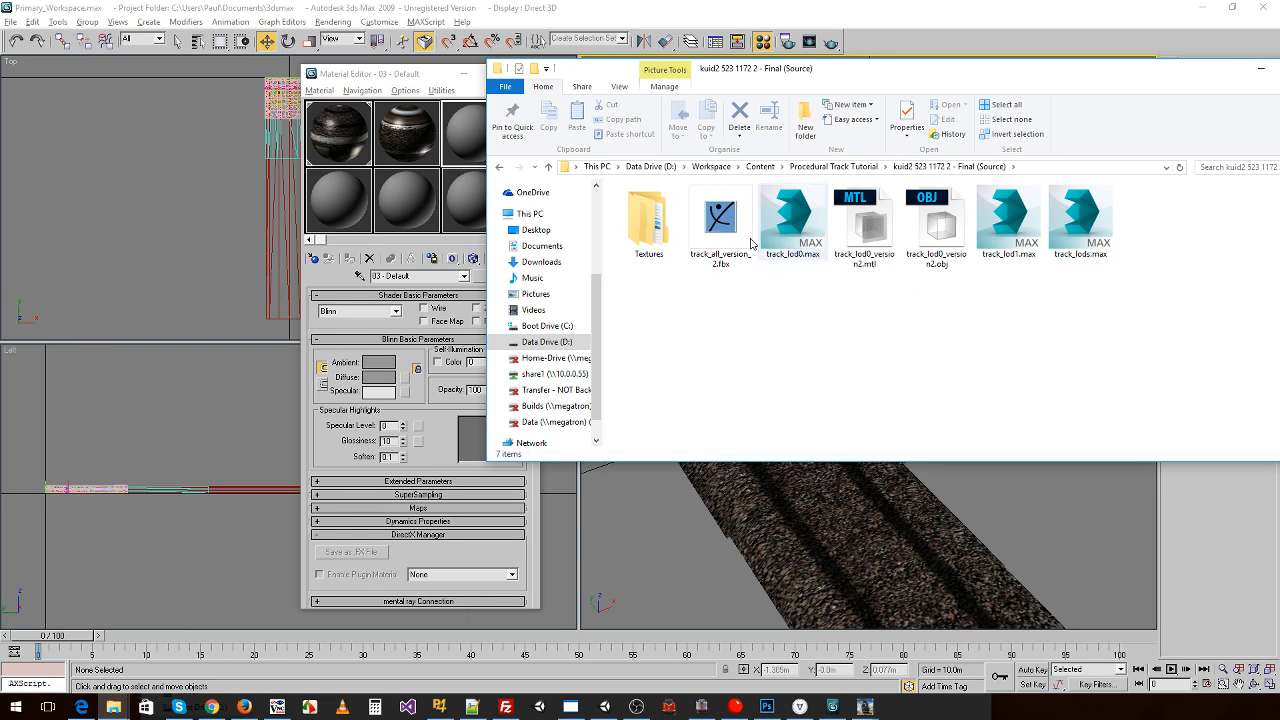
pyautogui.doubleClick(650, 232)
pyautogui.hotkey('alt', 'Left')
pyautogui.hotkey('alt', 'Left')
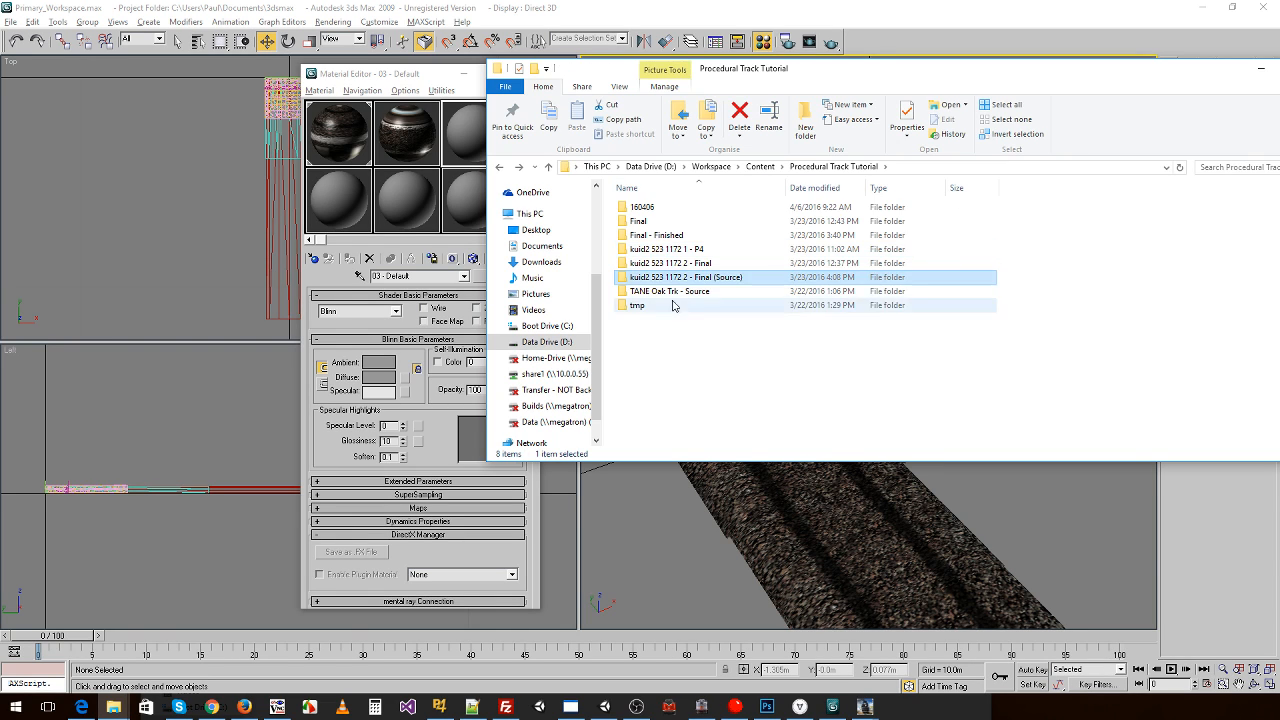
# - Look through the IM, OBJ and texture files in the TANE Oak Trk - Source folder
pyautogui.doubleClick(750, 291)
pyautogui.scroll(-2, 746, 233)
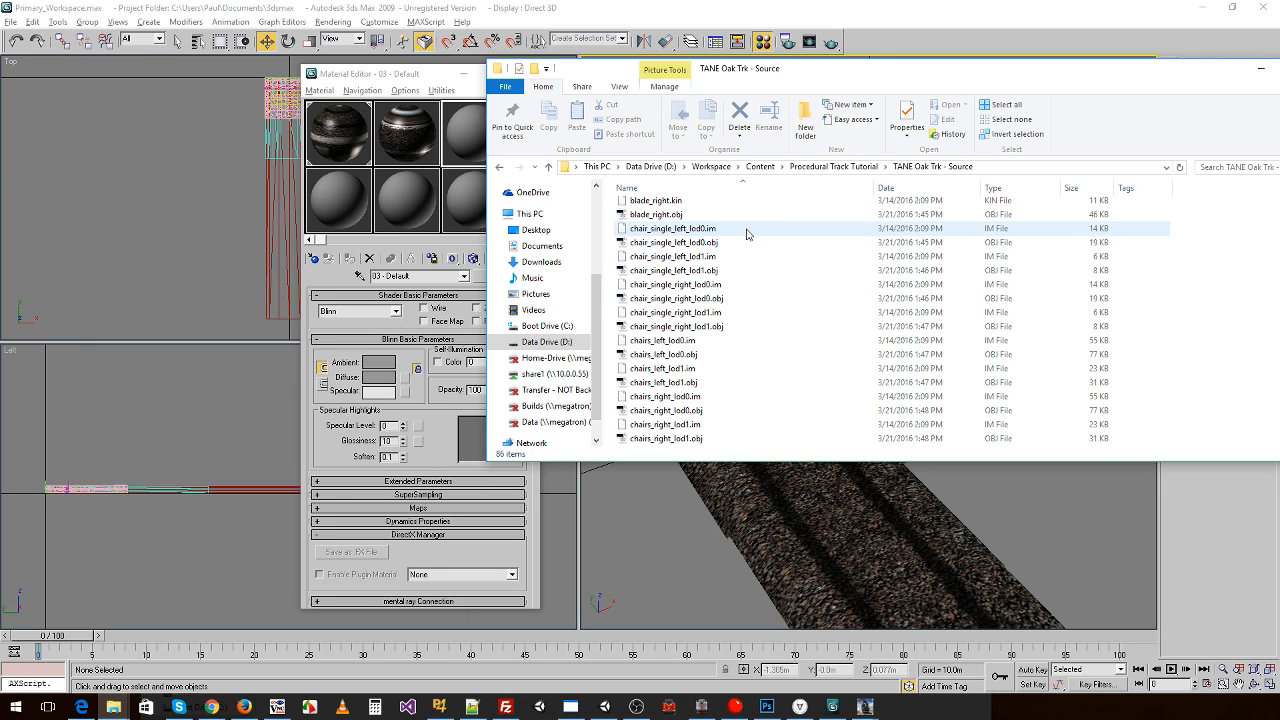
pyautogui.scroll(3, 700, 265)
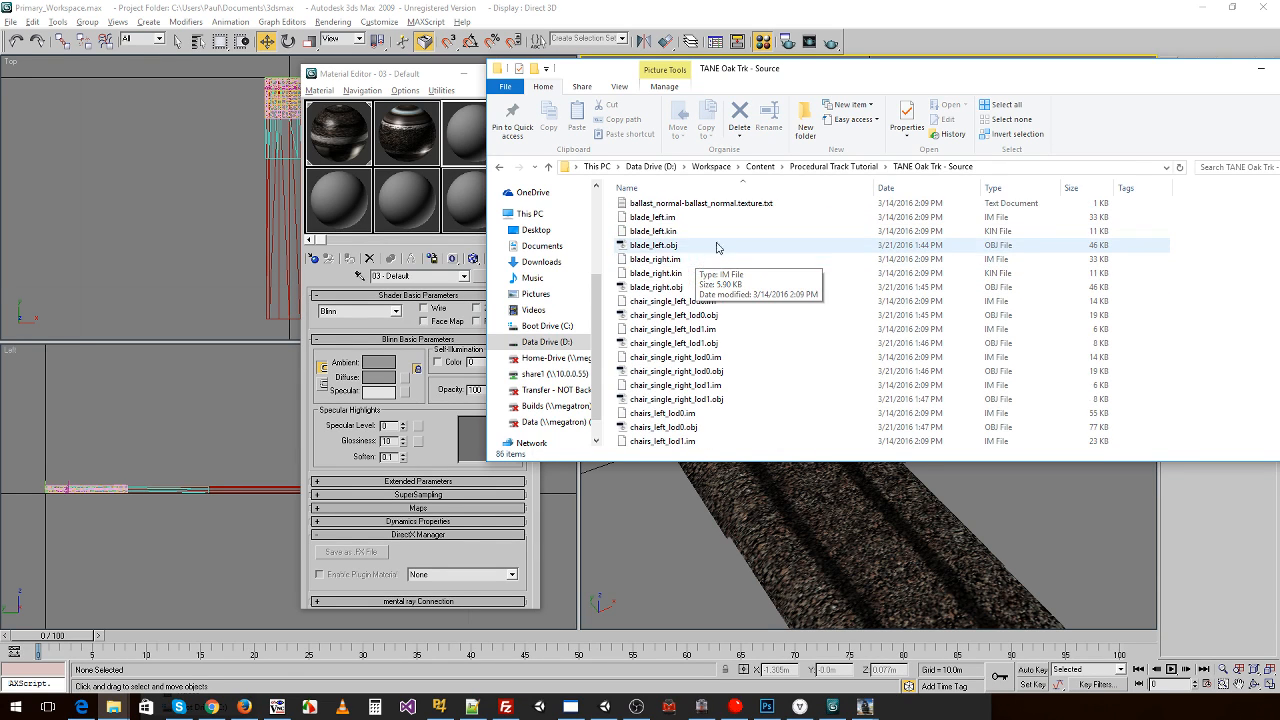
pyautogui.scroll(-15, 740, 260)
pyautogui.scroll(-2, 768, 256)
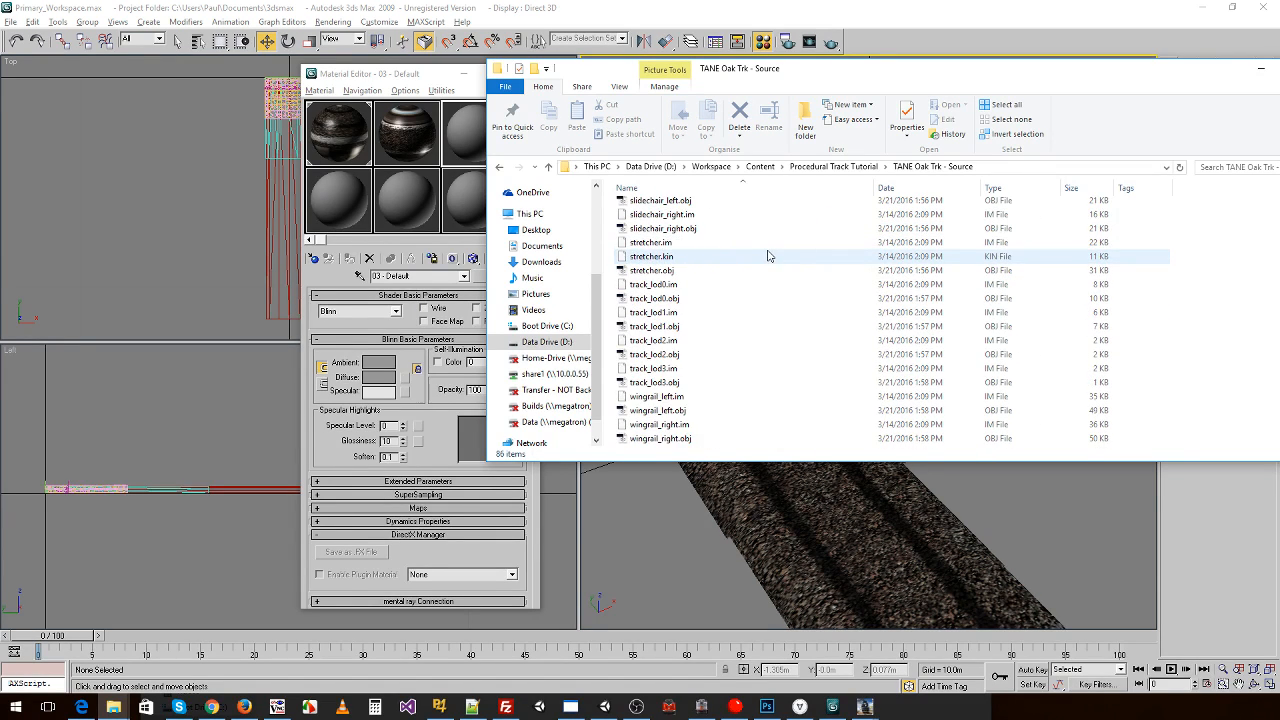
pyautogui.scroll(20, 768, 256)
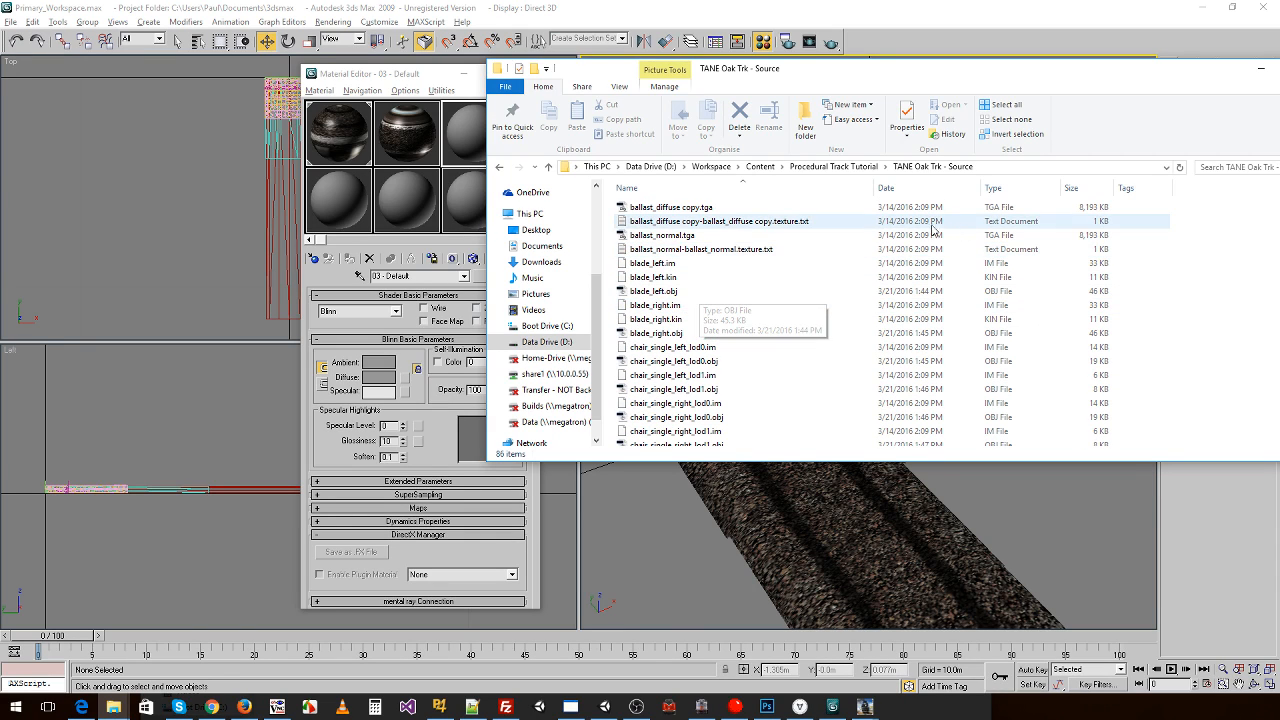
pyautogui.click(888, 251)
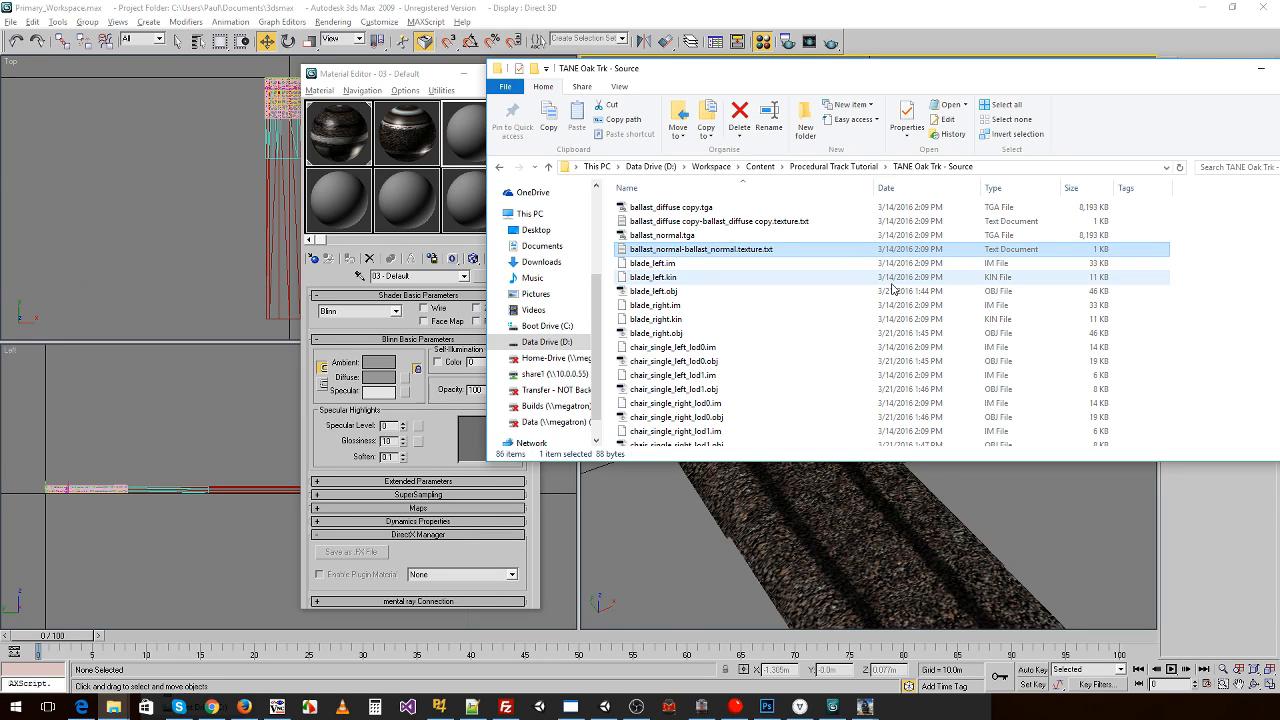
# - Look into the Auran Track TS2009 36in folder under 160406 and return to the Procedural Track Tutorial folder
pyautogui.press('BackSpace')
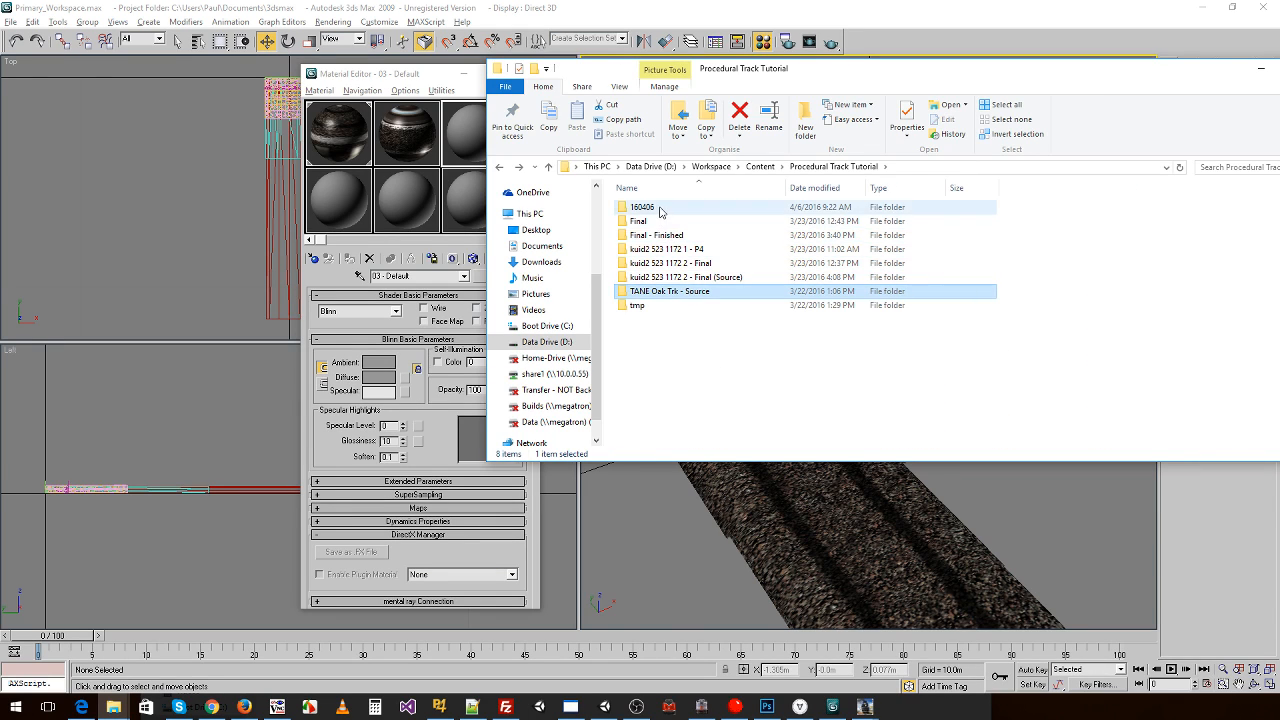
pyautogui.doubleClick(660, 208)
pyautogui.doubleClick(690, 208)
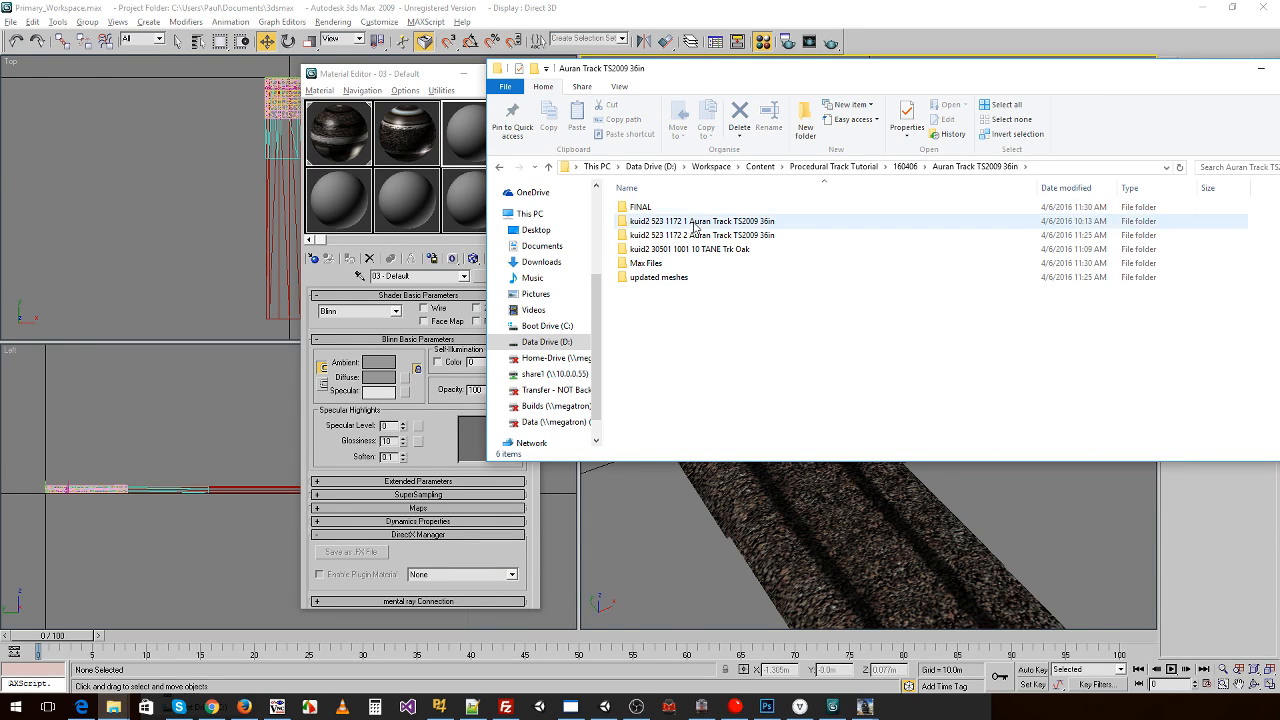
pyautogui.press('BackSpace')
pyautogui.press('BackSpace')
# - Open the Auran Track TS2009 36in Mesh folder under Final - Finished and show its files in details view
pyautogui.doubleClick(695, 239)
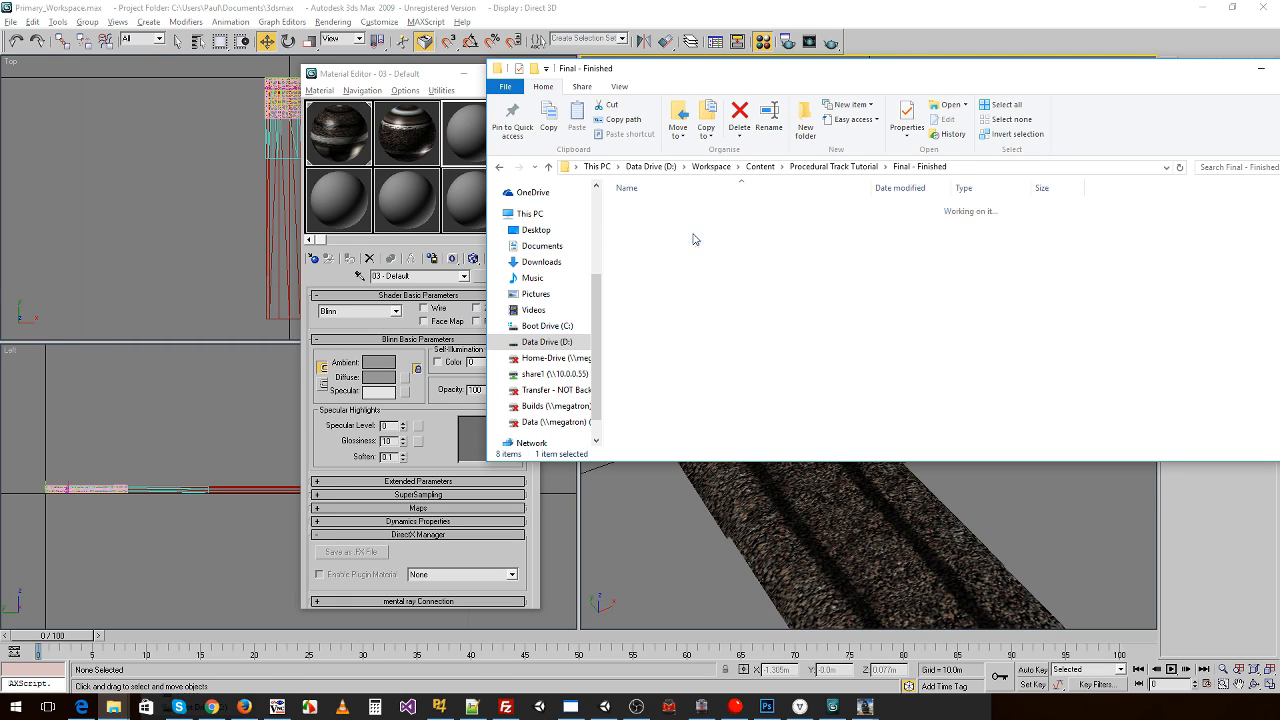
pyautogui.doubleClick(740, 237)
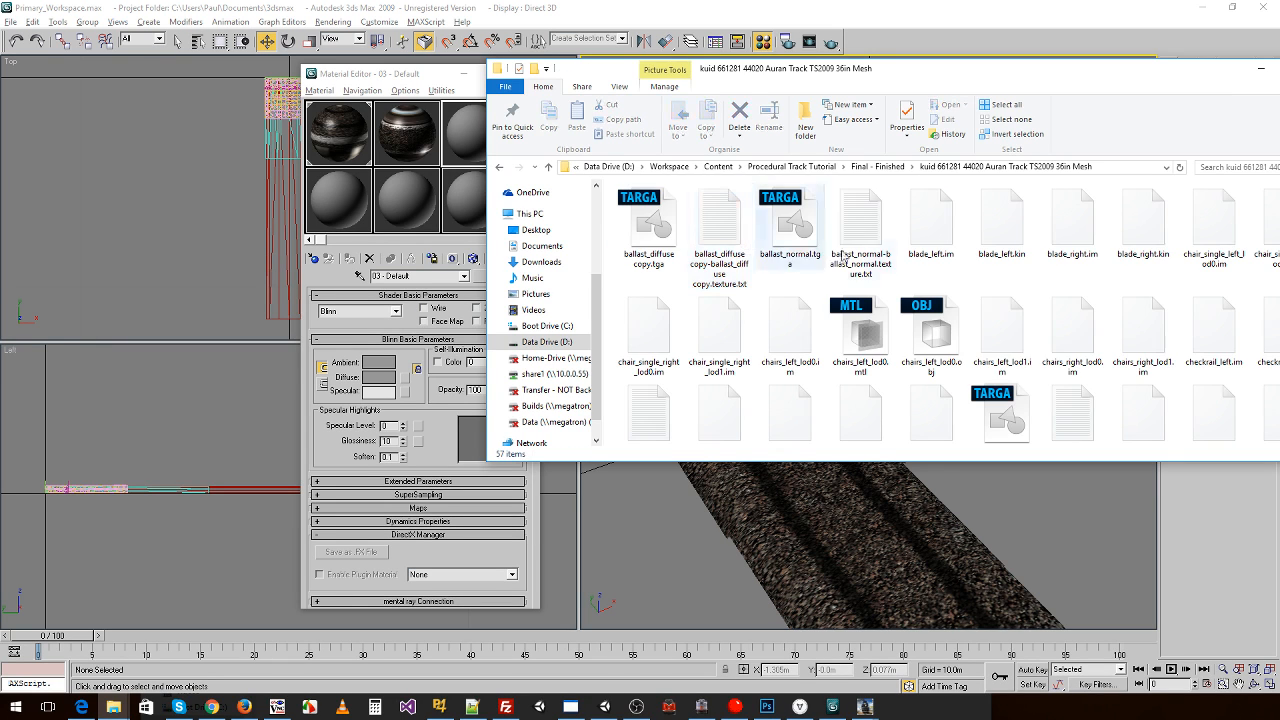
pyautogui.keyDown('ctrl'); pyautogui.scroll(-4, 1020, 305); pyautogui.keyUp('ctrl')
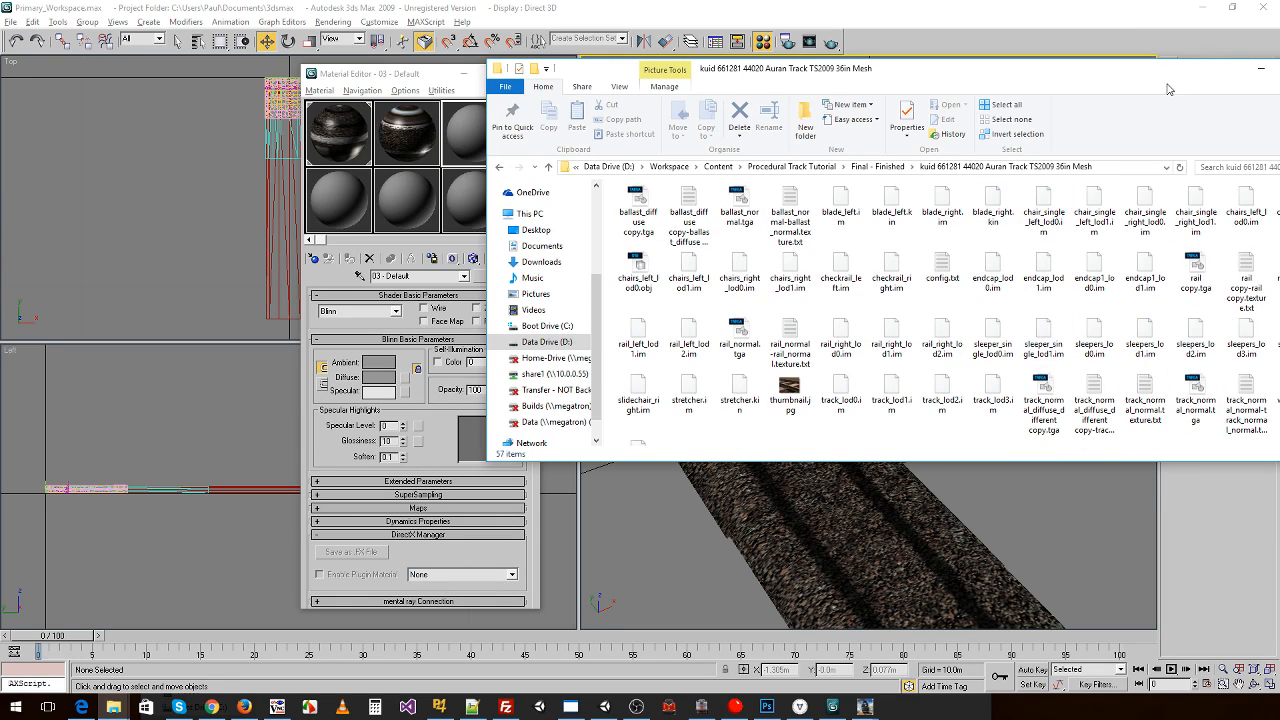
pyautogui.moveTo(1165, 70); pyautogui.dragTo(990, 97)
pyautogui.click(1137, 481)
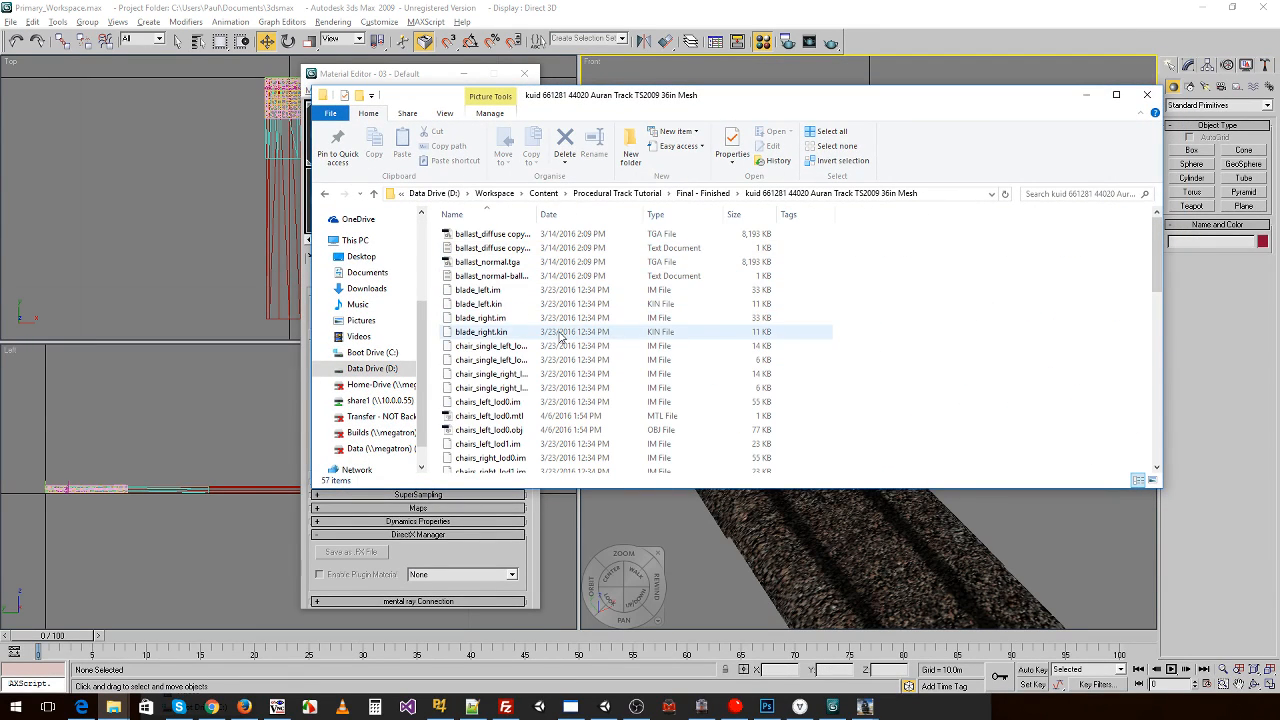
# - Look through the kuid folders in Auran track TS2009 36in - Procedural and return to the Content folder
pyautogui.click(616, 193)
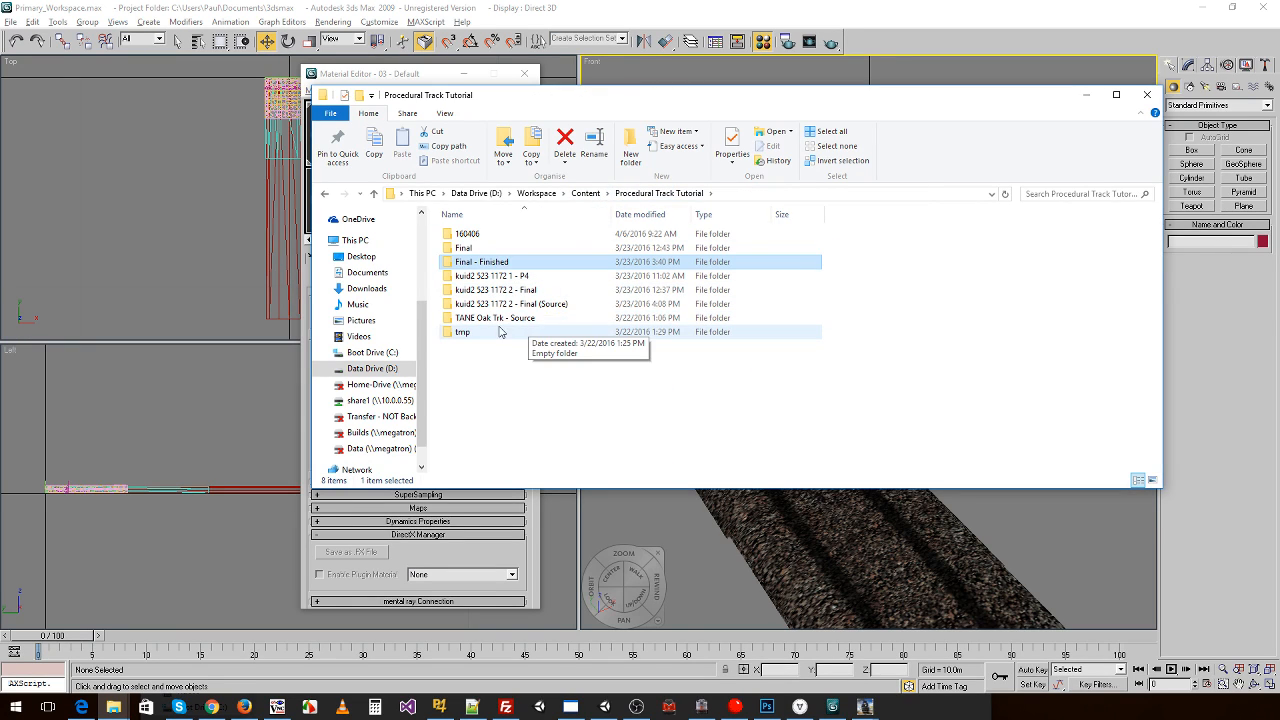
pyautogui.click(593, 196)
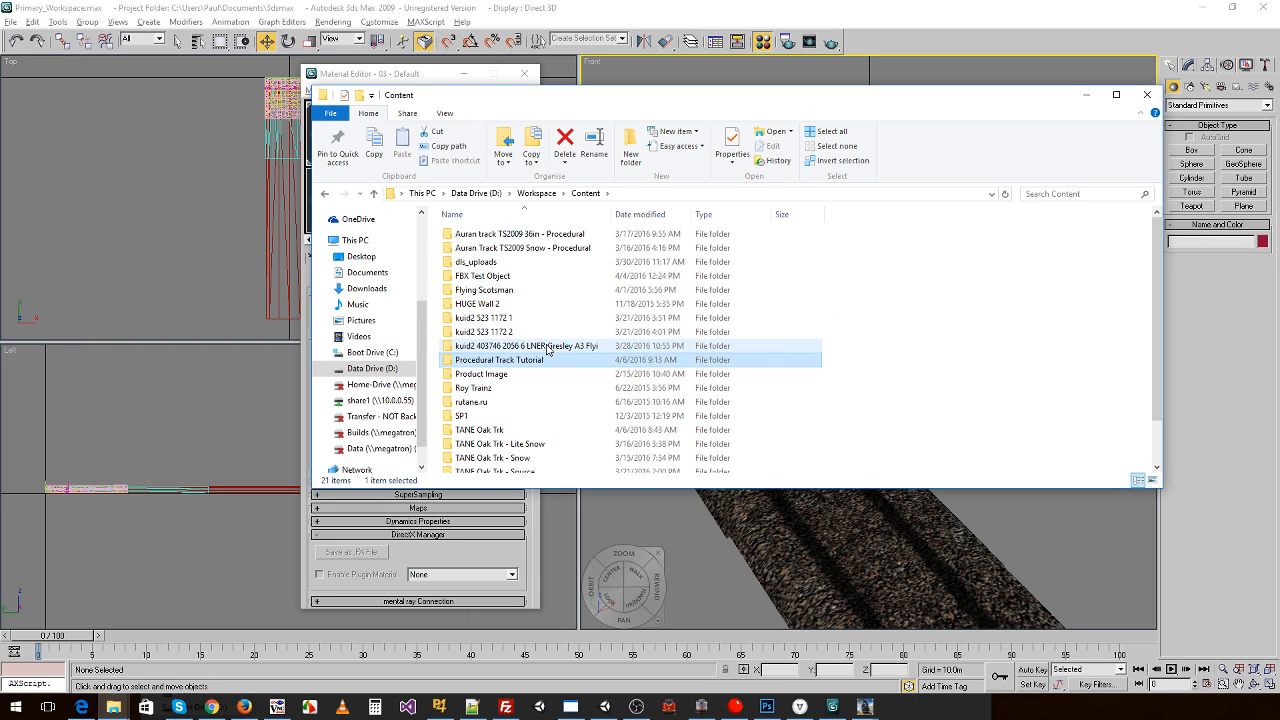
pyautogui.doubleClick(525, 234)
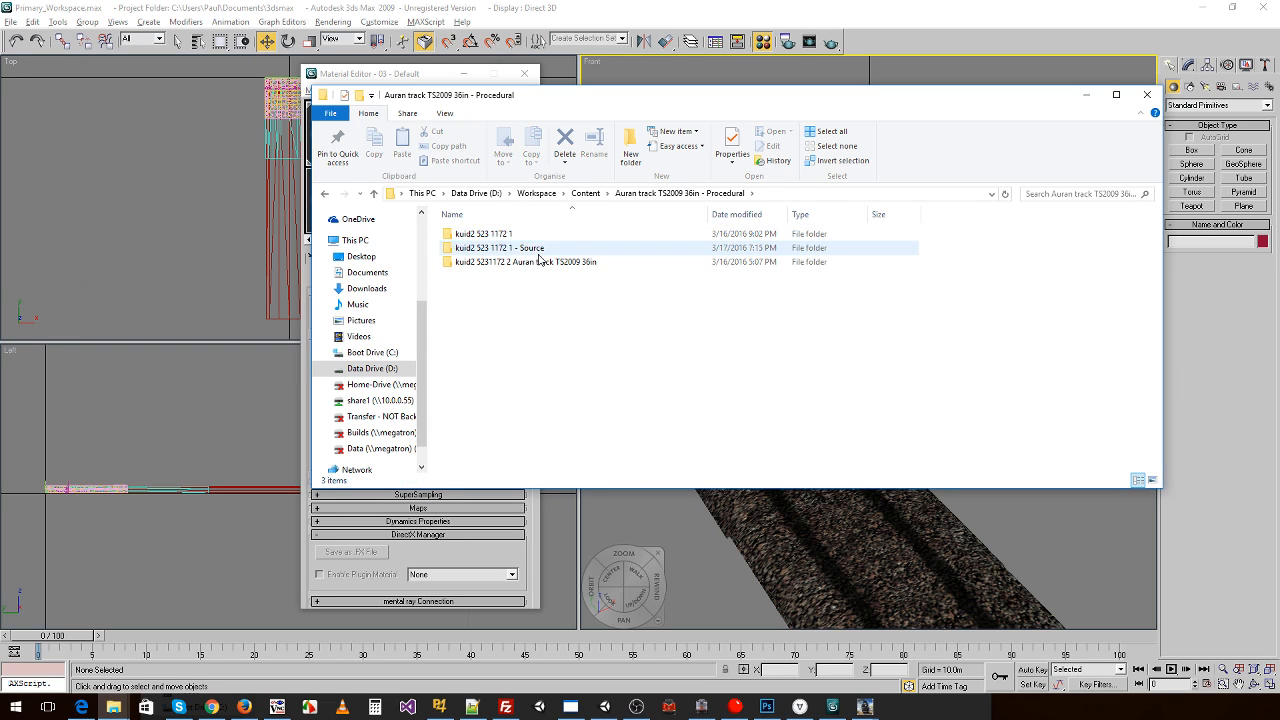
pyautogui.doubleClick(535, 262)
pyautogui.press('BackSpace')
pyautogui.click(500, 235)
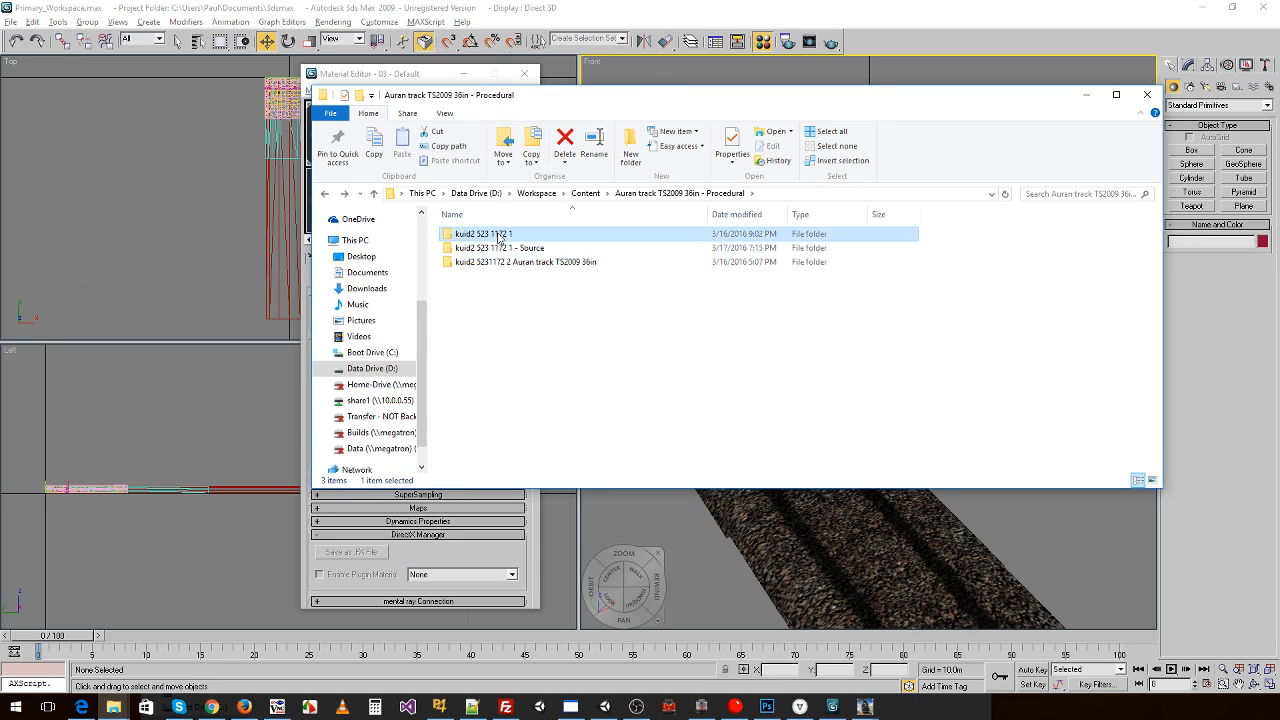
pyautogui.doubleClick(500, 237)
pyautogui.press('BackSpace')
pyautogui.press('BackSpace')
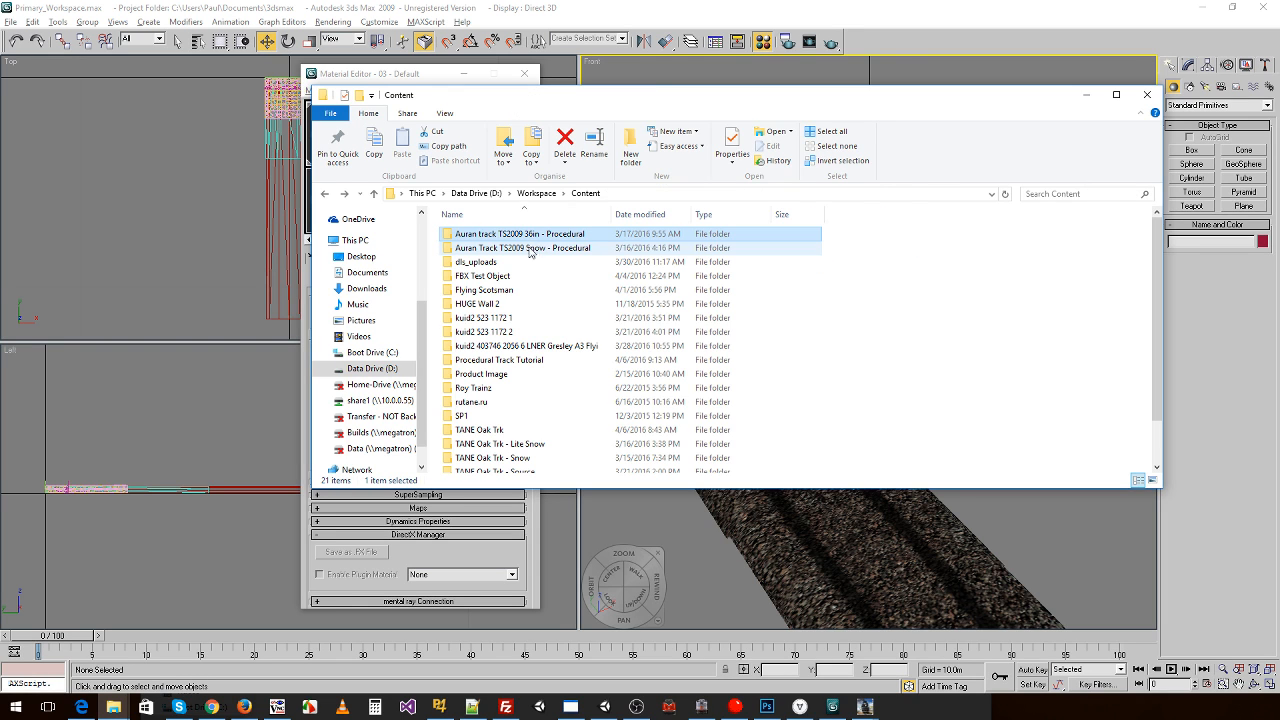
# - Check the TANE Oak Trk folder and its TANE Trk Oak Mesh subfolder, and return to the Content folder list
pyautogui.doubleClick(515, 432)
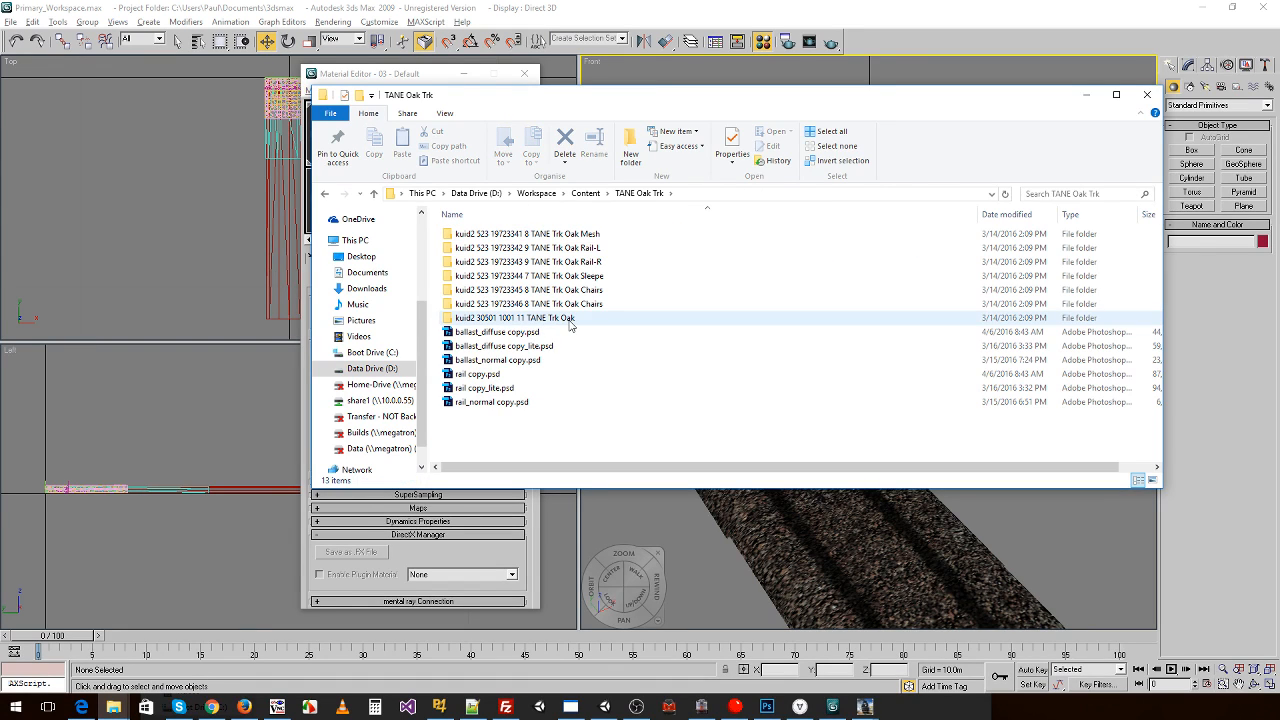
pyautogui.doubleClick(560, 235)
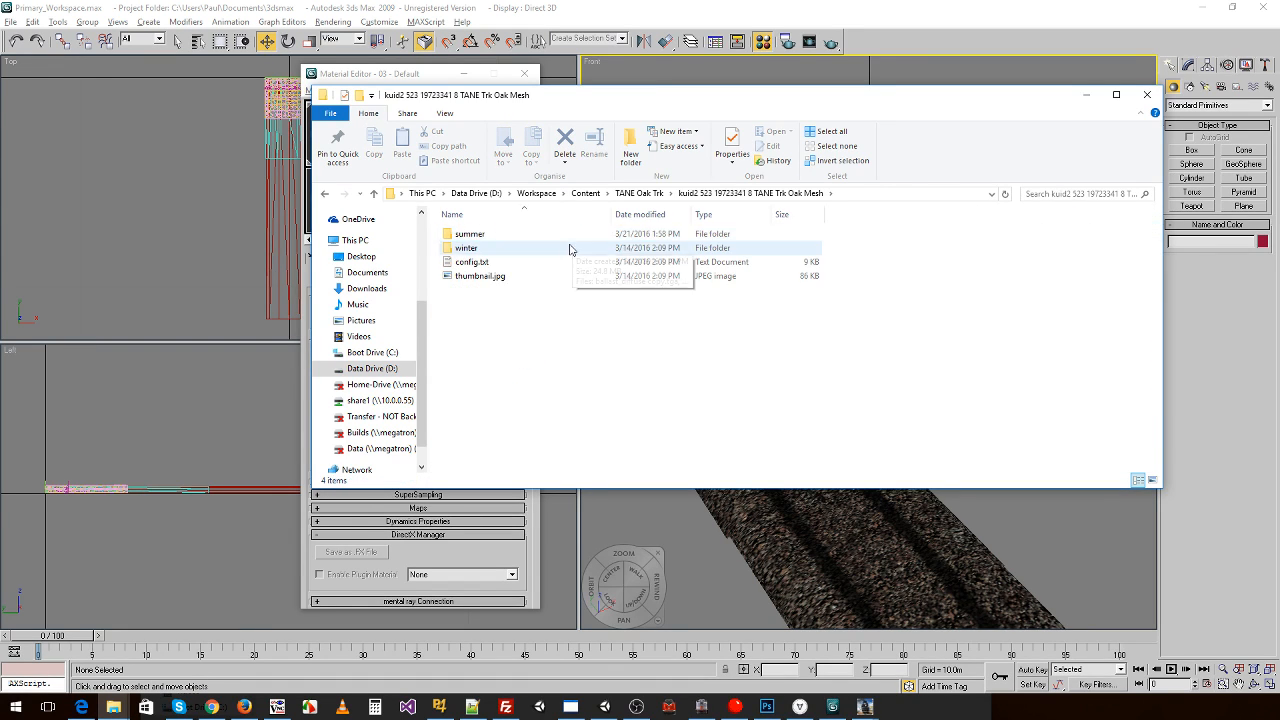
pyautogui.press('BackSpace')
pyautogui.press('BackSpace')
pyautogui.scroll(-1, 560, 354)
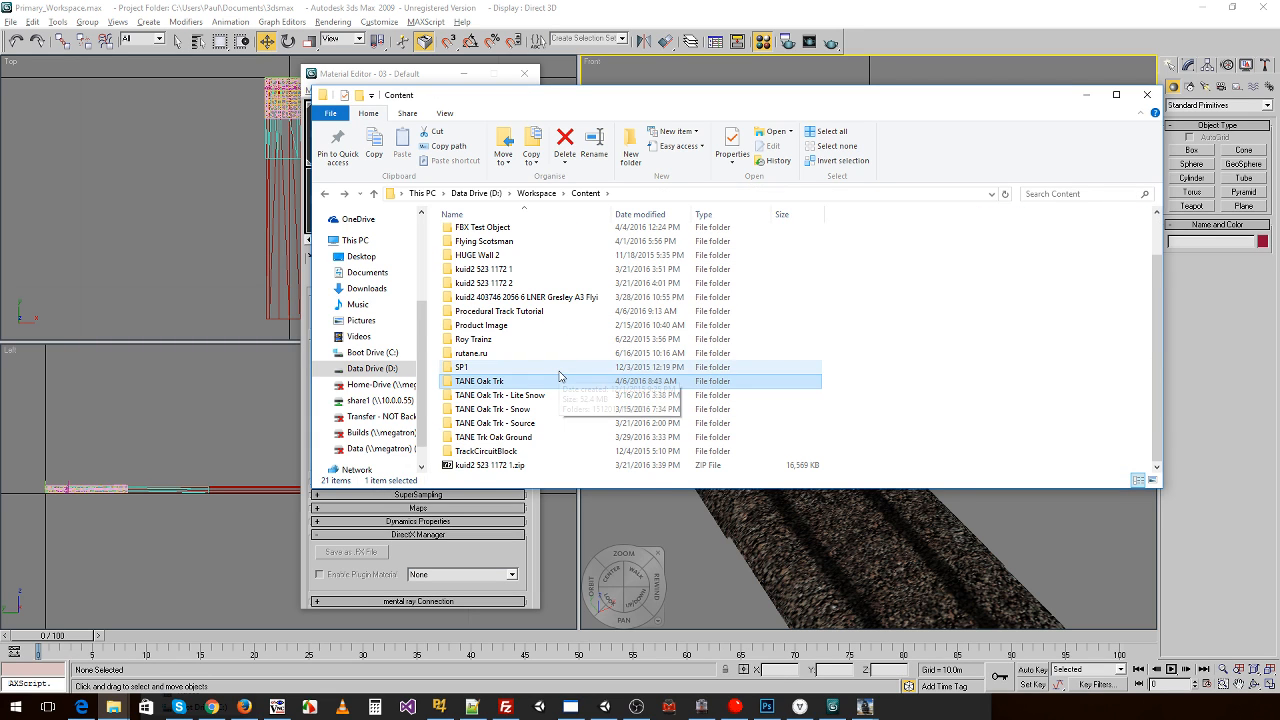
pyautogui.scroll(1, 497, 368)
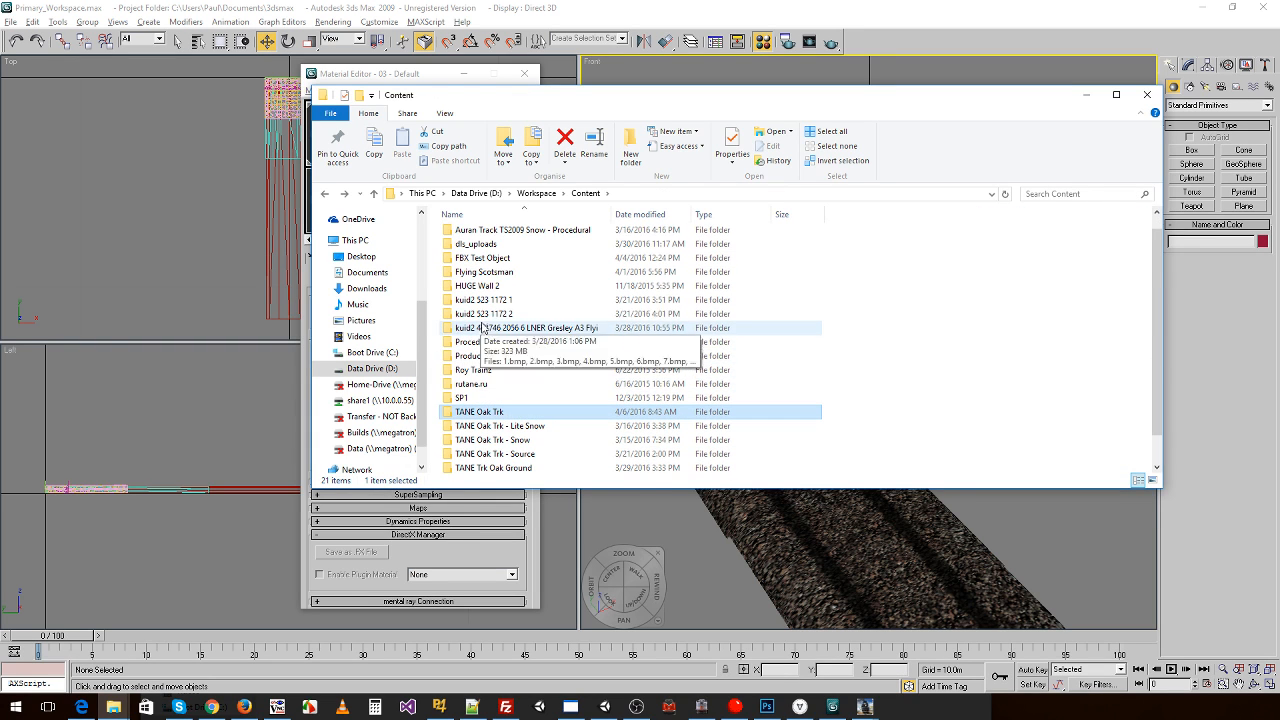
# - Look into Auran Track TS2009 36in under Procedural Track Tutorial, 160406, and return to the 160406 folder
pyautogui.click(492, 343)
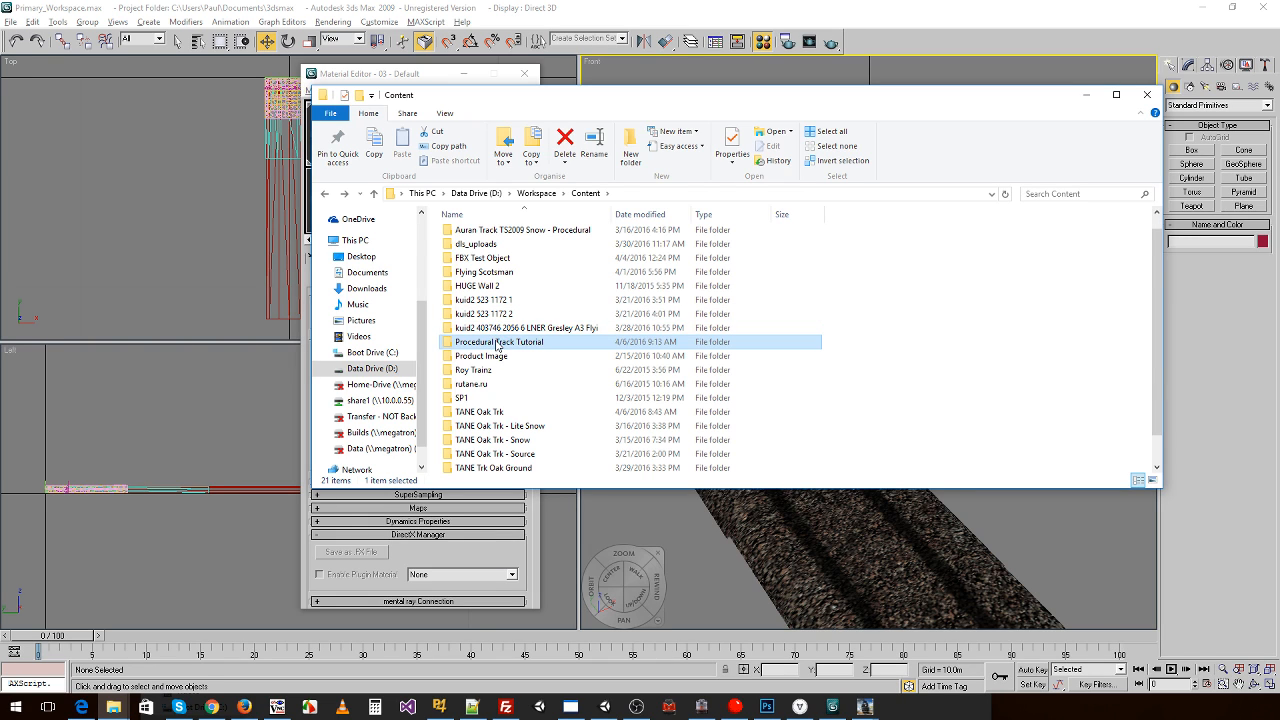
pyautogui.doubleClick(497, 344)
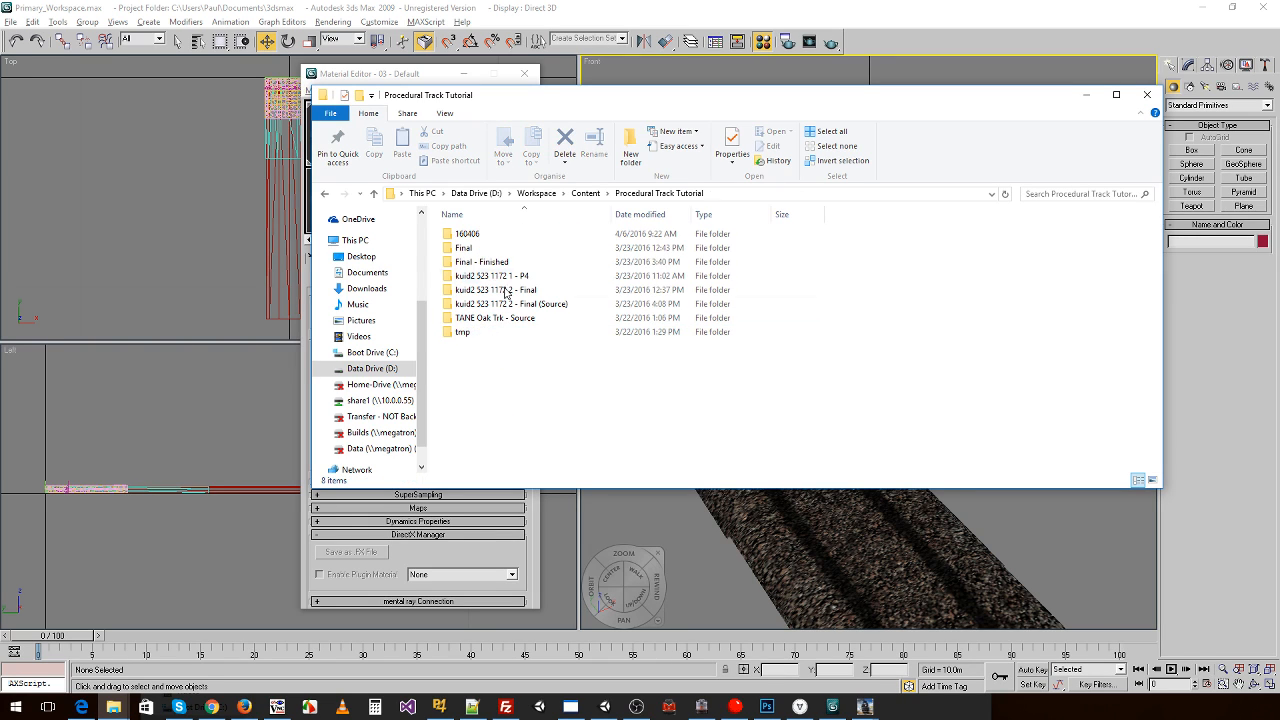
pyautogui.doubleClick(467, 234)
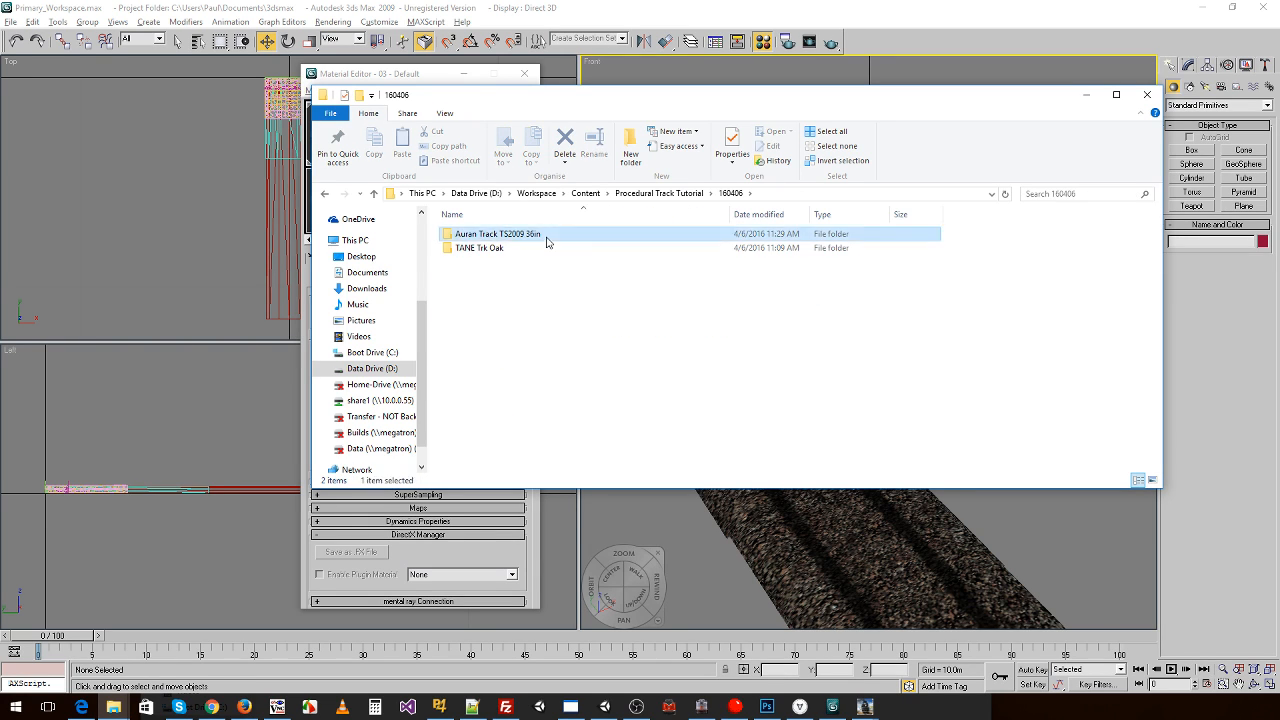
pyautogui.doubleClick(547, 236)
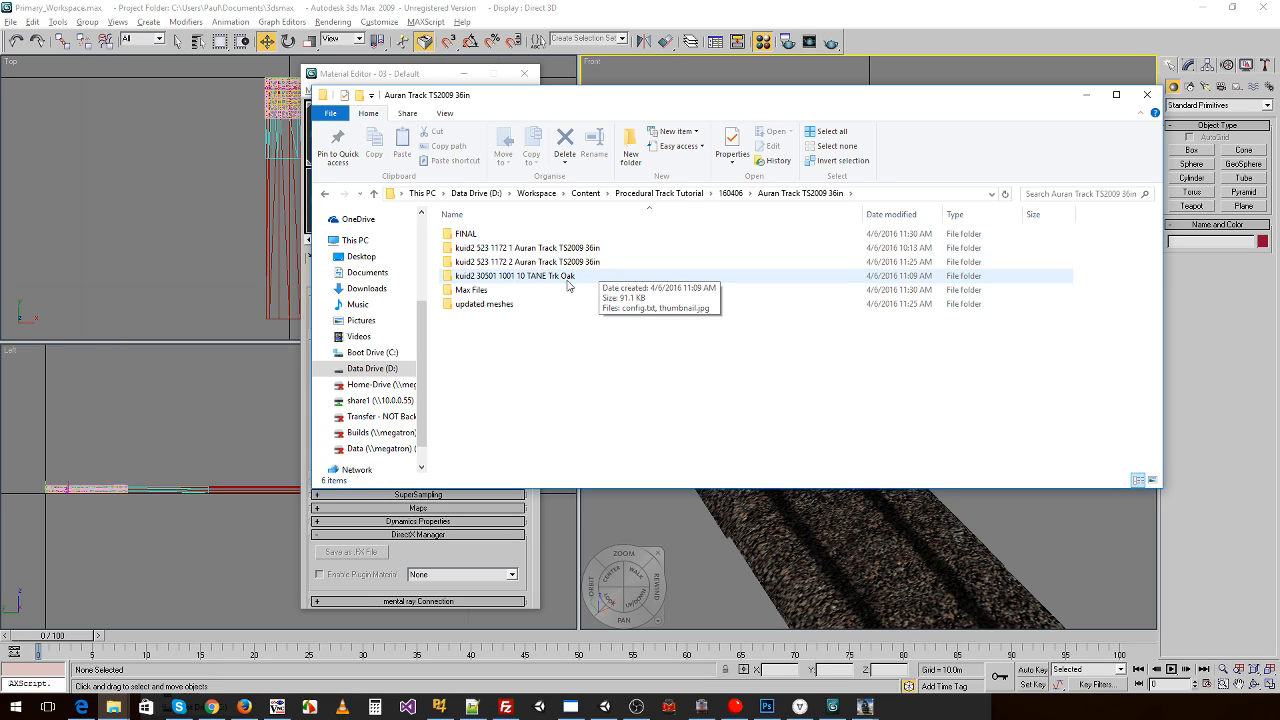
pyautogui.click(547, 280)
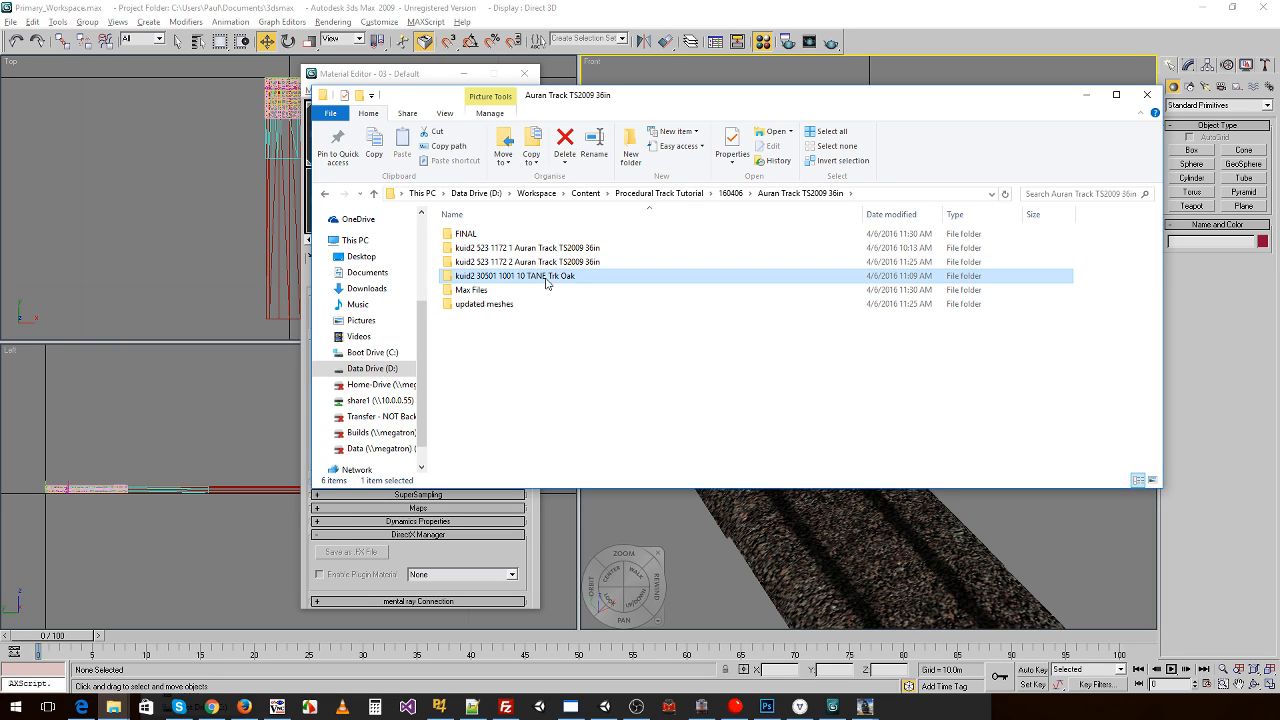
pyautogui.press('BackSpace')
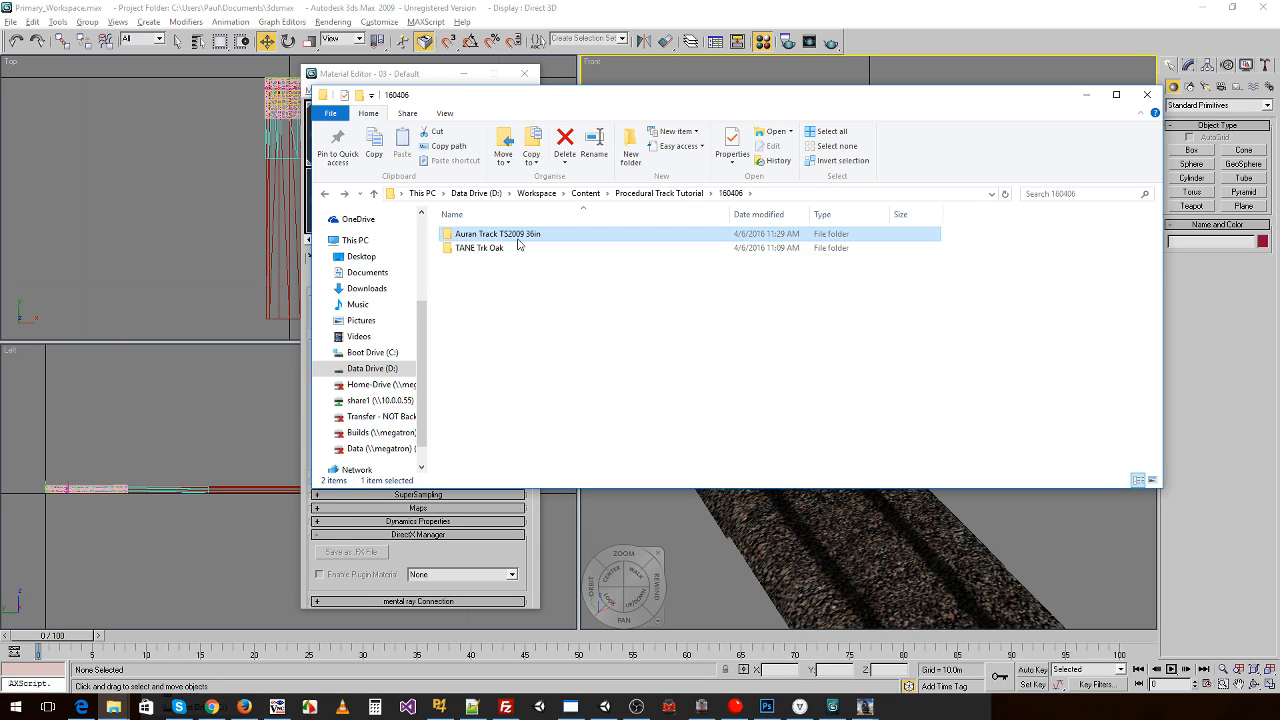
pyautogui.doubleClick(521, 247)
pyautogui.doubleClick(589, 236)
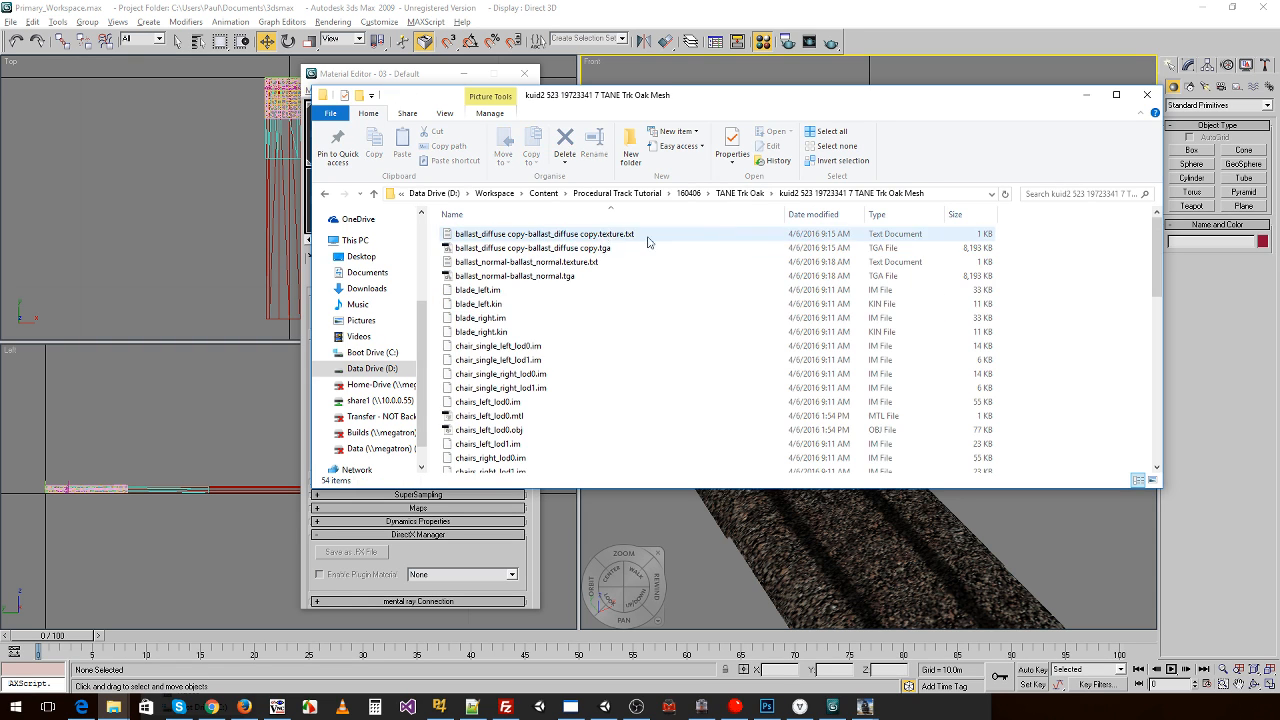
pyautogui.click(510, 416)
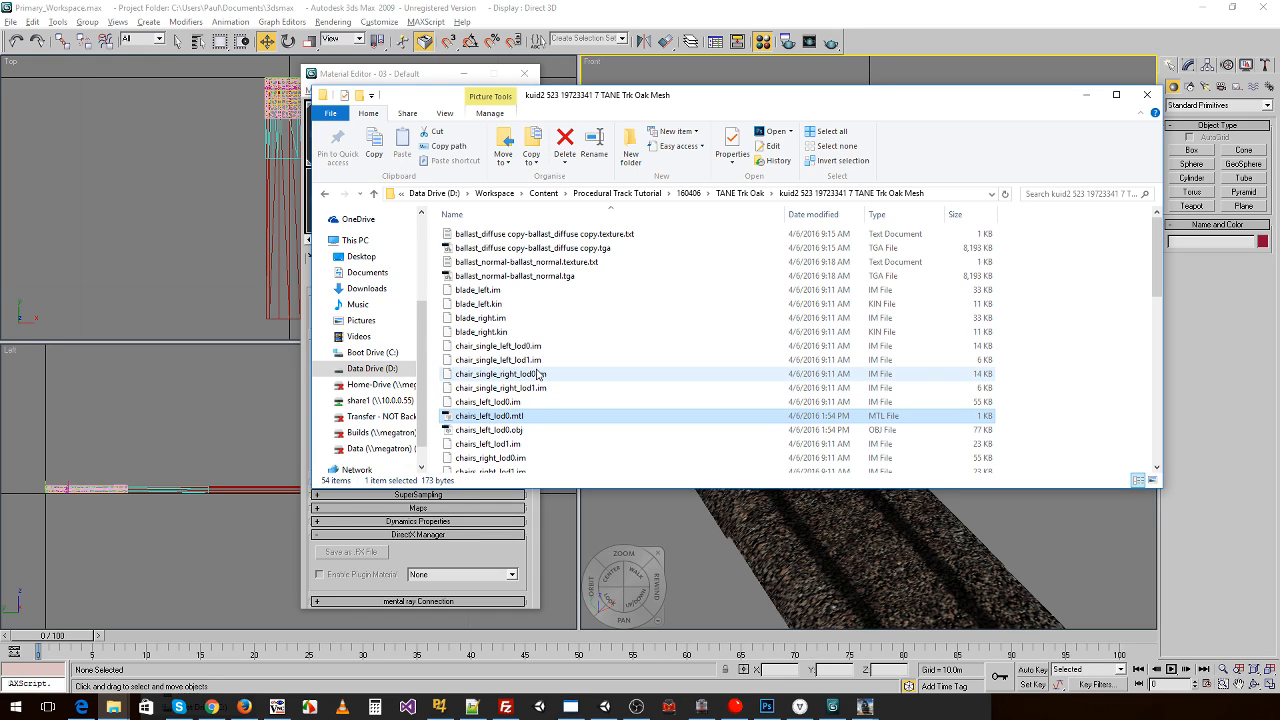
pyautogui.scroll(-1, 545, 327)
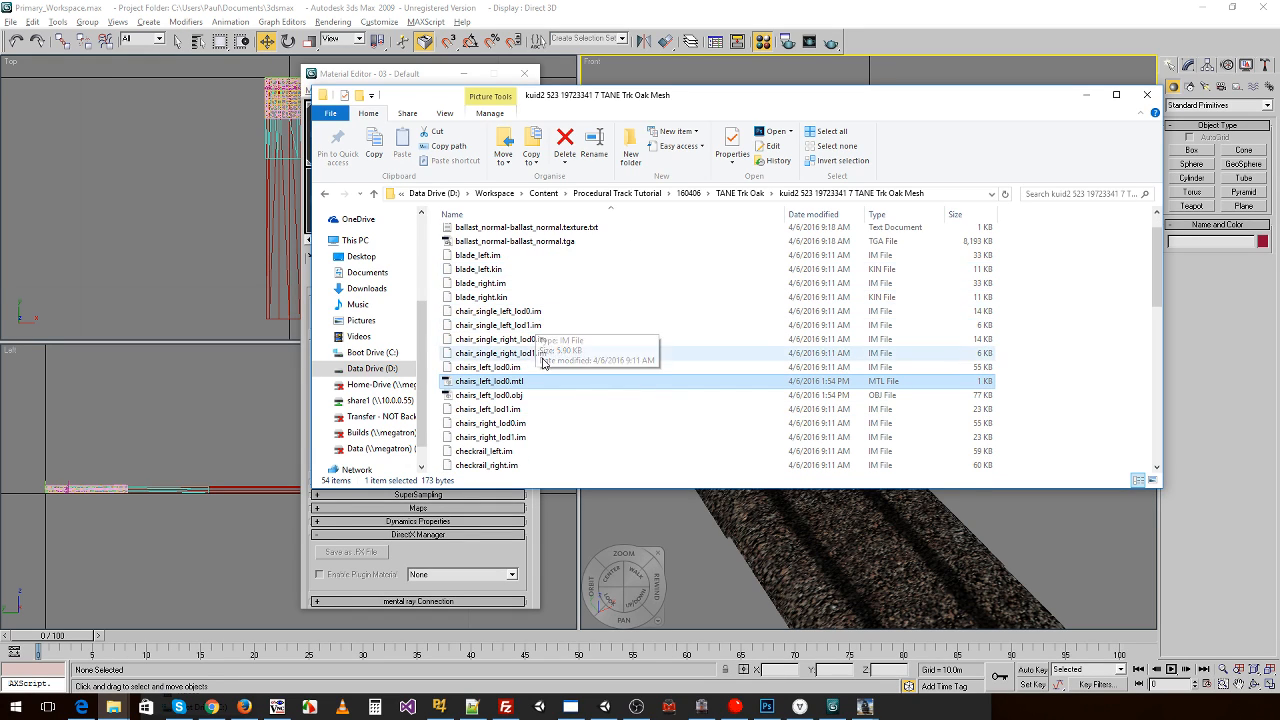
pyautogui.scroll(-1, 542, 365)
pyautogui.scroll(-1, 542, 365)
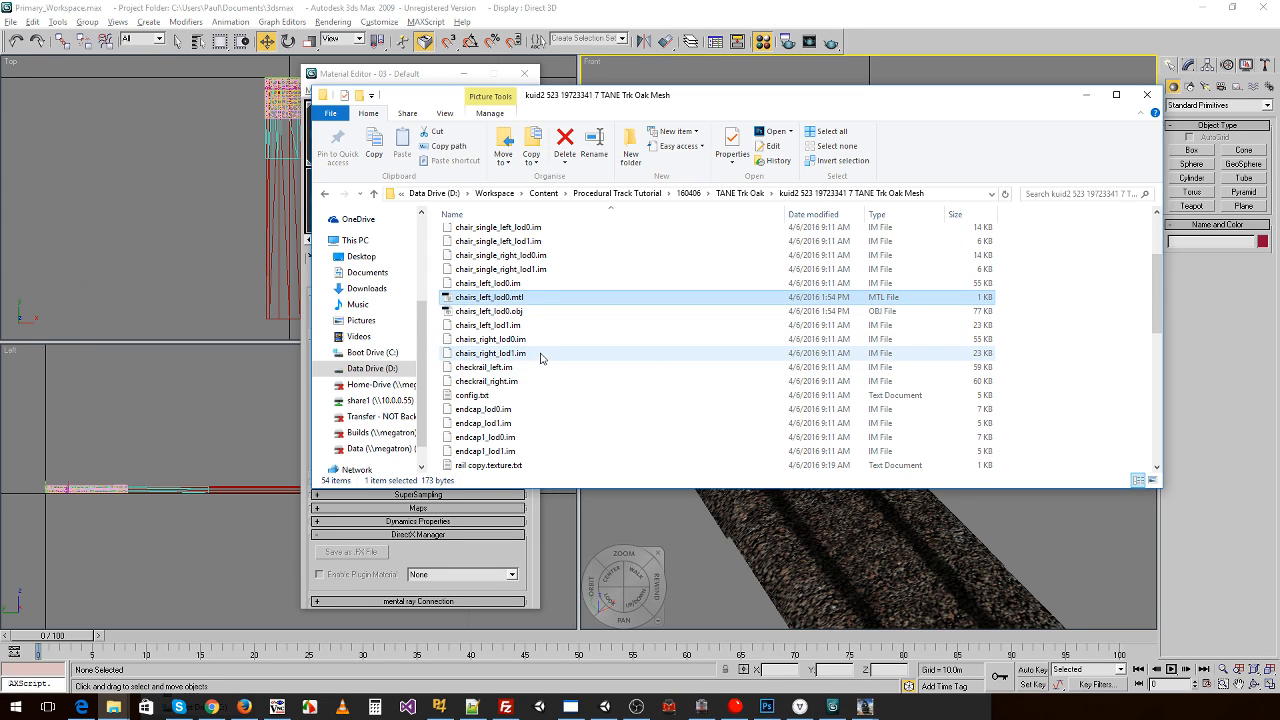
pyautogui.scroll(-4, 540, 358)
pyautogui.scroll(5, 542, 356)
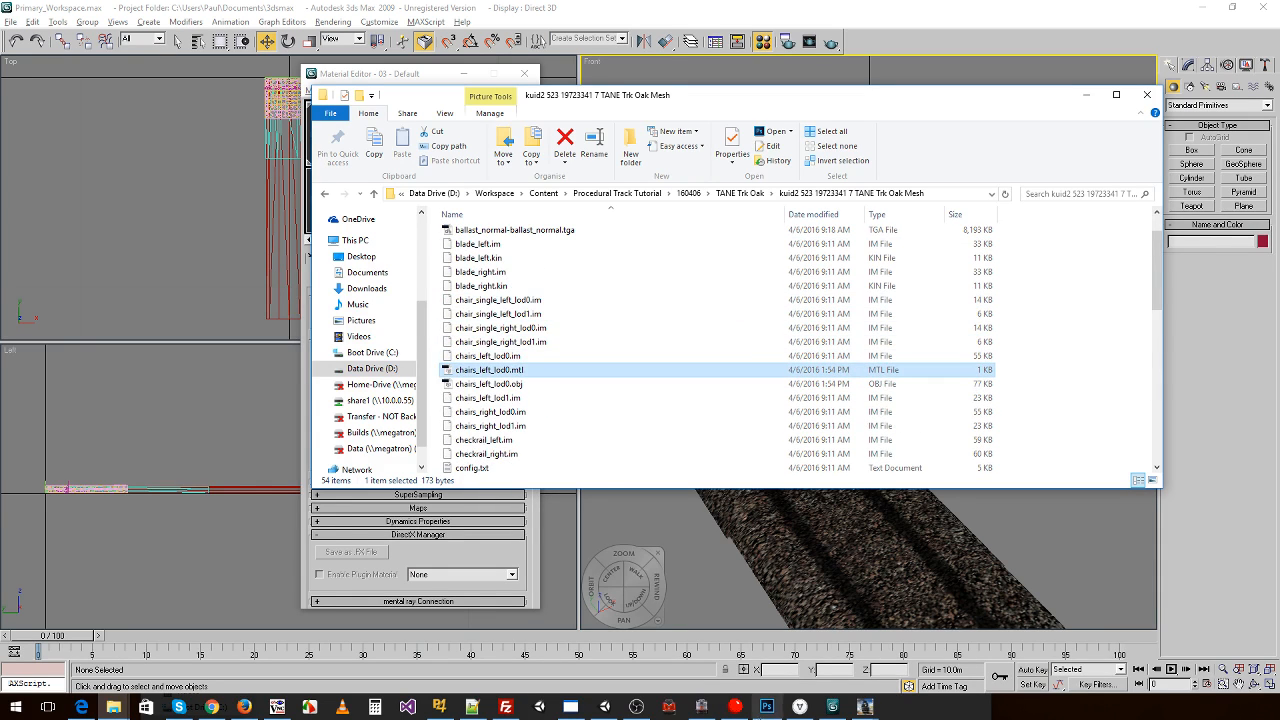
# - Switch to 3D Object Converter, open blade_left.im from the Auran Track TS2009 36in Mesh folder, and inspect the blade mesh
pyautogui.click(734, 707)
pyautogui.moveTo(490, 300); pyautogui.dragTo(637, 330)
pyautogui.click(10, 21)
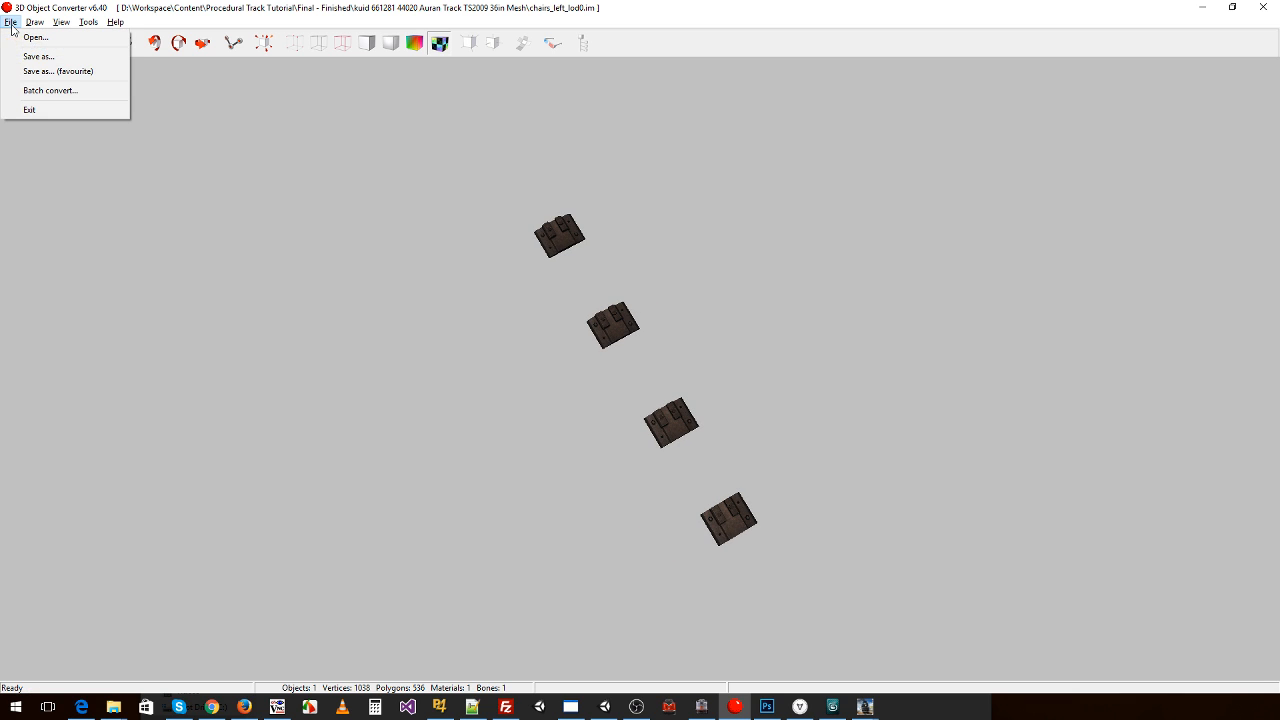
pyautogui.click(40, 54)
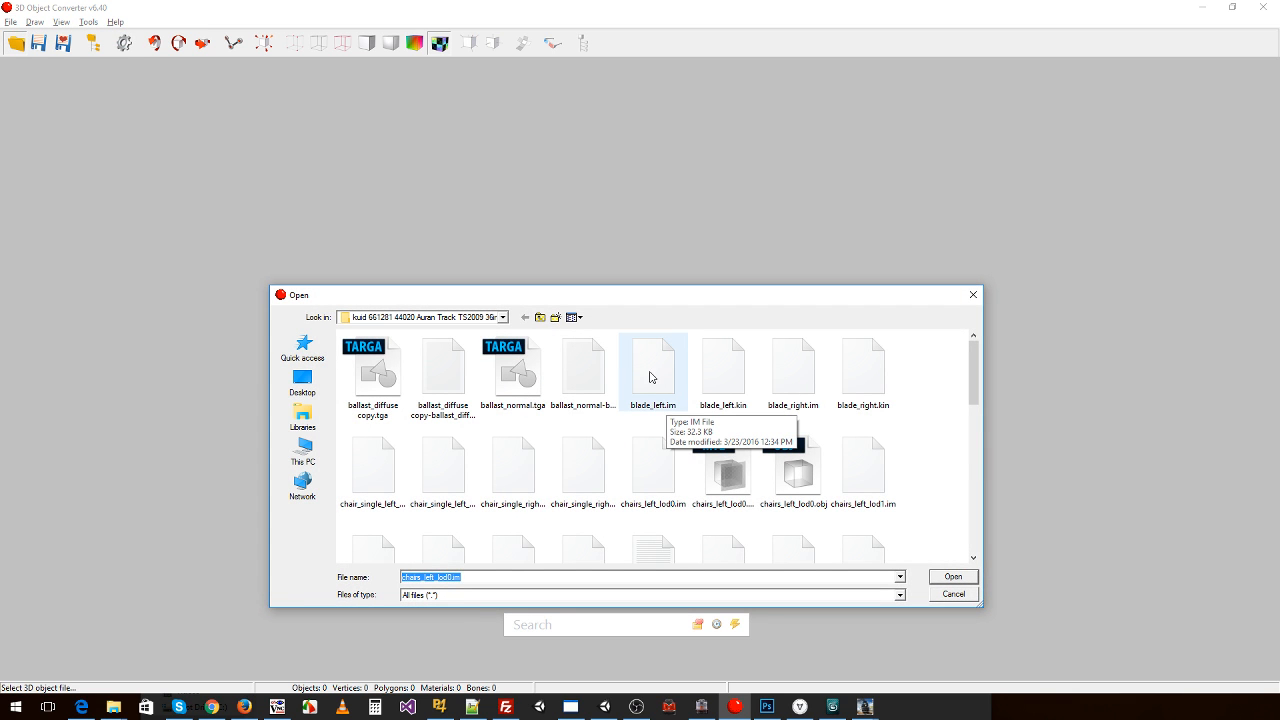
pyautogui.click(650, 377)
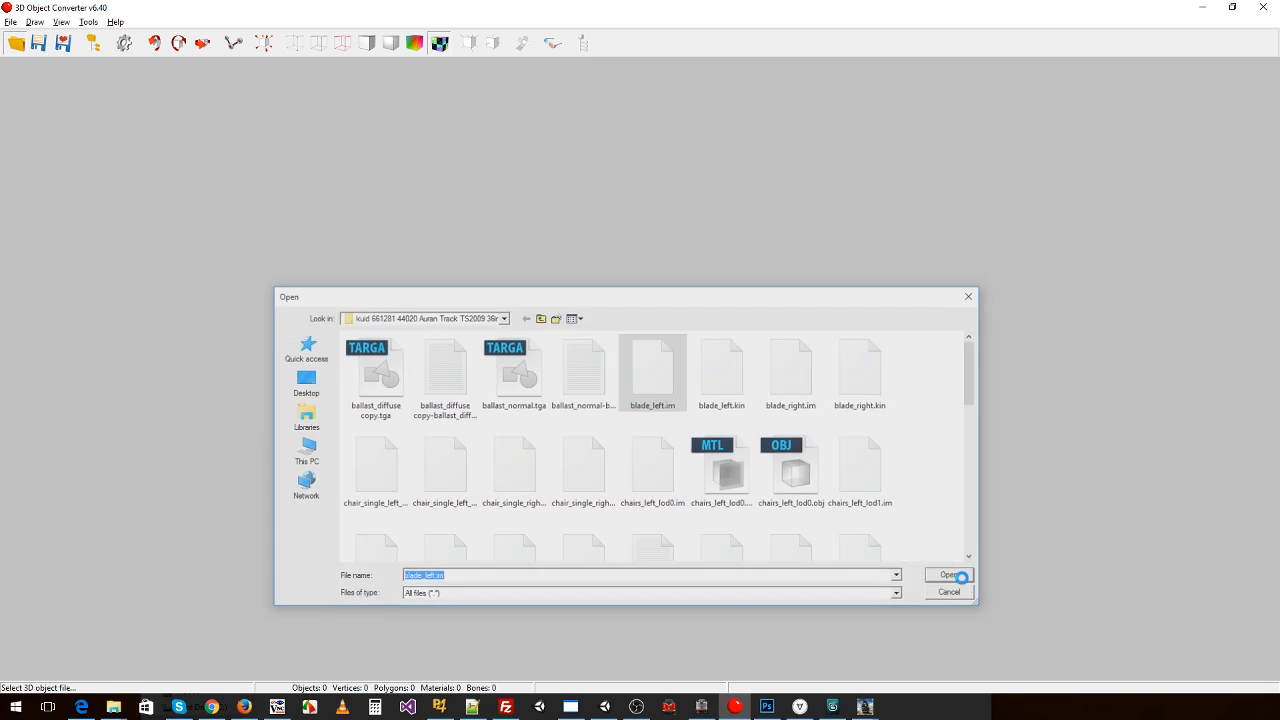
pyautogui.click(953, 578)
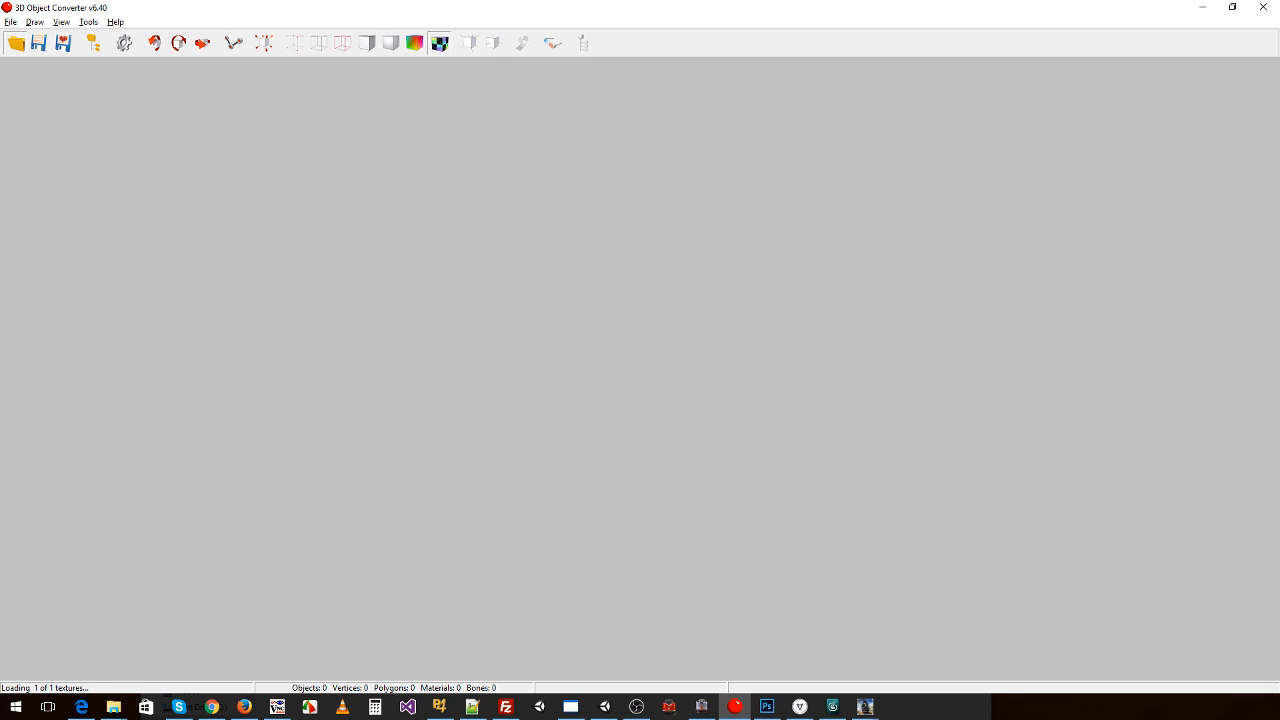
pyautogui.hotkey('alt', 'Tab')
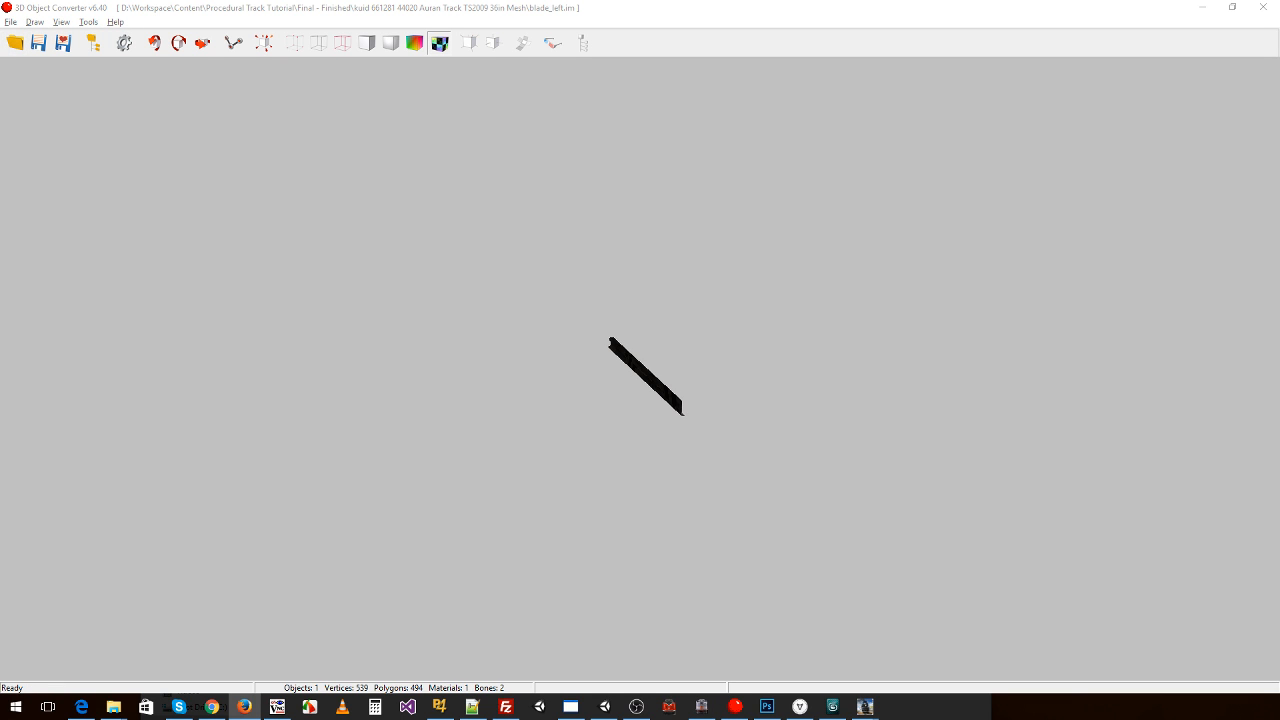
pyautogui.moveTo(640, 360)
pyautogui.mouseDown()
pyautogui.moveTo(657, 360)
pyautogui.moveTo(632, 380)
pyautogui.mouseUp()
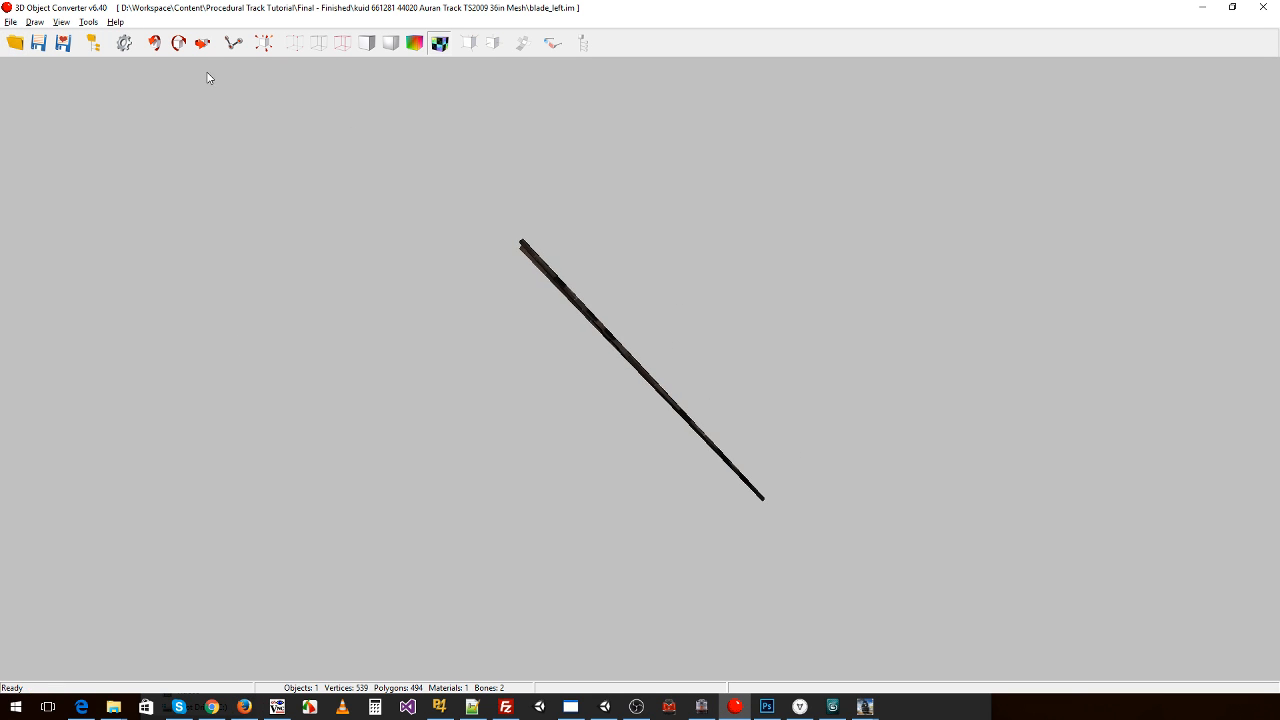
pyautogui.click(90, 23)
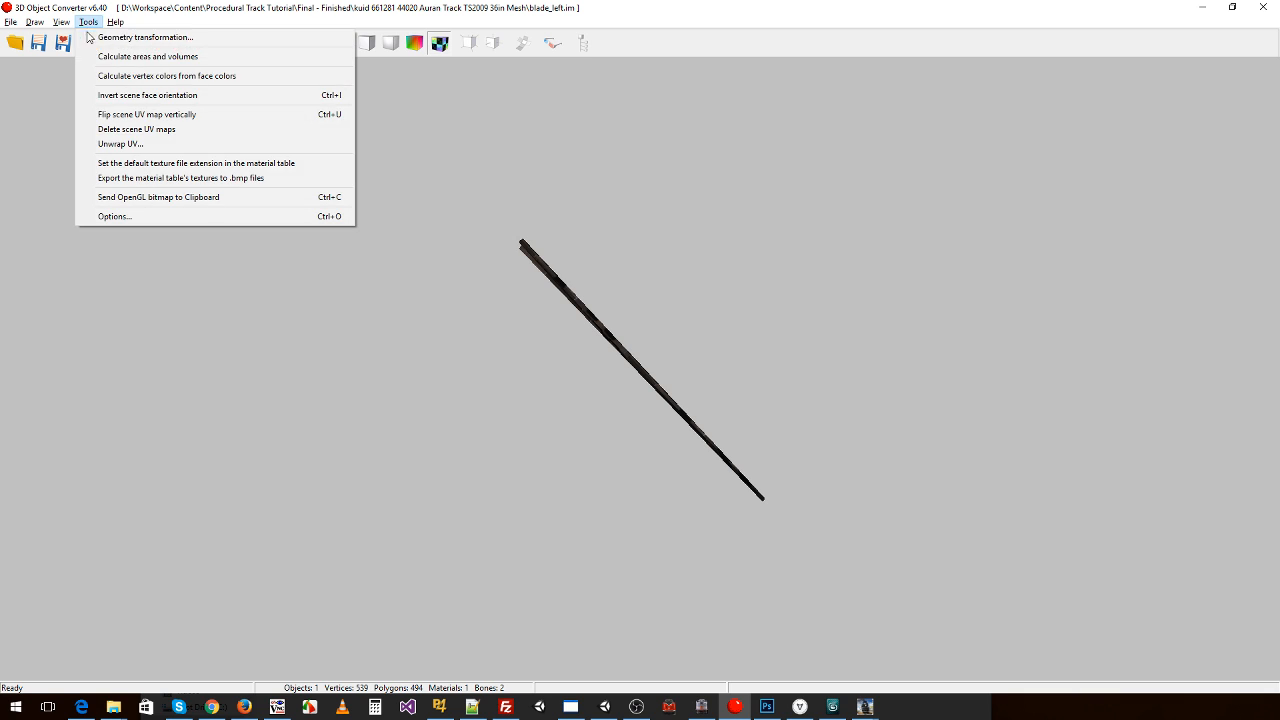
pyautogui.click(120, 112)
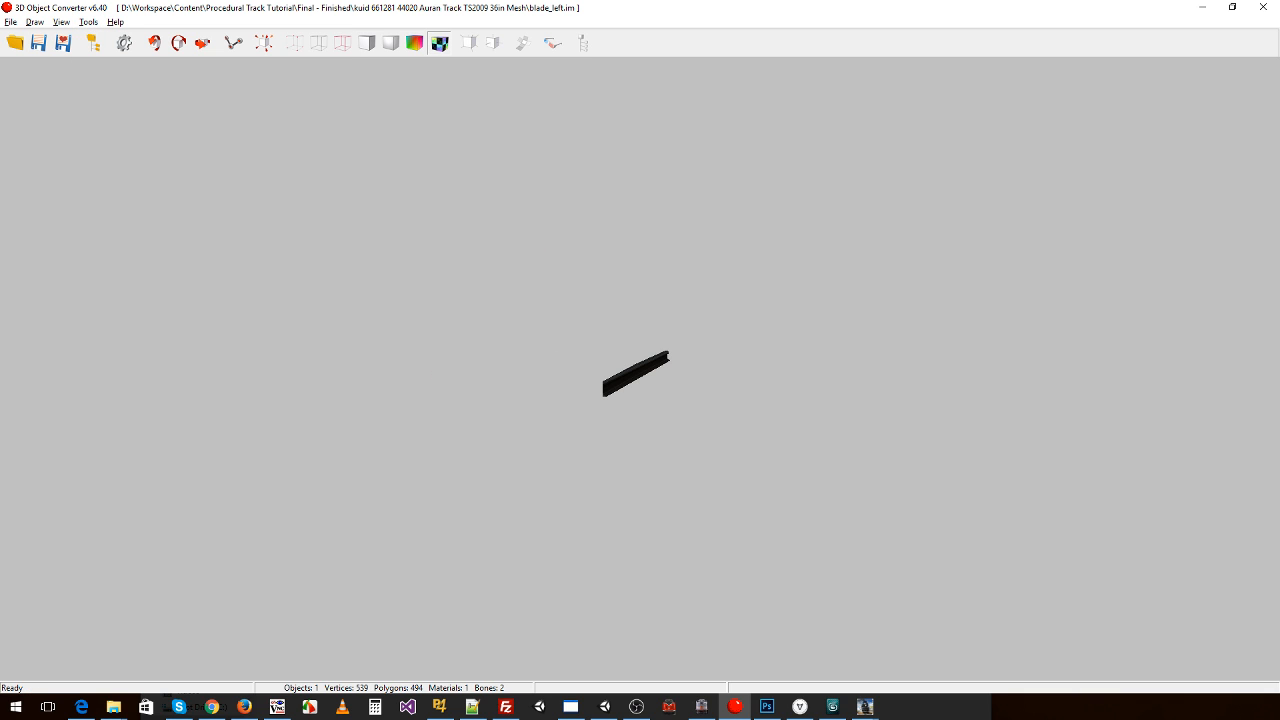
pyautogui.click(10, 22)
pyautogui.click(45, 89)
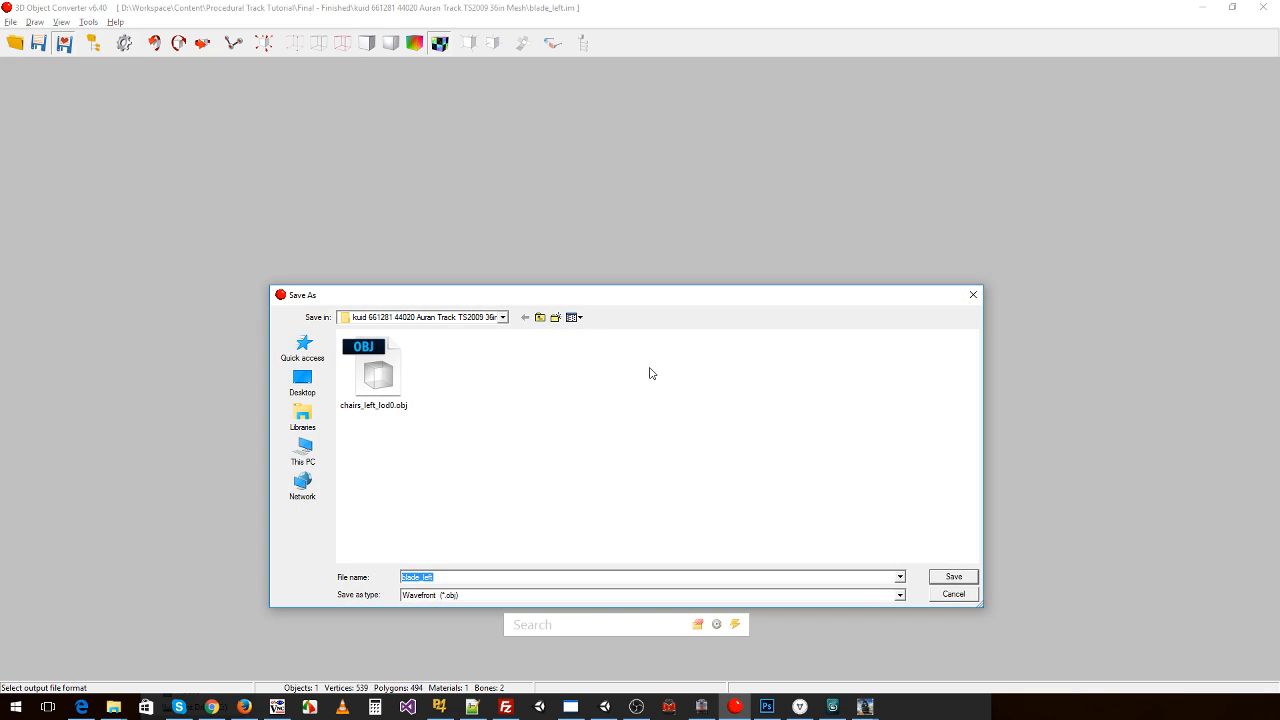
pyautogui.click(497, 318)
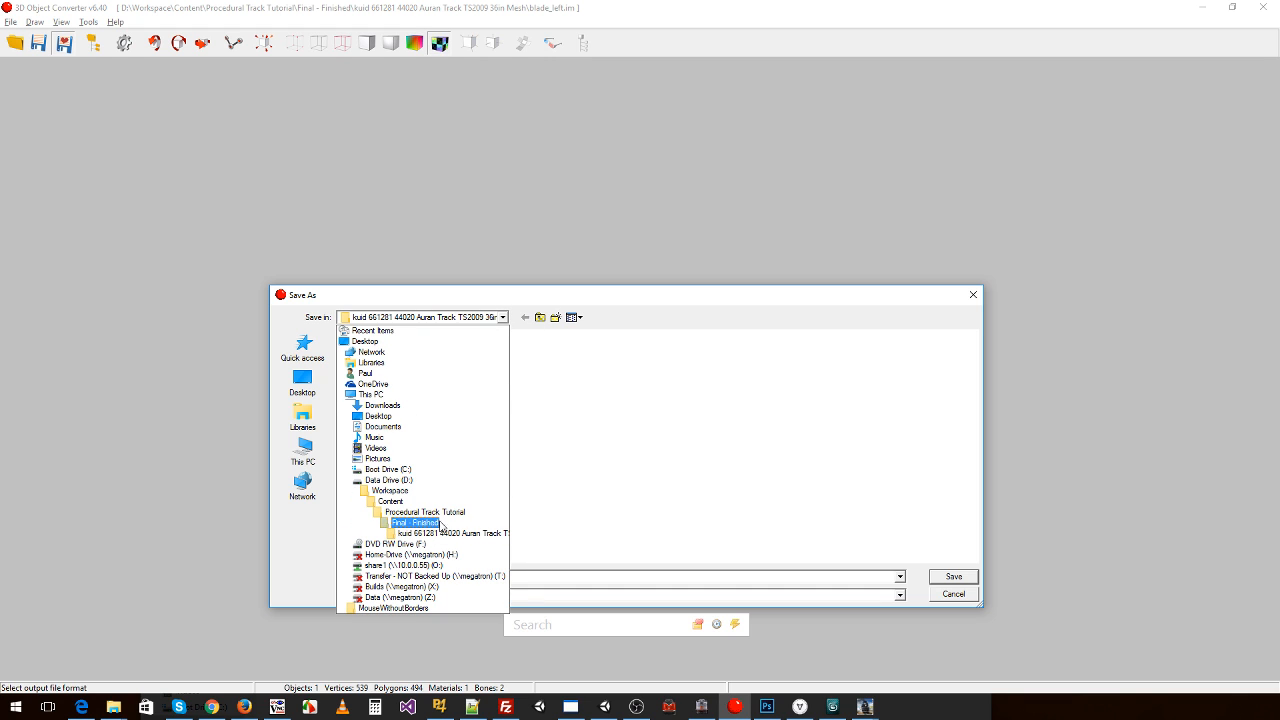
pyautogui.click(412, 505)
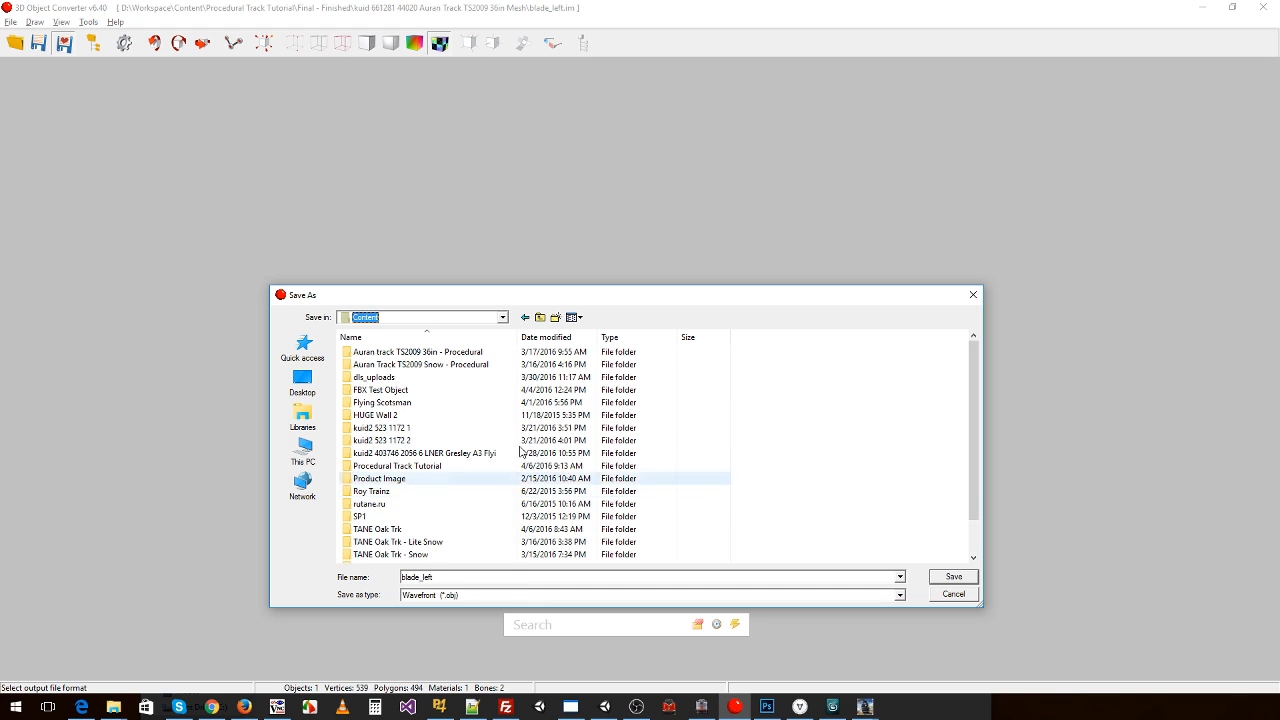
pyautogui.doubleClick(408, 467)
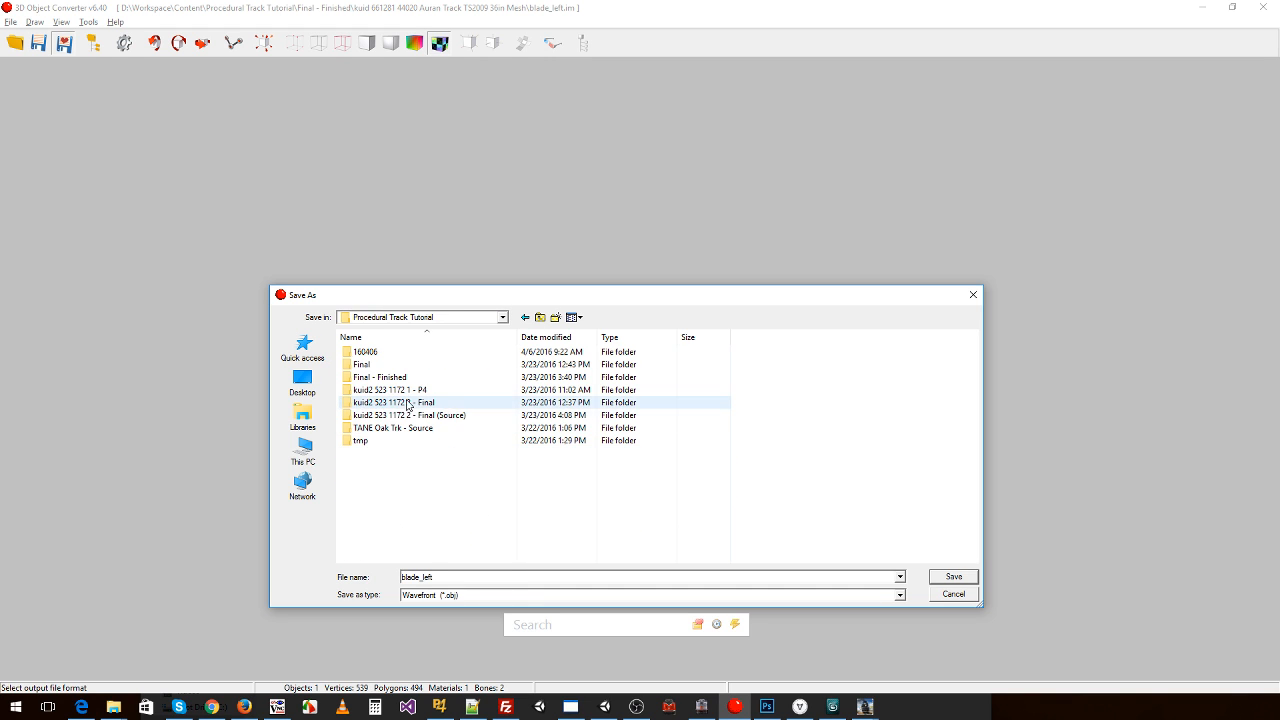
pyautogui.doubleClick(381, 355)
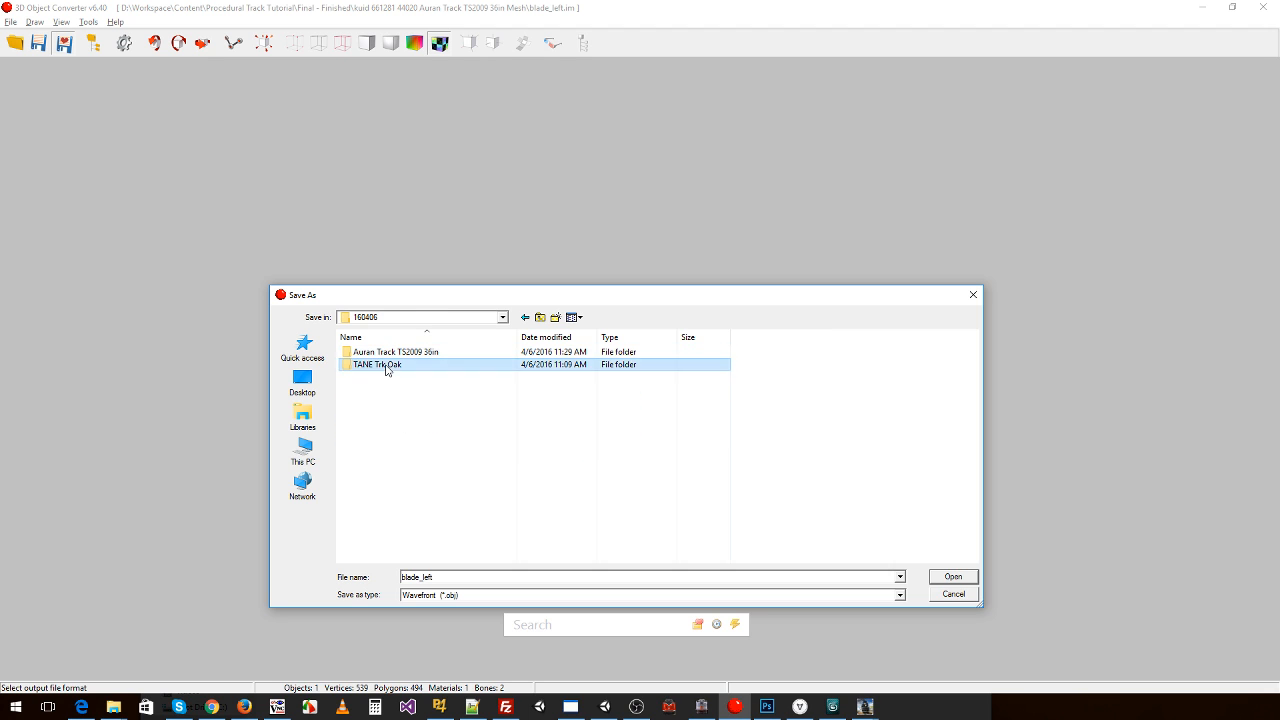
pyautogui.doubleClick(388, 366)
pyautogui.doubleClick(494, 356)
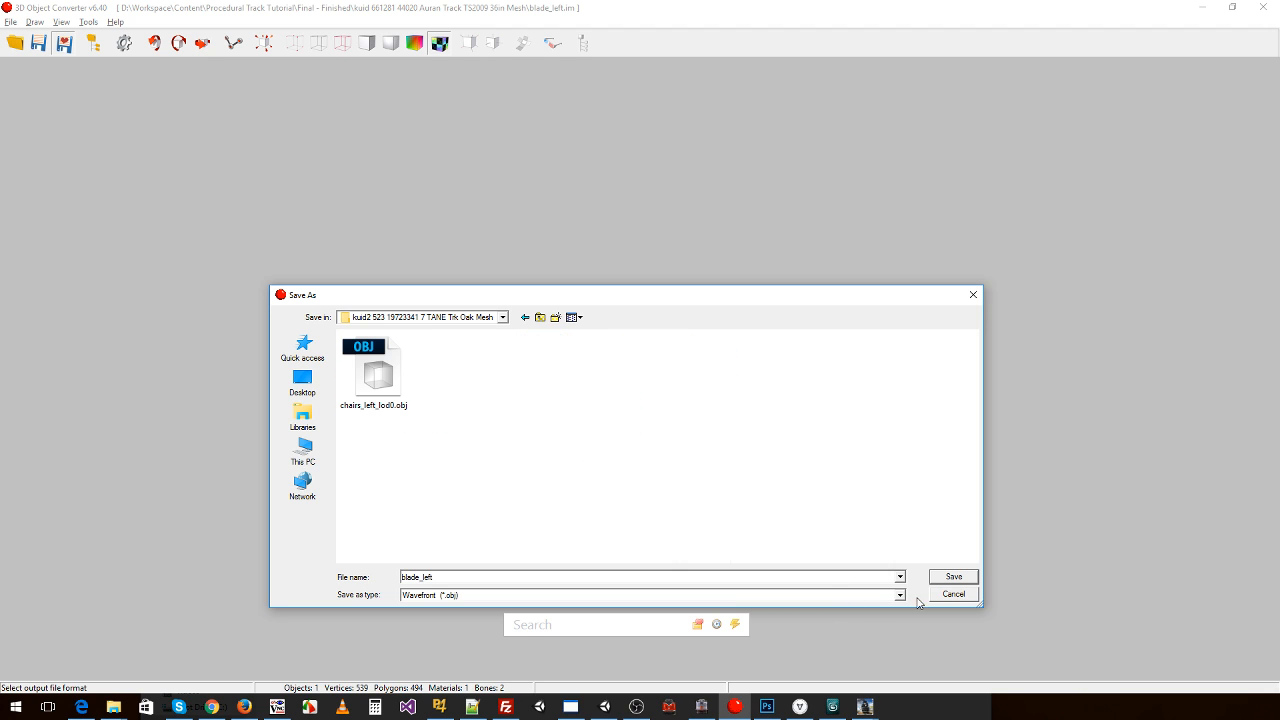
pyautogui.click(945, 579)
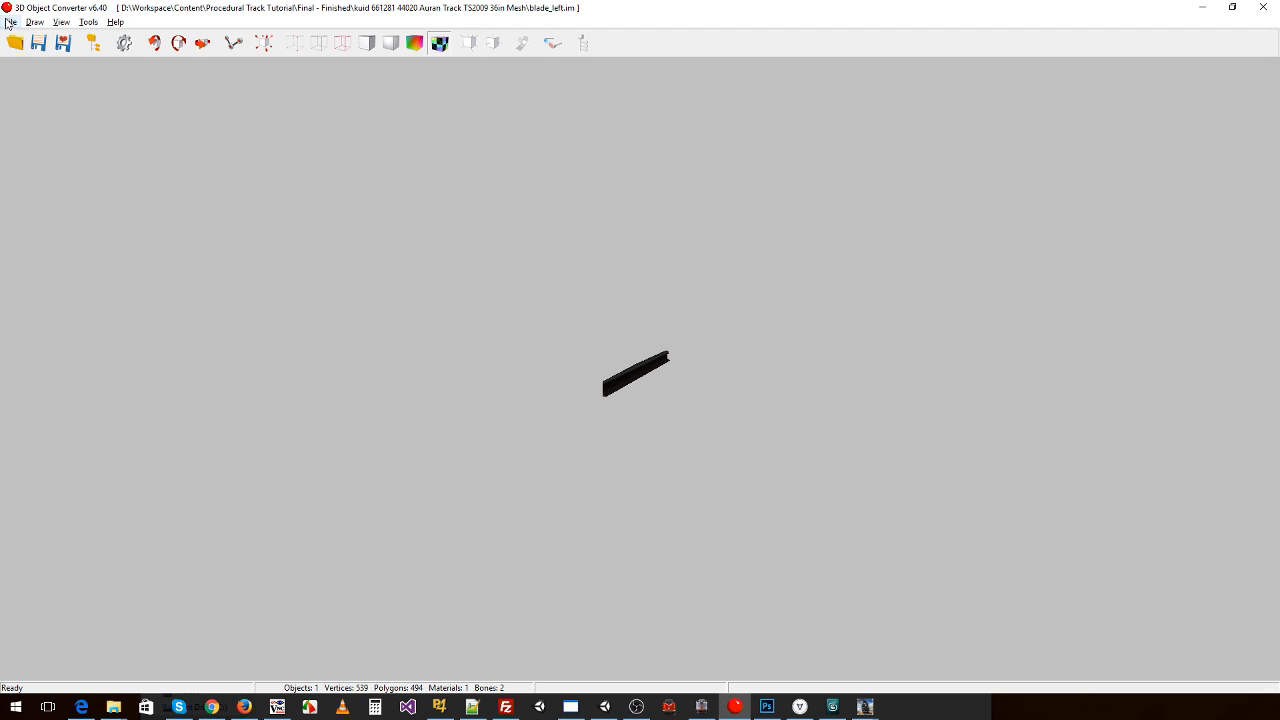
pyautogui.click(8, 22)
pyautogui.click(15, 36)
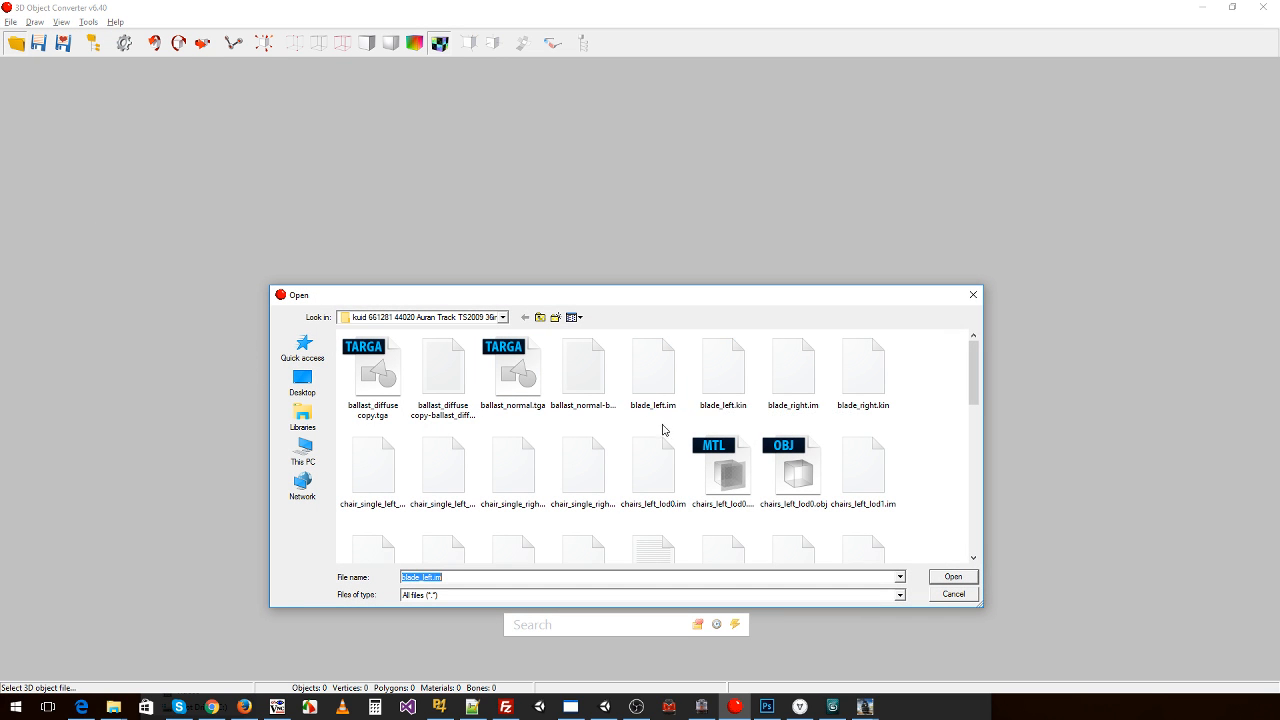
pyautogui.click(726, 382)
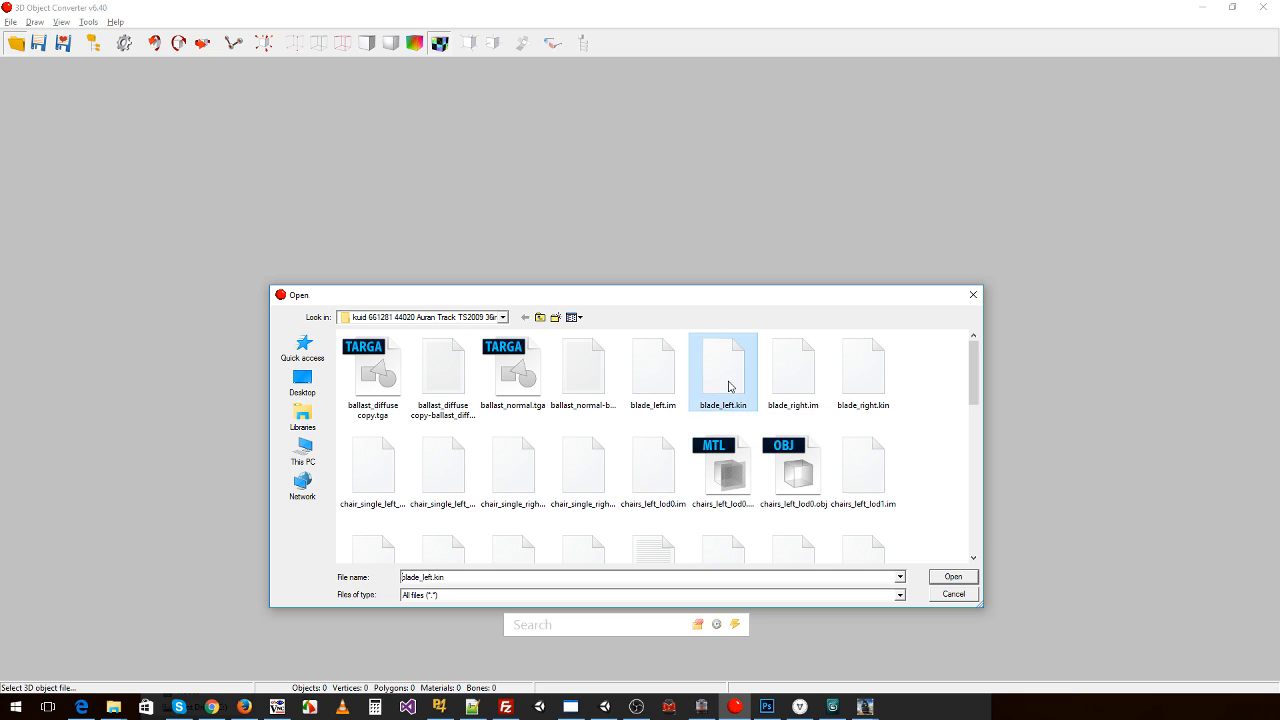
pyautogui.click(796, 378)
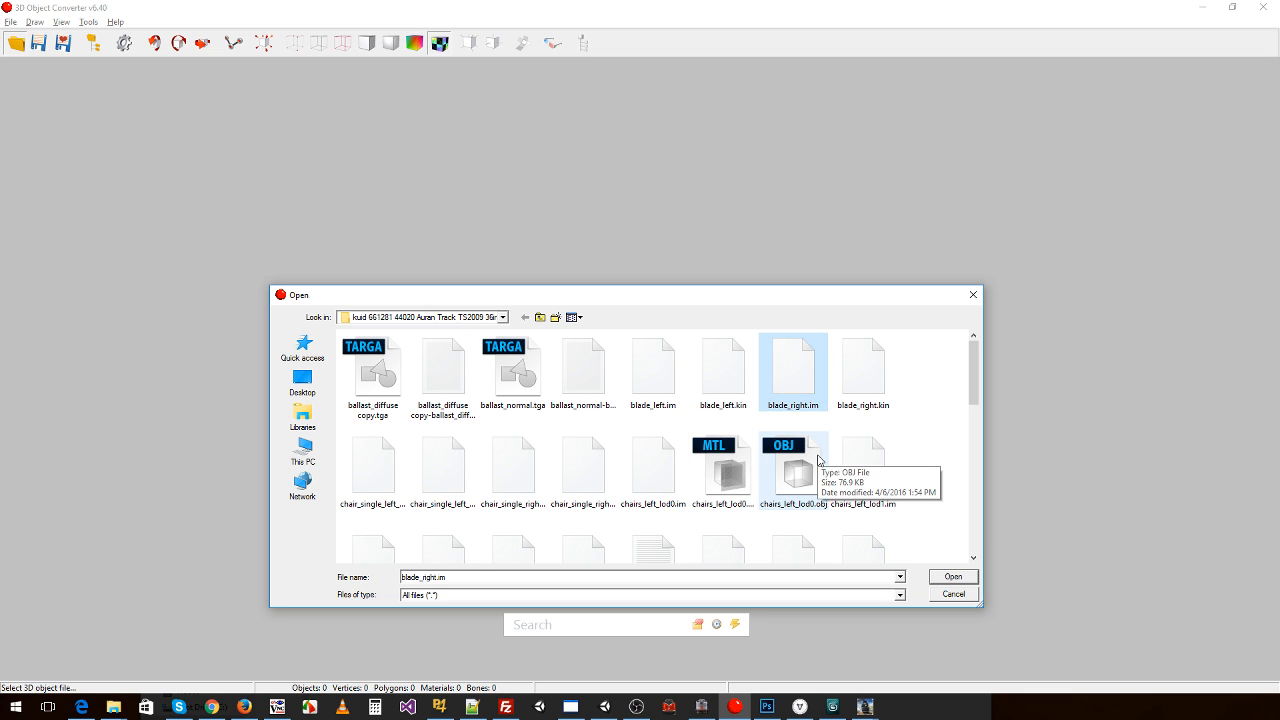
pyautogui.doubleClick(797, 470)
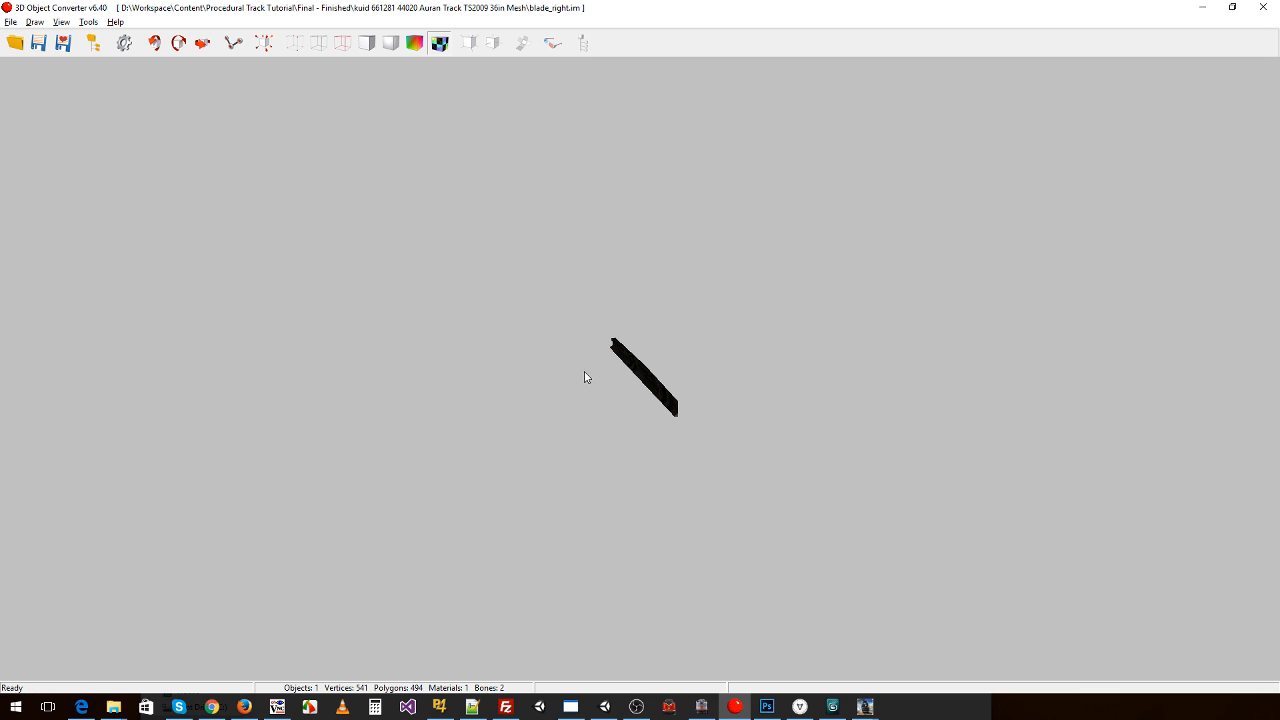
pyautogui.moveTo(585, 377); pyautogui.dragTo(504, 283)
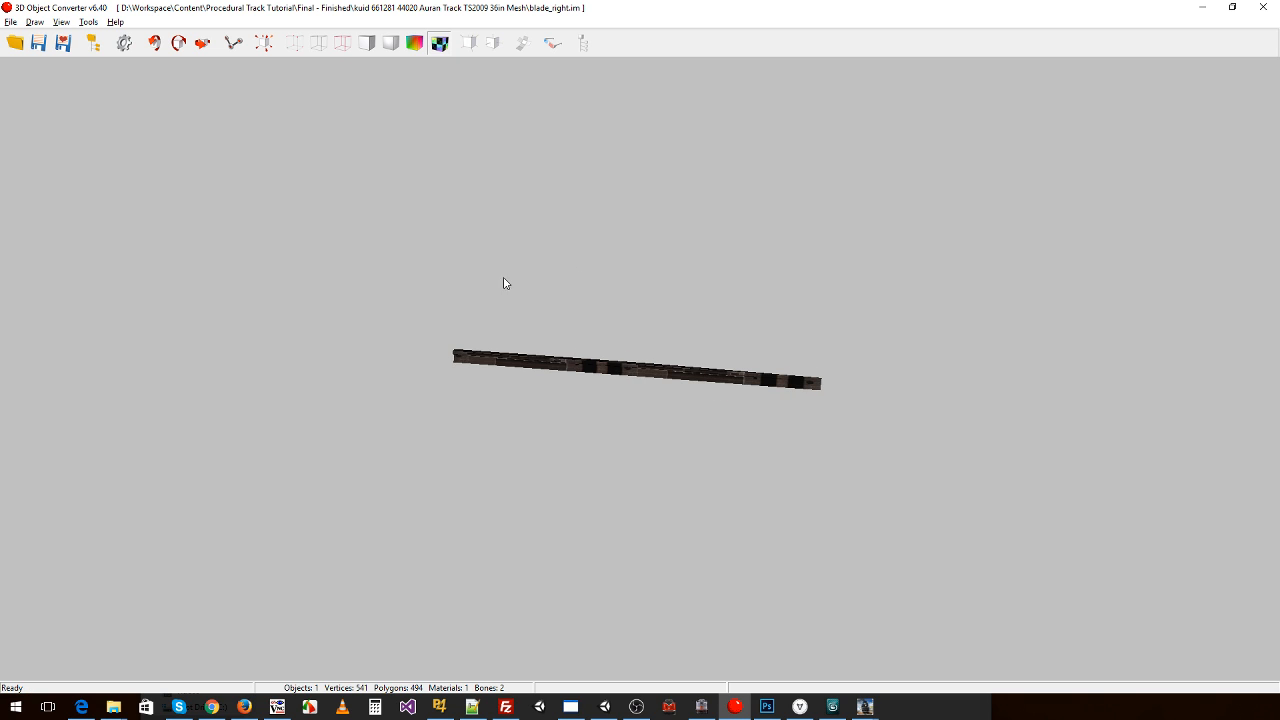
# - Flip the blade_right UV map vertically and save the mesh as Wavefront OBJ blade_right in the Auran Track mesh folder
pyautogui.click(89, 22)
pyautogui.click(114, 117)
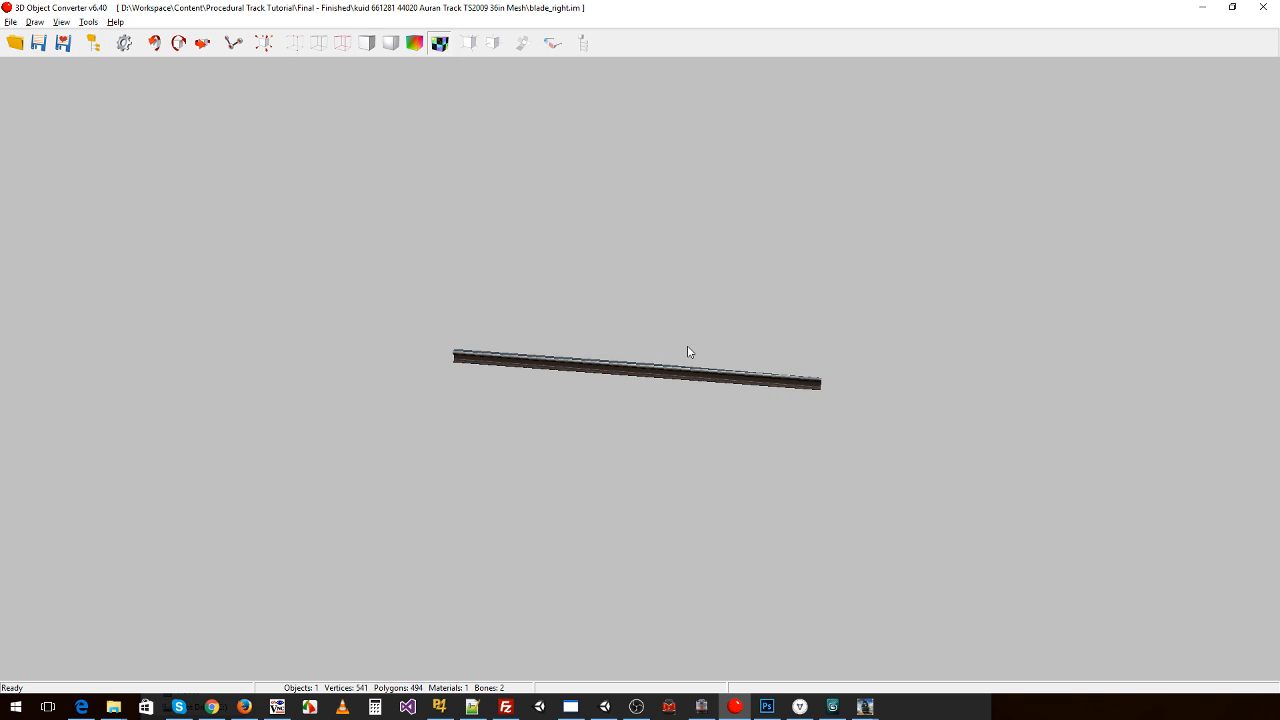
pyautogui.moveTo(686, 354)
pyautogui.mouseDown()
pyautogui.moveTo(658, 356)
pyautogui.moveTo(678, 356)
pyautogui.mouseUp()
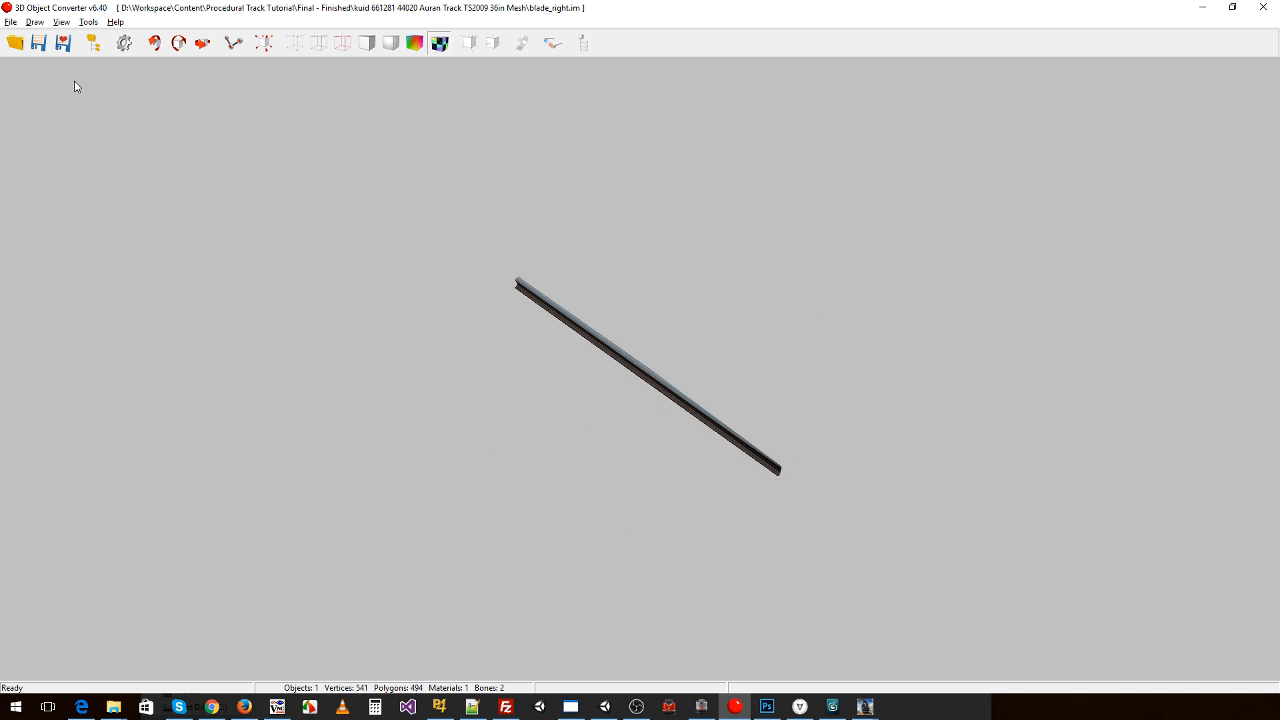
pyautogui.click(11, 22)
pyautogui.click(30, 54)
pyautogui.click(60, 70)
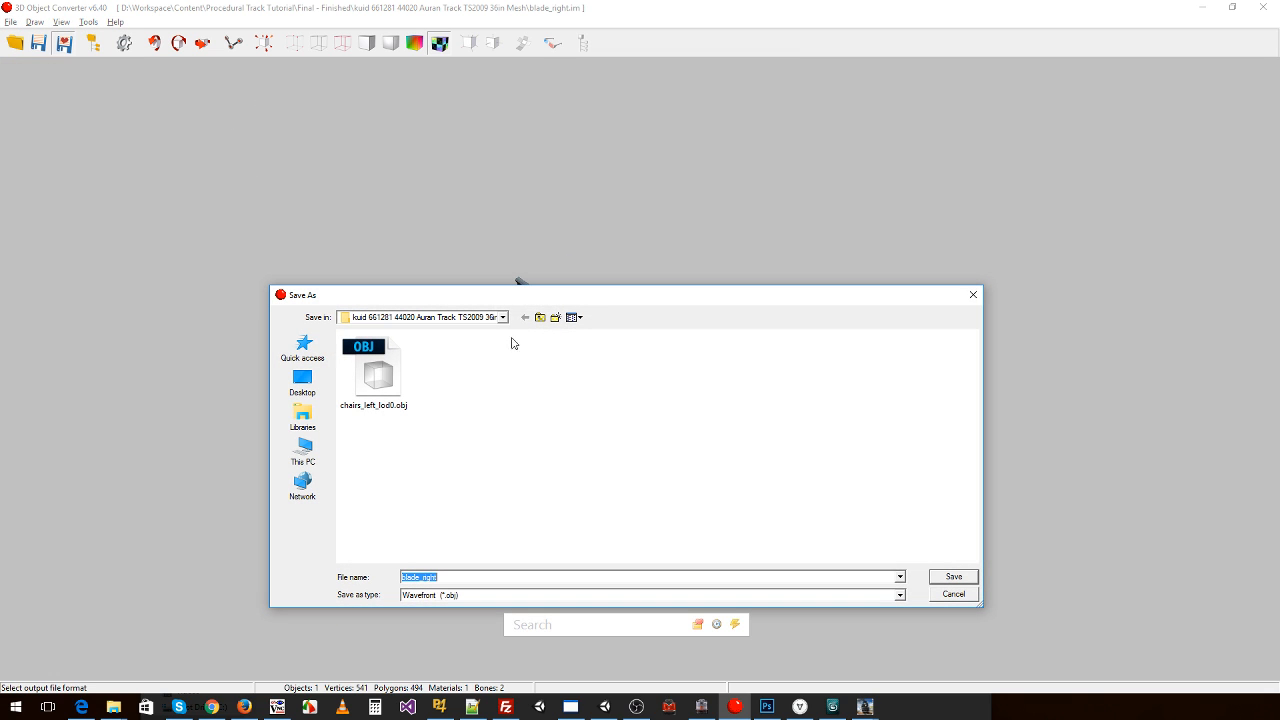
pyautogui.click(955, 577)
pyautogui.moveTo(609, 329); pyautogui.dragTo(617, 349)
# - Open chair_single_left_lod0.im from the Auran Track TS2009 36in Mesh folder
pyautogui.click(12, 22)
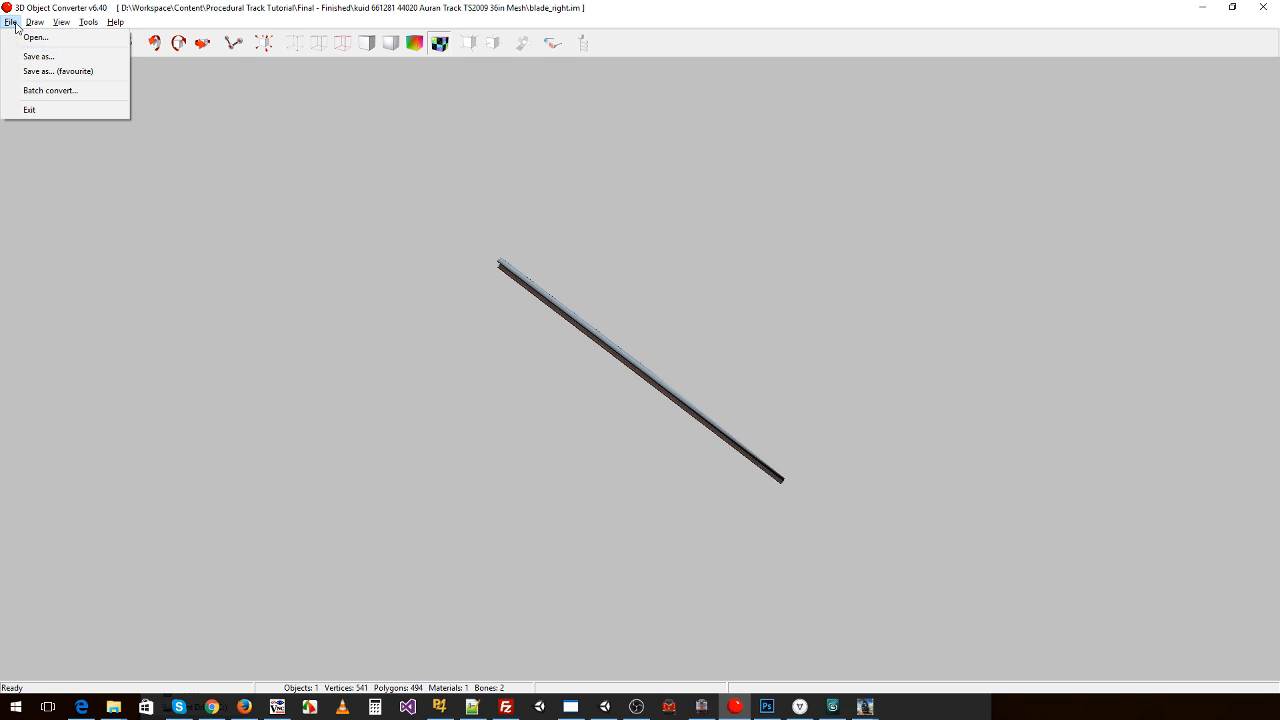
pyautogui.click(35, 37)
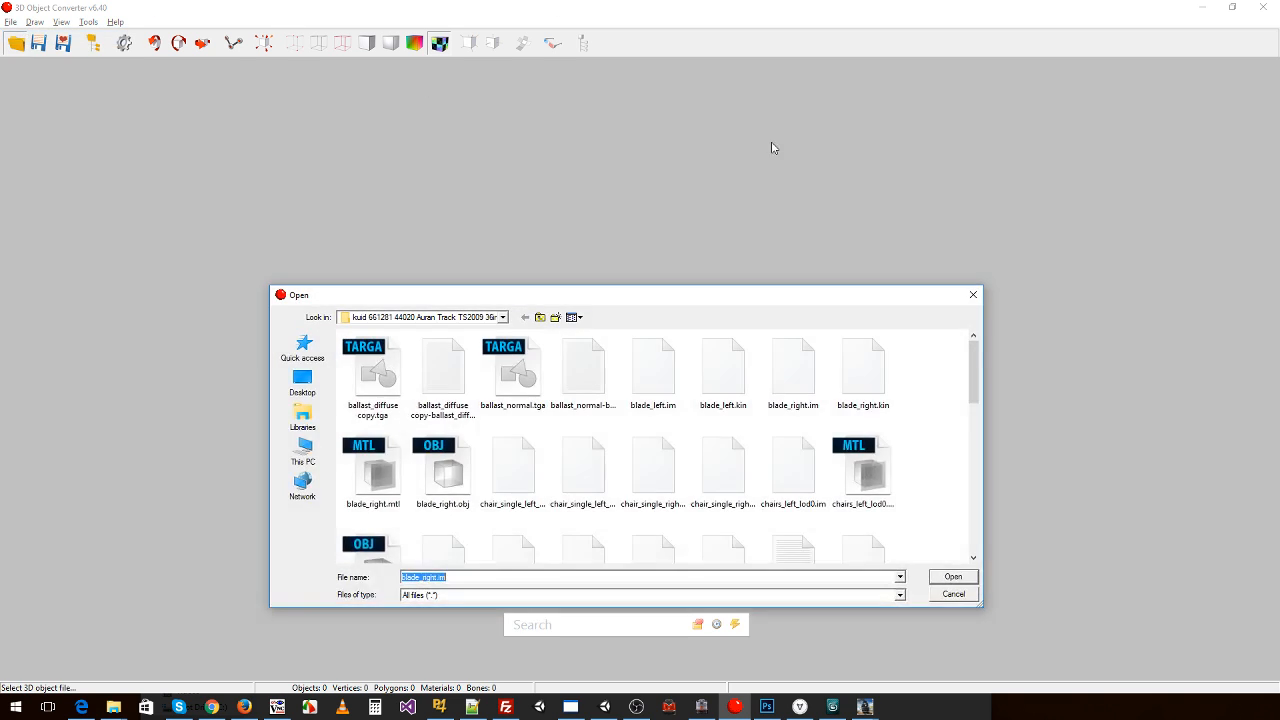
pyautogui.click(872, 385)
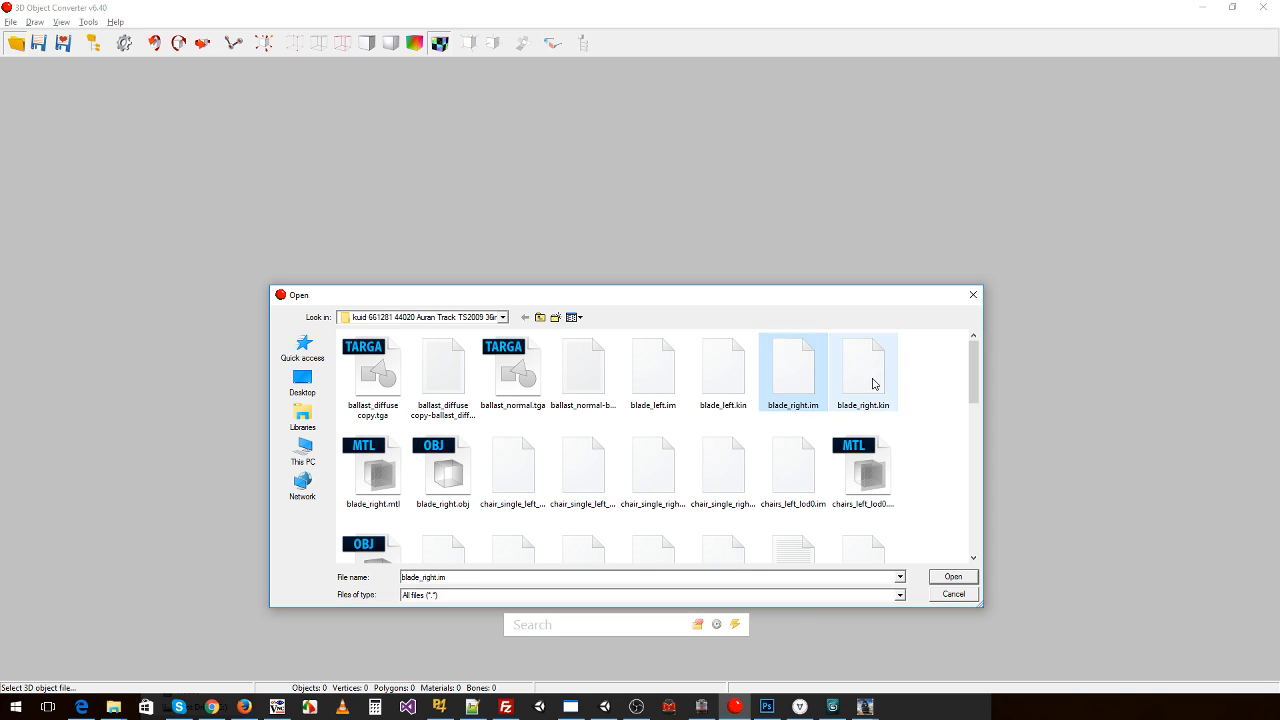
pyautogui.click(510, 485)
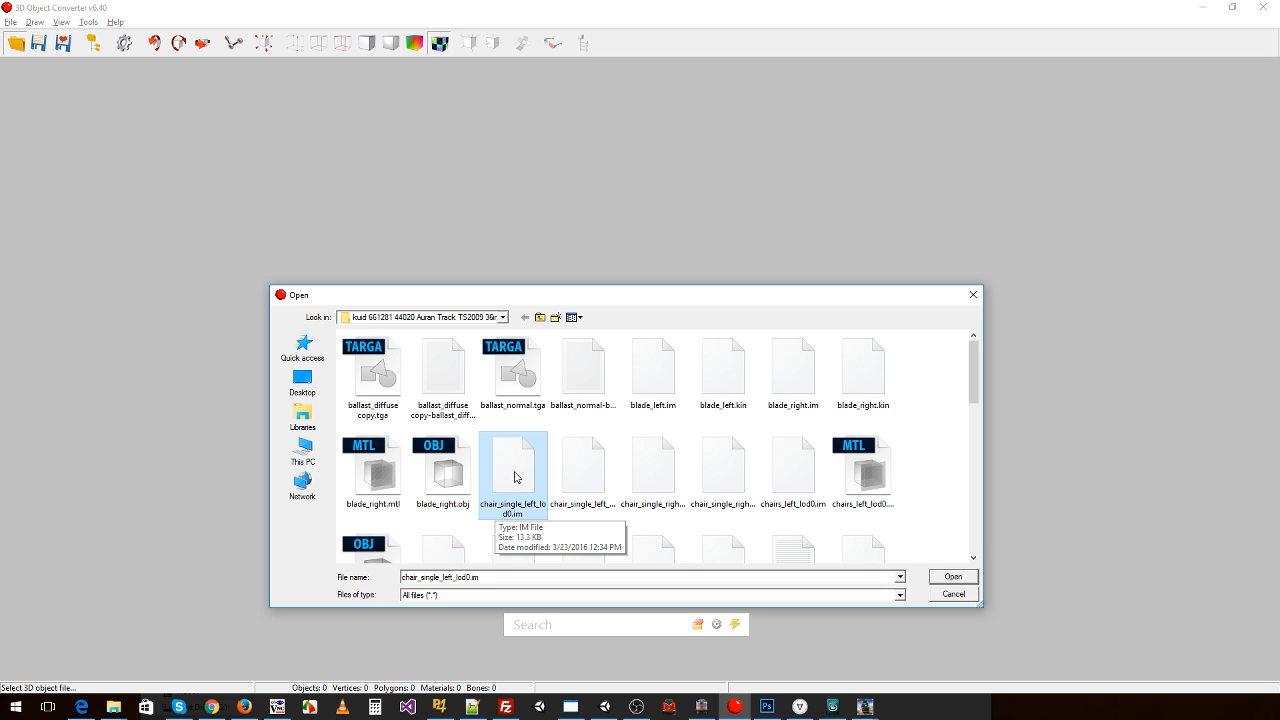
pyautogui.doubleClick(516, 486)
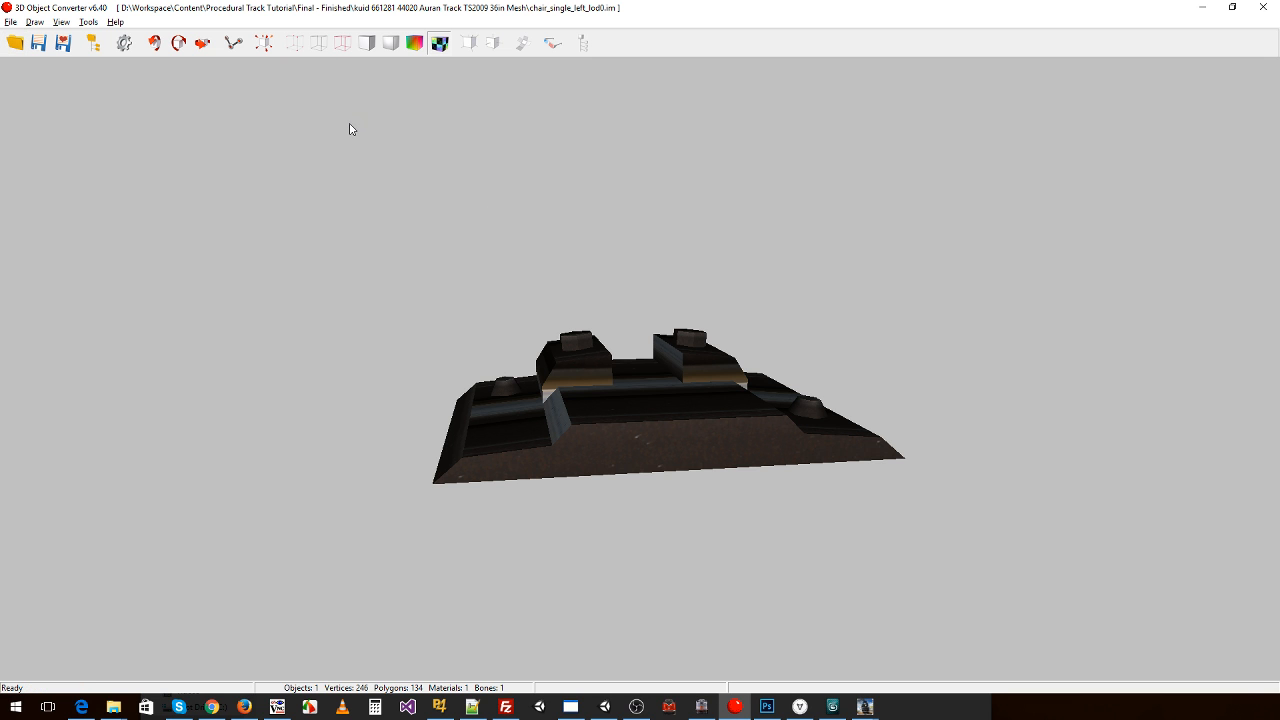
# - Flip the chair_single_left_lod0 UV map vertically and save the mesh as a Wavefront OBJ under the same name
pyautogui.click(89, 22)
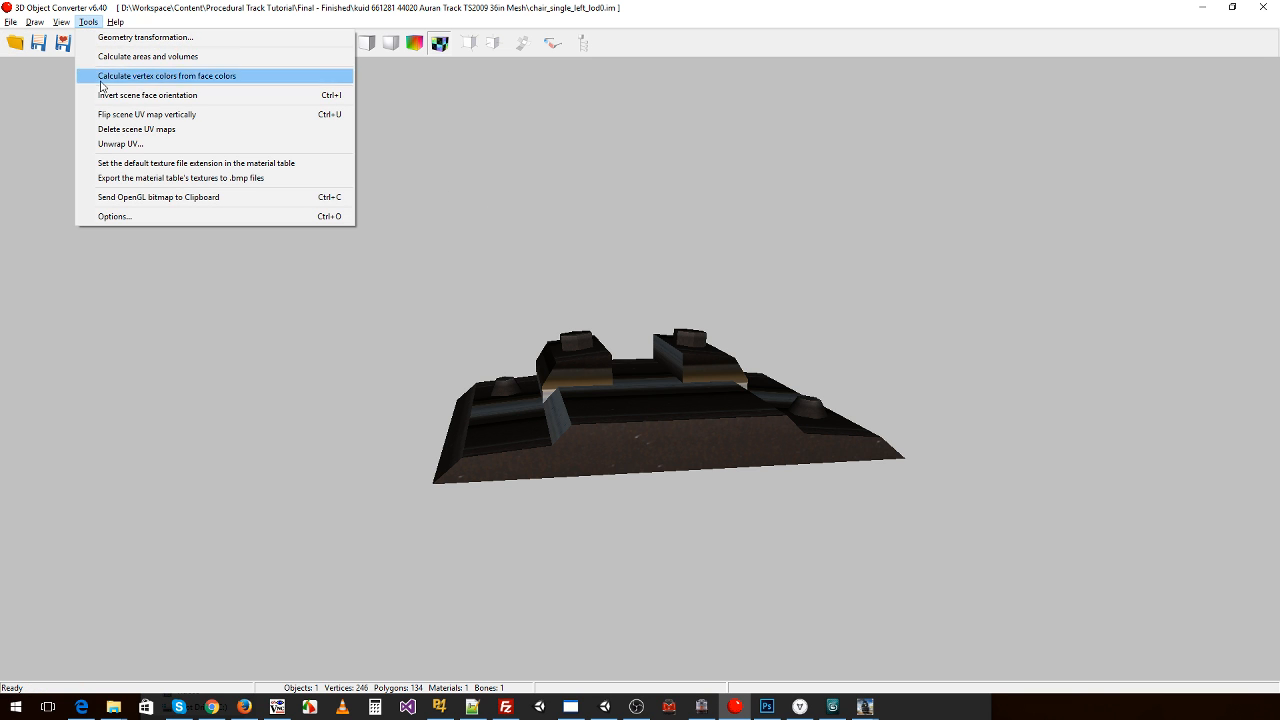
pyautogui.click(106, 117)
pyautogui.moveTo(150, 145); pyautogui.dragTo(311, 250)
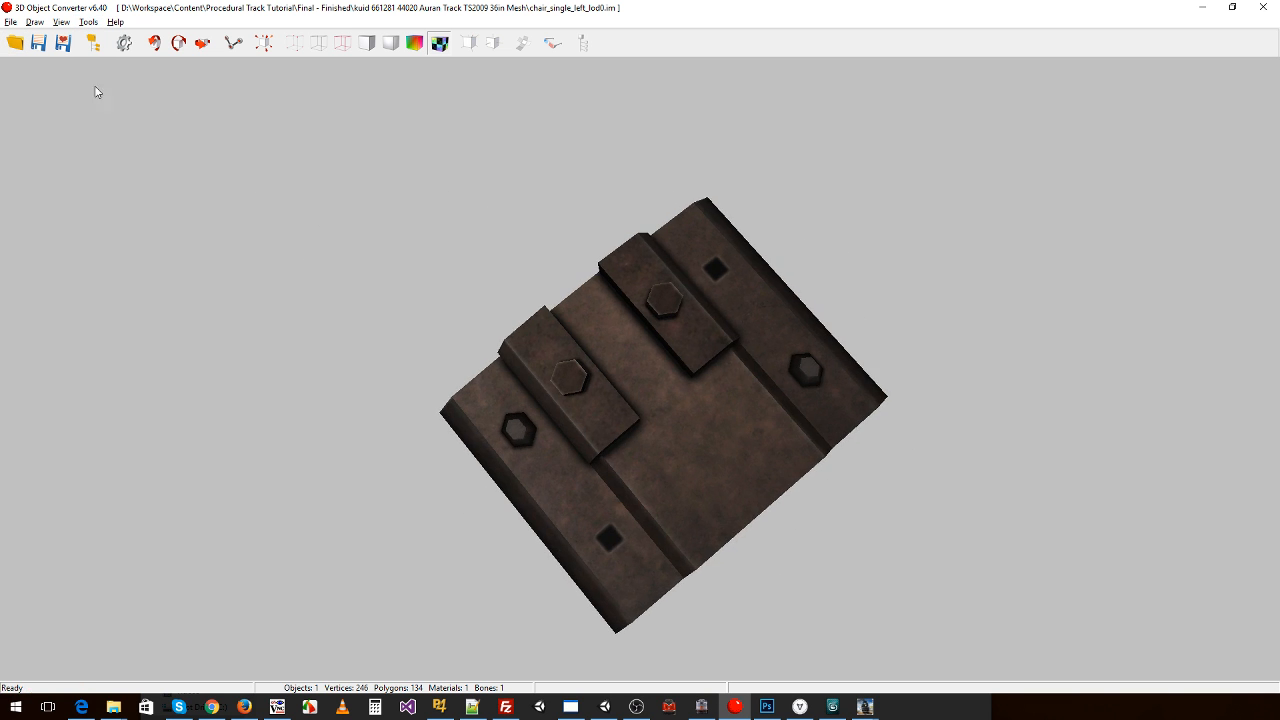
pyautogui.click(10, 22)
pyautogui.click(40, 72)
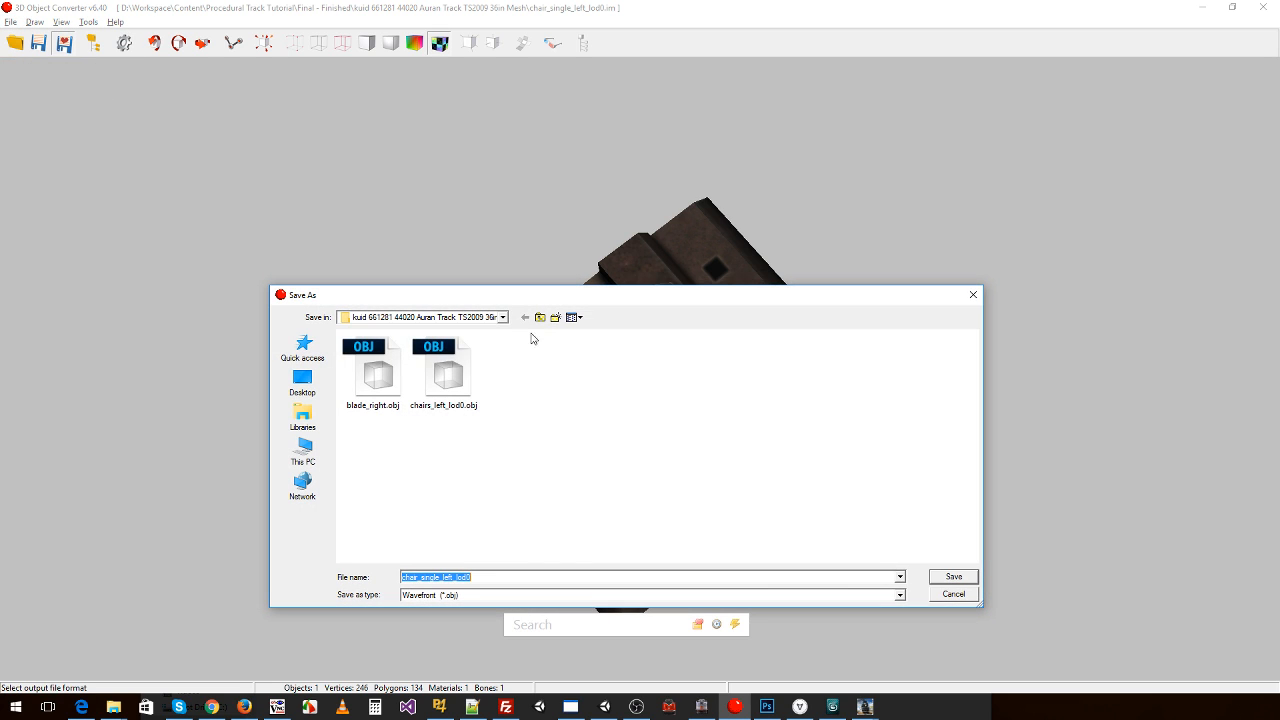
pyautogui.click(950, 577)
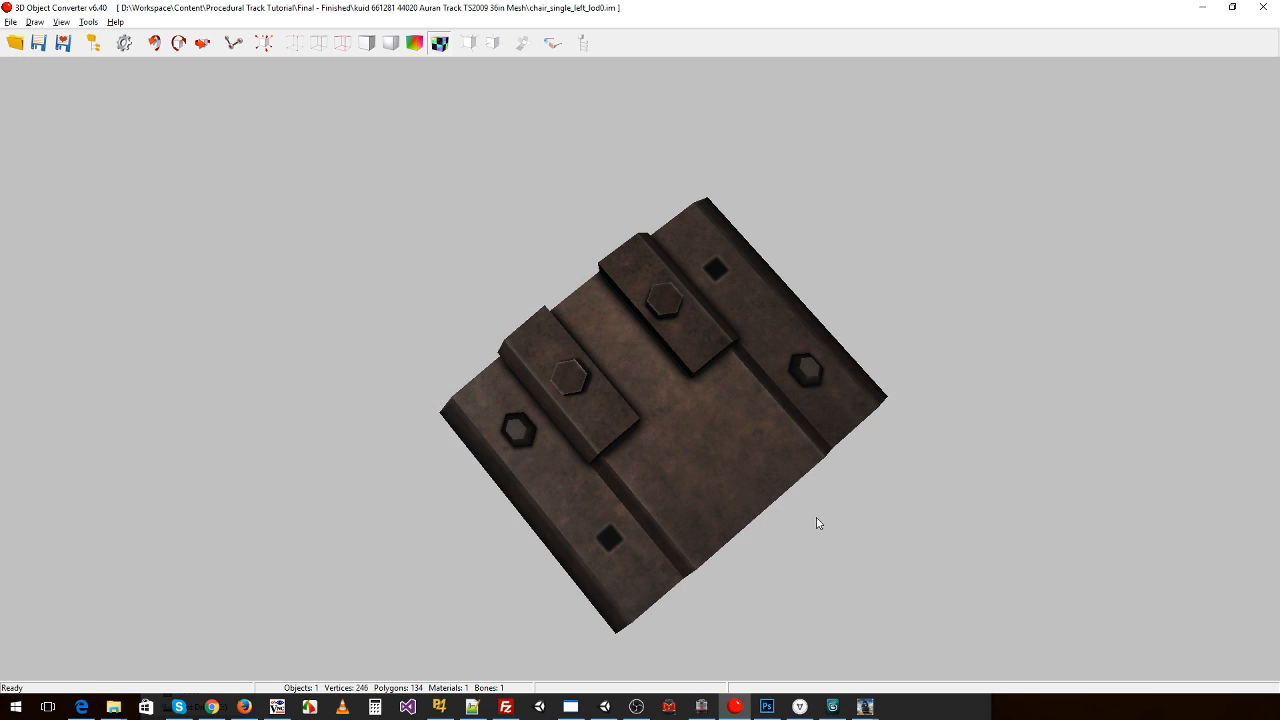
# - Open chair_single_left_lod1.im from the Auran Track TS2009 36in Mesh folder
pyautogui.click(10, 22)
pyautogui.click(30, 34)
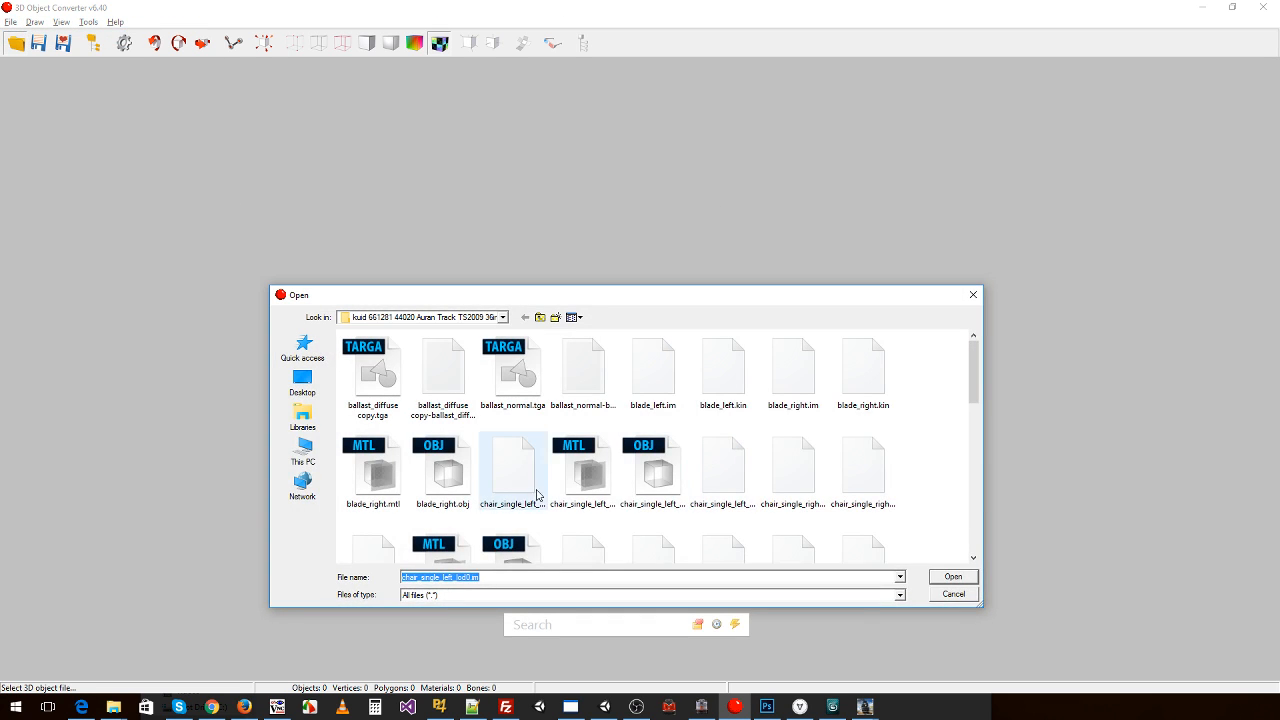
pyautogui.click(725, 472)
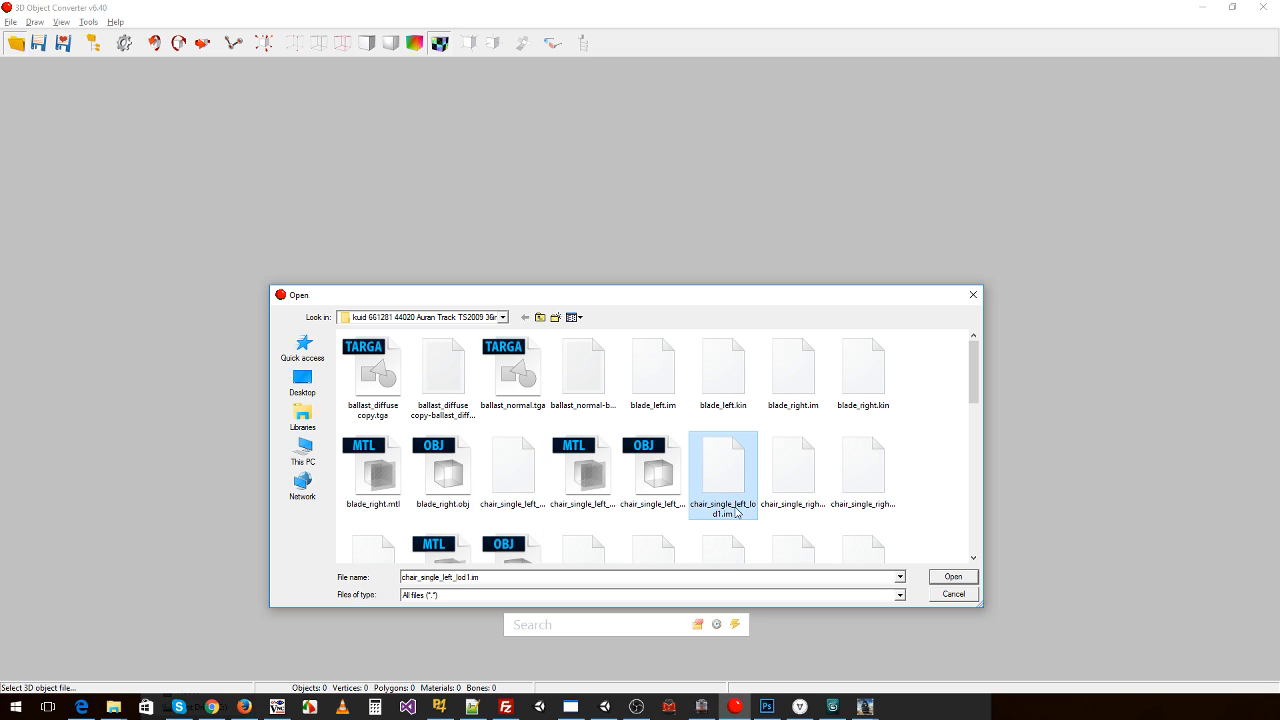
pyautogui.click(945, 578)
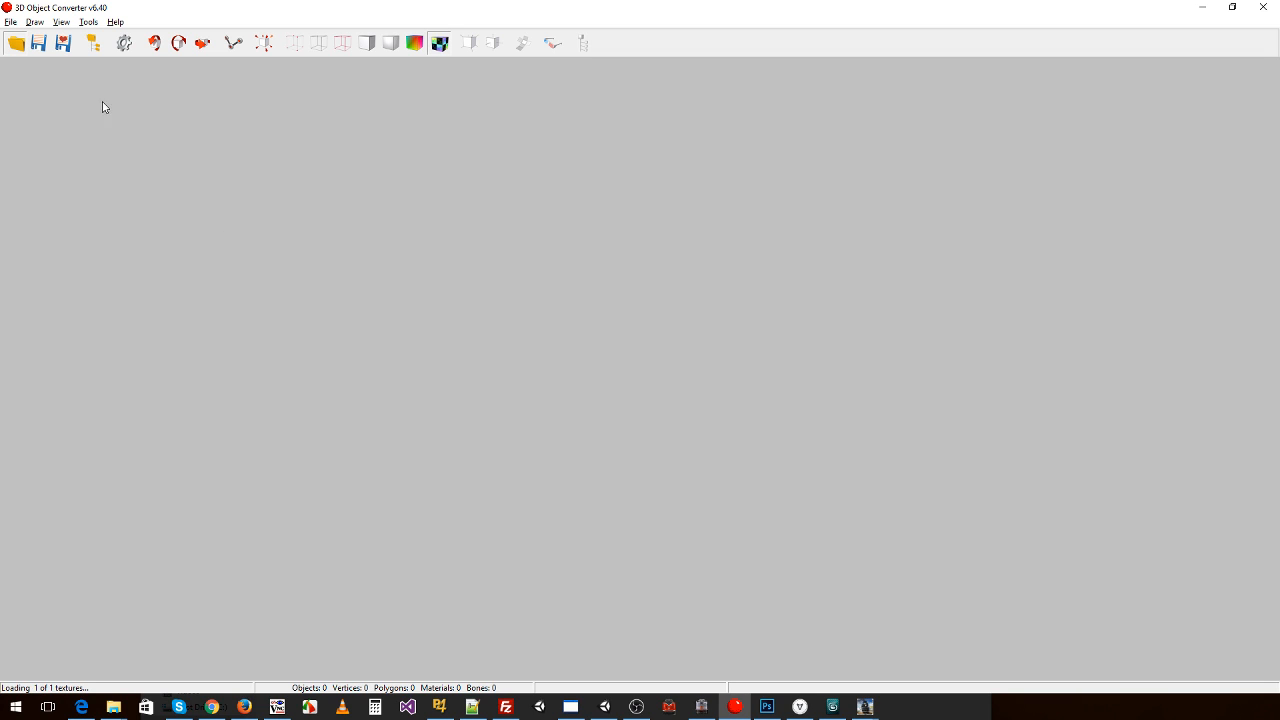
# - Flip the chair_single_left_lod1 UV map vertically and save the mesh as a Wavefront OBJ under the same name
pyautogui.click(88, 22)
pyautogui.click(180, 114)
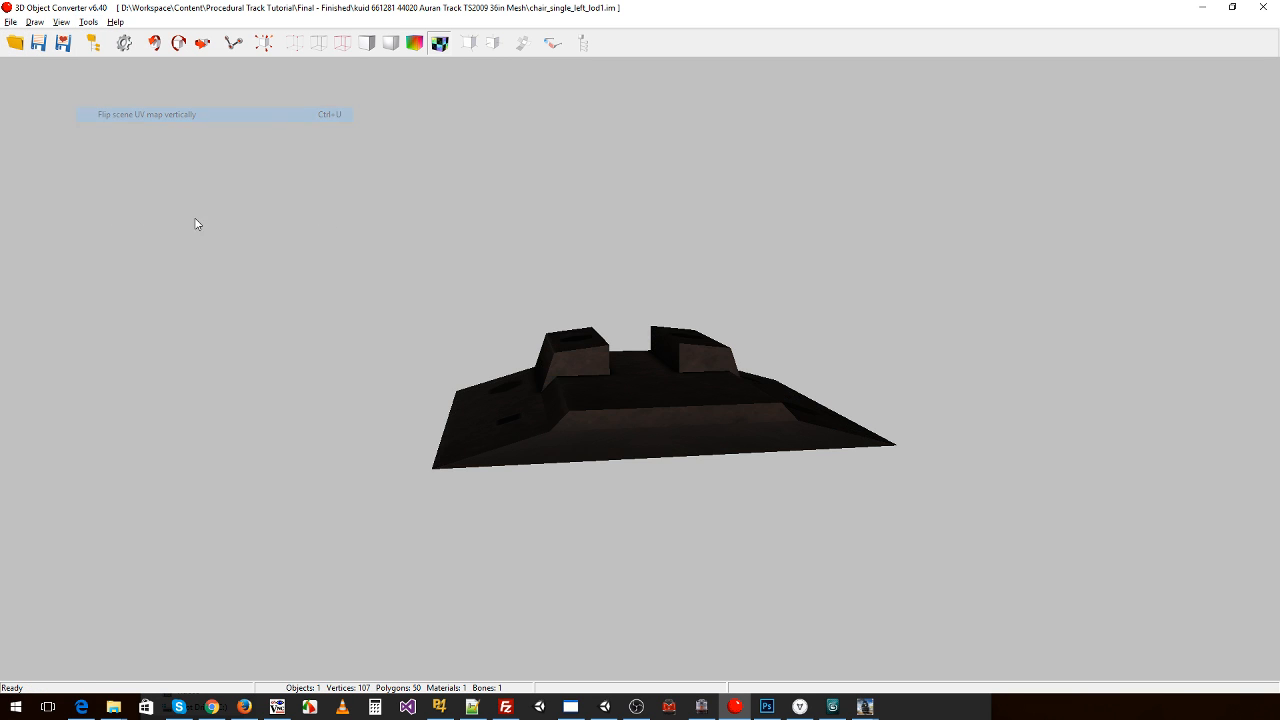
pyautogui.moveTo(195, 219); pyautogui.dragTo(259, 267)
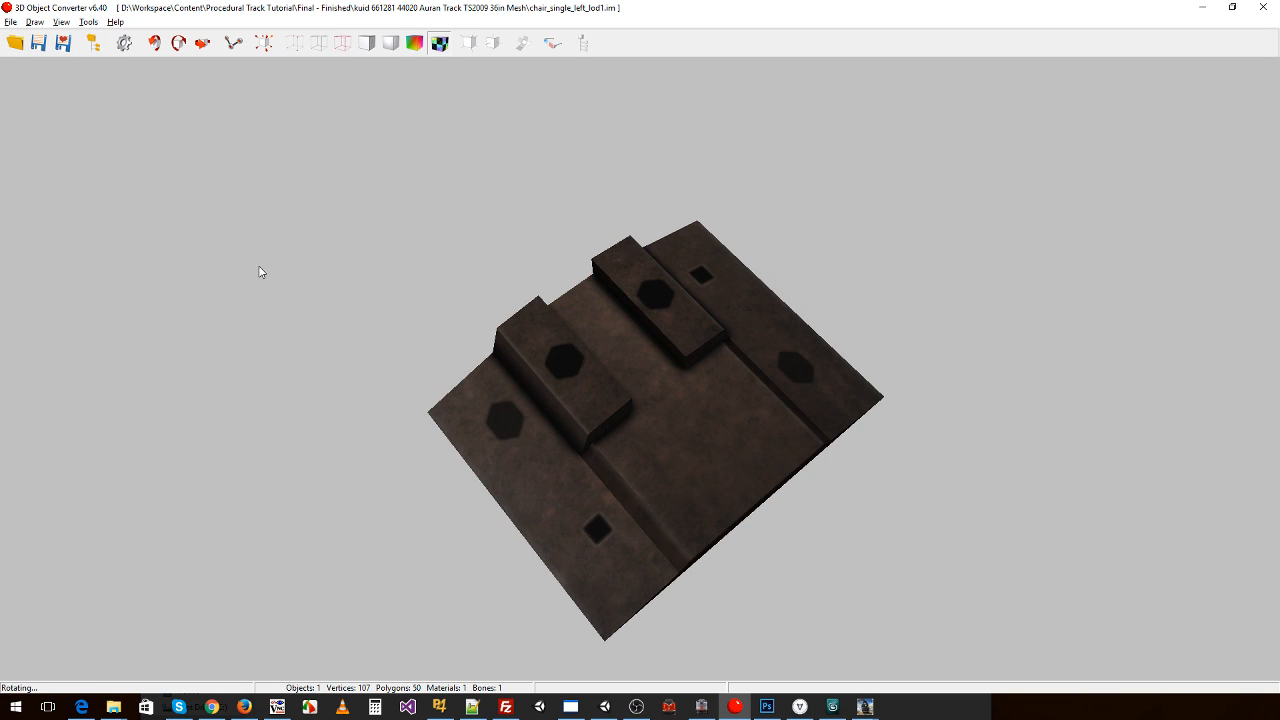
pyautogui.click(12, 24)
pyautogui.click(24, 74)
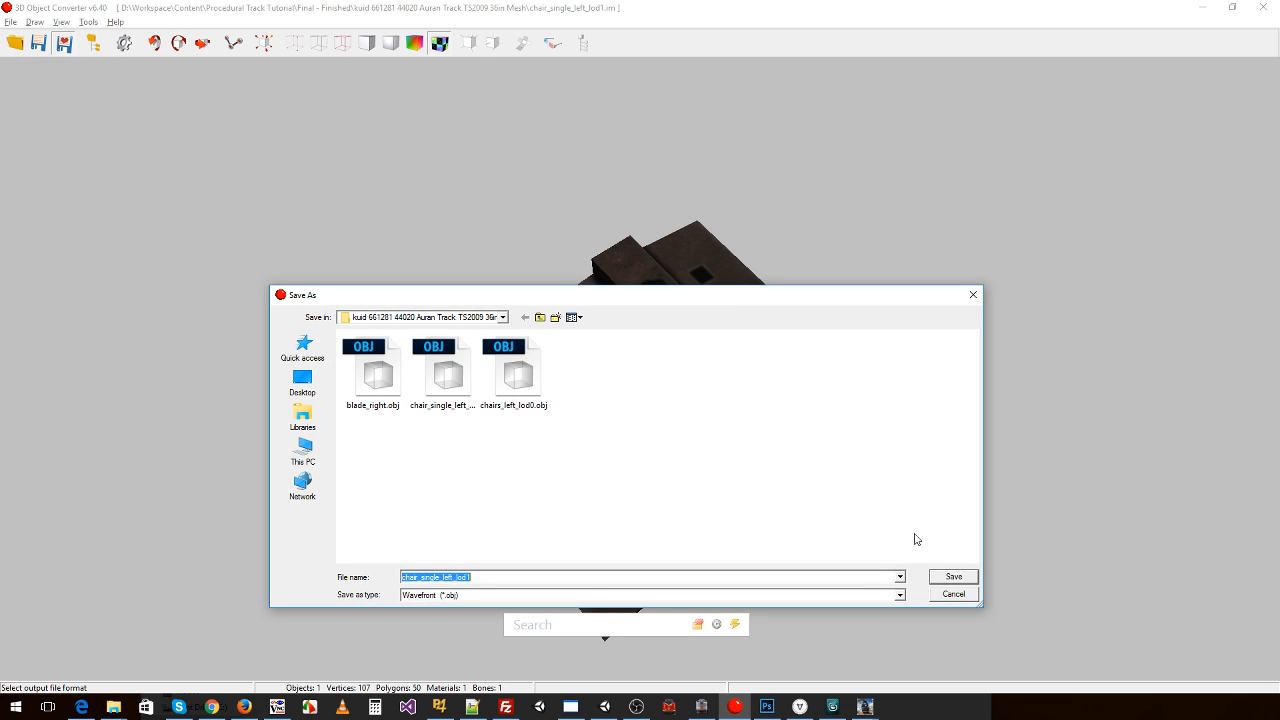
pyautogui.click(941, 580)
# - Open chair_single_right_lod0.im from the Auran Track TS2009 36in Mesh folder
pyautogui.click(11, 22)
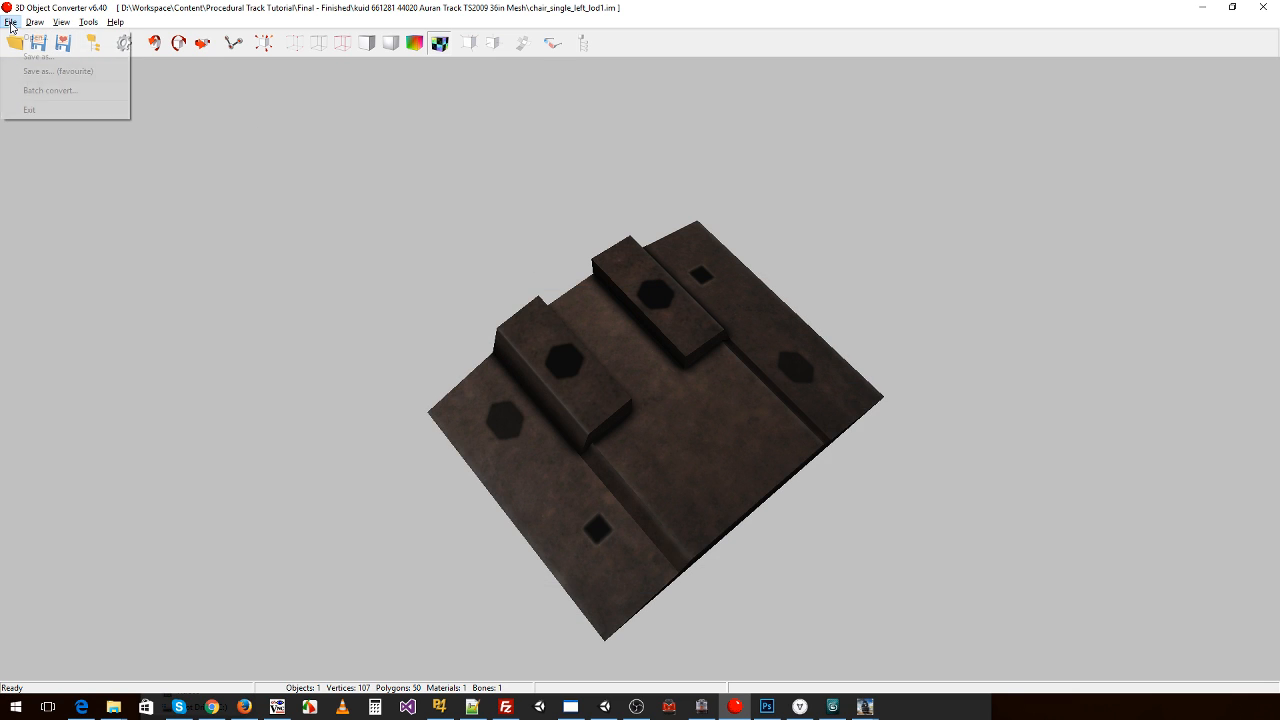
pyautogui.click(30, 37)
pyautogui.click(725, 474)
pyautogui.scroll(-3, 740, 465)
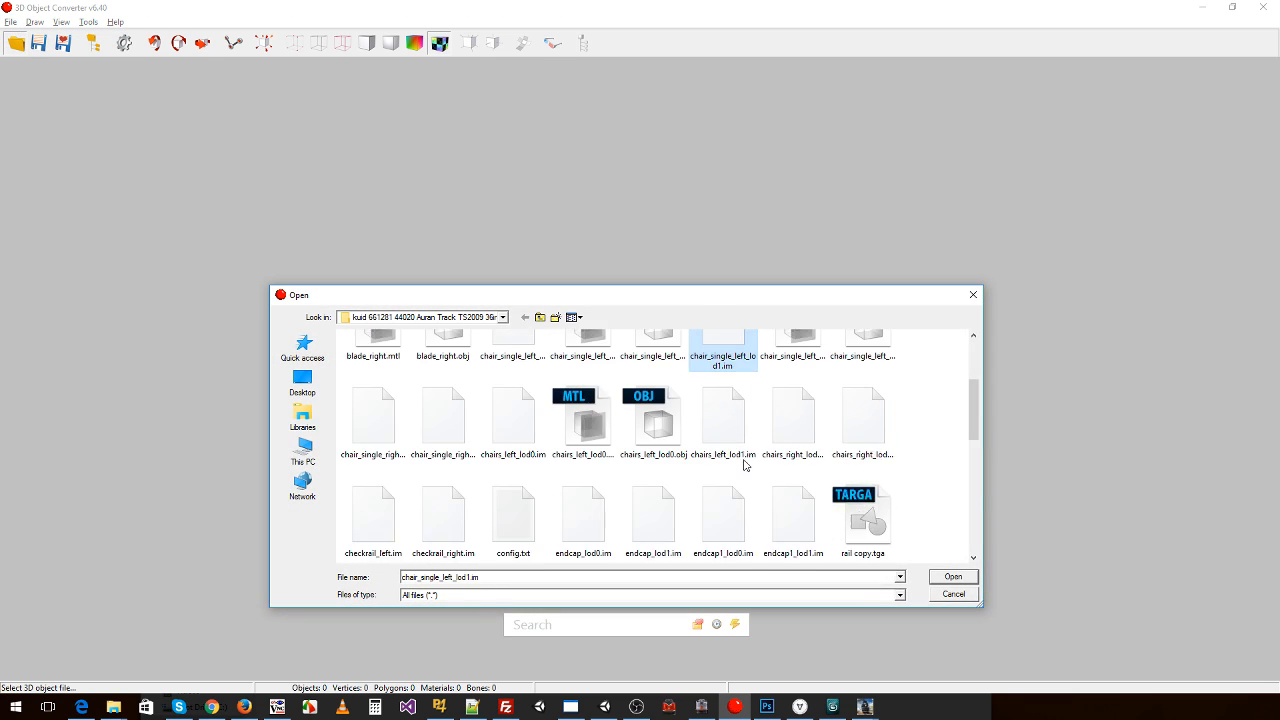
pyautogui.scroll(1, 735, 440)
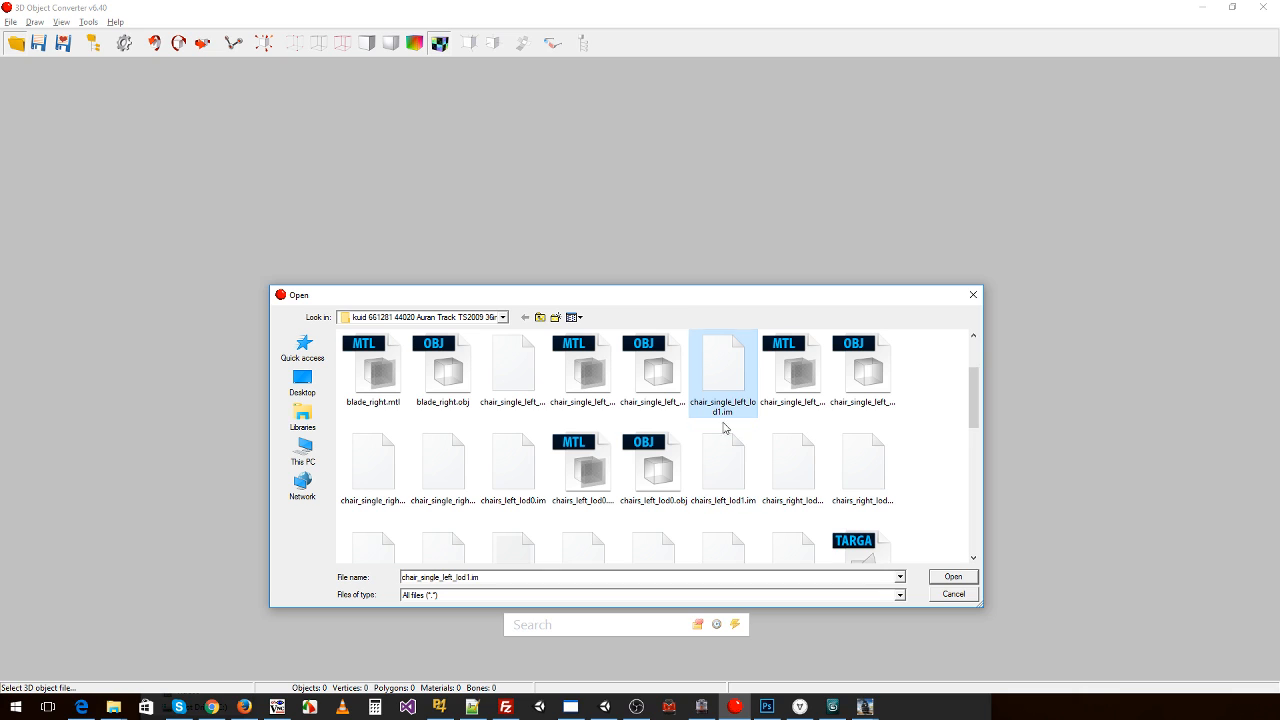
pyautogui.click(388, 467)
pyautogui.doubleClick(394, 454)
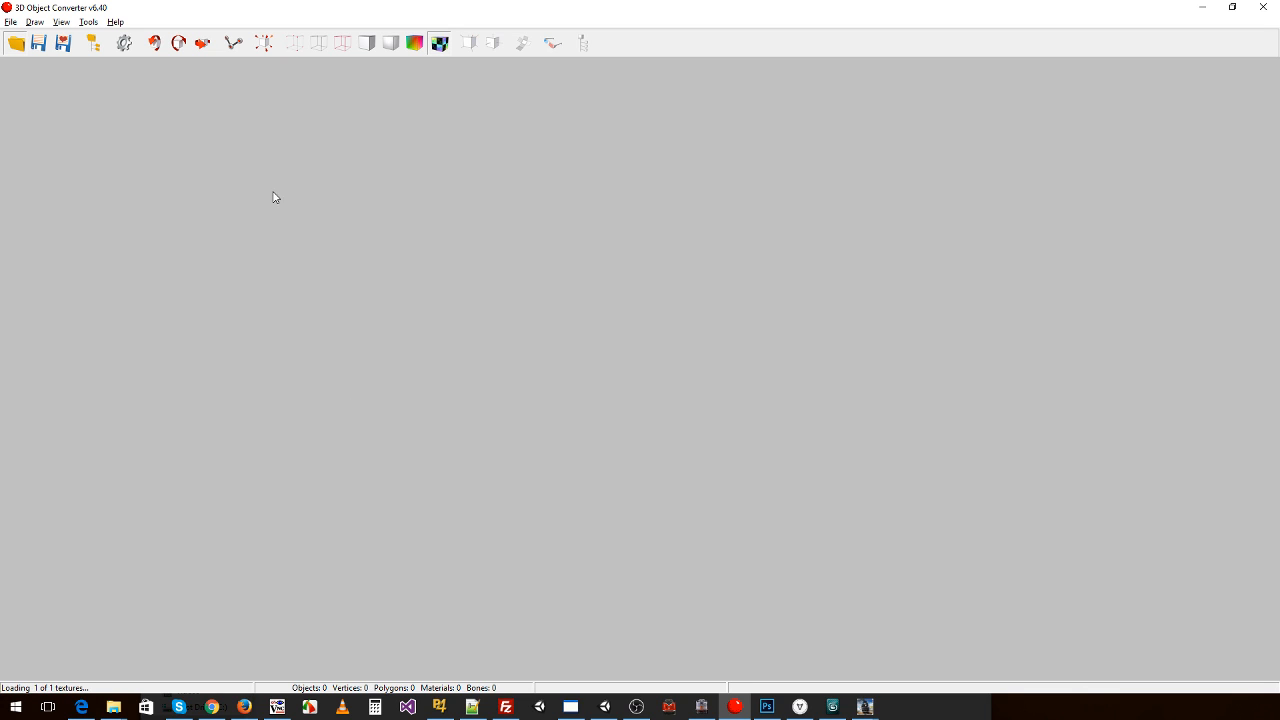
# - Flip the chair_single_right_lod0 UV map vertically and save the mesh as a Wavefront OBJ under the same name
pyautogui.click(89, 23)
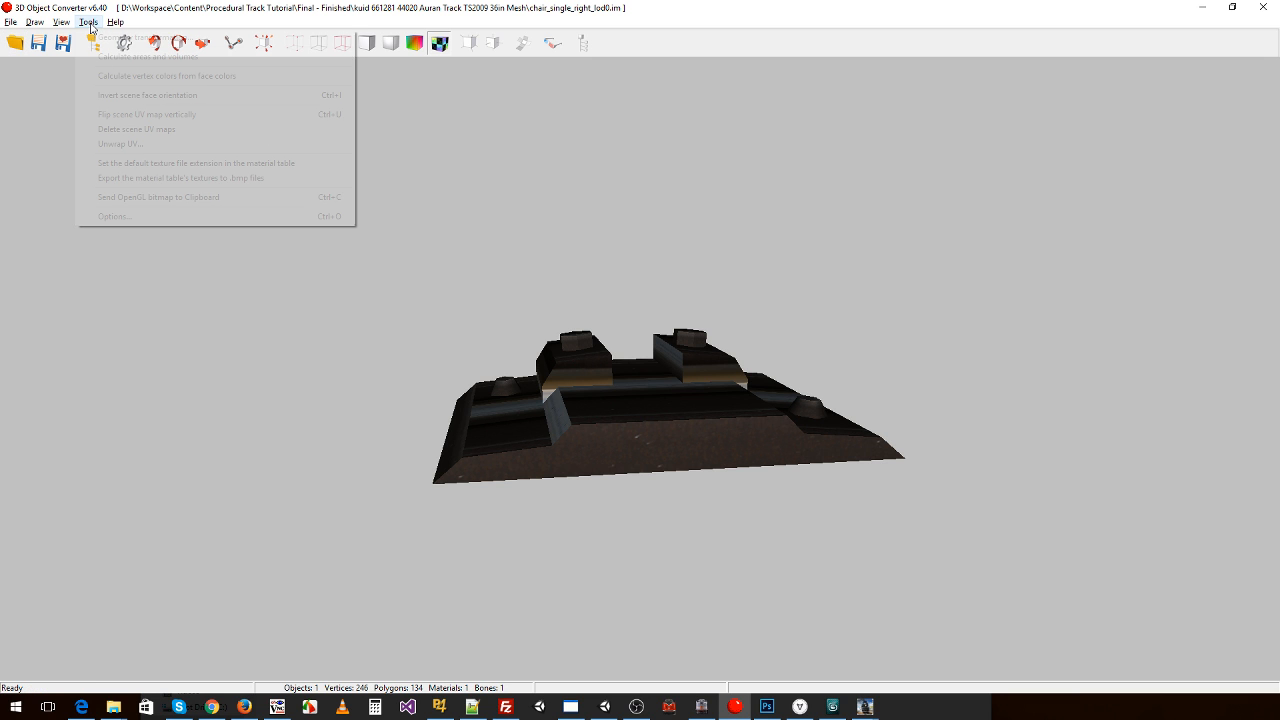
pyautogui.click(125, 114)
pyautogui.click(10, 22)
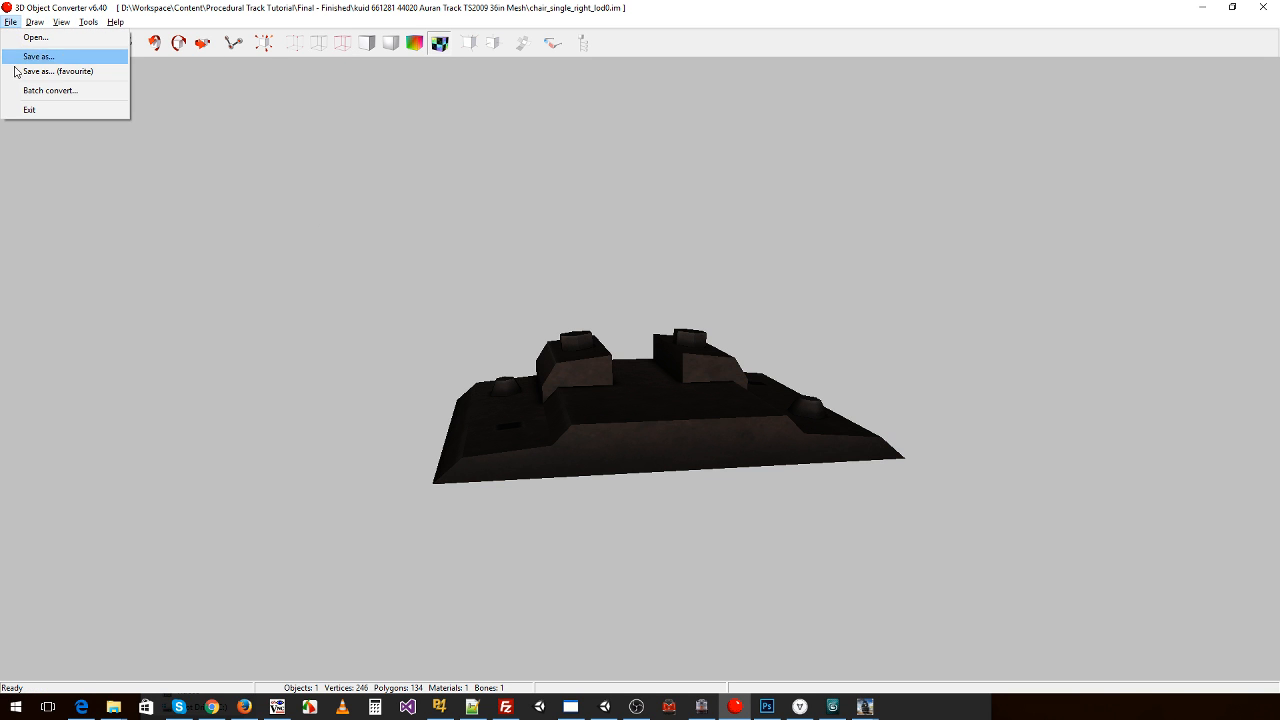
pyautogui.click(15, 71)
pyautogui.click(952, 577)
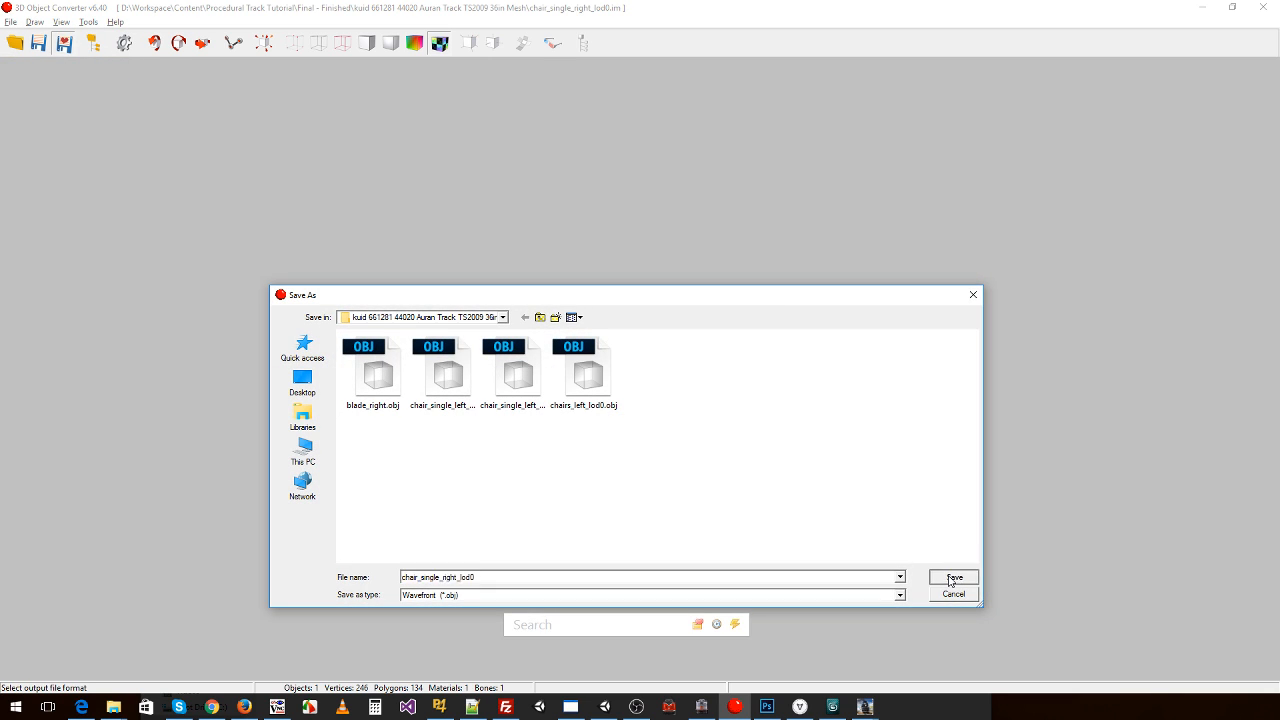
# - Open chair_single_right_lod1.im from the Auran Track TS2009 36in Mesh folder
pyautogui.click(11, 22)
pyautogui.click(40, 34)
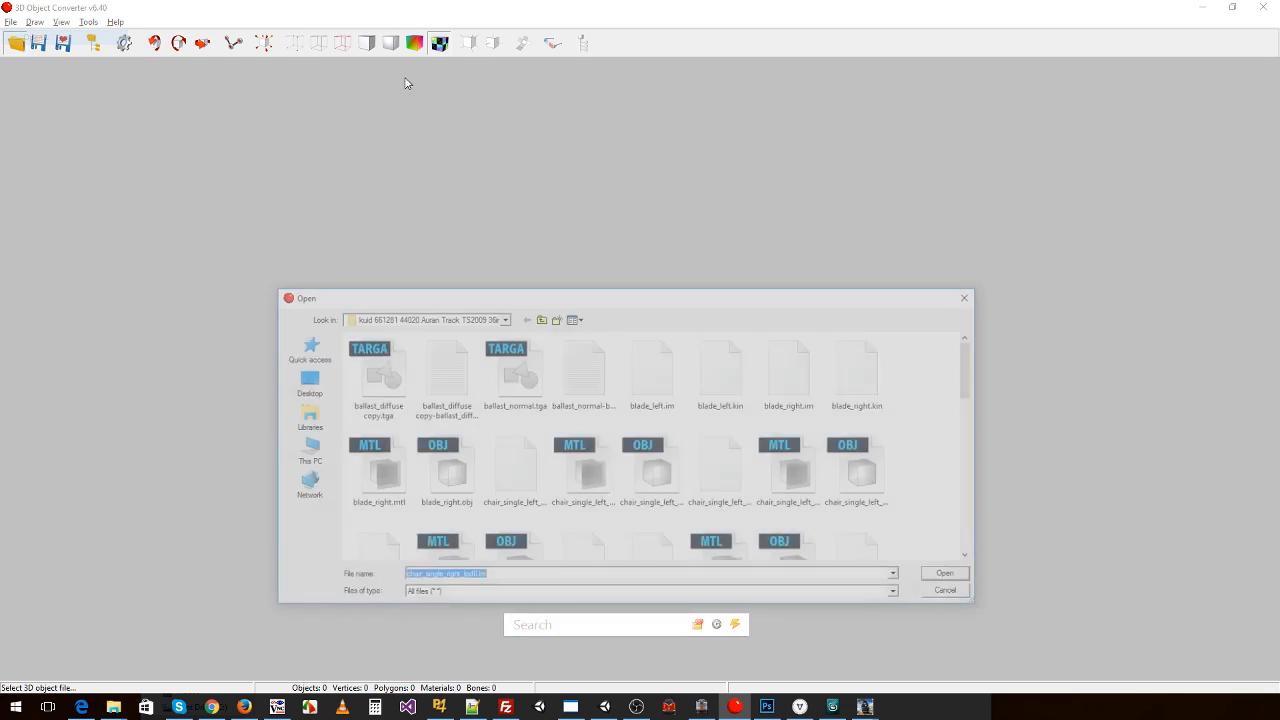
pyautogui.scroll(-1, 600, 485)
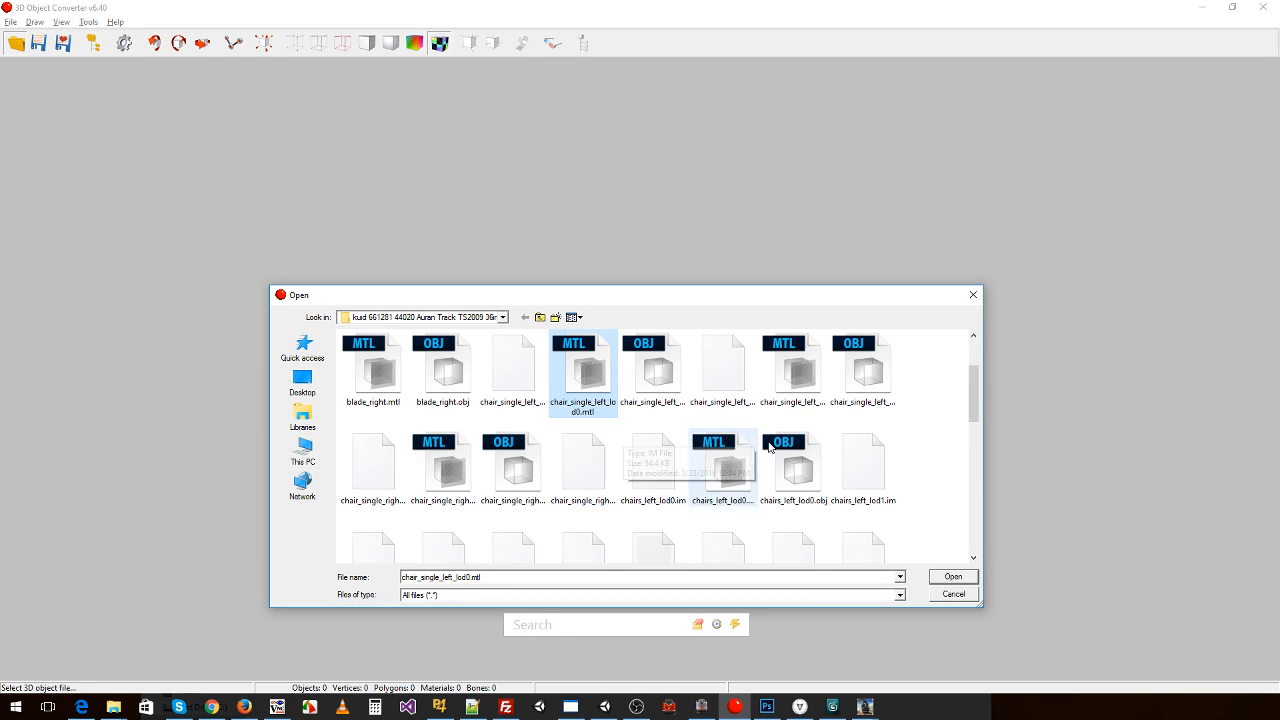
pyautogui.click(875, 480)
pyautogui.scroll(-1, 880, 467)
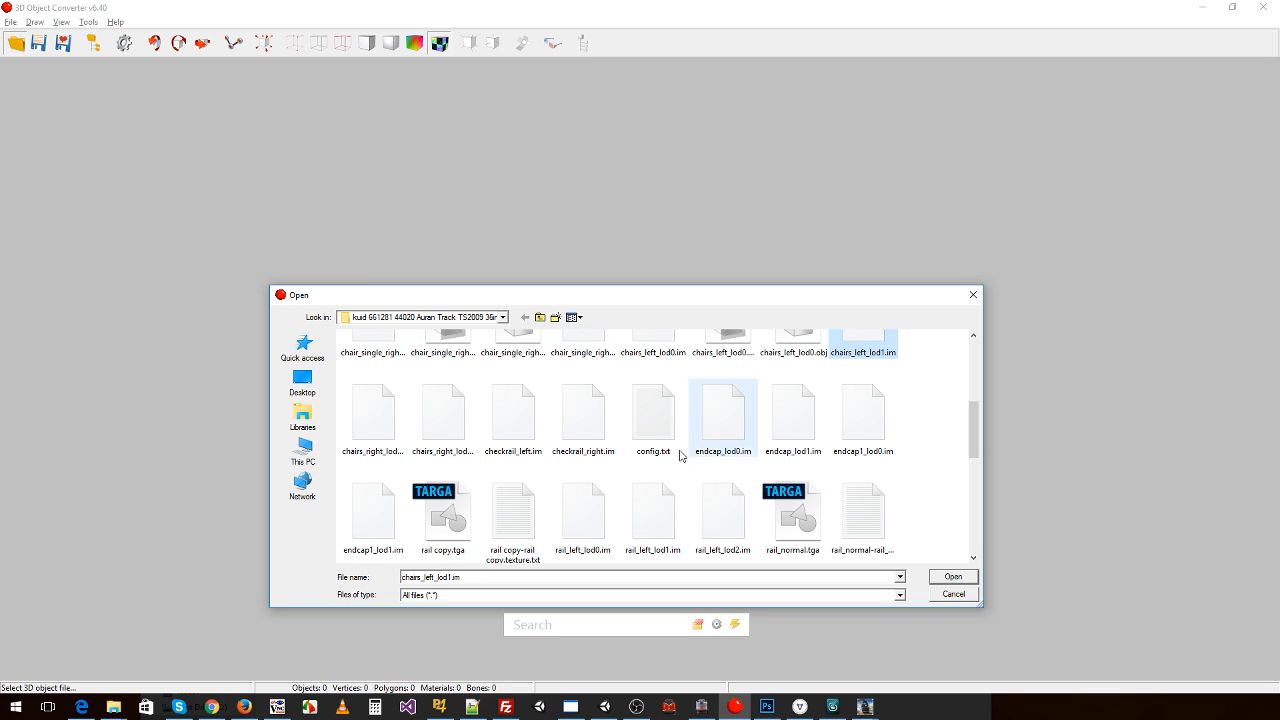
pyautogui.click(377, 432)
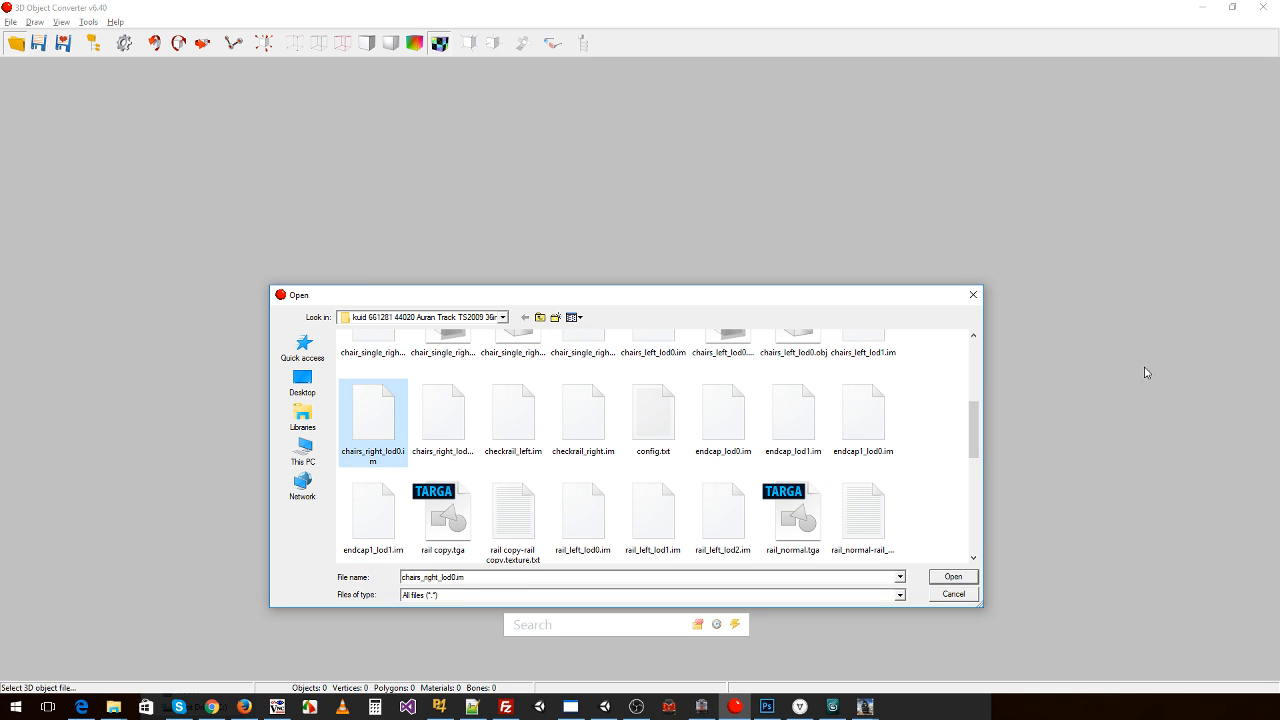
pyautogui.moveTo(980, 440); pyautogui.dragTo(982, 418)
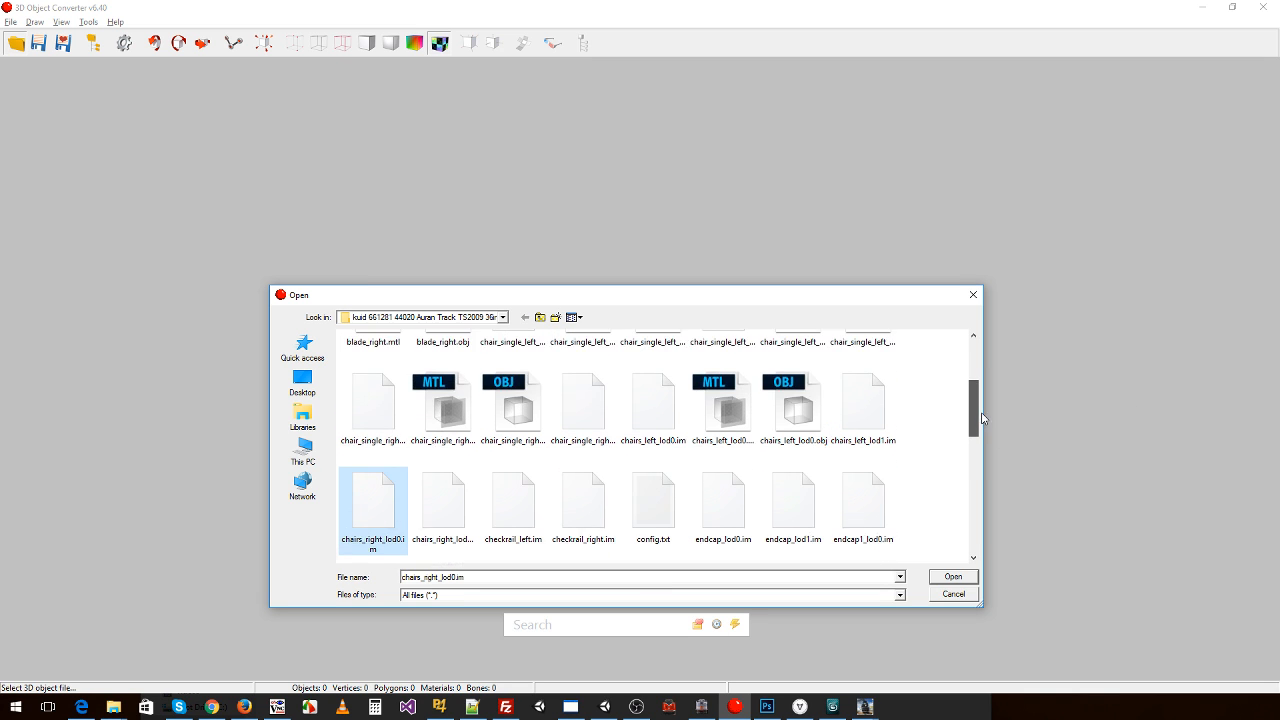
pyautogui.click(369, 415)
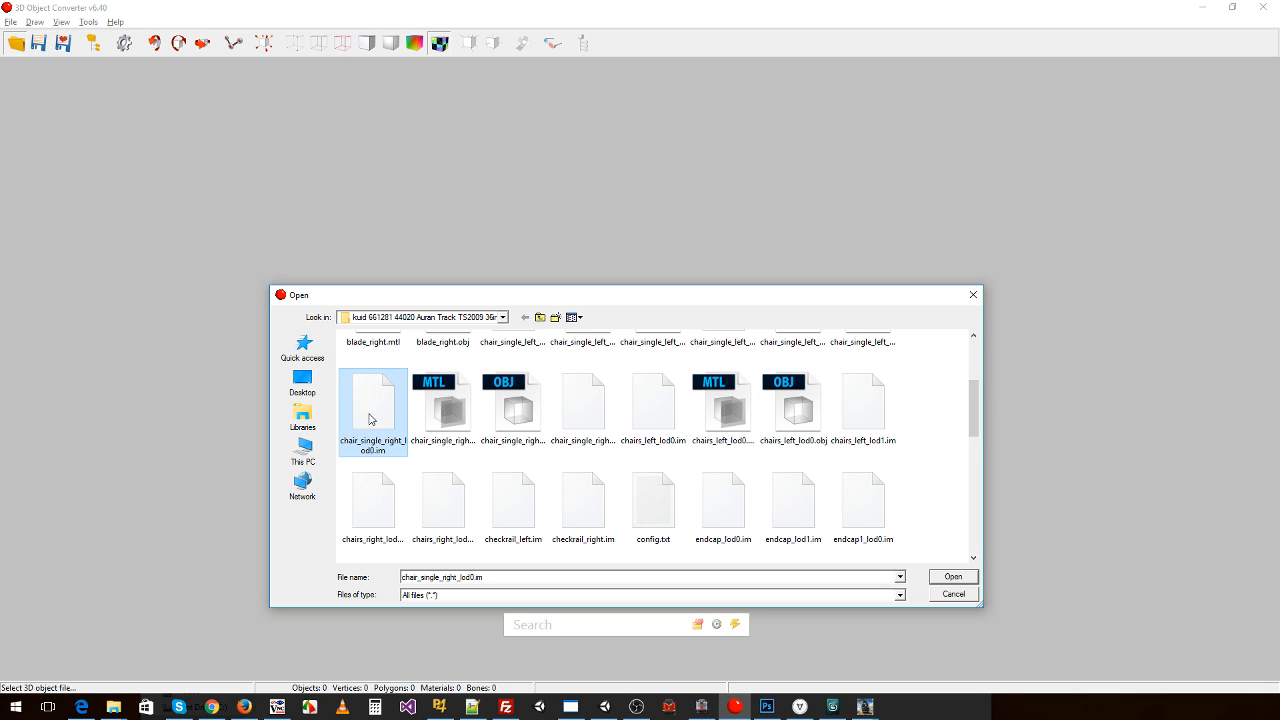
pyautogui.click(585, 401)
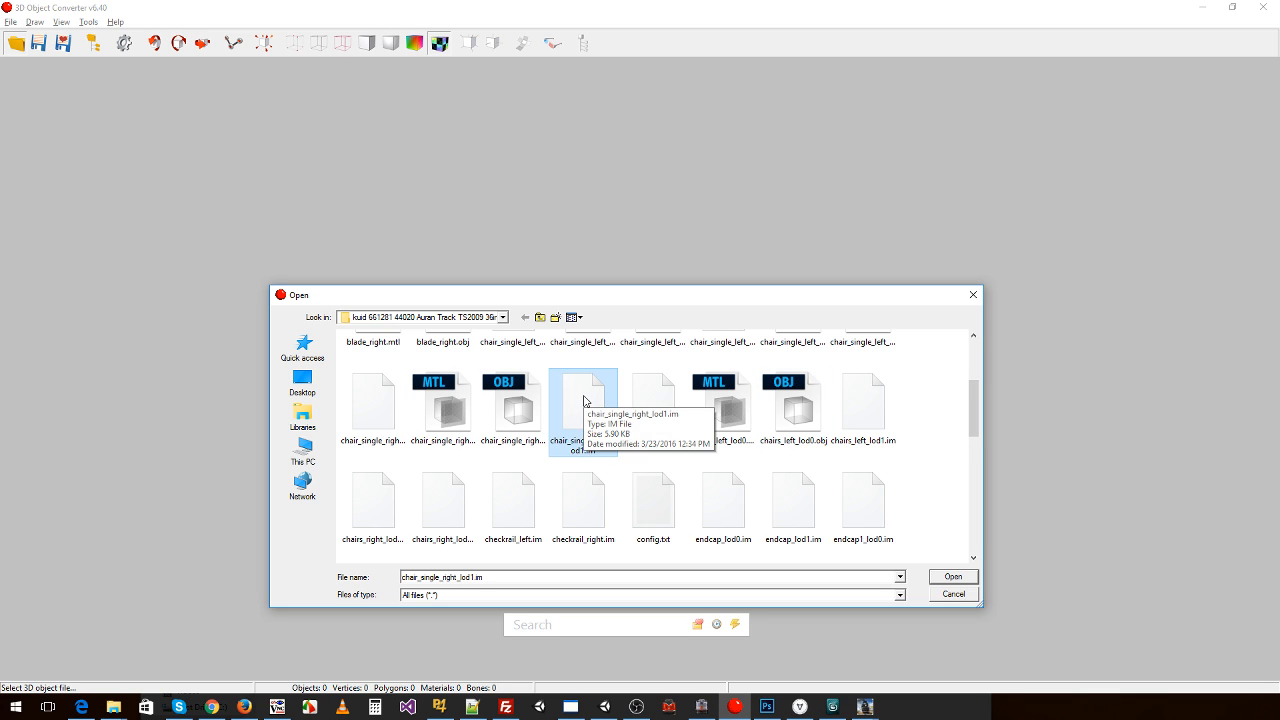
pyautogui.doubleClick(585, 401)
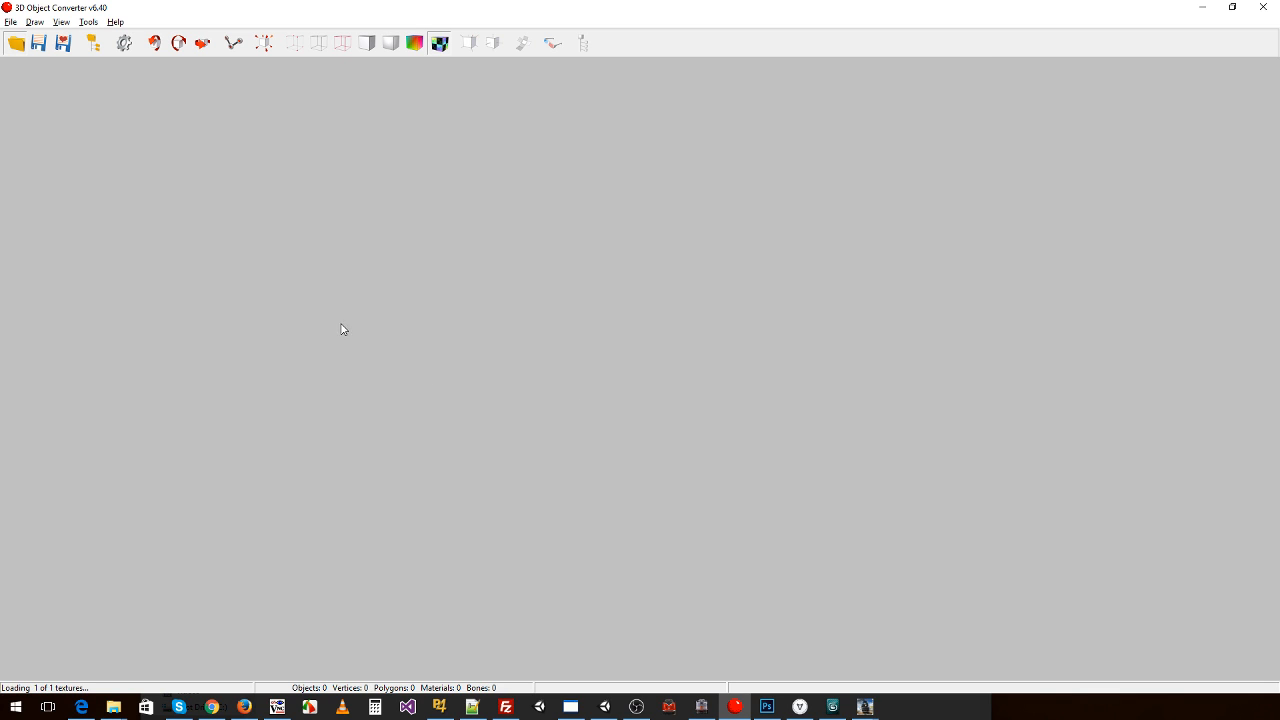
# - Flip the chair_single_right_lod1 UV map vertically and save the mesh as a Wavefront OBJ under the same name
pyautogui.click(13, 24)
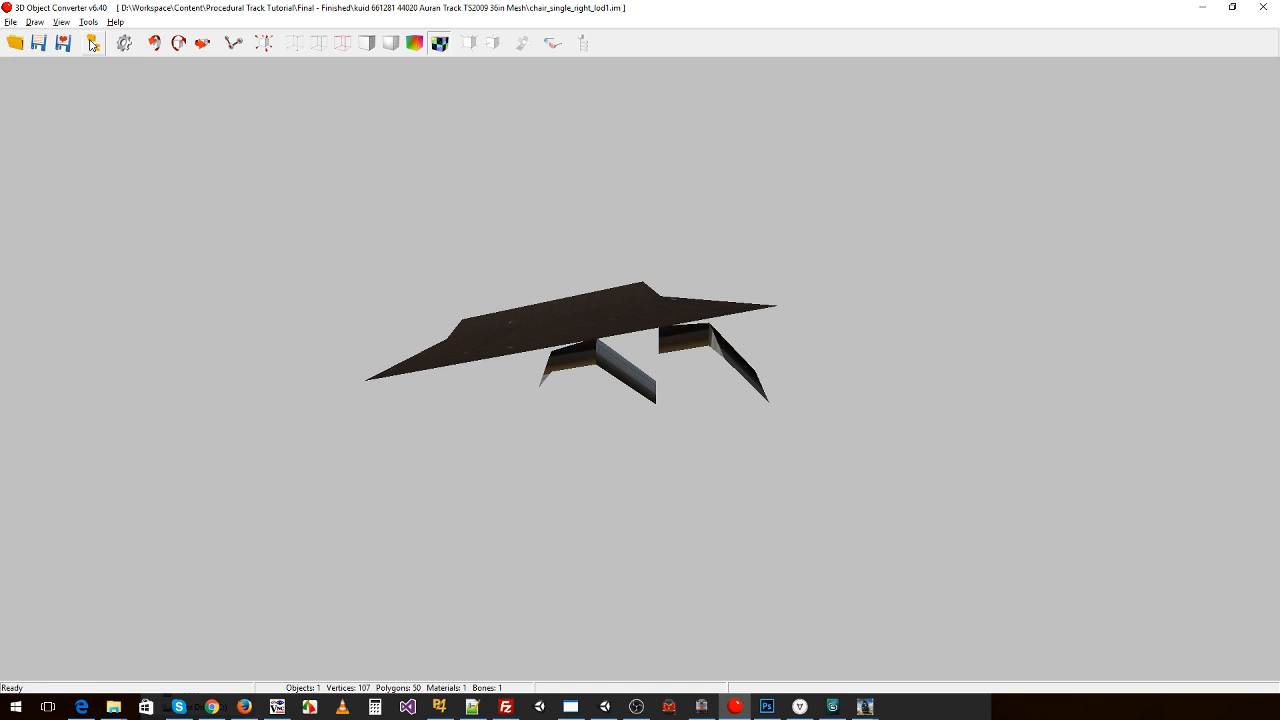
pyautogui.click(92, 44)
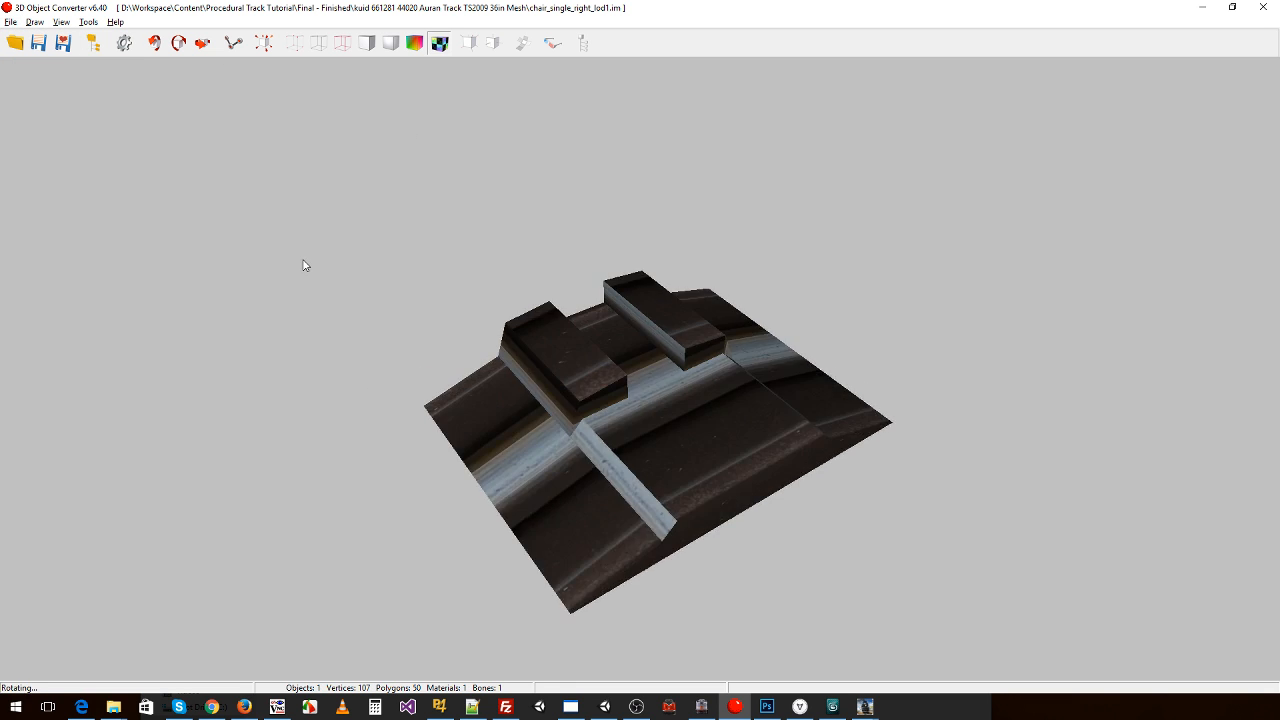
pyautogui.click(88, 22)
pyautogui.click(115, 115)
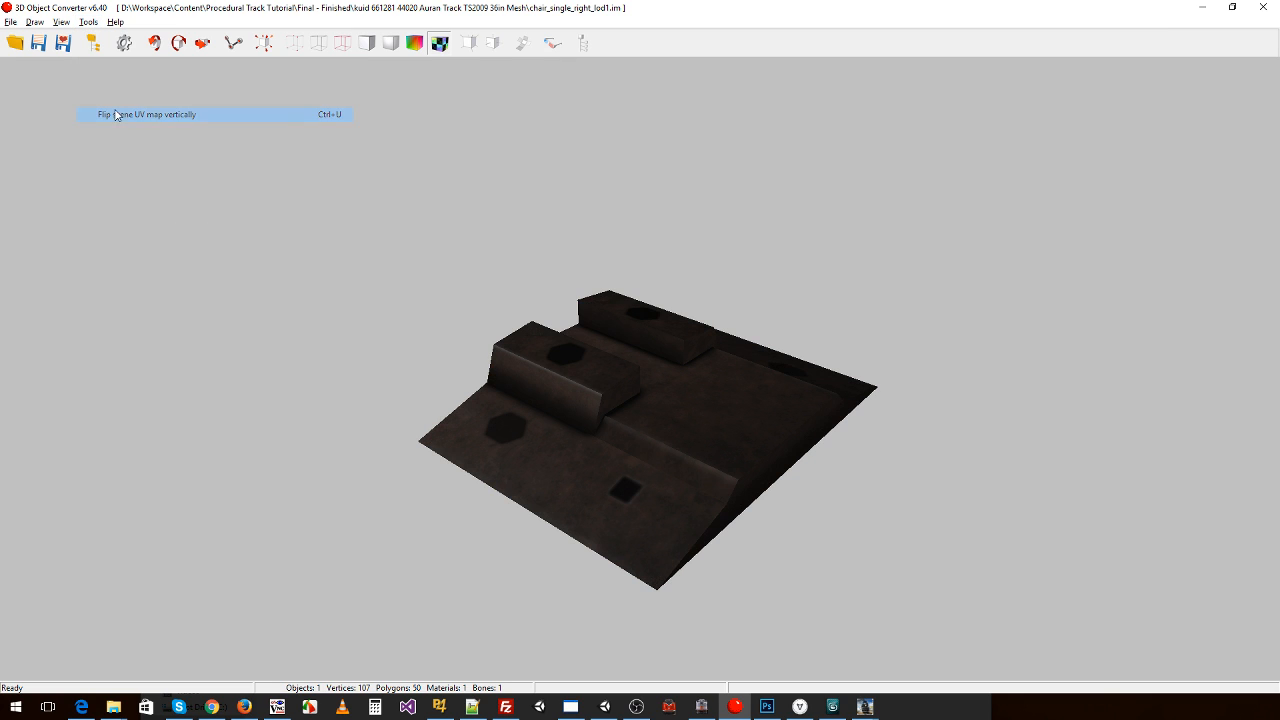
pyautogui.click(11, 22)
pyautogui.click(40, 72)
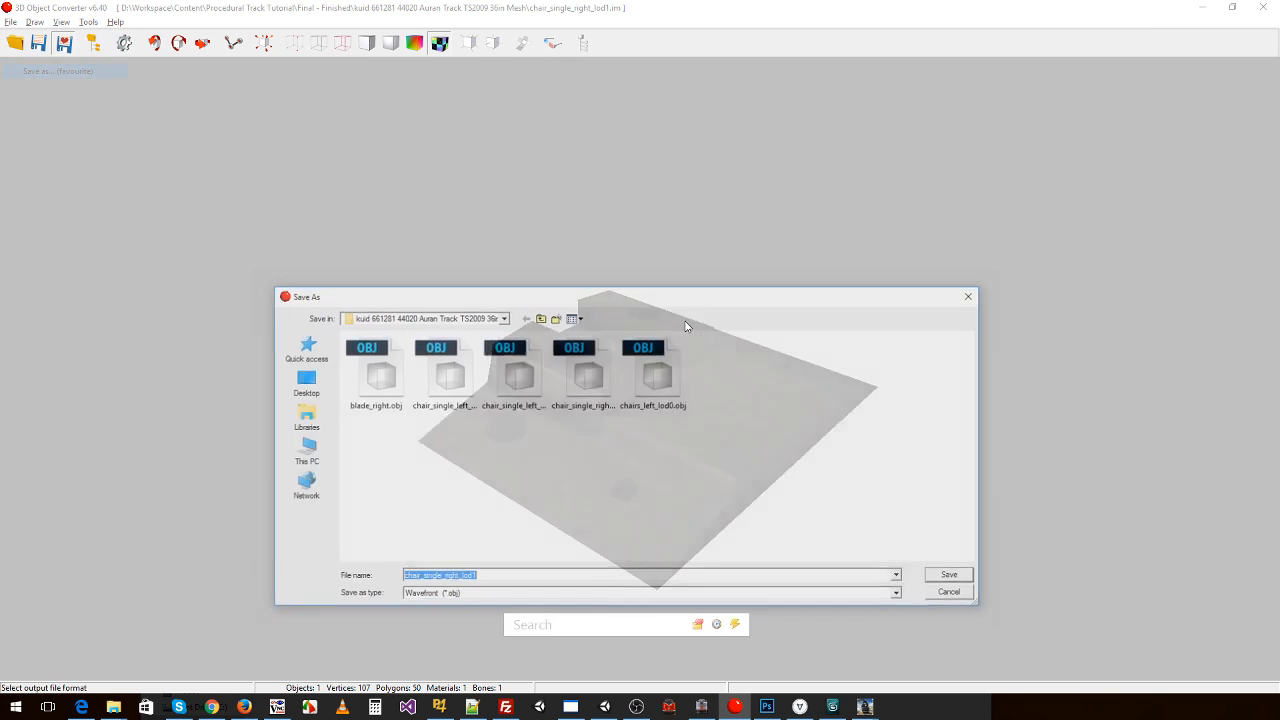
pyautogui.click(955, 577)
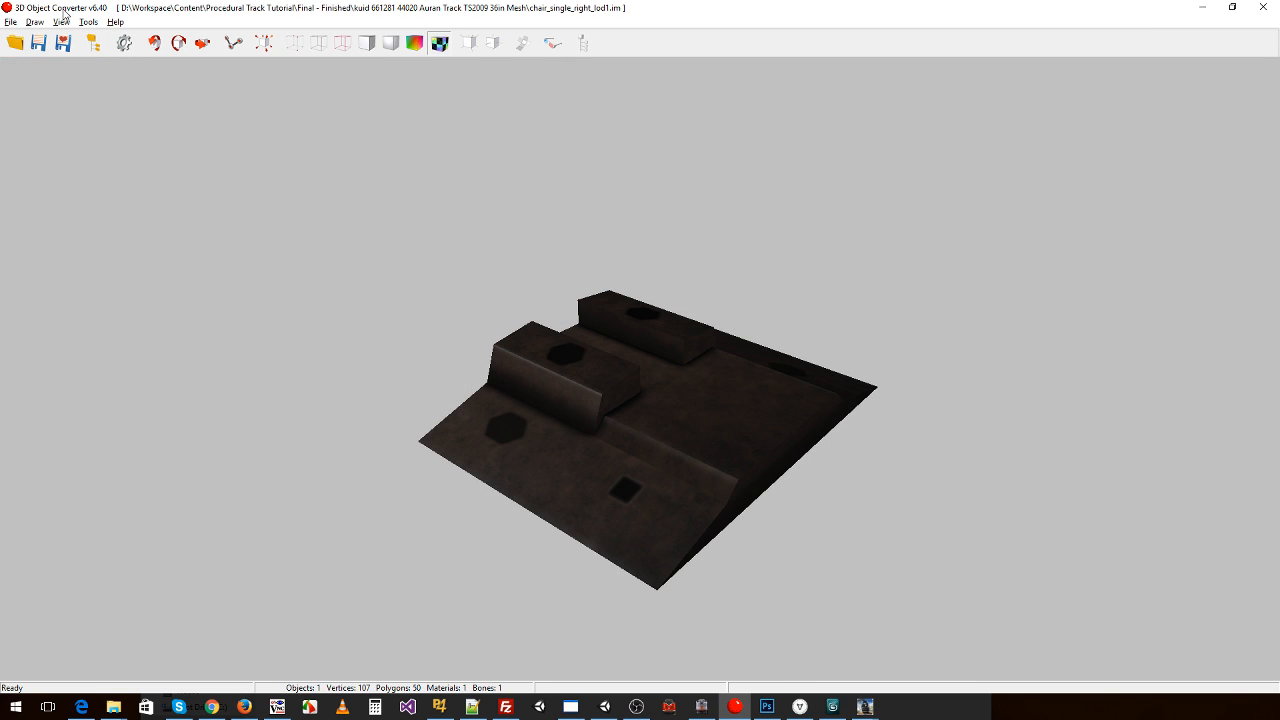
# - Open chairs_left_lod1.im from the Auran Track TS2009 36in Mesh folder
pyautogui.click(11, 22)
pyautogui.click(30, 52)
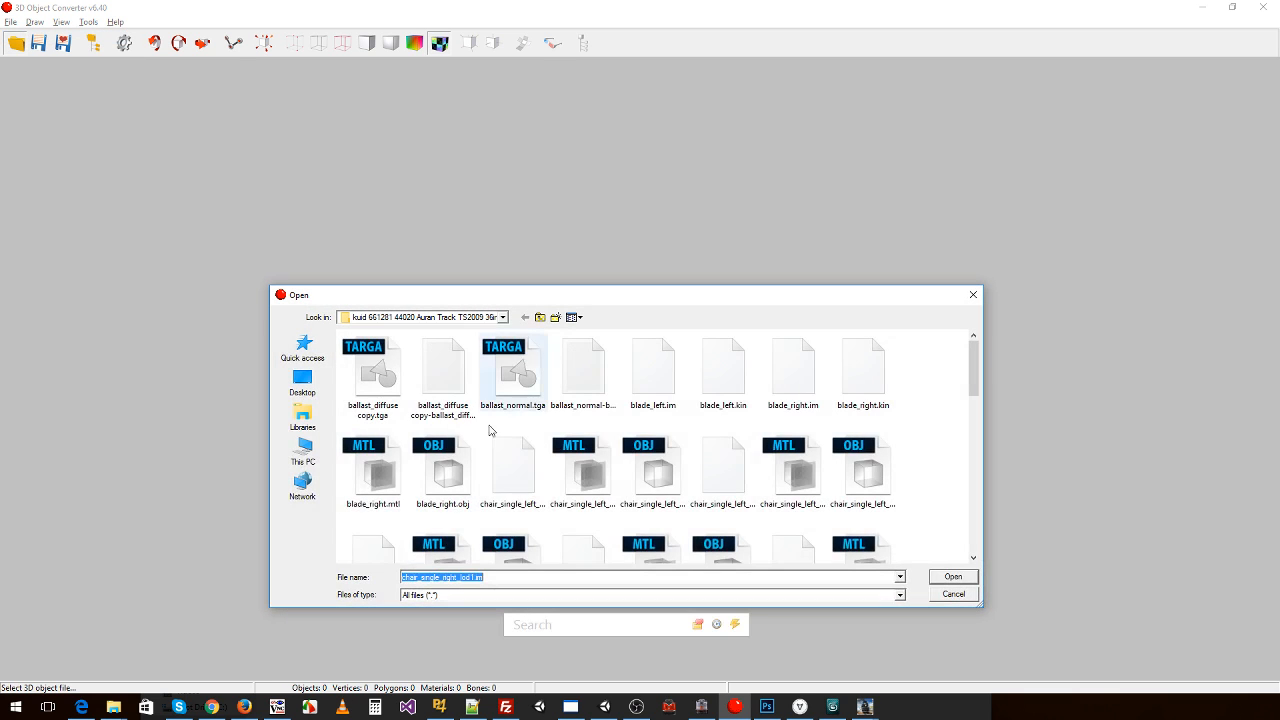
pyautogui.click(723, 466)
pyautogui.scroll(-1, 725, 465)
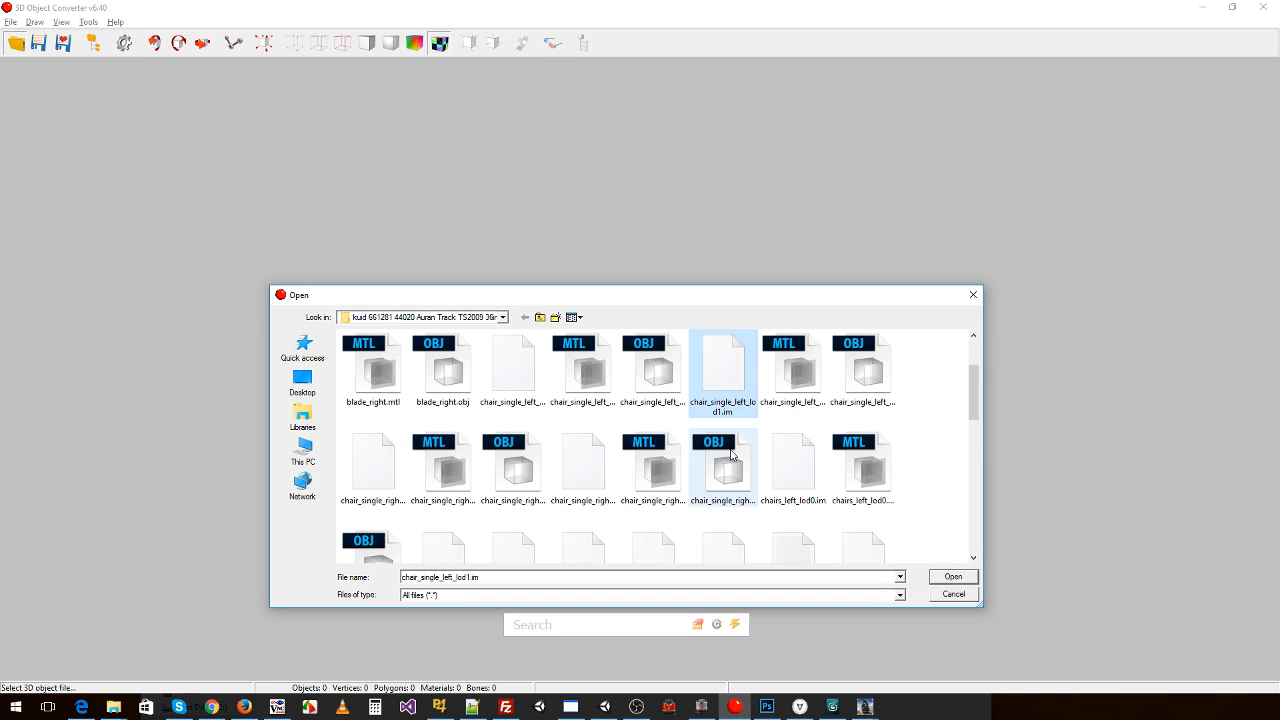
pyautogui.click(565, 461)
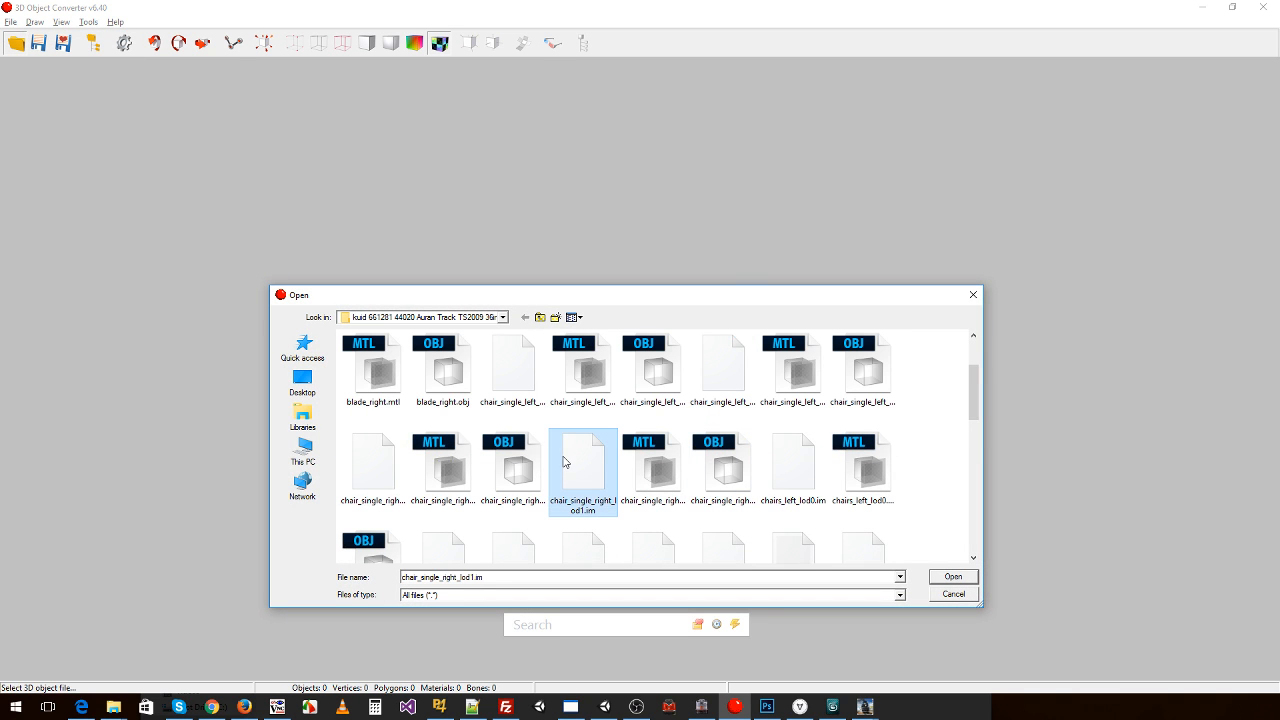
pyautogui.click(789, 468)
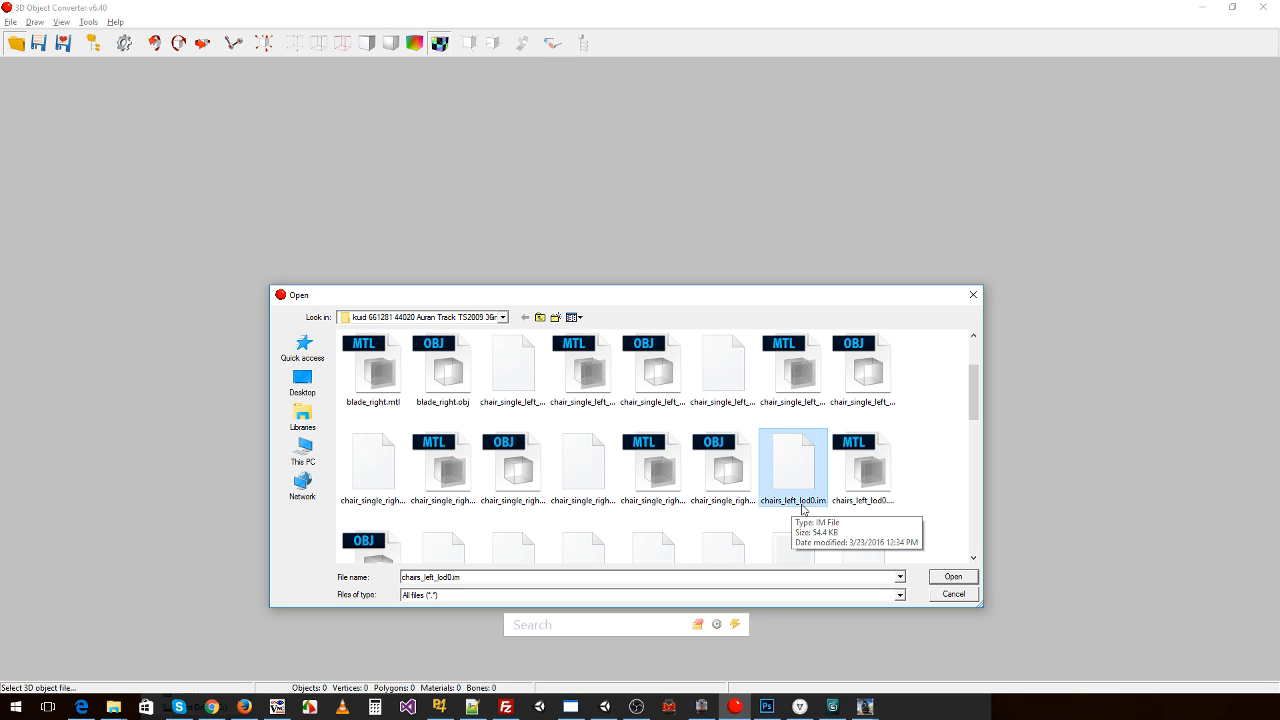
pyautogui.click(868, 472)
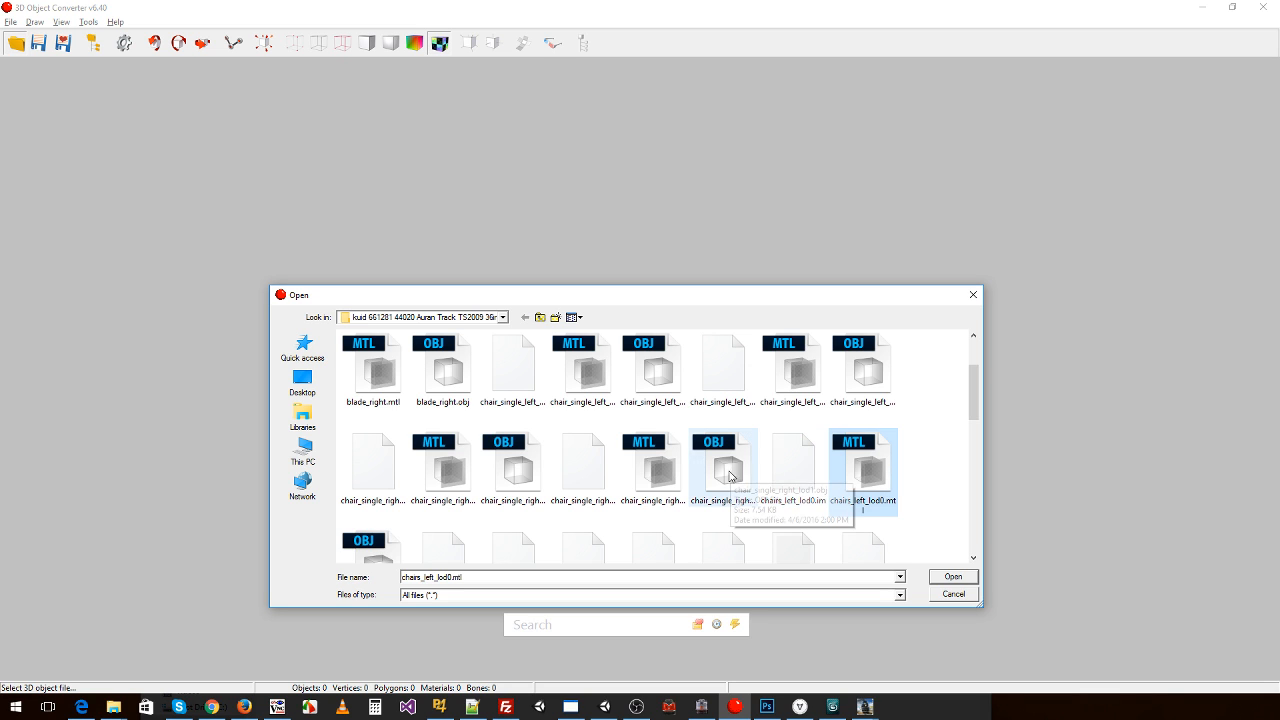
pyautogui.scroll(-2, 840, 465)
pyautogui.click(447, 448)
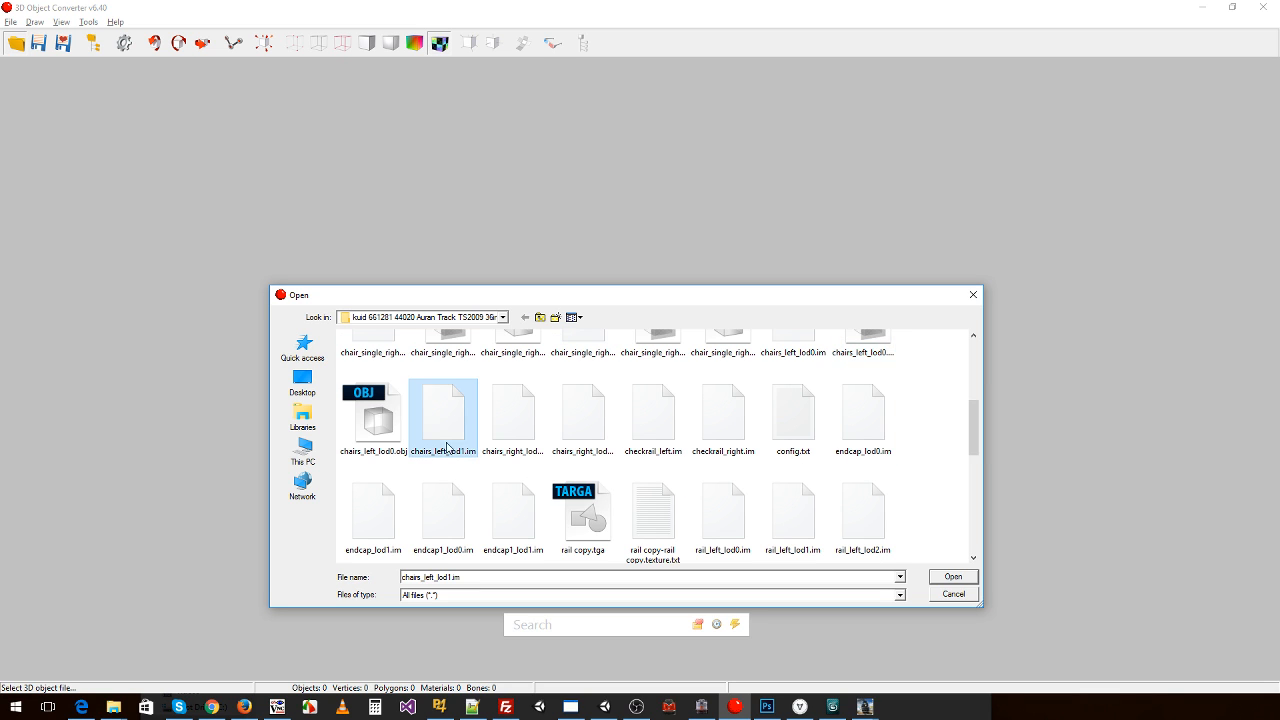
pyautogui.doubleClick(447, 448)
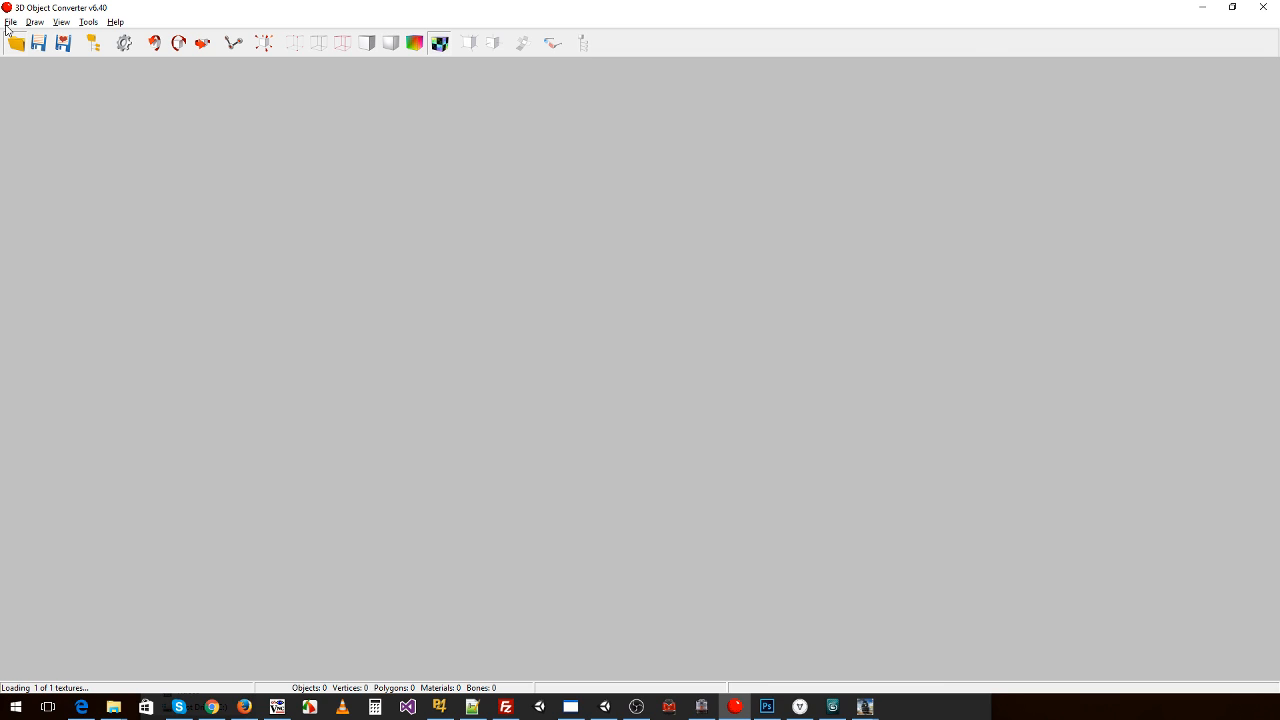
# - Flip the chairs_left_lod1 UV map vertically and save the mesh as a Wavefront OBJ under the same name
pyautogui.click(87, 23)
pyautogui.click(150, 113)
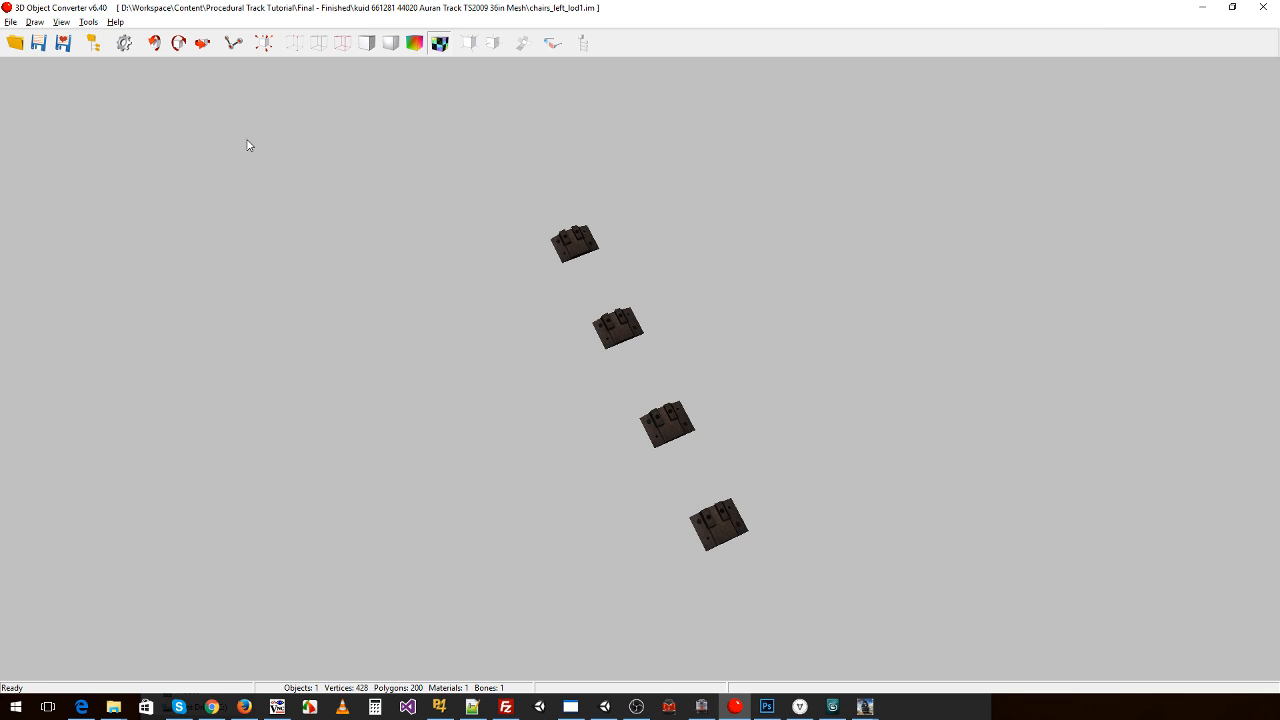
pyautogui.click(11, 22)
pyautogui.click(31, 71)
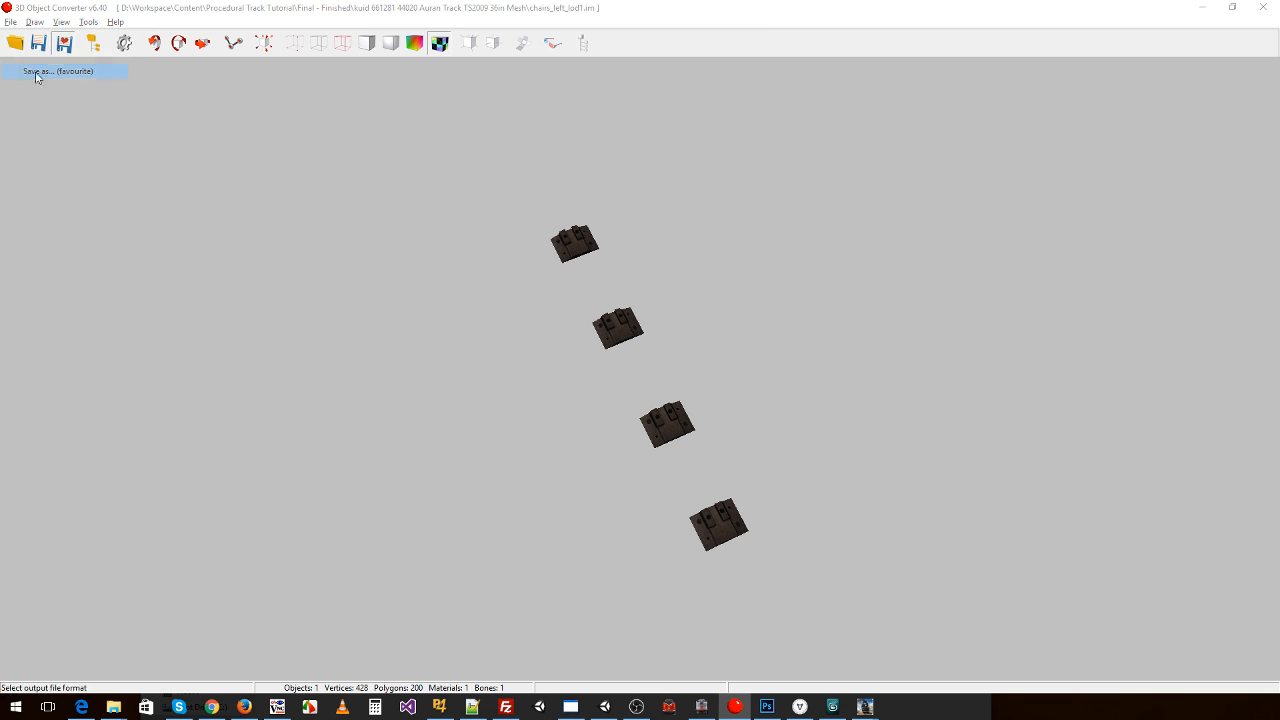
pyautogui.click(953, 577)
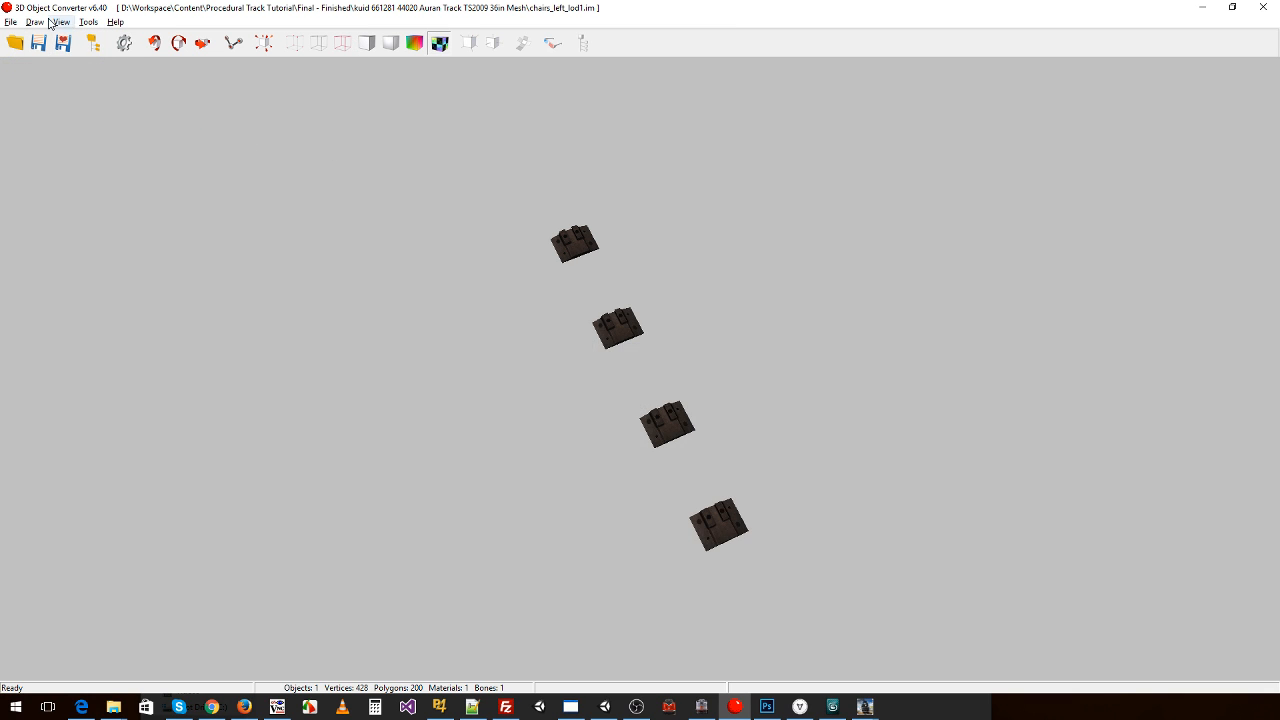
# - Switch the file browser to list view and open chairs_right_lod0.im from the Auran Track TS2009 36in Mesh folder
pyautogui.click(12, 23)
pyautogui.click(30, 38)
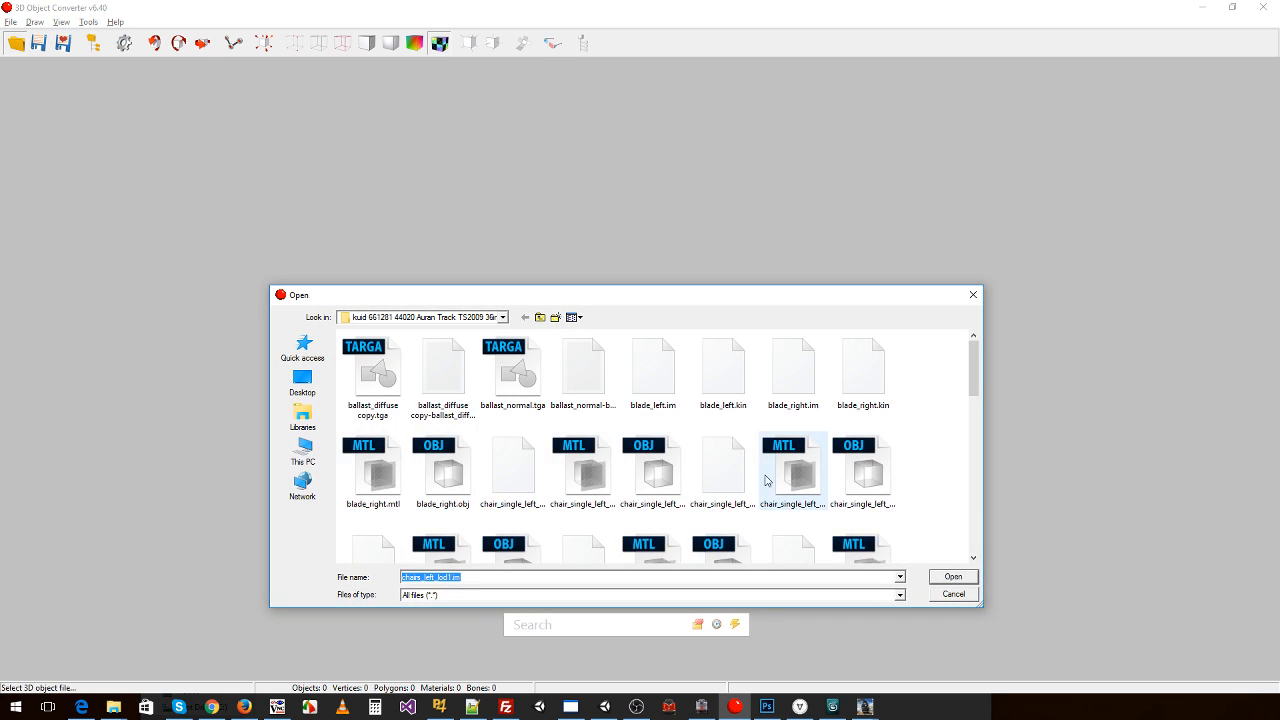
pyautogui.click(574, 317)
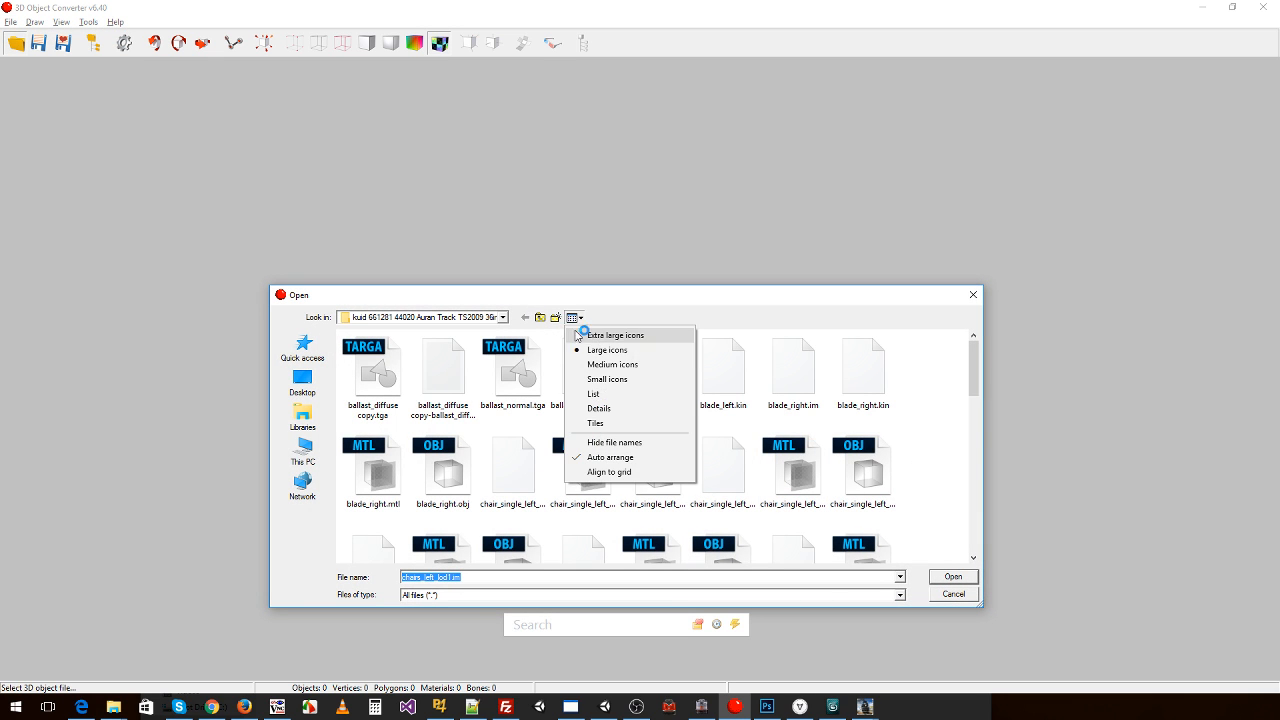
pyautogui.click(630, 390)
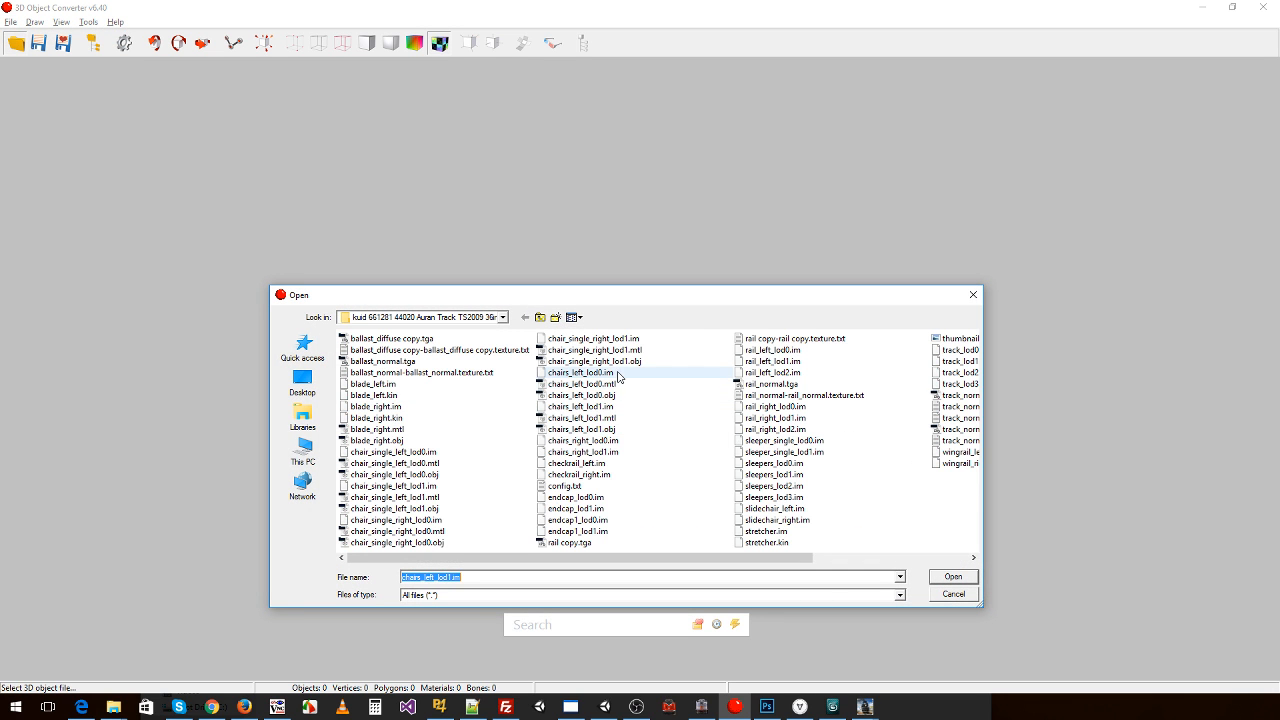
pyautogui.click(580, 372)
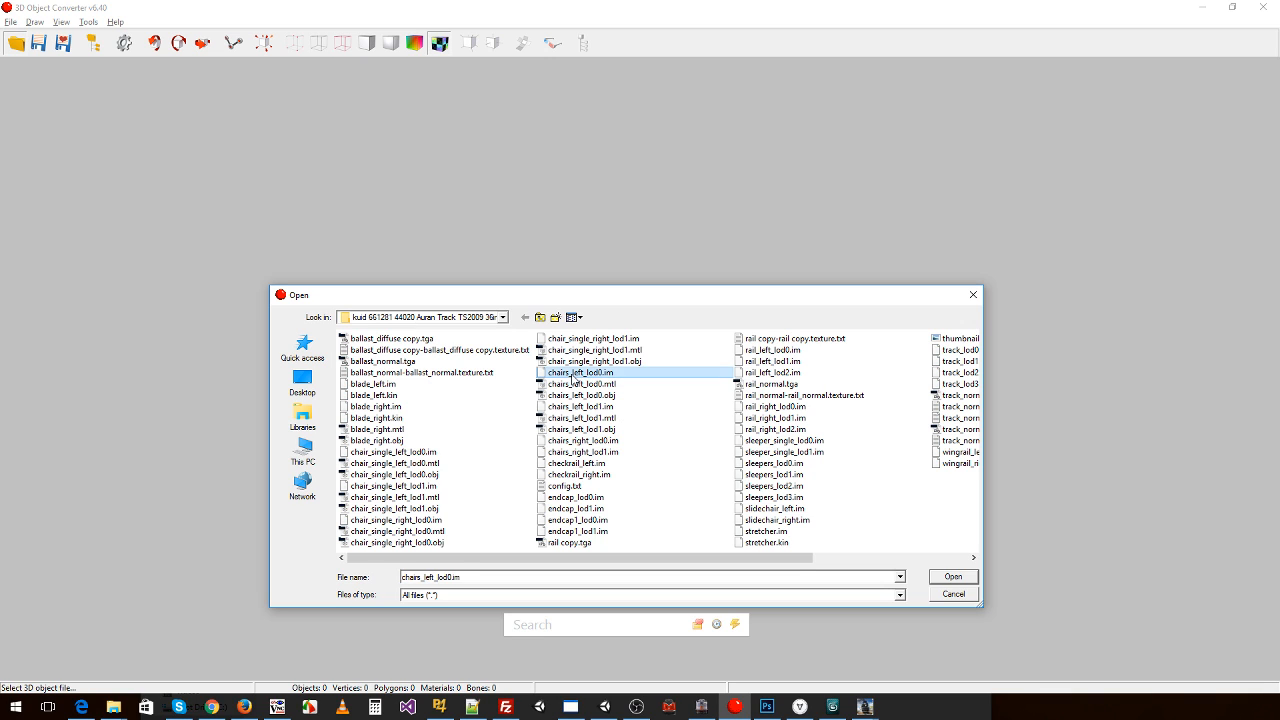
pyautogui.click(587, 407)
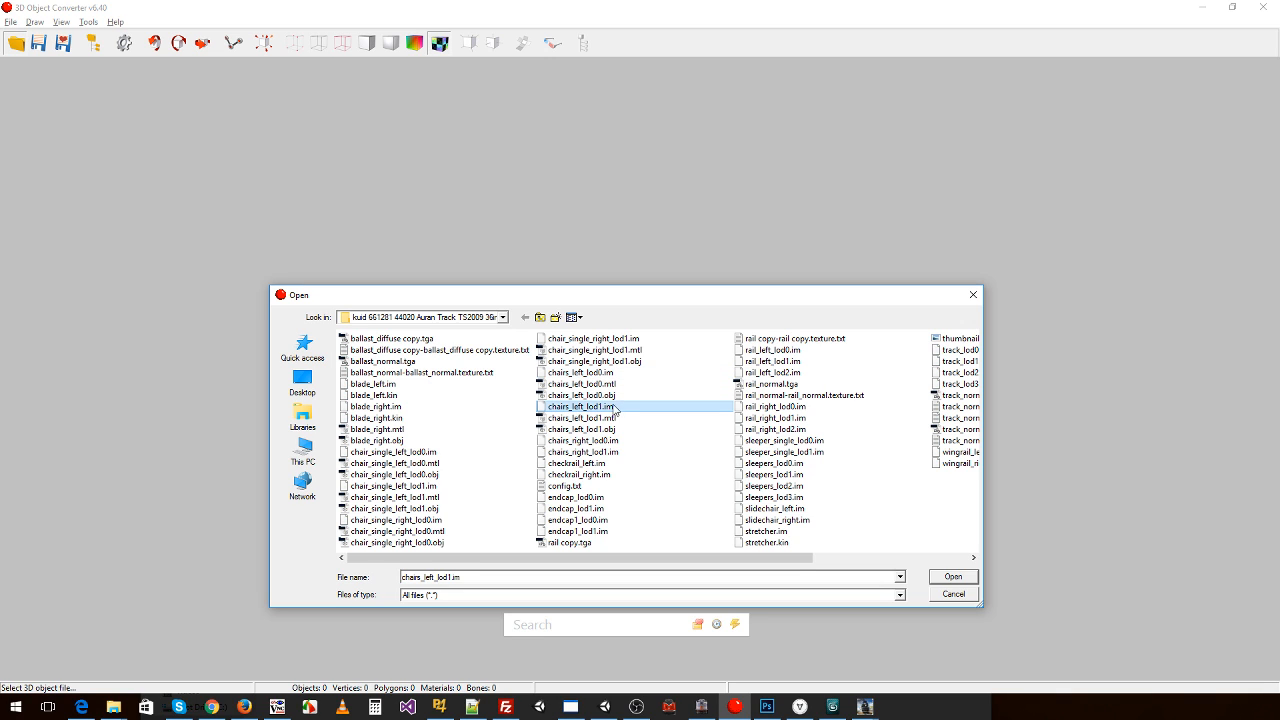
pyautogui.click(566, 445)
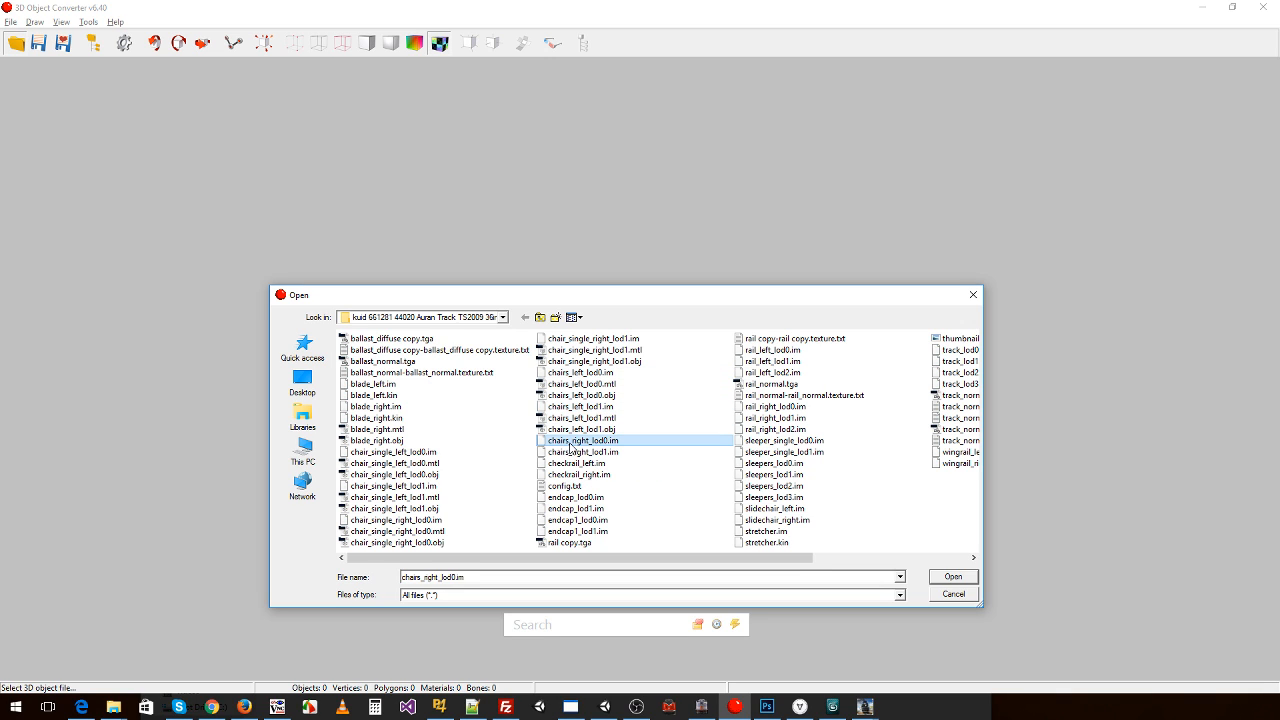
pyautogui.doubleClick(572, 447)
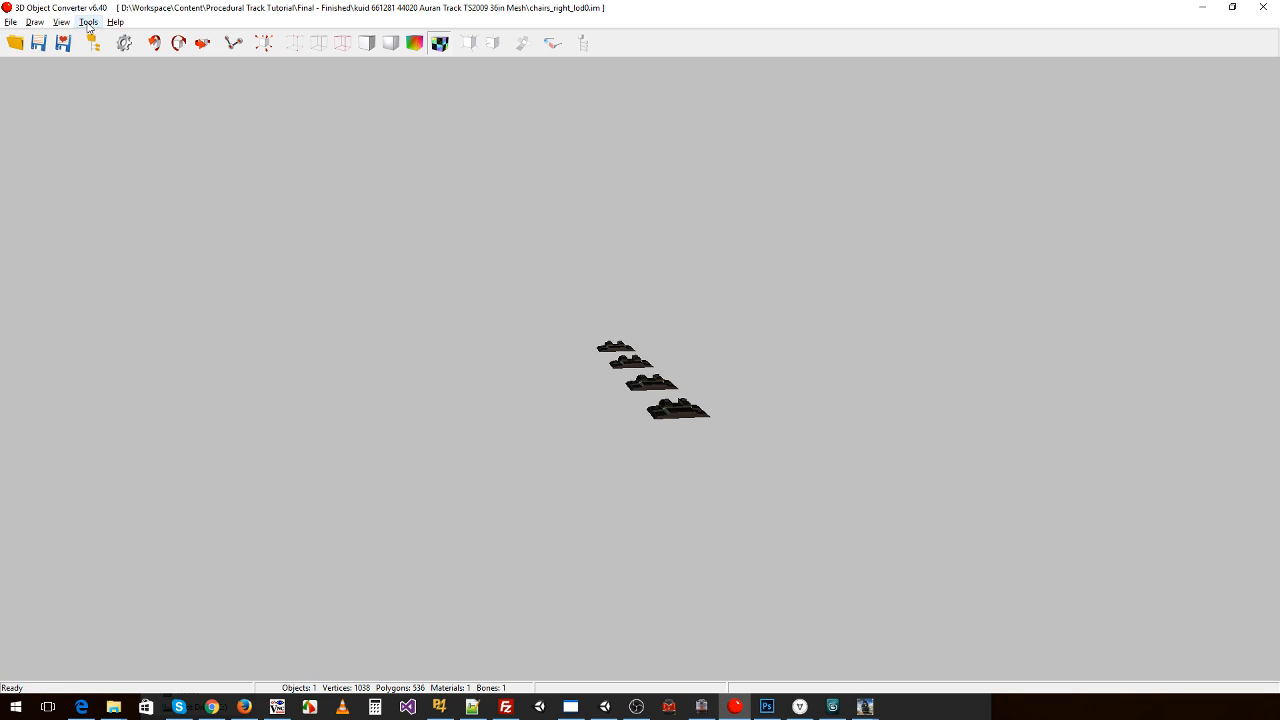
# - Flip the chairs_right_lod0 UV map vertically and save the mesh as a Wavefront OBJ under the same name
pyautogui.click(88, 22)
pyautogui.click(115, 113)
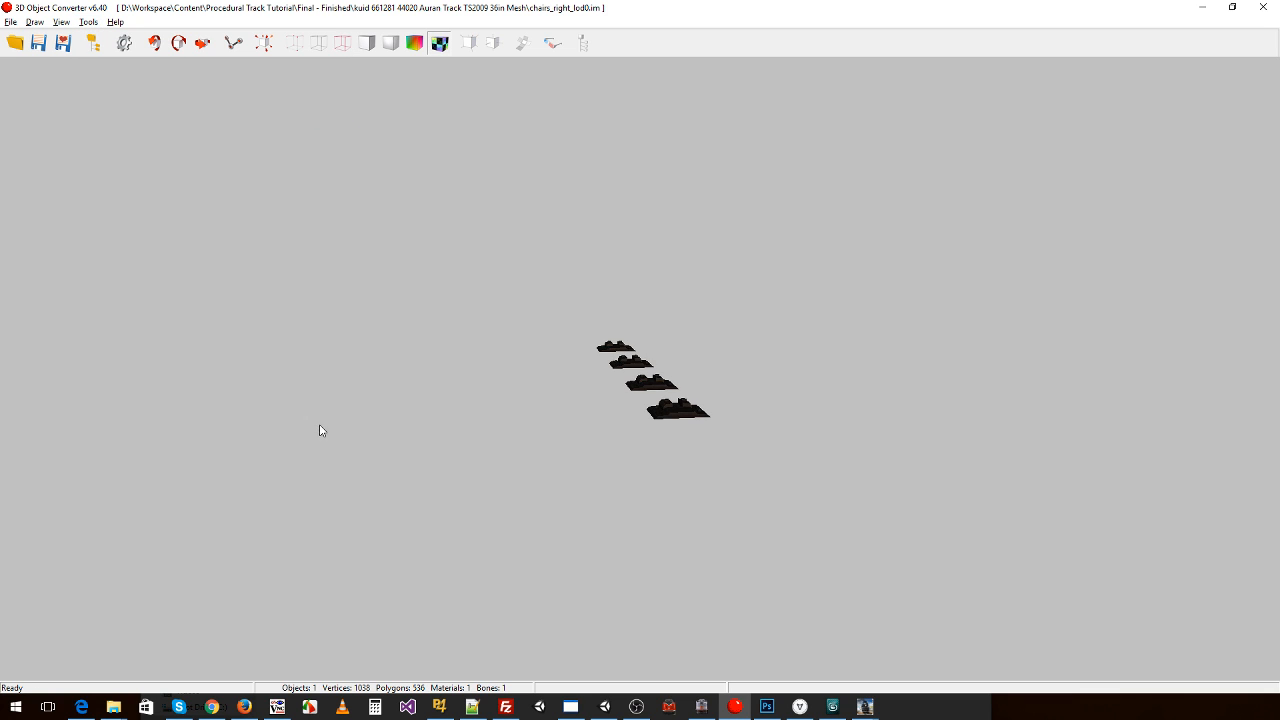
pyautogui.click(10, 22)
pyautogui.click(80, 71)
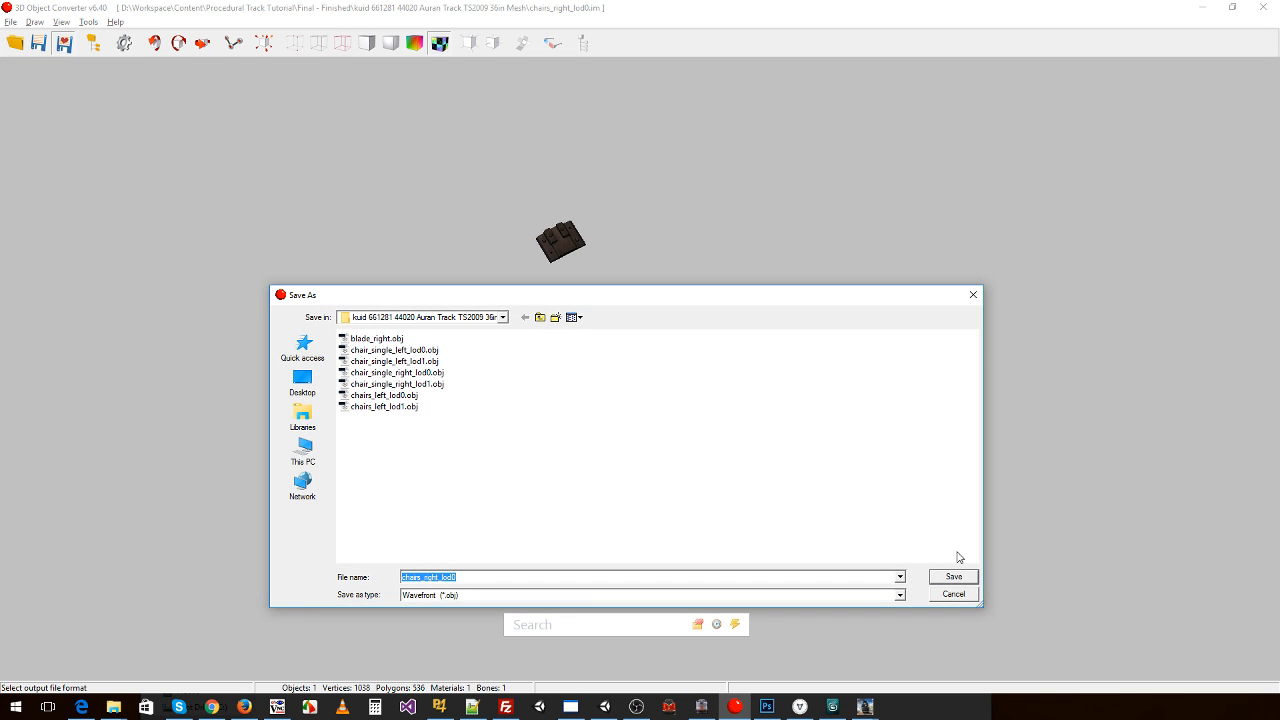
pyautogui.click(953, 578)
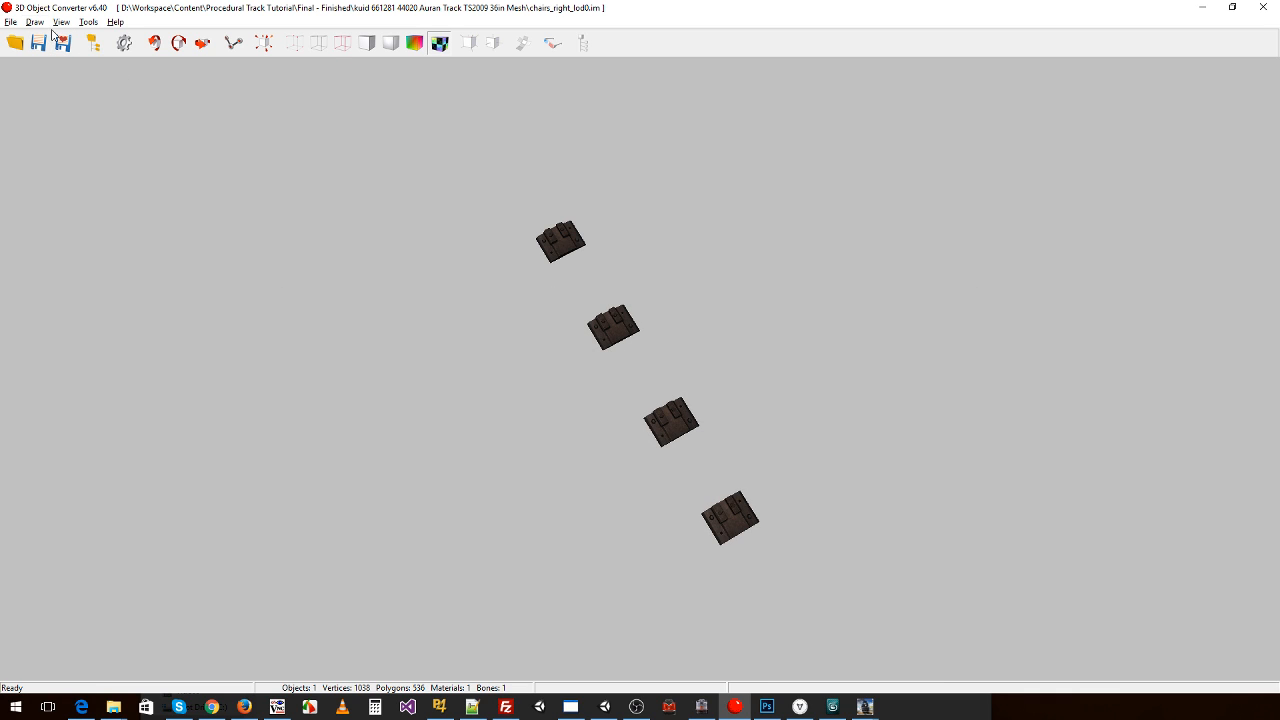
# - Open chairs_right_lod1.im from the Auran Track TS2009 36in Mesh folder
pyautogui.click(10, 22)
pyautogui.click(26, 38)
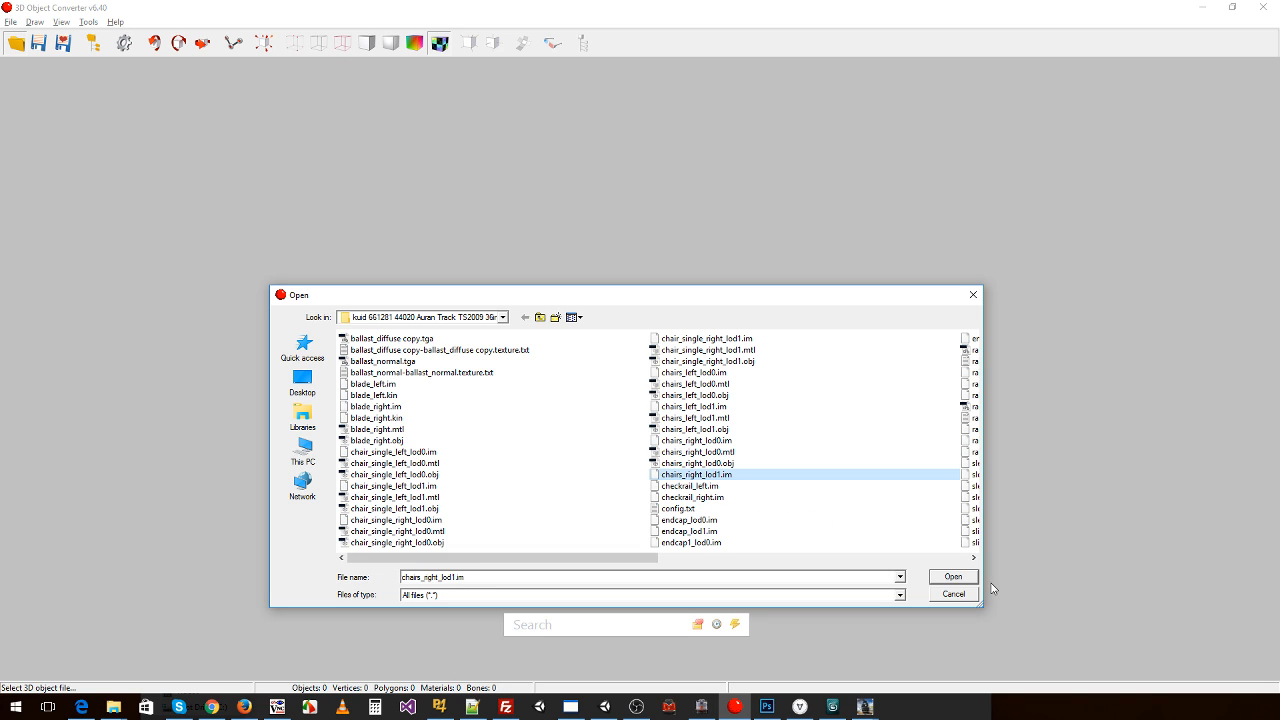
pyautogui.click(953, 577)
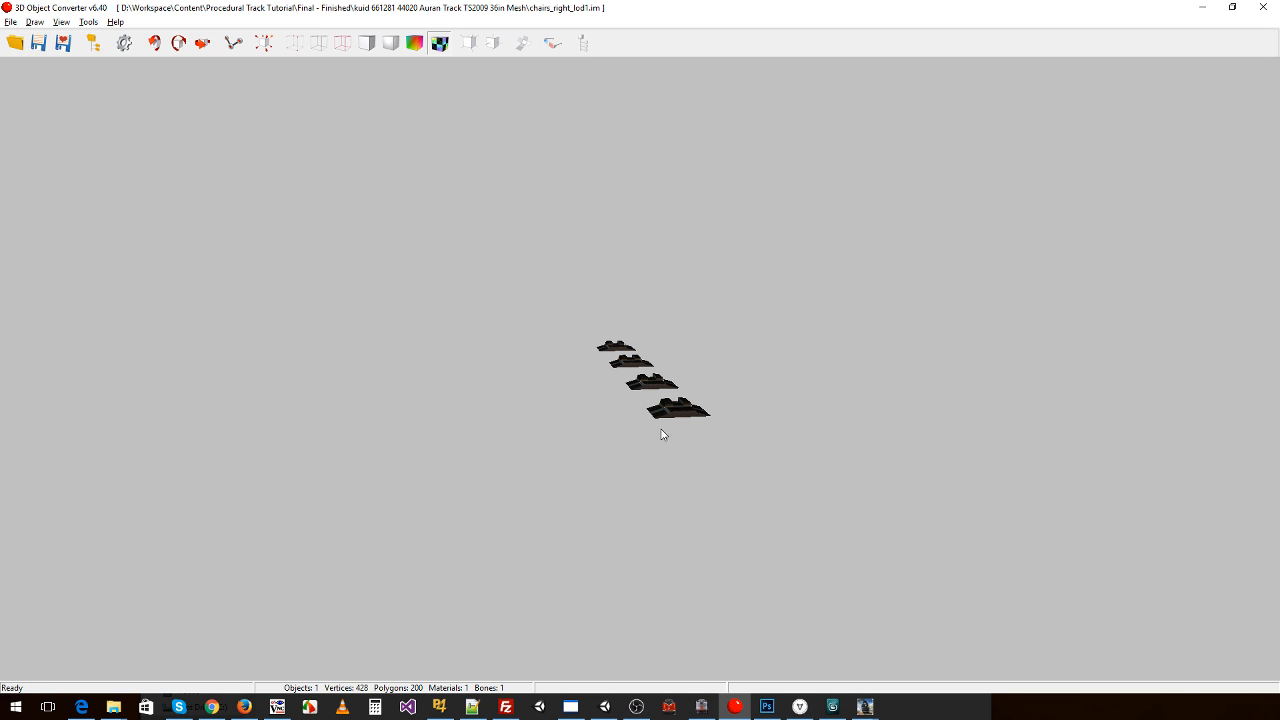
# - Flip the chairs_right_lod1 UV map vertically and save the mesh as a Wavefront OBJ under the same name
pyautogui.moveTo(662, 431); pyautogui.dragTo(675, 448)
pyautogui.click(61, 22)
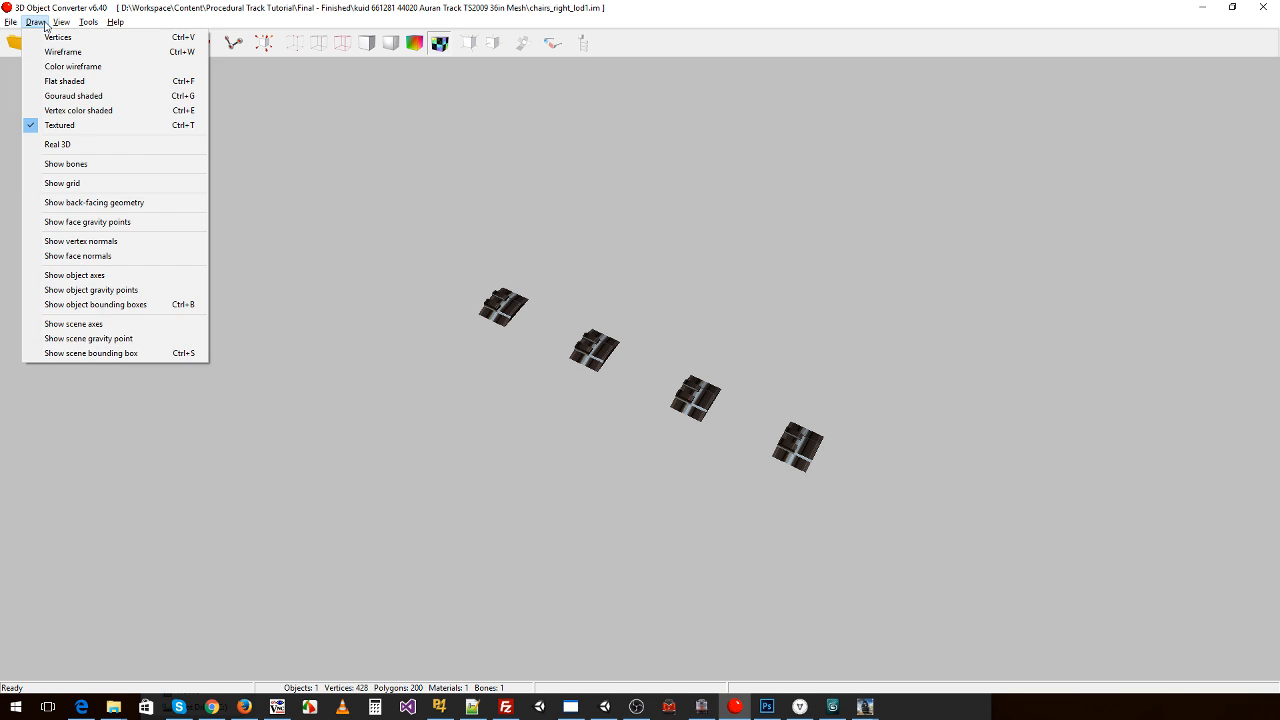
pyautogui.moveTo(88, 22)
pyautogui.click(103, 114)
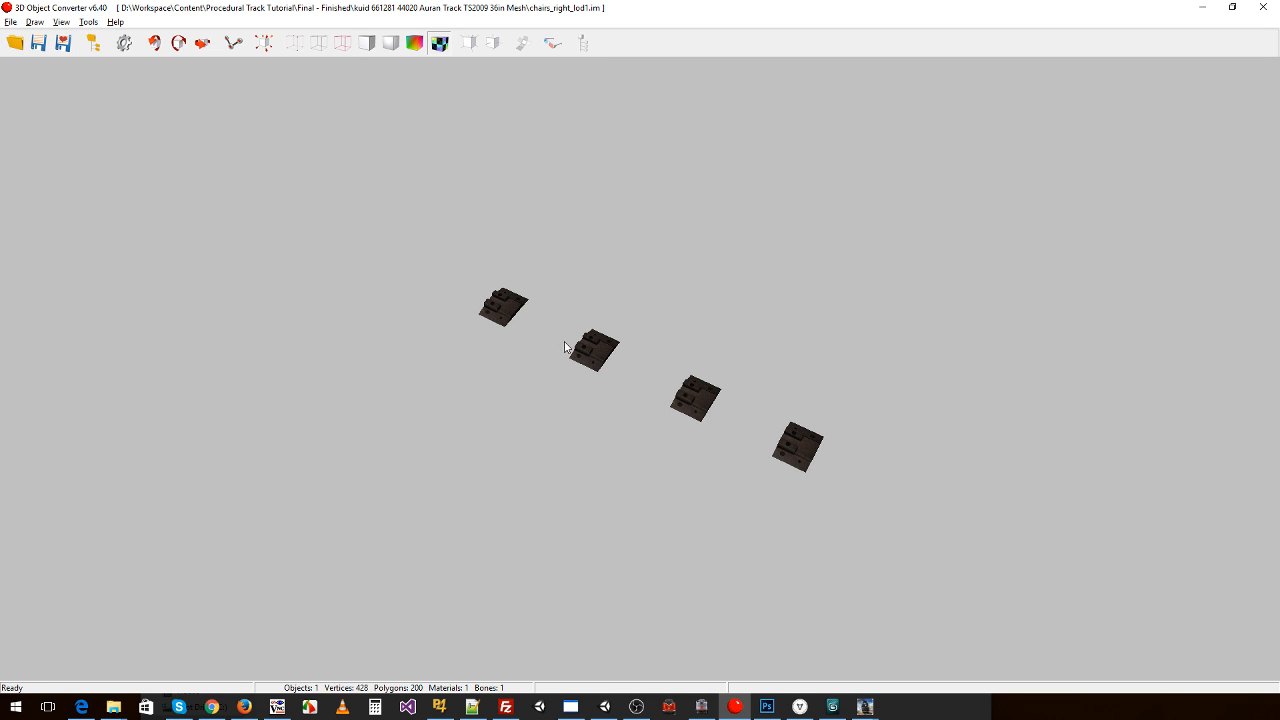
pyautogui.moveTo(571, 349)
pyautogui.mouseDown()
pyautogui.moveTo(557, 349)
pyautogui.moveTo(572, 374)
pyautogui.moveTo(557, 337)
pyautogui.mouseUp()
pyautogui.click(10, 22)
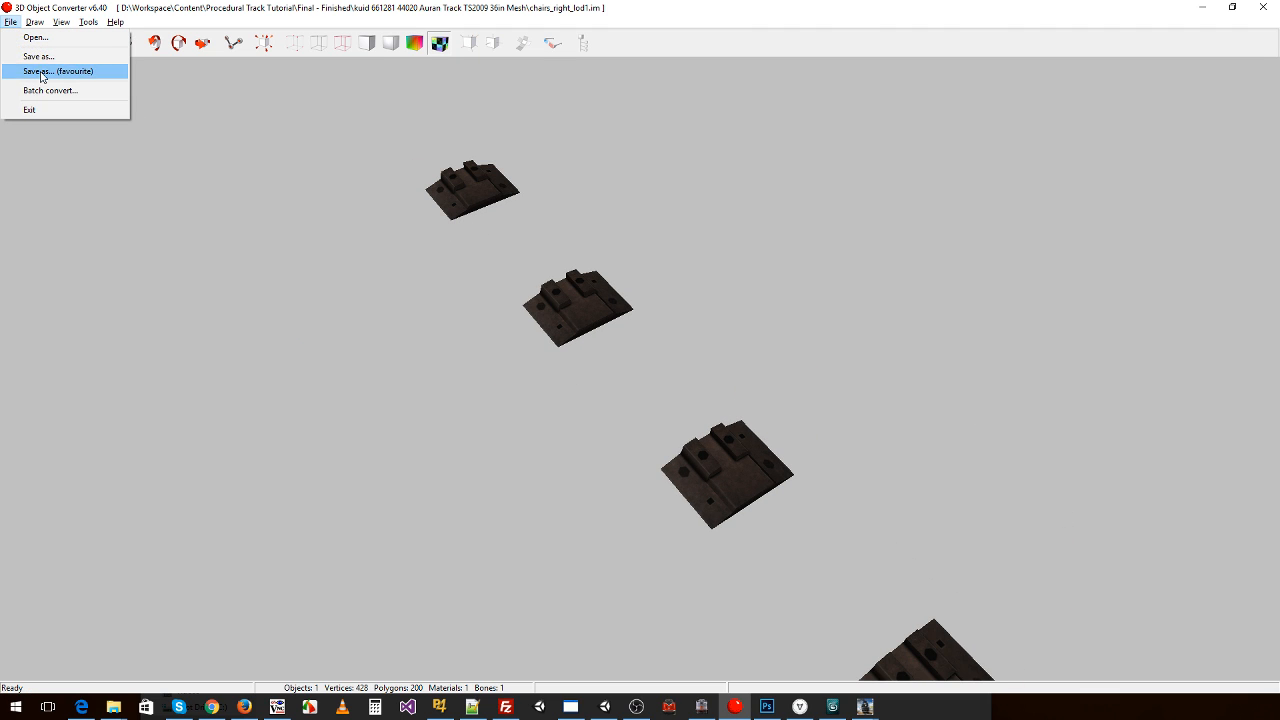
pyautogui.click(42, 76)
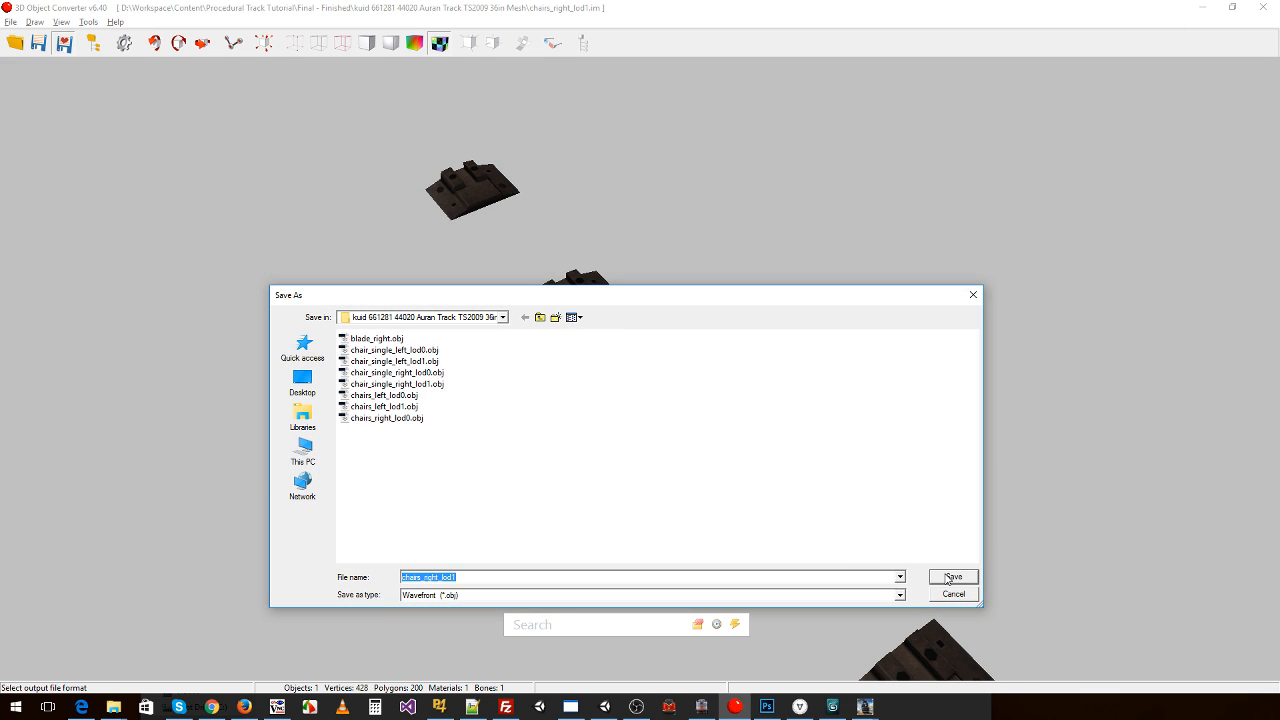
pyautogui.click(952, 577)
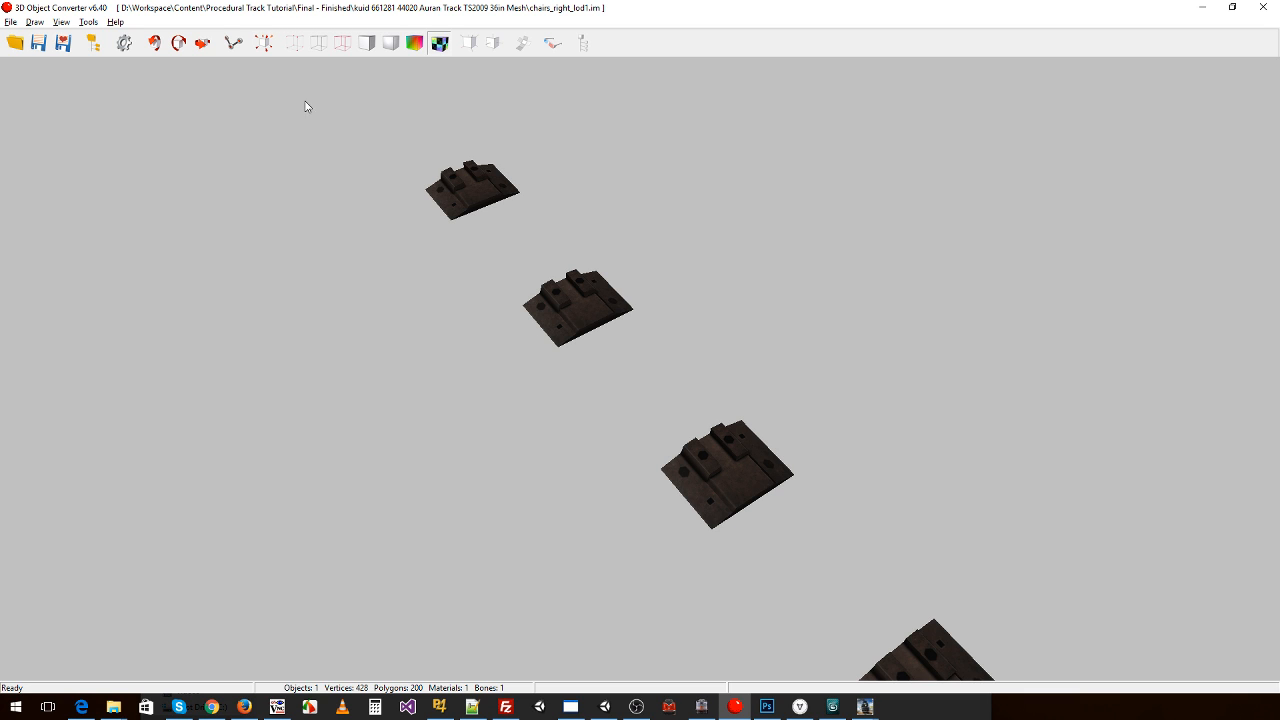
# - Open checkrail_left.im from the Auran Track TS2009 36in Mesh folder
pyautogui.click(12, 21)
pyautogui.click(22, 34)
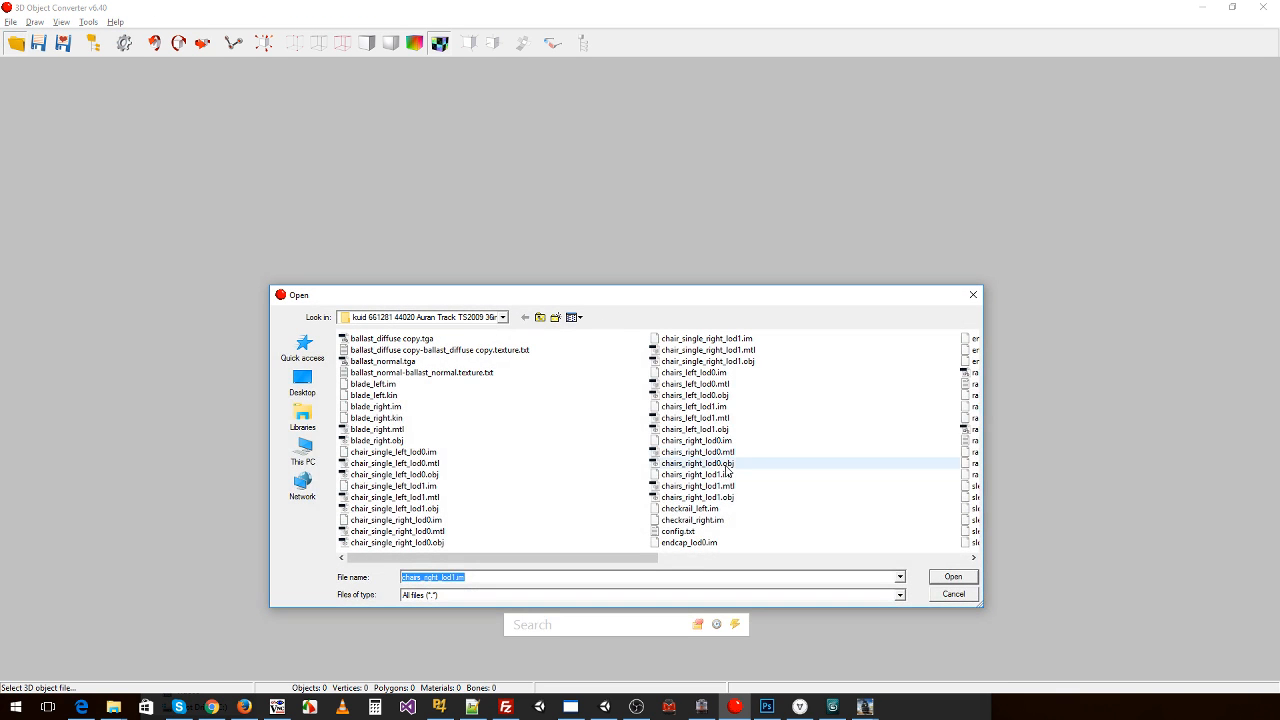
pyautogui.click(710, 510)
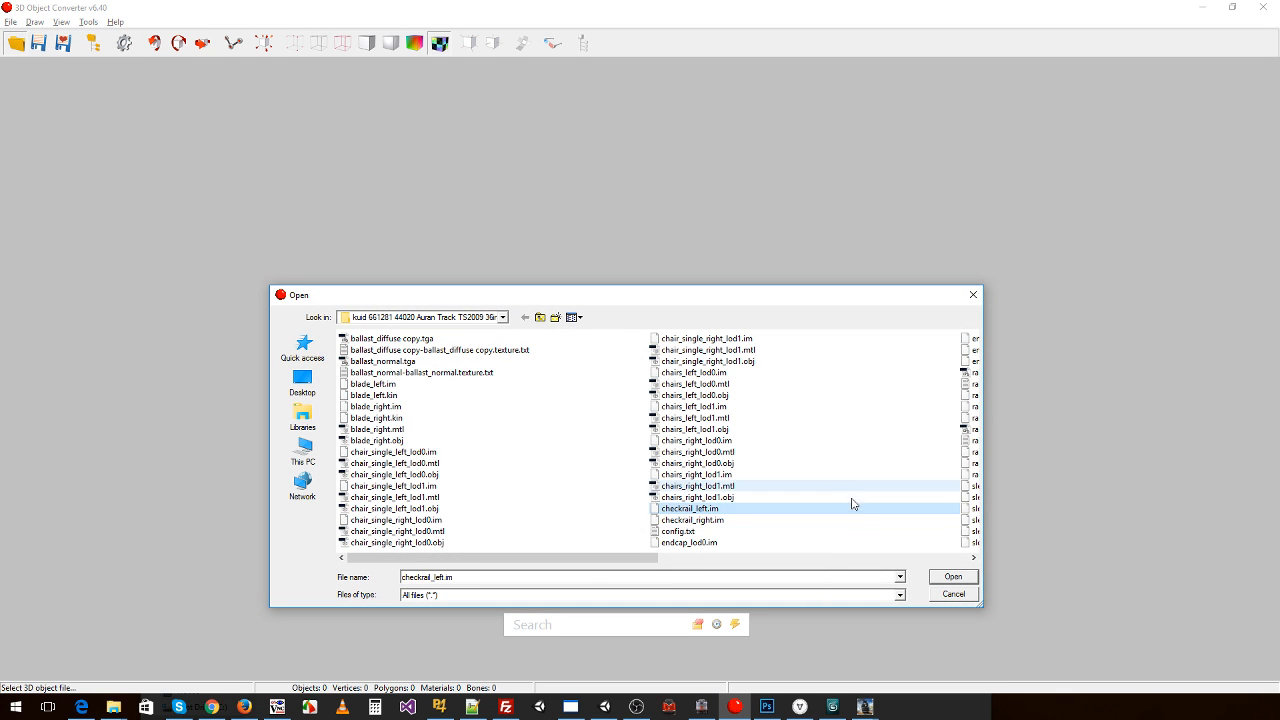
pyautogui.click(953, 577)
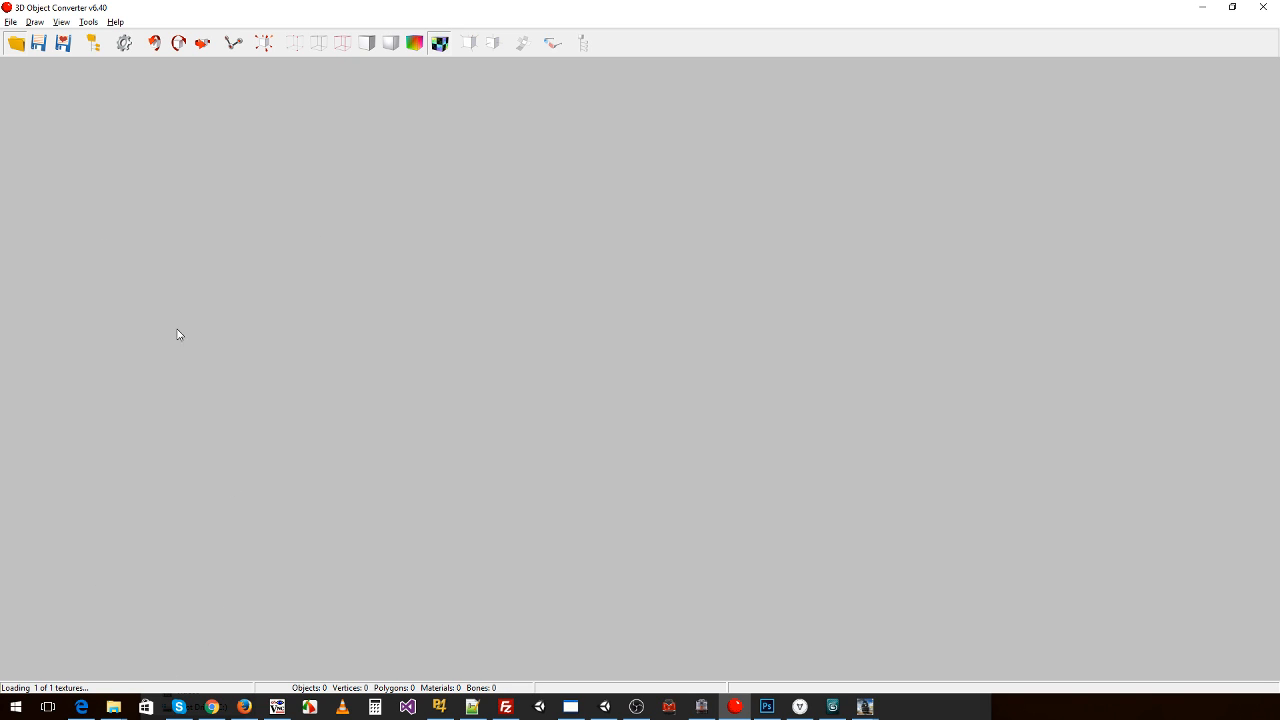
# - Save the unflipped checkrail_left mesh as a Wavefront OBJ under the same name
pyautogui.click(12, 22)
pyautogui.click(50, 71)
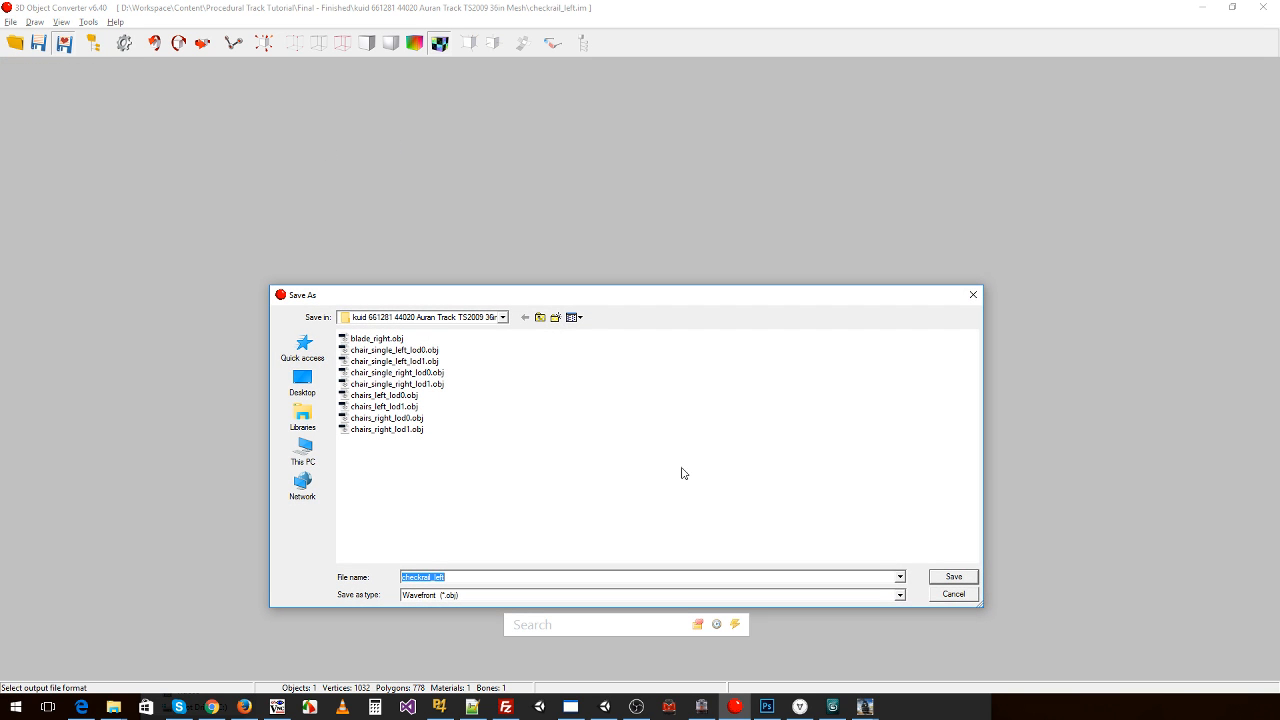
pyautogui.click(951, 577)
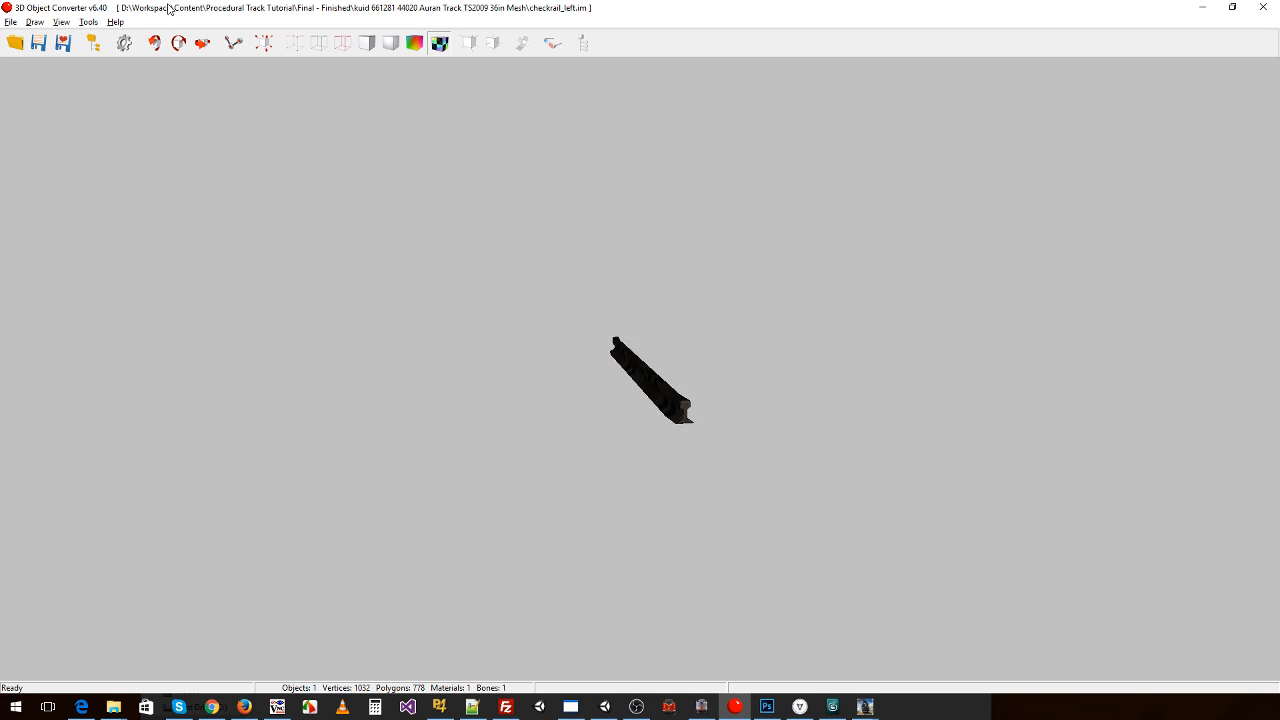
# - Flip the checkrail_left UV map vertically and save the mesh as a Wavefront OBJ under the same name
pyautogui.click(88, 22)
pyautogui.click(112, 95)
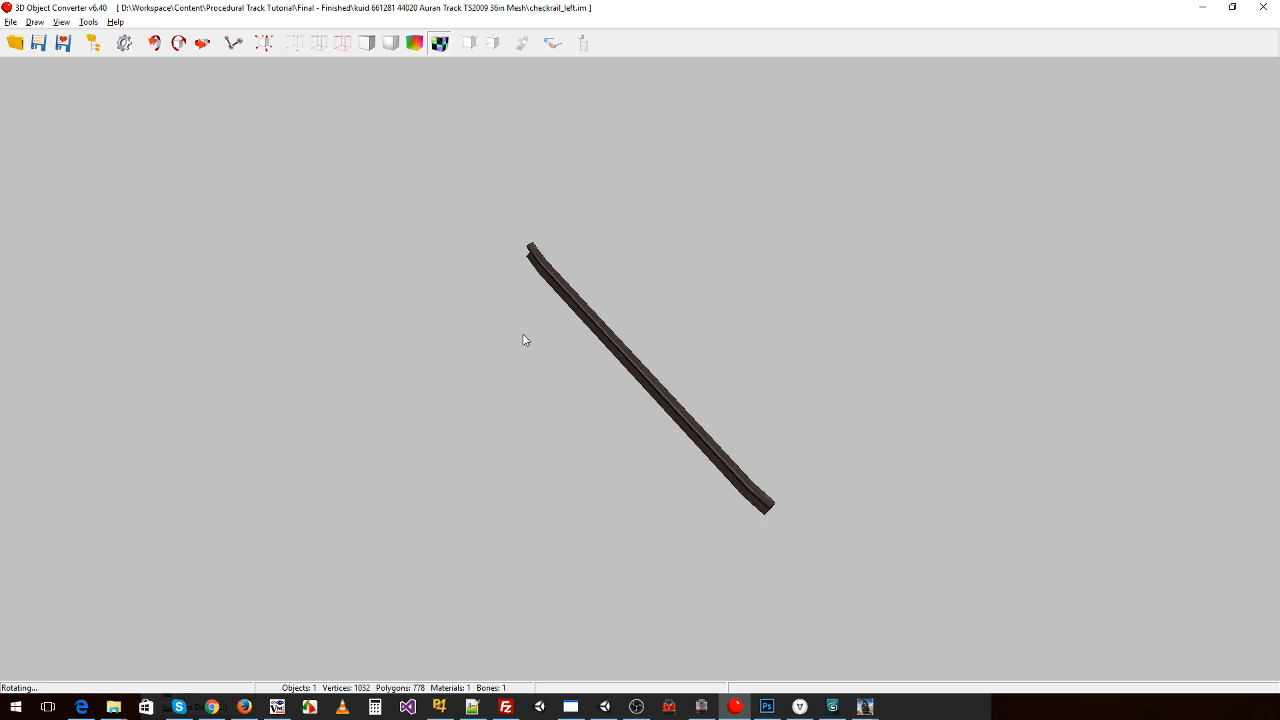
pyautogui.click(10, 22)
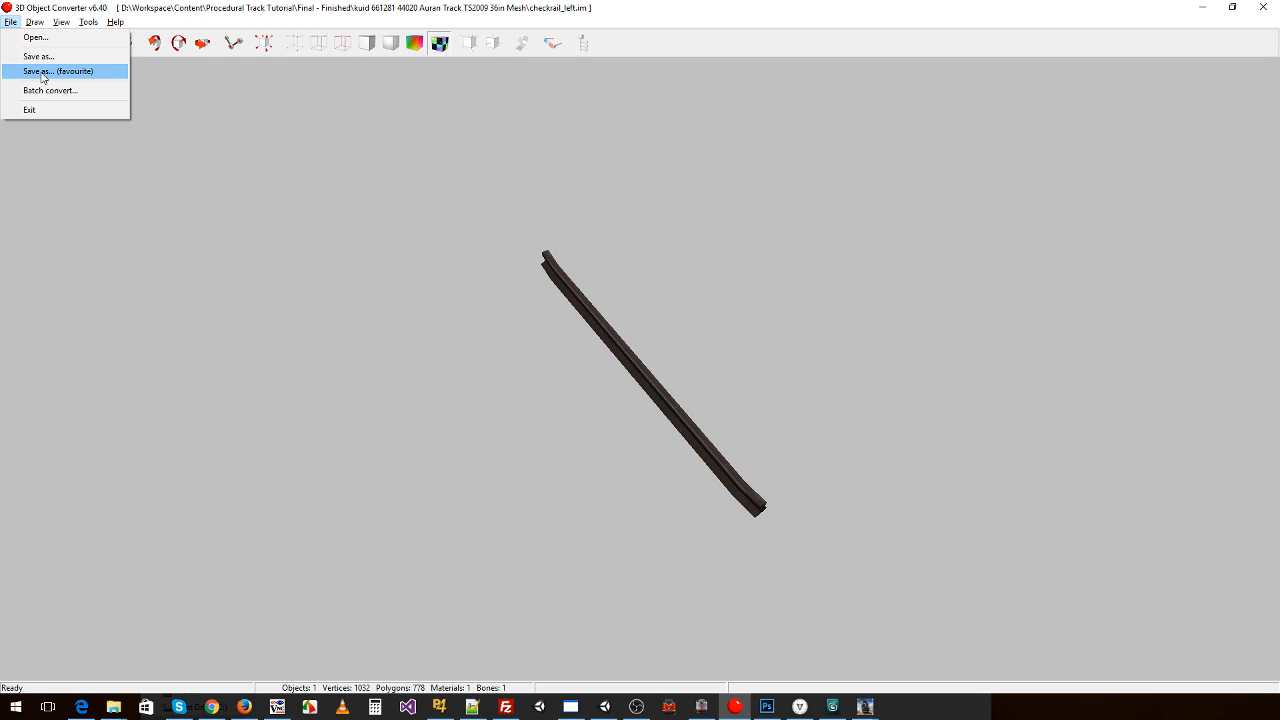
pyautogui.click(50, 68)
pyautogui.click(953, 577)
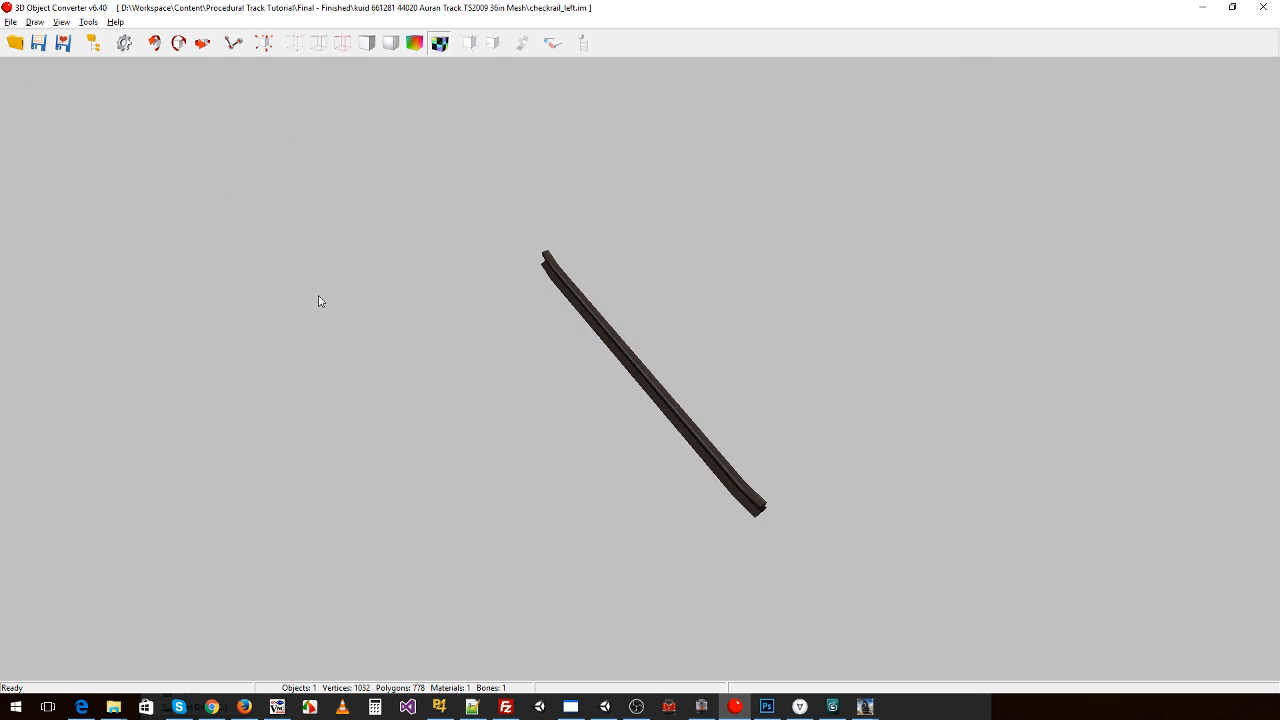
# - Open checkrail_right.im from the Auran Track TS2009 36in Mesh folder
pyautogui.click(88, 22)
pyautogui.click(10, 22)
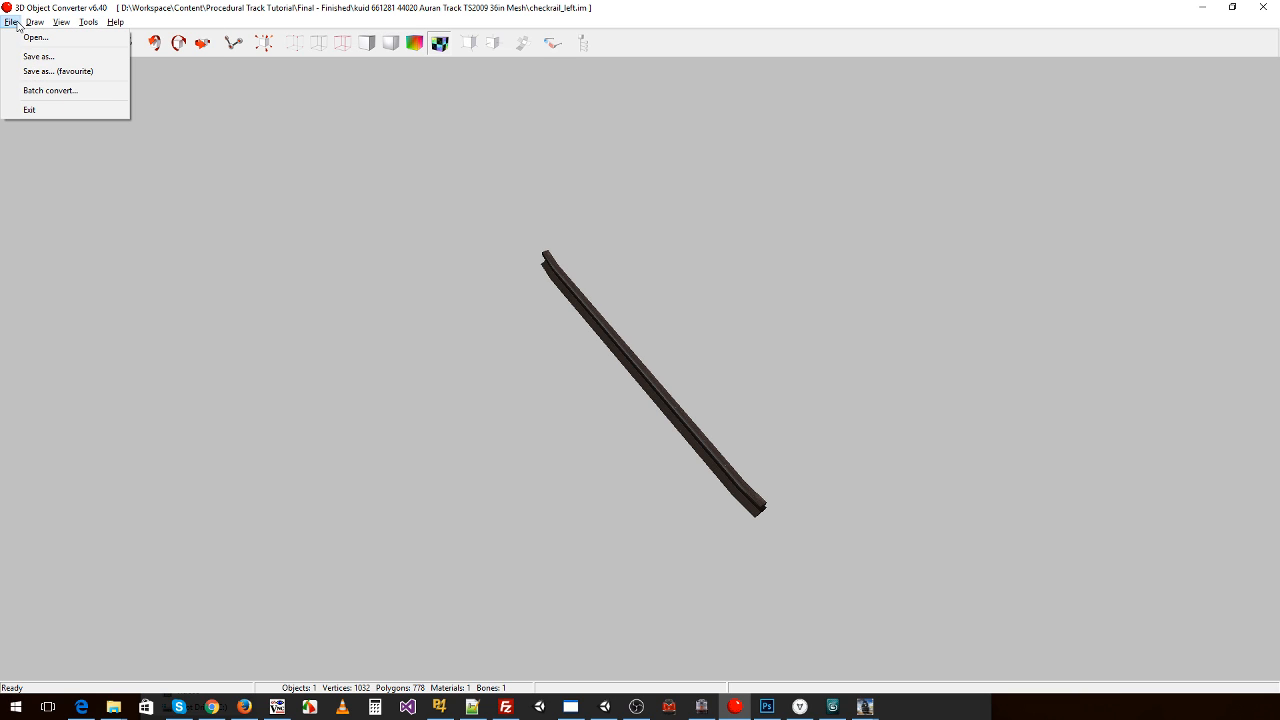
pyautogui.click(30, 37)
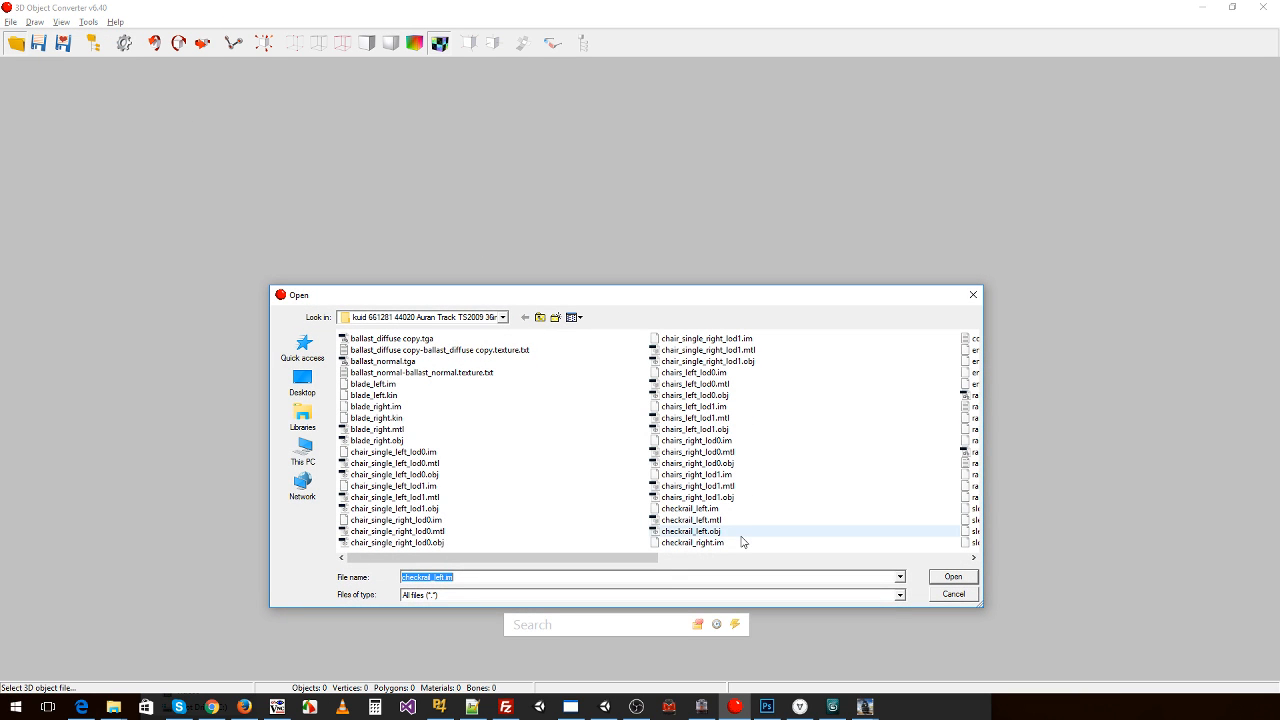
pyautogui.click(720, 543)
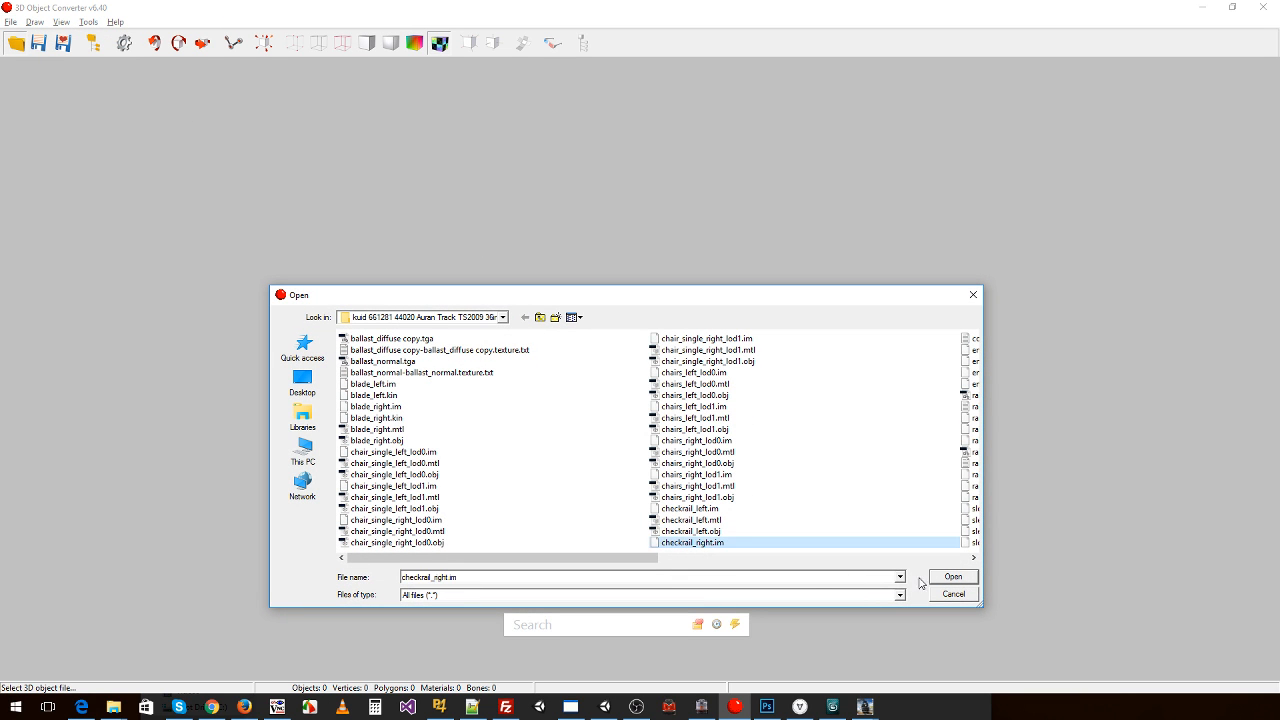
pyautogui.click(952, 577)
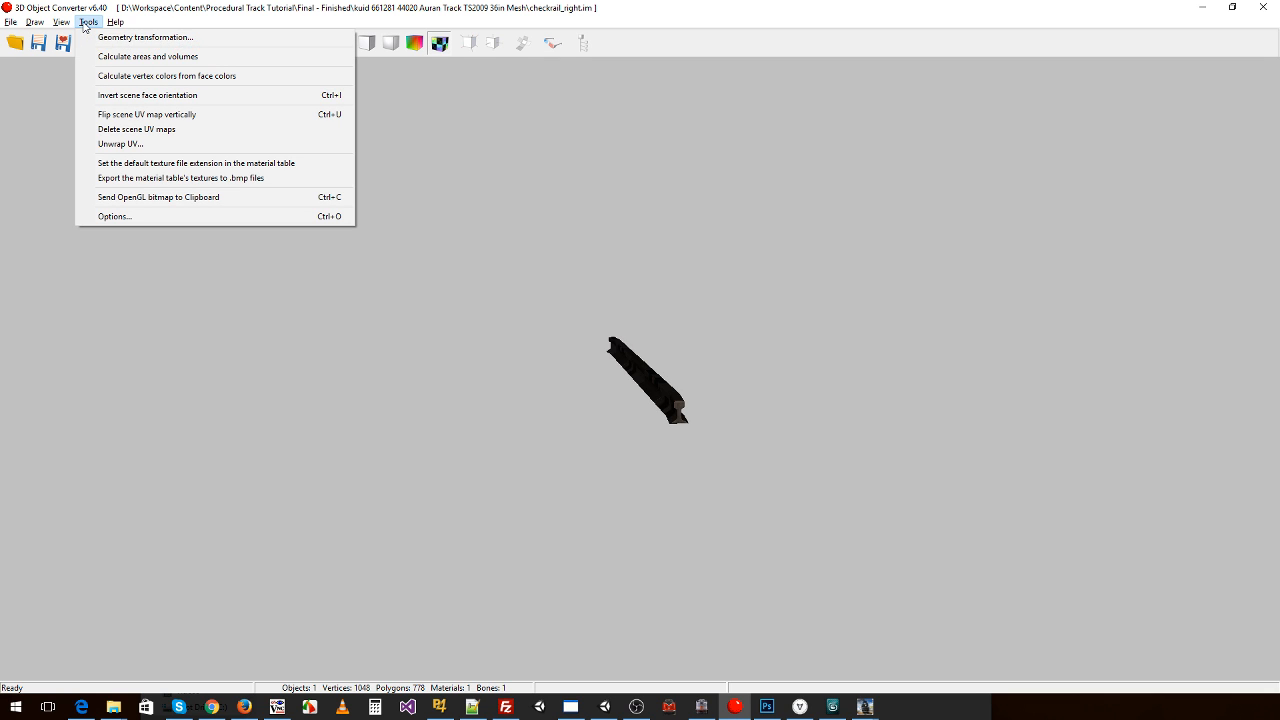
# - Flip the checkrail_right UV map vertically and save the mesh as a Wavefront OBJ under the same name
pyautogui.click(150, 114)
pyautogui.click(20, 26)
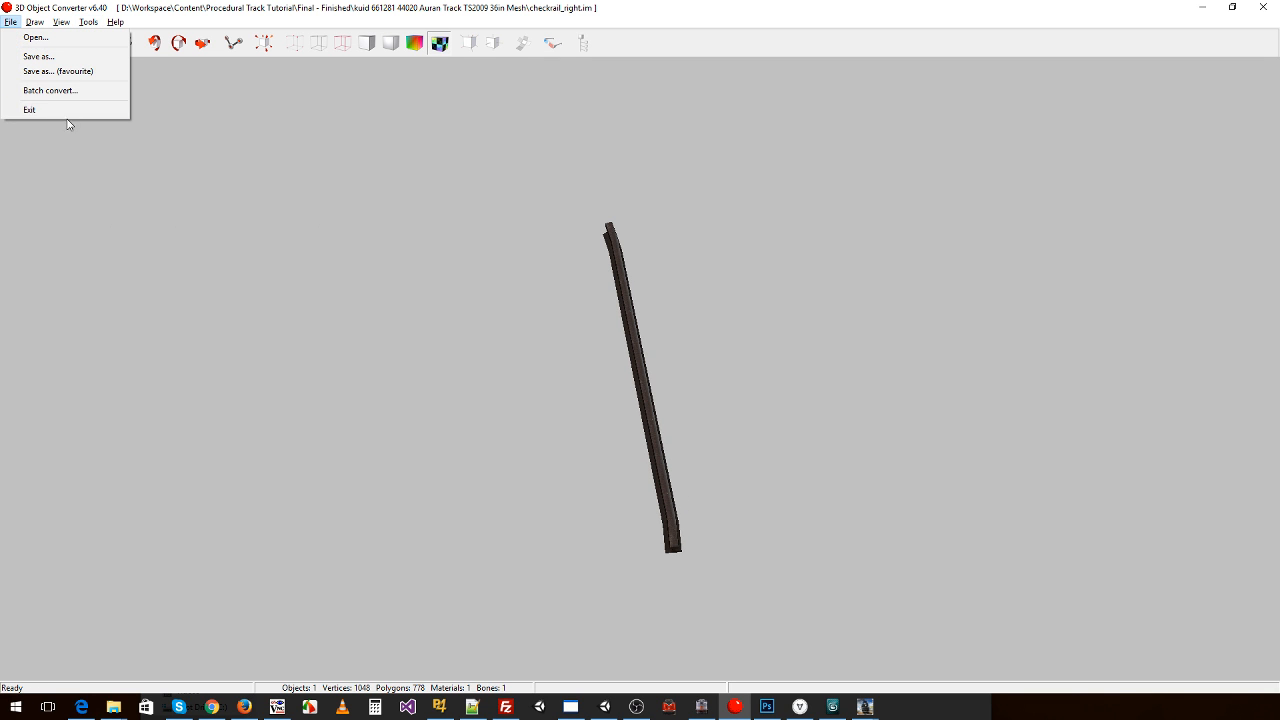
pyautogui.click(60, 74)
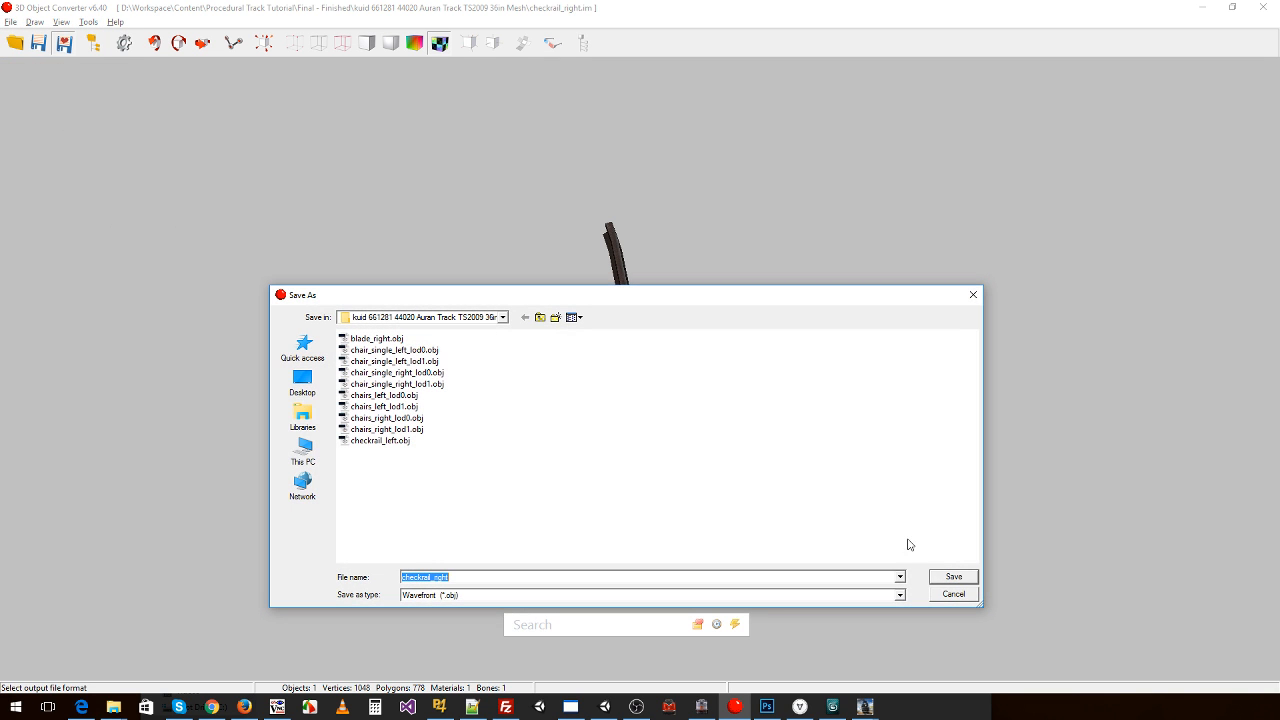
pyautogui.click(962, 579)
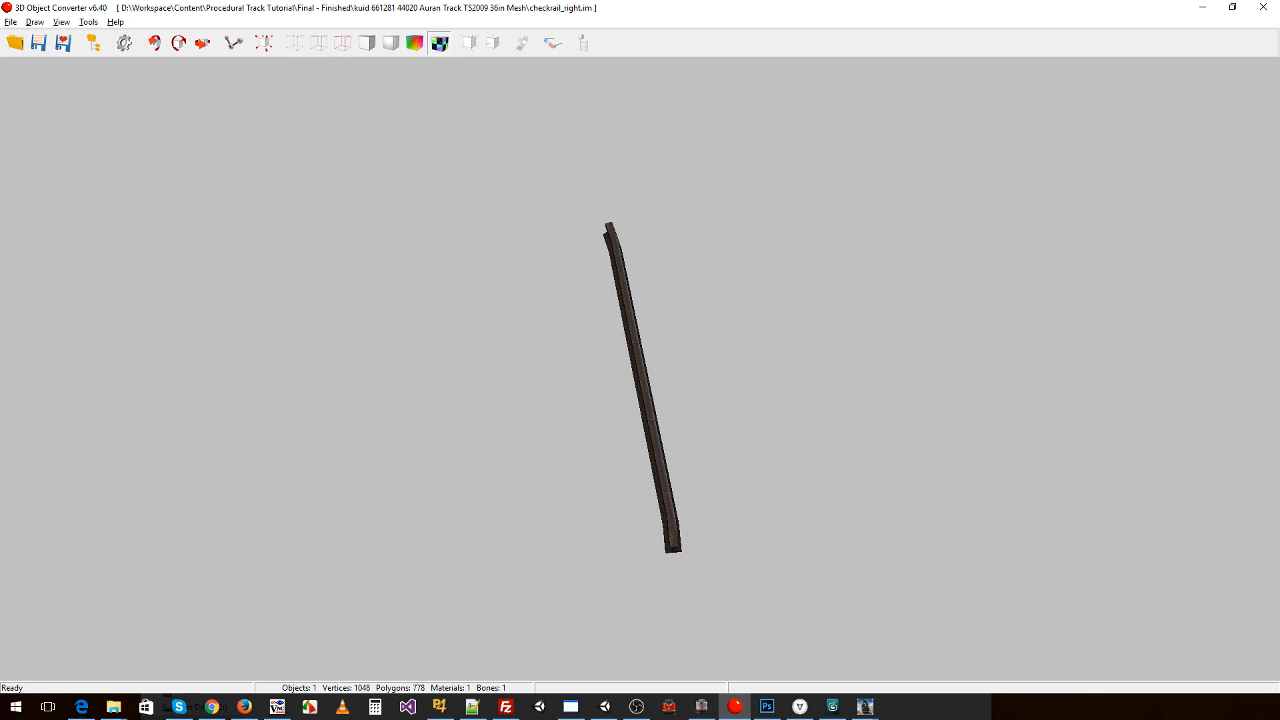
# - Open endcap_lod0.im from the Auran Track TS2009 36in Mesh folder
pyautogui.click(10, 21)
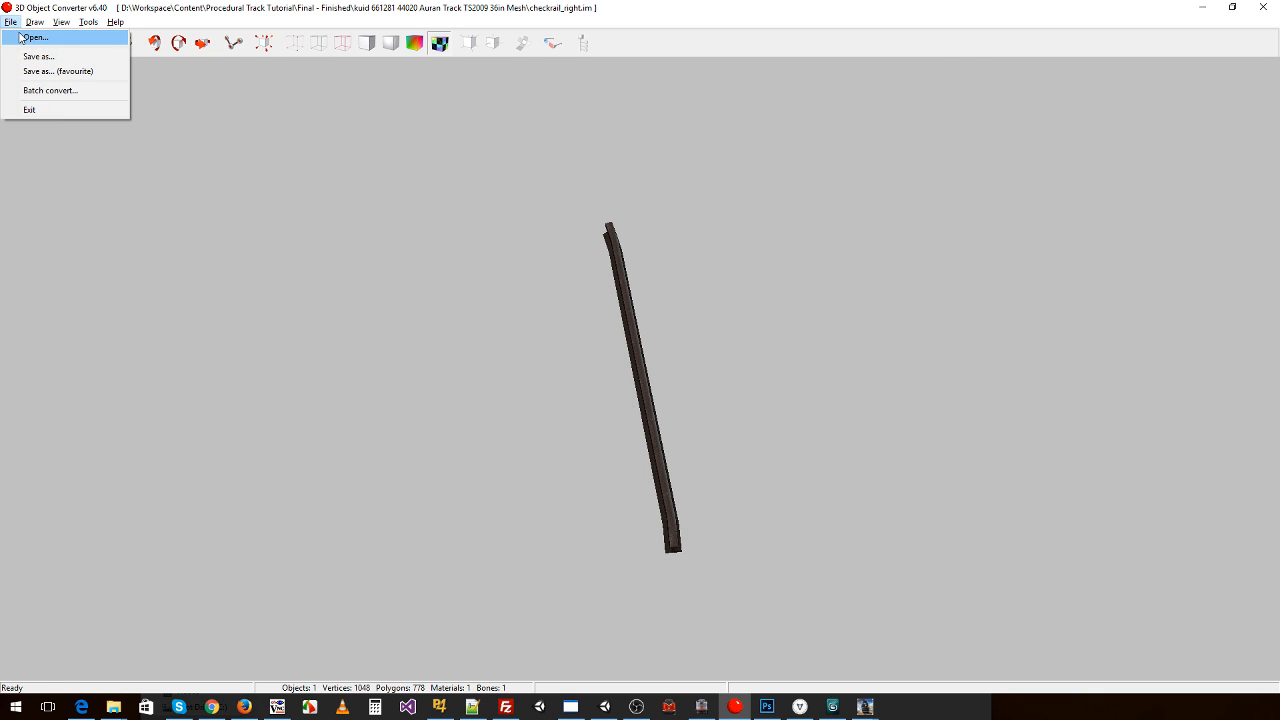
pyautogui.click(25, 35)
pyautogui.moveTo(583, 558); pyautogui.dragTo(702, 460)
pyautogui.click(695, 373)
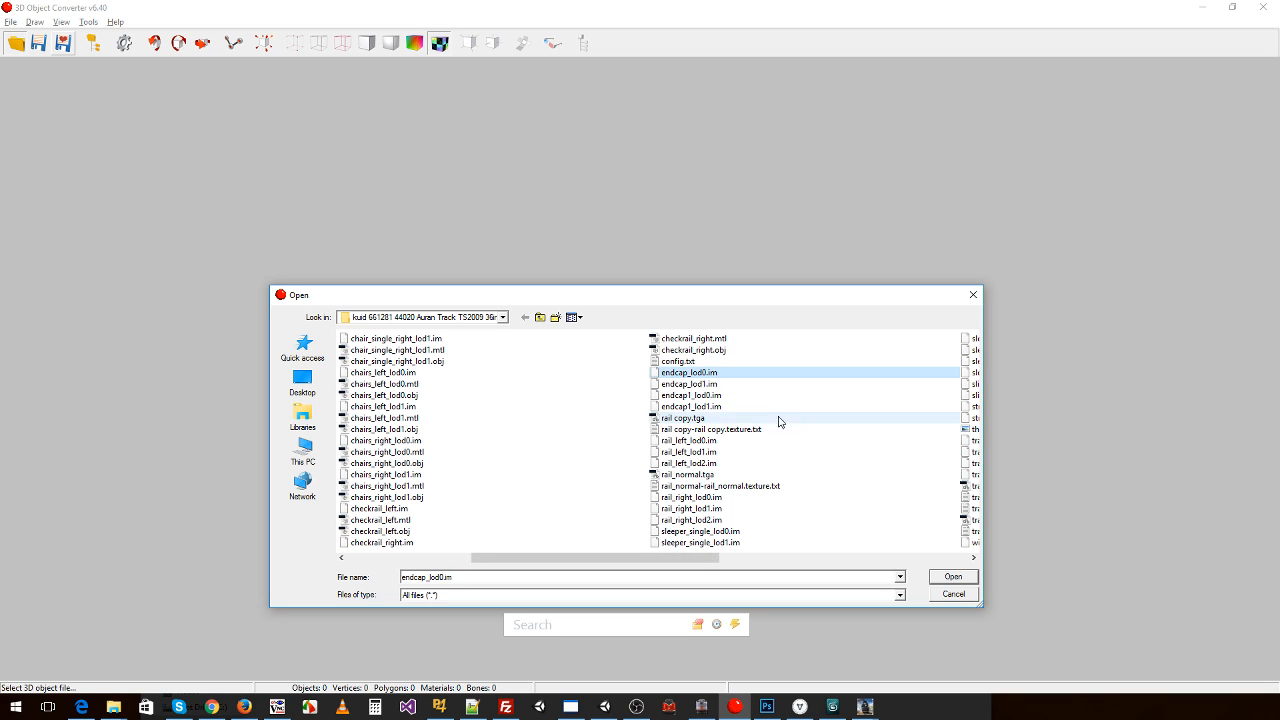
pyautogui.click(947, 577)
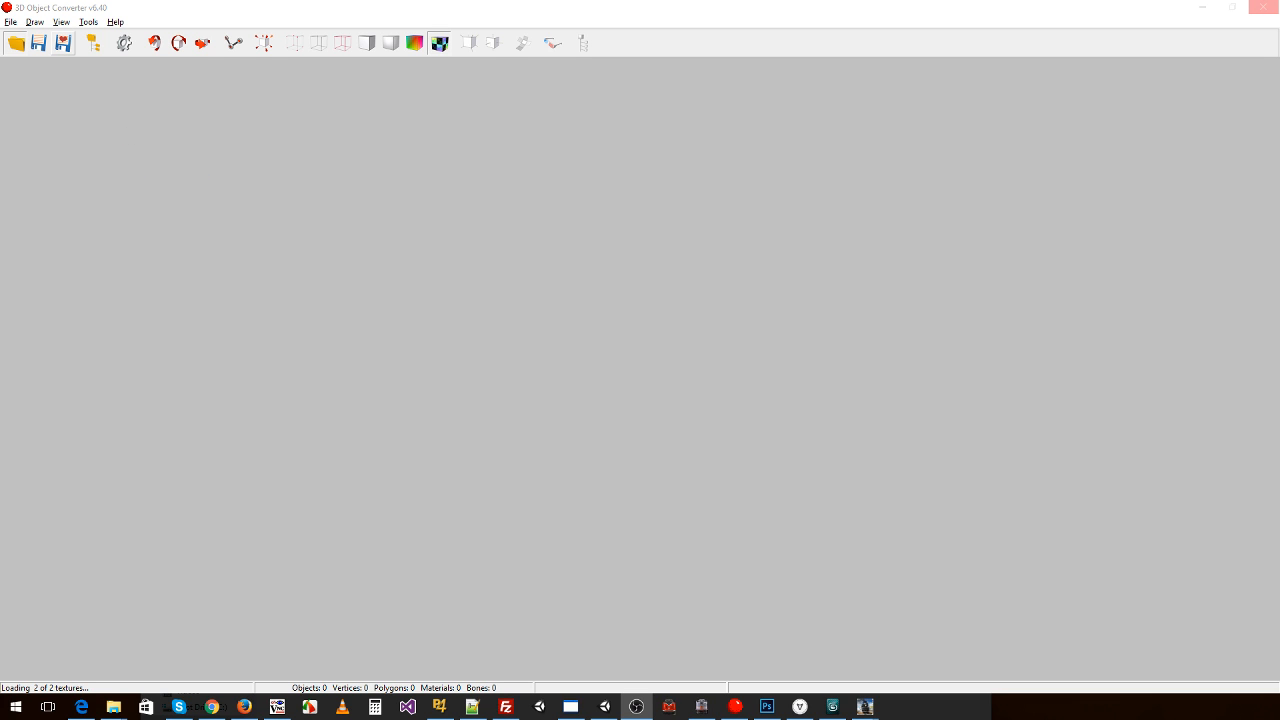
# - Flip the endcap_lod0 UV map vertically and save the mesh as a Wavefront OBJ under the same name
pyautogui.moveTo(304, 286); pyautogui.dragTo(69, 106)
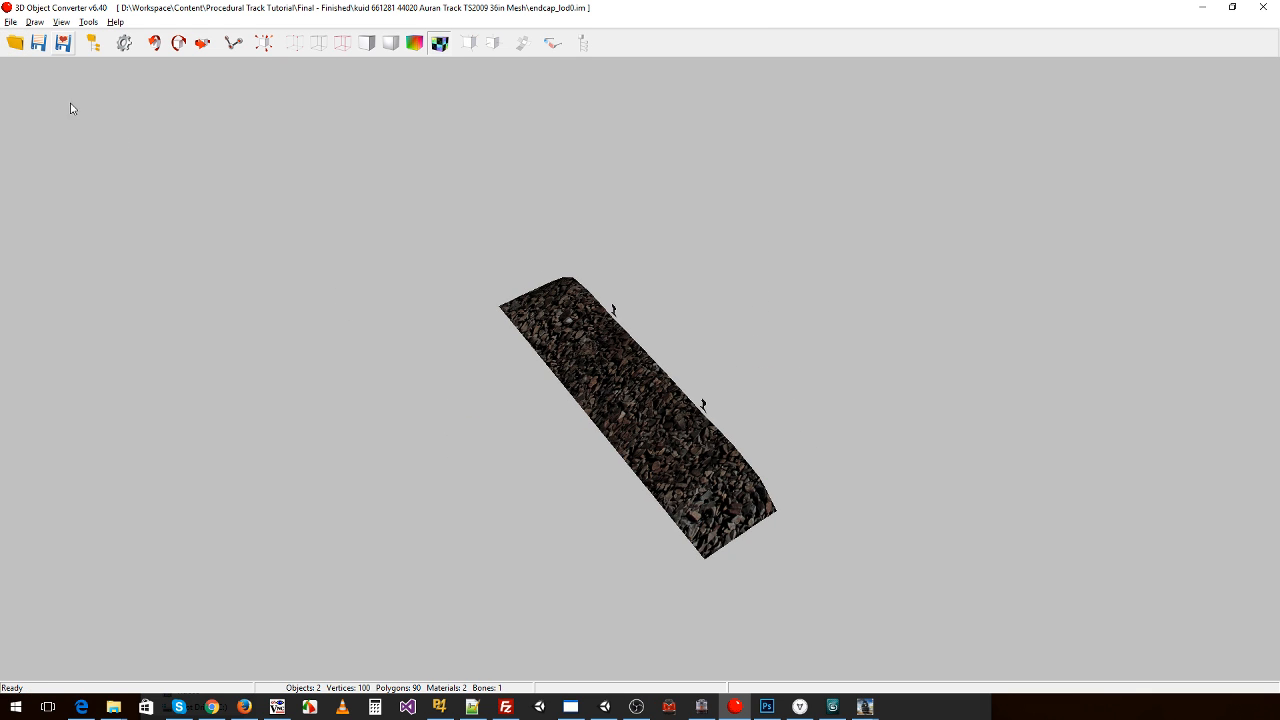
pyautogui.click(16, 26)
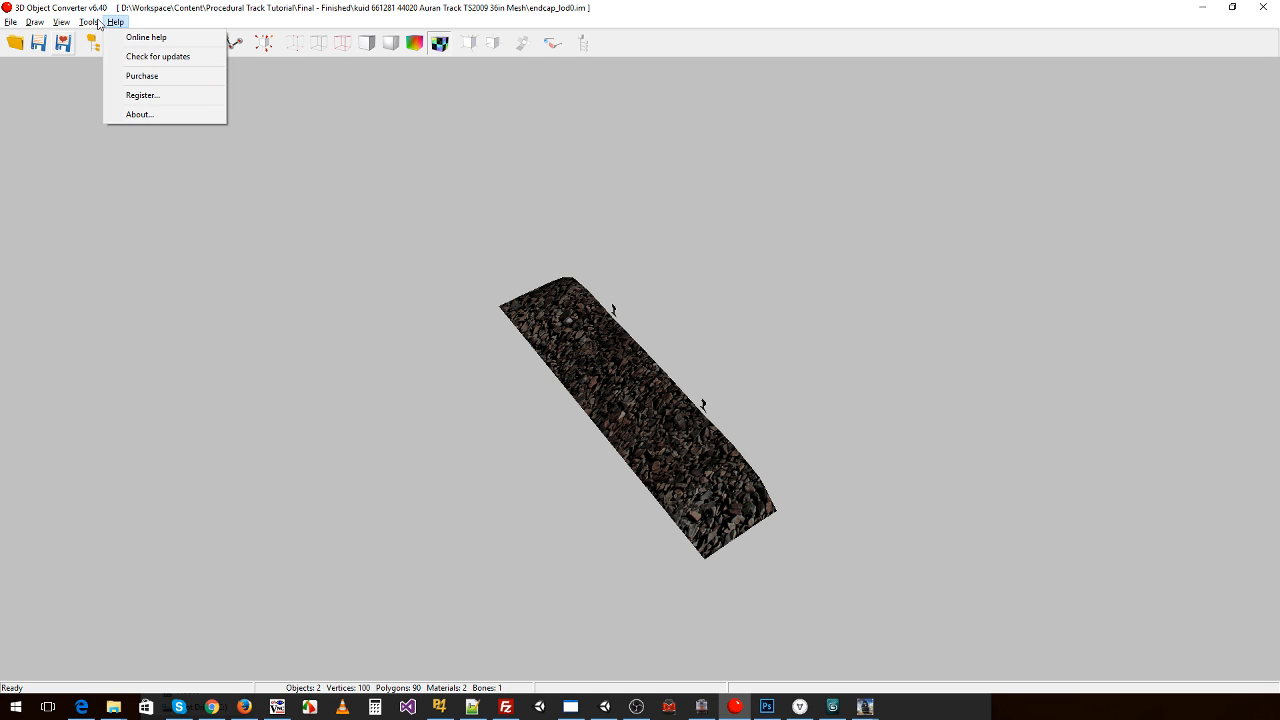
pyautogui.moveTo(88, 22)
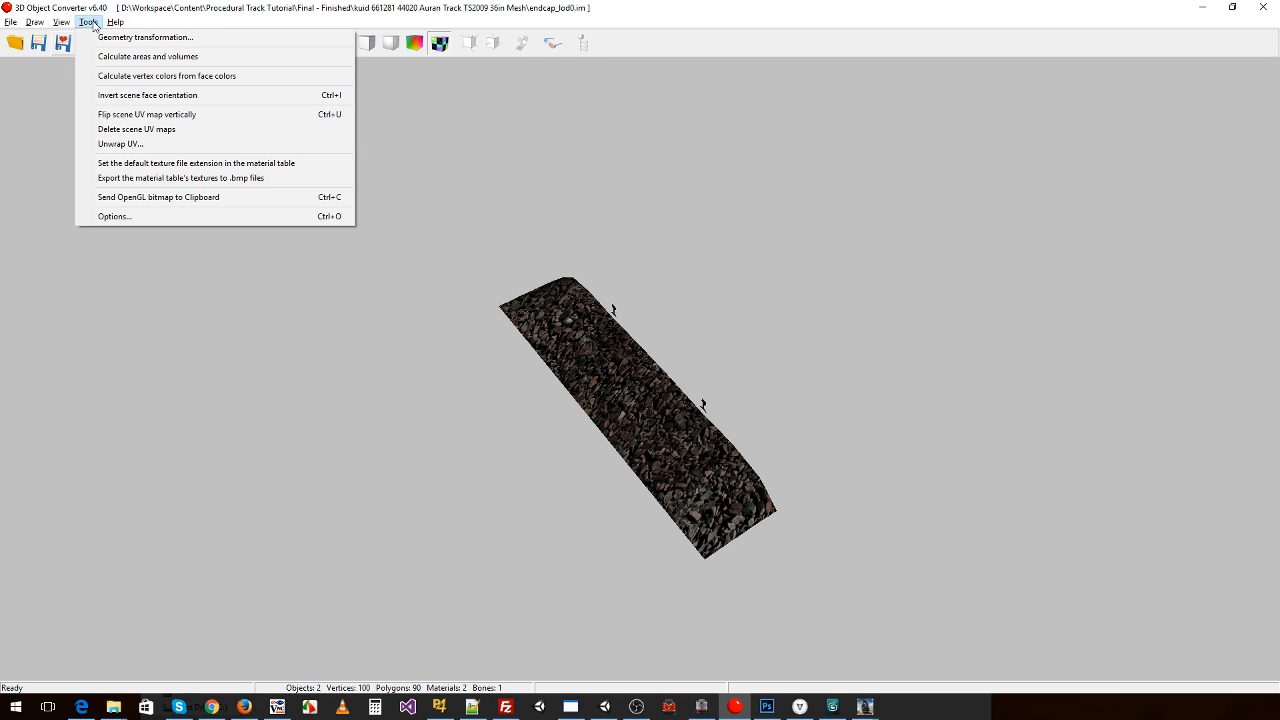
pyautogui.click(103, 116)
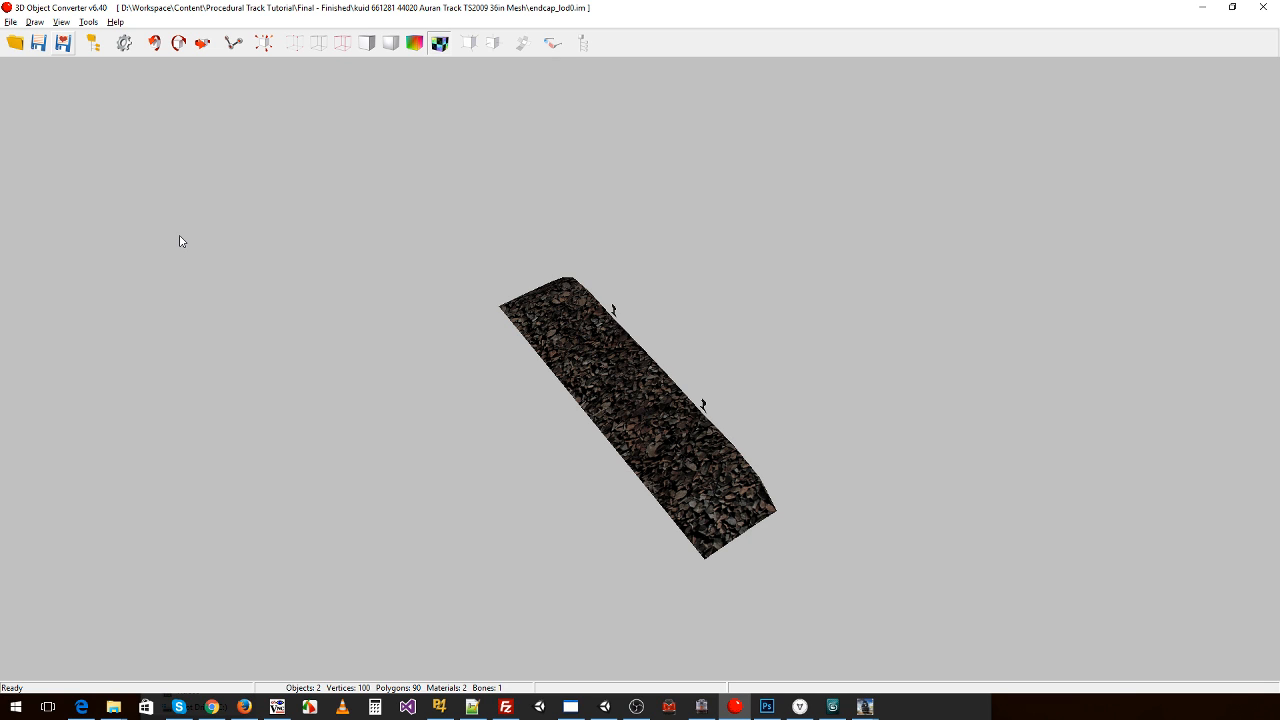
pyautogui.moveTo(554, 294); pyautogui.dragTo(567, 319)
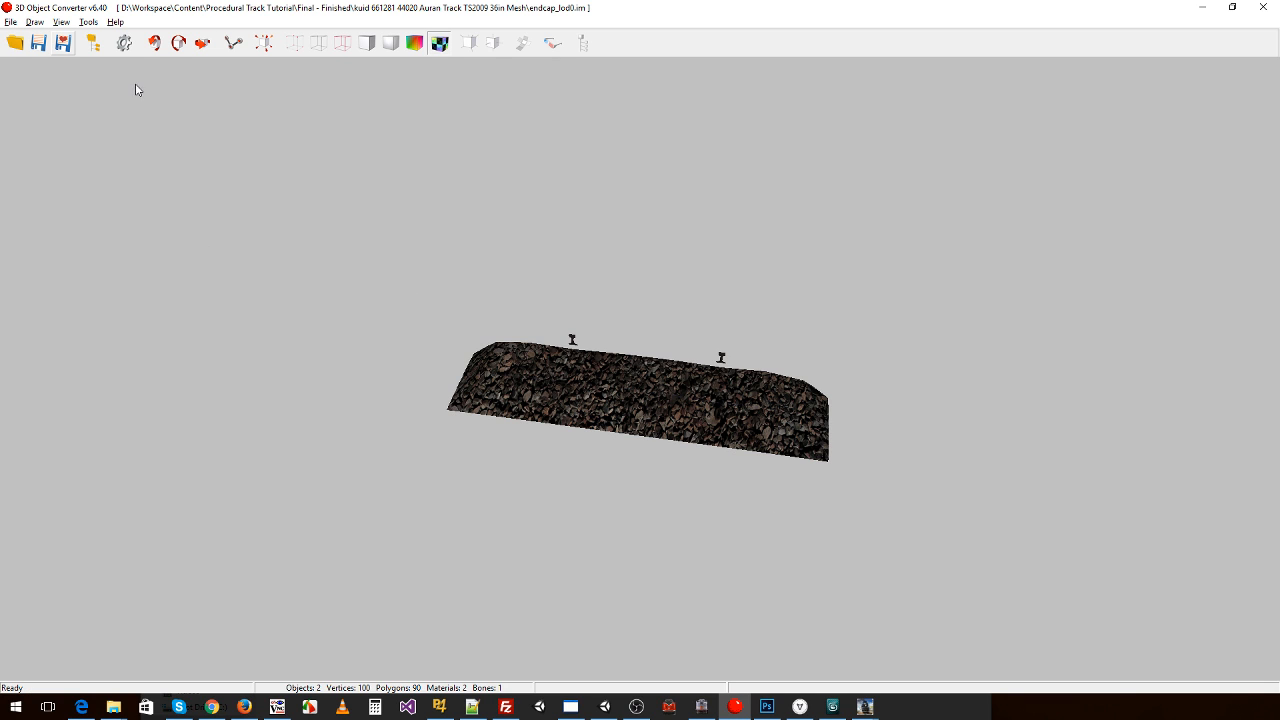
pyautogui.click(10, 21)
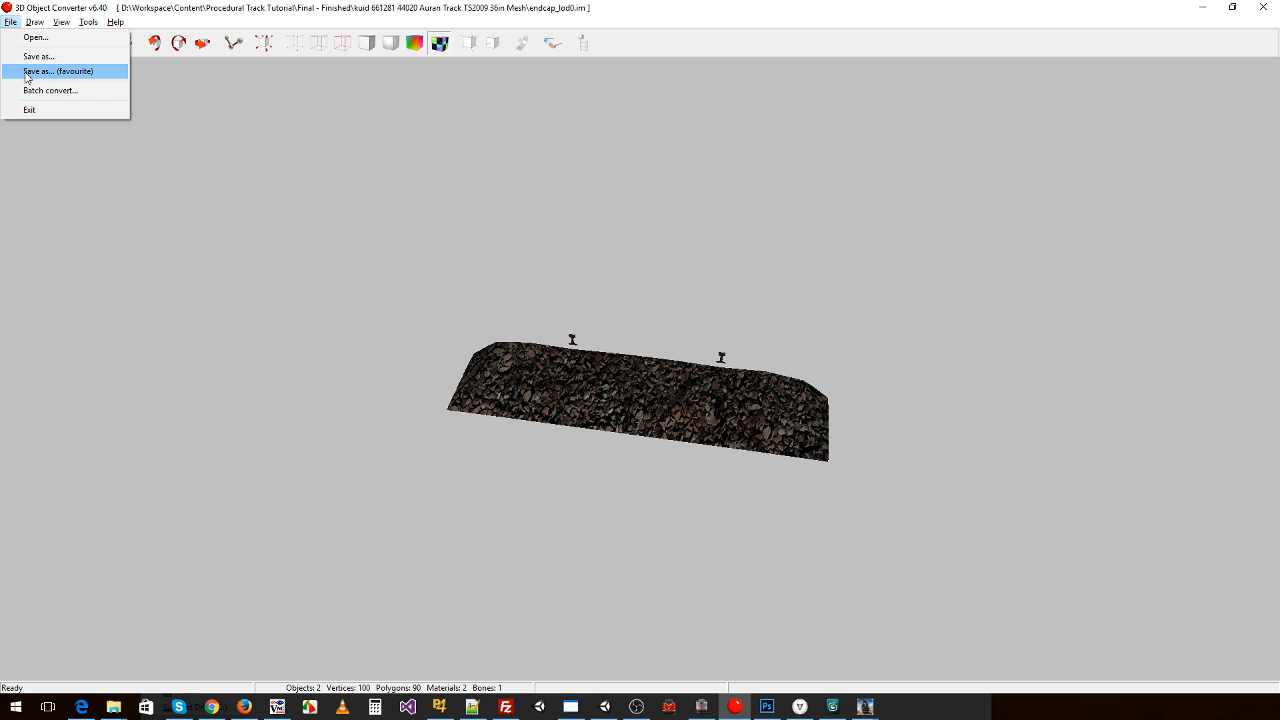
pyautogui.click(31, 78)
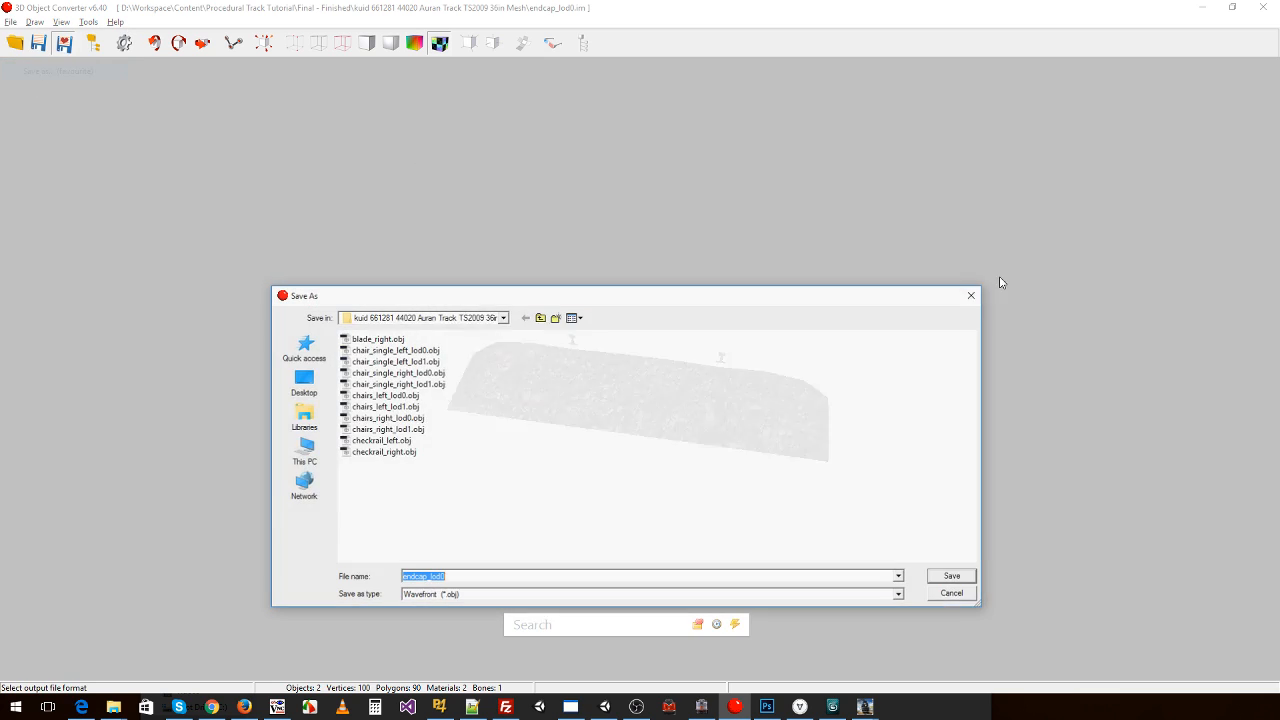
pyautogui.click(954, 577)
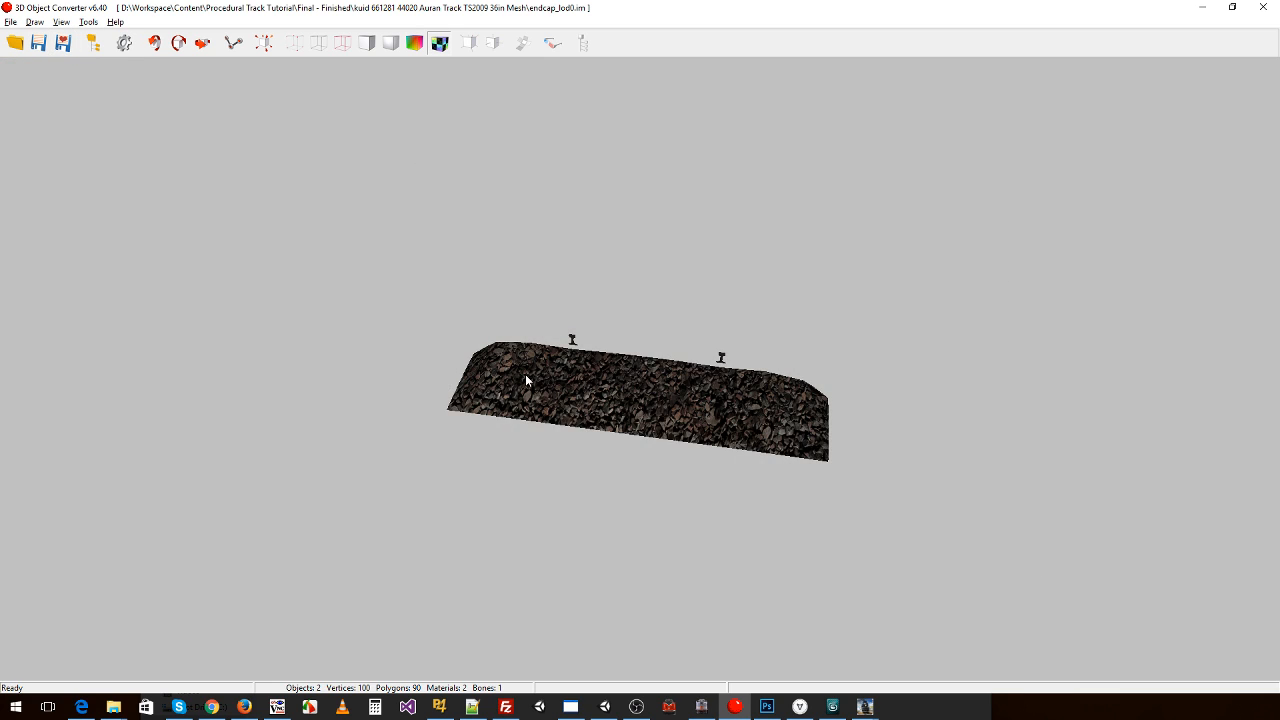
# - Open endcap_lod1.im from the Auran Track TS2009 36in Mesh folder
pyautogui.moveTo(526, 374); pyautogui.dragTo(584, 377)
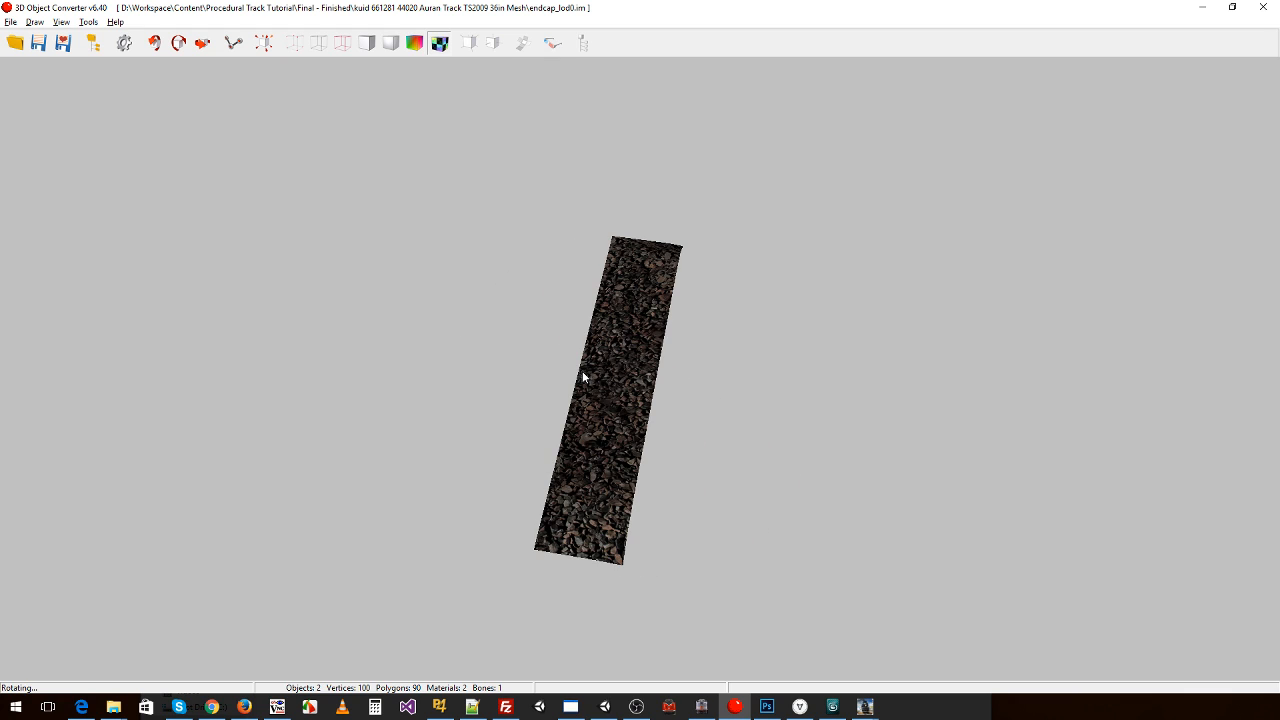
pyautogui.click(10, 22)
pyautogui.click(29, 37)
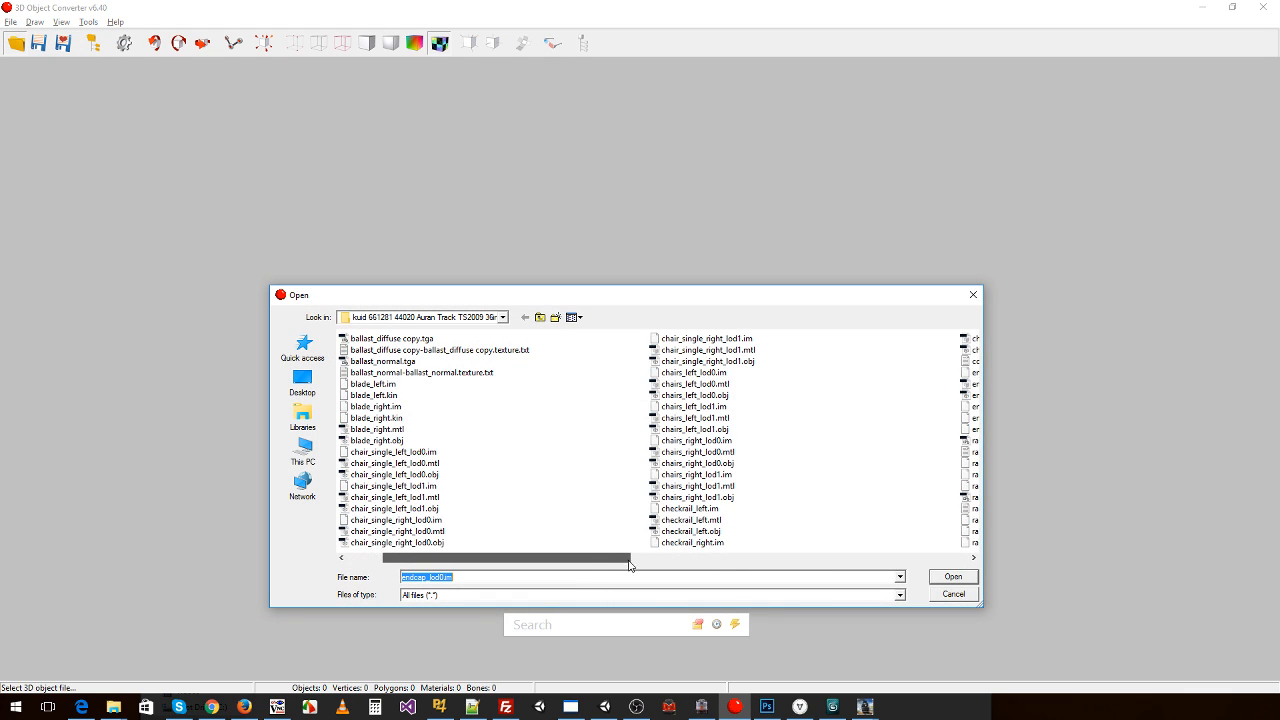
pyautogui.click(634, 558)
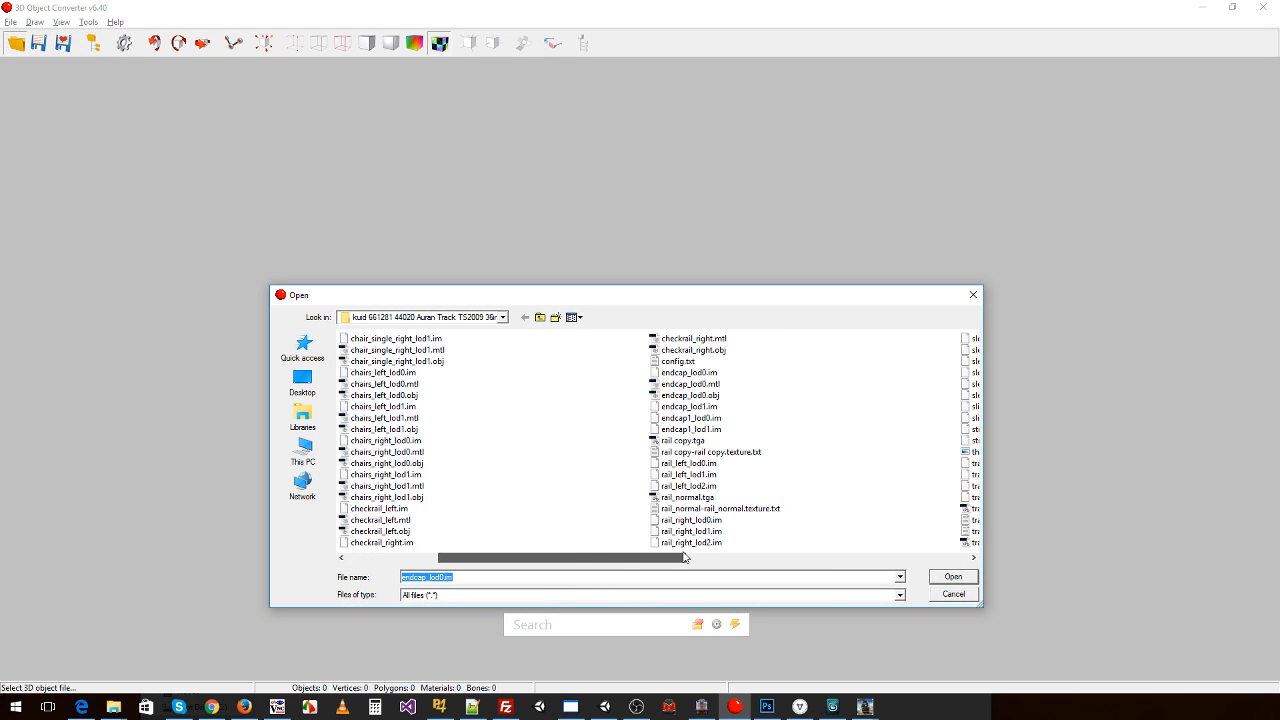
pyautogui.doubleClick(697, 408)
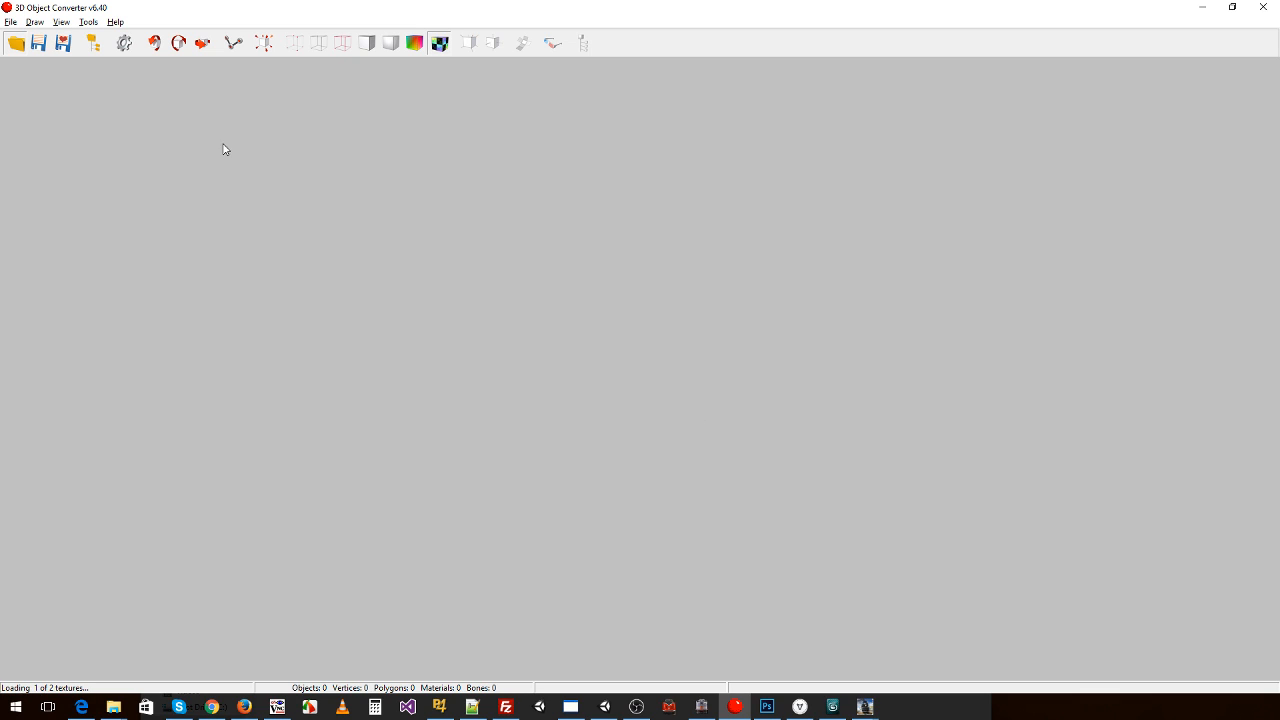
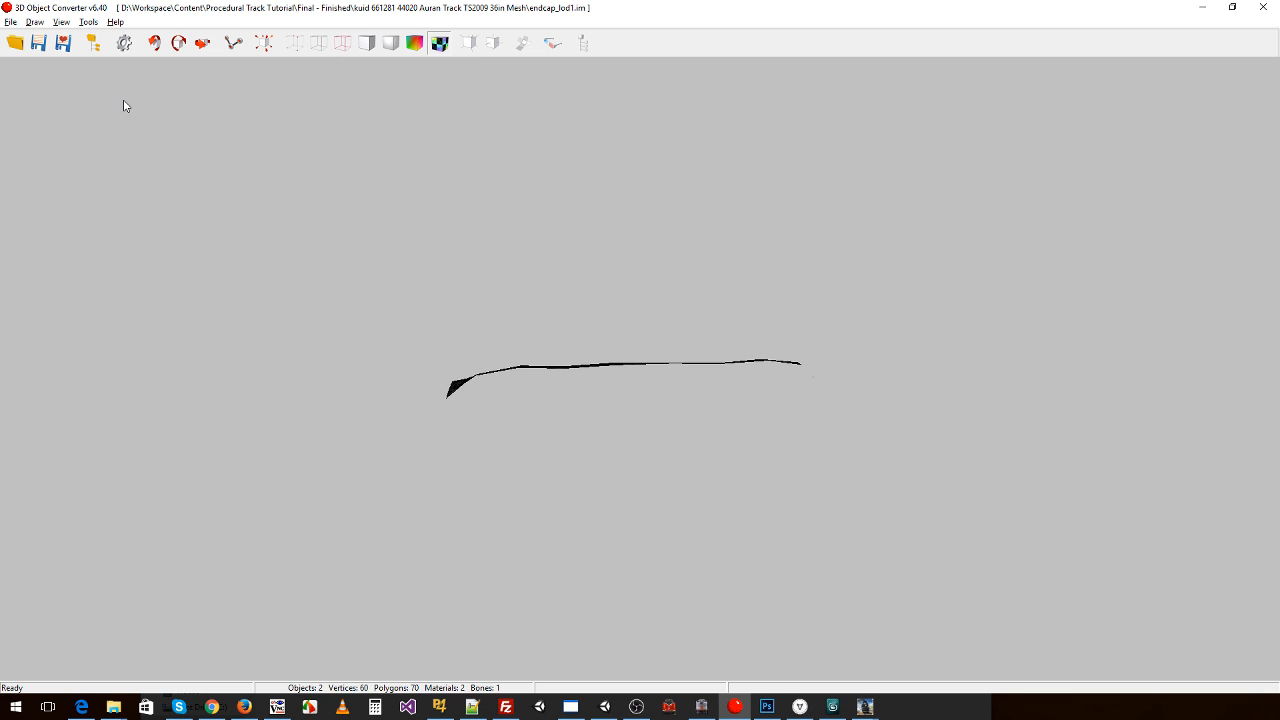
# - Flip the endcap_lod1 UV map vertically and save the mesh as a Wavefront OBJ under the same name
pyautogui.moveTo(199, 281); pyautogui.dragTo(523, 357)
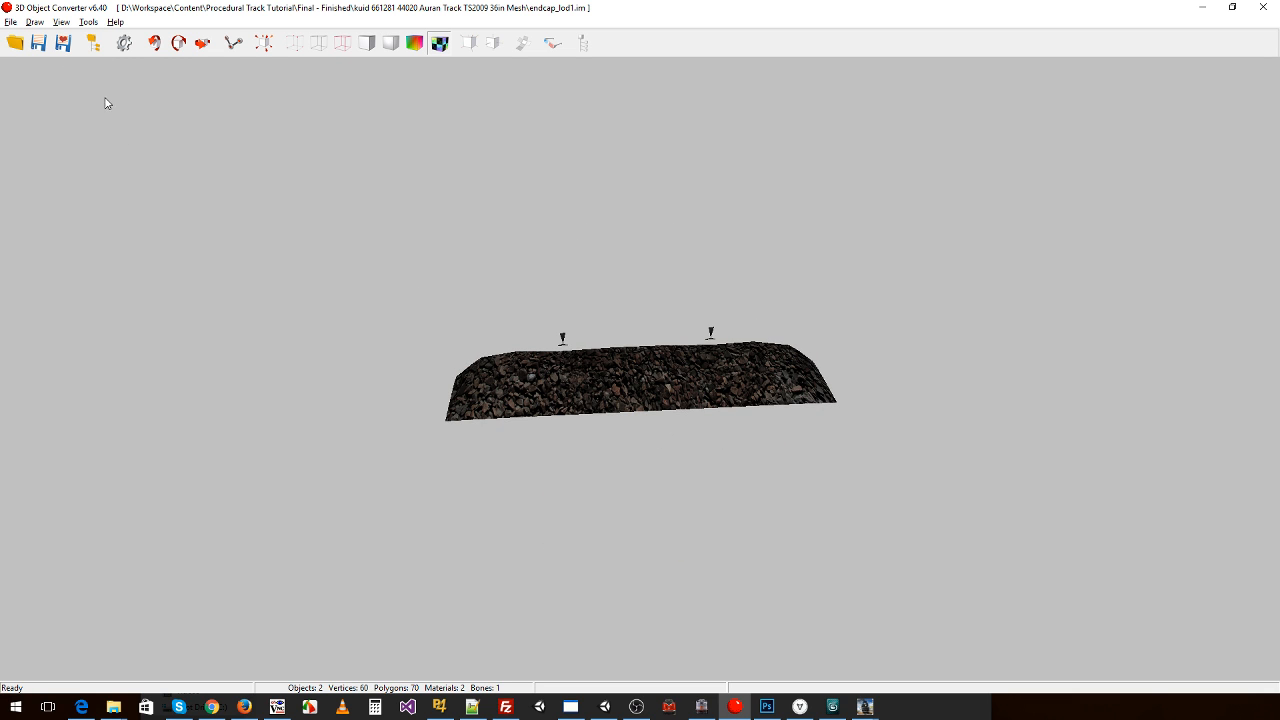
pyautogui.click(80, 23)
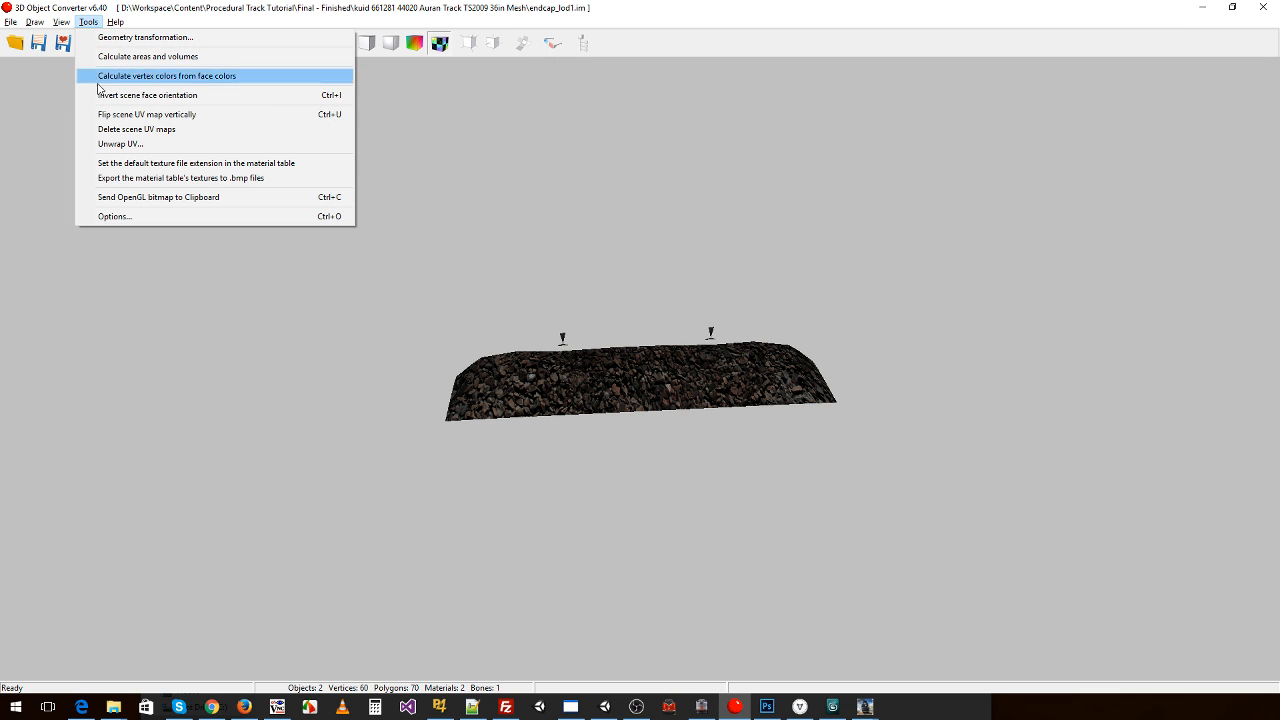
pyautogui.click(100, 111)
pyautogui.moveTo(506, 313)
pyautogui.mouseDown()
pyautogui.moveTo(466, 320)
pyautogui.moveTo(497, 317)
pyautogui.mouseUp()
pyautogui.click(10, 22)
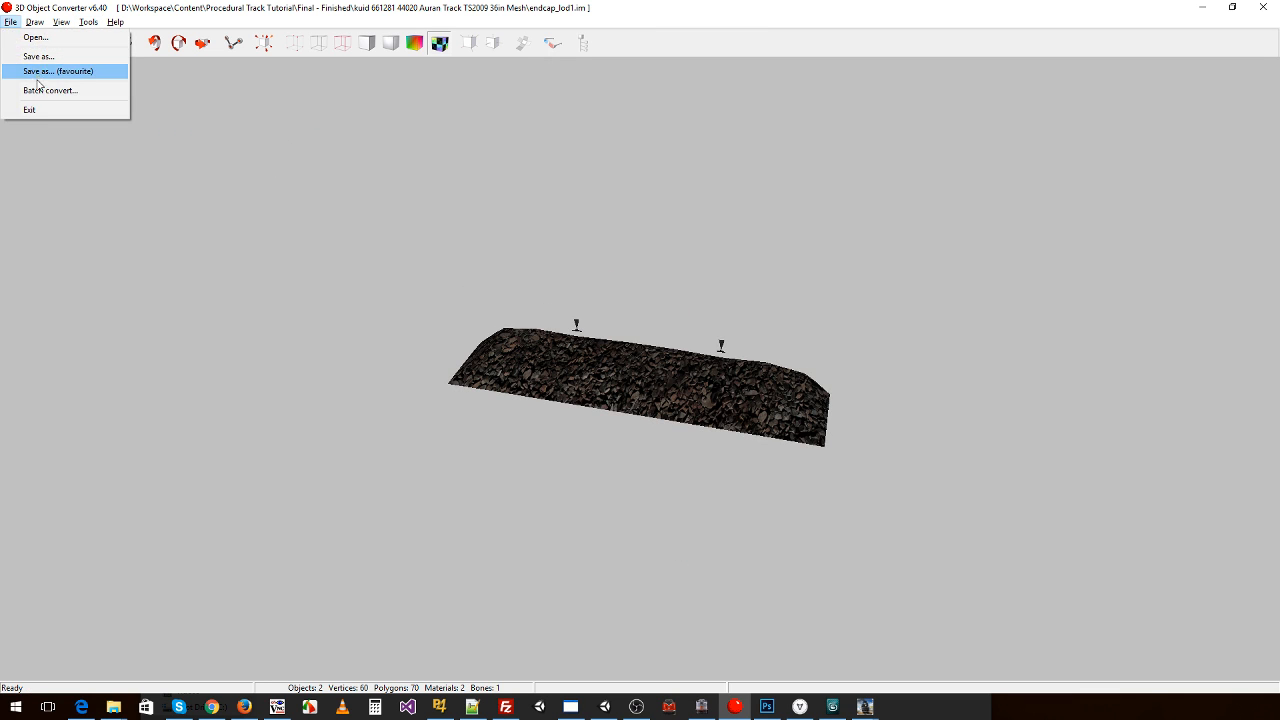
pyautogui.click(40, 72)
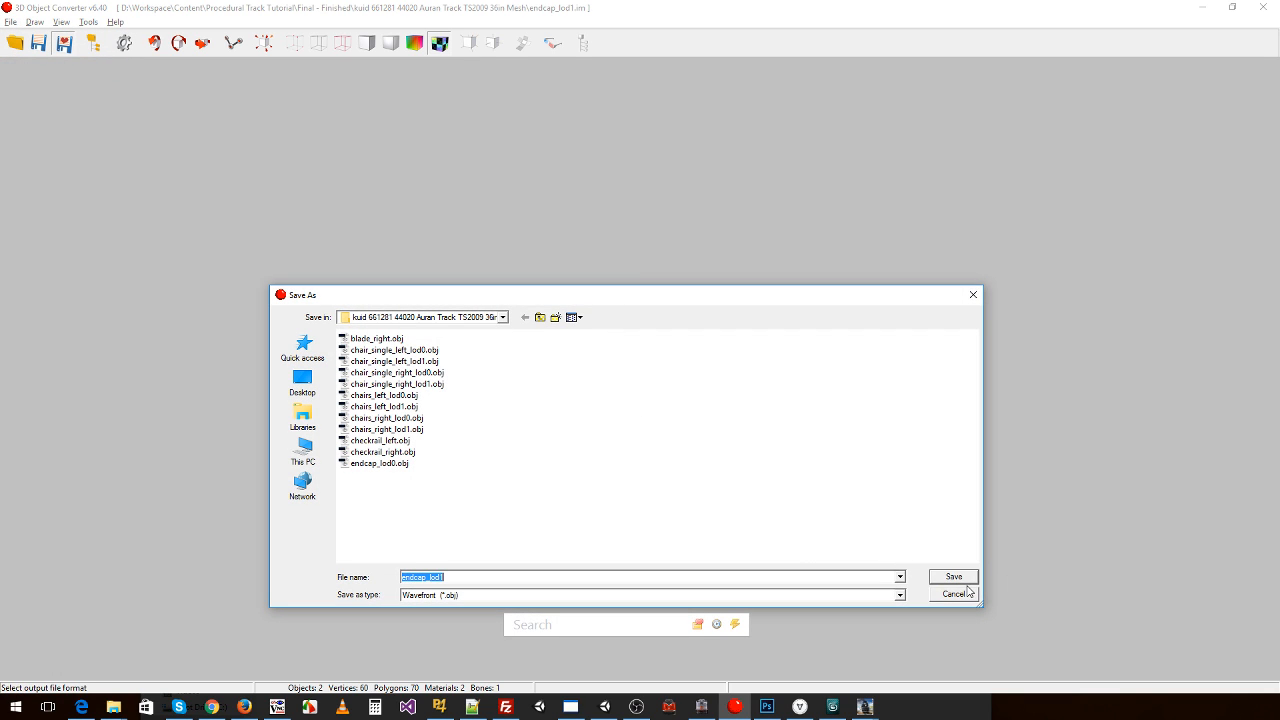
pyautogui.click(963, 578)
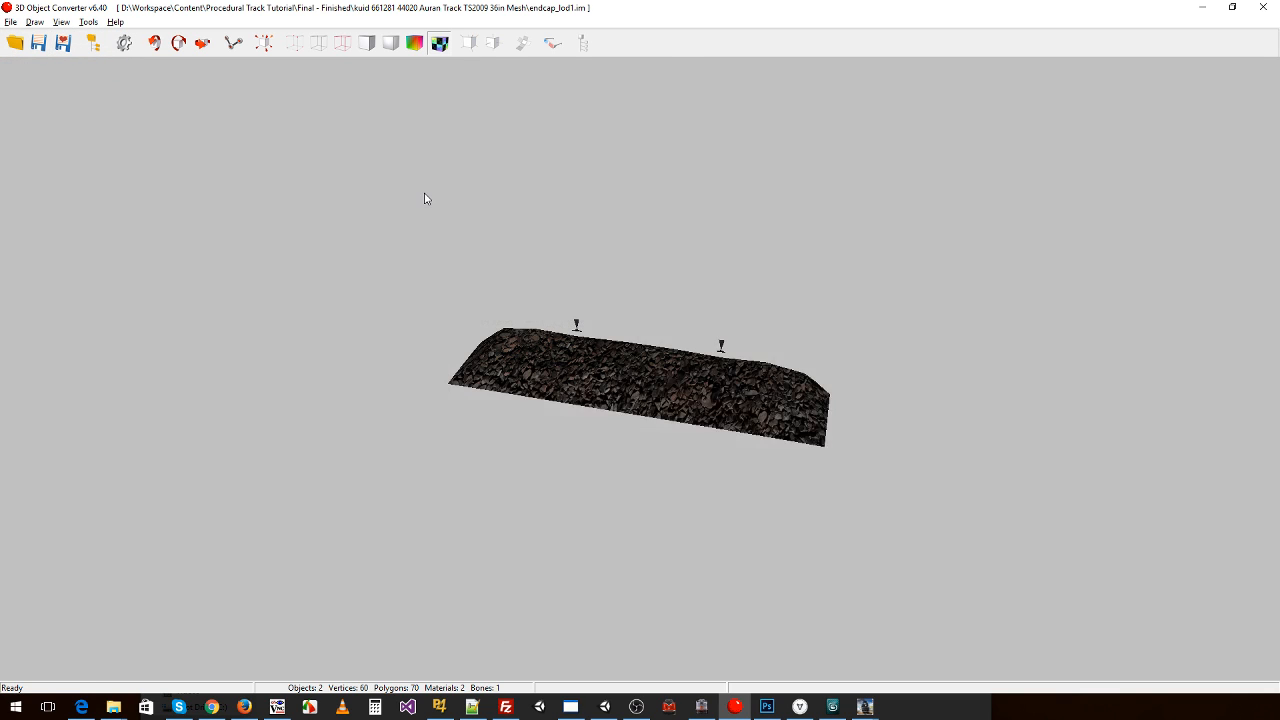
# - Open endcap1_lod0.im from the Auran Track TS2009 36in Mesh folder
pyautogui.click(10, 22)
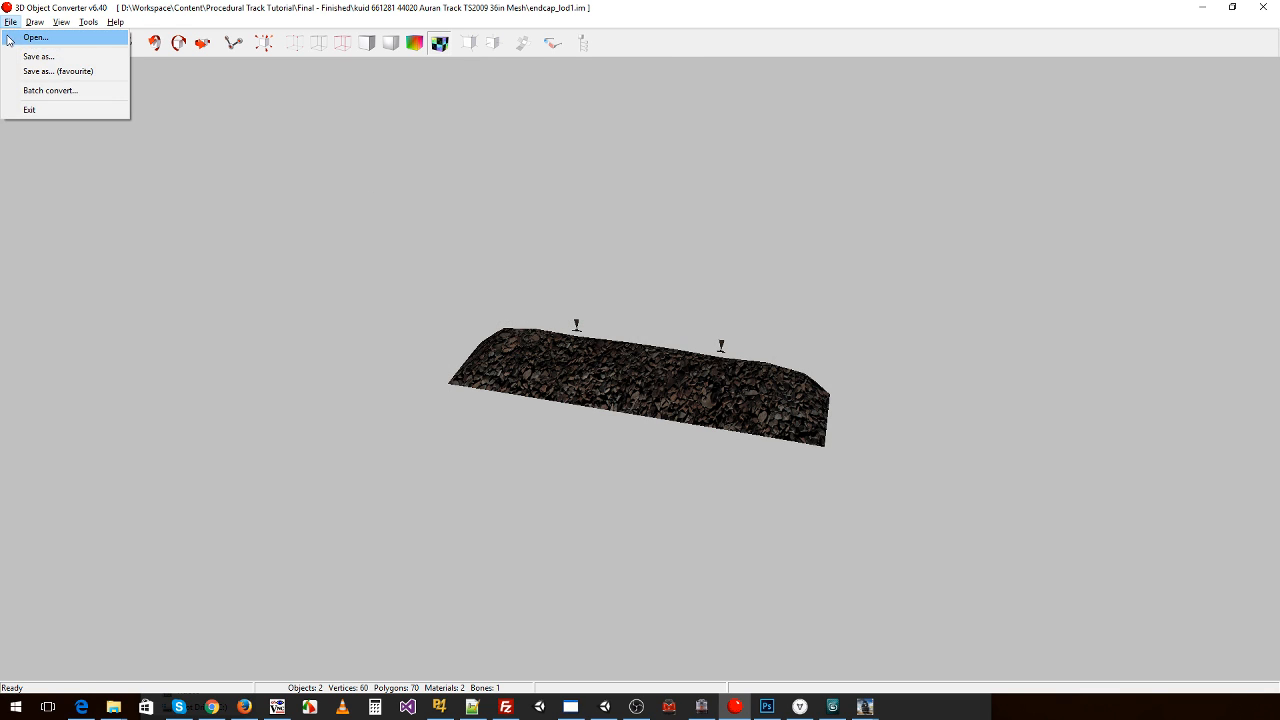
pyautogui.click(22, 35)
pyautogui.click(671, 558)
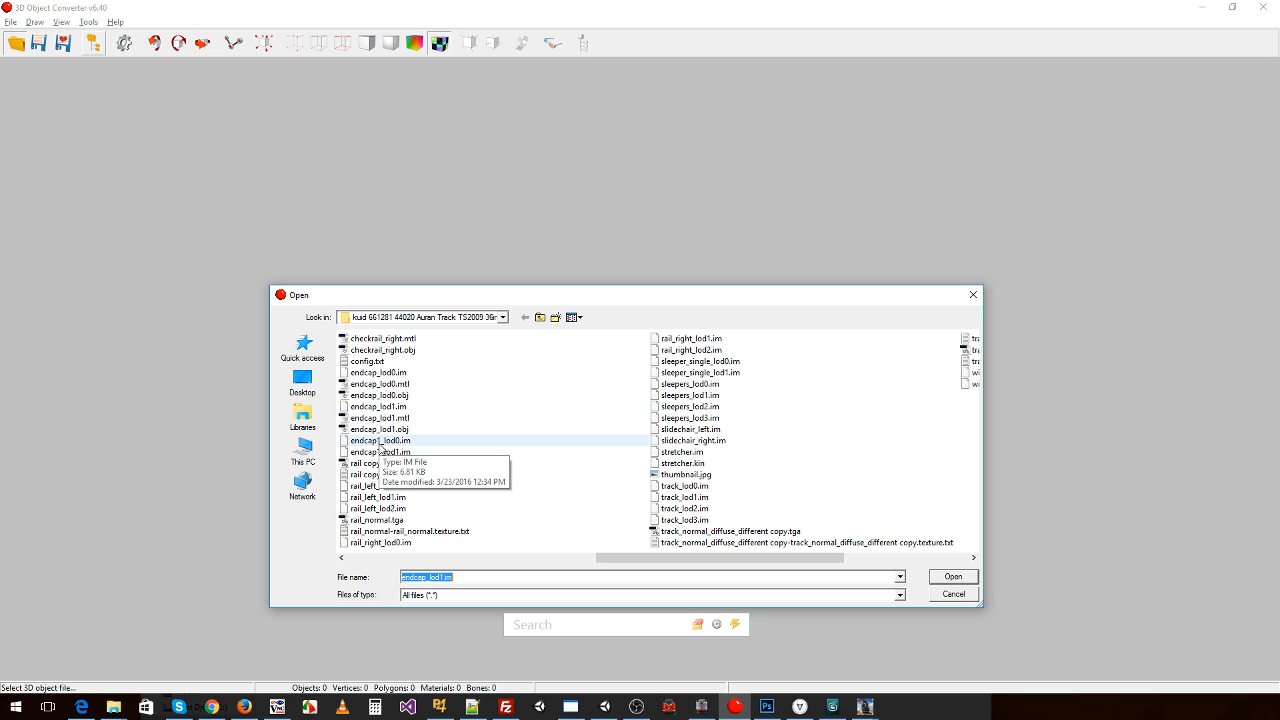
pyautogui.click(386, 443)
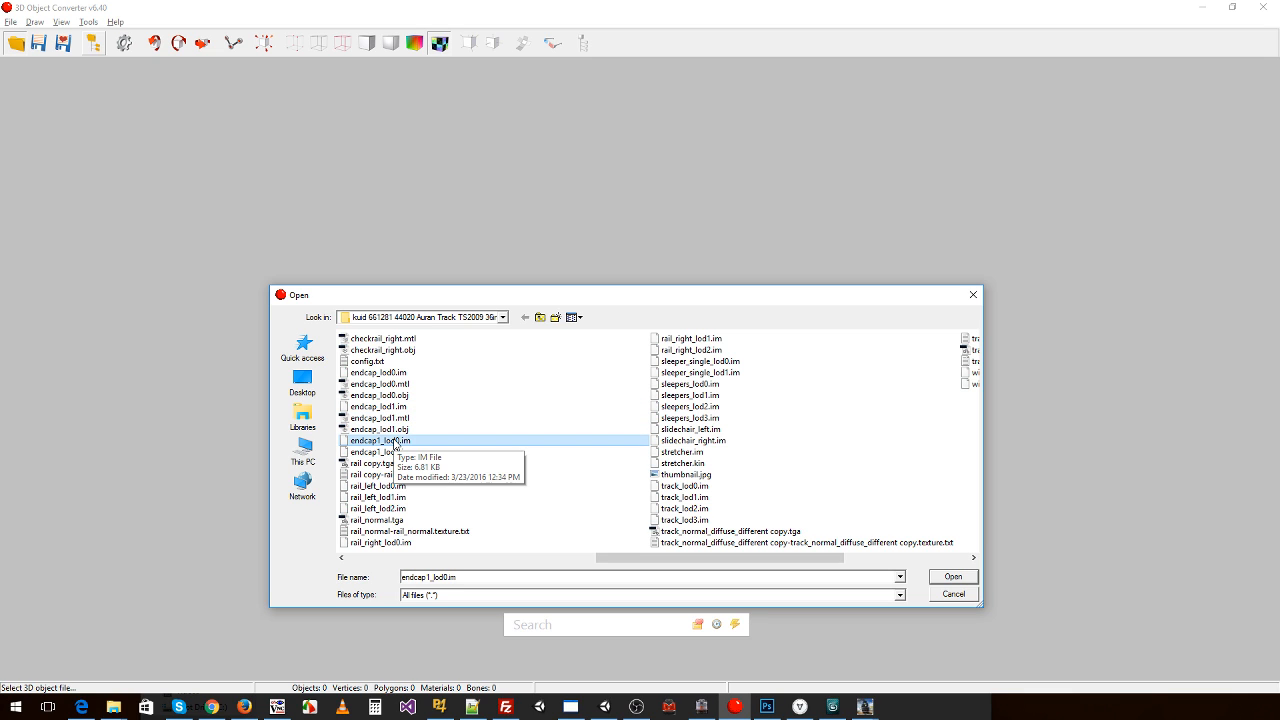
pyautogui.doubleClick(395, 445)
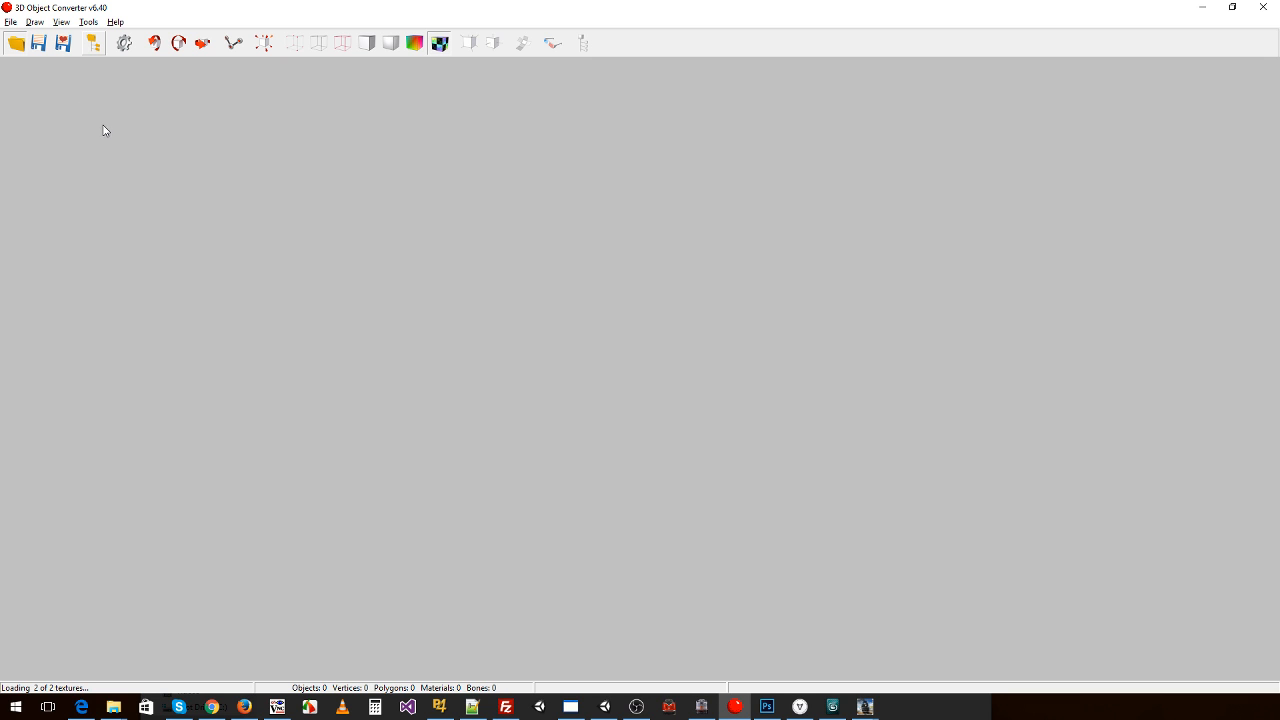
# - Flip the endcap1_lod0 UV map vertically and save the mesh as a Wavefront OBJ under the same name
pyautogui.moveTo(439, 327); pyautogui.dragTo(431, 348)
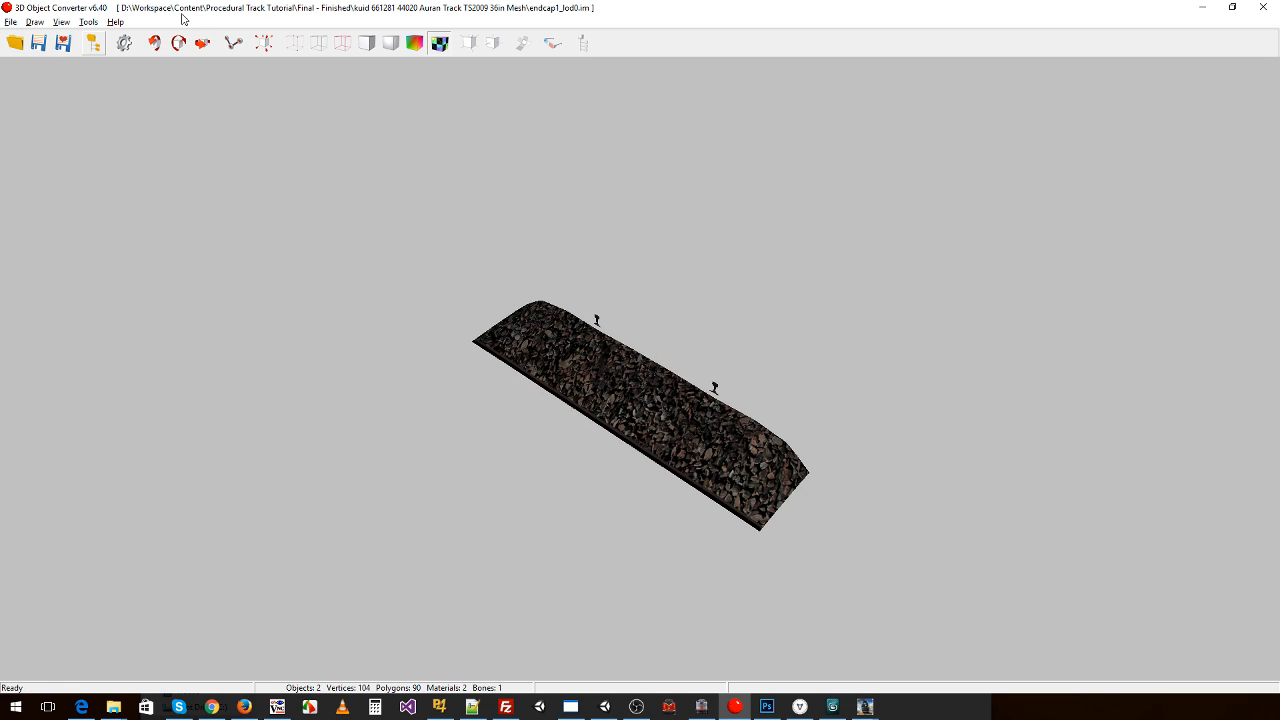
pyautogui.click(88, 21)
pyautogui.click(170, 117)
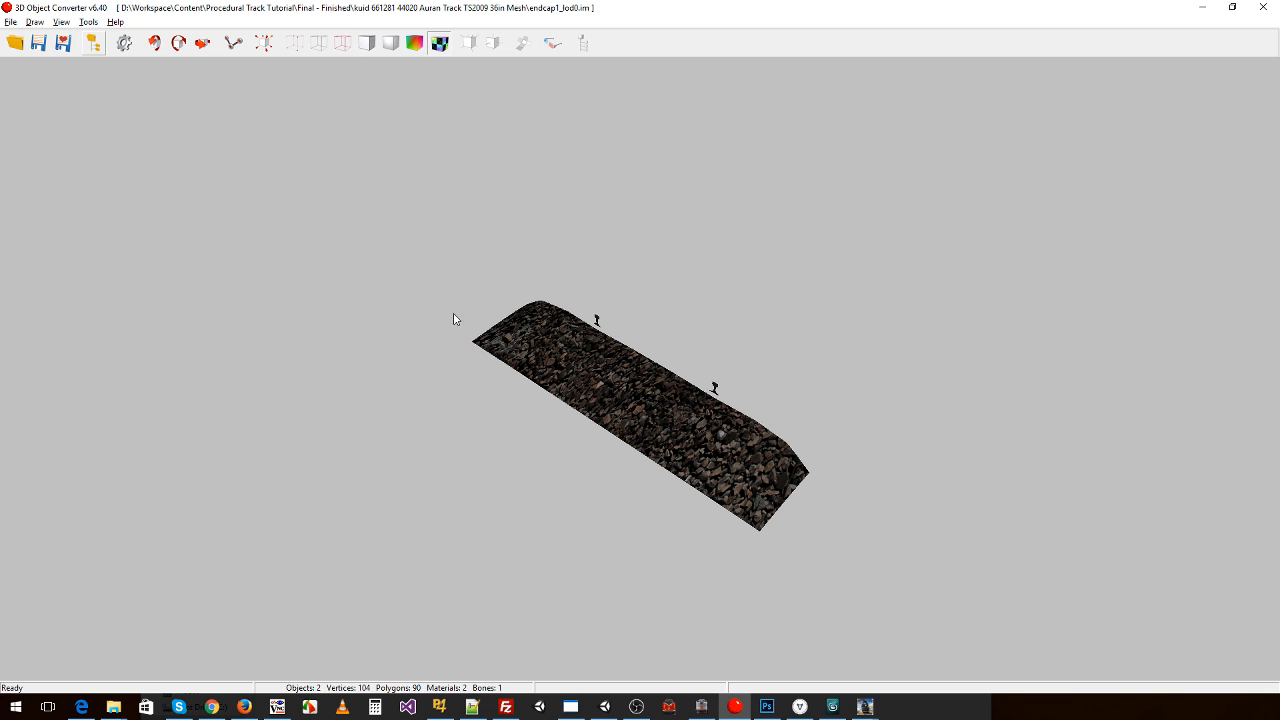
pyautogui.click(10, 21)
pyautogui.click(40, 76)
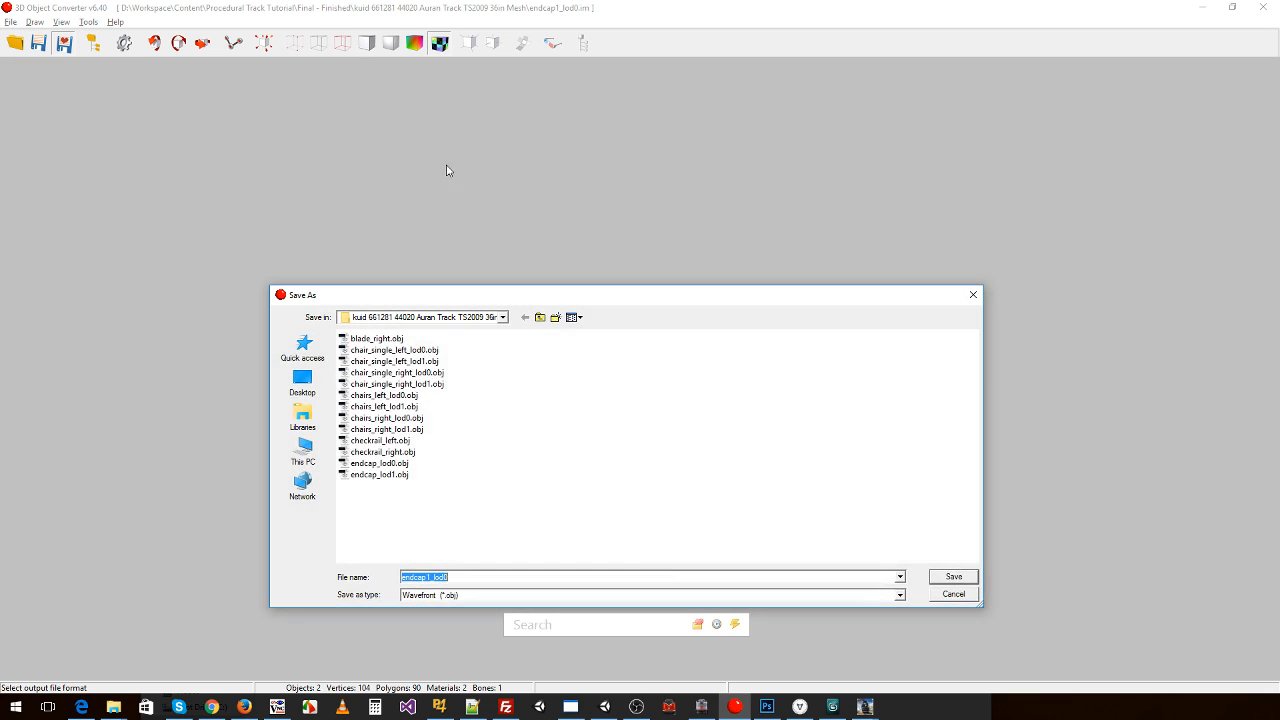
pyautogui.click(958, 578)
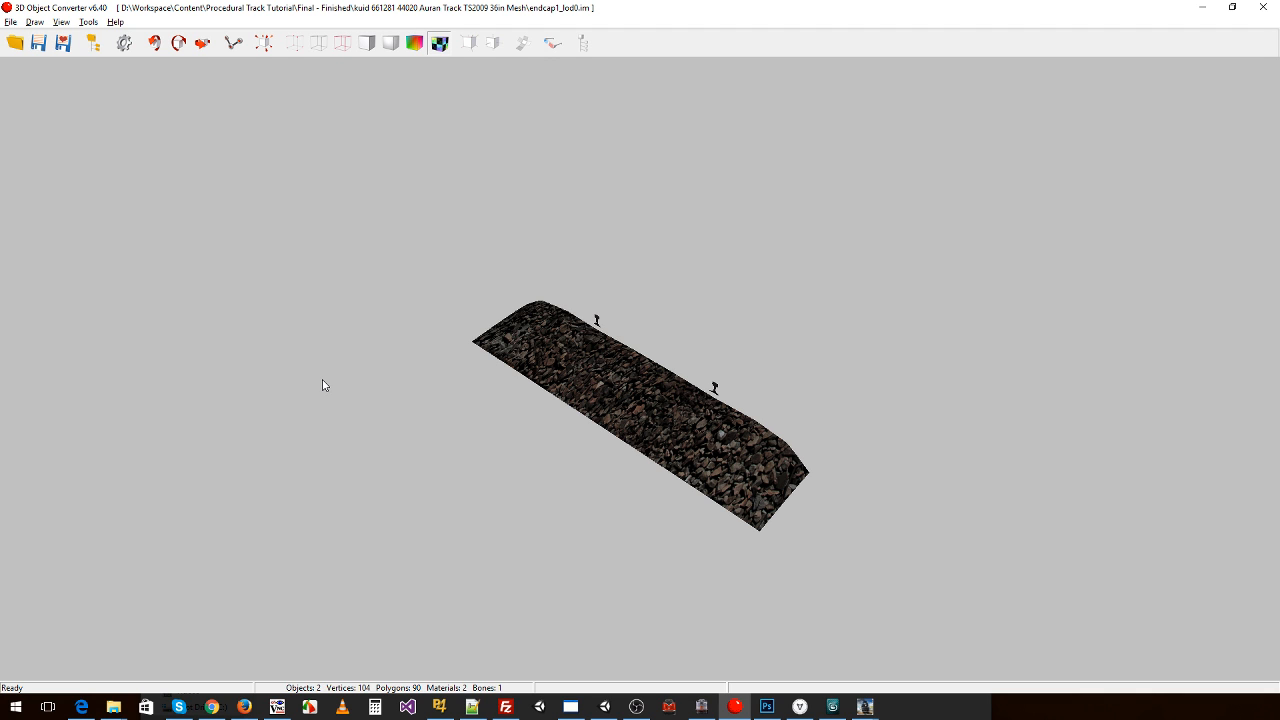
# - Save endcap1_lod0 as a Wavefront OBJ again, replacing the existing OBJ and MTL files
pyautogui.moveTo(322, 385); pyautogui.dragTo(551, 393)
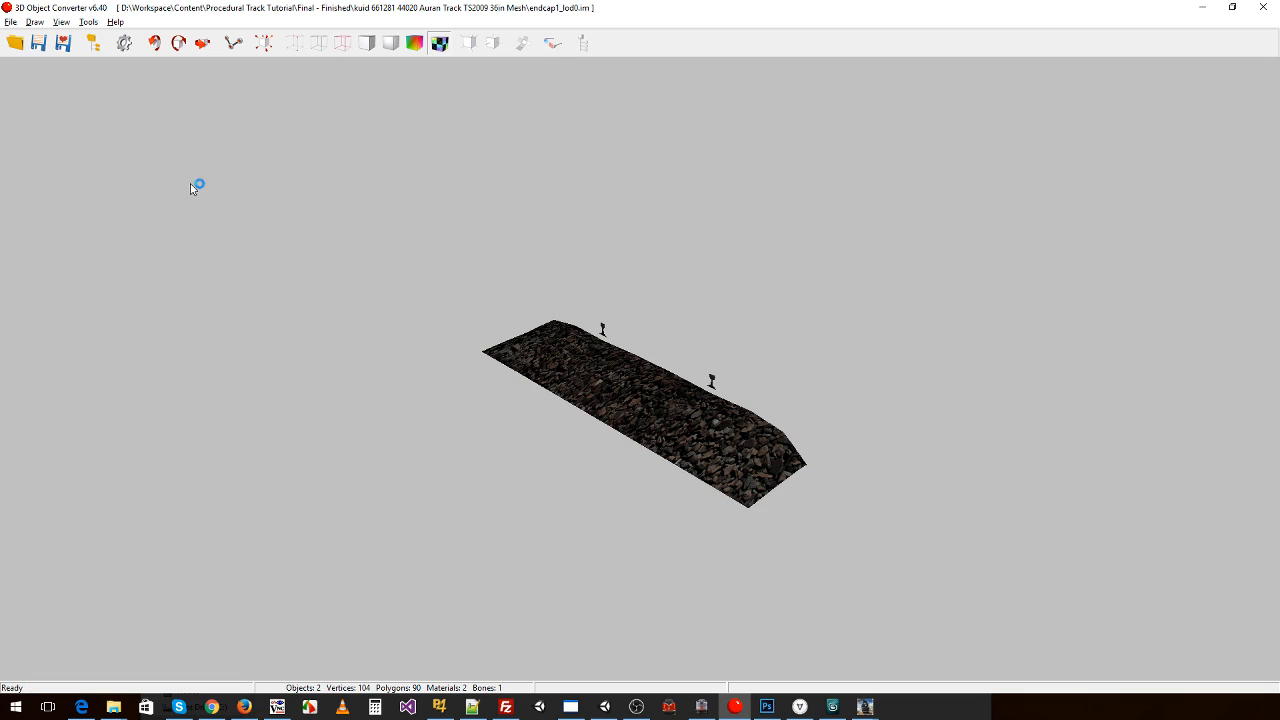
pyautogui.click(12, 22)
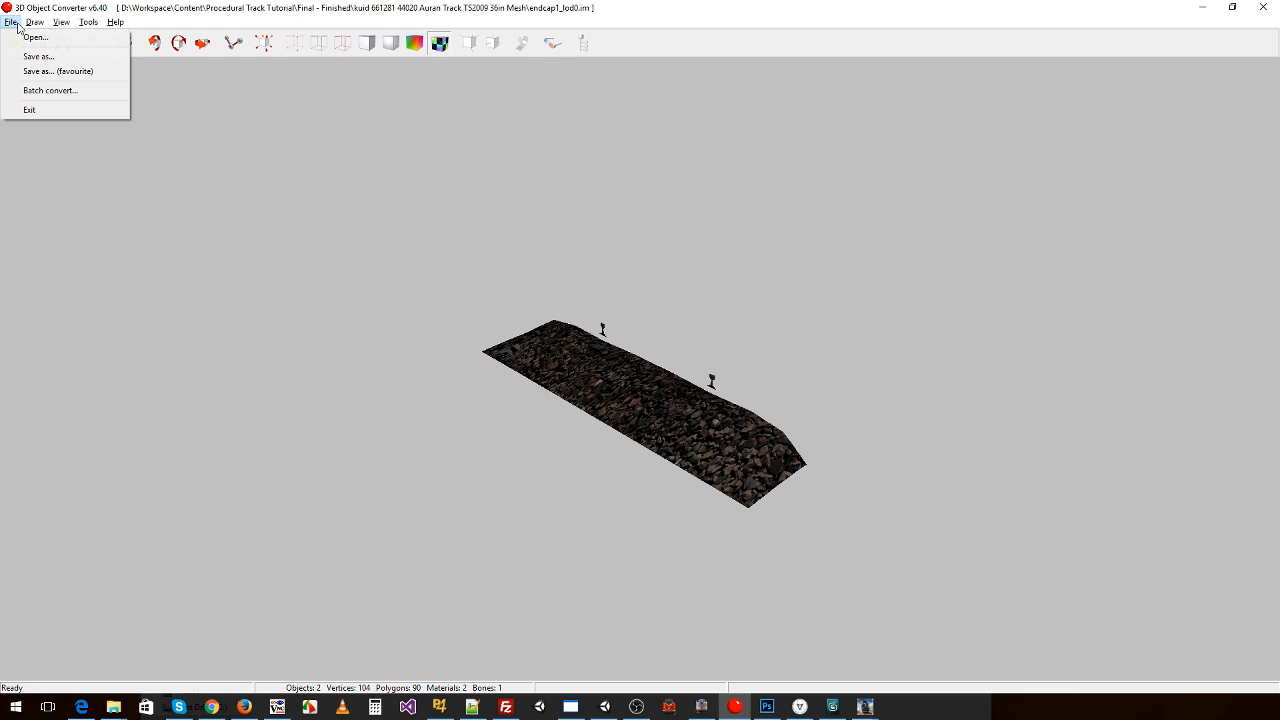
pyautogui.click(26, 74)
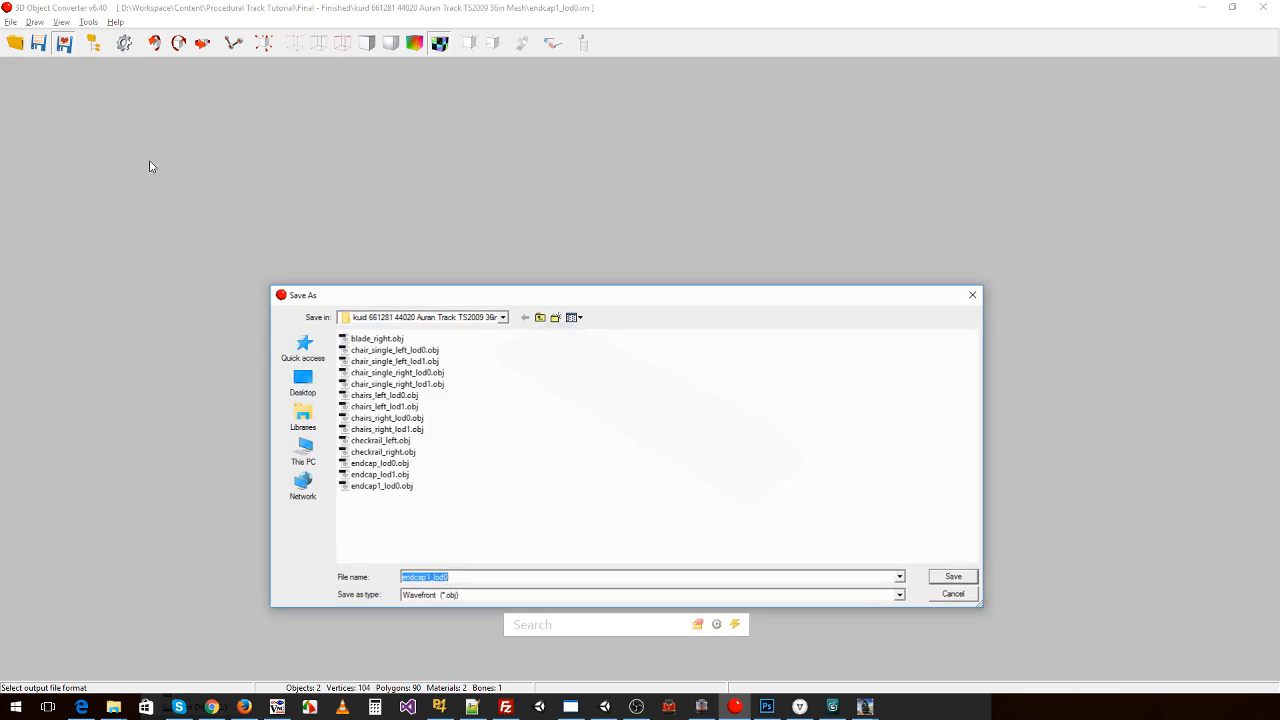
pyautogui.click(944, 578)
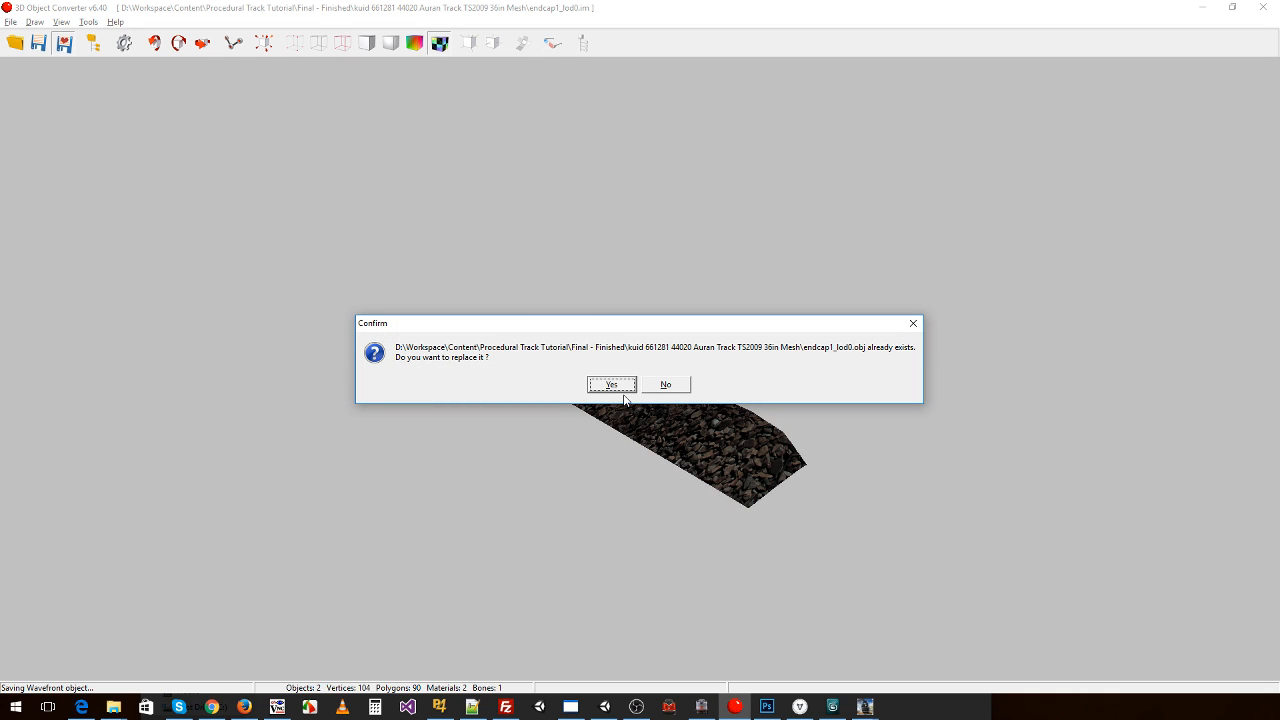
pyautogui.click(617, 389)
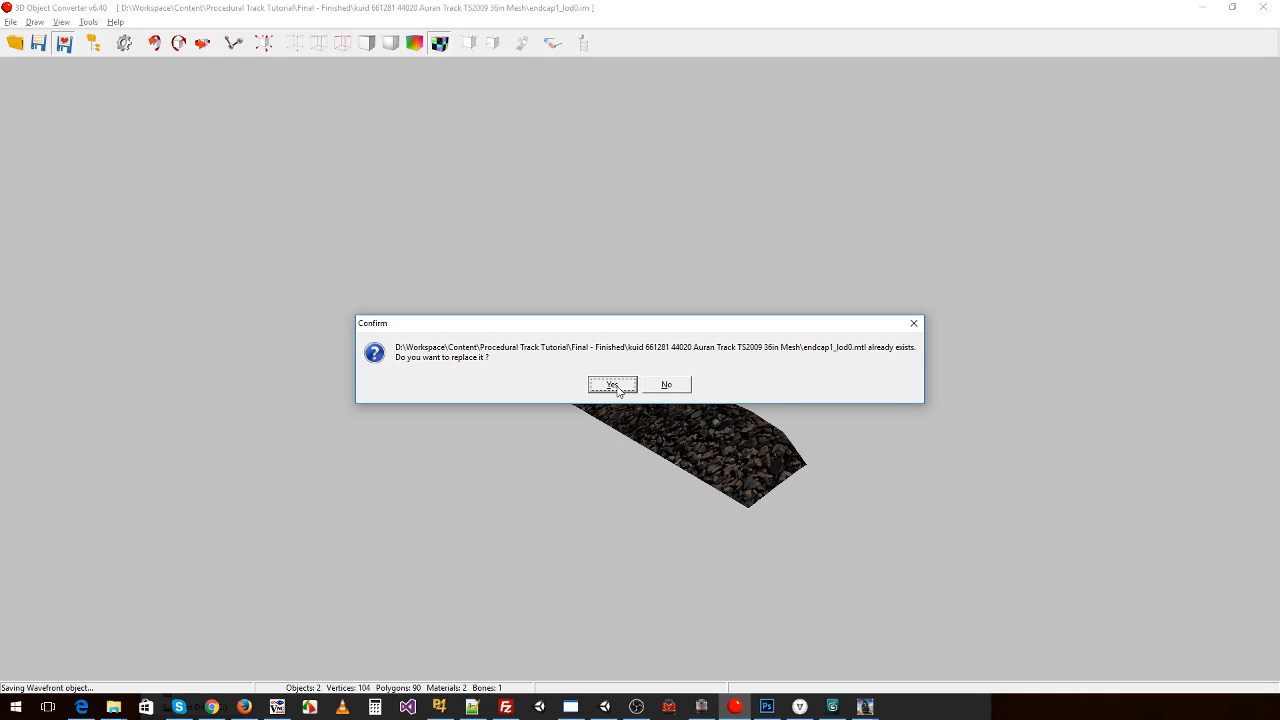
pyautogui.click(610, 386)
# - Open endcap1_lod1.im from the Auran Track TS2009 36in Mesh folder
pyautogui.moveTo(577, 310); pyautogui.dragTo(560, 380)
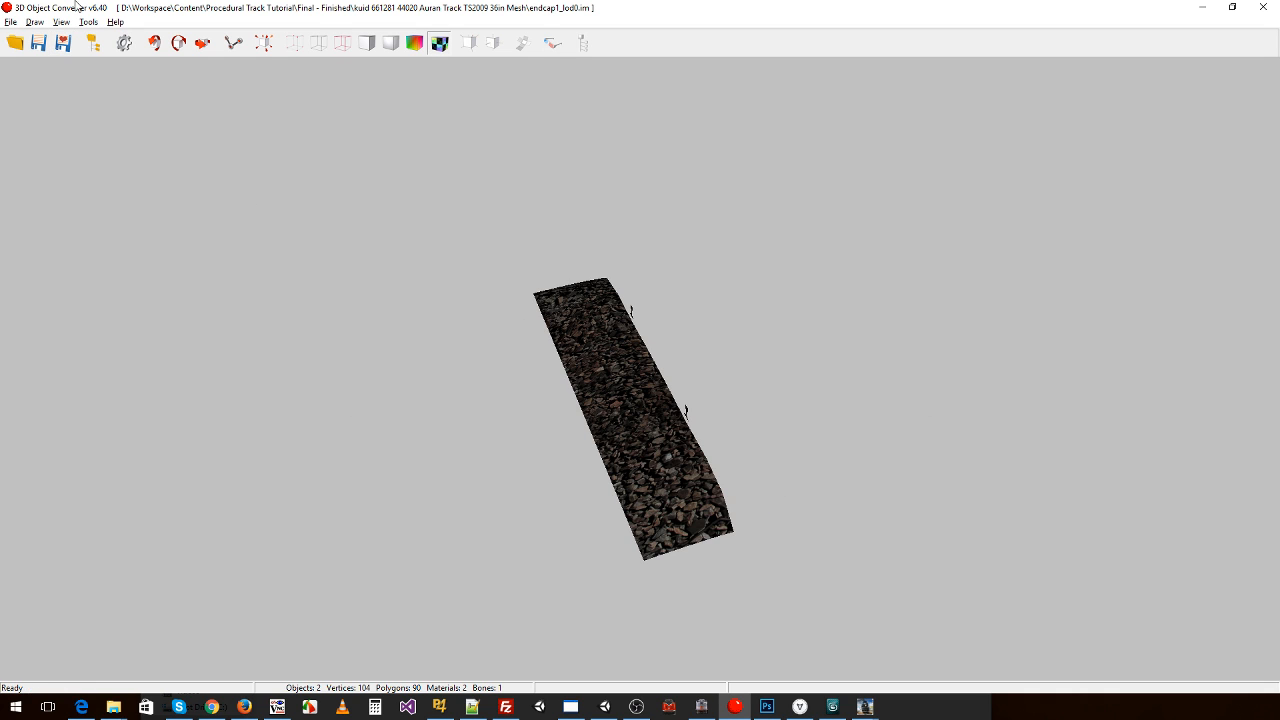
pyautogui.click(10, 21)
pyautogui.click(10, 39)
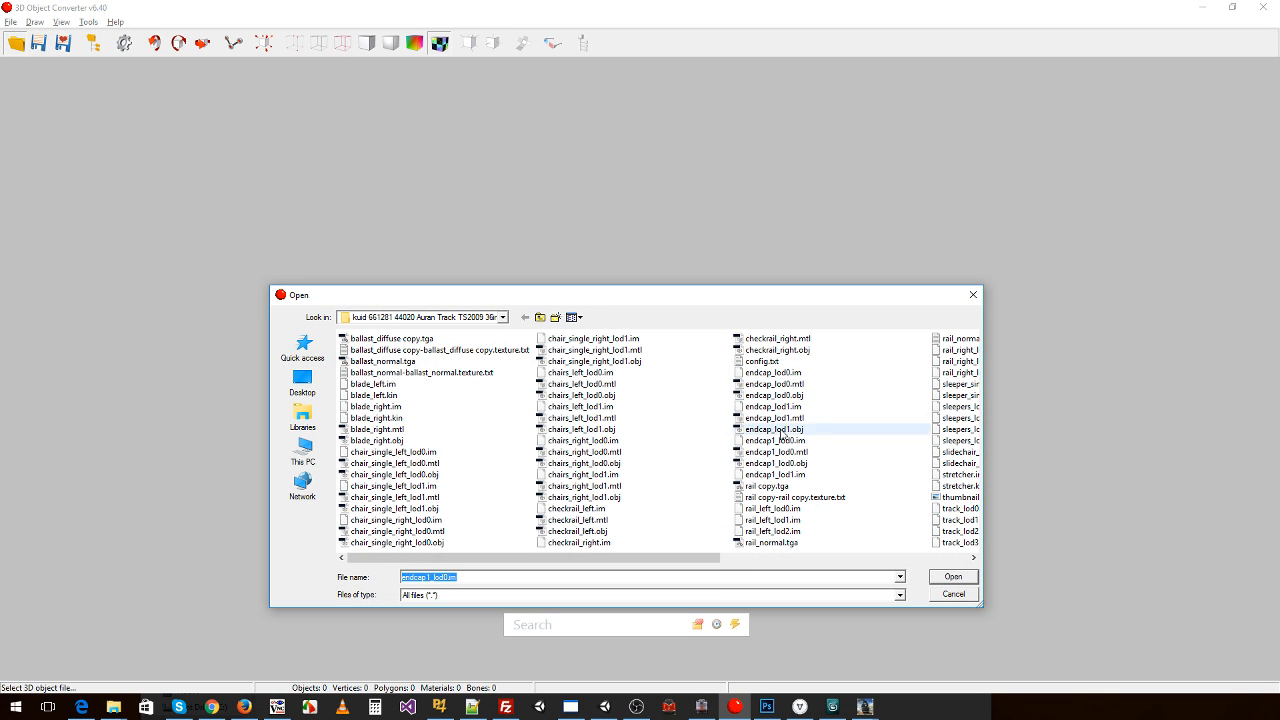
pyautogui.click(796, 478)
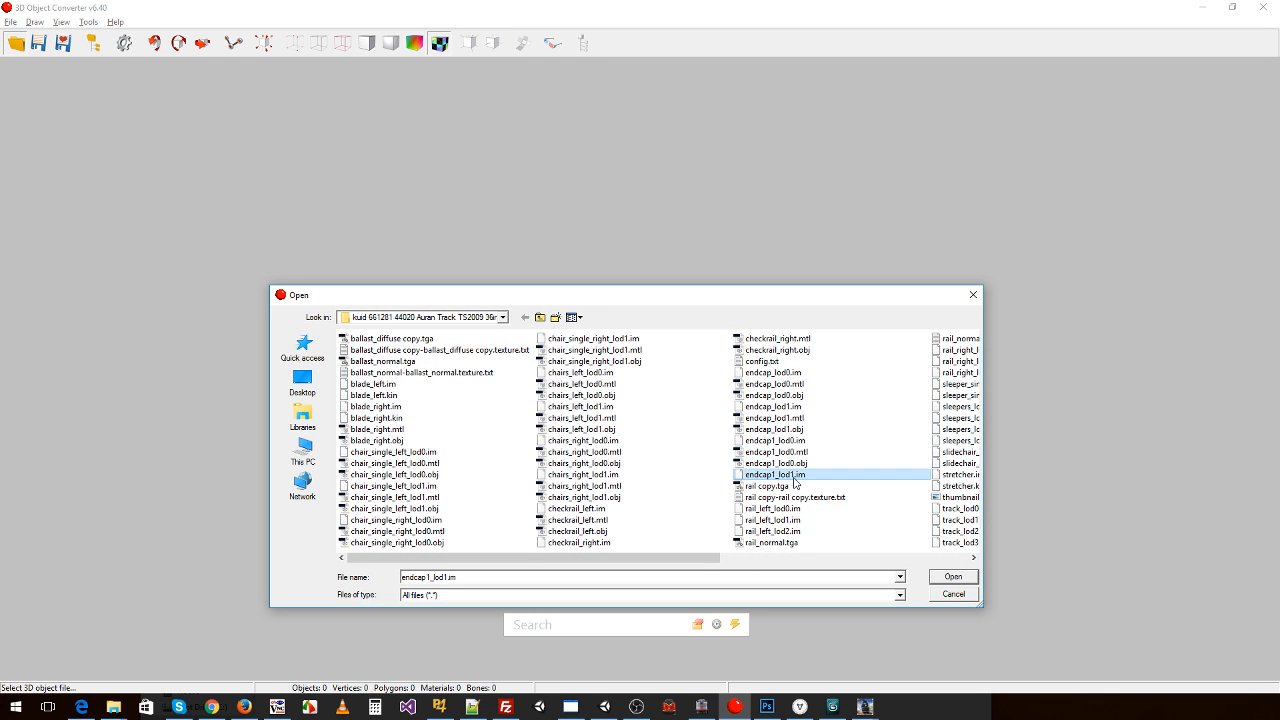
pyautogui.doubleClick(790, 485)
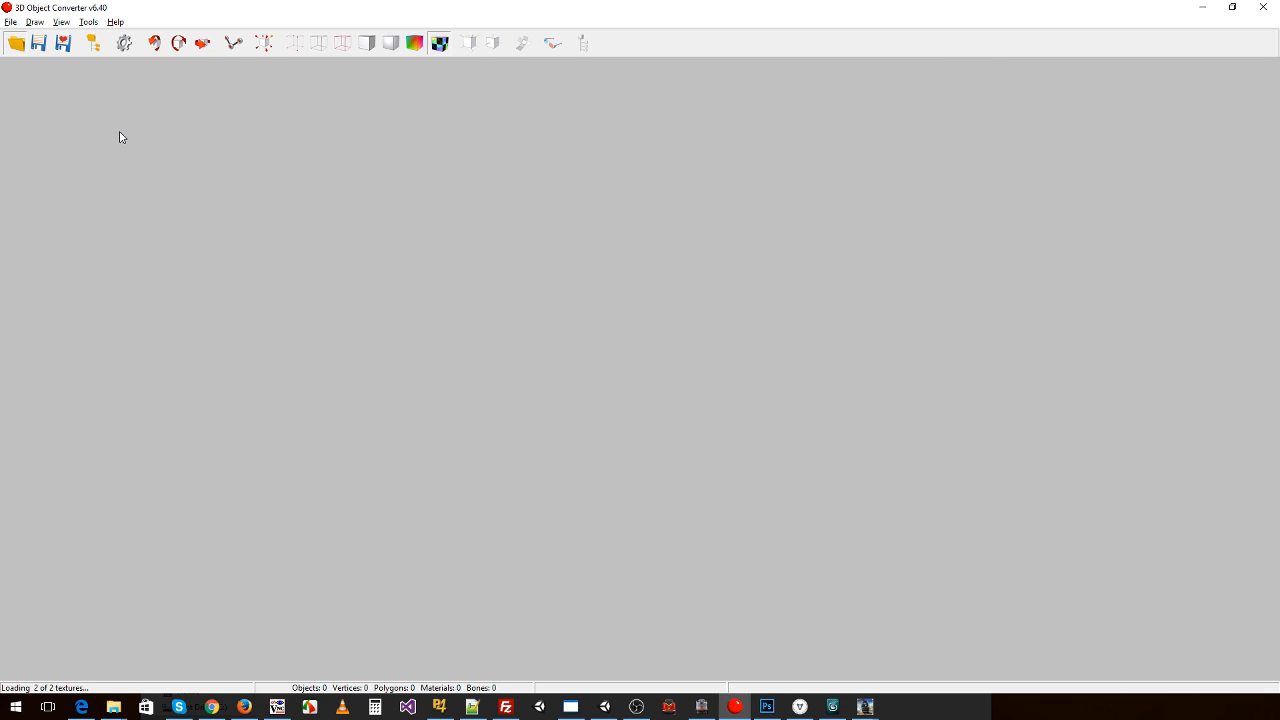
# - Flip the endcap1_lod1 UV map vertically and save the mesh as a Wavefront OBJ under the same name
pyautogui.click(88, 22)
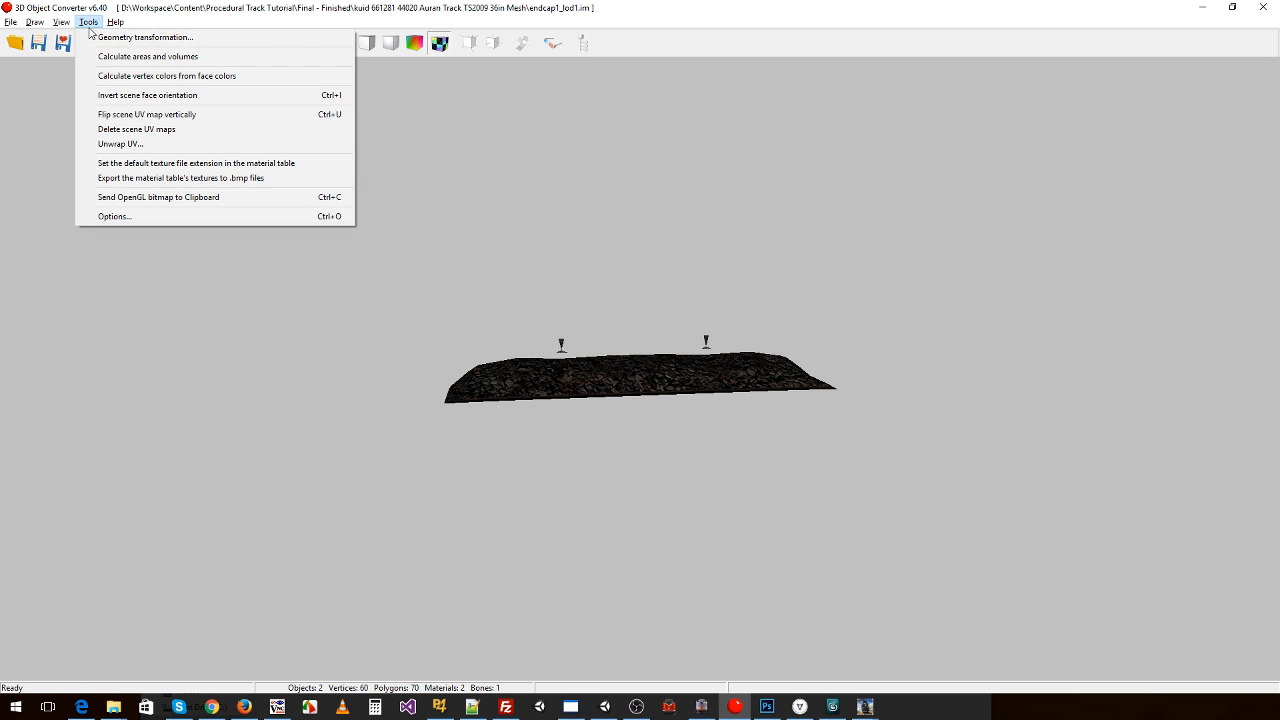
pyautogui.click(128, 114)
pyautogui.moveTo(483, 323); pyautogui.dragTo(628, 365)
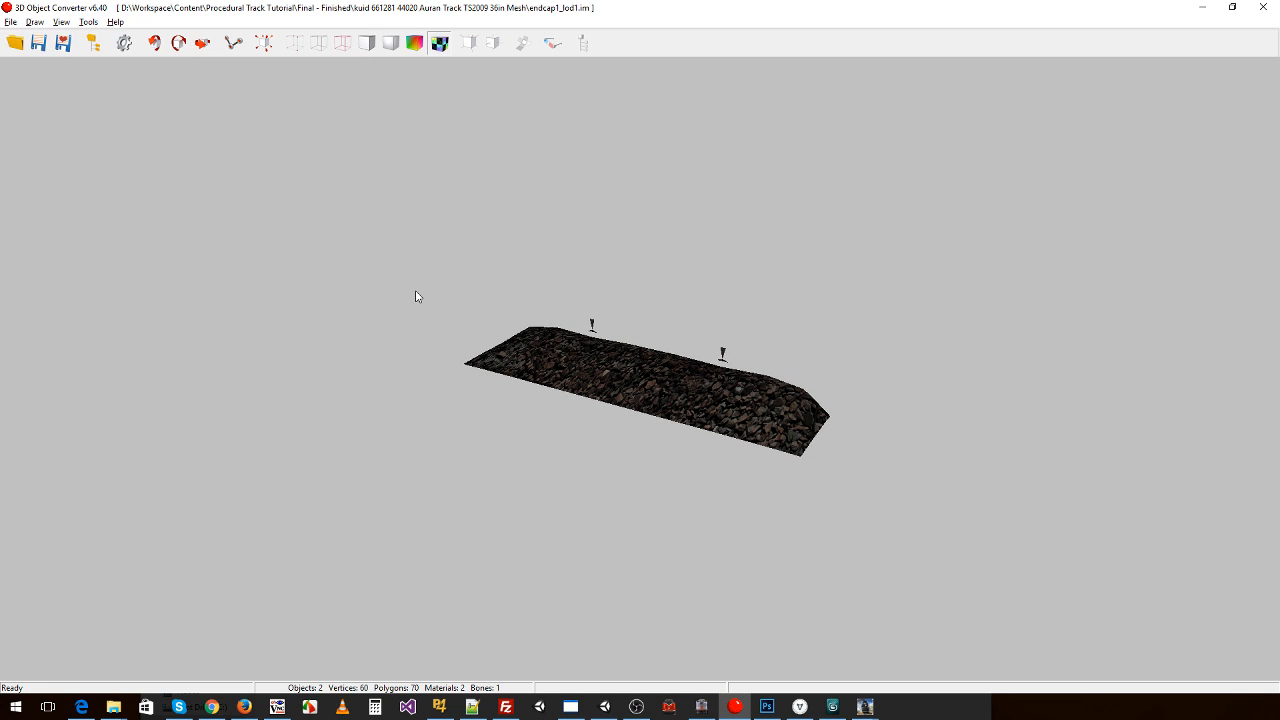
pyautogui.click(11, 22)
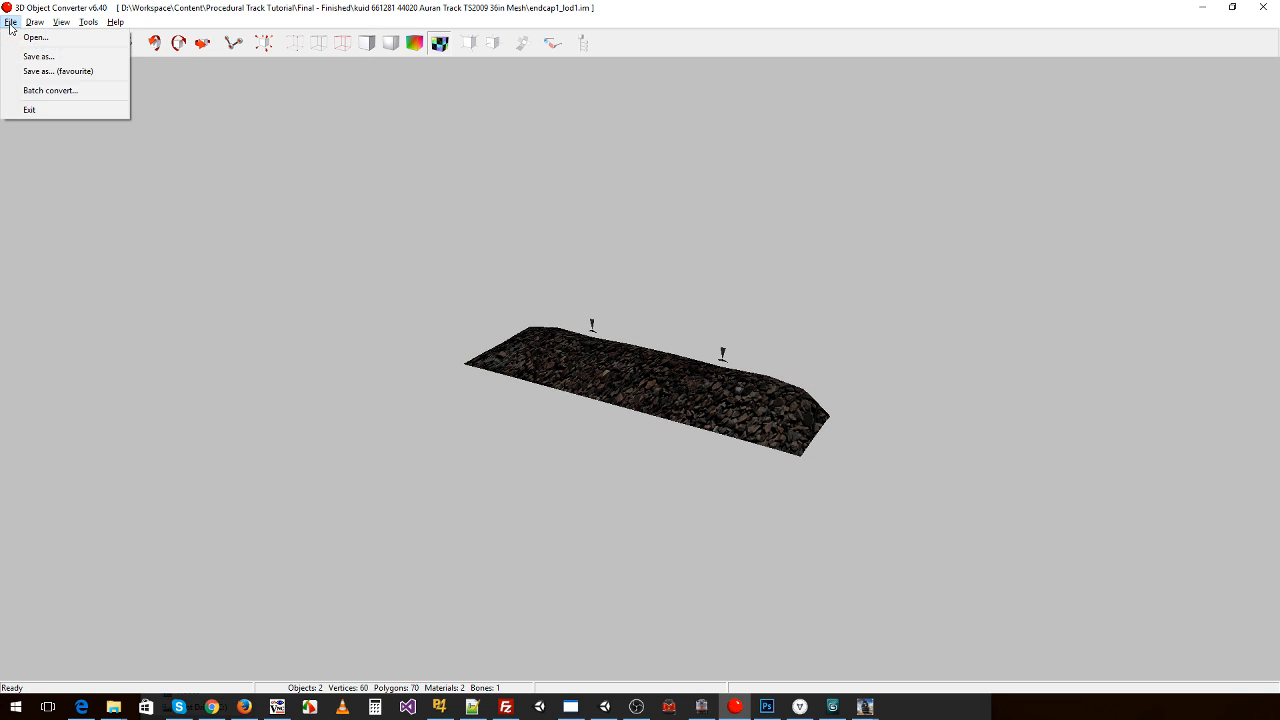
pyautogui.click(57, 71)
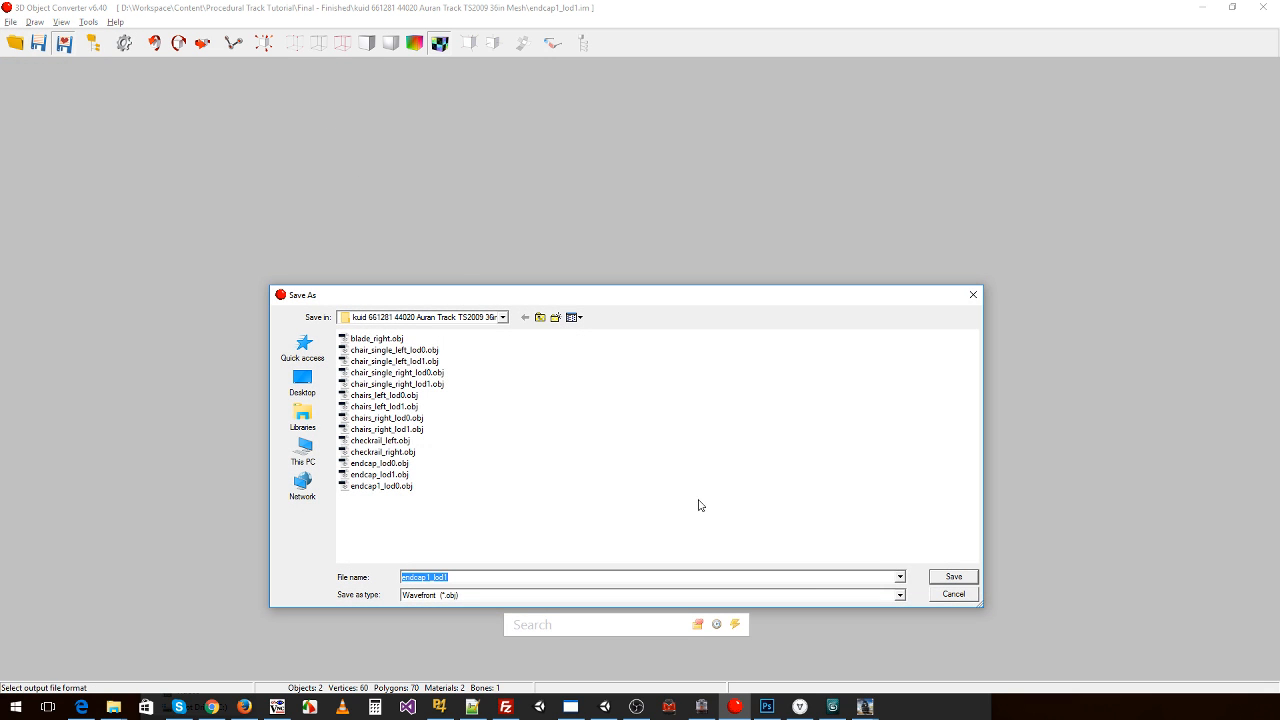
pyautogui.click(940, 580)
pyautogui.moveTo(688, 414); pyautogui.dragTo(729, 422)
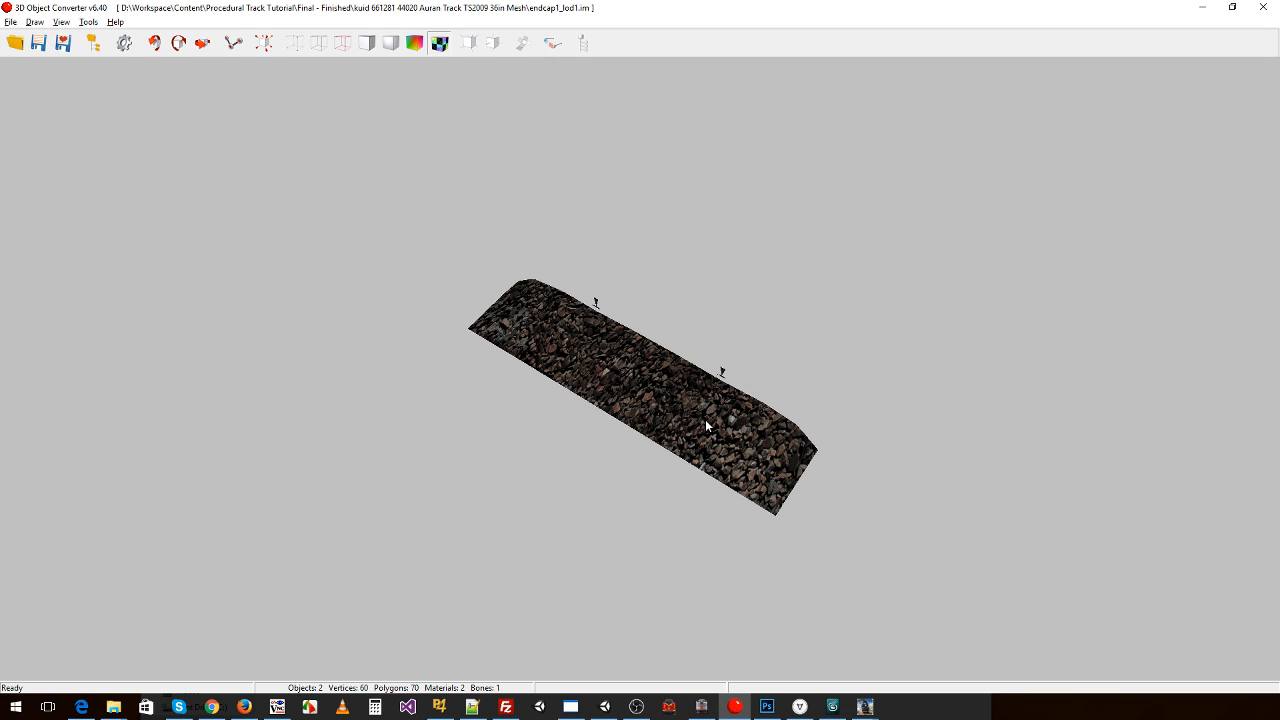
pyautogui.moveTo(703, 421); pyautogui.dragTo(636, 400)
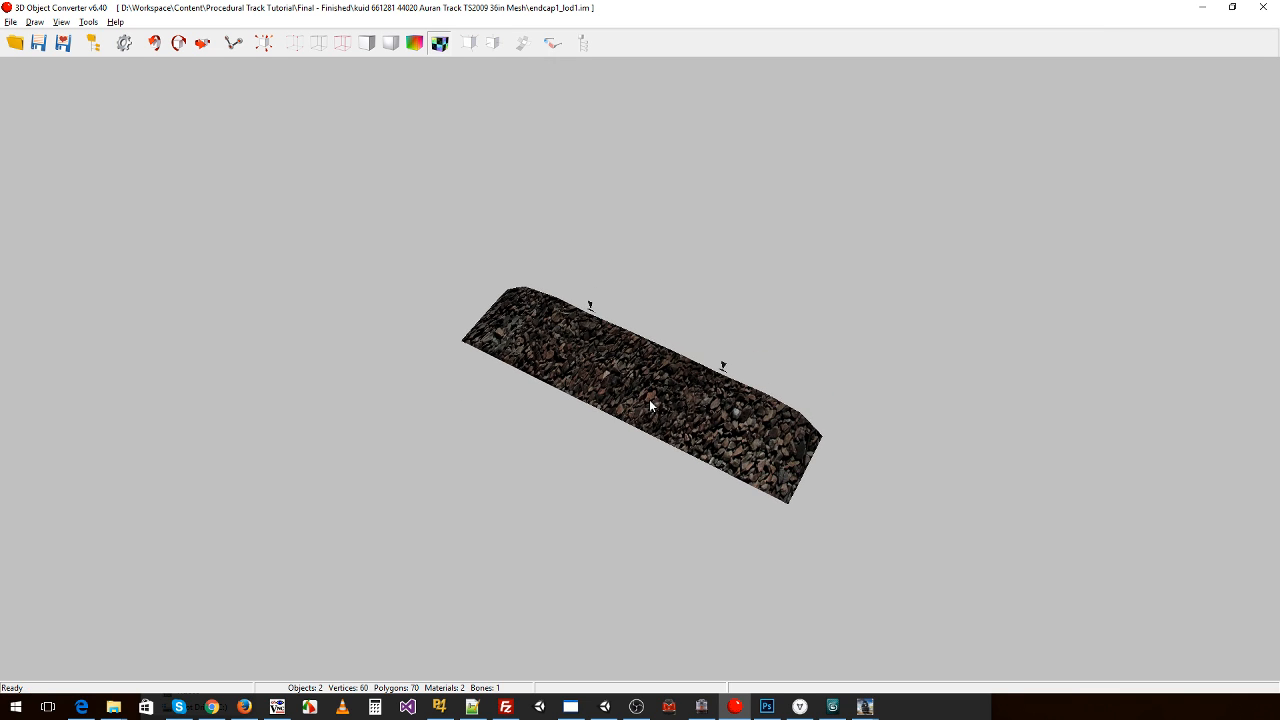
pyautogui.moveTo(607, 401); pyautogui.dragTo(606, 398)
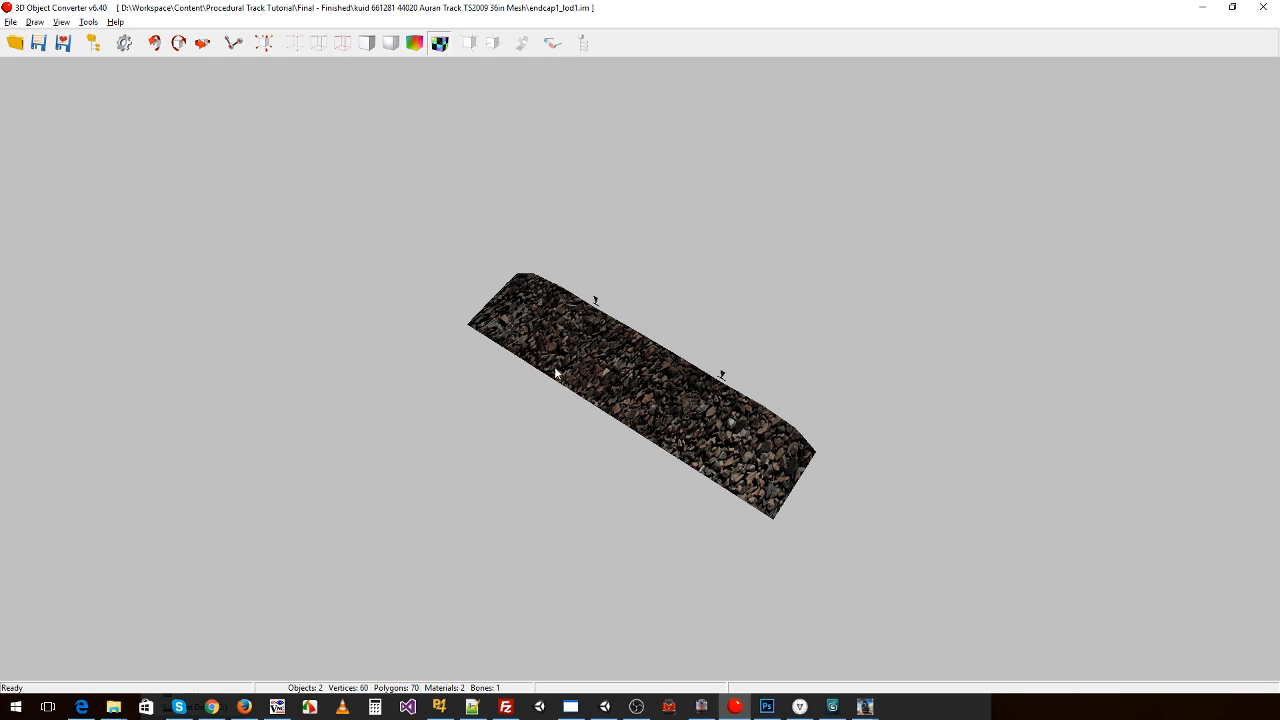
pyautogui.click(11, 22)
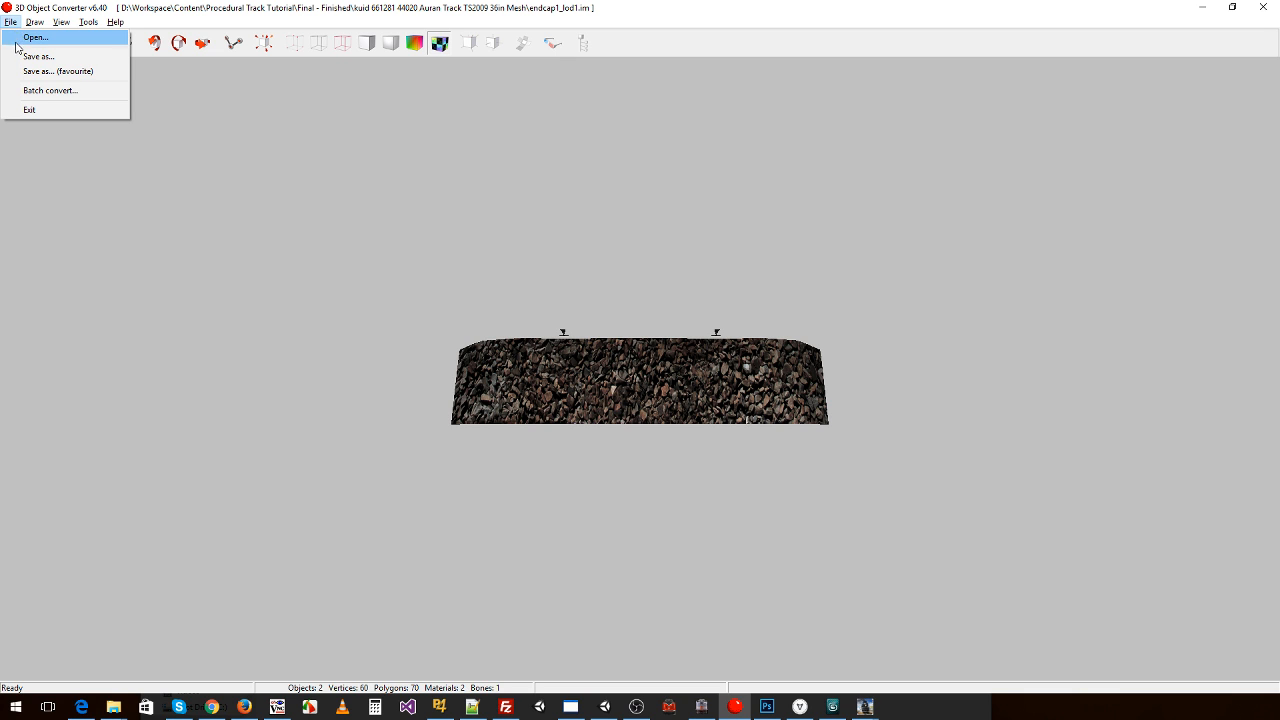
pyautogui.click(20, 57)
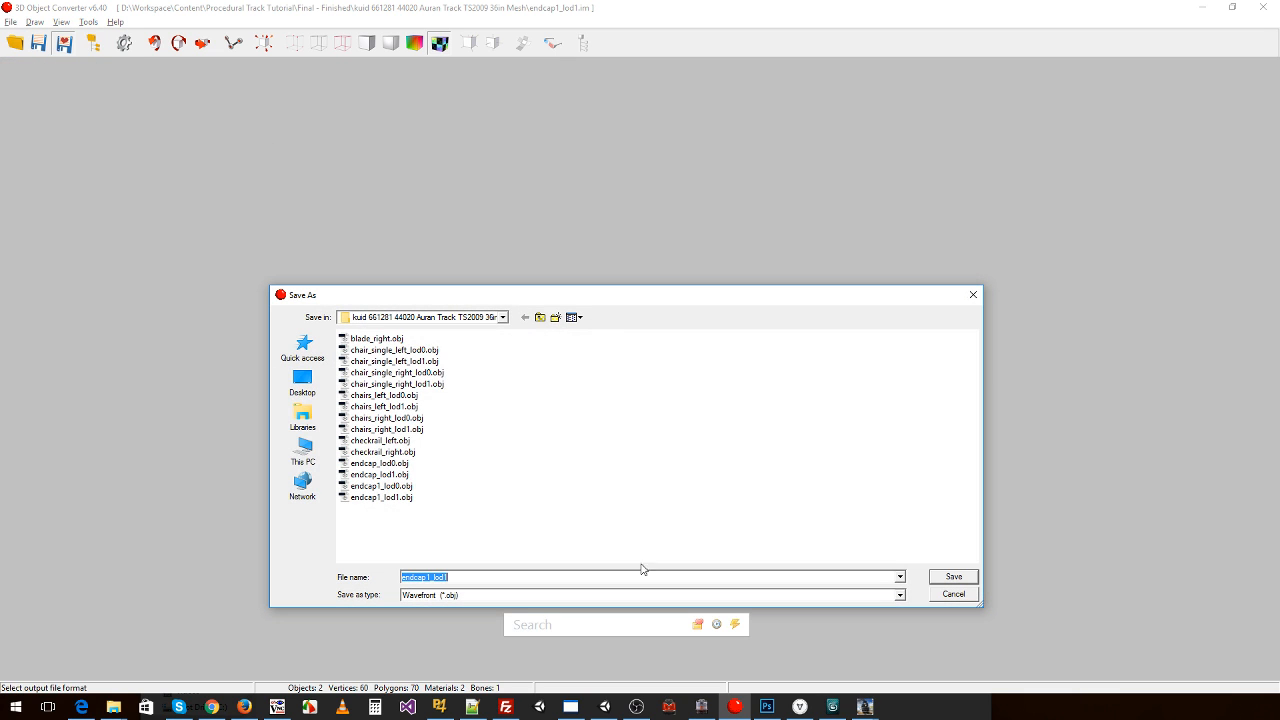
pyautogui.click(940, 595)
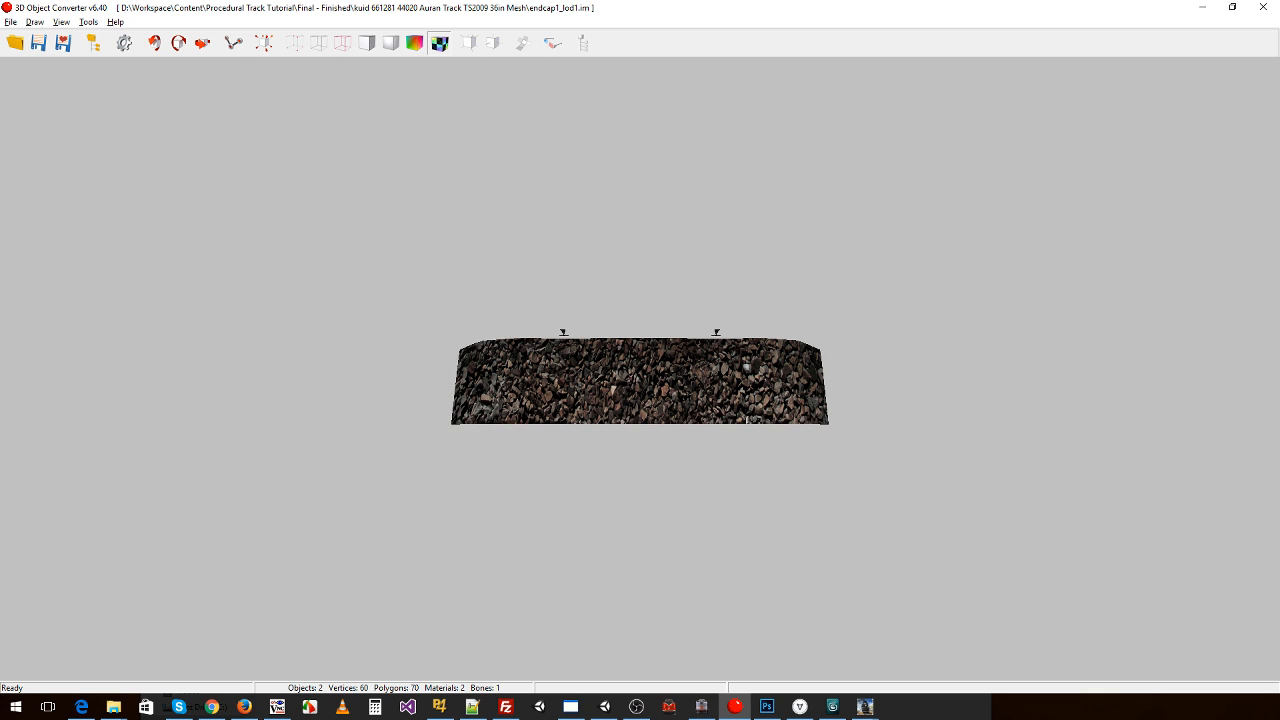
# - Open rail_left_lod0.im from the Auran Track TS2009 36in Mesh folder
pyautogui.click(10, 22)
pyautogui.click(20, 34)
pyautogui.moveTo(683, 558); pyautogui.dragTo(820, 560)
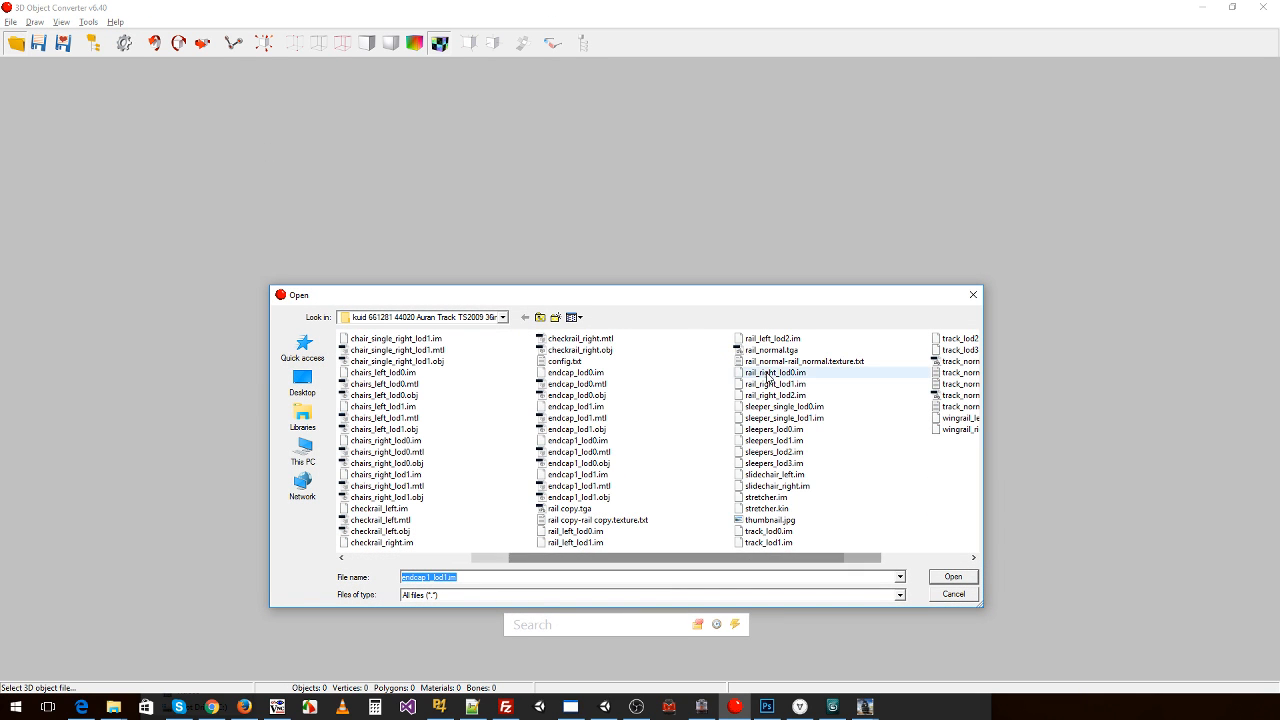
pyautogui.click(577, 537)
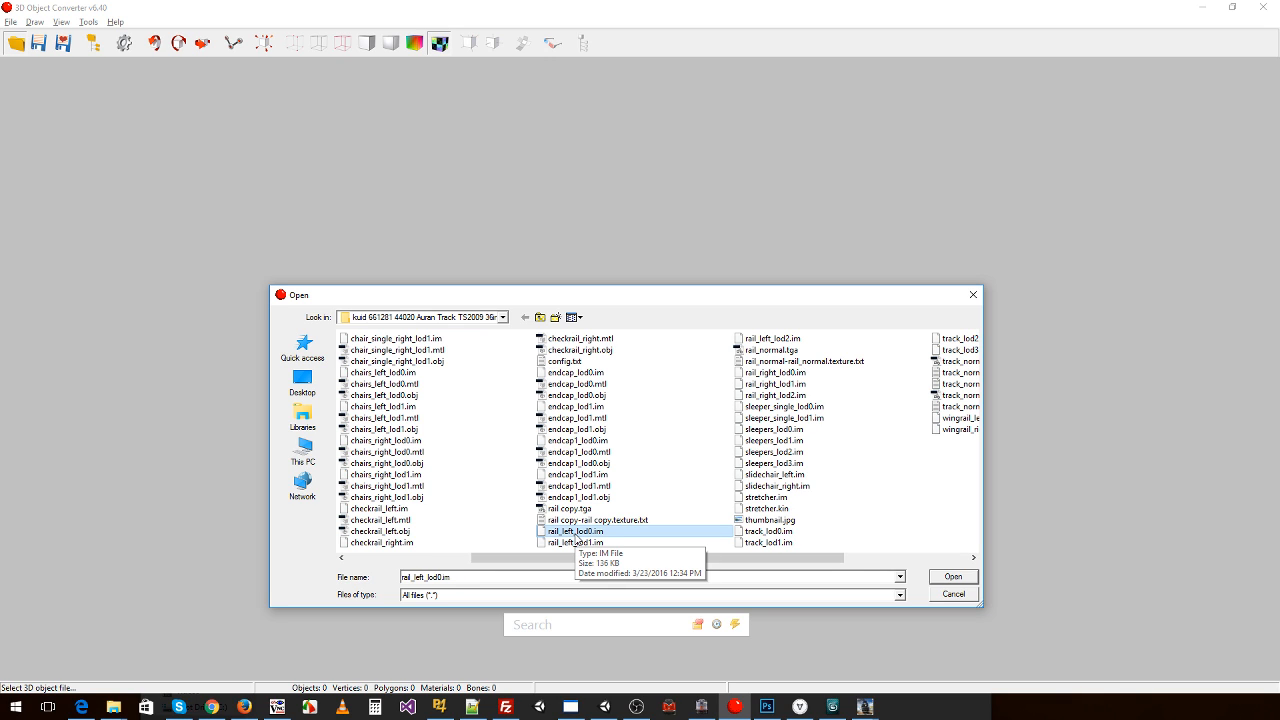
pyautogui.doubleClick(578, 533)
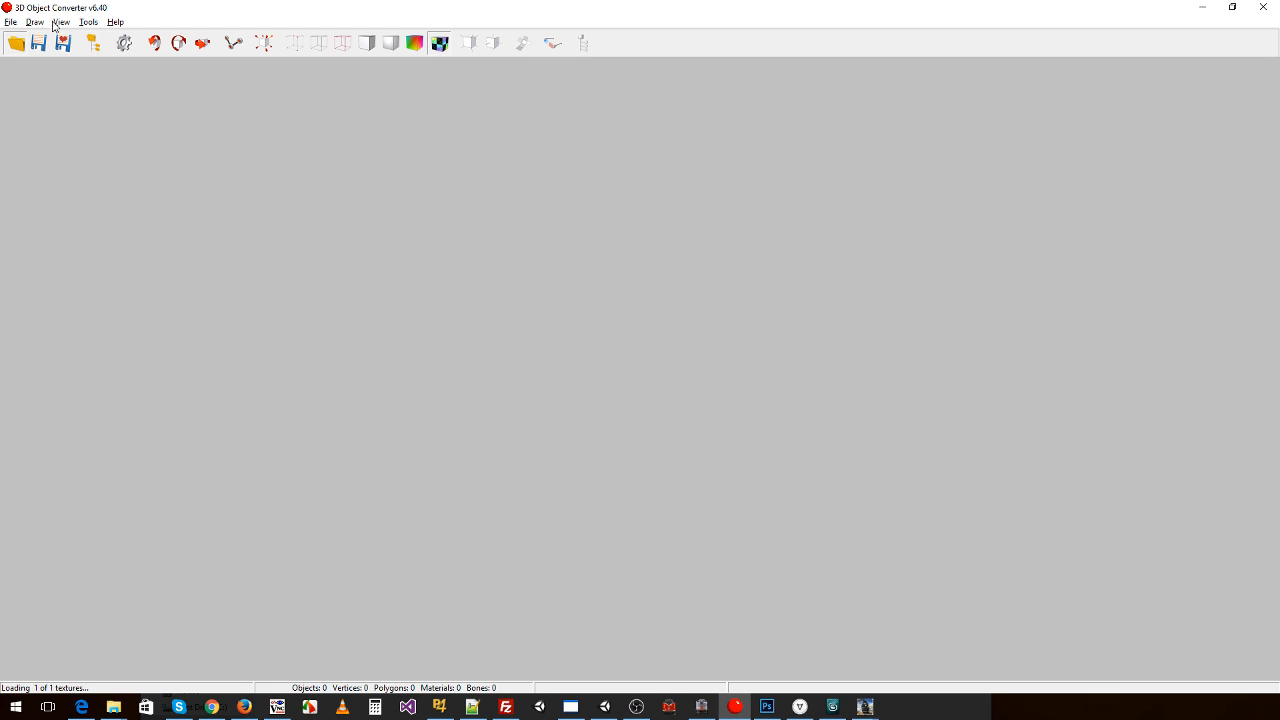
# - Flip the rail_left_lod0 UV map vertically and save the mesh as a Wavefront OBJ under the same name
pyautogui.click(88, 22)
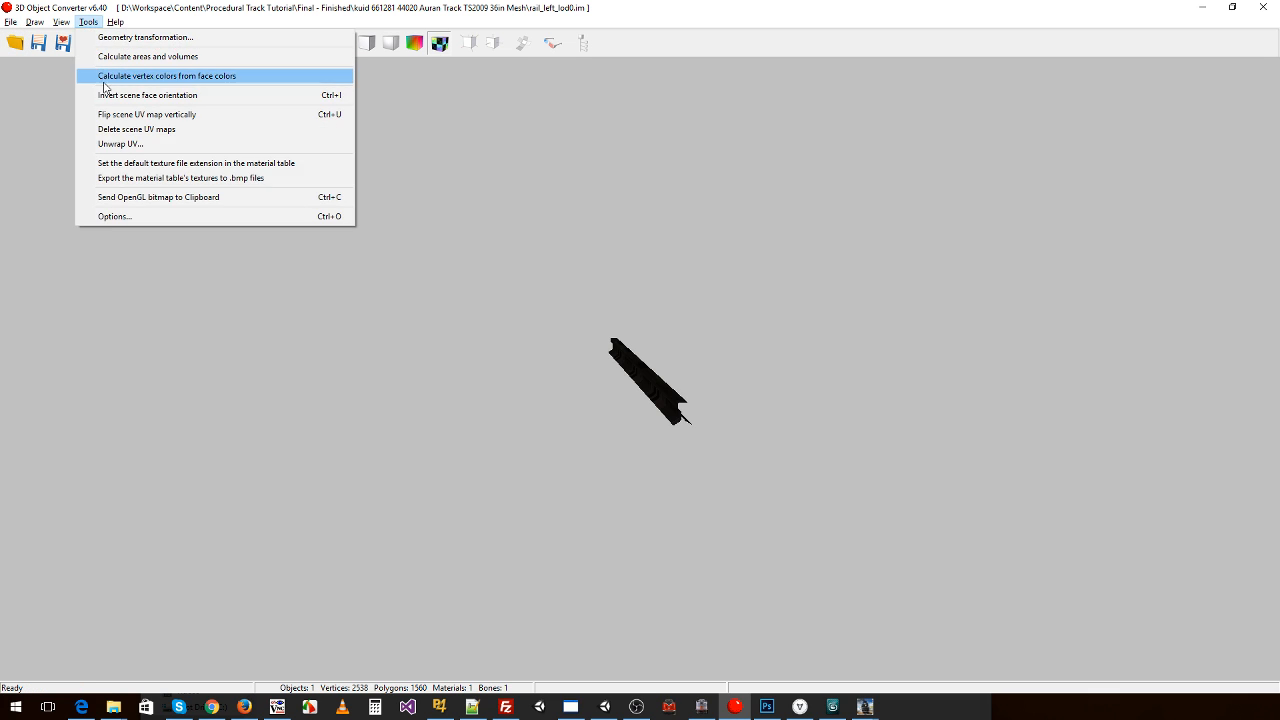
pyautogui.click(140, 114)
pyautogui.moveTo(505, 335)
pyautogui.mouseDown()
pyautogui.moveTo(529, 357)
pyautogui.moveTo(509, 357)
pyautogui.mouseUp()
pyautogui.click(11, 22)
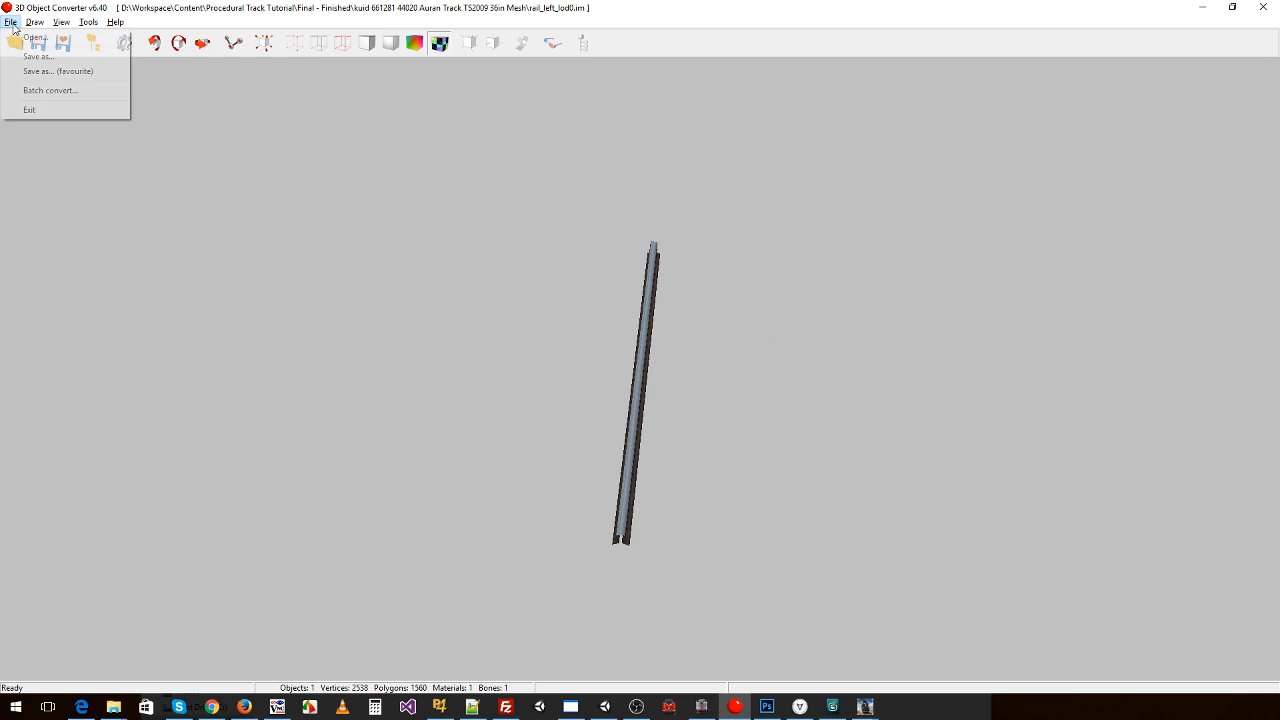
pyautogui.click(32, 72)
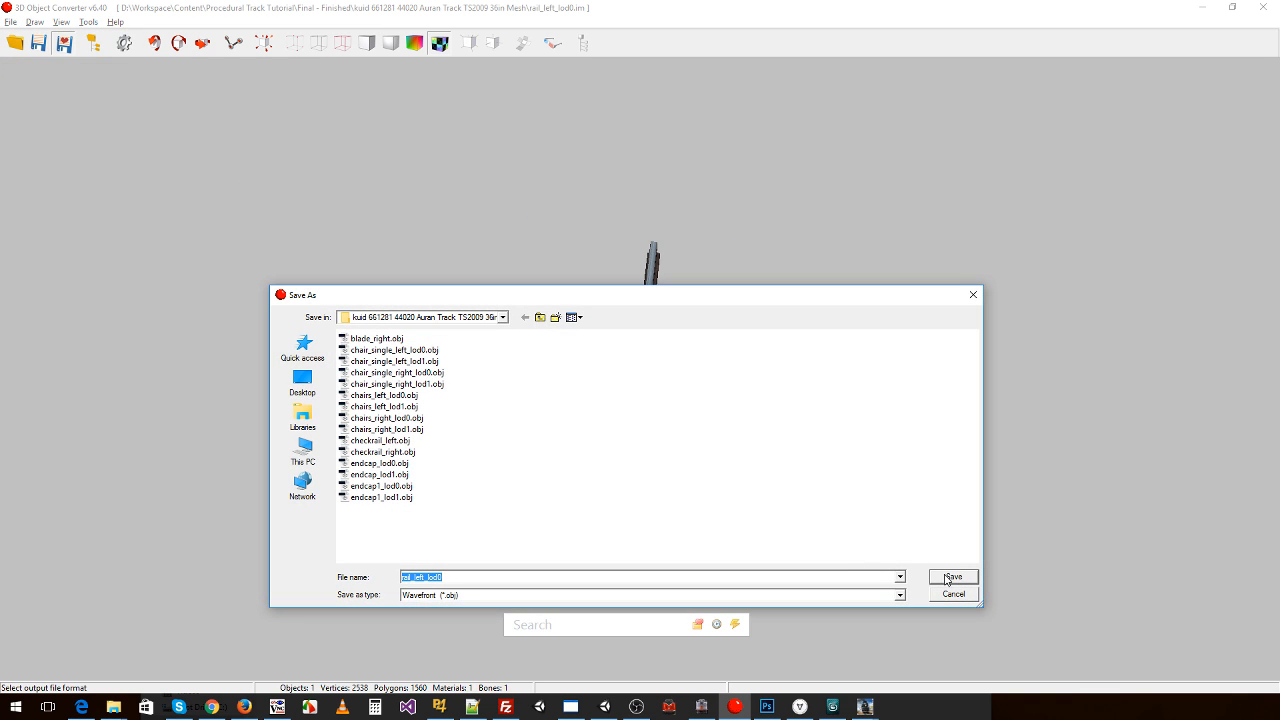
pyautogui.click(951, 577)
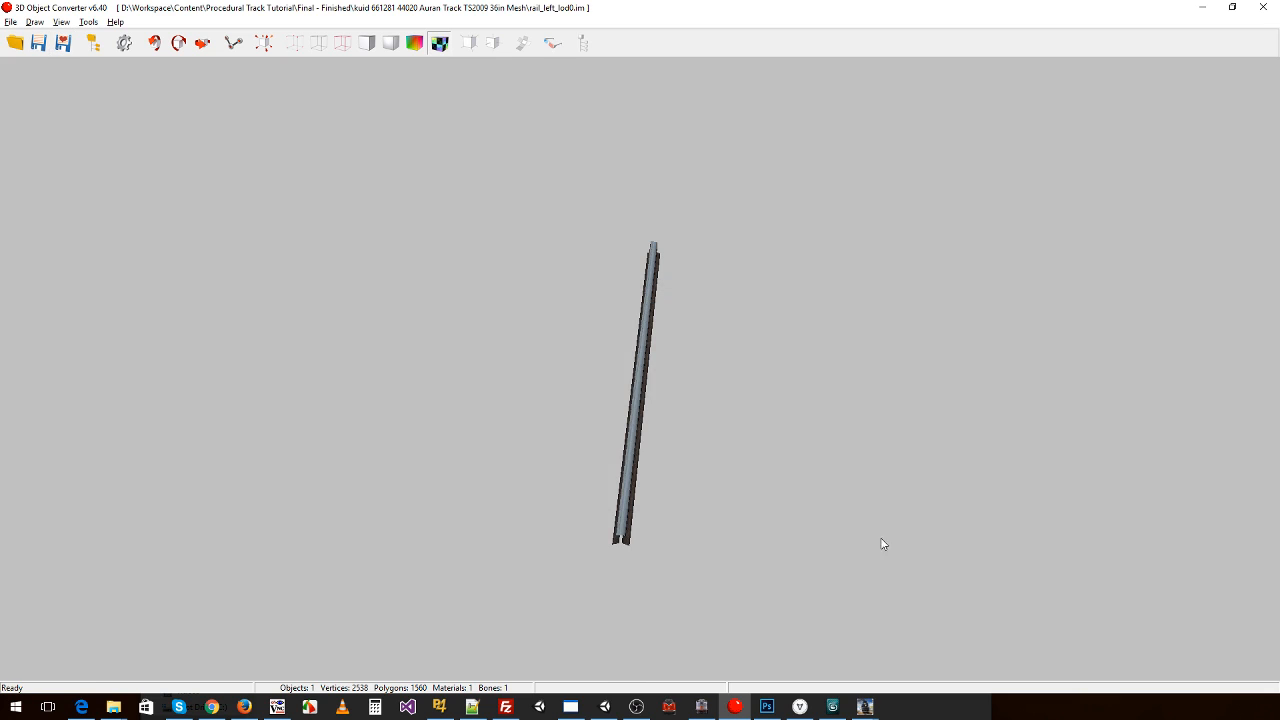
# - Open rail_left_lod1.im from the Auran Track TS2009 36in Mesh folder
pyautogui.click(88, 22)
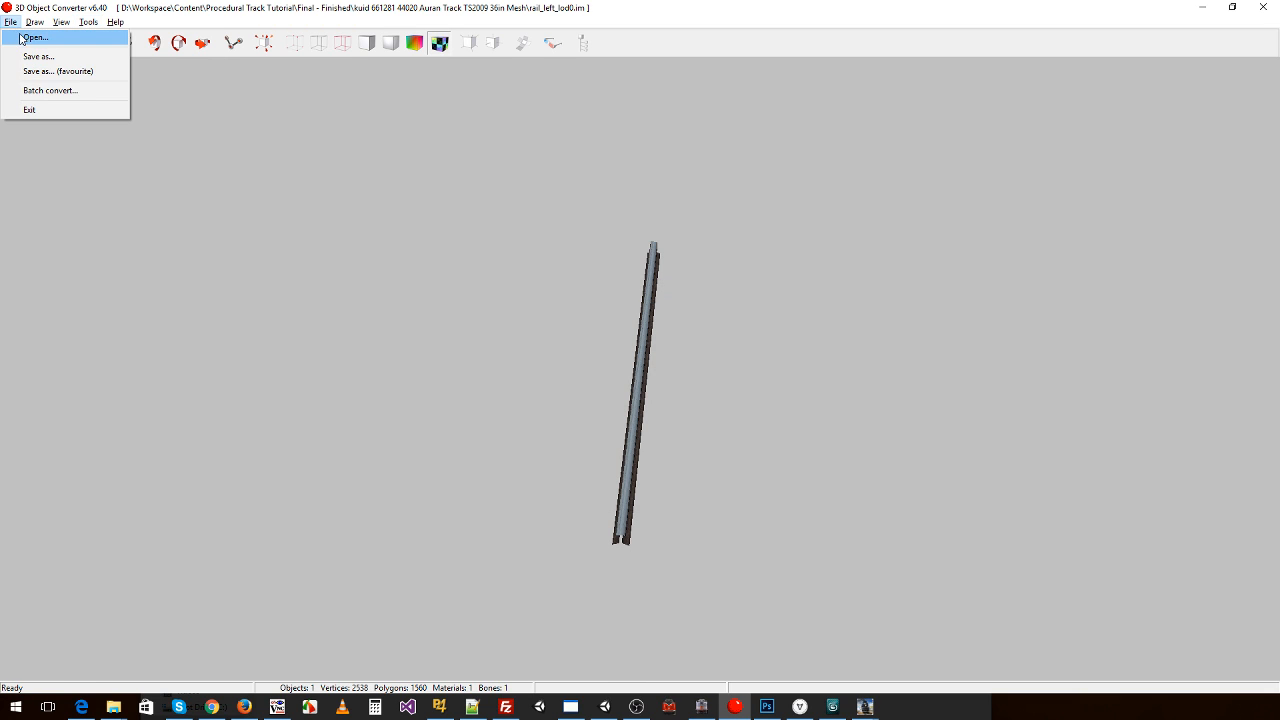
pyautogui.click(30, 35)
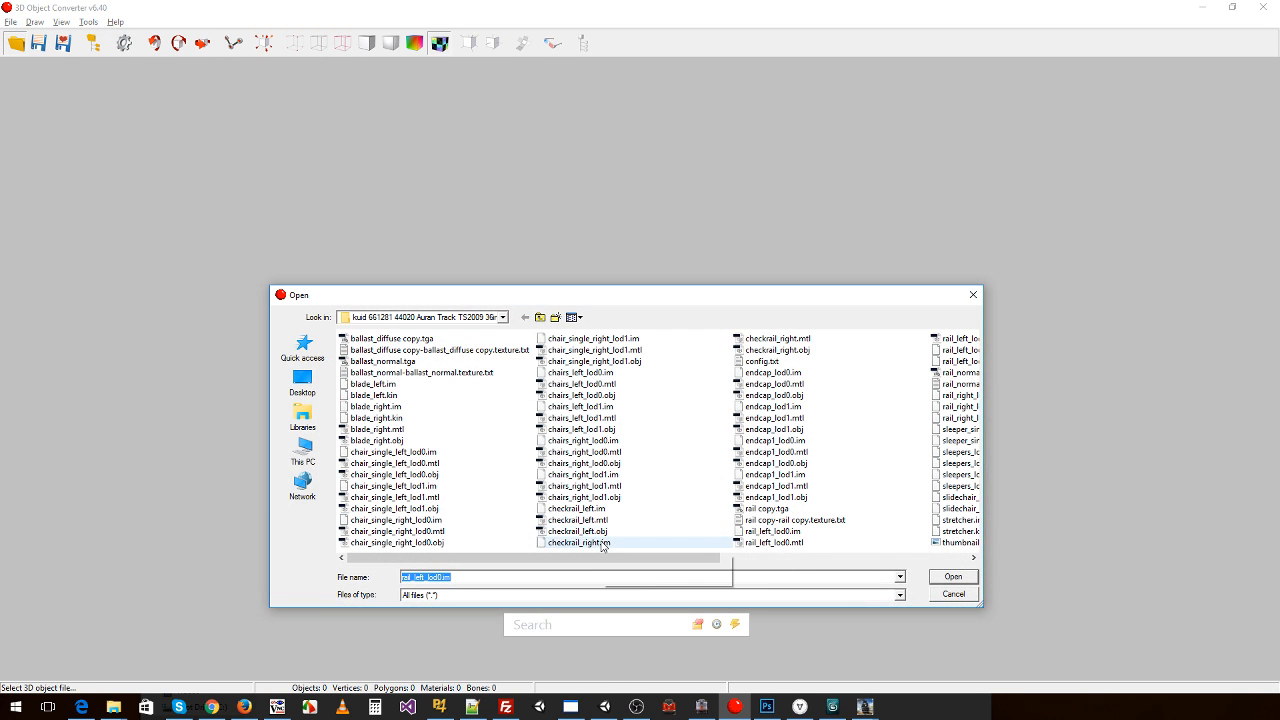
pyautogui.click(789, 557)
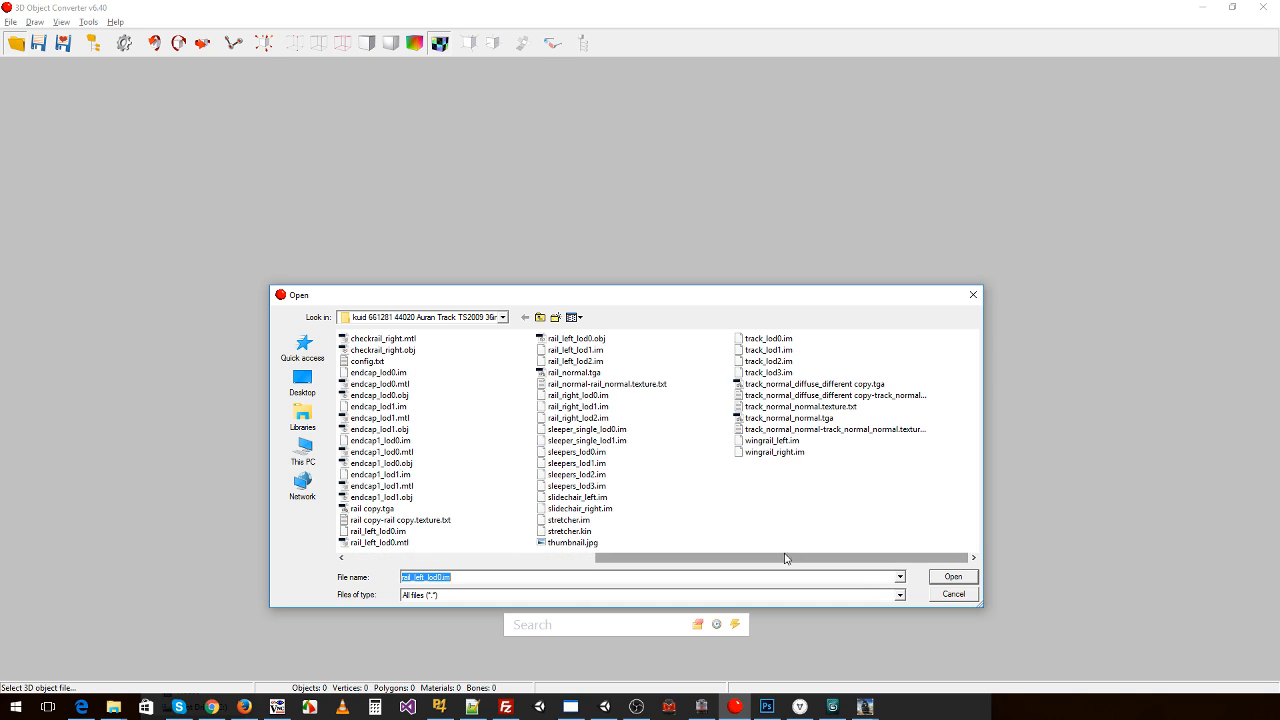
pyautogui.doubleClick(600, 351)
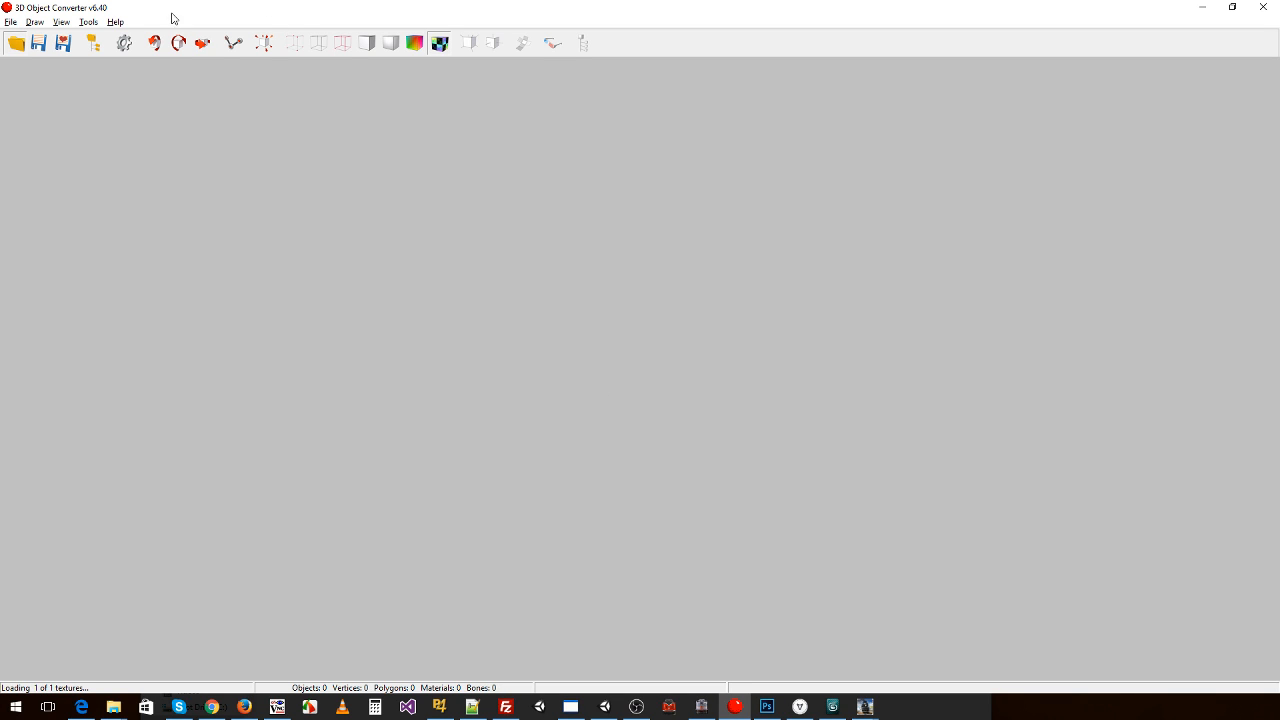
# - Flip the rail_left_lod1 UV map vertically and save the mesh as a Wavefront OBJ under the same name
pyautogui.click(88, 24)
pyautogui.click(150, 113)
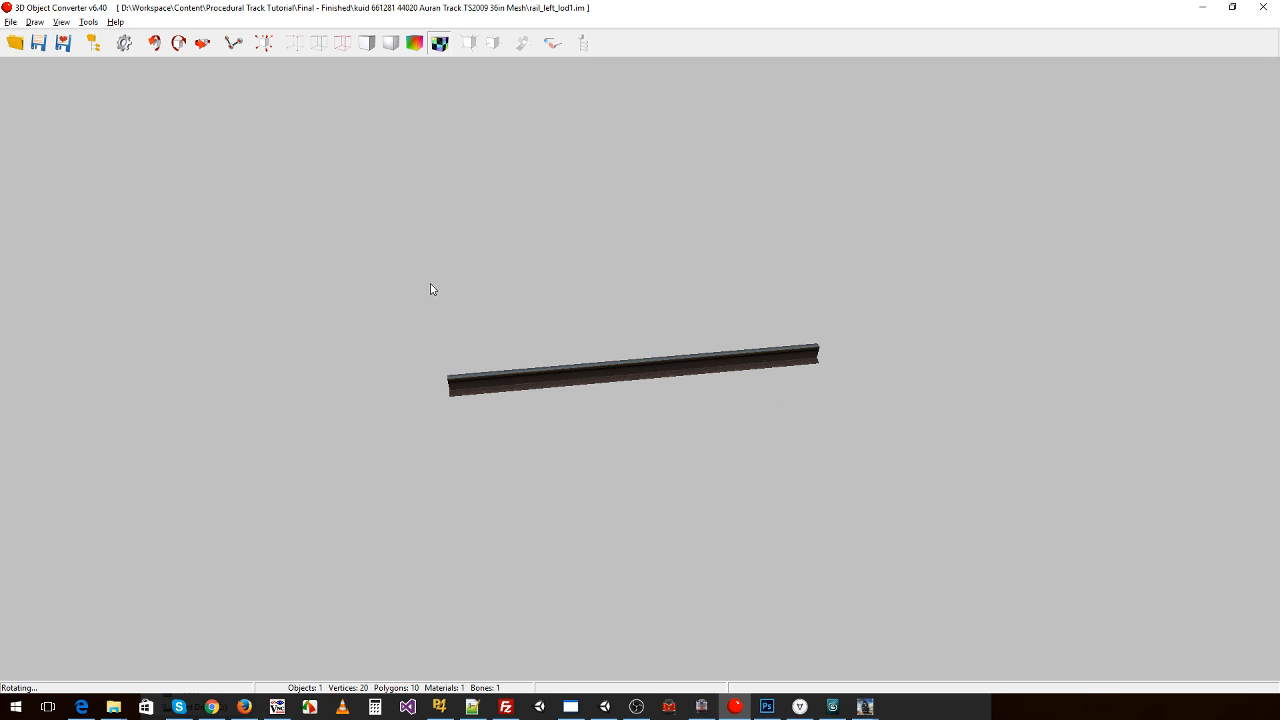
pyautogui.click(10, 22)
pyautogui.click(57, 71)
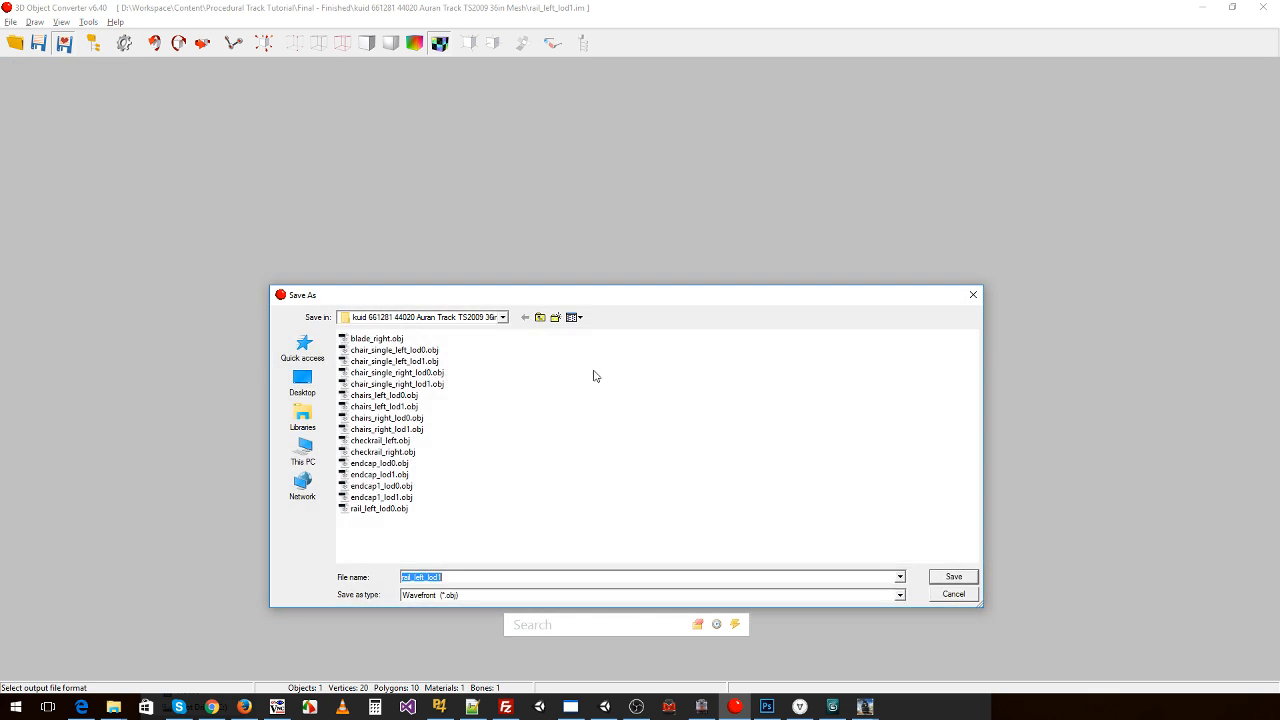
pyautogui.click(954, 576)
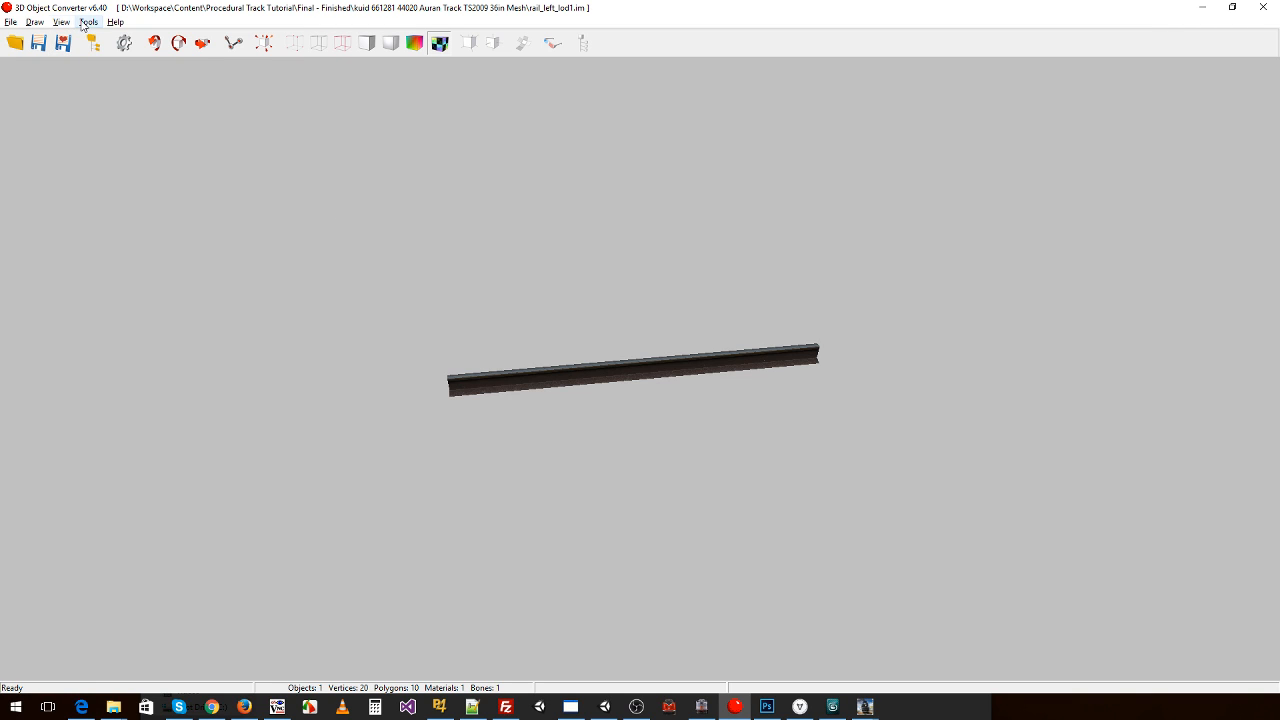
# - Open rail_left_lod2.im from the Auran Track TS2009 36in Mesh folder, widening the file dialog to show more files
pyautogui.click(10, 22)
pyautogui.click(20, 34)
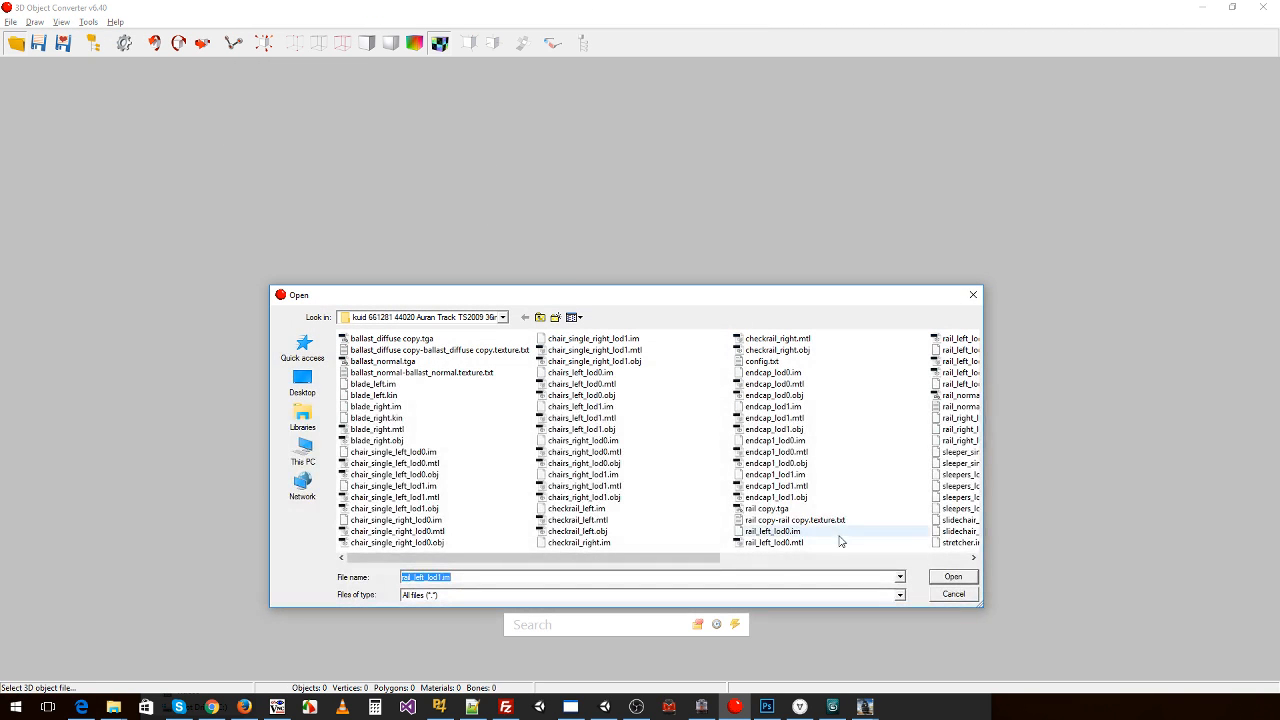
pyautogui.moveTo(707, 562); pyautogui.dragTo(817, 558)
pyautogui.moveTo(982, 600); pyautogui.dragTo(1247, 588)
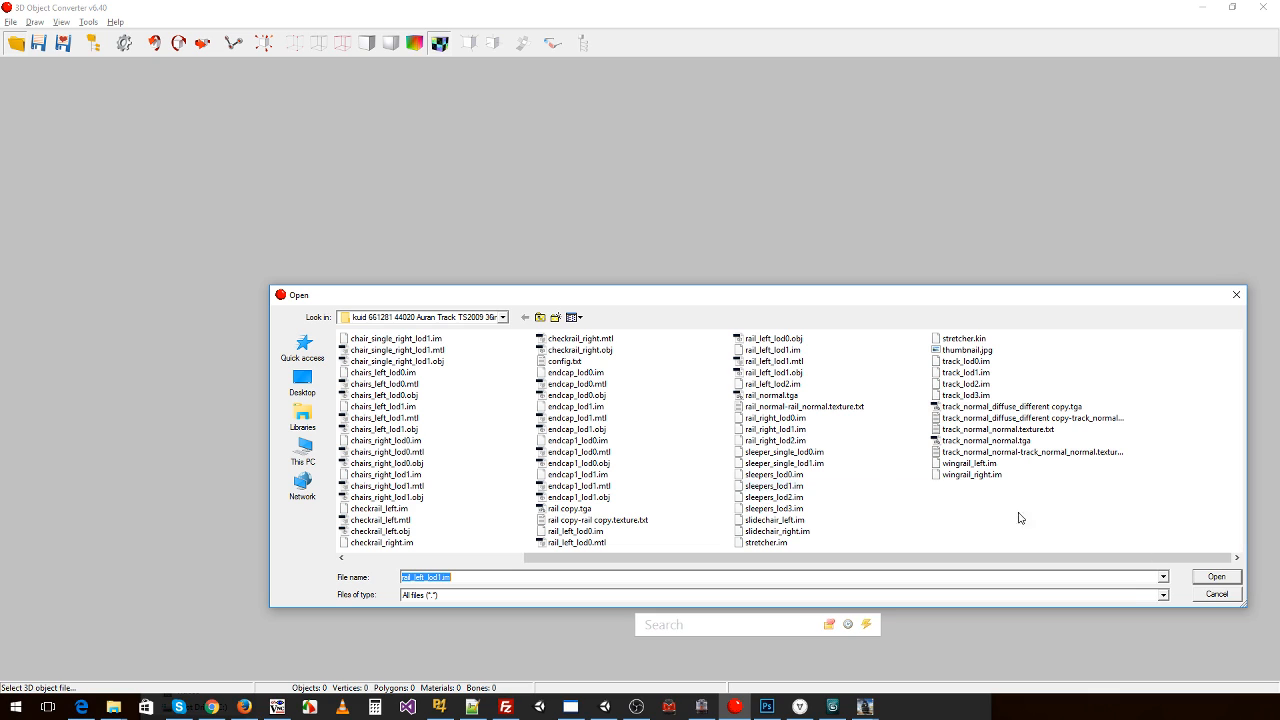
pyautogui.doubleClick(778, 385)
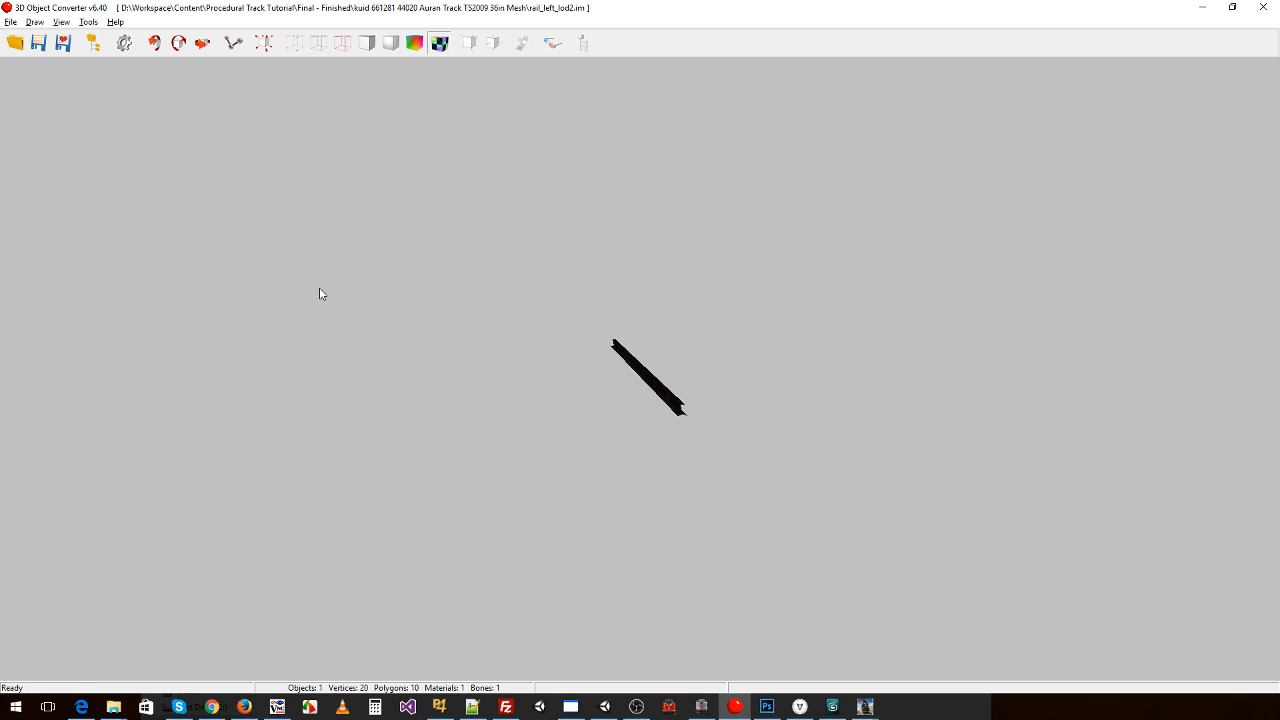
# - Flip the rail_left_lod2 UV map vertically and save the mesh as a Wavefront OBJ under the same name
pyautogui.click(90, 21)
pyautogui.click(103, 114)
pyautogui.moveTo(526, 343); pyautogui.dragTo(599, 355)
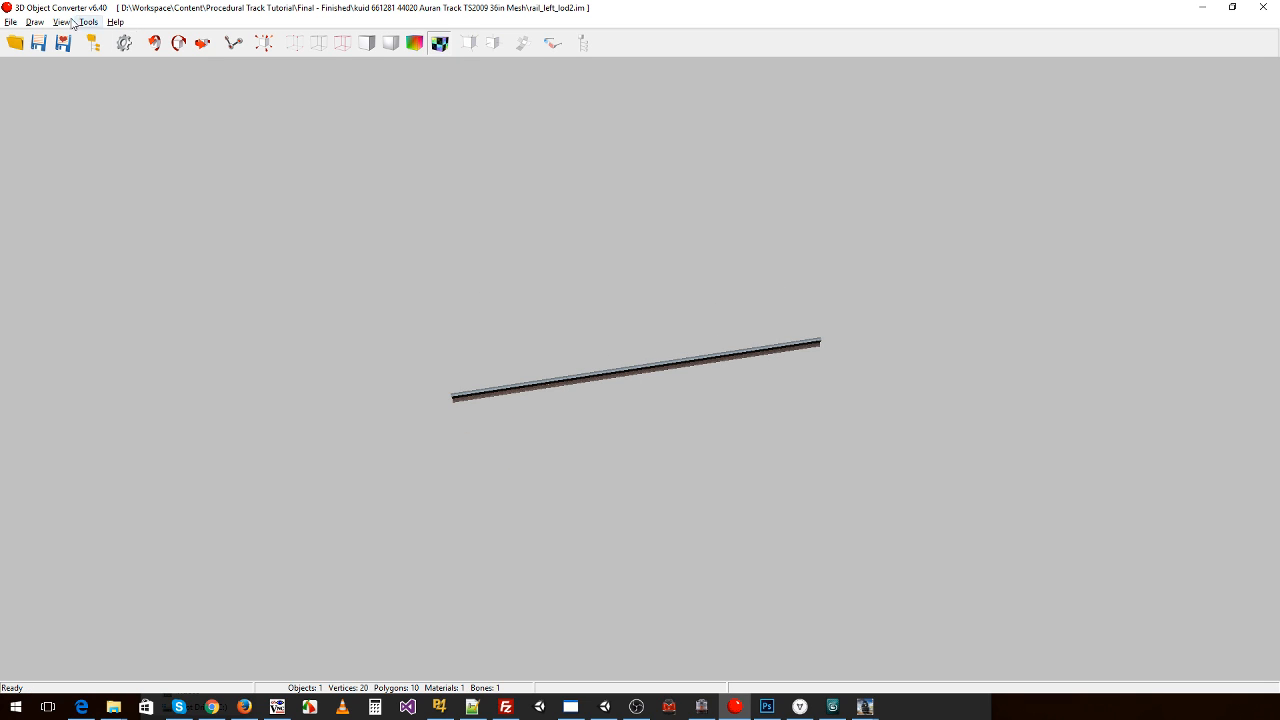
pyautogui.click(10, 21)
pyautogui.click(40, 71)
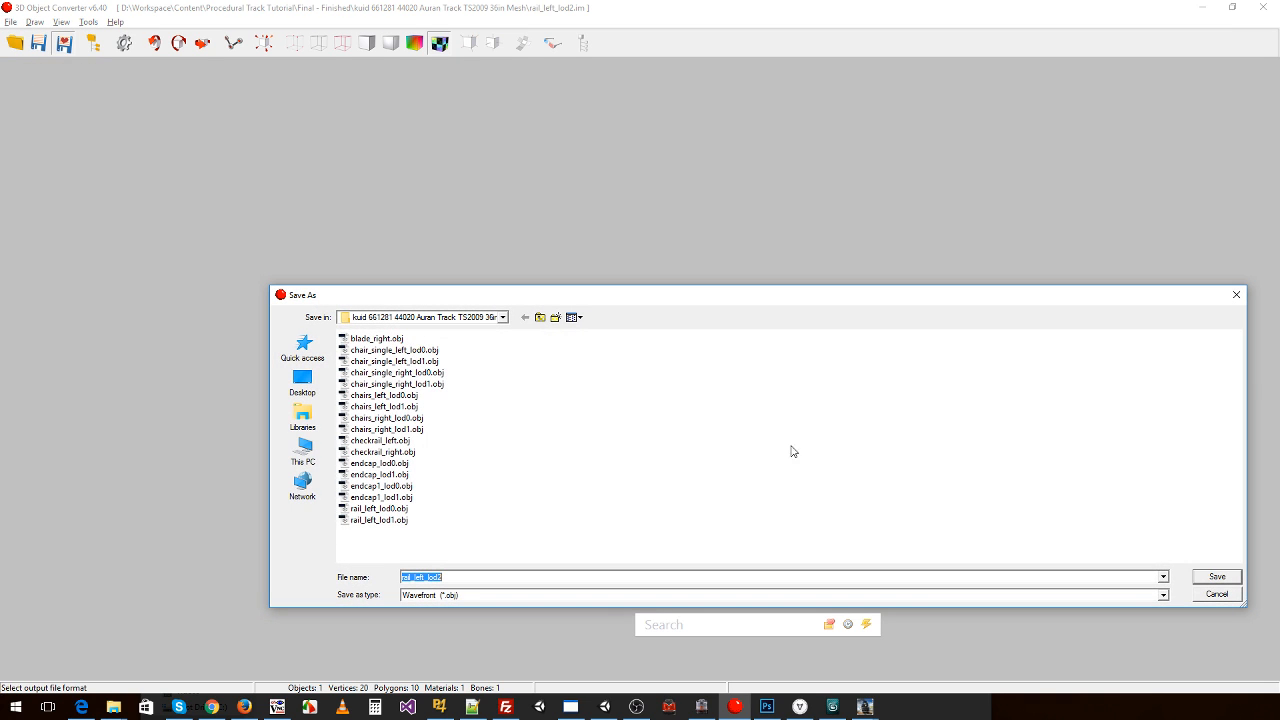
pyautogui.click(1220, 577)
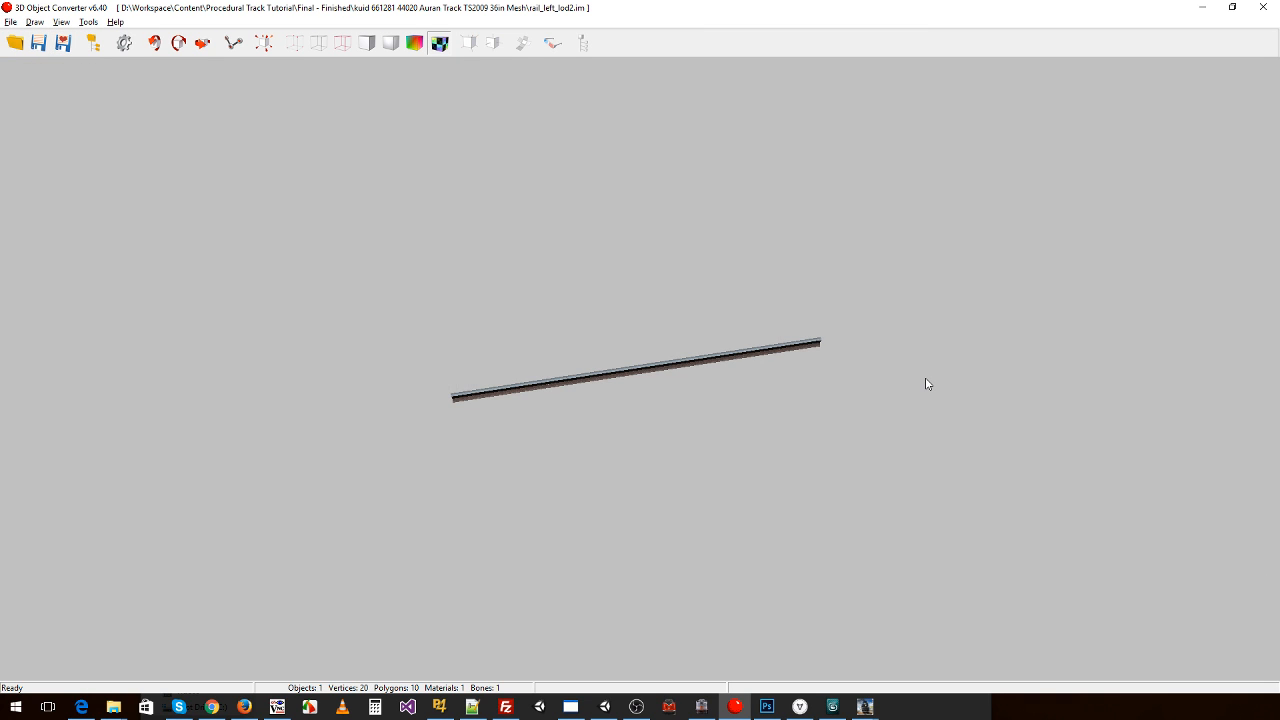
pyautogui.moveTo(851, 309); pyautogui.dragTo(669, 403)
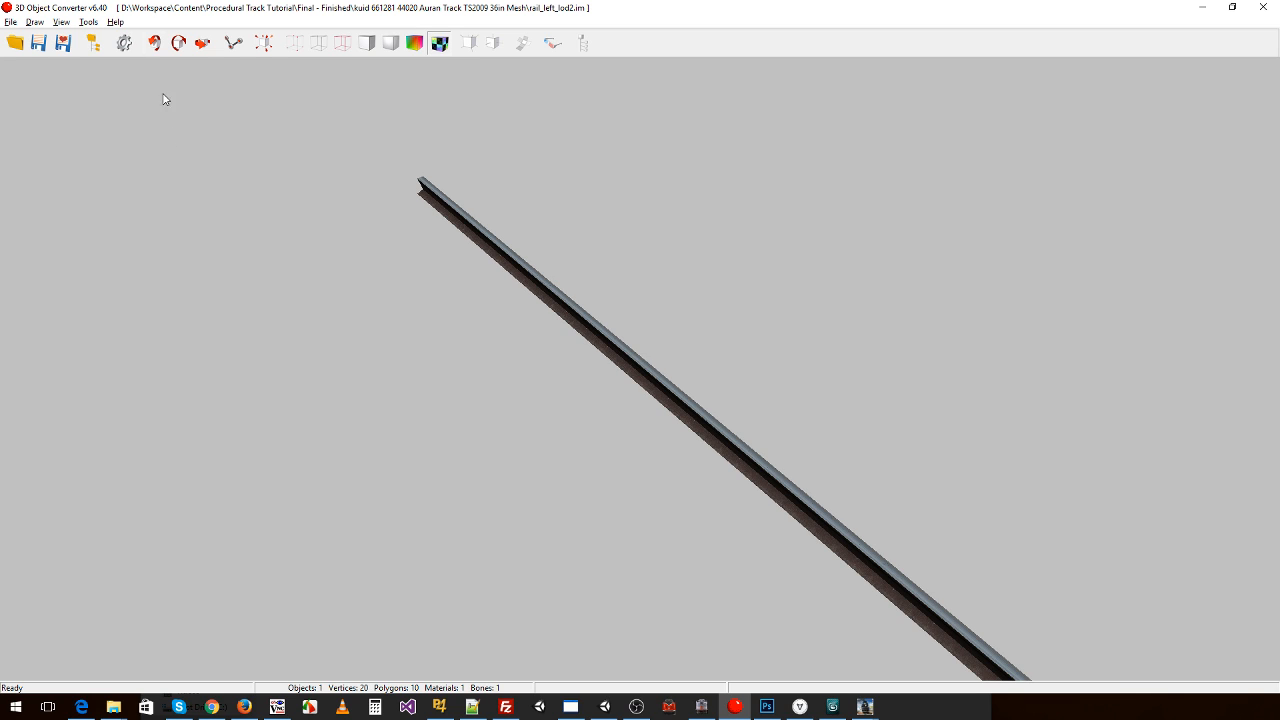
# - Open rail_right_lod0.im from the Auran Track TS2009 36in Mesh folder
pyautogui.click(14, 24)
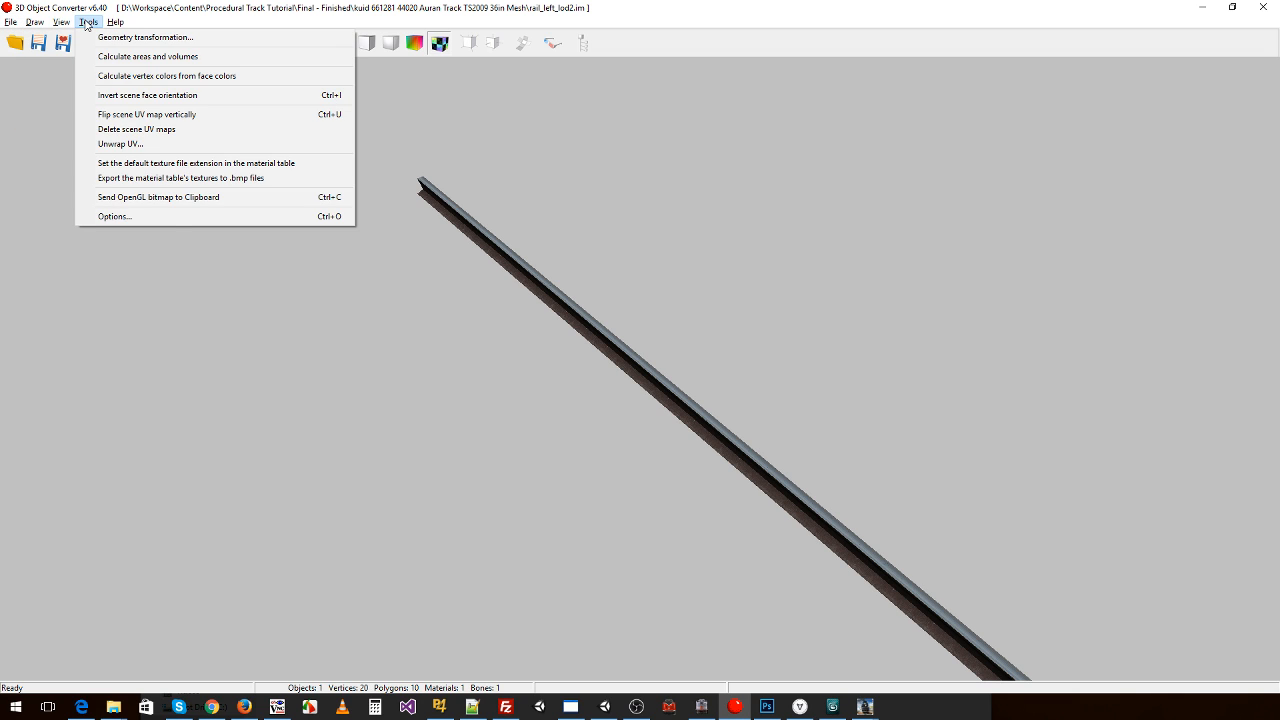
pyautogui.click(87, 23)
pyautogui.click(14, 23)
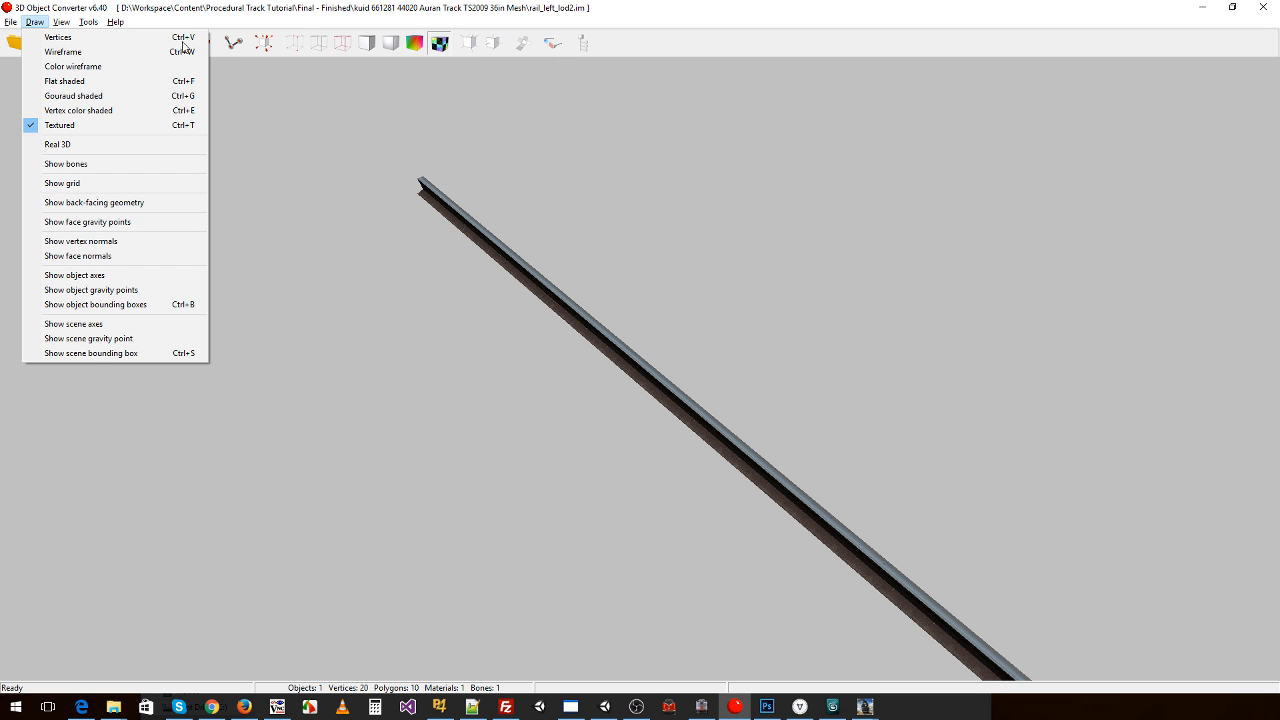
pyautogui.click(30, 37)
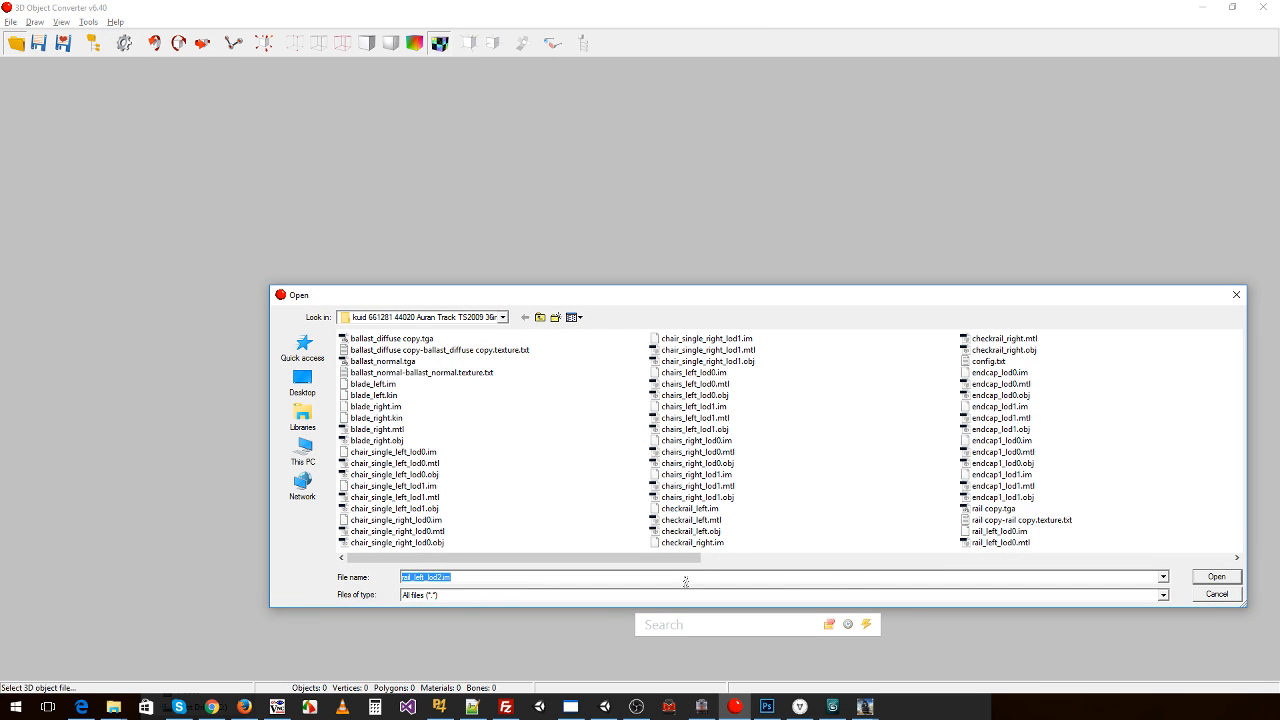
pyautogui.moveTo(672, 558); pyautogui.dragTo(846, 557)
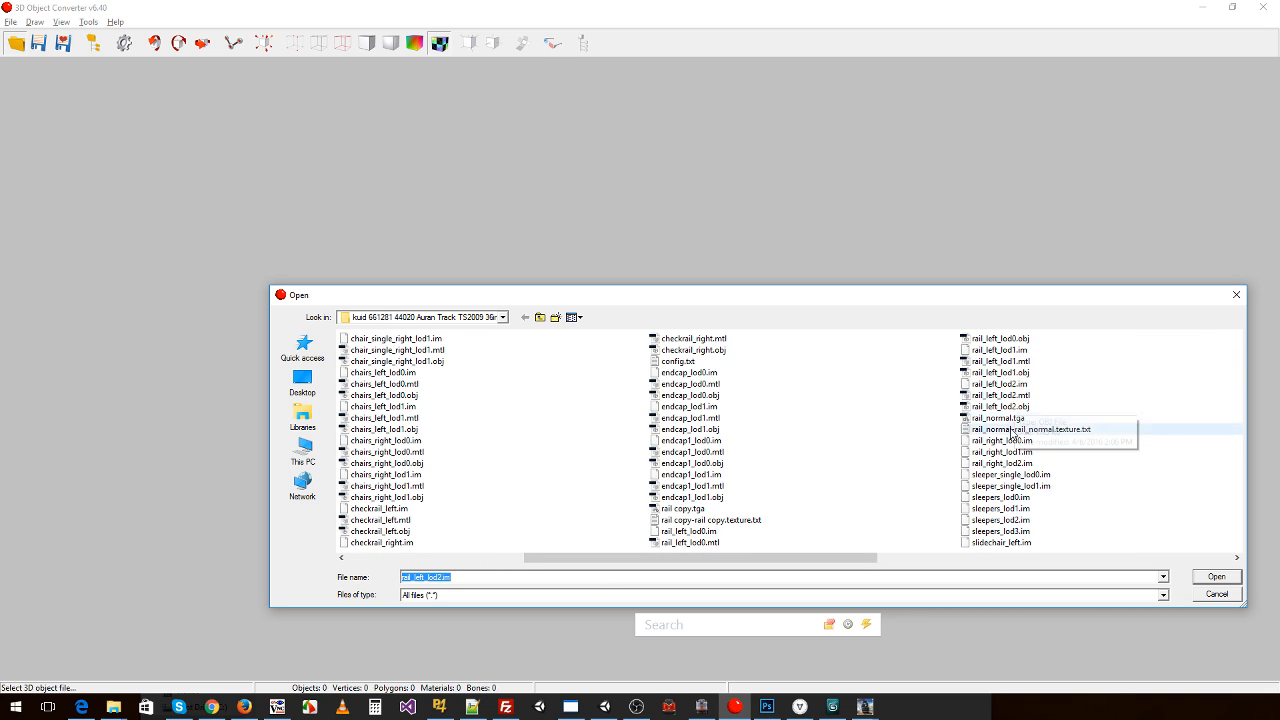
pyautogui.click(1003, 442)
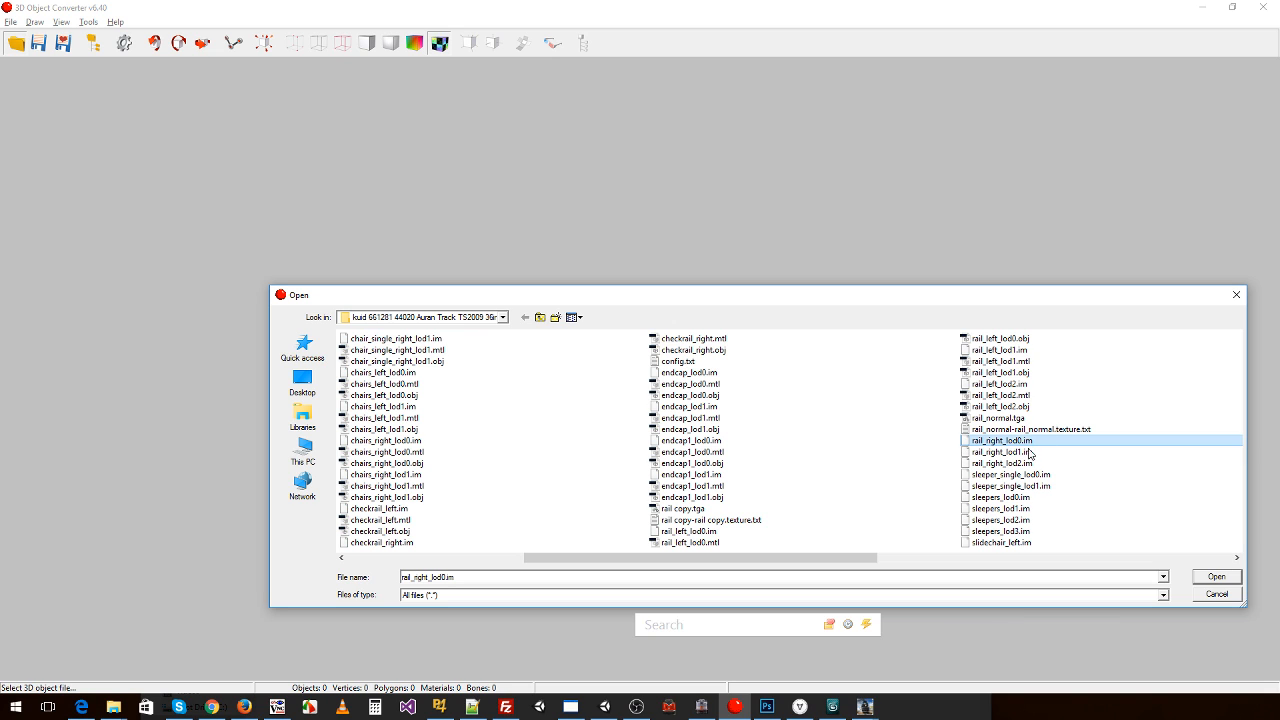
pyautogui.click(1207, 580)
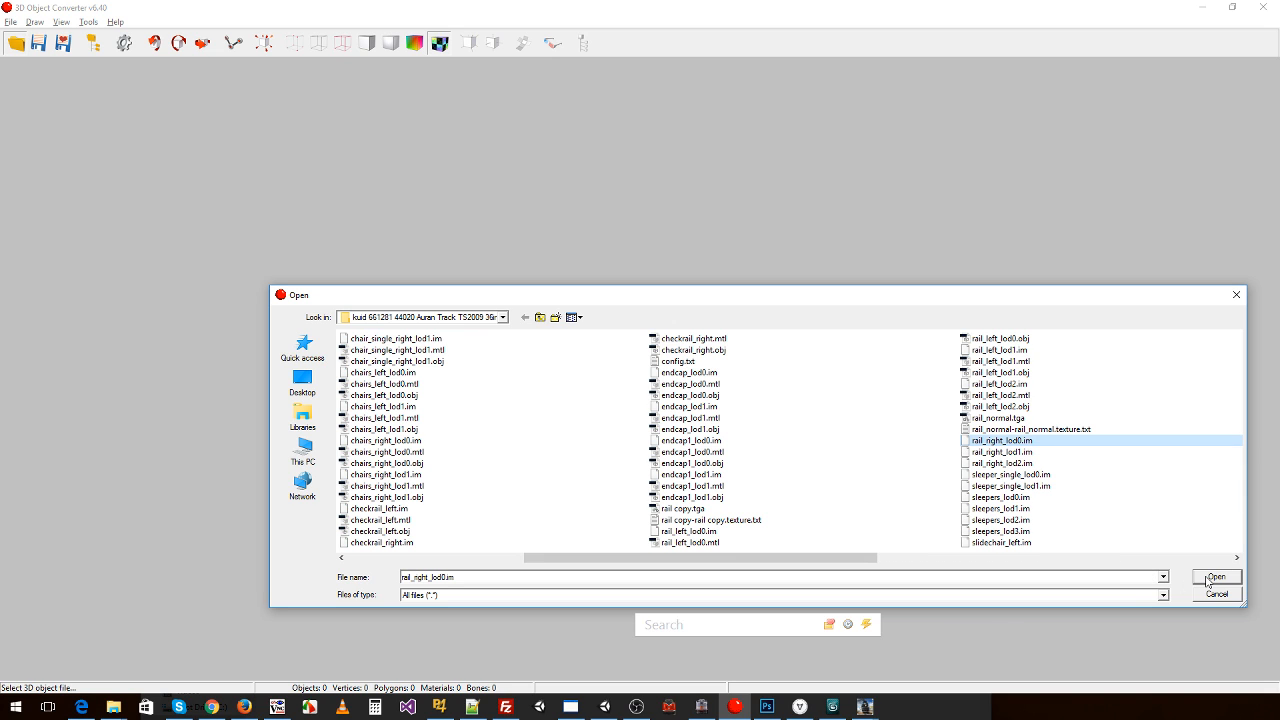
pyautogui.click(1207, 580)
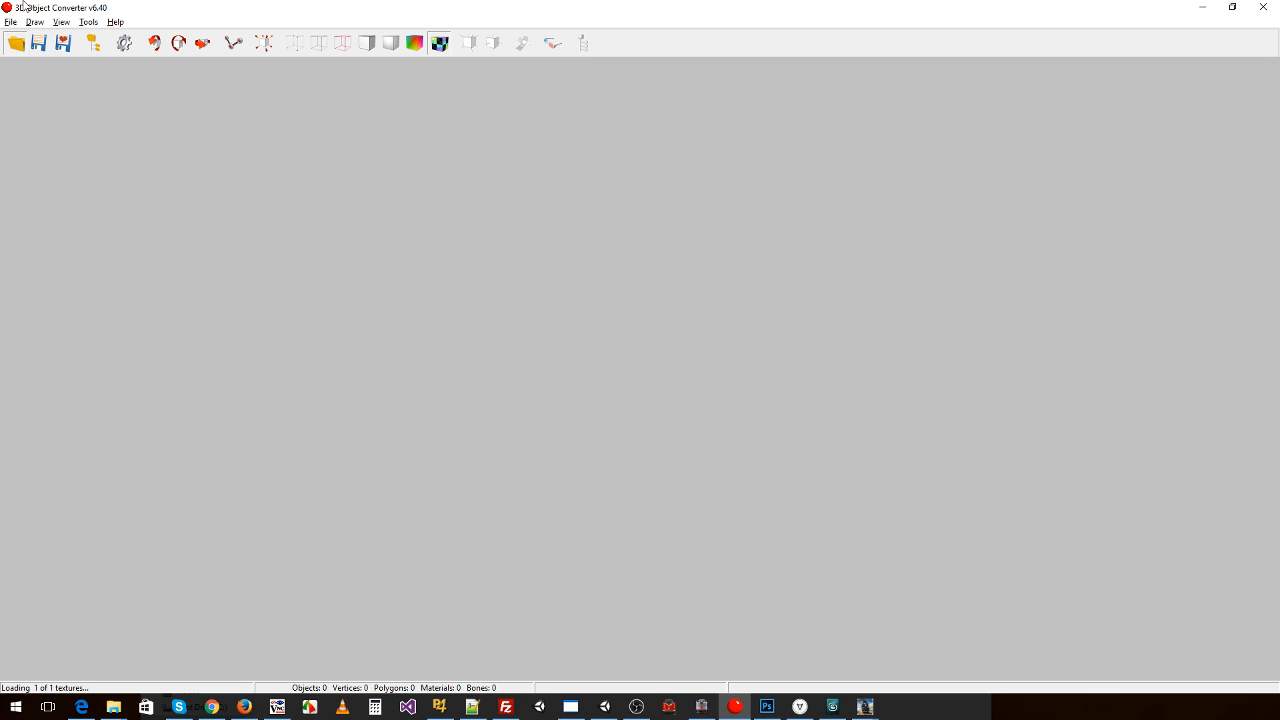
# - Flip the rail_right_lod0 UV map vertically and save the mesh as a Wavefront OBJ under the same name
pyautogui.click(86, 25)
pyautogui.click(105, 113)
pyautogui.moveTo(285, 240); pyautogui.dragTo(310, 225)
pyautogui.click(11, 22)
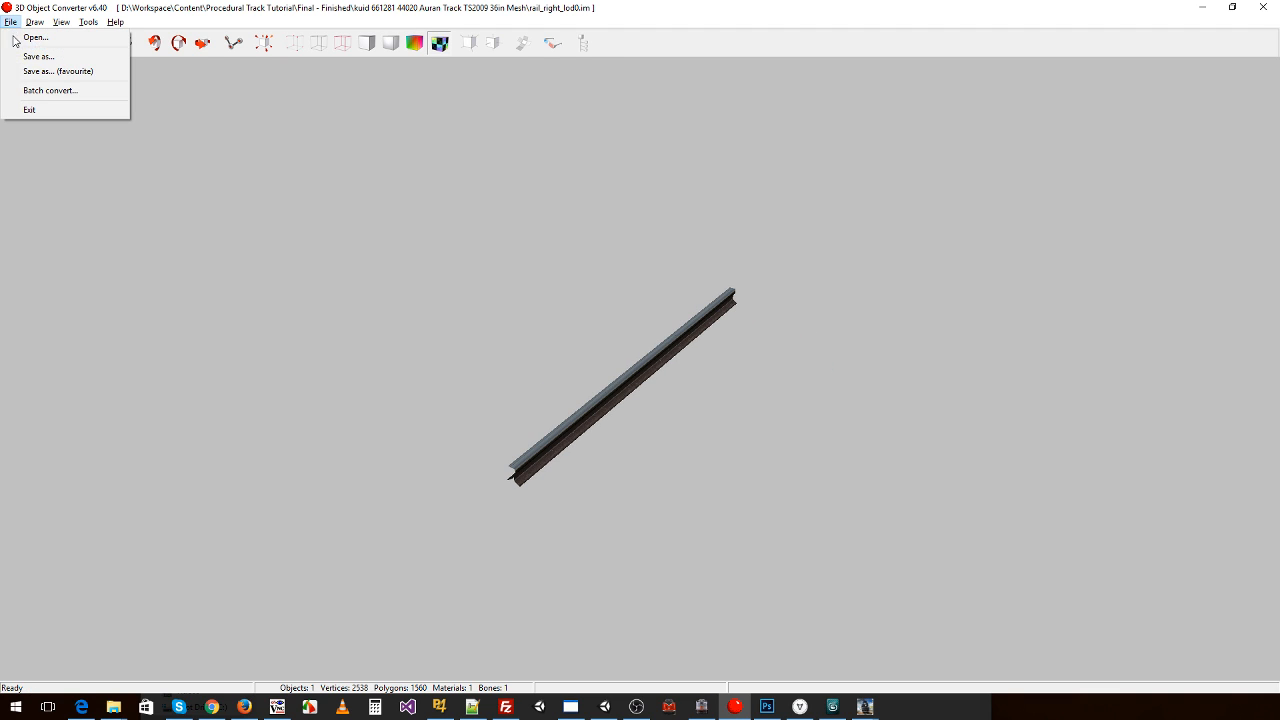
pyautogui.click(30, 72)
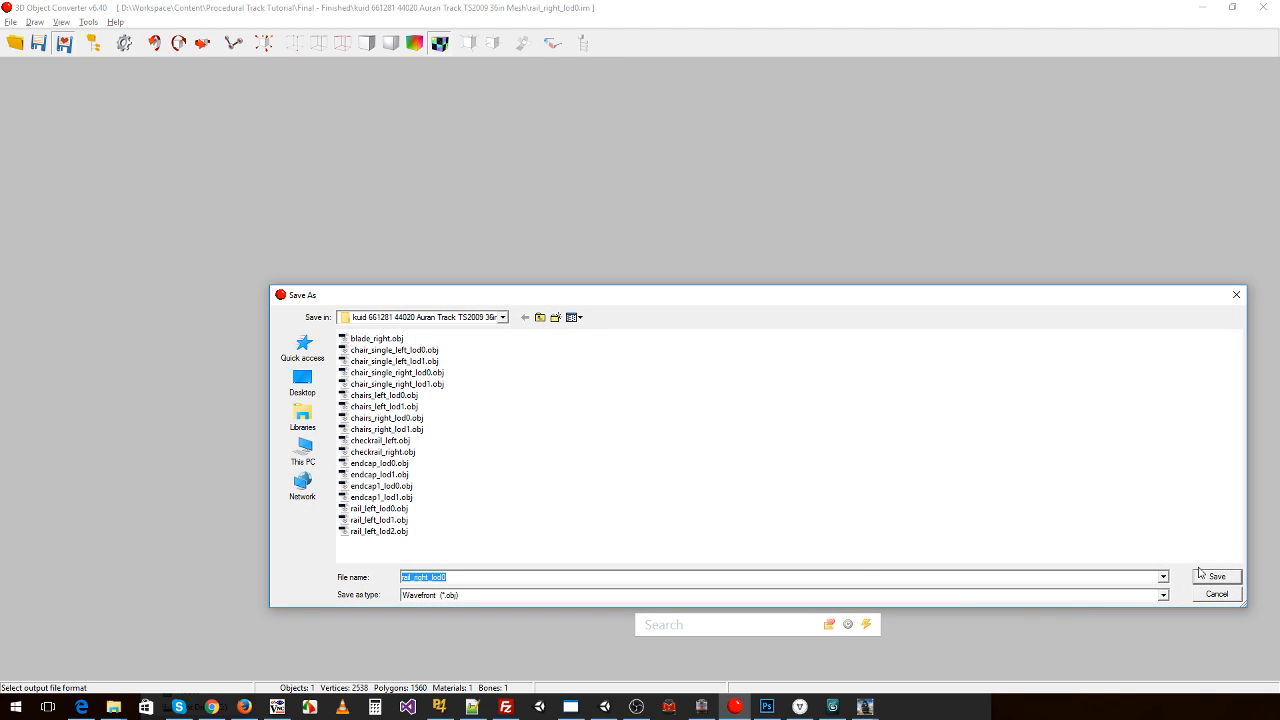
pyautogui.click(1214, 577)
# - Open rail_right_lod1.im from the Auran Track TS2009 36in Mesh folder
pyautogui.click(11, 22)
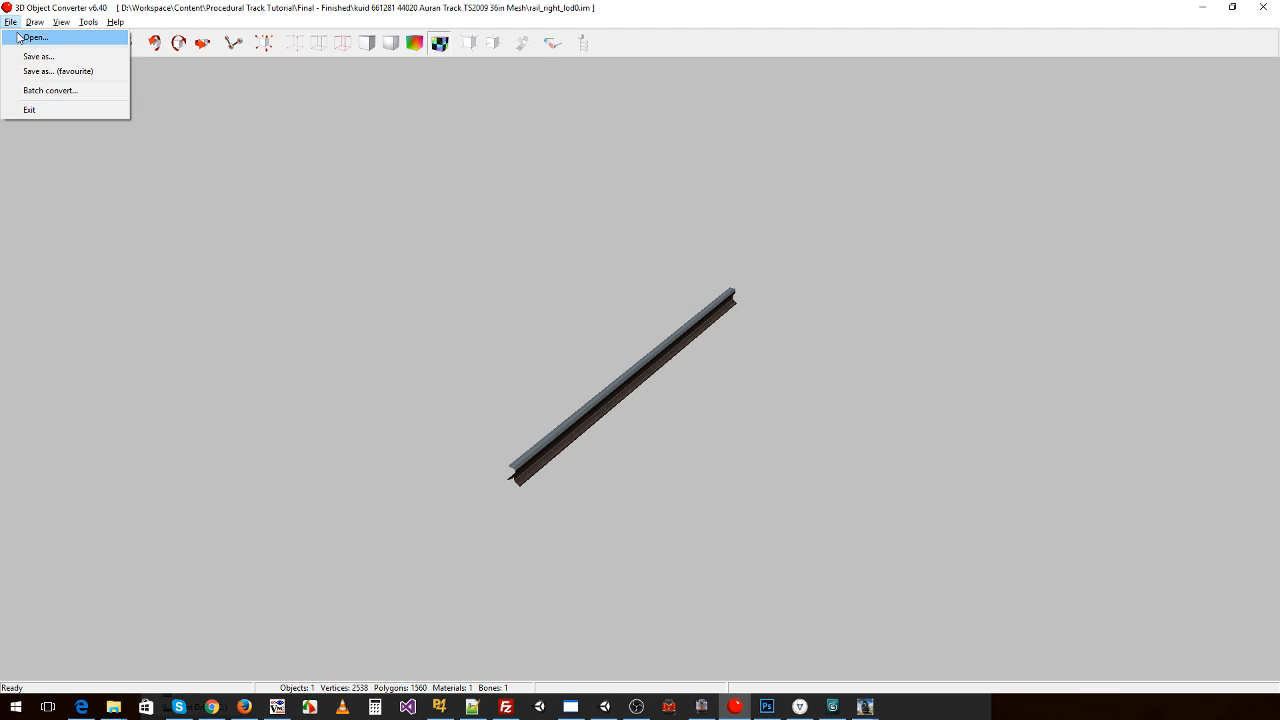
pyautogui.click(30, 34)
pyautogui.moveTo(679, 557); pyautogui.dragTo(994, 557)
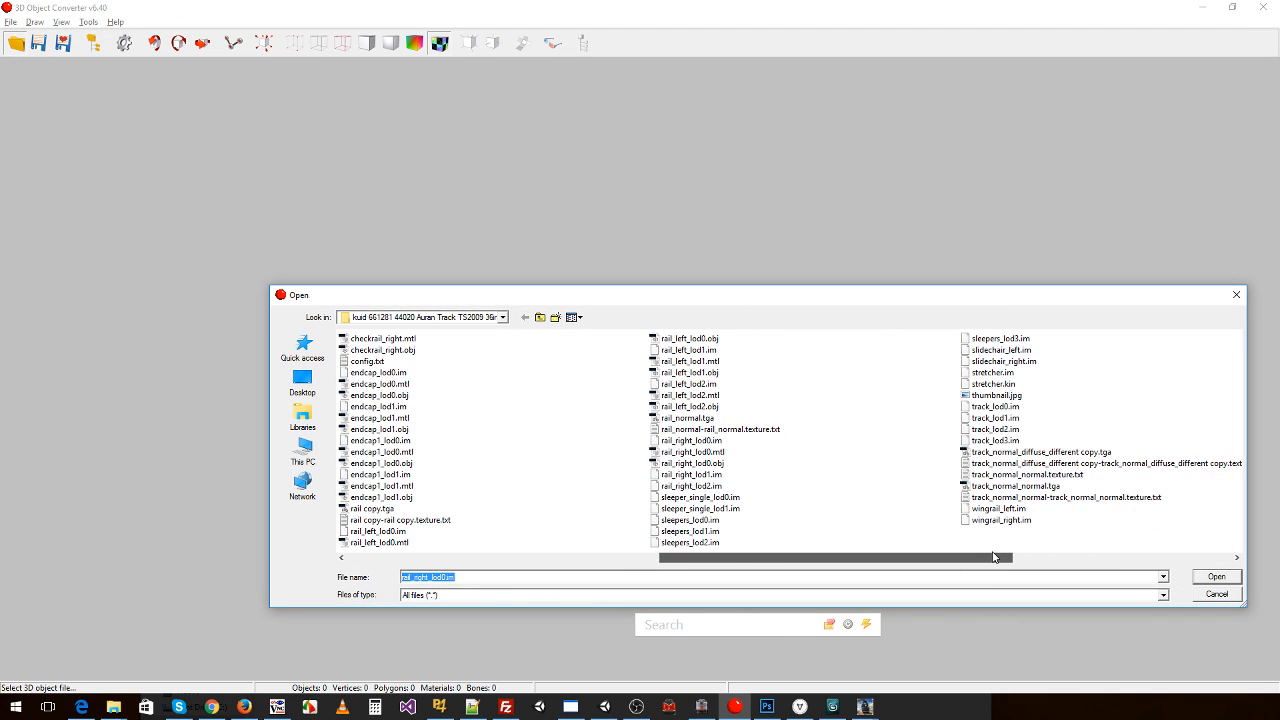
pyautogui.doubleClick(708, 475)
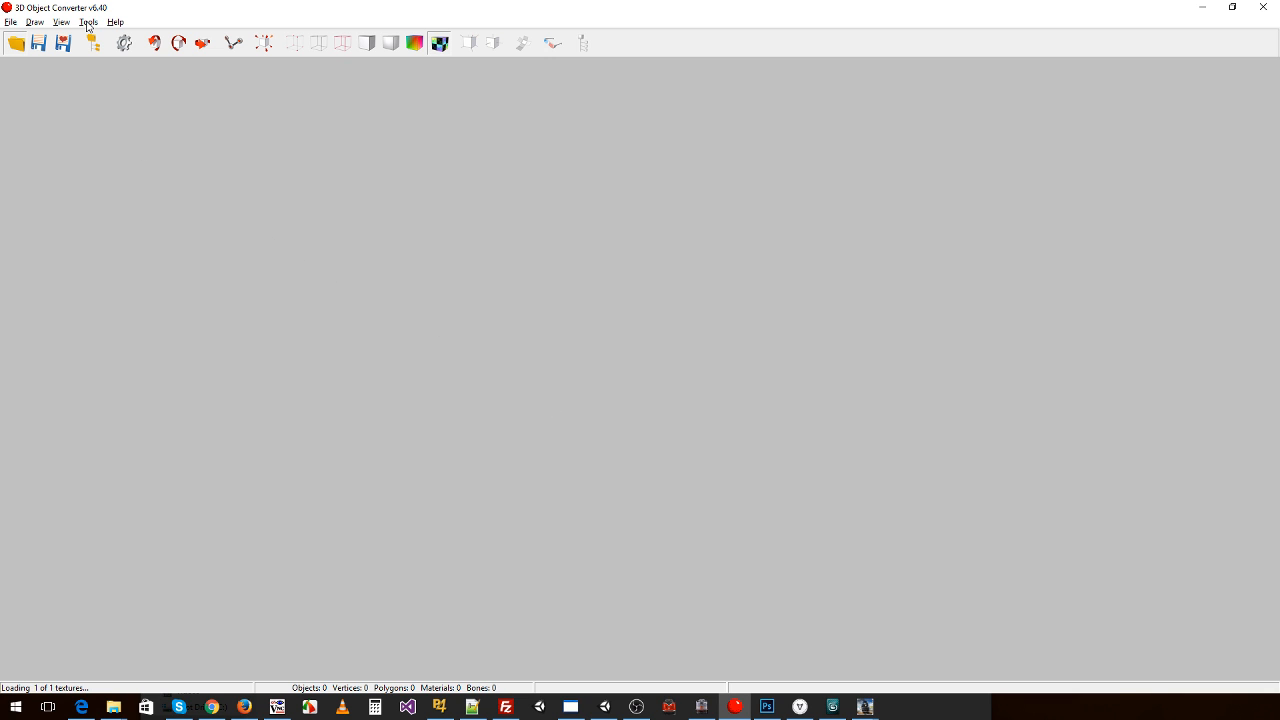
# - Flip the rail_right_lod1 UV map vertically and save the mesh as a Wavefront OBJ under the same name
pyautogui.moveTo(517, 420)
pyautogui.mouseDown()
pyautogui.moveTo(545, 419)
pyautogui.moveTo(534, 421)
pyautogui.mouseUp()
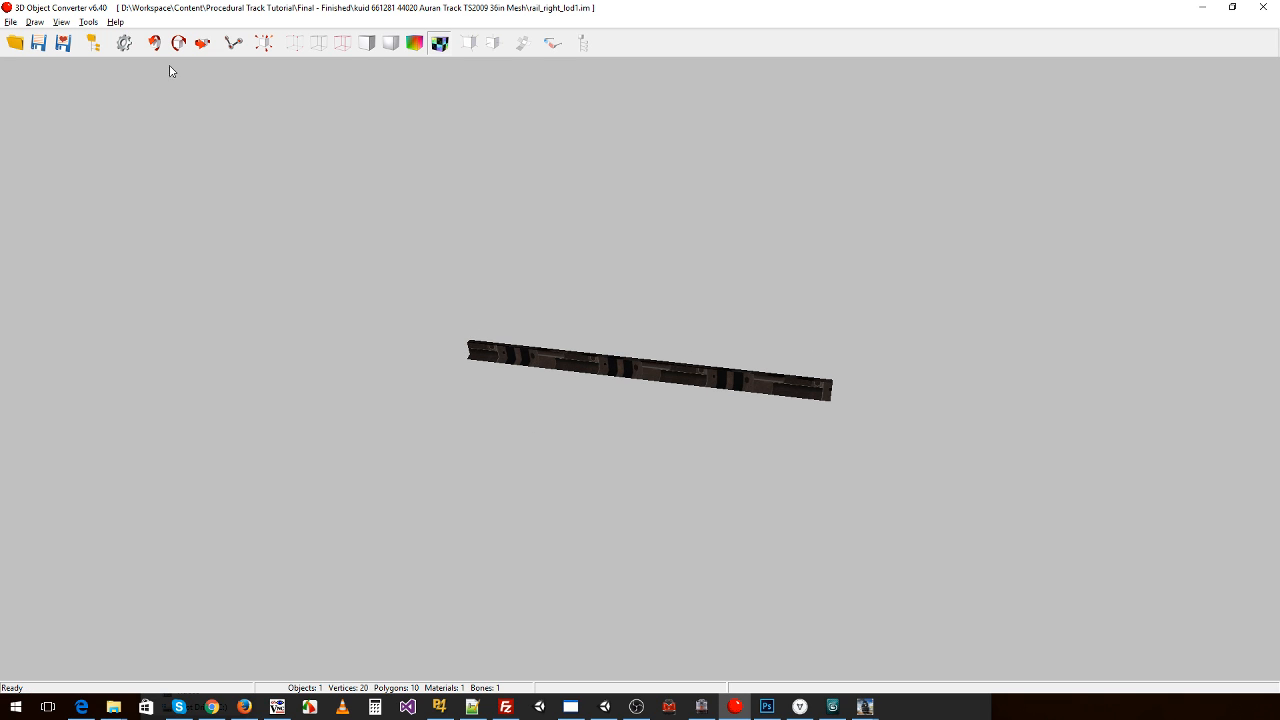
pyautogui.click(88, 22)
pyautogui.click(112, 114)
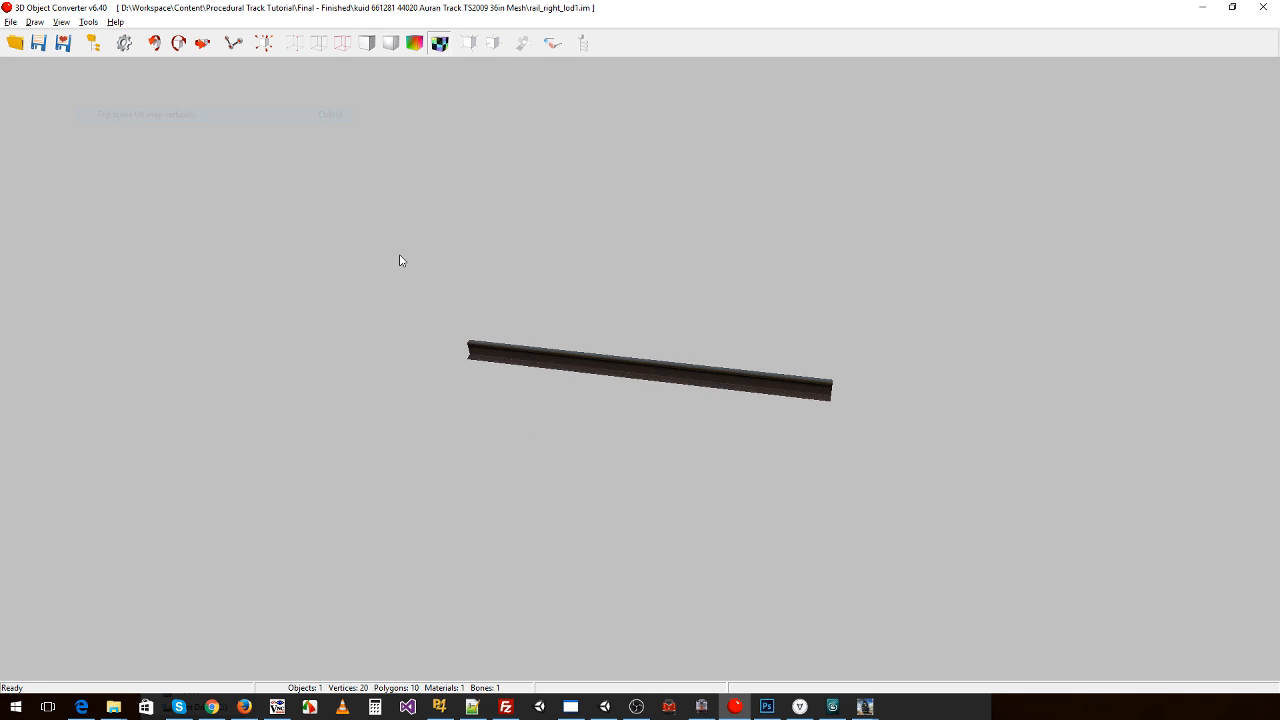
pyautogui.moveTo(399, 260); pyautogui.dragTo(349, 220)
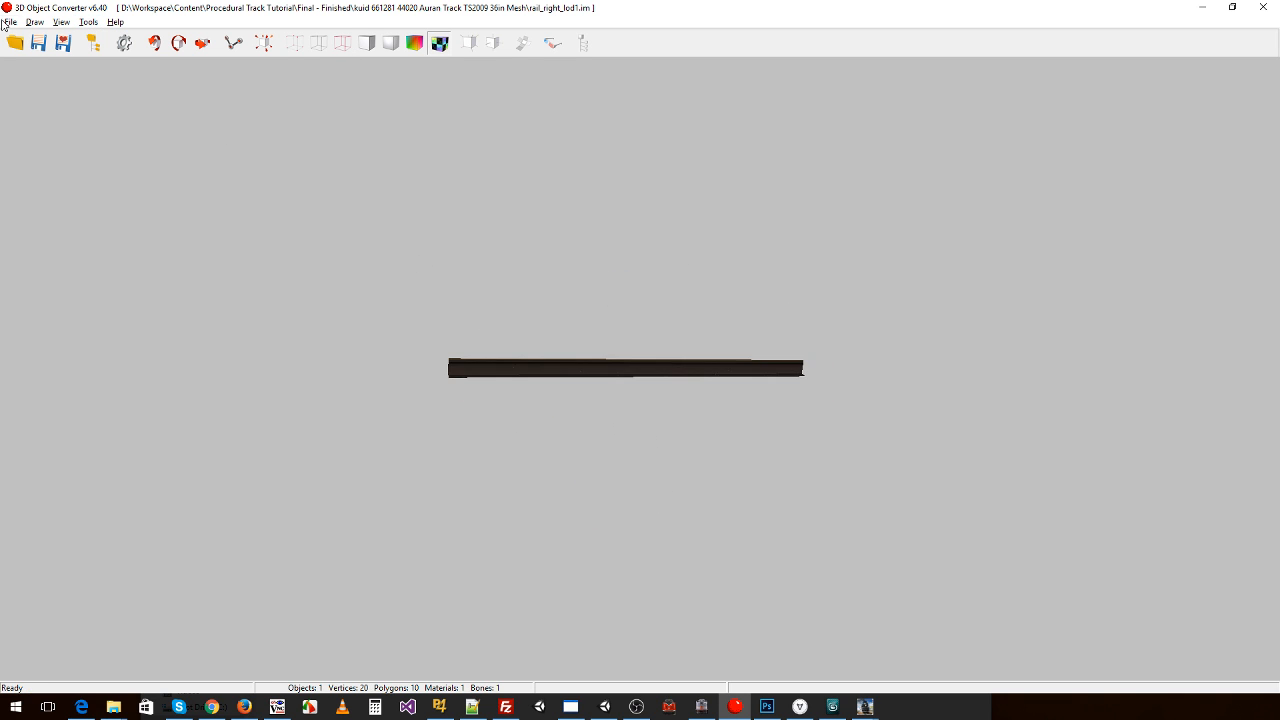
pyautogui.click(8, 22)
pyautogui.click(40, 71)
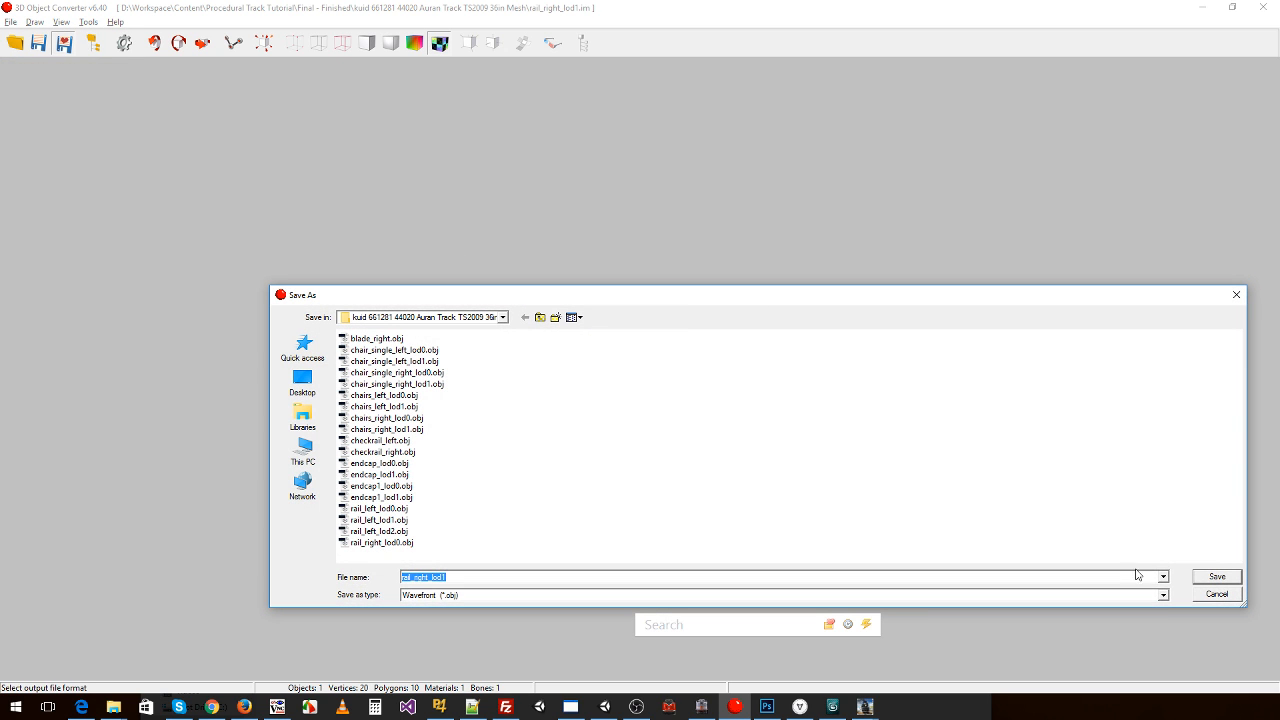
pyautogui.click(1218, 576)
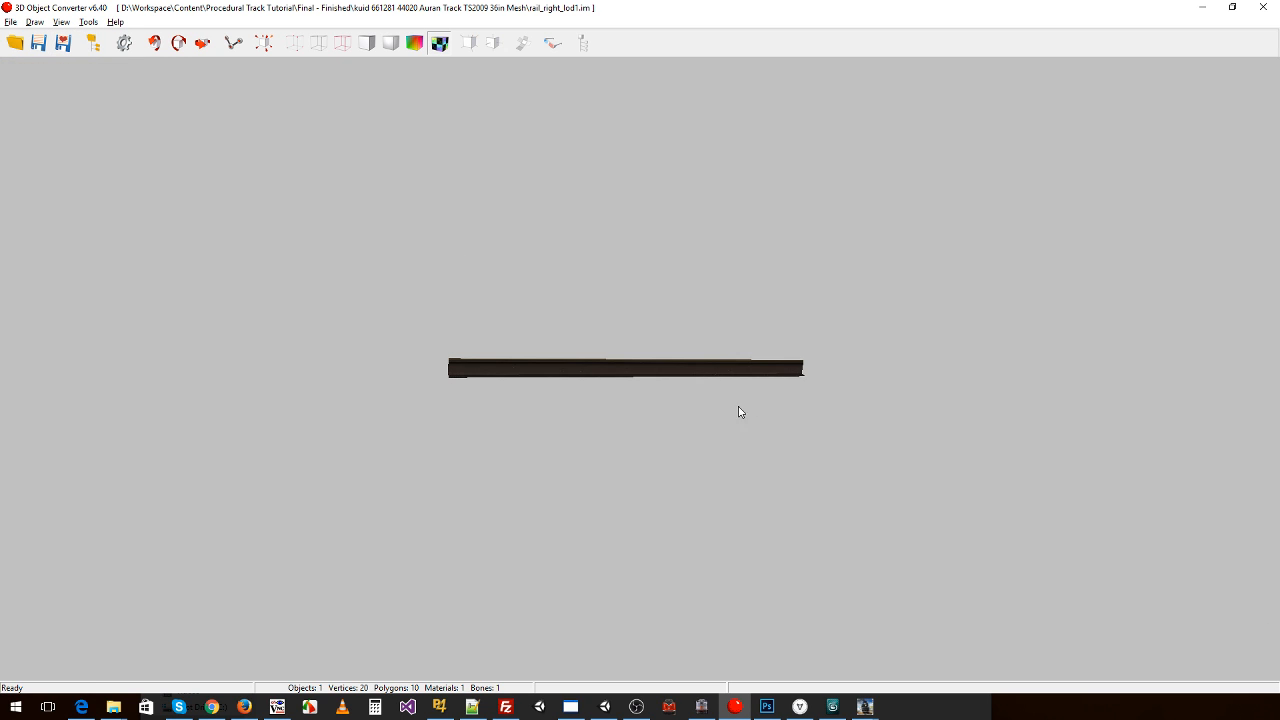
# - Open rail_right_lod2.im from the Auran Track TS2009 36in Mesh folder
pyautogui.moveTo(546, 312); pyautogui.dragTo(512, 322)
pyautogui.click(10, 22)
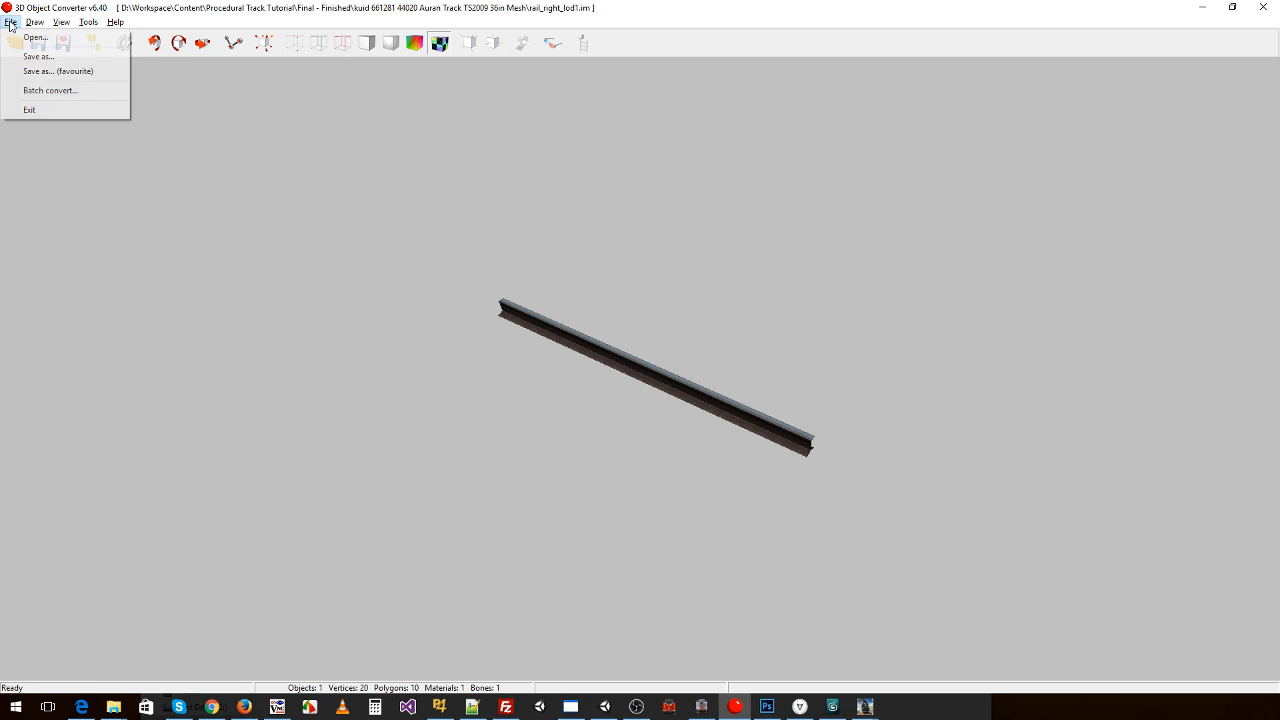
pyautogui.click(35, 38)
pyautogui.moveTo(672, 557); pyautogui.dragTo(1090, 550)
pyautogui.click(691, 508)
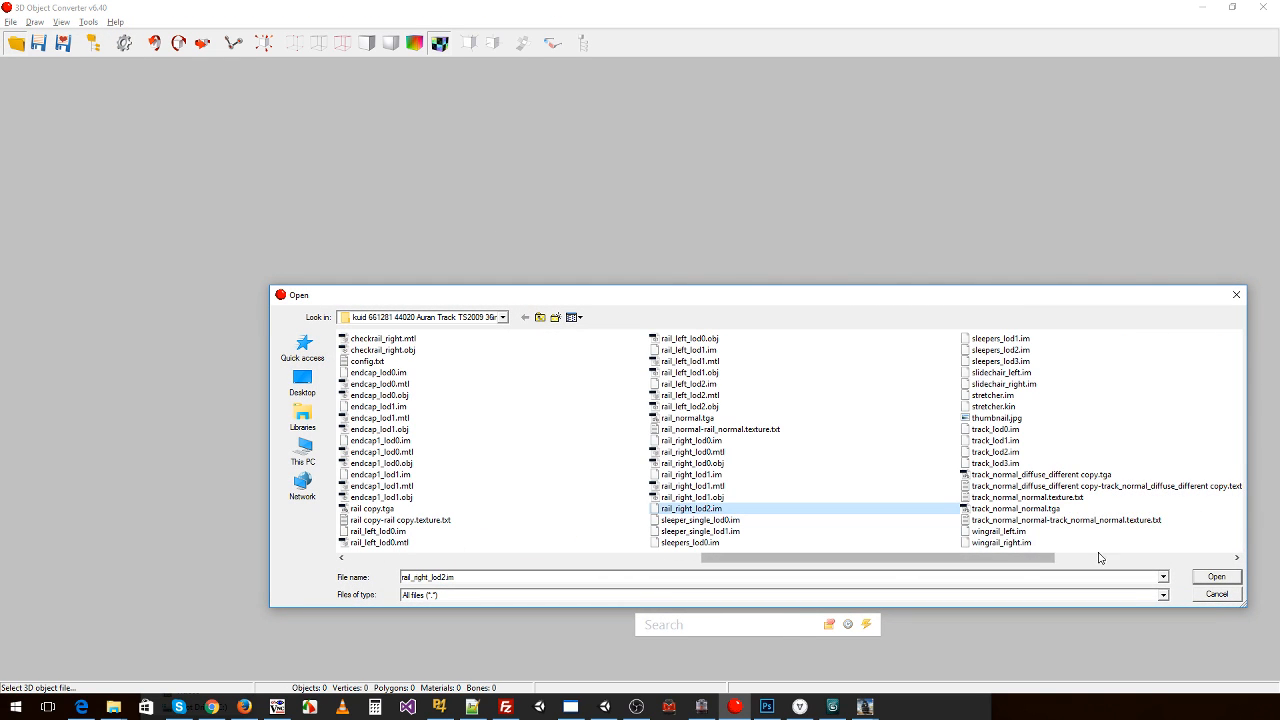
pyautogui.click(1209, 580)
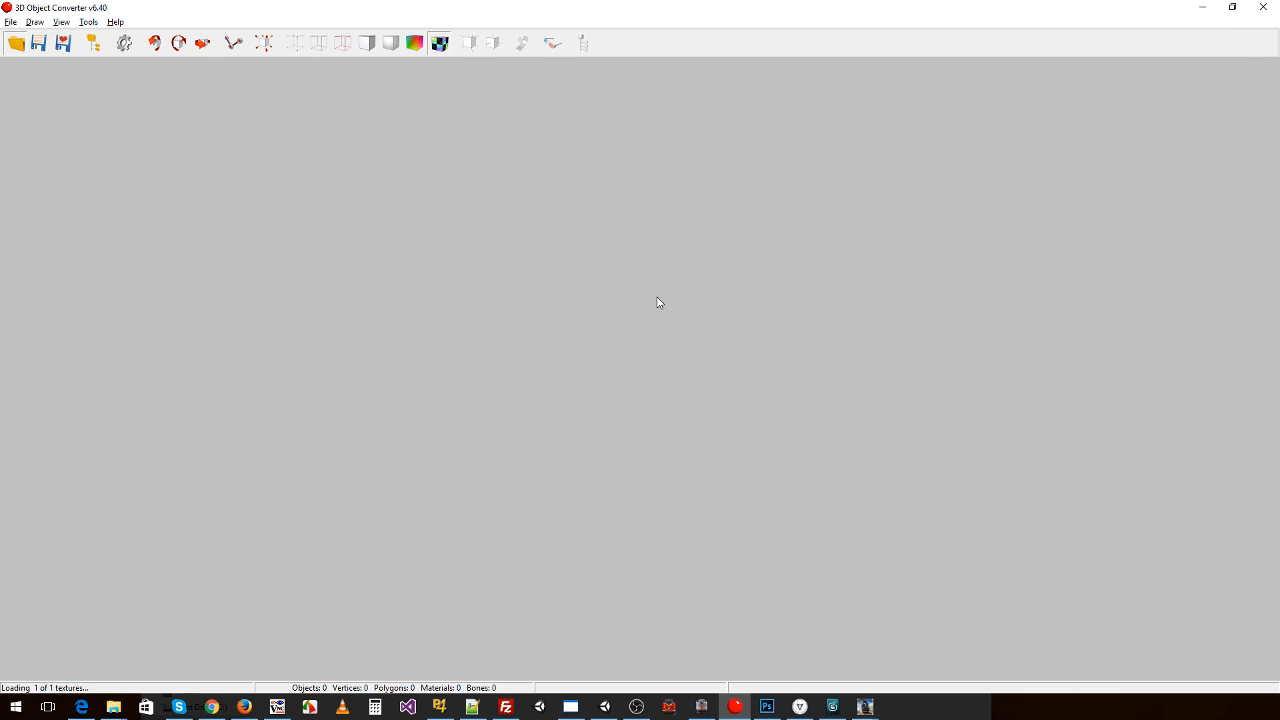
# - Flip the rail_right_lod2 UV map vertically and save the mesh as a Wavefront OBJ under the same name
pyautogui.click(86, 23)
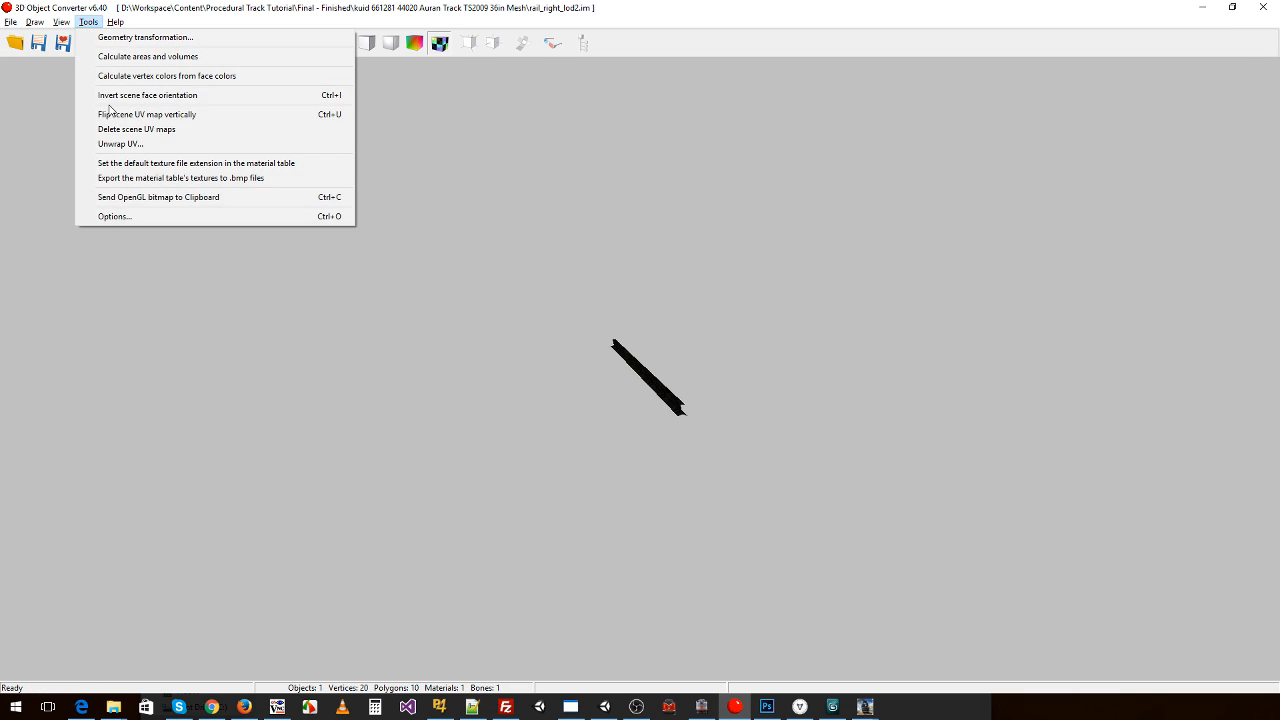
pyautogui.click(300, 114)
pyautogui.moveTo(420, 331); pyautogui.dragTo(406, 249)
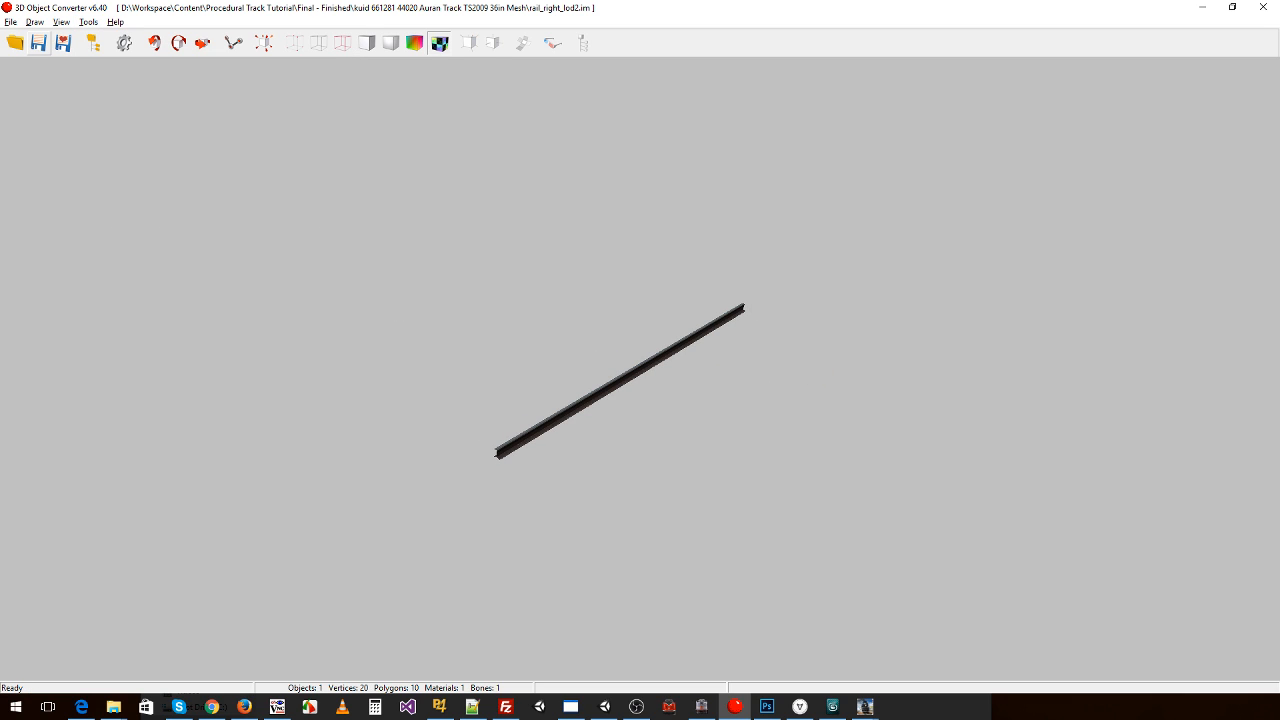
pyautogui.click(10, 22)
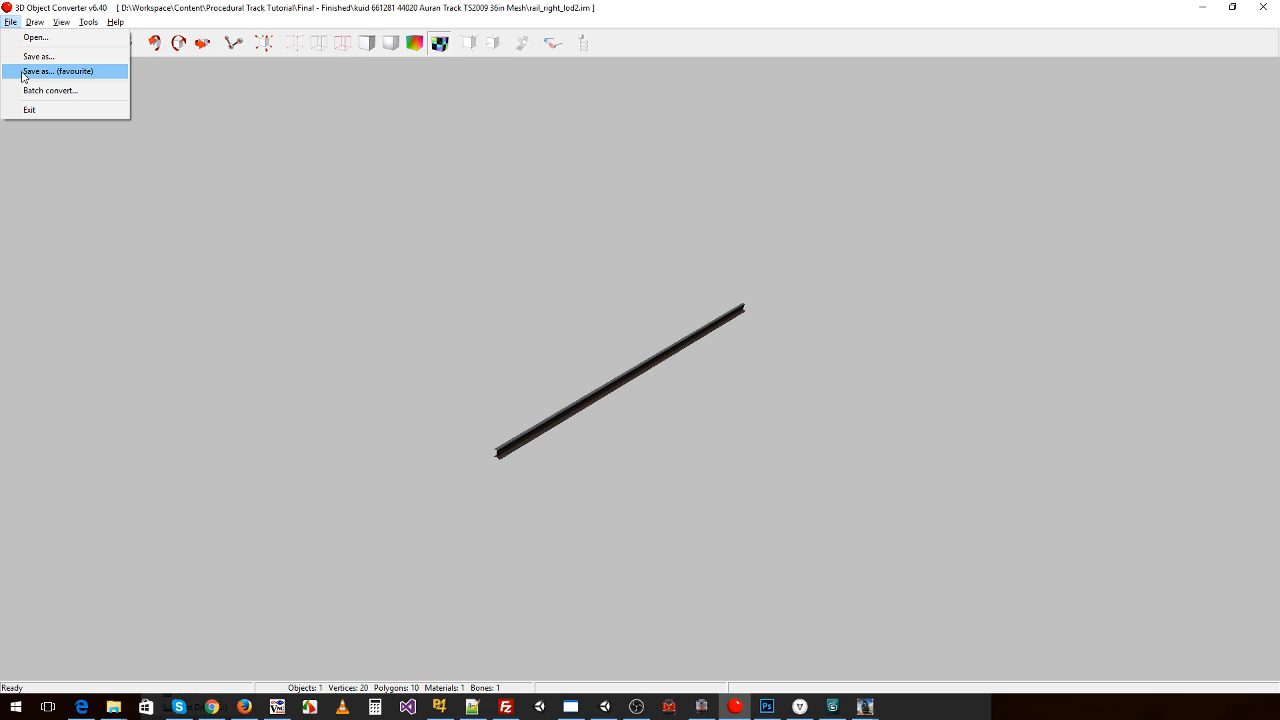
pyautogui.click(40, 72)
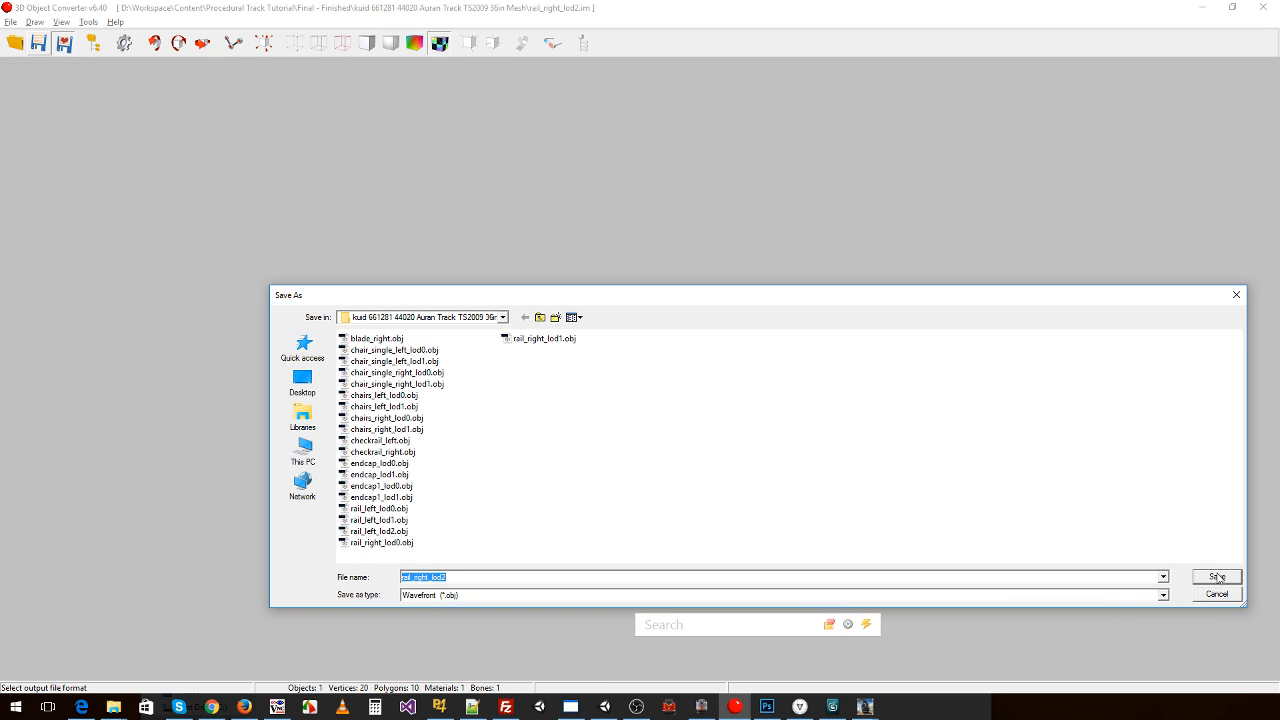
pyautogui.click(1217, 577)
# - Open sleeper_single_lod0.im from the Auran Track TS2009 36in Mesh folder
pyautogui.click(88, 22)
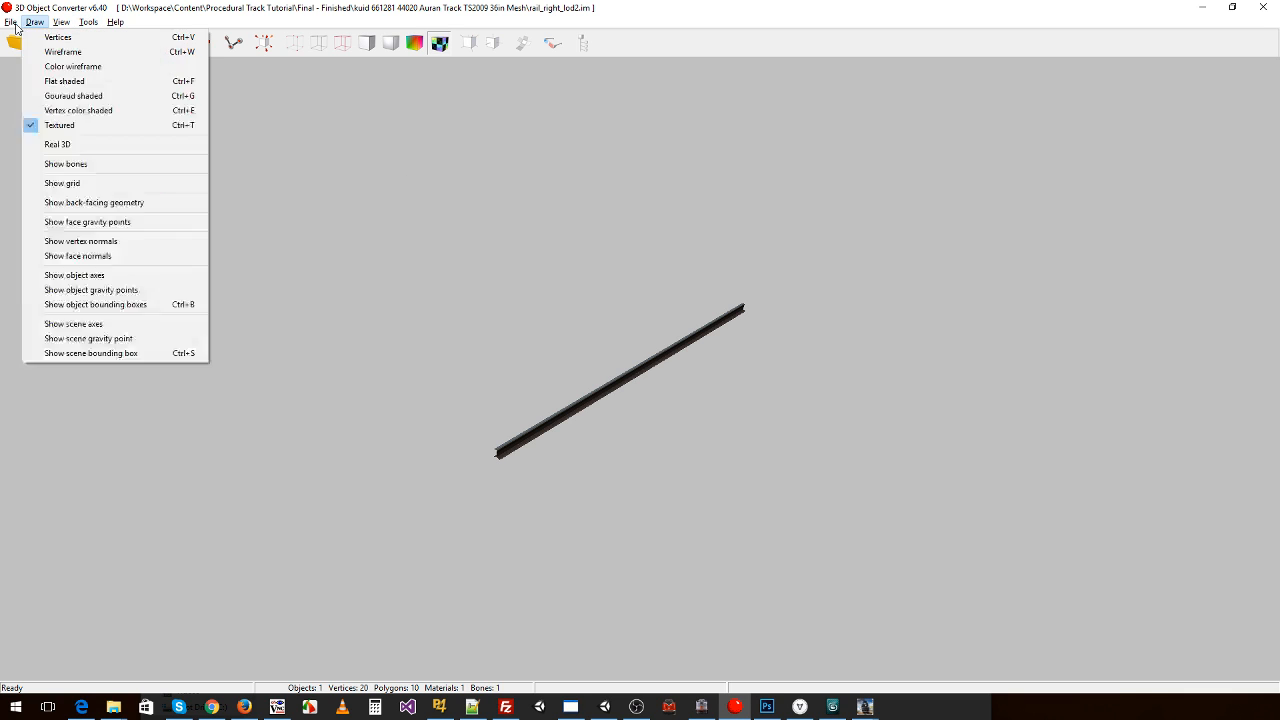
pyautogui.moveTo(10, 22)
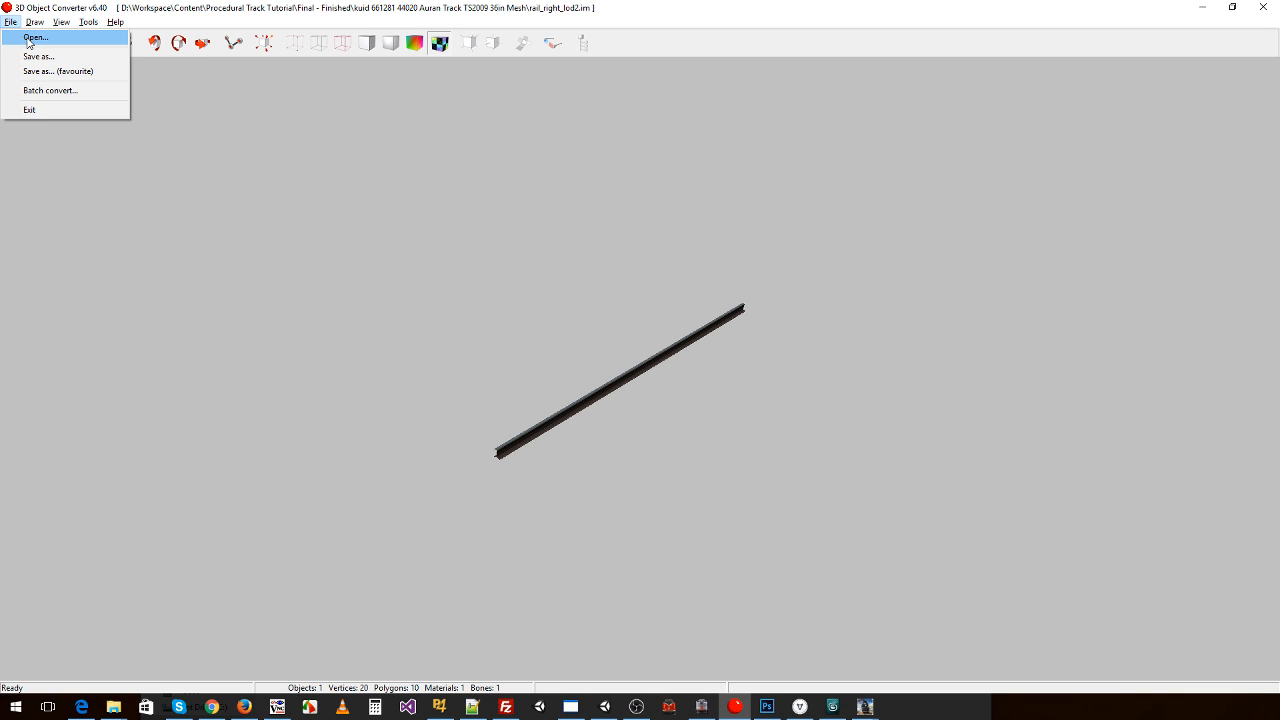
pyautogui.click(28, 43)
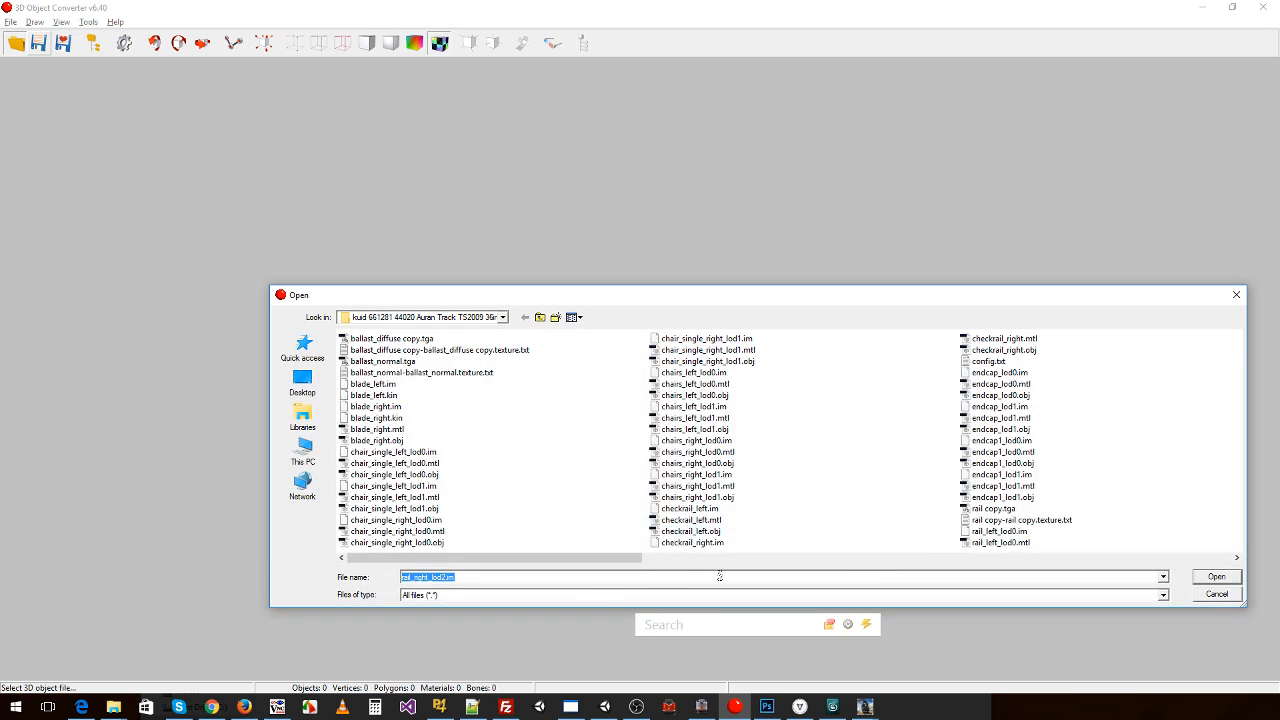
pyautogui.moveTo(603, 563); pyautogui.dragTo(1048, 558)
pyautogui.click(395, 542)
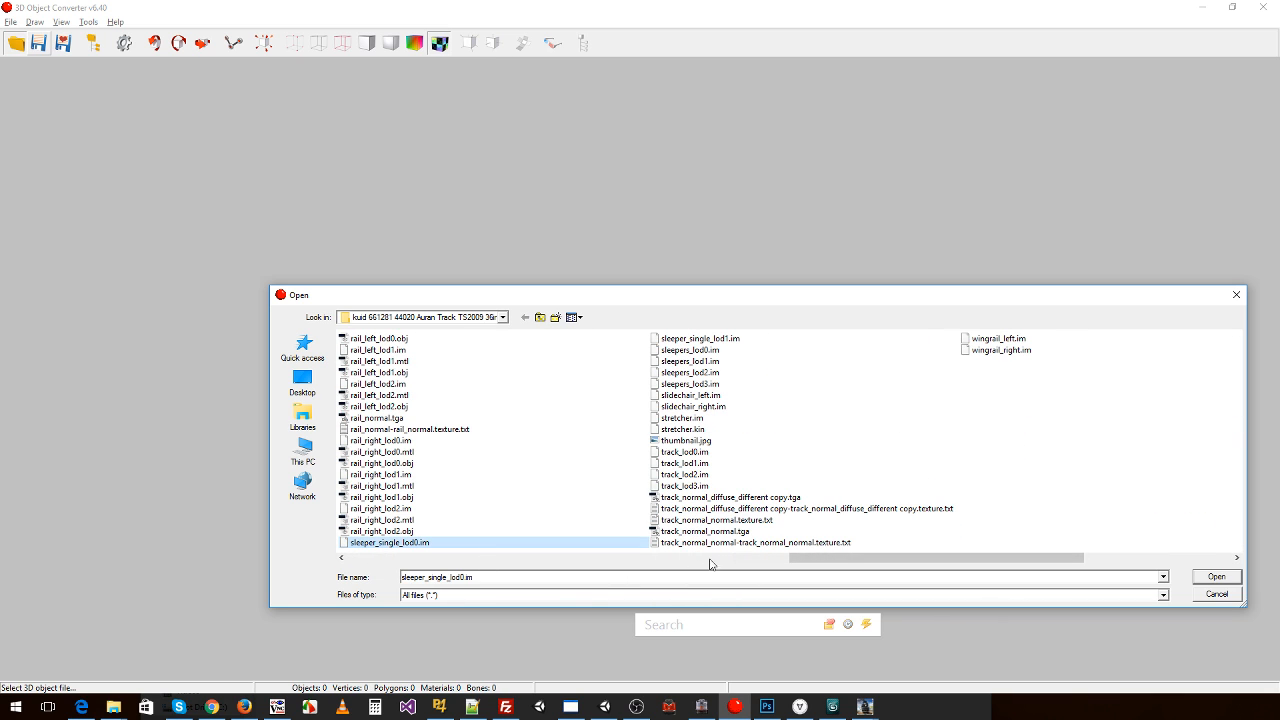
pyautogui.click(1200, 580)
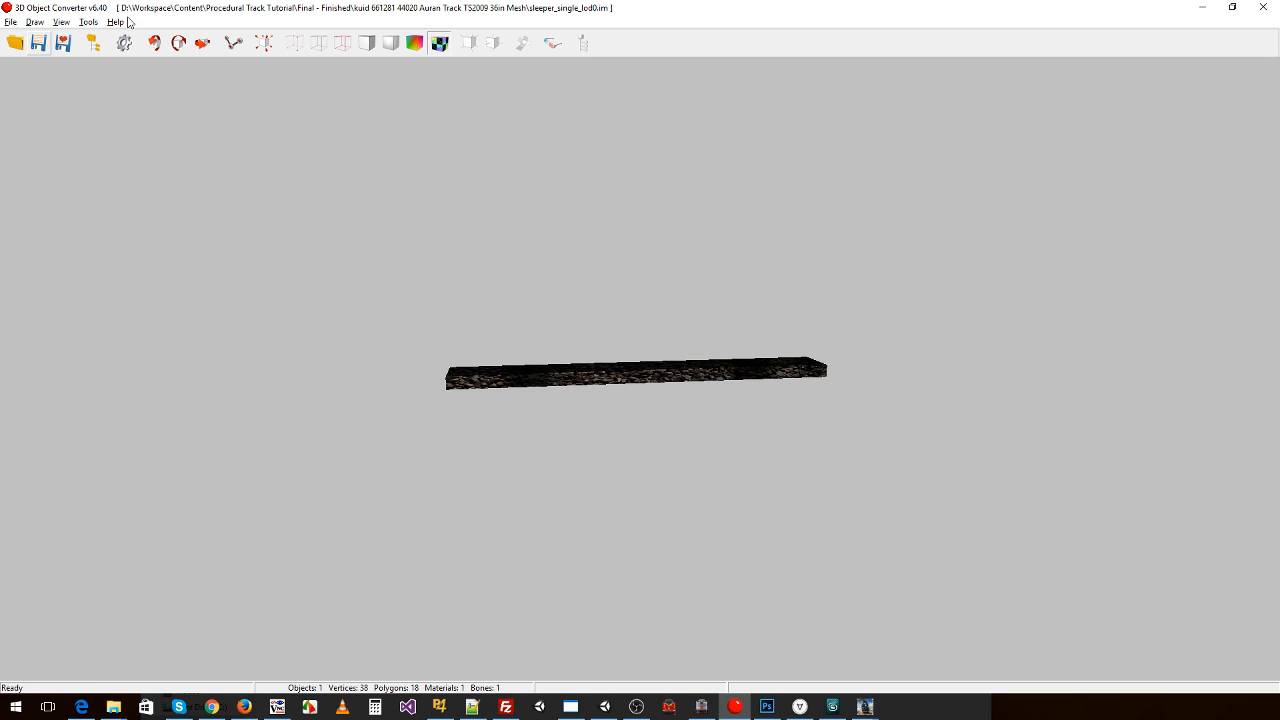
# - Flip the sleeper_single_lod0 UV map vertically and save the mesh as a Wavefront OBJ under the same name
pyautogui.click(88, 22)
pyautogui.click(160, 114)
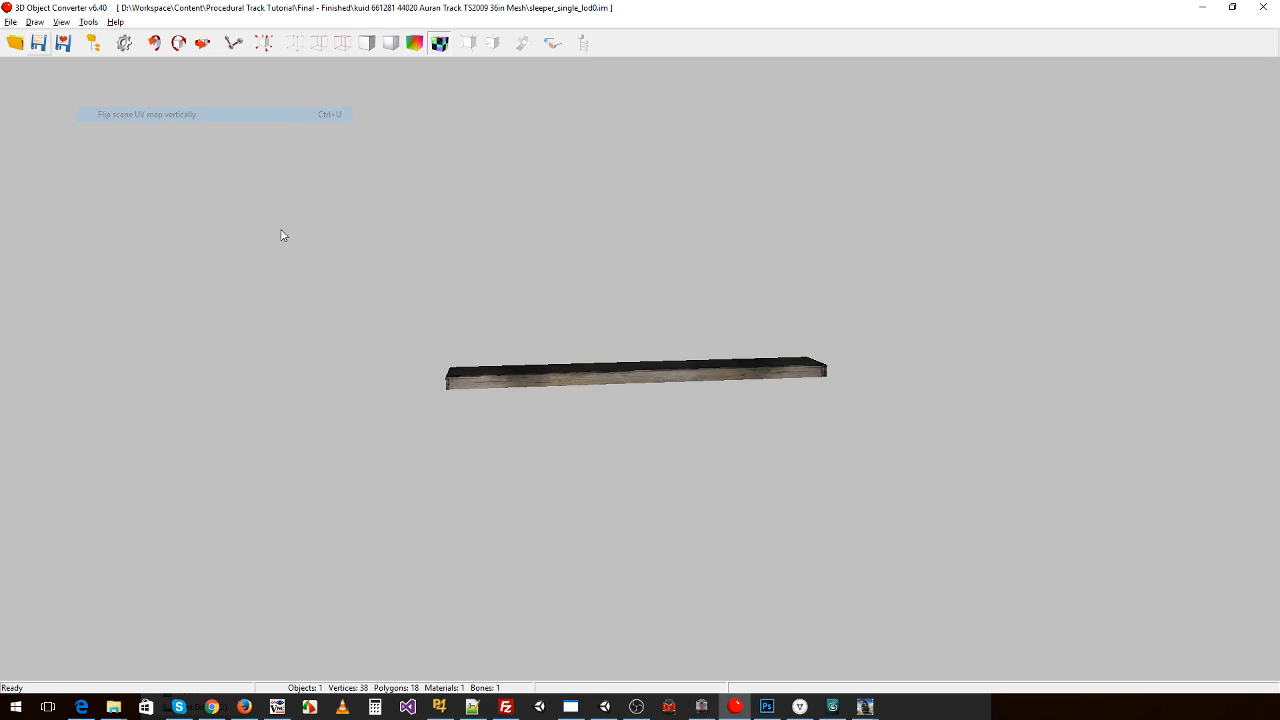
pyautogui.moveTo(540, 352); pyautogui.dragTo(578, 360)
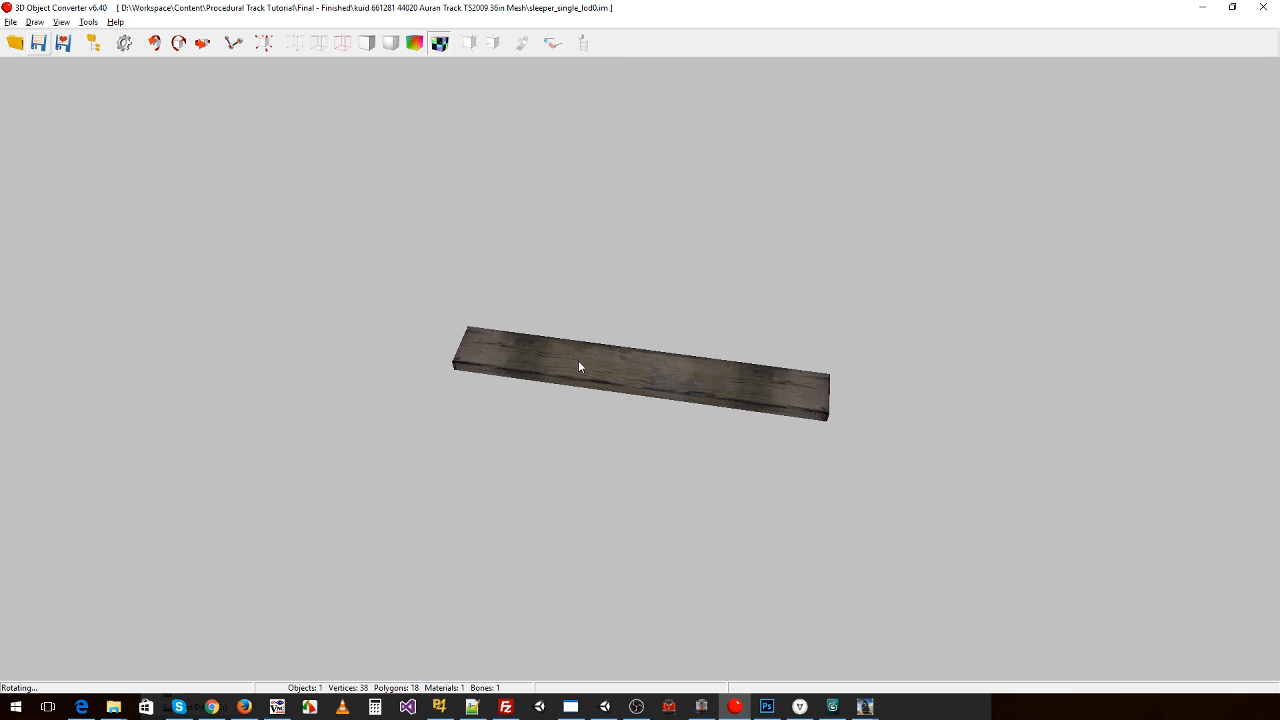
pyautogui.click(11, 21)
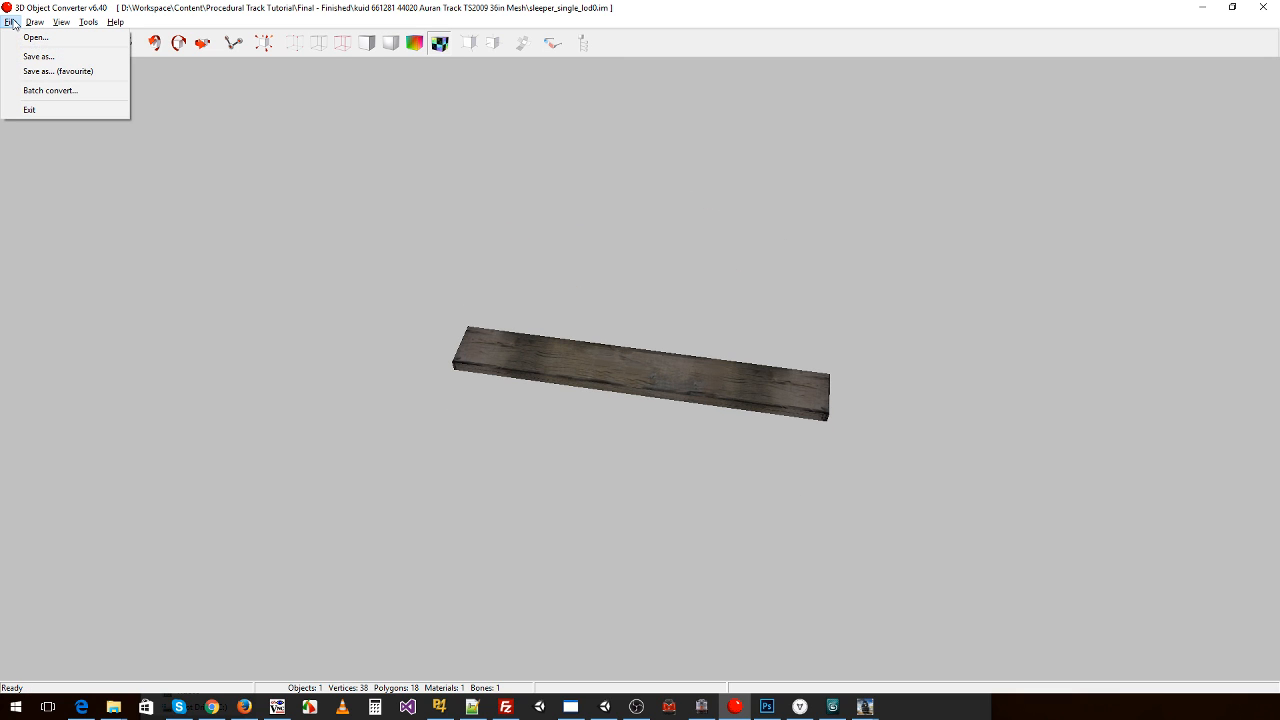
pyautogui.click(22, 73)
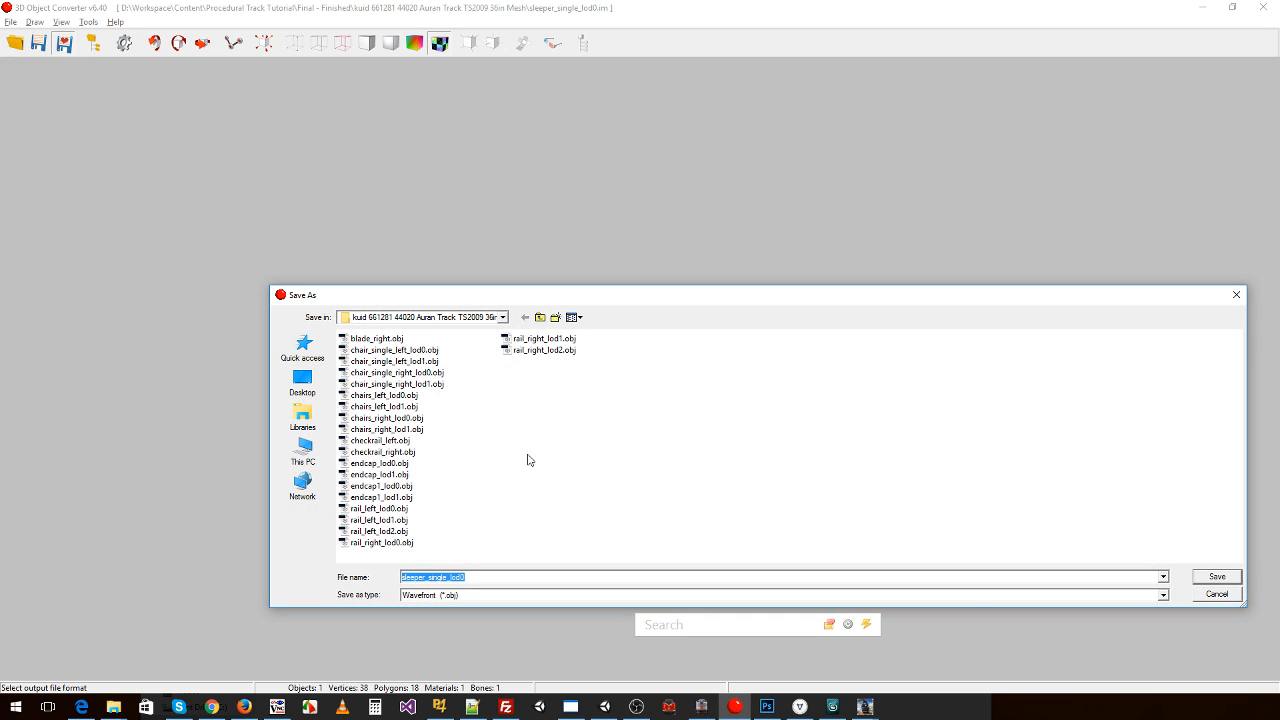
pyautogui.click(1217, 578)
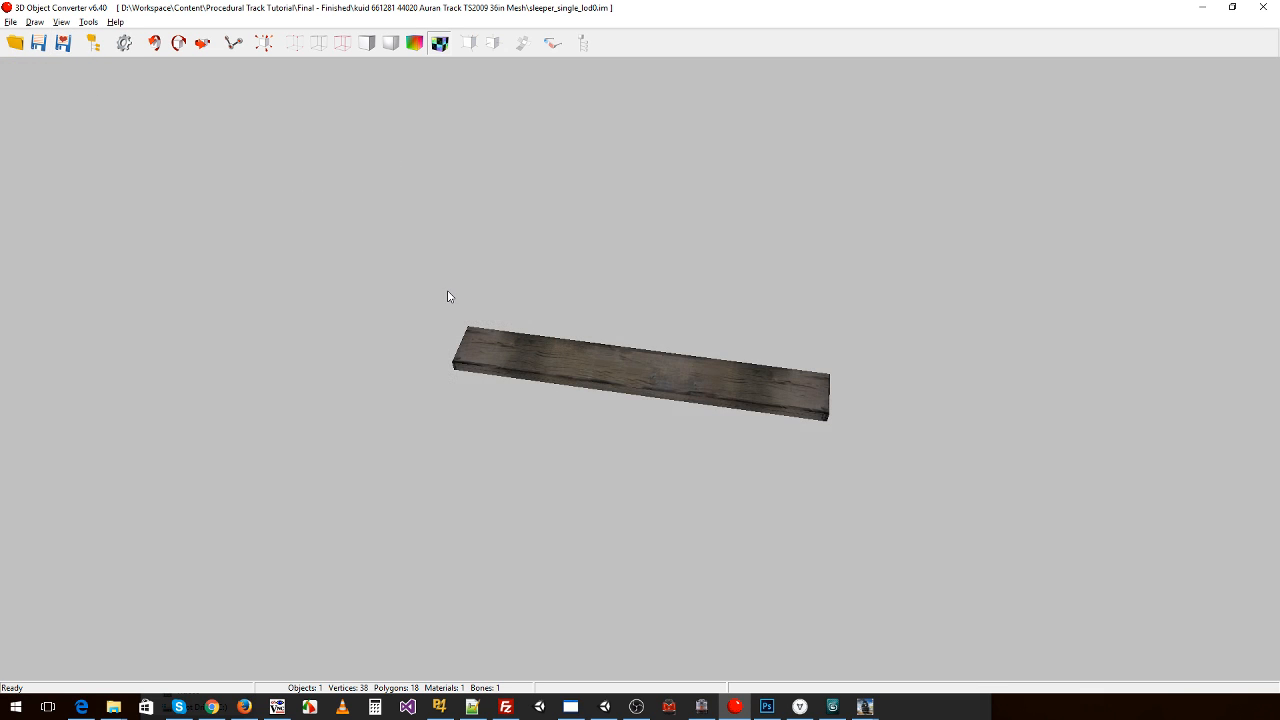
# - Open sleeper_single_lod1.im from the Auran Track TS2009 36in Mesh folder
pyautogui.click(11, 21)
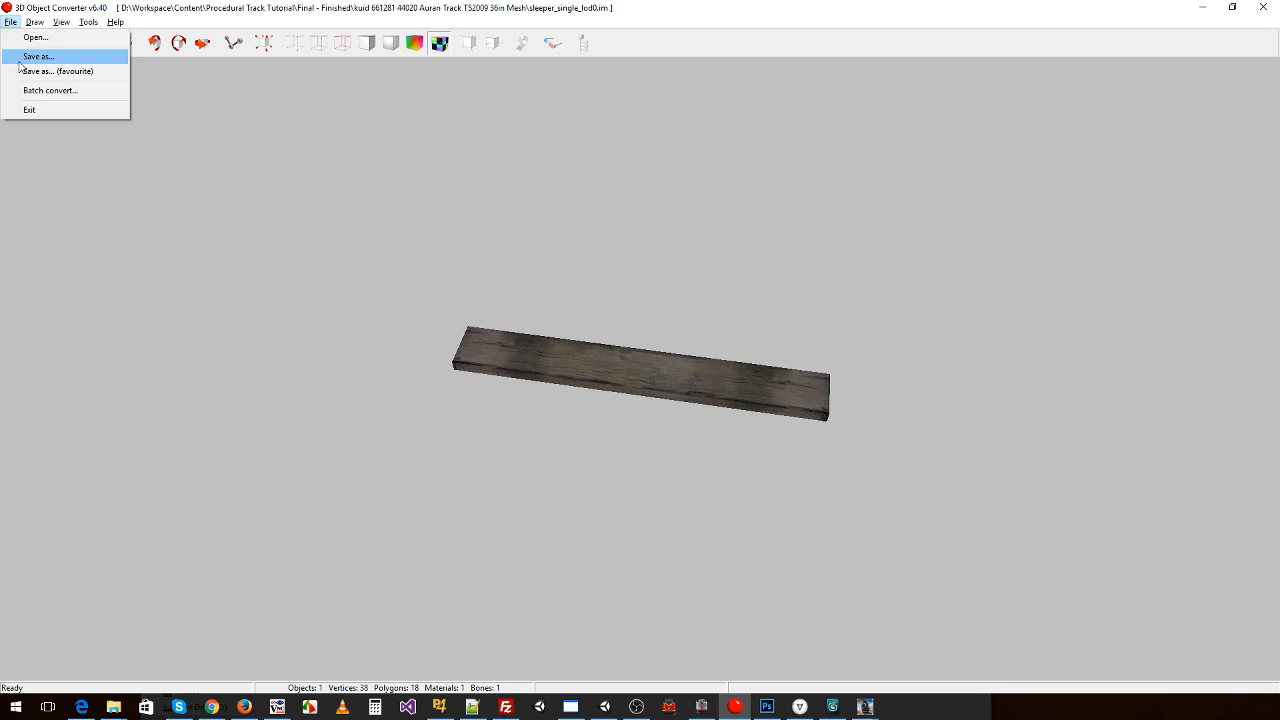
pyautogui.click(35, 37)
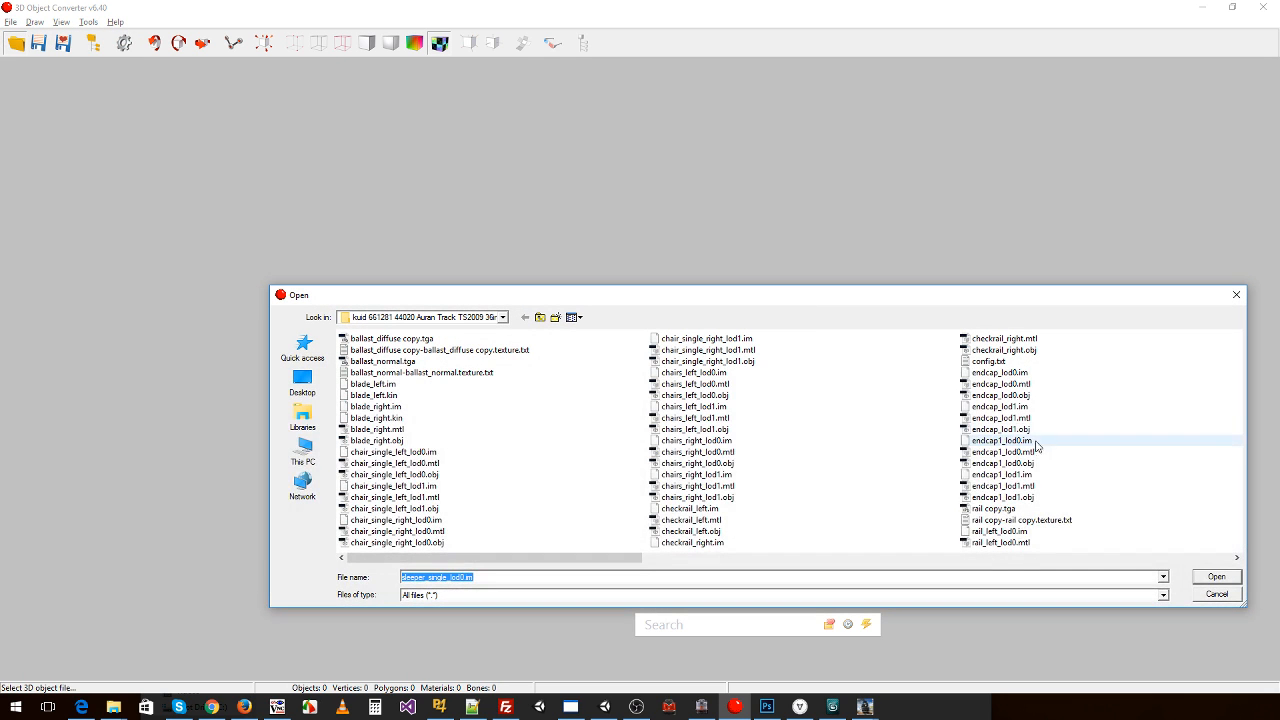
pyautogui.moveTo(638, 559); pyautogui.dragTo(790, 557)
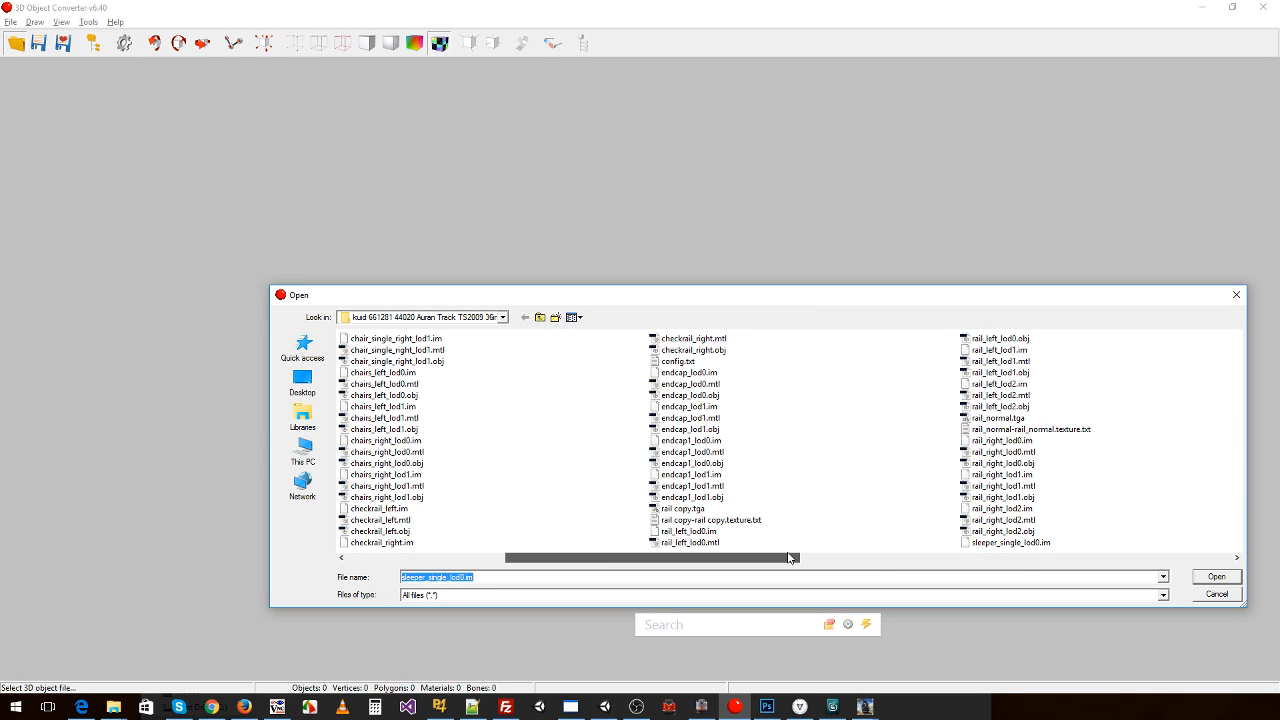
pyautogui.moveTo(790, 557); pyautogui.dragTo(944, 557)
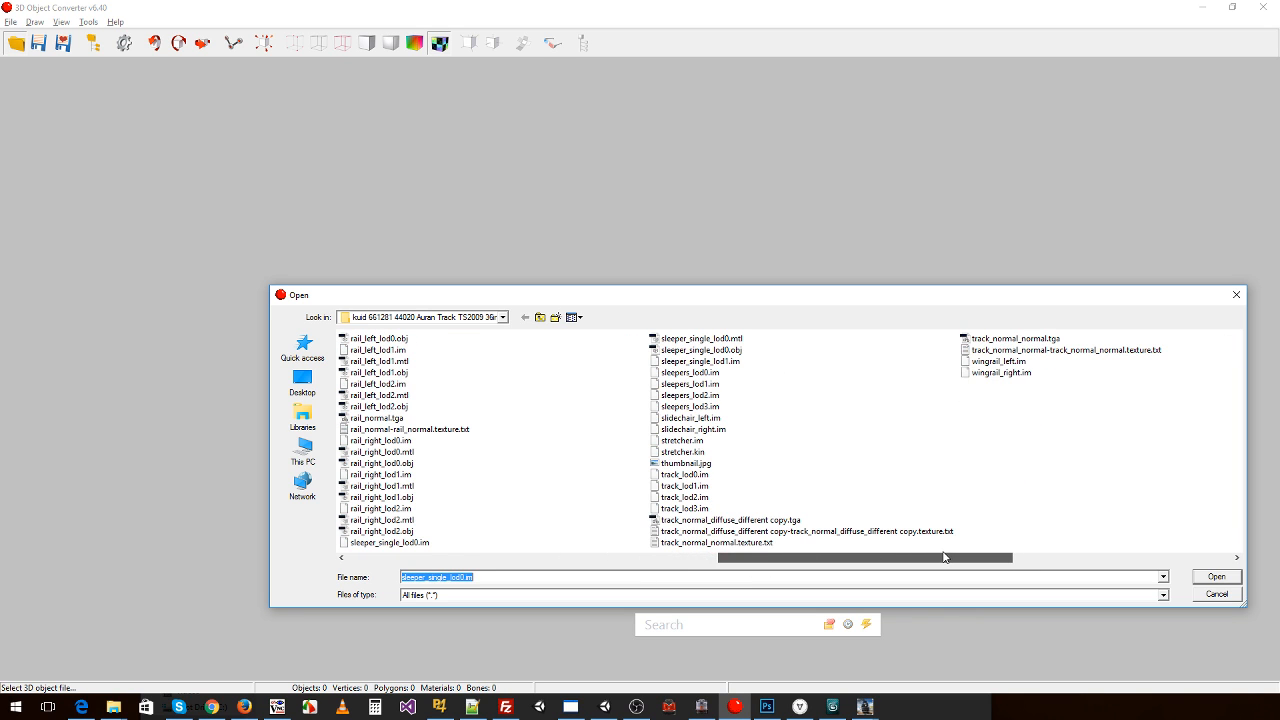
pyautogui.doubleClick(712, 362)
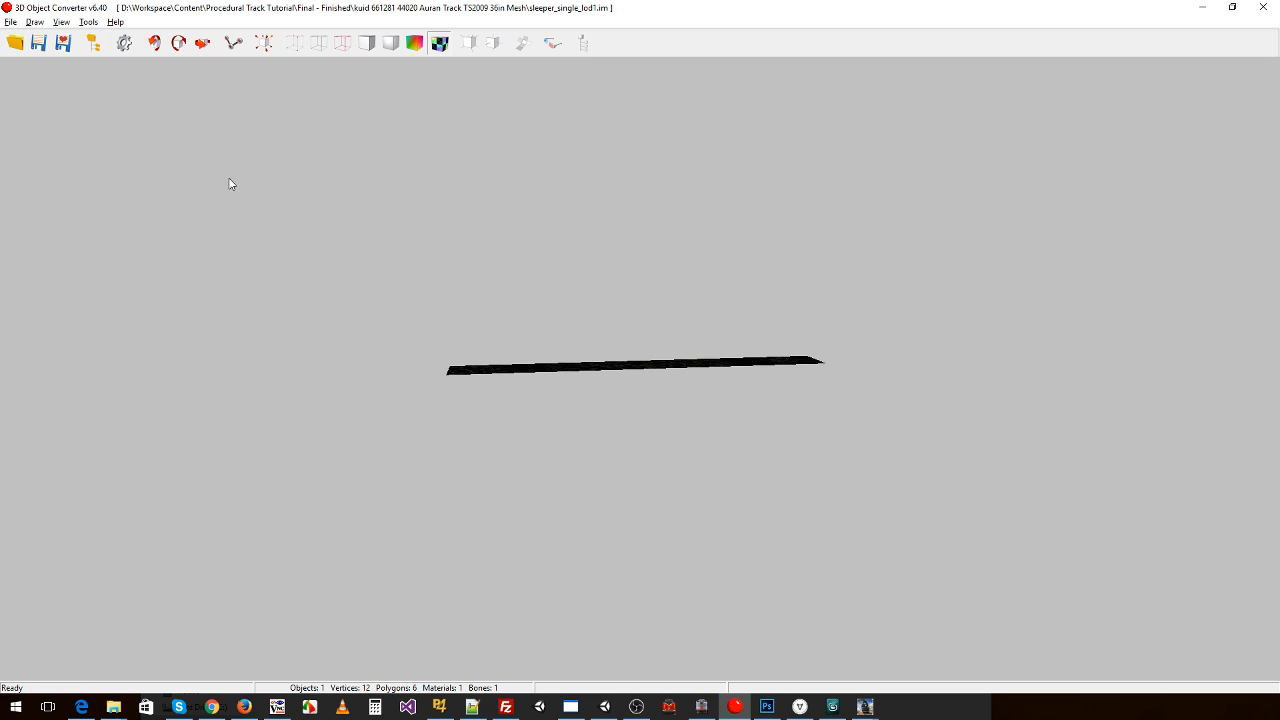
# - Flip the sleeper_single_lod1 UV map vertically and save the mesh as a Wavefront OBJ under the same name
pyautogui.moveTo(425, 305)
pyautogui.mouseDown()
pyautogui.moveTo(436, 315)
pyautogui.moveTo(415, 327)
pyautogui.mouseUp()
pyautogui.click(88, 22)
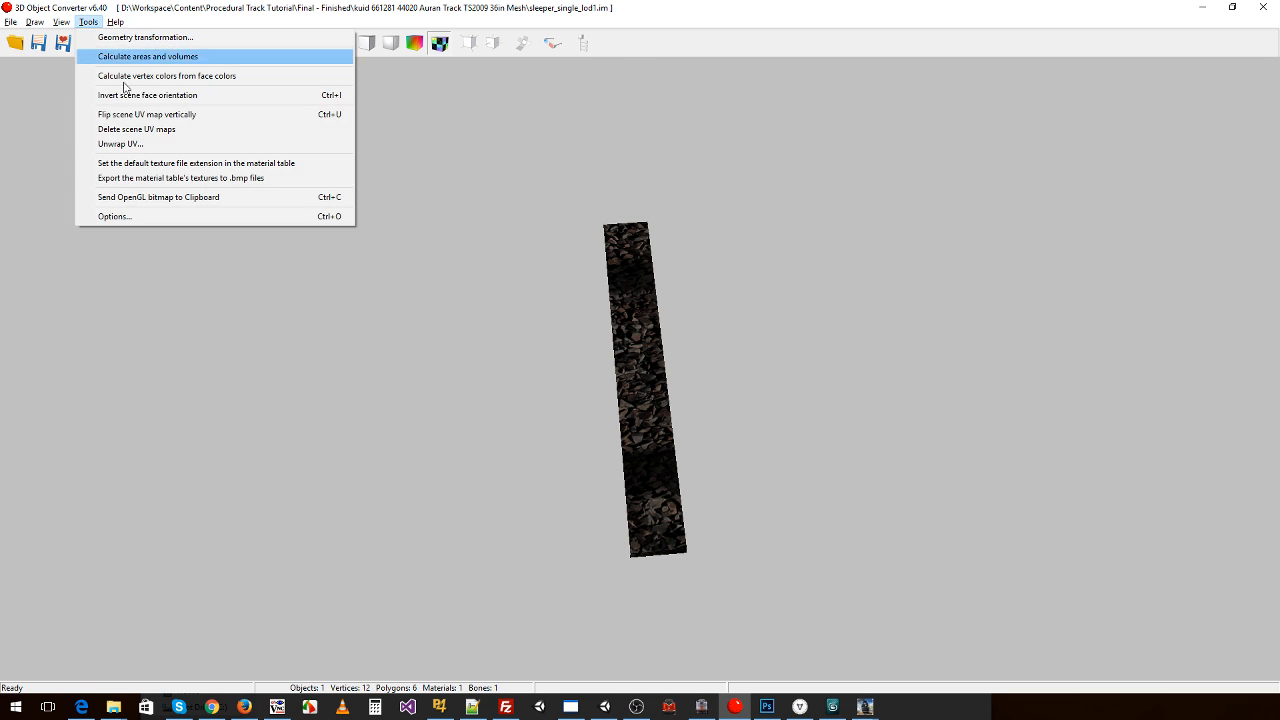
pyautogui.click(137, 116)
pyautogui.moveTo(323, 356); pyautogui.dragTo(354, 367)
pyautogui.click(10, 22)
pyautogui.click(37, 75)
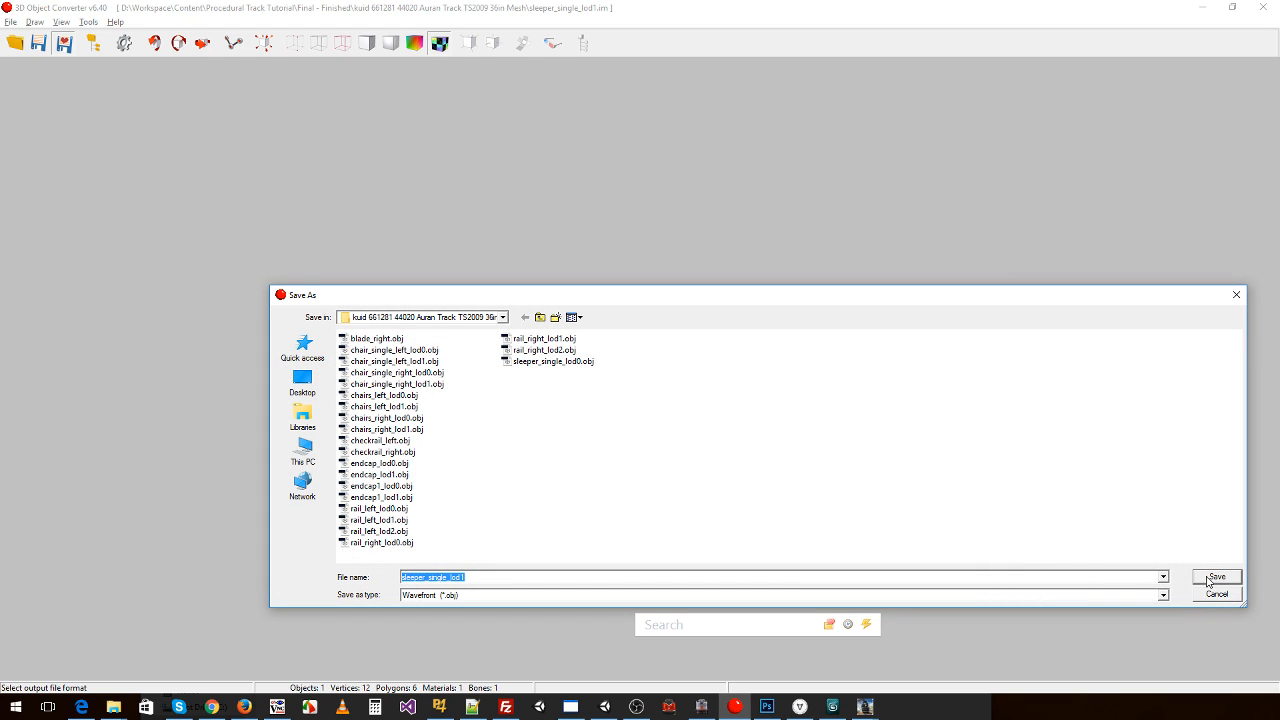
pyautogui.click(1214, 578)
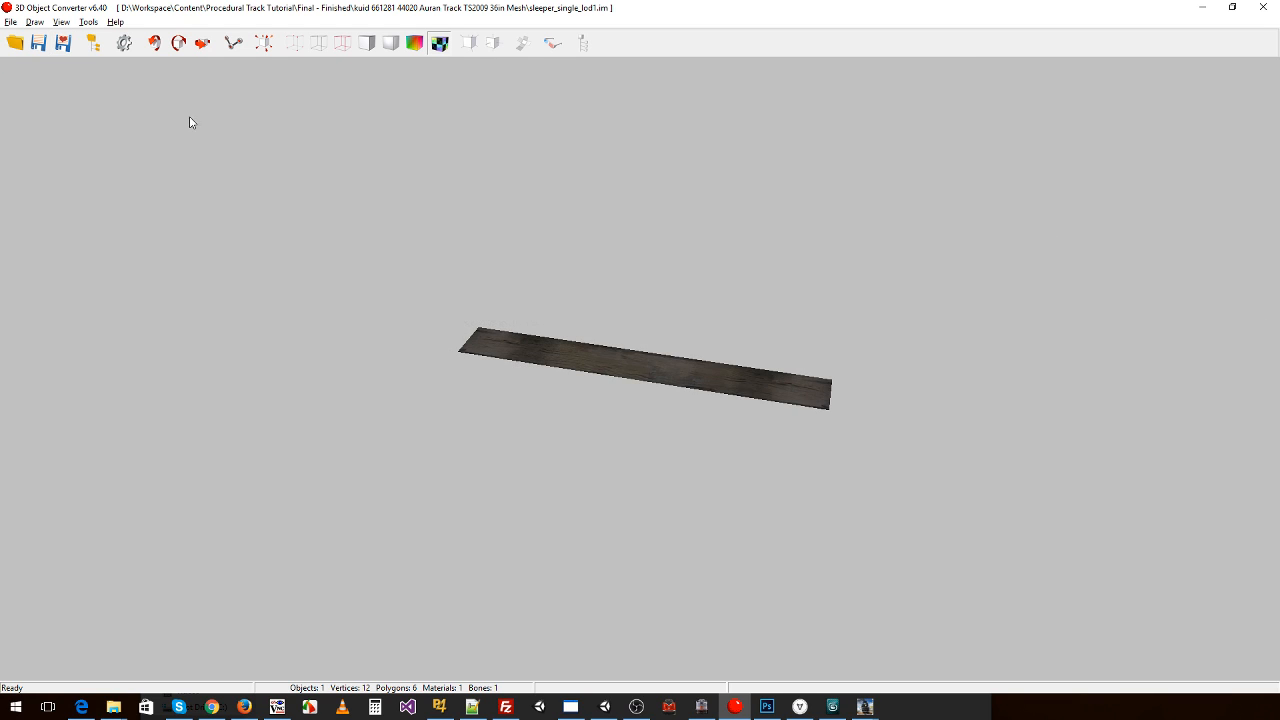
# - Open sleepers_lod0.im from the Auran Track TS2009 36in Mesh folder
pyautogui.click(11, 22)
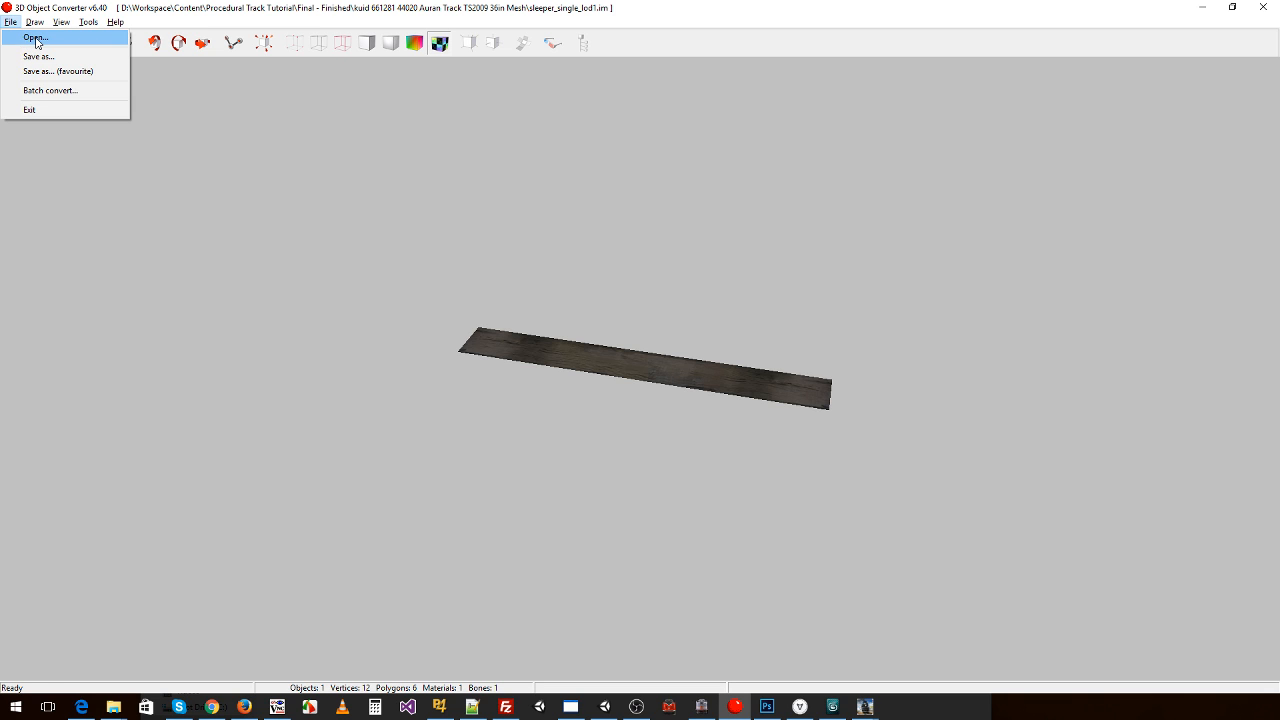
pyautogui.click(35, 37)
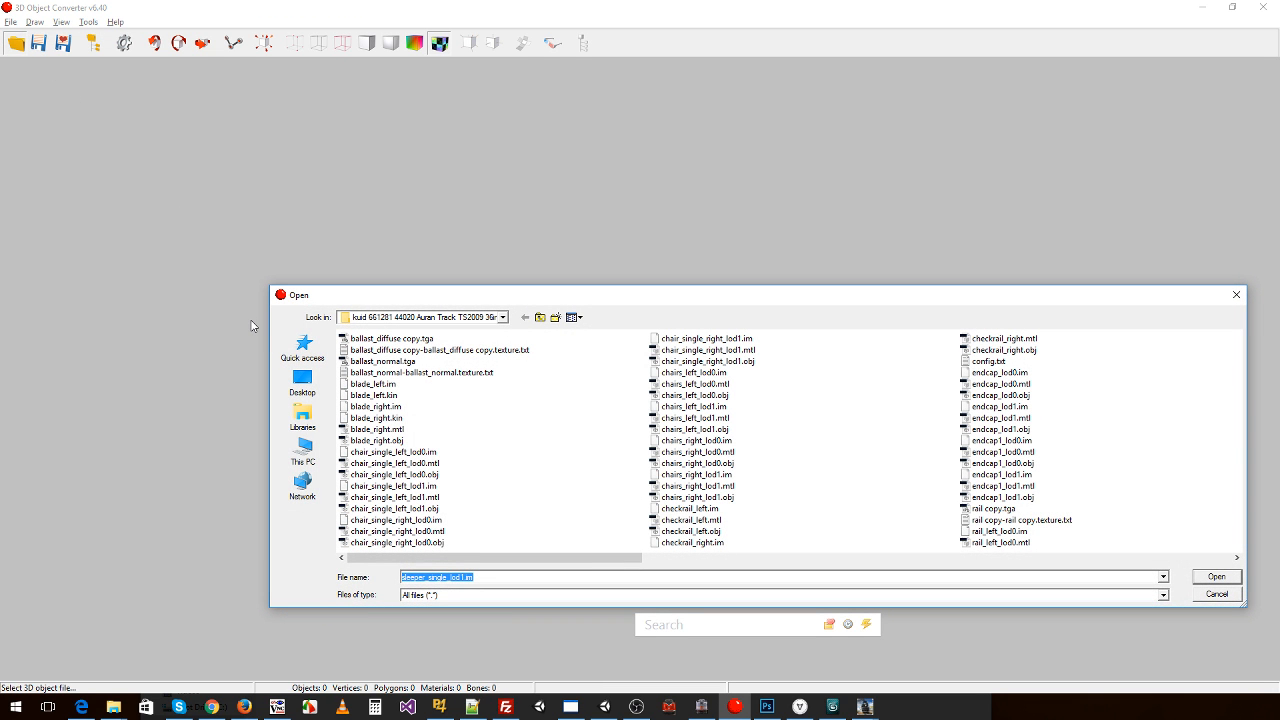
pyautogui.moveTo(640, 562); pyautogui.dragTo(1060, 558)
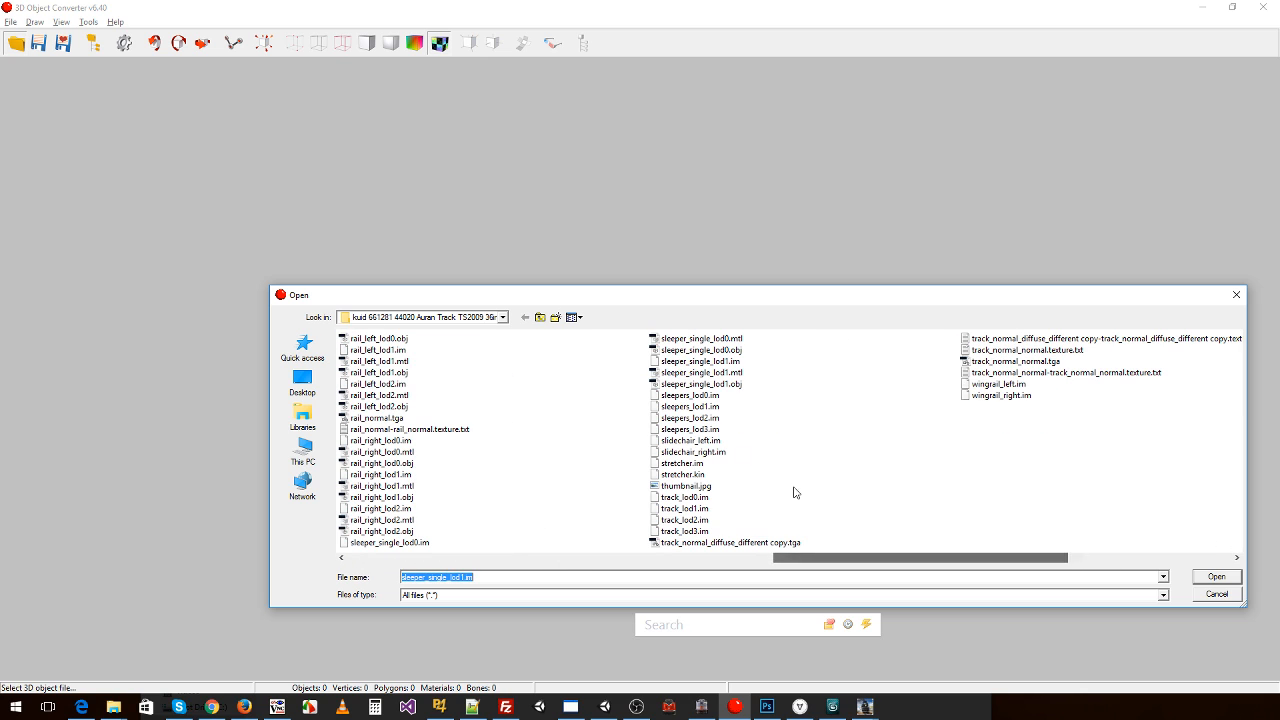
pyautogui.click(718, 396)
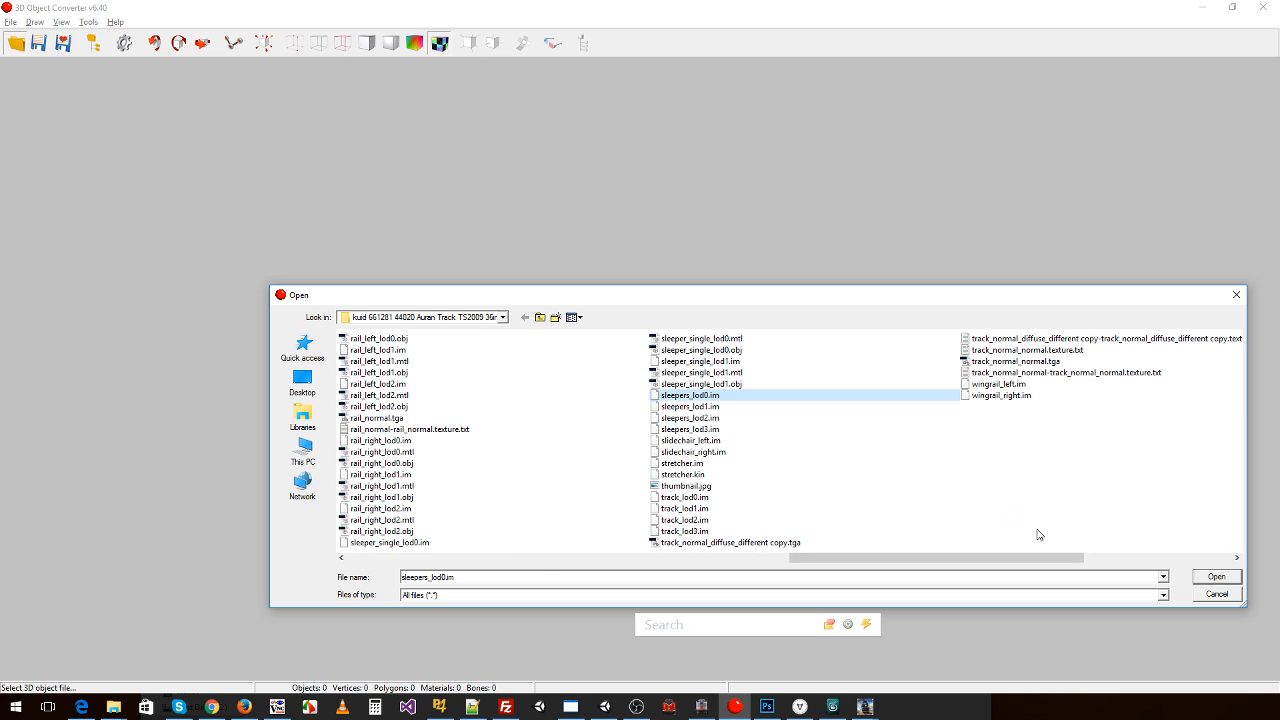
pyautogui.click(1216, 578)
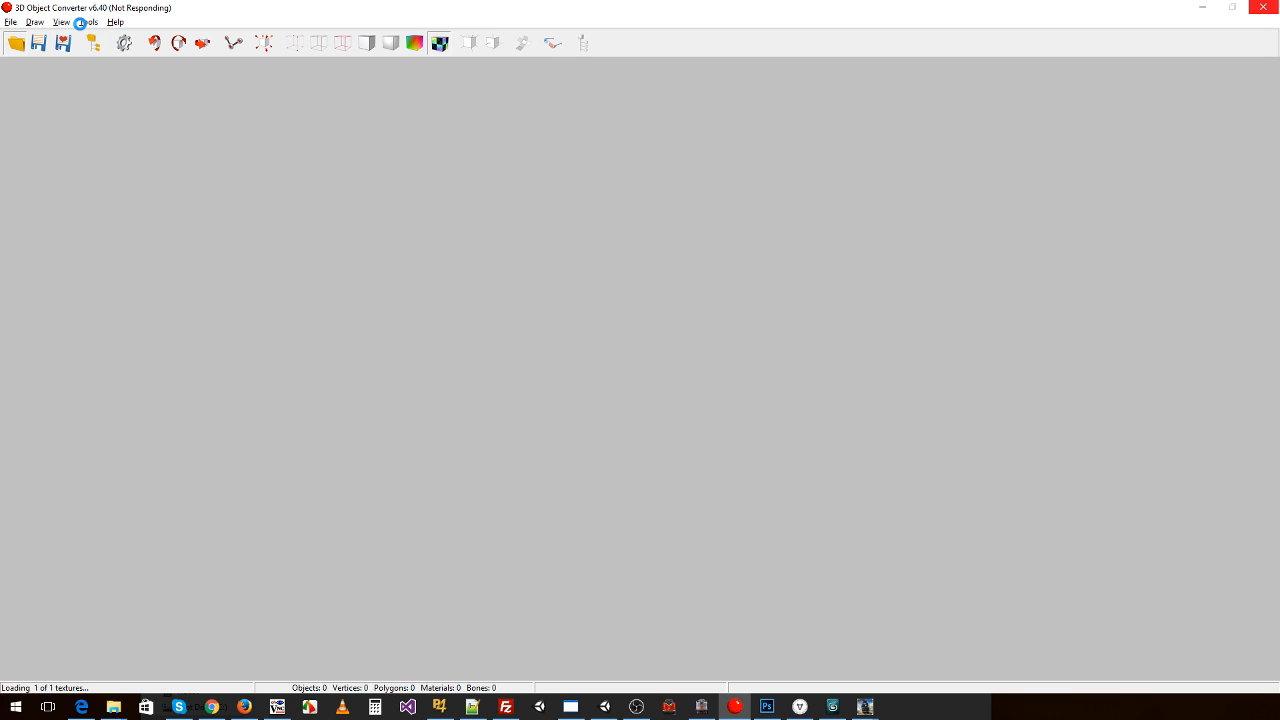
# - Flip the sleepers_lod0 UV map vertically and save the mesh as a Wavefront OBJ under the same name
pyautogui.click(81, 24)
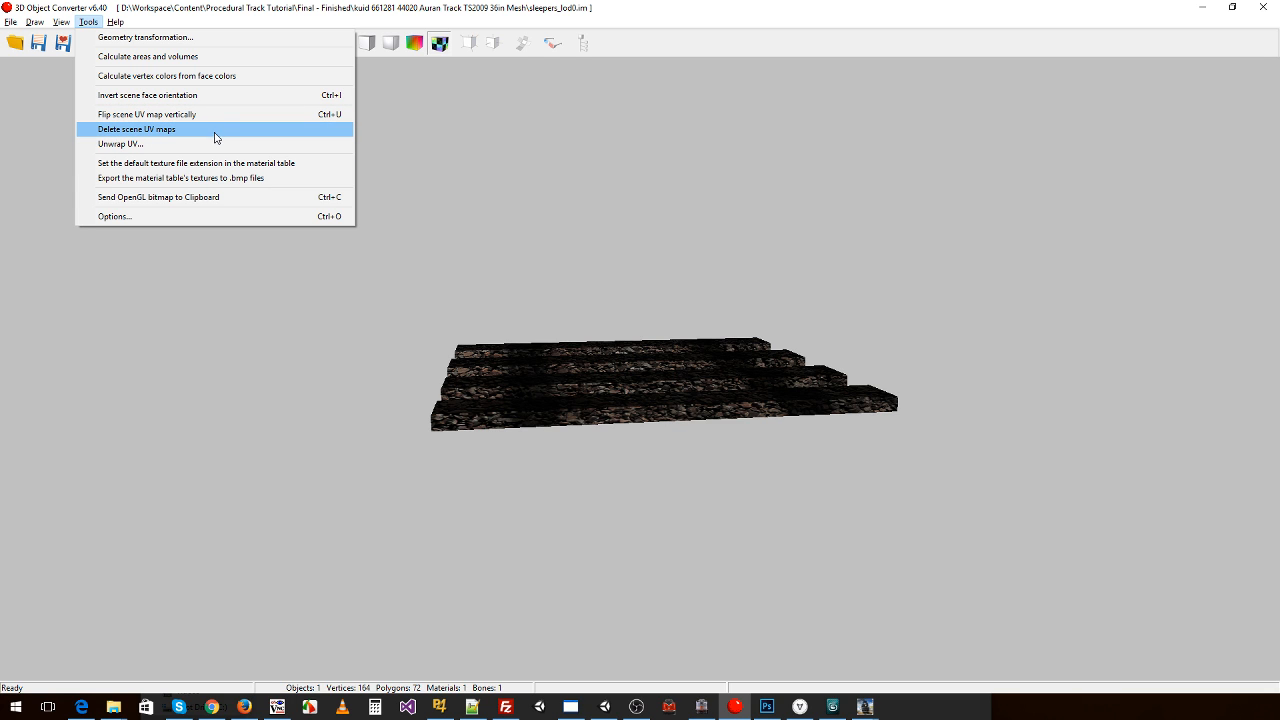
pyautogui.click(140, 117)
pyautogui.moveTo(514, 320); pyautogui.dragTo(480, 345)
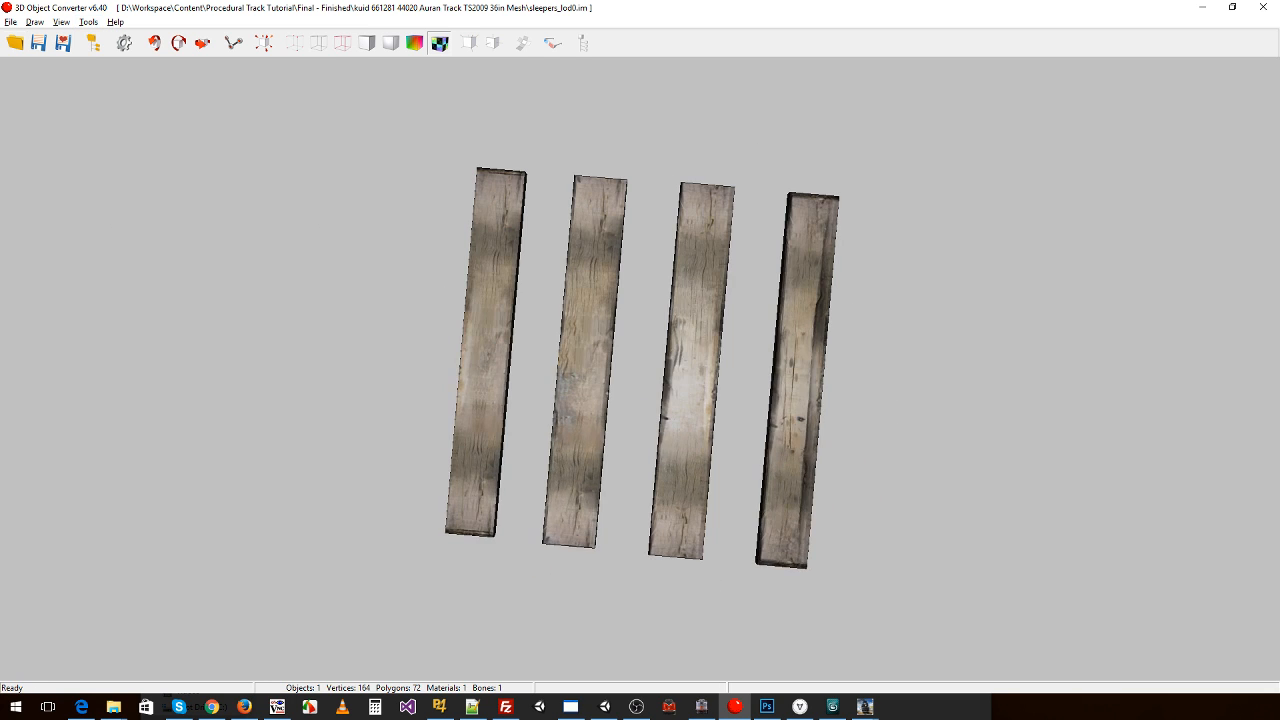
pyautogui.click(10, 22)
pyautogui.click(40, 66)
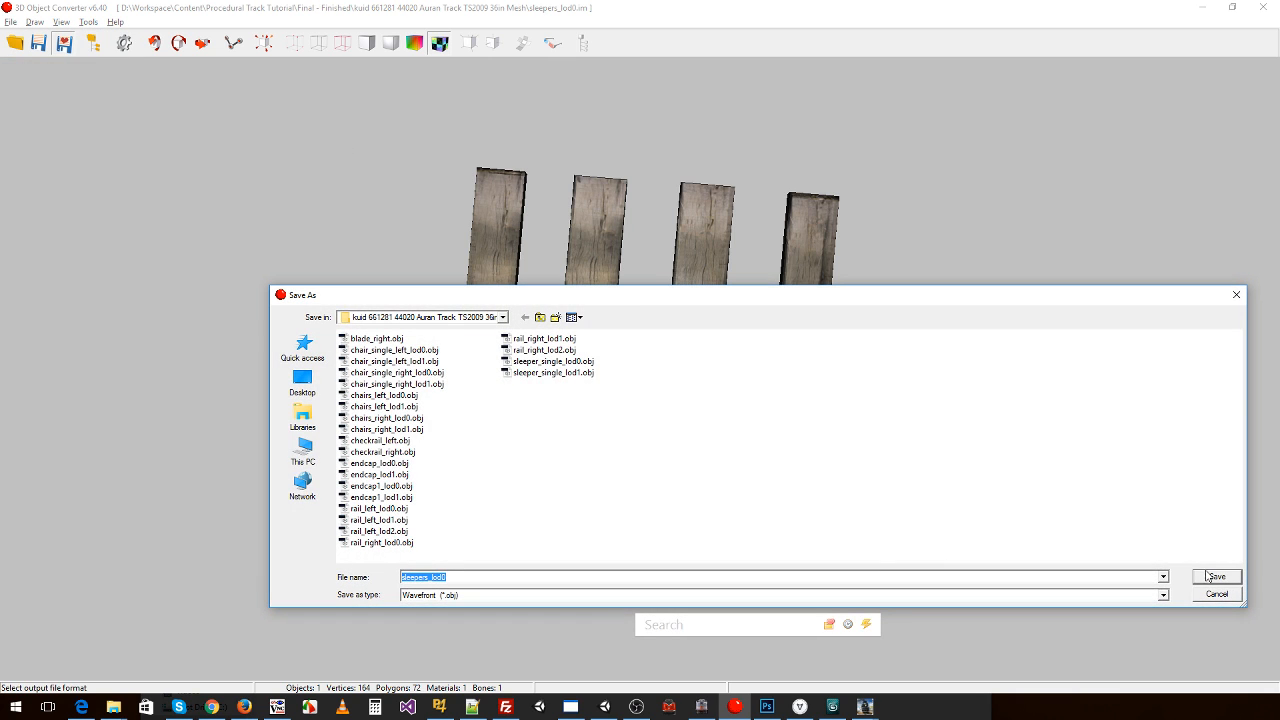
pyautogui.click(1214, 577)
# - Open sleepers_lod1.im from the Auran Track TS2009 36in Mesh folder
pyautogui.click(11, 22)
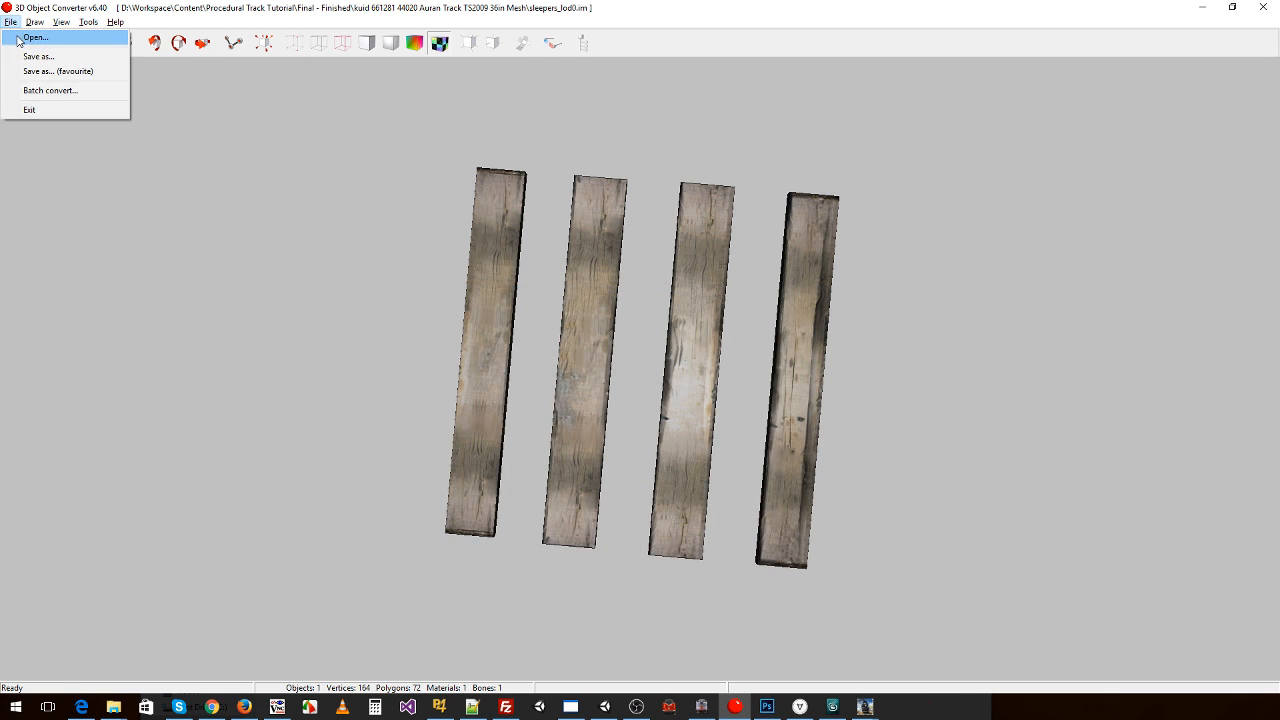
pyautogui.click(18, 40)
pyautogui.click(933, 558)
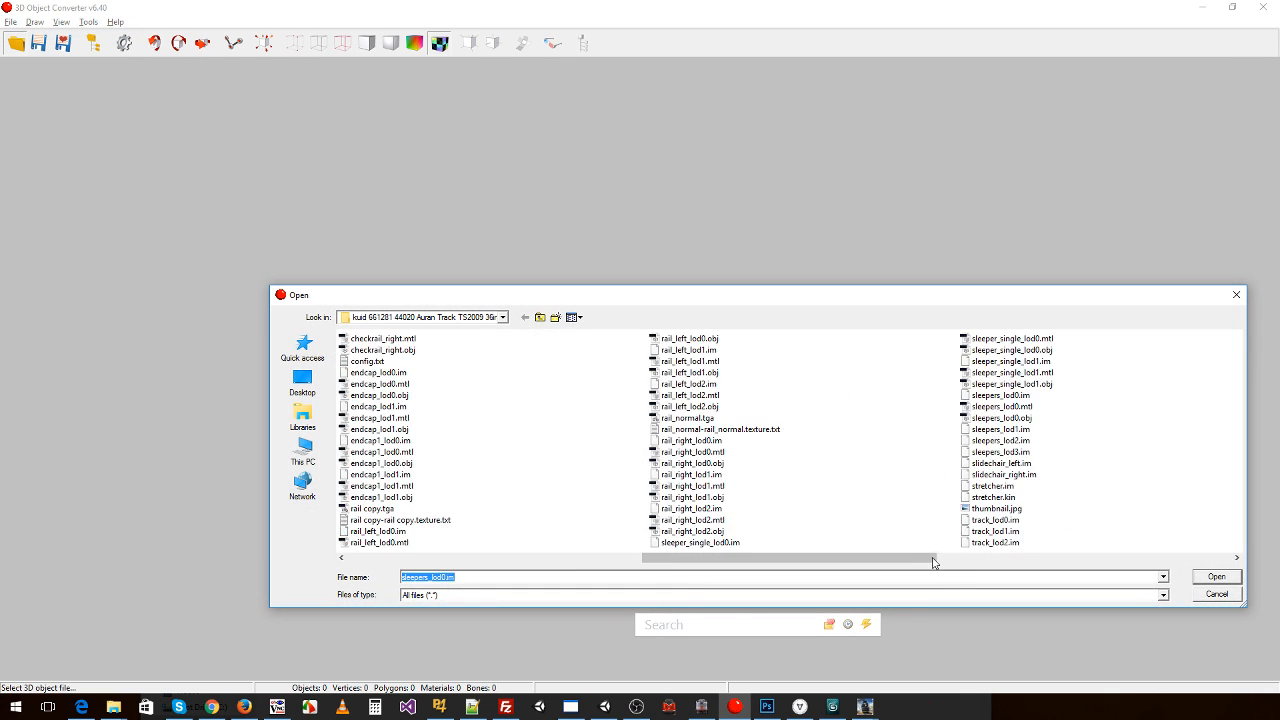
pyautogui.click(1090, 429)
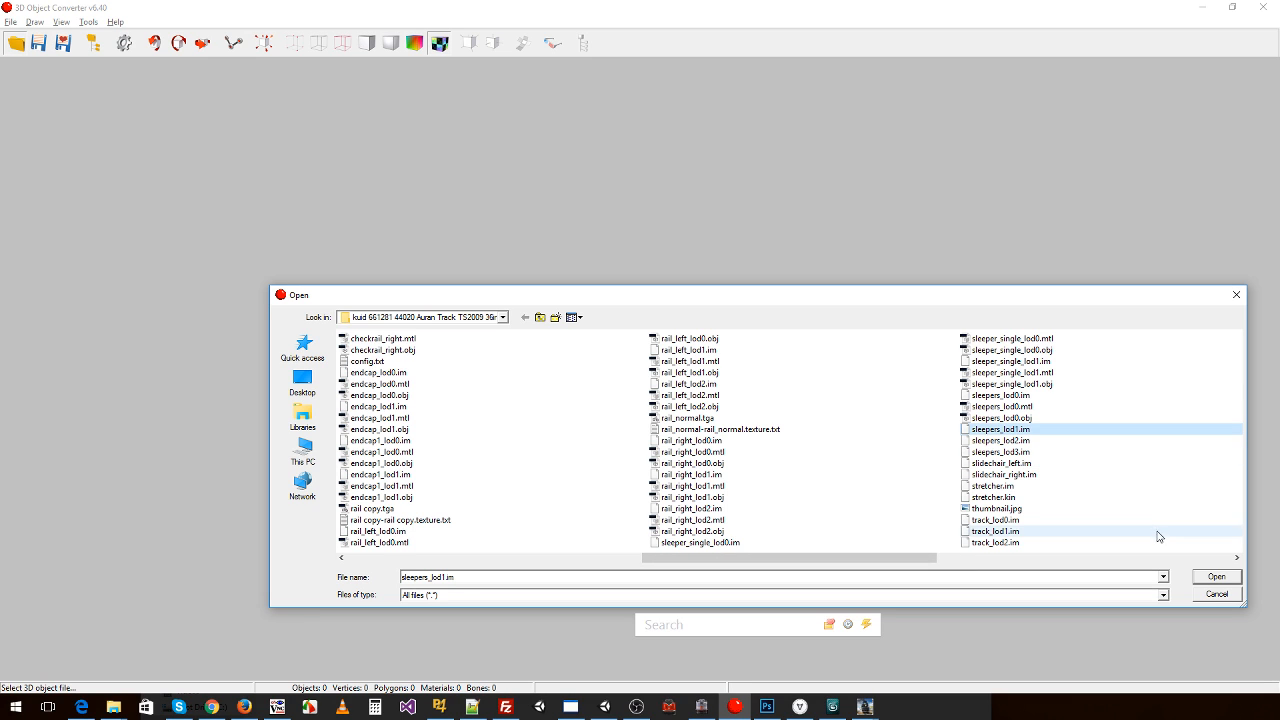
pyautogui.click(1215, 577)
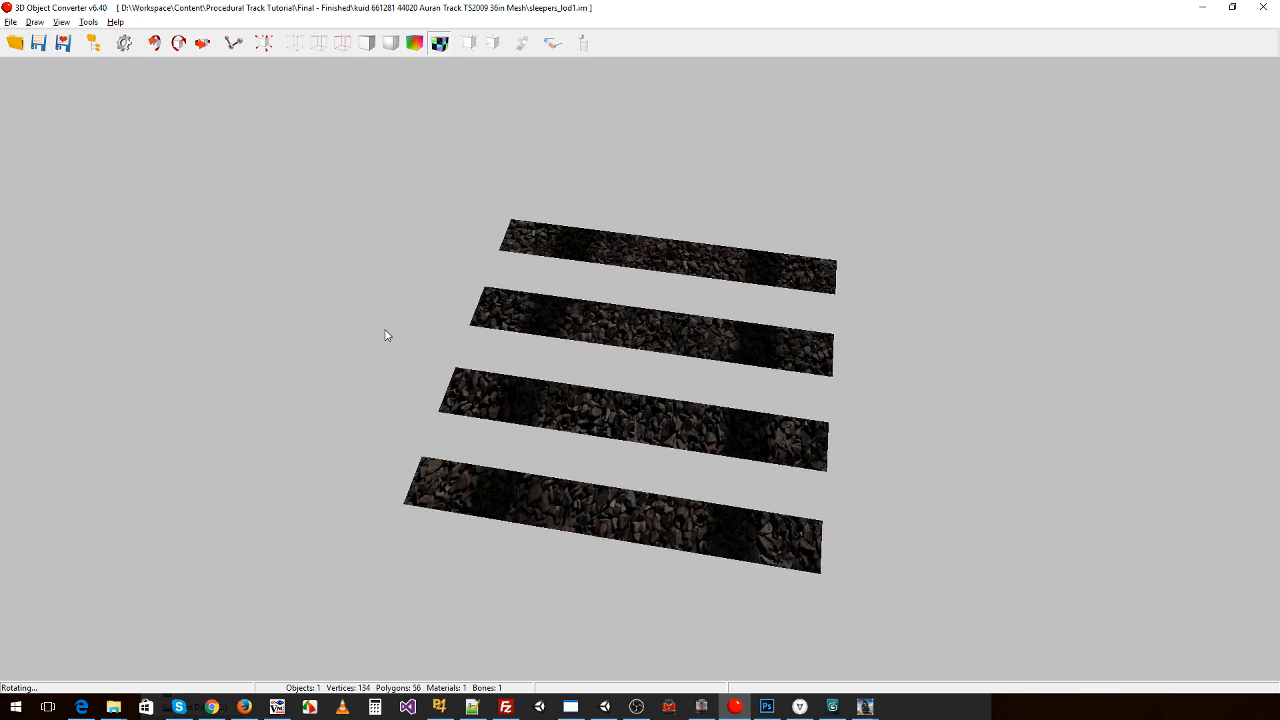
# - Flip the sleepers_lod1 UV map vertically and save the mesh as a Wavefront OBJ under the same name
pyautogui.click(88, 21)
pyautogui.click(120, 113)
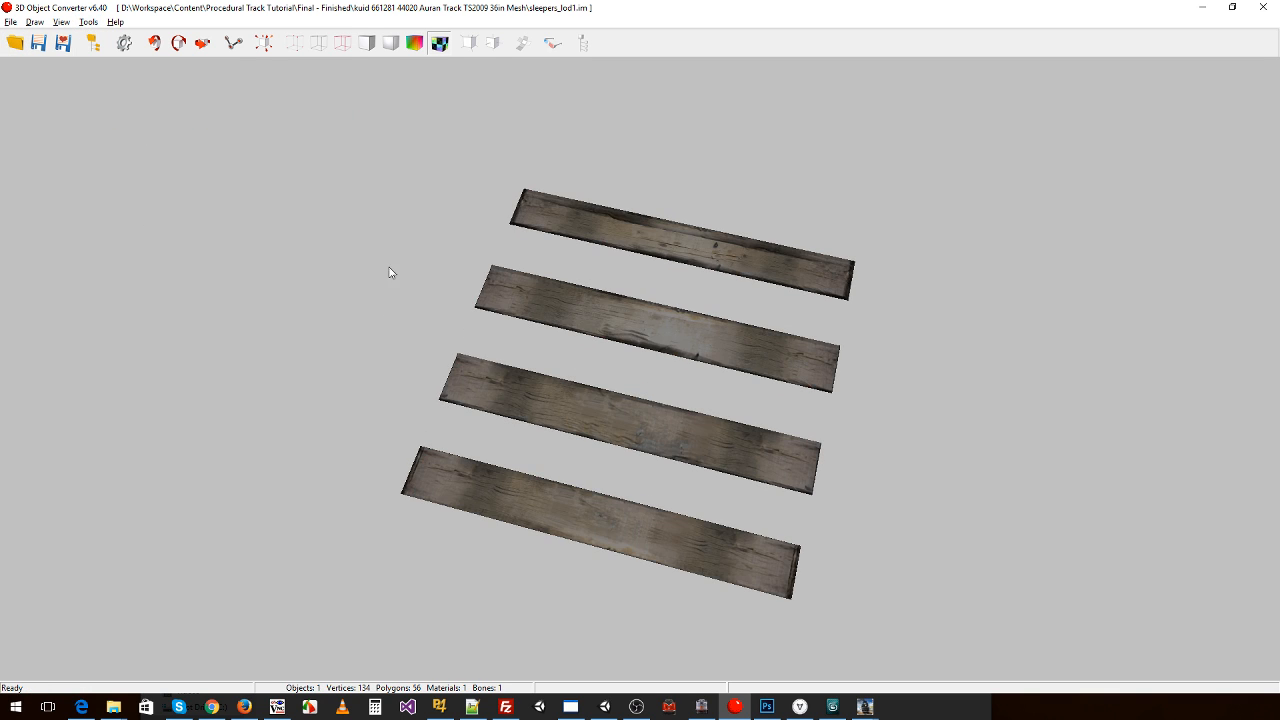
pyautogui.moveTo(389, 271); pyautogui.dragTo(431, 260)
pyautogui.click(10, 21)
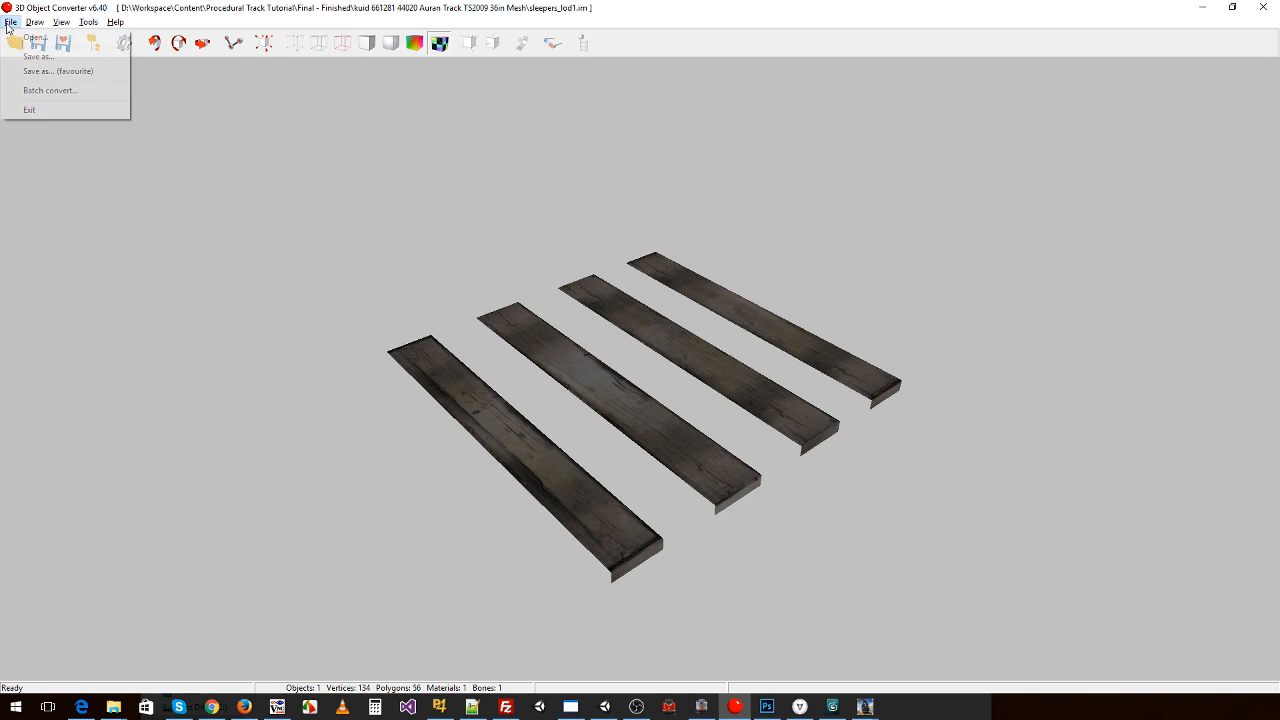
pyautogui.click(40, 71)
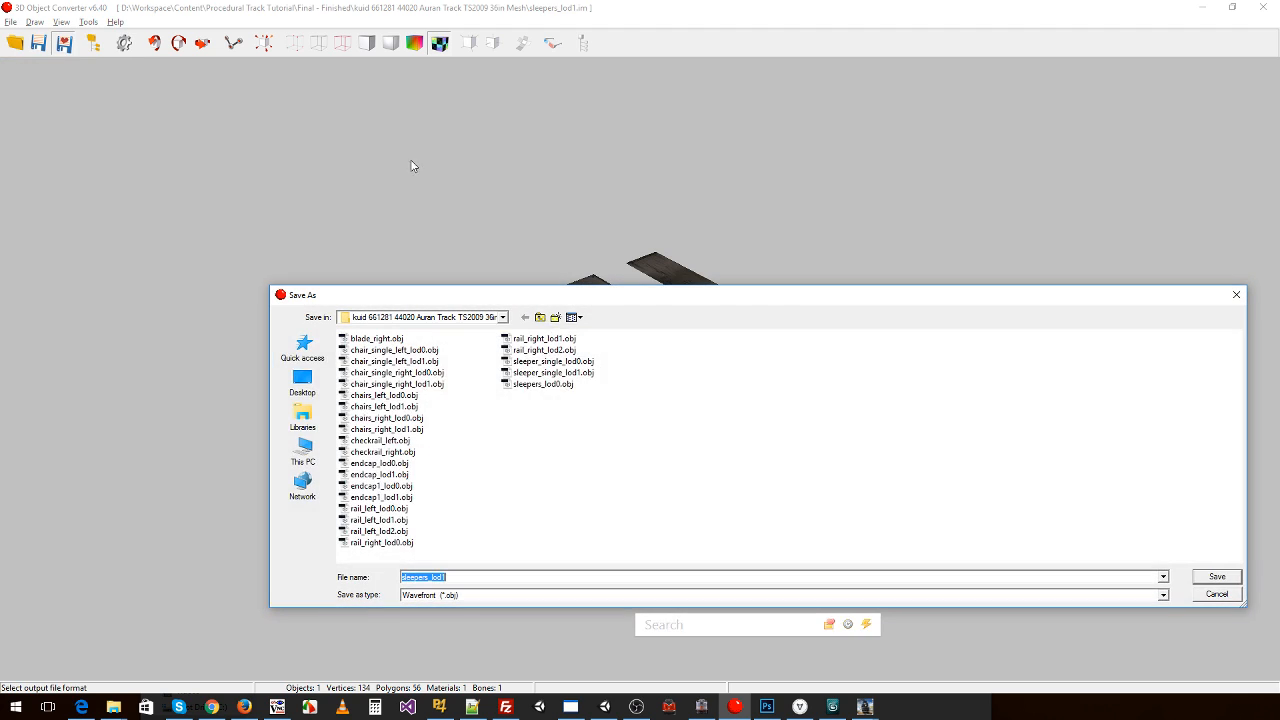
pyautogui.click(1228, 579)
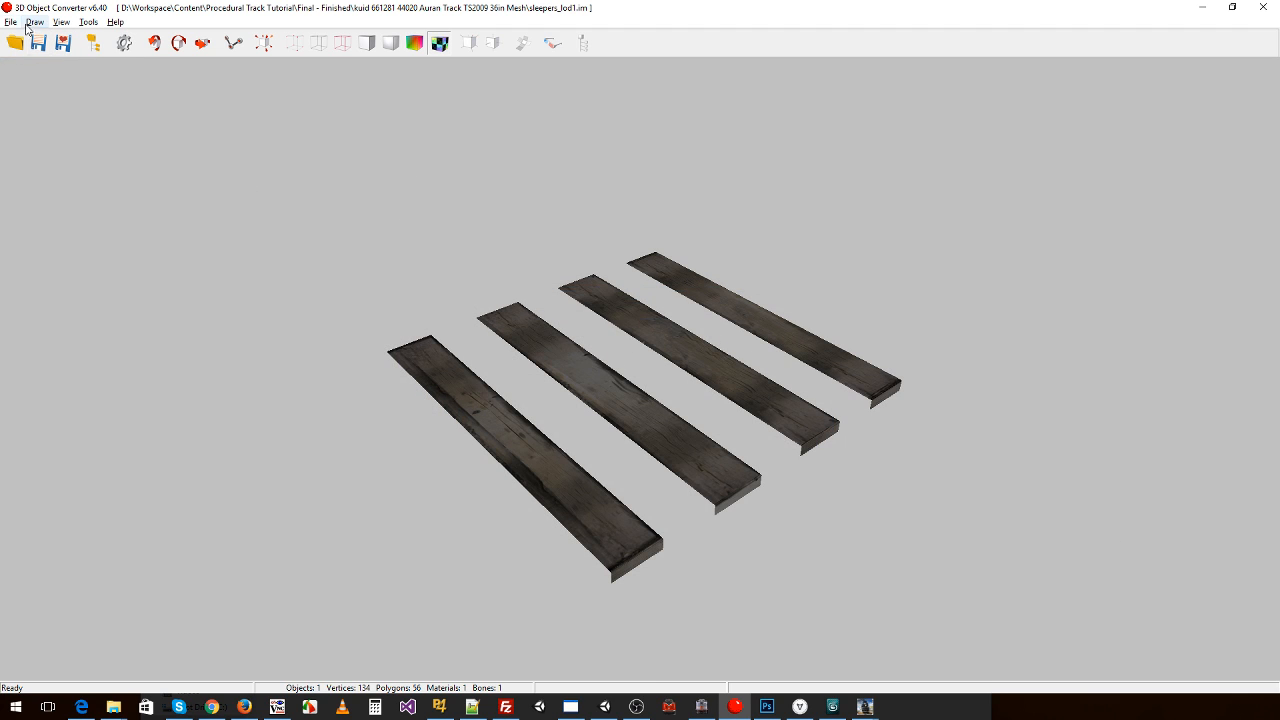
# - Open sleepers_lod2.im from the Auran Track TS2009 36in Mesh folder
pyautogui.click(10, 21)
pyautogui.moveTo(90, 23)
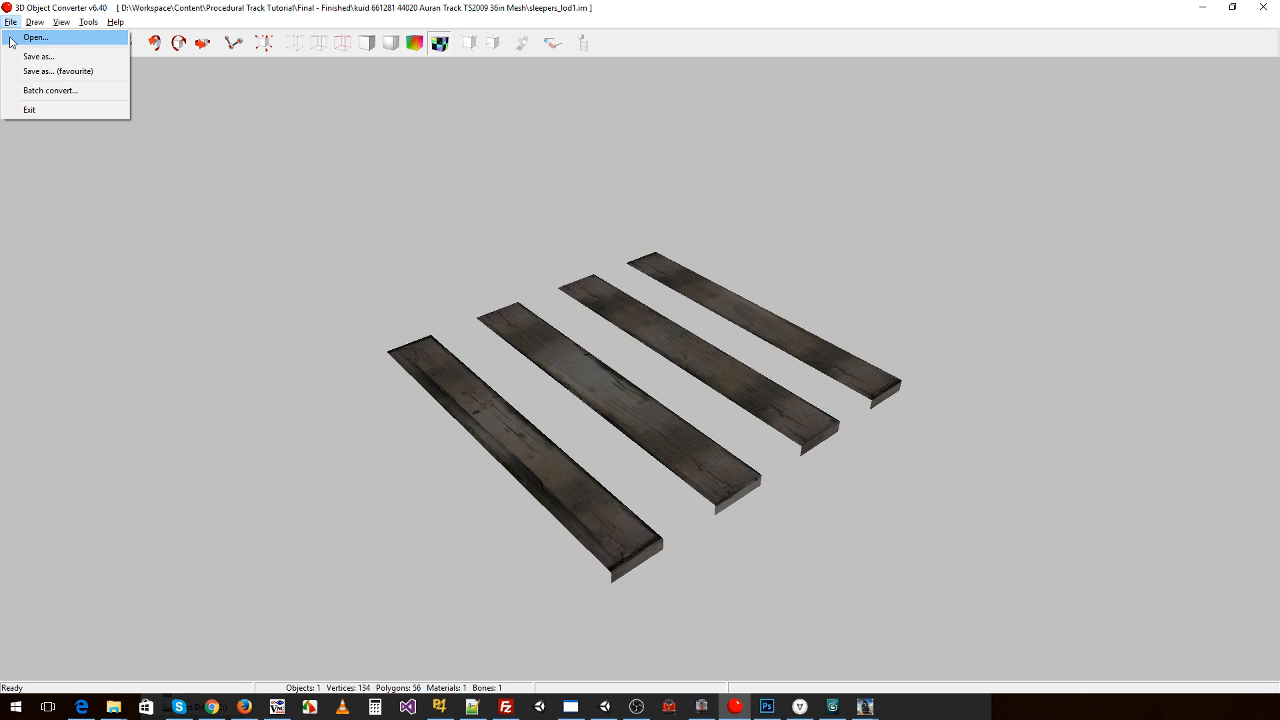
pyautogui.click(20, 38)
pyautogui.moveTo(628, 558); pyautogui.dragTo(1124, 551)
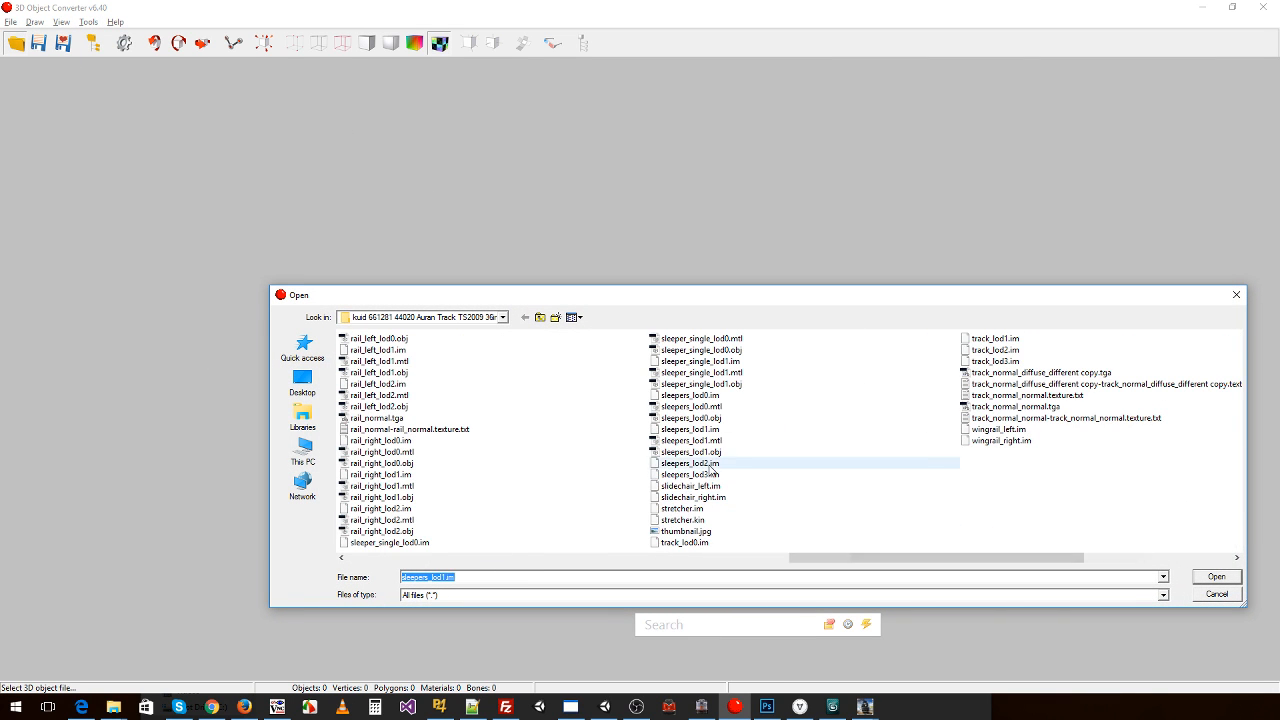
pyautogui.click(800, 463)
pyautogui.click(1216, 578)
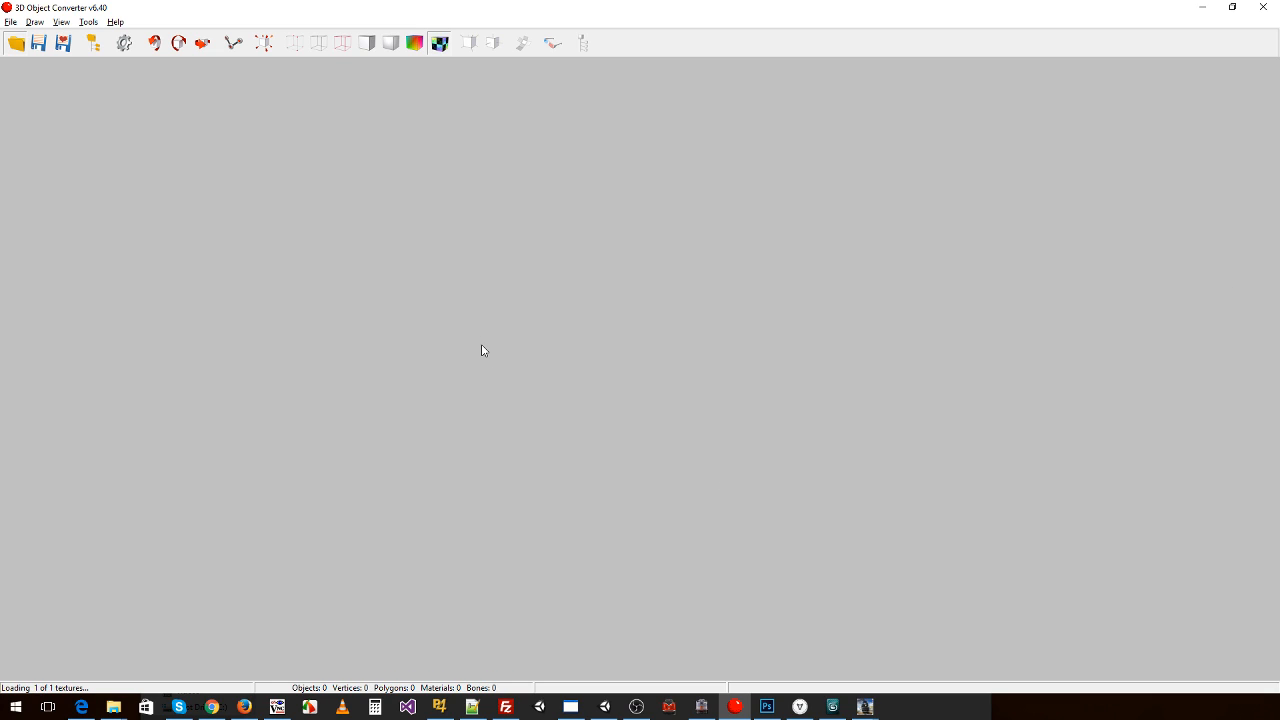
# - Flip the sleepers_lod2 mesh's UV map vertically and export it as the Wavefront file sleepers_lod2.obj
pyautogui.click(90, 25)
pyautogui.click(110, 117)
pyautogui.moveTo(665, 220); pyautogui.dragTo(643, 286)
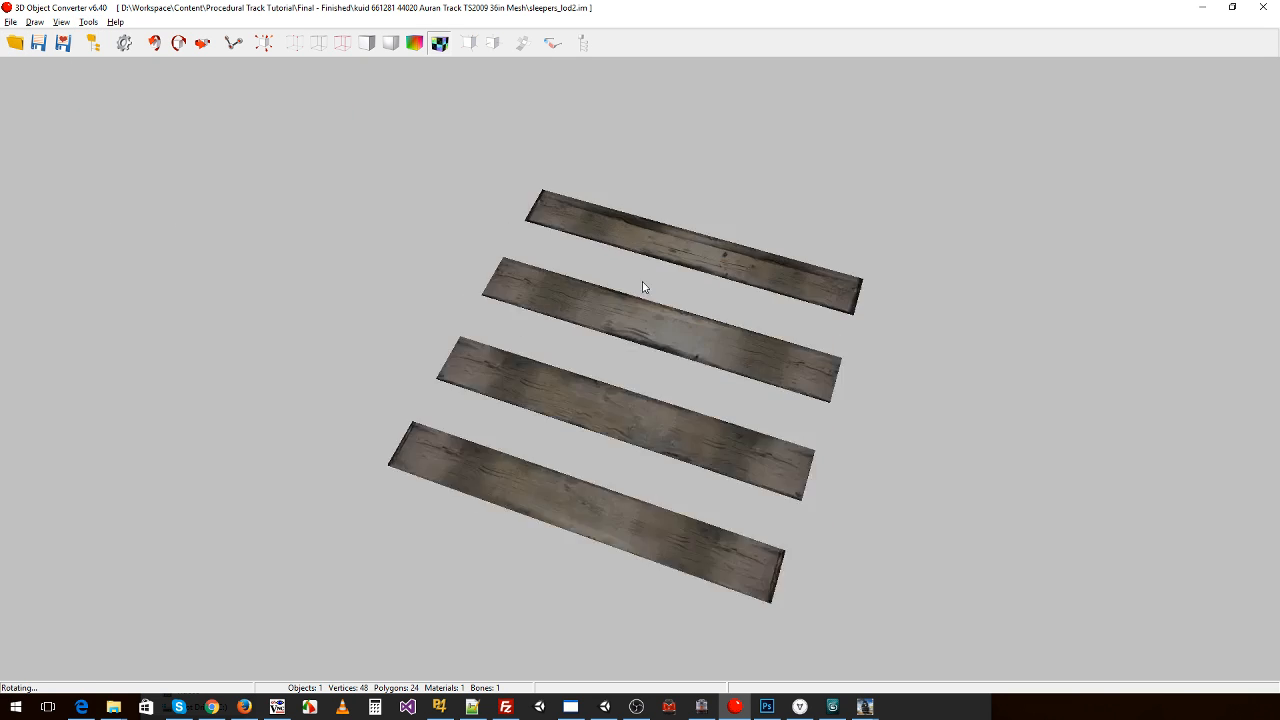
pyautogui.click(11, 22)
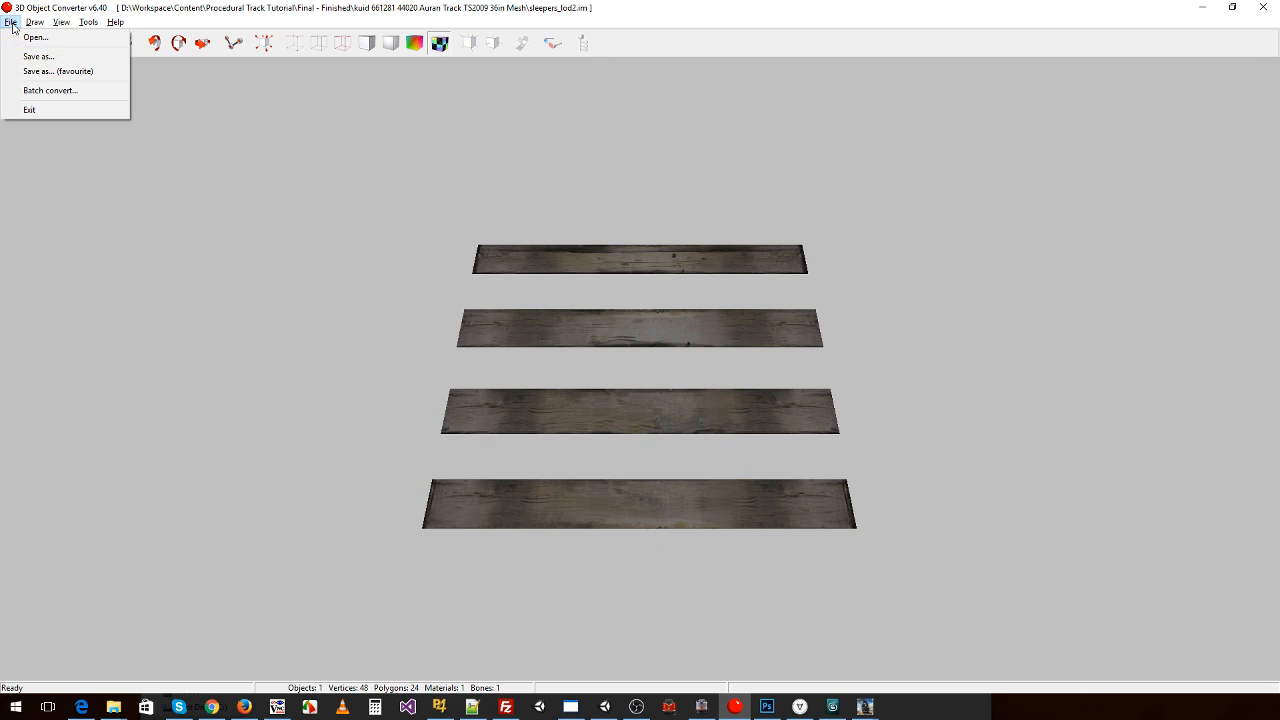
pyautogui.click(58, 71)
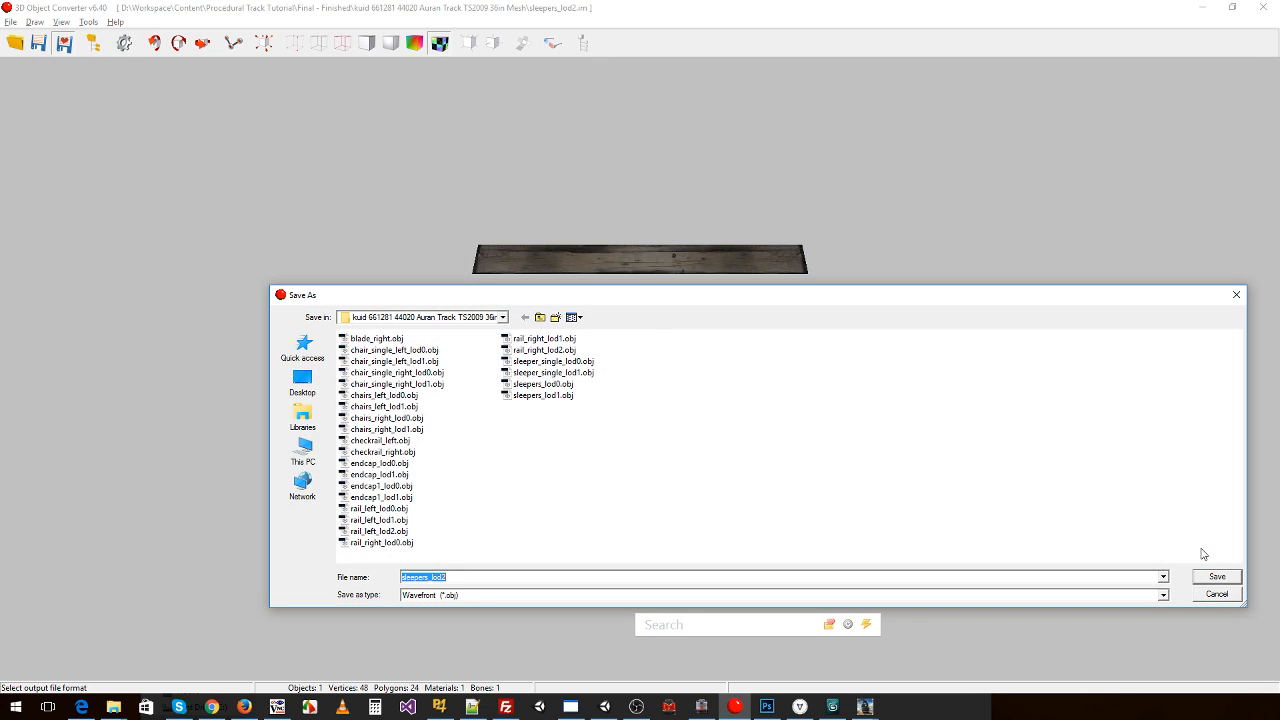
pyautogui.click(1217, 577)
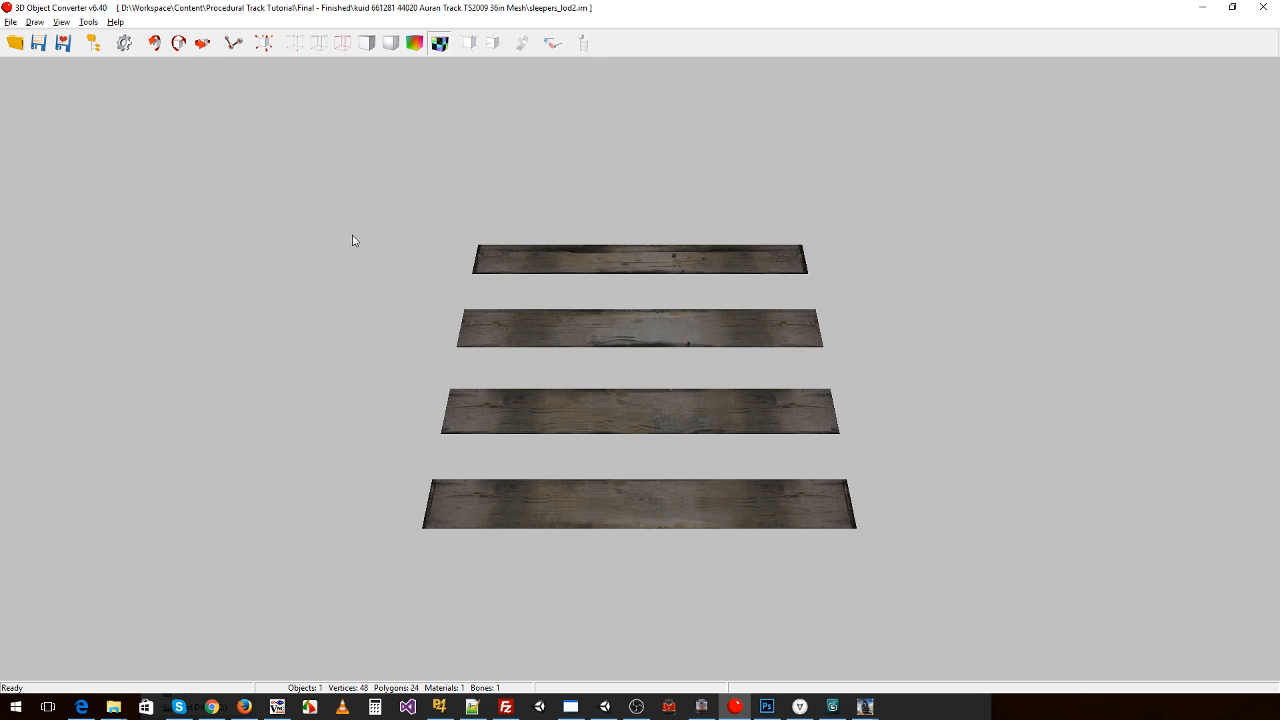
# - Open the sleepers_lod3.im mesh from the same track folder
pyautogui.moveTo(427, 313)
pyautogui.mouseDown()
pyautogui.moveTo(450, 313)
pyautogui.moveTo(438, 317)
pyautogui.mouseUp()
pyautogui.click(11, 21)
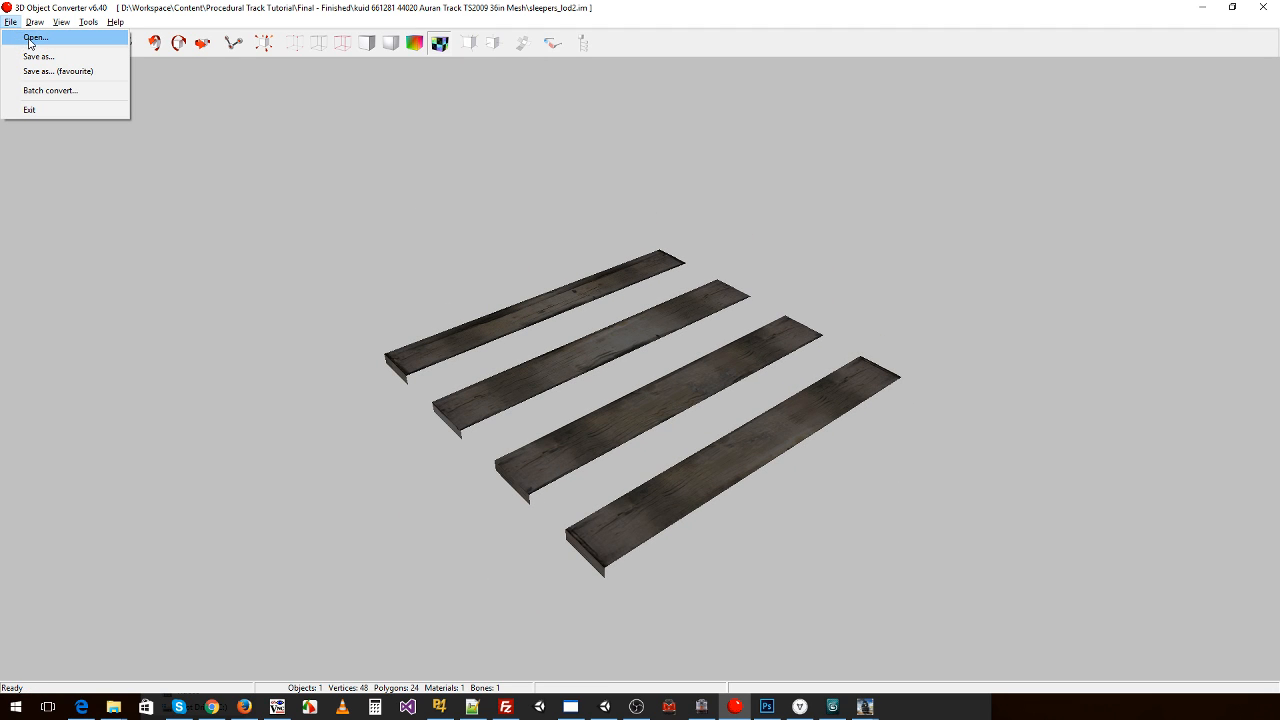
pyautogui.click(29, 43)
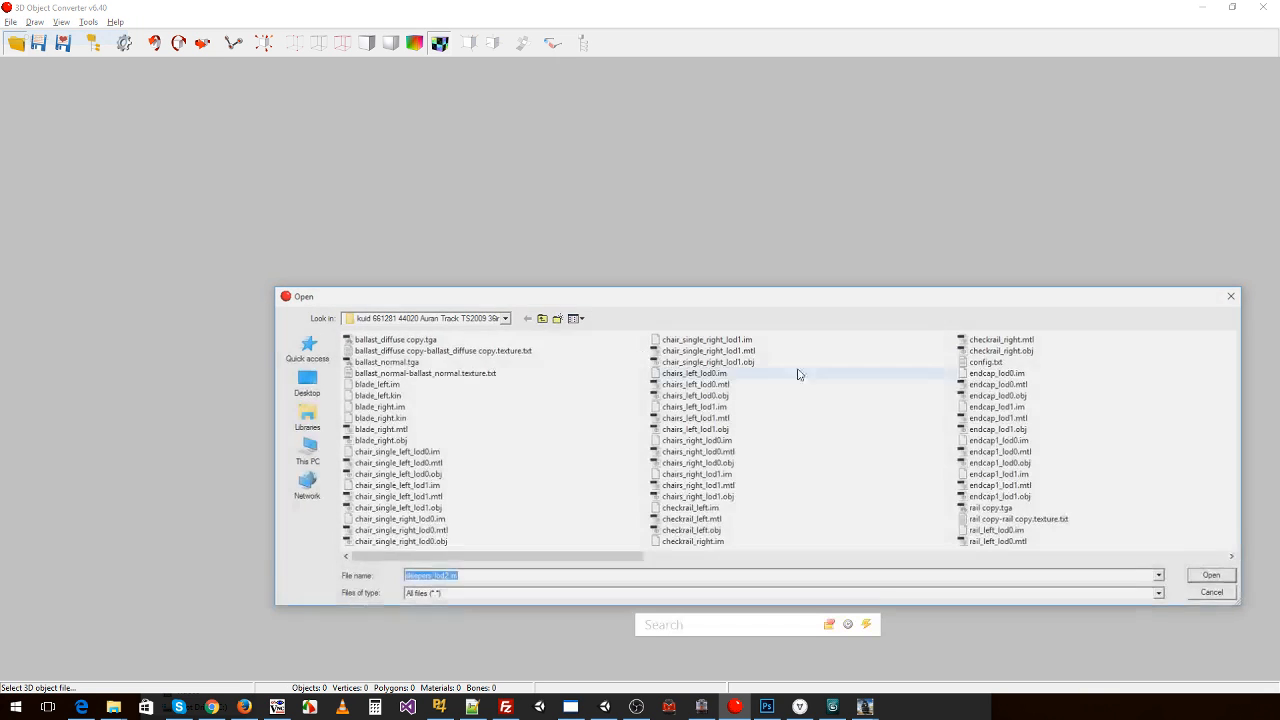
pyautogui.moveTo(622, 563); pyautogui.dragTo(1123, 546)
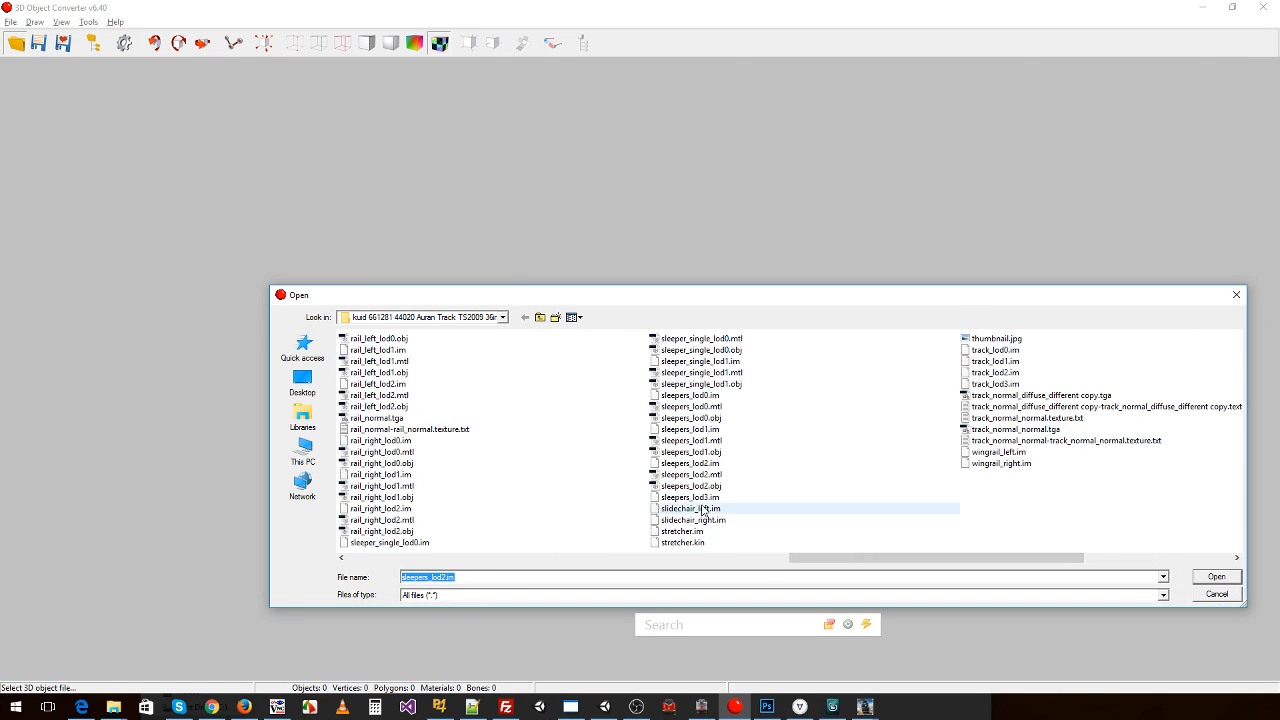
pyautogui.click(690, 497)
pyautogui.click(1216, 576)
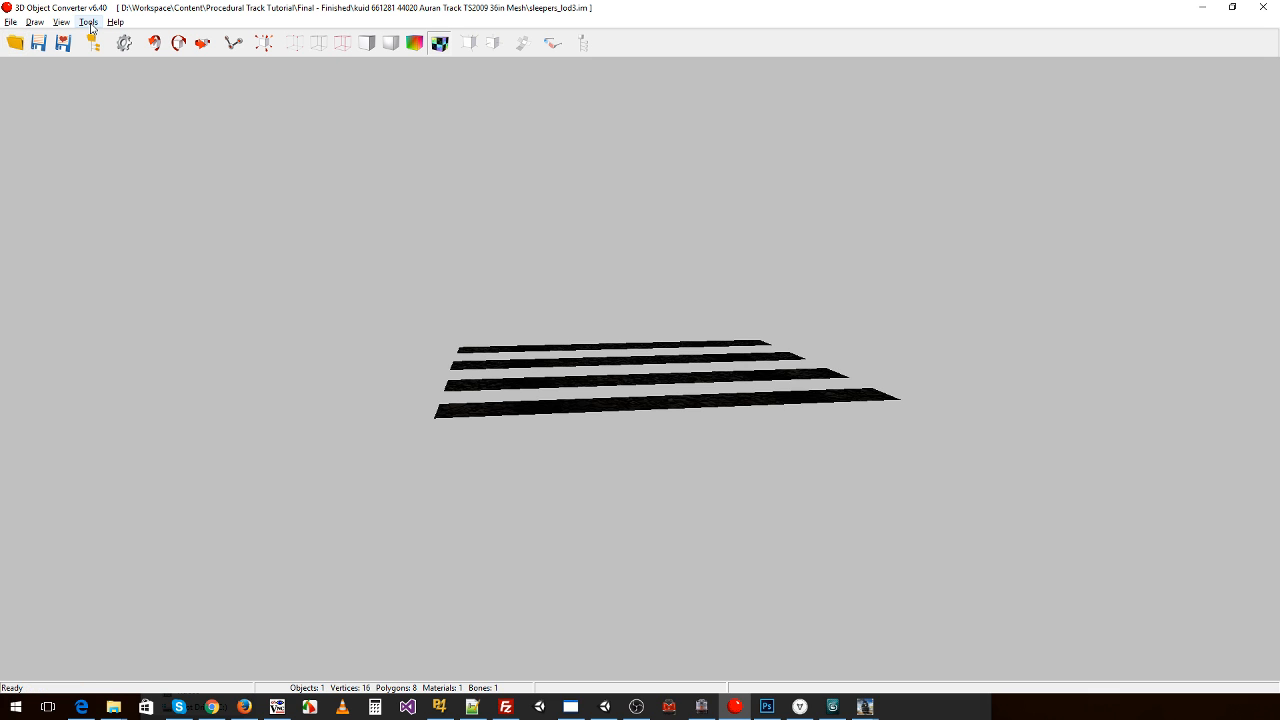
# - Flip the sleepers_lod3 mesh's UV map vertically and export it in Wavefront OBJ format under the same name
pyautogui.click(92, 25)
pyautogui.click(108, 115)
pyautogui.moveTo(400, 240); pyautogui.dragTo(490, 313)
pyautogui.click(10, 21)
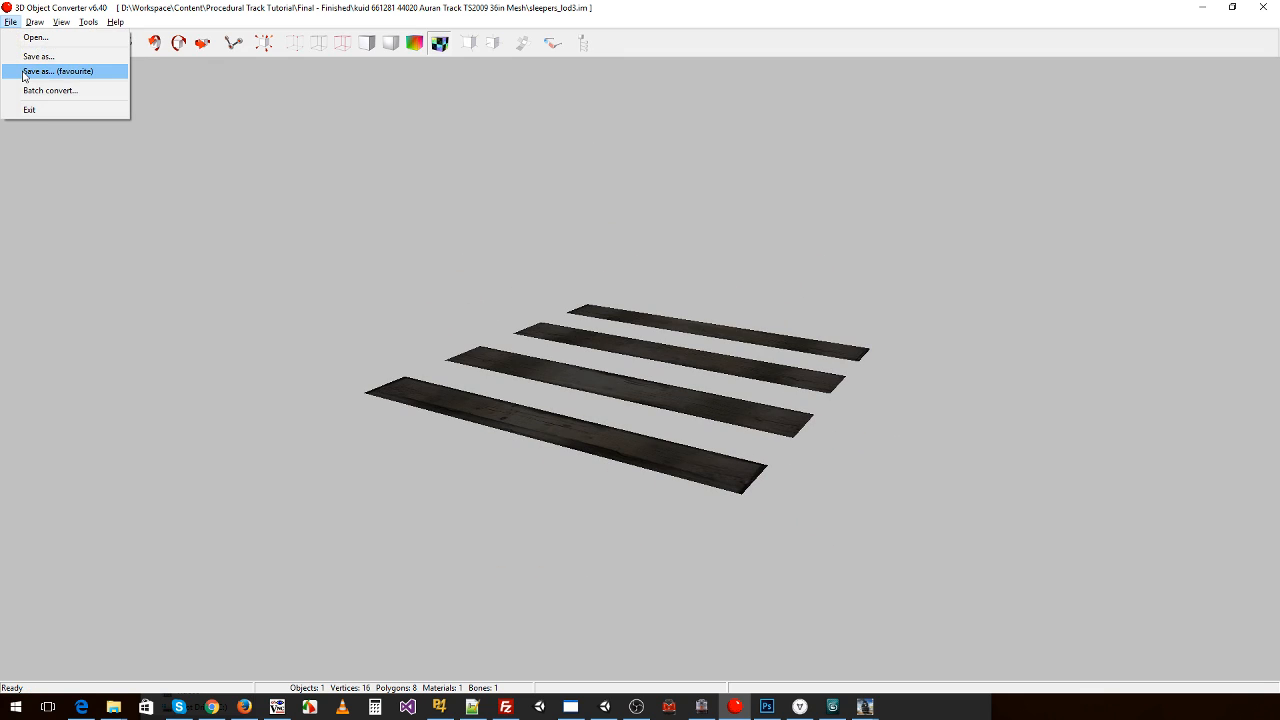
pyautogui.click(60, 72)
pyautogui.click(1217, 580)
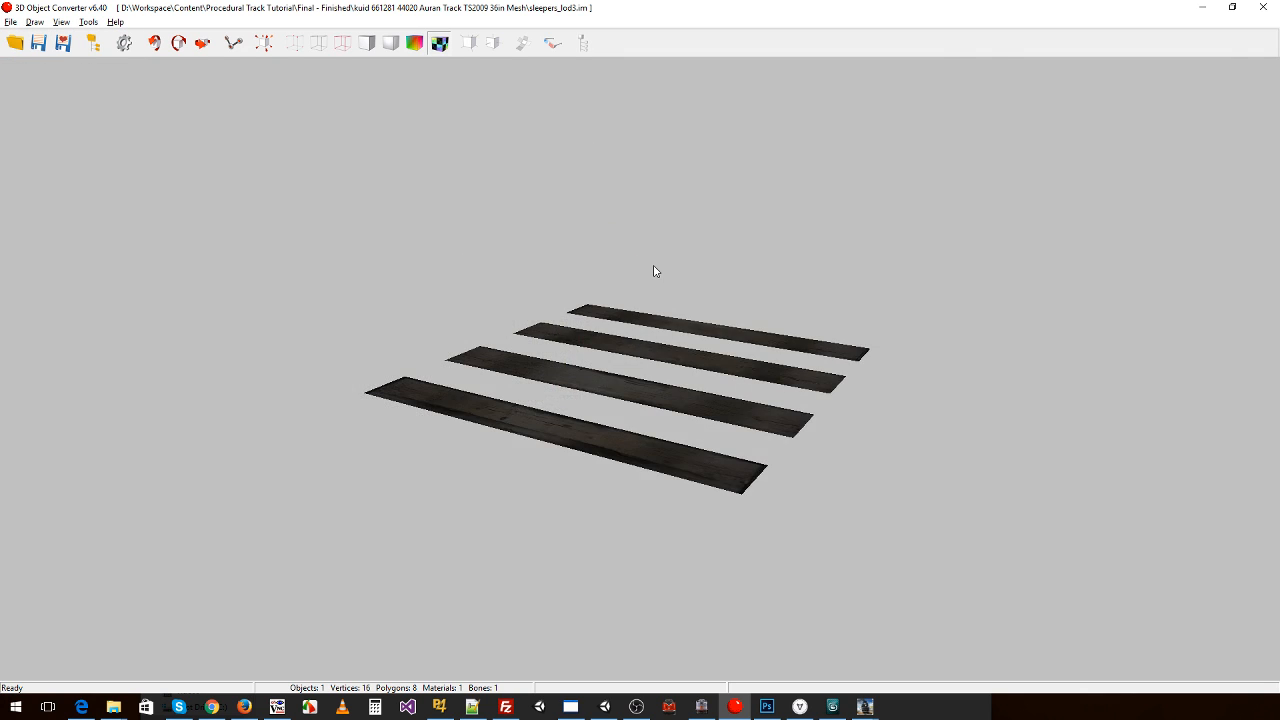
# - Open the slidechair_left.im mesh from the track folder
pyautogui.moveTo(657, 271)
pyautogui.mouseDown()
pyautogui.moveTo(660, 286)
pyautogui.moveTo(633, 269)
pyautogui.mouseUp()
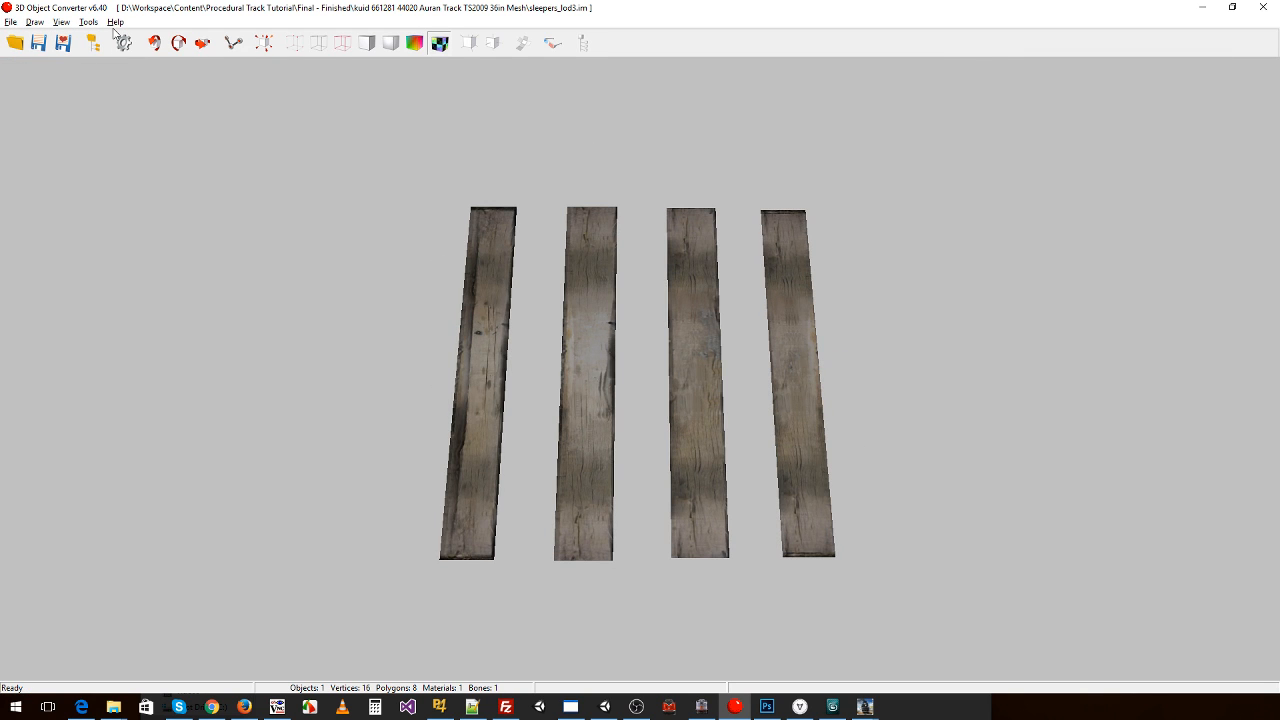
pyautogui.click(9, 22)
pyautogui.click(7, 23)
pyautogui.click(5, 25)
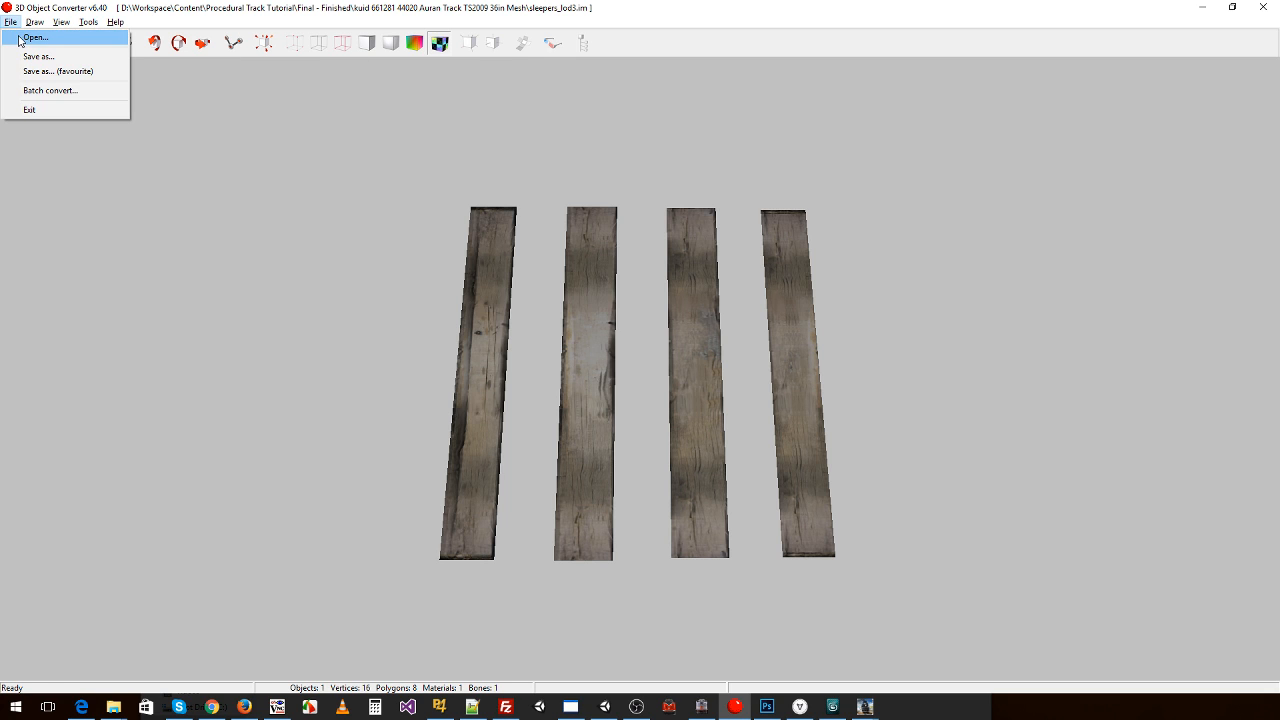
pyautogui.click(30, 37)
pyautogui.moveTo(621, 560); pyautogui.dragTo(1064, 558)
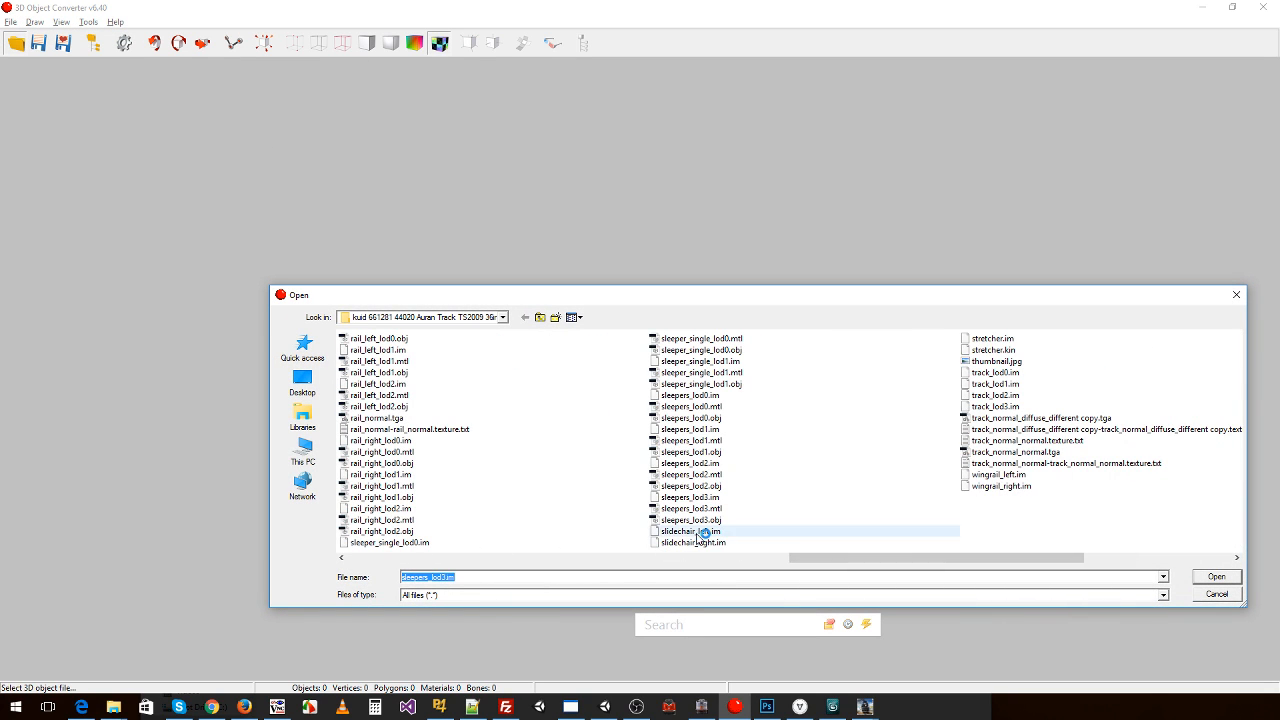
pyautogui.click(700, 531)
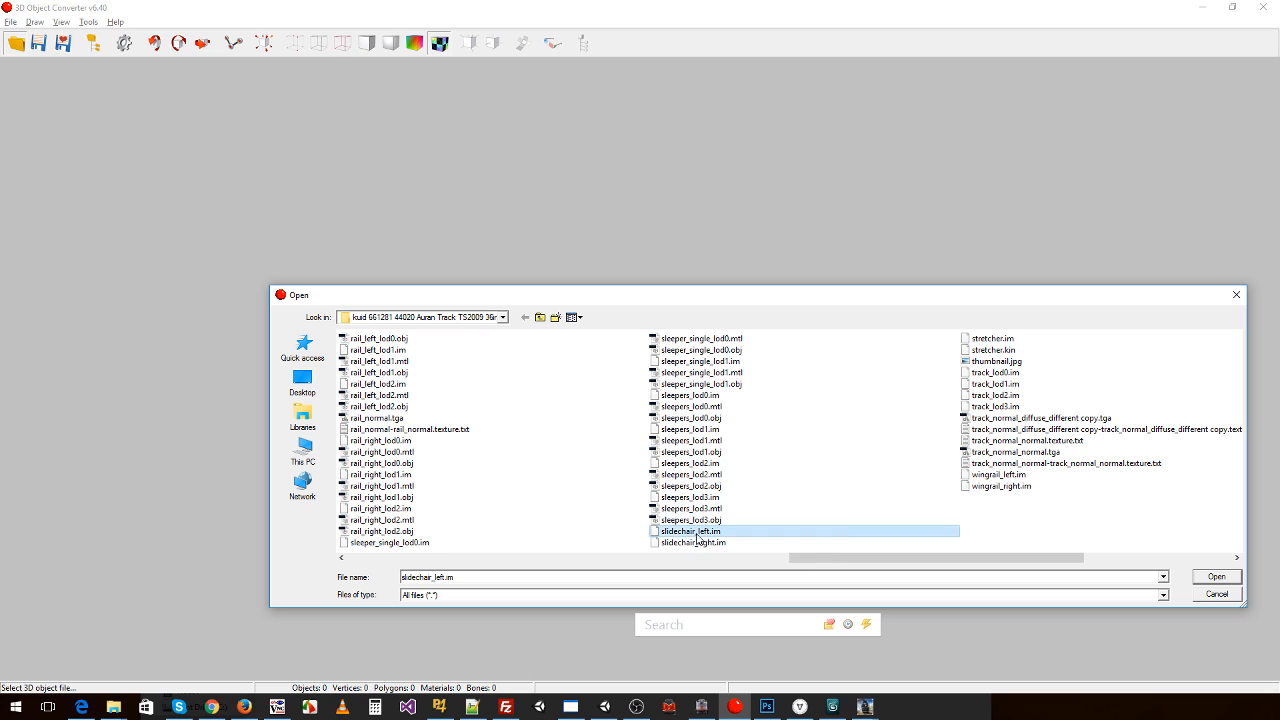
pyautogui.click(1214, 577)
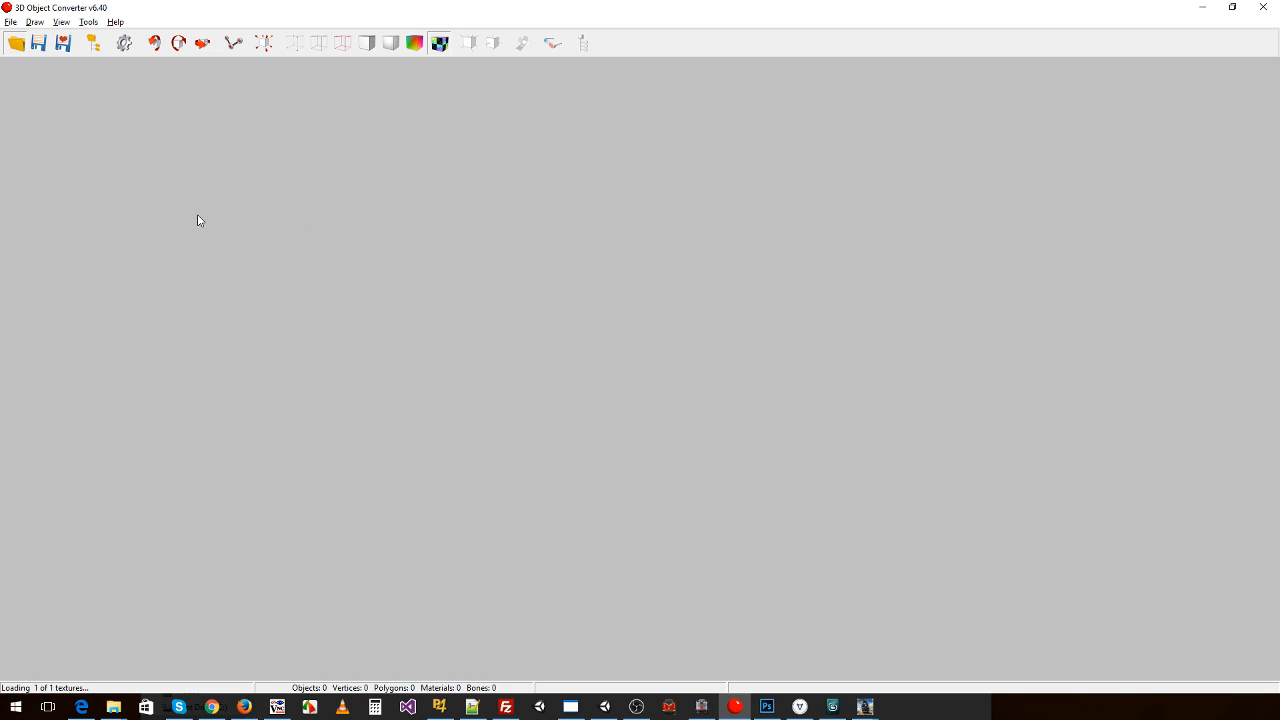
# - Flip the left slide chair's UV map vertically and export the mesh as Wavefront OBJ named slidechair_left
pyautogui.click(86, 23)
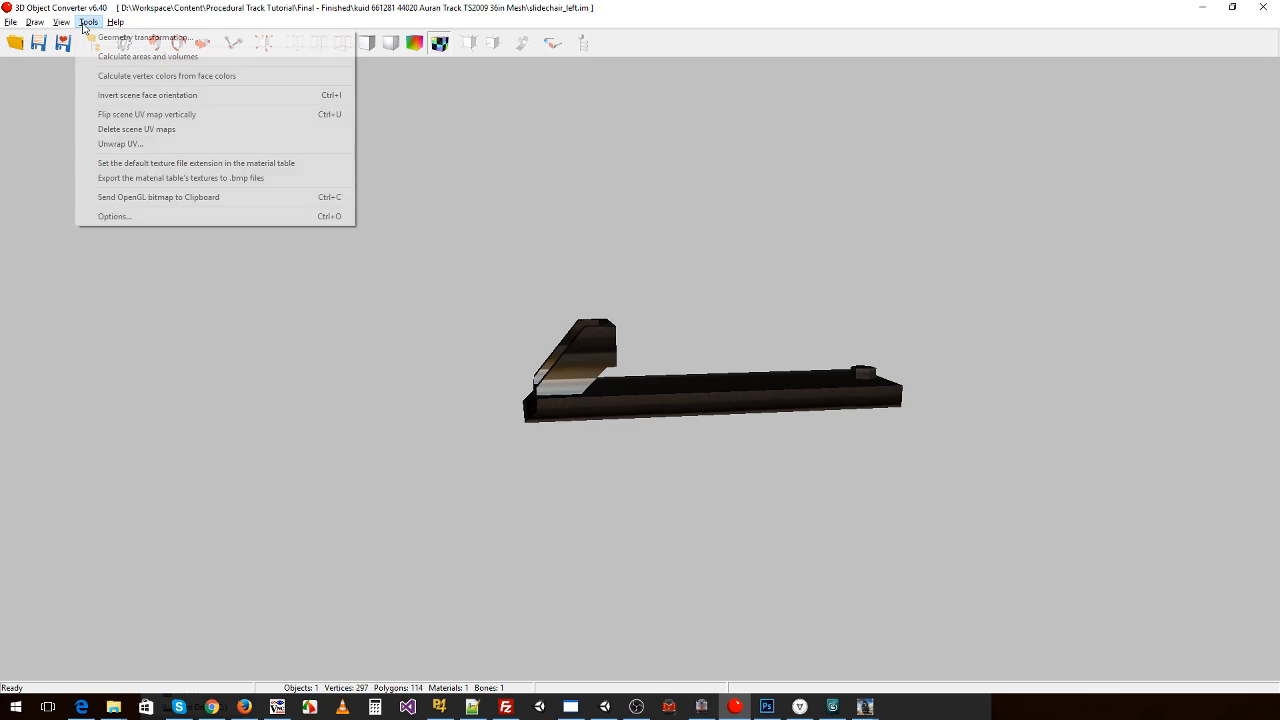
pyautogui.click(106, 118)
pyautogui.moveTo(640, 290); pyautogui.dragTo(576, 241)
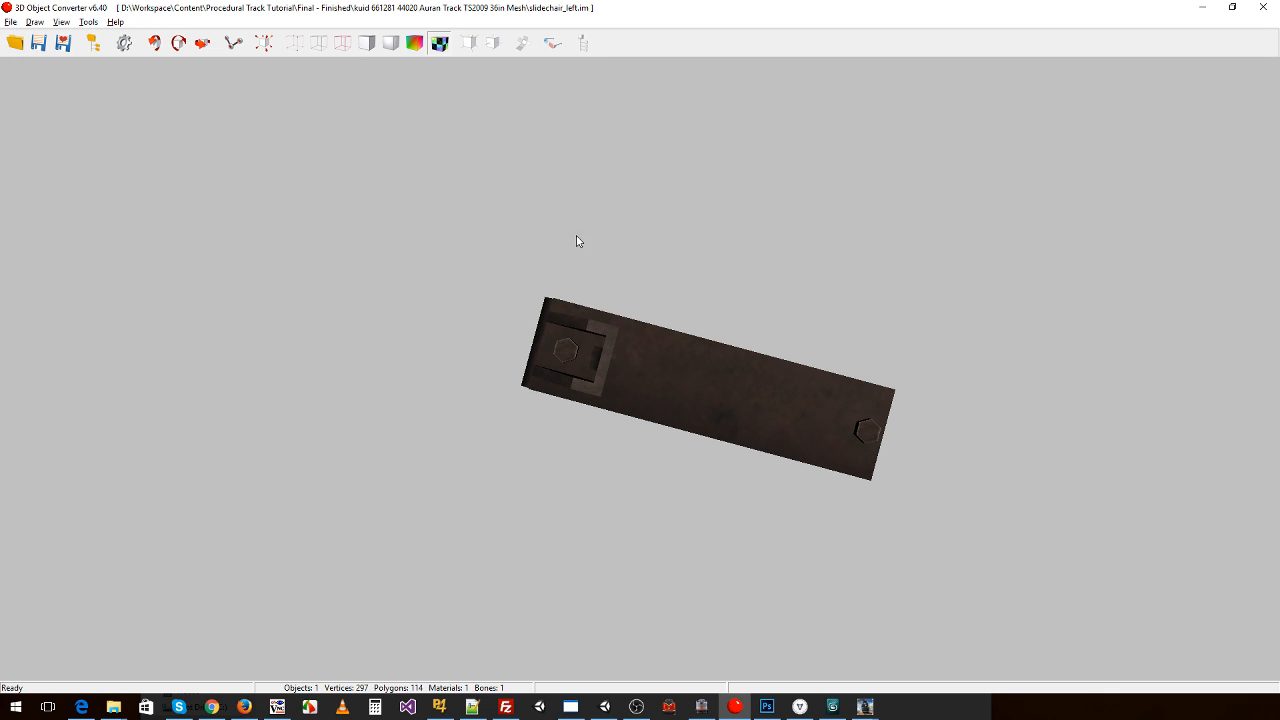
pyautogui.click(10, 22)
pyautogui.click(50, 70)
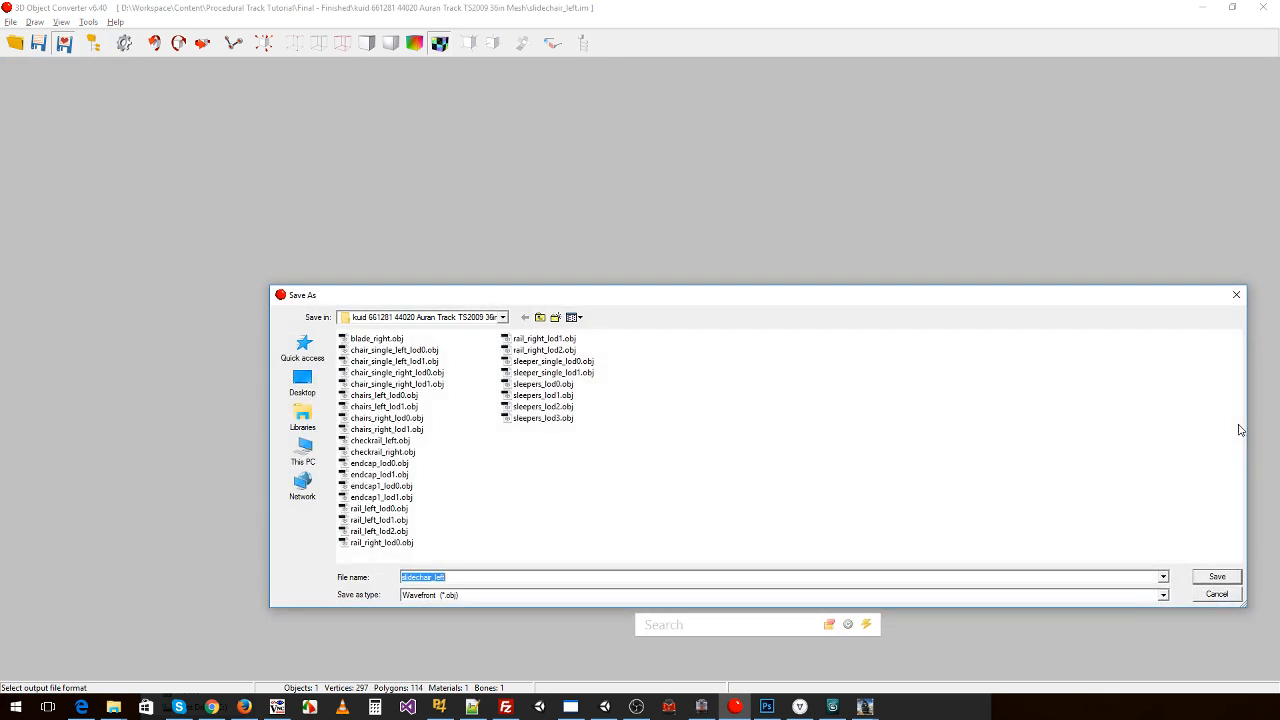
pyautogui.click(1216, 577)
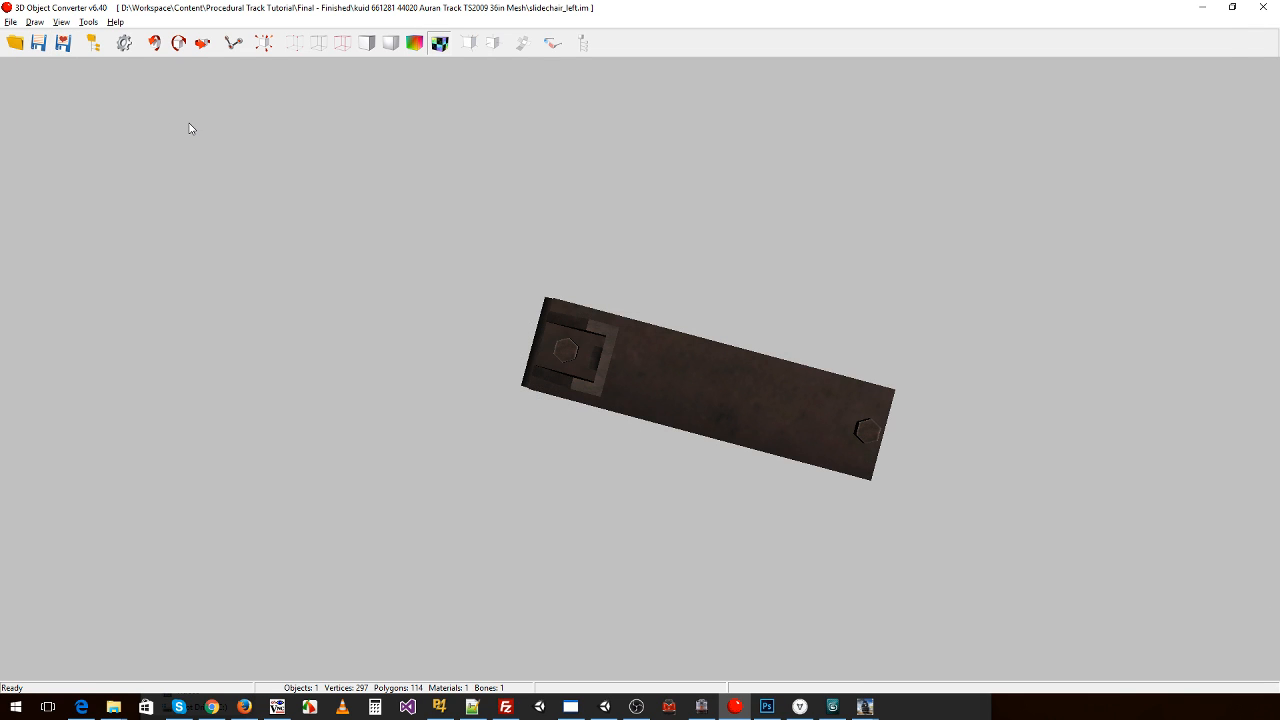
# - Open the slidechair_right.im mesh from the track folder
pyautogui.click(86, 24)
pyautogui.click(20, 36)
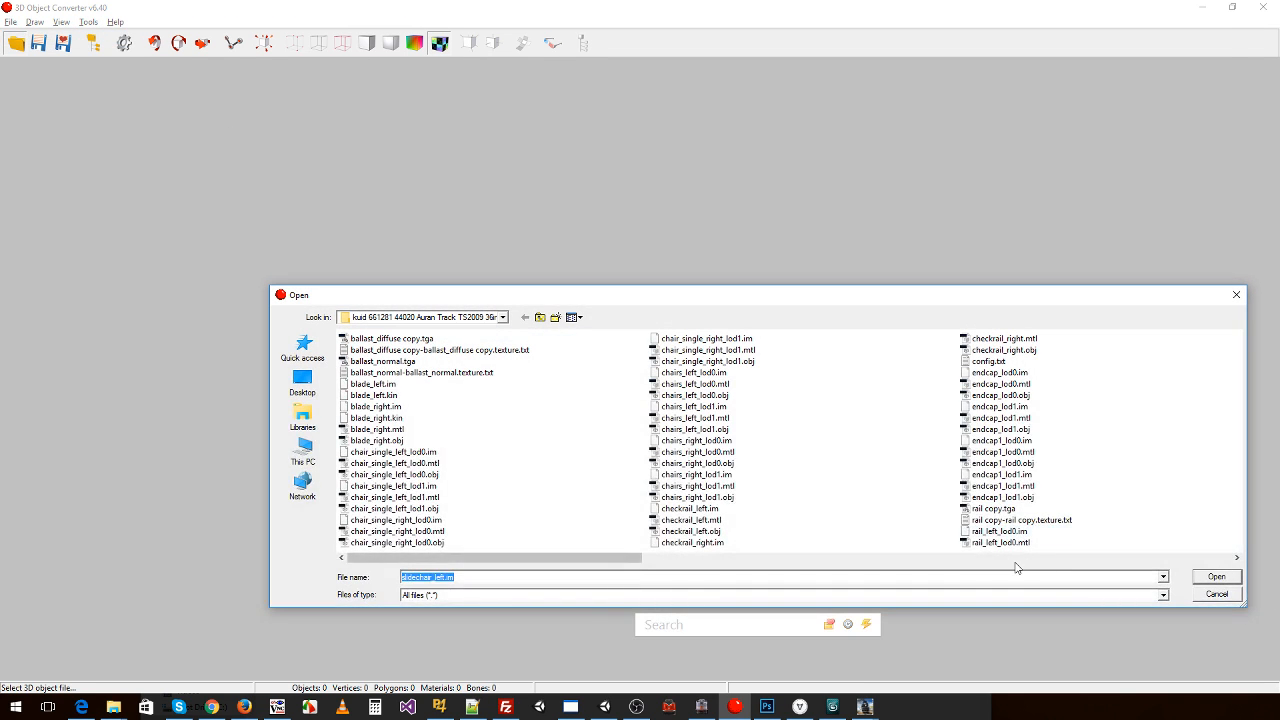
pyautogui.scroll(-3, 1016, 568)
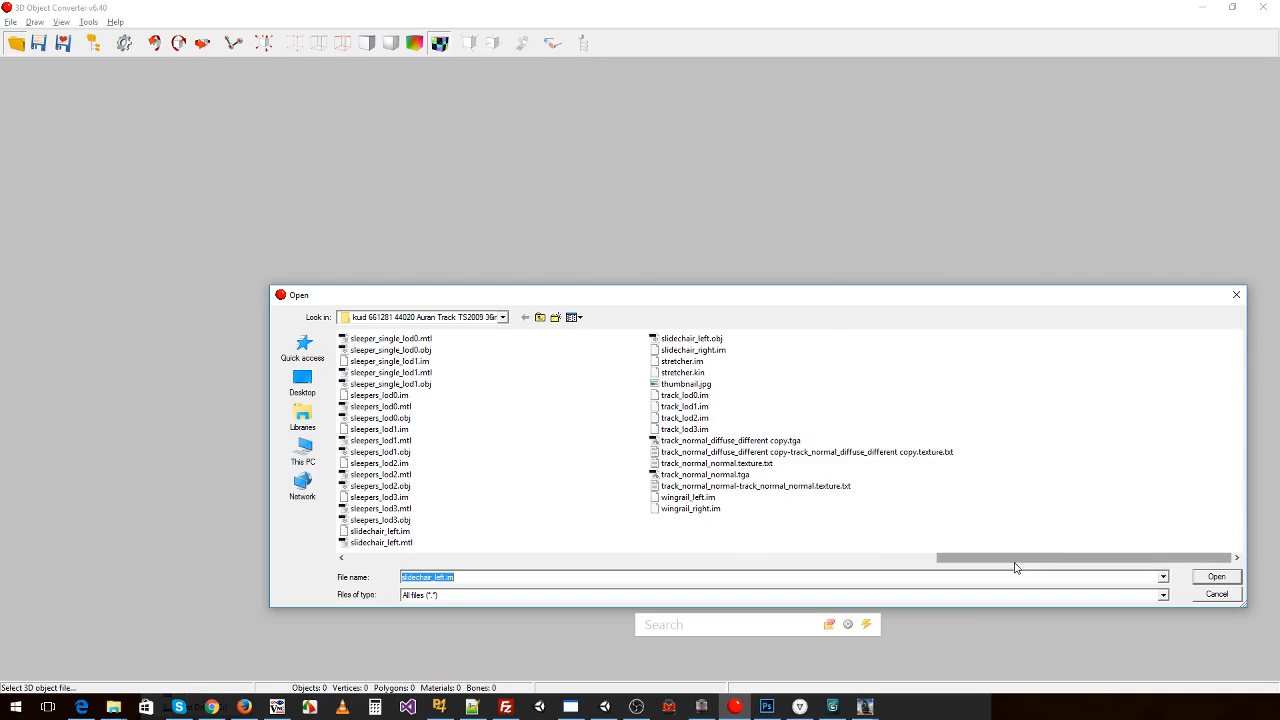
pyautogui.doubleClick(703, 350)
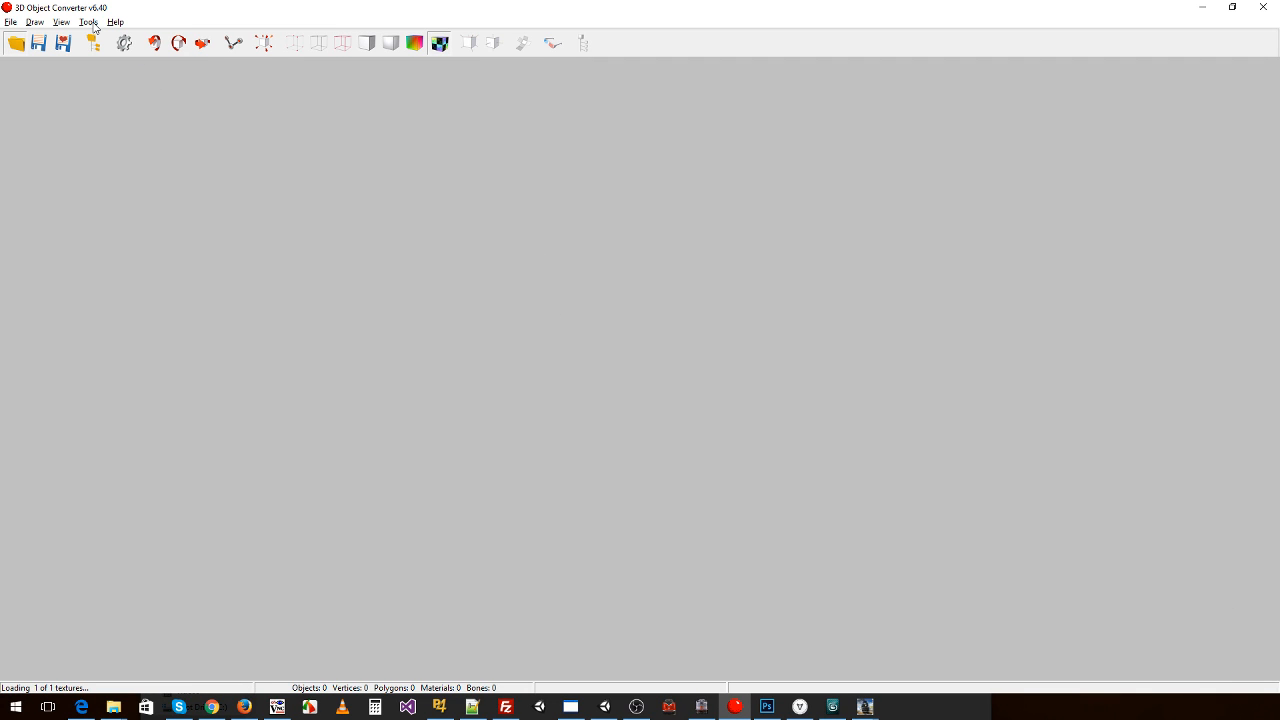
# - Flip the right slide chair's UV map vertically and export the mesh as Wavefront OBJ named slidechair_right
pyautogui.click(90, 23)
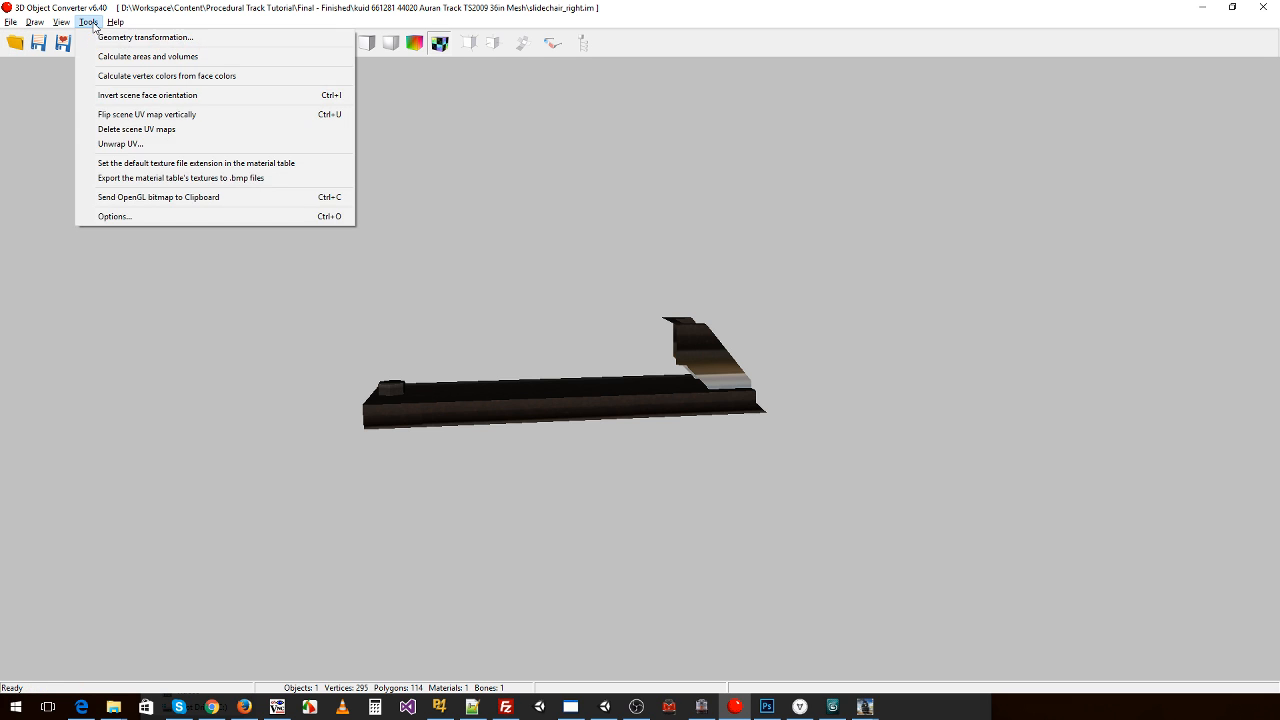
pyautogui.click(130, 117)
pyautogui.moveTo(446, 277); pyautogui.dragTo(69, 75)
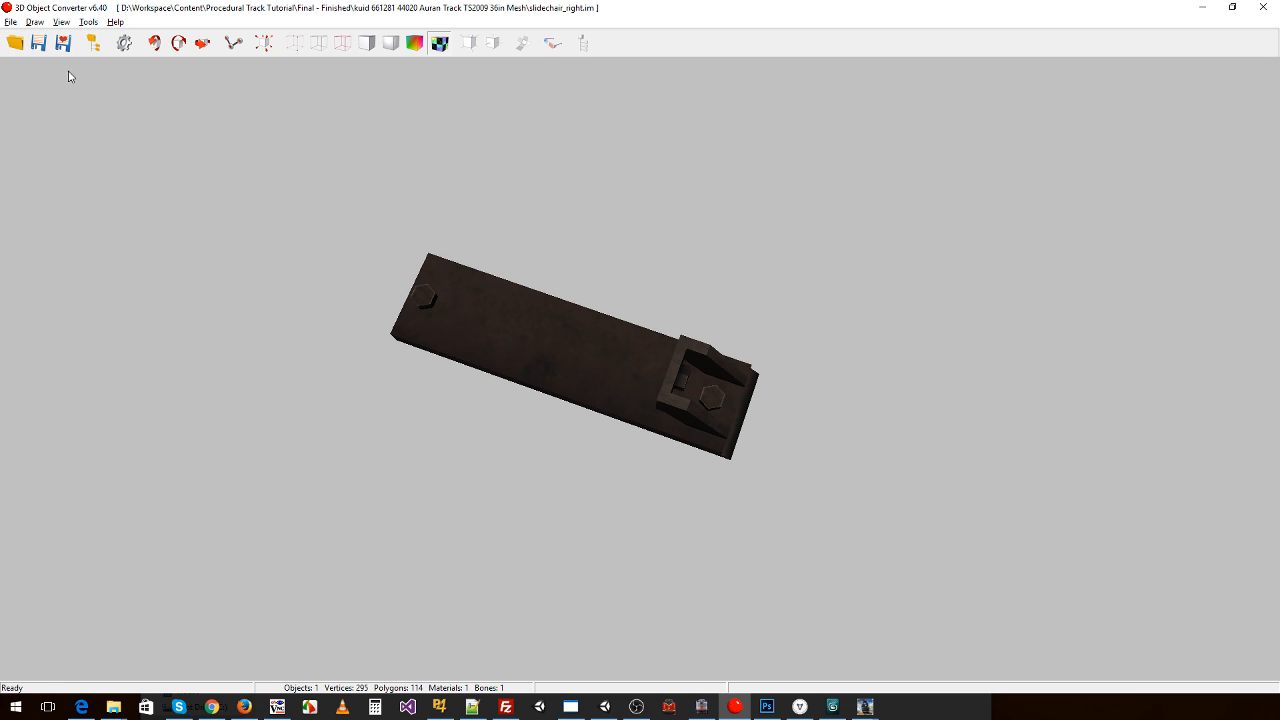
pyautogui.click(10, 22)
pyautogui.click(57, 71)
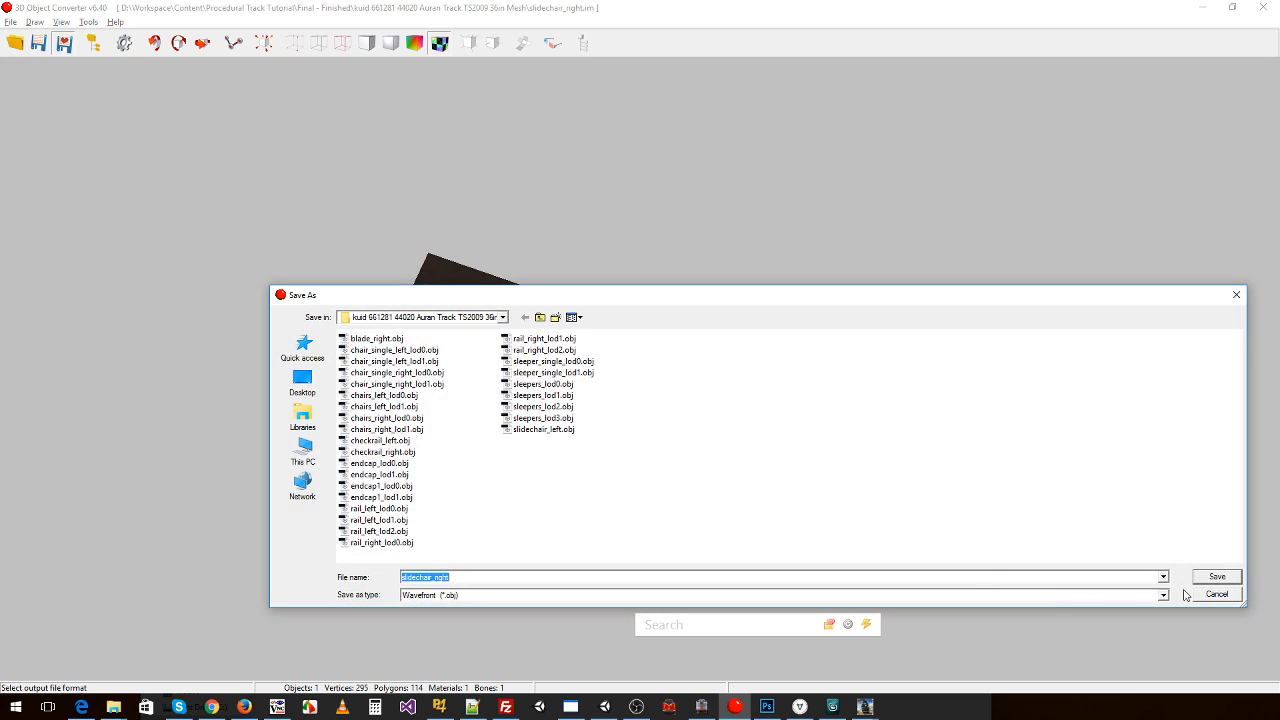
pyautogui.click(1197, 580)
# - Open the stretcher.im mesh from the track folder
pyautogui.click(10, 22)
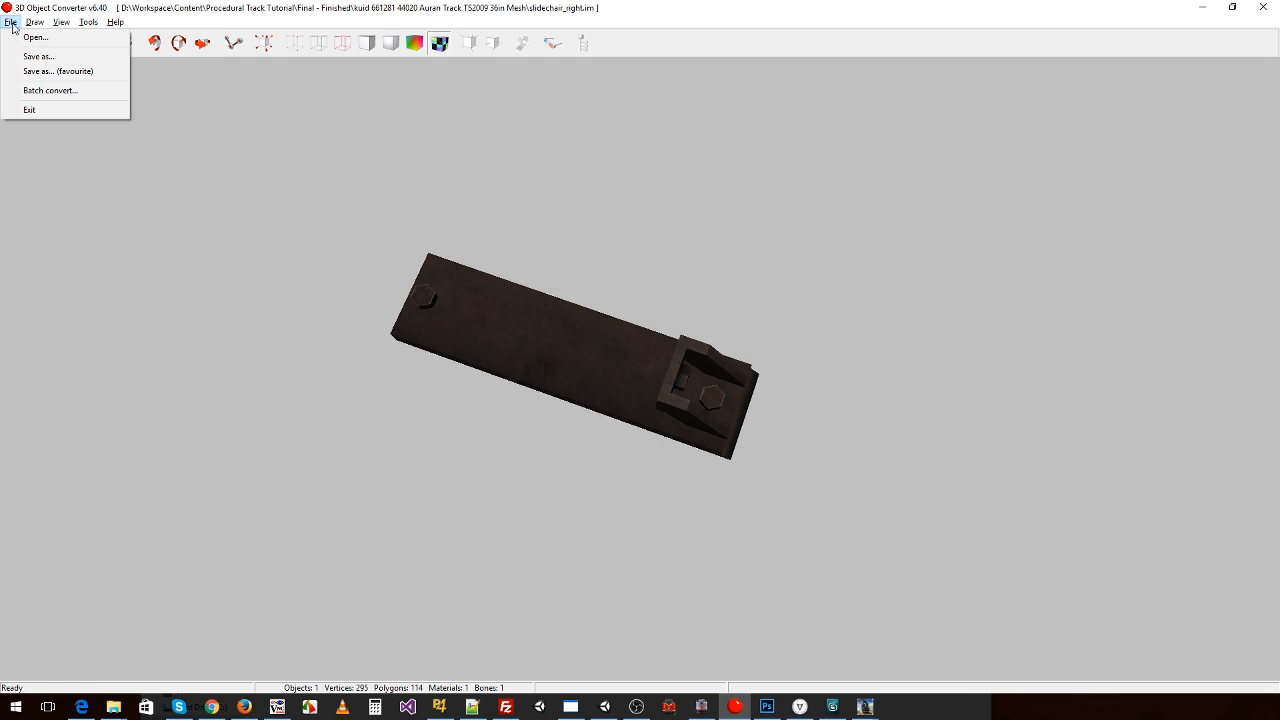
pyautogui.click(20, 31)
pyautogui.click(889, 560)
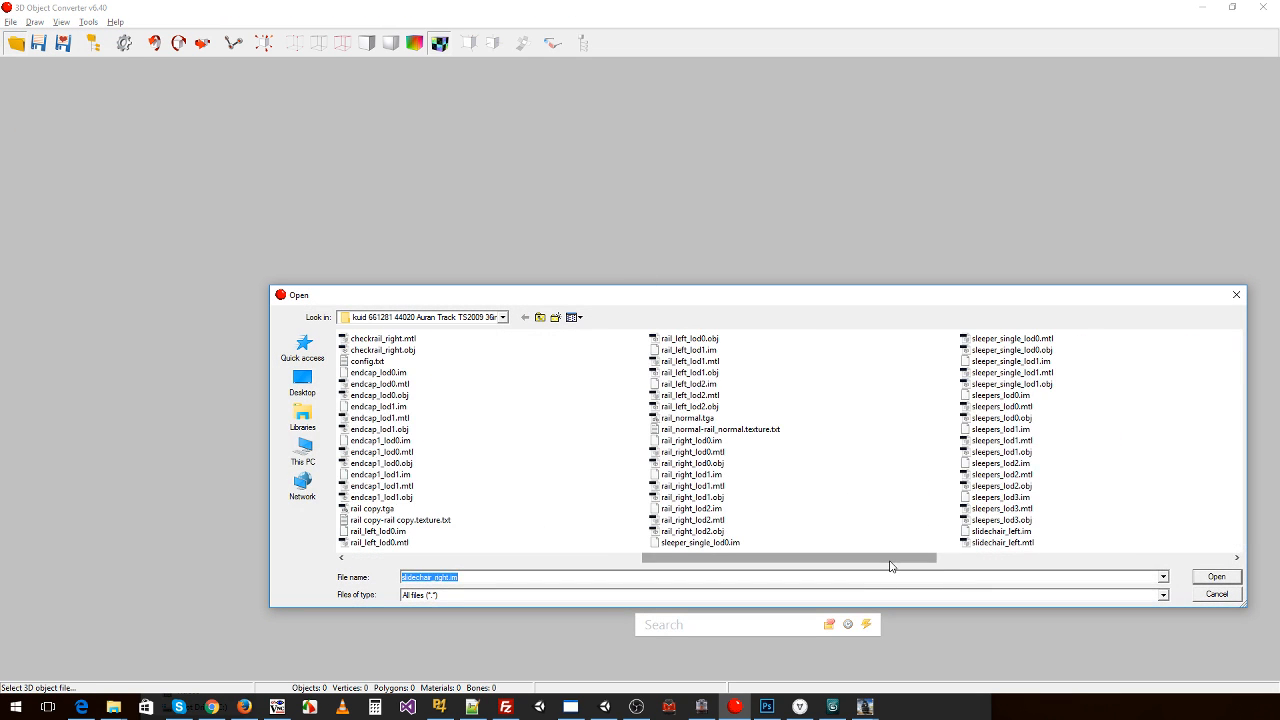
pyautogui.click(1140, 556)
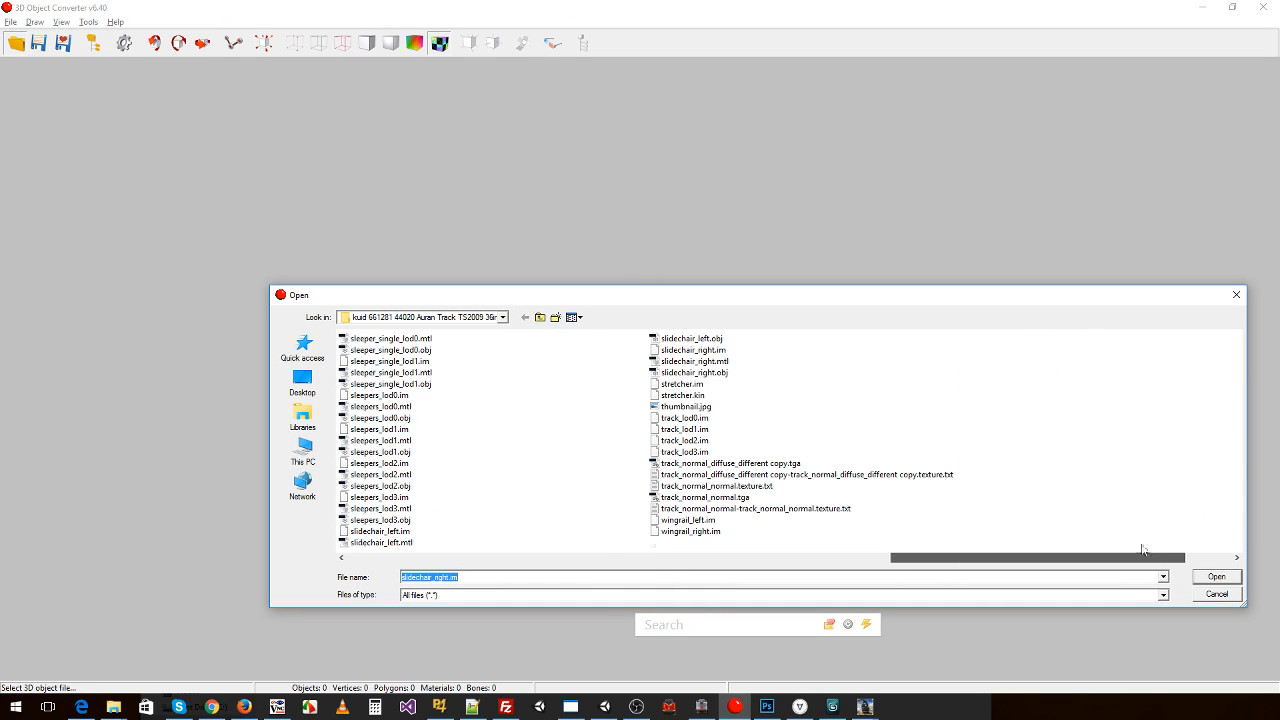
pyautogui.click(682, 384)
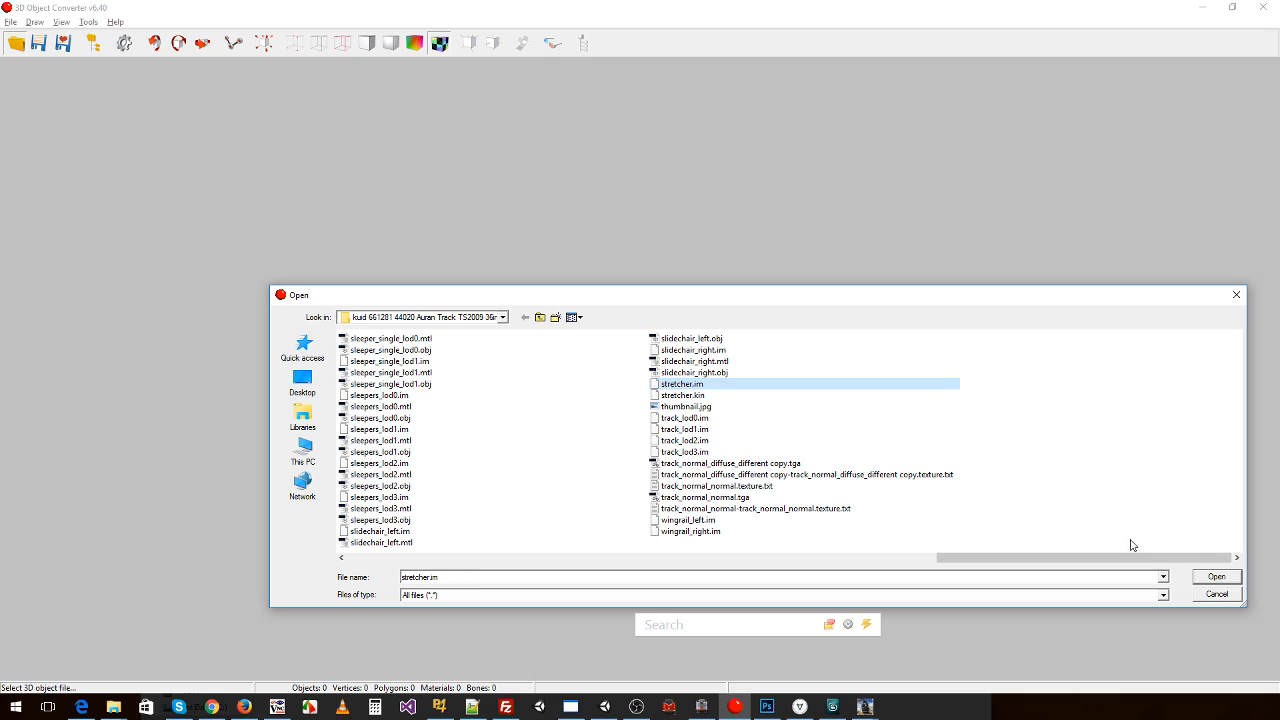
pyautogui.click(1209, 578)
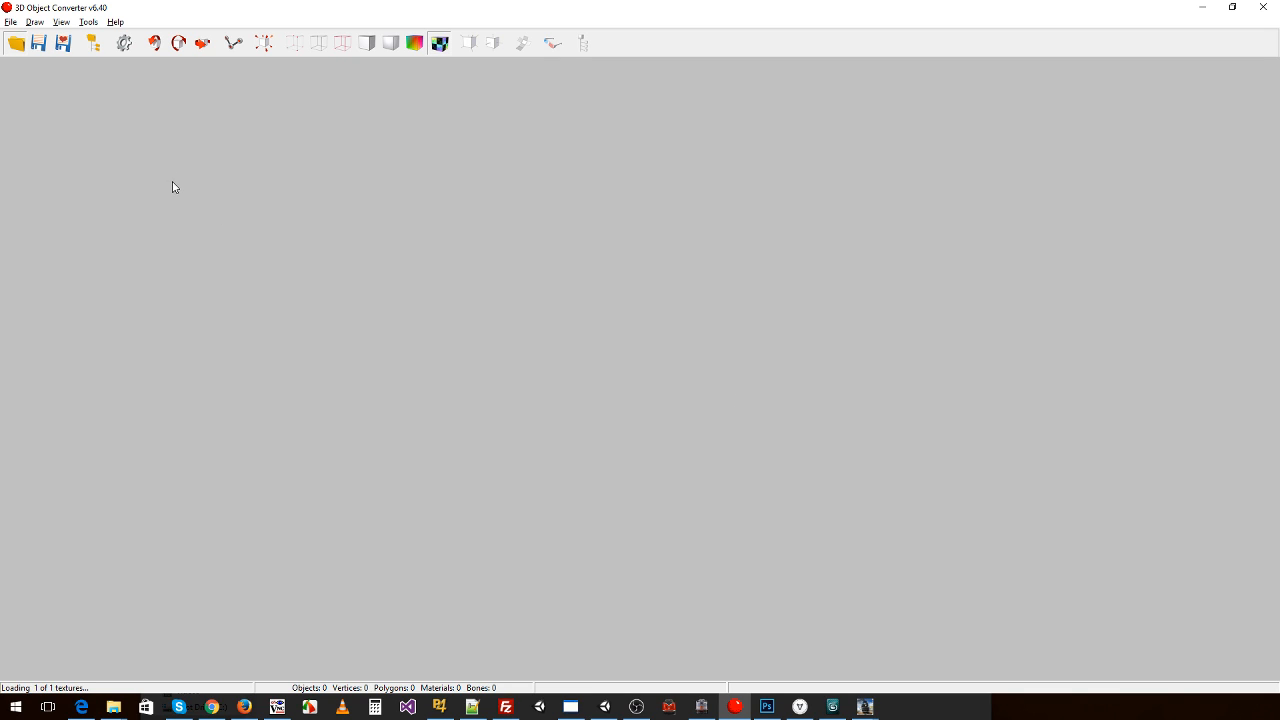
# - Flip the stretcher mesh's UV map vertically and export it as Wavefront OBJ named stretcher
pyautogui.click(87, 24)
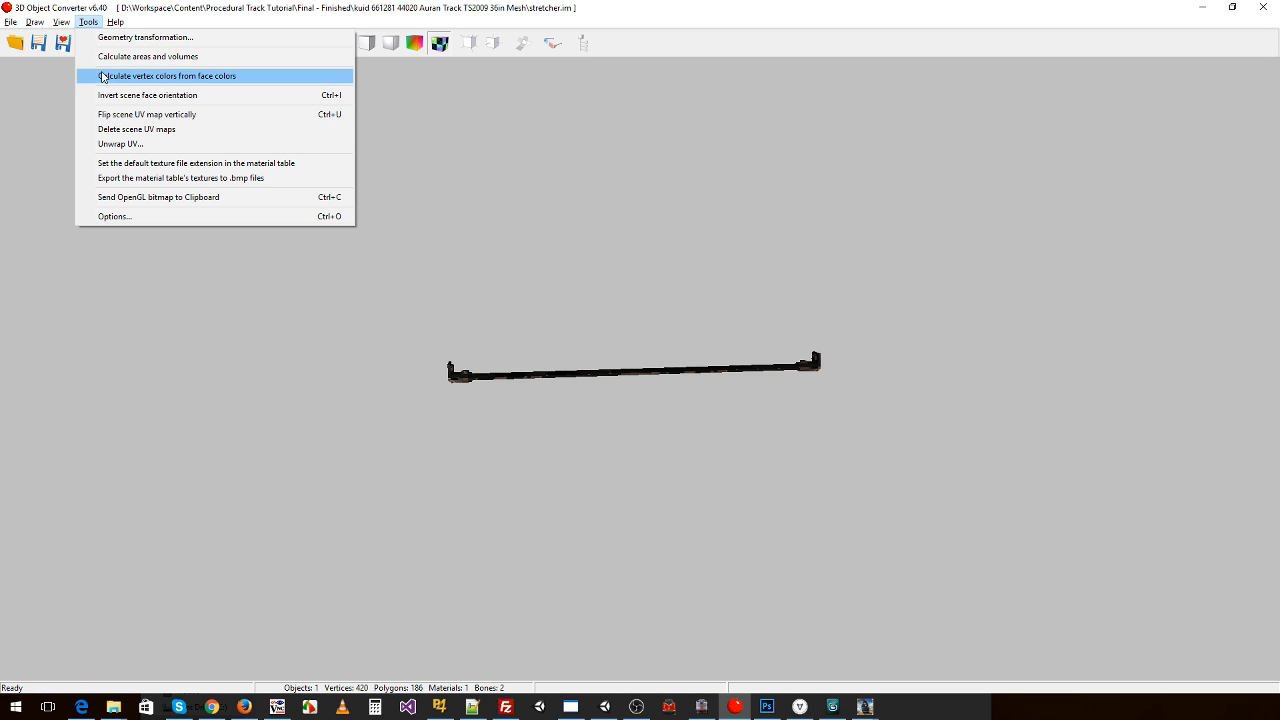
pyautogui.click(112, 114)
pyautogui.moveTo(443, 259); pyautogui.dragTo(437, 271)
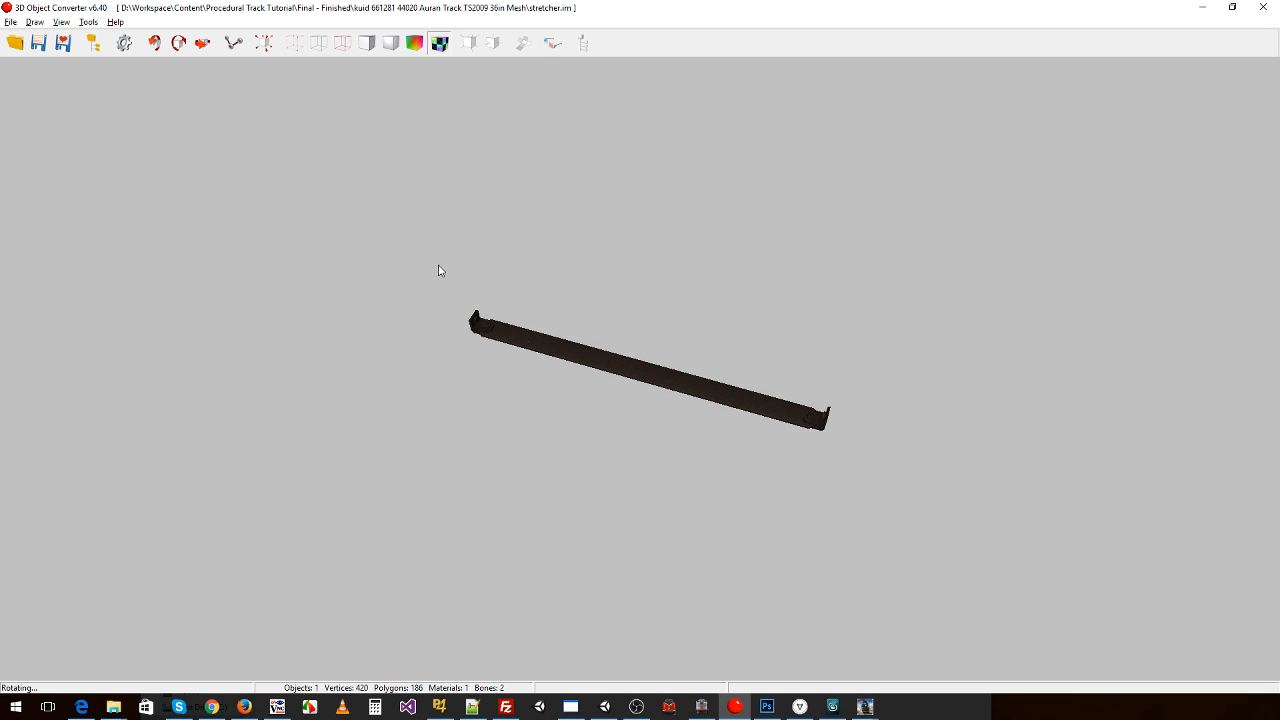
pyautogui.click(11, 22)
pyautogui.click(55, 71)
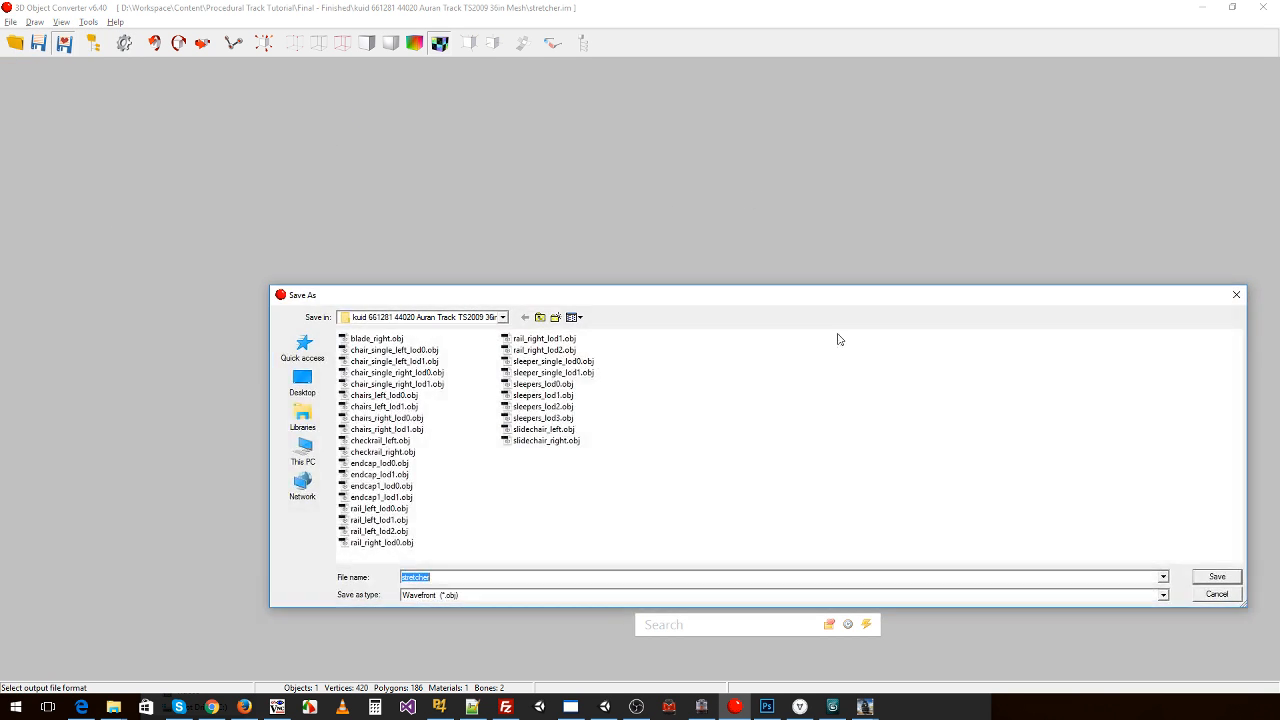
pyautogui.click(1205, 578)
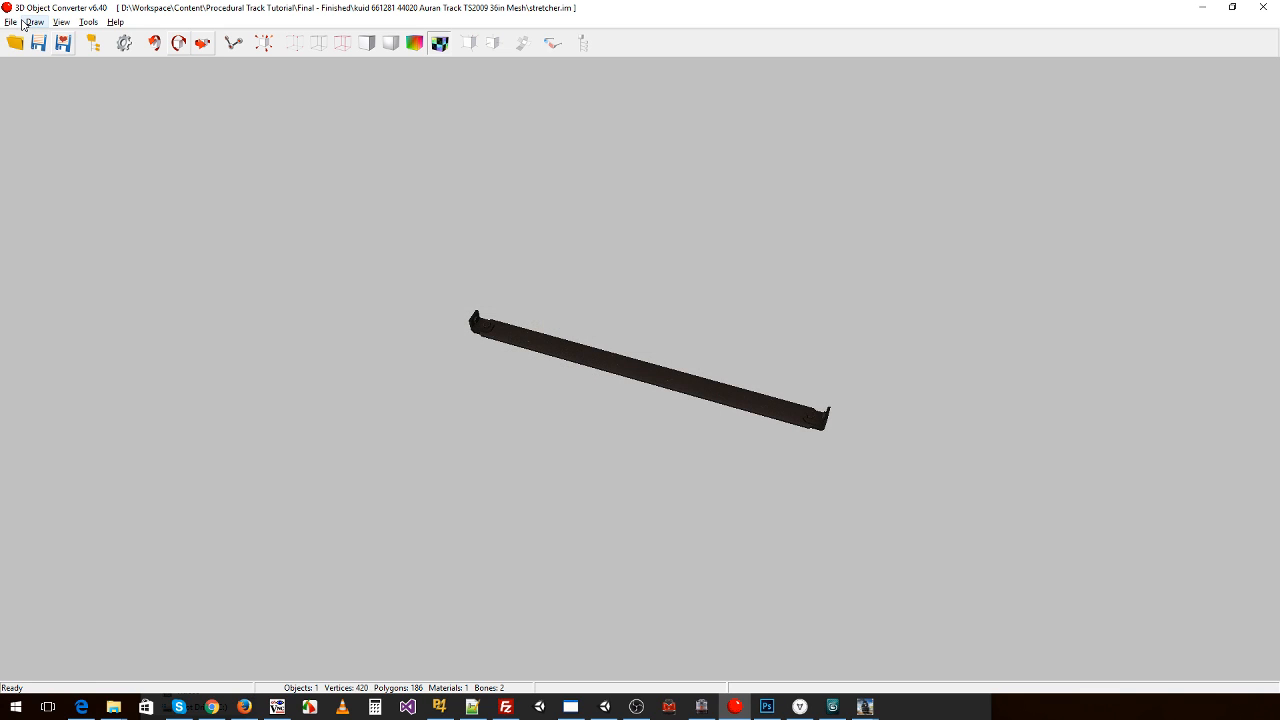
# - Open the wingrail_left.im mesh from the track folder
pyautogui.click(12, 22)
pyautogui.click(35, 37)
pyautogui.scroll(-4, 797, 517)
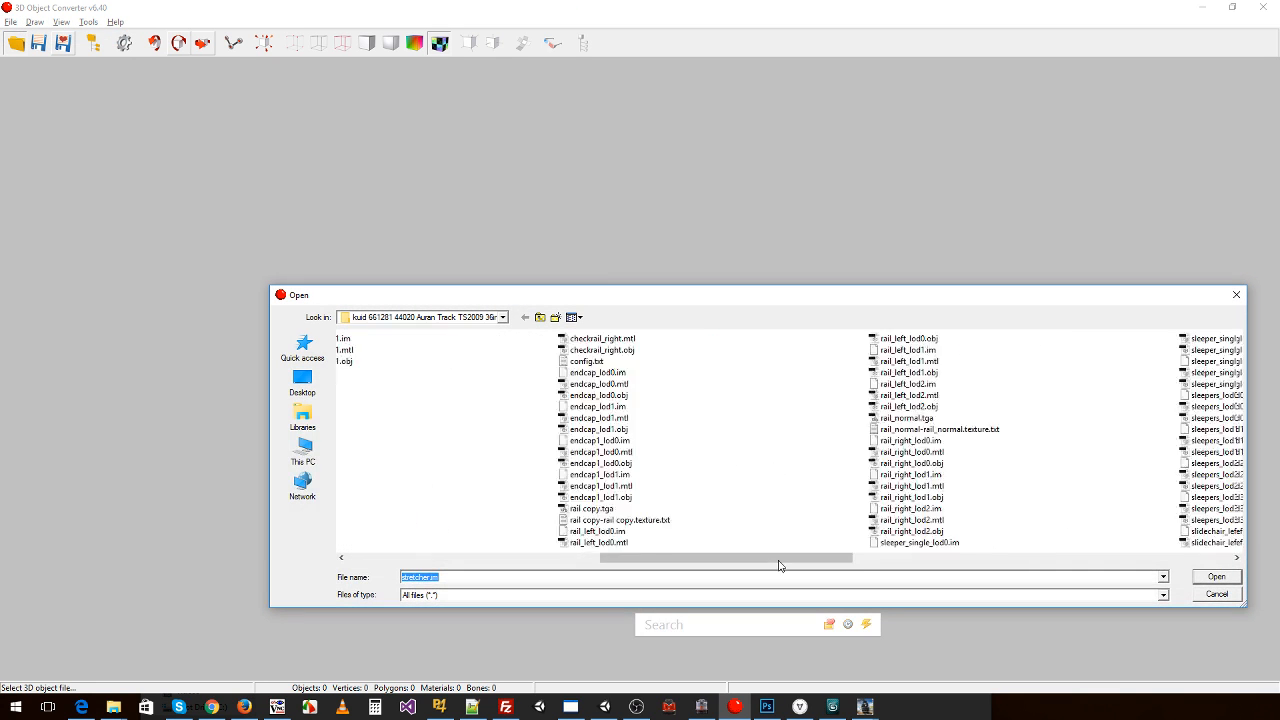
pyautogui.click(932, 558)
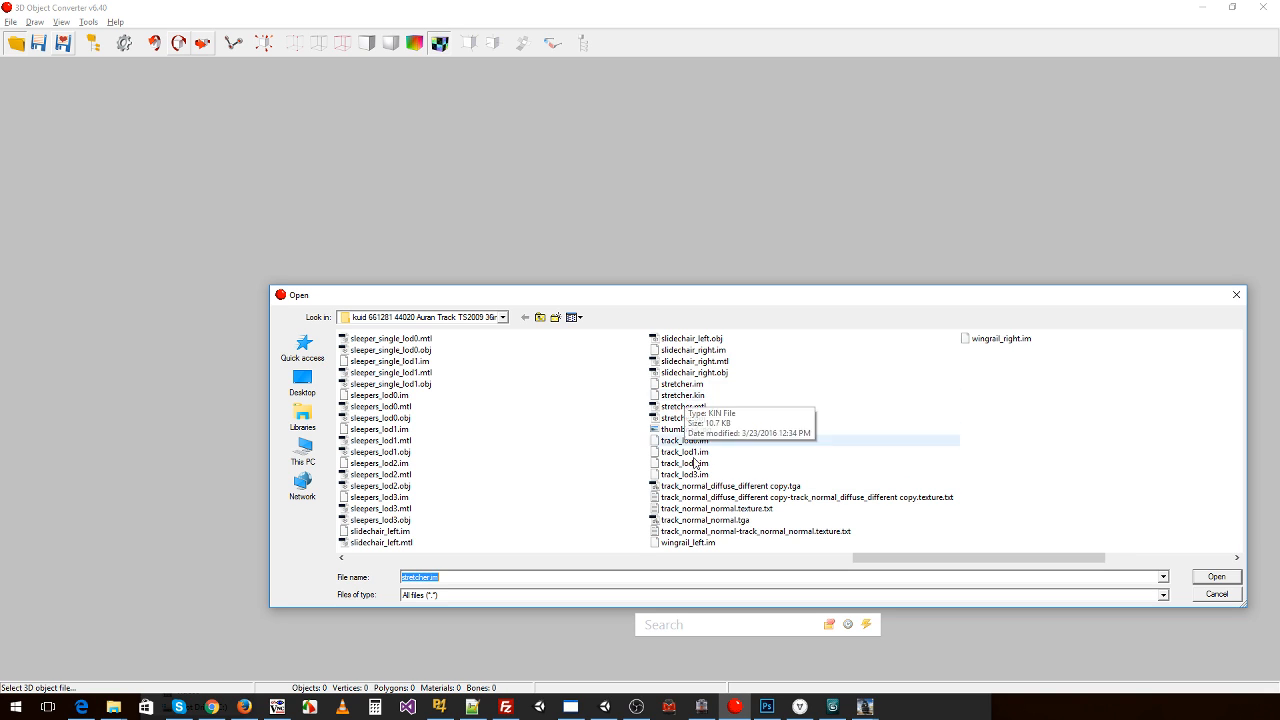
pyautogui.doubleClick(686, 544)
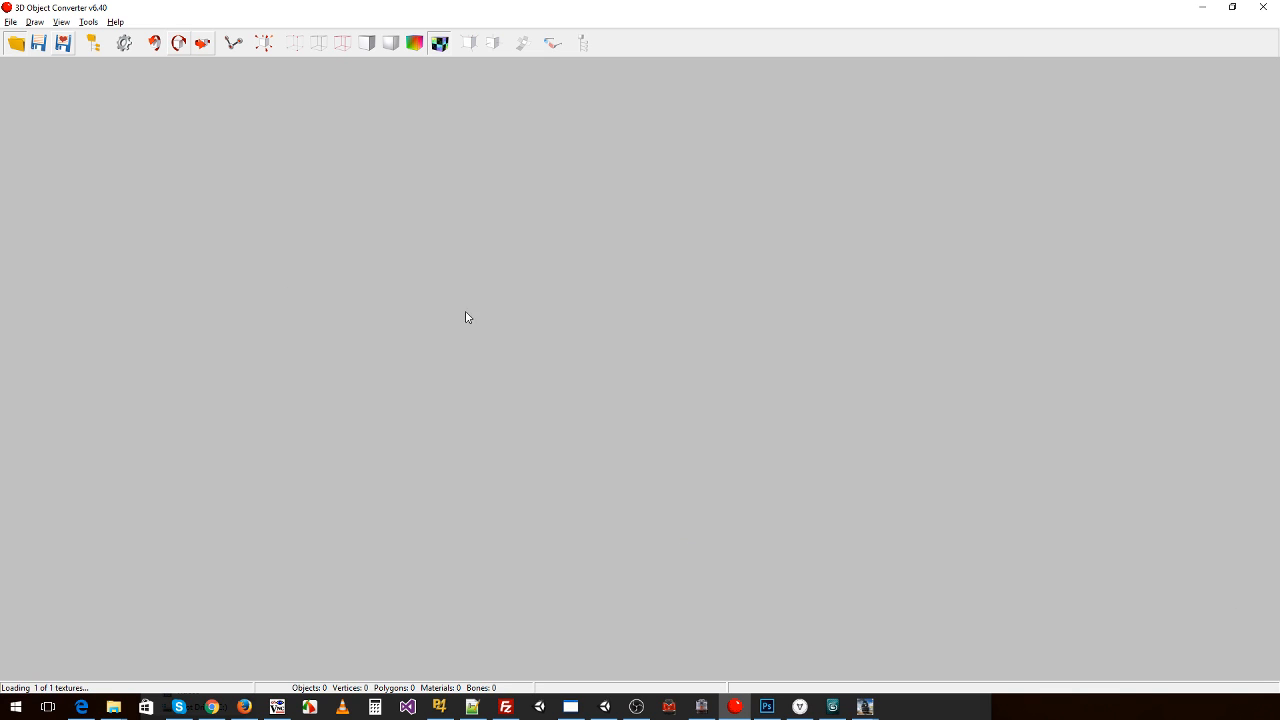
# - Flip the left wing rail's UV map vertically and export the mesh as Wavefront OBJ named wingrail_left
pyautogui.click(9, 24)
pyautogui.moveTo(83, 25)
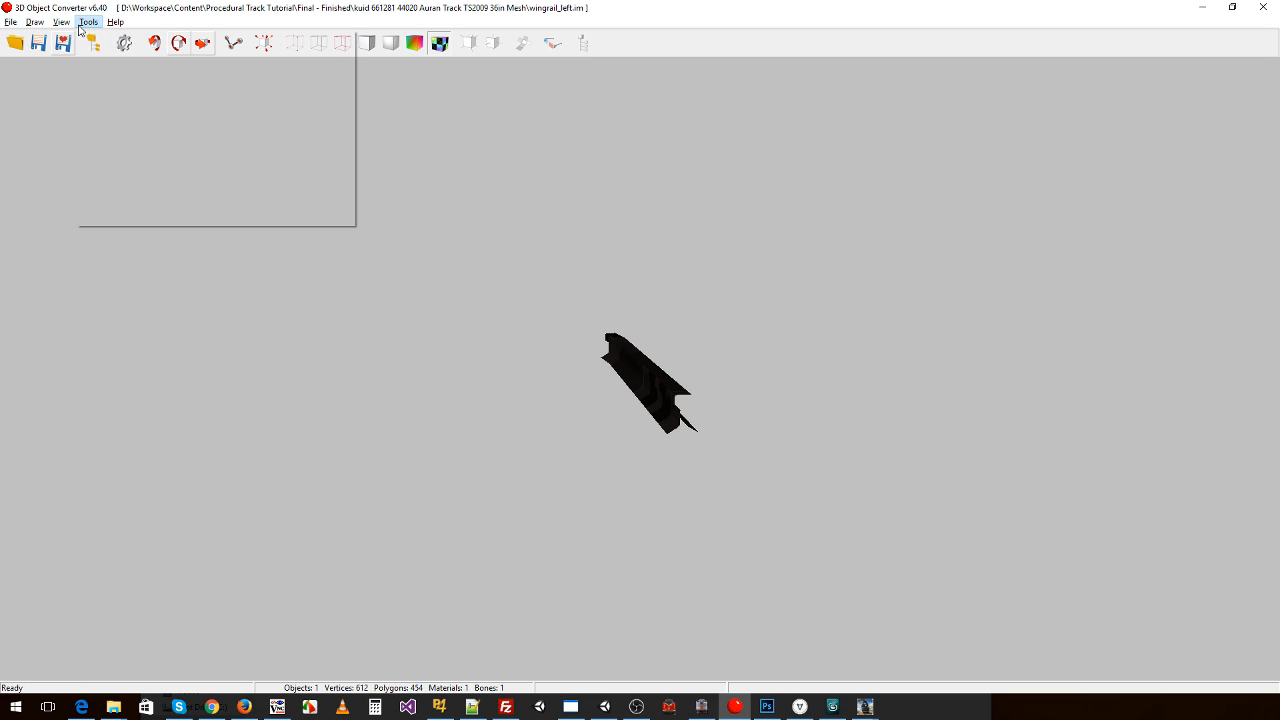
pyautogui.click(115, 114)
pyautogui.moveTo(209, 174); pyautogui.dragTo(290, 230)
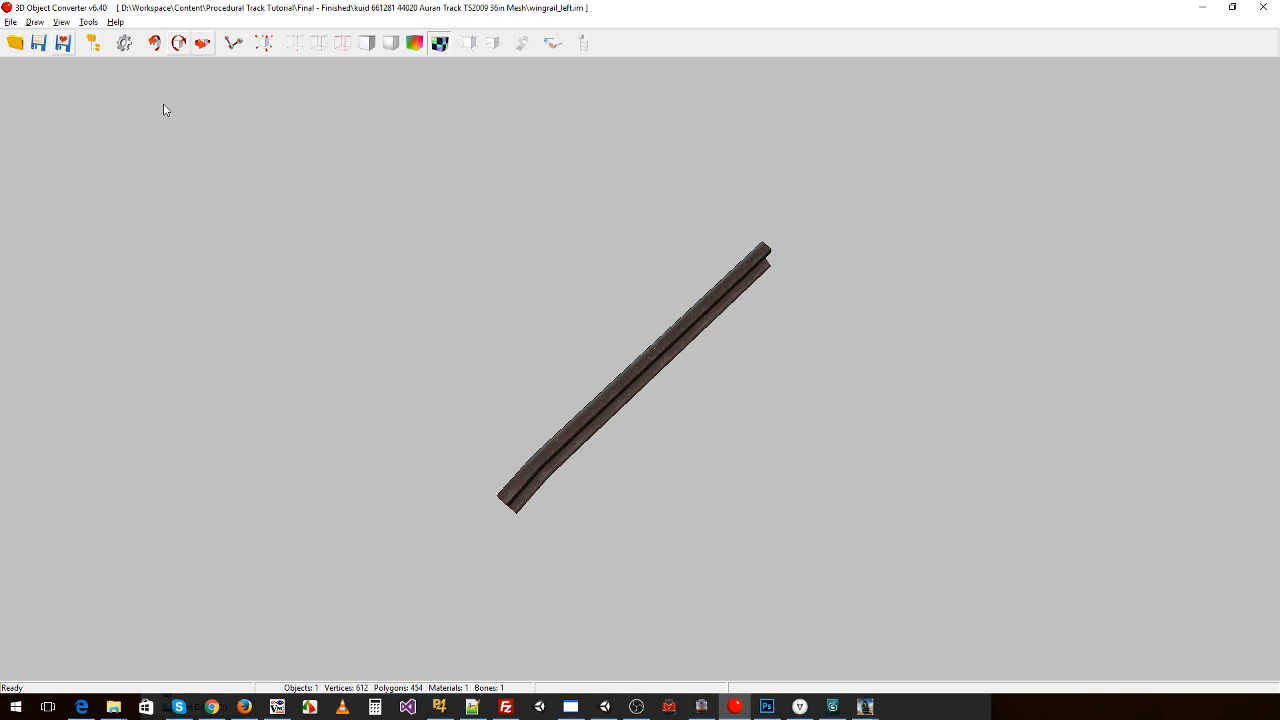
pyautogui.click(10, 22)
pyautogui.click(40, 74)
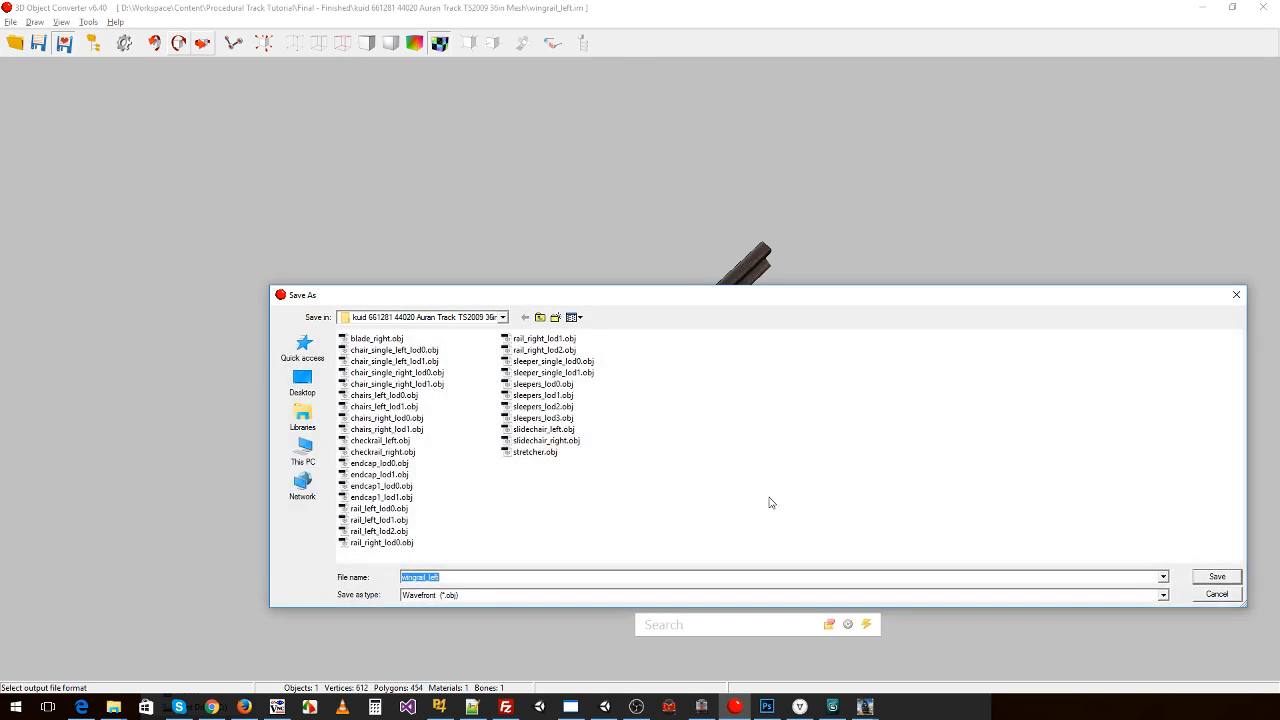
pyautogui.click(1197, 578)
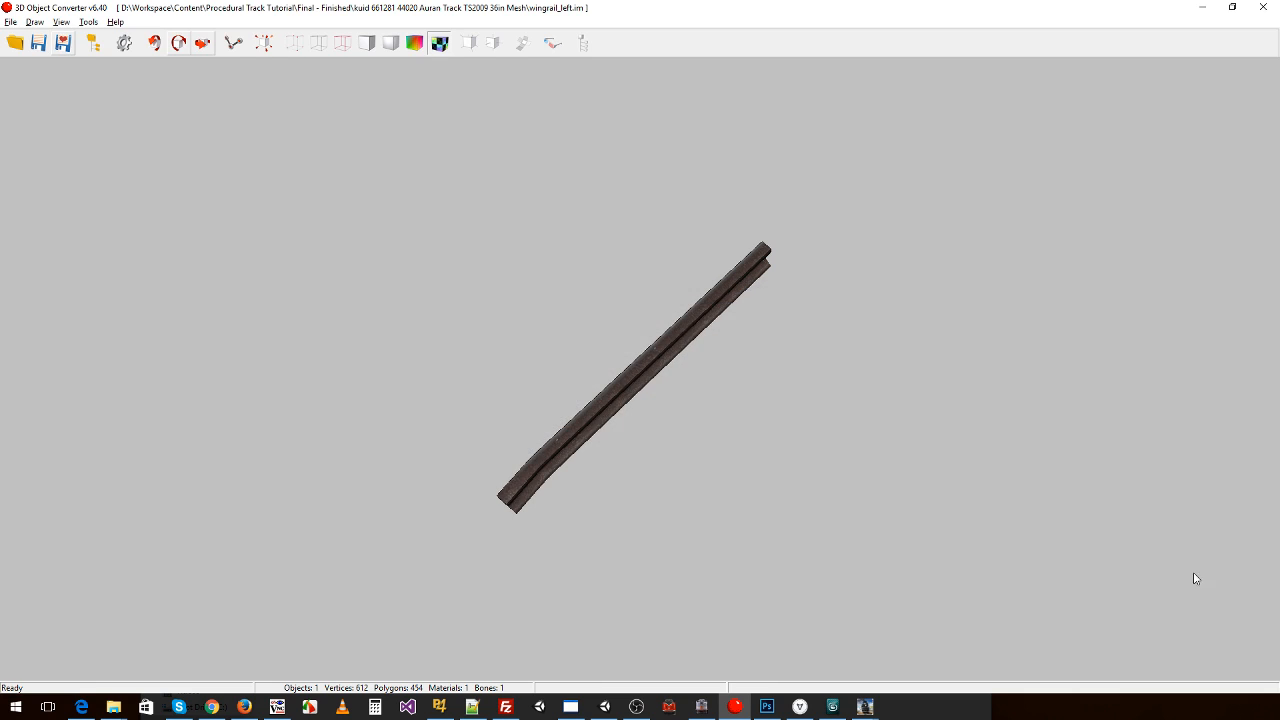
# - Open the wingrail_right.im mesh from the track folder
pyautogui.click(10, 22)
pyautogui.click(20, 38)
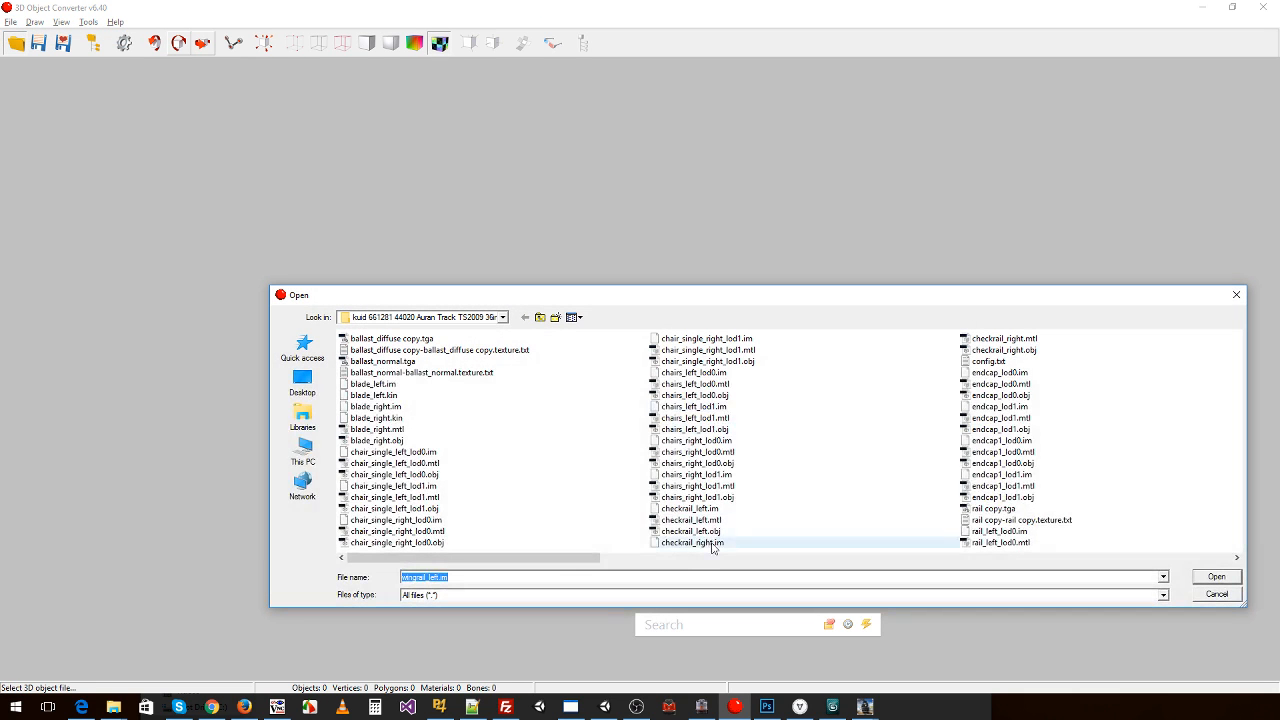
pyautogui.moveTo(576, 563); pyautogui.dragTo(1207, 562)
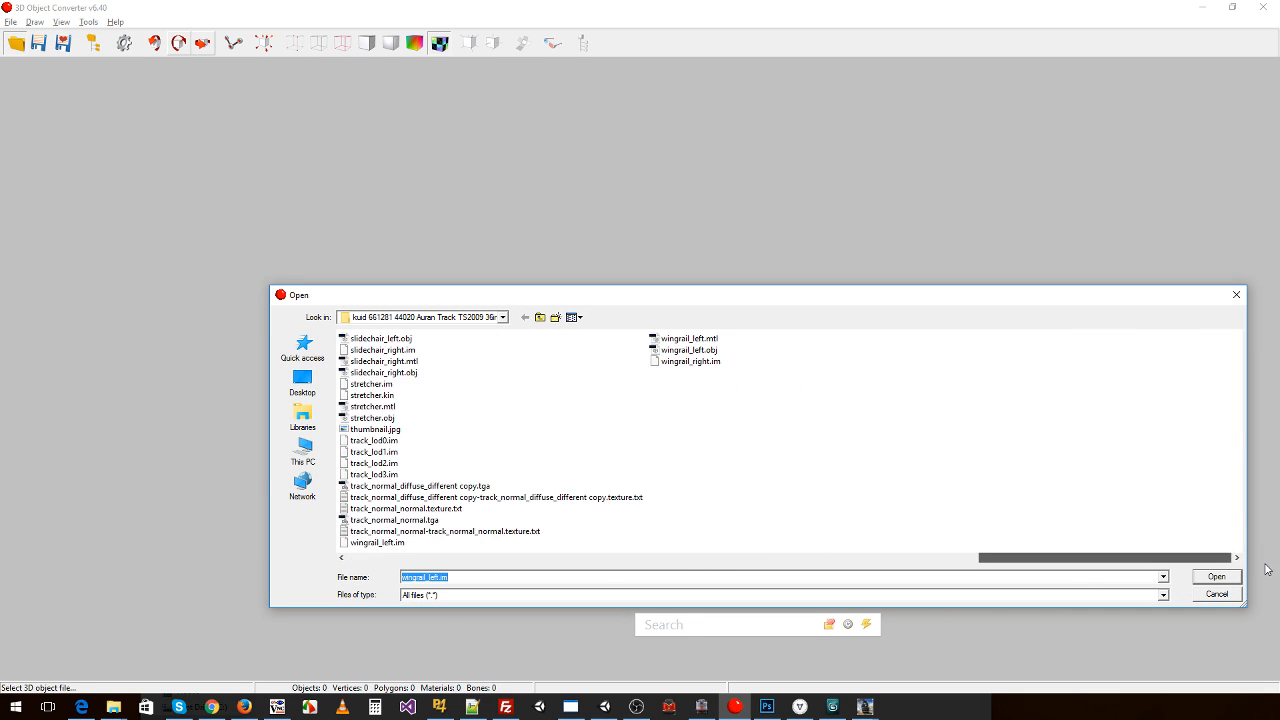
pyautogui.click(703, 362)
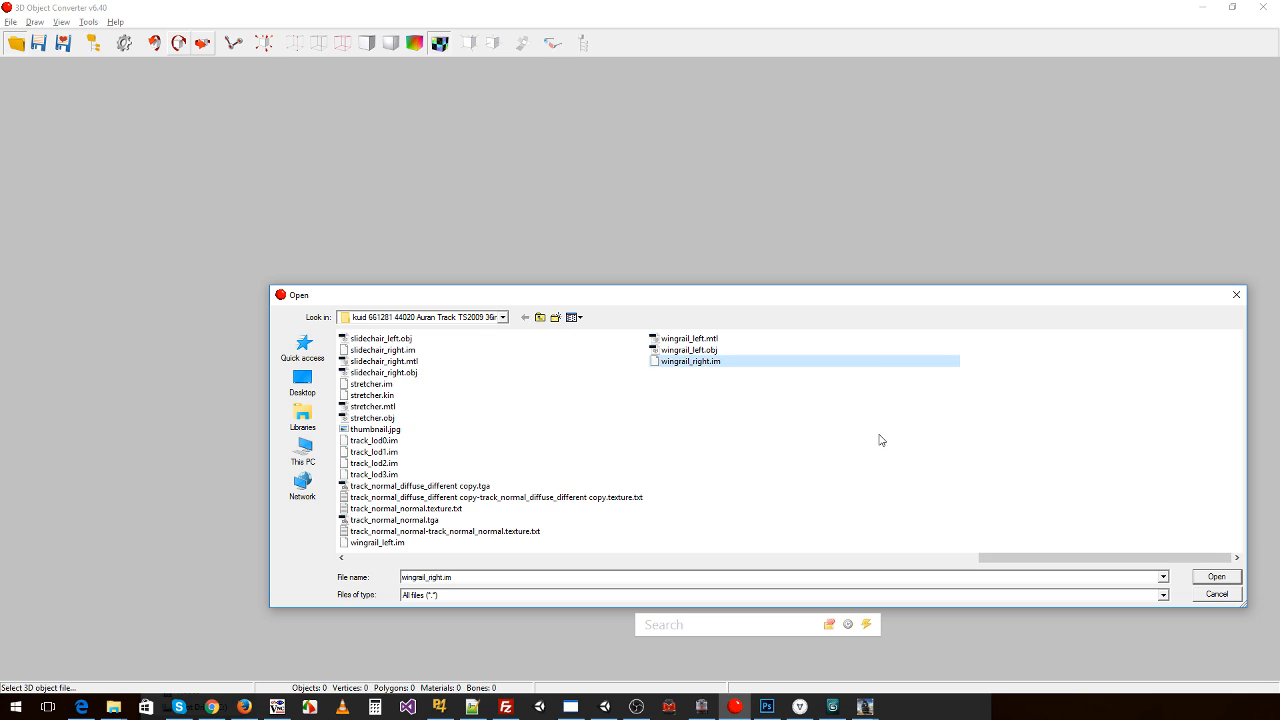
pyautogui.click(1207, 579)
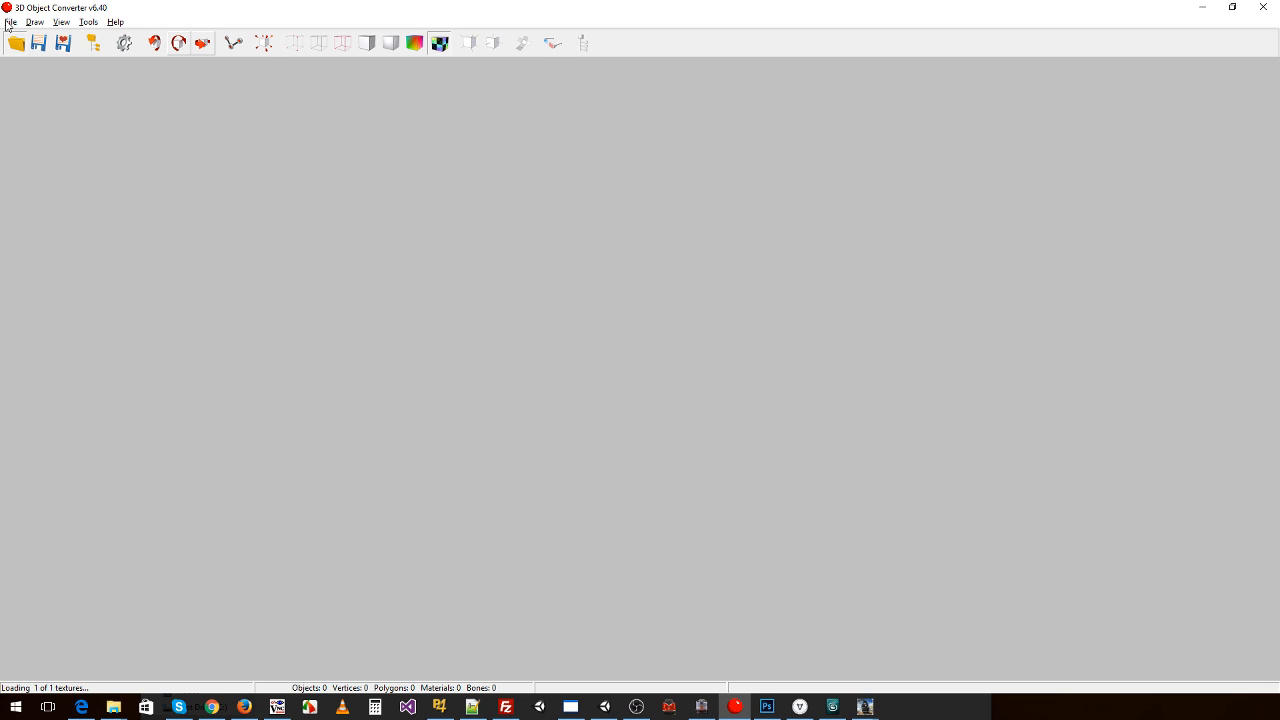
# - Flip the right wing rail's UV map vertically and export the mesh as Wavefront OBJ named wingrail_right
pyautogui.click(84, 23)
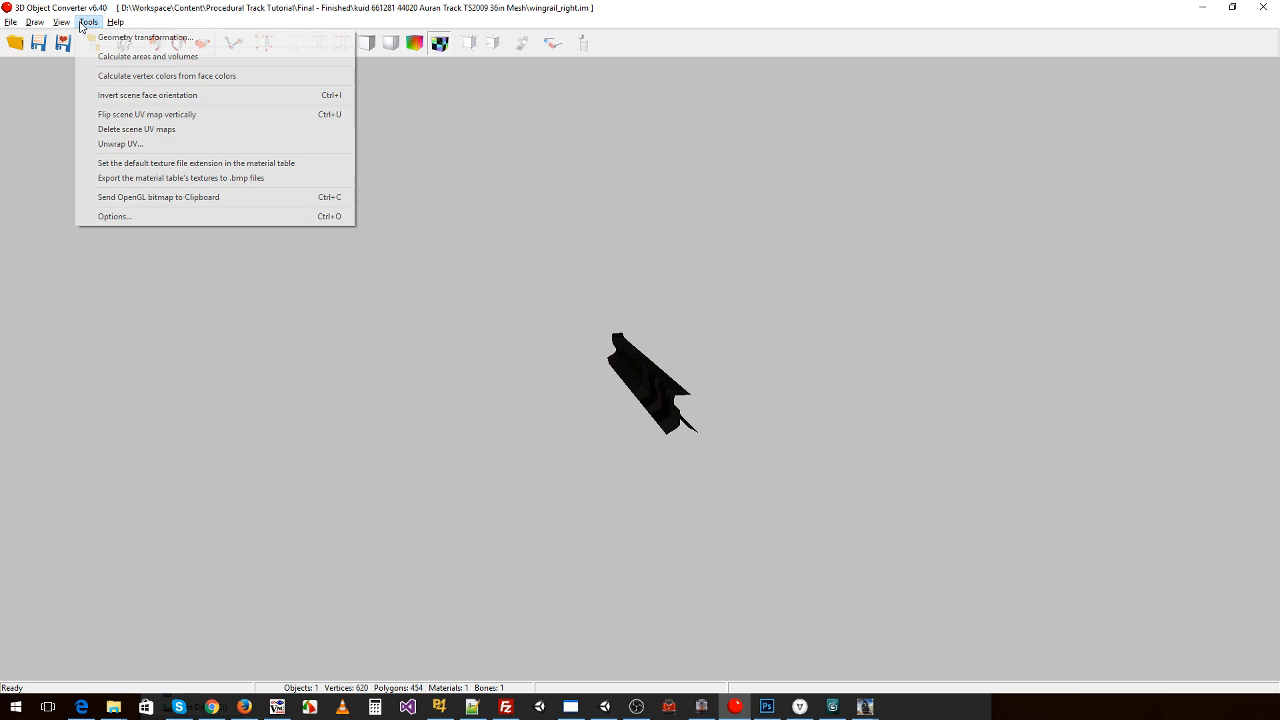
pyautogui.click(107, 116)
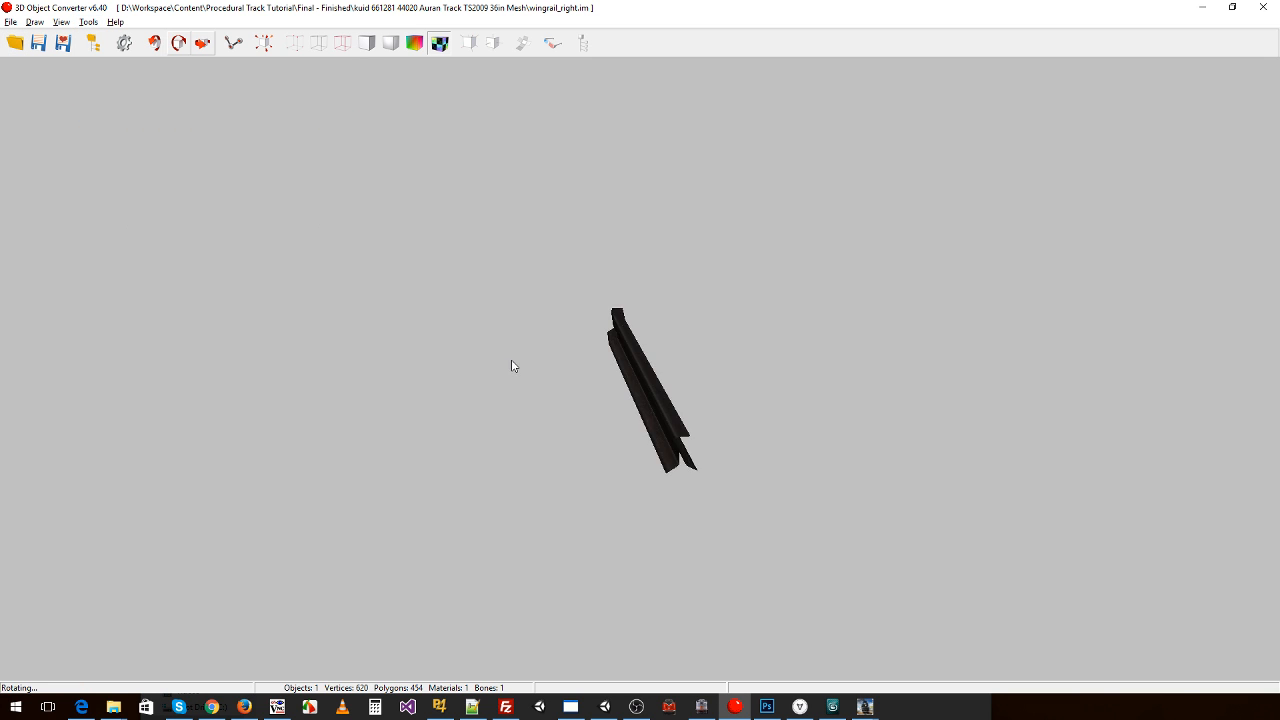
pyautogui.click(10, 22)
pyautogui.click(21, 74)
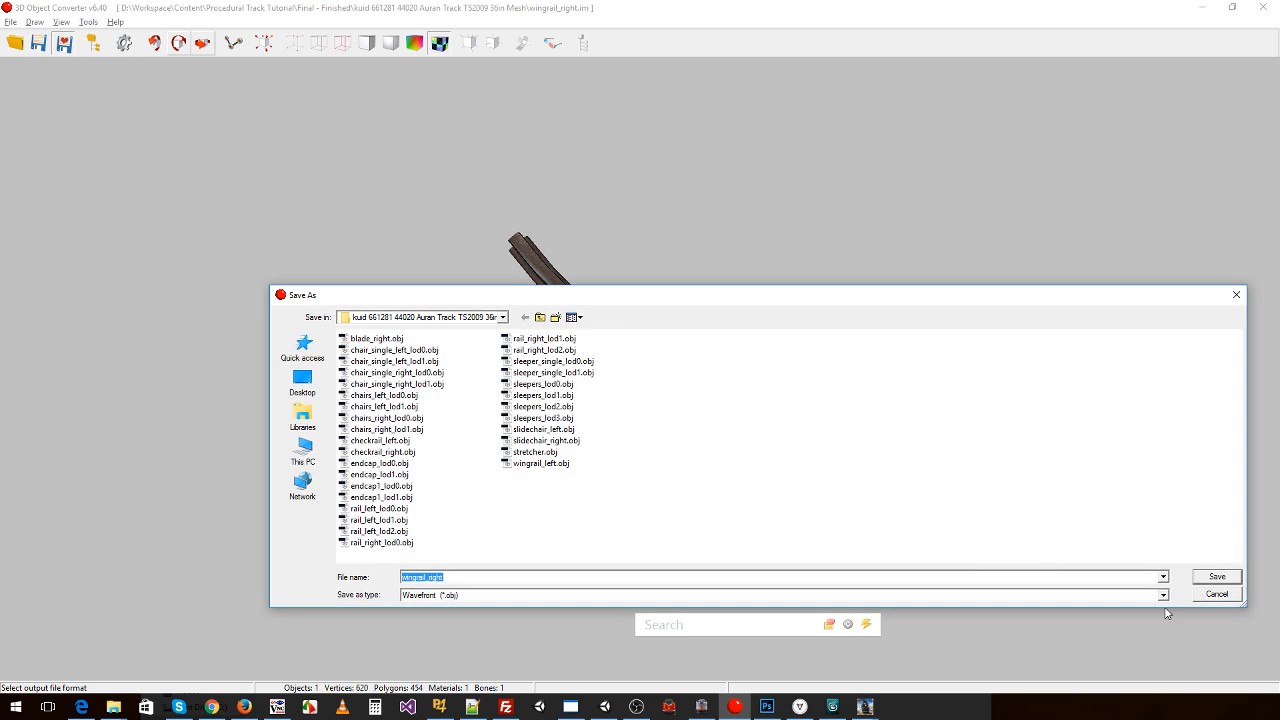
pyautogui.click(1229, 591)
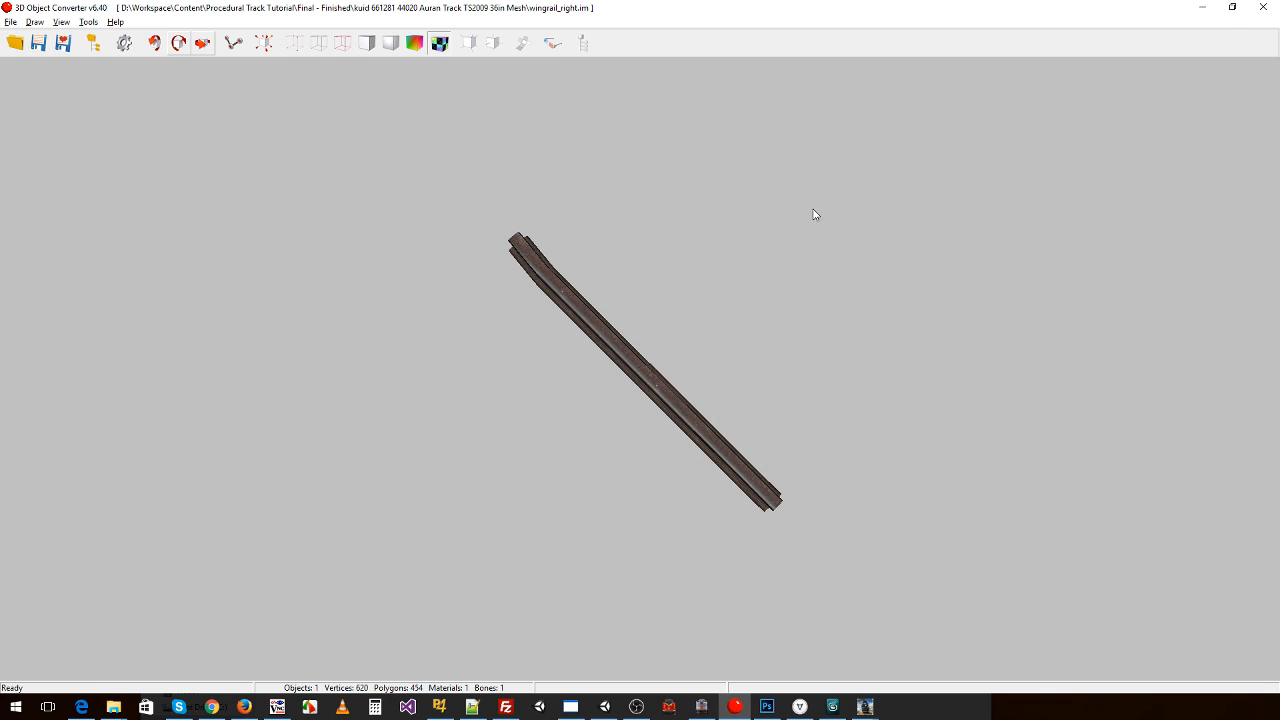
# - Switch to File Explorer and look through the TANE Trk Oak Mesh folder under 160406 for the exported OBJ files
pyautogui.click(1202, 8)
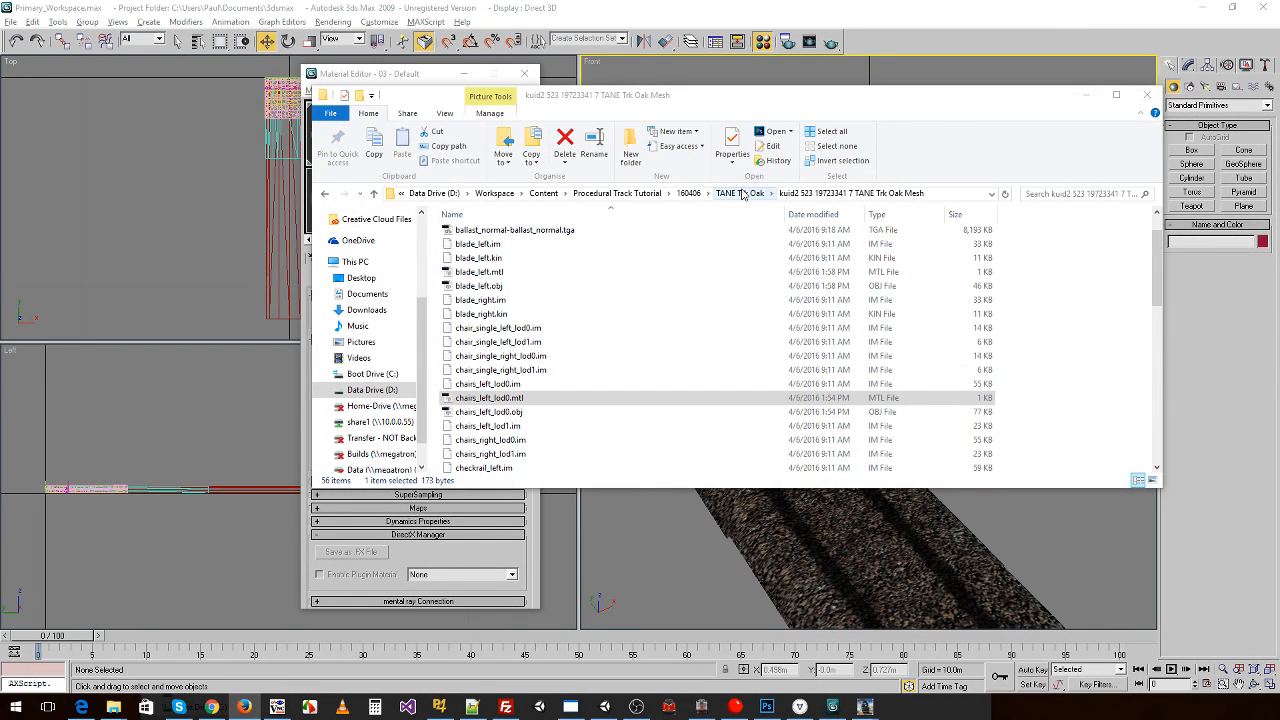
pyautogui.click(631, 272)
pyautogui.scroll(-1, 624, 277)
pyautogui.click(739, 194)
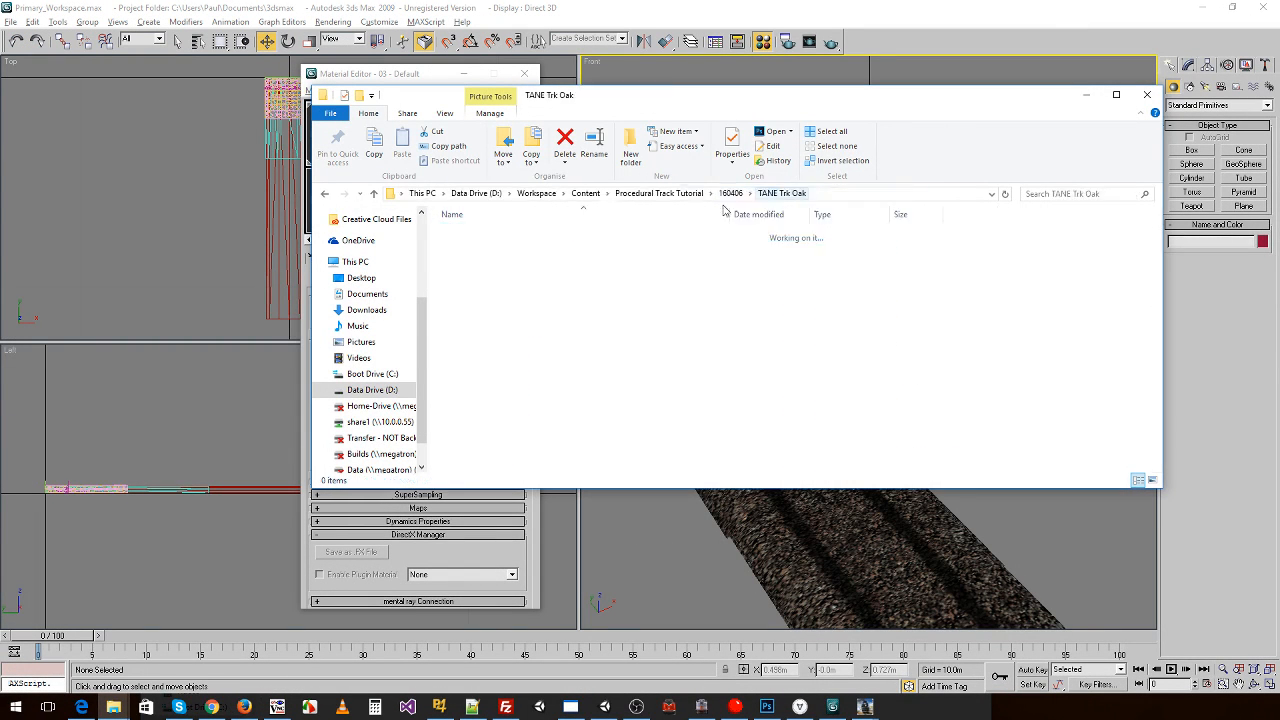
pyautogui.doubleClick(563, 235)
pyautogui.scroll(-13, 575, 299)
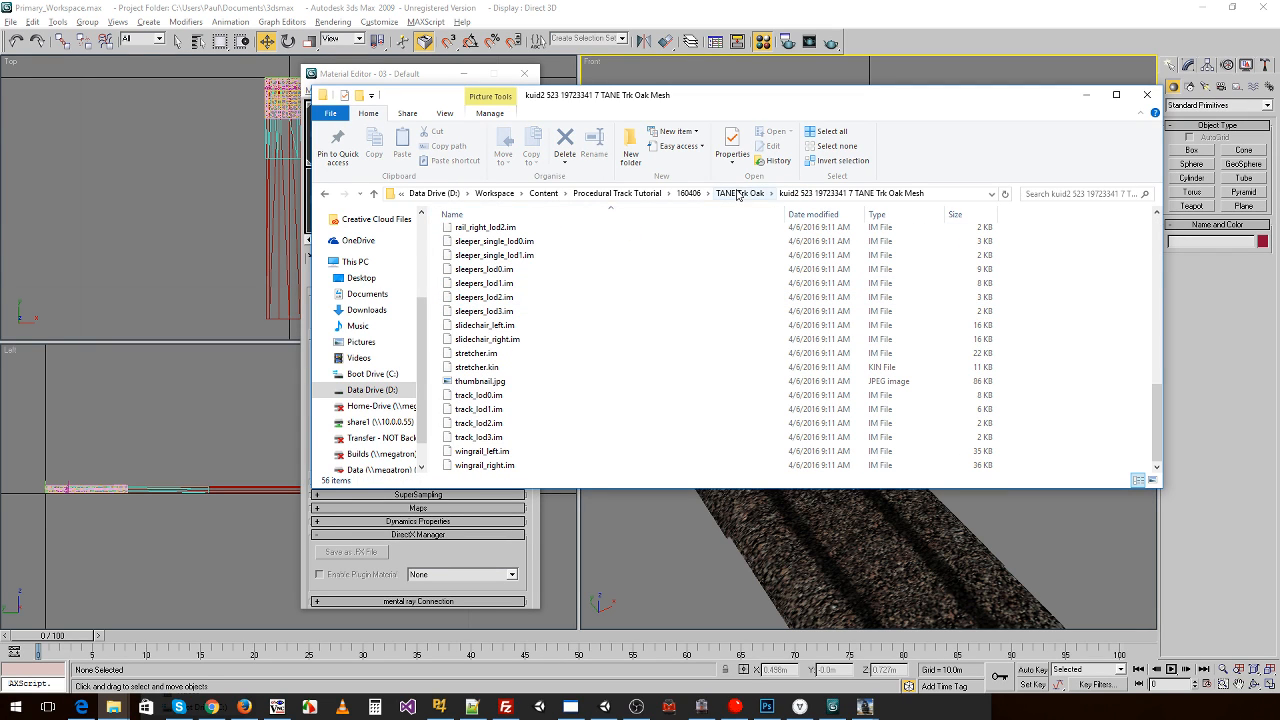
pyautogui.click(692, 193)
pyautogui.doubleClick(514, 248)
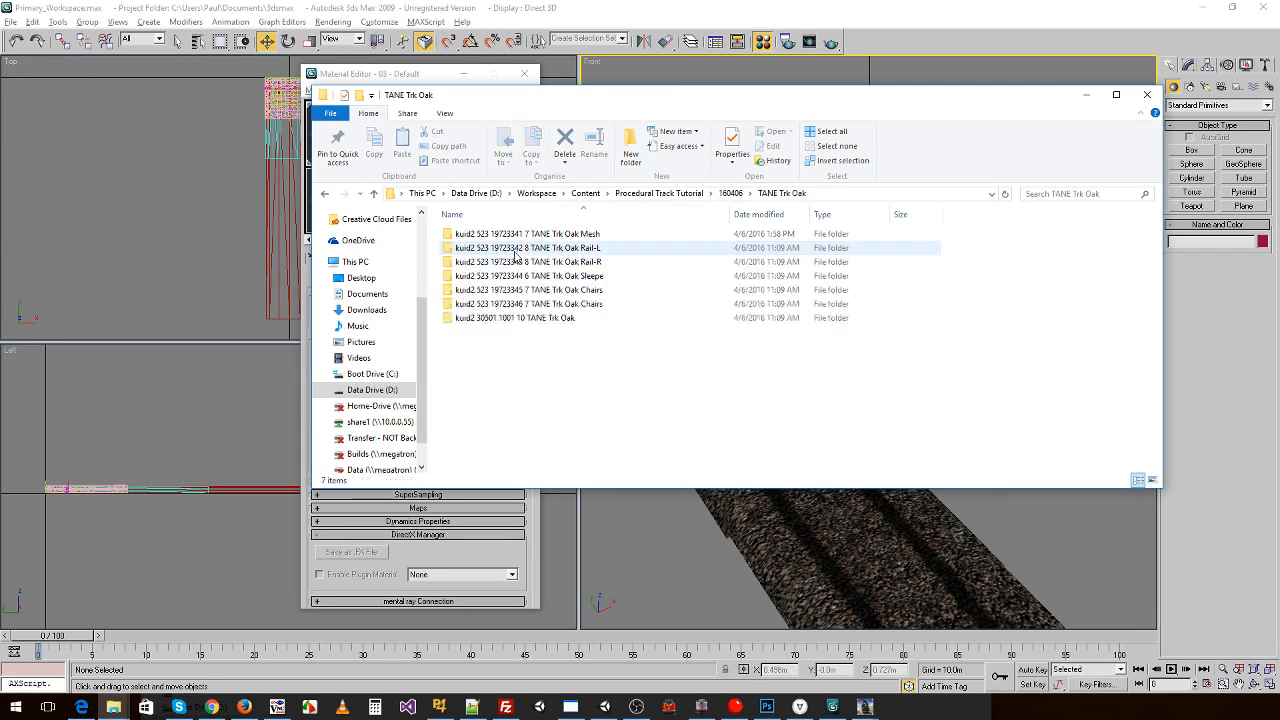
pyautogui.click(659, 193)
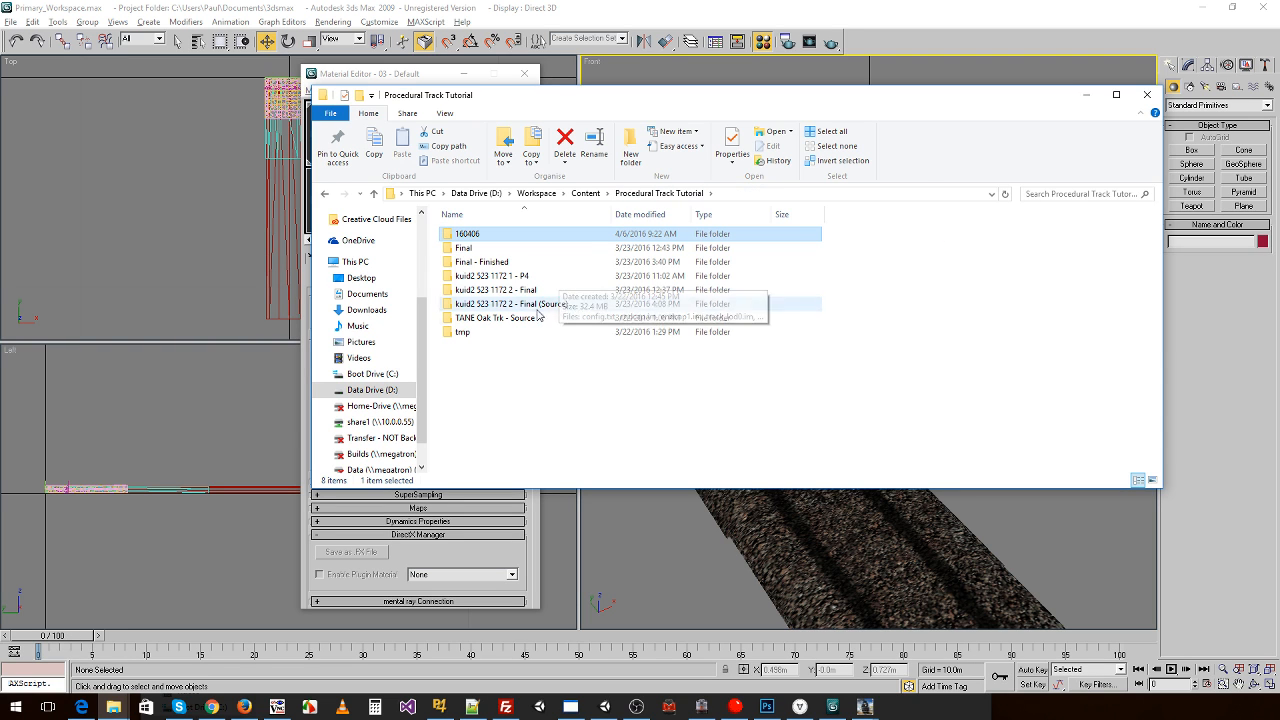
pyautogui.doubleClick(495, 236)
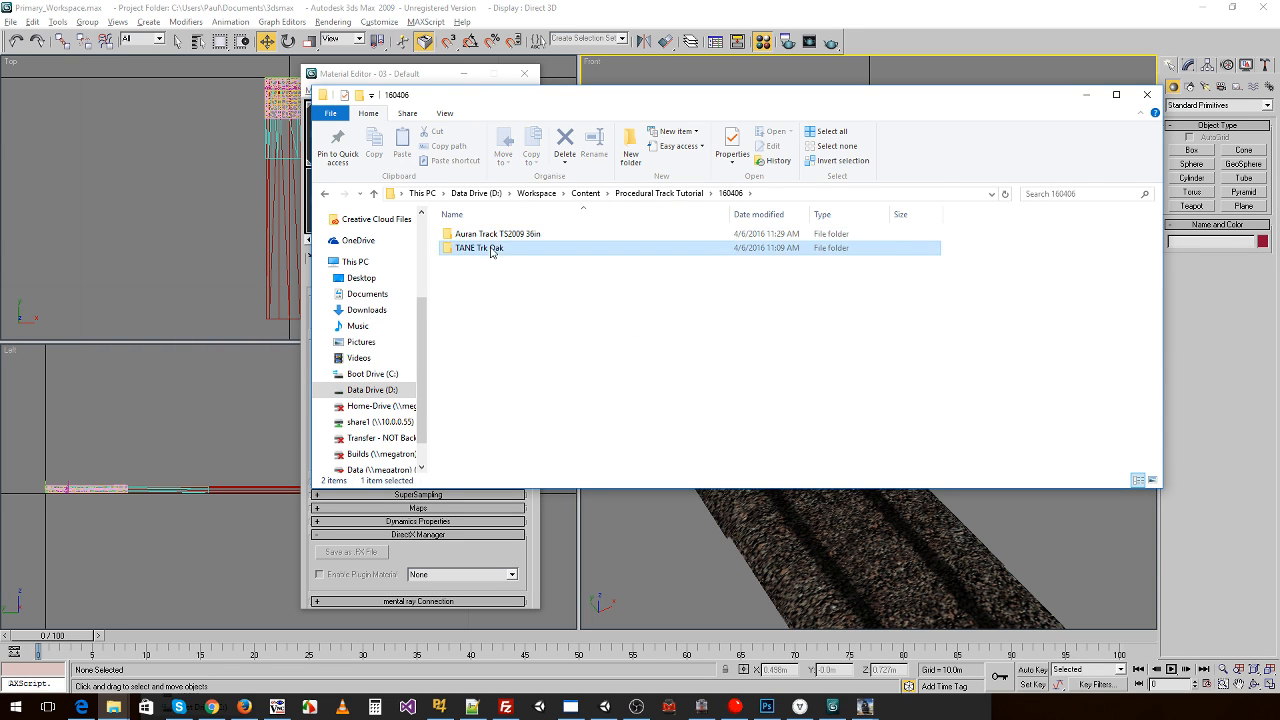
pyautogui.doubleClick(496, 250)
pyautogui.doubleClick(500, 234)
pyautogui.scroll(-5, 626, 265)
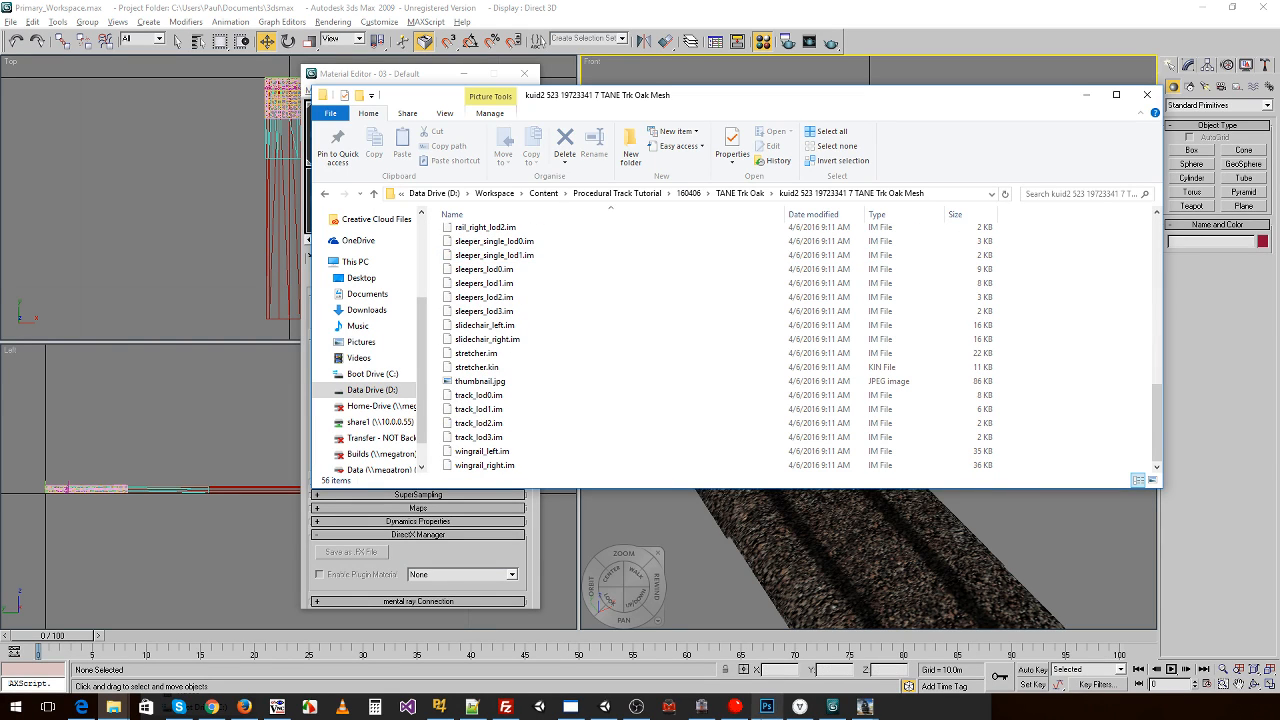
# - Switch back to 3D Object Converter and check which folder path the OBJ exports are saved in, without saving again
pyautogui.click(734, 707)
pyautogui.click(10, 21)
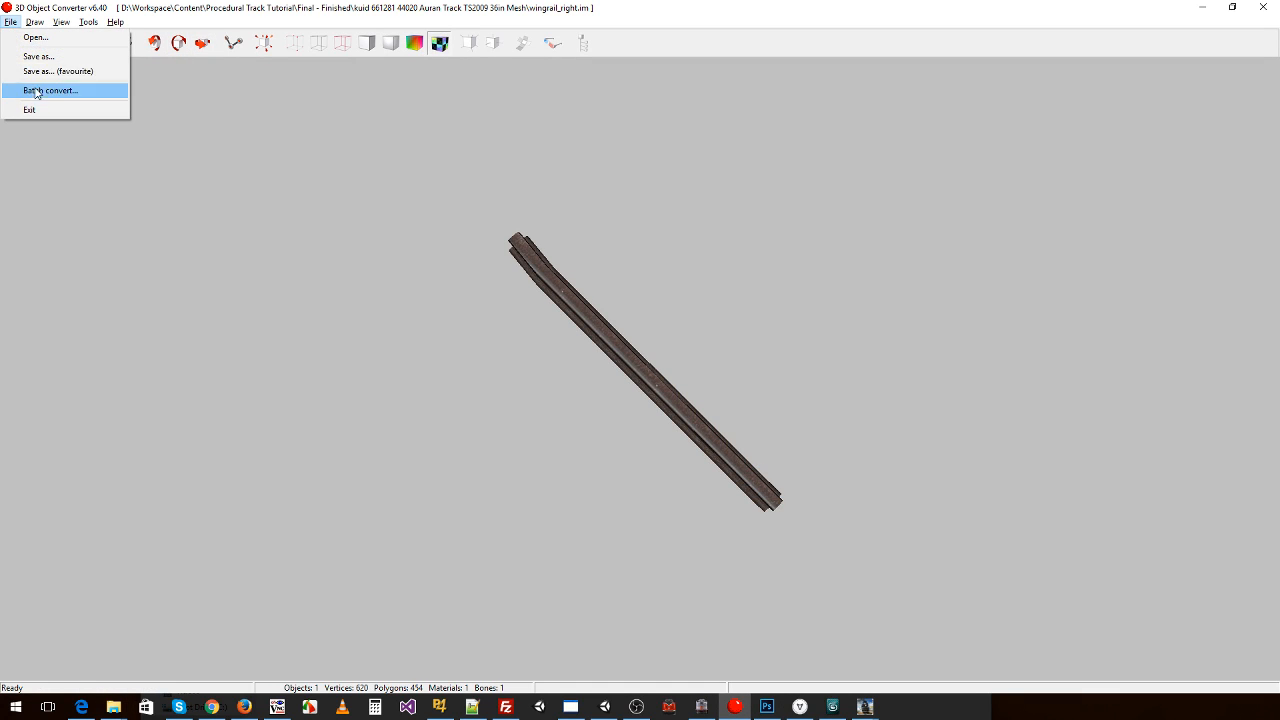
pyautogui.click(58, 71)
pyautogui.click(495, 320)
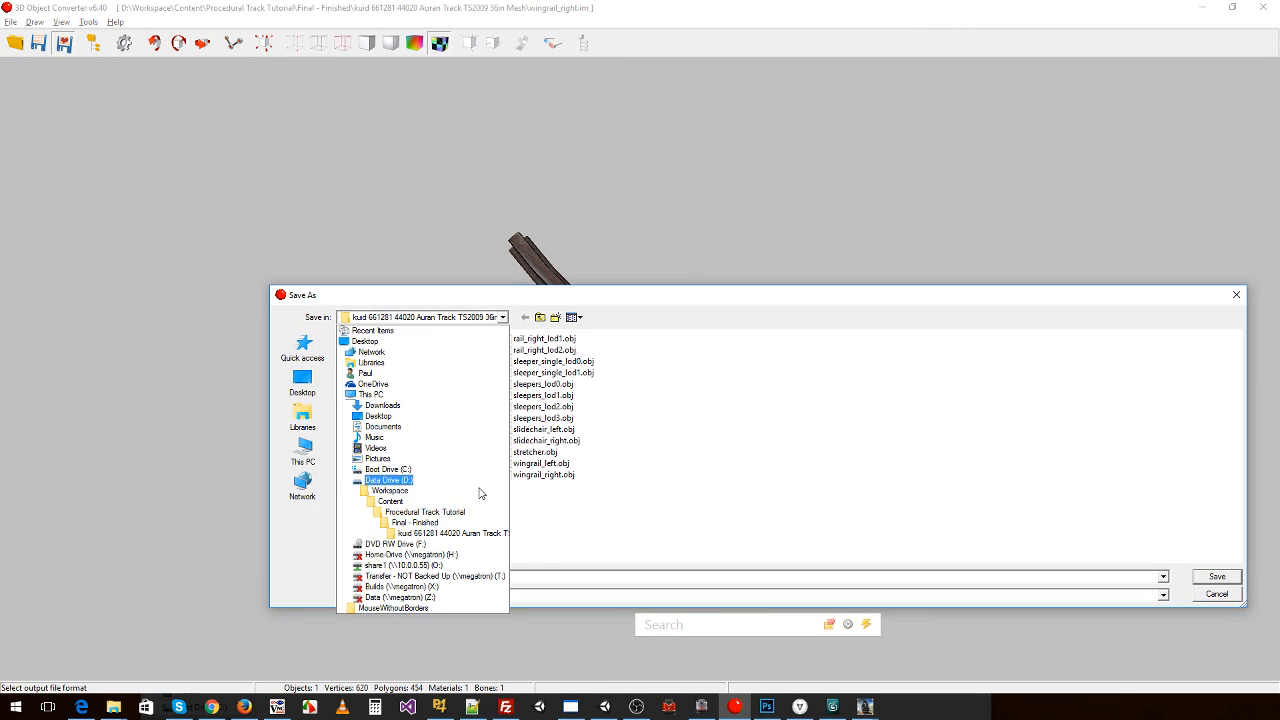
pyautogui.click(1224, 598)
pyautogui.click(1224, 597)
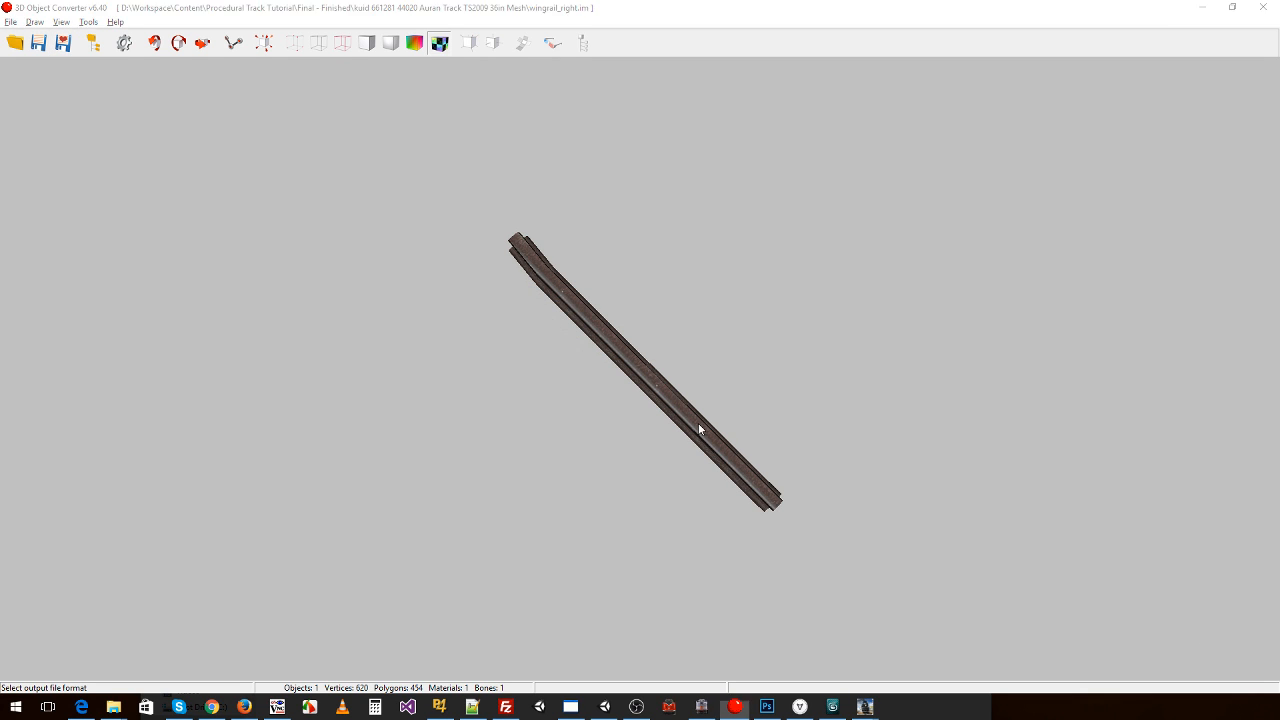
pyautogui.hotkey('alt', 'Tab')
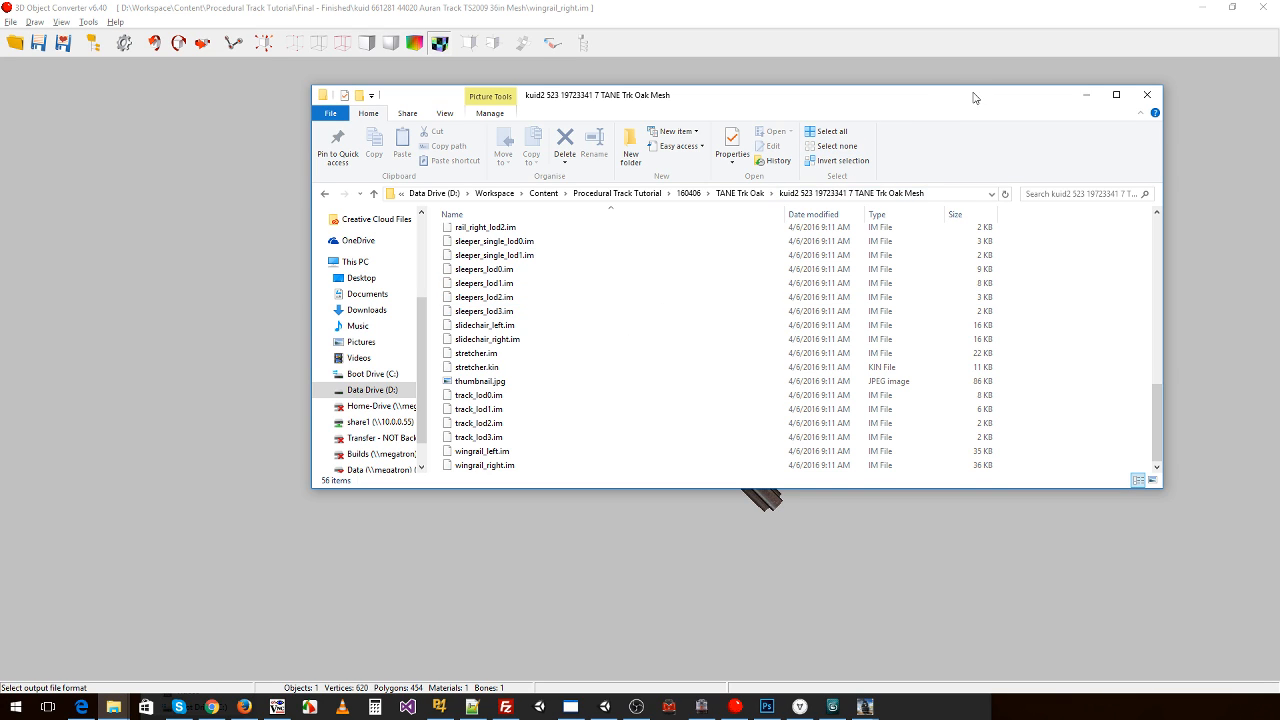
pyautogui.click(635, 310)
pyautogui.scroll(12, 634, 314)
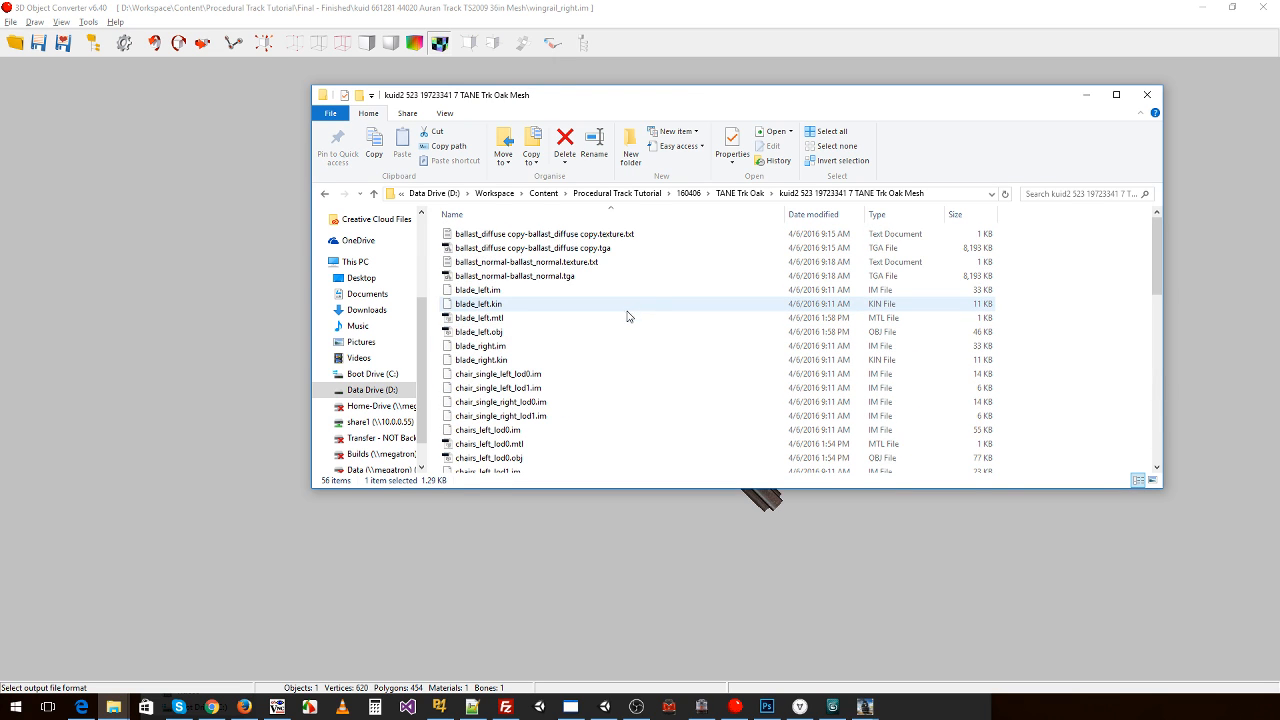
pyautogui.scroll(-5, 628, 316)
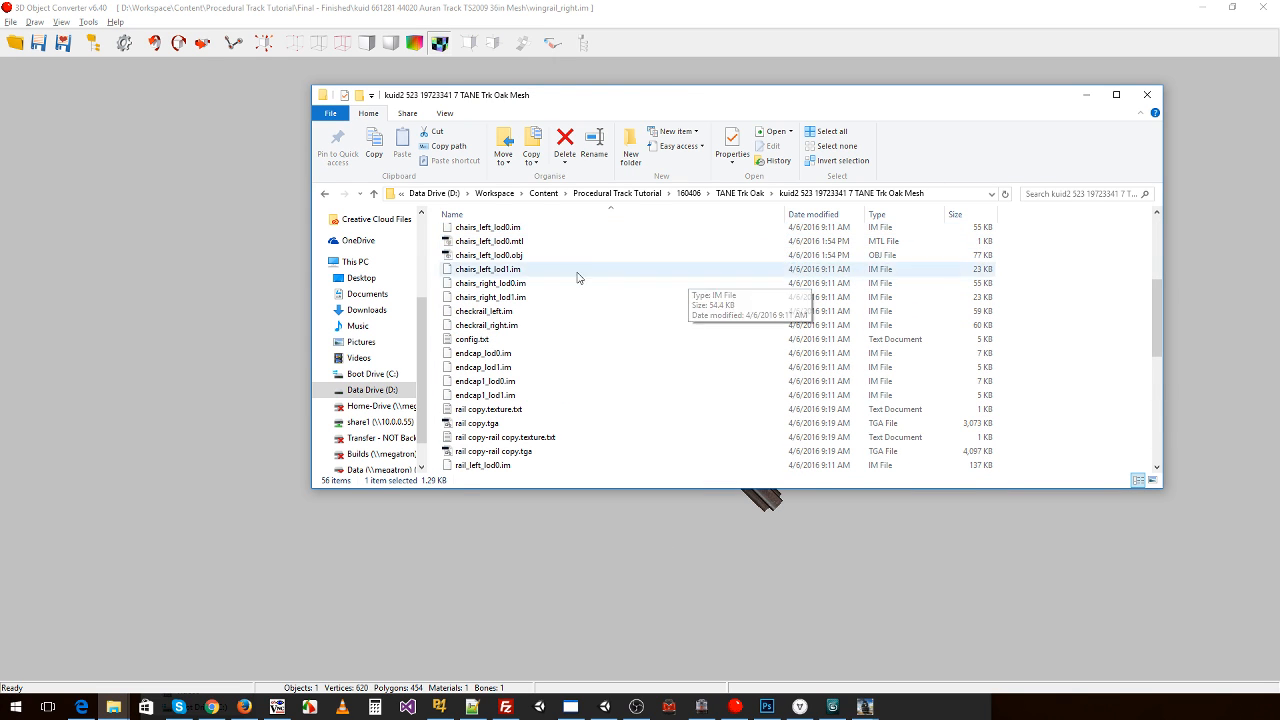
pyautogui.click(654, 194)
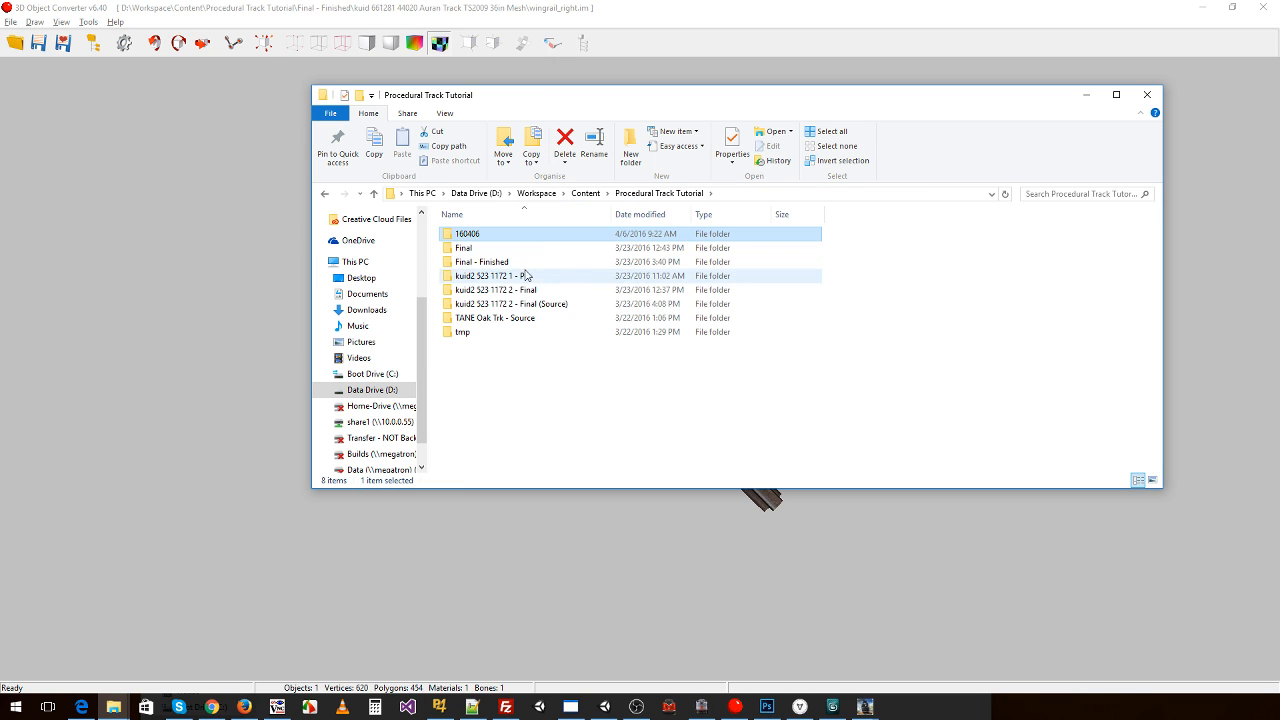
pyautogui.doubleClick(482, 262)
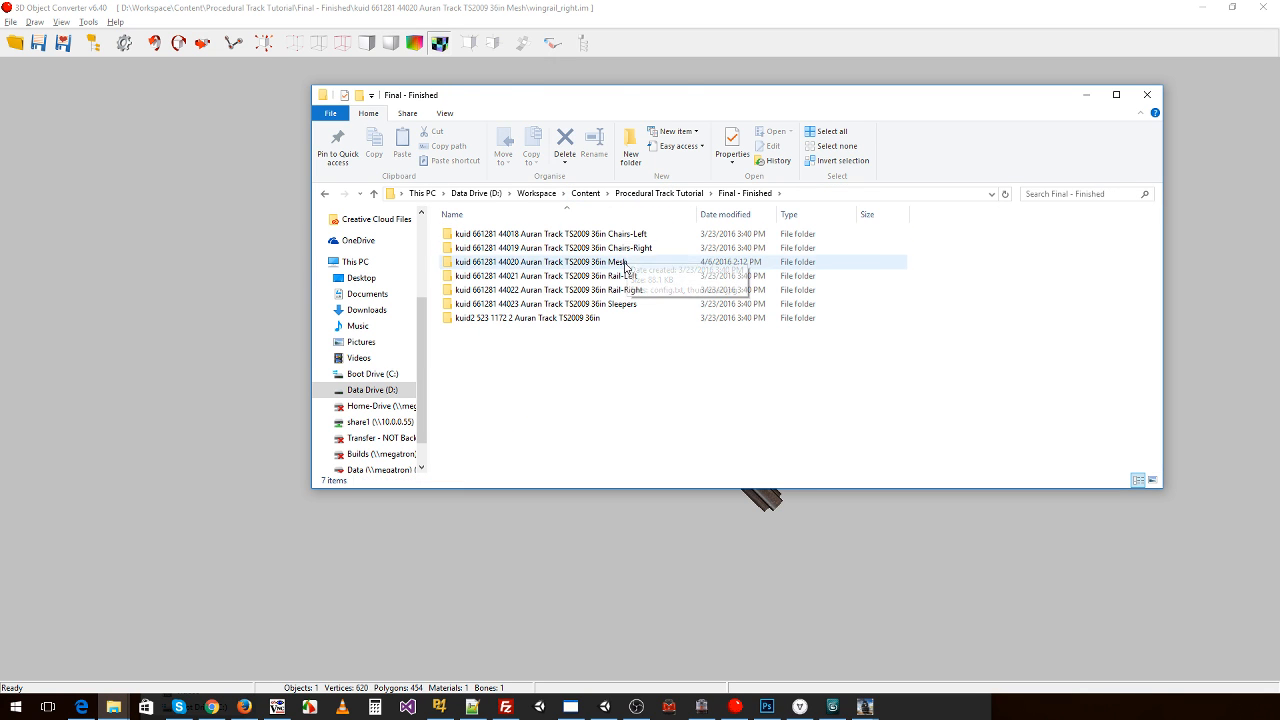
pyautogui.doubleClick(600, 262)
# - Sort the files by type, widen the name column, and select all MTL and OBJ files from blade_right.mtl to wingrail_right.obj
pyautogui.click(682, 215)
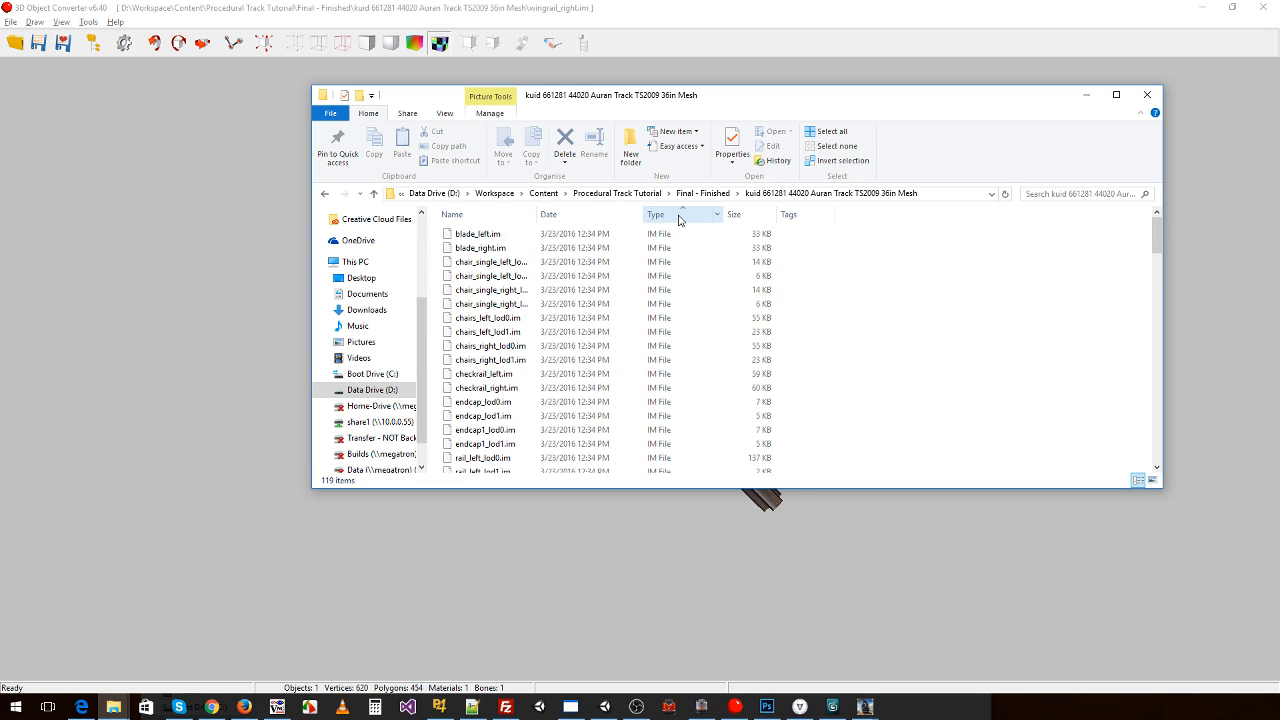
pyautogui.scroll(-13, 650, 250)
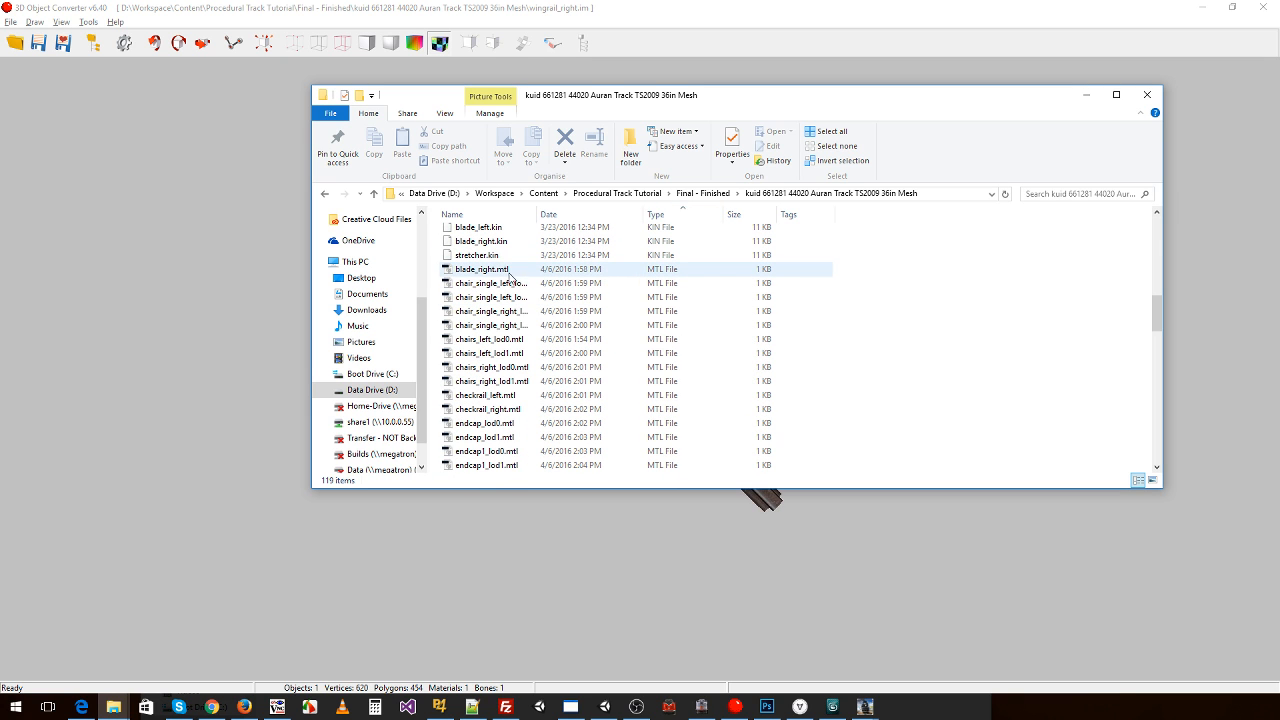
pyautogui.moveTo(537, 212); pyautogui.dragTo(643, 212)
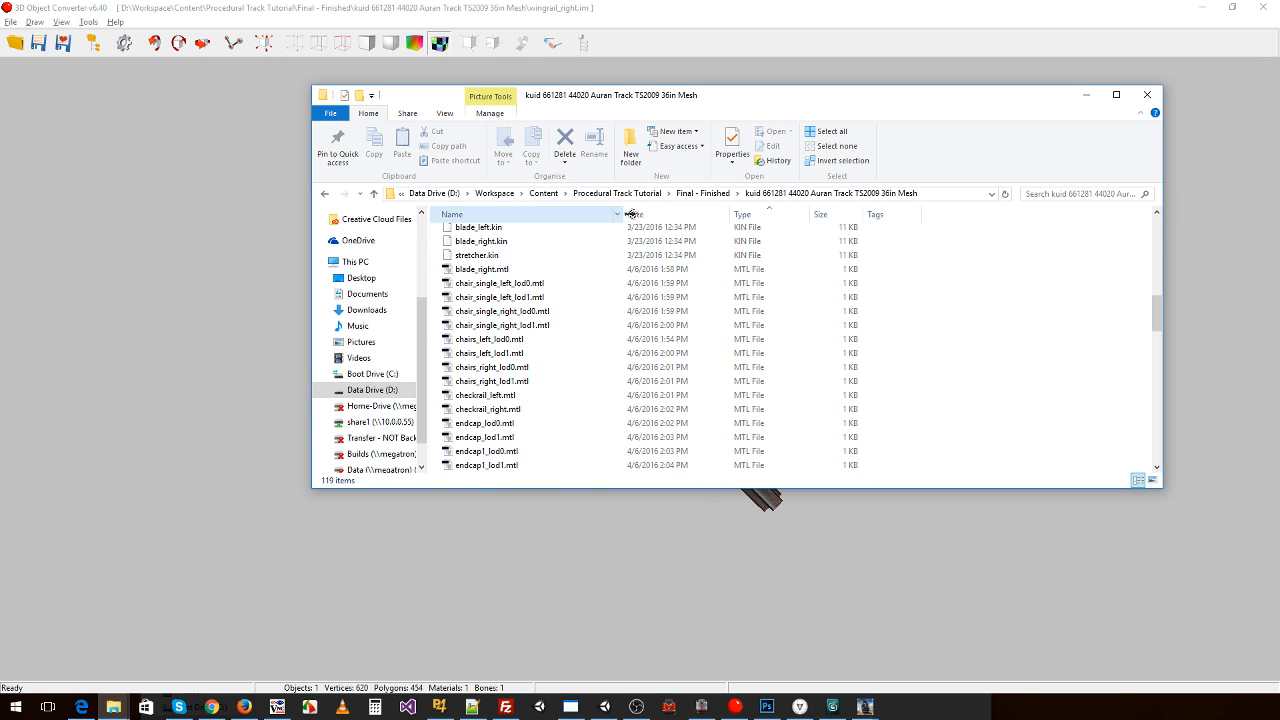
pyautogui.scroll(-8, 550, 280)
pyautogui.click(570, 313)
pyautogui.scroll(-7, 565, 325)
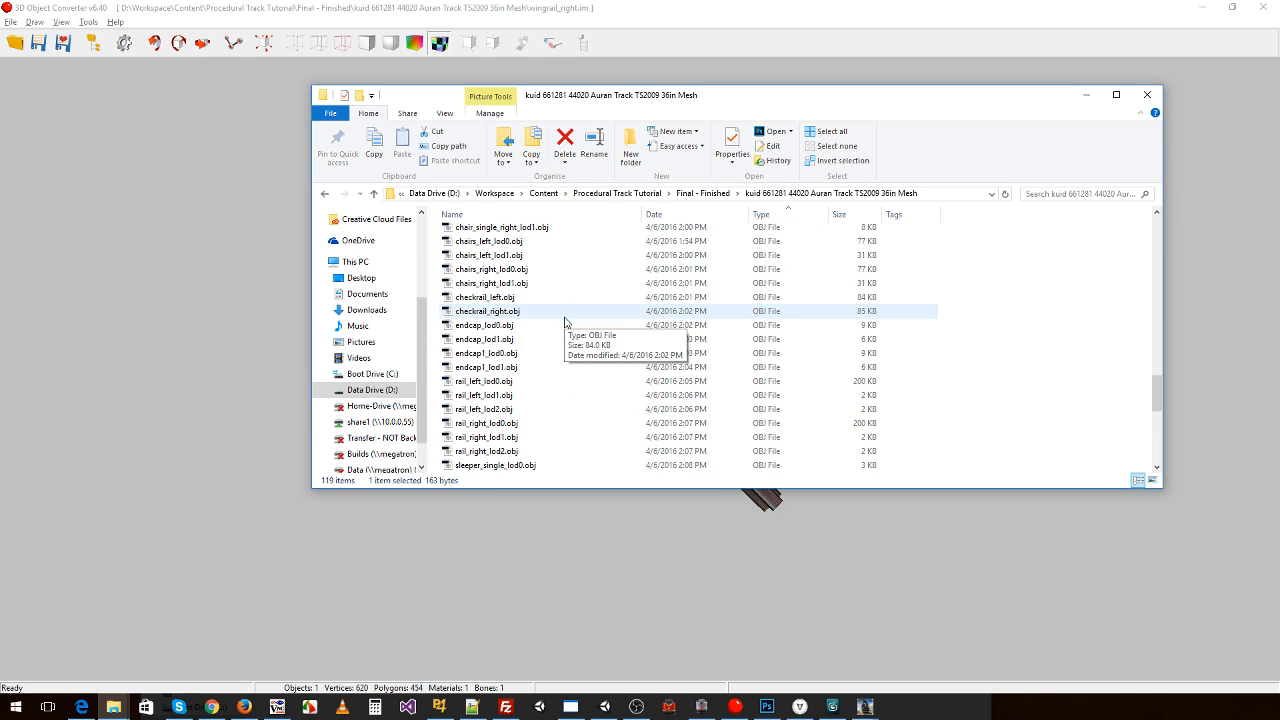
pyautogui.keyDown('shift'); pyautogui.click(480, 398); pyautogui.keyUp('shift')
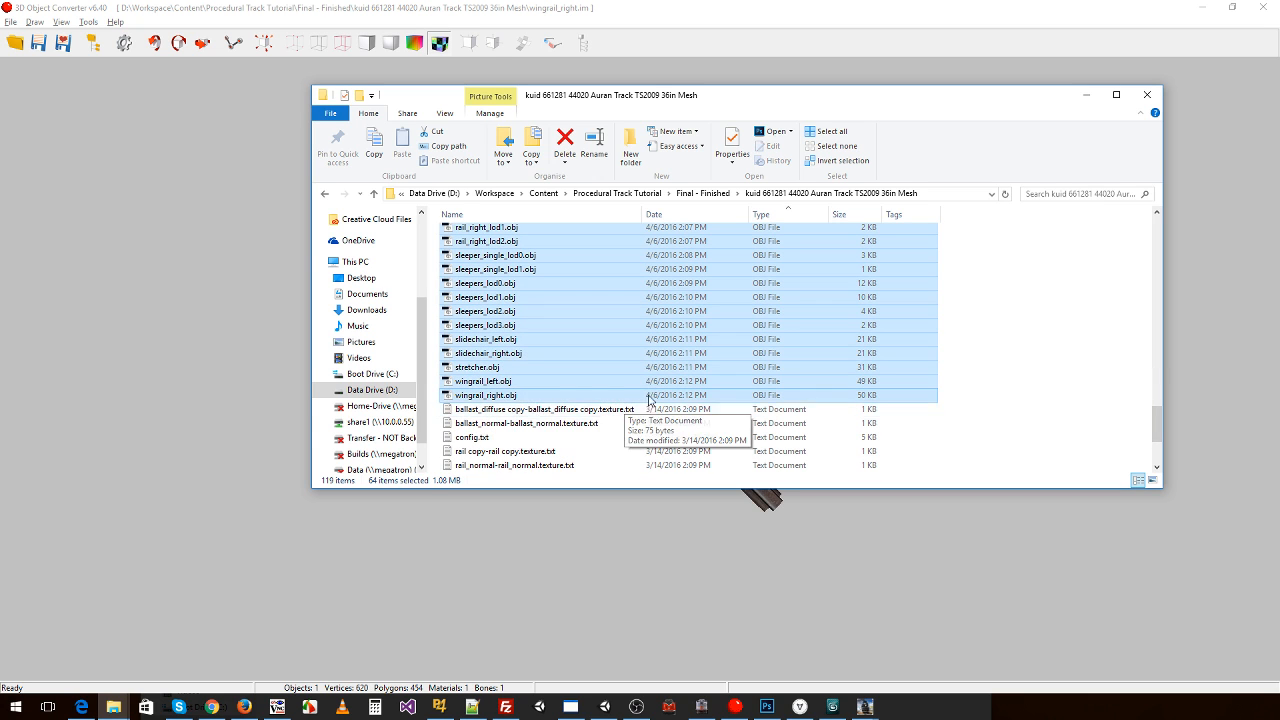
pyautogui.scroll(2, 565, 398)
pyautogui.scroll(-5, 559, 396)
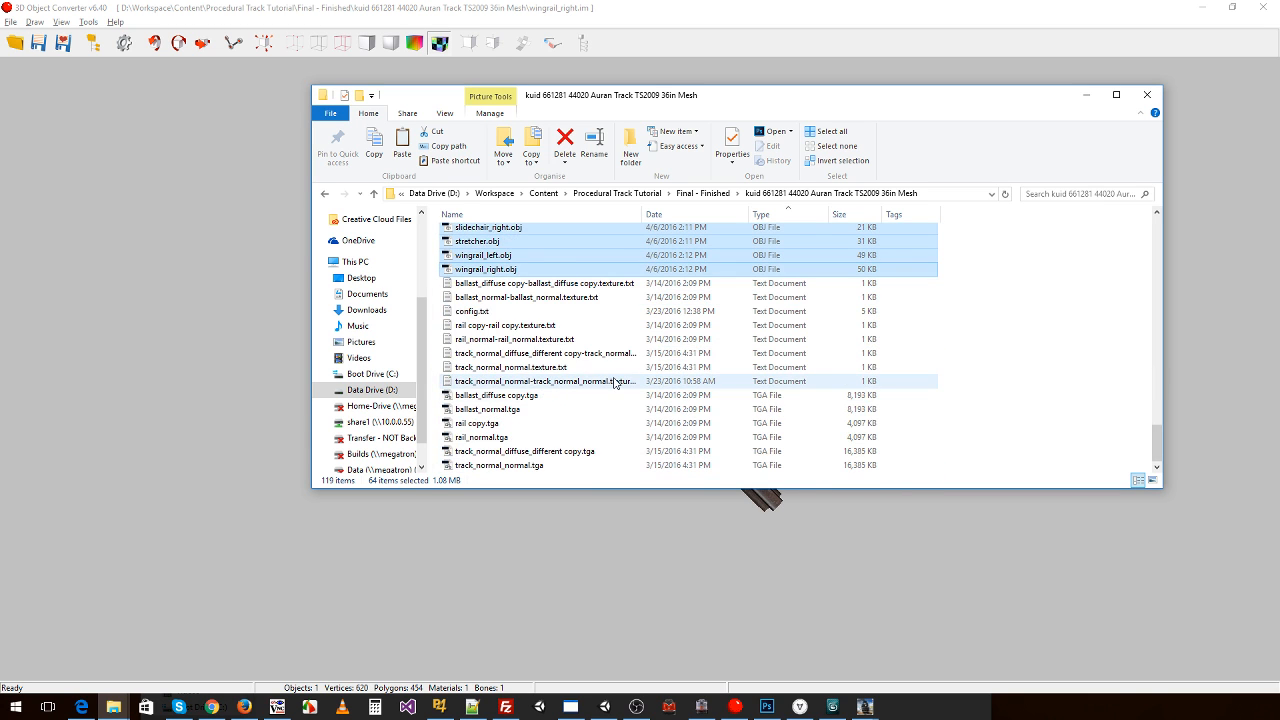
pyautogui.scroll(10, 559, 394)
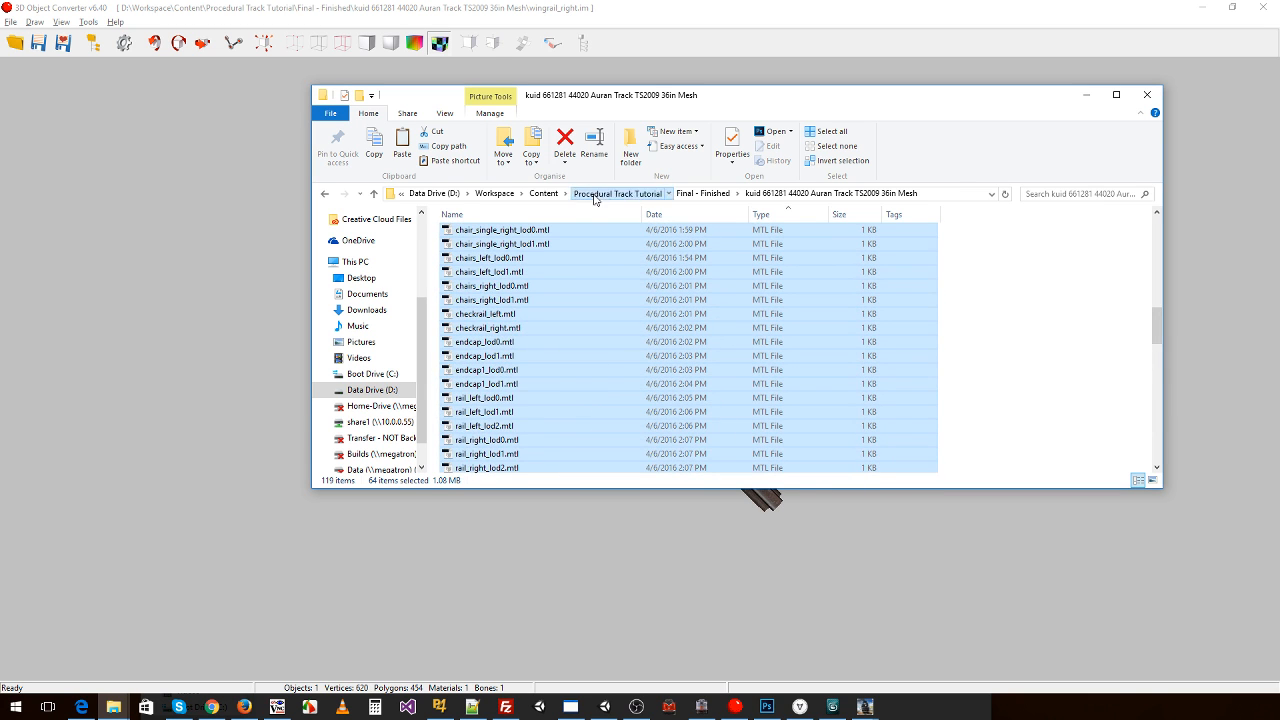
pyautogui.click(594, 194)
pyautogui.doubleClick(486, 234)
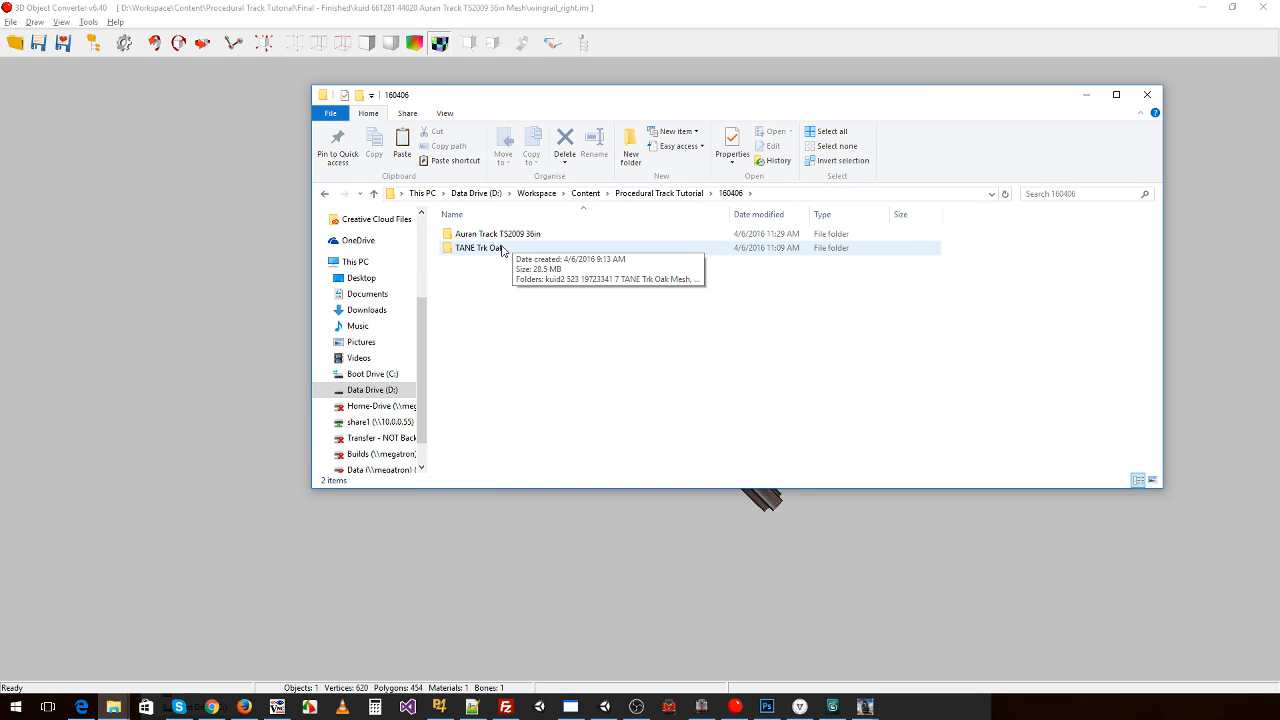
pyautogui.doubleClick(488, 247)
pyautogui.doubleClick(568, 240)
pyautogui.hotkey('ctrl', 'v')
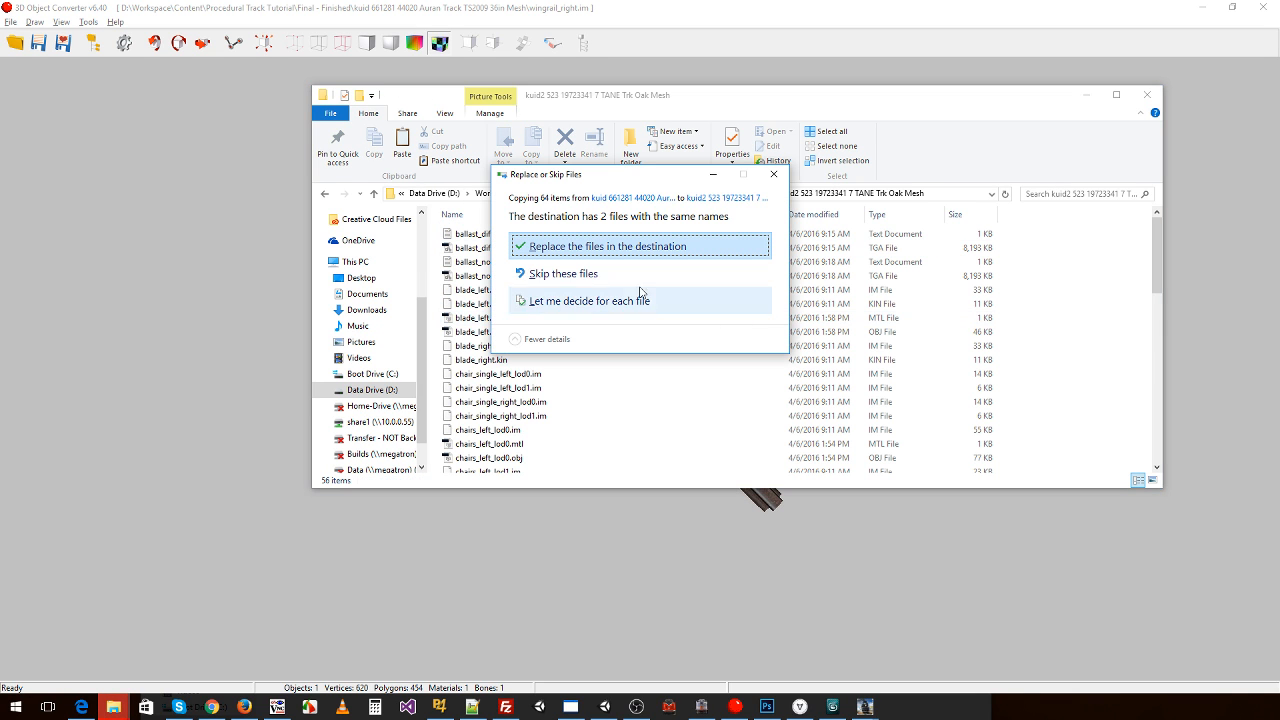
pyautogui.click(586, 246)
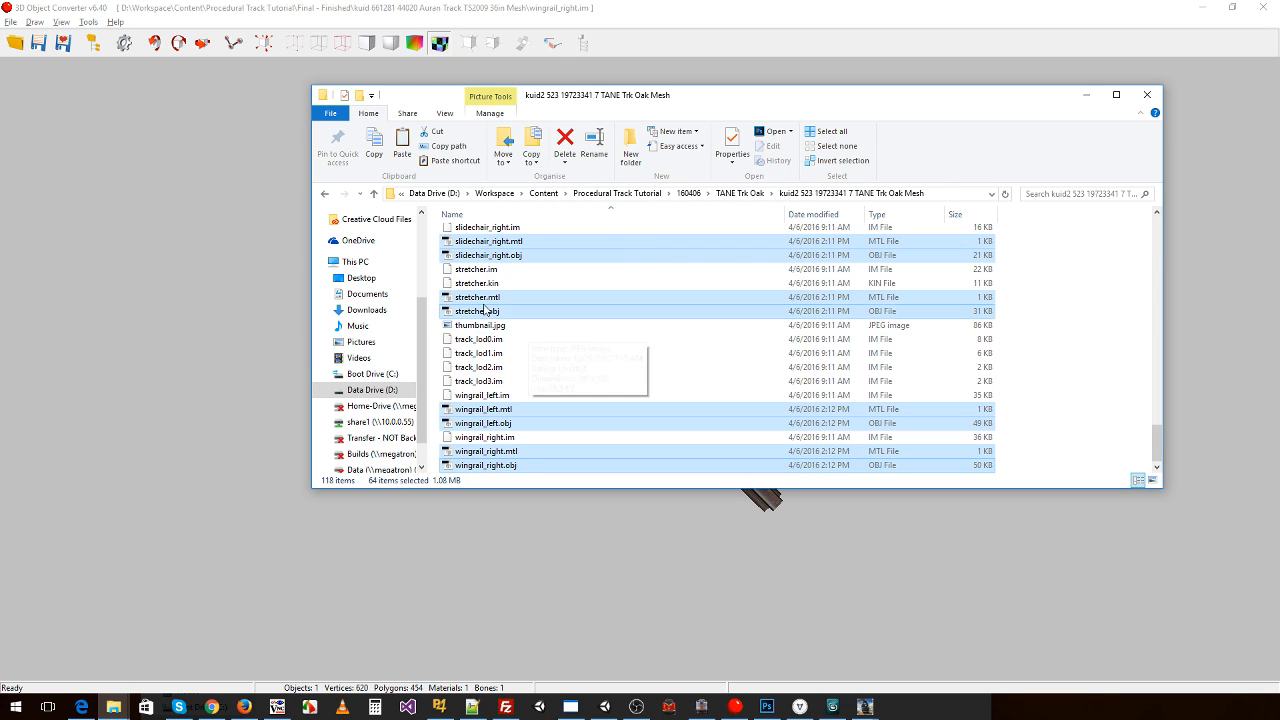
# - Switch to 3ds Max and choose track_lod0.obj for import from the kuid2 523 1172 1 Auran Track TS2009 36in folder under 160406
pyautogui.click(834, 708)
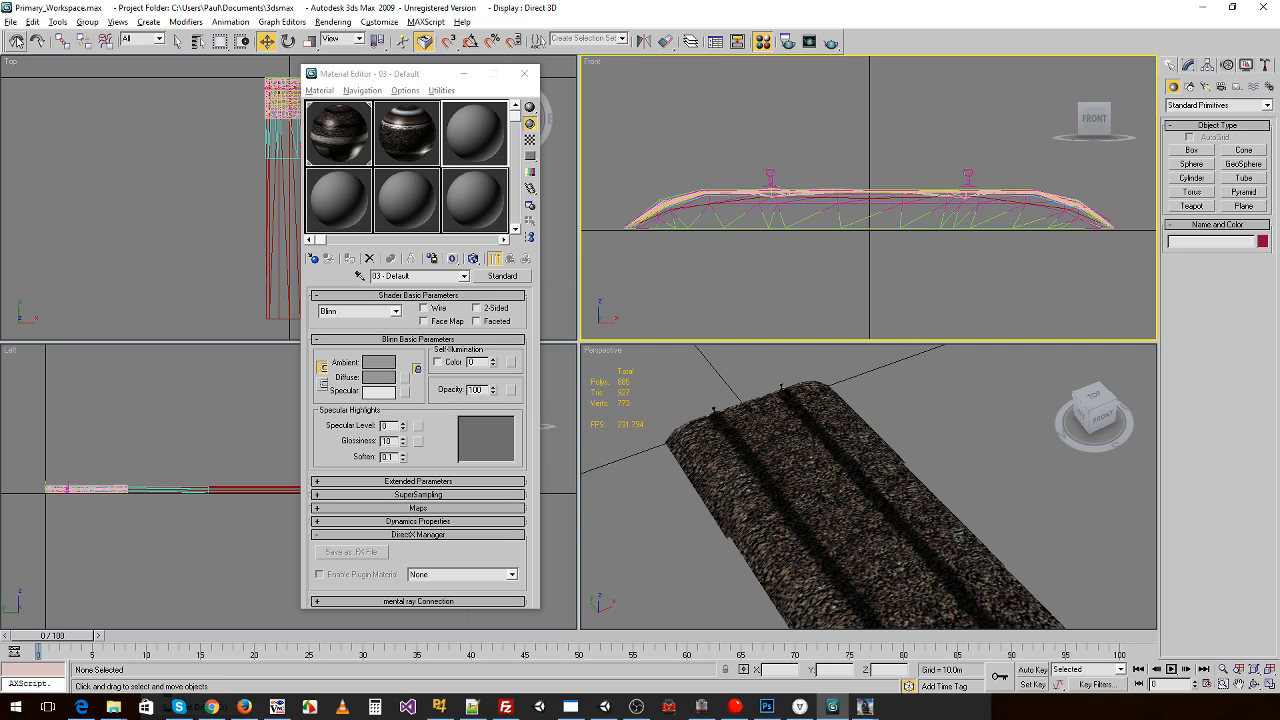
pyautogui.click(11, 22)
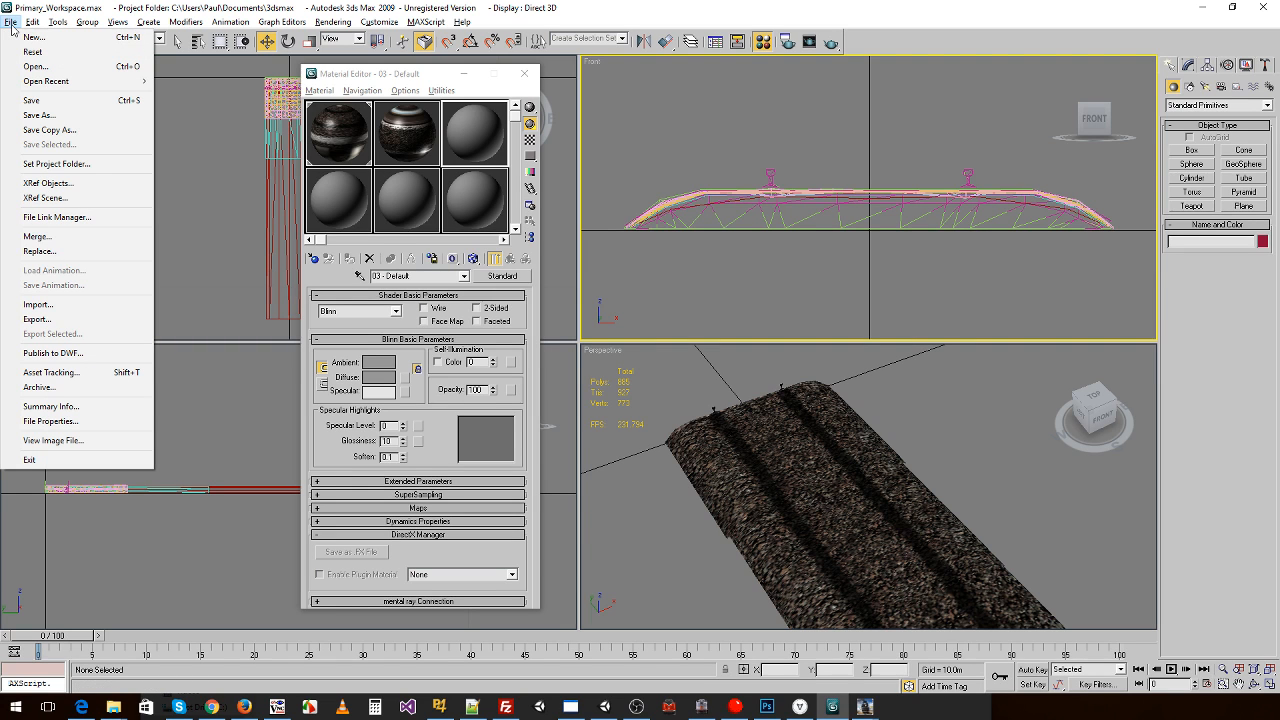
pyautogui.click(66, 304)
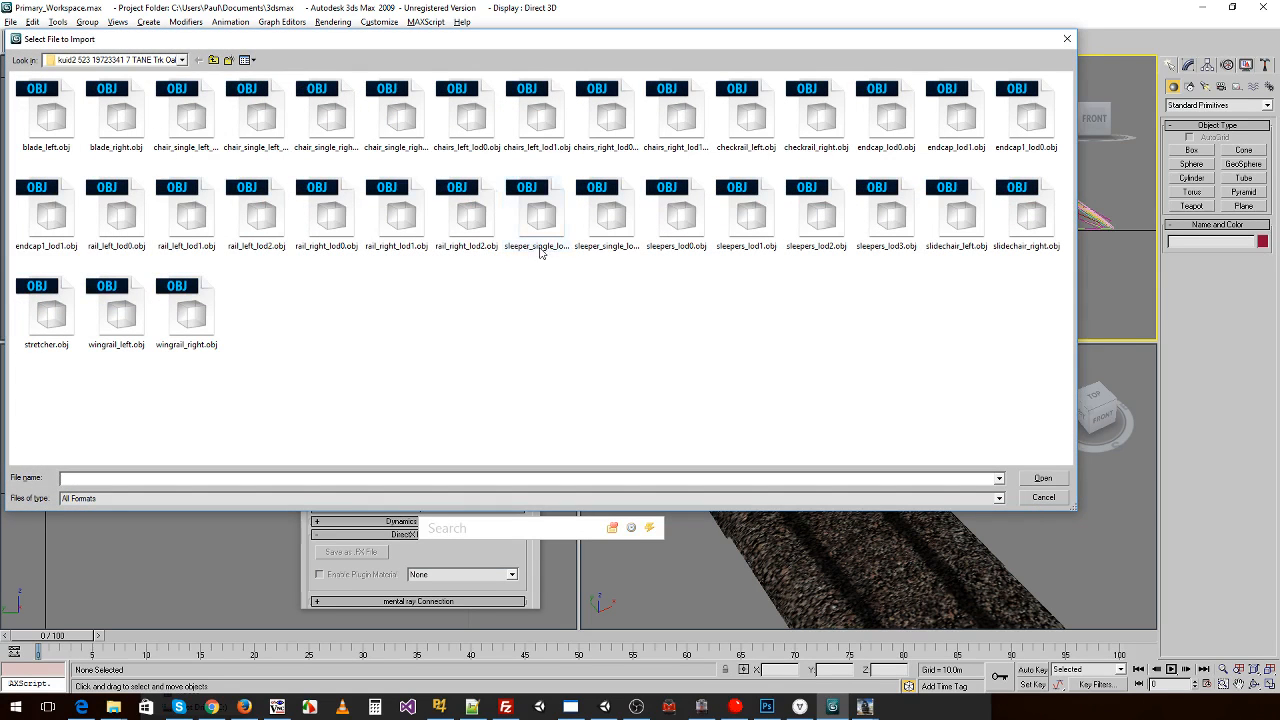
pyautogui.click(182, 60)
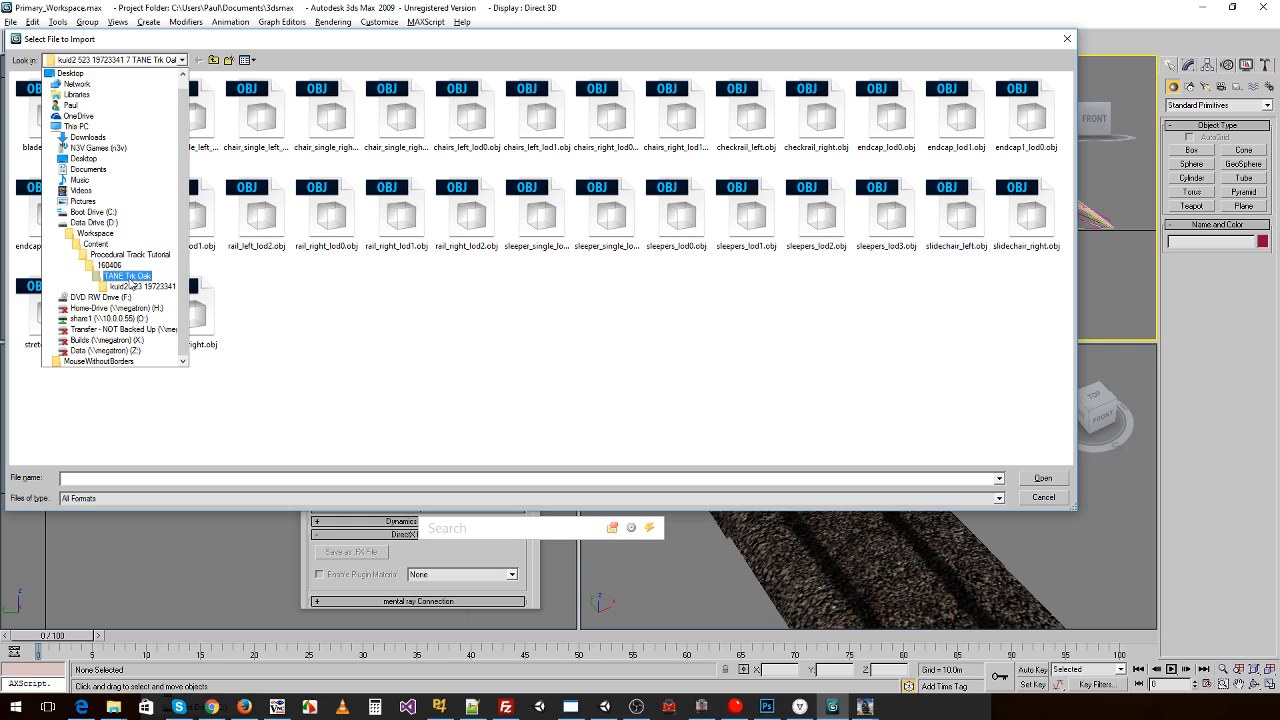
pyautogui.click(128, 277)
pyautogui.click(213, 60)
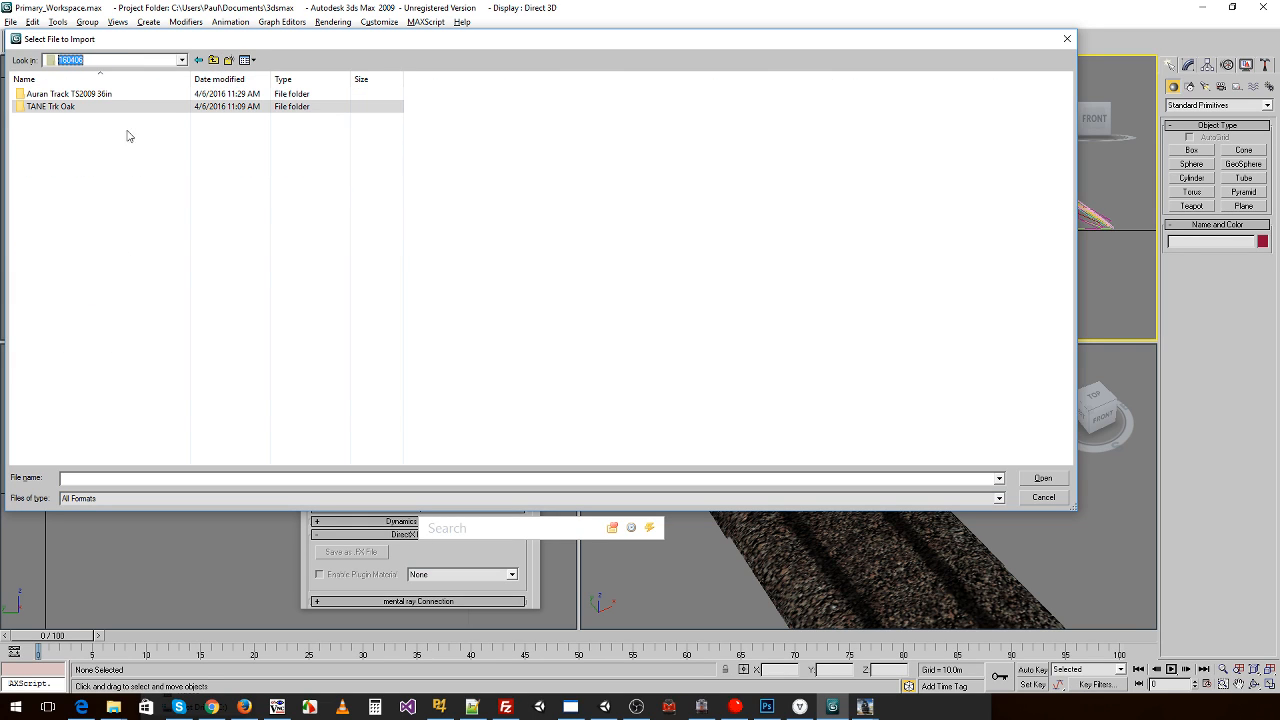
pyautogui.doubleClick(78, 94)
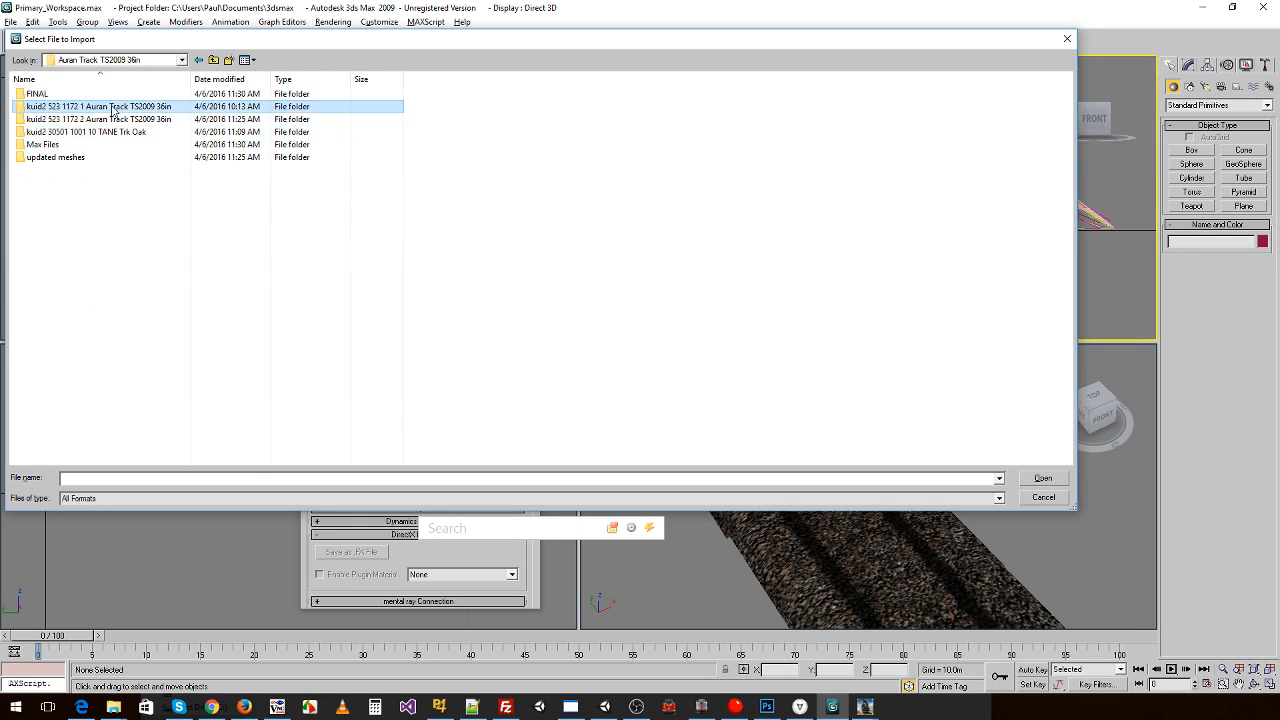
pyautogui.doubleClick(113, 110)
pyautogui.click(186, 115)
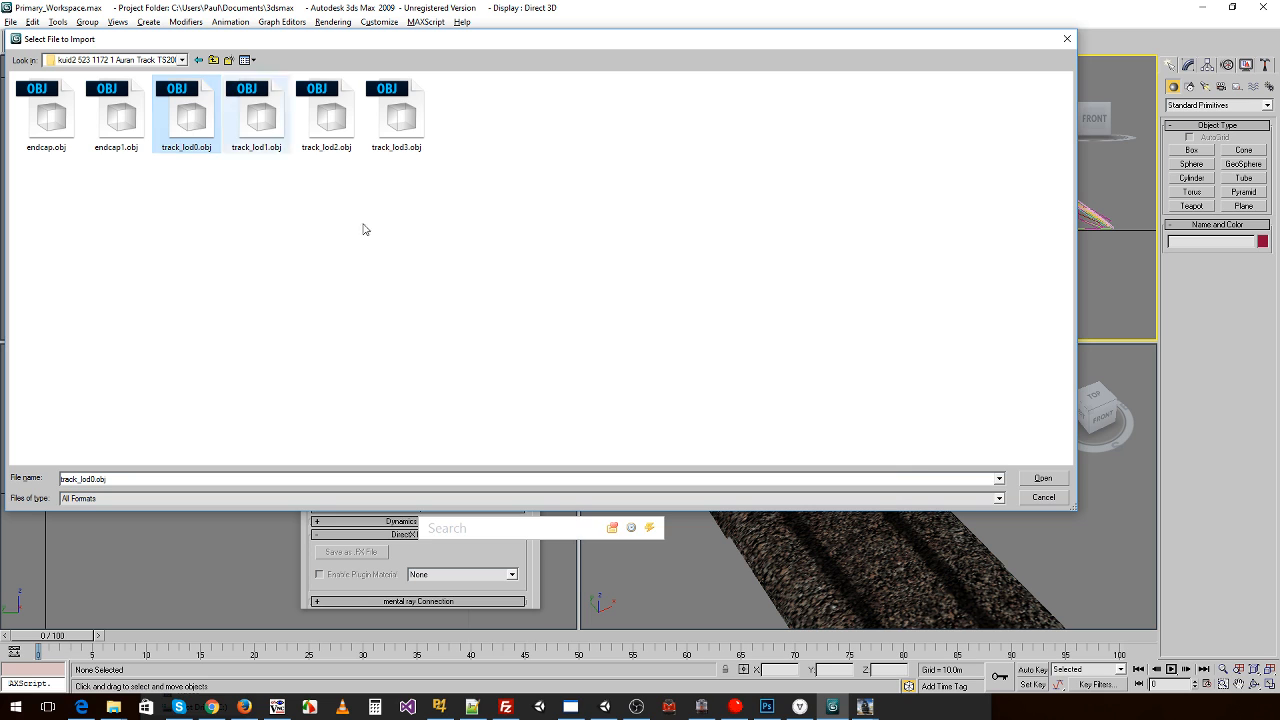
pyautogui.click(1043, 479)
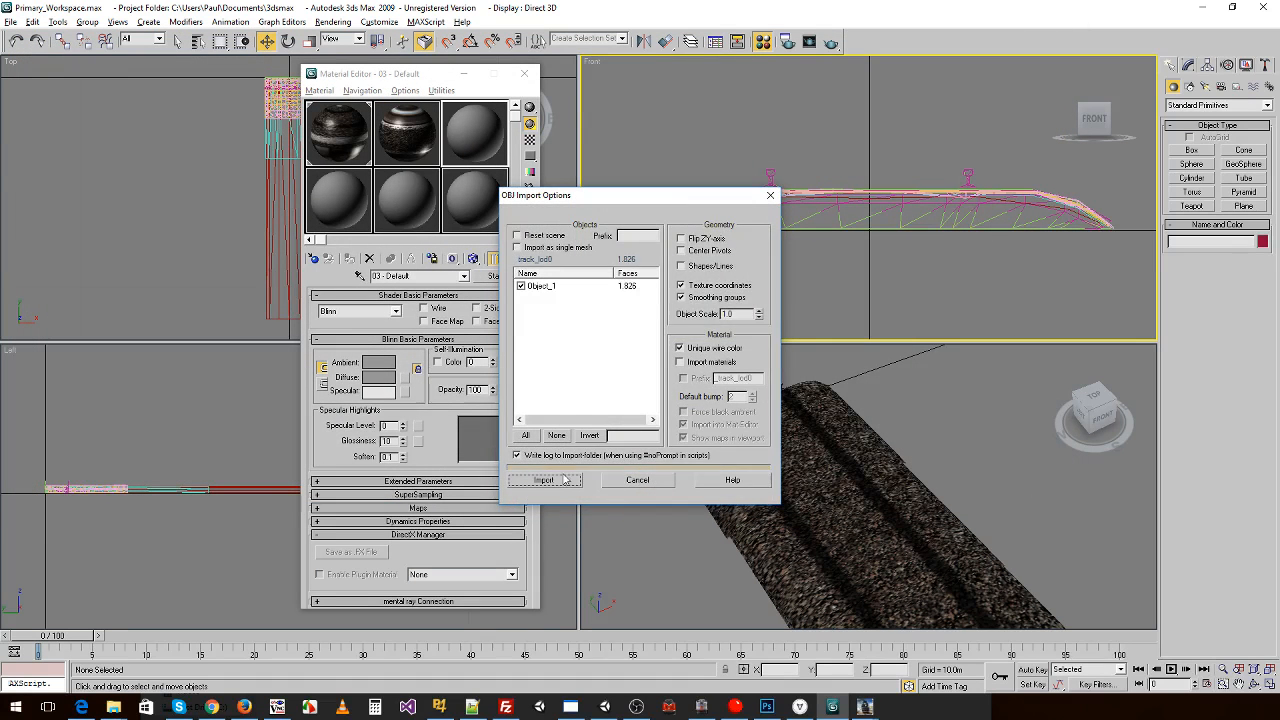
# - Import the OBJ object with the current options and give it the new name track_lod0-tmp
pyautogui.click(565, 480)
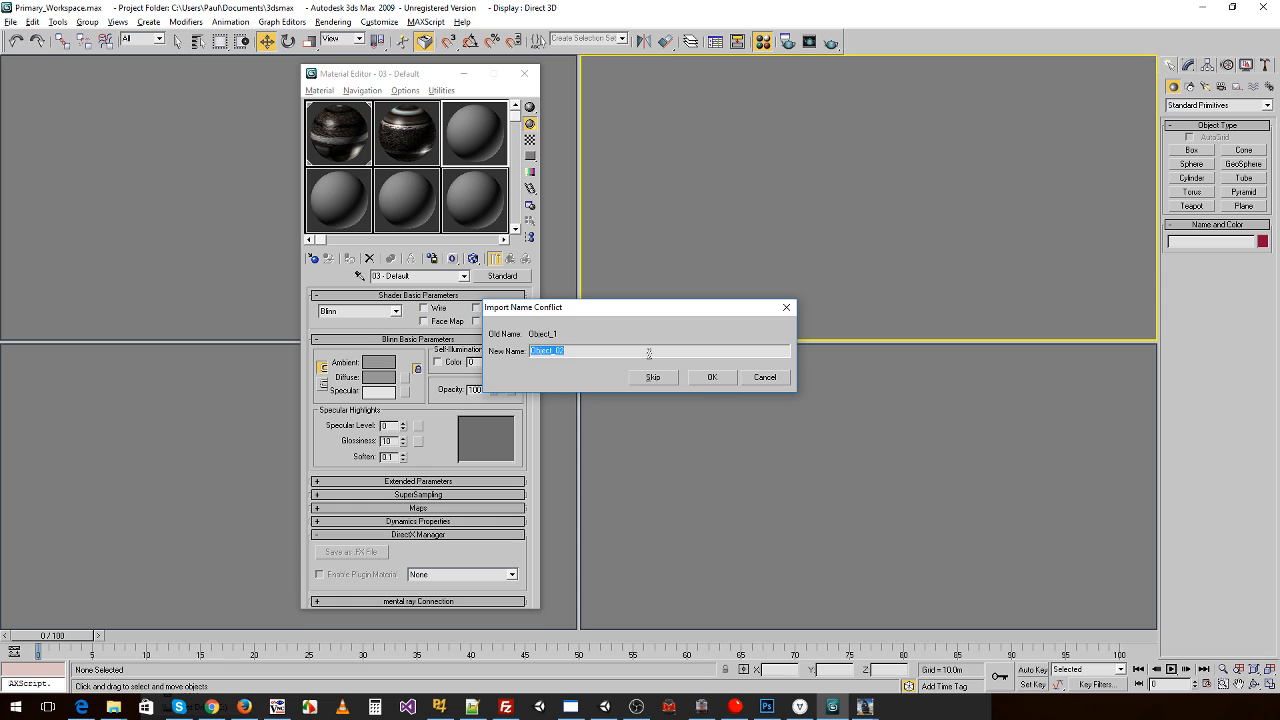
pyautogui.write('track_lod0-tmp')
pyautogui.press('Return')
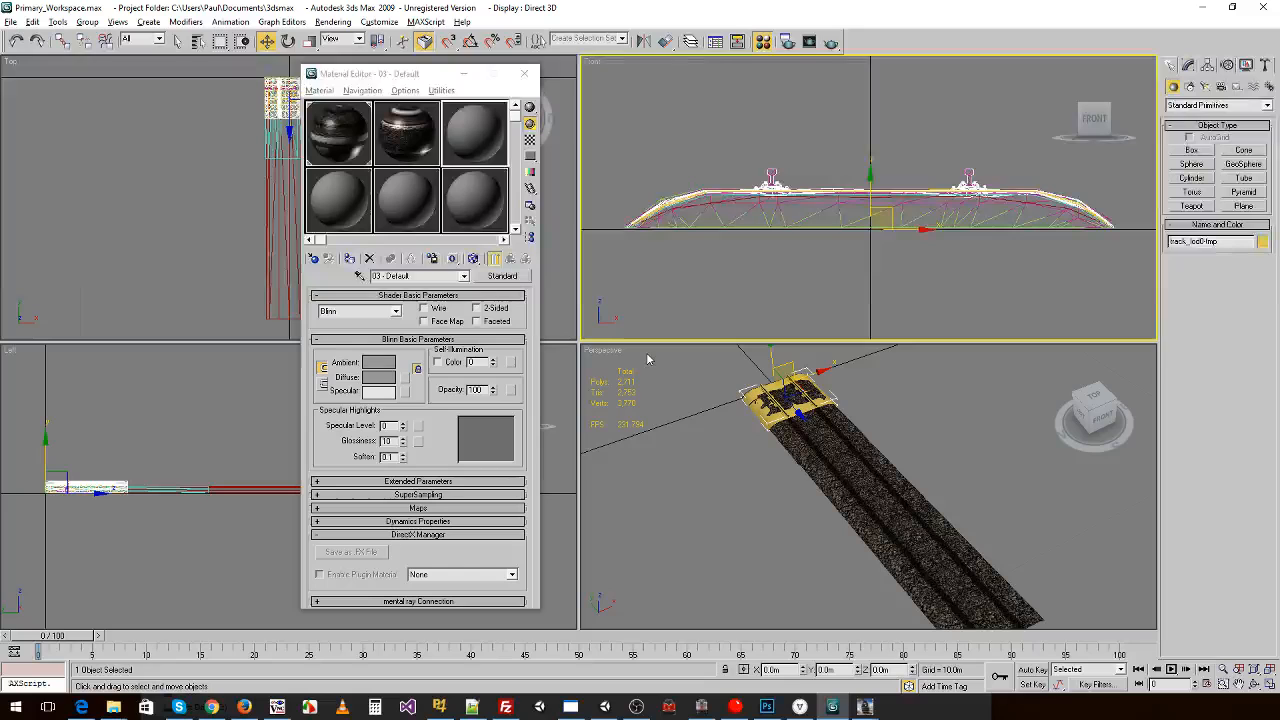
# - Switch to File Explorer and find the track textures in the kuid2 523 1172 1 Auran Track TS2009 36in folder under 160406
pyautogui.scroll(10, 836, 460)
pyautogui.scroll(-3, 836, 460)
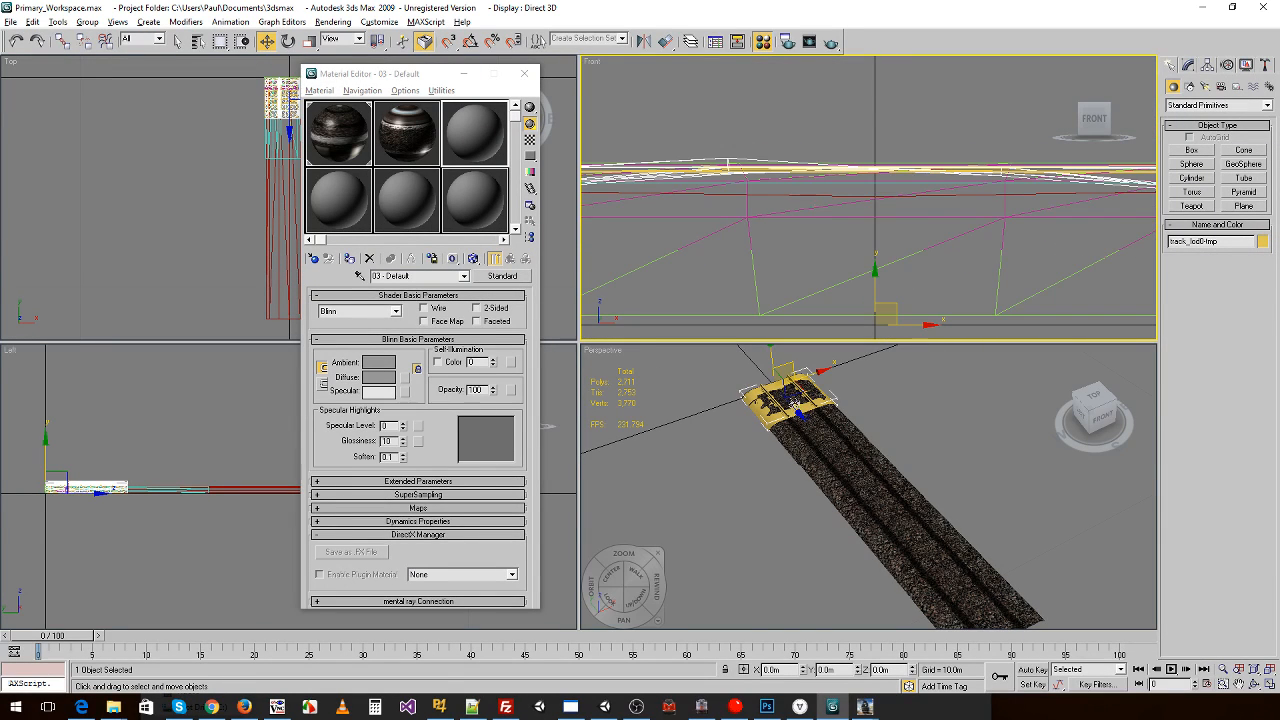
pyautogui.scroll(6, 795, 410)
pyautogui.scroll(-4, 795, 410)
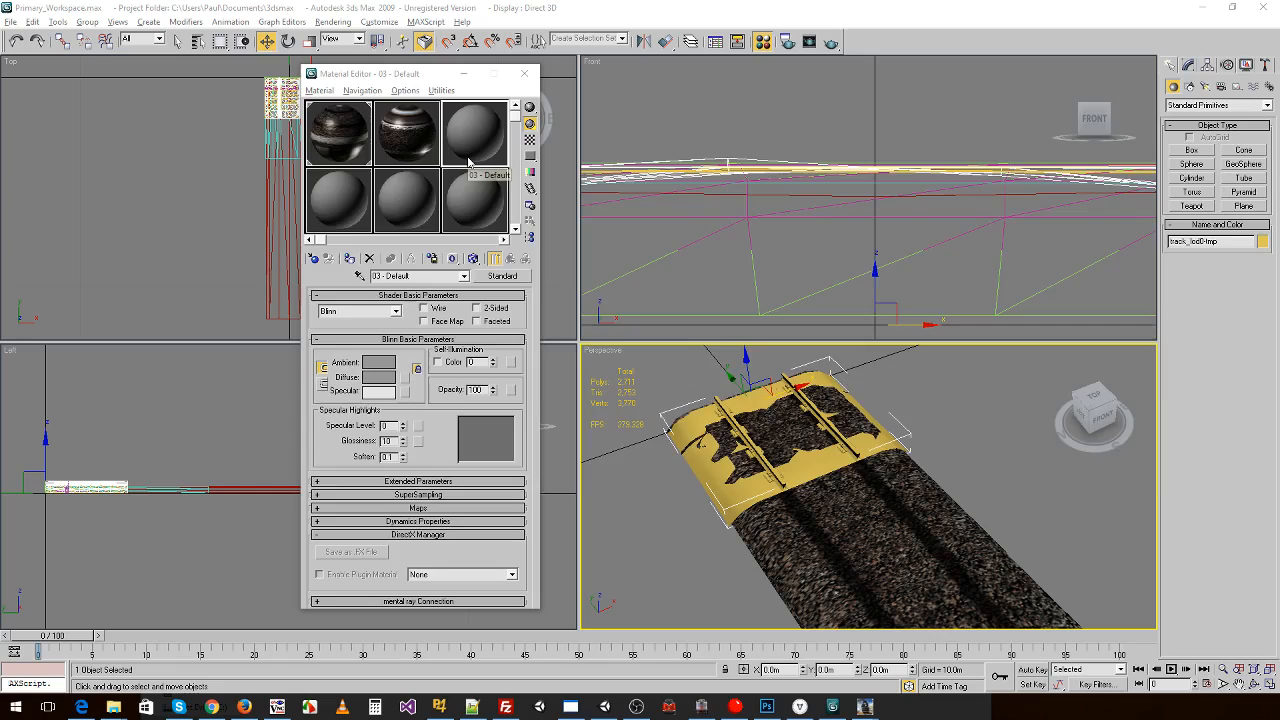
pyautogui.hotkey('alt', 'Tab')
pyautogui.click(690, 193)
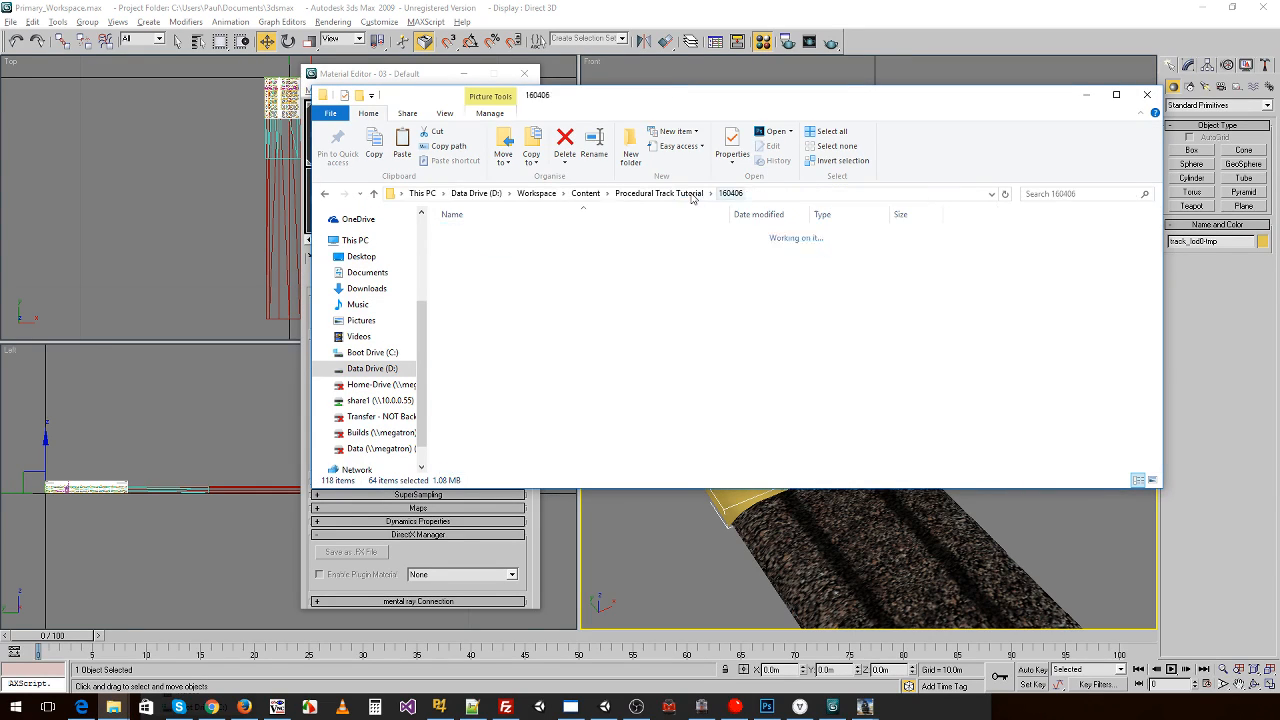
pyautogui.doubleClick(525, 233)
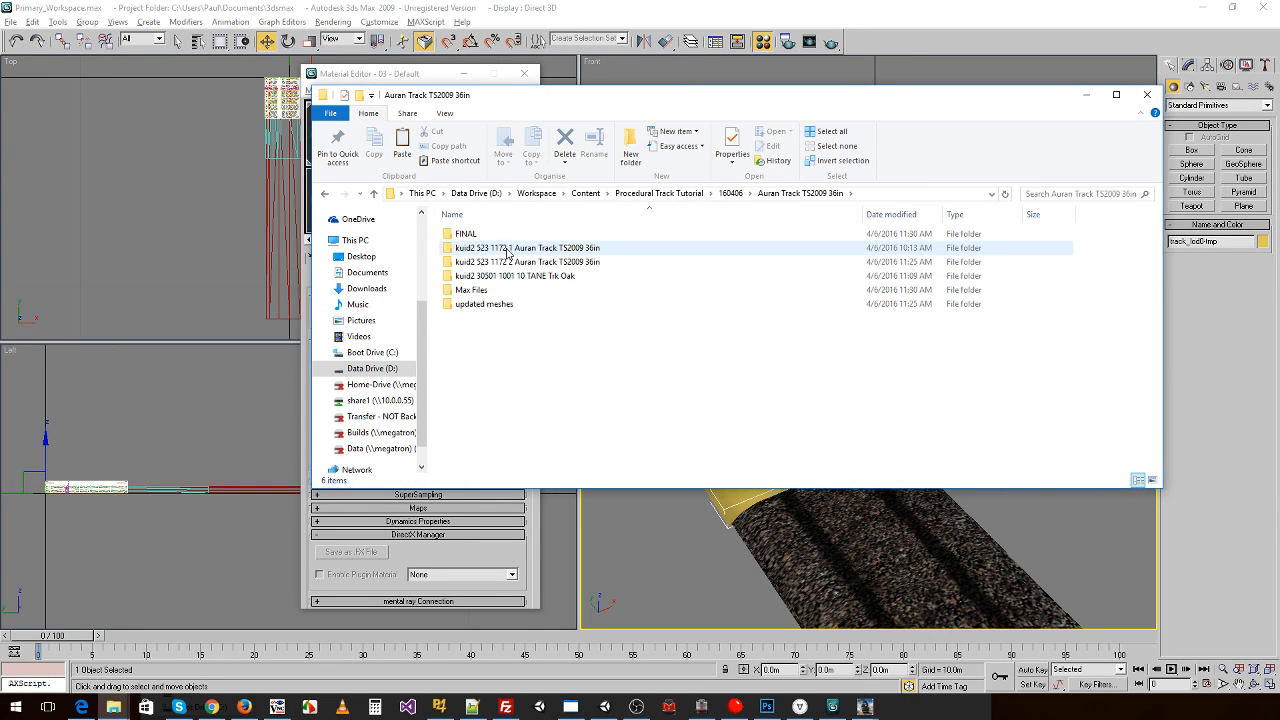
pyautogui.doubleClick(507, 248)
pyautogui.scroll(-2, 513, 262)
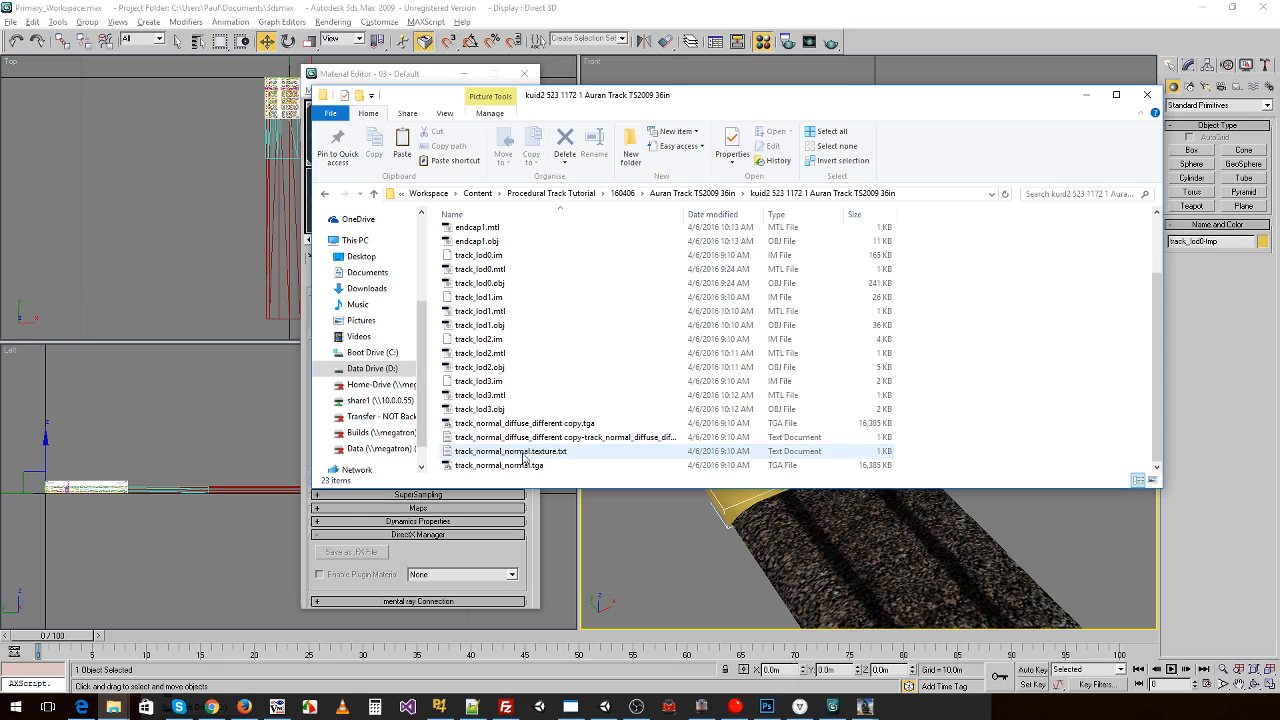
# - Load track_normal_diffuse_different copy.tga into the third material slot and apply that material to the track_lod0-tmp mesh
pyautogui.moveTo(604, 106); pyautogui.dragTo(901, 97)
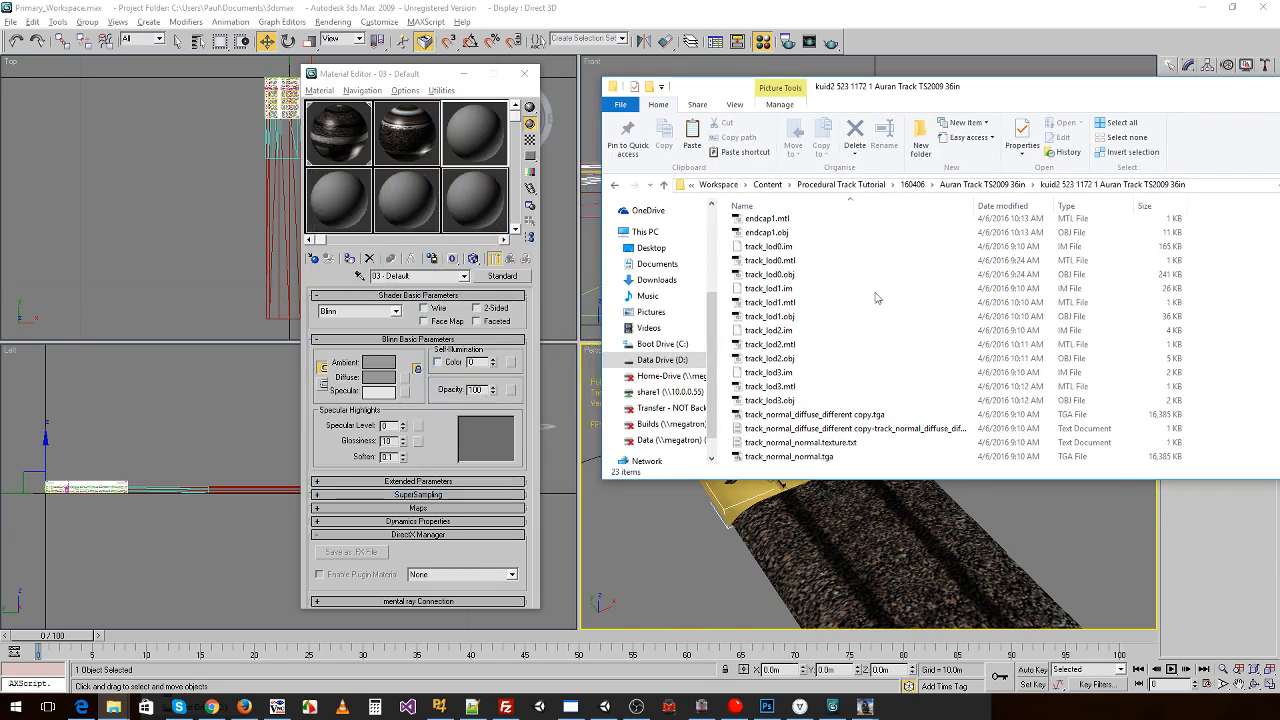
pyautogui.click(814, 414)
pyautogui.moveTo(477, 153); pyautogui.dragTo(728, 492)
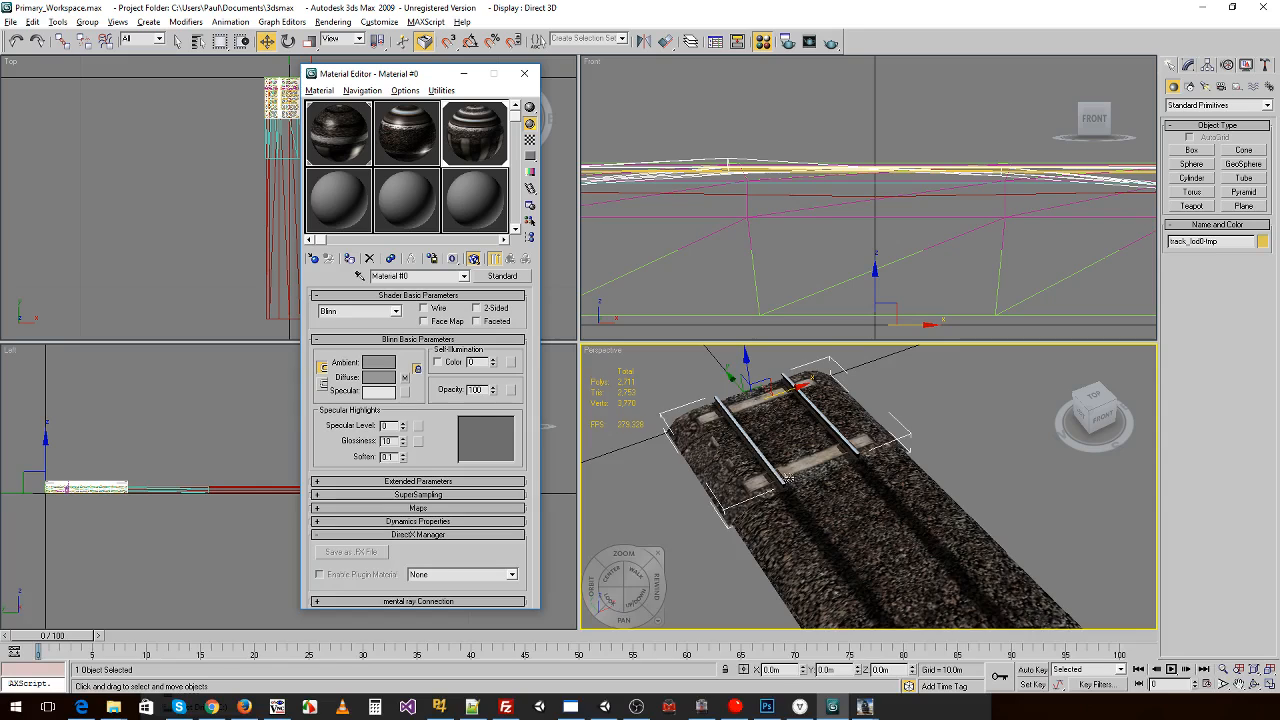
# - Raise the track_lod0-tmp mesh about 0.008 m along Z in the Perspective view so it sits above the overlapping track
pyautogui.scroll(3, 750, 475)
pyautogui.scroll(-5, 750, 472)
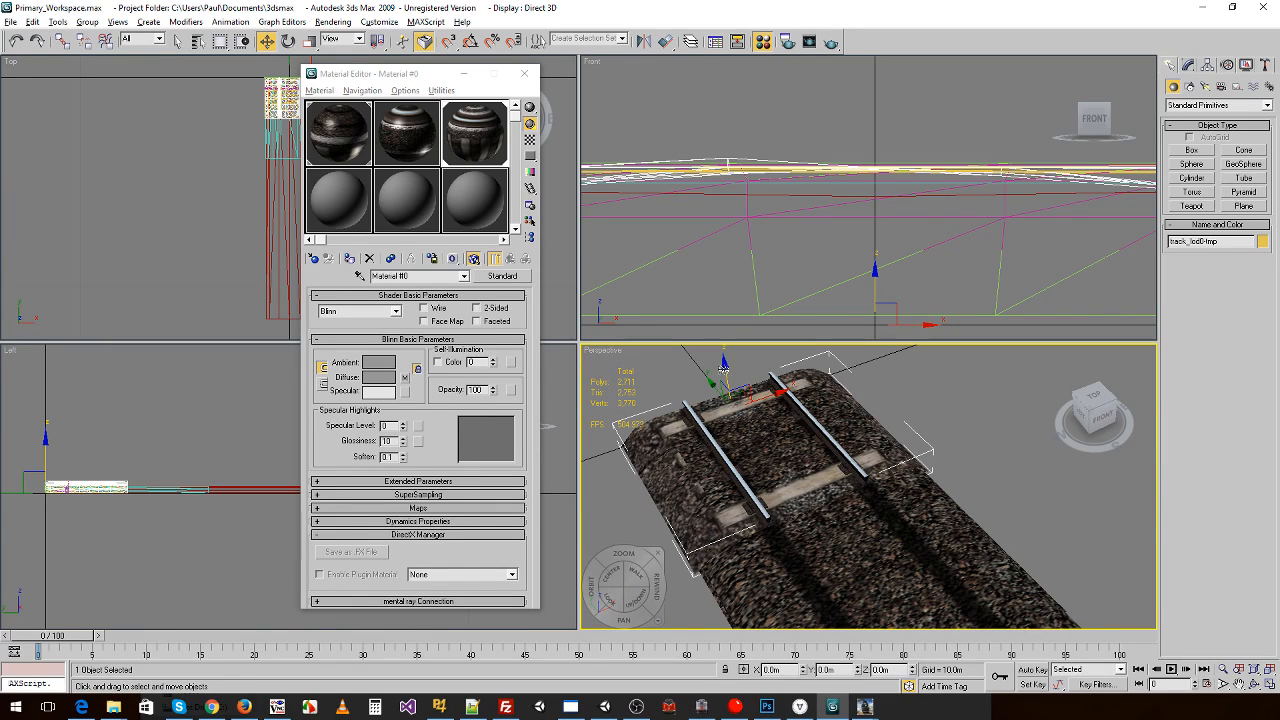
pyautogui.moveTo(724, 372); pyautogui.dragTo(725, 365)
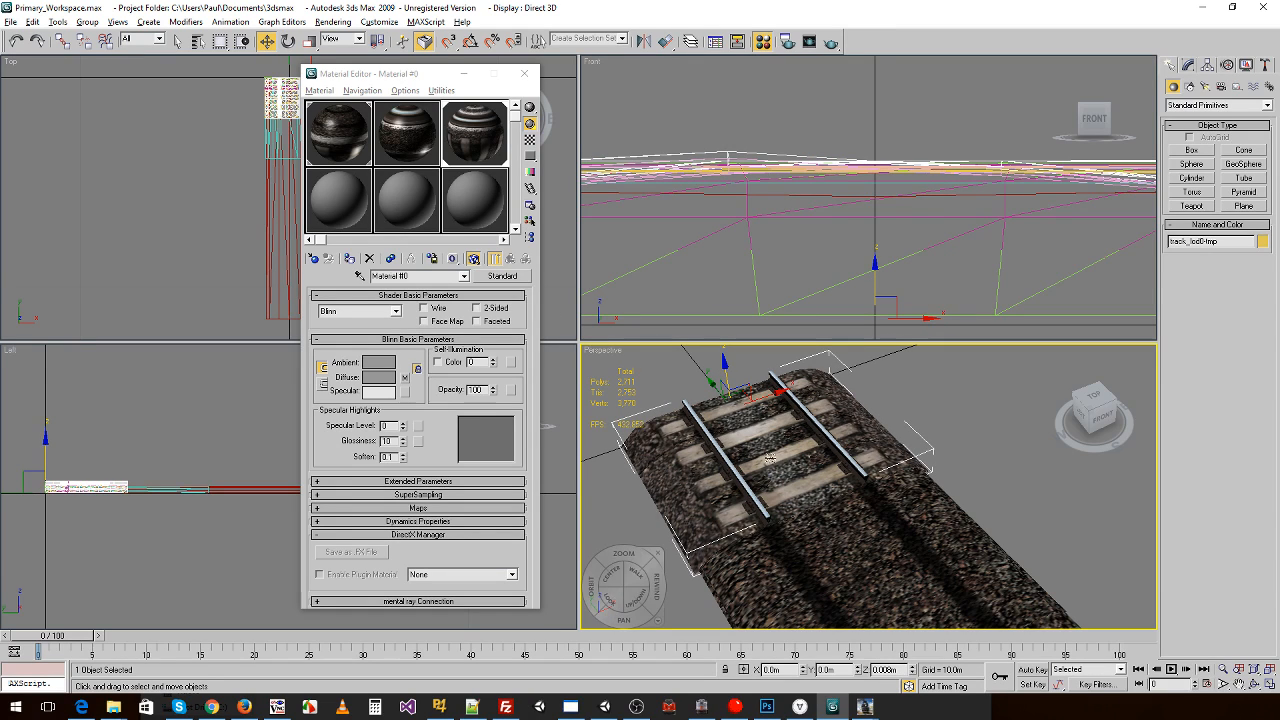
pyautogui.scroll(5, 852, 450)
pyautogui.moveTo(852, 450); pyautogui.dragTo(964, 449, button='middle')
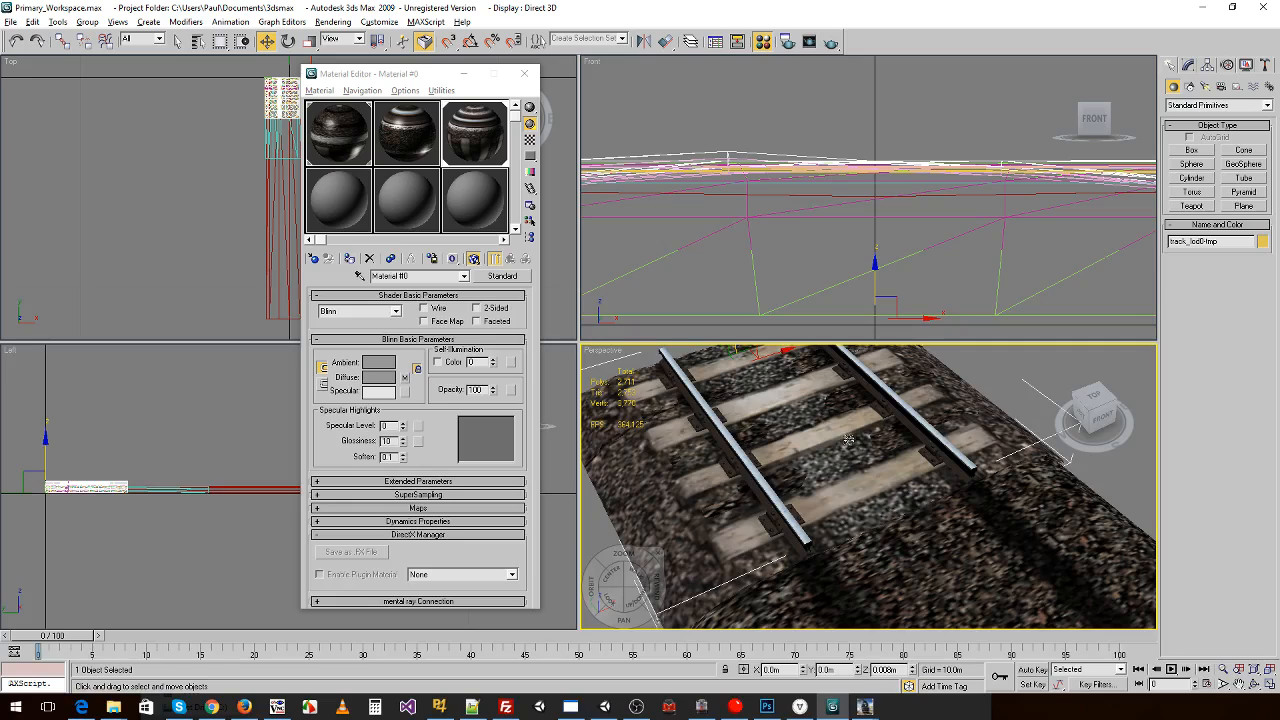
pyautogui.press('z')
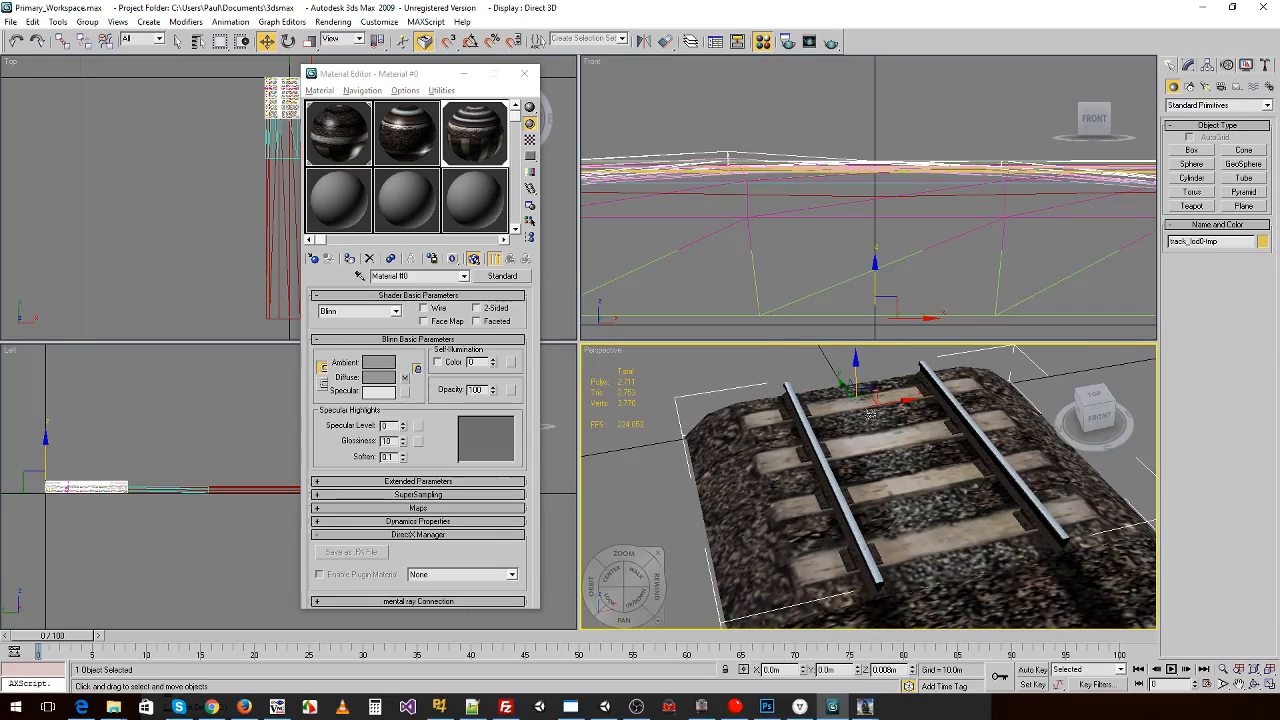
# - Start another file import and look through the TANE Trk Oak and FINAL folders inside Auran Track TS2009 36in, widening the name column
pyautogui.click(10, 22)
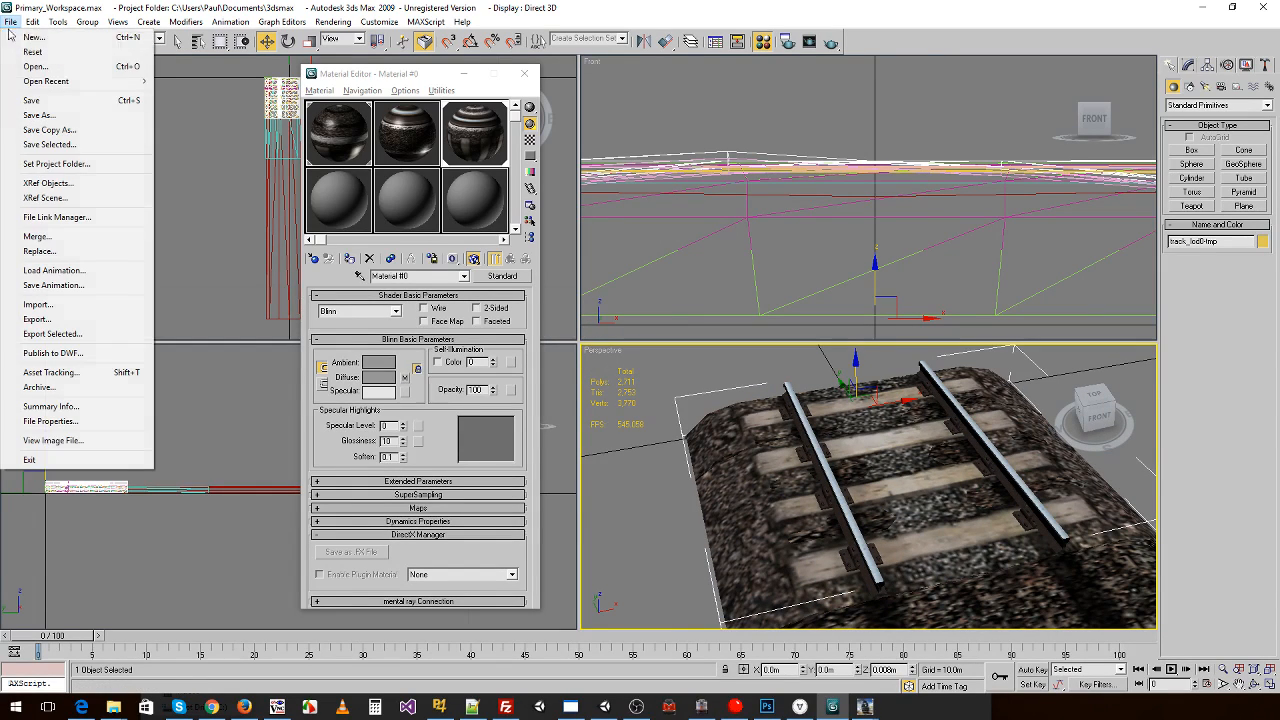
pyautogui.click(46, 306)
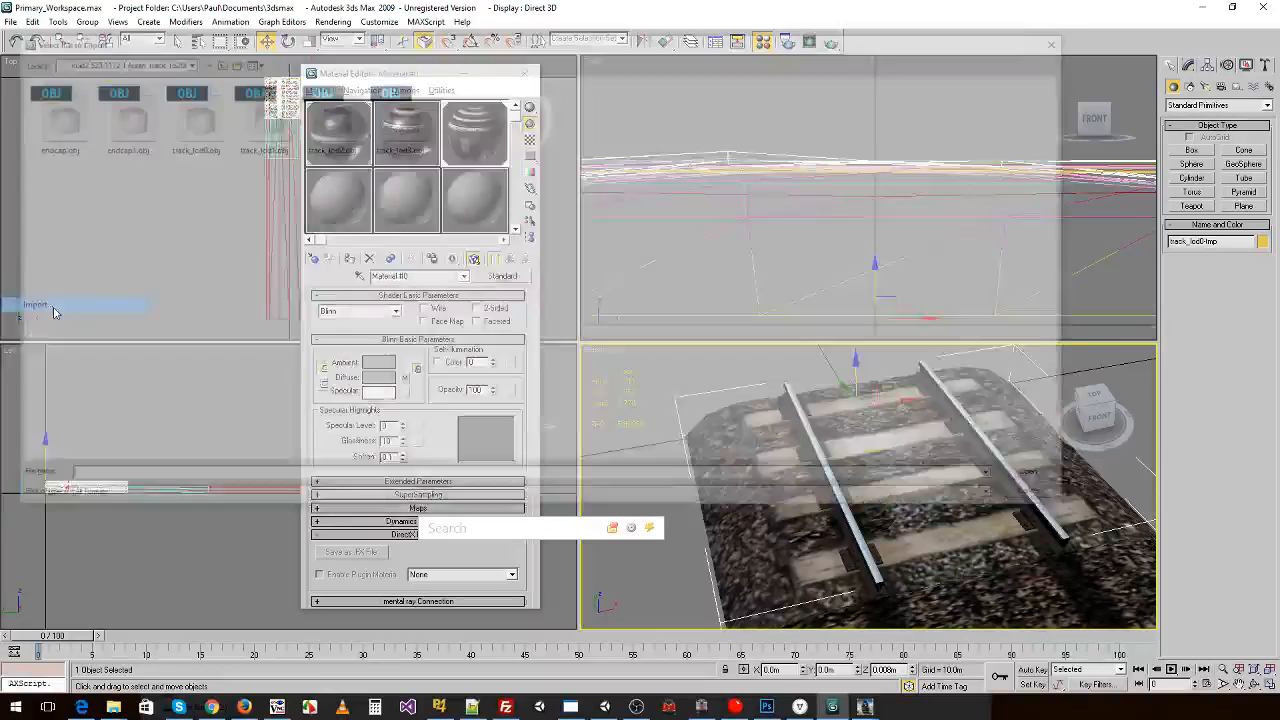
pyautogui.click(213, 61)
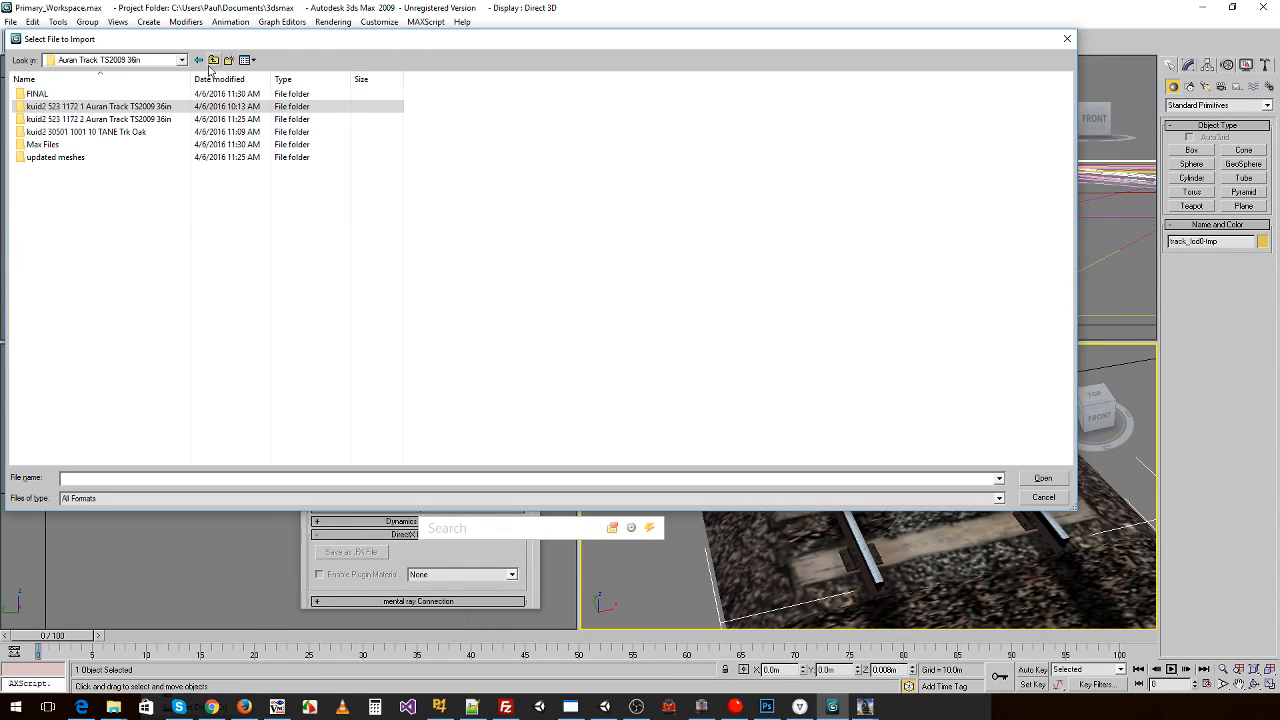
pyautogui.doubleClick(114, 134)
pyautogui.press('BackSpace')
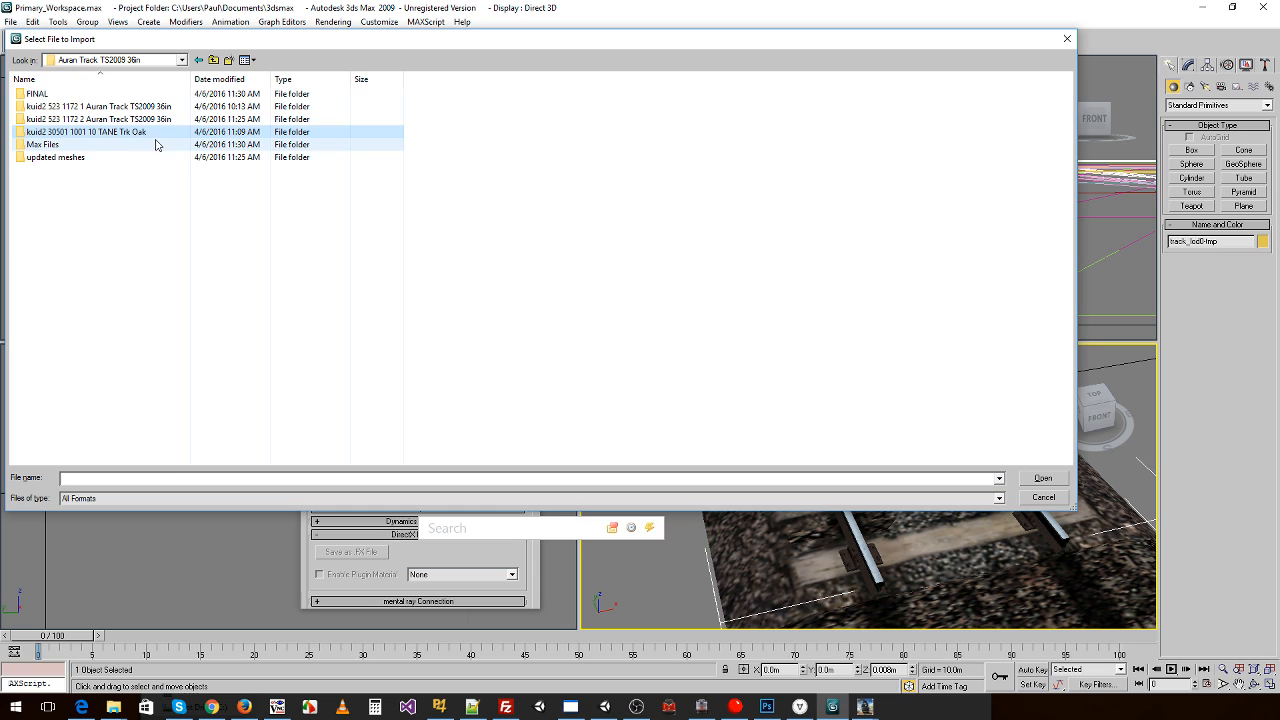
pyautogui.doubleClick(36, 94)
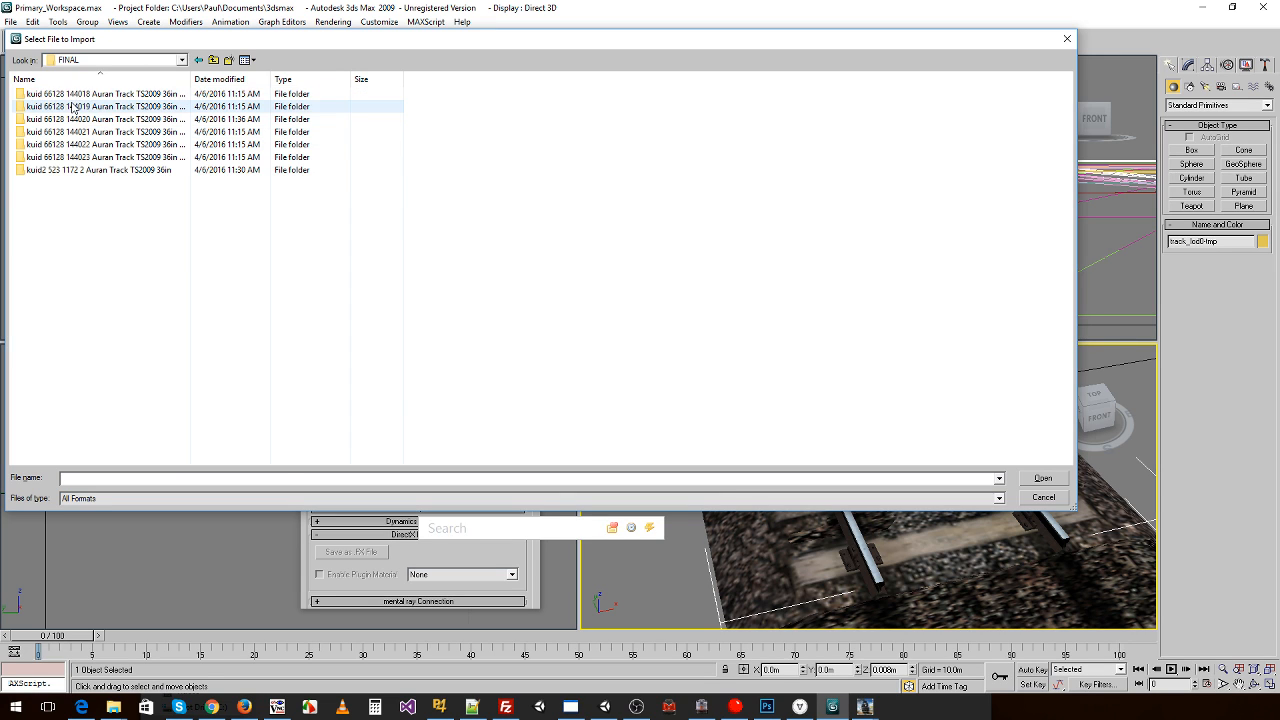
pyautogui.moveTo(272, 78); pyautogui.dragTo(316, 78)
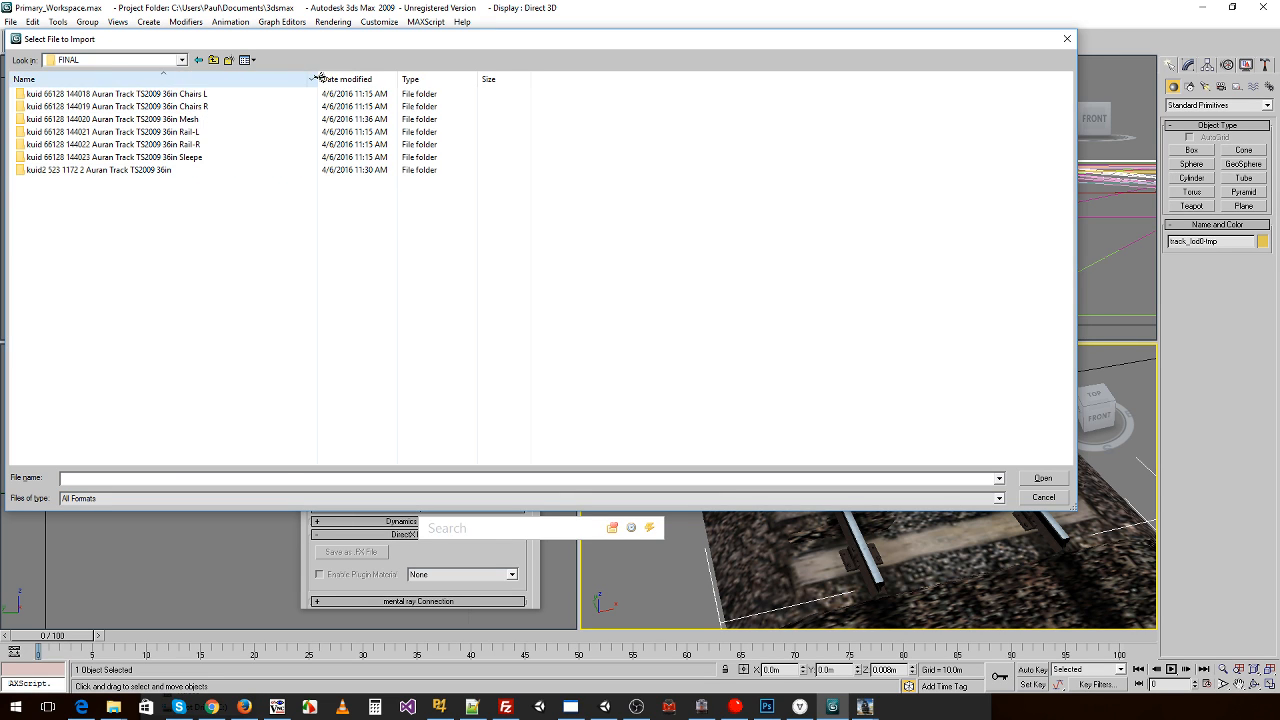
pyautogui.click(213, 60)
pyautogui.click(213, 60)
pyautogui.click(69, 107)
pyautogui.doubleClick(69, 107)
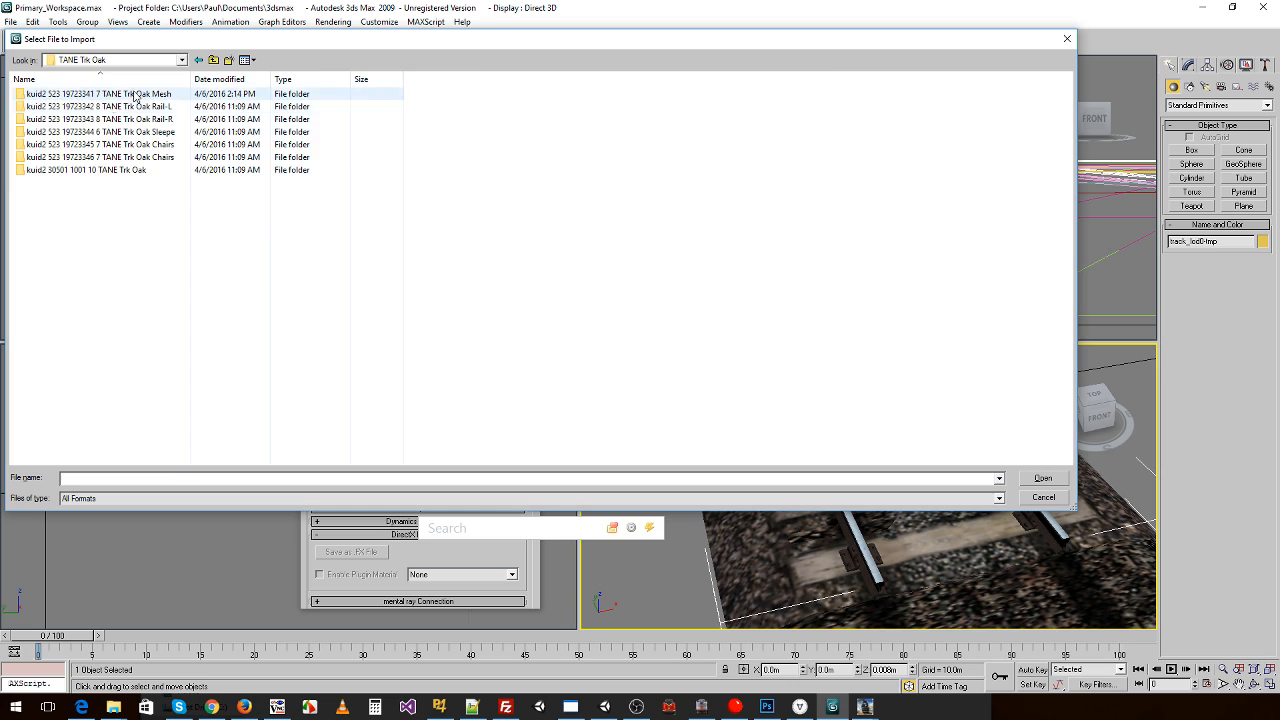
pyautogui.doubleClick(60, 94)
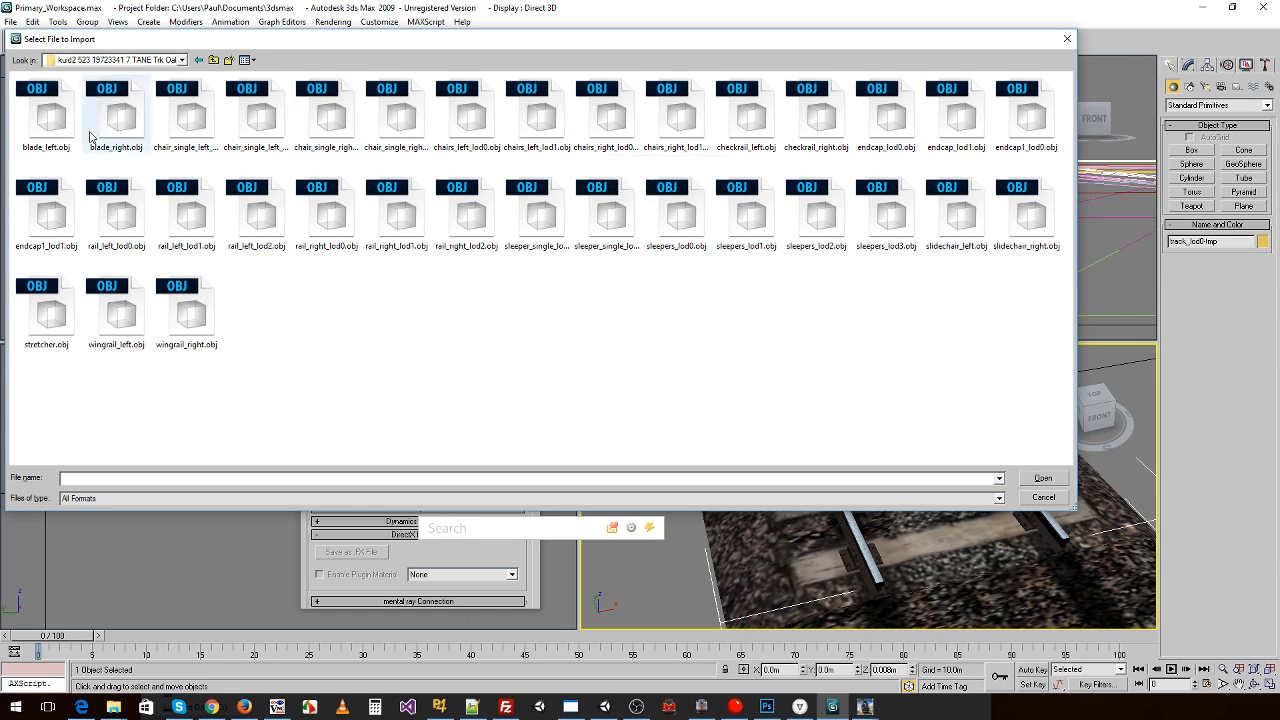
# - Import chair_single_left_lod0.obj and resolve the name conflict by naming the object chair_left_lod0
pyautogui.click(48, 128)
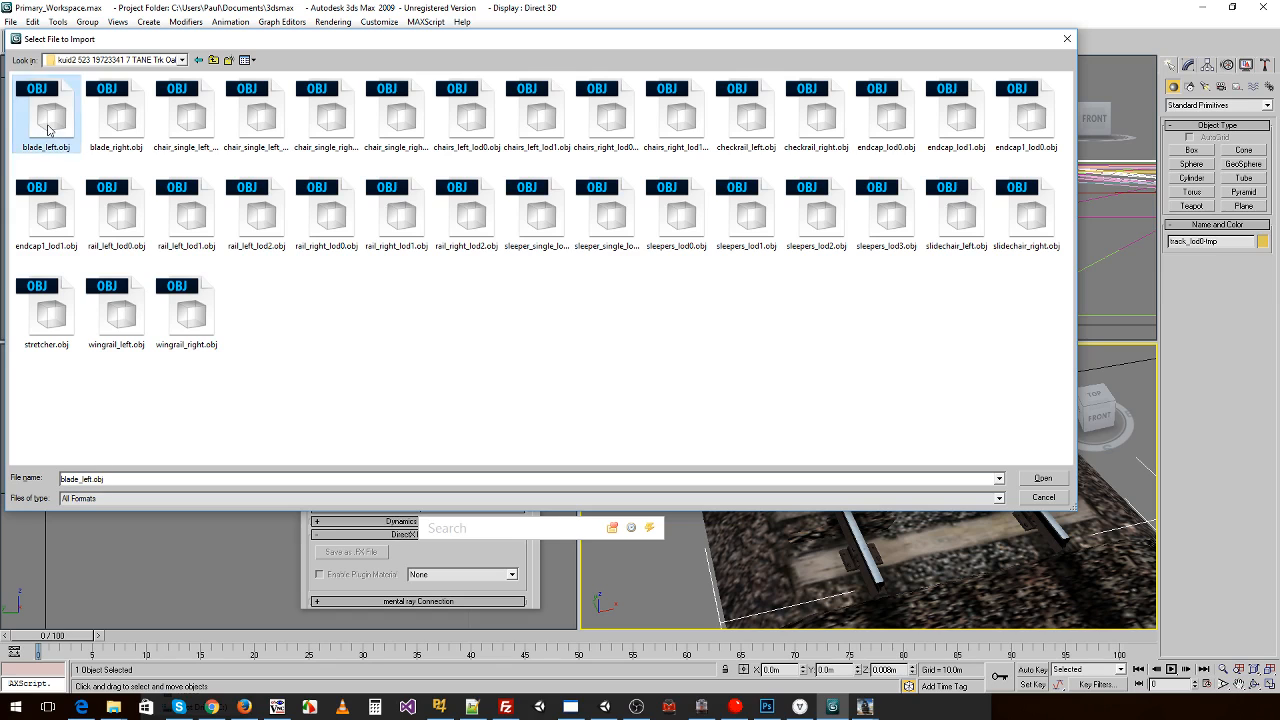
pyautogui.click(128, 127)
pyautogui.click(195, 155)
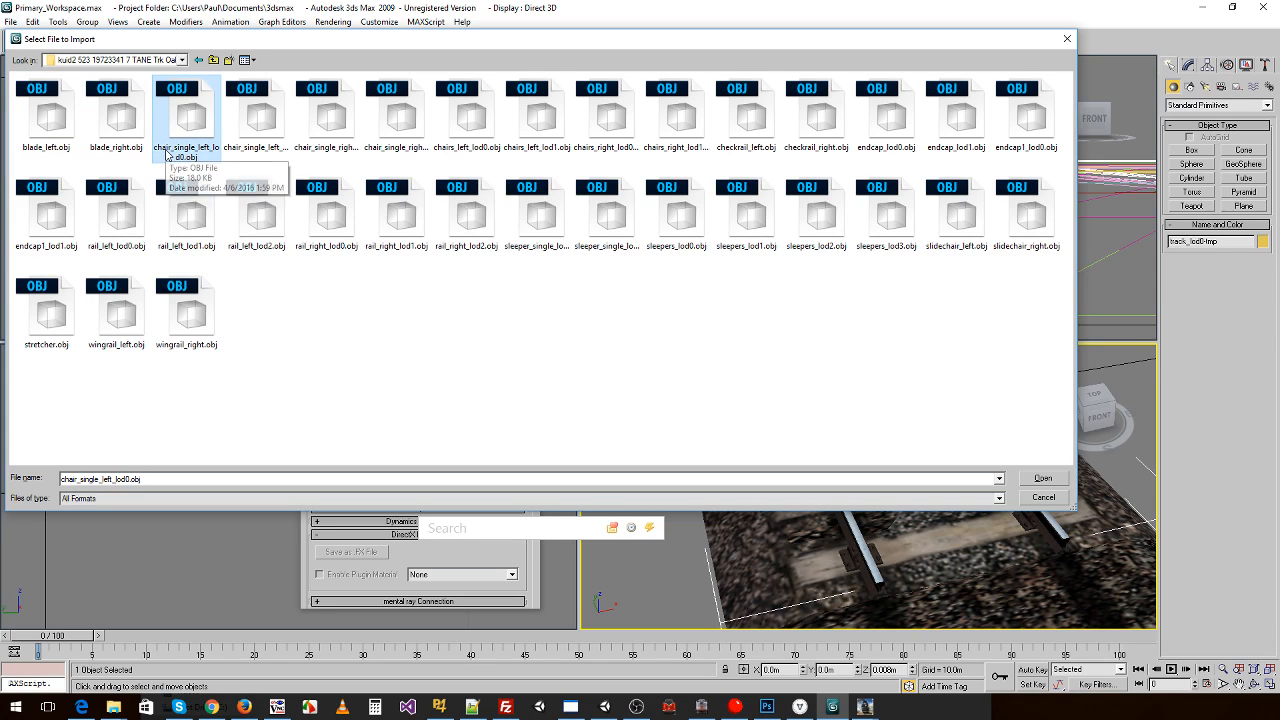
pyautogui.click(1040, 479)
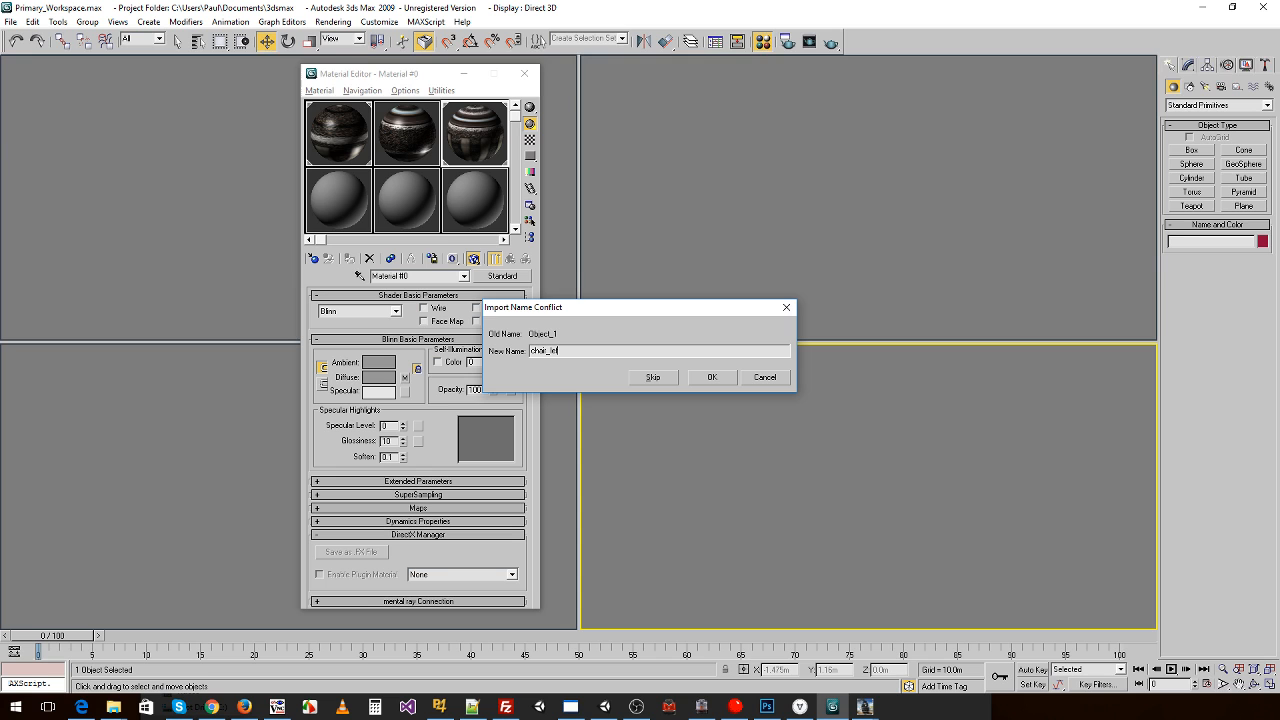
pyautogui.press('Return')
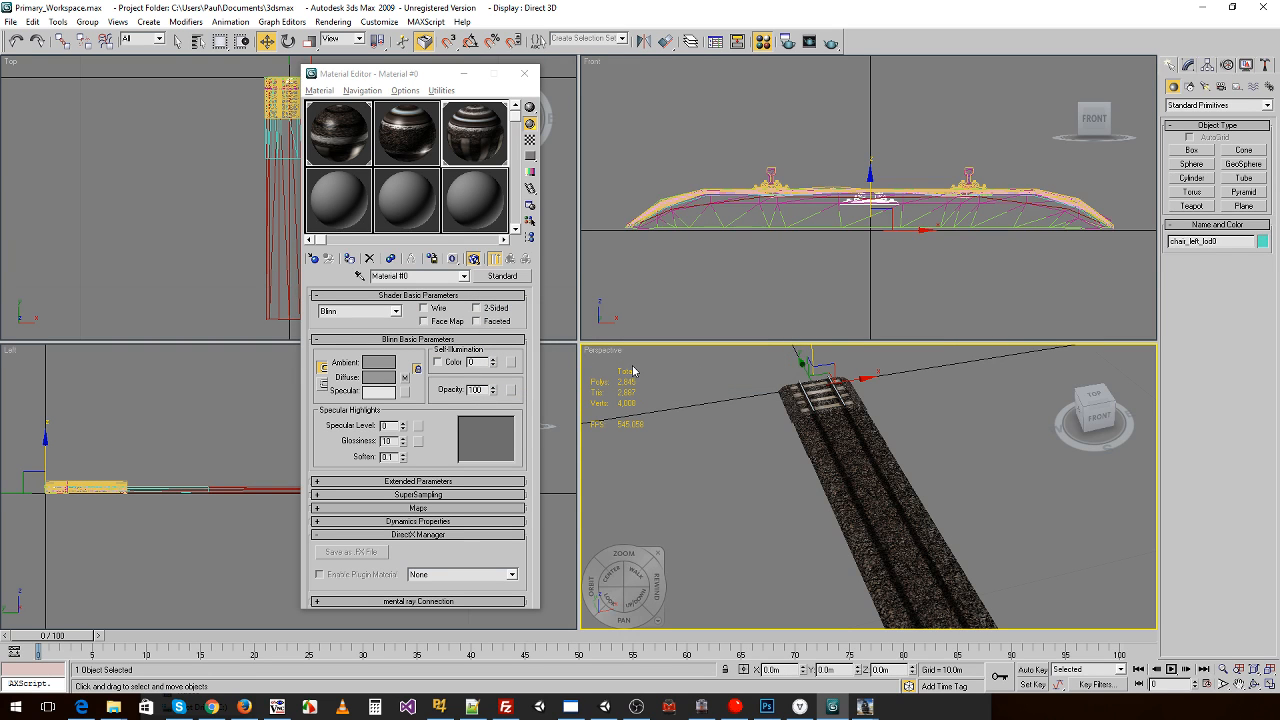
# - Move the imported chair up and towards the left rail in the Front view, to about X -0.246 m and Z 0.078 m
pyautogui.scroll(3, 902, 607)
pyautogui.scroll(-2, 902, 607)
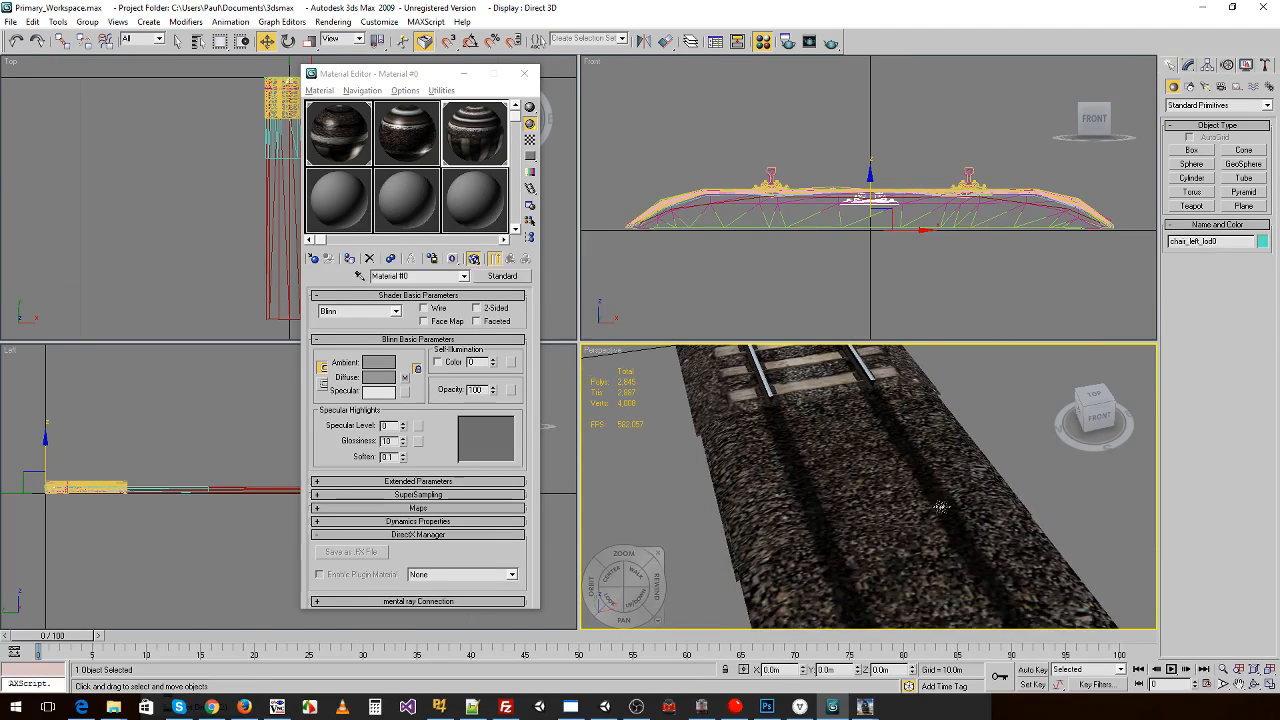
pyautogui.scroll(5, 889, 194)
pyautogui.moveTo(889, 194); pyautogui.dragTo(908, 127, button='middle')
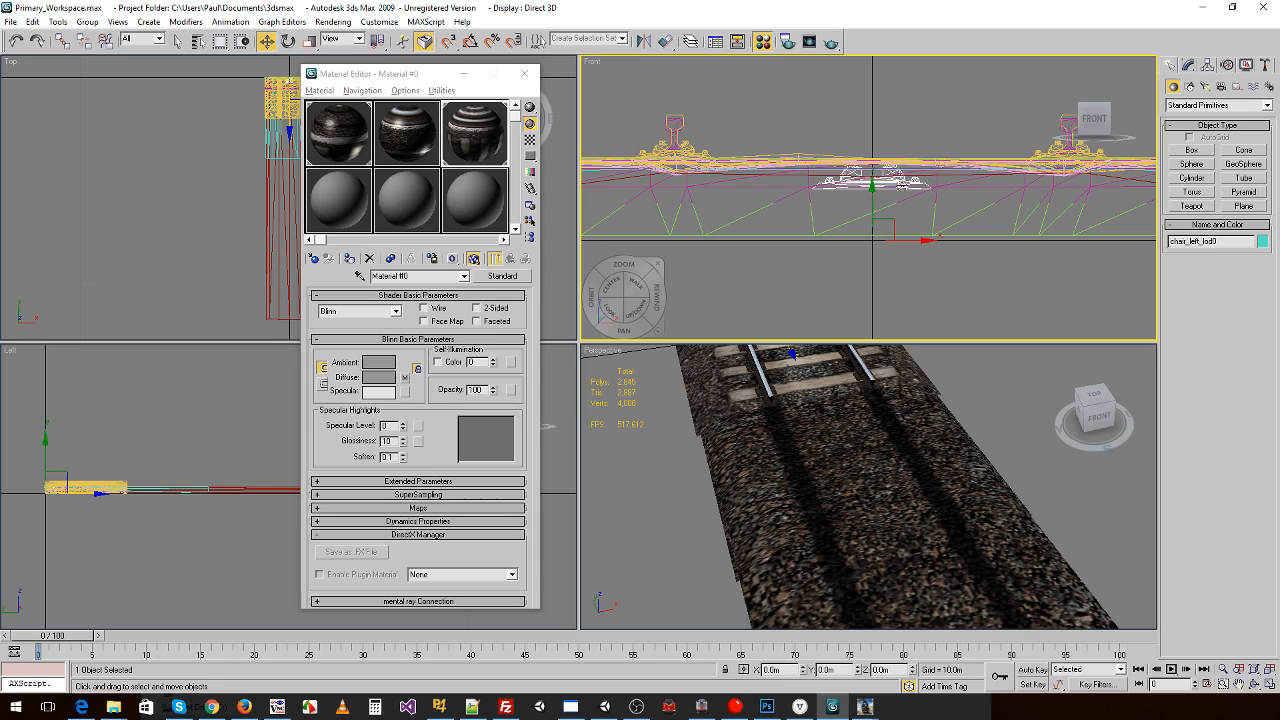
pyautogui.moveTo(877, 190); pyautogui.dragTo(878, 160)
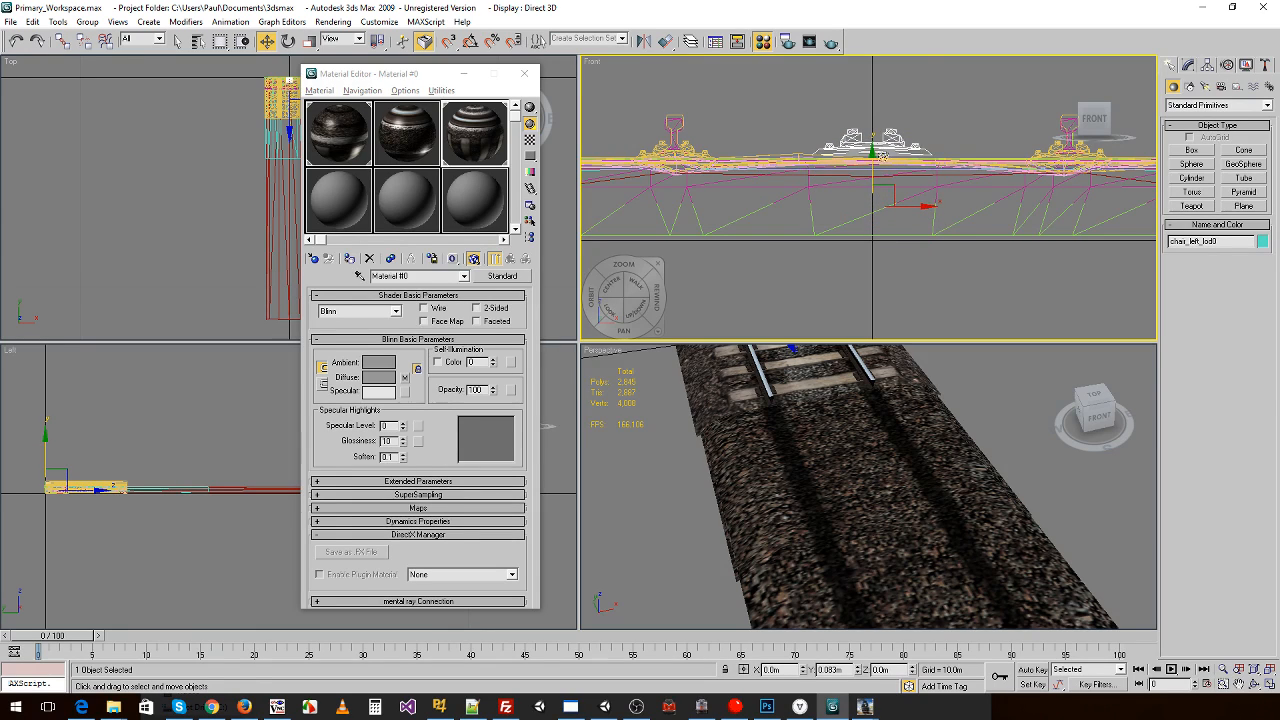
pyautogui.moveTo(930, 209); pyautogui.dragTo(828, 202)
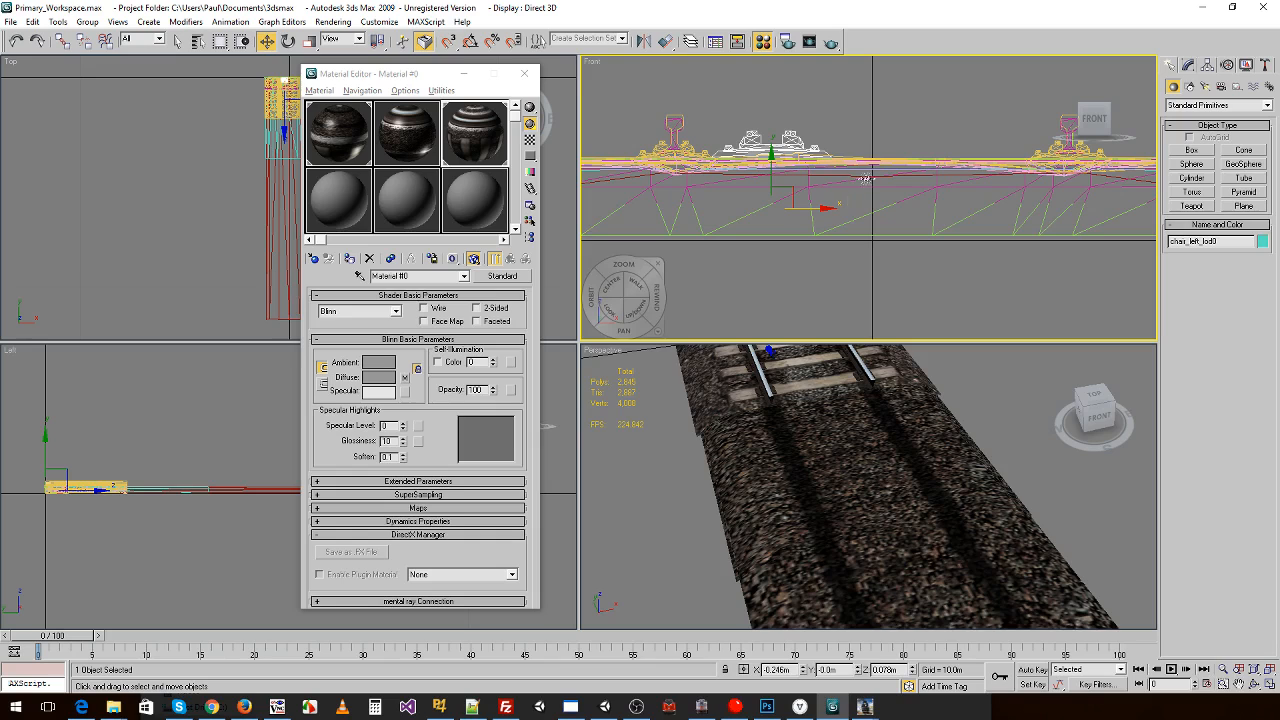
# - Scale the chair uniformly to about 88% and move it along X onto the left rail, at about X -0.486 m
pyautogui.moveTo(802, 433); pyautogui.dragTo(856, 498, button='middle')
pyautogui.scroll(2, 856, 498)
pyautogui.moveTo(728, 433); pyautogui.dragTo(922, 540, button='middle')
pyautogui.scroll(2, 922, 540)
pyautogui.moveTo(767, 404); pyautogui.dragTo(901, 561, button='middle')
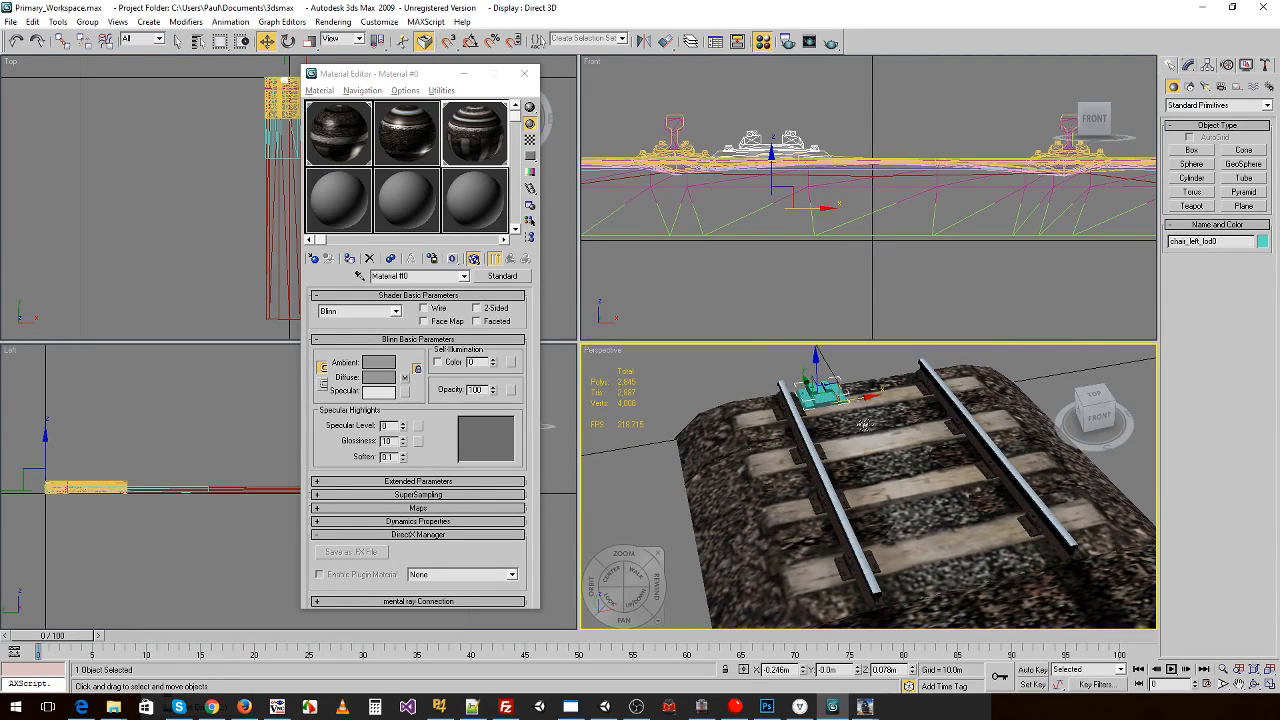
pyautogui.press('r')
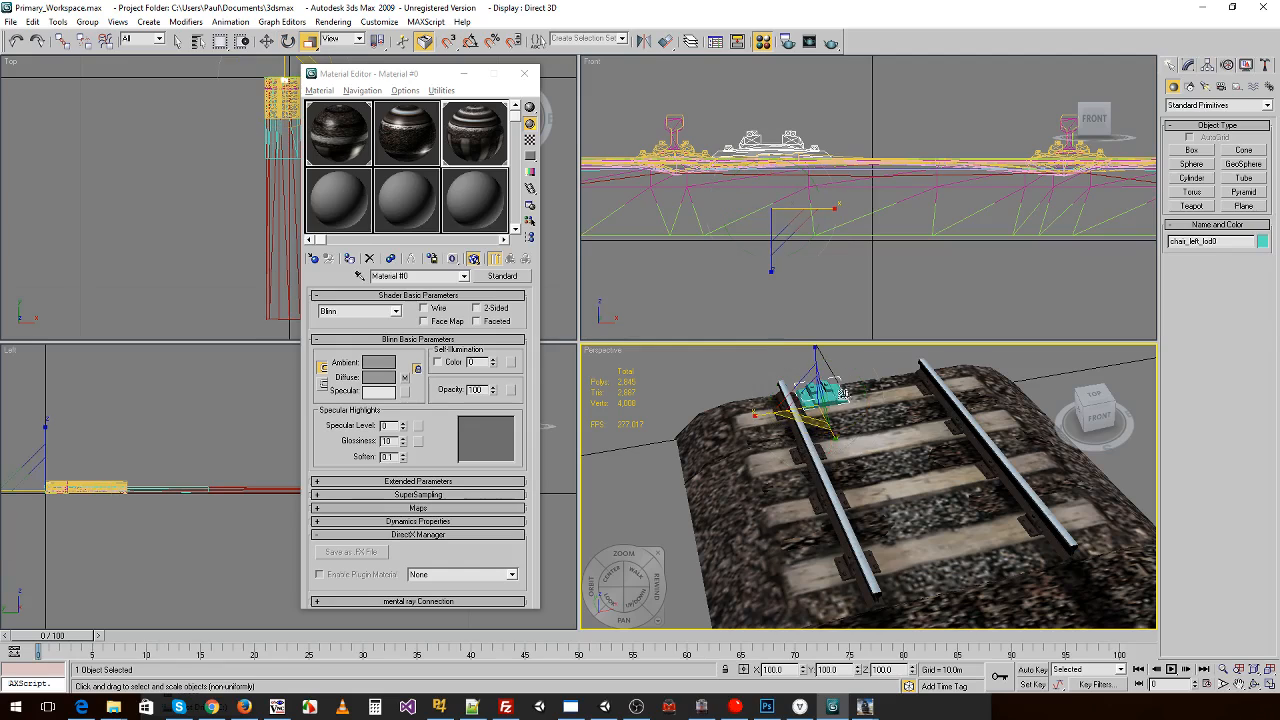
pyautogui.press('w')
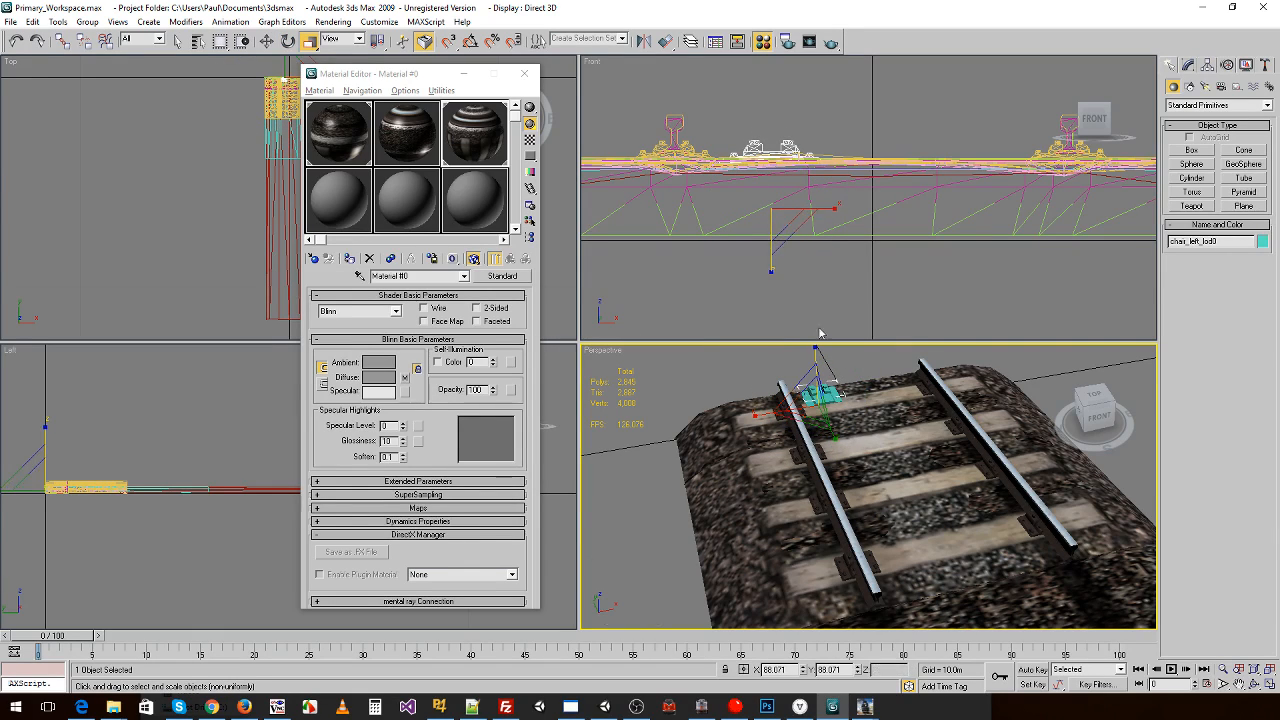
pyautogui.moveTo(824, 212); pyautogui.dragTo(727, 204)
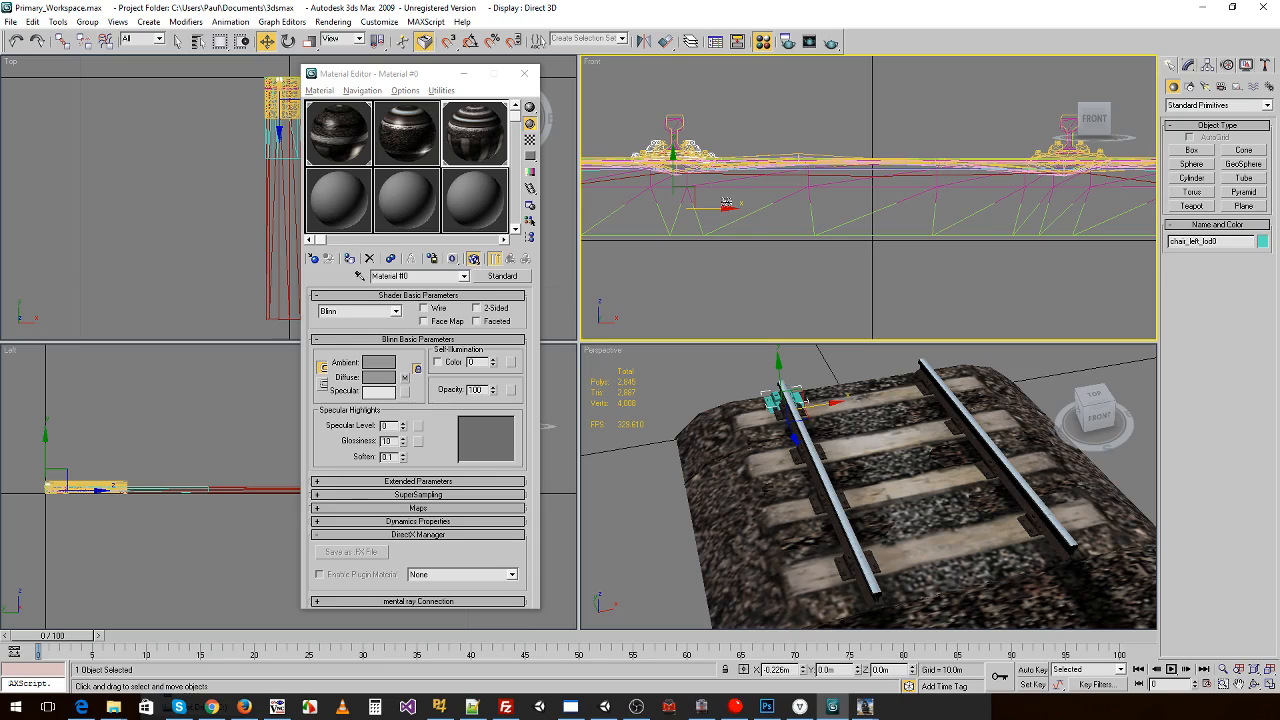
# - Scale the chair at the left rail down further, uniformly to about 58.8%
pyautogui.scroll(2, 795, 442)
pyautogui.click(795, 442)
pyautogui.press('r')
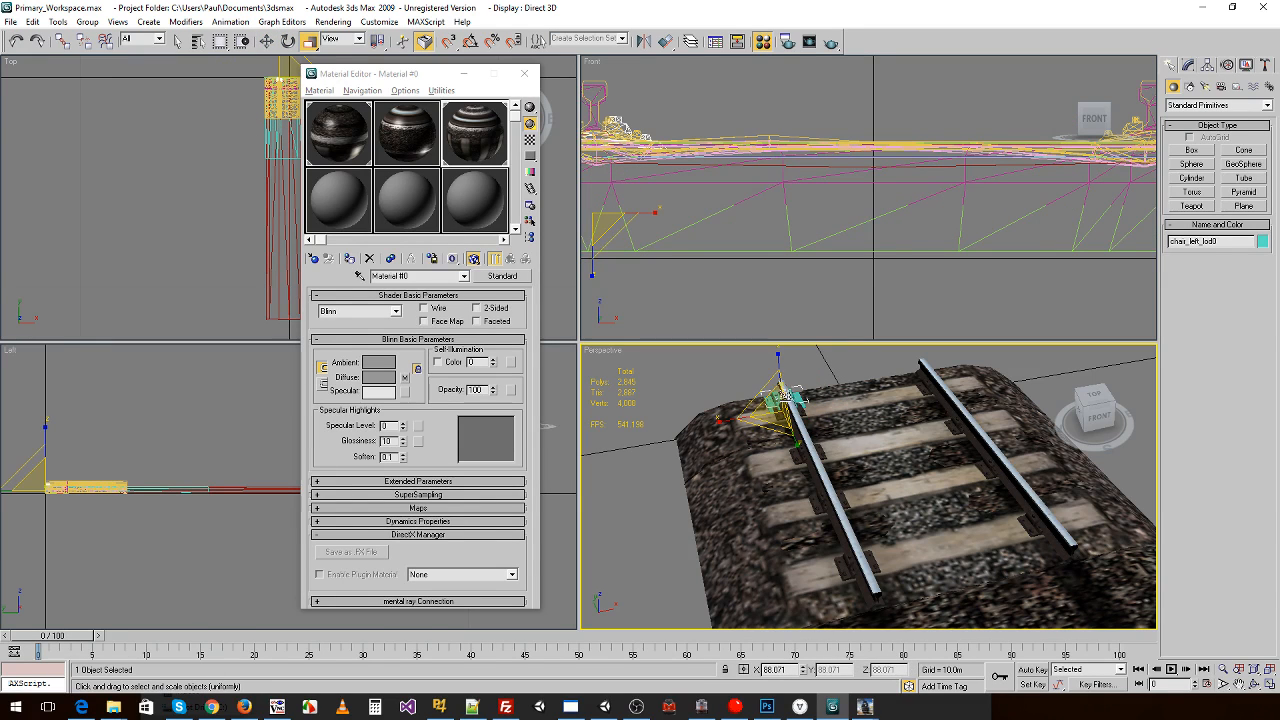
pyautogui.moveTo(769, 403); pyautogui.dragTo(769, 411)
pyautogui.moveTo(671, 227); pyautogui.dragTo(795, 306, button='middle')
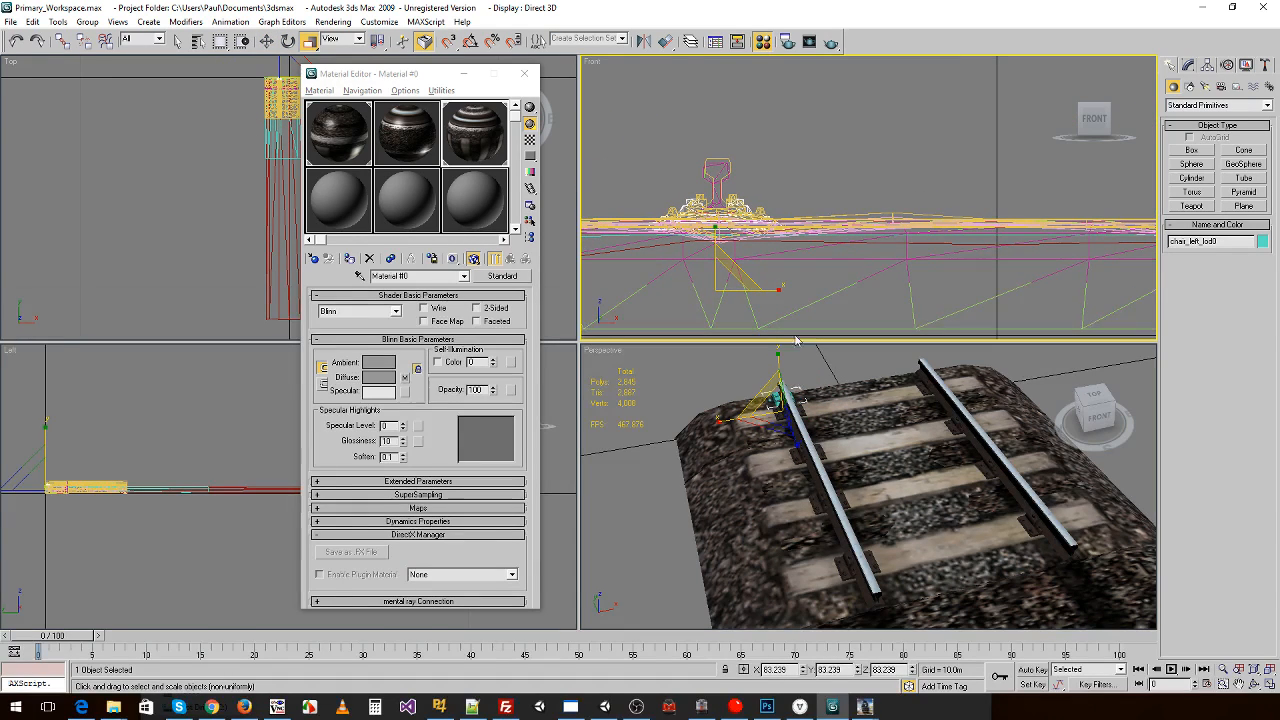
pyautogui.keyDown('alt'); pyautogui.moveTo(776, 411); pyautogui.dragTo(717, 431, button='middle'); pyautogui.keyUp('alt')
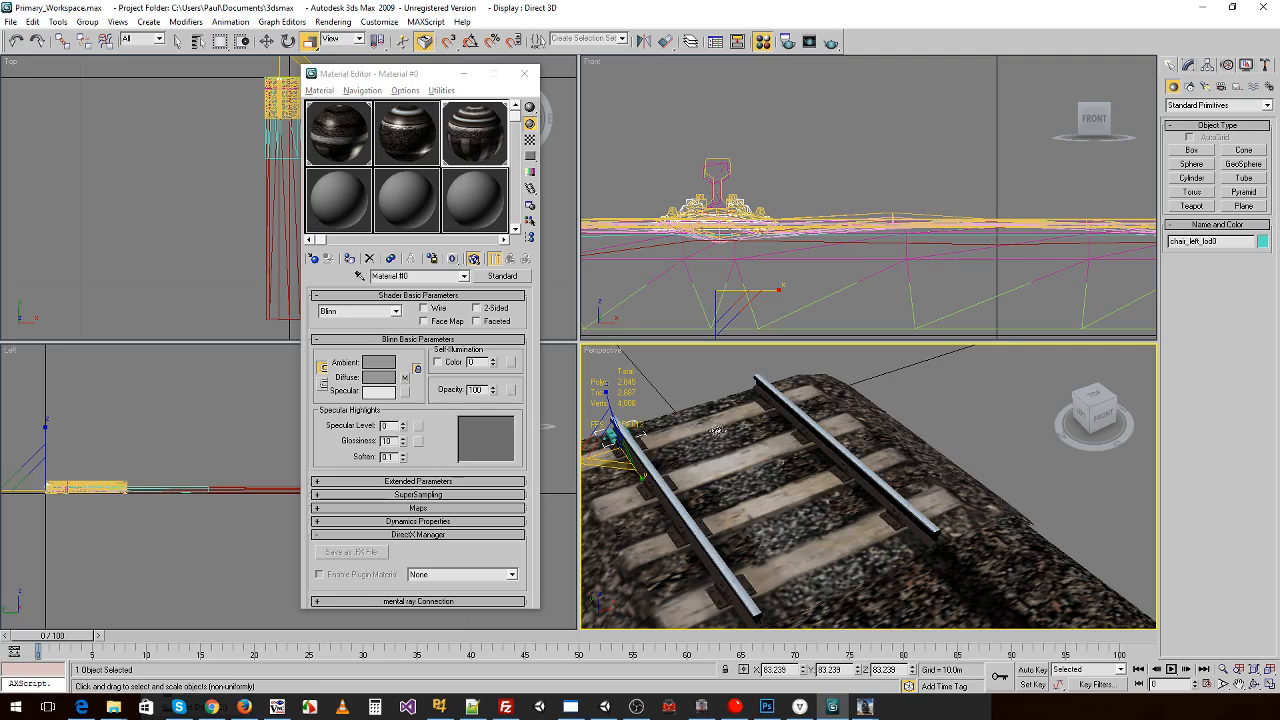
pyautogui.moveTo(608, 447); pyautogui.dragTo(581, 470)
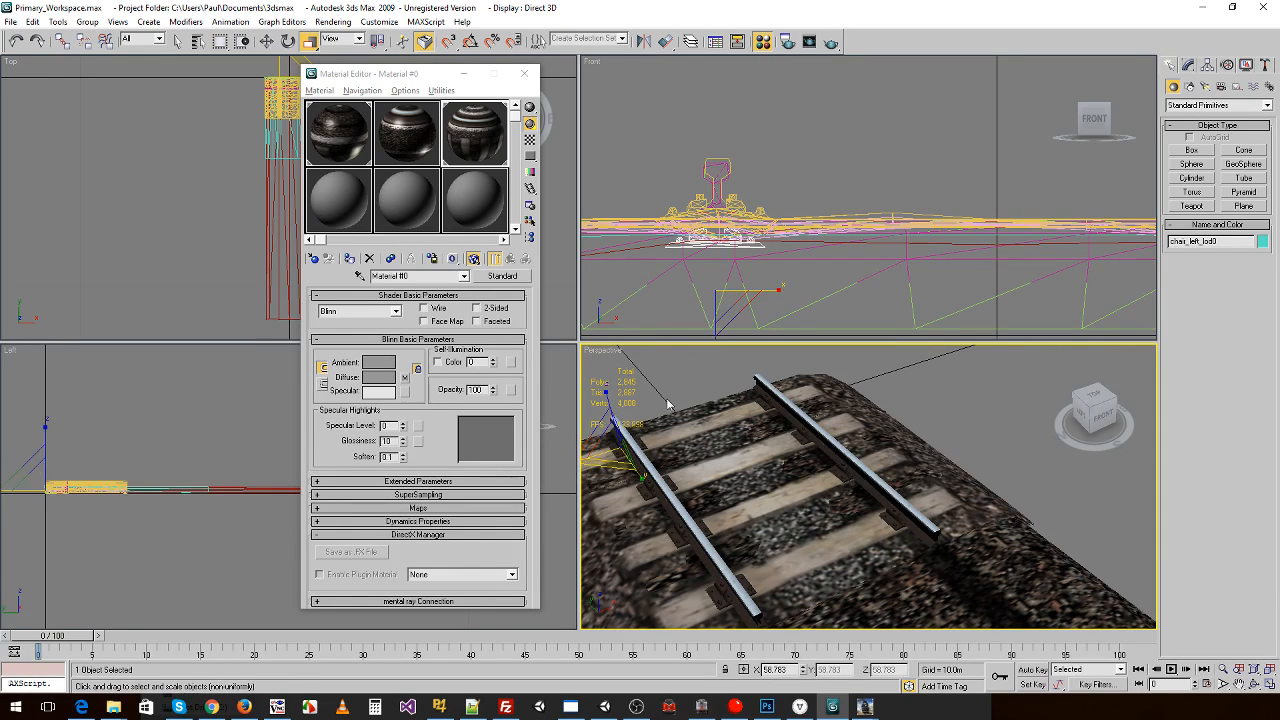
# - Raise the chair in the Front view to about Z 0.193 m and centre it over the left rail at about X -0.484 m
pyautogui.rightClick(727, 266)
pyautogui.press('w')
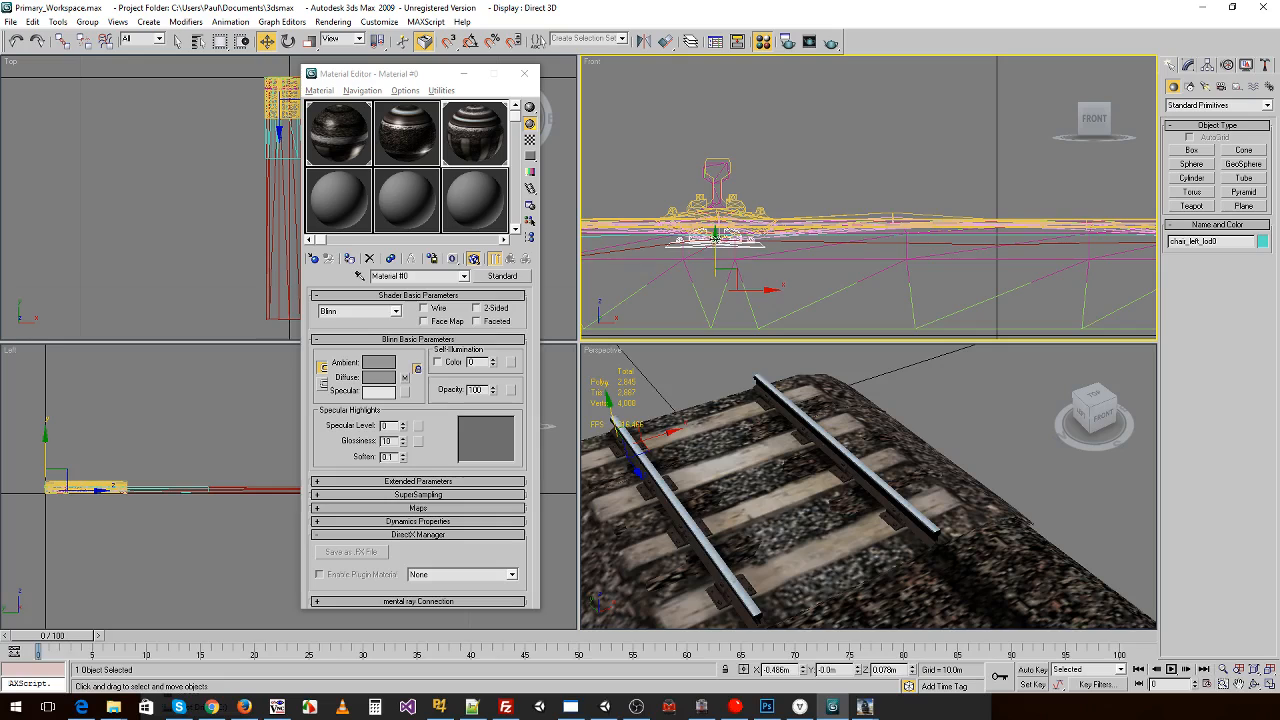
pyautogui.moveTo(716, 234); pyautogui.dragTo(716, 205)
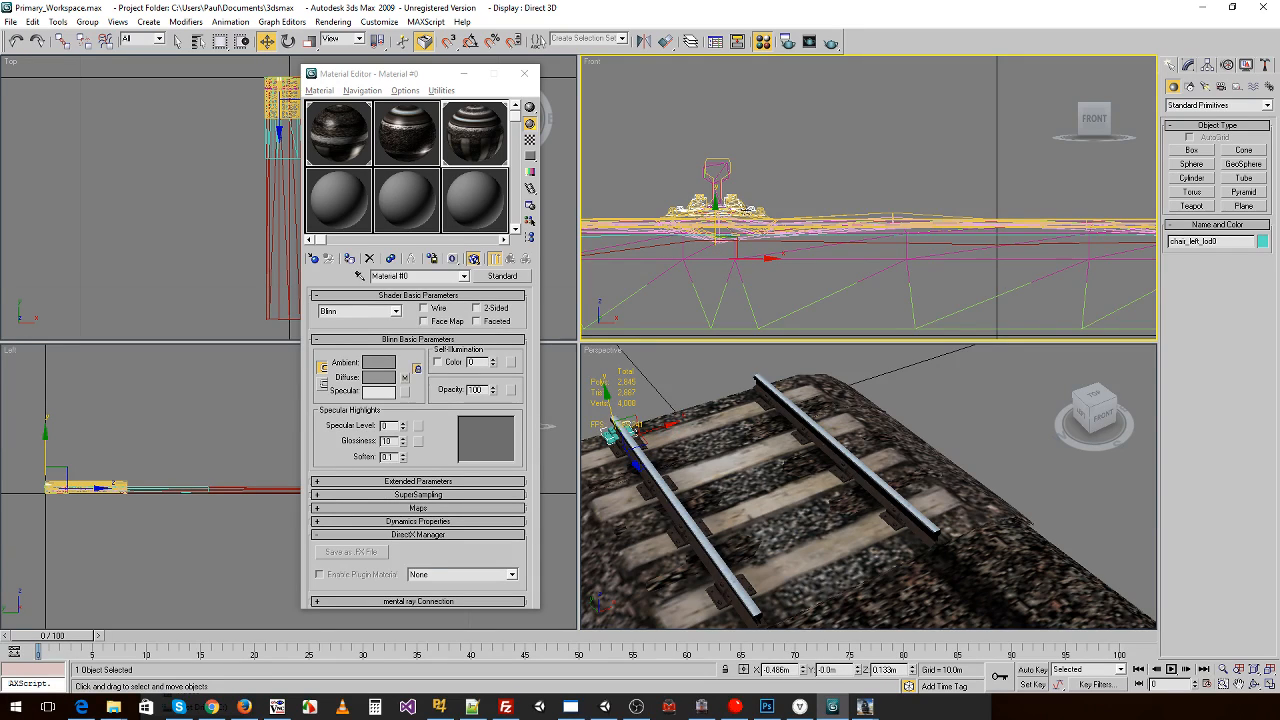
pyautogui.moveTo(769, 258); pyautogui.dragTo(770, 257)
pyautogui.moveTo(716, 200); pyautogui.dragTo(722, 168)
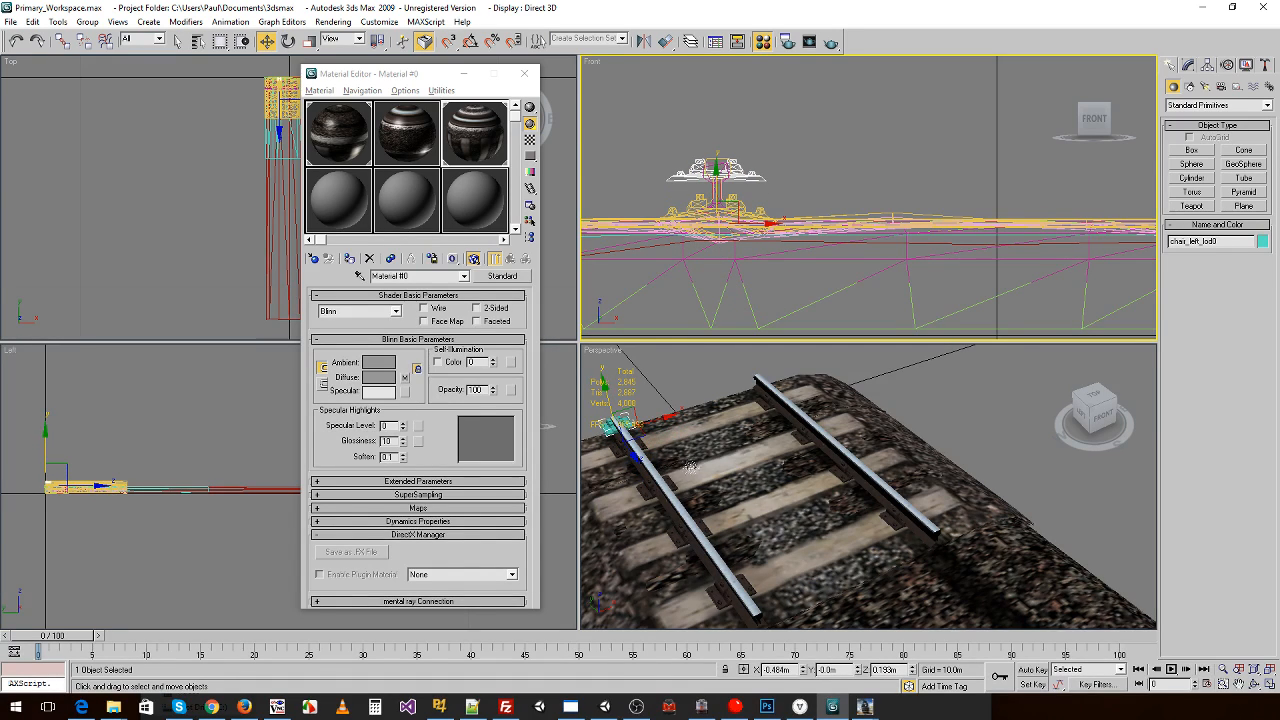
# - Close the Material Editor to uncover the Top and Left views
pyautogui.moveTo(680, 452); pyautogui.dragTo(1076, 441, button='middle')
pyautogui.moveTo(770, 440); pyautogui.dragTo(806, 437, button='middle')
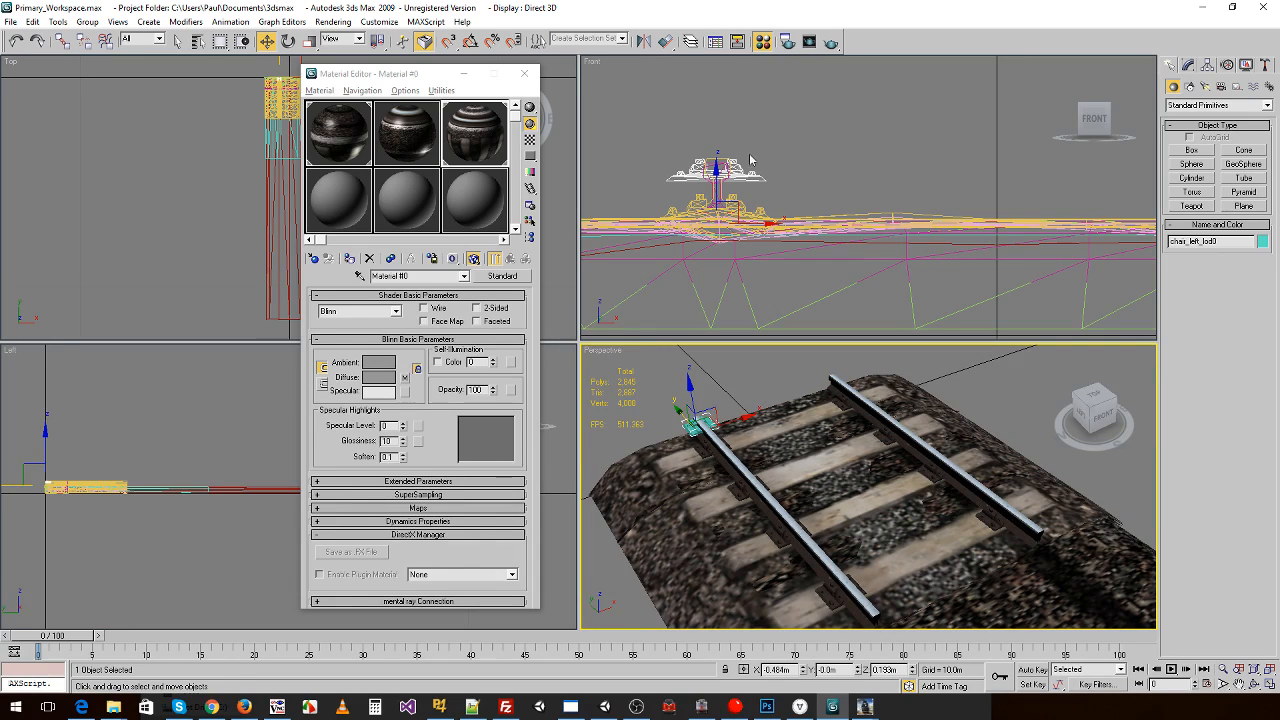
pyautogui.moveTo(370, 78); pyautogui.dragTo(360, 163)
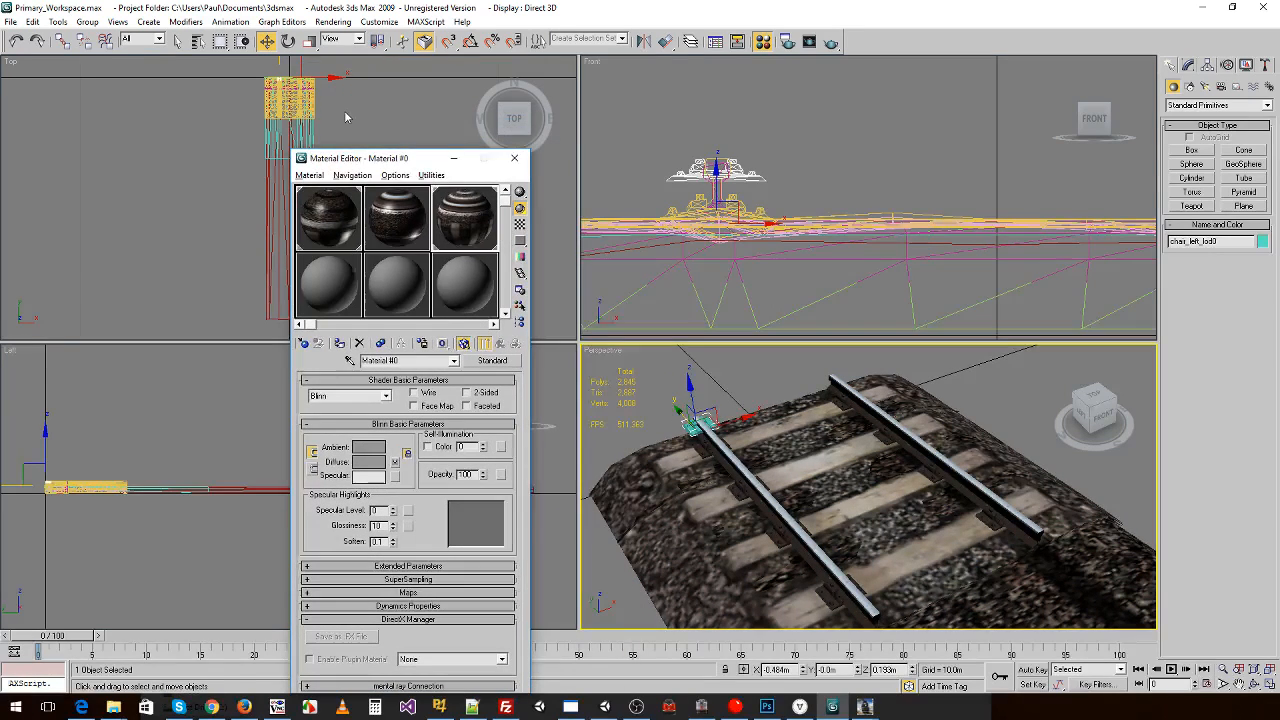
pyautogui.moveTo(346, 117); pyautogui.dragTo(488, 177, button='middle')
pyautogui.click(514, 158)
# - Move the chair in the Top view over the reference track's first left chair, at about X -0.476 m and Y -0.154 m
pyautogui.scroll(5, 452, 235)
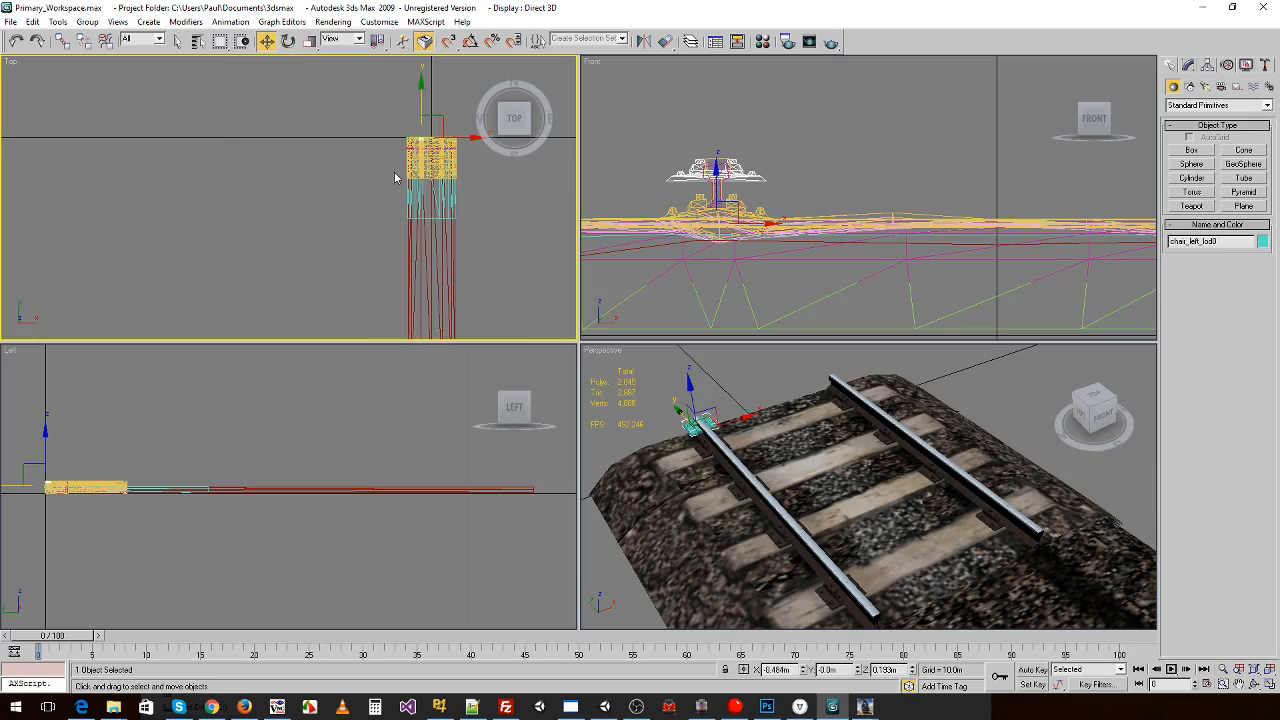
pyautogui.scroll(8, 306, 213)
pyautogui.moveTo(453, 236); pyautogui.dragTo(335, 278, button='middle')
pyautogui.scroll(-2, 323, 137)
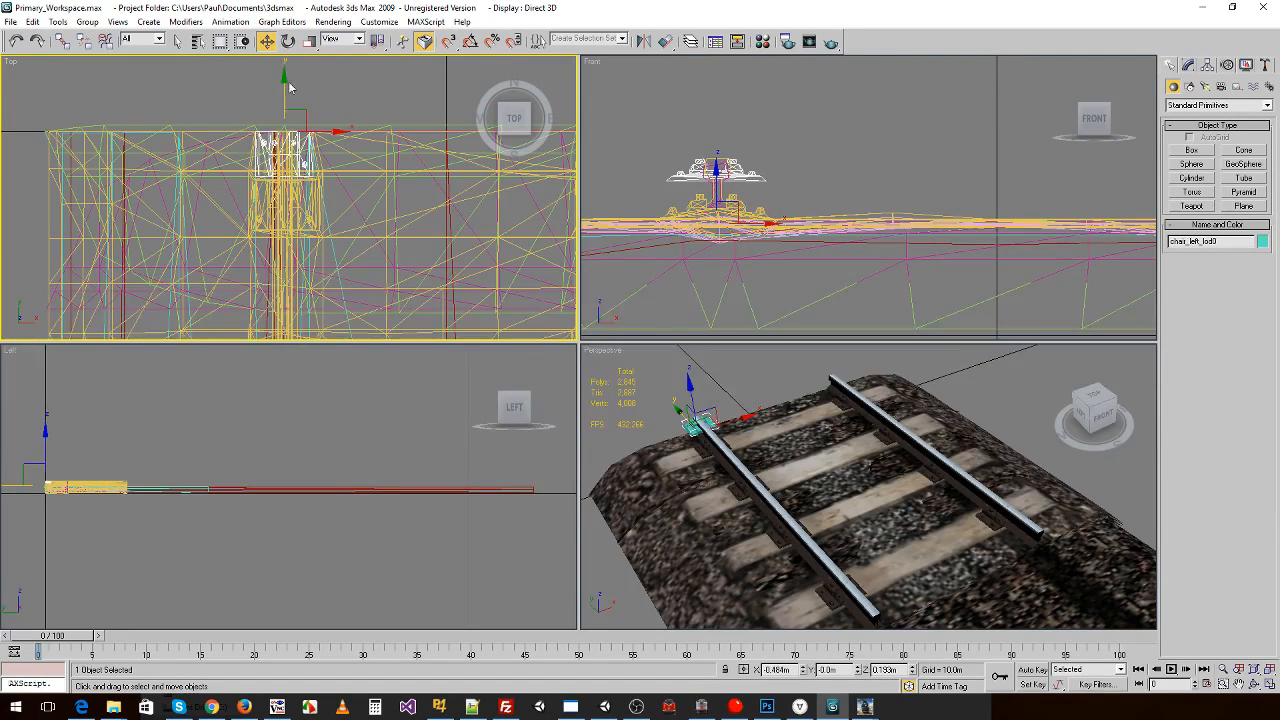
pyautogui.moveTo(289, 88); pyautogui.dragTo(341, 183)
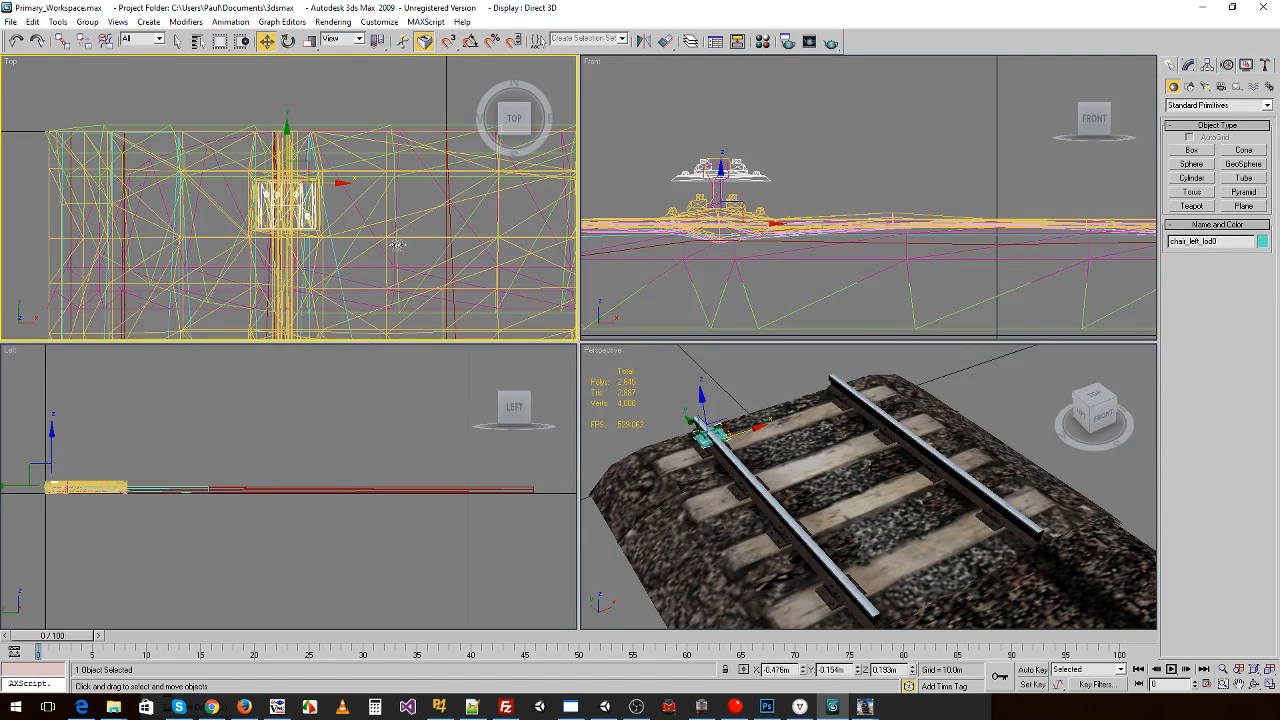
# - Move the track_lod0-tmp reference track along X to about -2.439 m, clear of the overlapping meshes
pyautogui.scroll(-5, 330, 259)
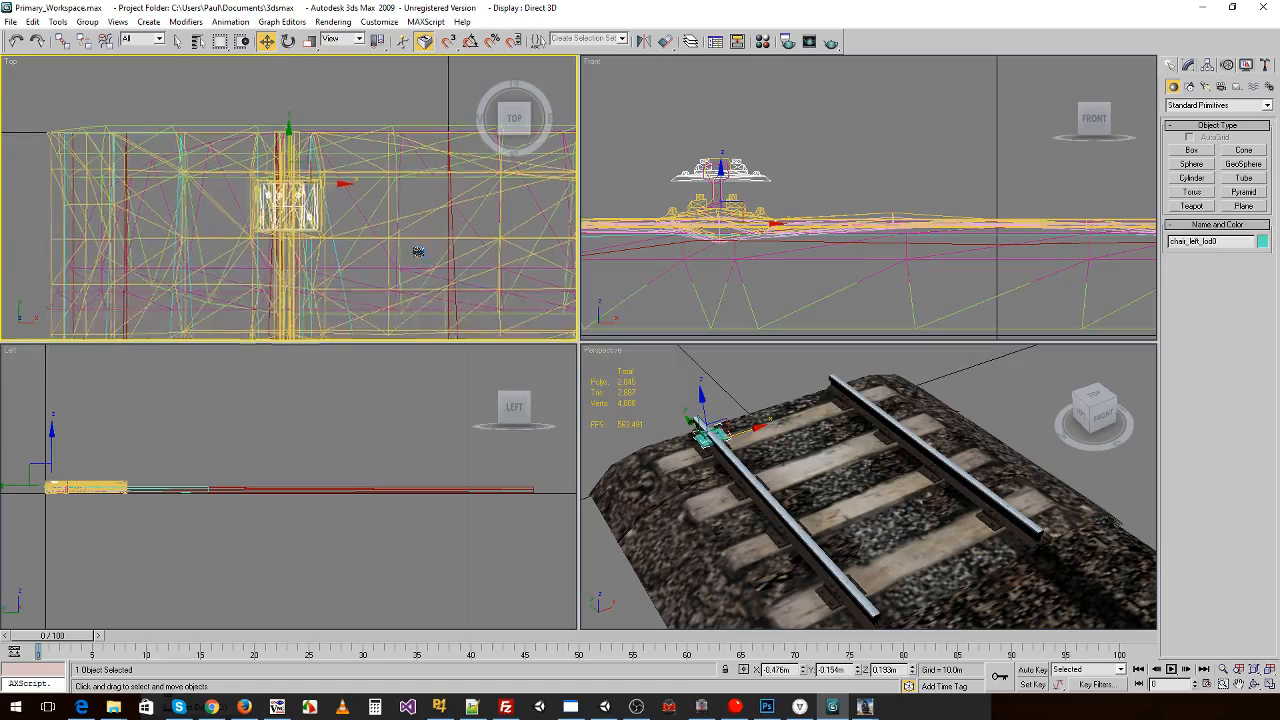
pyautogui.click(362, 237)
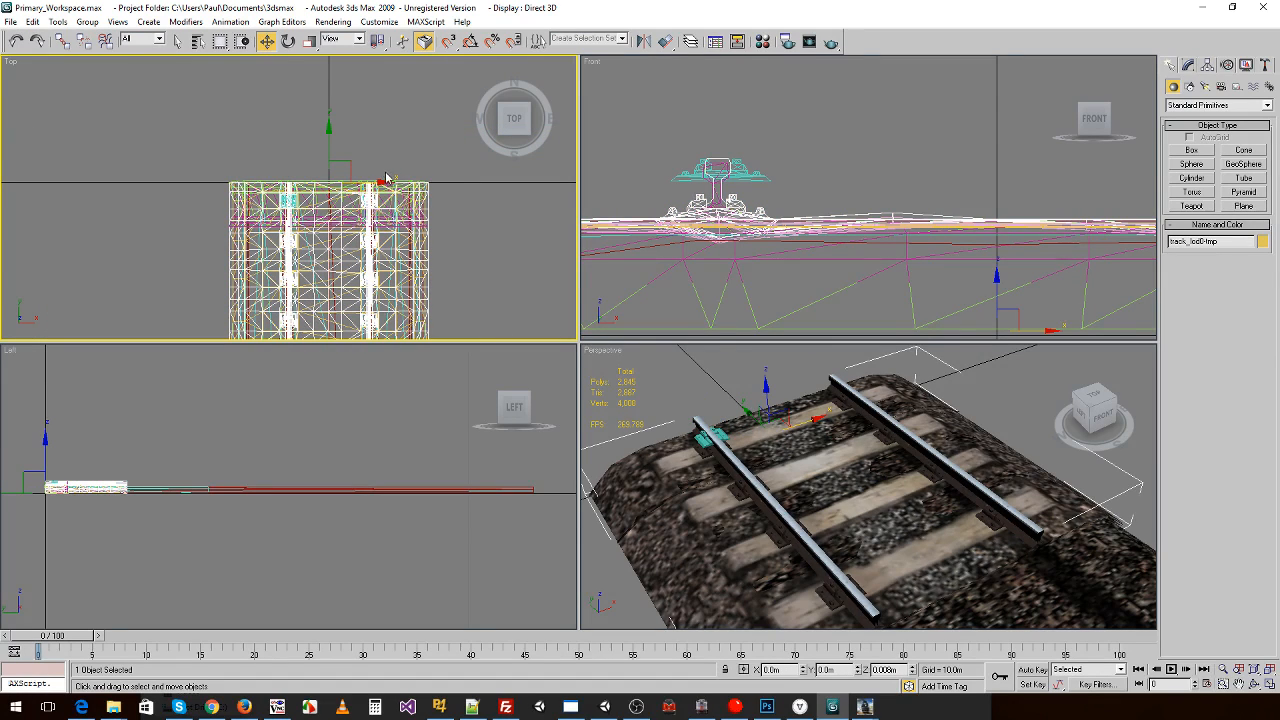
pyautogui.moveTo(381, 183); pyautogui.dragTo(176, 184)
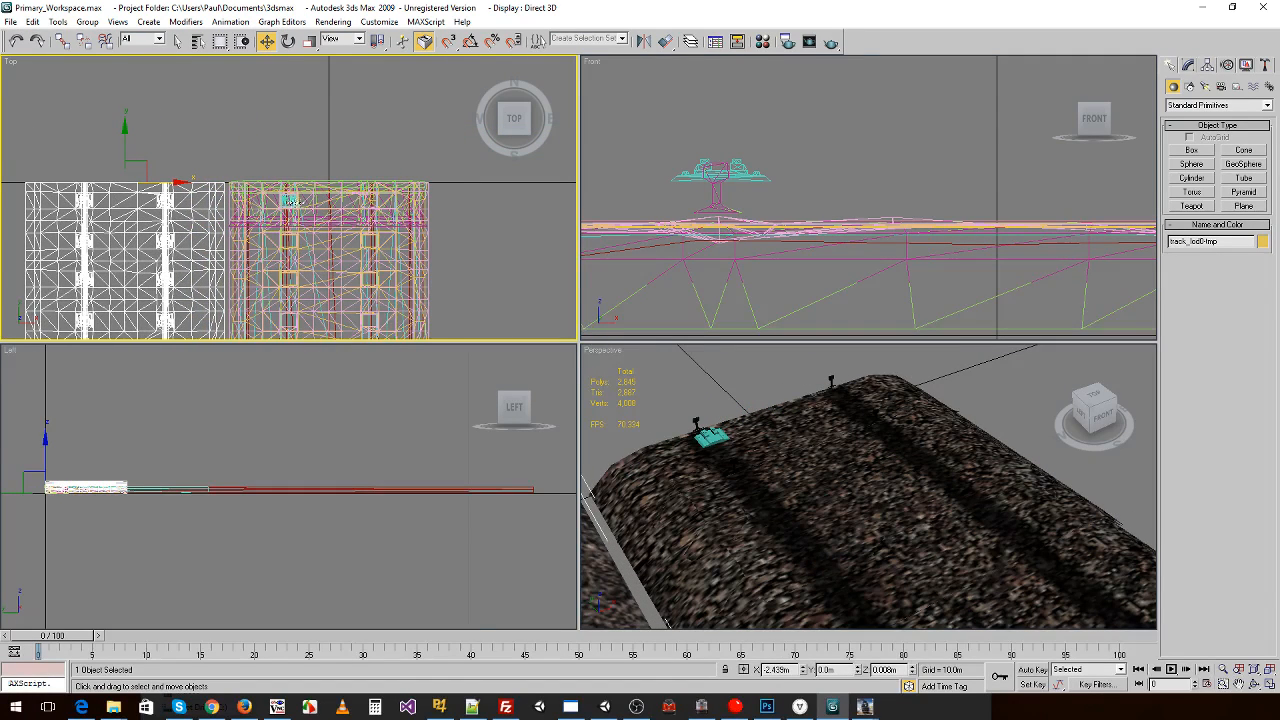
# - Move chair_left_lod0 along X to about -2.922 m so it lines up with the first left chair of the relocated reference track
pyautogui.click(289, 199)
pyautogui.moveTo(343, 197); pyautogui.dragTo(132, 197)
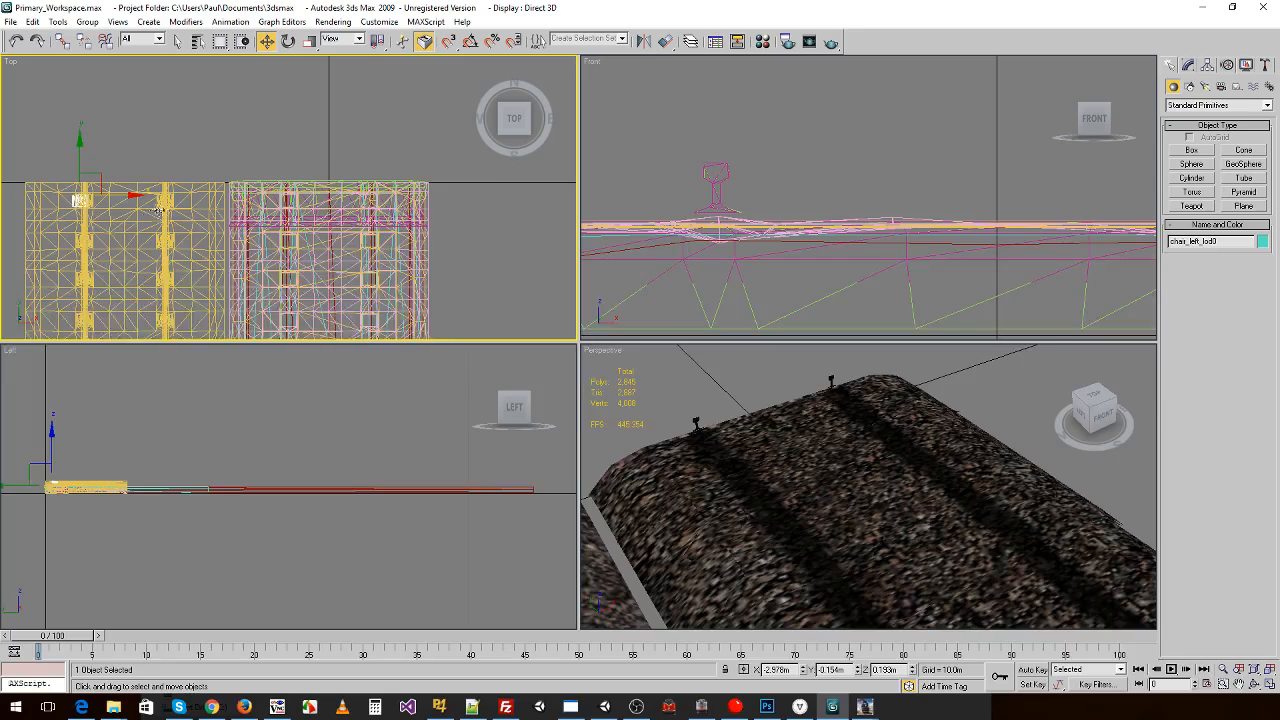
pyautogui.scroll(5, 458, 235)
pyautogui.moveTo(203, 246); pyautogui.dragTo(314, 220, button='middle')
pyautogui.scroll(3, 353, 226)
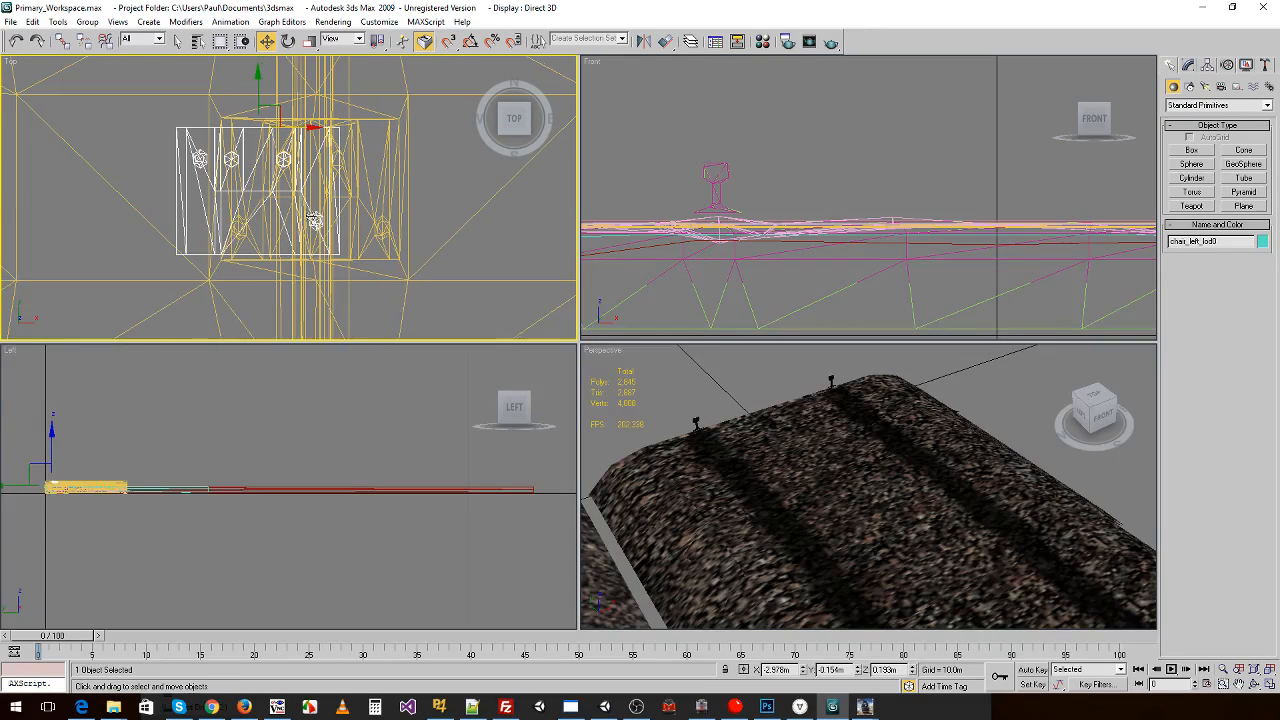
pyautogui.moveTo(313, 127); pyautogui.dragTo(368, 126)
pyautogui.scroll(-10, 703, 547)
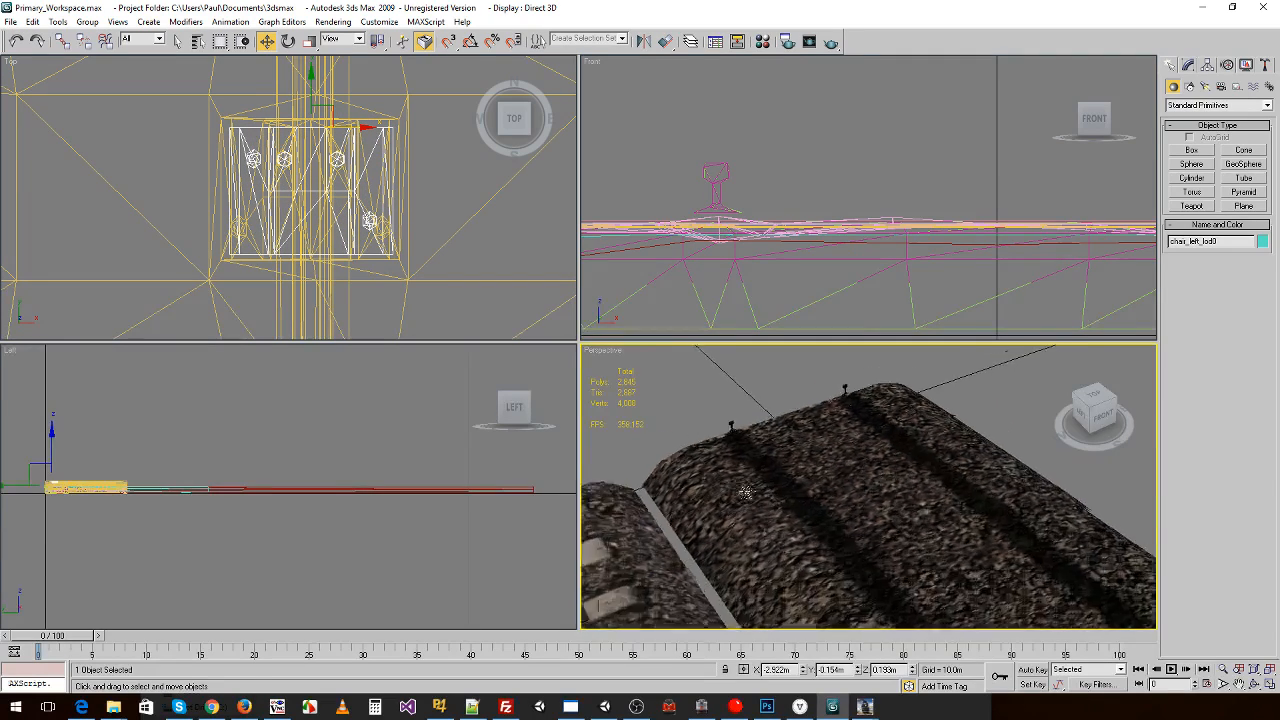
pyautogui.scroll(8, 560, 245)
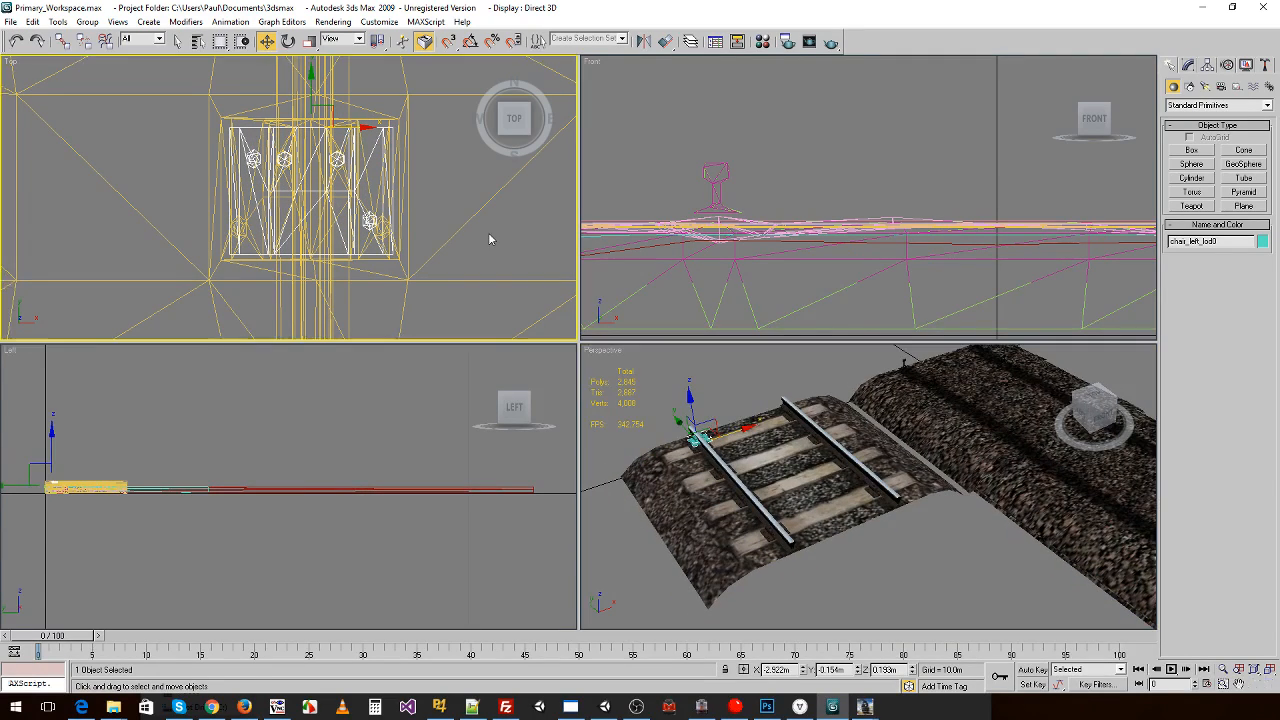
pyautogui.moveTo(430, 215); pyautogui.dragTo(302, 58, button='middle')
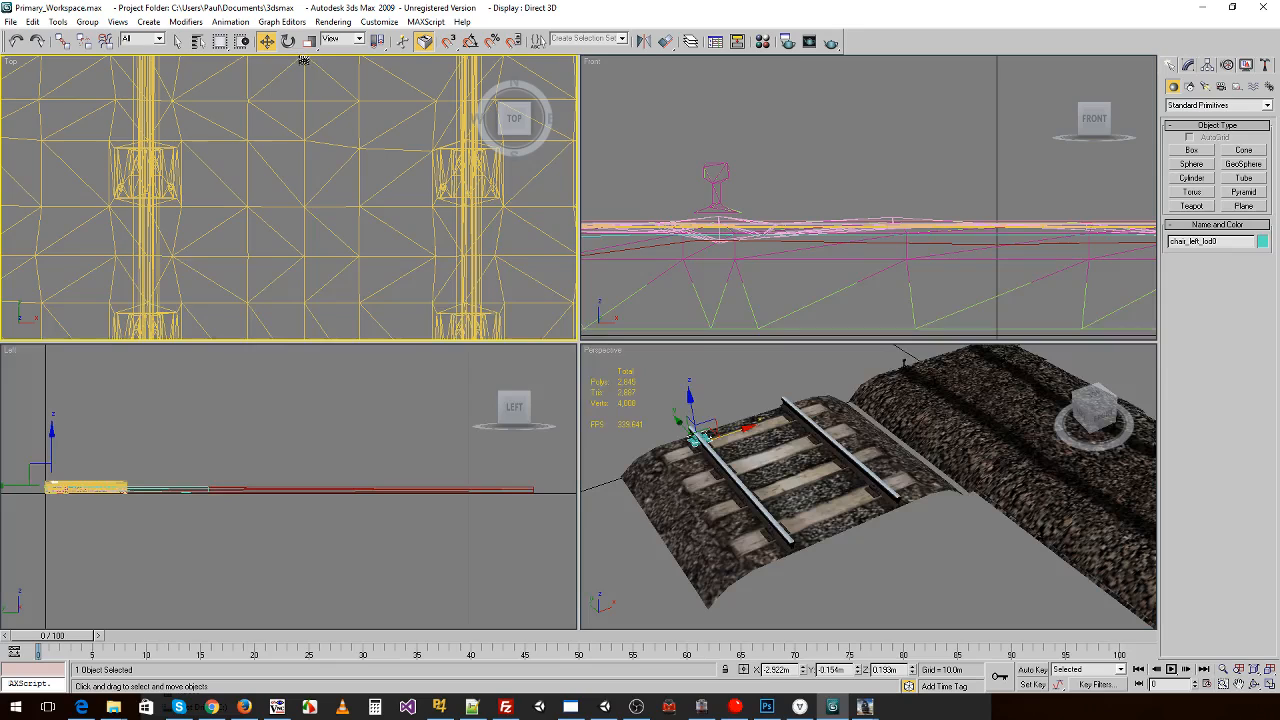
pyautogui.moveTo(366, 220); pyautogui.dragTo(273, 38, button='middle')
pyautogui.scroll(8, 330, 174)
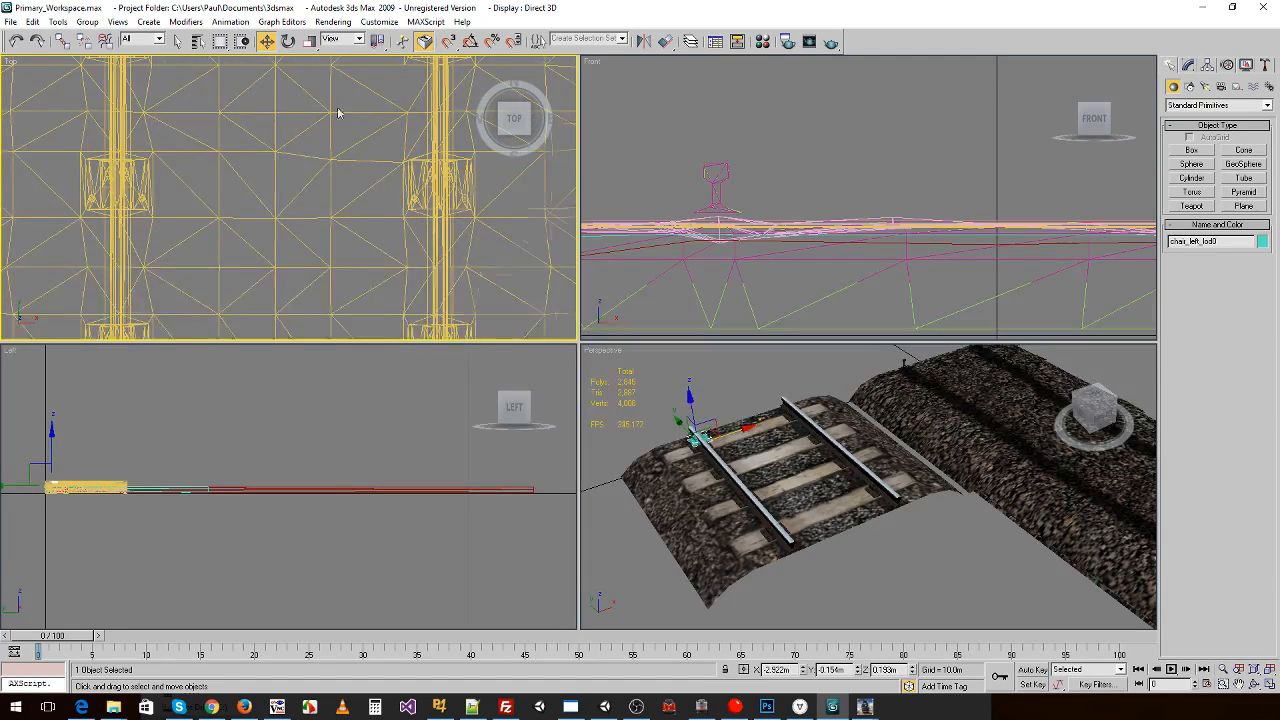
# - Scale chair_left_lod0 uniformly to about 64.47 percent to match the footprint of the reference track's first left chair
pyautogui.scroll(-6, 347, 118)
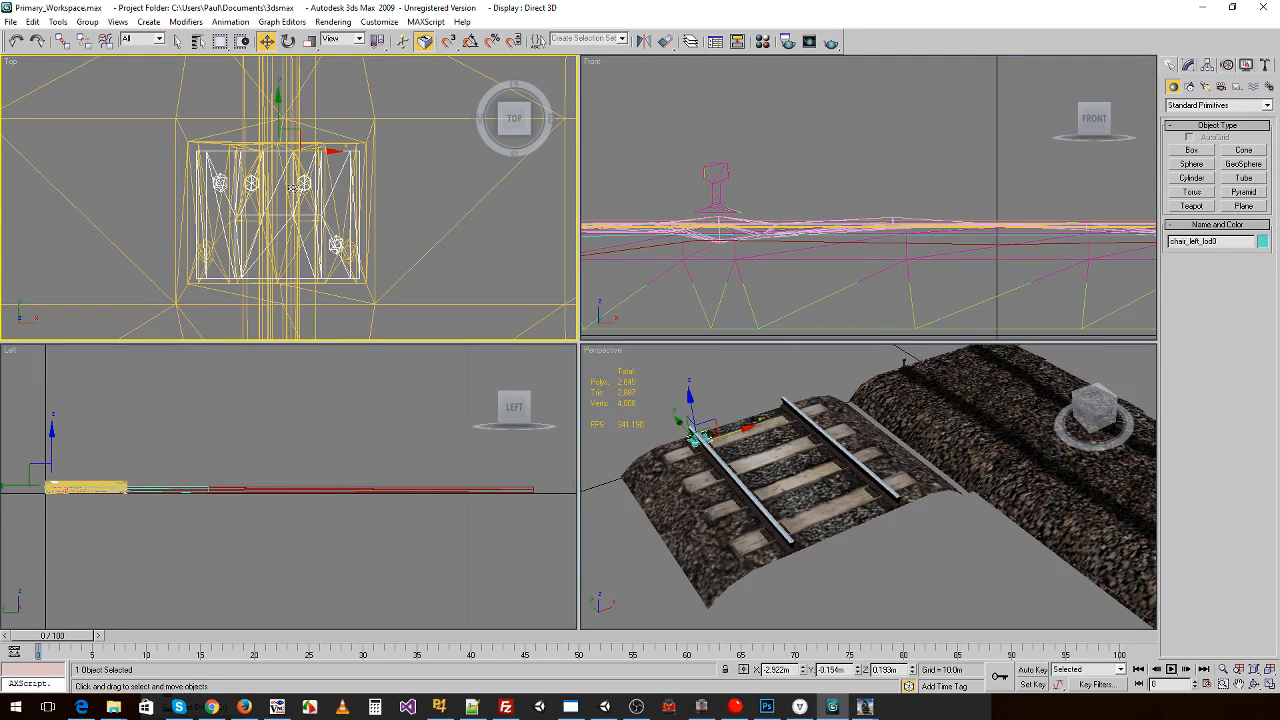
pyautogui.press('e')
pyautogui.press('r')
pyautogui.moveTo(672, 459); pyautogui.dragTo(678, 459, button='middle')
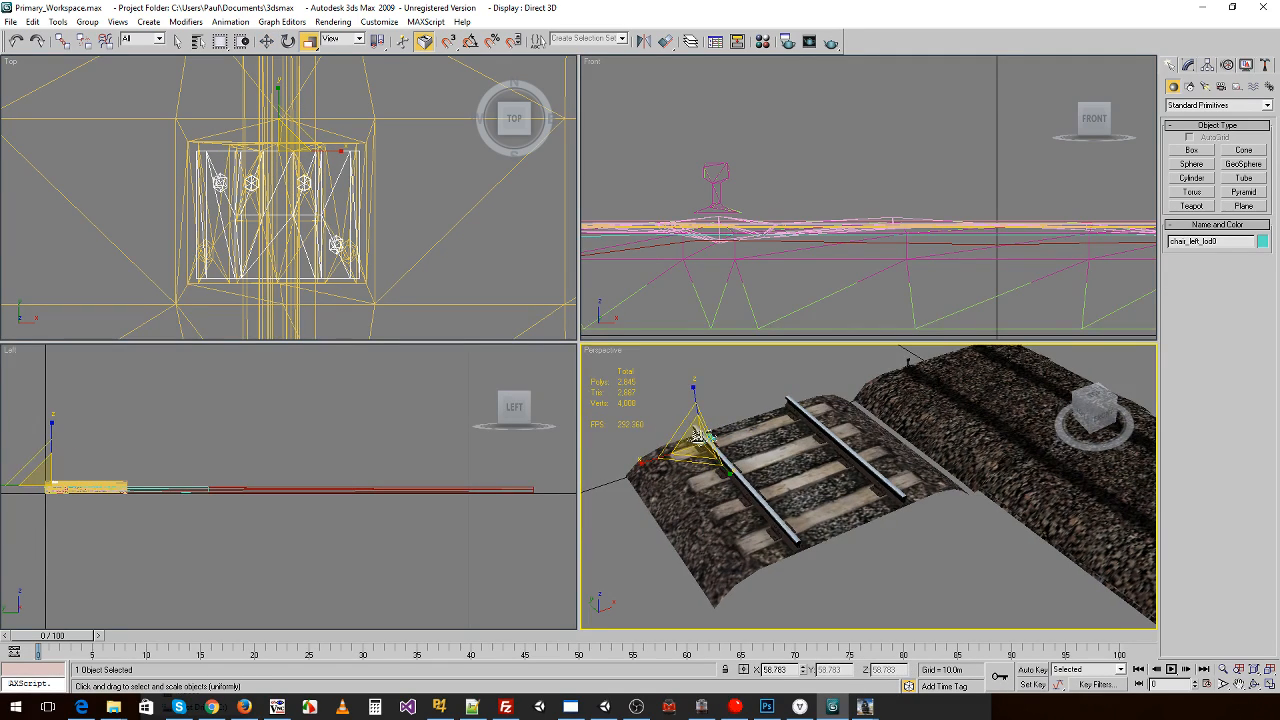
pyautogui.moveTo(695, 440); pyautogui.dragTo(518, 396)
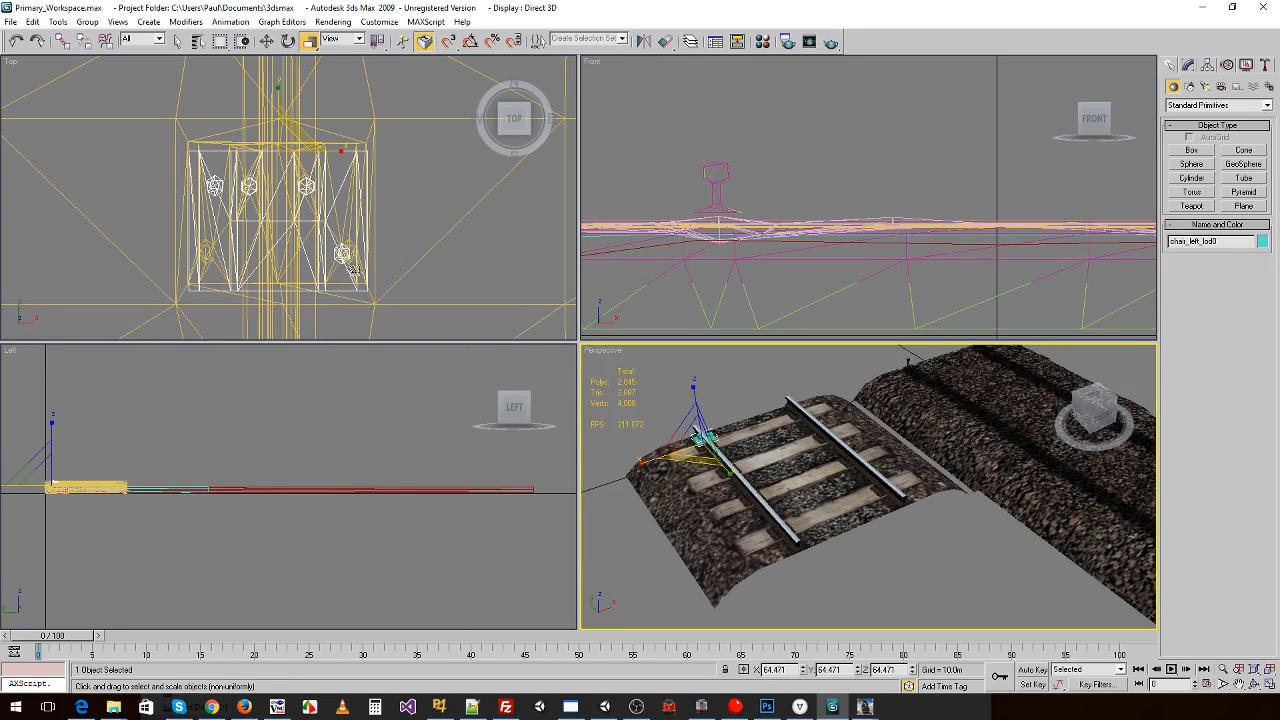
# - Move chair_left_lod0 along Y to about -0.145 m and lower it to about Z 0.128 m at the reference chair
pyautogui.middleClick(329, 210)
pyautogui.press('w')
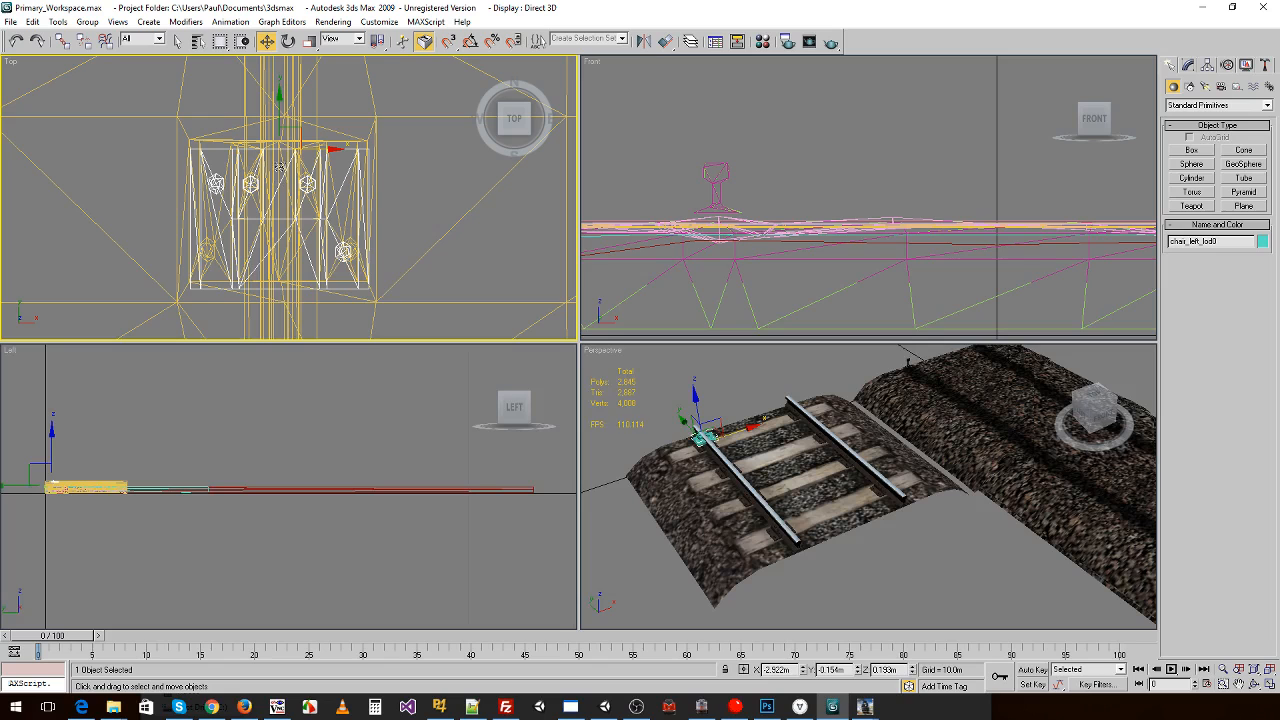
pyautogui.moveTo(281, 112); pyautogui.dragTo(281, 103)
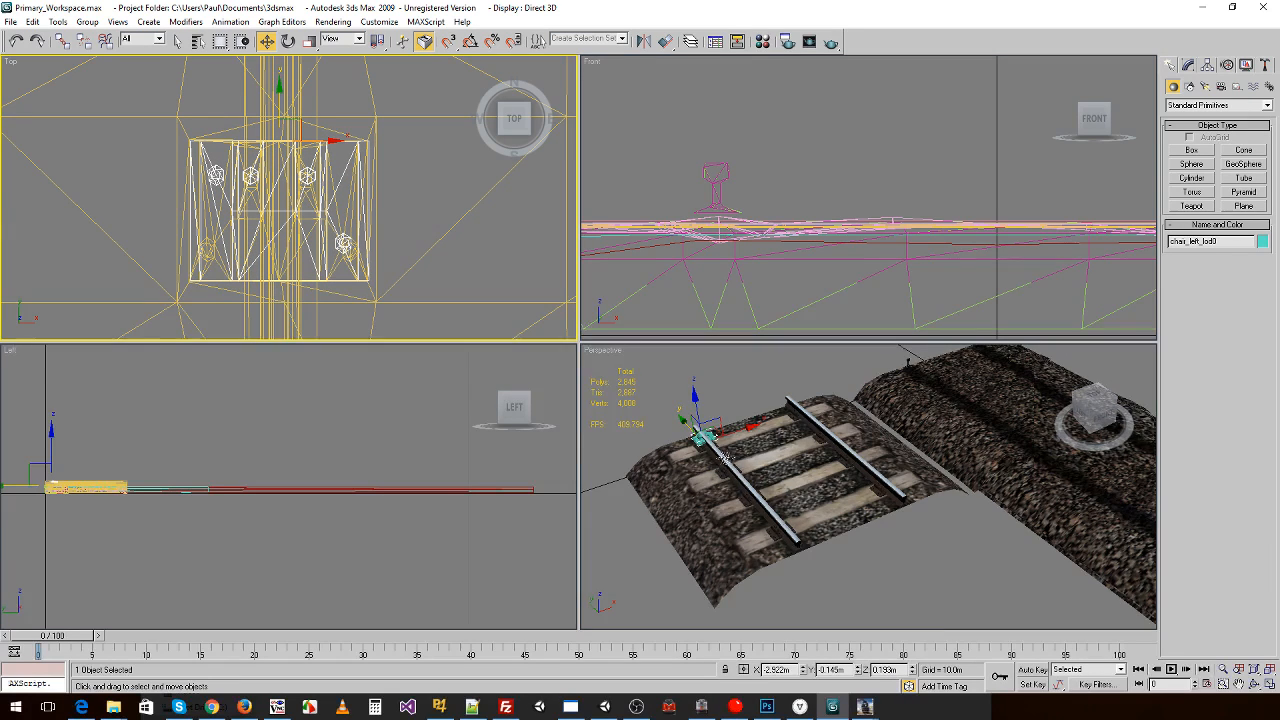
pyautogui.scroll(3, 757, 439)
pyautogui.moveTo(740, 450); pyautogui.dragTo(748, 477, button='middle')
pyautogui.scroll(5, 656, 391)
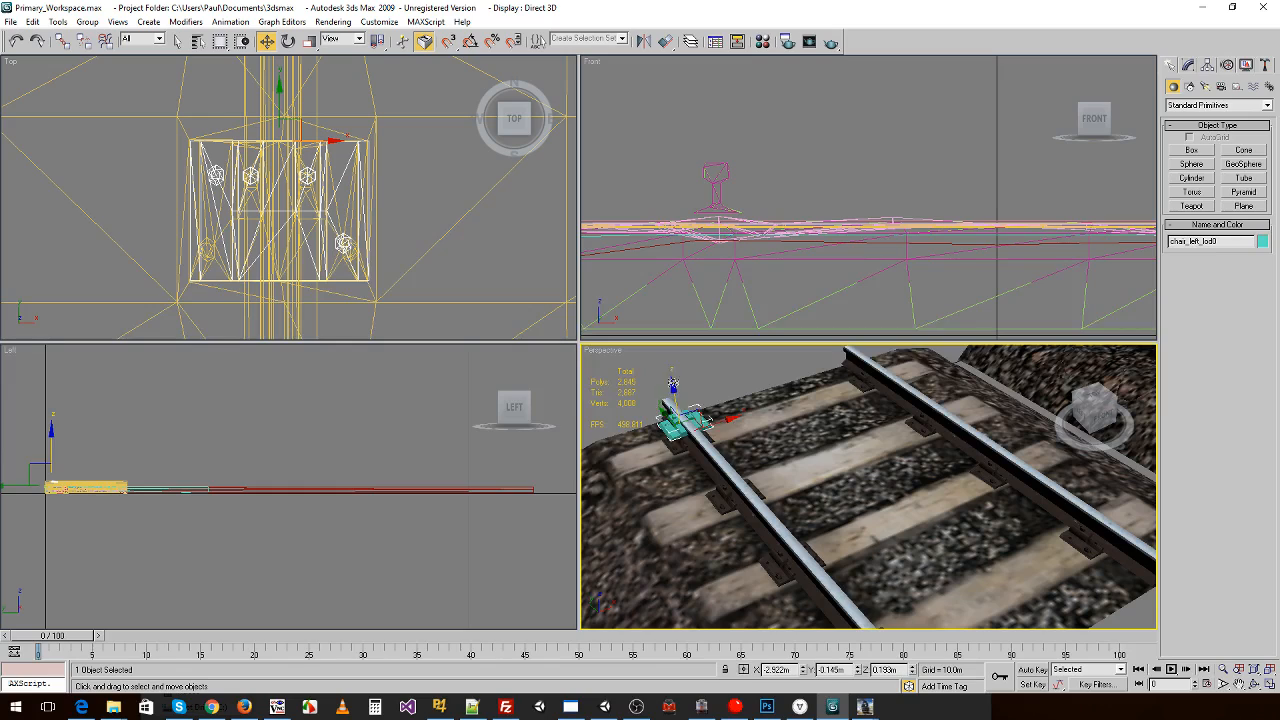
pyautogui.moveTo(674, 383); pyautogui.dragTo(673, 394)
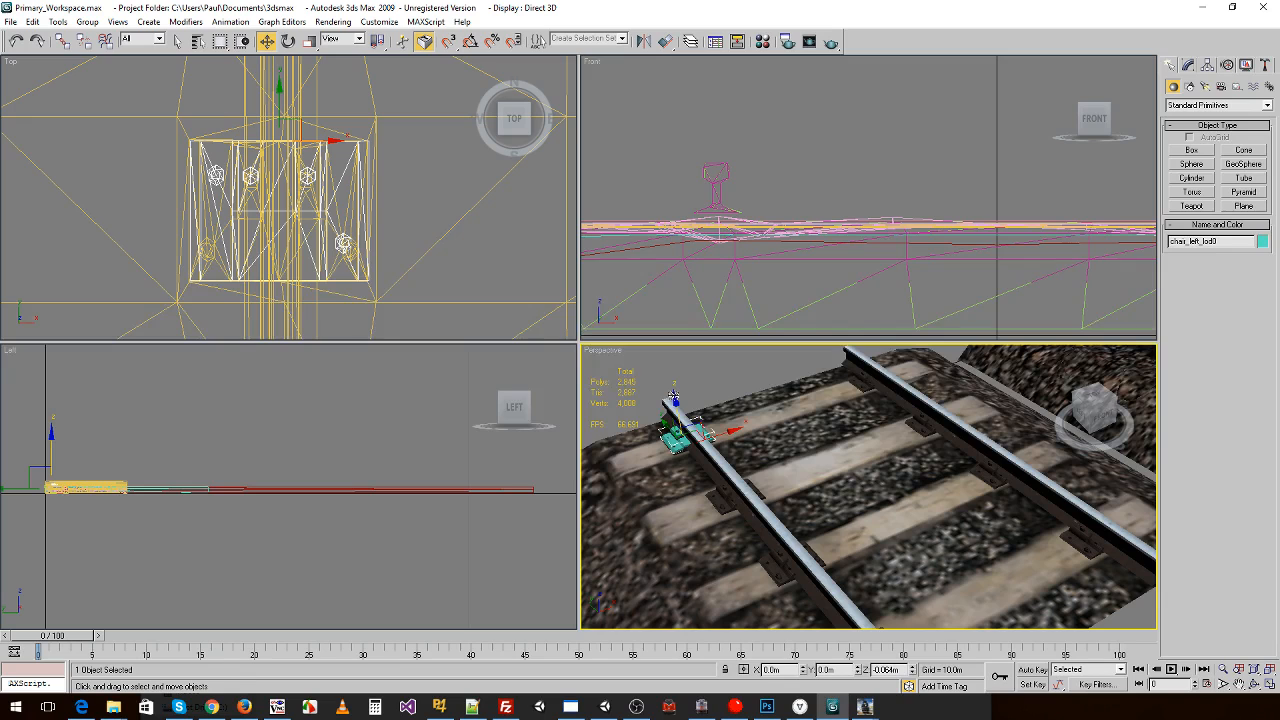
pyautogui.scroll(-2, 442, 280)
pyautogui.moveTo(386, 267); pyautogui.dragTo(260, 263, button='middle')
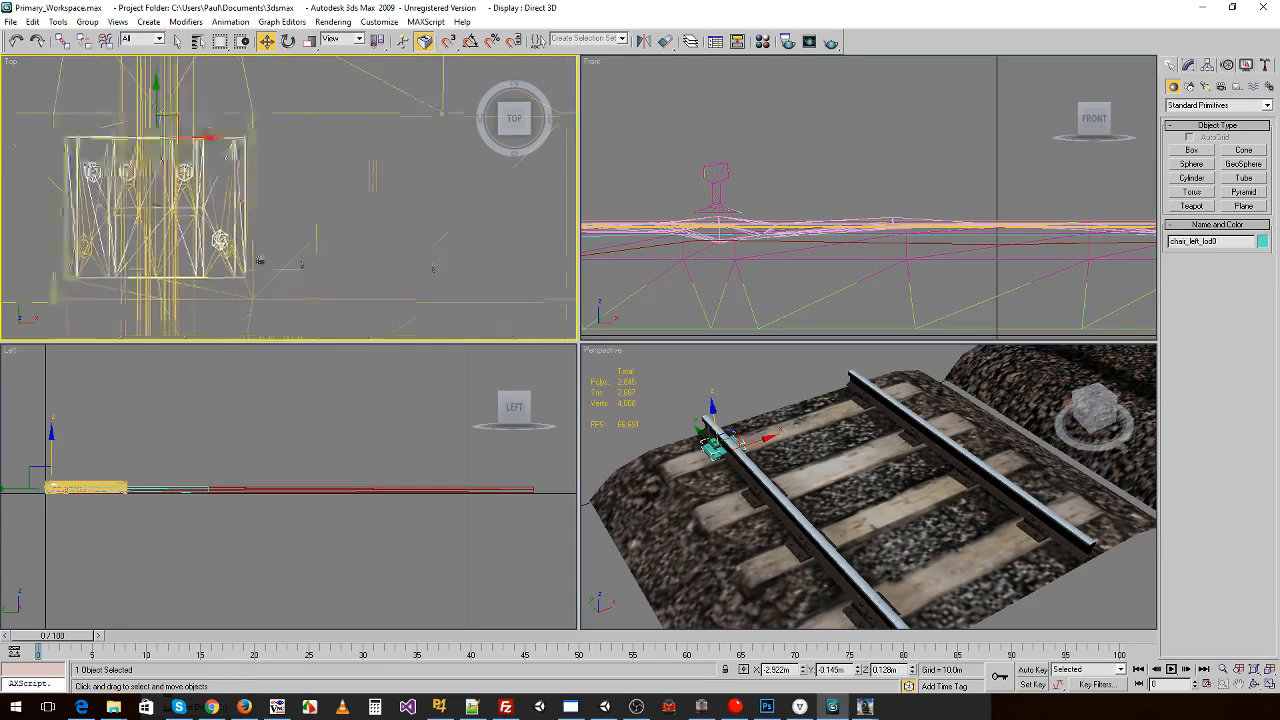
# - Return the track_lod0-tmp reference track to the origin by setting its X and Z positions to 0
pyautogui.scroll(-6, 260, 262)
pyautogui.moveTo(283, 219); pyautogui.dragTo(254, 209, button='middle')
pyautogui.scroll(-4, 255, 208)
pyautogui.click(218, 208)
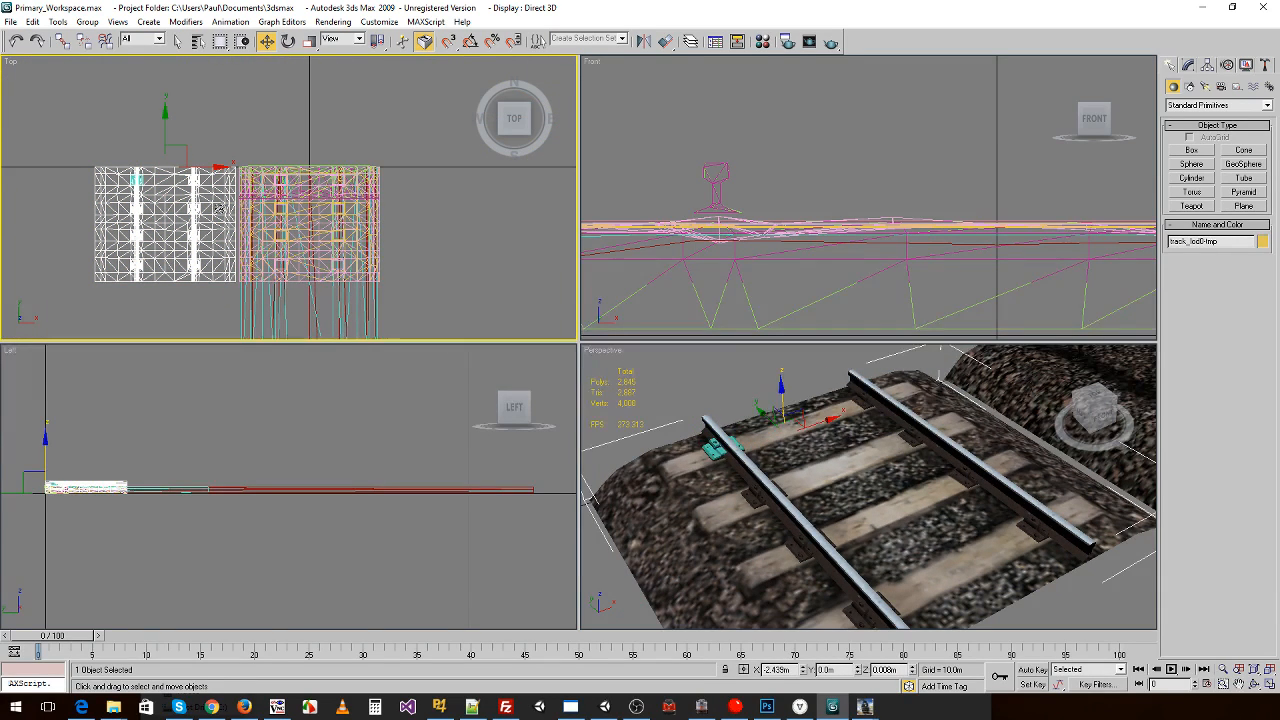
pyautogui.moveTo(137, 195); pyautogui.dragTo(374, 234, button='middle')
pyautogui.scroll(5, 377, 237)
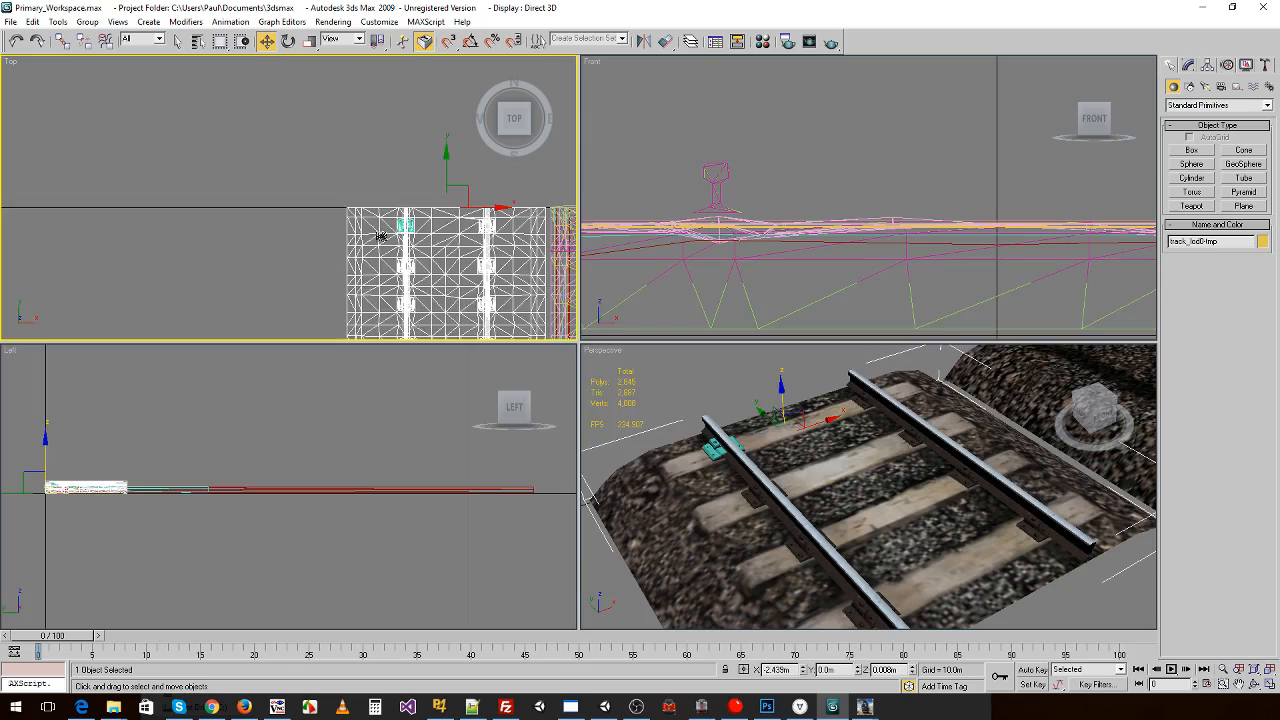
pyautogui.moveTo(460, 277); pyautogui.dragTo(93, 163, button='middle')
pyautogui.moveTo(368, 179); pyautogui.dragTo(201, 145, button='middle')
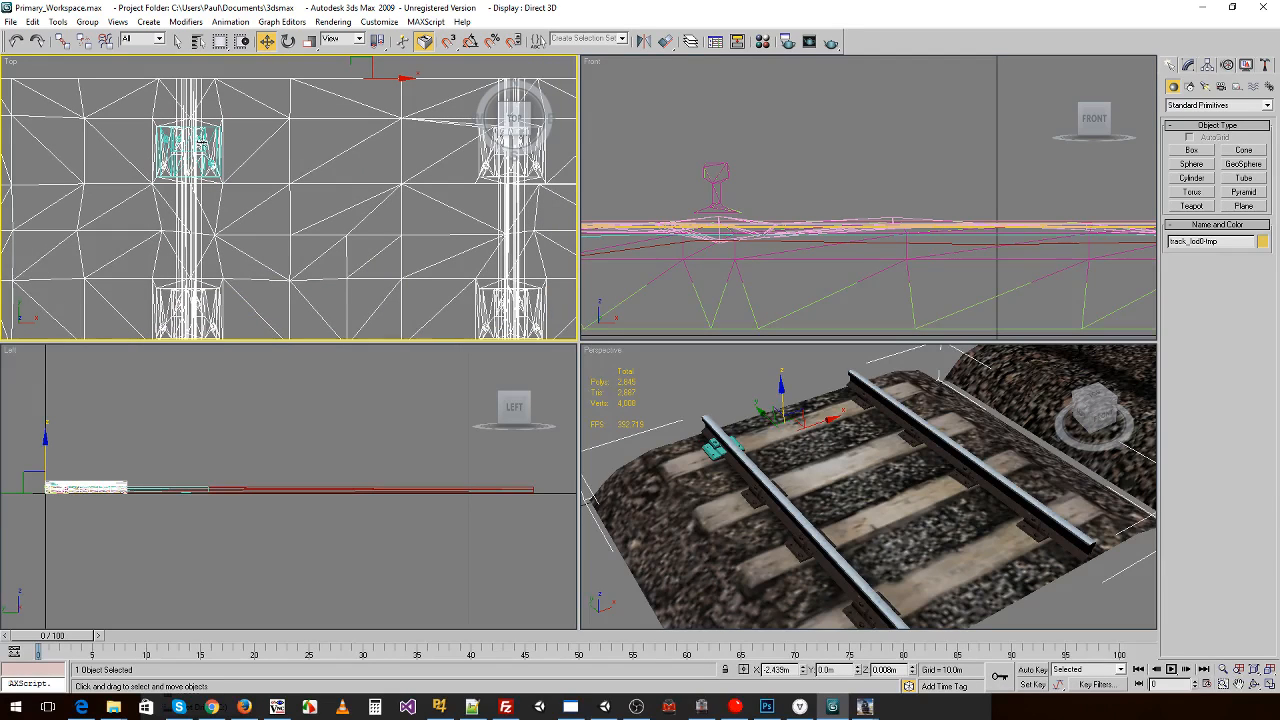
pyautogui.scroll(-5, 225, 178)
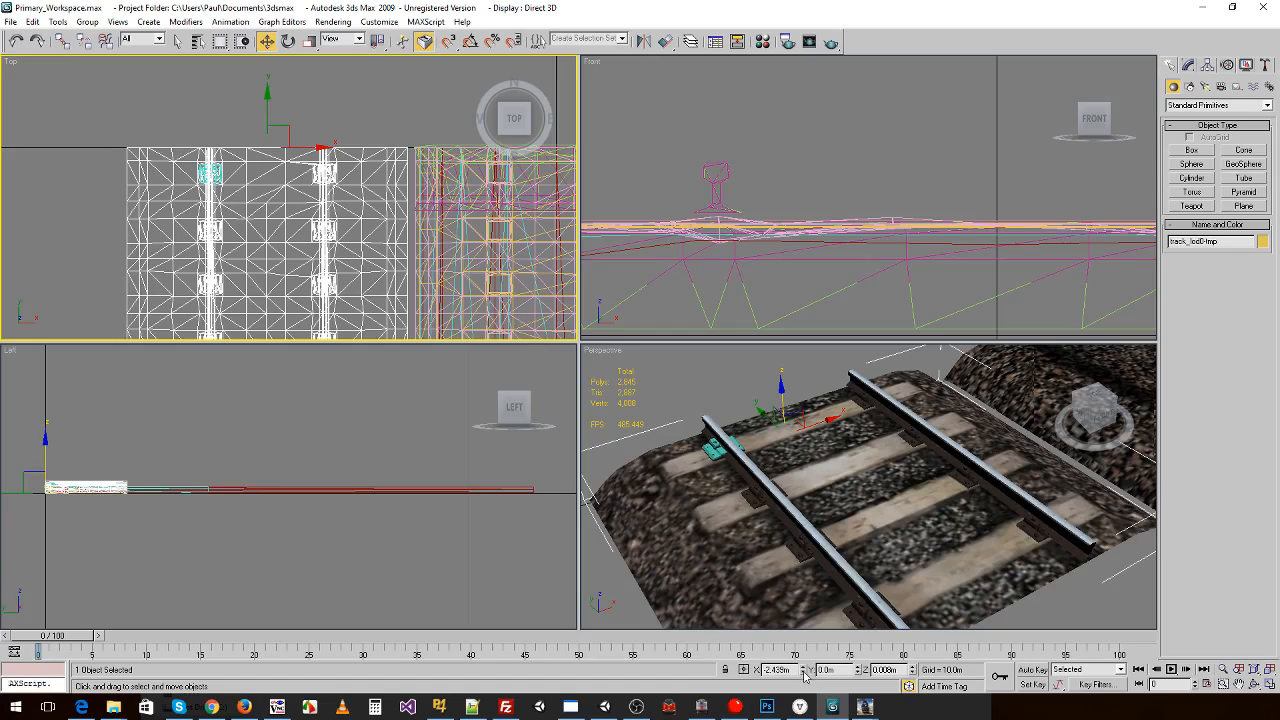
pyautogui.press('Return')
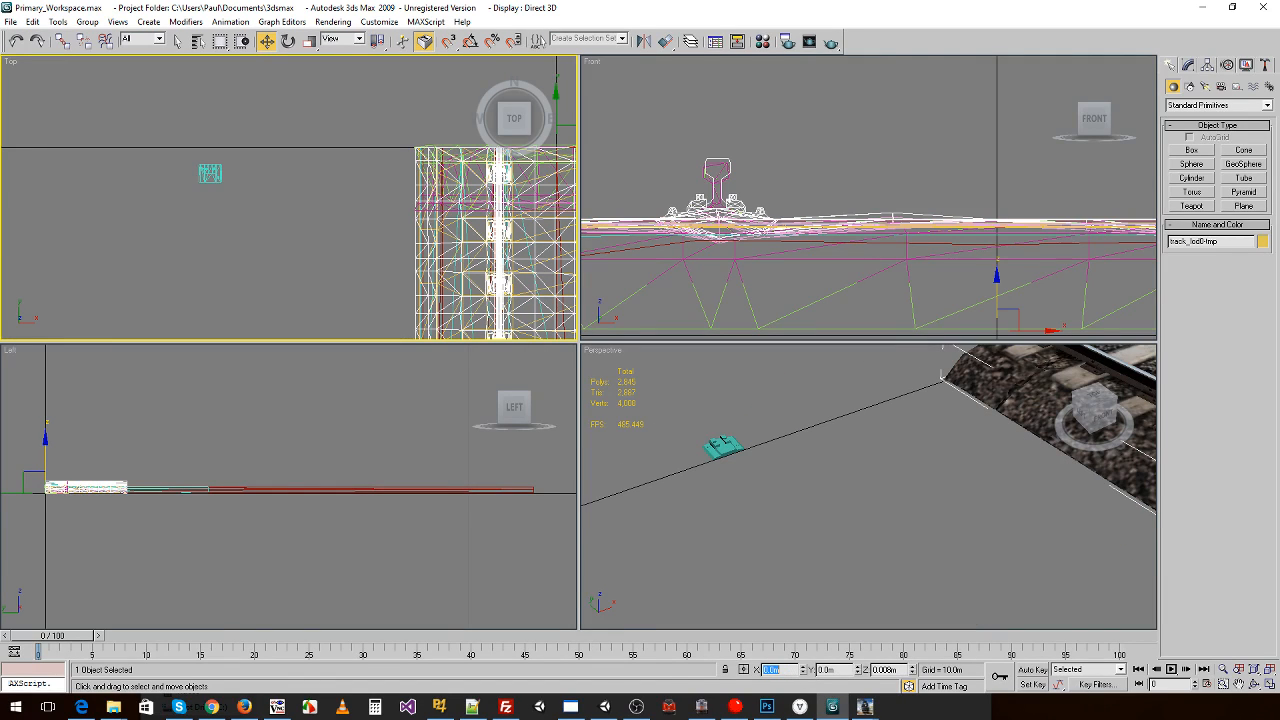
pyautogui.press('Tab')
pyautogui.press('Tab')
pyautogui.write('0')
pyautogui.press('Return')
# - Delete the two simplified track meshes and the lod1 mesh that overlap the reference track
pyautogui.moveTo(1053, 479); pyautogui.dragTo(690, 490, button='middle')
pyautogui.scroll(-5, 892, 482)
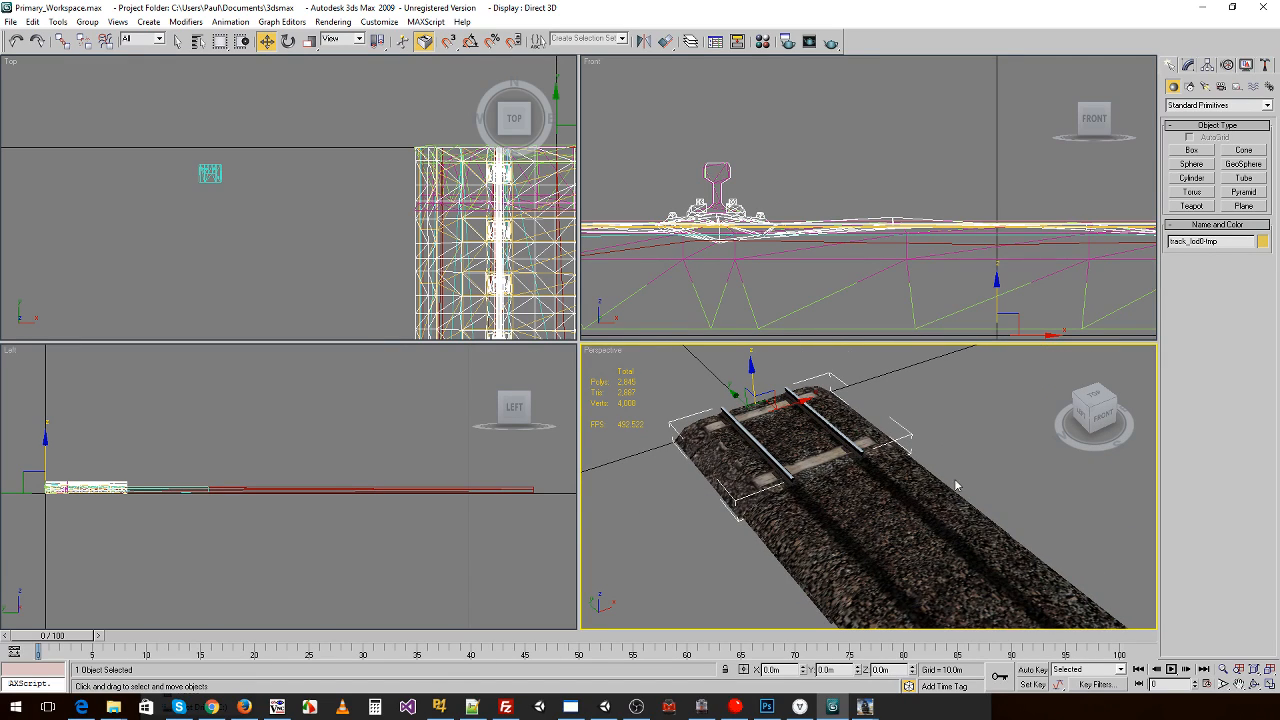
pyautogui.moveTo(768, 481); pyautogui.dragTo(915, 437, button='middle')
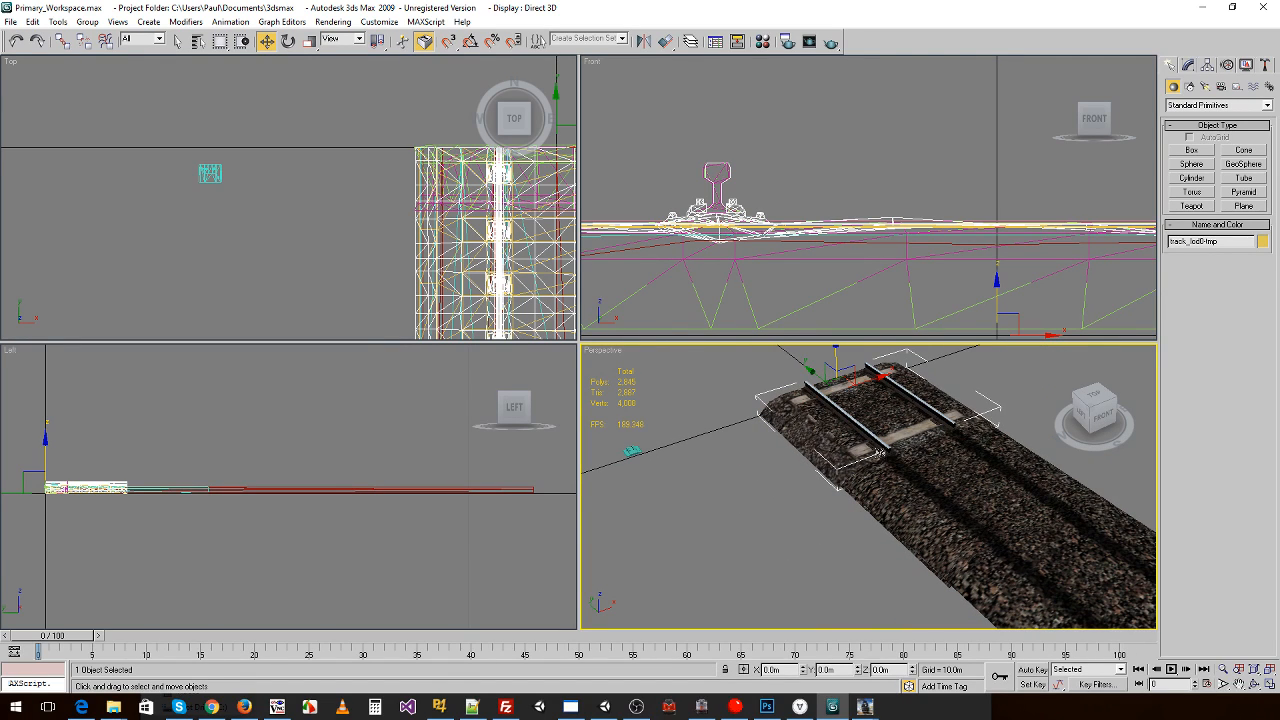
pyautogui.click(1011, 470)
pyautogui.press('Delete')
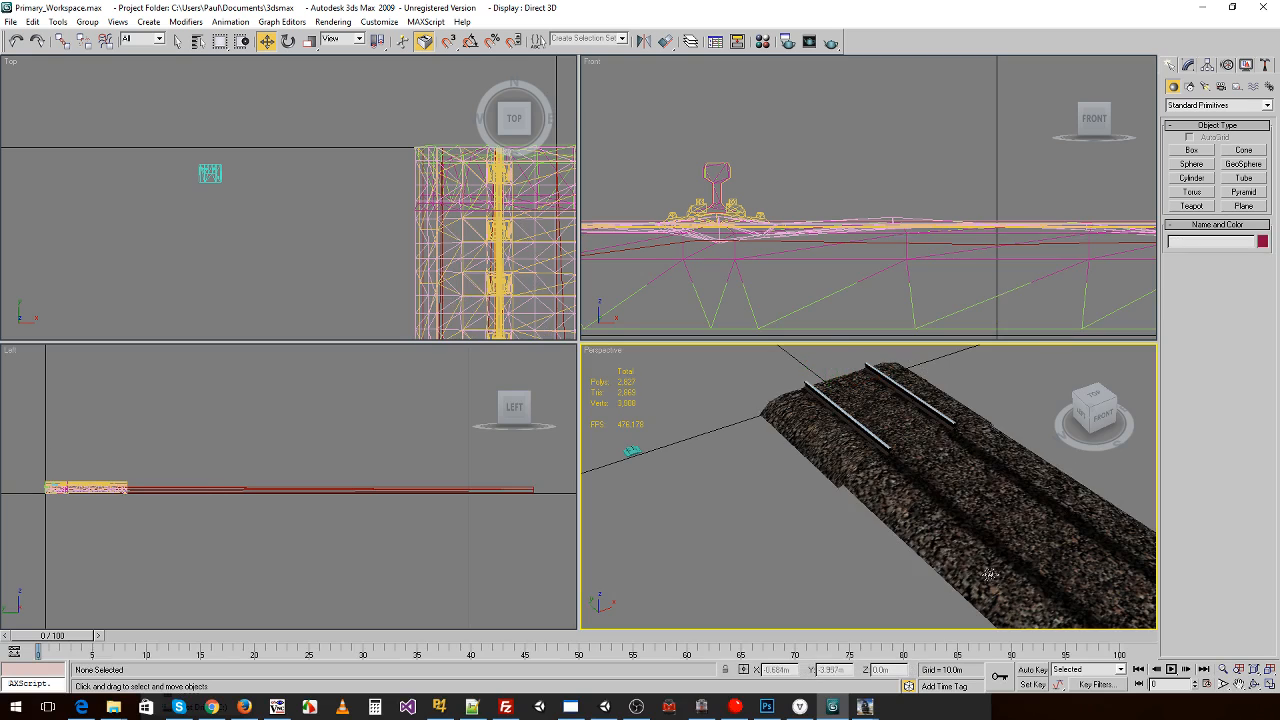
pyautogui.click(1002, 578)
pyautogui.press('Delete')
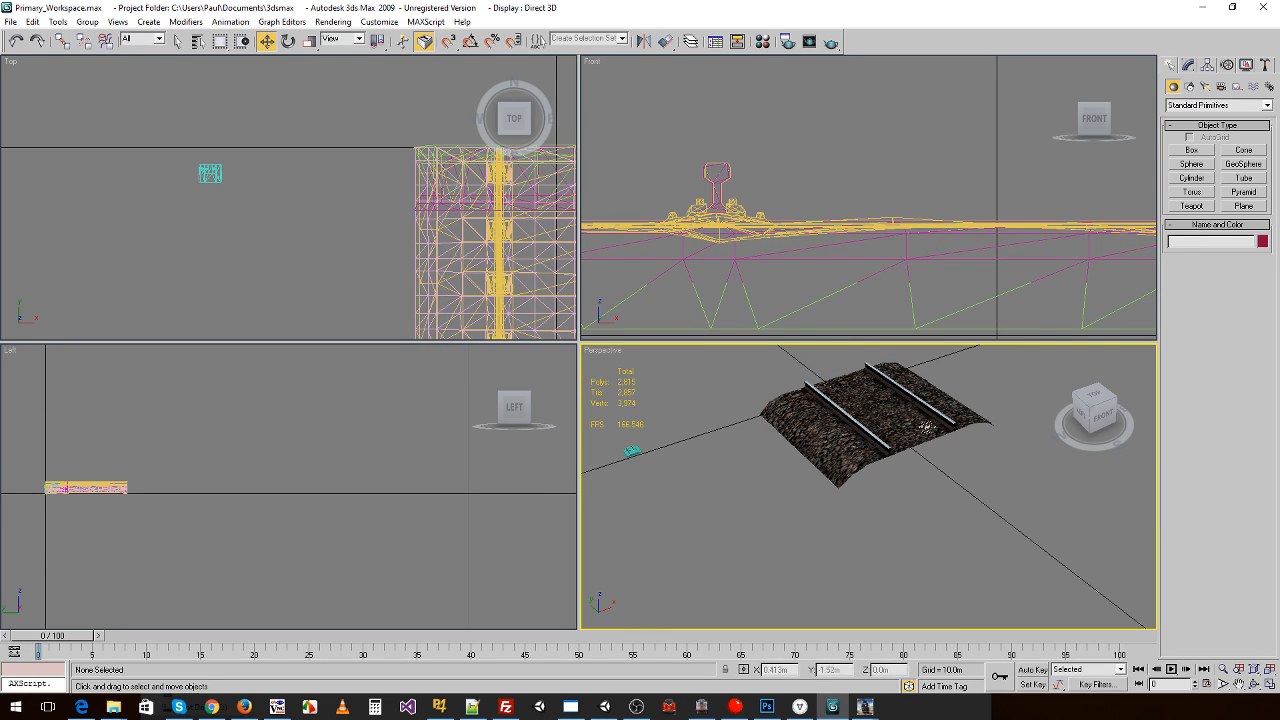
pyautogui.moveTo(926, 427); pyautogui.dragTo(764, 410)
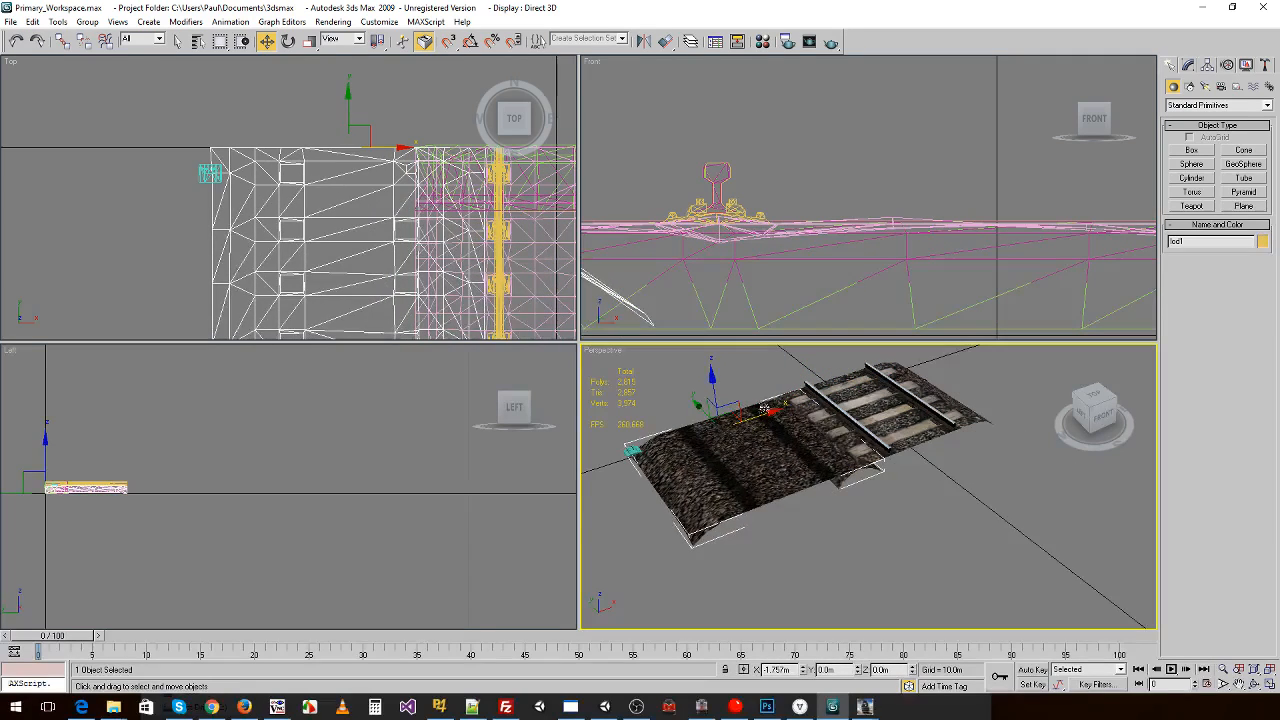
pyautogui.press('Delete')
# - Move the reference track aside along X and delete the remaining meshes that were hidden beneath it
pyautogui.click(818, 400)
pyautogui.moveTo(872, 372); pyautogui.dragTo(800, 398)
pyautogui.click(882, 415)
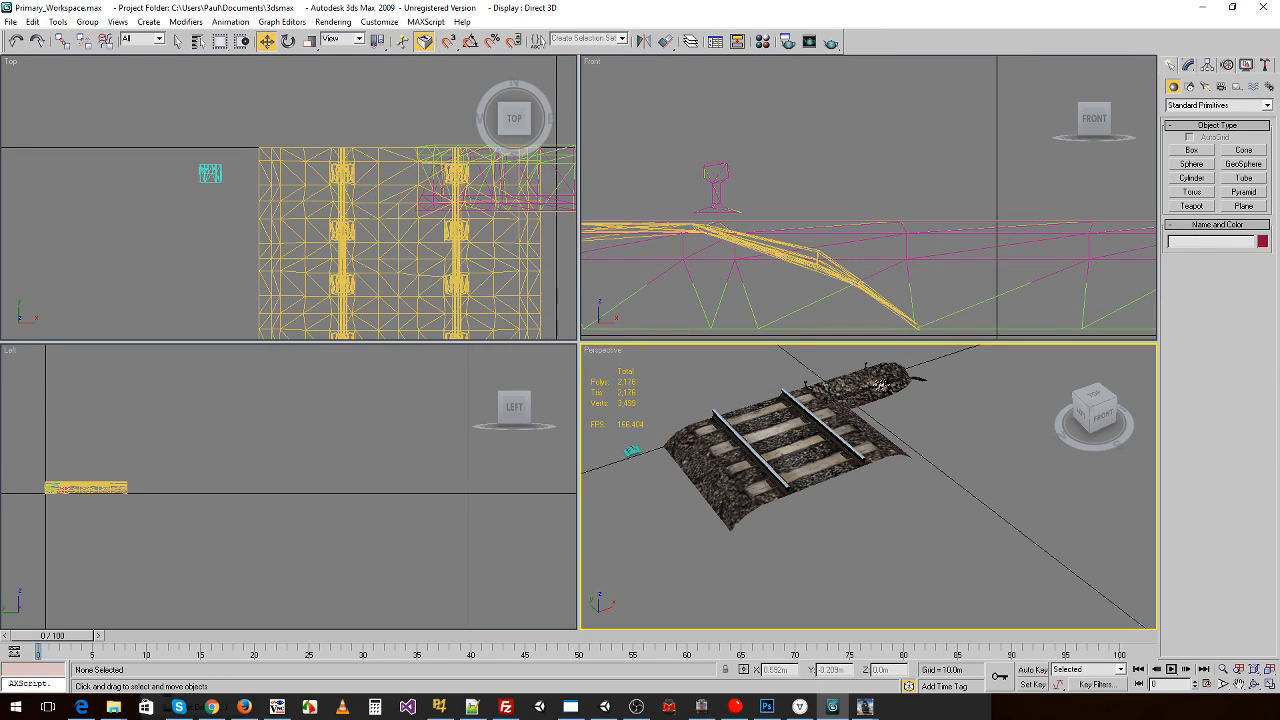
pyautogui.click(898, 385)
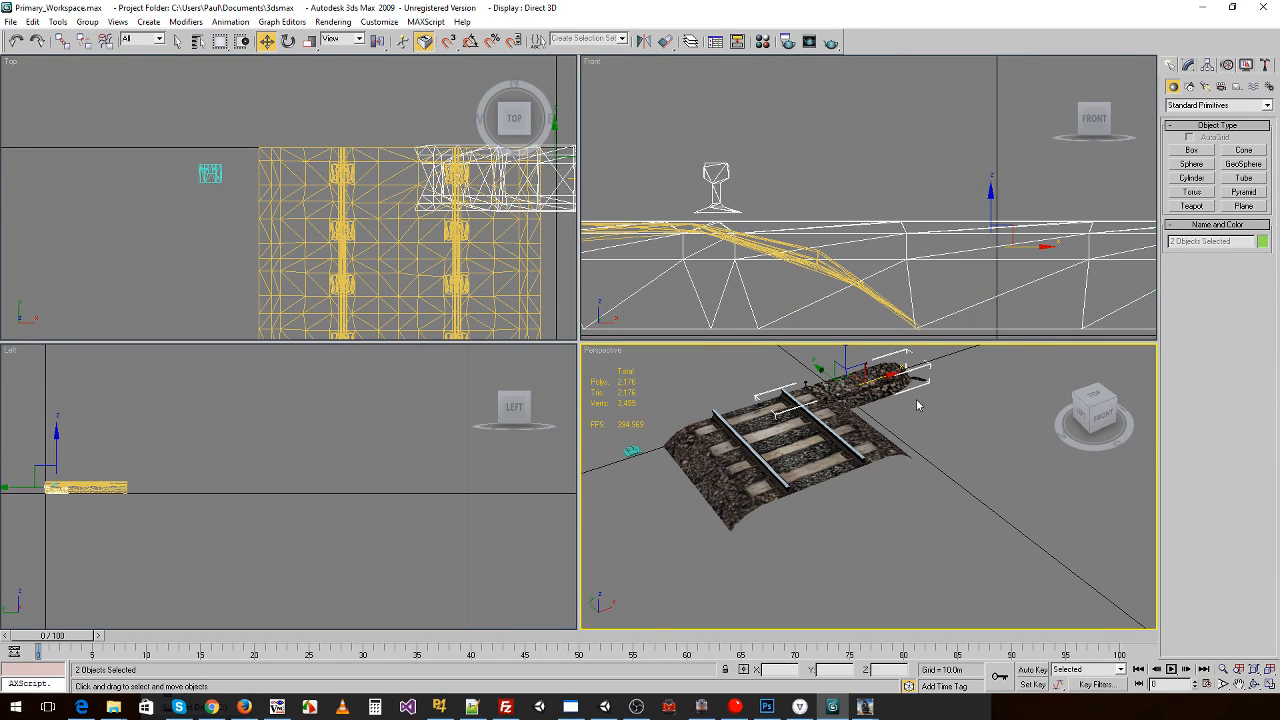
pyautogui.press('Delete')
# - Set the X position of the track_lod0-tmp reference track to 0
pyautogui.click(830, 440)
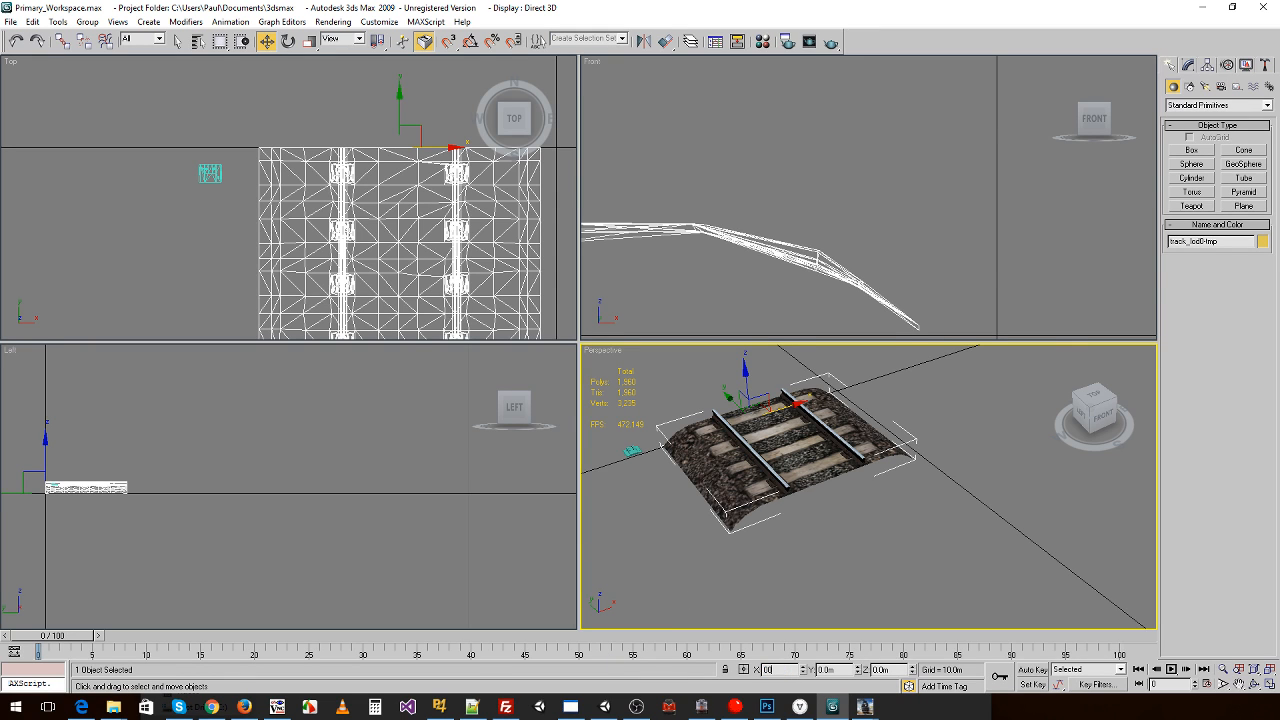
pyautogui.write('0')
pyautogui.press('Return')
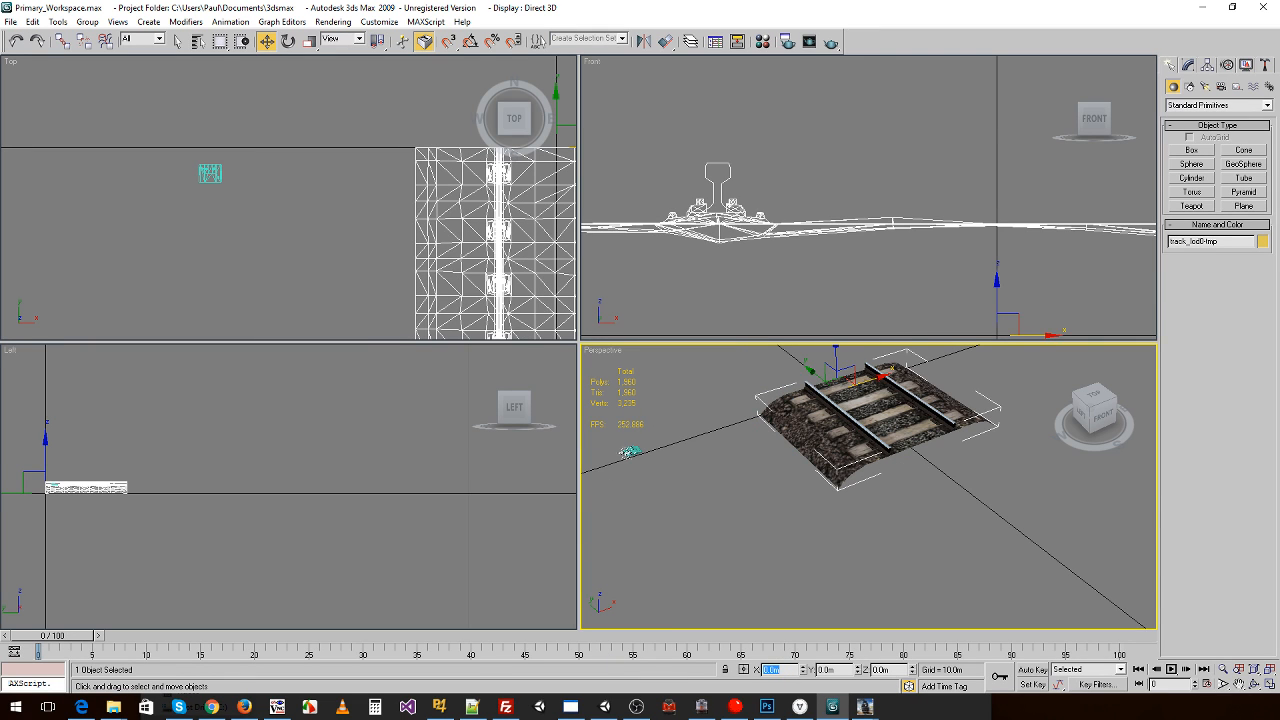
# - Align chair_left_lod0 with the reference track's first left chair at about X -0.485 m and Z 0.113 m
pyautogui.click(643, 451)
pyautogui.moveTo(715, 432); pyautogui.dragTo(862, 386)
pyautogui.scroll(5, 860, 430)
pyautogui.moveTo(856, 450); pyautogui.dragTo(866, 590, button='middle')
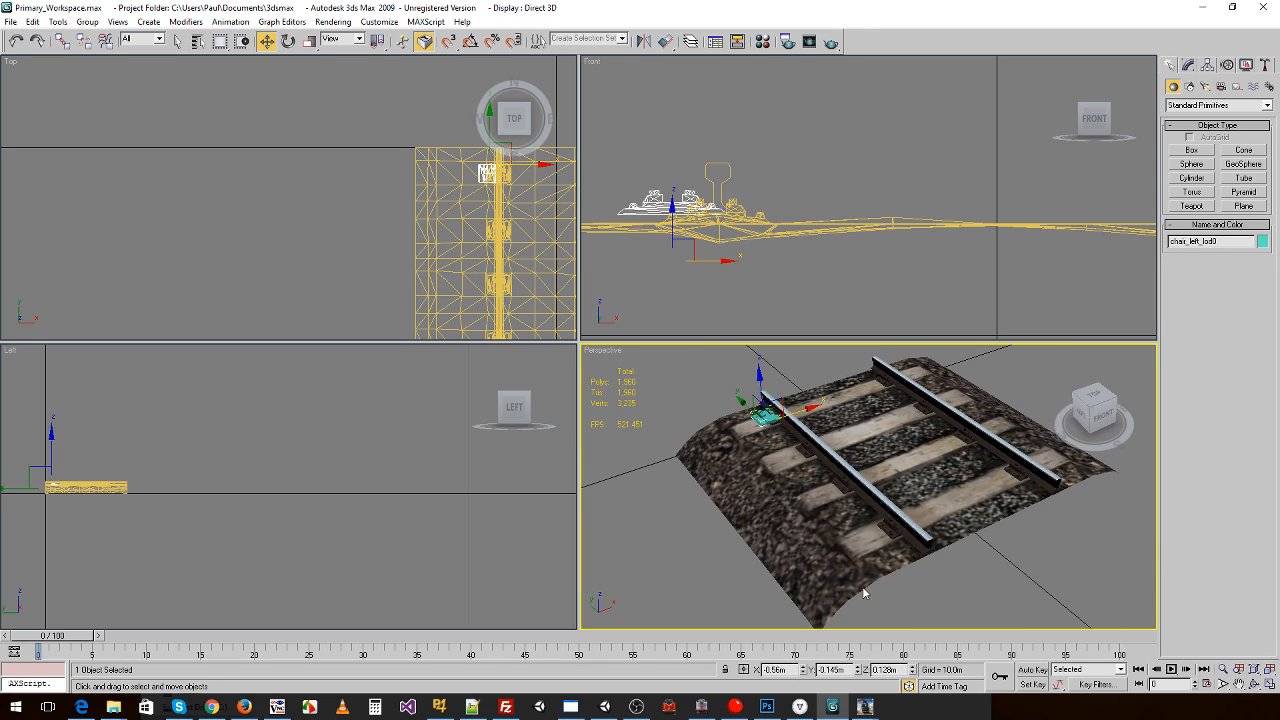
pyautogui.moveTo(798, 242); pyautogui.dragTo(846, 270, button='middle')
pyautogui.scroll(3, 838, 268)
pyautogui.scroll(-2, 820, 262)
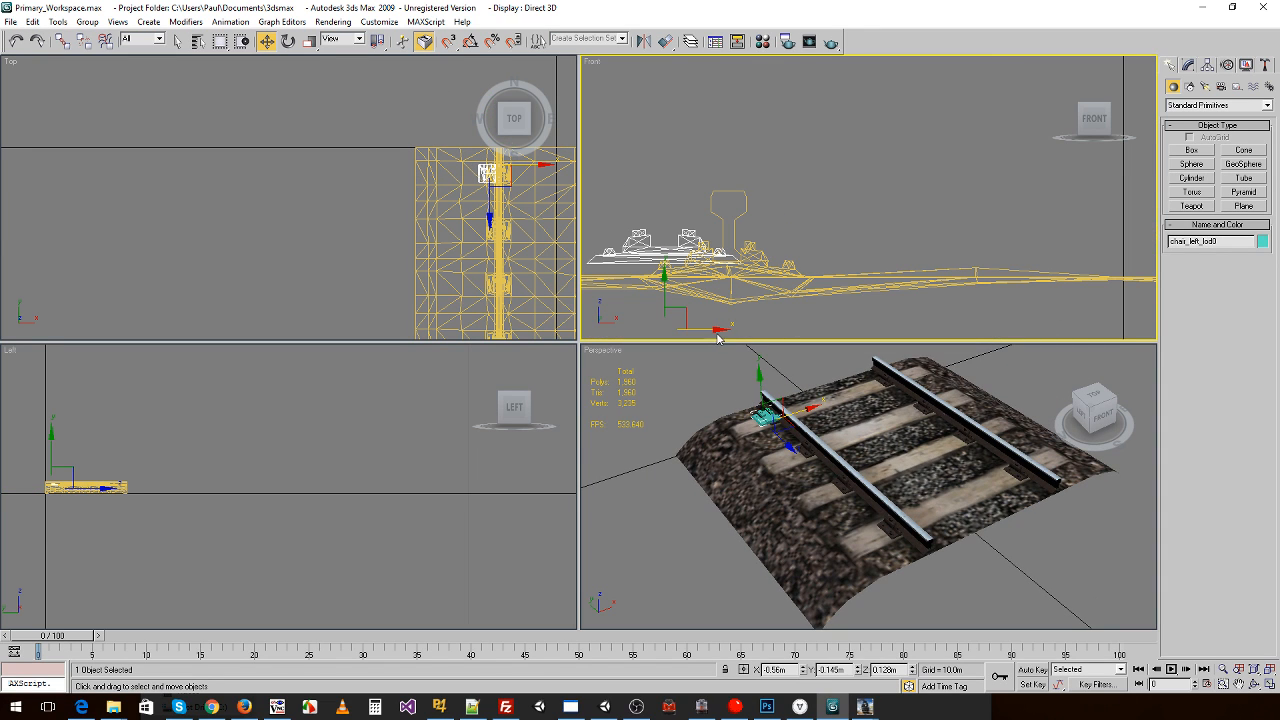
pyautogui.moveTo(718, 330); pyautogui.dragTo(778, 323)
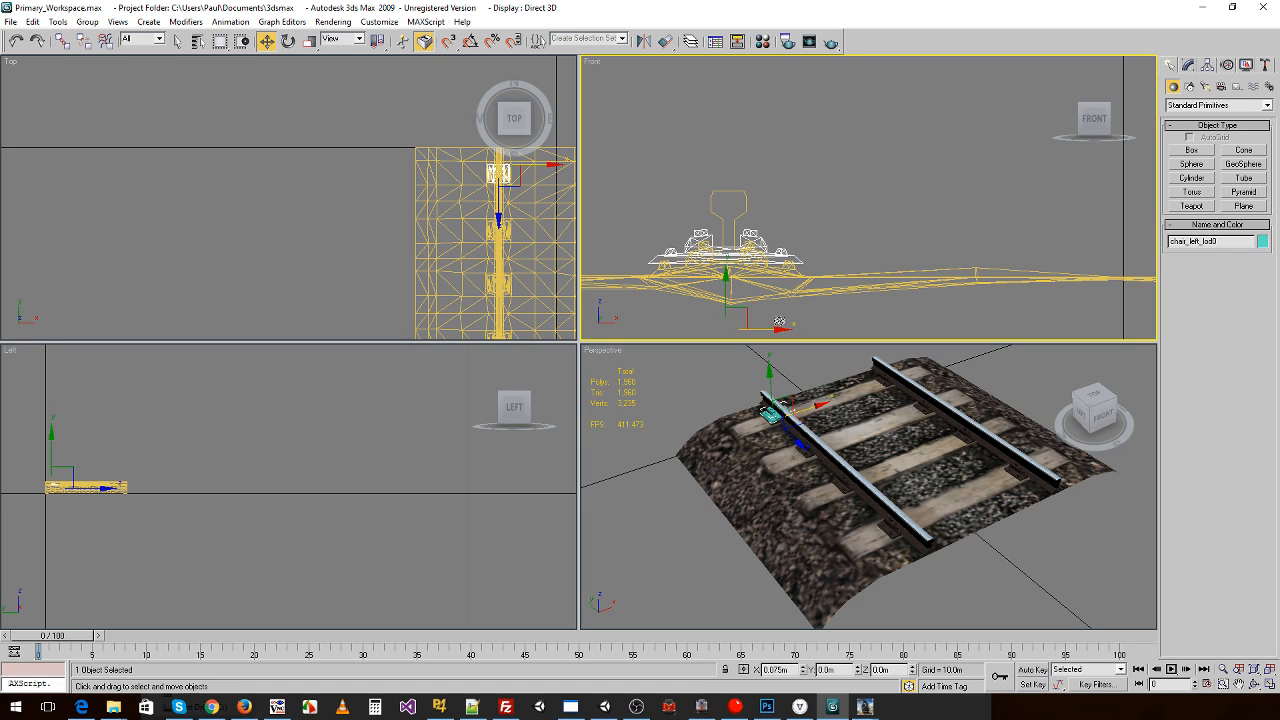
pyautogui.moveTo(725, 272); pyautogui.dragTo(720, 288)
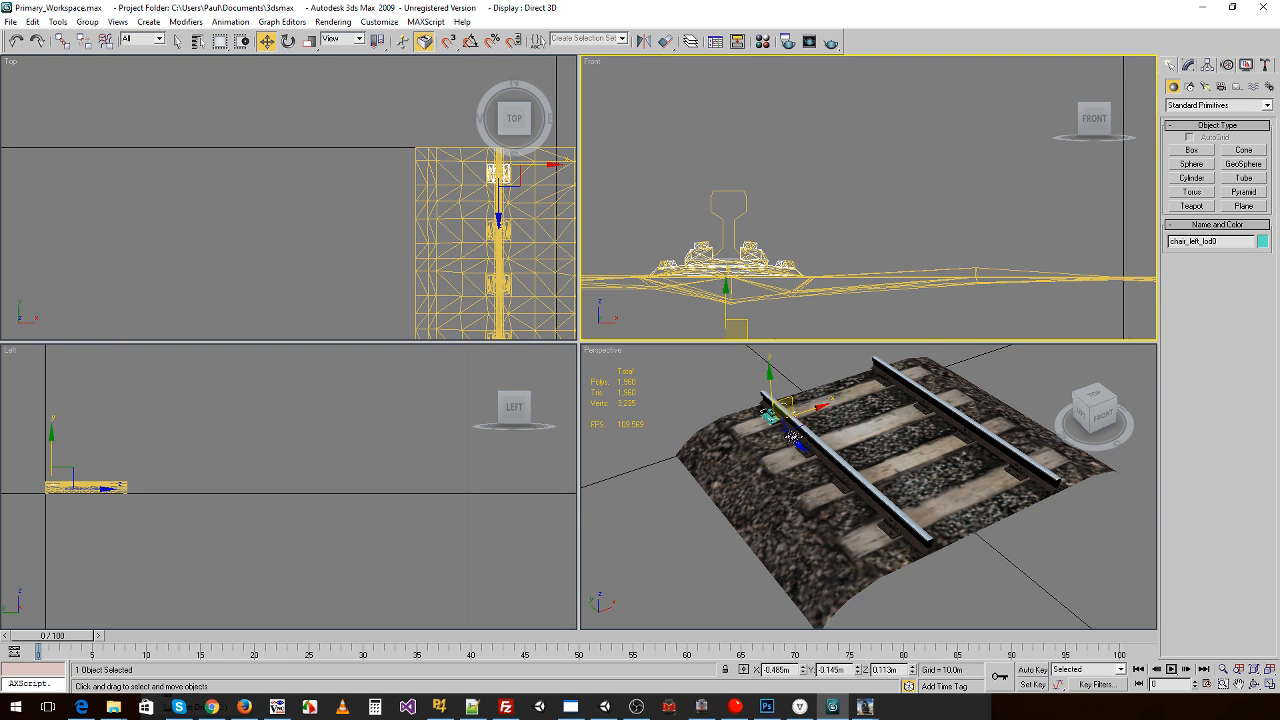
# - Centre chair_left_lod0 between the rails by setting its X position to 0
pyautogui.moveTo(796, 432); pyautogui.dragTo(805, 438, button='middle')
pyautogui.moveTo(527, 235); pyautogui.dragTo(423, 240, button='middle')
pyautogui.scroll(4, 423, 234)
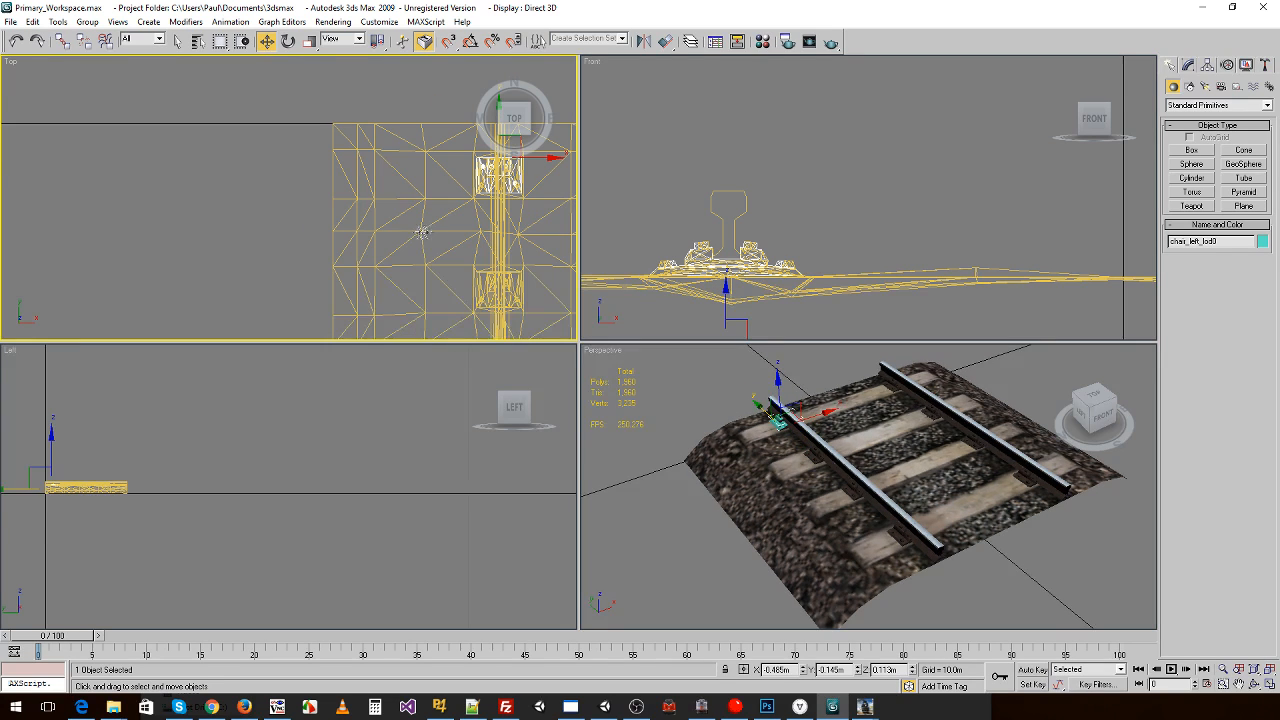
pyautogui.scroll(2, 500, 243)
pyautogui.moveTo(500, 243); pyautogui.dragTo(266, 257, button='middle')
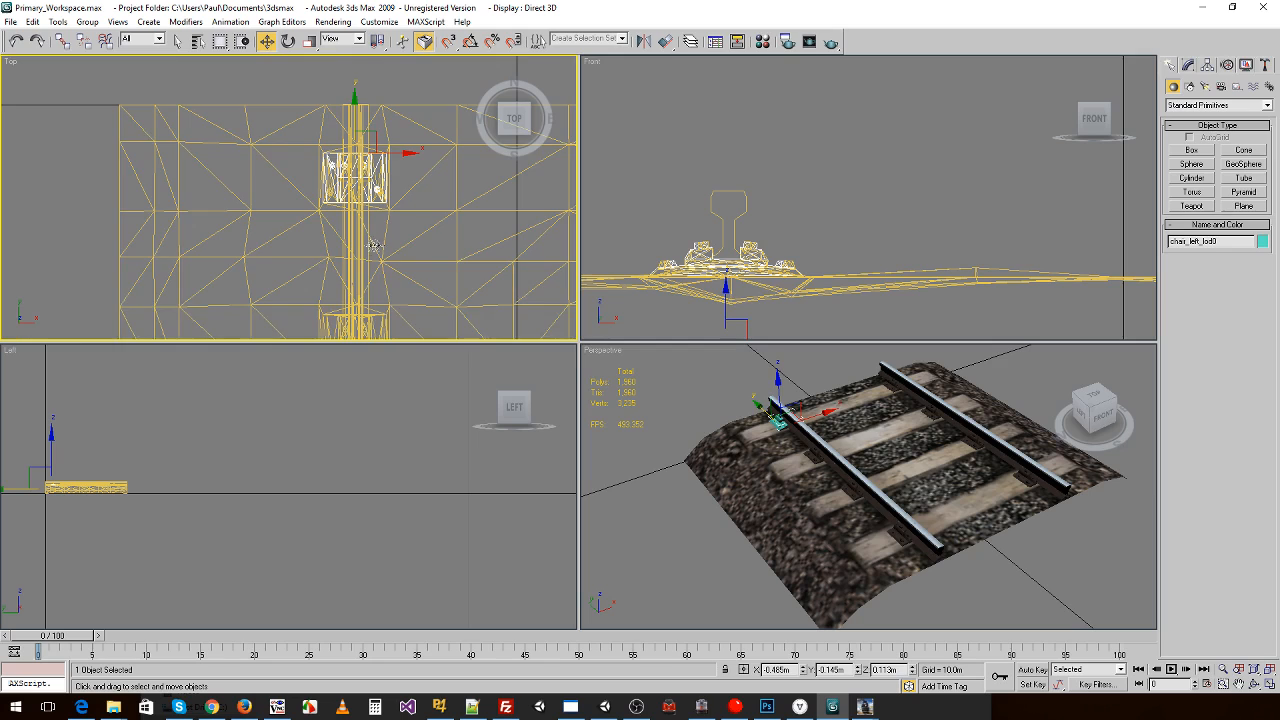
pyautogui.moveTo(374, 244); pyautogui.dragTo(270, 259, button='middle')
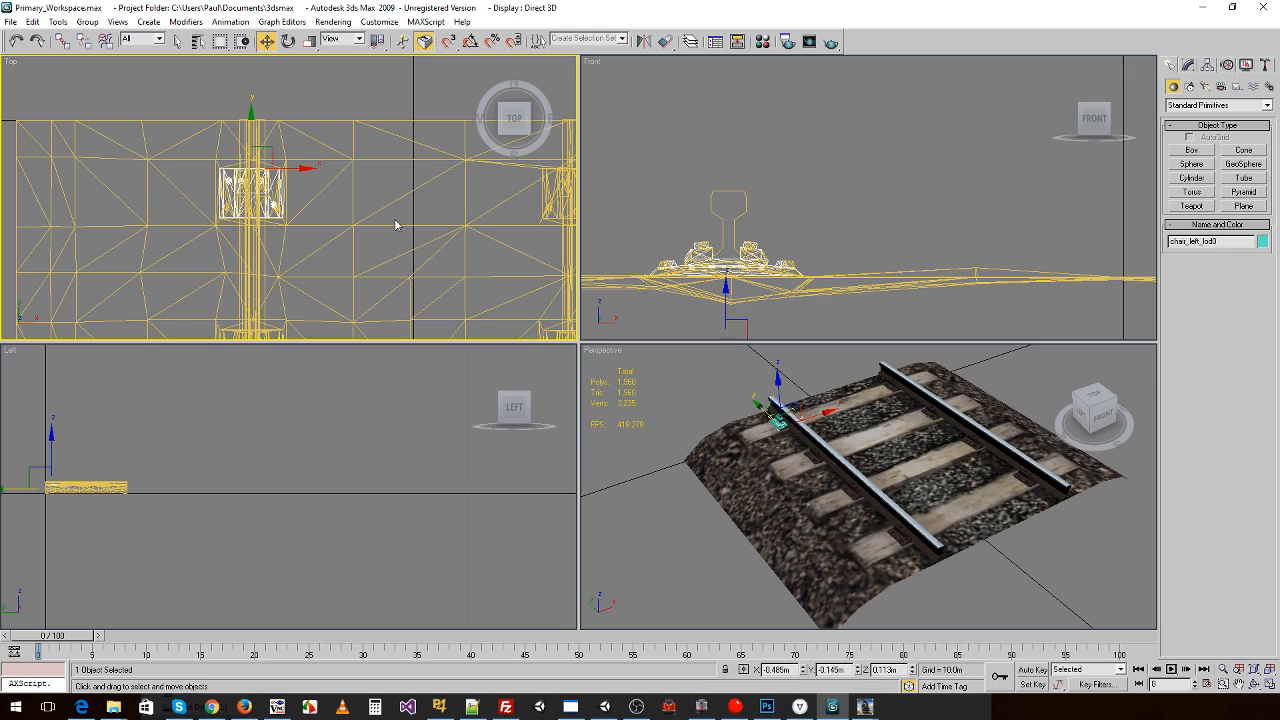
pyautogui.click(780, 669)
pyautogui.write('0')
pyautogui.press('Return')
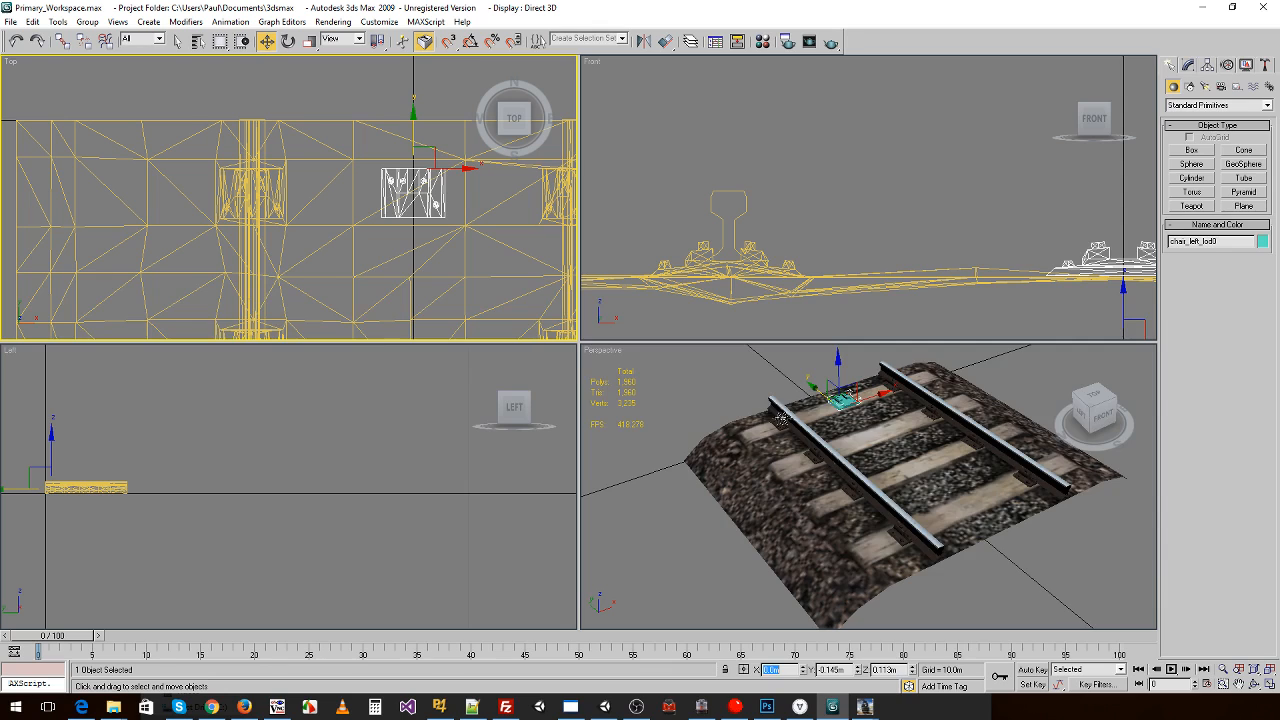
# - Move chair_left_lod0 along Y to about 0 m so its edge meets the end of the reference track
pyautogui.scroll(5, 781, 418)
pyautogui.scroll(-6, 778, 414)
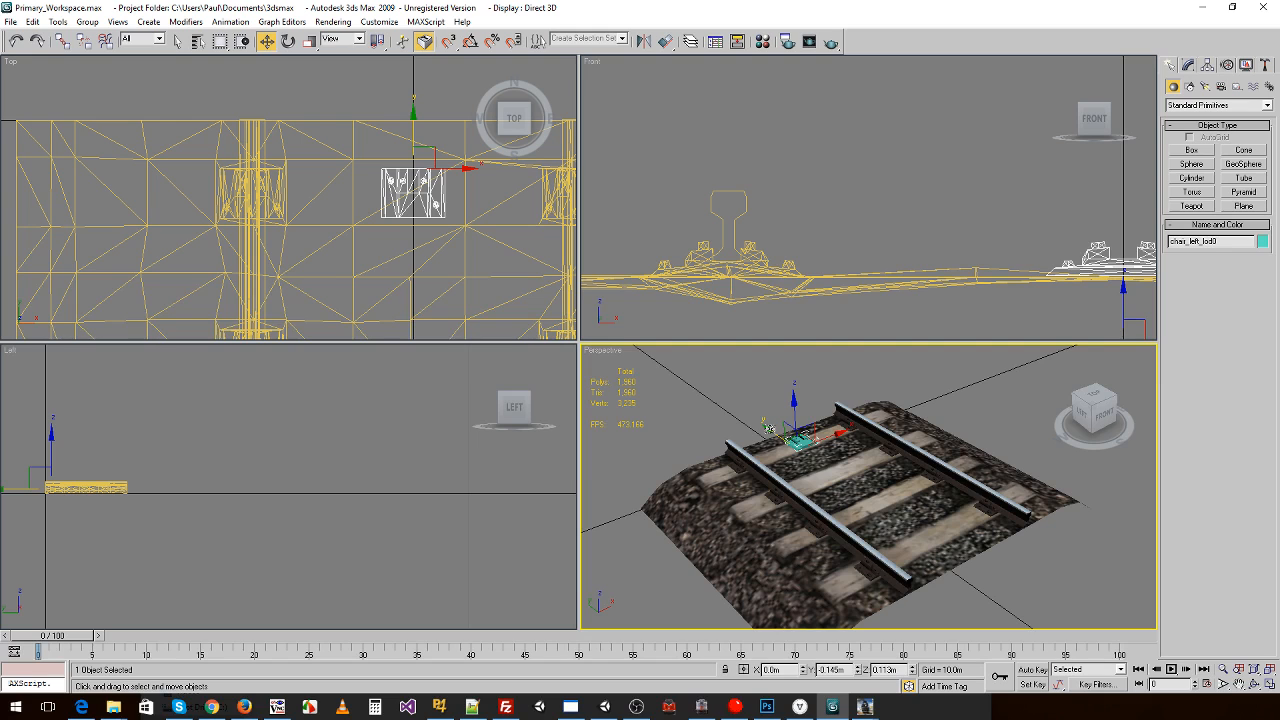
pyautogui.moveTo(767, 428); pyautogui.dragTo(754, 416)
pyautogui.moveTo(461, 234); pyautogui.dragTo(341, 287, button='middle')
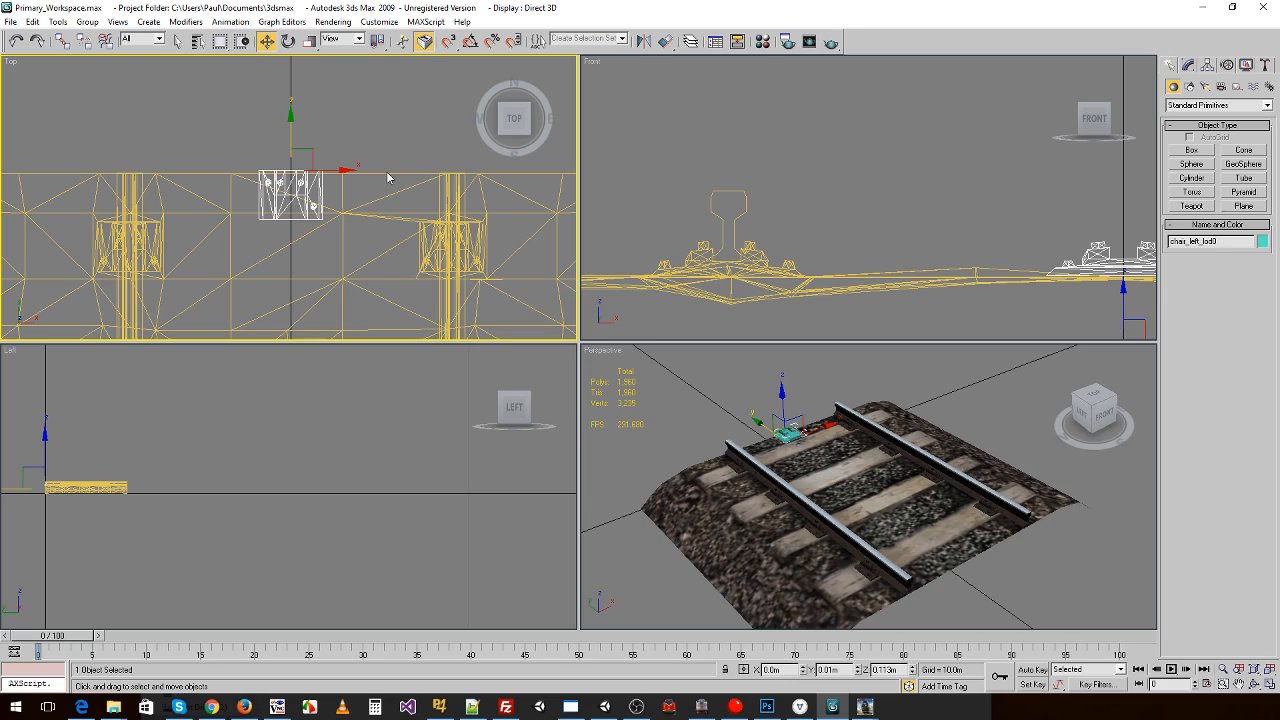
pyautogui.moveTo(289, 117); pyautogui.dragTo(289, 120)
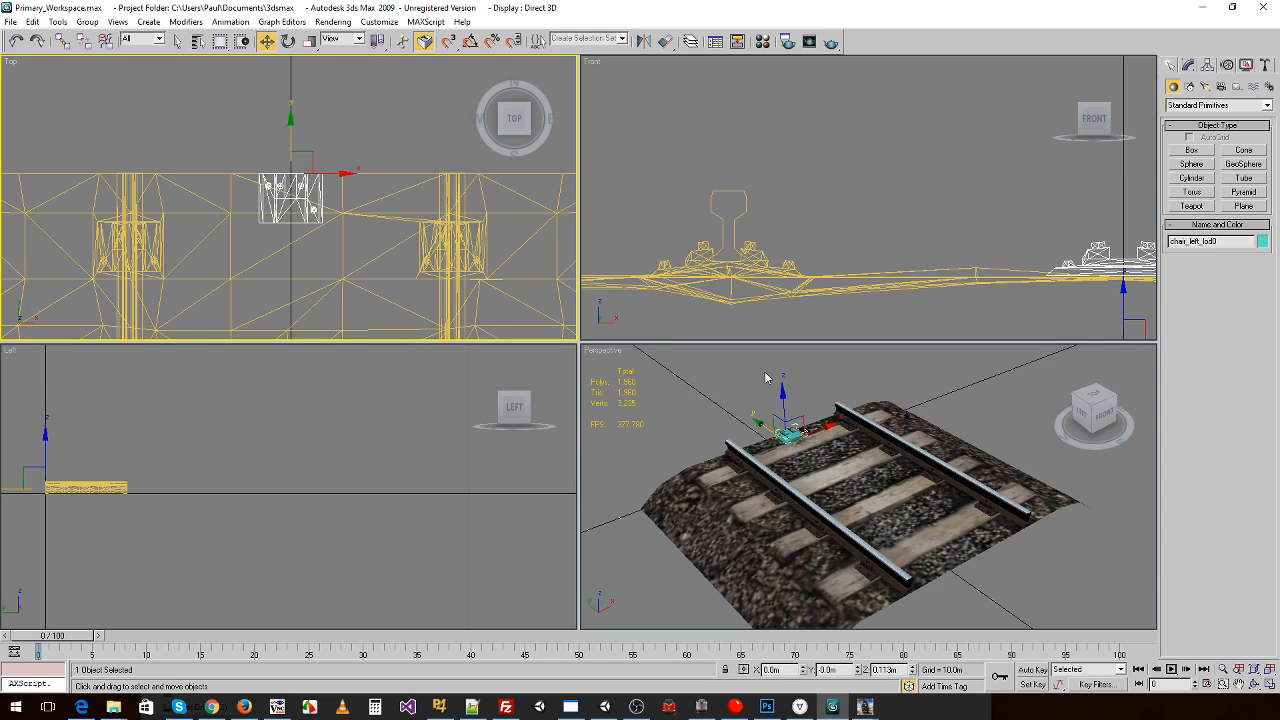
# - Examine the chair against the reference track's rails and sleepers from several angles in the Perspective view
pyautogui.moveTo(400, 248); pyautogui.dragTo(422, 226, button='middle')
pyautogui.moveTo(727, 425); pyautogui.dragTo(853, 565, button='middle')
pyautogui.moveTo(771, 298); pyautogui.dragTo(773, 250, button='middle')
pyautogui.moveTo(748, 441); pyautogui.dragTo(935, 535, button='middle')
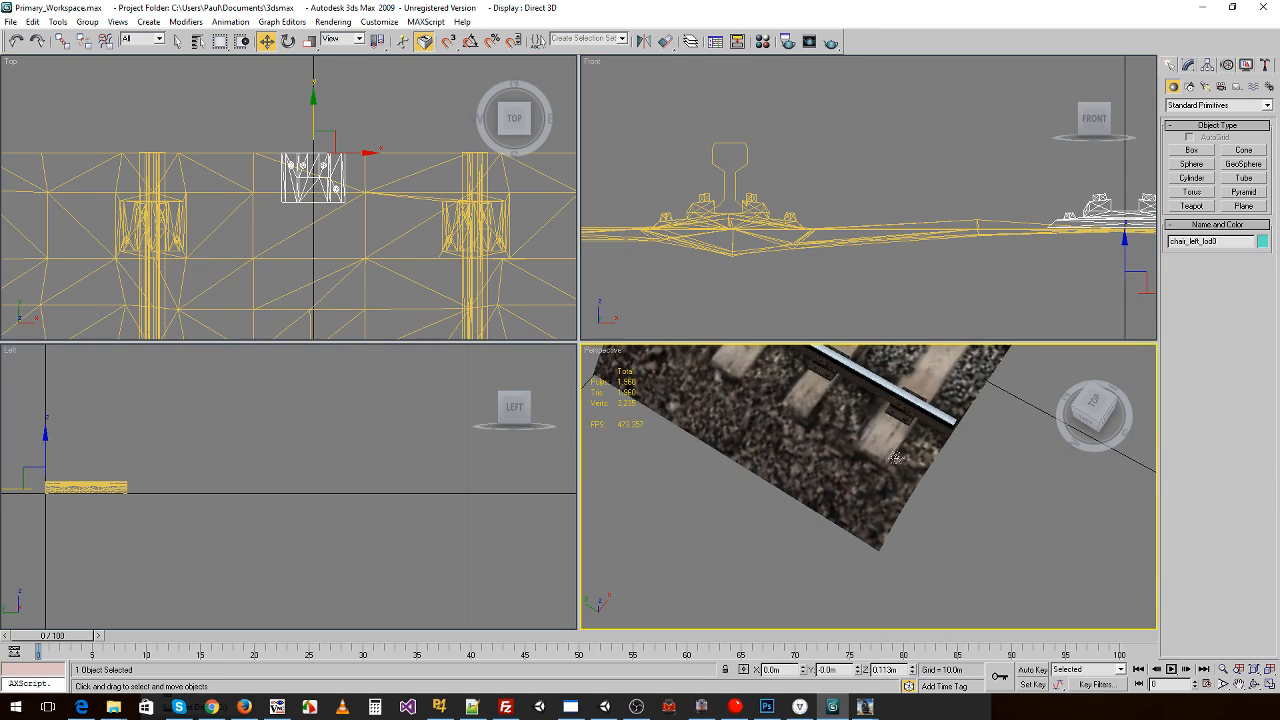
pyautogui.scroll(-6, 935, 535)
pyautogui.moveTo(885, 370); pyautogui.dragTo(914, 515, button='middle')
pyautogui.scroll(4, 914, 470)
pyautogui.moveTo(915, 424); pyautogui.dragTo(924, 356, button='middle')
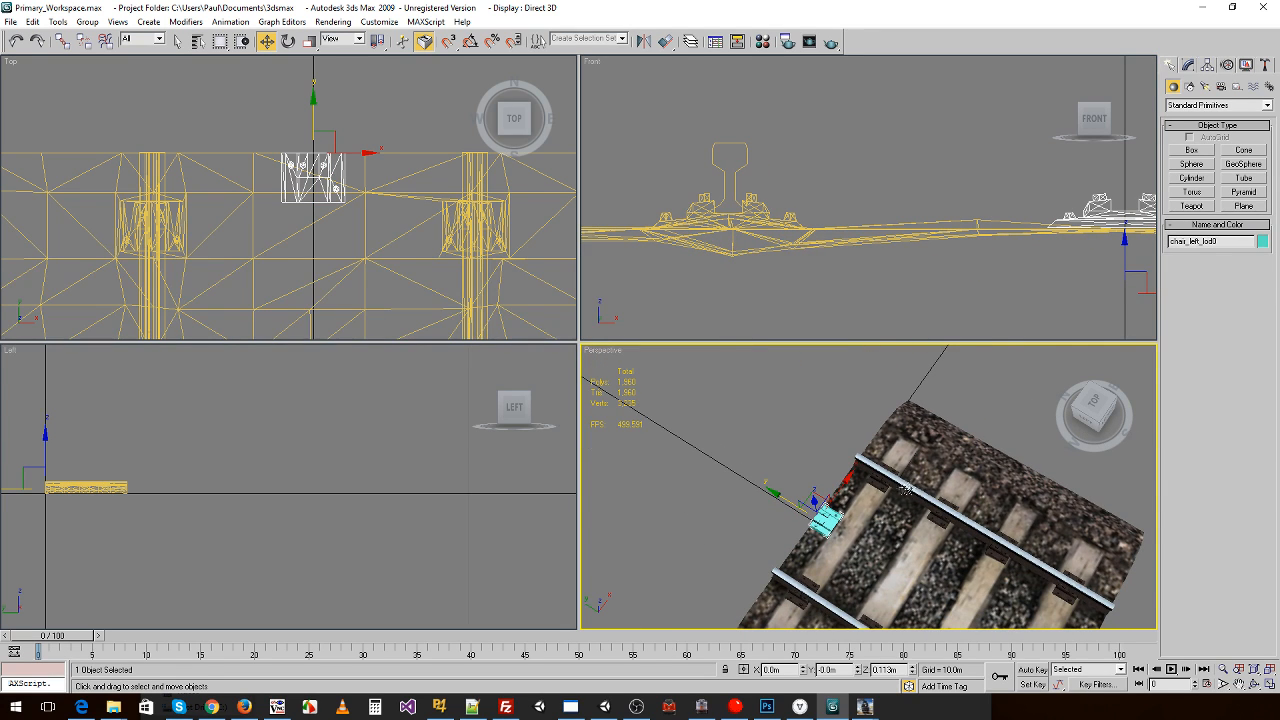
# - Switch to the web browser and review the wiki's Chairs-left / Chairs-right section on positioning the chair and single chair meshes
pyautogui.moveTo(884, 430); pyautogui.dragTo(876, 390, button='middle')
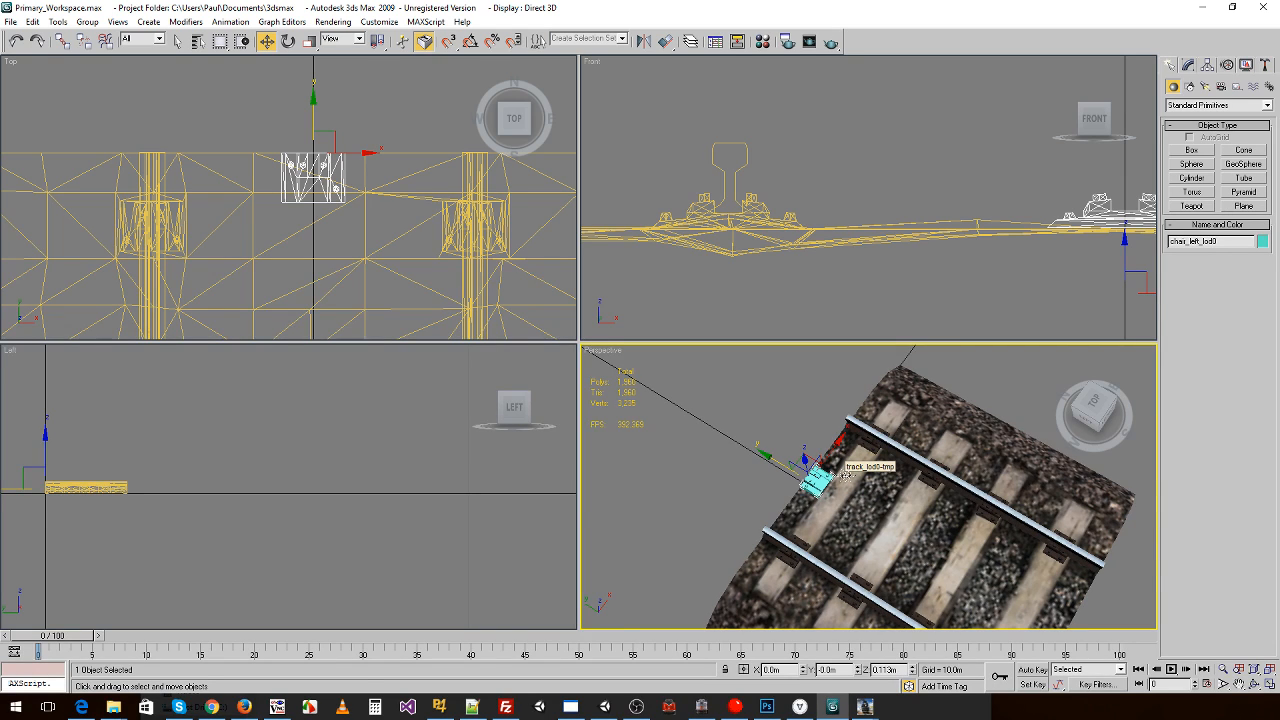
pyautogui.click(81, 707)
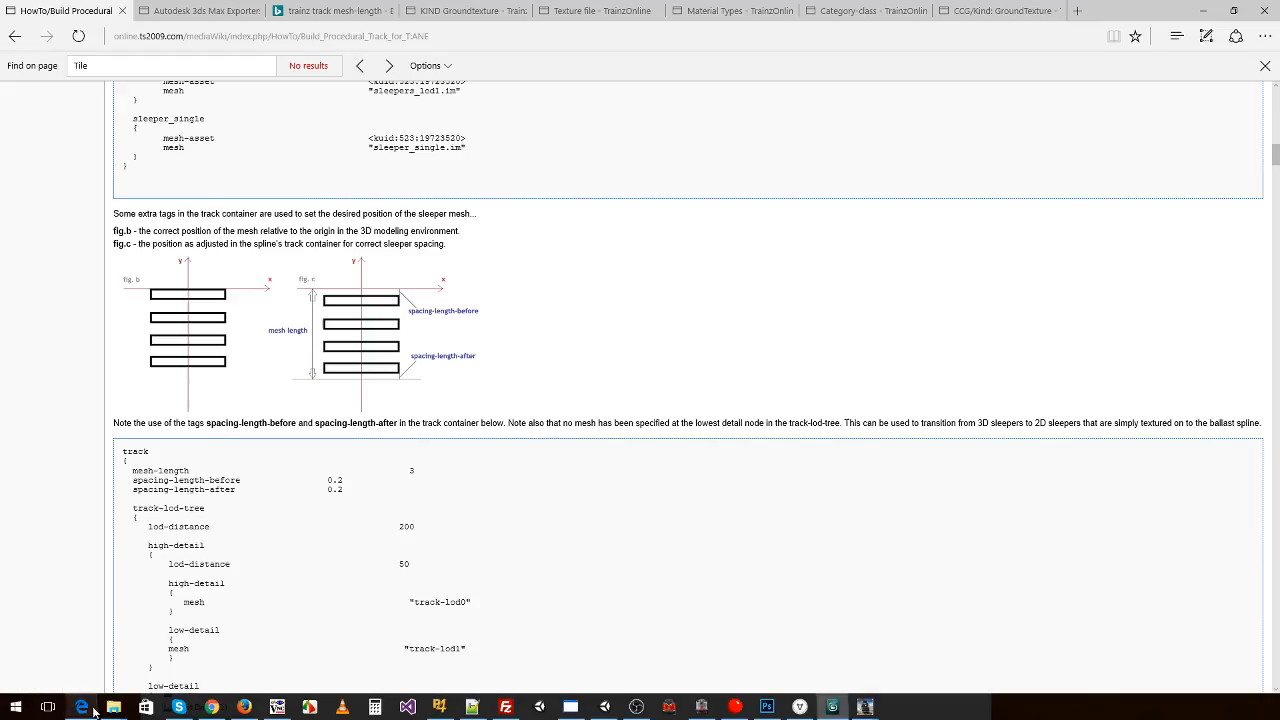
pyautogui.scroll(10, 326, 349)
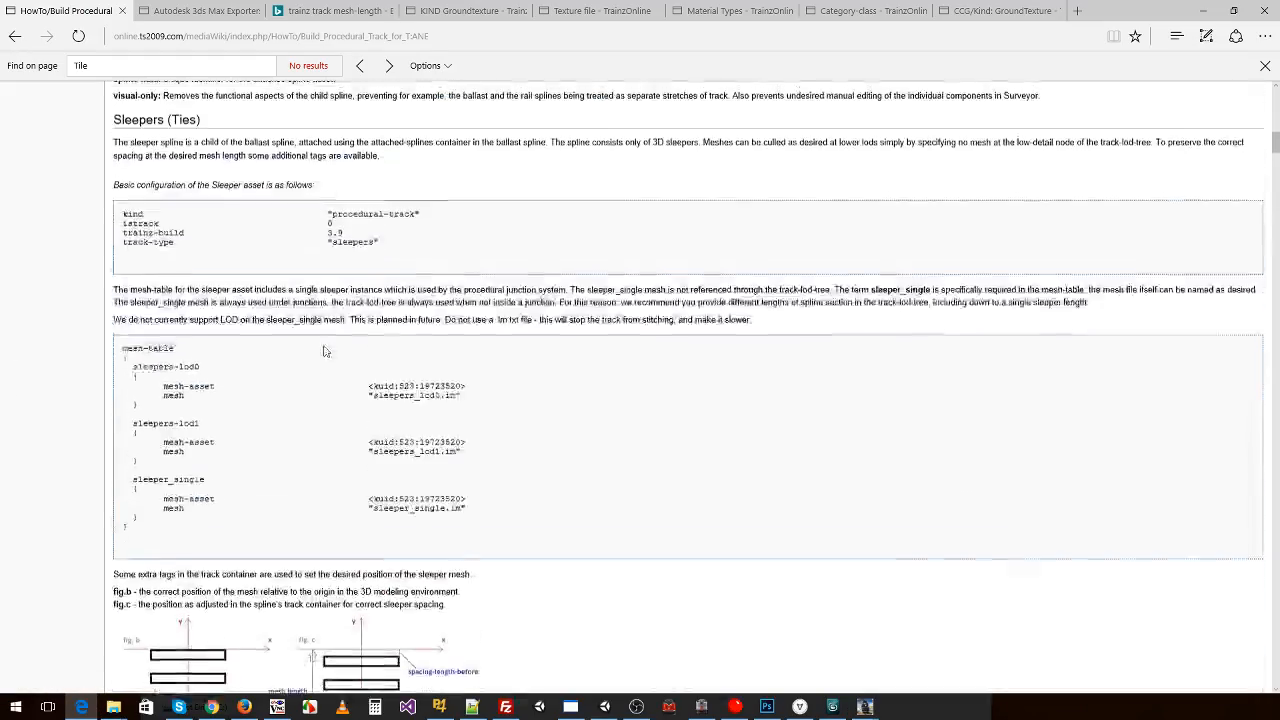
pyautogui.scroll(-15, 326, 349)
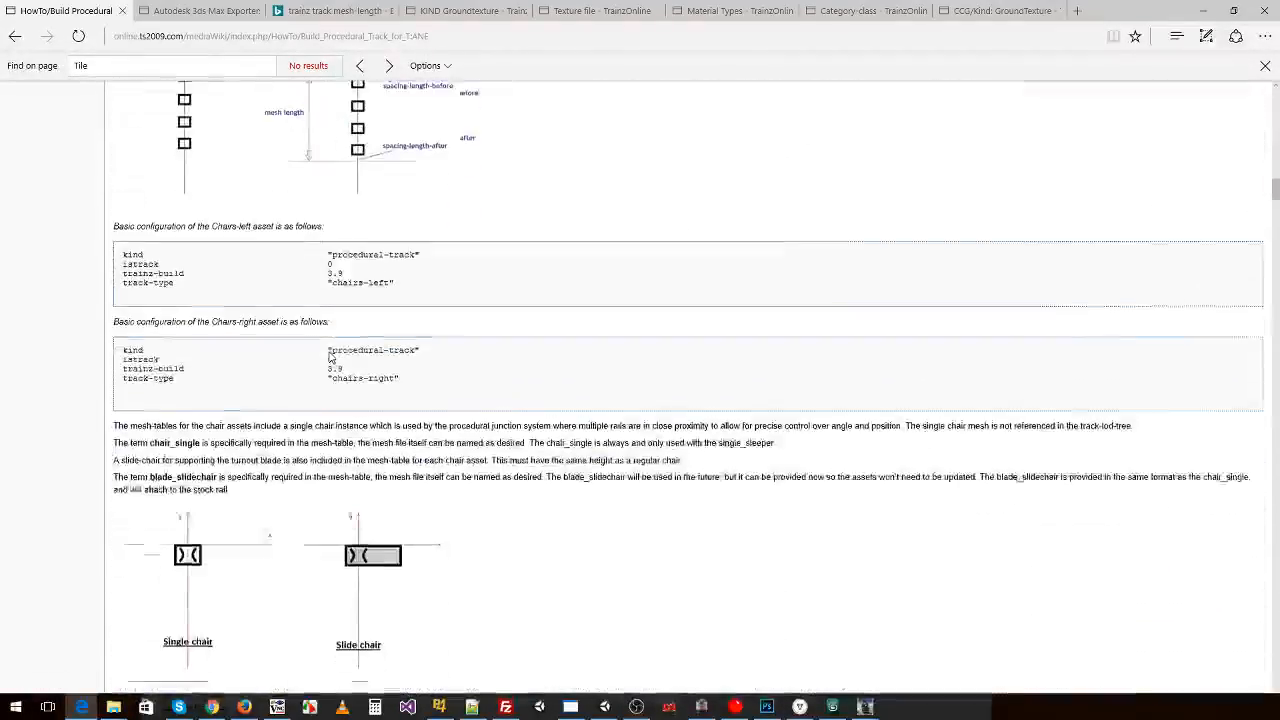
pyautogui.scroll(2, 326, 340)
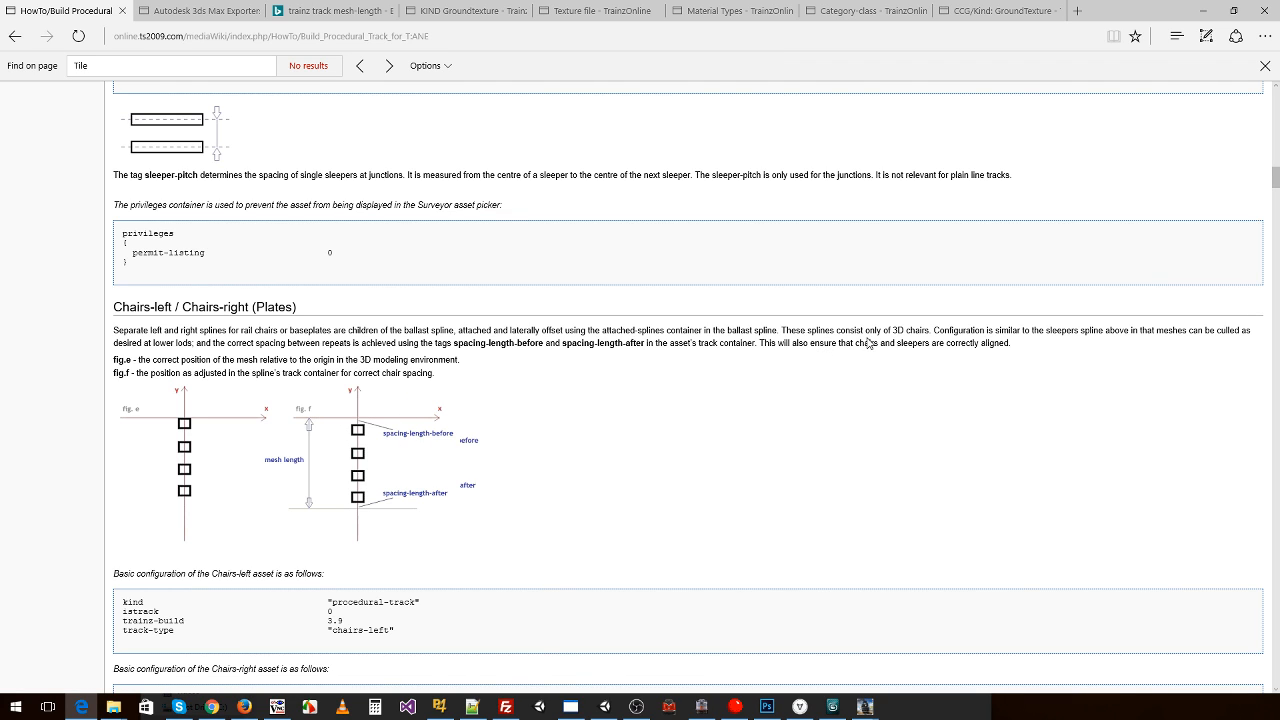
pyautogui.scroll(-4, 672, 406)
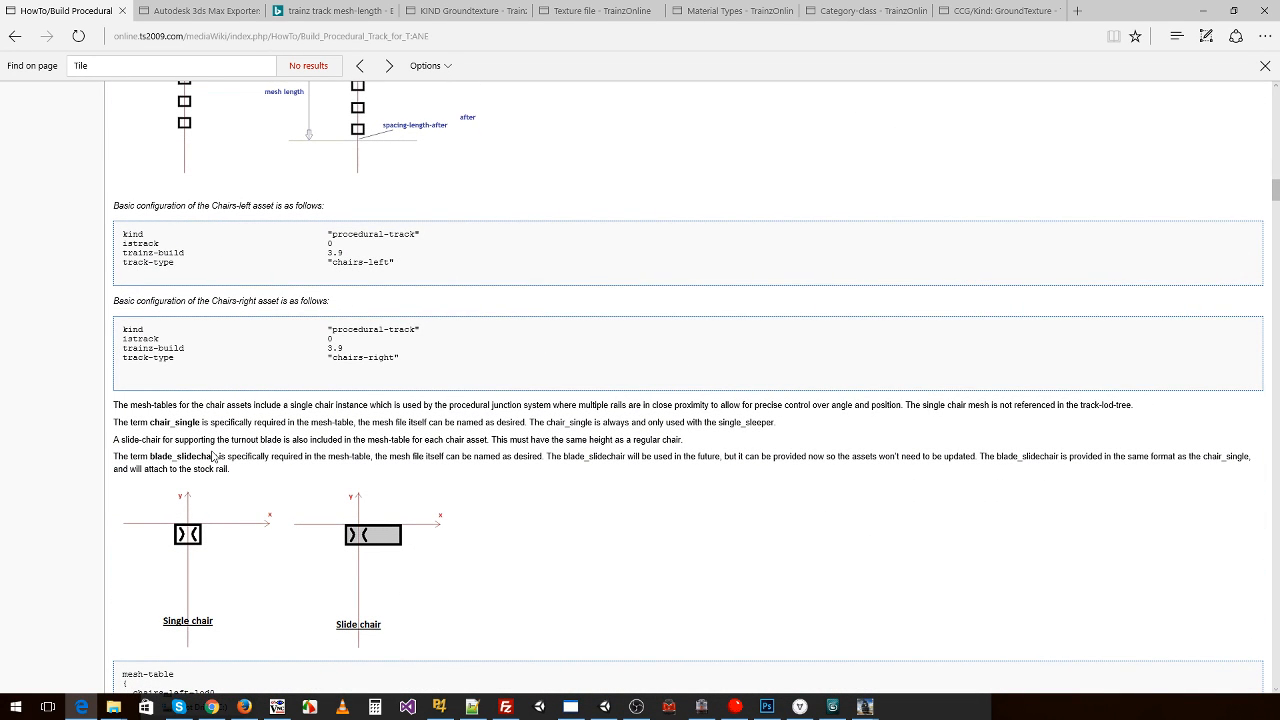
pyautogui.scroll(-2, 131, 422)
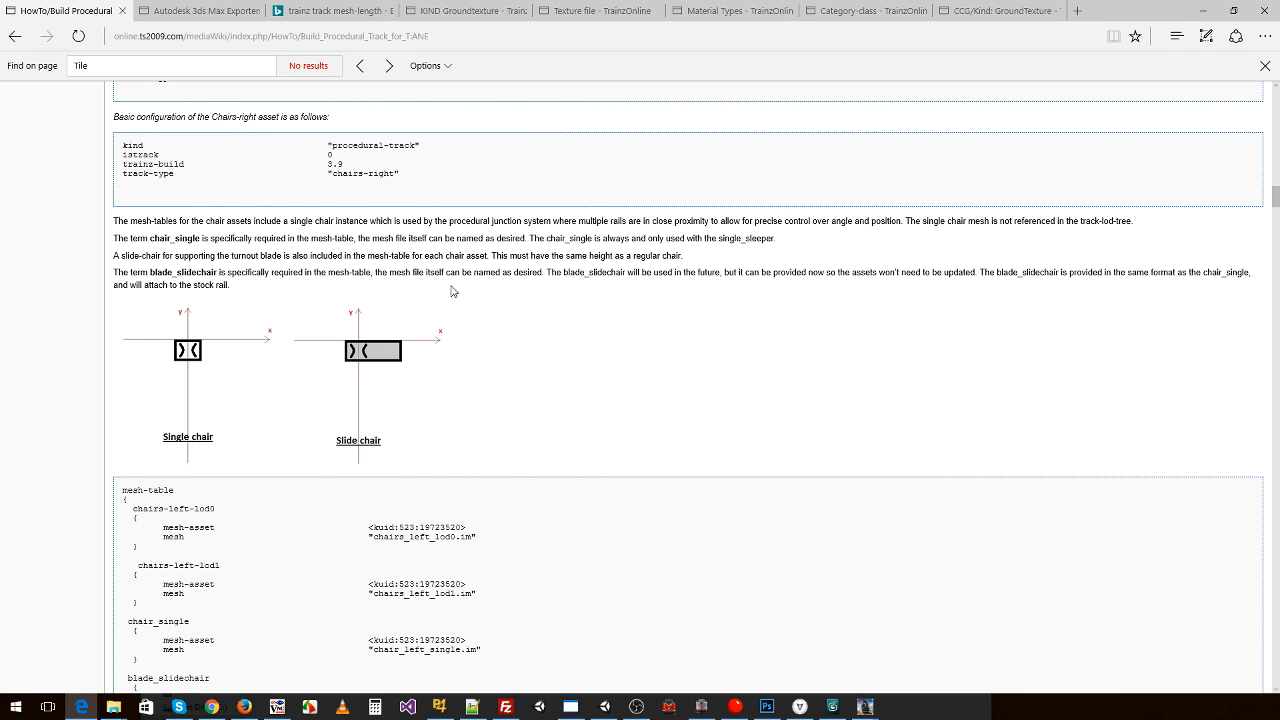
pyautogui.scroll(-2, 510, 350)
pyautogui.scroll(2, 510, 350)
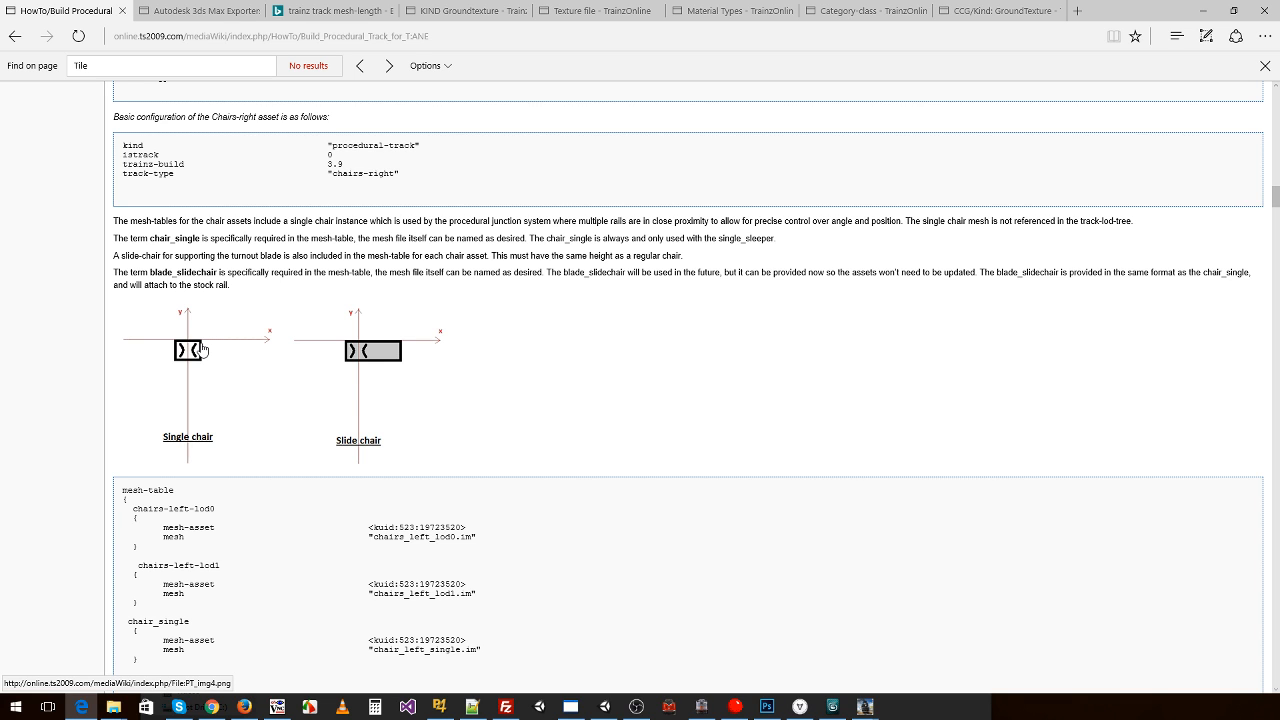
# - Return to 3ds Max and apply the "rail copy" material to chair_left_lod0
pyautogui.hotkey('alt', 'Tab')
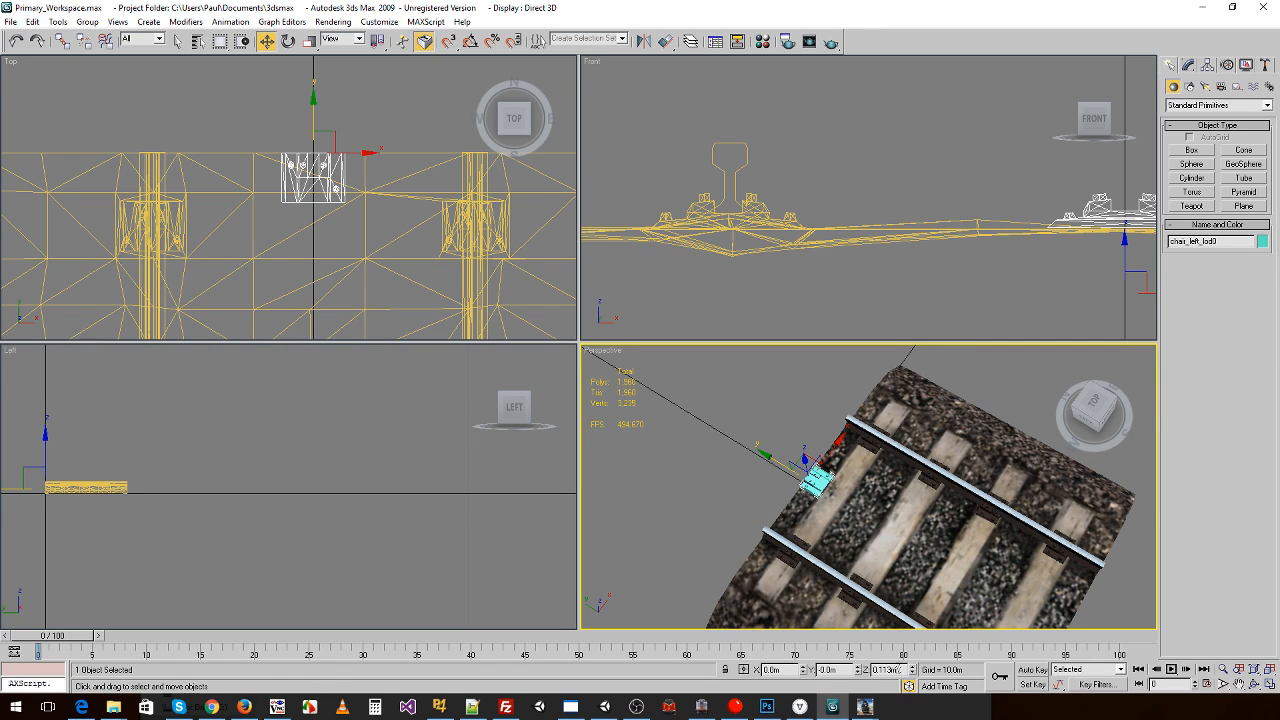
pyautogui.keyDown('alt'); pyautogui.moveTo(849, 545); pyautogui.dragTo(822, 540, button='middle'); pyautogui.keyUp('alt')
pyautogui.press('m')
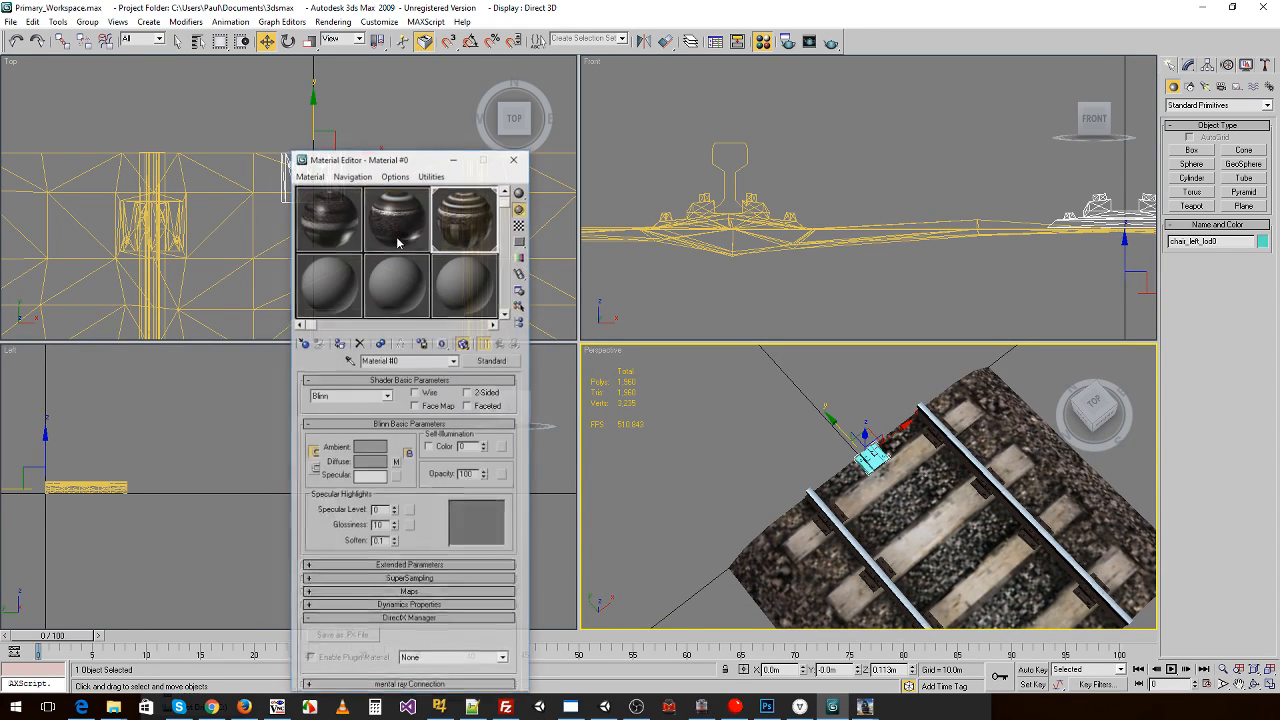
pyautogui.moveTo(352, 232); pyautogui.dragTo(877, 467)
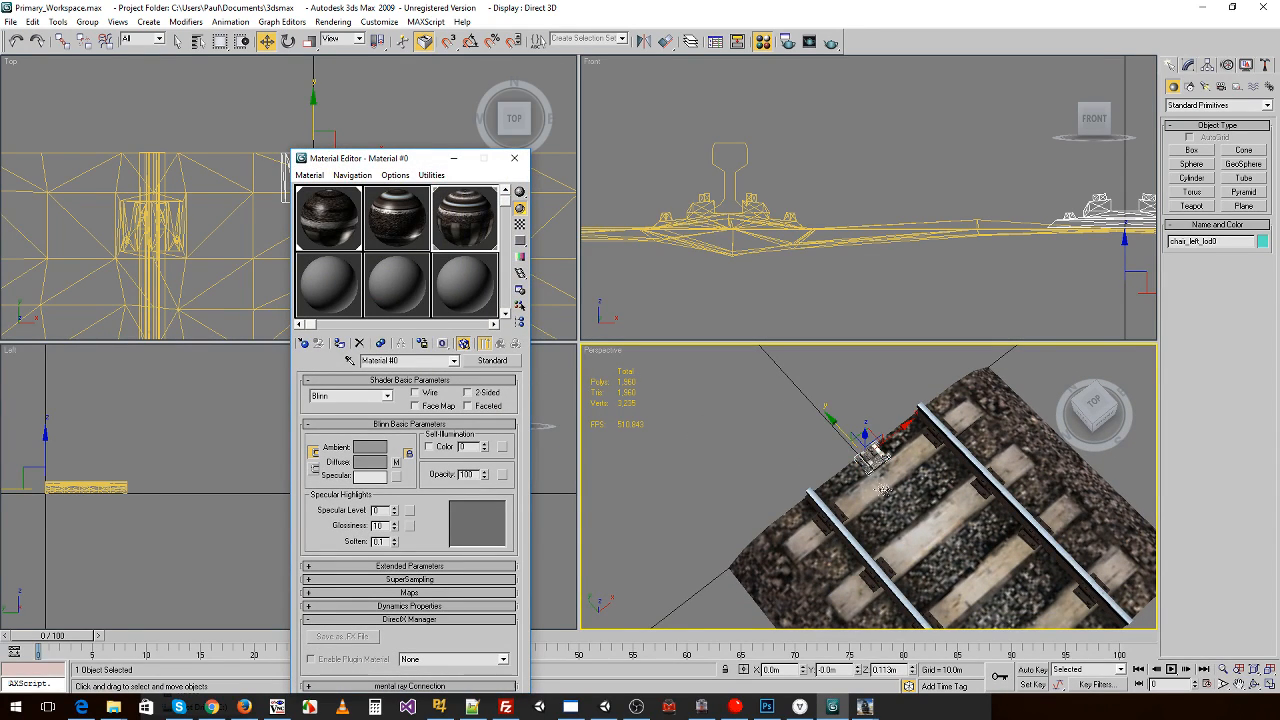
pyautogui.scroll(4, 883, 490)
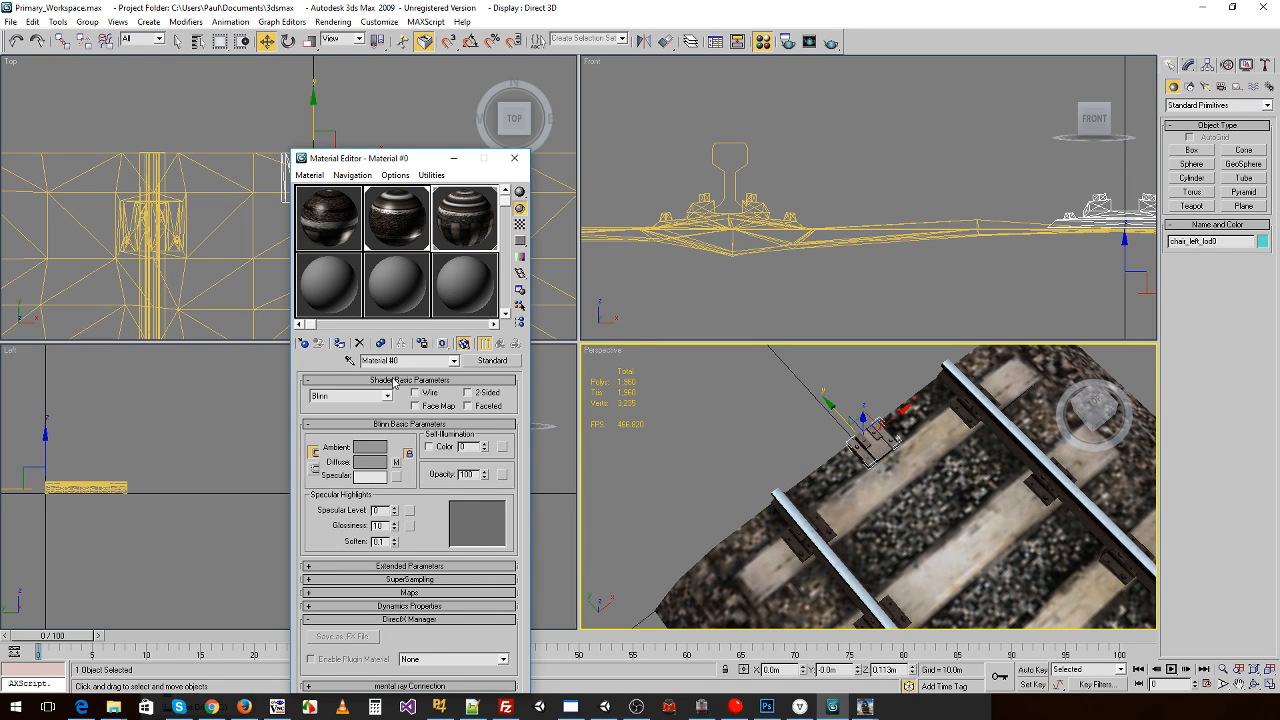
pyautogui.click(386, 231)
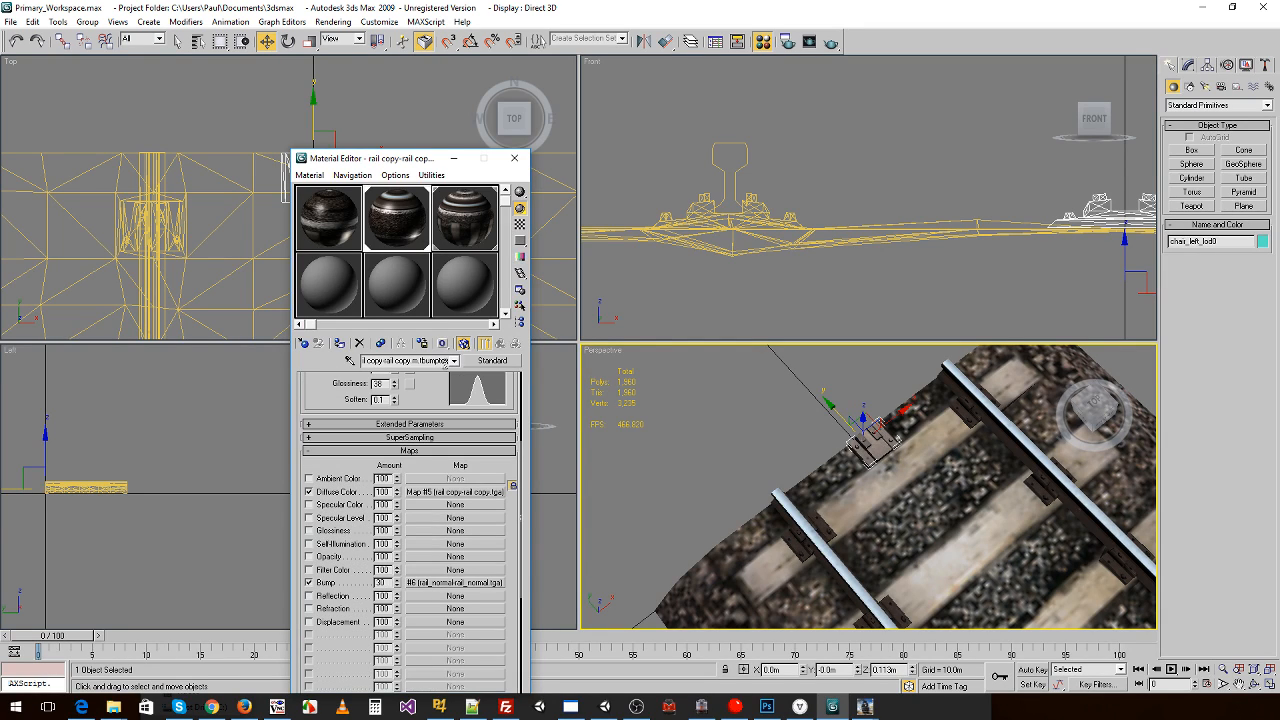
# - Delete the reference track track_lod0-tmp from the scene
pyautogui.click(945, 512)
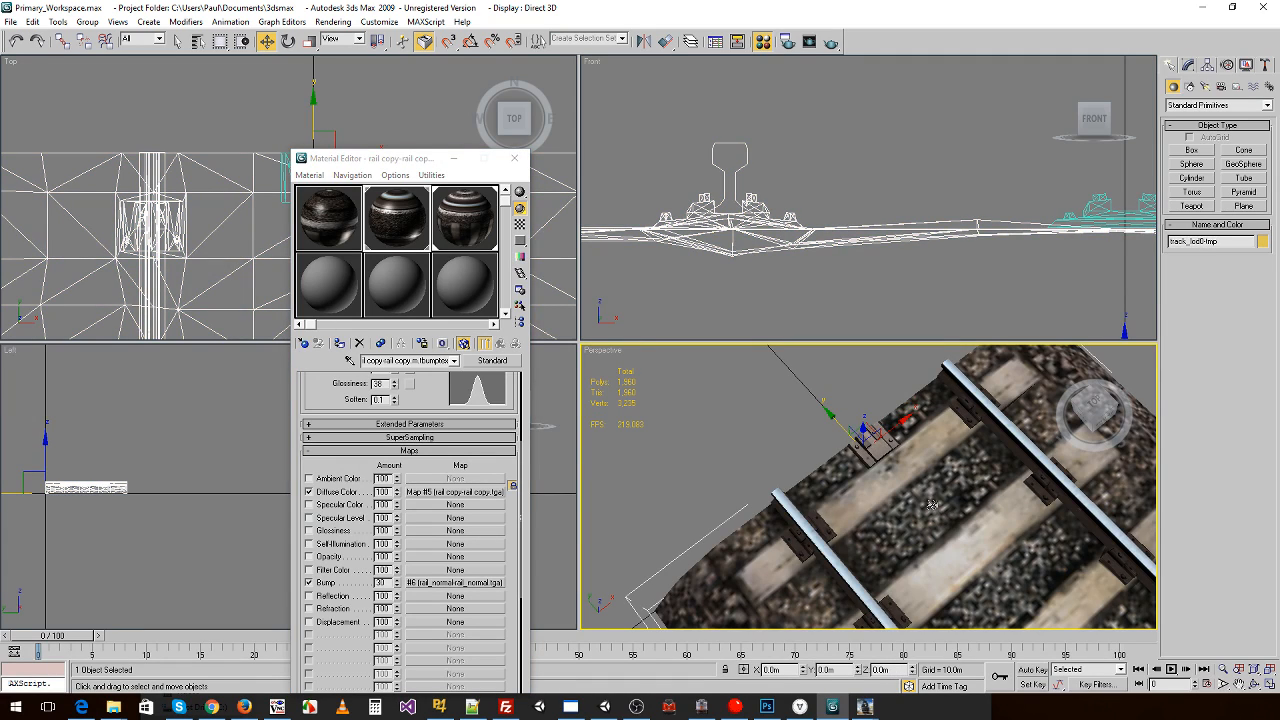
pyautogui.press('Delete')
pyautogui.scroll(-2, 930, 512)
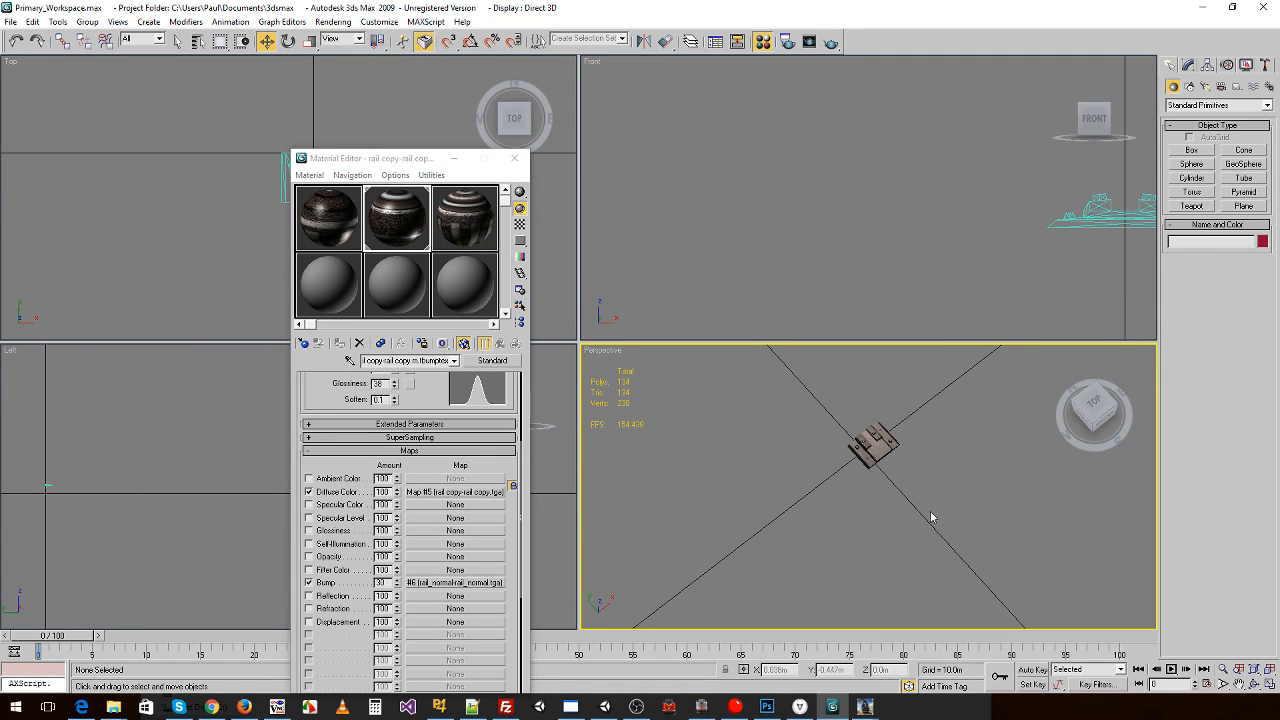
pyautogui.scroll(-3, 853, 501)
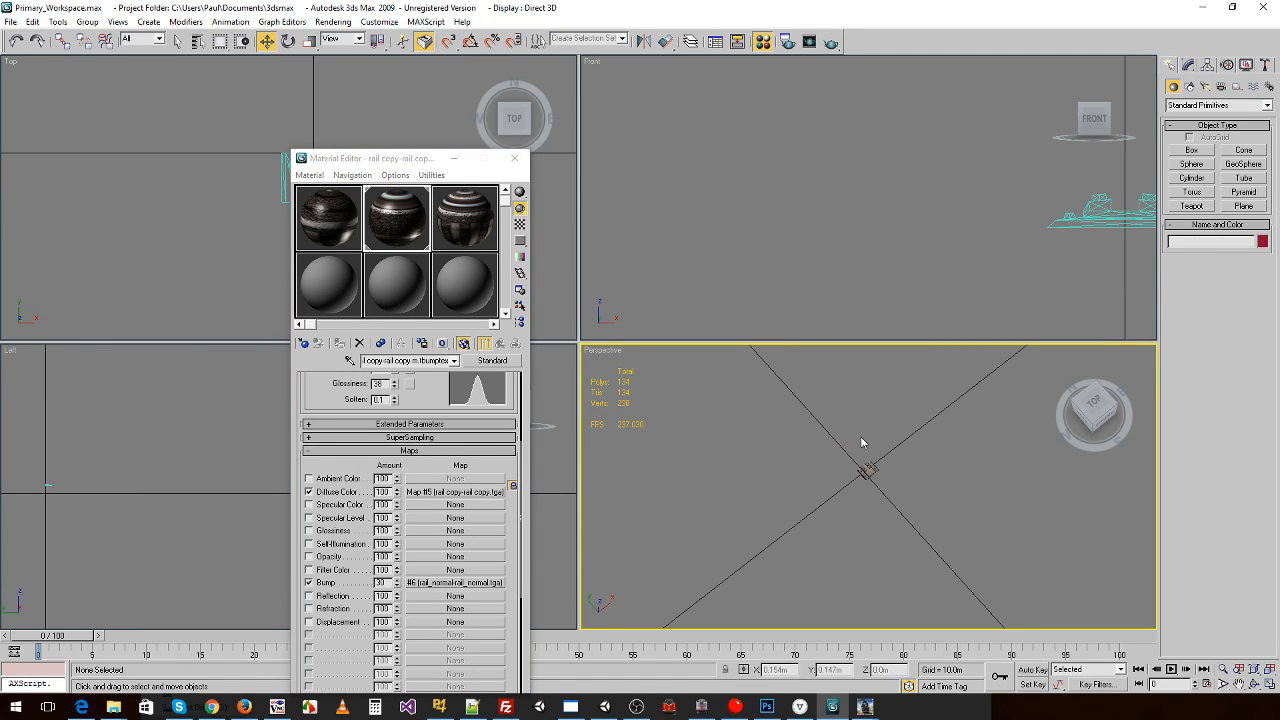
pyautogui.scroll(-2, 925, 228)
pyautogui.scroll(-2, 925, 228)
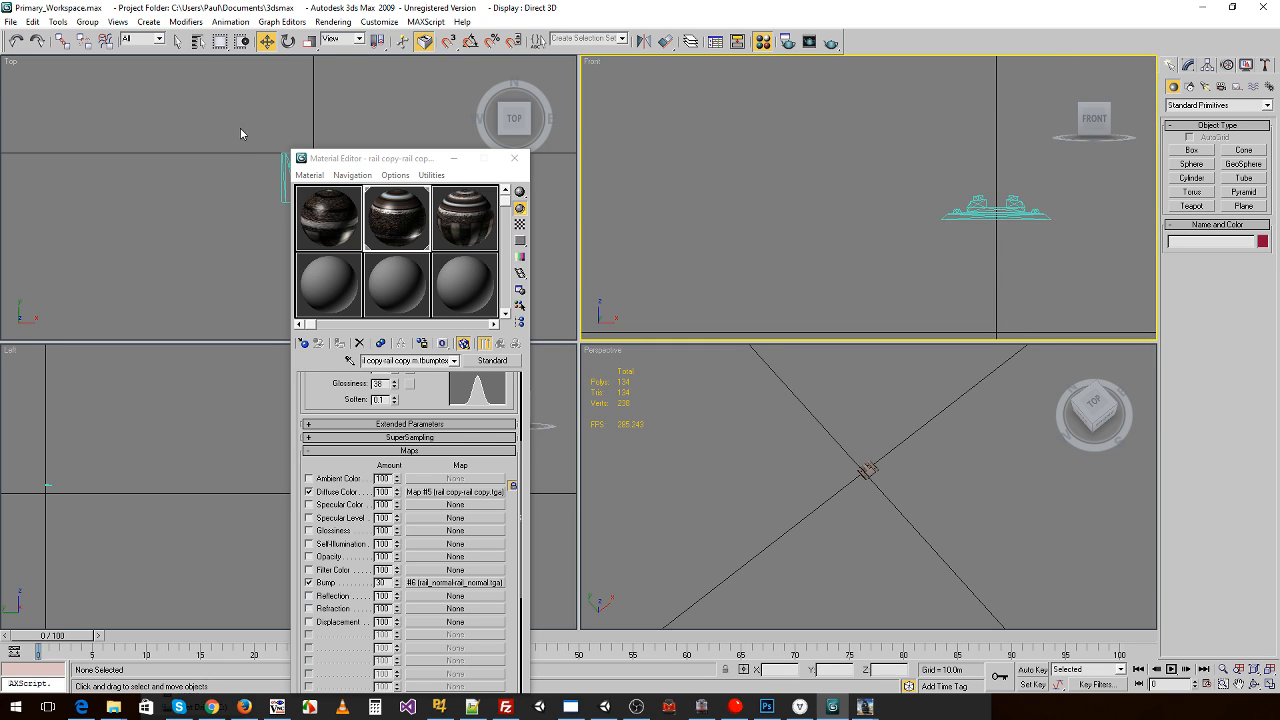
pyautogui.scroll(-2, 240, 134)
pyautogui.click(239, 139)
pyautogui.scroll(-1, 240, 141)
pyautogui.scroll(1, 240, 142)
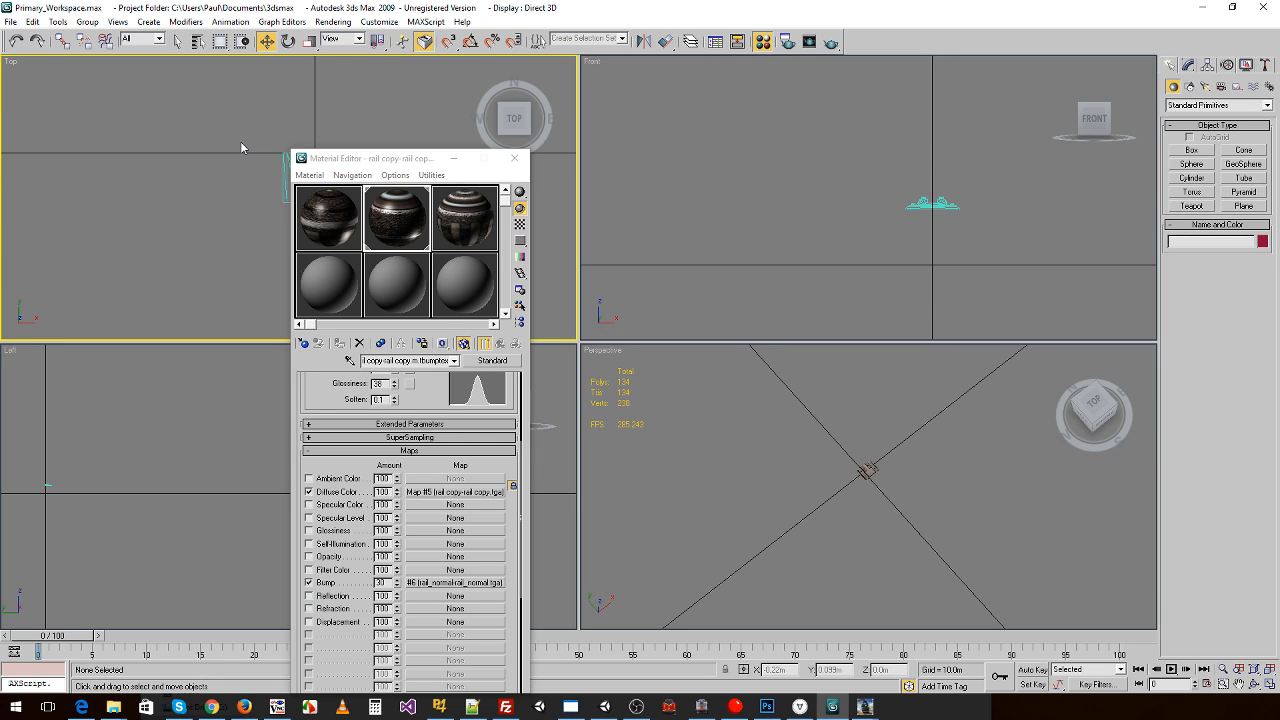
pyautogui.scroll(2, 244, 144)
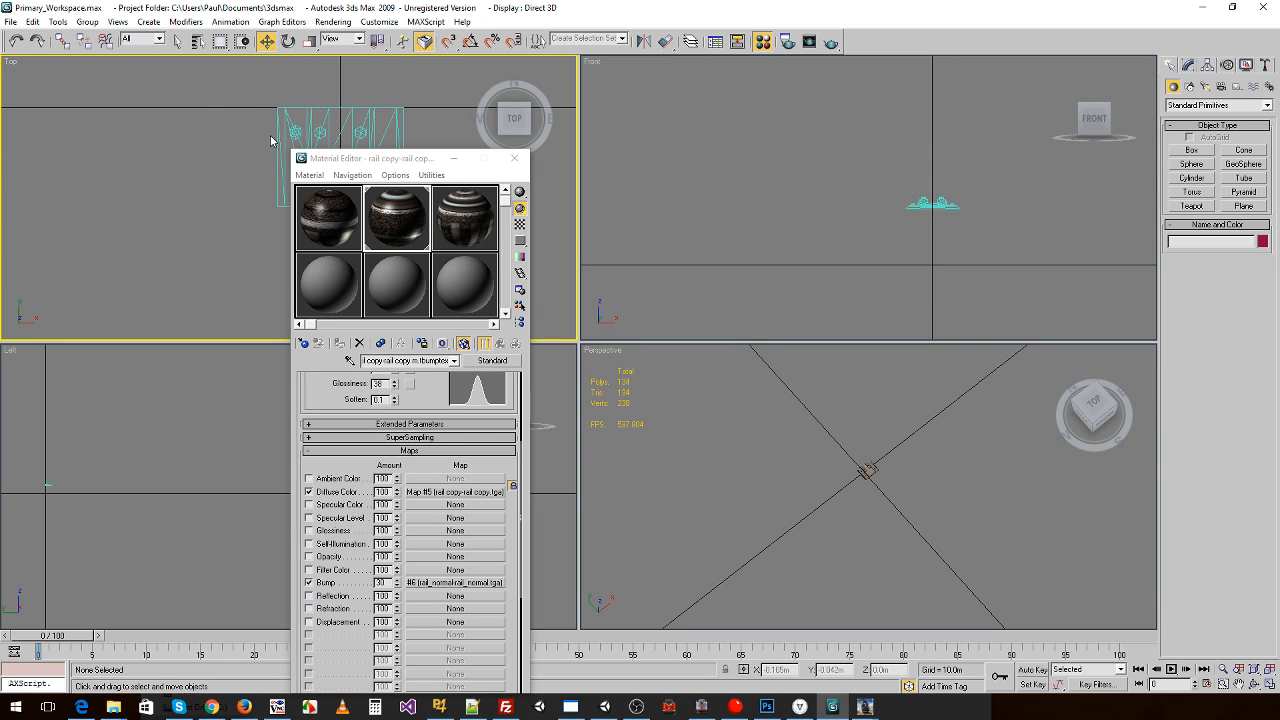
# - Start a Trainz format (*.IM, *.KIN) export into the "Auran Track TS2009 36in Mesh" folder under D:\Workspace\Content\Procedural Track Tutorial\160406\Auran Track TS2009 36in\FINAL
pyautogui.click(10, 21)
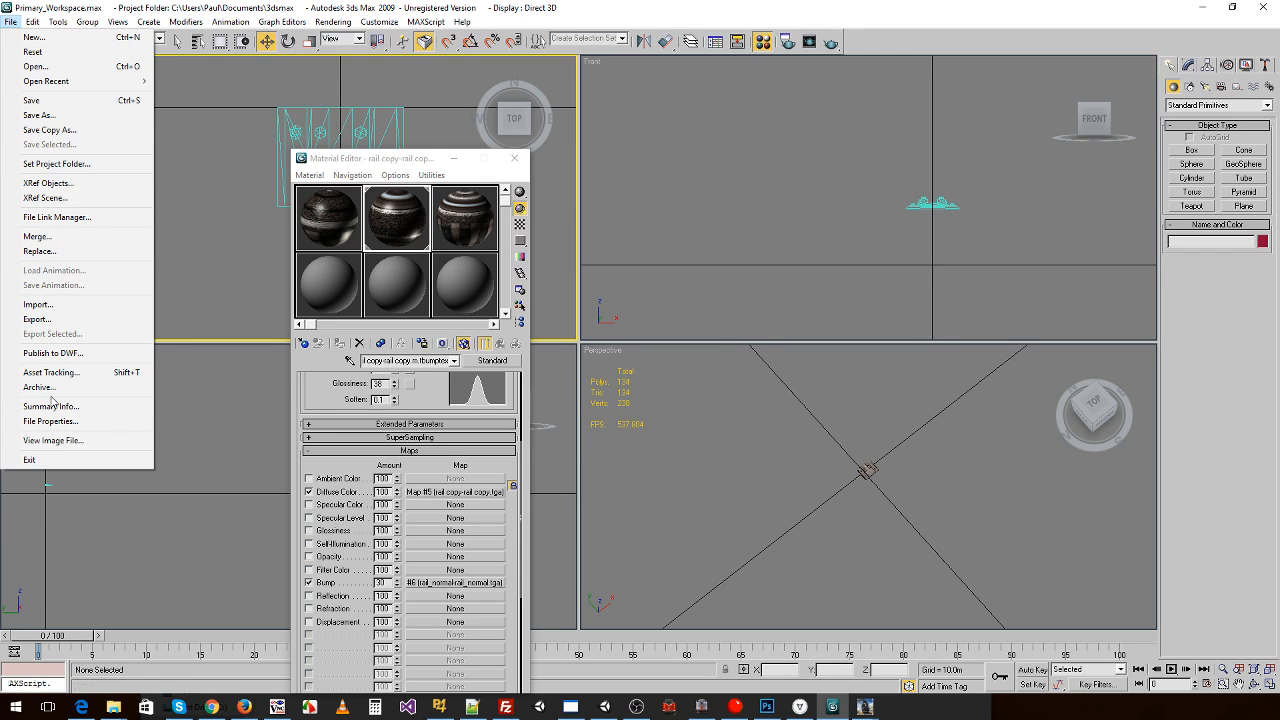
pyautogui.click(40, 319)
pyautogui.click(144, 62)
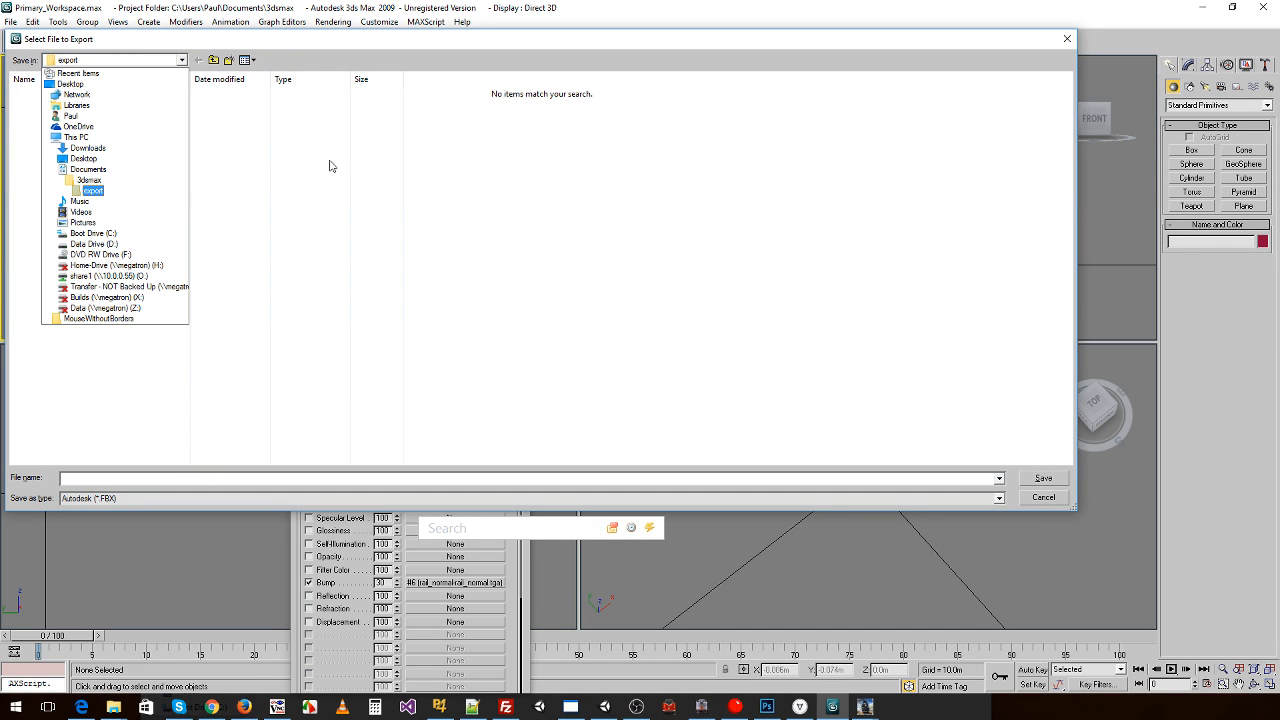
pyautogui.click(112, 245)
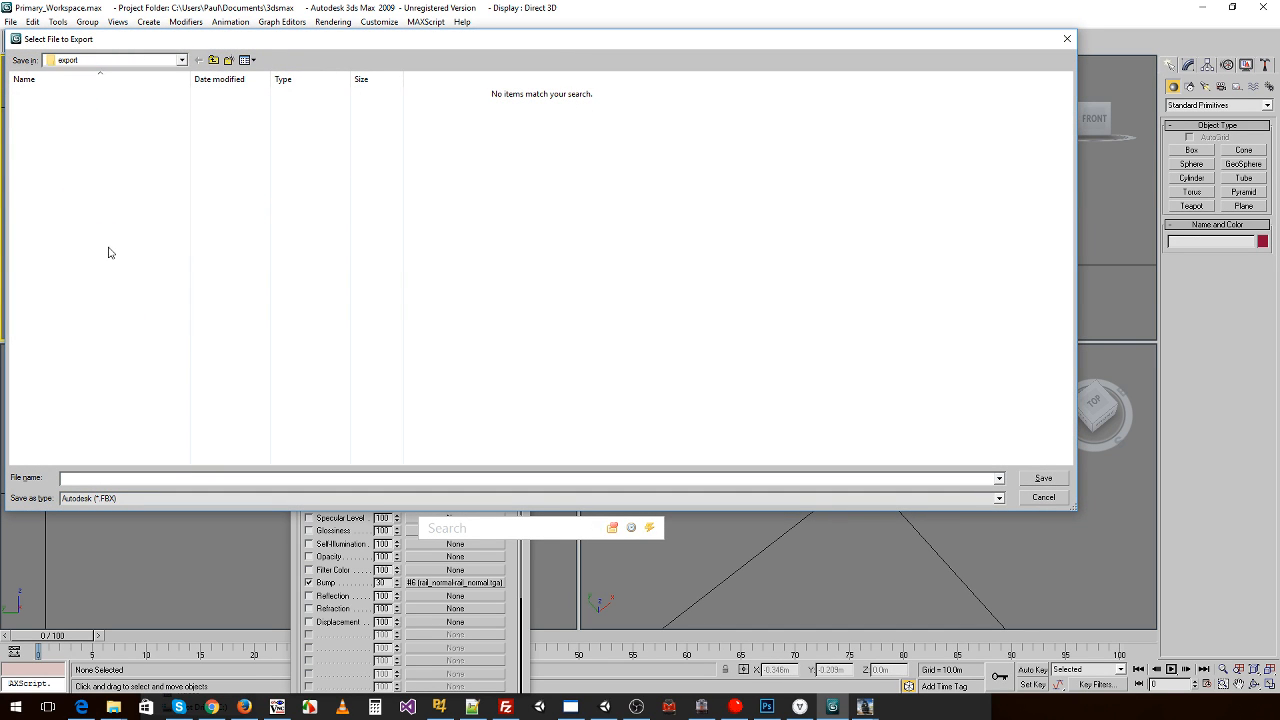
pyautogui.click(120, 498)
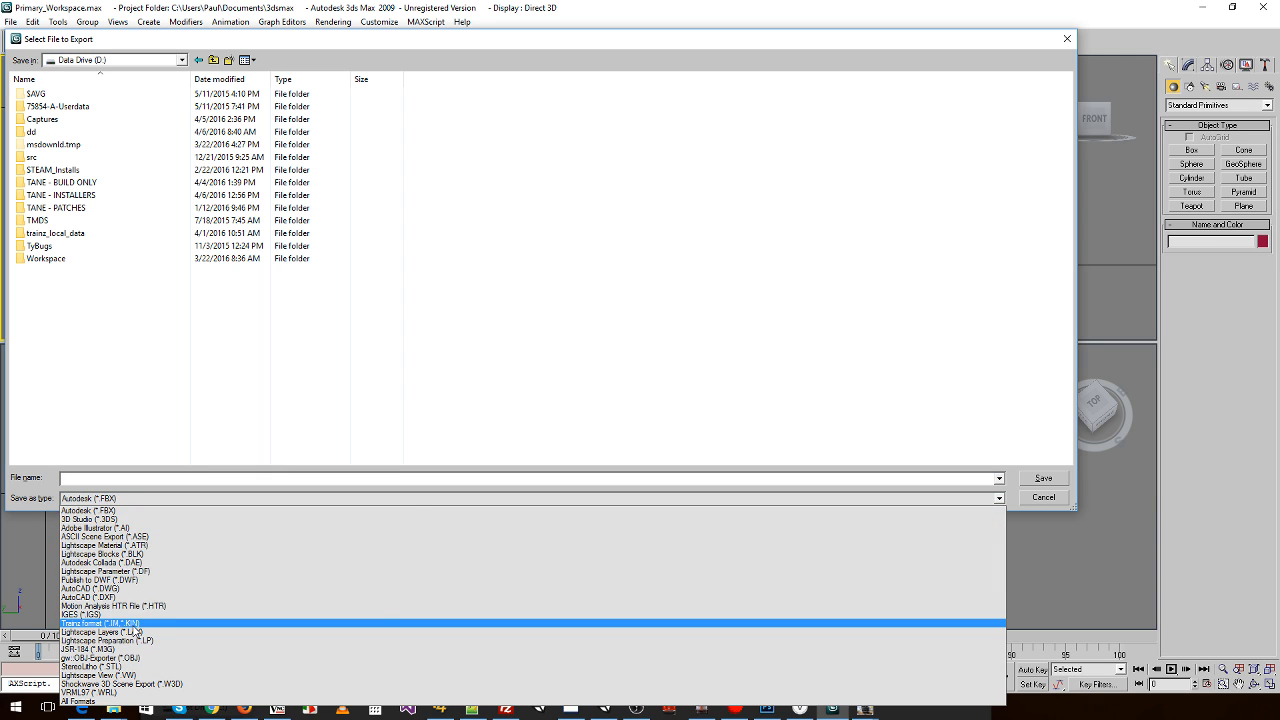
pyautogui.click(100, 623)
pyautogui.doubleClick(46, 258)
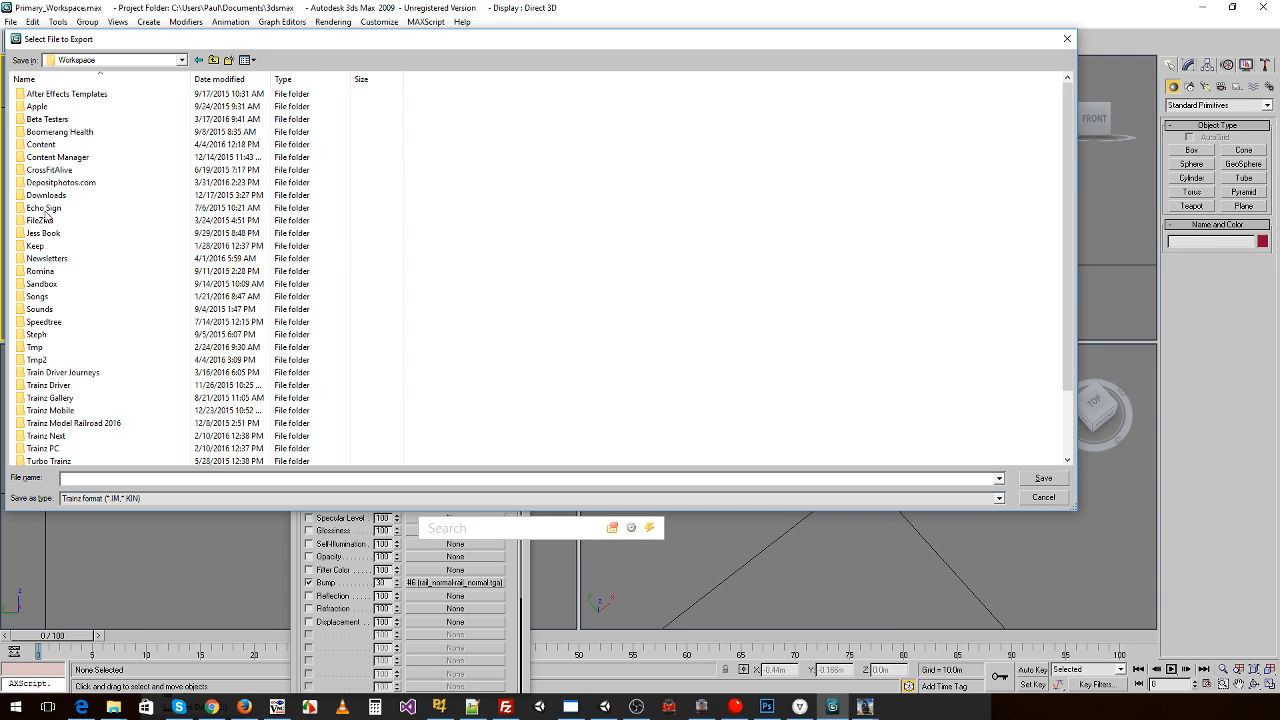
pyautogui.doubleClick(42, 144)
pyautogui.doubleClick(60, 200)
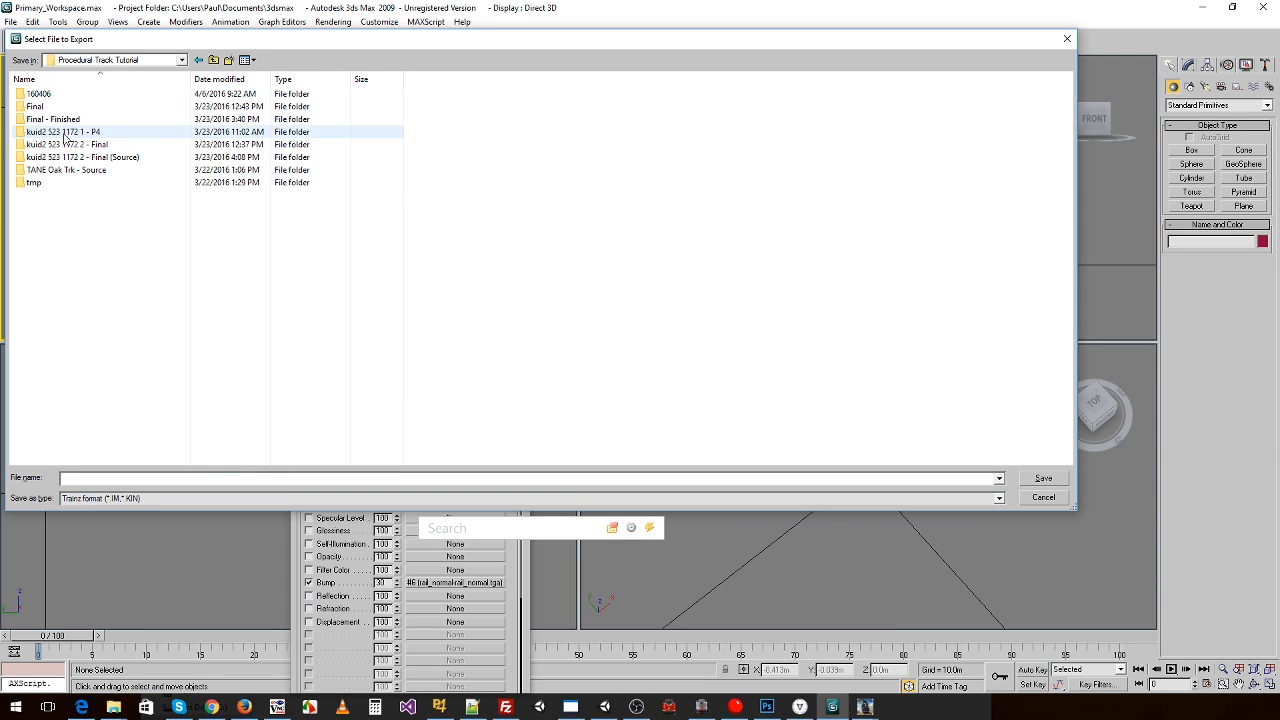
pyautogui.doubleClick(70, 94)
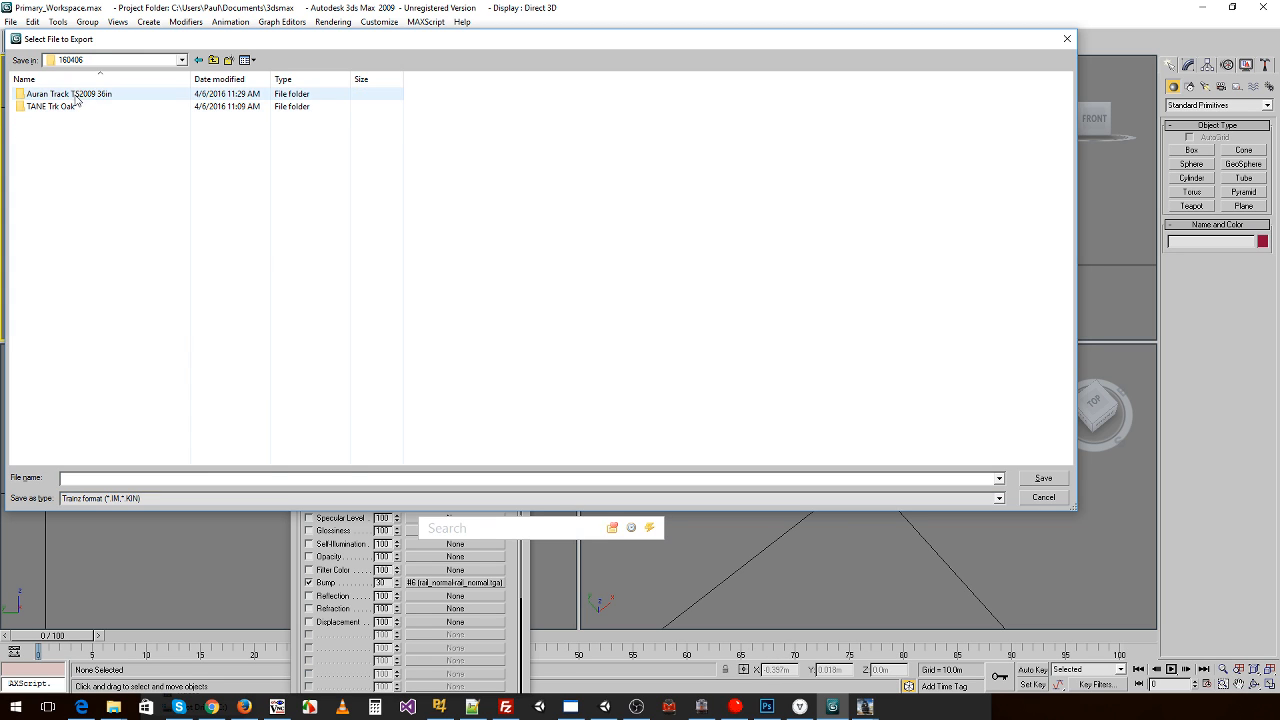
pyautogui.doubleClick(75, 96)
pyautogui.doubleClick(80, 96)
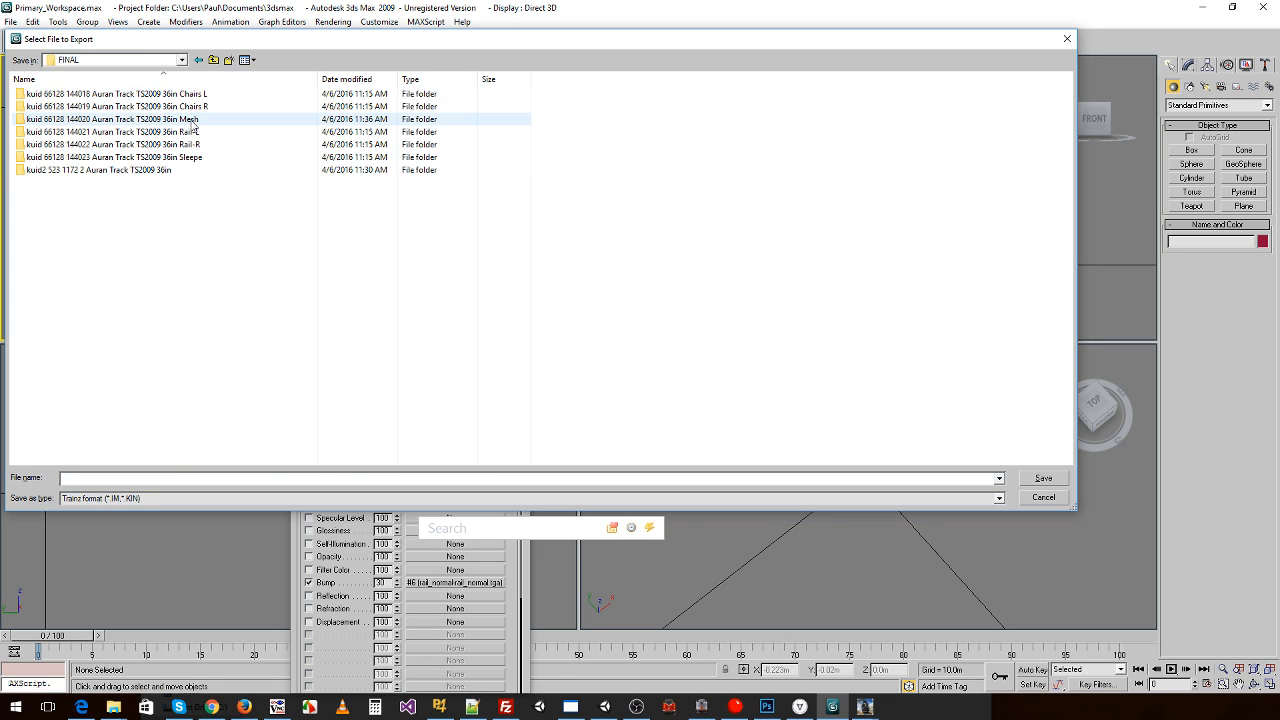
pyautogui.doubleClick(160, 119)
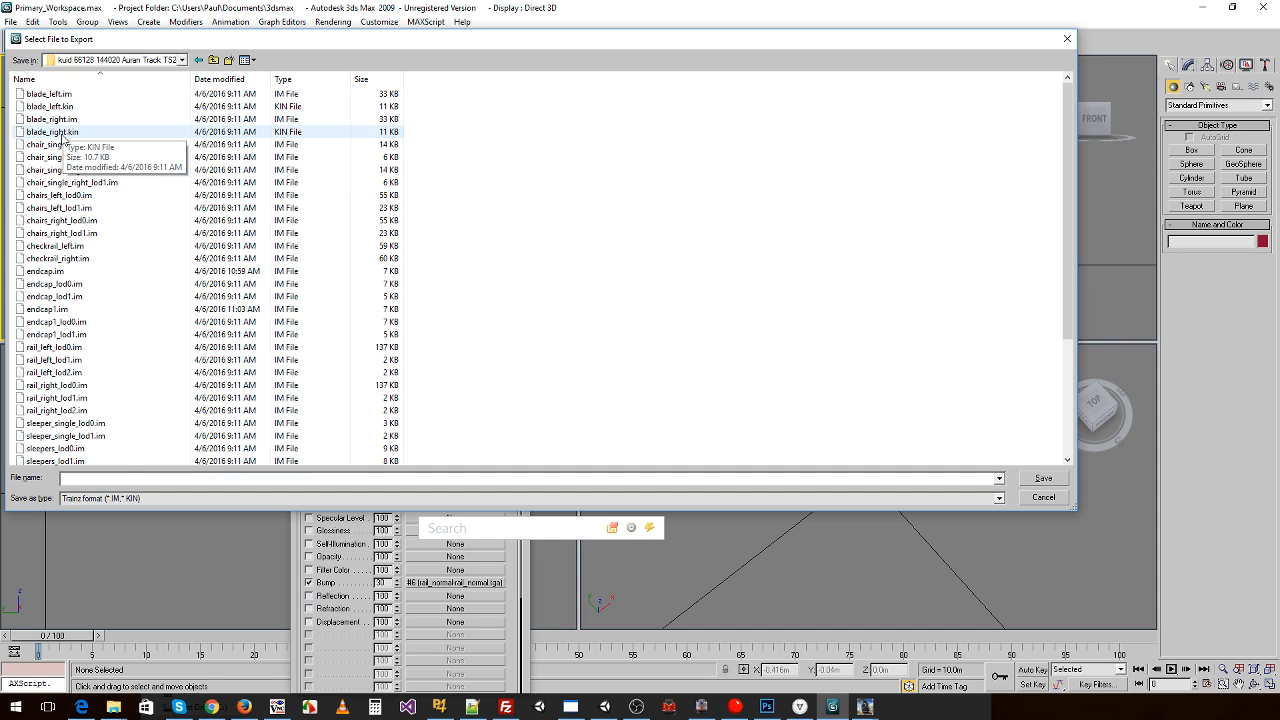
# - Export the chair's geometry as chair_single_left_lod0.im, replacing the existing file, with animation export off
pyautogui.click(64, 144)
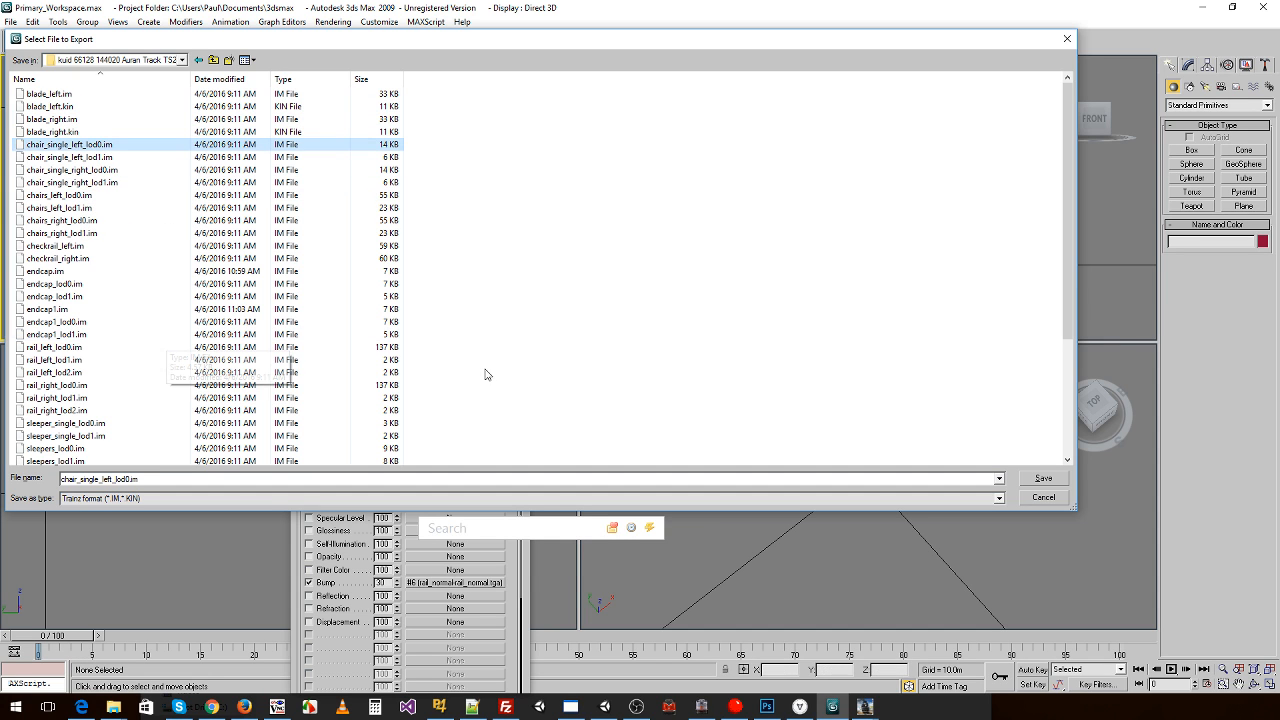
pyautogui.click(1041, 479)
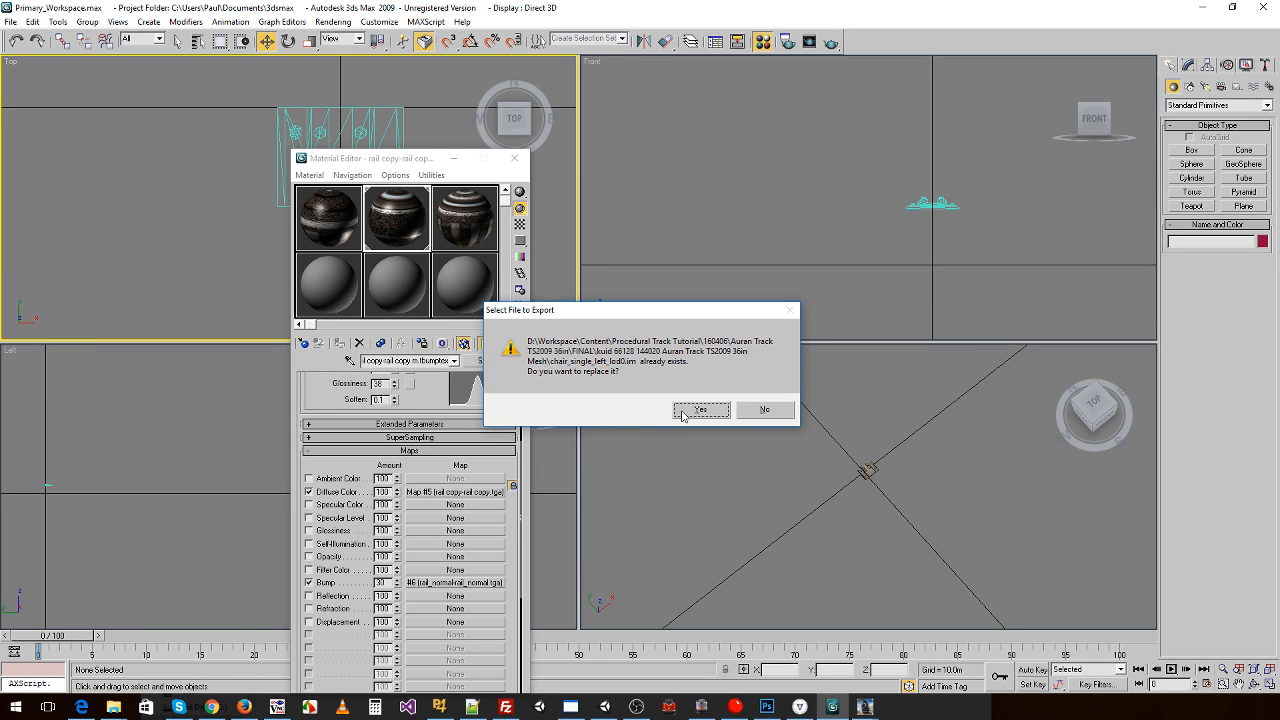
pyautogui.click(700, 410)
pyautogui.click(684, 414)
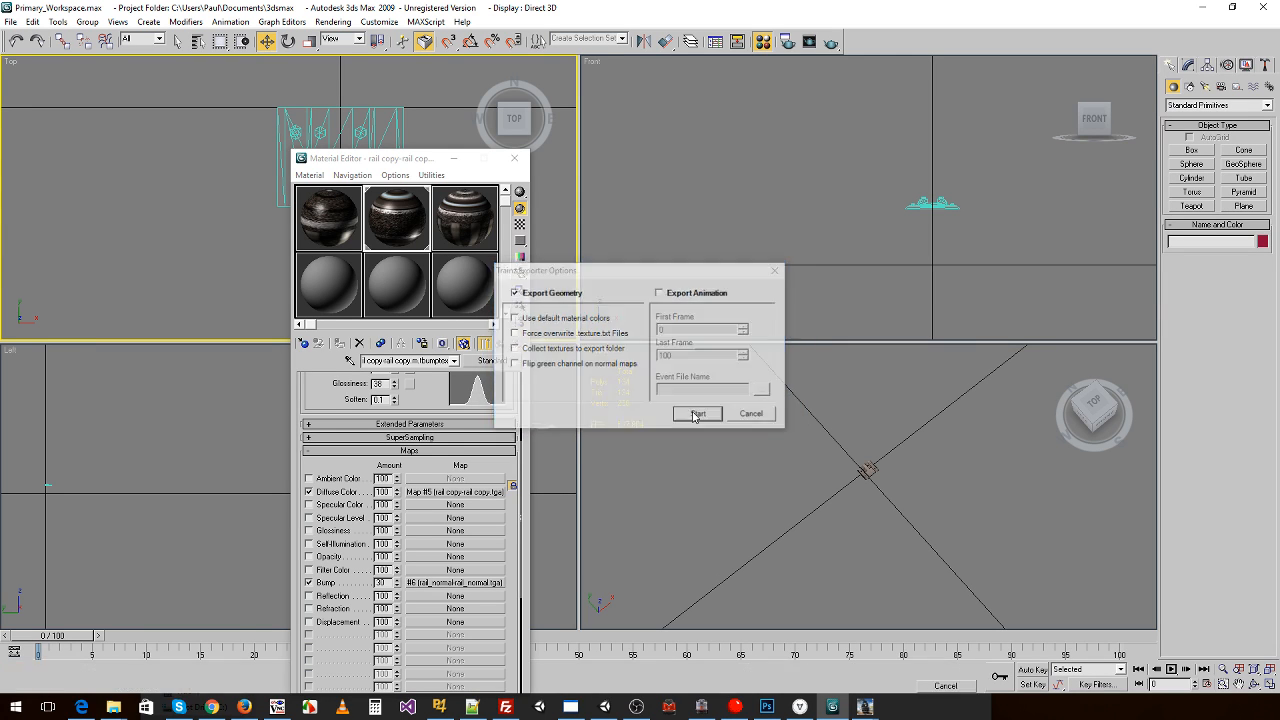
pyautogui.click(737, 426)
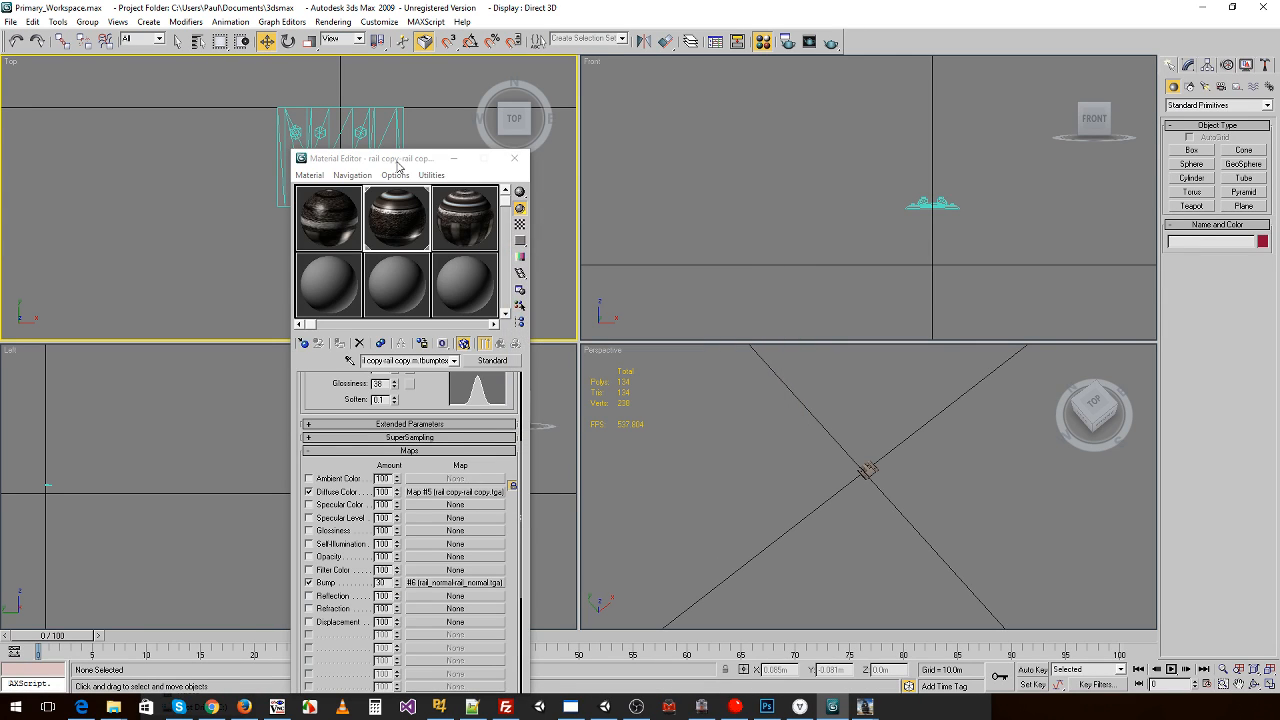
# - Import chair_single_left_lod1.obj into the scene, keeping texture coordinates and smoothing groups at object scale 1.0
pyautogui.moveTo(400, 160); pyautogui.dragTo(392, 93)
pyautogui.moveTo(773, 474); pyautogui.dragTo(719, 479, button='middle')
pyautogui.scroll(6, 728, 479)
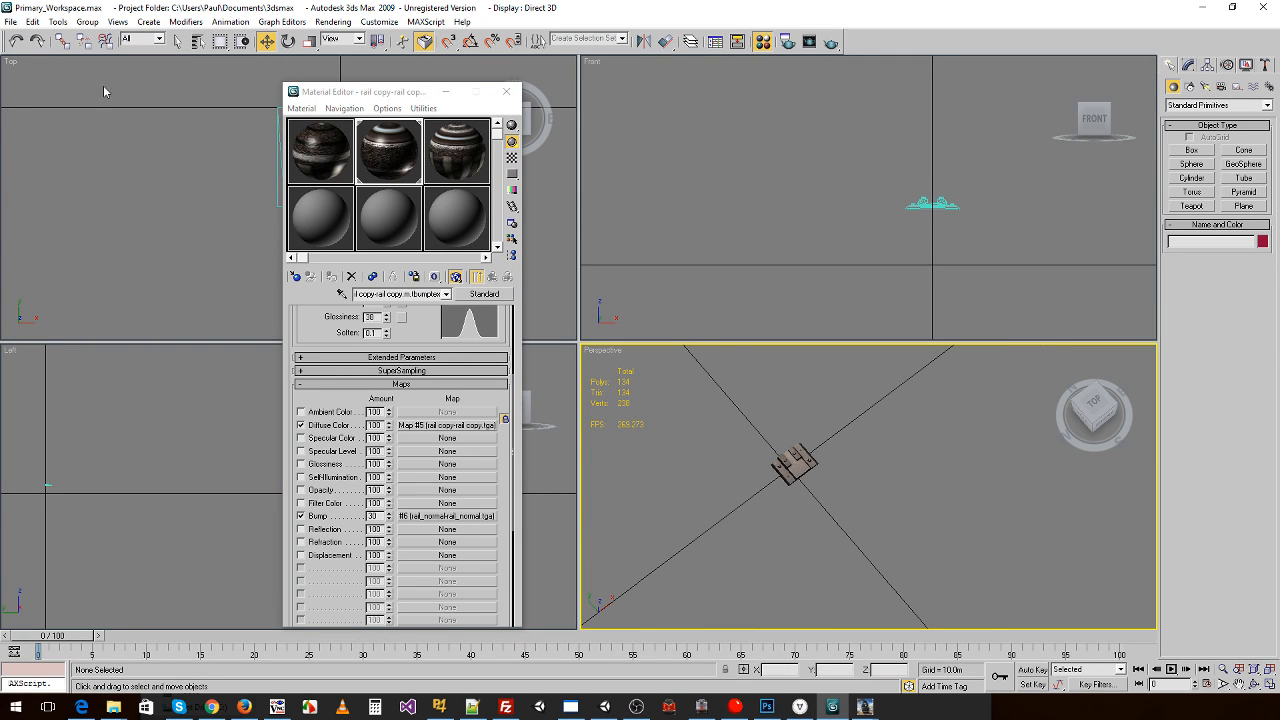
pyautogui.click(12, 23)
pyautogui.click(60, 305)
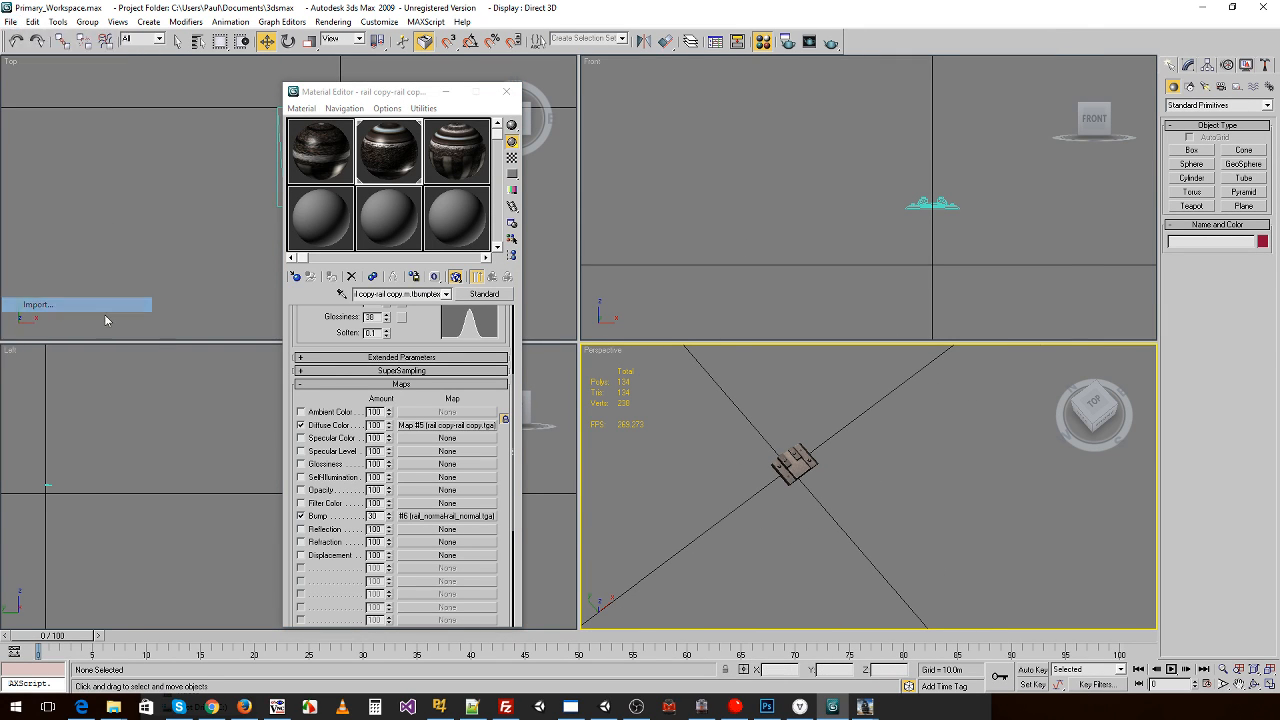
pyautogui.click(180, 115)
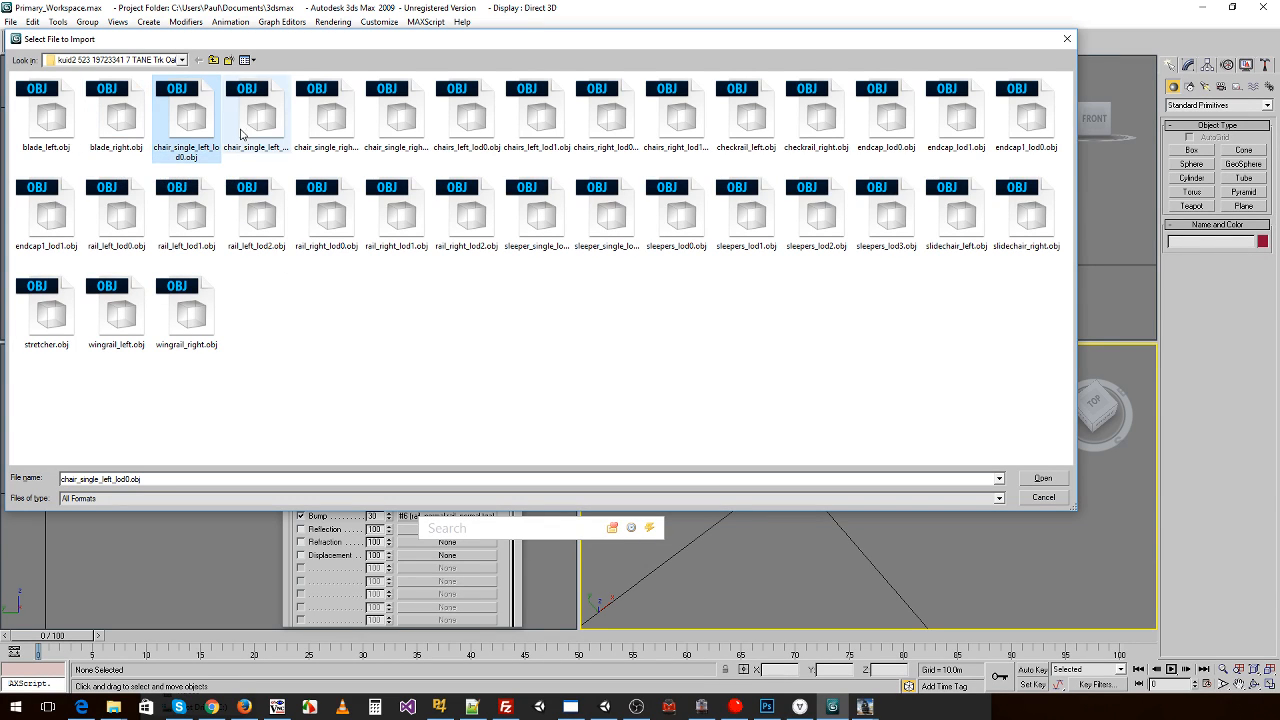
pyautogui.doubleClick(255, 115)
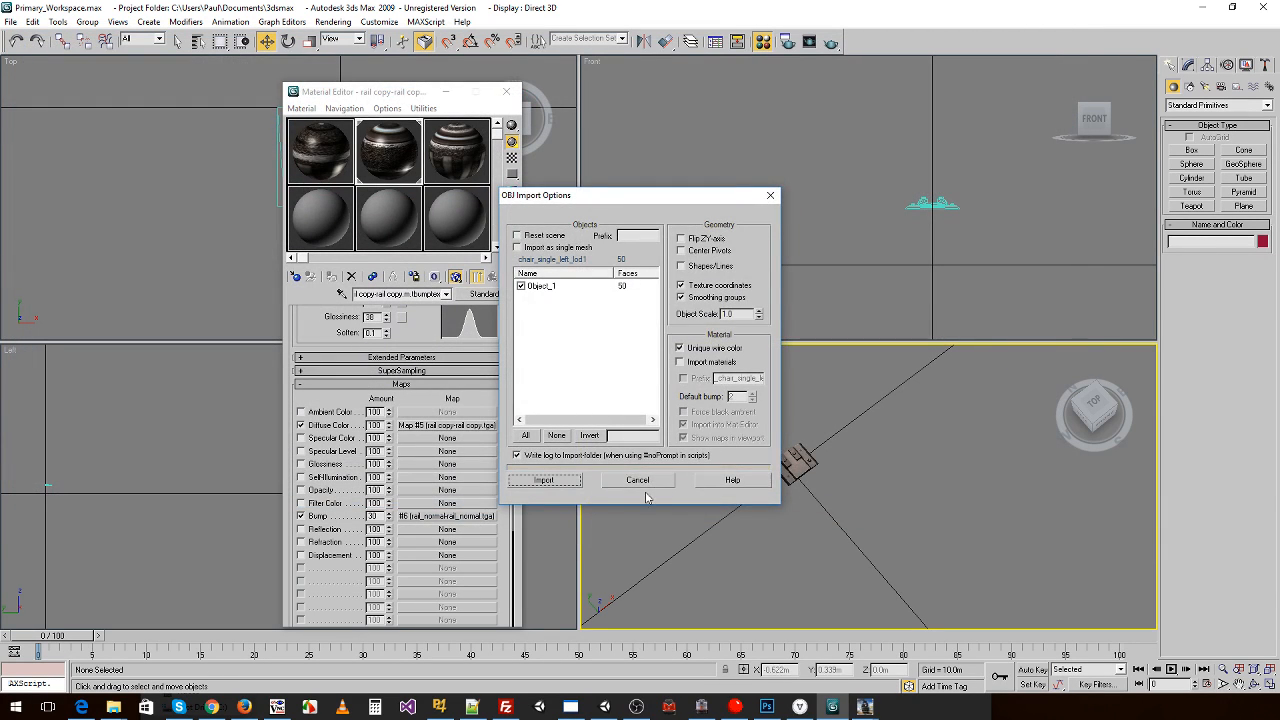
pyautogui.click(562, 481)
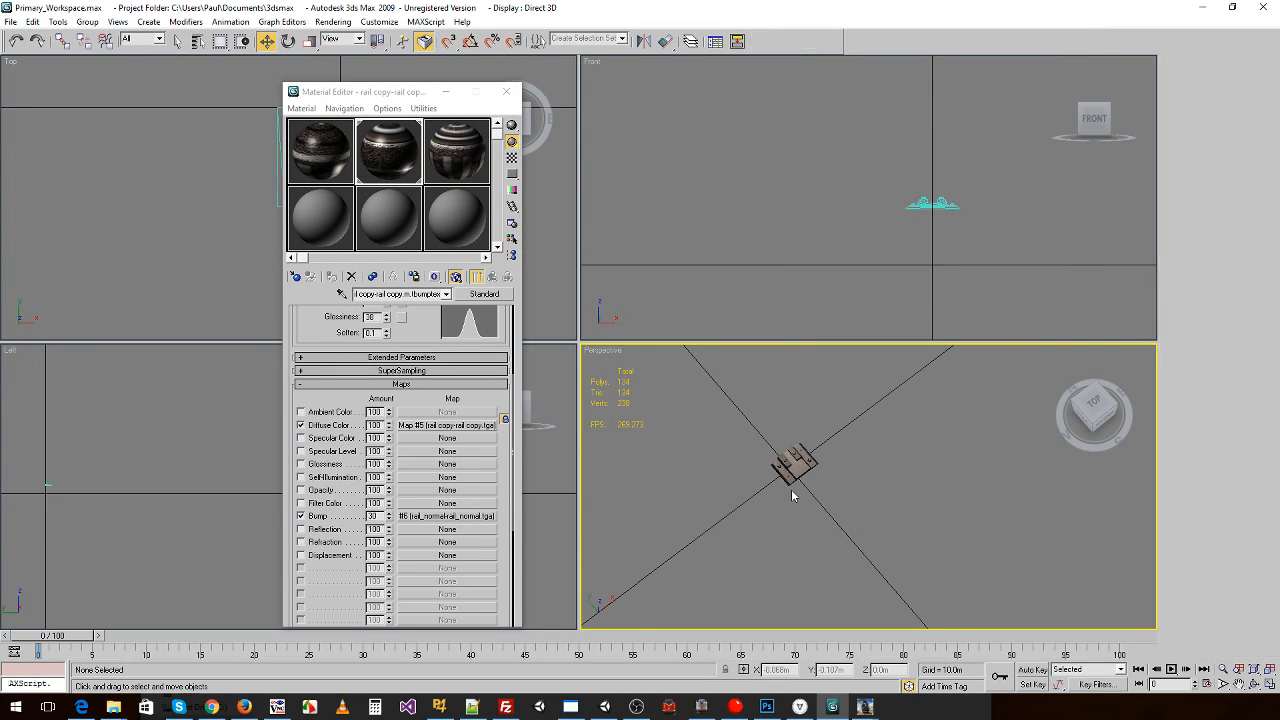
# - Scale the imported Object_1 to 64.471 on the X, Y and Z axes, matching chair_left_lod0
pyautogui.moveTo(908, 517)
pyautogui.mouseDown(button='middle')
pyautogui.moveTo(906, 494)
pyautogui.moveTo(880, 489)
pyautogui.mouseUp(button='middle')
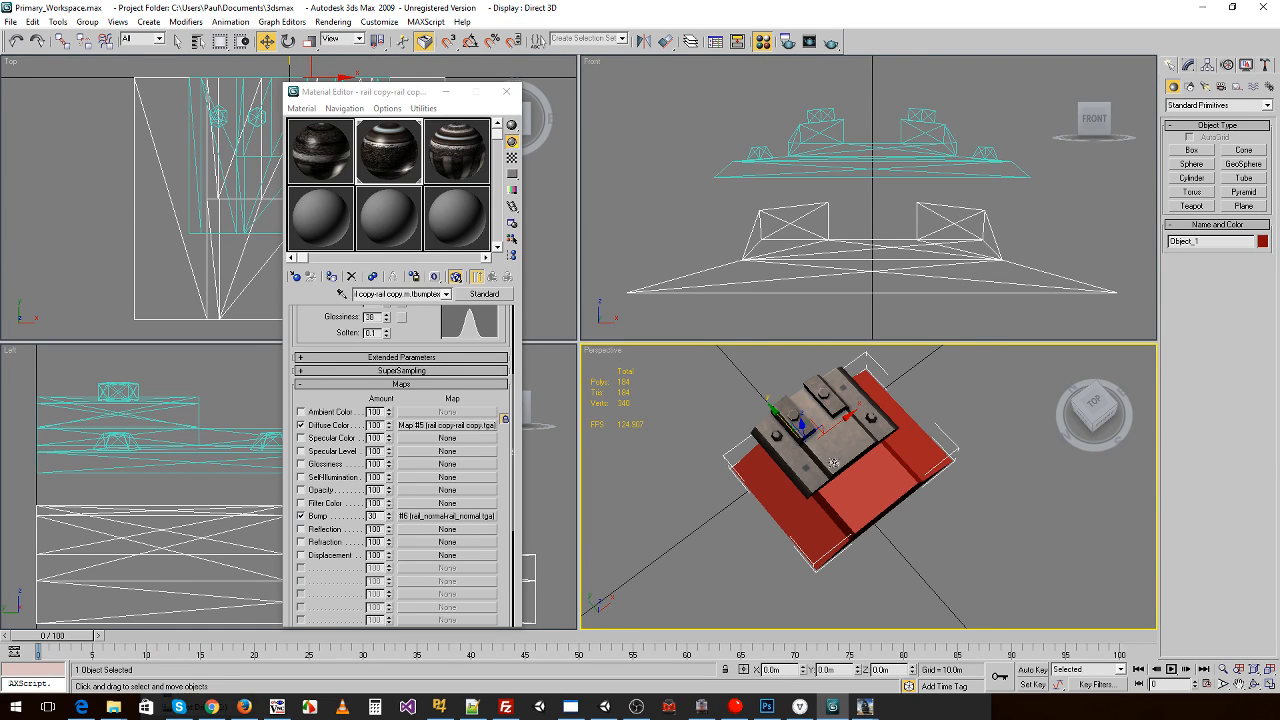
pyautogui.press('e')
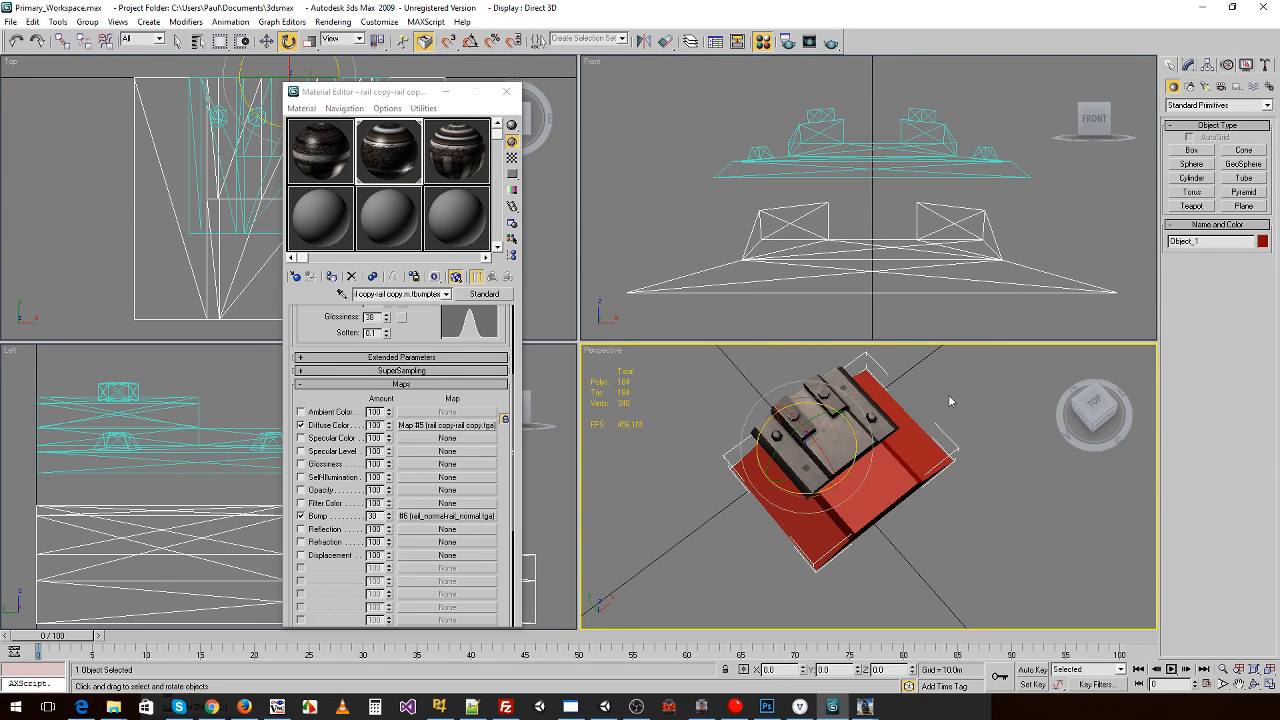
pyautogui.click(850, 410)
pyautogui.press('r')
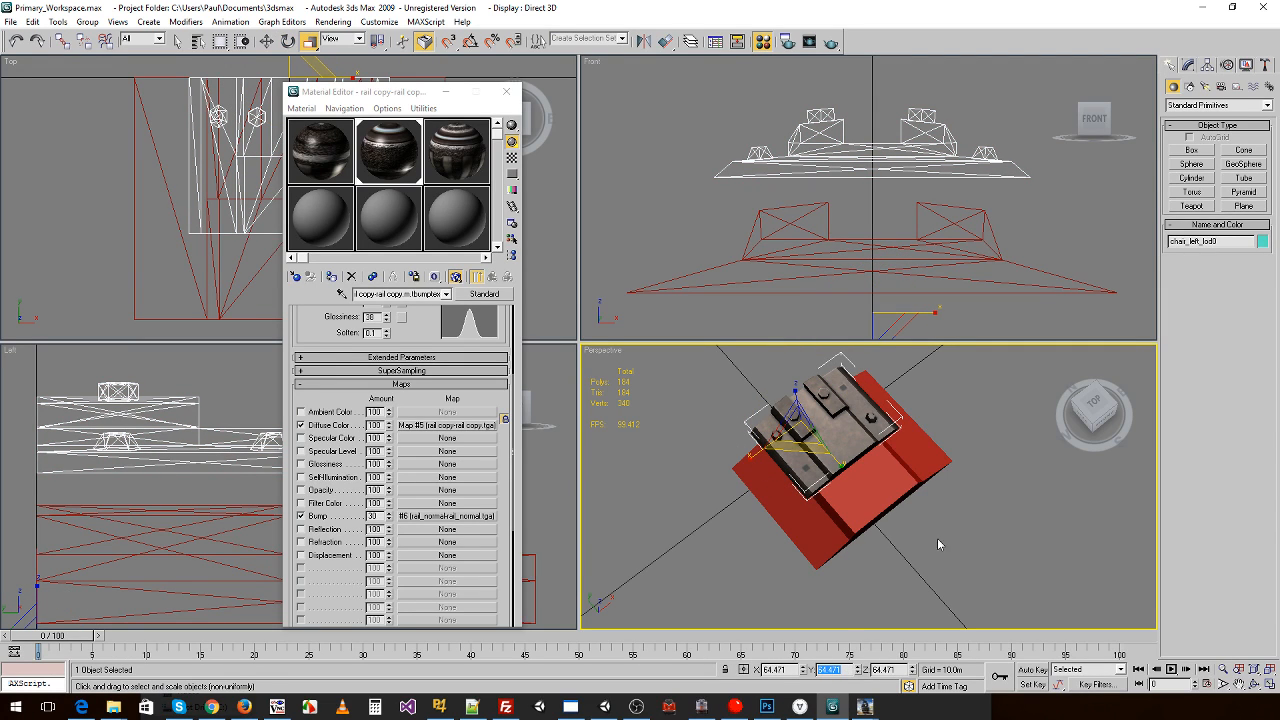
pyautogui.click(949, 467)
pyautogui.moveTo(853, 669); pyautogui.dragTo(704, 630)
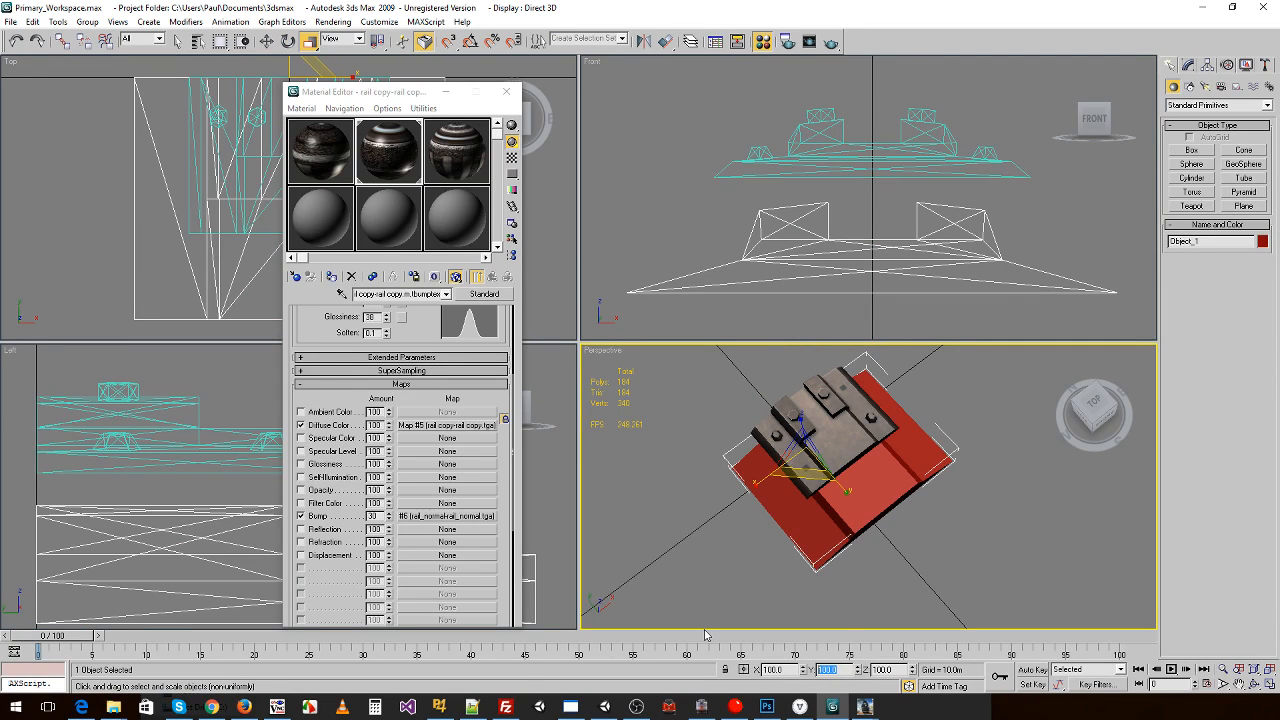
pyautogui.write('64.471')
pyautogui.press('Return')
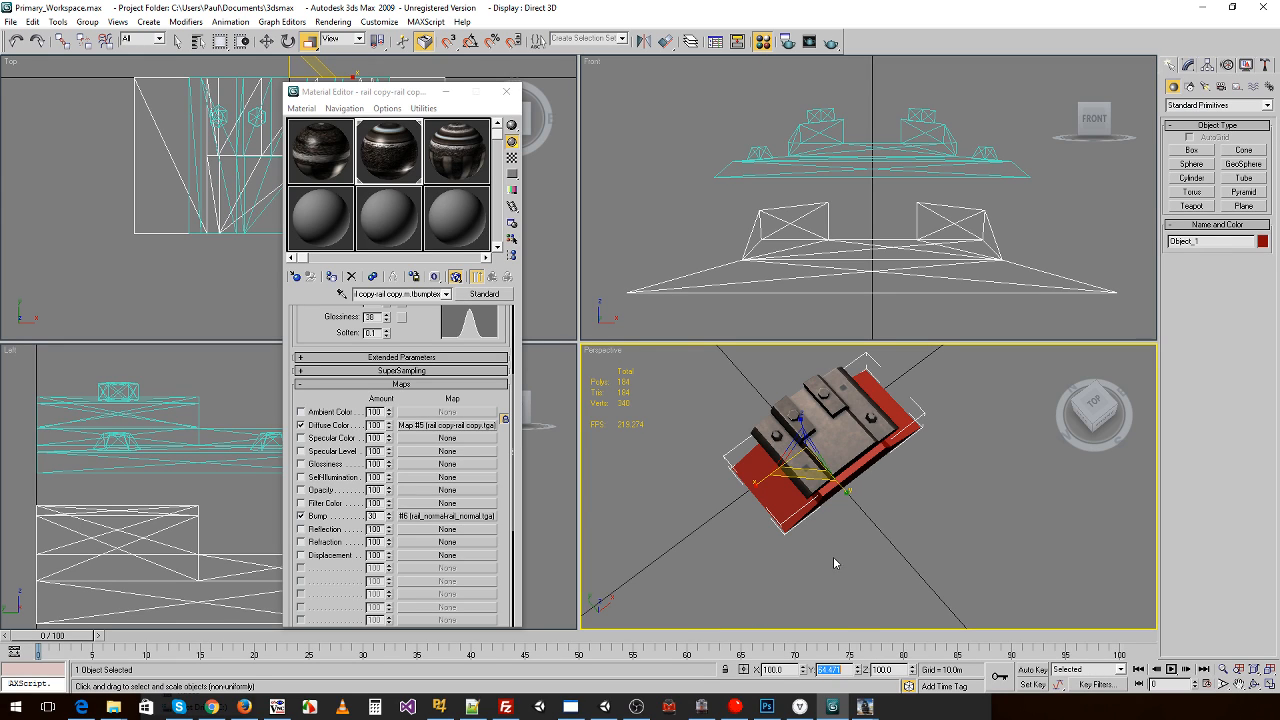
pyautogui.moveTo(790, 669); pyautogui.dragTo(722, 671)
pyautogui.write('64.471')
pyautogui.moveTo(902, 668); pyautogui.dragTo(820, 670)
pyautogui.write('64.471')
pyautogui.press('Return')
# - Copy the Z position of chair_left_lod0 to Object_1, setting it to 0.113 m
pyautogui.moveTo(880, 551); pyautogui.dragTo(868, 534, button='middle')
pyautogui.press('w')
pyautogui.click(822, 403)
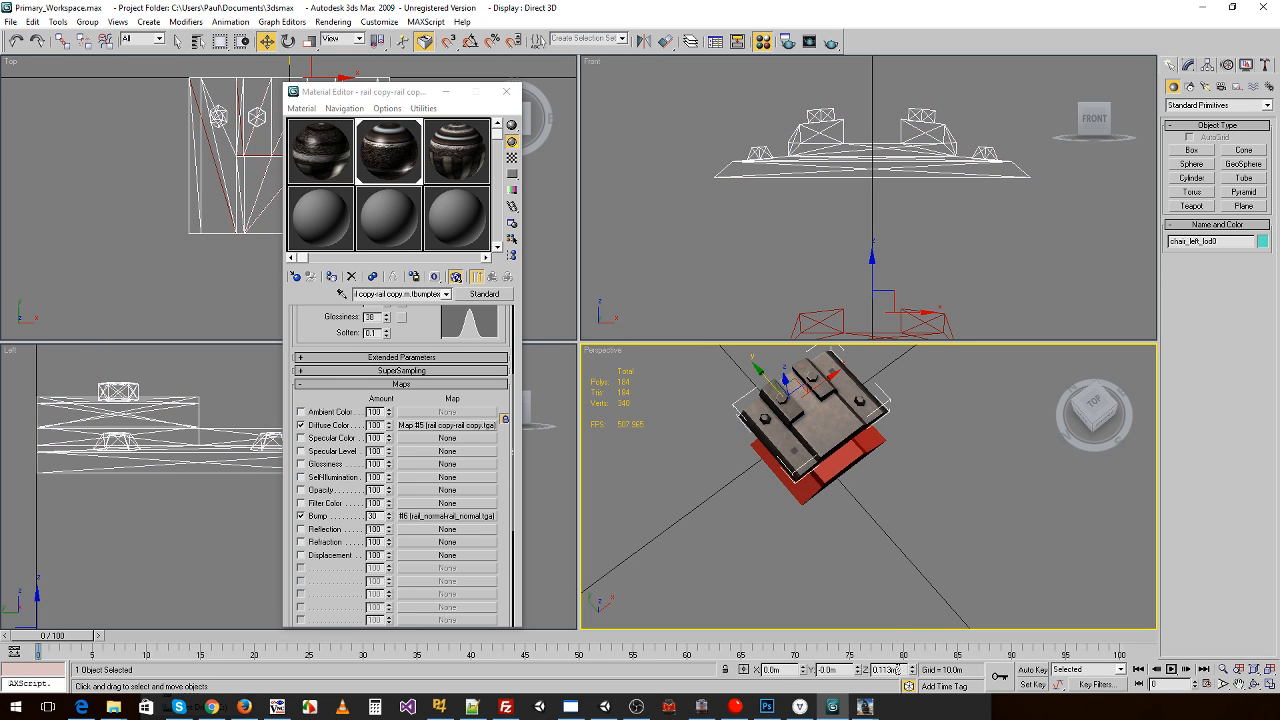
pyautogui.moveTo(897, 669); pyautogui.dragTo(829, 663)
pyautogui.hotkey('ctrl', 'c')
pyautogui.click(837, 467)
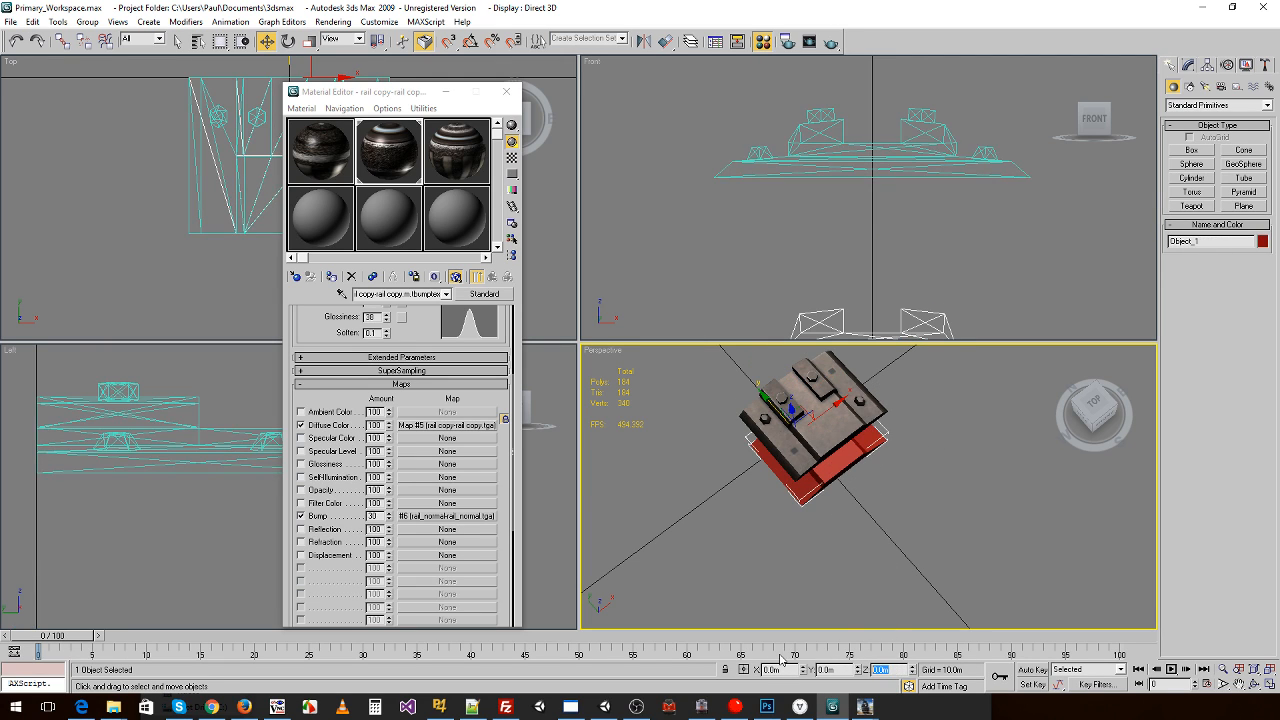
pyautogui.hotkey('ctrl', 'v')
pyautogui.press('Return')
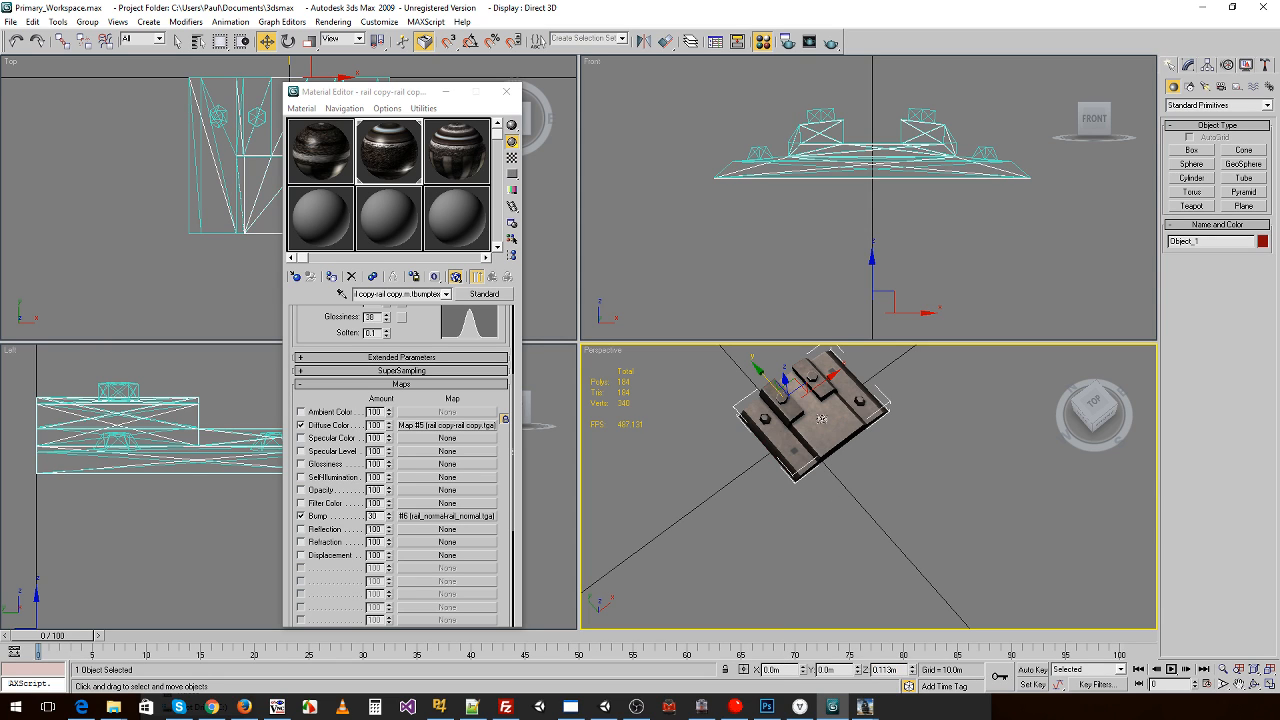
# - Delete chair_left_lod0 and apply the "rail copy" material to Object_1
pyautogui.click(857, 401)
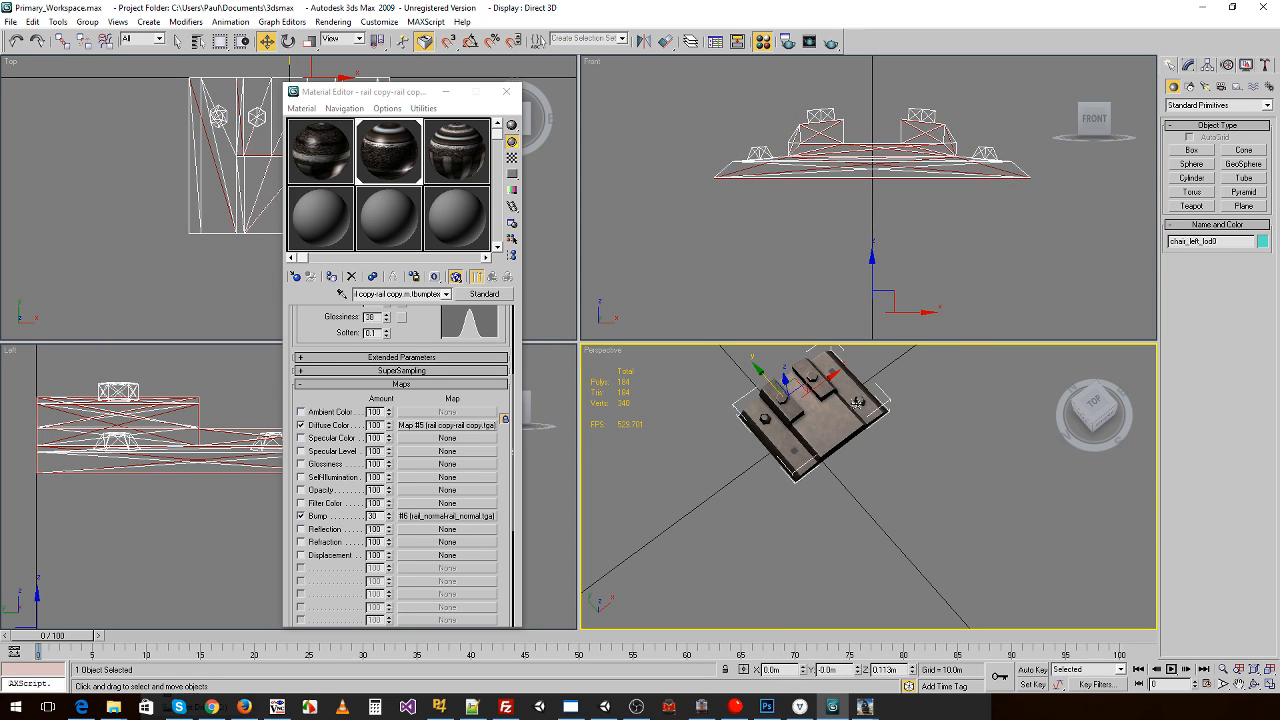
pyautogui.press('Delete')
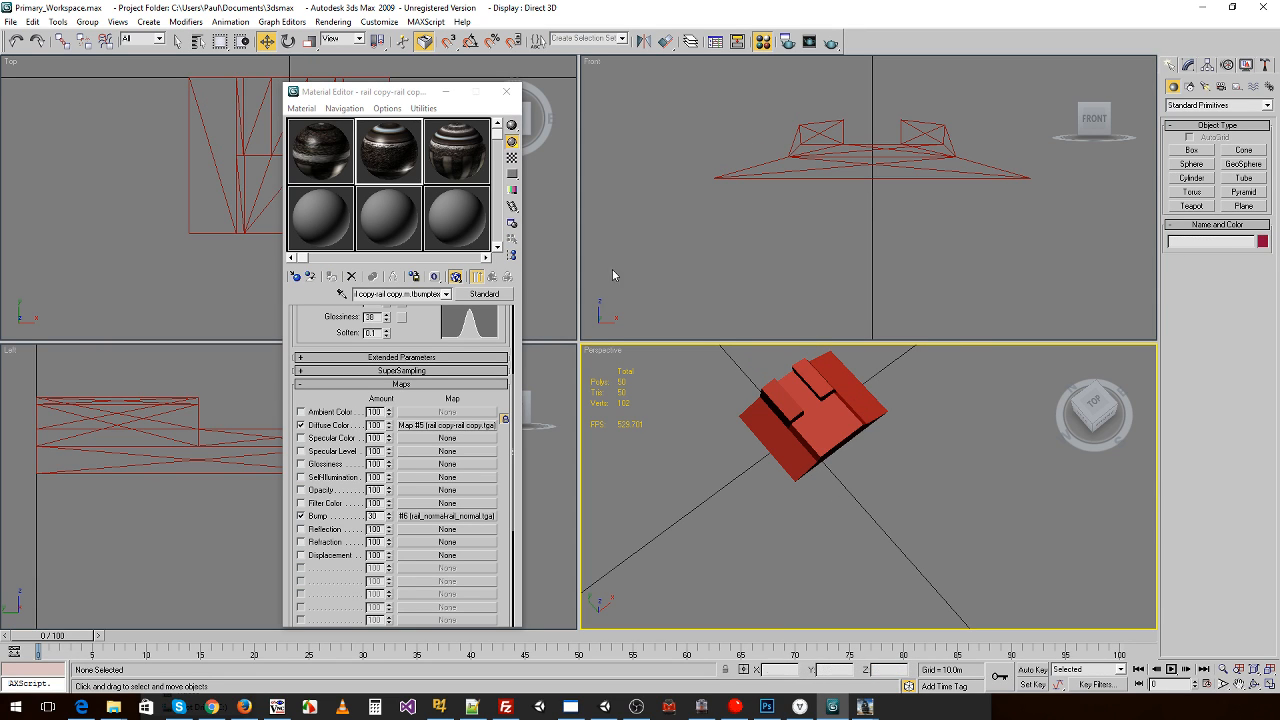
pyautogui.moveTo(399, 148); pyautogui.dragTo(768, 382)
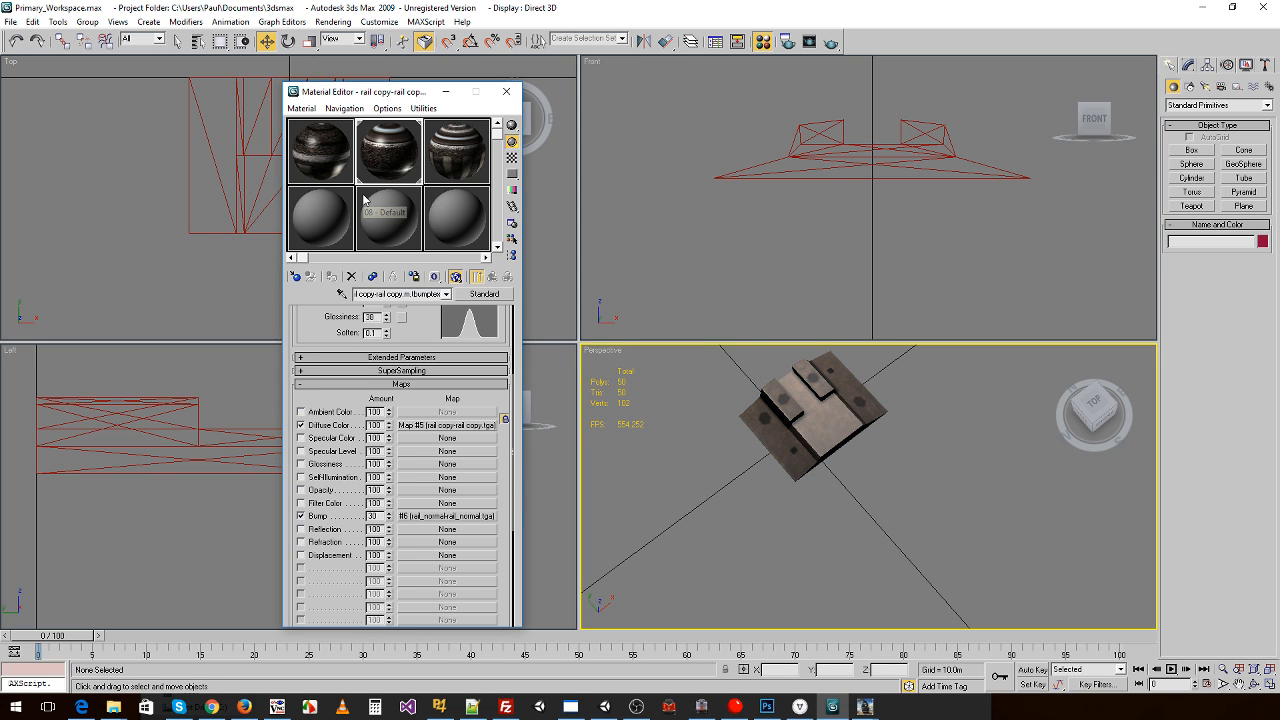
# - Export the chair's geometry in Trainz format as chair_single_left_lod1.im, replacing the existing file, with animation export off
pyautogui.click(12, 23)
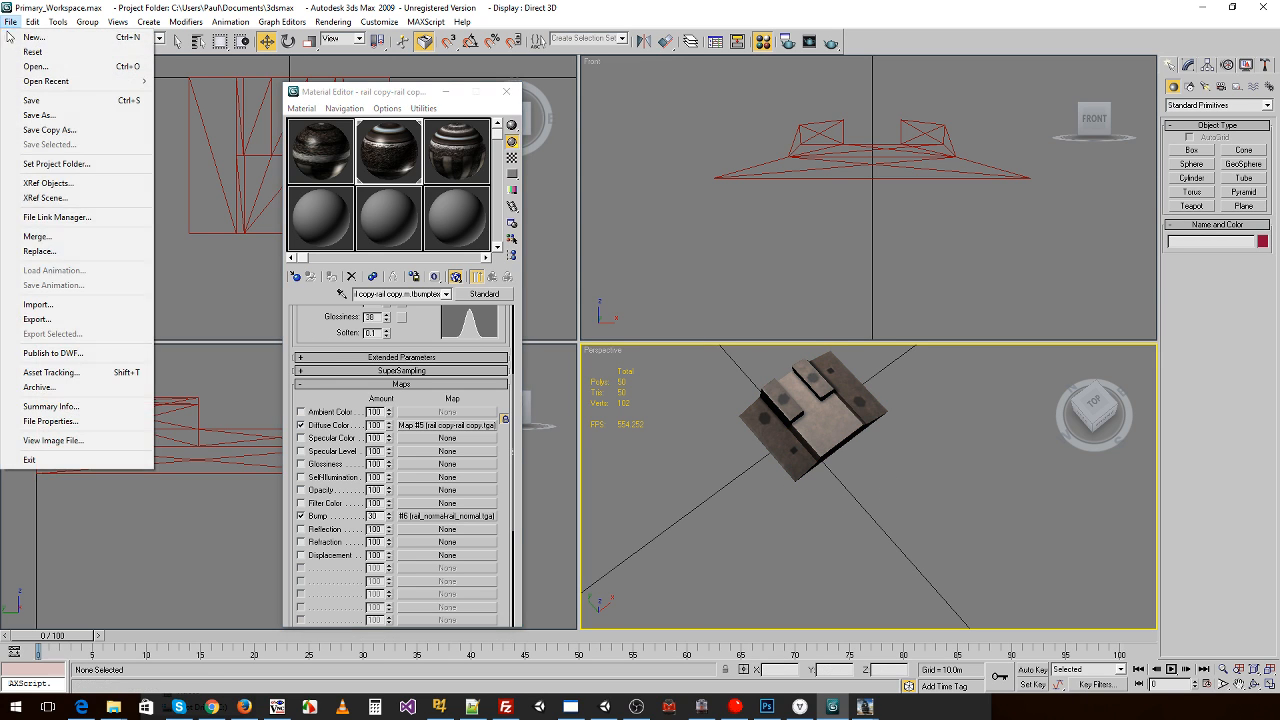
pyautogui.click(58, 320)
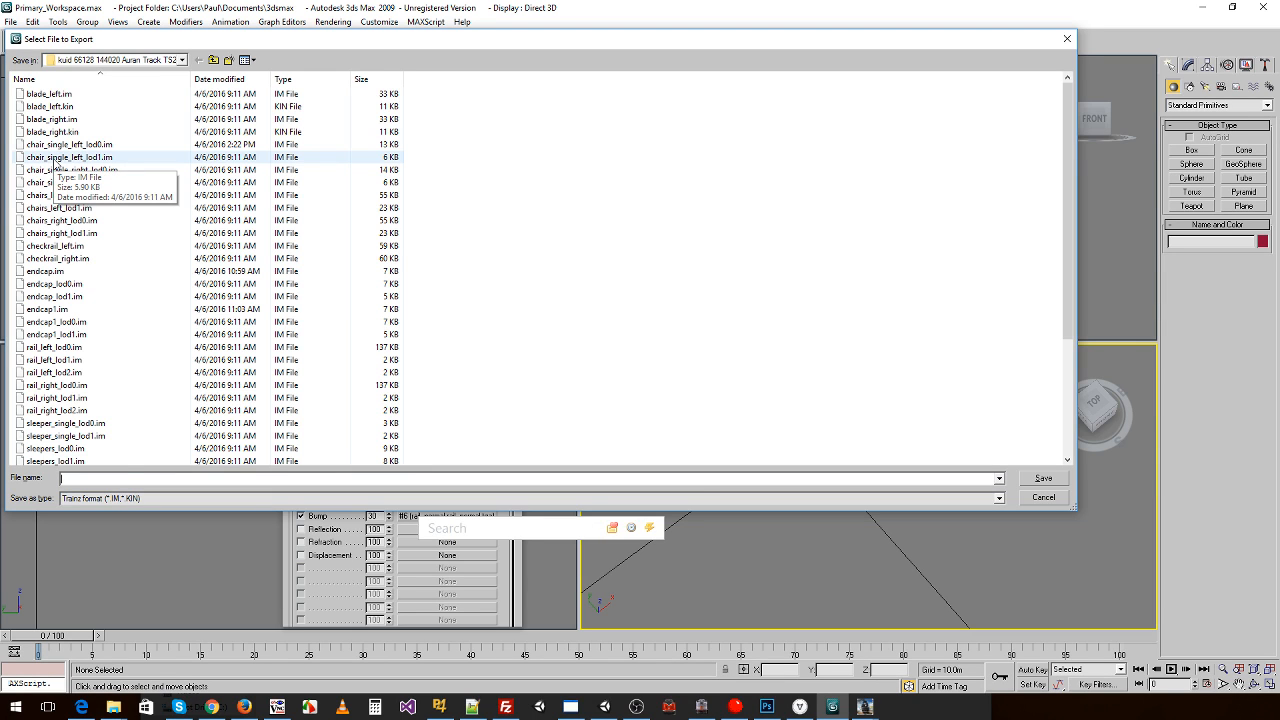
pyautogui.doubleClick(57, 158)
pyautogui.click(700, 410)
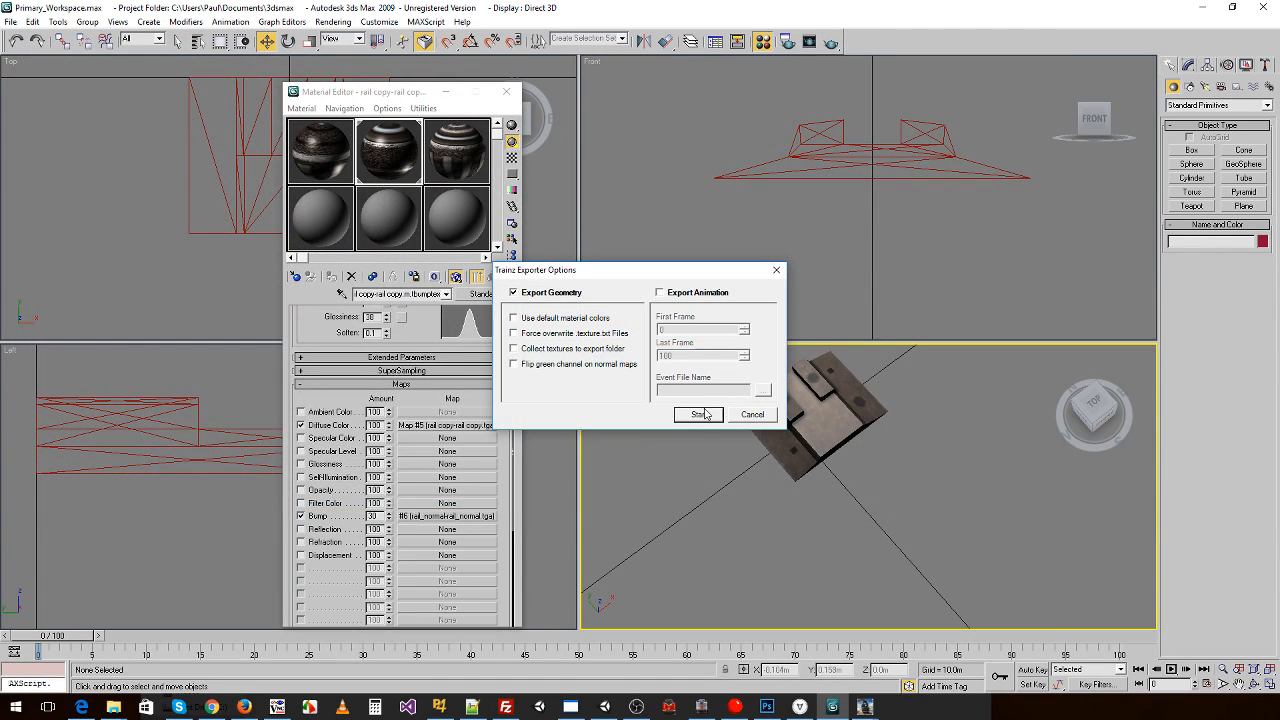
pyautogui.click(704, 414)
pyautogui.click(686, 379)
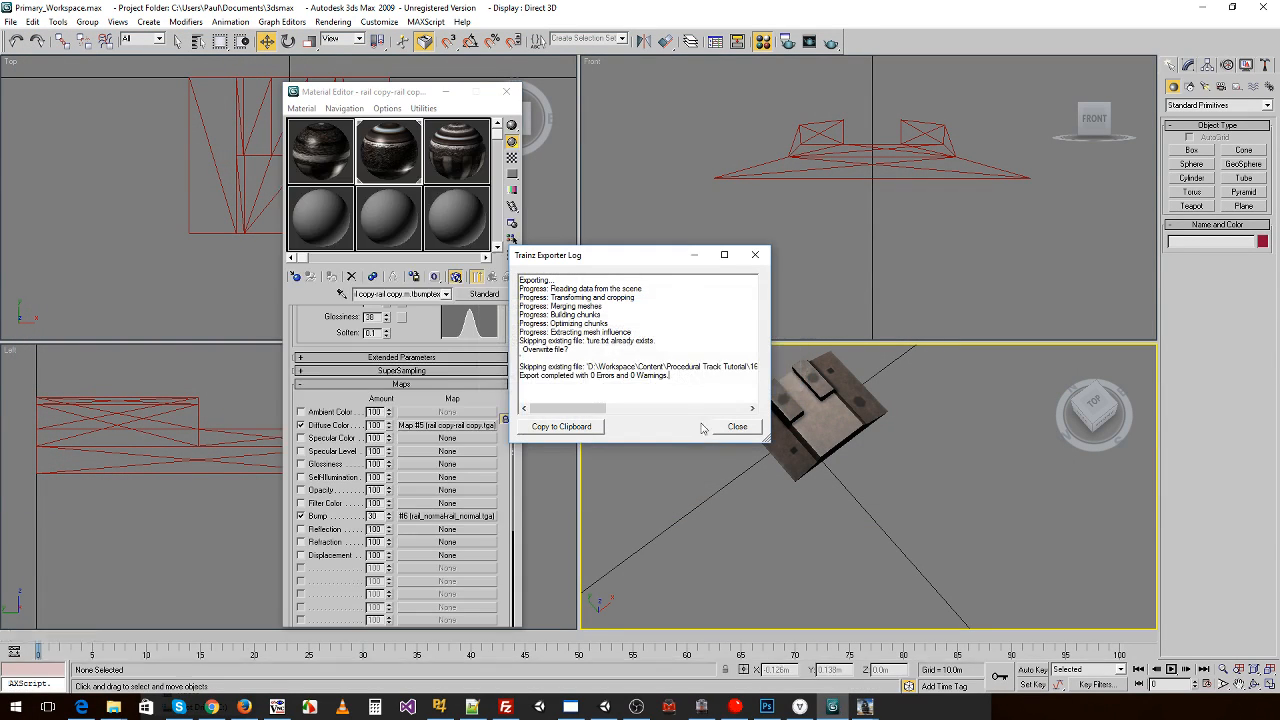
pyautogui.click(737, 427)
# - Bring back the deleted chair_left_lod0 and move it to about X 0.01, Y 0.019, Z 0.058 m
pyautogui.click(866, 425)
pyautogui.click(866, 425)
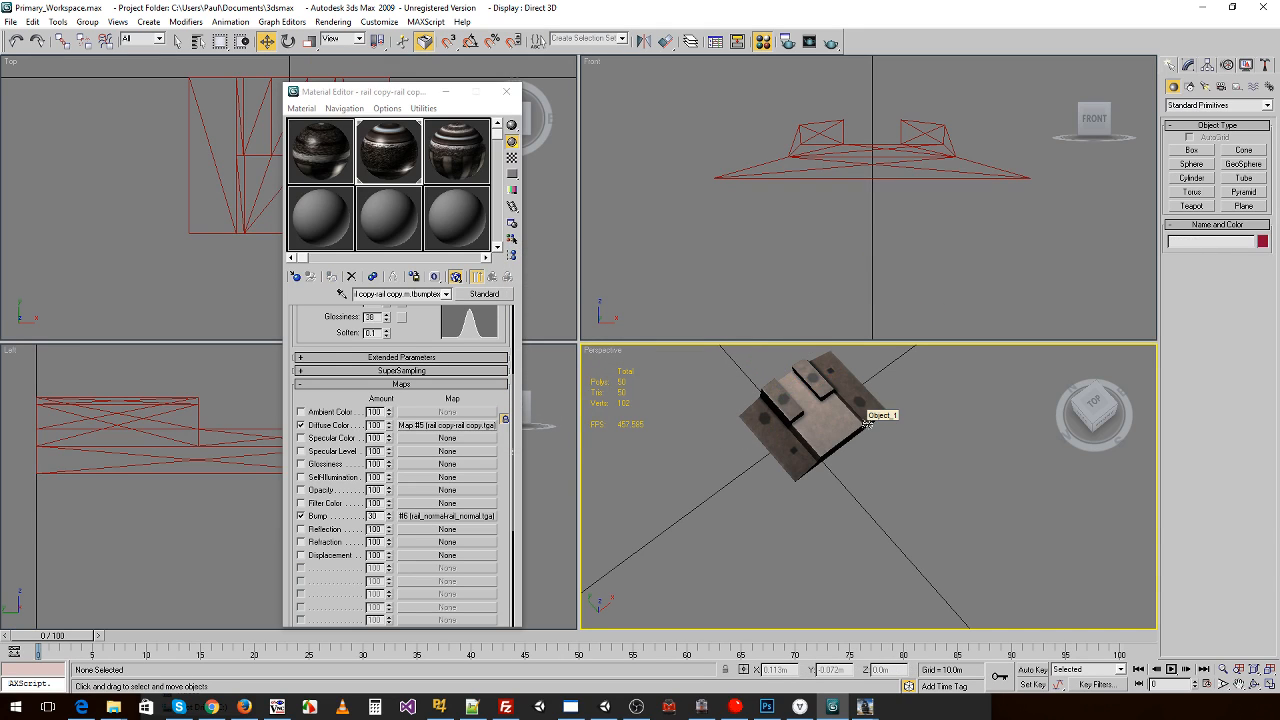
pyautogui.click(841, 462)
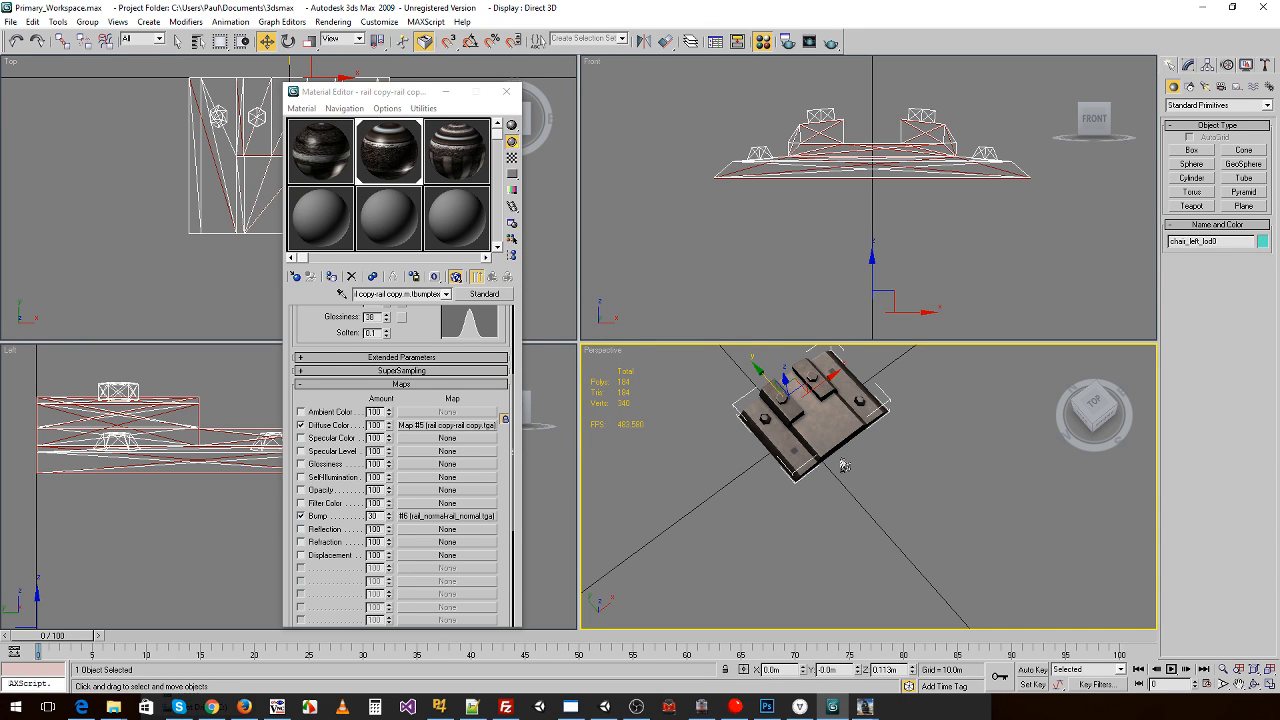
pyautogui.click(881, 457)
pyautogui.click(789, 385)
pyautogui.moveTo(783, 377)
pyautogui.mouseDown()
pyautogui.moveTo(784, 393)
pyautogui.moveTo(830, 388)
pyautogui.moveTo(785, 383)
pyautogui.mouseUp()
pyautogui.click(825, 430)
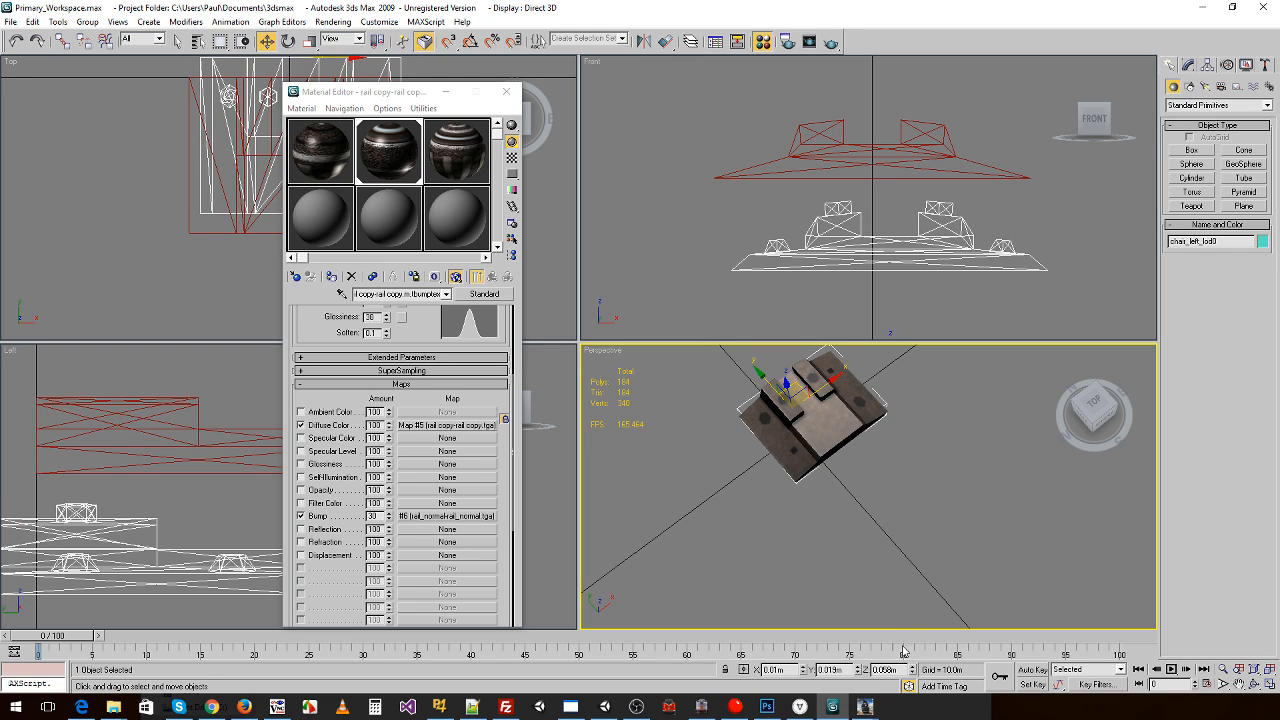
# - Set the Z position of chair_left_lod0 to 0.113 m
pyautogui.click(900, 669)
pyautogui.click(865, 450)
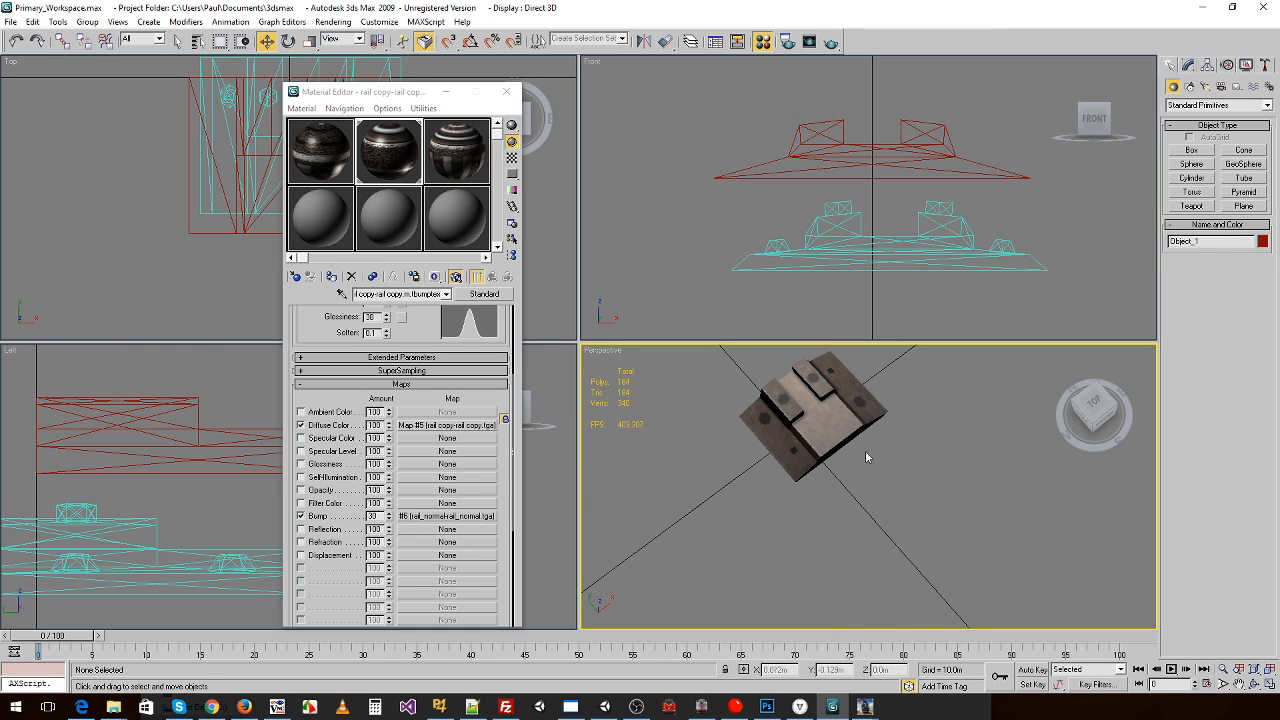
pyautogui.rightClick(848, 285)
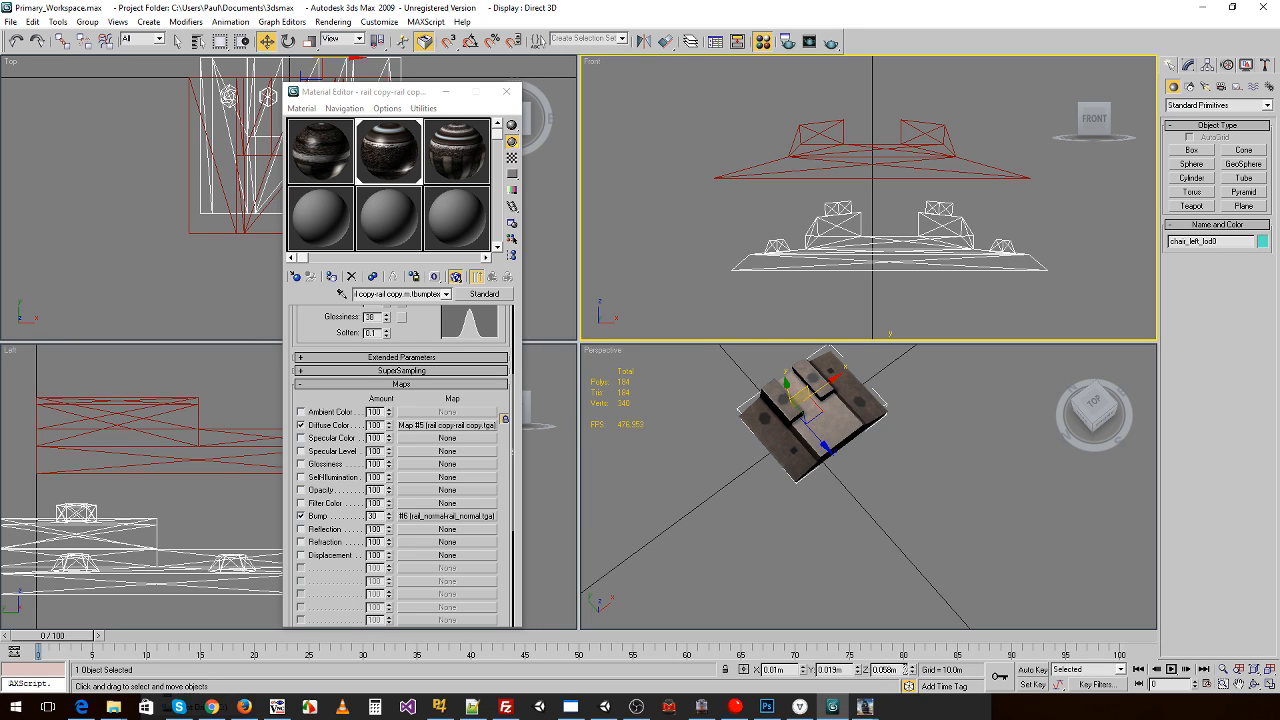
pyautogui.moveTo(905, 669); pyautogui.dragTo(775, 650)
pyautogui.press('Return')
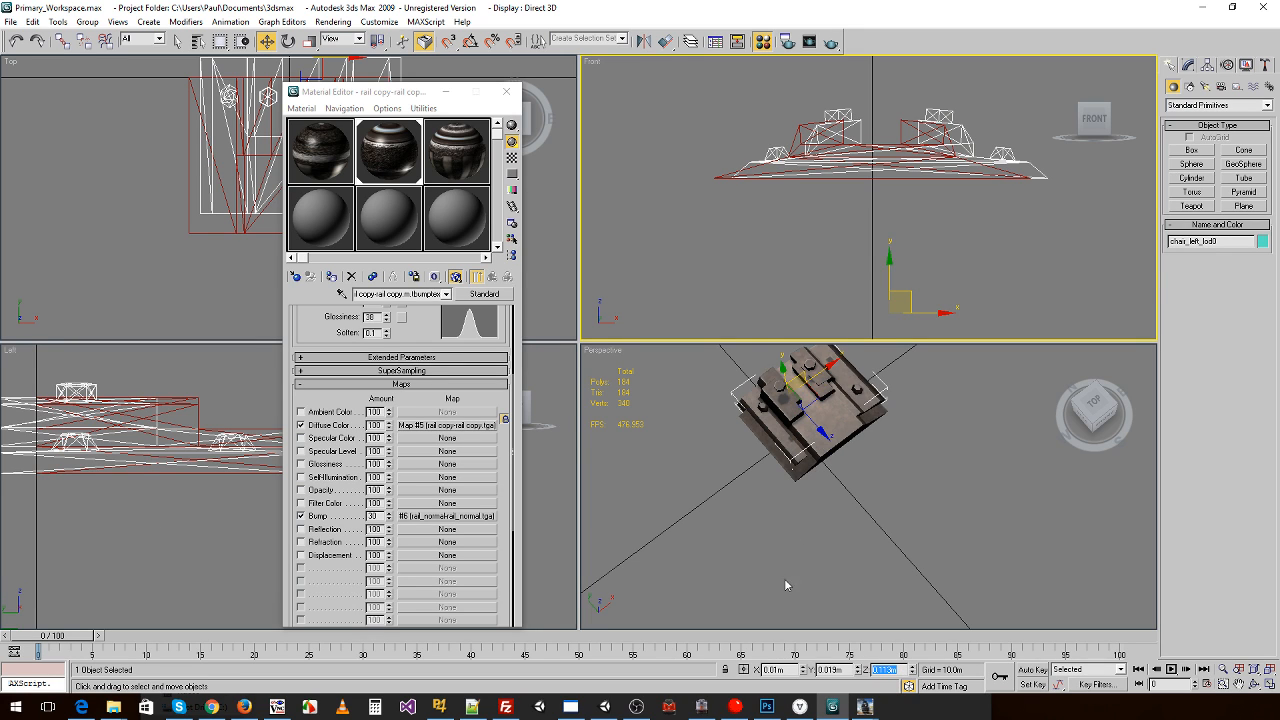
# - Compare the position of Object_1 and set the X and Y positions of chair_left_lod0 to 0
pyautogui.click(856, 470)
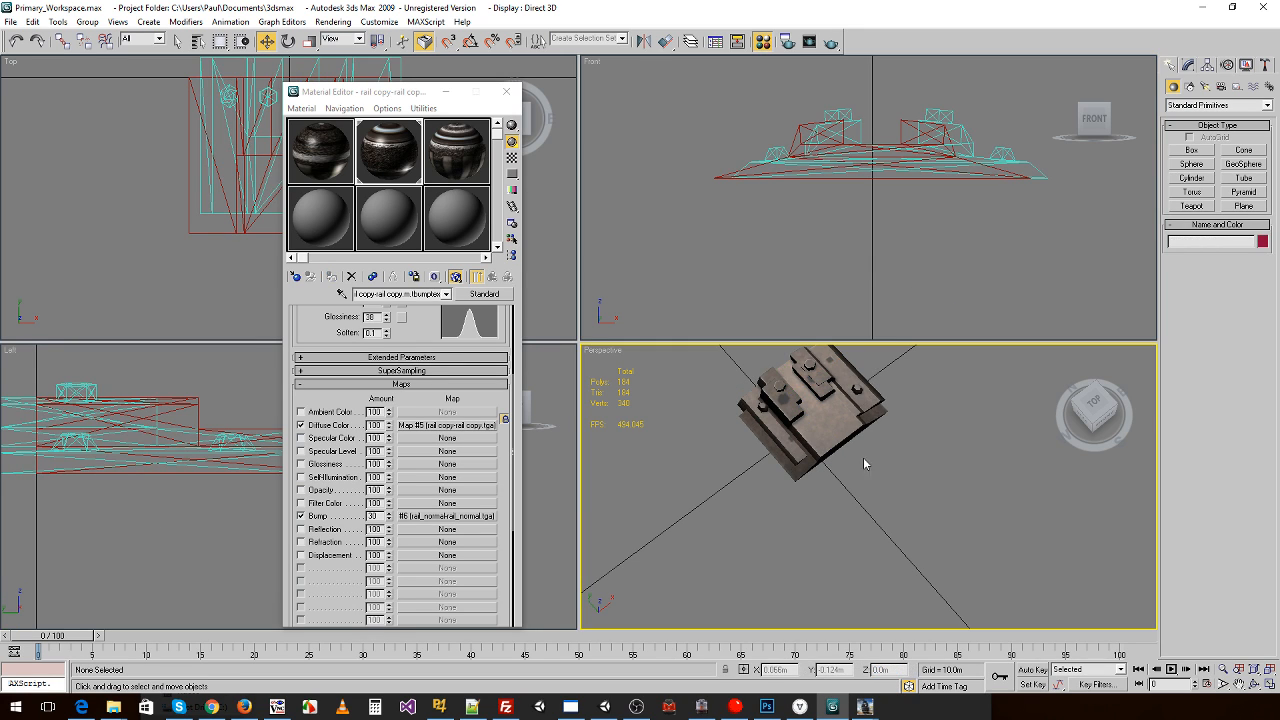
pyautogui.click(866, 428)
pyautogui.click(890, 669)
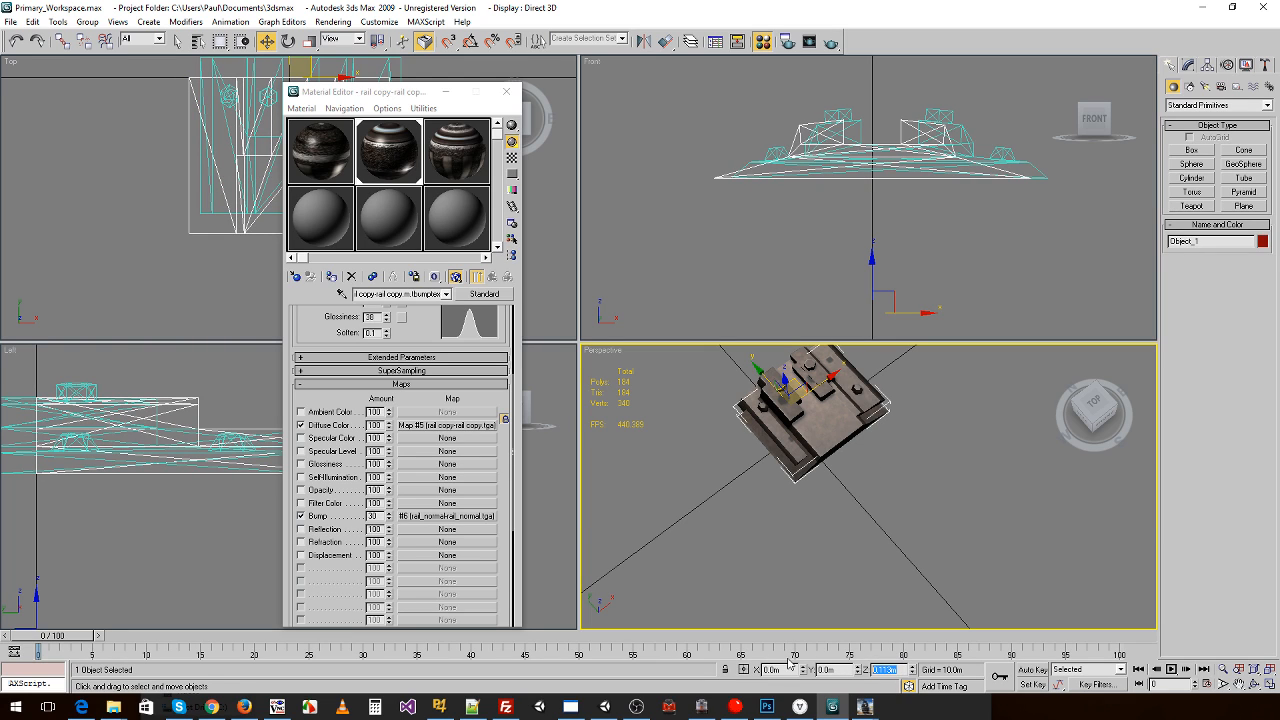
pyautogui.click(946, 175)
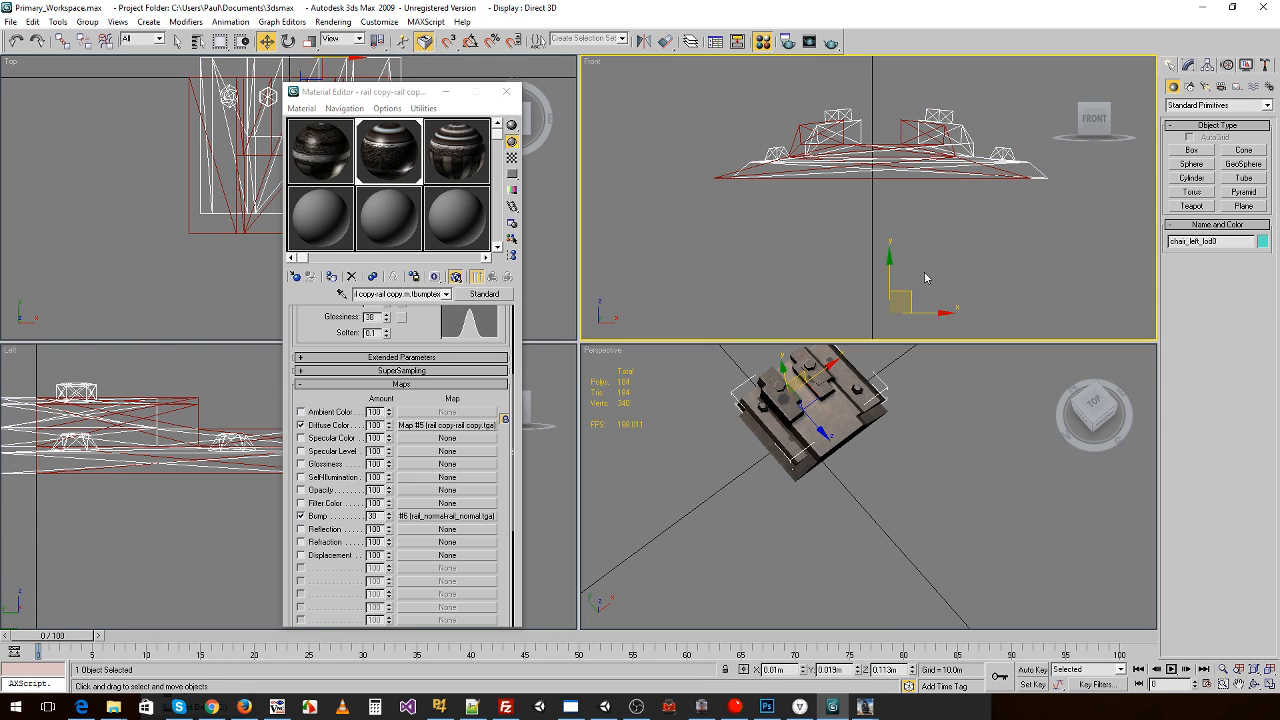
pyautogui.click(836, 669)
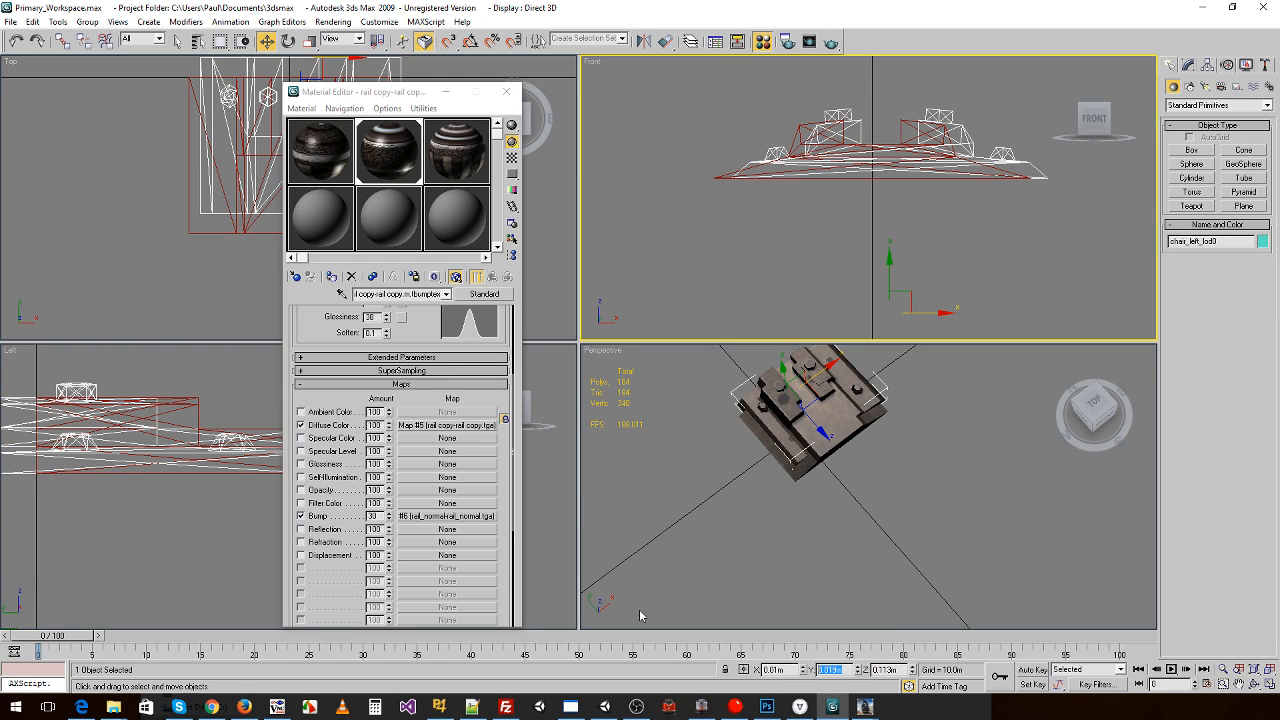
pyautogui.write('0')
pyautogui.hotkey('shift', 'Tab')
pyautogui.write('0')
pyautogui.press('Return')
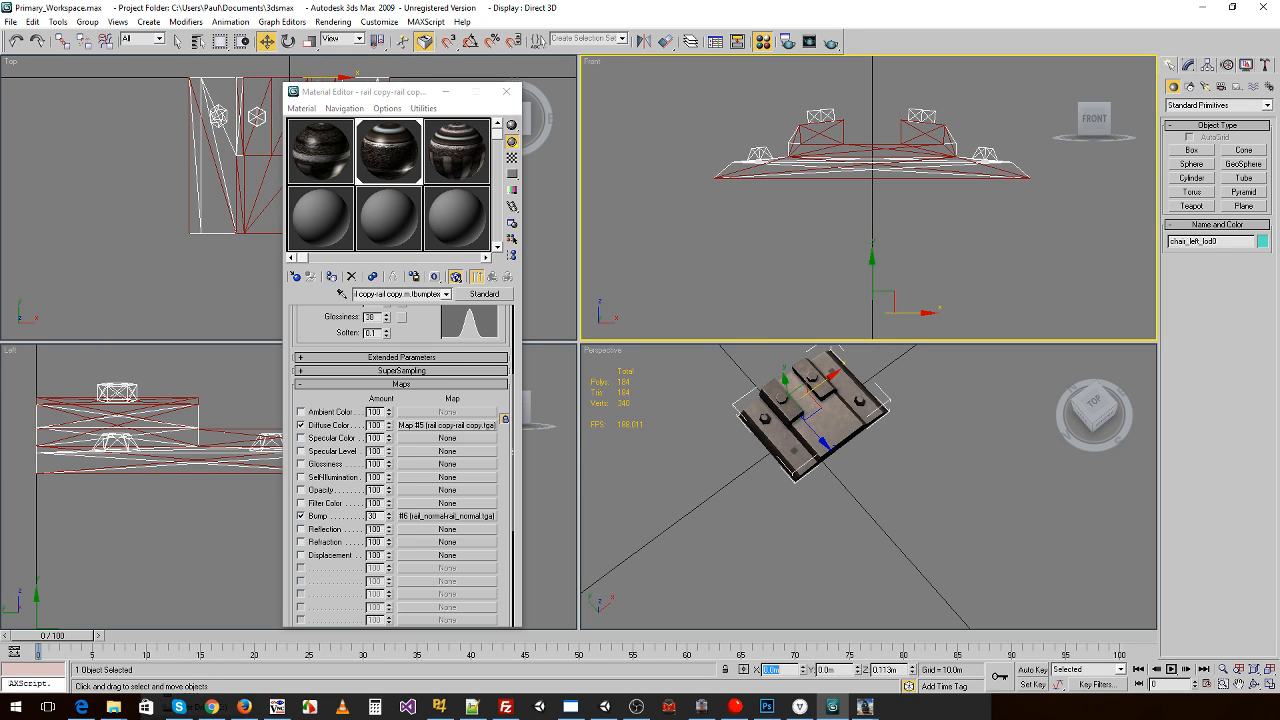
# - Shift Object_1 about 0.044 m along Y, delete chair_left_lod0, and select the remaining Object_1
pyautogui.click(846, 428)
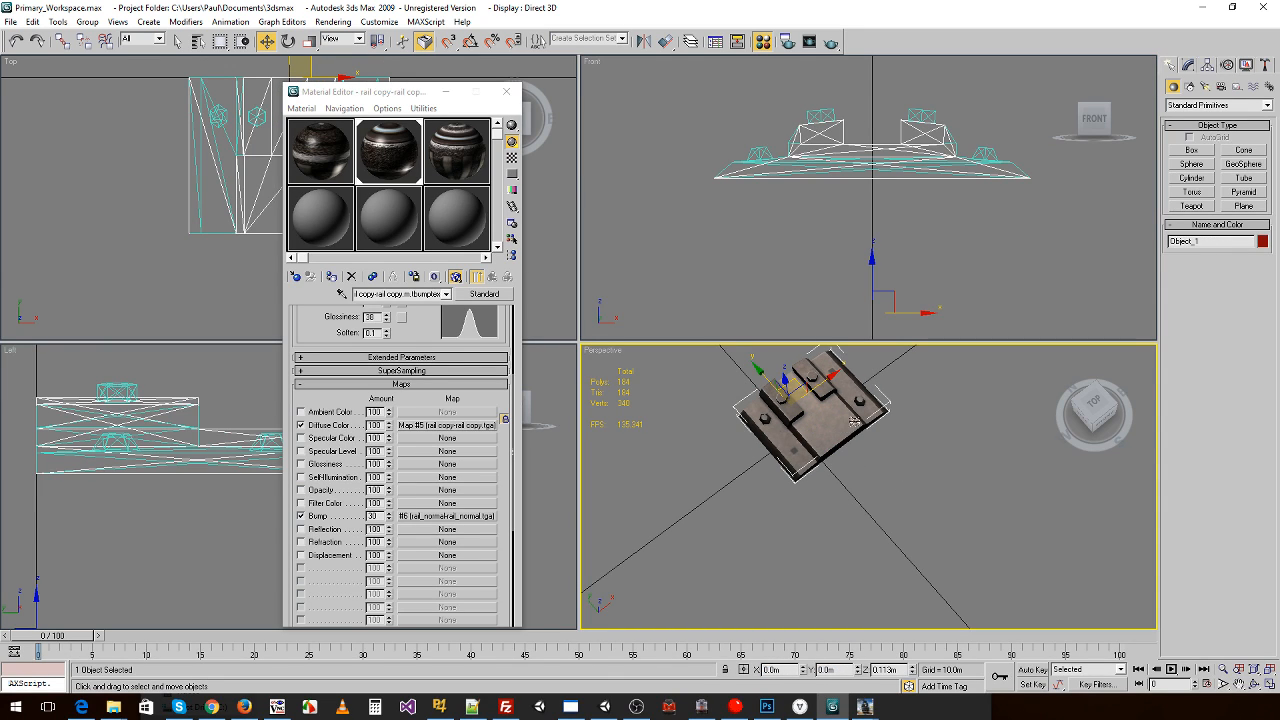
pyautogui.moveTo(855, 422); pyautogui.dragTo(852, 455)
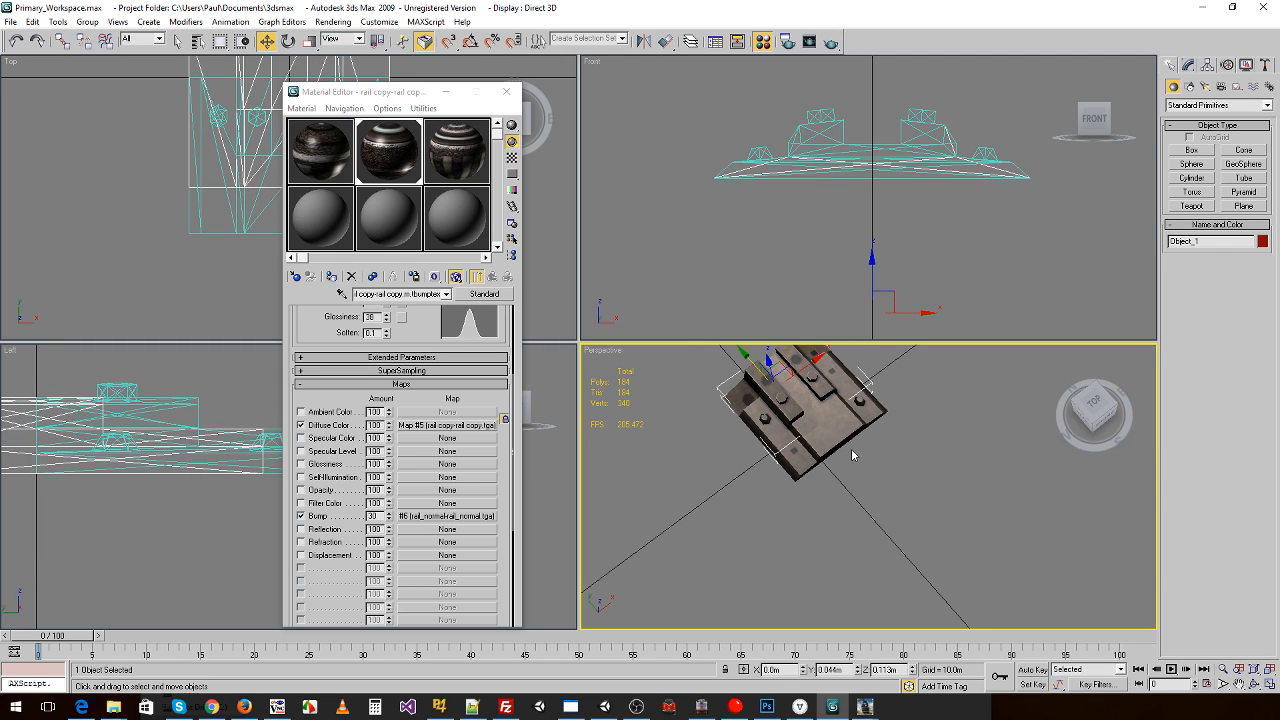
pyautogui.click(845, 436)
pyautogui.press('Delete')
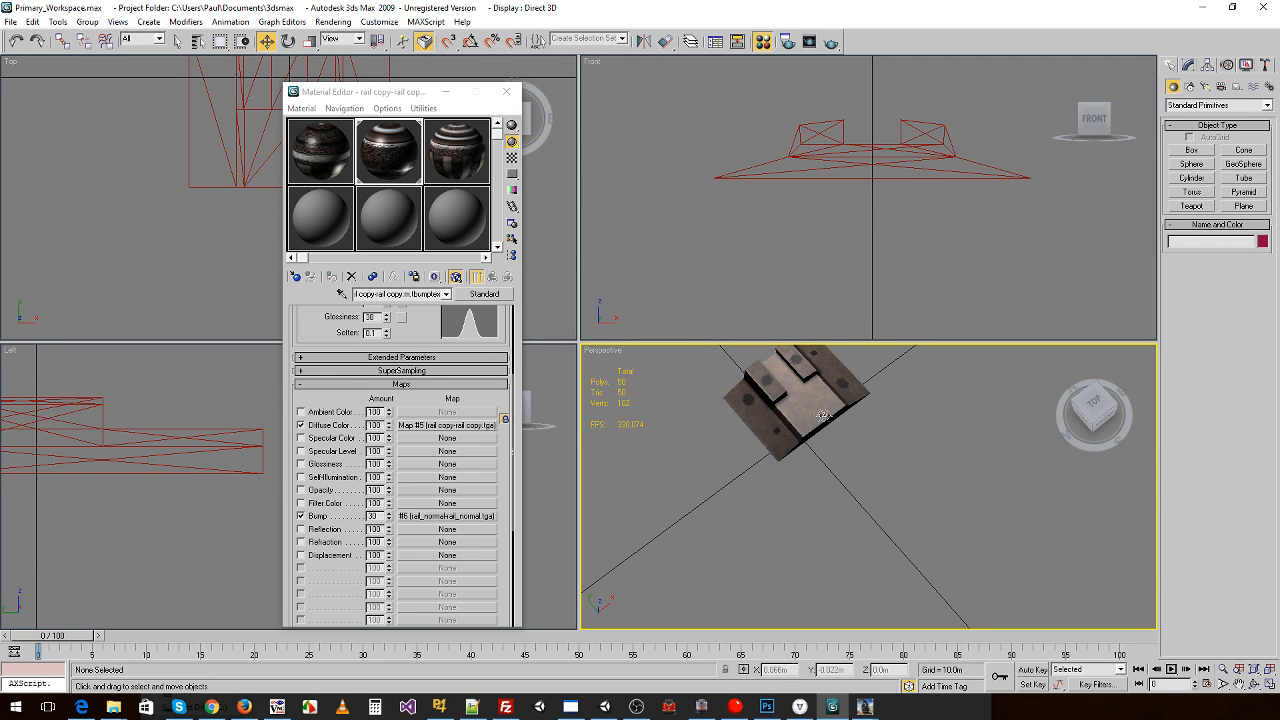
pyautogui.click(822, 415)
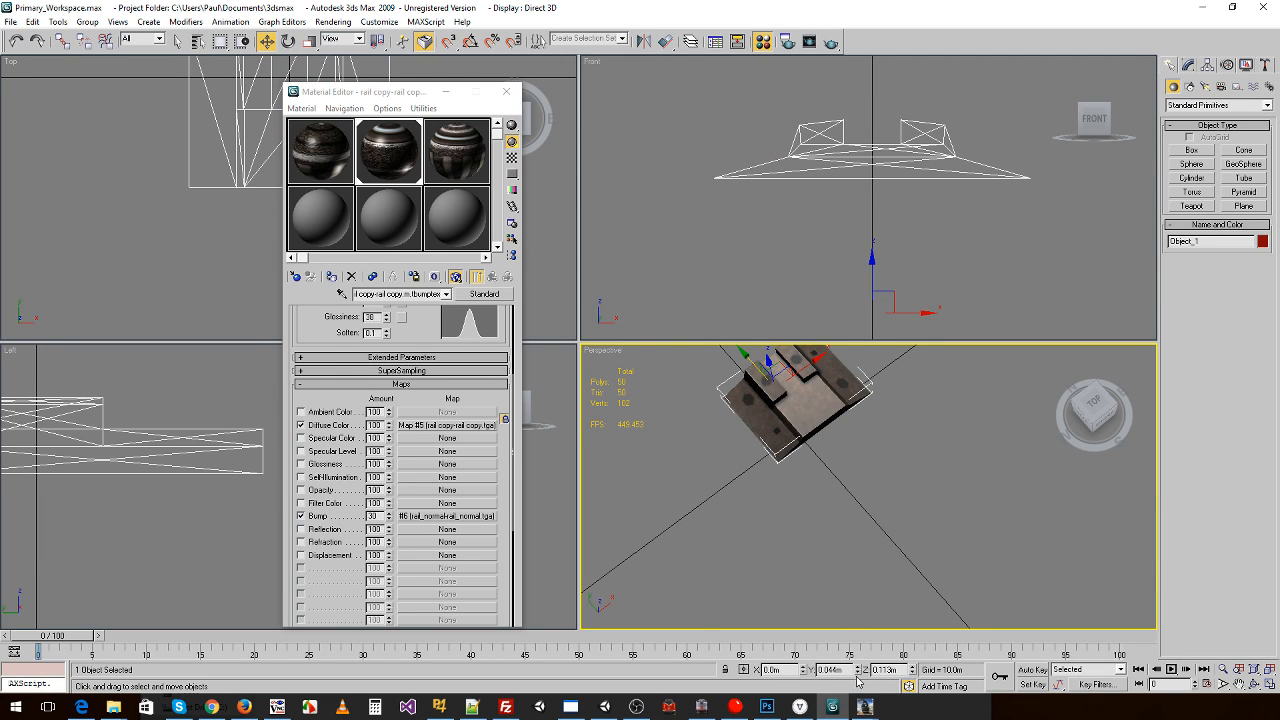
# - Set the Y position of Object_1 to 0
pyautogui.doubleClick(849, 669)
pyautogui.write('0')
pyautogui.press('Return')
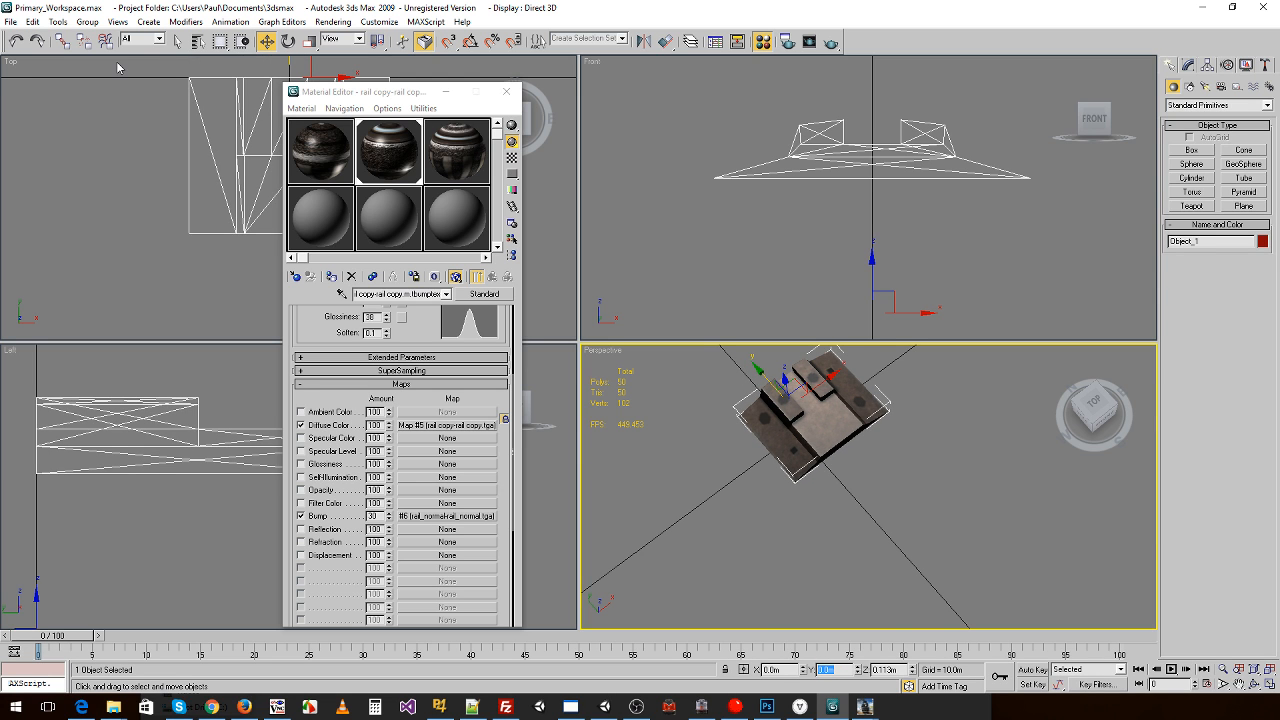
# - Export the chair in Trainz format over chair_single_left_lod1.im, keeping the existing texture files, and close the exporter log
pyautogui.click(10, 21)
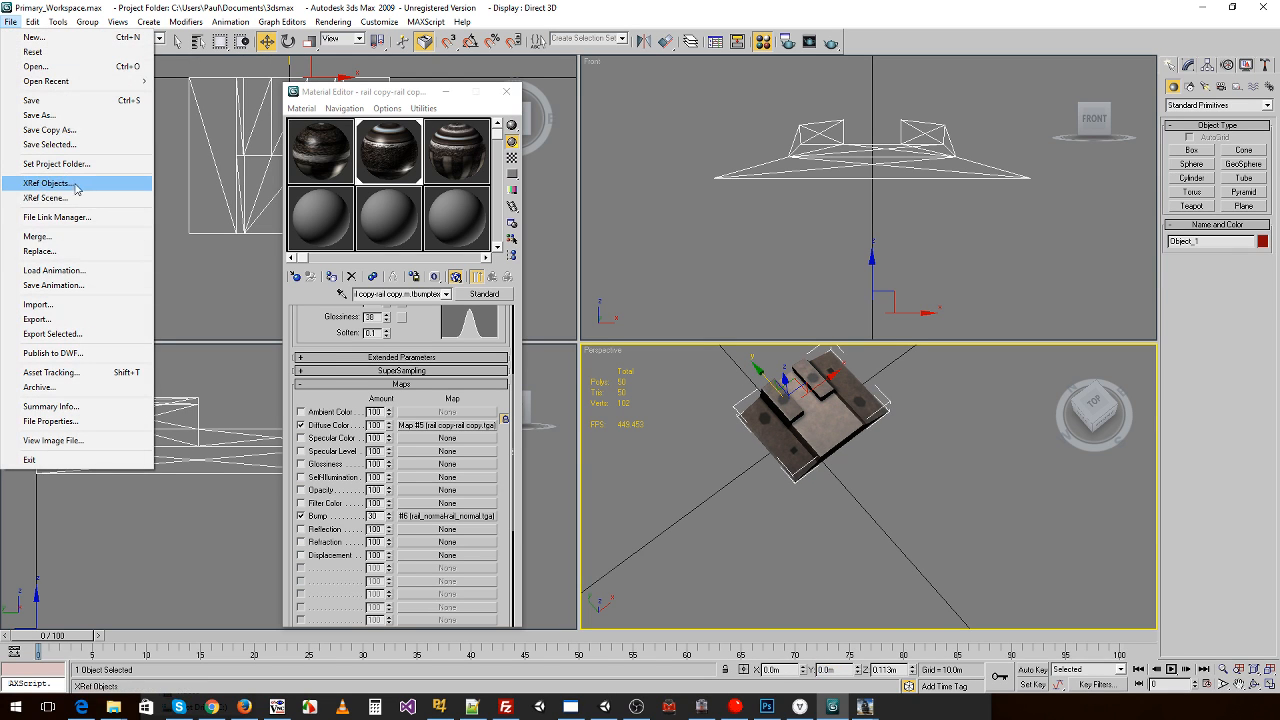
pyautogui.click(60, 318)
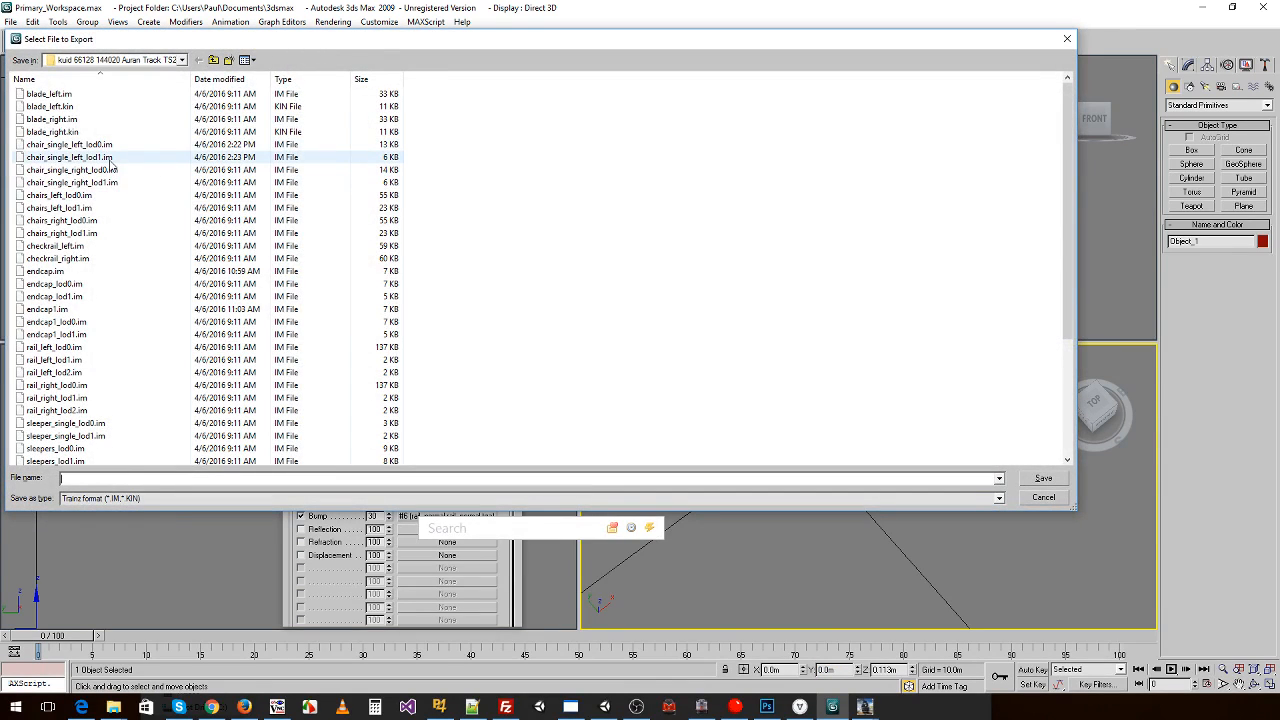
pyautogui.doubleClick(111, 158)
pyautogui.click(694, 410)
pyautogui.click(698, 414)
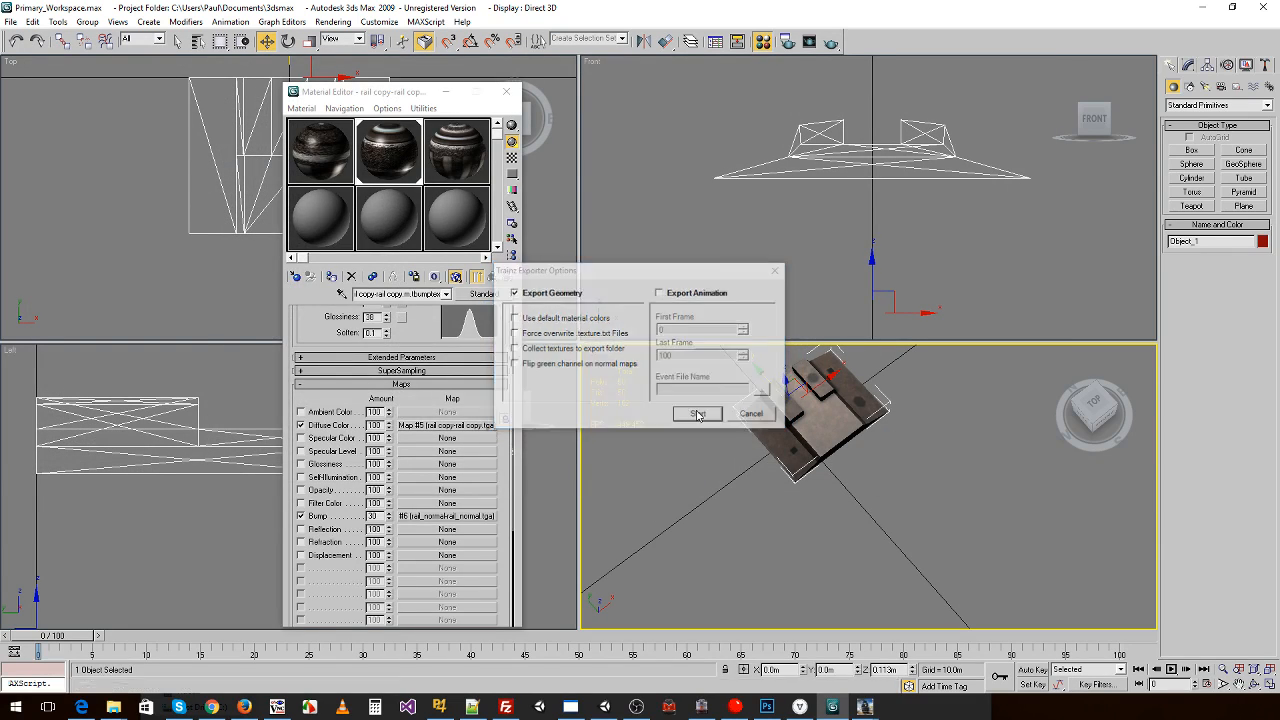
pyautogui.click(685, 380)
pyautogui.click(727, 428)
pyautogui.click(883, 485)
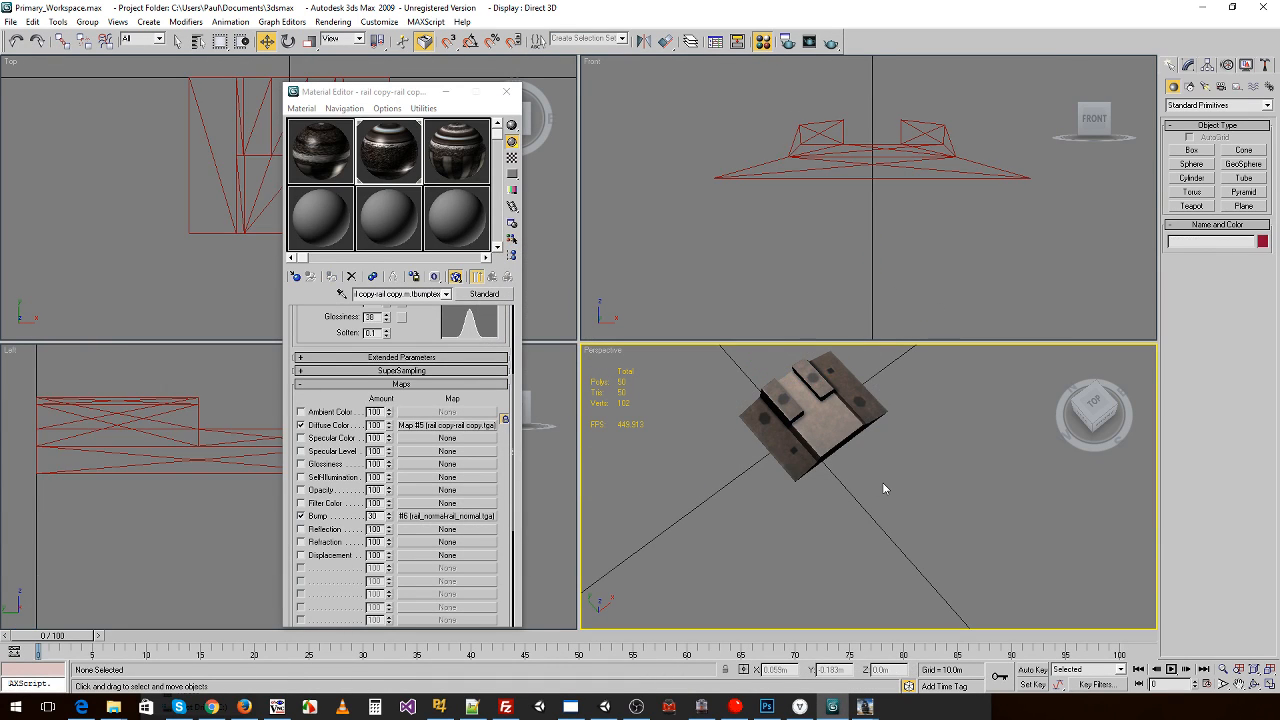
# - Undo the deletion of chair_left_lod0 and the Y shift of Object_1, leaving nothing selected
pyautogui.hotkey('ctrl', 'z')
pyautogui.hotkey('ctrl', 'z')
pyautogui.hotkey('ctrl', 'z')
pyautogui.hotkey('ctrl', 'z')
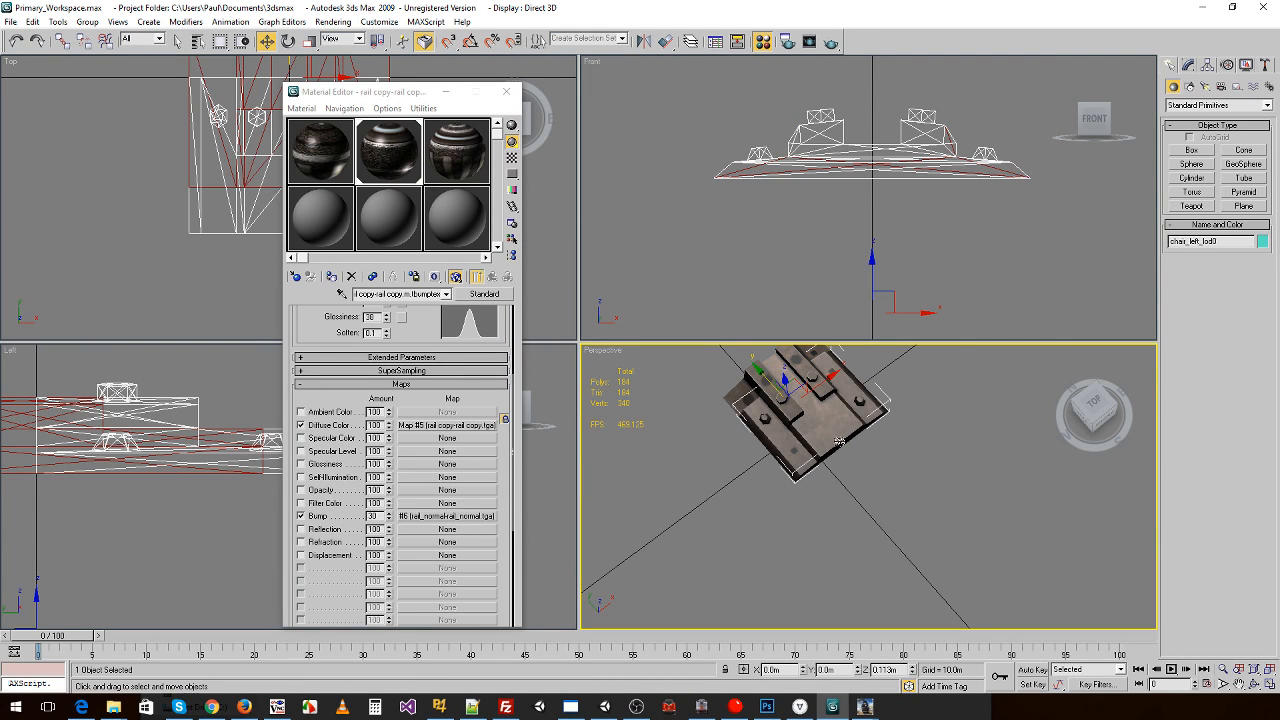
pyautogui.hotkey('ctrl', 'z')
pyautogui.hotkey('ctrl', 'z')
pyautogui.hotkey('ctrl', 'z')
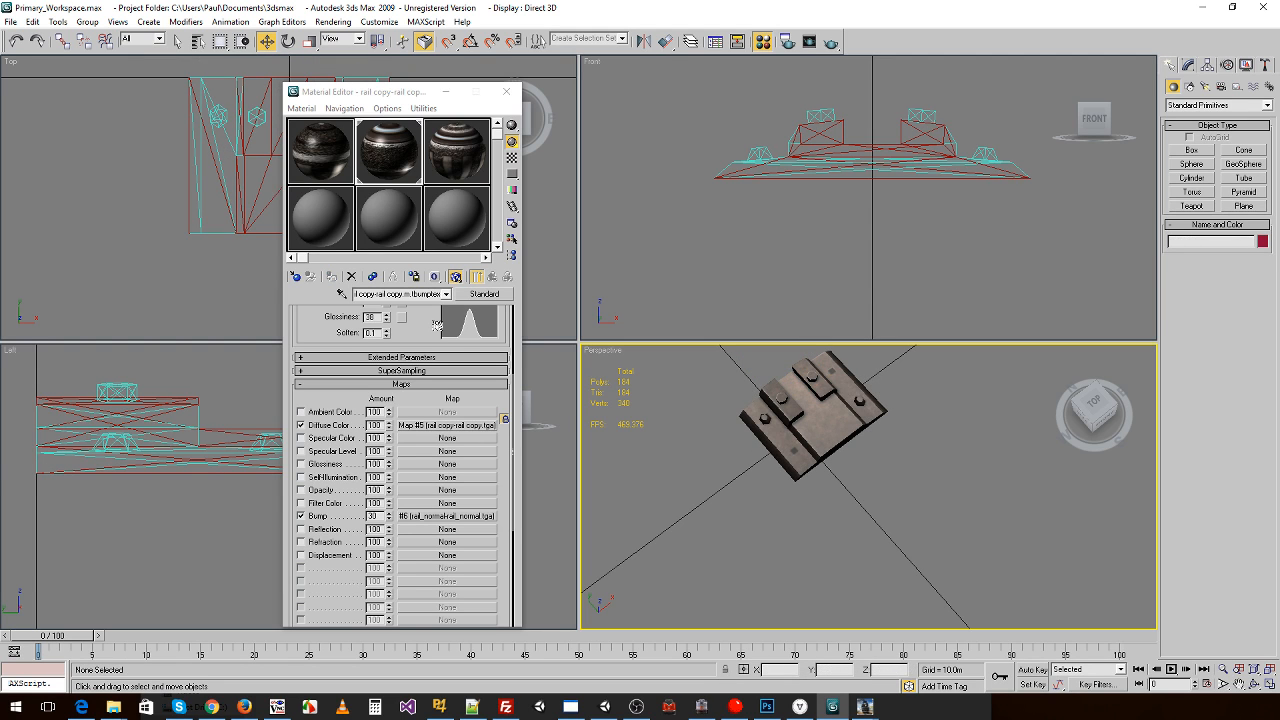
# - Import chair_single_right_lod0.obj and name the imported object chair_right_lod0
pyautogui.click(10, 21)
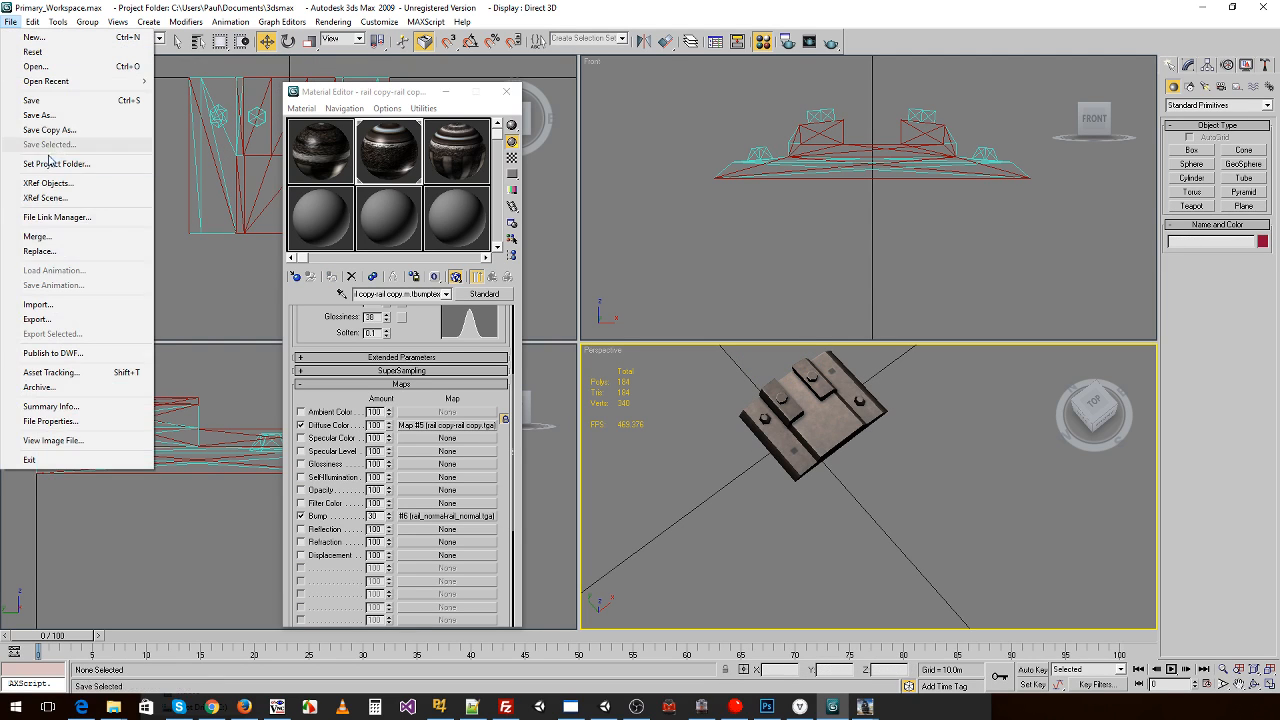
pyautogui.click(47, 305)
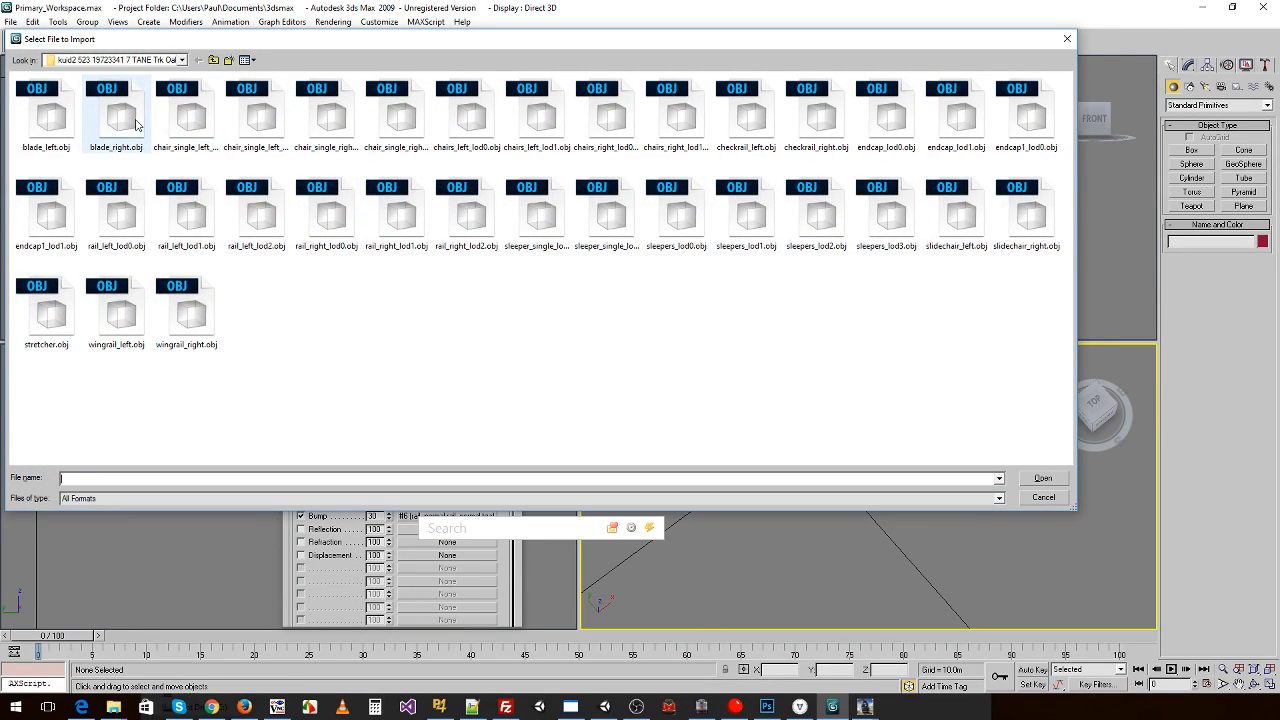
pyautogui.click(256, 118)
pyautogui.click(326, 118)
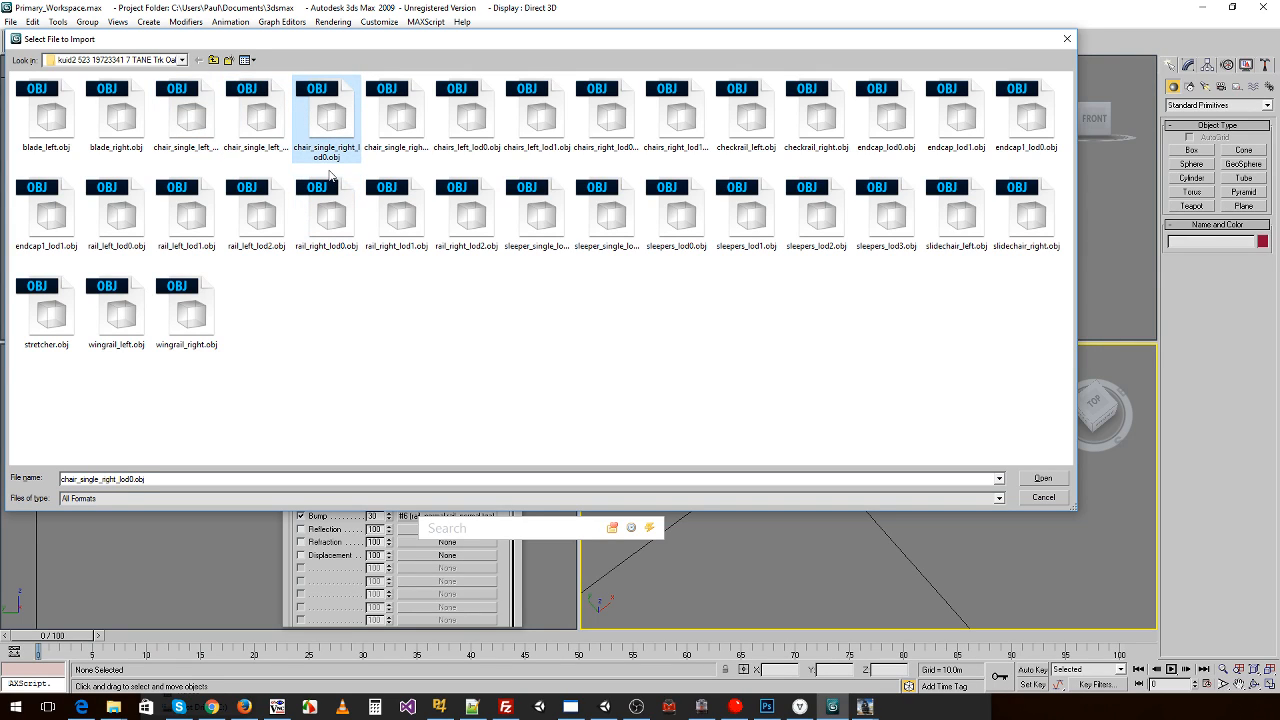
pyautogui.click(272, 153)
pyautogui.click(328, 125)
pyautogui.doubleClick(342, 135)
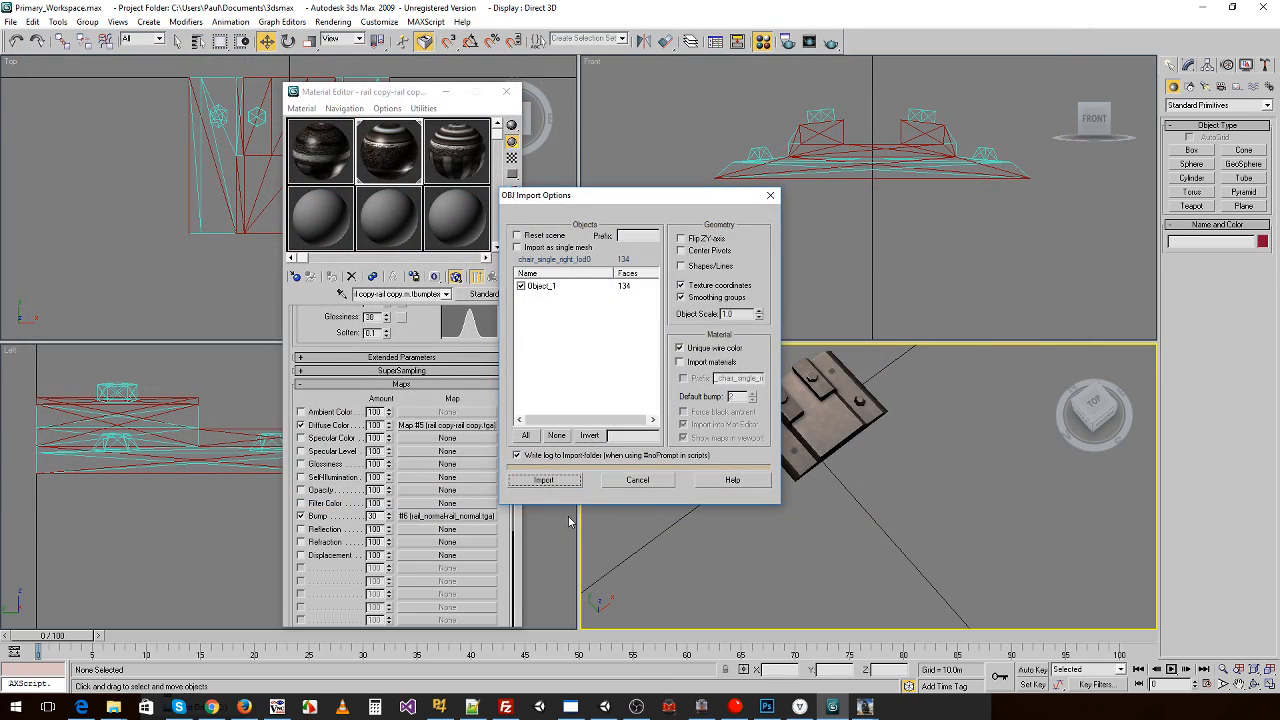
pyautogui.click(548, 481)
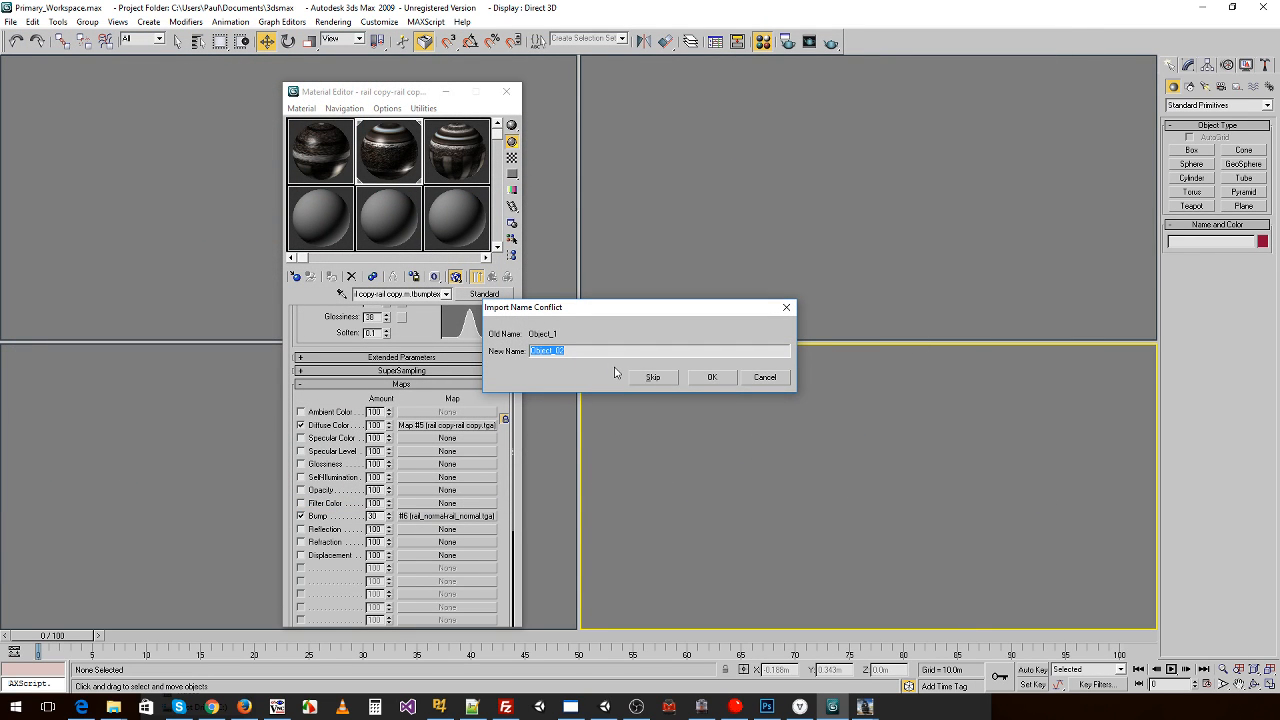
pyautogui.write('chair_right_lod0')
pyautogui.press('Return')
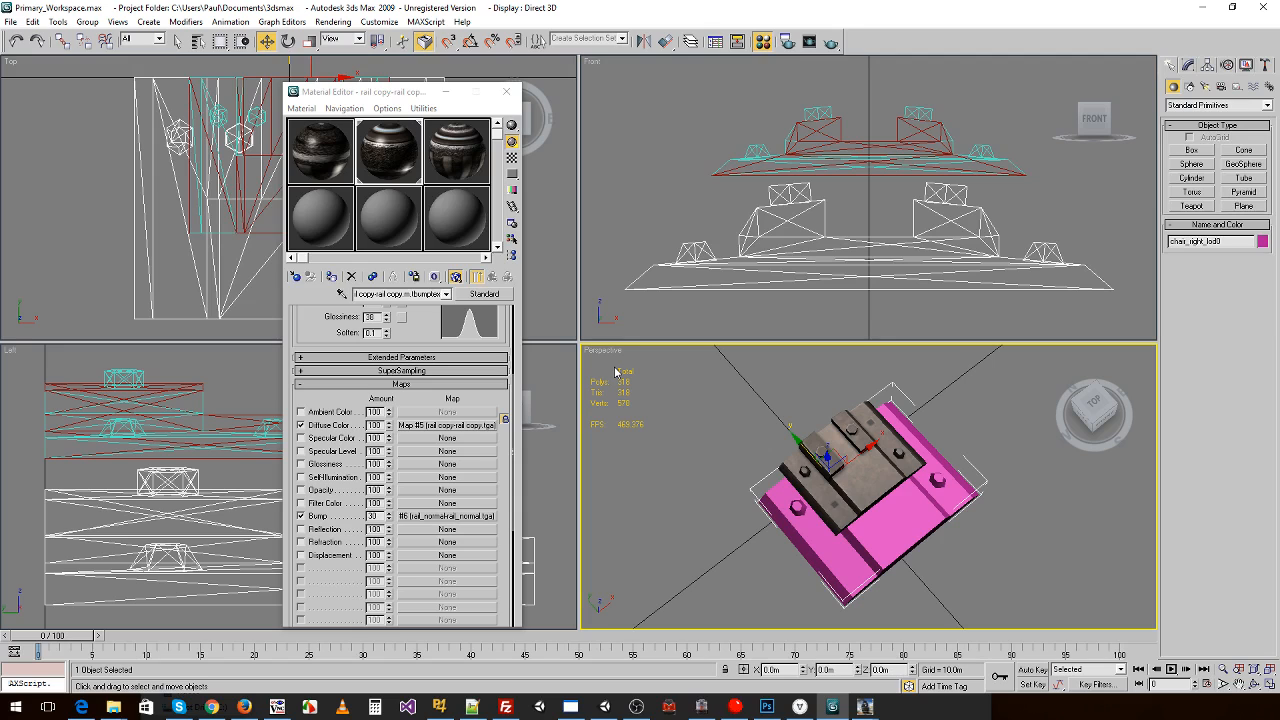
# - Check the scale of Object_1 and assign the rail copy material to chair_right_lod0
pyautogui.click(901, 460)
pyautogui.press('r')
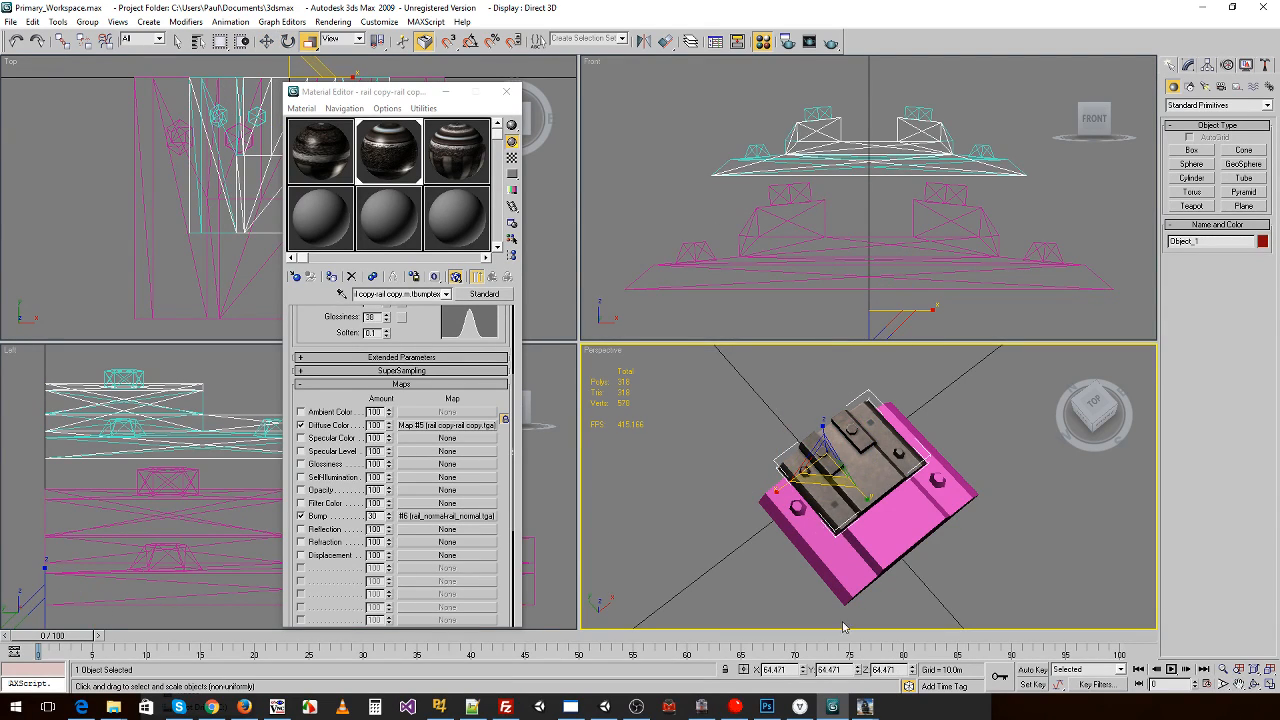
pyautogui.click(858, 619)
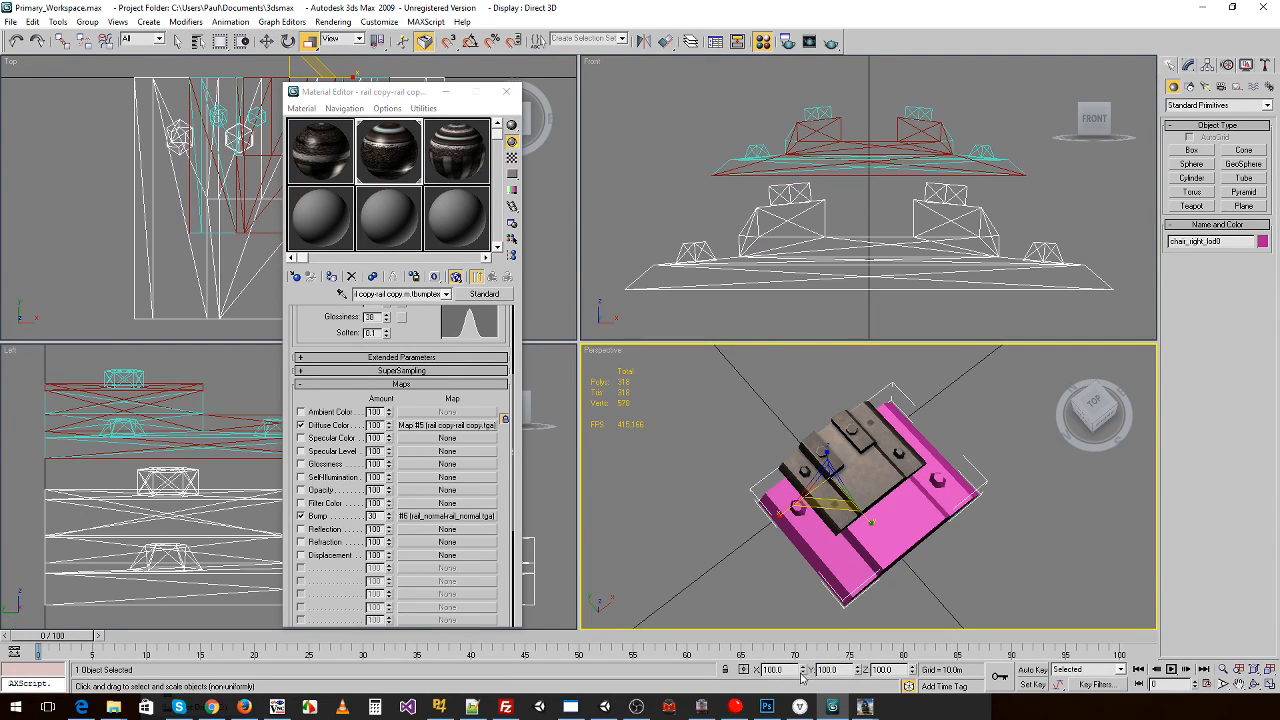
pyautogui.moveTo(372, 160); pyautogui.dragTo(800, 494)
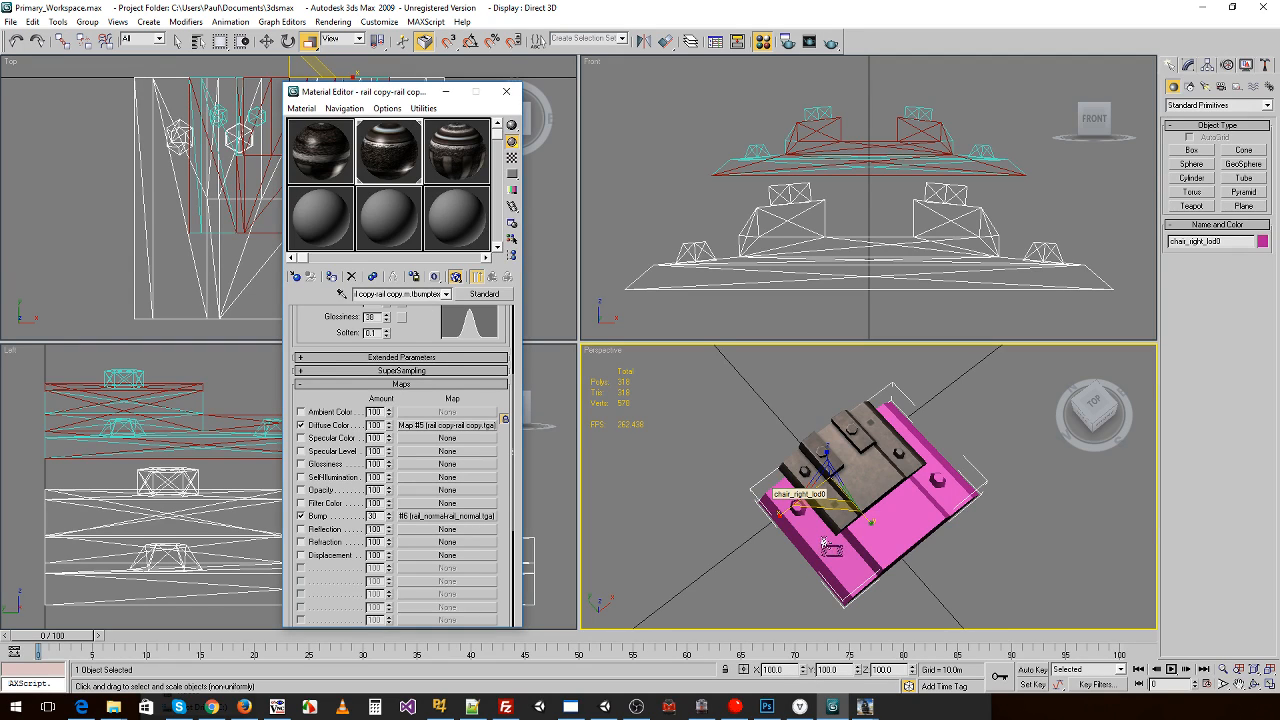
# - Scale chair_right_lod0 to 64.471 percent along X, Y and Z
pyautogui.doubleClick(790, 672)
pyautogui.write('64.471')
pyautogui.doubleClick(850, 674)
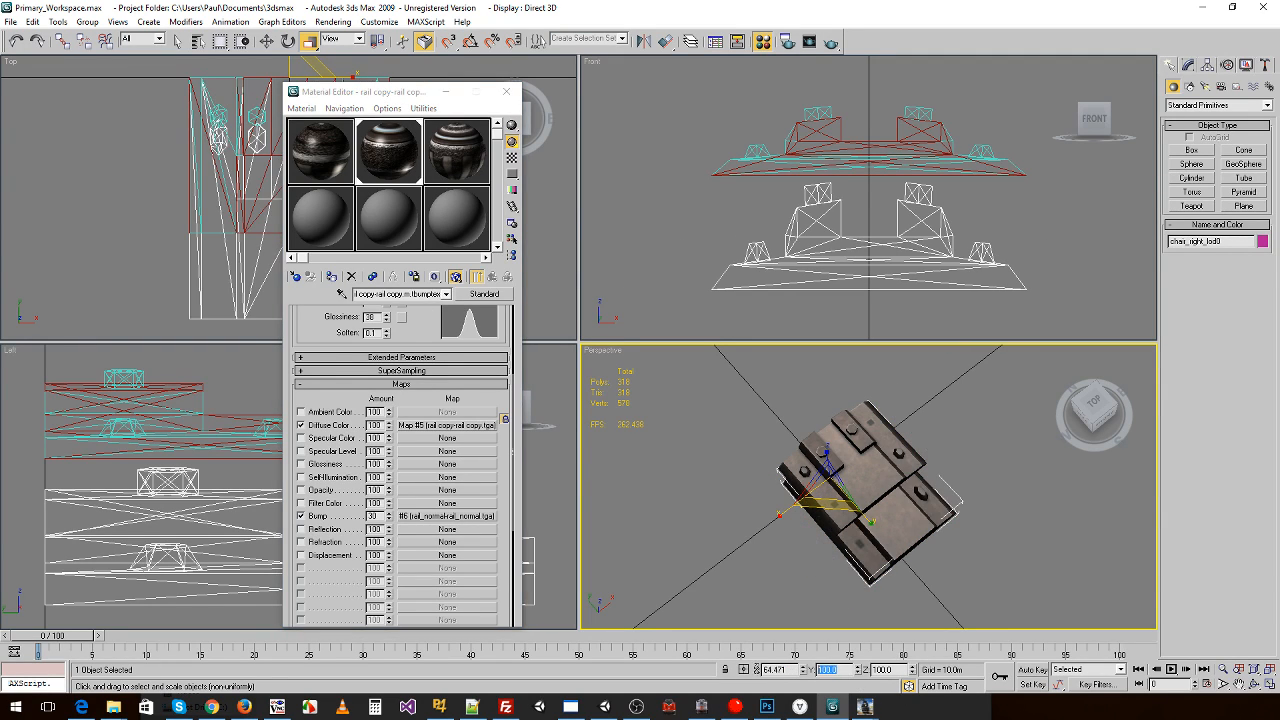
pyautogui.write('64.471')
pyautogui.doubleClick(898, 671)
pyautogui.write('64.471')
pyautogui.click(878, 566)
pyautogui.click(884, 436)
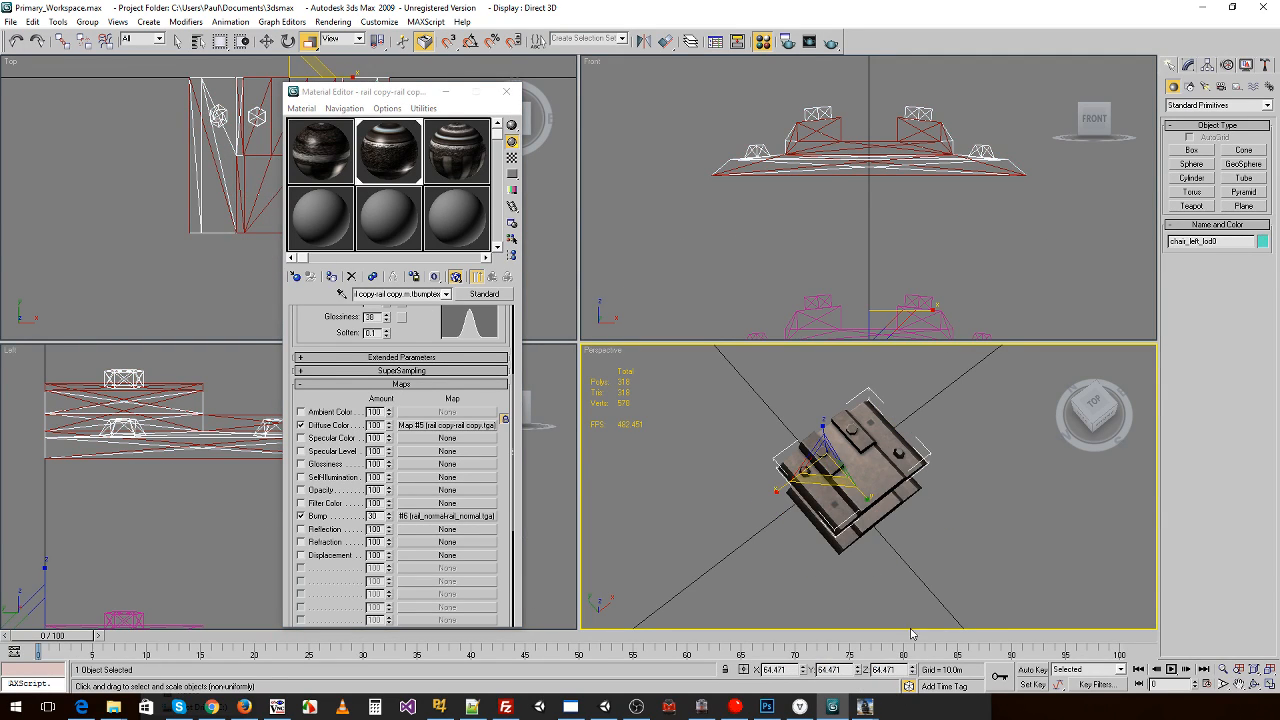
pyautogui.press('2')
pyautogui.press('w')
pyautogui.click(905, 481)
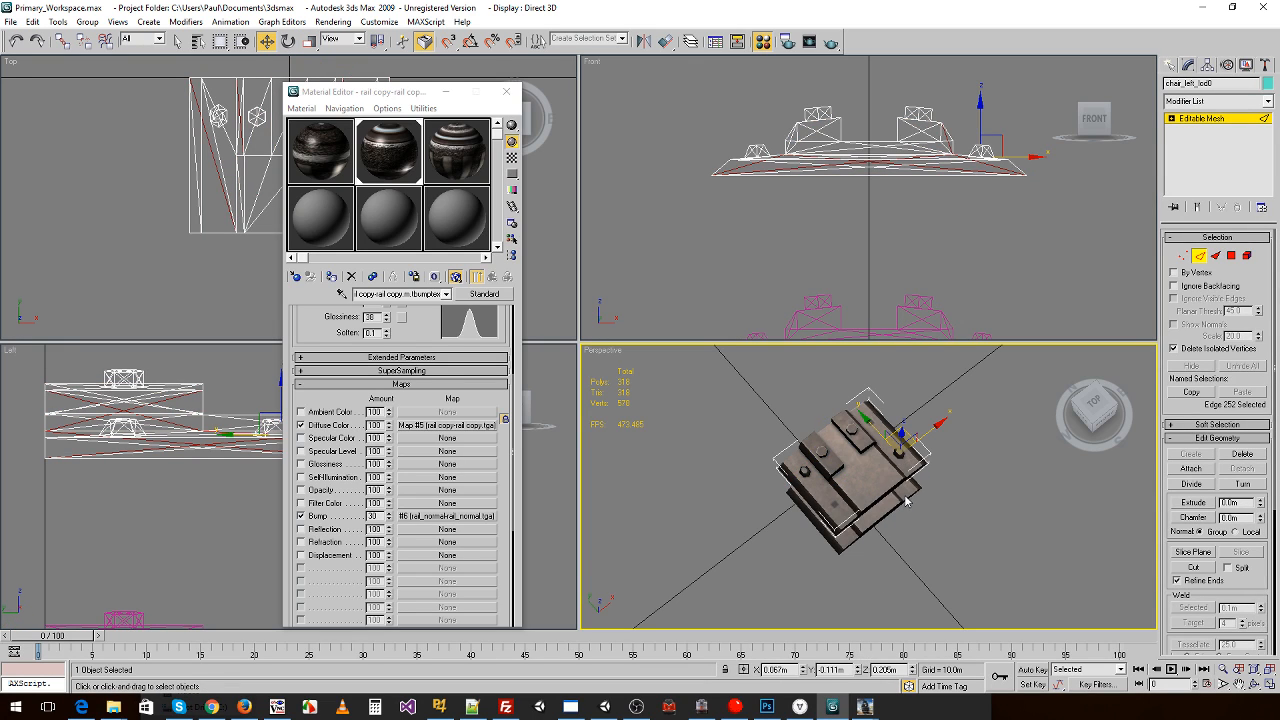
pyautogui.click(903, 594)
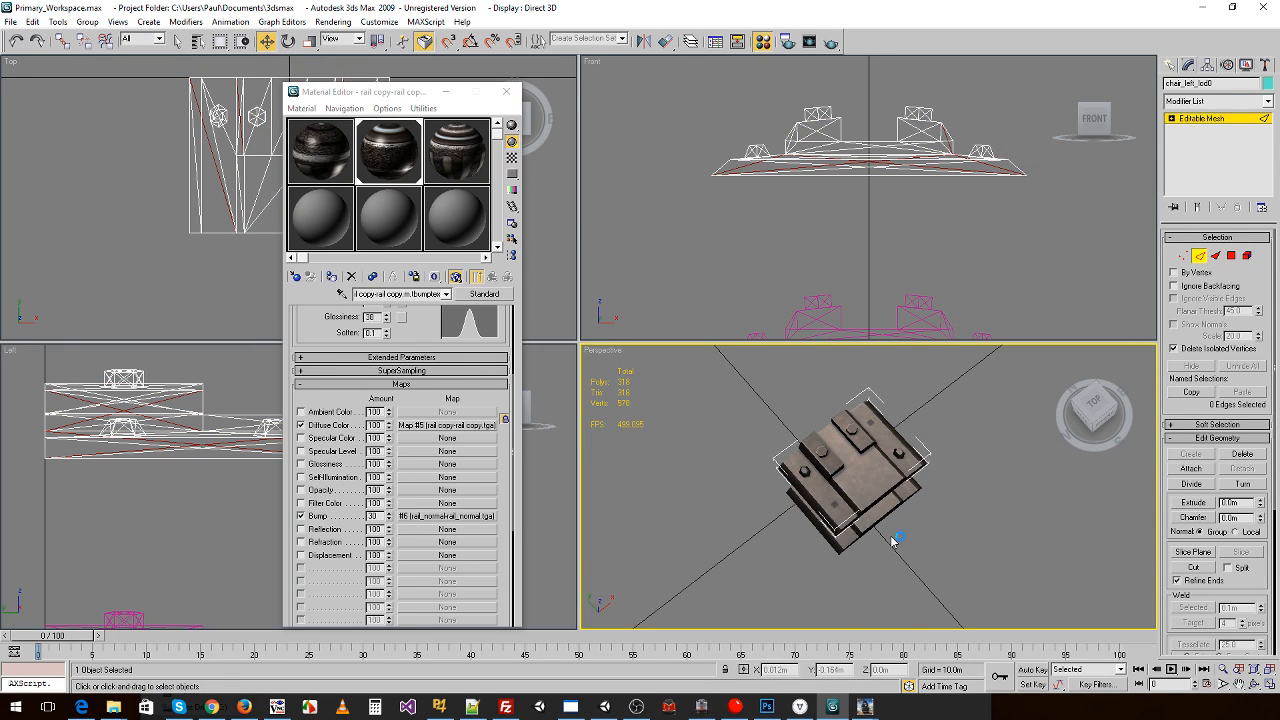
pyautogui.click(1199, 257)
pyautogui.click(974, 404)
# - Copy the Z position value of chair_left_lod0, and delete both chair_left_lod0 and Object_1
pyautogui.click(892, 448)
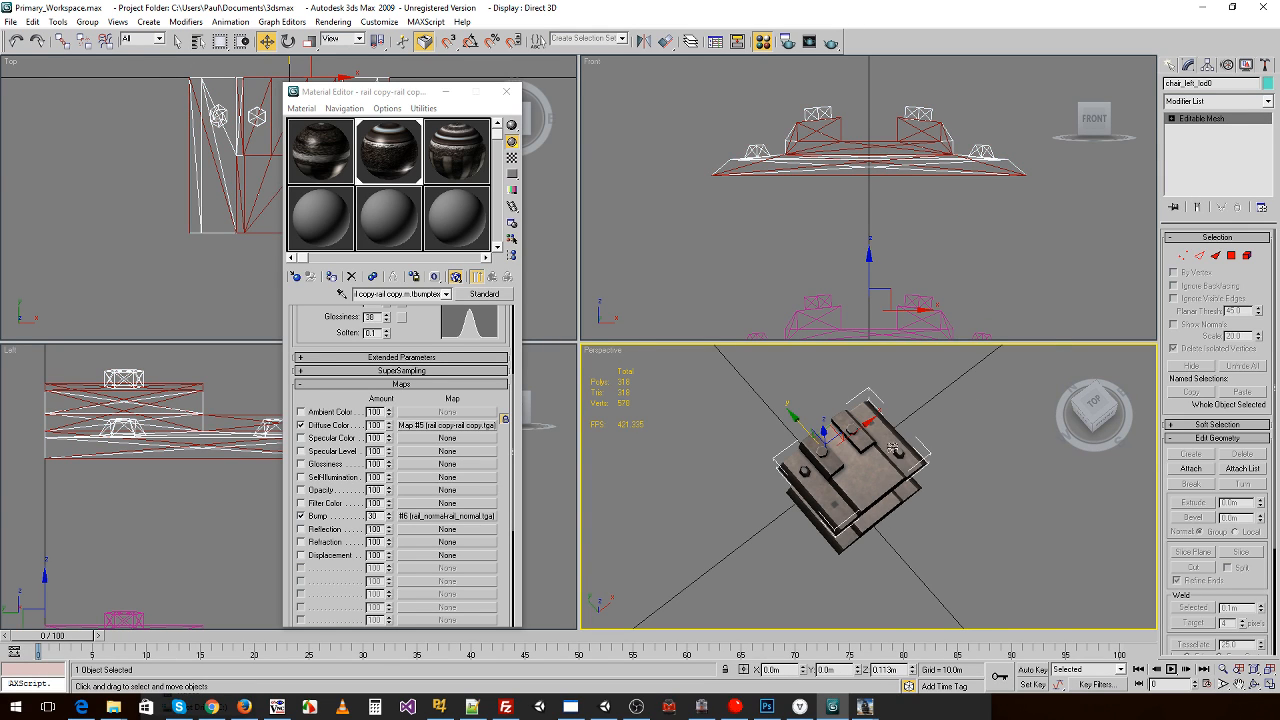
pyautogui.doubleClick(886, 669)
pyautogui.hotkey('ctrl', 'c')
pyautogui.click(825, 613)
pyautogui.moveTo(697, 85); pyautogui.dragTo(1061, 236)
pyautogui.press('Delete')
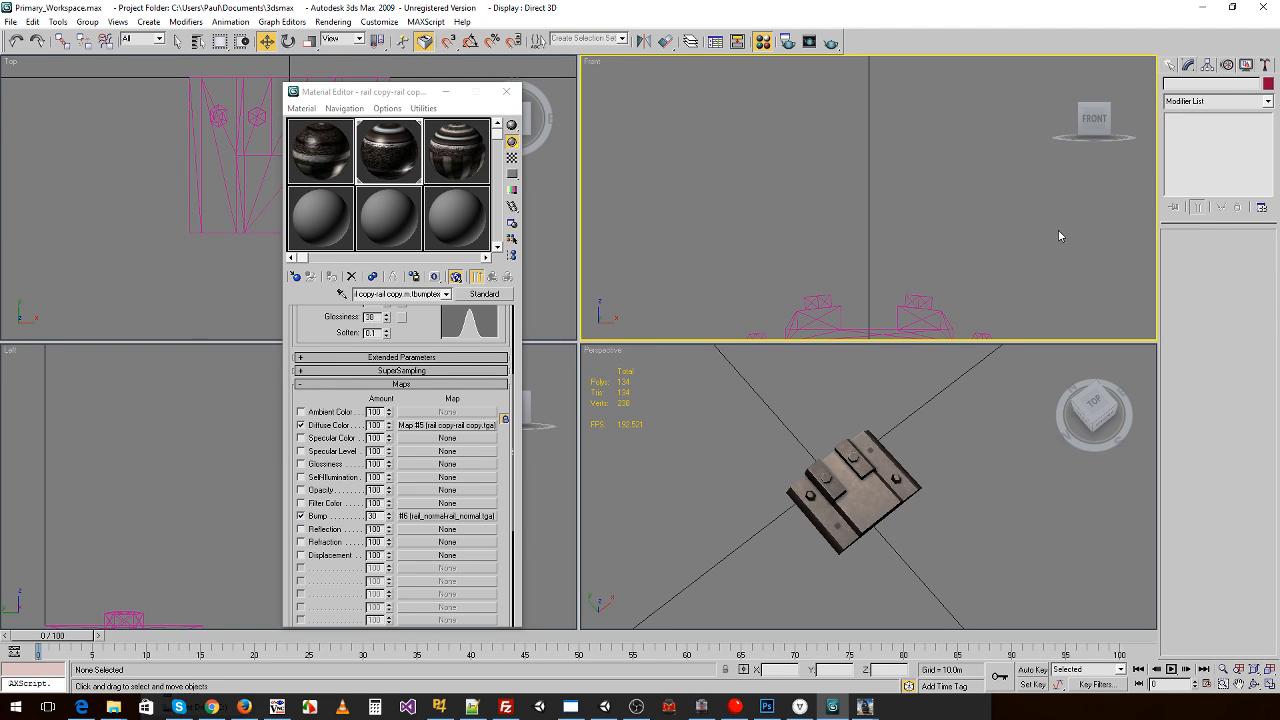
# - Set the Z position of chair_right_lod0 to the copied 0.113 m
pyautogui.click(841, 522)
pyautogui.click(881, 669)
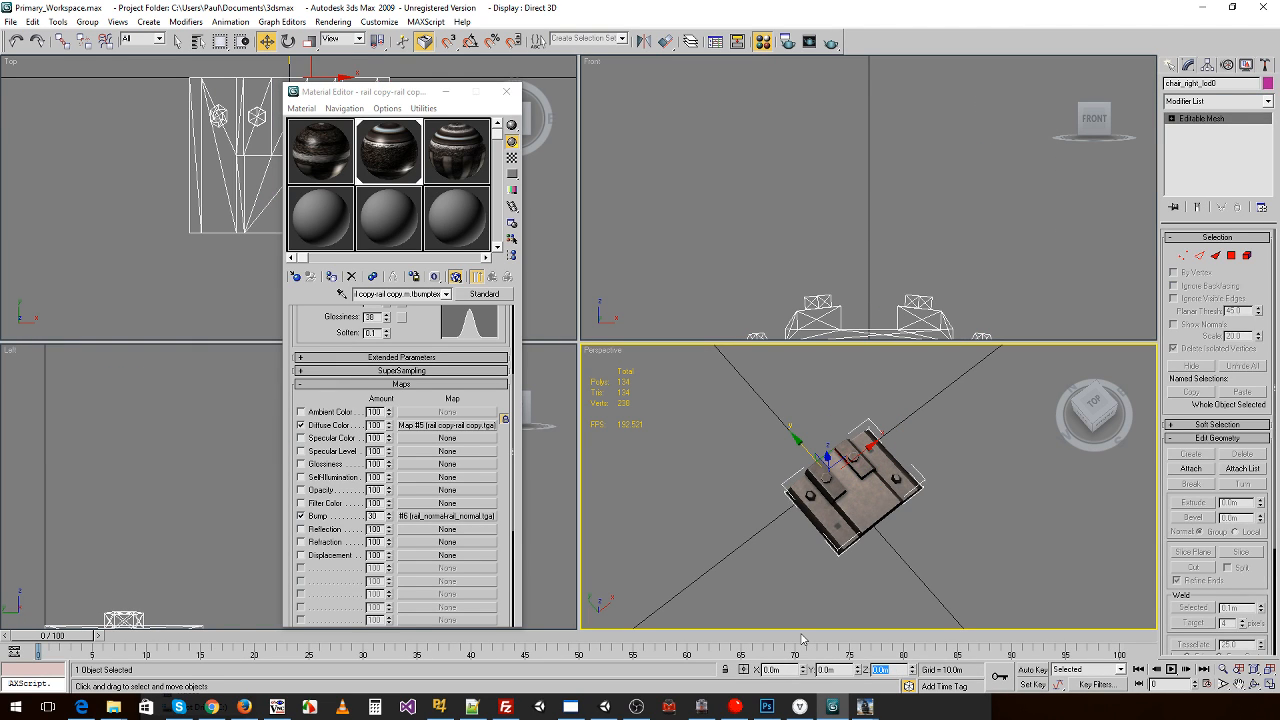
pyautogui.hotkey('ctrl', 'v')
pyautogui.press('Return')
pyautogui.hotkey('ctrl', 'c')
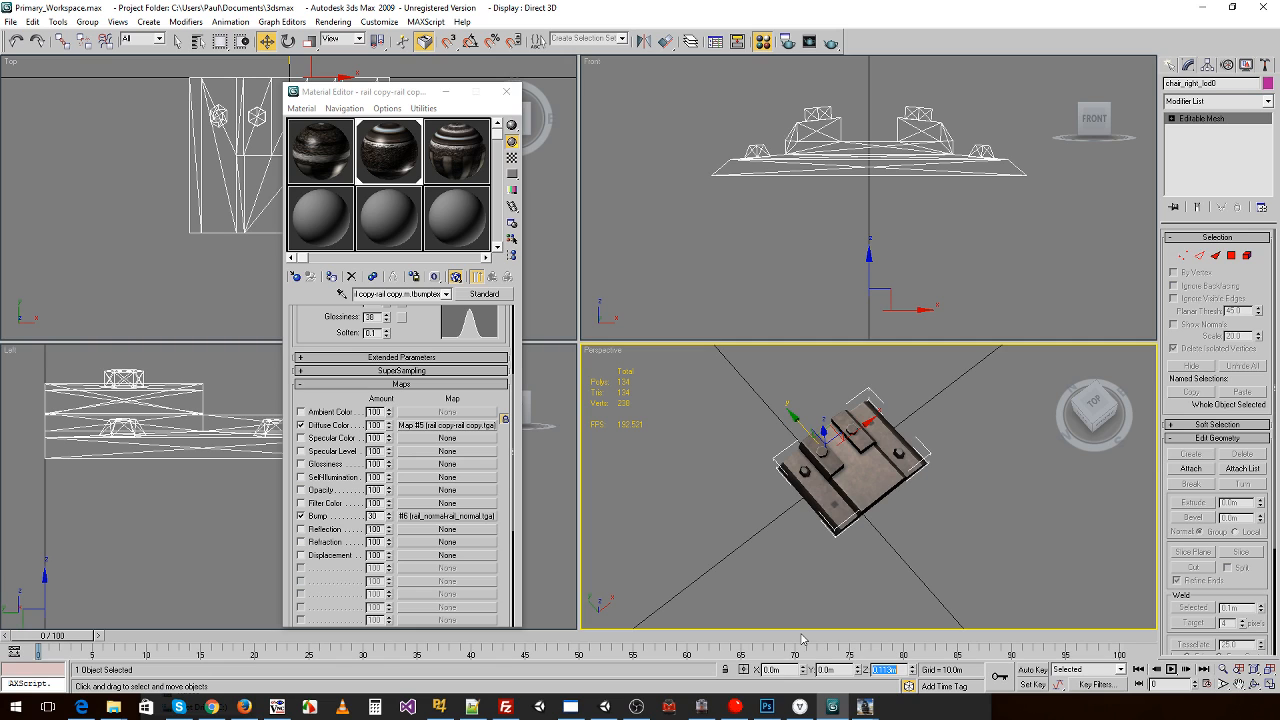
# - Export chair_right_lod0 in Trainz format over chair_single_right_lod0.im, keeping the existing texture files, and close the exporter log
pyautogui.click(10, 21)
pyautogui.click(40, 319)
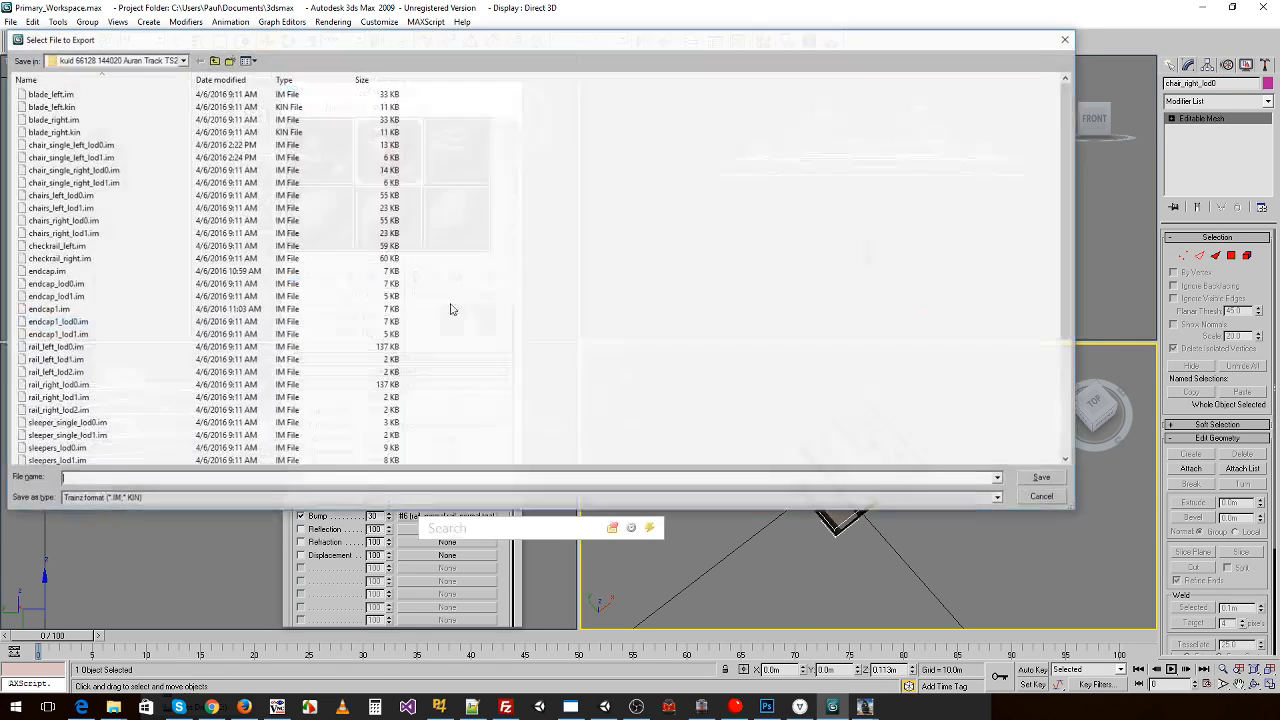
pyautogui.doubleClick(110, 173)
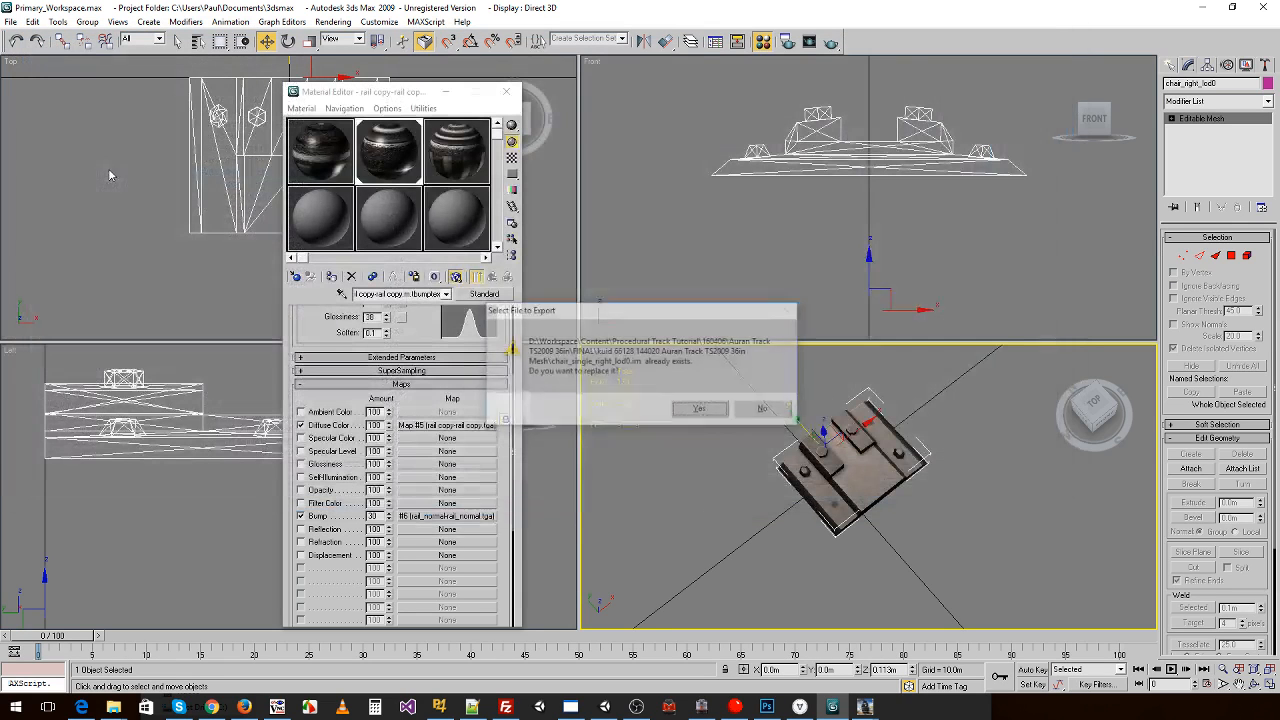
pyautogui.click(692, 411)
pyautogui.click(698, 418)
pyautogui.click(684, 378)
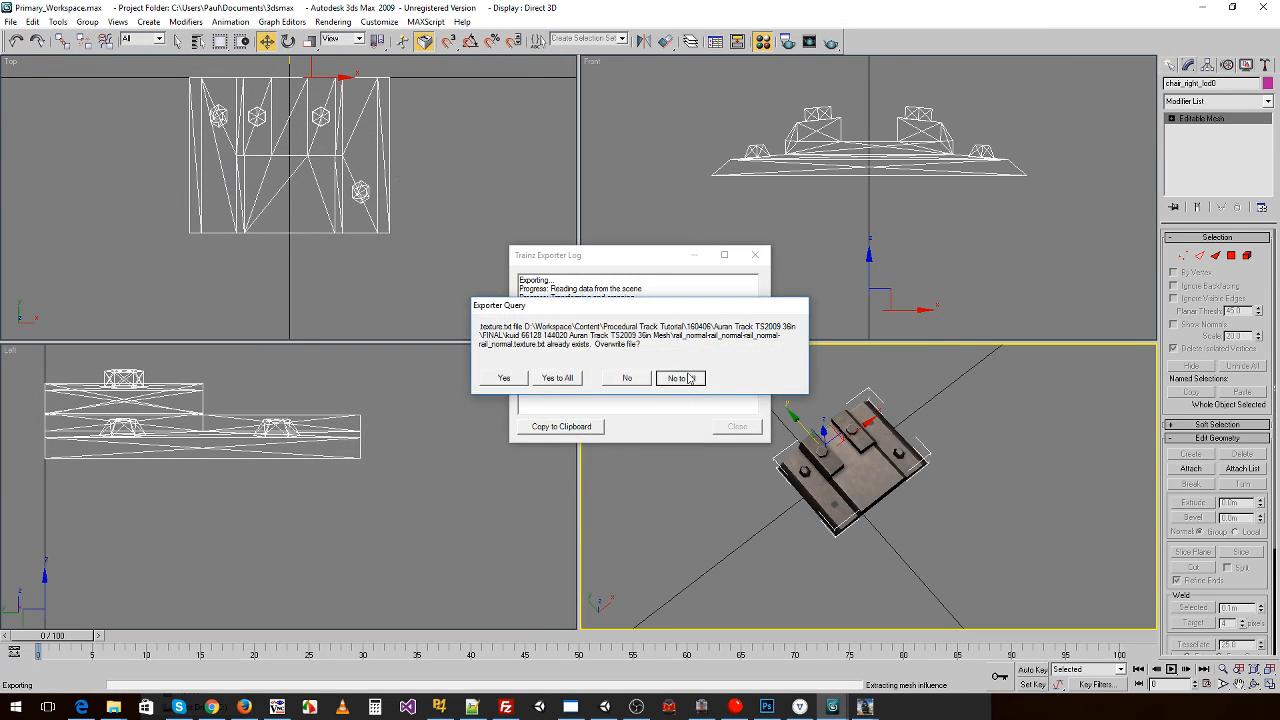
pyautogui.click(737, 427)
pyautogui.click(973, 507)
# - Undo the latest changes to bring back the deleted chair_left_lod0 and Object_1
pyautogui.hotkey('ctrl', 'z')
pyautogui.hotkey('ctrl', 'z')
pyautogui.hotkey('ctrl', 'z')
pyautogui.hotkey('ctrl', 'z')
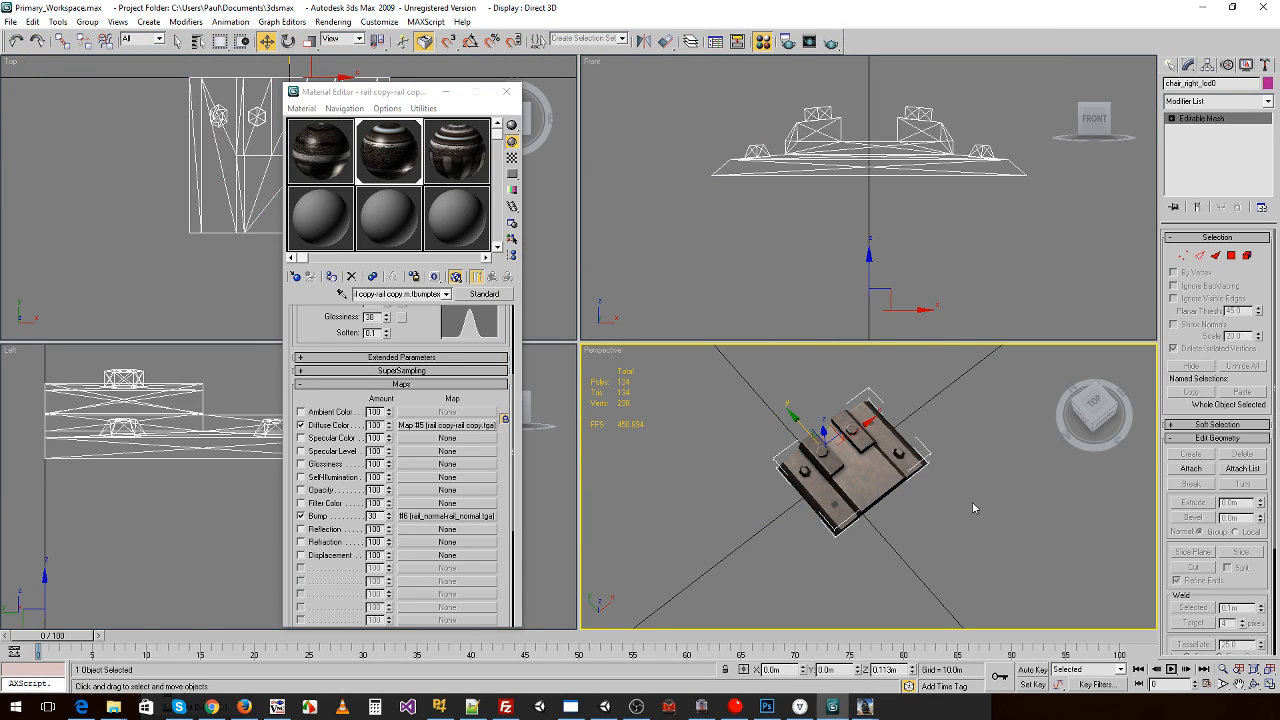
# - Select chair_right_lod0 among the overlapping chairs, set its Z position back to 0.113 m, and clear the selection
pyautogui.click(878, 501)
pyautogui.click(882, 515)
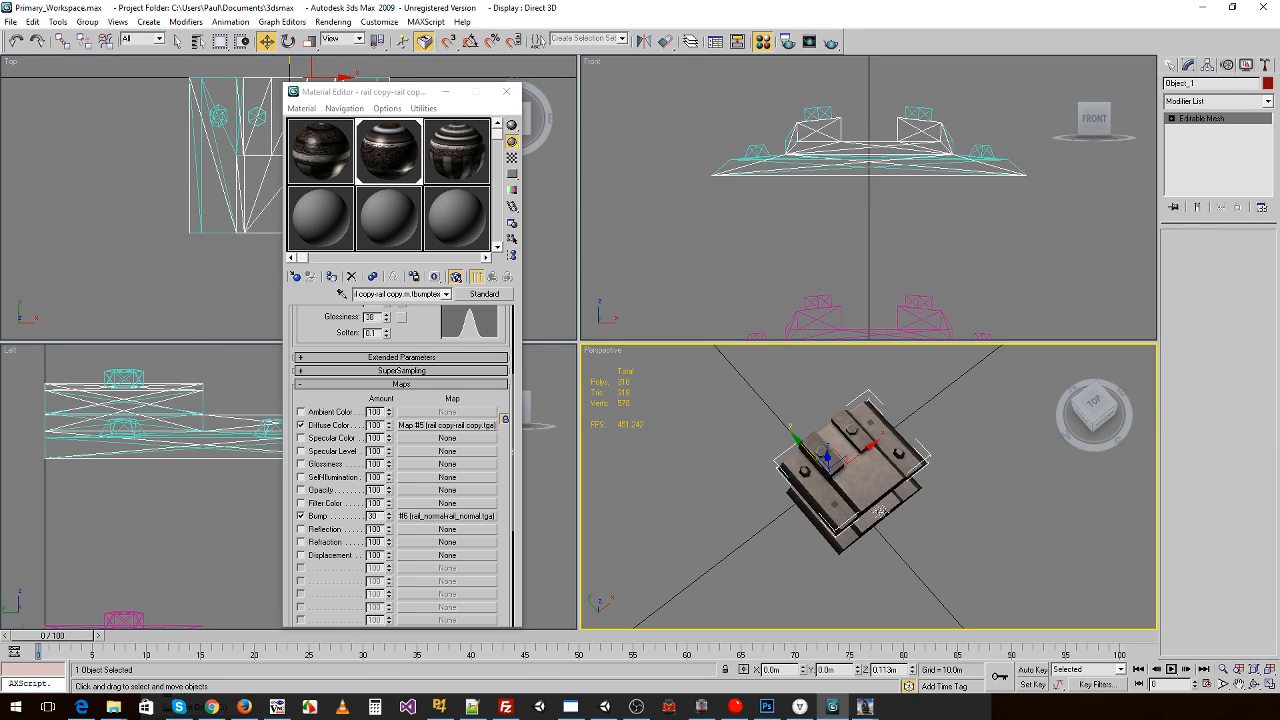
pyautogui.moveTo(902, 669); pyautogui.dragTo(756, 676)
pyautogui.hotkey('ctrl', 'v')
pyautogui.press('Return')
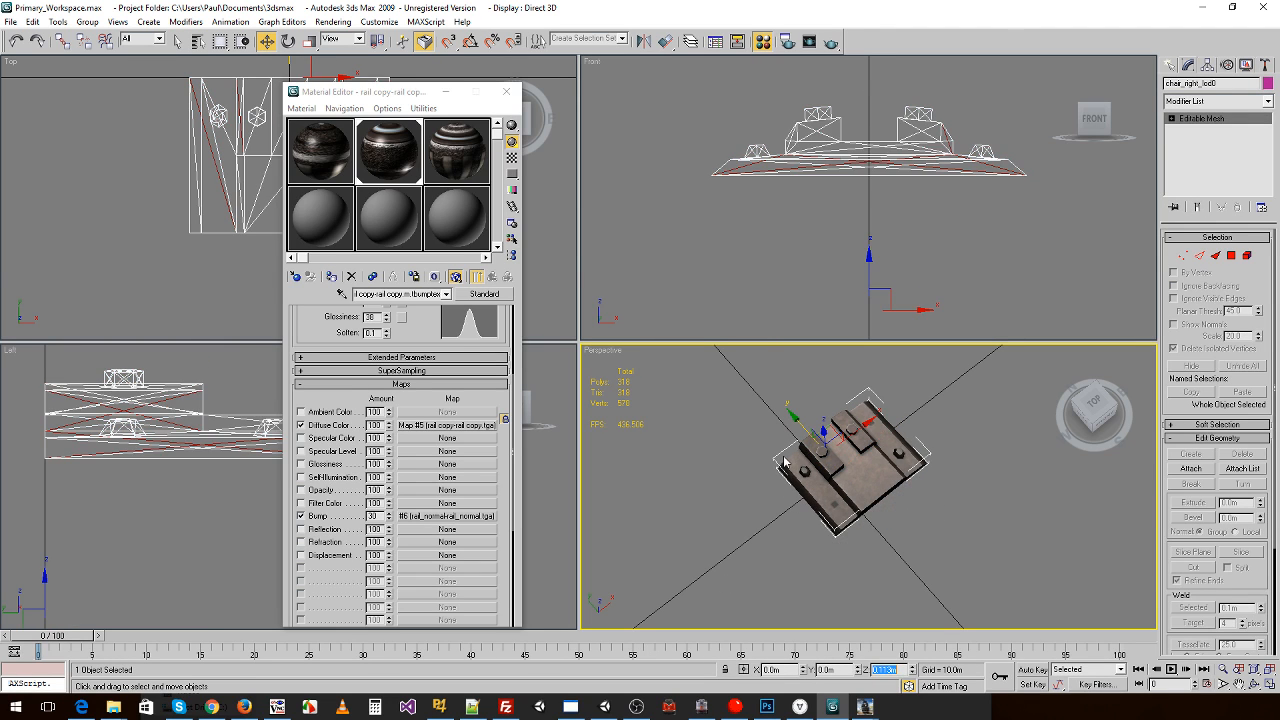
pyautogui.click(785, 462)
# - Import chair_single_right_lod1.obj into the scene and name the new object chair_right_lod1
pyautogui.click(10, 21)
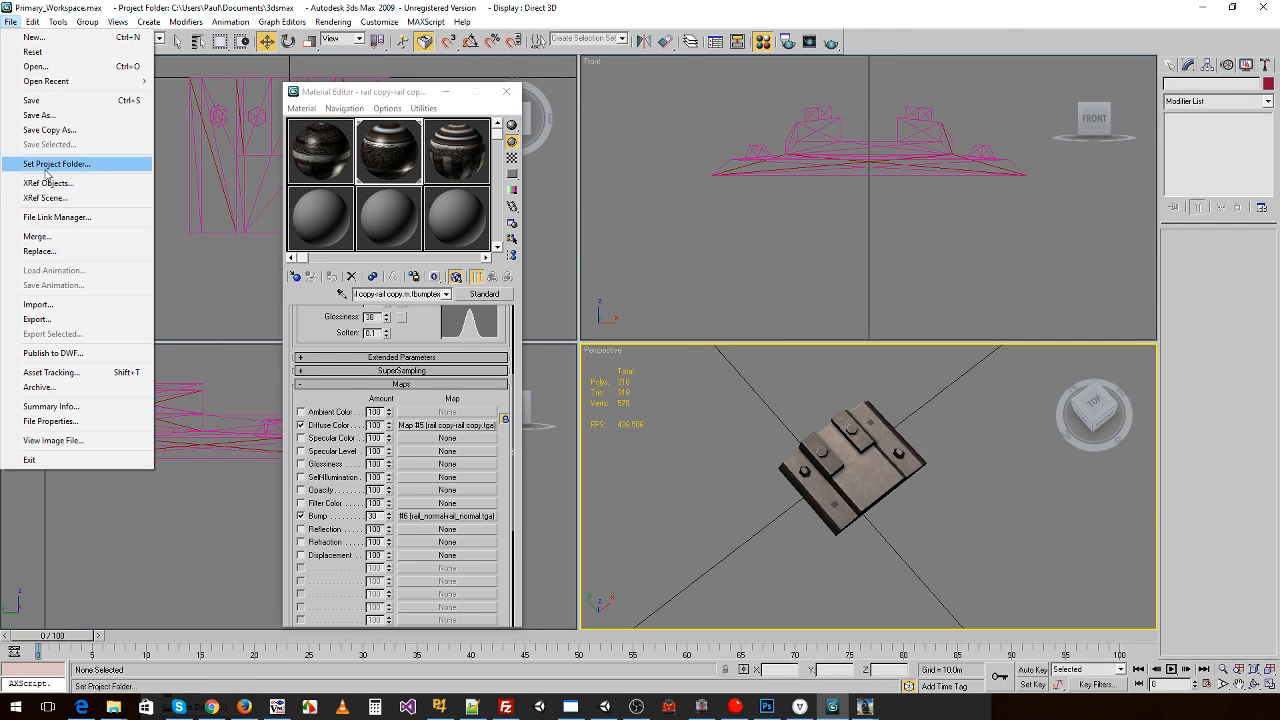
pyautogui.click(40, 304)
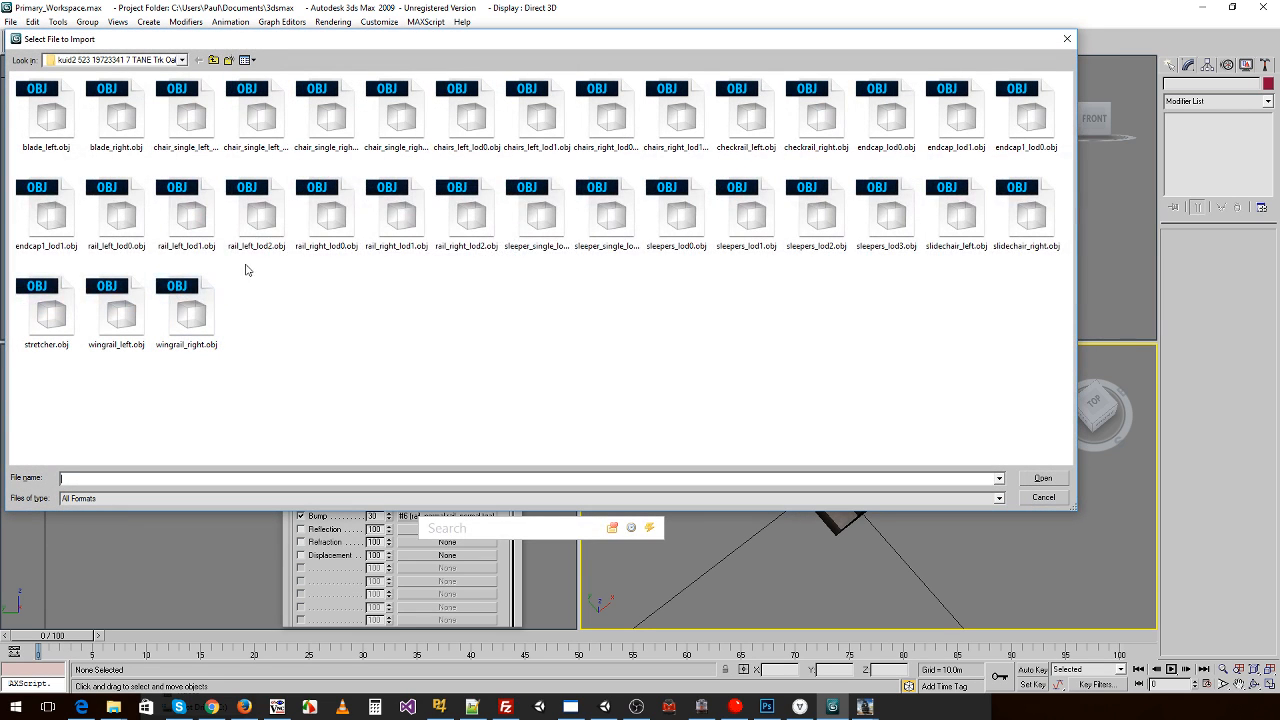
pyautogui.click(252, 114)
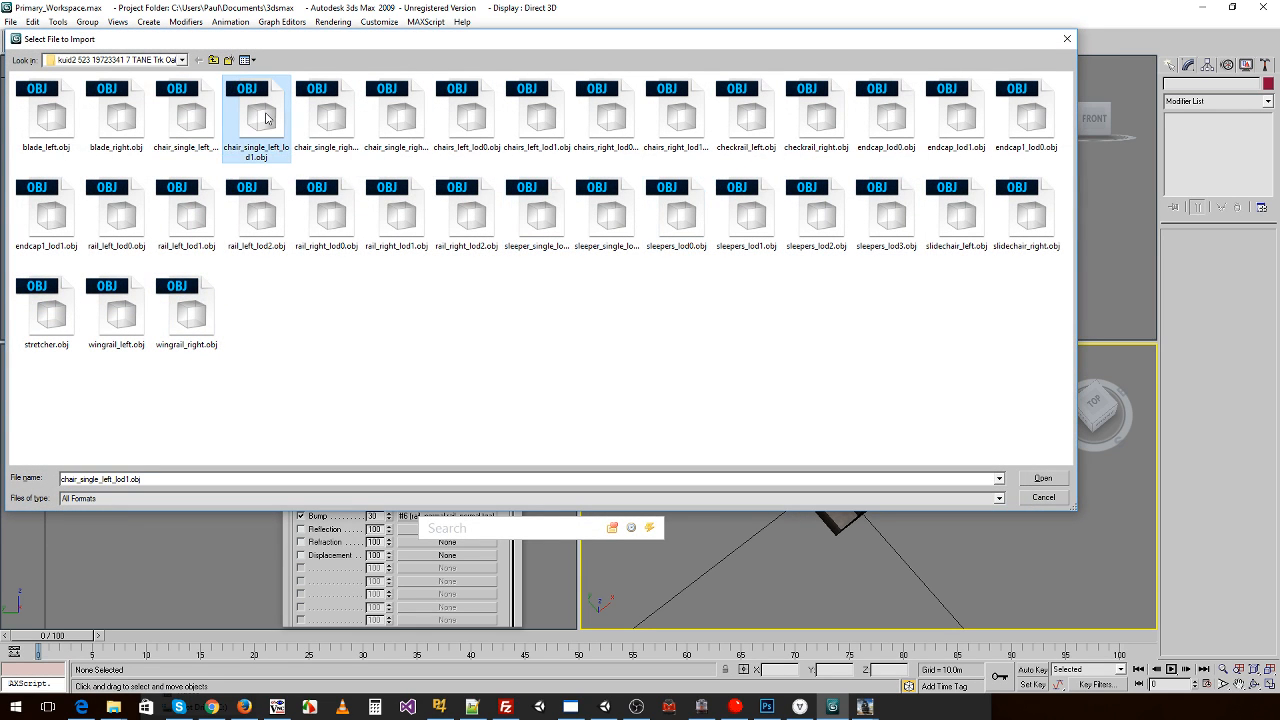
pyautogui.click(318, 116)
pyautogui.click(376, 121)
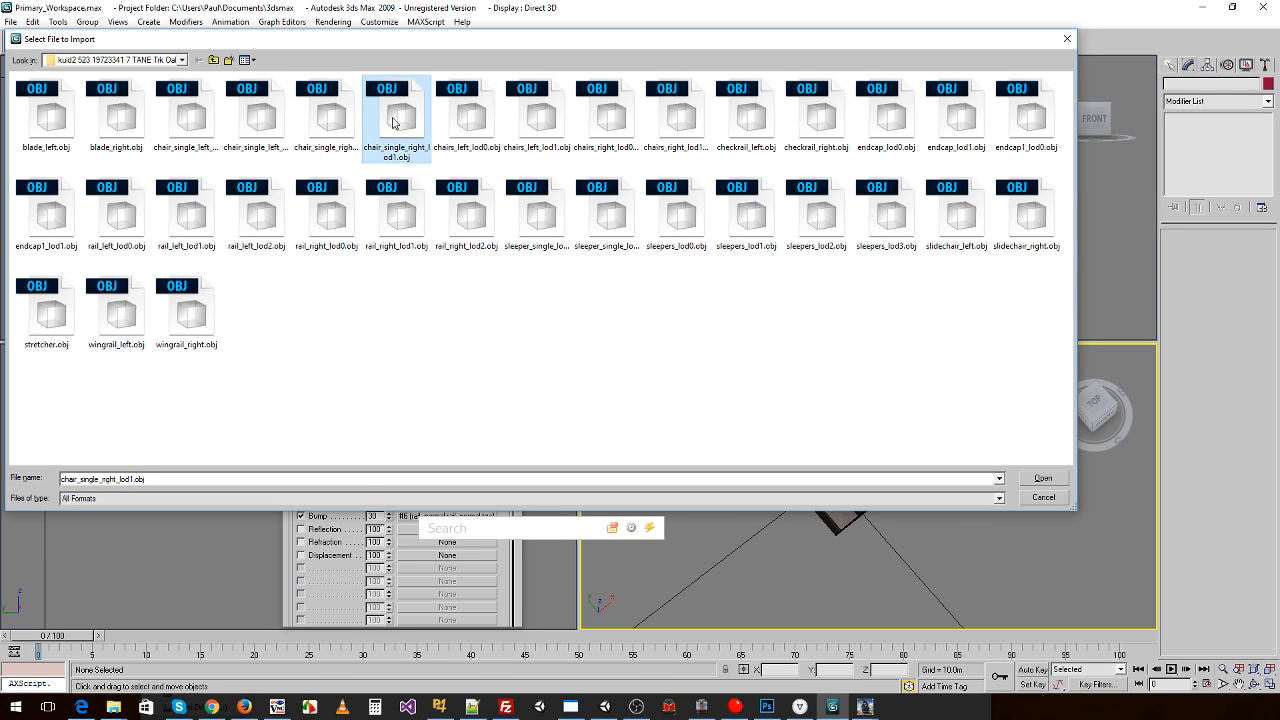
pyautogui.doubleClick(393, 122)
pyautogui.click(630, 485)
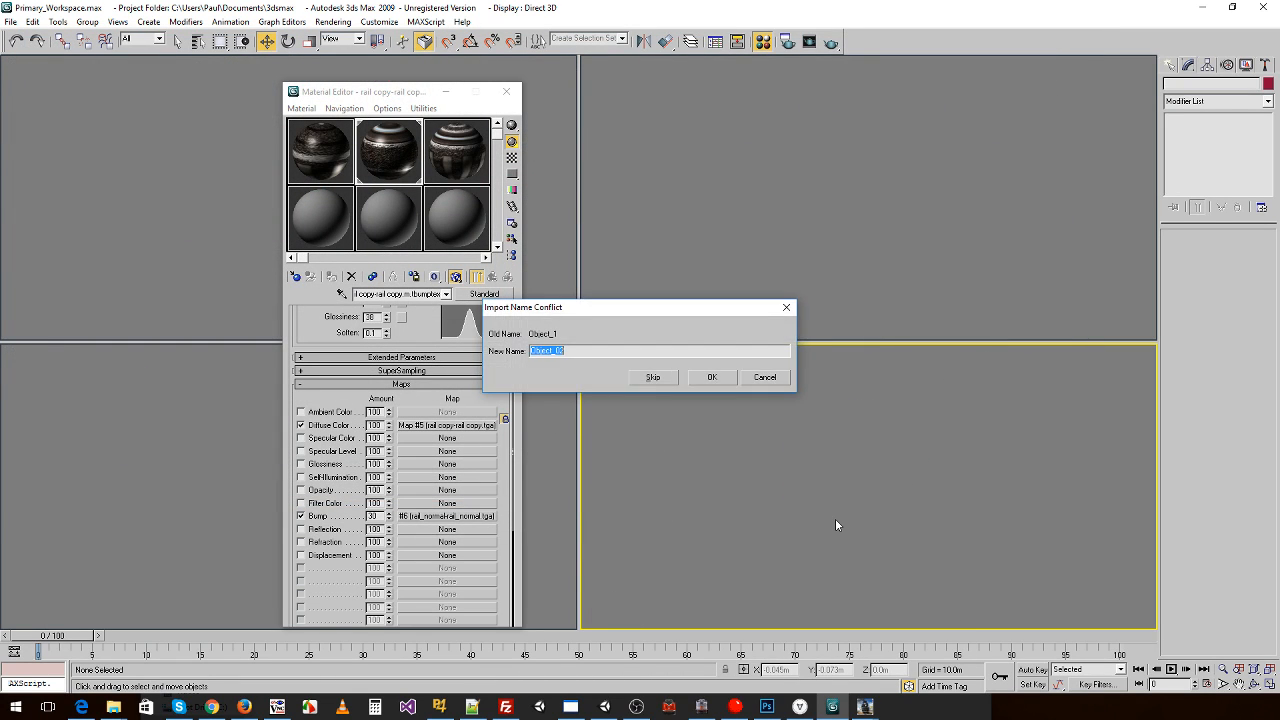
pyautogui.write('chair_right_lod')
pyautogui.press('Return')
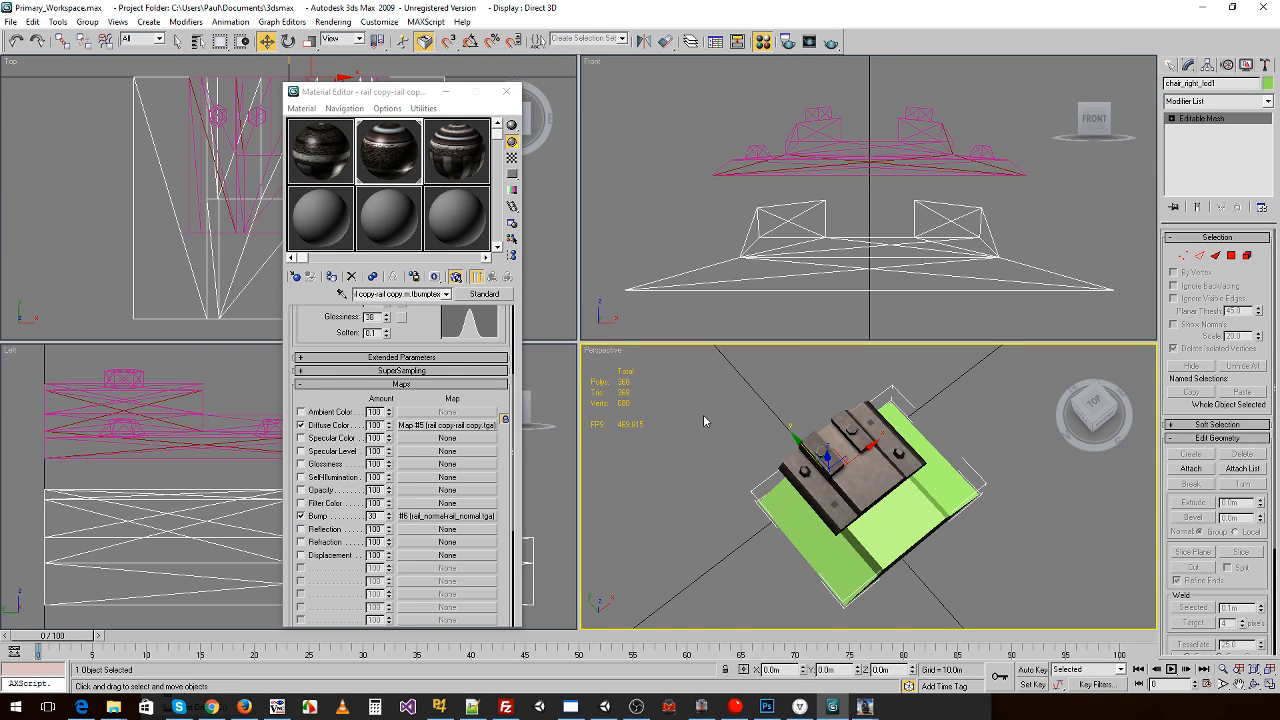
# - Apply the rail copy material to chair_right_lod1 and copy the scale value of chair_right_lod0
pyautogui.click(996, 521)
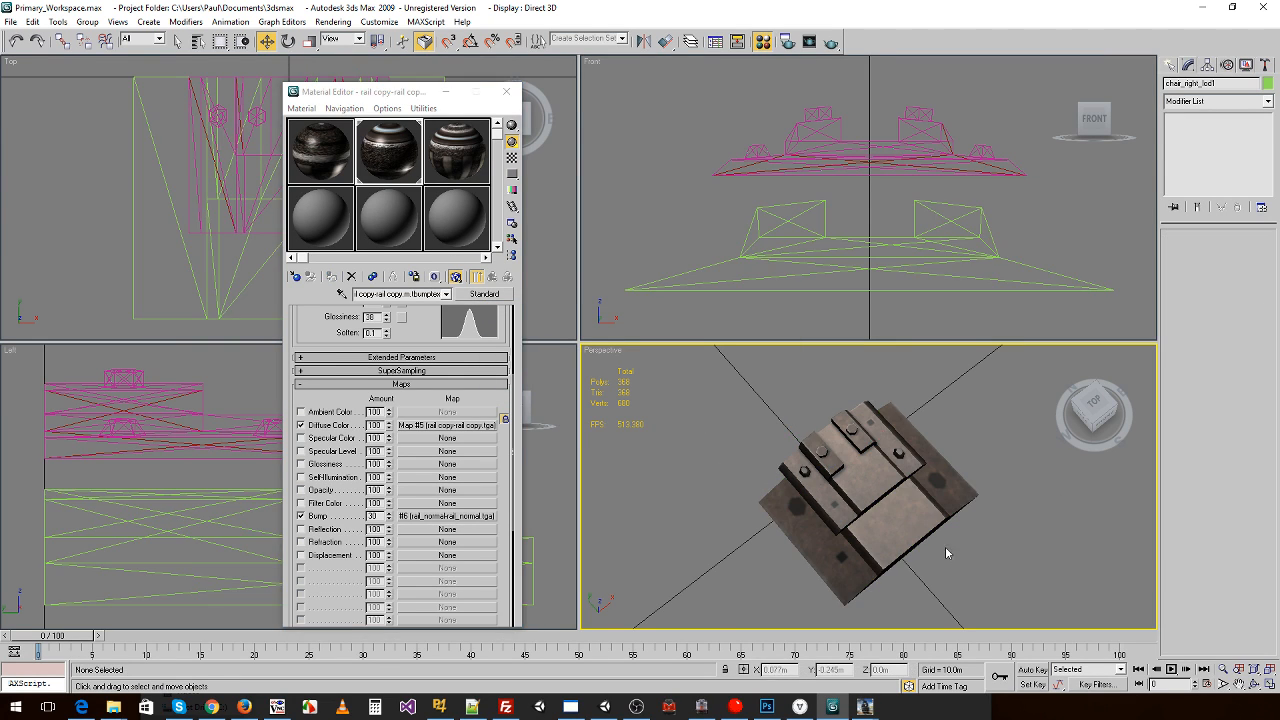
pyautogui.click(905, 546)
pyautogui.press('e')
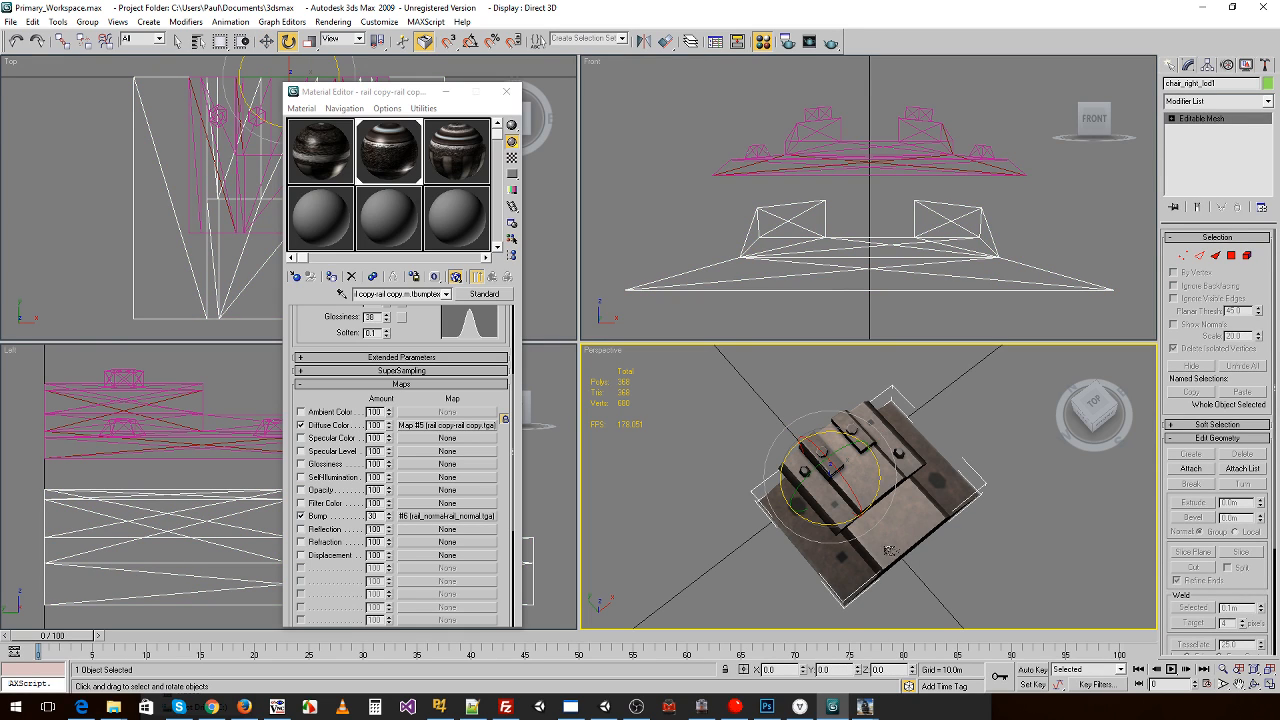
pyautogui.press('w')
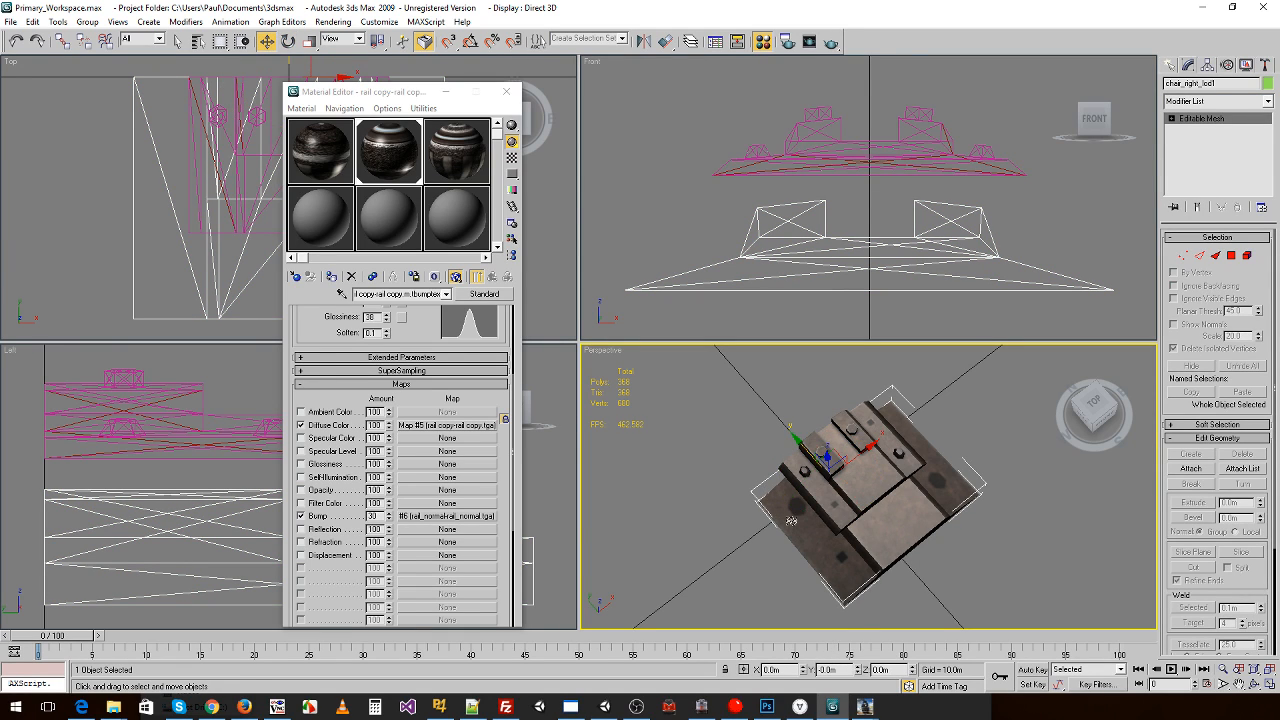
pyautogui.press('r')
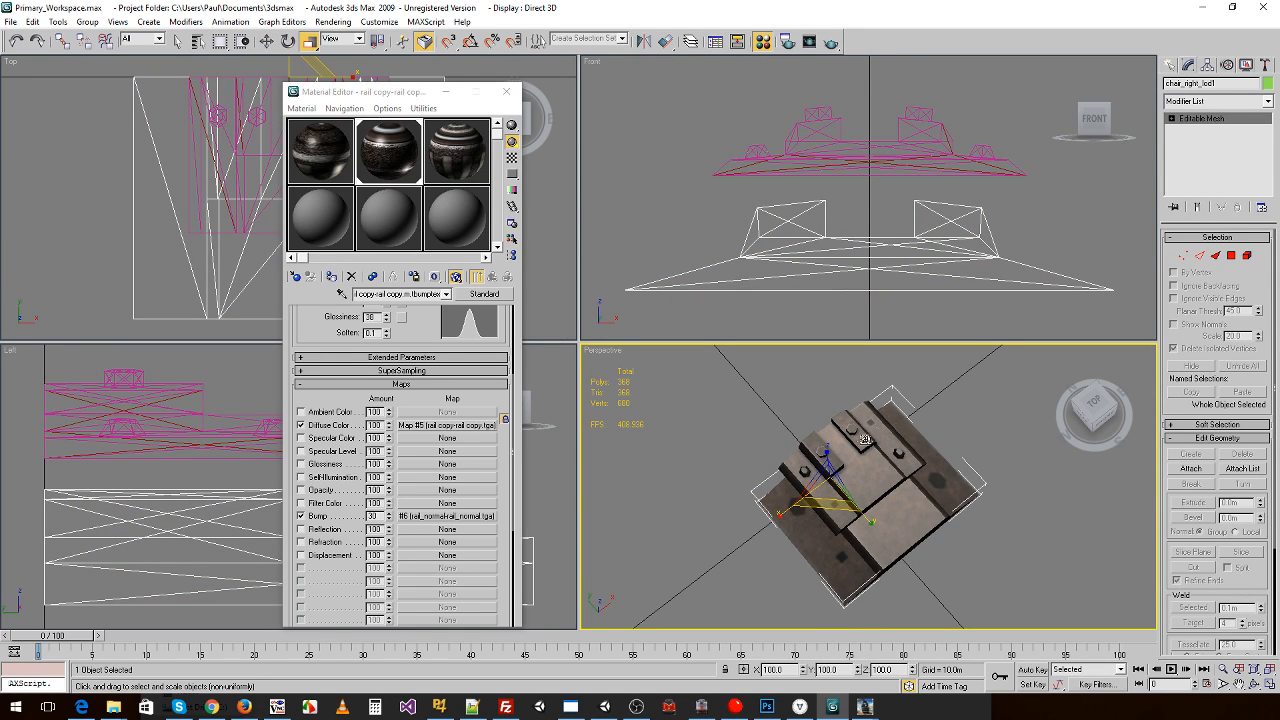
pyautogui.click(878, 459)
pyautogui.doubleClick(846, 672)
pyautogui.hotkey('ctrl', 'c')
# - Set the X, Y and Z scale of chair_right_lod1 to the copied 64.471
pyautogui.click(902, 540)
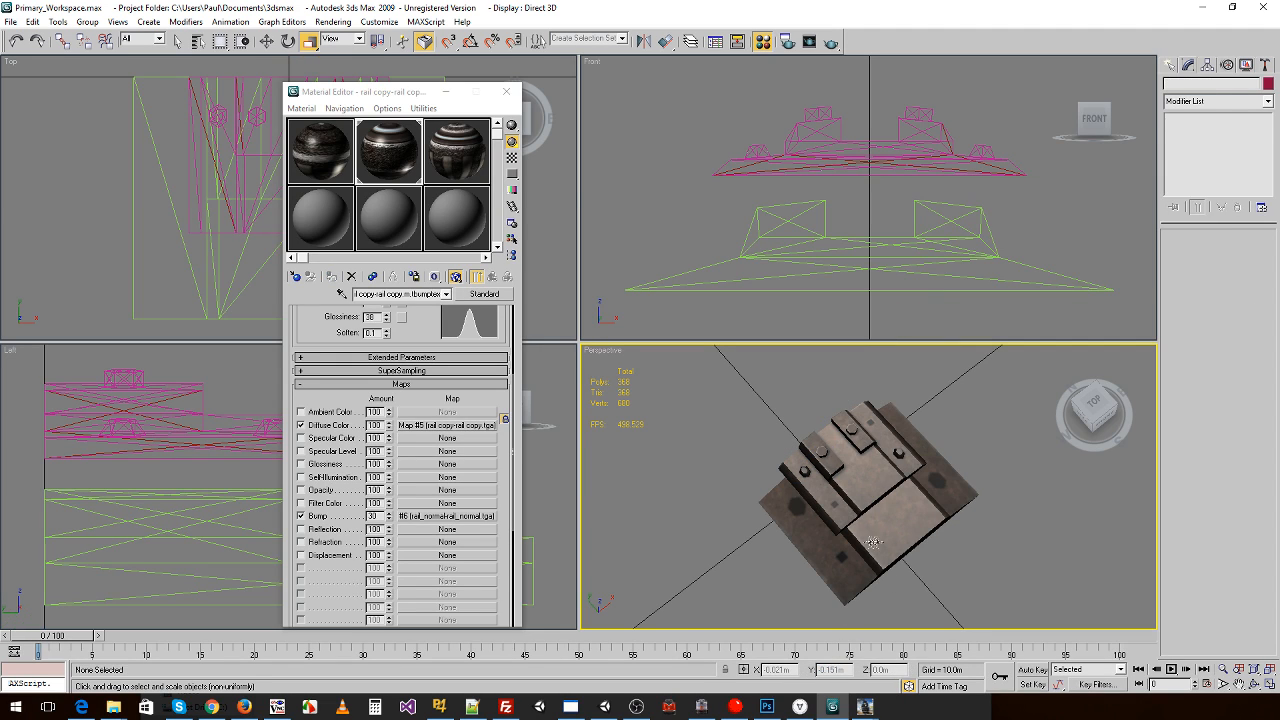
pyautogui.doubleClick(791, 671)
pyautogui.hotkey('ctrl', 'v')
pyautogui.doubleClick(846, 673)
pyautogui.hotkey('ctrl', 'v')
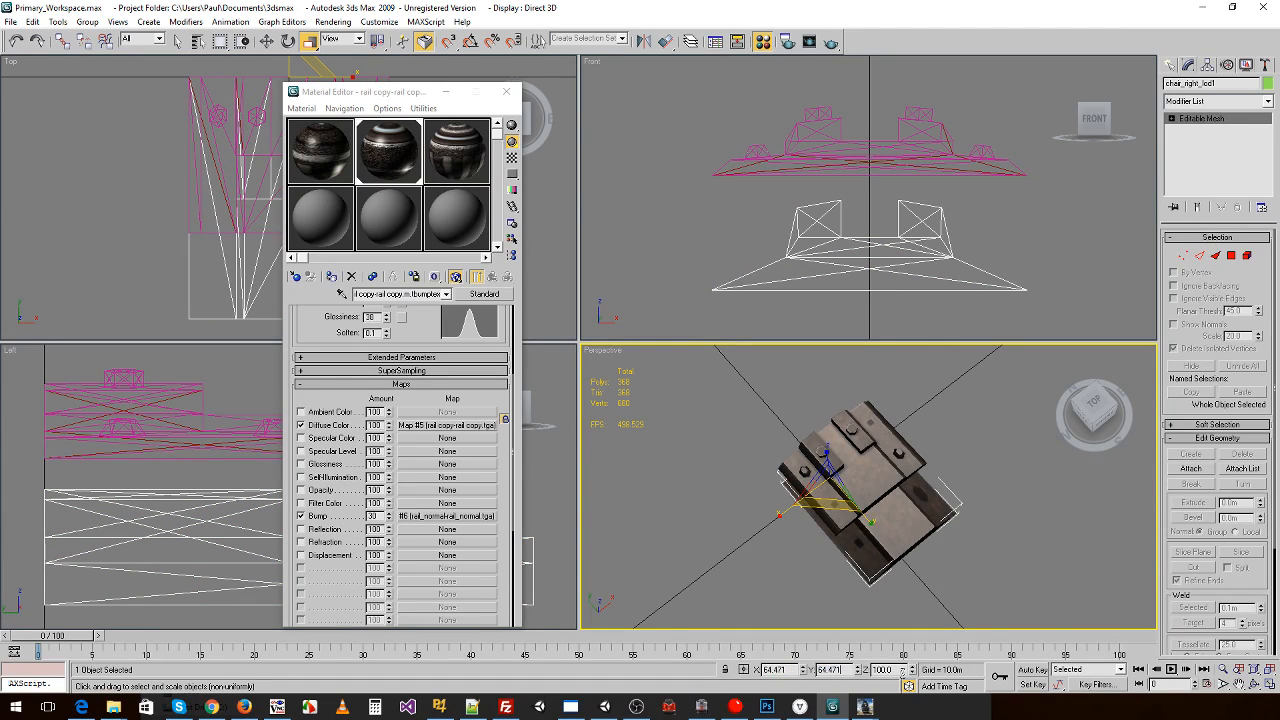
pyautogui.doubleClick(902, 673)
pyautogui.hotkey('ctrl', 'v')
pyautogui.click(870, 570)
# - Copy the Z position of chair_right_lod0 and clear the selection
pyautogui.click(884, 449)
pyautogui.press('w')
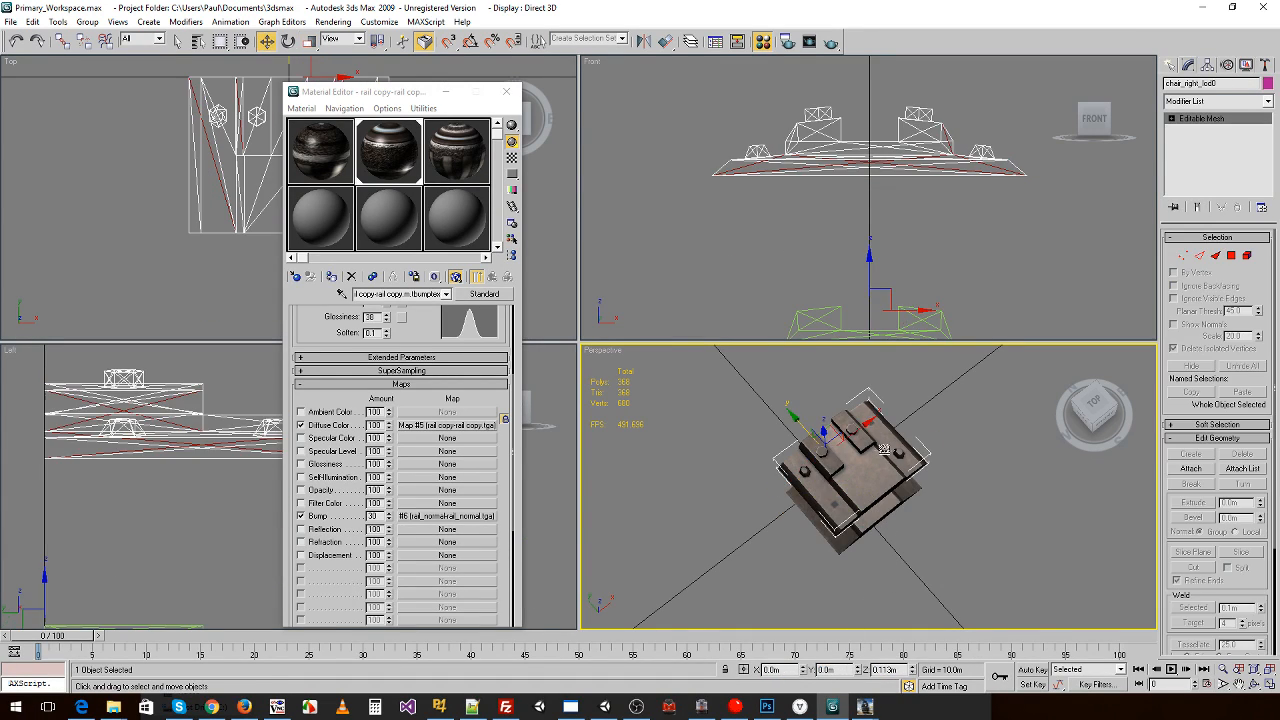
pyautogui.click(919, 544)
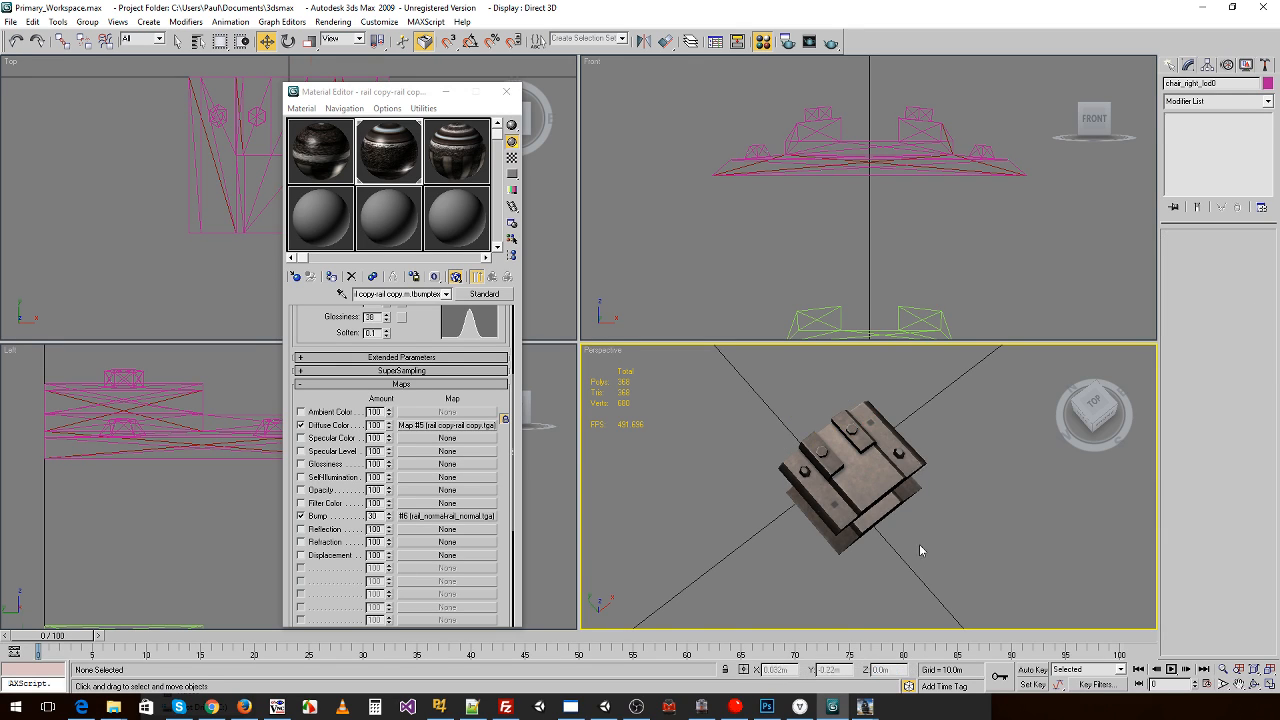
# - Delete the three overlapping chair objects and set the Z position of chair_right_lod1 to the copied 0.113 m
pyautogui.moveTo(736, 104); pyautogui.dragTo(985, 224)
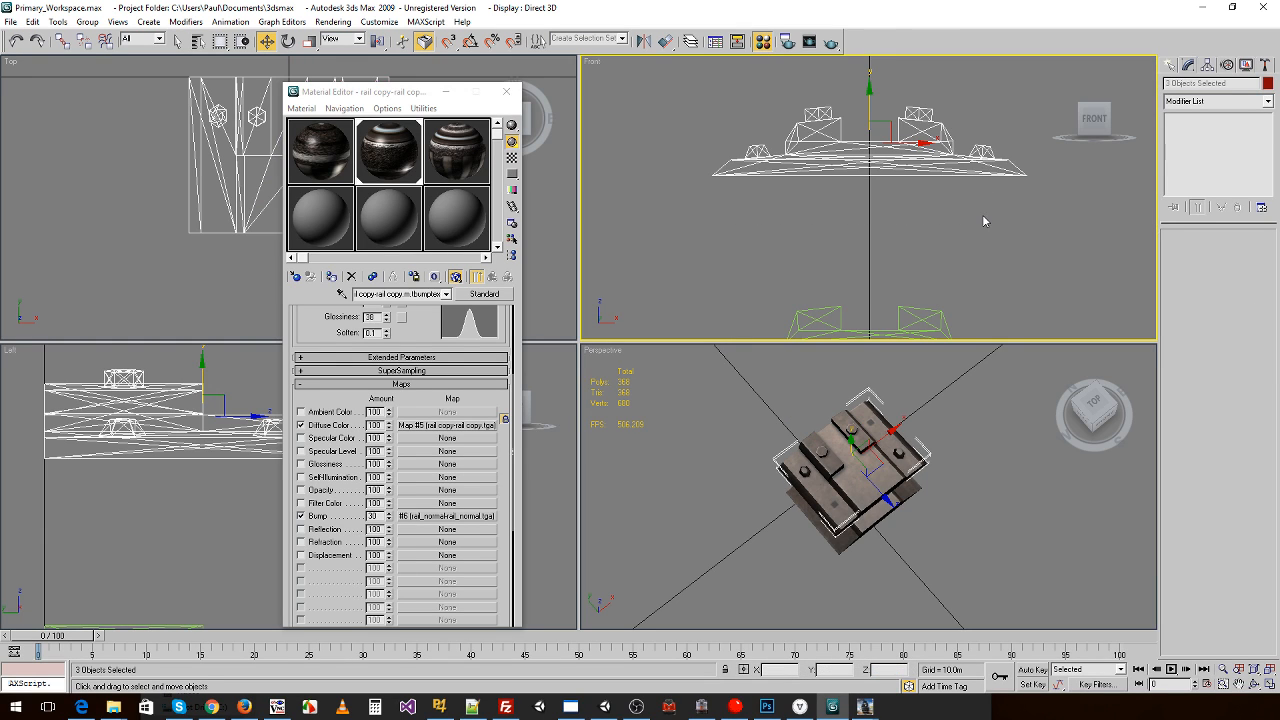
pyautogui.press('Delete')
pyautogui.click(935, 325)
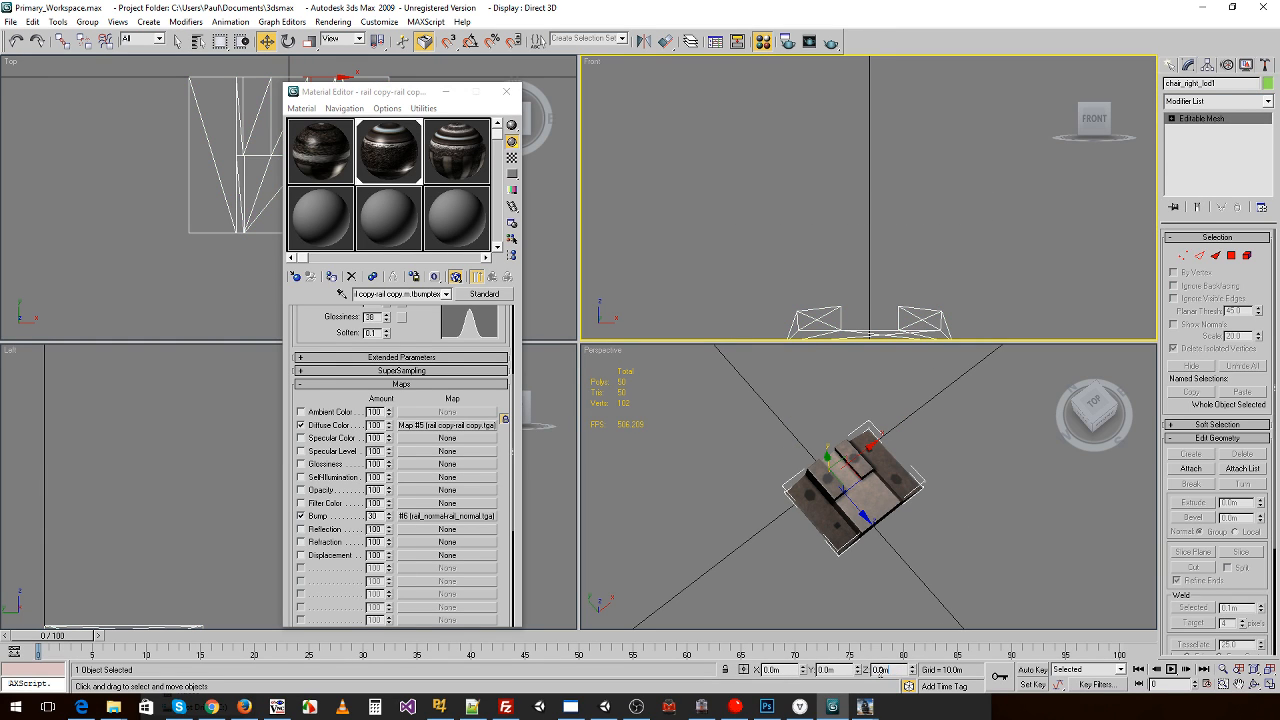
pyautogui.press('Return')
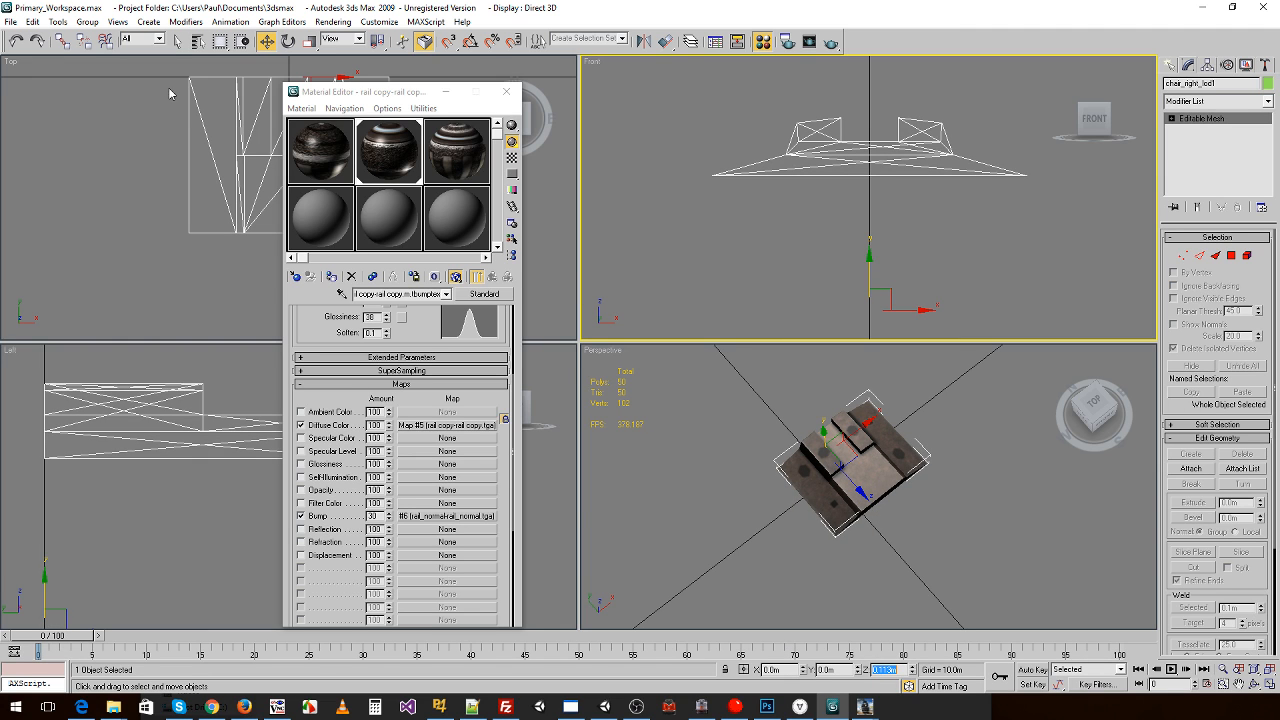
# - Export chair_right_lod1 in Trainz format over chair_single_right_lod1.im, keeping all existing texture files, and close the exporter log
pyautogui.click(10, 21)
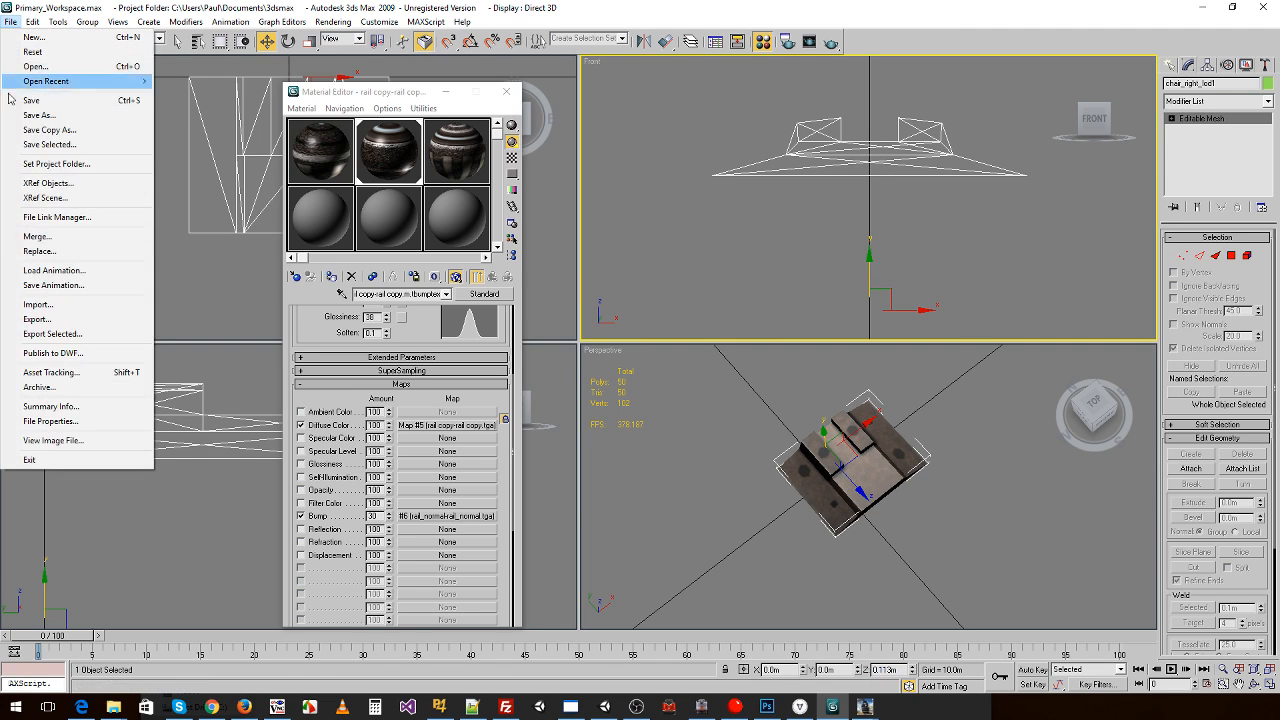
pyautogui.click(44, 322)
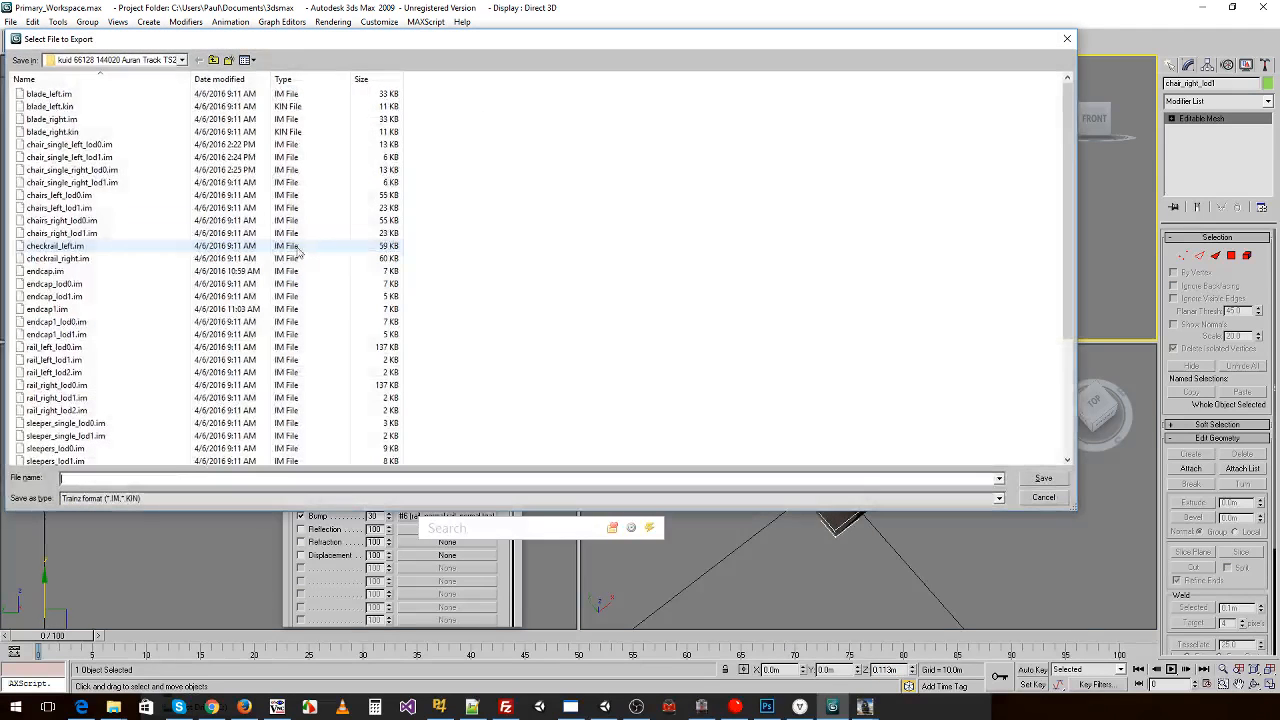
pyautogui.doubleClick(108, 183)
pyautogui.click(690, 409)
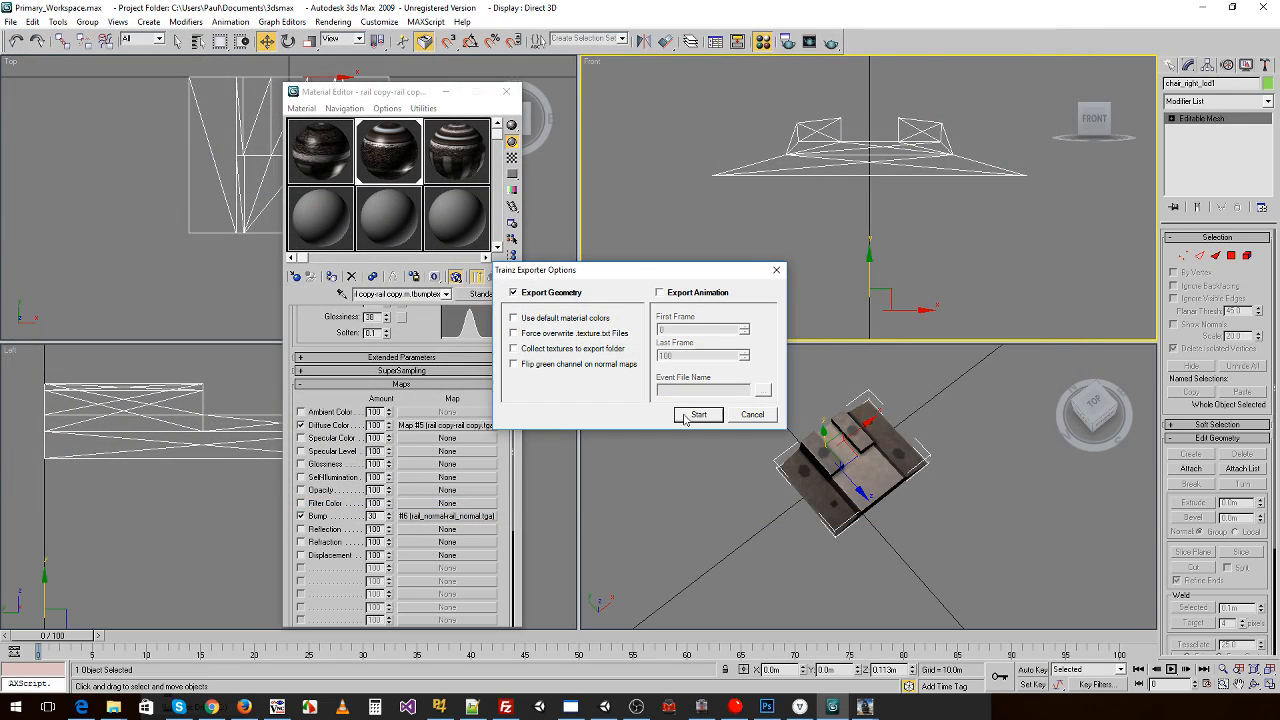
pyautogui.click(686, 418)
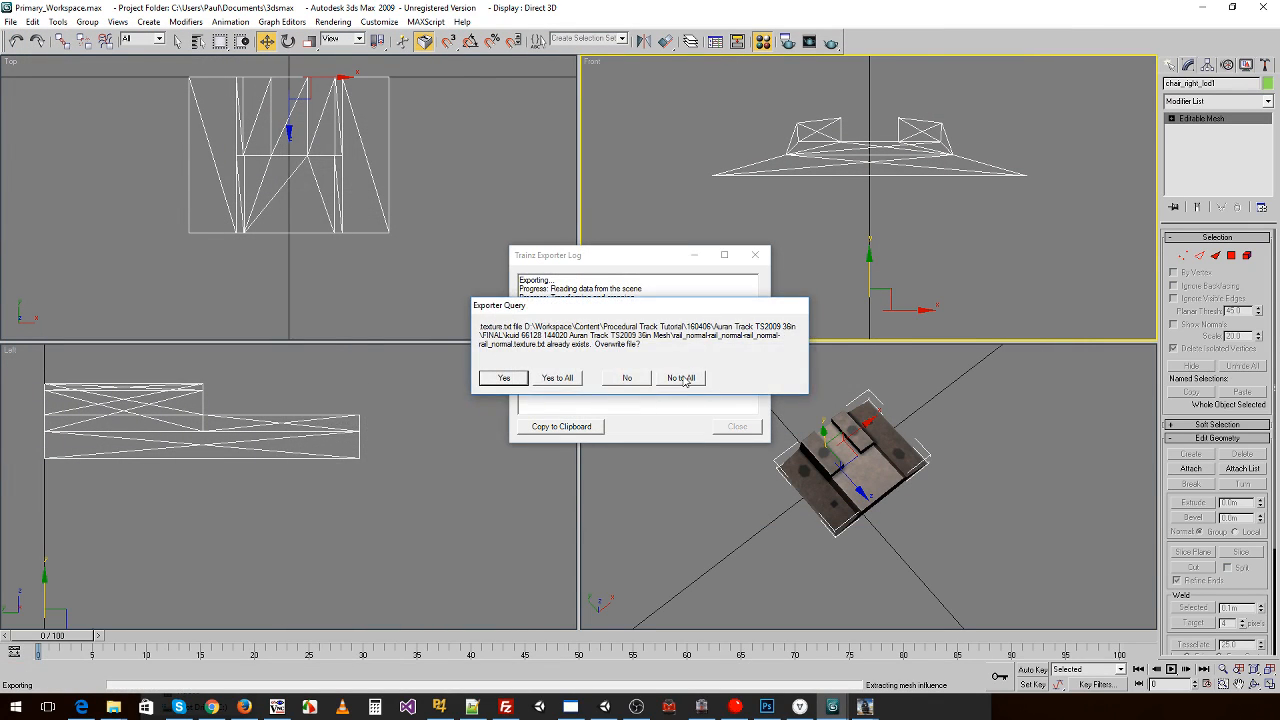
pyautogui.click(686, 376)
pyautogui.click(737, 427)
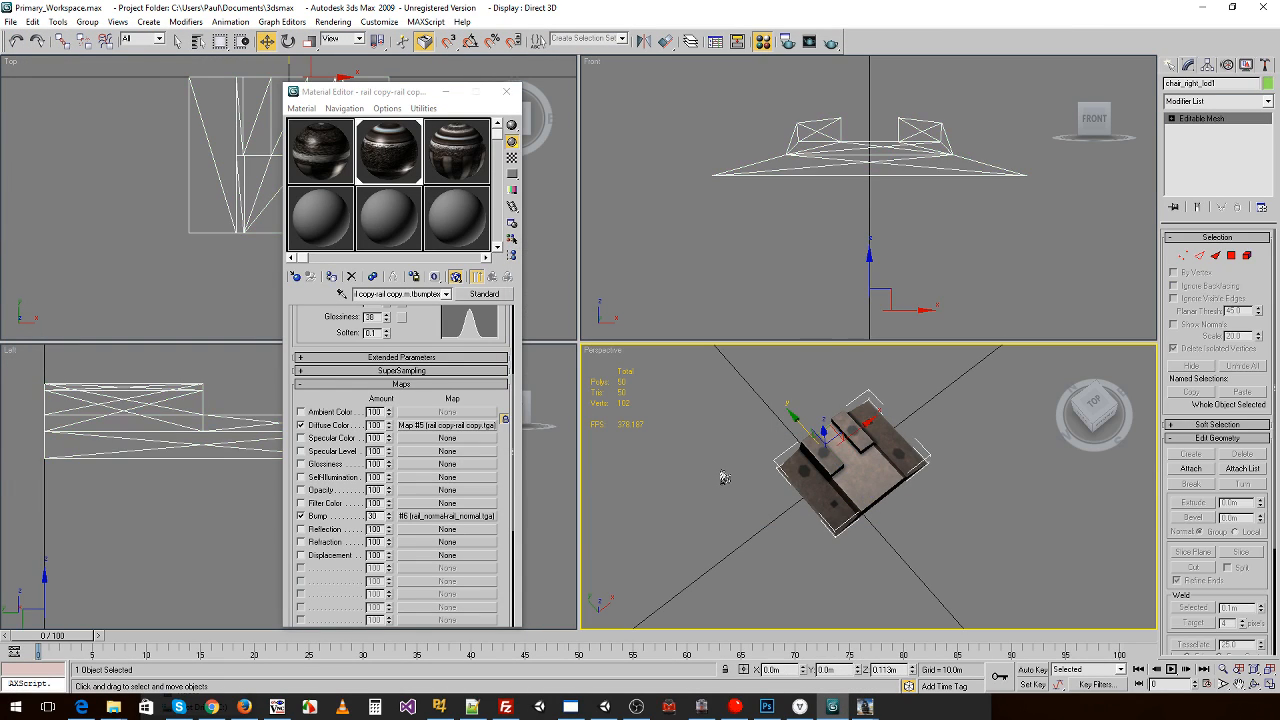
# - Undo back to the deleted chairs, set the Z position of chair_right_lod1 to 0.113 m again, and clear the selection
pyautogui.click(903, 523)
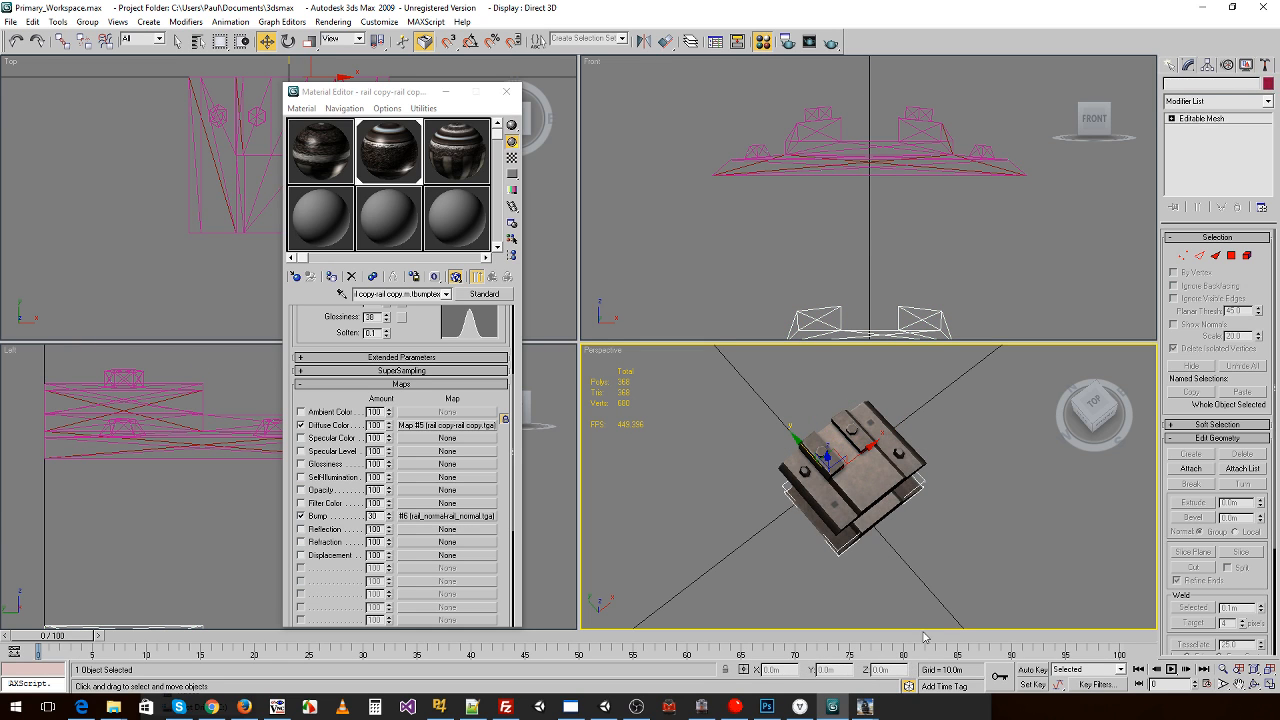
pyautogui.hotkey('ctrl', 'v')
pyautogui.press('Return')
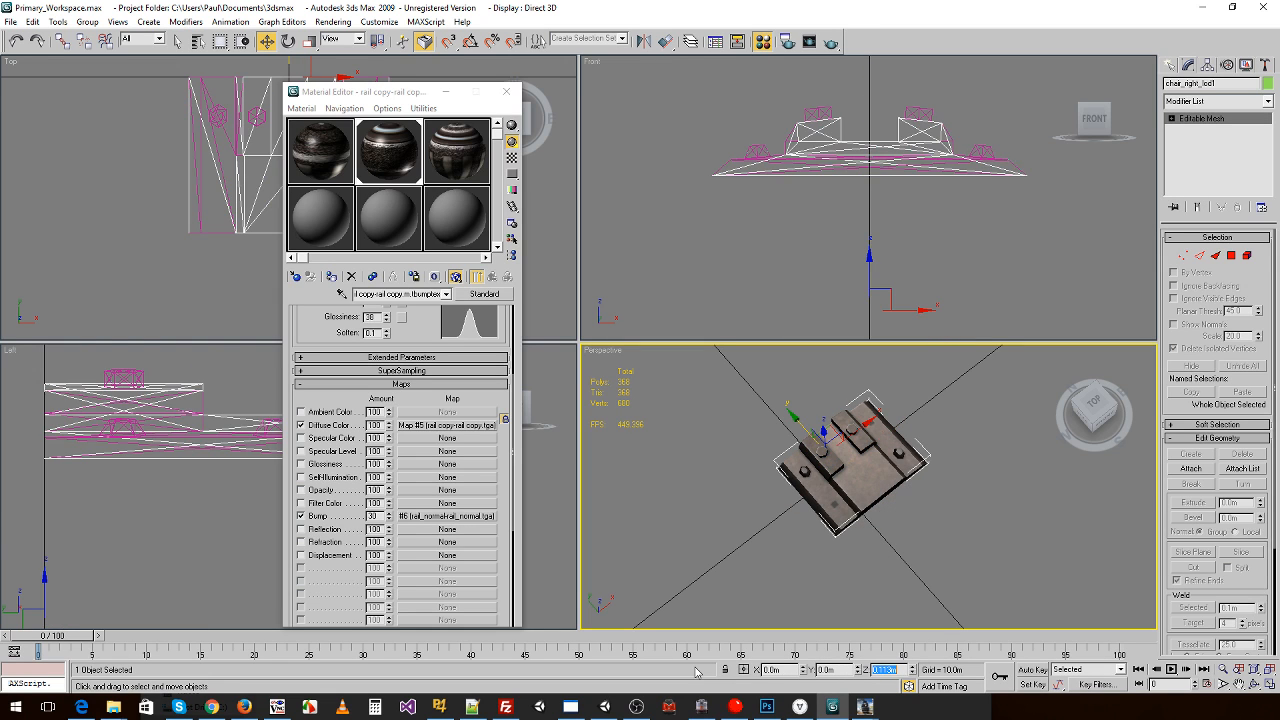
pyautogui.click(910, 534)
# - Import chairs_left_lod0.obj with the default import options and name the new object chairs_left_lod0
pyautogui.click(11, 22)
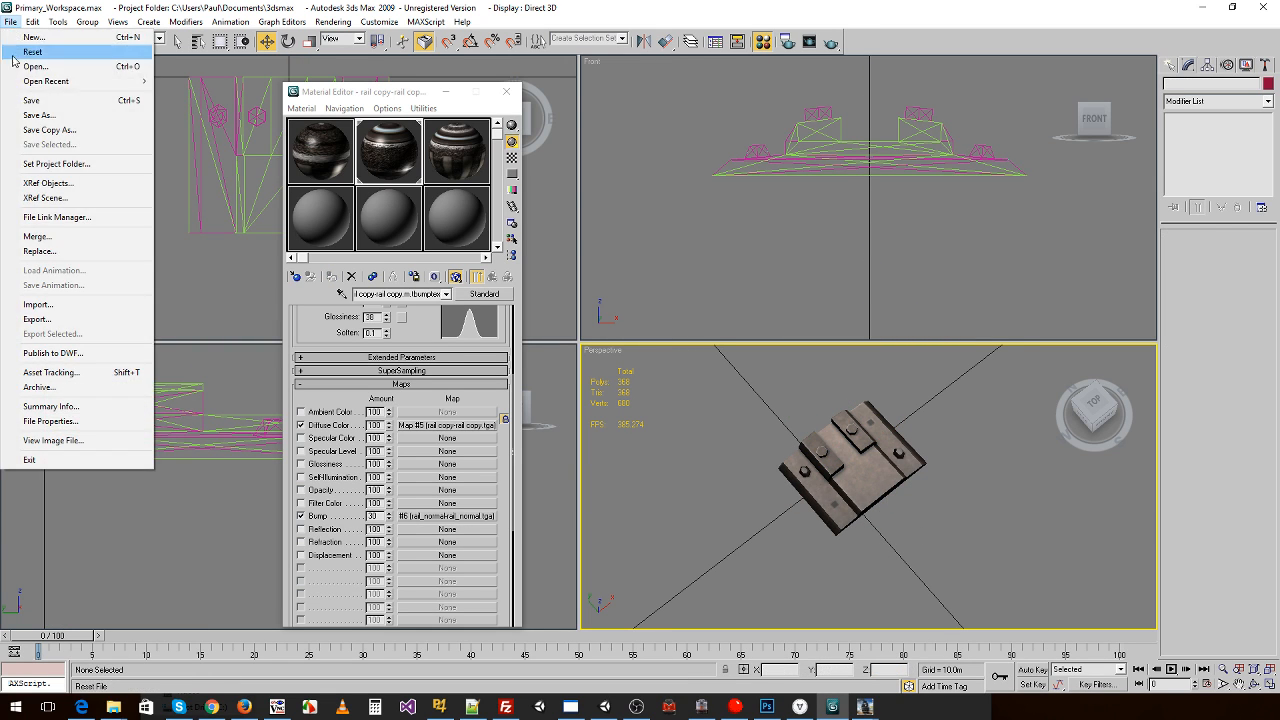
pyautogui.click(50, 313)
pyautogui.click(328, 118)
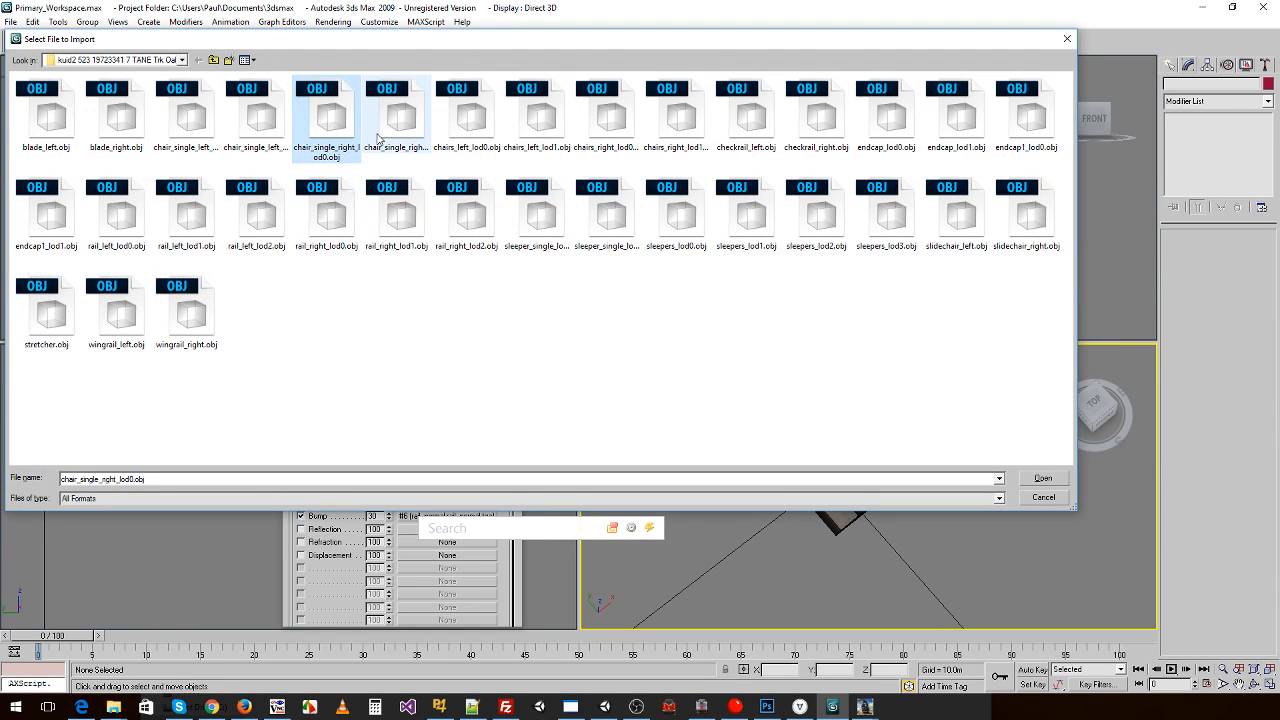
pyautogui.click(466, 120)
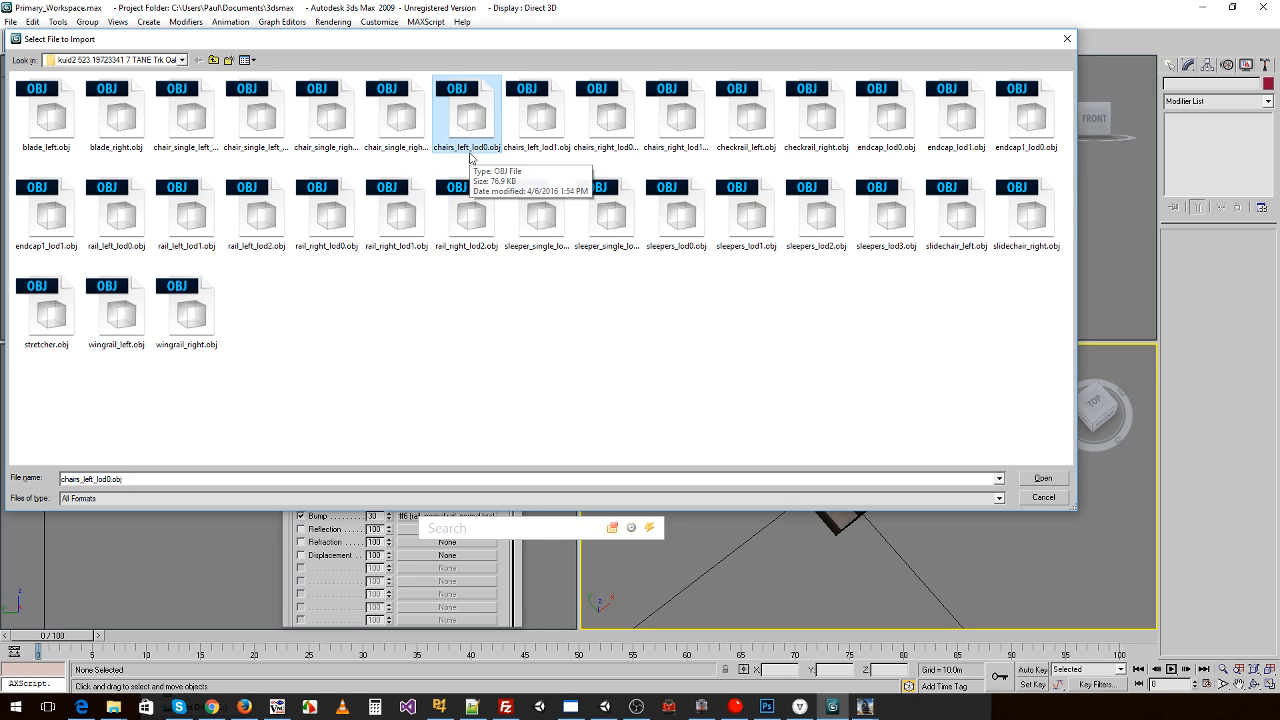
pyautogui.doubleClick(481, 132)
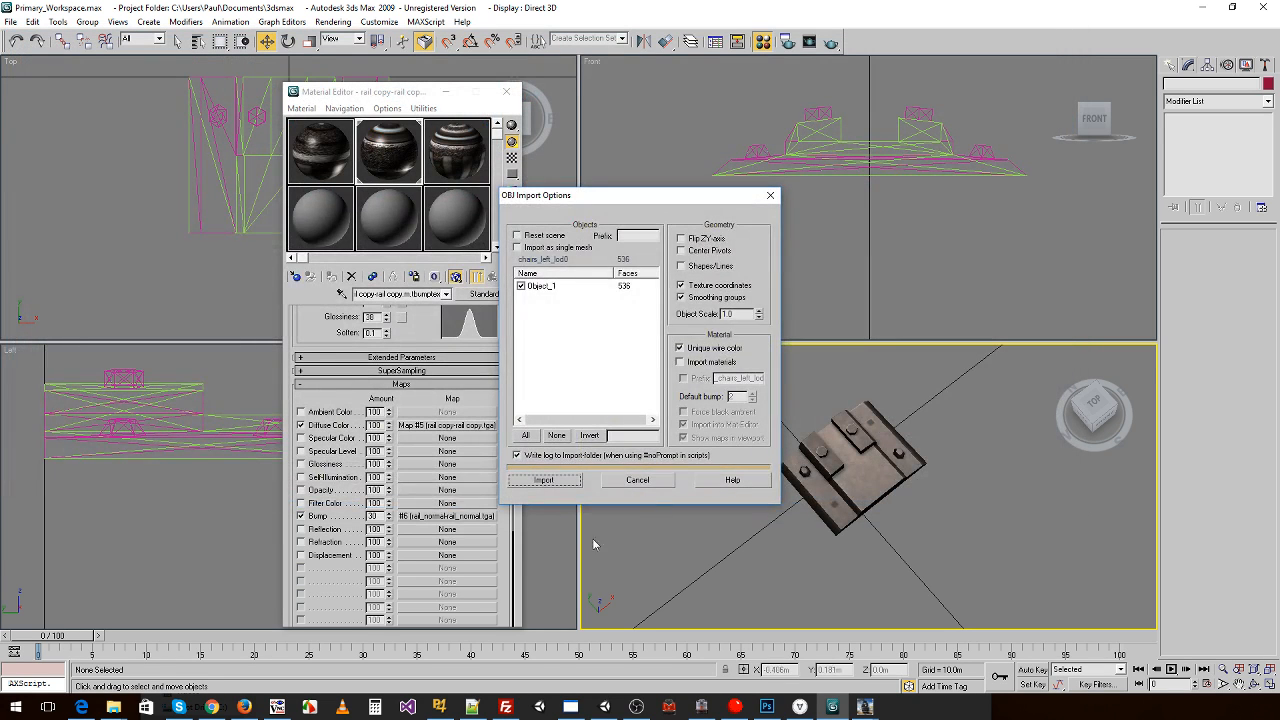
pyautogui.click(560, 479)
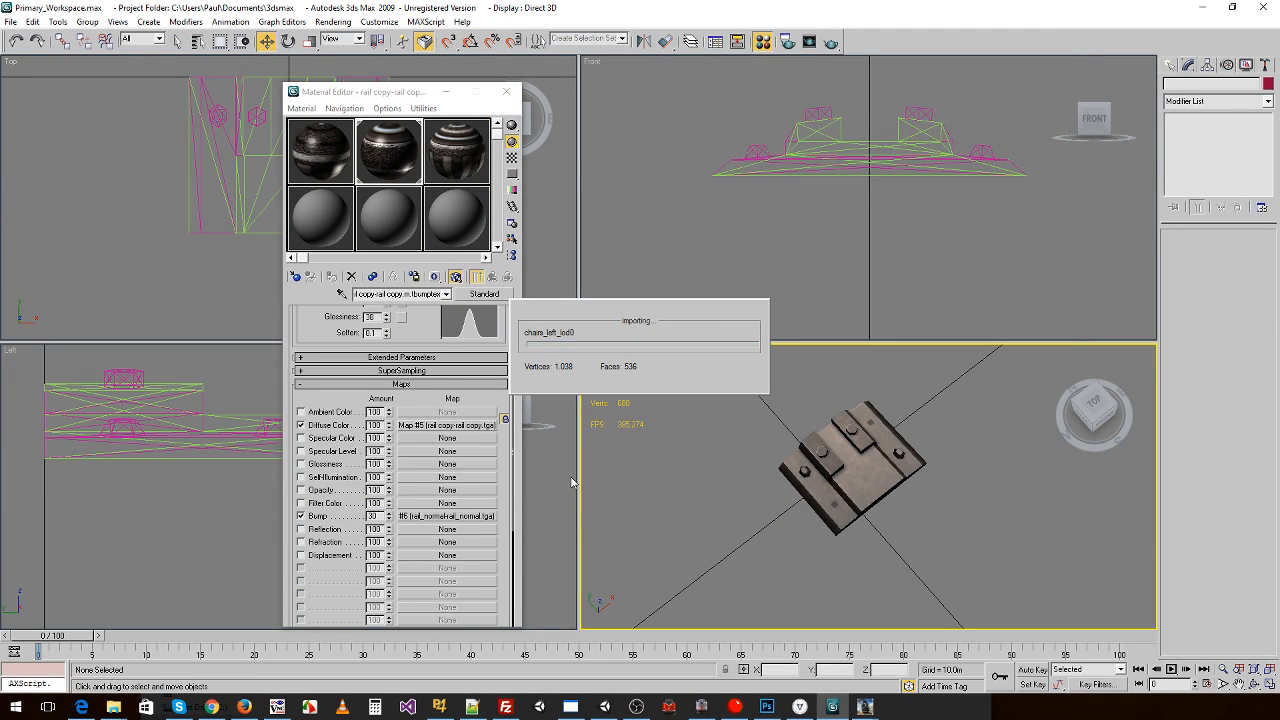
pyautogui.write('chairs_left_lod05')
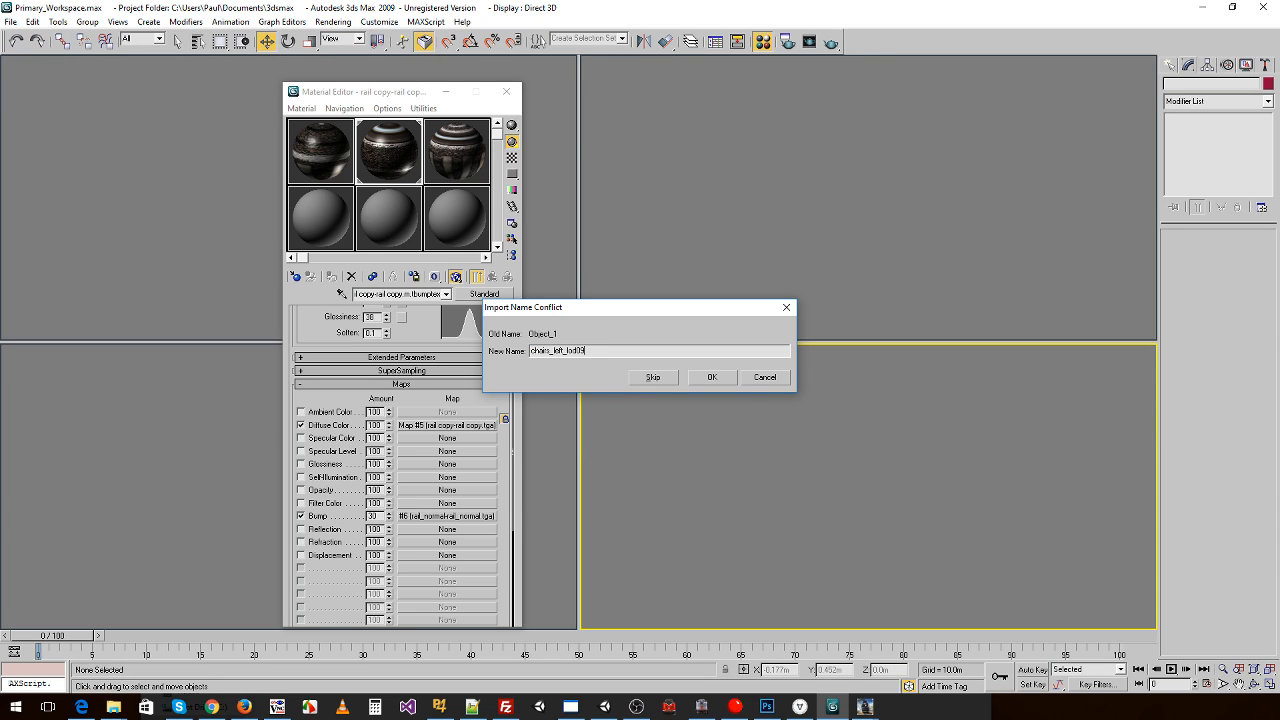
pyautogui.press('Return')
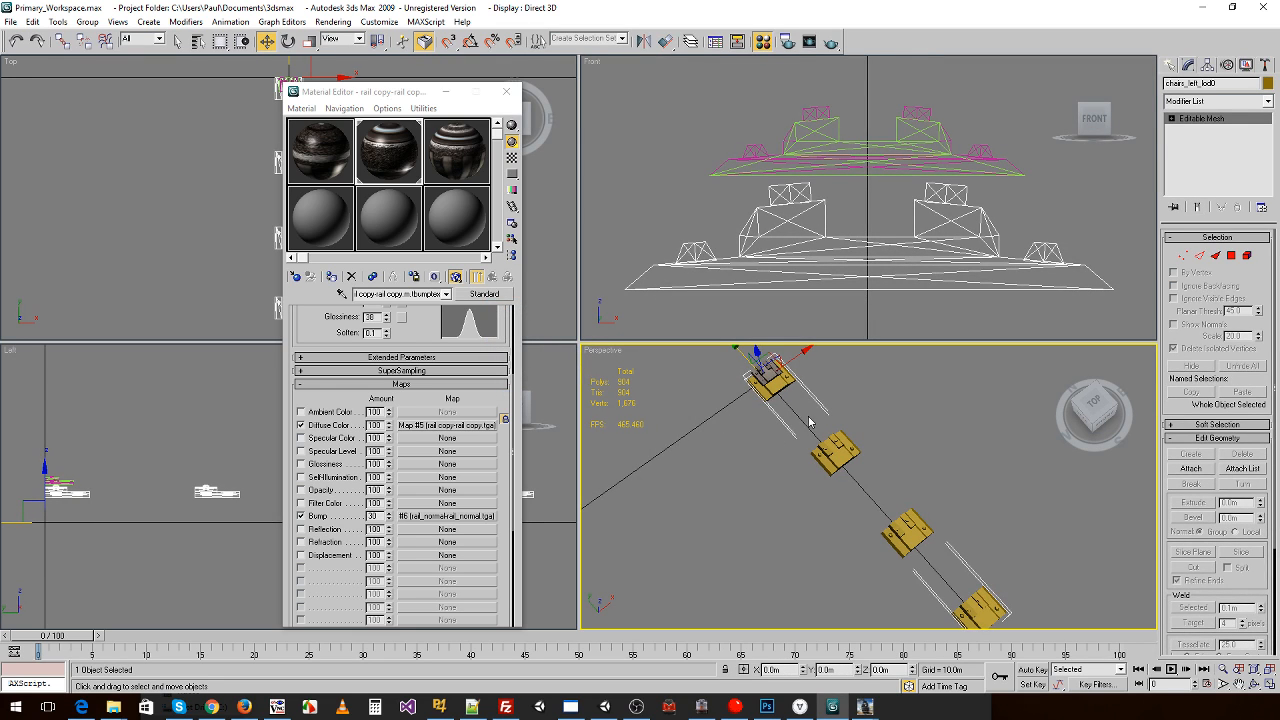
# - Apply the rail copy material to chairs_left_lod0 and select chair_right_lod1 on top of its first chair
pyautogui.moveTo(810, 422); pyautogui.dragTo(815, 458, button='middle')
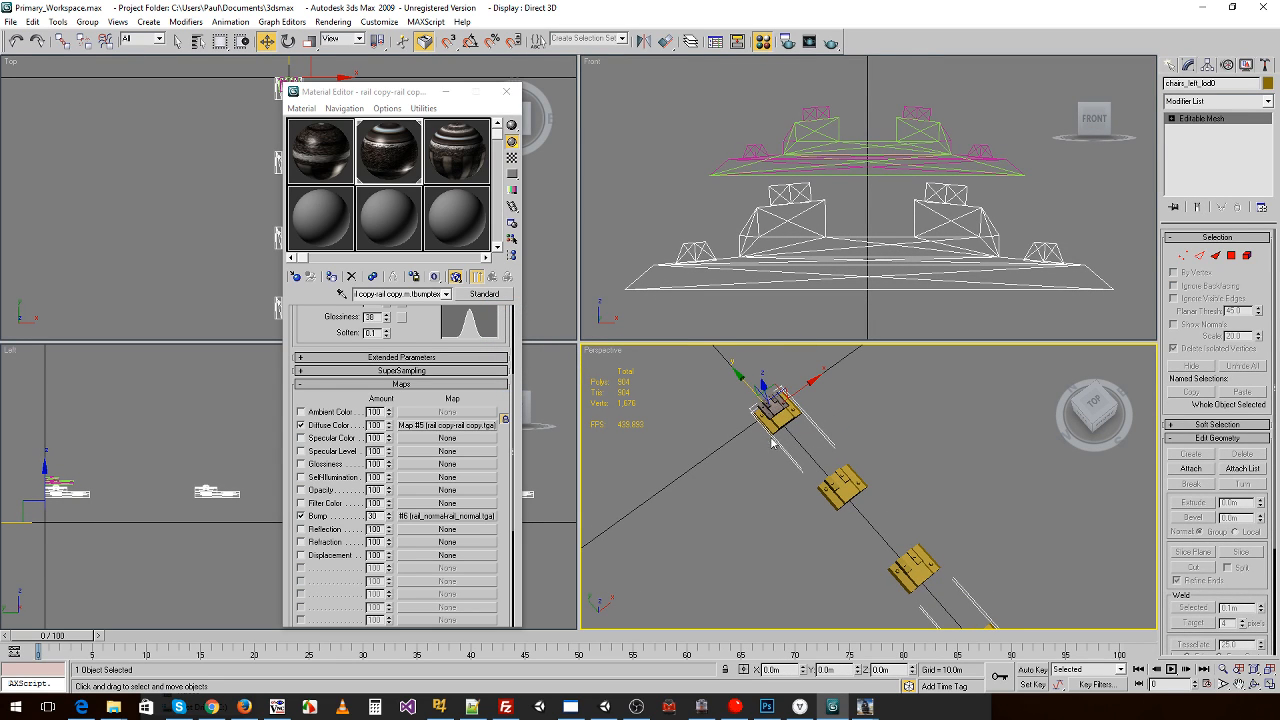
pyautogui.click(820, 407)
pyautogui.scroll(5, 785, 465)
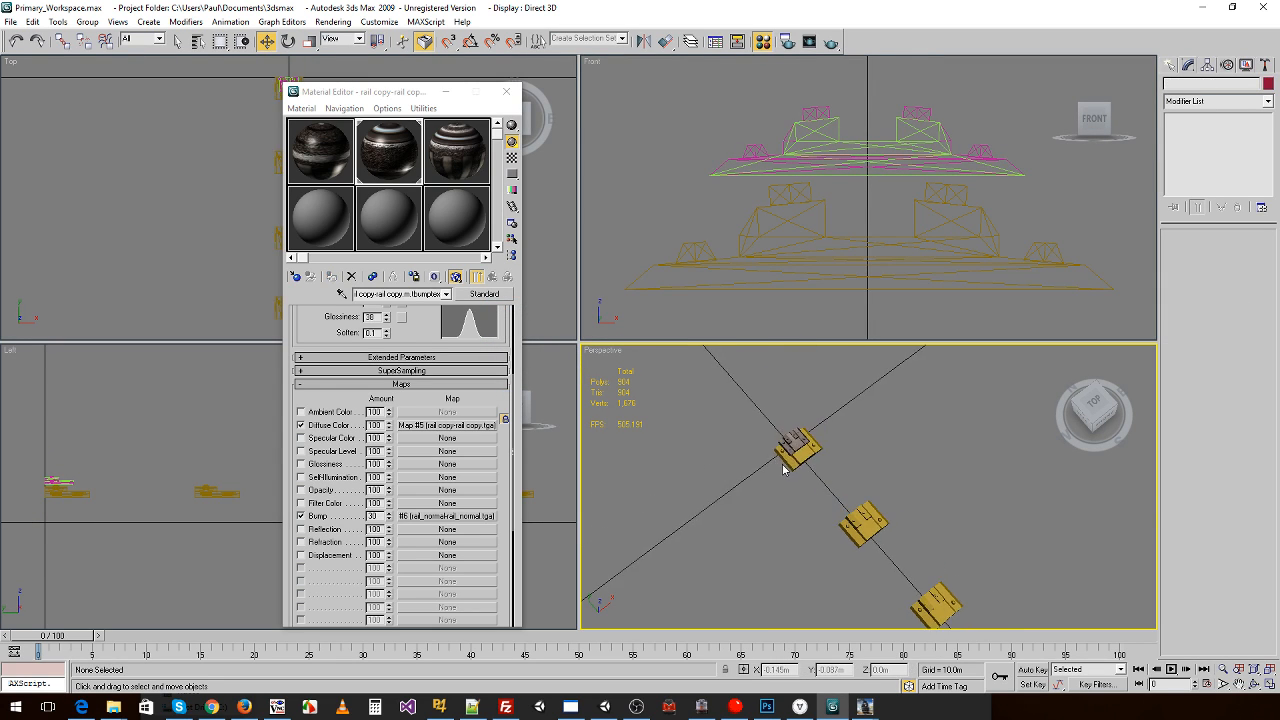
pyautogui.scroll(-3, 710, 447)
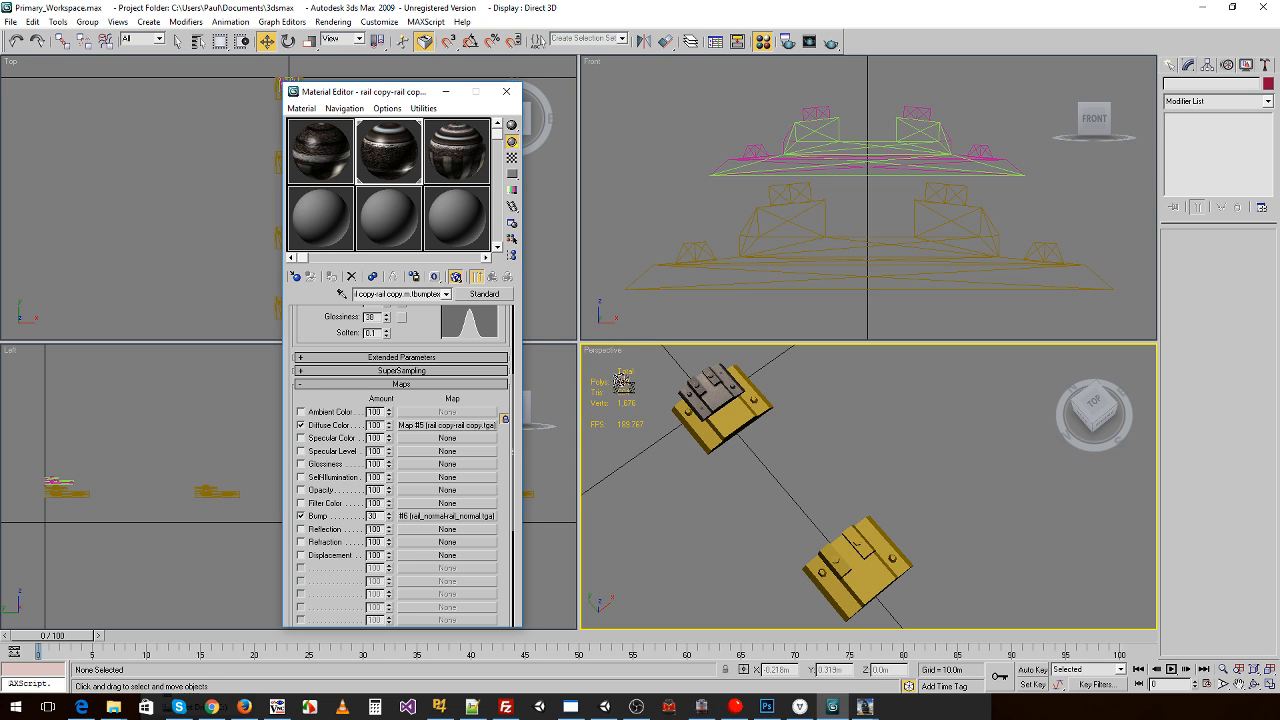
pyautogui.click(725, 375)
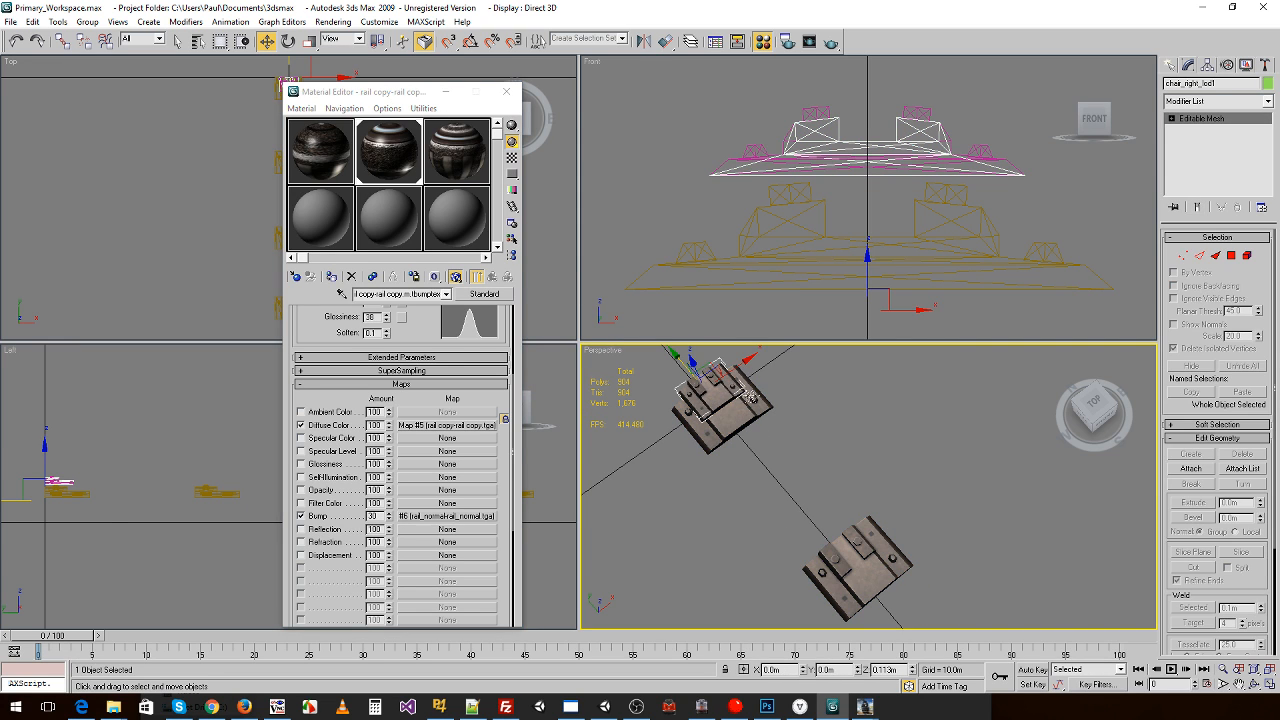
# - Scale chairs_left_lod0 to 64.471 percent on the X, Y and Z axes to match chair_right_lod1
pyautogui.press('r')
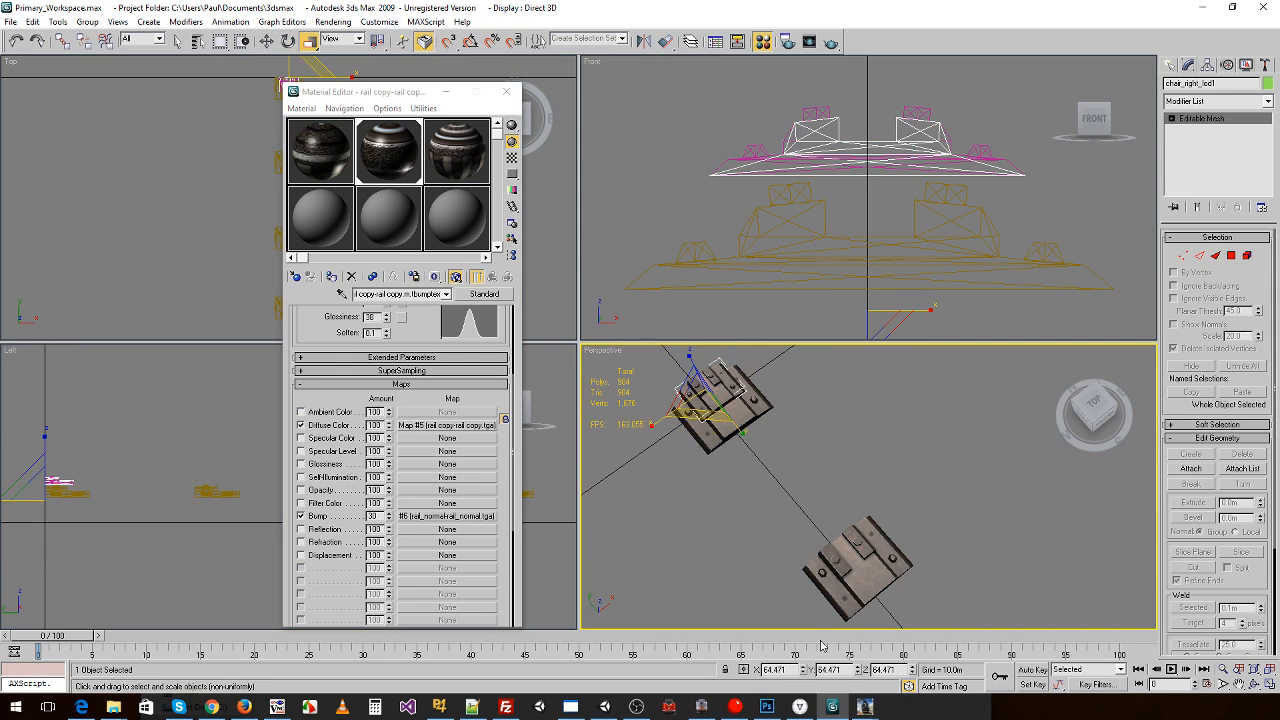
pyautogui.click(845, 576)
pyautogui.moveTo(789, 671); pyautogui.dragTo(758, 673)
pyautogui.write('64.471')
pyautogui.moveTo(835, 674); pyautogui.dragTo(792, 674)
pyautogui.write('64.471')
pyautogui.press('Return')
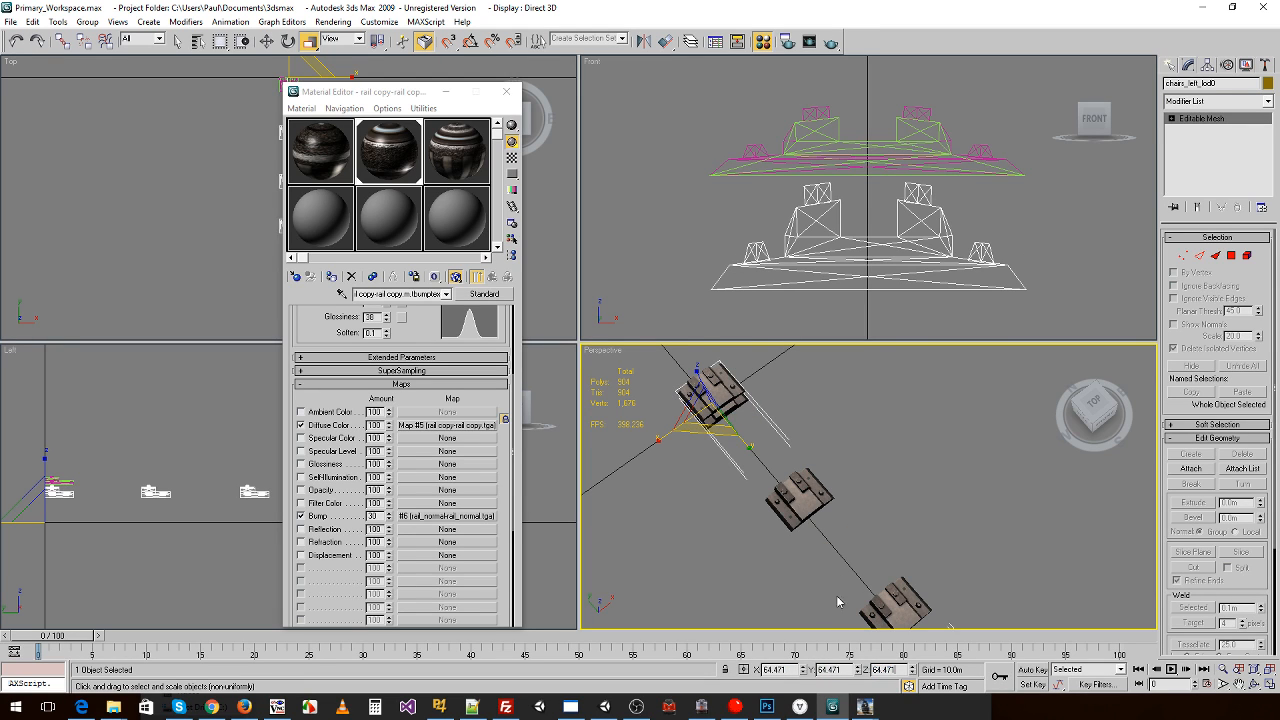
# - Copy the Z position of chair_right_lod1 and apply it to chairs_left_lod0, setting its Z to 0.113 m
pyautogui.click(877, 486)
pyautogui.click(722, 382)
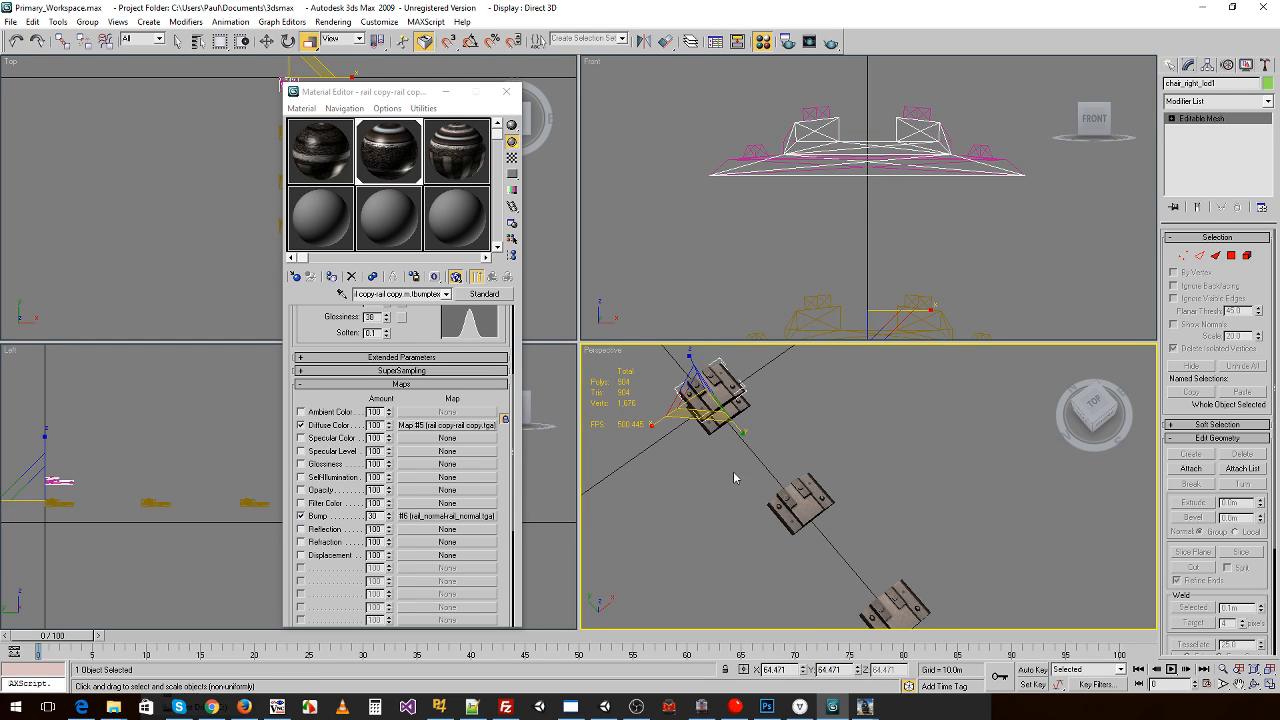
pyautogui.press('w')
pyautogui.moveTo(898, 672); pyautogui.dragTo(819, 664)
pyautogui.hotkey('ctrl', 'c')
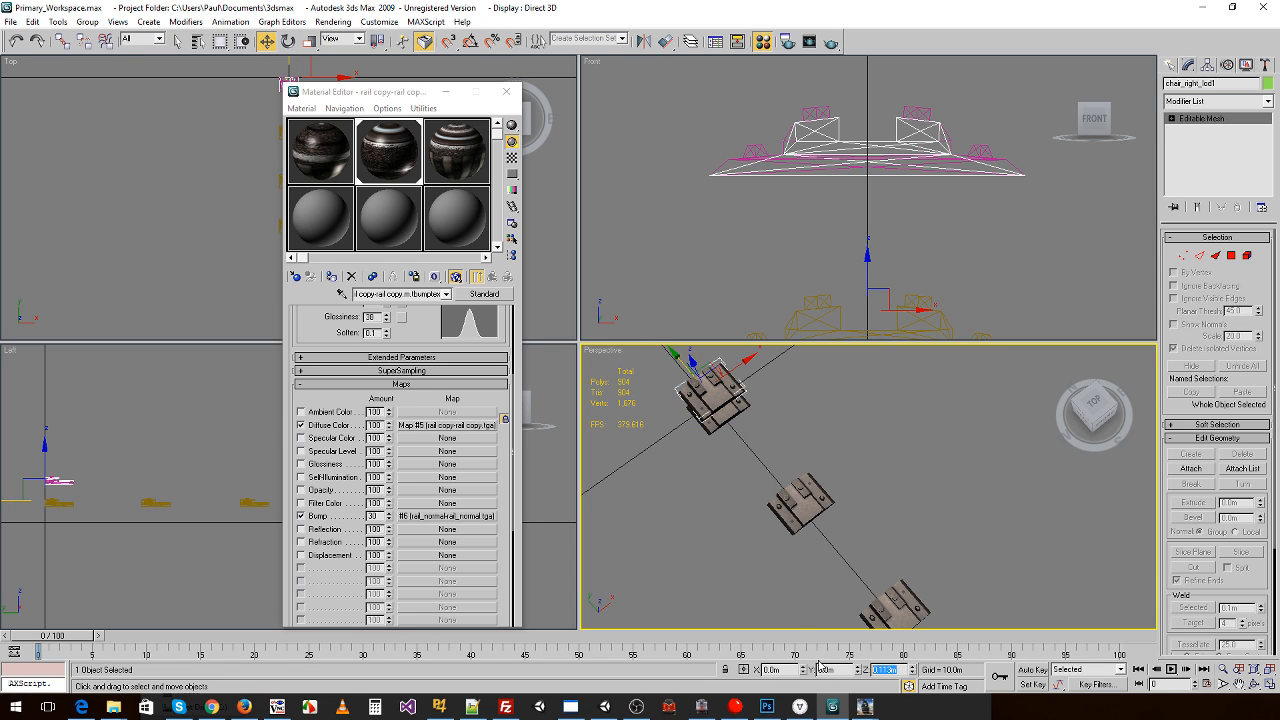
pyautogui.click(852, 513)
pyautogui.click(812, 508)
pyautogui.moveTo(901, 673); pyautogui.dragTo(806, 667)
pyautogui.hotkey('ctrl', 'v')
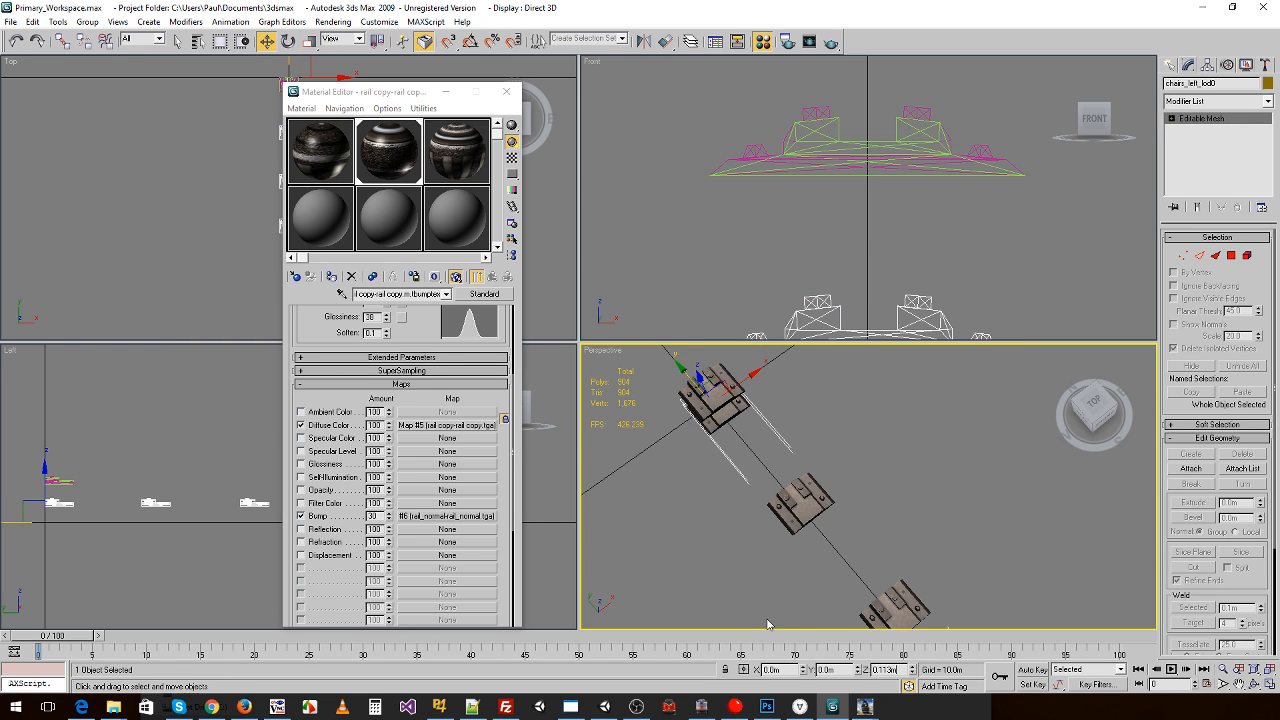
pyautogui.press('Return')
pyautogui.keyDown('alt'); pyautogui.moveTo(726, 544); pyautogui.dragTo(839, 449, button='middle'); pyautogui.keyUp('alt')
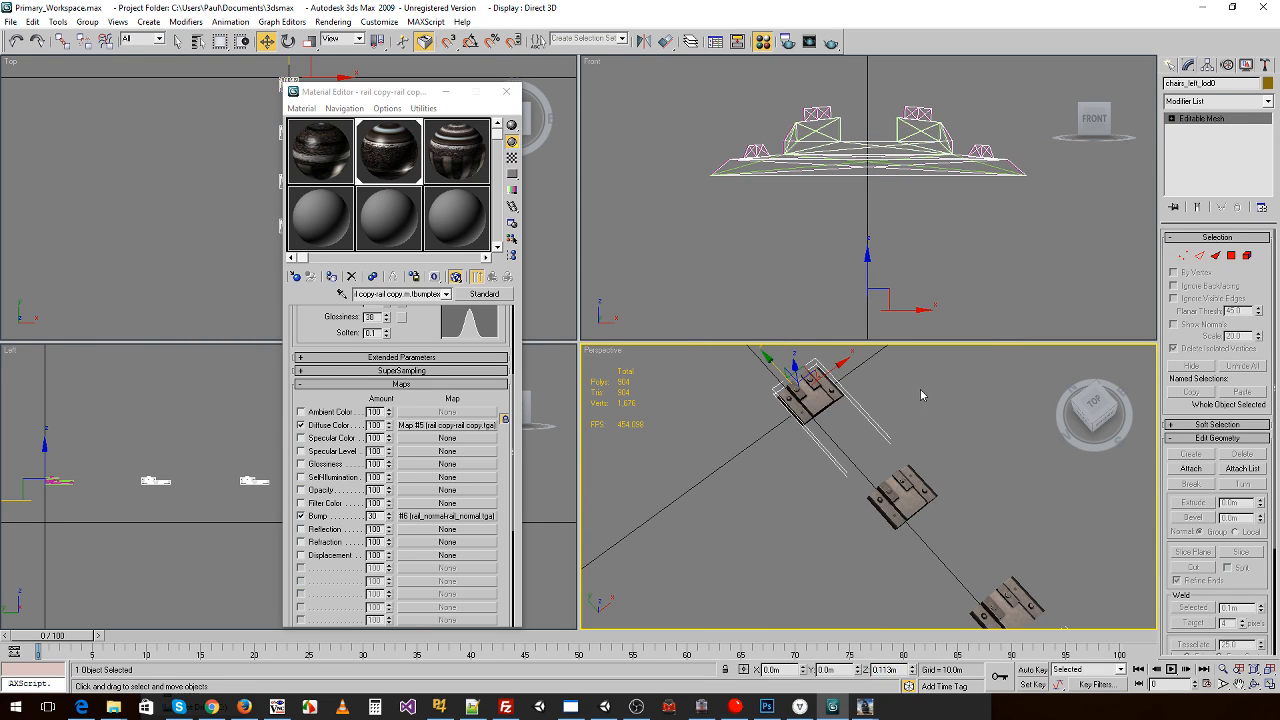
# - Lower chairs_left_lod0 to about 0.006 m in Z and delete the four overlapping single chairs above it
pyautogui.click(921, 395)
pyautogui.click(838, 400)
pyautogui.moveTo(796, 368); pyautogui.dragTo(799, 382)
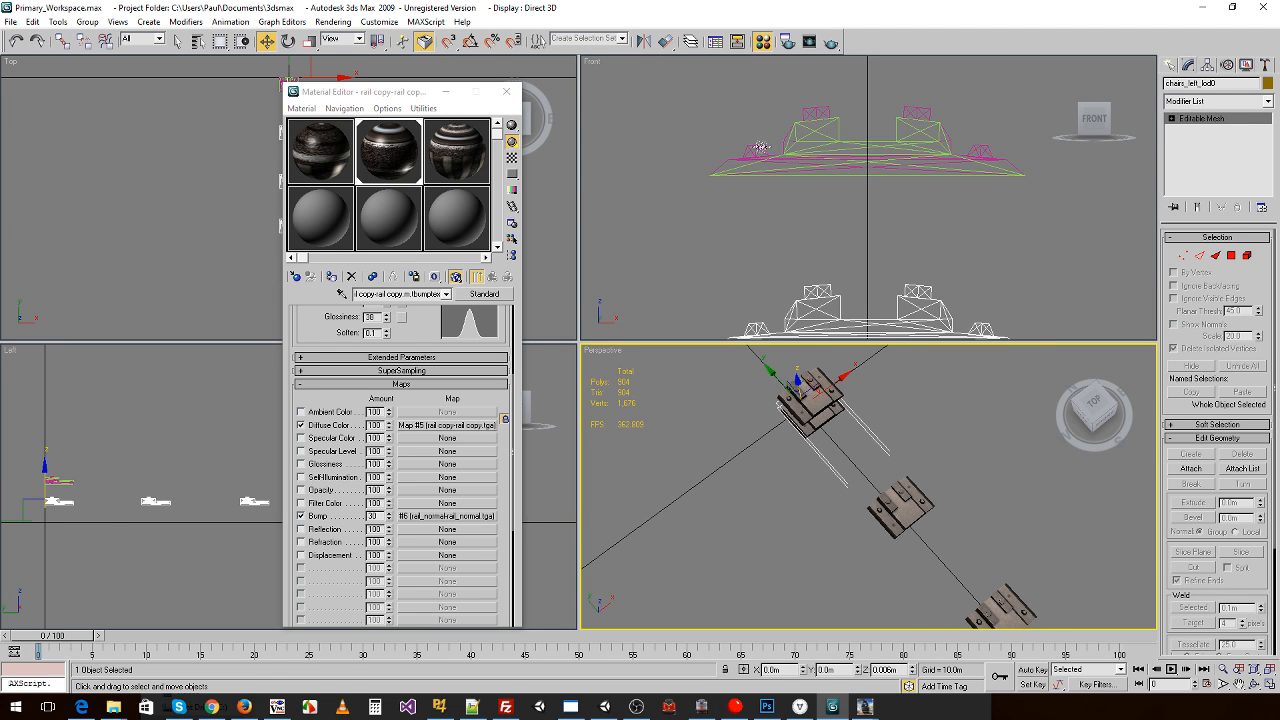
pyautogui.click(760, 147)
pyautogui.press('Delete')
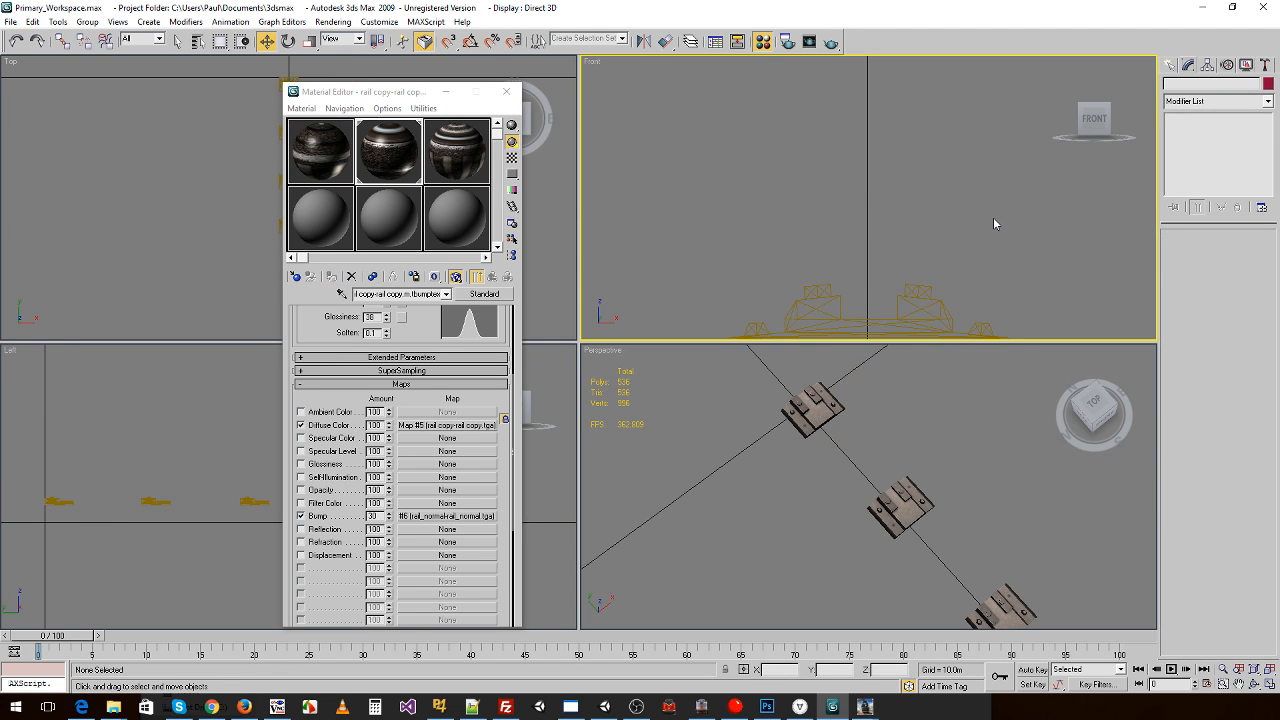
# - Set the Z position of the remaining chairs_left_lod0 to 0.113 m
pyautogui.click(828, 402)
pyautogui.moveTo(903, 670); pyautogui.dragTo(789, 672)
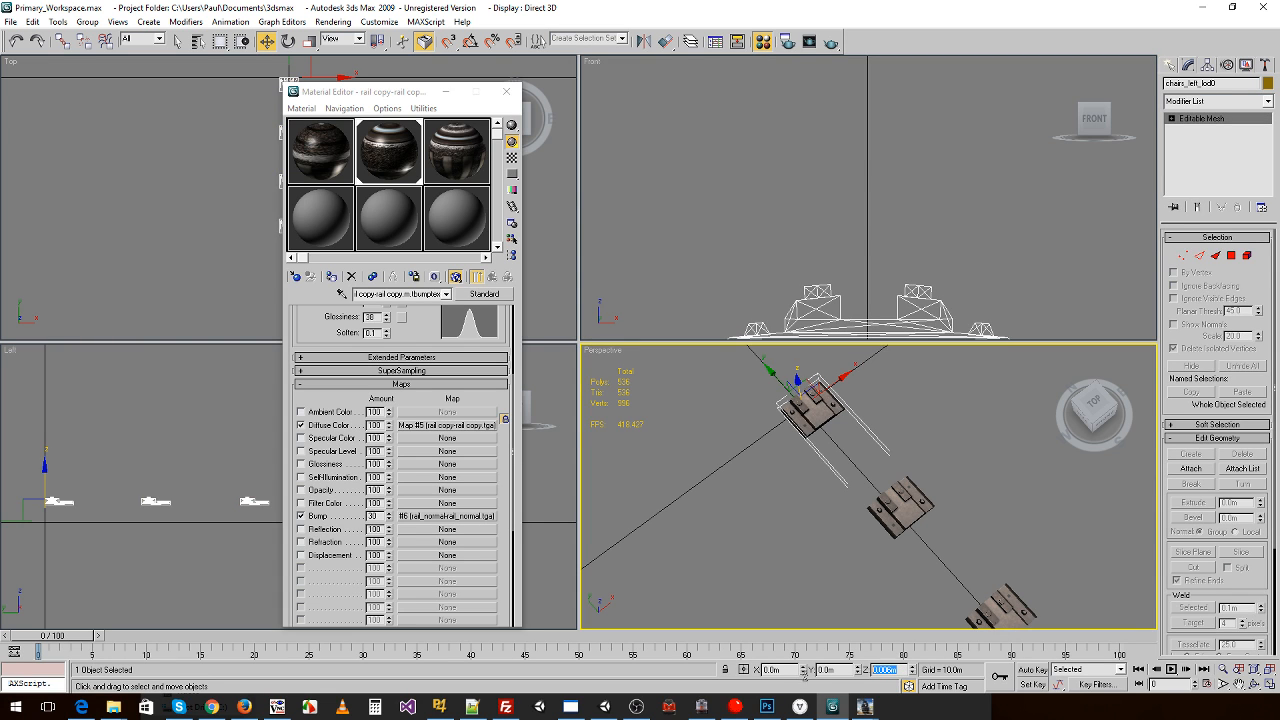
pyautogui.hotkey('ctrl', 'v')
pyautogui.press('Return')
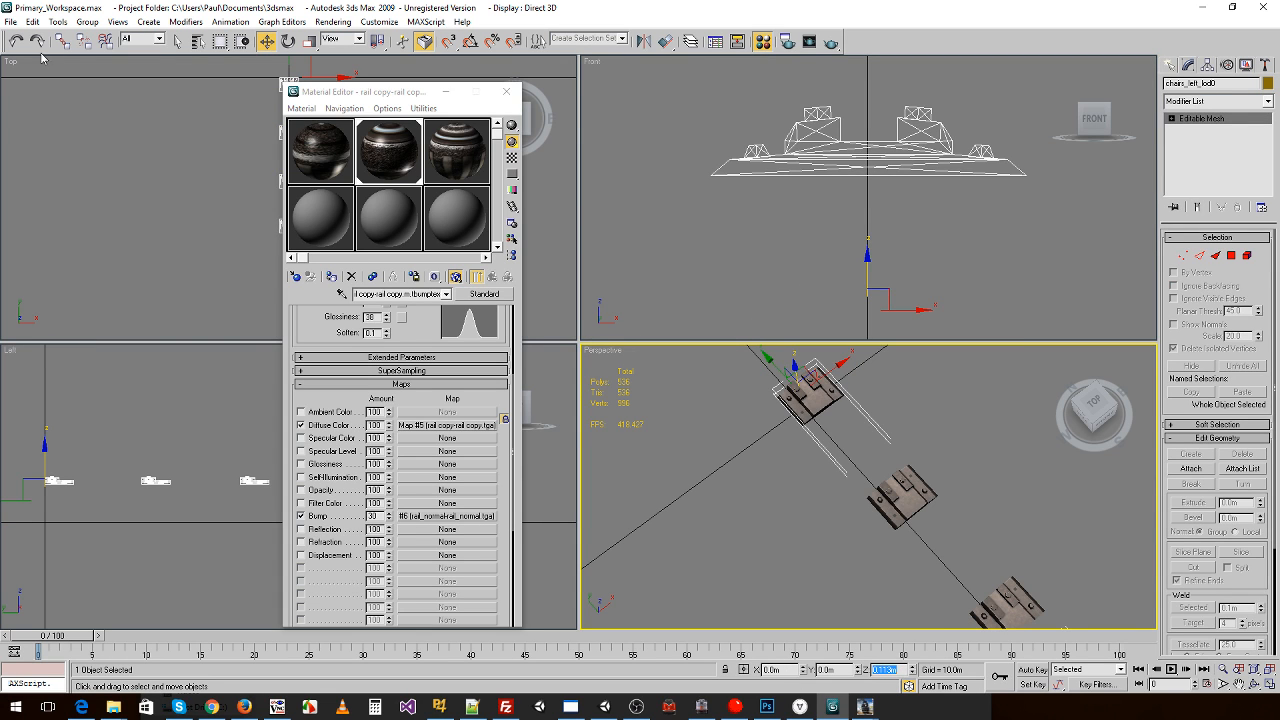
# - Export chairs_left_lod0 in Trainz format over chairs_left_lod0.im, keeping all existing texture files, and close the exporter log
pyautogui.click(11, 22)
pyautogui.click(41, 319)
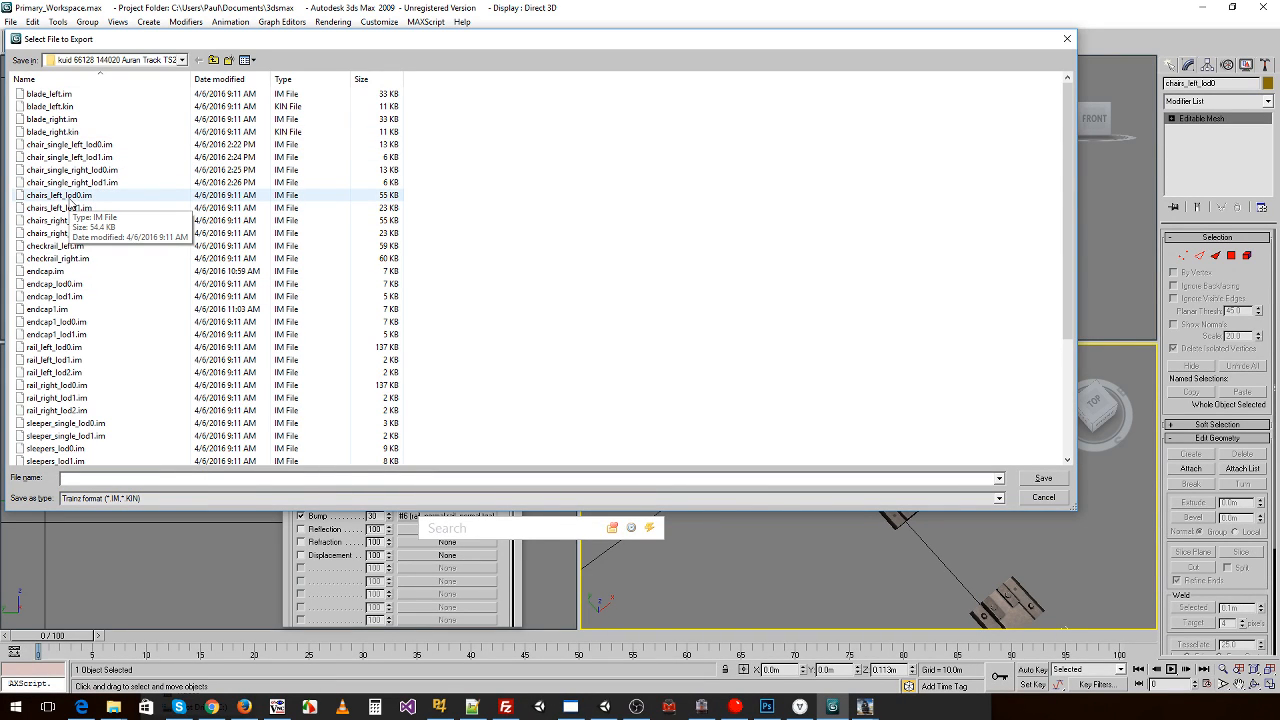
pyautogui.doubleClick(82, 197)
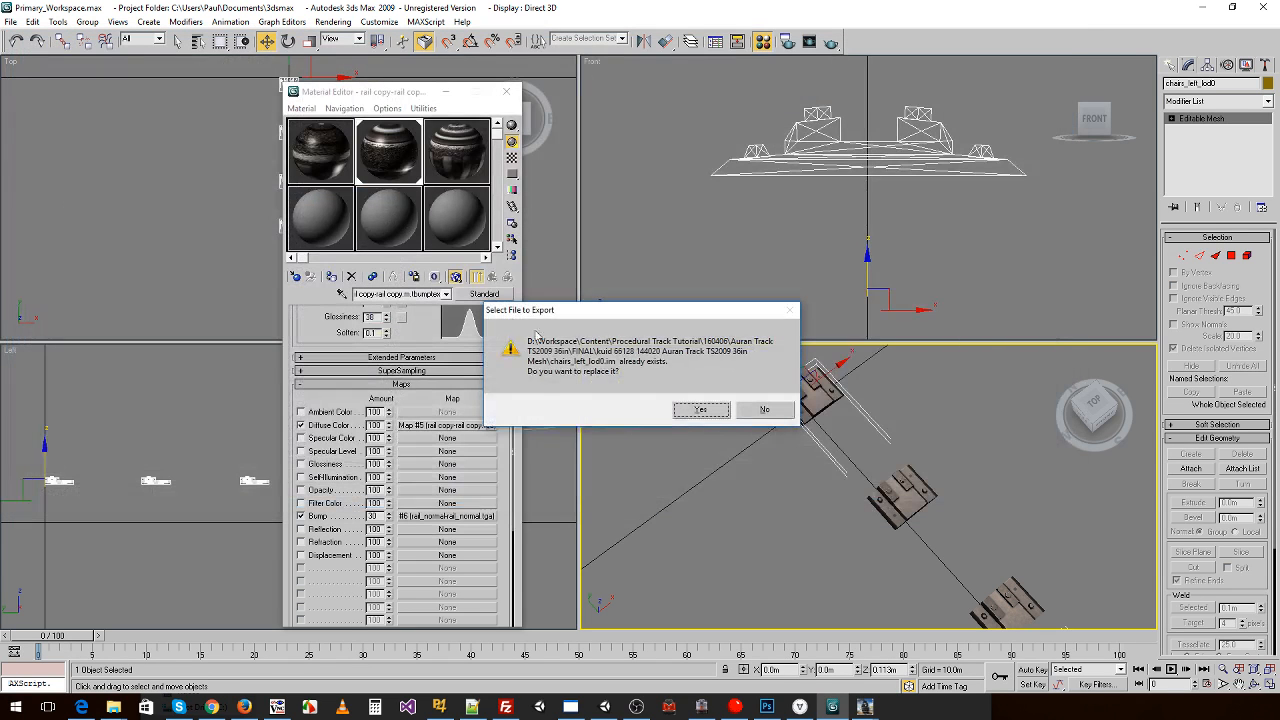
pyautogui.click(686, 415)
pyautogui.click(695, 415)
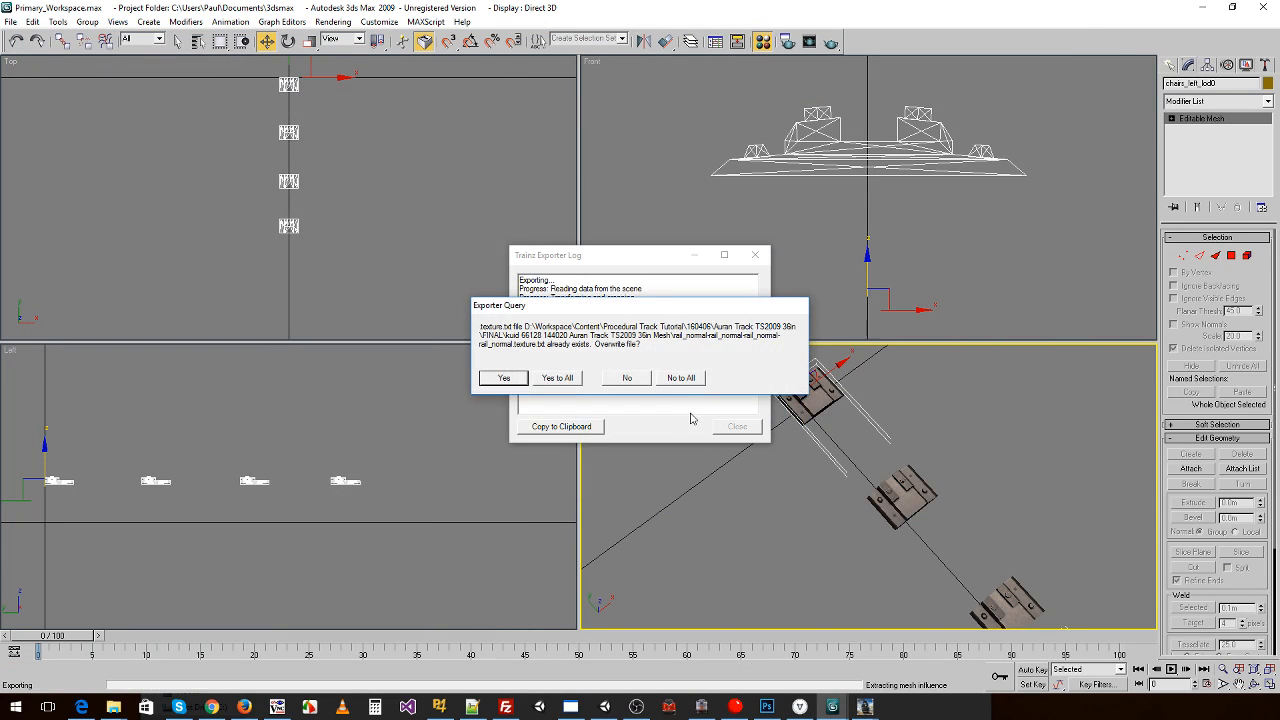
pyautogui.click(679, 378)
pyautogui.click(734, 426)
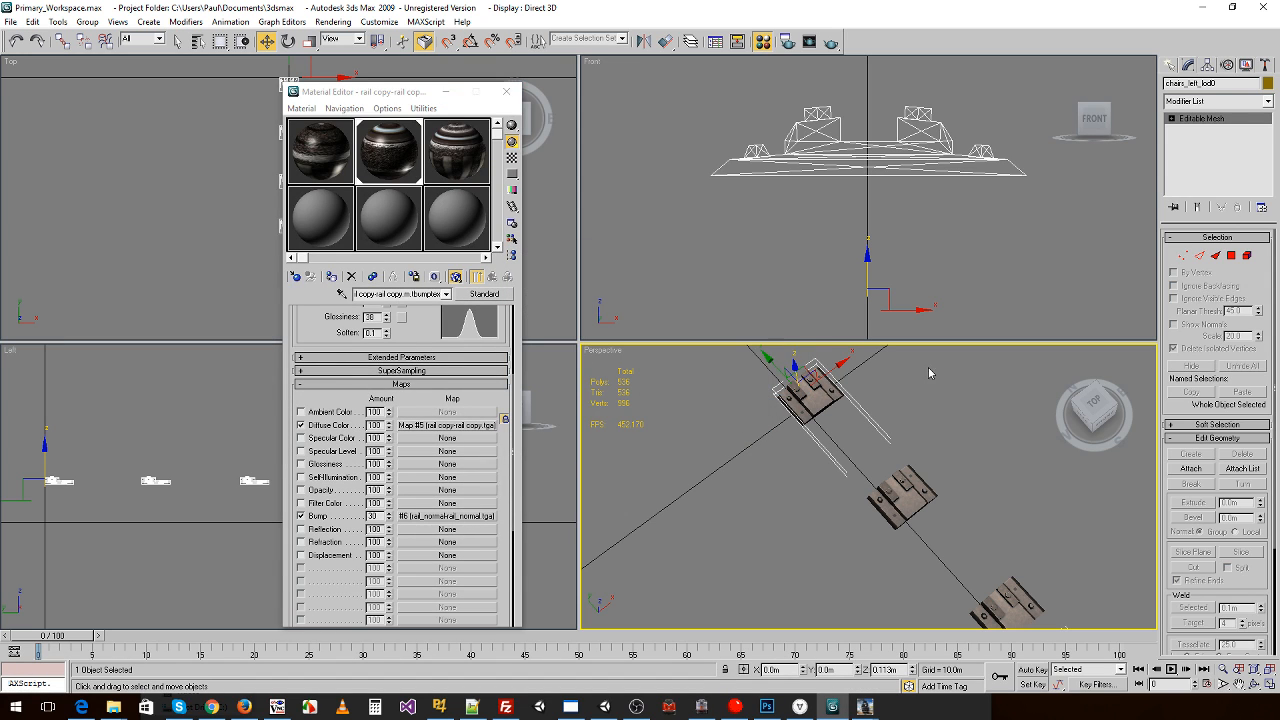
# - Undo the Z position change on chairs_left_lod0 and the deletion of the four single chairs
pyautogui.click(915, 396)
pyautogui.hotkey('ctrl', 'z')
pyautogui.hotkey('ctrl', 'z')
pyautogui.hotkey('ctrl', 'z')
pyautogui.hotkey('ctrl', 'z')
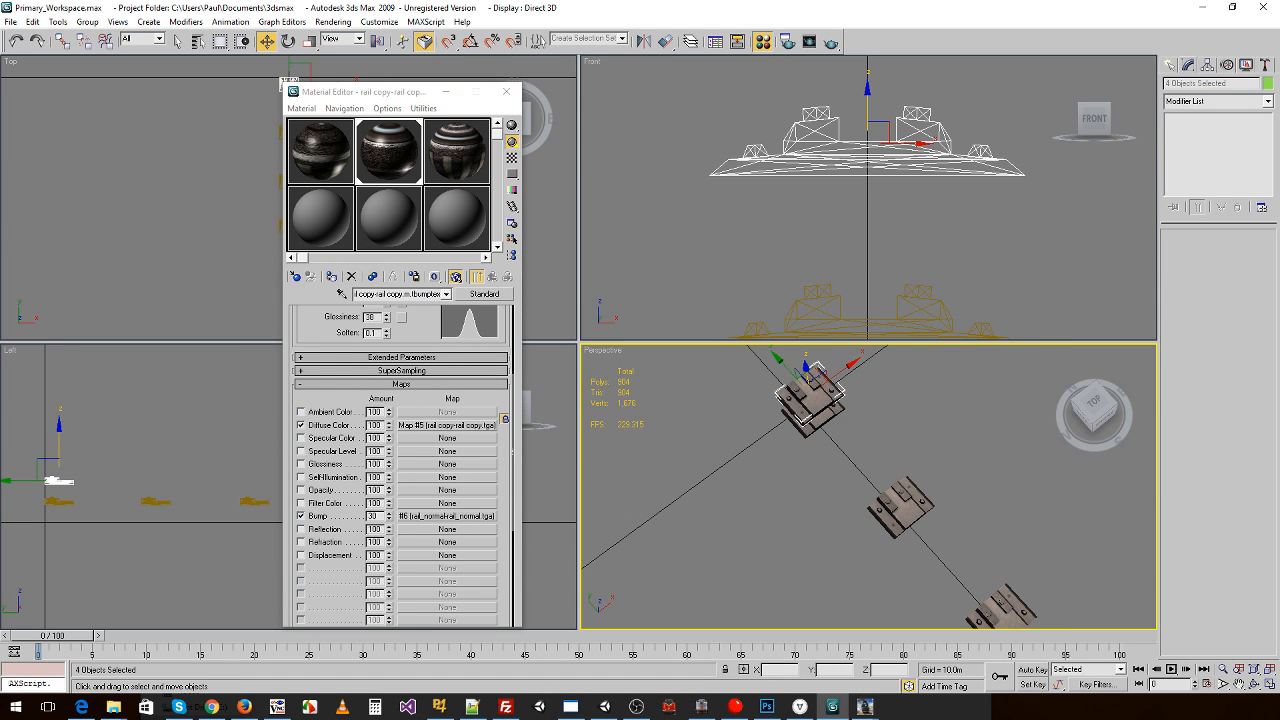
# - Import chairs_left_lod1.obj with the default import options and name the new object cll1
pyautogui.click(12, 25)
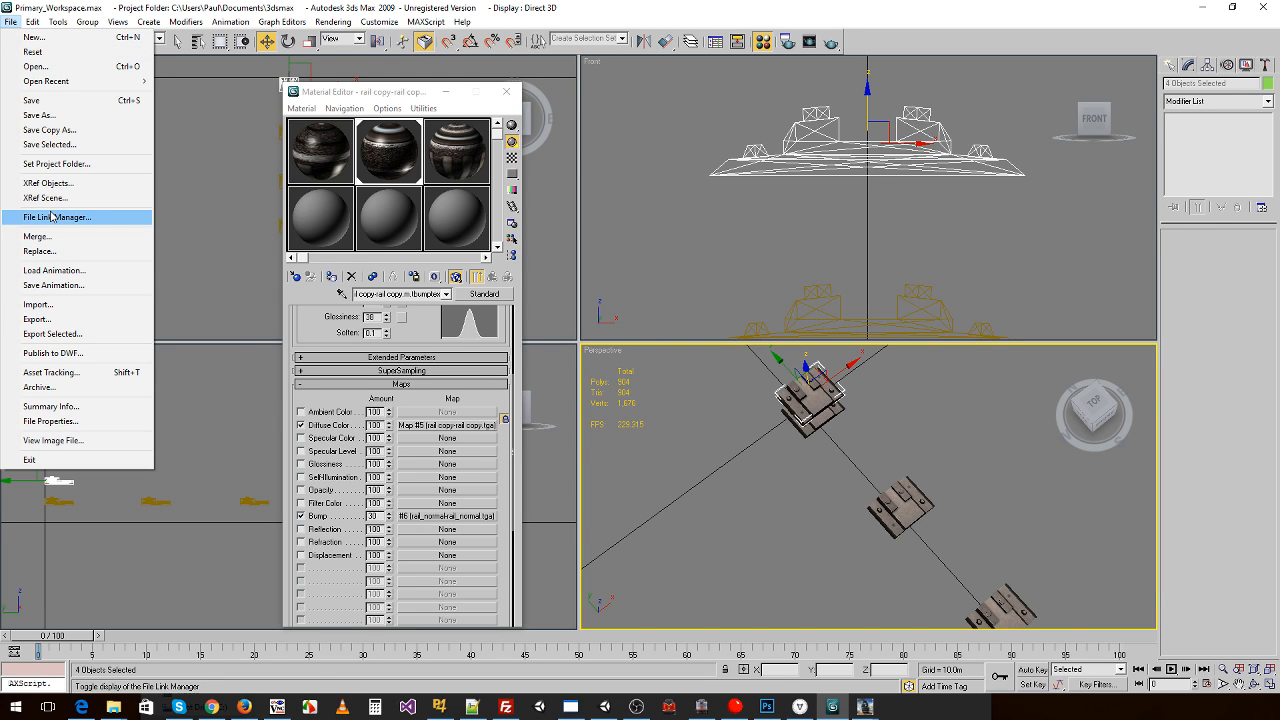
pyautogui.click(40, 304)
pyautogui.click(272, 131)
pyautogui.click(344, 132)
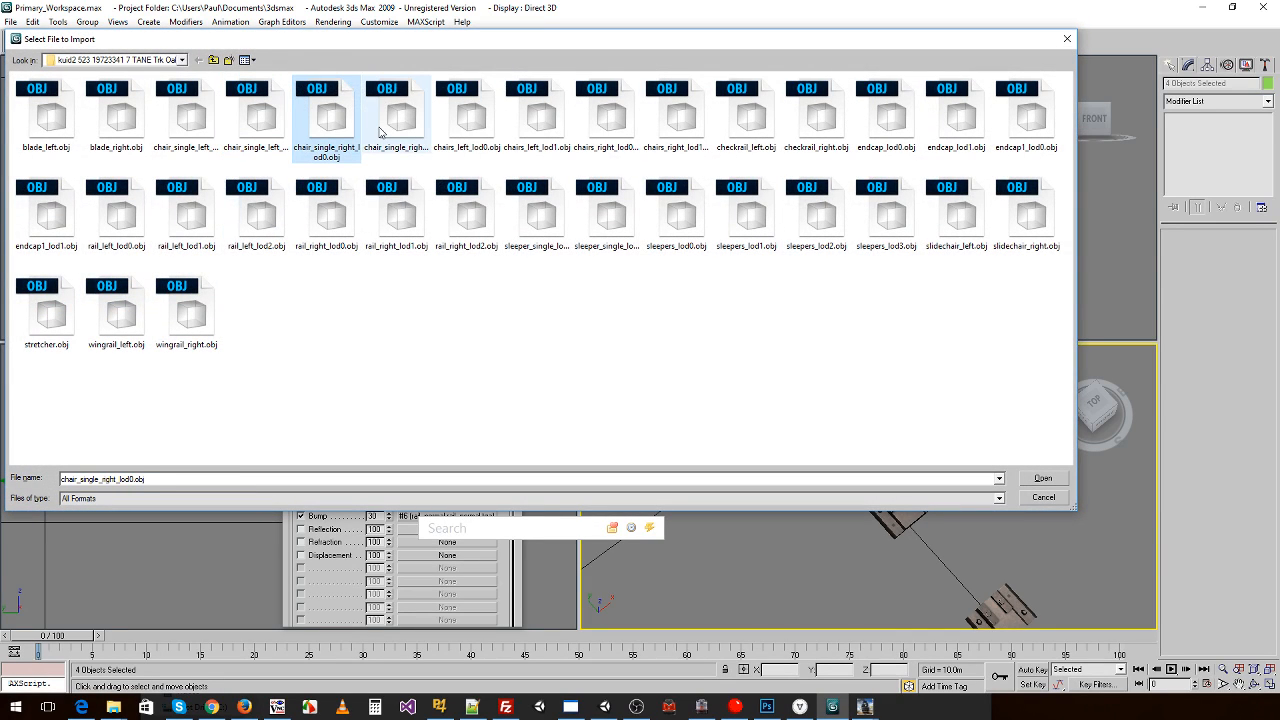
pyautogui.click(403, 131)
pyautogui.click(470, 130)
pyautogui.click(528, 124)
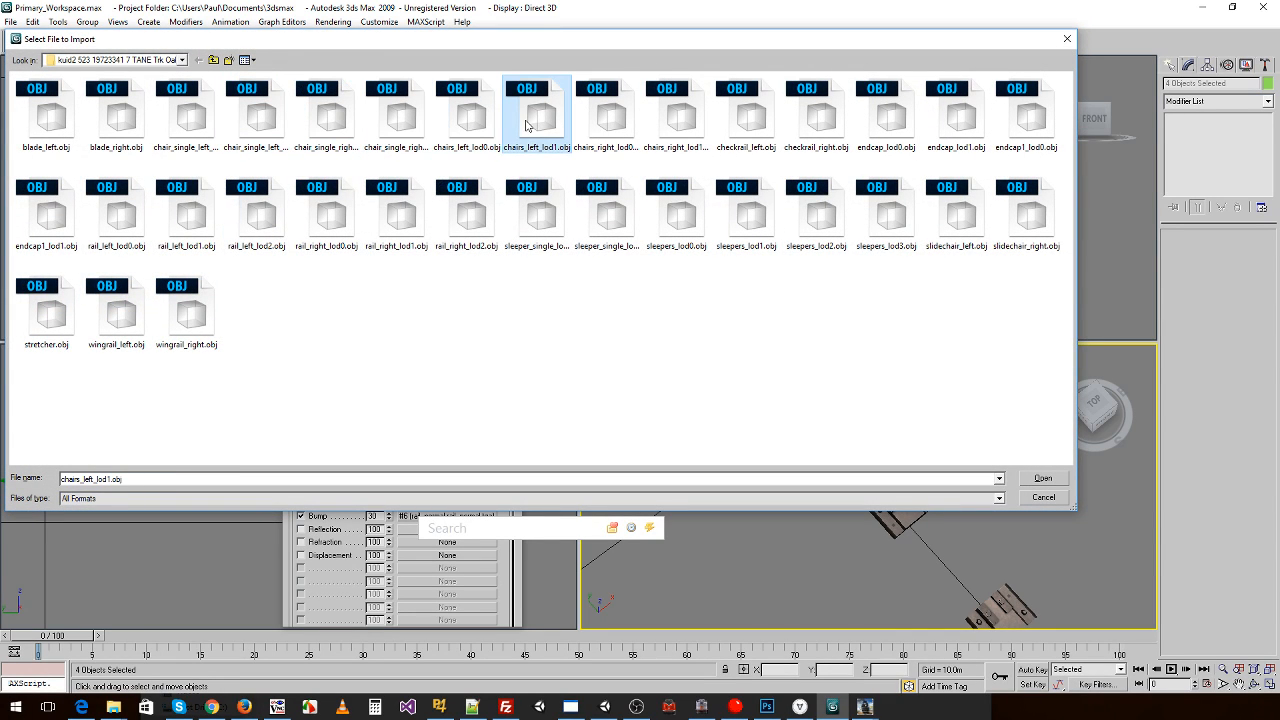
pyautogui.click(462, 126)
pyautogui.click(533, 124)
pyautogui.doubleClick(540, 122)
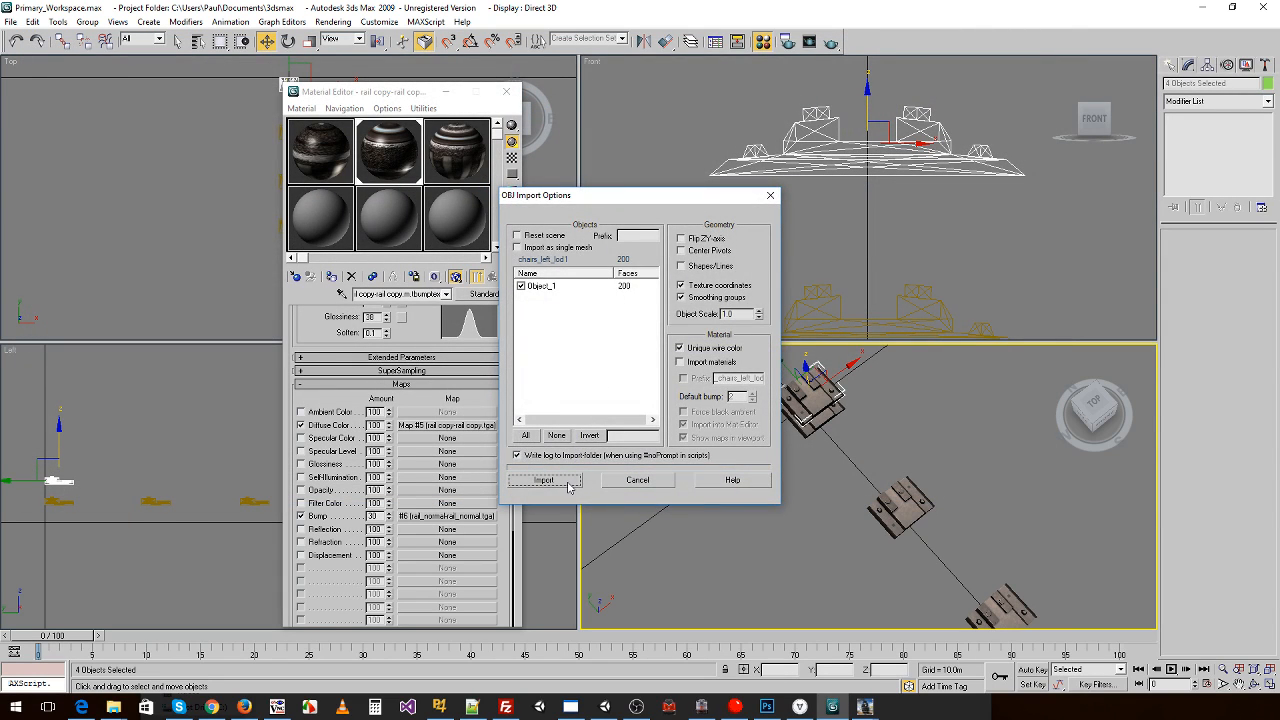
pyautogui.click(567, 484)
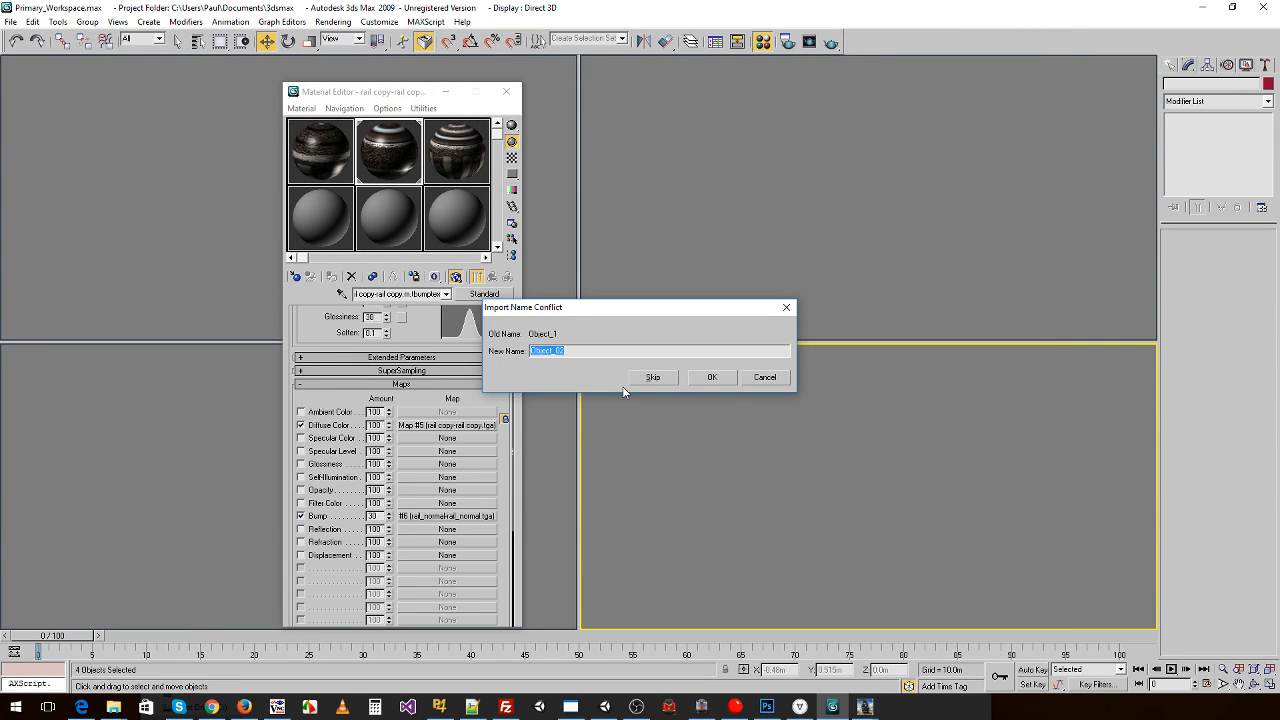
pyautogui.write('cl1')
pyautogui.press('Return')
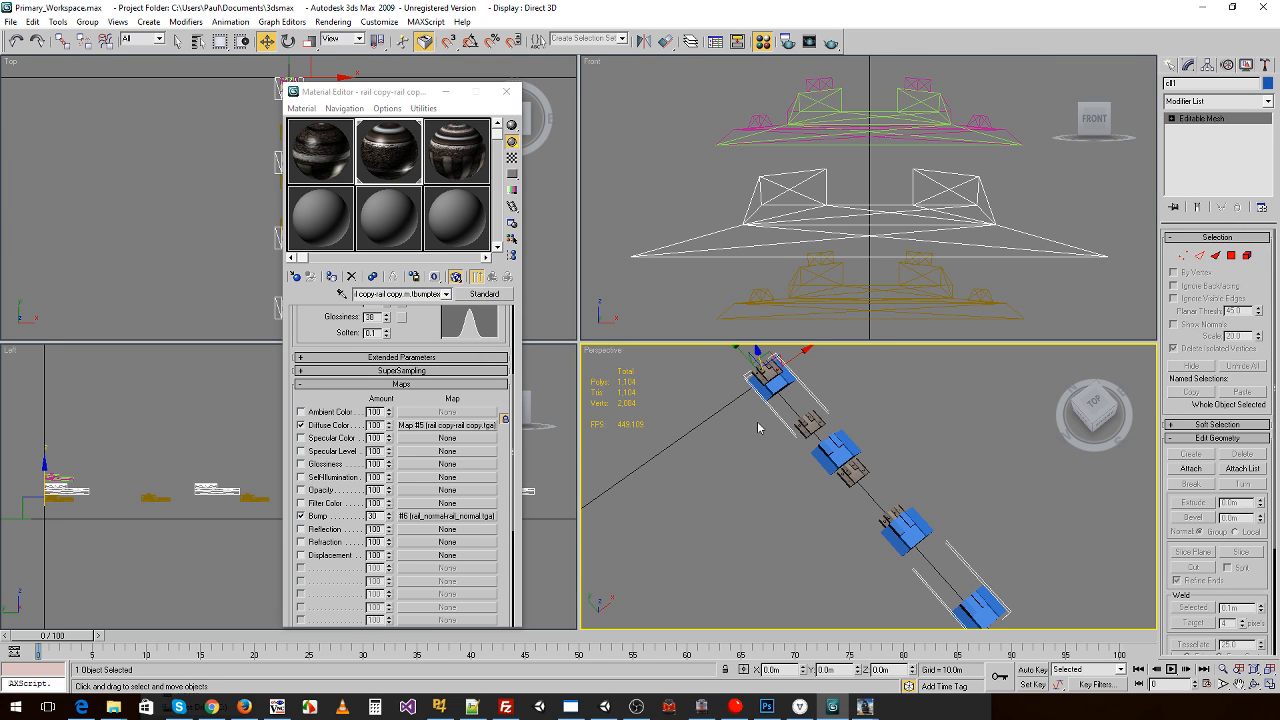
# - Scale cll1 to 64.471 percent on the X, Y and Z axes to match chairs_left_lod0, and clear the selection
pyautogui.click(890, 387)
pyautogui.click(852, 472)
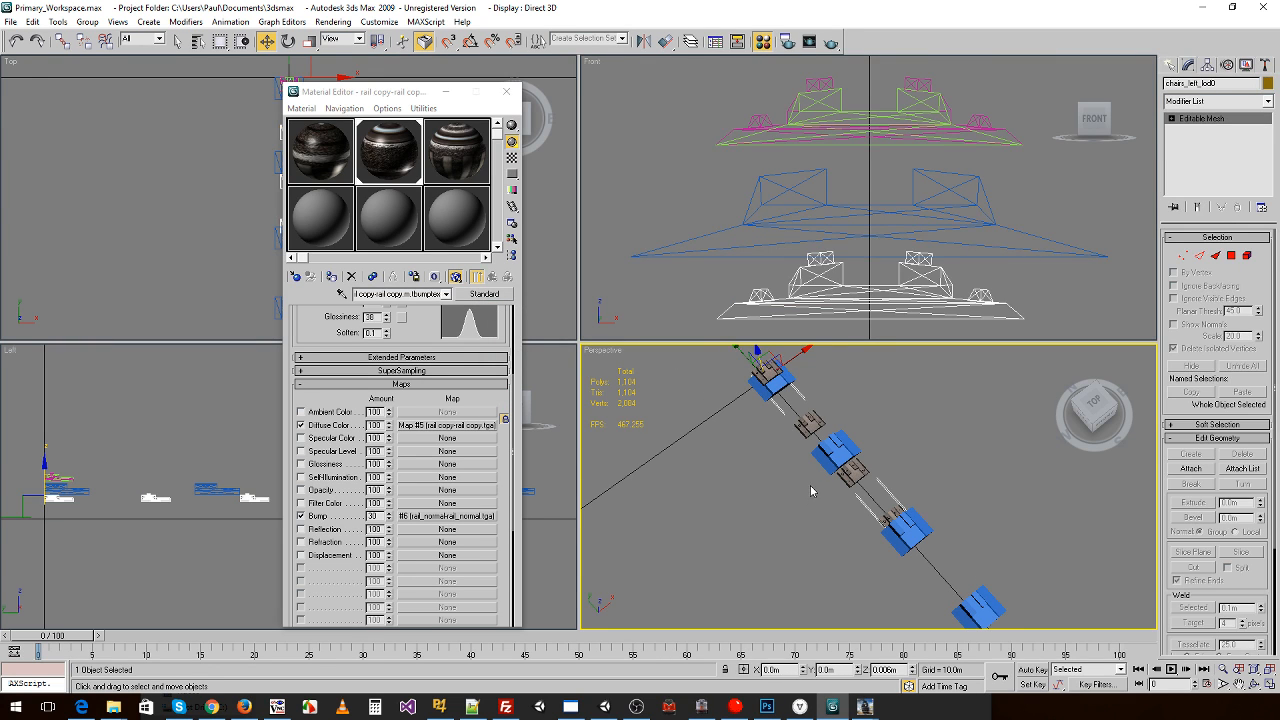
pyautogui.press('r')
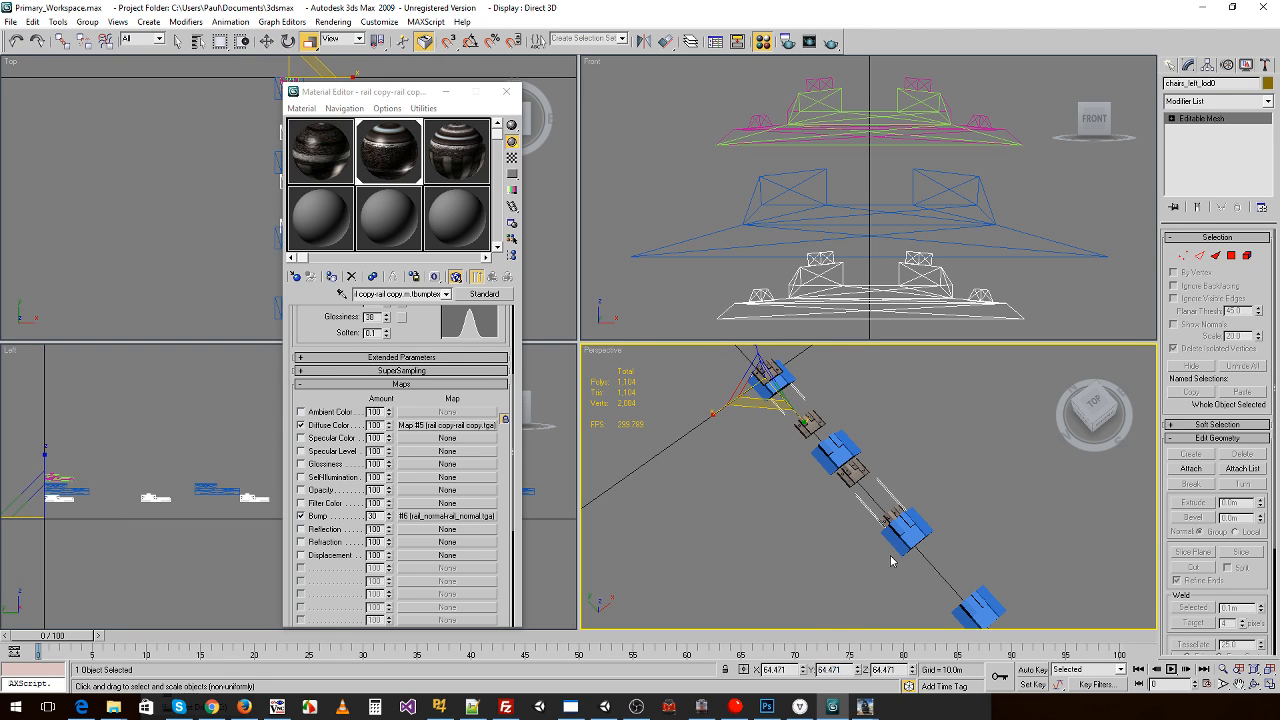
pyautogui.click(891, 561)
pyautogui.moveTo(843, 669); pyautogui.dragTo(742, 671)
pyautogui.write('64.471')
pyautogui.write('64.471')
pyautogui.moveTo(898, 671); pyautogui.dragTo(806, 670)
pyautogui.write('64.471')
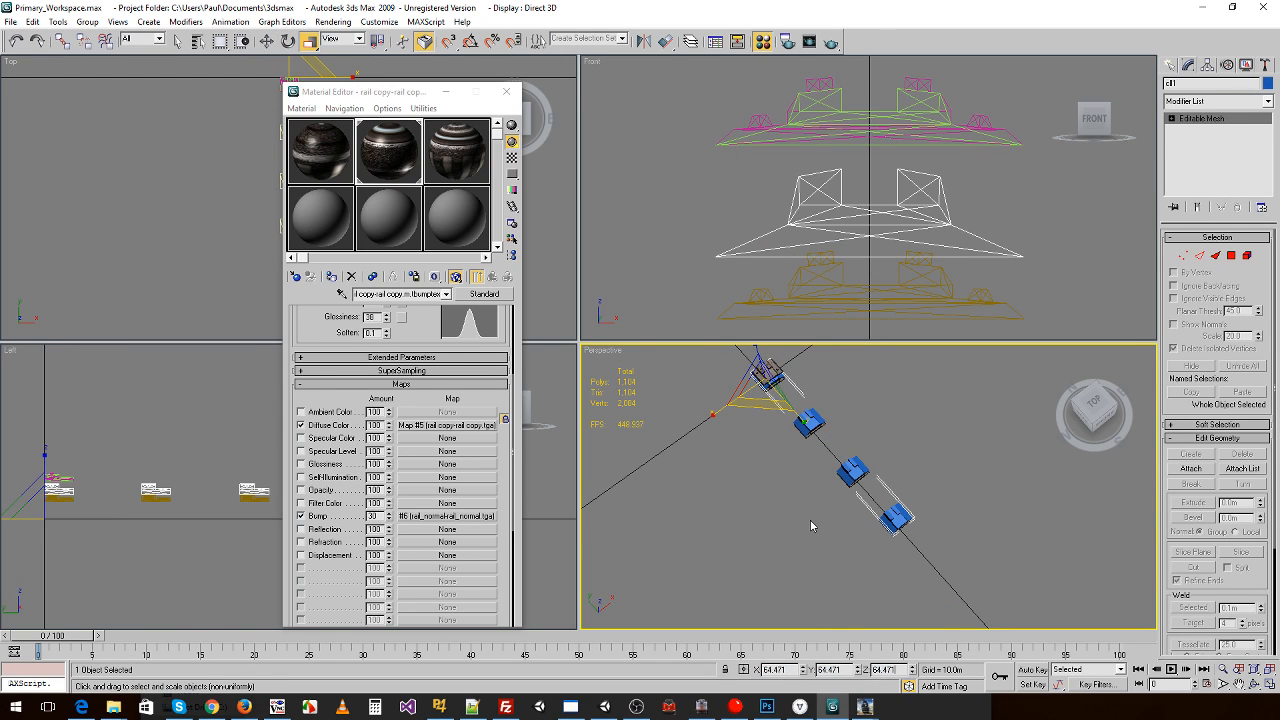
pyautogui.click(808, 527)
# - Close the Material Editor, move chairs_left_lod0 straight down until it sits clear below cll1, and clear the selection
pyautogui.scroll(3, 804, 438)
pyautogui.scroll(-2, 718, 464)
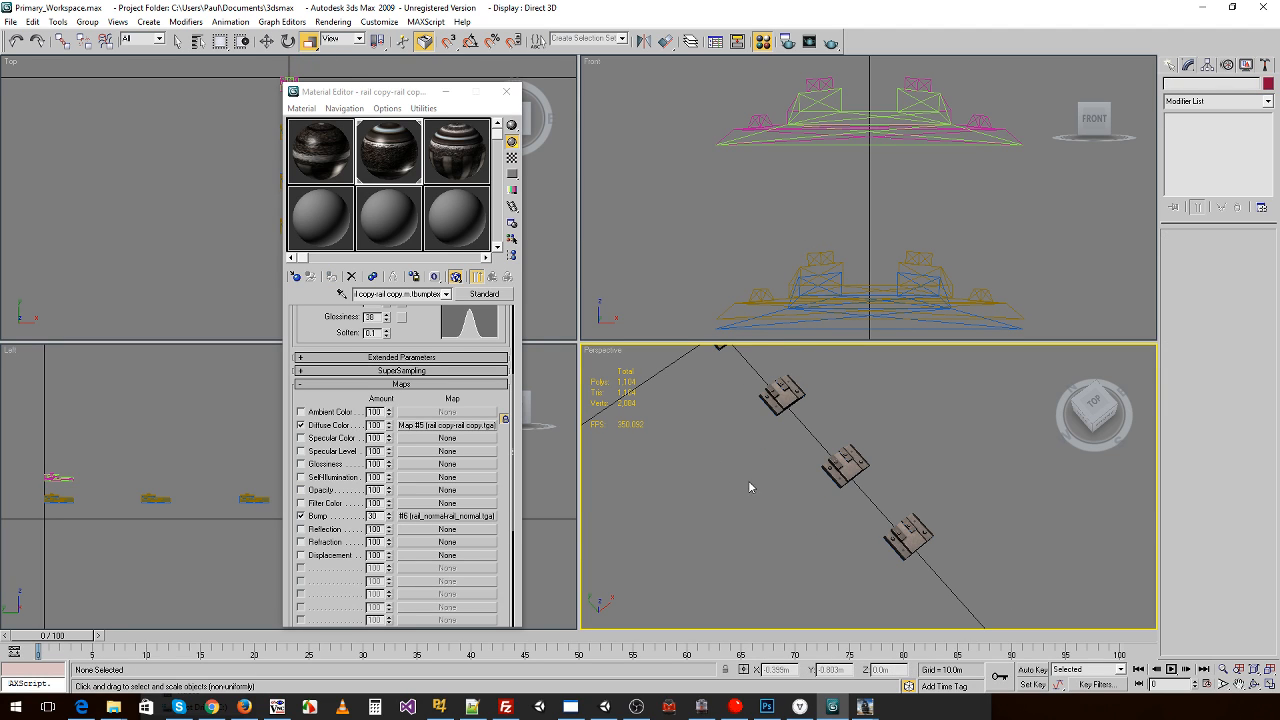
pyautogui.click(784, 389)
pyautogui.press('w')
pyautogui.keyDown('alt'); pyautogui.moveTo(749, 394); pyautogui.dragTo(774, 428, button='middle'); pyautogui.keyUp('alt')
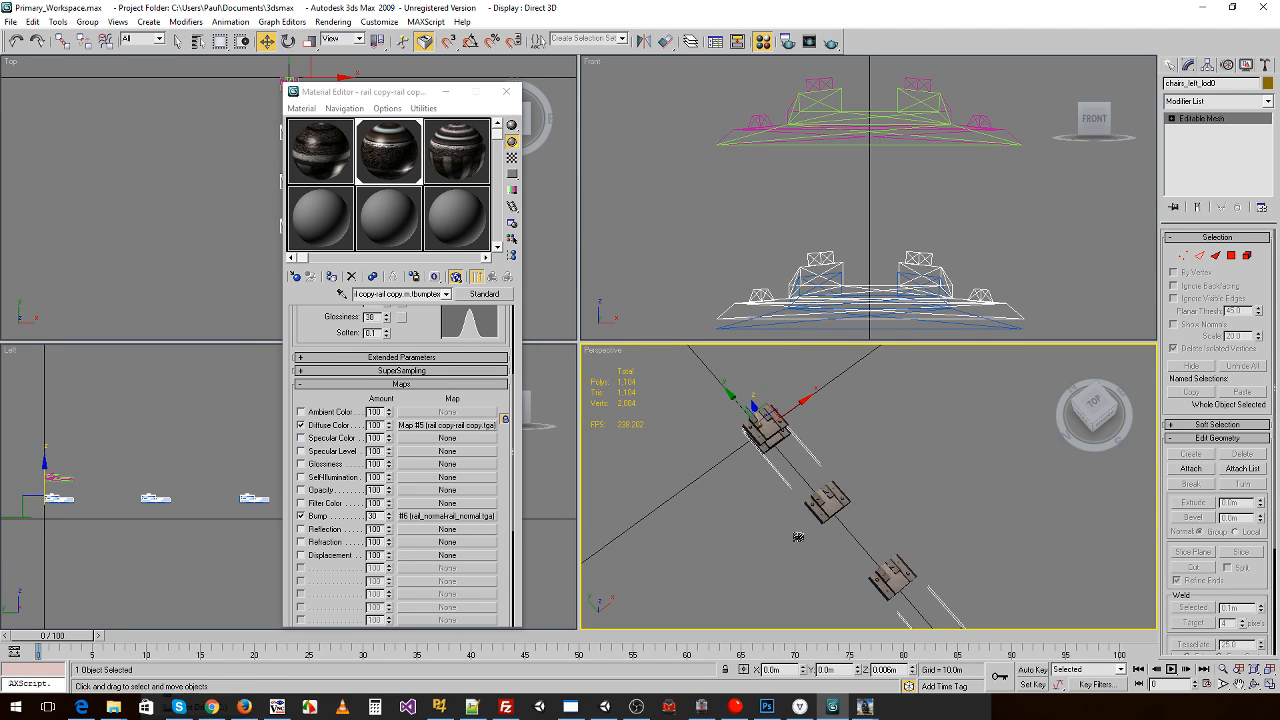
pyautogui.moveTo(754, 408); pyautogui.dragTo(762, 404)
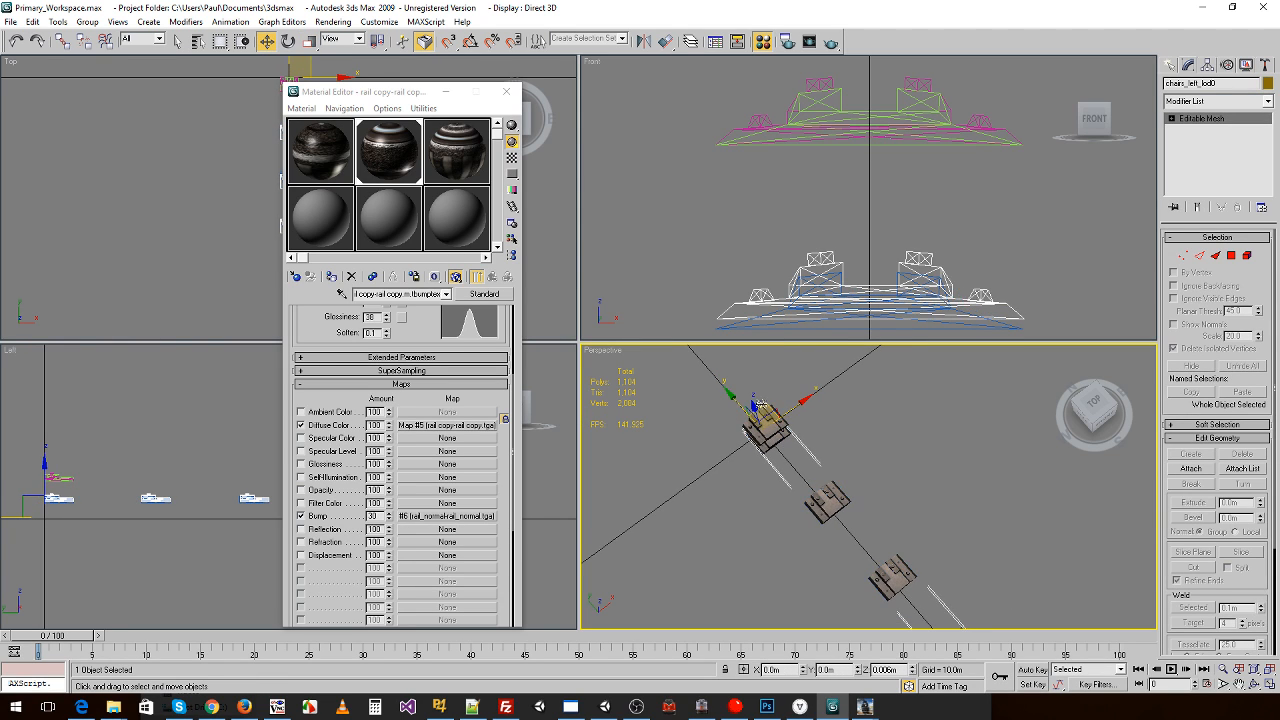
pyautogui.scroll(-3, 855, 115)
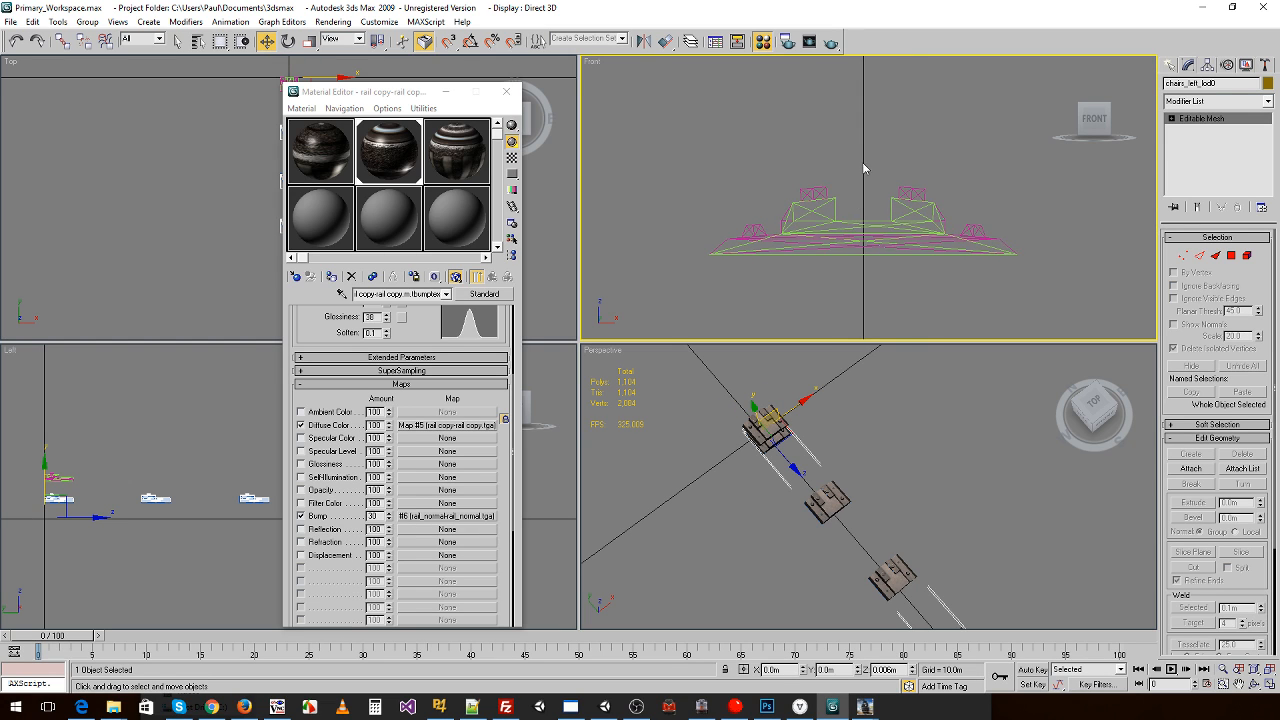
pyautogui.rightClick(222, 157)
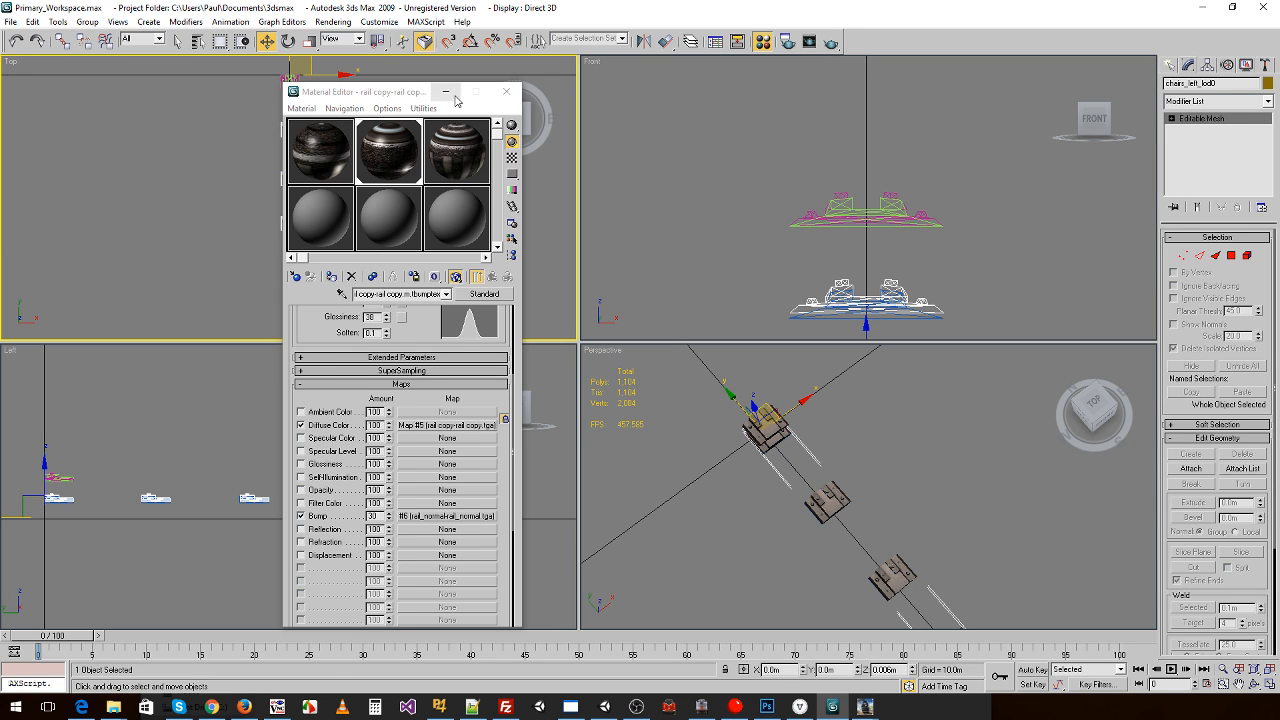
pyautogui.click(506, 91)
pyautogui.moveTo(349, 137); pyautogui.dragTo(337, 251, button='middle')
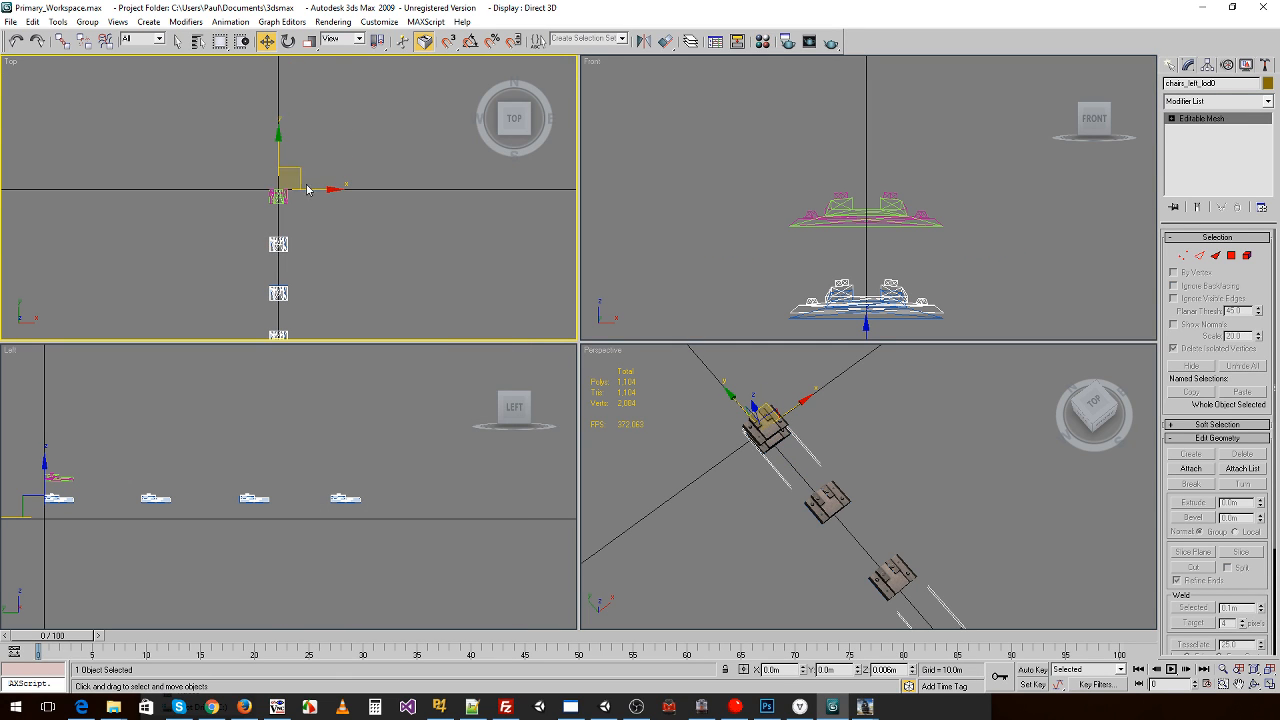
pyautogui.keyDown('shift'); pyautogui.moveTo(46, 447); pyautogui.dragTo(45, 485); pyautogui.keyUp('shift')
pyautogui.click(818, 494)
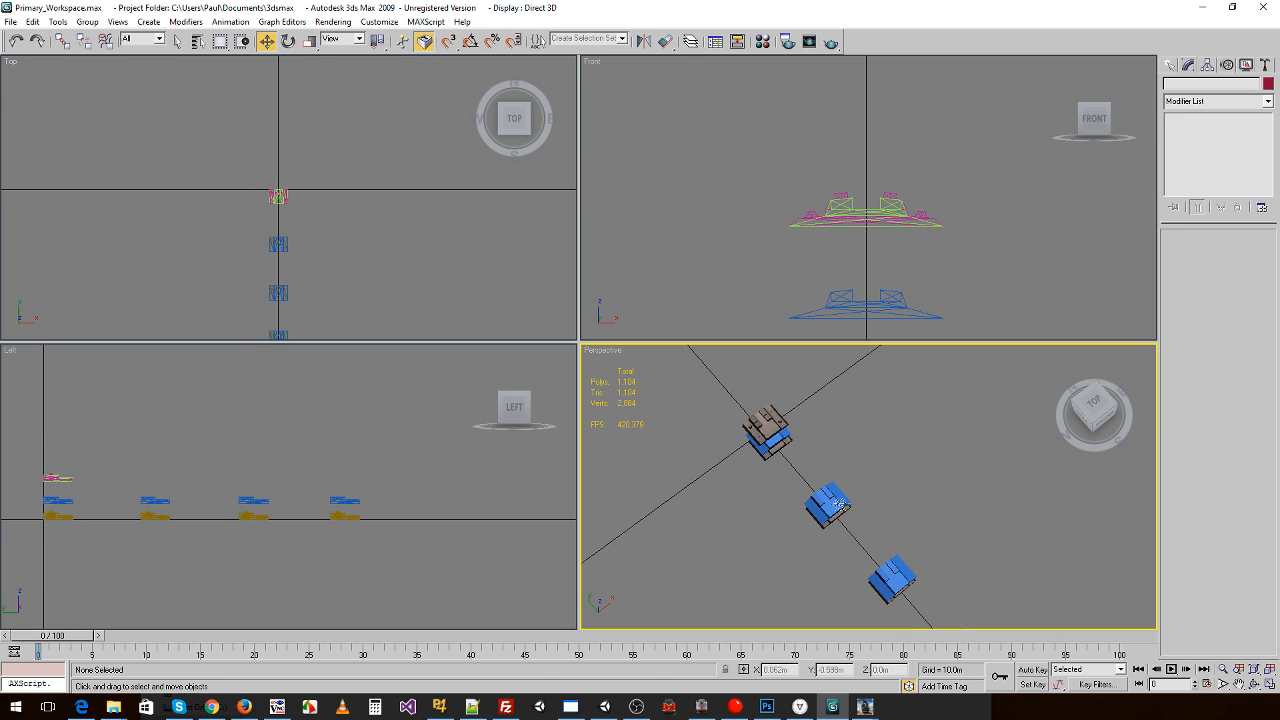
# - Check the Z position of the single chair Object_1 and remove the four stacked single chairs above cll1
pyautogui.click(762, 416)
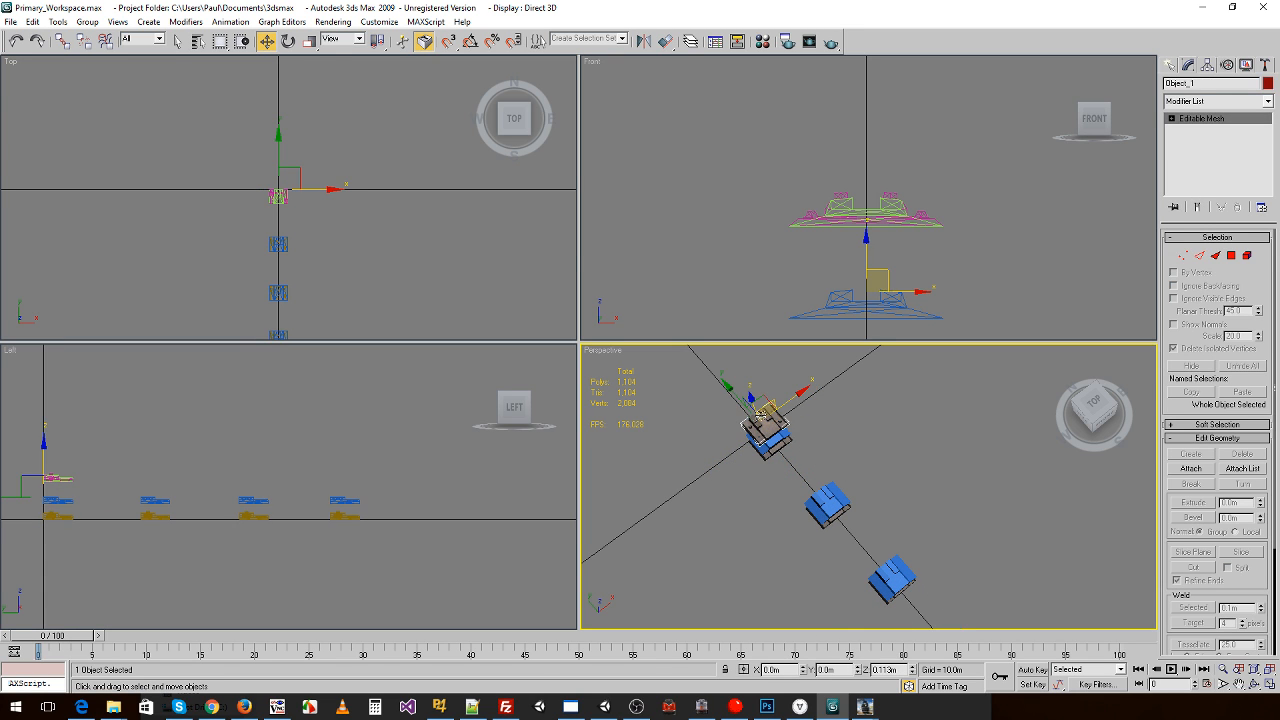
pyautogui.click(951, 466)
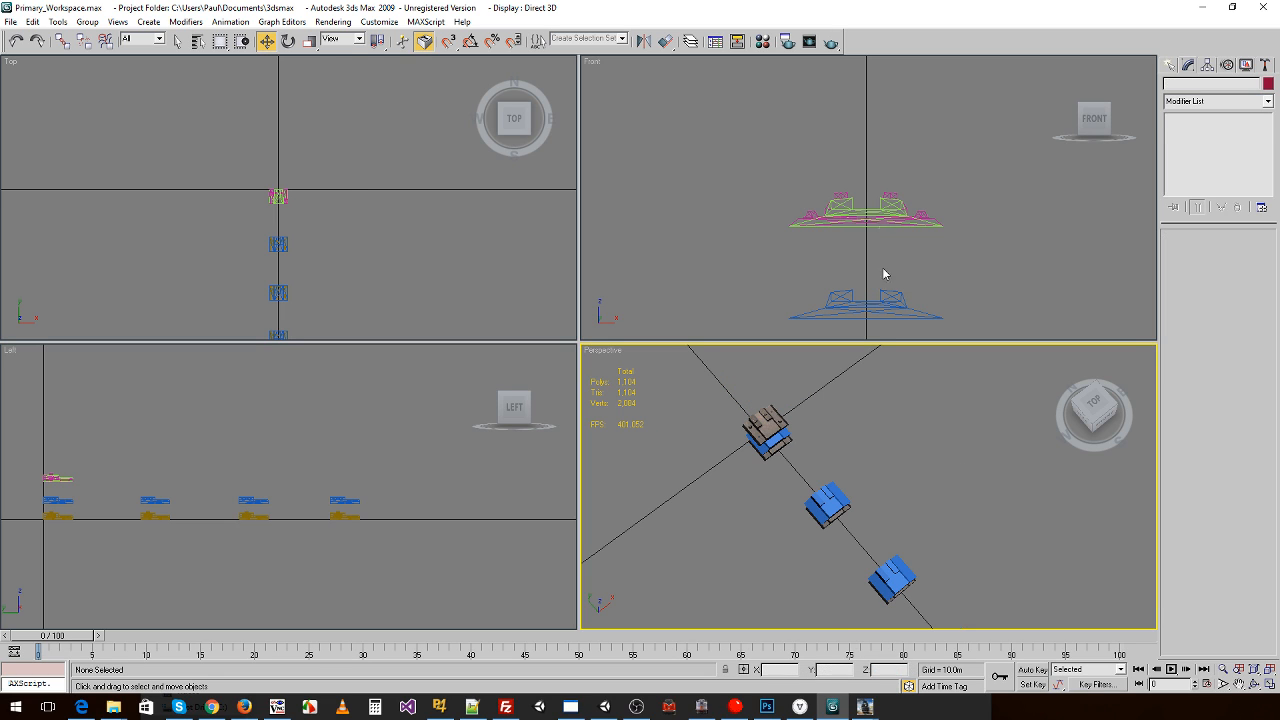
pyautogui.moveTo(789, 163); pyautogui.dragTo(953, 249)
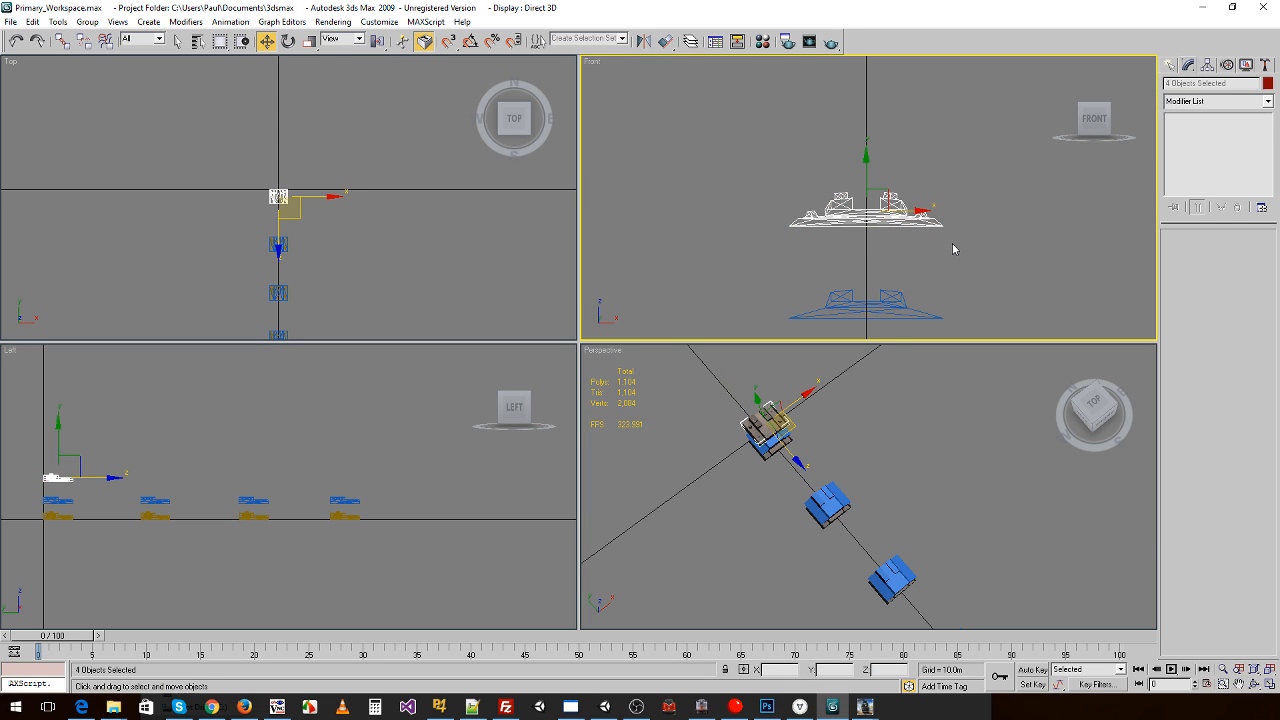
# - Set the Z position of cll1 to 0.113 m
pyautogui.click(903, 316)
pyautogui.write('0.113m')
pyautogui.press('Return')
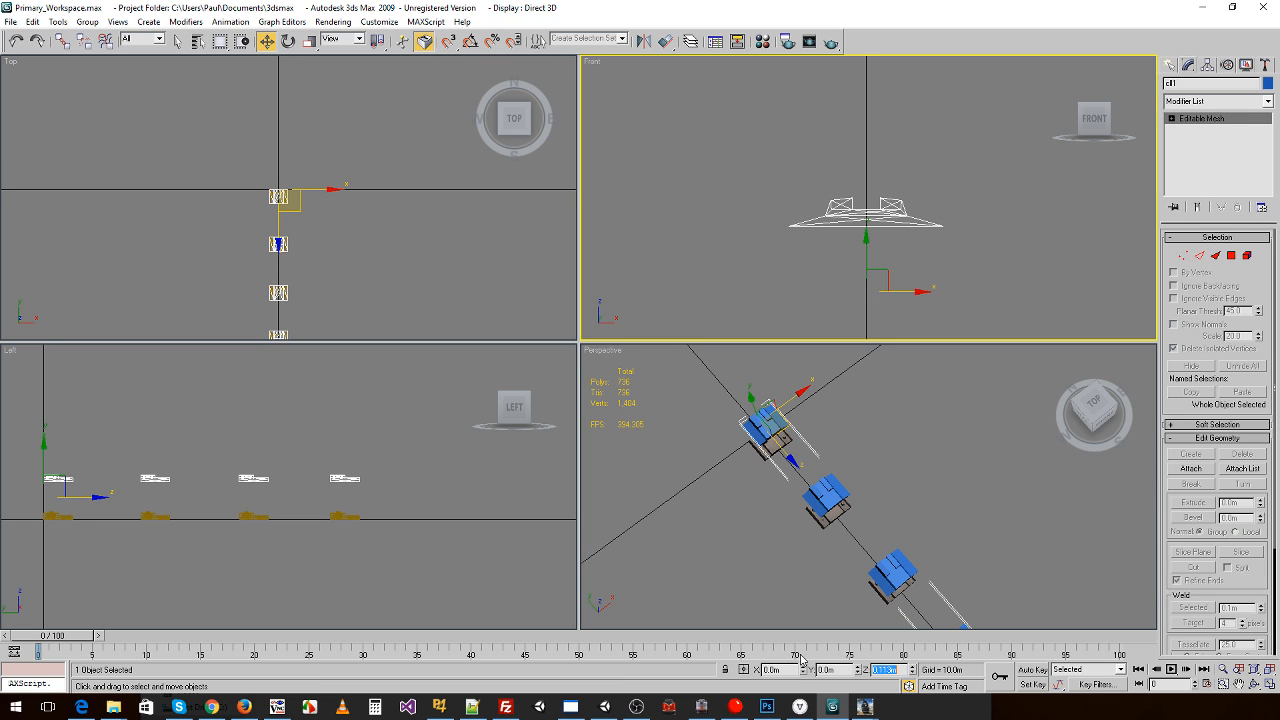
# - Apply the rail copy material to cll1 and delete the chairs_left_lod0 row beneath it
pyautogui.click(715, 516)
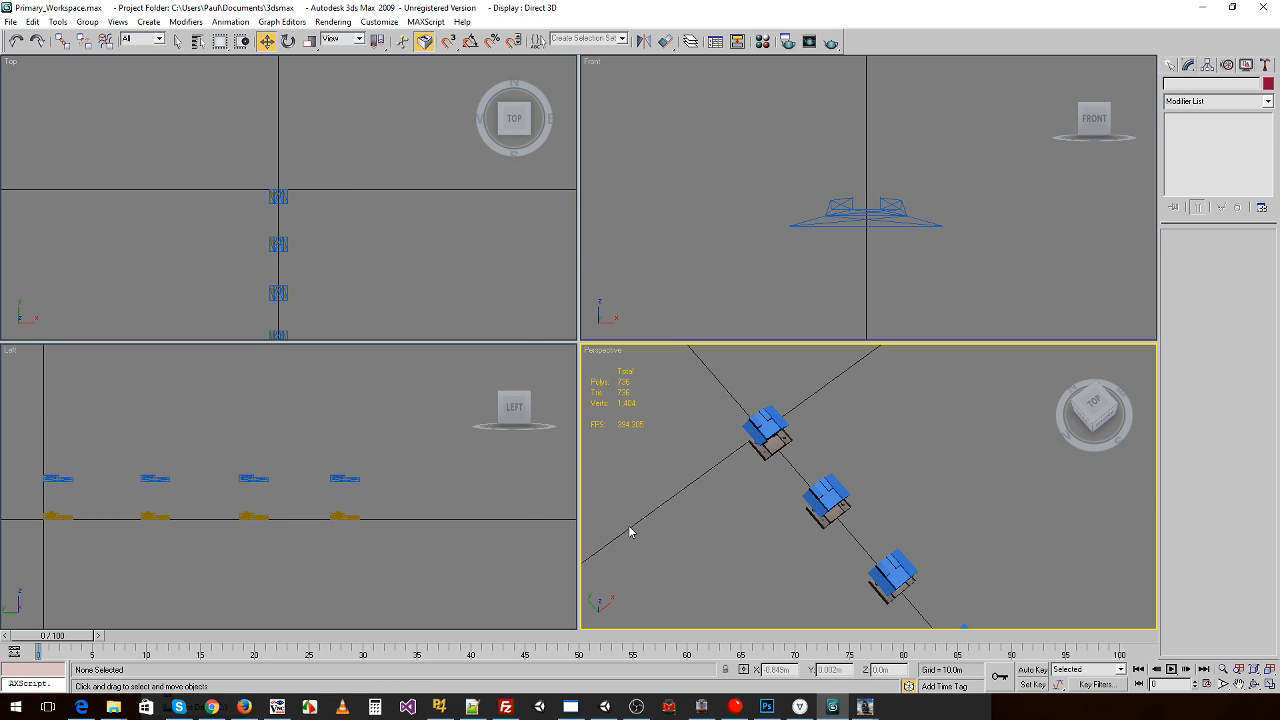
pyautogui.press('m')
pyautogui.moveTo(378, 150); pyautogui.dragTo(783, 432)
pyautogui.click(765, 448)
pyautogui.press('Delete')
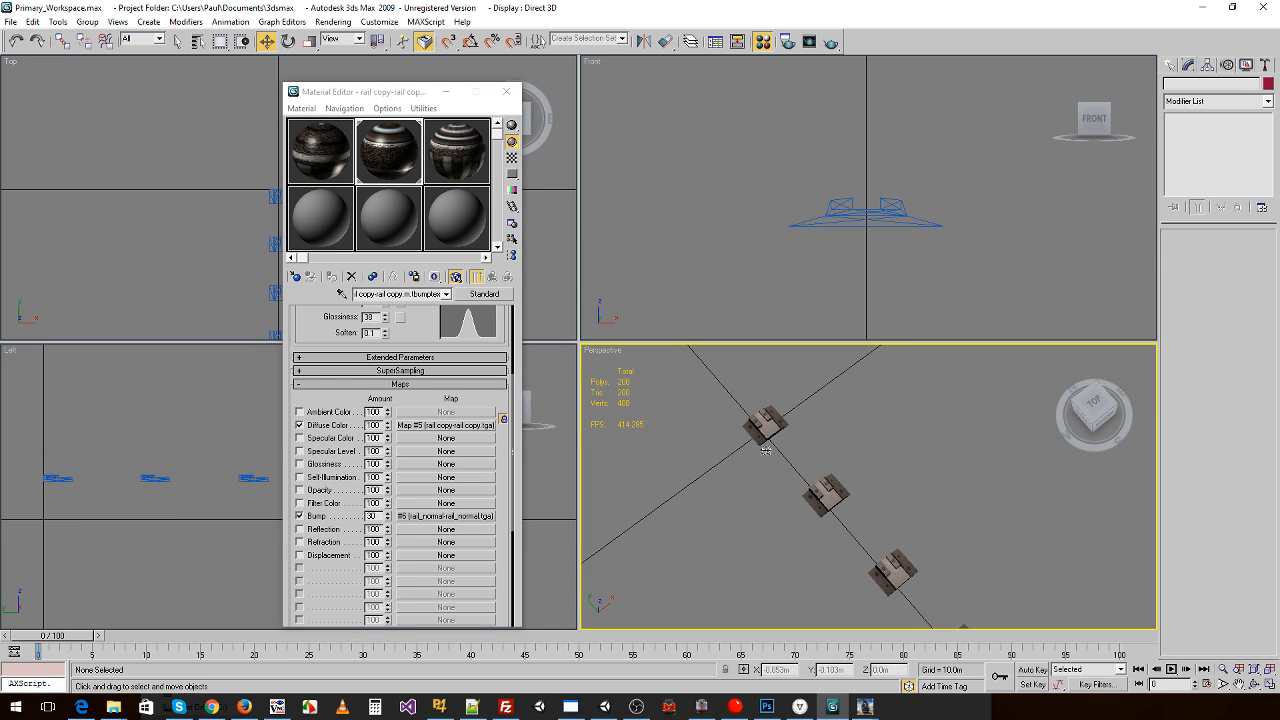
# - Export the scene in Trainz format over chairs_left_lod1.im, keeping all existing texture.txt files, and dismiss the exporter log
pyautogui.click(14, 22)
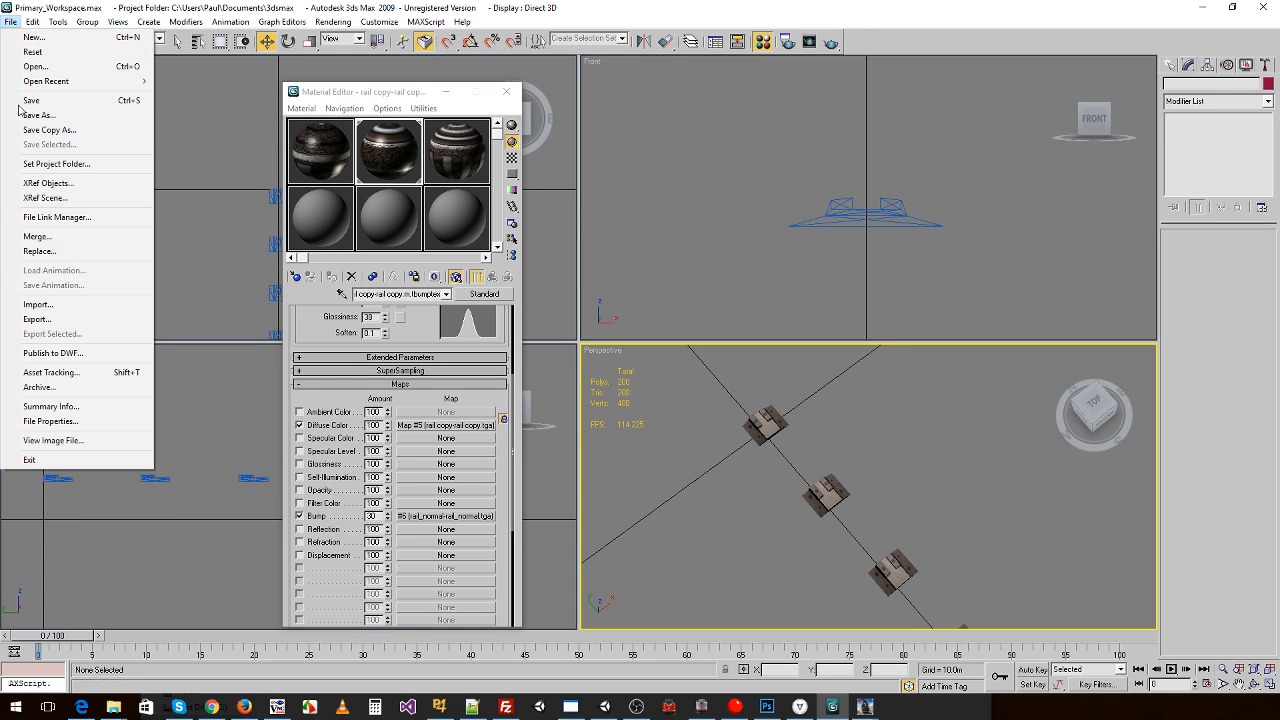
pyautogui.click(45, 313)
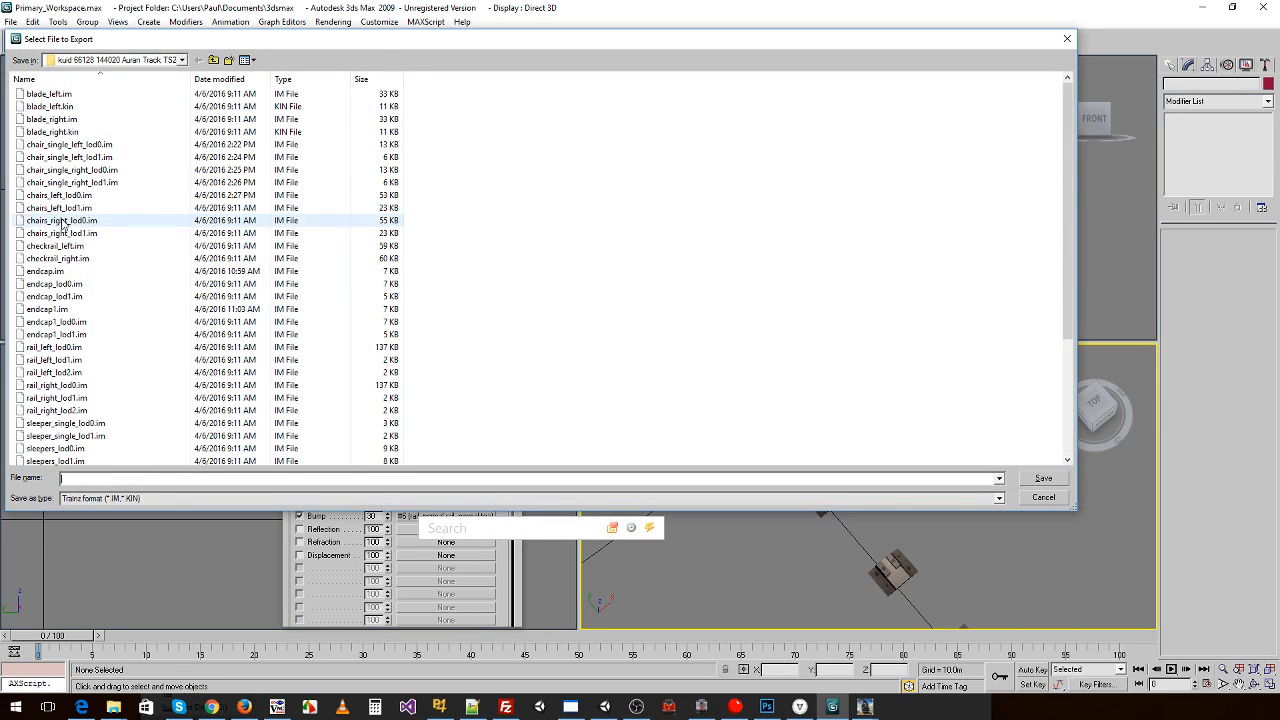
pyautogui.doubleClick(60, 208)
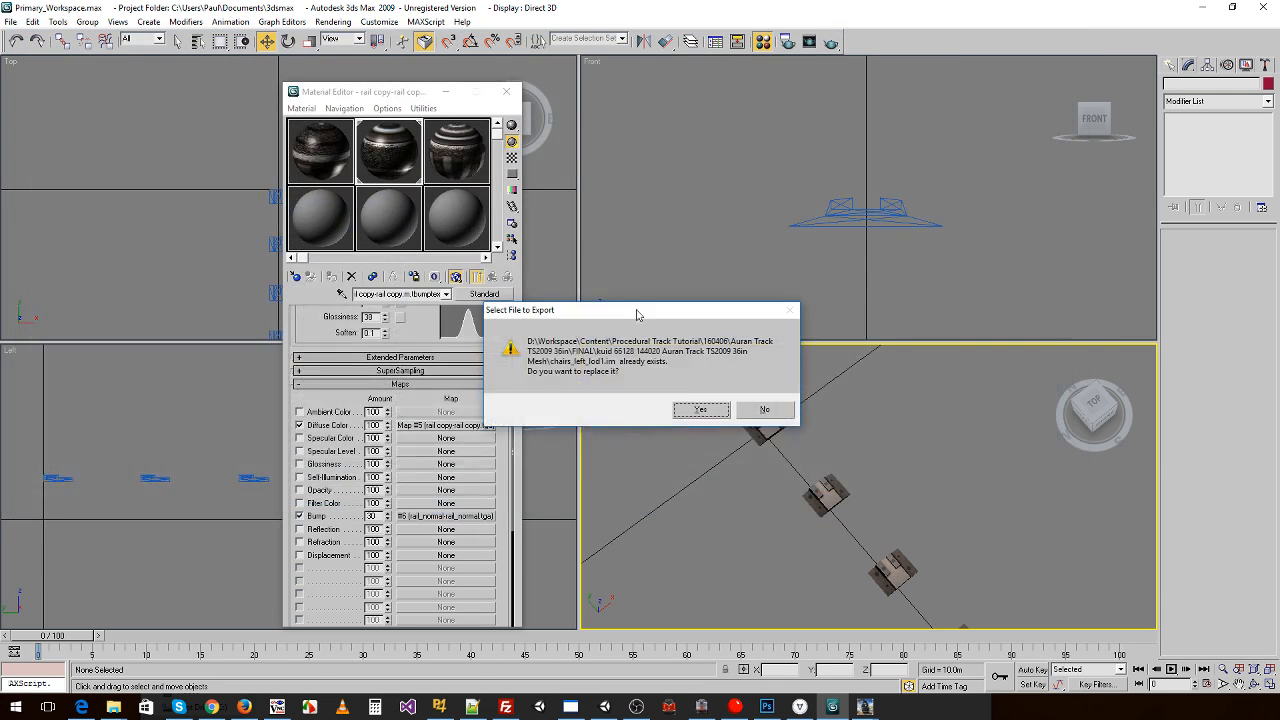
pyautogui.click(690, 407)
pyautogui.click(698, 414)
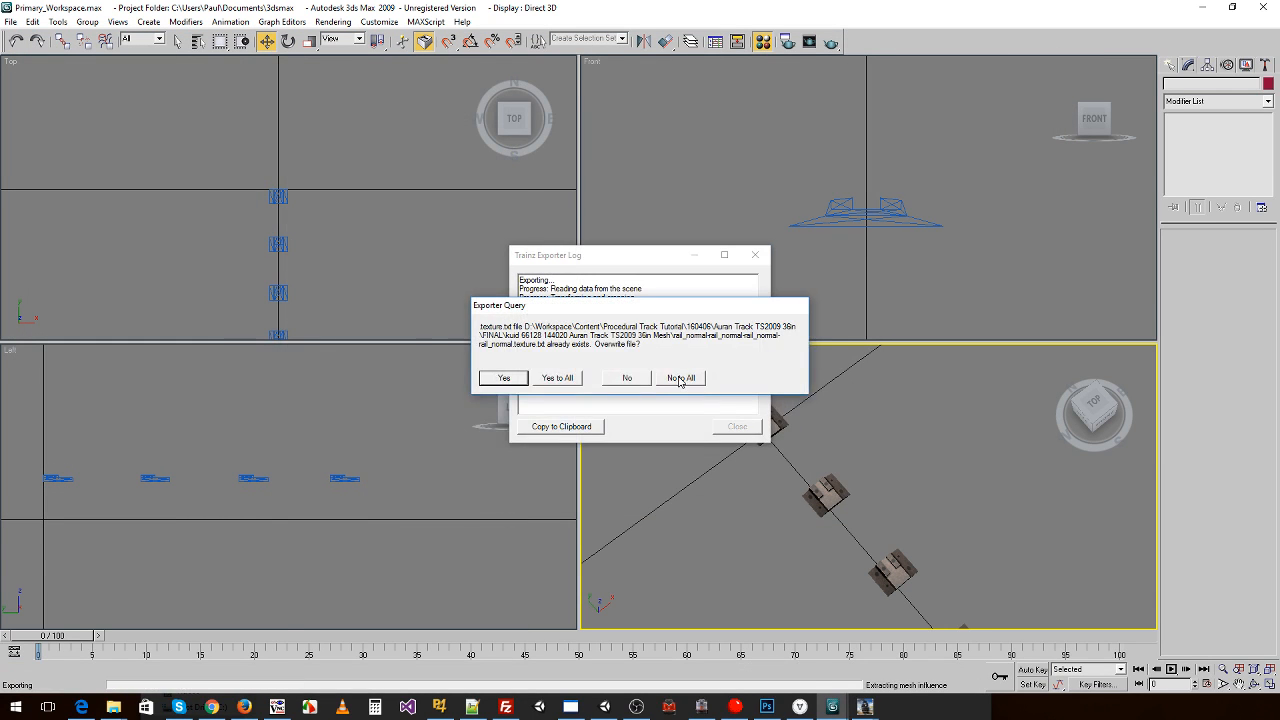
pyautogui.press('Return')
pyautogui.click(737, 427)
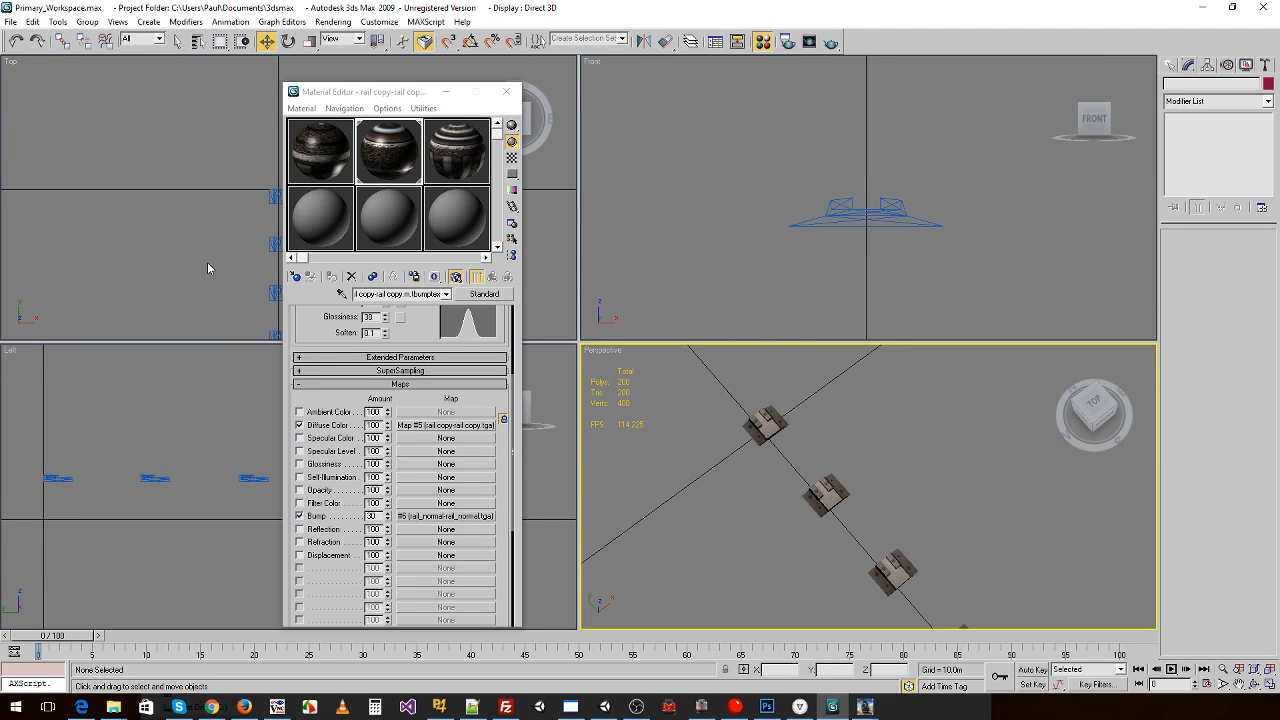
# - Undo back to before the four stacked single chairs were removed, and reapply the rail copy material to cll1
pyautogui.hotkey('ctrl', 'z')
pyautogui.hotkey('ctrl', 'z')
pyautogui.hotkey('ctrl', 'z')
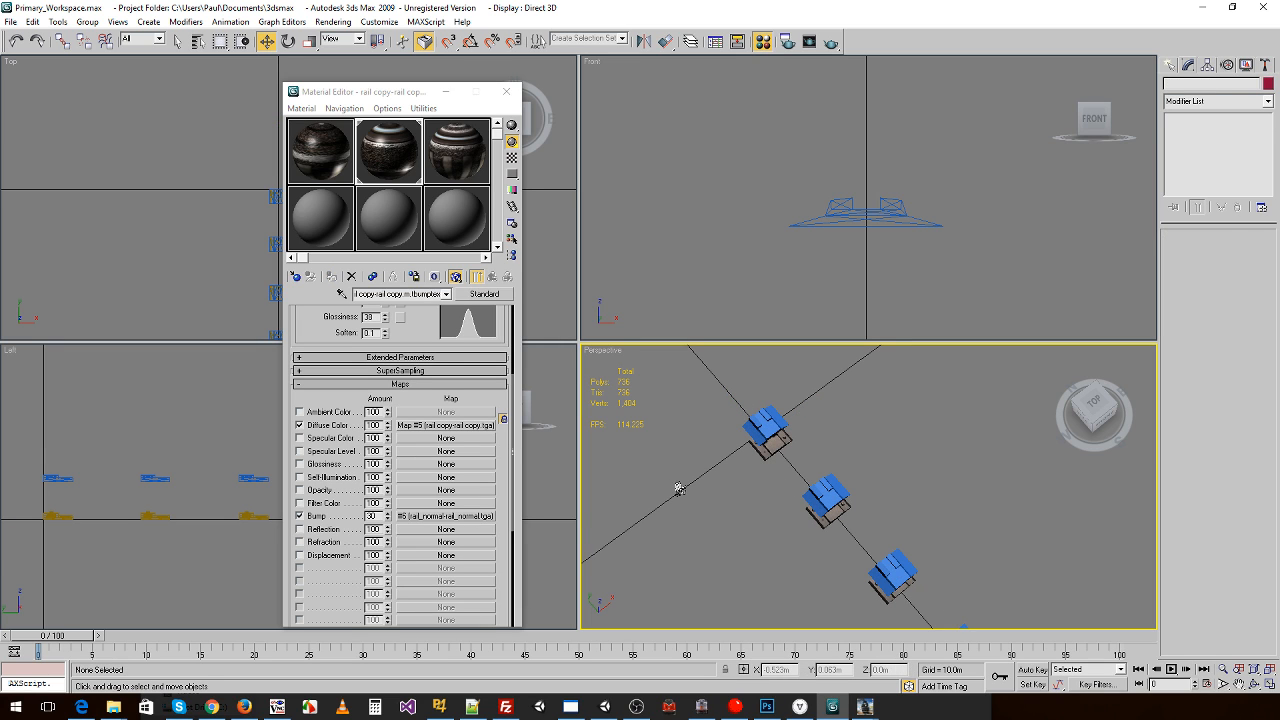
pyautogui.hotkey('ctrl', 'z')
pyautogui.hotkey('ctrl', 'z')
pyautogui.hotkey('ctrl', 'z')
pyautogui.hotkey('ctrl', 'z')
pyautogui.hotkey('ctrl', 'z')
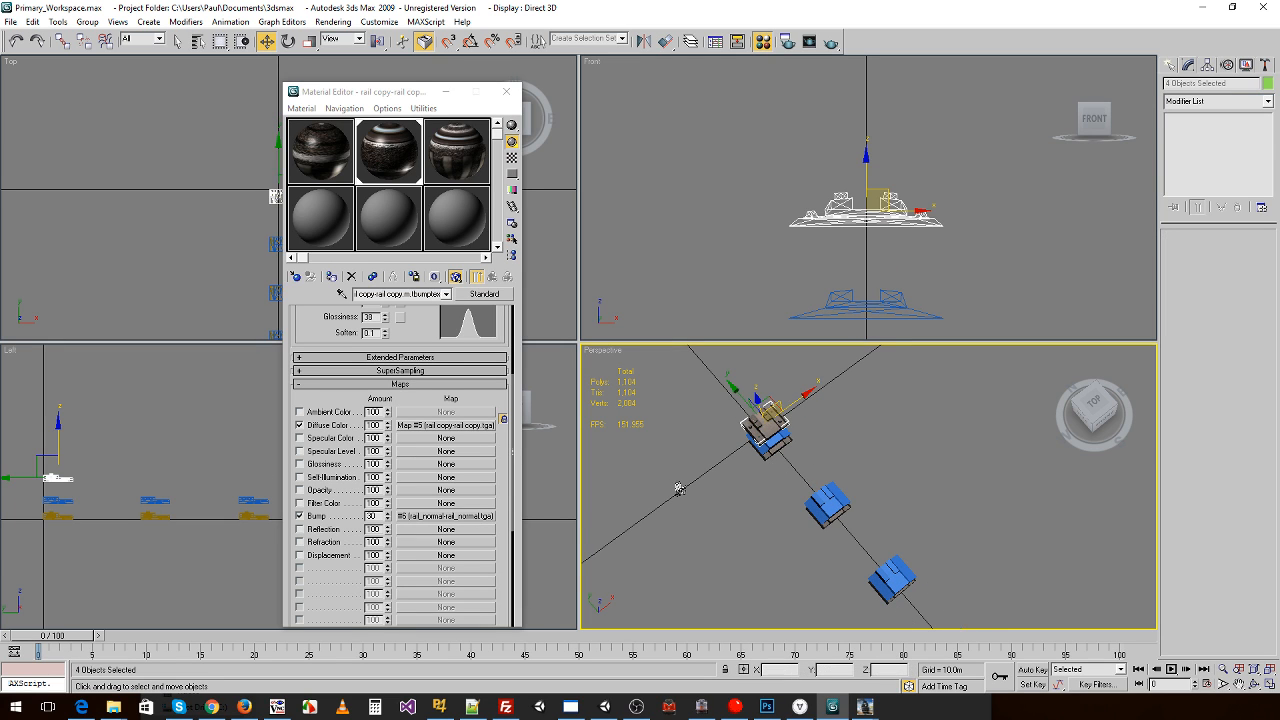
pyautogui.click(735, 502)
pyautogui.moveTo(404, 169); pyautogui.dragTo(835, 496)
# - Import chairs_right_lod0.obj under the name crl0 and apply the rail copy material to it
pyautogui.click(11, 21)
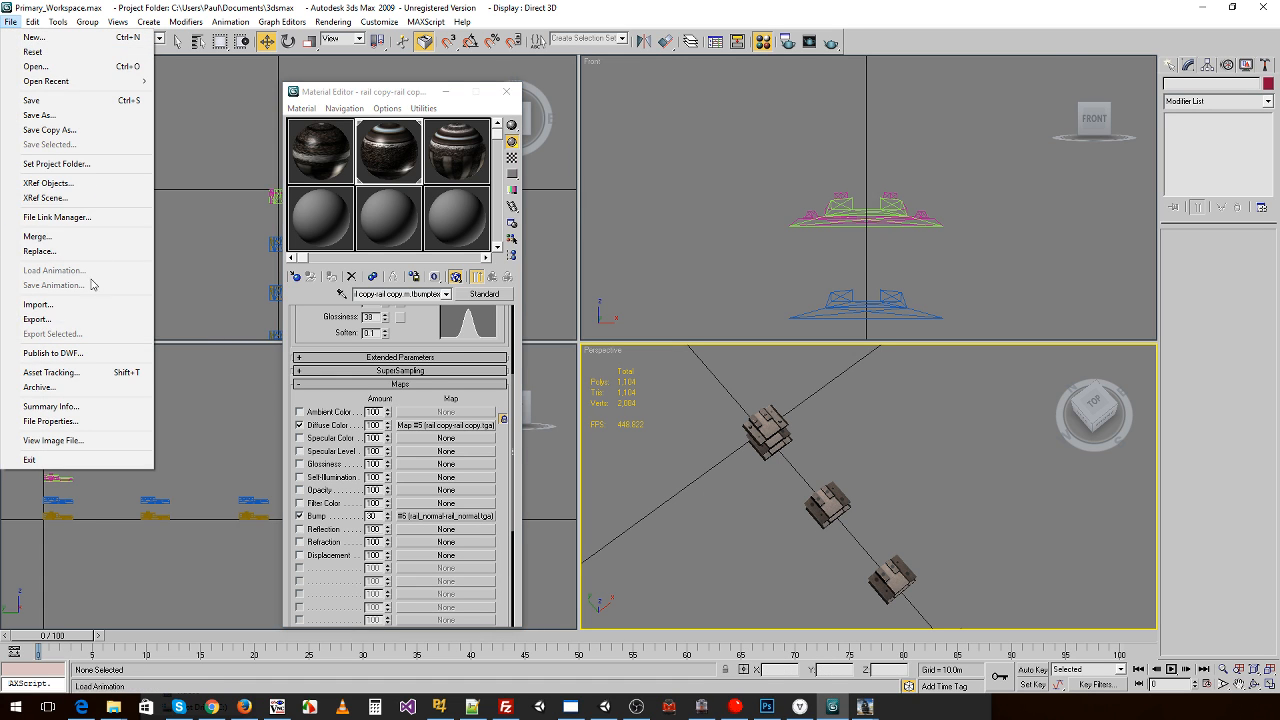
pyautogui.click(40, 304)
pyautogui.click(467, 115)
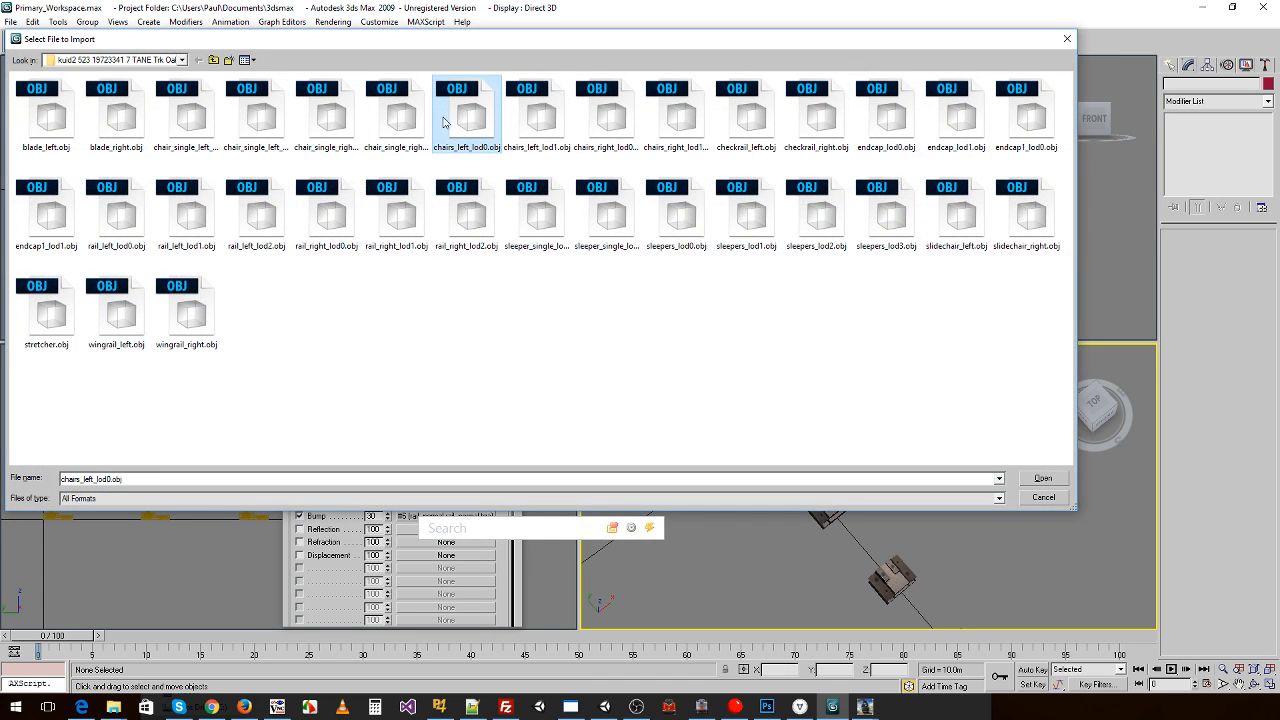
pyautogui.click(530, 120)
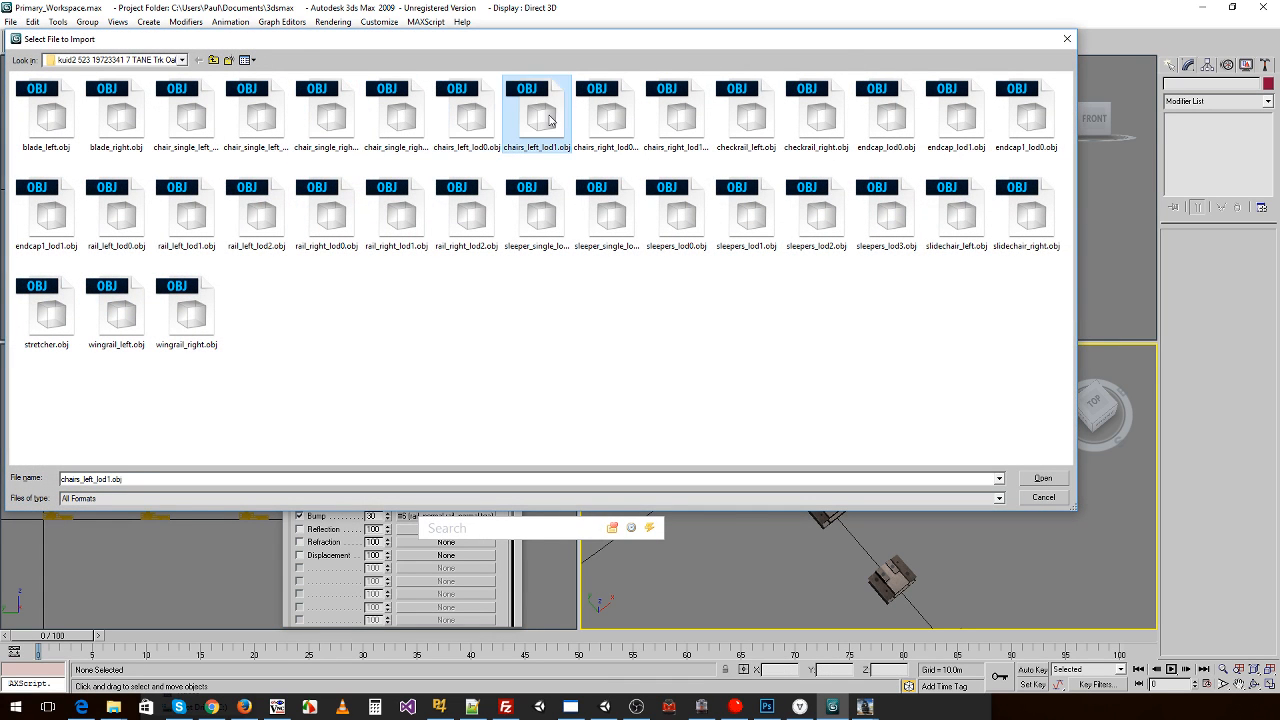
pyautogui.click(610, 120)
pyautogui.doubleClick(618, 120)
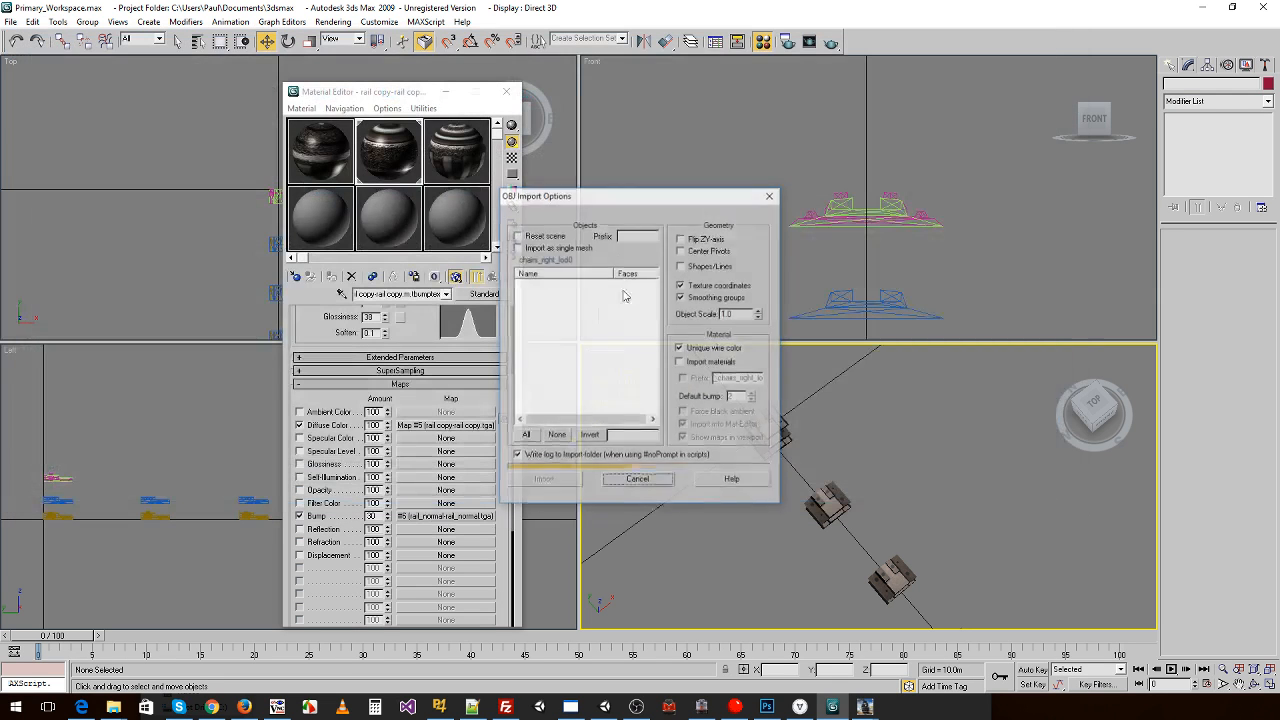
pyautogui.click(543, 480)
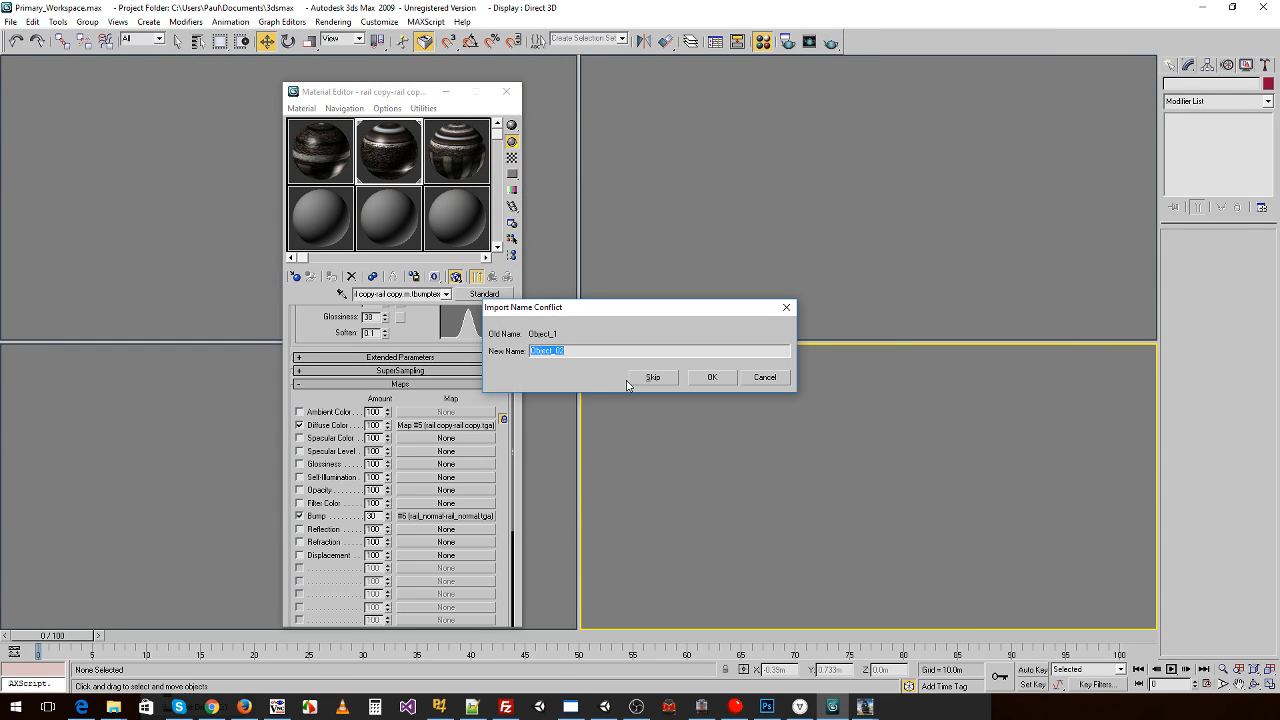
pyautogui.write('of')
pyautogui.press('Return')
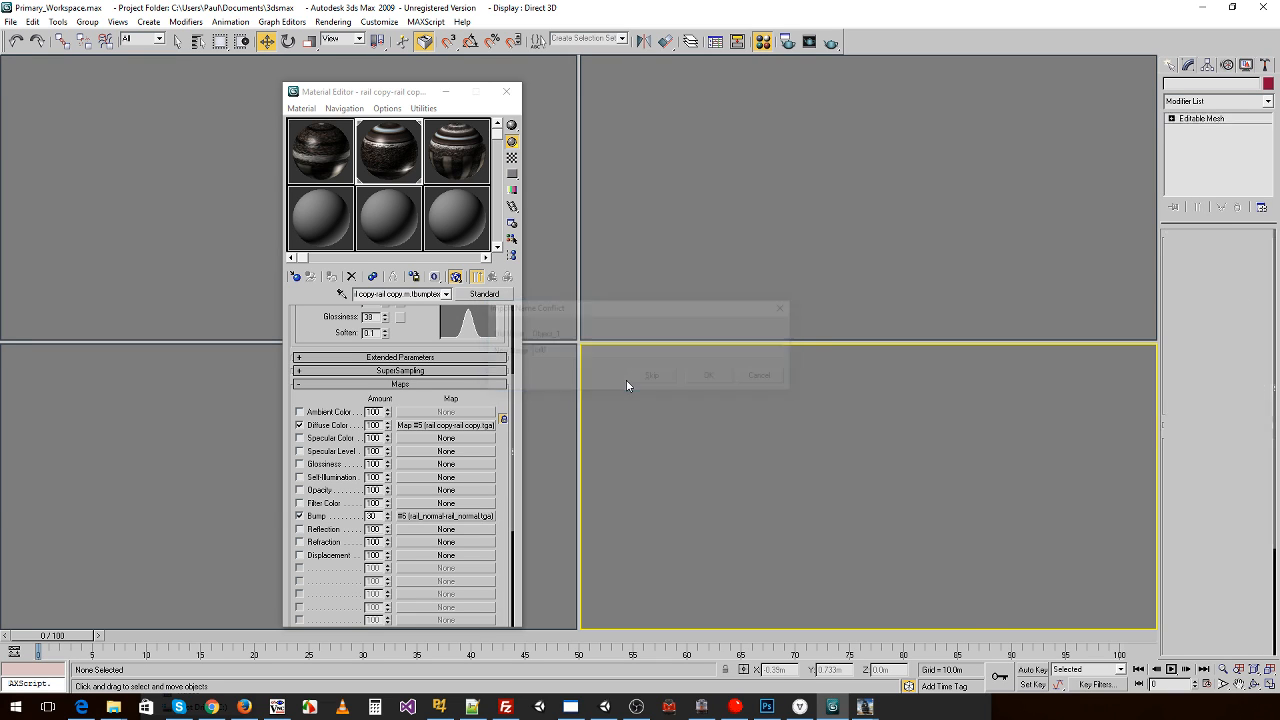
pyautogui.moveTo(387, 150); pyautogui.dragTo(838, 450)
pyautogui.click(711, 465)
# - Scale crl0 to 64.471 percent on the X, Y and Z axes and clear the selection
pyautogui.click(768, 372)
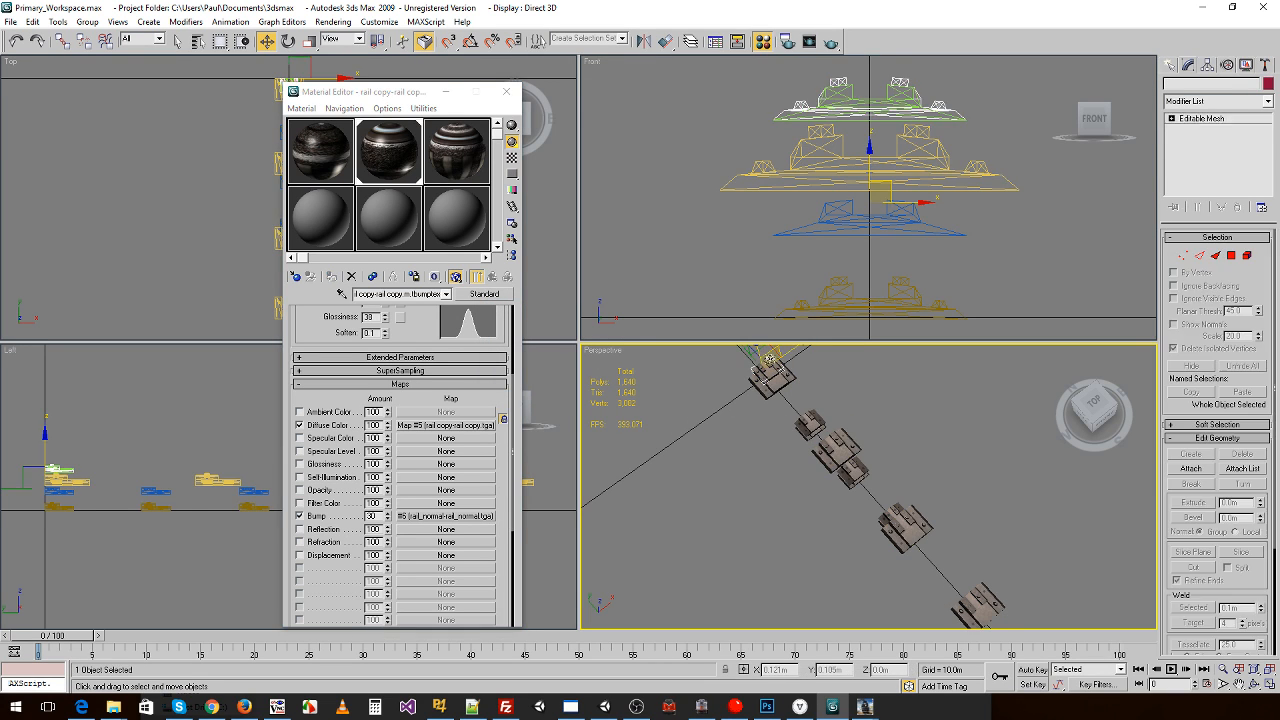
pyautogui.press('r')
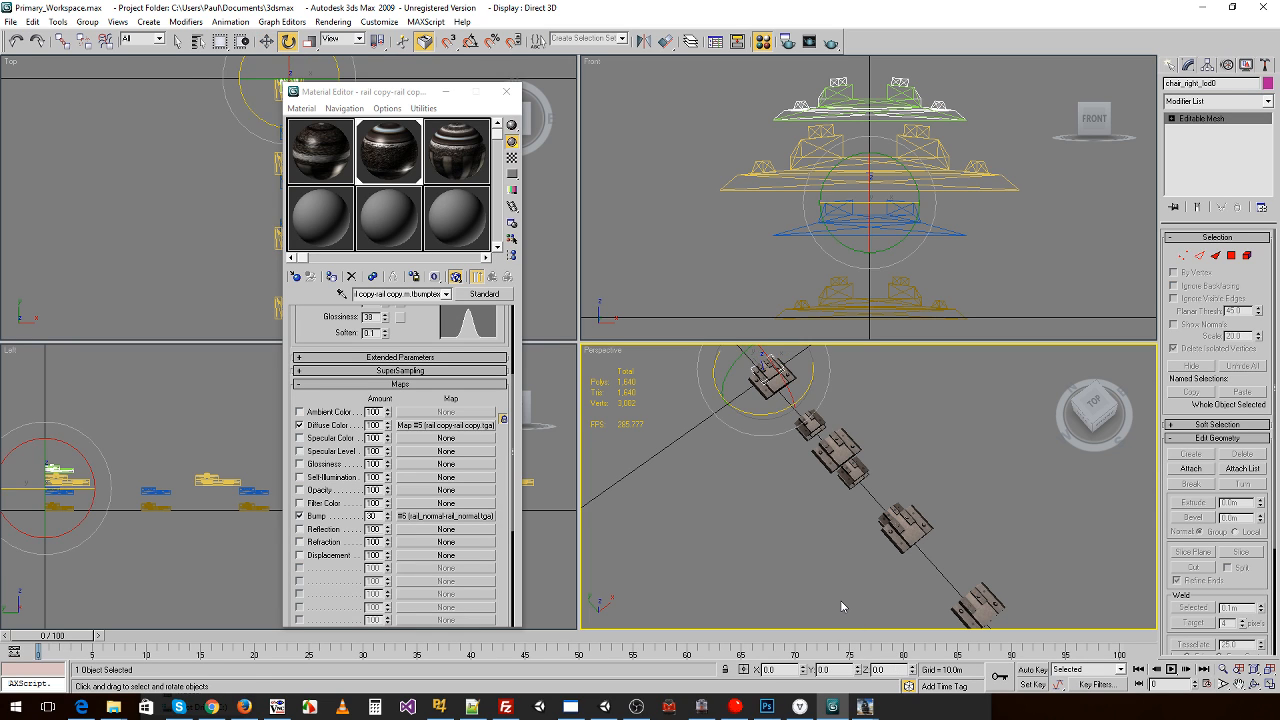
pyautogui.click(827, 522)
pyautogui.click(838, 456)
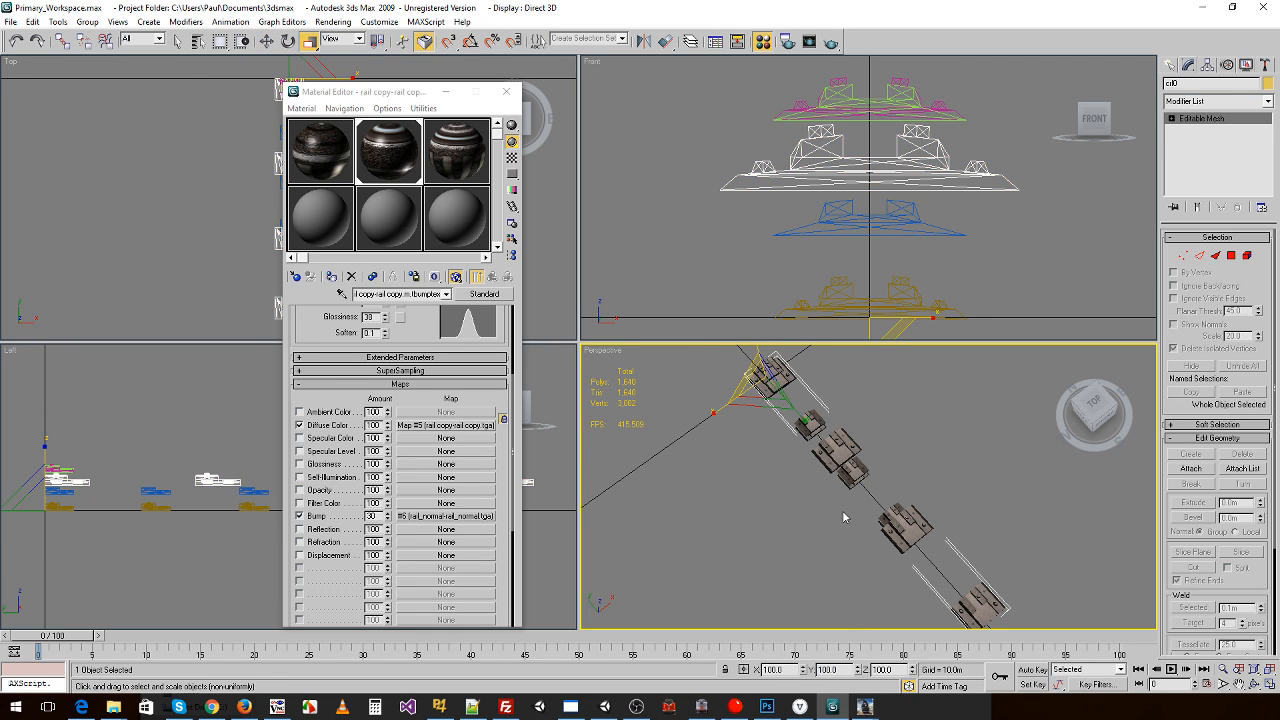
pyautogui.moveTo(787, 670); pyautogui.dragTo(744, 670)
pyautogui.write('64.471')
pyautogui.press('Tab')
pyautogui.write('64.471')
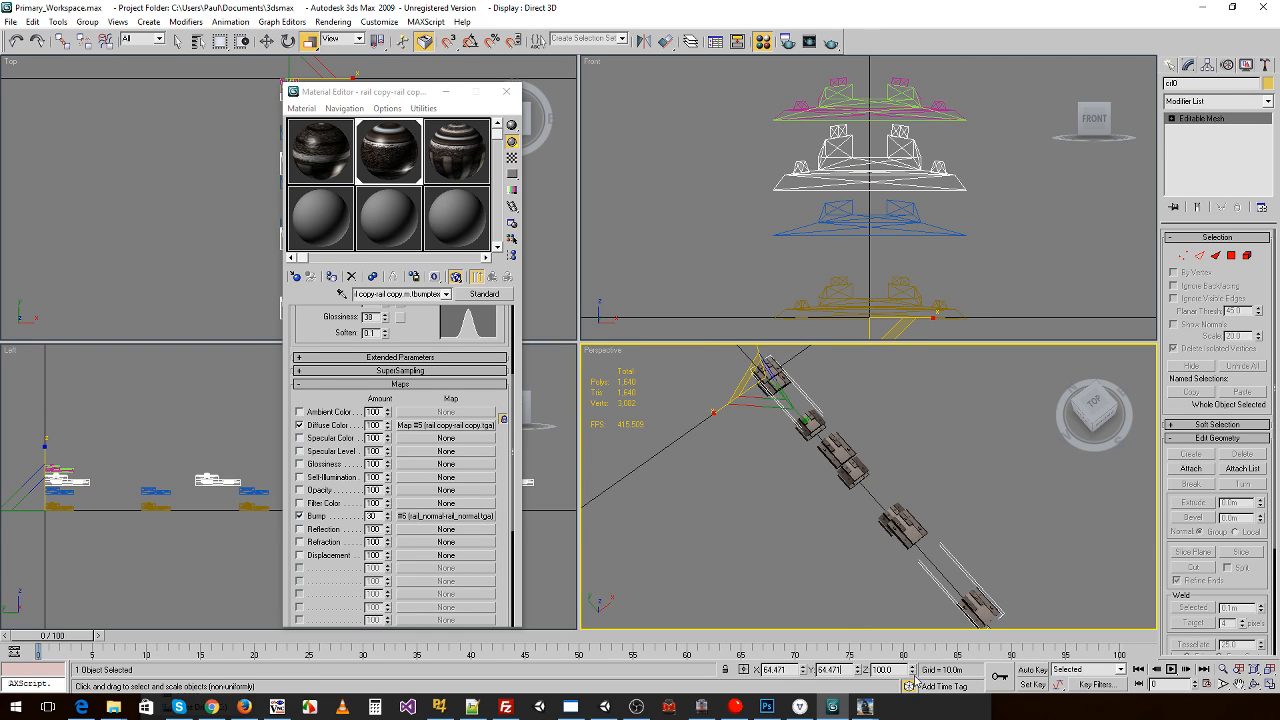
pyautogui.press('Tab')
pyautogui.click(795, 581)
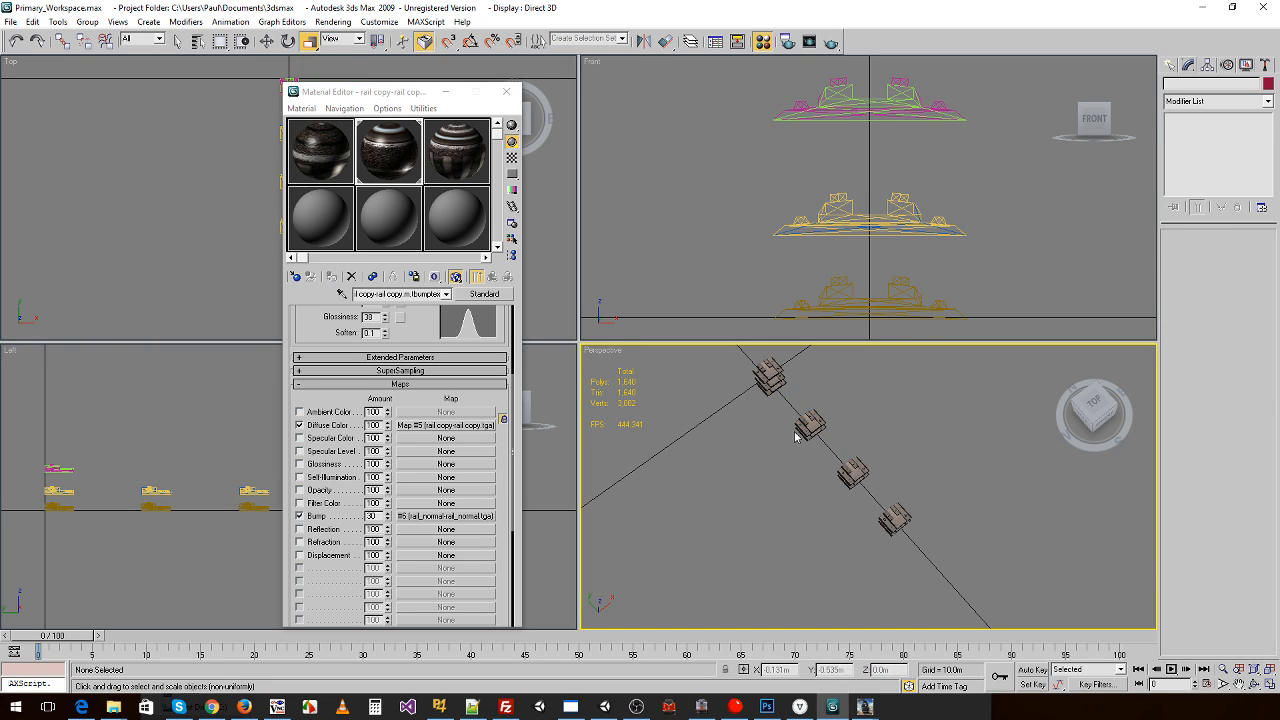
# - Move the four stacked single chairs, chairs_left_lod0 and cll1 sideways in the negative X direction until they are clear of crl0
pyautogui.click(767, 358)
pyautogui.press('w')
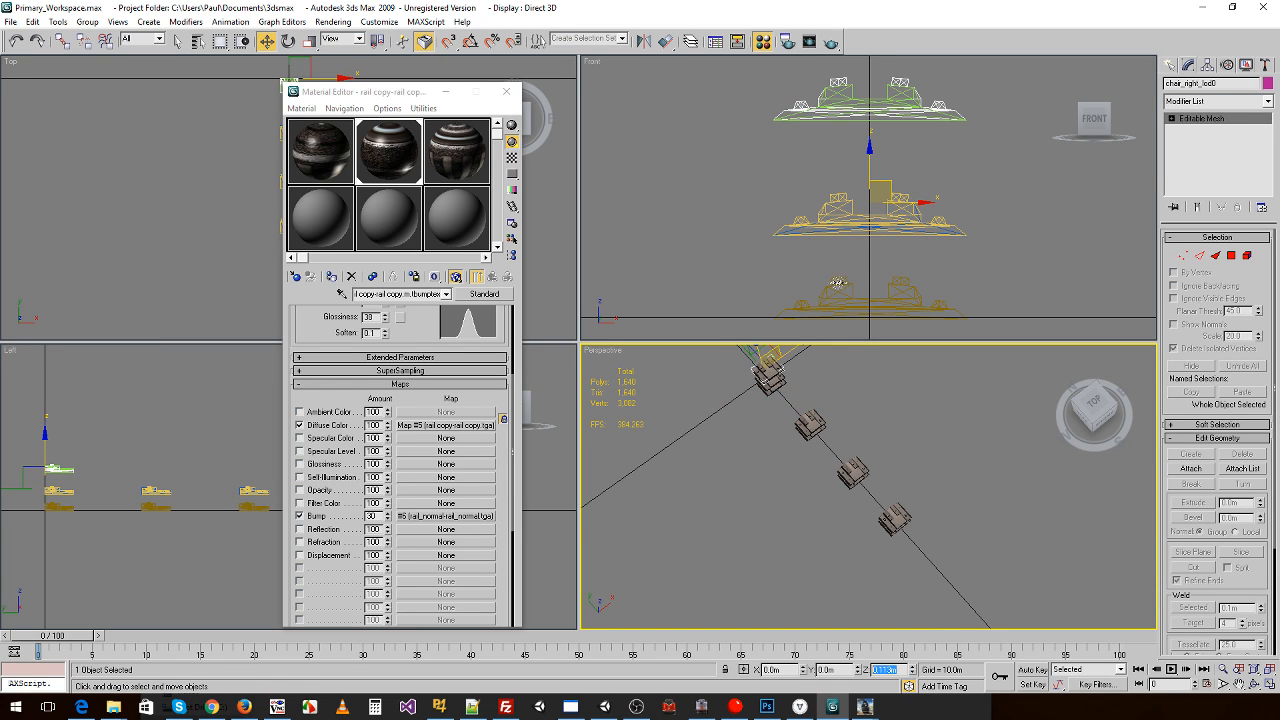
pyautogui.click(753, 199)
pyautogui.moveTo(778, 66); pyautogui.dragTo(980, 152)
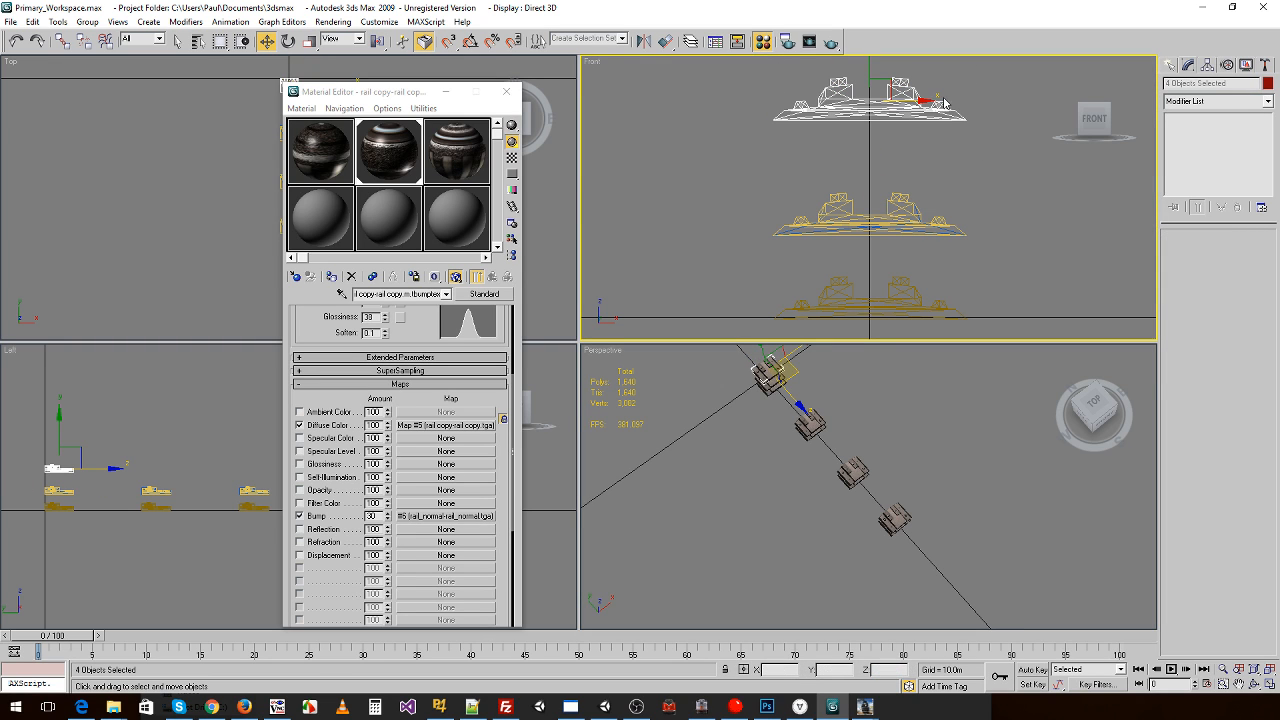
pyautogui.moveTo(922, 102); pyautogui.dragTo(787, 272)
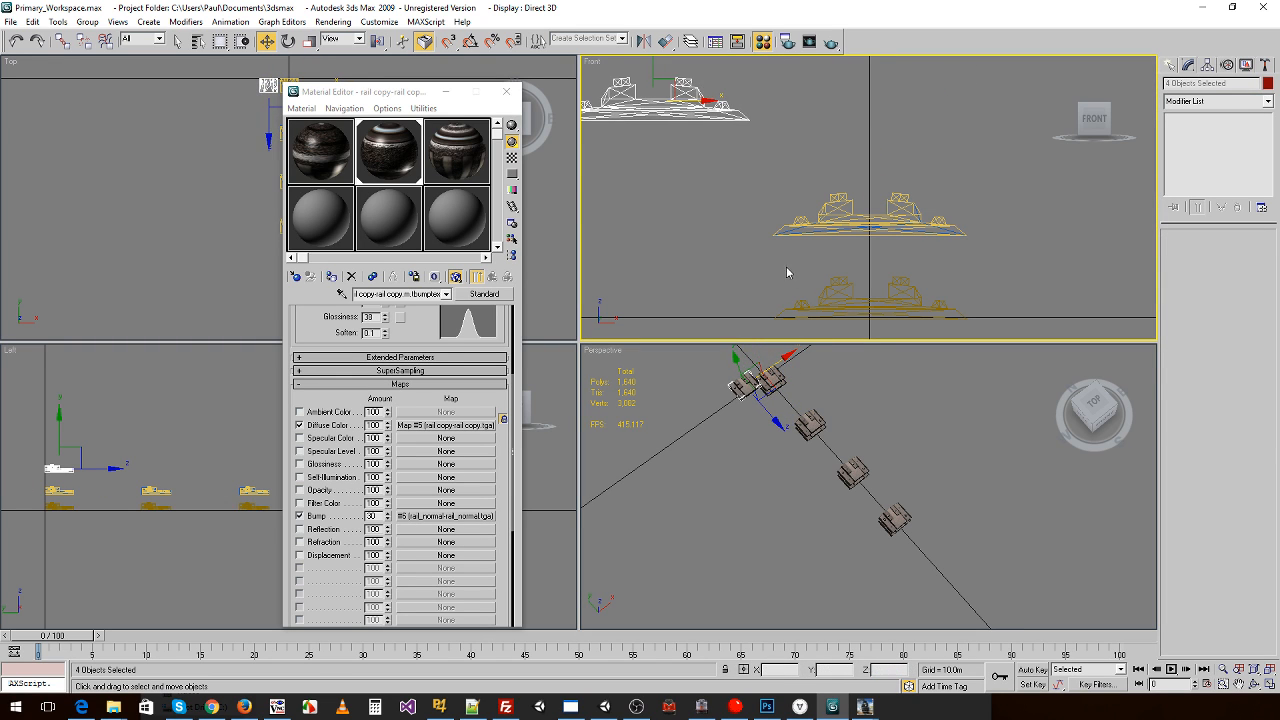
pyautogui.click(836, 297)
pyautogui.moveTo(810, 355); pyautogui.dragTo(787, 368)
pyautogui.click(812, 415)
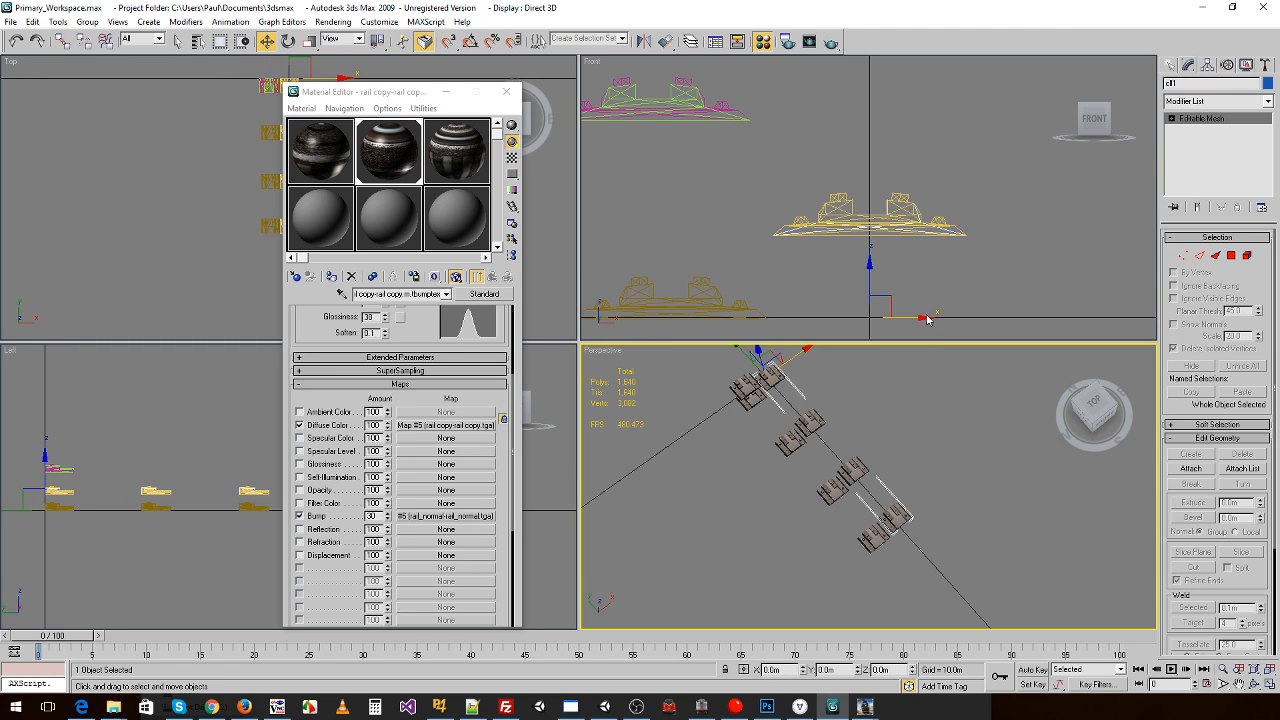
pyautogui.moveTo(927, 318); pyautogui.dragTo(719, 313)
# - Set the Z position of crl0 to 0.113 m
pyautogui.click(880, 215)
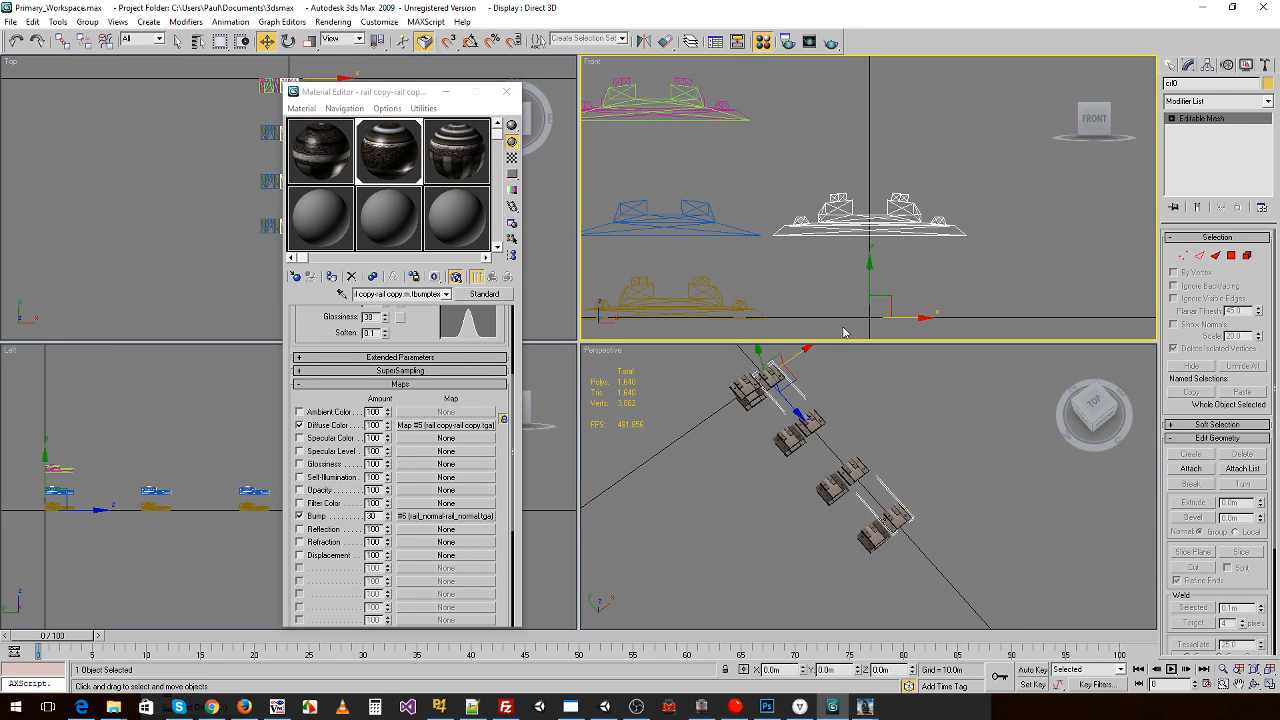
pyautogui.moveTo(893, 670); pyautogui.dragTo(795, 664)
pyautogui.write('0.113m')
pyautogui.press('Return')
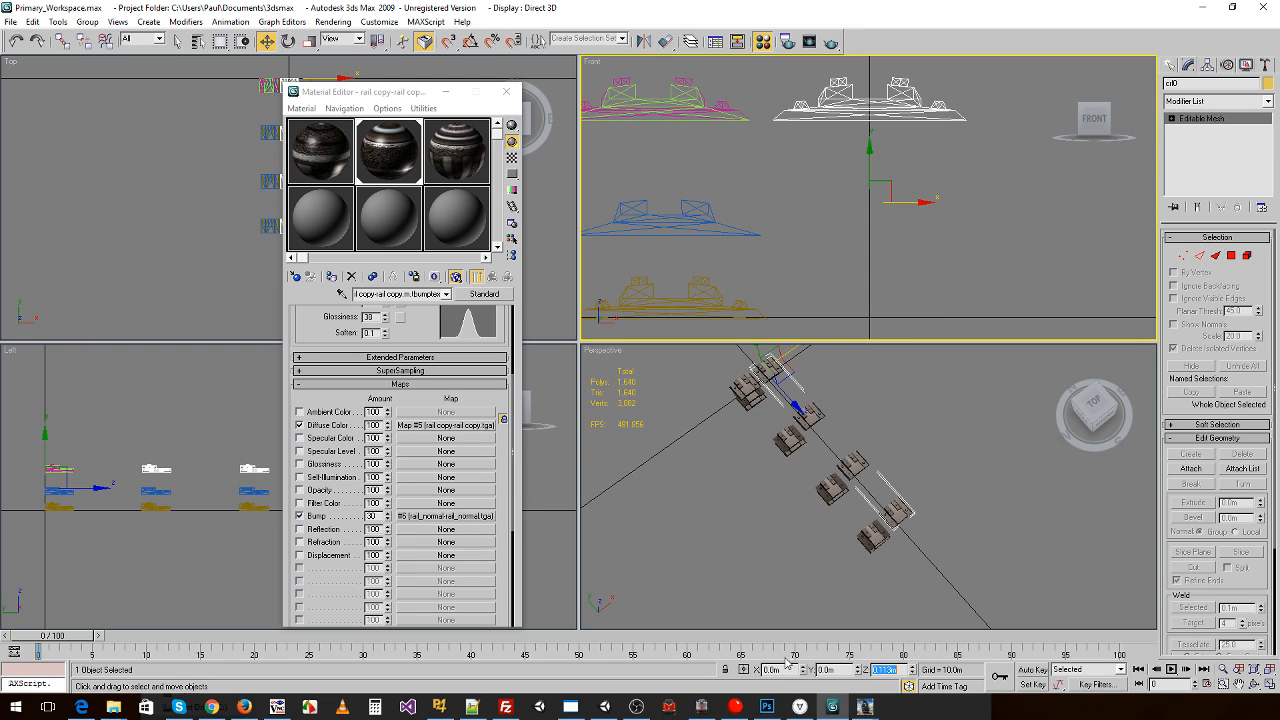
# - Delete all parts beside crl0 and export the remaining row over chairs_right_lod0.im in Trainz format, keeping all existing texture files
pyautogui.moveTo(670, 80); pyautogui.dragTo(689, 344)
pyautogui.press('Delete')
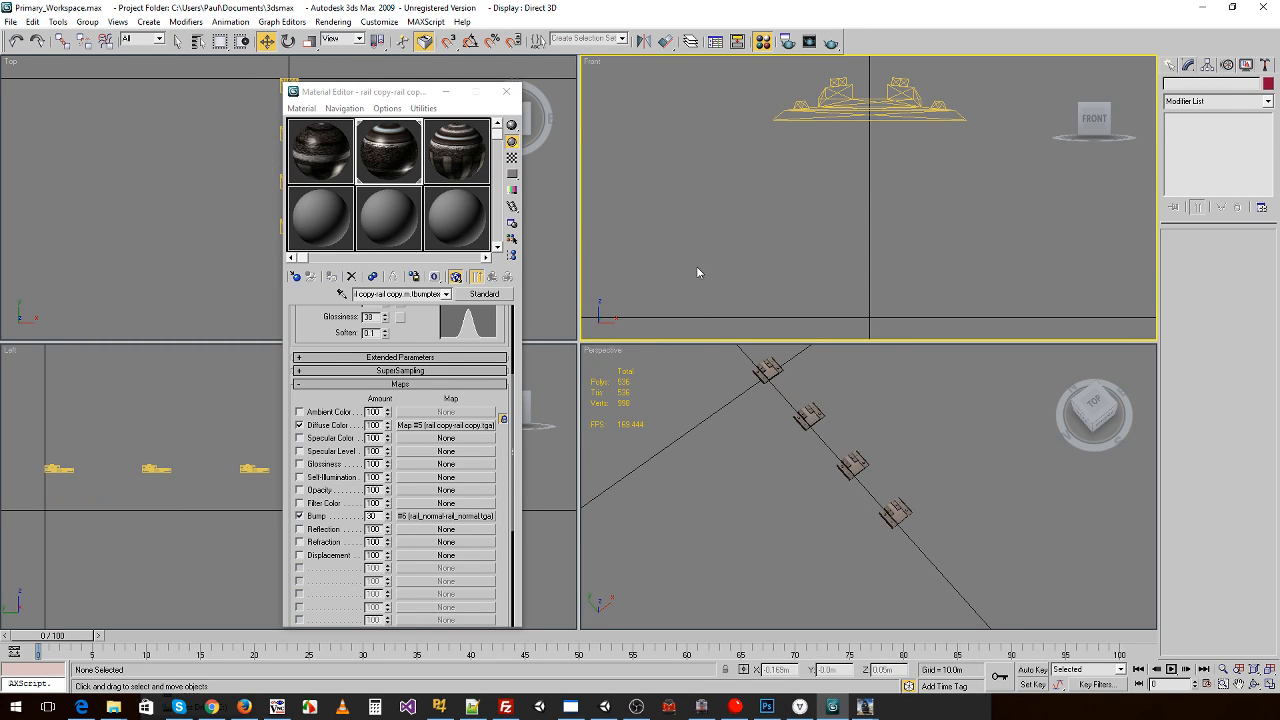
pyautogui.click(10, 21)
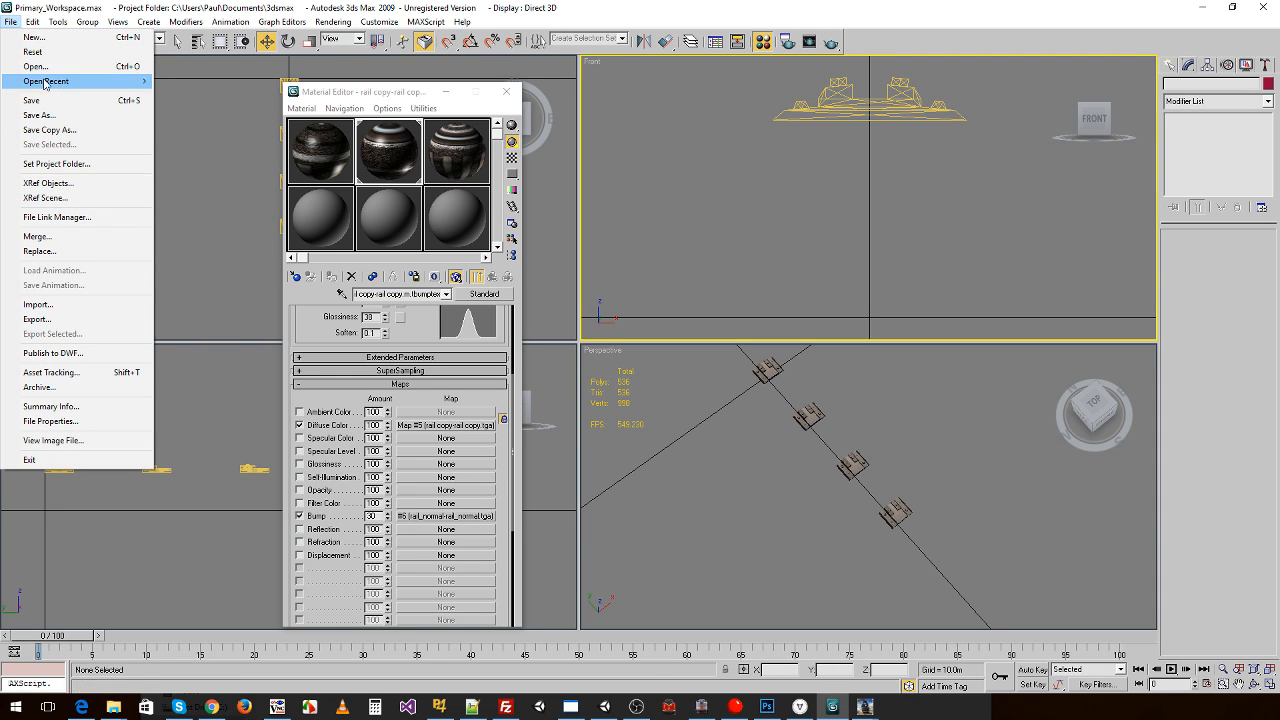
pyautogui.click(40, 319)
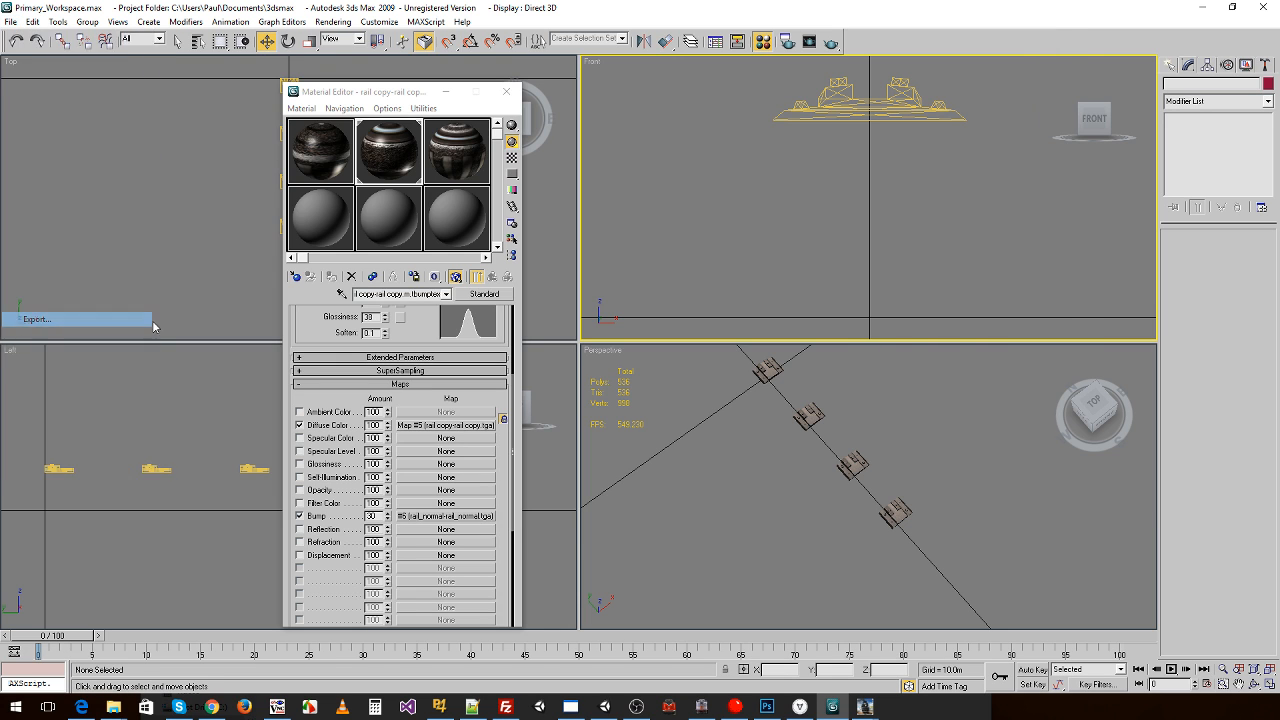
pyautogui.click(70, 222)
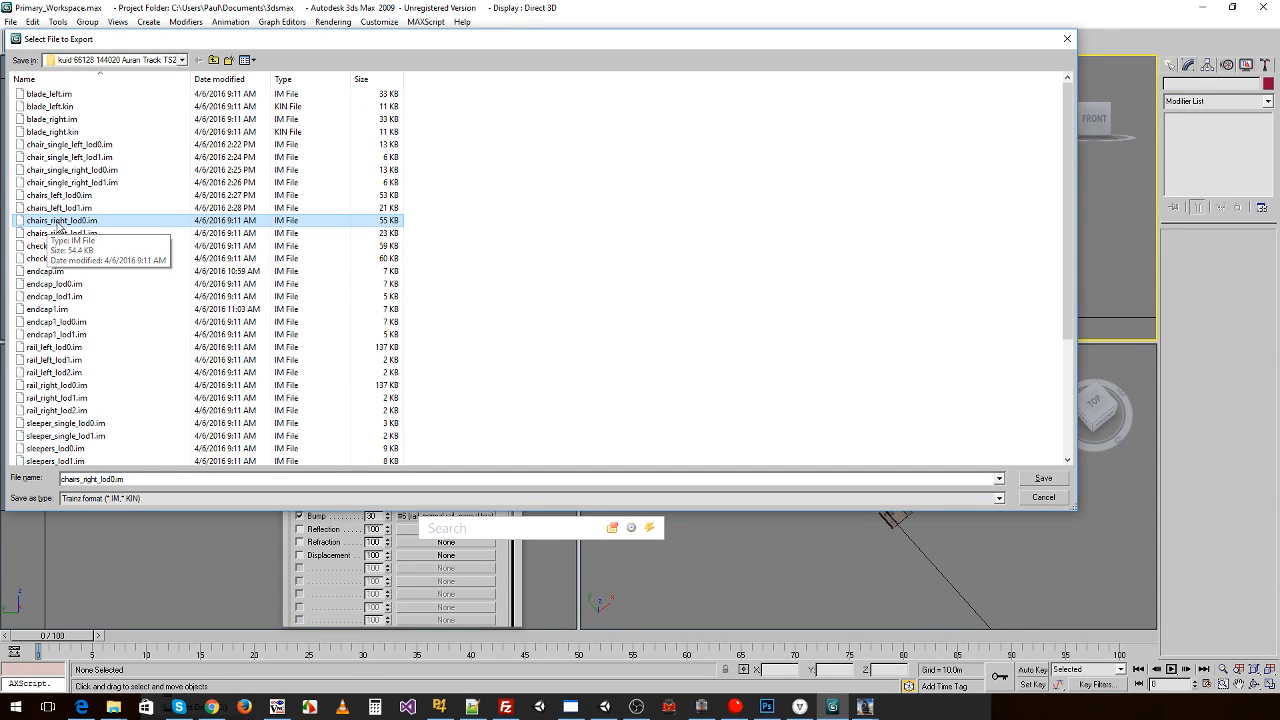
pyautogui.doubleClick(58, 220)
pyautogui.click(680, 412)
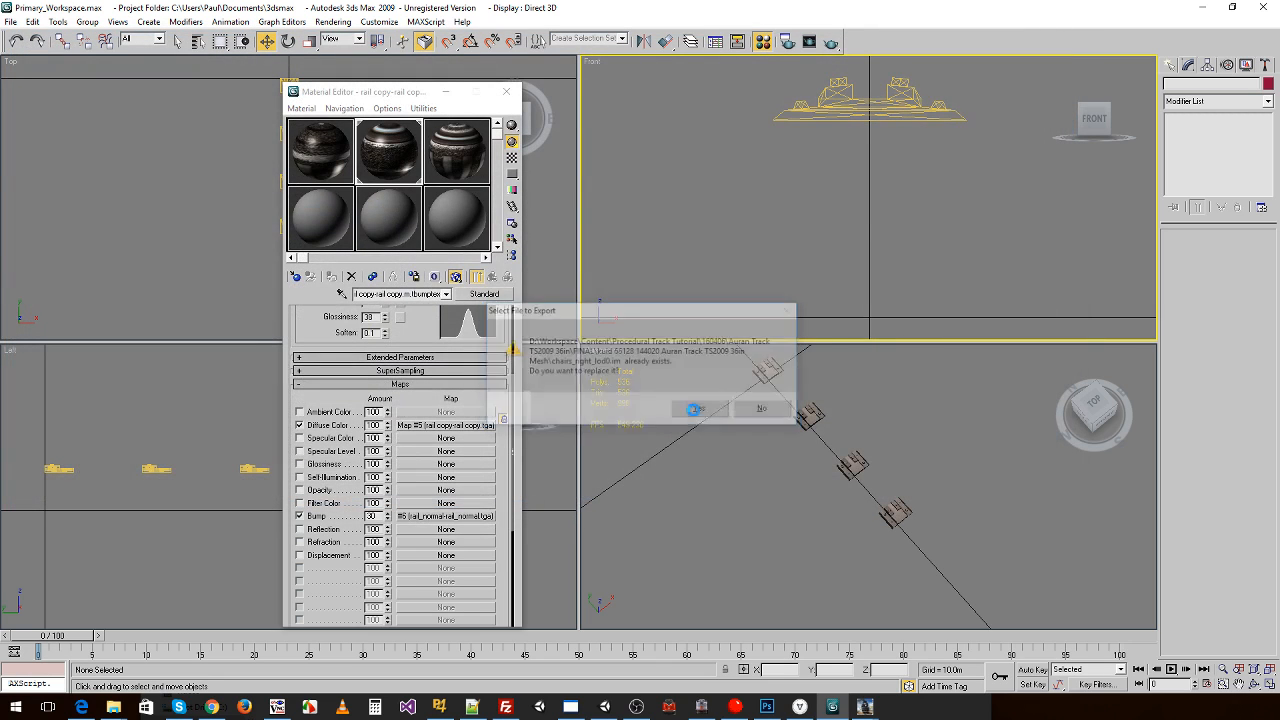
pyautogui.click(688, 417)
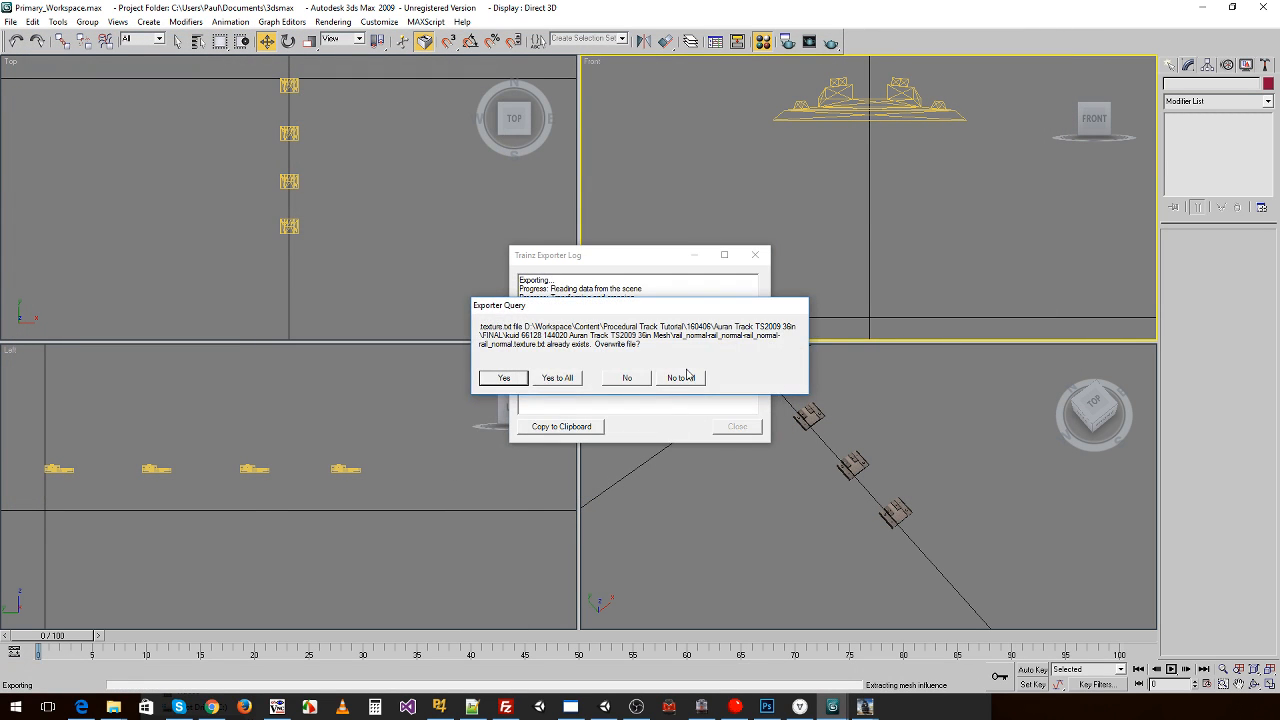
pyautogui.click(687, 374)
pyautogui.click(725, 424)
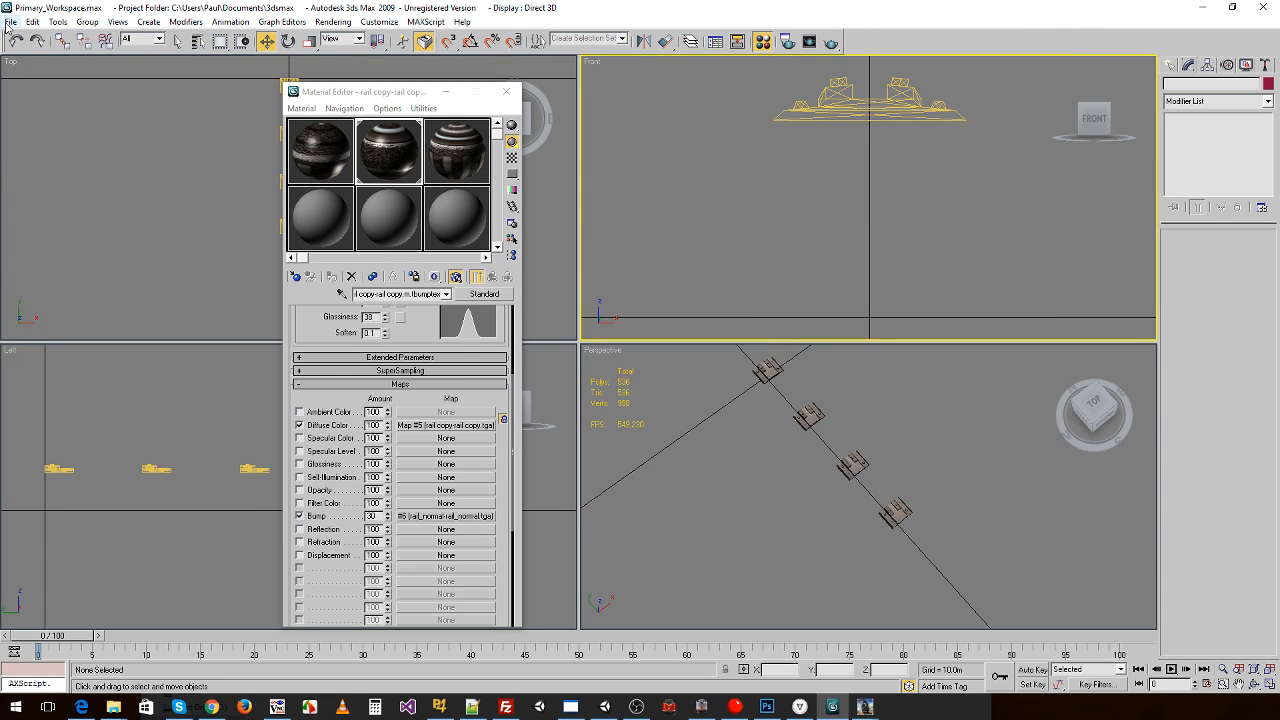
# - Undo the last deletion to bring back the parts beside crl0
pyautogui.click(725, 405)
pyautogui.hotkey('ctrl', 'z')
pyautogui.hotkey('ctrl', 'z')
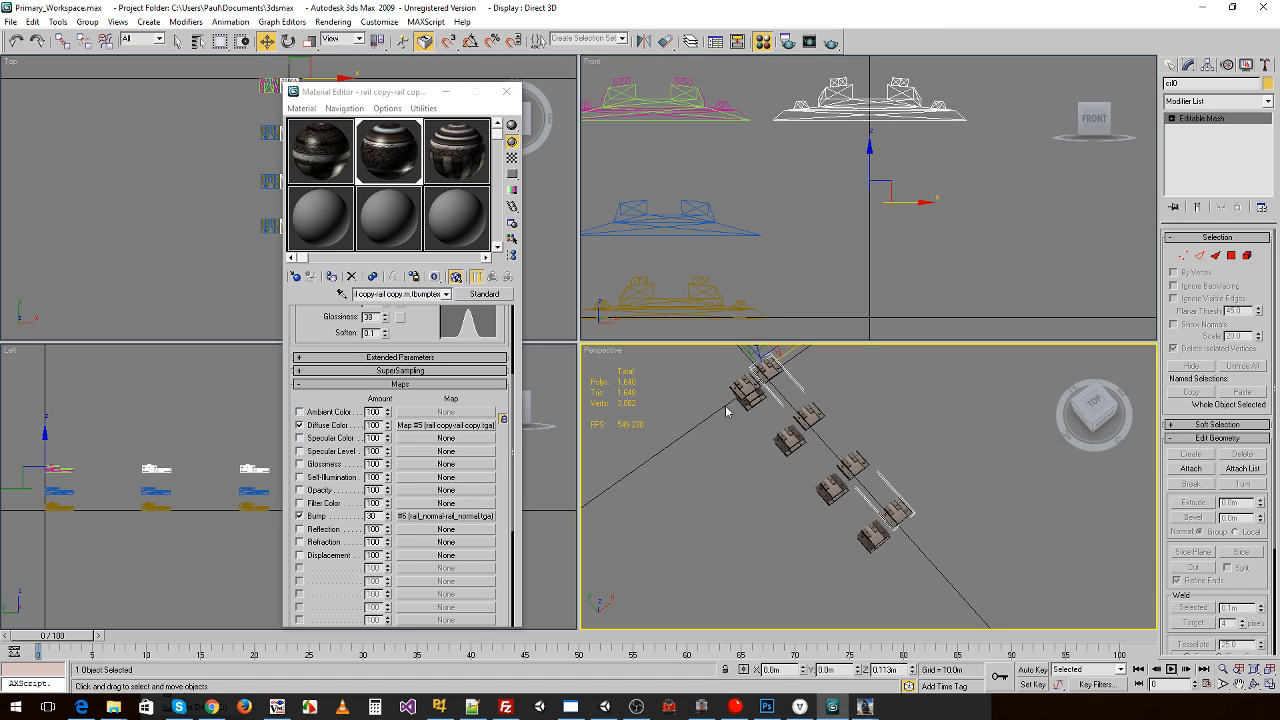
# - Import chairs_right_lod1.obj as a new object named crl1 and apply the rail copy material to it
pyautogui.click(8, 22)
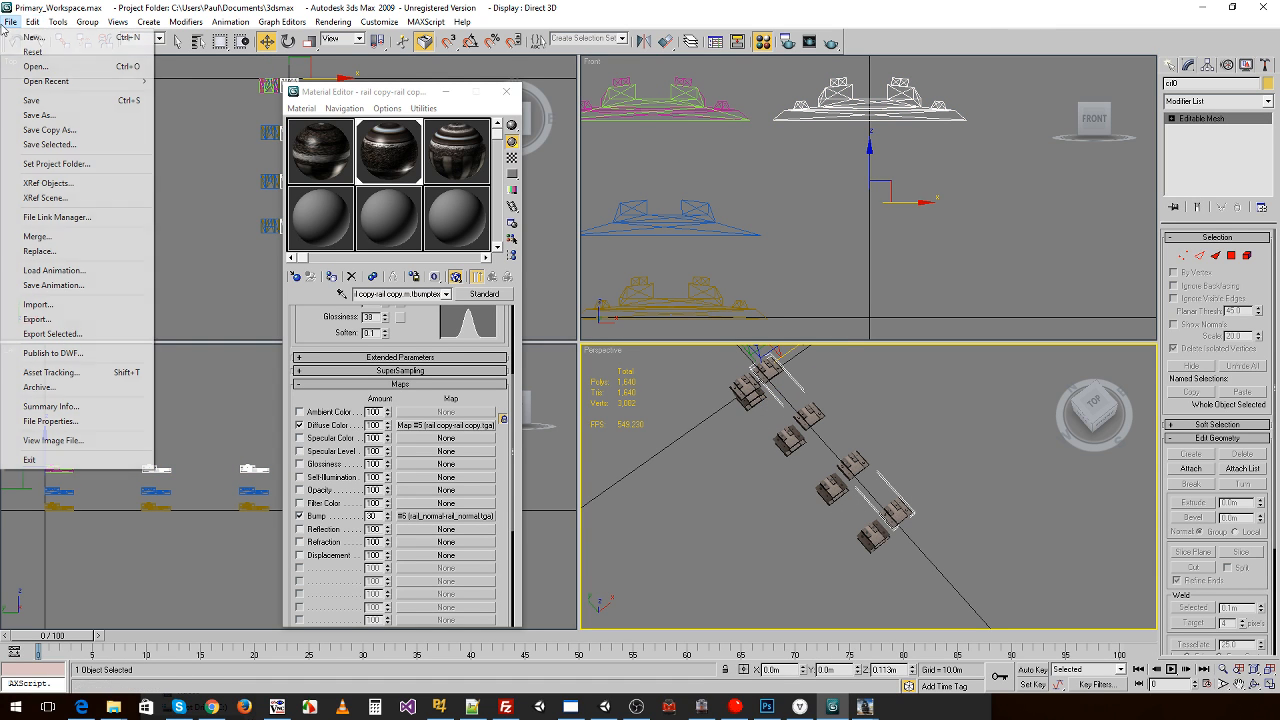
pyautogui.click(38, 304)
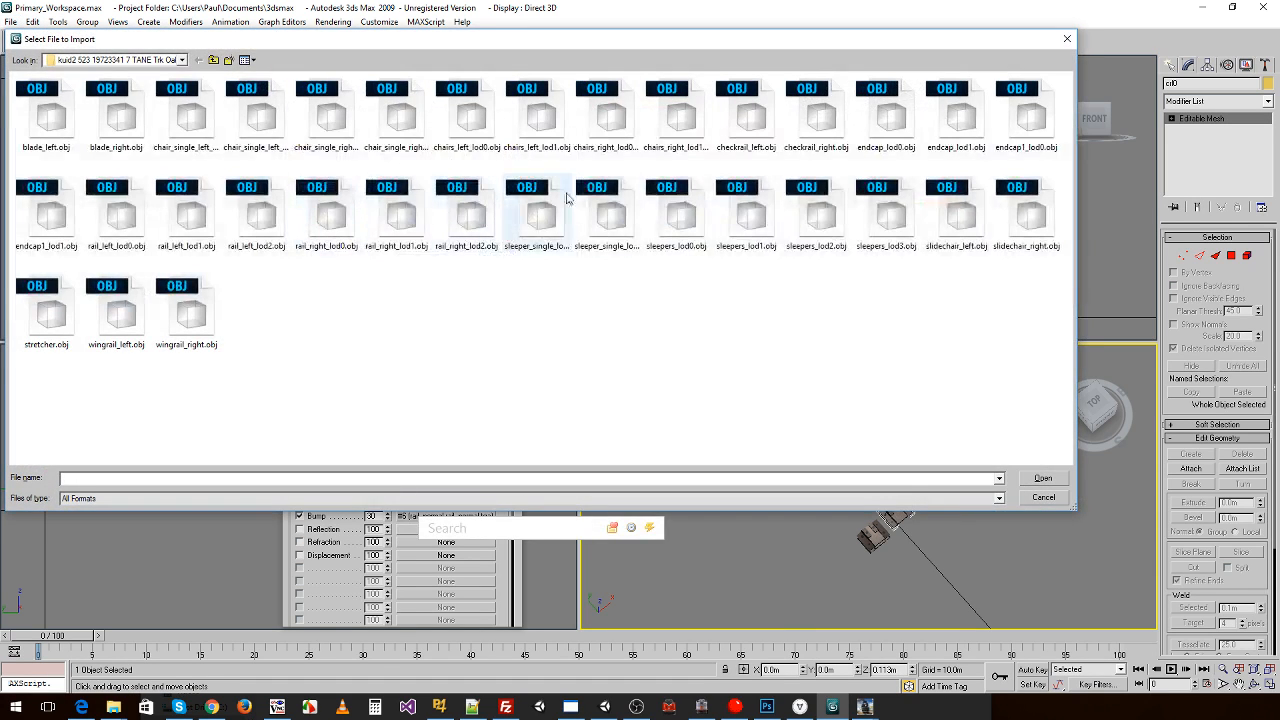
pyautogui.click(608, 112)
pyautogui.click(680, 112)
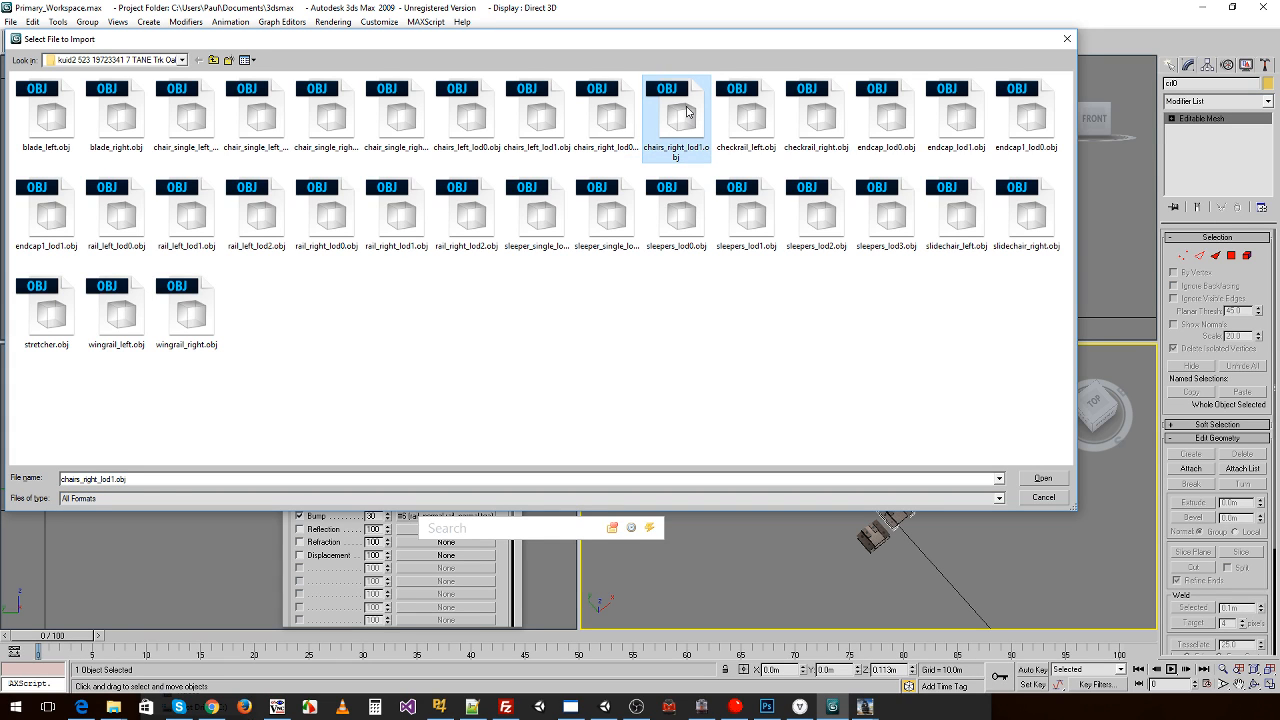
pyautogui.doubleClick(686, 112)
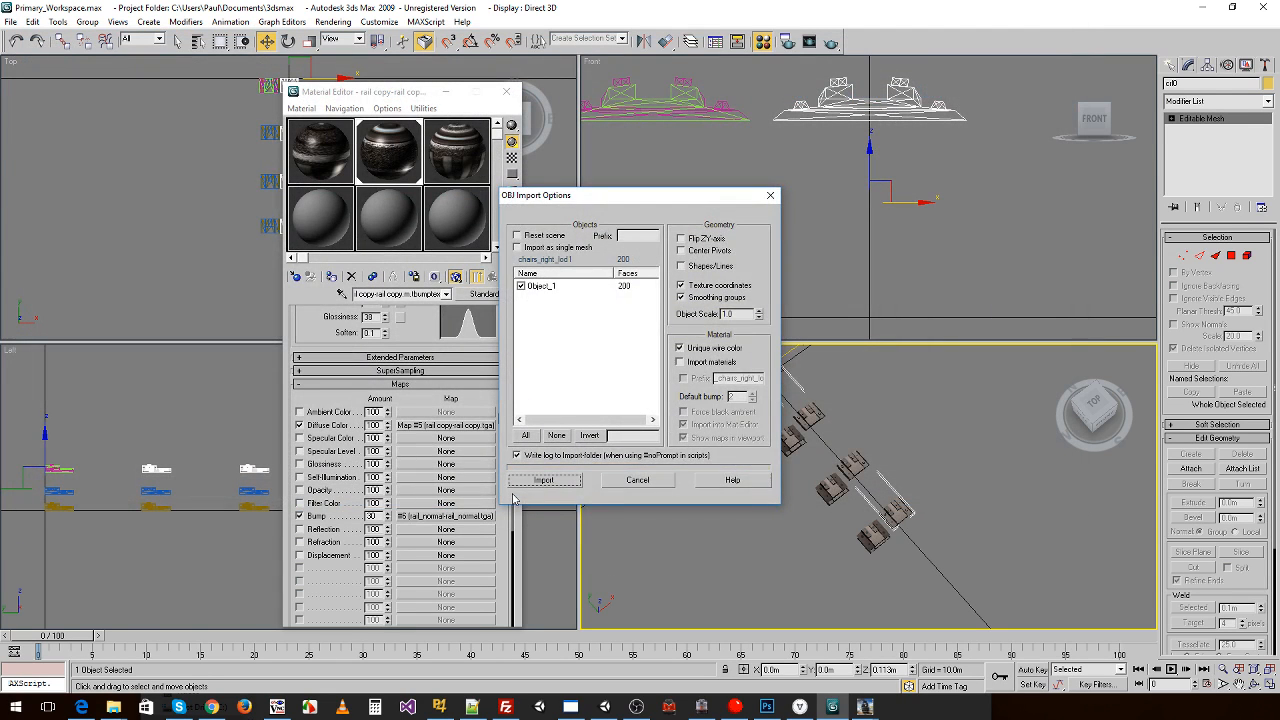
pyautogui.click(530, 487)
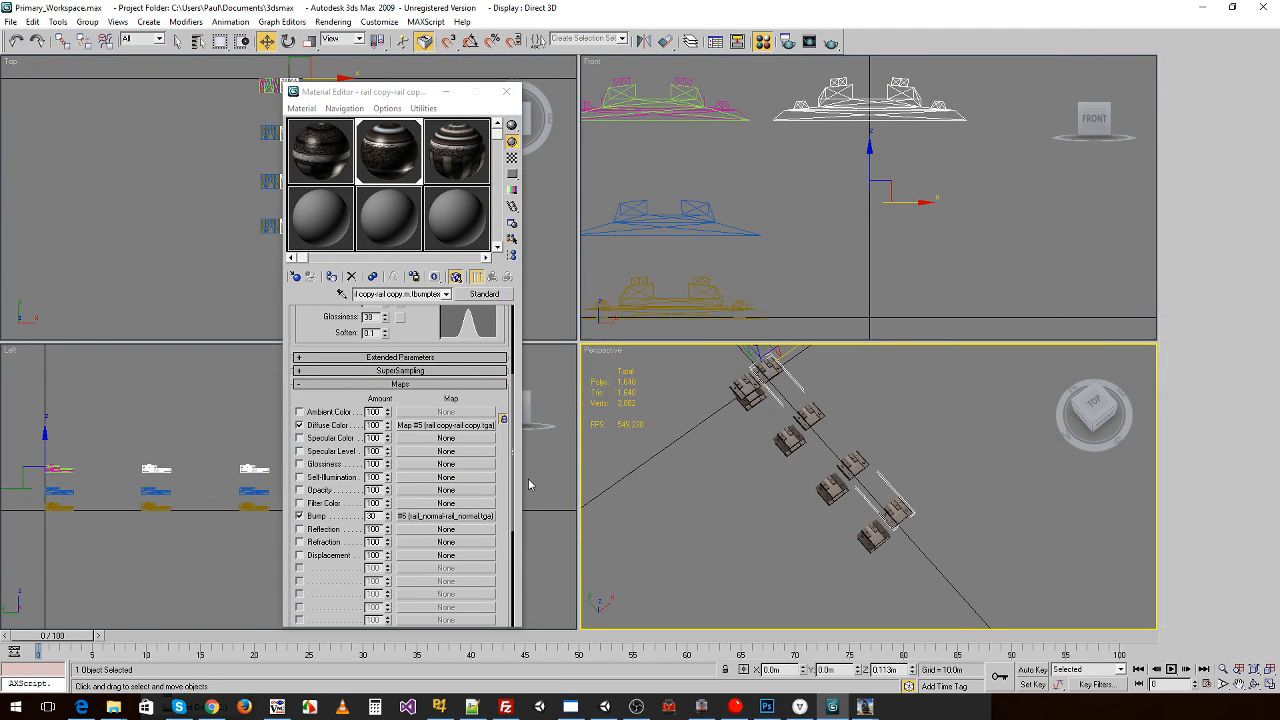
pyautogui.write('of')
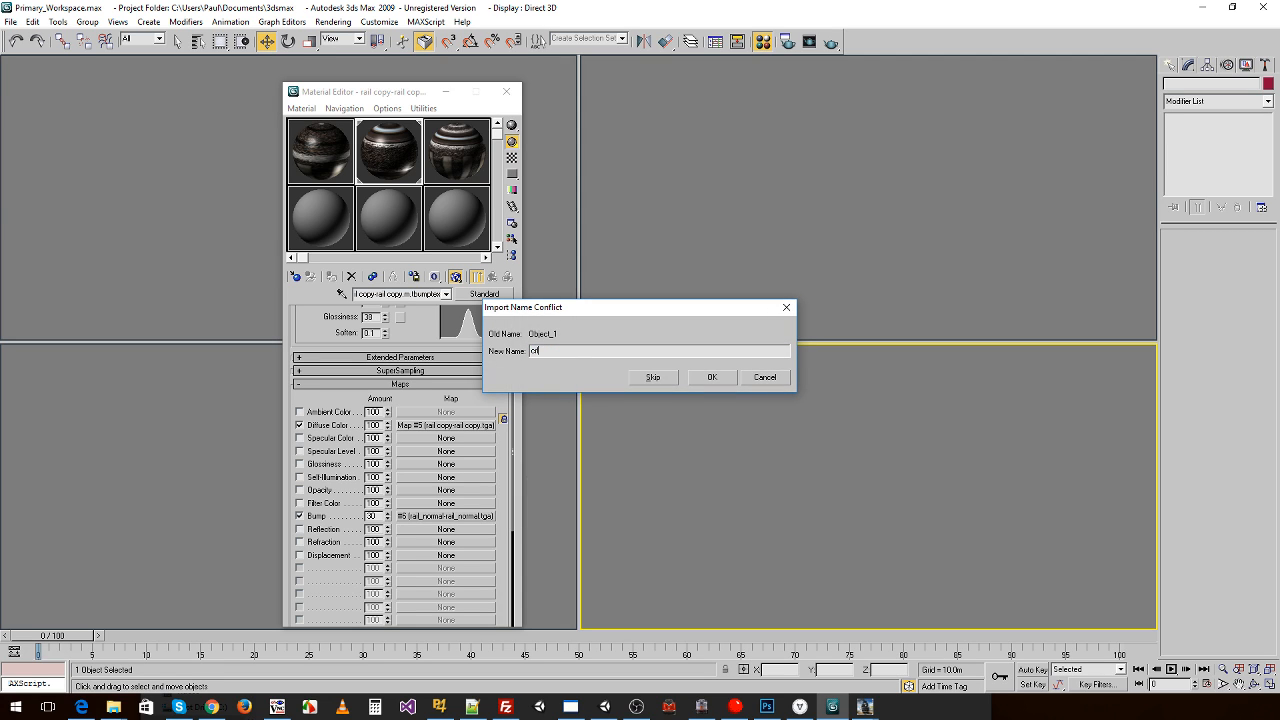
pyautogui.write('f')
pyautogui.press('Return')
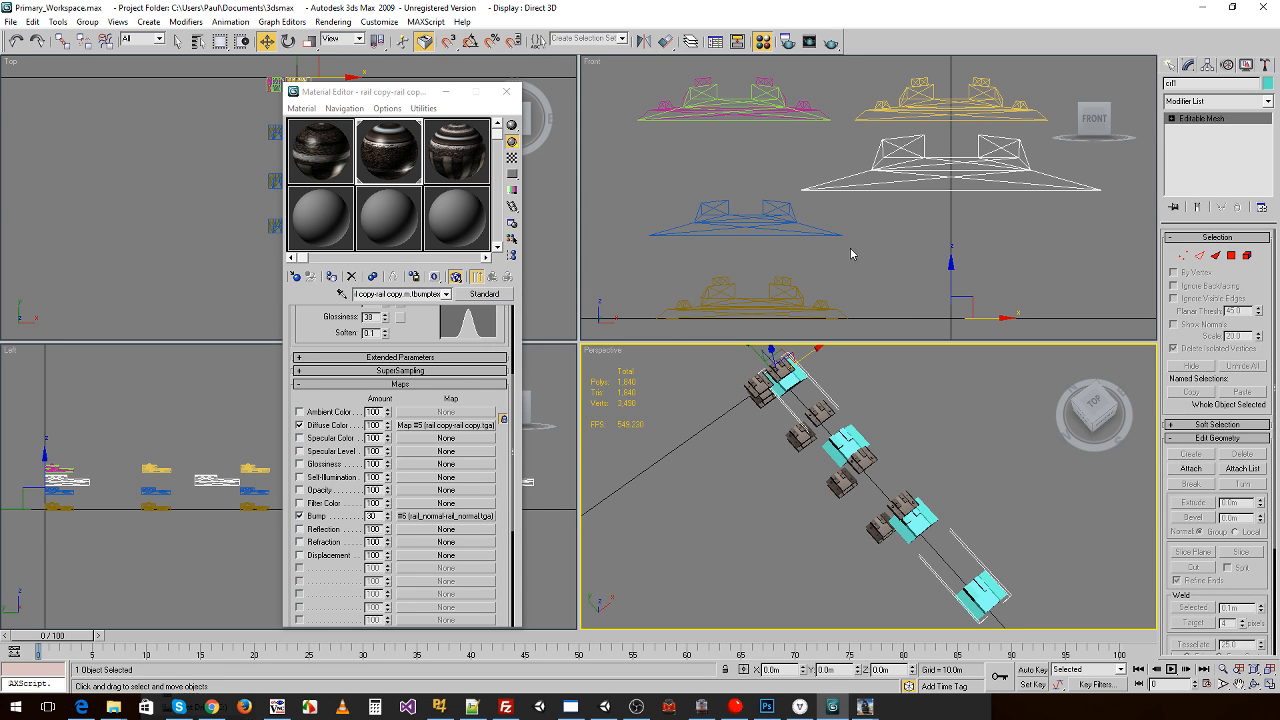
pyautogui.click(857, 387)
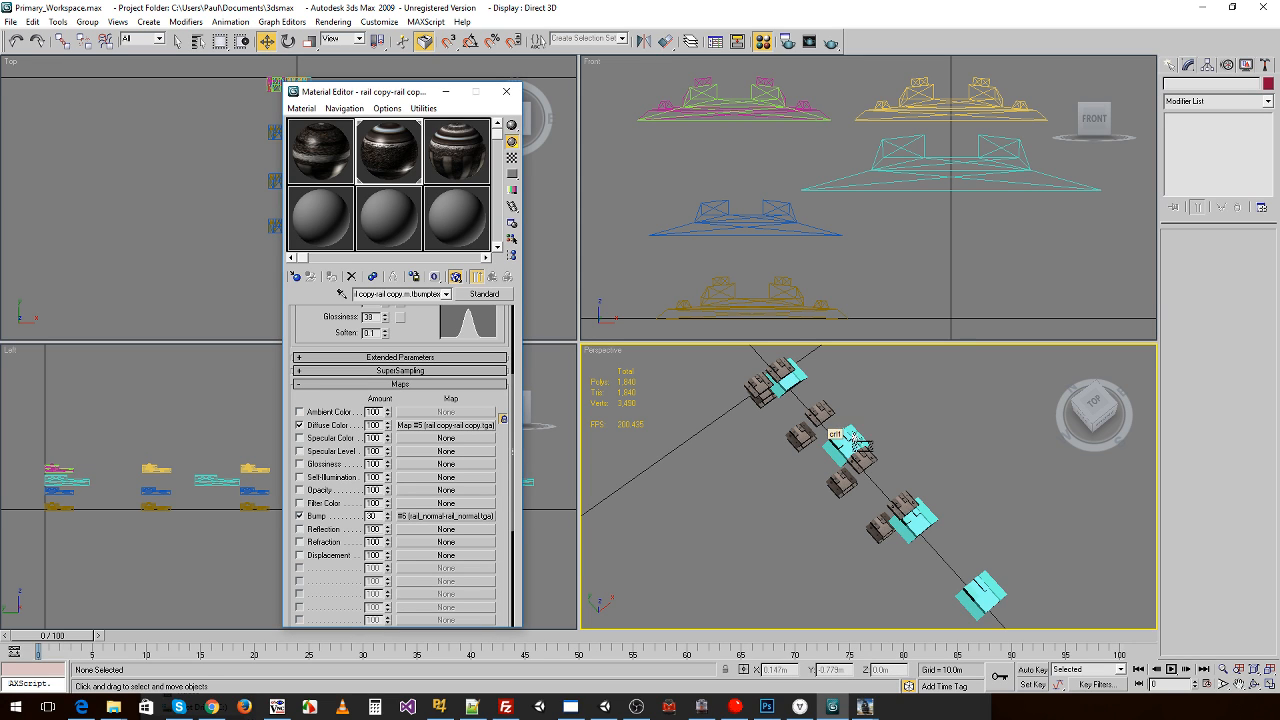
pyautogui.click(789, 384)
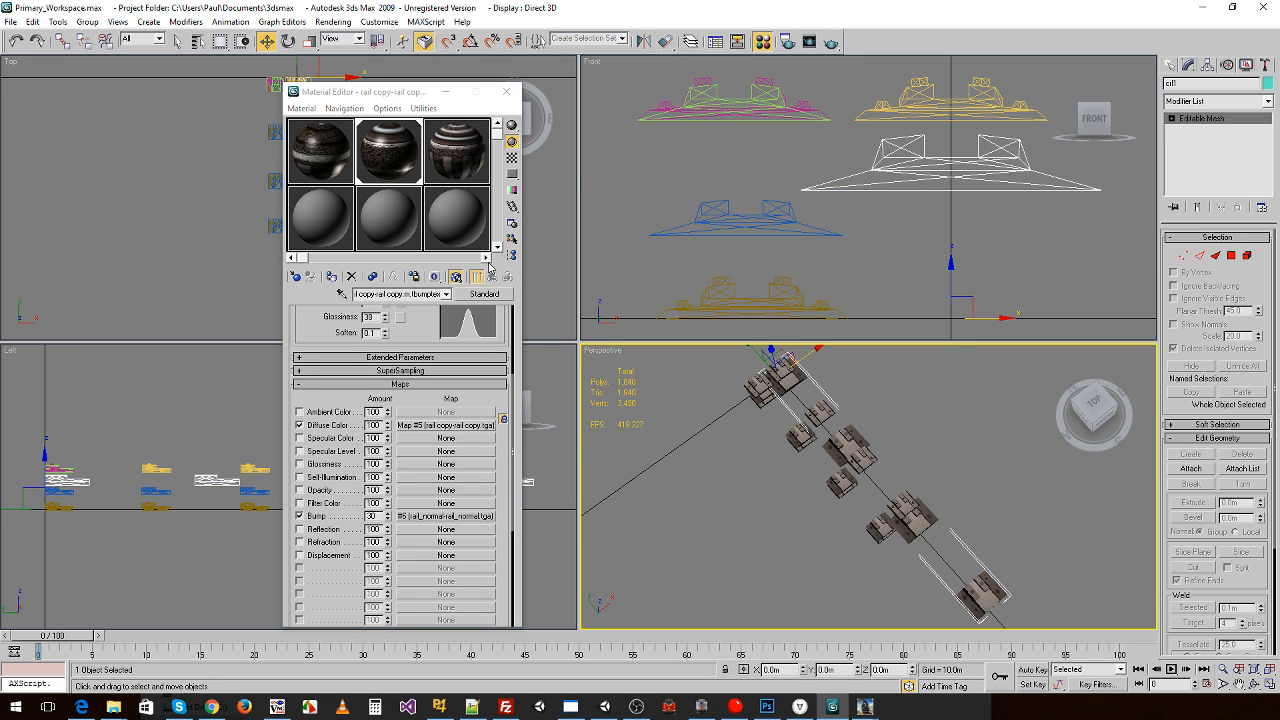
# - Scale crl1 to 64.471 percent on the X, Y and Z axes, using the scale of chair_left_lod0 as reference
pyautogui.click(756, 396)
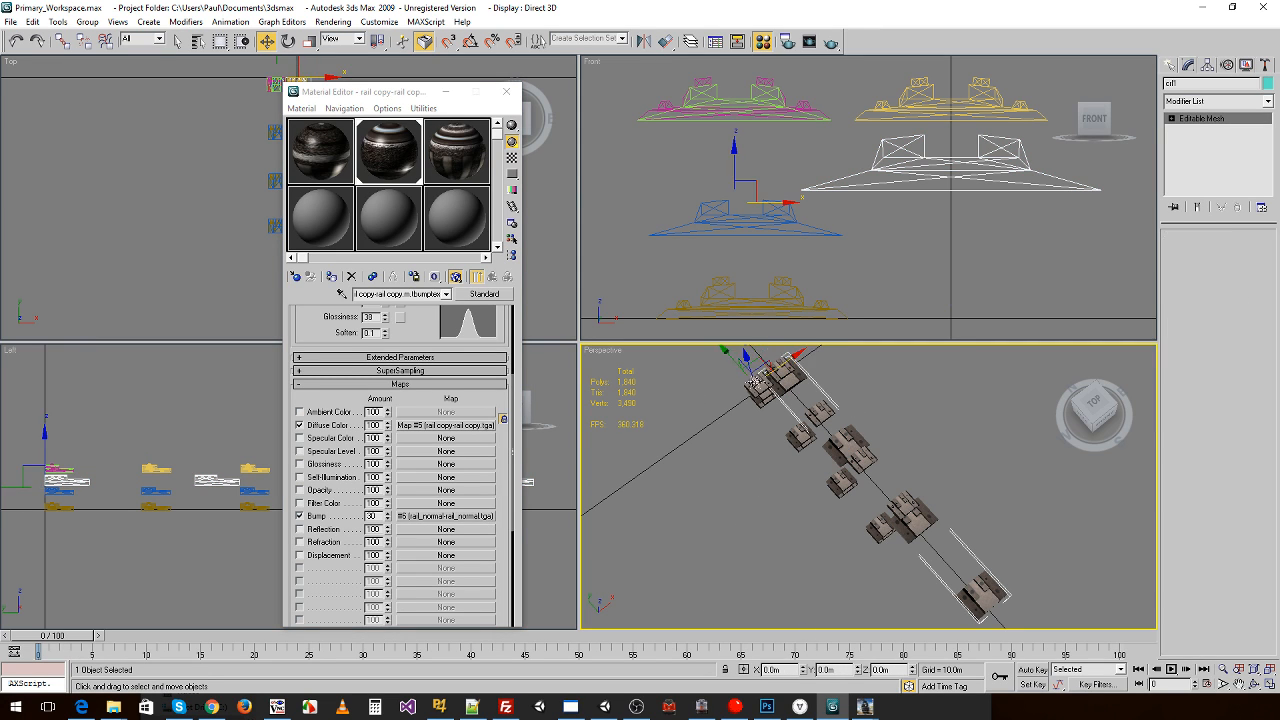
pyautogui.press('r')
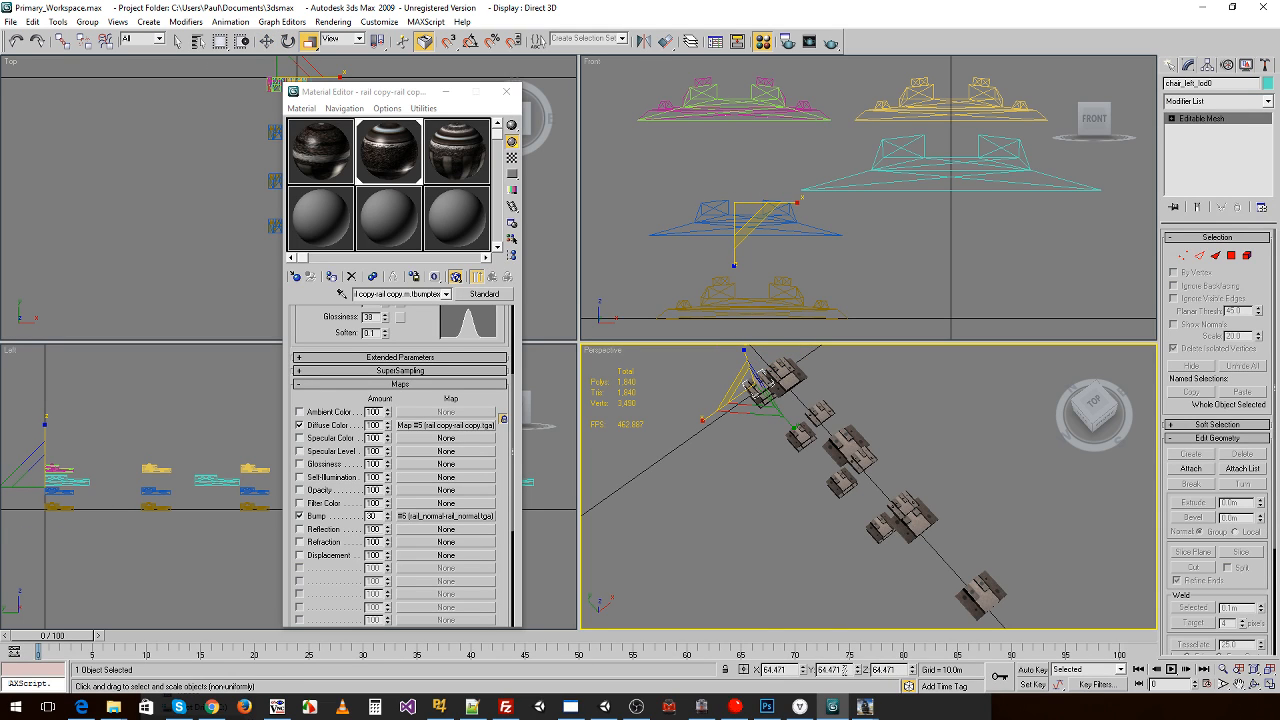
pyautogui.click(909, 421)
pyautogui.click(850, 443)
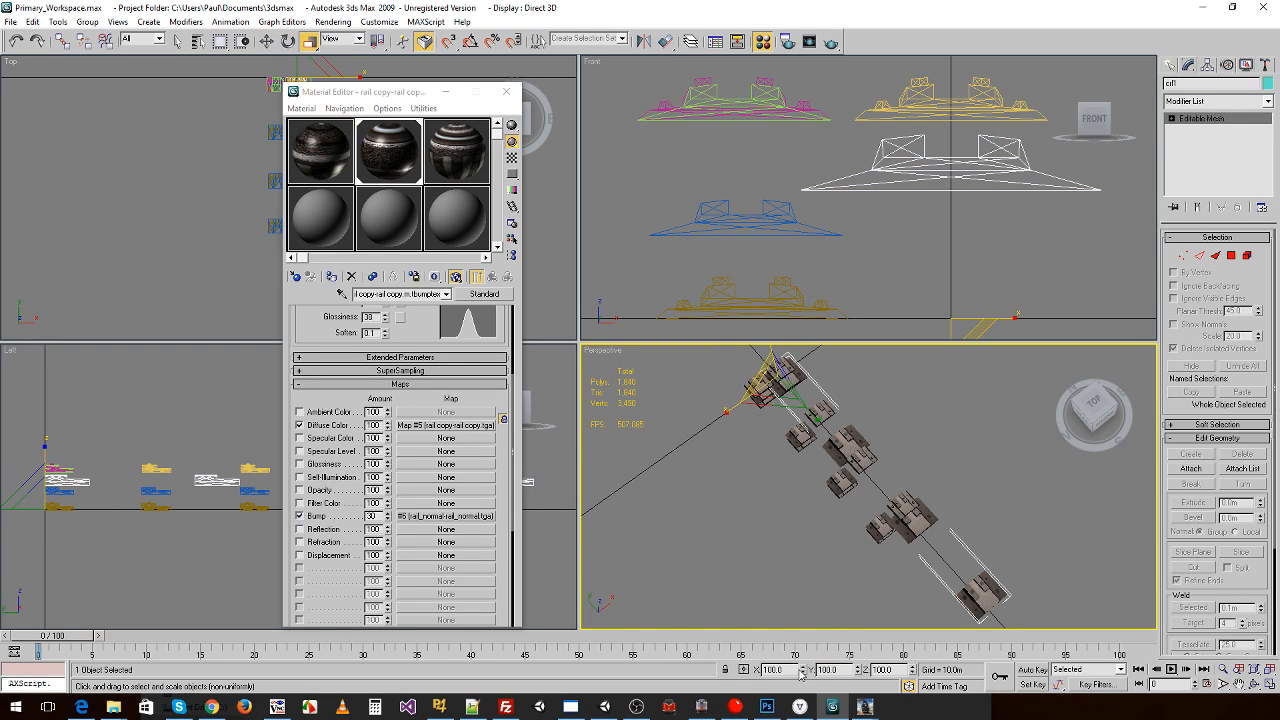
pyautogui.press('Tab')
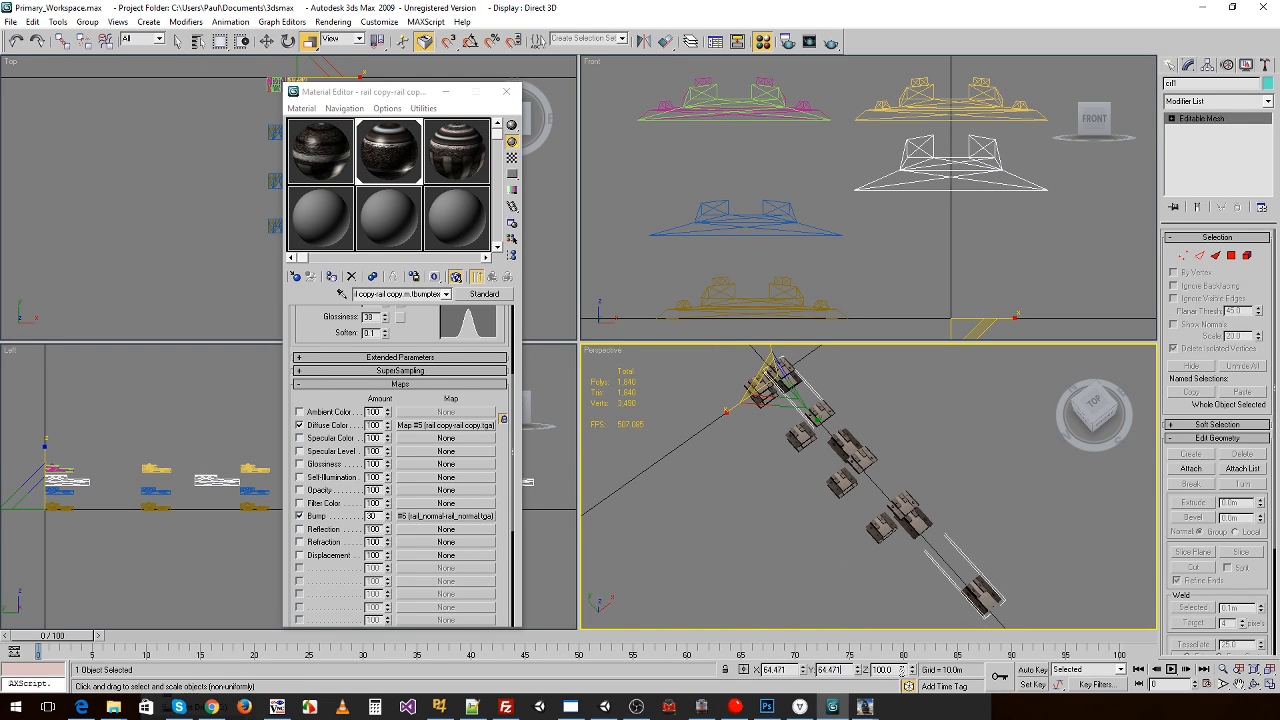
pyautogui.press('Tab')
pyautogui.write('64.471')
pyautogui.click(804, 551)
# - Move crl0 in the negative X direction until it is clear of crl1, and set the Z position of crl1 to 0.113 m
pyautogui.click(845, 480)
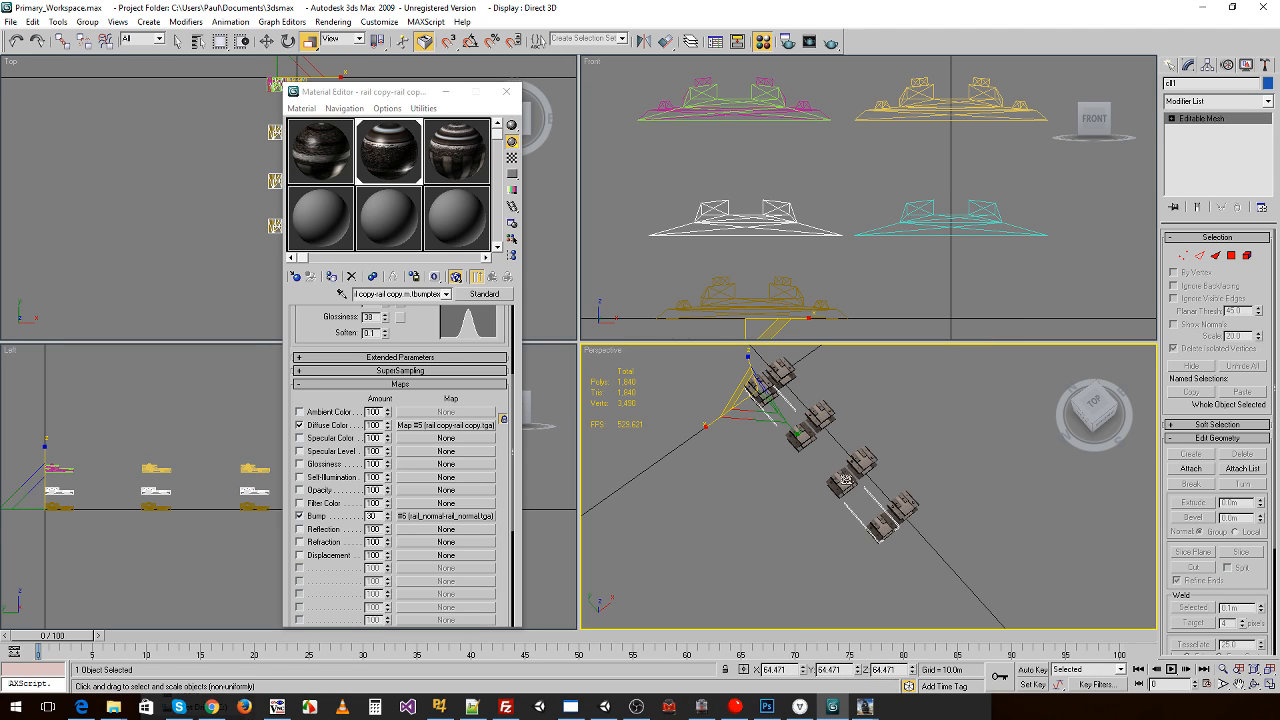
pyautogui.press('w')
pyautogui.click(822, 411)
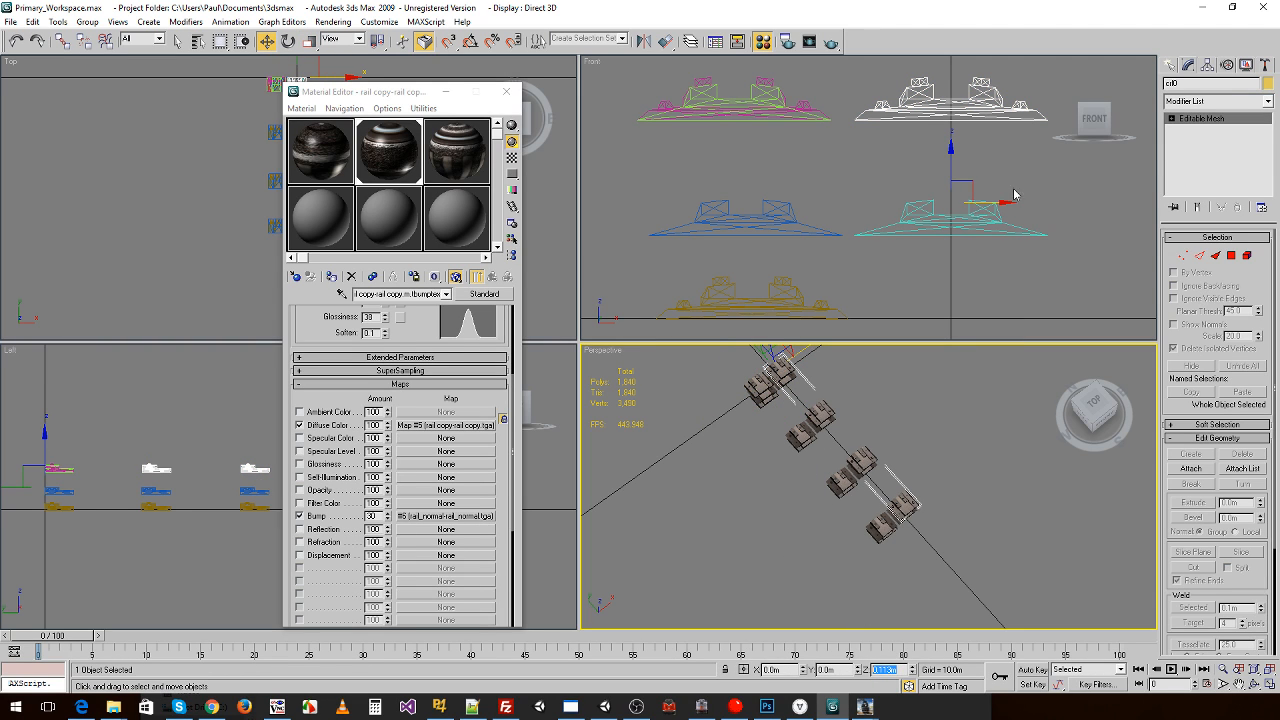
pyautogui.moveTo(1014, 195); pyautogui.dragTo(783, 202)
pyautogui.click(922, 236)
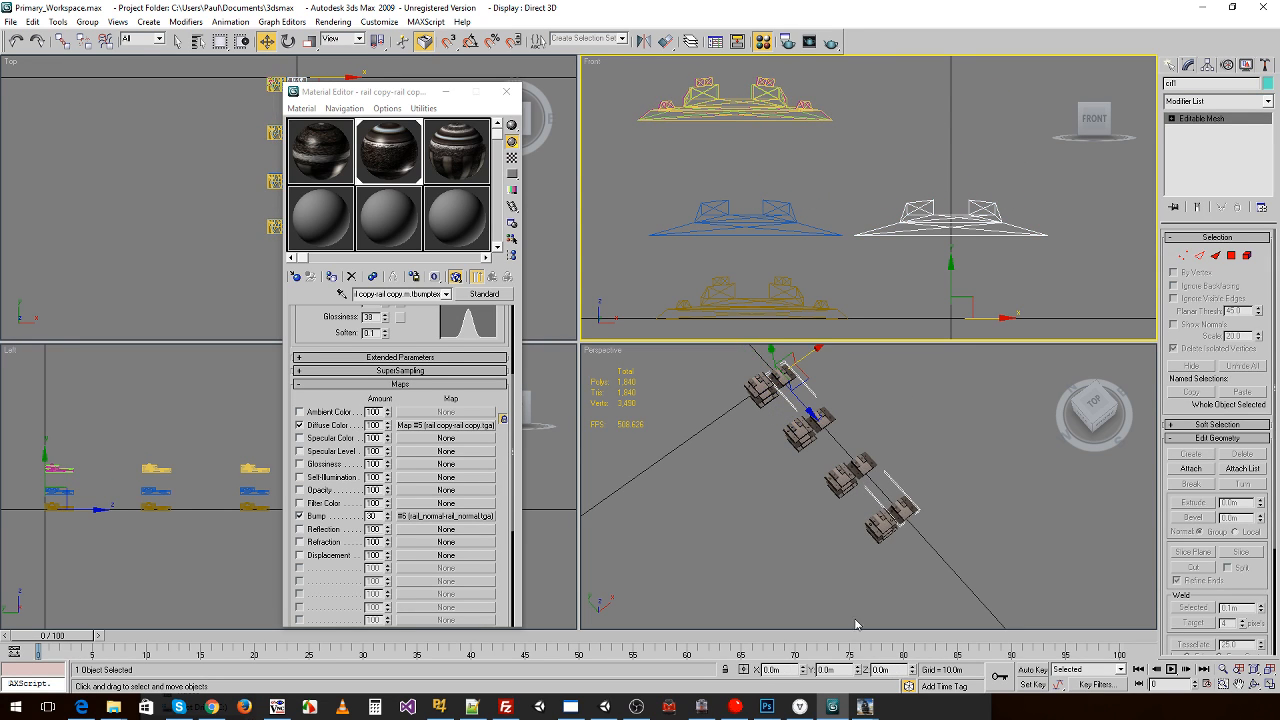
pyautogui.press('Return')
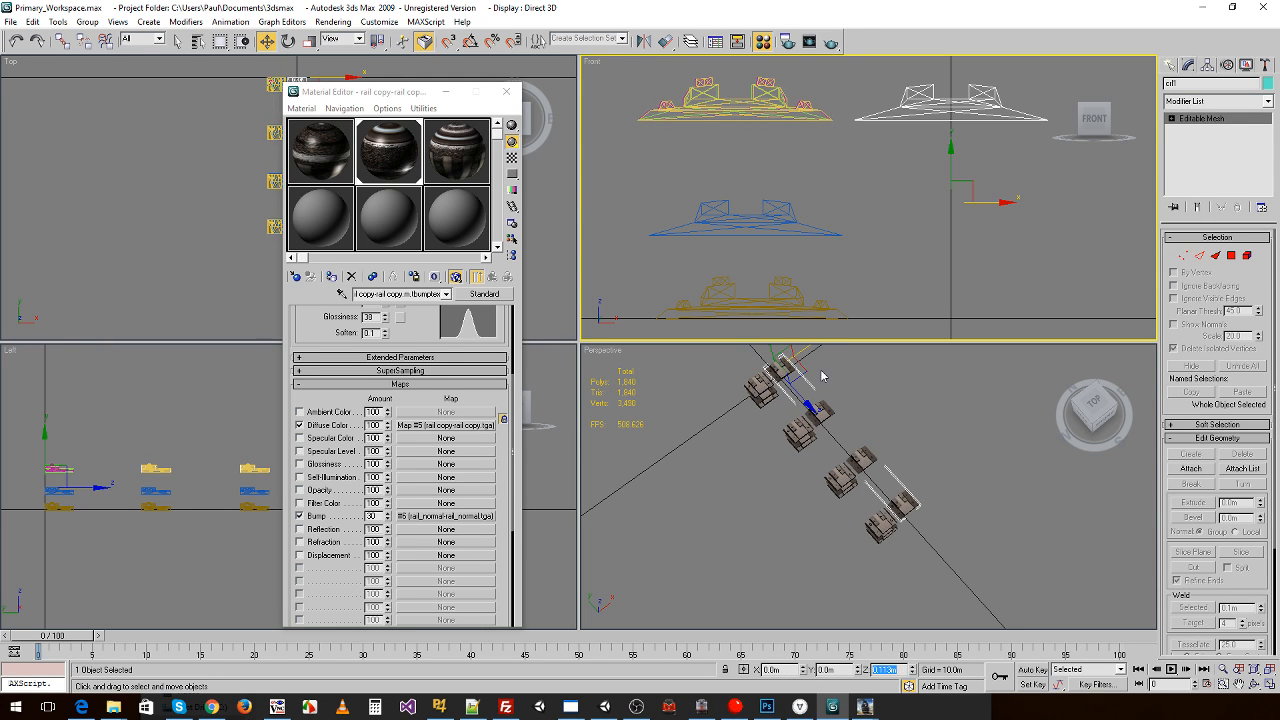
# - Delete all parts beside crl1 and start exporting the remaining row in Trainz format
pyautogui.moveTo(739, 76); pyautogui.dragTo(766, 330)
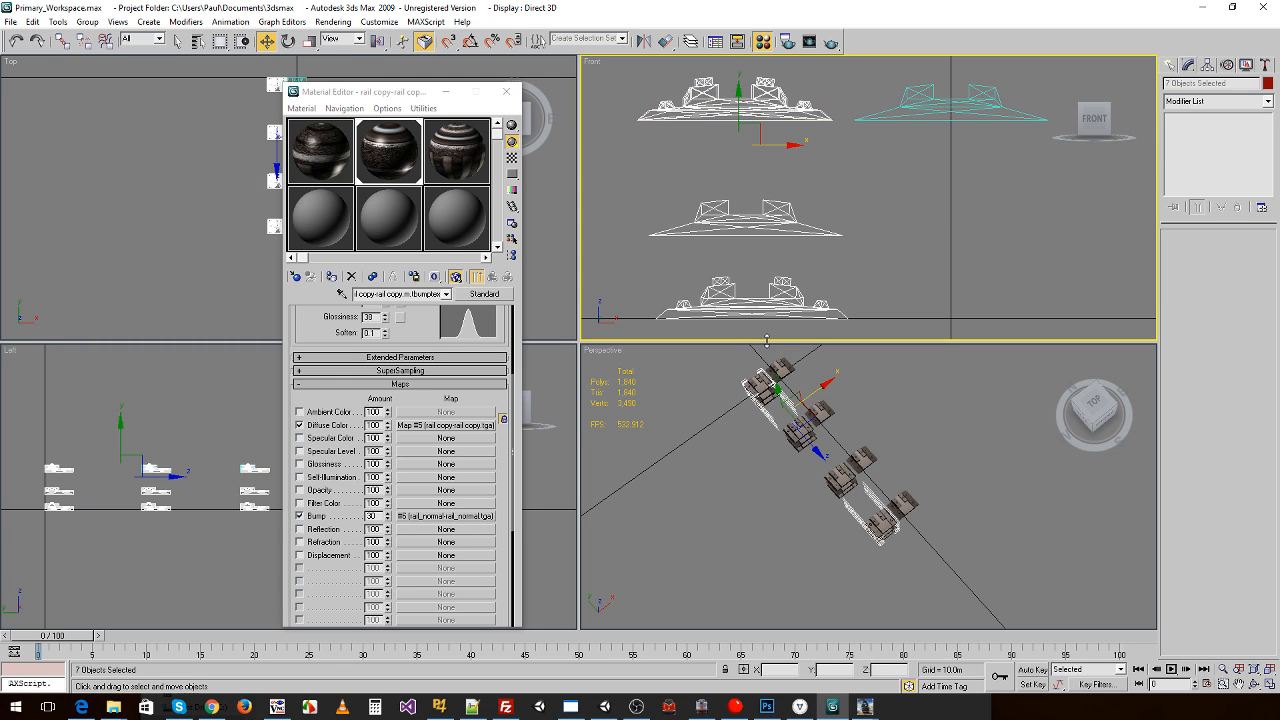
pyautogui.press('Delete')
pyautogui.click(10, 21)
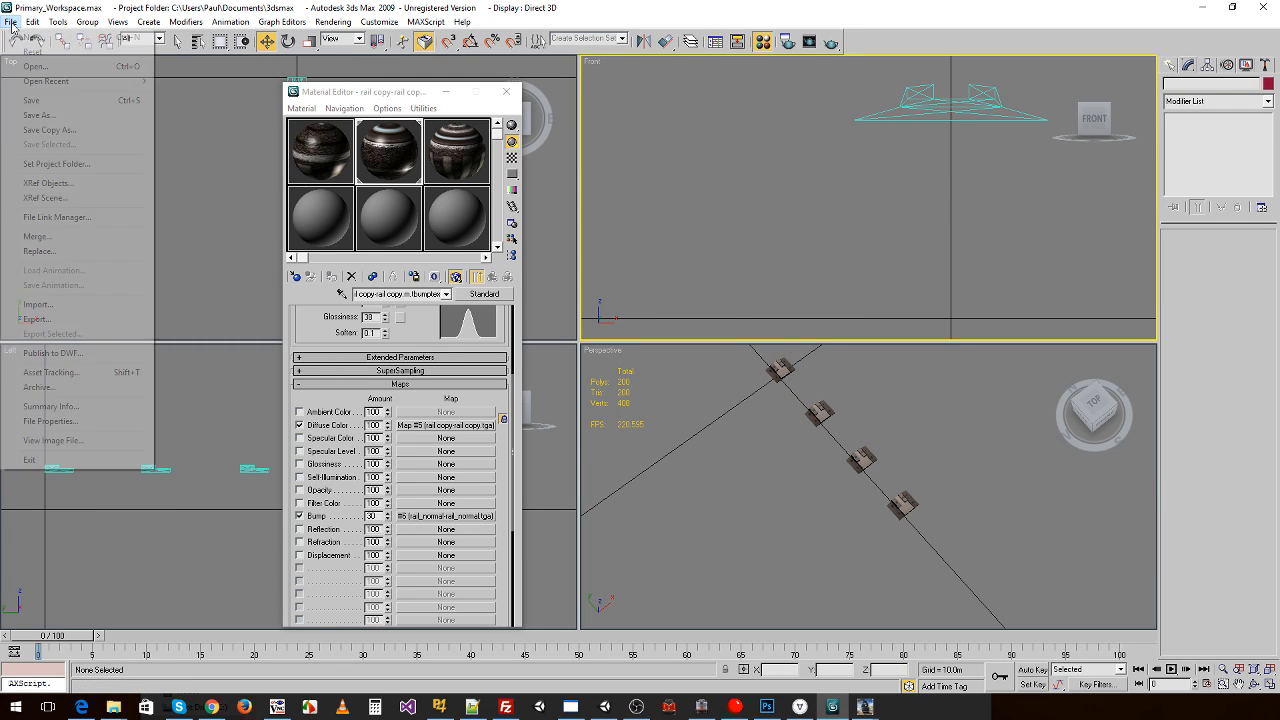
pyautogui.click(30, 315)
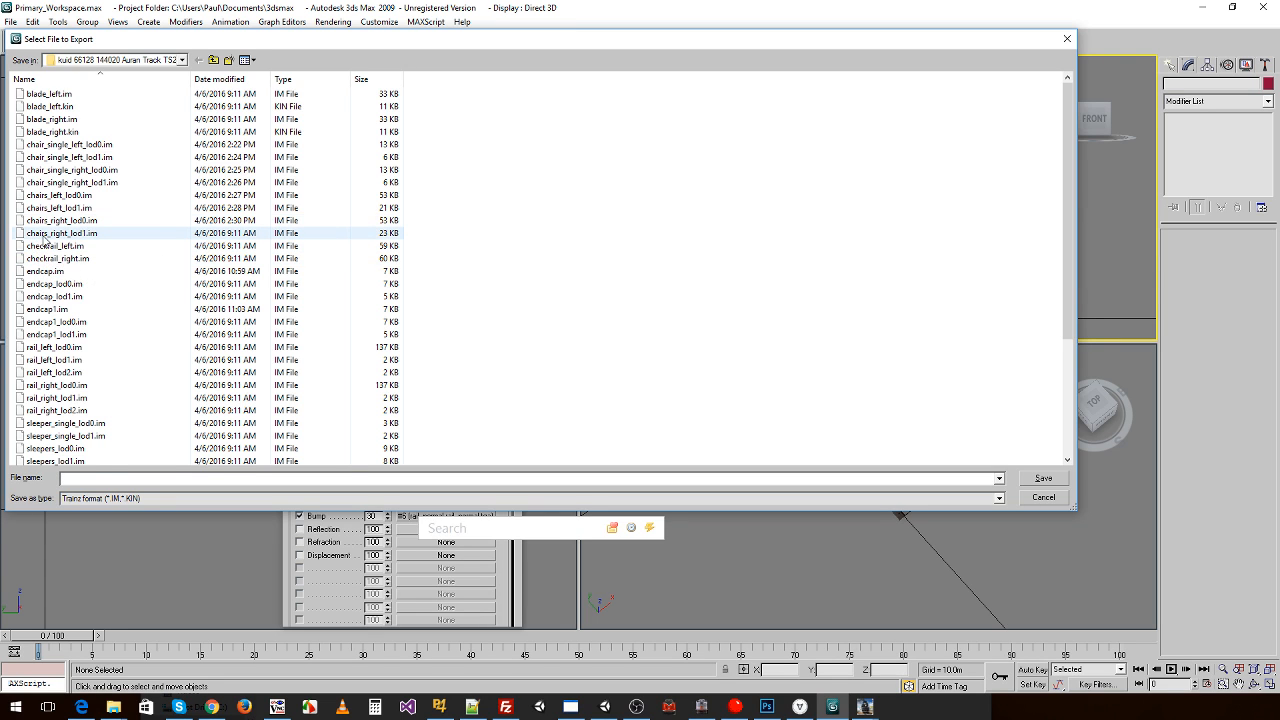
# - Export the visible chairs over the existing chairs_right_lod1.im with the current Trainz export options, and unhide the other scene objects
pyautogui.doubleClick(40, 233)
pyautogui.click(699, 411)
pyautogui.click(695, 411)
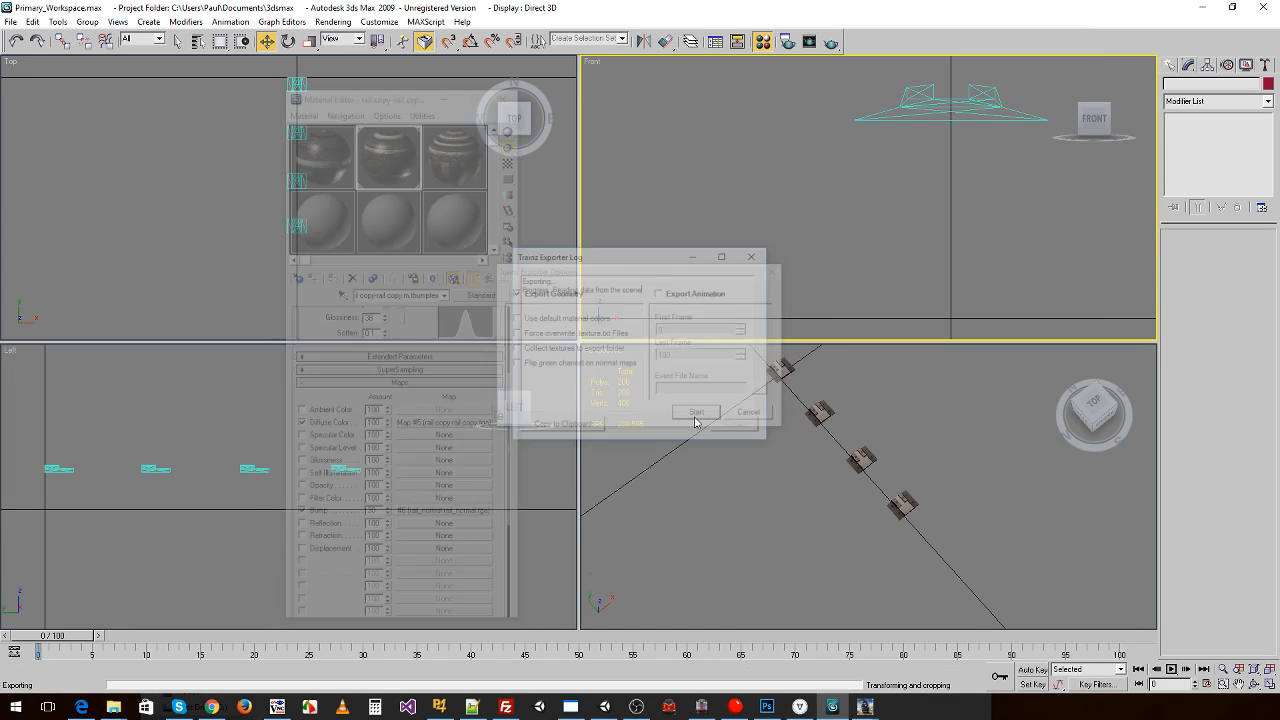
pyautogui.click(684, 378)
pyautogui.click(737, 428)
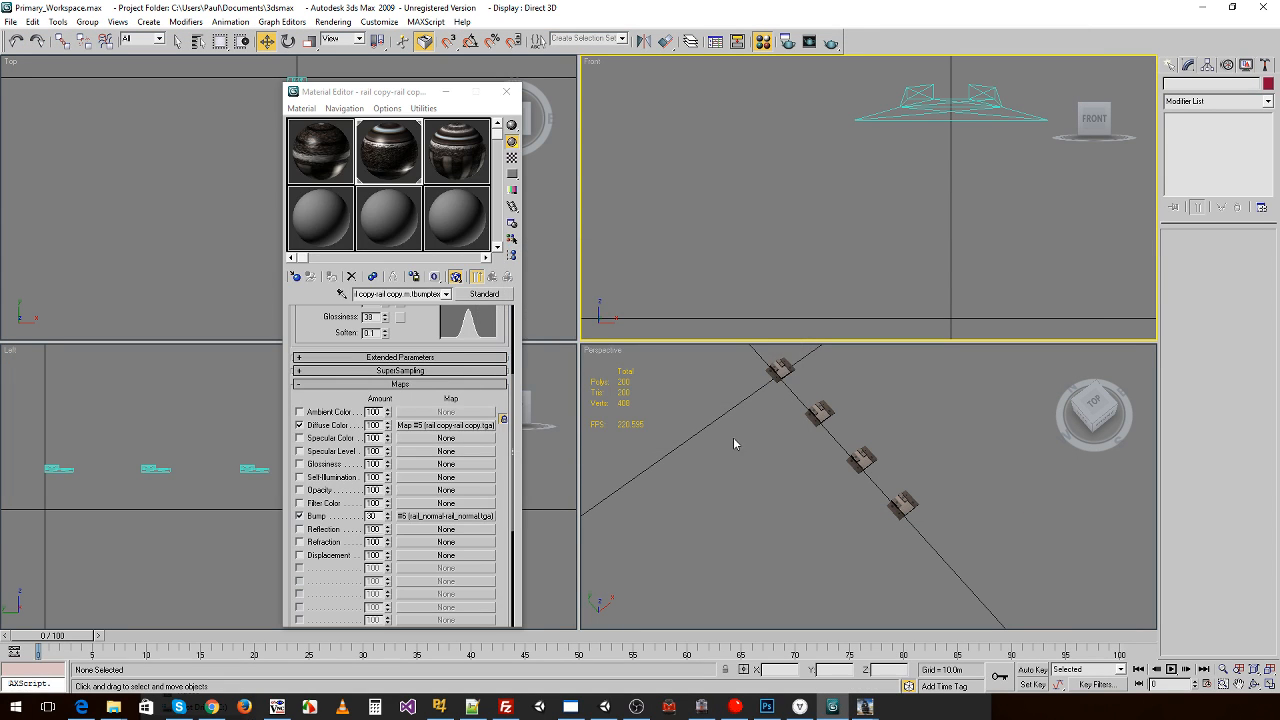
pyautogui.click(773, 445)
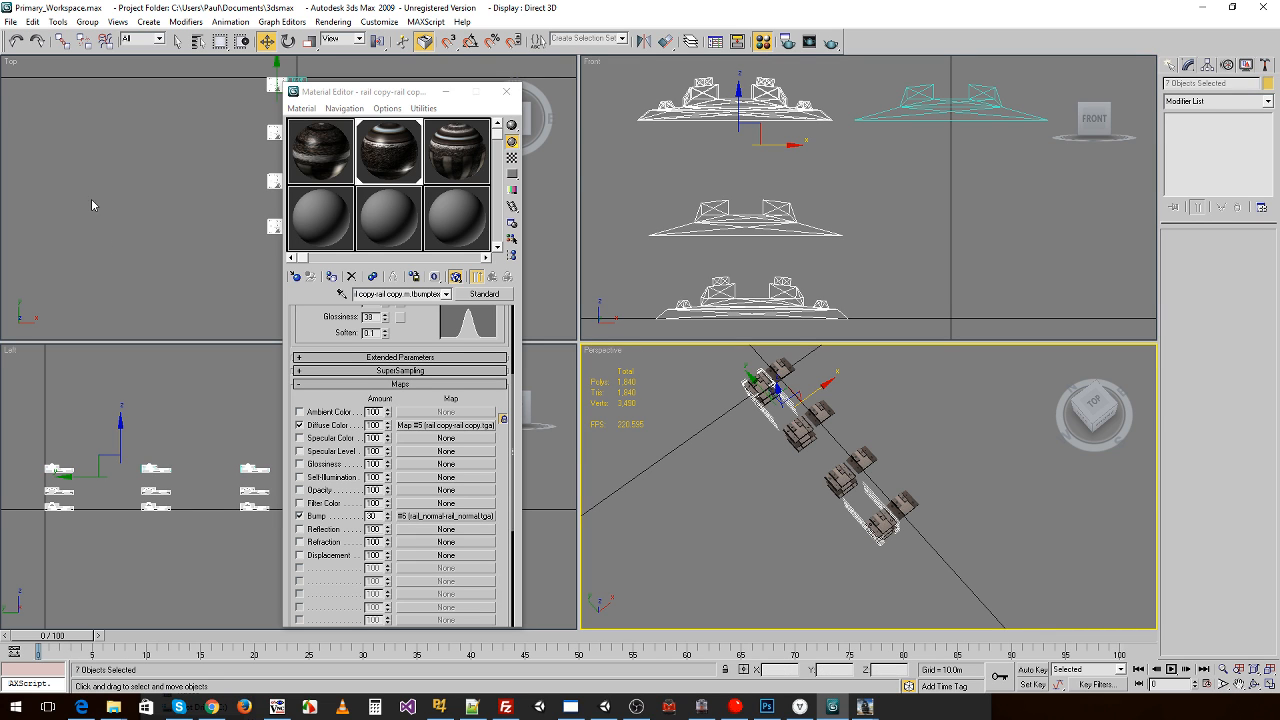
# - Save the scene under the new file name Primary_Workspace_Parts.max in the Max Files folder
pyautogui.click(12, 21)
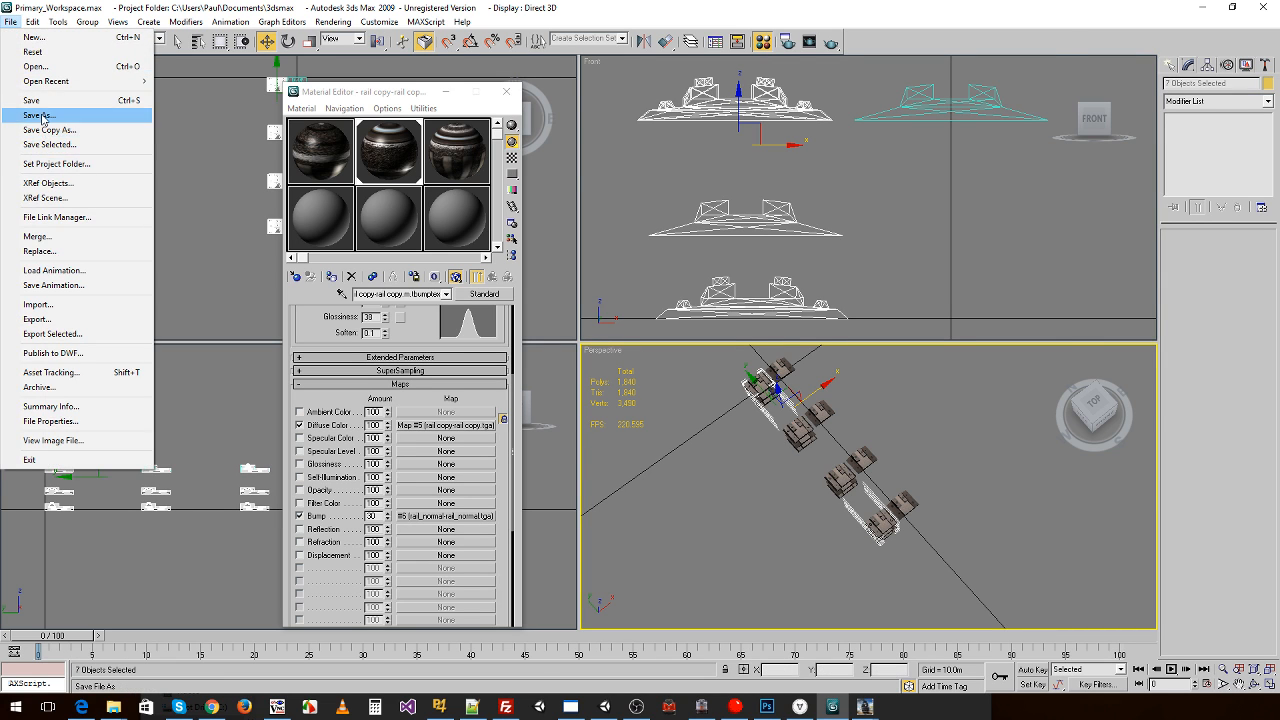
pyautogui.click(40, 114)
pyautogui.click(124, 479)
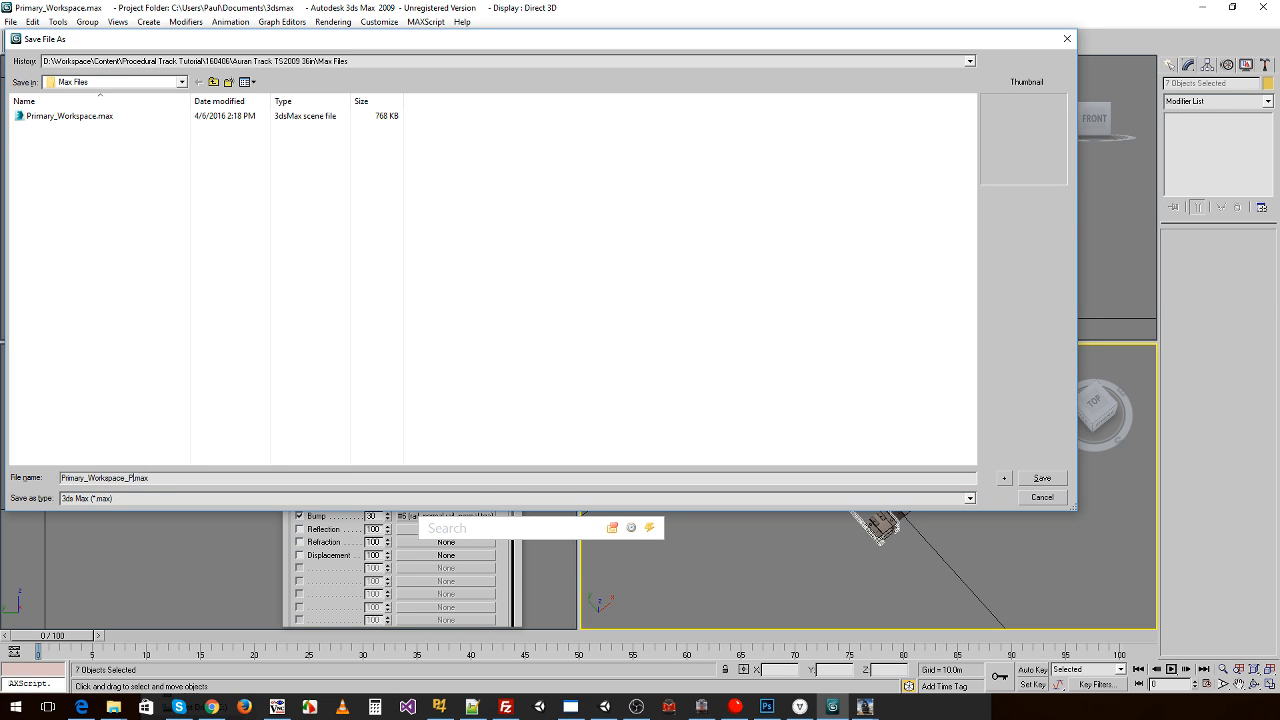
pyautogui.press('Return')
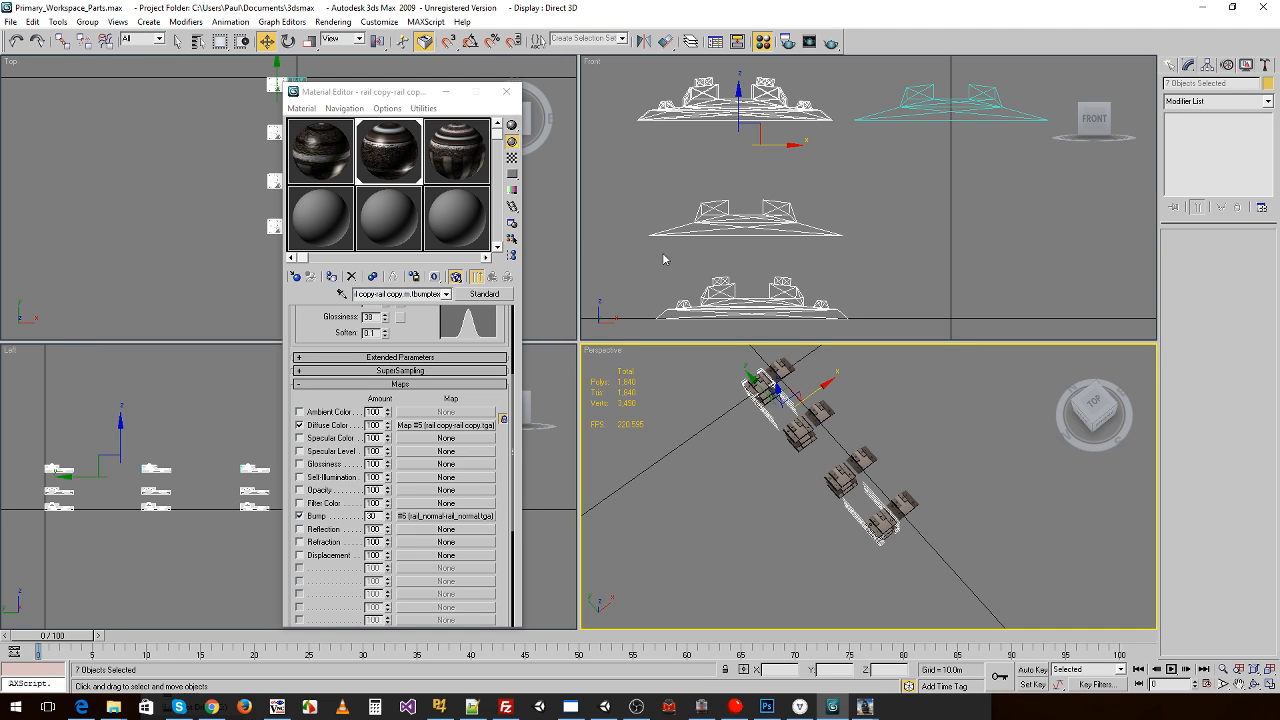
pyautogui.keyDown('alt'); pyautogui.moveTo(843, 455); pyautogui.dragTo(852, 416, button='middle'); pyautogui.keyUp('alt')
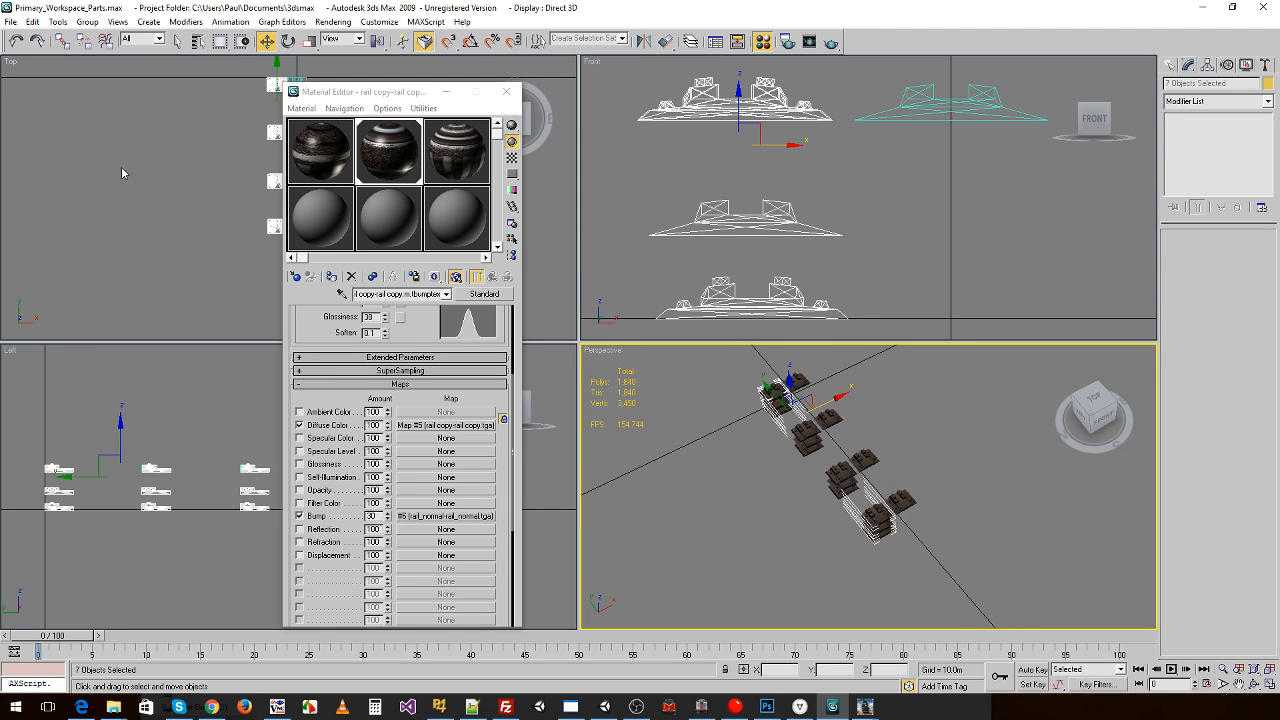
pyautogui.click(10, 21)
pyautogui.click(60, 304)
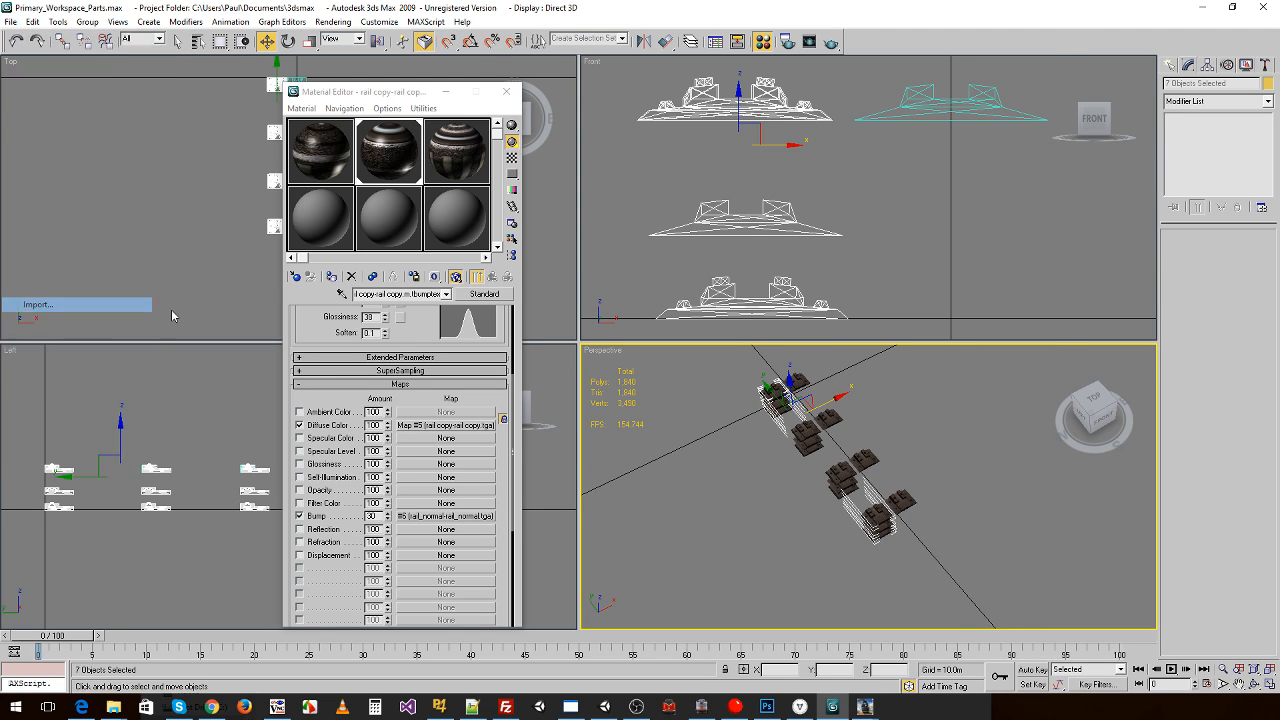
pyautogui.press('Escape')
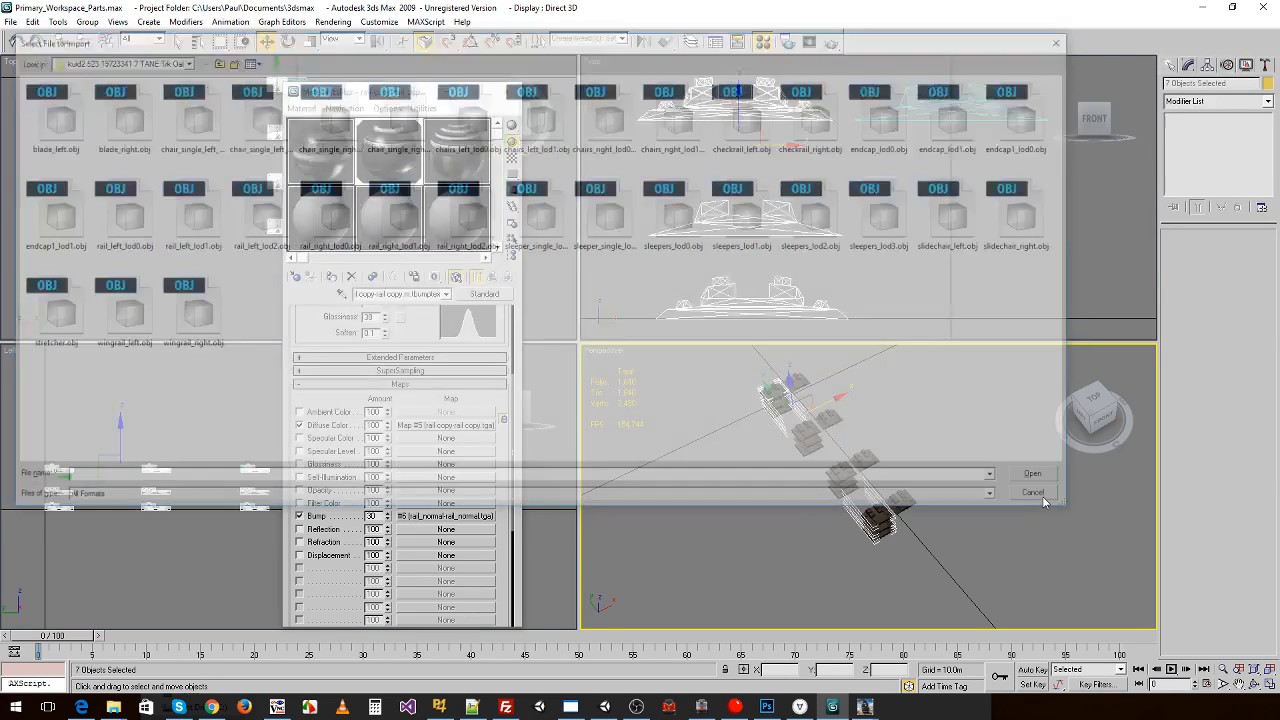
# - Import blade_left.obj into the scene and name the new object blade_left
pyautogui.click(10, 21)
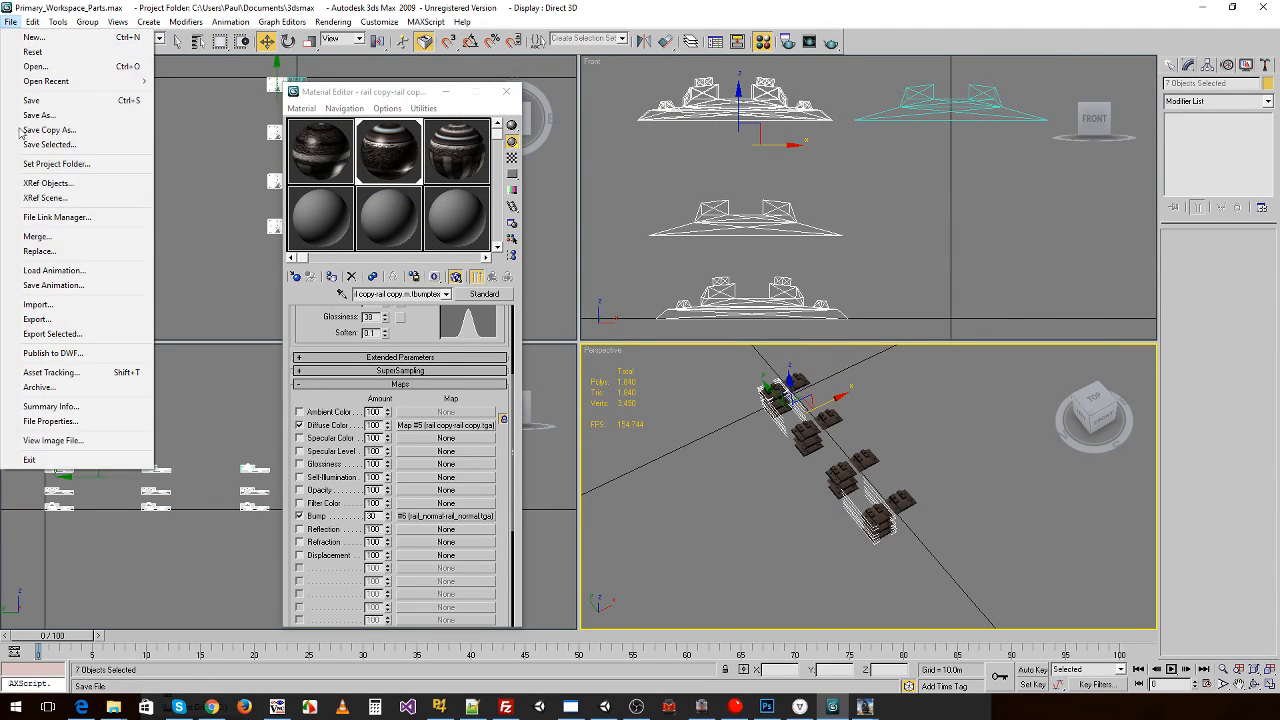
pyautogui.click(38, 304)
pyautogui.click(453, 127)
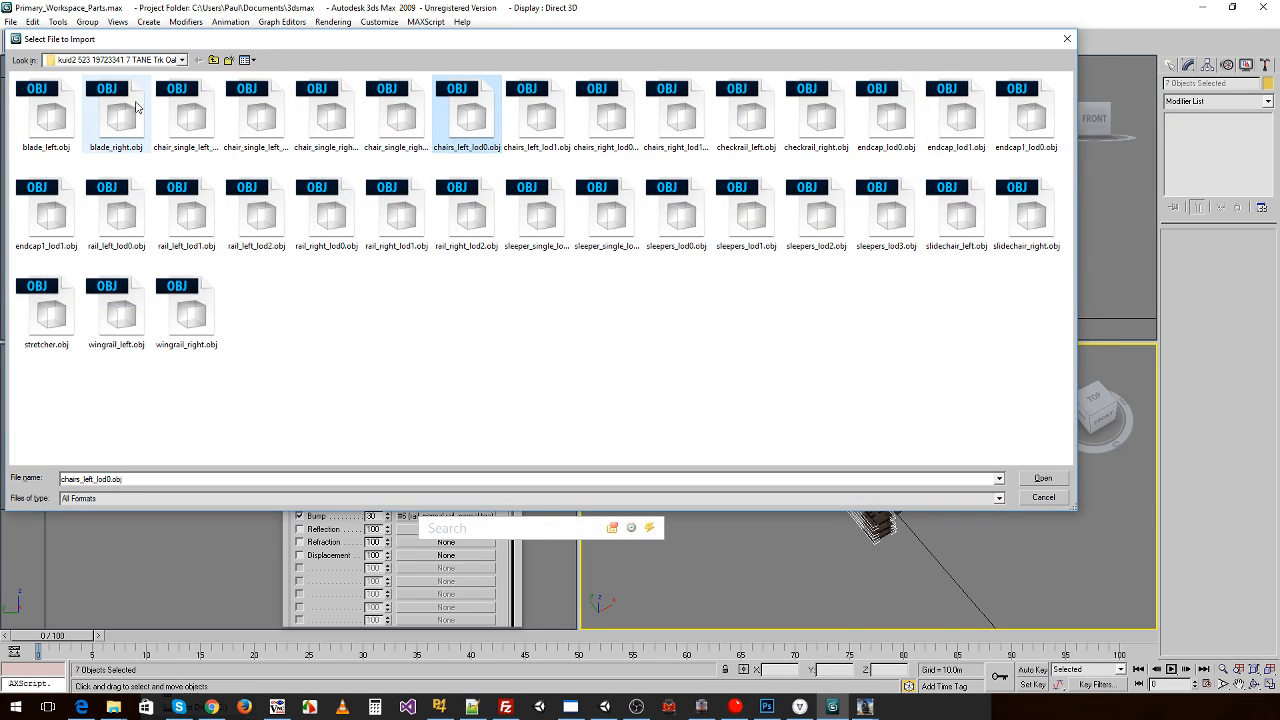
pyautogui.click(46, 114)
pyautogui.click(110, 120)
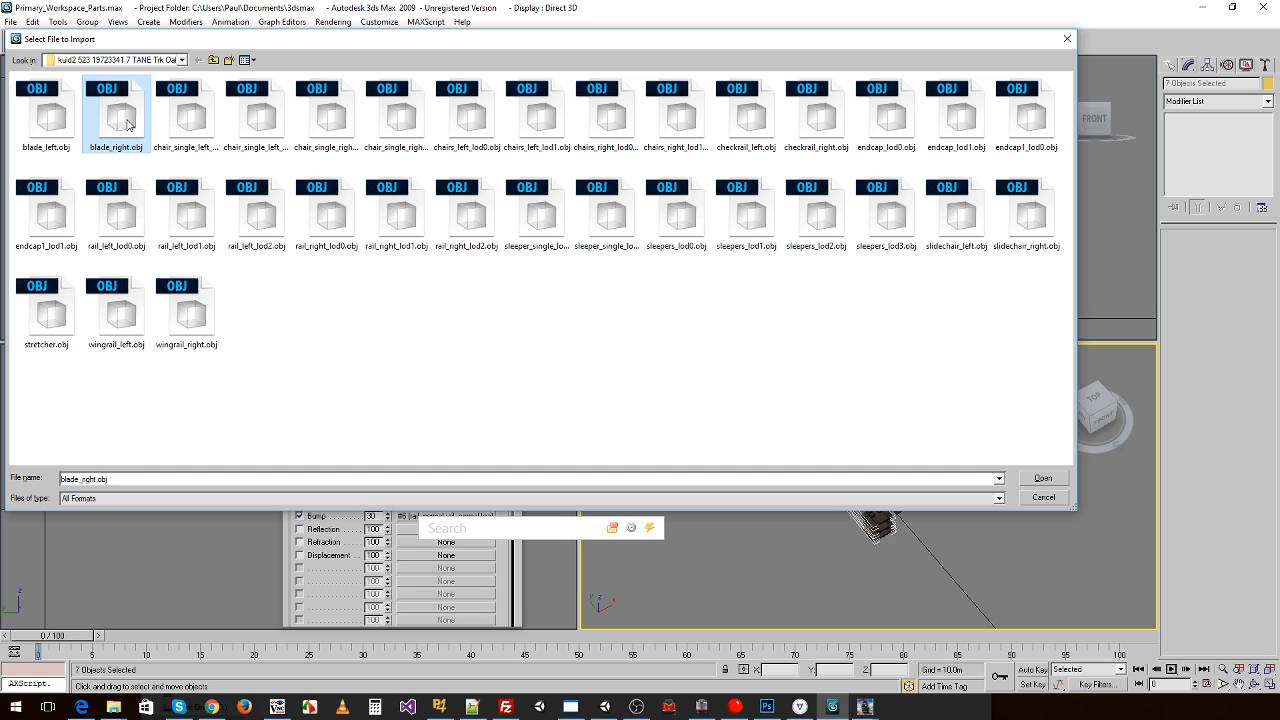
pyautogui.click(184, 125)
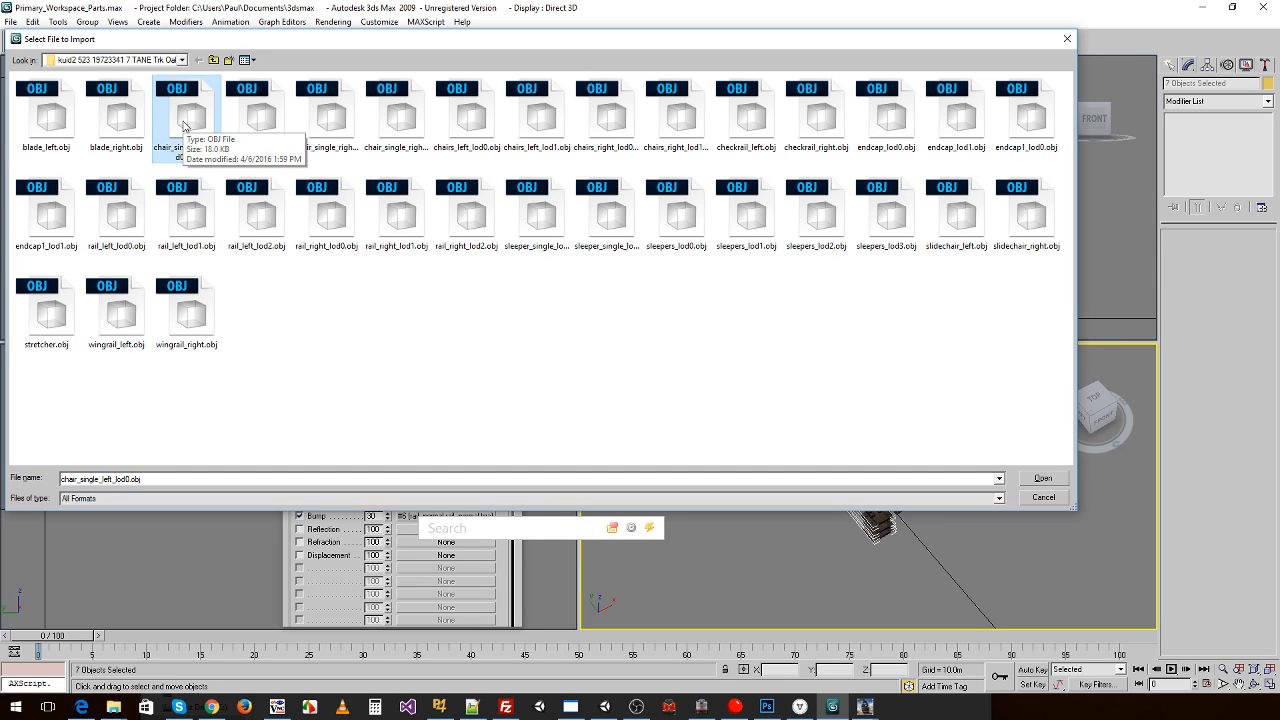
pyautogui.click(116, 125)
pyautogui.click(57, 126)
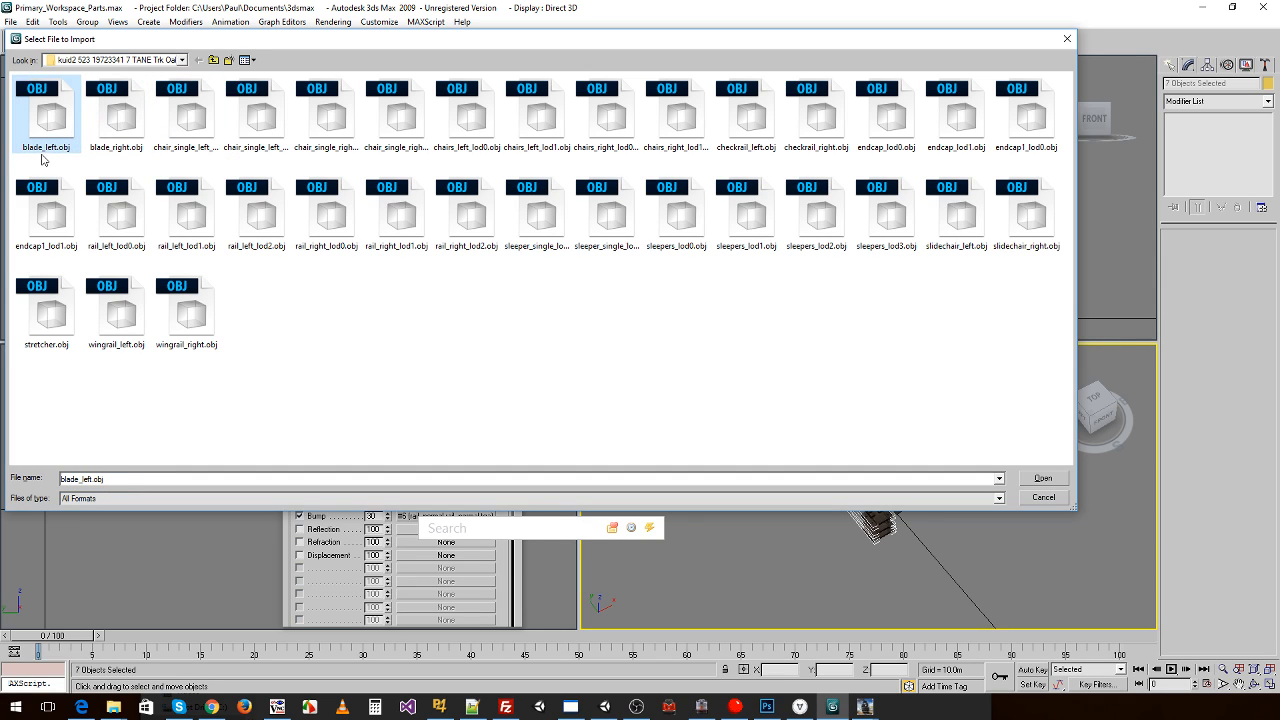
pyautogui.click(1053, 482)
pyautogui.click(563, 483)
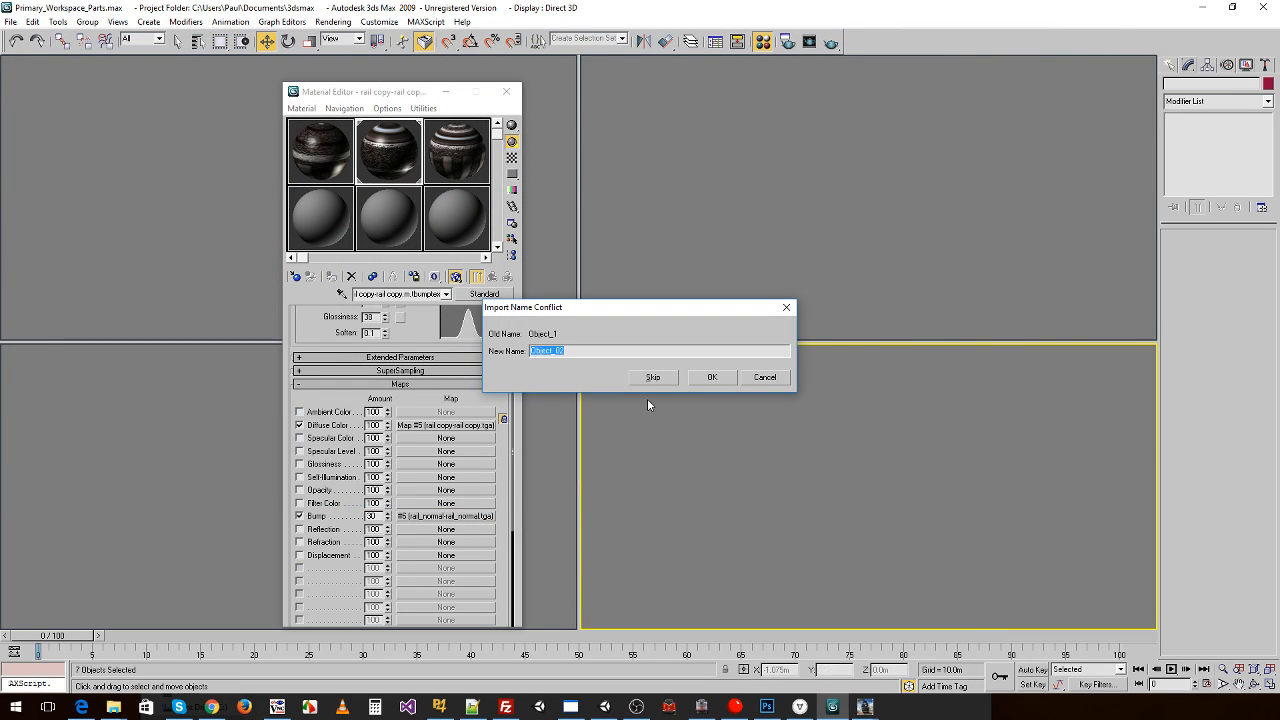
pyautogui.write('blade_')
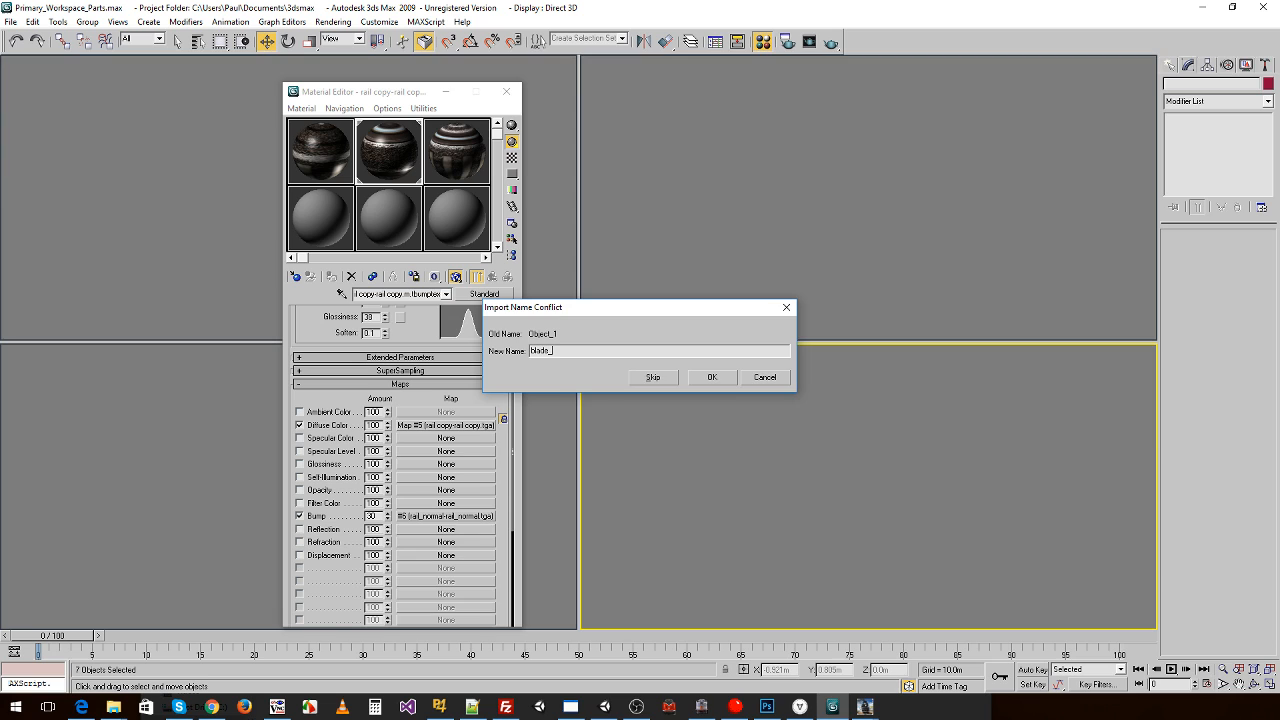
pyautogui.write('left')
pyautogui.press('Return')
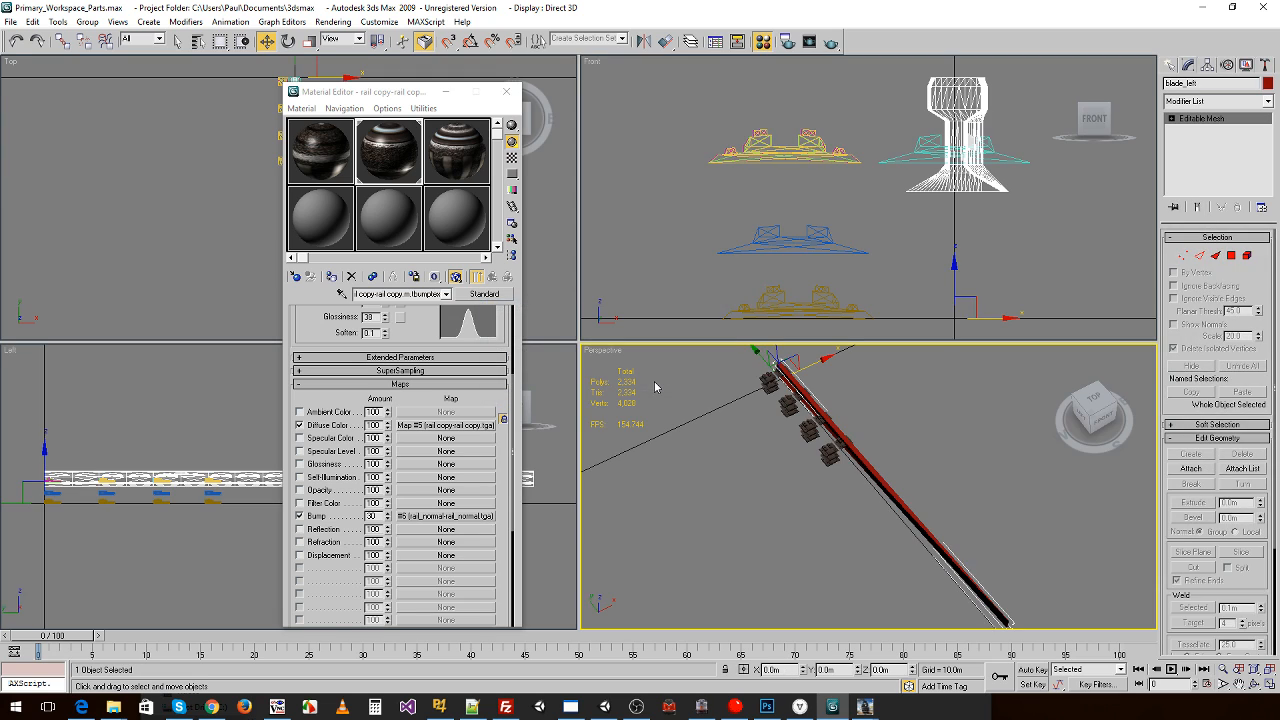
# - Scale the blade_left rail to 64.471 percent on the X, Y and Z axes, matching the scale of the chairs
pyautogui.click(798, 418)
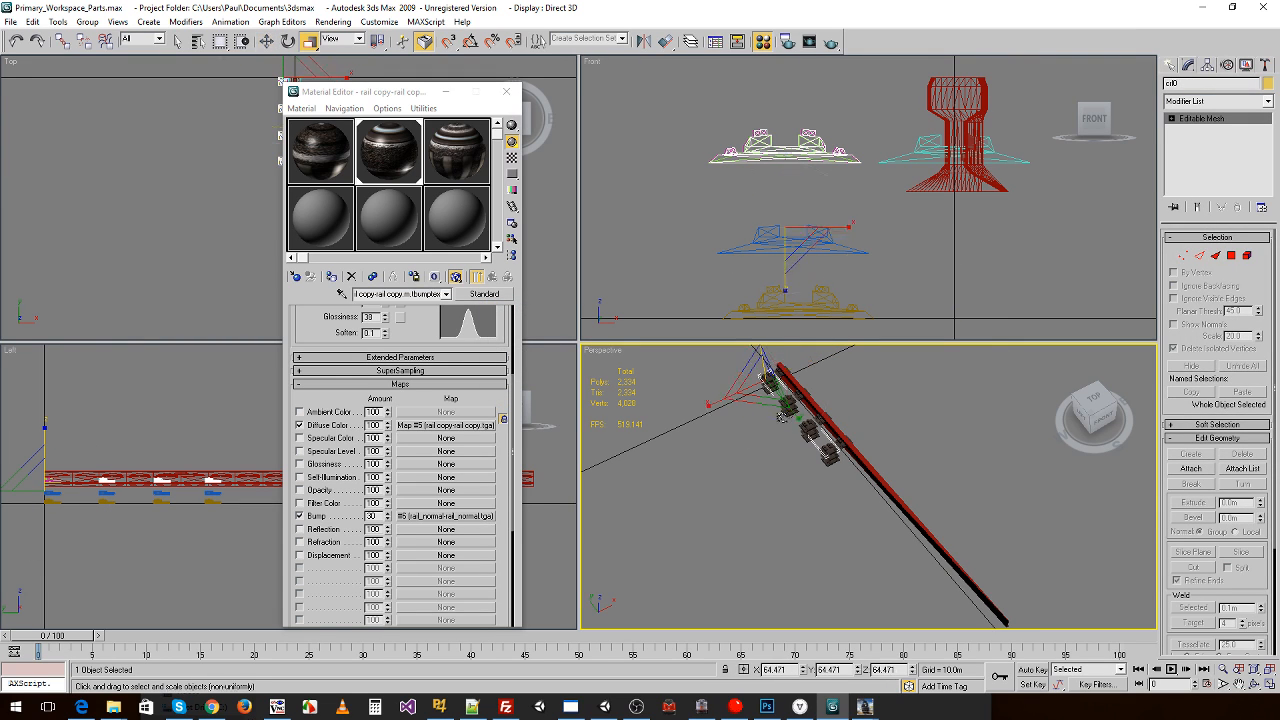
pyautogui.press('r')
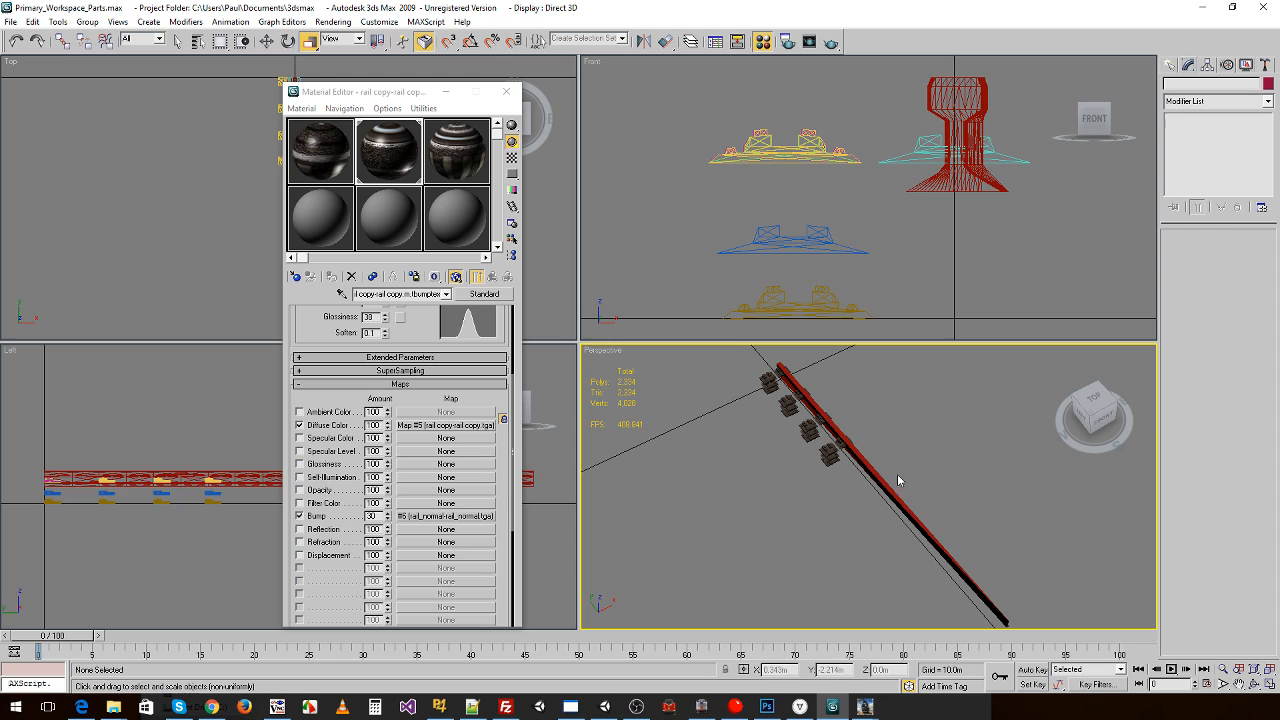
pyautogui.click(883, 482)
pyautogui.write('64.421')
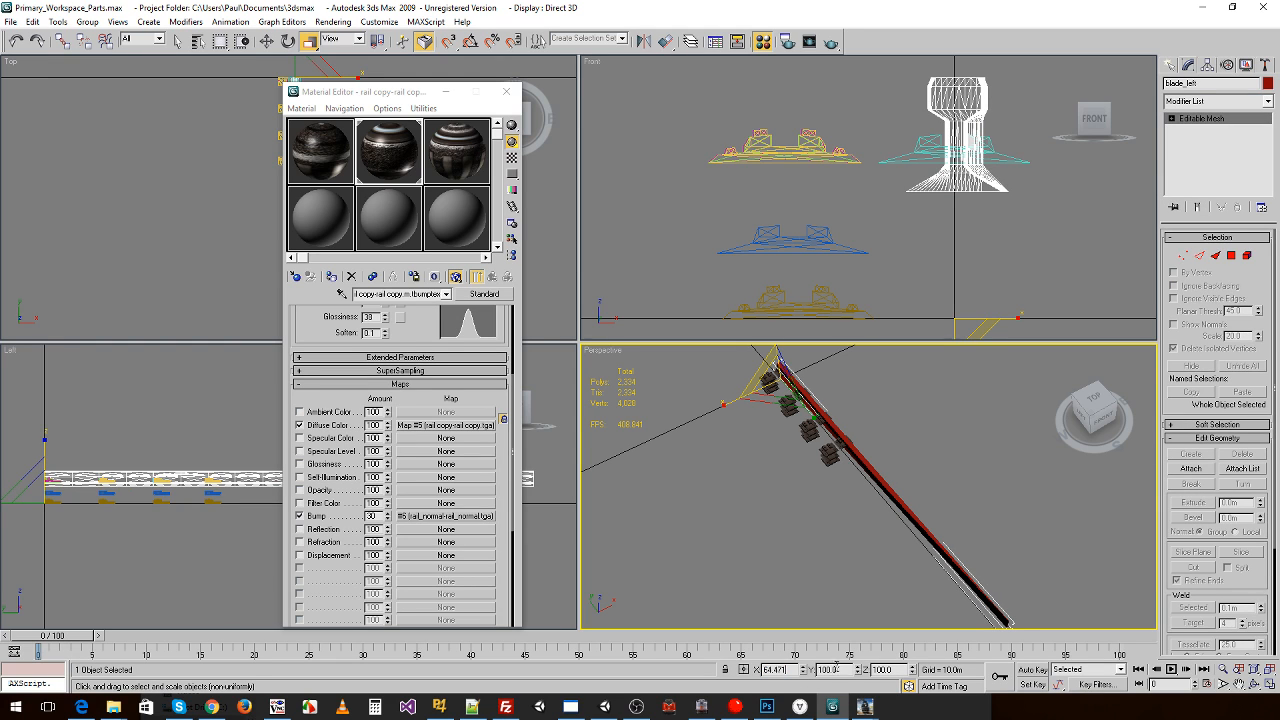
pyautogui.press('Tab')
pyautogui.write('64.471')
pyautogui.press('Tab')
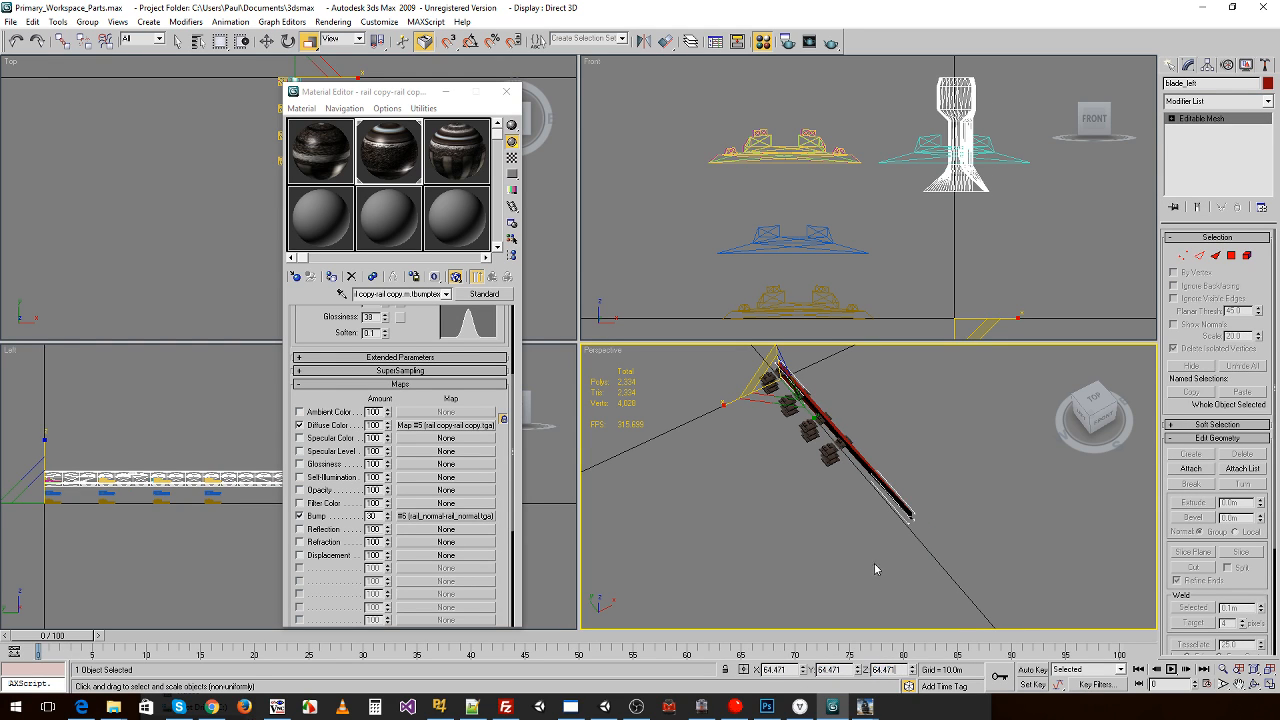
pyautogui.click(874, 560)
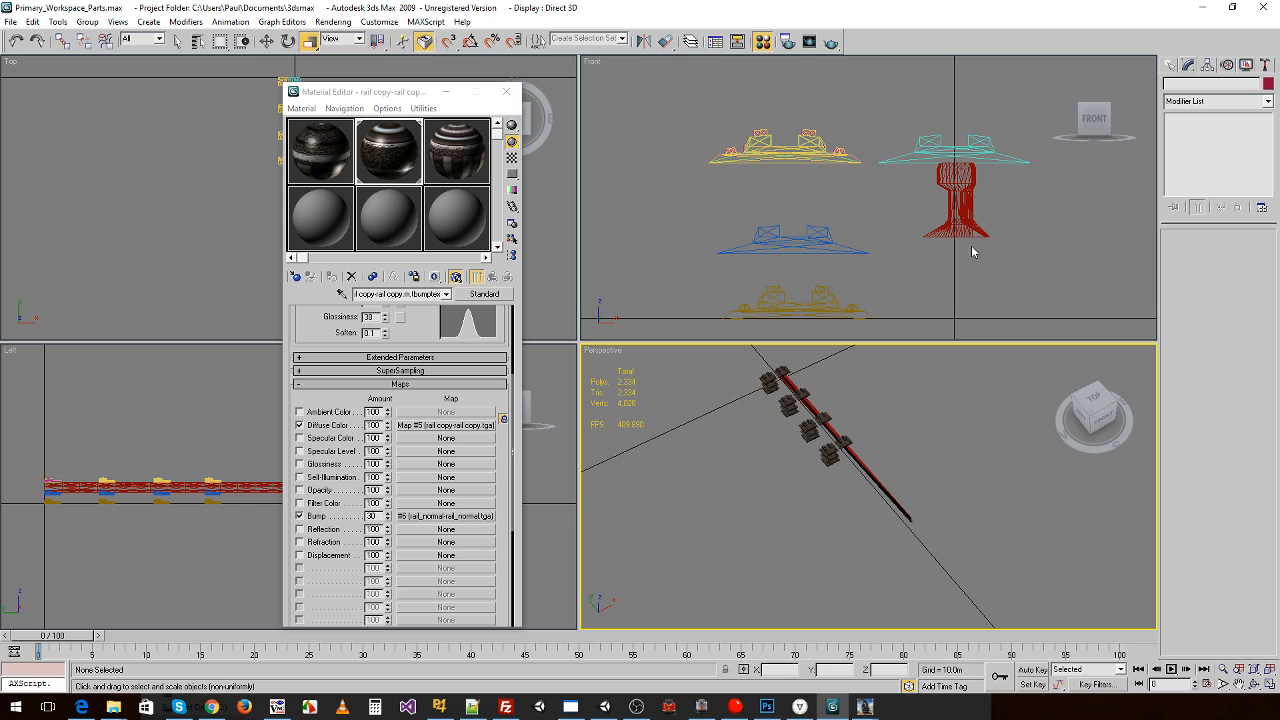
# - Raise the blade_left rail vertically to about 0.114 m so that it sits in the chairs
pyautogui.click(962, 180)
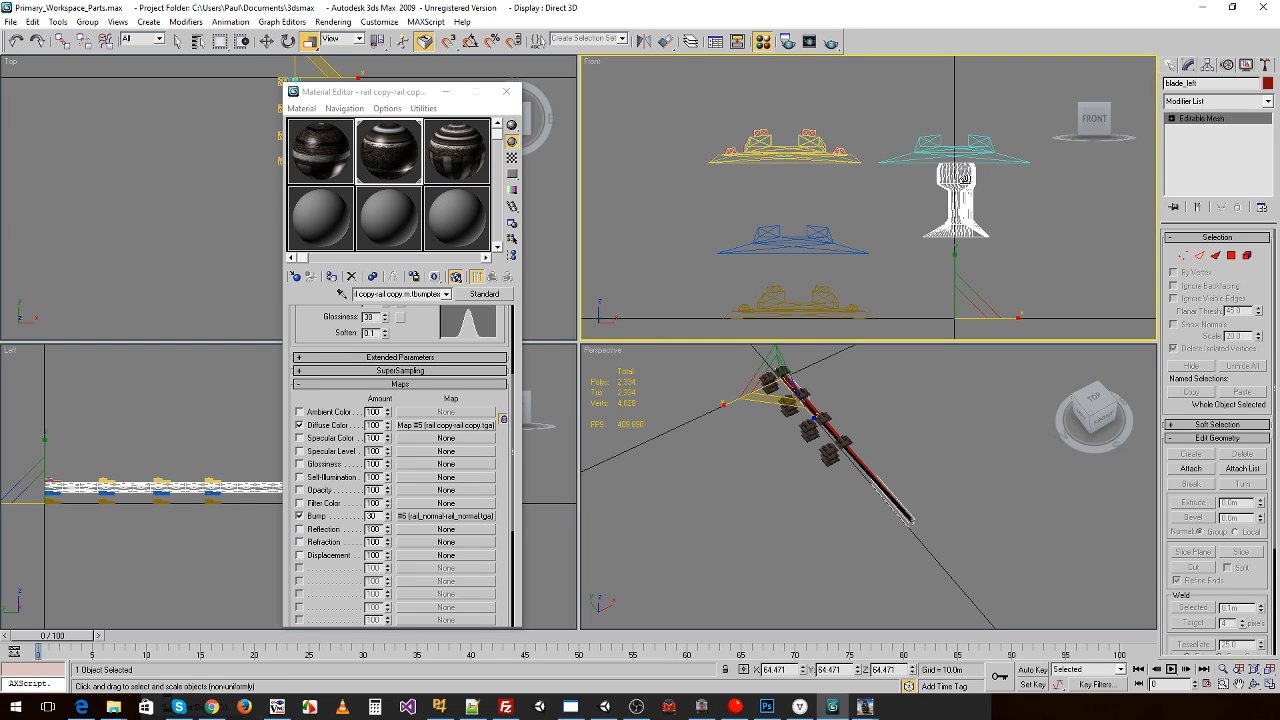
pyautogui.press('w')
pyautogui.moveTo(958, 266); pyautogui.dragTo(965, 177)
pyautogui.keyDown('alt'); pyautogui.moveTo(909, 396); pyautogui.dragTo(993, 476, button='middle'); pyautogui.keyUp('alt')
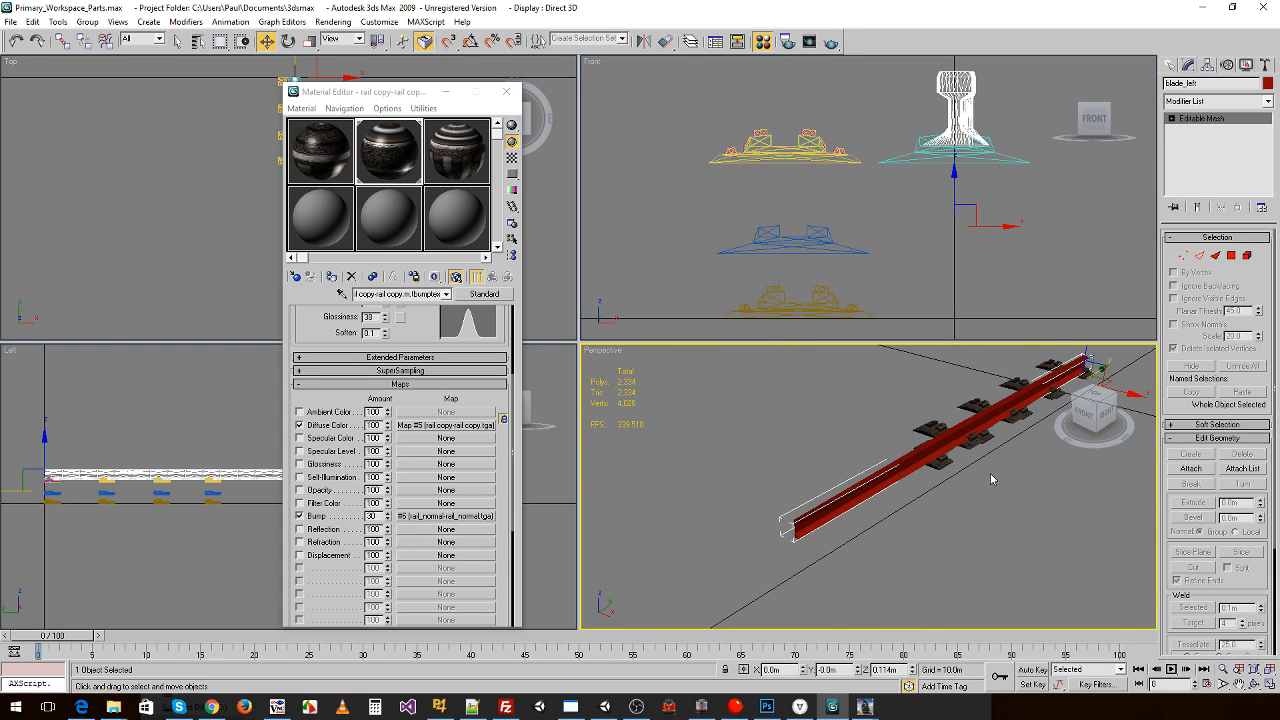
pyautogui.moveTo(955, 176); pyautogui.dragTo(973, 157)
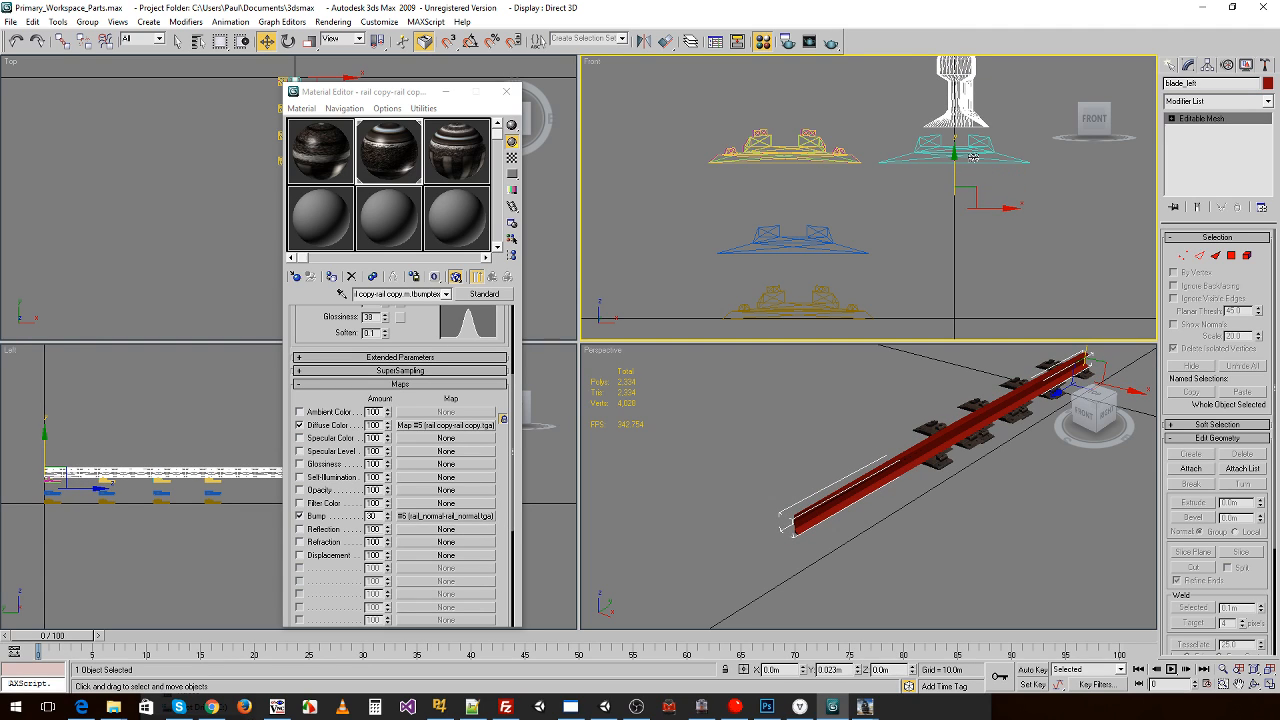
pyautogui.moveTo(973, 157); pyautogui.dragTo(946, 182)
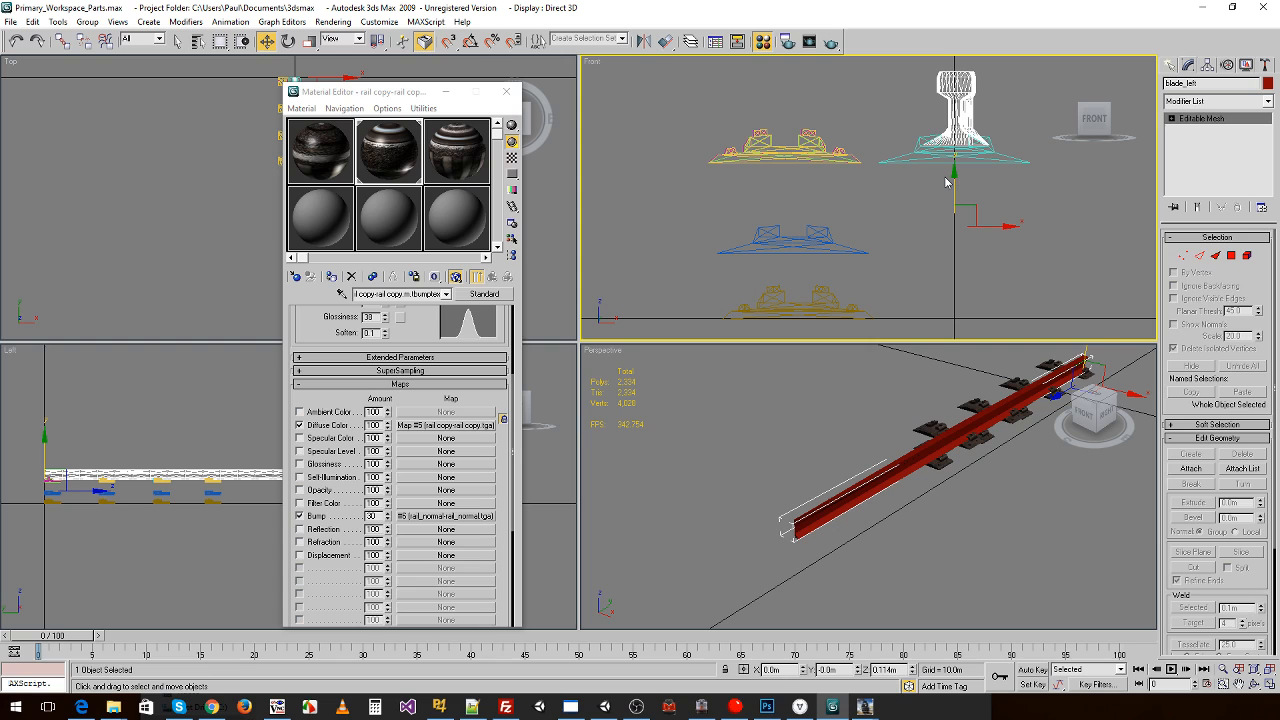
# - Delete the blade_left rail and restore the front view centred on the chairs
pyautogui.press('Delete')
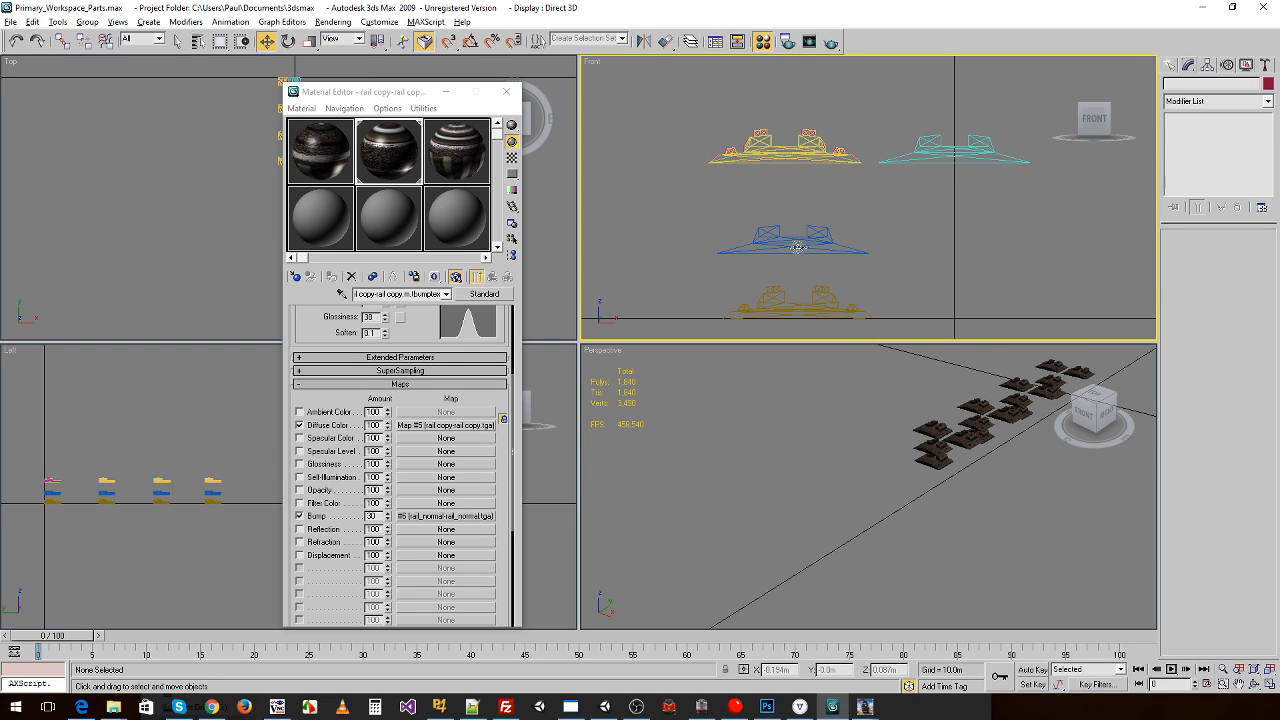
pyautogui.keyDown('alt'); pyautogui.moveTo(798, 247); pyautogui.dragTo(838, 255, button='middle'); pyautogui.keyUp('alt')
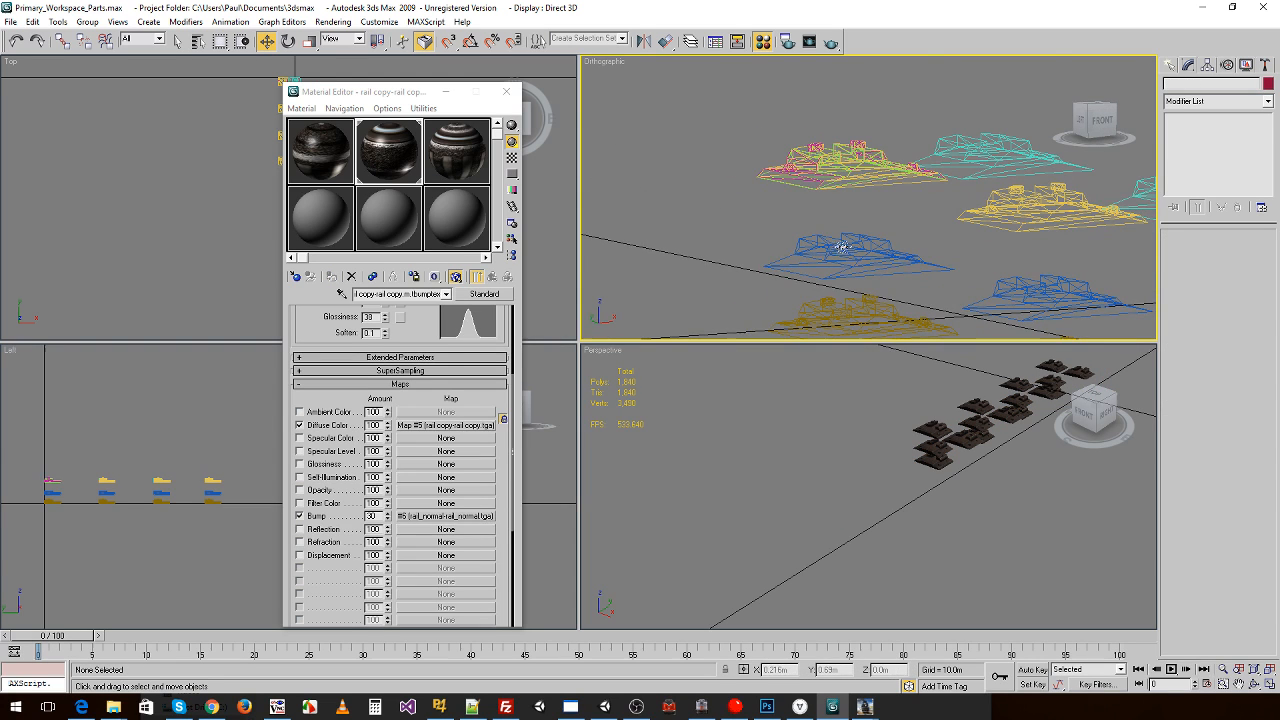
pyautogui.press('f')
pyautogui.scroll(5, 837, 226)
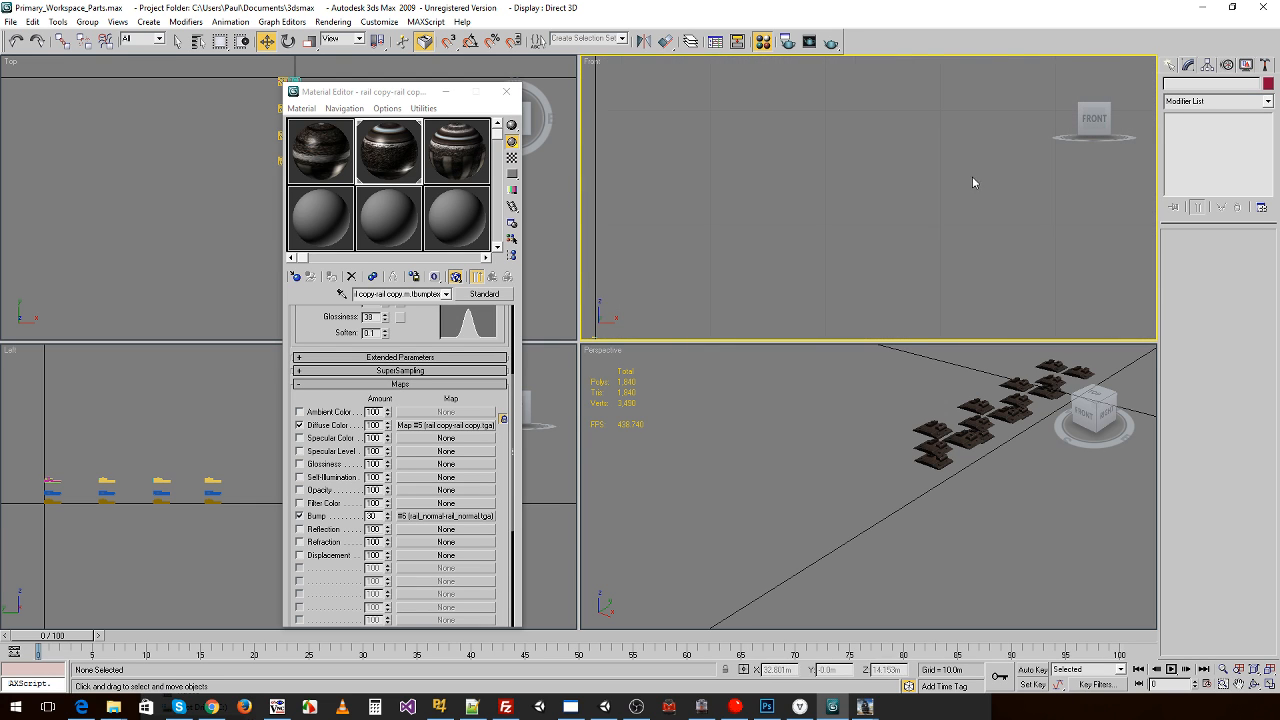
pyautogui.scroll(-5, 935, 160)
pyautogui.scroll(4, 988, 234)
pyautogui.moveTo(768, 161); pyautogui.dragTo(938, 192, button='middle')
pyautogui.scroll(6, 851, 268)
pyautogui.scroll(4, 936, 193)
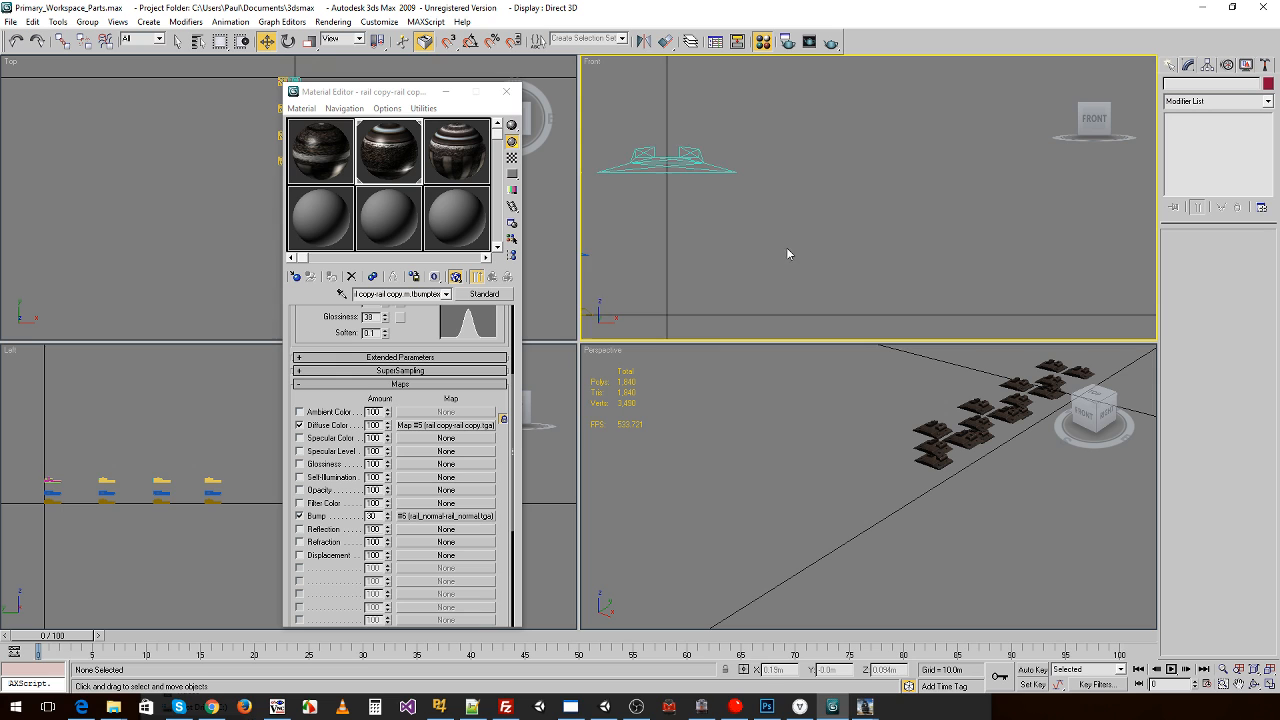
pyautogui.moveTo(780, 248); pyautogui.dragTo(982, 216, button='middle')
# - Import rail_left_lod0.obj into the scene, giving the conflicting object a new name
pyautogui.click(13, 23)
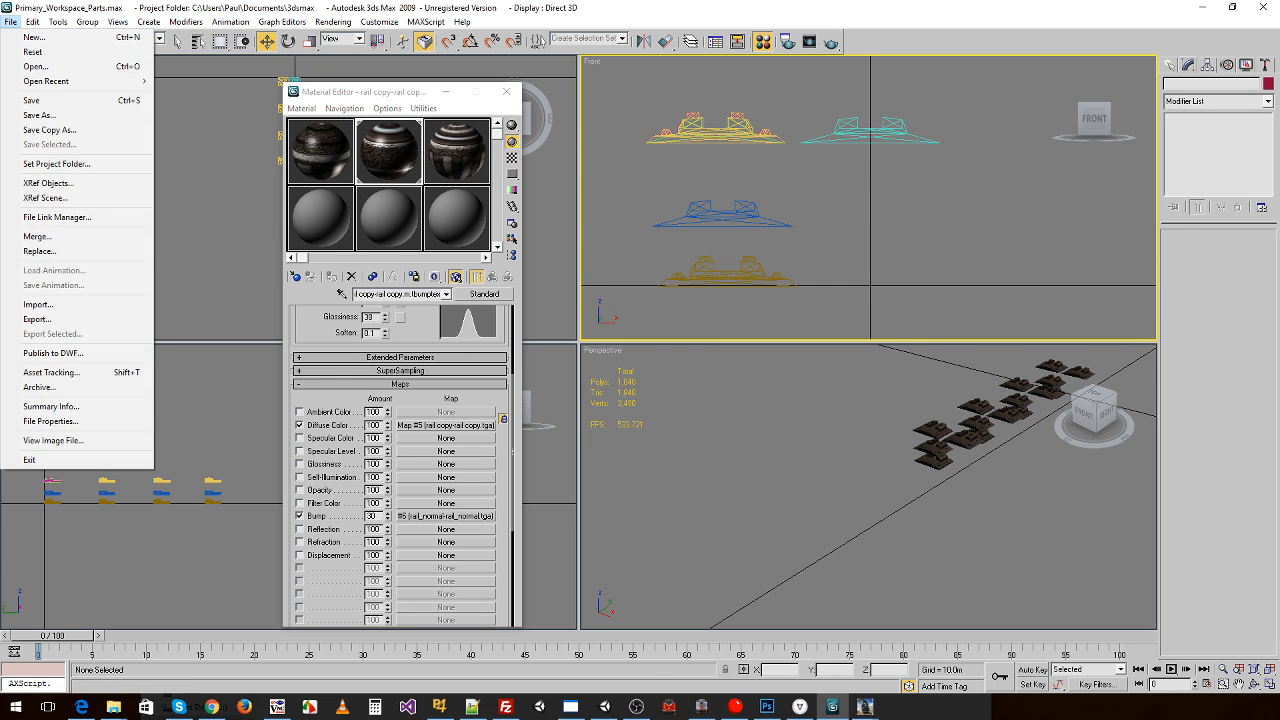
pyautogui.click(38, 305)
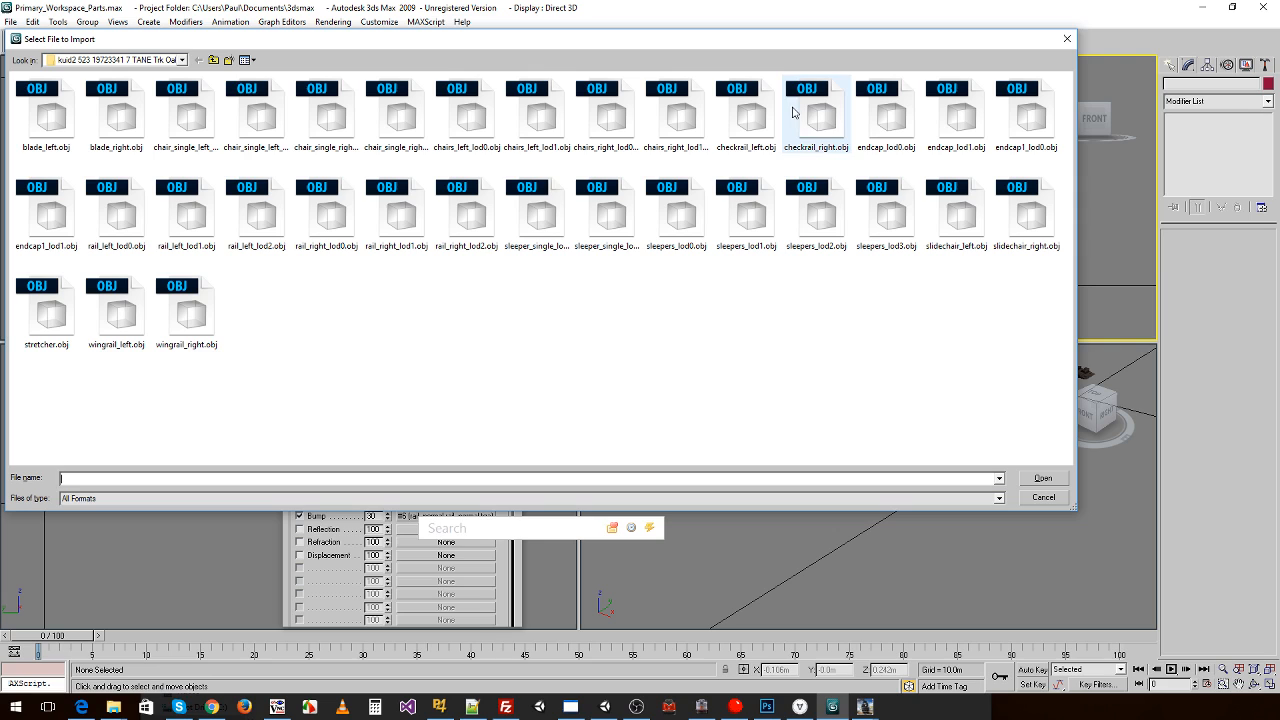
pyautogui.click(805, 118)
pyautogui.click(895, 123)
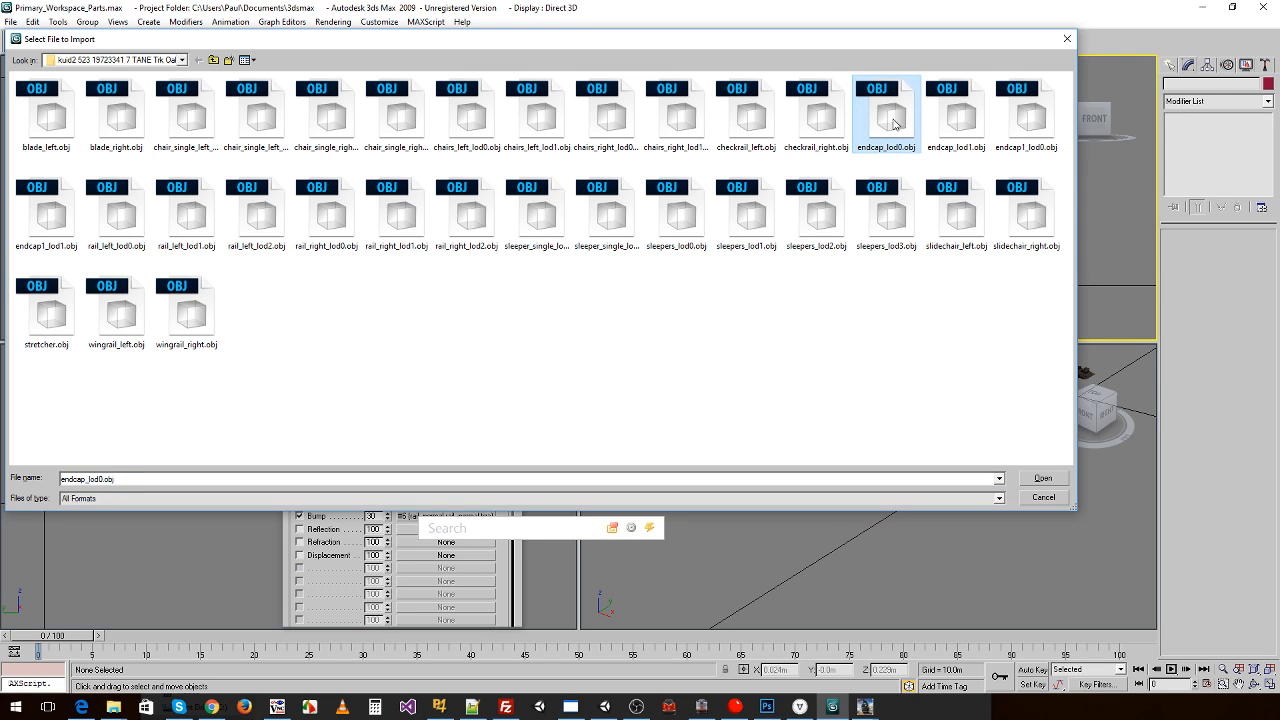
pyautogui.click(115, 220)
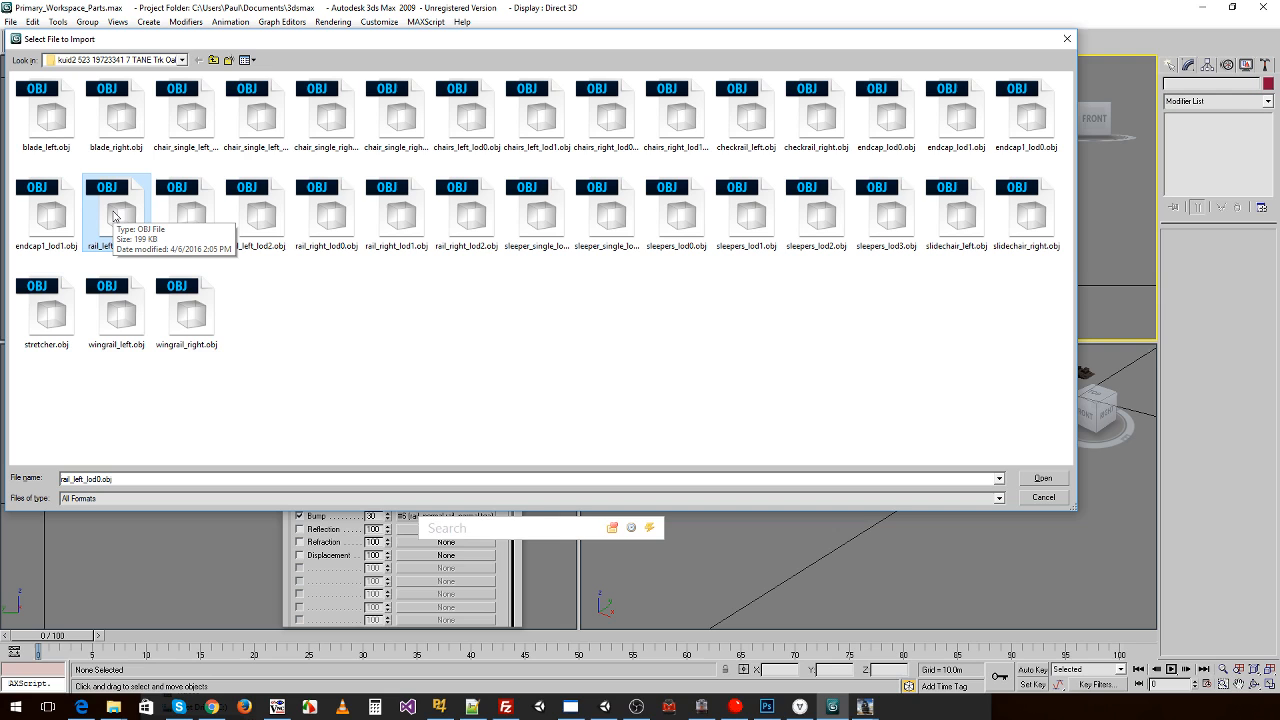
pyautogui.doubleClick(115, 216)
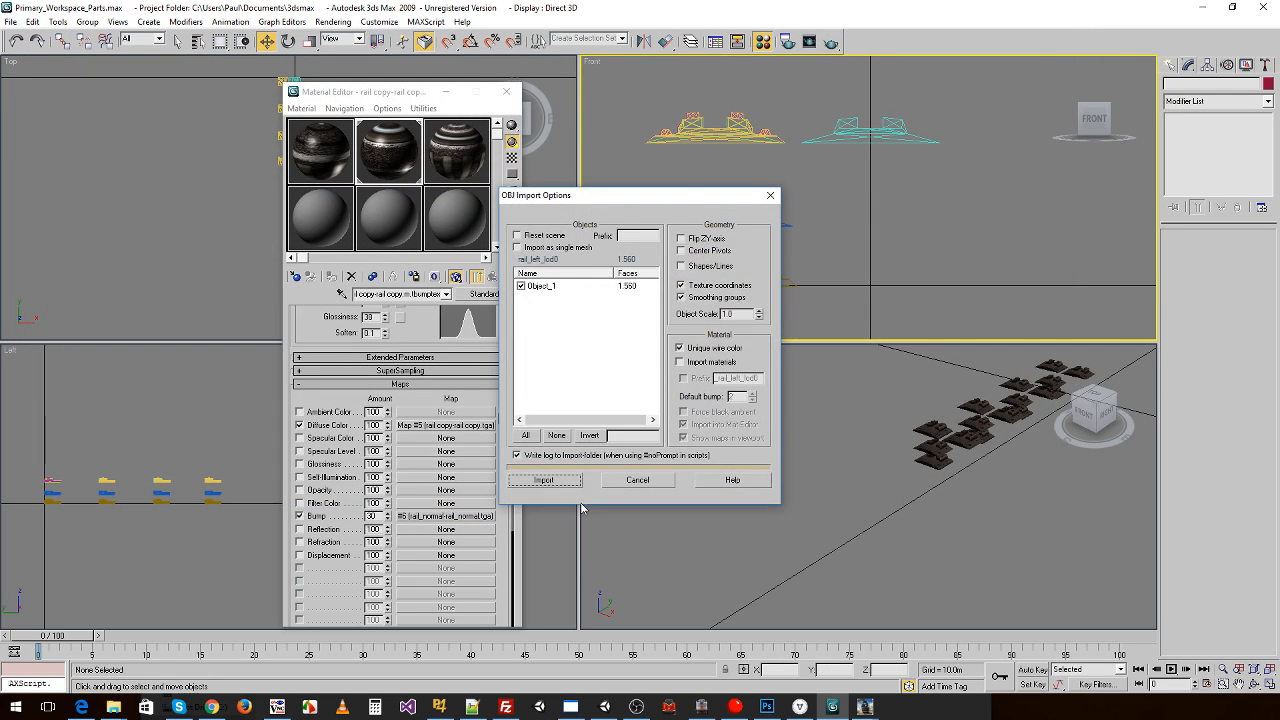
pyautogui.click(569, 491)
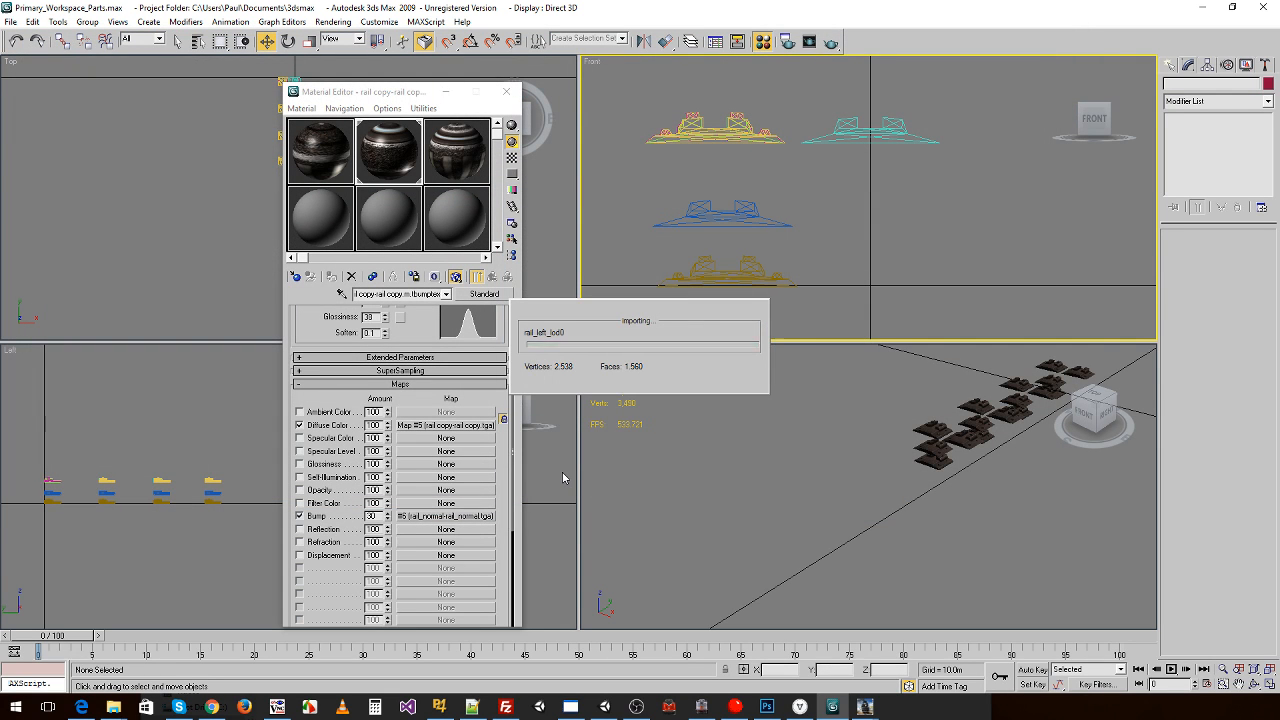
pyautogui.write('ra')
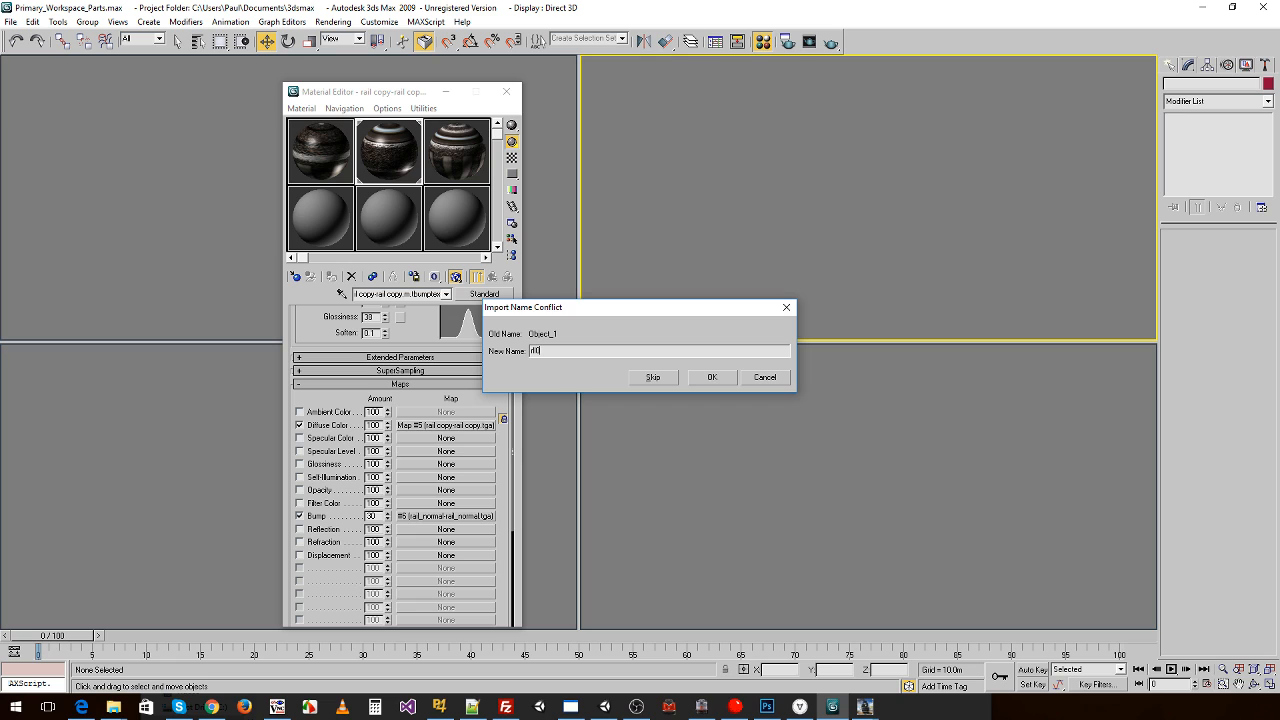
pyautogui.press('Return')
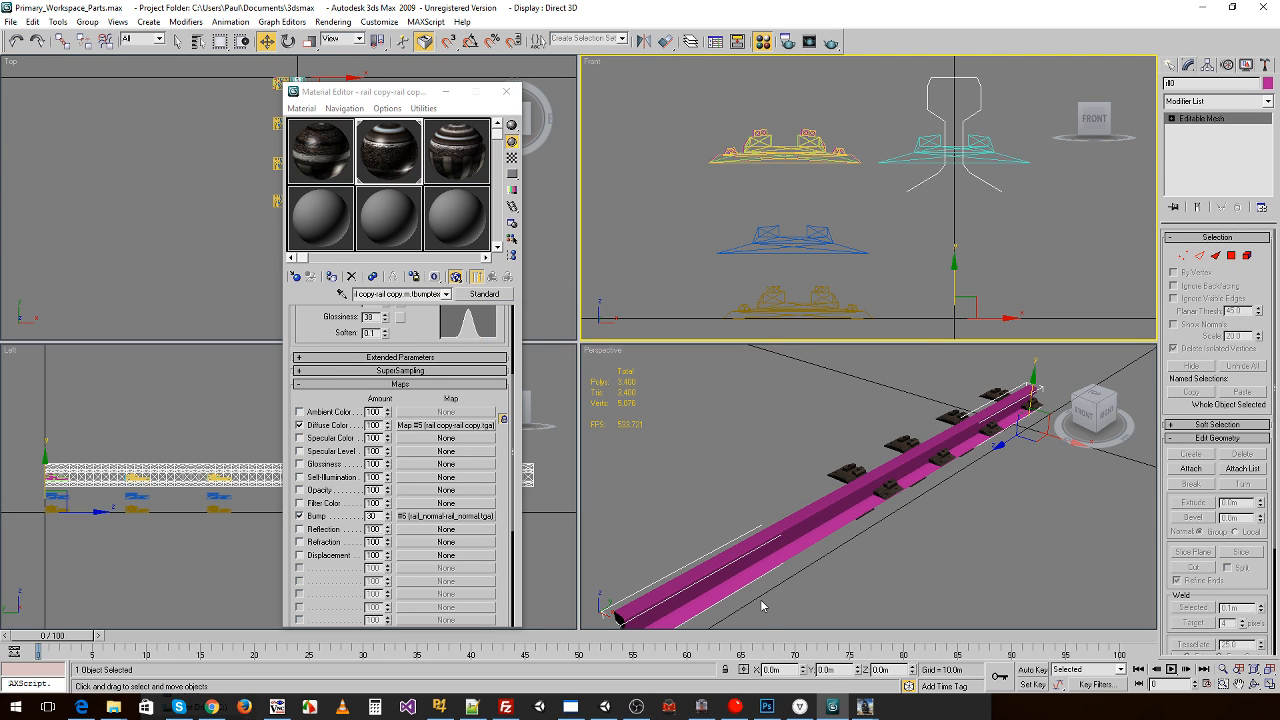
# - Scale the imported left rail to 64.471 percent on the X, Y and Z axes
pyautogui.keyDown('alt'); pyautogui.moveTo(725, 491); pyautogui.dragTo(870, 520, button='middle'); pyautogui.keyUp('alt')
pyautogui.press('r')
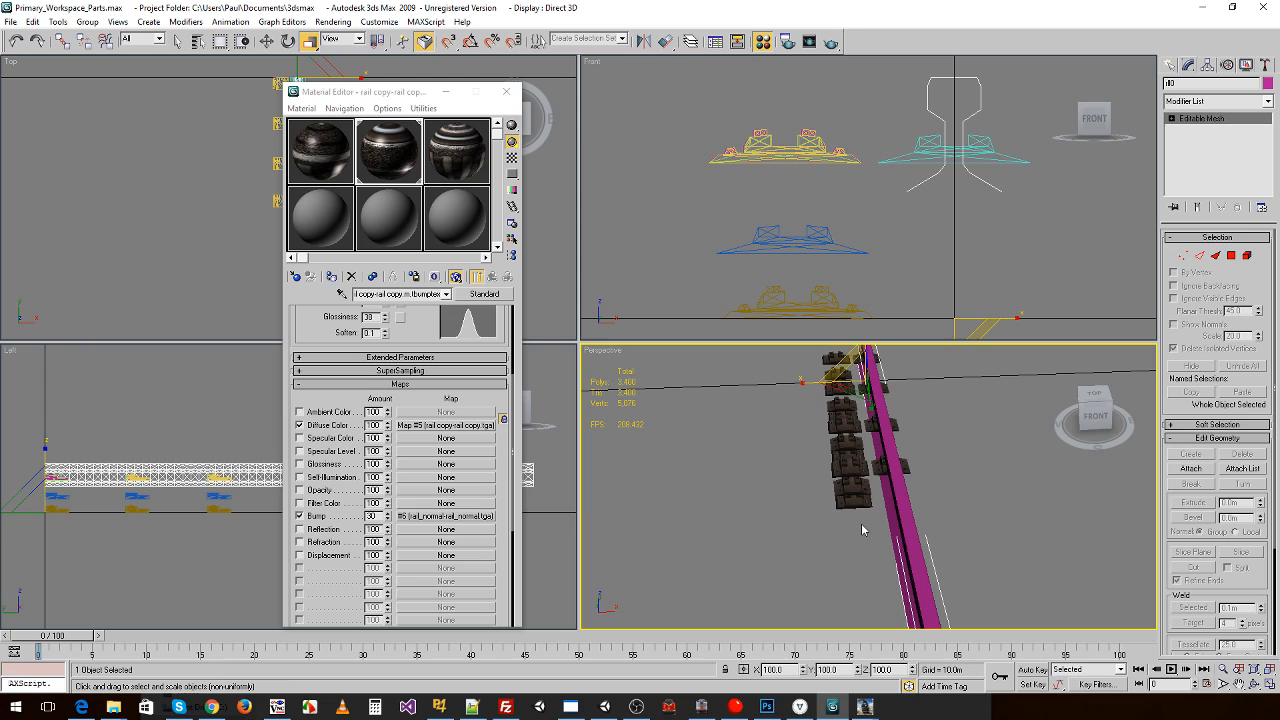
pyautogui.click(771, 668)
pyautogui.write('64.471')
pyautogui.moveTo(848, 671); pyautogui.dragTo(772, 670)
pyautogui.write('64.471')
pyautogui.moveTo(896, 670); pyautogui.dragTo(771, 668)
pyautogui.write('64.471')
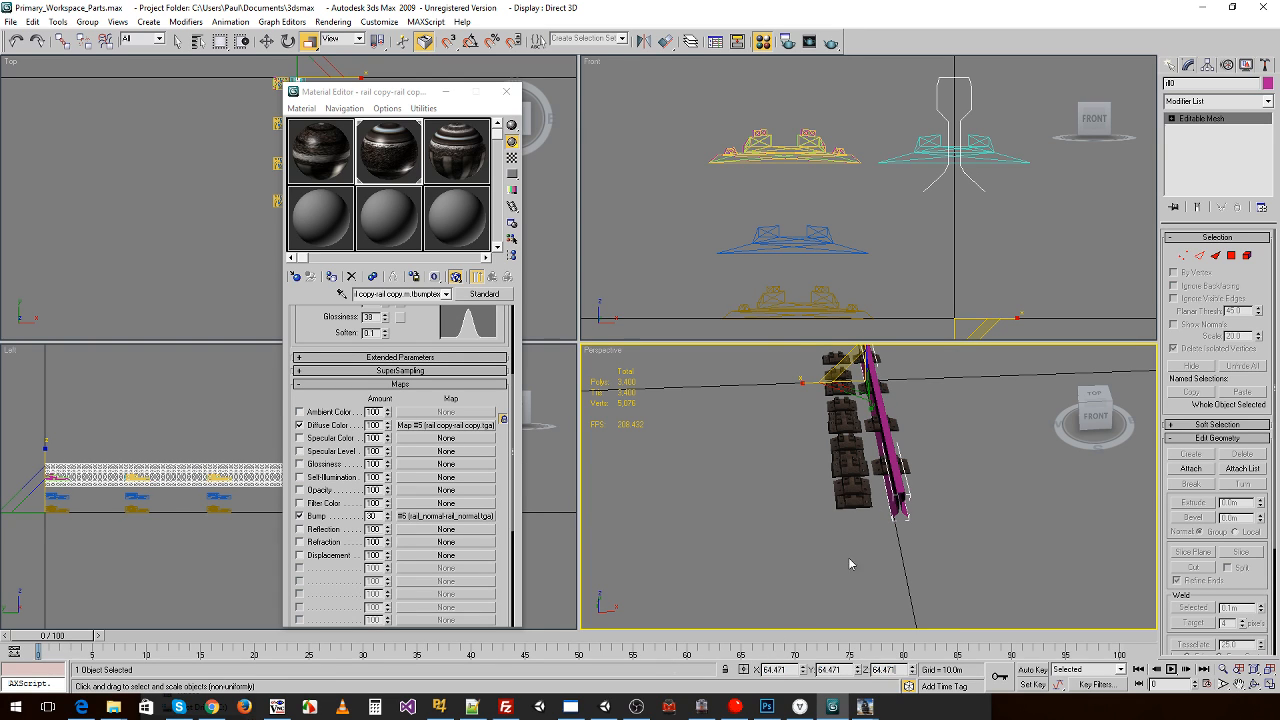
pyautogui.click(910, 545)
pyautogui.click(895, 499)
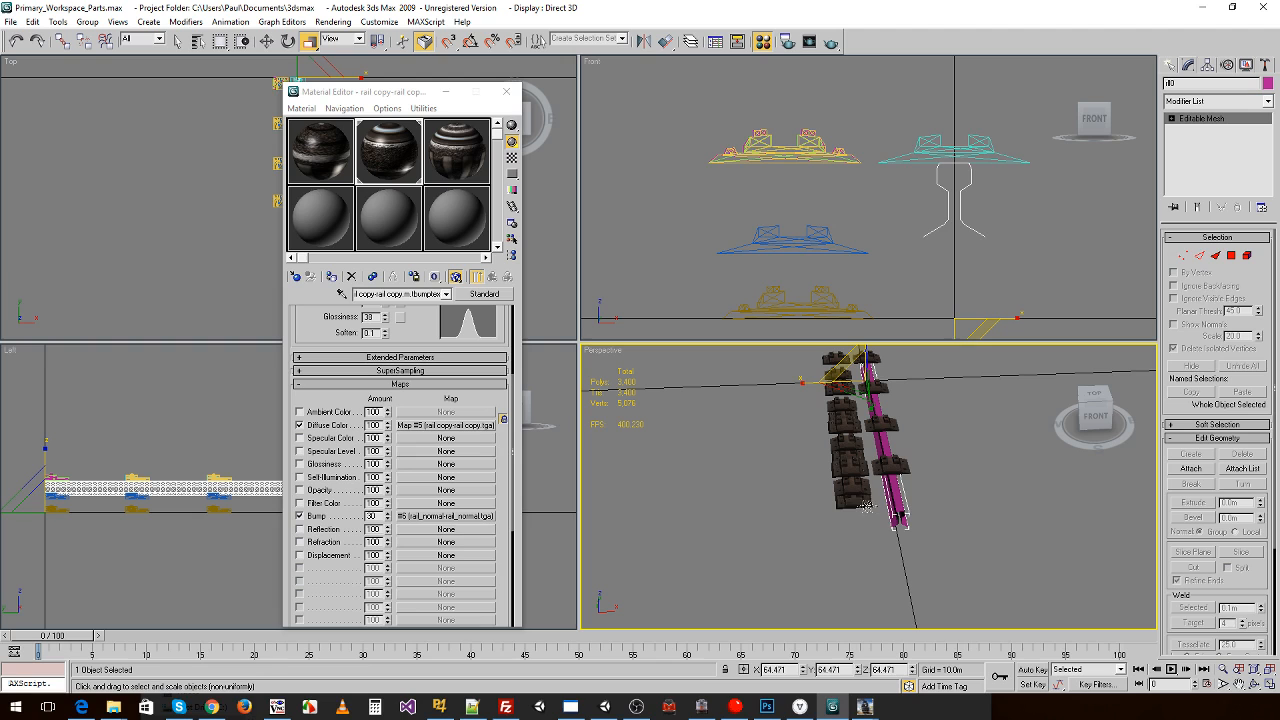
# - Import track_lod0.obj as a reference from the kuid2 523 1172 1 Auran Track TS2009 36in folder, keeping the proposed object name
pyautogui.click(10, 21)
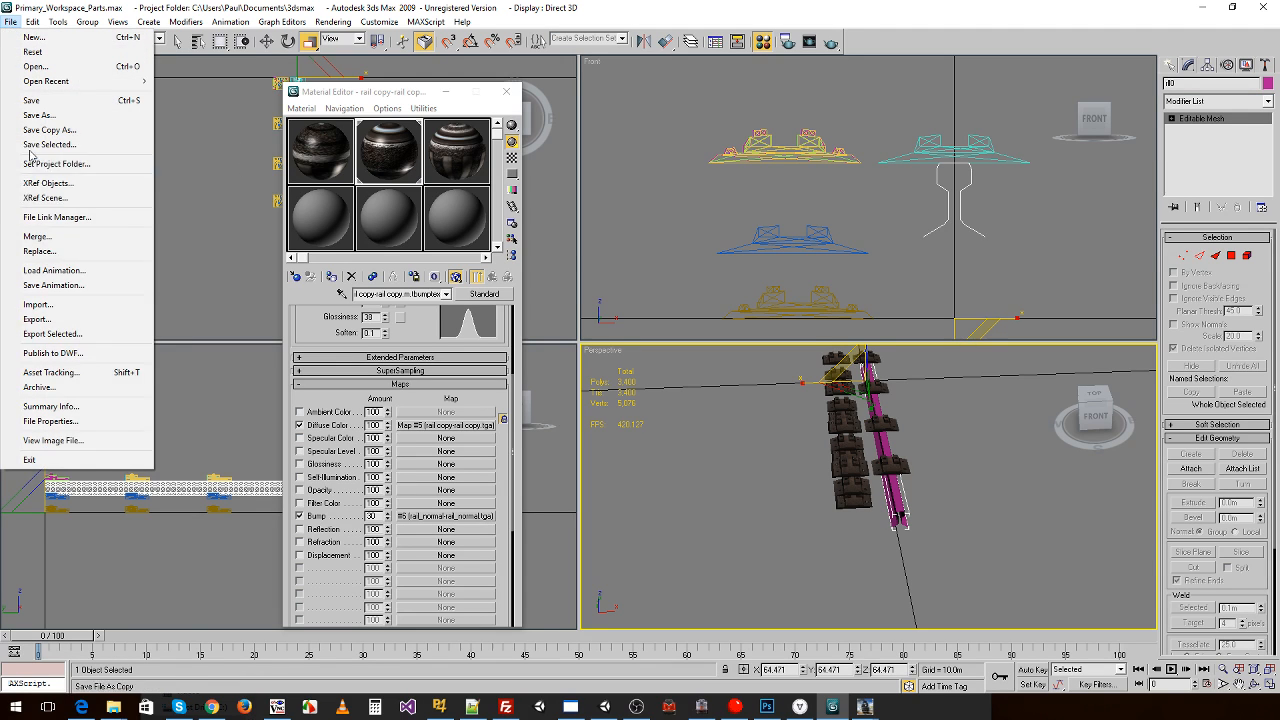
pyautogui.click(35, 307)
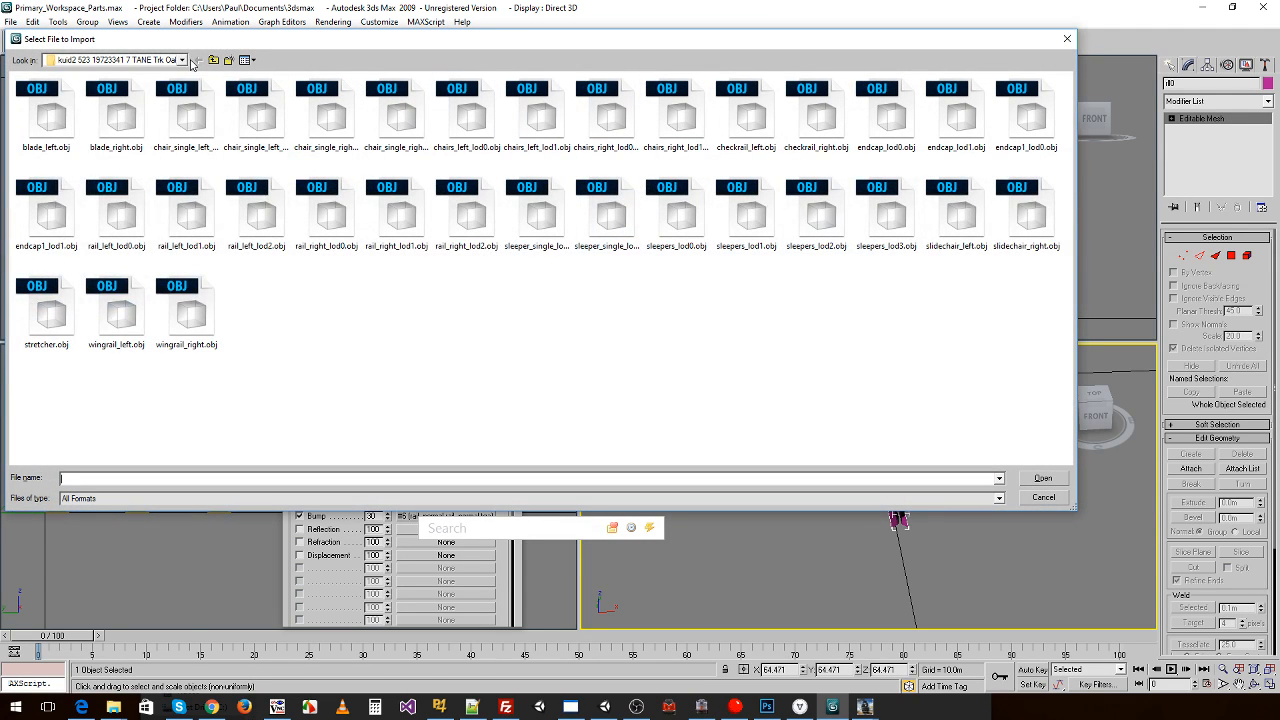
pyautogui.click(183, 60)
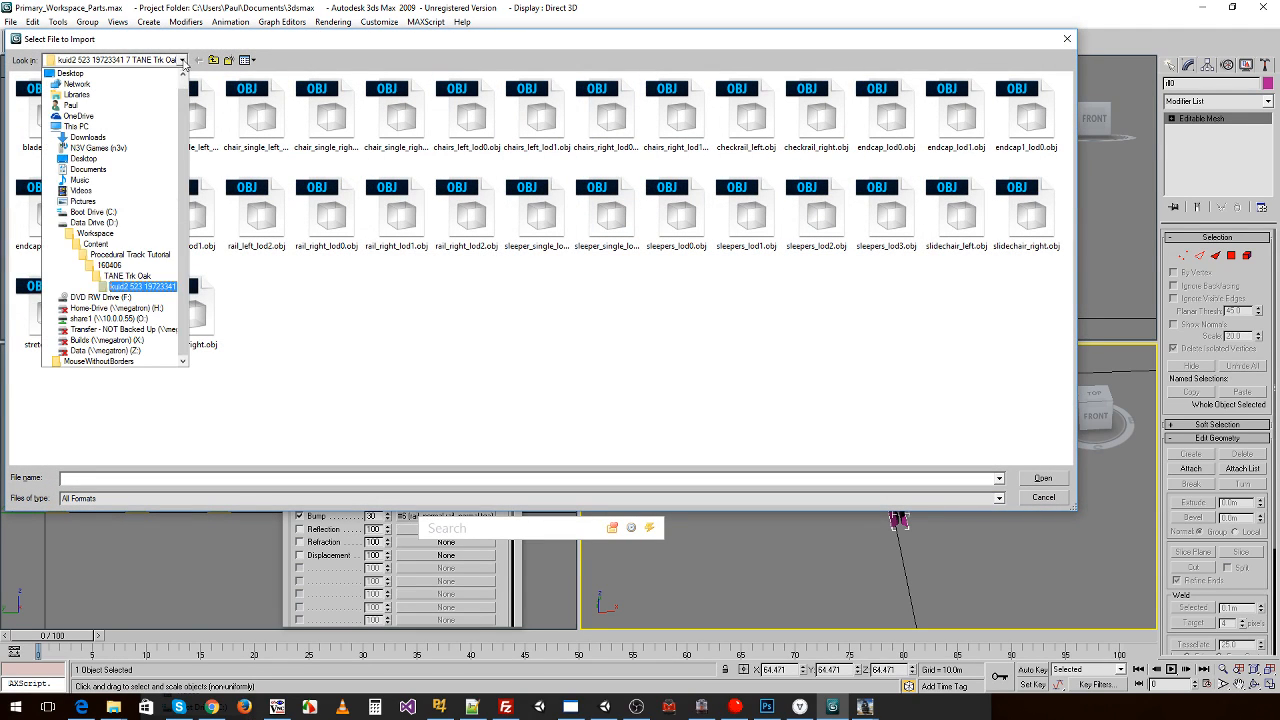
pyautogui.click(128, 254)
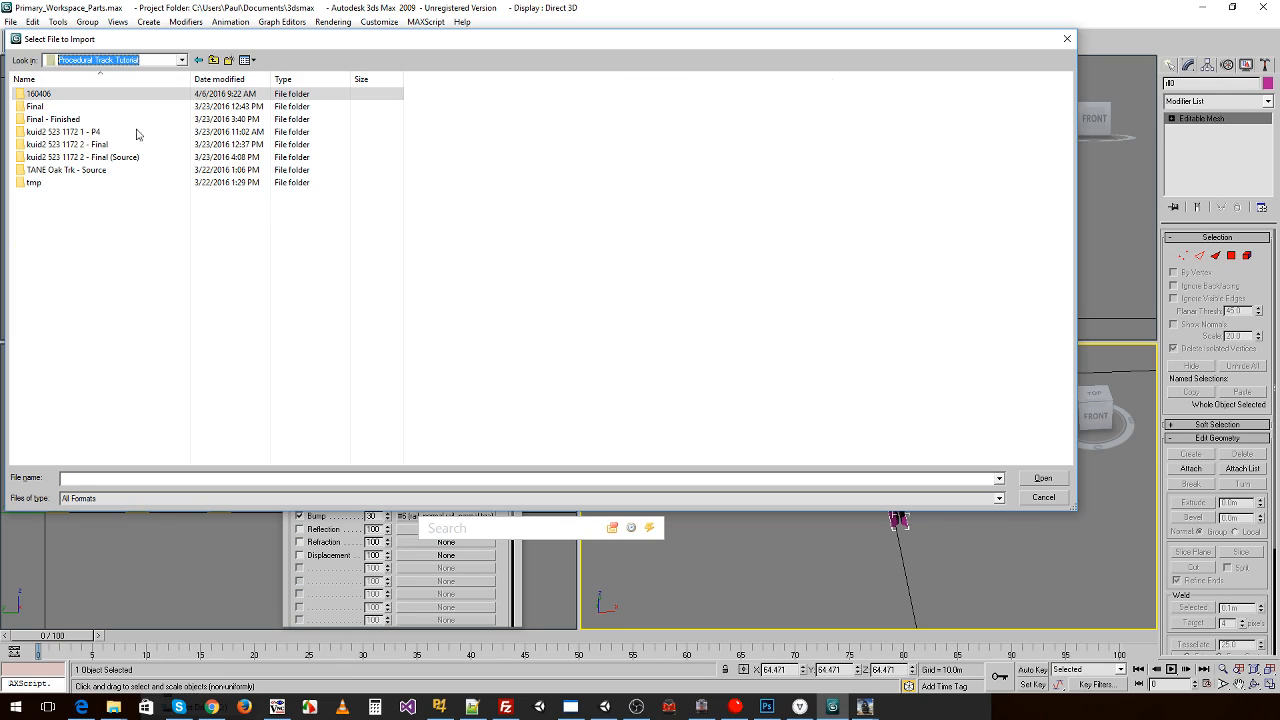
pyautogui.doubleClick(45, 94)
pyautogui.doubleClick(75, 94)
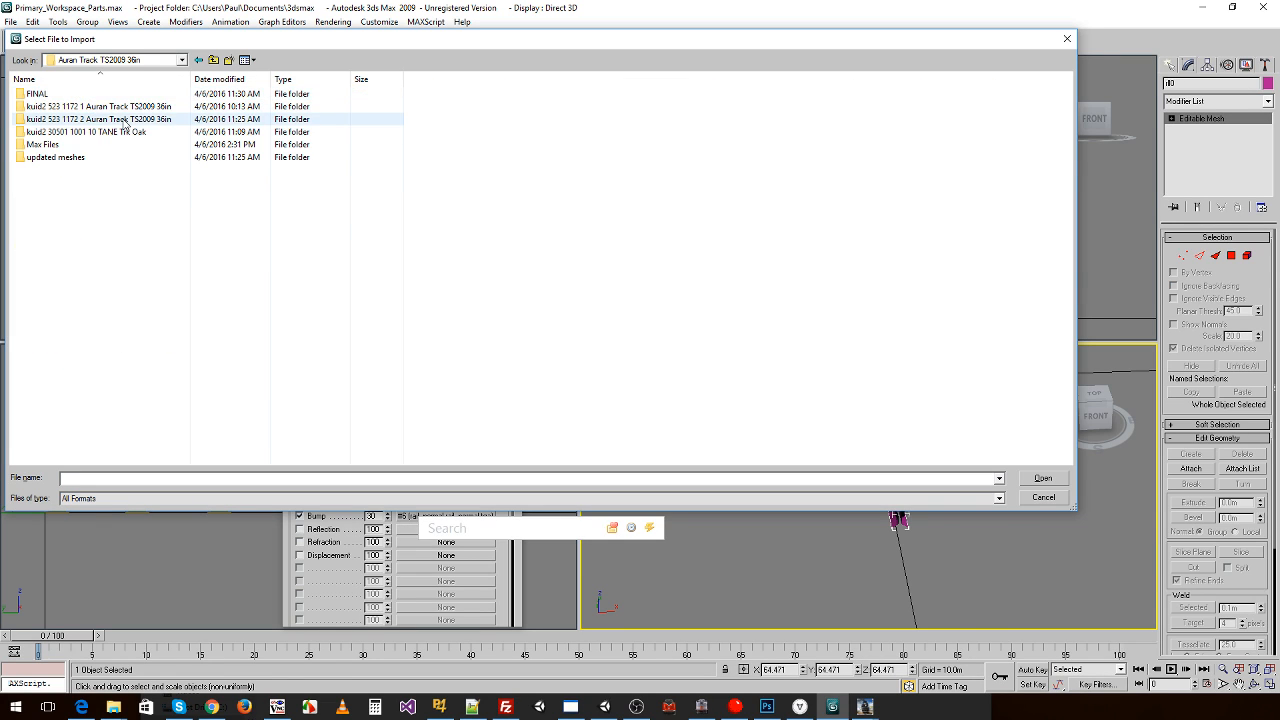
pyautogui.doubleClick(110, 106)
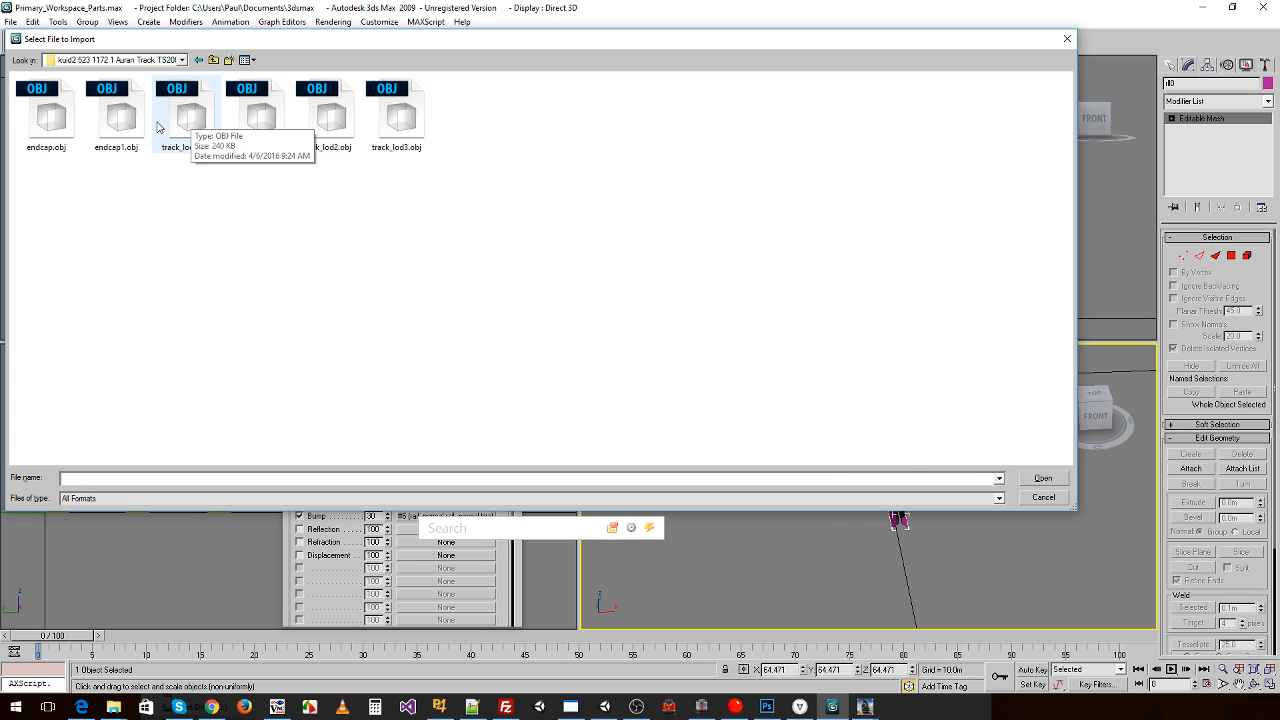
pyautogui.doubleClick(179, 121)
pyautogui.press('Return')
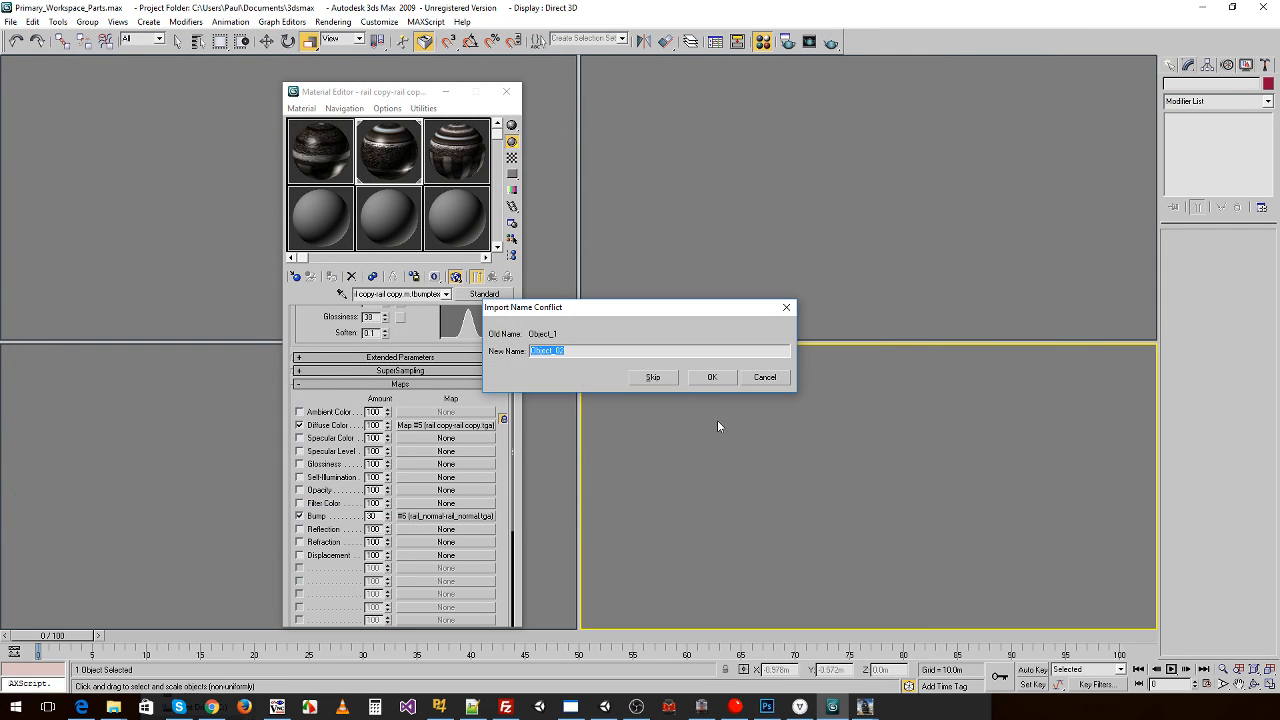
pyautogui.press('Return')
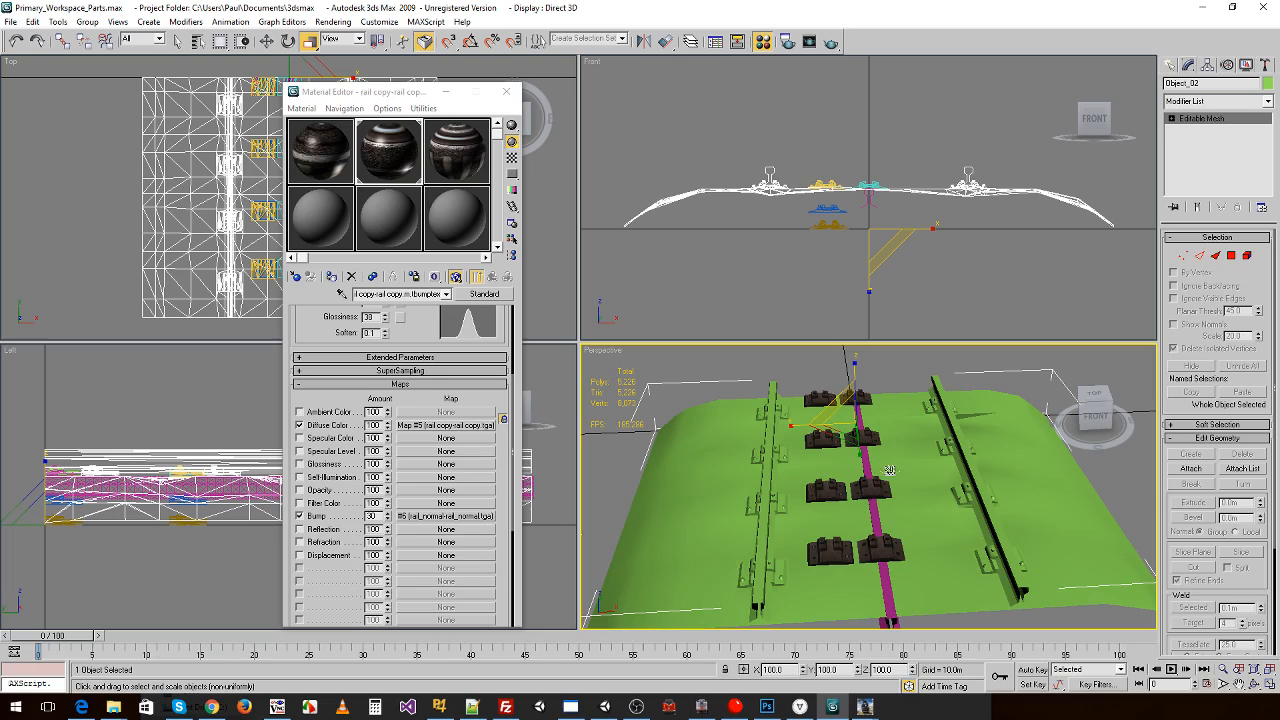
# - Raise the scaled rail to about 0.104 m and shift it to about -0.481 m on X, matching the reference track's rail
pyautogui.keyDown('alt'); pyautogui.moveTo(873, 534); pyautogui.dragTo(890, 531, button='middle'); pyautogui.keyUp('alt')
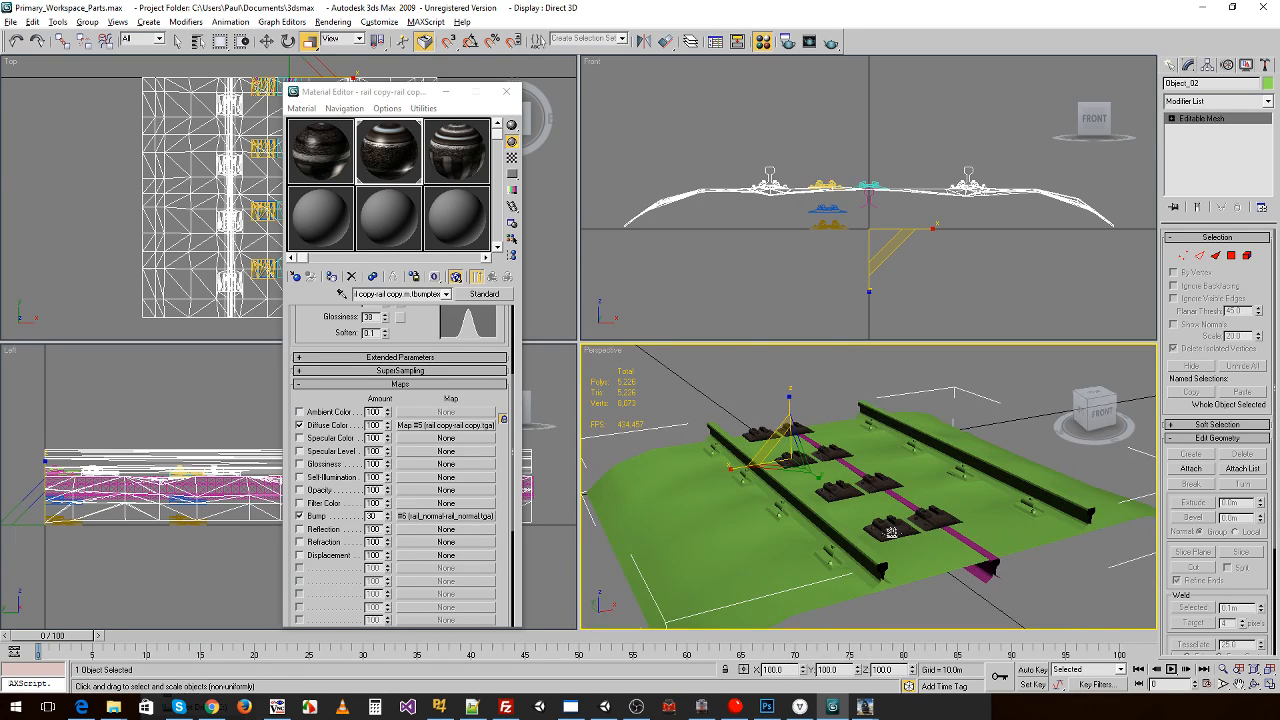
pyautogui.press('w')
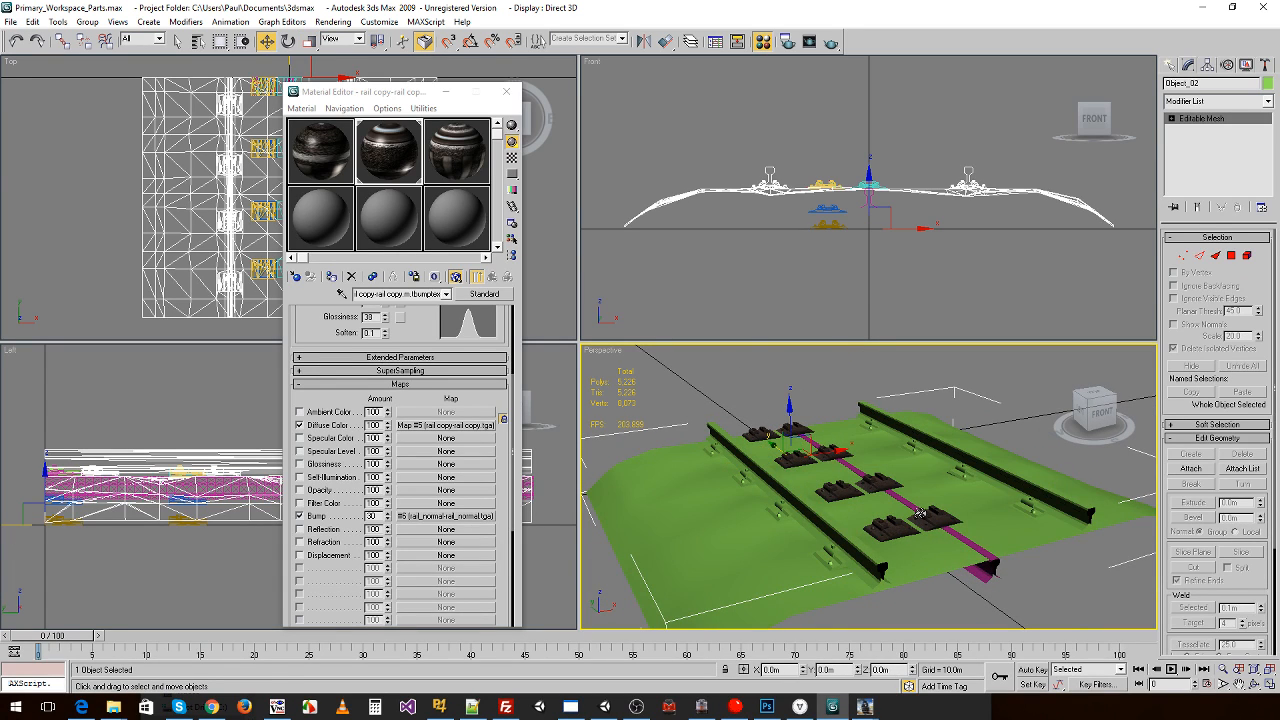
pyautogui.click(988, 568)
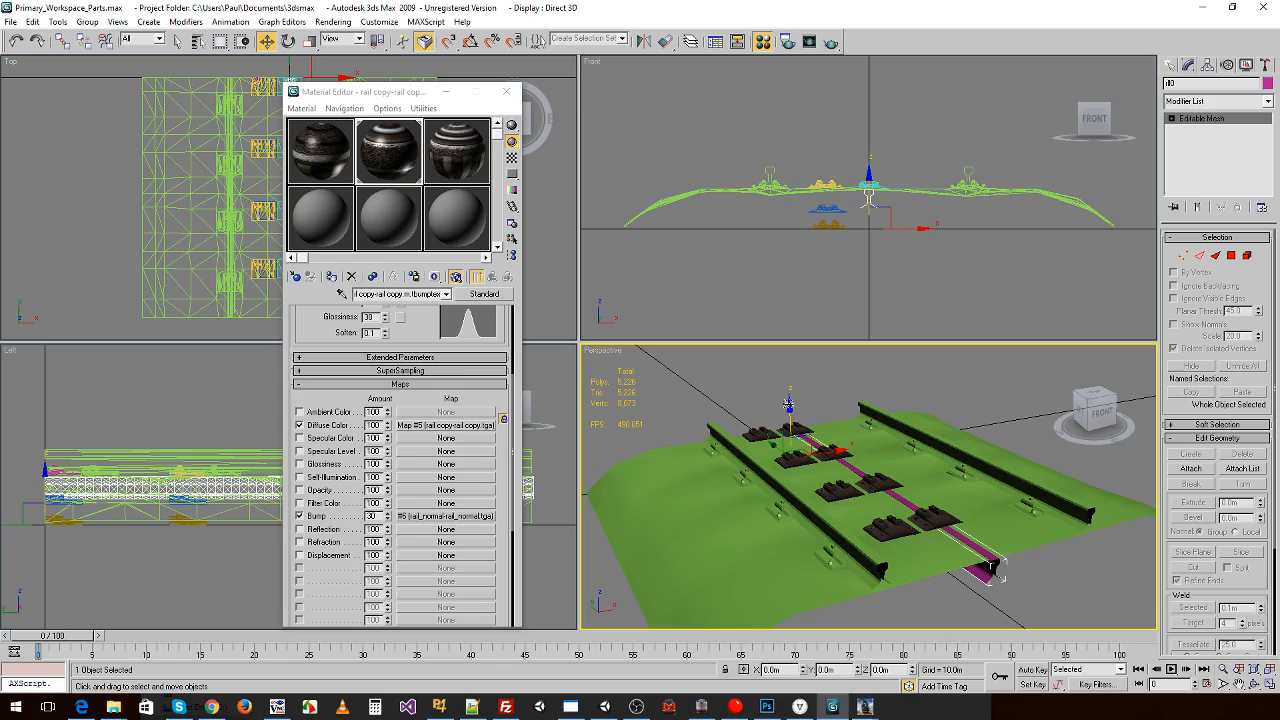
pyautogui.moveTo(789, 406); pyautogui.dragTo(789, 395)
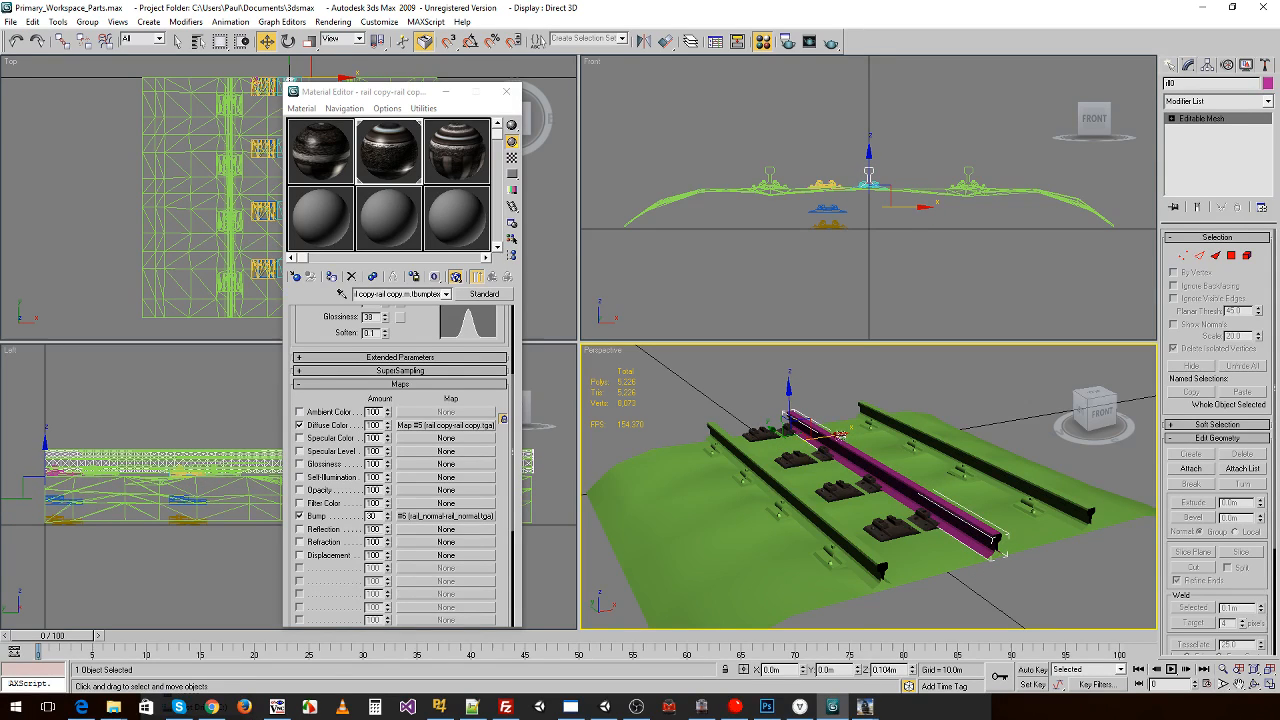
pyautogui.moveTo(838, 434); pyautogui.dragTo(776, 428)
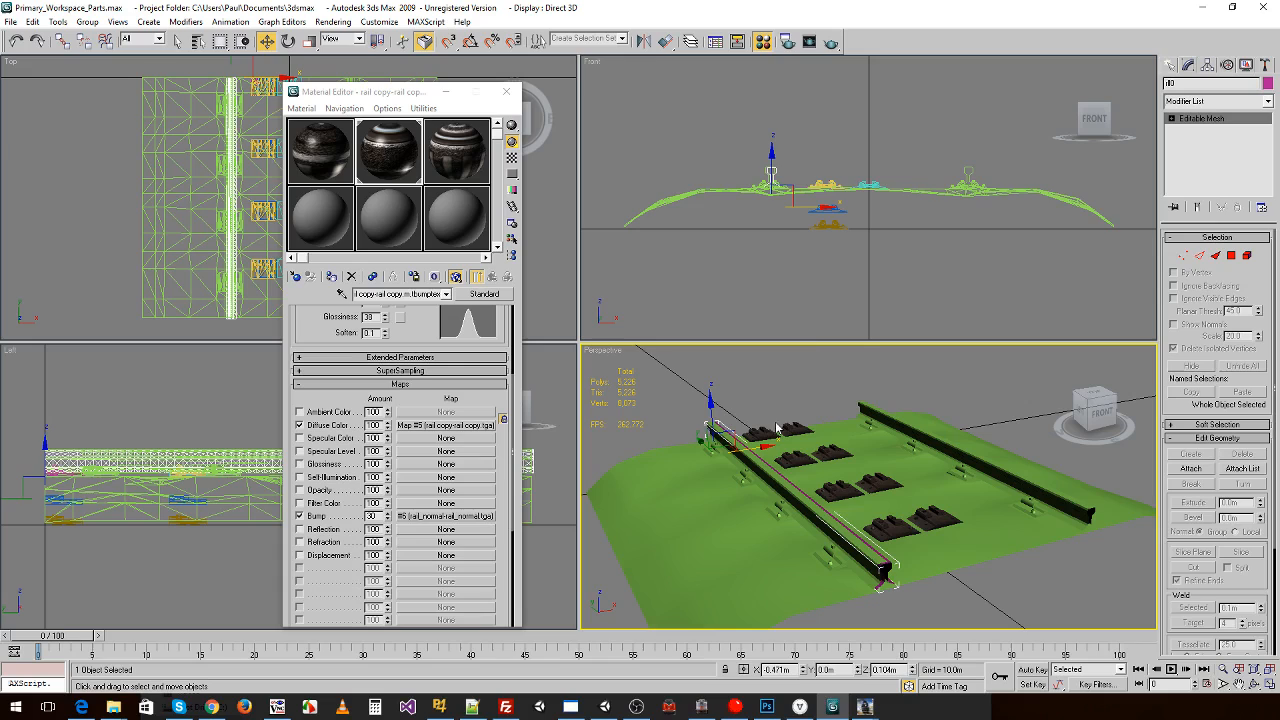
pyautogui.scroll(5, 853, 260)
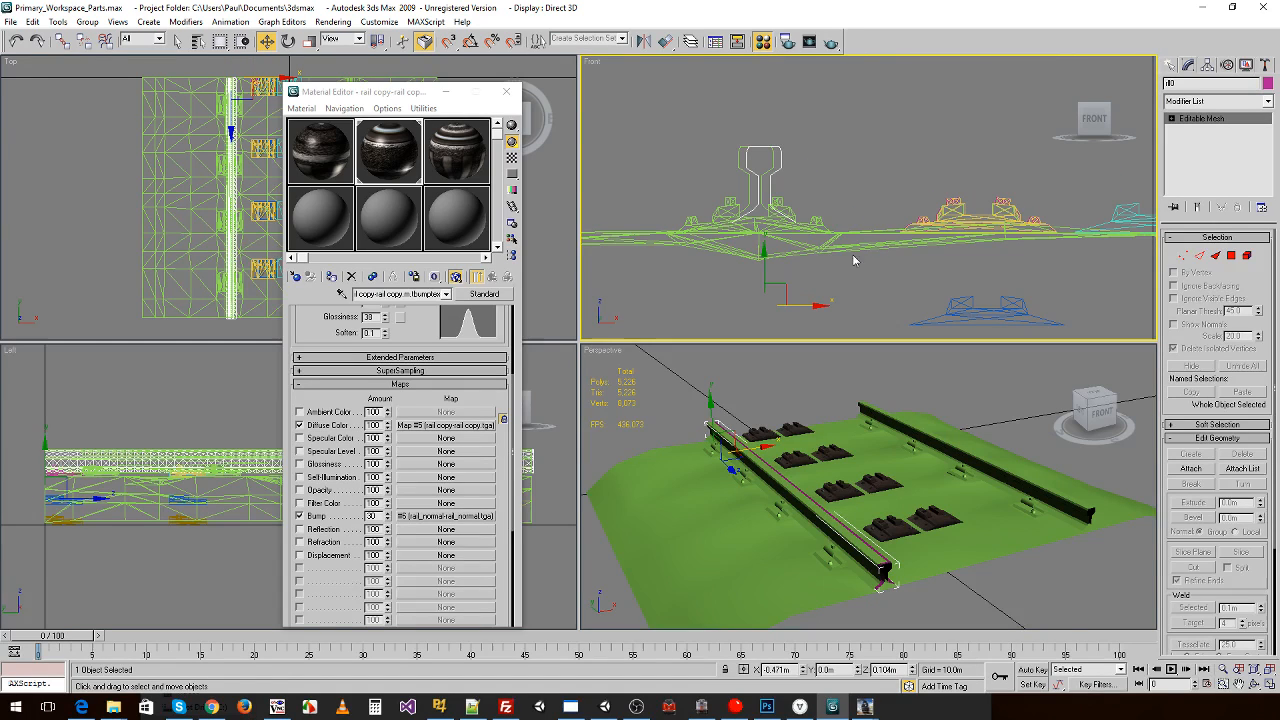
pyautogui.moveTo(818, 304); pyautogui.dragTo(808, 304)
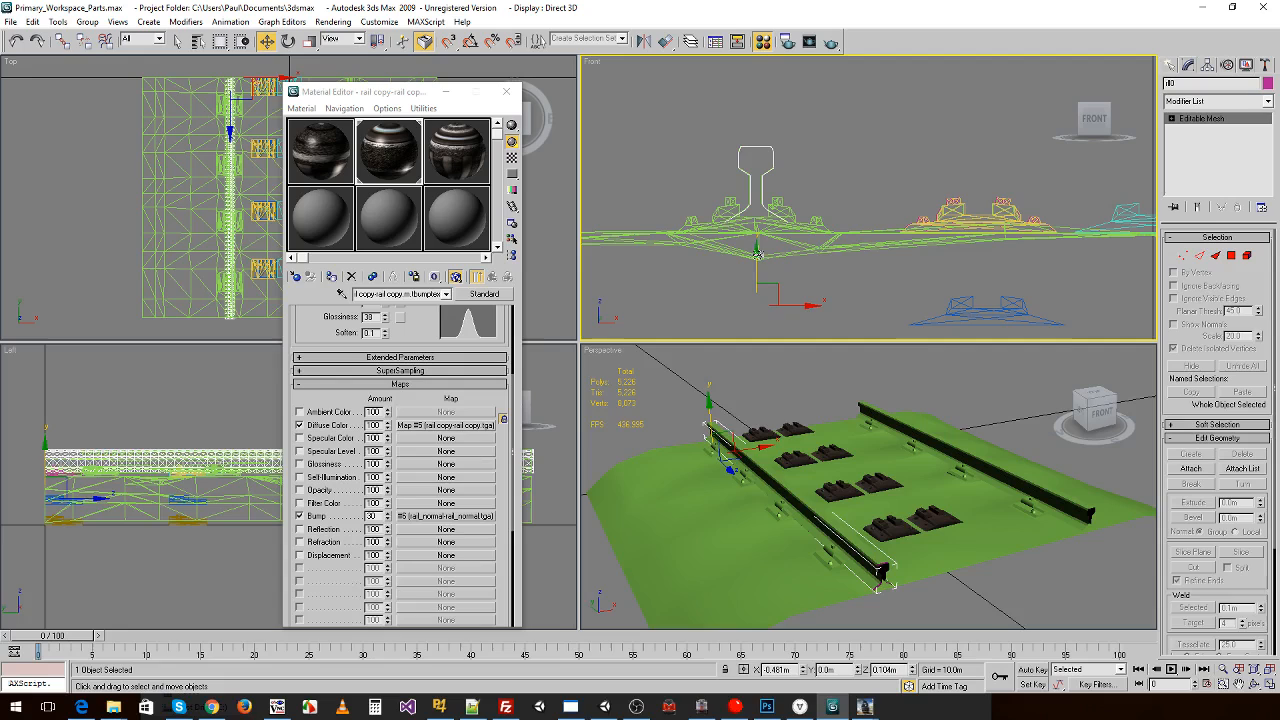
pyautogui.moveTo(758, 254); pyautogui.dragTo(758, 254)
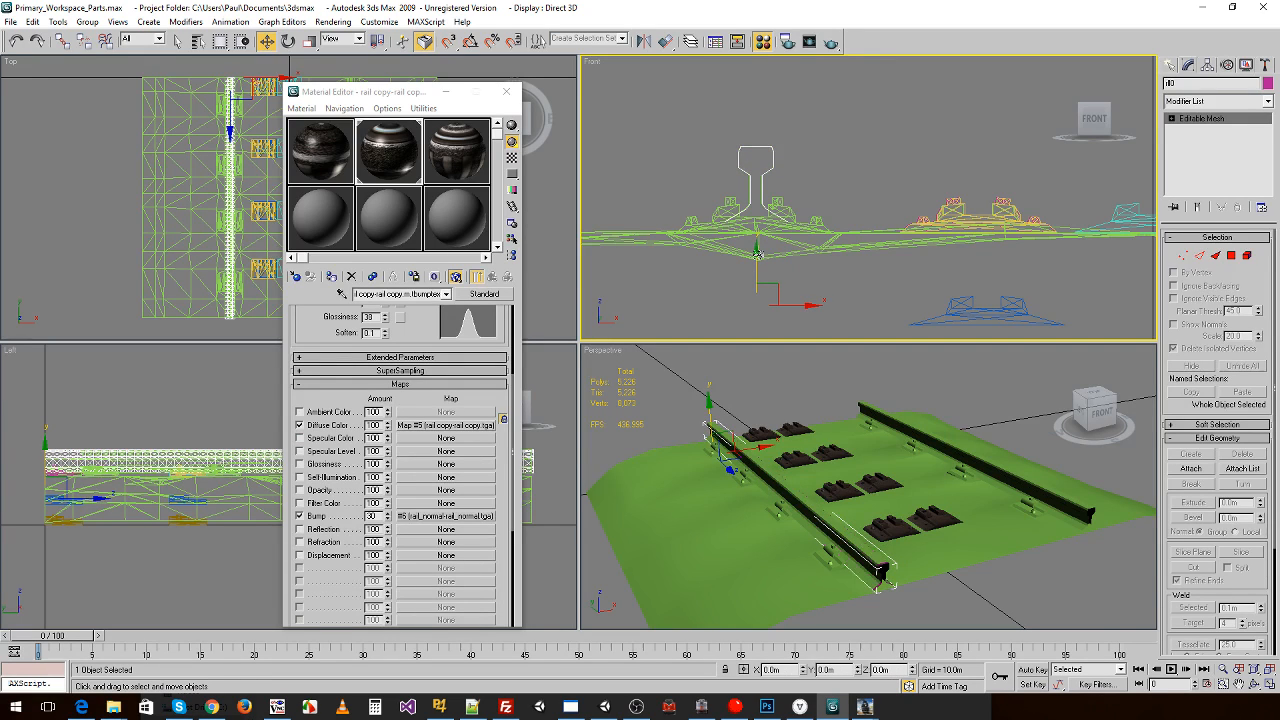
# - Move the rail about 0.271 m along X onto the yellow chairs and delete the green reference track
pyautogui.keyDown('shift'); pyautogui.moveTo(808, 304); pyautogui.dragTo(1034, 292); pyautogui.keyUp('shift')
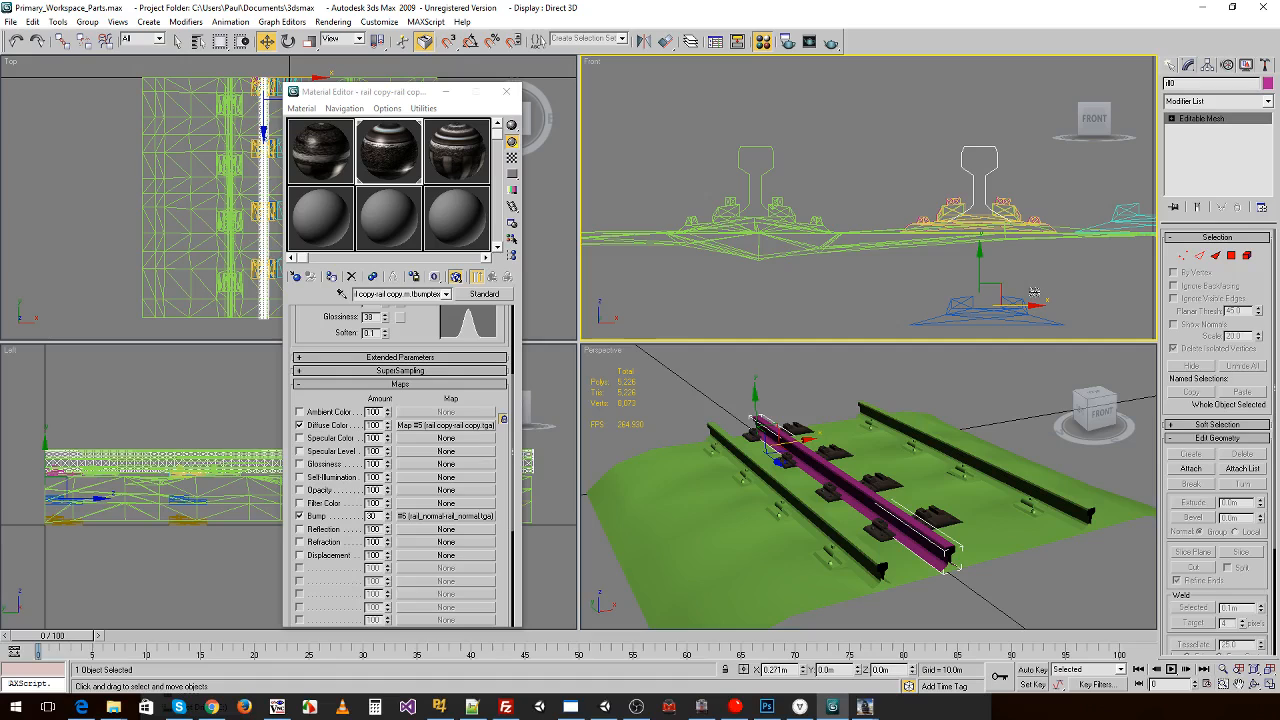
pyautogui.click(940, 455)
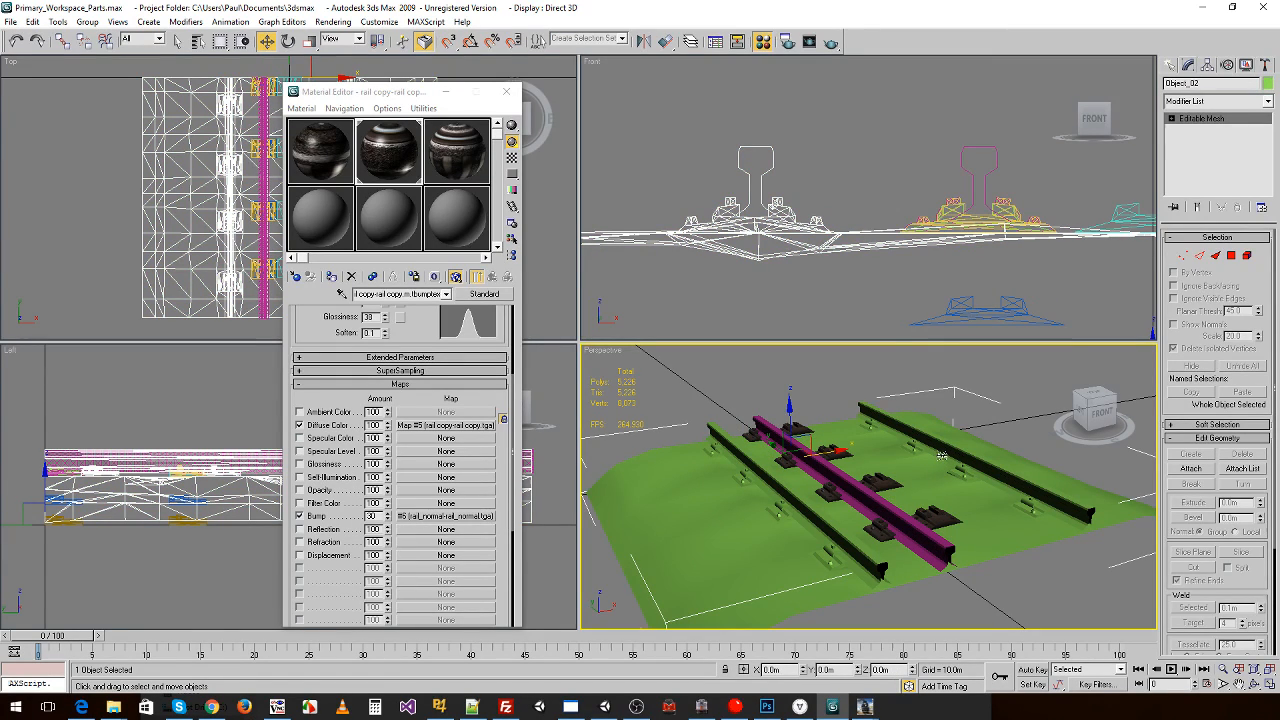
pyautogui.press('Delete')
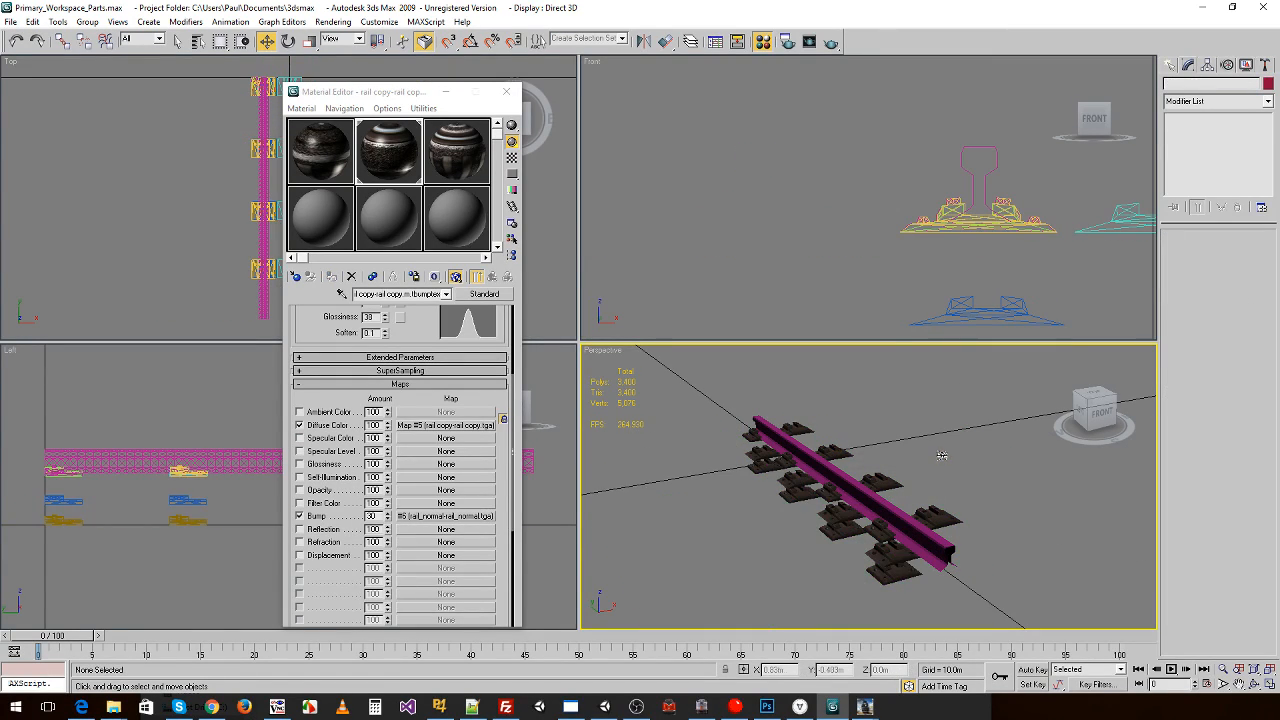
# - Set the rail's X and Y positions to 0 to centre it on the origin
pyautogui.click(945, 548)
pyautogui.moveTo(792, 671); pyautogui.dragTo(701, 651)
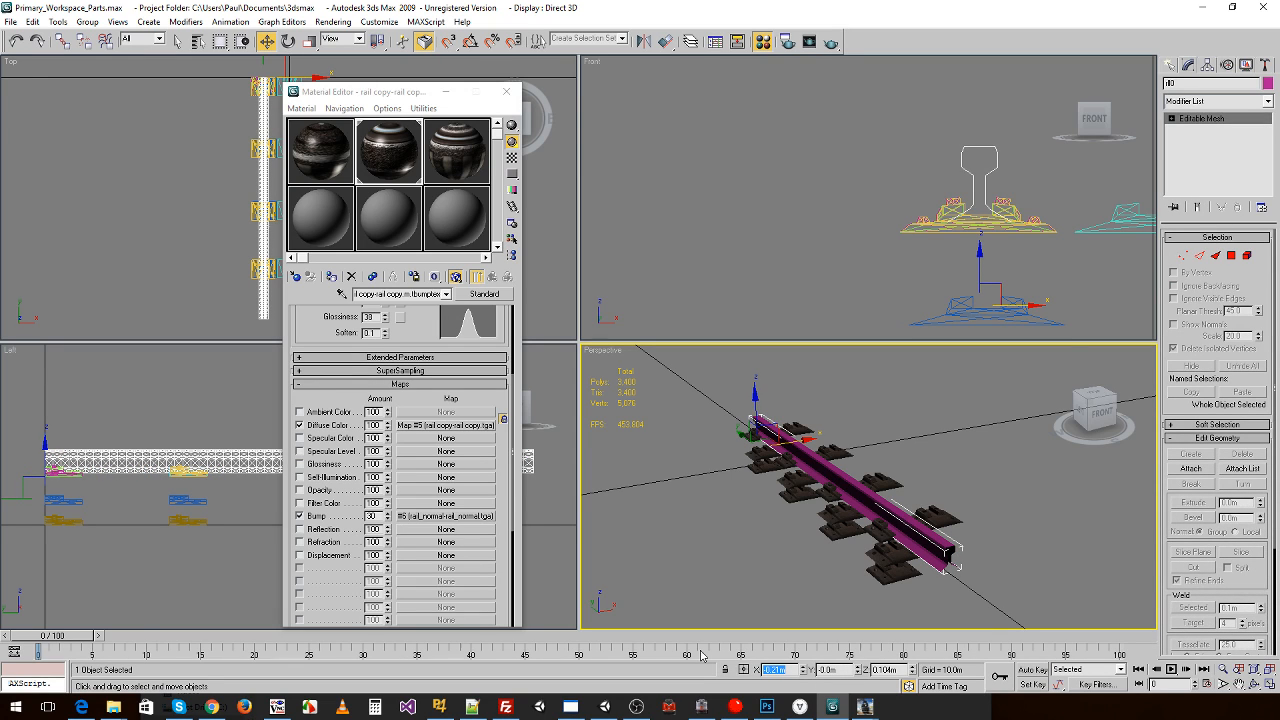
pyautogui.write('0')
pyautogui.press('Tab')
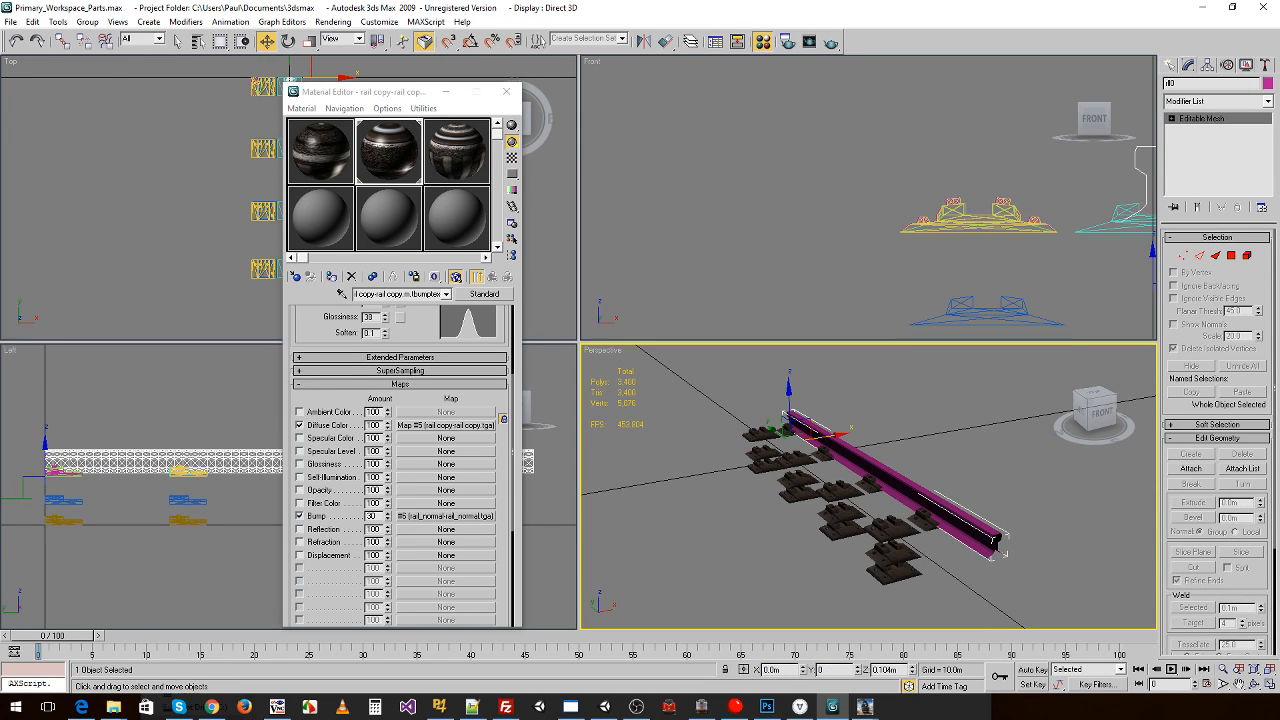
# - Apply the rail copy material from the second sample slot to the rail
pyautogui.keyDown('alt'); pyautogui.moveTo(926, 483); pyautogui.dragTo(915, 512, button='middle'); pyautogui.keyUp('alt')
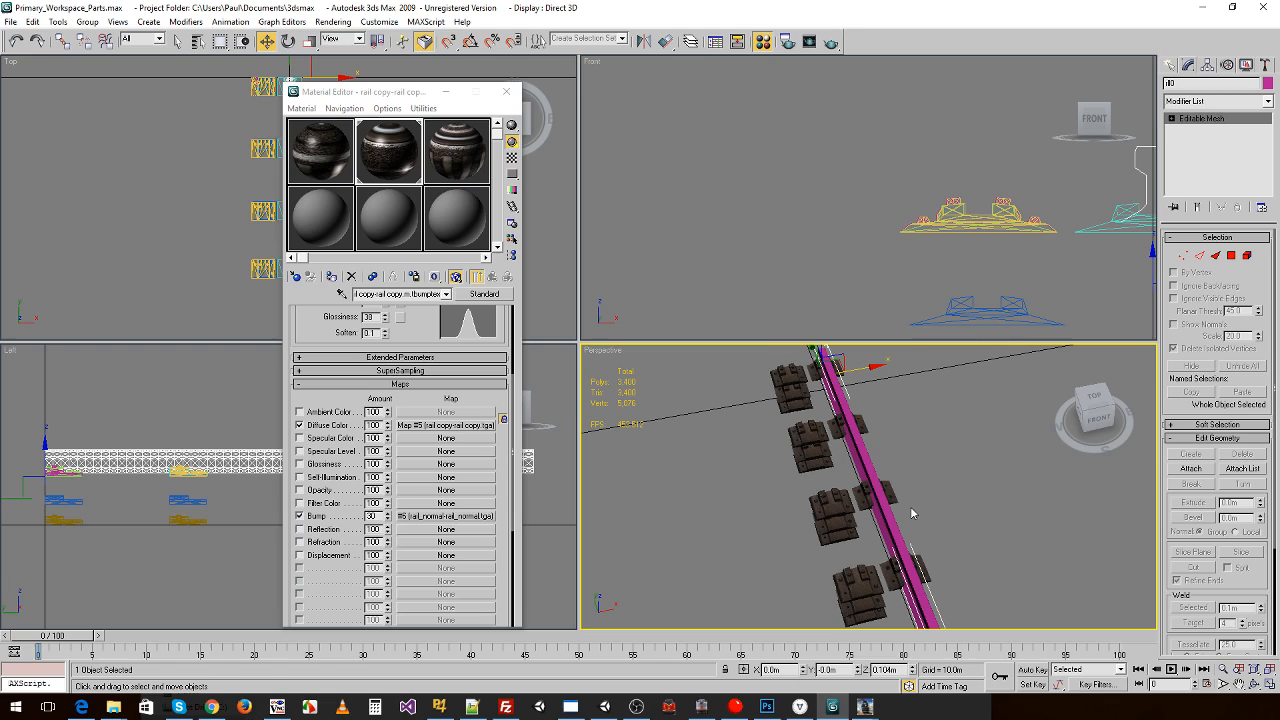
pyautogui.moveTo(392, 152); pyautogui.dragTo(846, 402)
pyautogui.keyDown('alt'); pyautogui.moveTo(903, 495); pyautogui.dragTo(895, 468, button='middle'); pyautogui.keyUp('alt')
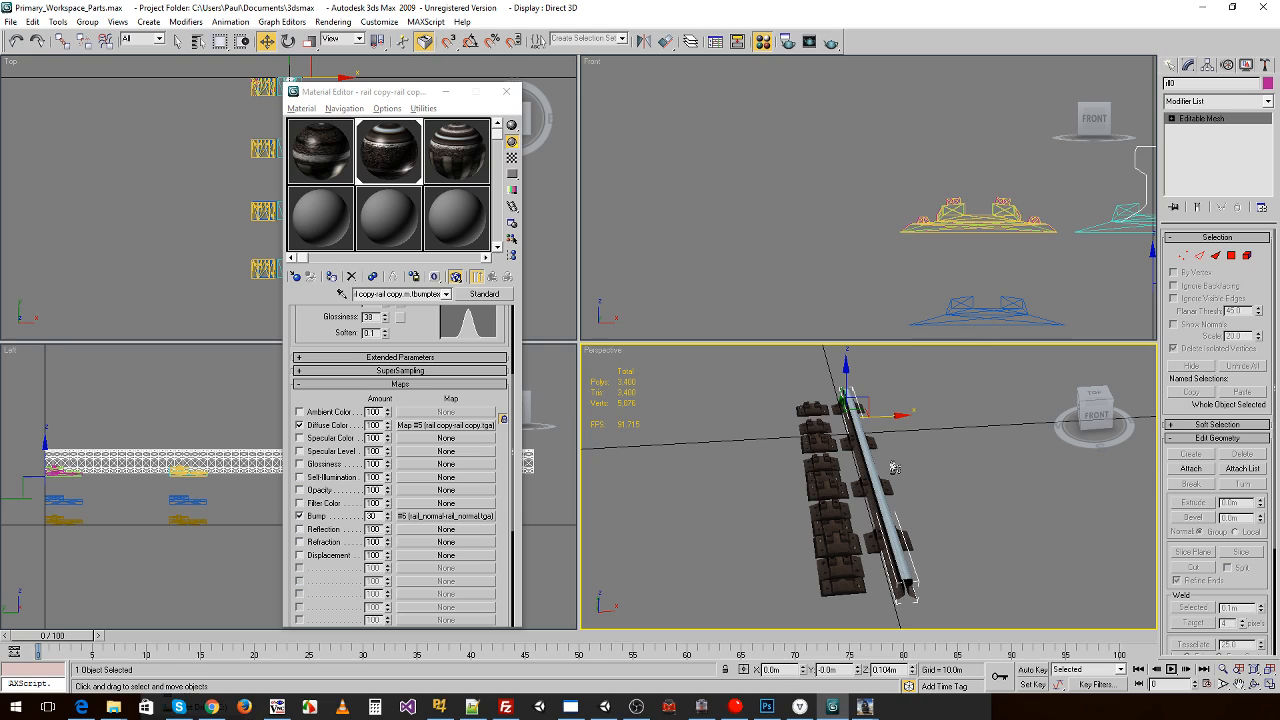
pyautogui.moveTo(957, 274); pyautogui.dragTo(802, 246, button='middle')
pyautogui.scroll(-2, 802, 246)
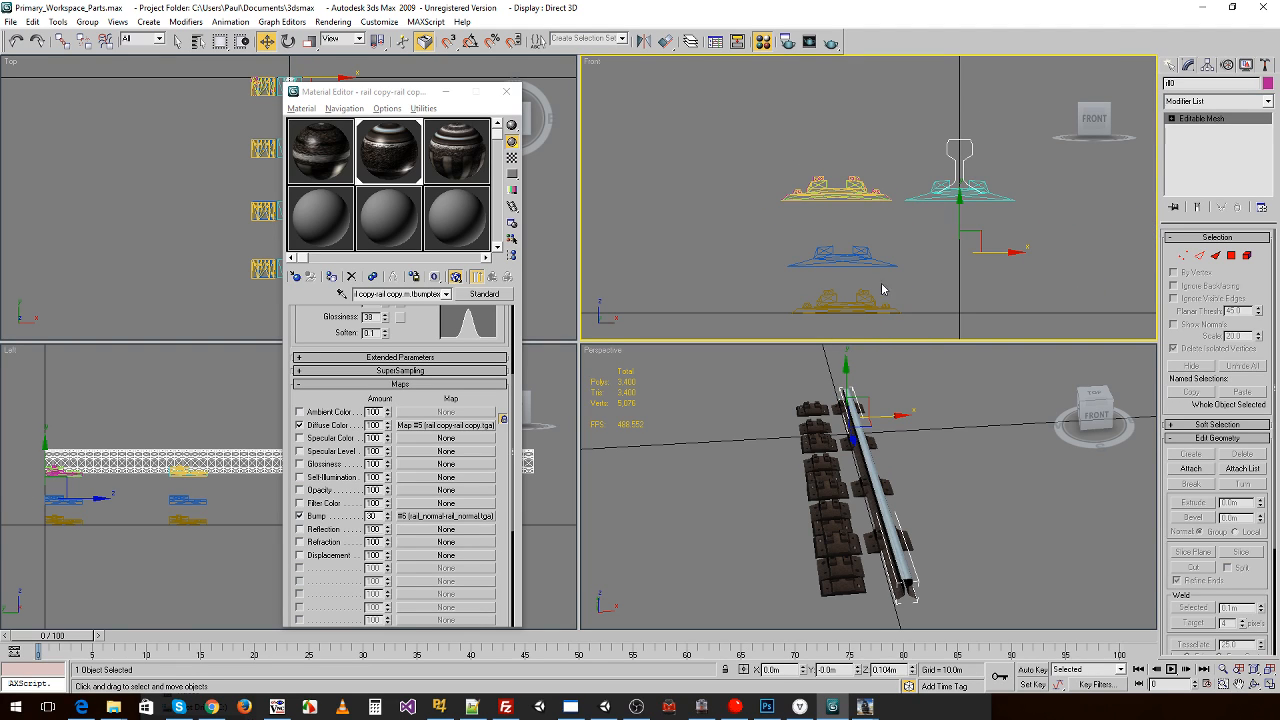
# - Delete all the chairs and export the remaining rail in Trainz format over rail_left_lod0.im, with geometry export only
pyautogui.moveTo(785, 138); pyautogui.dragTo(916, 308)
pyautogui.press('Delete')
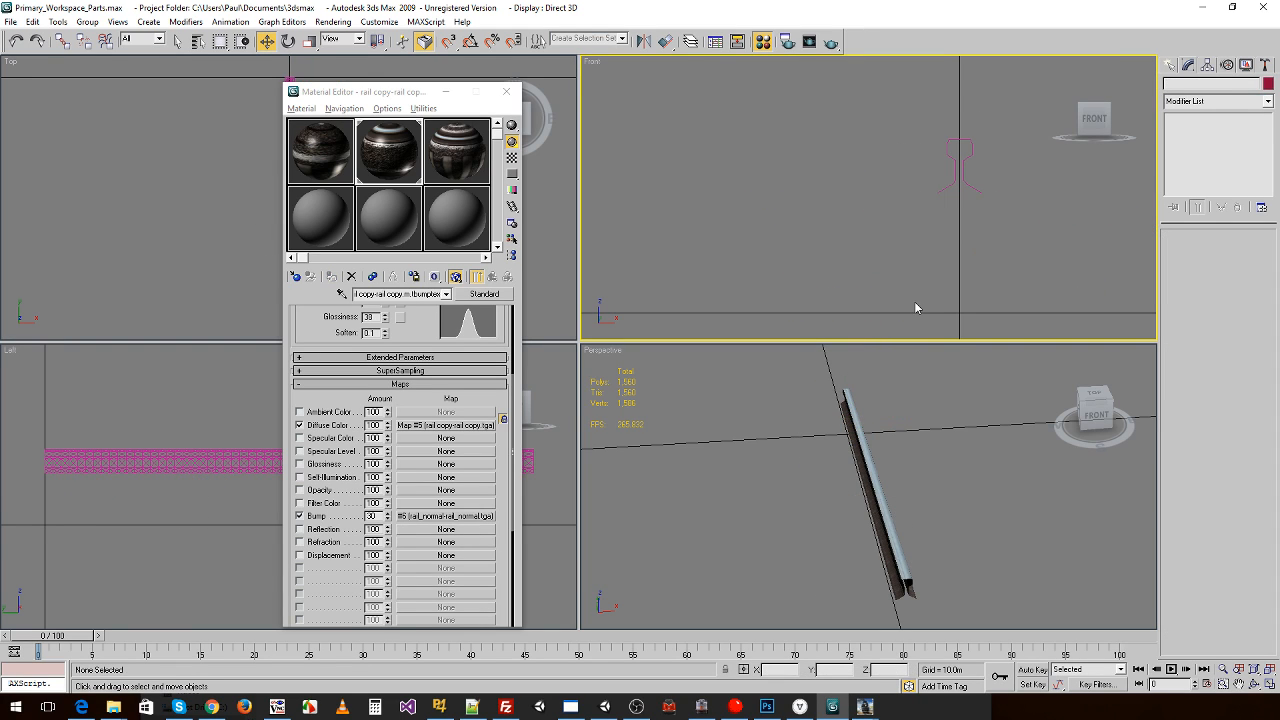
pyautogui.click(12, 22)
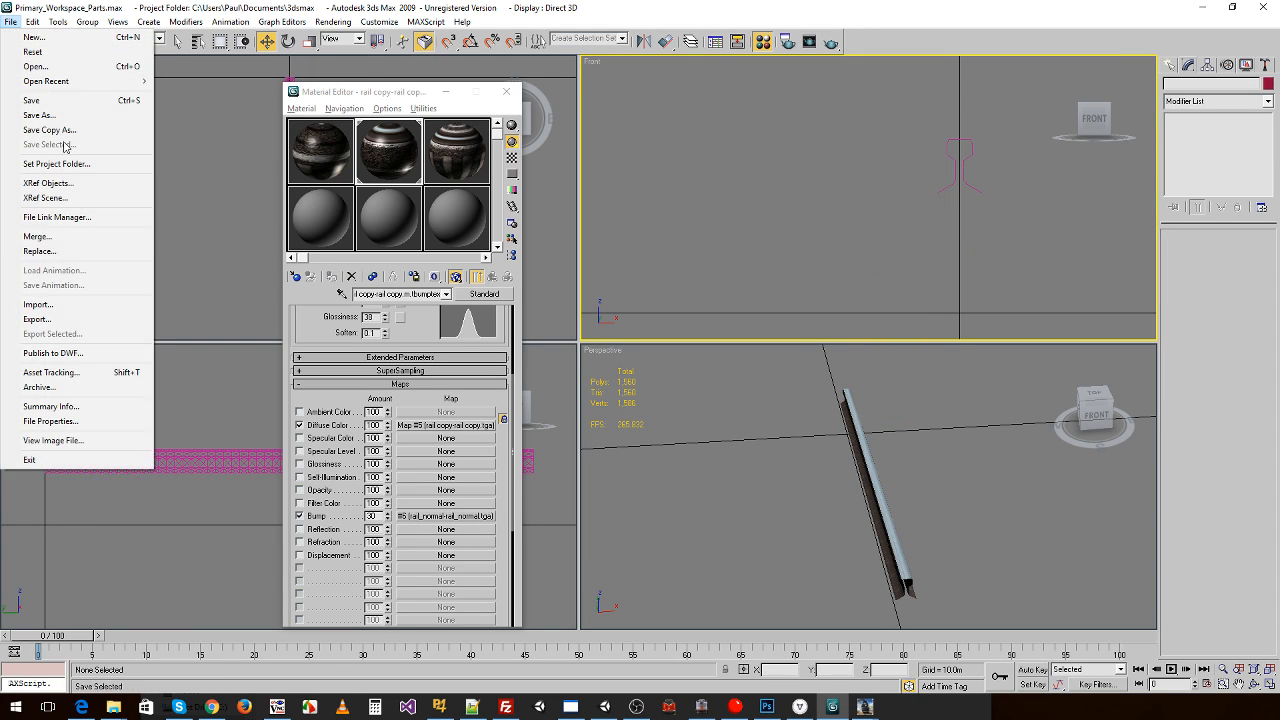
pyautogui.click(48, 321)
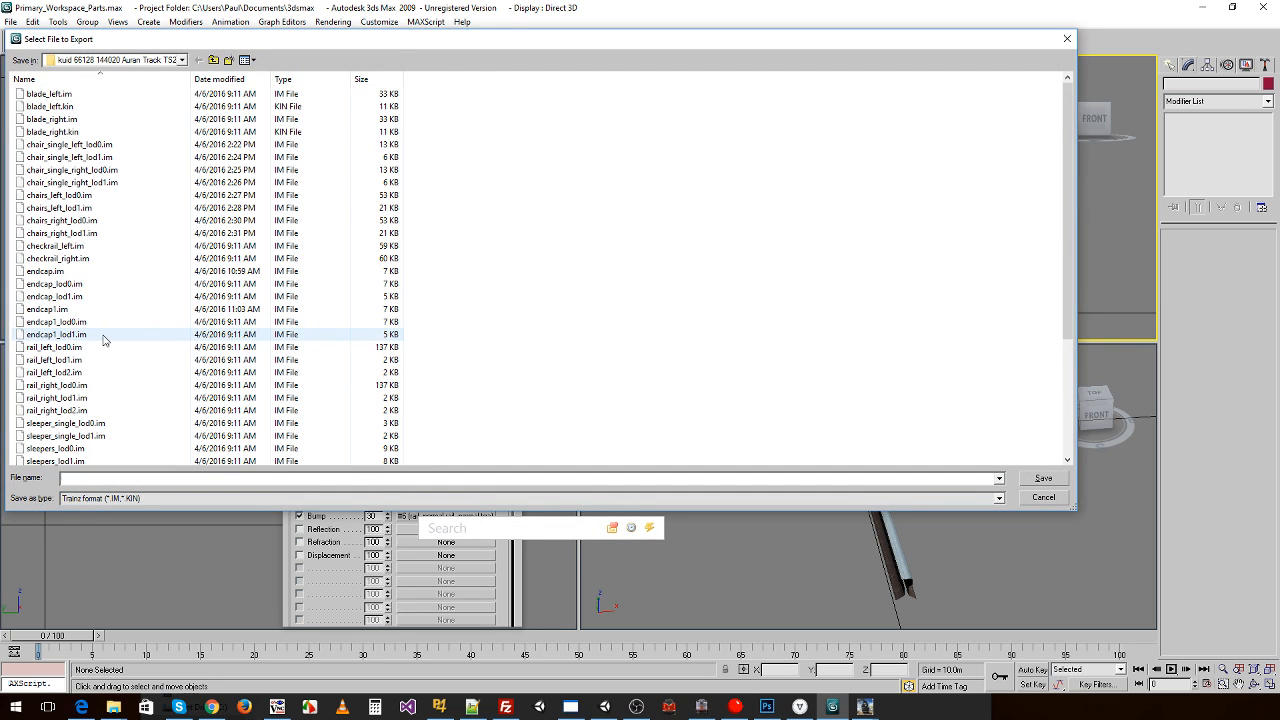
pyautogui.click(80, 347)
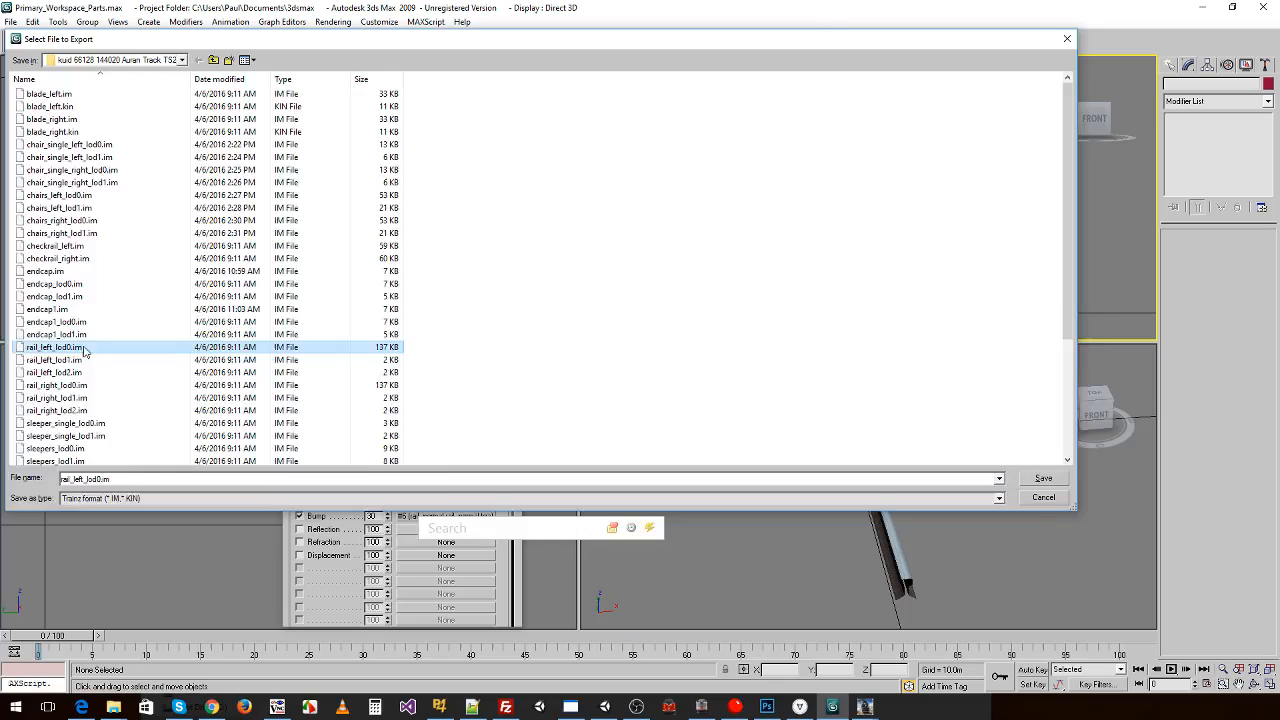
pyautogui.doubleClick(83, 347)
pyautogui.click(701, 409)
pyautogui.click(692, 411)
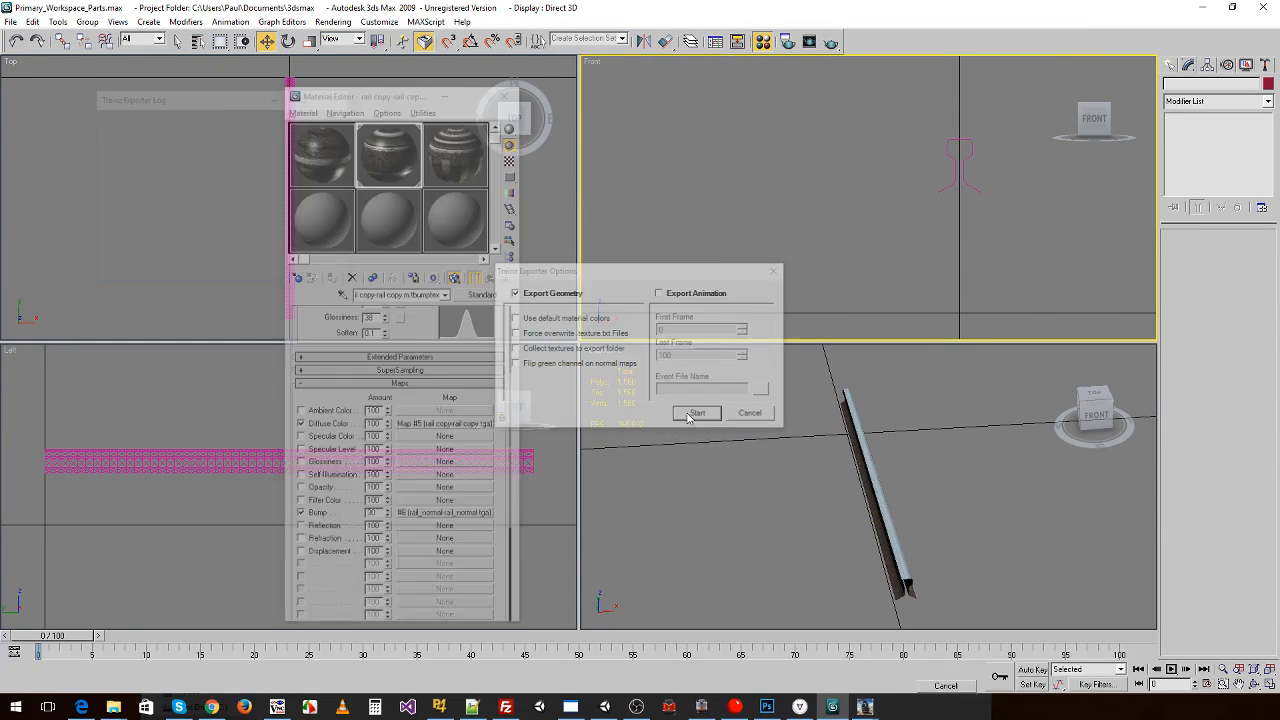
pyautogui.click(678, 378)
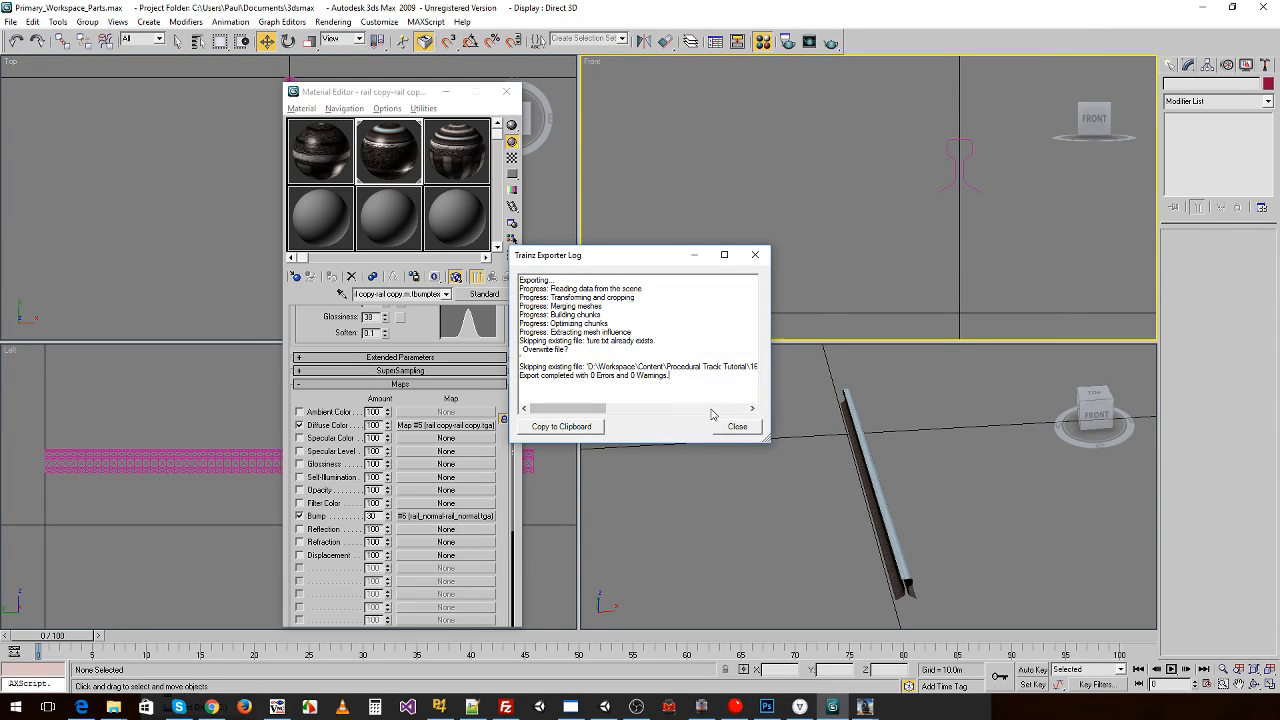
pyautogui.click(730, 428)
pyautogui.click(735, 443)
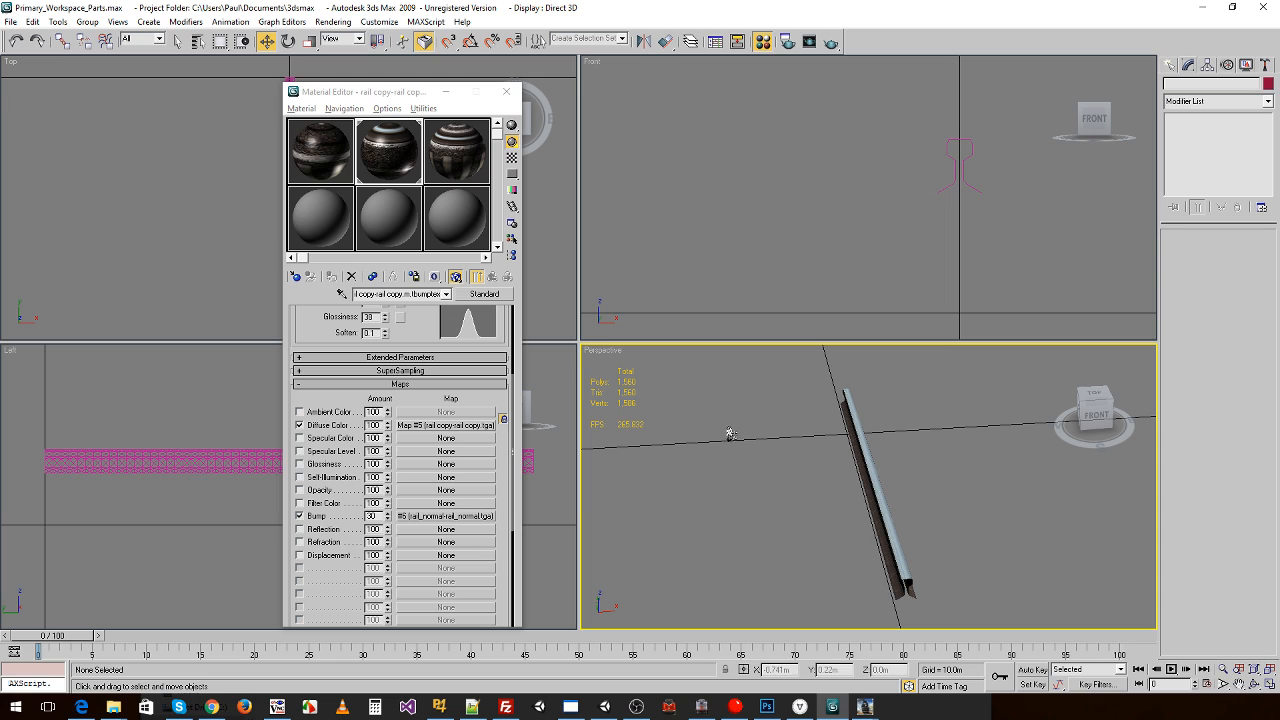
# - Undo the deletion of the chairs
pyautogui.hotkey('ctrl', 'z')
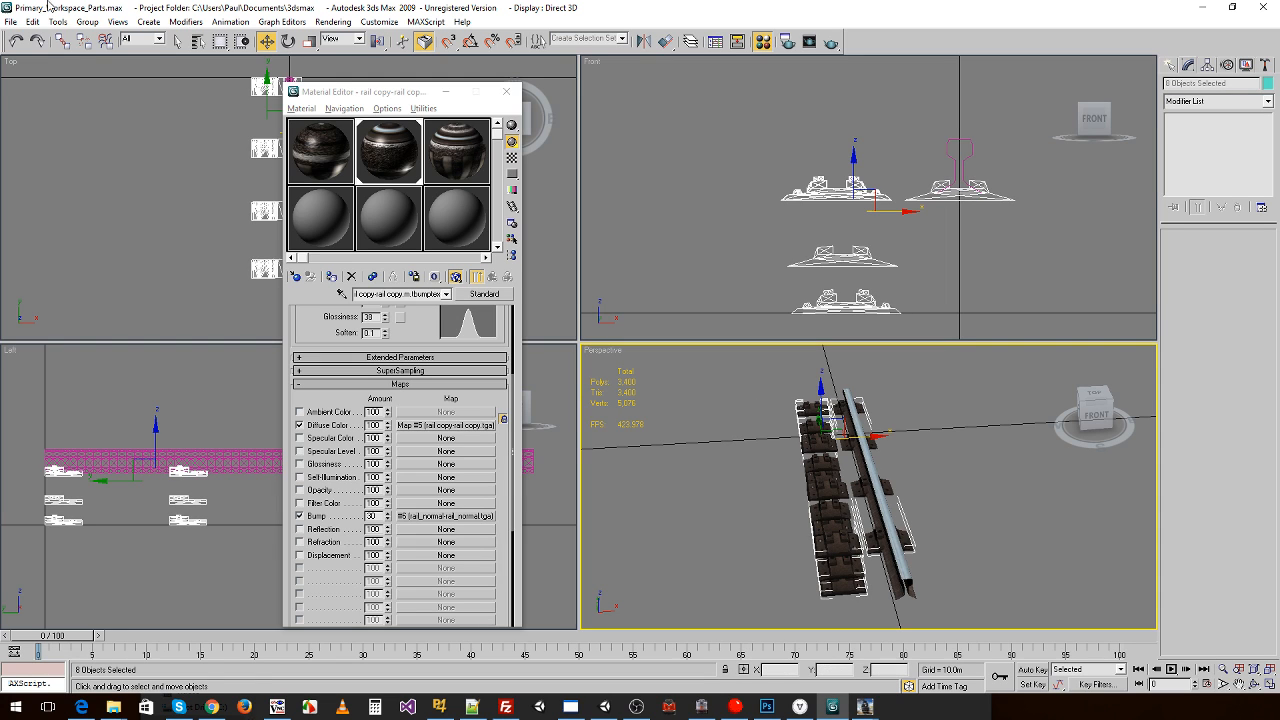
pyautogui.click(10, 21)
pyautogui.click(966, 150)
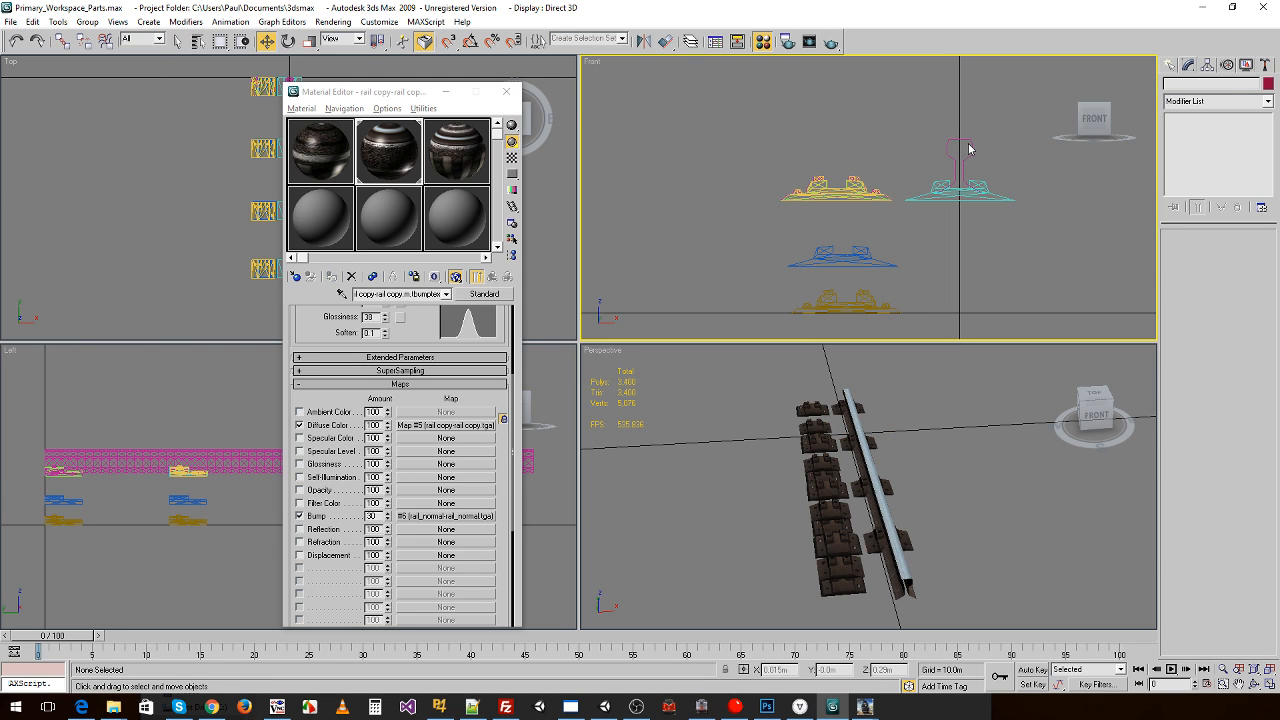
# - Clear the origin by moving the rail to about 0.165 m and the cyan chairs to about -0.184 m on X
pyautogui.click(970, 146)
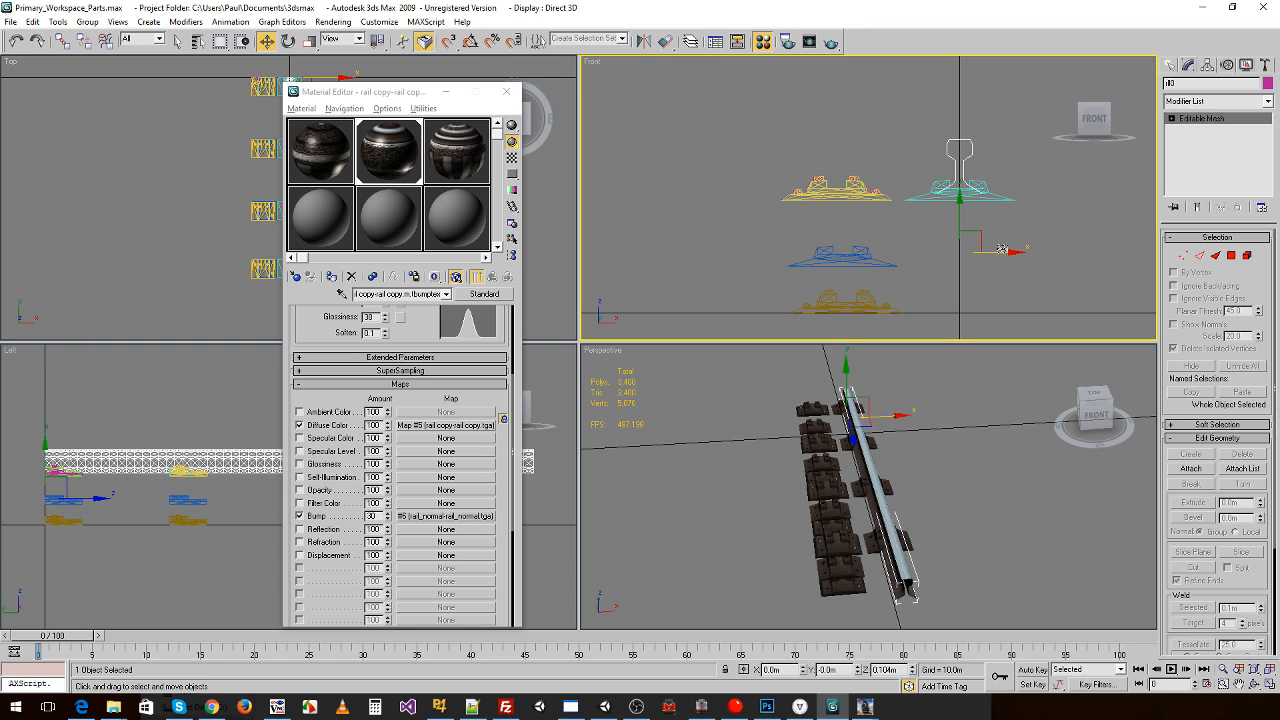
pyautogui.moveTo(1001, 248); pyautogui.dragTo(1096, 248)
pyautogui.click(972, 198)
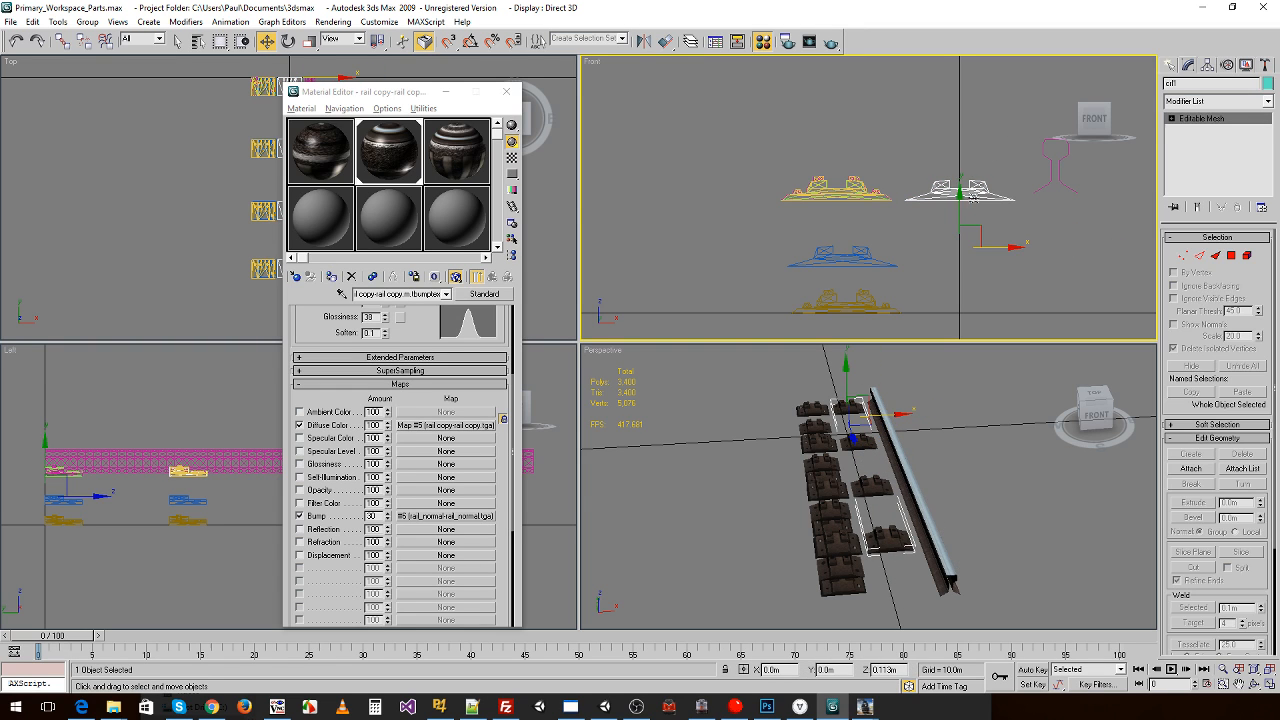
pyautogui.moveTo(1014, 246); pyautogui.dragTo(910, 246)
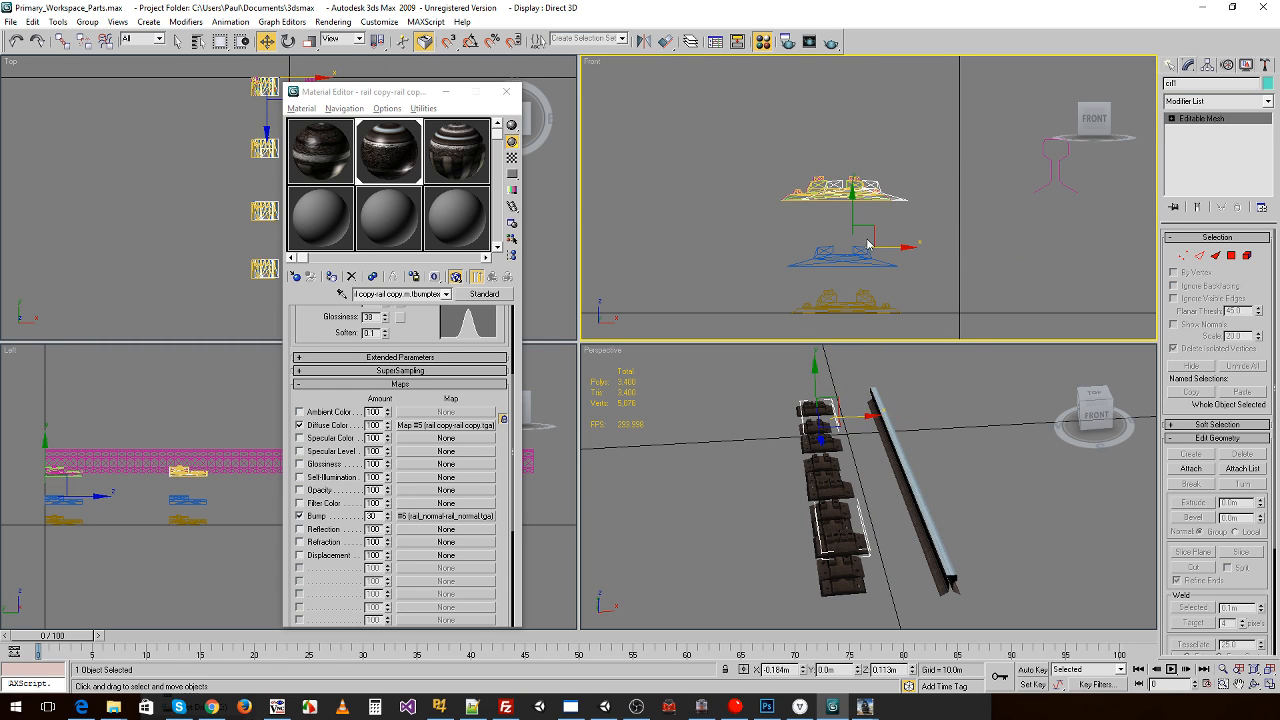
# - Import rail_left_lod1.obj from the TANE Trk Oak Mesh folder inside the TANE Trk Oak folder
pyautogui.click(12, 22)
pyautogui.click(50, 304)
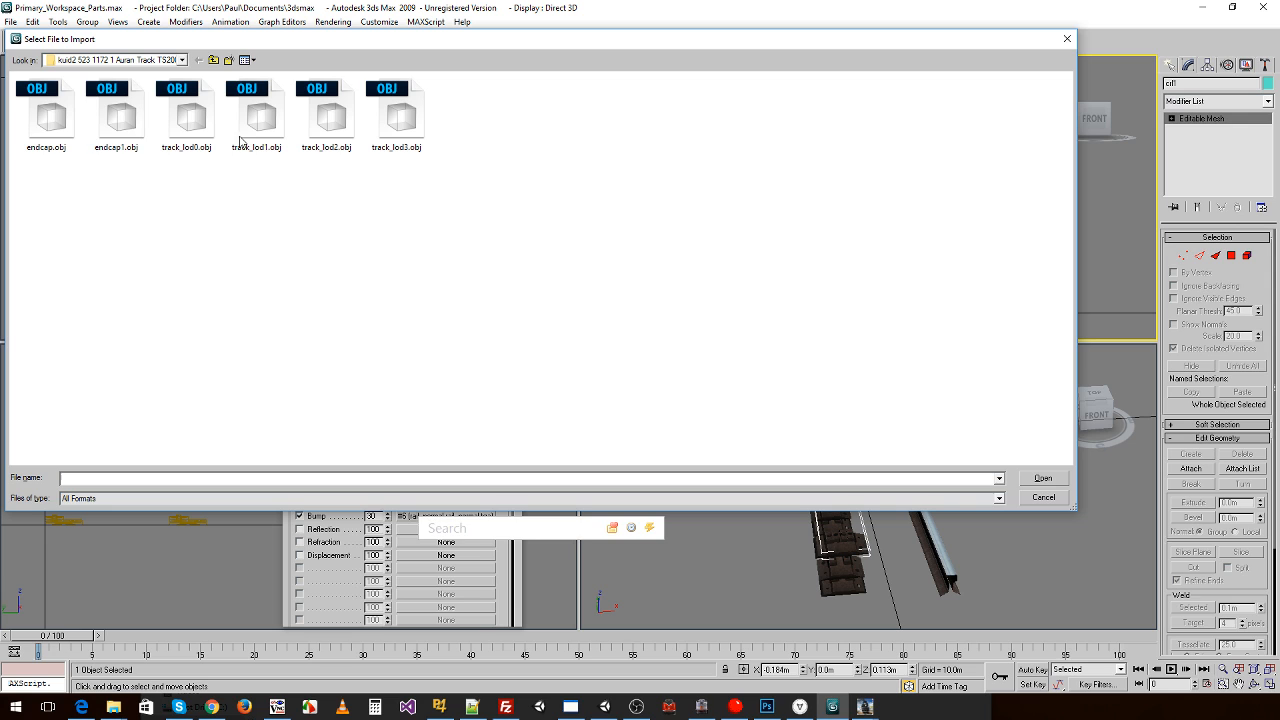
pyautogui.click(174, 62)
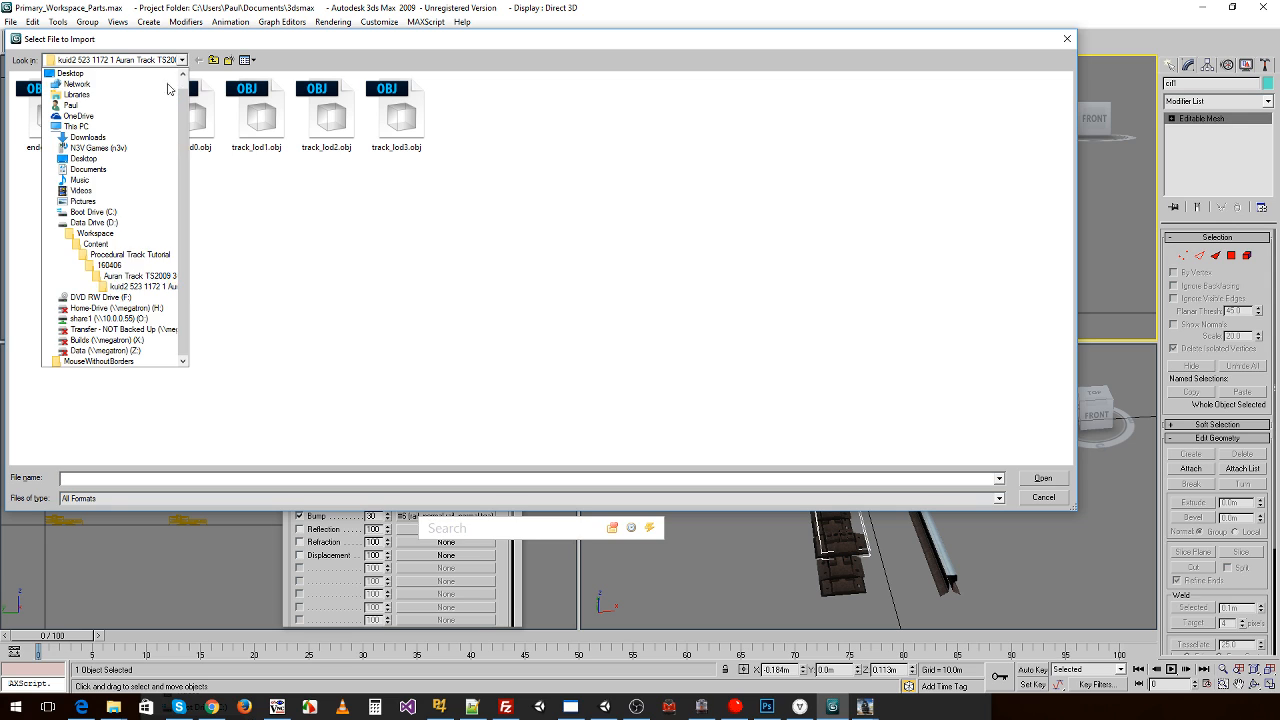
pyautogui.click(132, 262)
pyautogui.doubleClick(80, 107)
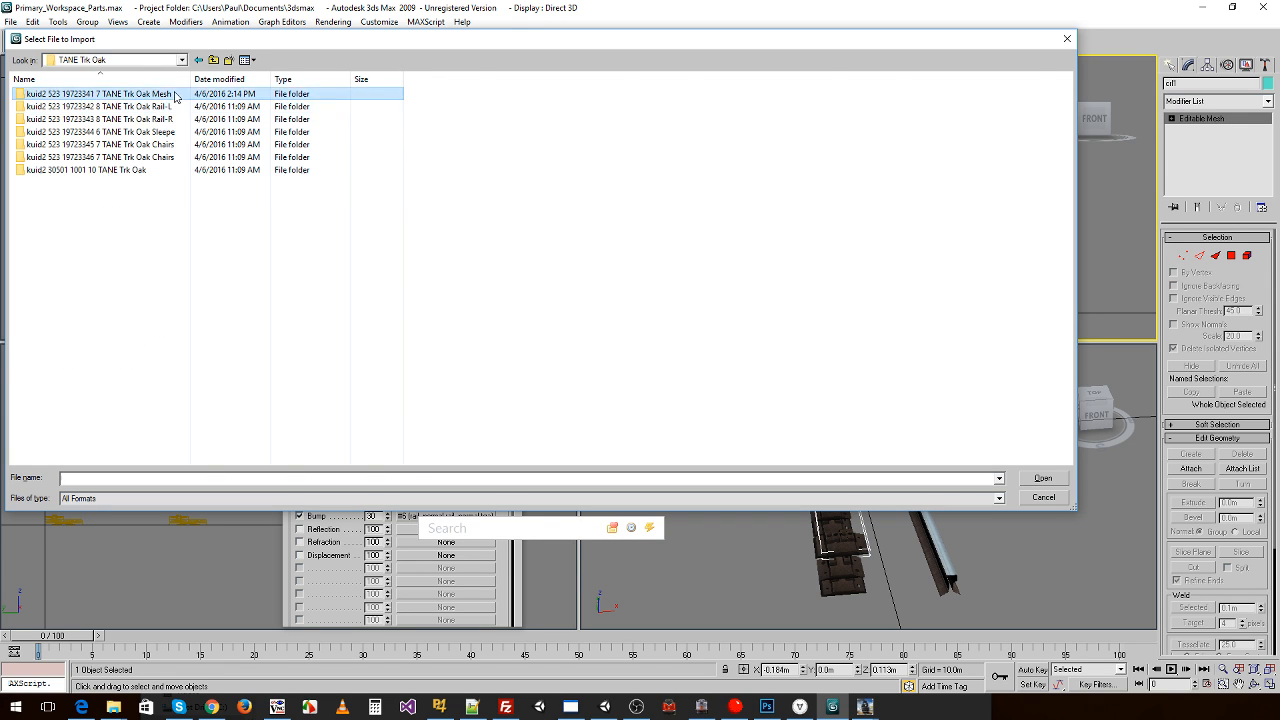
pyautogui.doubleClick(176, 97)
pyautogui.click(240, 220)
pyautogui.click(187, 220)
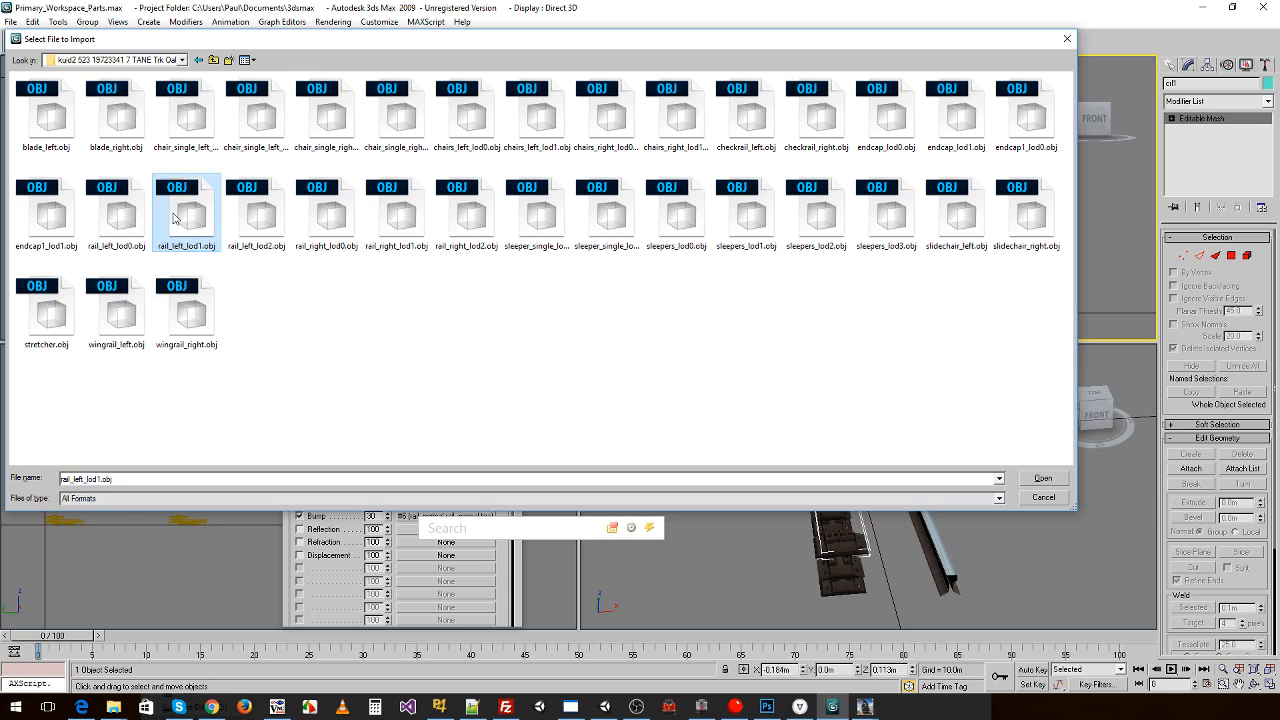
pyautogui.doubleClick(175, 209)
pyautogui.click(550, 482)
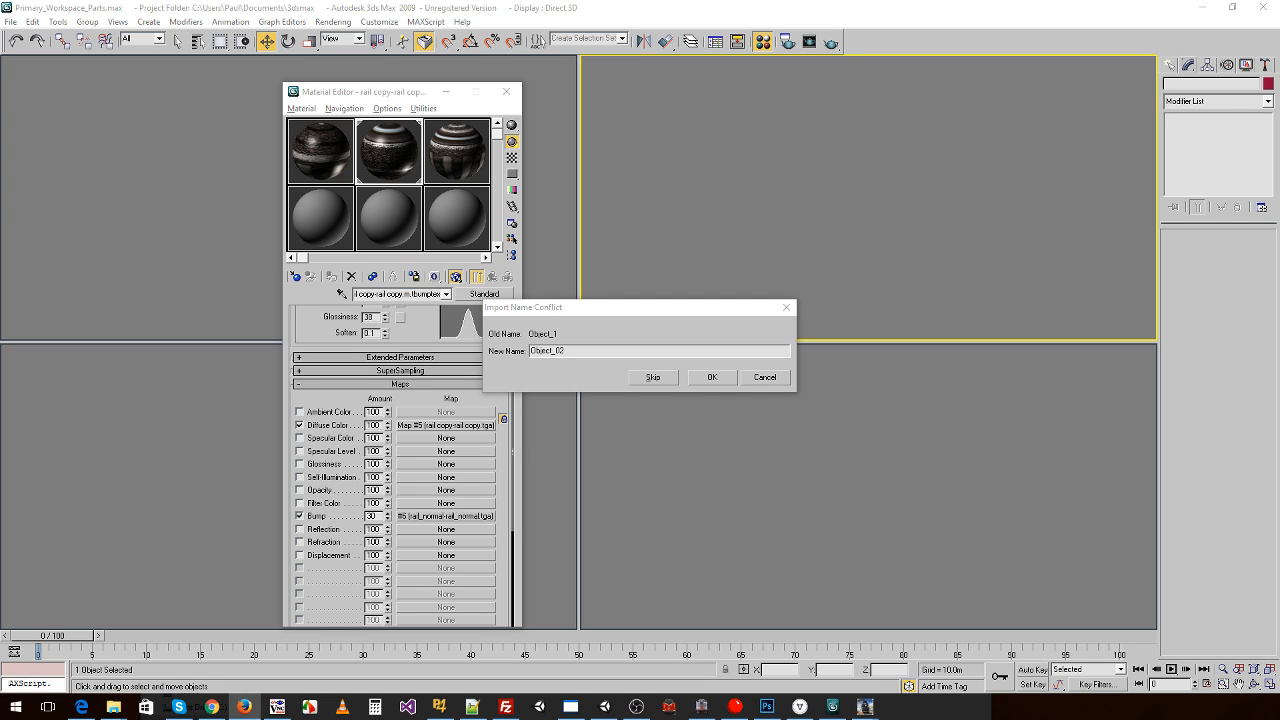
# - Give the imported mesh the new name rl1 to resolve the import name conflict
pyautogui.click(577, 352)
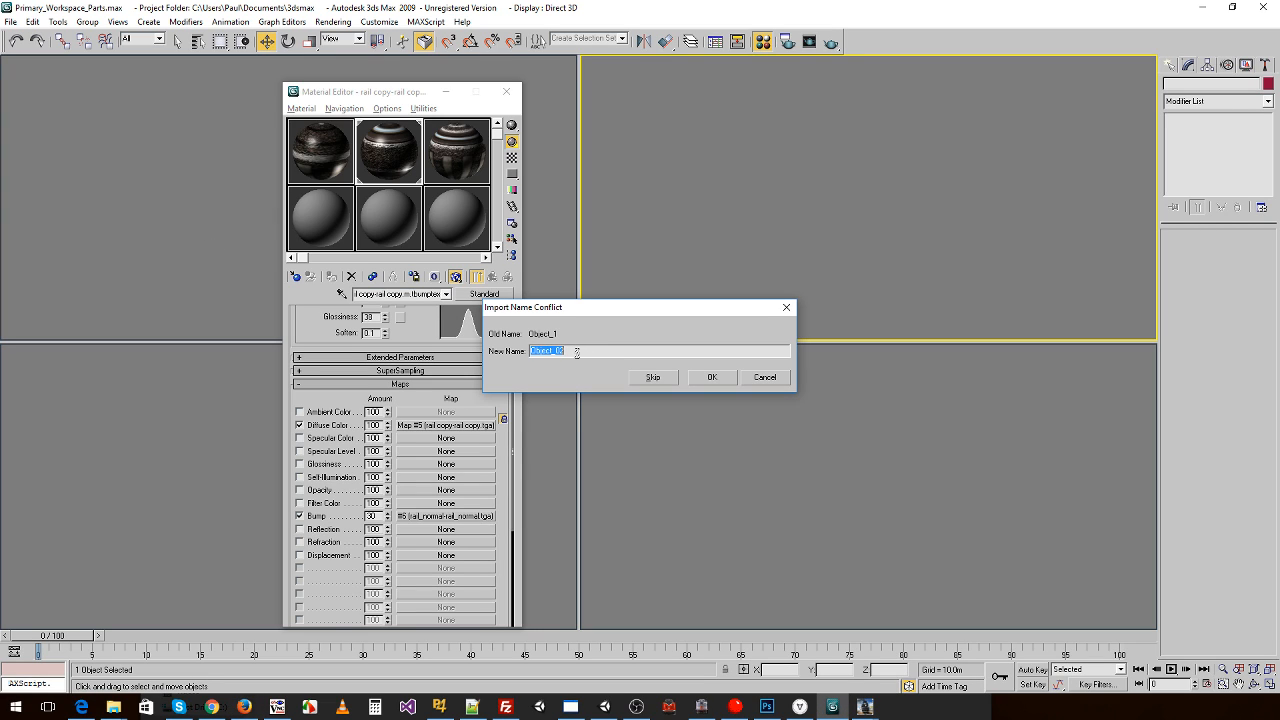
pyautogui.write('f1')
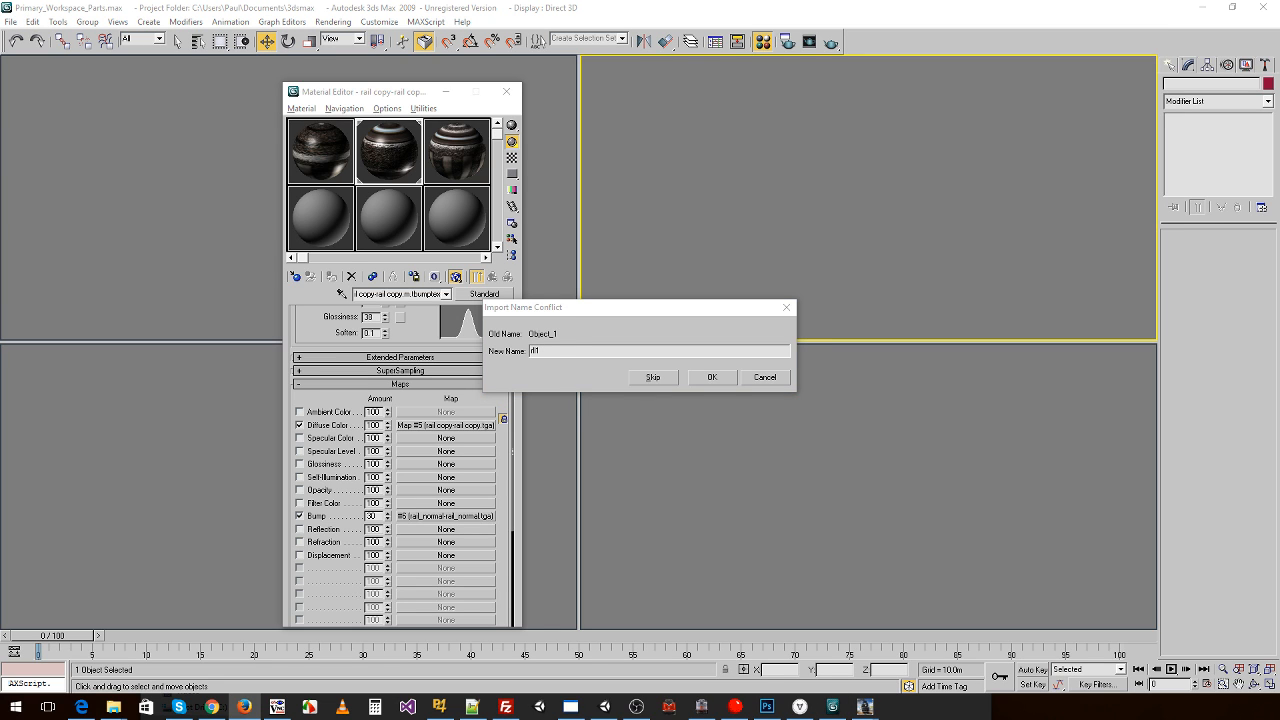
pyautogui.click(701, 378)
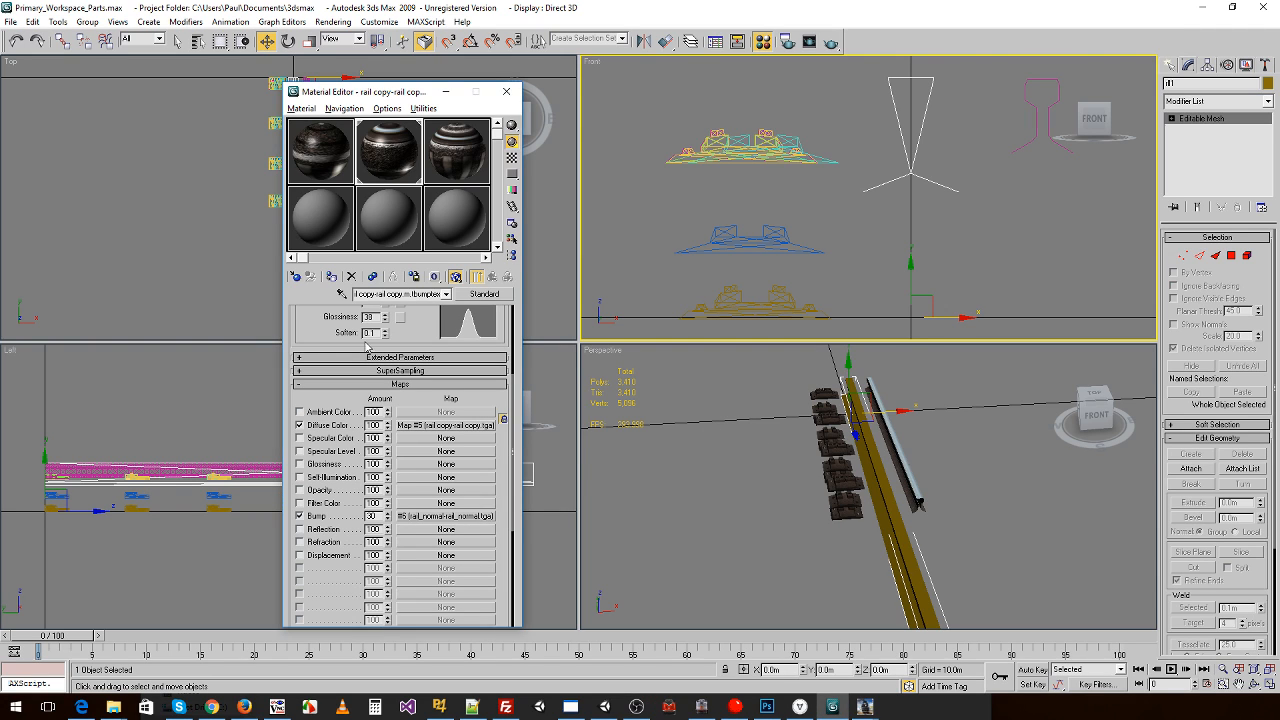
# - Scale the imported rail to 64.471 percent on X, Y and Z, matching the detailed rail
pyautogui.click(890, 438)
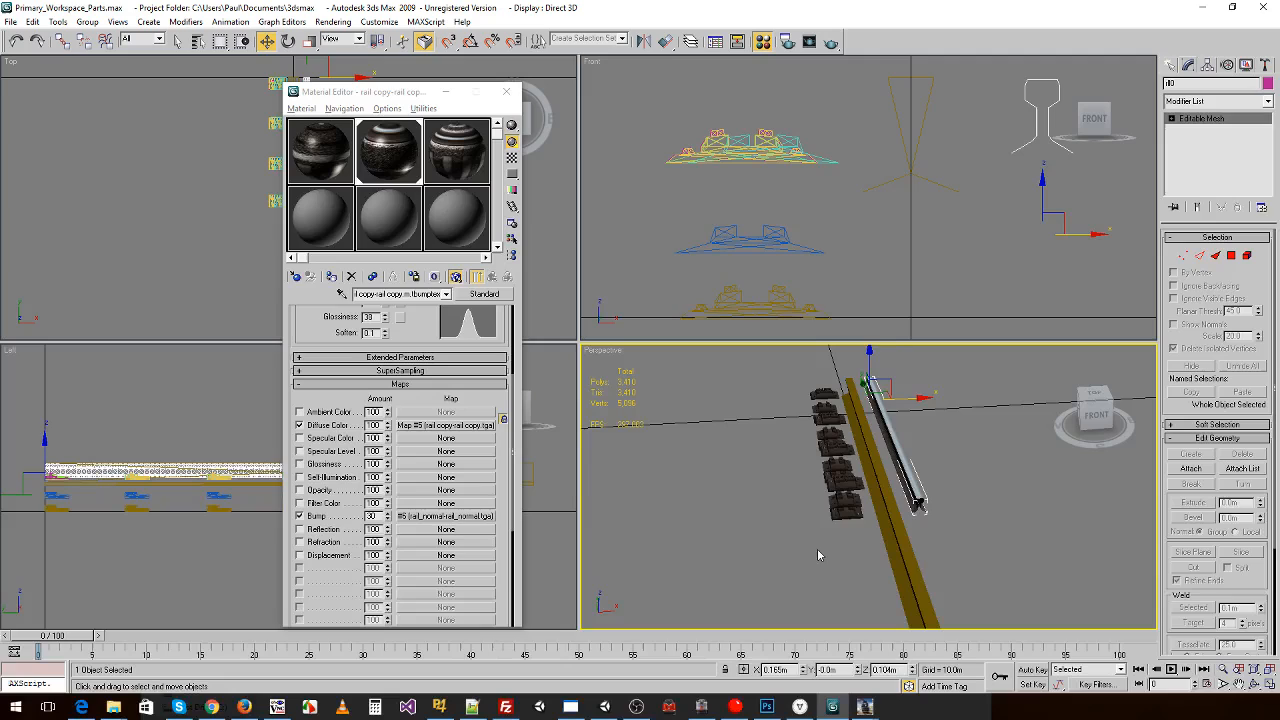
pyautogui.press('r')
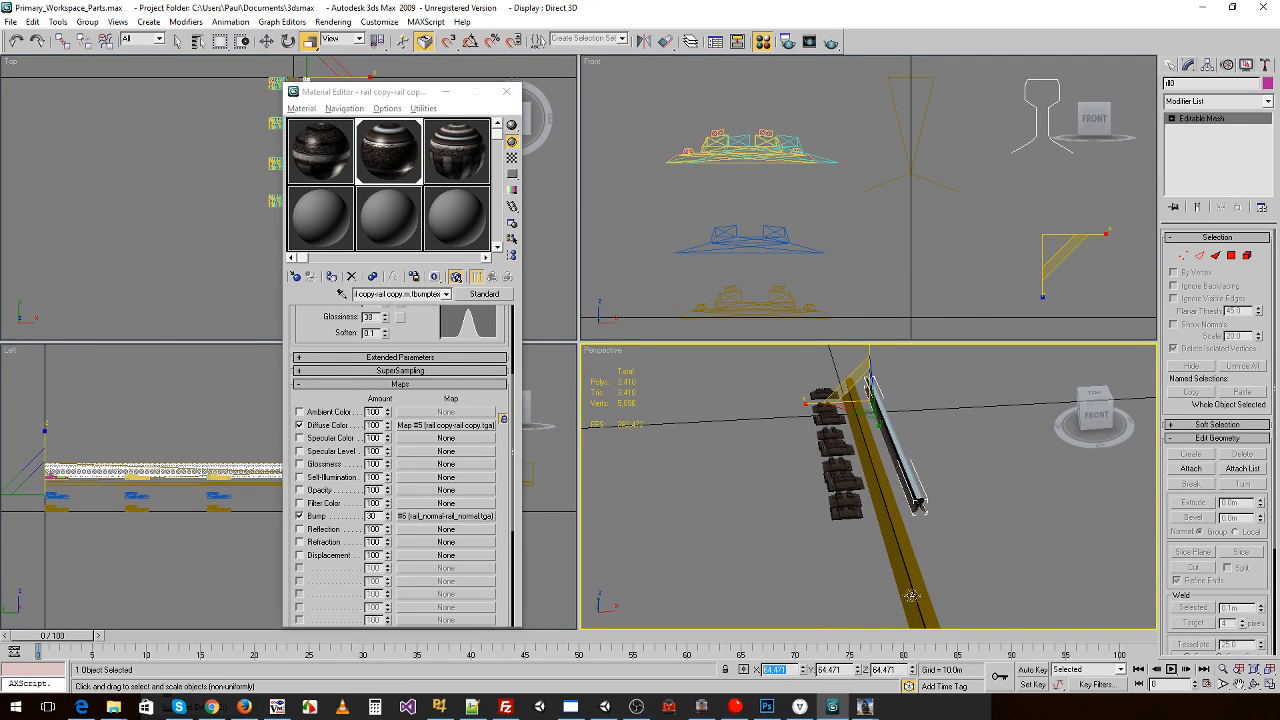
pyautogui.click(910, 557)
pyautogui.doubleClick(851, 670)
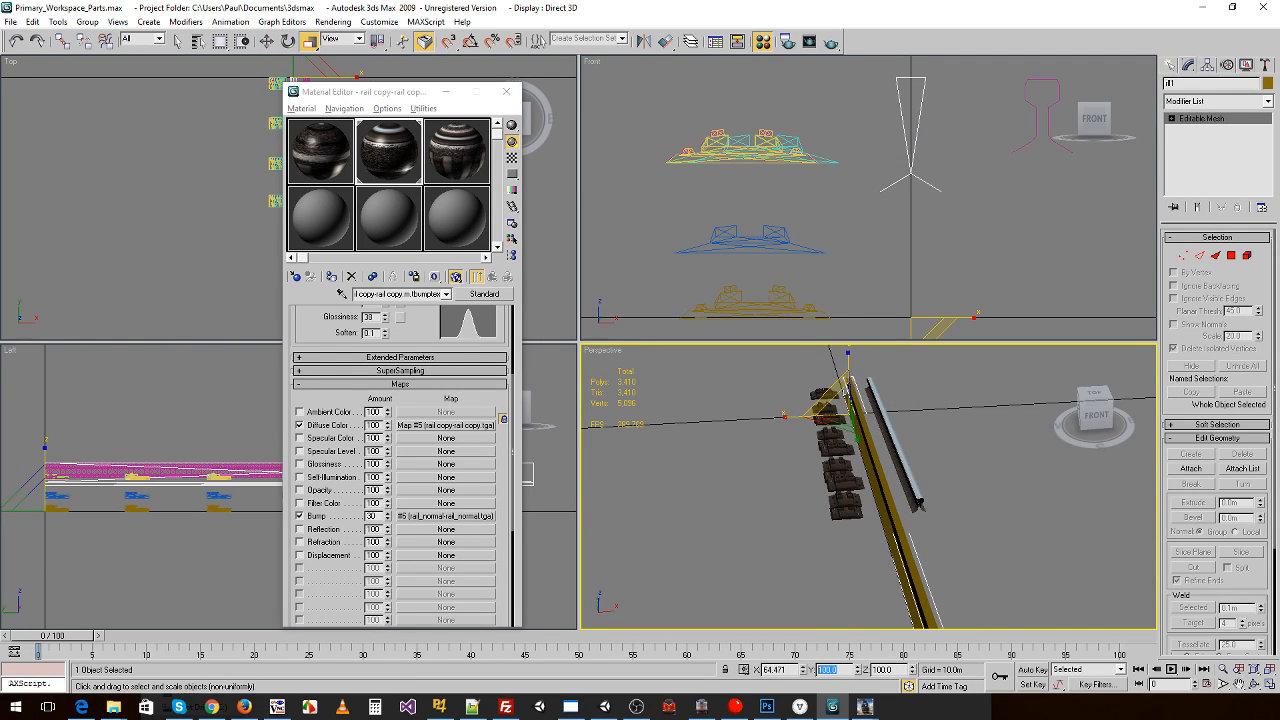
pyautogui.write('64.471')
pyautogui.doubleClick(900, 670)
pyautogui.write('64.471')
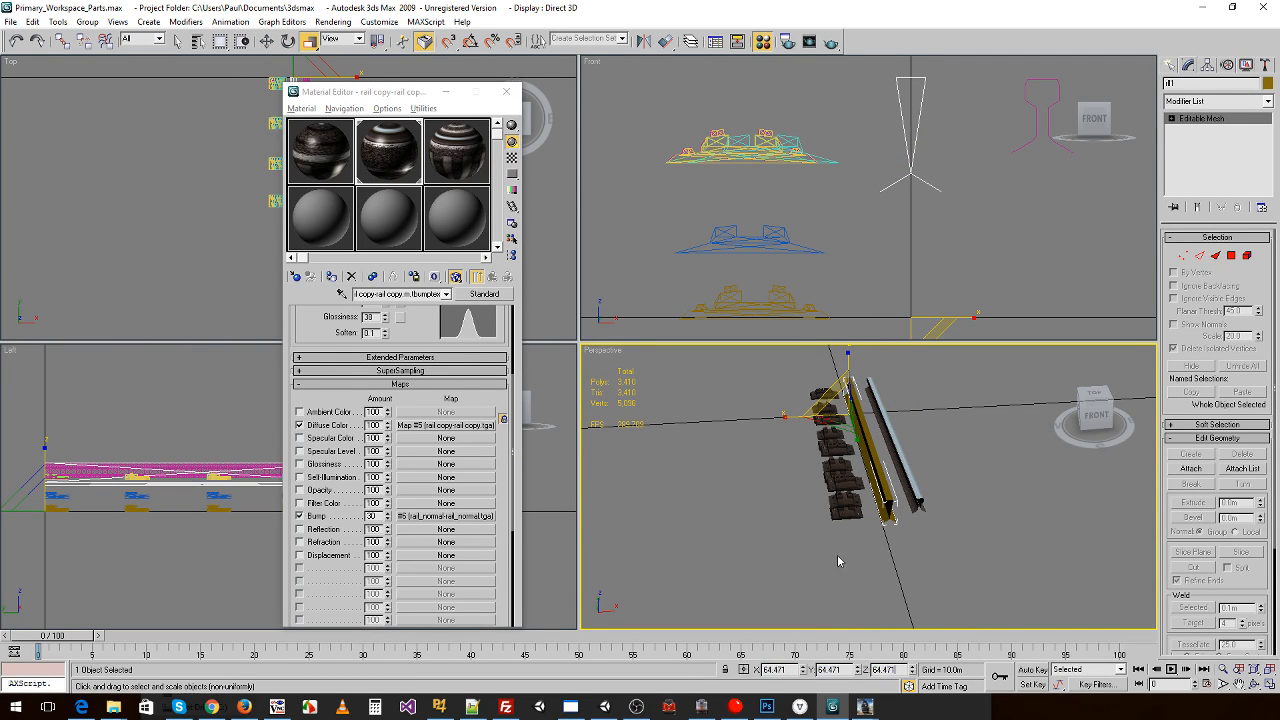
# - Set the Z position of the imported low-detail rail to 0.104 m, matching the detailed rail
pyautogui.click(903, 511)
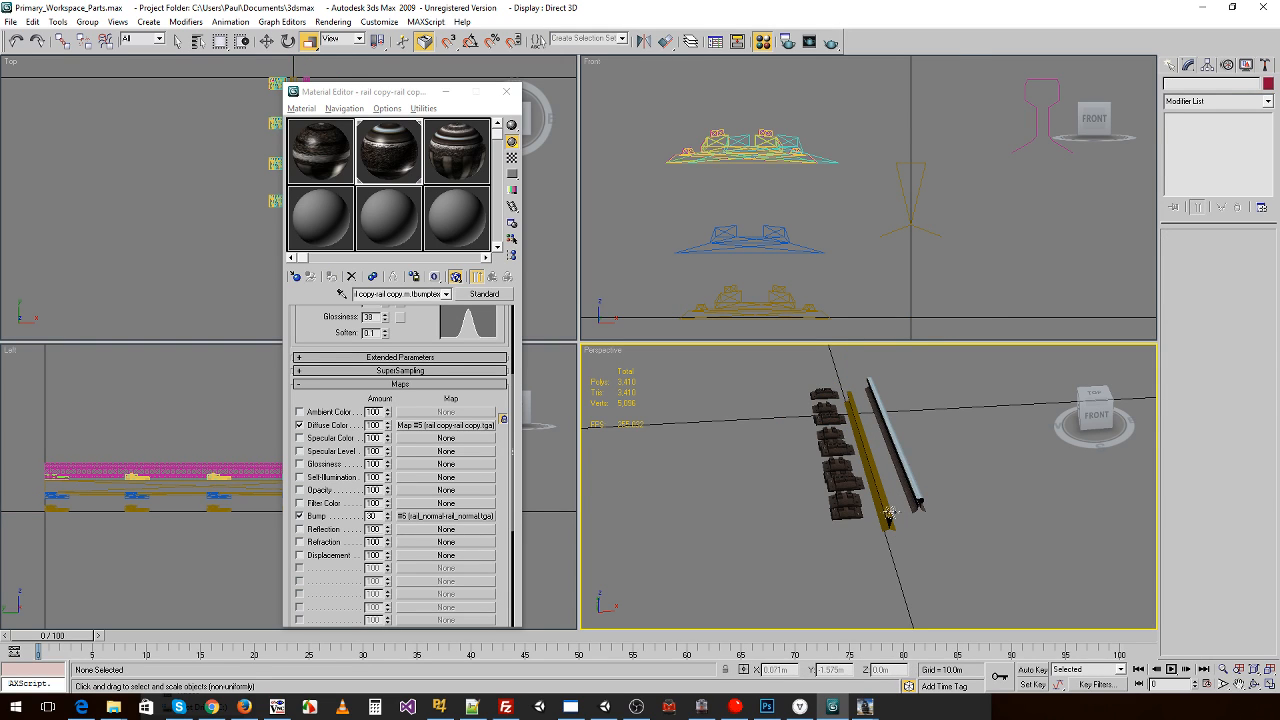
pyautogui.click(889, 514)
pyautogui.press('w')
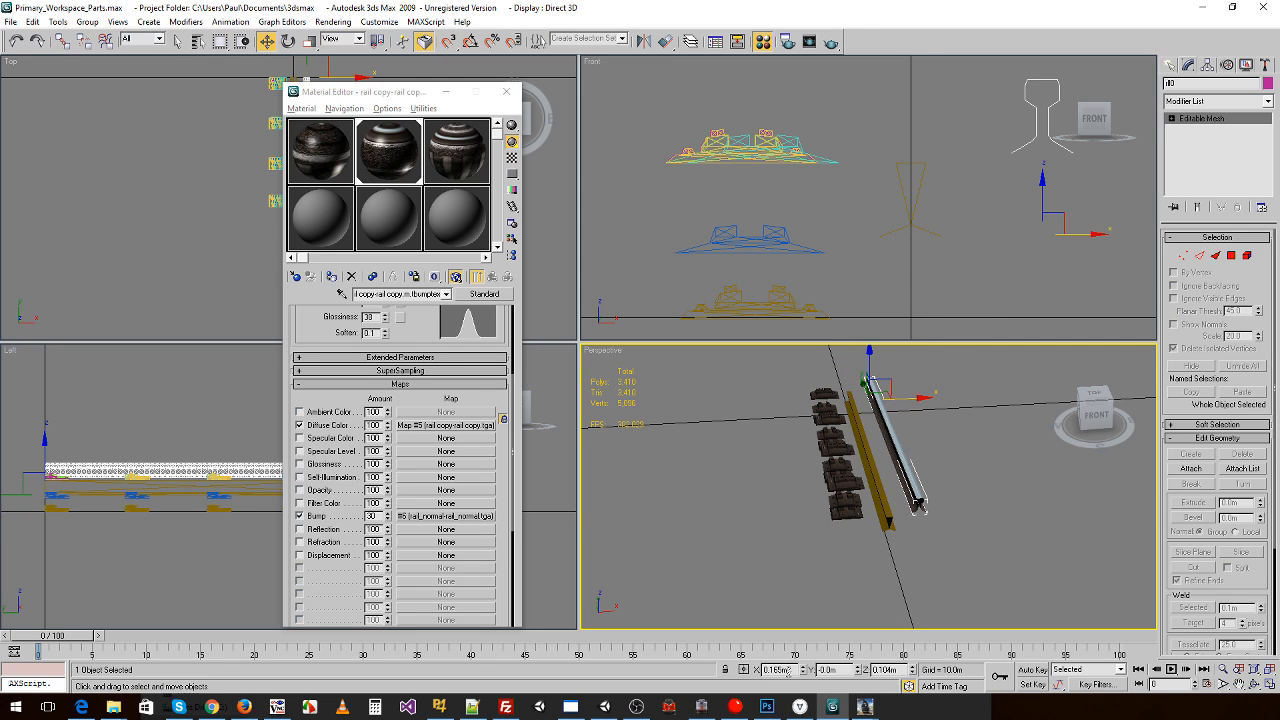
pyautogui.click(899, 569)
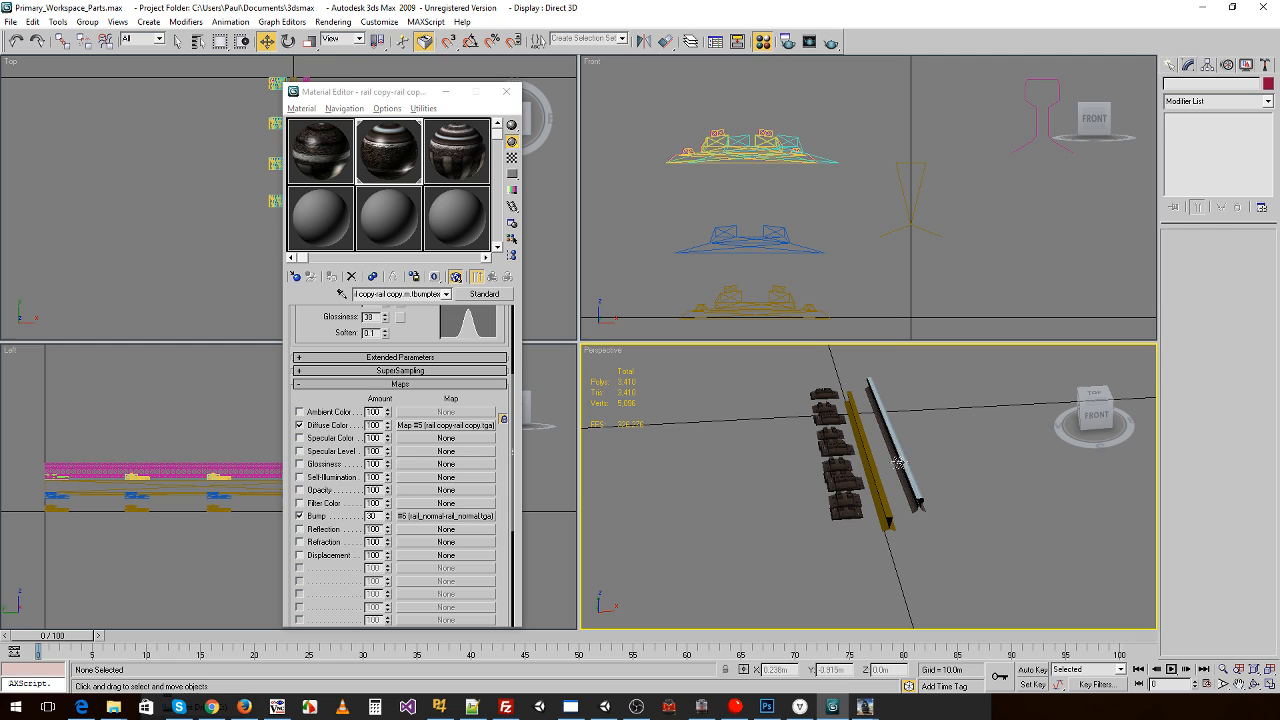
pyautogui.click(898, 463)
pyautogui.click(891, 522)
pyautogui.moveTo(899, 672); pyautogui.dragTo(775, 650)
pyautogui.write('0.104m')
pyautogui.press('Return')
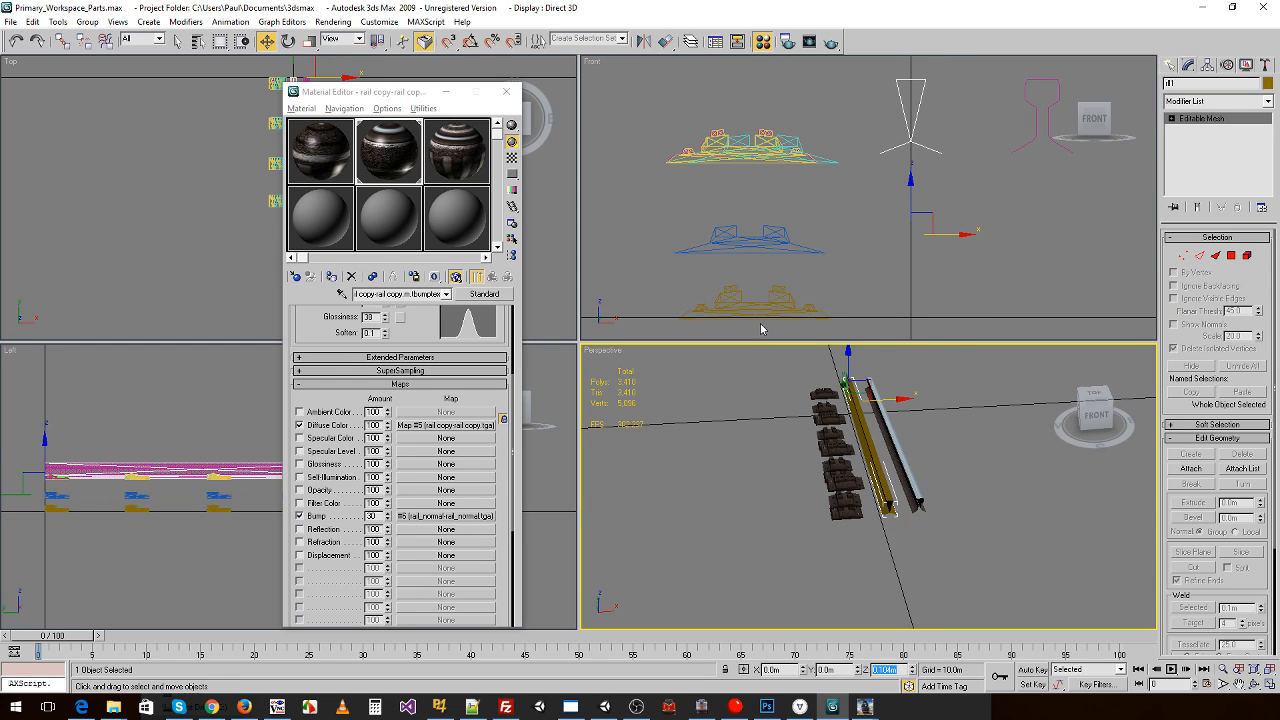
# - Apply the rail copy material from the second sample slot to the low-detail rail
pyautogui.moveTo(1006, 105); pyautogui.dragTo(1056, 180)
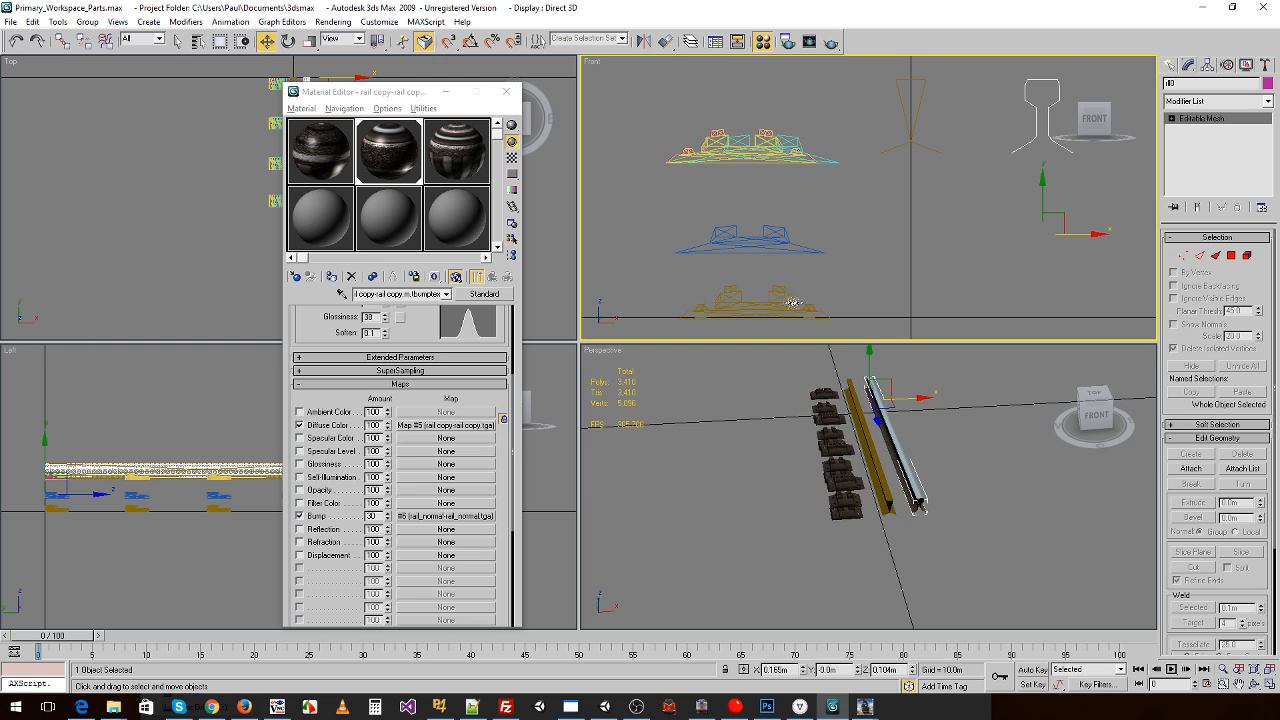
pyautogui.moveTo(407, 161); pyautogui.dragTo(868, 432)
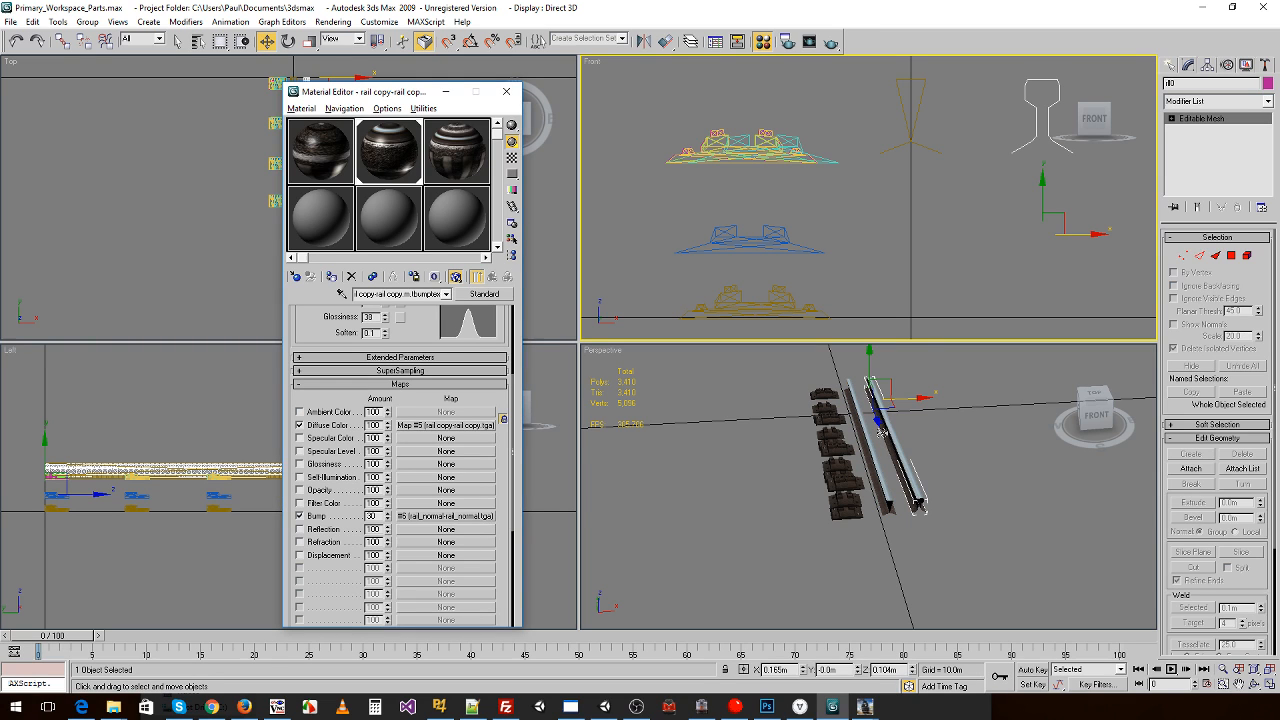
pyautogui.click(972, 400)
# - Delete the detailed rail and all the chairs, leaving only the low-detail rail in the scene
pyautogui.moveTo(1032, 106); pyautogui.dragTo(1057, 160)
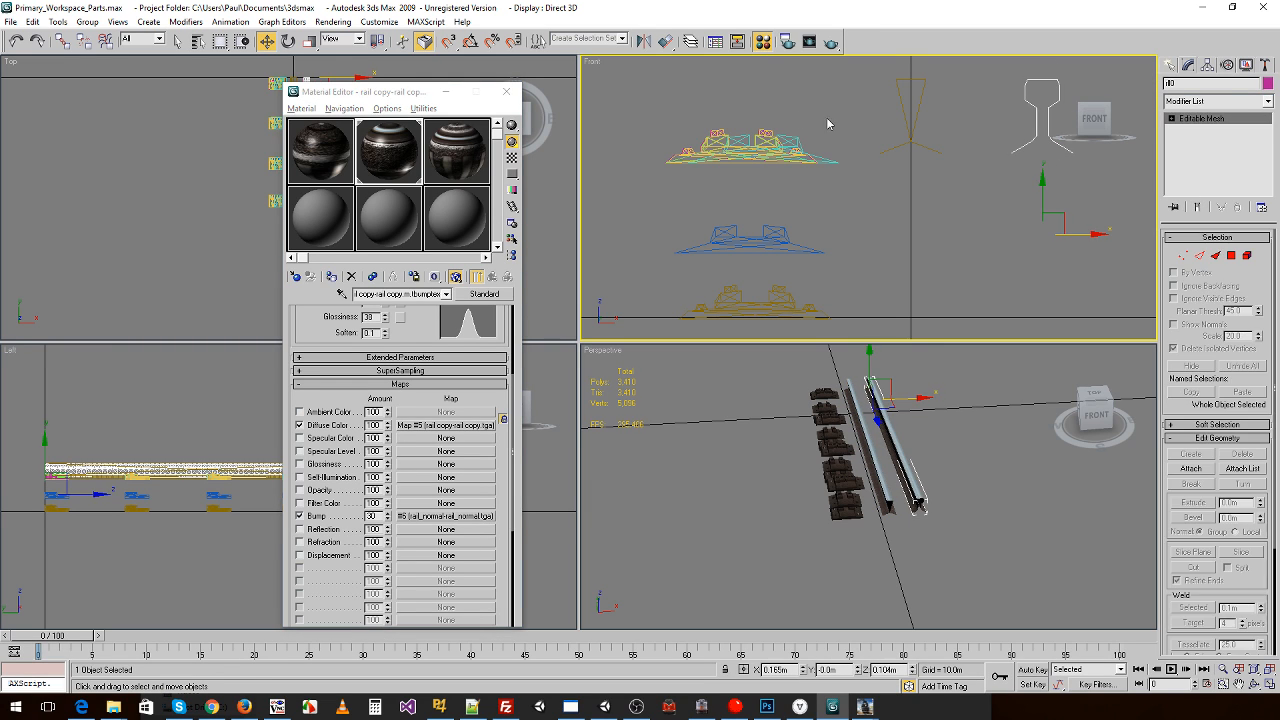
pyautogui.press('Delete')
pyautogui.moveTo(730, 101); pyautogui.dragTo(769, 330)
pyautogui.press('Delete')
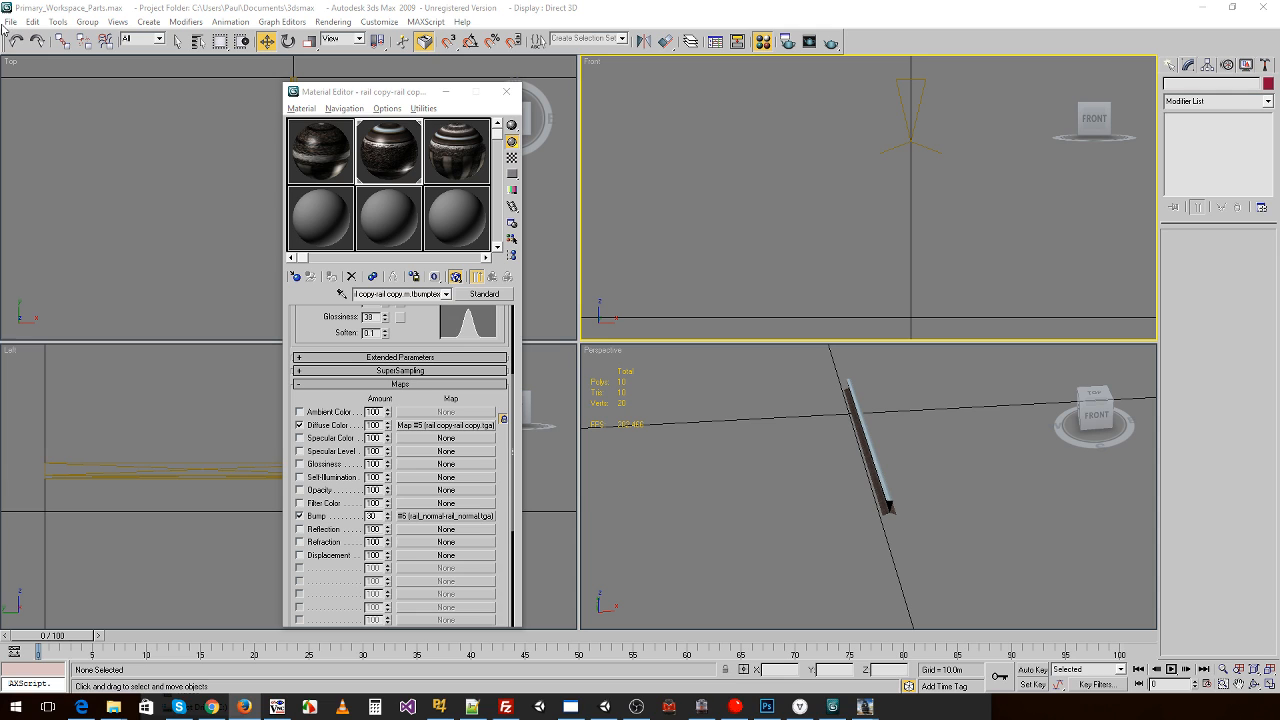
# - Export the low-detail rail geometry in Trainz format over rail_left_lod1.im, without overwriting any existing texture.txt files
pyautogui.click(12, 24)
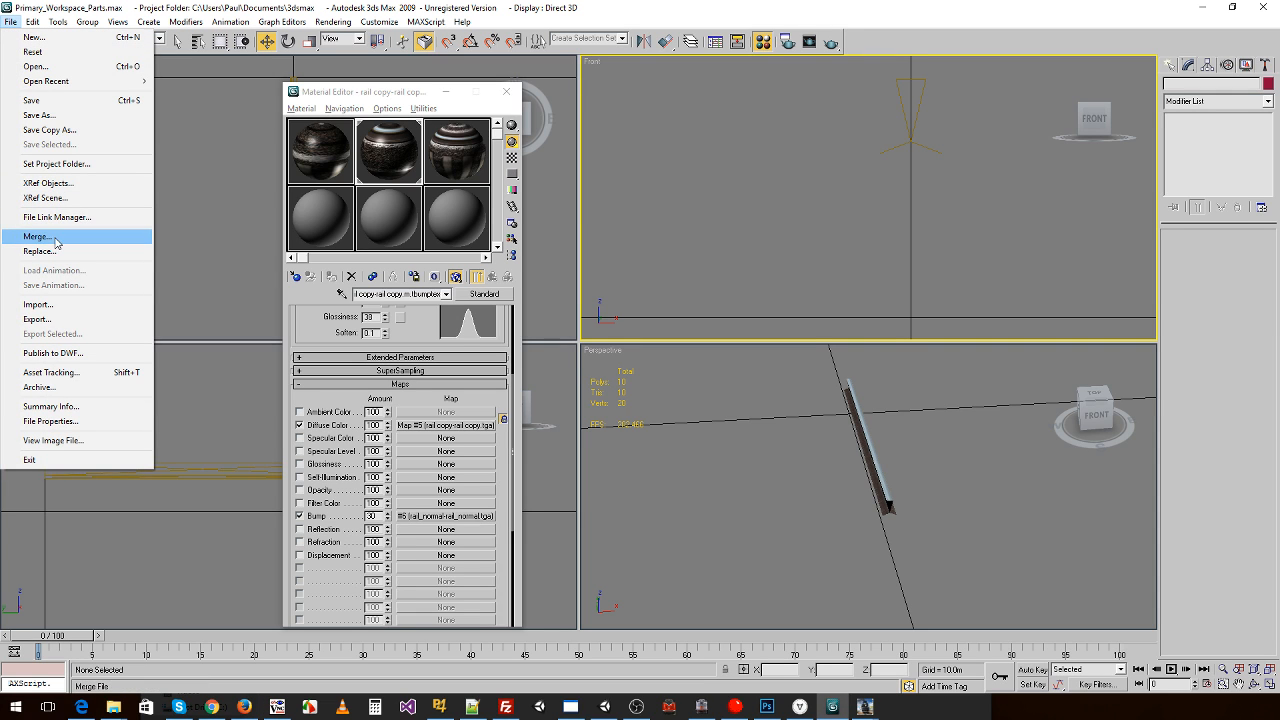
pyautogui.click(37, 319)
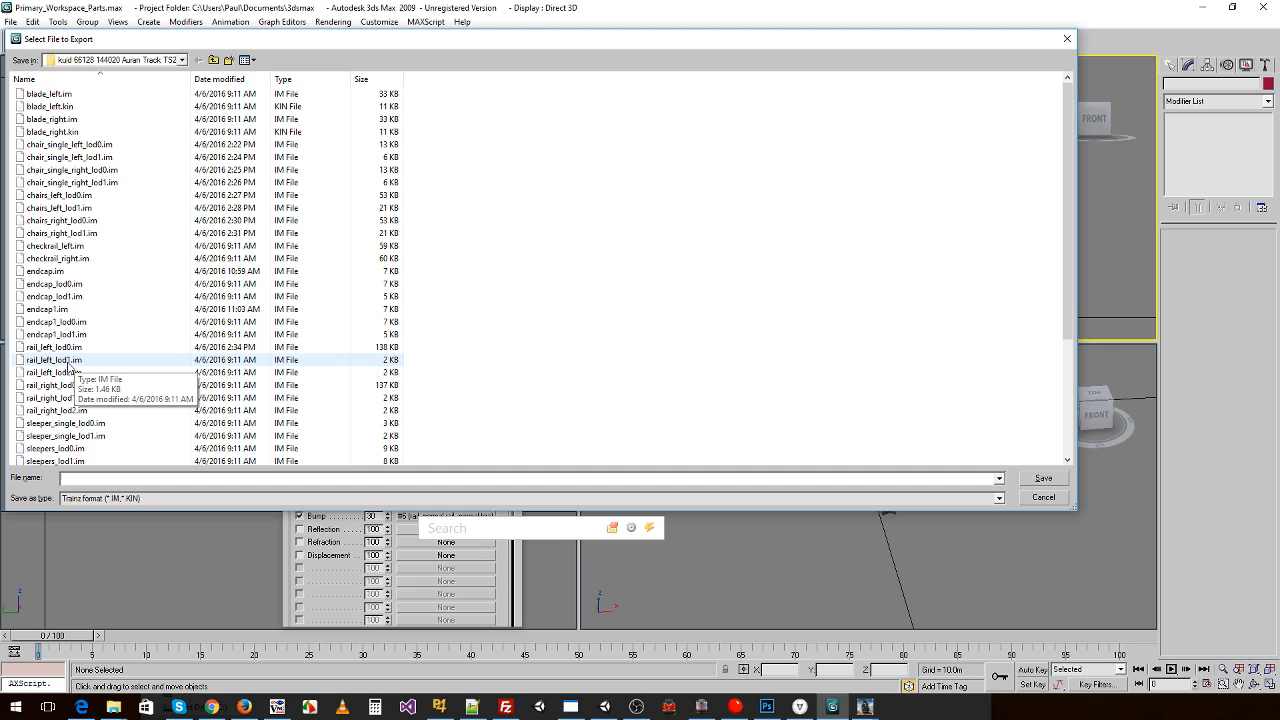
pyautogui.doubleClick(70, 362)
pyautogui.click(697, 410)
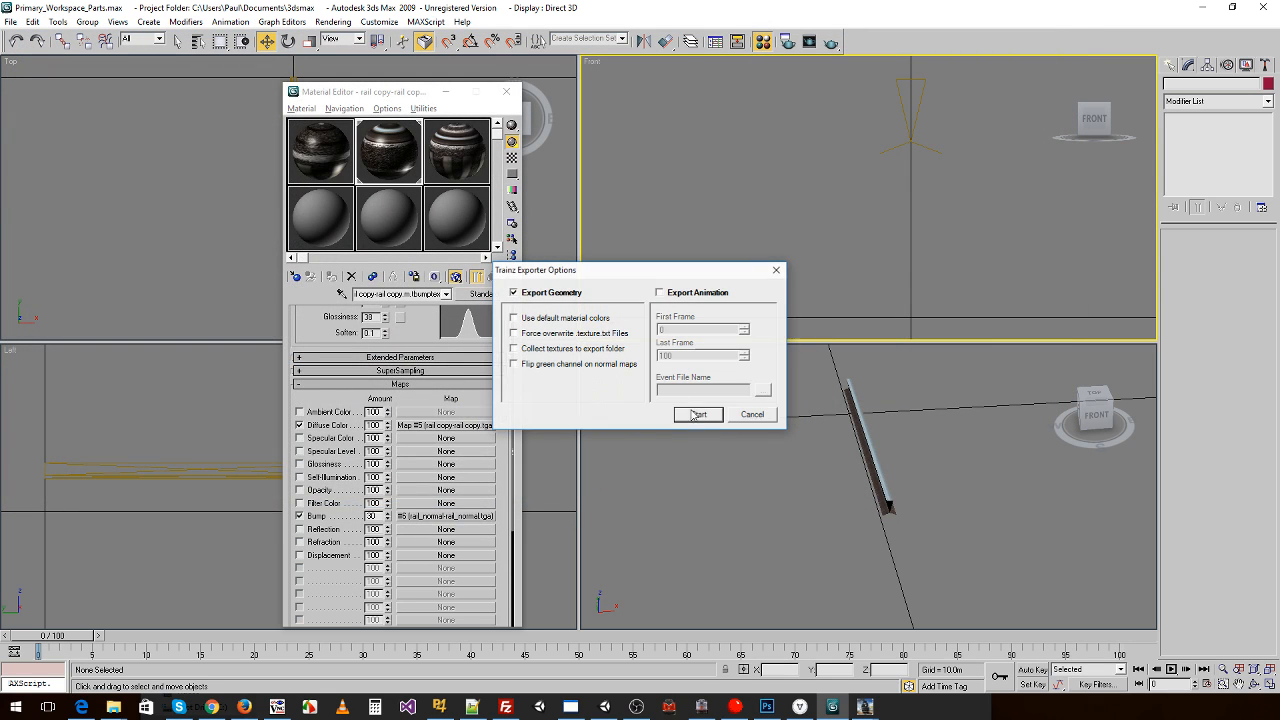
pyautogui.click(698, 415)
pyautogui.click(684, 378)
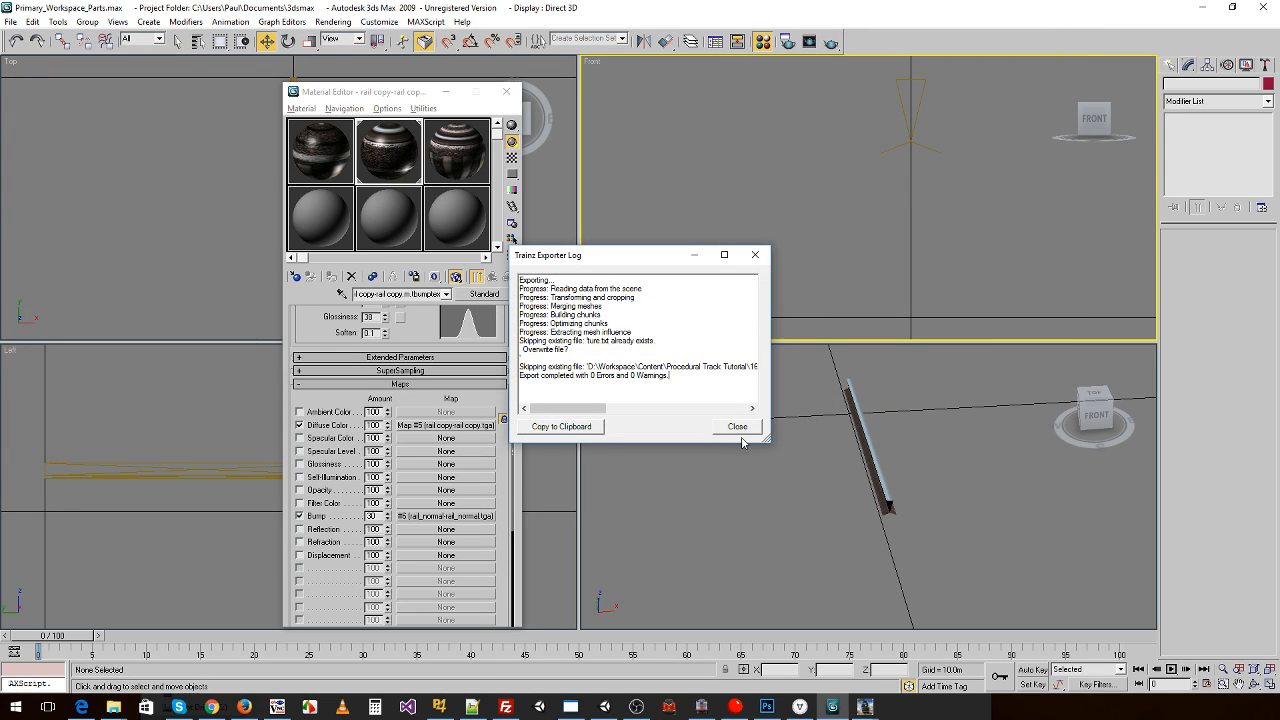
pyautogui.click(737, 426)
# - Undo the deletion of the chairs and detailed rail, and move the low-detail rail aside to about X 0.22 m
pyautogui.click(791, 437)
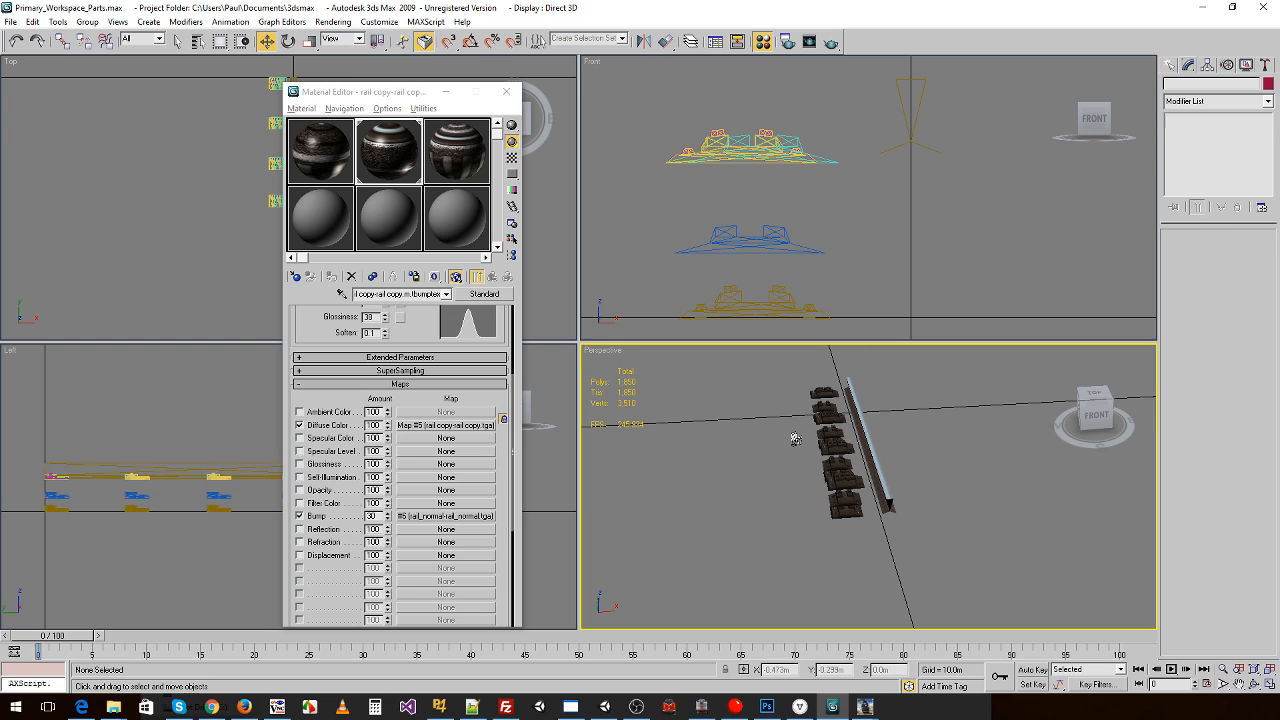
pyautogui.click(851, 415)
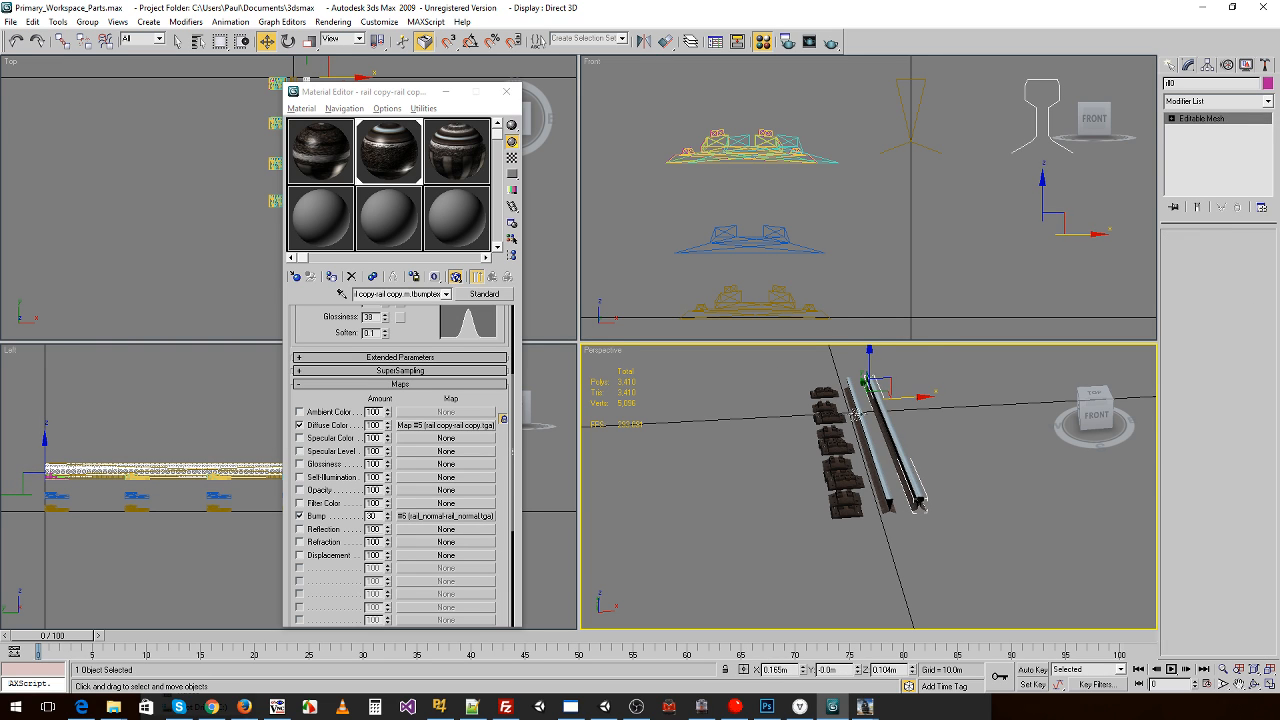
pyautogui.moveTo(965, 240); pyautogui.dragTo(1140, 224)
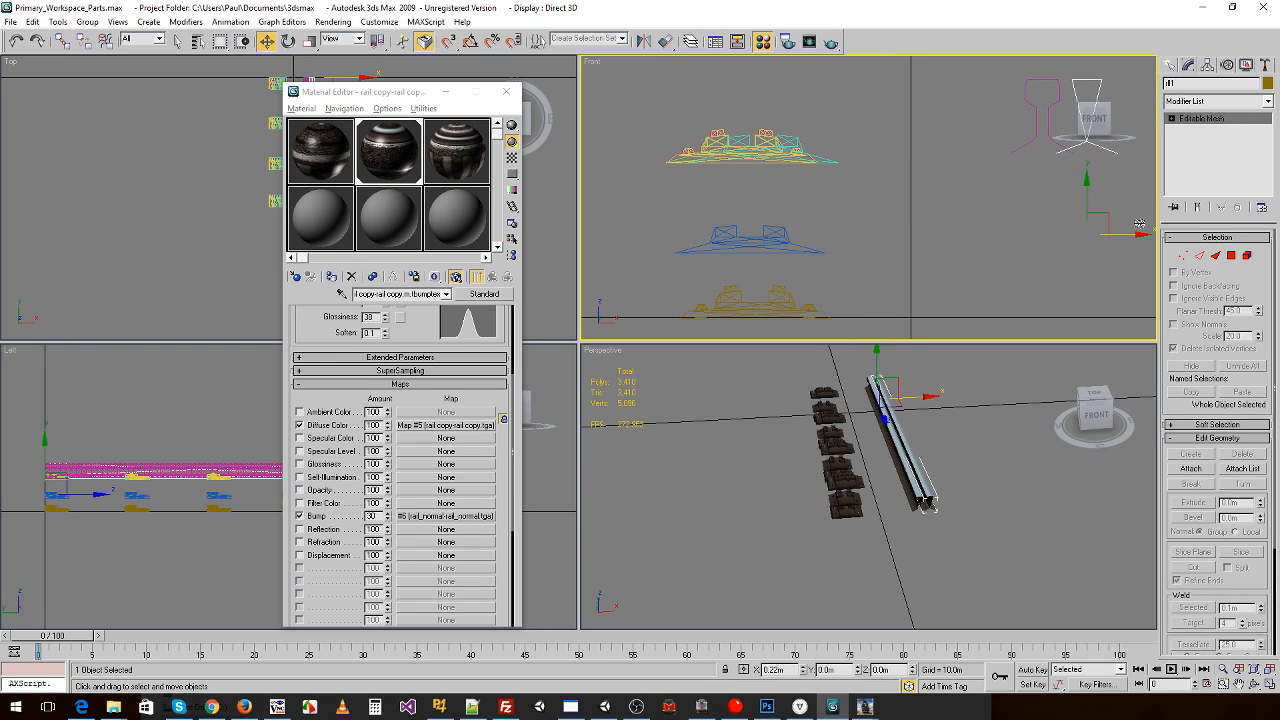
# - Import rail_left_lod2.obj into the scene, giving the conflicting object a new name ending in 2
pyautogui.click(12, 21)
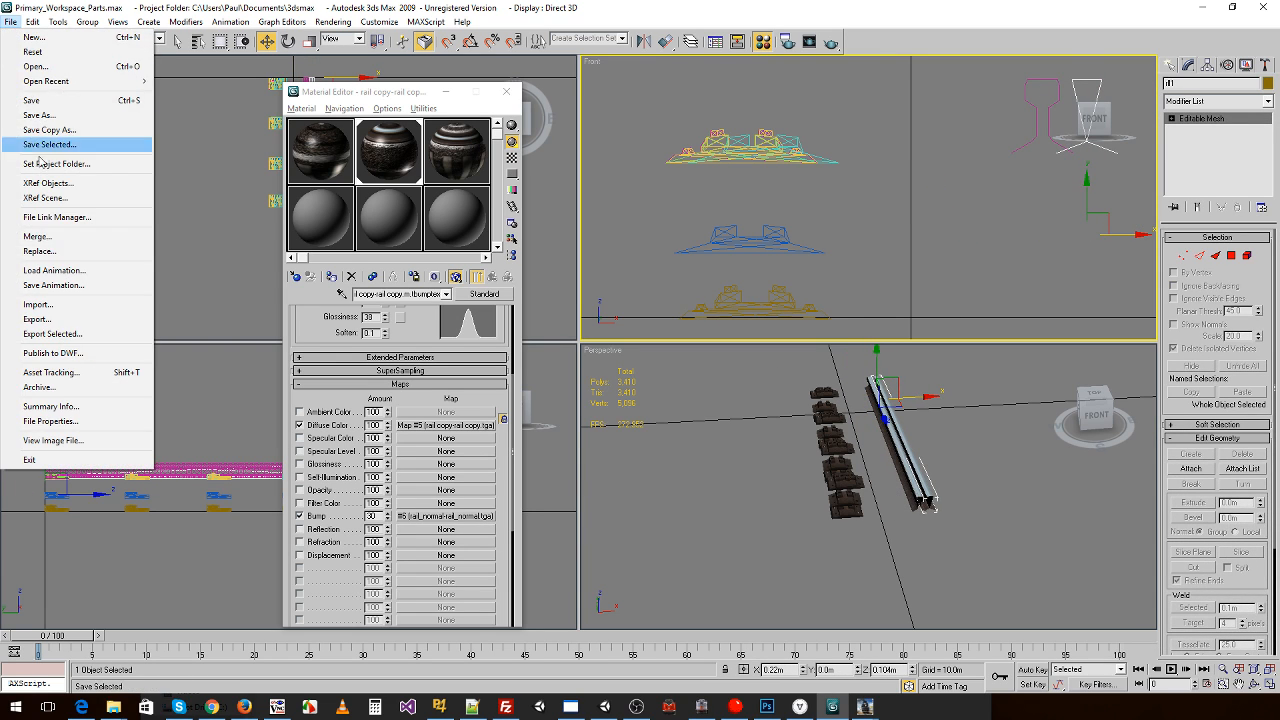
pyautogui.click(52, 306)
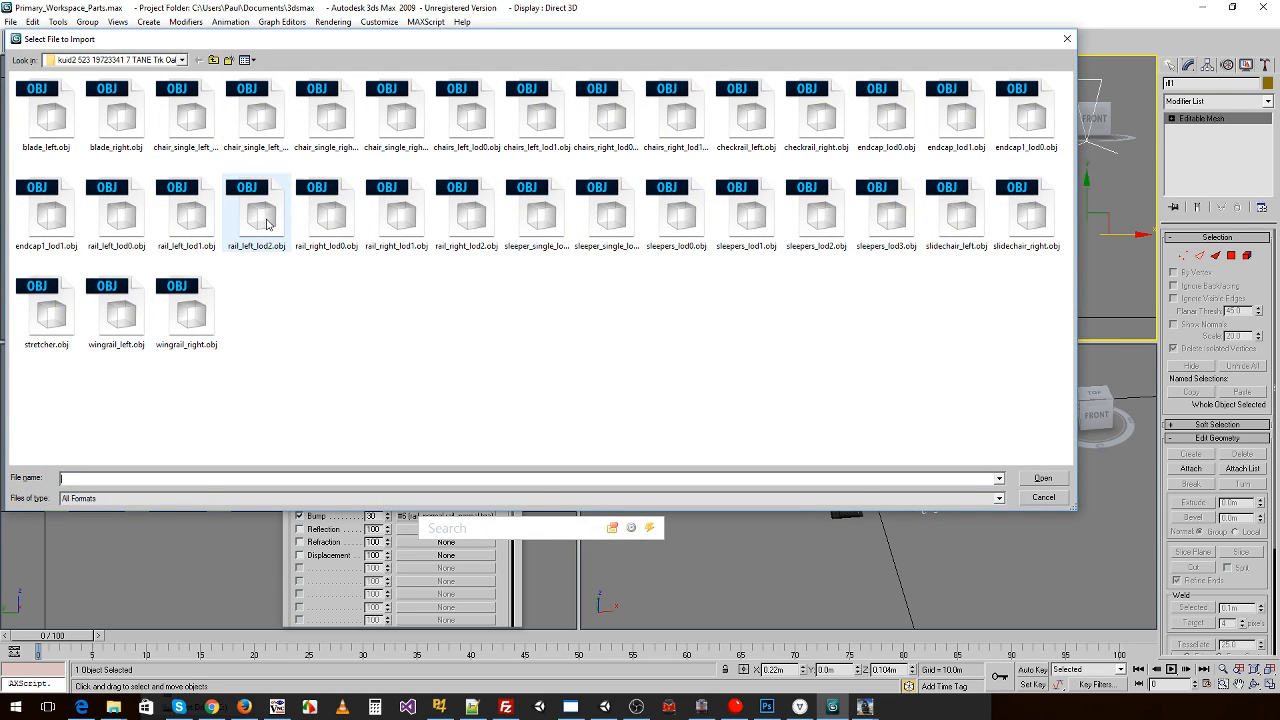
pyautogui.doubleClick(262, 215)
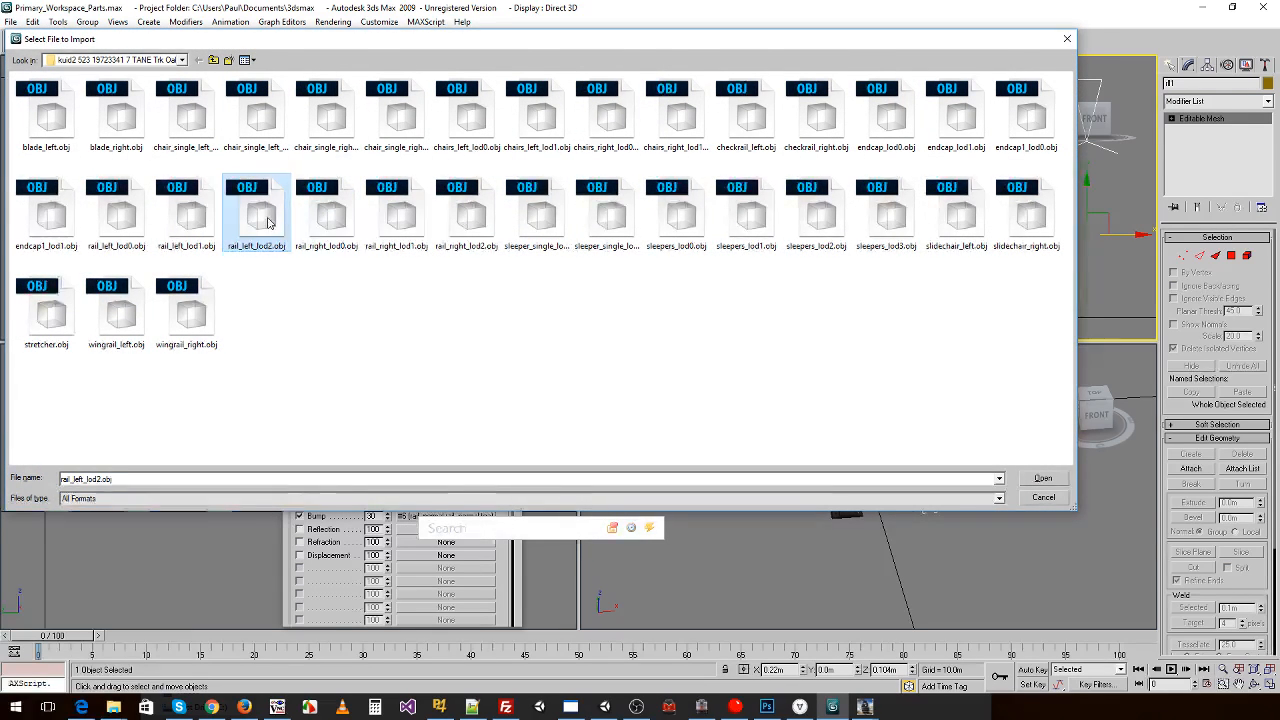
pyautogui.press('Return')
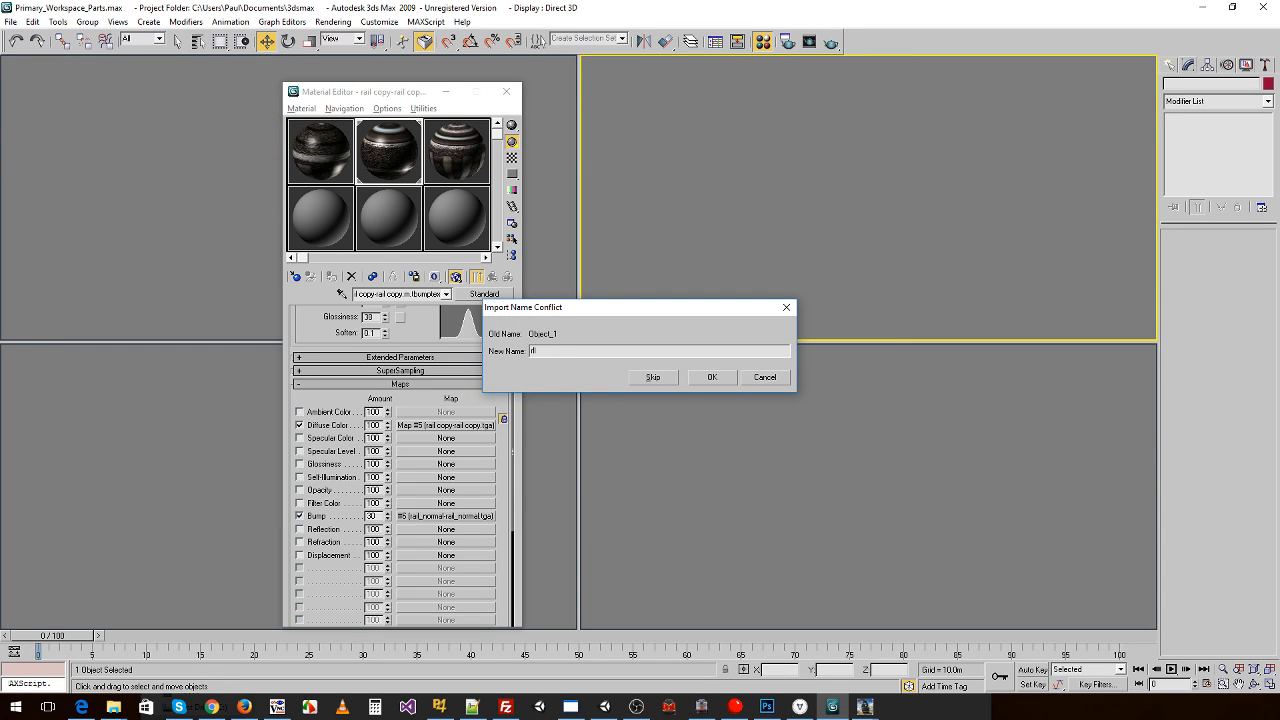
pyautogui.write('2')
pyautogui.press('Return')
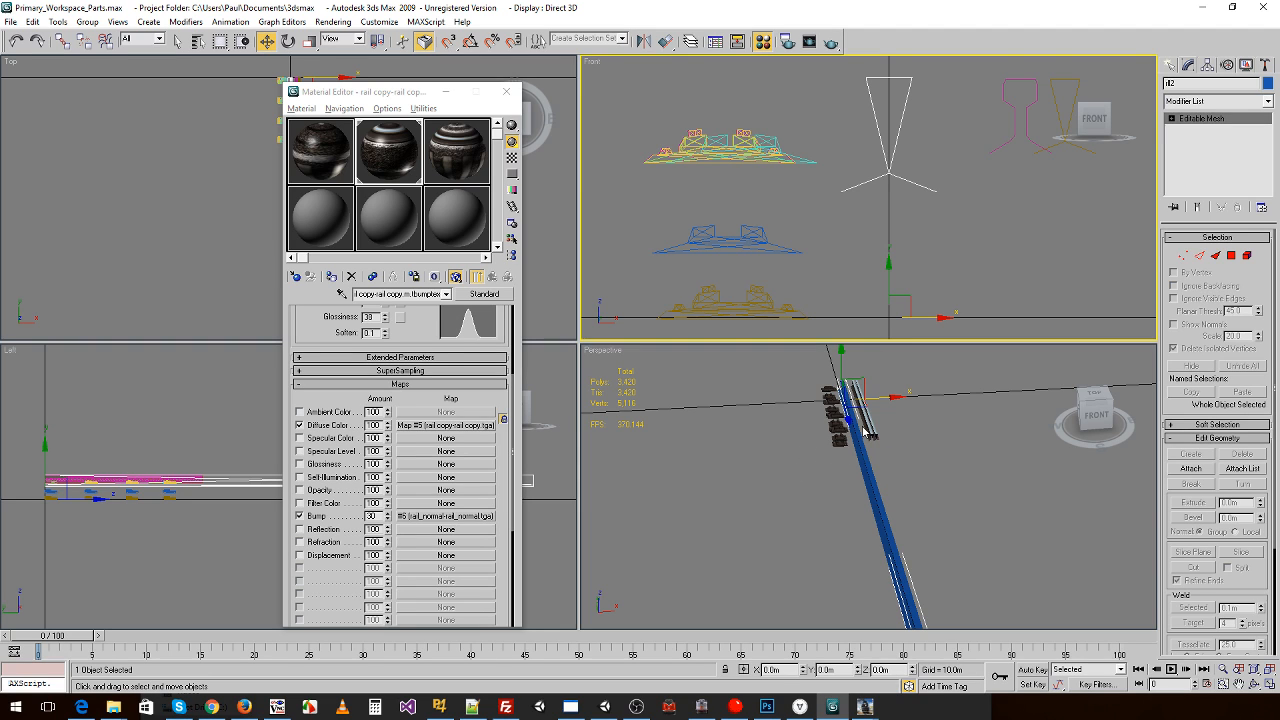
# - Scale the imported lod2 rail to 64.471 percent on X, Y and Z, matching the detailed rail
pyautogui.click(865, 431)
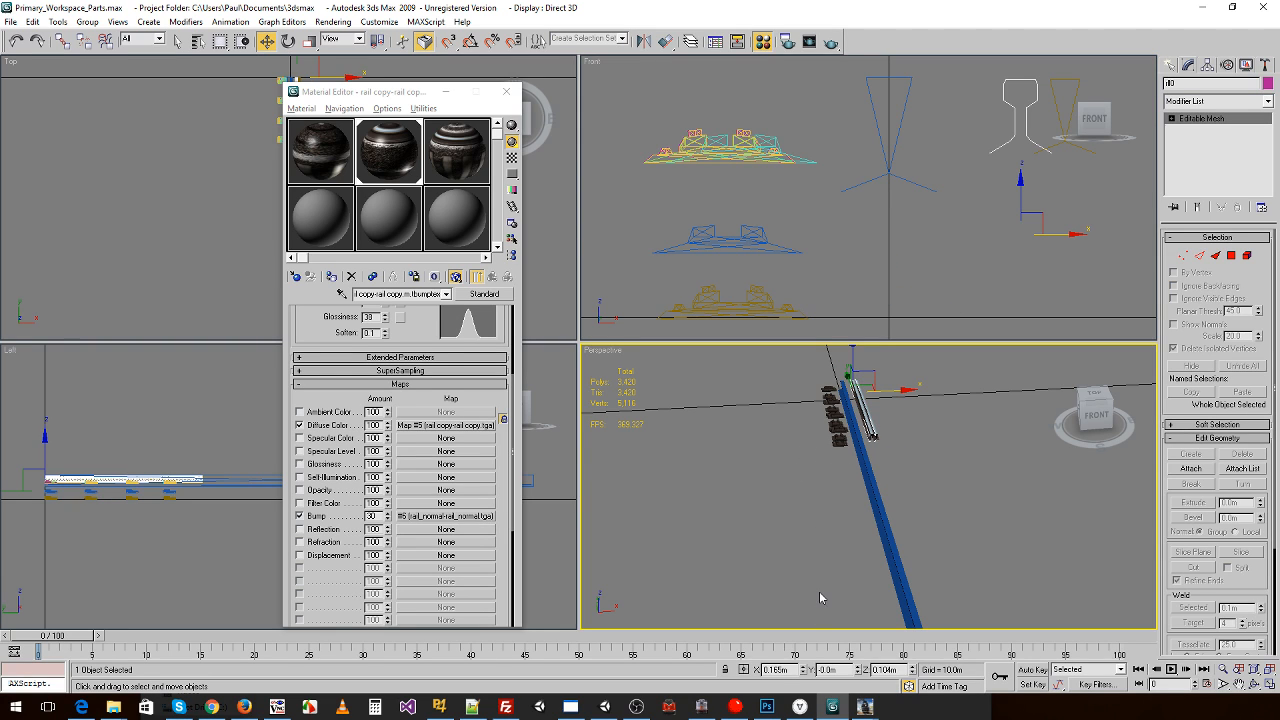
pyautogui.press('r')
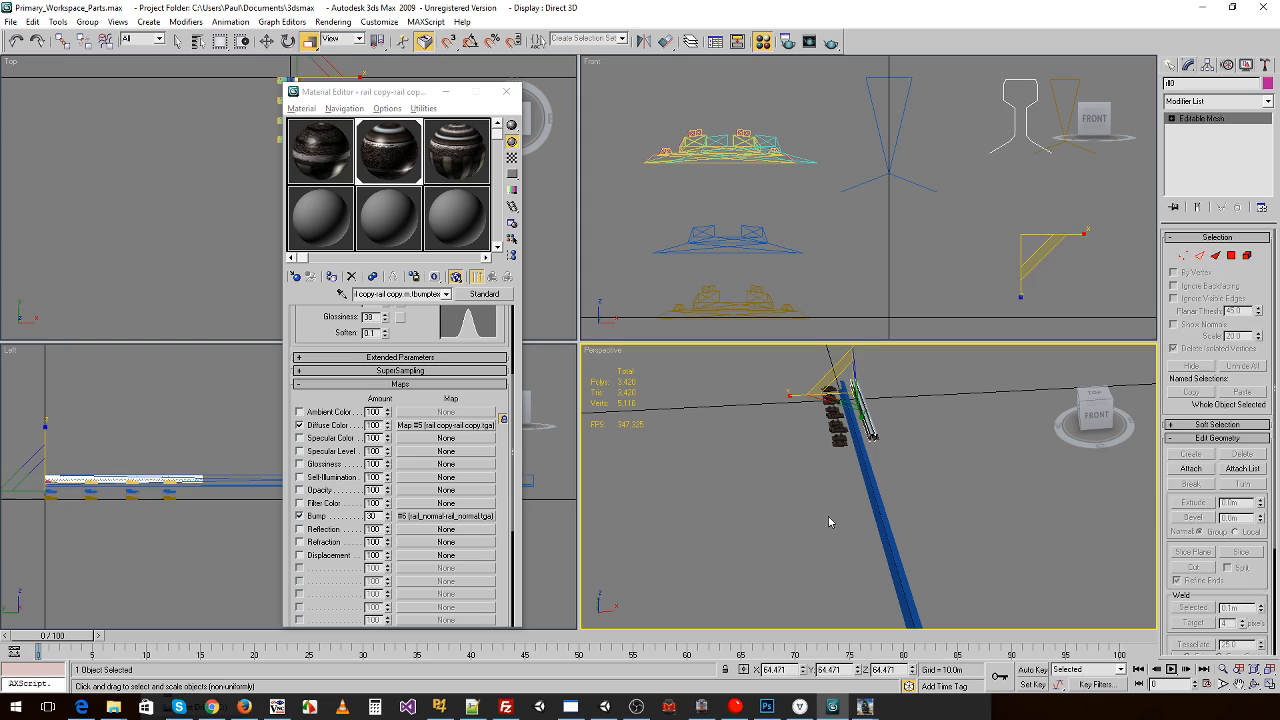
pyautogui.click(879, 490)
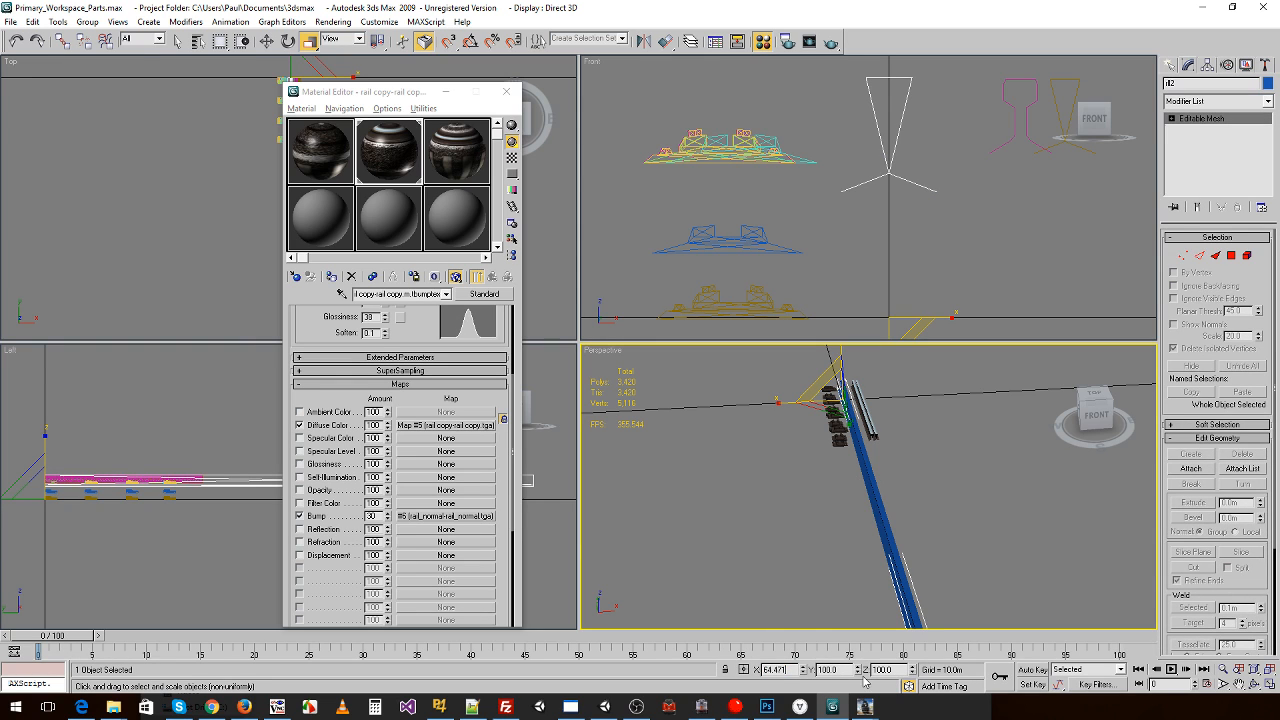
pyautogui.doubleClick(832, 669)
pyautogui.press('Tab')
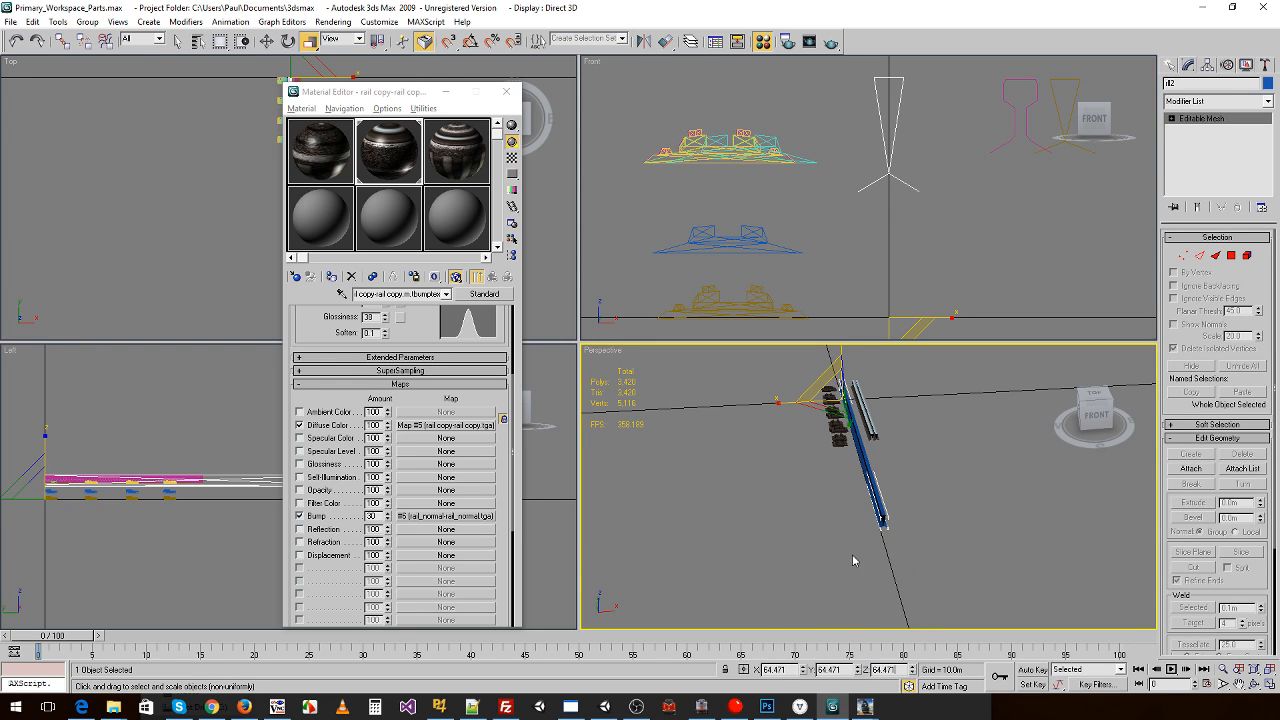
# - Apply the rail copy material from the second sample slot to the lod2 rail
pyautogui.click(884, 491)
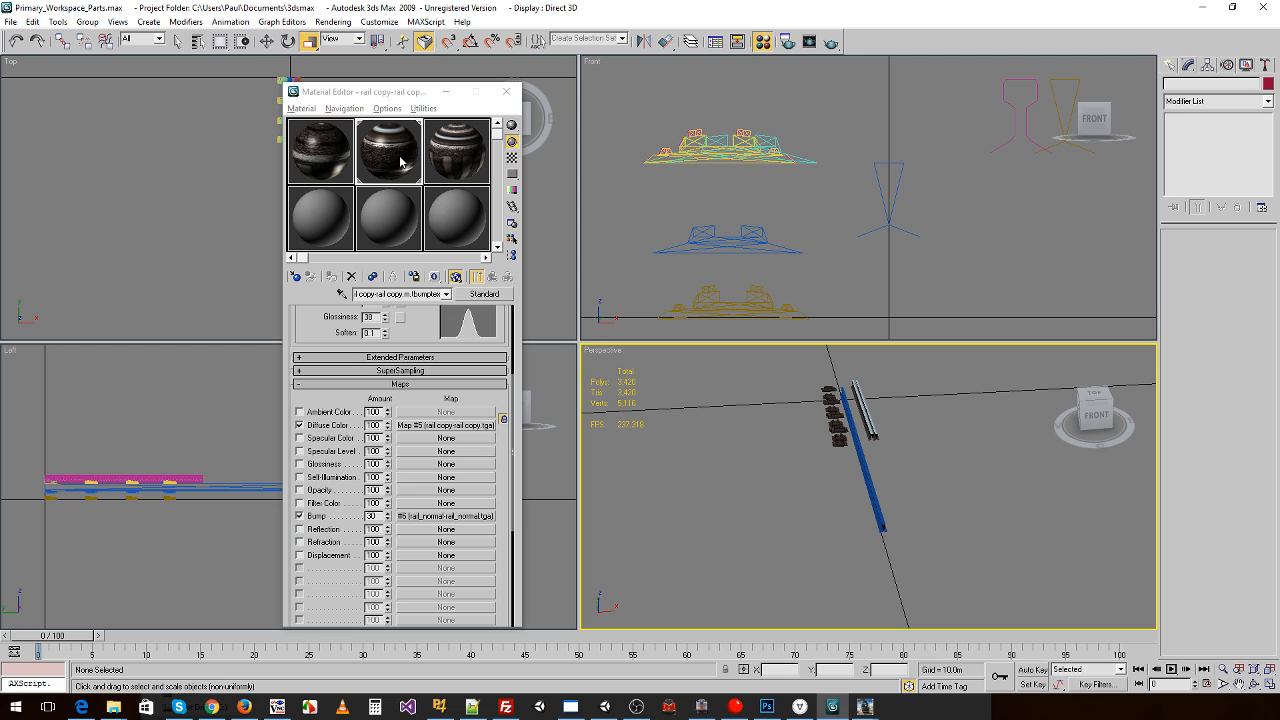
pyautogui.moveTo(400, 161); pyautogui.dragTo(866, 506)
pyautogui.scroll(3, 998, 527)
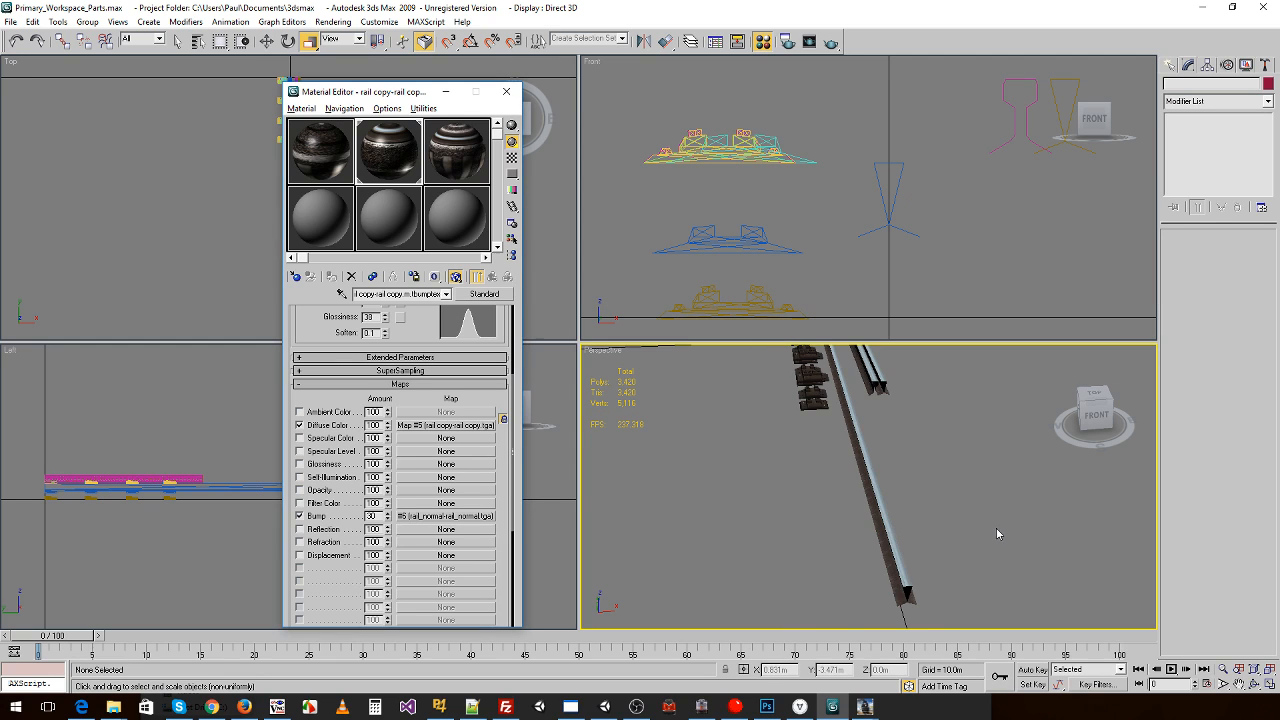
pyautogui.moveTo(998, 532); pyautogui.dragTo(912, 545, button='middle')
# - Set the Z position of the lod2 rail to 0.104 m, matching the detailed rail
pyautogui.click(818, 383)
pyautogui.press('w')
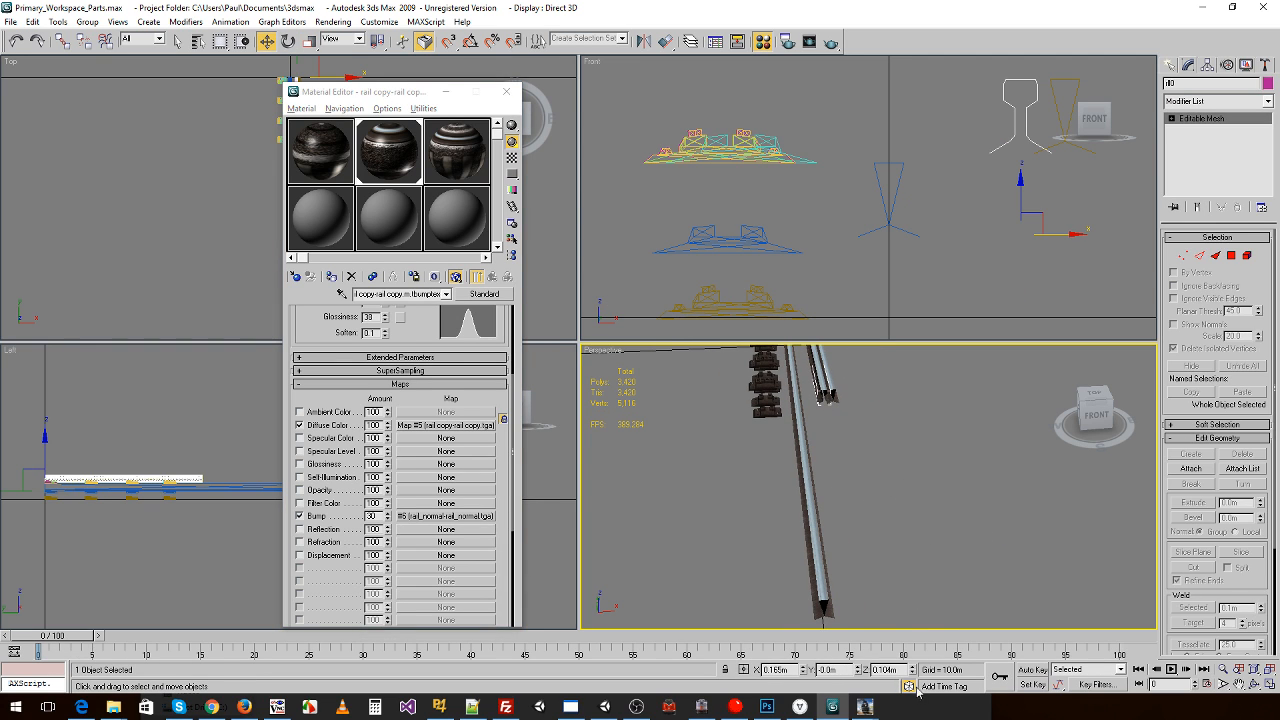
pyautogui.click(862, 570)
pyautogui.click(809, 515)
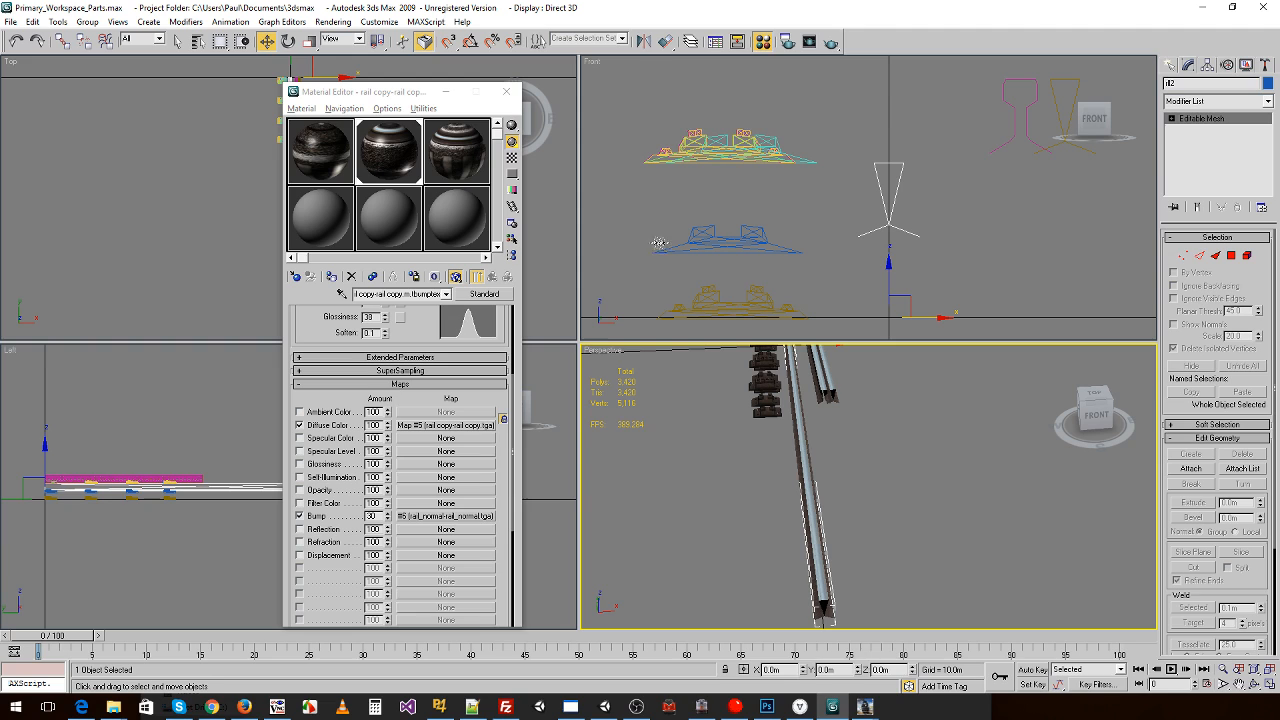
pyautogui.press('Return')
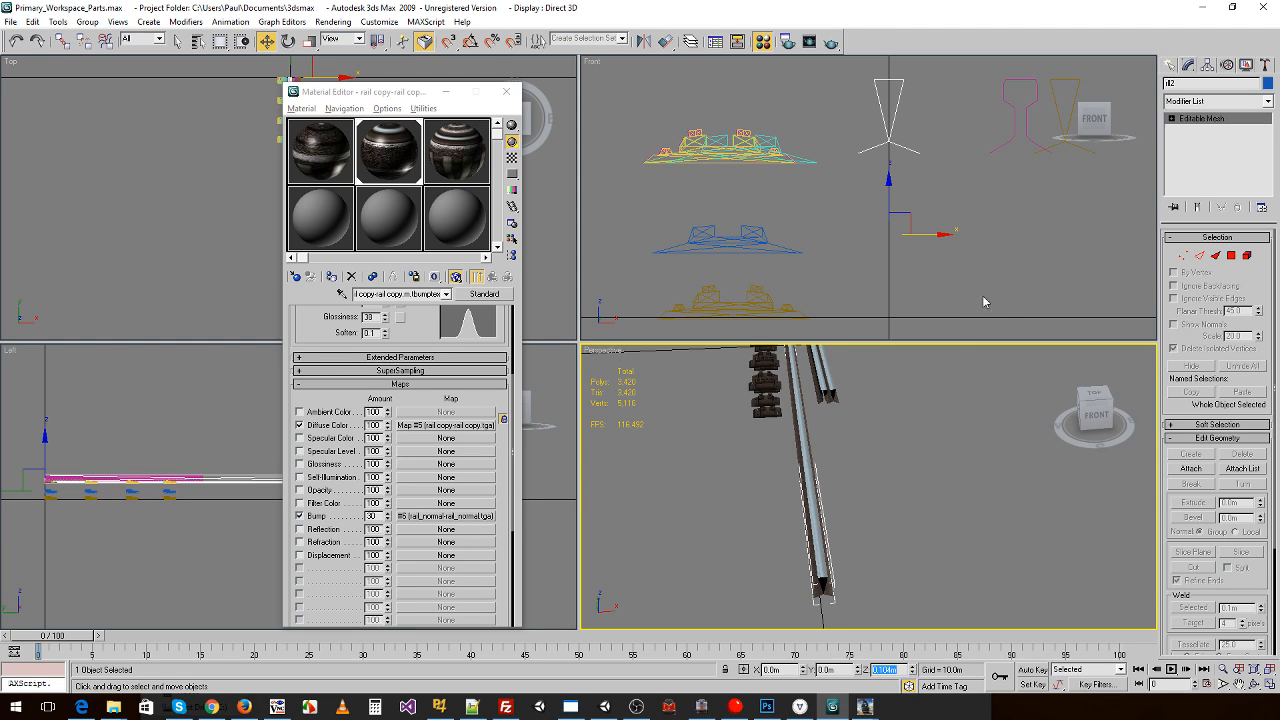
# - Delete the two other rails and all the chairs, leaving only the lod2 rail in the scene
pyautogui.click(982, 295)
pyautogui.moveTo(986, 118); pyautogui.dragTo(1100, 220)
pyautogui.press('Delete')
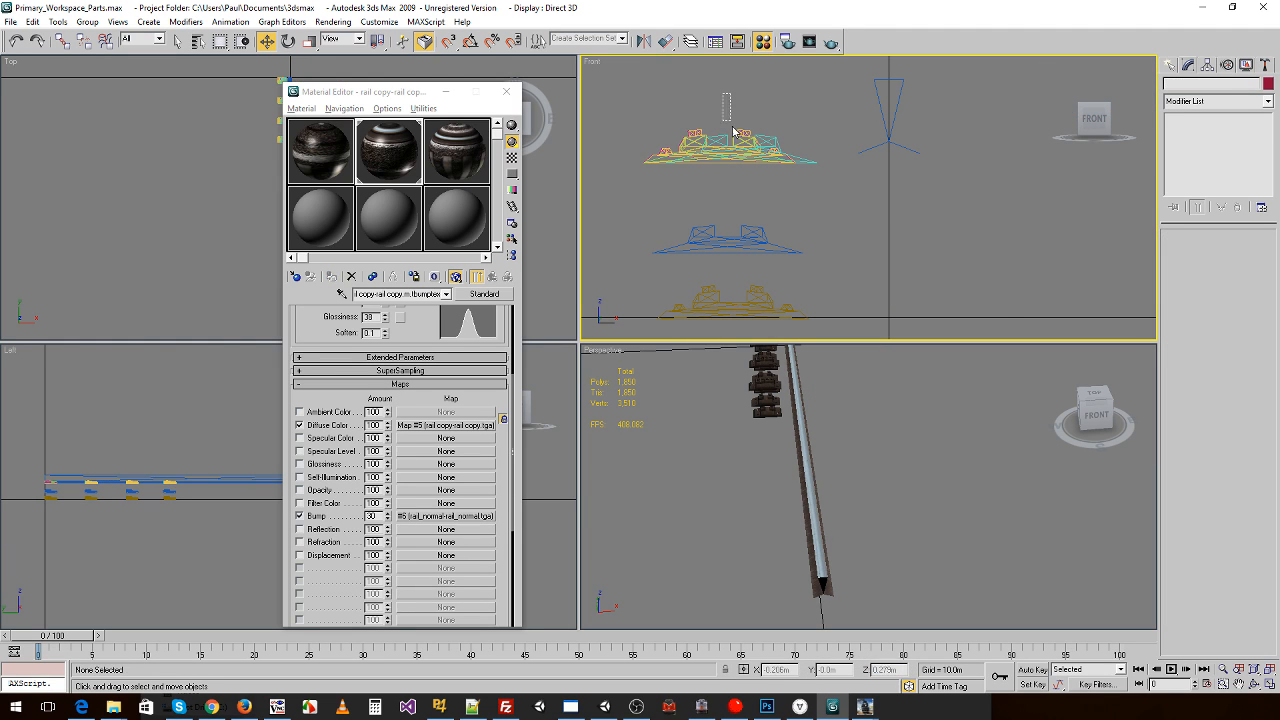
pyautogui.moveTo(733, 131); pyautogui.dragTo(762, 308)
pyautogui.press('Delete')
# - Export the lod2 rail geometry in Trainz format over rail_left_lod2.im, keeping all existing texture.txt files
pyautogui.click(10, 21)
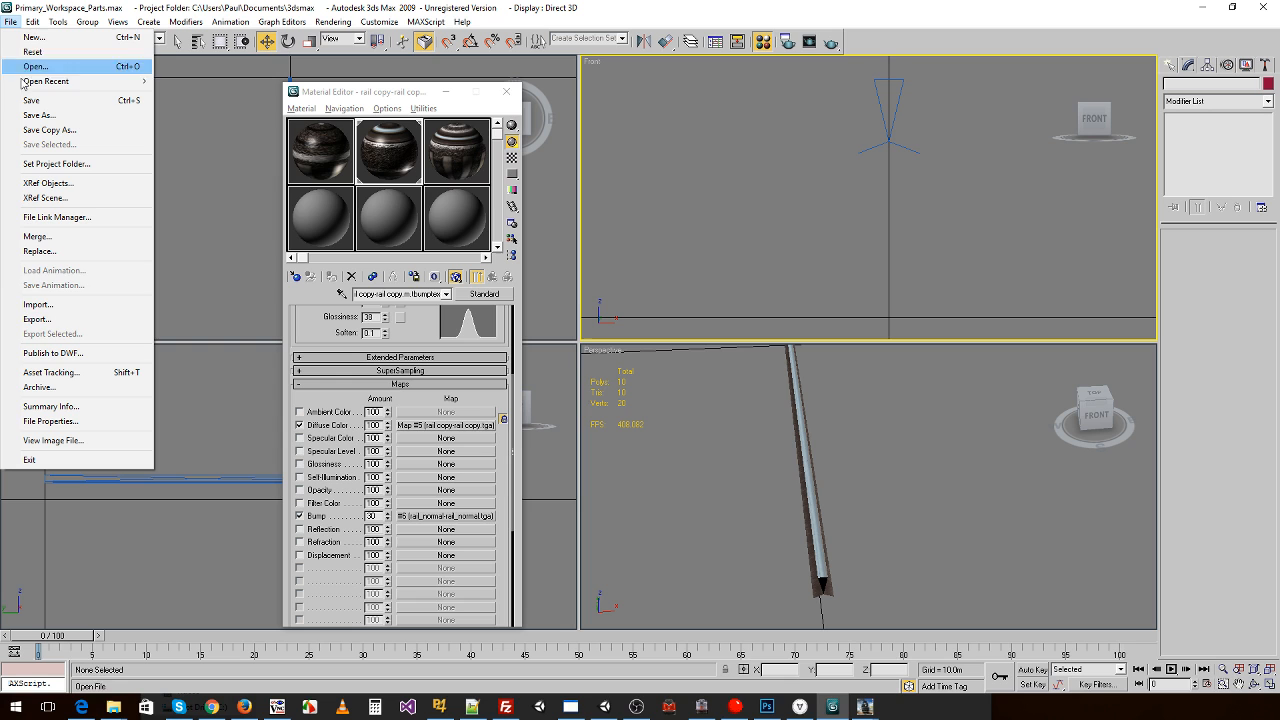
pyautogui.click(35, 318)
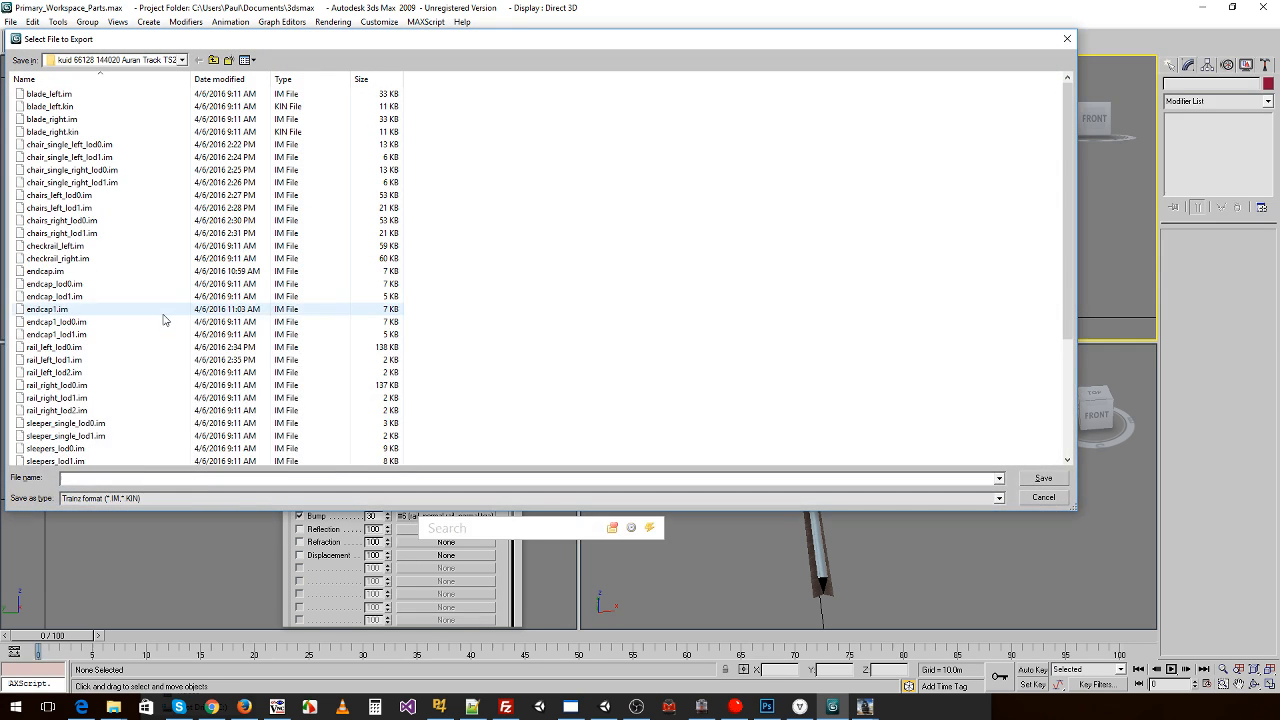
pyautogui.doubleClick(74, 376)
pyautogui.click(694, 409)
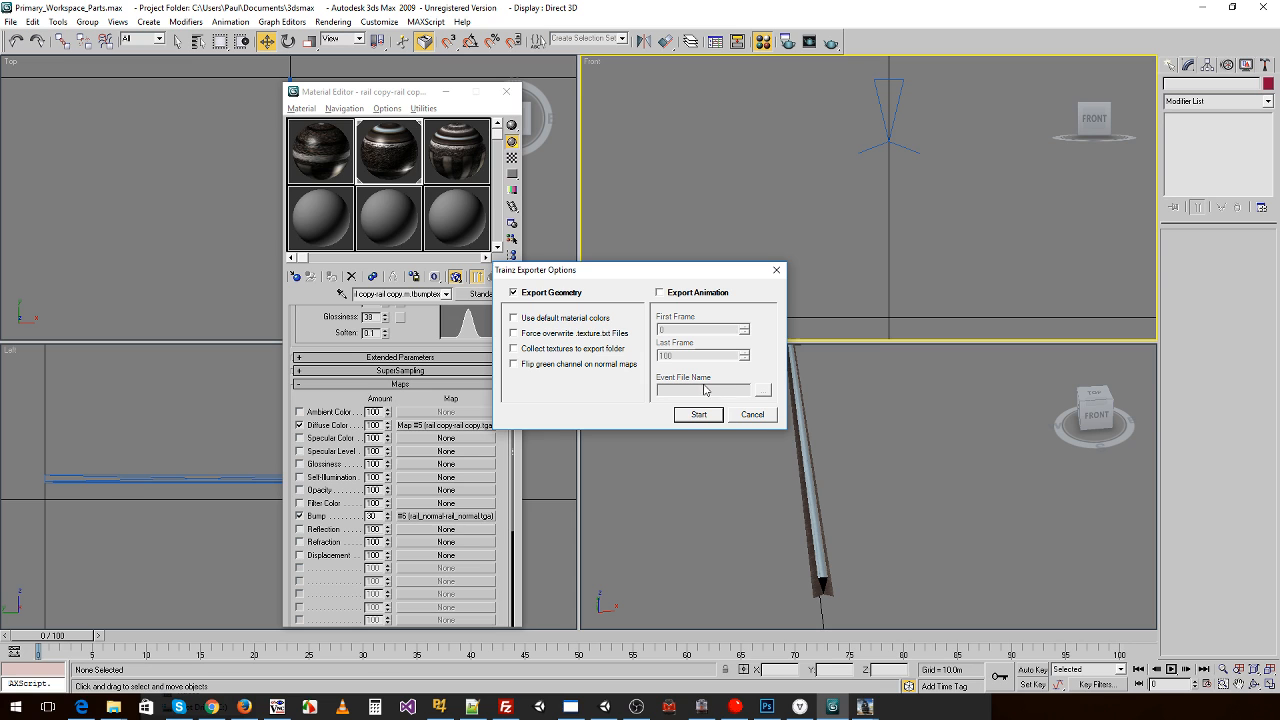
pyautogui.click(692, 418)
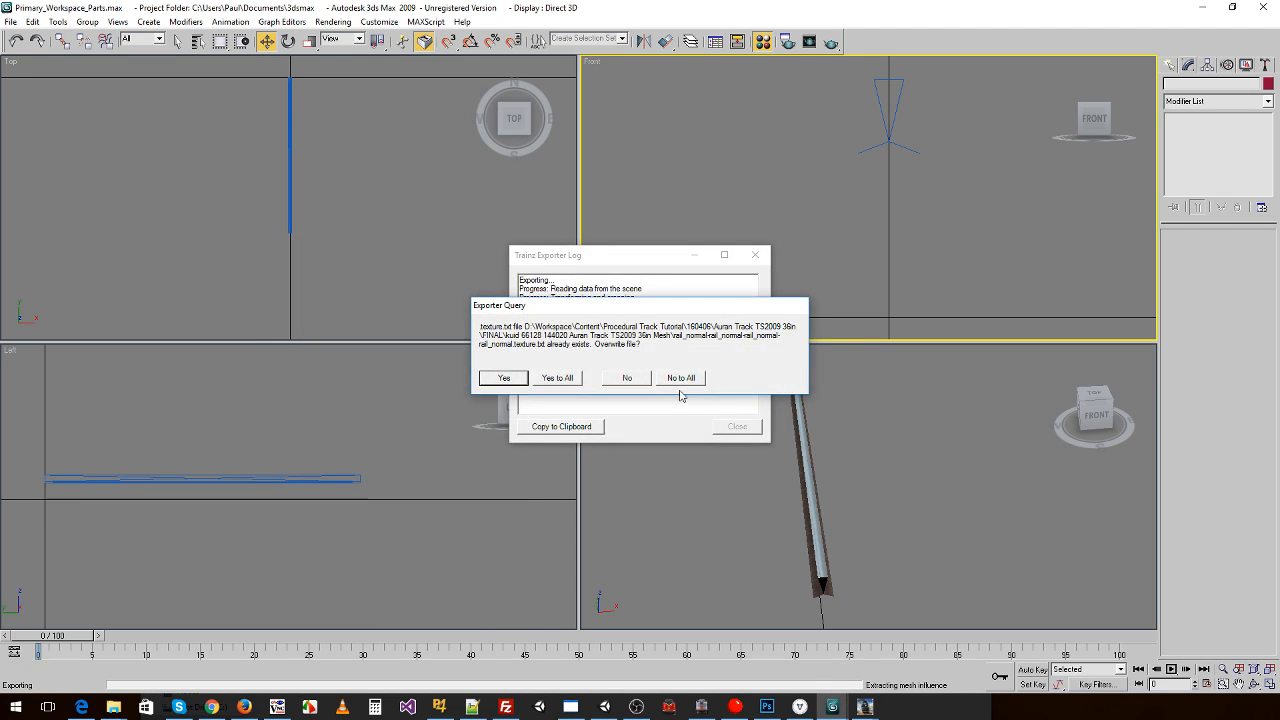
pyautogui.click(684, 376)
pyautogui.click(737, 430)
# - Undo the deletion of the rails and chairs, and move the lod2 rail aside to about X 0.311 m
pyautogui.click(828, 412)
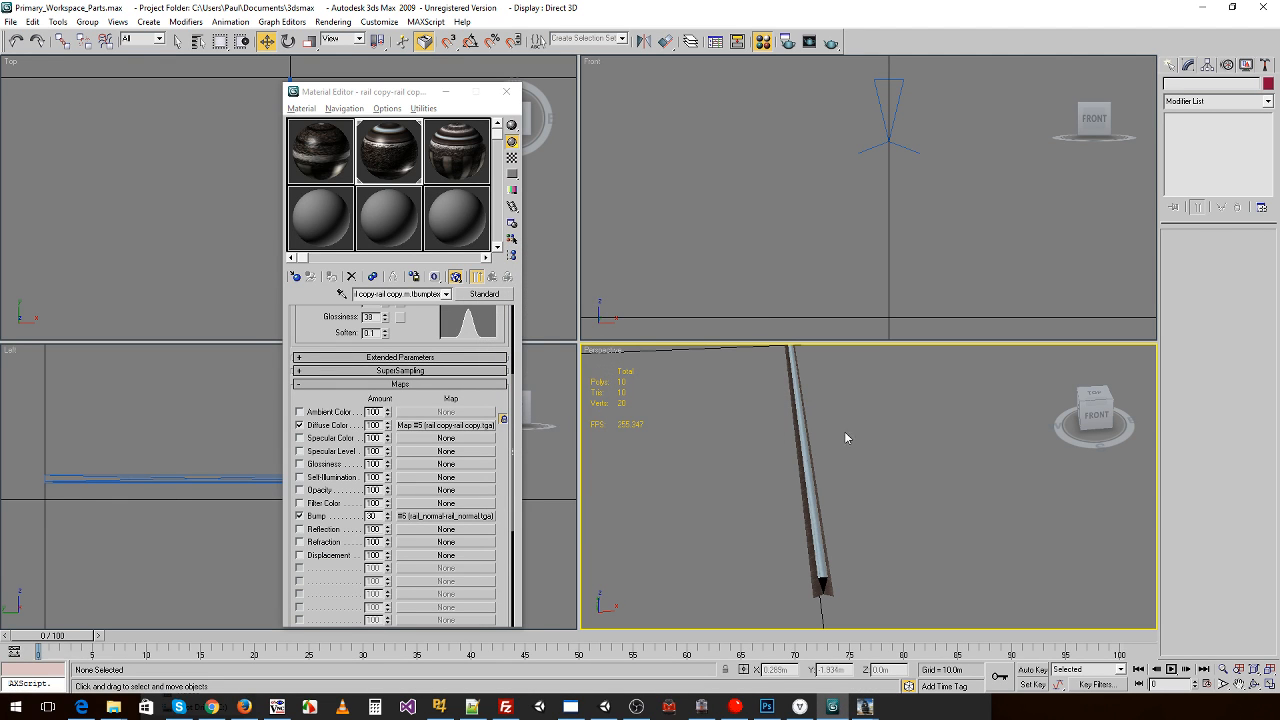
pyautogui.hotkey('ctrl', 'z')
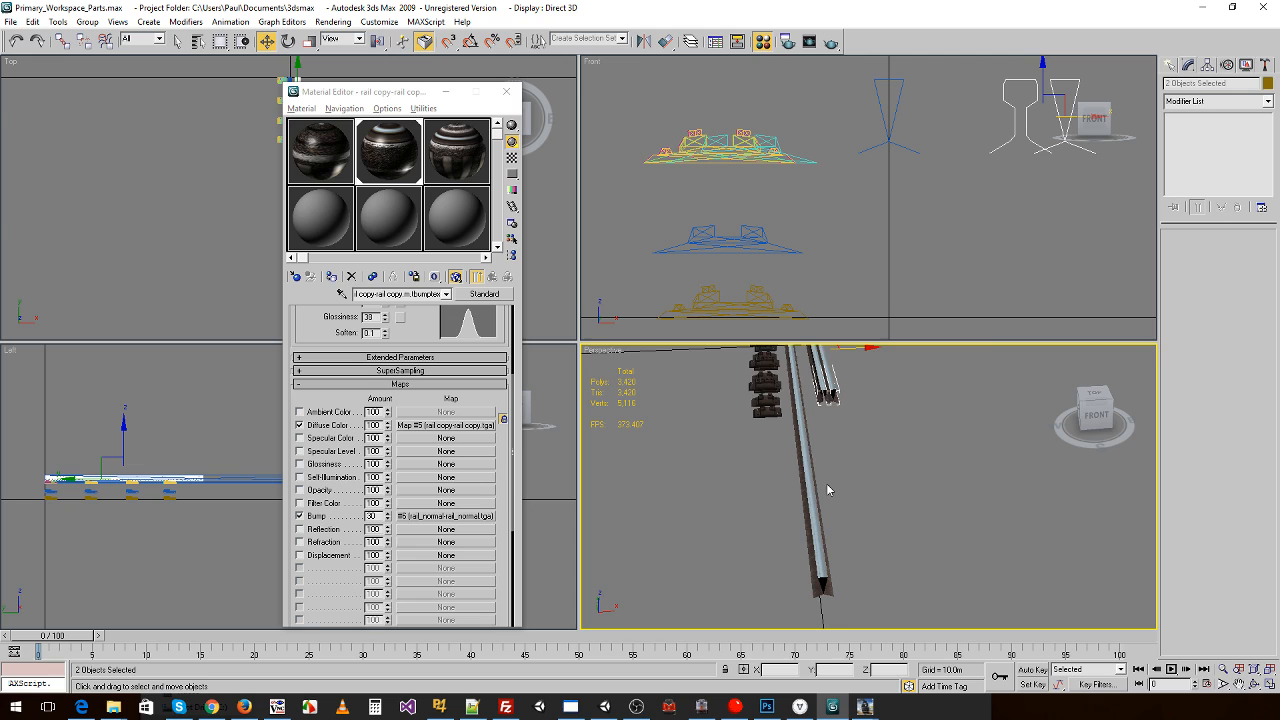
pyautogui.keyDown('alt'); pyautogui.moveTo(827, 485); pyautogui.dragTo(822, 472, button='middle'); pyautogui.keyUp('alt')
pyautogui.click(798, 444)
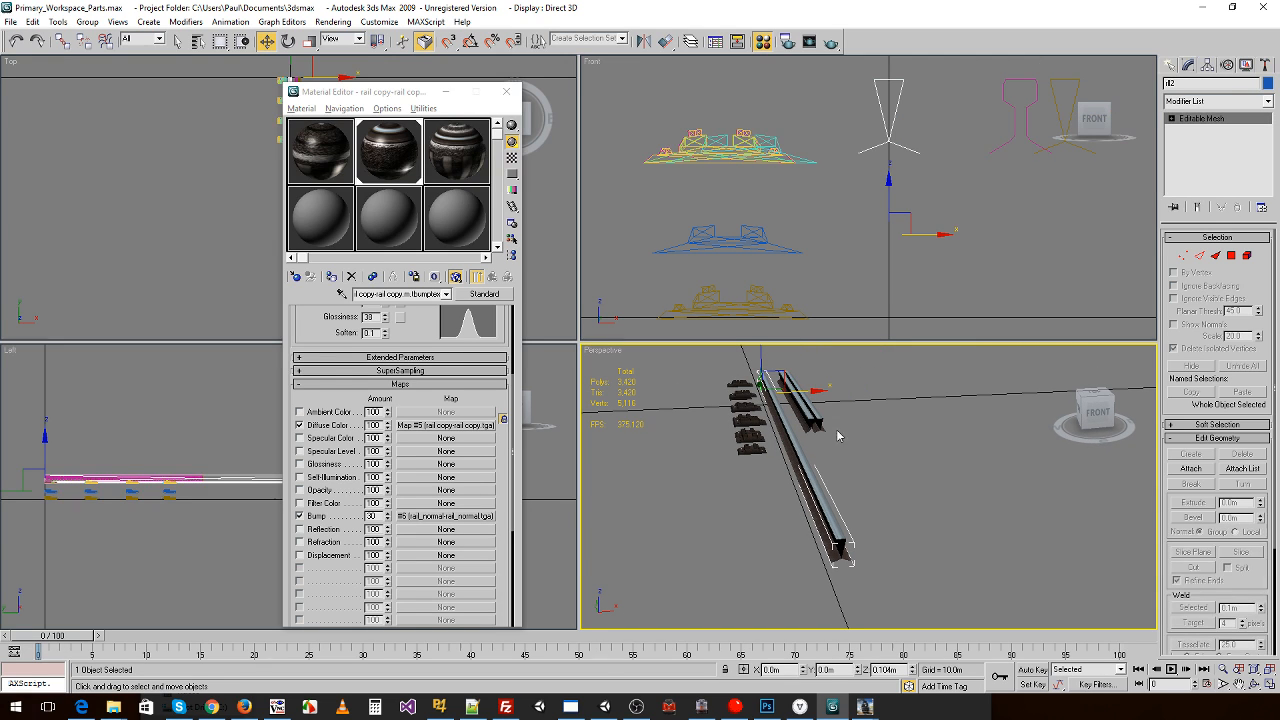
pyautogui.moveTo(815, 389); pyautogui.dragTo(852, 390)
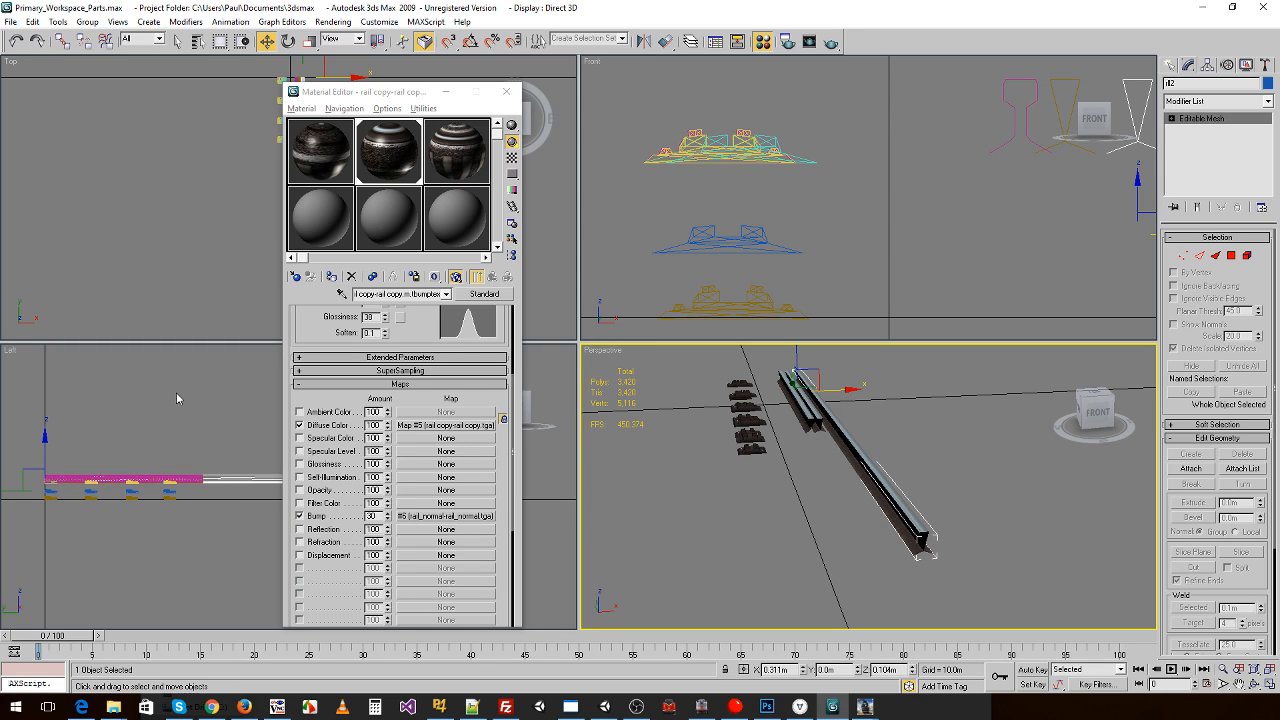
pyautogui.click(11, 21)
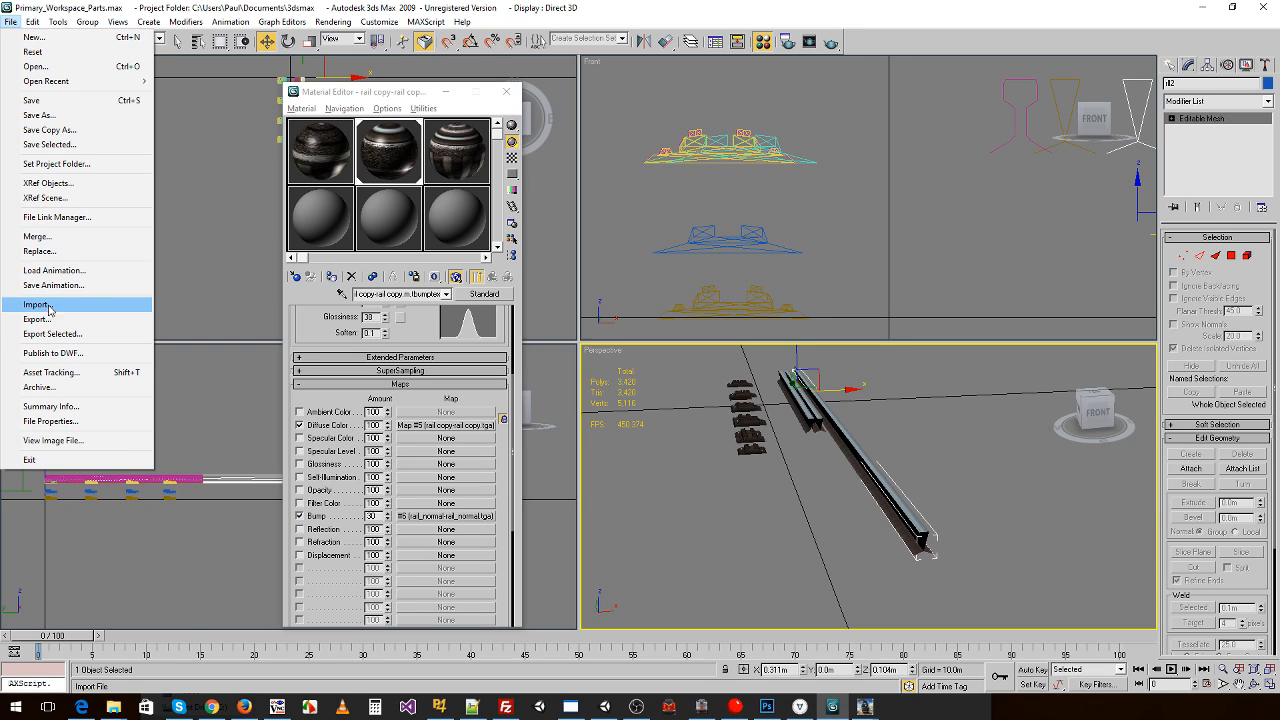
pyautogui.click(54, 313)
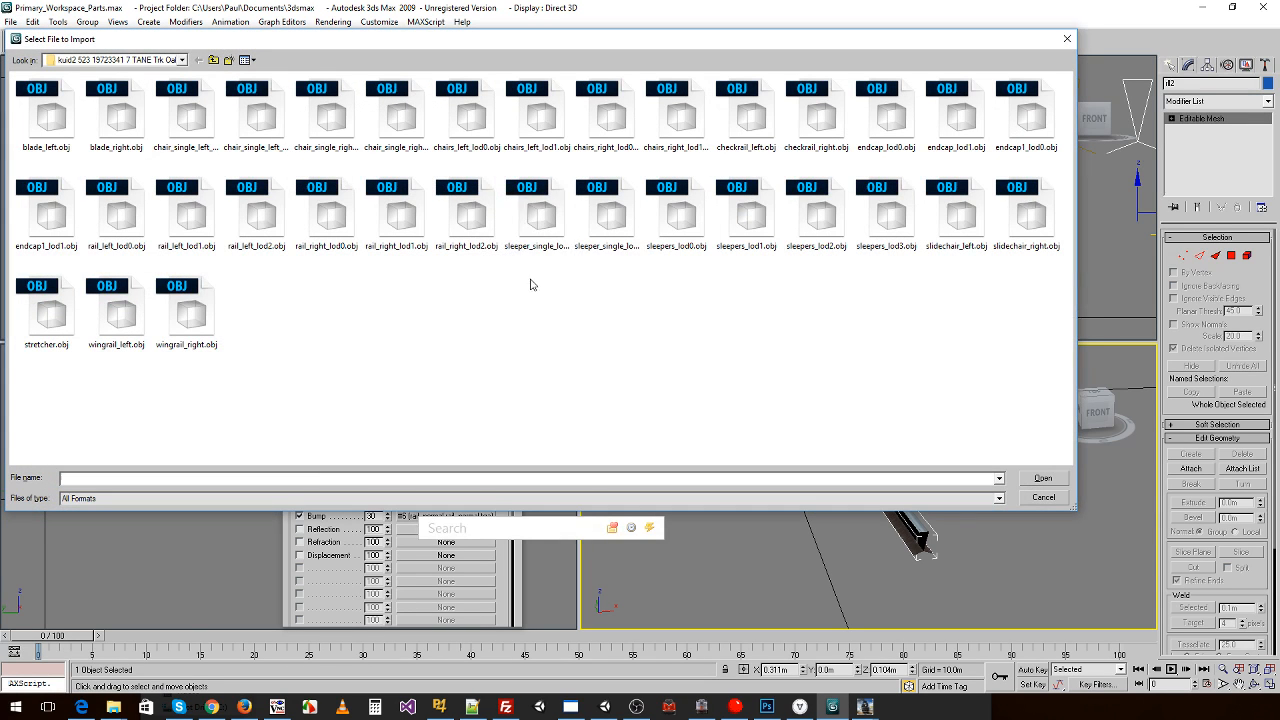
pyautogui.click(329, 220)
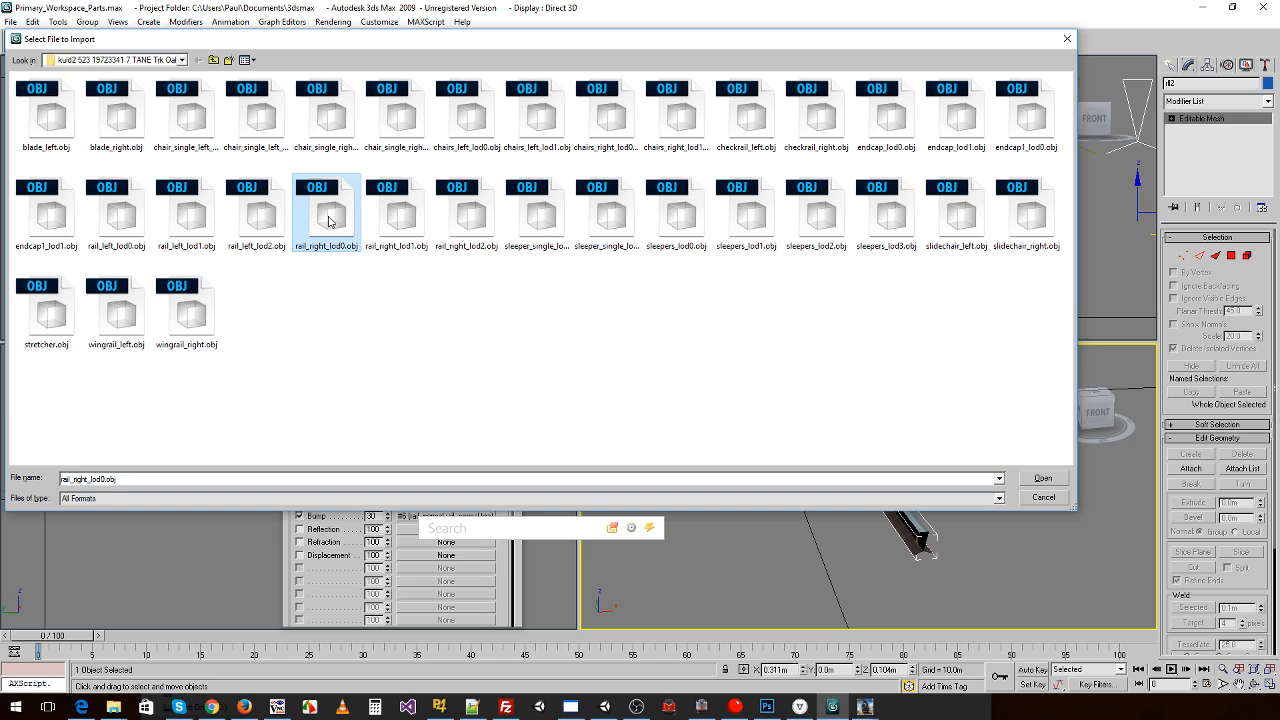
pyautogui.doubleClick(318, 214)
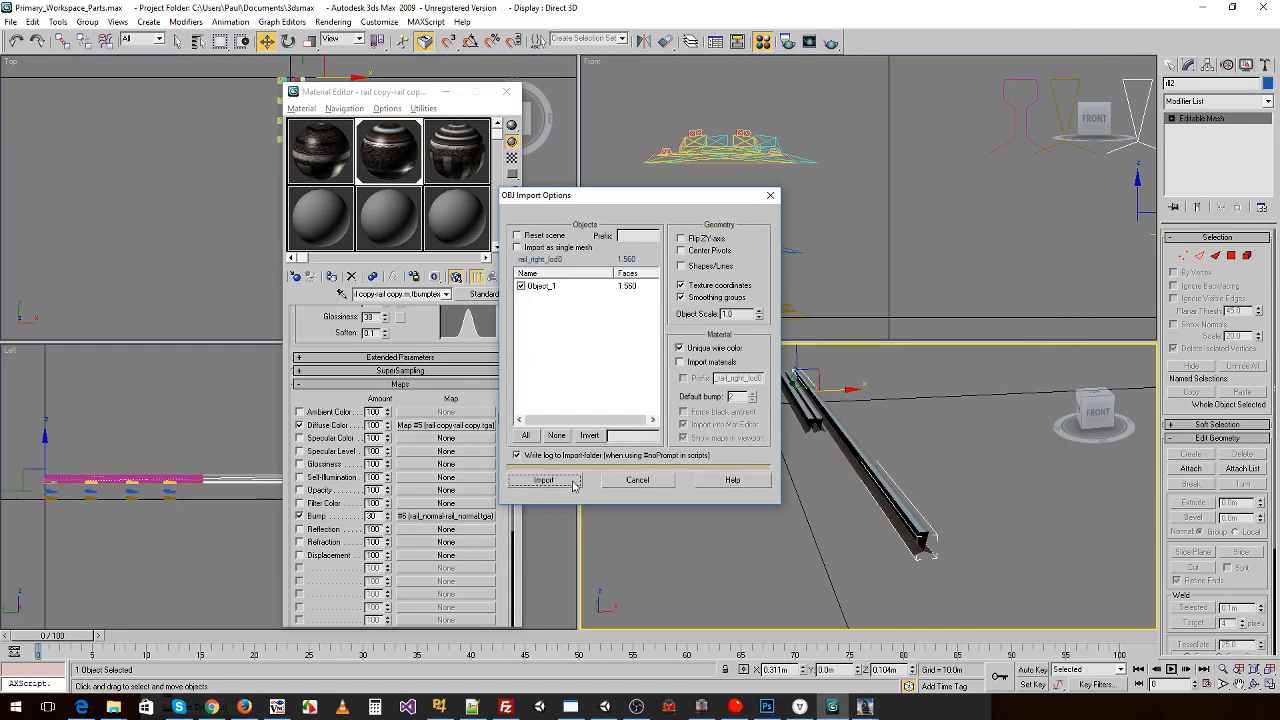
pyautogui.click(545, 483)
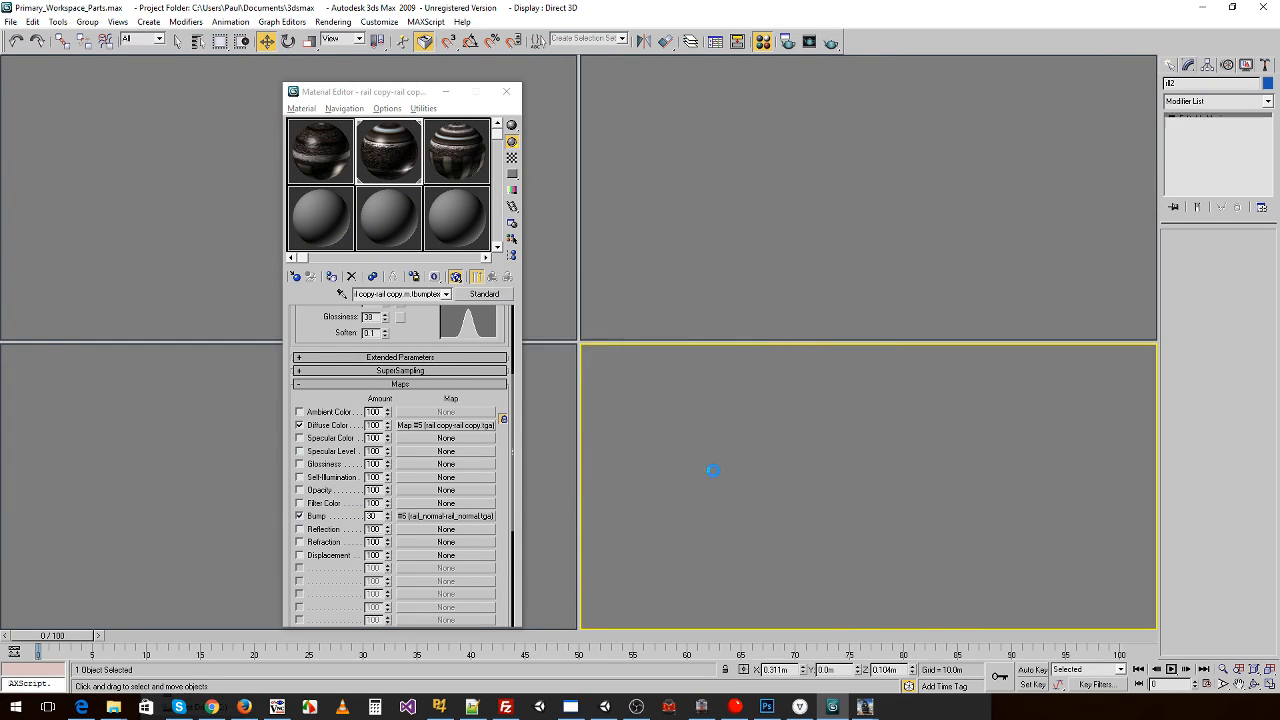
pyautogui.click(672, 378)
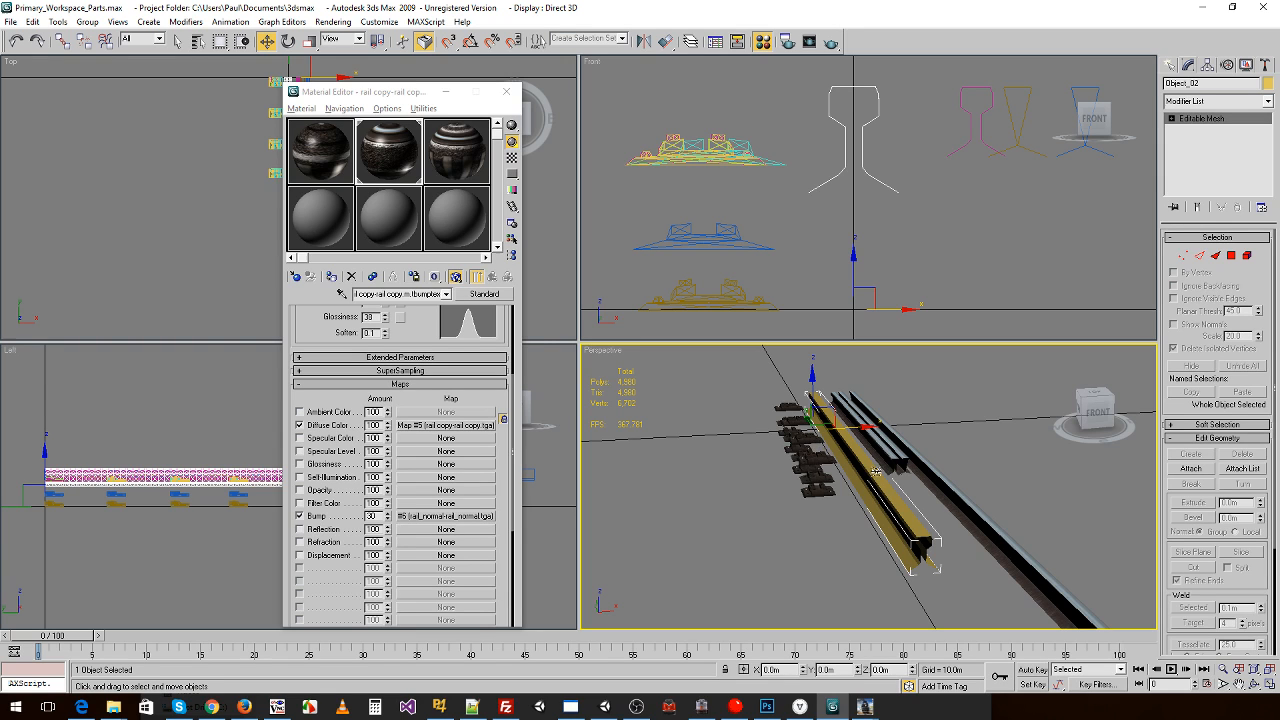
pyautogui.moveTo(879, 474)
pyautogui.keyDown('alt'); pyautogui.mouseDown(button='middle')
pyautogui.moveTo(785, 468)
pyautogui.moveTo(886, 476)
pyautogui.mouseUp(button='middle'); pyautogui.keyUp('alt')
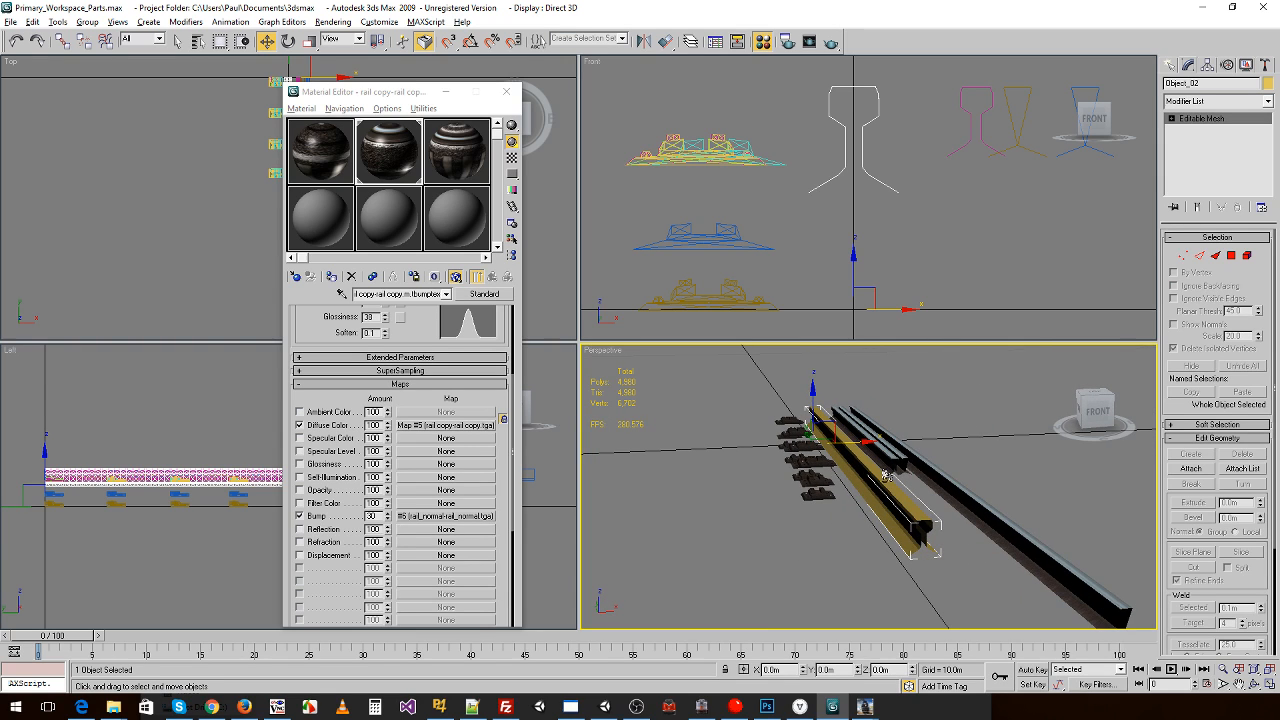
pyautogui.press('Delete')
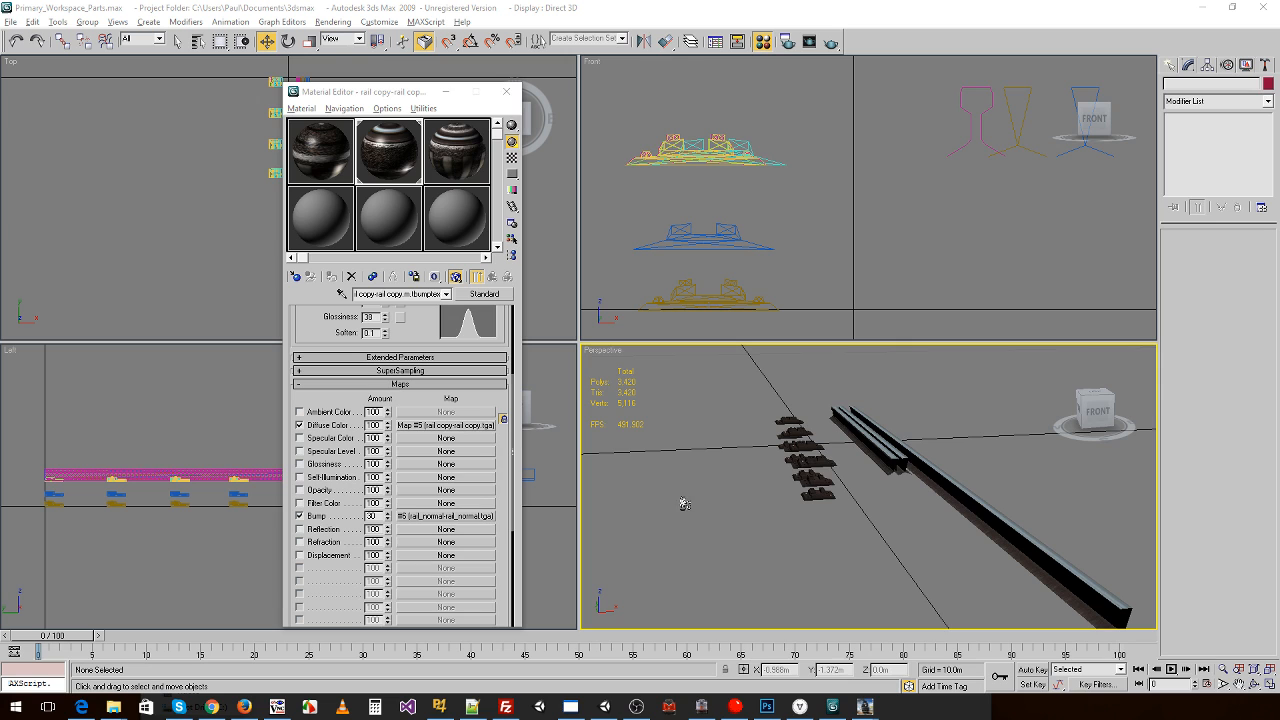
pyautogui.hotkey('alt', 'Tab')
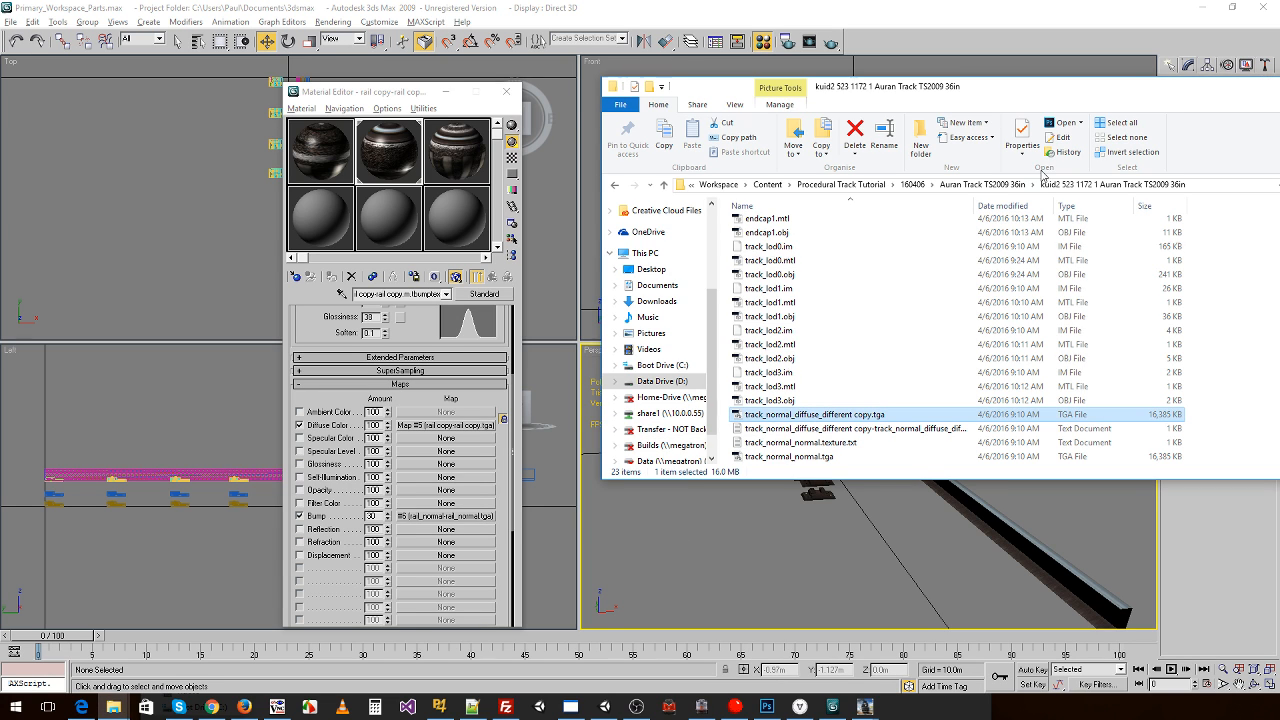
pyautogui.click(942, 186)
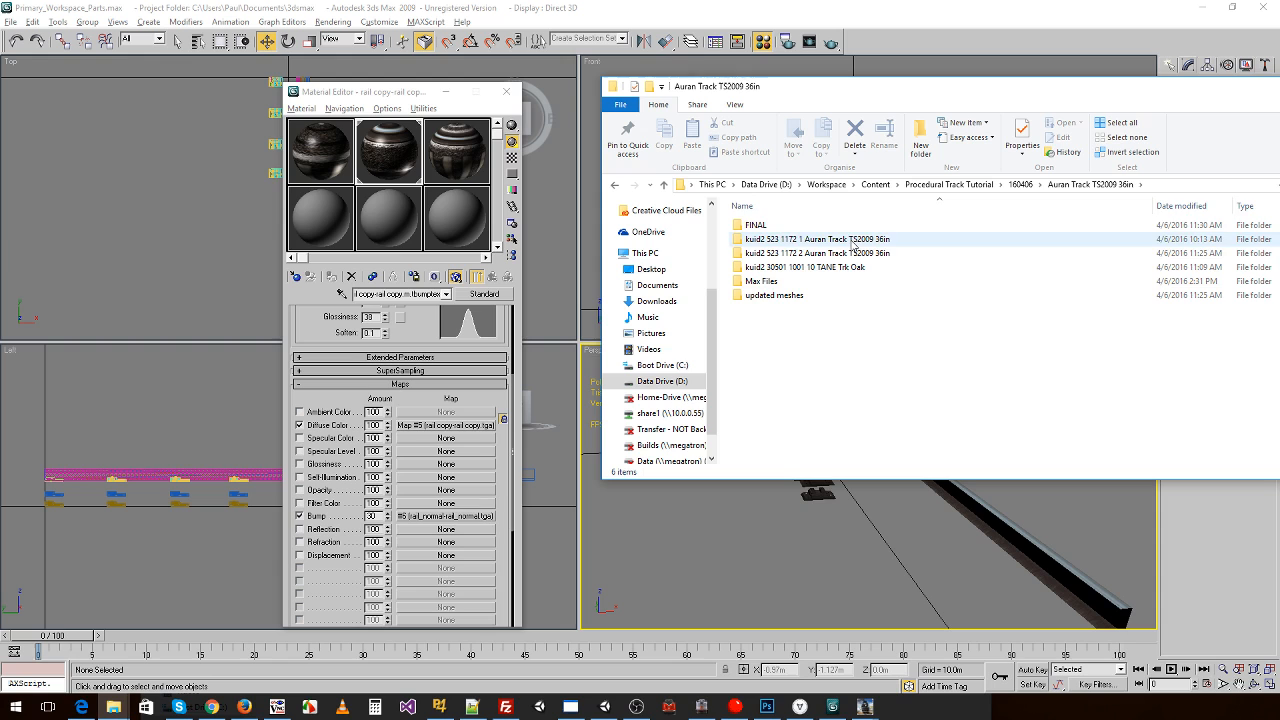
pyautogui.doubleClick(850, 225)
pyautogui.doubleClick(886, 270)
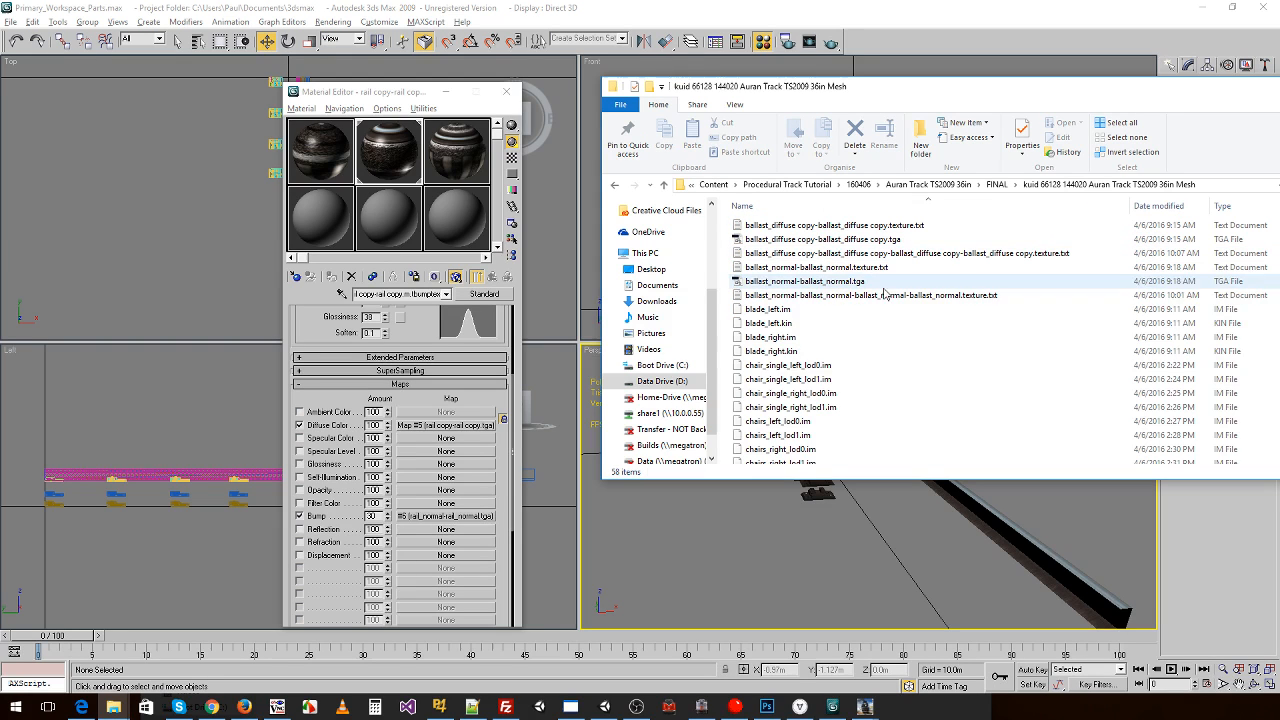
# - Duplicate rail_left_lod0.im, rail_left_lod1.im and rail_left_lod2.im within the same folder
pyautogui.scroll(-3, 884, 292)
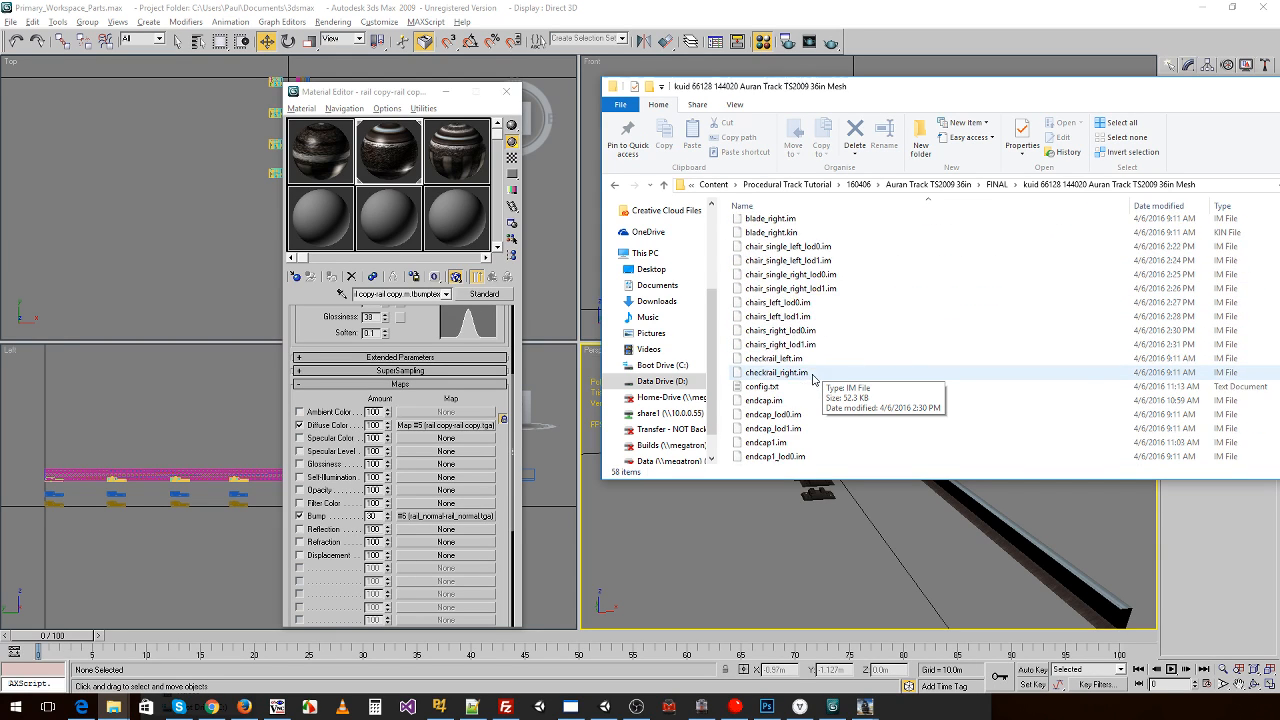
pyautogui.scroll(-5, 812, 376)
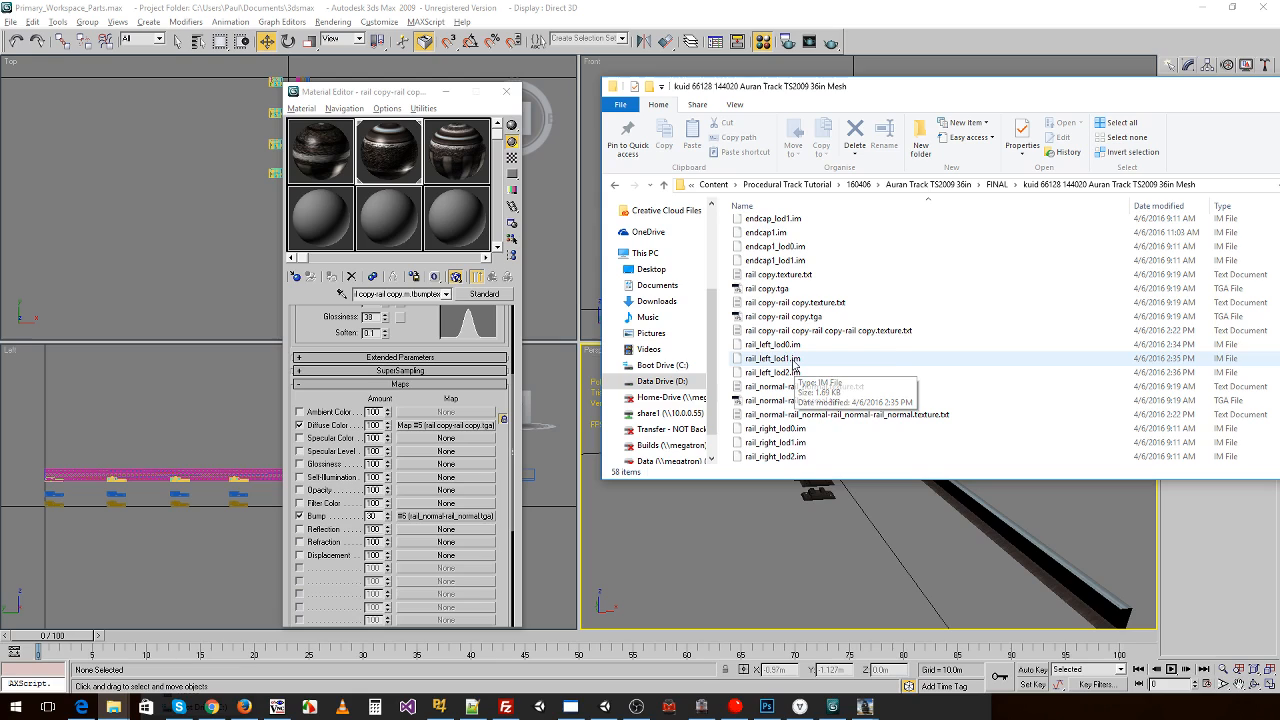
pyautogui.click(785, 345)
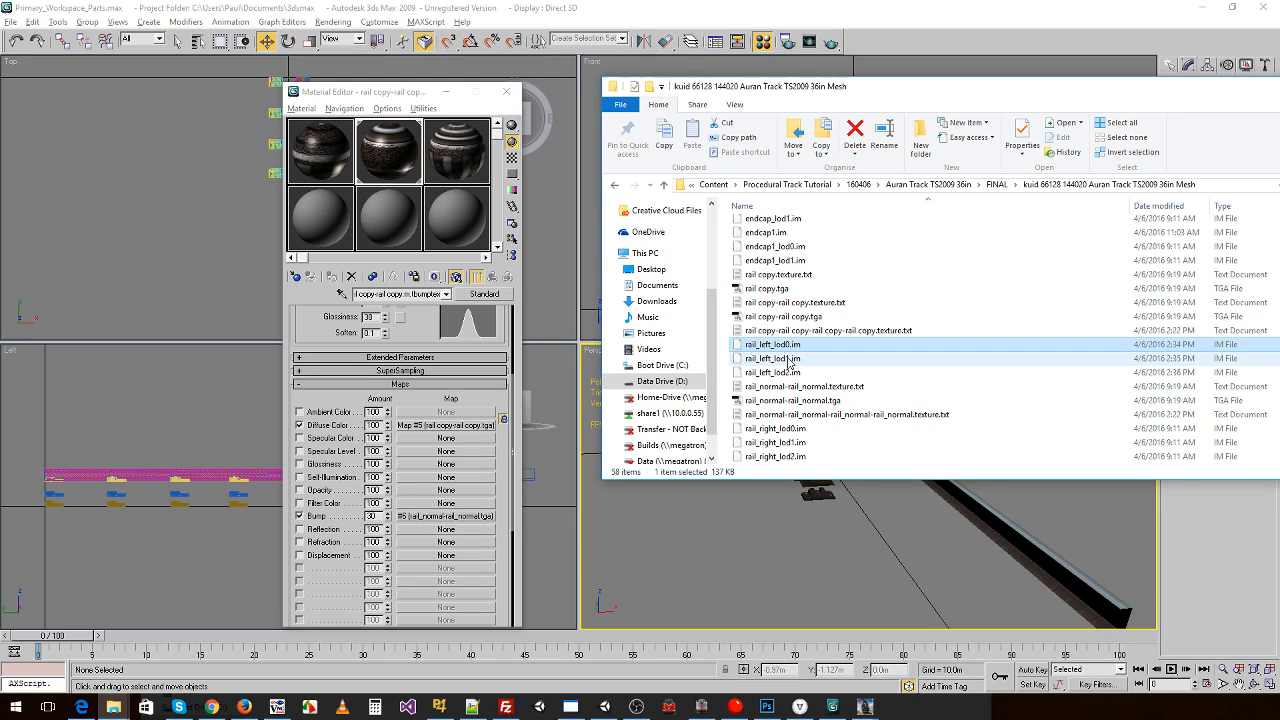
pyautogui.keyDown('shift'); pyautogui.click(786, 373); pyautogui.keyUp('shift')
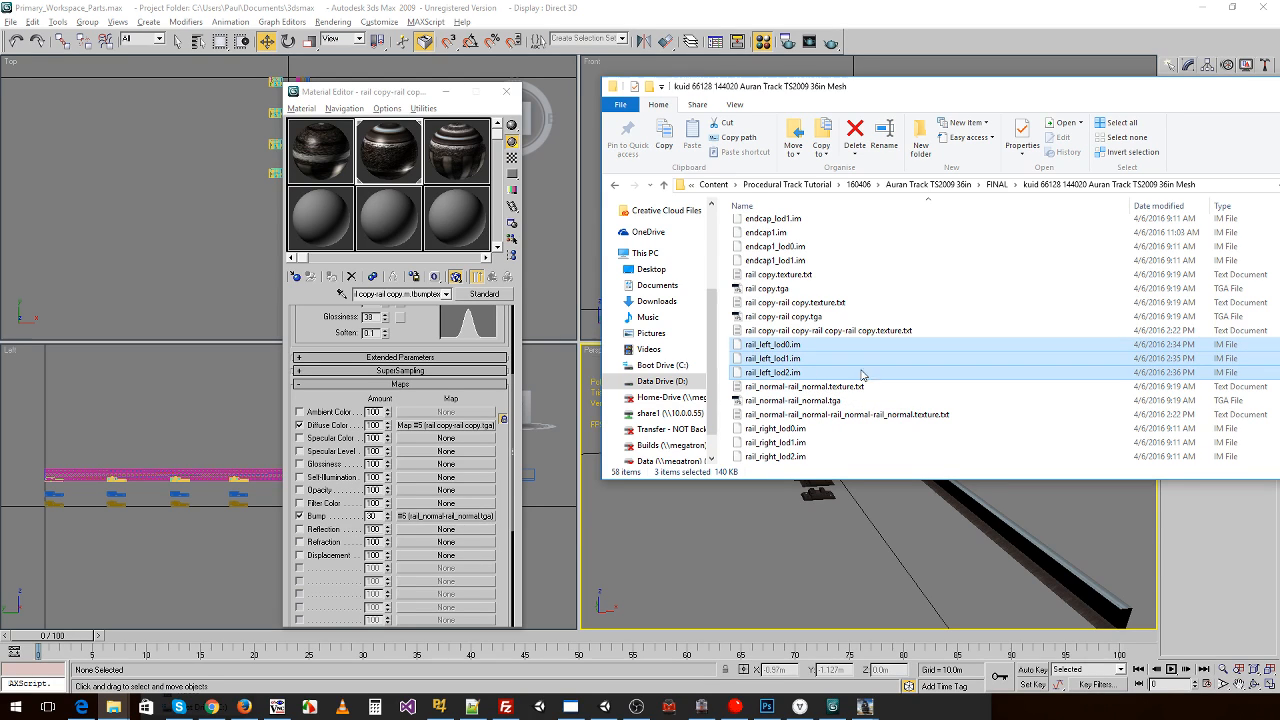
pyautogui.hotkey('ctrl', 'c')
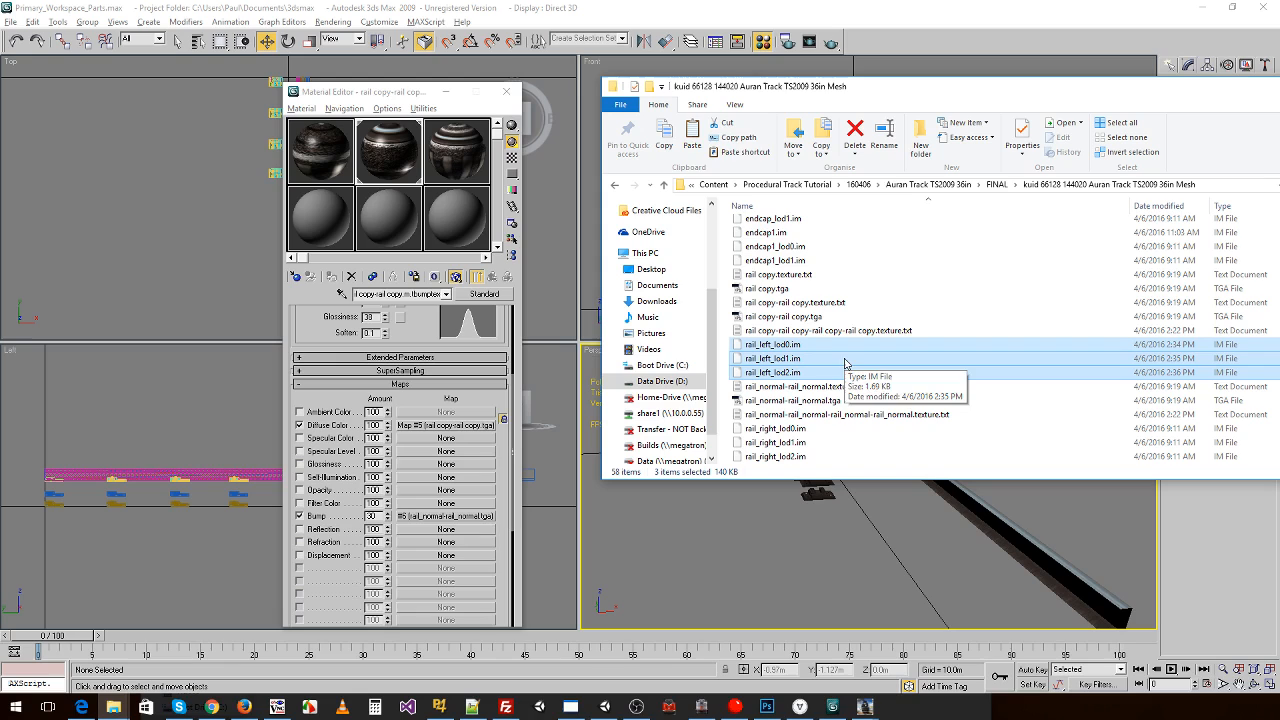
pyautogui.hotkey('ctrl', 'v')
pyautogui.scroll(-1, 856, 366)
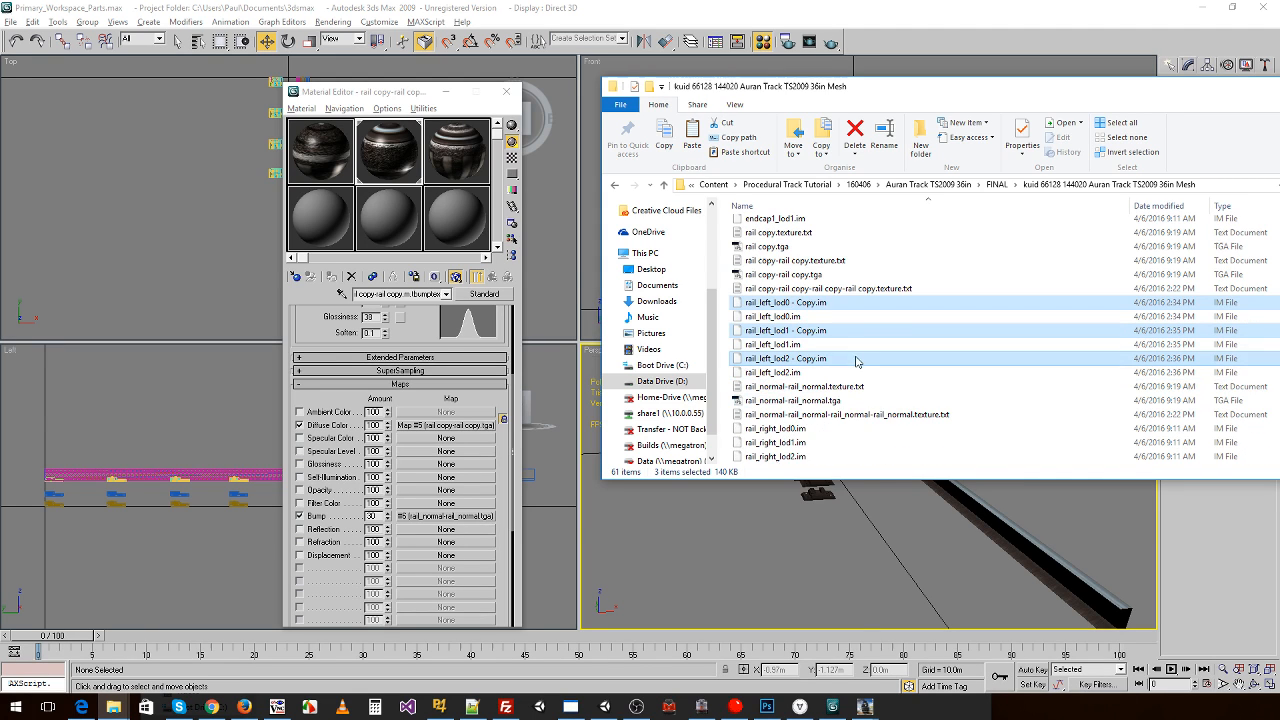
# - Copy the rail_right_lod name text and delete the old rail_right_lod0.im, rail_right_lod1.im and rail_right_lod2.im files
pyautogui.click(785, 428)
pyautogui.click(790, 428)
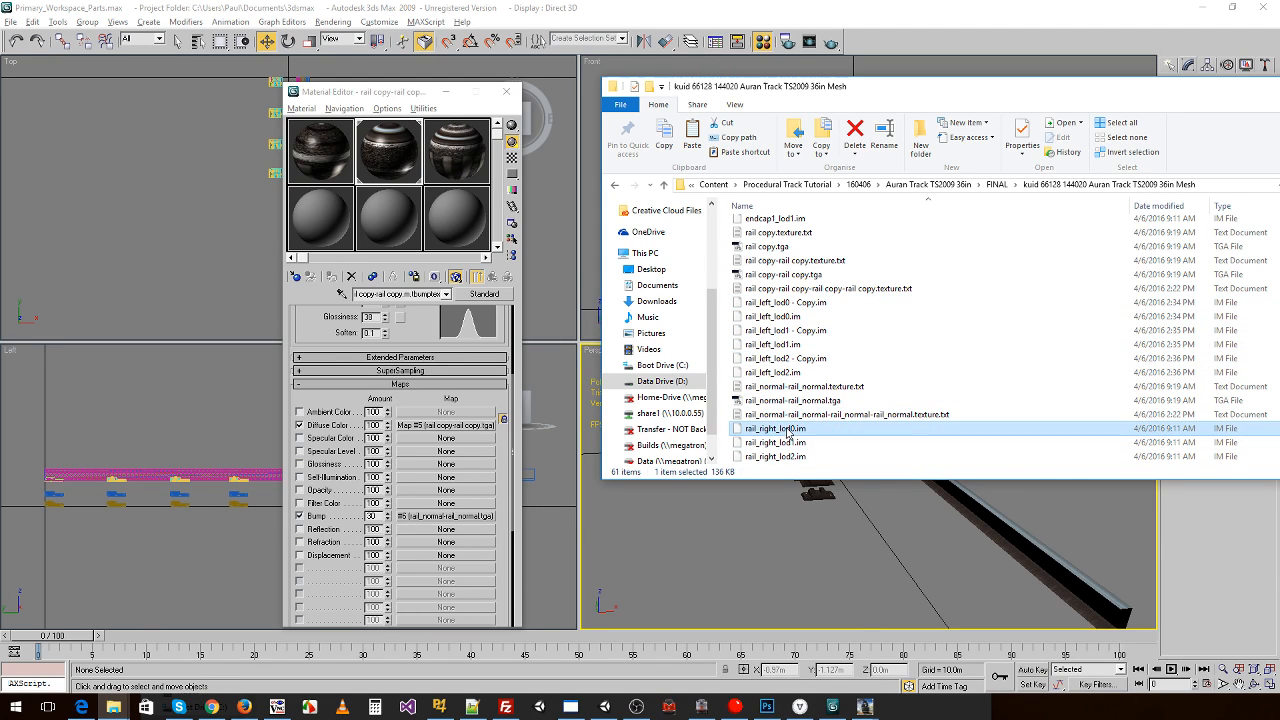
pyautogui.moveTo(795, 428); pyautogui.dragTo(724, 434)
pyautogui.hotkey('ctrl', 'c')
pyautogui.click(835, 402)
pyautogui.click(790, 430)
pyautogui.keyDown('shift'); pyautogui.click(790, 456); pyautogui.keyUp('shift')
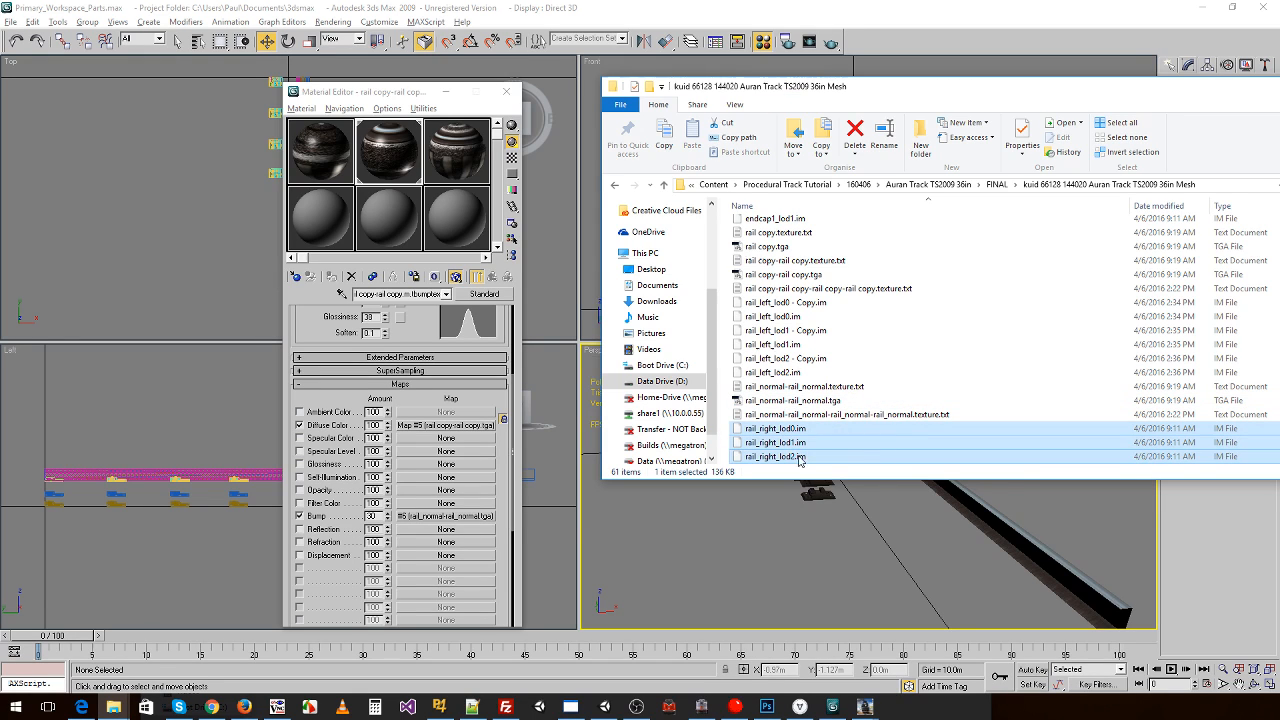
pyautogui.press('Delete')
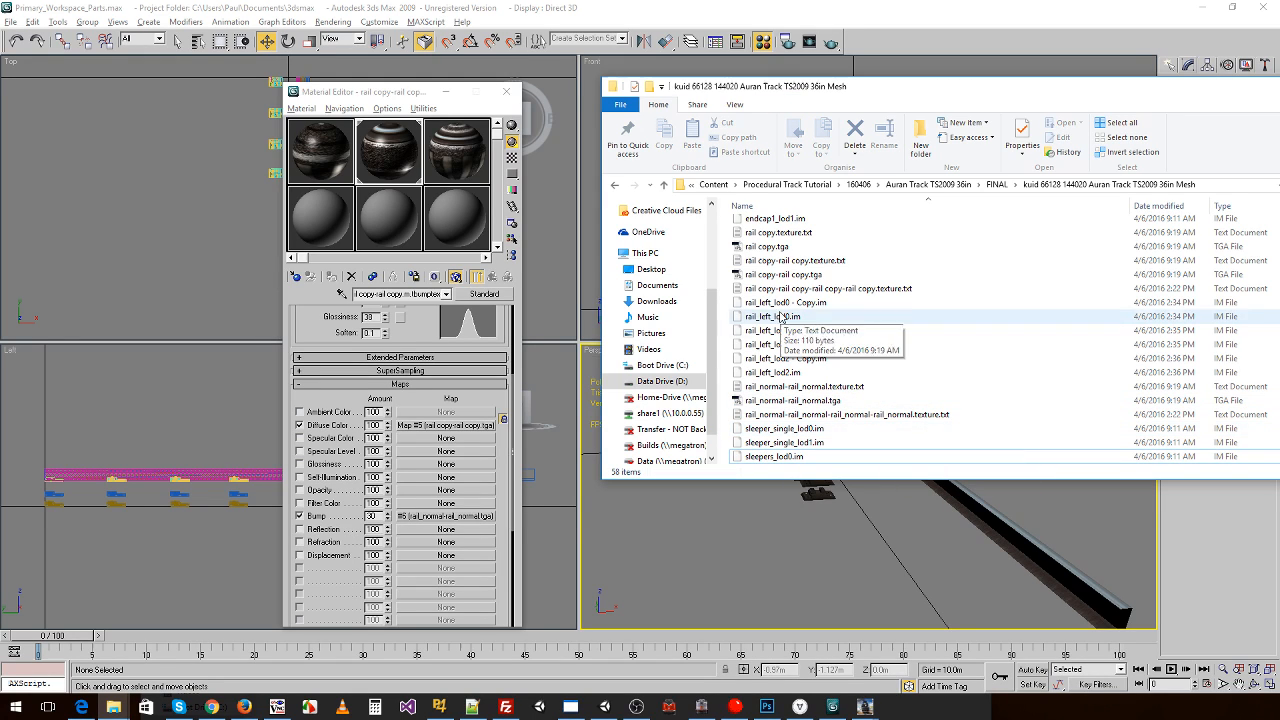
# - Rename the copies of rail_left_lod0.im and rail_left_lod1.im as rail_right_lod0.im and rail_right_lod1.im
pyautogui.click(787, 305)
pyautogui.click(779, 305)
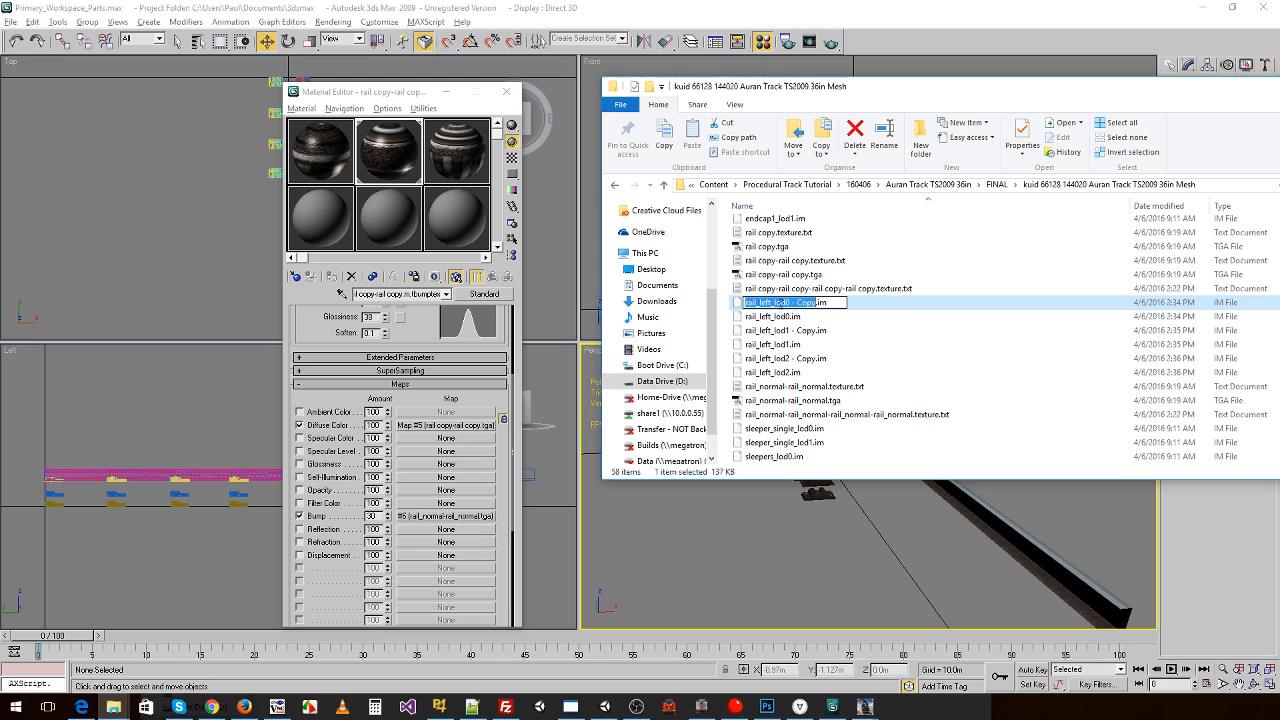
pyautogui.write('rail_right_lod')
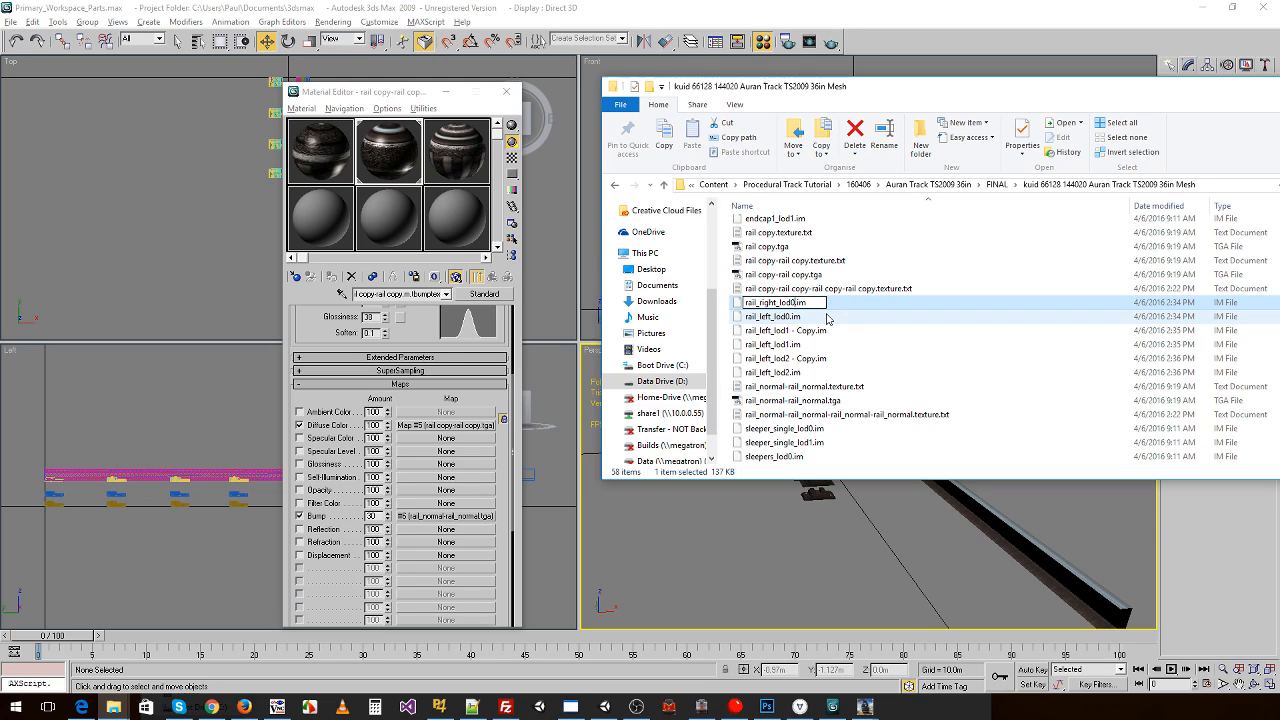
pyautogui.click(800, 331)
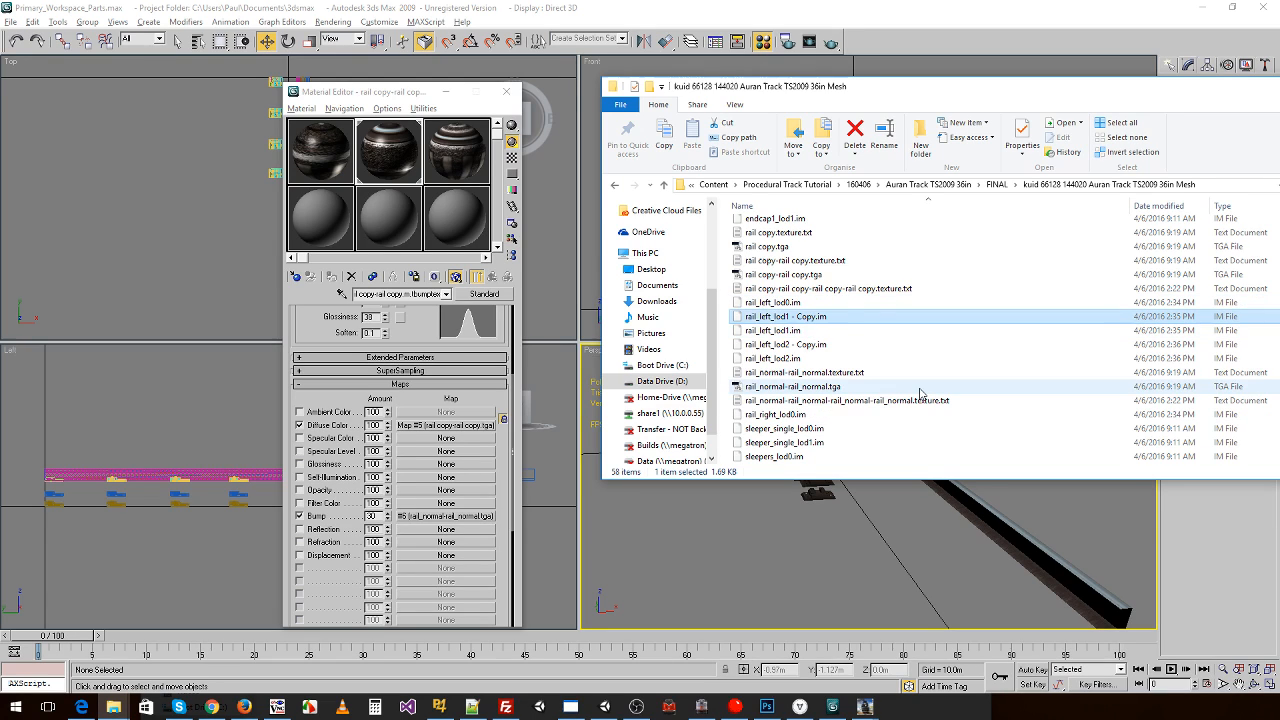
pyautogui.press('F2')
pyautogui.hotkey('ctrl', 'v')
pyautogui.write('1')
pyautogui.press('Return')
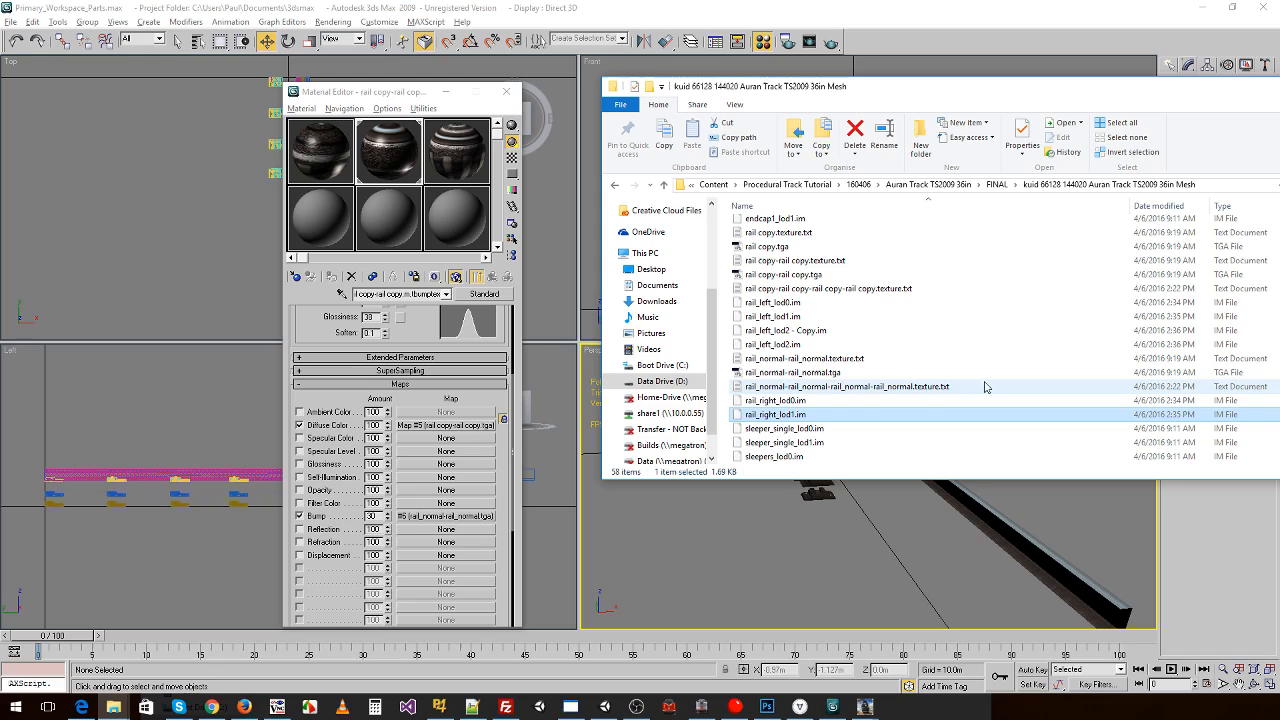
# - Rename the copy of rail_left_lod2.im as rail_right_lod2.im
pyautogui.click(800, 331)
pyautogui.press('F2')
pyautogui.hotkey('ctrl', 'v')
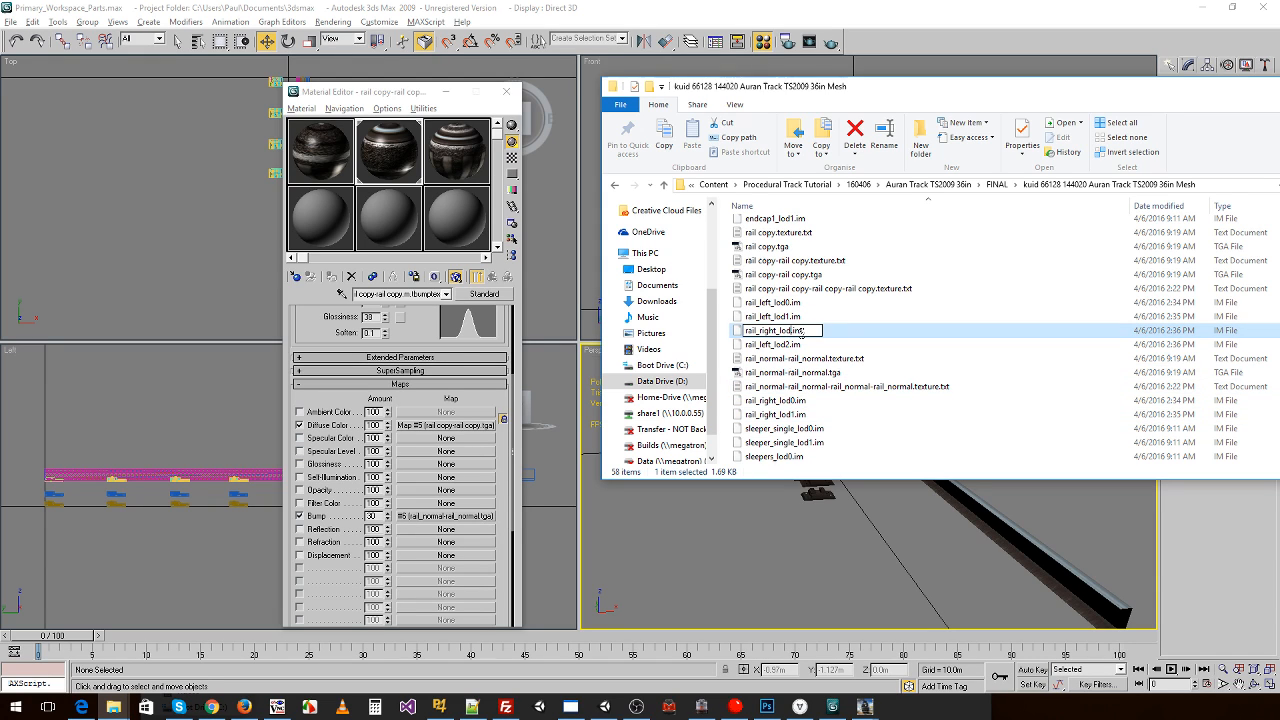
pyautogui.write('2')
pyautogui.press('Return')
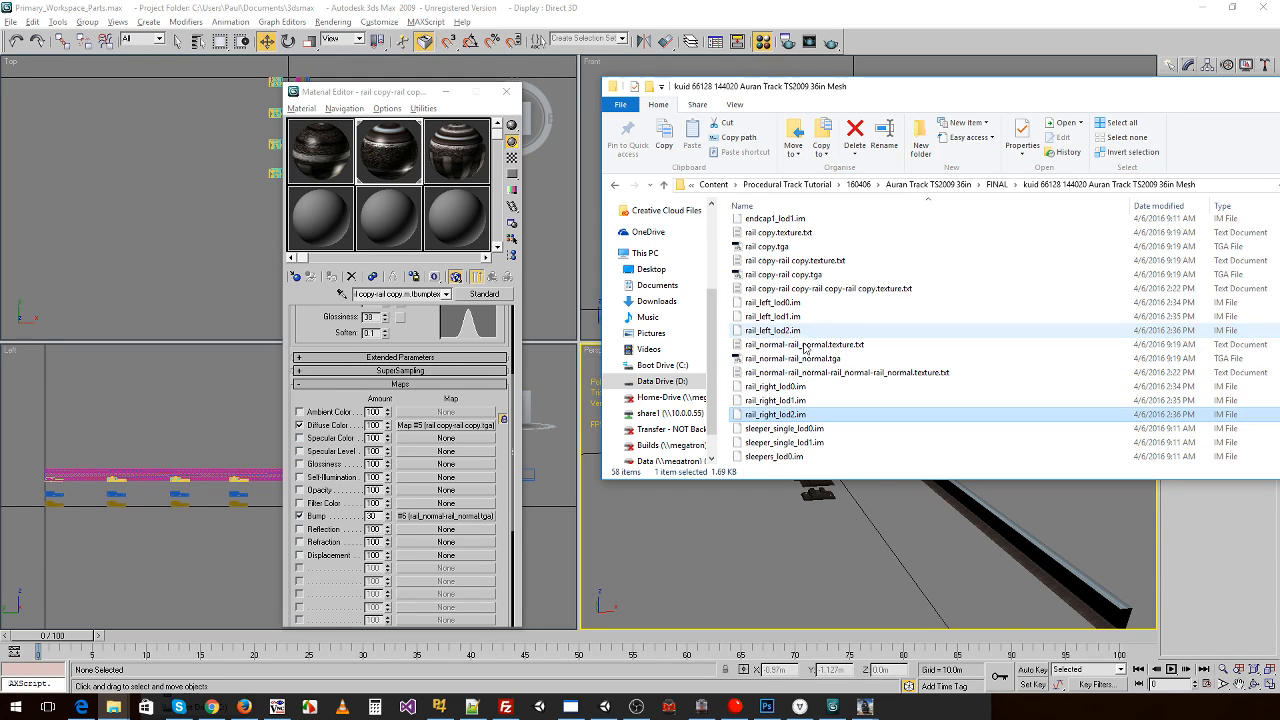
# - Switch back to 3ds Max, import sleeper_single_lod0.obj into the scene, and select the chairs_left_lod0 object
pyautogui.scroll(-2, 865, 325)
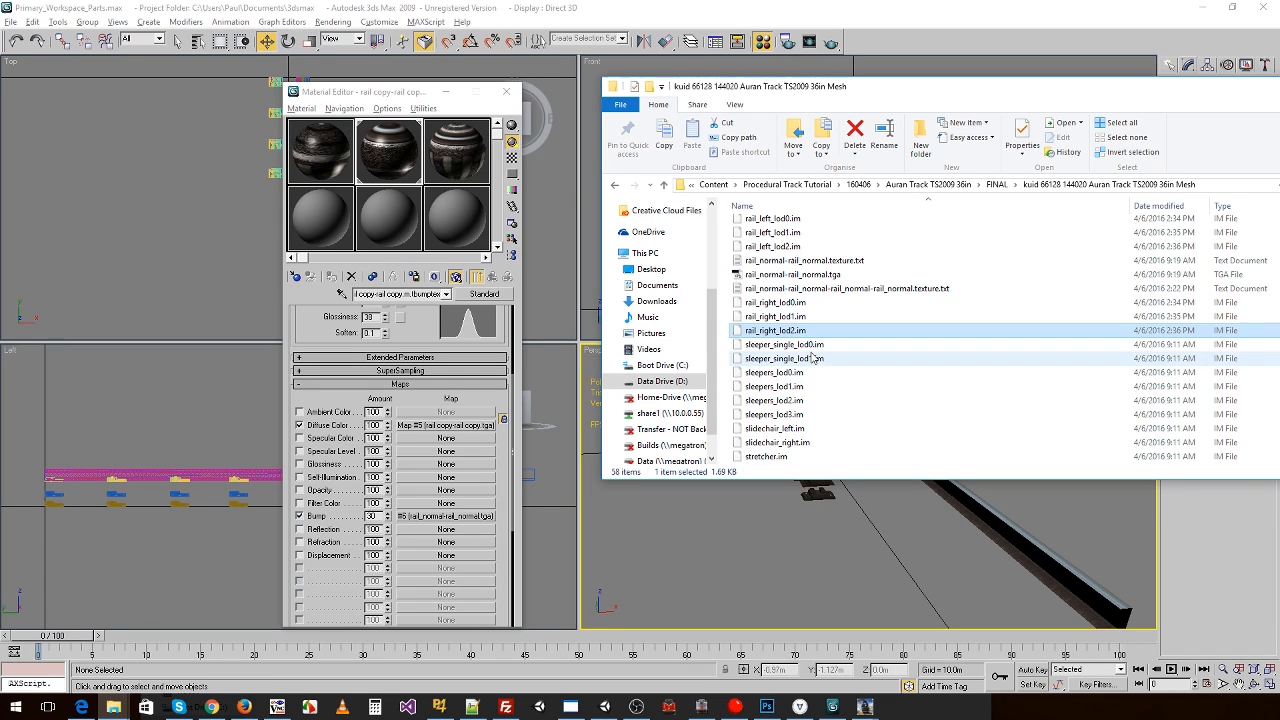
pyautogui.scroll(-1, 812, 370)
pyautogui.click(792, 30)
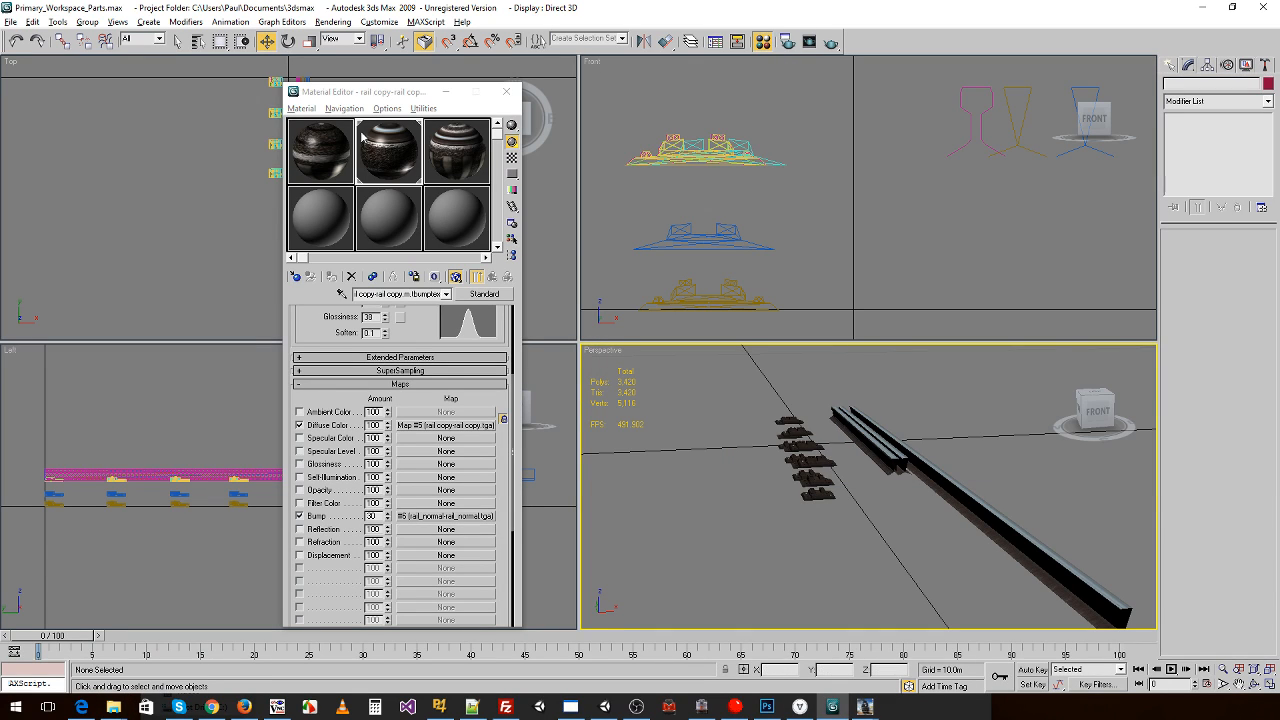
pyautogui.click(10, 21)
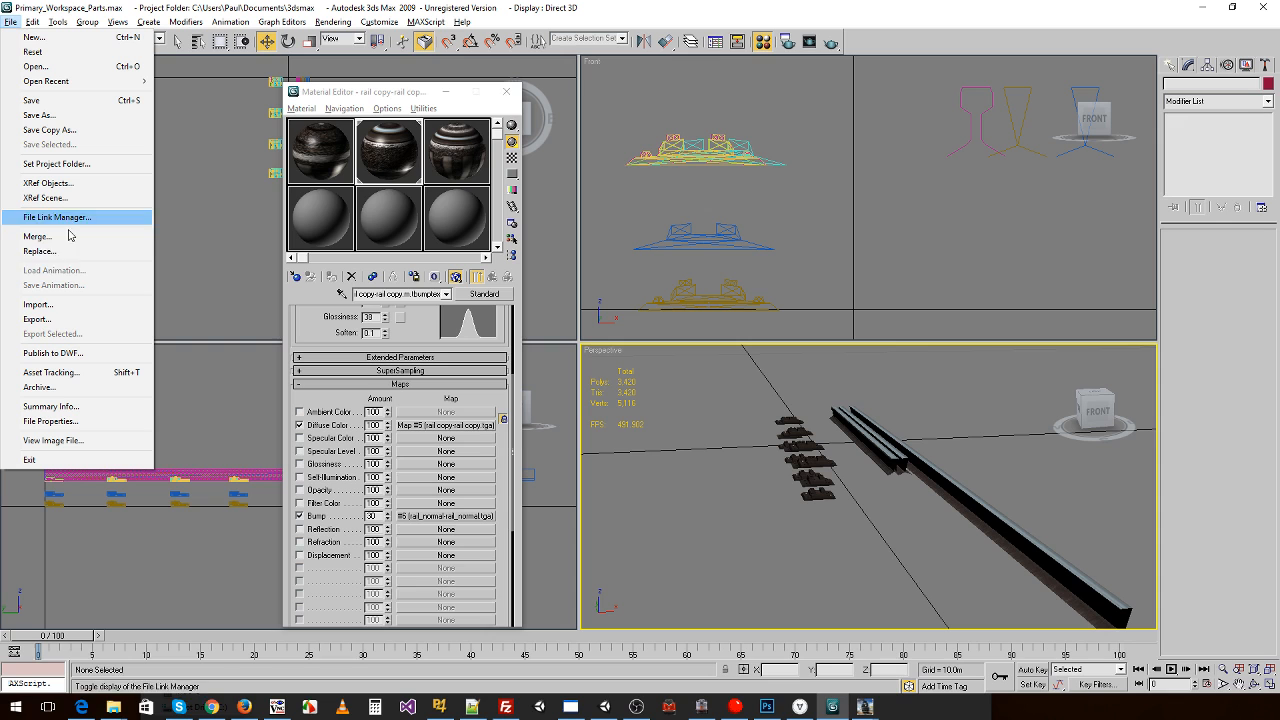
pyautogui.click(36, 306)
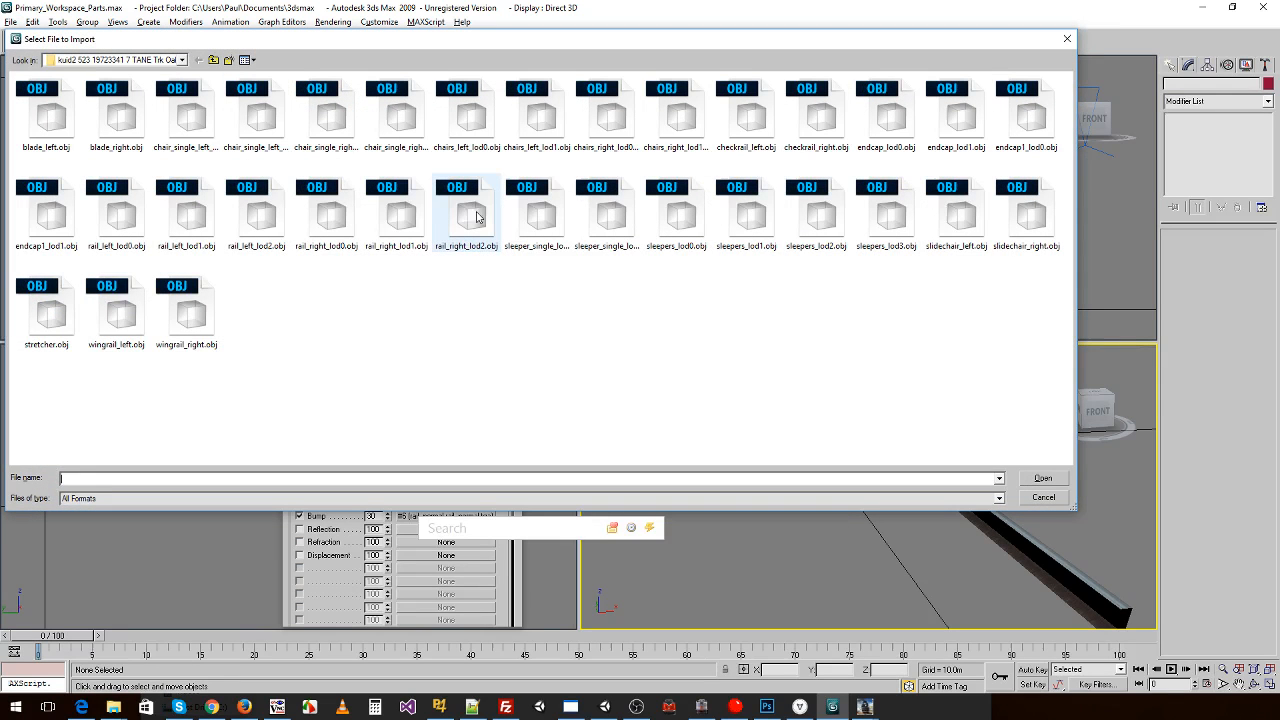
pyautogui.click(470, 220)
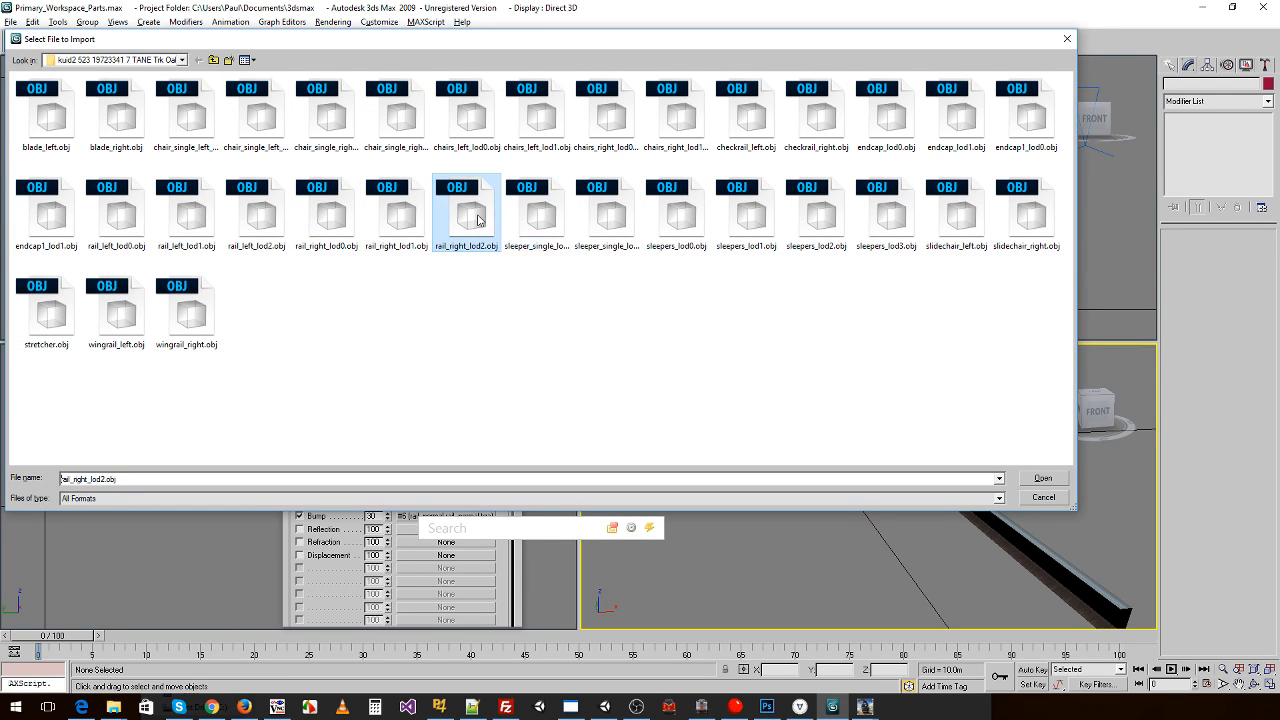
pyautogui.click(547, 247)
pyautogui.doubleClick(547, 247)
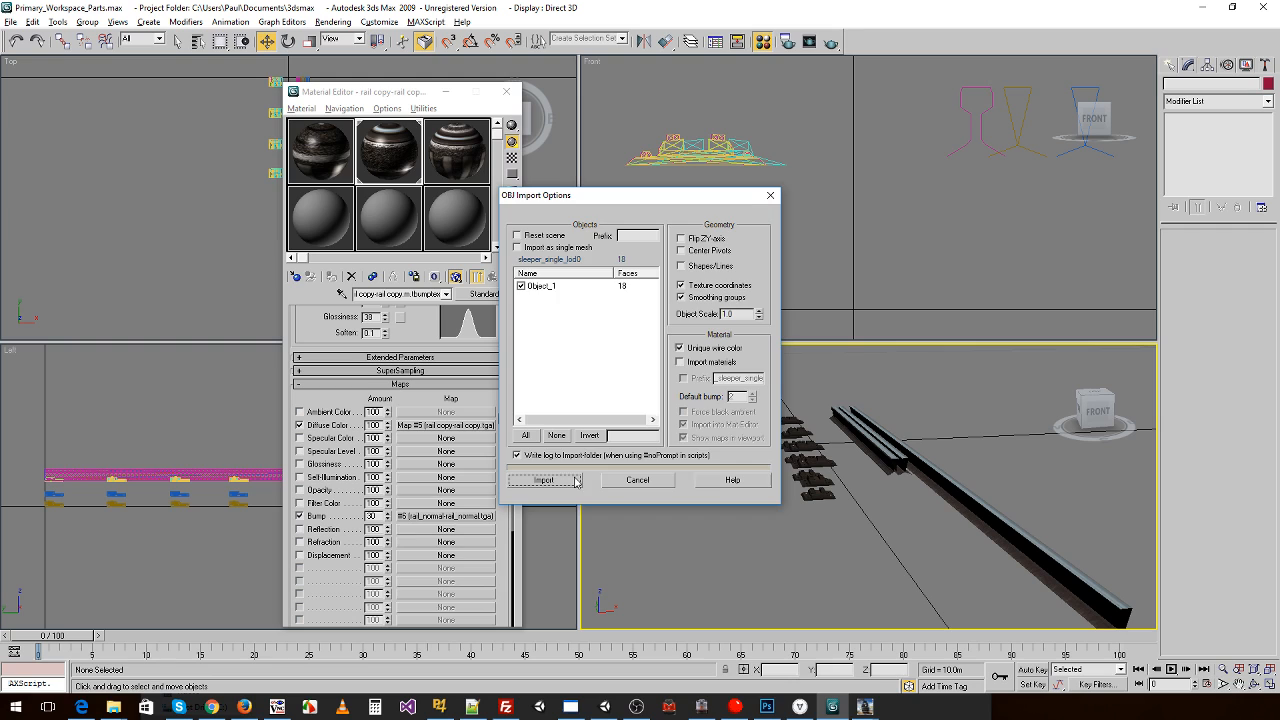
pyautogui.click(568, 484)
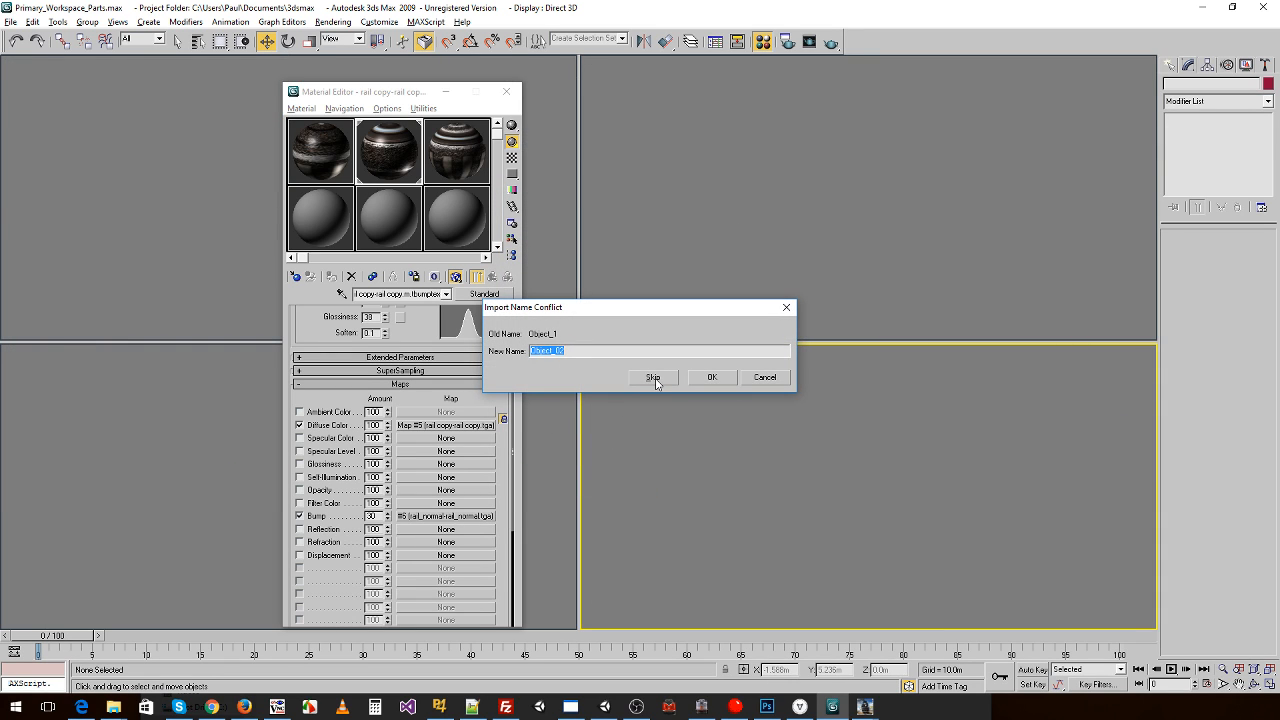
pyautogui.press('Return')
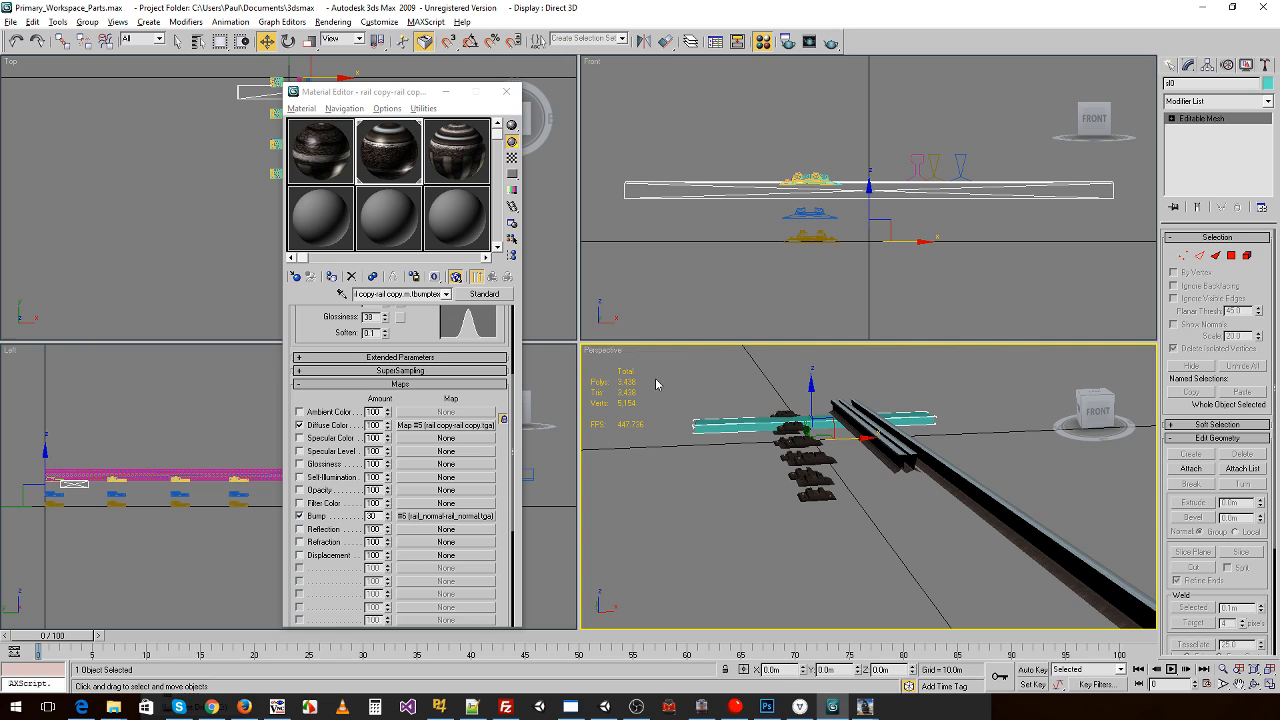
pyautogui.click(797, 455)
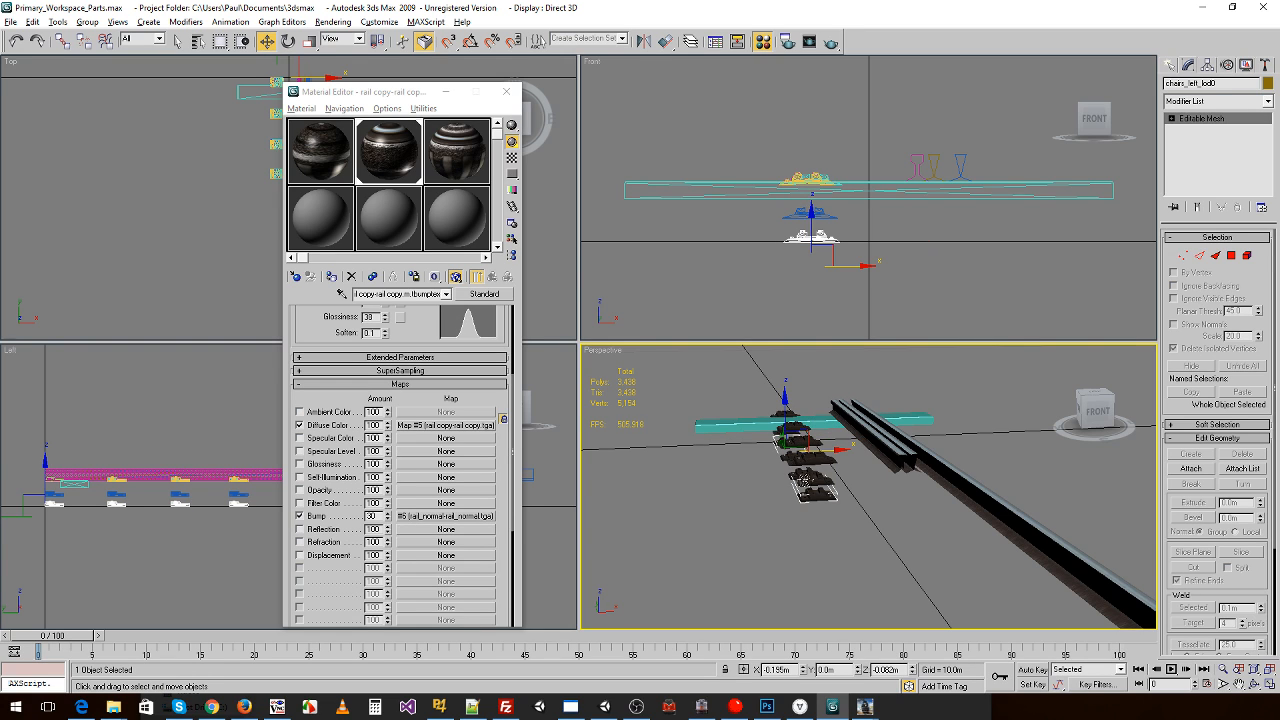
# - Scale the imported sleeper to 64.471 percent on the X, Y and Z axes, matching the chairs' scale
pyautogui.press('r')
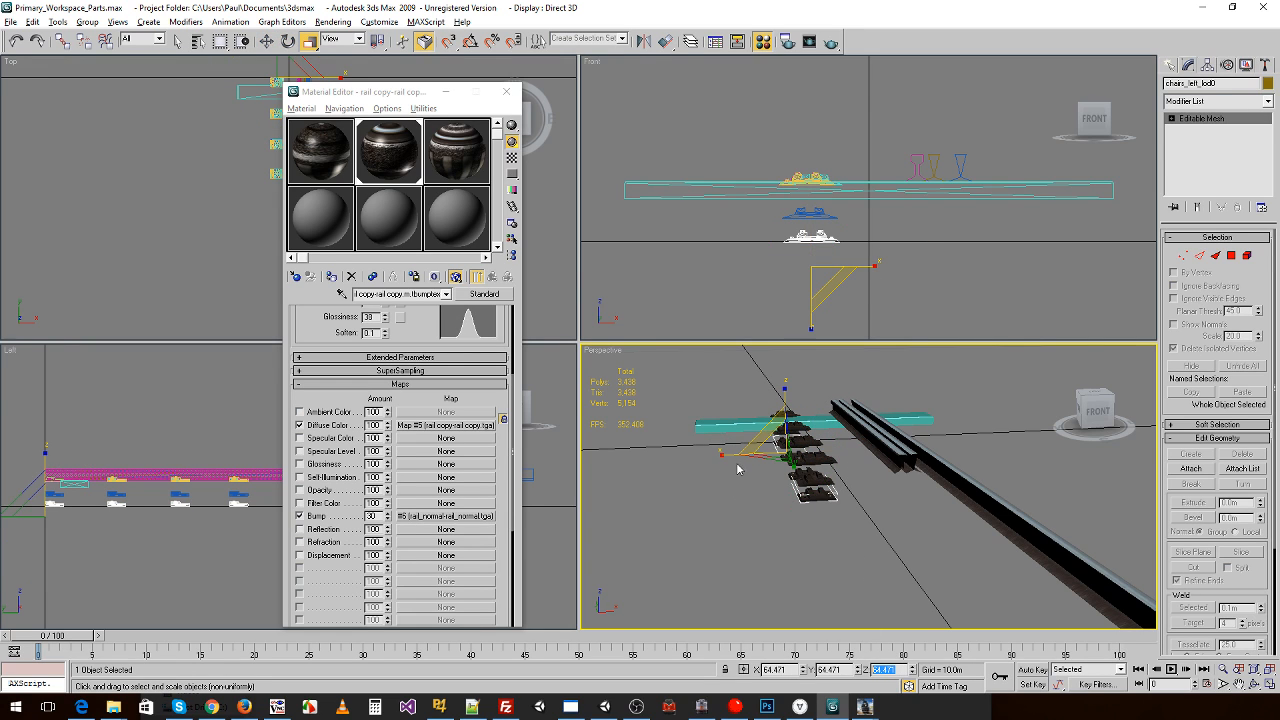
pyautogui.click(715, 423)
pyautogui.press('Tab')
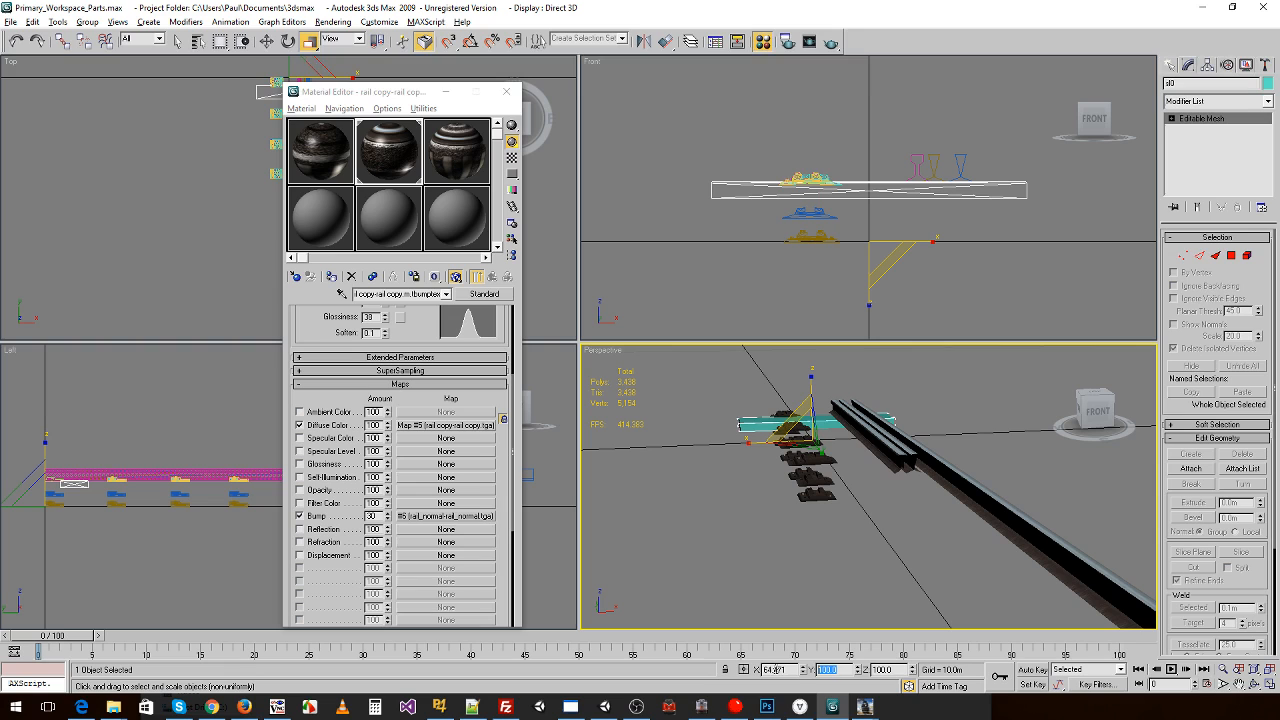
pyautogui.moveTo(897, 669); pyautogui.dragTo(826, 663)
pyautogui.write('64.471')
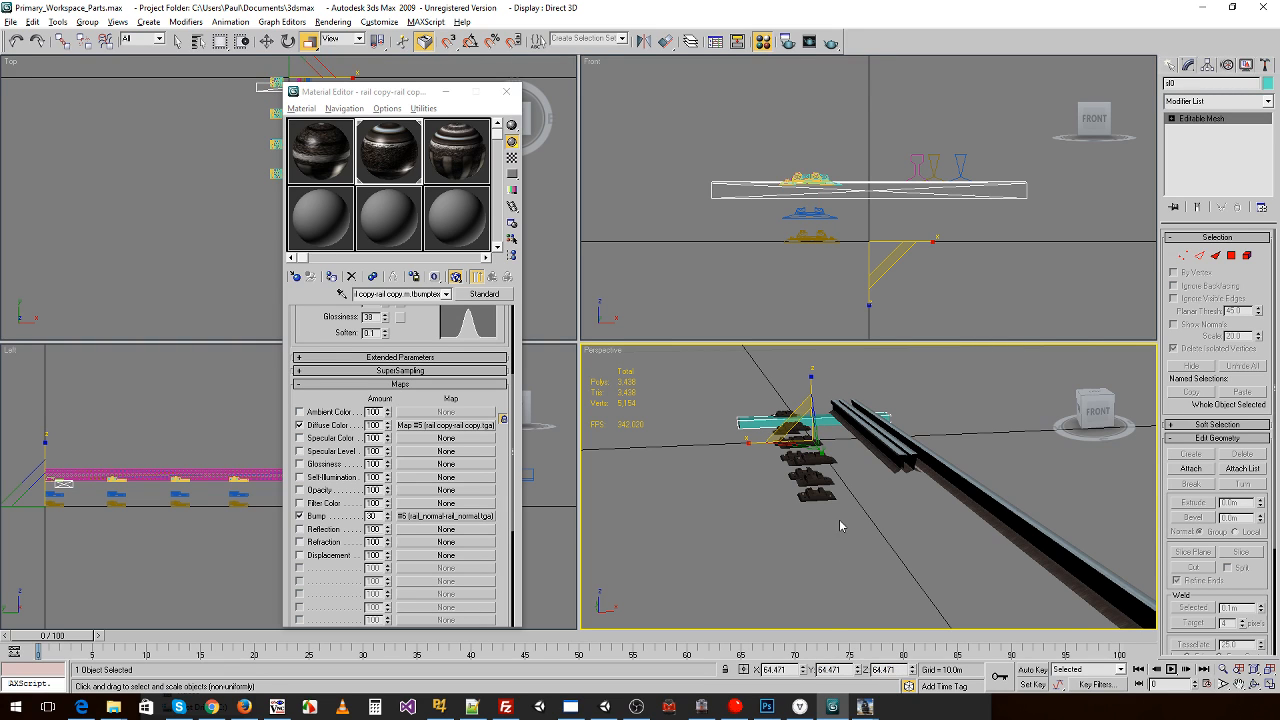
pyautogui.moveTo(839, 494)
pyautogui.mouseDown(button='middle')
pyautogui.moveTo(845, 566)
pyautogui.moveTo(853, 479)
pyautogui.mouseUp(button='middle')
pyautogui.click(831, 445)
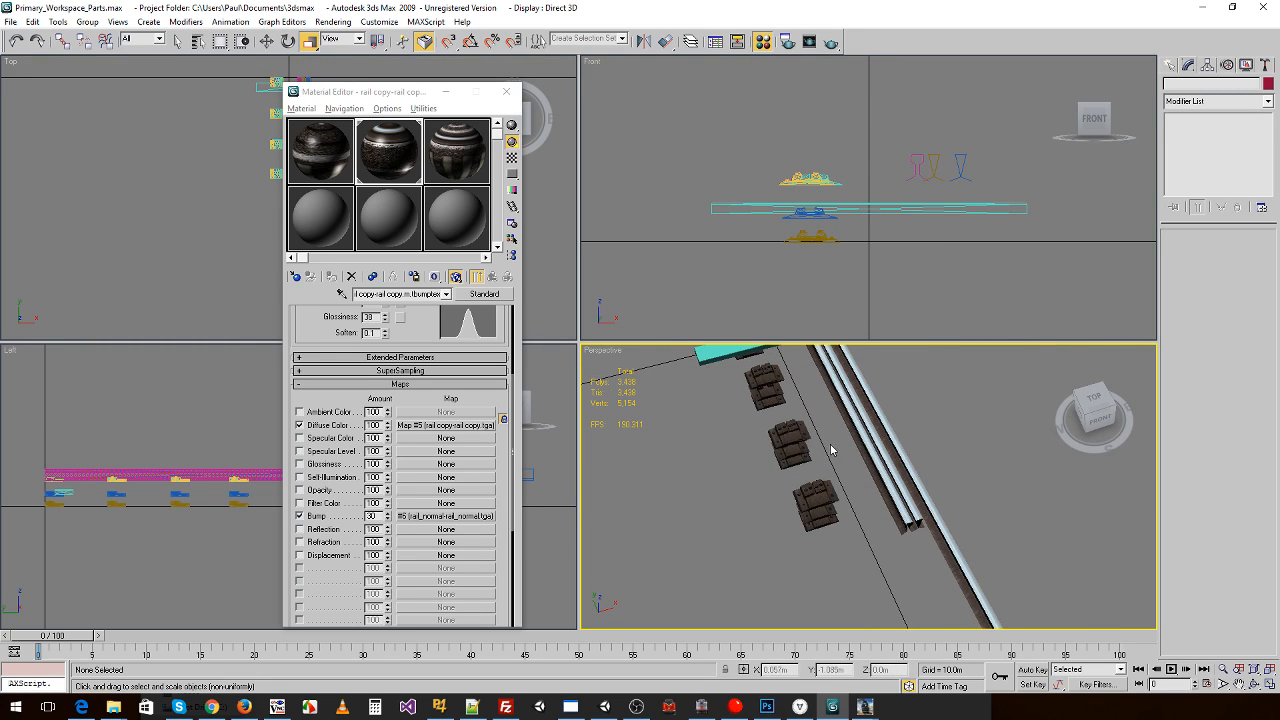
# - Try the track materials on the resized sleeper, ending with the wood-textured one
pyautogui.scroll(5, 831, 450)
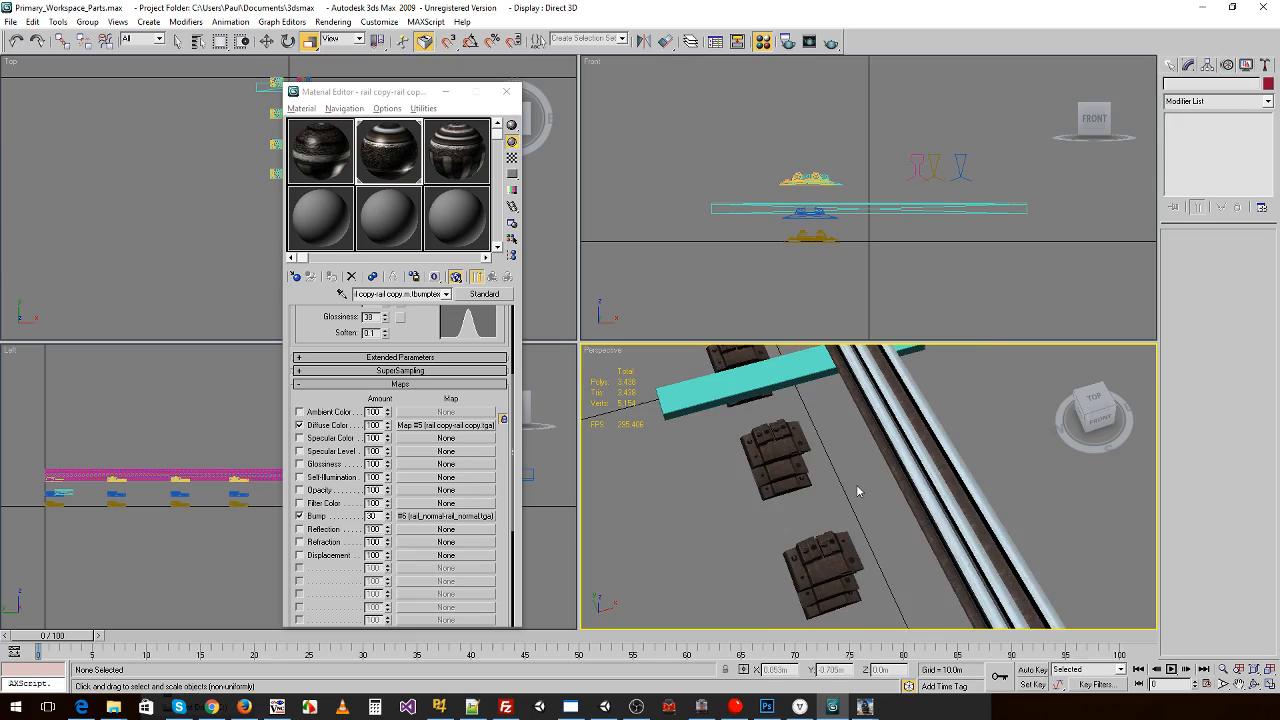
pyautogui.keyDown('alt'); pyautogui.moveTo(857, 491); pyautogui.dragTo(862, 456, button='middle'); pyautogui.keyUp('alt')
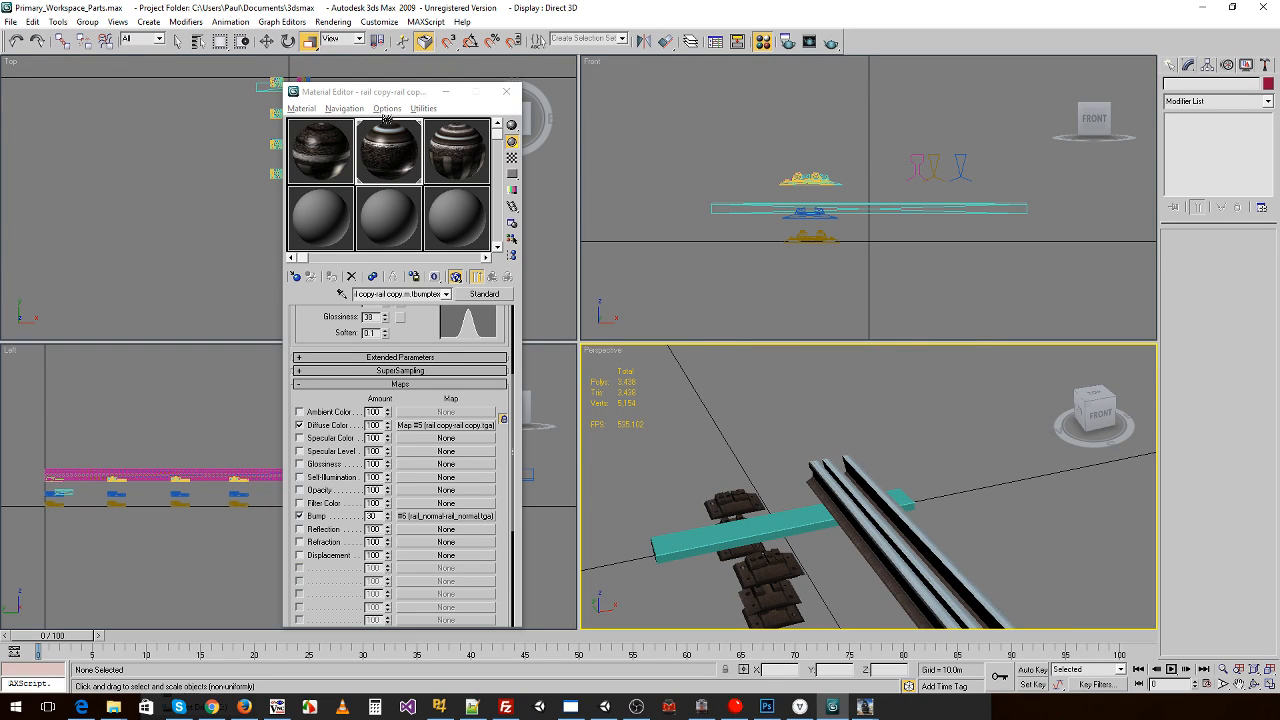
pyautogui.moveTo(386, 118); pyautogui.dragTo(800, 528)
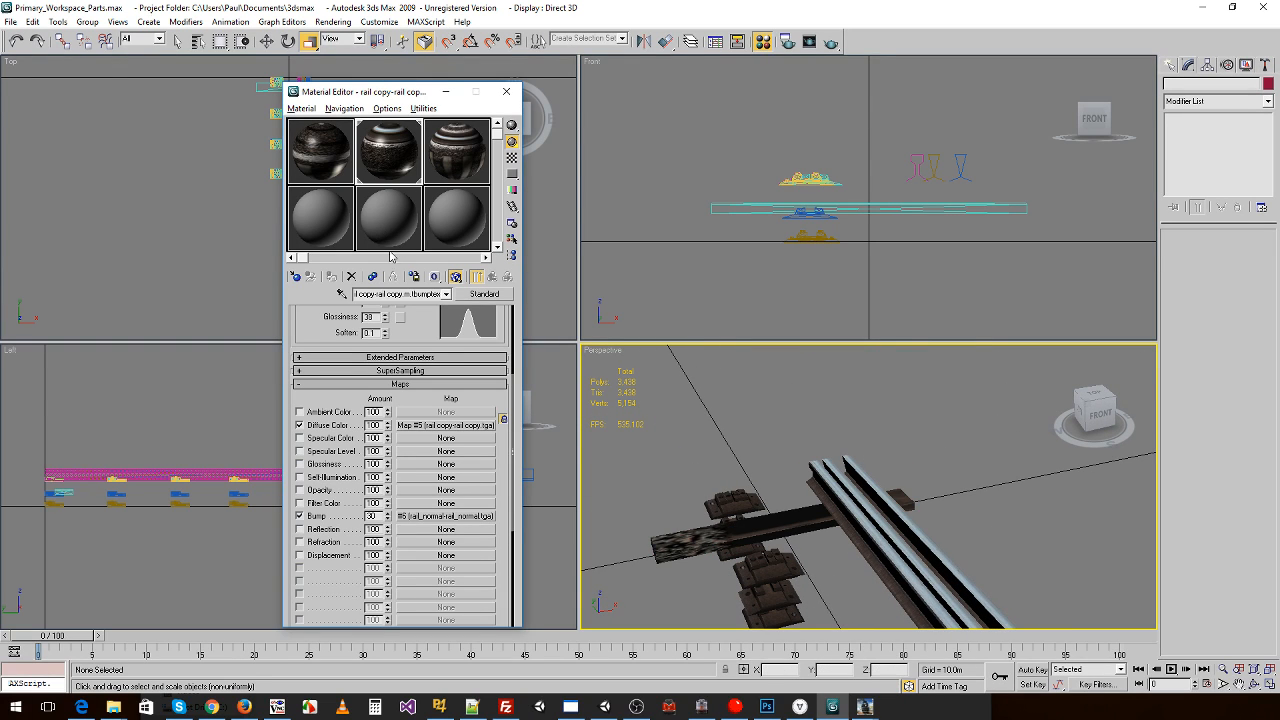
pyautogui.moveTo(354, 132); pyautogui.dragTo(753, 495)
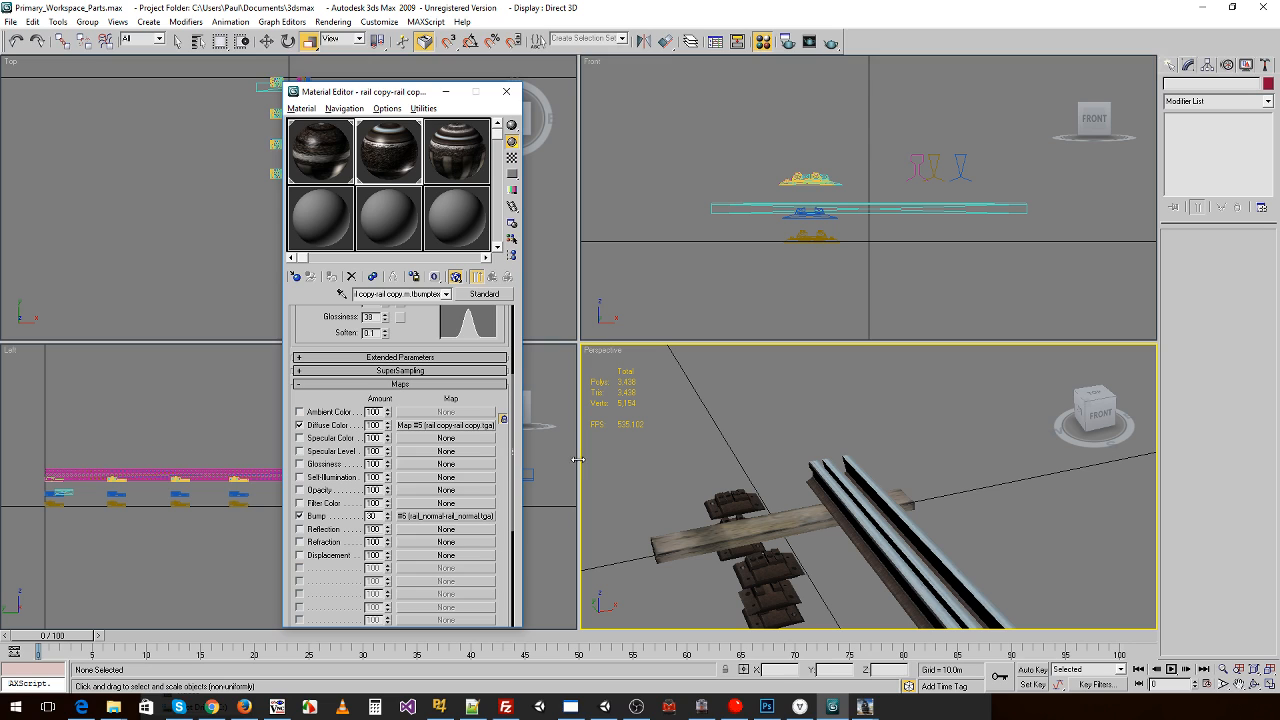
# - Import track_lod0.obj from the first kuid2 Auran Track TS2009 36in folder into the scene as Object_02
pyautogui.click(12, 22)
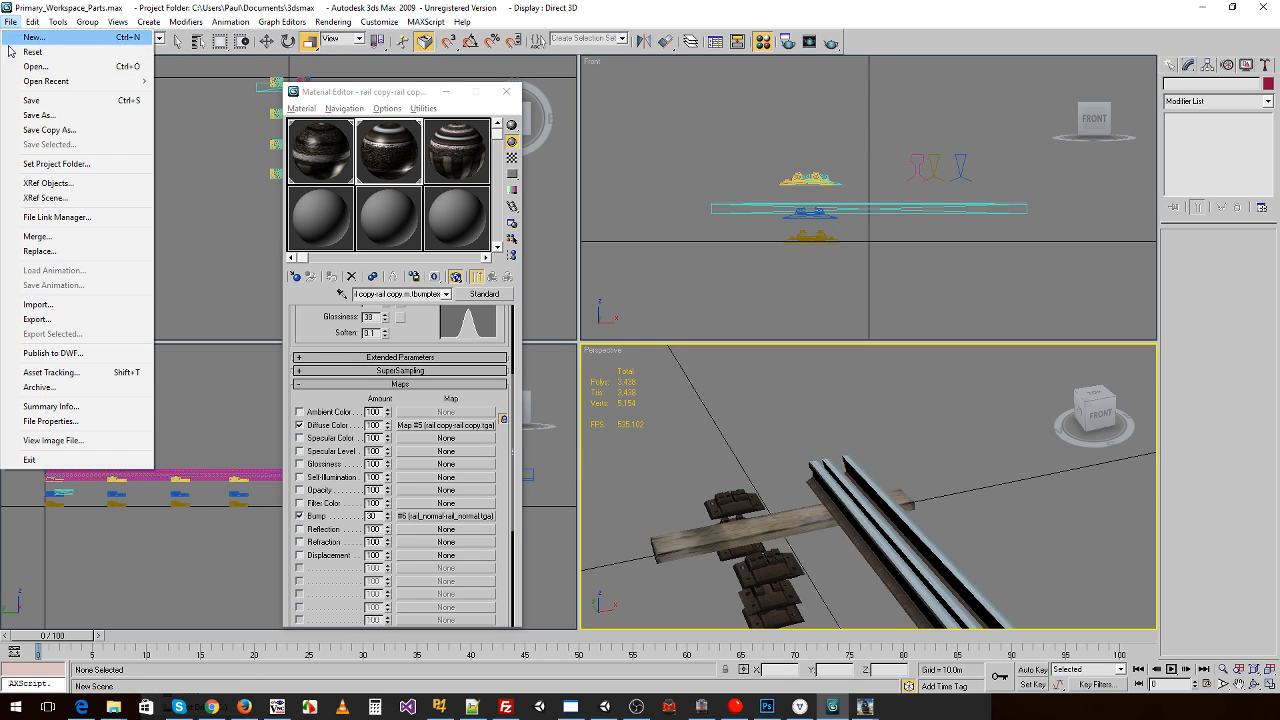
pyautogui.click(53, 304)
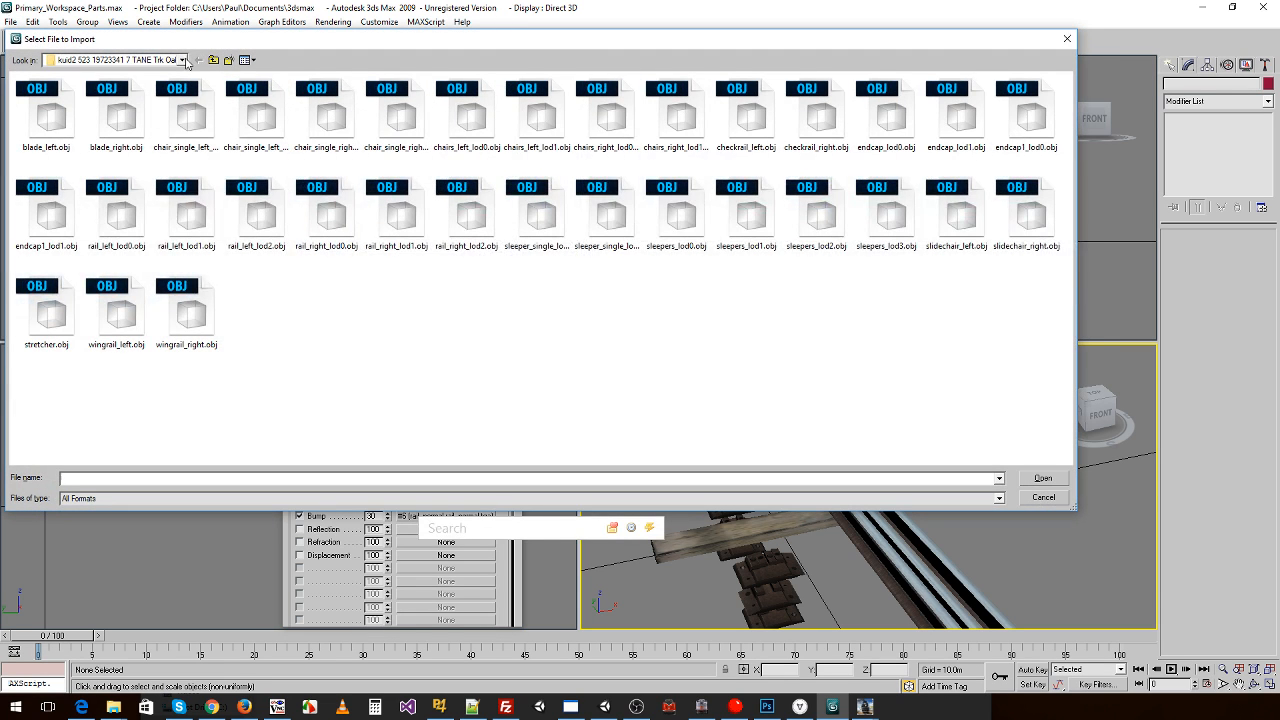
pyautogui.click(213, 60)
pyautogui.doubleClick(140, 95)
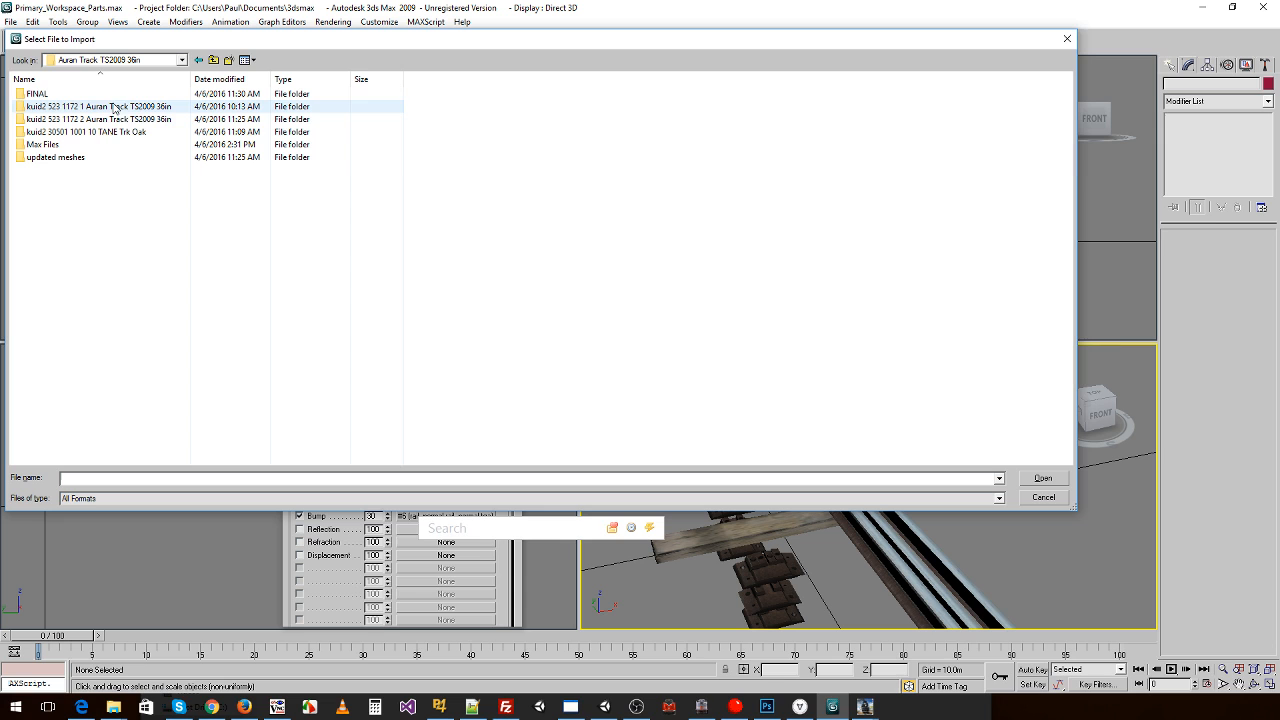
pyautogui.click(119, 108)
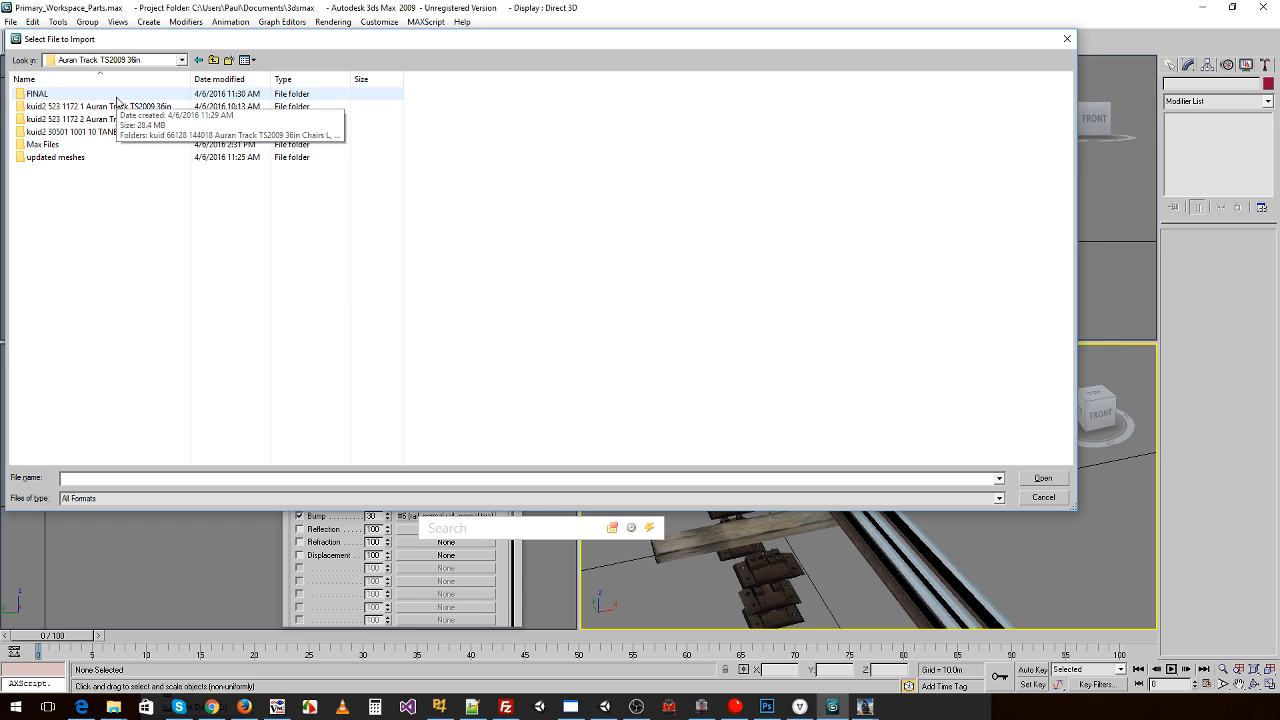
pyautogui.doubleClick(119, 108)
pyautogui.doubleClick(184, 108)
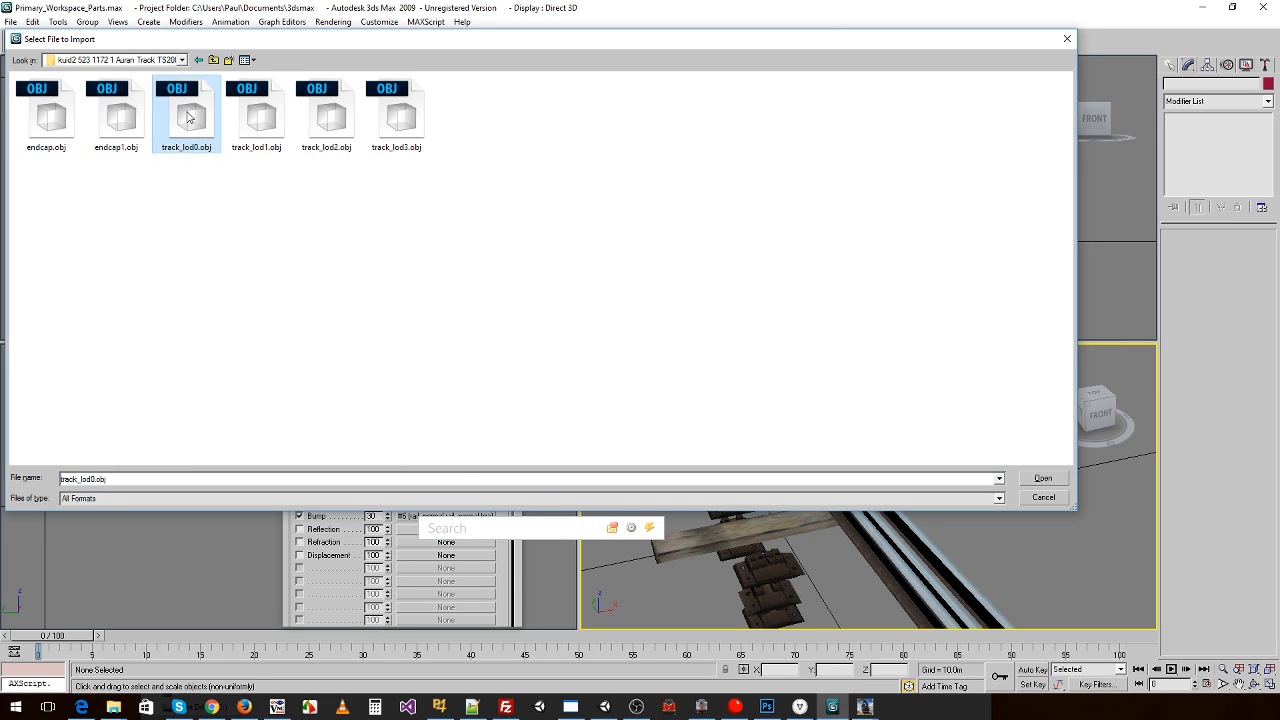
pyautogui.click(571, 484)
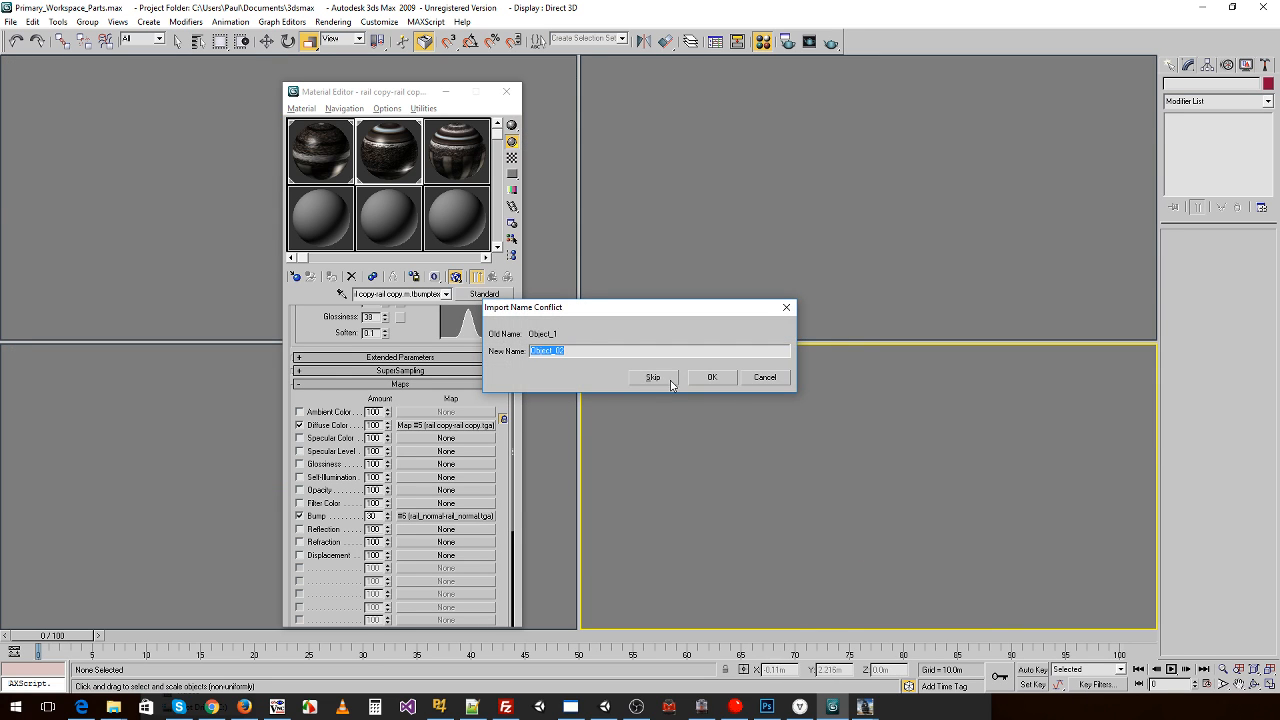
pyautogui.click(703, 377)
# - Apply the ballast-and-sleeper texture material to the imported track mesh Object_02
pyautogui.keyDown('alt'); pyautogui.moveTo(868, 466); pyautogui.dragTo(864, 505, button='middle'); pyautogui.keyUp('alt')
pyautogui.scroll(5, 865, 502)
pyautogui.scroll(-3, 831, 476)
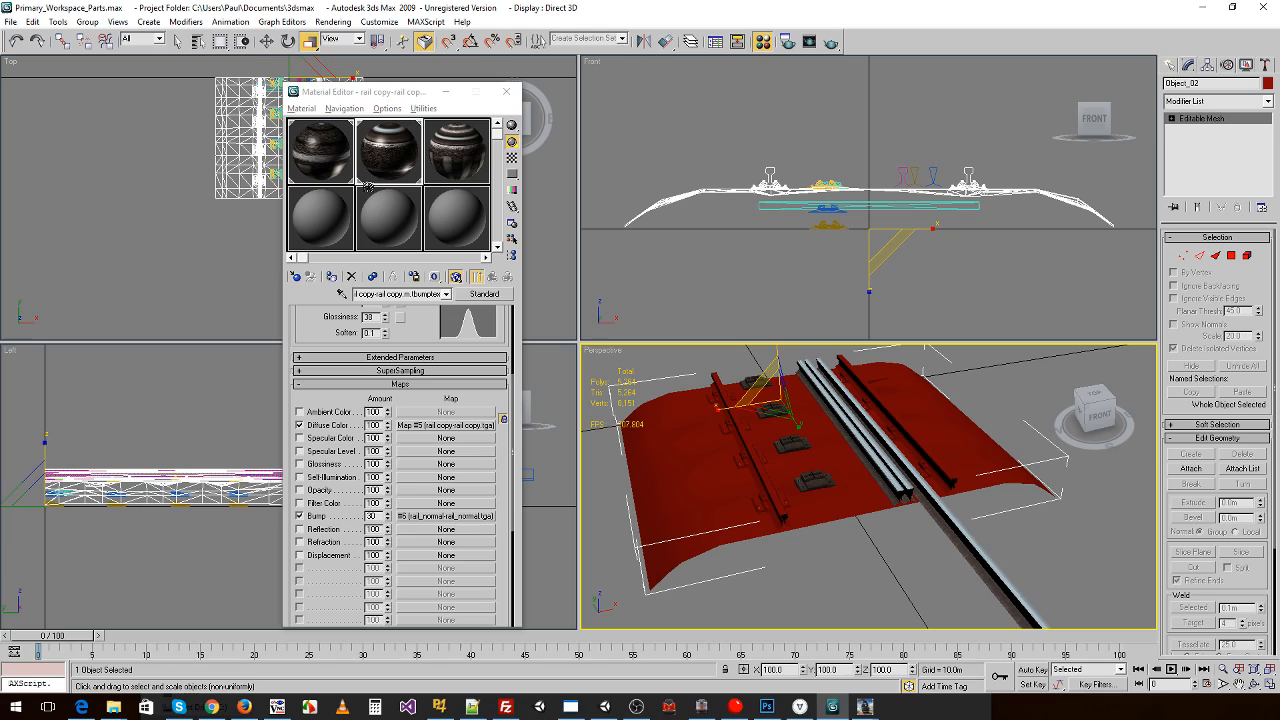
pyautogui.moveTo(454, 168); pyautogui.dragTo(672, 440)
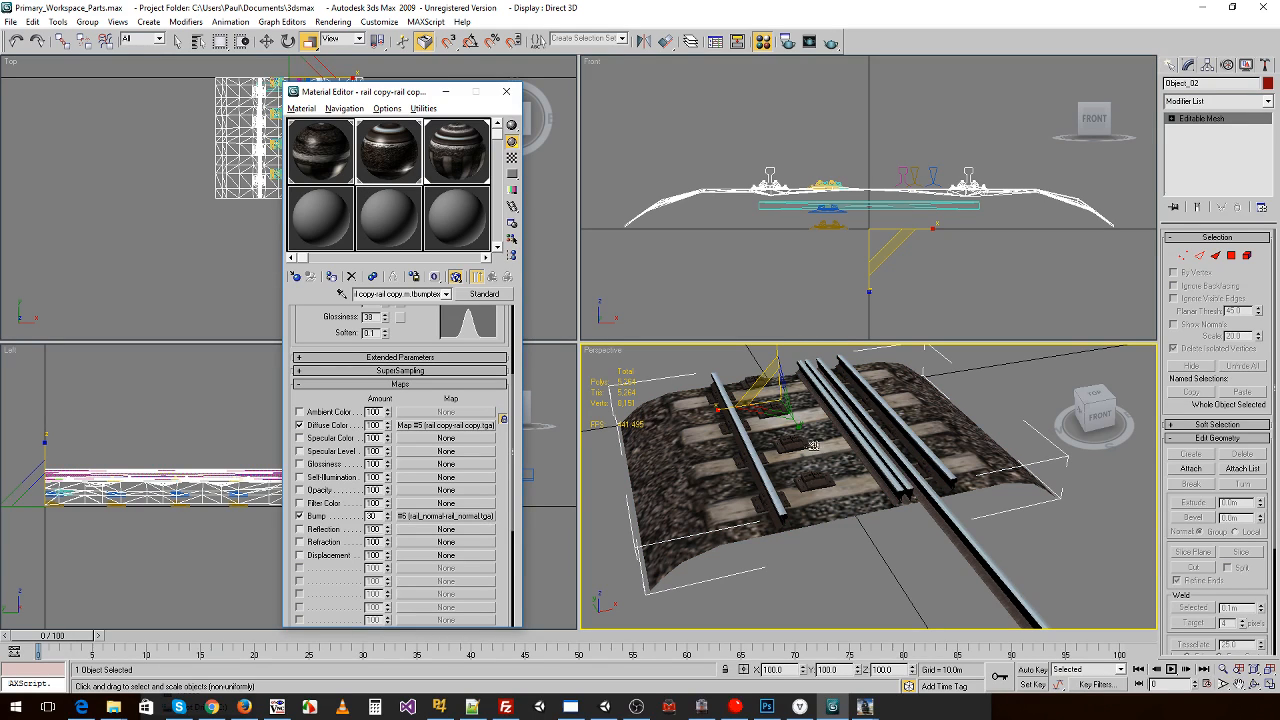
# - Raise the resized sleeper about 0.09 m to the height of the track mesh's sleepers and compare their fit
pyautogui.click(870, 203)
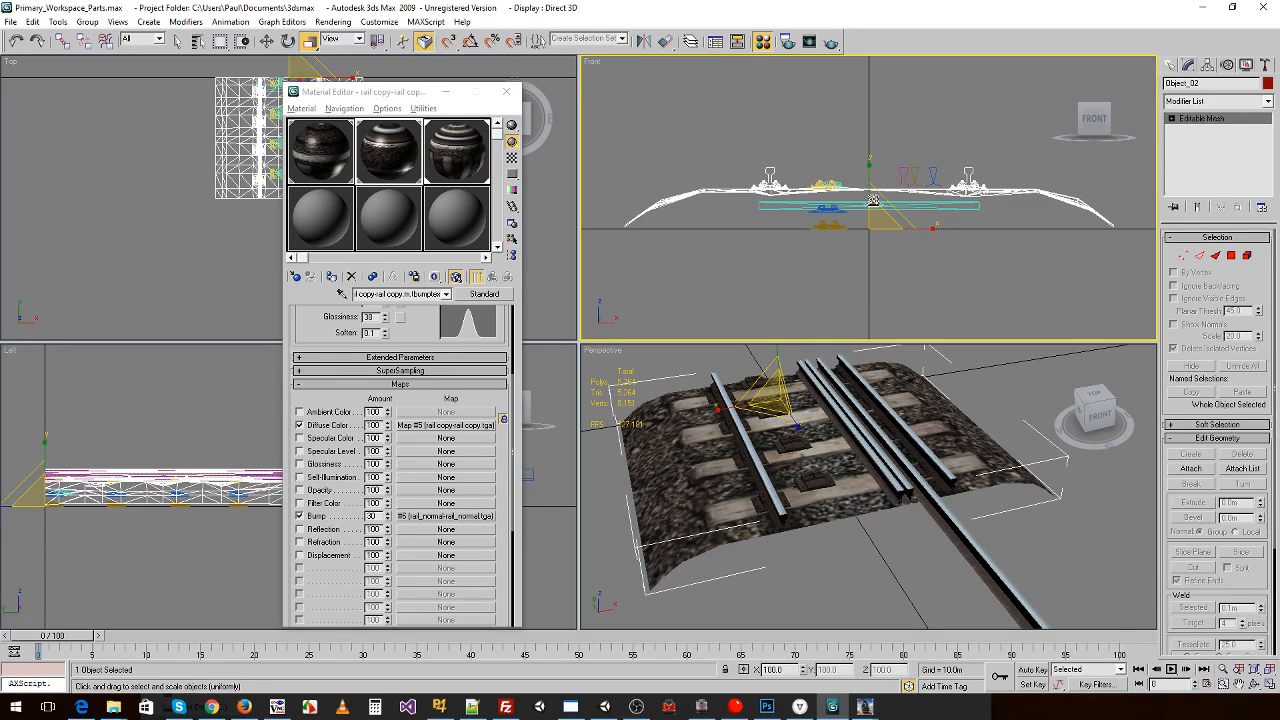
pyautogui.press('w')
pyautogui.click(903, 203)
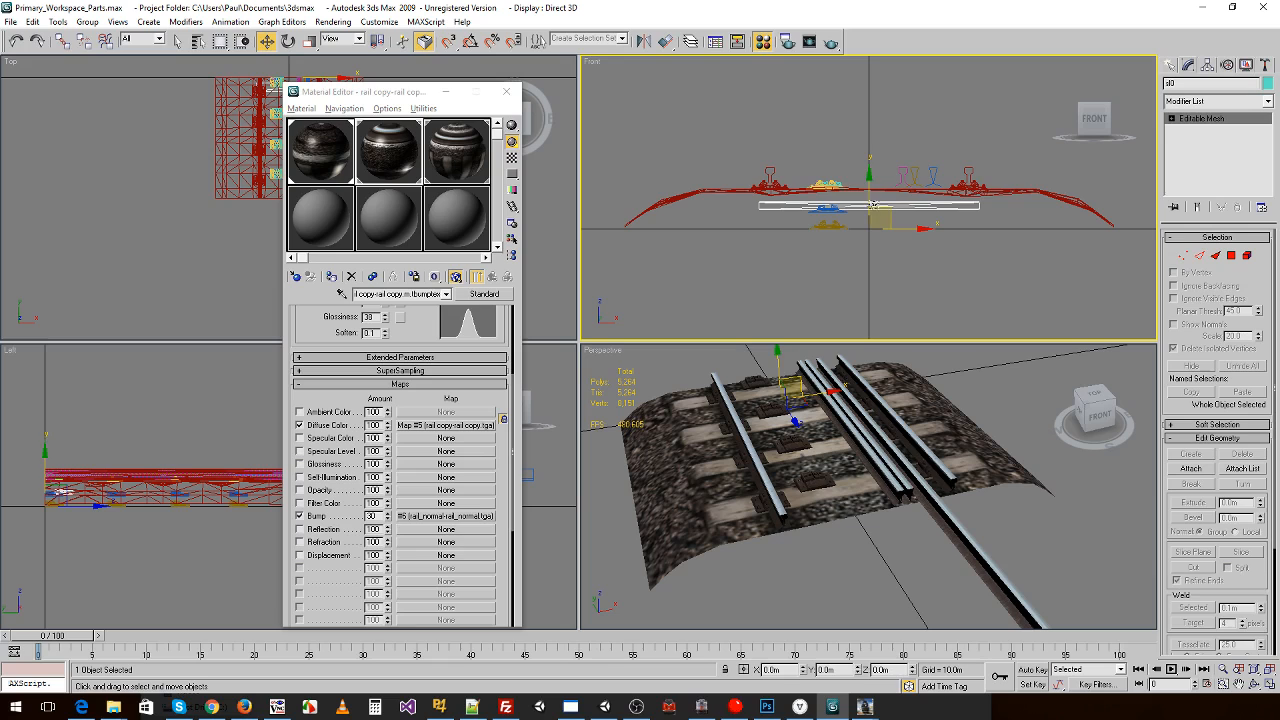
pyautogui.moveTo(870, 177); pyautogui.dragTo(869, 160)
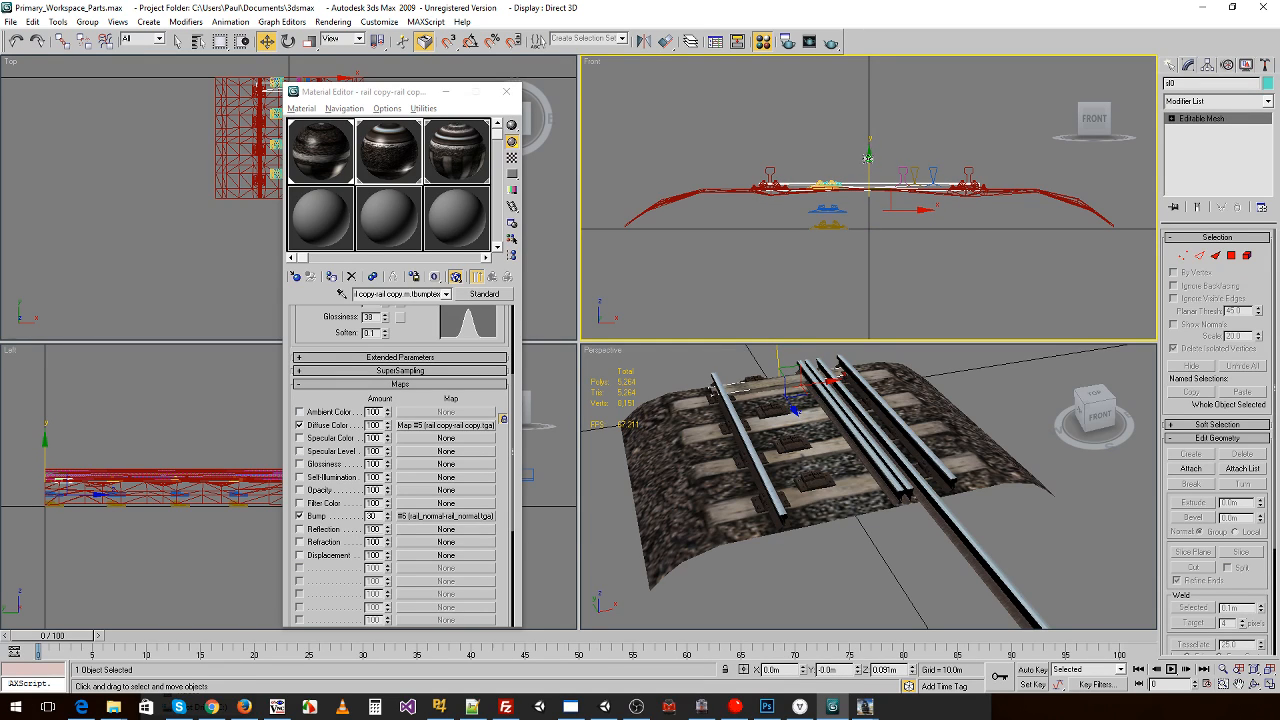
pyautogui.keyDown('alt'); pyautogui.moveTo(826, 423); pyautogui.dragTo(915, 497, button='middle'); pyautogui.keyUp('alt')
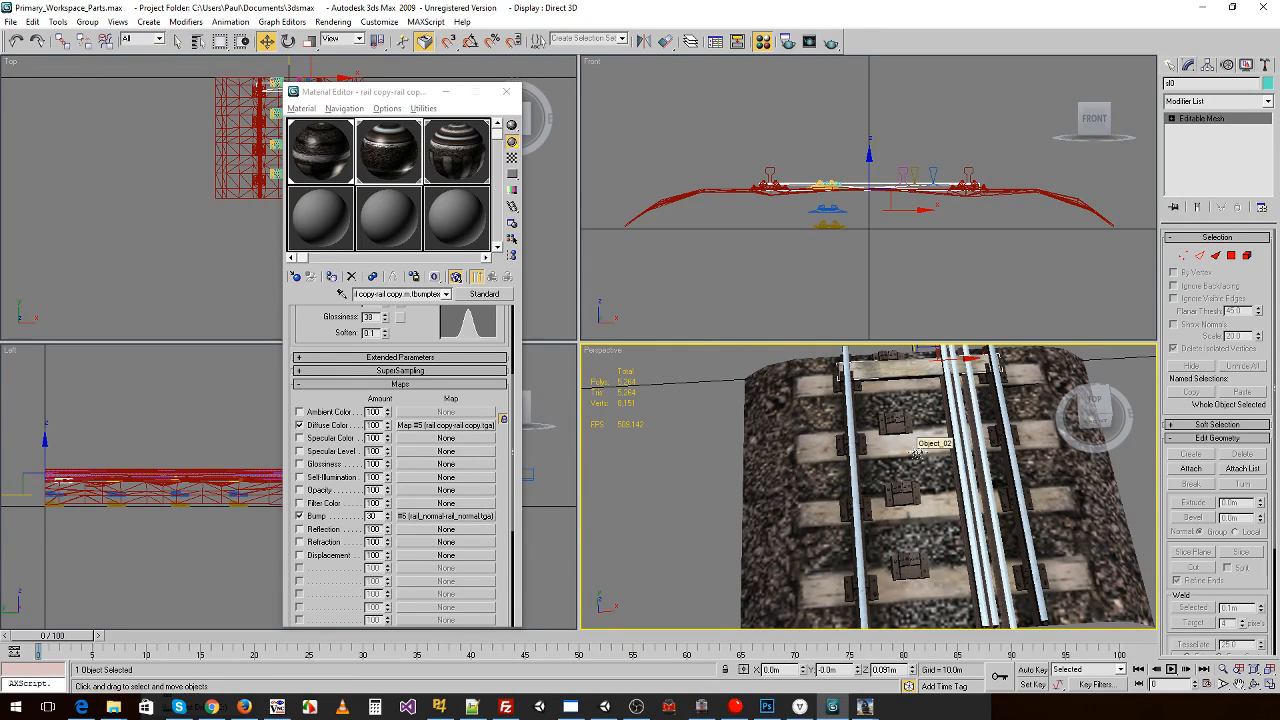
pyautogui.keyDown('alt'); pyautogui.moveTo(890, 428); pyautogui.dragTo(975, 418, button='middle'); pyautogui.keyUp('alt')
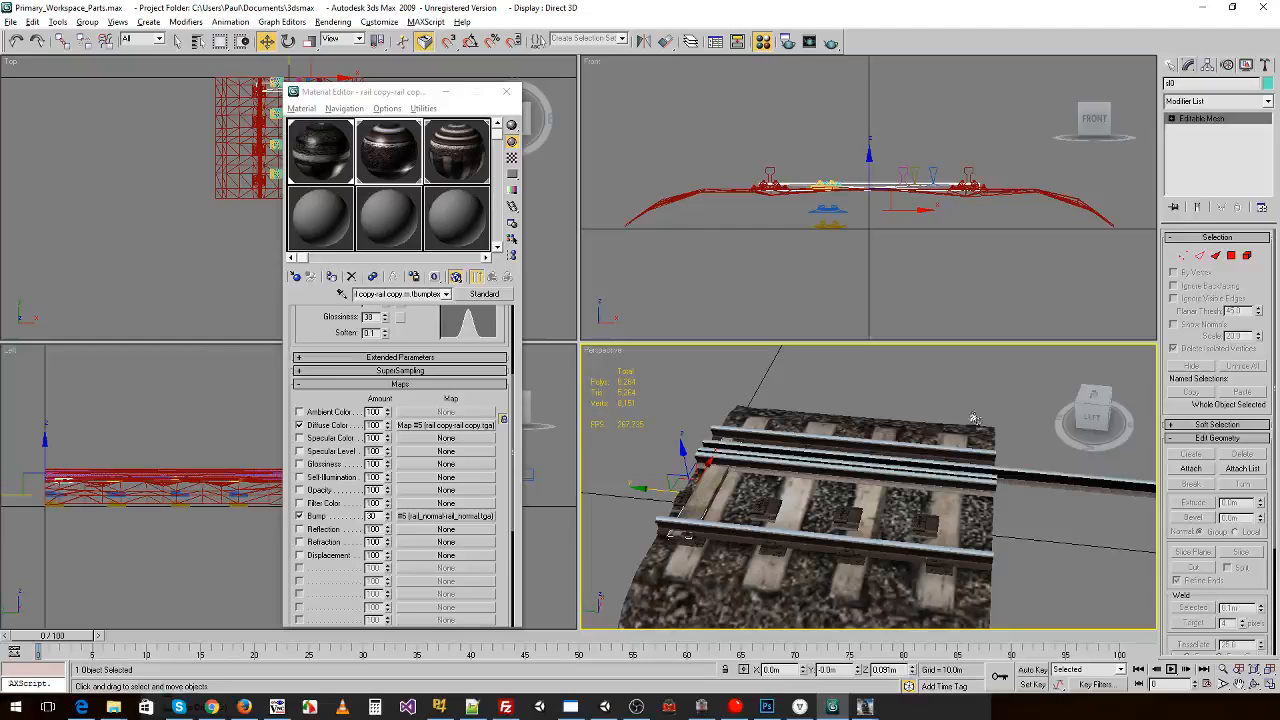
pyautogui.keyDown('alt'); pyautogui.moveTo(901, 473); pyautogui.dragTo(842, 473, button='middle'); pyautogui.keyUp('alt')
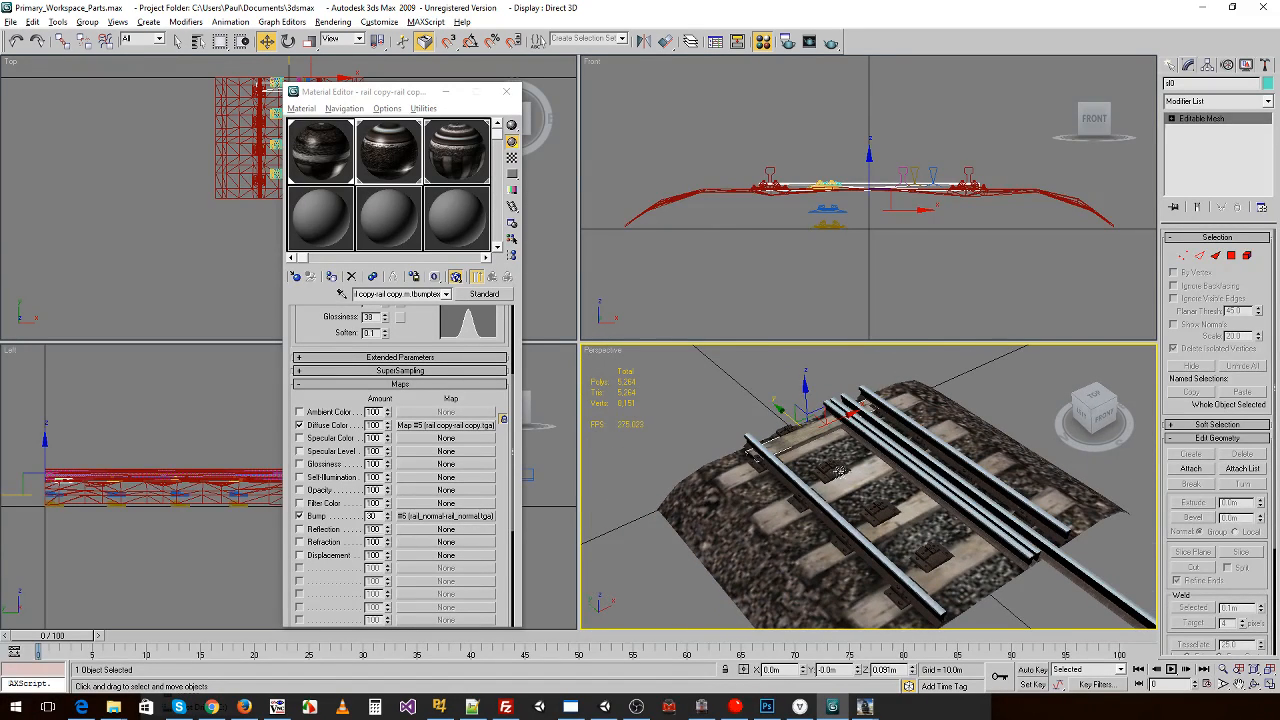
pyautogui.click(752, 510)
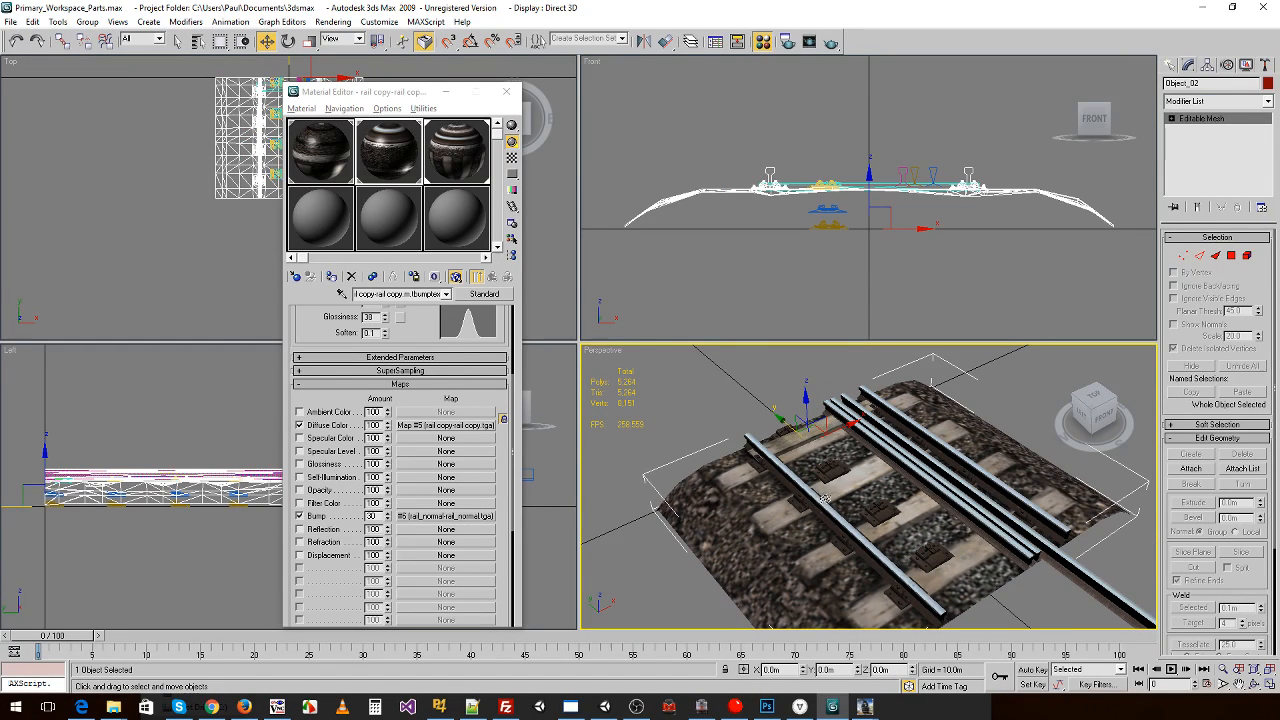
pyautogui.click(10, 21)
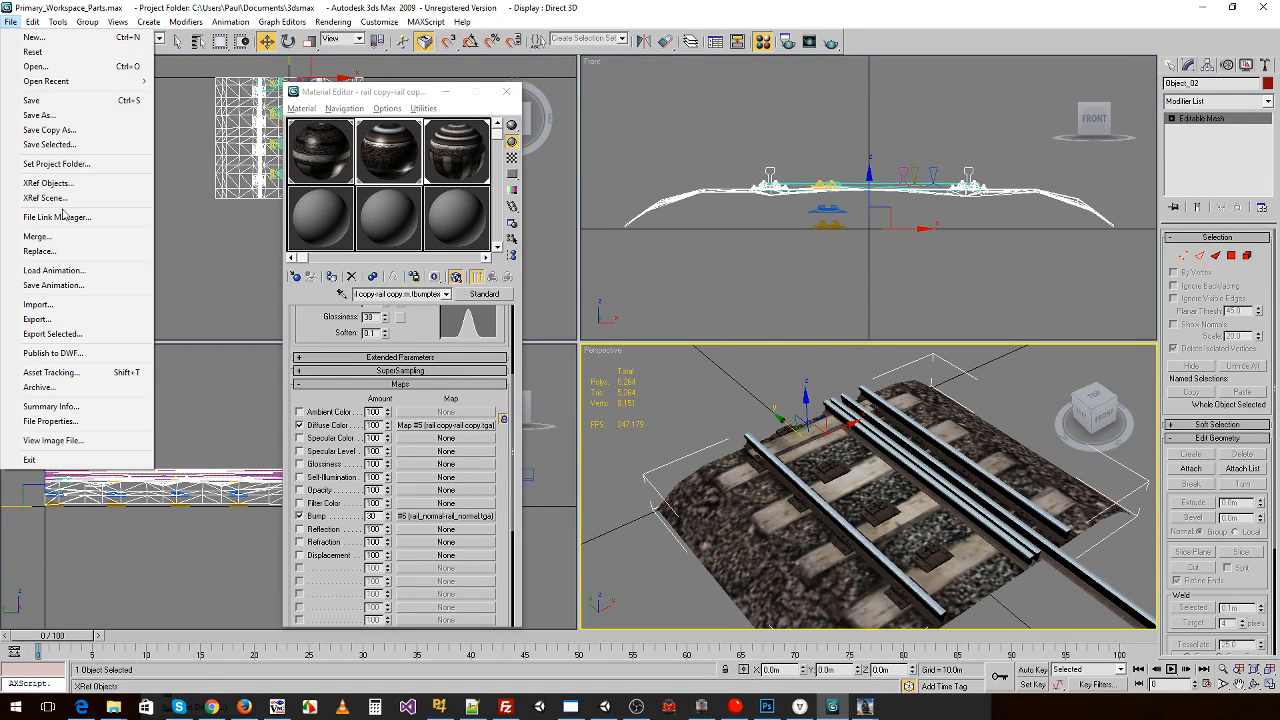
pyautogui.click(38, 304)
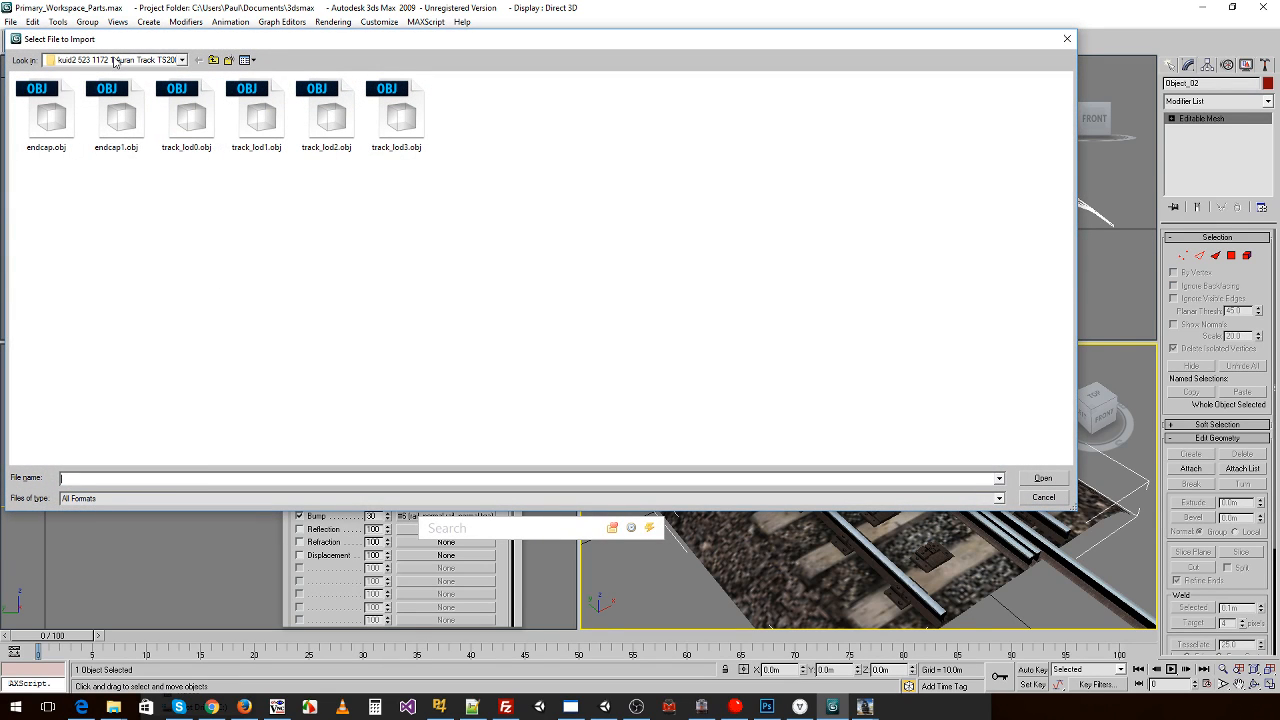
pyautogui.click(1043, 497)
# - Delete the resized sleeper at the far end of the track mesh
pyautogui.keyDown('alt'); pyautogui.moveTo(965, 458); pyautogui.dragTo(893, 447, button='middle'); pyautogui.keyUp('alt')
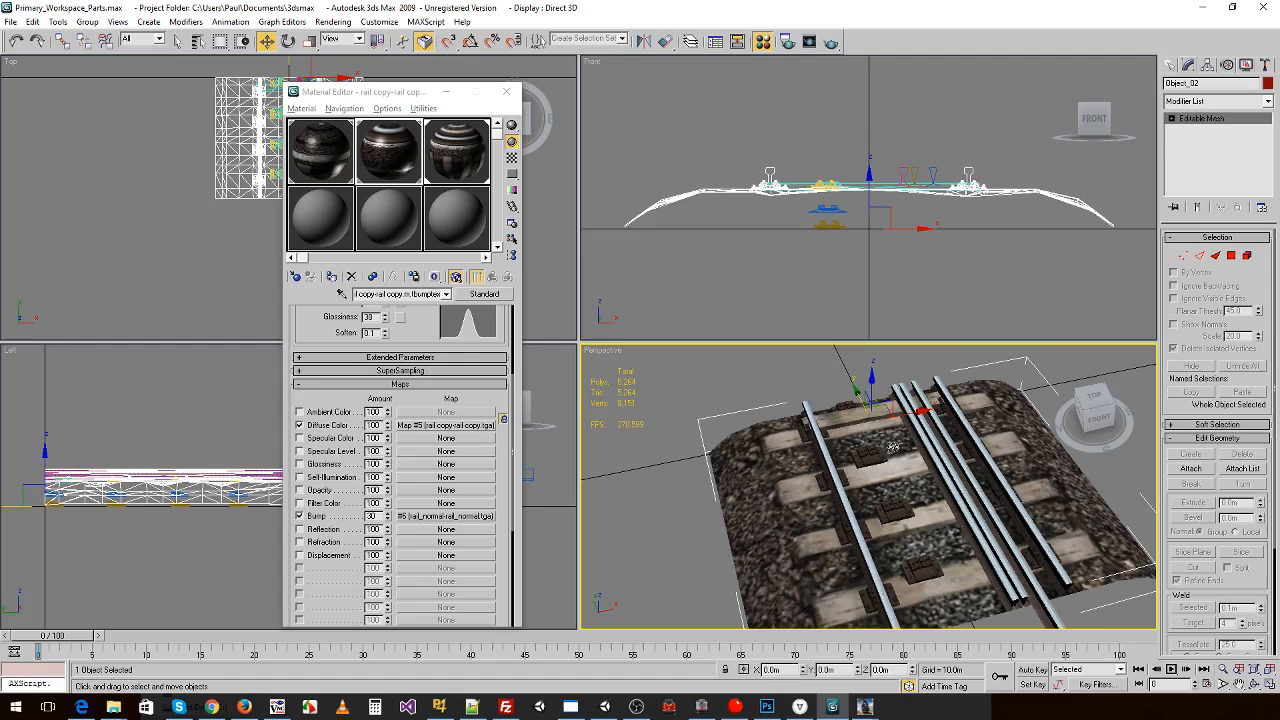
pyautogui.click(856, 383)
pyautogui.click(842, 412)
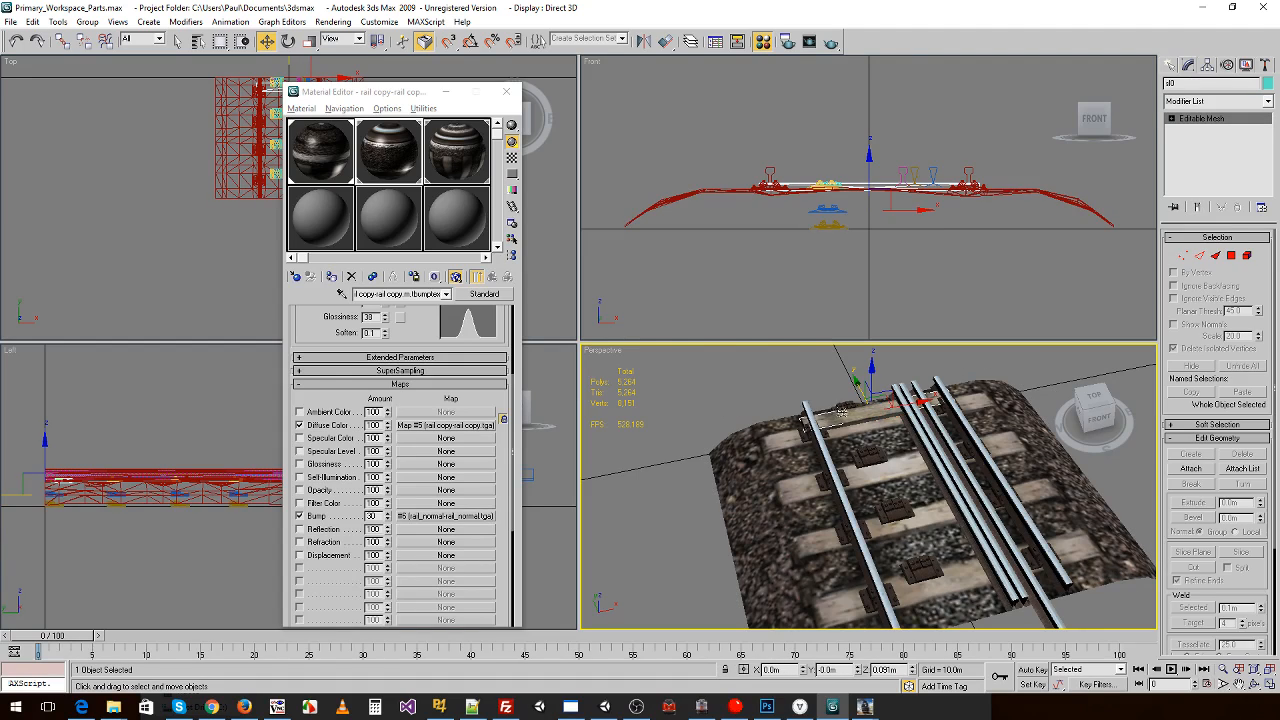
pyautogui.click(903, 410)
# - Import sleeper_single_lod0.obj from the TANE Trk Oak folder again and name the new sleeper ssl0
pyautogui.click(10, 21)
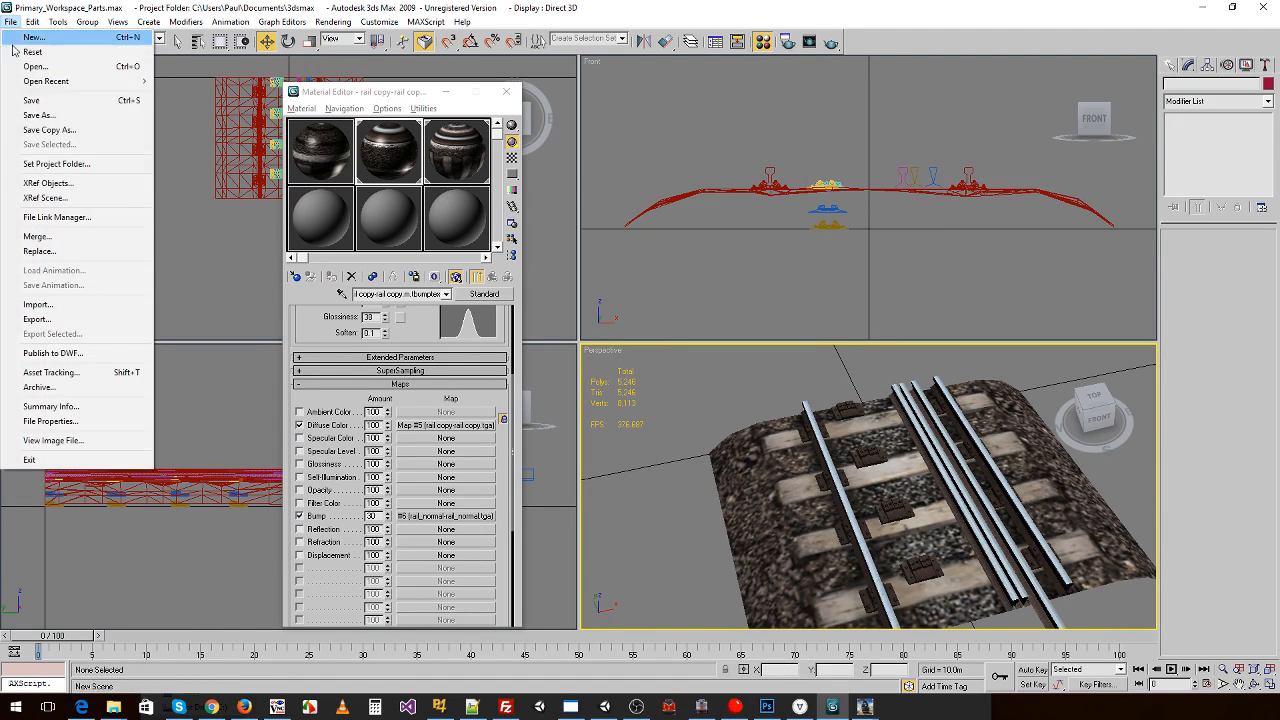
pyautogui.click(38, 304)
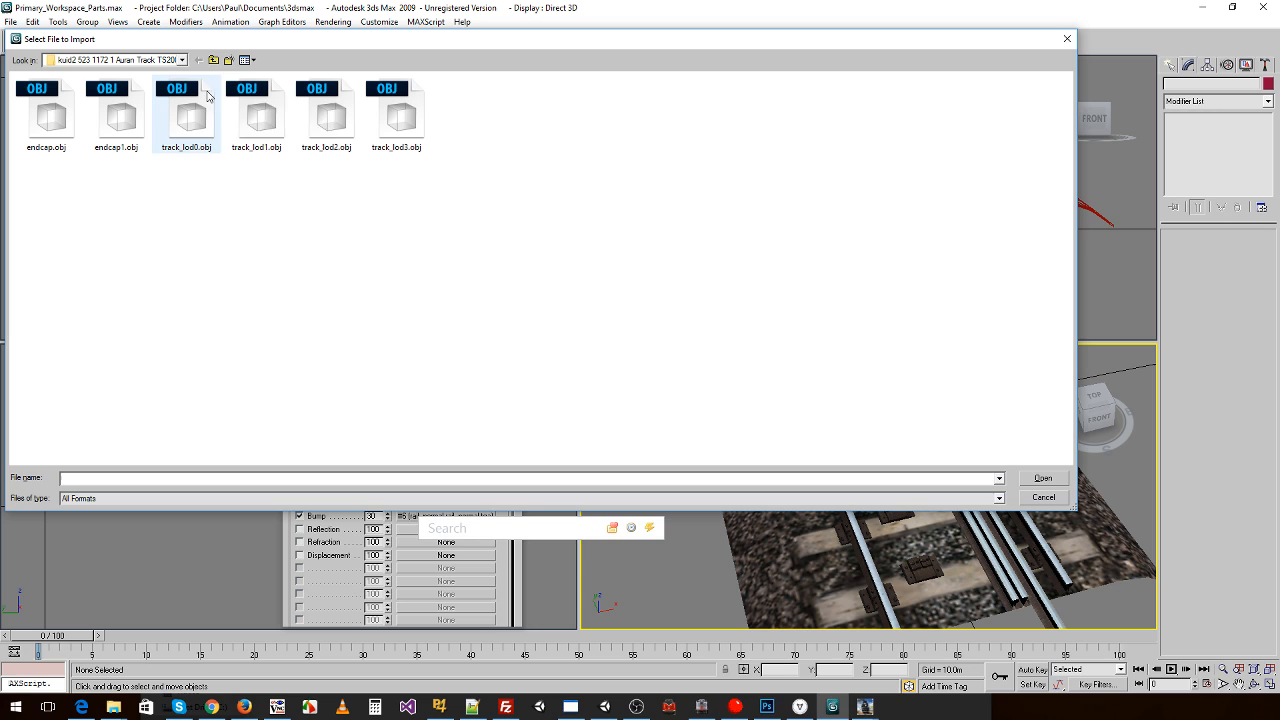
pyautogui.click(215, 61)
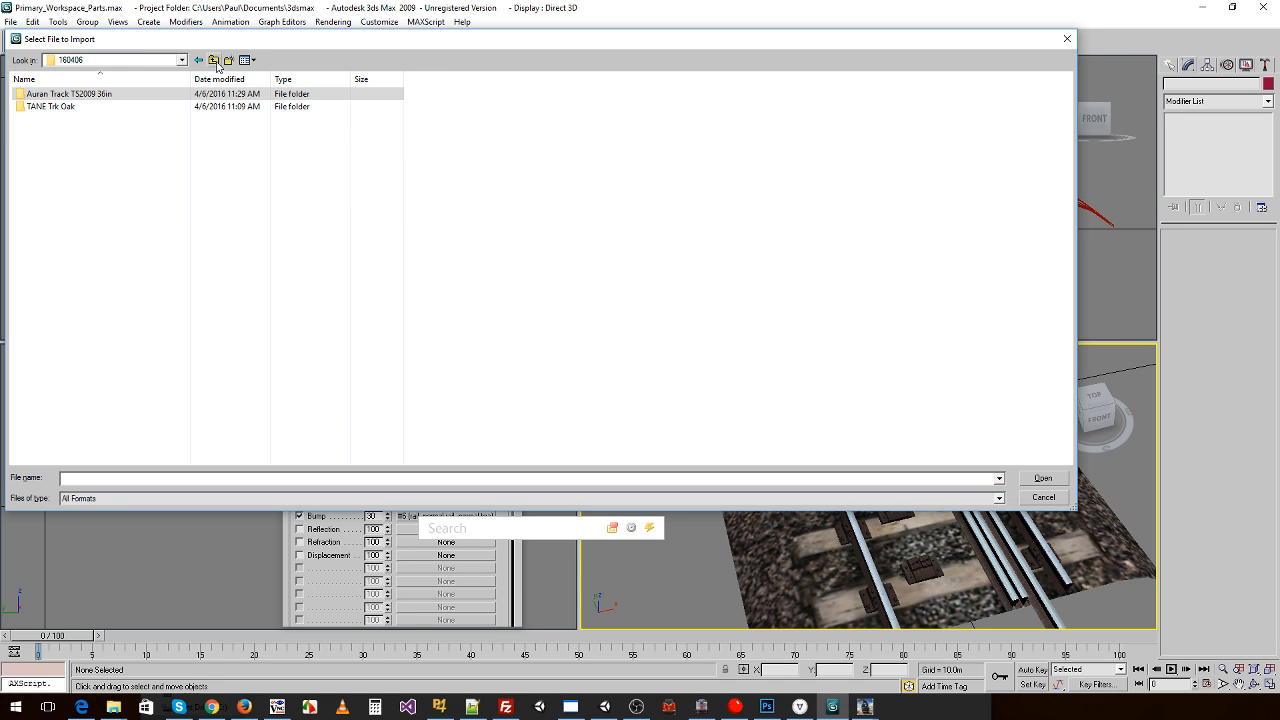
pyautogui.doubleClick(126, 107)
pyautogui.doubleClick(90, 94)
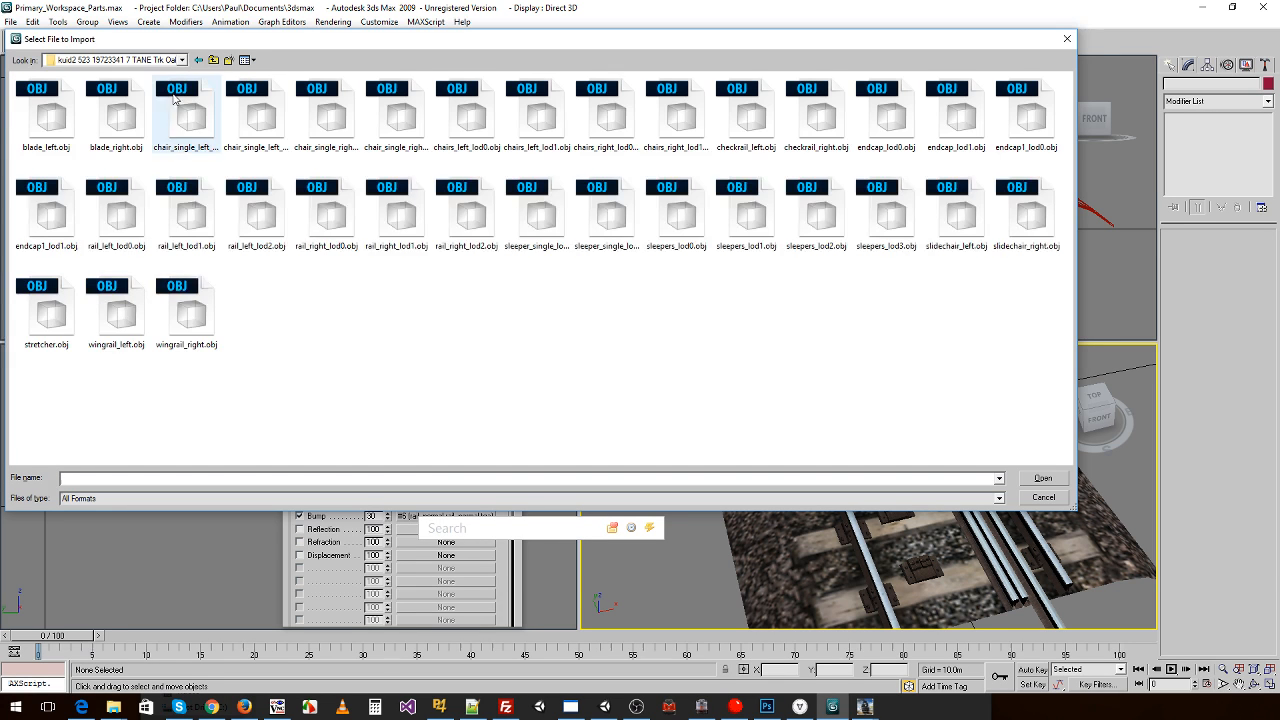
pyautogui.doubleClick(542, 214)
pyautogui.click(548, 474)
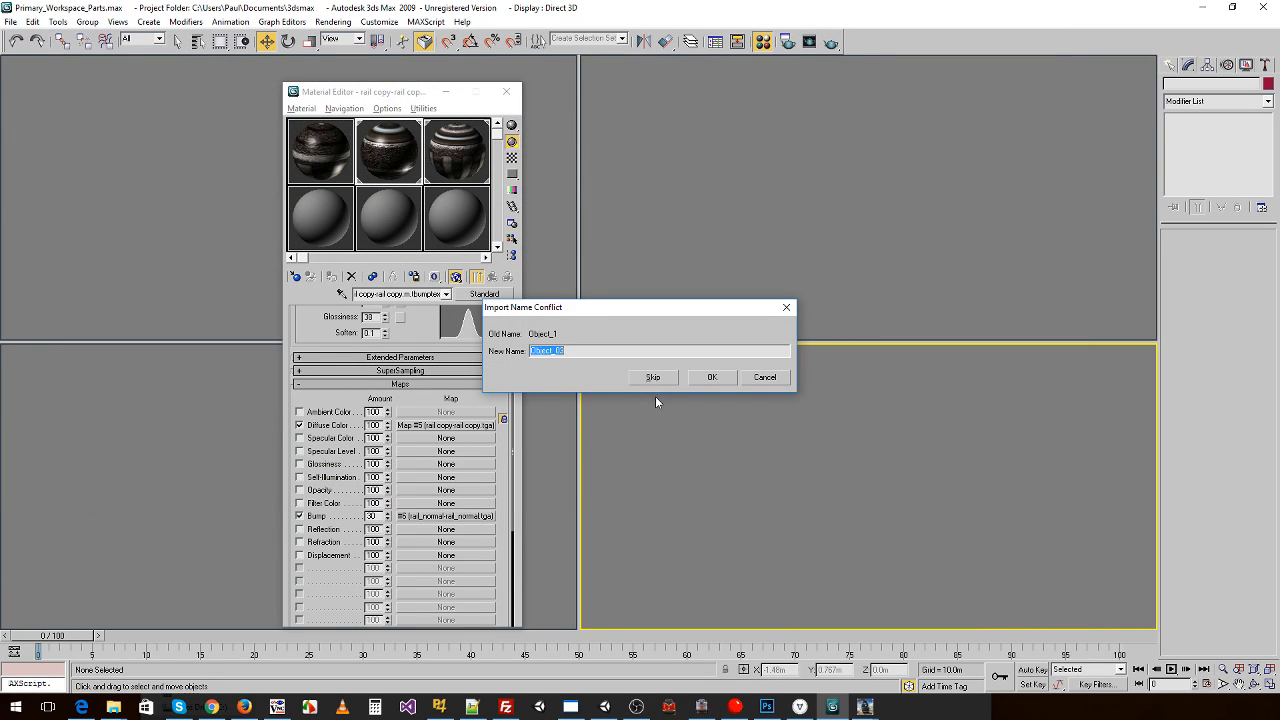
pyautogui.write('ss')
pyautogui.click(698, 375)
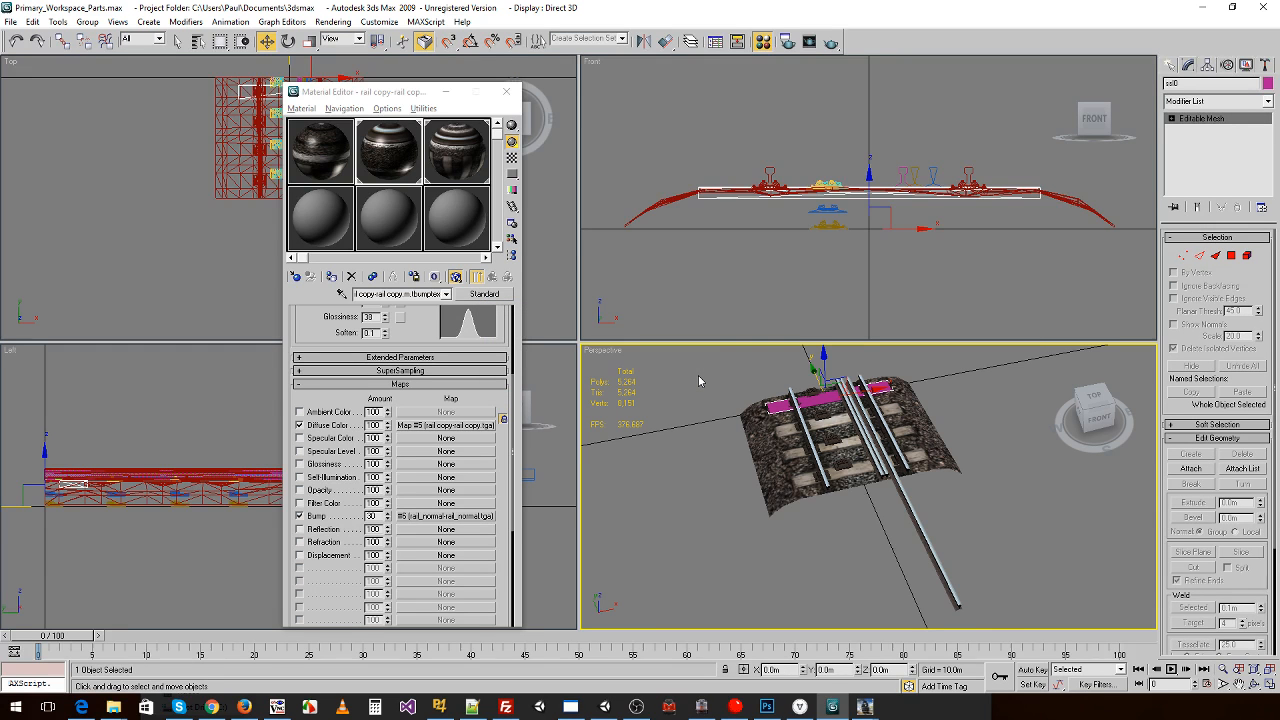
pyautogui.scroll(5, 793, 455)
pyautogui.scroll(-5, 793, 455)
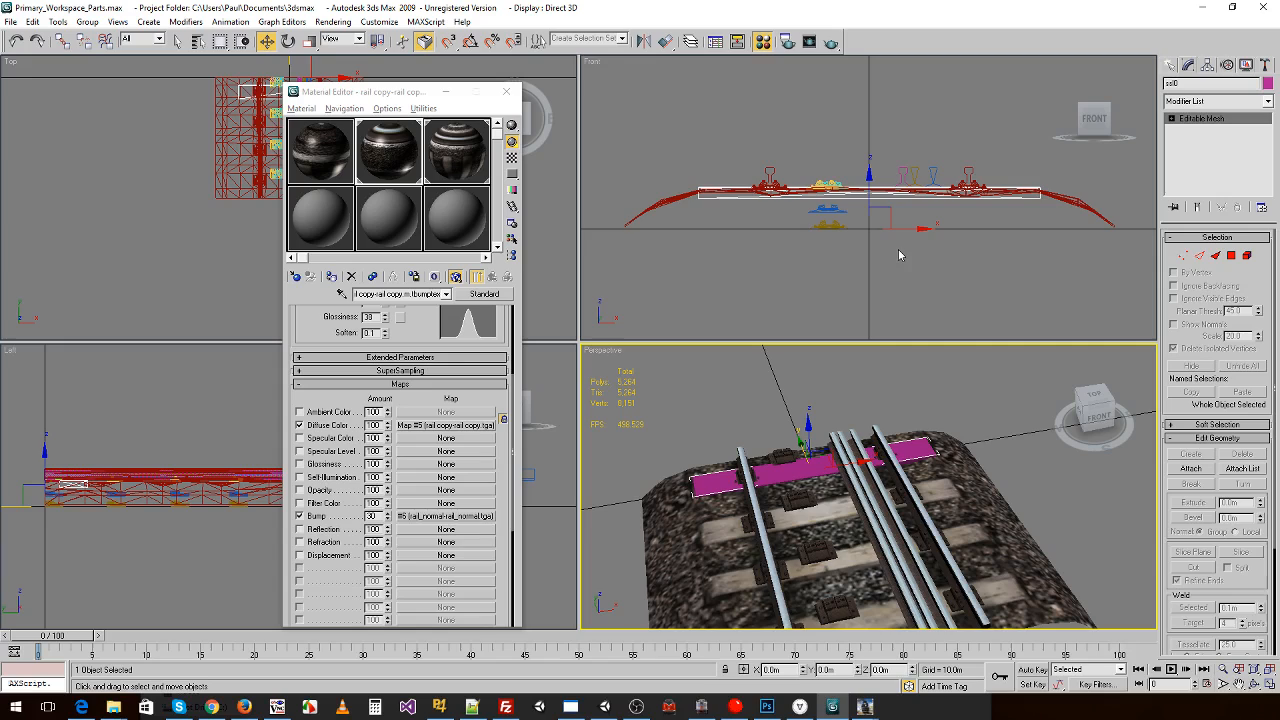
pyautogui.scroll(3, 880, 240)
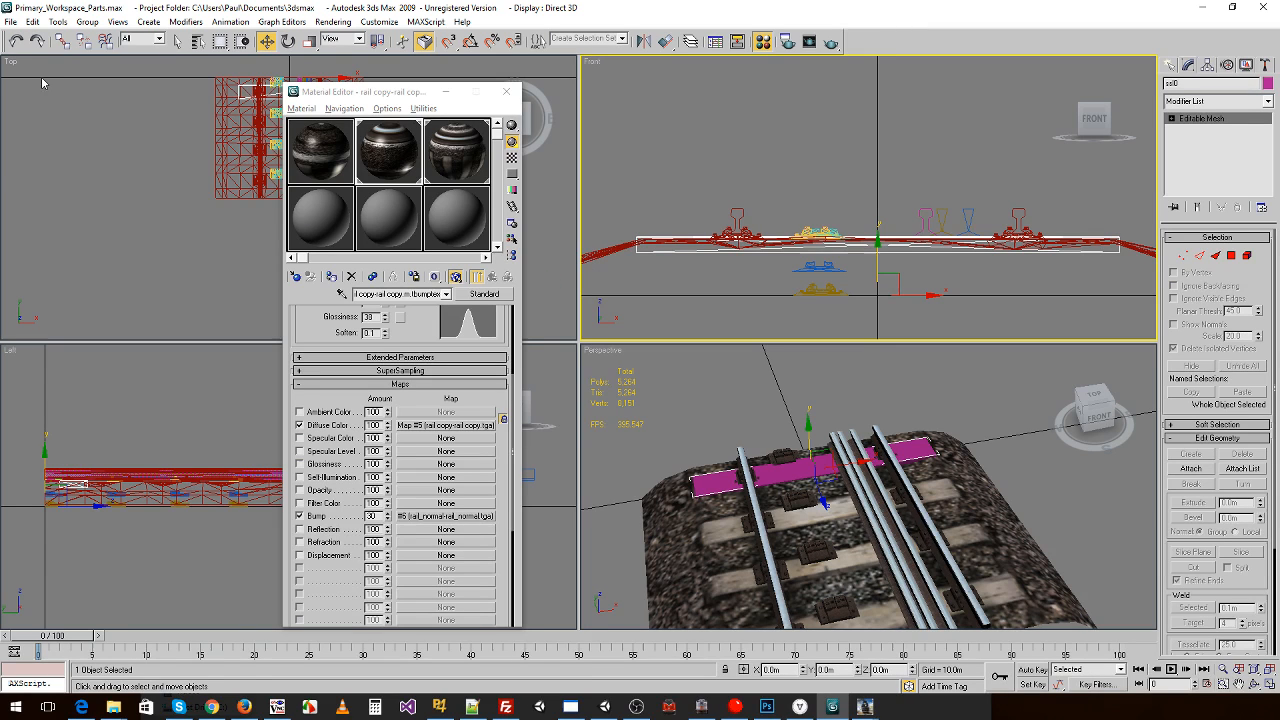
# - Import sleepers_lod0.obj from the TANE Trk Oak folder and name the new sleeper group sgl0
pyautogui.click(10, 22)
pyautogui.click(40, 304)
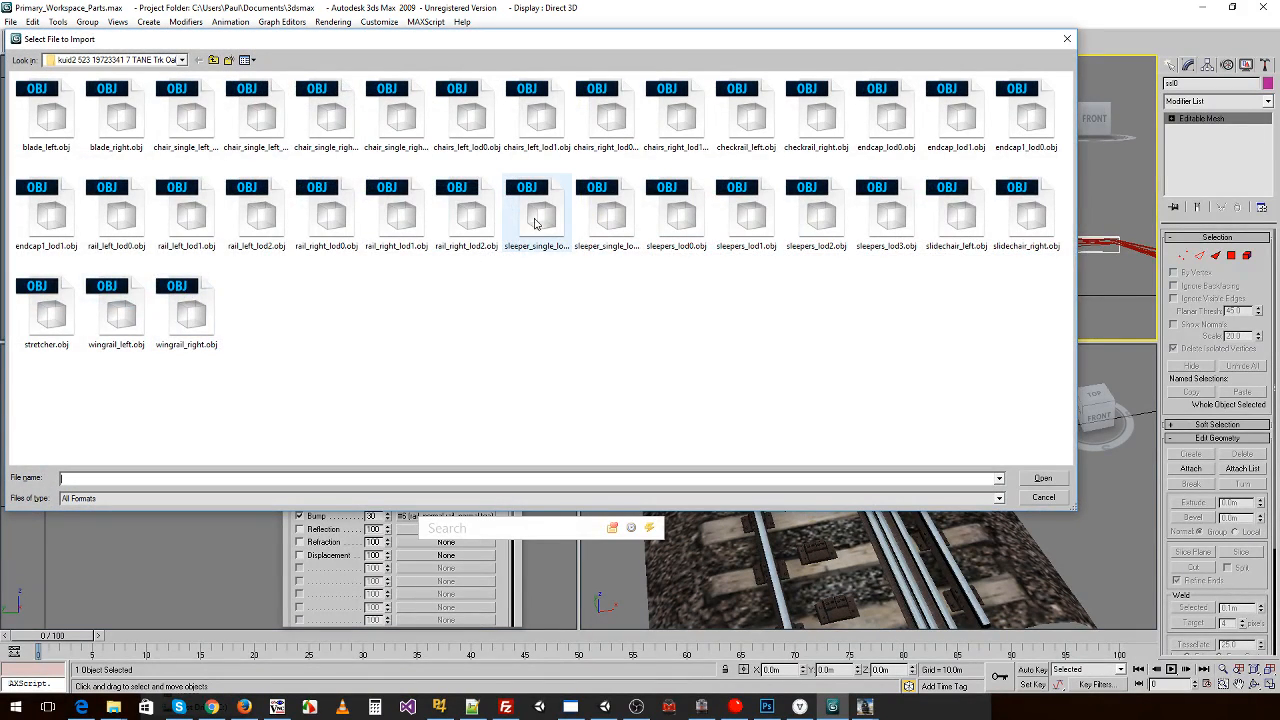
pyautogui.click(608, 214)
pyautogui.click(677, 210)
pyautogui.click(745, 212)
pyautogui.click(673, 215)
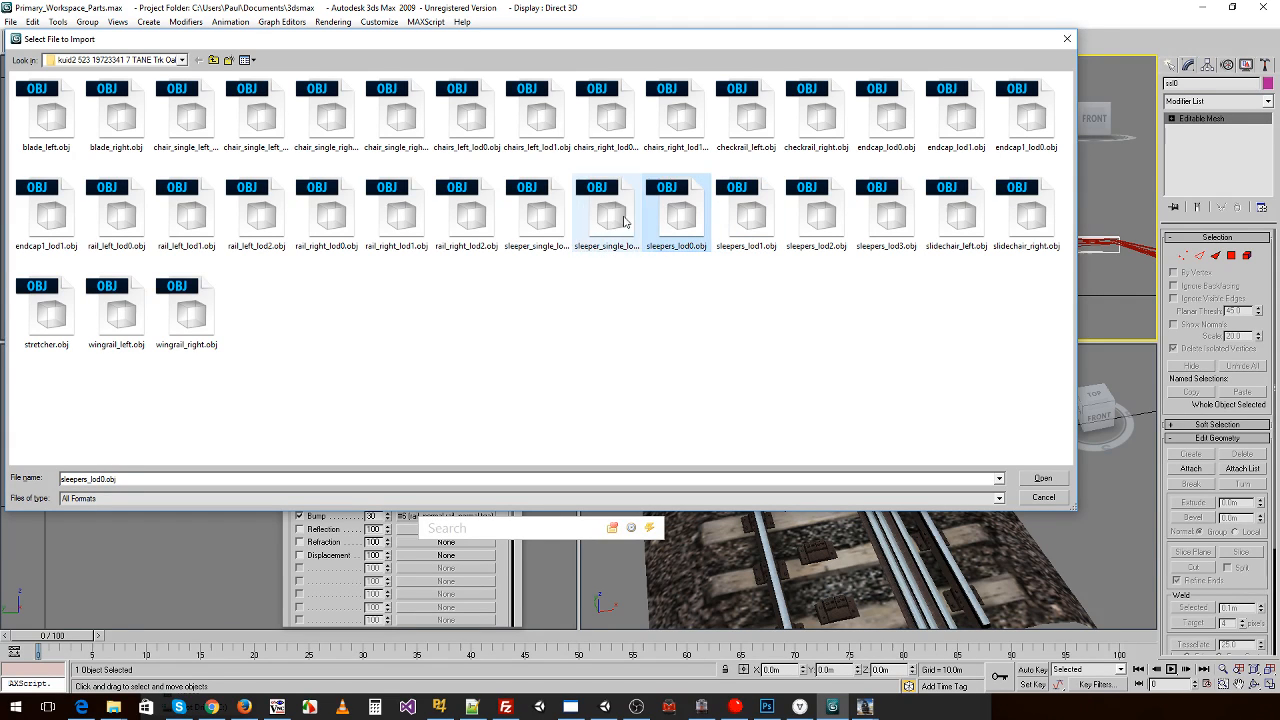
pyautogui.click(620, 215)
pyautogui.doubleClick(683, 215)
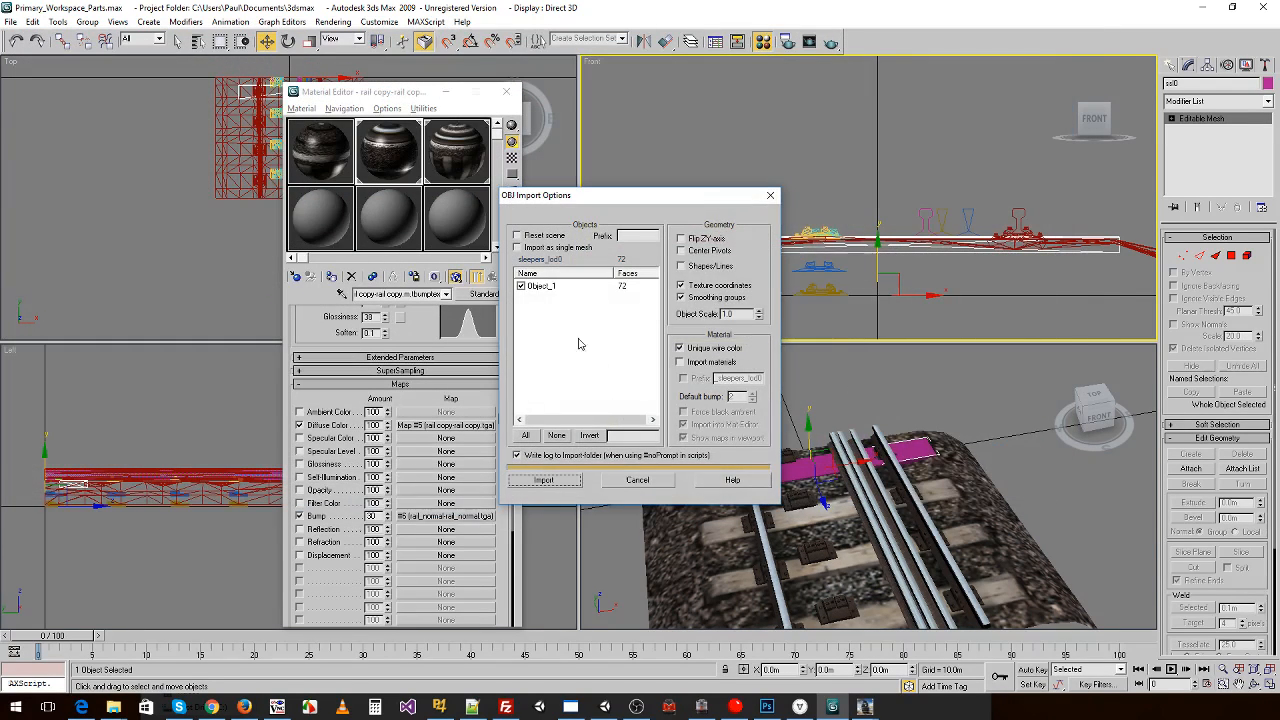
pyautogui.click(572, 467)
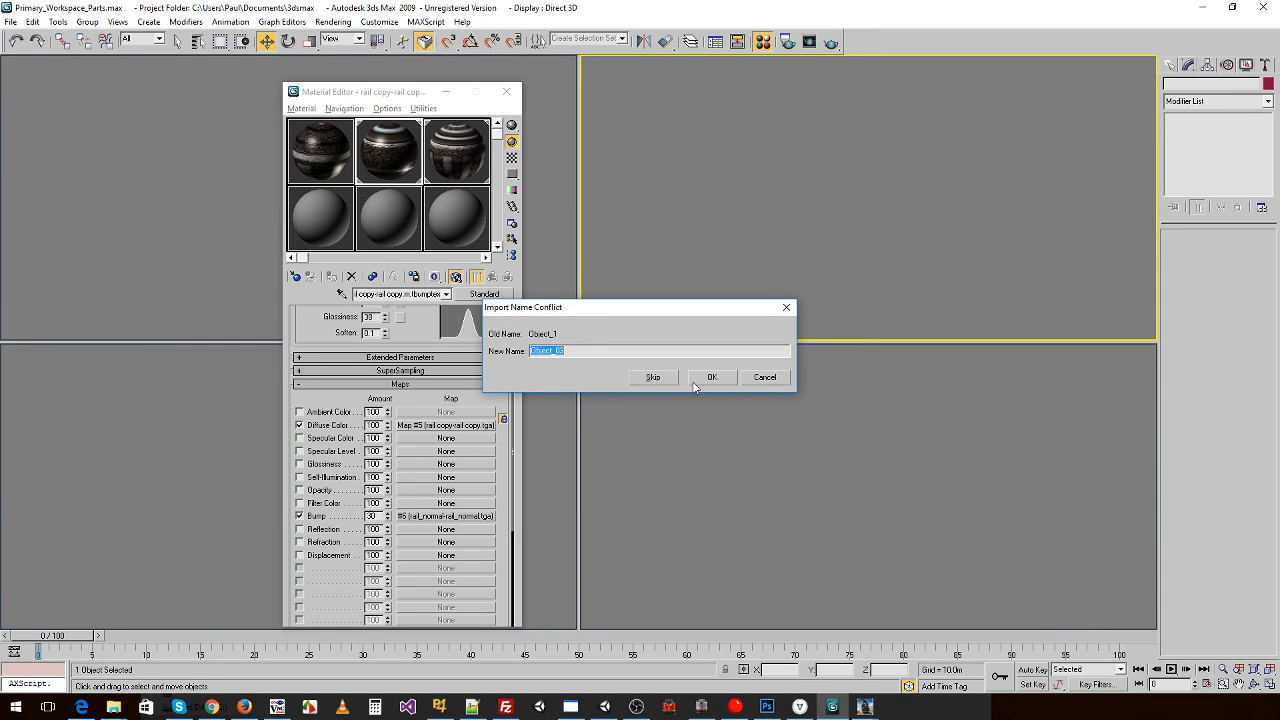
pyautogui.write('sg0')
pyautogui.click(692, 381)
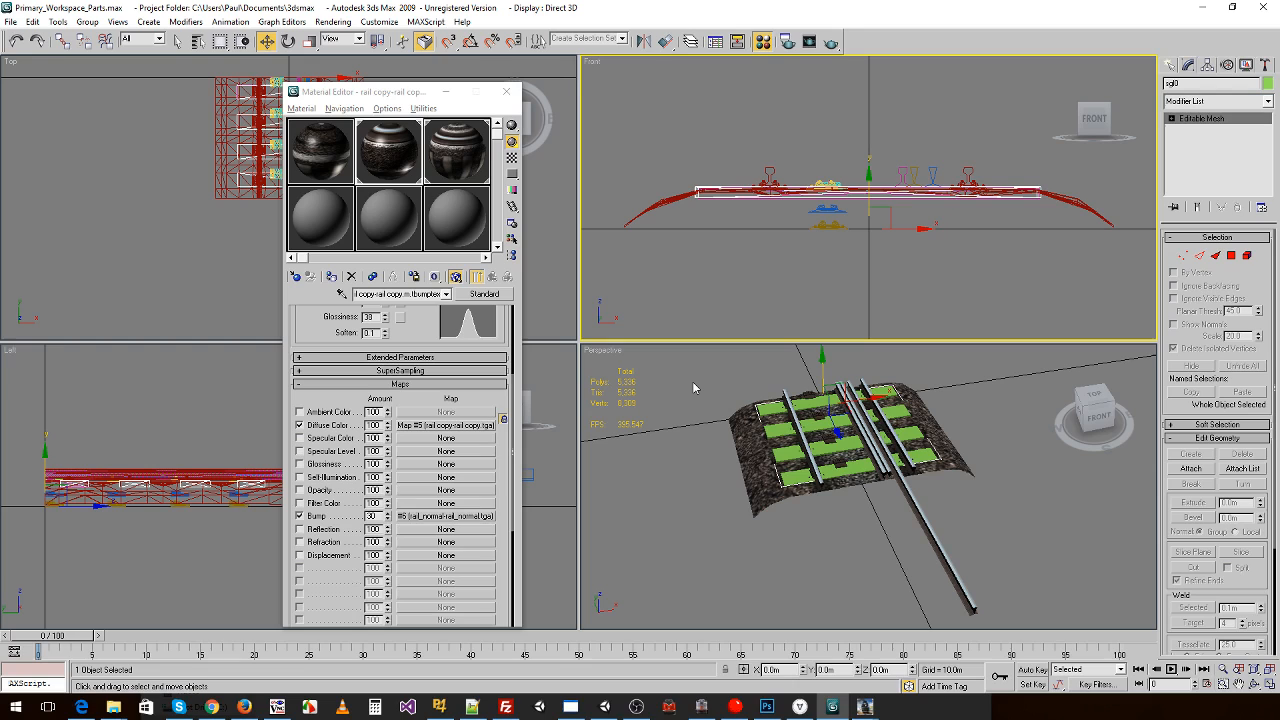
pyautogui.keyDown('alt'); pyautogui.moveTo(787, 508); pyautogui.dragTo(835, 518, button='middle'); pyautogui.keyUp('alt')
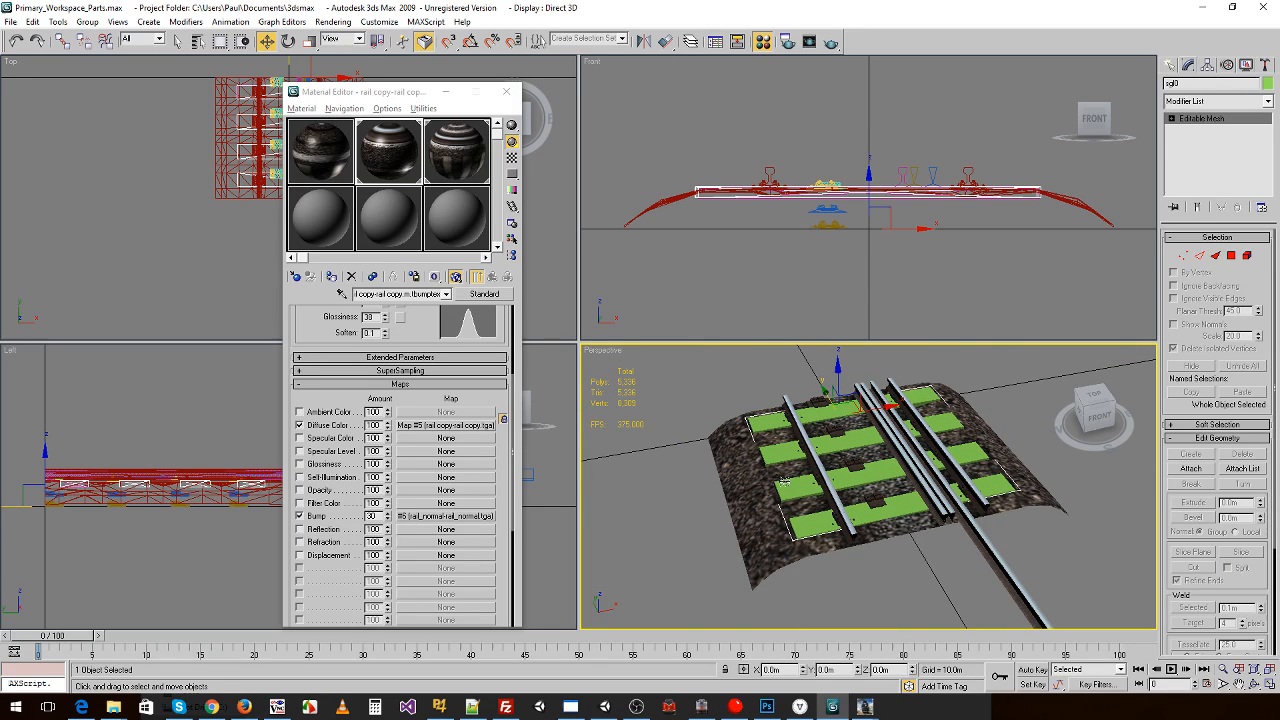
# - Delete the imported sleeper group sgl0 and the single sleeper ssl0 from the scene
pyautogui.press('Delete')
pyautogui.click(768, 427)
pyautogui.press('Delete')
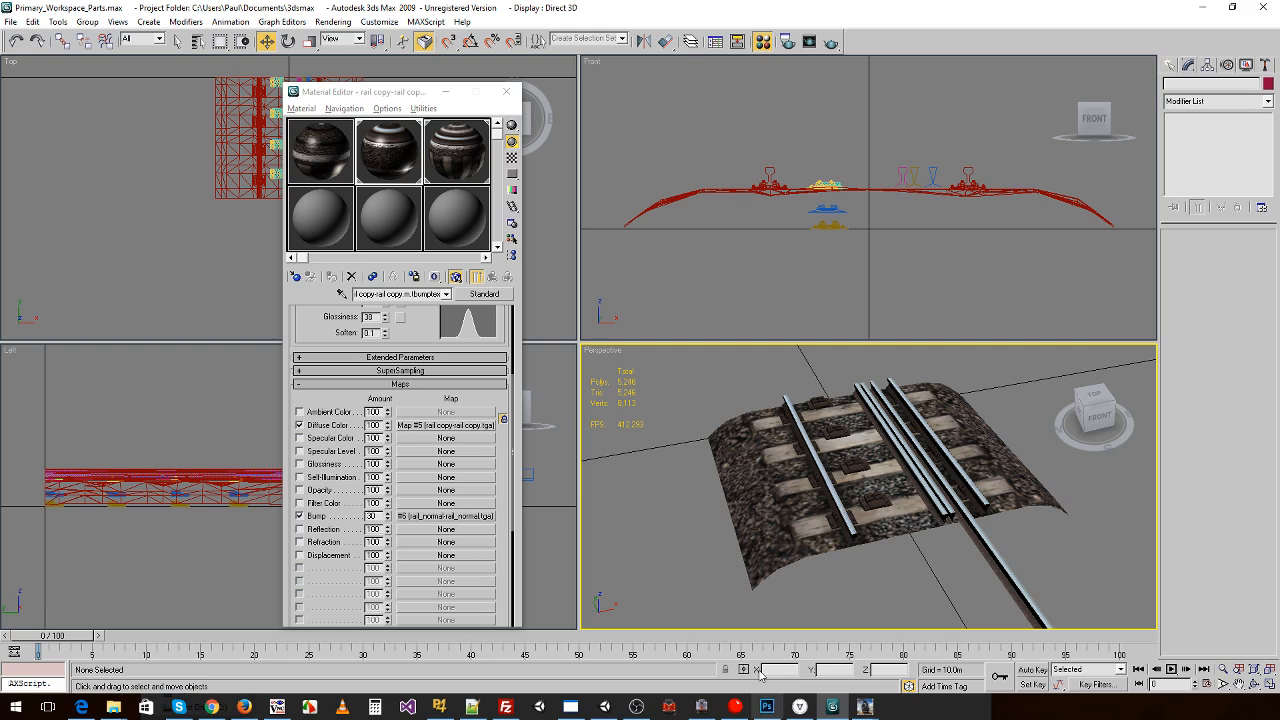
# - Switch to TrainzContent and delete the installed asset Auran Track TS2009 36in Mesh
pyautogui.click(1203, 8)
pyautogui.click(1203, 8)
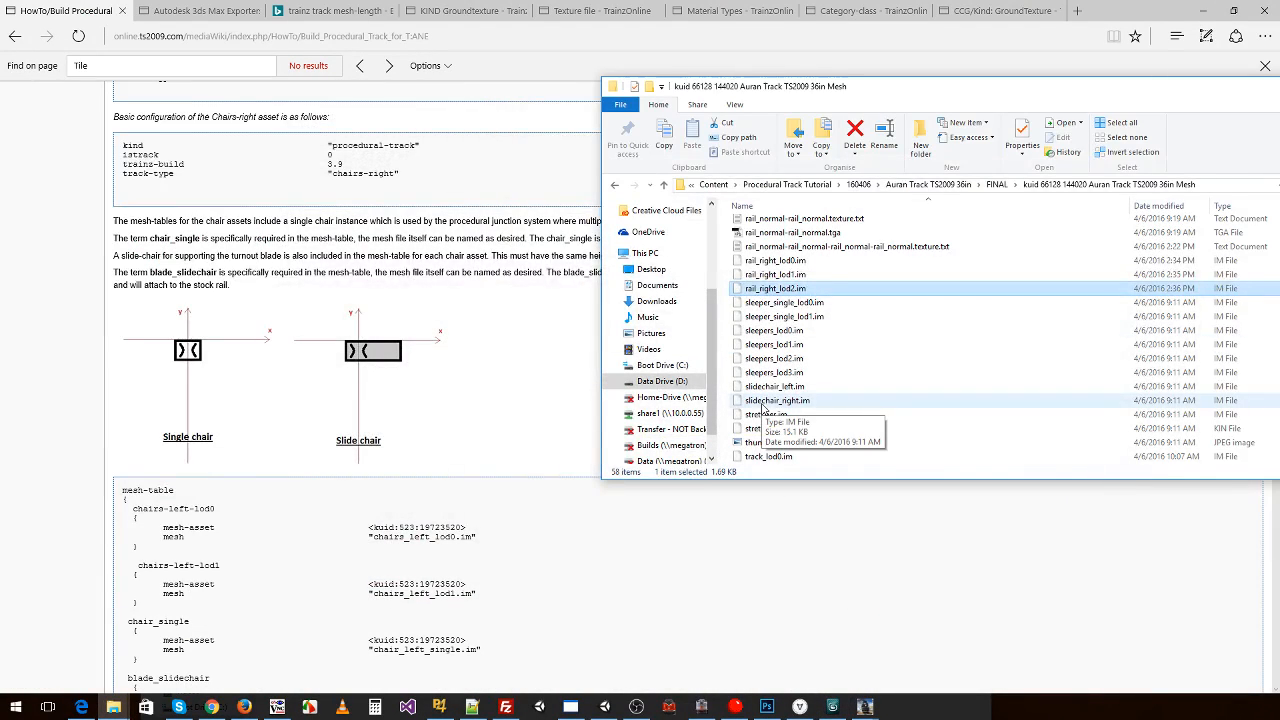
pyautogui.click(865, 706)
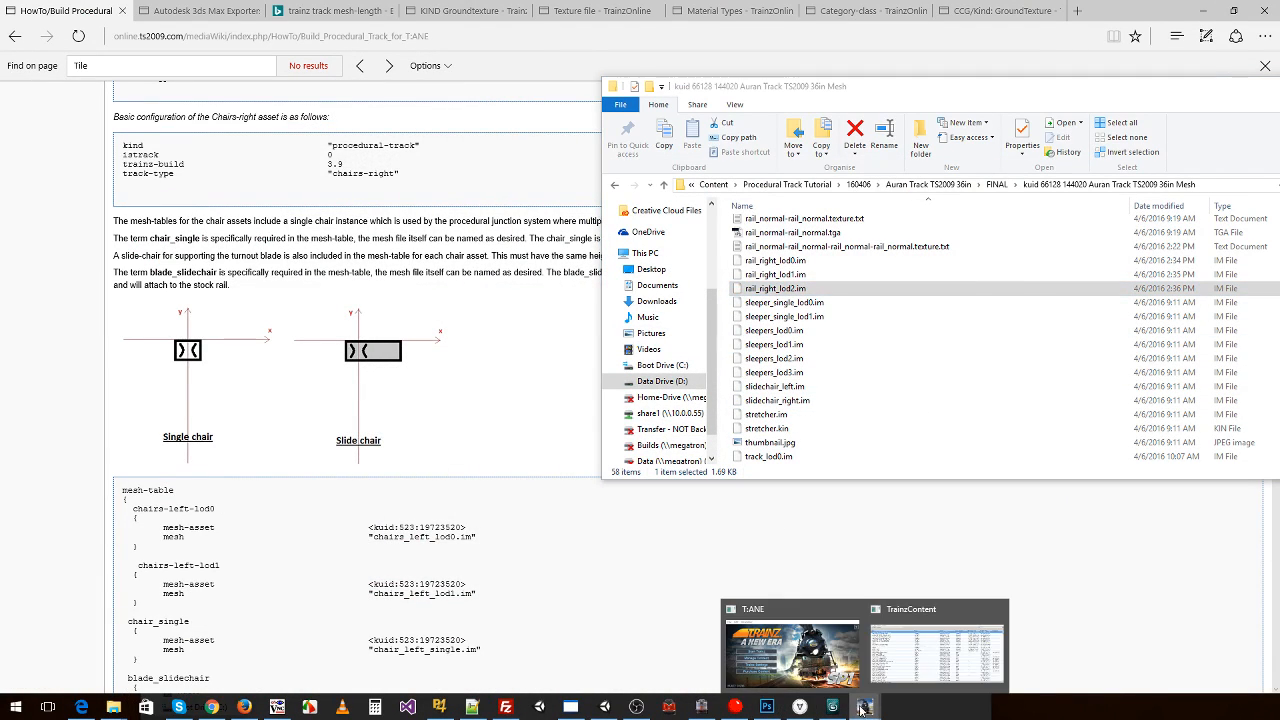
pyautogui.click(932, 652)
pyautogui.click(238, 246)
pyautogui.rightClick(233, 242)
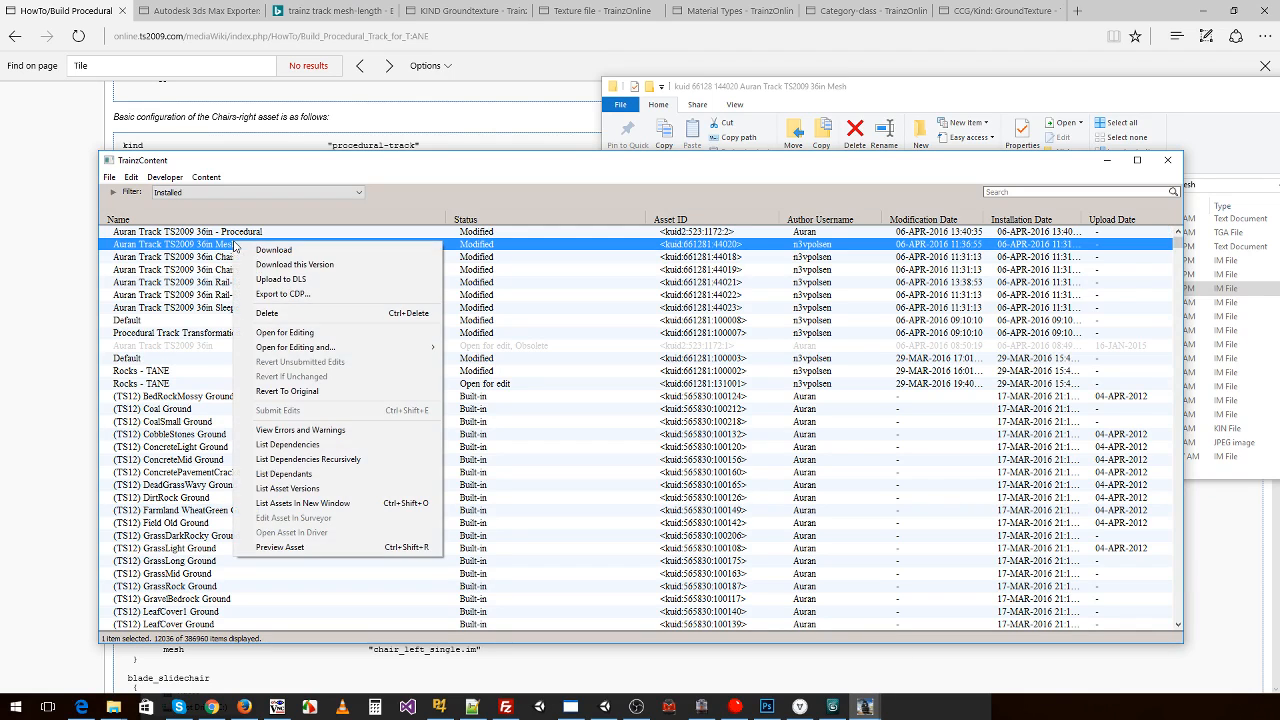
pyautogui.click(284, 314)
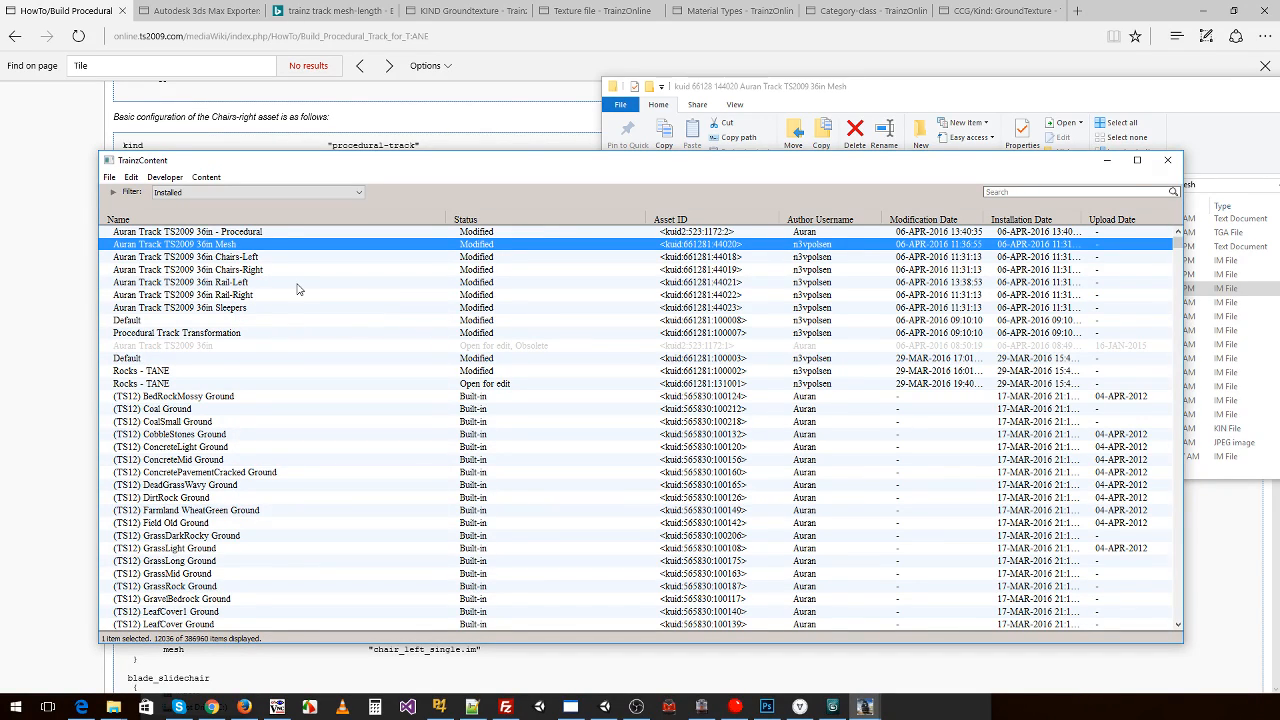
pyautogui.click(746, 98)
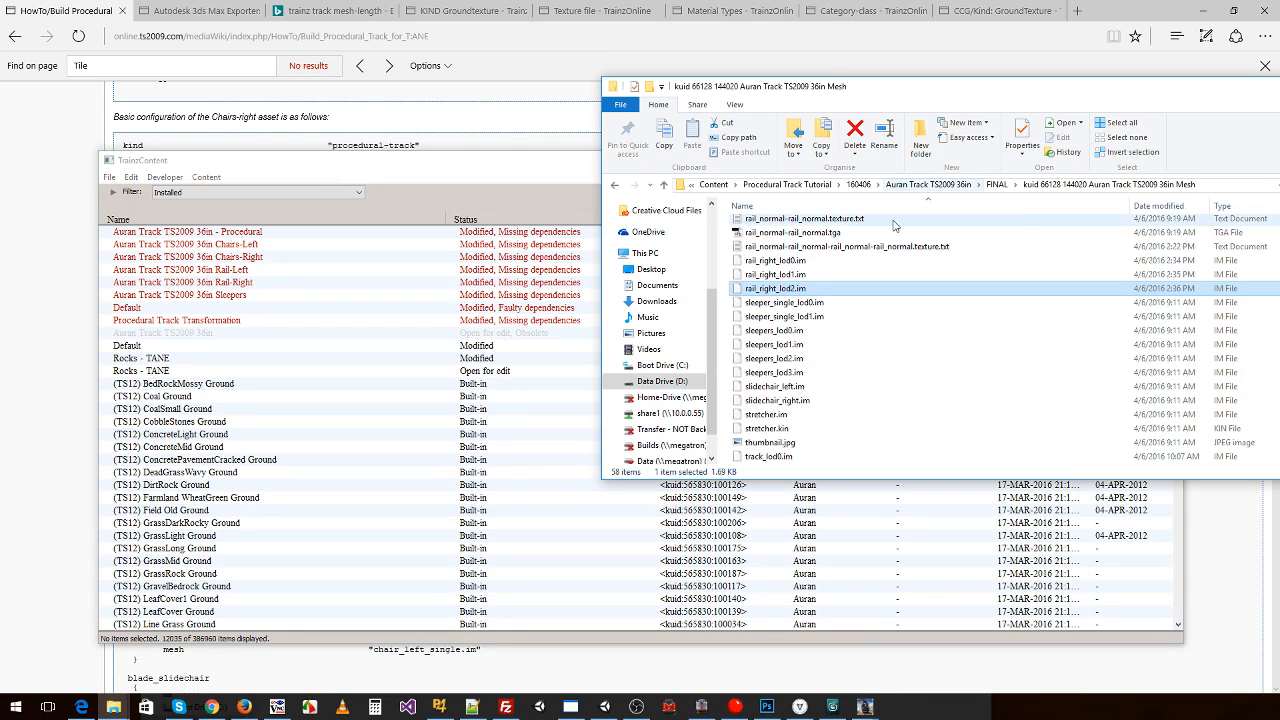
pyautogui.click(997, 187)
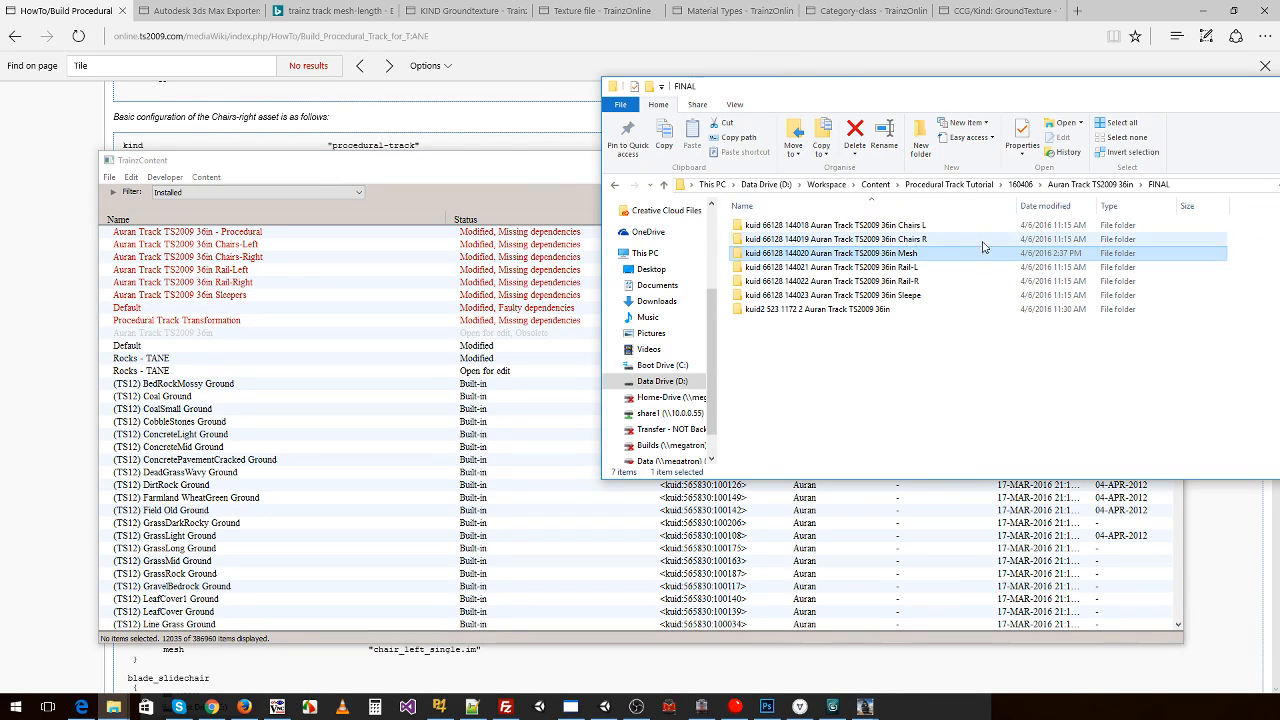
pyautogui.doubleClick(899, 254)
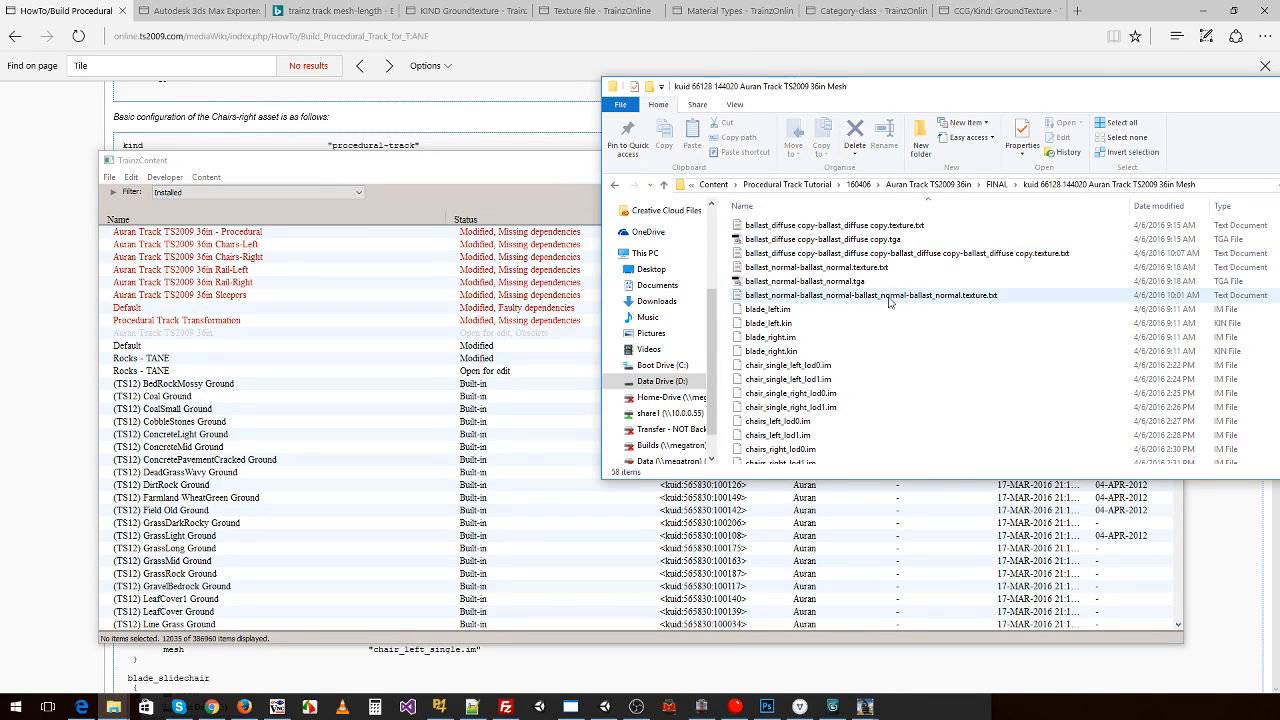
pyautogui.scroll(-10, 868, 276)
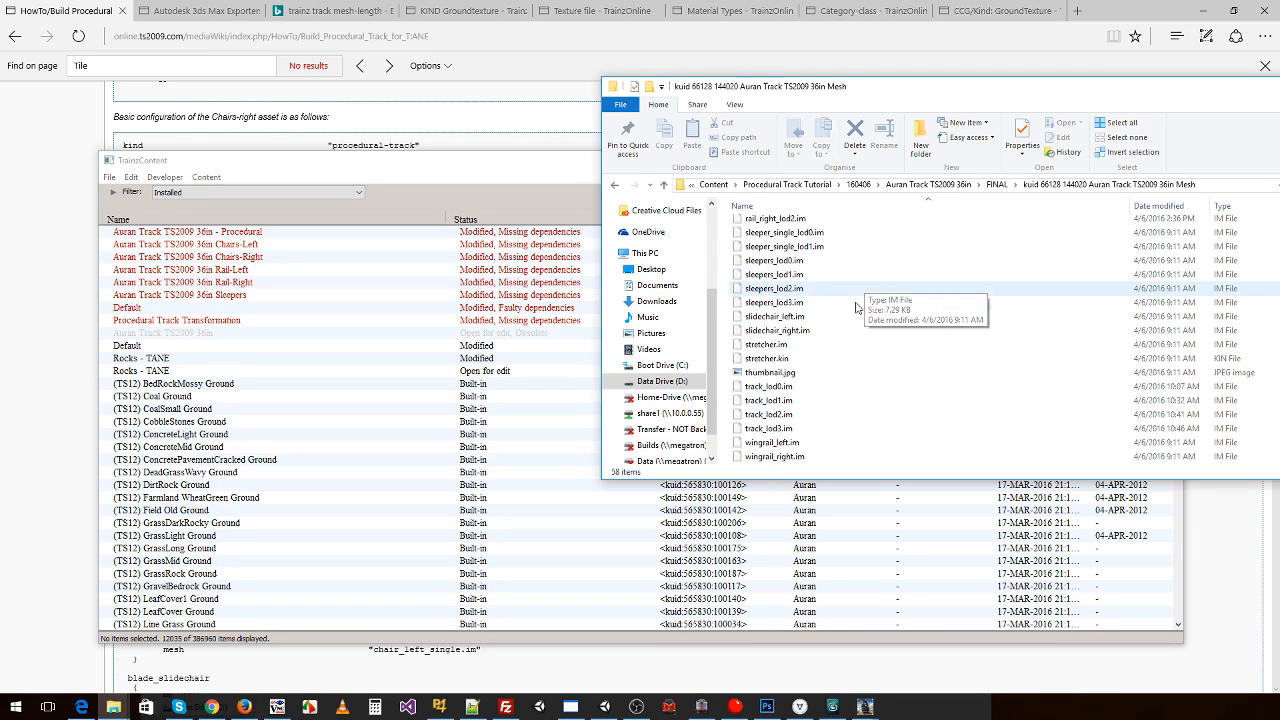
pyautogui.scroll(2, 808, 366)
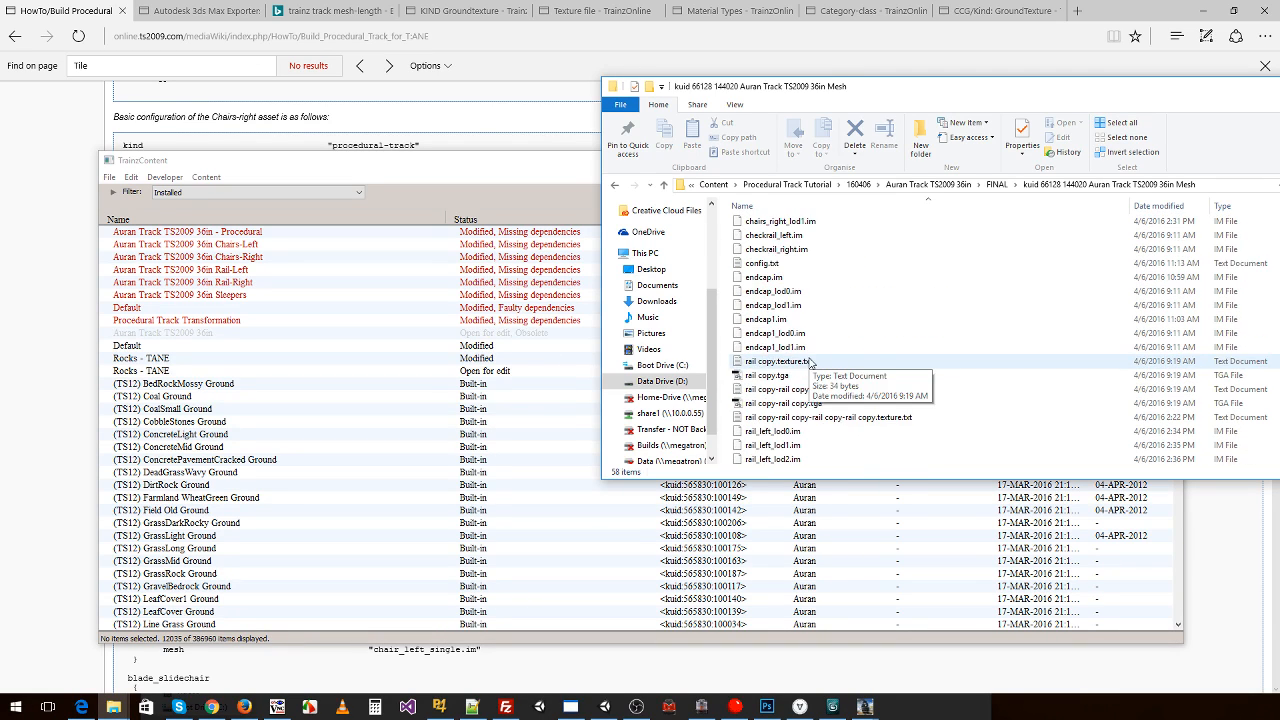
pyautogui.scroll(5, 808, 366)
pyautogui.moveTo(1125, 90); pyautogui.dragTo(894, 88)
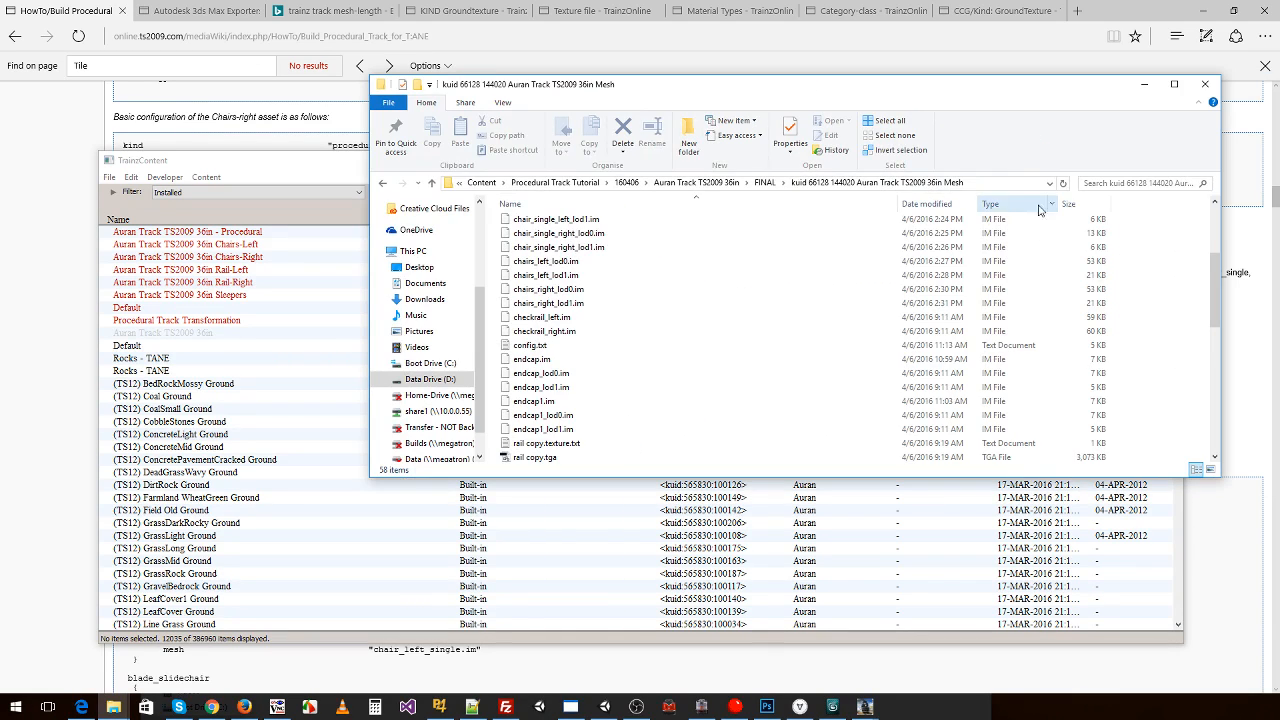
pyautogui.click(928, 204)
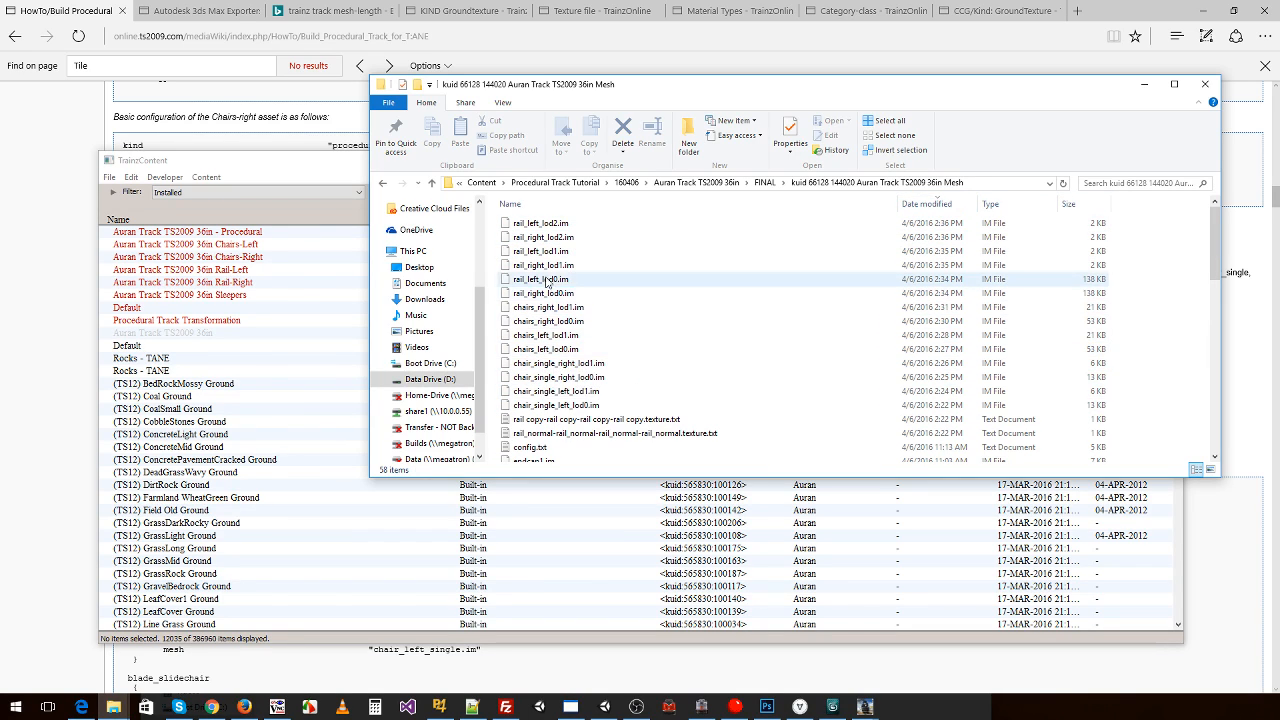
pyautogui.click(748, 204)
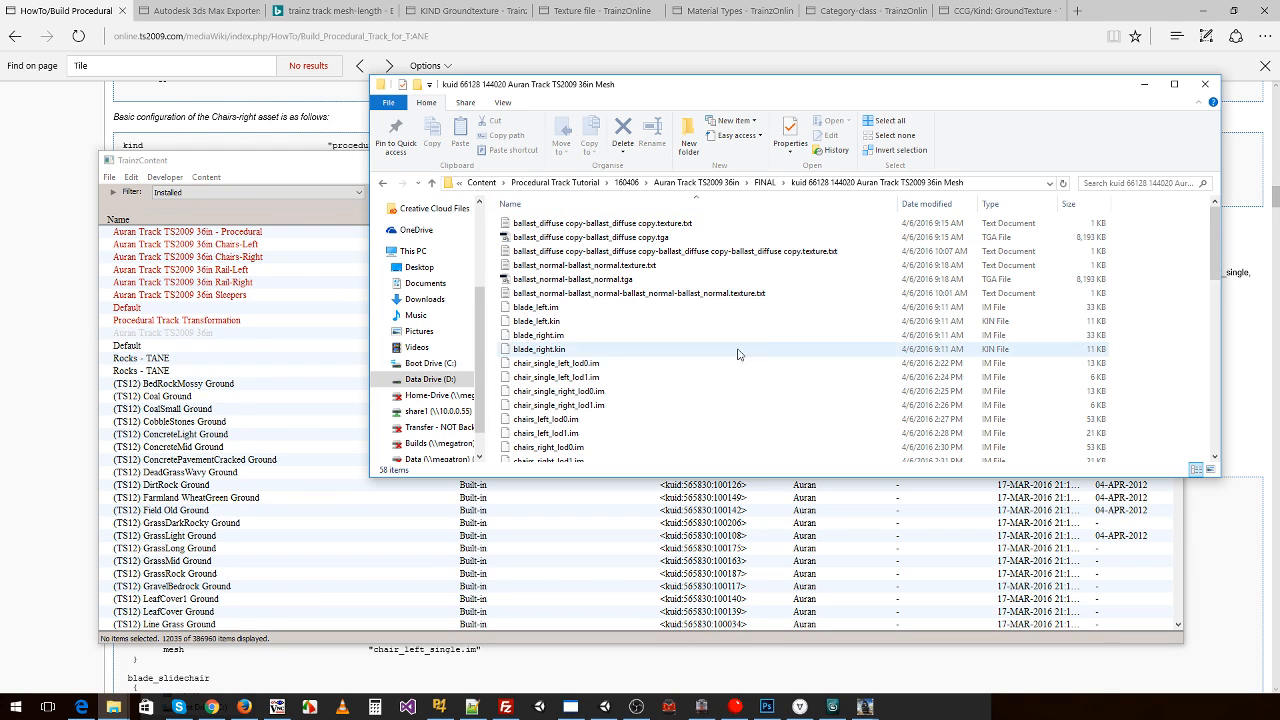
pyautogui.click(764, 182)
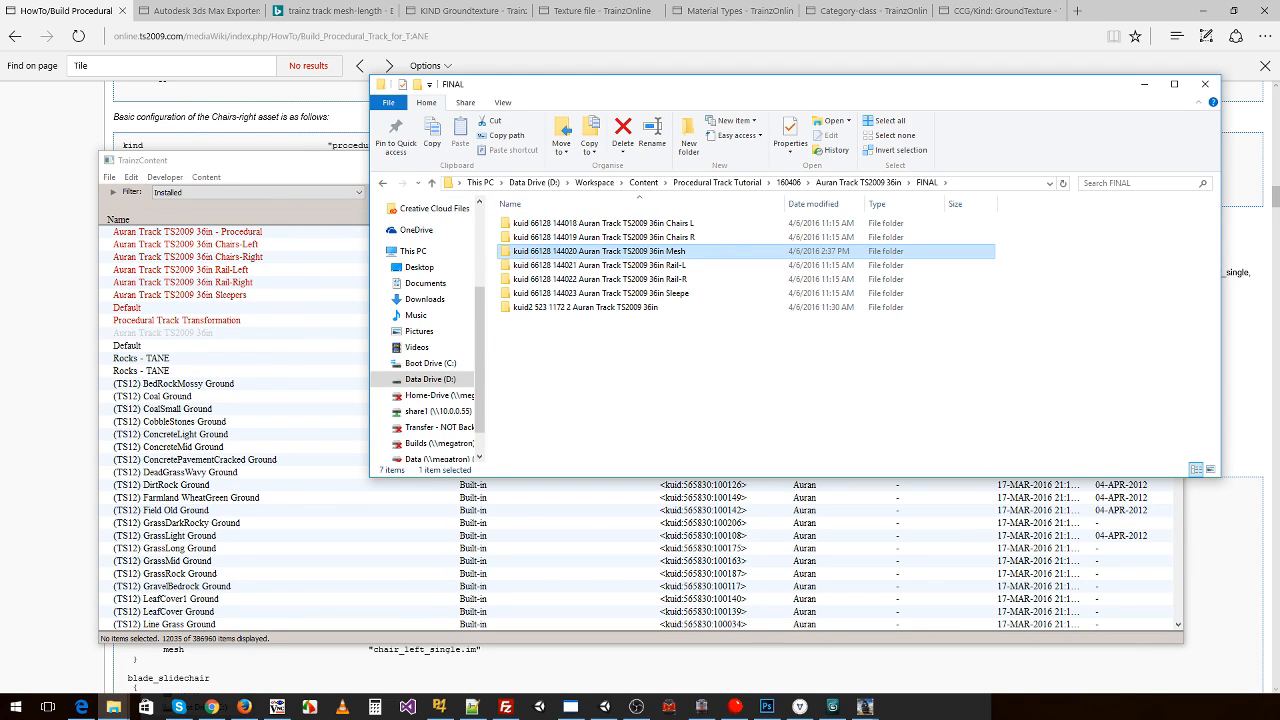
pyautogui.moveTo(600, 251); pyautogui.dragTo(340, 191)
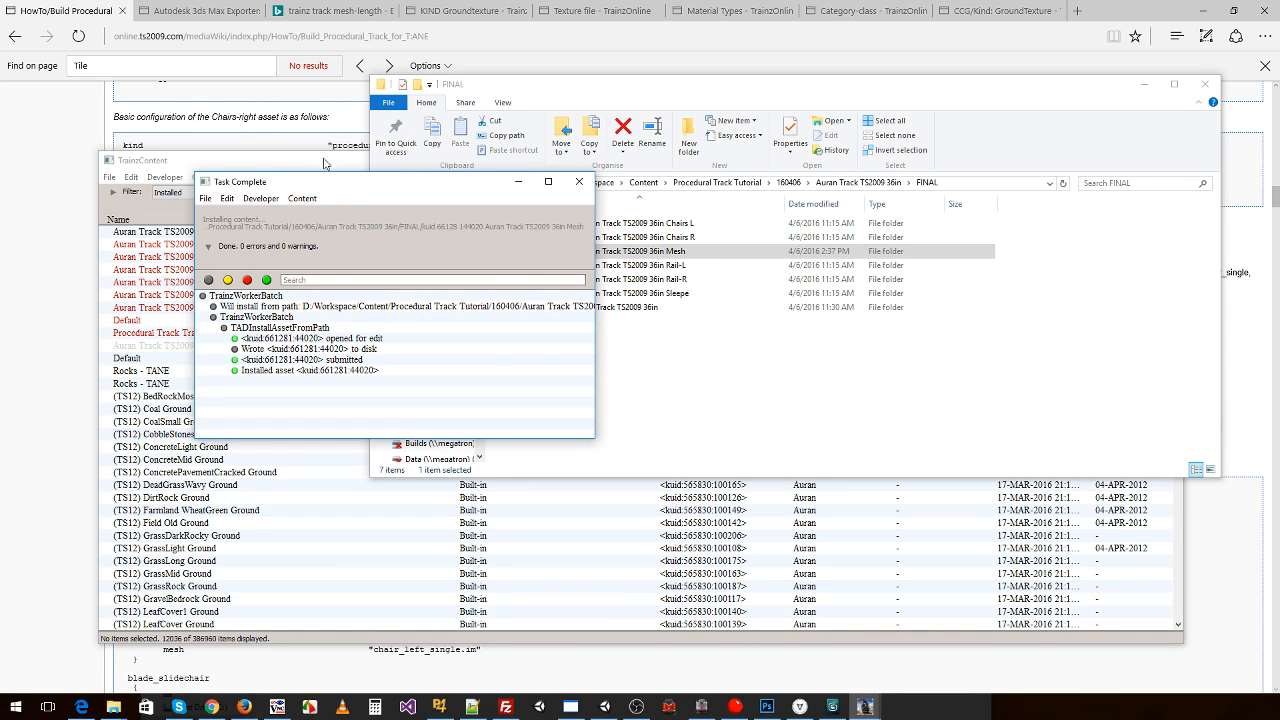
pyautogui.click(326, 163)
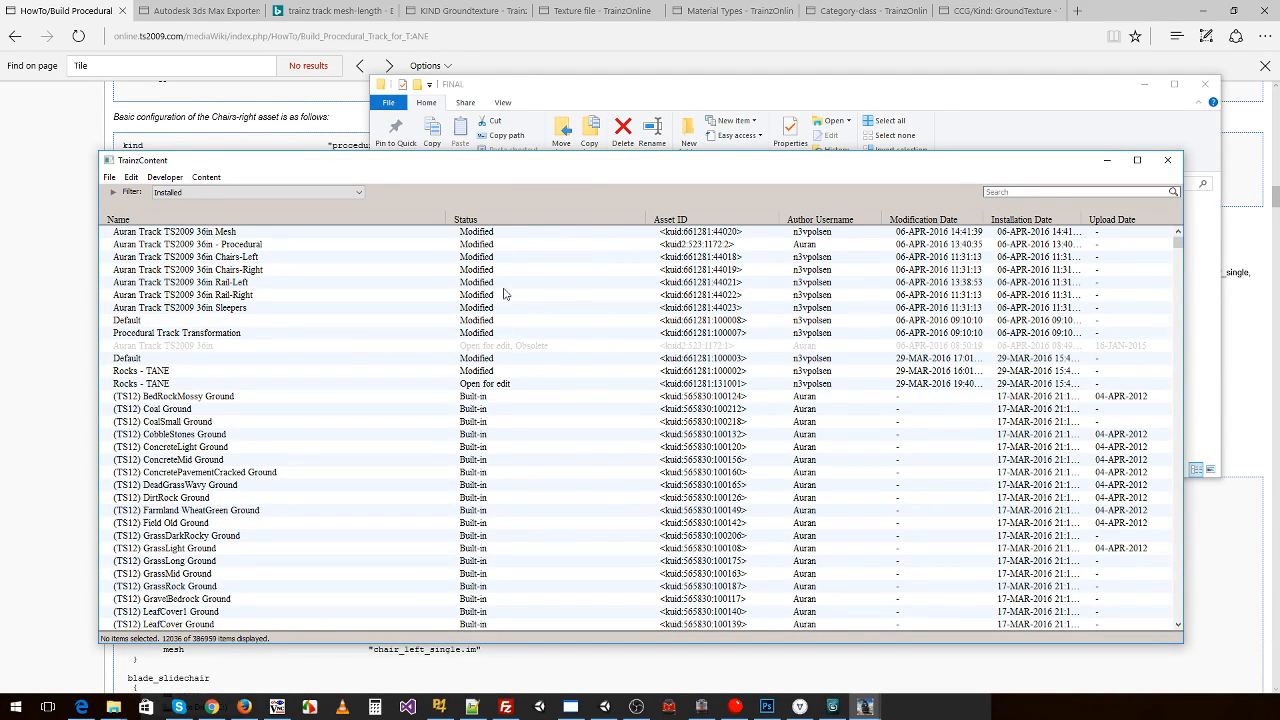
pyautogui.click(493, 236)
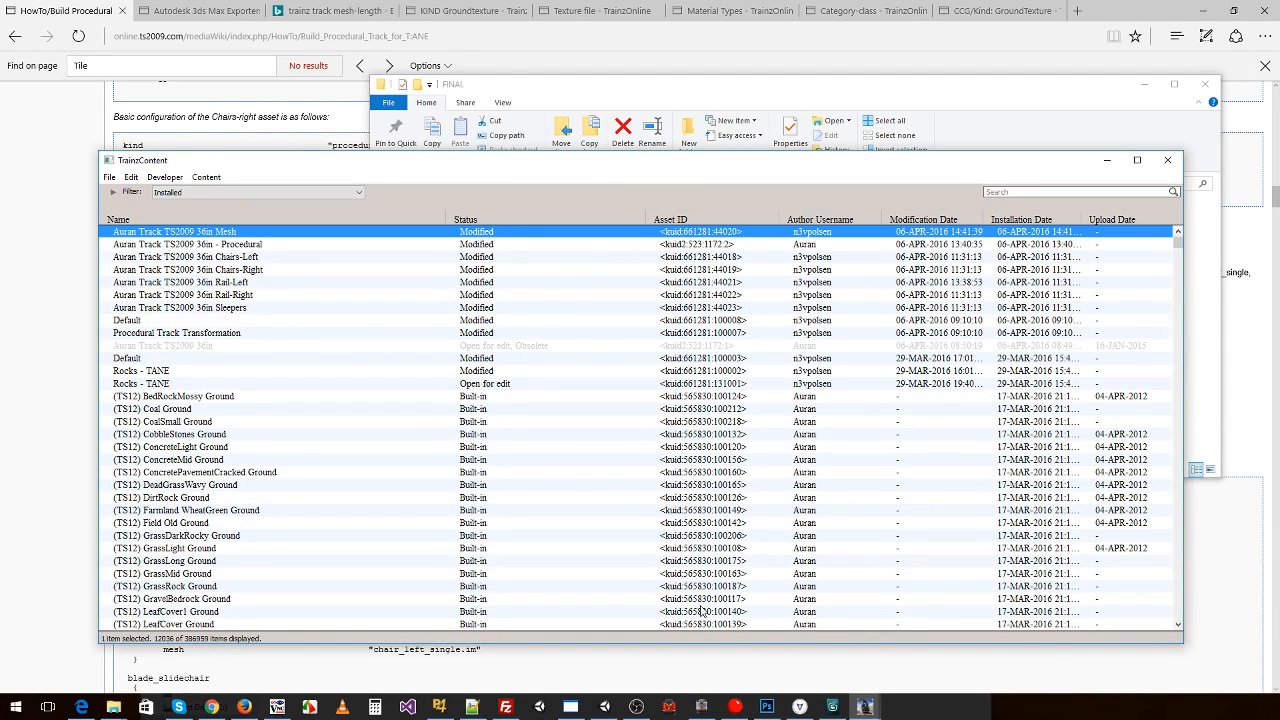
# - Start Trainz from the T:ANE launcher and open the Procedural Track Transformation route for editing
pyautogui.moveTo(863, 706)
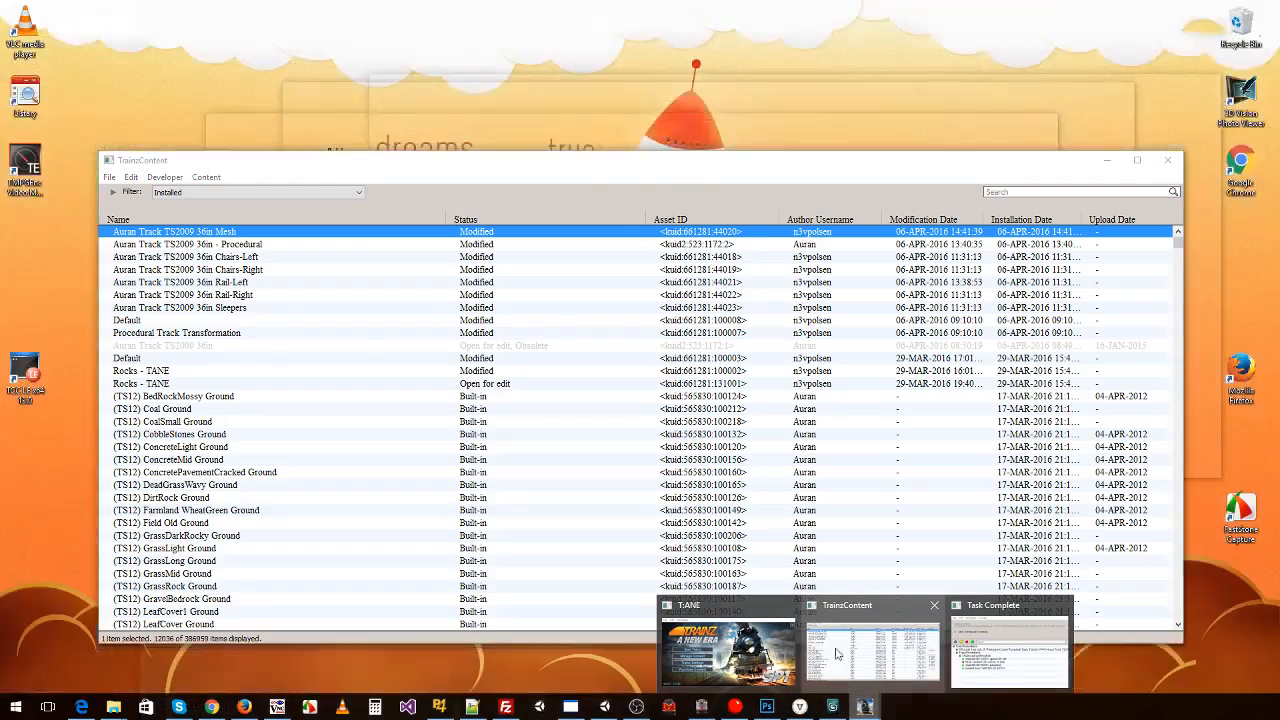
pyautogui.click(728, 650)
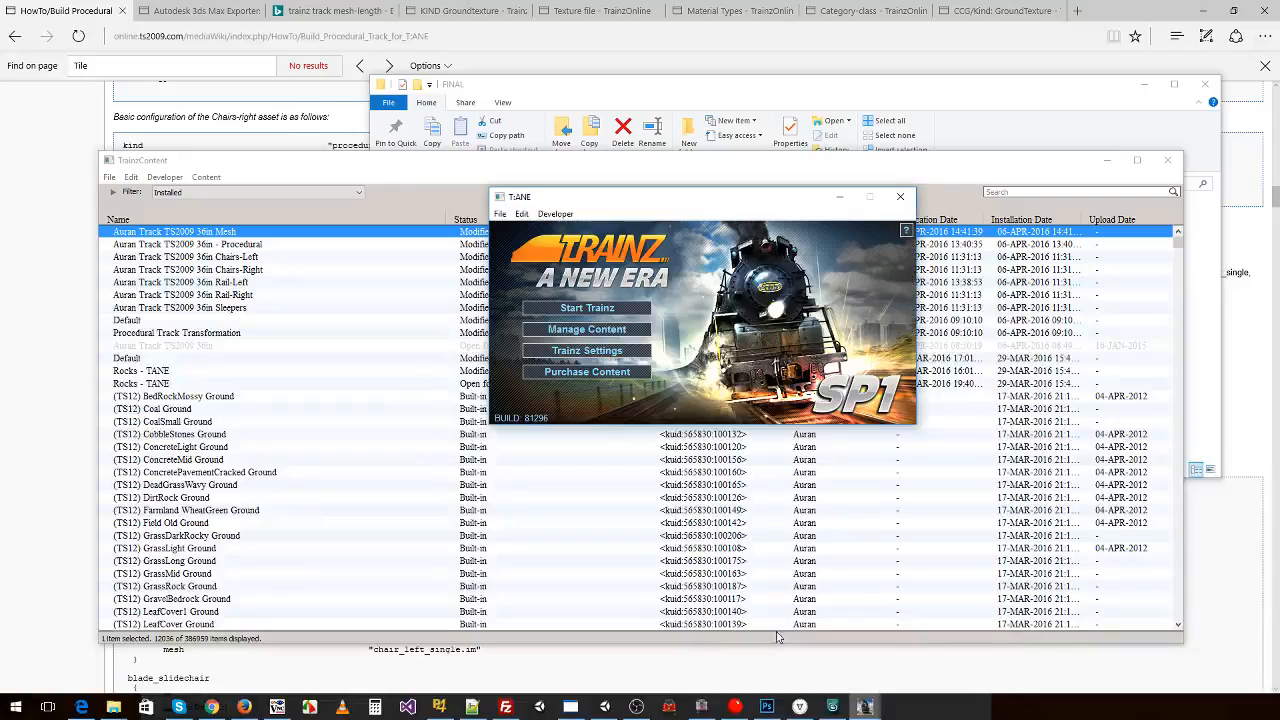
pyautogui.click(537, 310)
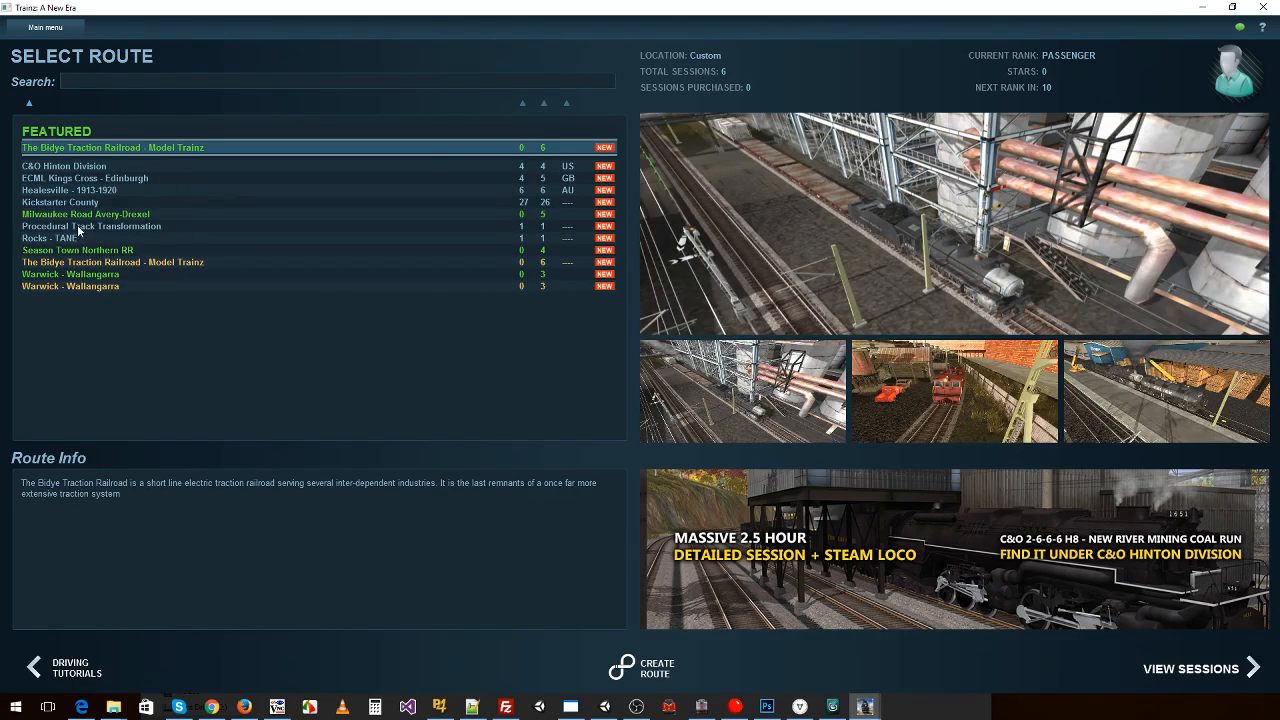
pyautogui.click(79, 228)
pyautogui.click(742, 667)
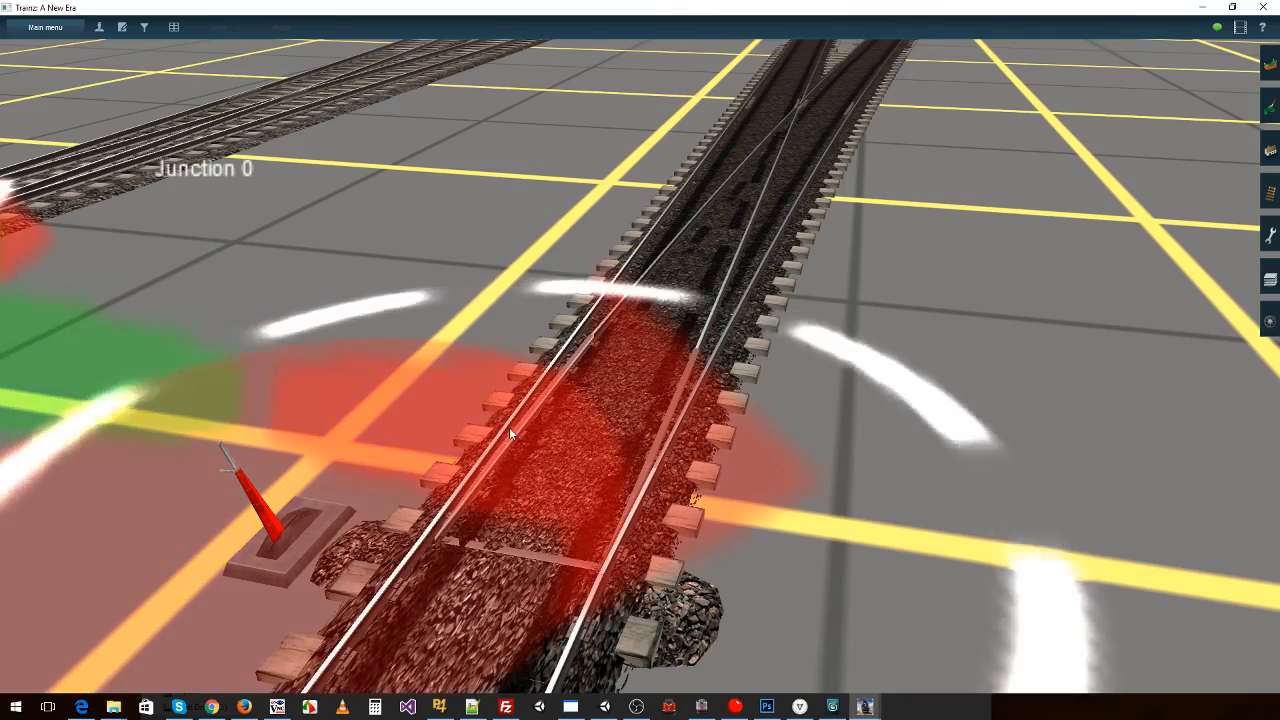
# - Inspect the rails and sleepers of the Junction 0 track from above and at ground level
pyautogui.rightClick(565, 463)
pyautogui.press('Left')
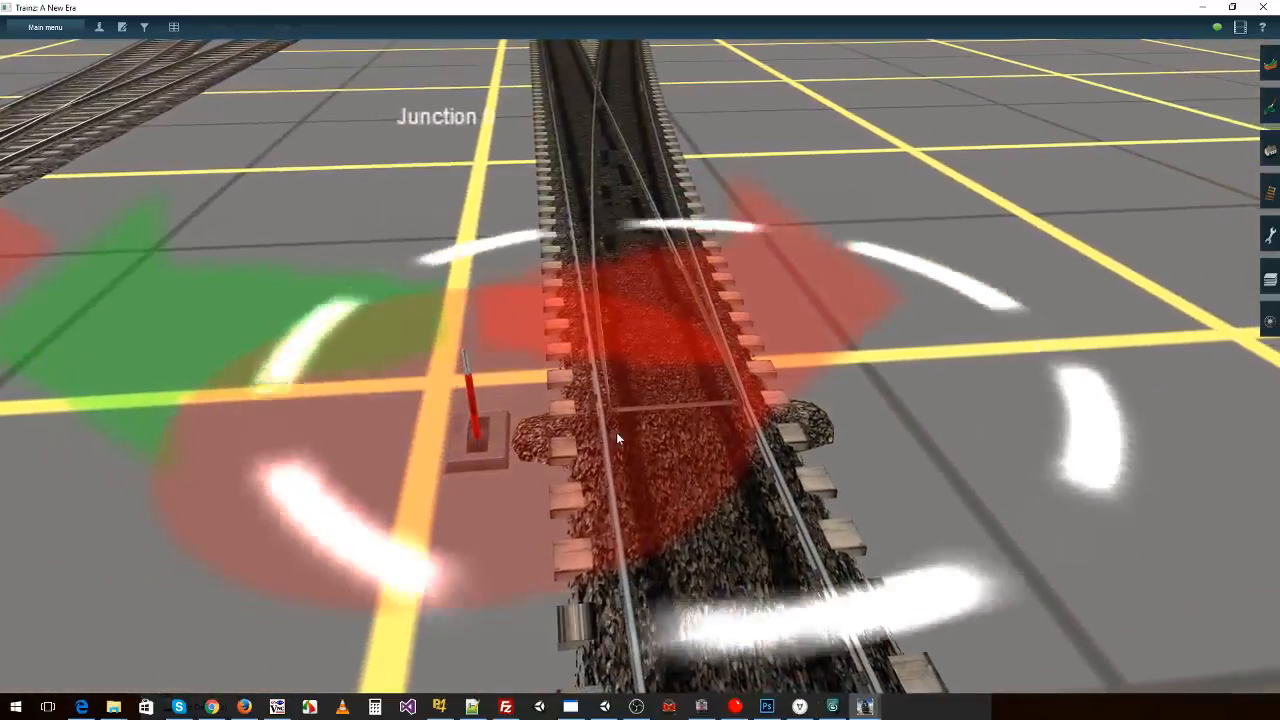
pyautogui.moveTo(682, 412); pyautogui.dragTo(628, 591, button='right')
pyautogui.press('Down')
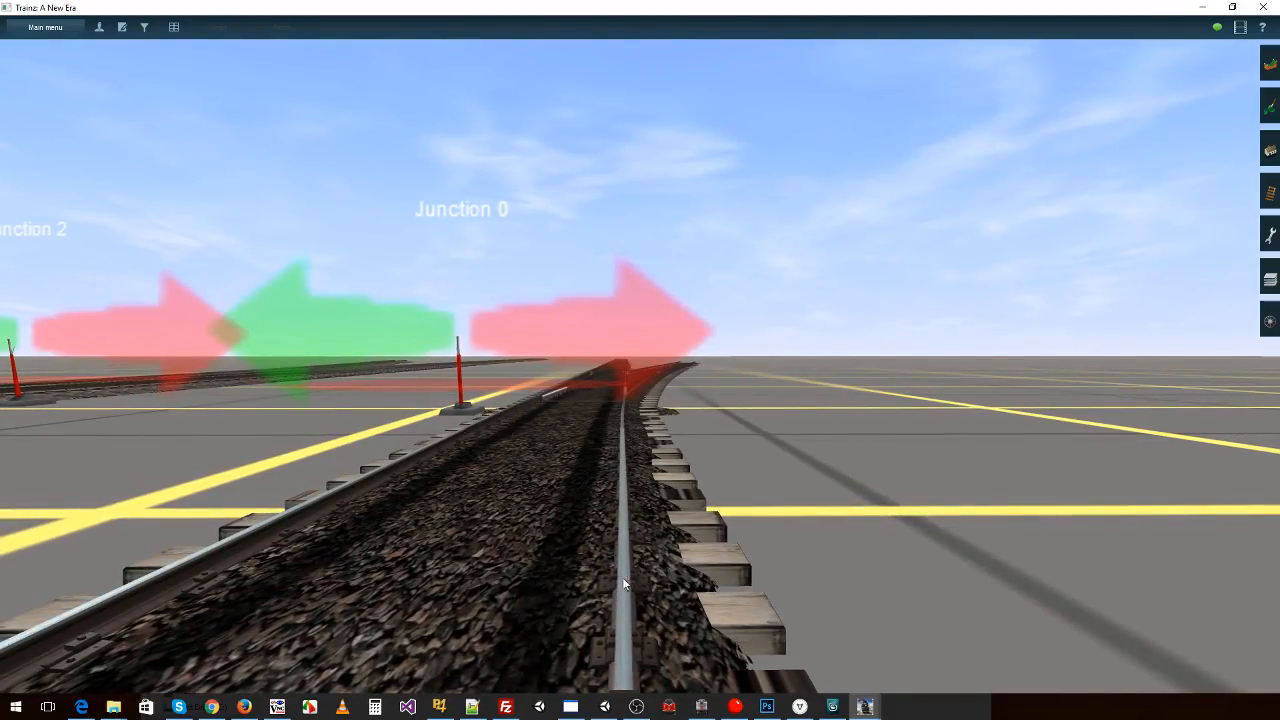
pyautogui.moveTo(546, 586); pyautogui.dragTo(279, 349, button='right')
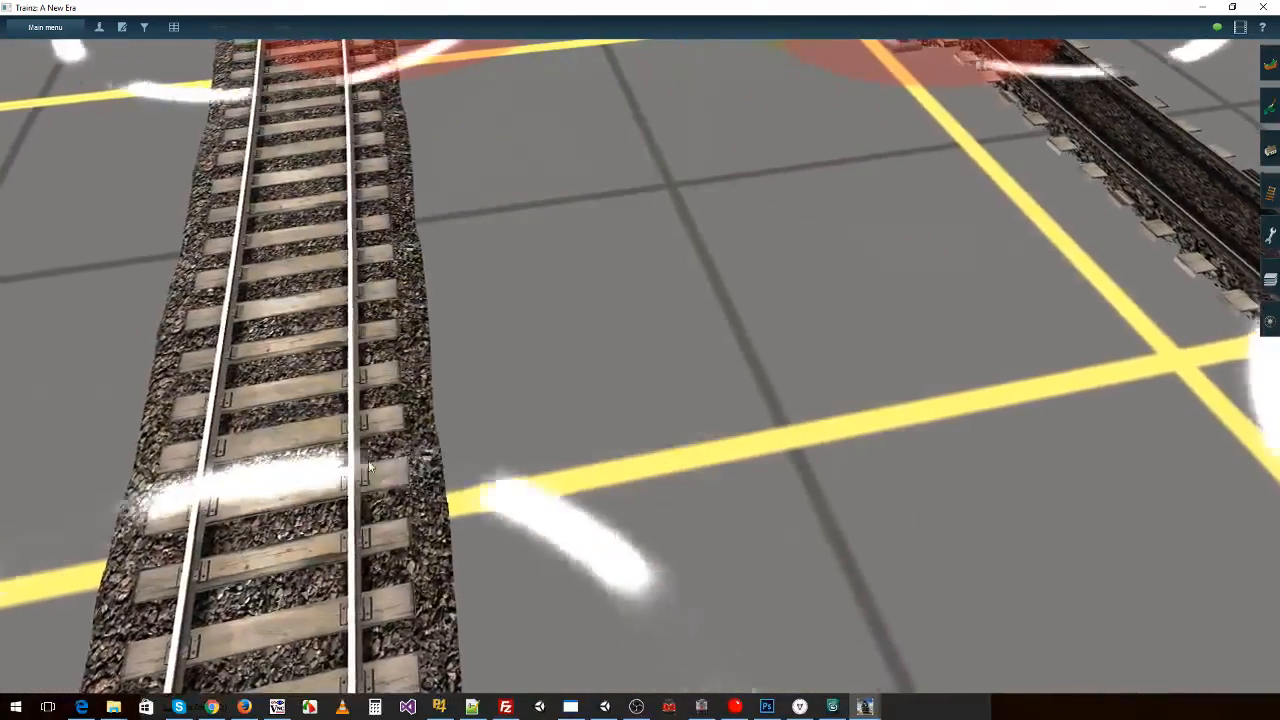
# - Examine the Junction 0 track's end cap and how its rails, sleepers and ballast meet there
pyautogui.rightClick(869, 369)
pyautogui.moveTo(869, 369); pyautogui.dragTo(760, 343, button='right')
pyautogui.rightClick(755, 559)
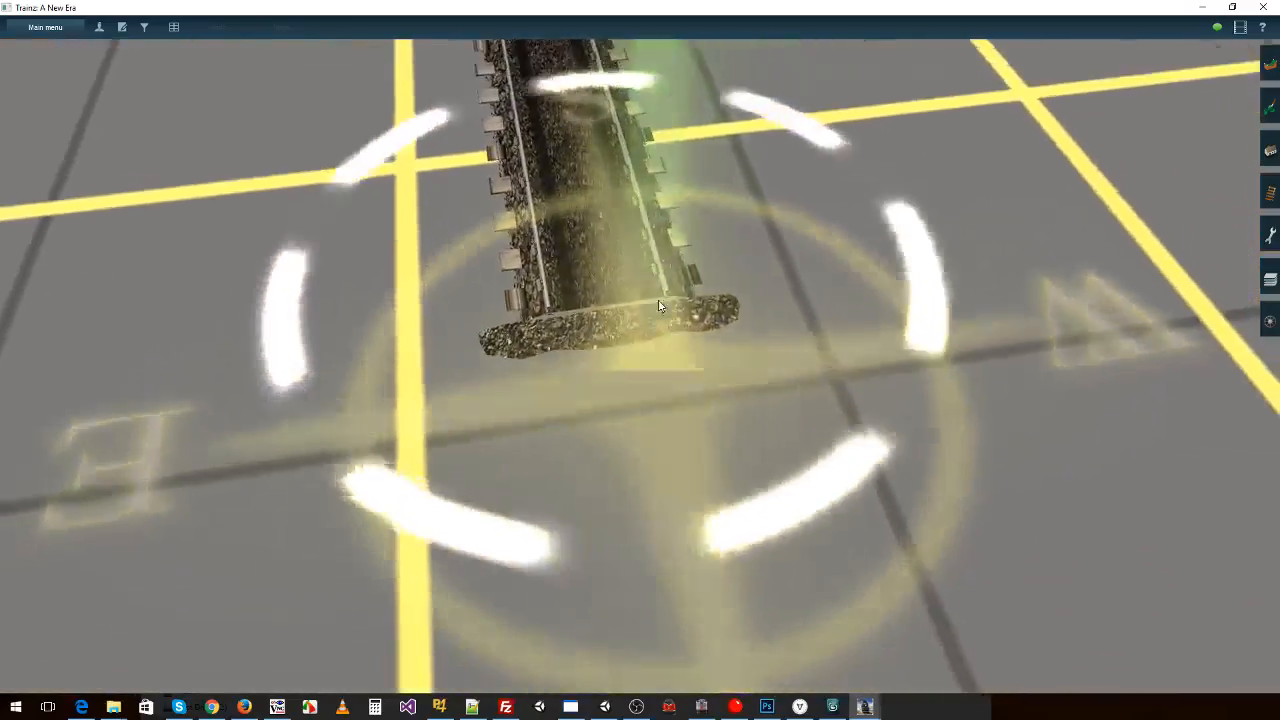
pyautogui.rightClick(669, 200)
pyautogui.moveTo(667, 377); pyautogui.dragTo(643, 362, button='right')
pyautogui.rightClick(637, 302)
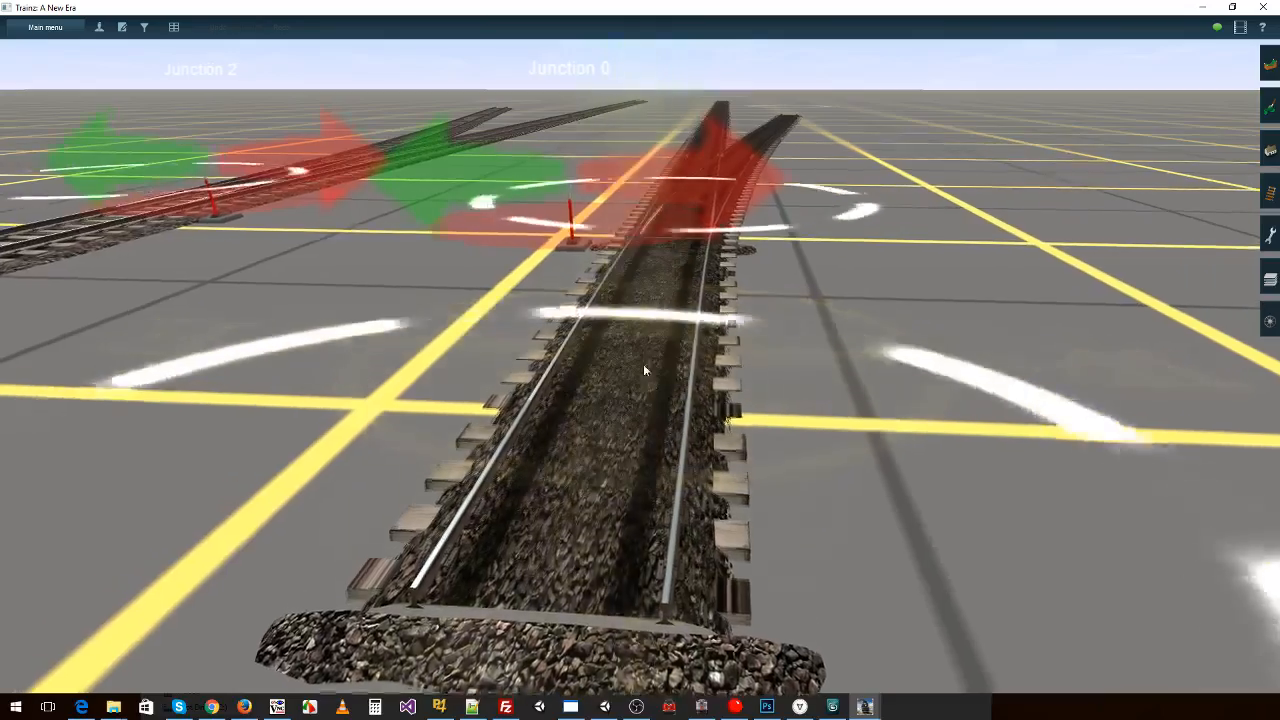
# - Compare the reference track at Junction 2 with the procedural track at Junction 0, viewing the latter from both sides
pyautogui.rightClick(700, 397)
pyautogui.moveTo(700, 397); pyautogui.dragTo(526, 397, button='right')
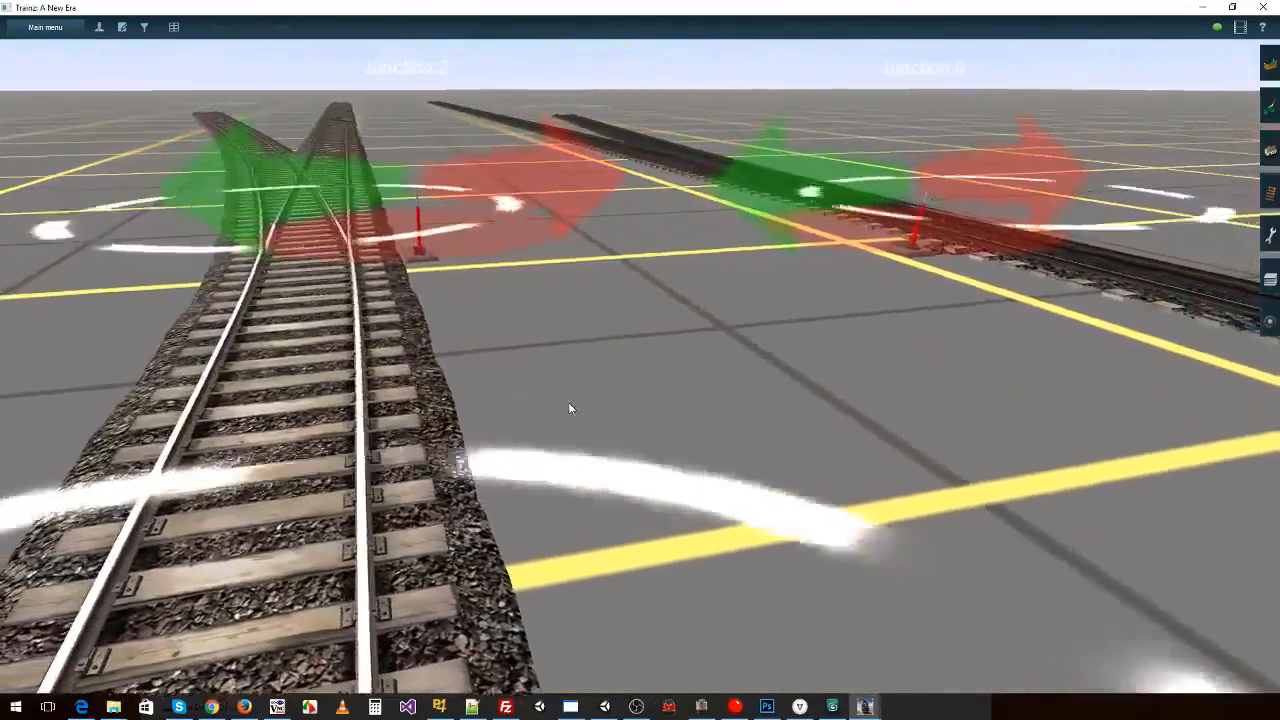
pyautogui.rightClick(777, 323)
pyautogui.moveTo(785, 303); pyautogui.dragTo(706, 388, button='right')
pyautogui.press('Left')
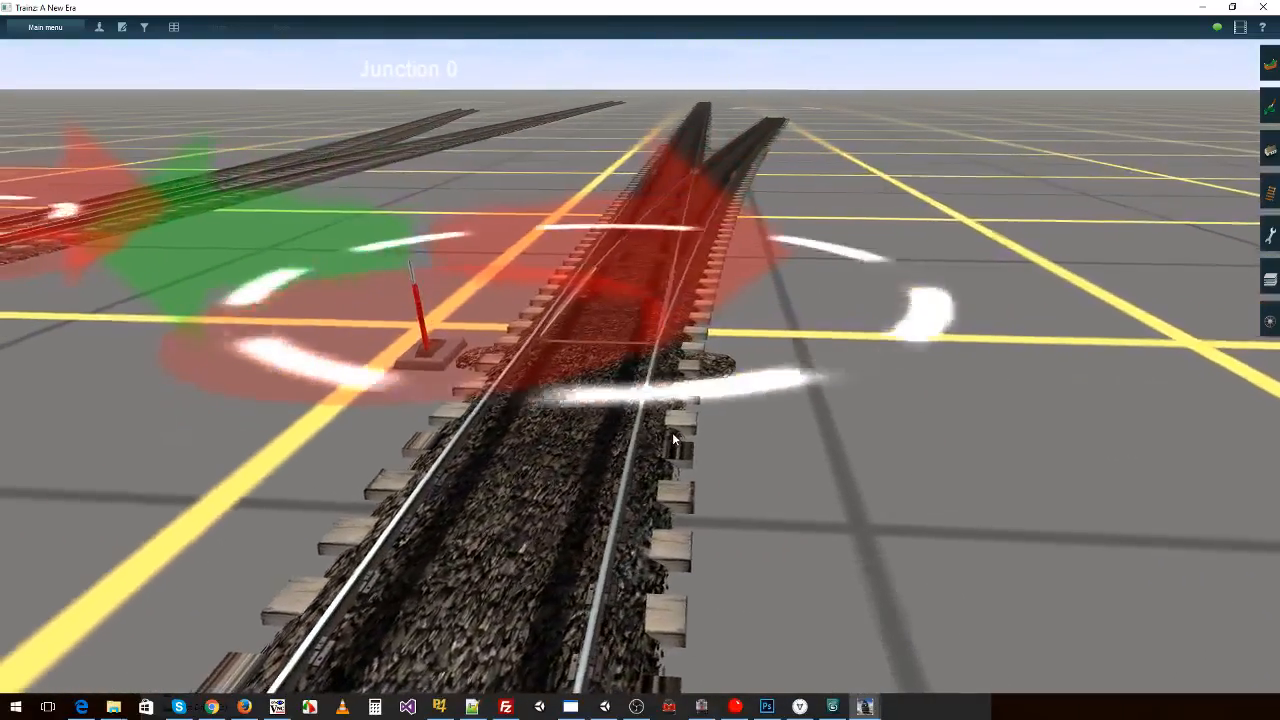
pyautogui.press('Right')
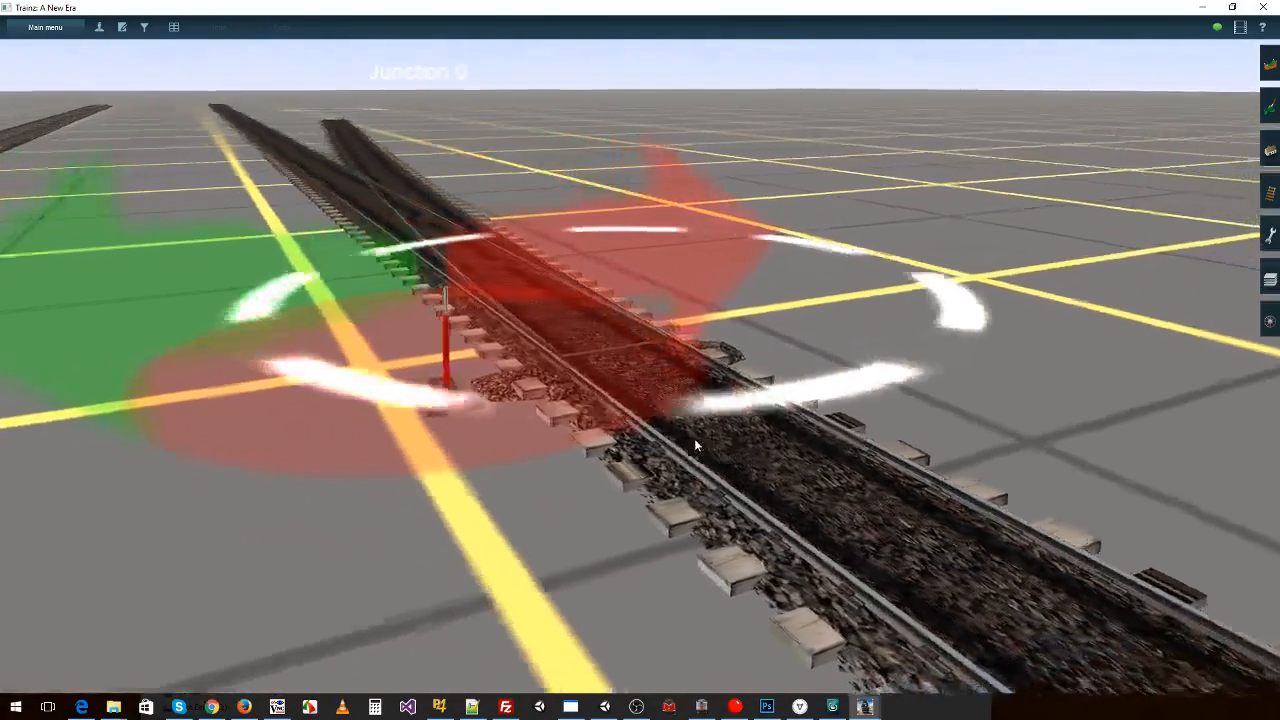
# - Inspect the sleepers and ballast edges on both sides of the track leading into Junction 0, from ground level and from above
pyautogui.press('Up')
pyautogui.press('Right')
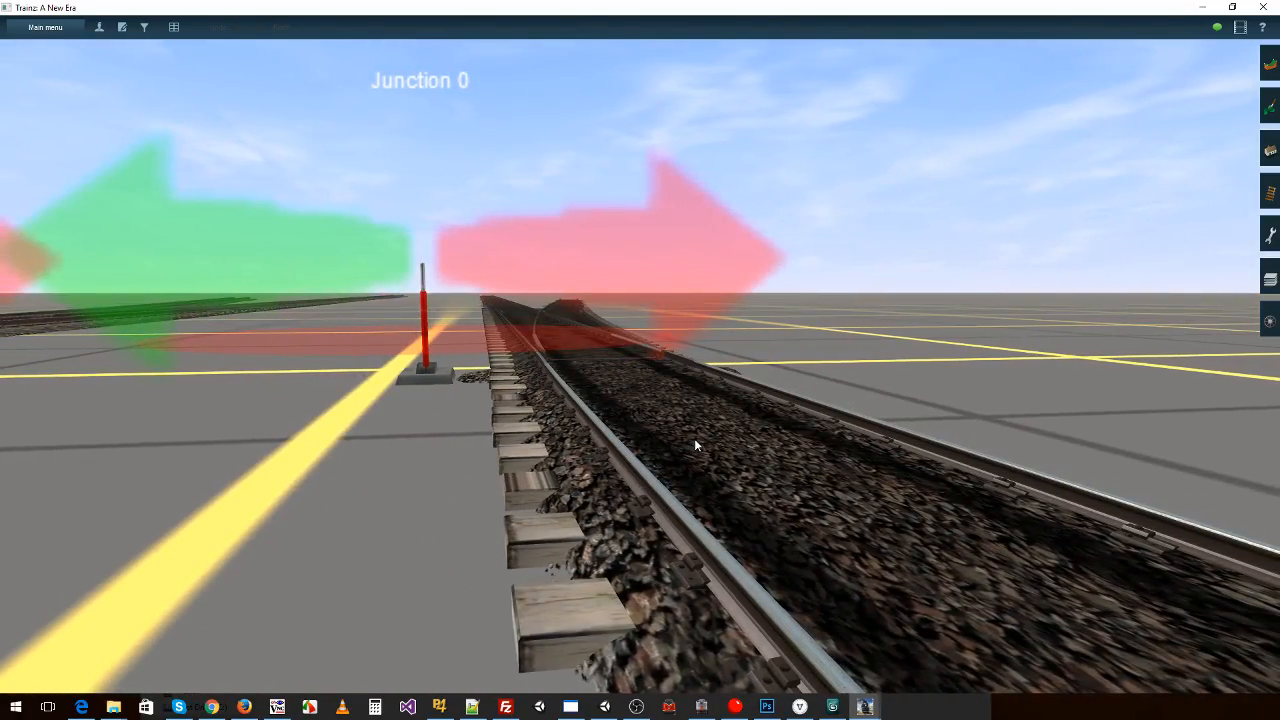
pyautogui.press('Right')
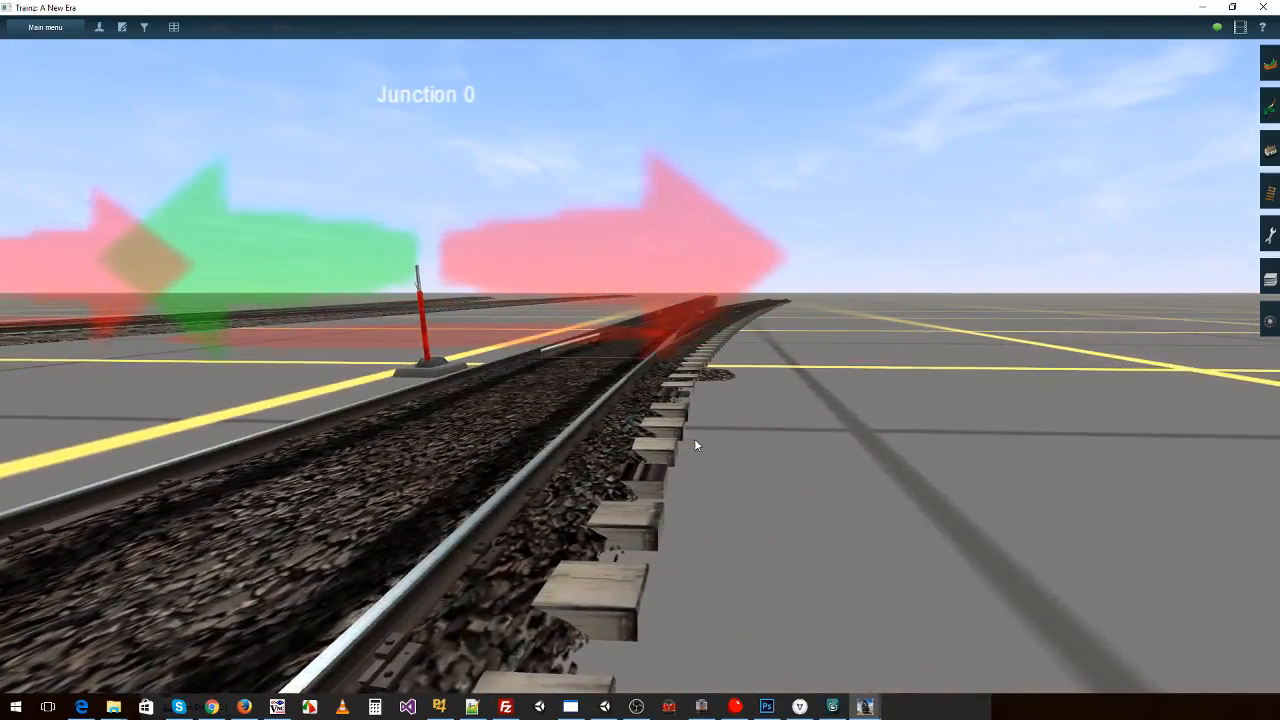
pyautogui.press('Up')
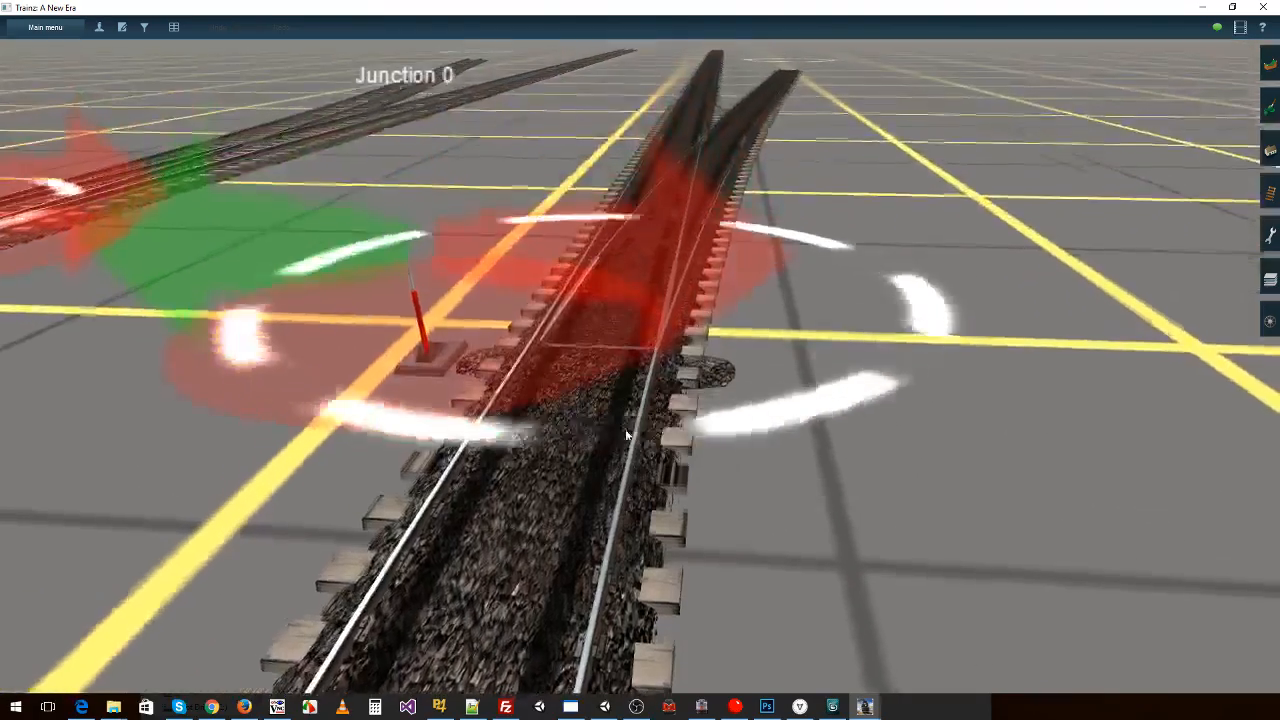
pyautogui.rightClick(628, 329)
pyautogui.rightClick(646, 295)
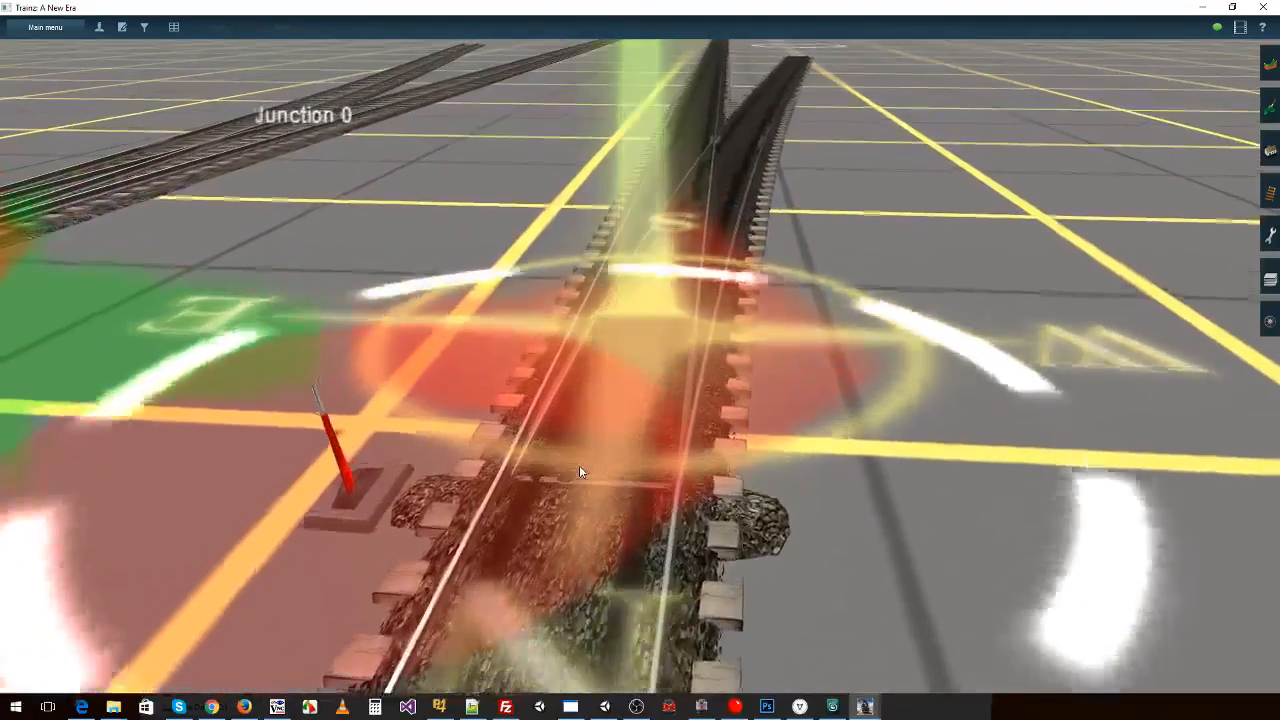
pyautogui.press('Down')
pyautogui.press('Left')
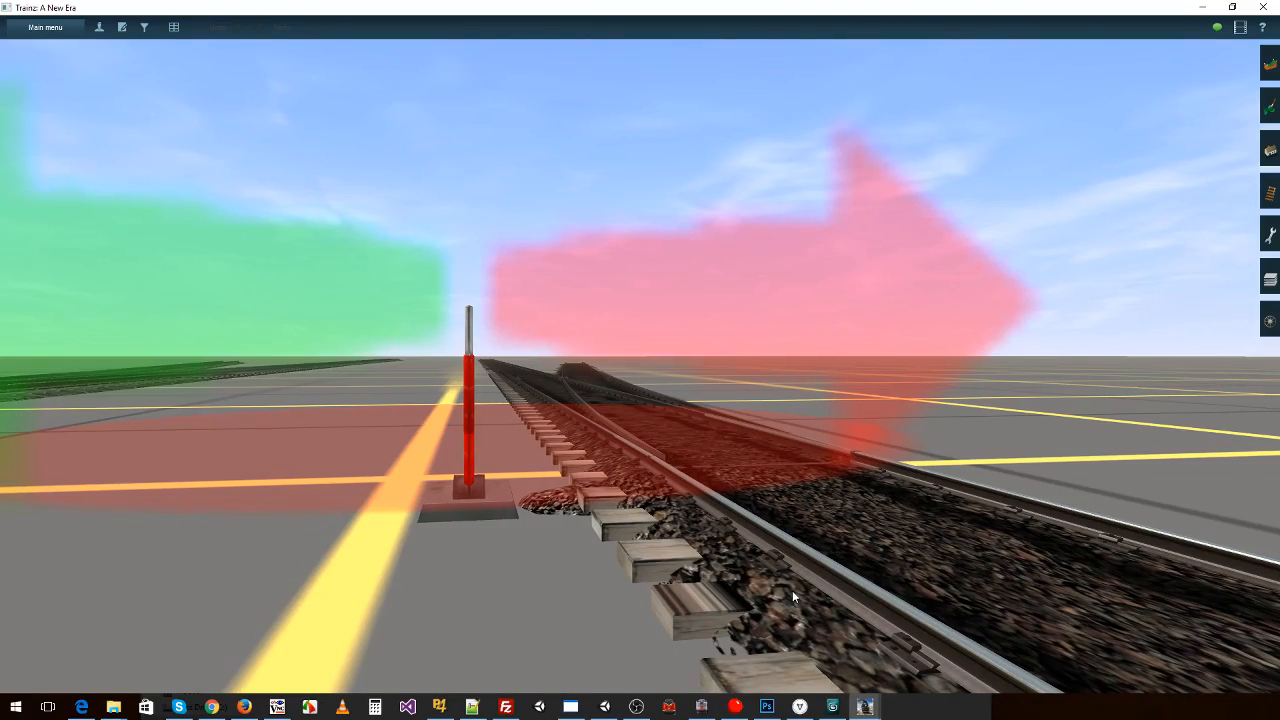
pyautogui.press('Left')
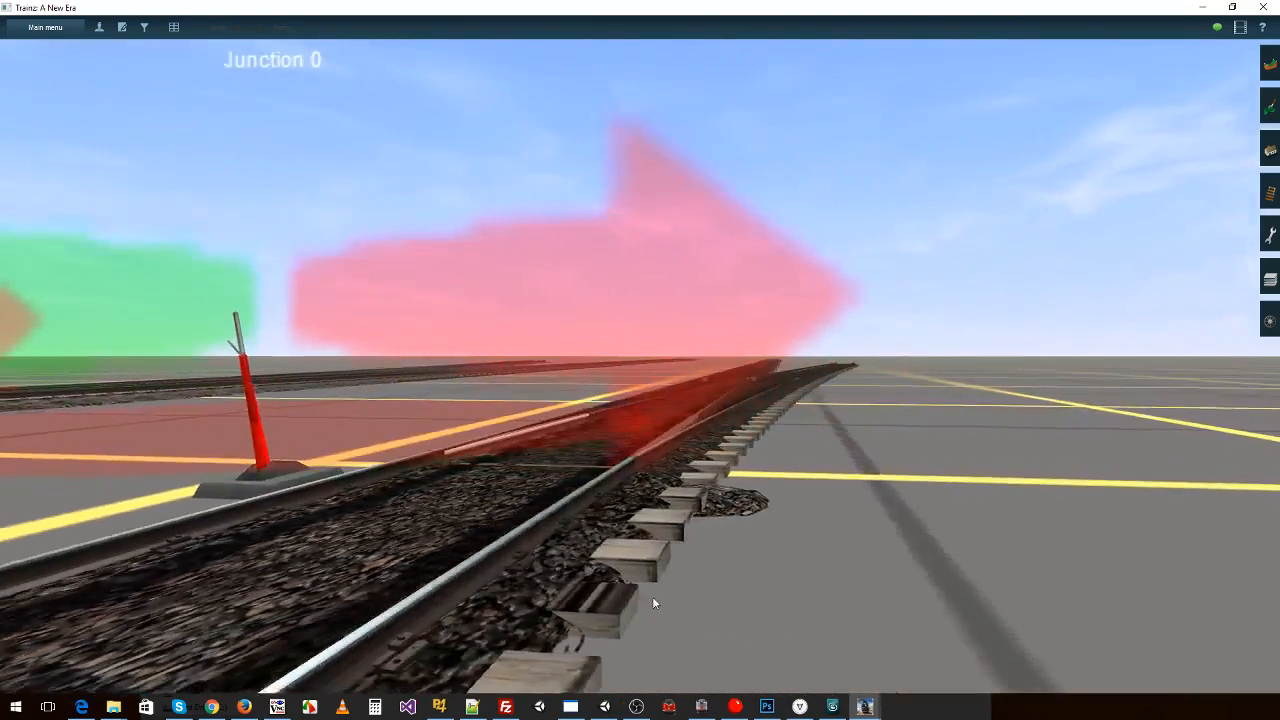
pyautogui.press('Up')
pyautogui.rightClick(607, 586)
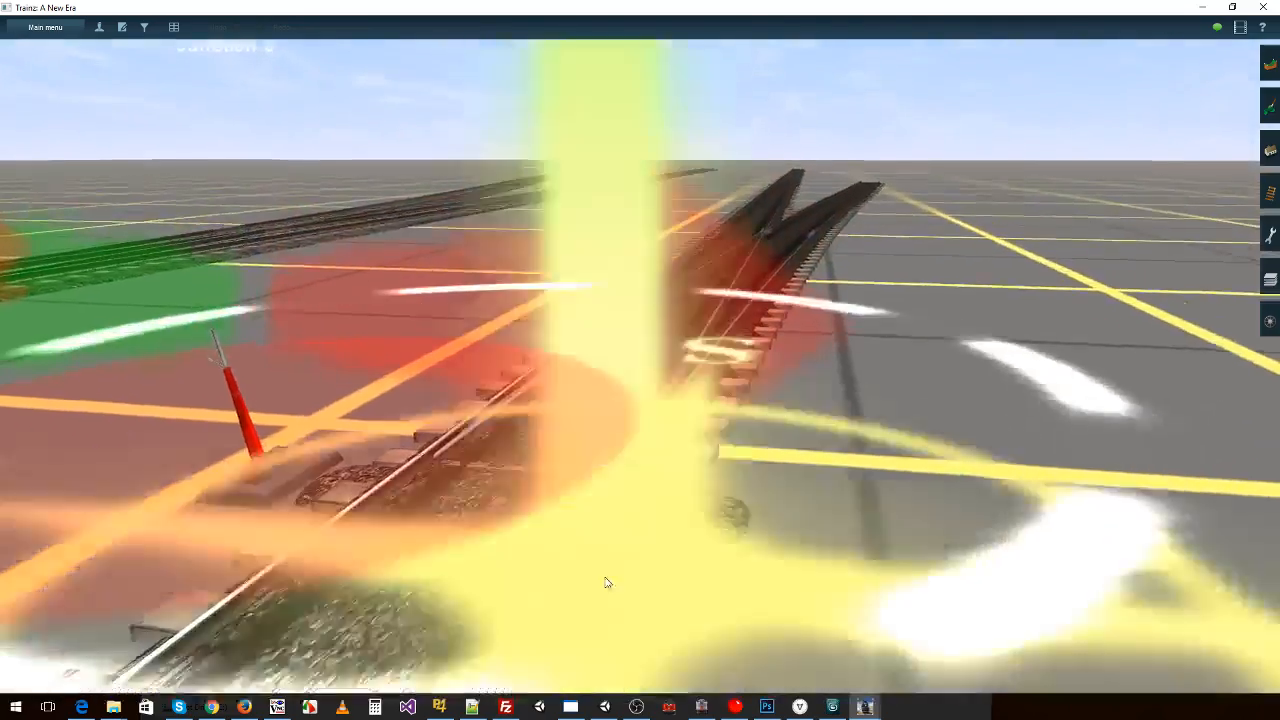
# - Examine the differently textured sleepers and the ballast along the straight track ahead of Junction 0, from several heights
pyautogui.press('Up')
pyautogui.rightClick(604, 391)
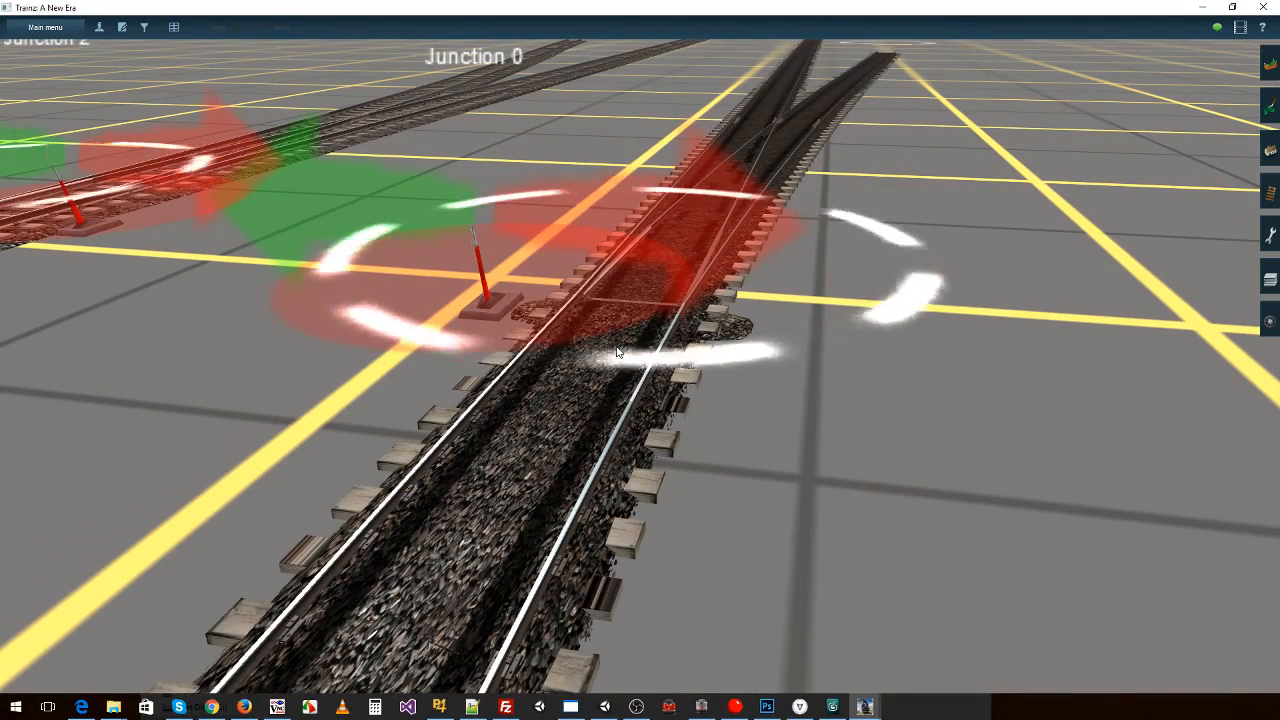
pyautogui.rightClick(632, 366)
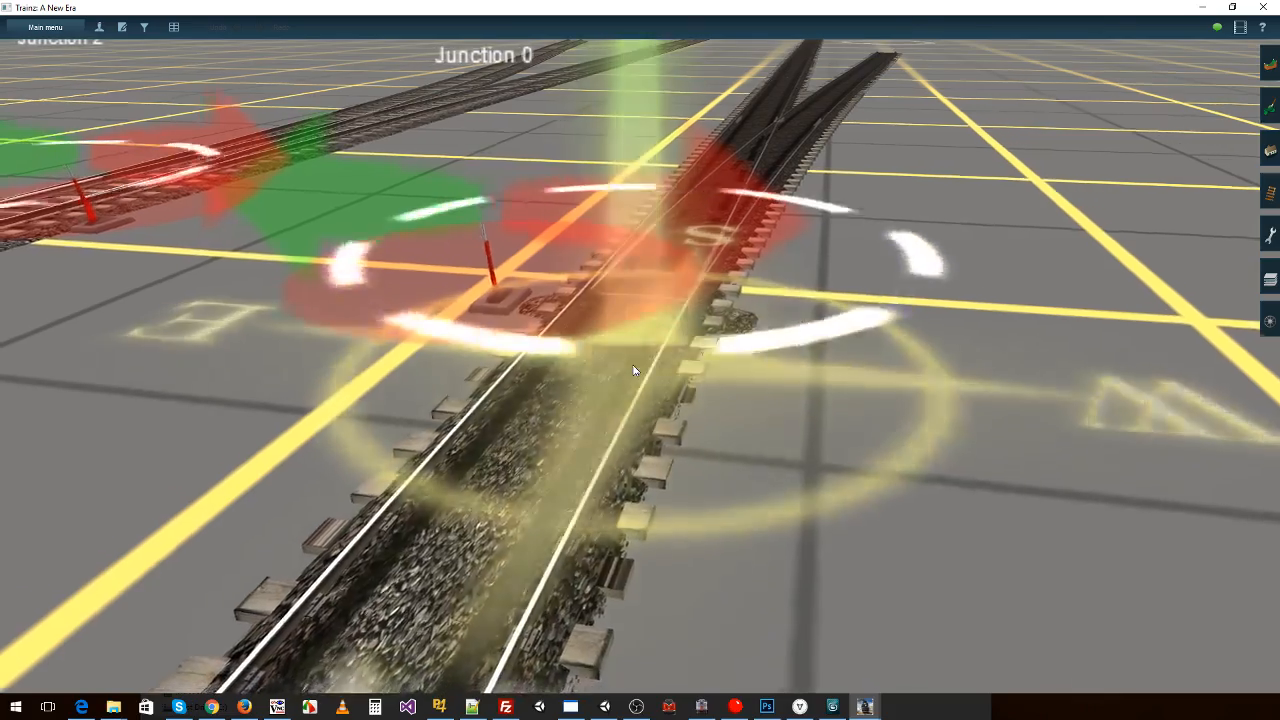
pyautogui.press('Right')
pyautogui.press('Down')
pyautogui.press('Down')
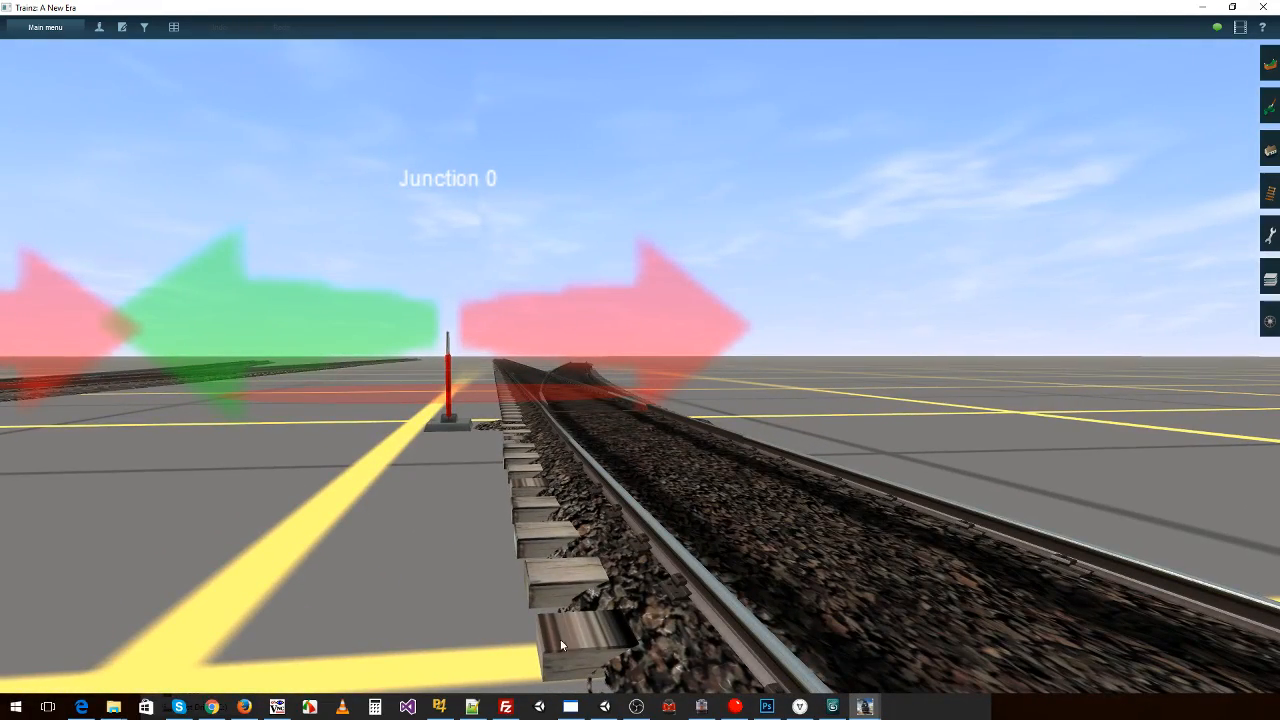
pyautogui.rightClick(612, 617)
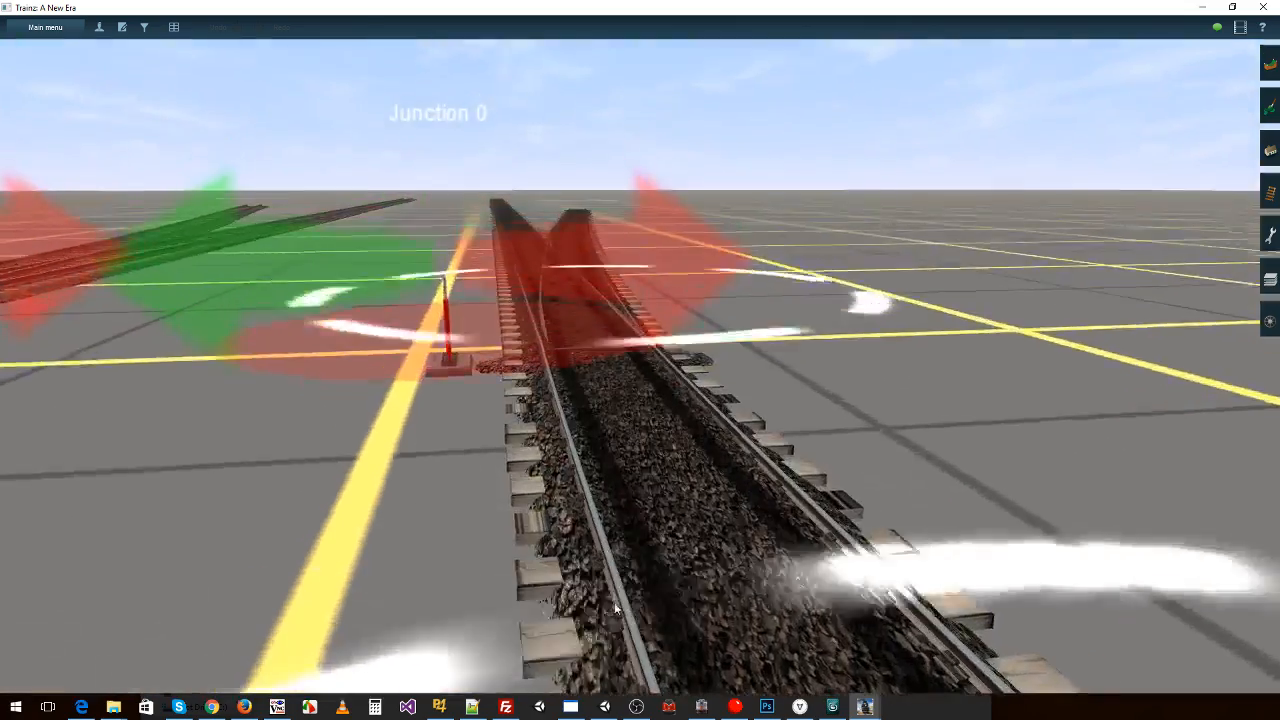
pyautogui.press('Left')
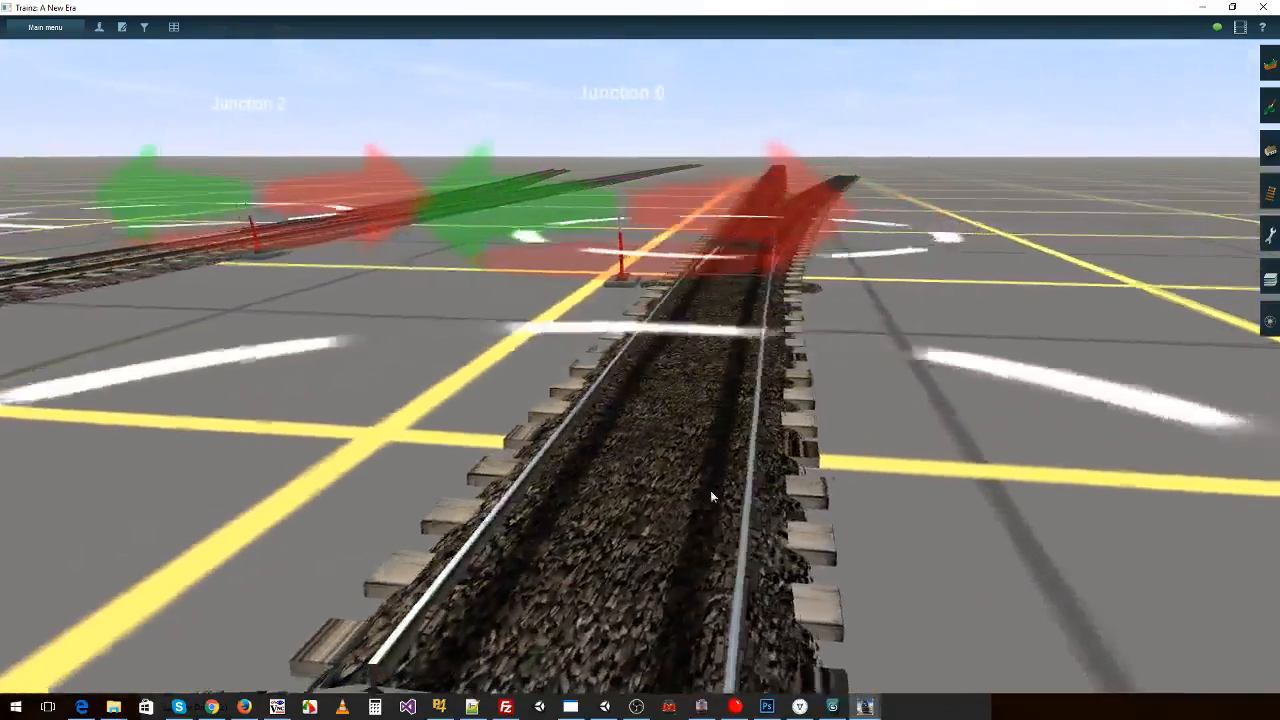
pyautogui.rightClick(693, 530)
pyautogui.moveTo(653, 375); pyautogui.dragTo(680, 295, button='right')
# - Inspect Junction 0's switch rails from above and the sleepers beside its lever from a lower angle
pyautogui.press('Up')
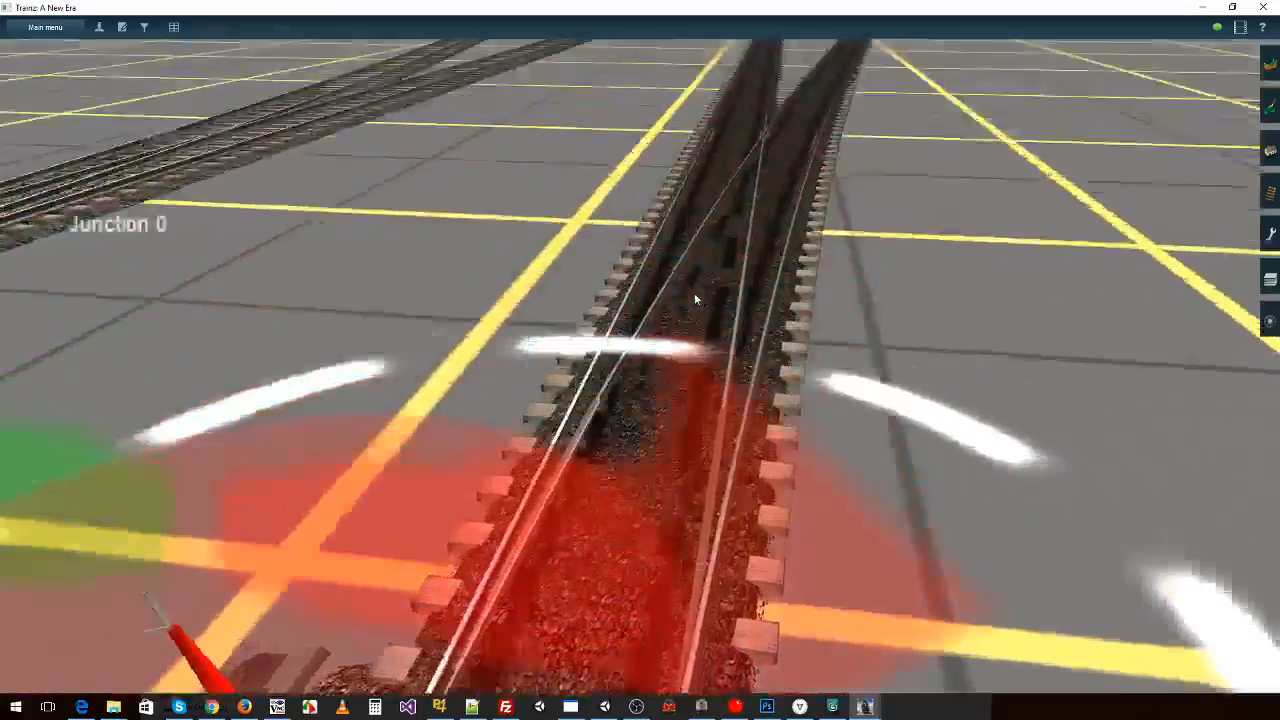
pyautogui.rightClick(714, 251)
pyautogui.press('Left')
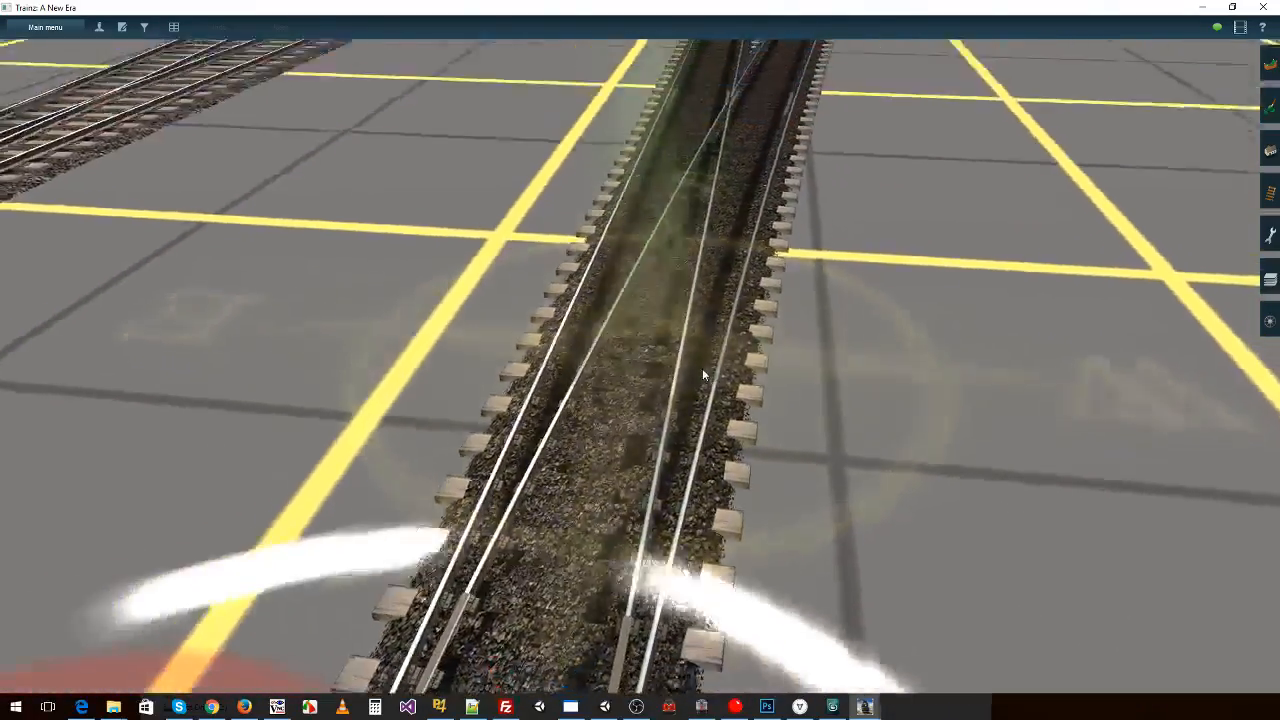
pyautogui.press('Down')
pyautogui.rightClick(624, 486)
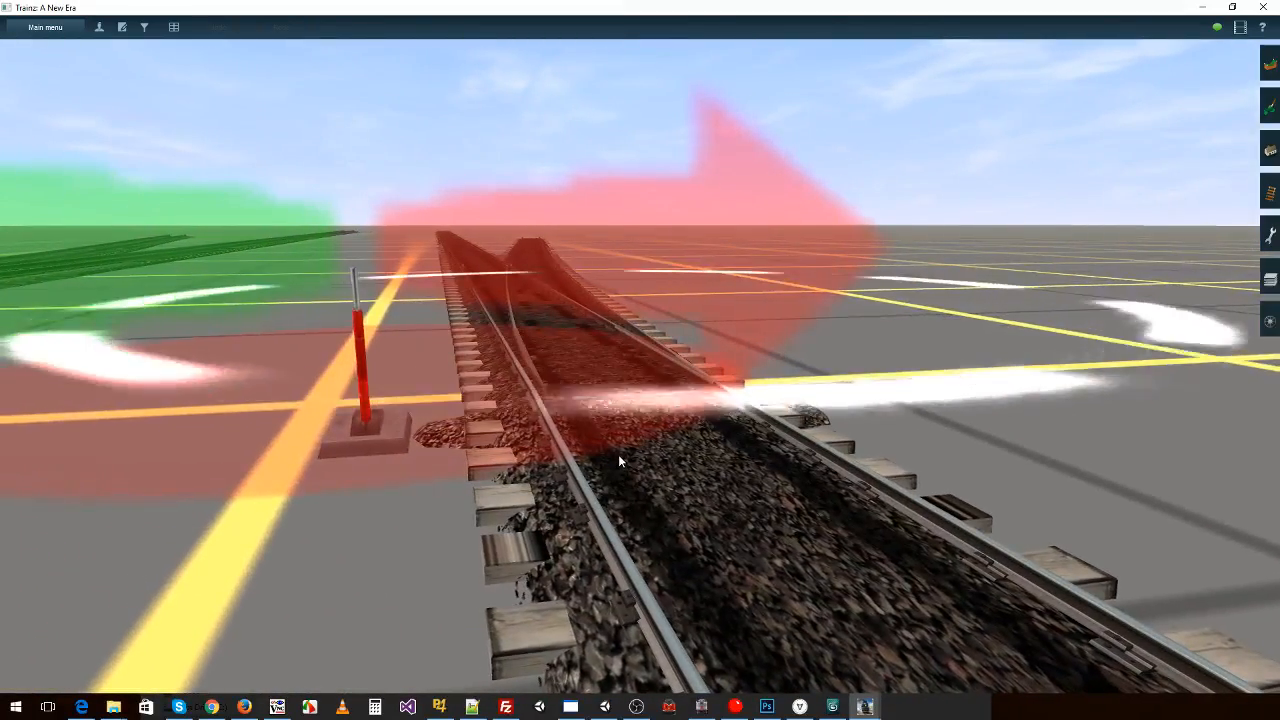
pyautogui.rightClick(643, 526)
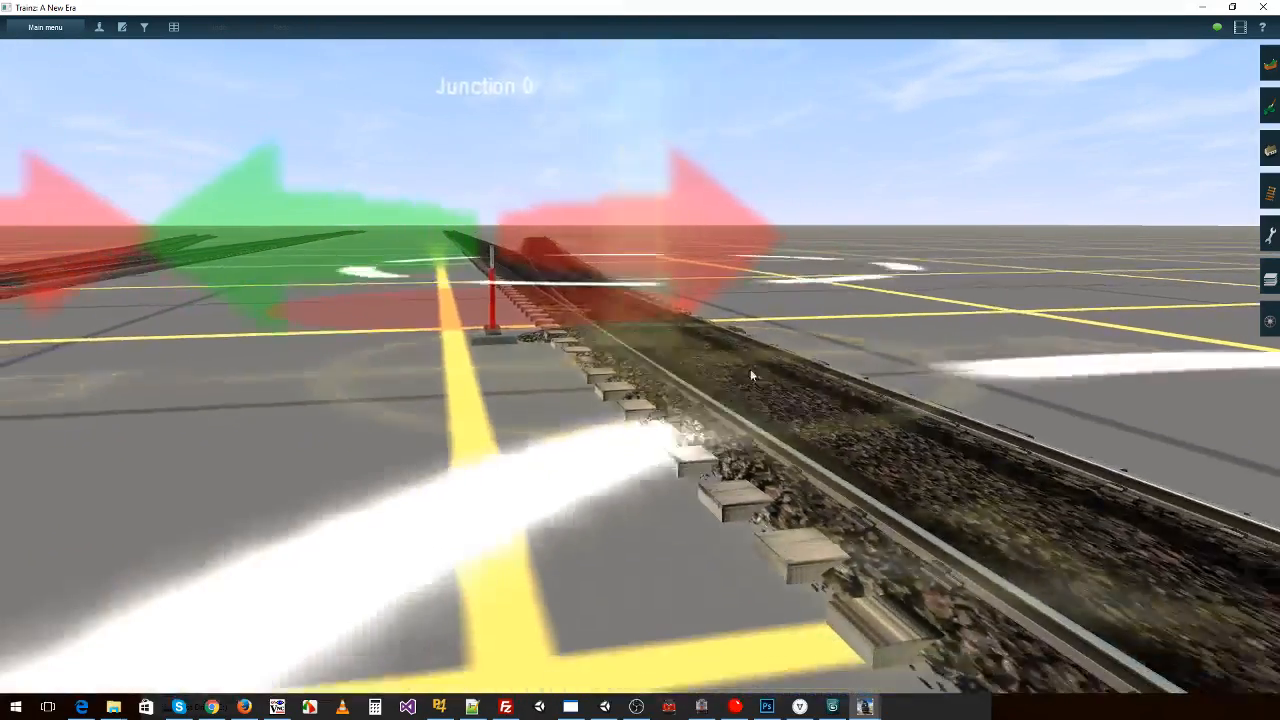
pyautogui.rightClick(606, 317)
# - Examine the rail crossing where Junction 0's tracks diverge, from above and at ground level looking back toward the lever
pyautogui.press('Up')
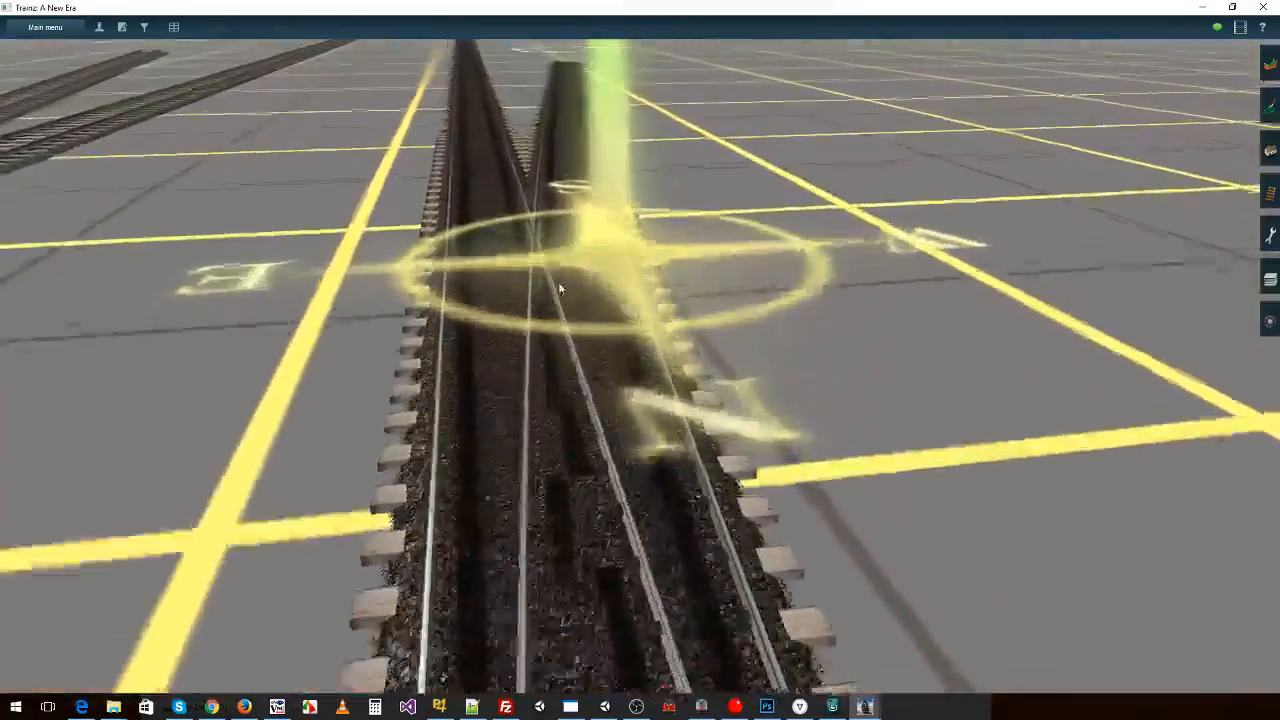
pyautogui.press('Left')
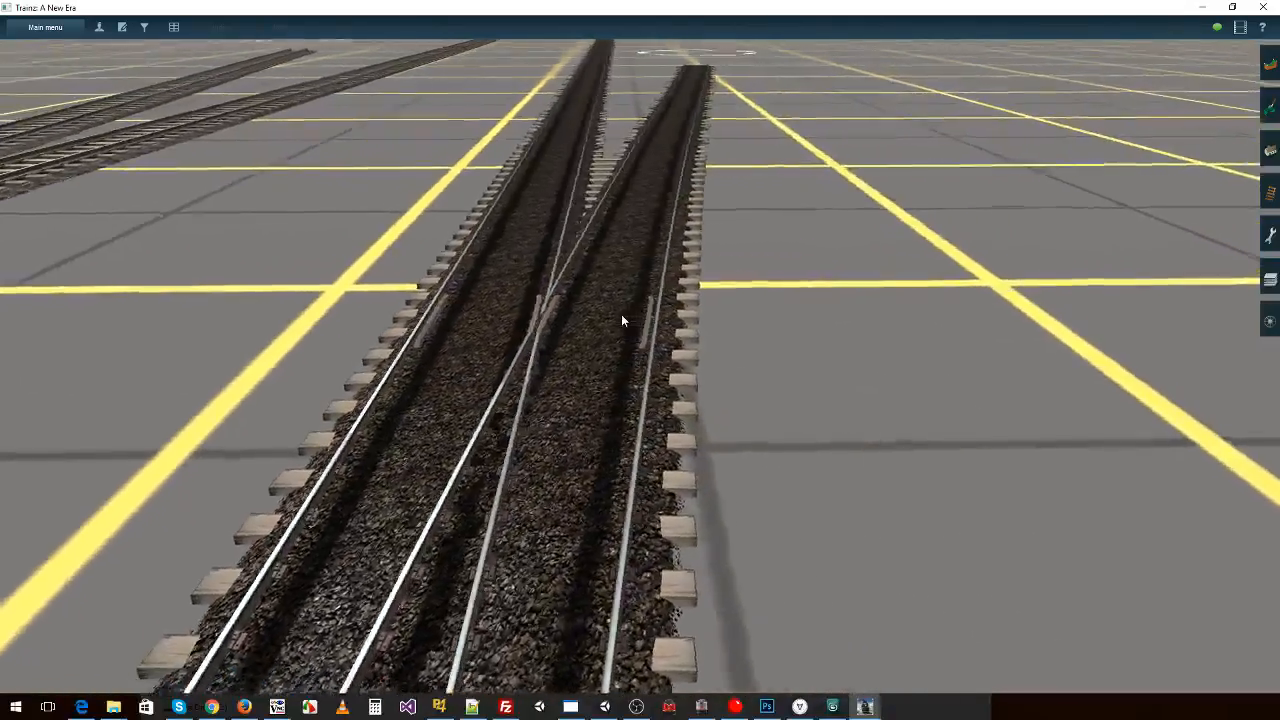
pyautogui.press('Left')
pyautogui.rightClick(506, 434)
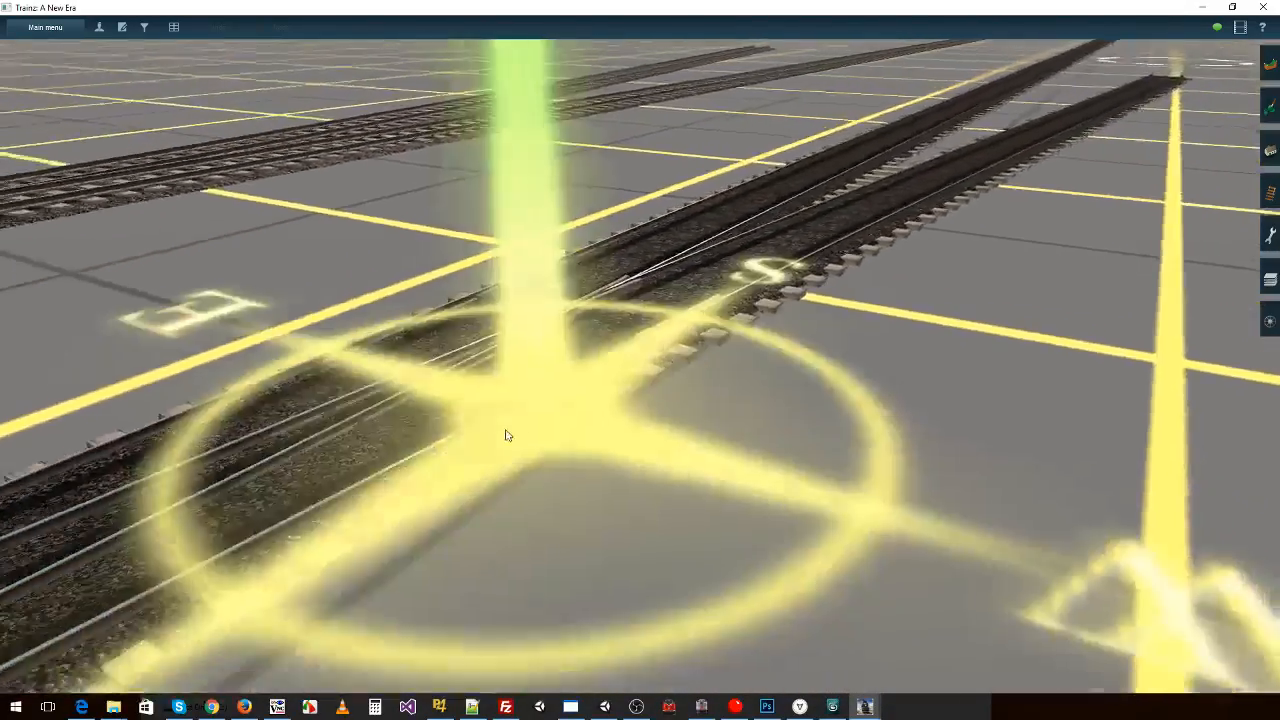
pyautogui.rightClick(766, 335)
pyautogui.press('Left')
pyautogui.press('Down')
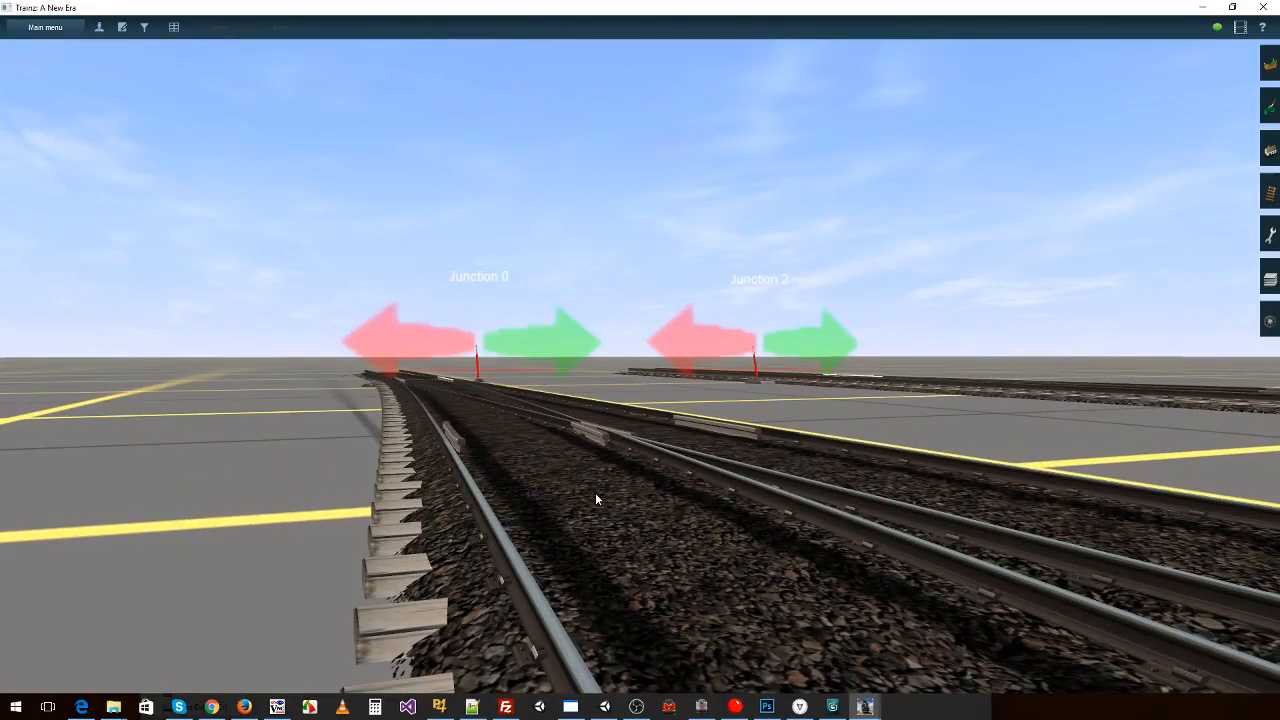
pyautogui.press('Left')
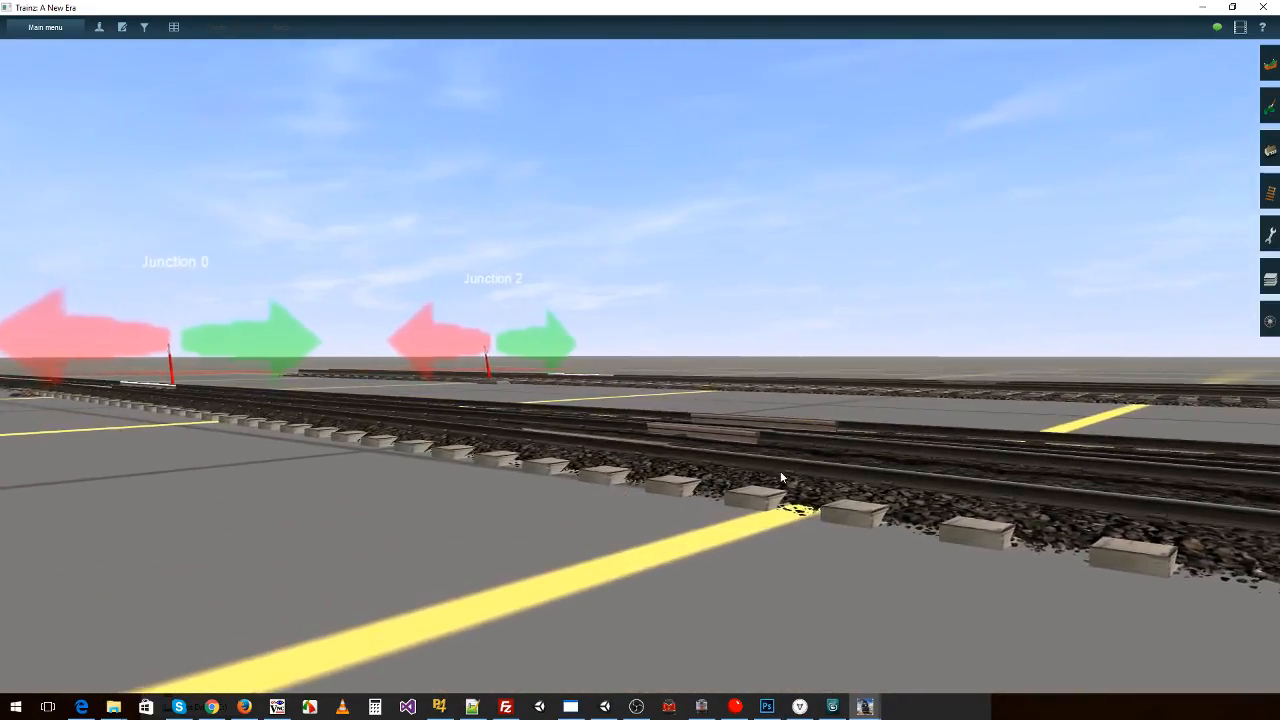
# - View the reference track's sleepers, ballast and rail crossing at Junction 2 for comparison
pyautogui.press('Up')
pyautogui.rightClick(858, 320)
pyautogui.rightClick(751, 292)
pyautogui.press('Right')
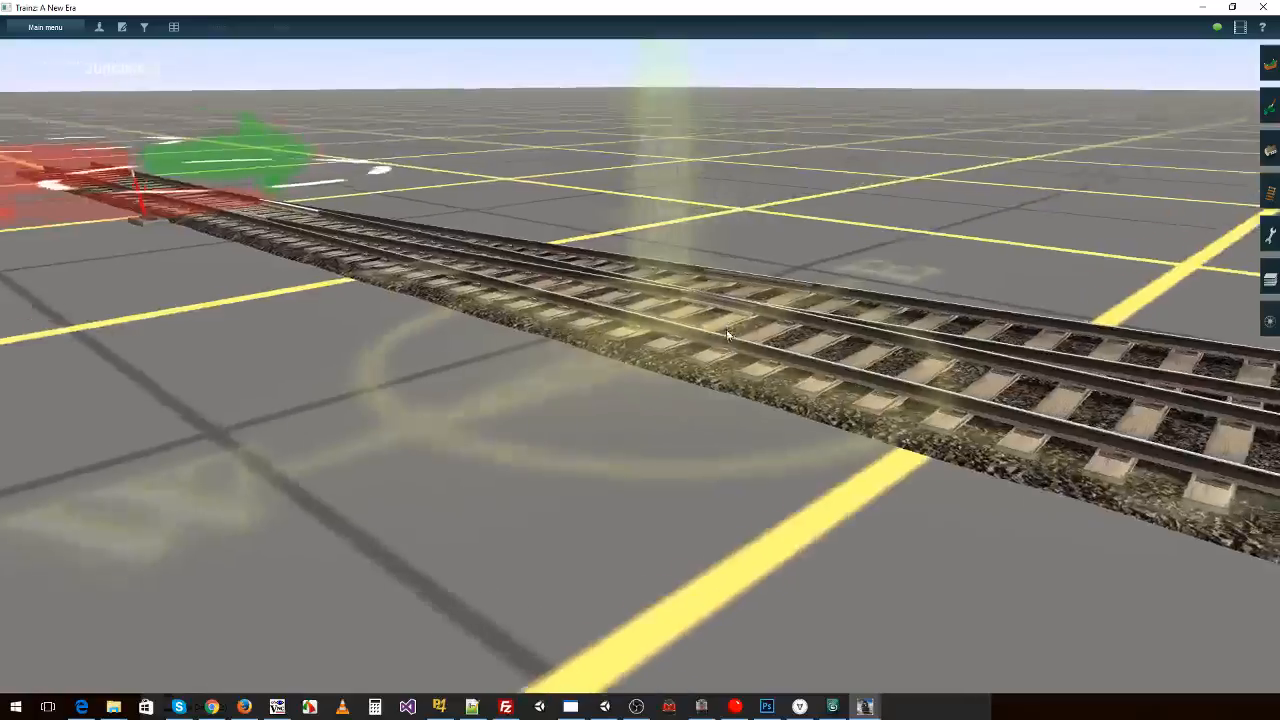
pyautogui.press('Down')
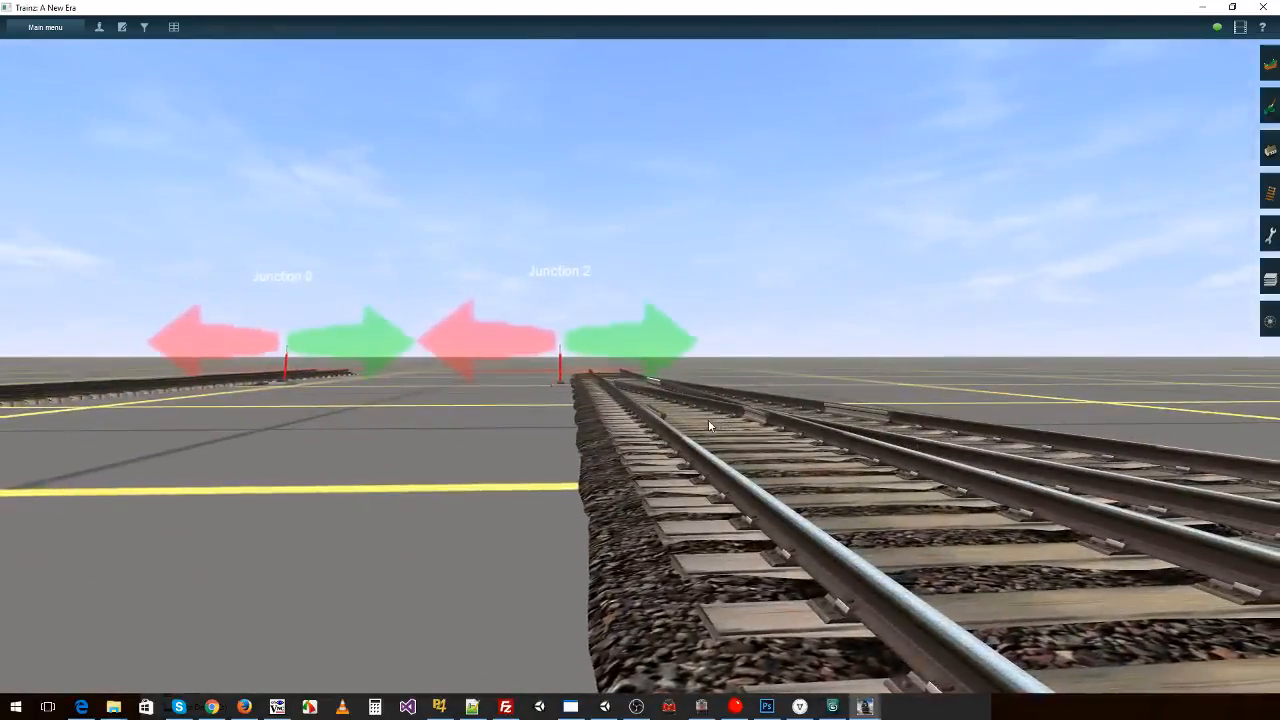
pyautogui.press('Up')
pyautogui.rightClick(466, 471)
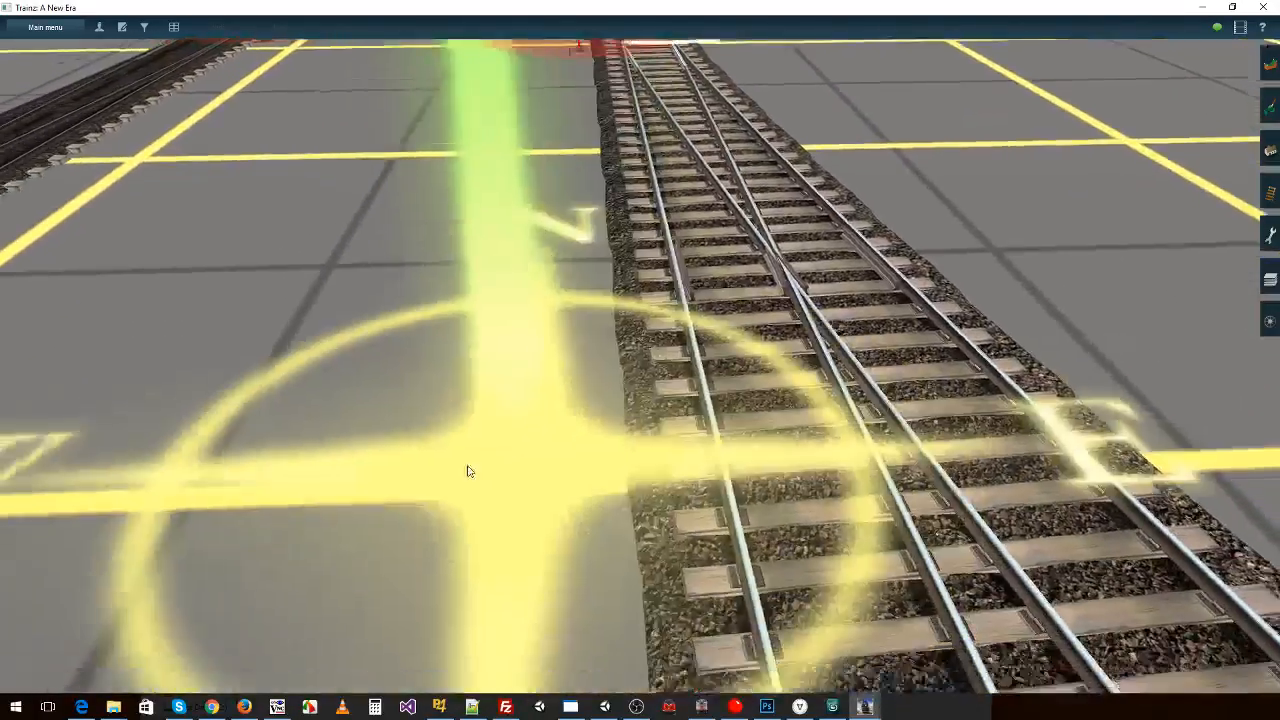
# - Inspect the outer sleepers of Junction 0's diverging procedural tracks and the sleepers exposed between their inner rails
pyautogui.press('Down')
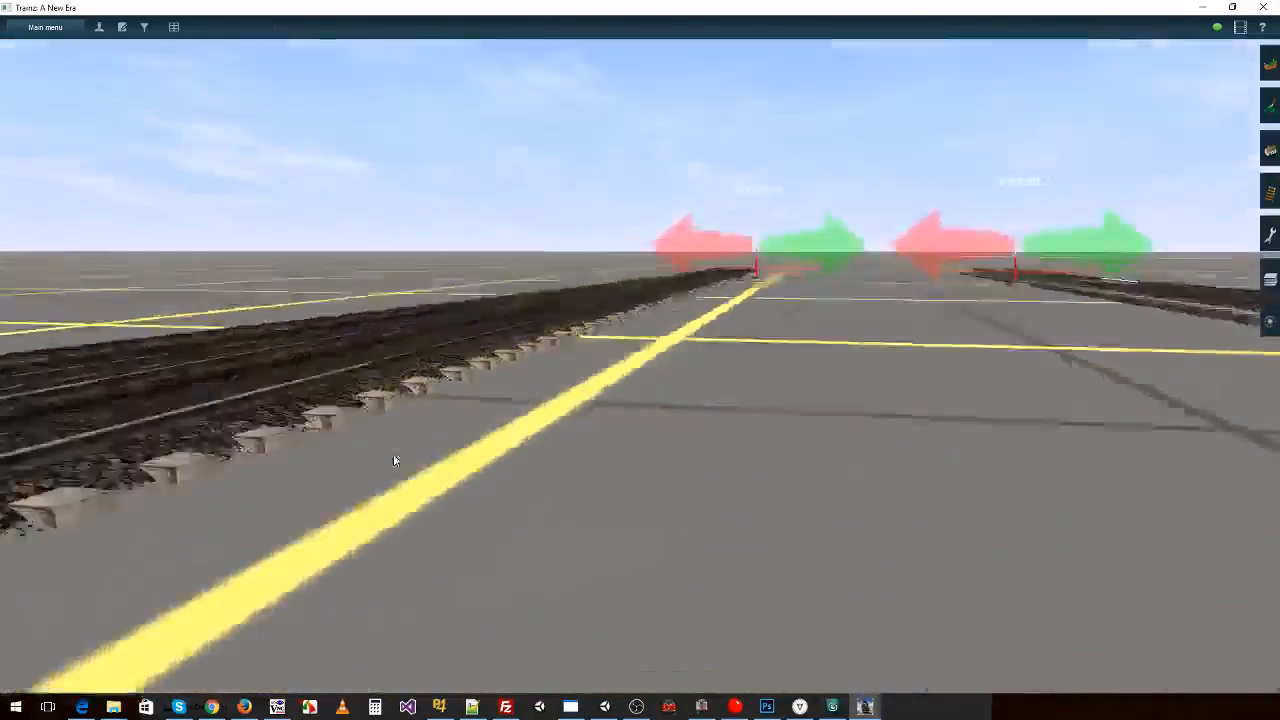
pyautogui.press('Left')
pyautogui.press('Right')
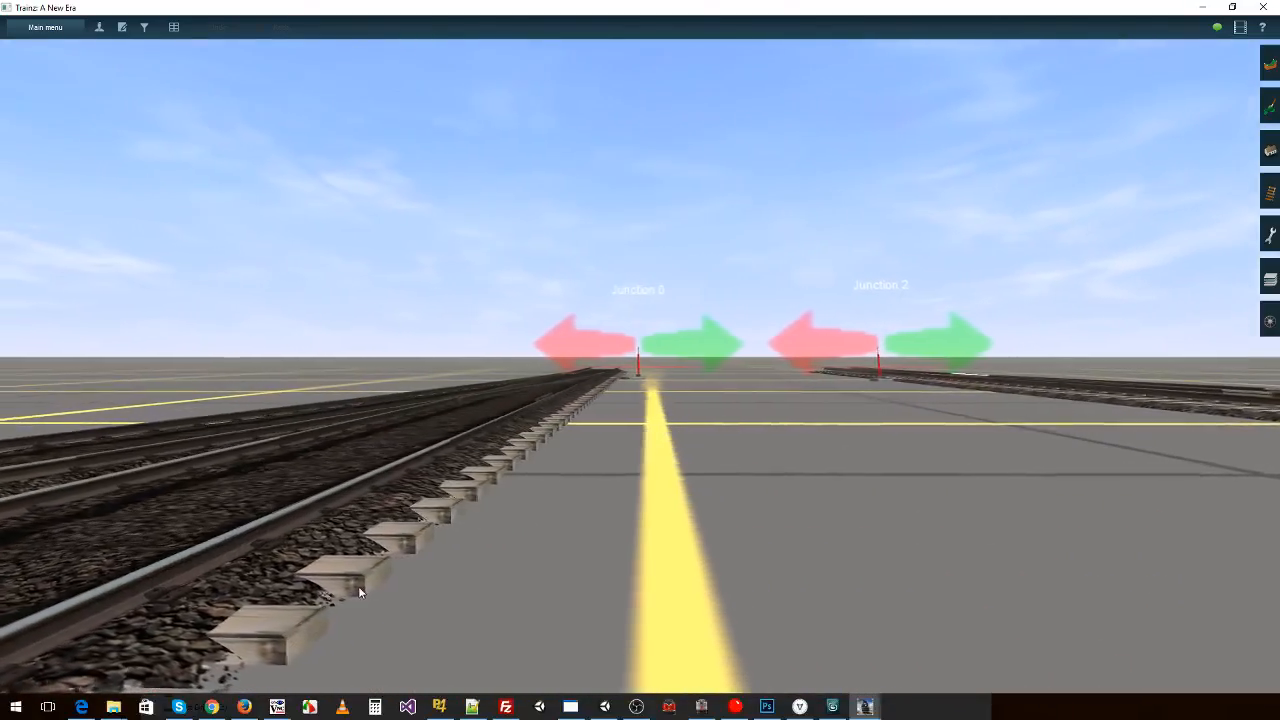
pyautogui.press('Left')
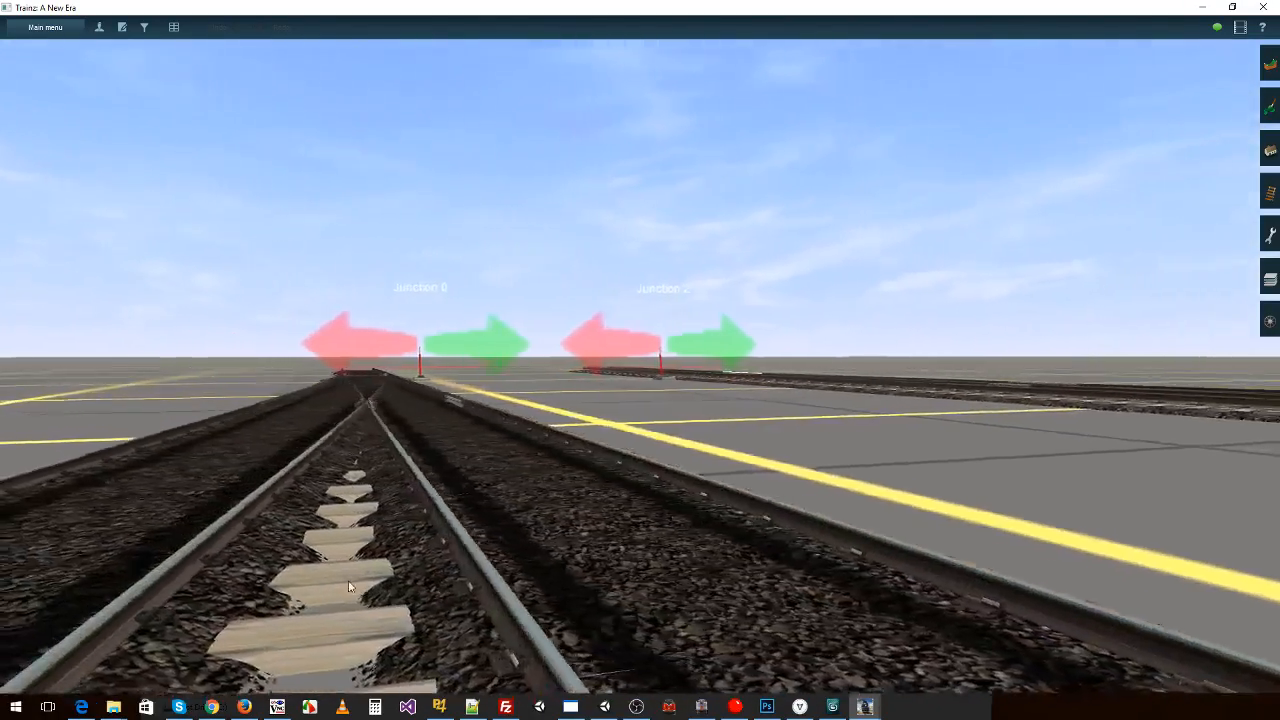
pyautogui.press('Up')
pyautogui.rightClick(409, 270)
pyautogui.press('Left')
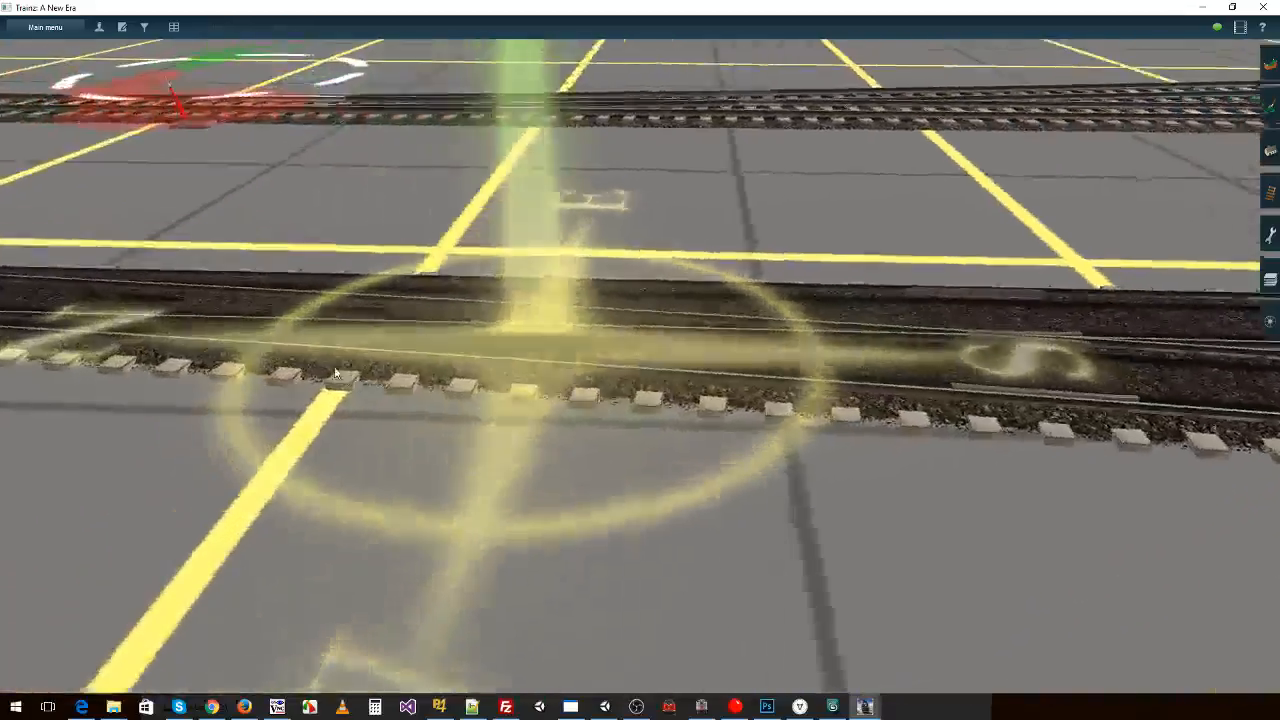
# - Examine the overlapping rails, sleepers and ballast between Junction 0's lever and crossing, from above and at ground level
pyautogui.press('Left')
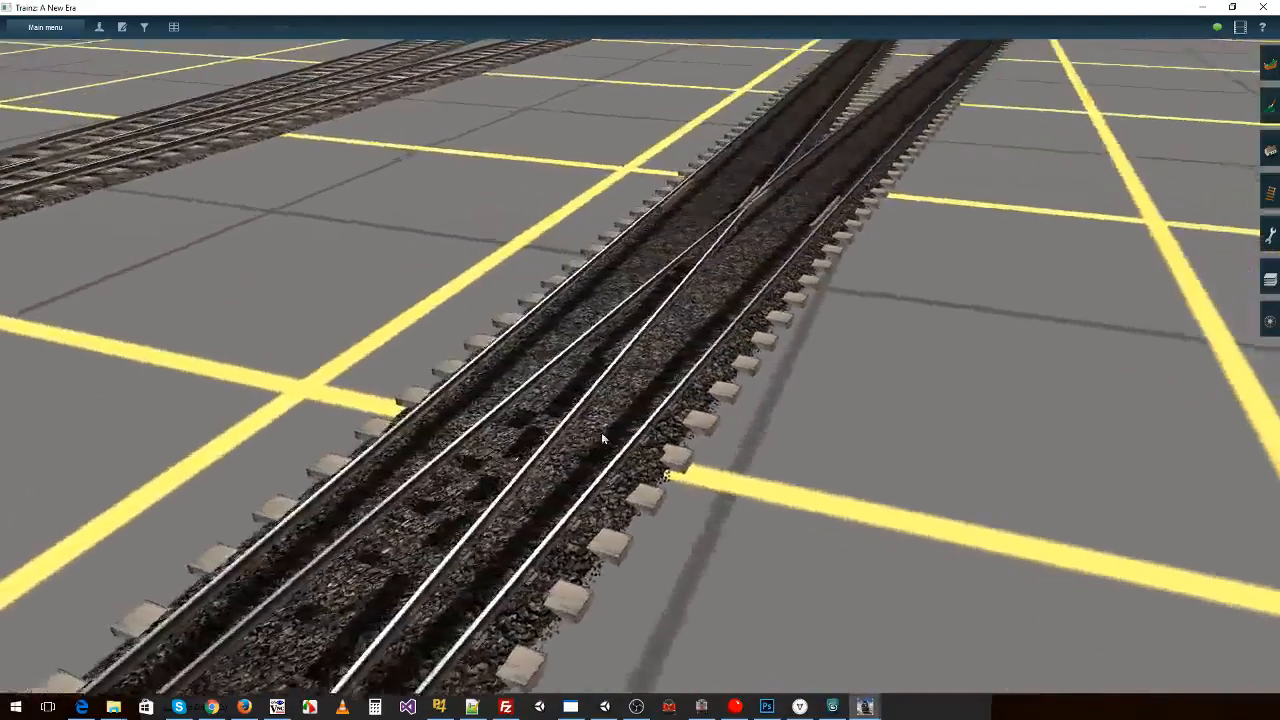
pyautogui.press('Right')
pyautogui.press('Down')
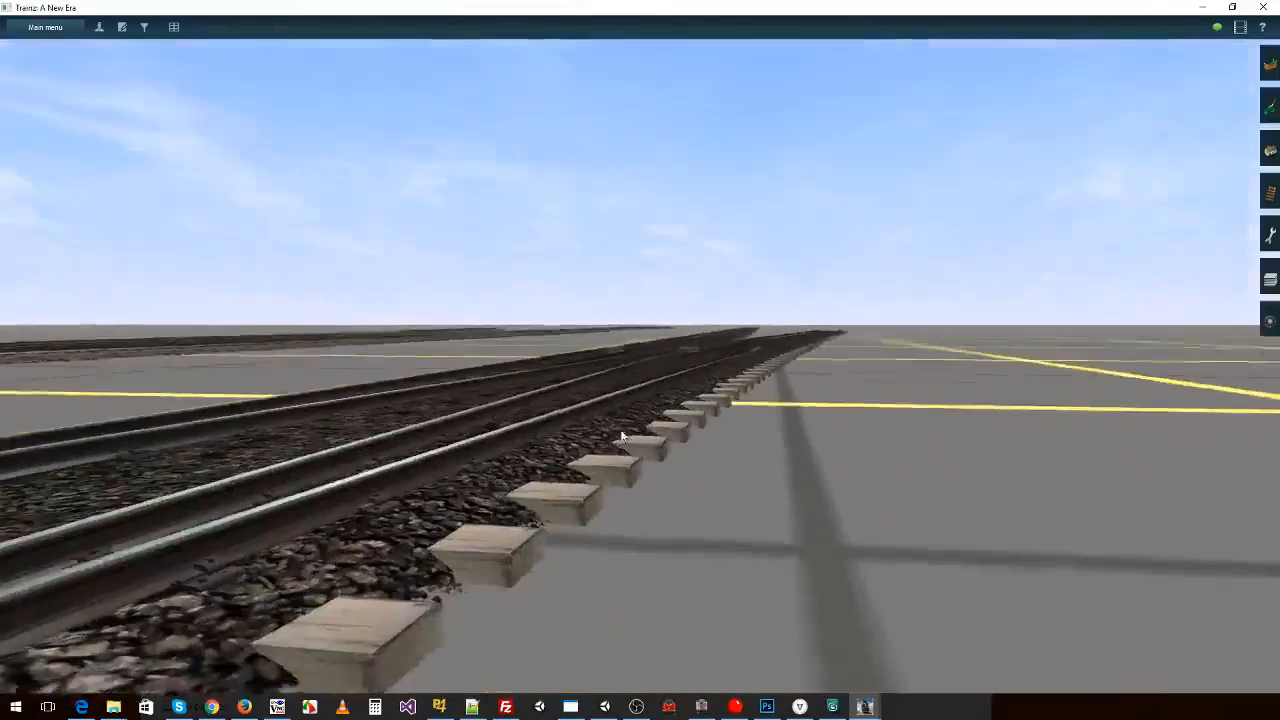
pyautogui.press('Left')
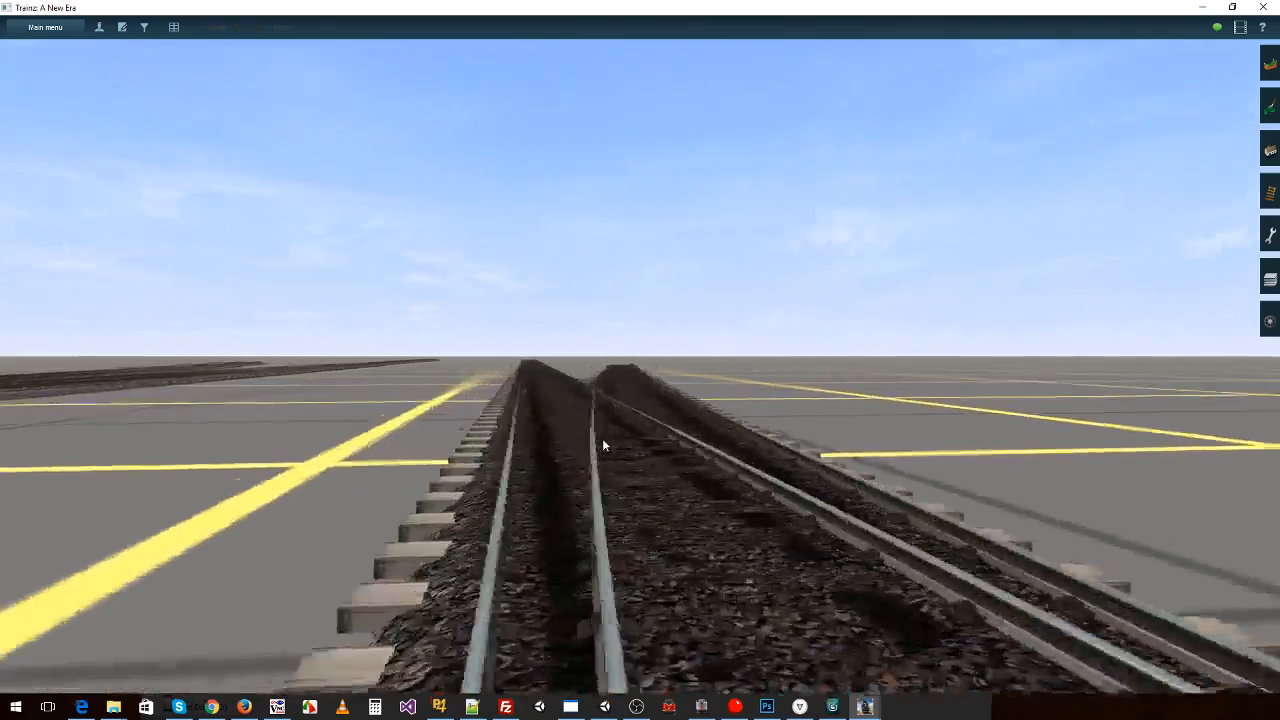
pyautogui.press('Right')
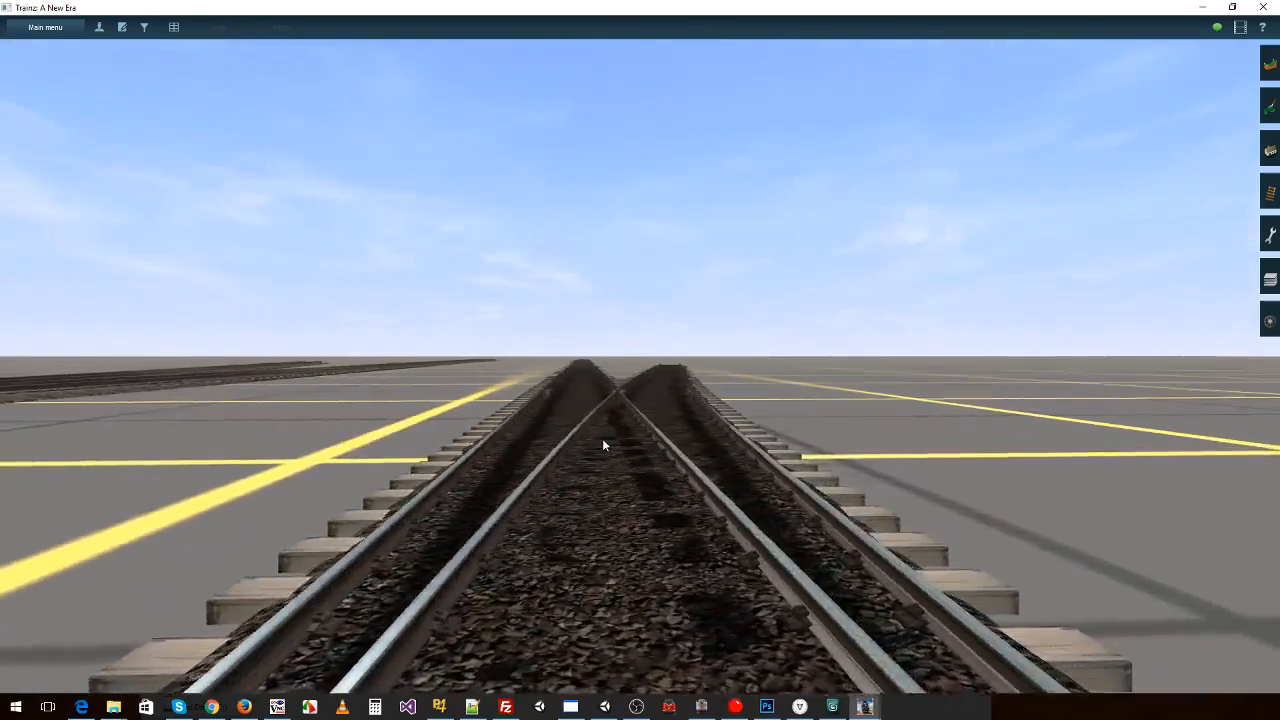
# - Look over the procedural track between Junction 0 and its end cap from above
pyautogui.press('Up')
pyautogui.rightClick(552, 540)
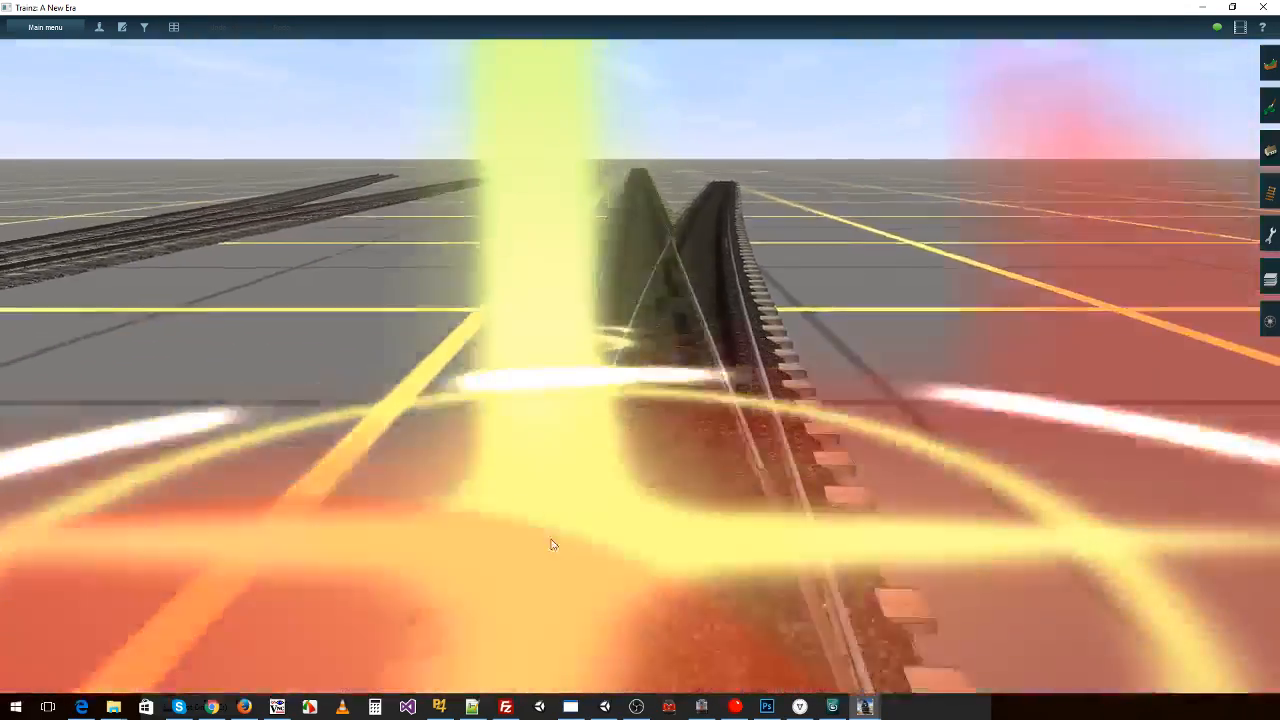
pyautogui.press('Left')
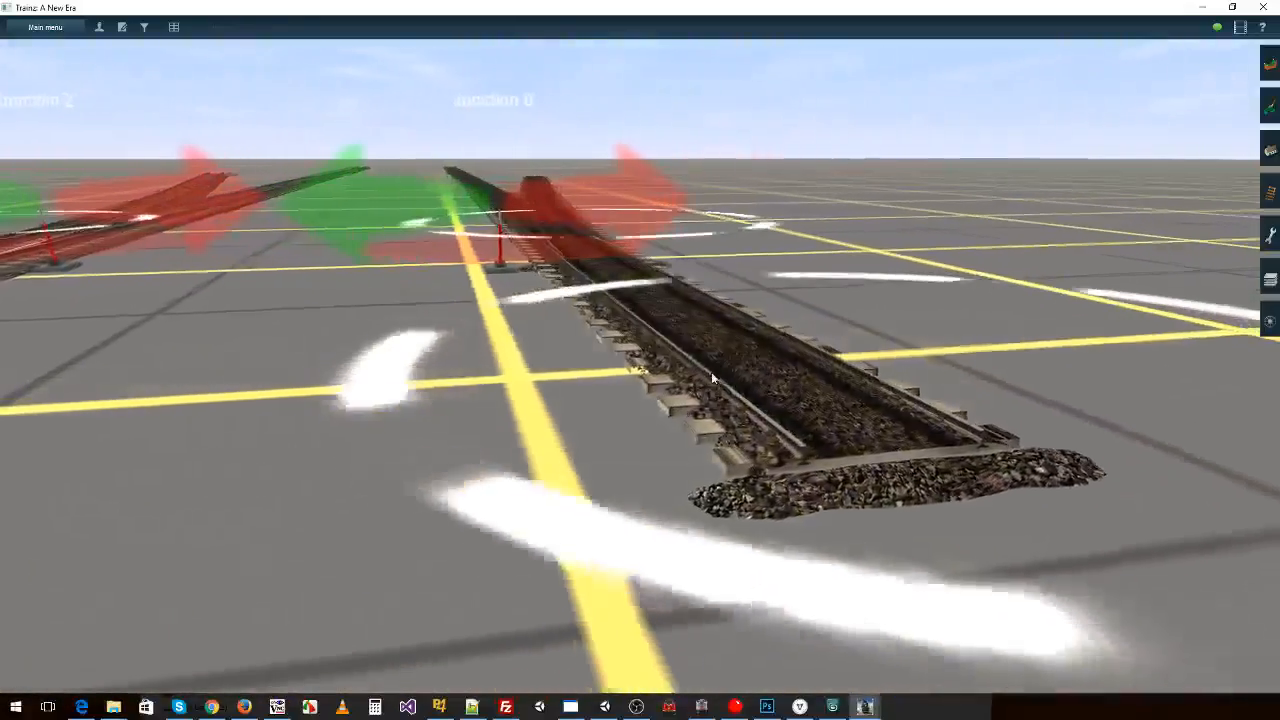
pyautogui.rightClick(714, 377)
pyautogui.press('Left')
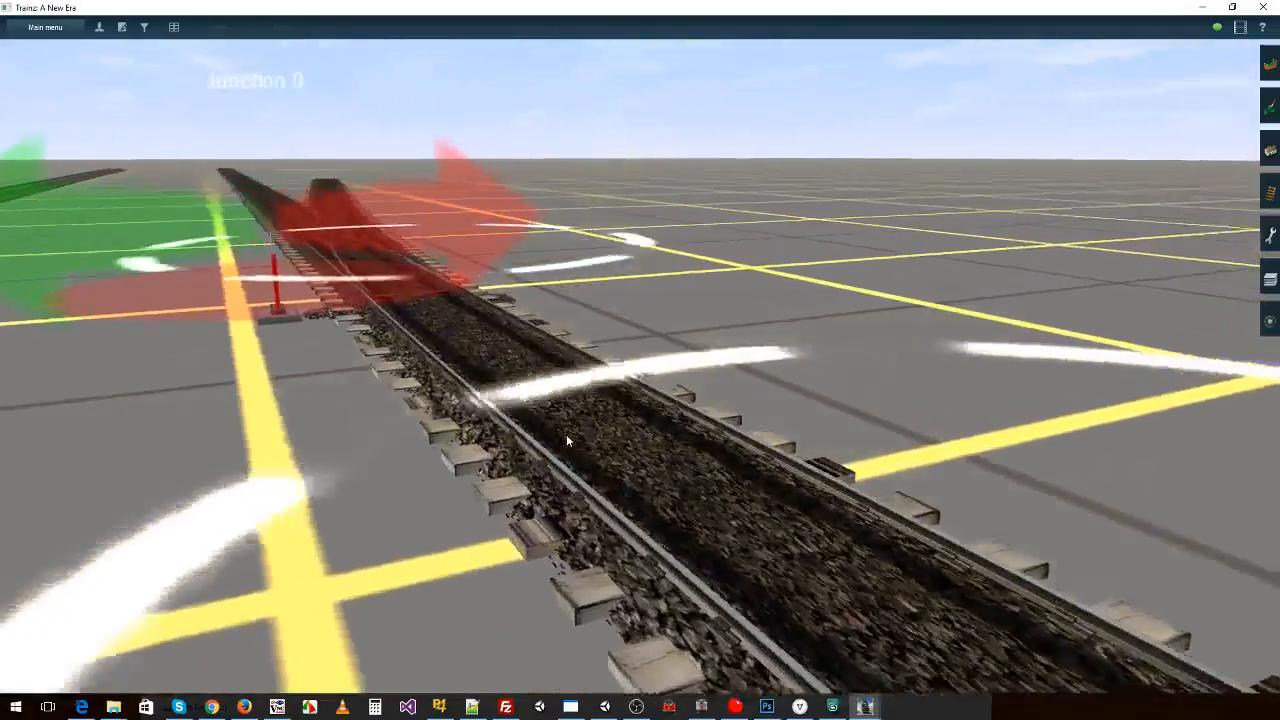
# - Exit the Trainz game completely from the open route and confirm leaving it
pyautogui.click(45, 27)
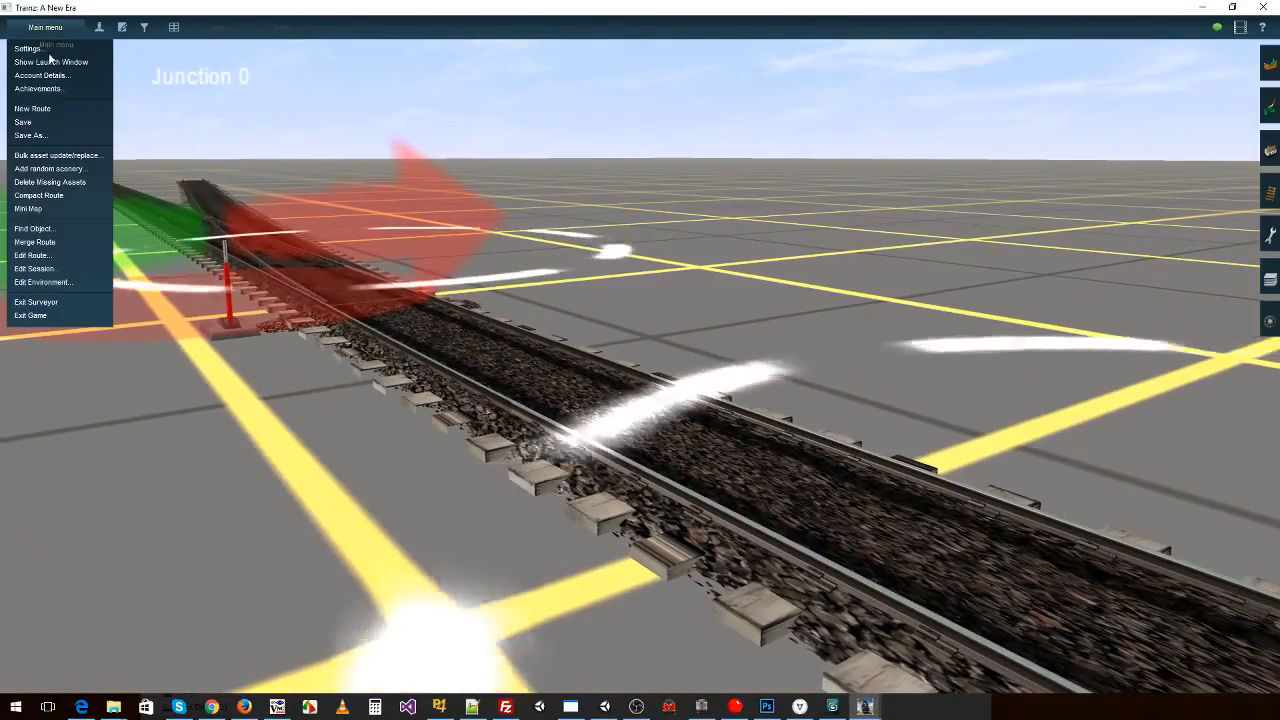
pyautogui.click(45, 314)
pyautogui.click(530, 365)
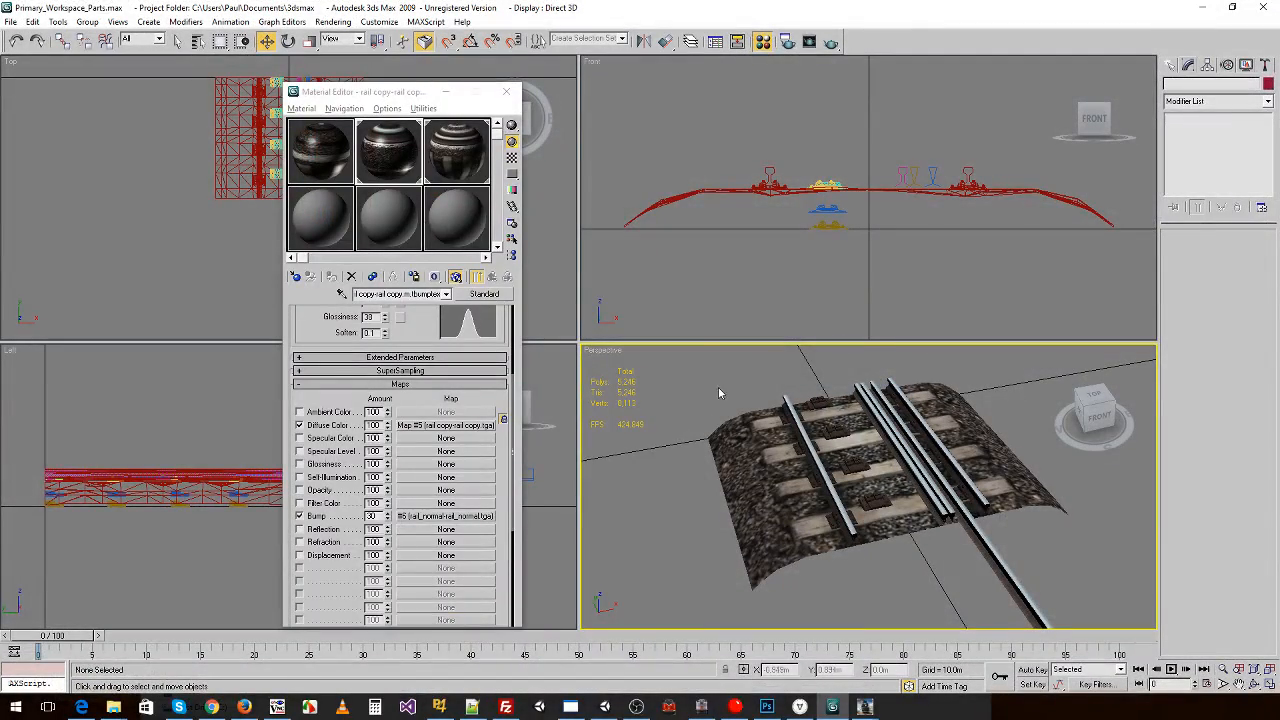
pyautogui.click(11, 22)
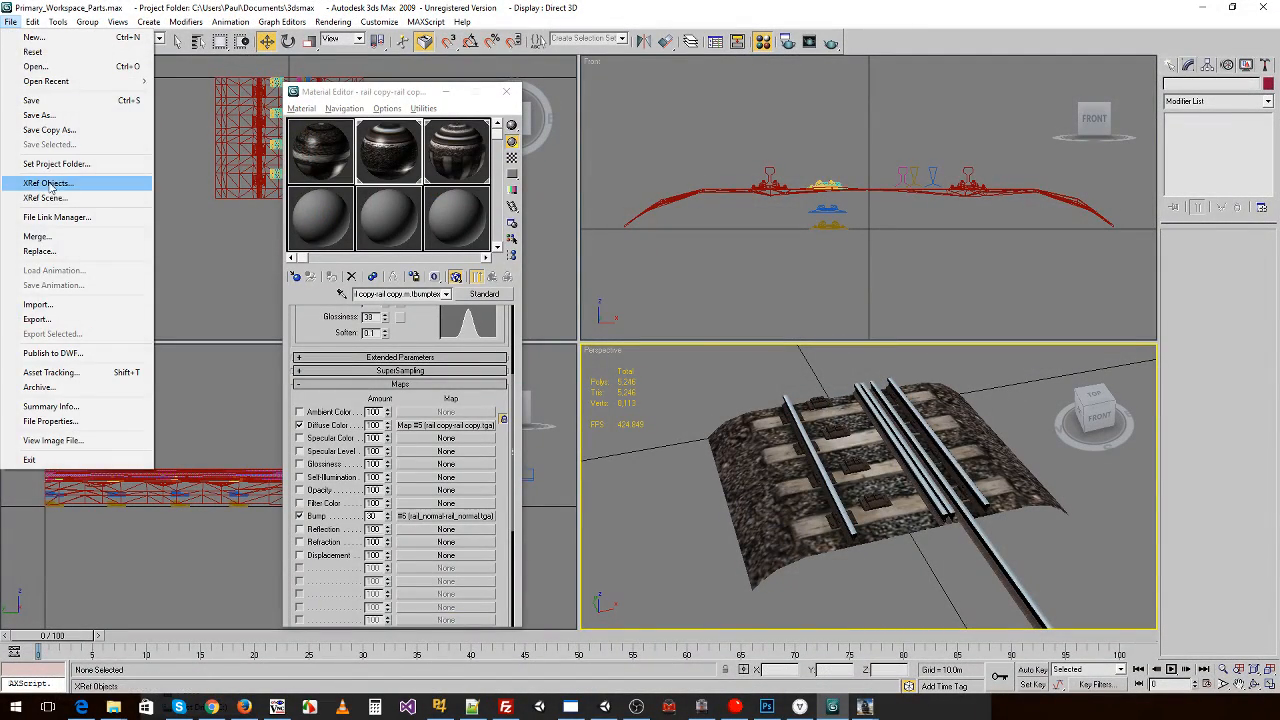
pyautogui.click(37, 304)
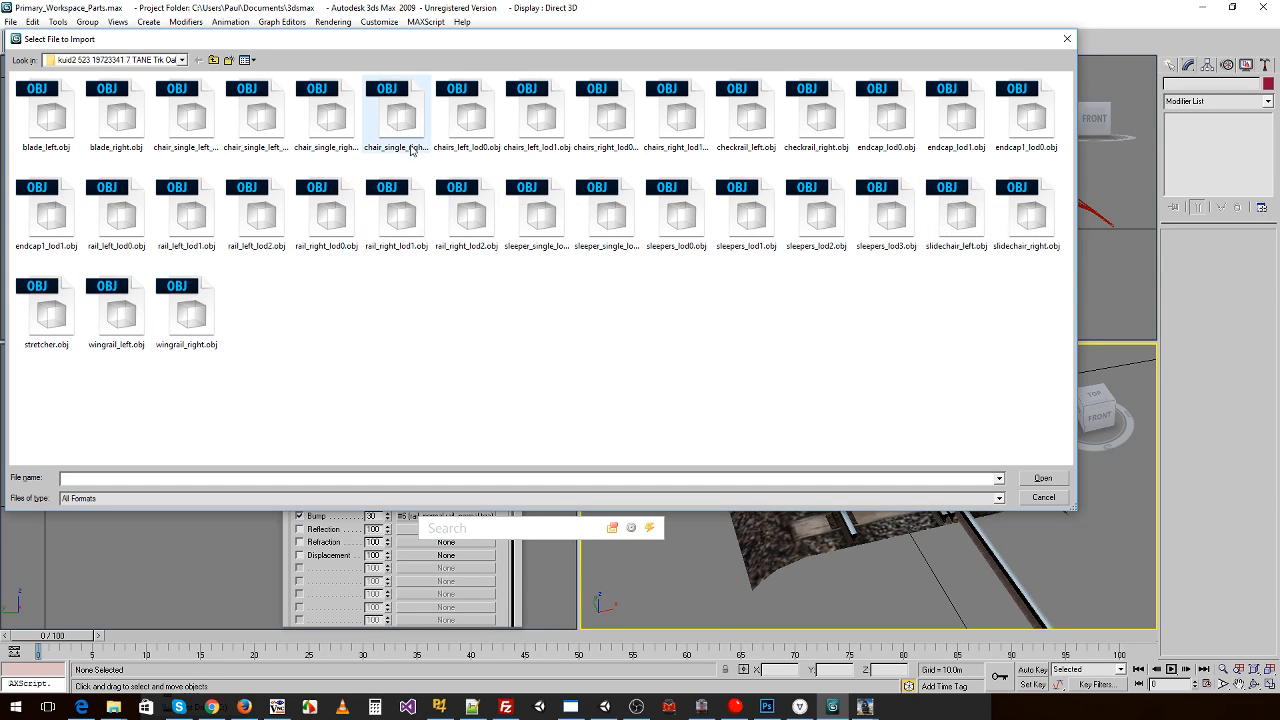
pyautogui.click(1046, 500)
# - Switch to 3D Object Converter, open the Auran mesh track_lod0.im, and save it as Wavefront track_lod0 in the TANE Trk Oak Mesh folder
pyautogui.click(737, 709)
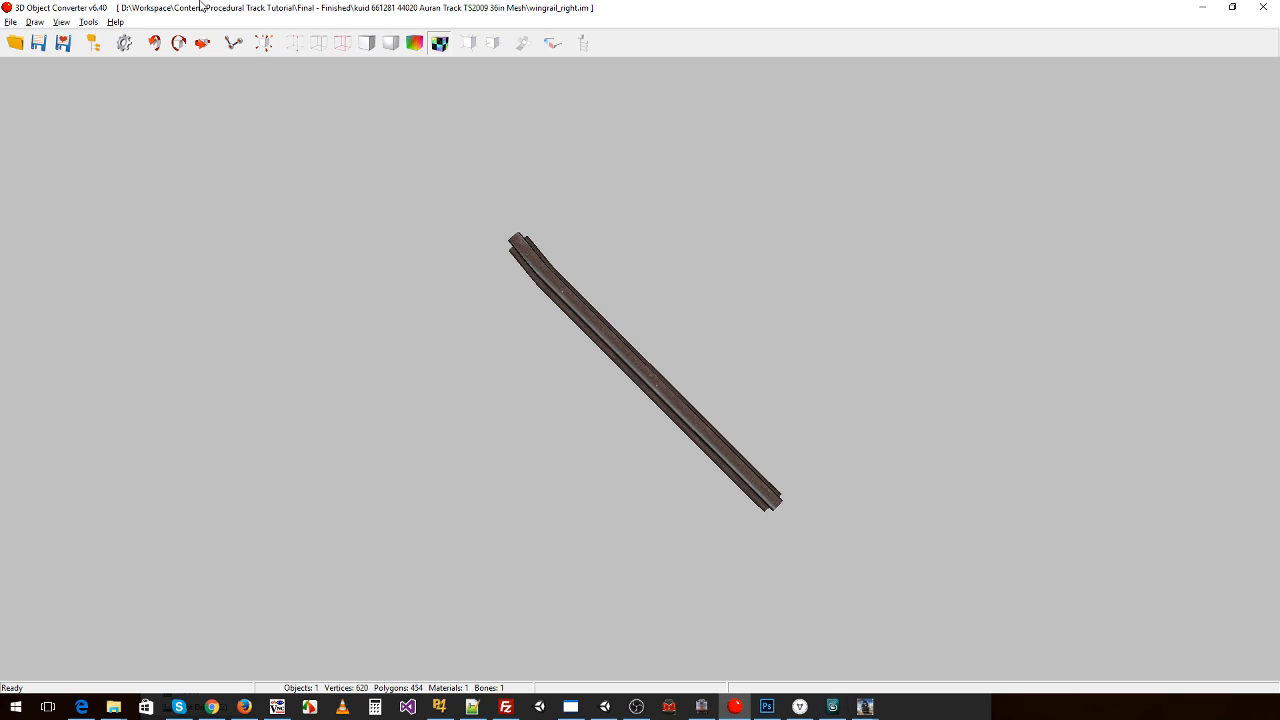
pyautogui.click(35, 38)
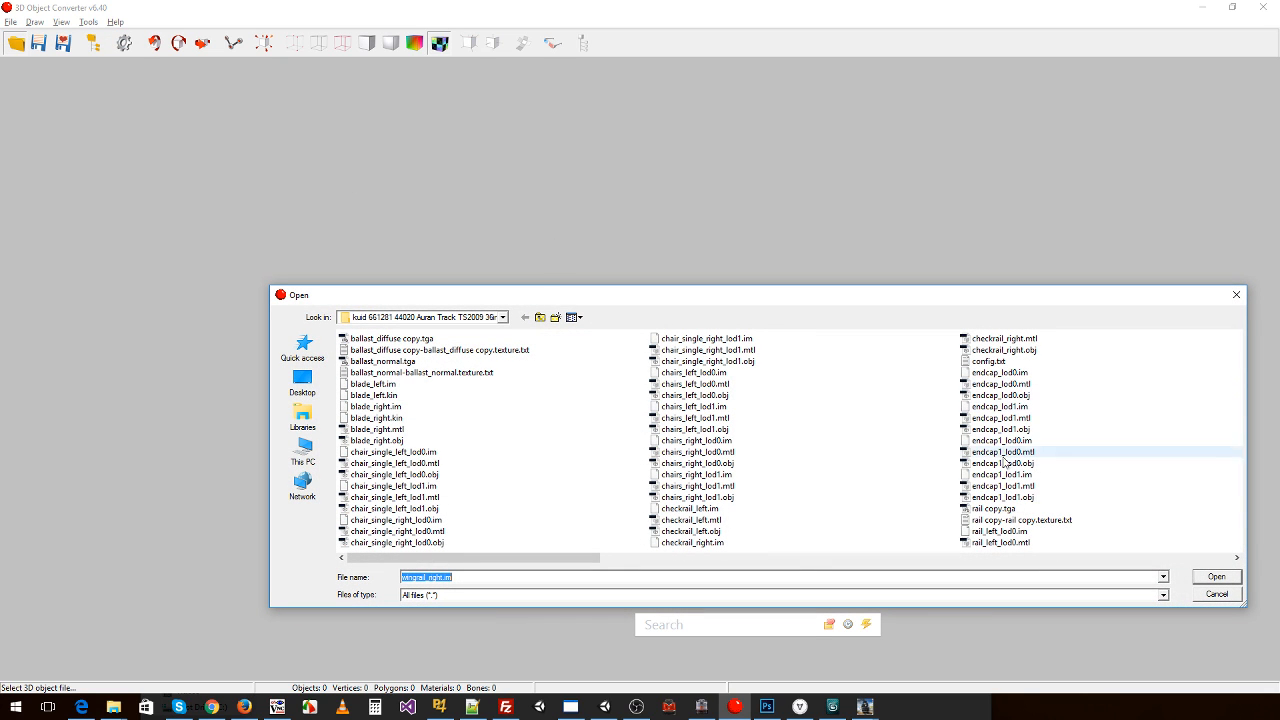
pyautogui.moveTo(798, 563); pyautogui.dragTo(1091, 543)
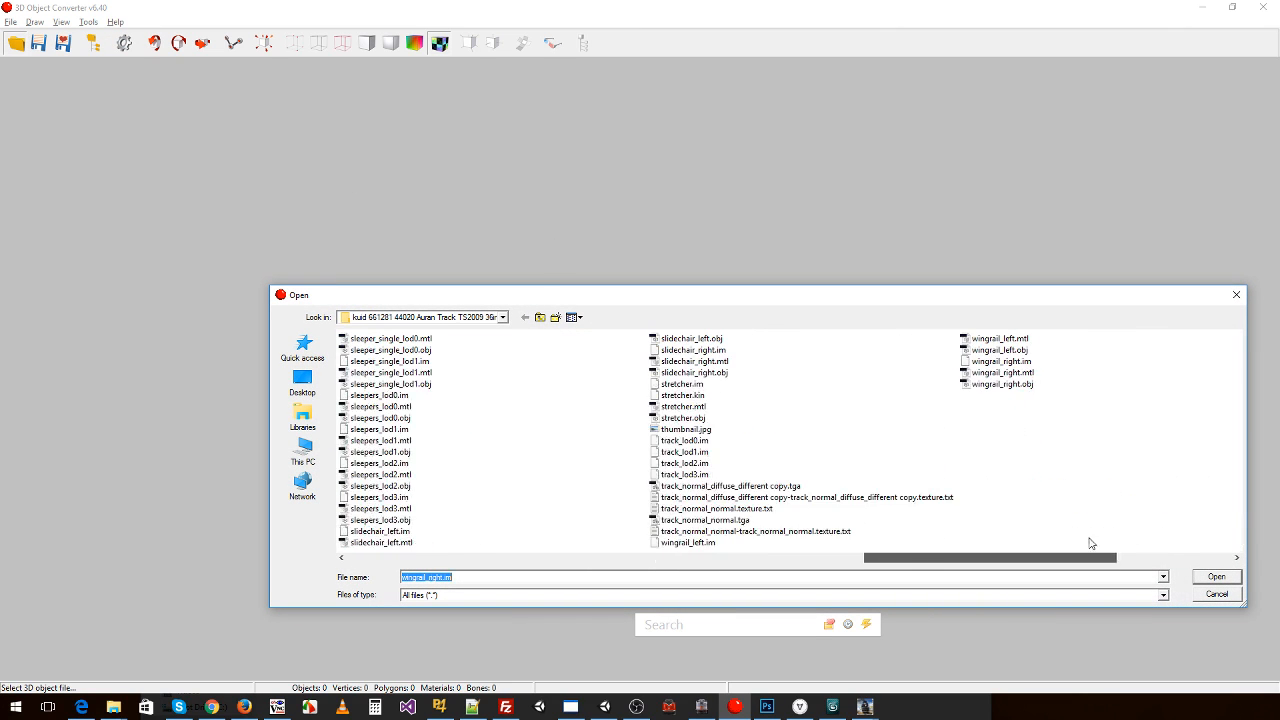
pyautogui.click(1209, 581)
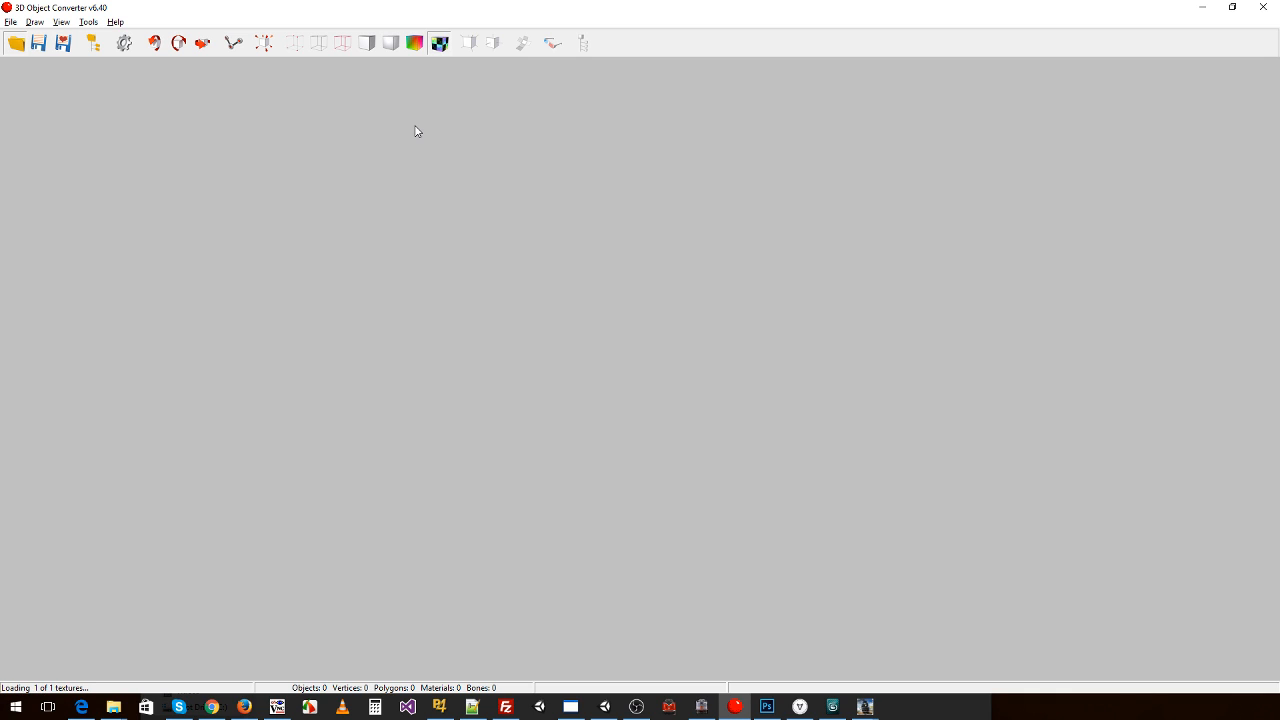
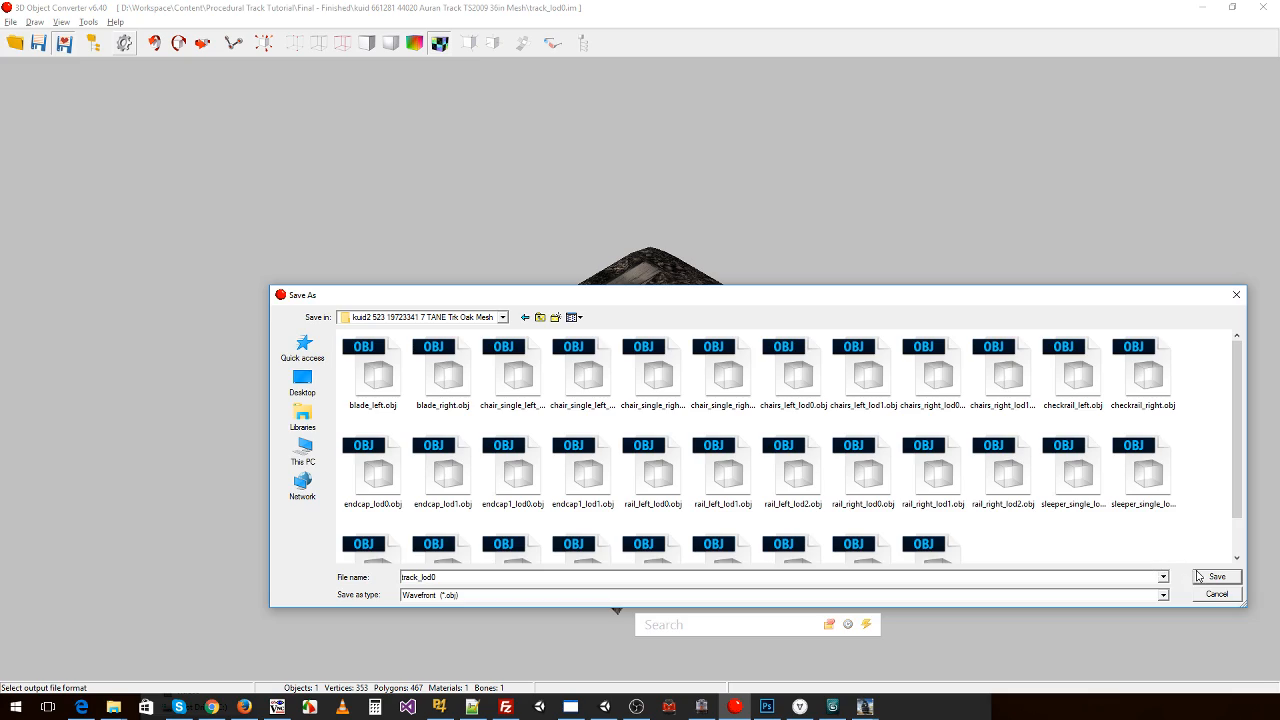
pyautogui.click(1207, 9)
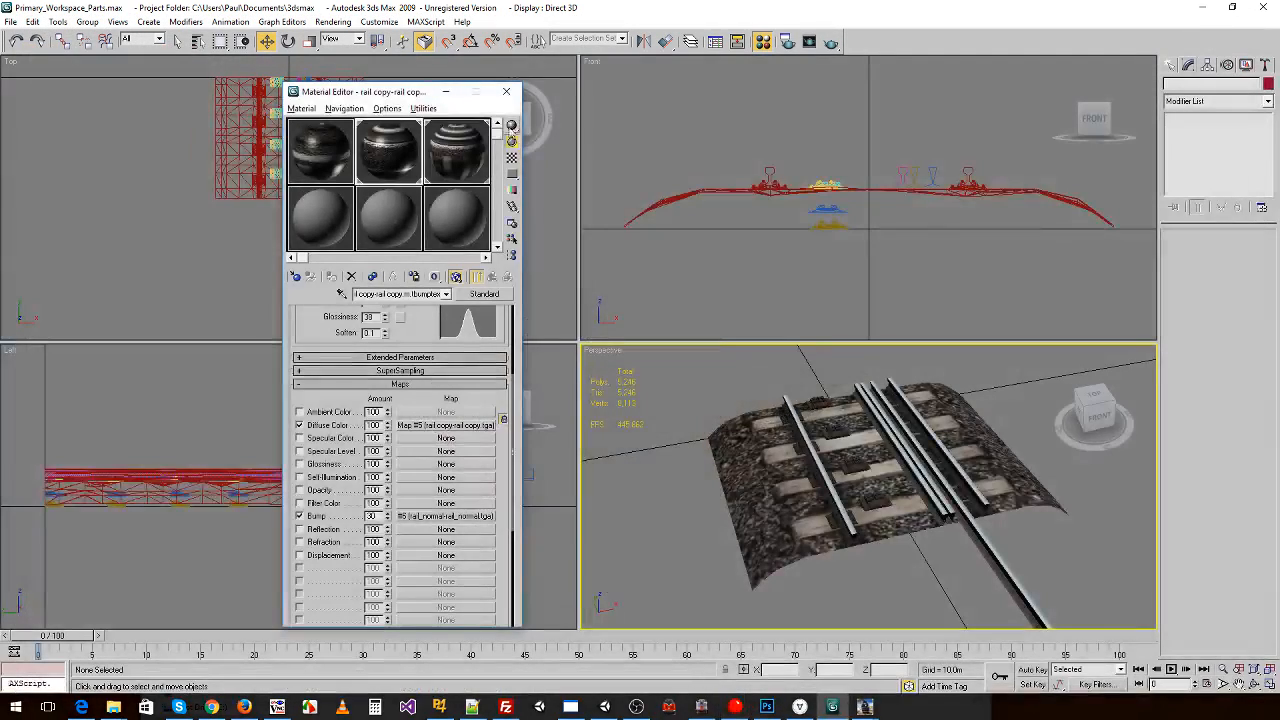
# - Import track_lod0.obj into the 3ds Max workspace scene, accepting the suggested new object name
pyautogui.click(9, 21)
pyautogui.click(36, 305)
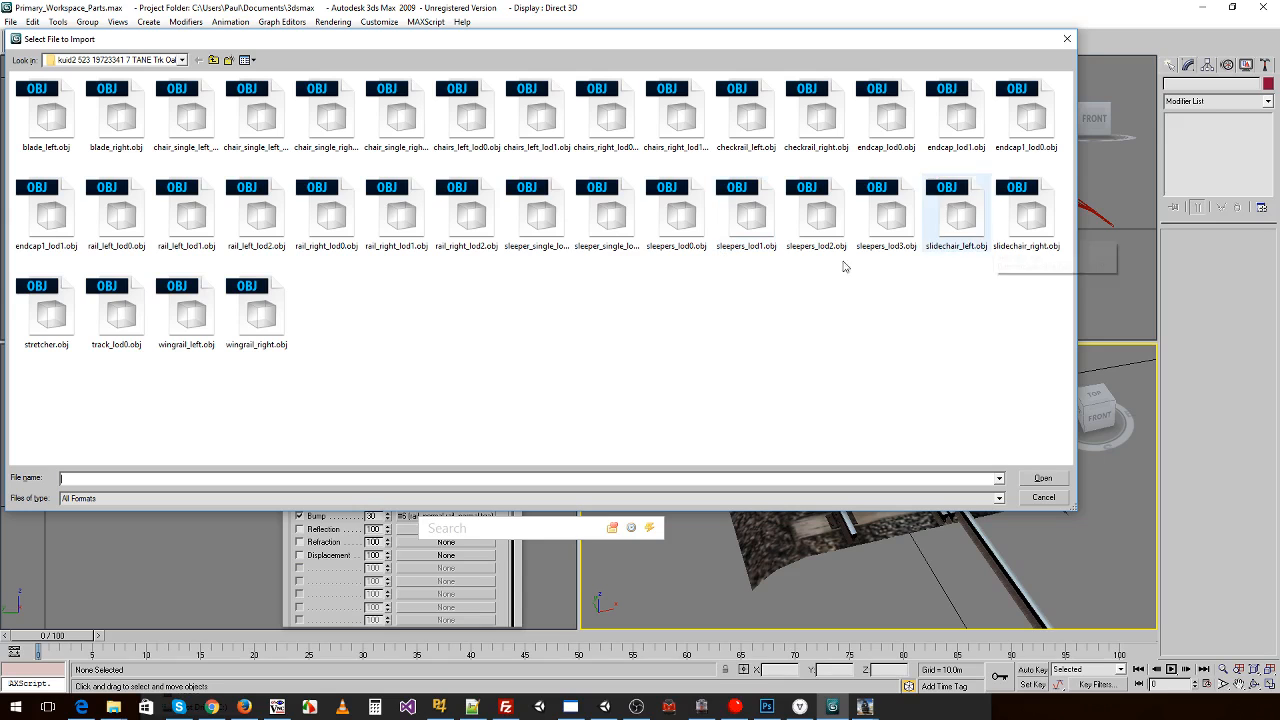
pyautogui.doubleClick(113, 312)
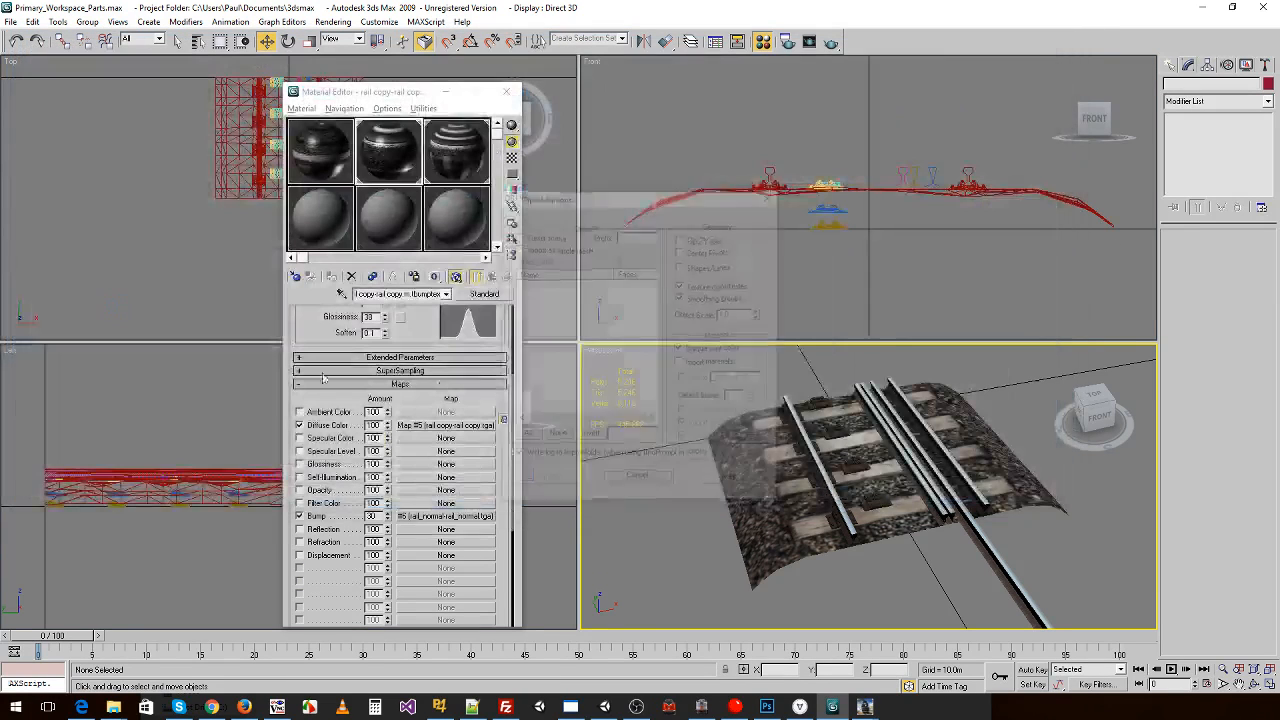
pyautogui.click(556, 400)
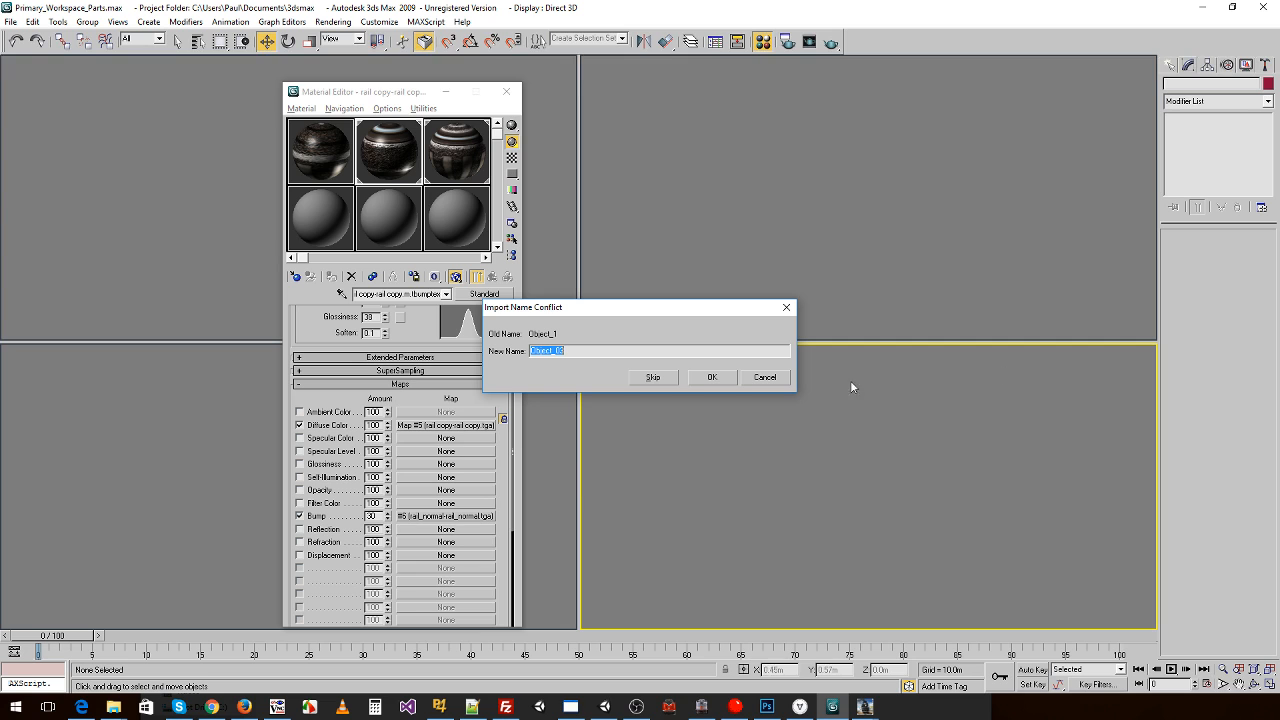
pyautogui.click(712, 377)
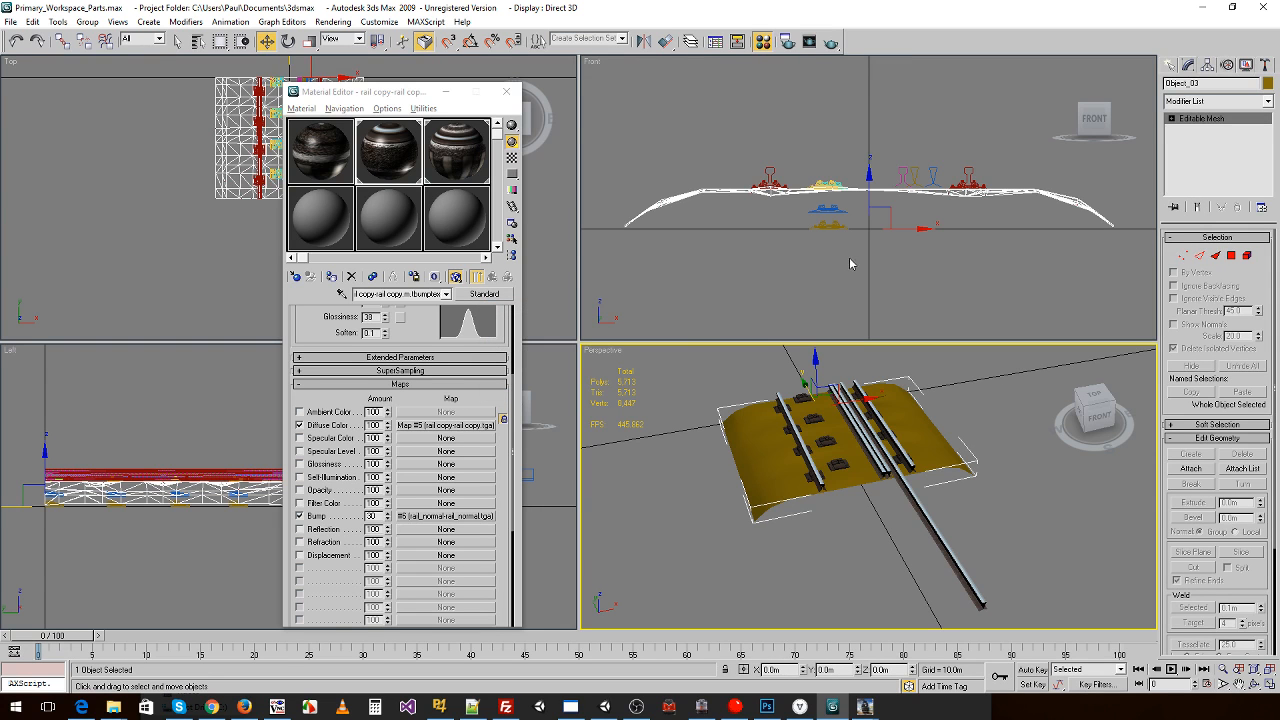
# - Compare the imported track mesh with the existing ballast from the front, lower it about 0.091 m, and remove it
pyautogui.keyDown('alt'); pyautogui.moveTo(863, 246); pyautogui.dragTo(900, 256, button='middle'); pyautogui.keyUp('alt')
pyautogui.press('f')
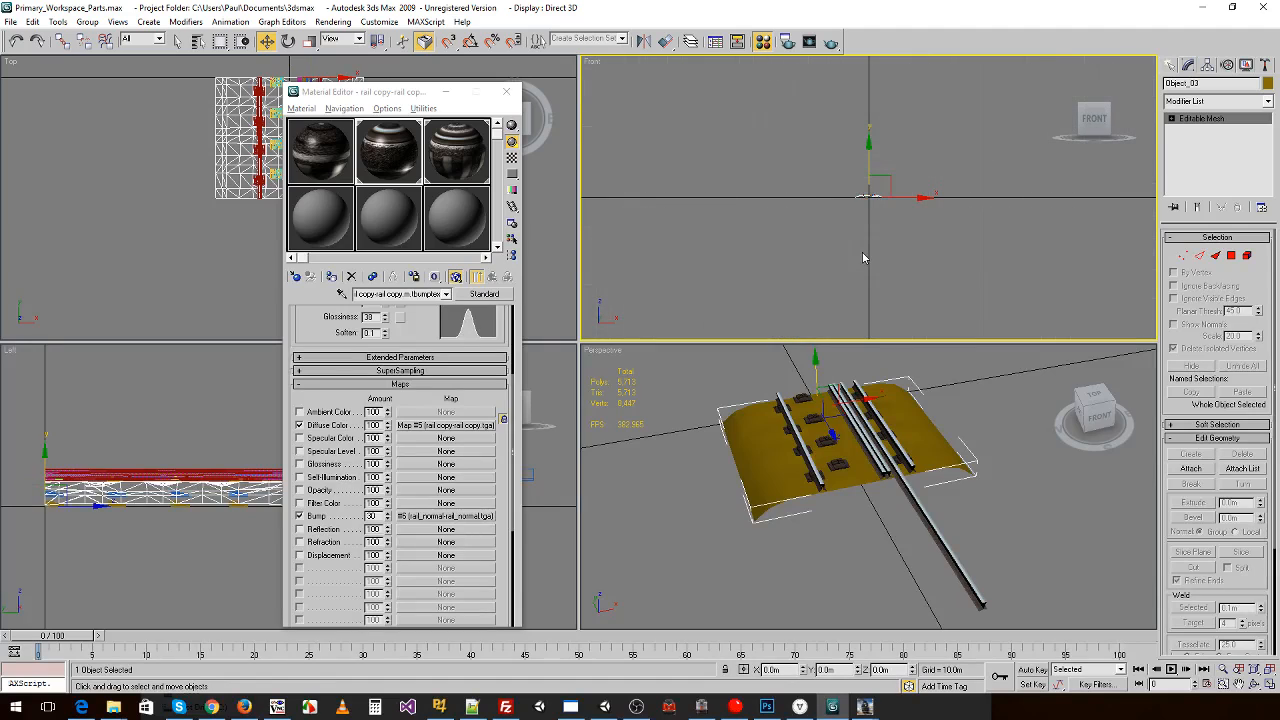
pyautogui.click(850, 535)
pyautogui.click(777, 455)
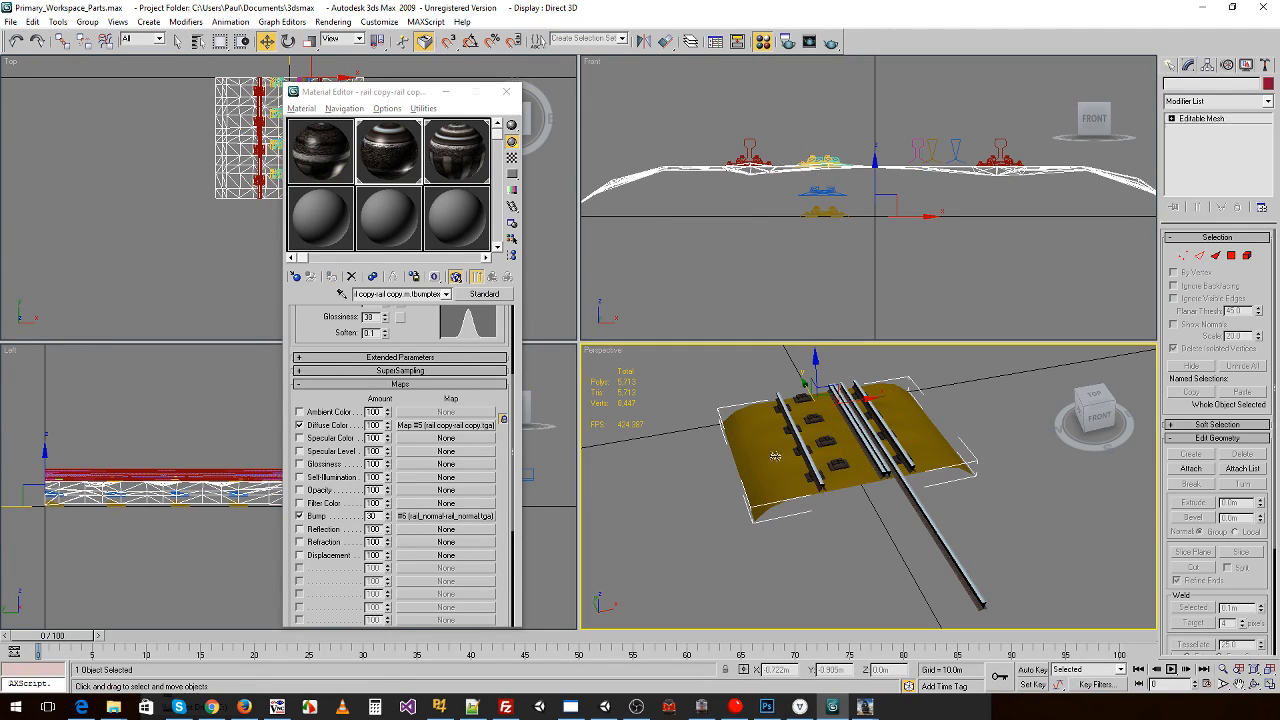
pyautogui.click(816, 364)
pyautogui.click(817, 401)
pyautogui.moveTo(817, 369); pyautogui.dragTo(817, 364)
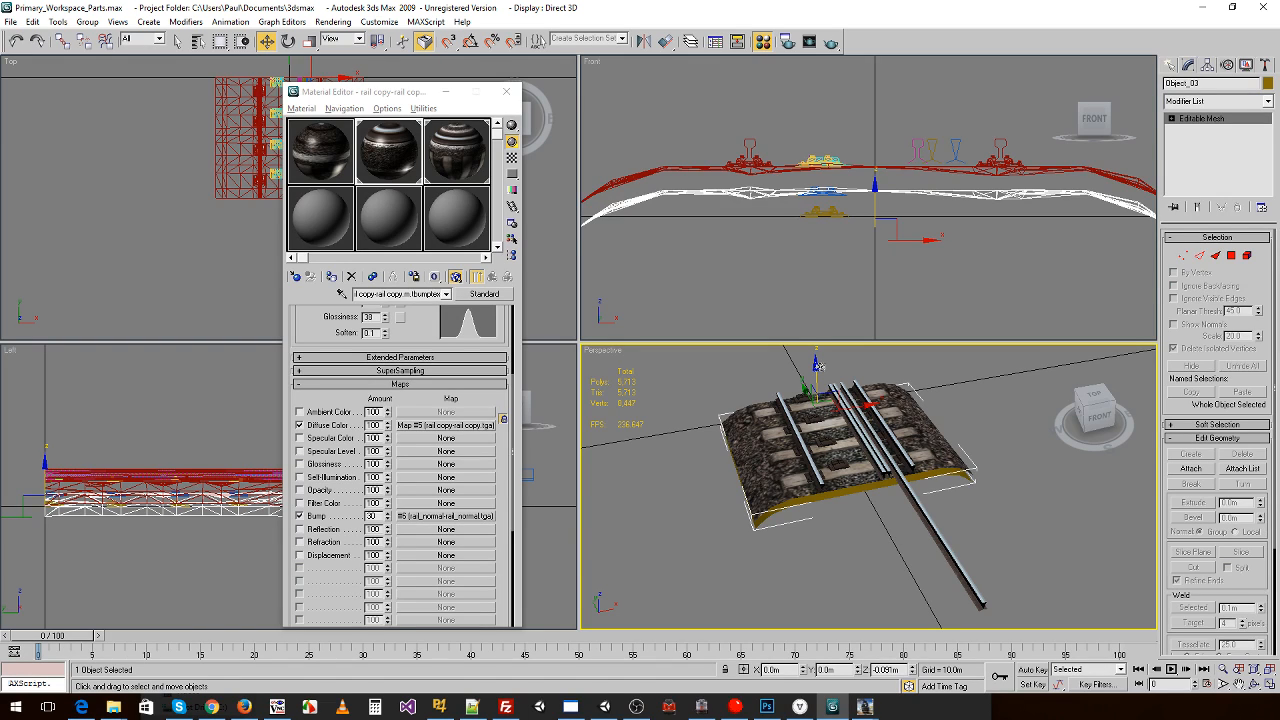
pyautogui.click(817, 364)
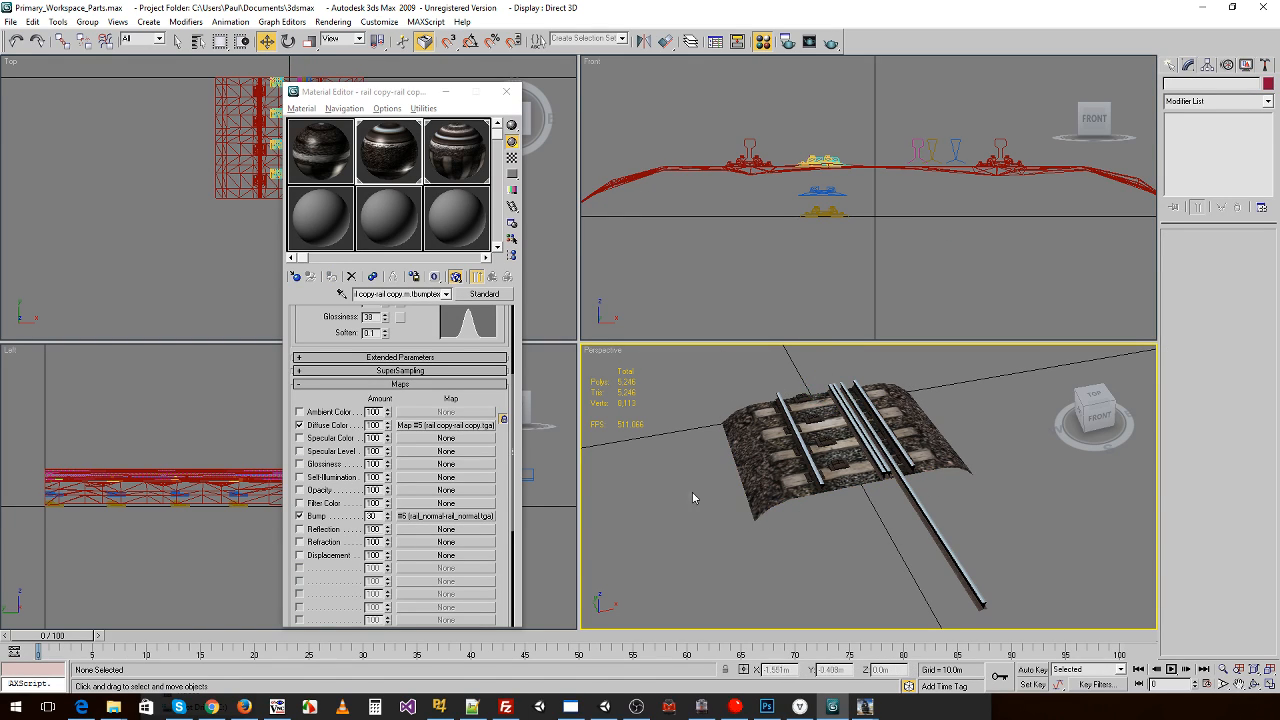
# - Search the Build Procedural Track wiki page in the browser for "sleeper" and open its Sleepers (Ties) section
pyautogui.moveTo(871, 693)
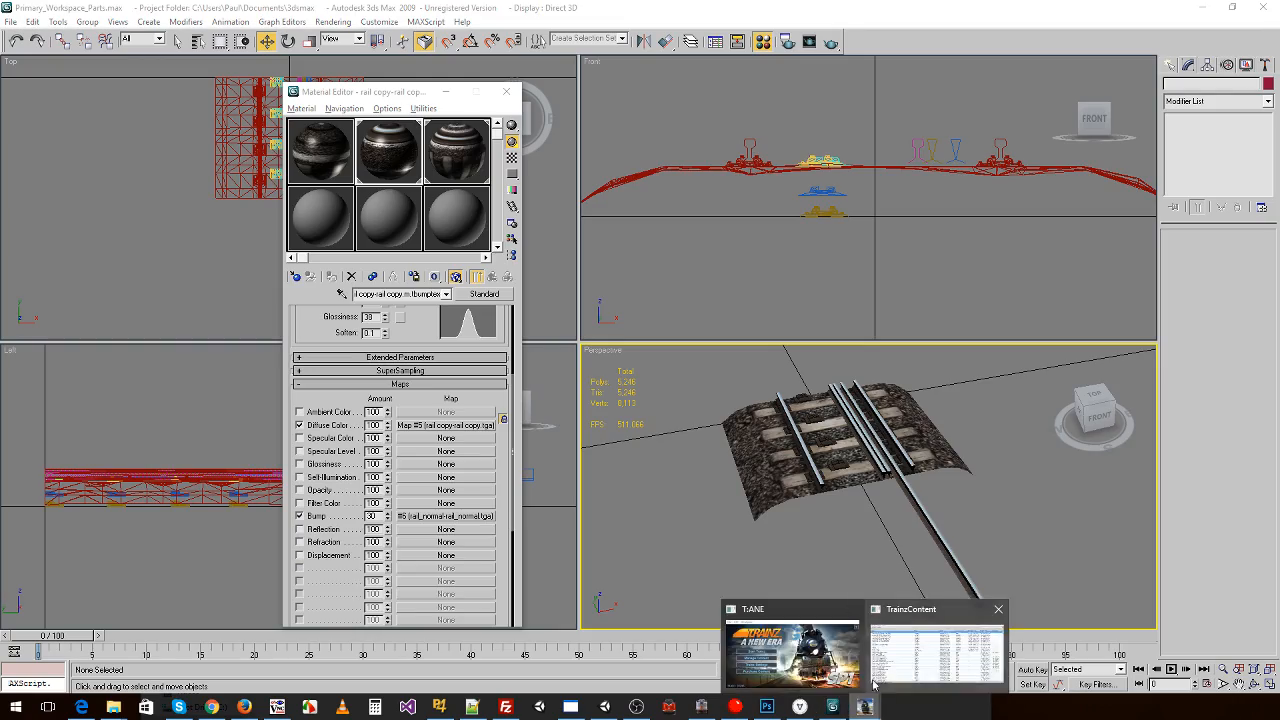
pyautogui.click(935, 655)
pyautogui.click(81, 707)
pyautogui.scroll(-20, 322, 329)
pyautogui.scroll(-15, 346, 338)
pyautogui.scroll(-15, 334, 374)
pyautogui.scroll(-5, 333, 373)
pyautogui.hotkey('ctrl', 'f')
pyautogui.write('sleeper')
pyautogui.scroll(-1, 330, 372)
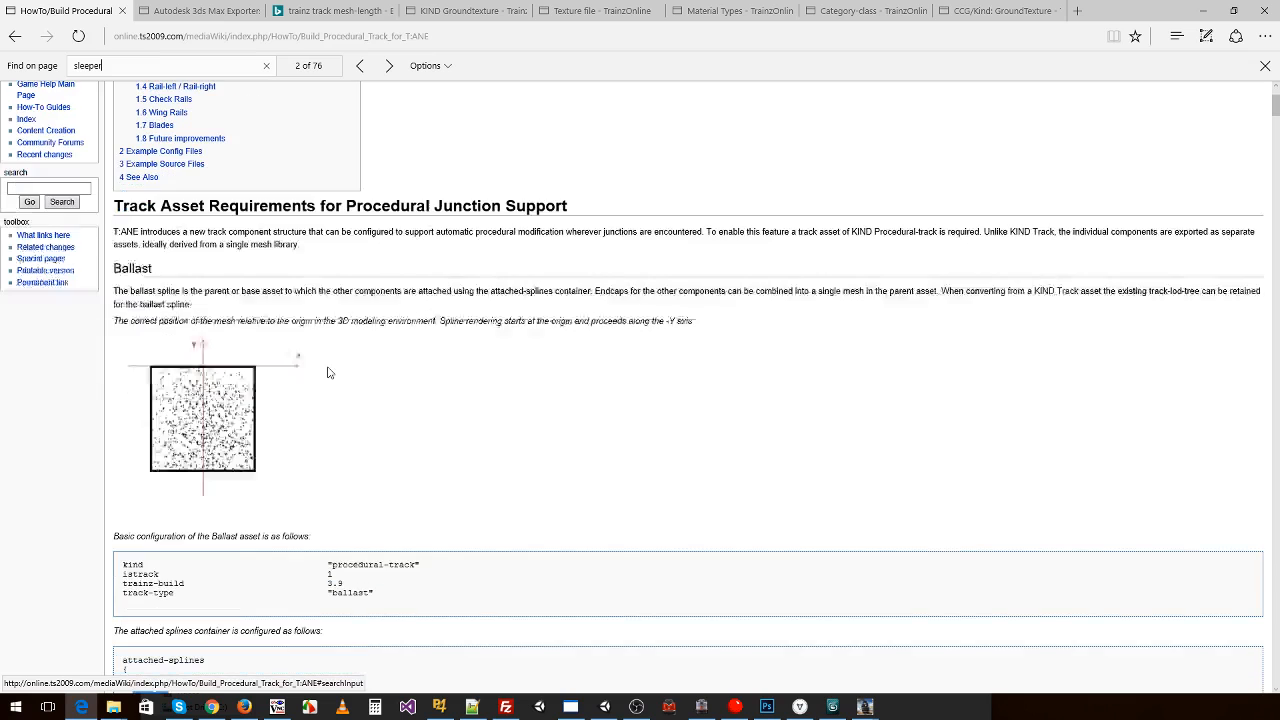
pyautogui.scroll(2, 446, 490)
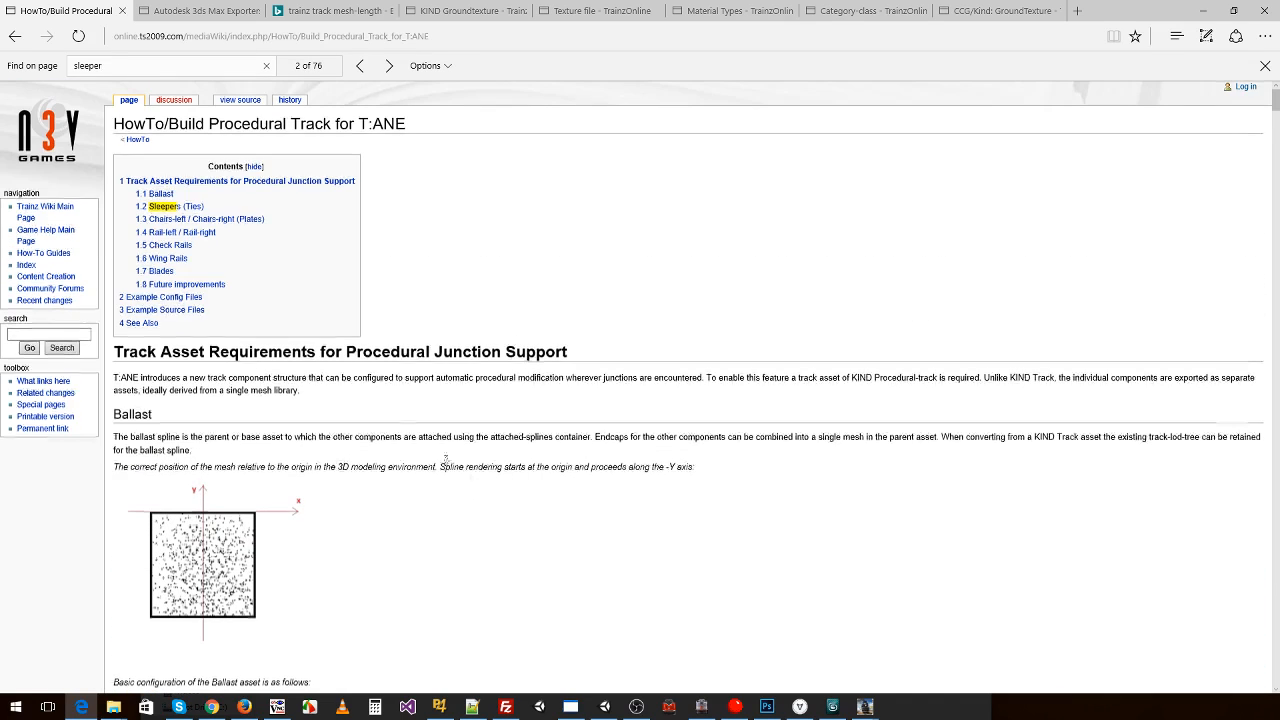
pyautogui.click(178, 206)
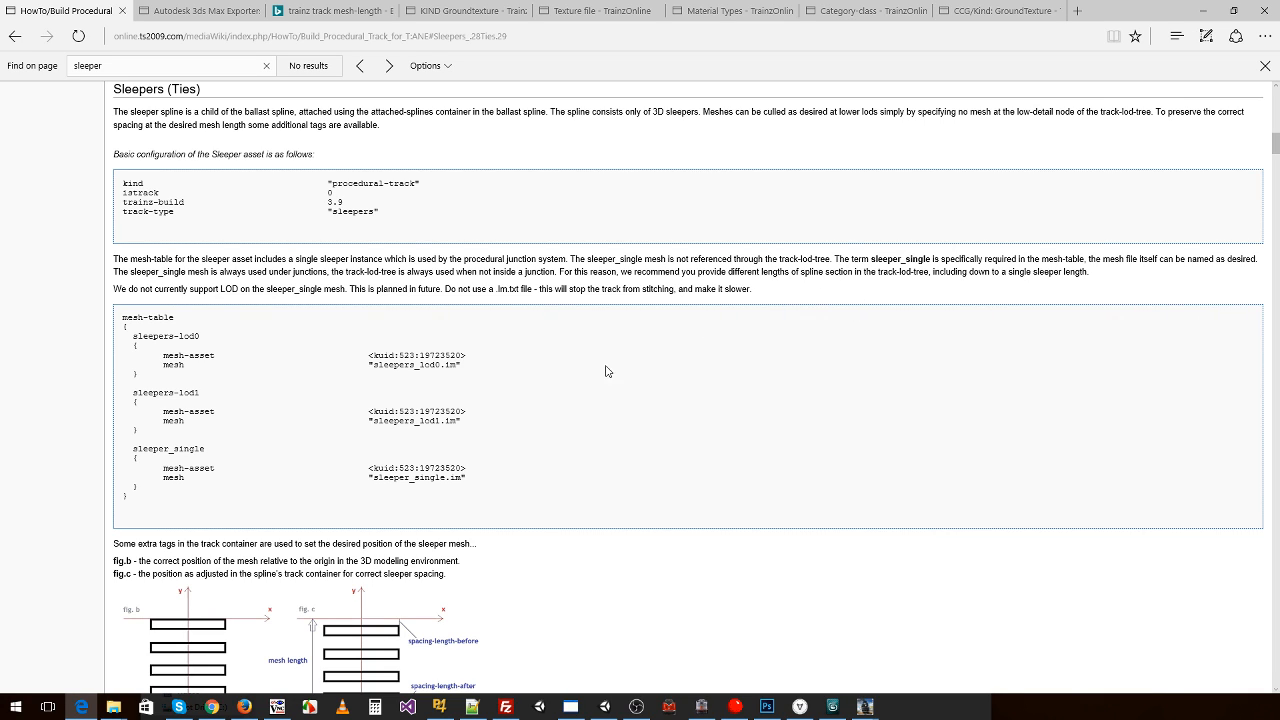
# - Read how mesh-length, spacing-length-before and spacing-length-after position the sleeper mesh in the wiki's diagrams and track container
pyautogui.scroll(-2, 555, 423)
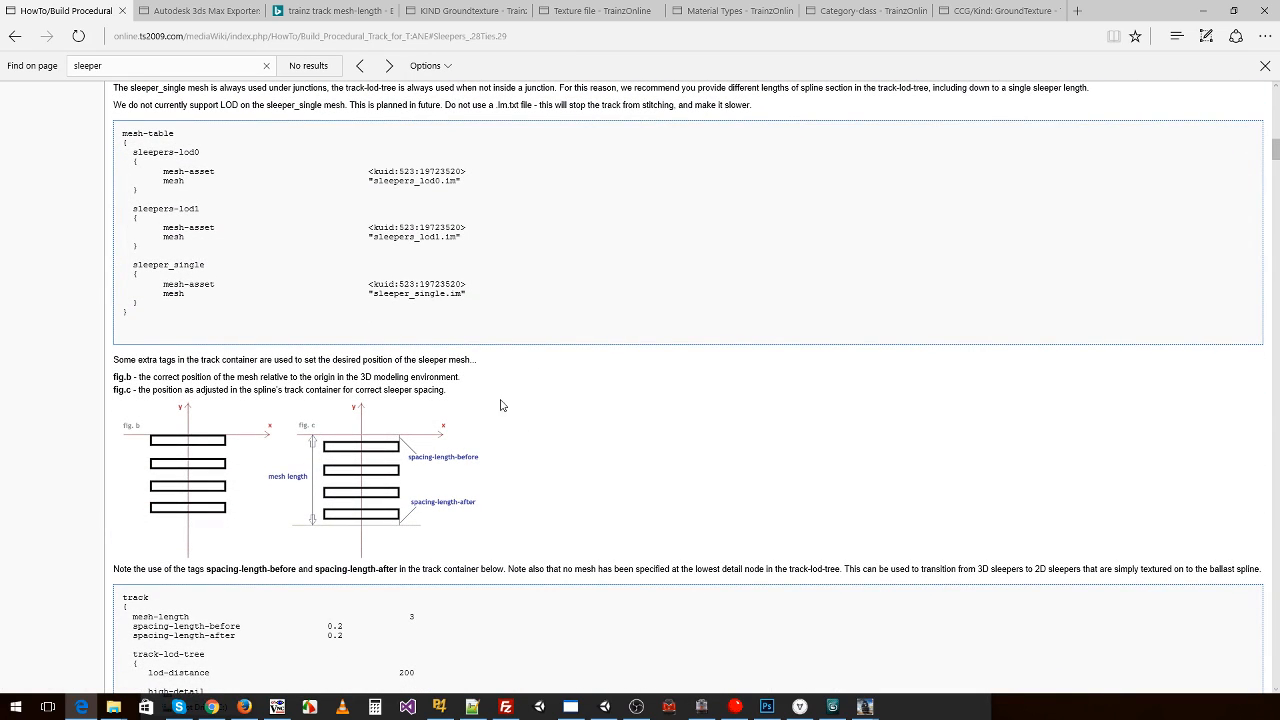
pyautogui.scroll(-1, 287, 371)
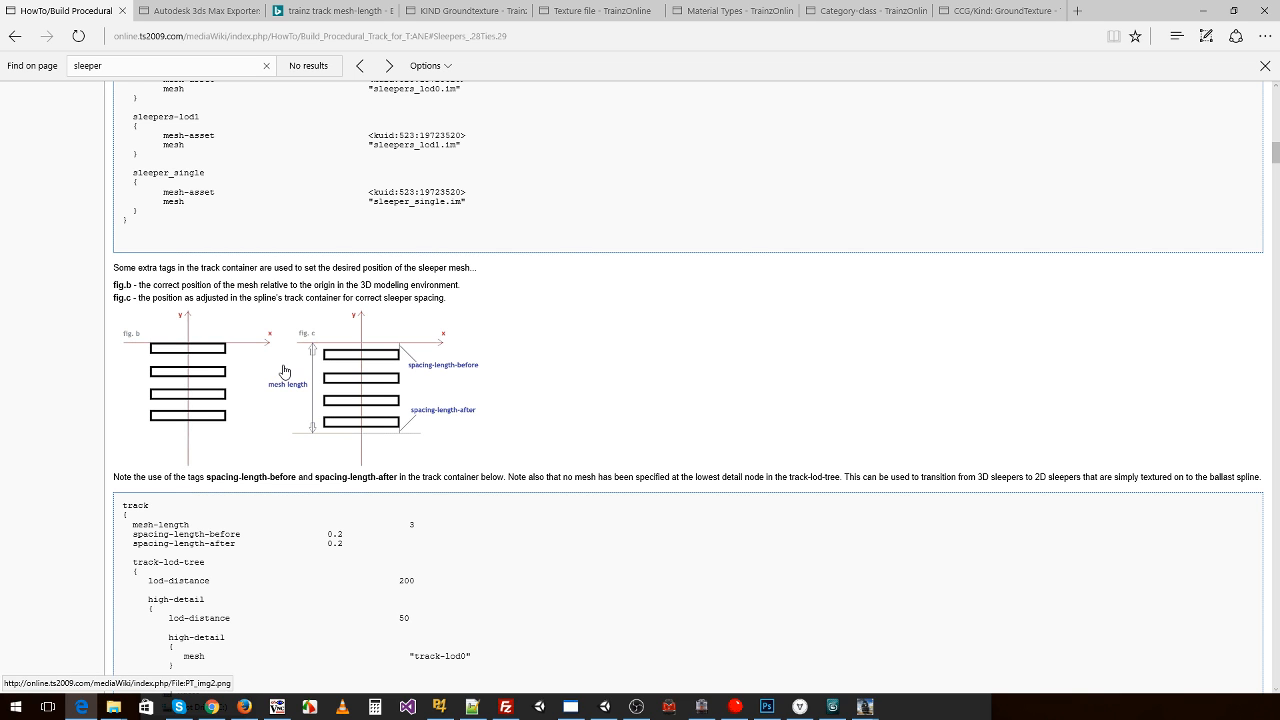
pyautogui.scroll(-2, 284, 371)
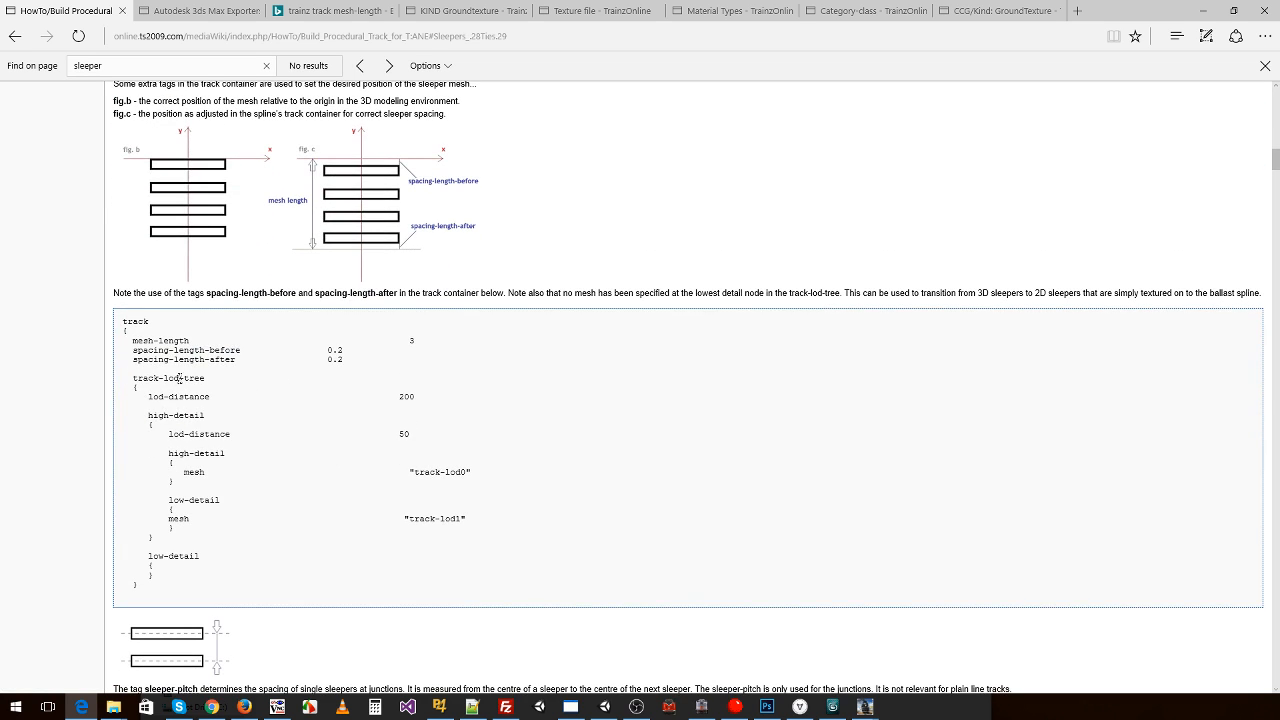
pyautogui.doubleClick(152, 359)
pyautogui.scroll(-1, 185, 356)
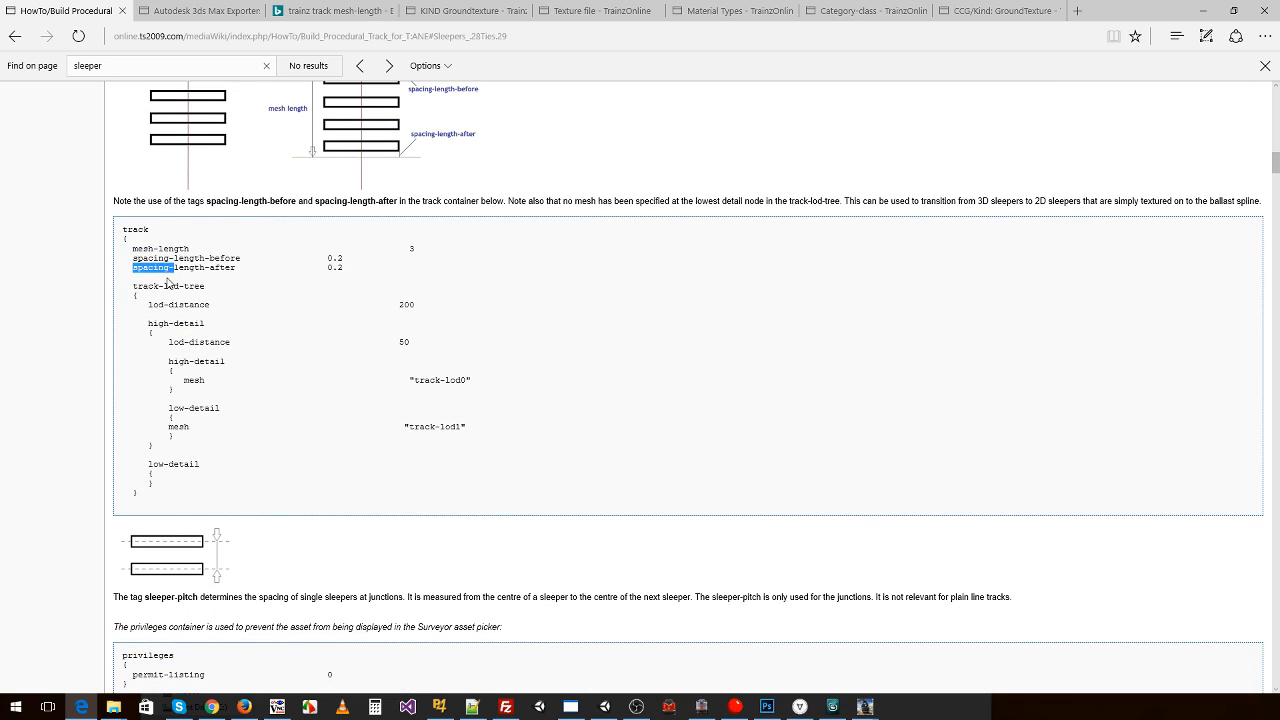
pyautogui.scroll(1, 175, 319)
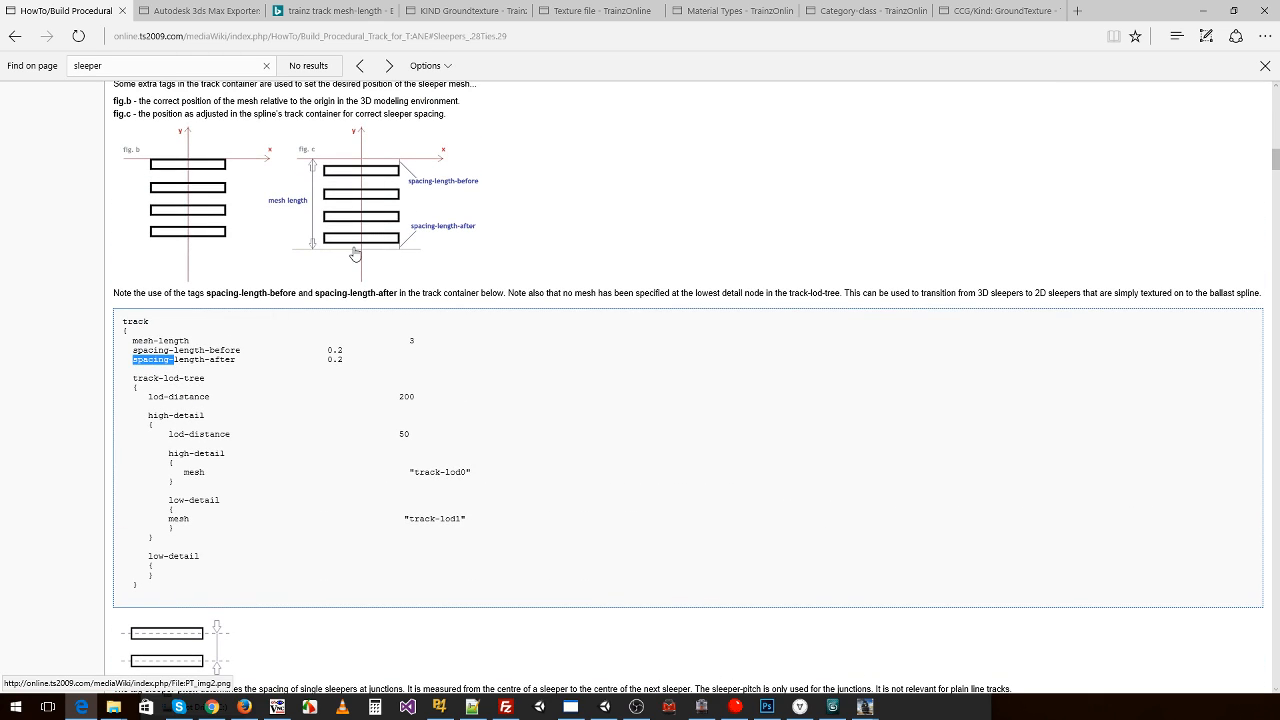
# - Read the wiki's sleeper-pitch explanation and the ballast's attached-splines example, and return to the Sleepers (Ties) section
pyautogui.scroll(-3, 280, 348)
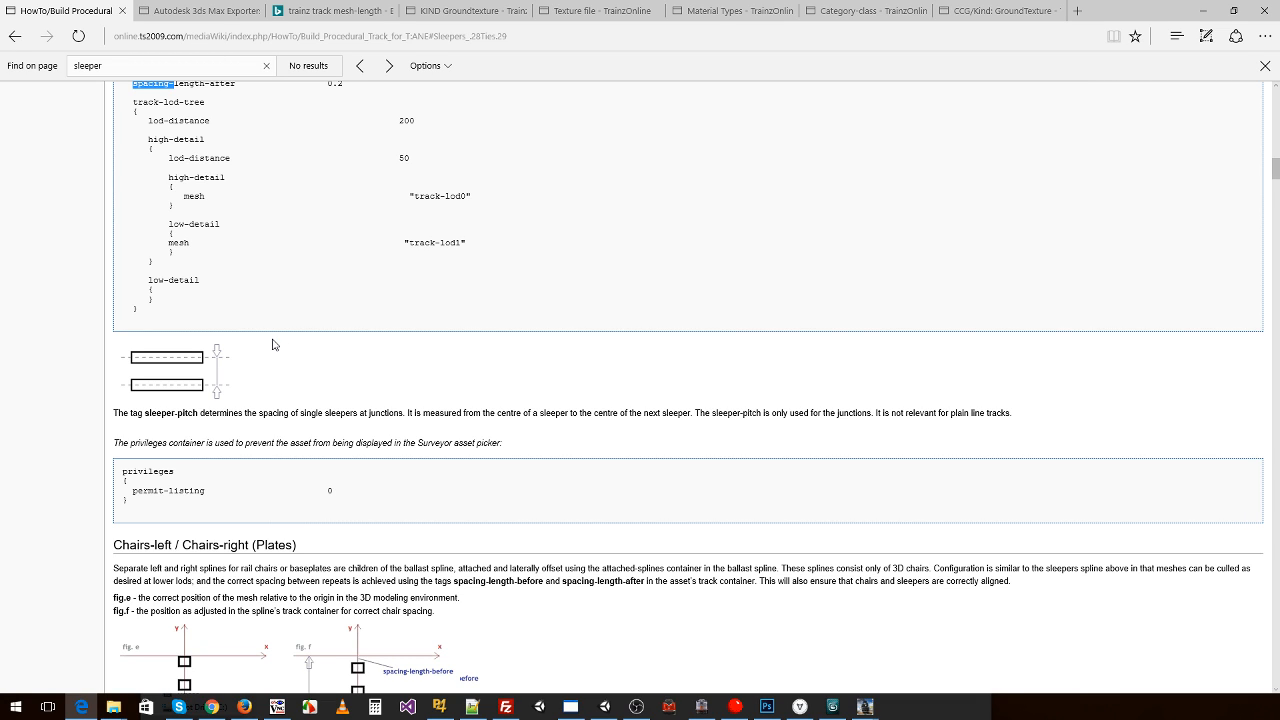
pyautogui.scroll(-2, 275, 345)
pyautogui.scroll(12, 300, 365)
pyautogui.scroll(7, 279, 379)
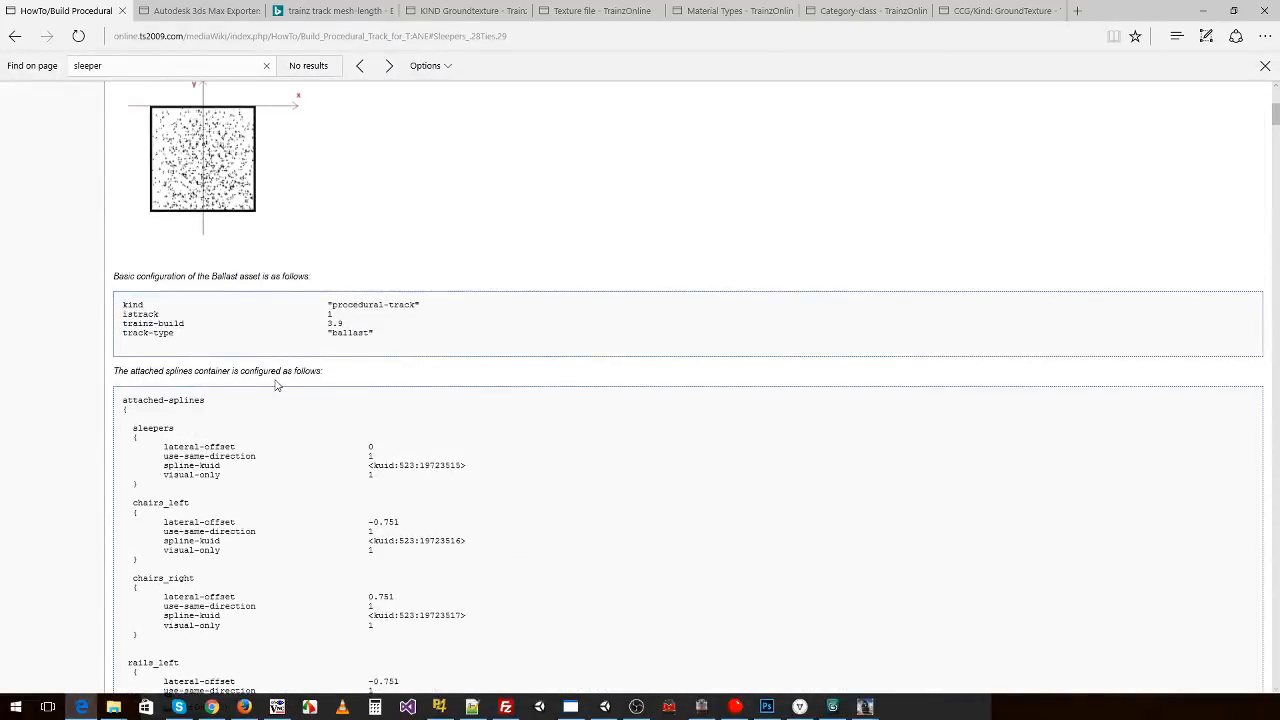
pyautogui.scroll(-7, 277, 385)
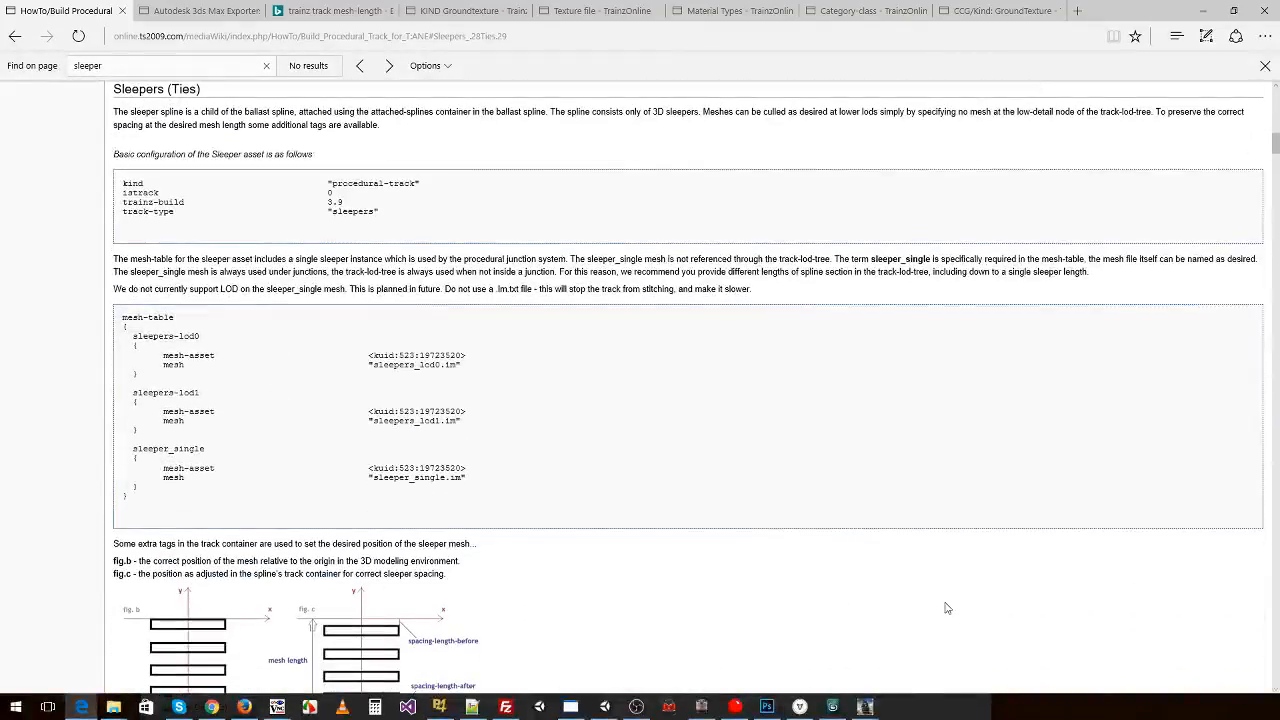
# - Open the config.txt of the Auran Track TS2009 36in Sleepers asset from TrainzContent in Notepad
pyautogui.moveTo(865, 706)
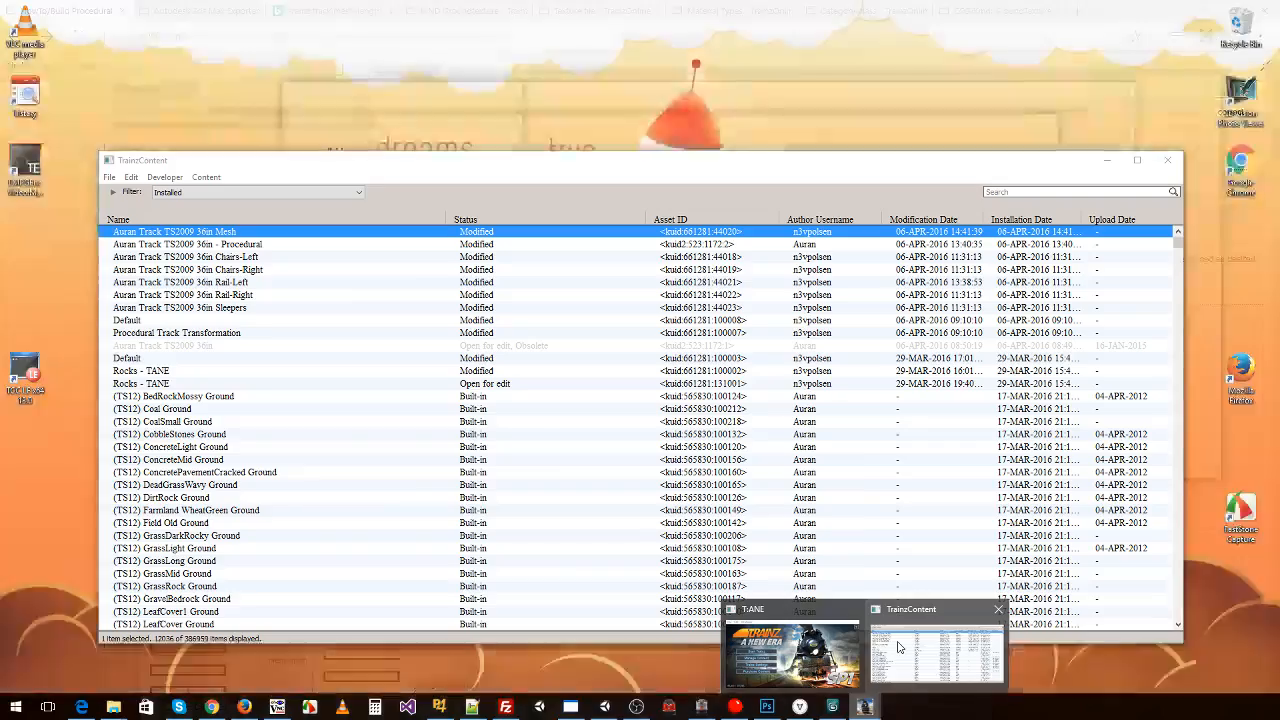
pyautogui.click(898, 647)
pyautogui.rightClick(251, 308)
pyautogui.moveTo(407, 425)
pyautogui.click(500, 411)
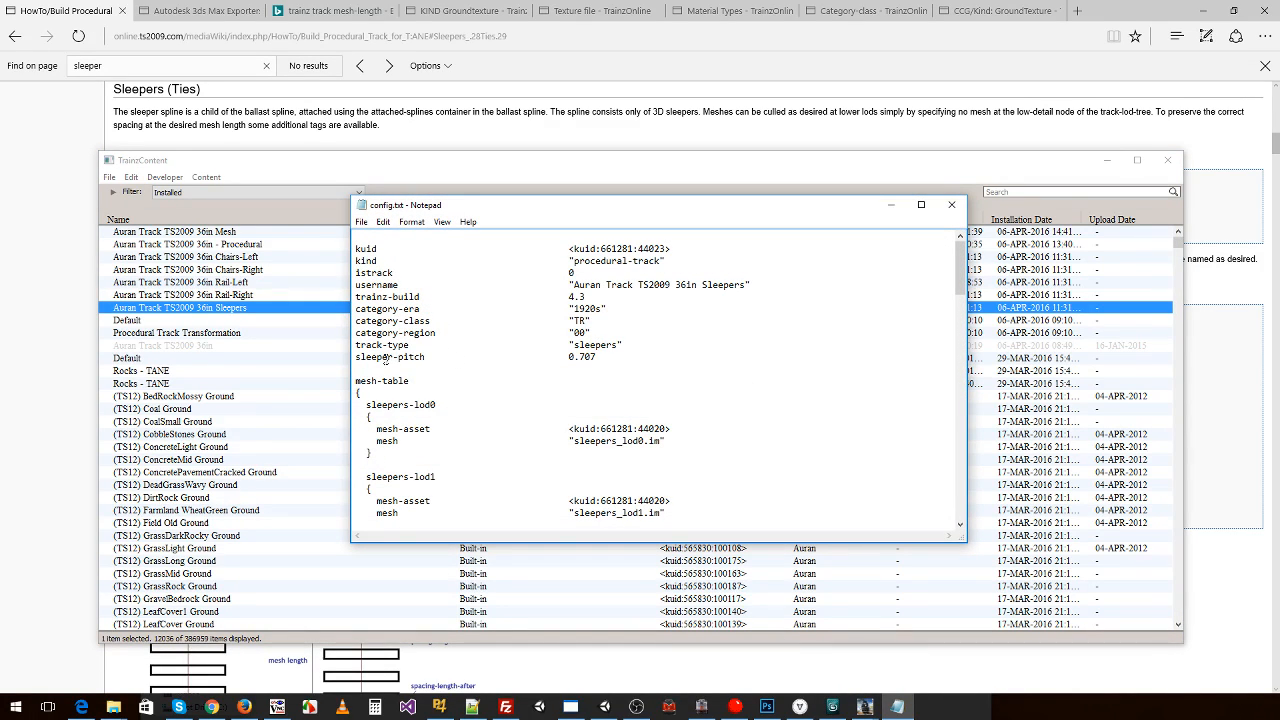
# - Examine the sleeper-pitch, mesh-length, padding-length and spacing-length tags in the sleepers asset's config.txt
pyautogui.moveTo(383, 360); pyautogui.dragTo(603, 357)
pyautogui.scroll(-10, 603, 356)
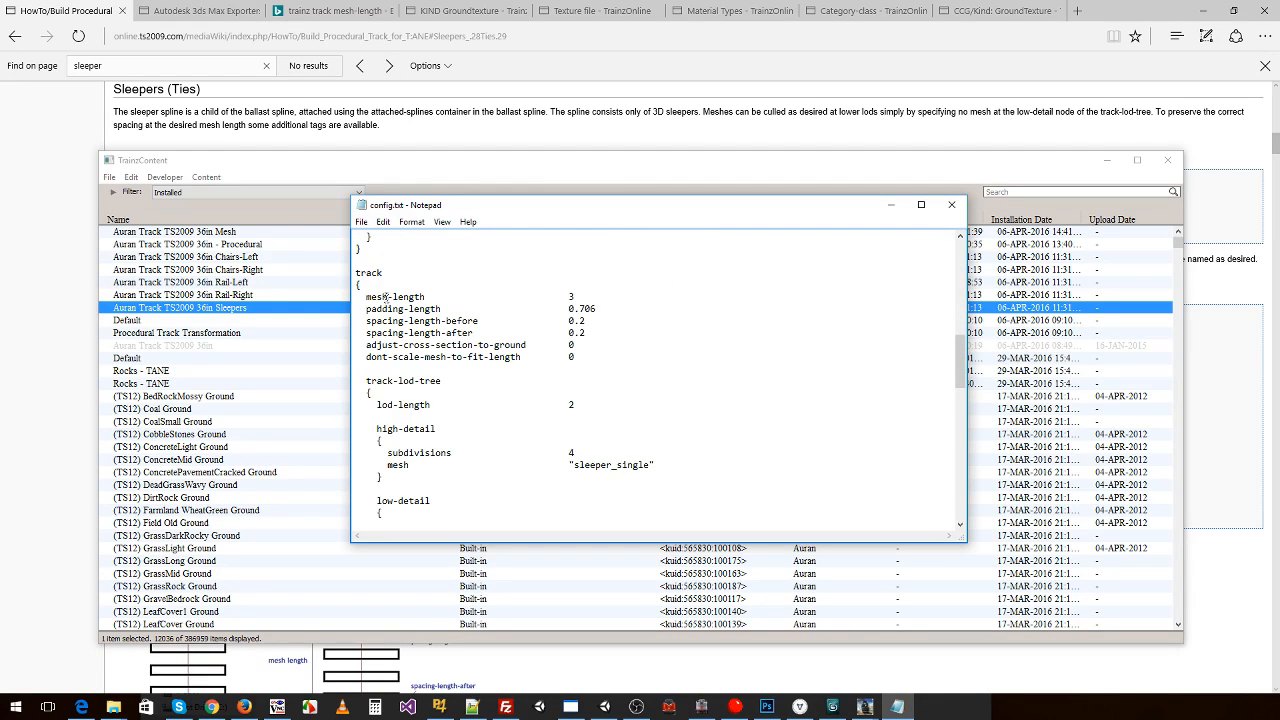
pyautogui.moveTo(382, 308); pyautogui.dragTo(408, 309)
pyautogui.click(428, 320)
pyautogui.scroll(-10, 522, 344)
pyautogui.scroll(-5, 518, 343)
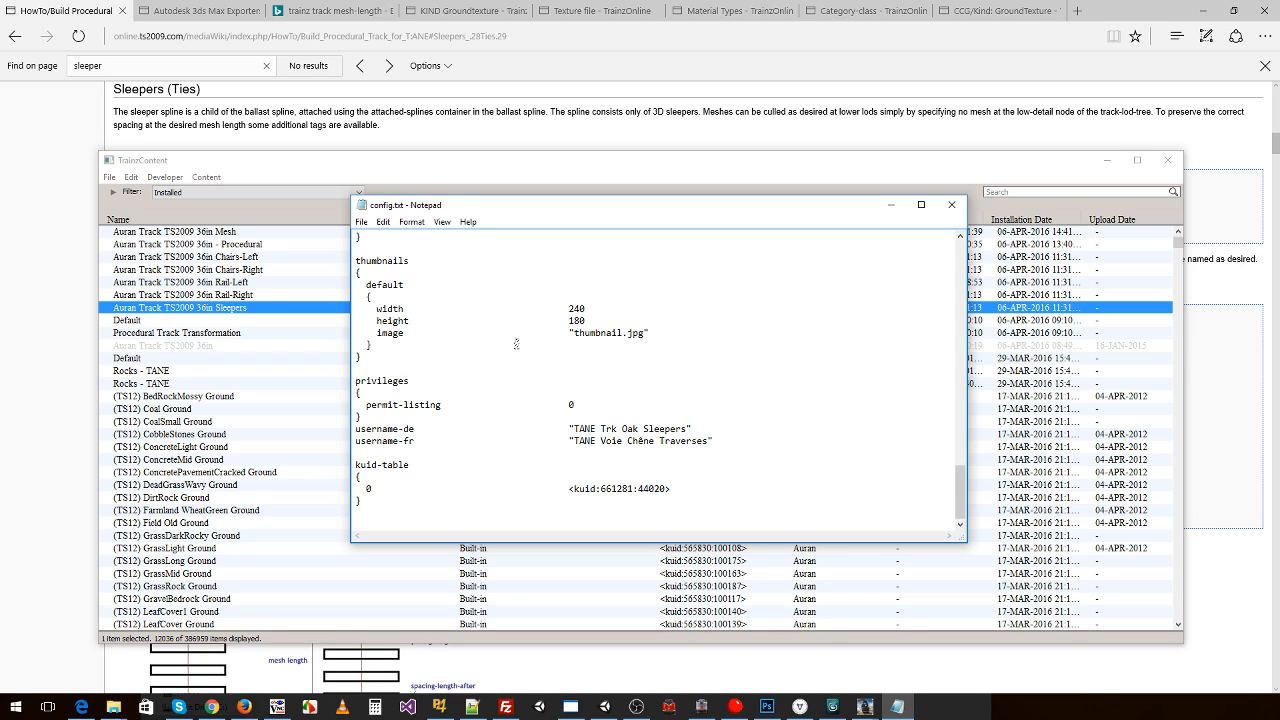
pyautogui.scroll(8, 516, 344)
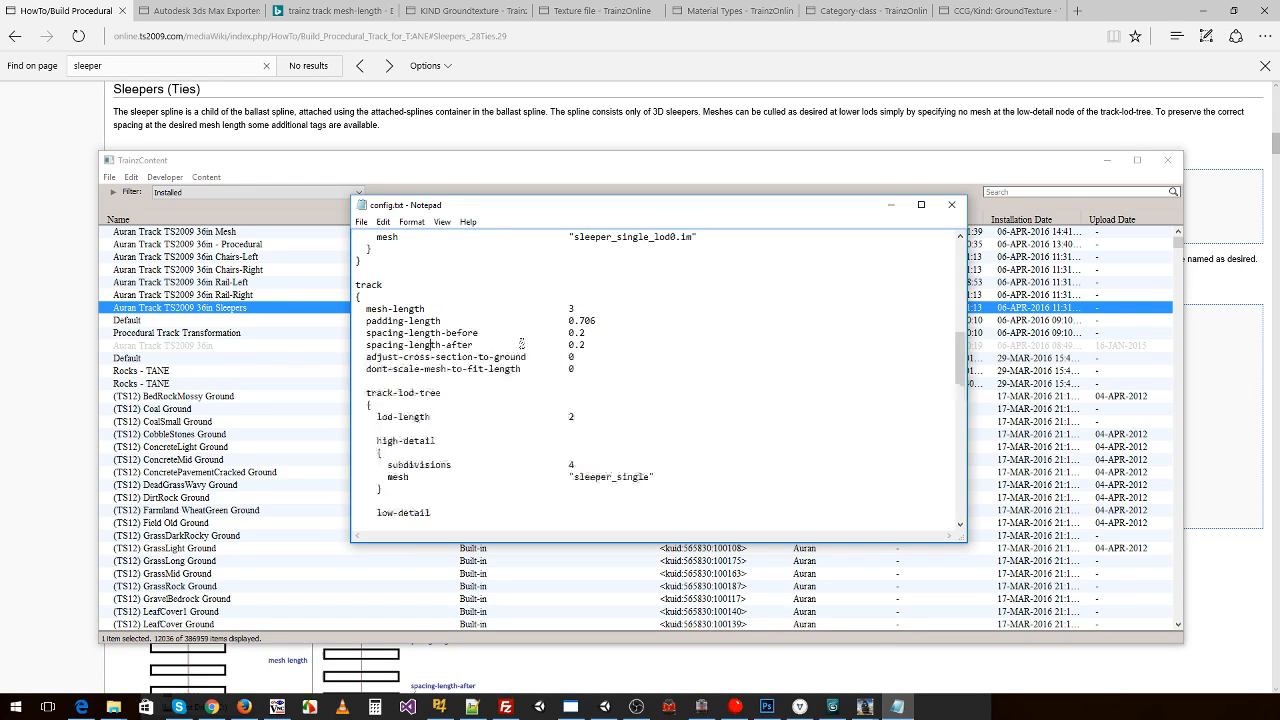
# - Close the sleepers config, apply Revert If Unchanged to the Auran Track TS2009 36in Sleepers asset, and switch to 3ds Max
pyautogui.click(951, 204)
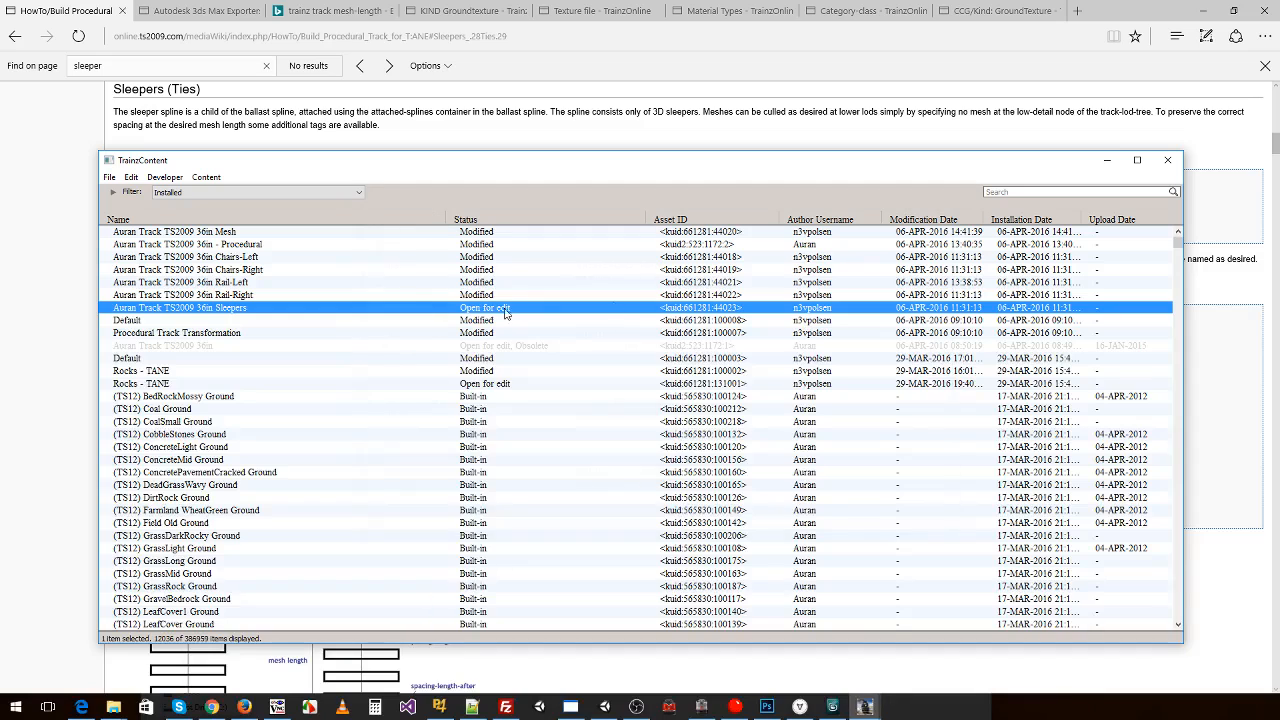
pyautogui.rightClick(462, 311)
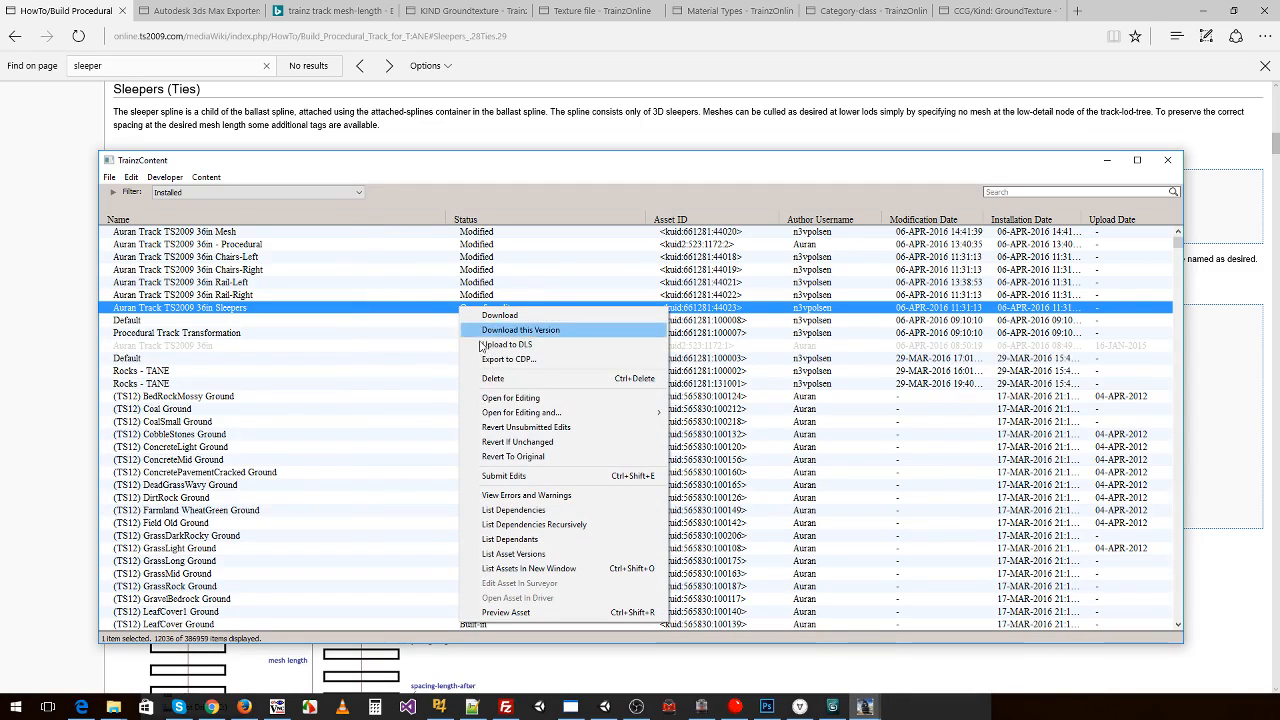
pyautogui.click(518, 442)
pyautogui.click(862, 708)
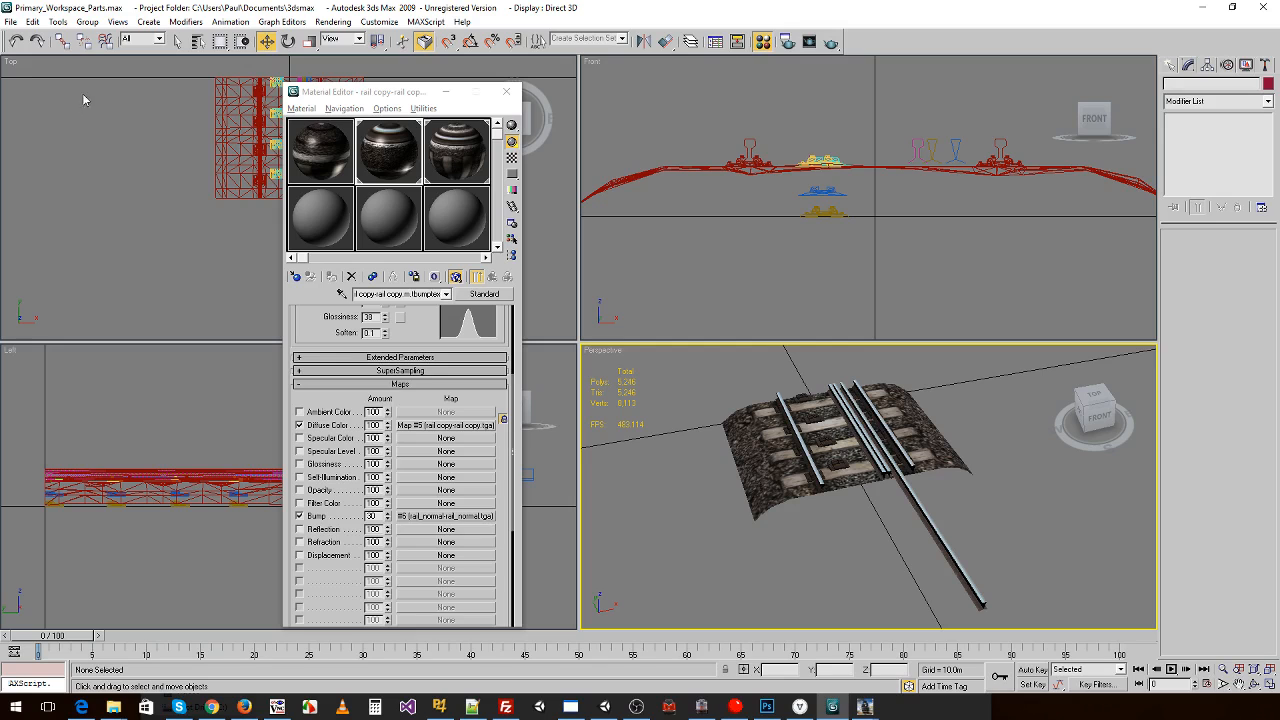
# - Import sleeper_single_lod0.obj from the reference track folder, naming the new object ssl0
pyautogui.click(10, 21)
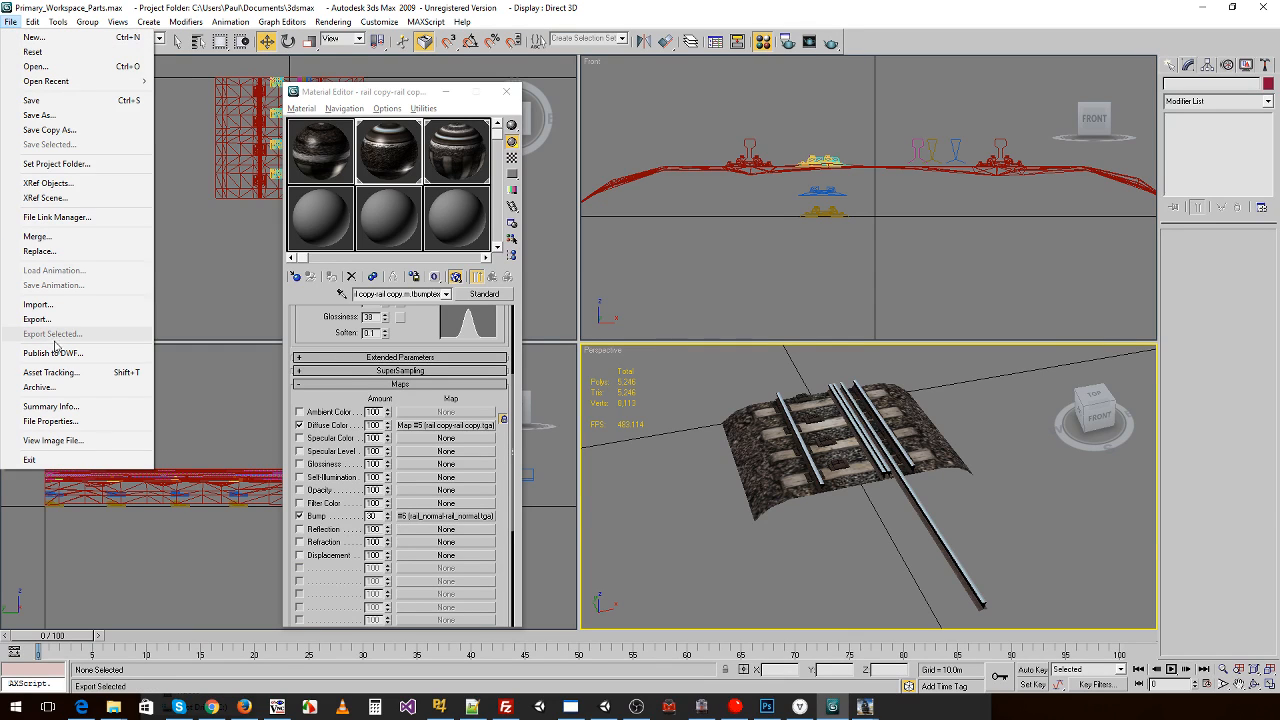
pyautogui.click(40, 304)
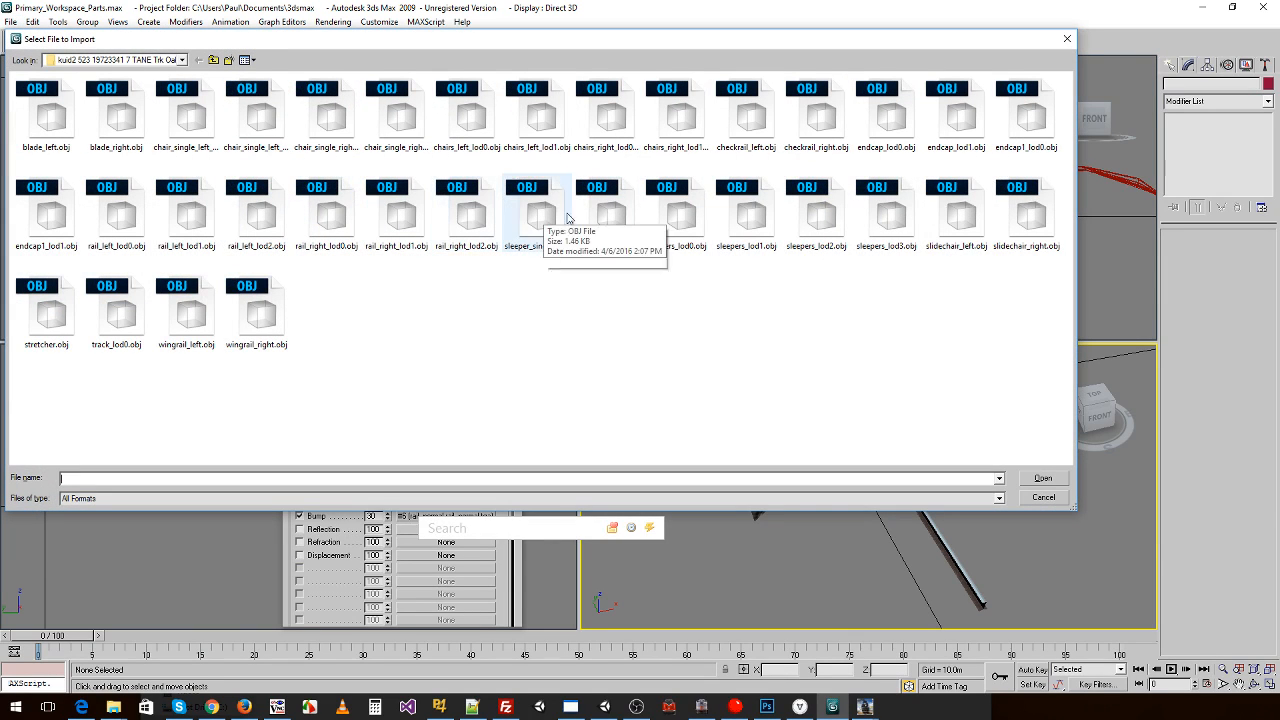
pyautogui.click(541, 215)
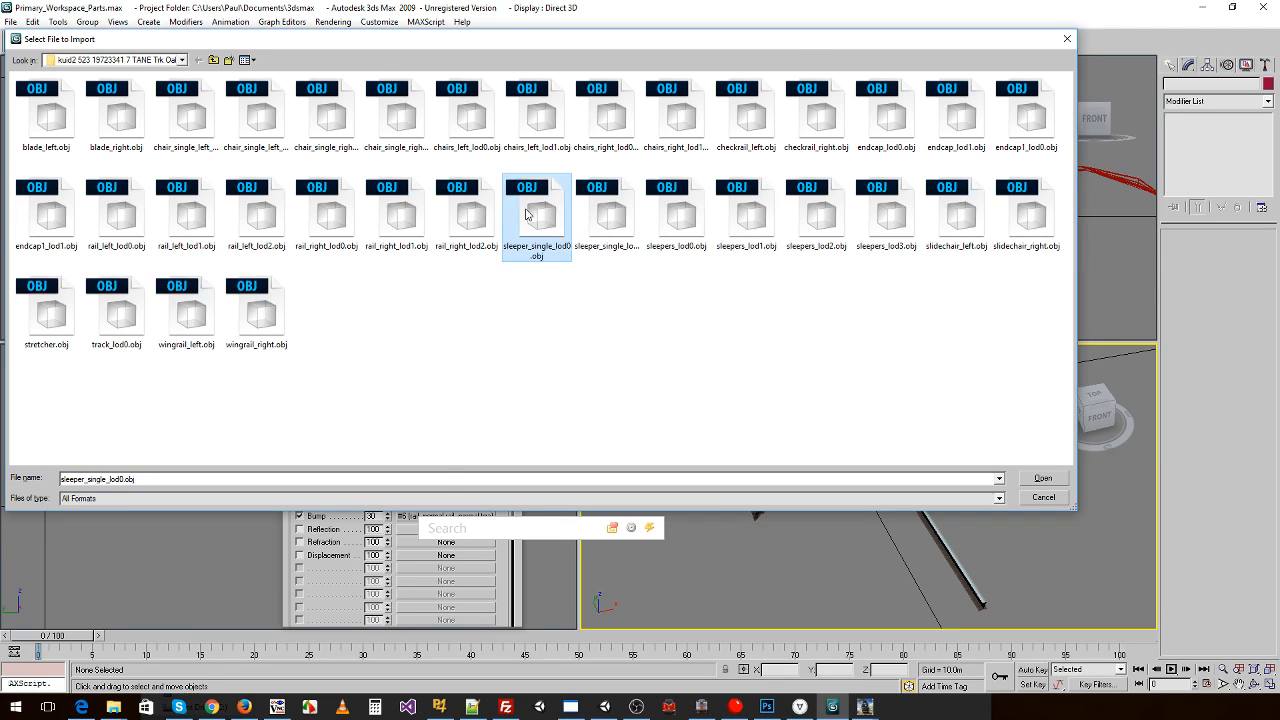
pyautogui.doubleClick(527, 214)
pyautogui.click(546, 481)
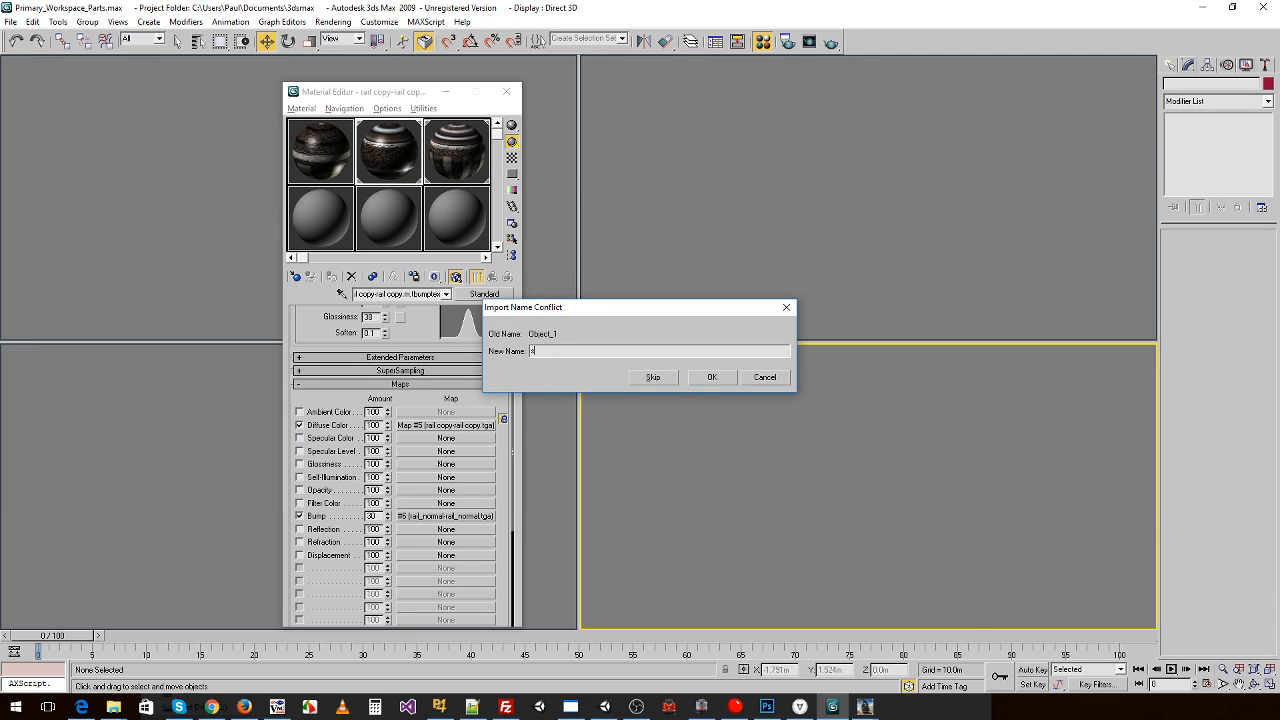
pyautogui.write('0')
pyautogui.press('Return')
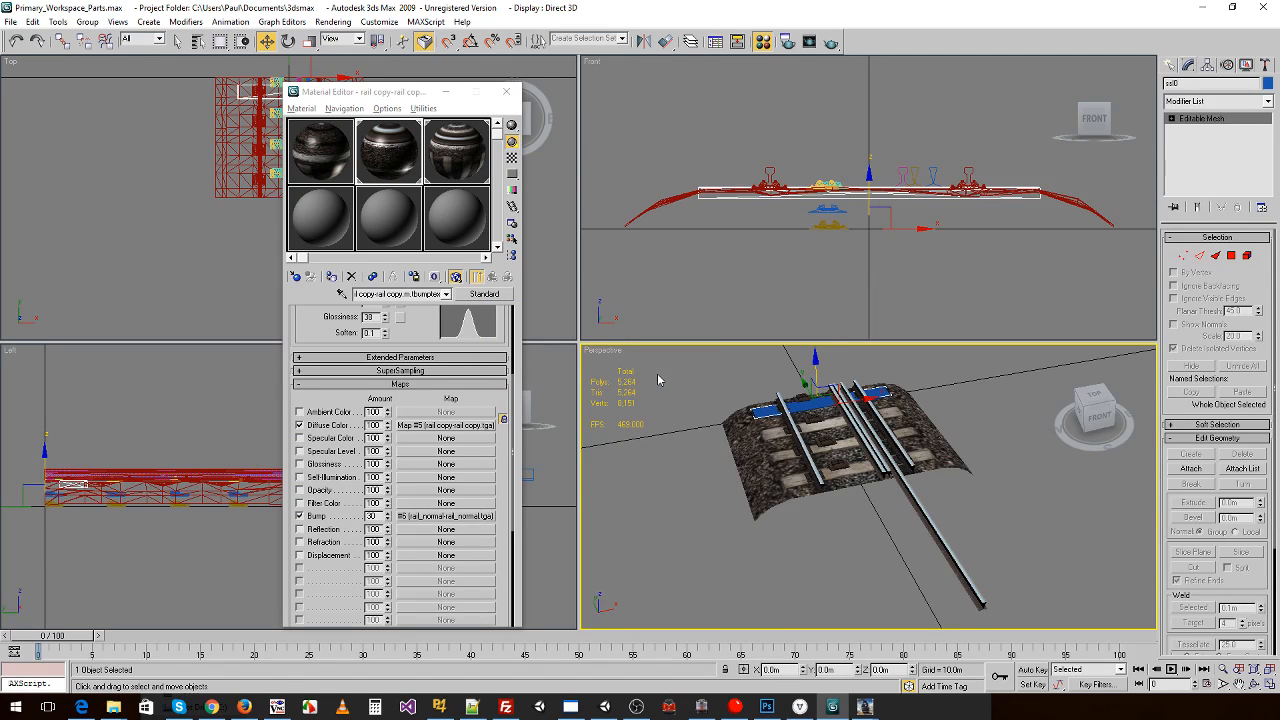
# - Apply the track's wood-textured sleeper material to the imported ssl0 mesh
pyautogui.scroll(4, 846, 394)
pyautogui.moveTo(758, 413); pyautogui.dragTo(806, 557, button='middle')
pyautogui.scroll(2, 806, 557)
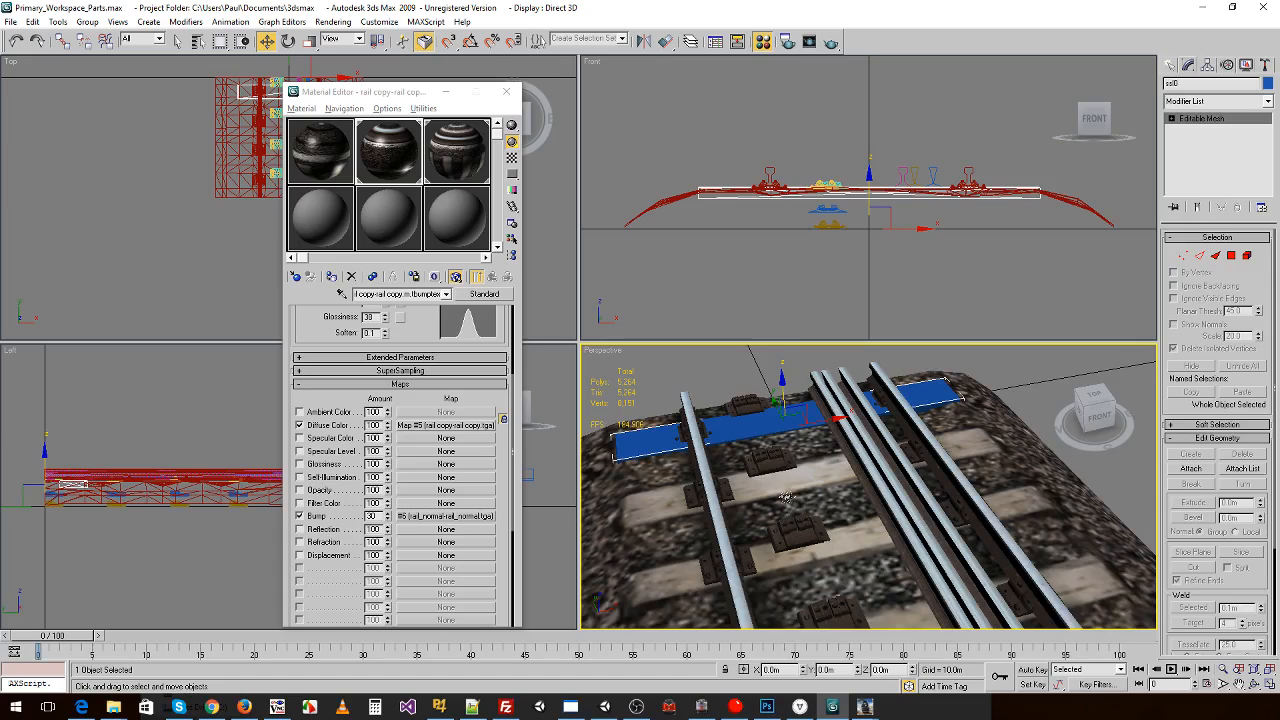
pyautogui.moveTo(778, 491); pyautogui.dragTo(908, 534, button='middle')
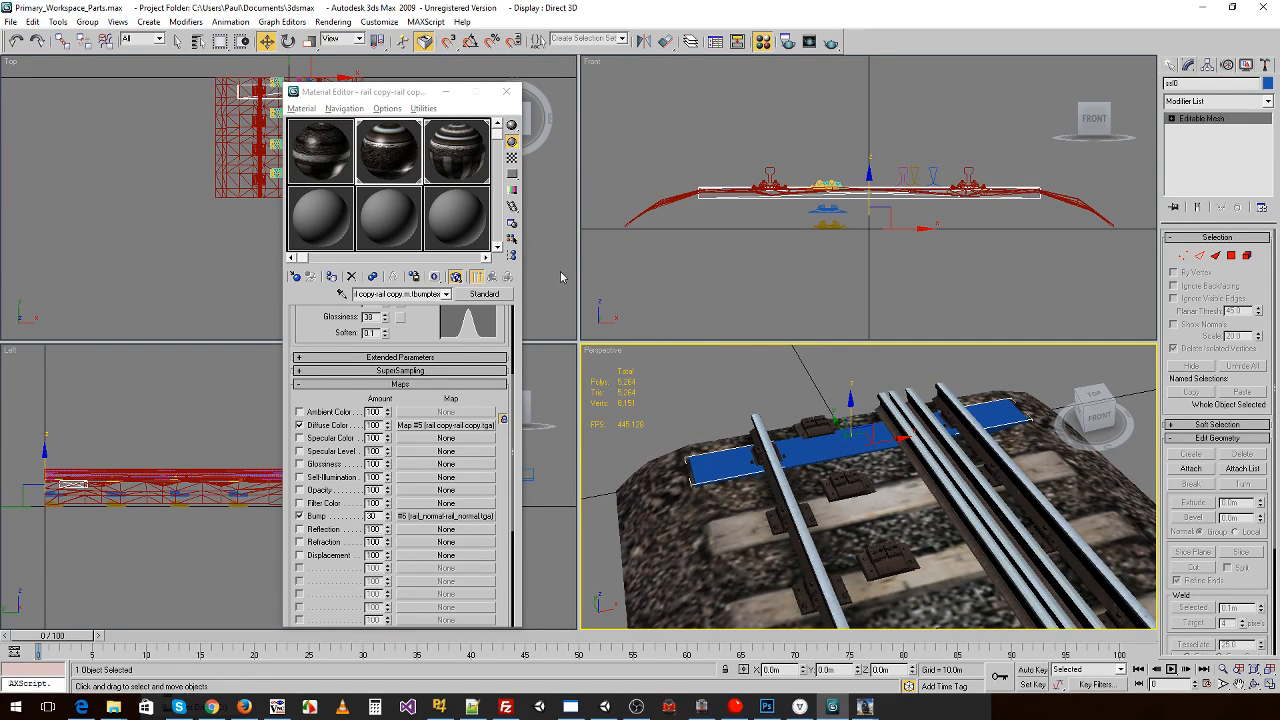
pyautogui.moveTo(408, 152); pyautogui.dragTo(826, 452)
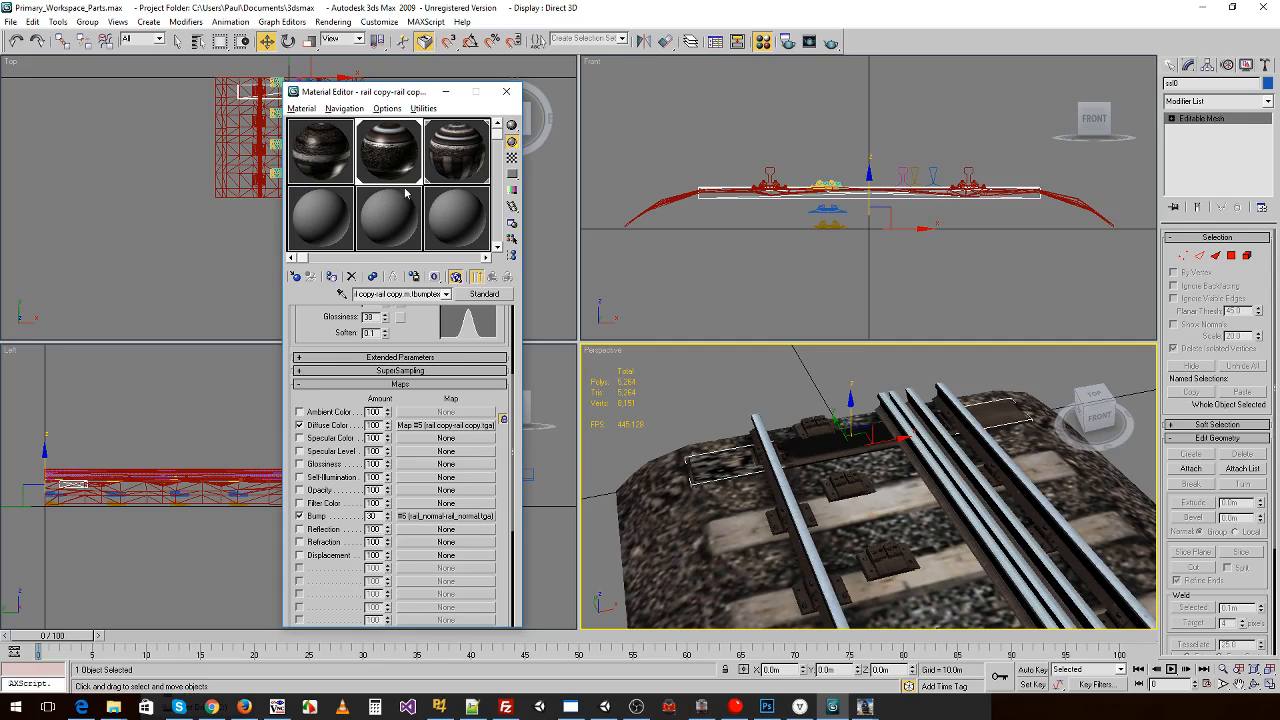
pyautogui.moveTo(385, 214); pyautogui.dragTo(747, 461)
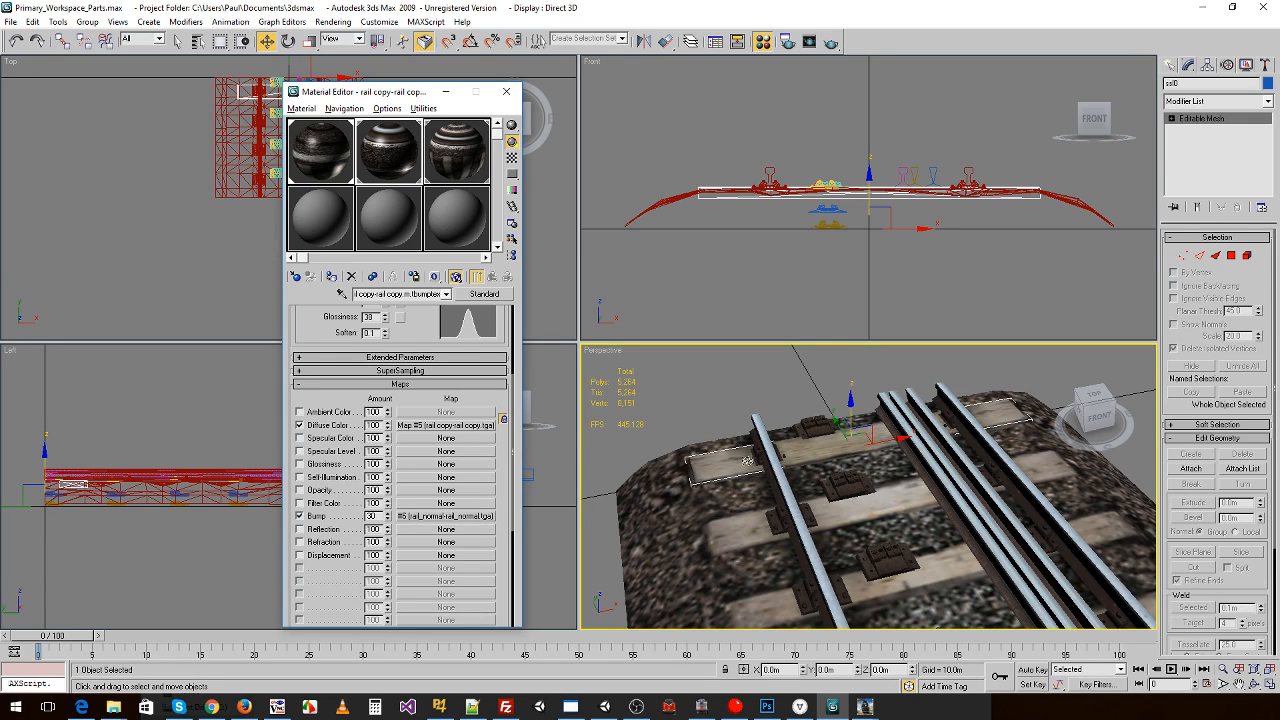
# - Try raising the ssl0 sleeper slightly along Z above the ballast, and restore its original height
pyautogui.click(850, 399)
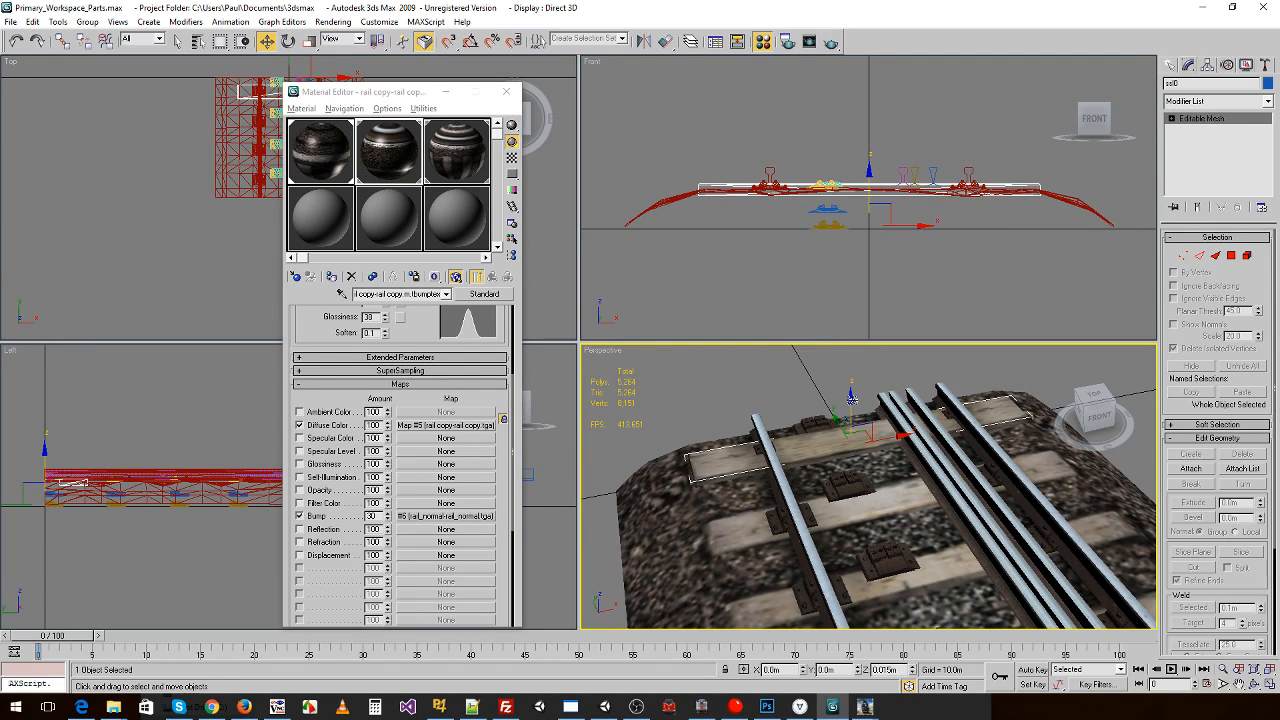
pyautogui.moveTo(852, 399); pyautogui.dragTo(853, 393)
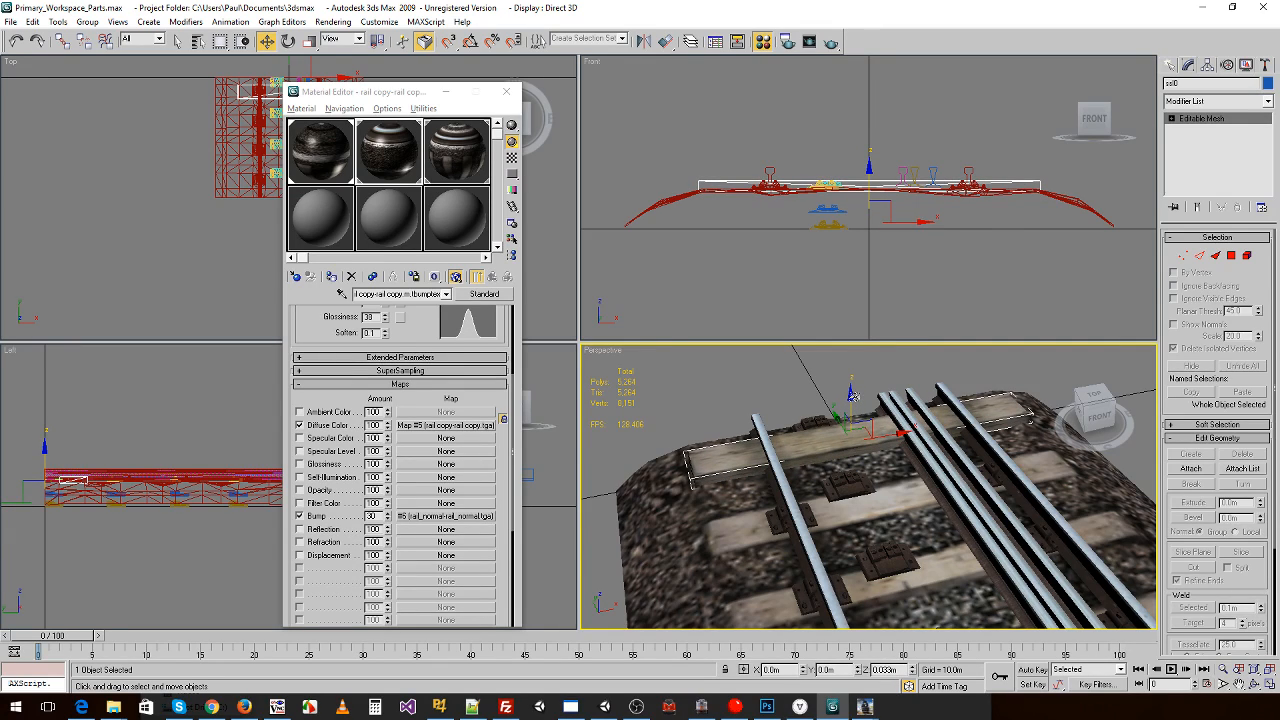
pyautogui.moveTo(853, 395); pyautogui.dragTo(853, 397)
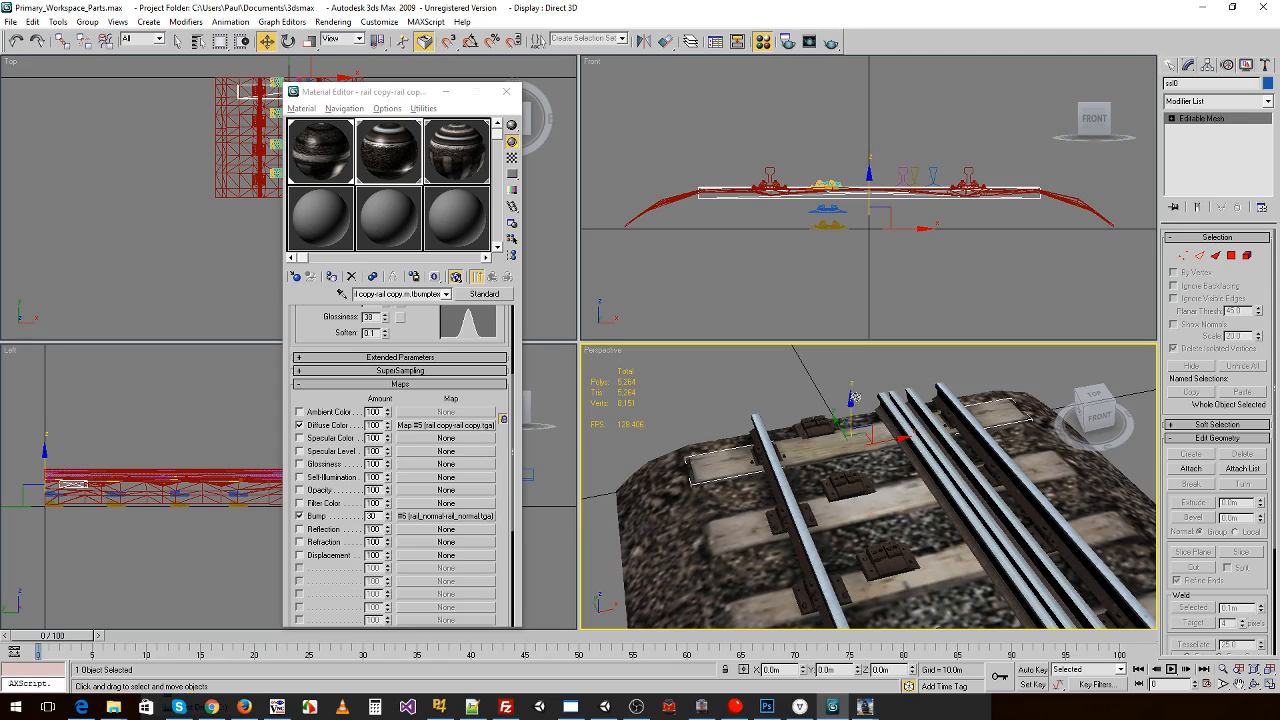
pyautogui.moveTo(911, 468)
pyautogui.keyDown('alt'); pyautogui.mouseDown(button='middle')
pyautogui.moveTo(880, 477)
pyautogui.moveTo(856, 447)
pyautogui.moveTo(946, 474)
pyautogui.moveTo(922, 460)
pyautogui.mouseUp(button='middle'); pyautogui.keyUp('alt')
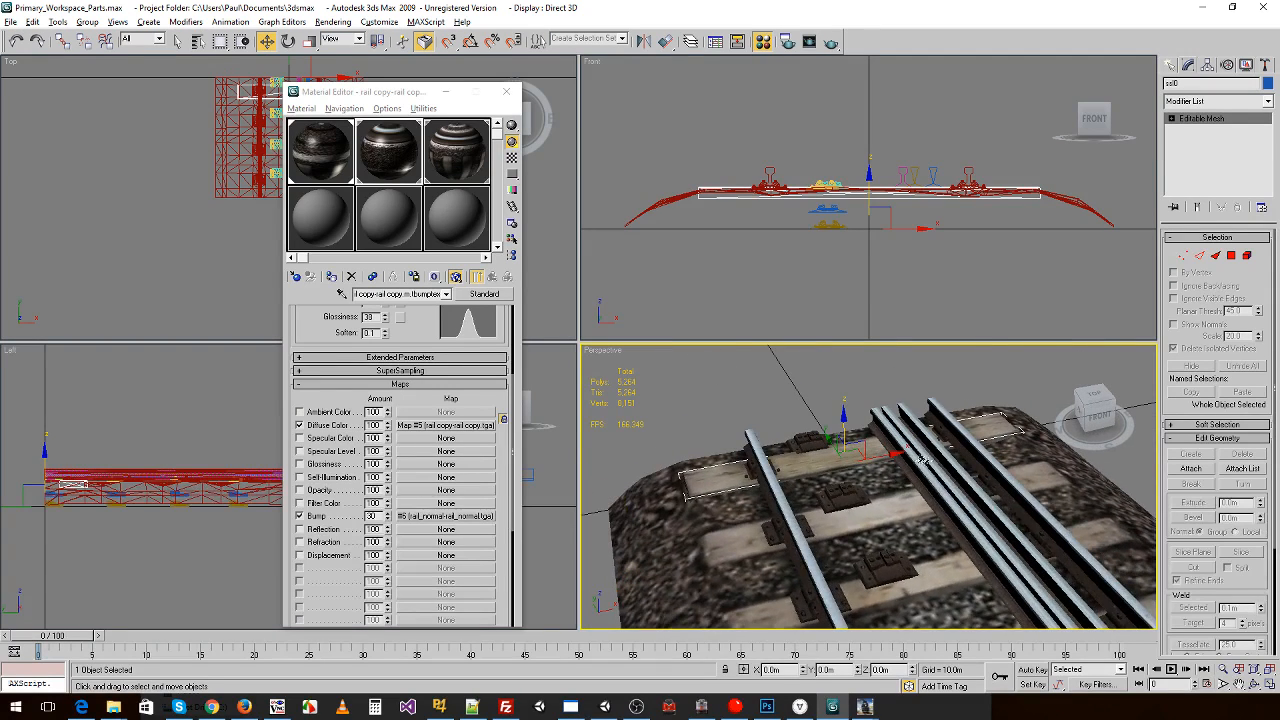
# - Delete the ballast, rails, chairs and every other object in the scene except the ssl0 sleeper
pyautogui.click(750, 237)
pyautogui.moveTo(655, 188); pyautogui.dragTo(685, 248)
pyautogui.moveTo(676, 131); pyautogui.dragTo(680, 227)
pyautogui.press('Delete')
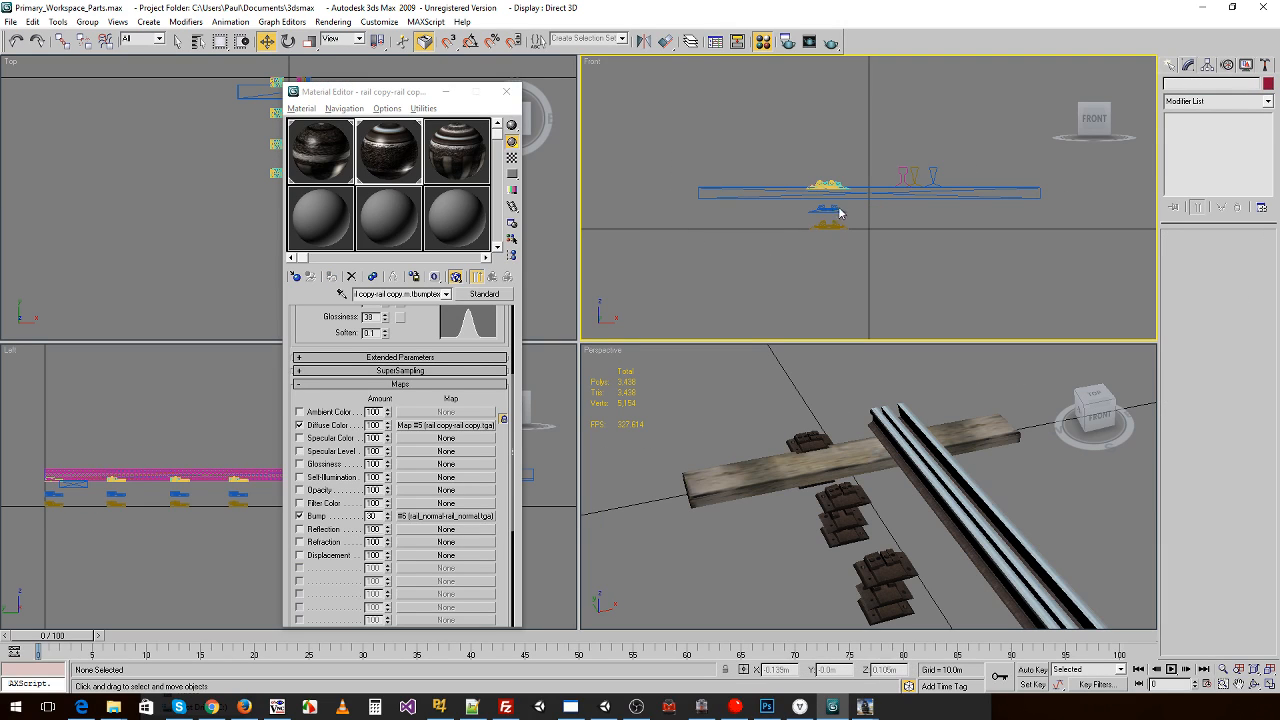
pyautogui.moveTo(833, 188)
pyautogui.mouseDown()
pyautogui.moveTo(880, 176)
pyautogui.moveTo(945, 188)
pyautogui.mouseUp()
pyautogui.keyDown('alt'); pyautogui.click(767, 189); pyautogui.keyUp('alt')
pyautogui.press('Delete')
pyautogui.press('Delete')
# - Export the sleeper in Trainz format over sleeper_single_lod0.im in the Auran Track TS2009 36in Mesh folder, keeping the existing texture.txt files
pyautogui.click(14, 21)
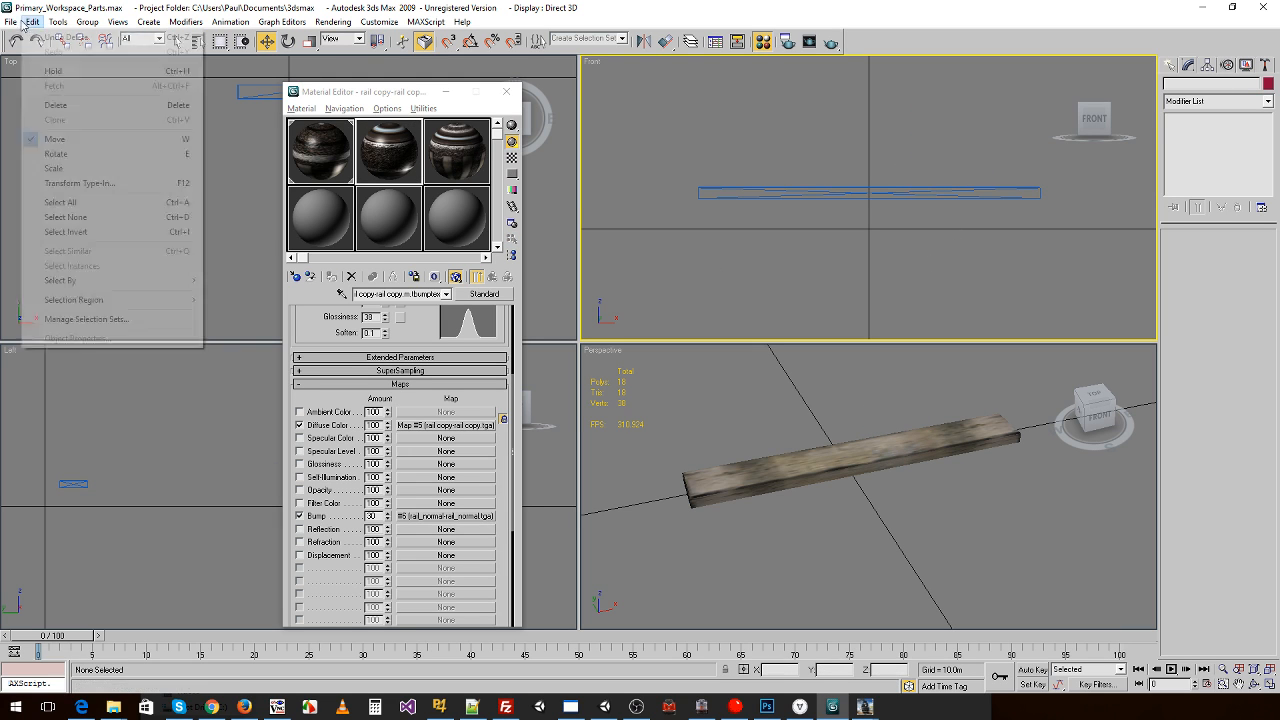
pyautogui.click(60, 322)
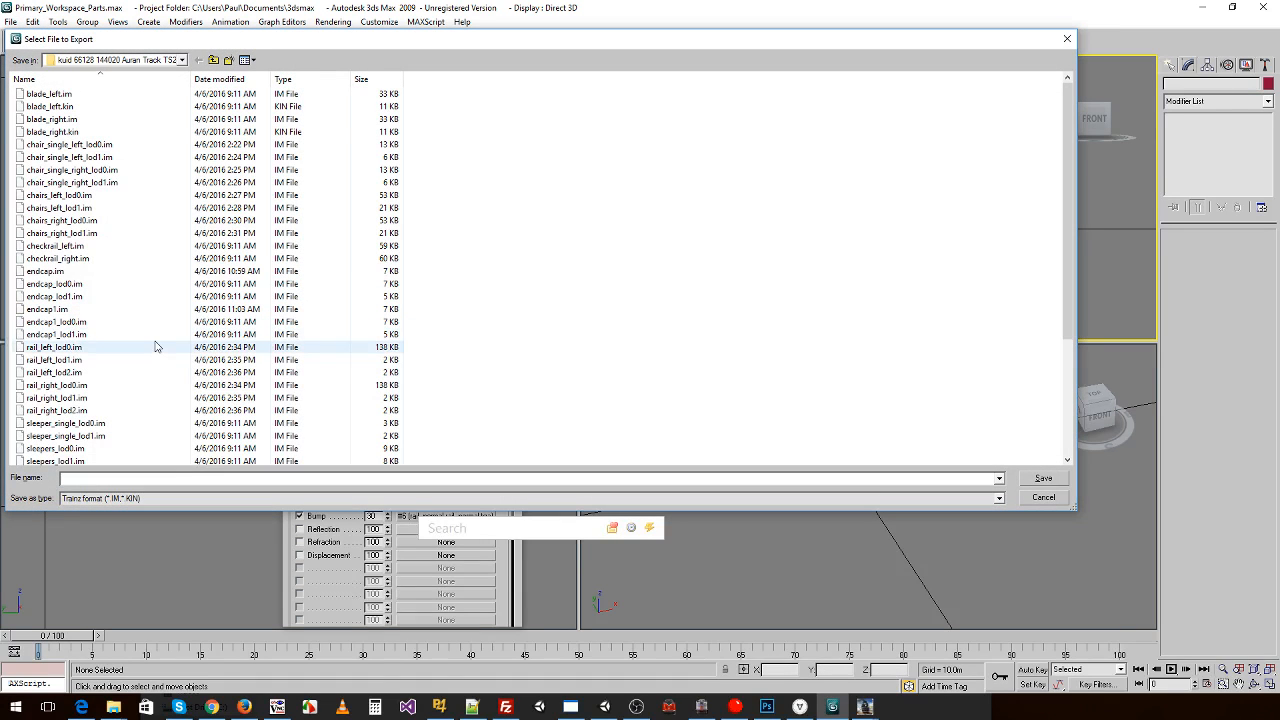
pyautogui.click(95, 424)
pyautogui.click(111, 64)
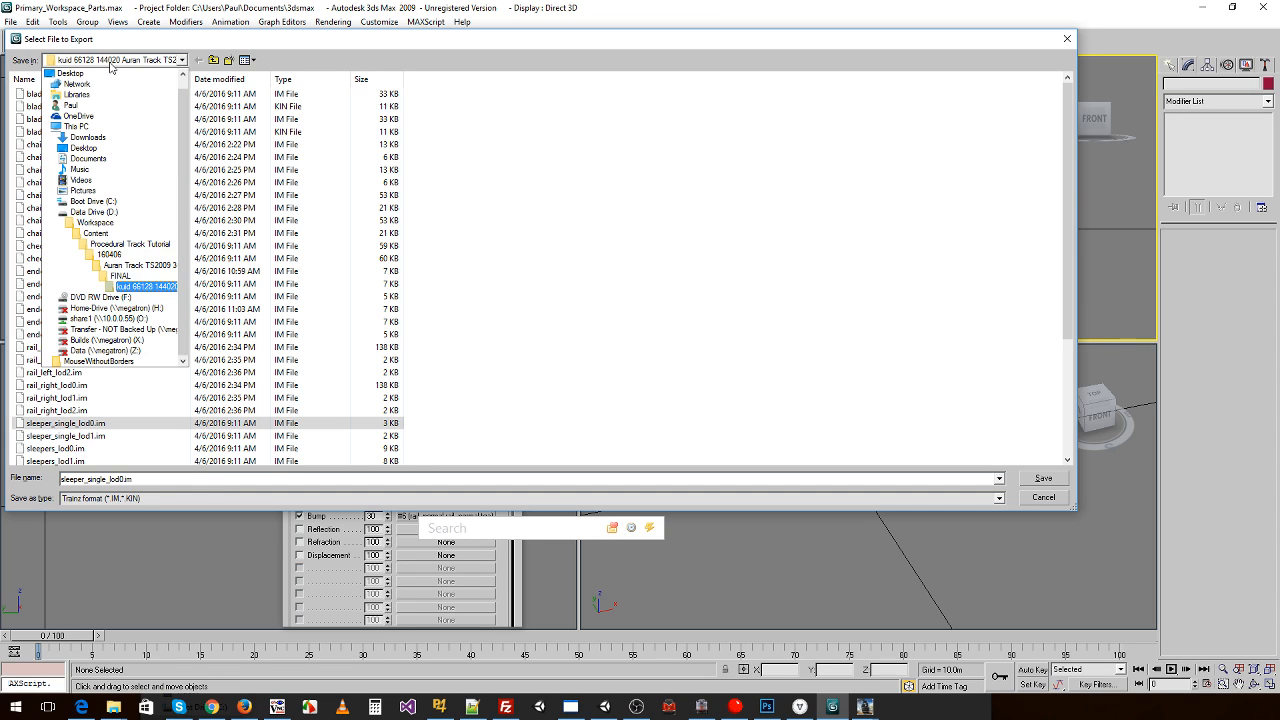
pyautogui.click(148, 288)
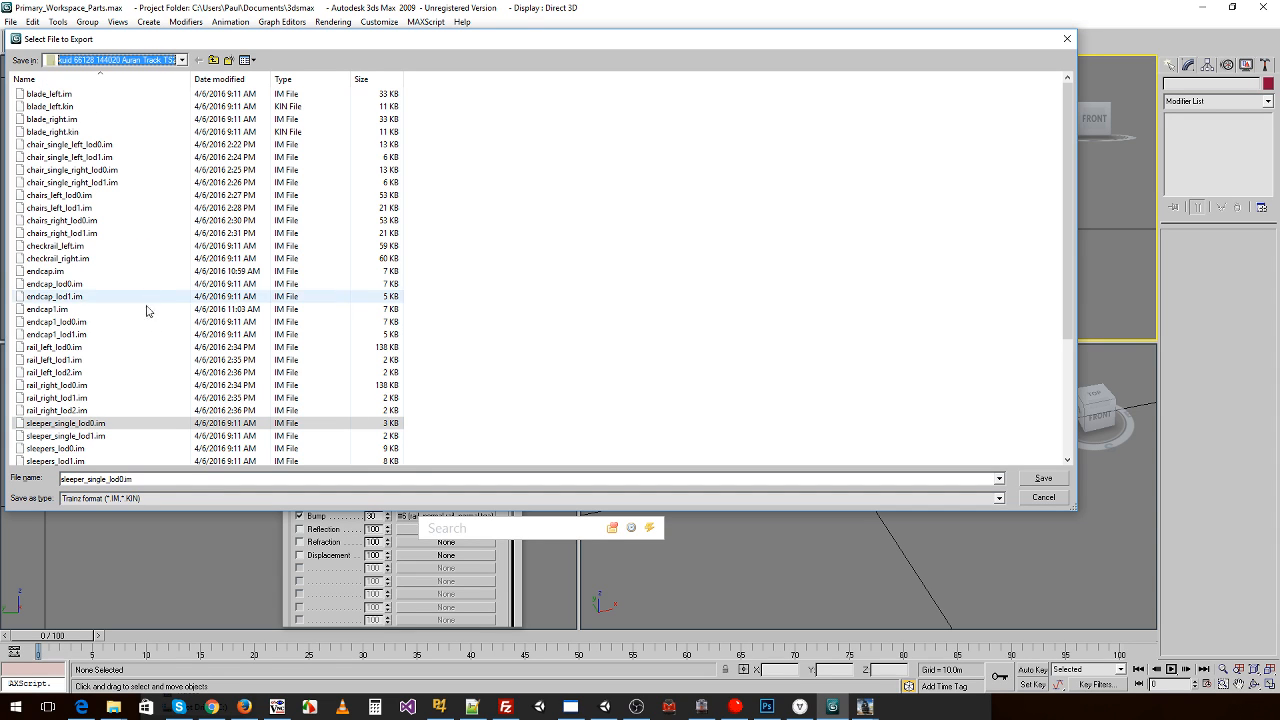
pyautogui.click(62, 436)
pyautogui.click(62, 425)
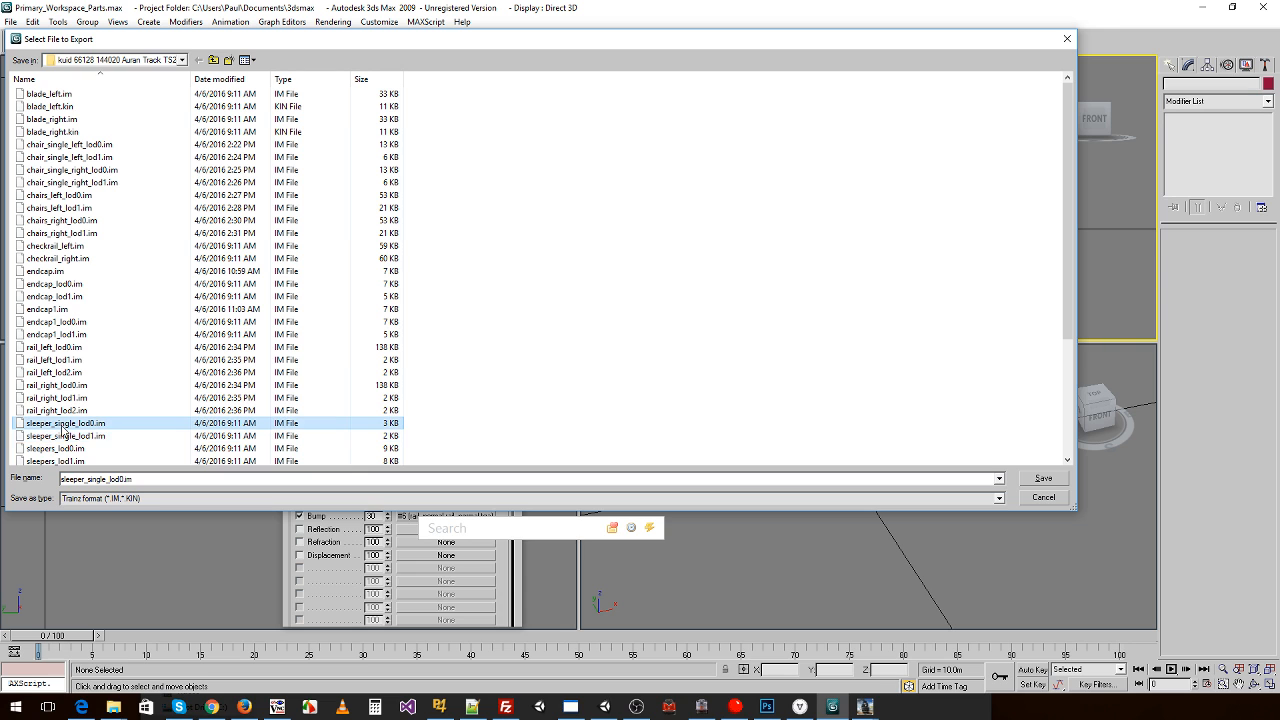
pyautogui.doubleClick(101, 425)
pyautogui.click(694, 410)
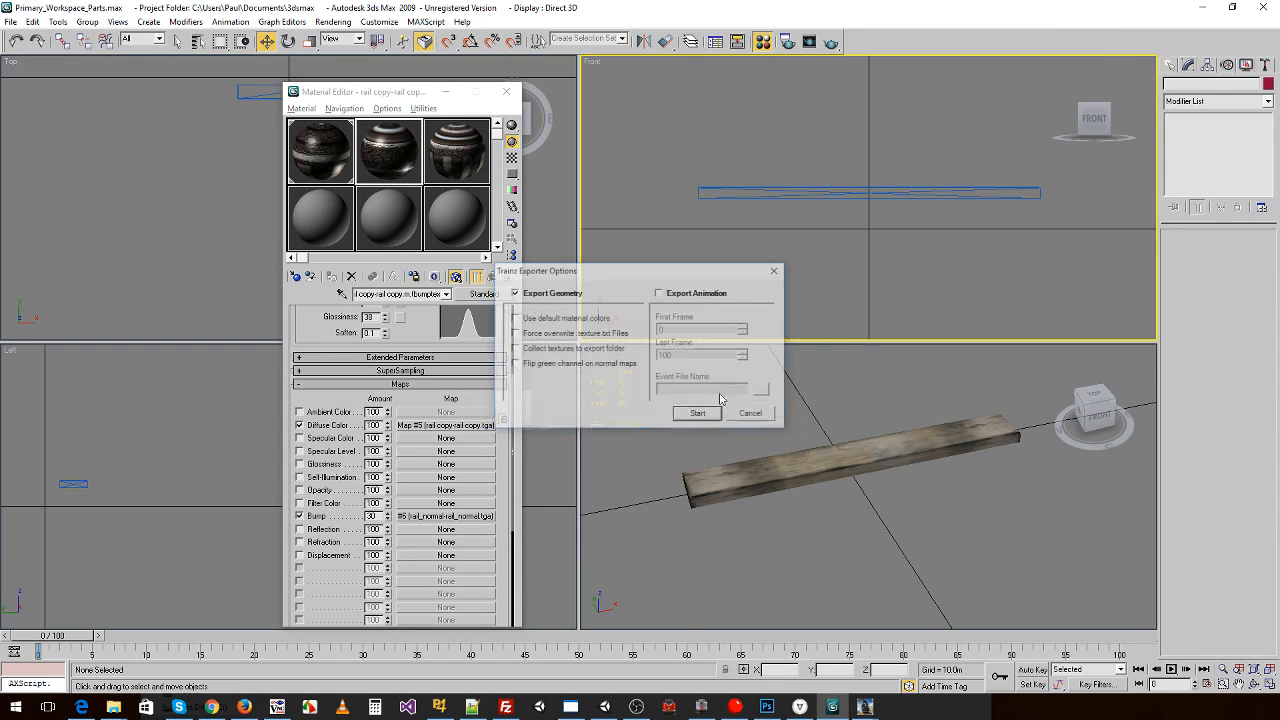
pyautogui.click(699, 414)
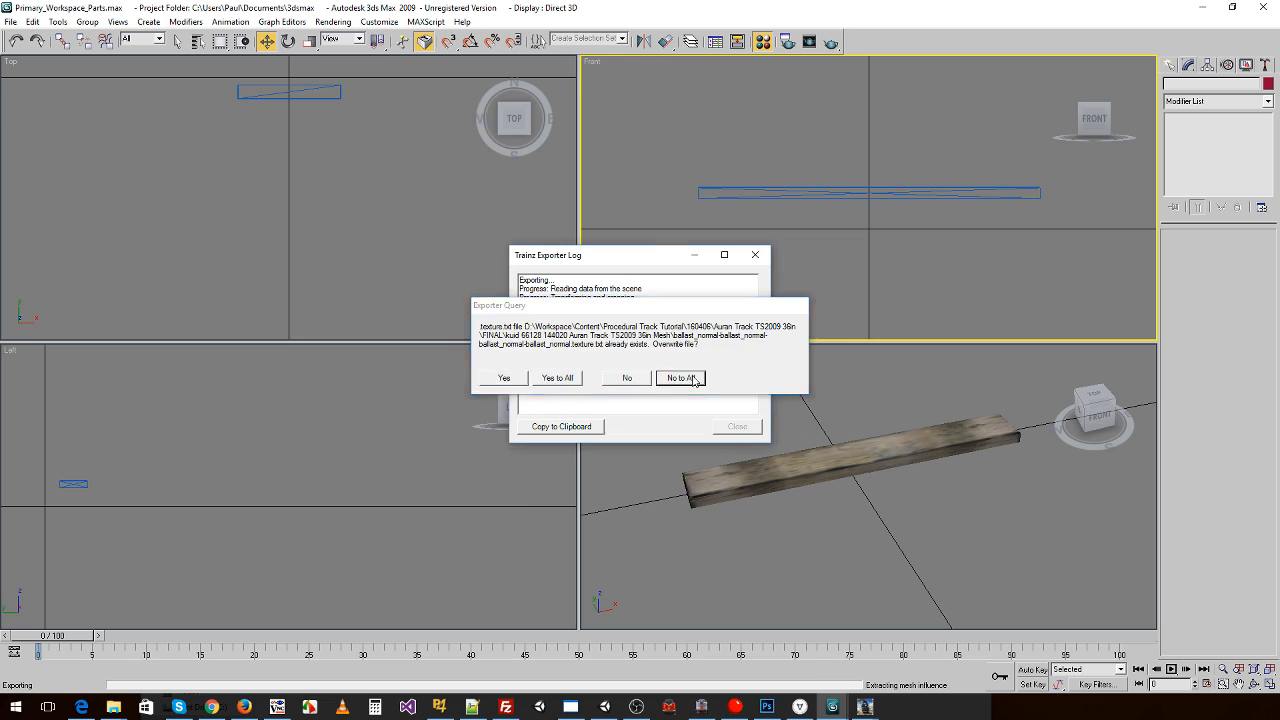
pyautogui.click(681, 378)
pyautogui.click(733, 426)
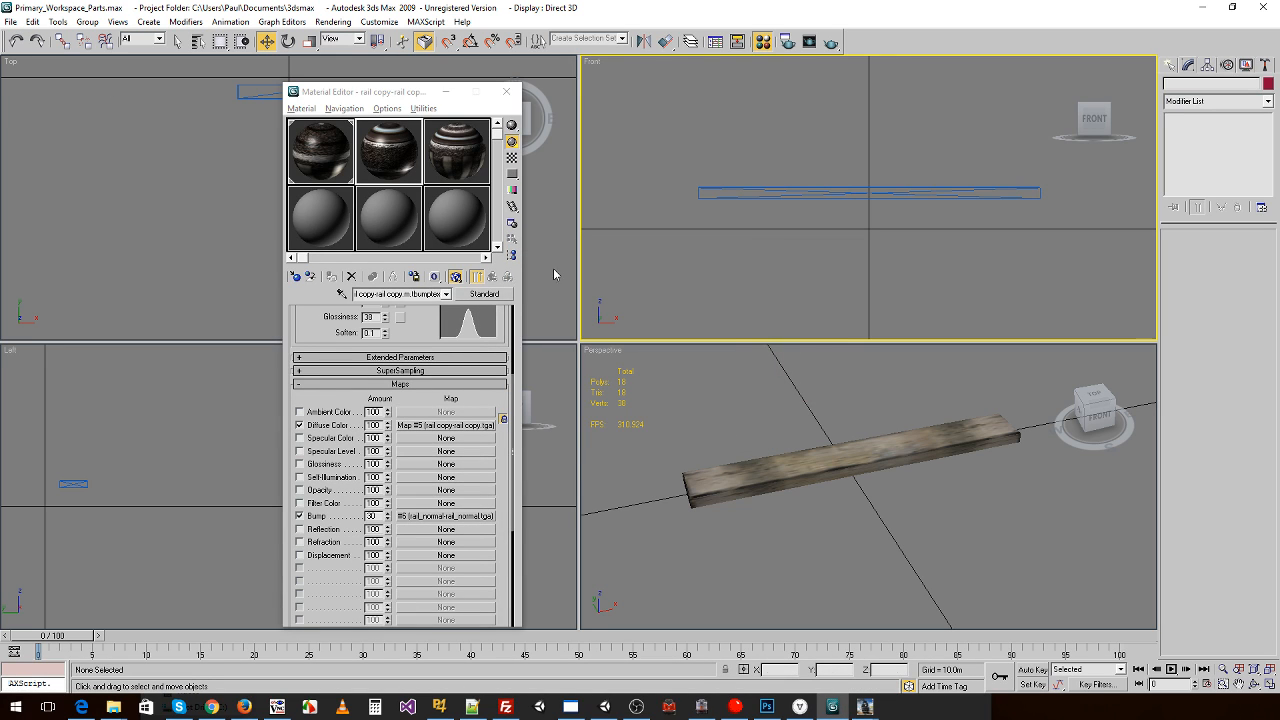
# - Undo the deletions to bring back the ballast, rails and chairs
pyautogui.click(692, 394)
pyautogui.hotkey('ctrl', 'z')
pyautogui.click(692, 383)
pyautogui.hotkey('ctrl', 'z')
pyautogui.hotkey('ctrl', 'z')
pyautogui.hotkey('ctrl', 'z')
pyautogui.hotkey('ctrl', 'z')
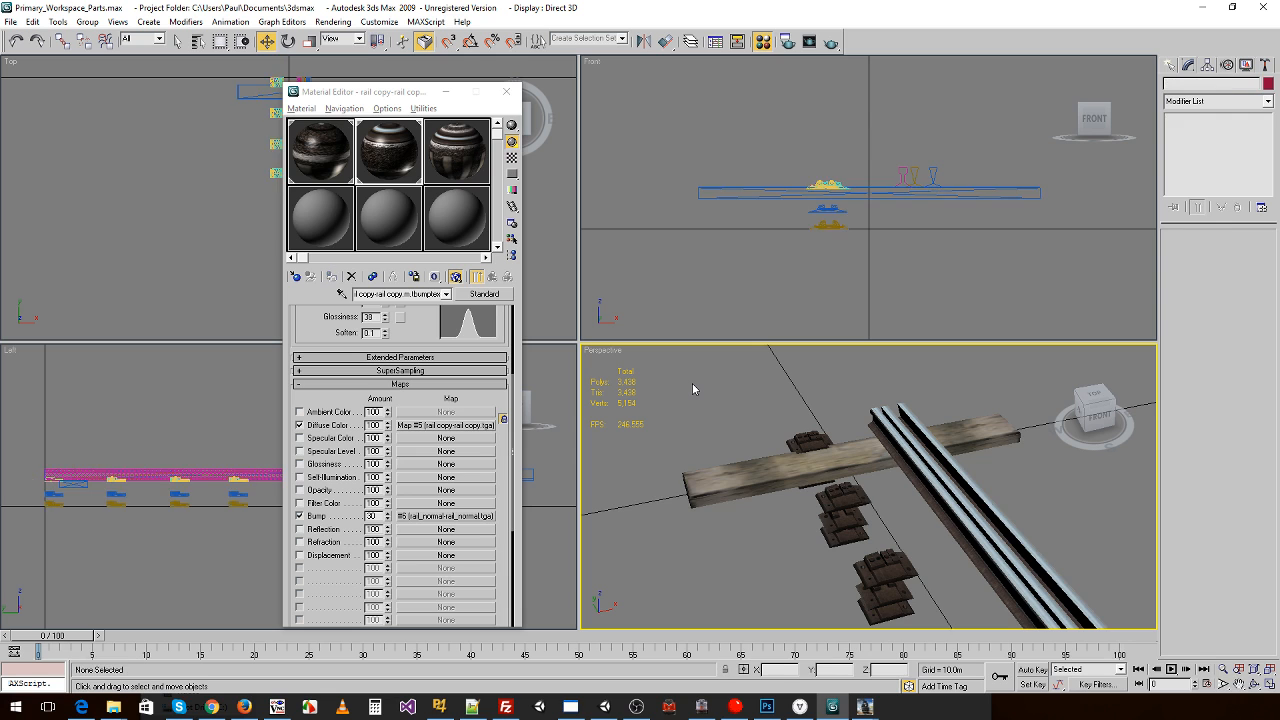
# - Import the lod1 single-sleeper OBJ from the reference track folder, naming the new object ssl1
pyautogui.click(10, 21)
pyautogui.click(36, 304)
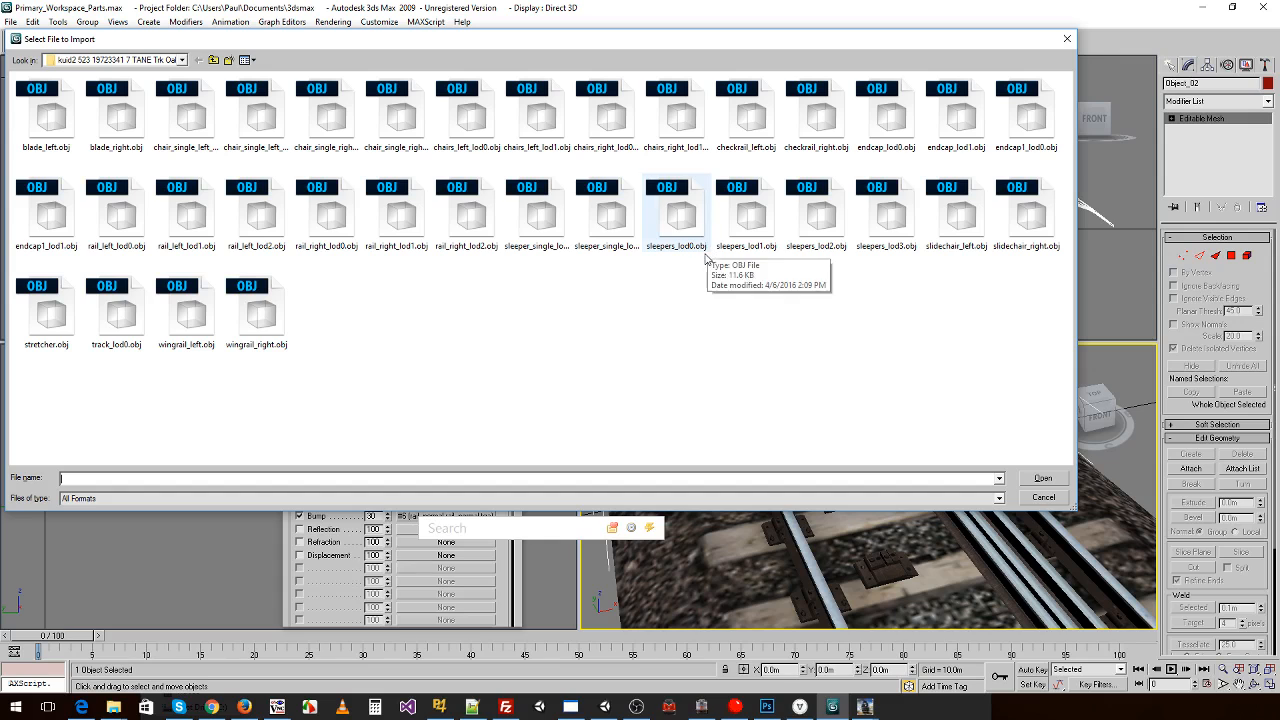
pyautogui.click(537, 213)
pyautogui.doubleClick(605, 213)
pyautogui.click(562, 477)
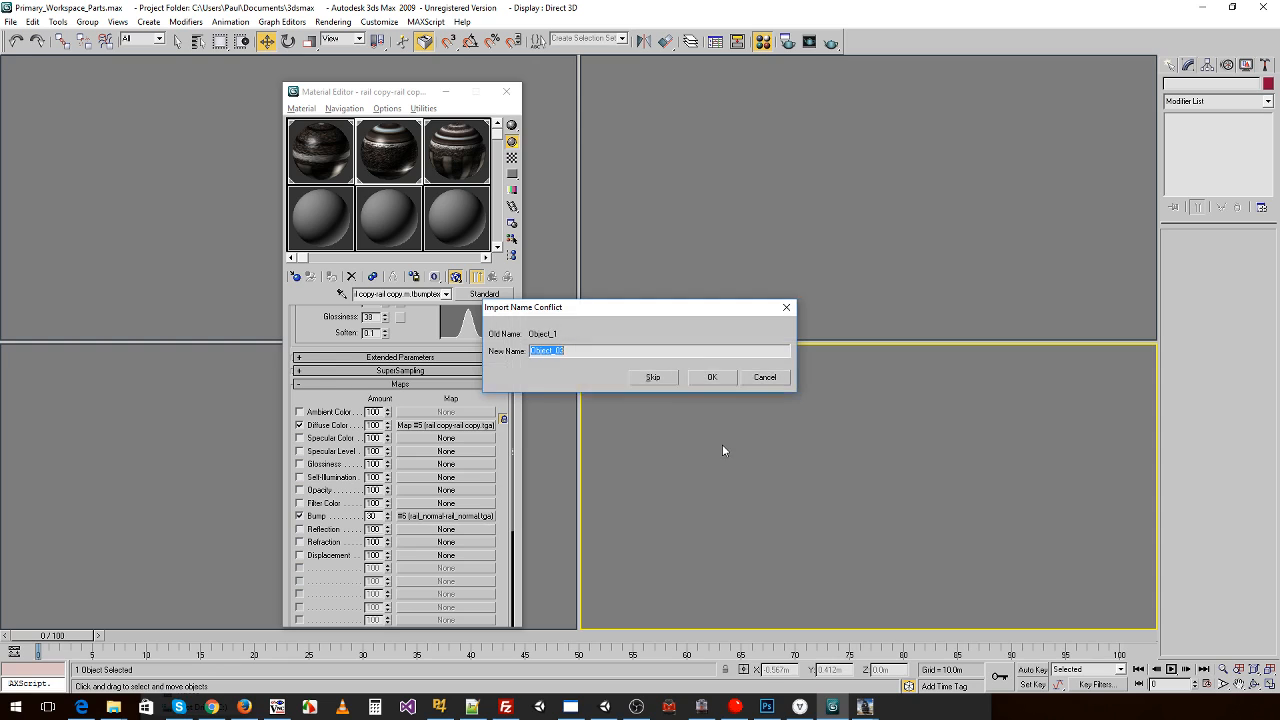
pyautogui.write('ss1')
pyautogui.press('Return')
# - Separate the overlapping sleepers by raising ssl1 and ssl0 to different heights above the track
pyautogui.scroll(5, 814, 443)
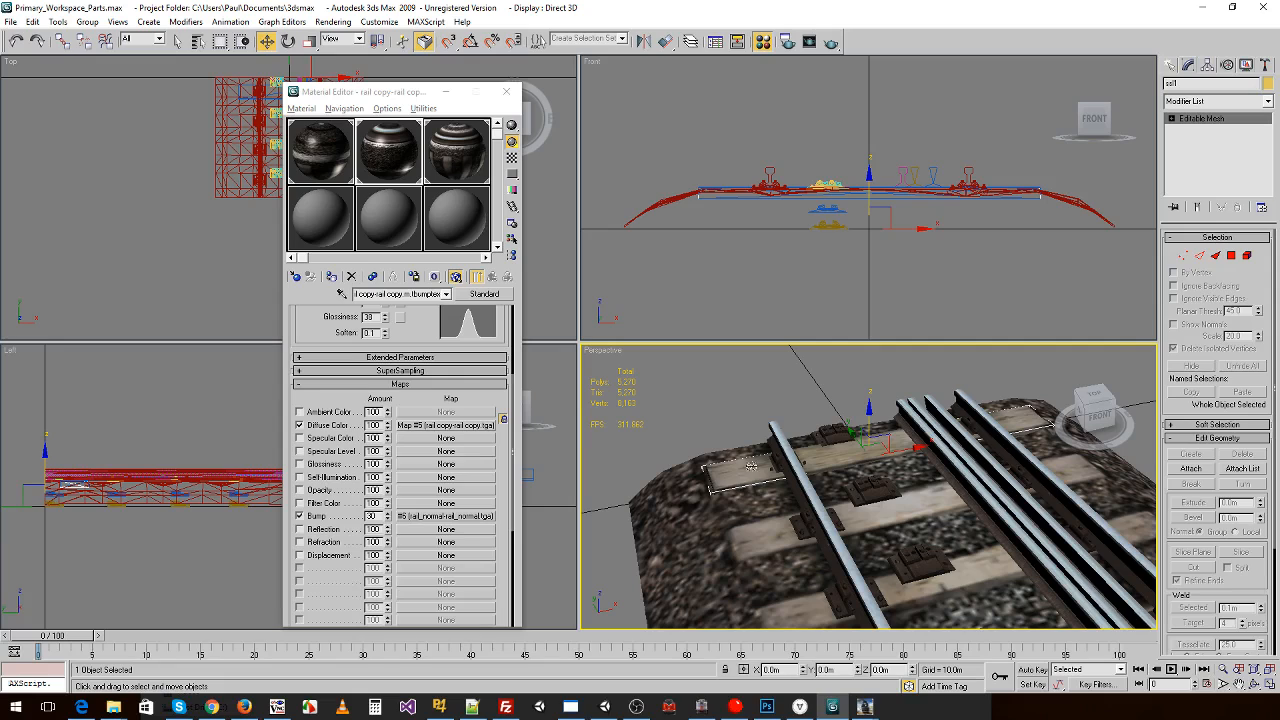
pyautogui.click(748, 472)
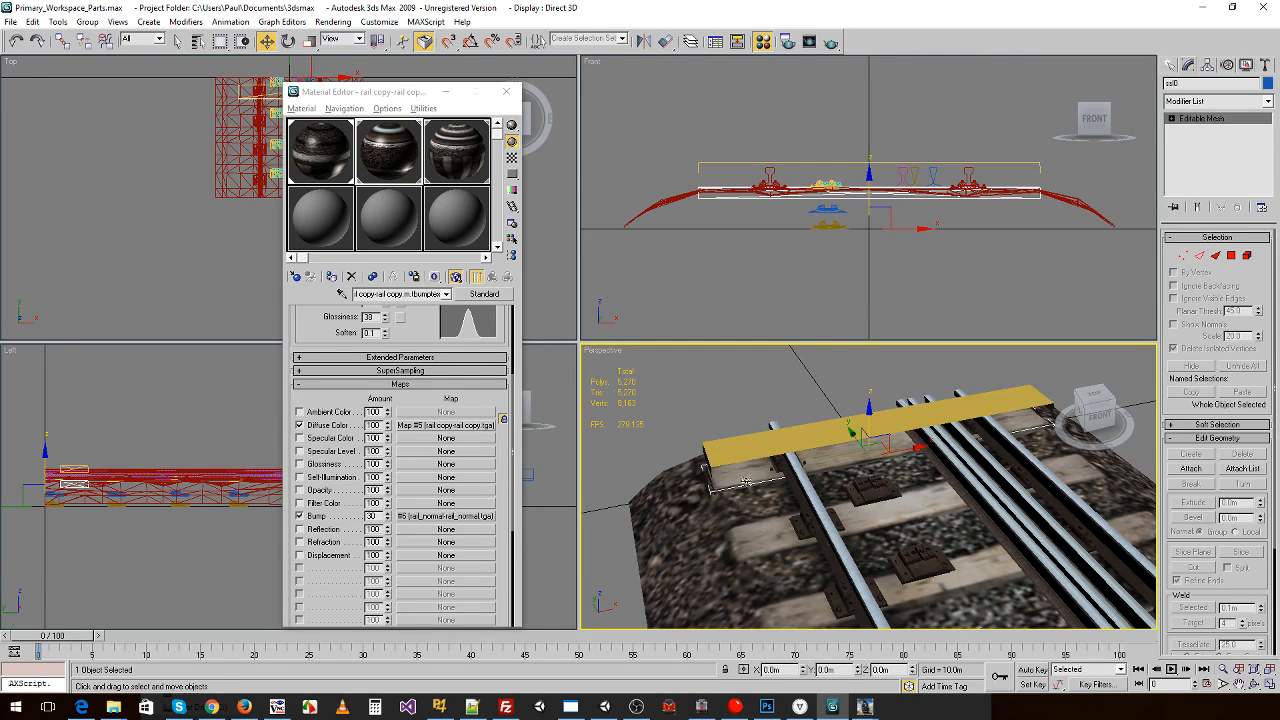
pyautogui.moveTo(870, 407); pyautogui.dragTo(869, 364)
# - Set the ssl1 sleeper's Z position to 0 and apply the wood-textured sleeper material to it
pyautogui.click(838, 439)
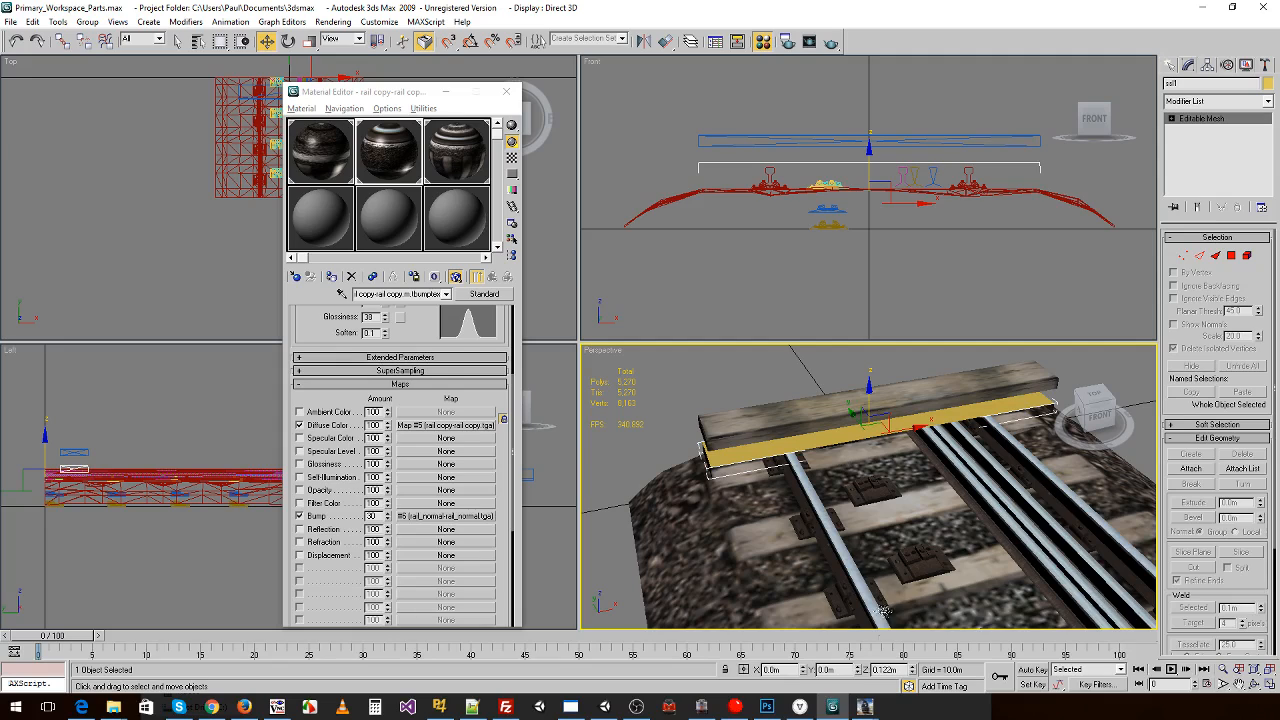
pyautogui.press('Return')
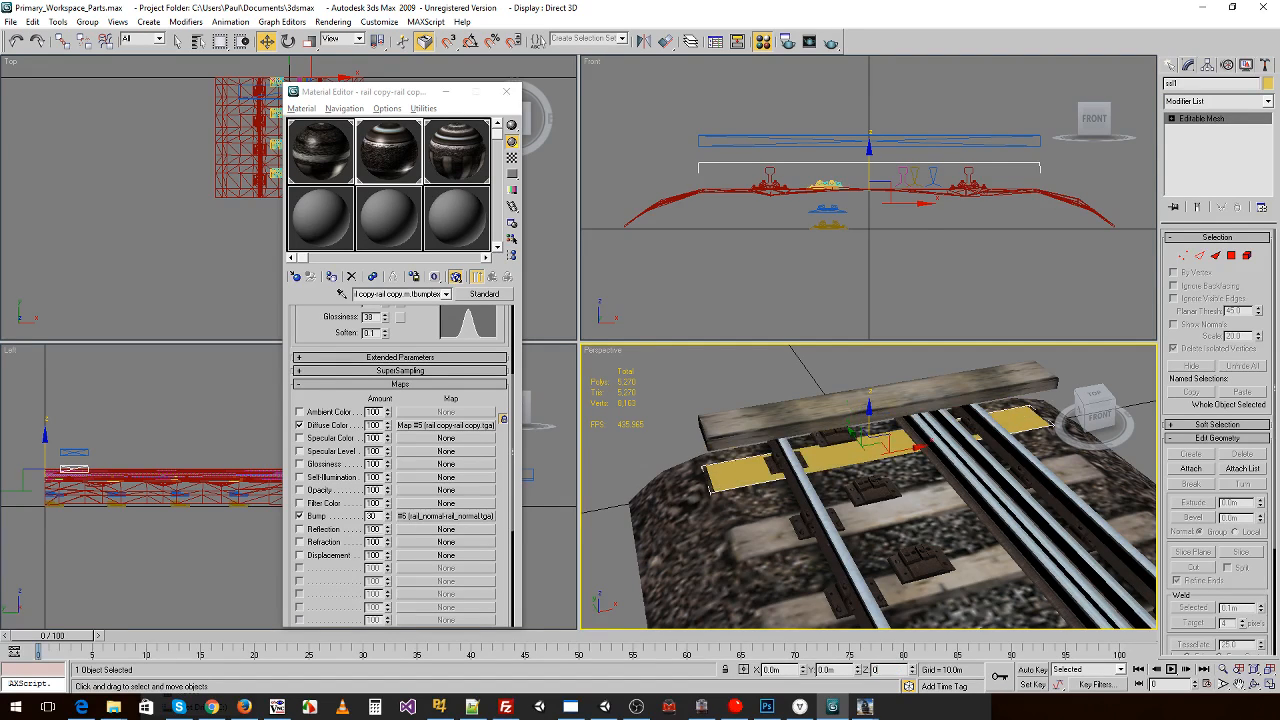
pyautogui.click(842, 458)
# - Delete every object except the ssl1 sleeper, including the raised ssl0, the track parts and the rails
pyautogui.moveTo(658, 185); pyautogui.dragTo(683, 239)
pyautogui.press('Delete')
pyautogui.moveTo(805, 101); pyautogui.dragTo(825, 203)
pyautogui.press('Delete')
pyautogui.press('Delete')
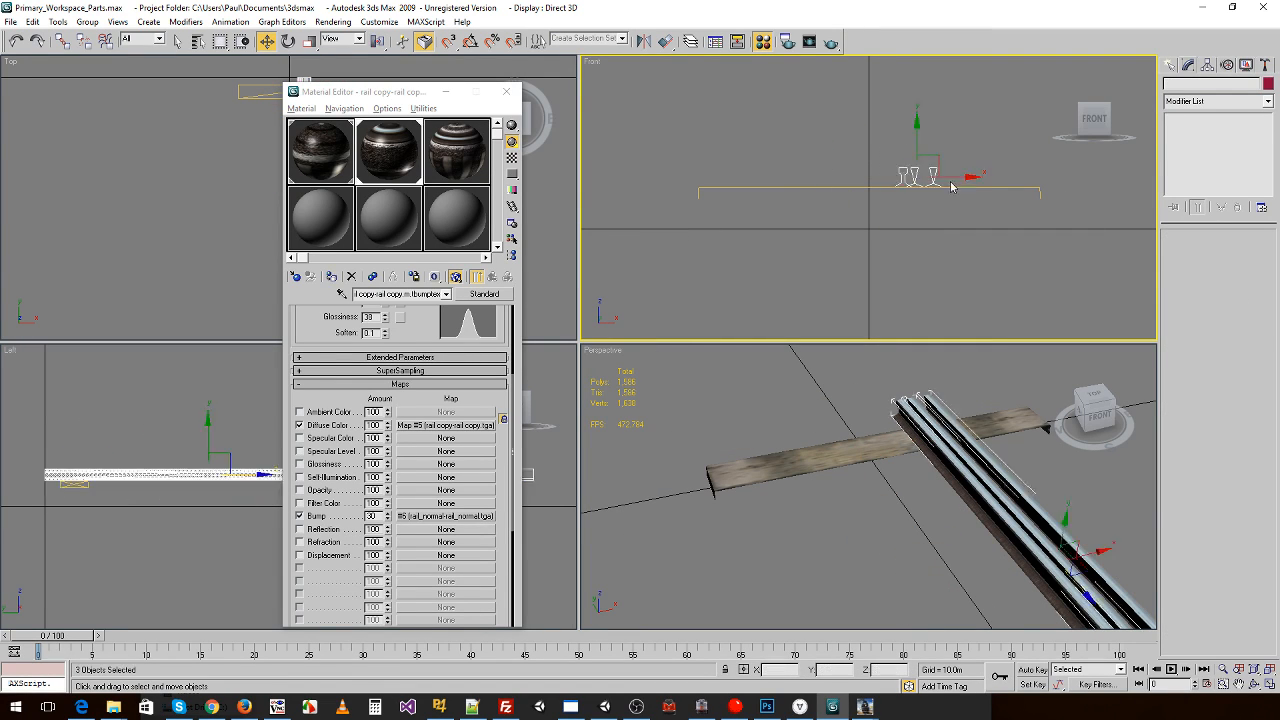
# - Export the ssl1 sleeper in Trainz format over sleeper_single_lod1.im, keeping all existing texture.txt files
pyautogui.click(10, 21)
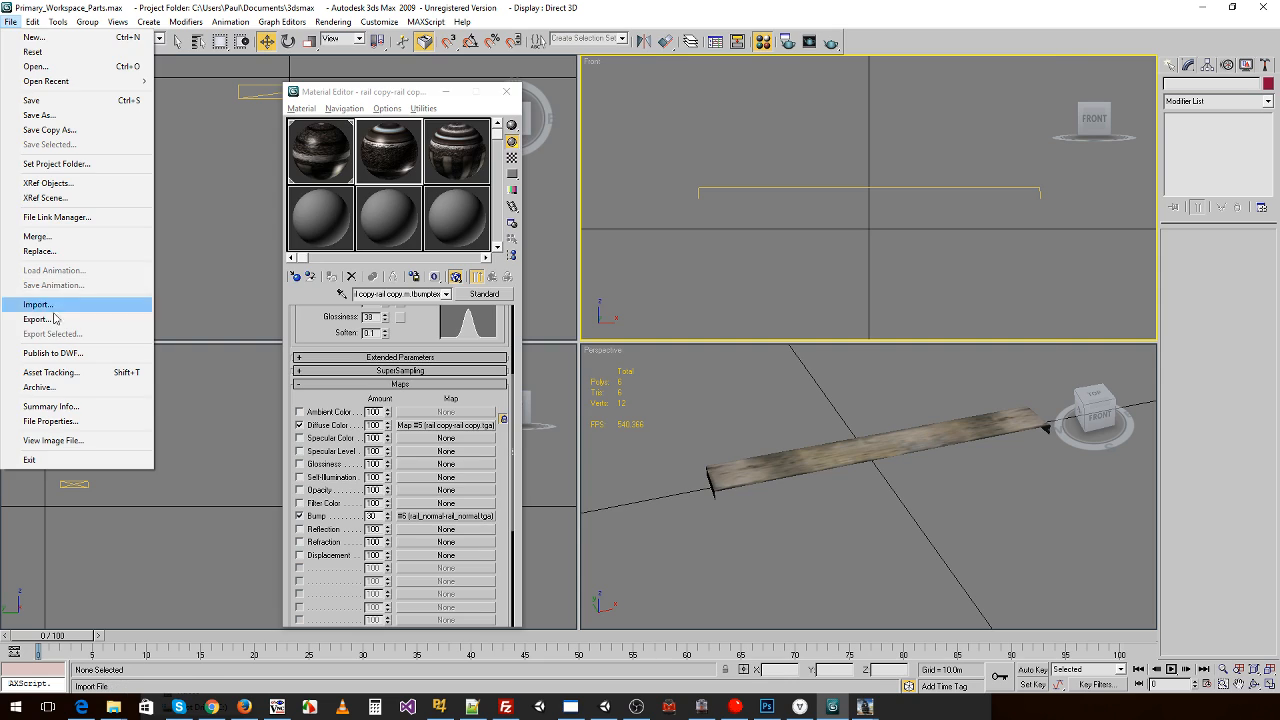
pyautogui.click(57, 318)
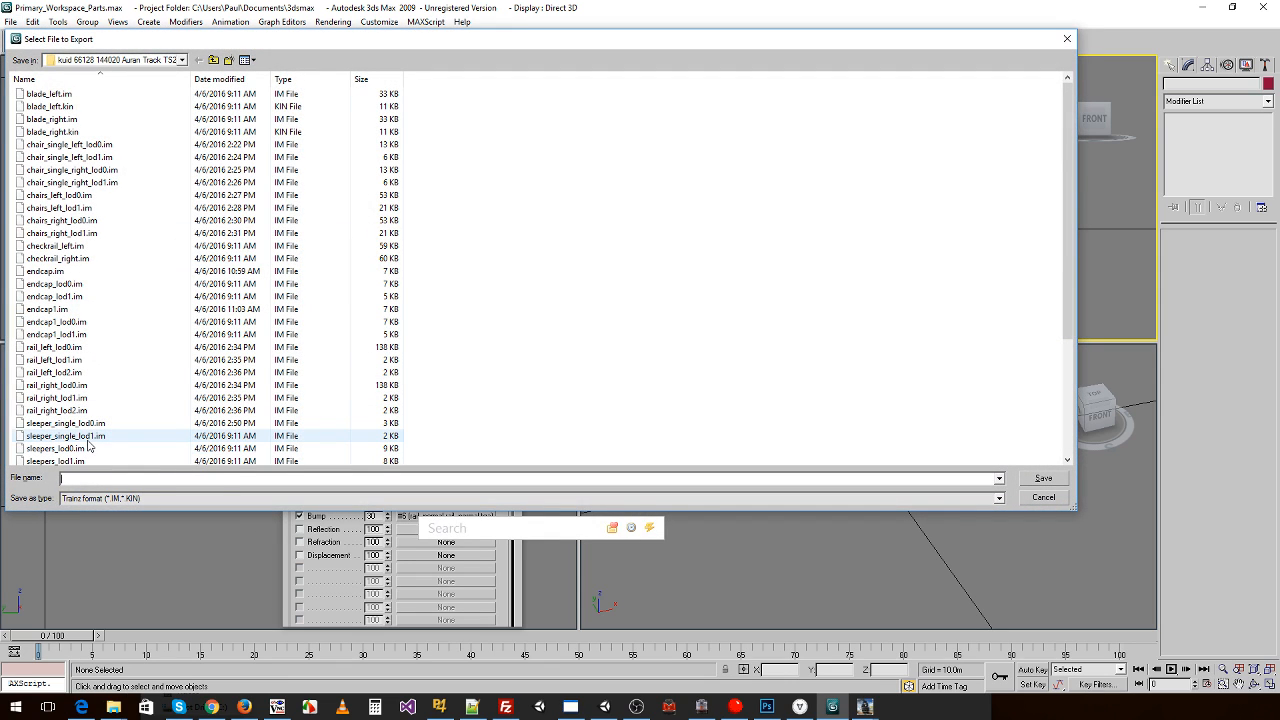
pyautogui.doubleClick(80, 437)
pyautogui.click(701, 410)
pyautogui.click(700, 414)
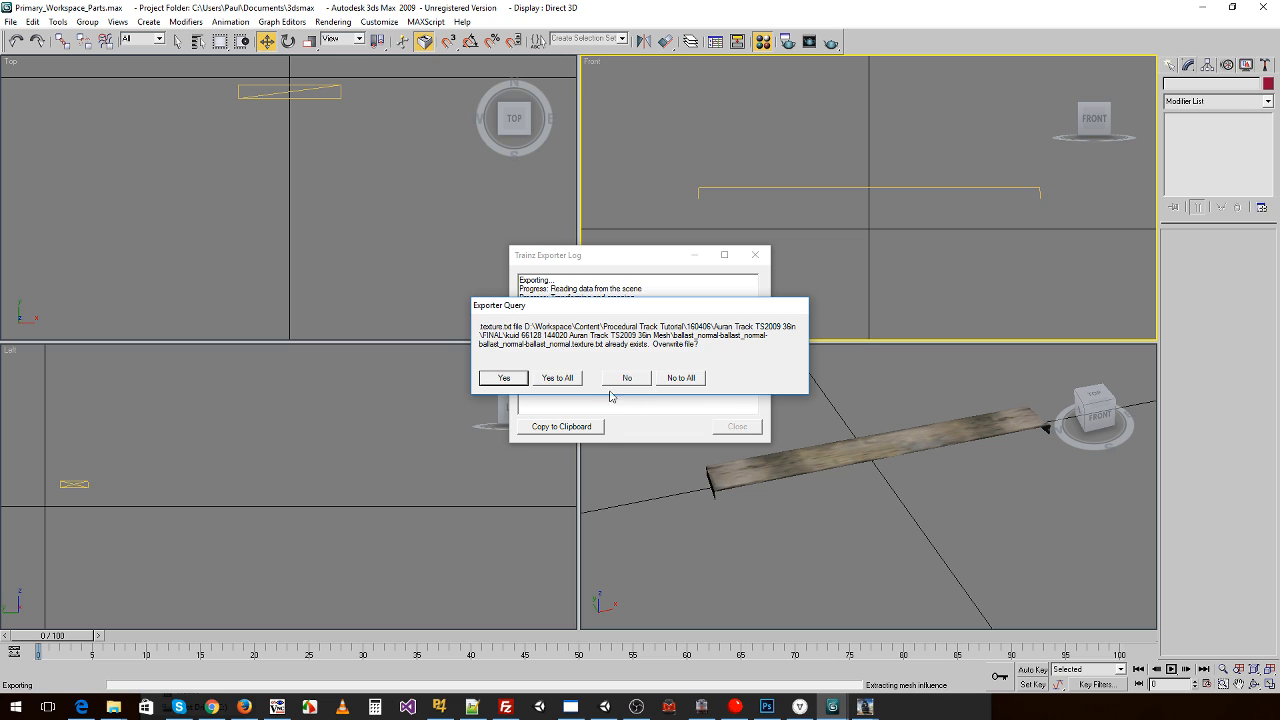
pyautogui.click(681, 377)
pyautogui.click(736, 426)
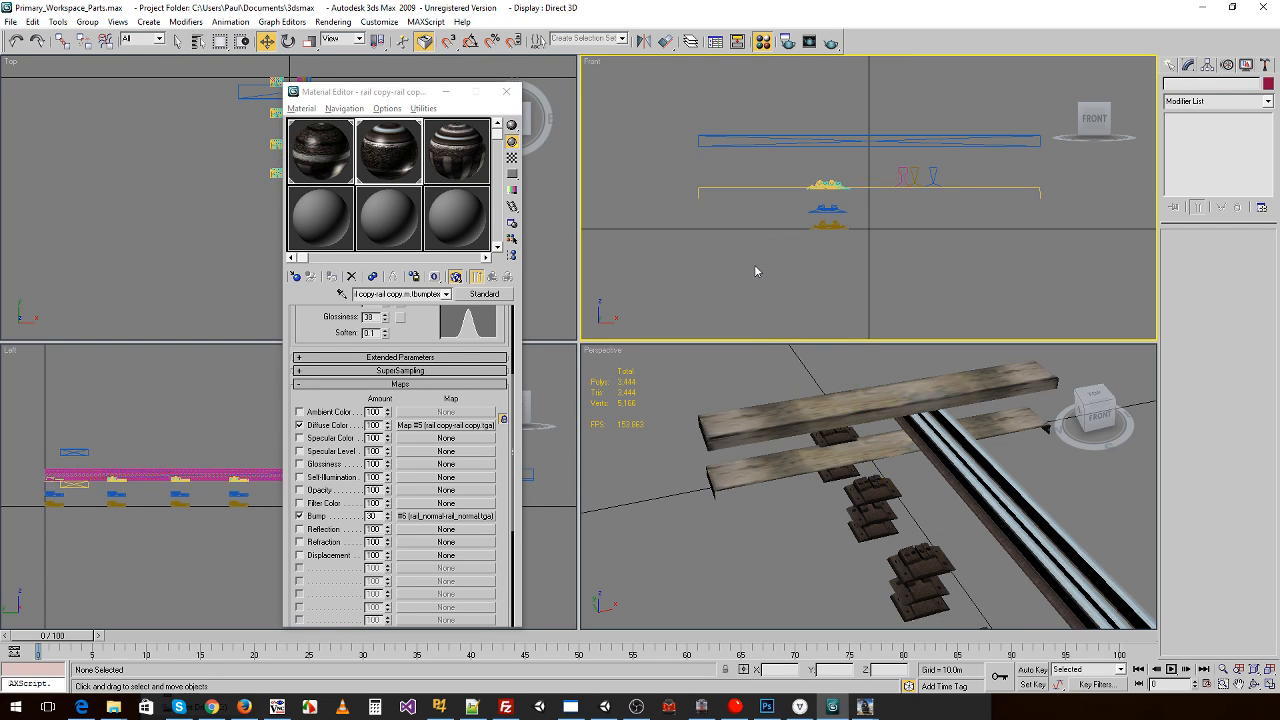
# - Raise the ssl1 sleeper above the restored track parts to a Z height of about 0.354 m
pyautogui.click(740, 263)
pyautogui.click(735, 473)
pyautogui.moveTo(869, 410); pyautogui.dragTo(869, 375)
# - Import sleepers_lod0.obj from the reference track folder as ssl0-a and apply the wood-textured sleeper material to it
pyautogui.click(10, 21)
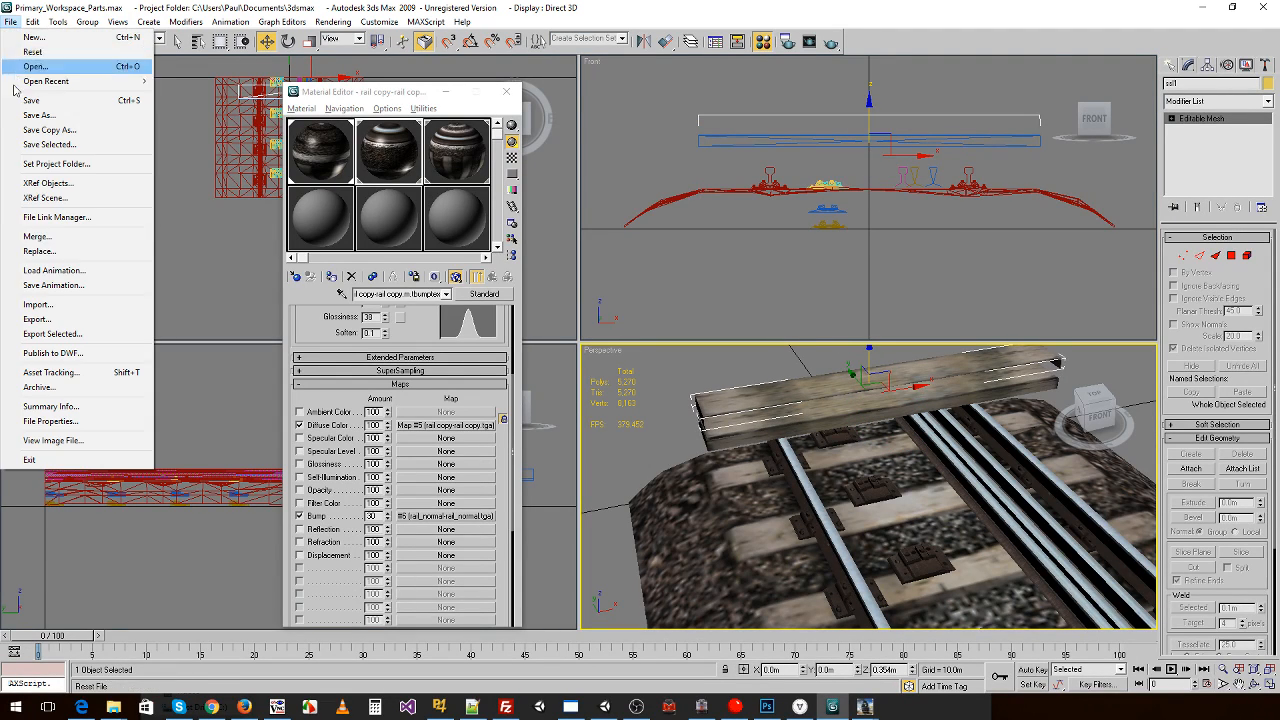
pyautogui.click(40, 304)
pyautogui.click(552, 220)
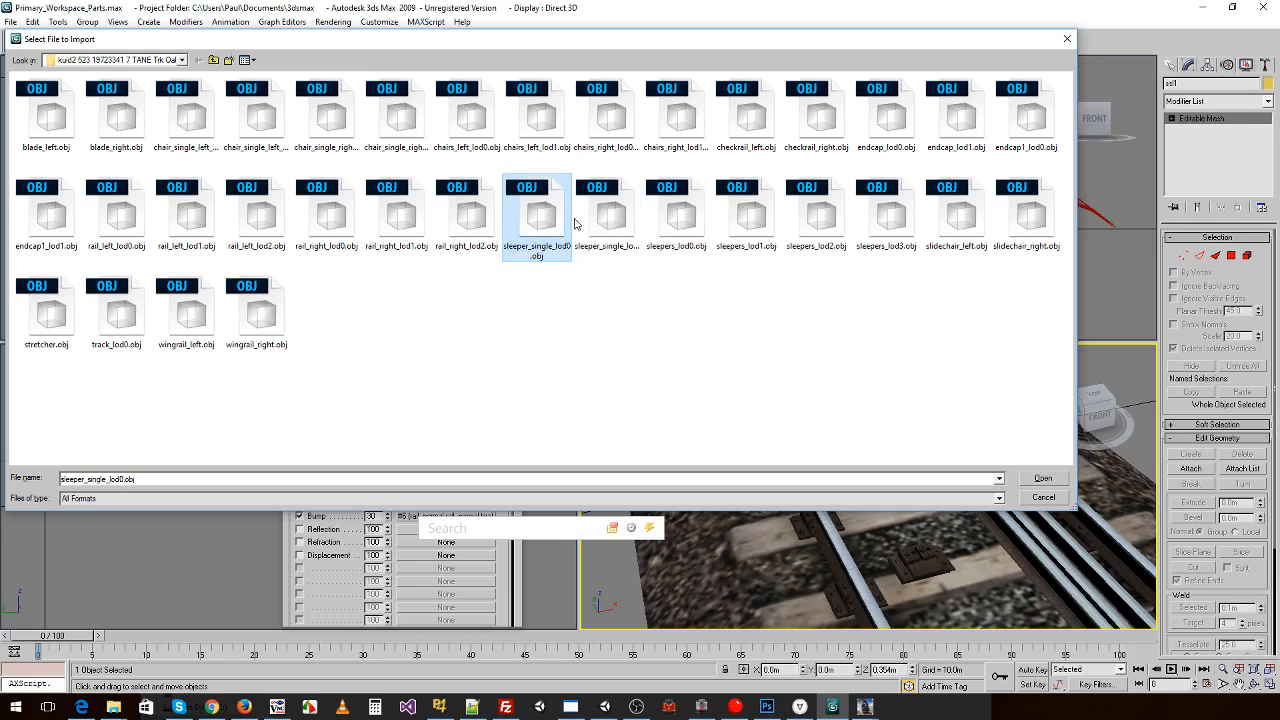
pyautogui.click(680, 221)
pyautogui.click(560, 228)
pyautogui.click(611, 222)
pyautogui.click(680, 215)
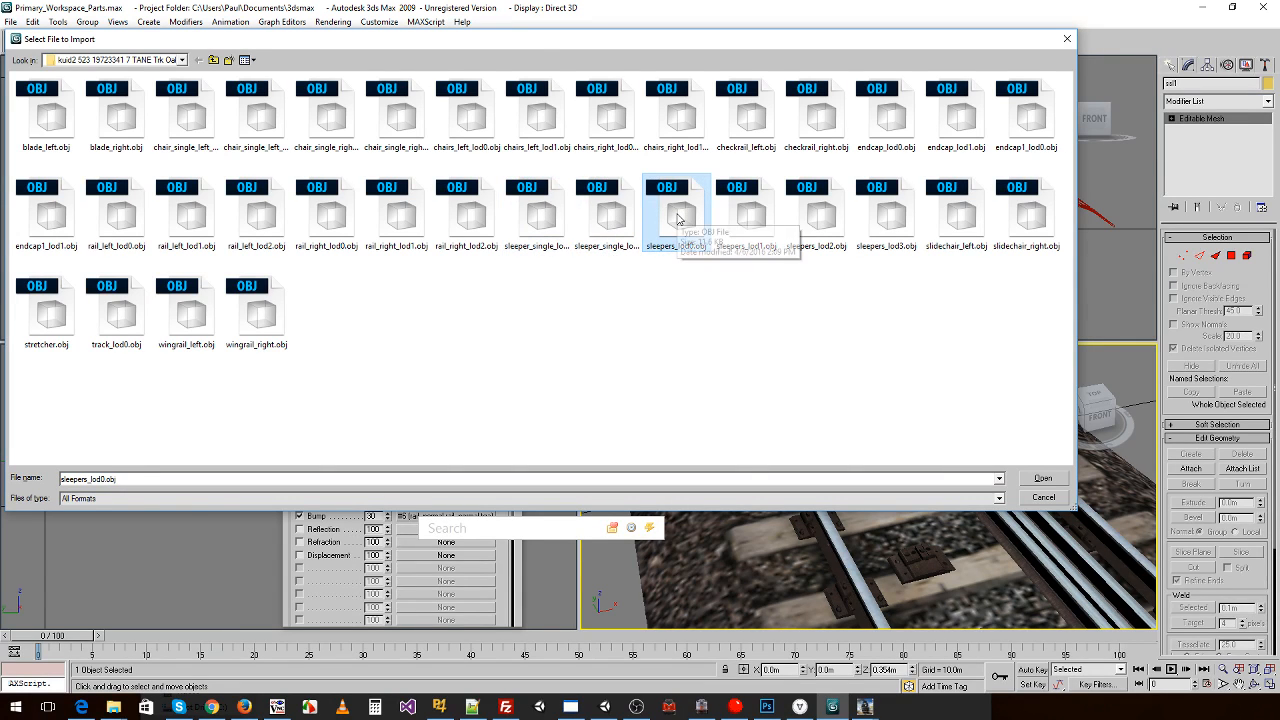
pyautogui.doubleClick(678, 218)
pyautogui.click(543, 481)
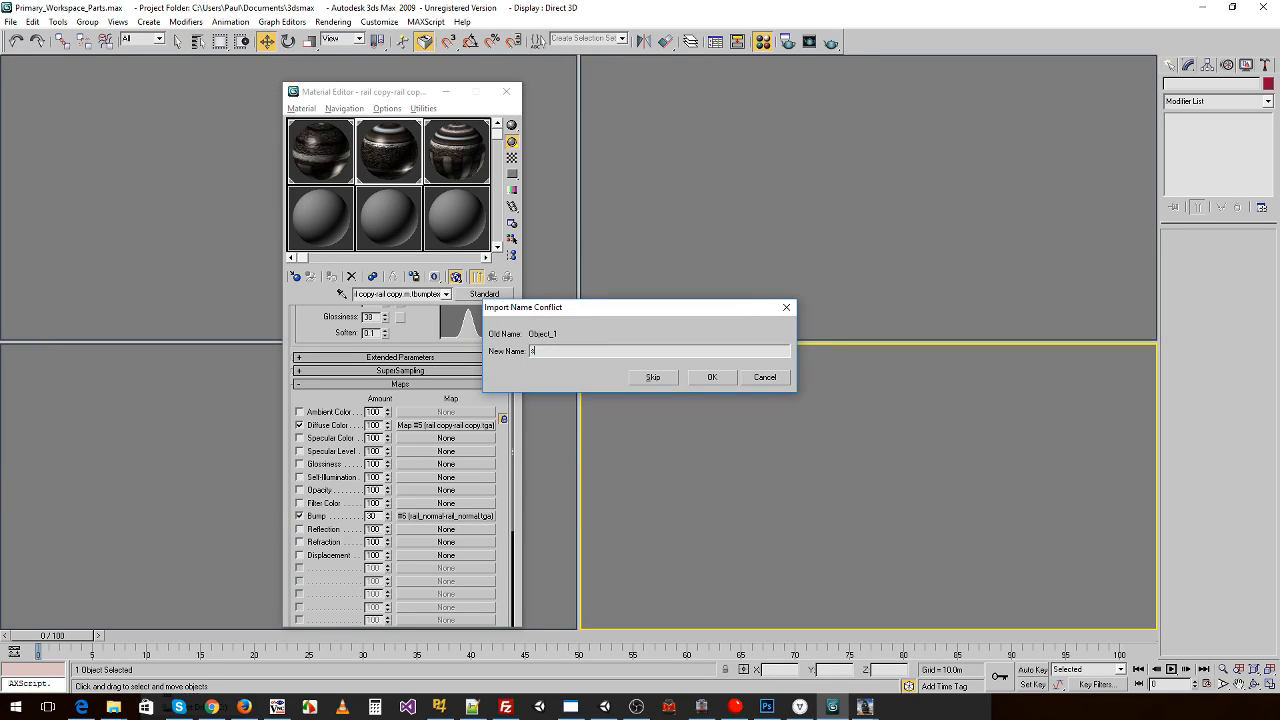
pyautogui.write('ssl0-a')
pyautogui.press('Return')
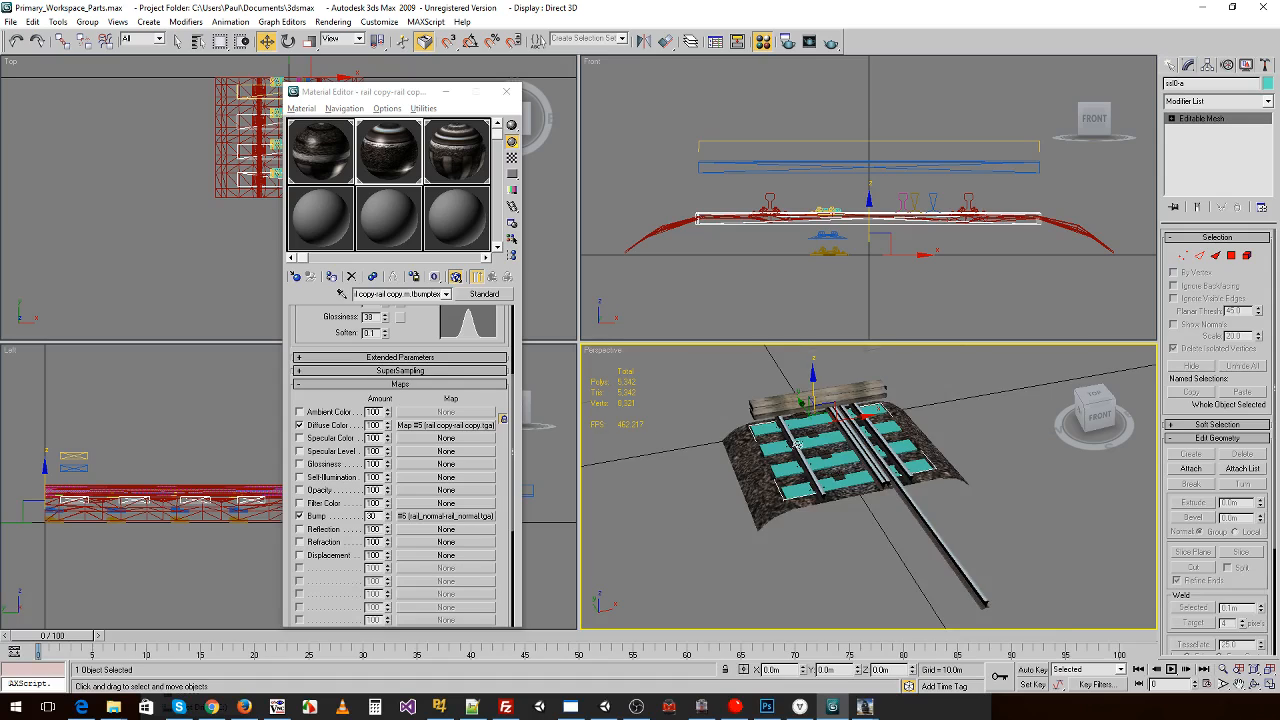
pyautogui.scroll(5, 798, 444)
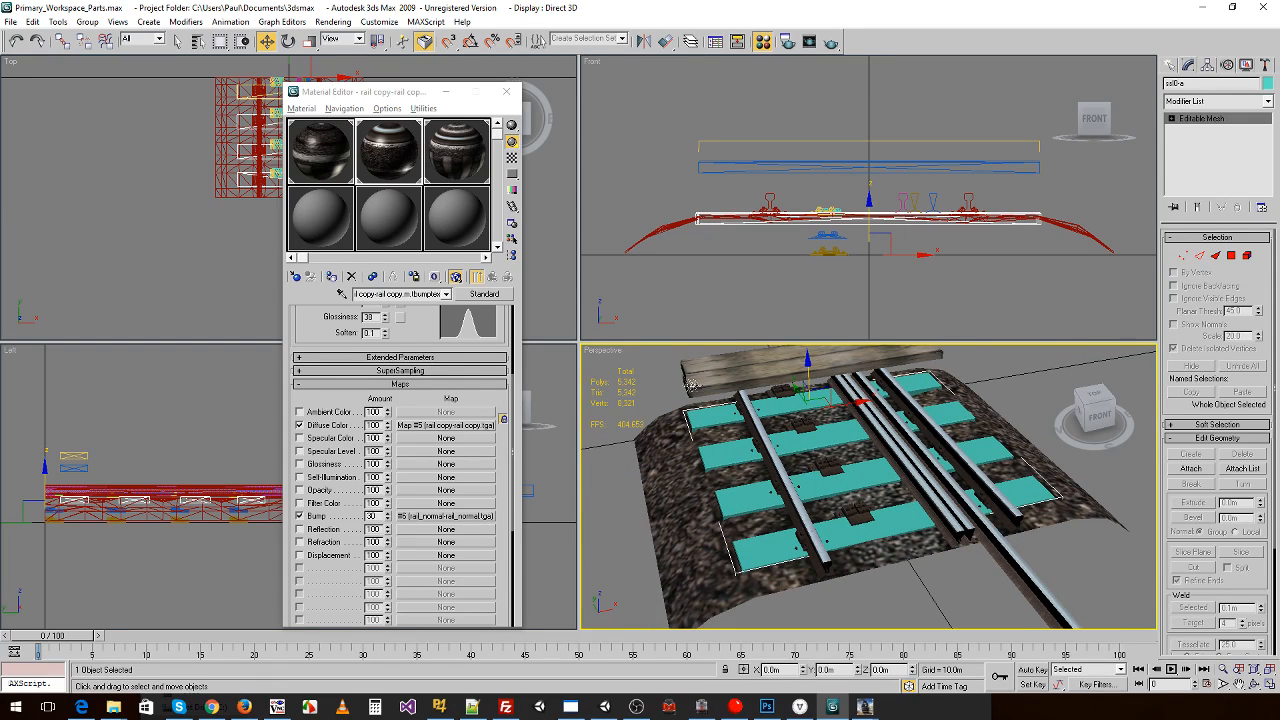
pyautogui.moveTo(336, 148); pyautogui.dragTo(773, 430)
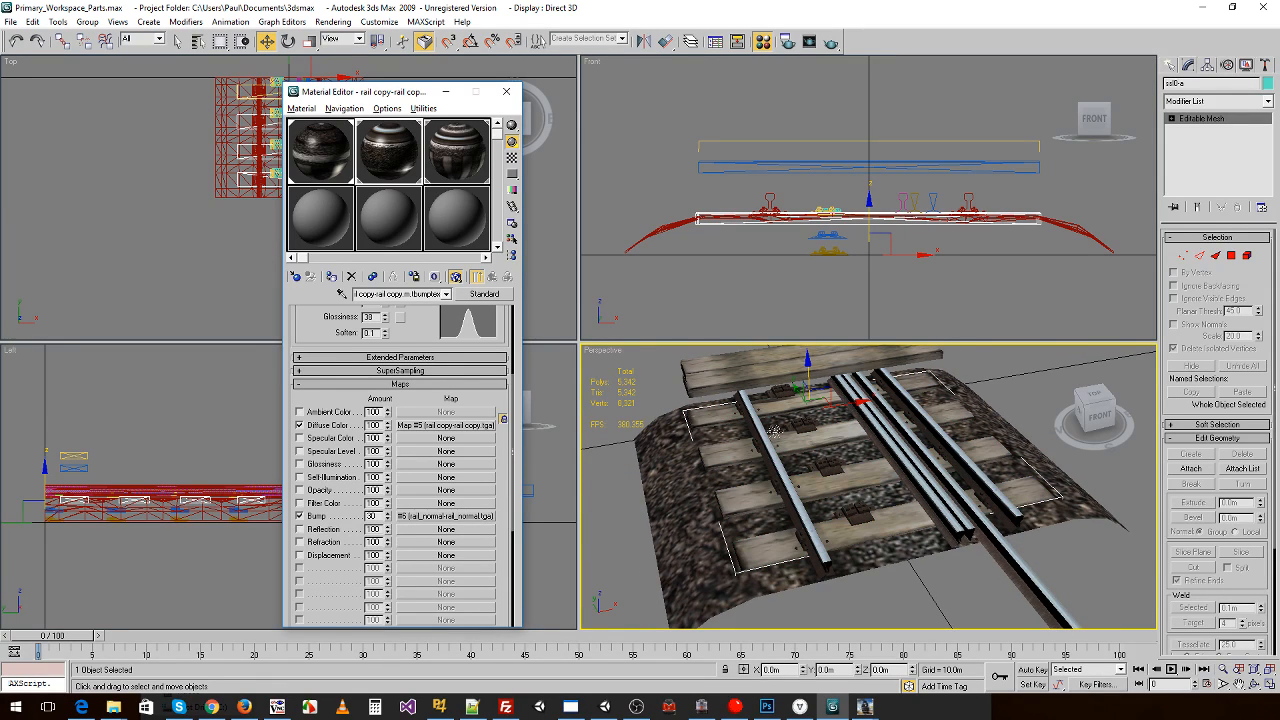
# - Delete everything except the ssl0-a sleepers, including the ballast, rails, chairs and raised single sleepers
pyautogui.moveTo(636, 225); pyautogui.dragTo(685, 271)
pyautogui.press('Delete')
pyautogui.moveTo(830, 275); pyautogui.dragTo(840, 243)
pyautogui.press('Delete')
pyautogui.moveTo(826, 143); pyautogui.dragTo(965, 216)
pyautogui.press('Delete')
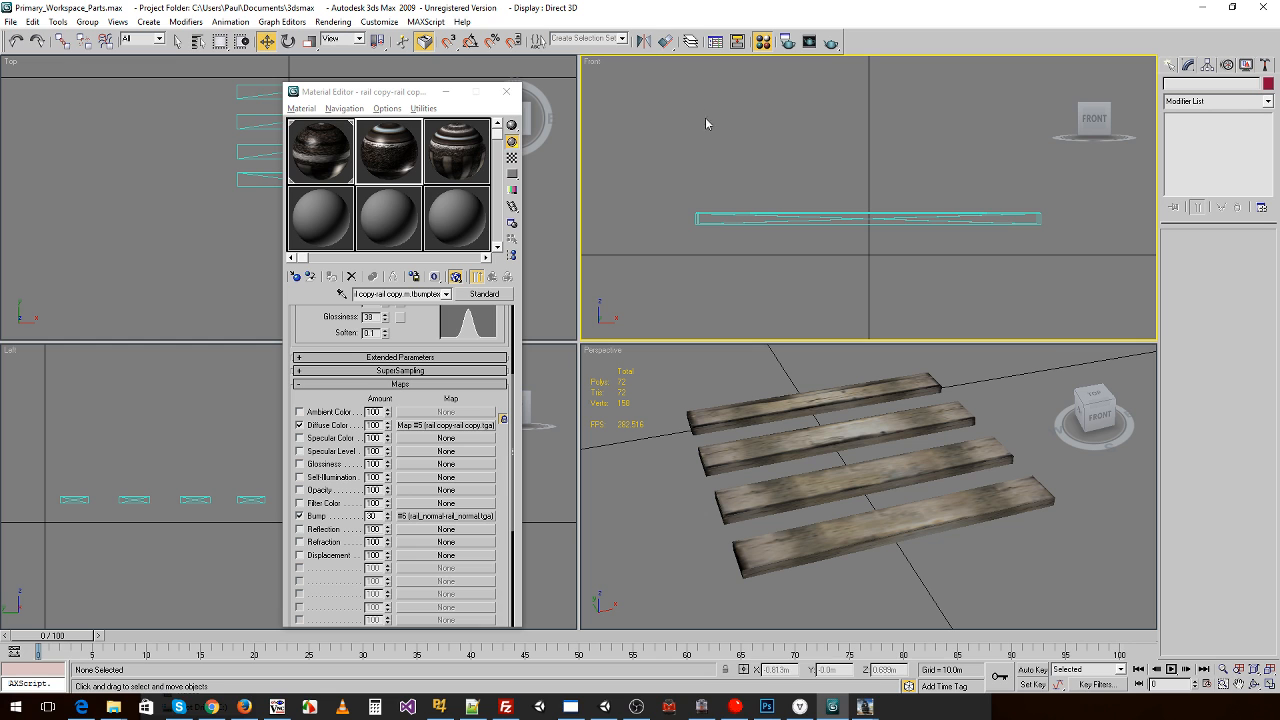
# - Export the four ssl0-a sleepers in Trainz format over sleepers_lod0.im, keeping all existing texture.txt files
pyautogui.click(12, 21)
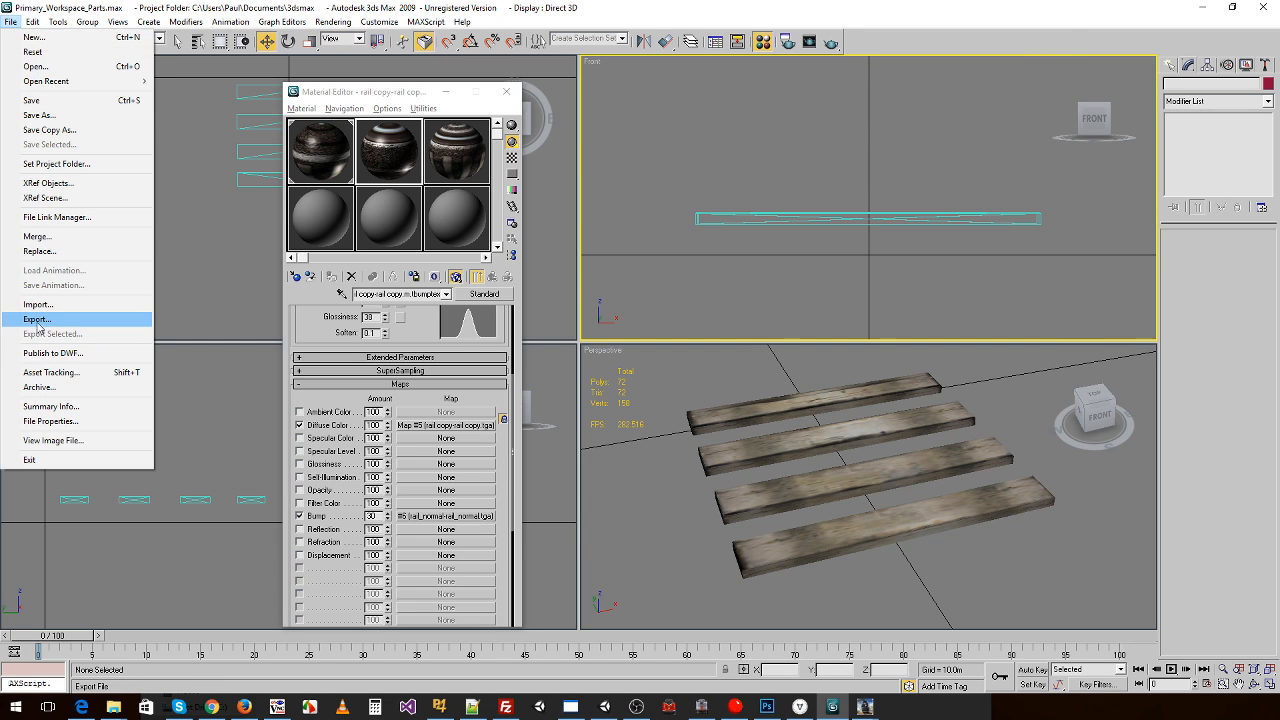
pyautogui.click(38, 318)
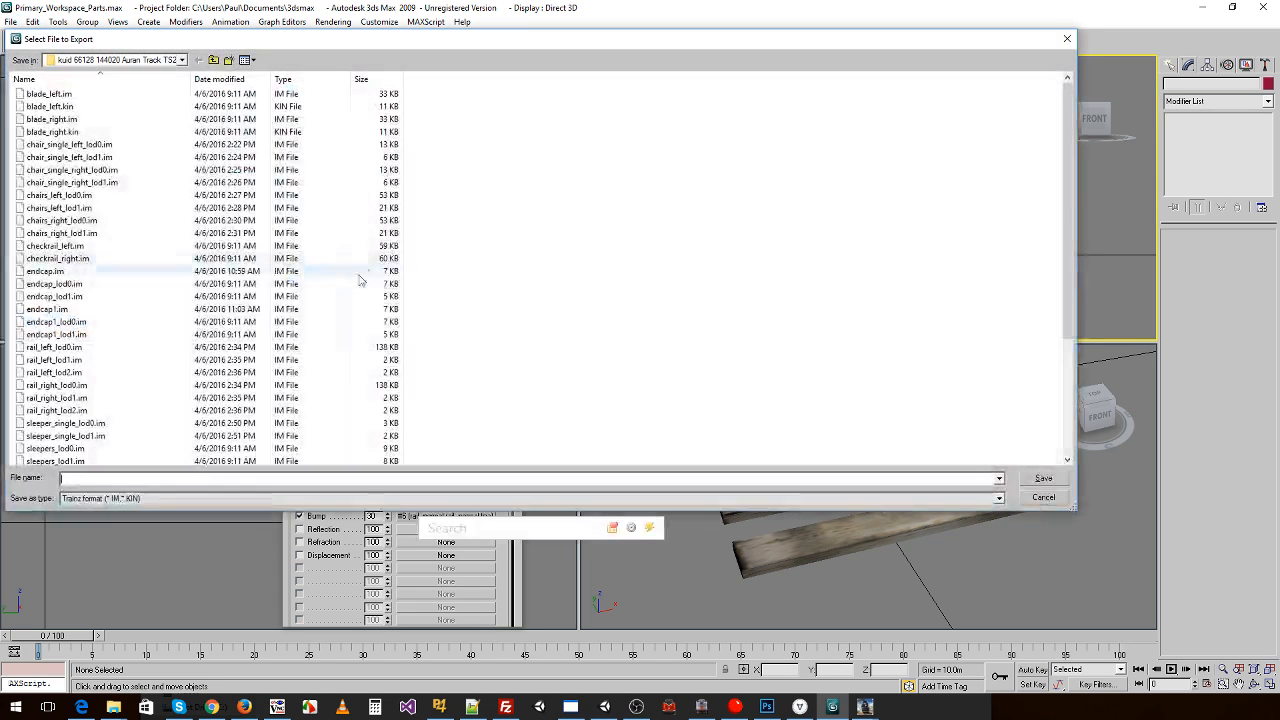
pyautogui.doubleClick(76, 450)
pyautogui.click(682, 411)
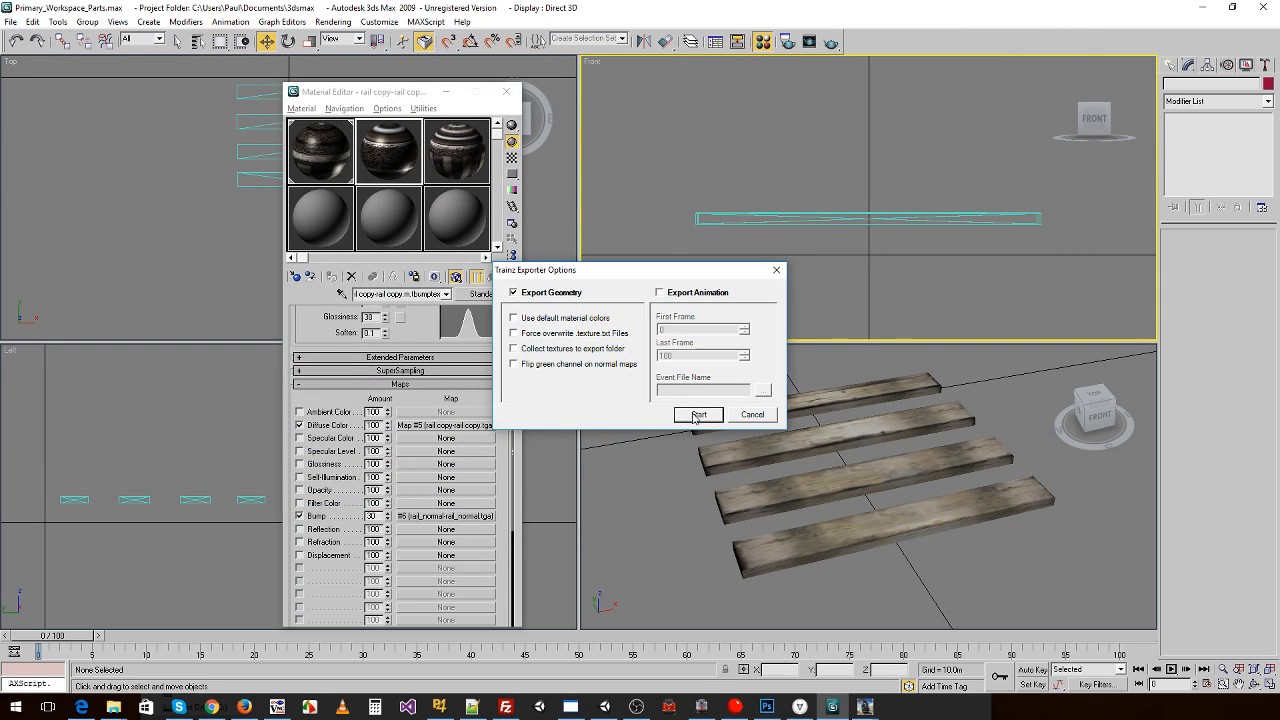
pyautogui.click(688, 405)
pyautogui.click(667, 384)
pyautogui.click(737, 426)
# - Undo the deletions to bring back the ballast, rails, chairs and single sleepers
pyautogui.hotkey('ctrl', 'z')
pyautogui.hotkey('ctrl', 'z')
pyautogui.hotkey('ctrl', 'z')
pyautogui.hotkey('ctrl', 'z')
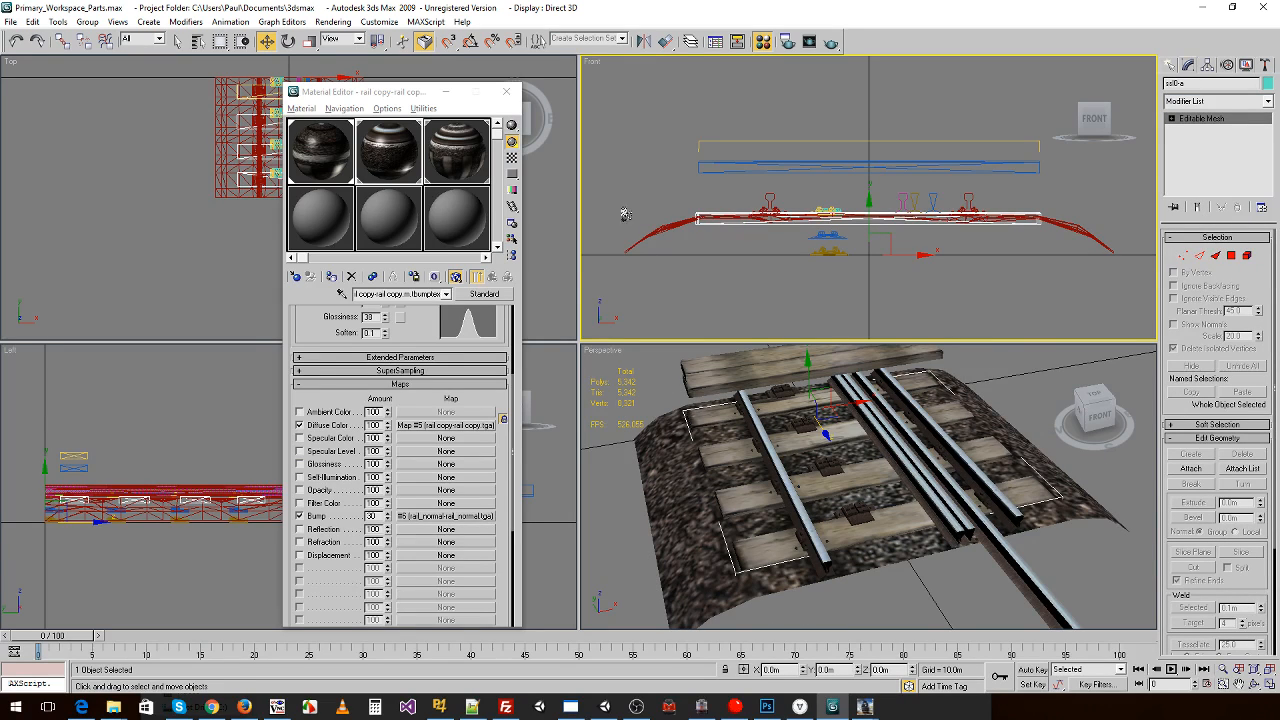
# - Raise the ssl0-a sleepers above the single sleepers to a Z height of about 0.434 m
pyautogui.click(10, 22)
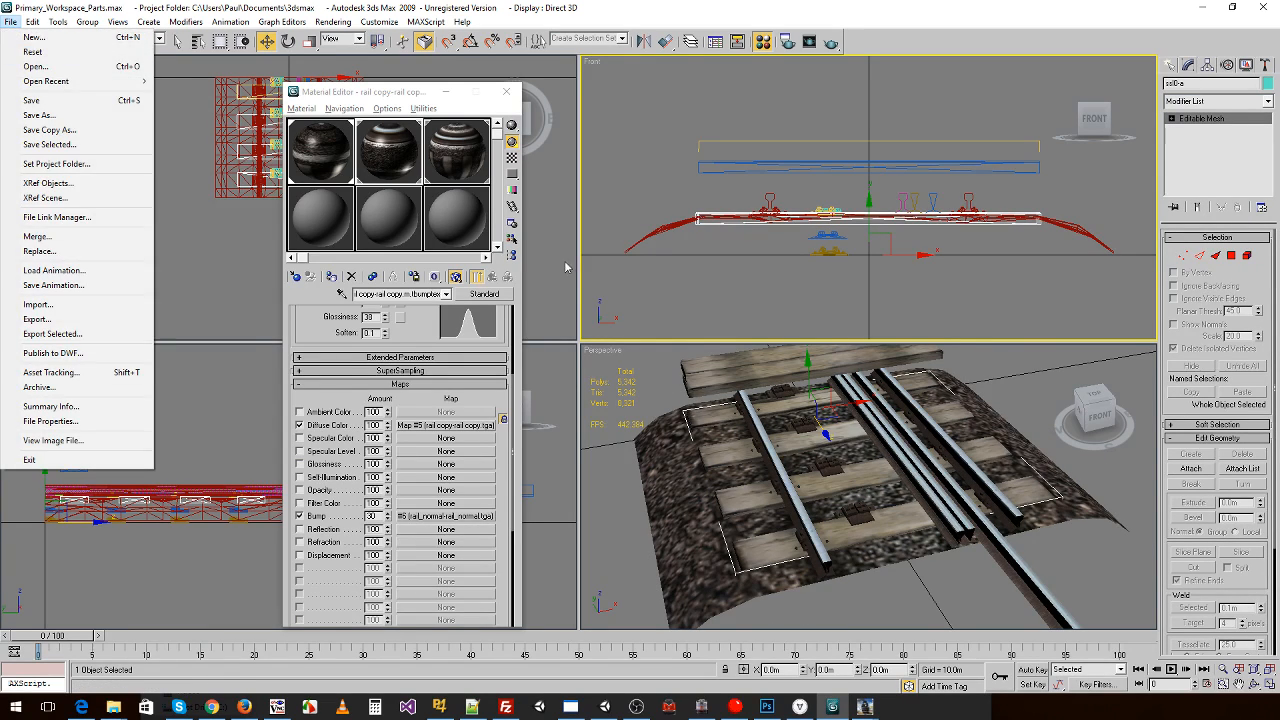
pyautogui.click(700, 292)
pyautogui.click(724, 423)
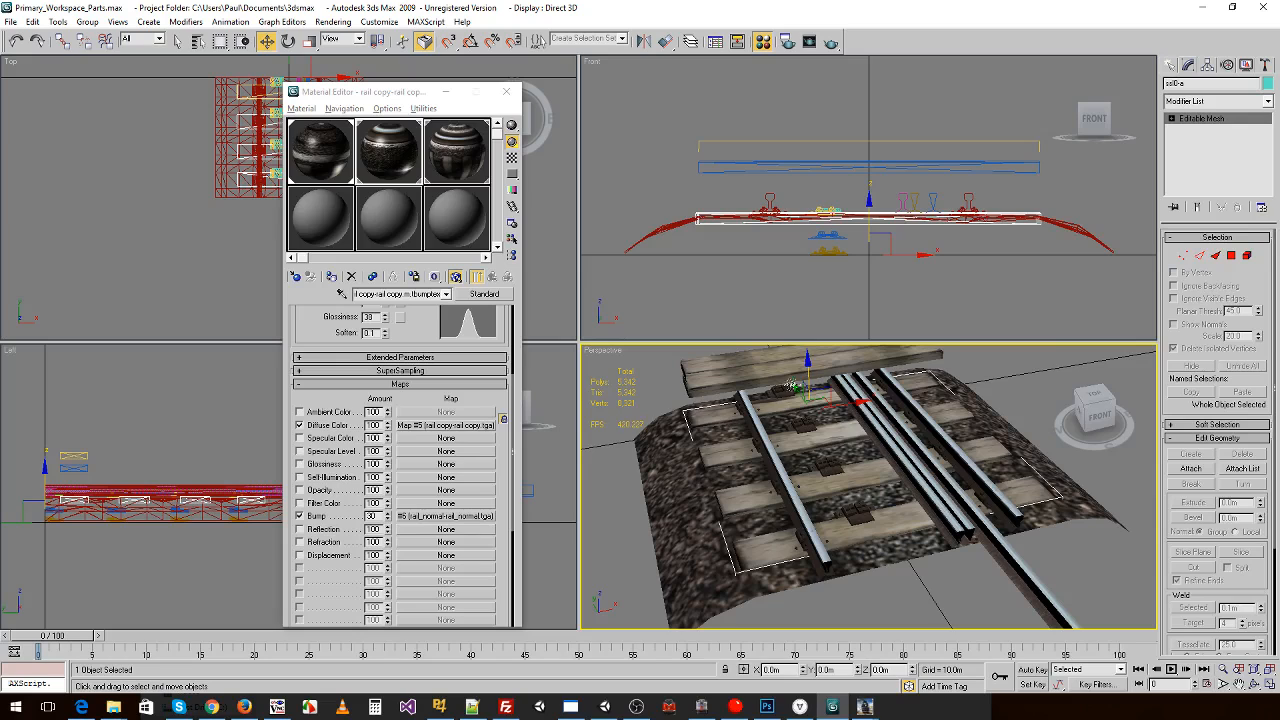
pyautogui.moveTo(810, 360); pyautogui.dragTo(817, 309)
# - Import sleepers_lod1.obj from the reference track folder as ssl1-a and apply the wood-textured sleeper material to it
pyautogui.click(10, 21)
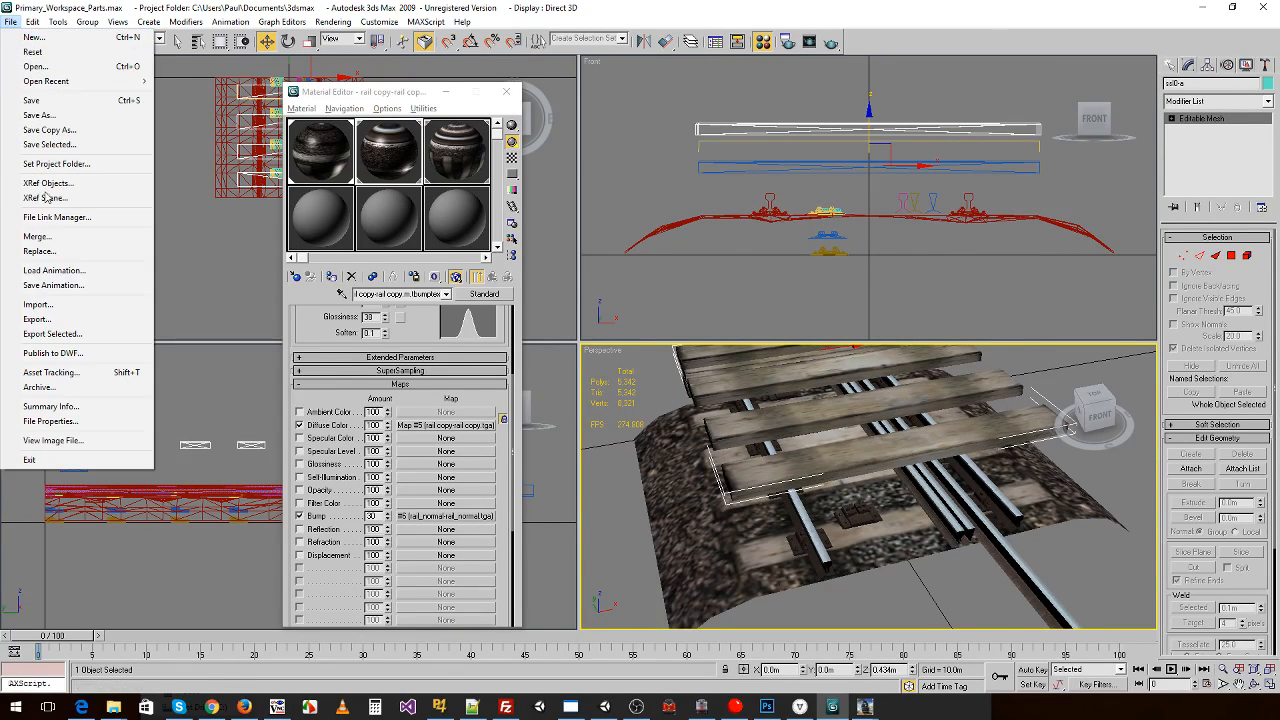
pyautogui.click(42, 308)
pyautogui.click(750, 218)
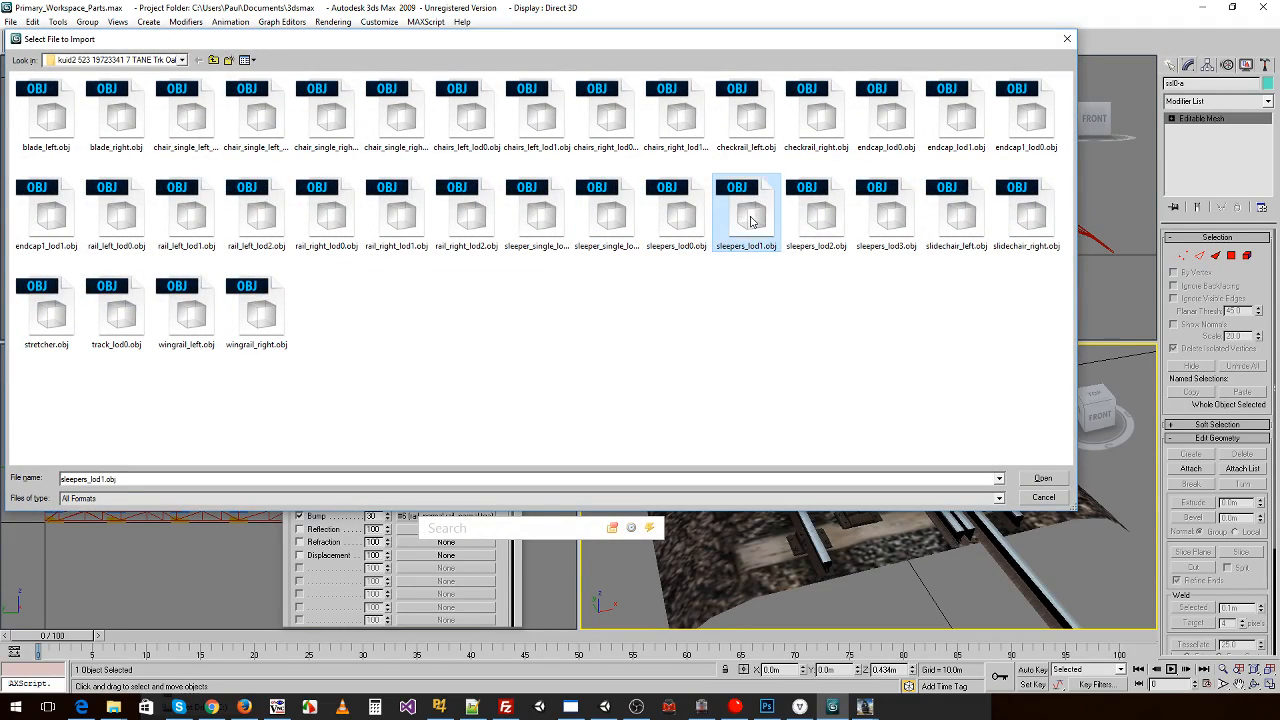
pyautogui.doubleClick(746, 219)
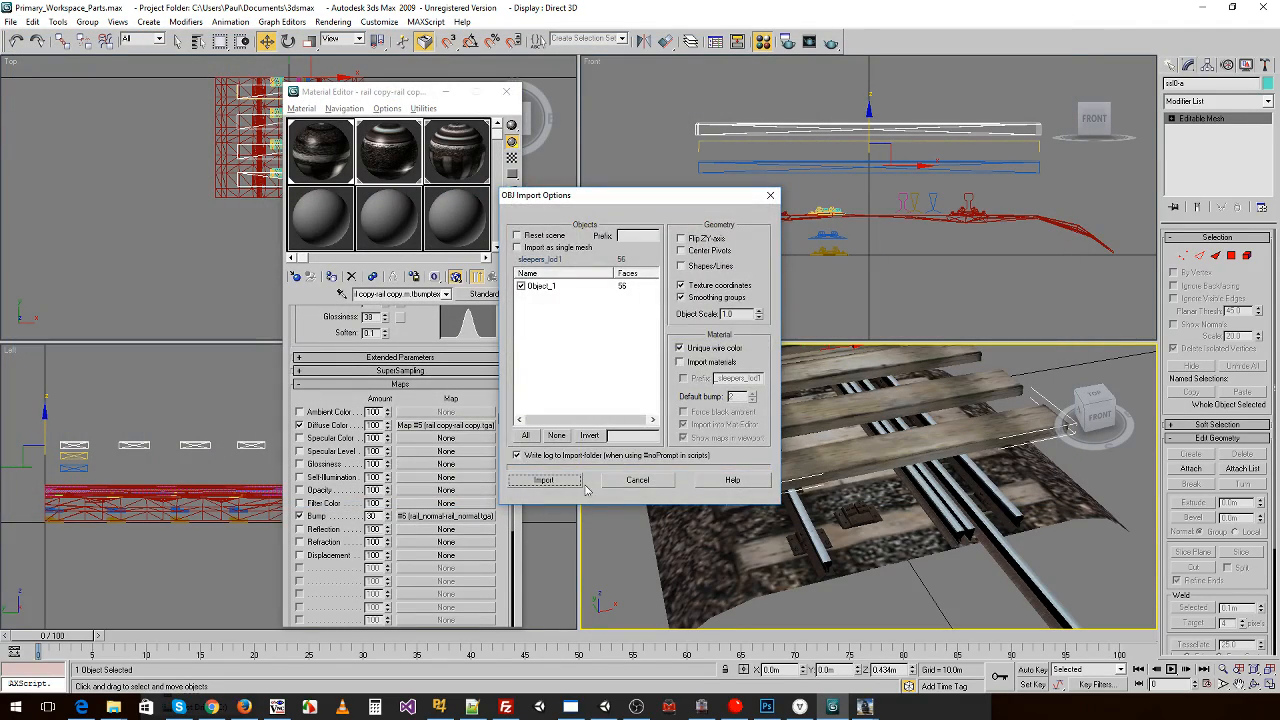
pyautogui.click(591, 476)
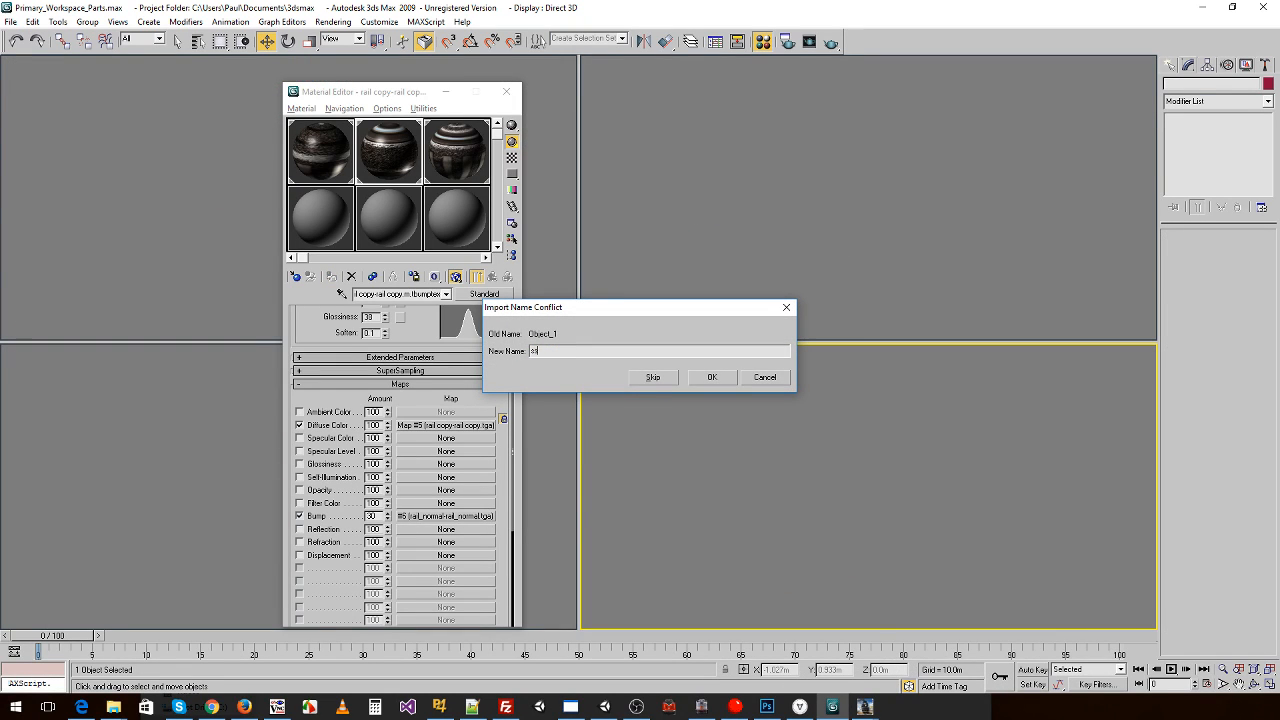
pyautogui.write('a')
pyautogui.press('Return')
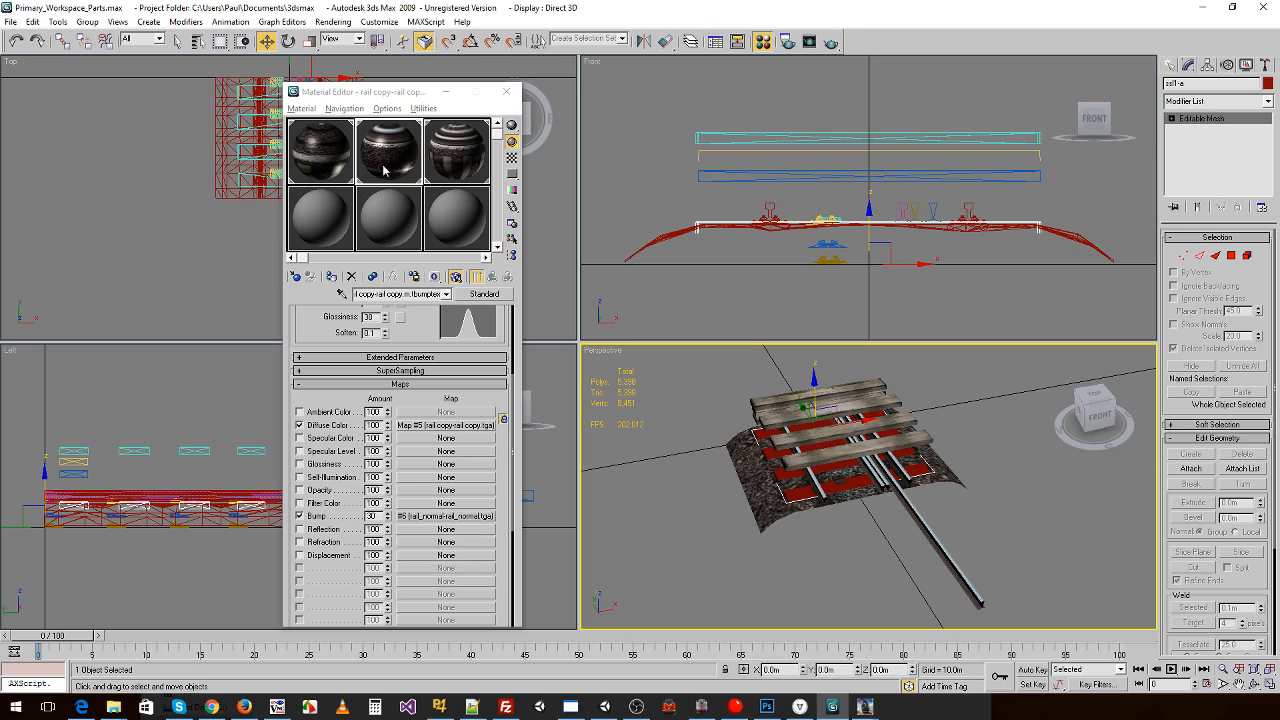
pyautogui.scroll(4, 803, 484)
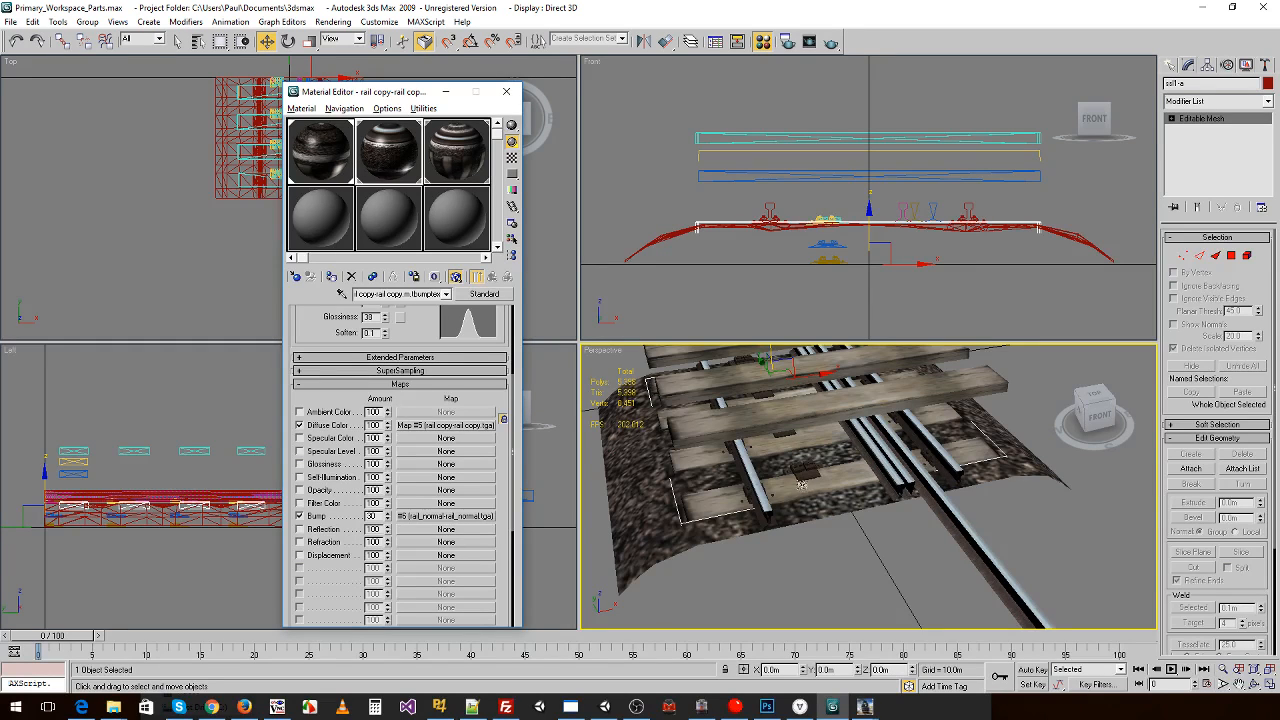
pyautogui.moveTo(730, 97); pyautogui.dragTo(908, 148)
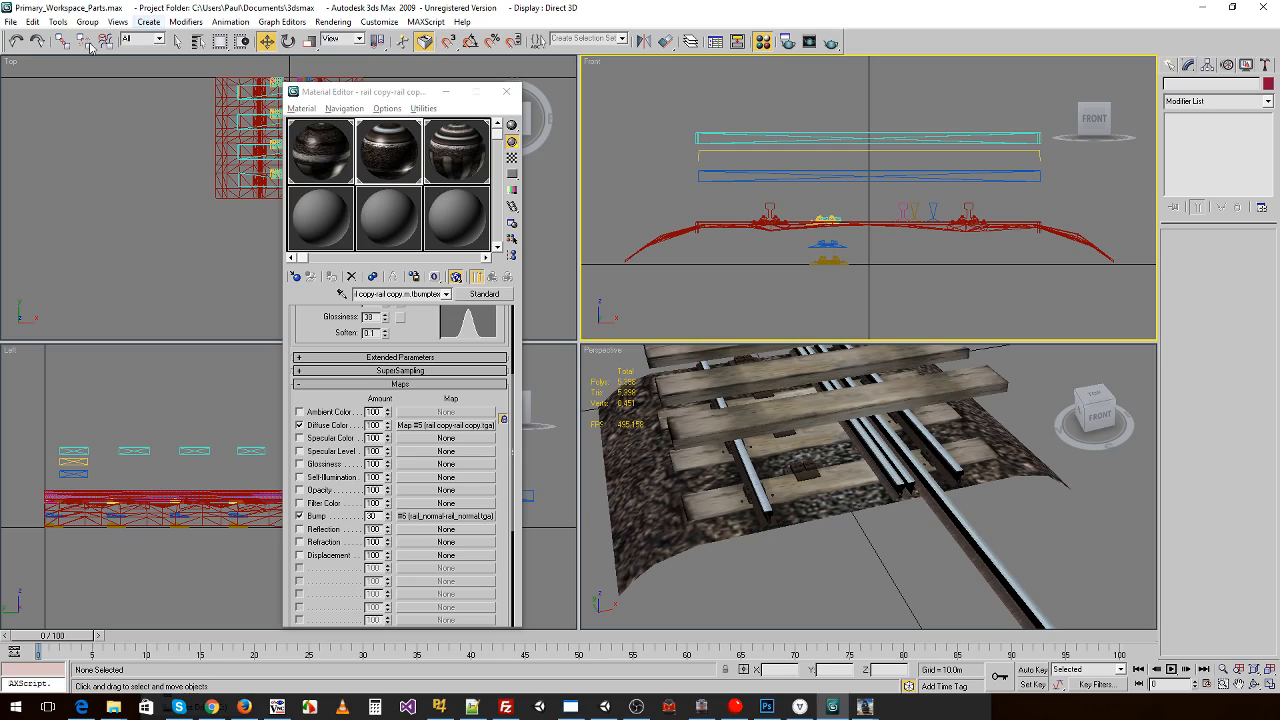
pyautogui.click(11, 22)
pyautogui.click(45, 303)
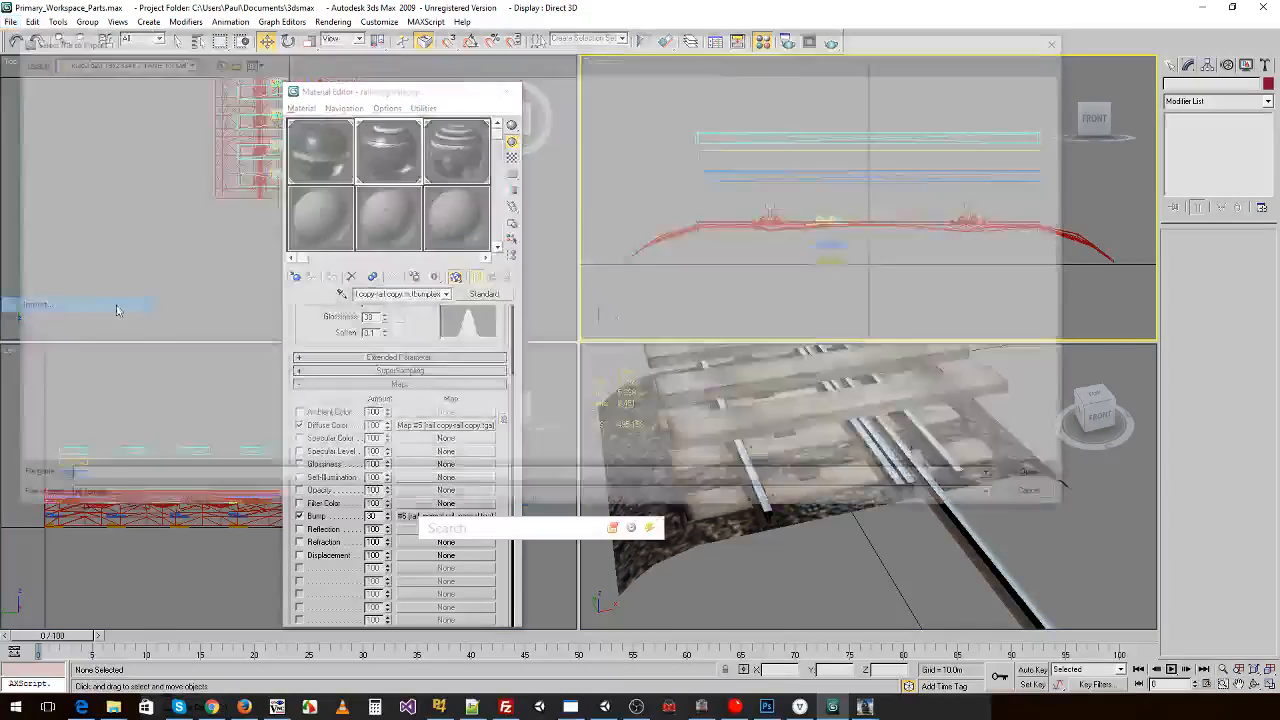
pyautogui.click(1064, 503)
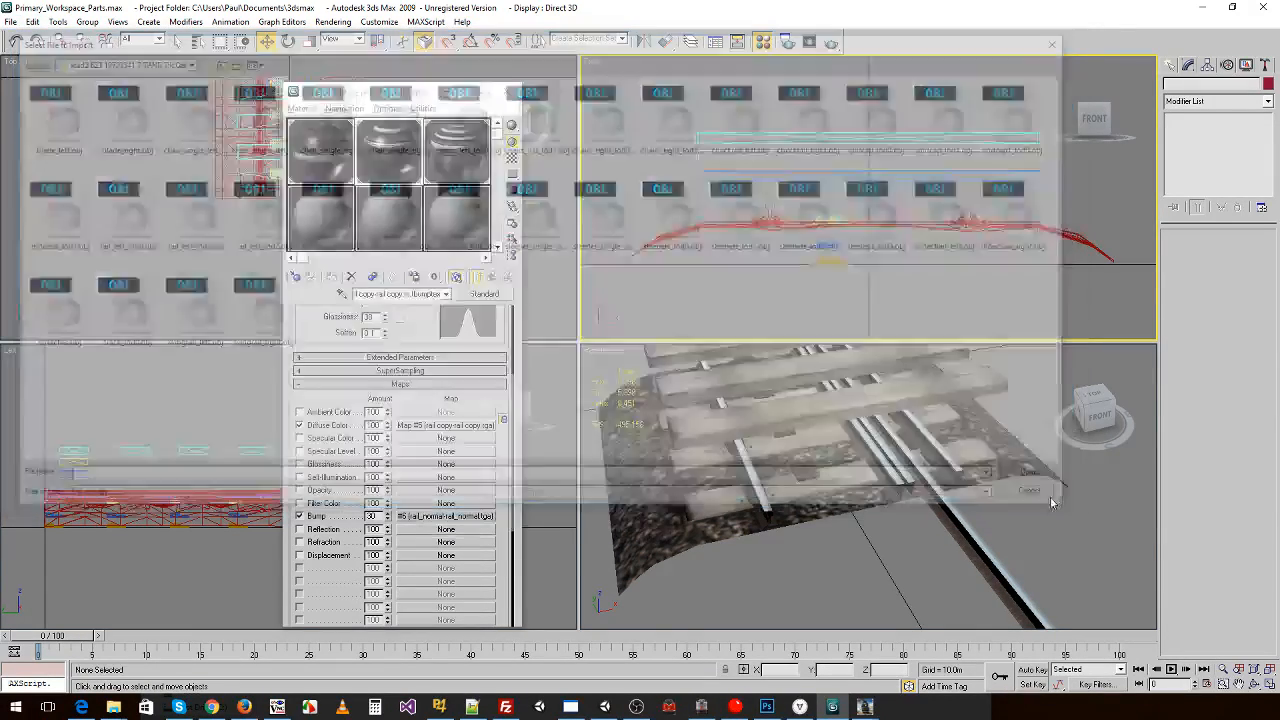
# - Lower the ssl1-a sleepers below the track to a Z height of about -0.336 m
pyautogui.click(700, 505)
pyautogui.moveTo(875, 207); pyautogui.dragTo(874, 275)
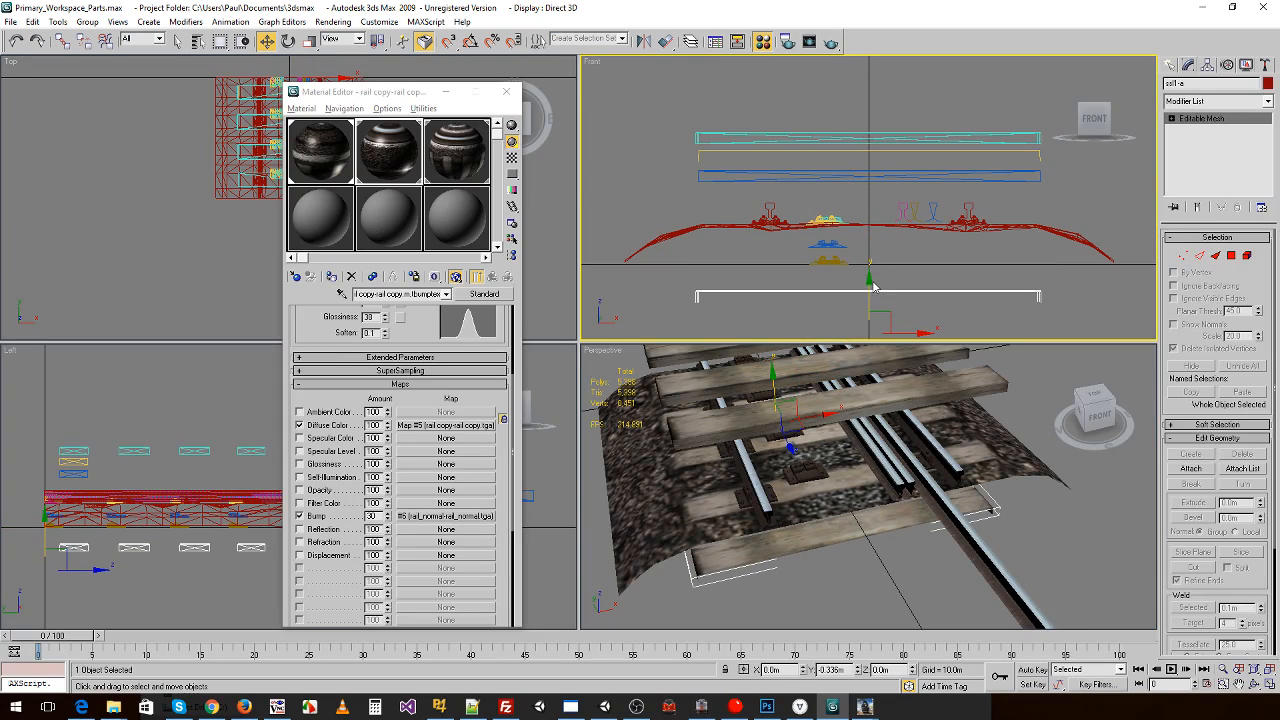
# - Import sleepers_lod2.obj from the reference track folder, naming the new object ssl2-a
pyautogui.click(12, 22)
pyautogui.click(50, 307)
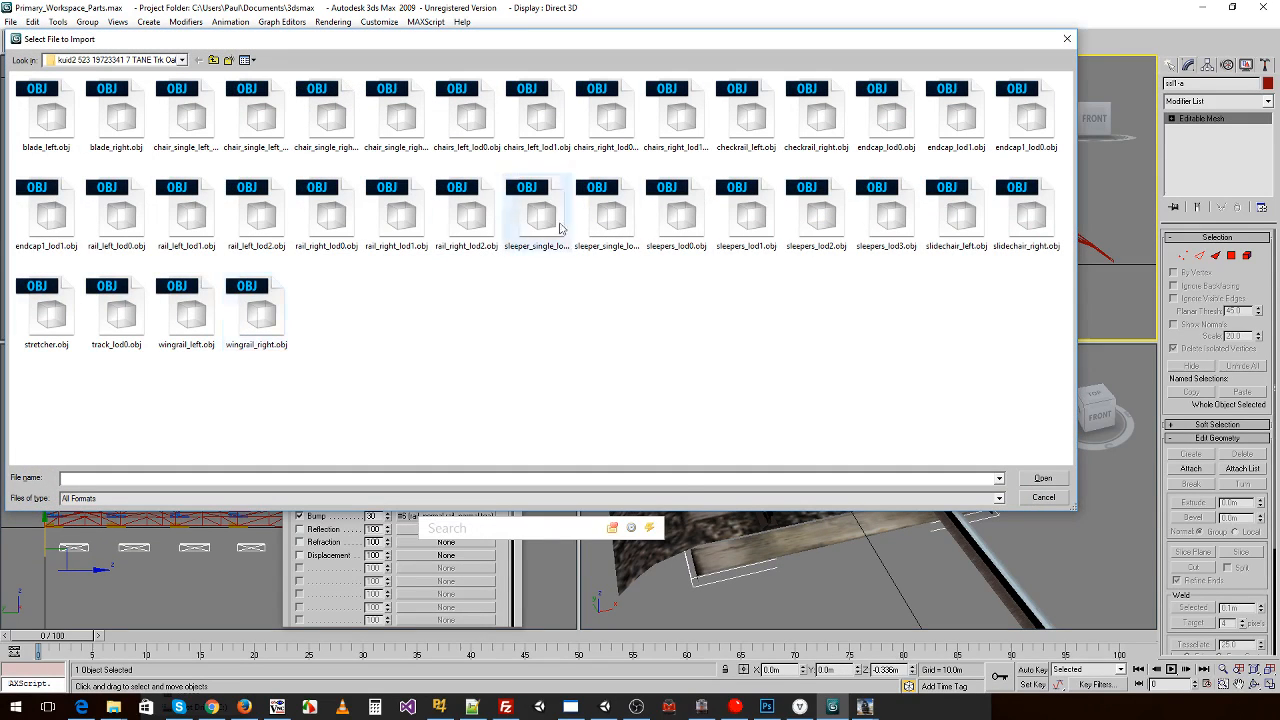
pyautogui.click(813, 212)
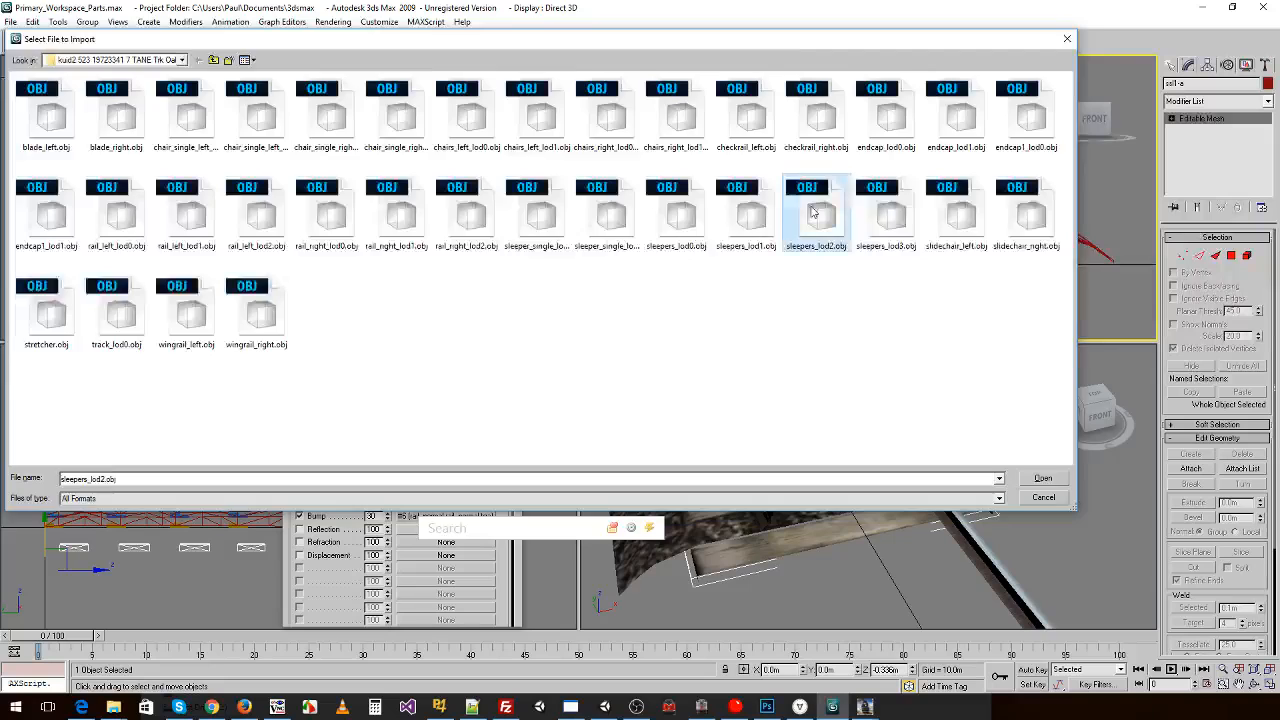
pyautogui.doubleClick(813, 212)
pyautogui.click(556, 476)
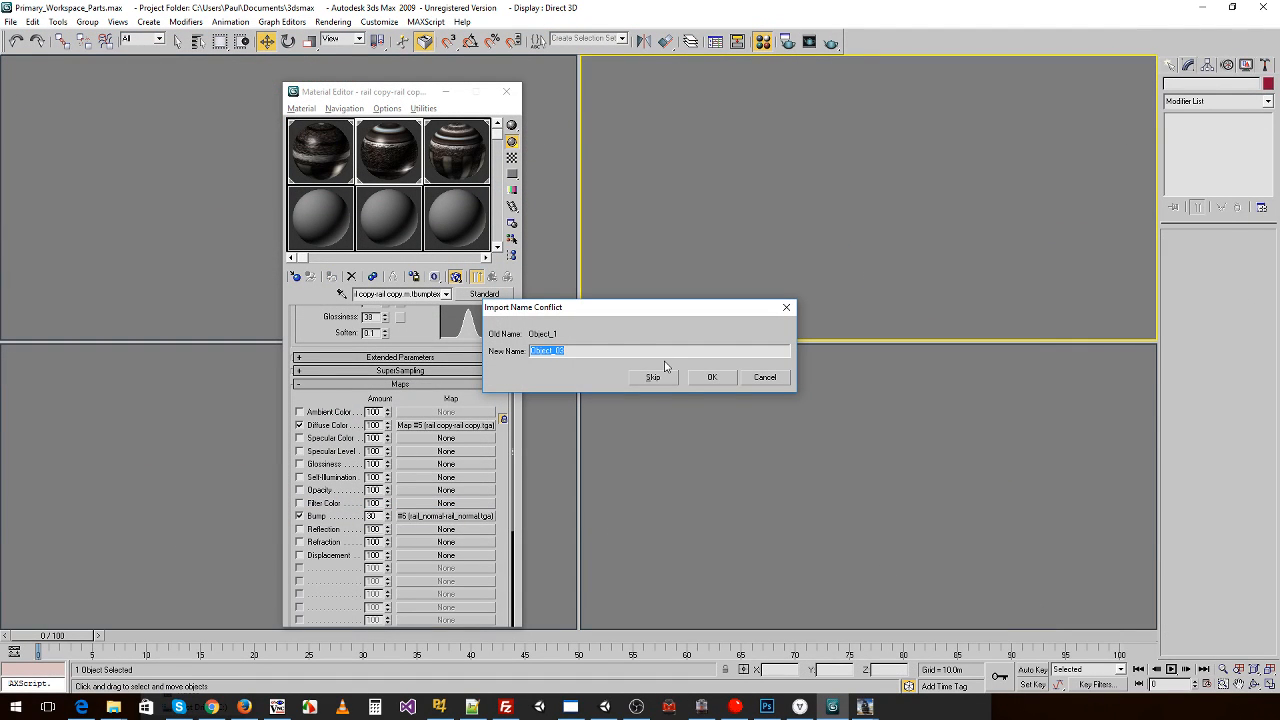
pyautogui.write('sl2-a')
pyautogui.press('Return')
# - Apply the wood-textured sleeper material to the ssl2-a sleepers at track level
pyautogui.moveTo(469, 130); pyautogui.dragTo(812, 492)
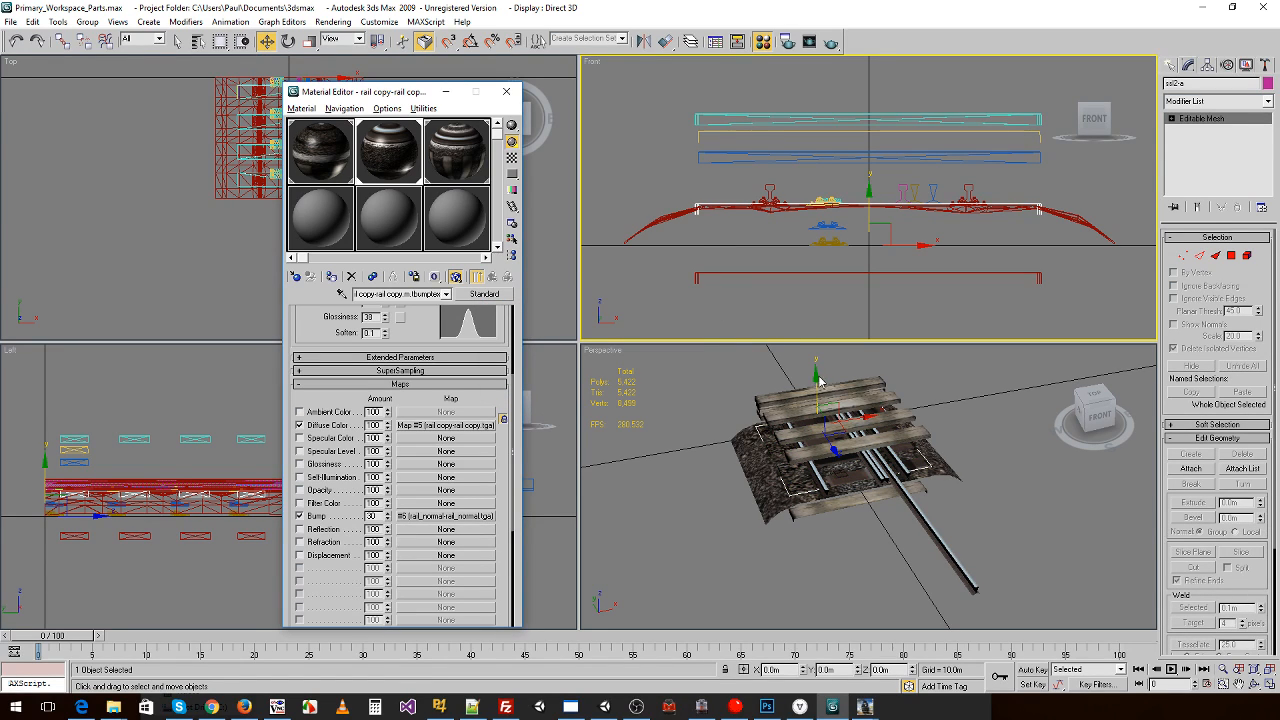
pyautogui.press('z')
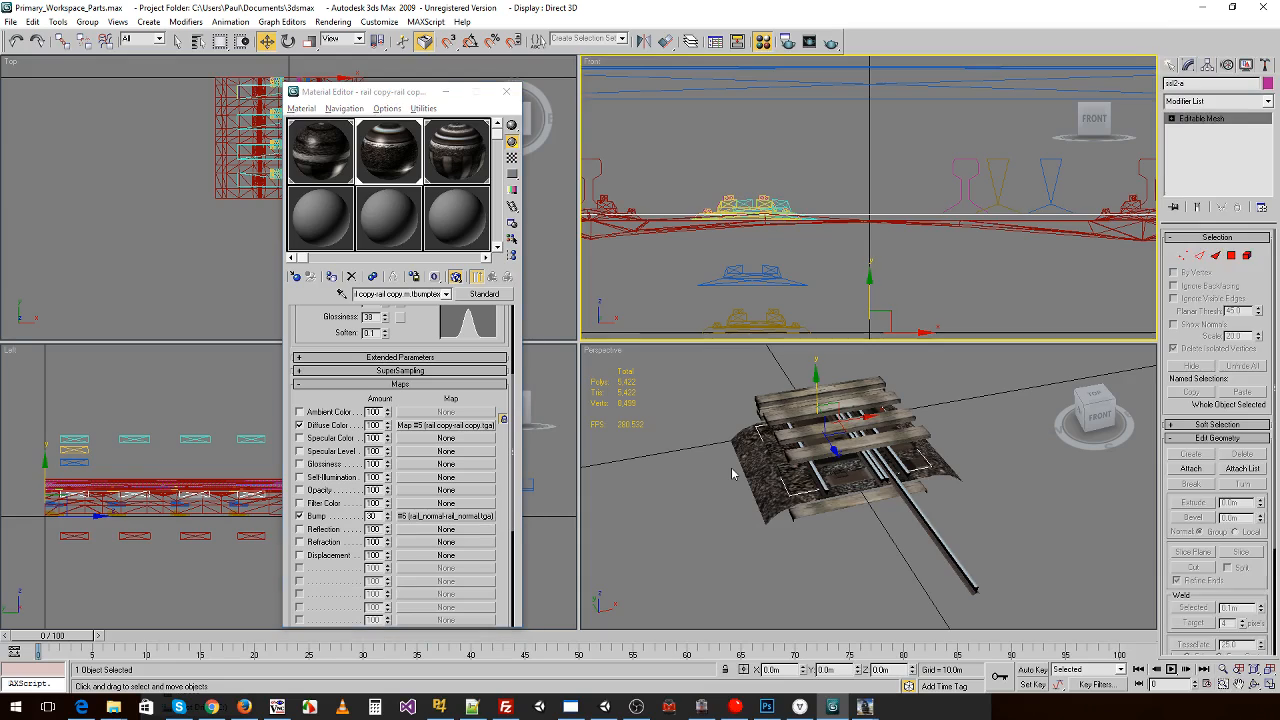
pyautogui.scroll(5, 790, 458)
pyautogui.scroll(-2, 767, 456)
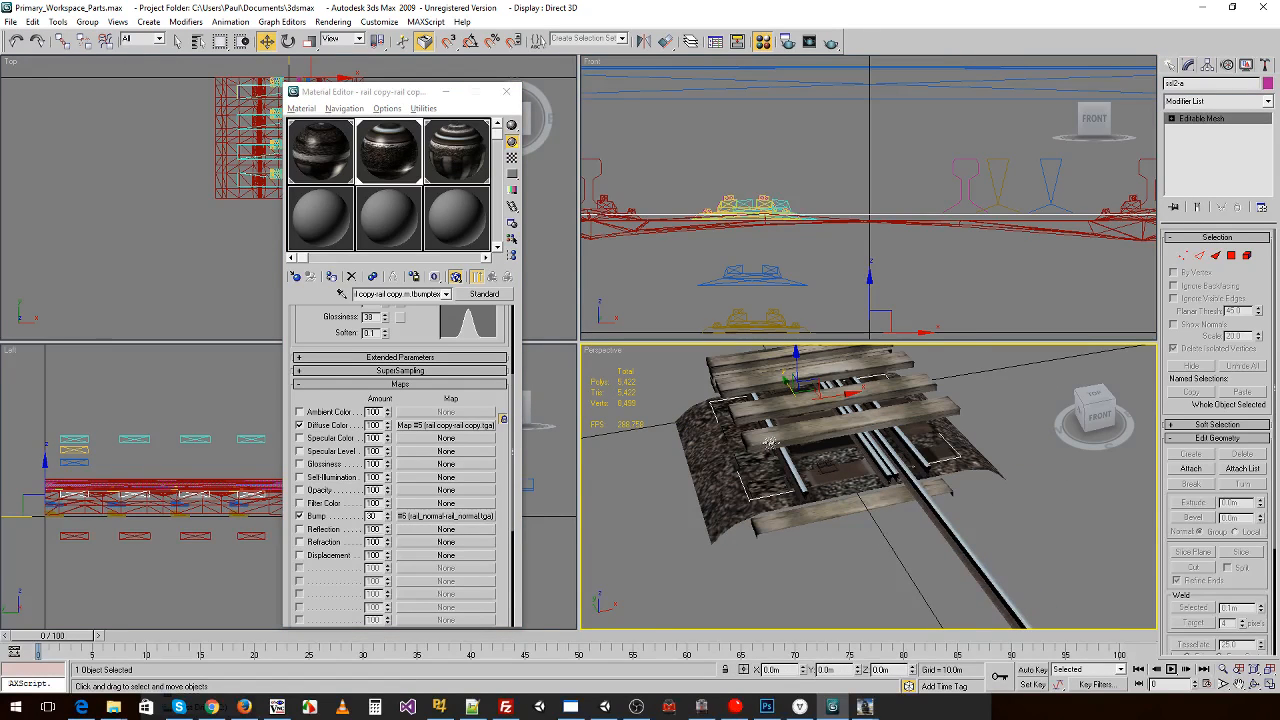
pyautogui.moveTo(413, 183); pyautogui.dragTo(775, 475)
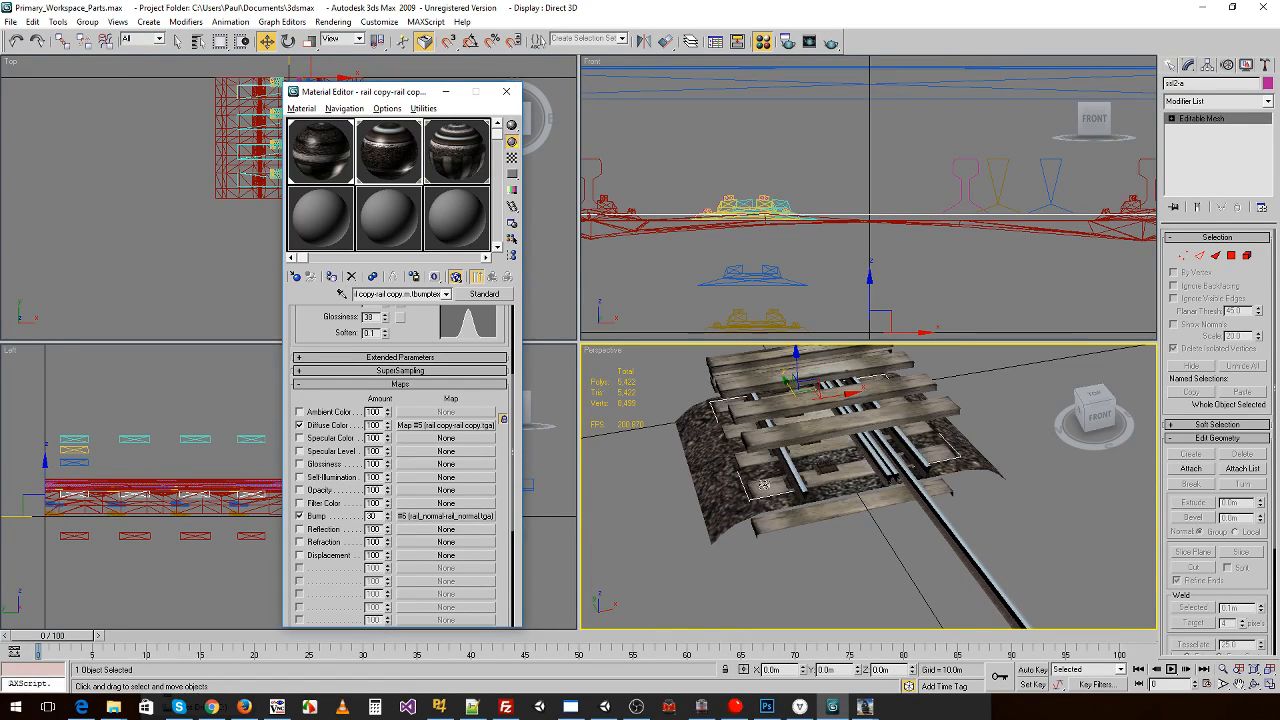
# - Lower the ssl2-a sleepers to a Z height of about -0.54 m and import sleepers_lod3.obj, naming the new object sl3
pyautogui.moveTo(797, 358); pyautogui.dragTo(801, 398)
pyautogui.click(10, 21)
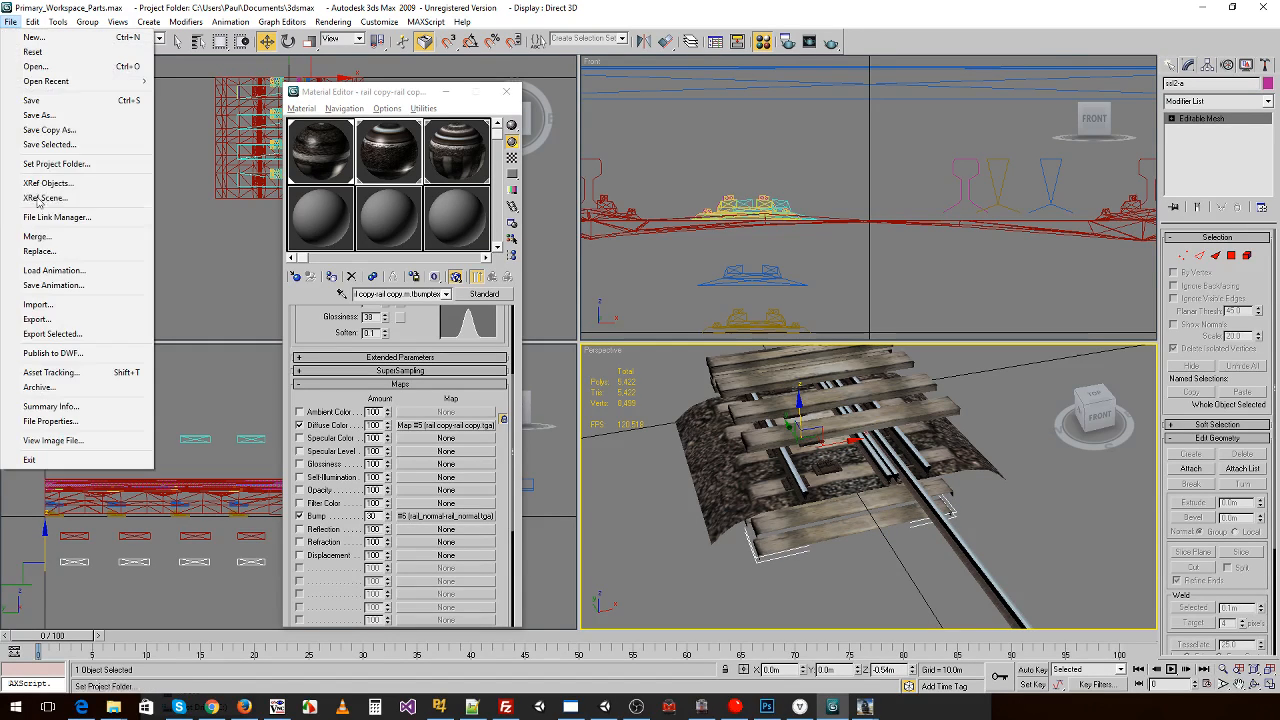
pyautogui.click(37, 304)
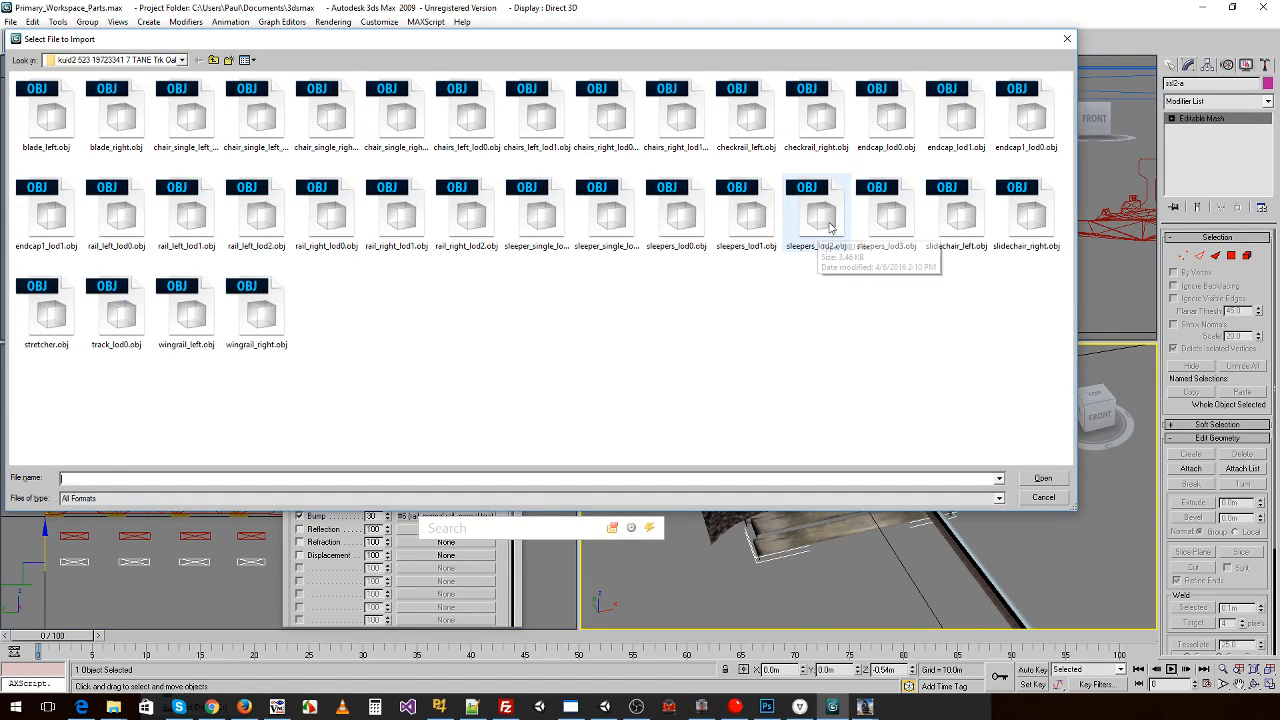
pyautogui.click(905, 222)
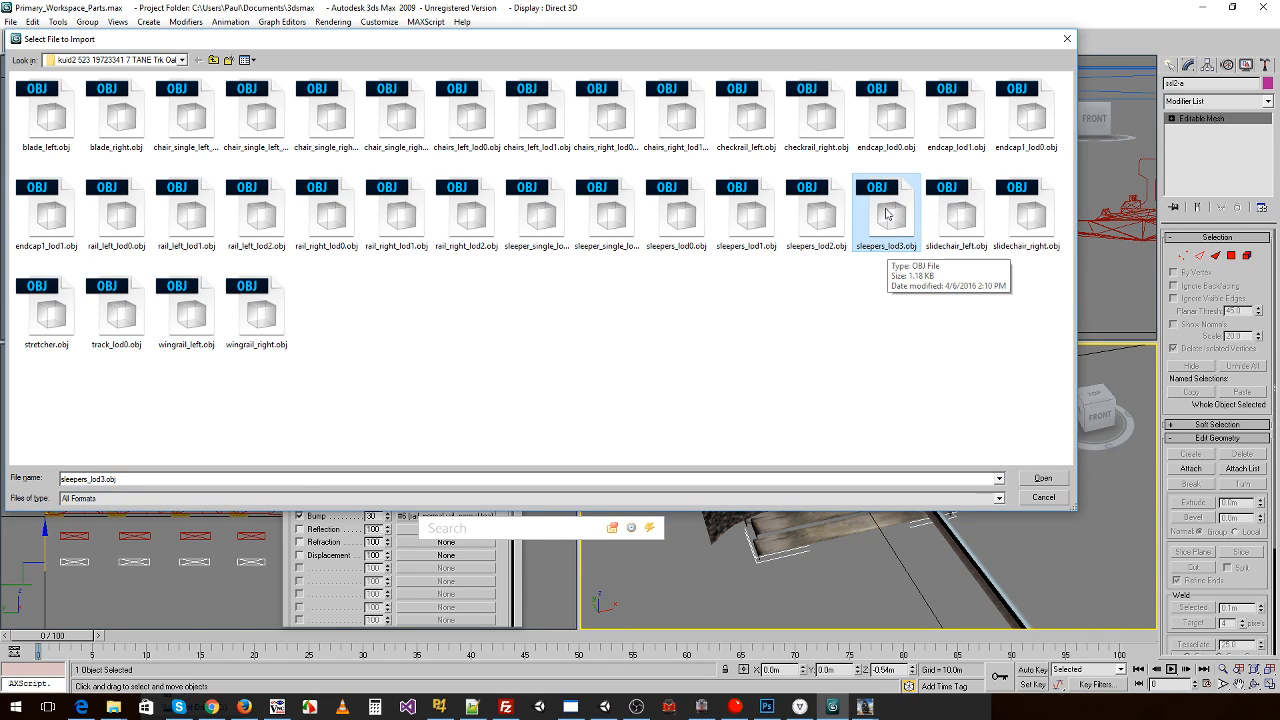
pyautogui.doubleClick(886, 212)
pyautogui.click(555, 483)
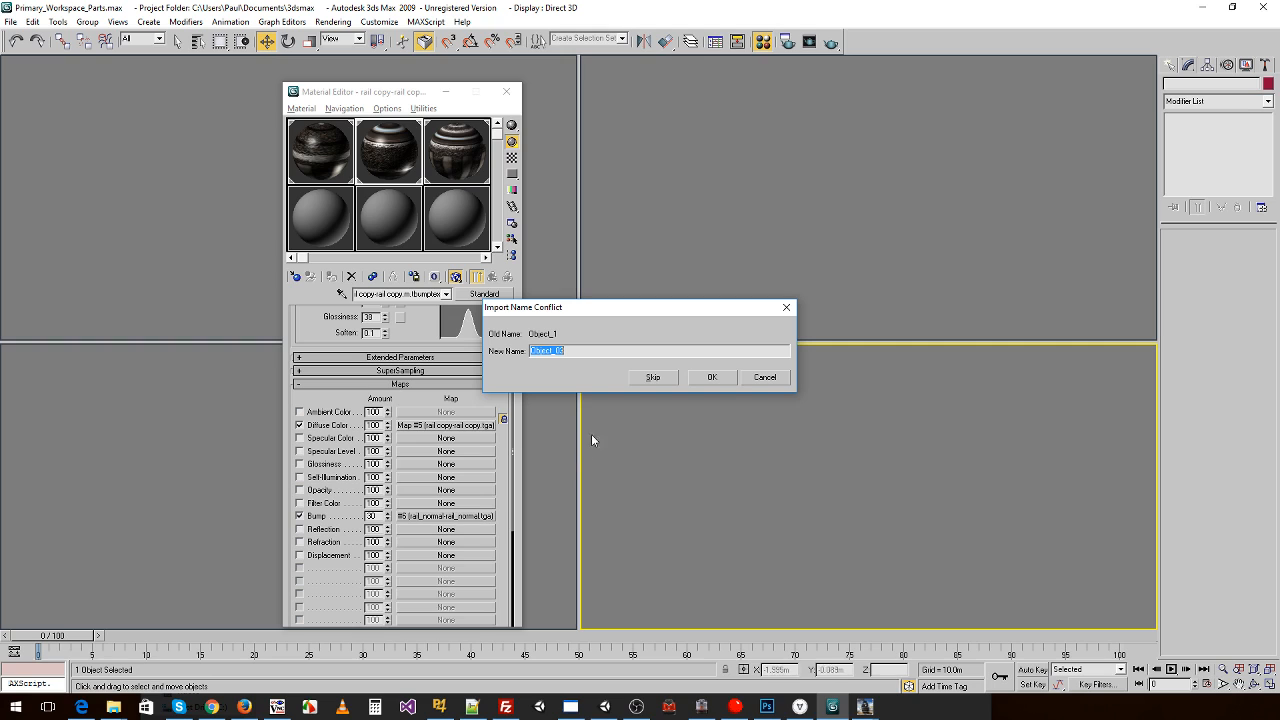
pyautogui.write('s3')
pyautogui.press('Return')
# - Apply the wood-textured sleeper material to the newly imported sl3 sleepers at track level
pyautogui.scroll(4, 802, 442)
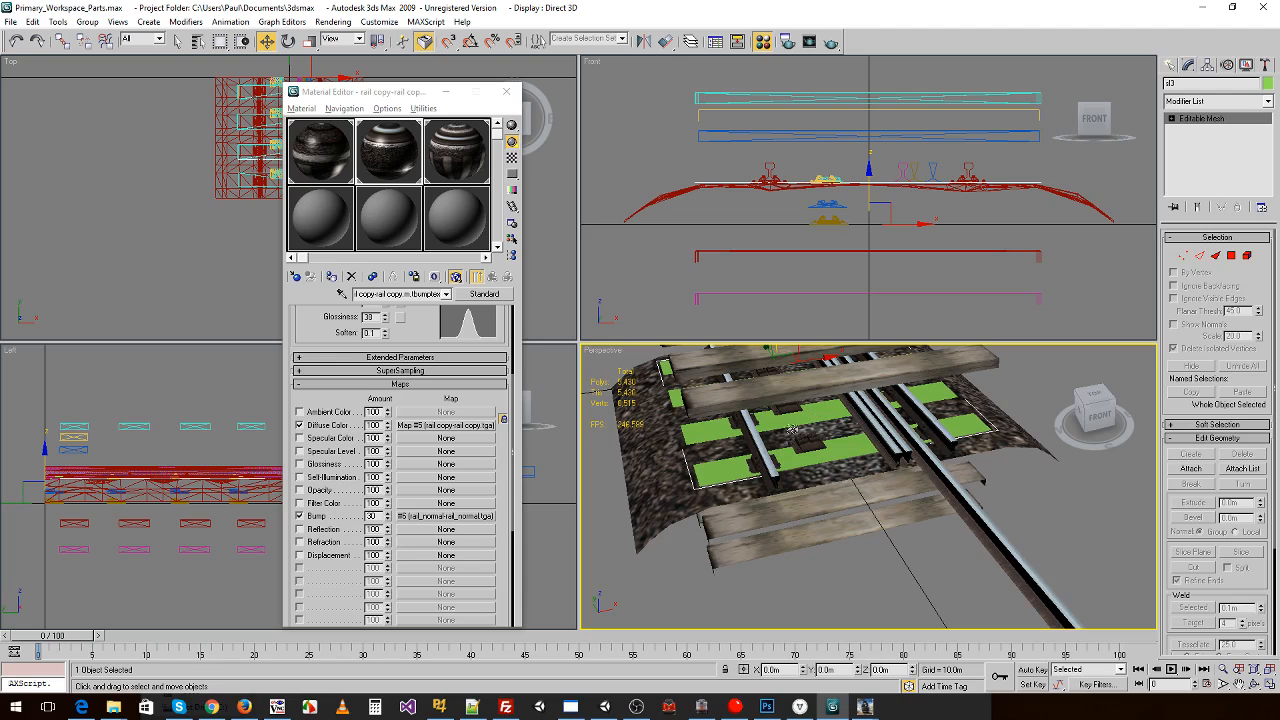
pyautogui.moveTo(780, 438); pyautogui.dragTo(816, 472, button='middle')
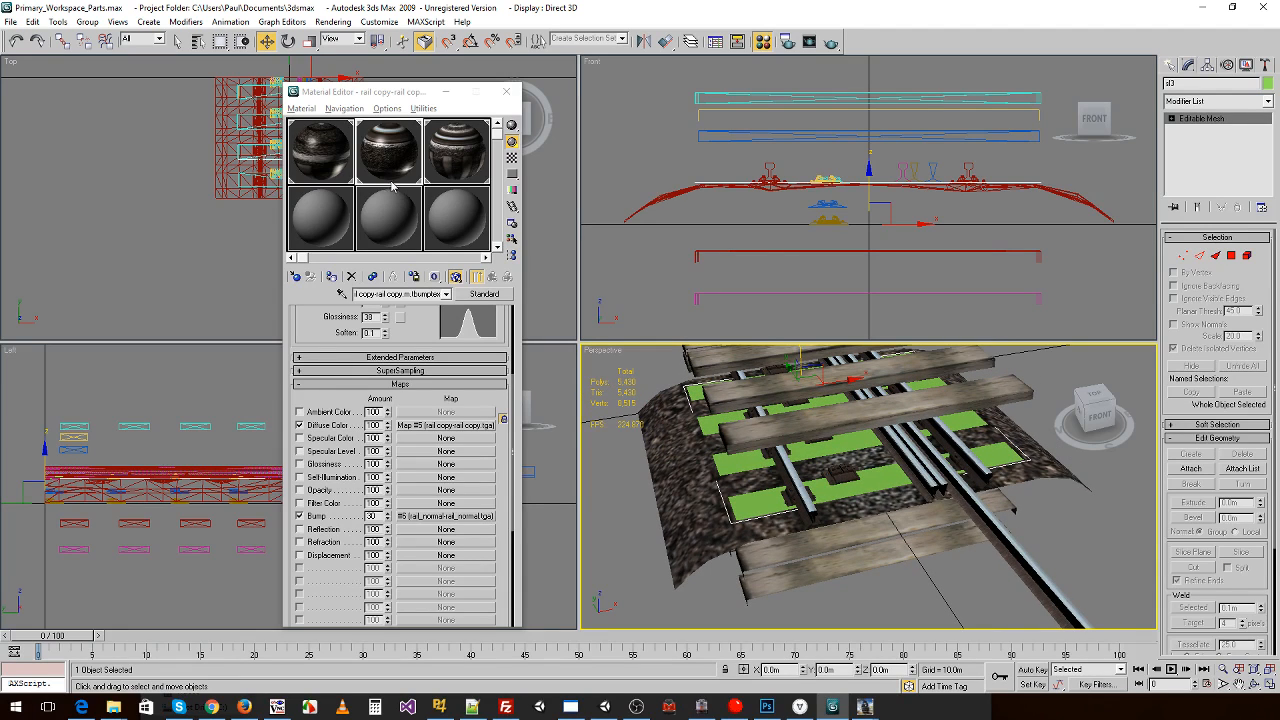
pyautogui.moveTo(376, 165); pyautogui.dragTo(749, 497)
pyautogui.moveTo(329, 156); pyautogui.dragTo(757, 500)
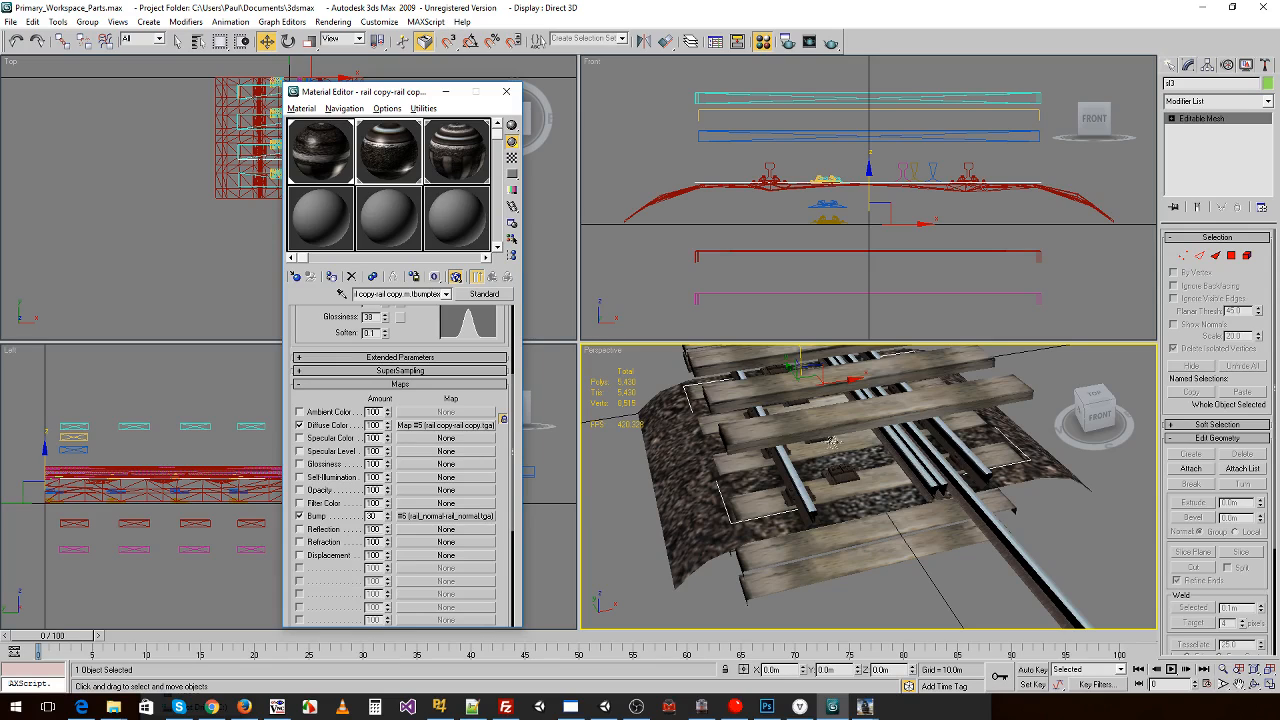
# - Delete all other track parts from the scene, leaving only the flat sl3 sleepers
pyautogui.click(670, 215)
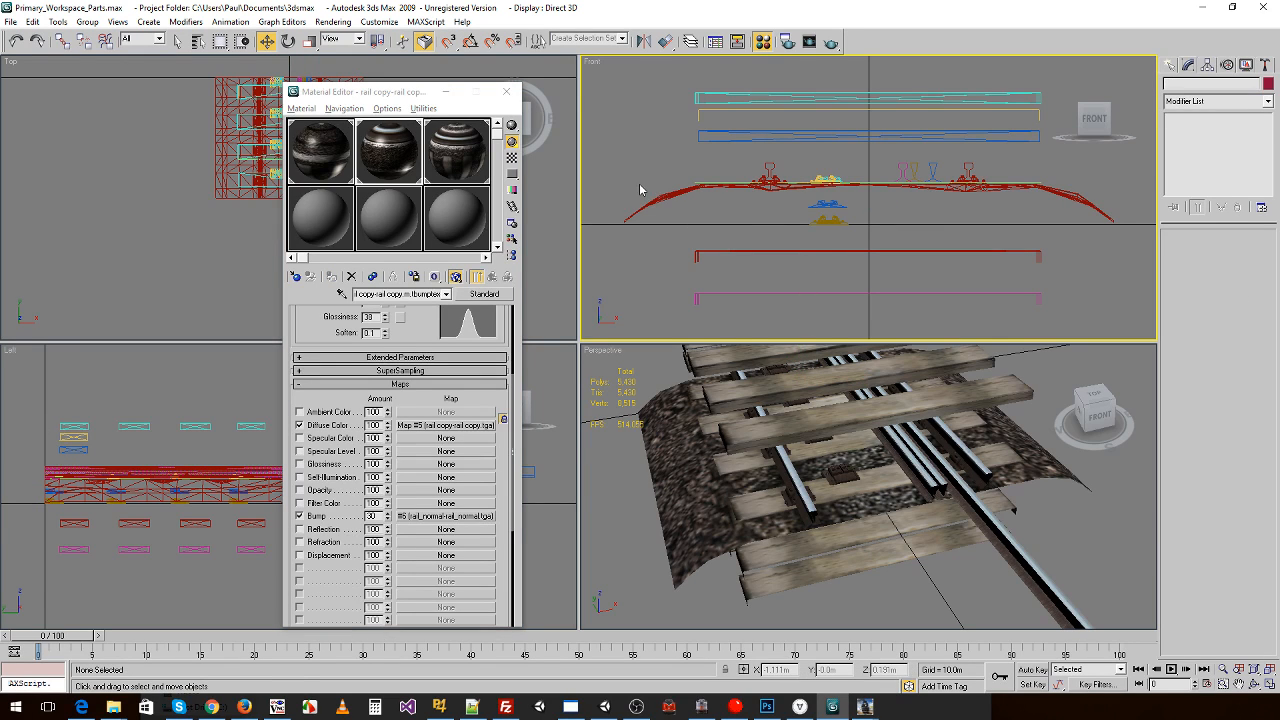
pyautogui.moveTo(692, 70); pyautogui.dragTo(1049, 183)
pyautogui.press('Delete')
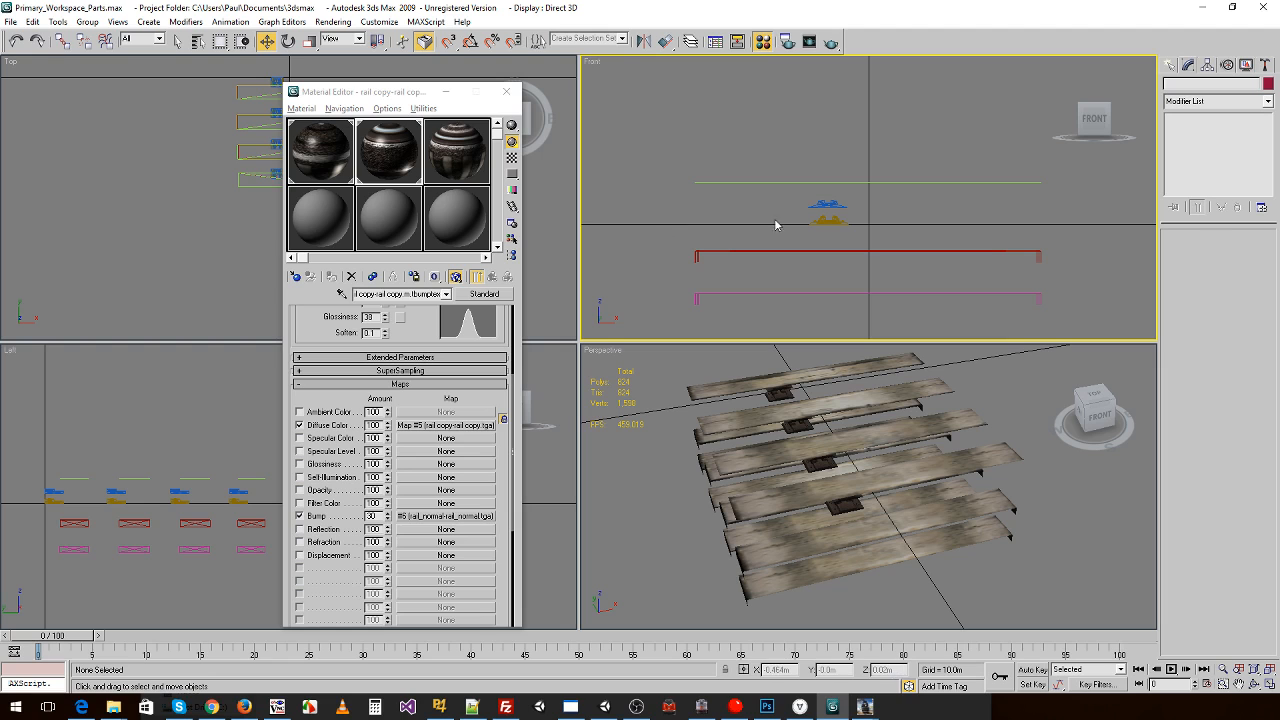
pyautogui.moveTo(785, 197); pyautogui.dragTo(880, 305)
pyautogui.press('Delete')
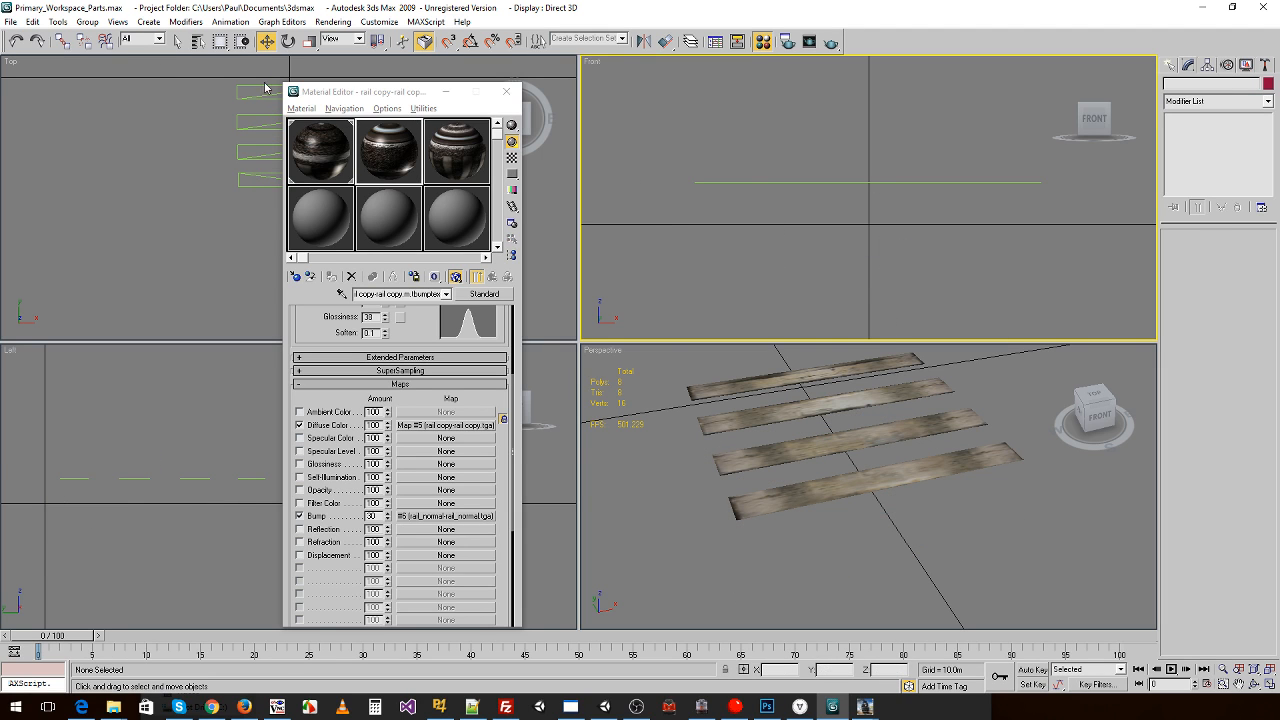
# - Export the sl3 sleepers in Trainz format over sleepers_lod3.im, keeping all existing texture.txt files
pyautogui.click(10, 21)
pyautogui.click(37, 319)
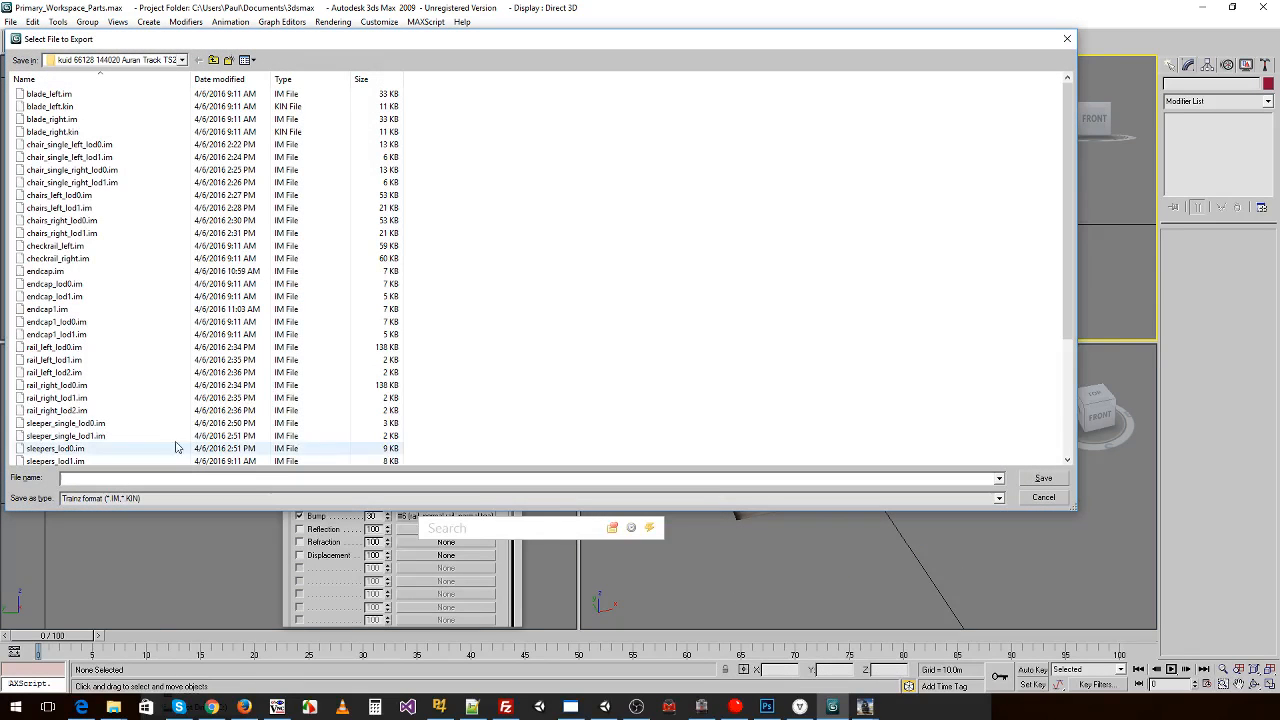
pyautogui.click(104, 449)
pyautogui.scroll(-1, 104, 449)
pyautogui.click(80, 449)
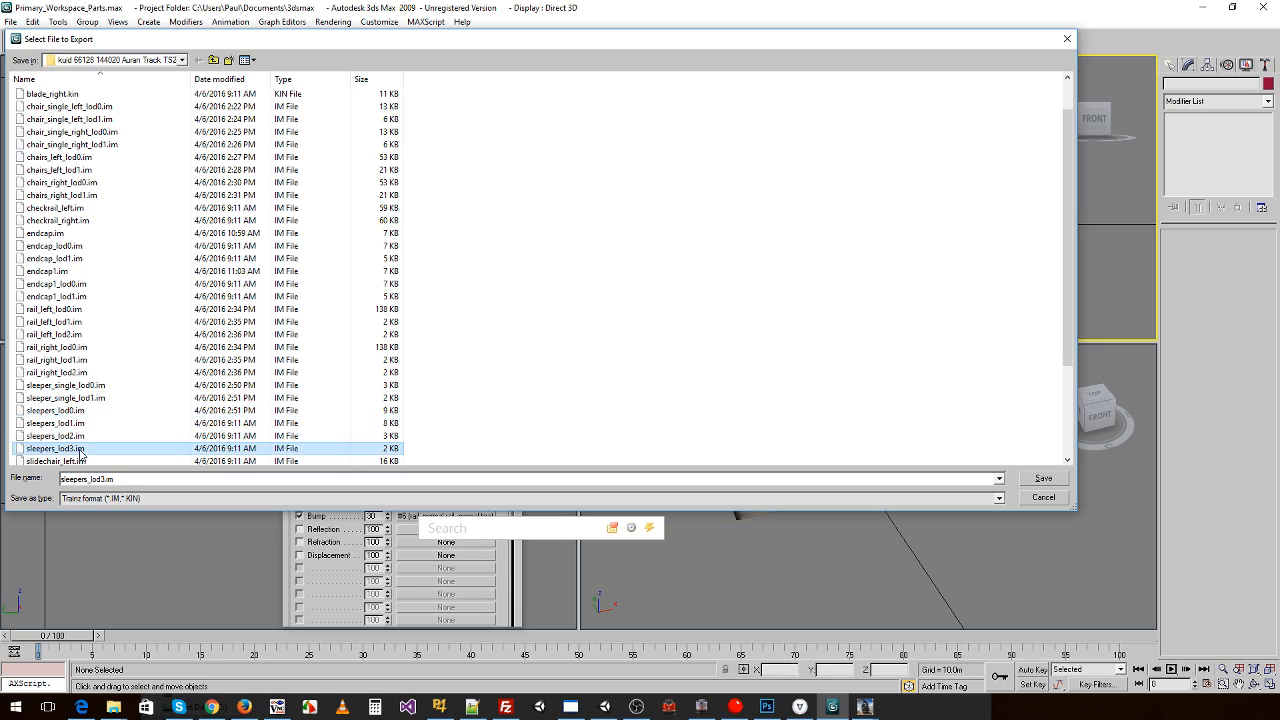
pyautogui.doubleClick(80, 449)
pyautogui.click(688, 409)
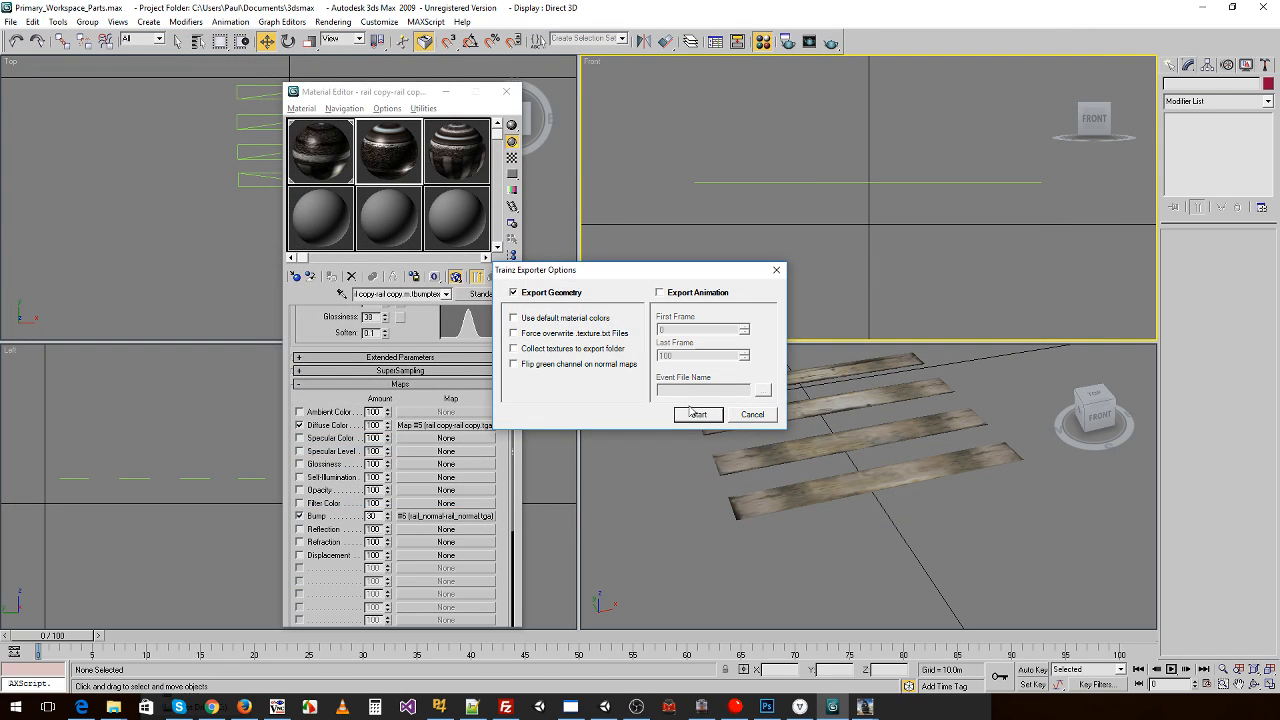
pyautogui.click(698, 419)
pyautogui.click(699, 378)
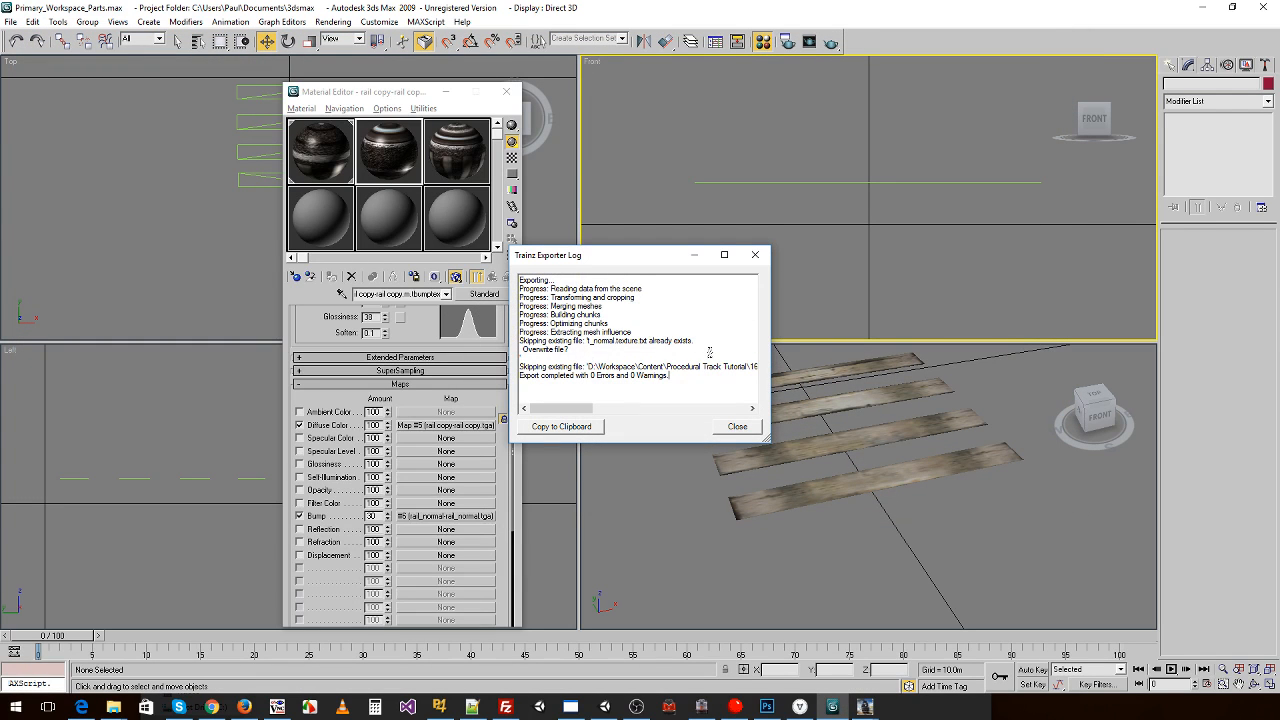
pyautogui.click(736, 427)
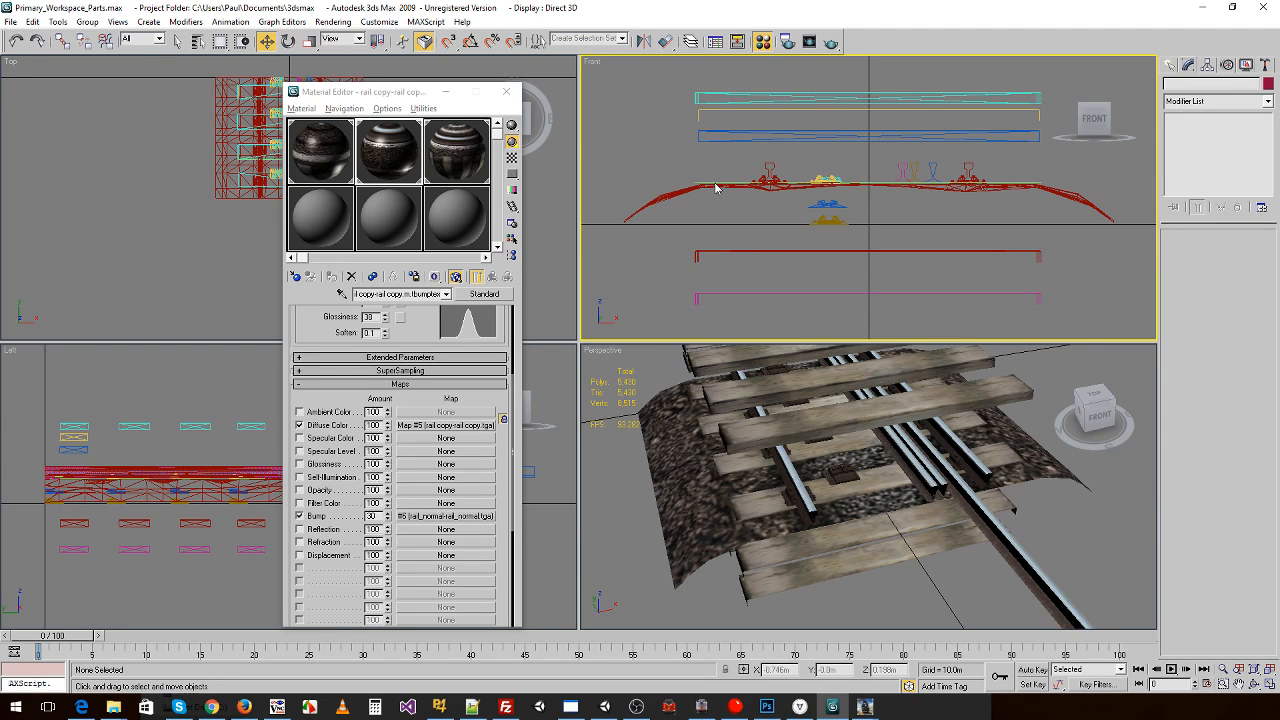
# - Raise the sl3 sleepers about 0.104 m above the track and set the ssl1-a sleepers' Z position to 0
pyautogui.click(714, 183)
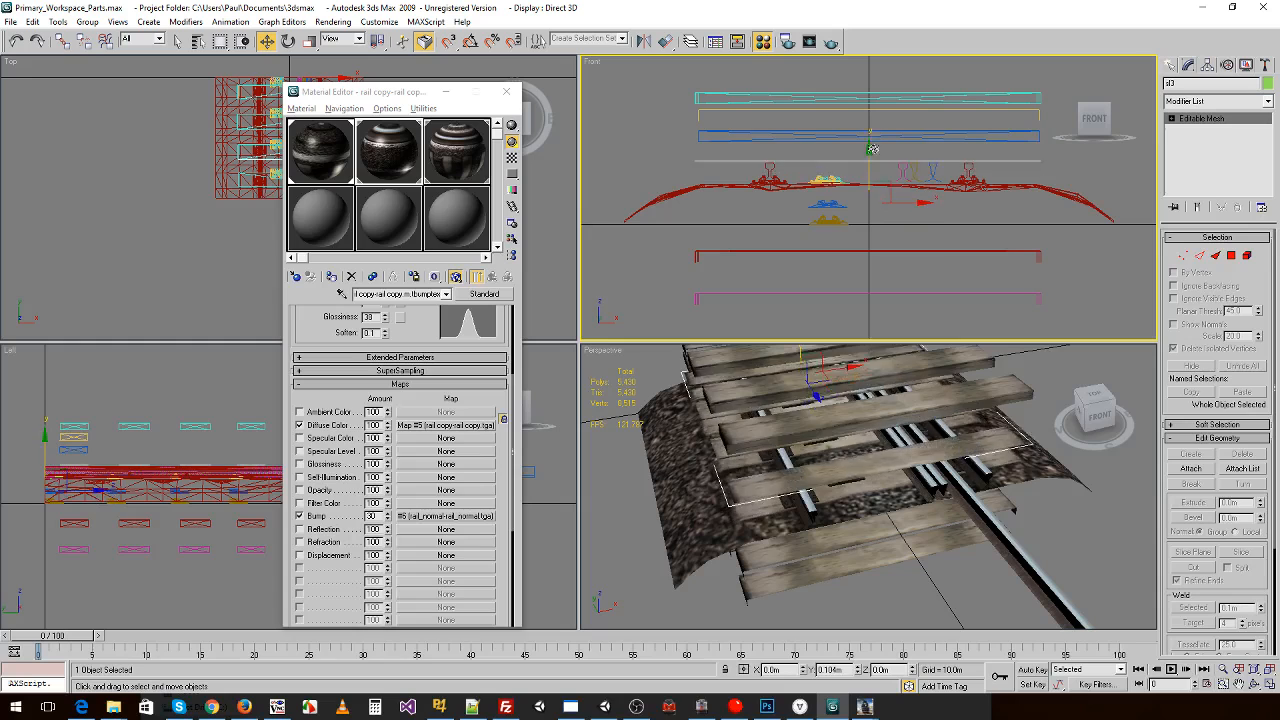
pyautogui.click(814, 255)
pyautogui.keyDown('alt'); pyautogui.moveTo(866, 583); pyautogui.dragTo(853, 645, button='middle'); pyautogui.keyUp('alt')
pyautogui.doubleClick(885, 669)
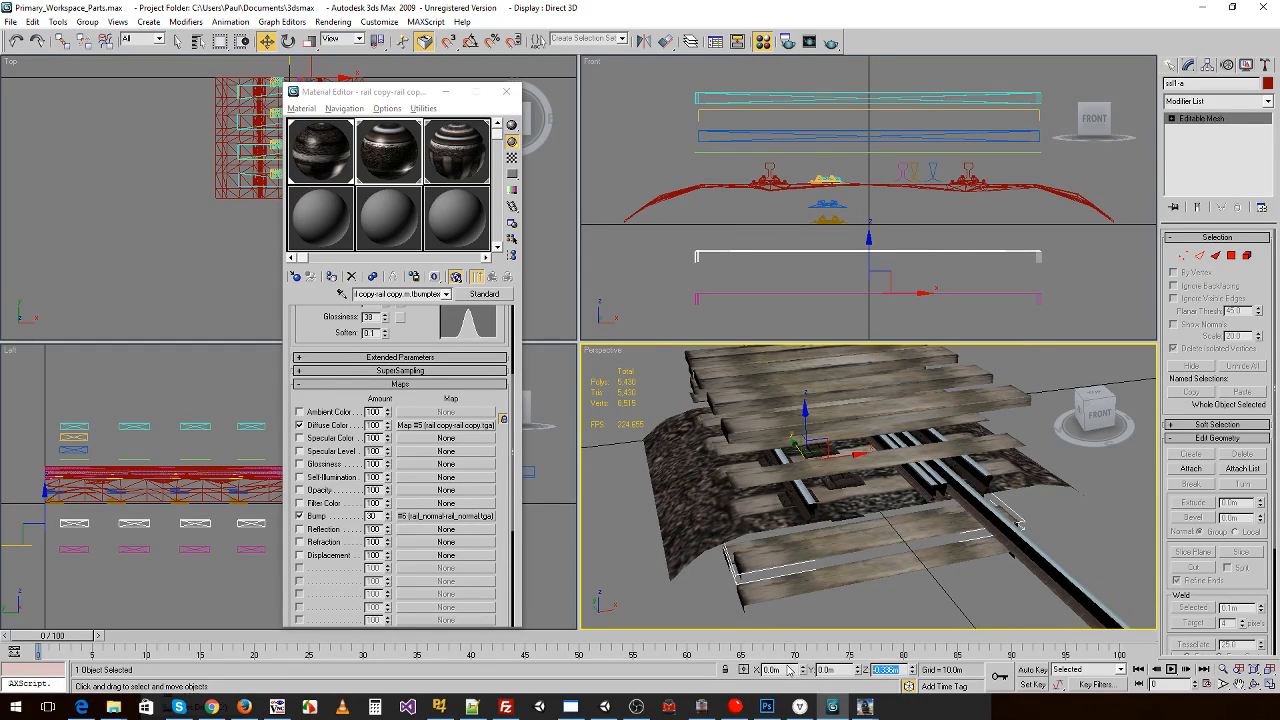
pyautogui.write('0')
pyautogui.press('Return')
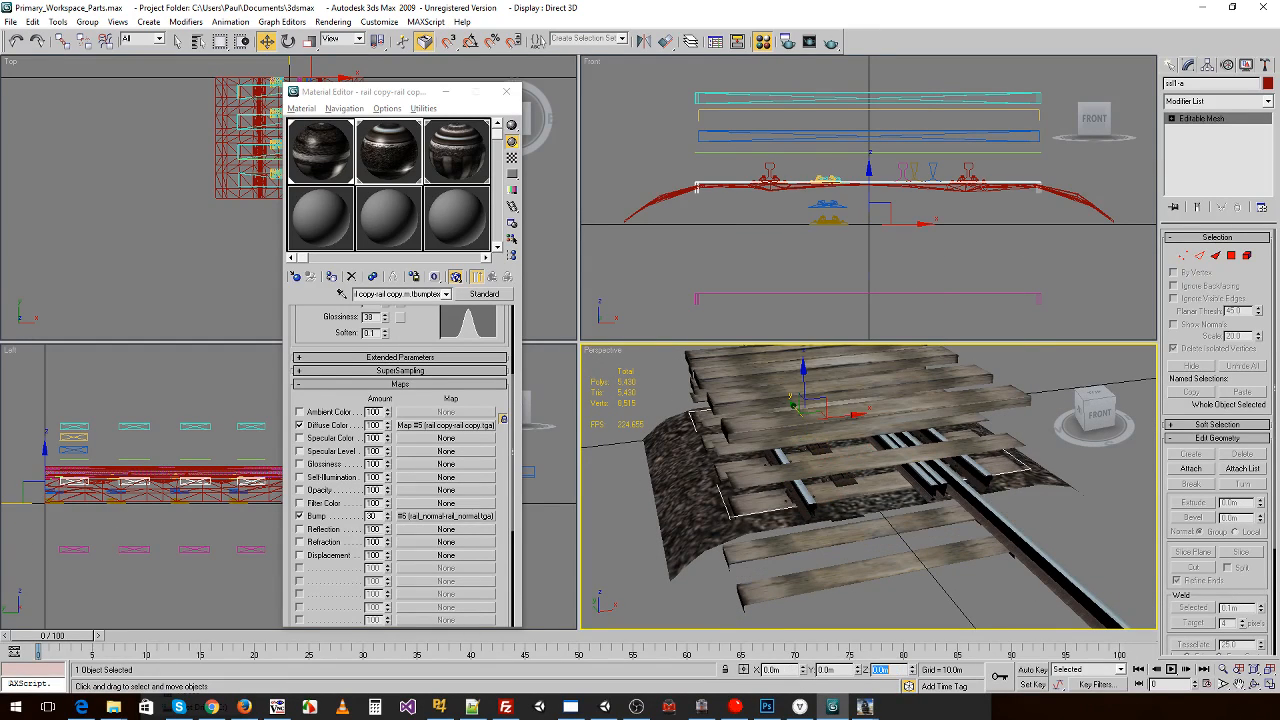
# - Delete every other part from the scene, leaving only the ssl1-a sleepers at track level
pyautogui.click(718, 258)
pyautogui.moveTo(805, 197); pyautogui.dragTo(868, 320)
pyautogui.press('Delete')
pyautogui.moveTo(757, 72); pyautogui.dragTo(1046, 192)
pyautogui.press('Delete')
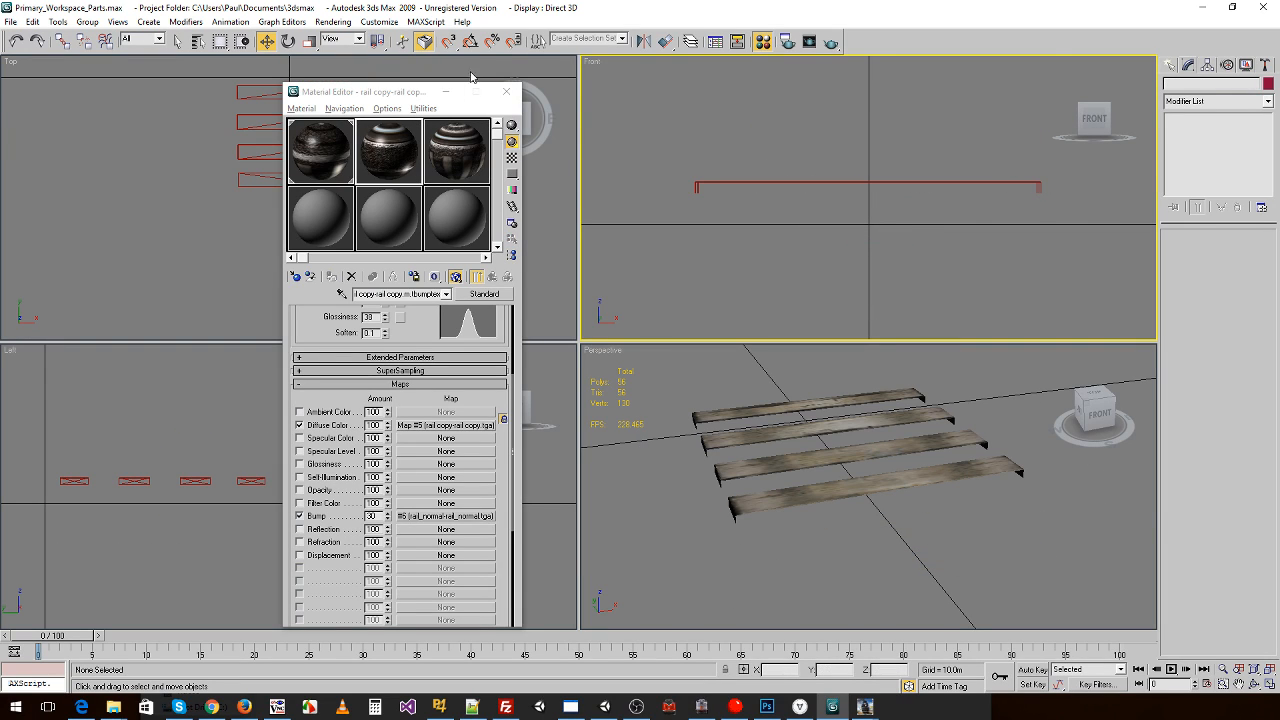
# - Export the ssl1-a sleepers in Trainz format over the existing sleepers_lod2.im with the default exporter options
pyautogui.click(12, 21)
pyautogui.click(35, 303)
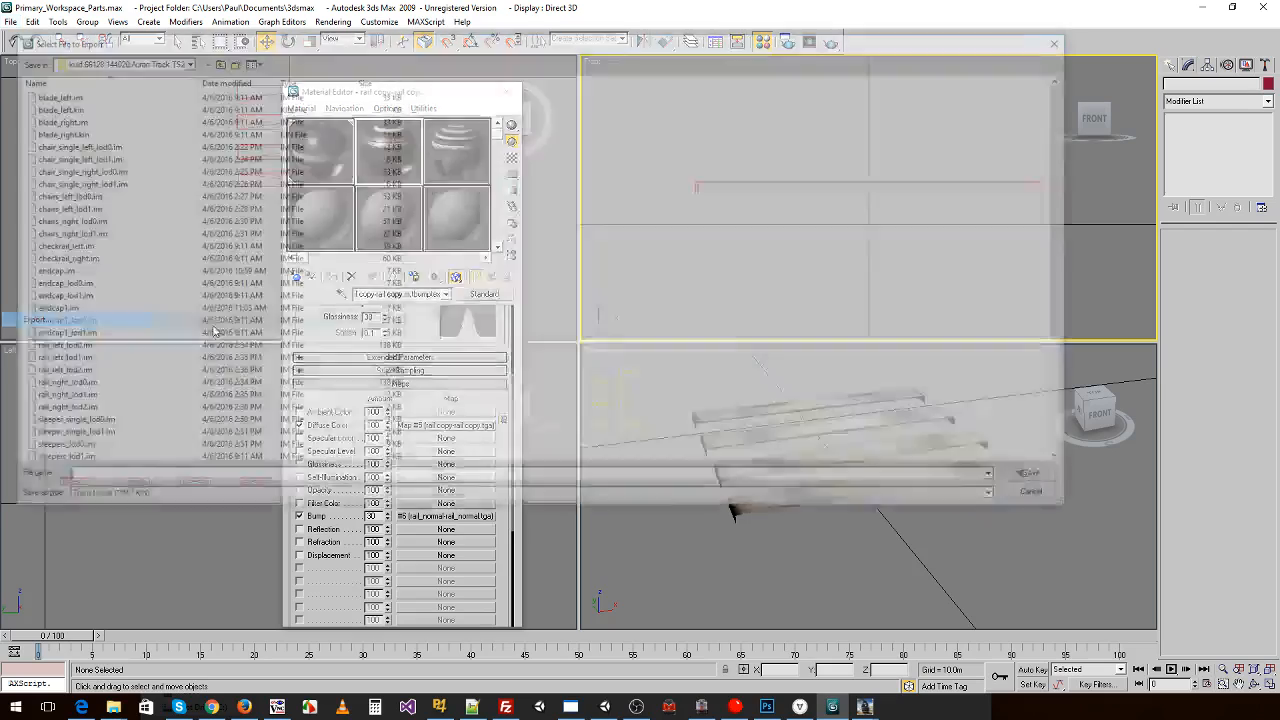
pyautogui.click(91, 446)
pyautogui.scroll(-3, 102, 436)
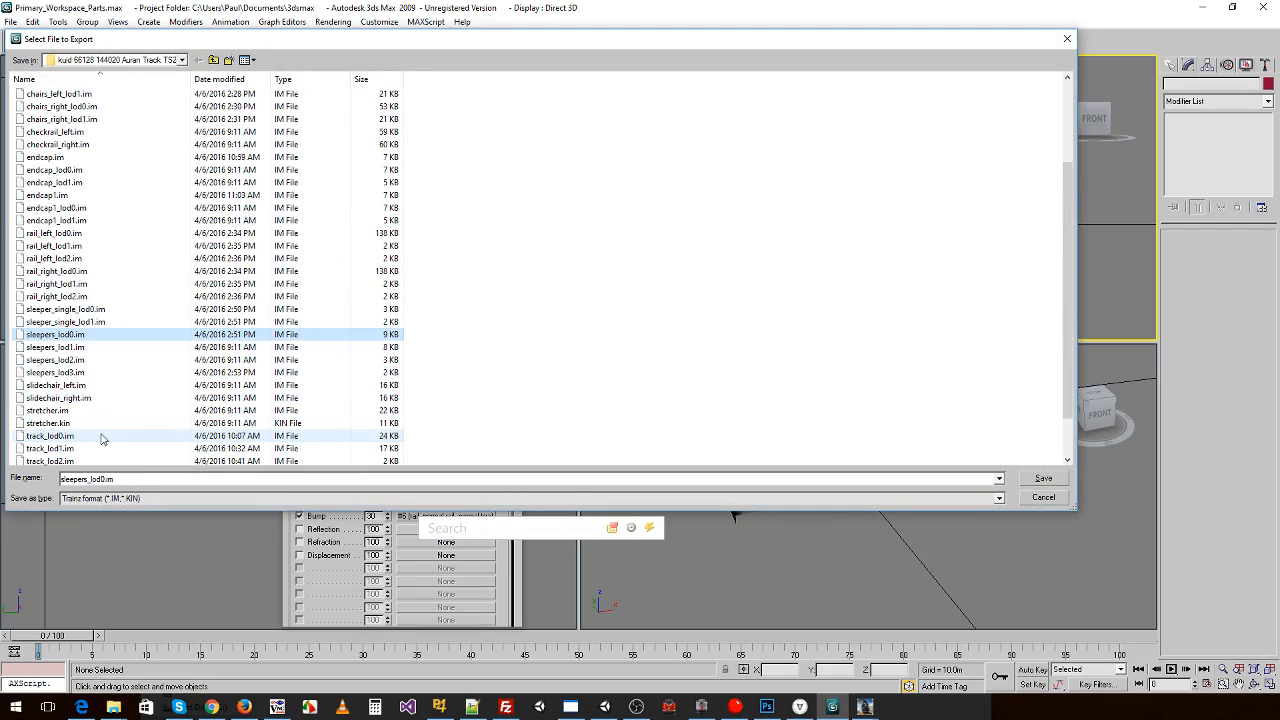
pyautogui.doubleClick(75, 363)
pyautogui.press('y')
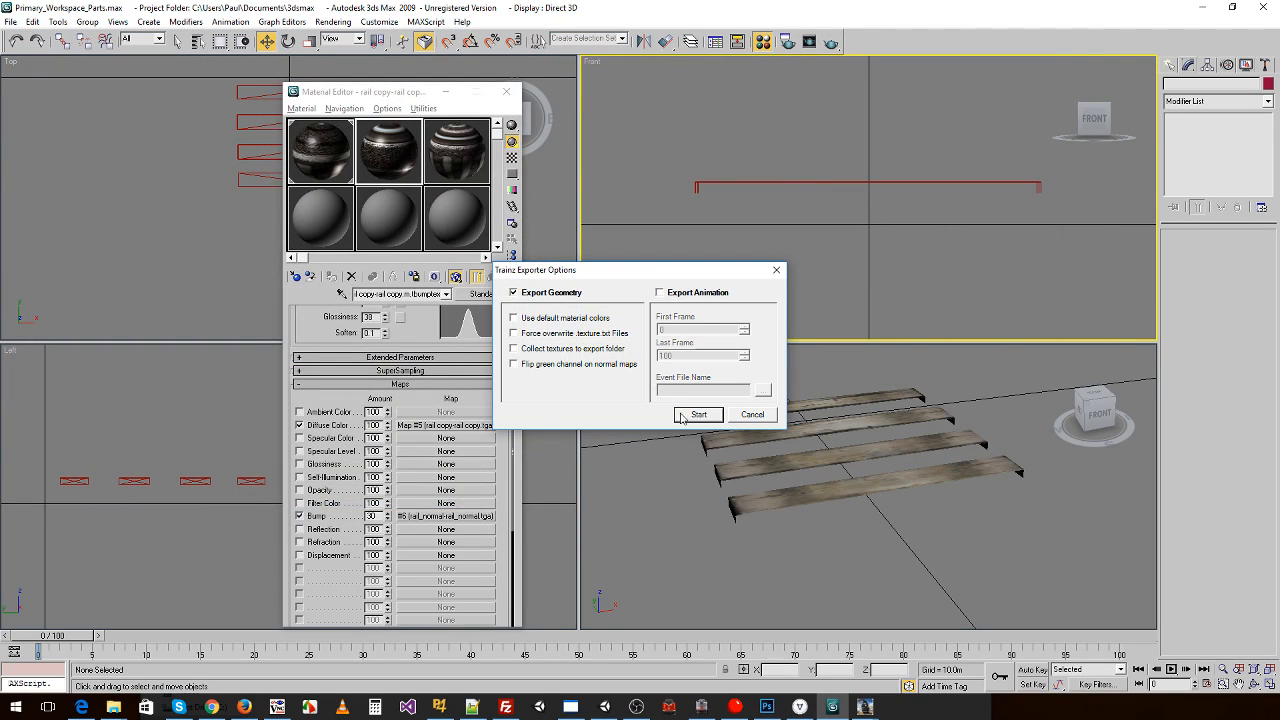
pyautogui.press('Return')
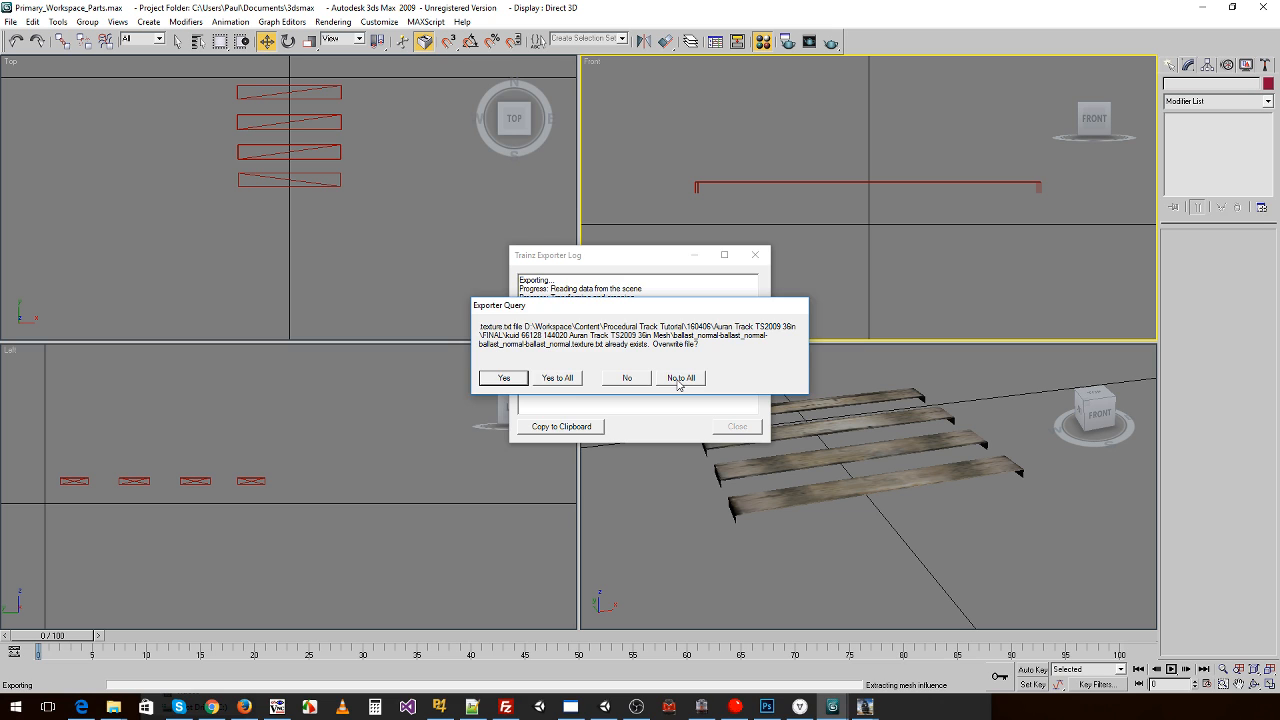
# - Finish the sleeper export without overwriting any existing texture files, and undo the deletions in the scene
pyautogui.click(680, 378)
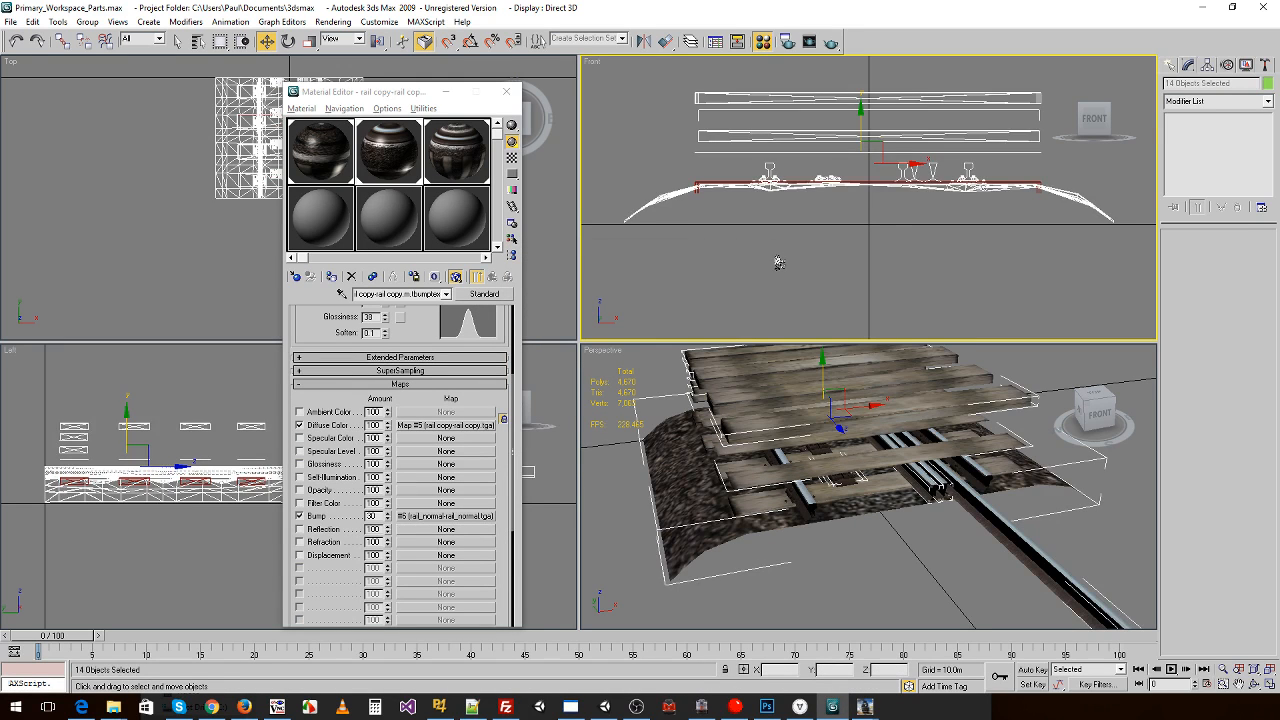
pyautogui.hotkey('ctrl', 'z')
pyautogui.click(724, 240)
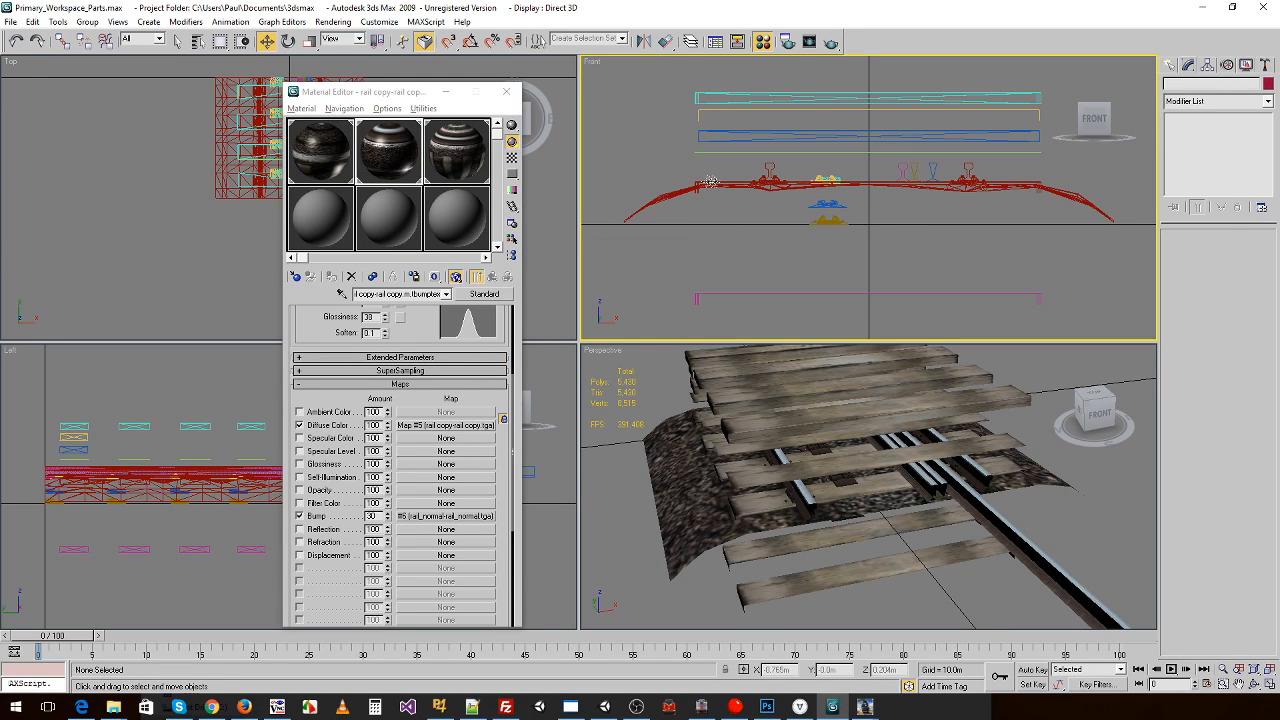
pyautogui.click(709, 185)
pyautogui.click(709, 185)
pyautogui.moveTo(868, 169); pyautogui.dragTo(866, 70)
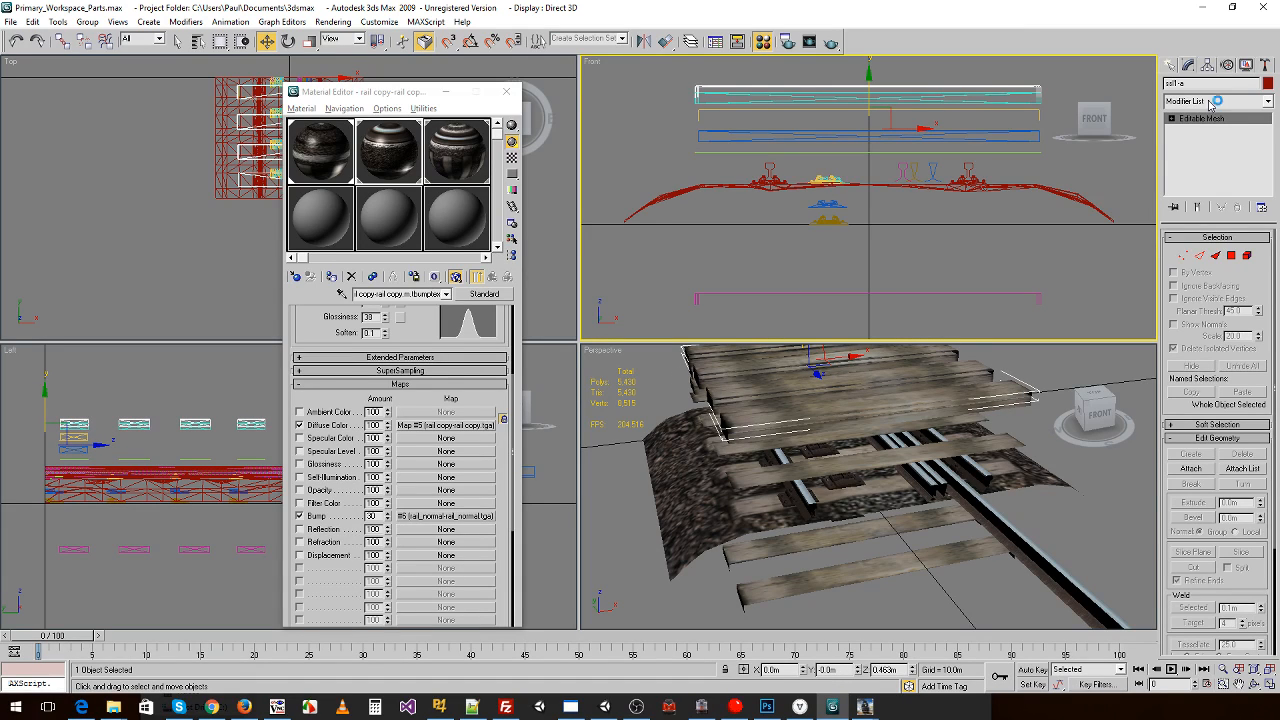
pyautogui.click(1112, 165)
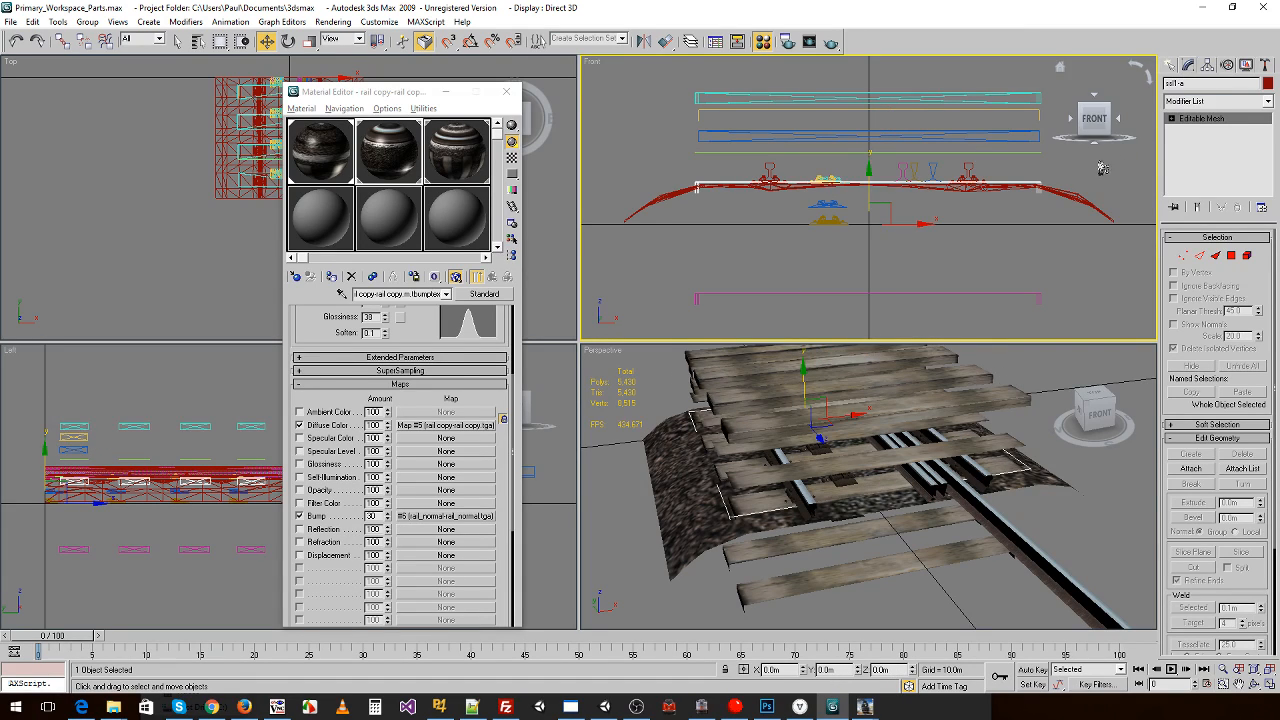
# - Delete everything except the ssl1-a sleepers and export them over sleepers_lod1.im, keeping all existing texture files
pyautogui.moveTo(723, 71); pyautogui.dragTo(1055, 186)
pyautogui.press('Delete')
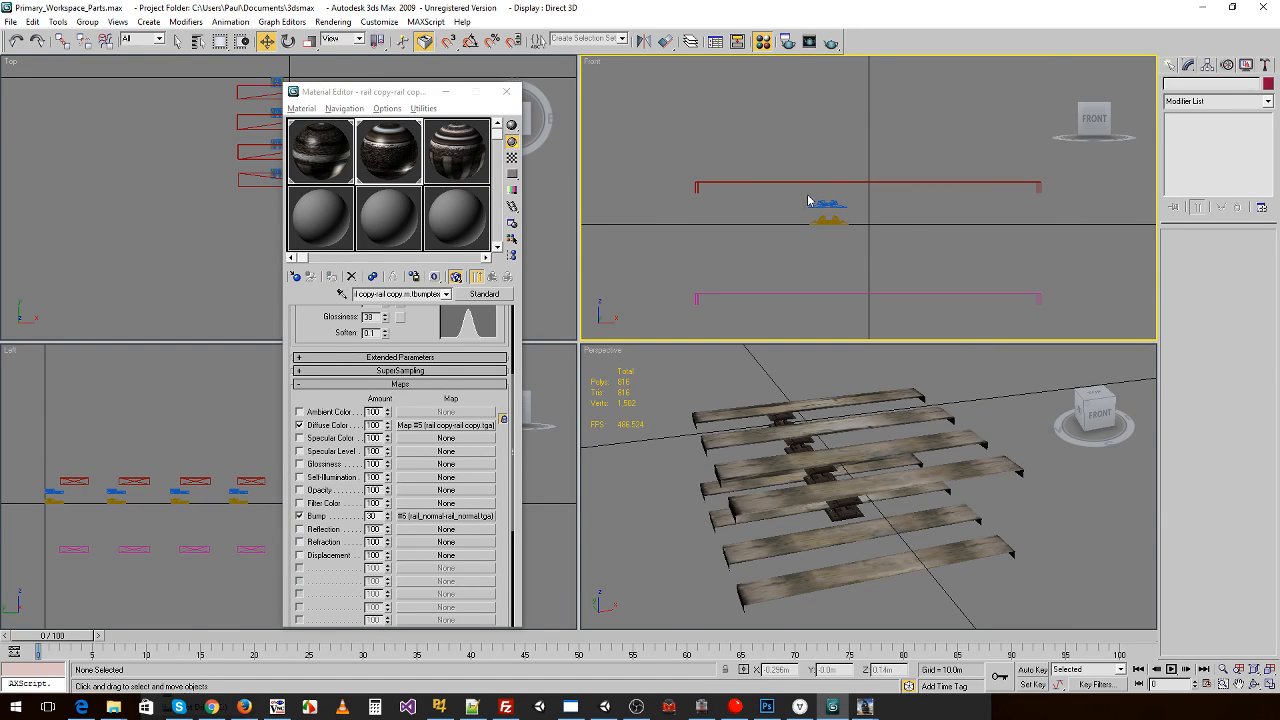
pyautogui.click(10, 21)
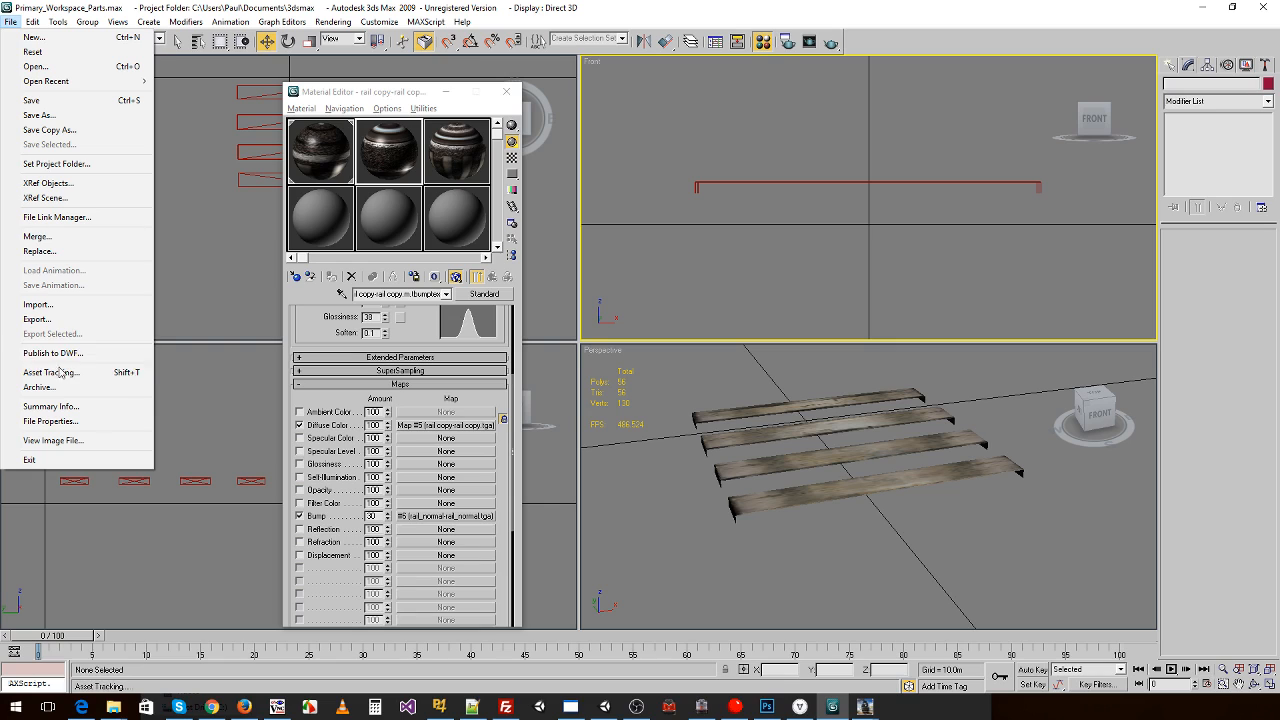
pyautogui.click(57, 329)
pyautogui.click(110, 385)
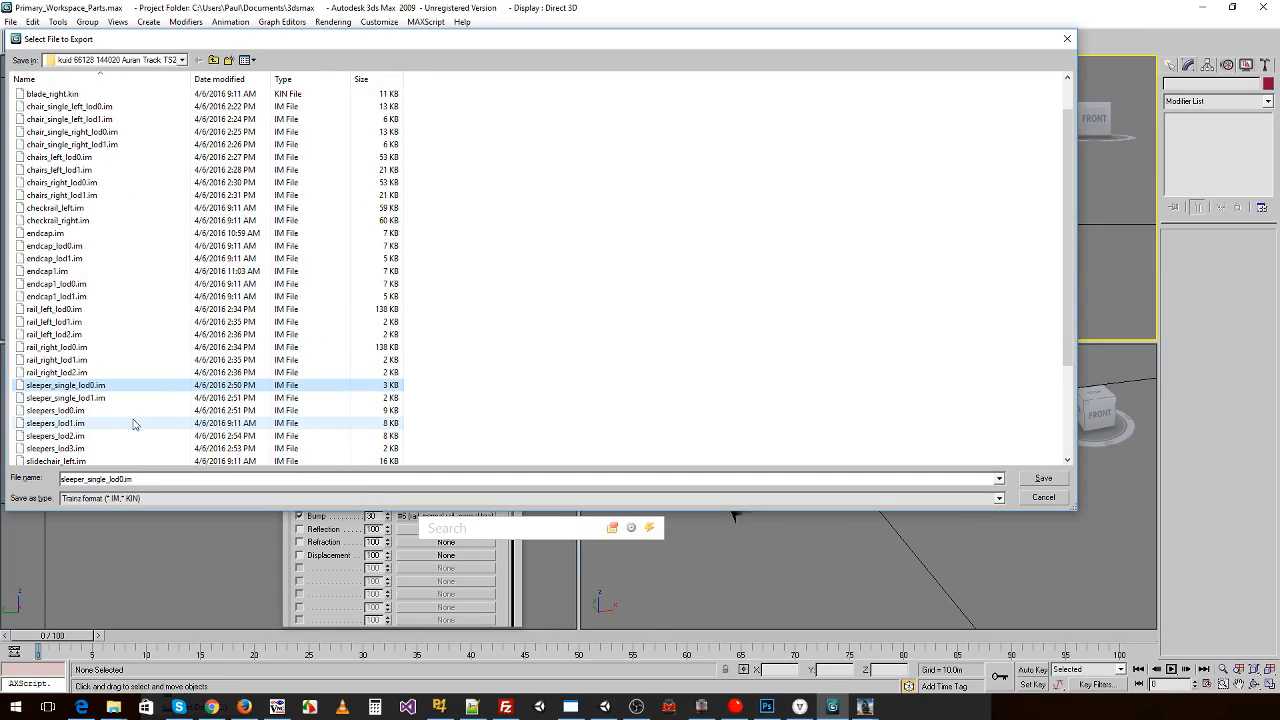
pyautogui.doubleClick(80, 428)
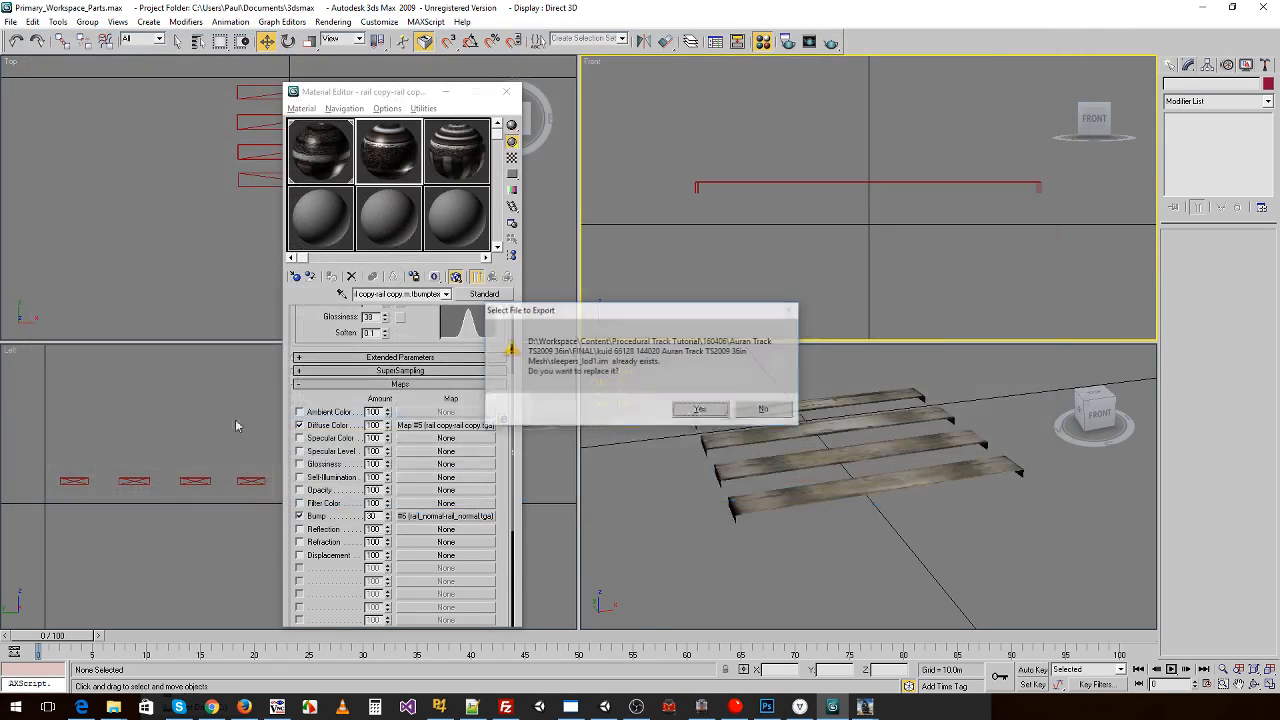
pyautogui.click(680, 412)
pyautogui.click(697, 414)
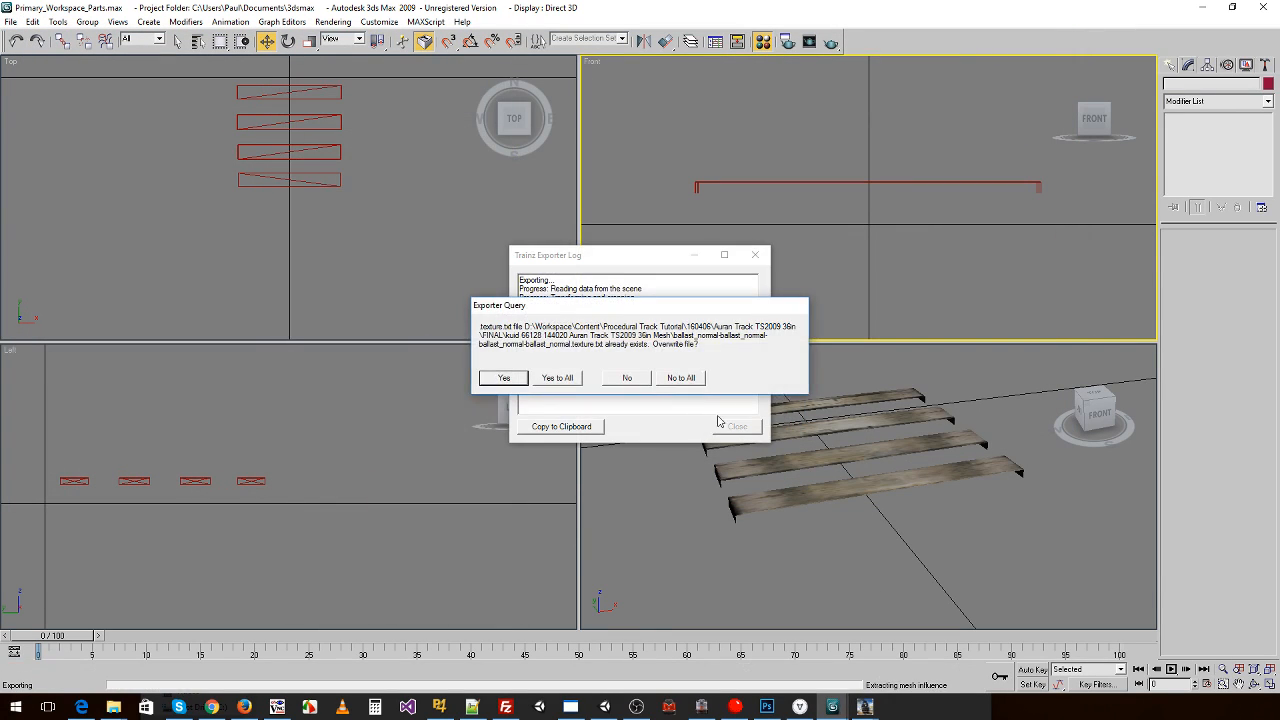
pyautogui.click(681, 378)
pyautogui.click(735, 424)
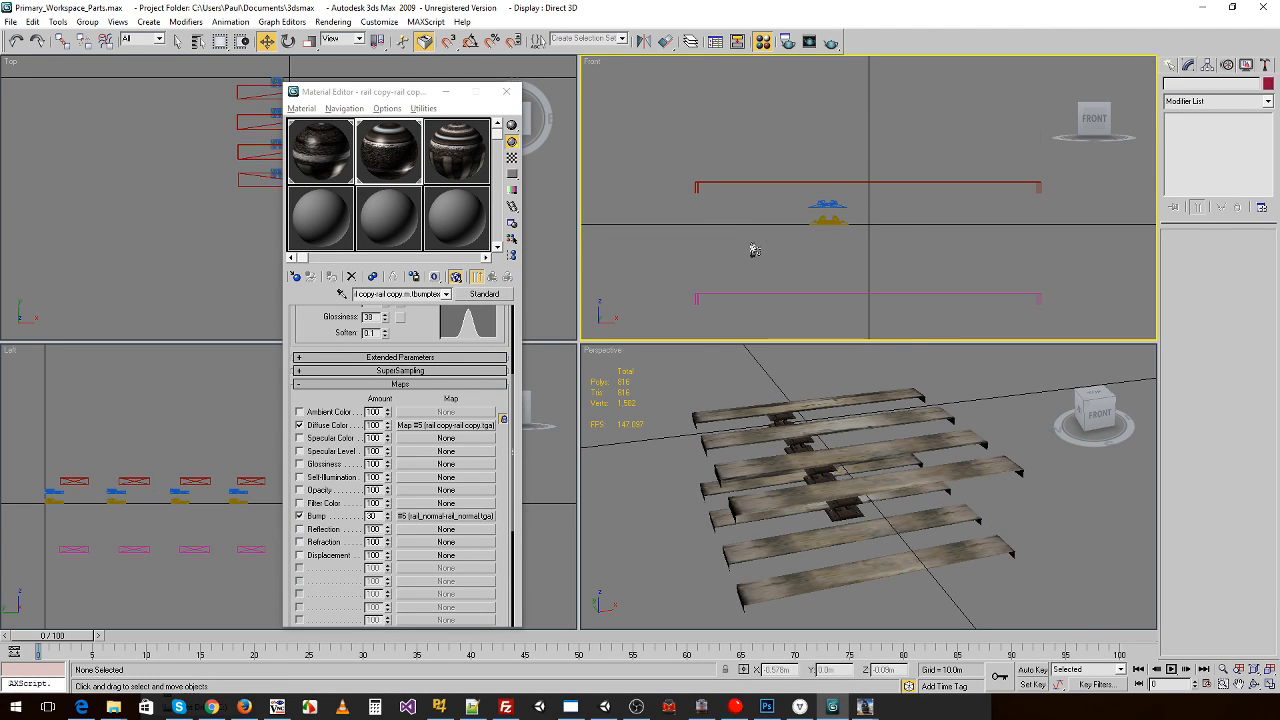
# - Undo the deletions and move the ssl1-a sleepers straight up above the other stacked sleeper meshes
pyautogui.hotkey('ctrl', 'z')
pyautogui.click(749, 249)
pyautogui.click(708, 184)
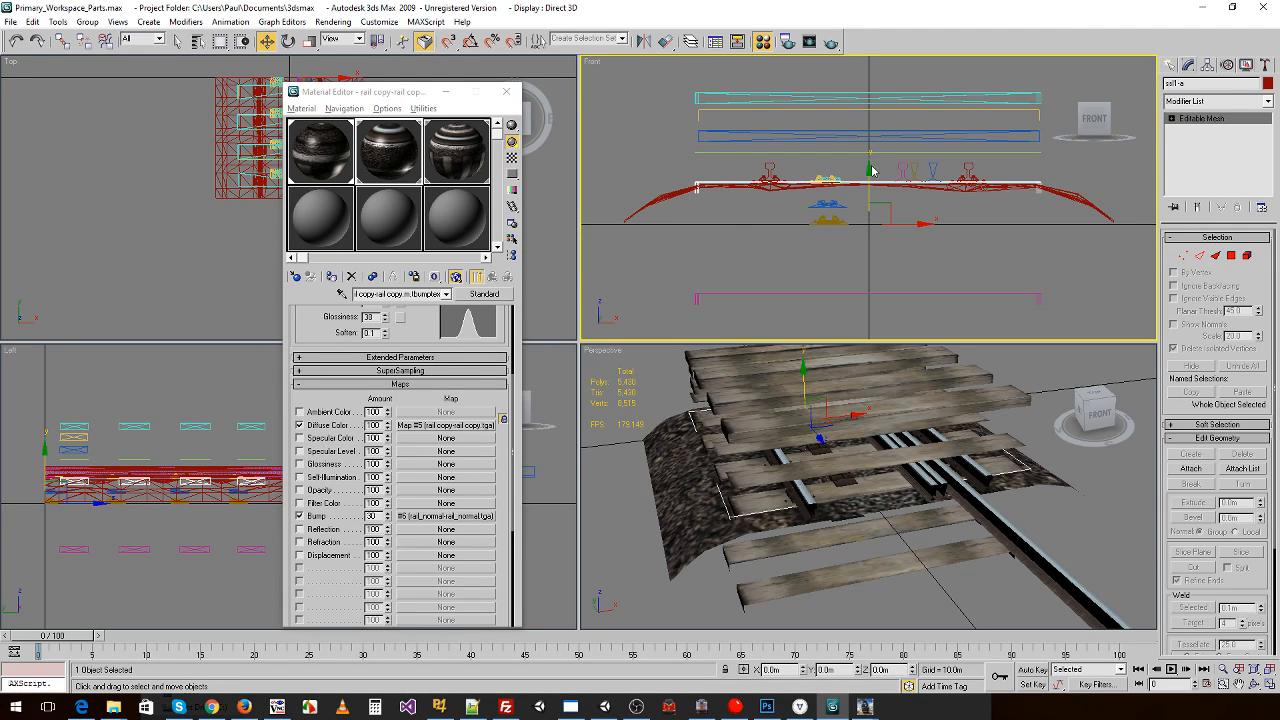
pyautogui.moveTo(869, 170); pyautogui.dragTo(869, 70)
pyautogui.click(813, 252)
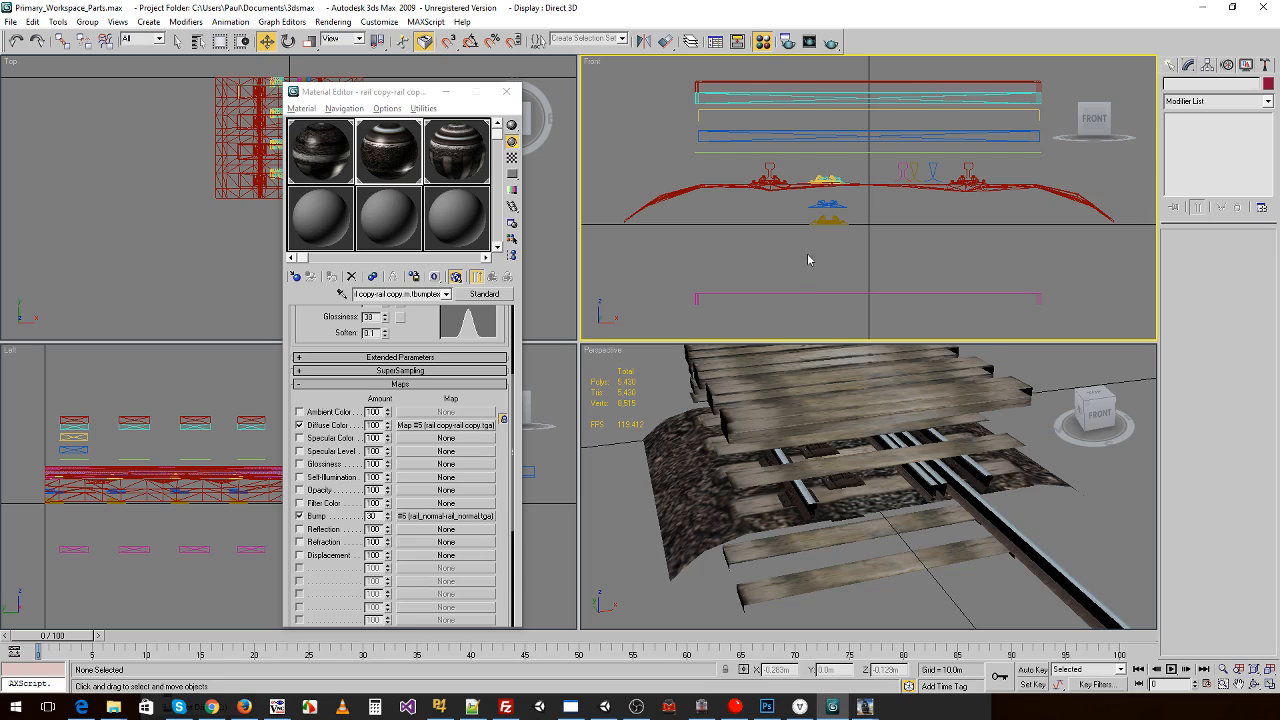
# - Set the Z position of the ssl2-a sleepers below the track to 0 and deselect them
pyautogui.click(805, 293)
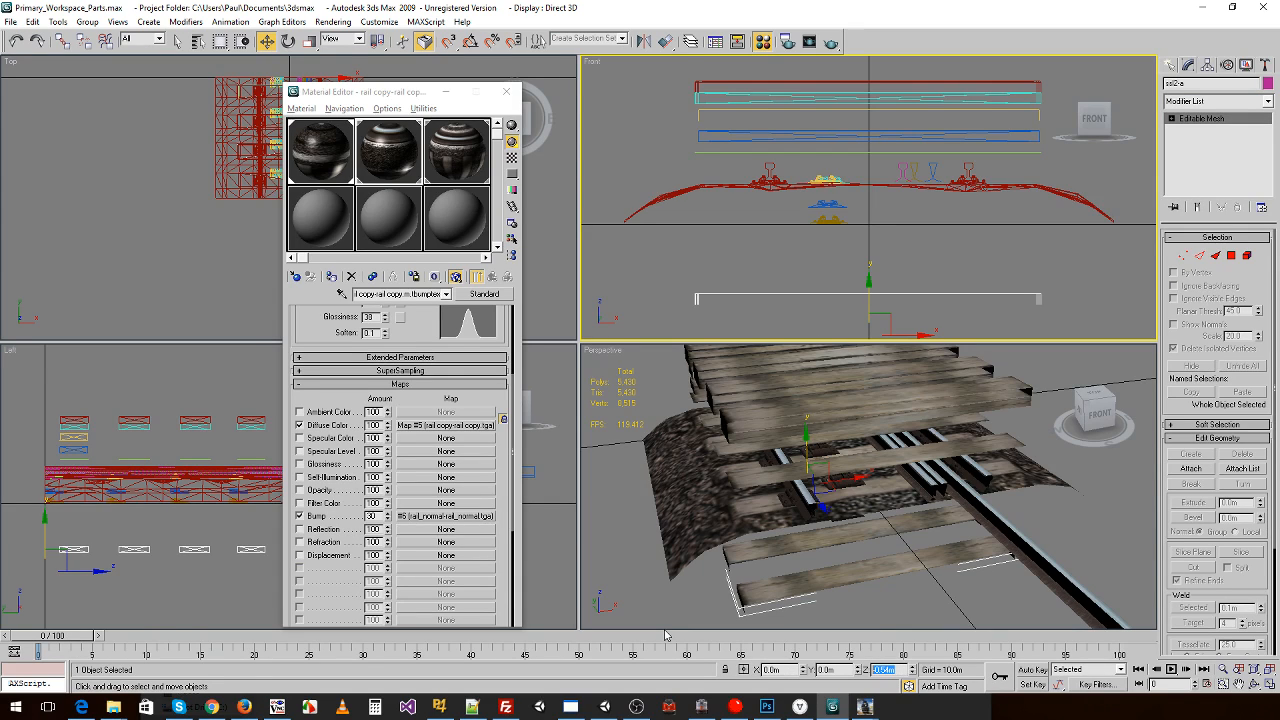
pyautogui.write('0')
pyautogui.press('Return')
pyautogui.click(881, 319)
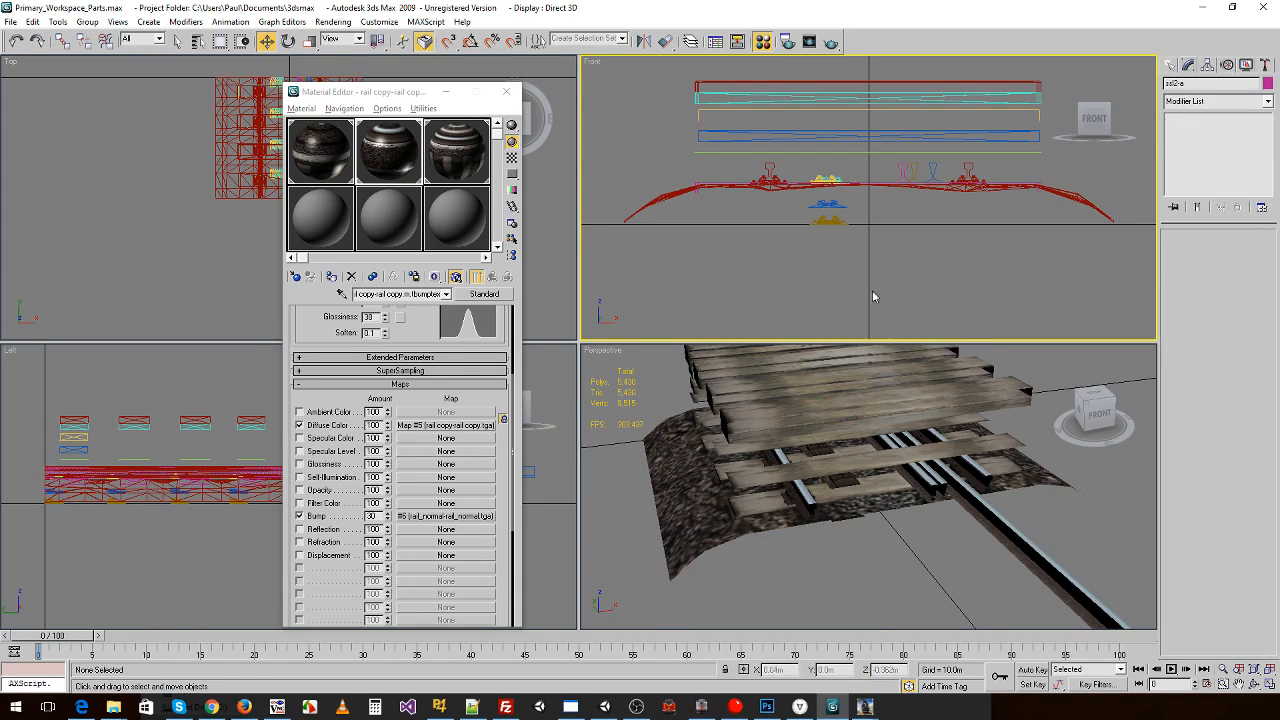
# - Delete all objects around the ssl2-a sleepers, including the two chair meshes beneath them
pyautogui.moveTo(698, 67); pyautogui.dragTo(1057, 187)
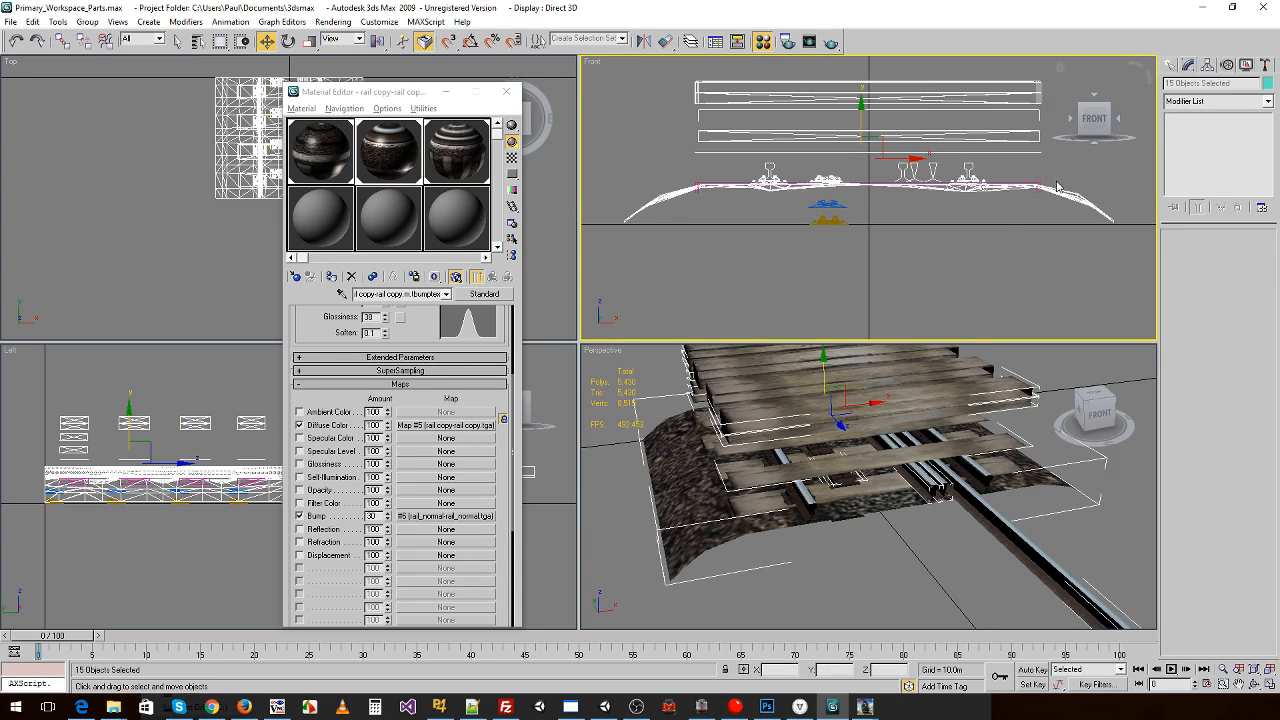
pyautogui.press('Delete')
pyautogui.moveTo(803, 193); pyautogui.dragTo(896, 265)
pyautogui.press('Delete')
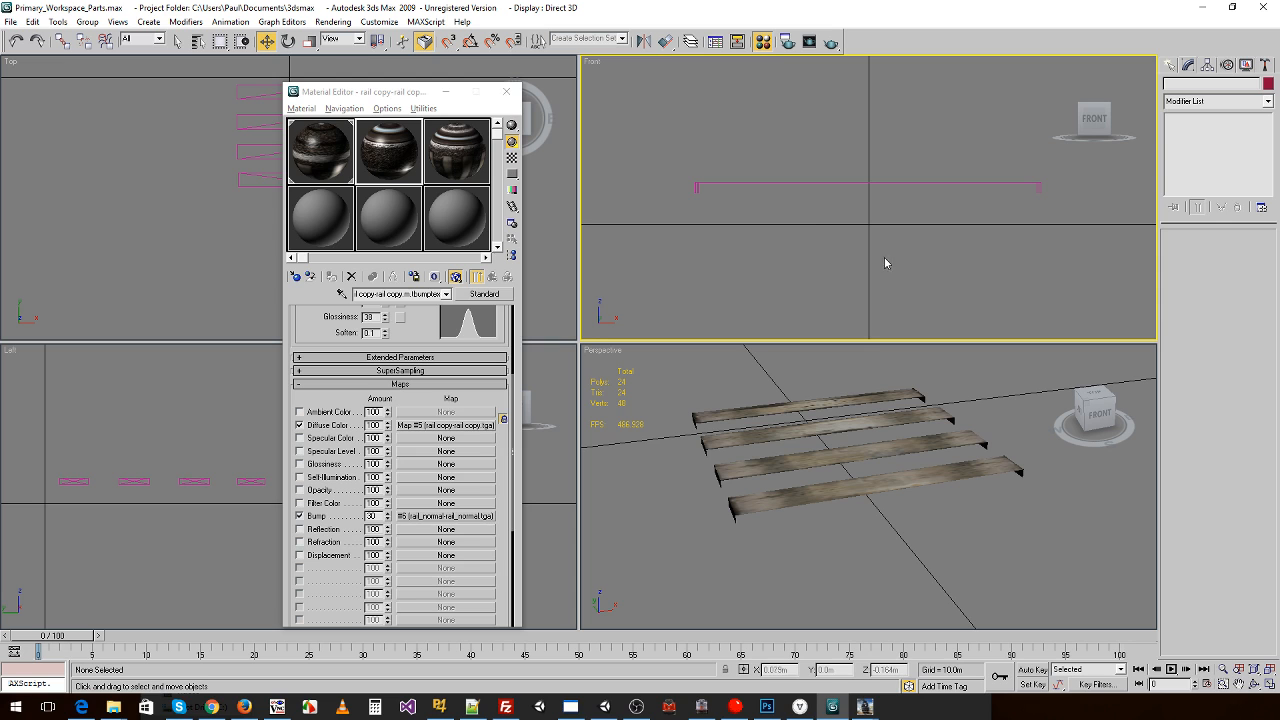
# - Export the ssl2-a sleepers over sleepers_lod2.im without overwriting existing texture files, and undo the deletions in the scene
pyautogui.click(8, 24)
pyautogui.click(45, 322)
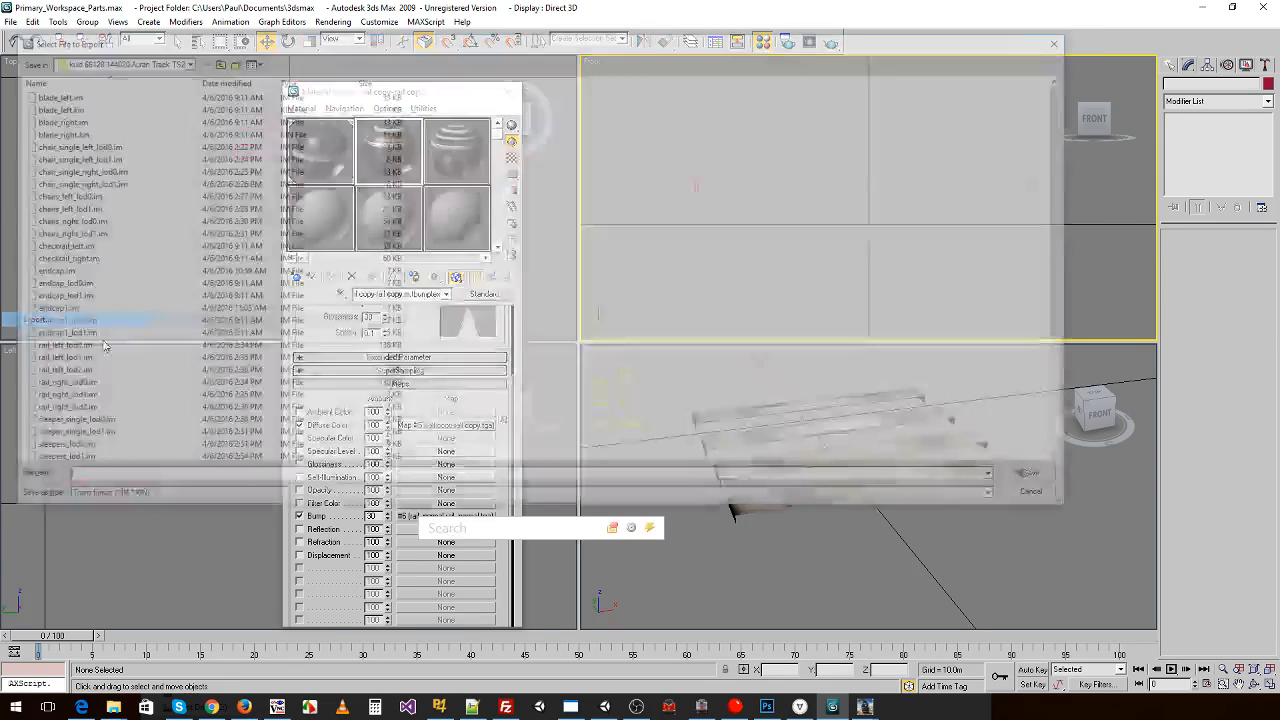
pyautogui.click(76, 461)
pyautogui.scroll(-1, 82, 458)
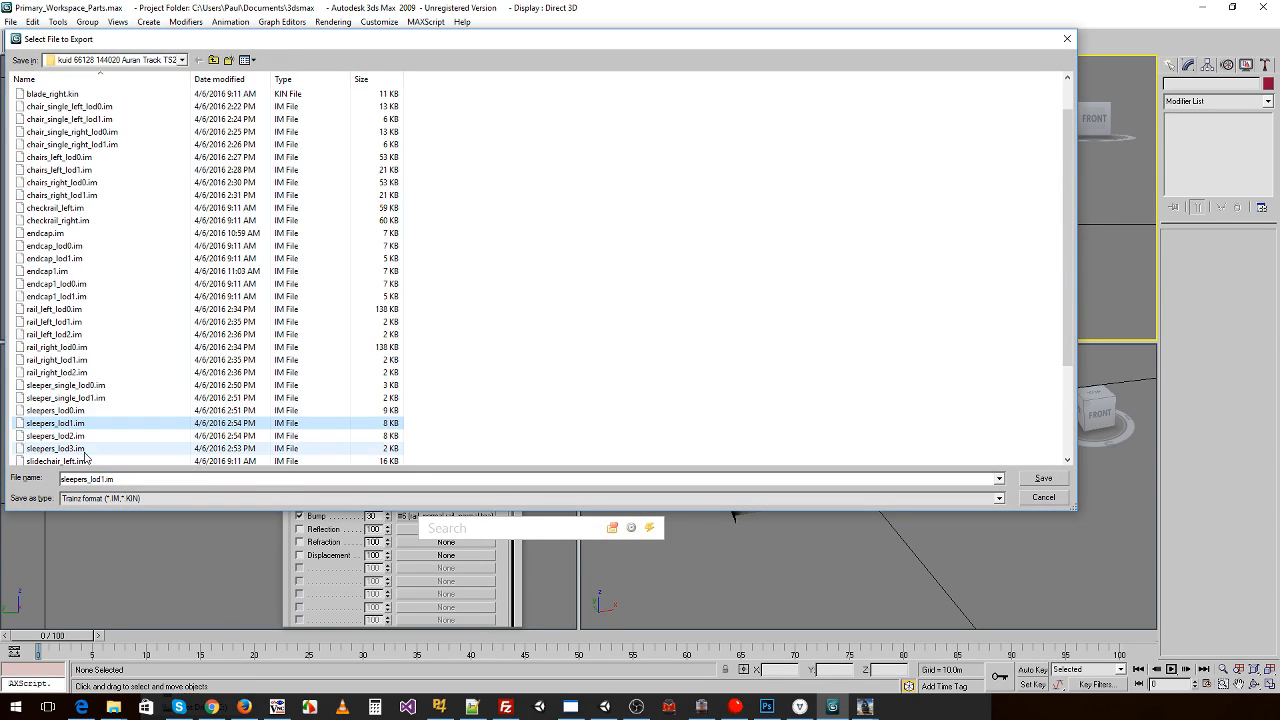
pyautogui.click(83, 439)
pyautogui.doubleClick(83, 439)
pyautogui.click(692, 409)
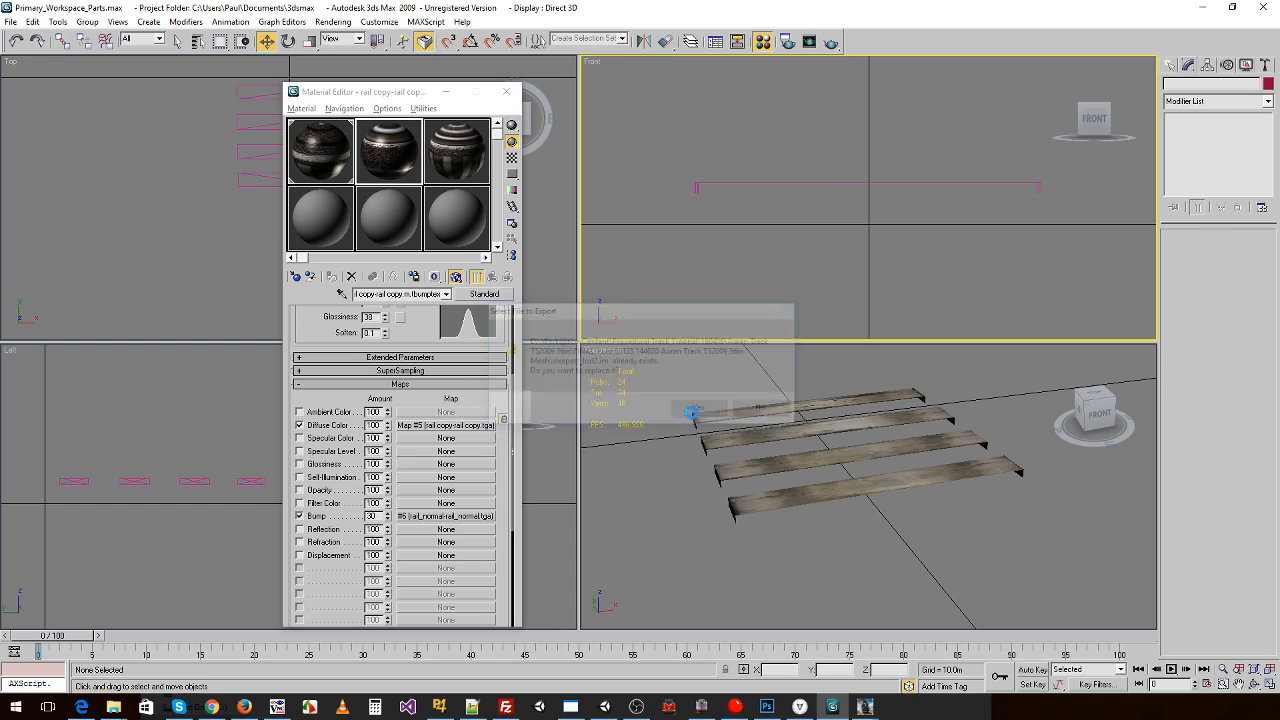
pyautogui.click(705, 420)
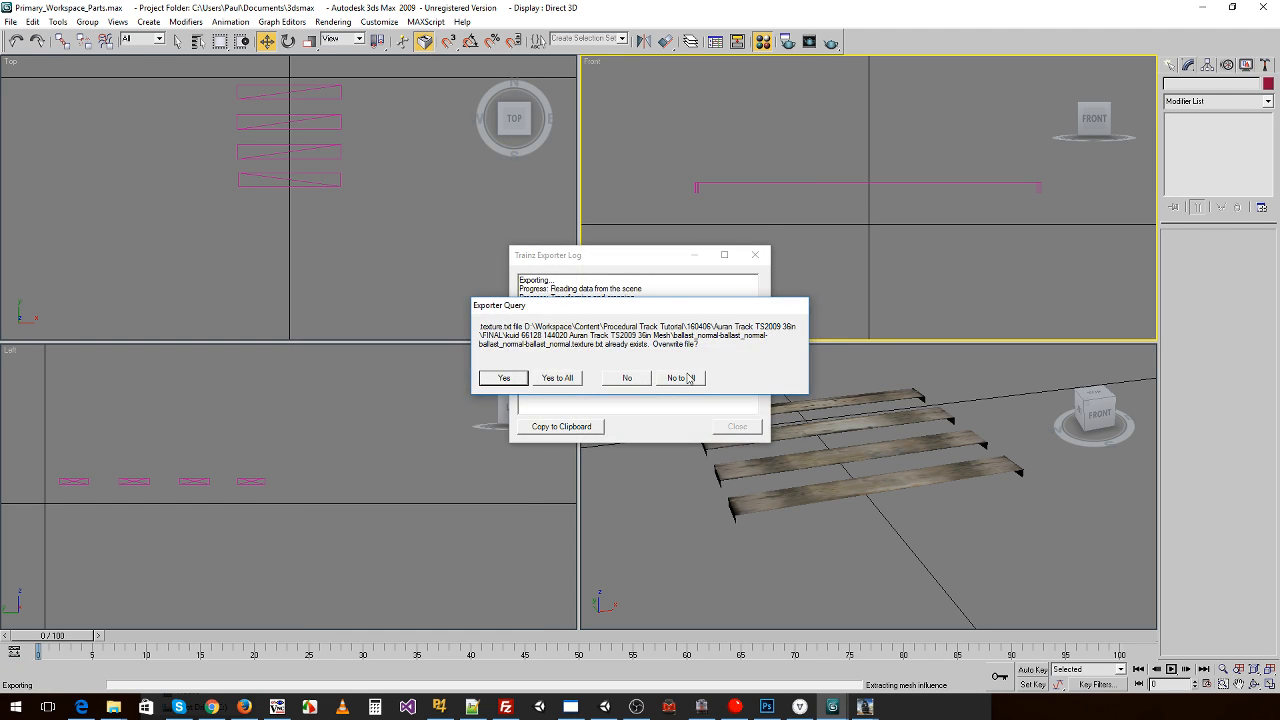
pyautogui.click(684, 378)
pyautogui.click(737, 427)
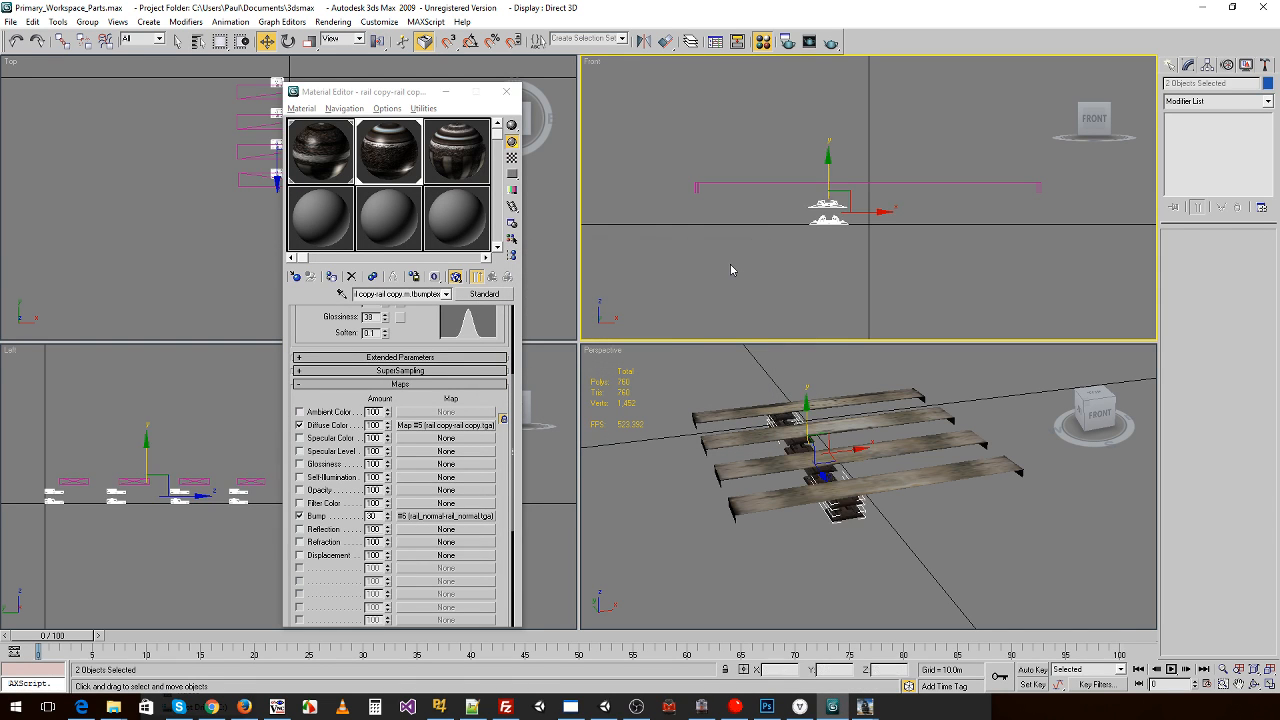
pyautogui.click(735, 268)
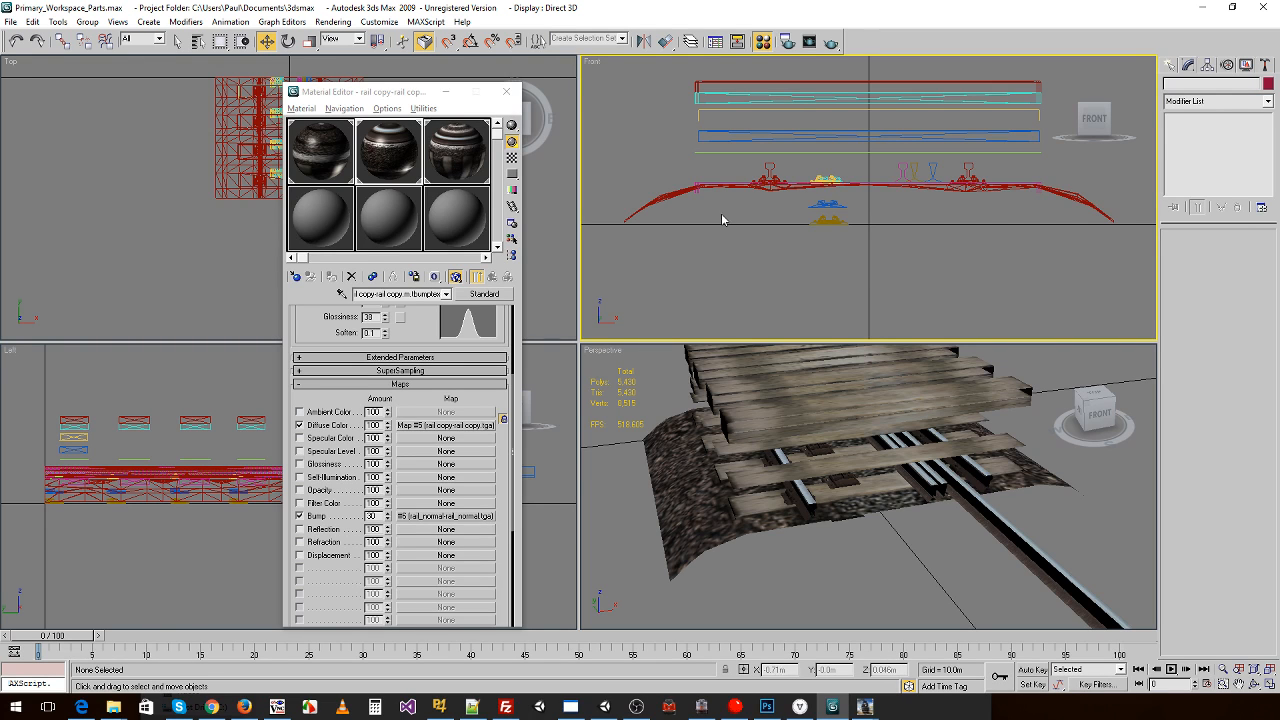
# - Switch to TrainzContent and delete the installed Auran Track TS2009 36in Mesh asset
pyautogui.click(1203, 7)
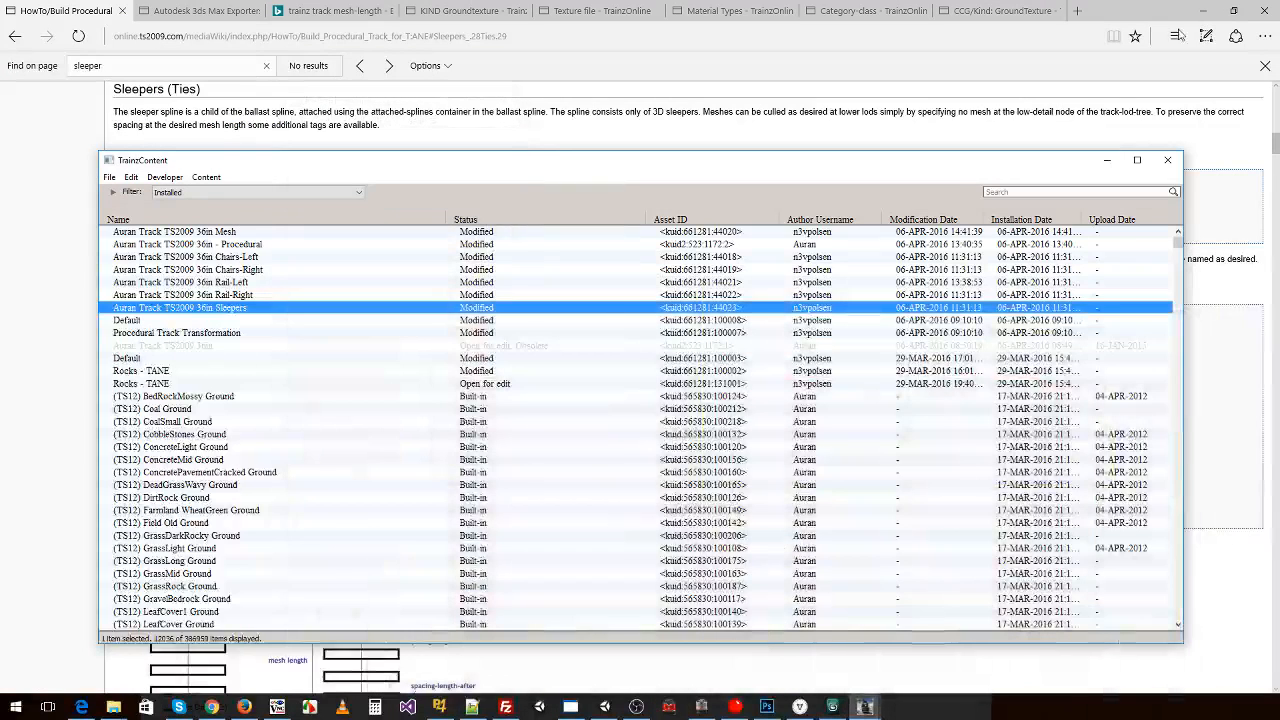
pyautogui.rightClick(234, 231)
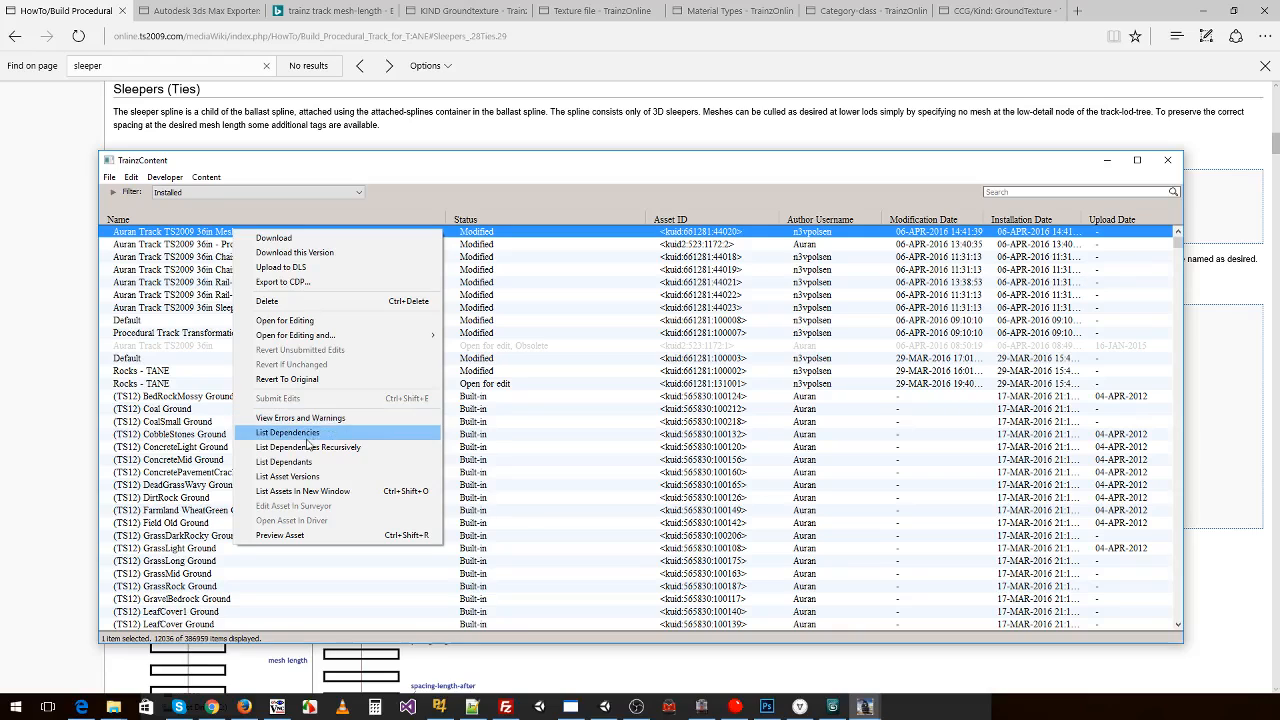
pyautogui.click(280, 304)
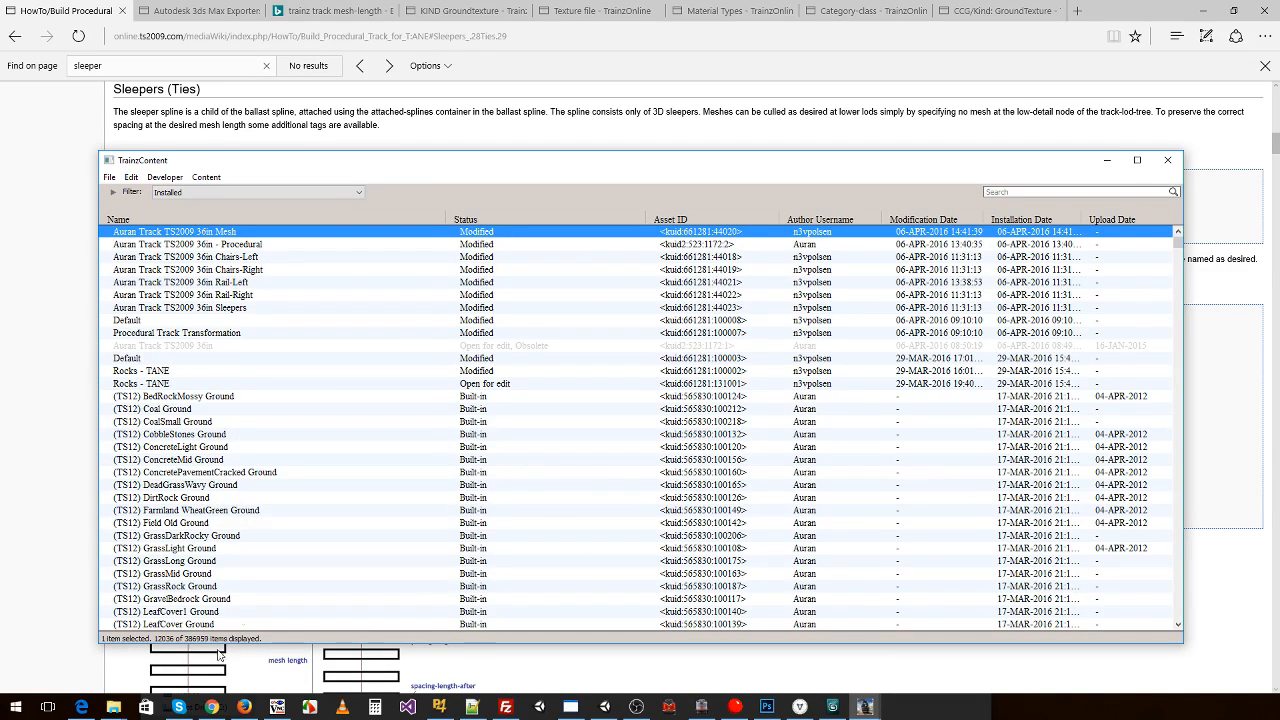
# - Open the Auran Track TS2009 36in Mesh folder inside FINAL and check its files by modification date and by name
pyautogui.rightClick(113, 707)
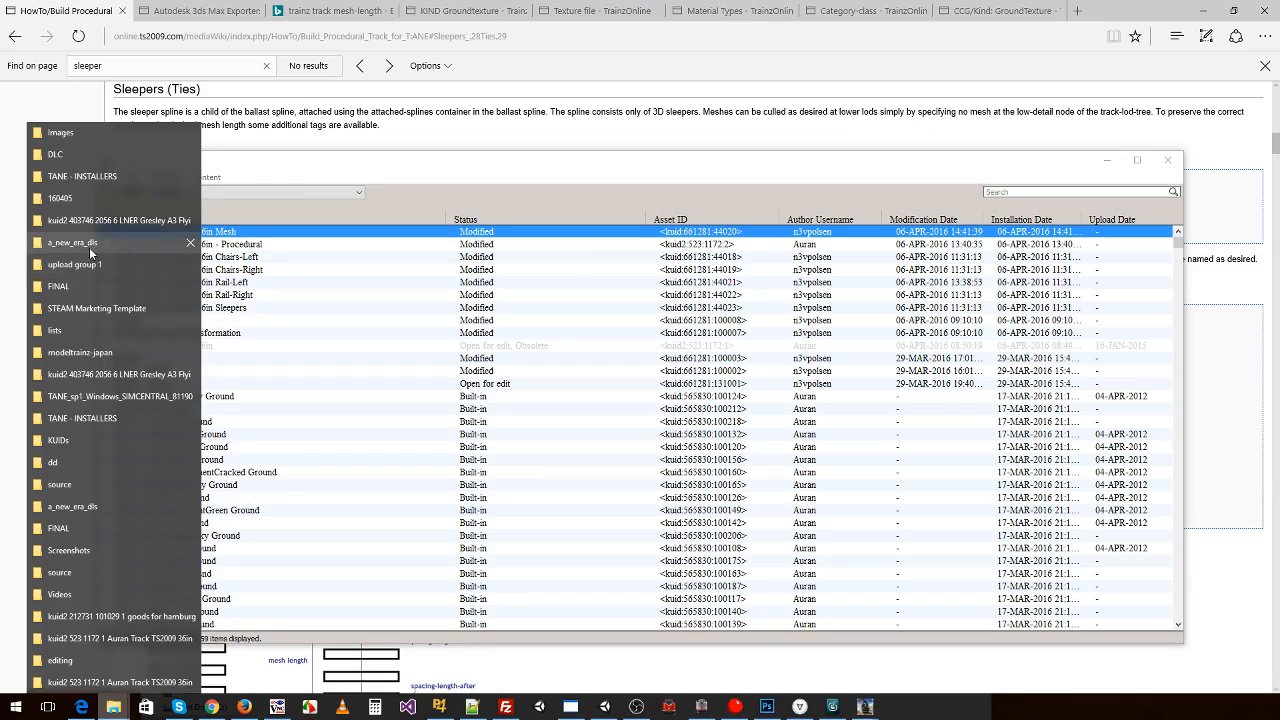
pyautogui.click(394, 386)
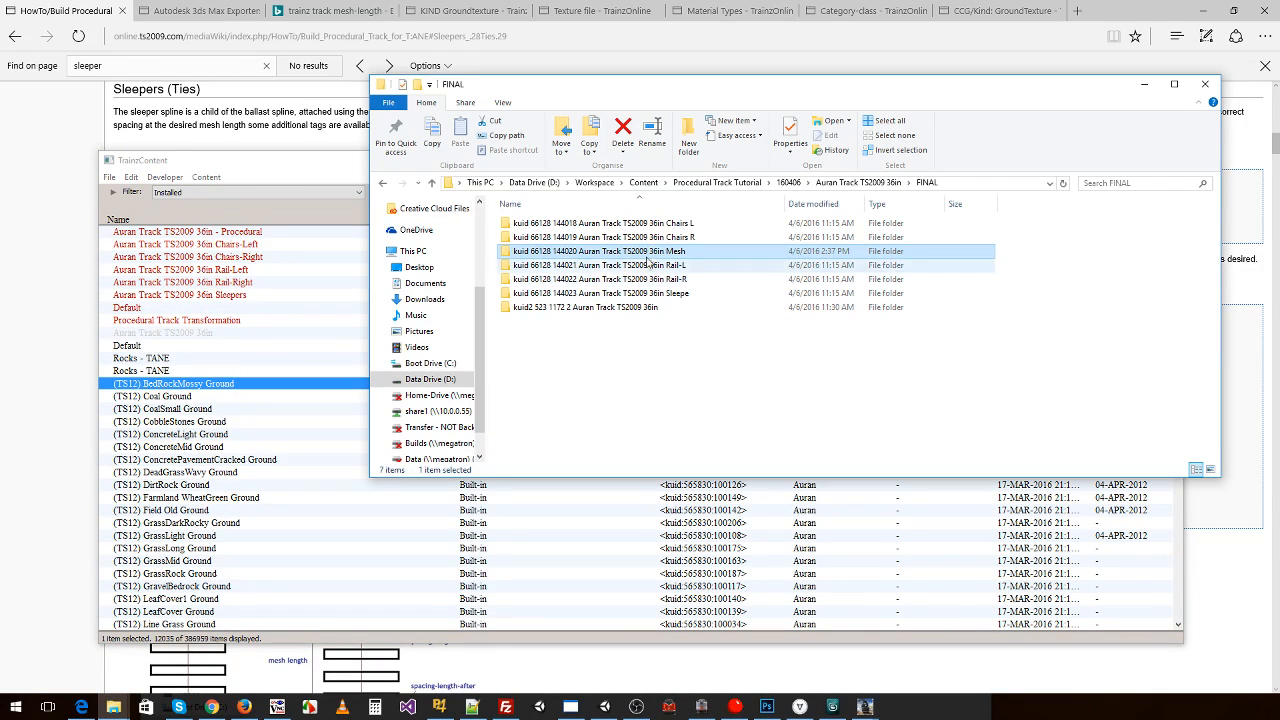
pyautogui.doubleClick(662, 256)
pyautogui.click(925, 203)
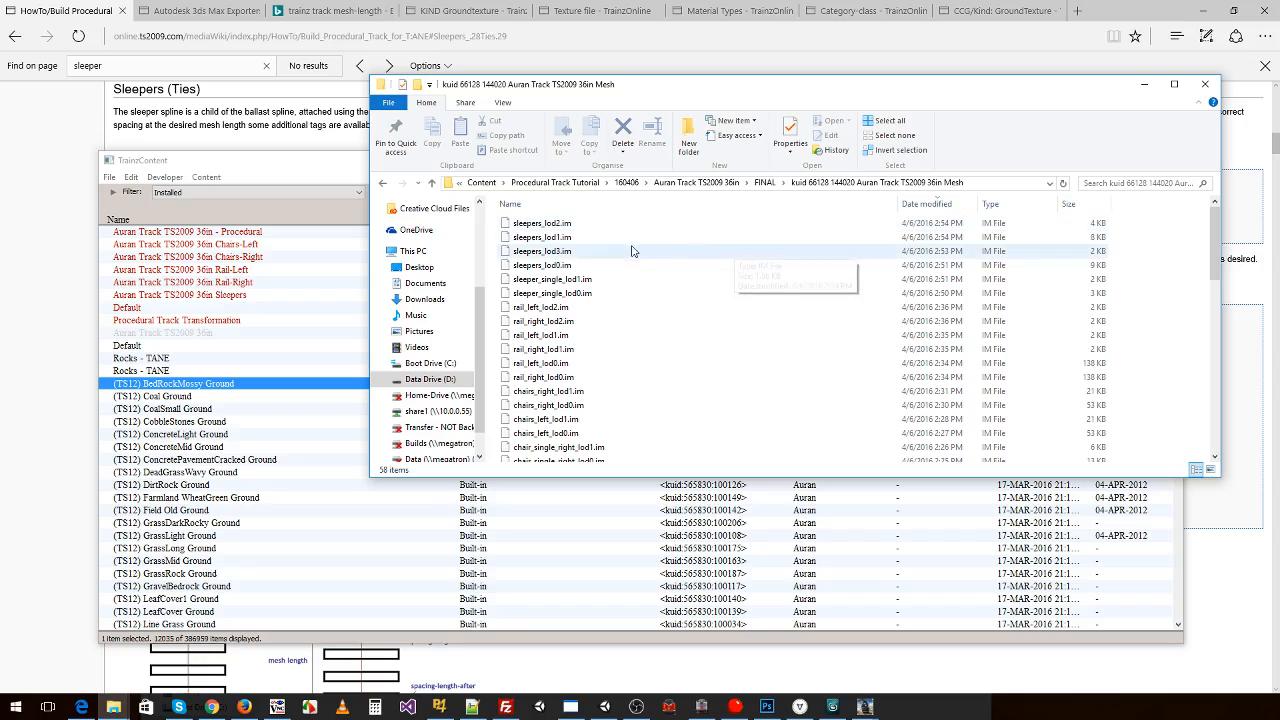
pyautogui.scroll(-10, 590, 345)
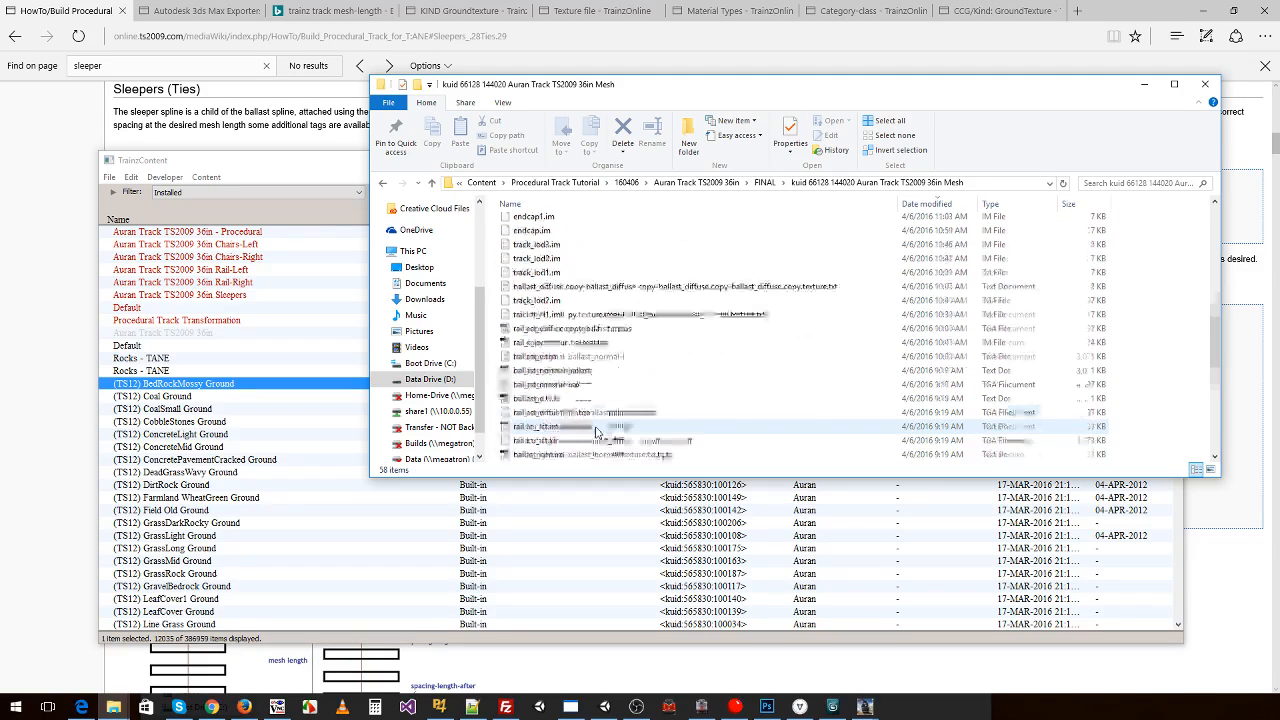
pyautogui.click(655, 205)
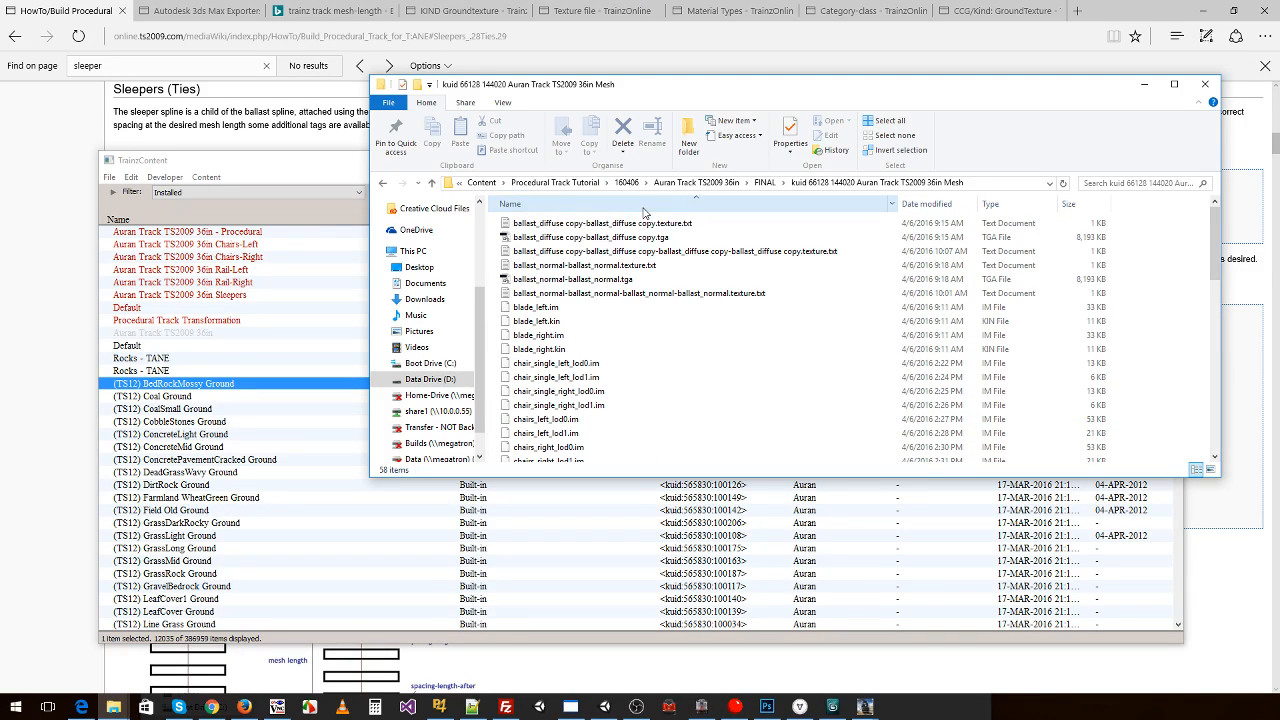
# - Return to the FINAL folder and install the Auran Track TS2009 36in Mesh folder into TrainzContent
pyautogui.click(766, 182)
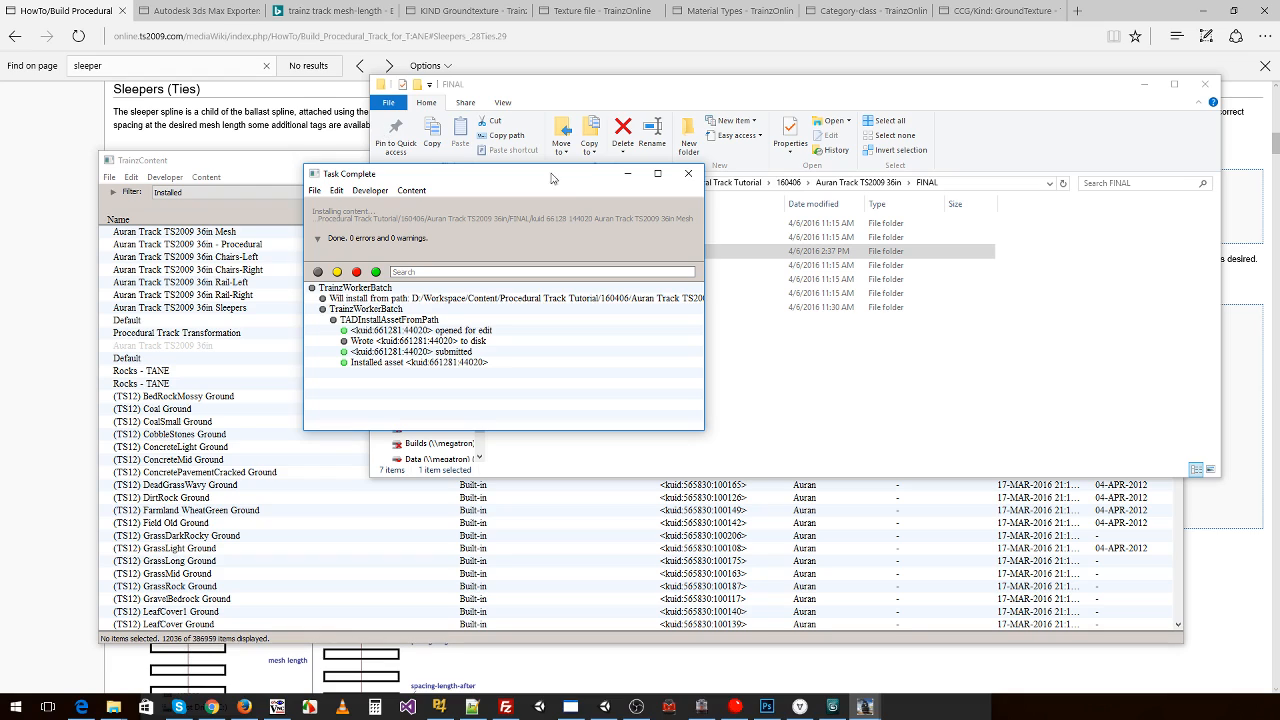
pyautogui.click(688, 174)
# - Switch to Trainz: A New Era, open the Procedural Track Transformation route for editing, and view the end of the track
pyautogui.click(878, 711)
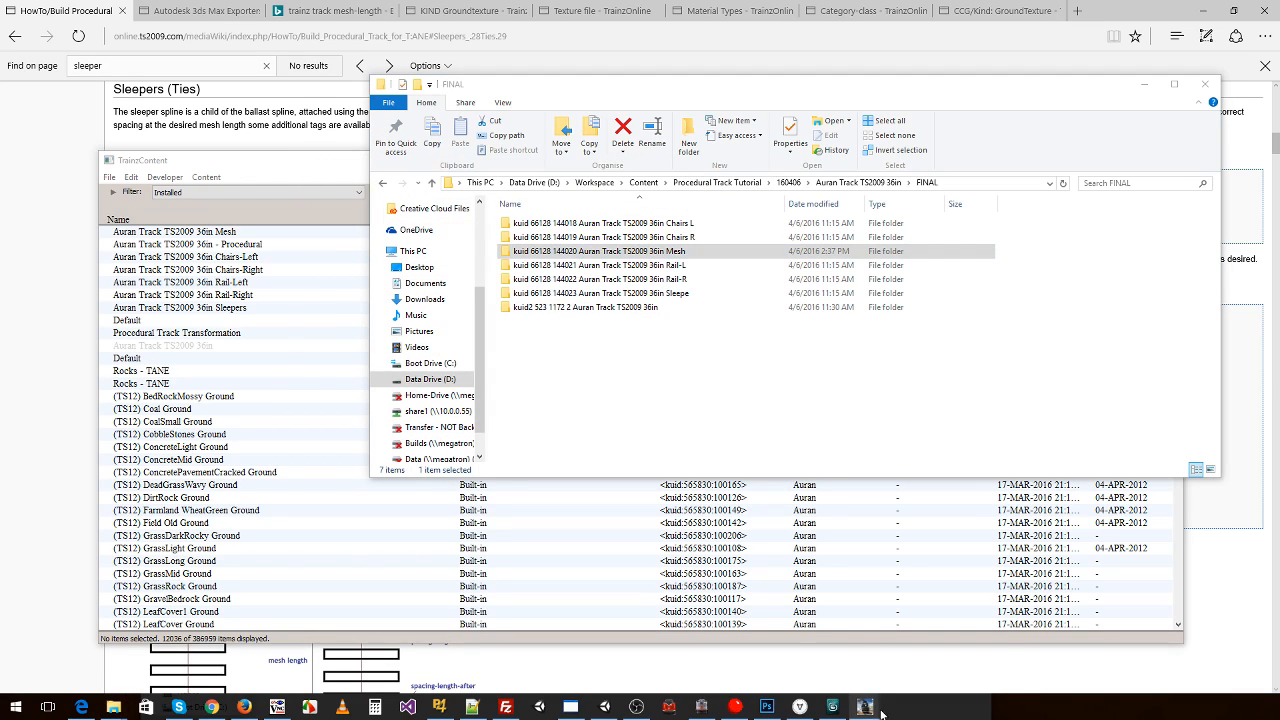
pyautogui.click(793, 660)
pyautogui.click(563, 311)
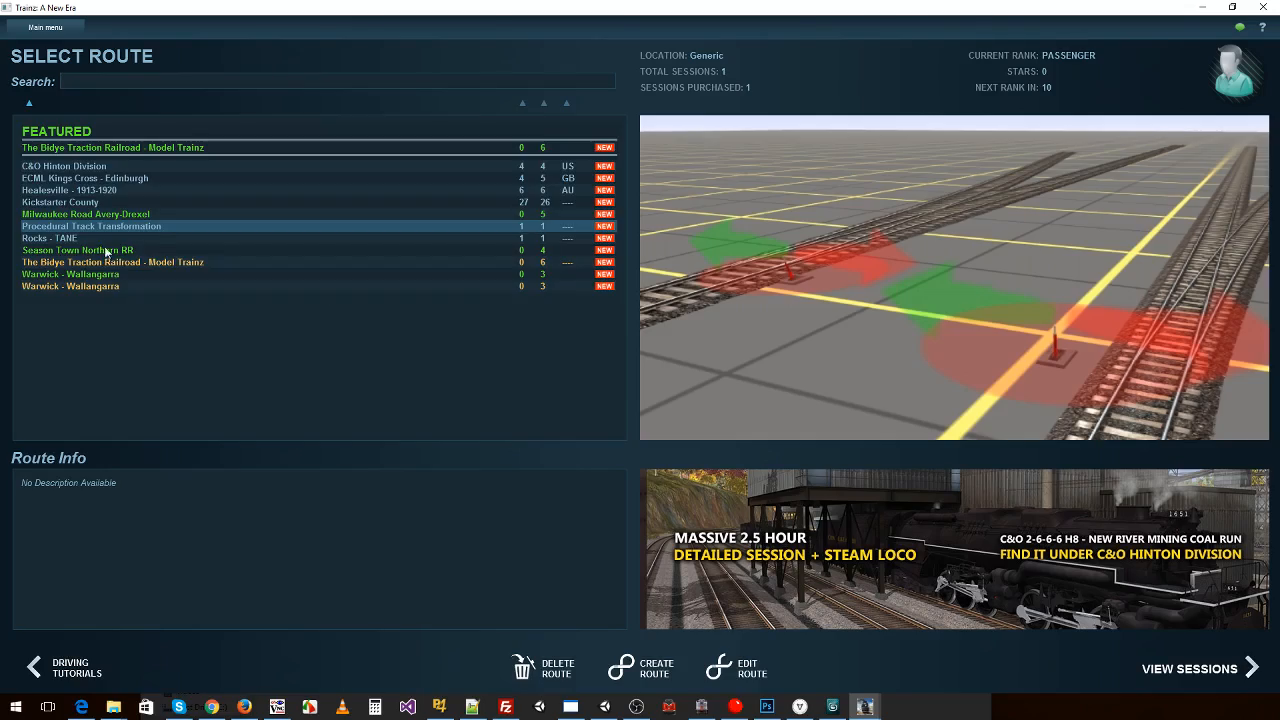
pyautogui.click(735, 665)
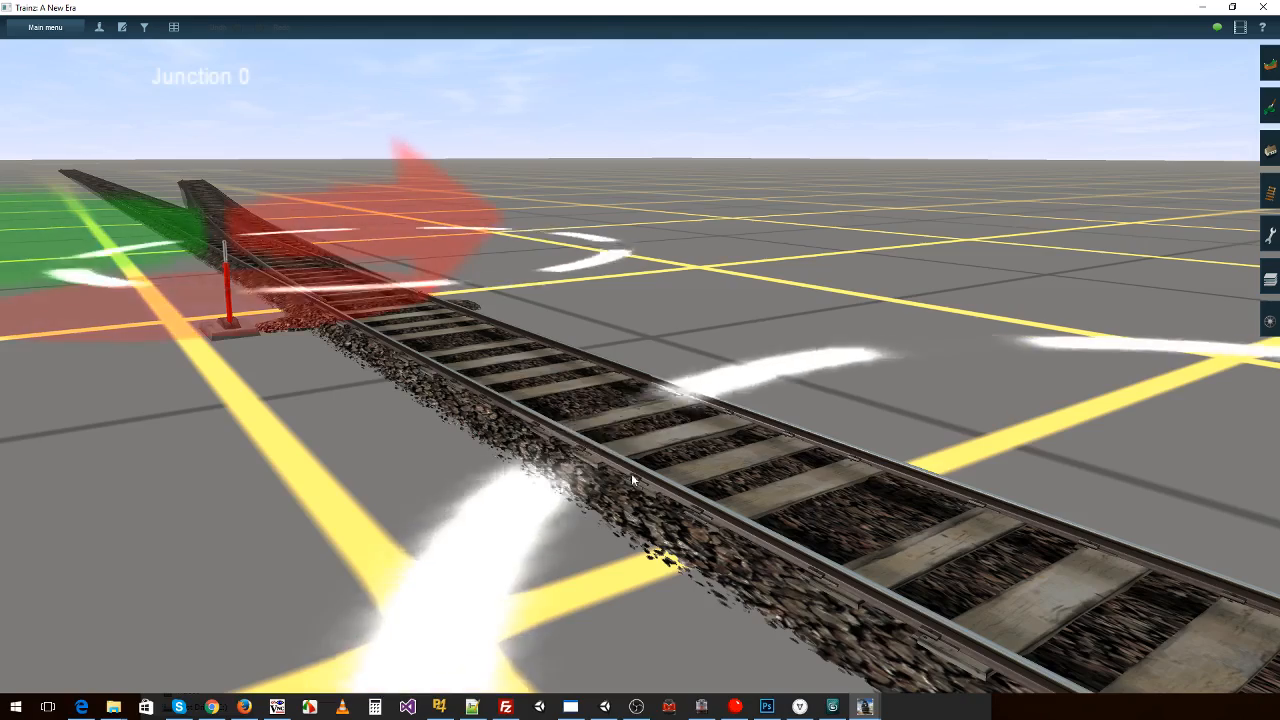
pyautogui.rightClick(642, 471)
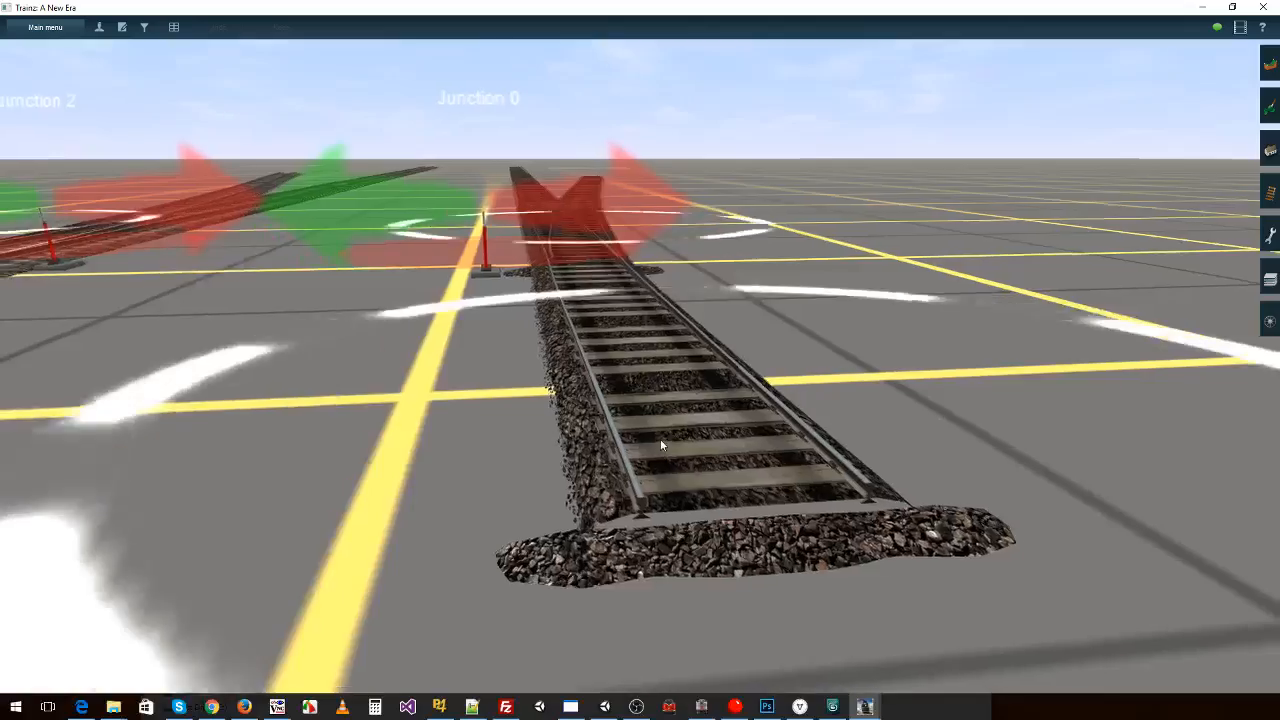
# - Examine the 36in track from its end cap through Junction 0 to the point where the rails diverge
pyautogui.press('Up')
pyautogui.rightClick(646, 391)
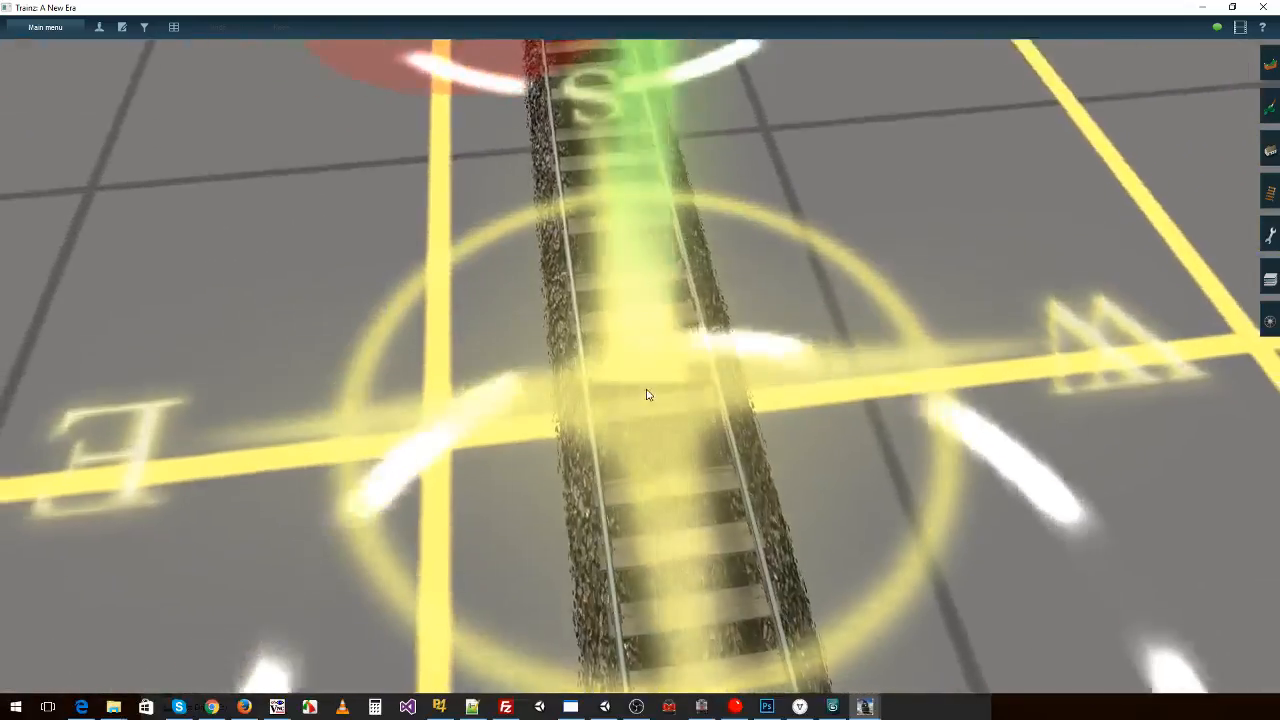
pyautogui.press('Left')
pyautogui.rightClick(780, 169)
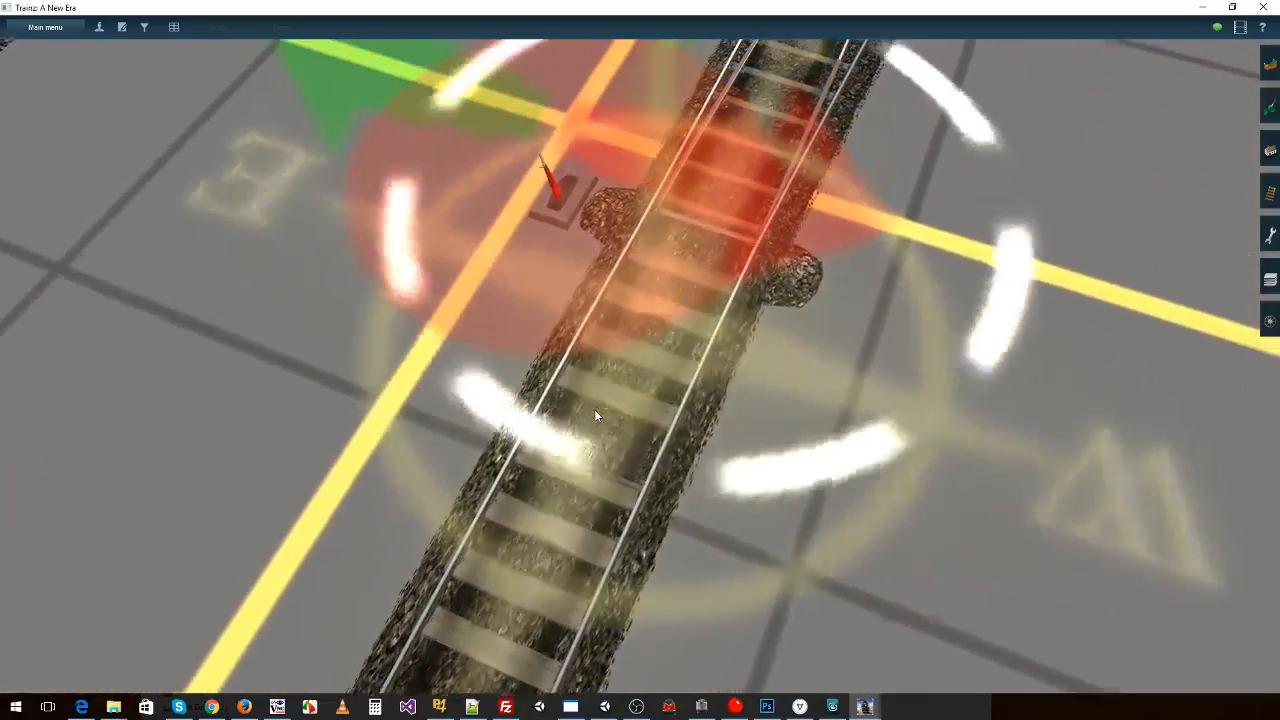
pyautogui.press('Down')
pyautogui.rightClick(678, 262)
pyautogui.press('Down')
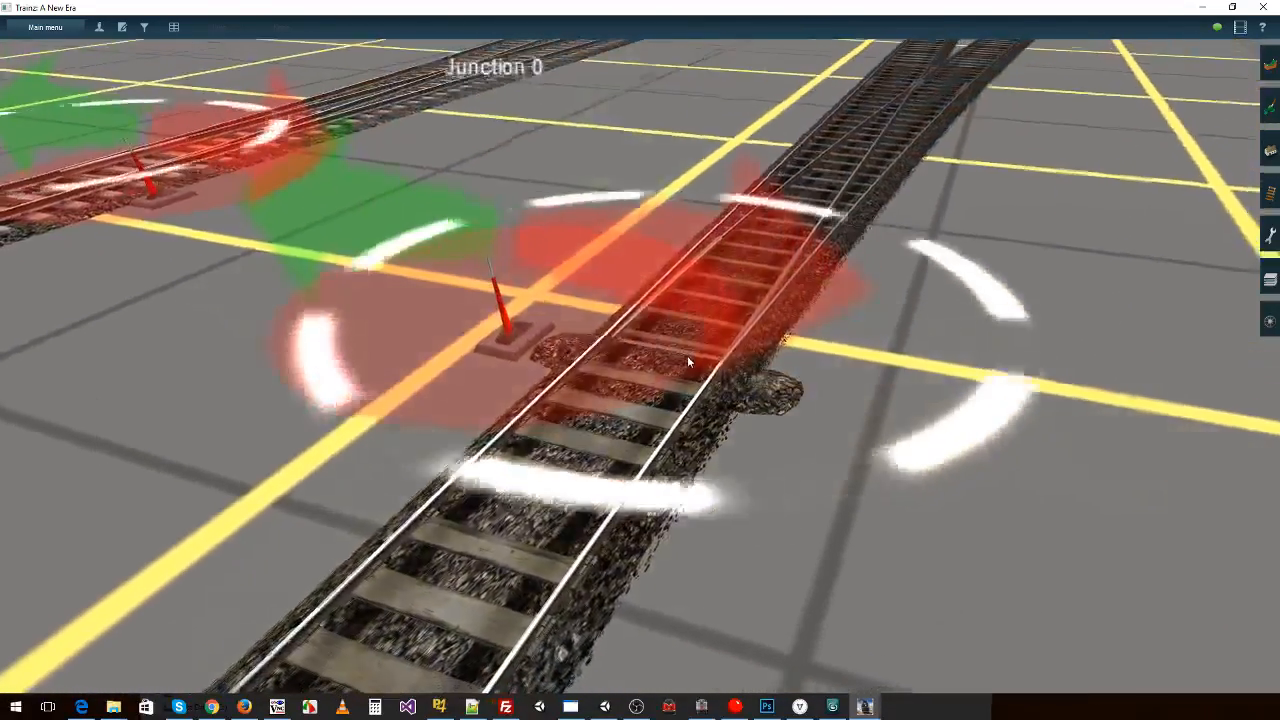
pyautogui.rightClick(705, 328)
pyautogui.press('Left')
pyautogui.rightClick(727, 240)
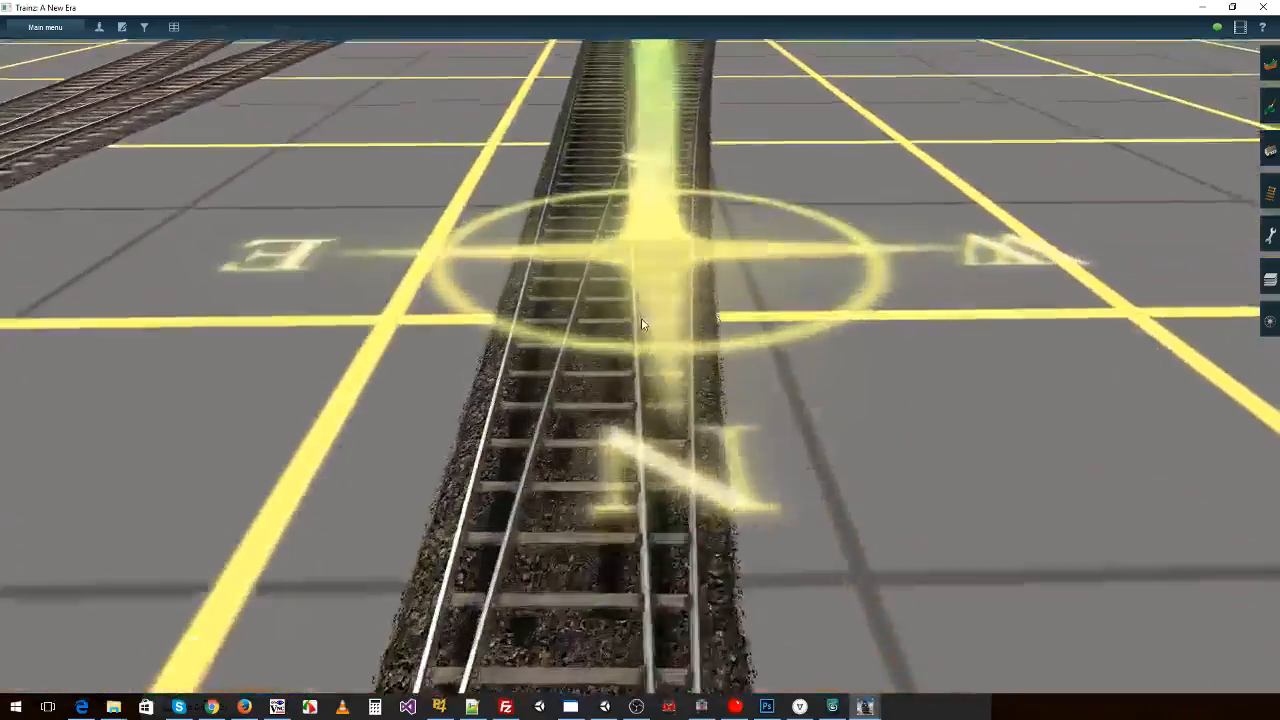
pyautogui.press('Down')
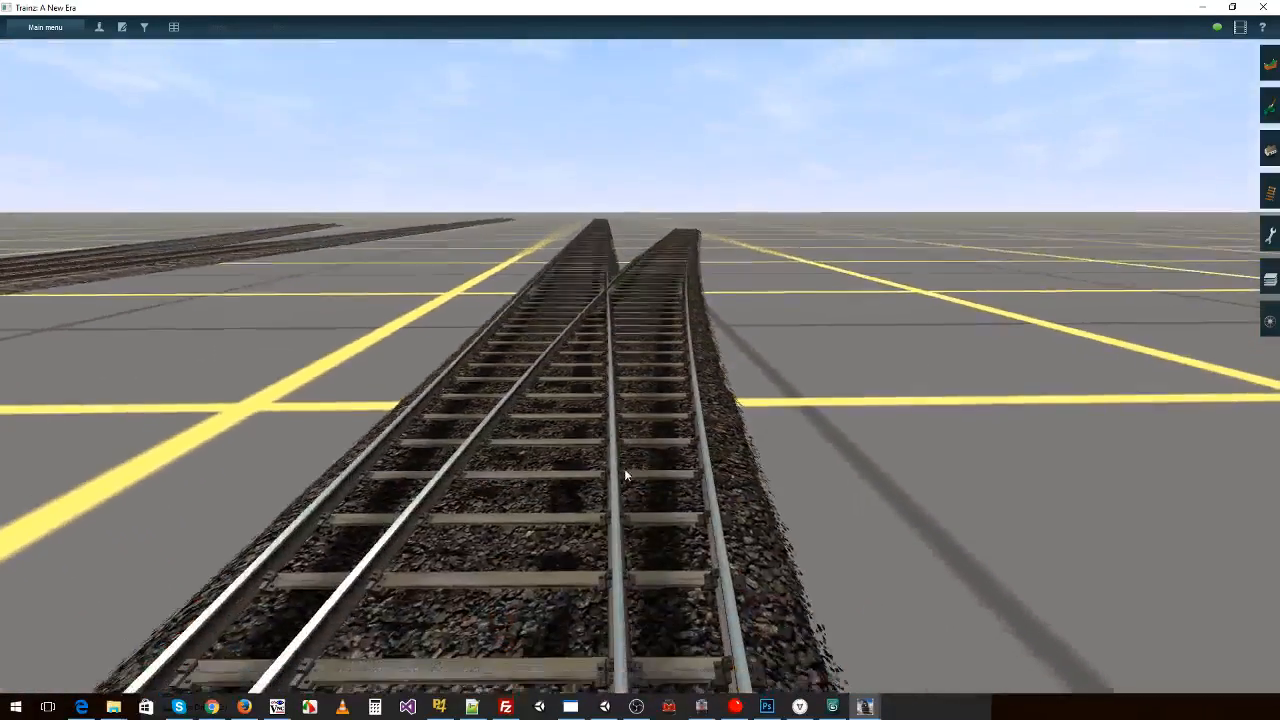
# - Examine the turnout's sleepers, ballast edges and diverging tracks from the side and at close range
pyautogui.press('Up')
pyautogui.press('Left')
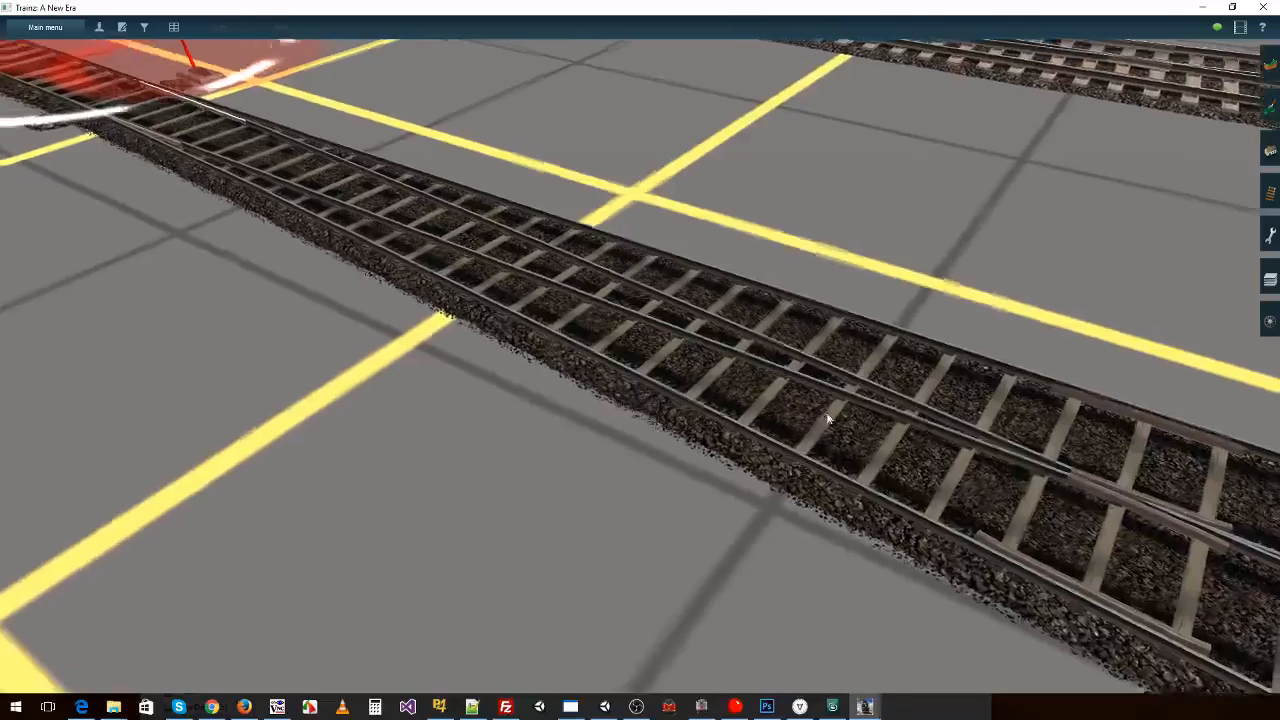
pyautogui.moveTo(845, 438)
pyautogui.mouseDown(button='right')
pyautogui.moveTo(868, 480)
pyautogui.moveTo(771, 534)
pyautogui.moveTo(654, 534)
pyautogui.moveTo(642, 464)
pyautogui.mouseUp(button='right')
pyautogui.press('Left')
pyautogui.press('Left')
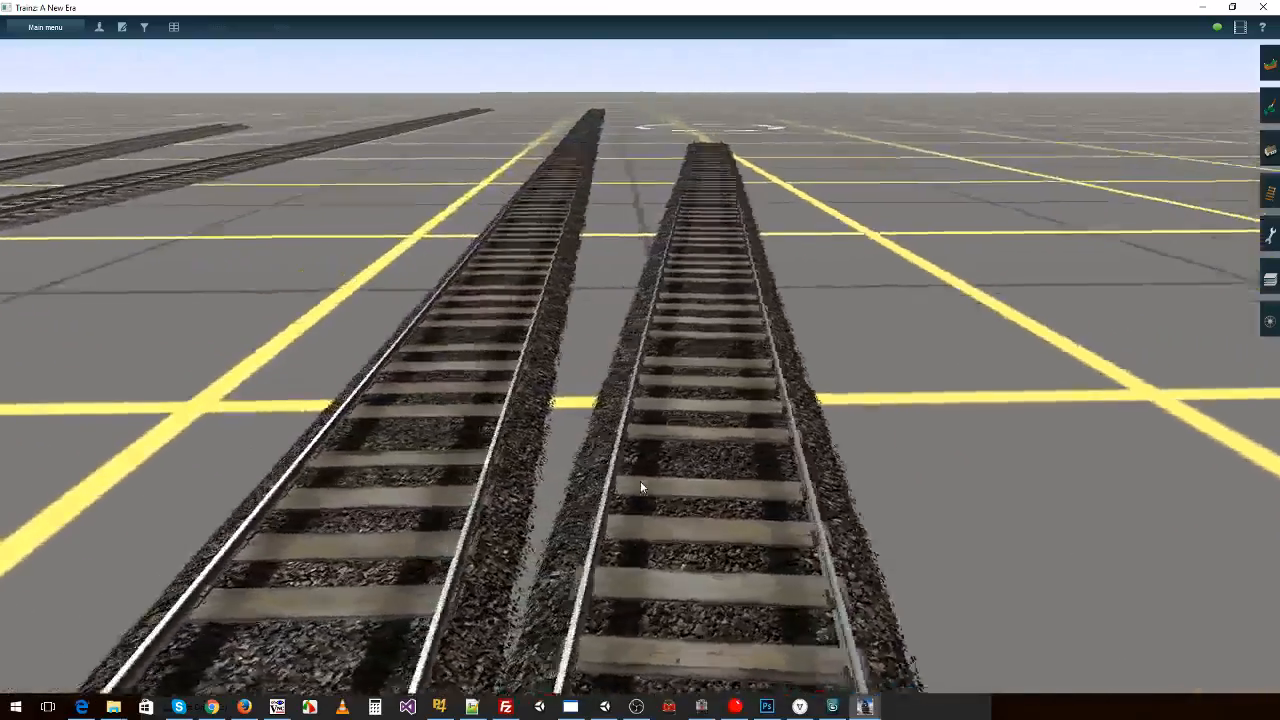
pyautogui.press('Down')
pyautogui.press('Left')
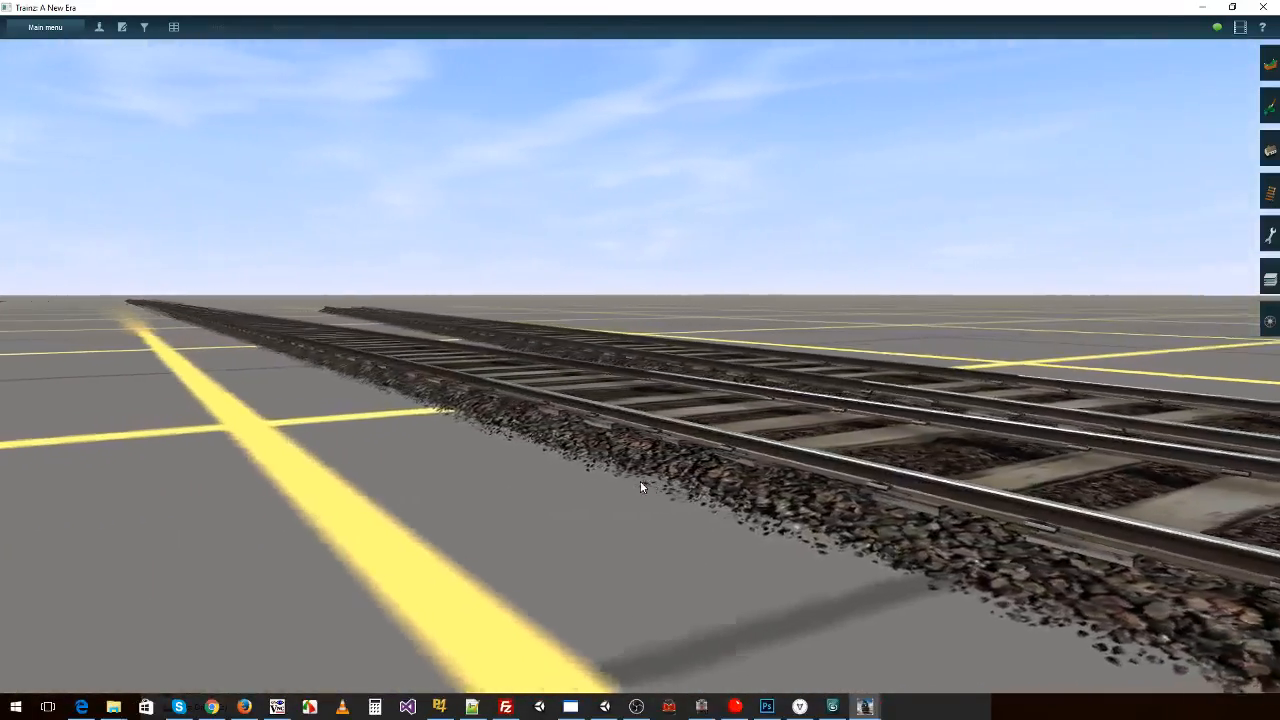
pyautogui.press('Right')
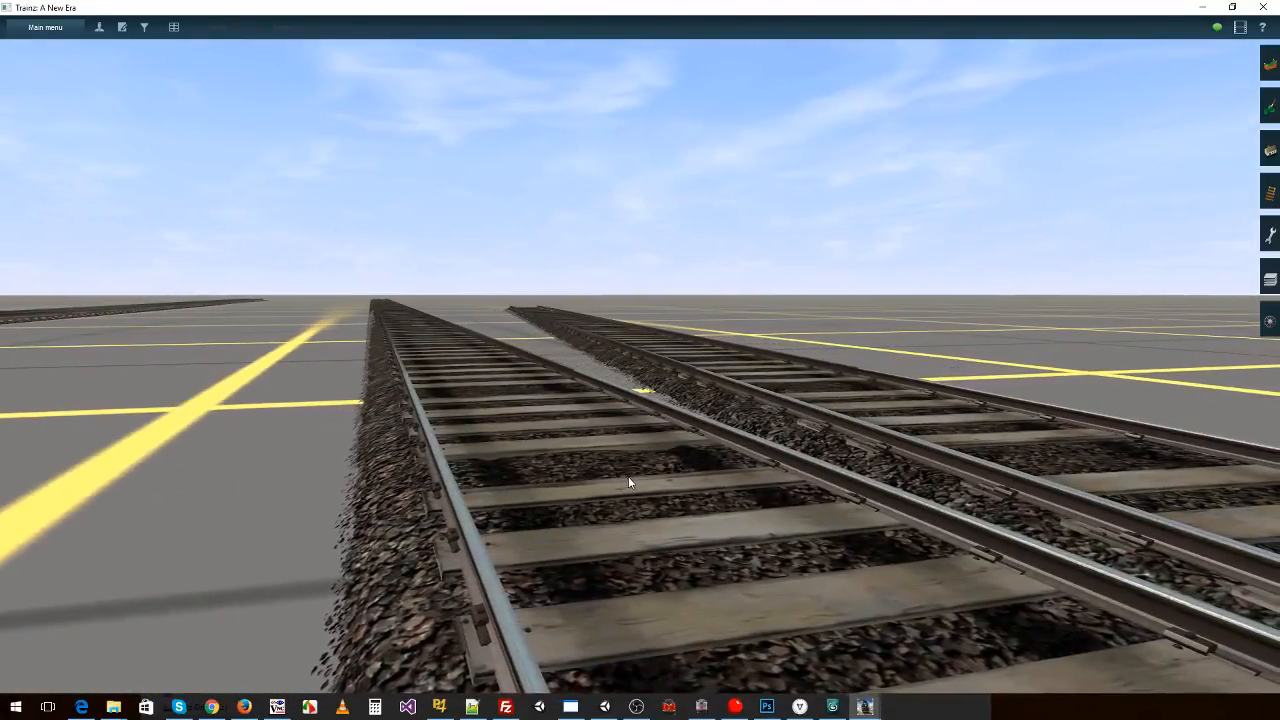
pyautogui.press('Left')
pyautogui.press('Left')
pyautogui.scroll(-3, 618, 478)
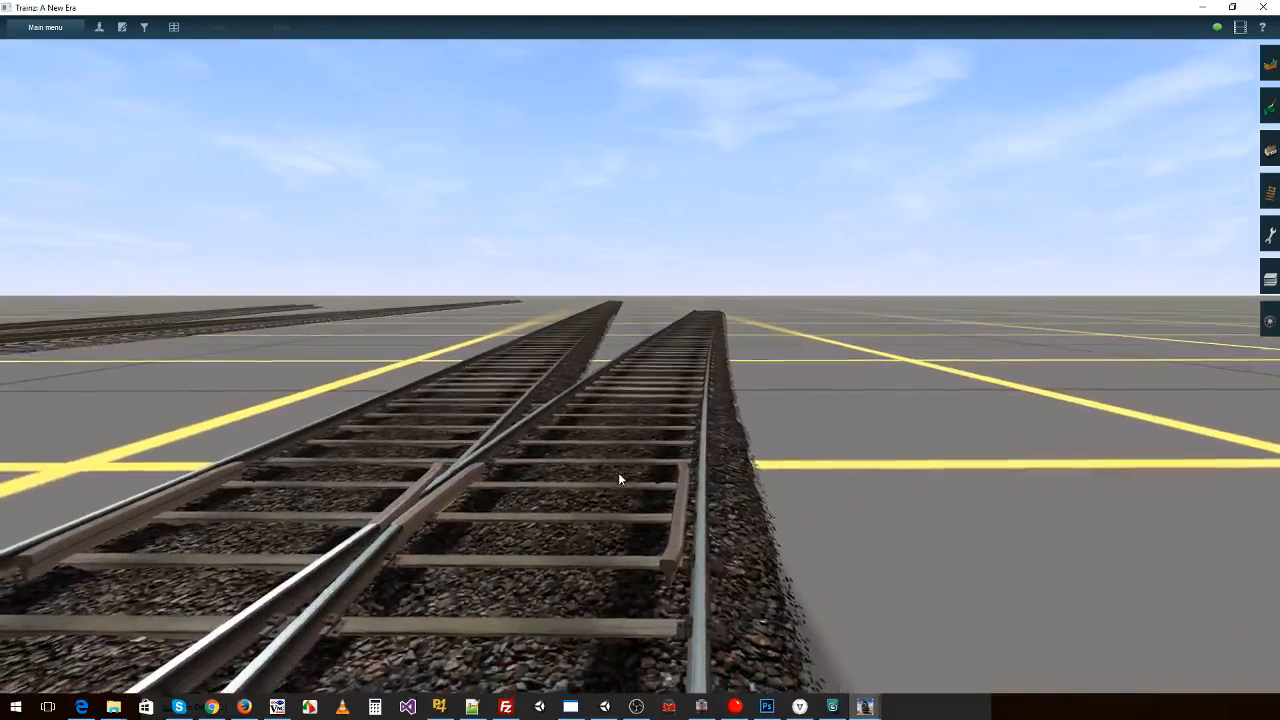
# - Compare the neighbouring turnout with the 36in turnout and examine its blades around the junction lever
pyautogui.scroll(-5, 619, 479)
pyautogui.moveTo(443, 496); pyautogui.dragTo(395, 481, button='right')
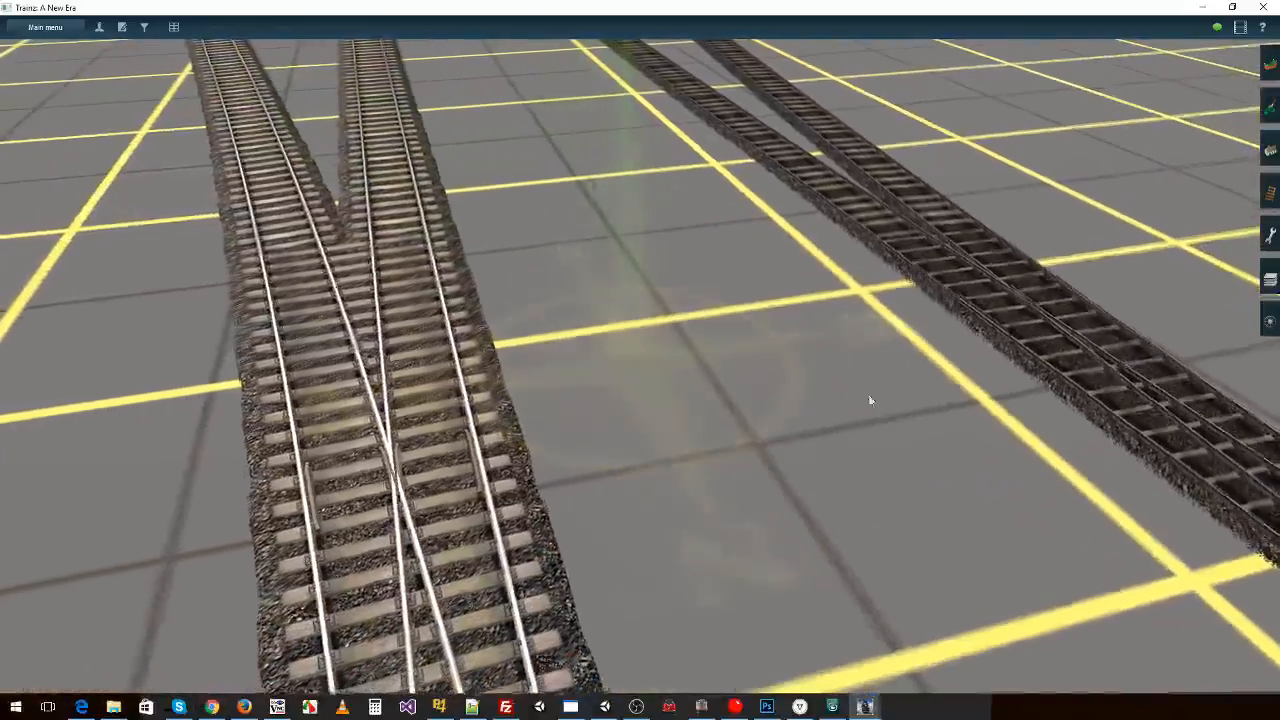
pyautogui.rightClick(906, 360)
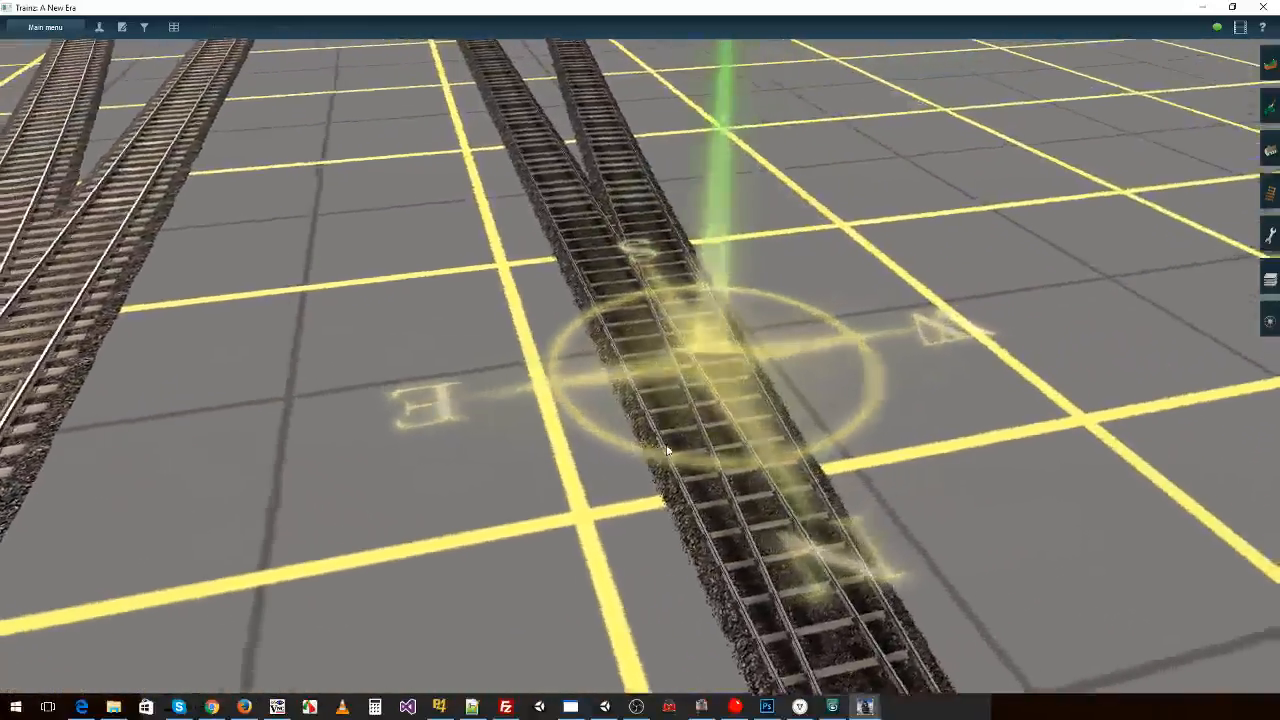
pyautogui.press('Left')
pyautogui.scroll(3, 575, 490)
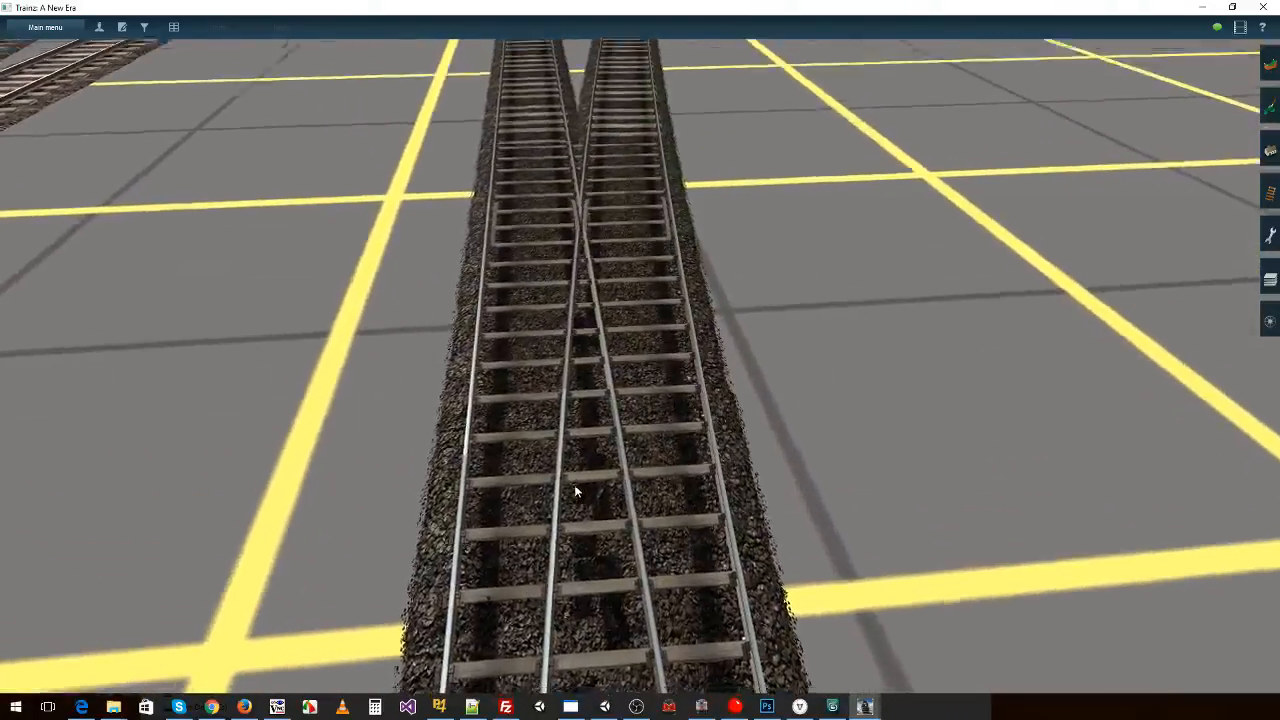
pyautogui.press('Down')
pyautogui.rightClick(577, 491)
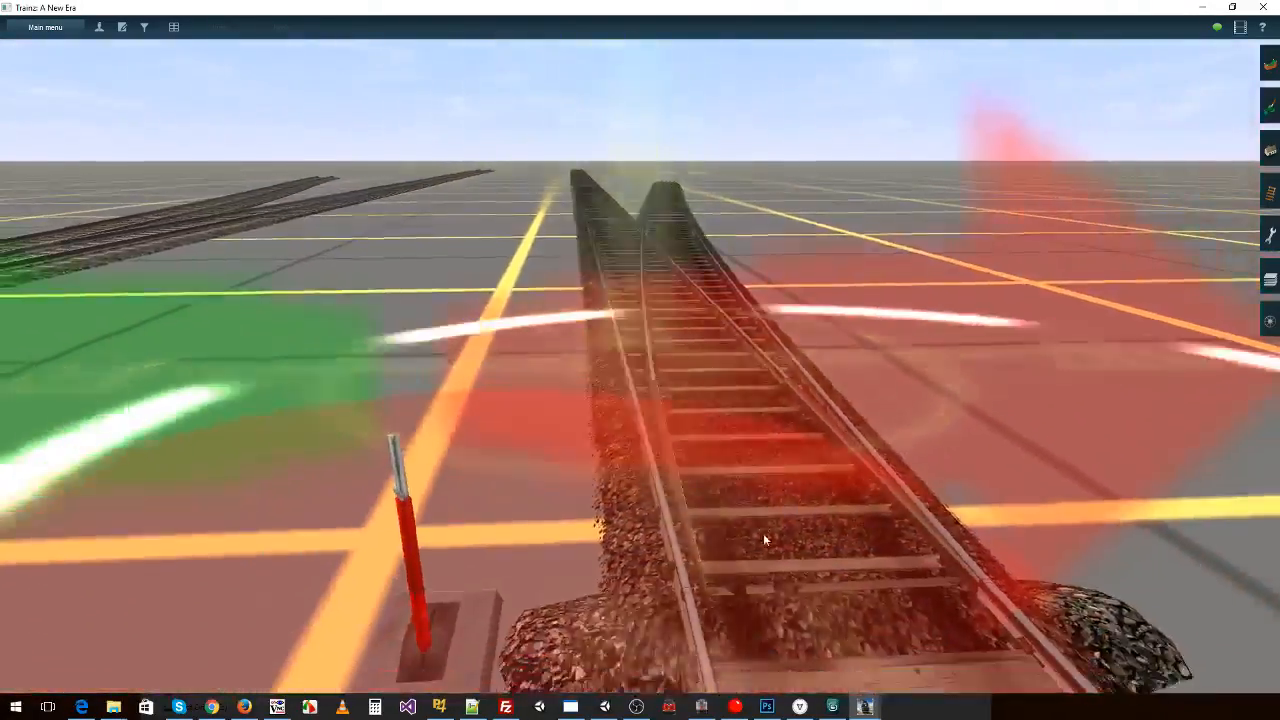
pyautogui.press('Left')
pyautogui.press('Up')
pyautogui.press('Right')
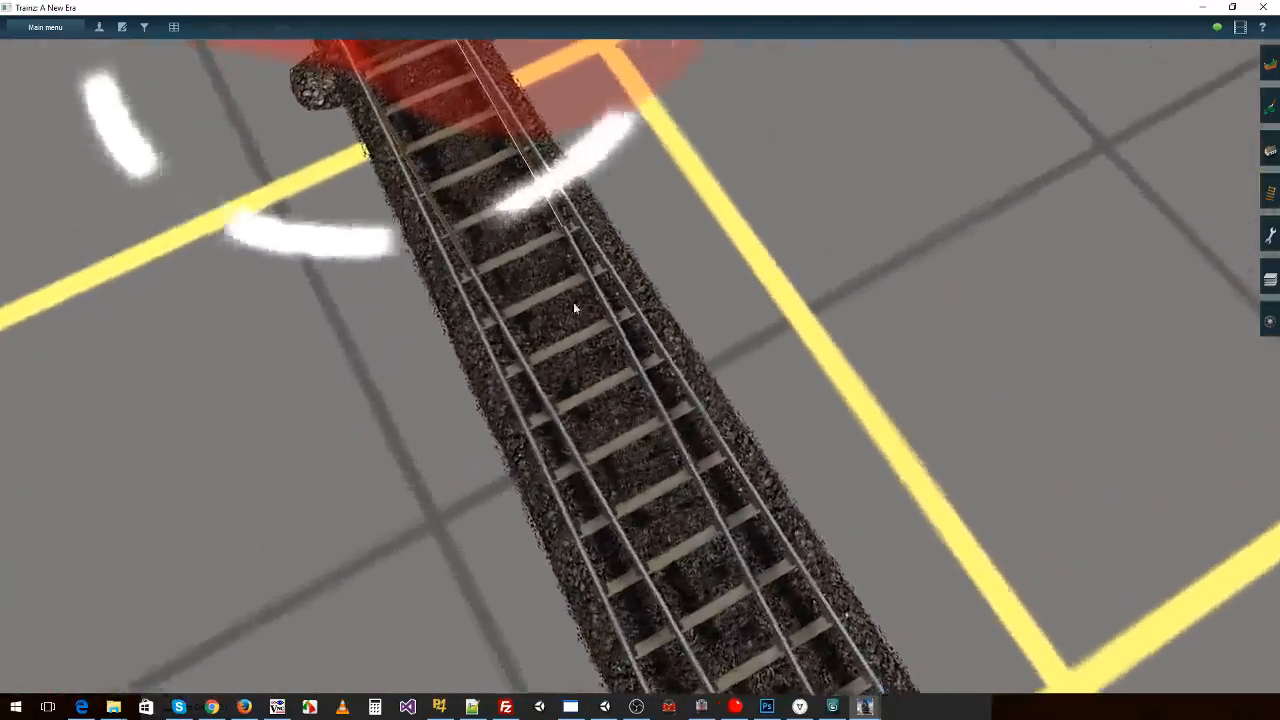
# - Examine the 36in turnout's crossing, check rails and the ballast bulges protruding beside the track at Junction 0
pyautogui.rightClick(525, 181)
pyautogui.moveTo(528, 186); pyautogui.dragTo(577, 151, button='right')
pyautogui.press('Left')
pyautogui.rightClick(488, 434)
pyautogui.press('Down')
pyautogui.rightClick(740, 172)
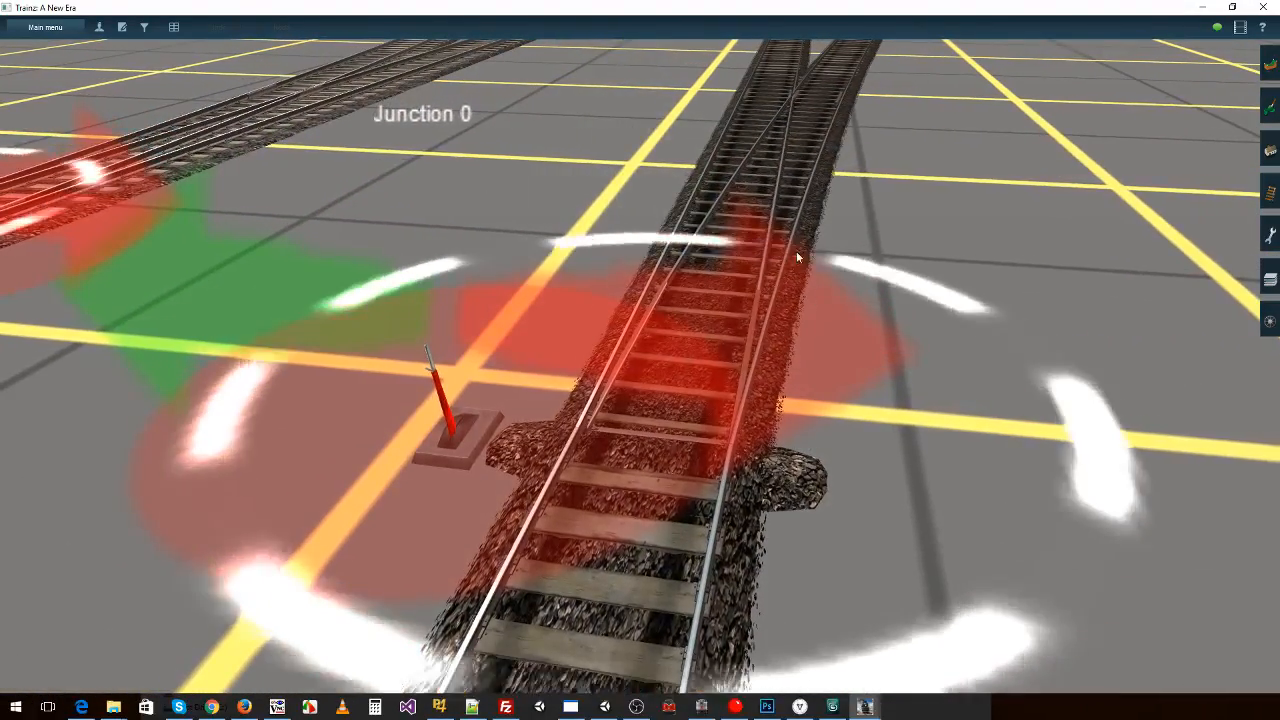
pyautogui.rightClick(778, 190)
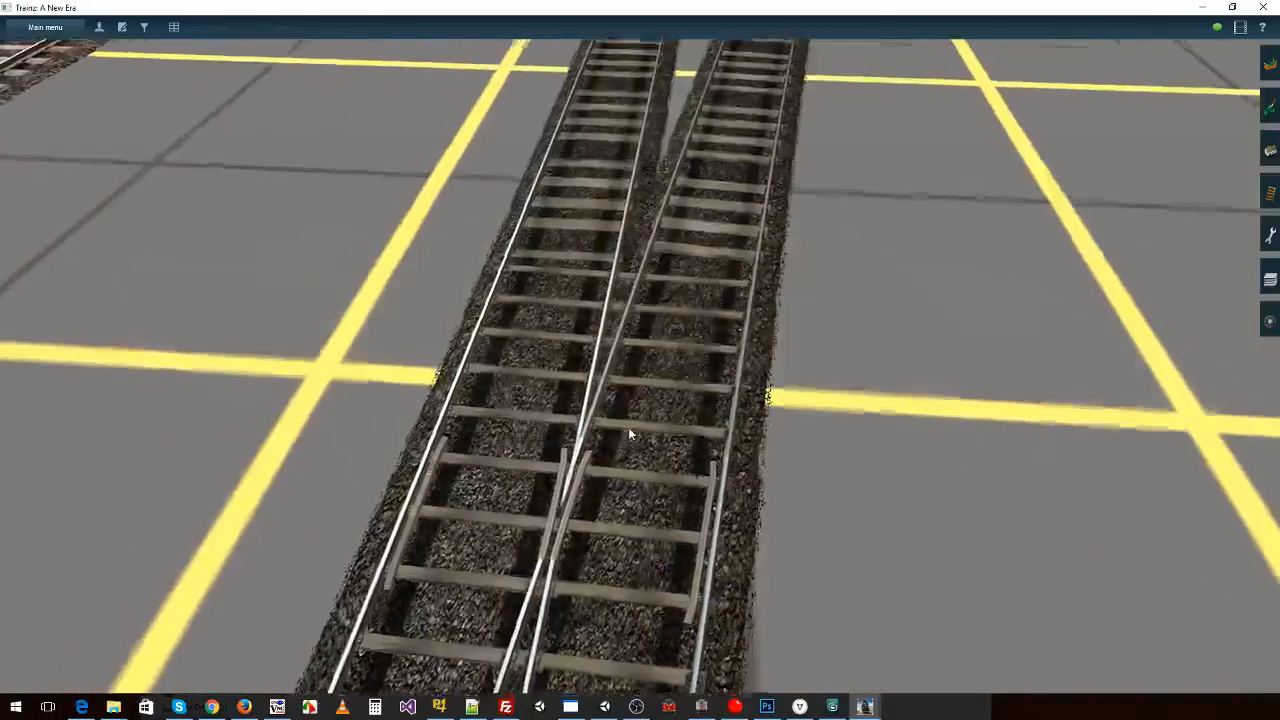
pyautogui.press('Left')
pyautogui.press('Down')
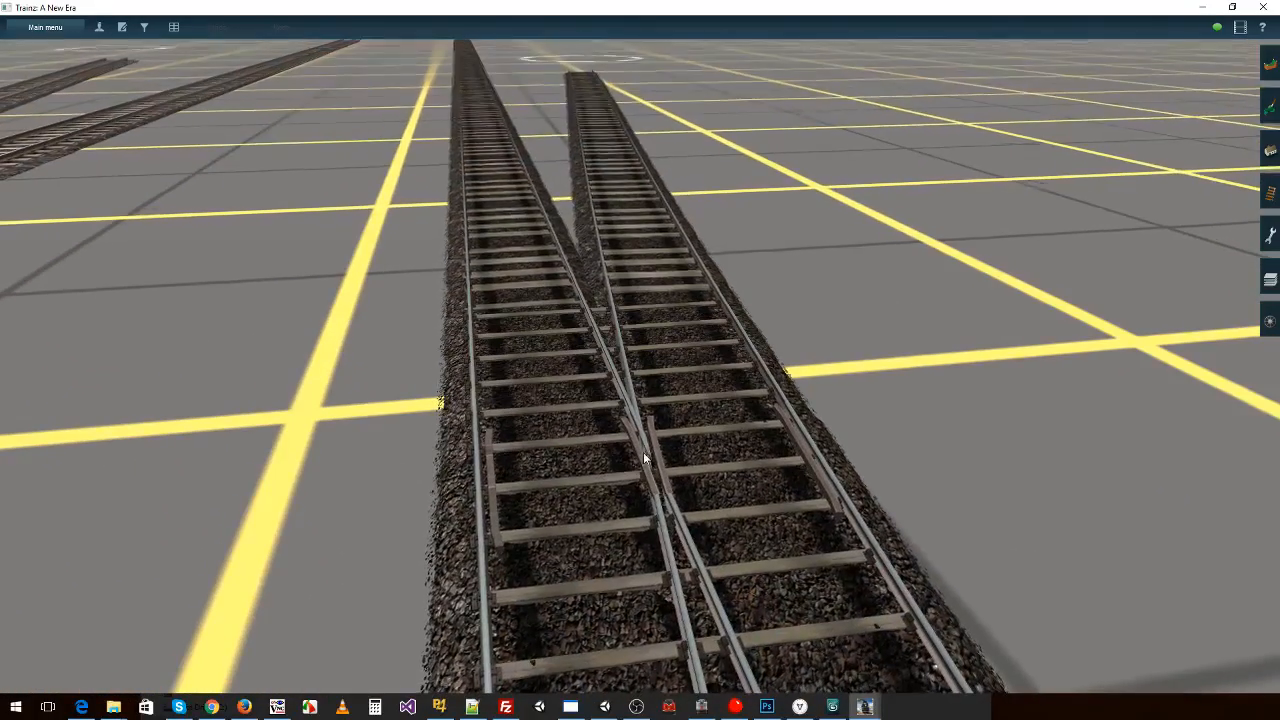
pyautogui.rightClick(614, 414)
pyautogui.press('Left')
pyautogui.rightClick(388, 314)
pyautogui.moveTo(376, 291); pyautogui.dragTo(642, 490, button='right')
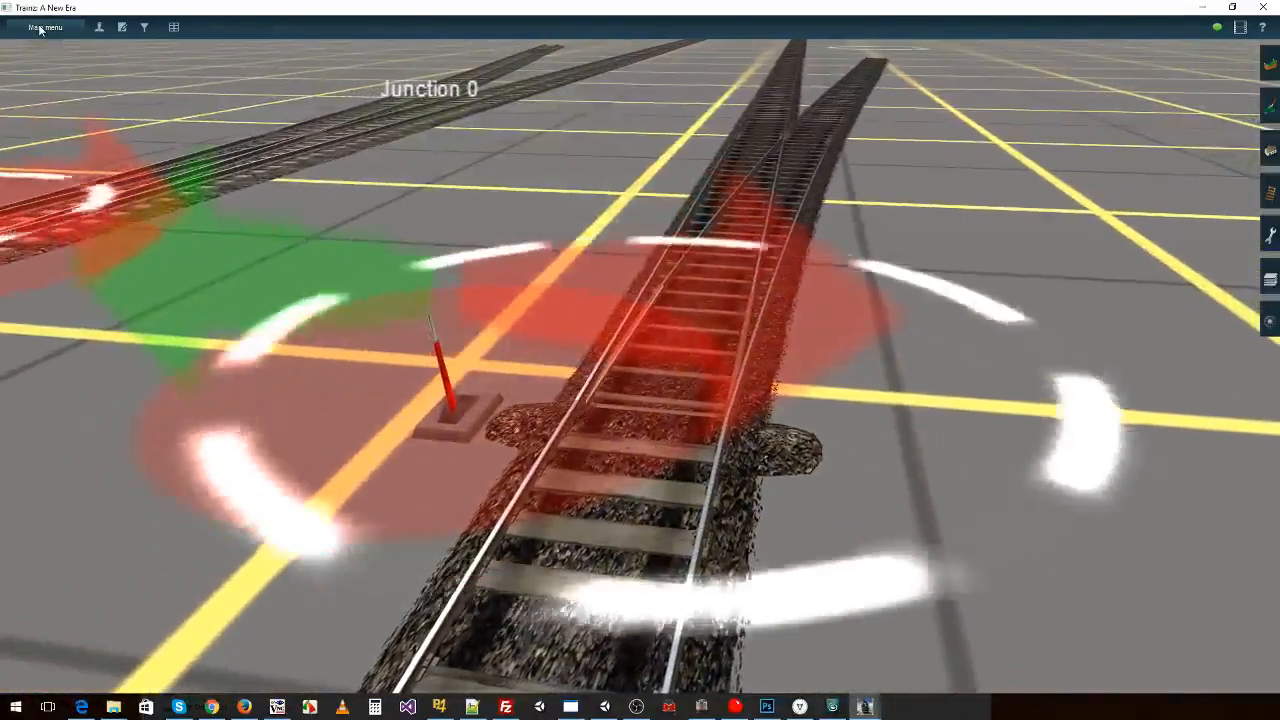
# - Exit the Trainz game from the route editor
pyautogui.click(45, 27)
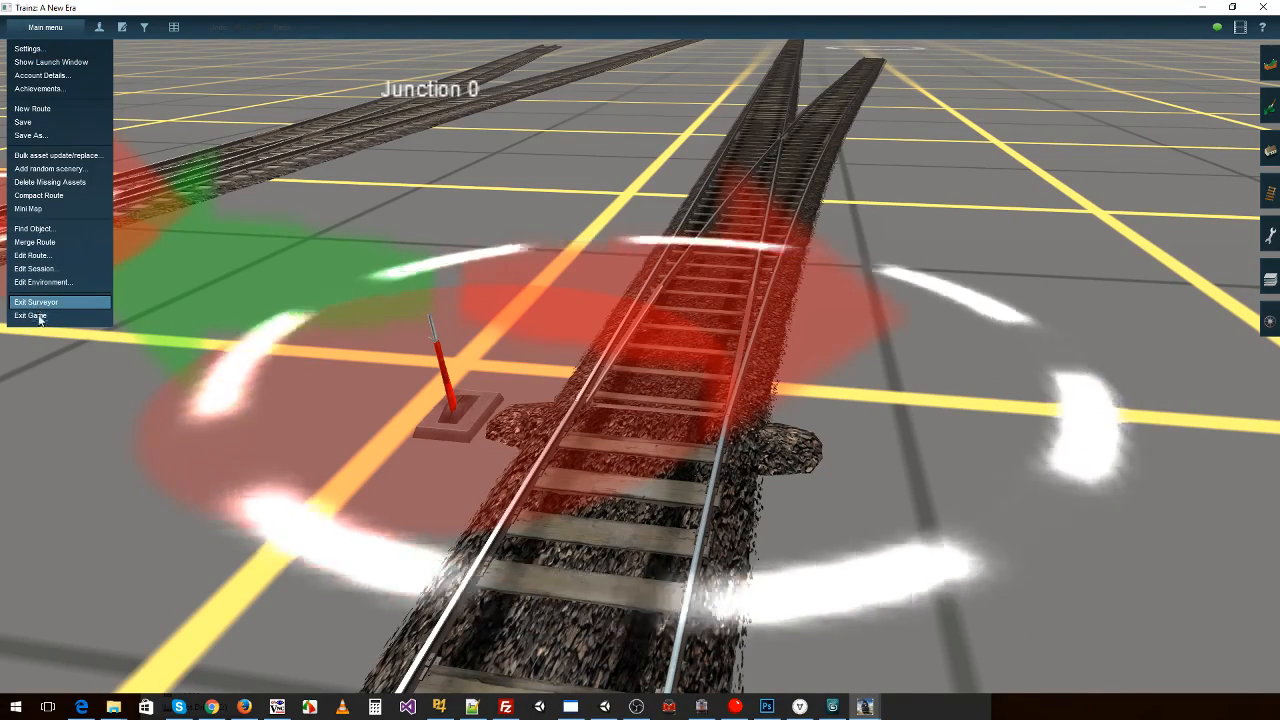
pyautogui.click(40, 316)
pyautogui.click(522, 366)
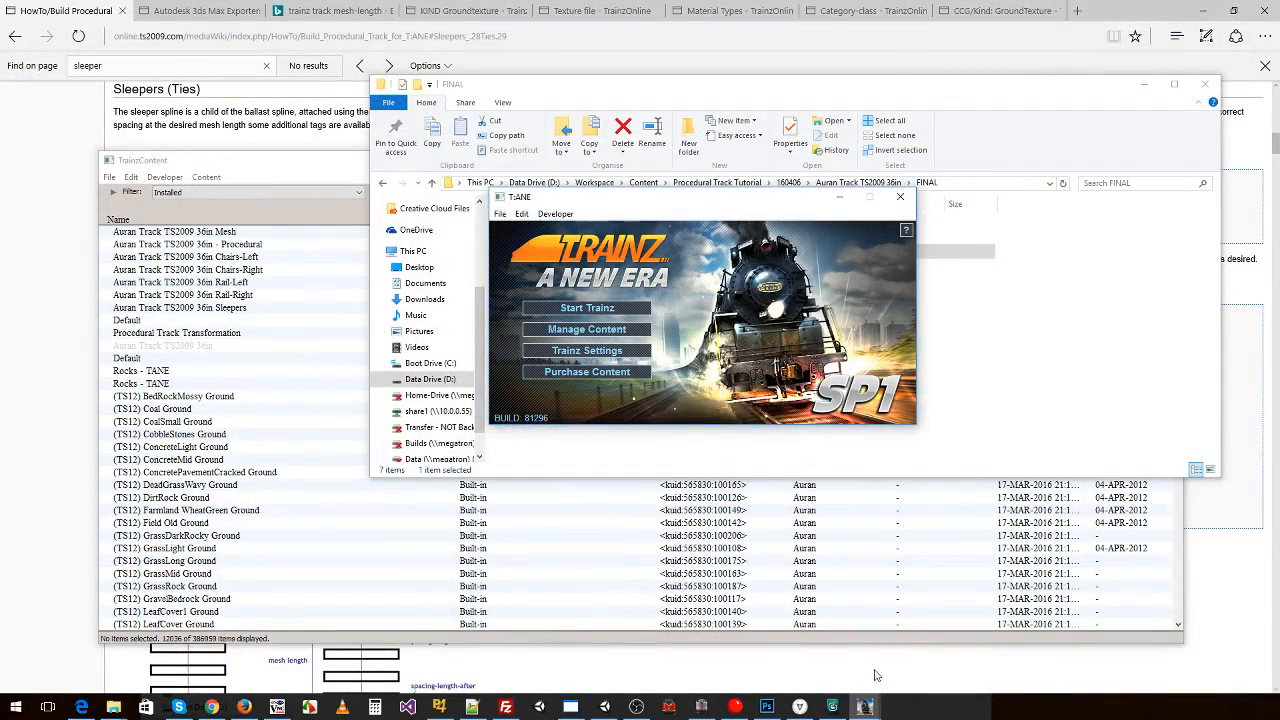
# - Switch to 3ds Max and import endcap_lod0.obj with both of its objects, accepting the proposed object renaming
pyautogui.click(832, 706)
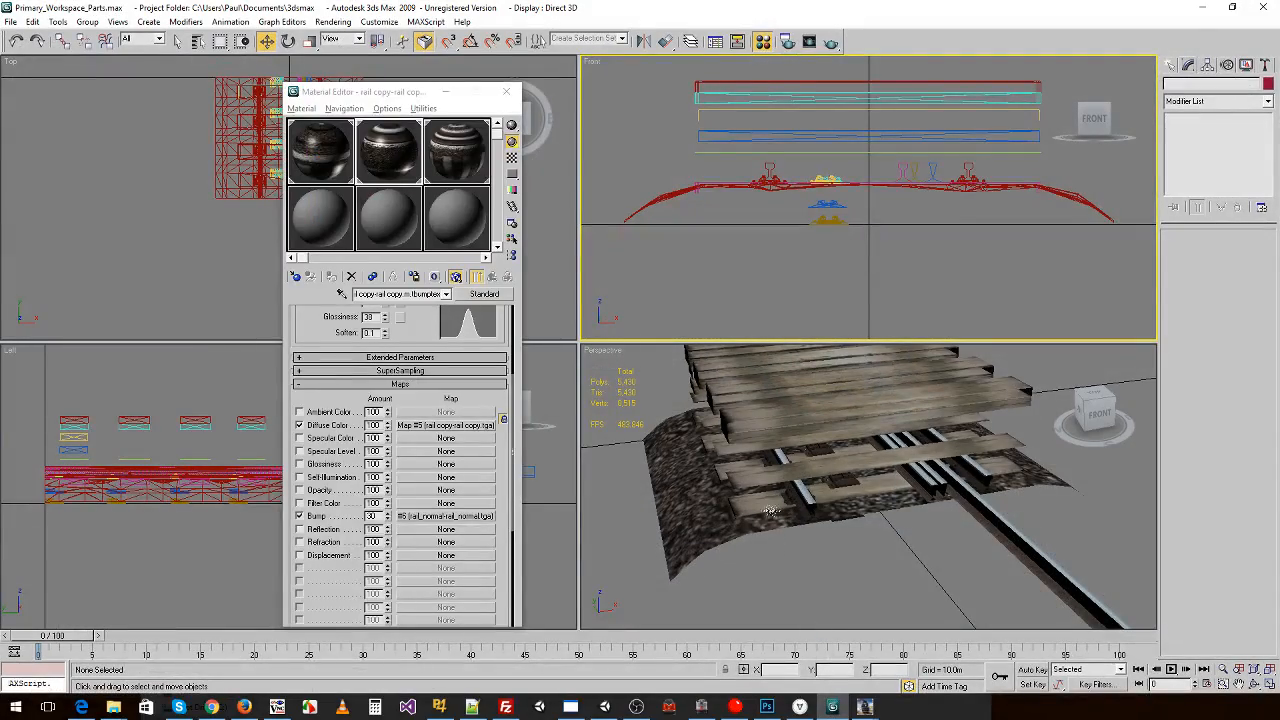
pyautogui.click(11, 22)
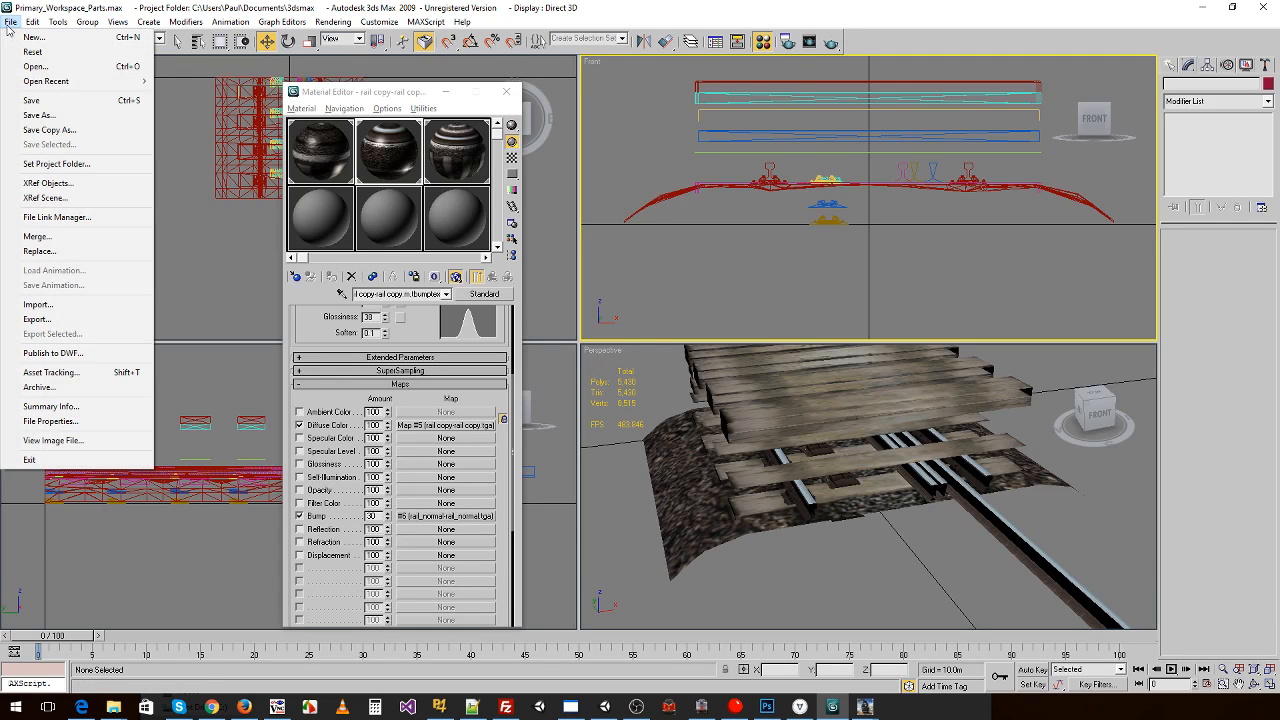
pyautogui.click(37, 304)
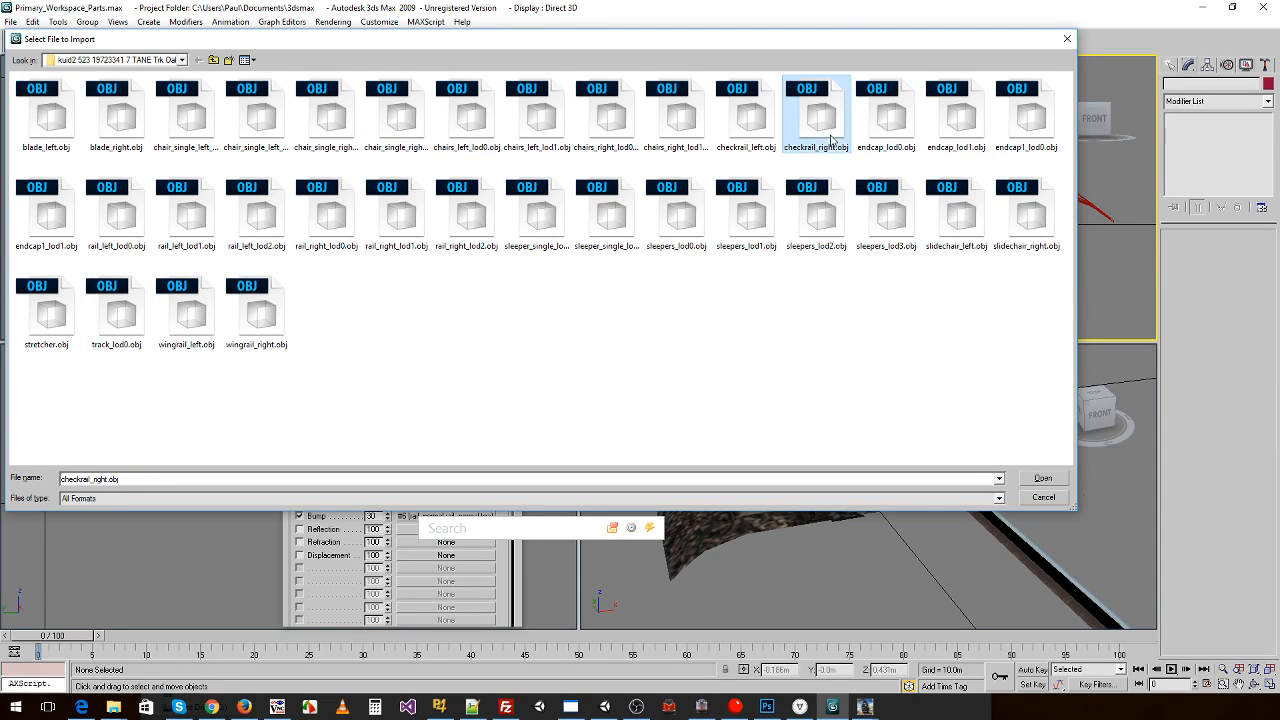
pyautogui.click(882, 125)
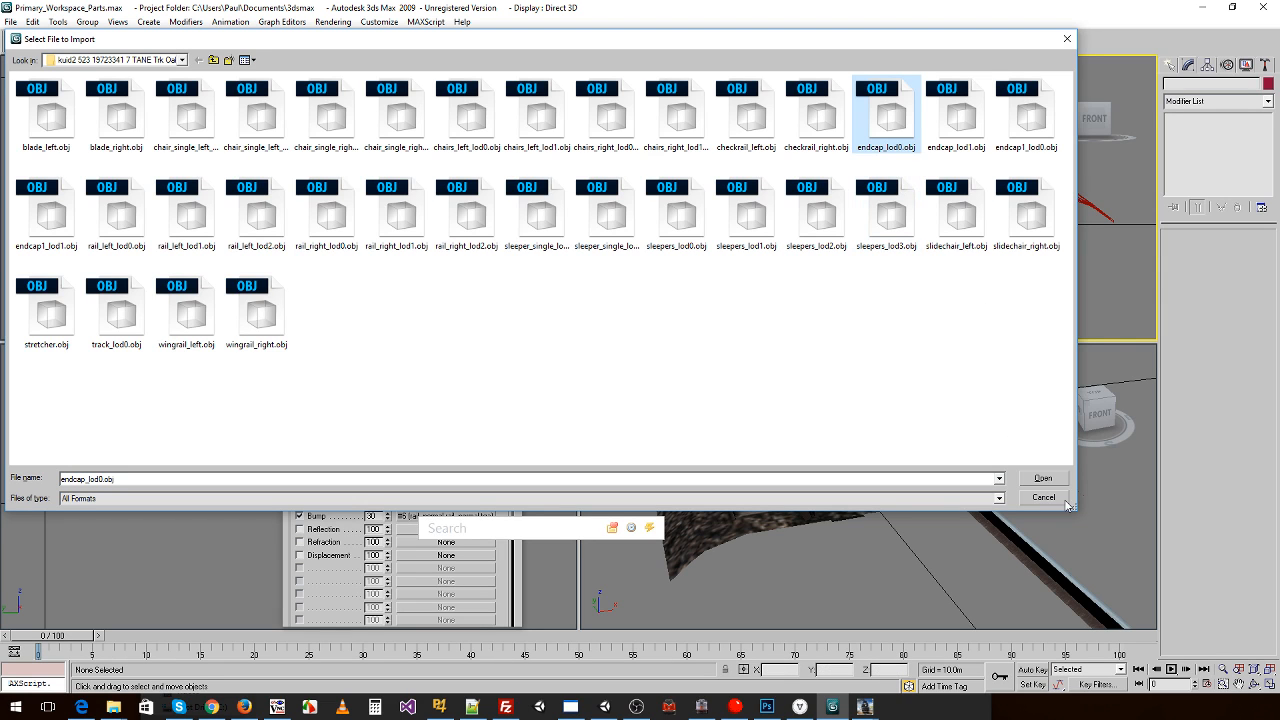
pyautogui.click(1043, 479)
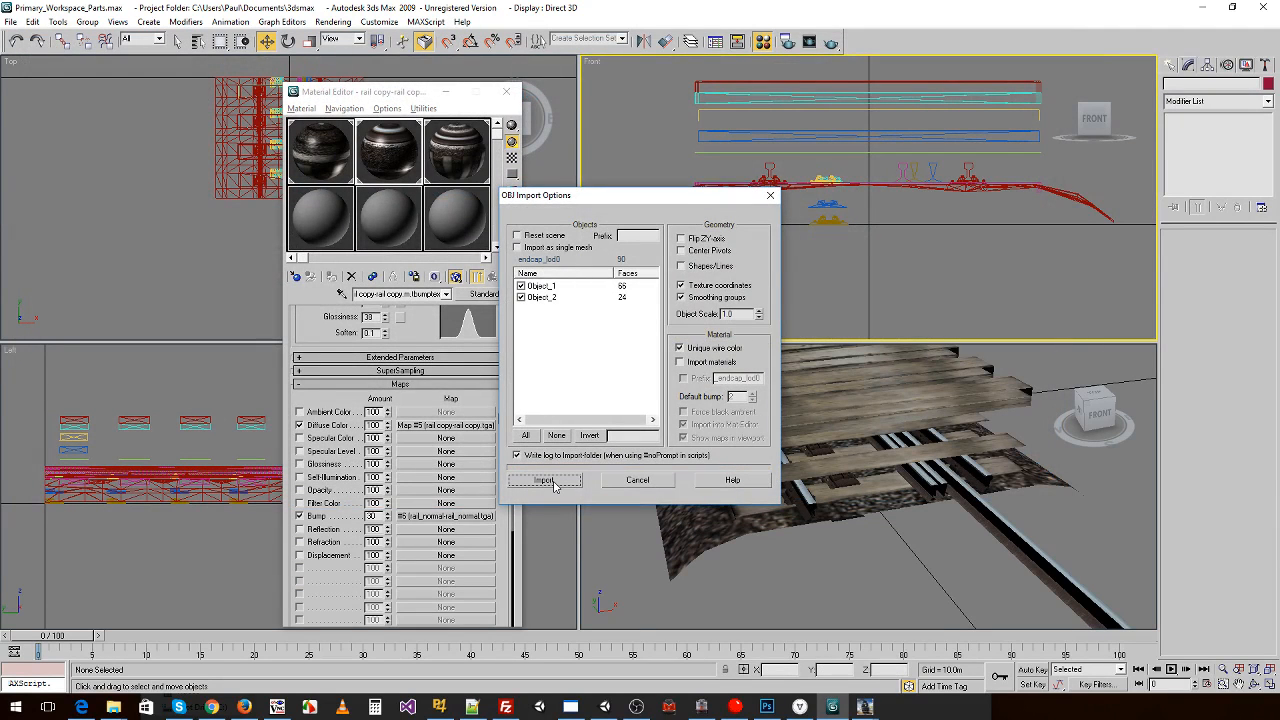
pyautogui.click(553, 481)
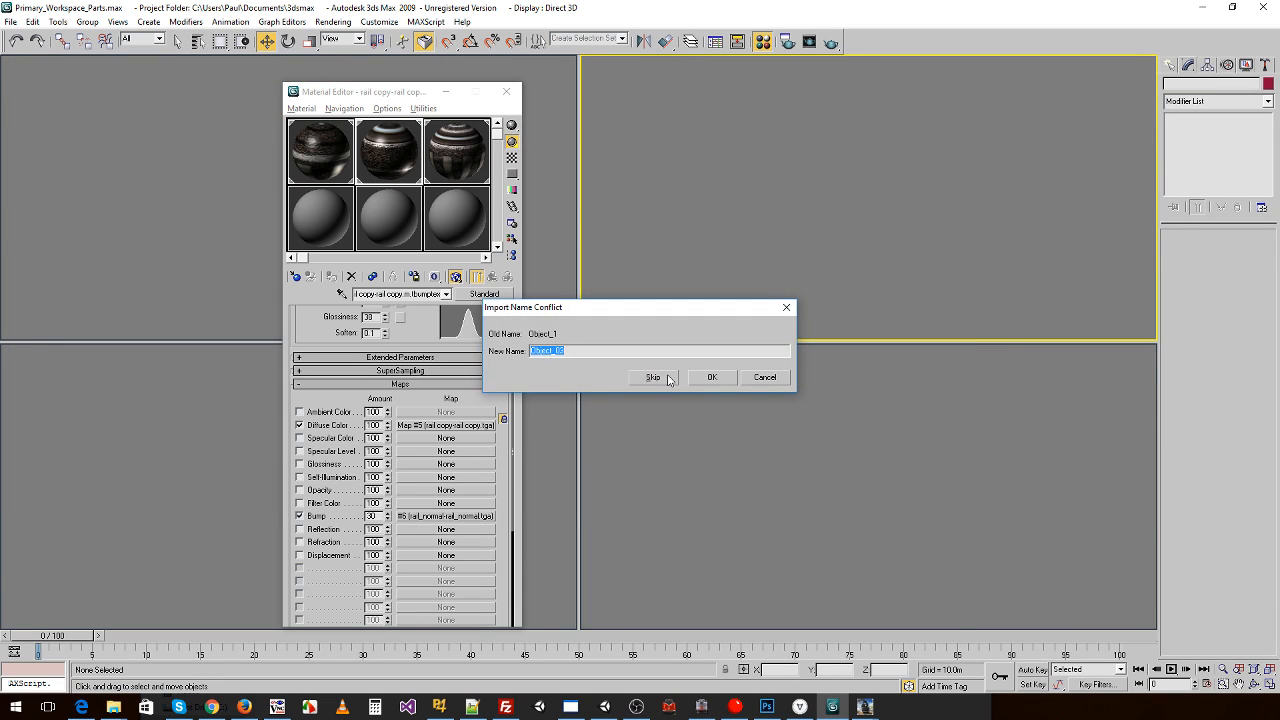
pyautogui.click(706, 378)
# - Assign the ballast material to both selected objects of the imported end cap
pyautogui.keyDown('alt'); pyautogui.moveTo(685, 427); pyautogui.dragTo(752, 478, button='middle'); pyautogui.keyUp('alt')
pyautogui.moveTo(383, 163); pyautogui.dragTo(880, 590)
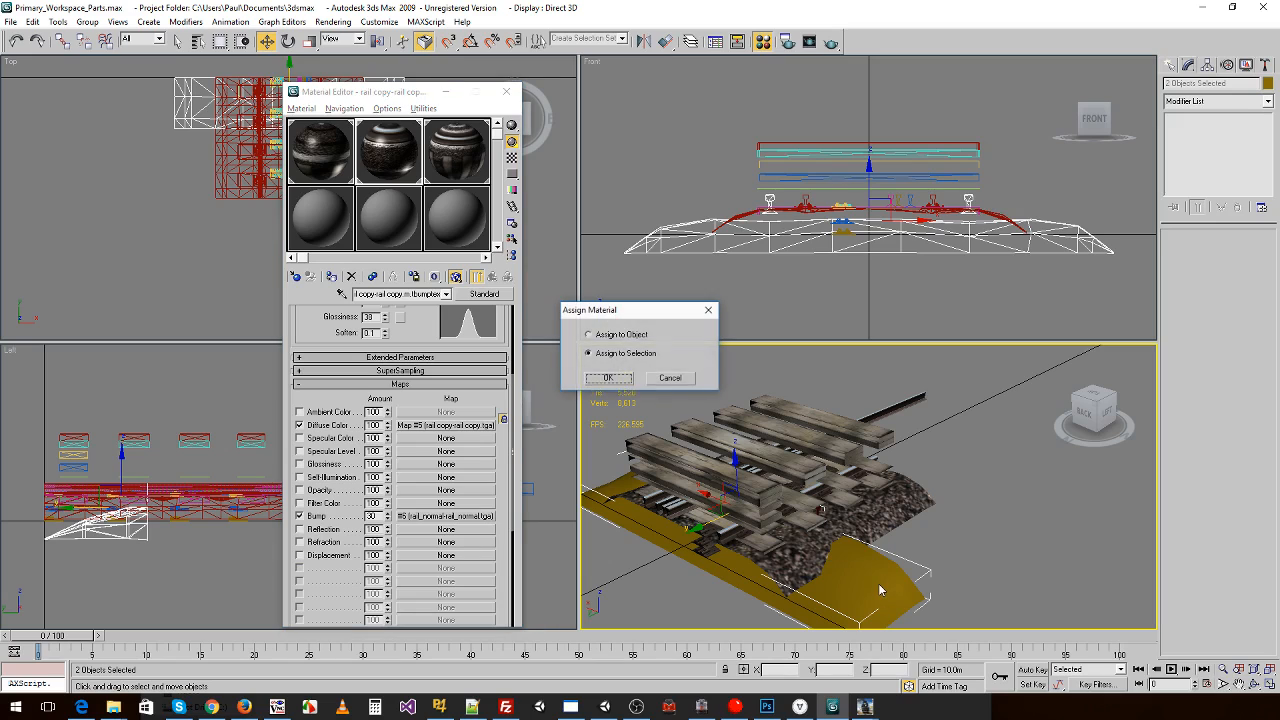
pyautogui.click(620, 379)
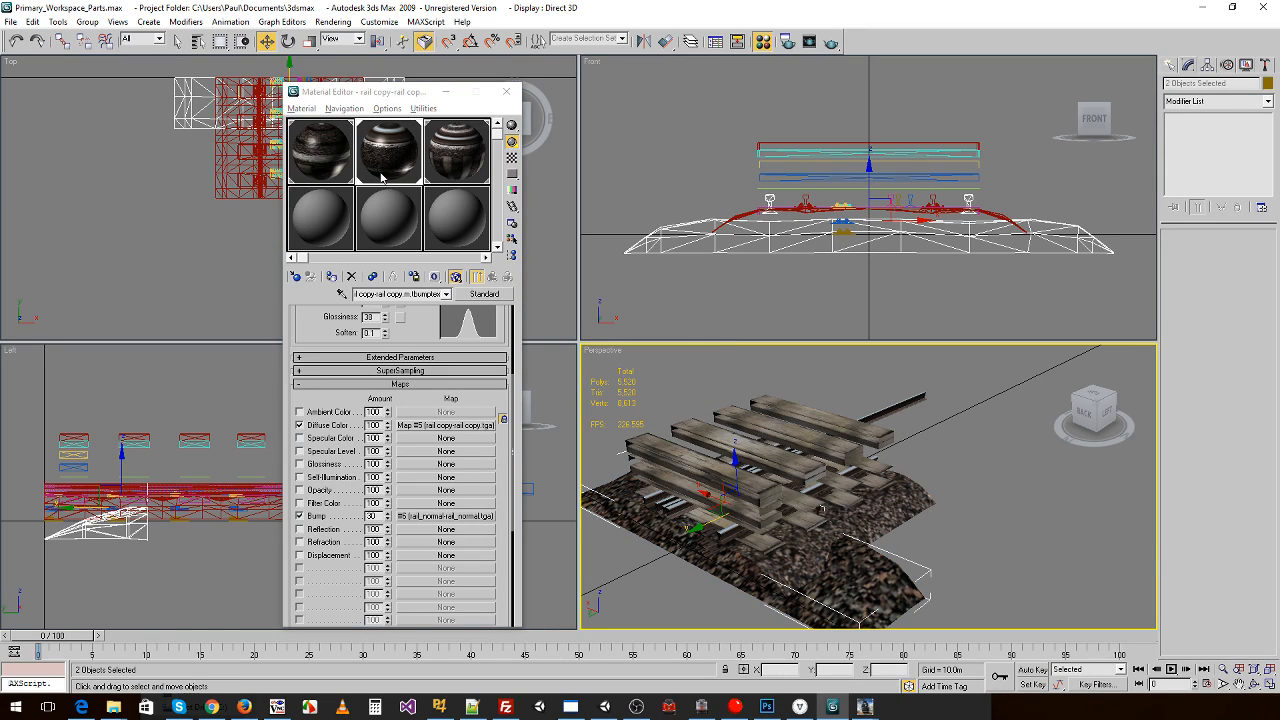
# - Render the perspective view to check the textured end cap, and close the render
pyautogui.moveTo(793, 556); pyautogui.dragTo(783, 503, button='middle')
pyautogui.hotkey('shift', 'q')
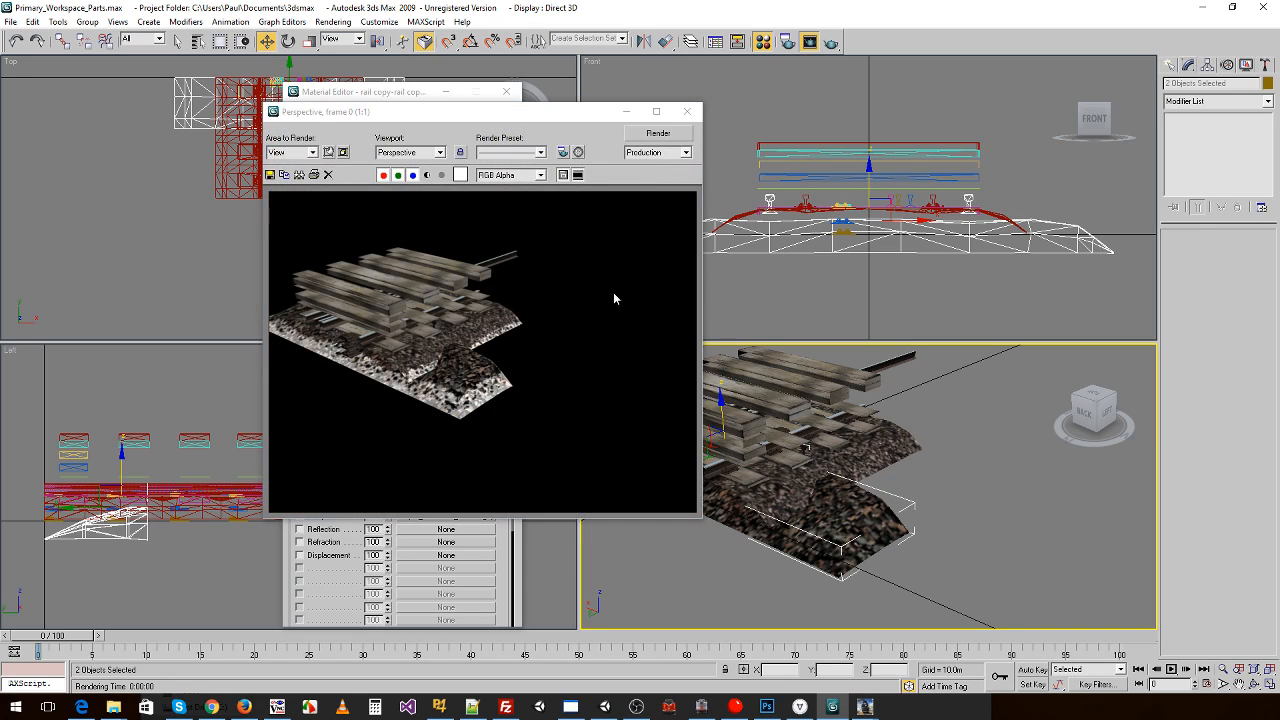
pyautogui.click(686, 112)
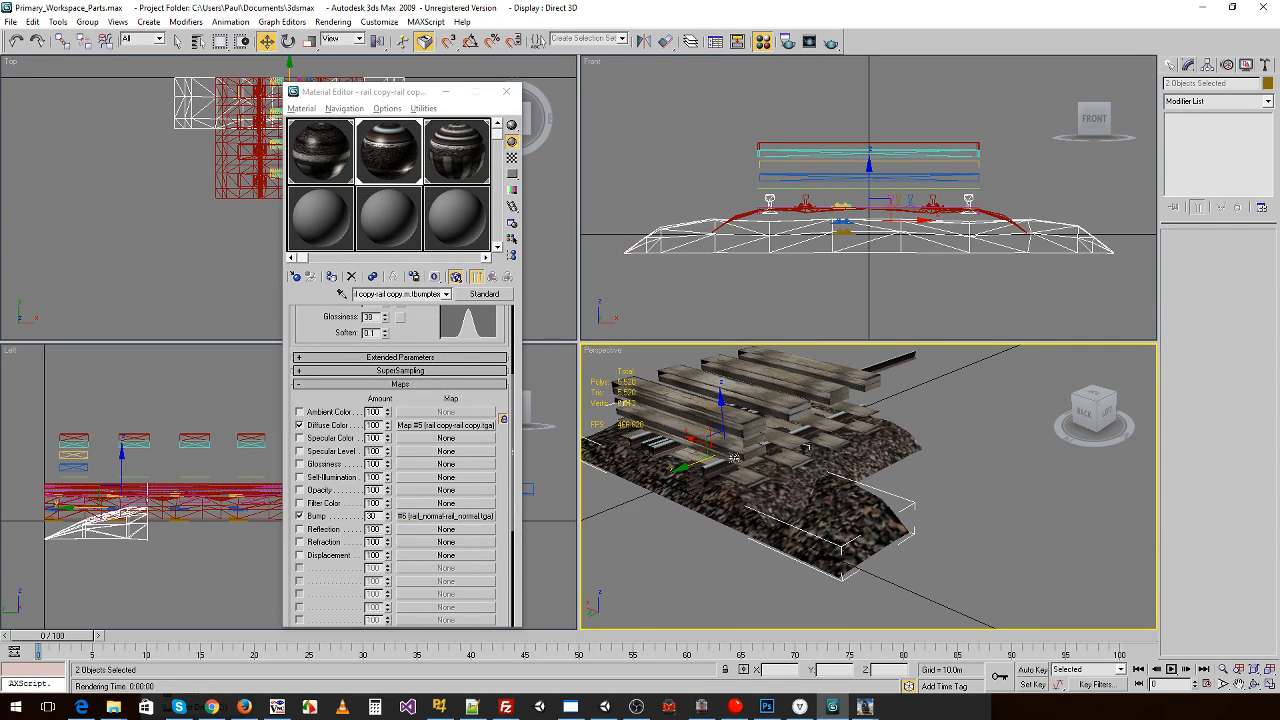
# - Scale the imported end cap ballast uniformly to 64.471 percent, reusing the scale value of the existing clip part
pyautogui.click(808, 397)
pyautogui.click(870, 453)
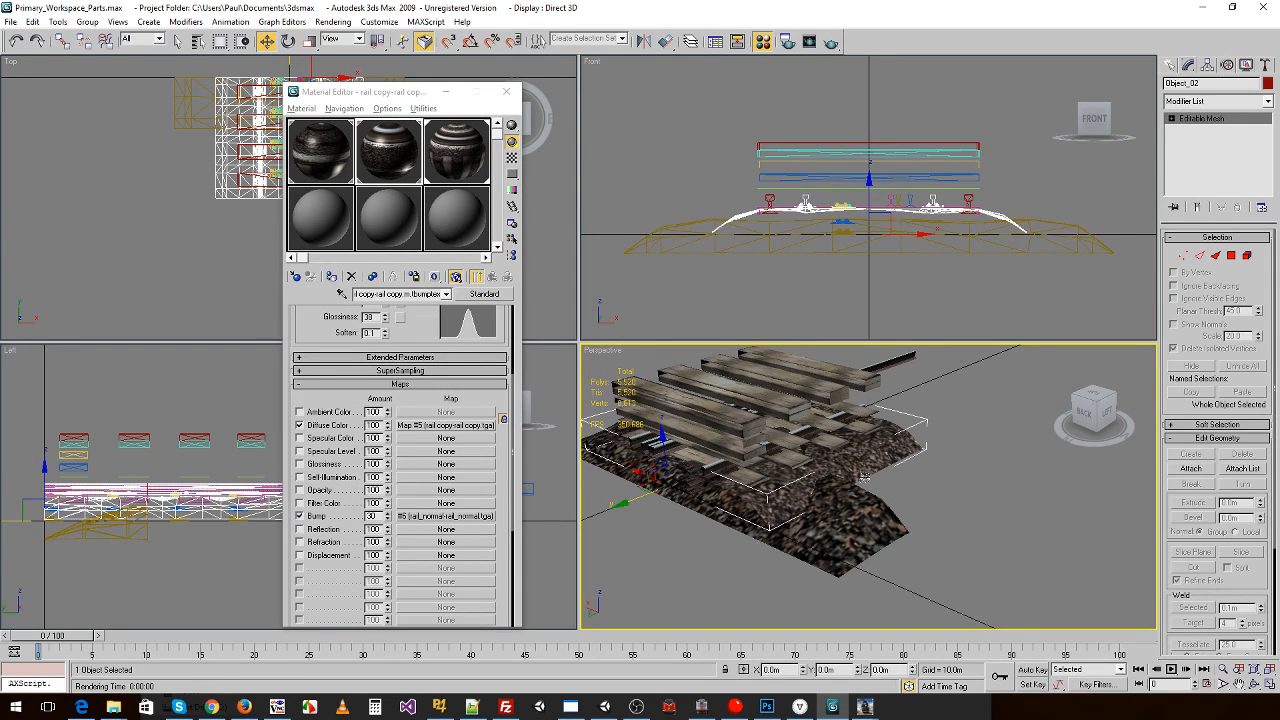
pyautogui.press('r')
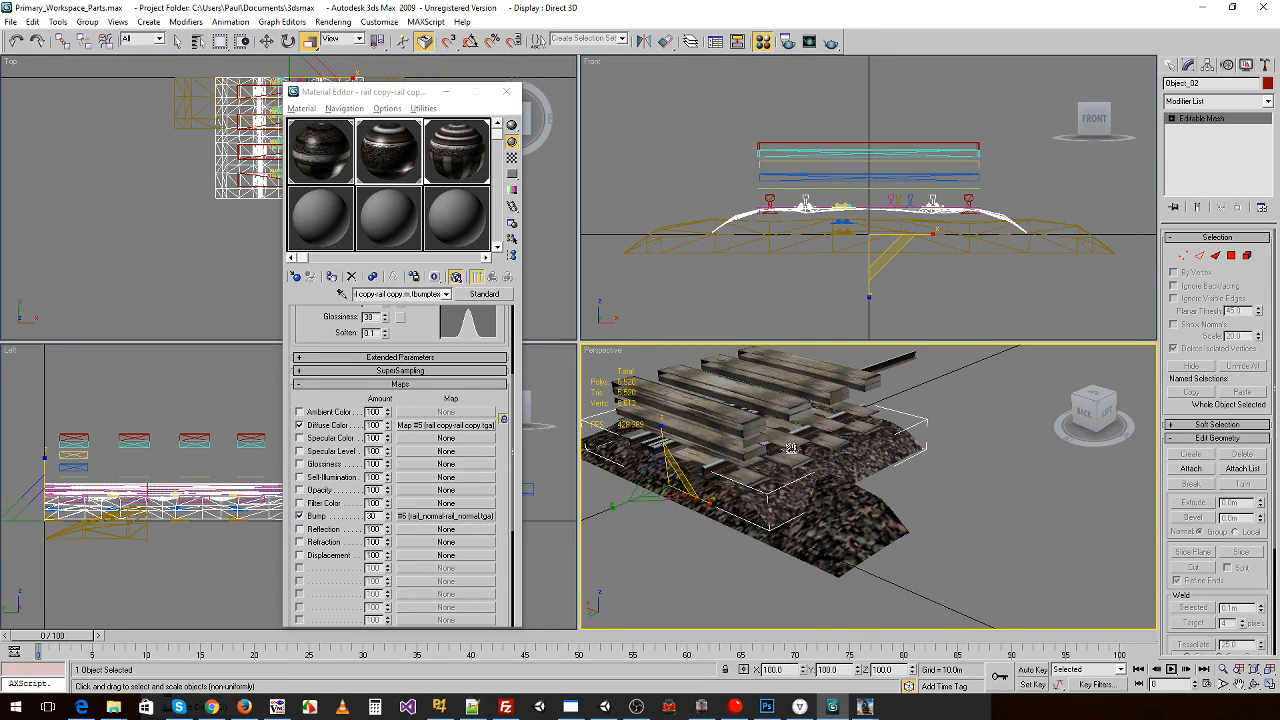
pyautogui.click(785, 203)
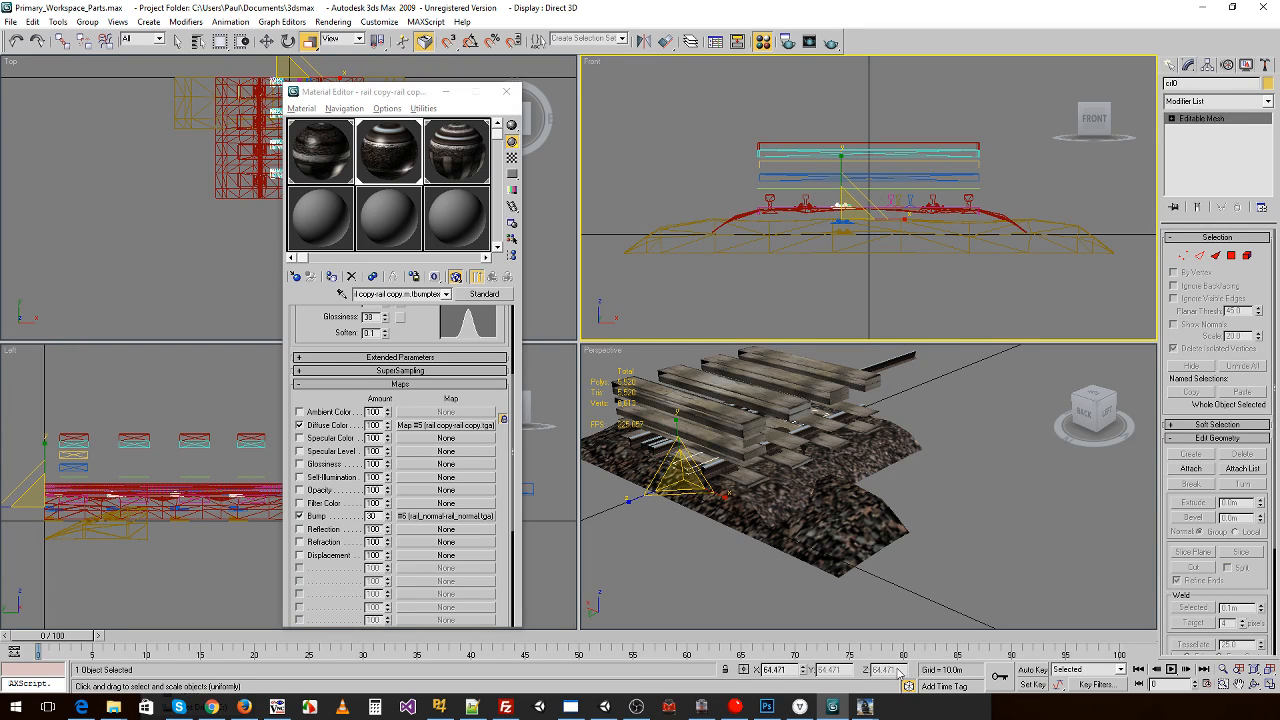
pyautogui.click(835, 530)
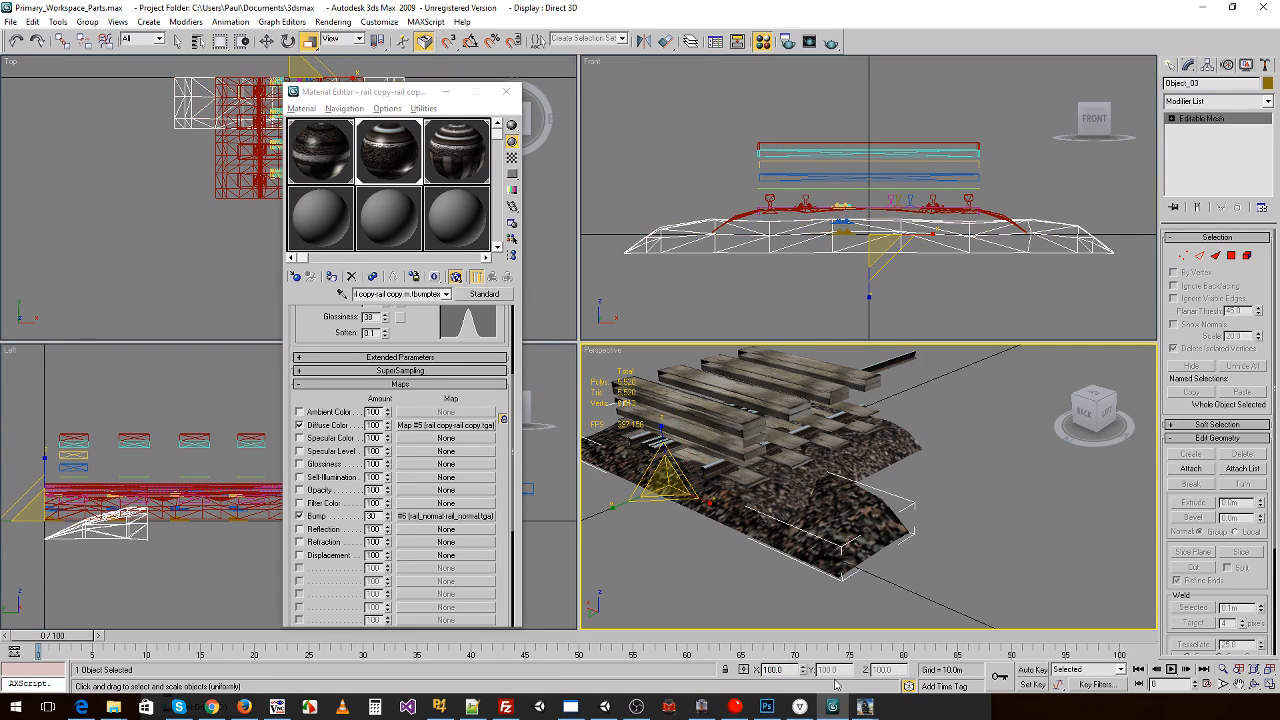
pyautogui.press('Return')
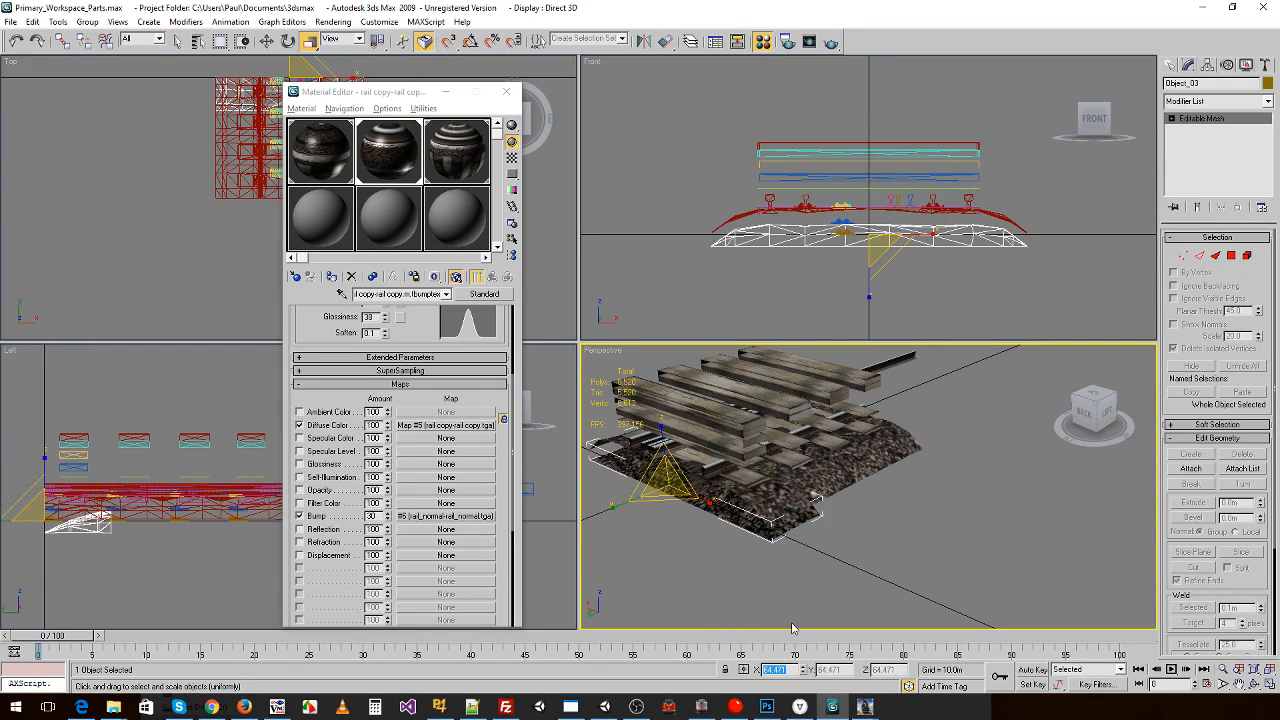
# - Examine how the scaled end cap ballast lines up with the track, clip and rail parts in the front and perspective views
pyautogui.click(1000, 289)
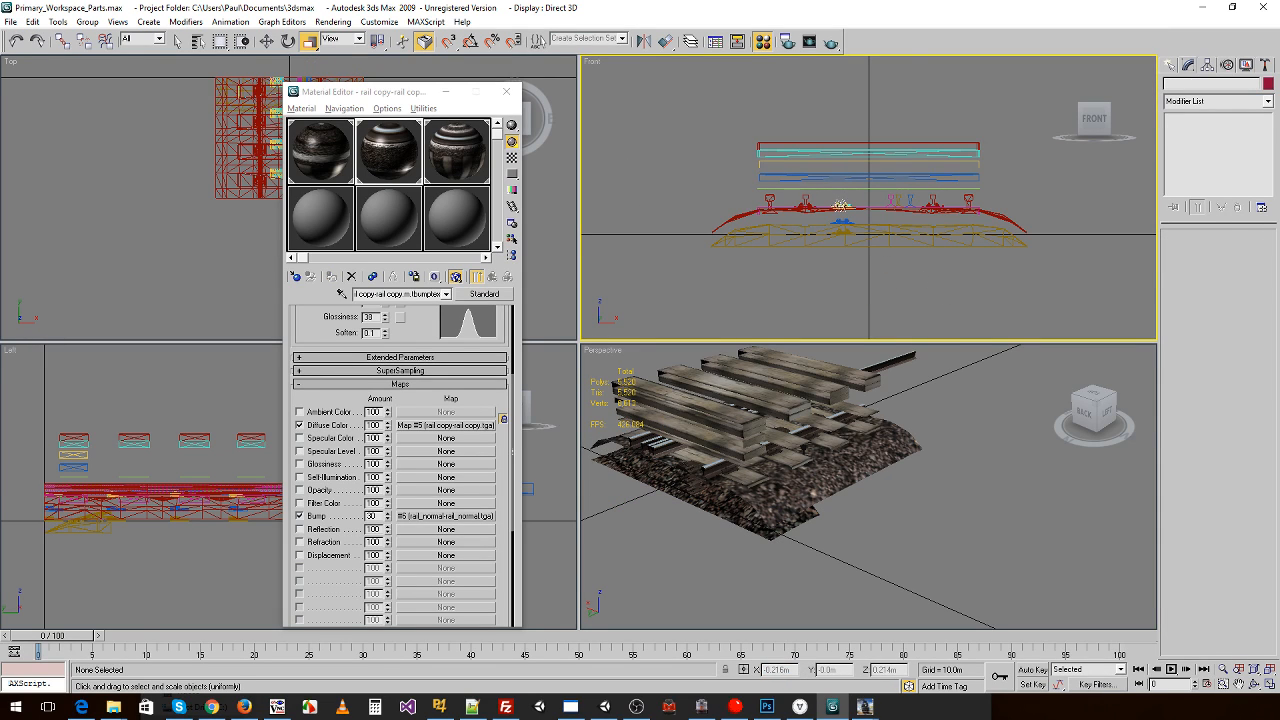
pyautogui.click(840, 206)
pyautogui.press('w')
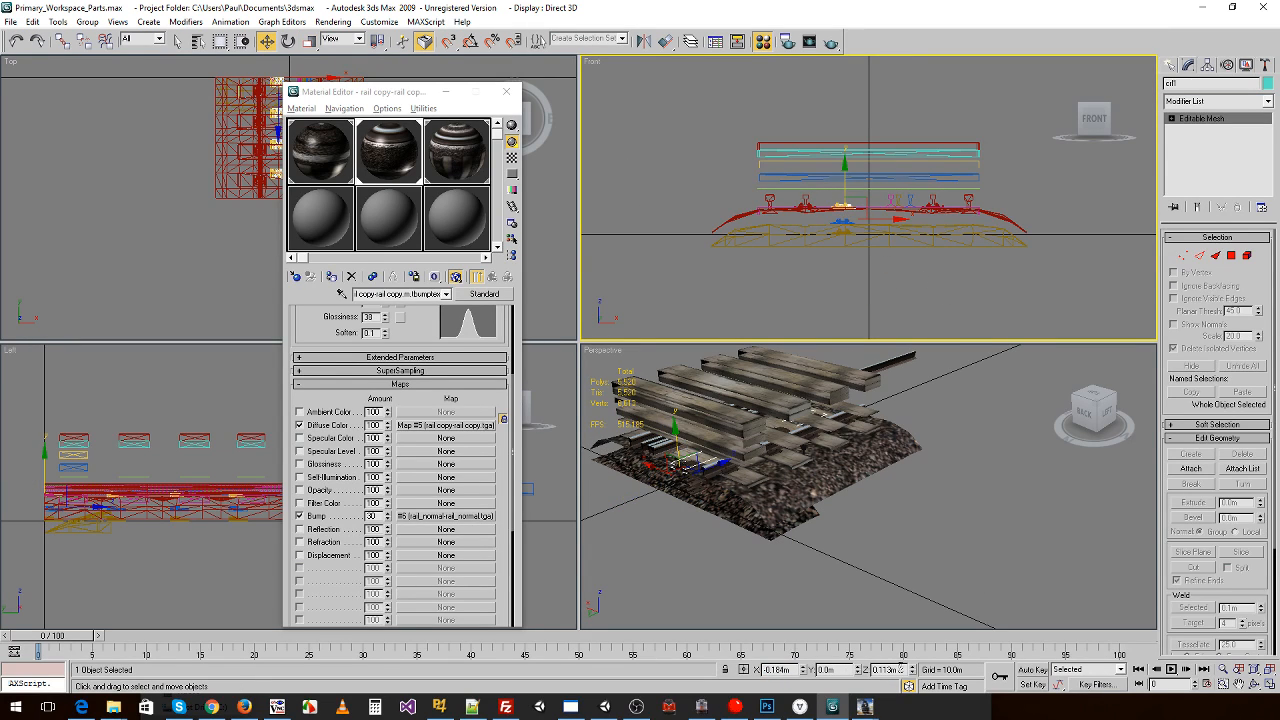
pyautogui.click(825, 518)
pyautogui.click(762, 511)
pyautogui.click(766, 530)
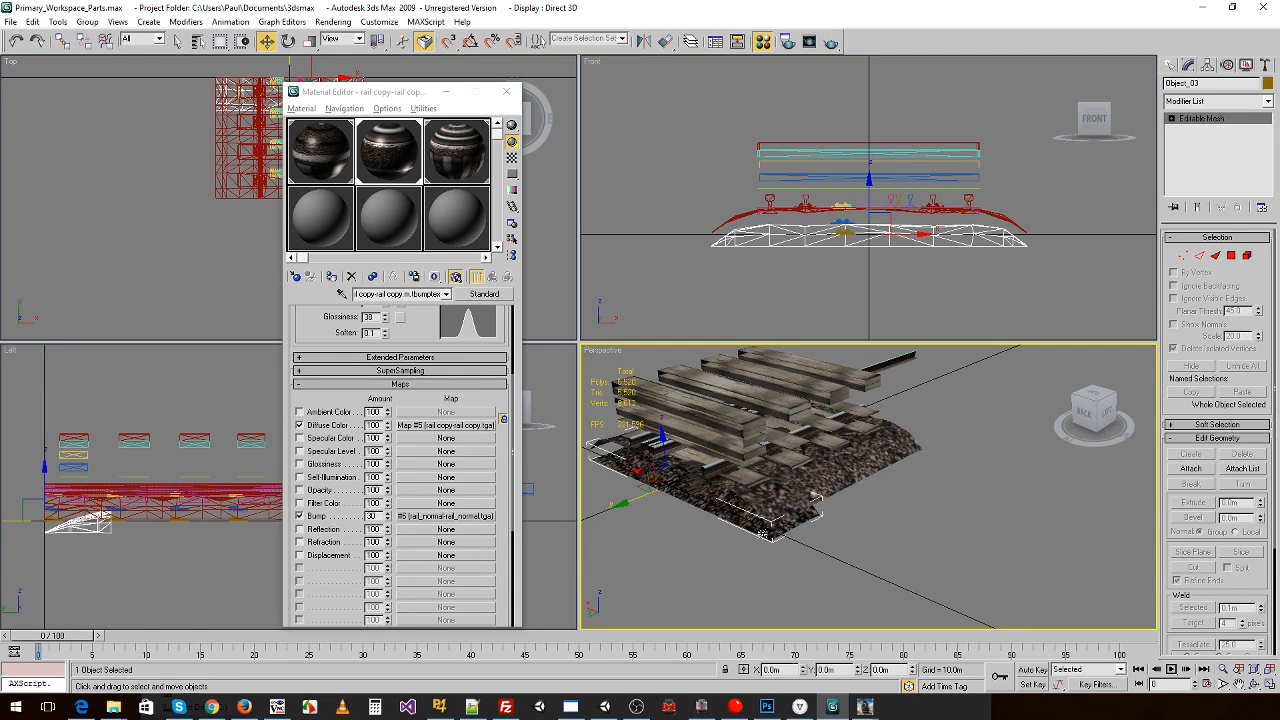
pyautogui.scroll(5, 881, 271)
pyautogui.rightClick(881, 271)
pyautogui.scroll(-2, 881, 271)
pyautogui.scroll(7, 881, 271)
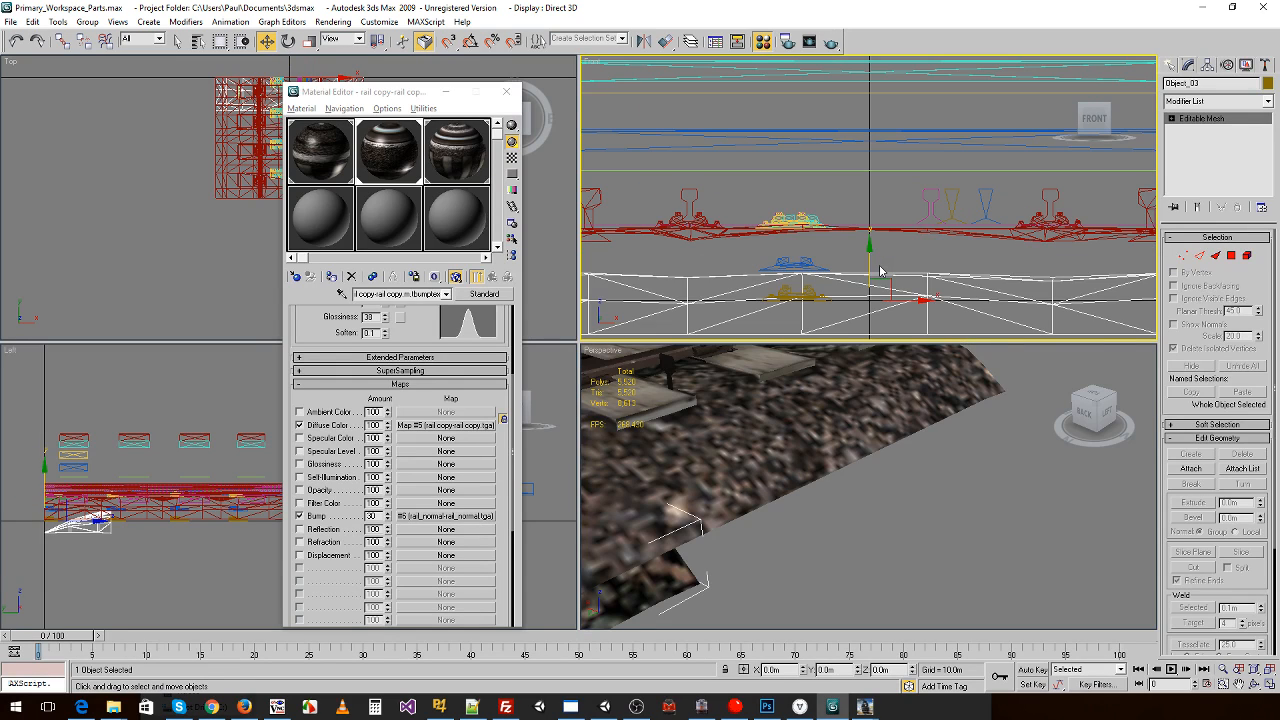
pyautogui.scroll(-2, 881, 271)
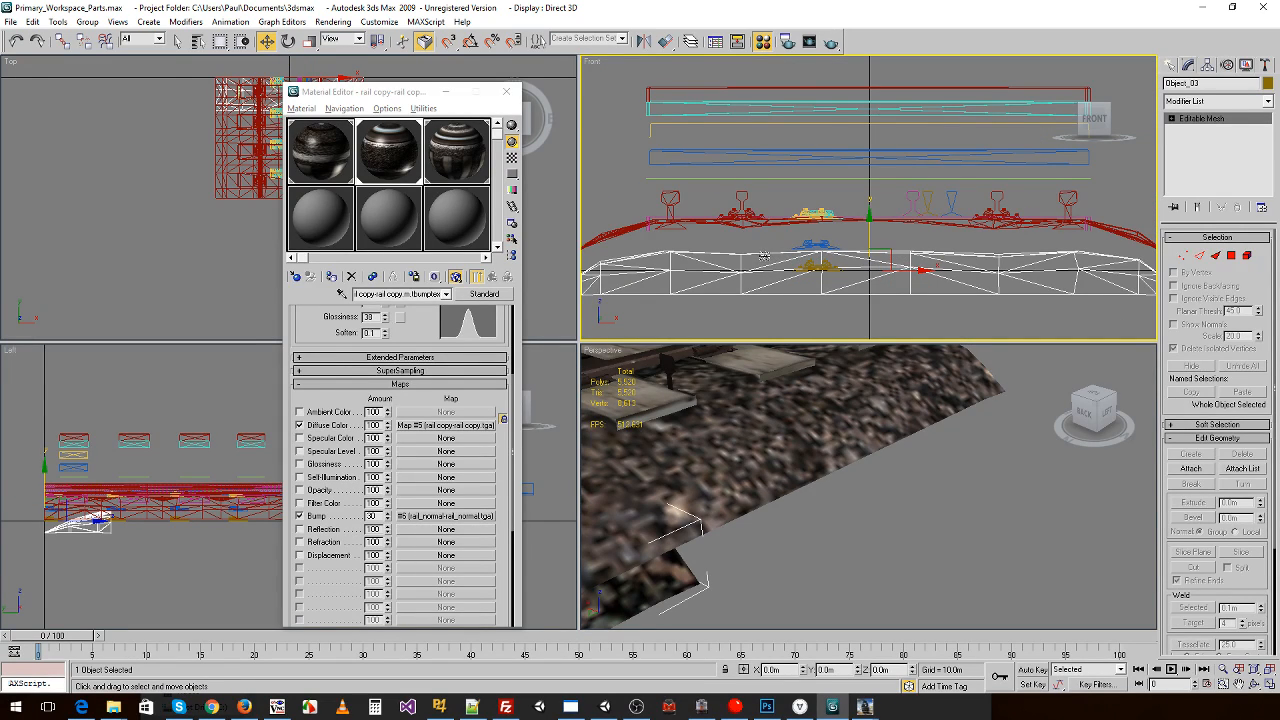
pyautogui.click(673, 199)
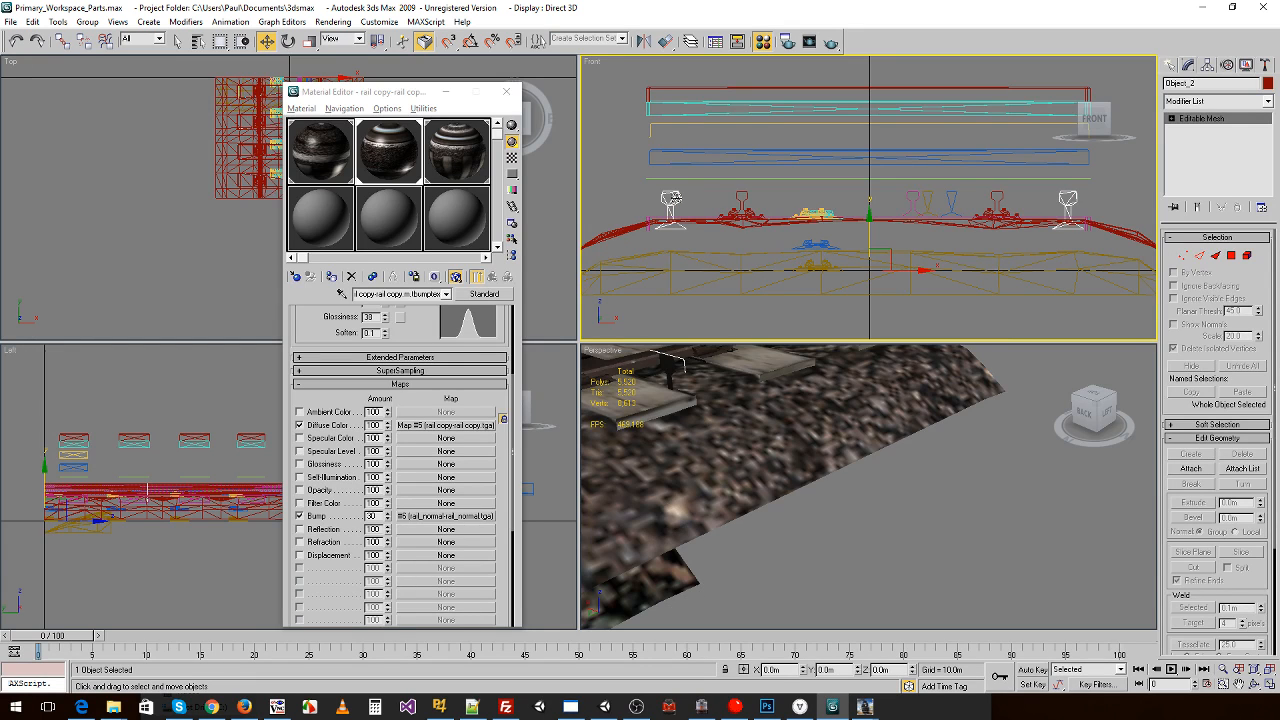
pyautogui.scroll(-6, 747, 422)
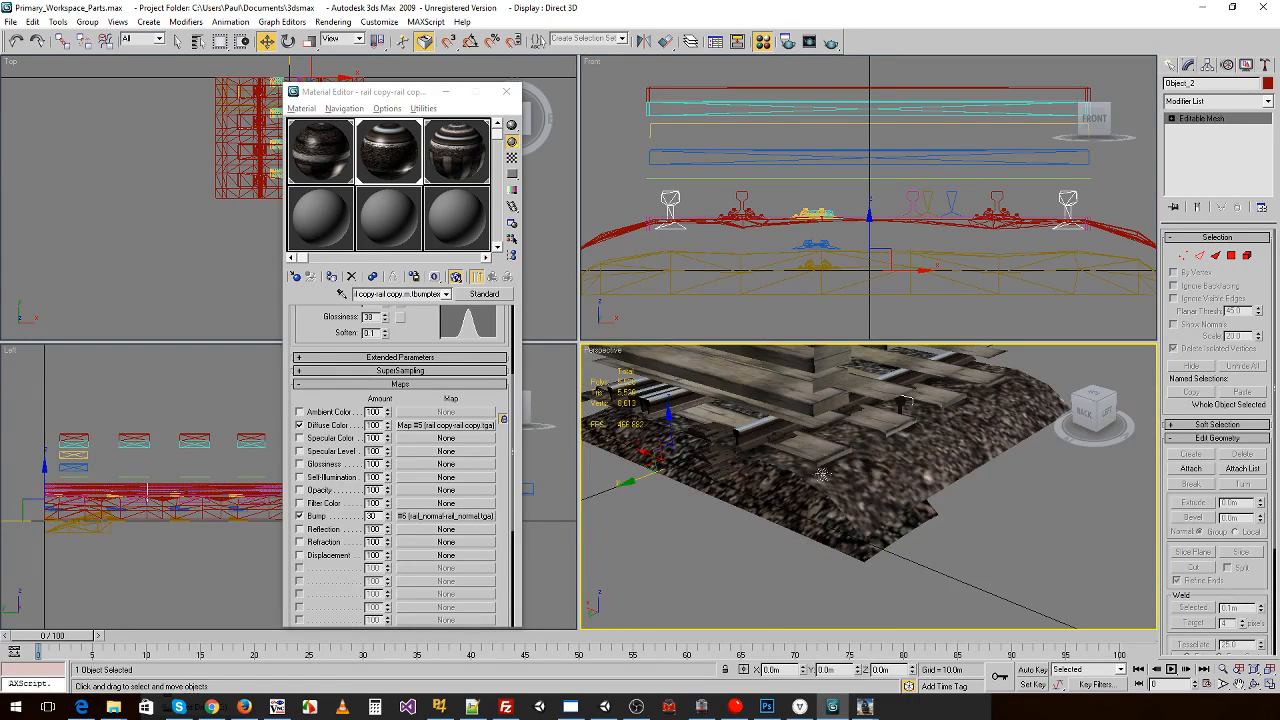
pyautogui.scroll(4, 894, 453)
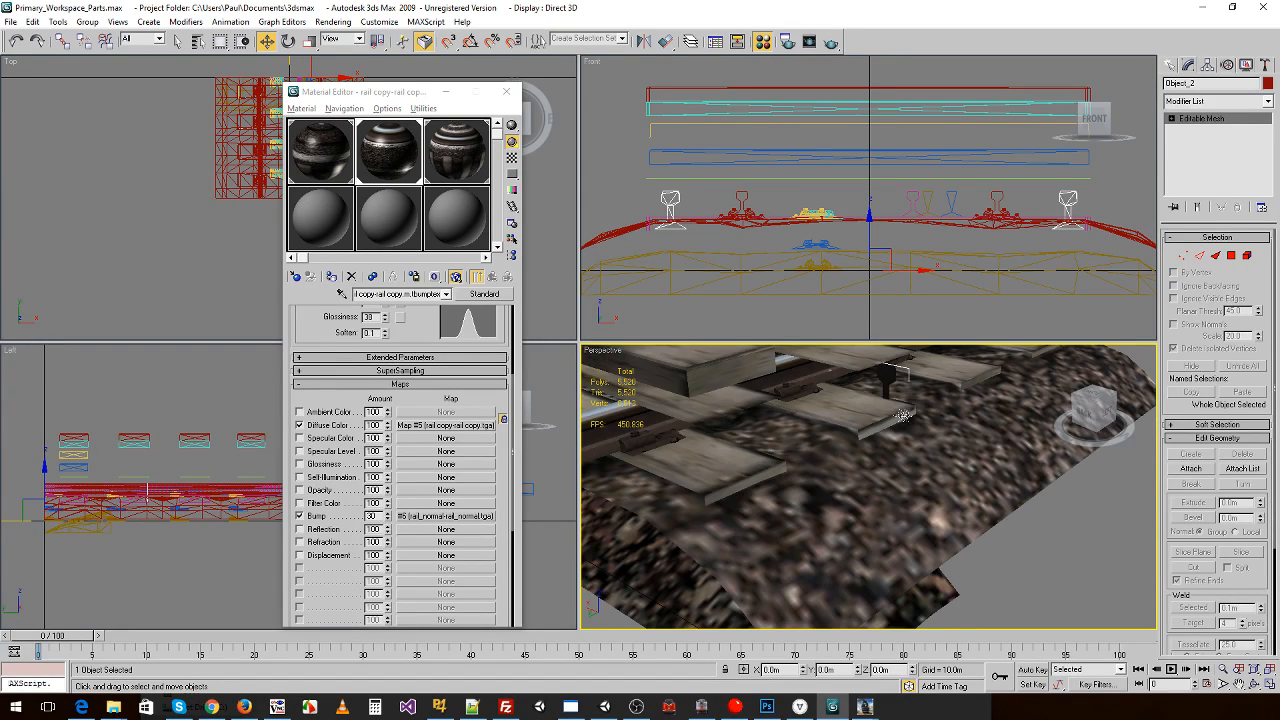
# - Undo the uniform scaling of the end cap ballast
pyautogui.click(833, 297)
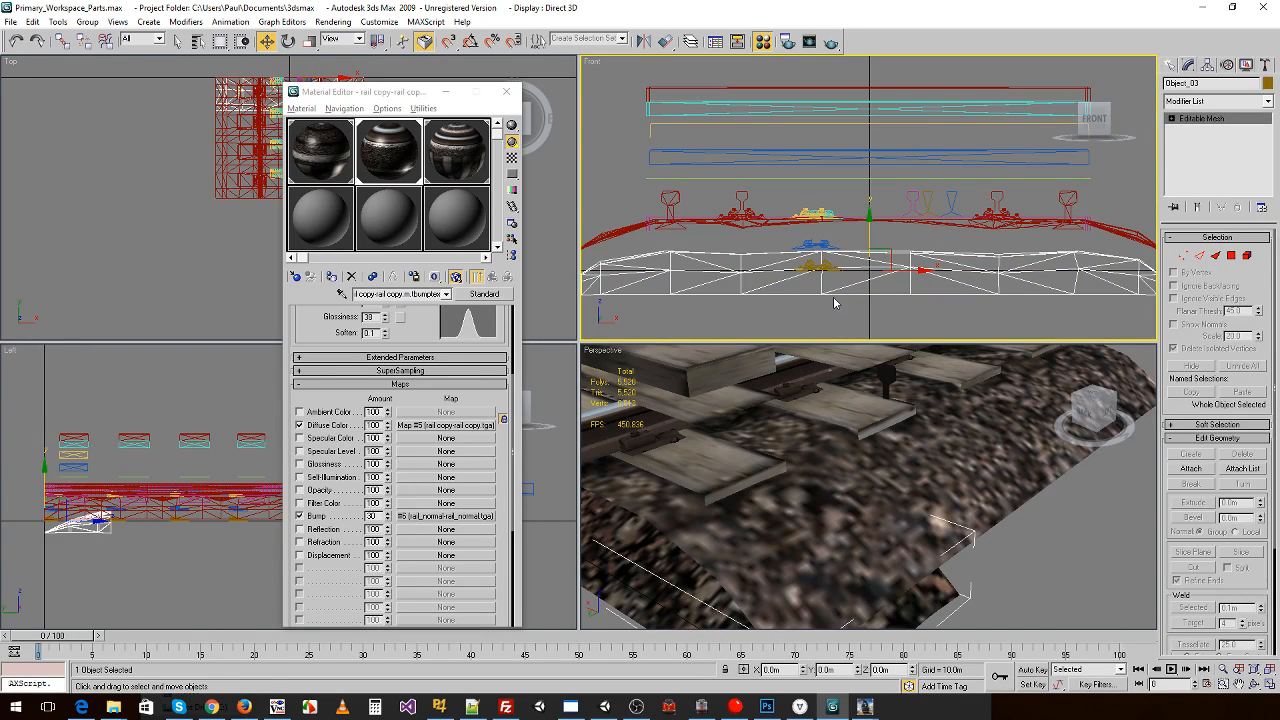
pyautogui.click(835, 303)
pyautogui.hotkey('ctrl', 'z')
pyautogui.hotkey('ctrl', 'z')
pyautogui.hotkey('ctrl', 'z')
pyautogui.hotkey('ctrl', 'z')
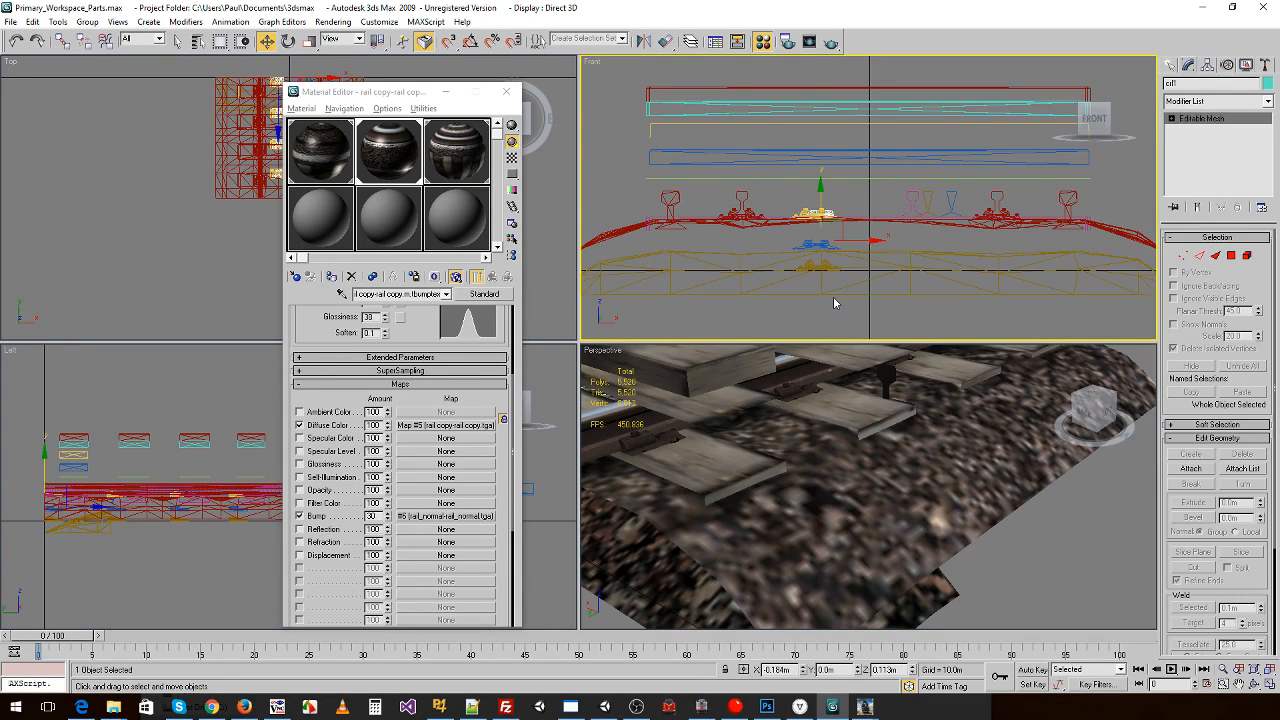
pyautogui.hotkey('ctrl', 'z')
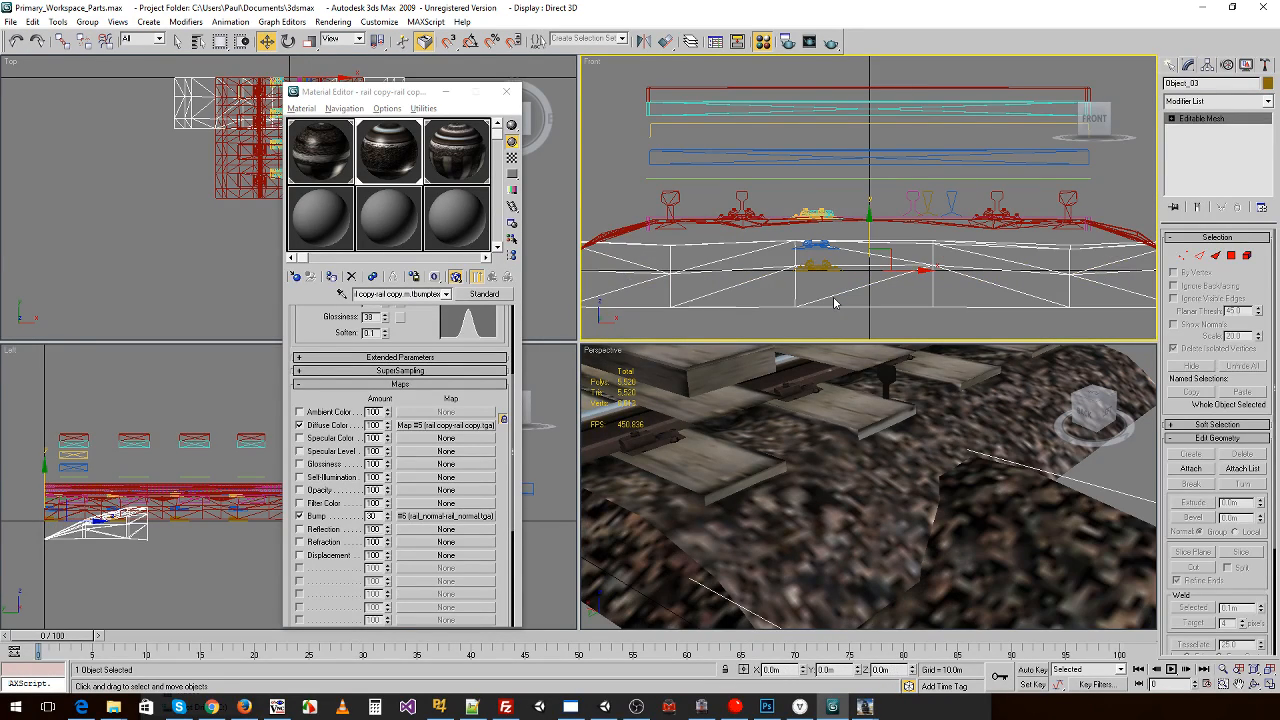
# - Move the track assembly and the leftover clip parts sideways along X, clear of the imported end cap
pyautogui.moveTo(857, 288); pyautogui.dragTo(875, 300, button='middle')
pyautogui.scroll(-4, 742, 258)
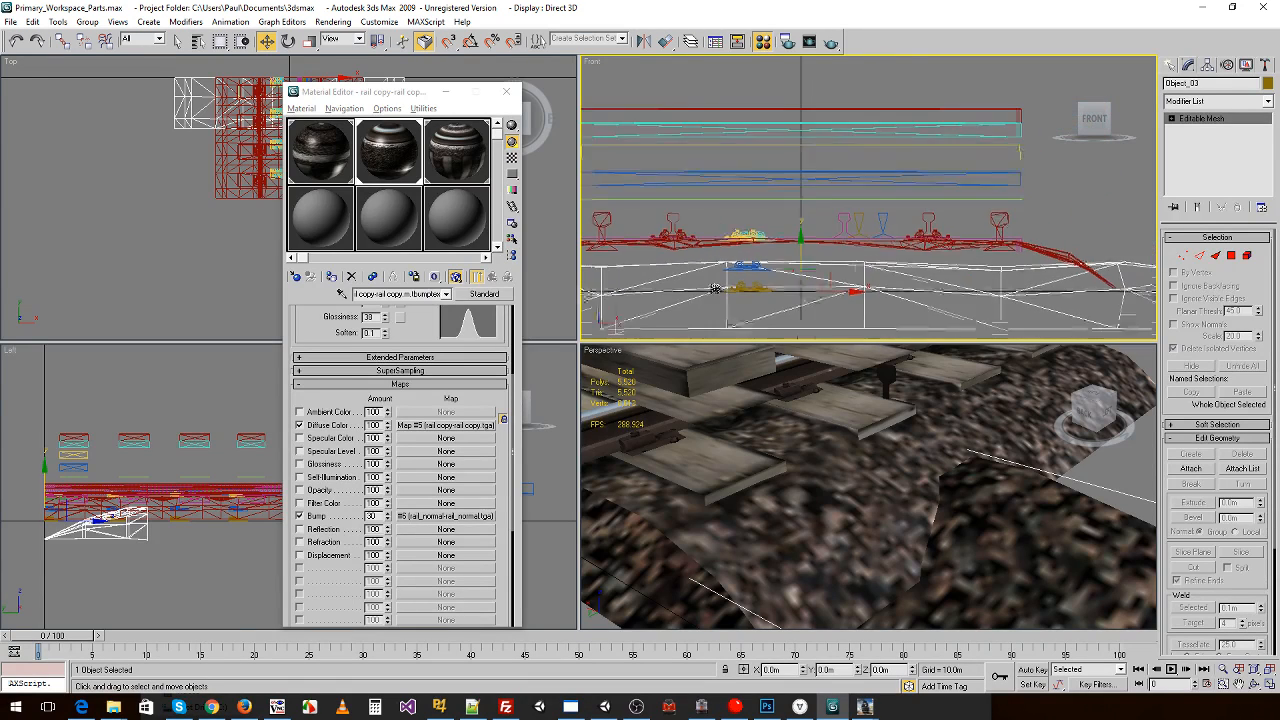
pyautogui.scroll(2, 800, 168)
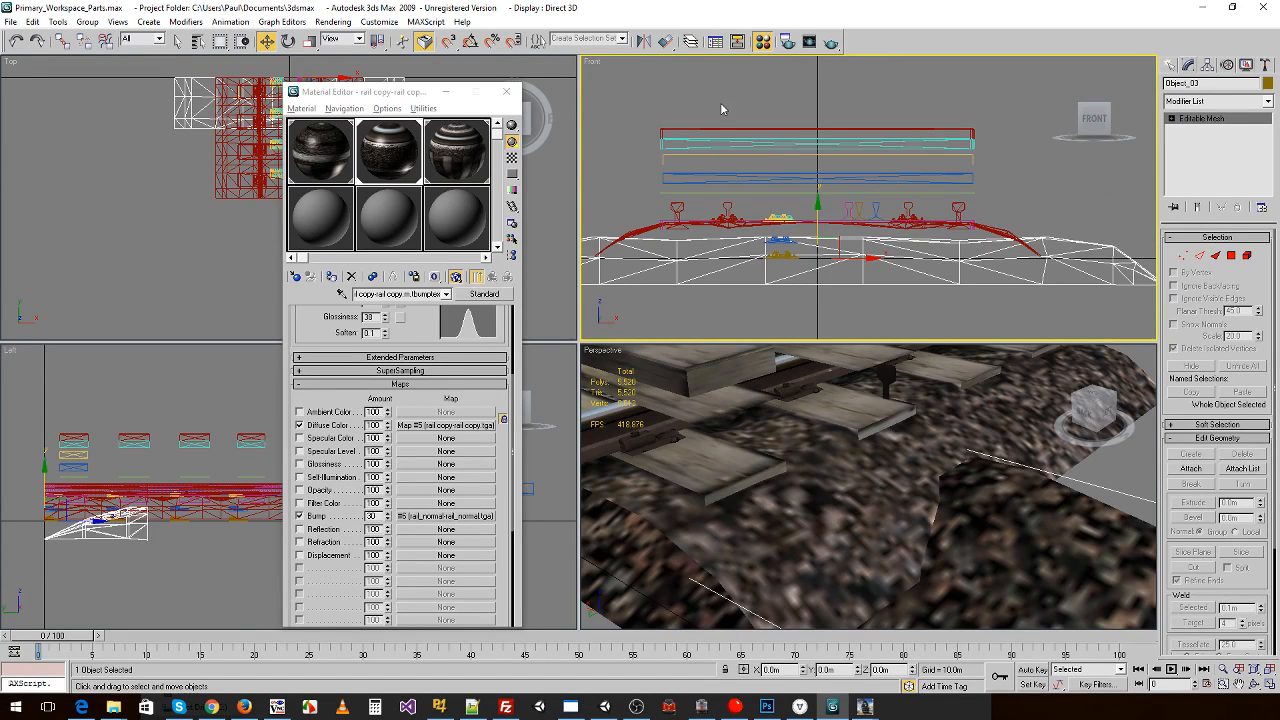
pyautogui.moveTo(937, 237); pyautogui.dragTo(937, 237)
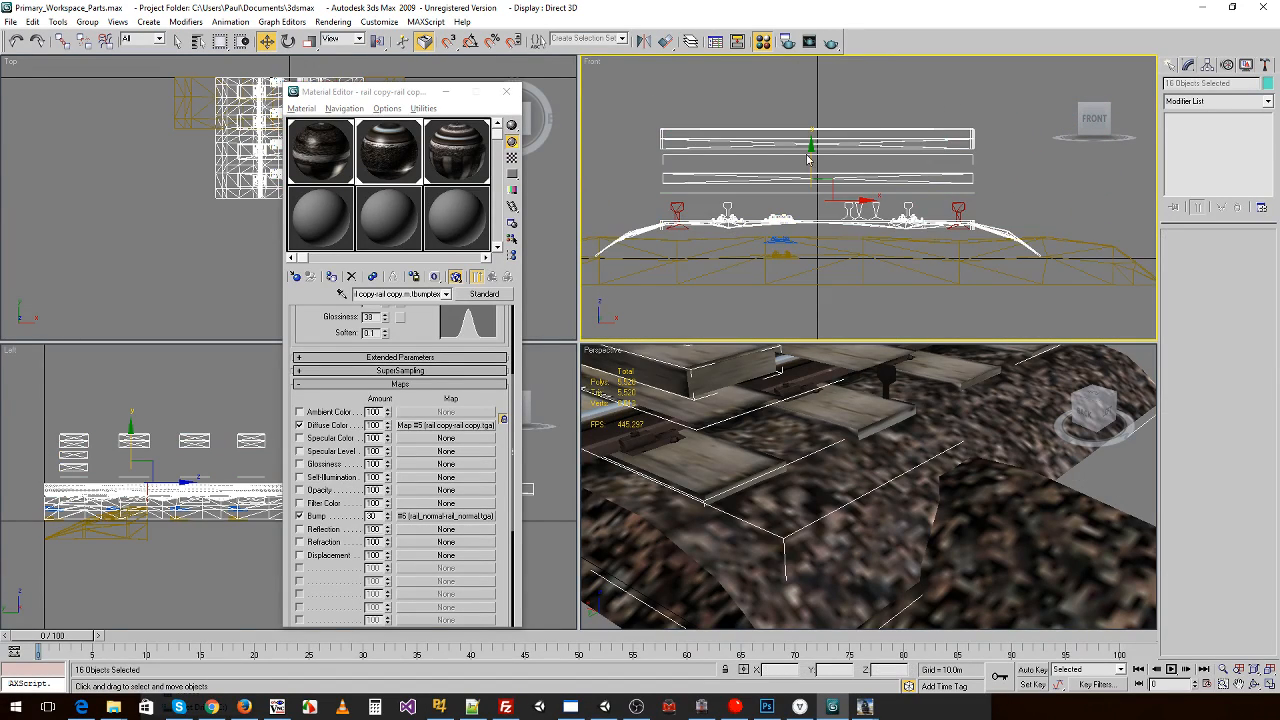
pyautogui.moveTo(870, 200); pyautogui.dragTo(325, 219)
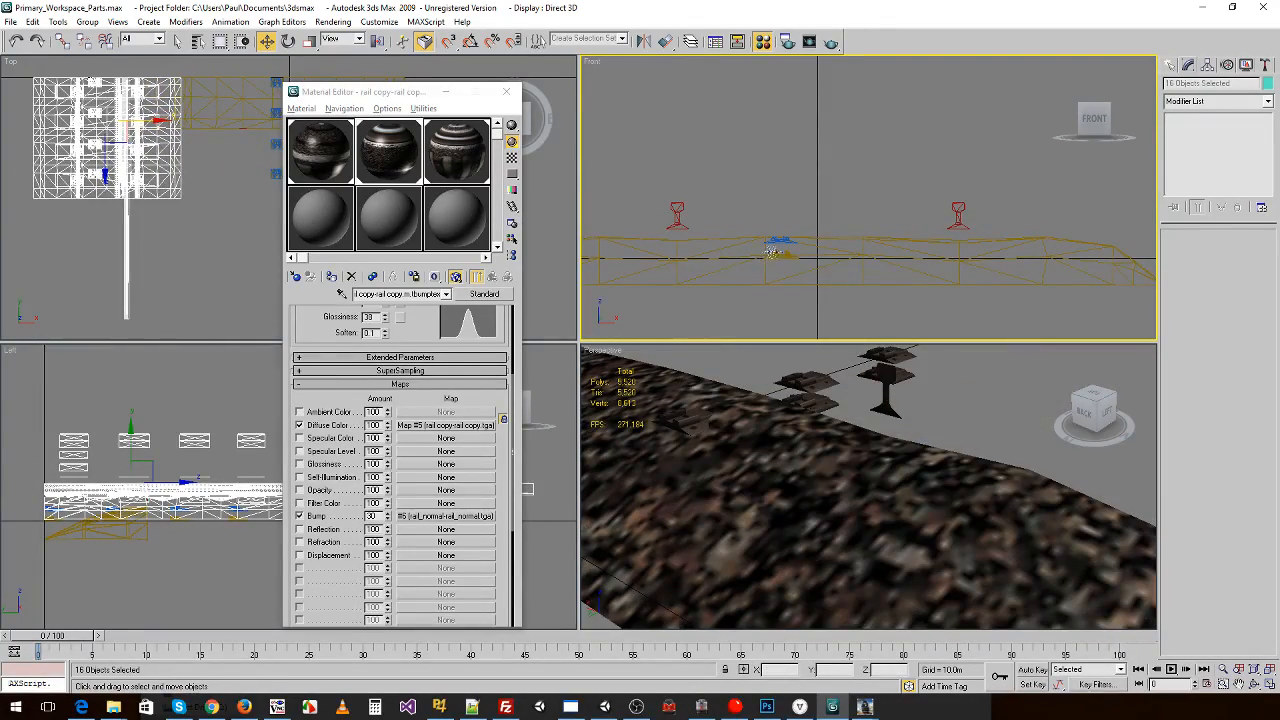
pyautogui.click(782, 242)
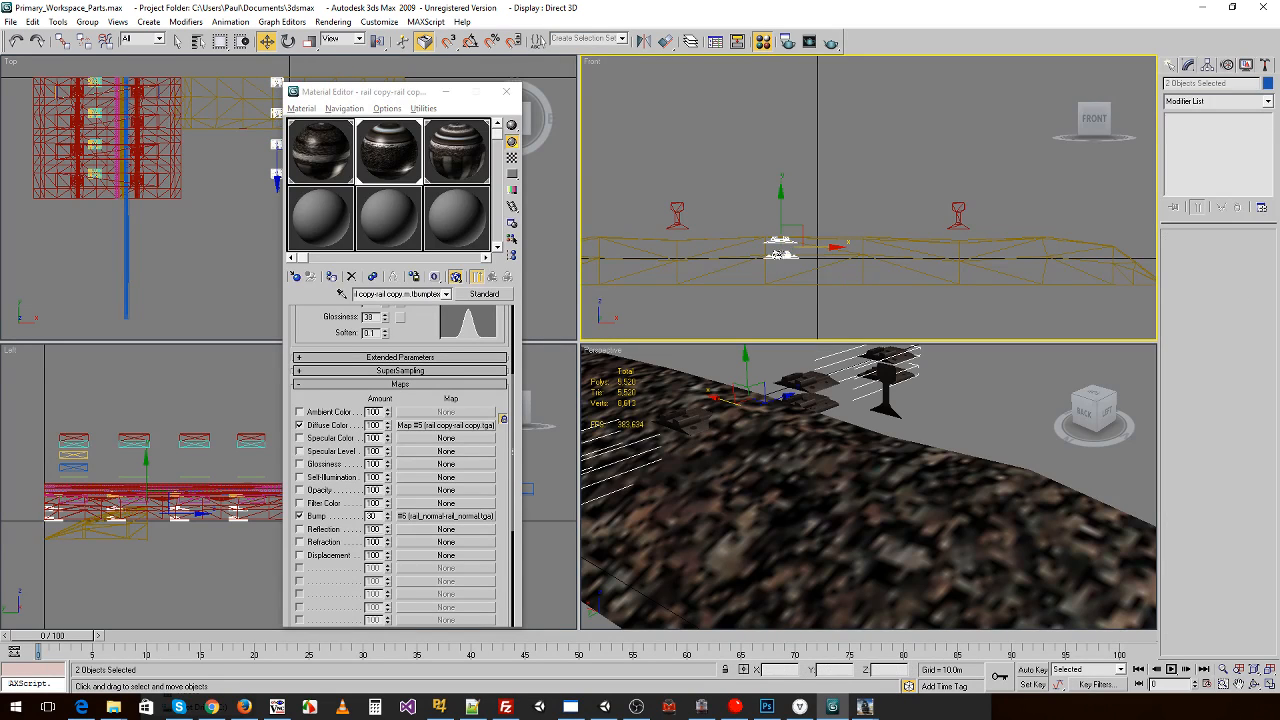
pyautogui.moveTo(822, 245); pyautogui.dragTo(398, 263)
# - Select the end cap's ballast and rail objects together and examine them in the perspective view
pyautogui.click(761, 207)
pyautogui.scroll(-2, 733, 240)
pyautogui.moveTo(911, 279); pyautogui.dragTo(963, 320)
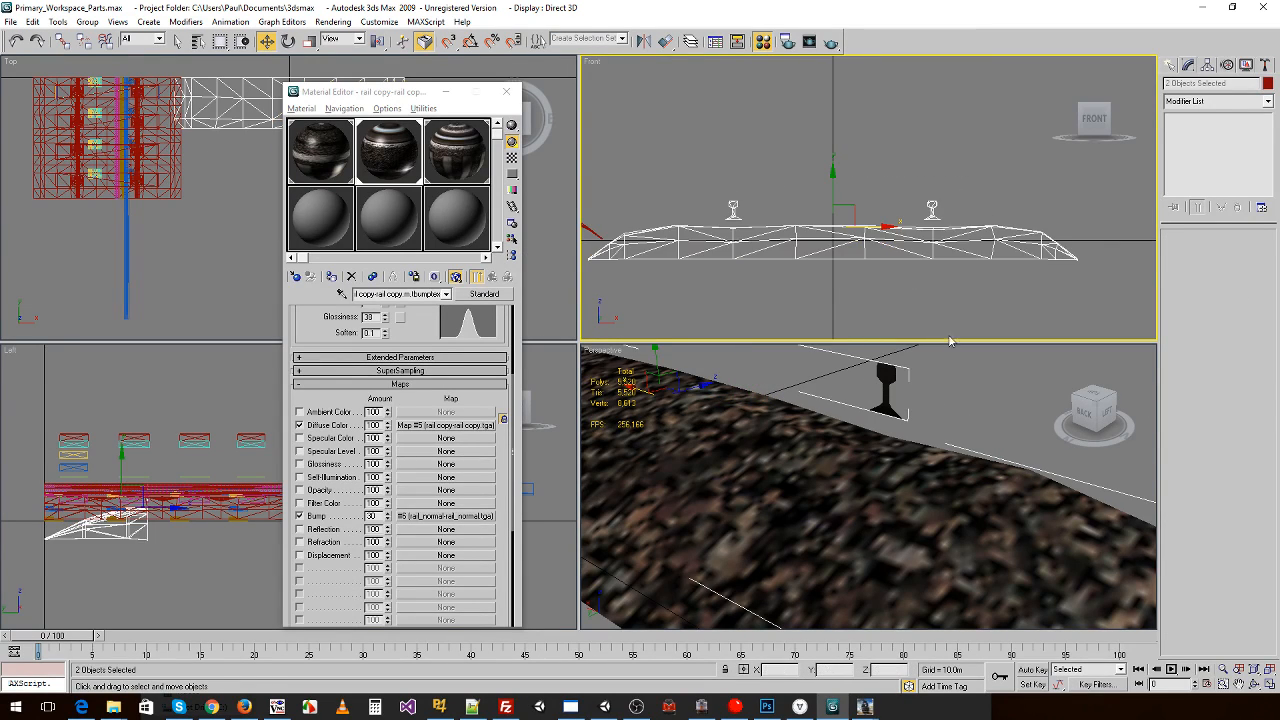
pyautogui.keyDown('alt'); pyautogui.moveTo(802, 446); pyautogui.dragTo(737, 581, button='middle'); pyautogui.keyUp('alt')
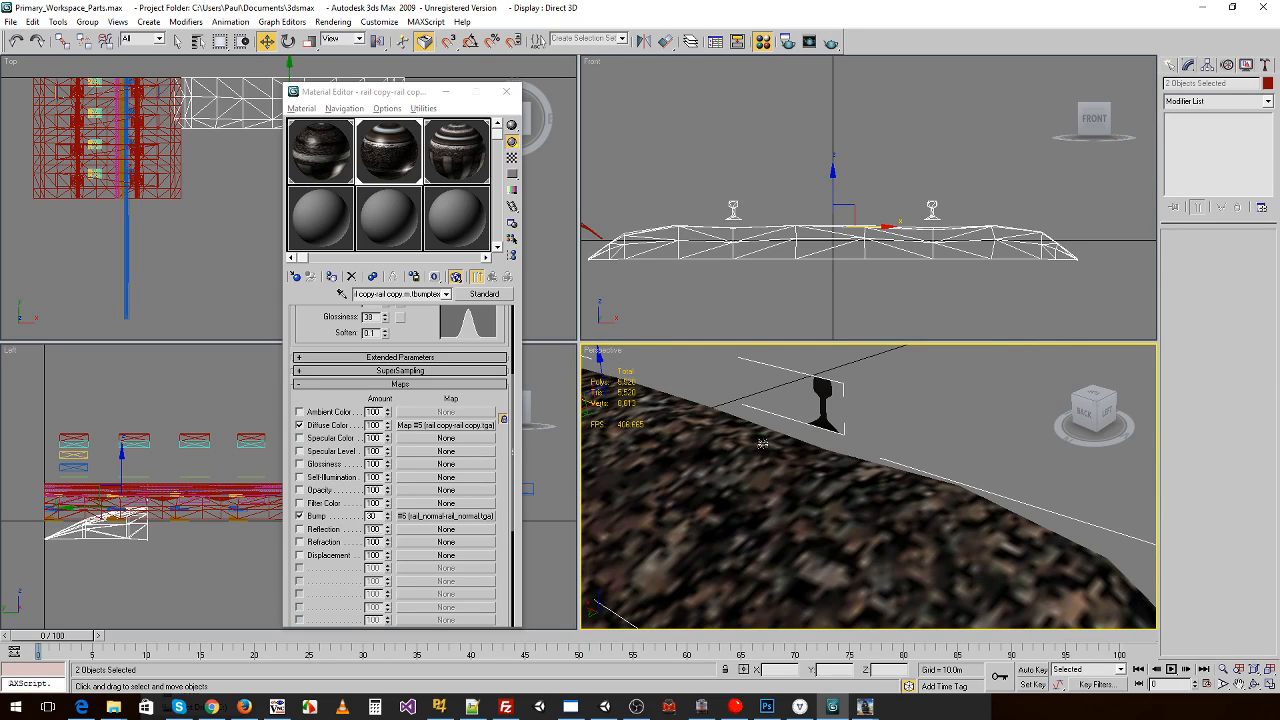
pyautogui.scroll(-5, 762, 443)
pyautogui.press('e')
pyautogui.press('r')
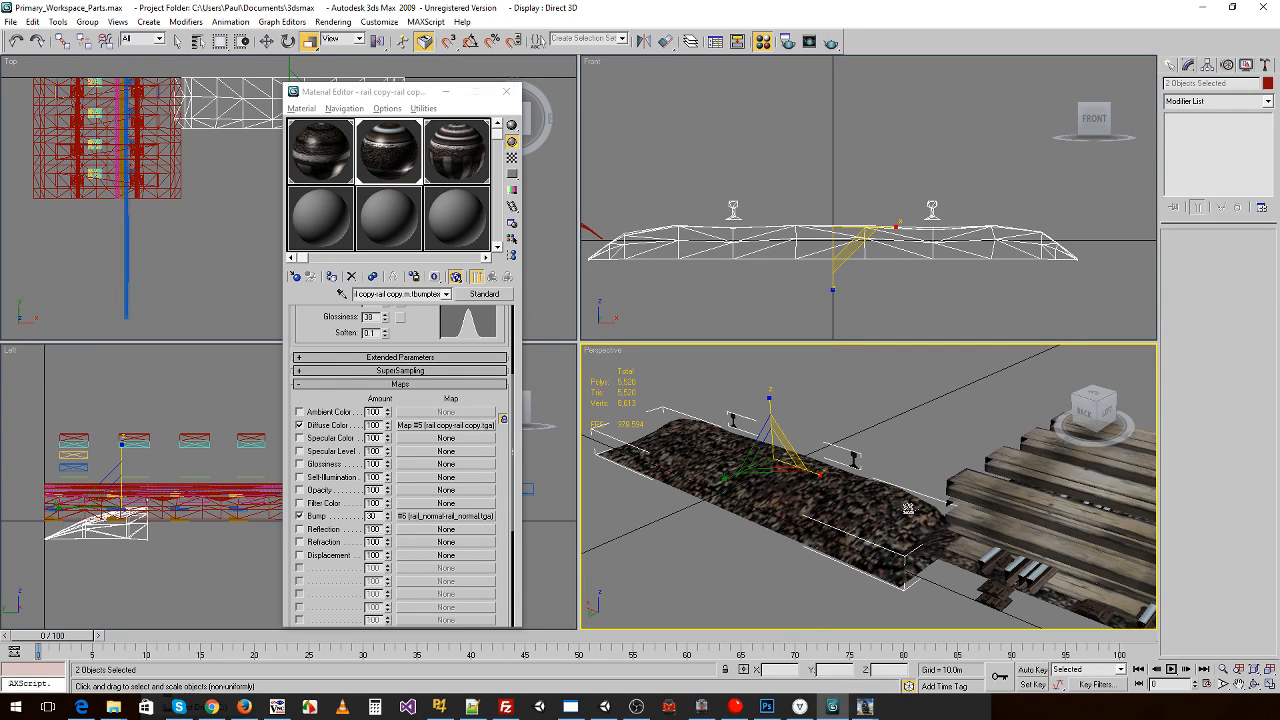
pyautogui.moveTo(797, 560); pyautogui.dragTo(789, 560, button='middle')
pyautogui.press('w')
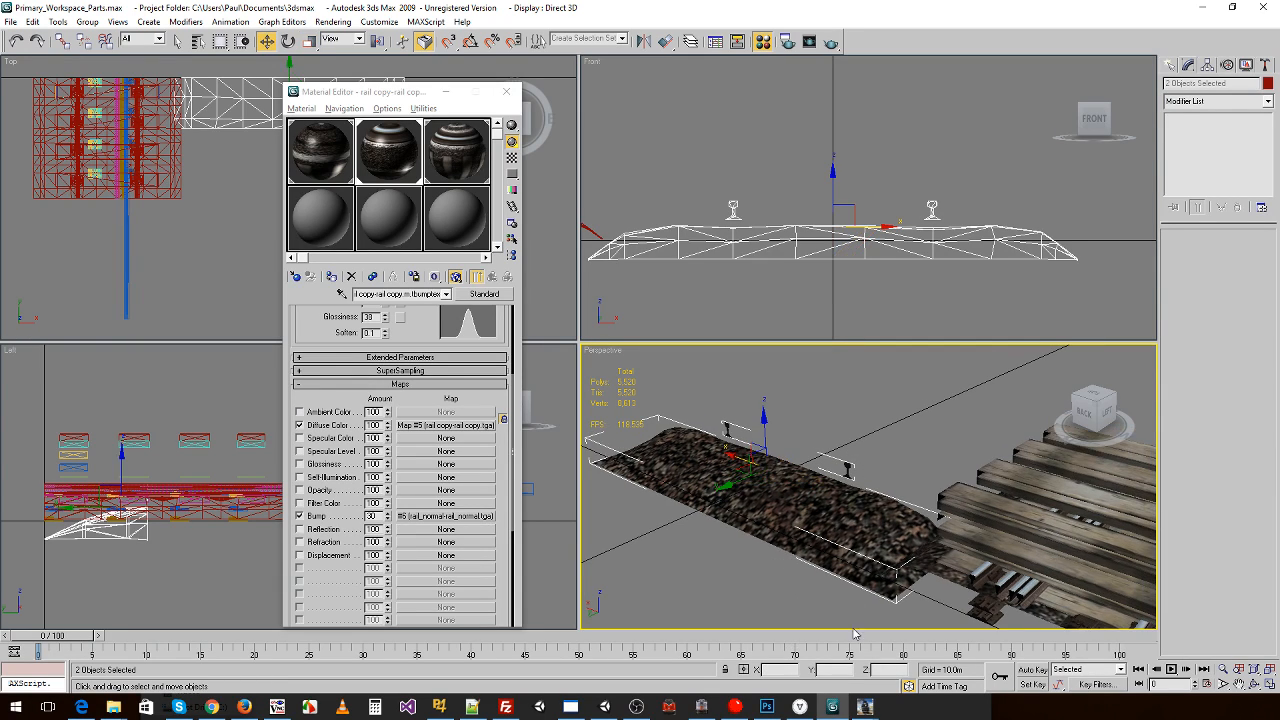
# - Copy the scale percentage from the existing clip part beneath the track
pyautogui.click(981, 568)
pyautogui.press('r')
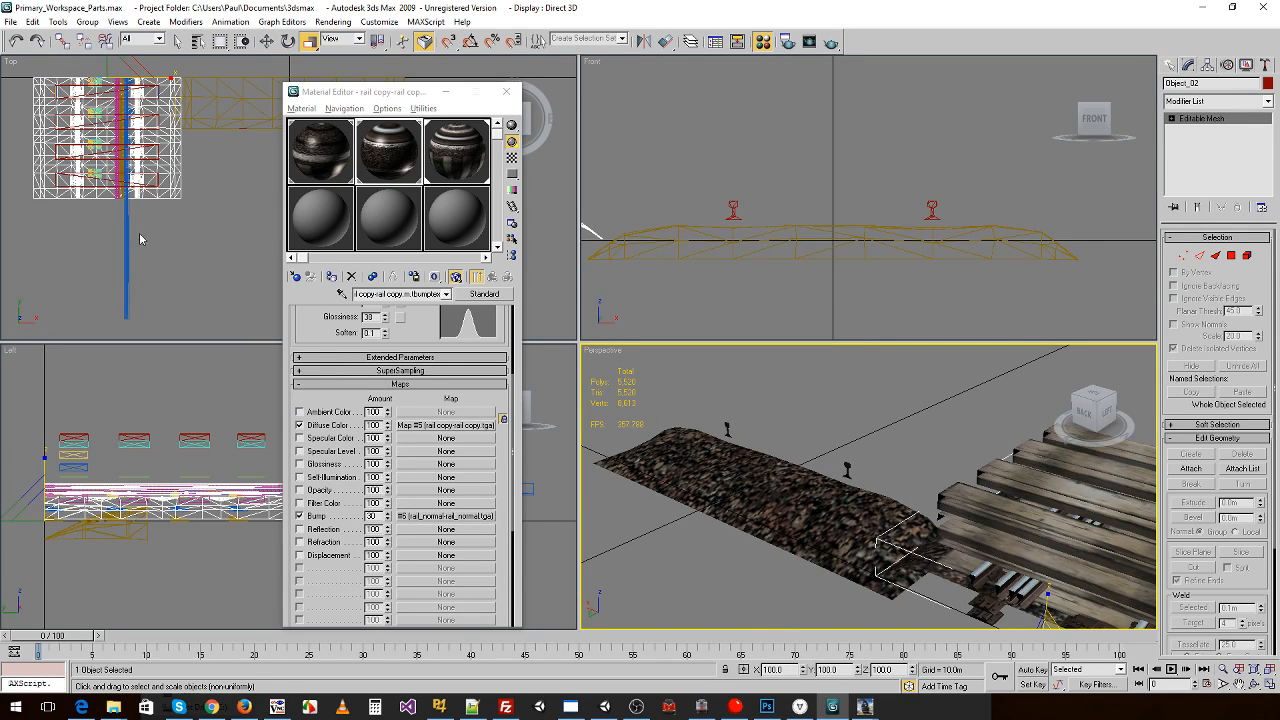
pyautogui.moveTo(680, 226); pyautogui.dragTo(845, 226, button='middle')
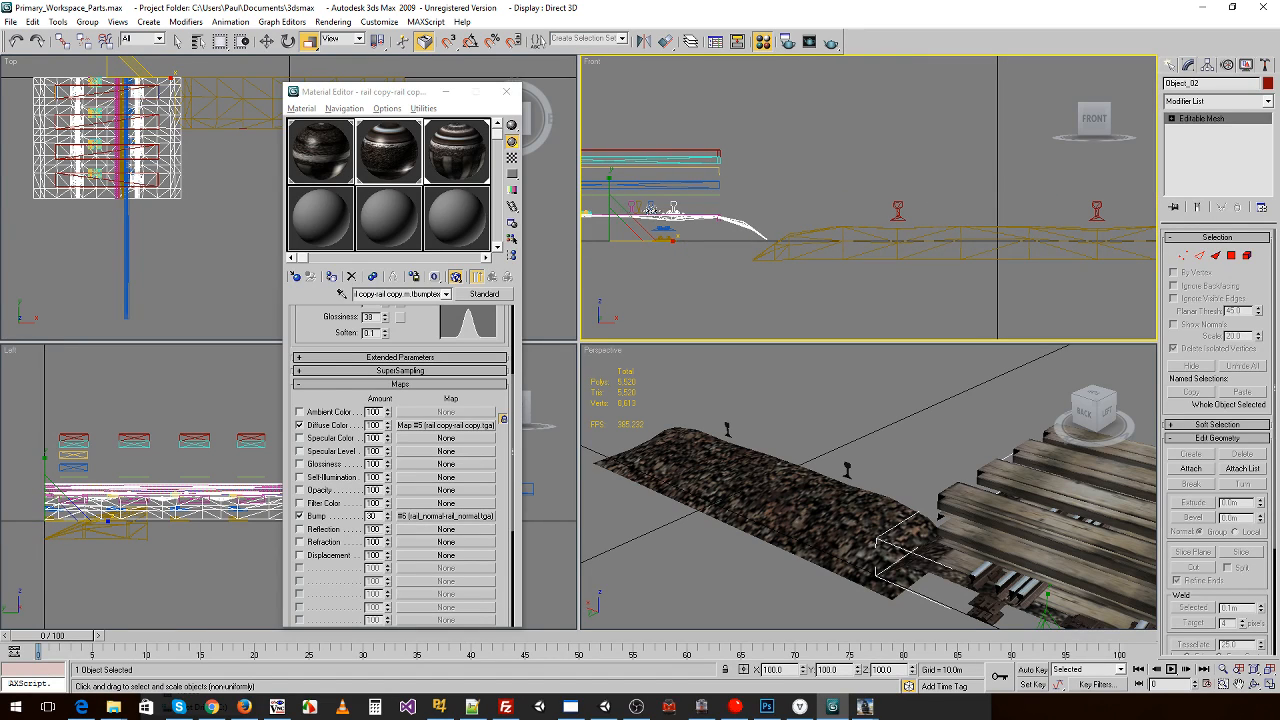
pyautogui.click(663, 230)
pyautogui.moveTo(848, 670); pyautogui.dragTo(749, 667)
# - Scale the end cap's ballast and rail objects together to 64.471 percent on the X, Y and Z axes
pyautogui.moveTo(694, 374); pyautogui.dragTo(859, 551)
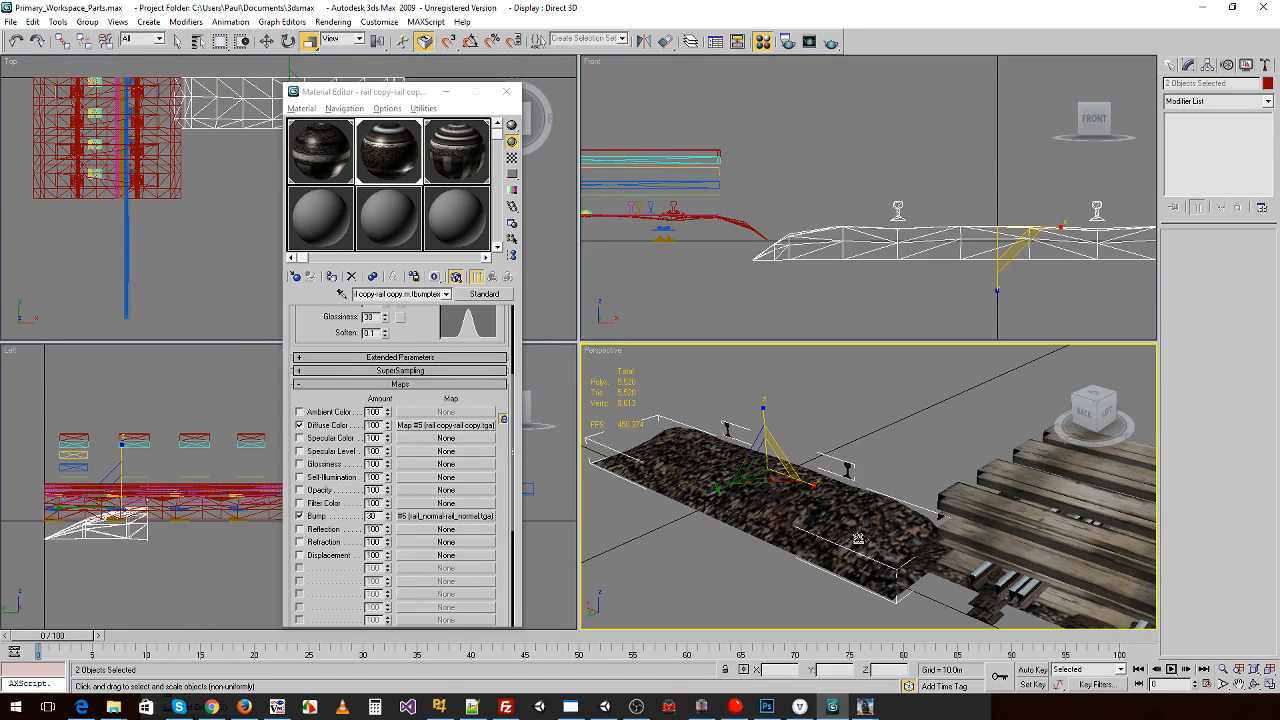
pyautogui.write('64.475')
pyautogui.press('Return')
pyautogui.hotkey('ctrl', 'v')
pyautogui.press('Return')
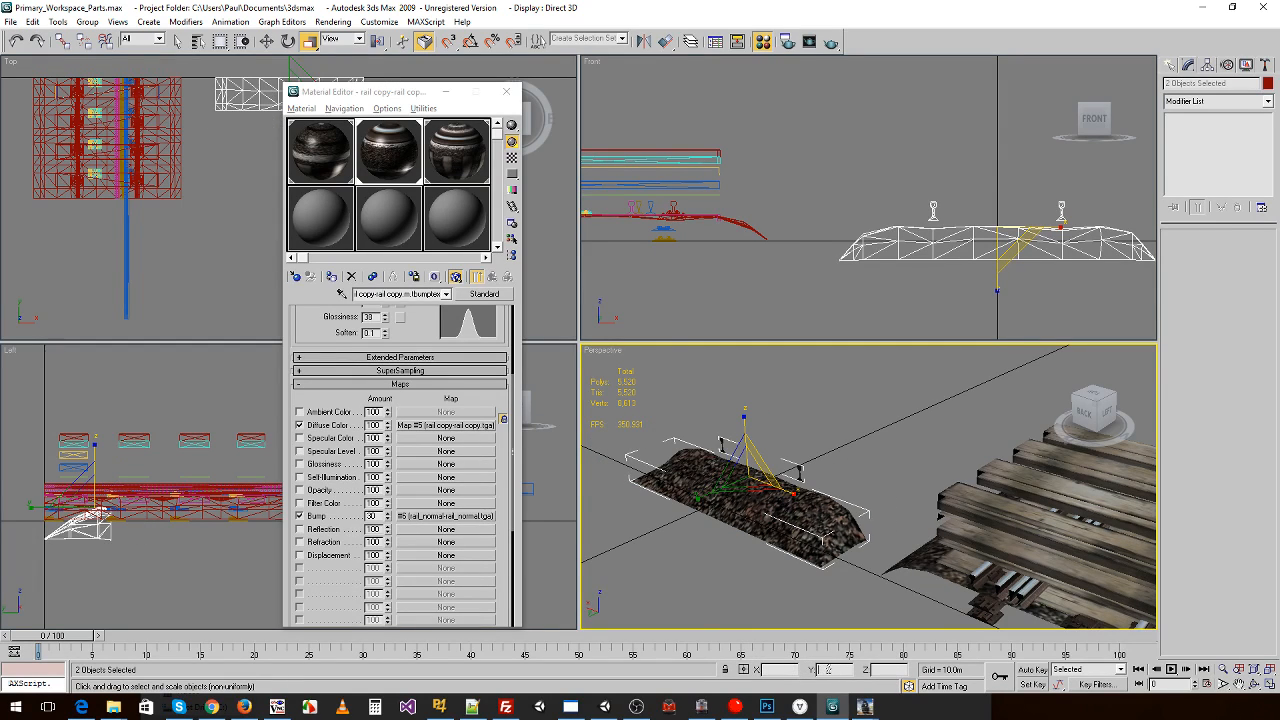
pyautogui.press('Return')
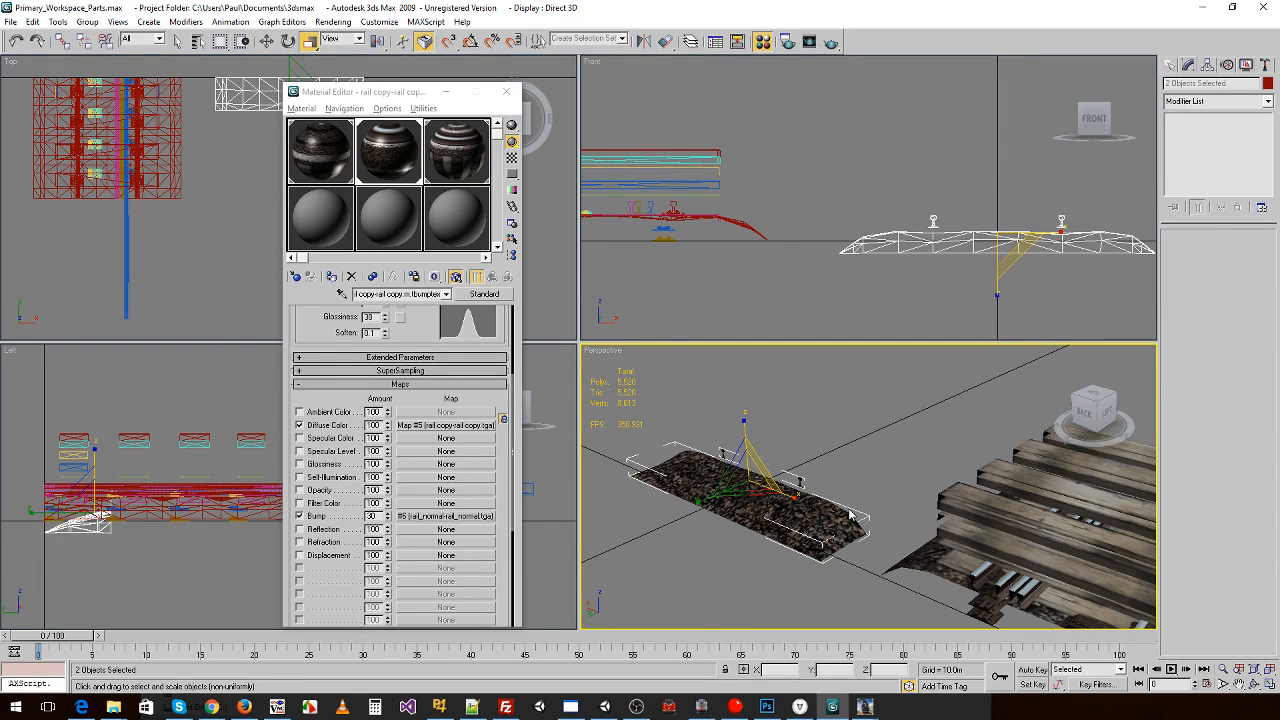
# - Check the clip part's position values and examine the track ballast's height against the scaled end cap
pyautogui.click(983, 500)
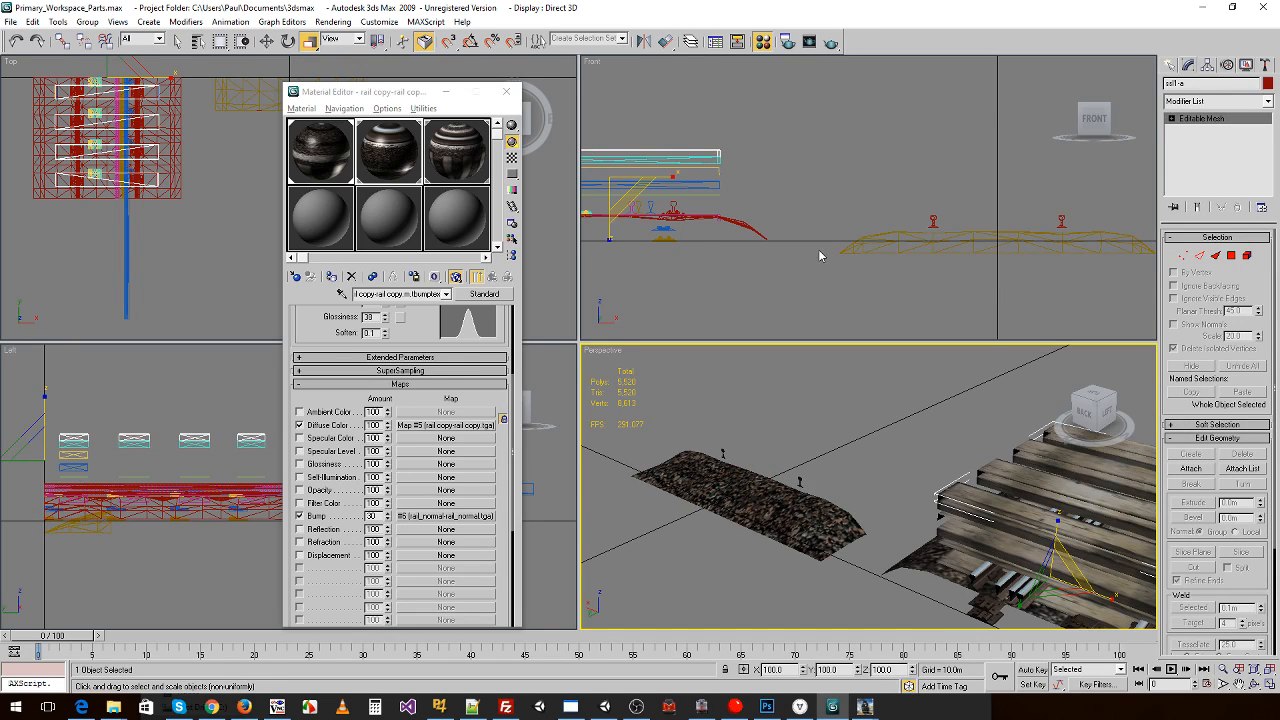
pyautogui.click(587, 212)
pyautogui.press('w')
pyautogui.click(898, 669)
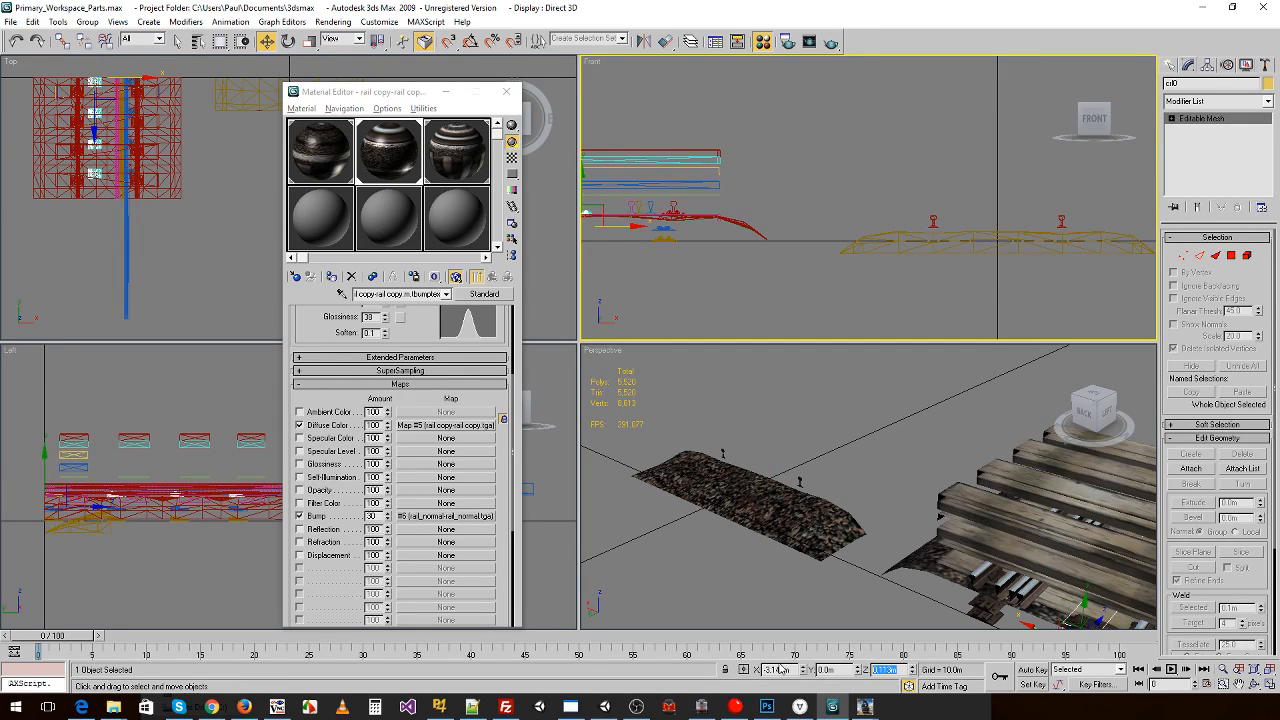
pyautogui.click(855, 421)
pyautogui.moveTo(739, 236); pyautogui.dragTo(786, 236, button='middle')
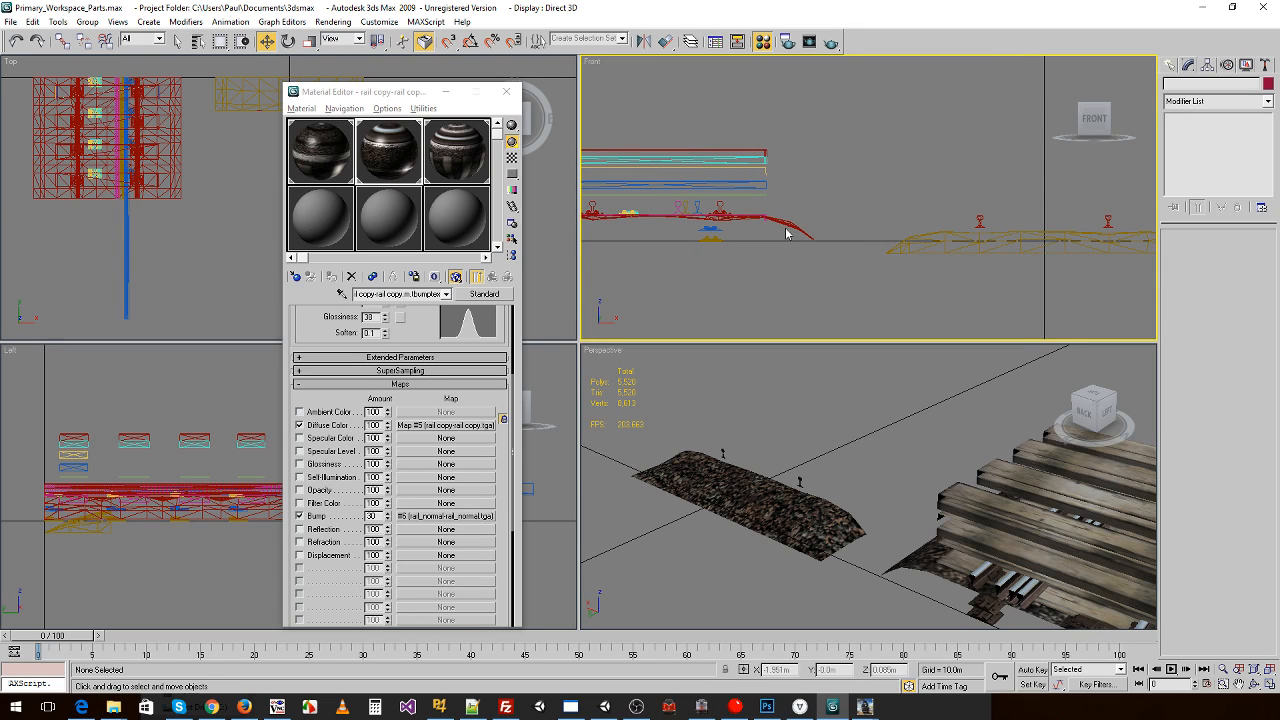
pyautogui.click(787, 226)
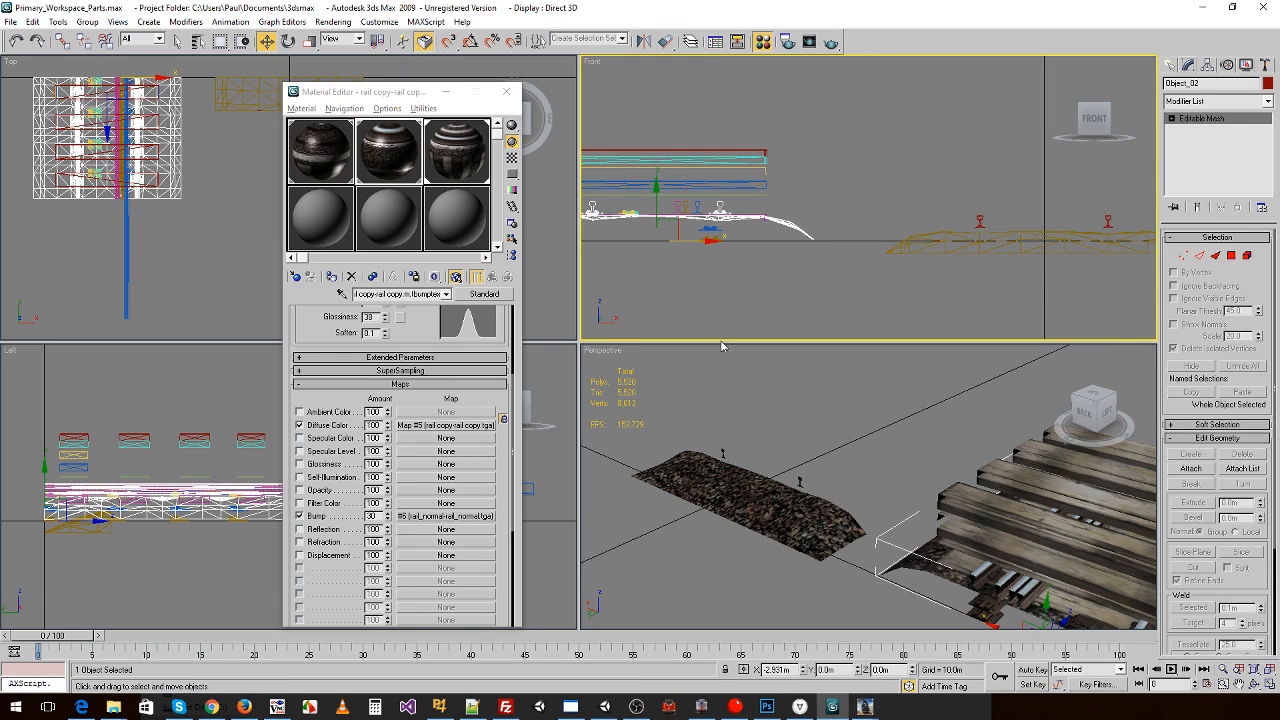
pyautogui.keyDown('alt'); pyautogui.moveTo(809, 550); pyautogui.dragTo(792, 524, button='middle'); pyautogui.keyUp('alt')
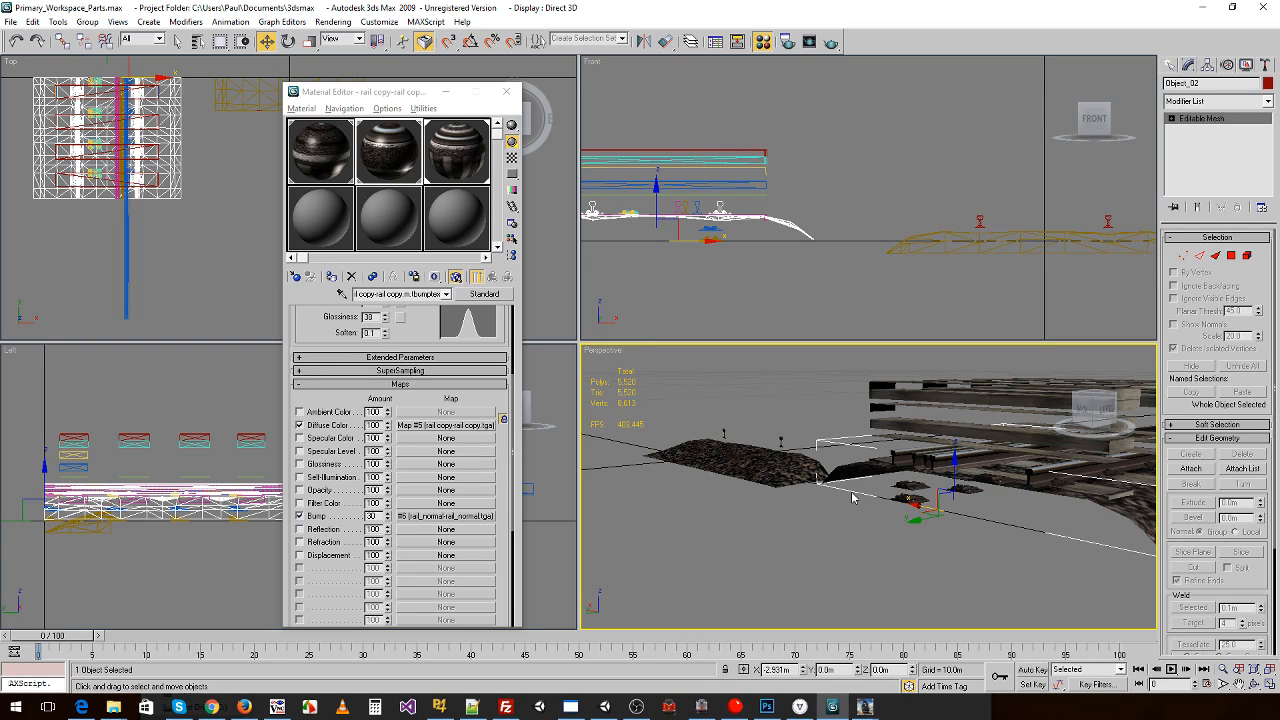
# - Select the scaled end cap's ballast and rails together and compare their height and shape with the neighbouring track parts
pyautogui.moveTo(938, 298); pyautogui.dragTo(830, 272, button='middle')
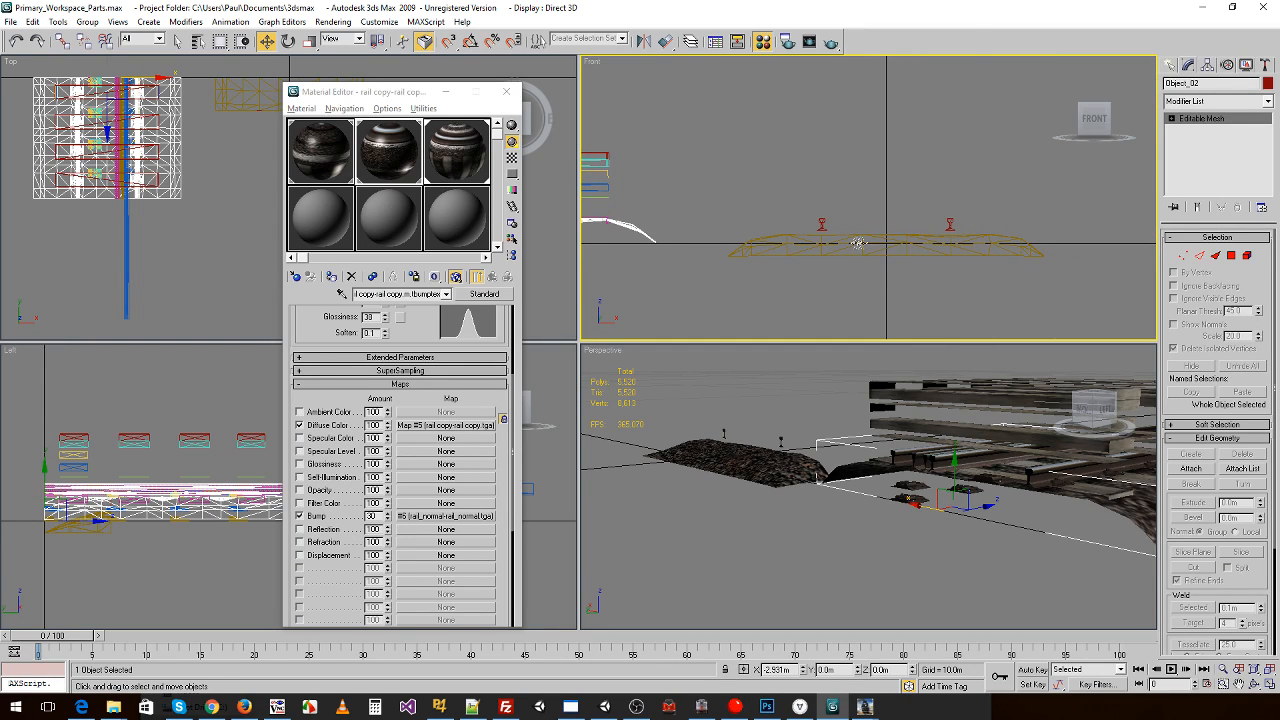
pyautogui.moveTo(778, 194); pyautogui.dragTo(1013, 287)
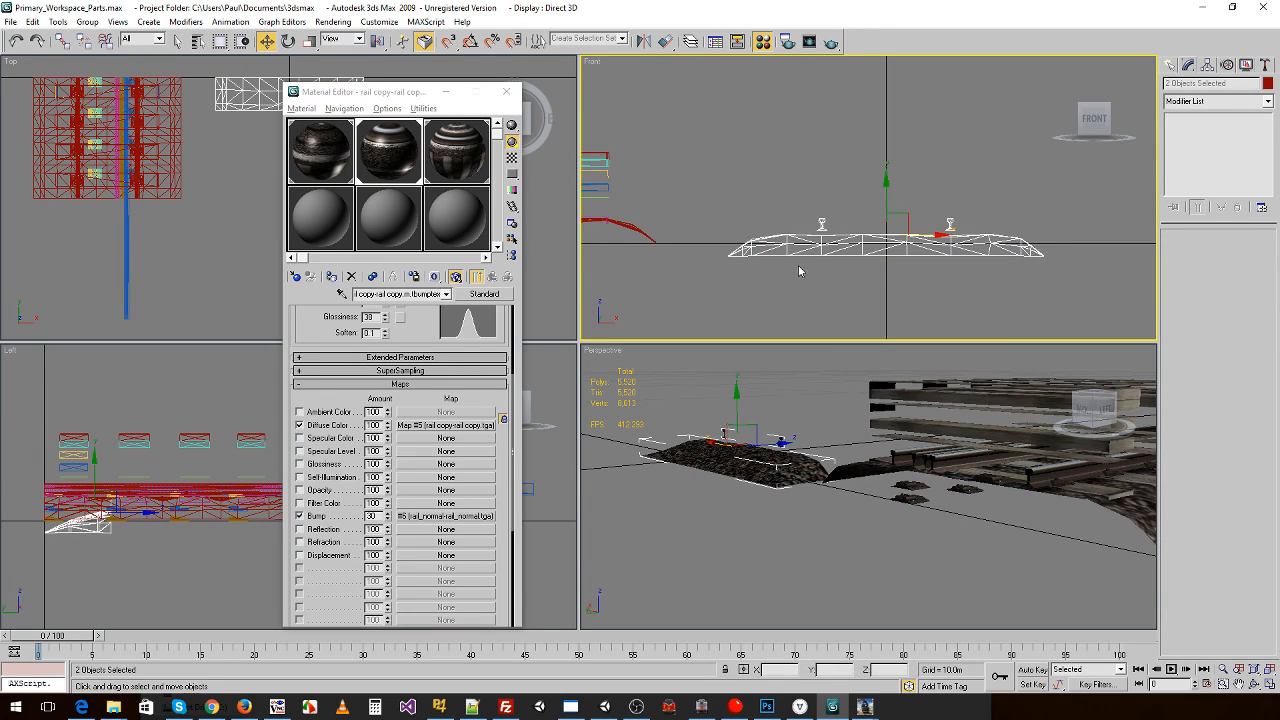
pyautogui.moveTo(706, 253); pyautogui.dragTo(790, 242, button='middle')
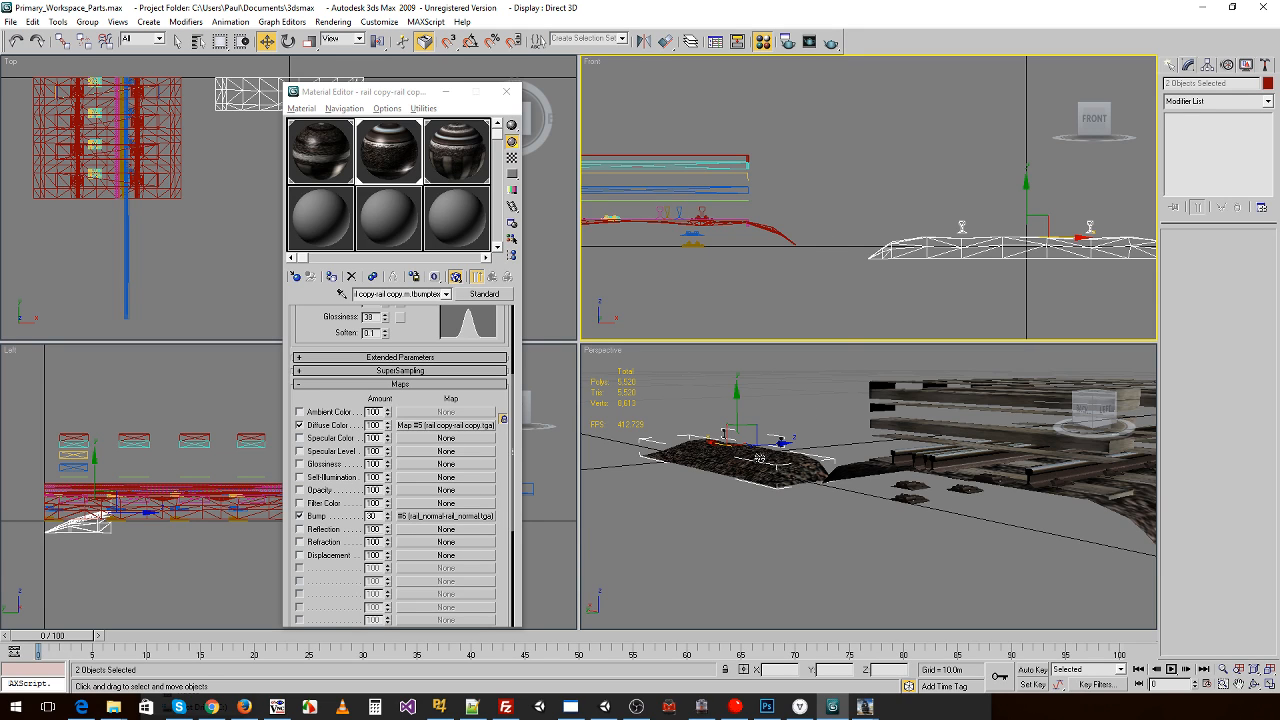
pyautogui.keyDown('alt'); pyautogui.moveTo(812, 436); pyautogui.dragTo(798, 441, button='middle'); pyautogui.keyUp('alt')
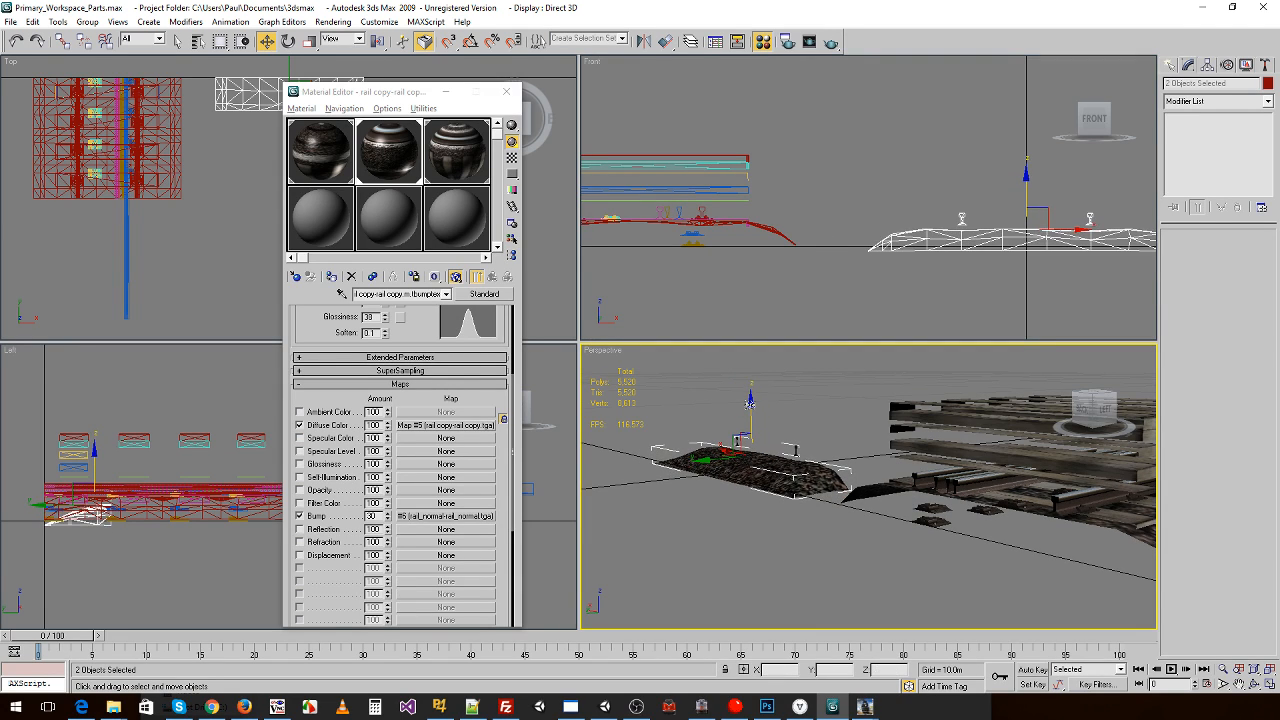
pyautogui.moveTo(797, 460)
pyautogui.keyDown('alt'); pyautogui.mouseDown(button='middle')
pyautogui.moveTo(748, 518)
pyautogui.moveTo(766, 465)
pyautogui.moveTo(800, 456)
pyautogui.moveTo(790, 466)
pyautogui.mouseUp(button='middle'); pyautogui.keyUp('alt')
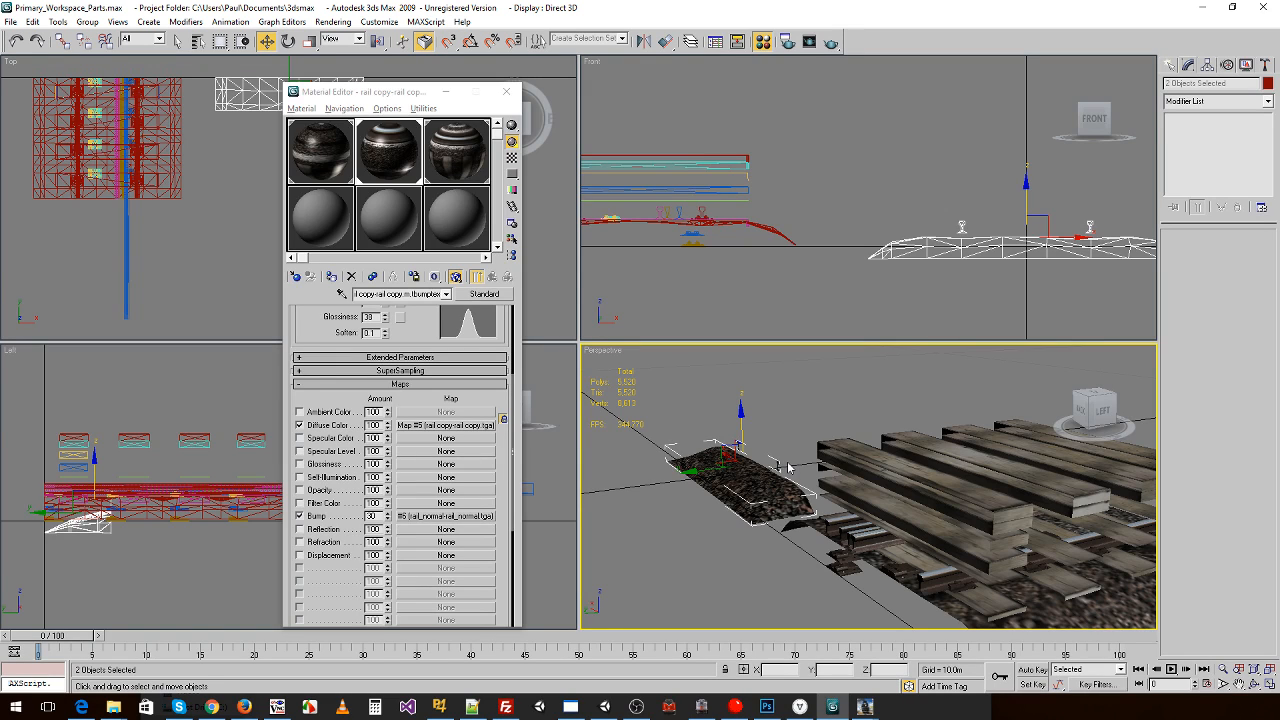
pyautogui.moveTo(929, 289); pyautogui.dragTo(811, 291, button='middle')
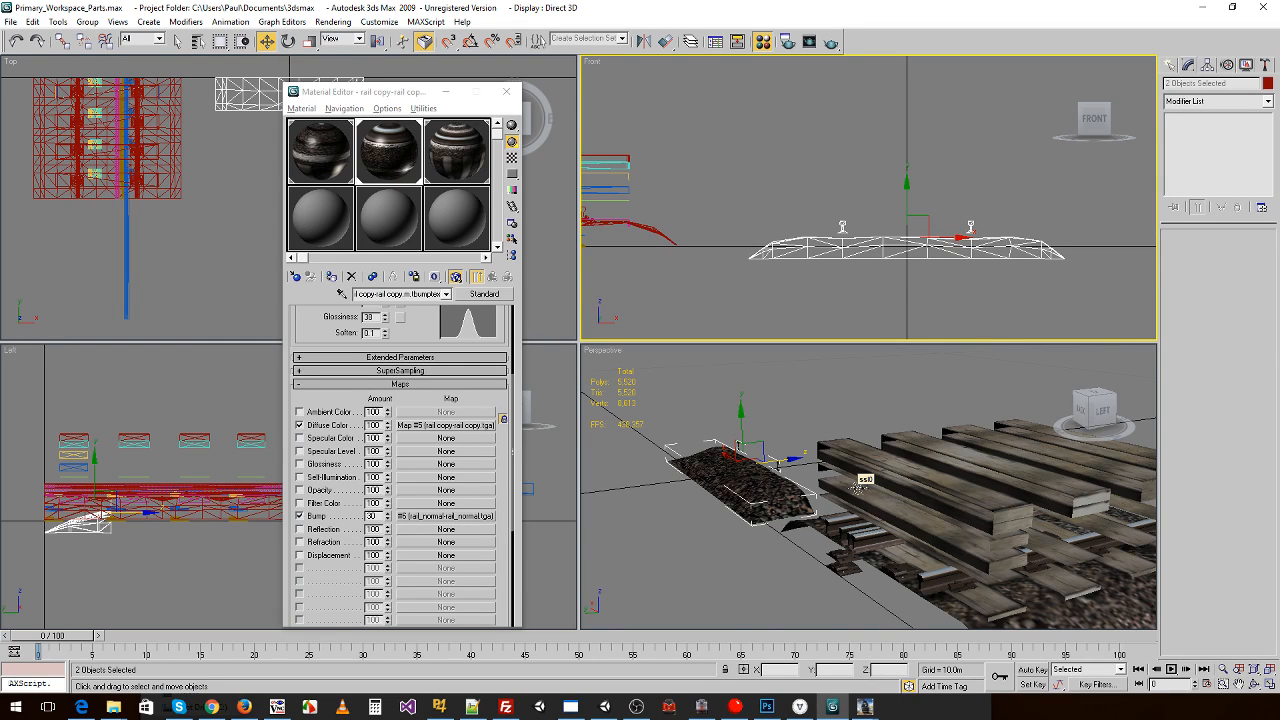
# - Delete all the track parts beside the end cap, keeping only the end cap's ballast and rails in the scene
pyautogui.moveTo(722, 249); pyautogui.dragTo(759, 250, button='middle')
pyautogui.scroll(-2, 765, 250)
pyautogui.moveTo(622, 152); pyautogui.dragTo(680, 177, button='middle')
pyautogui.moveTo(680, 177); pyautogui.dragTo(871, 315)
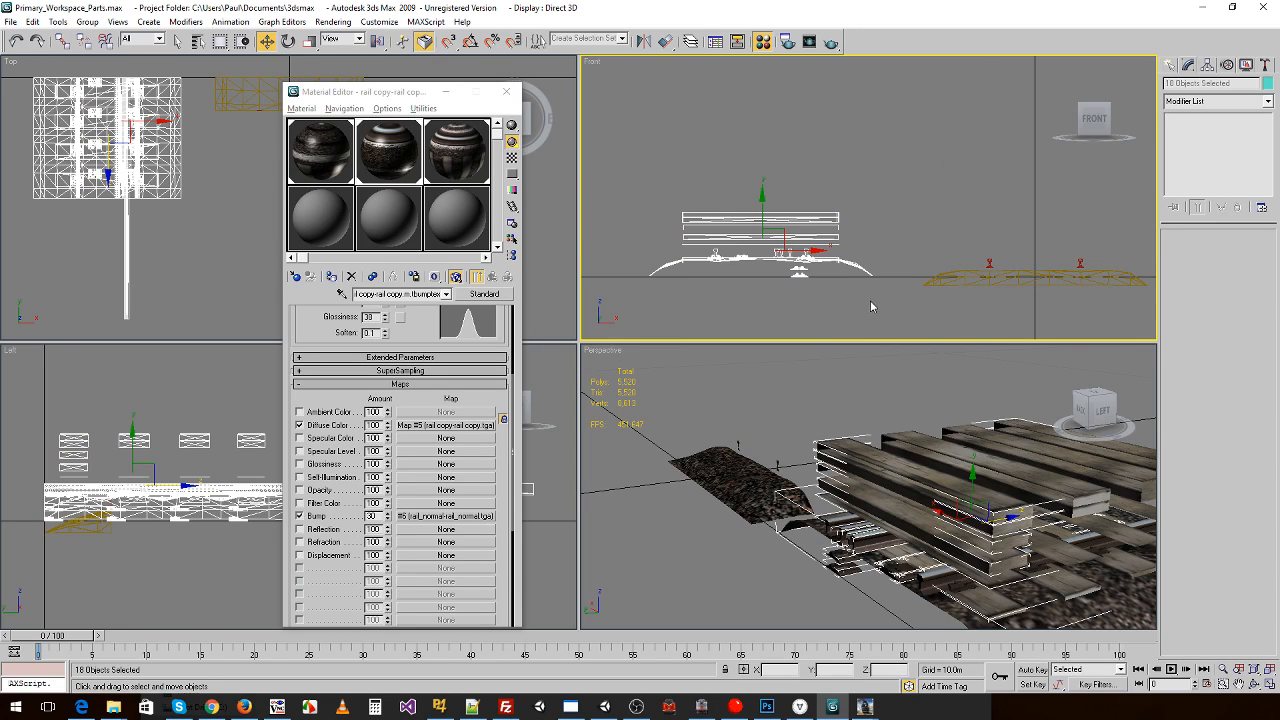
pyautogui.press('Delete')
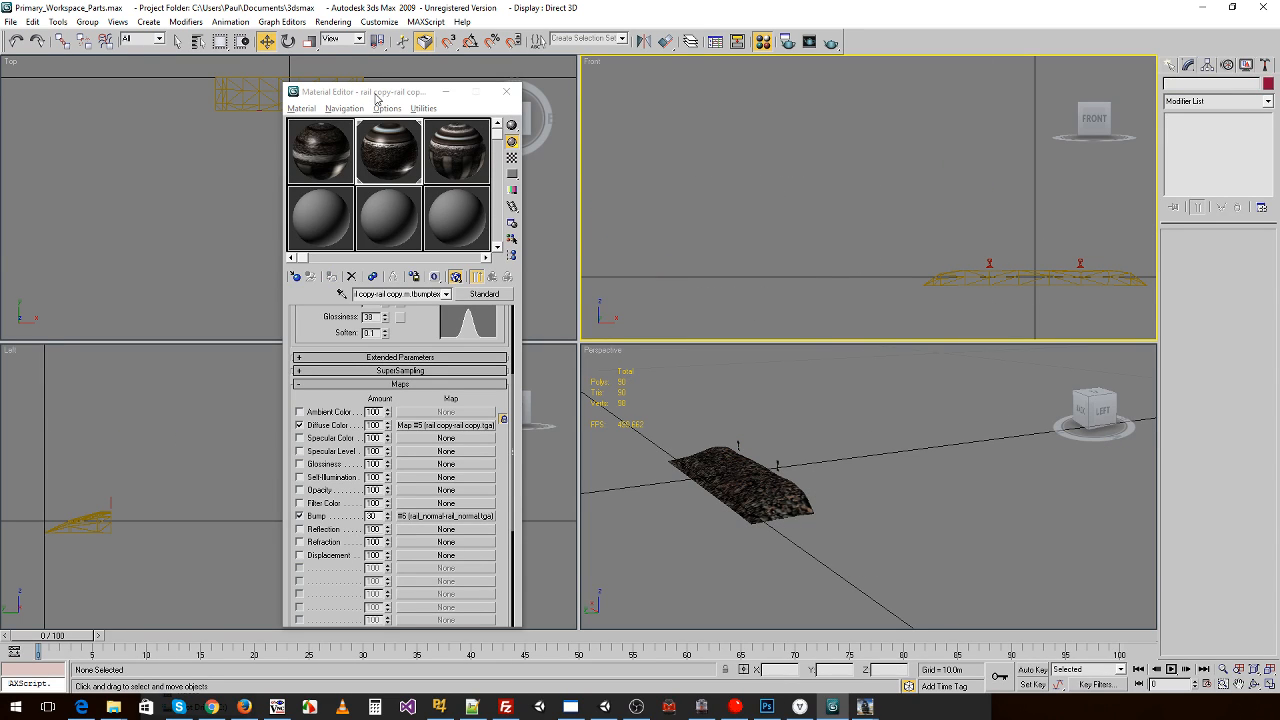
# - Export the end cap geometry in Trainz format over the existing endcap_lod0.im, and restore the deleted track parts
pyautogui.click(10, 21)
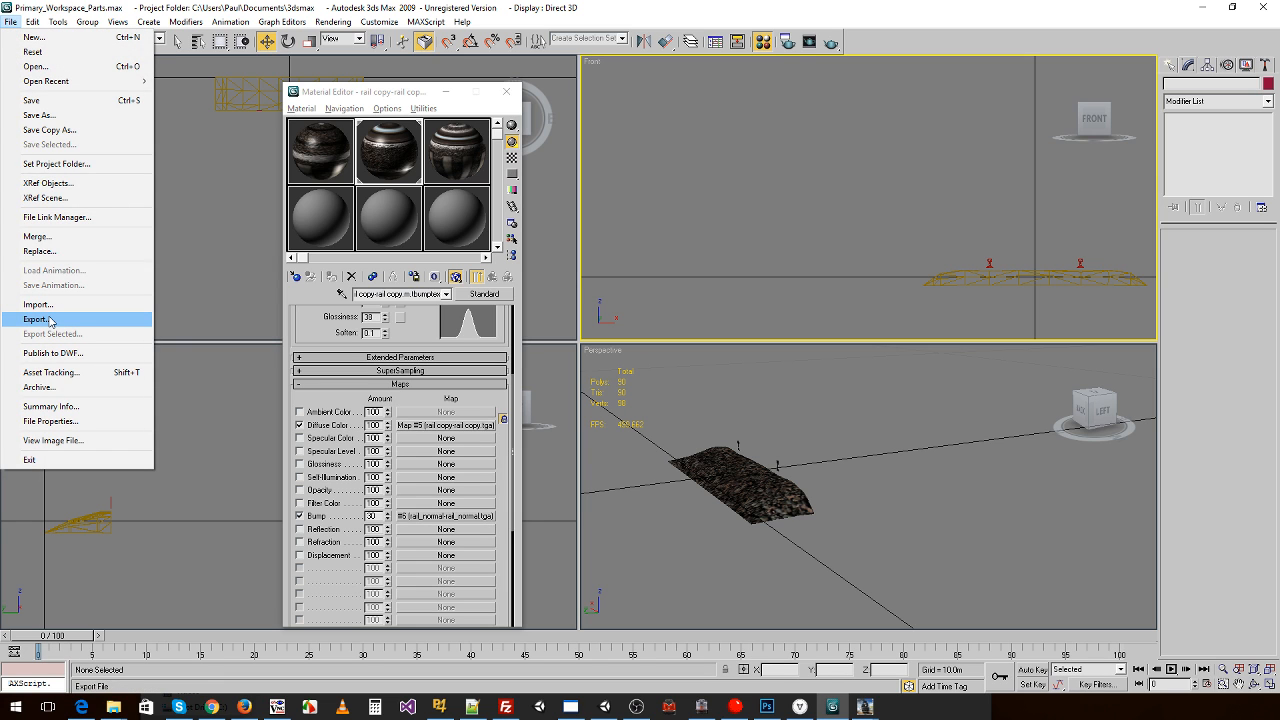
pyautogui.click(49, 320)
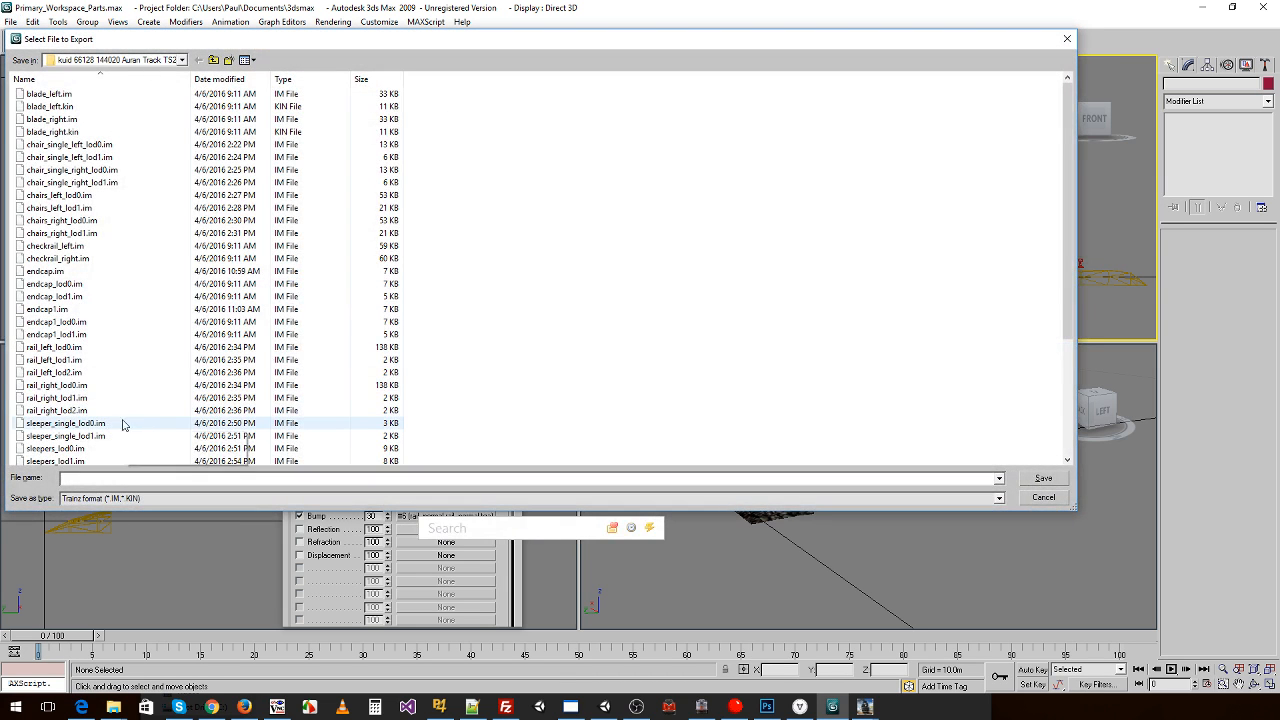
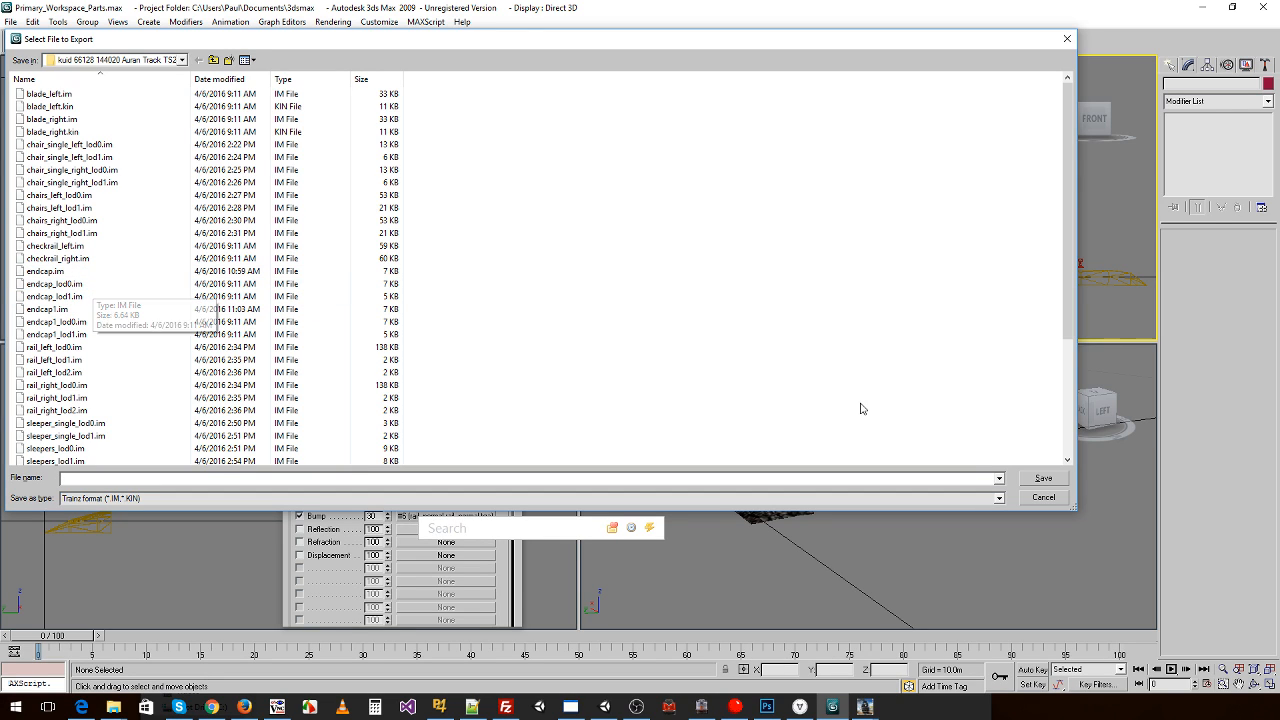
pyautogui.doubleClick(55, 283)
pyautogui.click(706, 413)
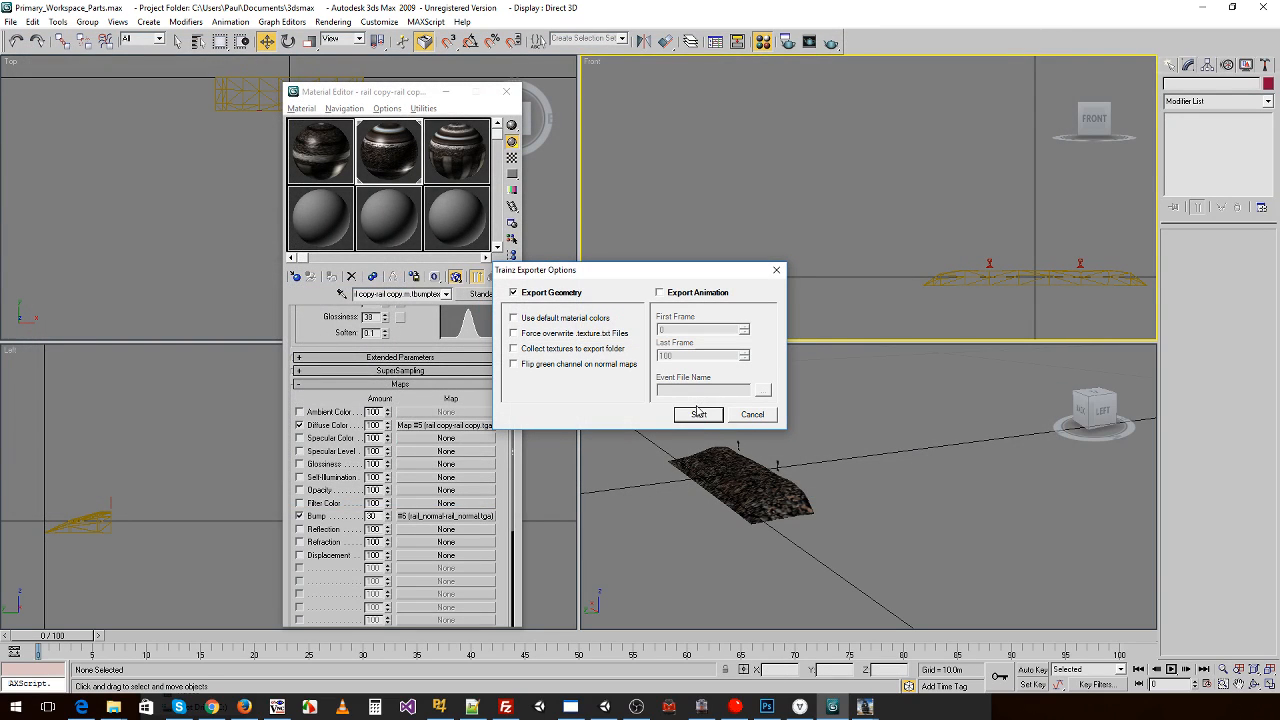
pyautogui.click(699, 415)
pyautogui.click(689, 378)
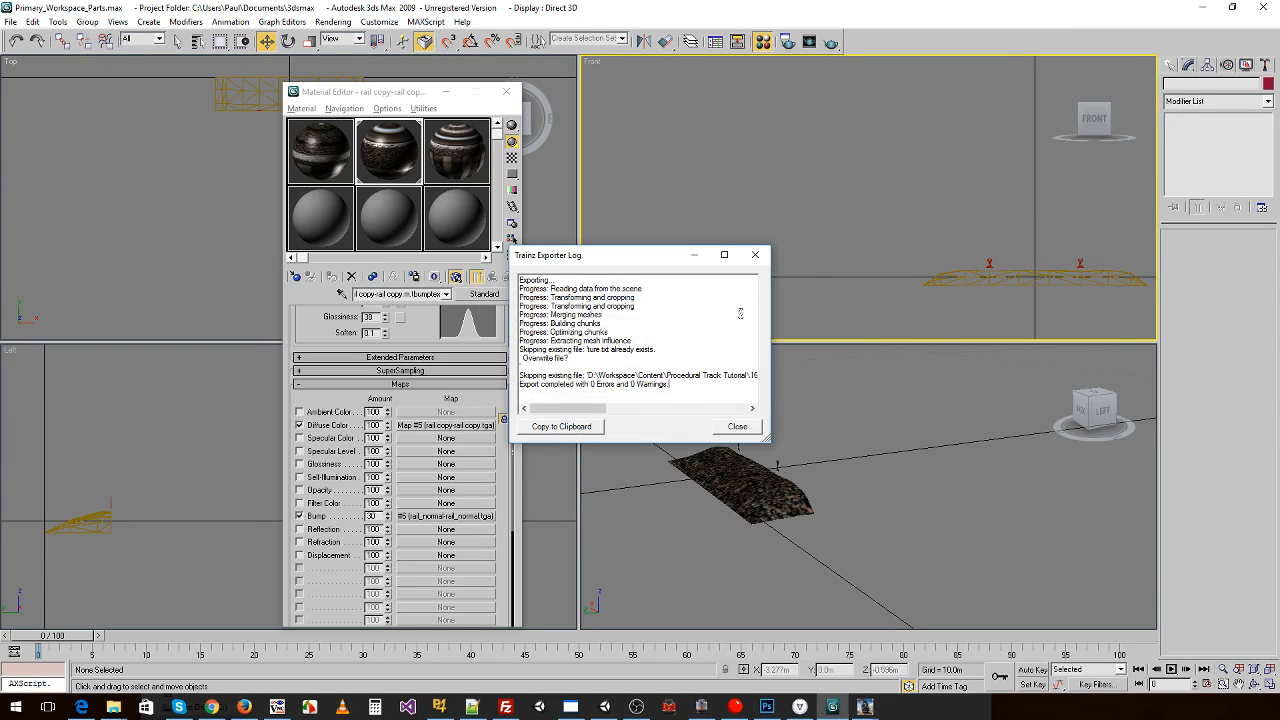
pyautogui.click(733, 418)
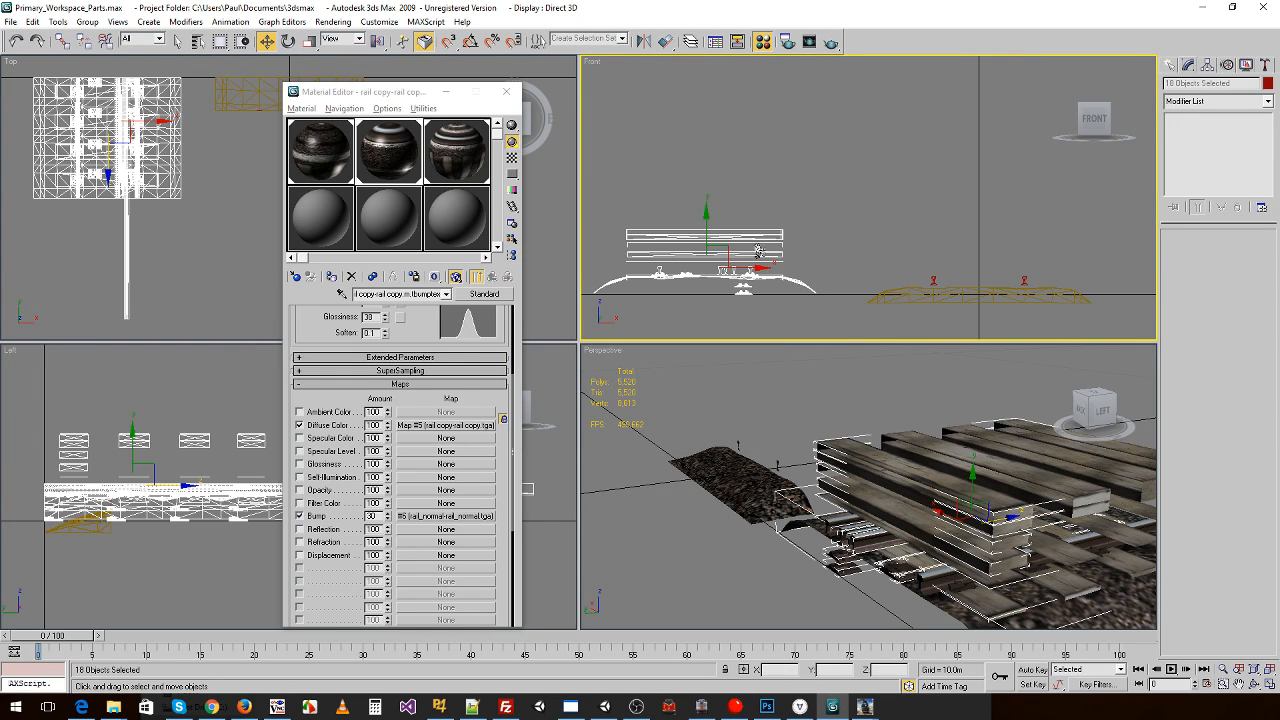
# - Bring up the import file selection containing the end cap OBJ models
pyautogui.click(10, 21)
pyautogui.click(40, 304)
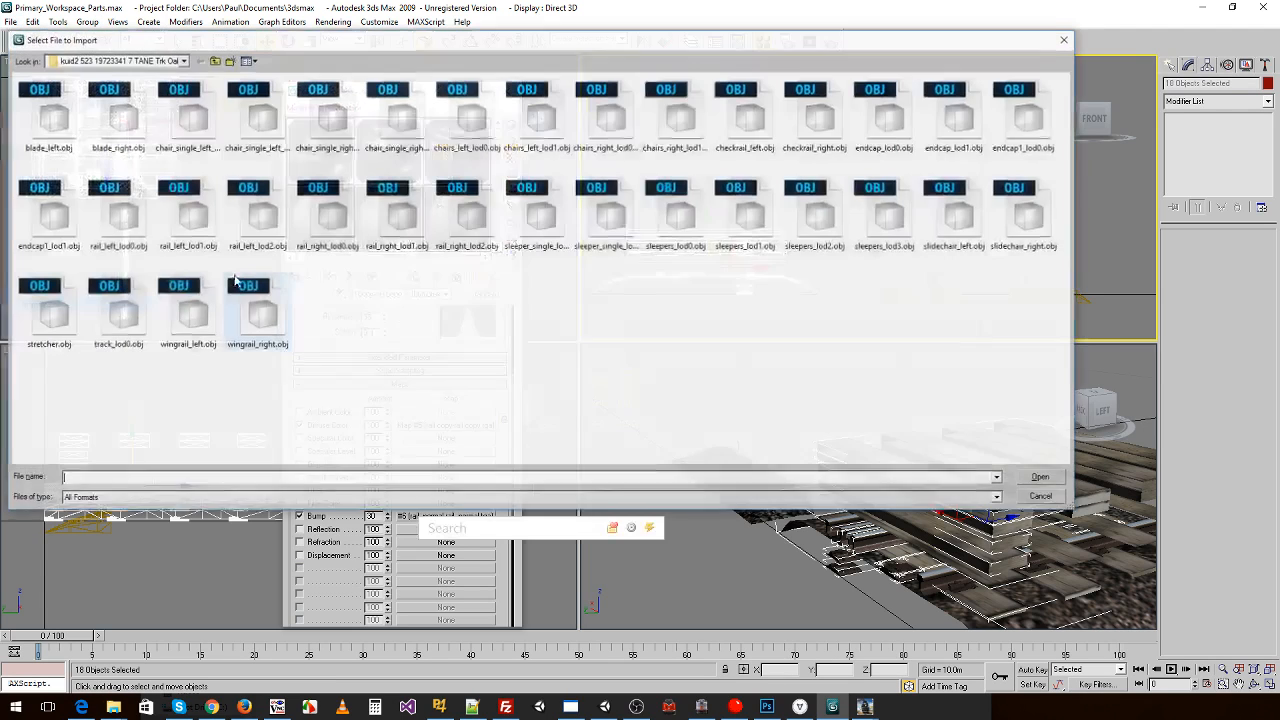
pyautogui.click(882, 140)
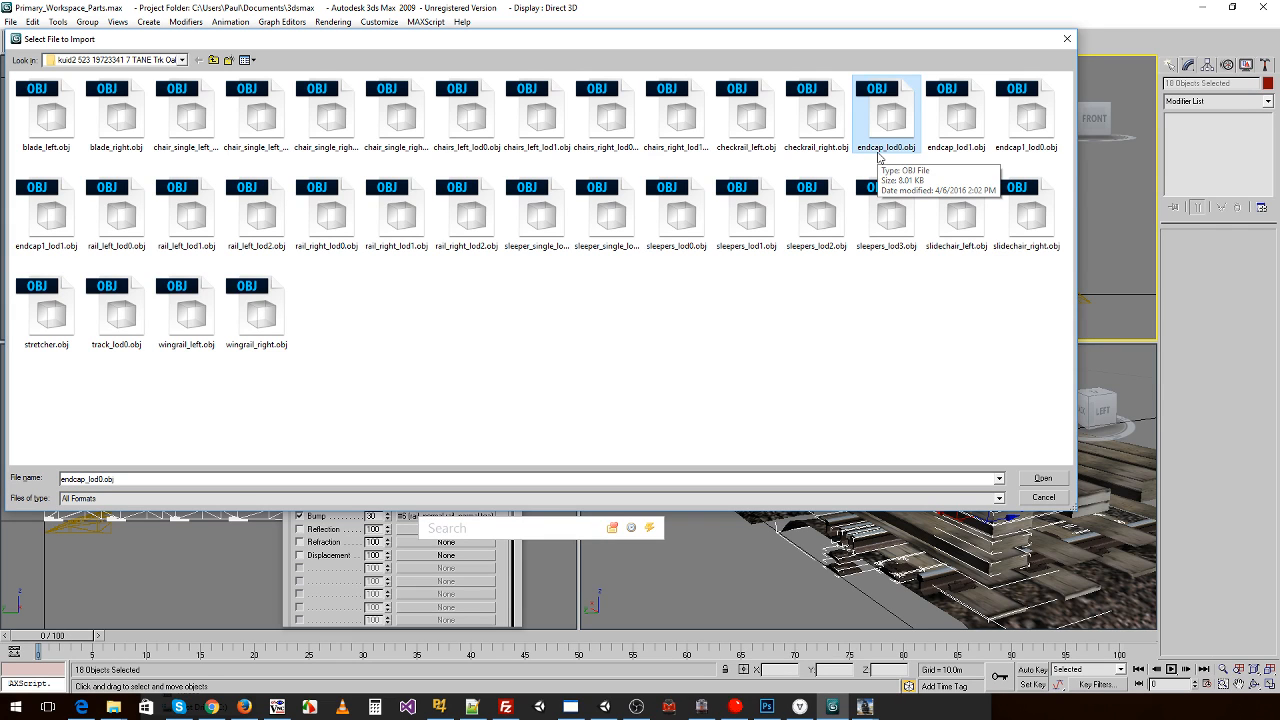
# - Switch to 3D Object Converter and check which end cap mesh files the 36in track folder contains, without opening any
pyautogui.click(738, 706)
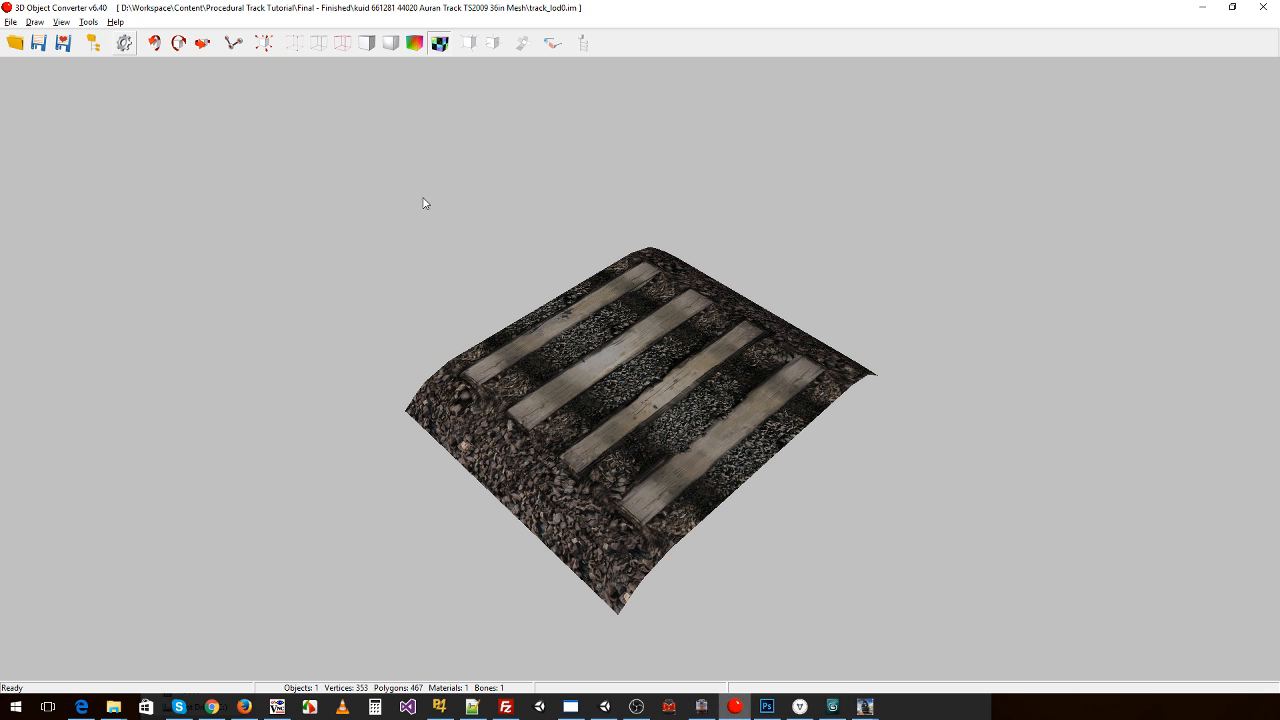
pyautogui.click(10, 22)
pyautogui.click(30, 35)
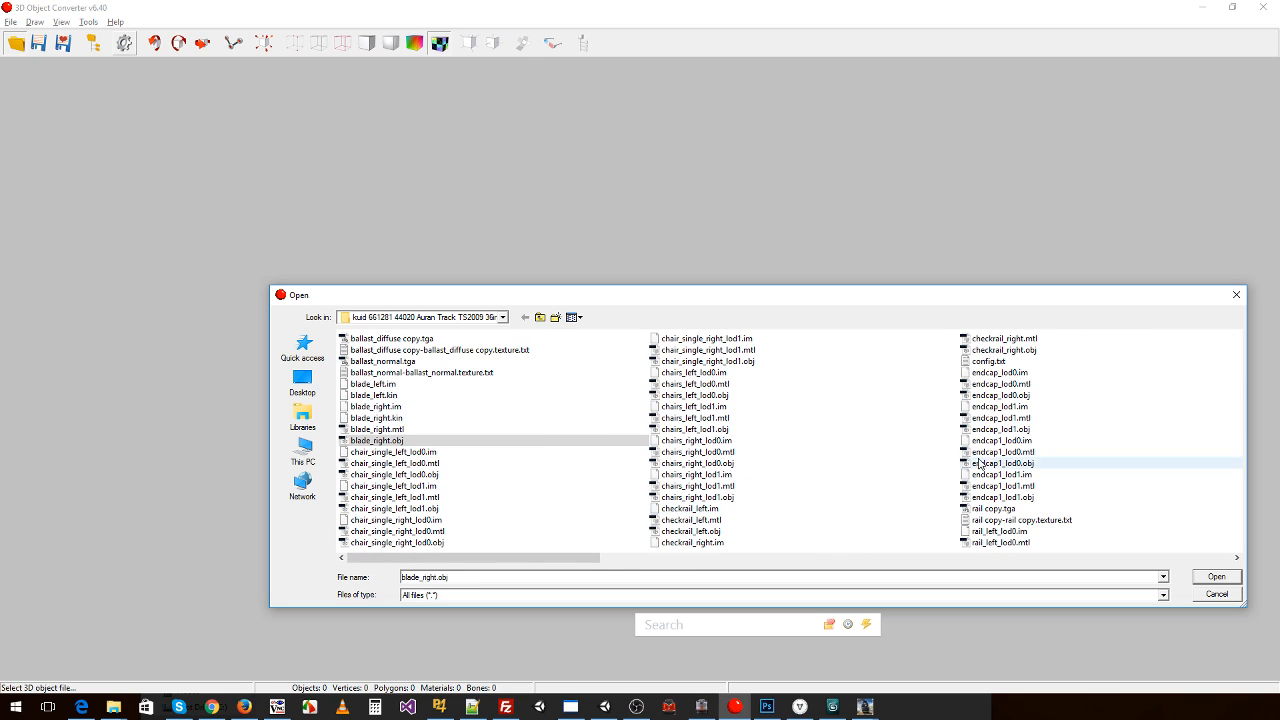
pyautogui.click(1030, 375)
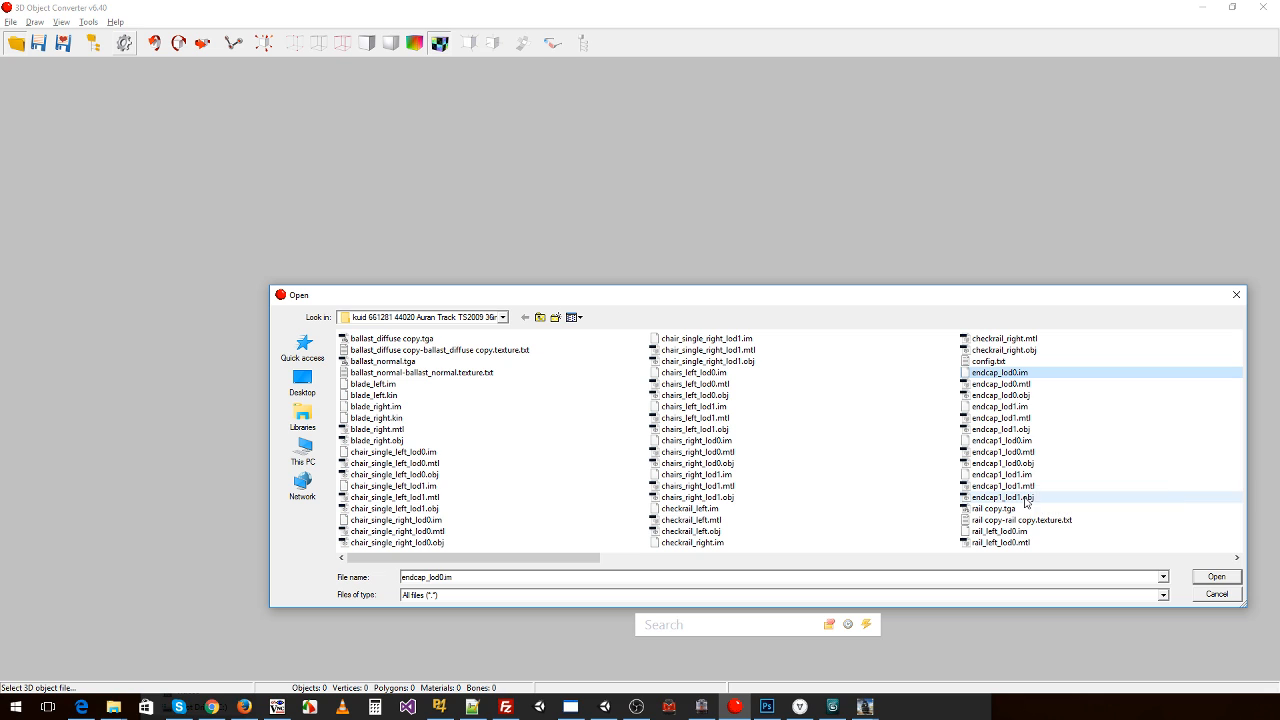
pyautogui.click(1022, 413)
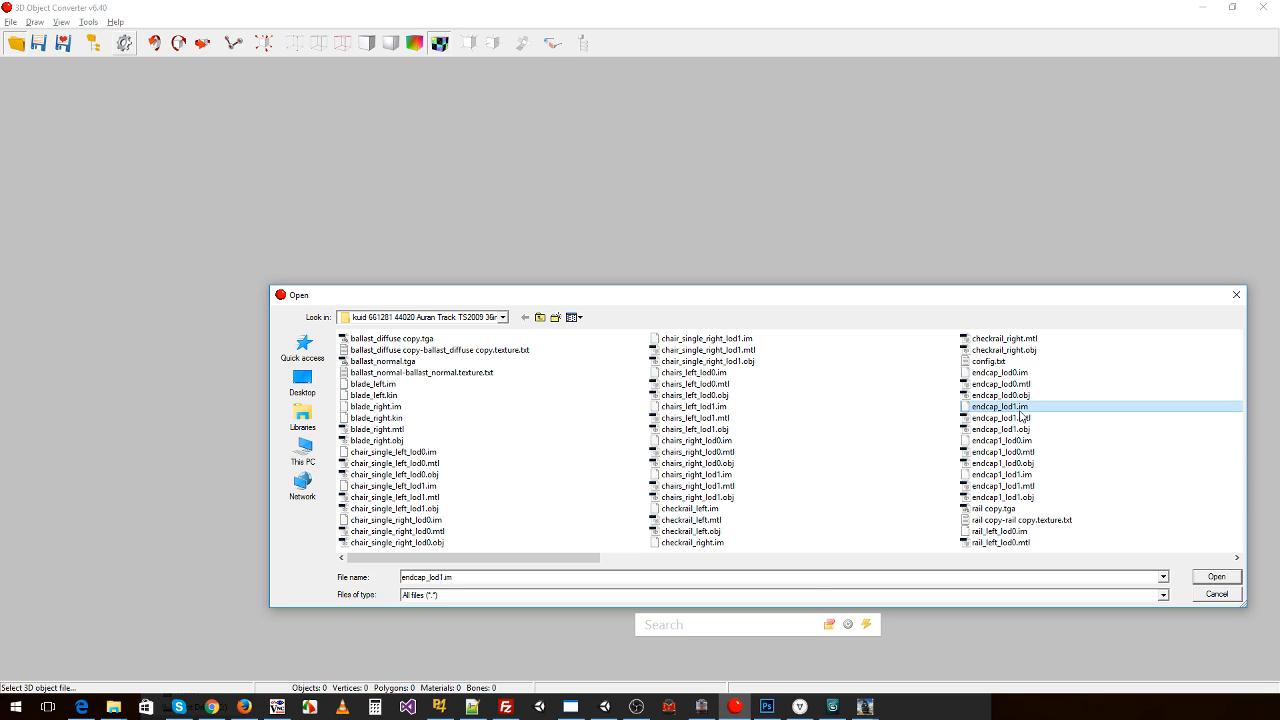
pyautogui.moveTo(586, 558); pyautogui.dragTo(1275, 605)
pyautogui.click(1230, 597)
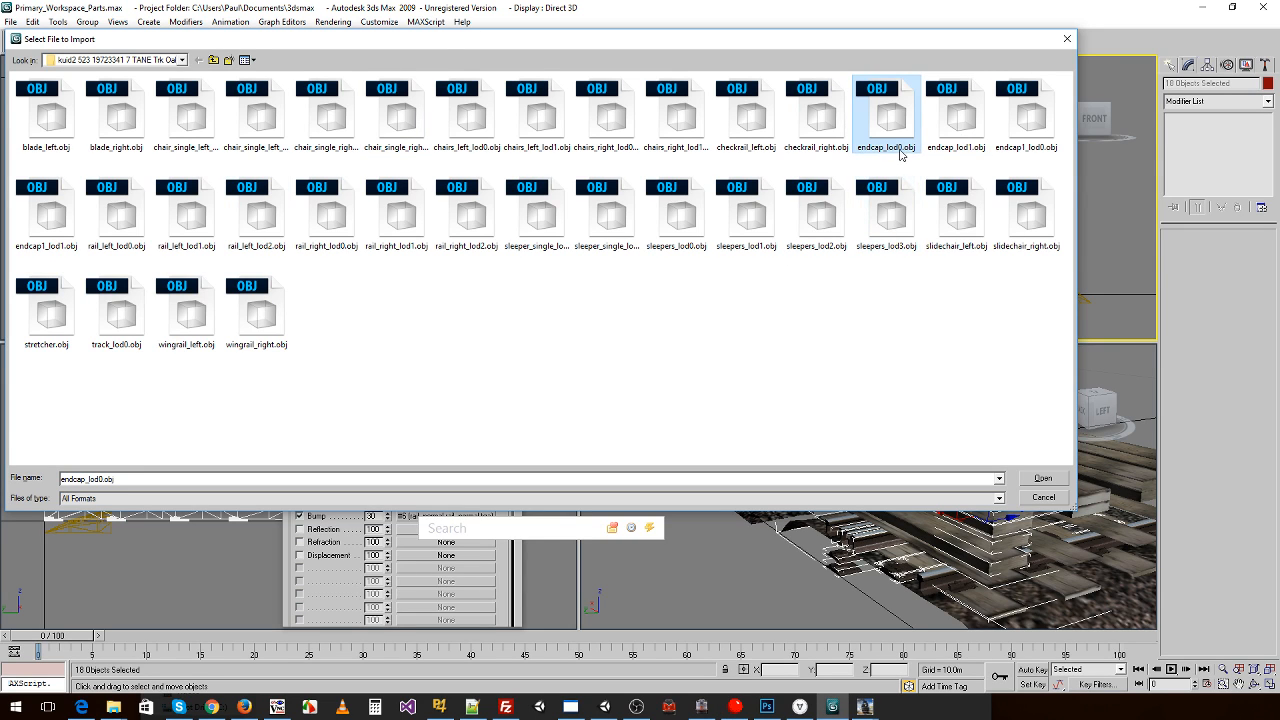
# - Back in 3ds Max, import endcap_lod1.obj into the scene, accepting the suggested new names for conflicting objects
pyautogui.click(962, 135)
pyautogui.click(1040, 479)
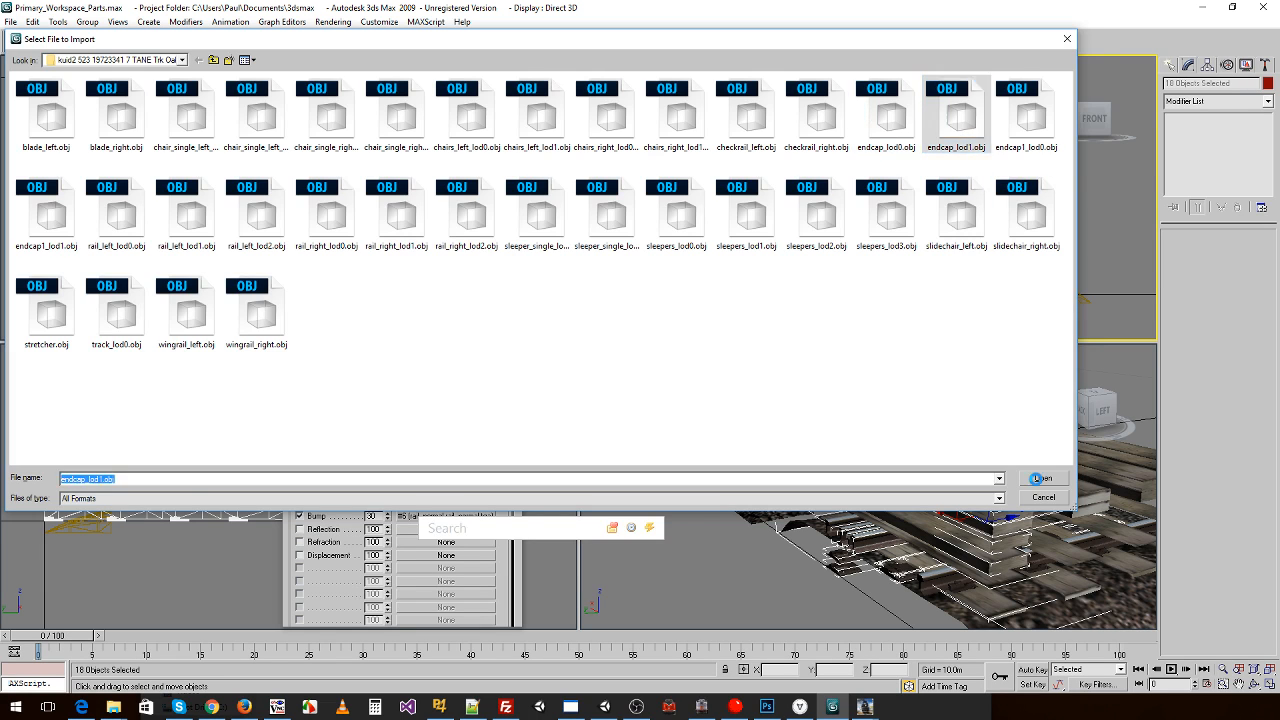
pyautogui.click(544, 481)
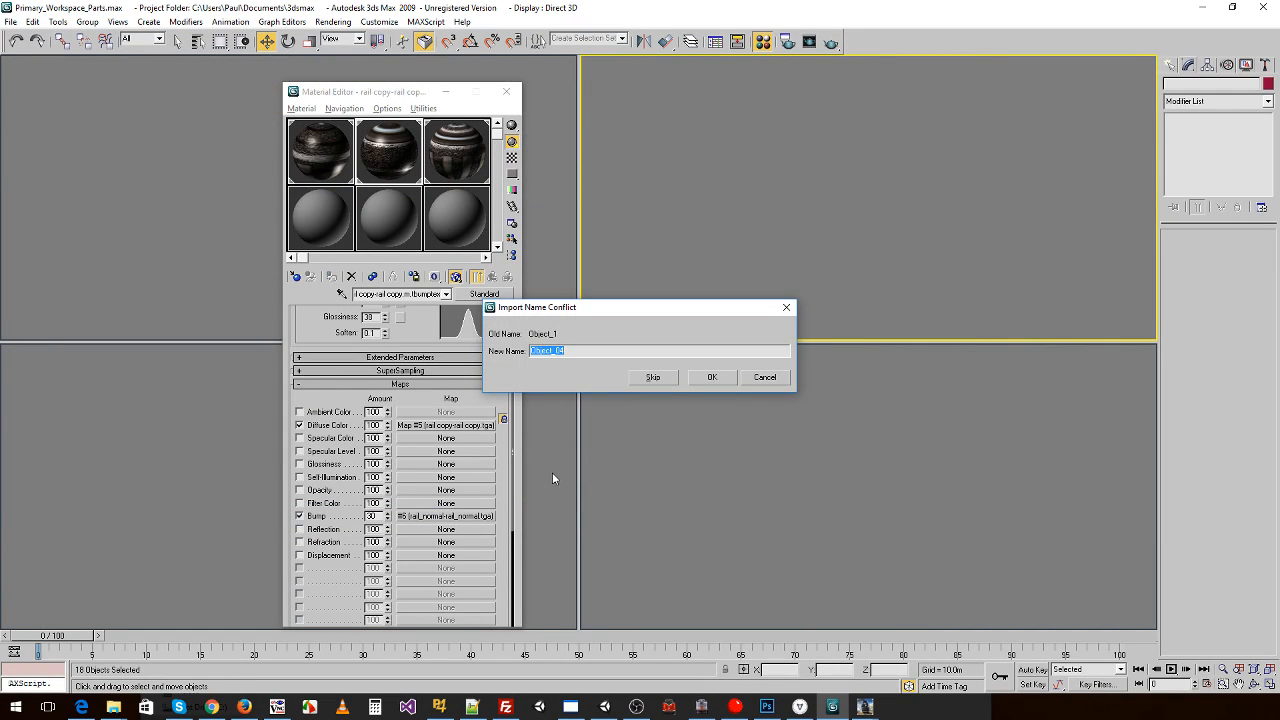
pyautogui.click(710, 380)
pyautogui.click(716, 382)
# - Check the scale values of the already resized end cap ballast against the newly imported end cap
pyautogui.scroll(3, 880, 265)
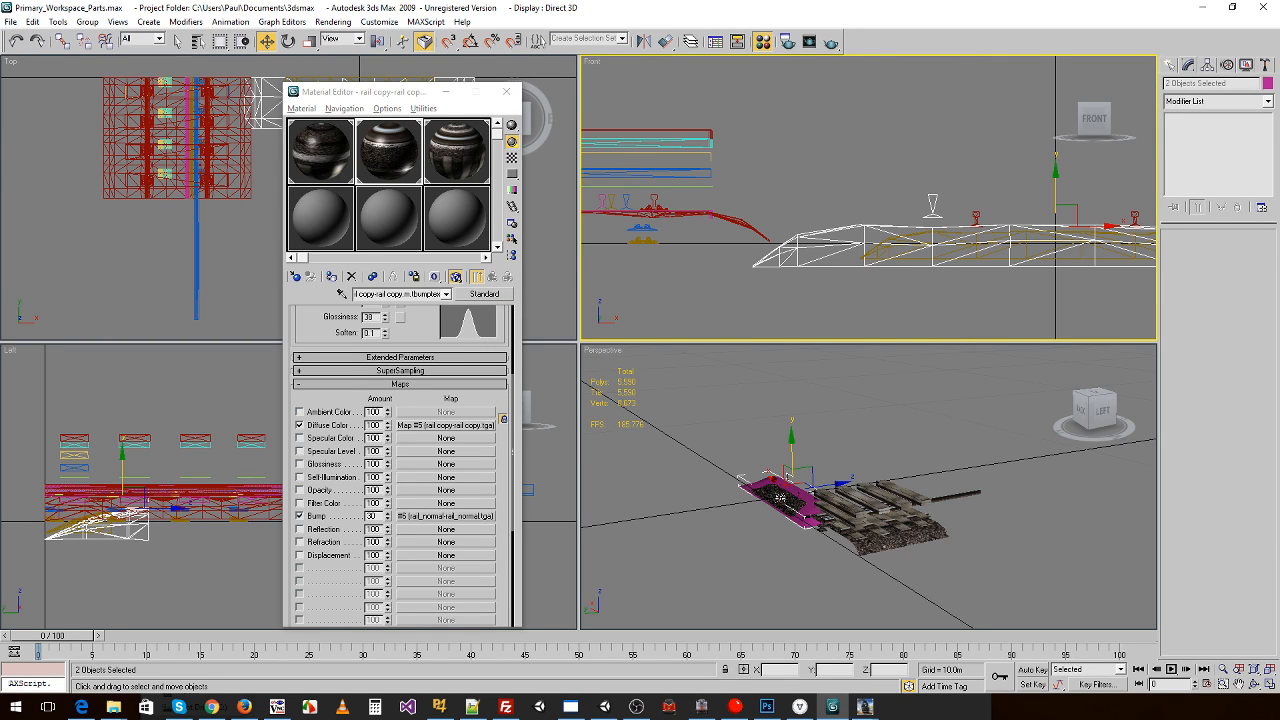
pyautogui.click(912, 237)
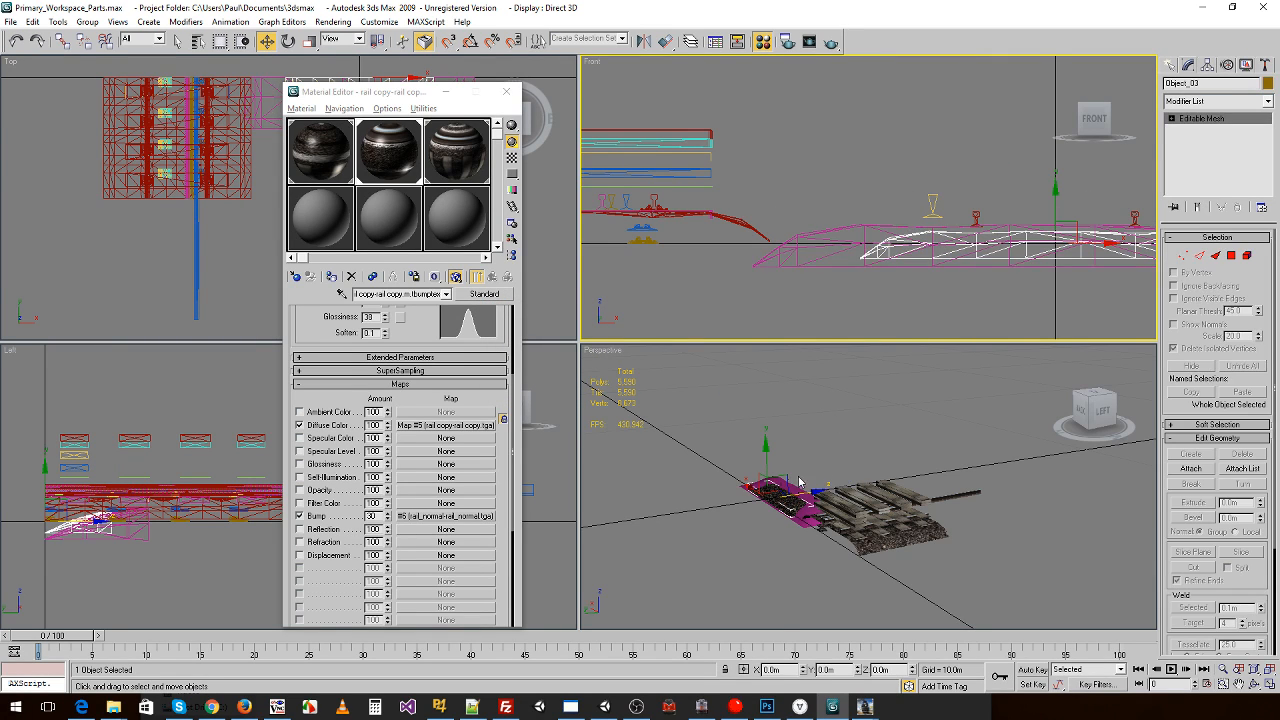
pyautogui.press('e')
pyautogui.press('r')
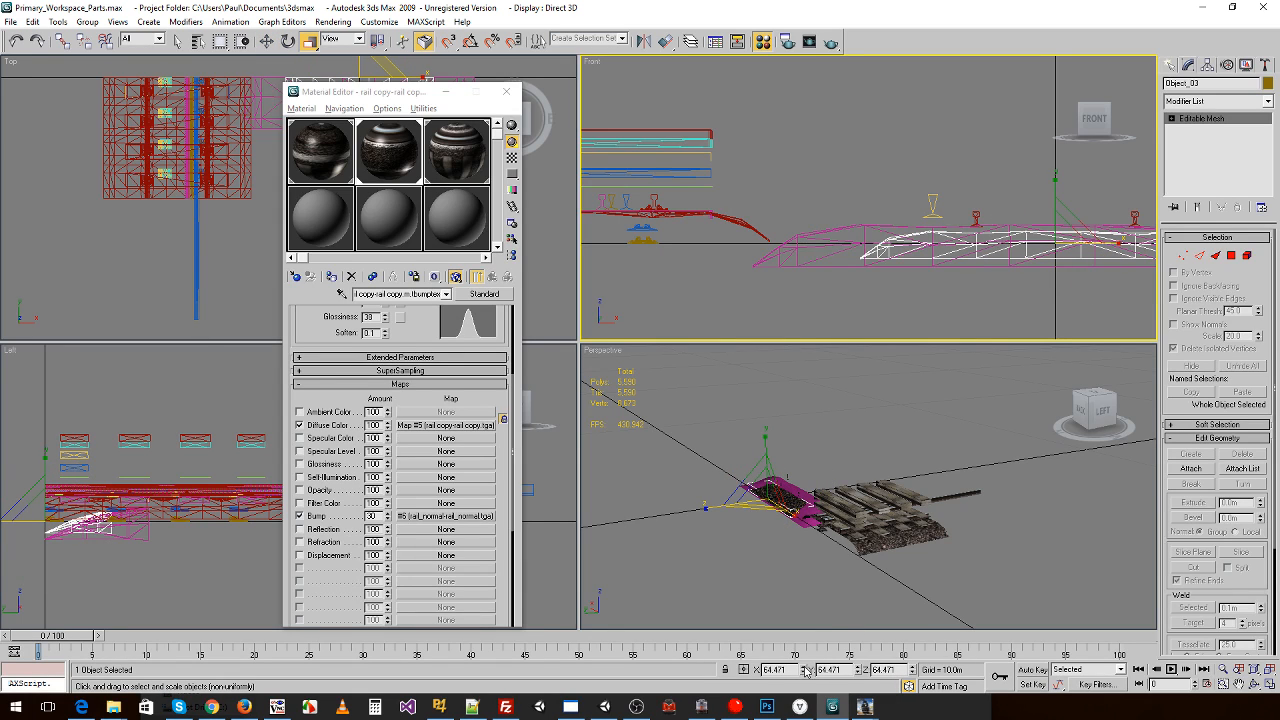
pyautogui.click(918, 300)
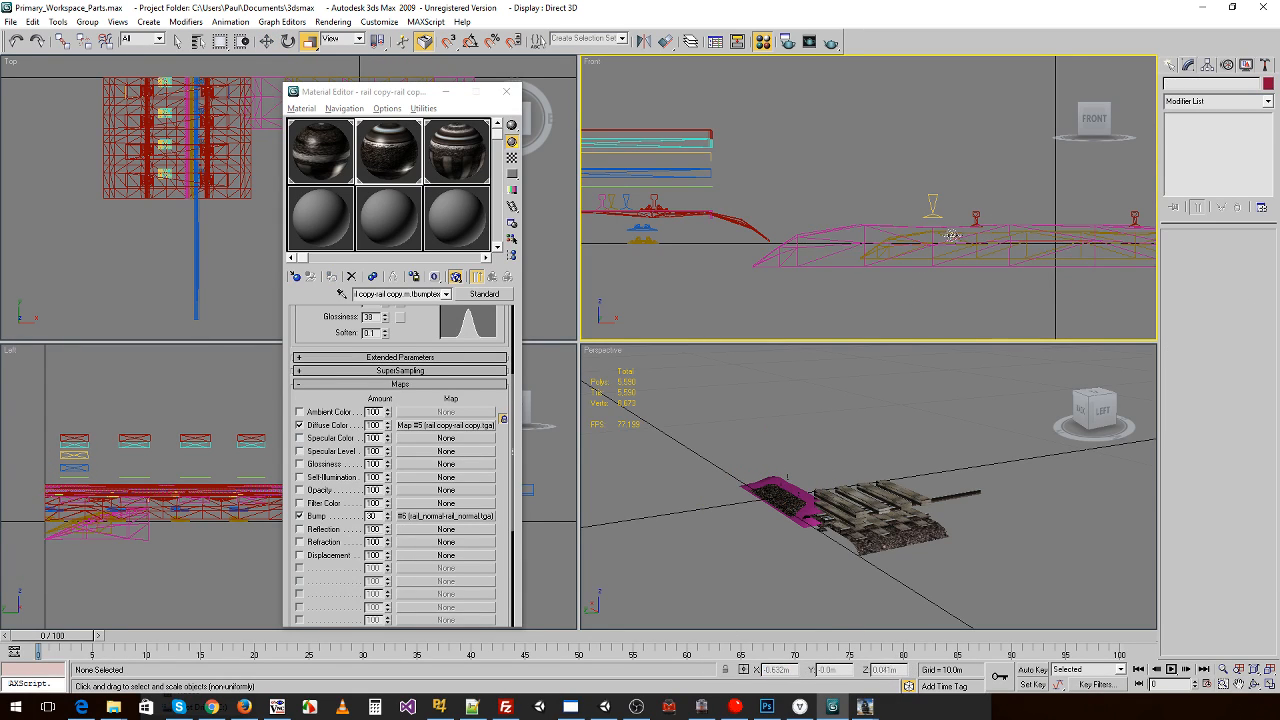
# - Move the resized LOD0 end cap's ballast and rails together about 0.443 m straight down, clear of the LOD1 end cap
pyautogui.scroll(3, 950, 189)
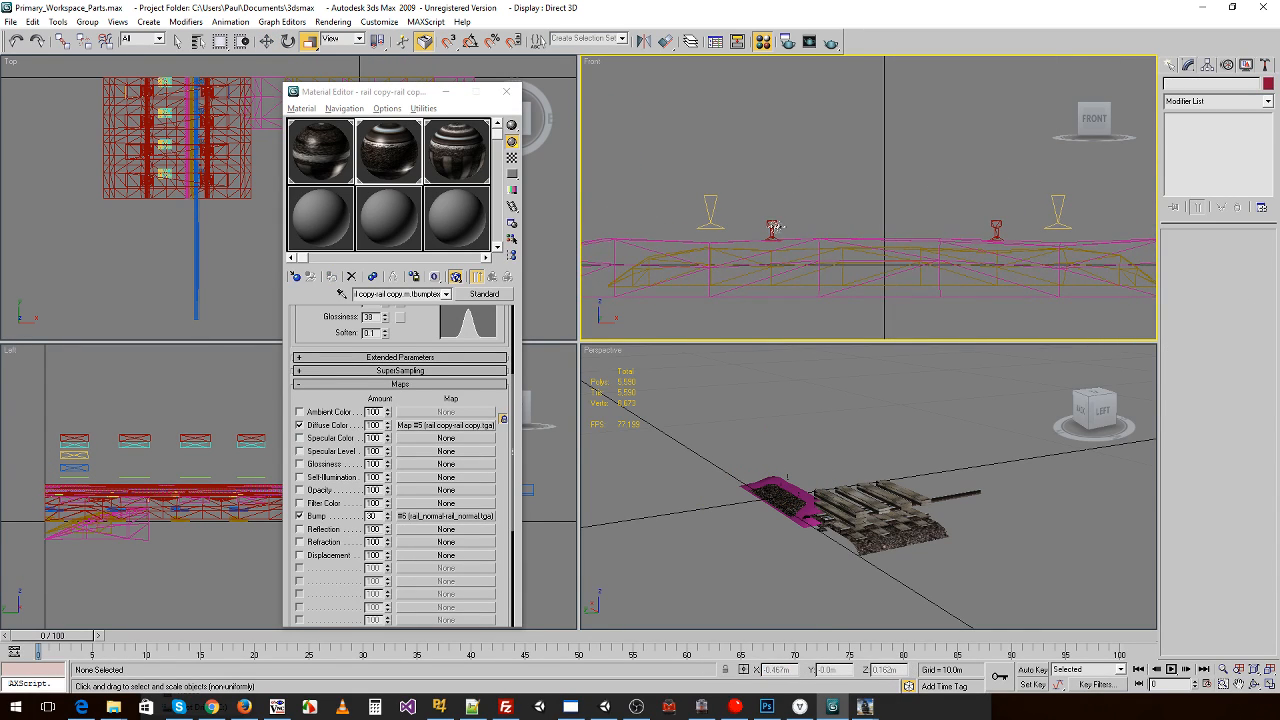
pyautogui.click(962, 229)
pyautogui.keyDown('ctrl'); pyautogui.click(966, 274); pyautogui.keyUp('ctrl')
pyautogui.press('w')
pyautogui.moveTo(906, 224); pyautogui.dragTo(906, 324)
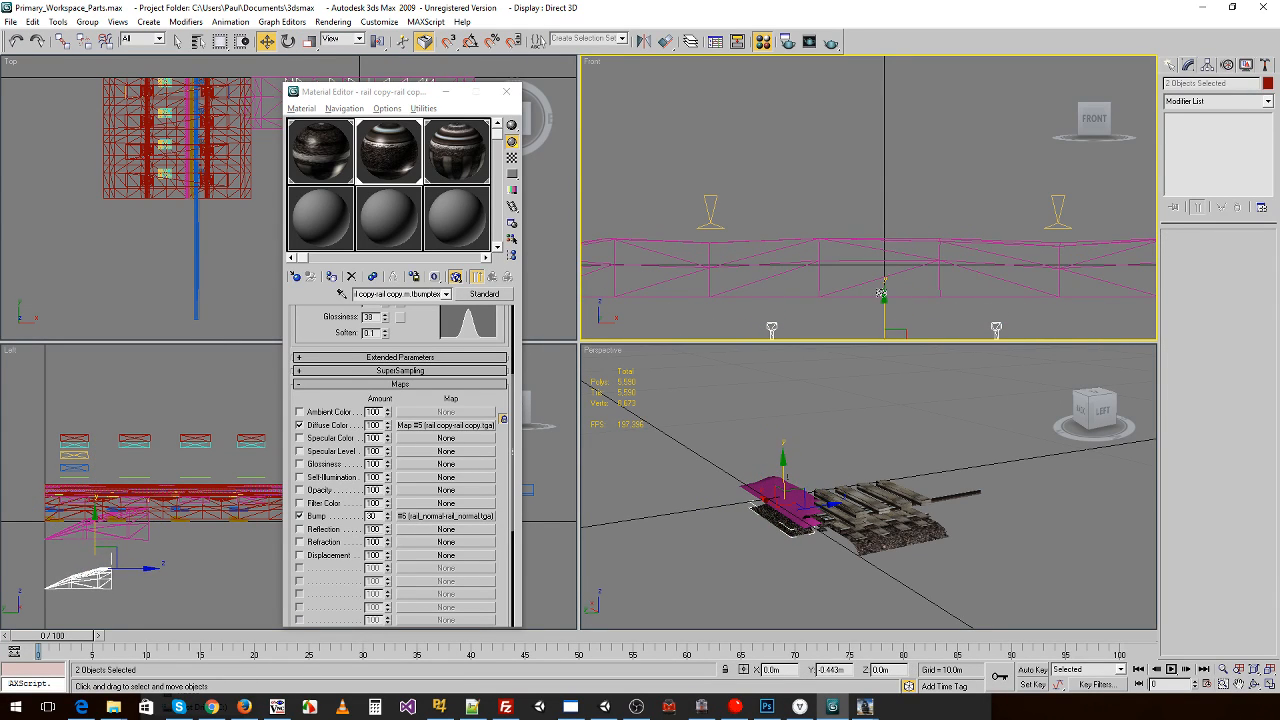
# - Scale the imported LOD1 end cap's ballast and rails together to 64.471 percent on the X, Y and Z axes
pyautogui.moveTo(674, 166); pyautogui.dragTo(1108, 294)
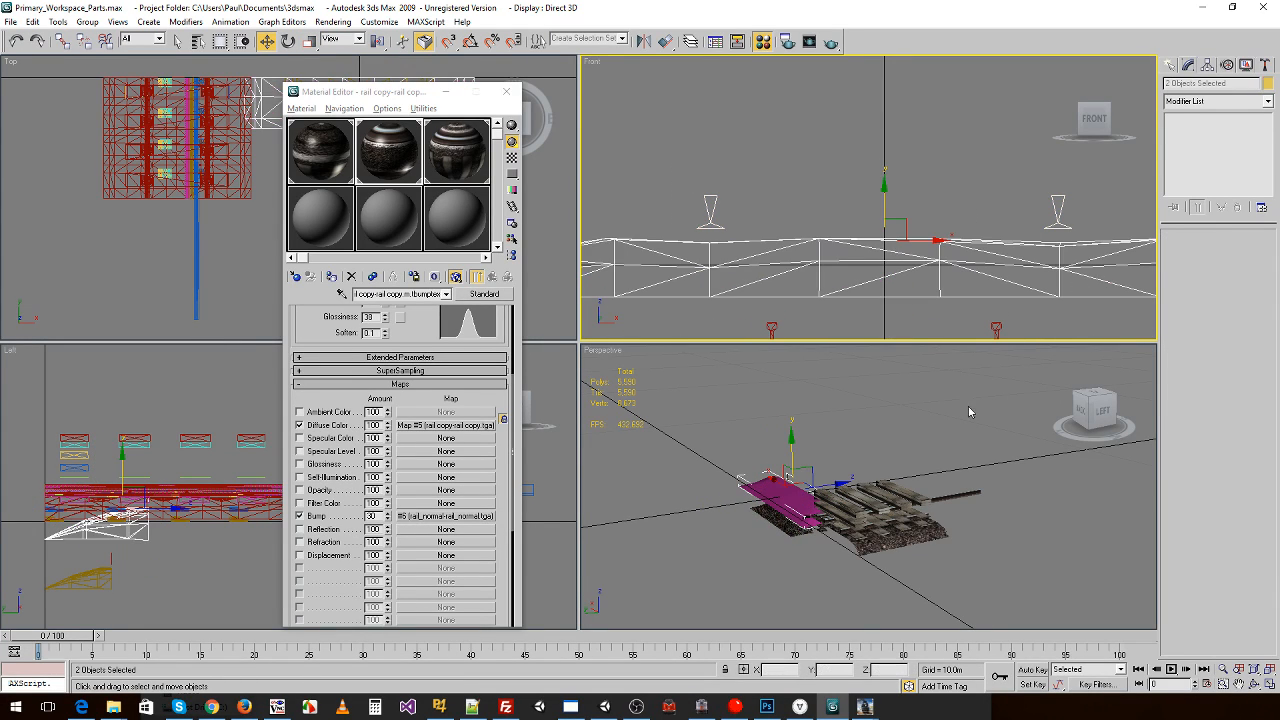
pyautogui.press('r')
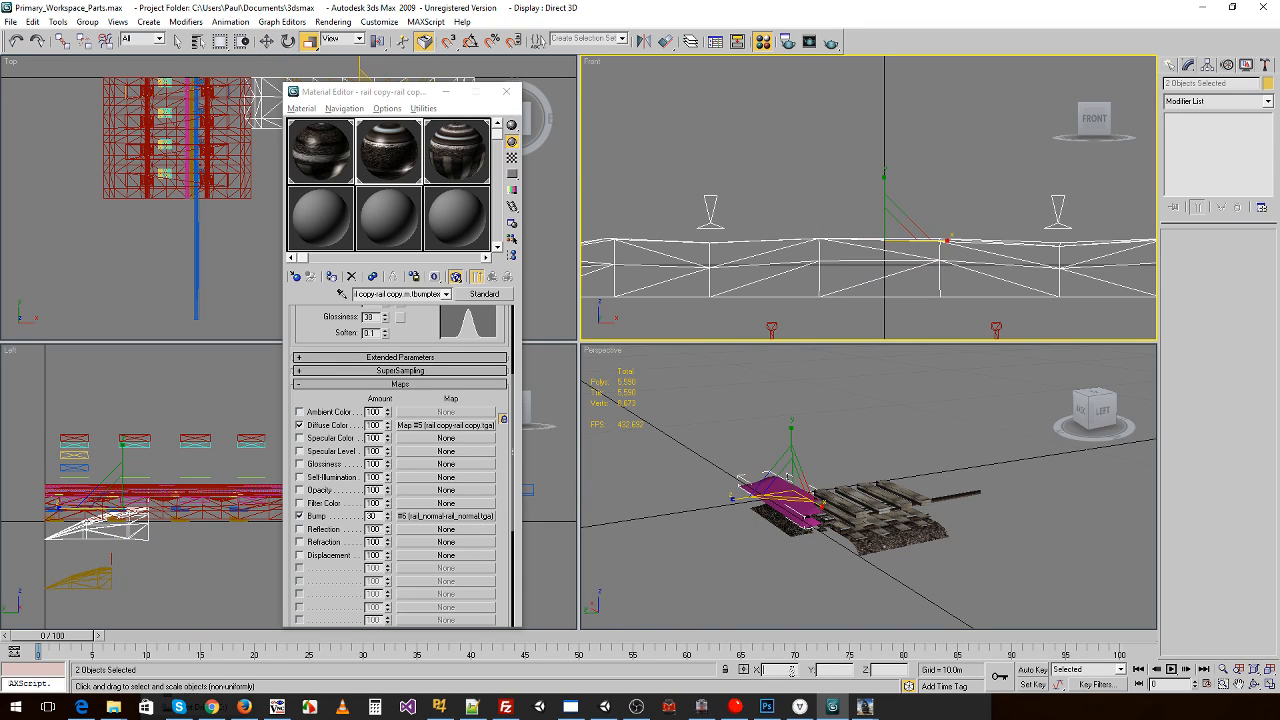
pyautogui.write('64.471')
pyautogui.press('Return')
pyautogui.click(889, 670)
pyautogui.write('64.471')
pyautogui.press('Return')
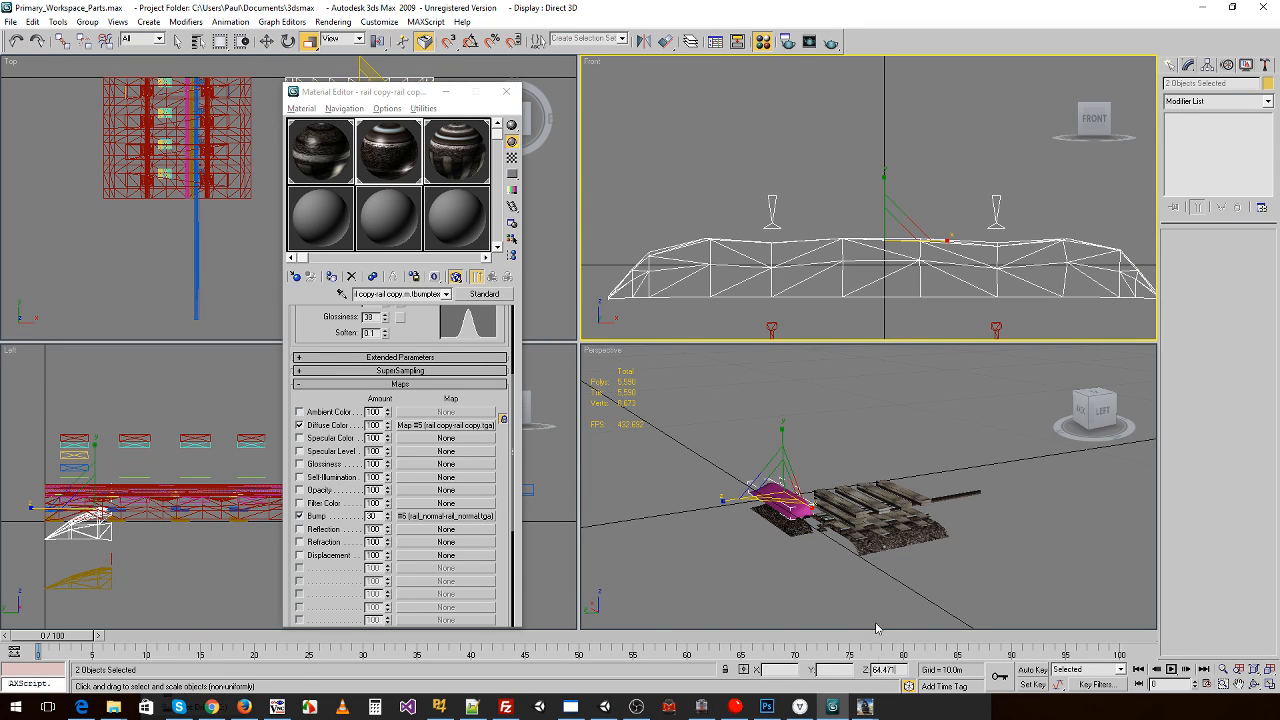
# - Apply the ballast material to the LOD1 end cap's ballast and make a test render of the perspective view
pyautogui.click(809, 529)
pyautogui.scroll(4, 773, 504)
pyautogui.moveTo(674, 536); pyautogui.dragTo(837, 521, button='middle')
pyautogui.scroll(2, 837, 521)
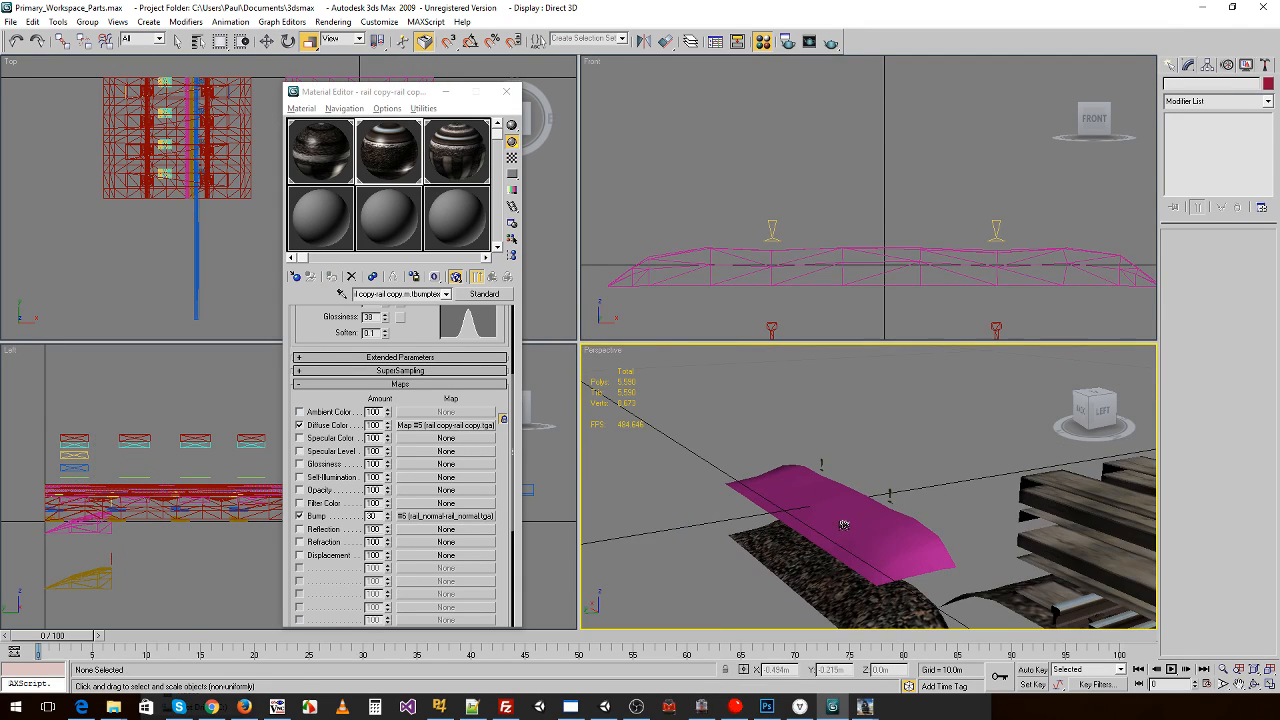
pyautogui.moveTo(388, 152); pyautogui.dragTo(800, 488)
pyautogui.press('F9')
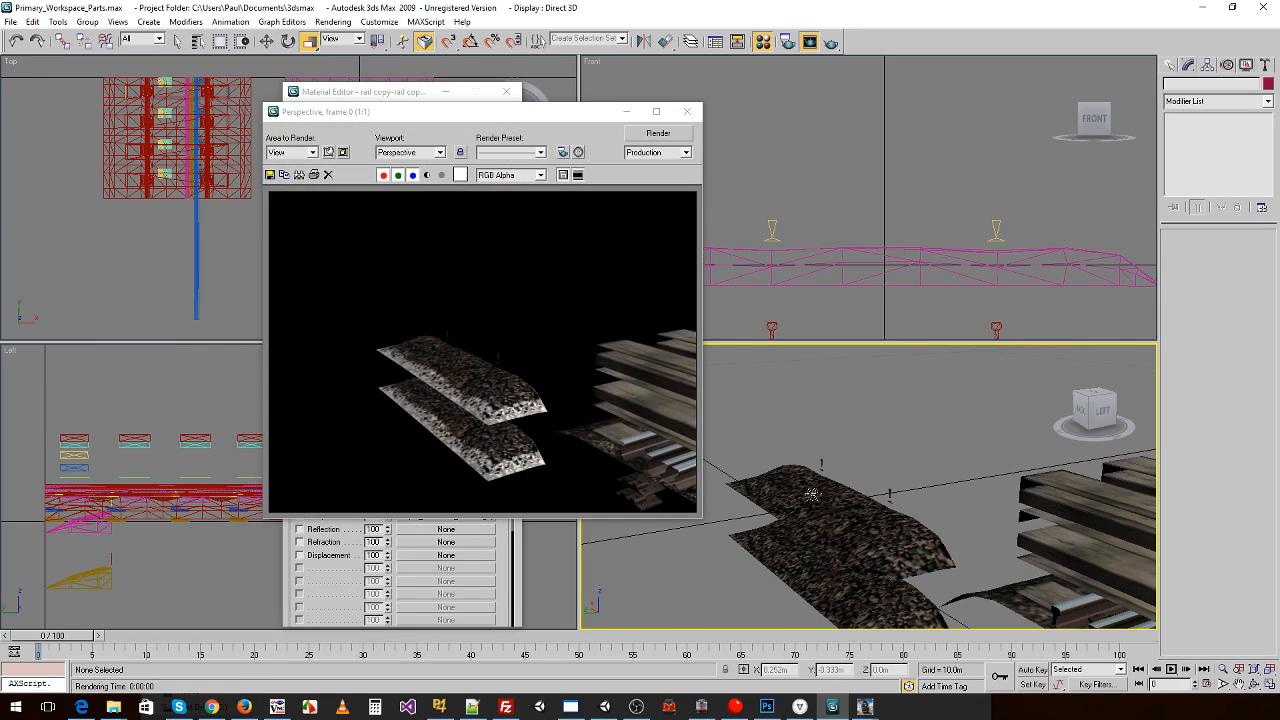
pyautogui.click(692, 112)
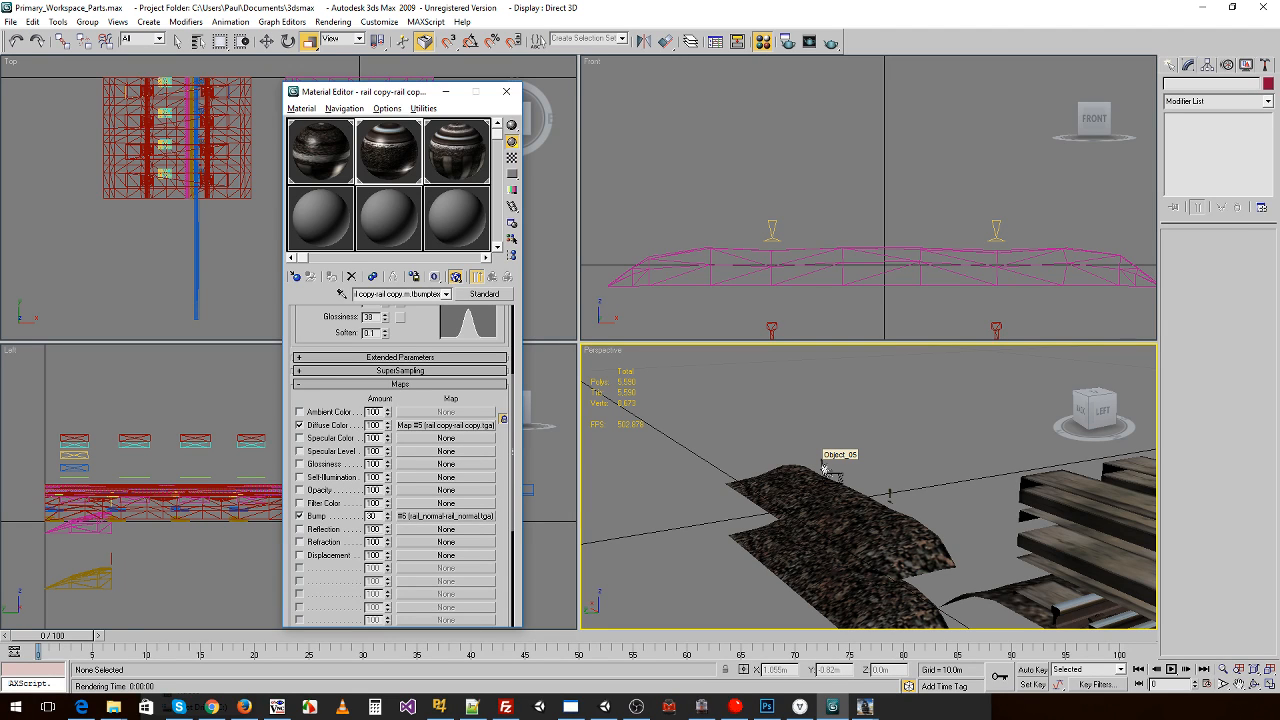
# - Make a test render of the perspective view with both resized end caps seen from the back
pyautogui.moveTo(829, 531); pyautogui.dragTo(880, 526)
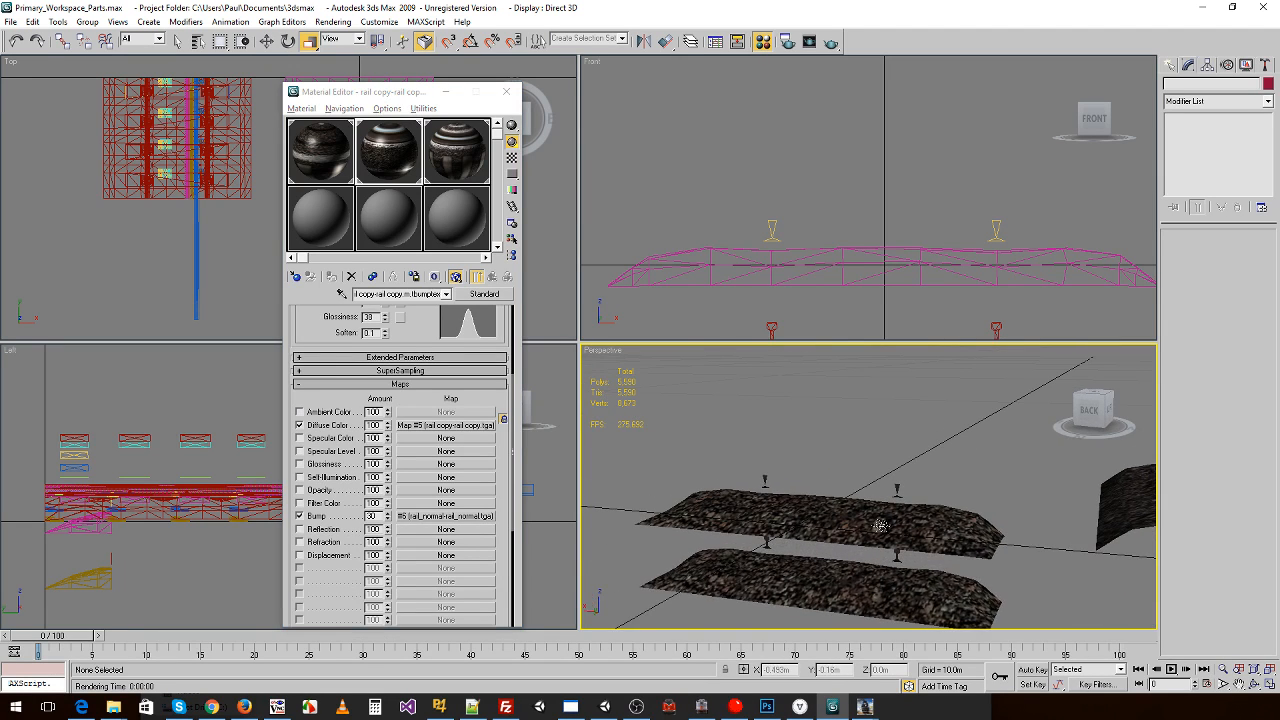
pyautogui.hotkey('shift', 'q')
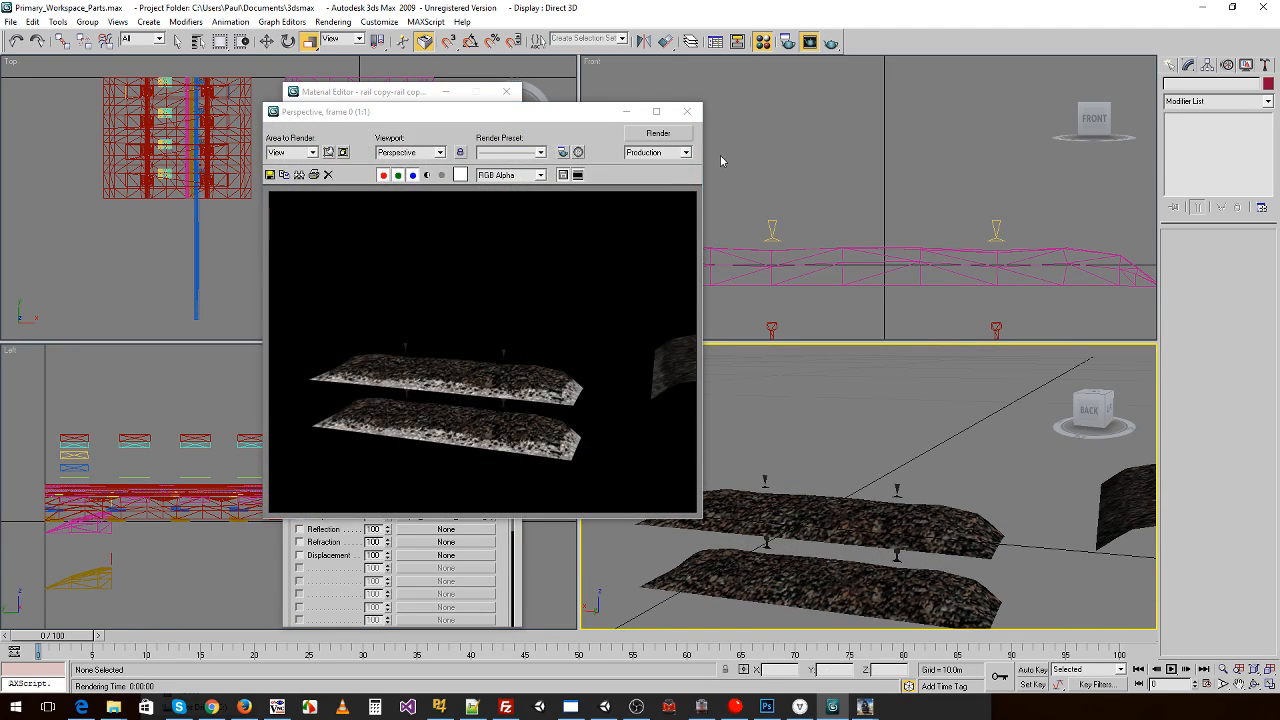
pyautogui.click(687, 114)
# - Delete the lower LOD0 end cap and all other track parts, leaving only the textured LOD1 end cap in the scene
pyautogui.click(866, 192)
pyautogui.scroll(-4, 862, 195)
pyautogui.moveTo(783, 272); pyautogui.dragTo(880, 268, button='middle')
pyautogui.moveTo(856, 240); pyautogui.dragTo(1060, 303)
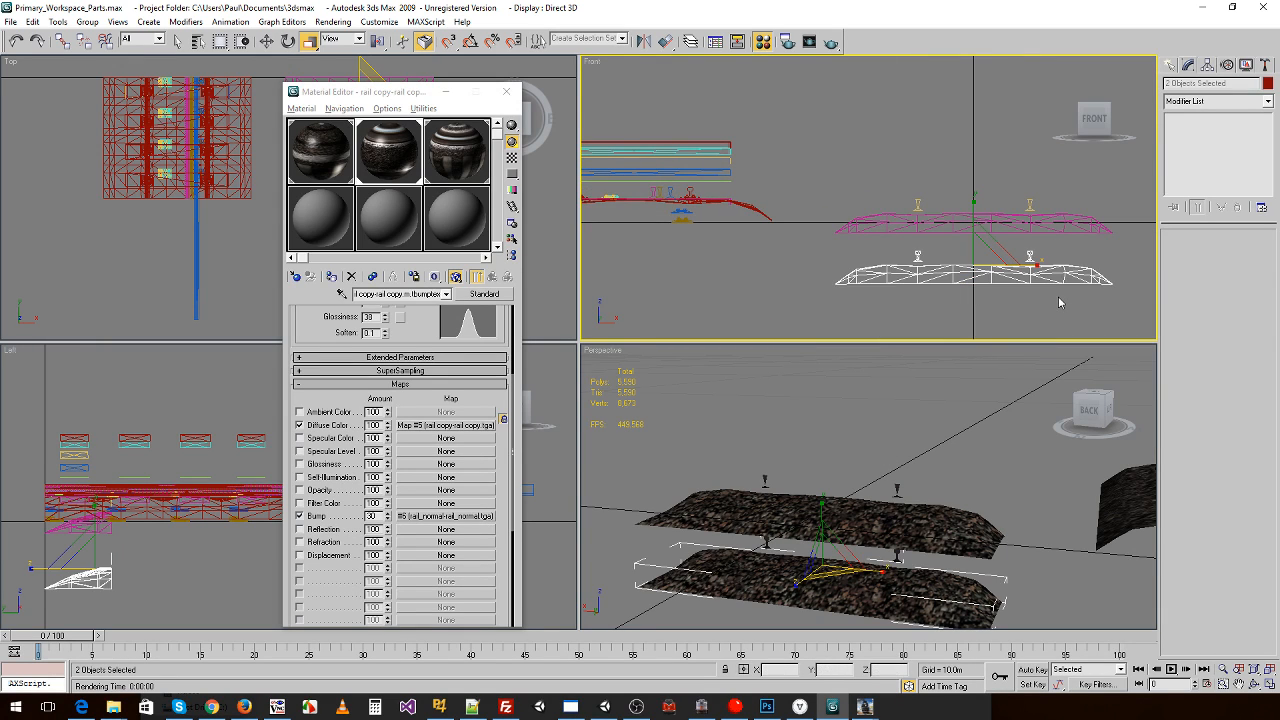
pyautogui.press('Delete')
pyautogui.moveTo(598, 112); pyautogui.dragTo(702, 140, button='middle')
pyautogui.moveTo(894, 301); pyautogui.dragTo(638, 120)
pyautogui.press('Delete')
# - Export the scene over endcap_lod1.im in Trainz format, geometry only, without overwriting any existing texture files
pyautogui.click(13, 23)
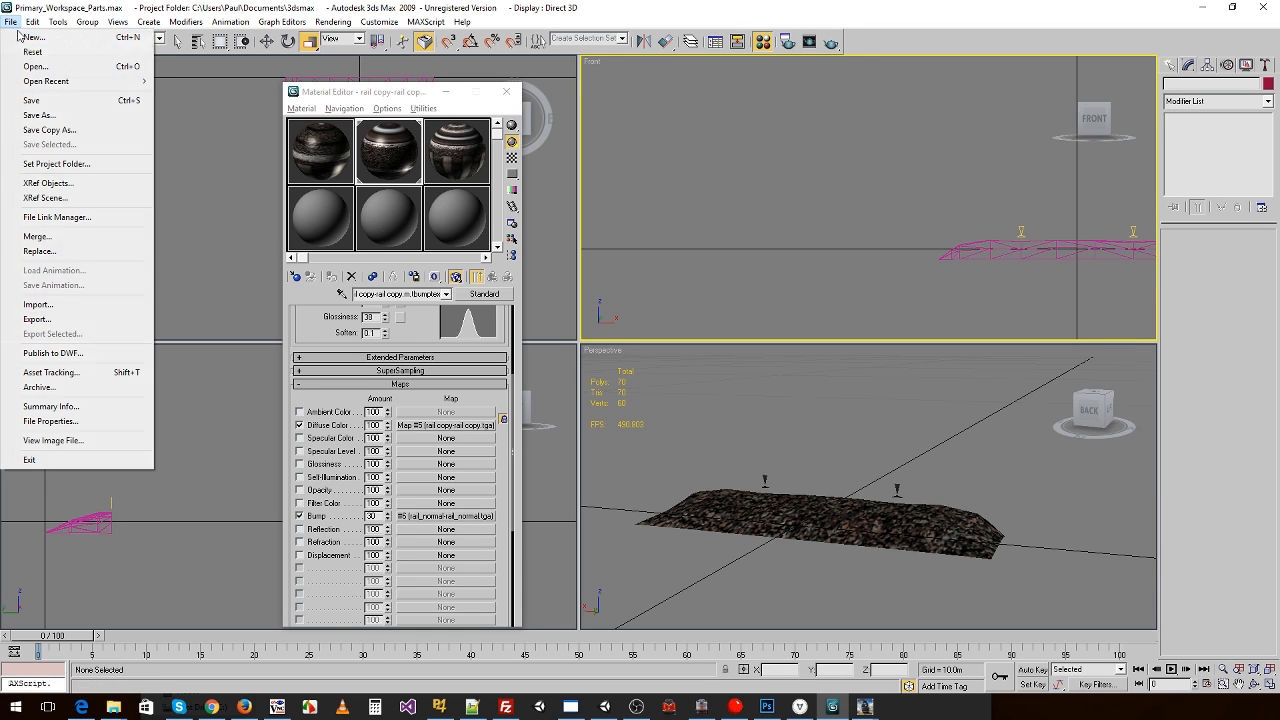
pyautogui.click(38, 319)
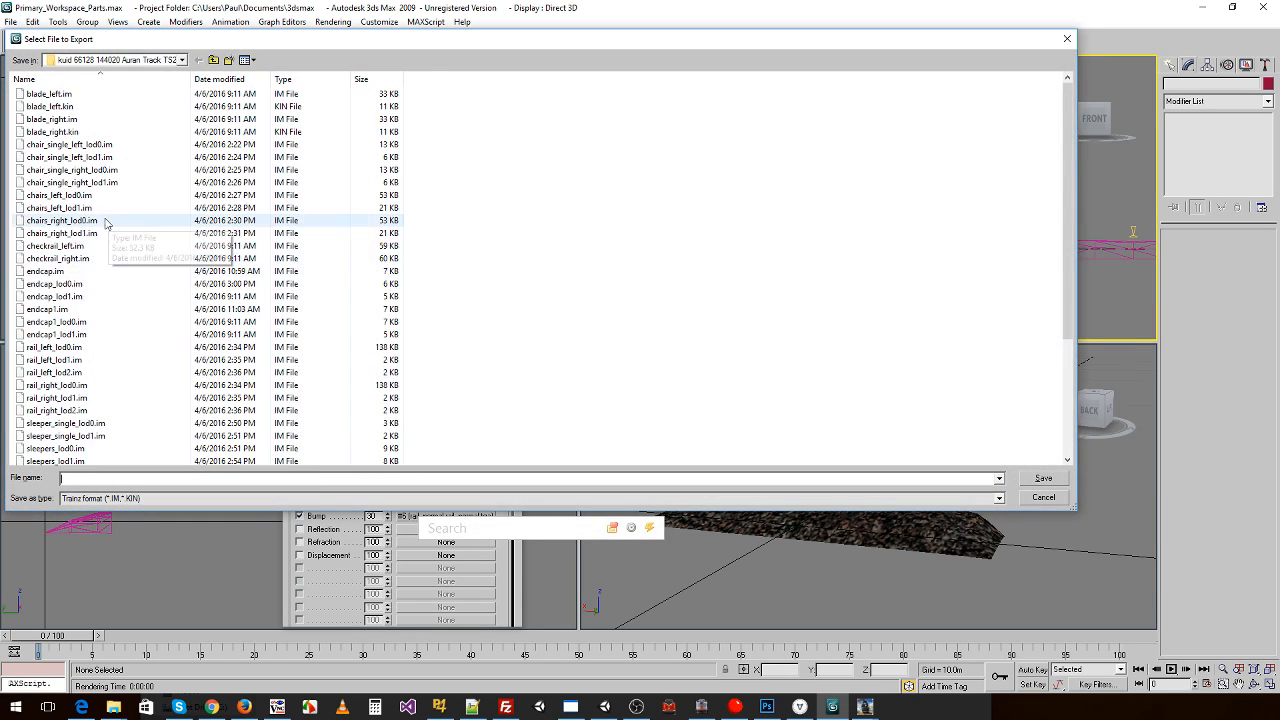
pyautogui.doubleClick(78, 299)
pyautogui.click(705, 411)
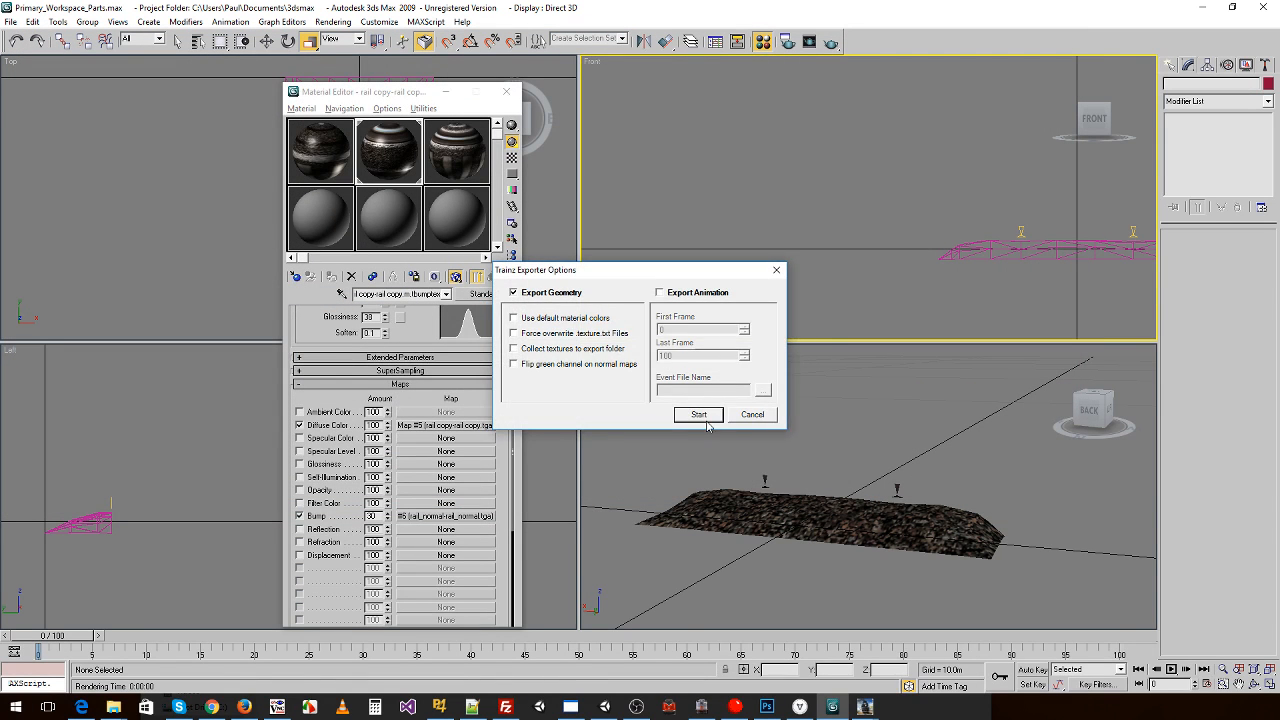
pyautogui.click(706, 420)
pyautogui.click(686, 378)
pyautogui.click(738, 427)
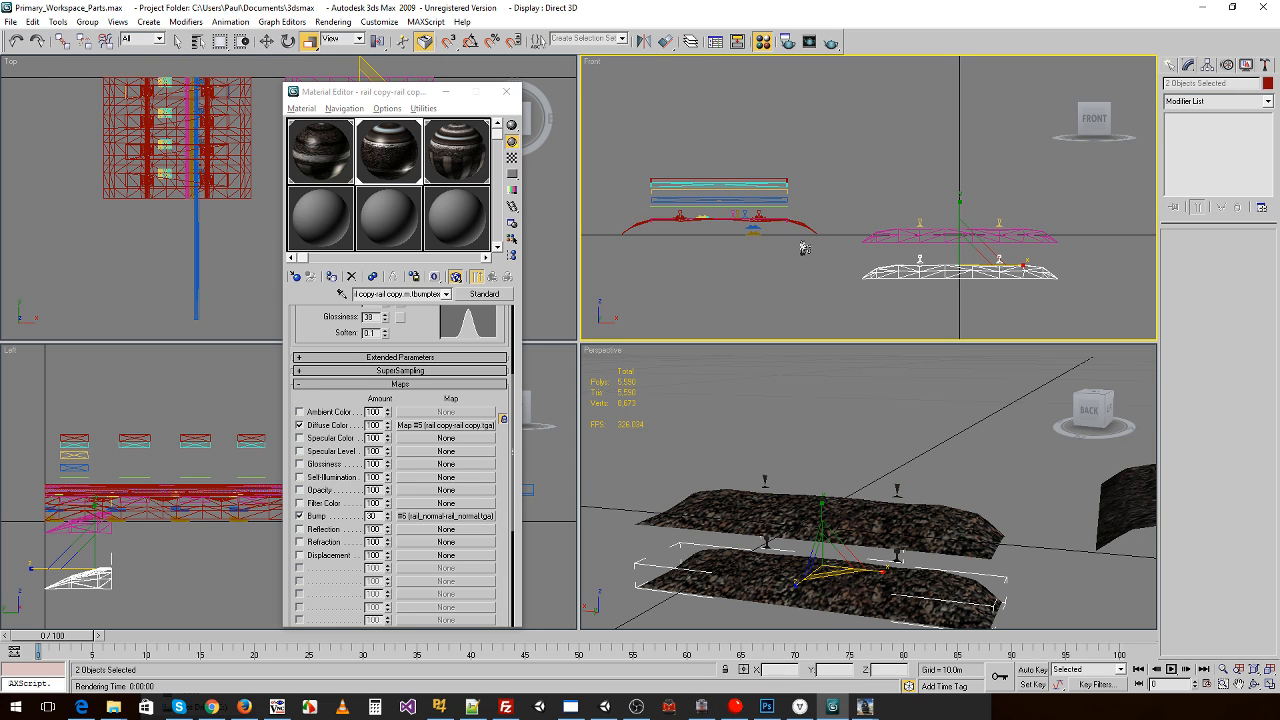
# - Move the LOD1 end cap's ballast and rails together about 0.87 m straight down, below the LOD0 end cap
pyautogui.moveTo(888, 192); pyautogui.dragTo(1020, 234)
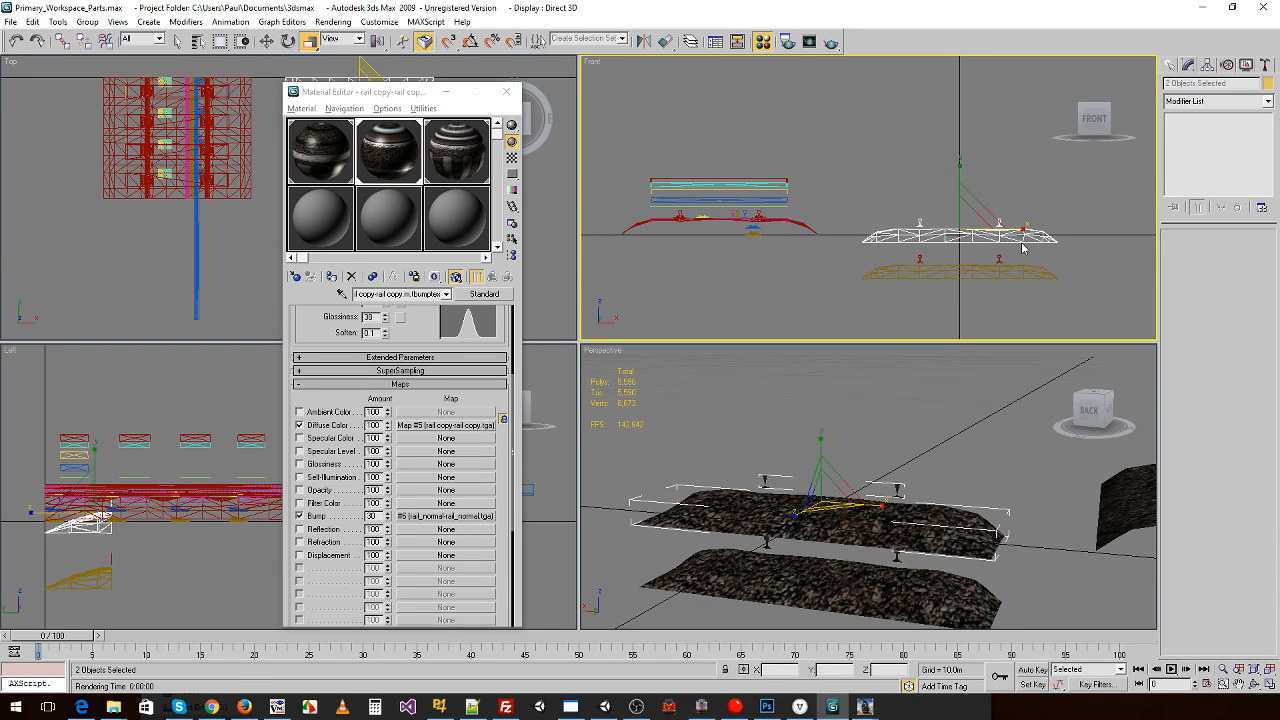
pyautogui.press('w')
pyautogui.moveTo(959, 175); pyautogui.dragTo(959, 246)
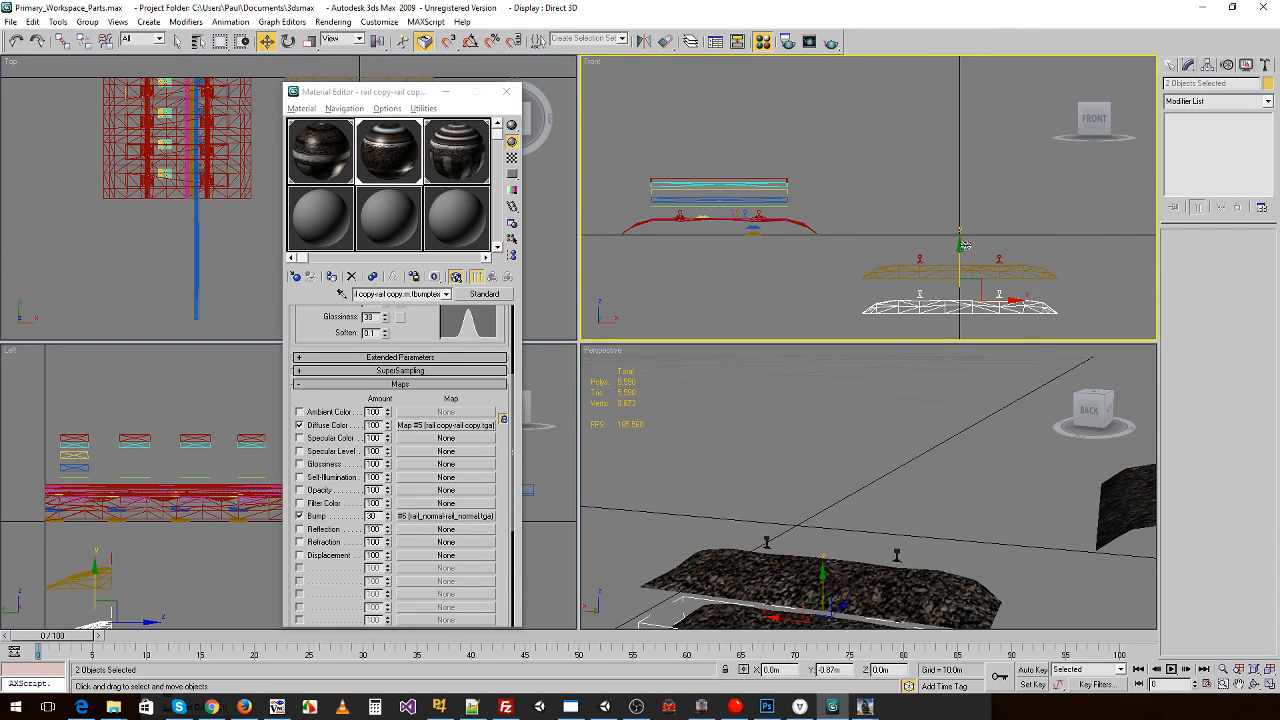
pyautogui.click(10, 22)
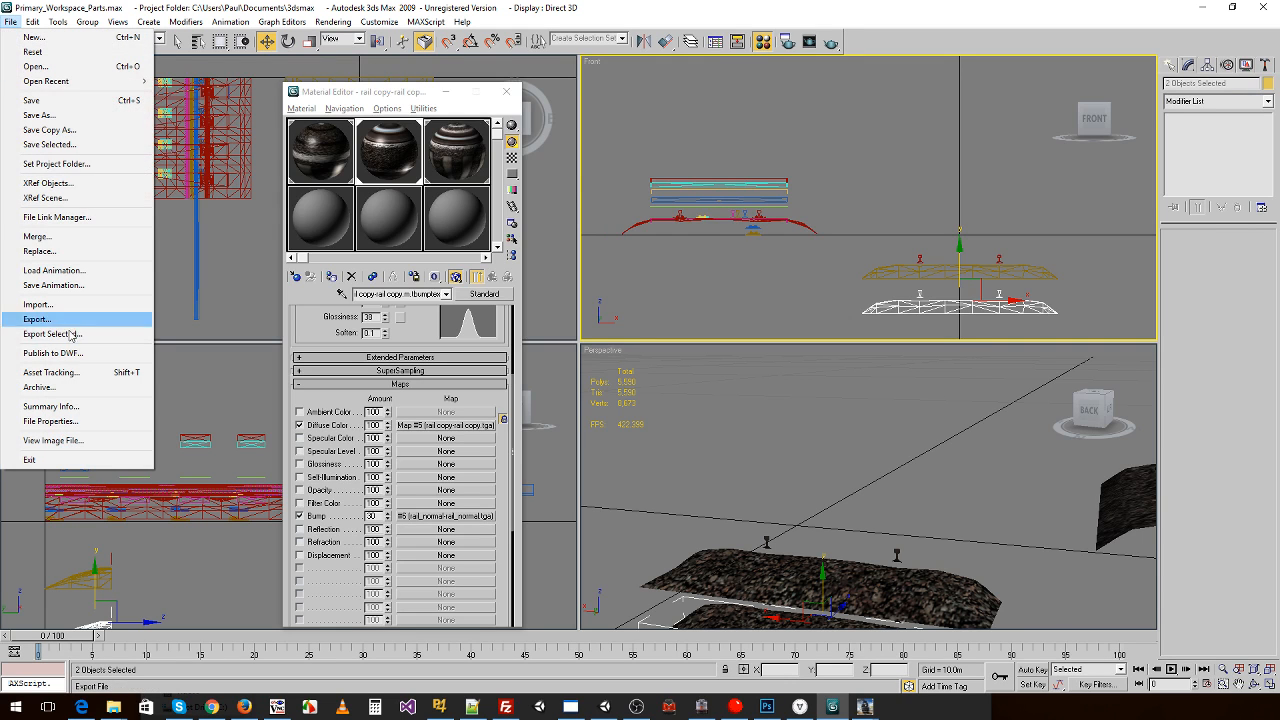
pyautogui.click(40, 317)
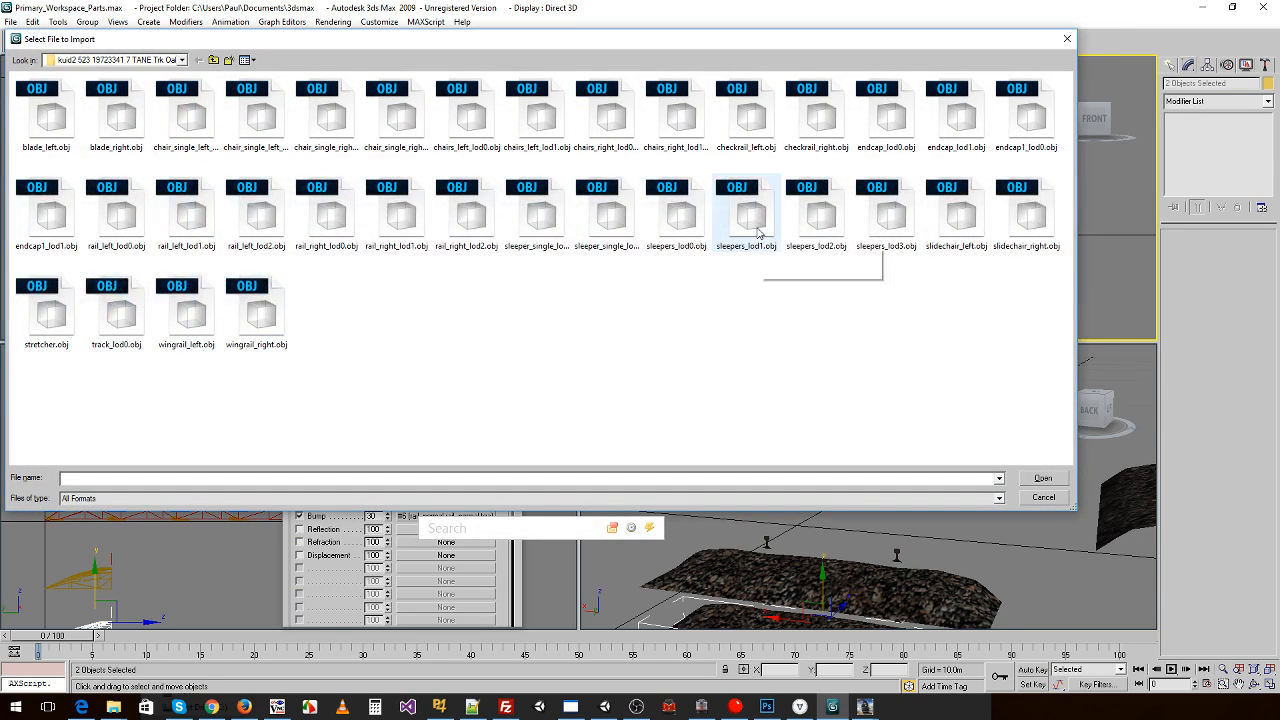
pyautogui.click(45, 235)
pyautogui.doubleClick(44, 226)
pyautogui.click(659, 489)
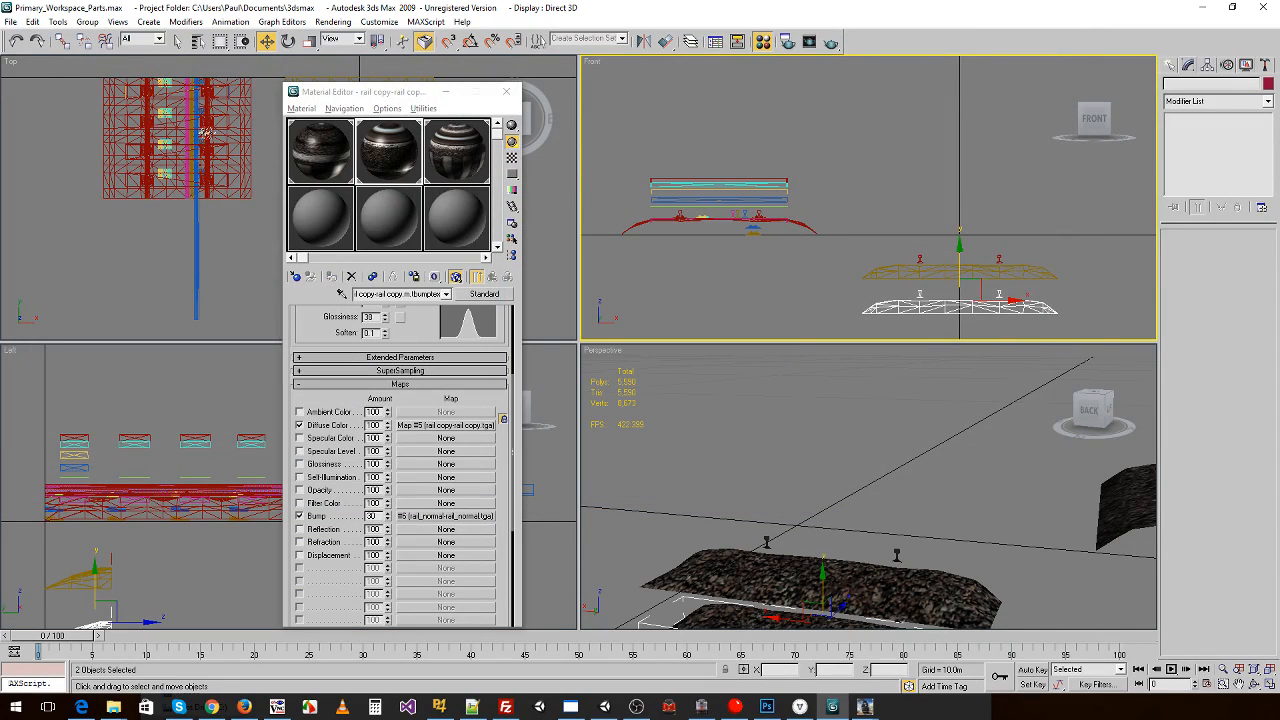
# - Import endcap1_lod0.obj with both of its objects, accepting the suggested new names for the conflicting ones
pyautogui.click(10, 21)
pyautogui.click(40, 304)
pyautogui.click(1030, 123)
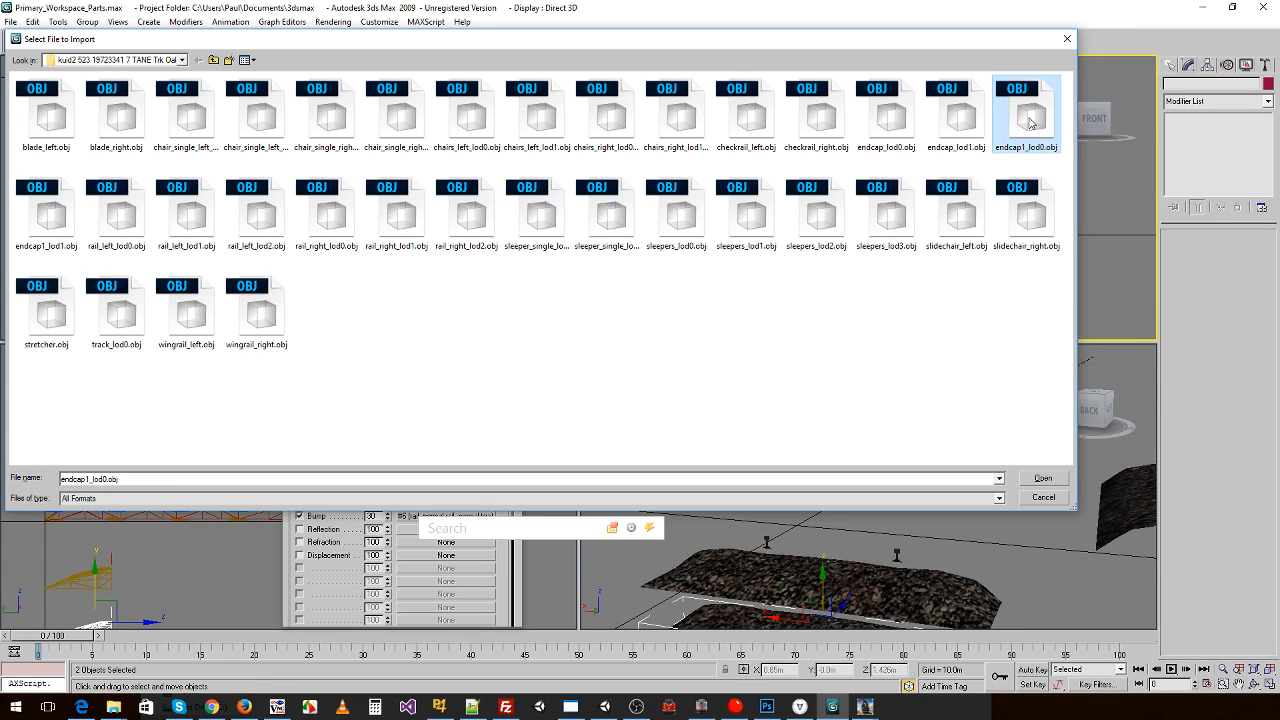
pyautogui.doubleClick(1030, 123)
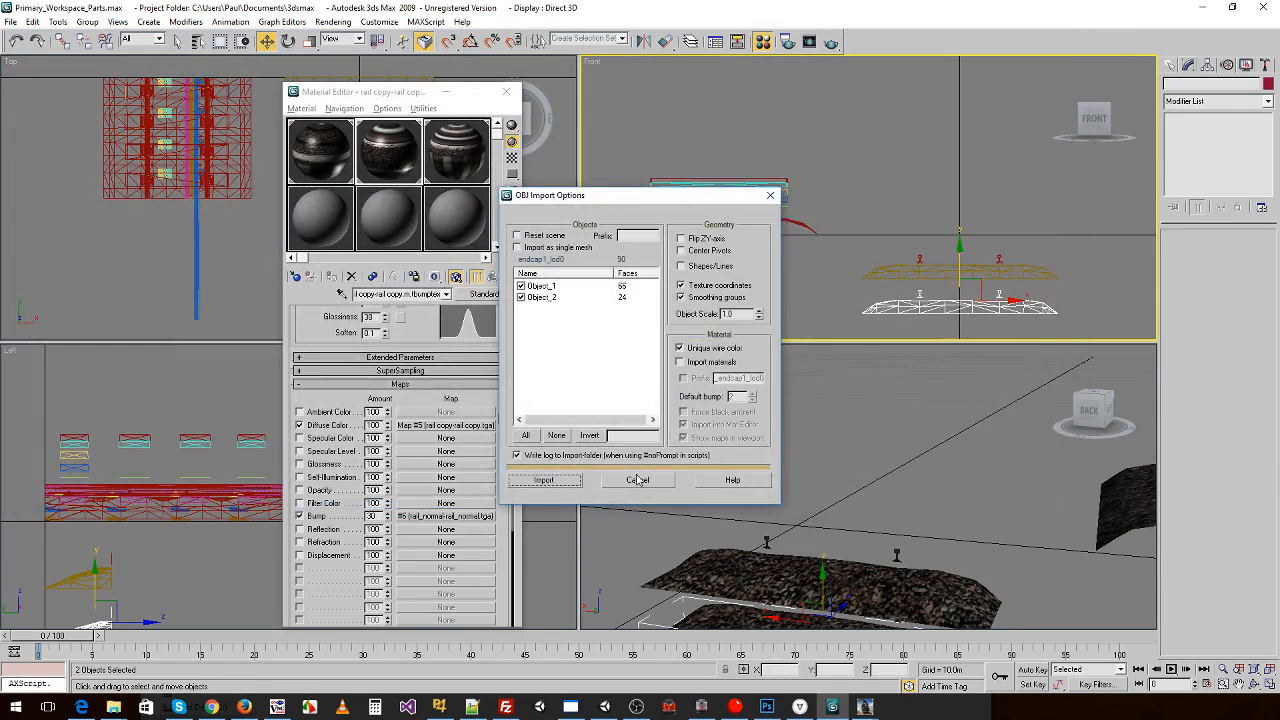
pyautogui.click(543, 481)
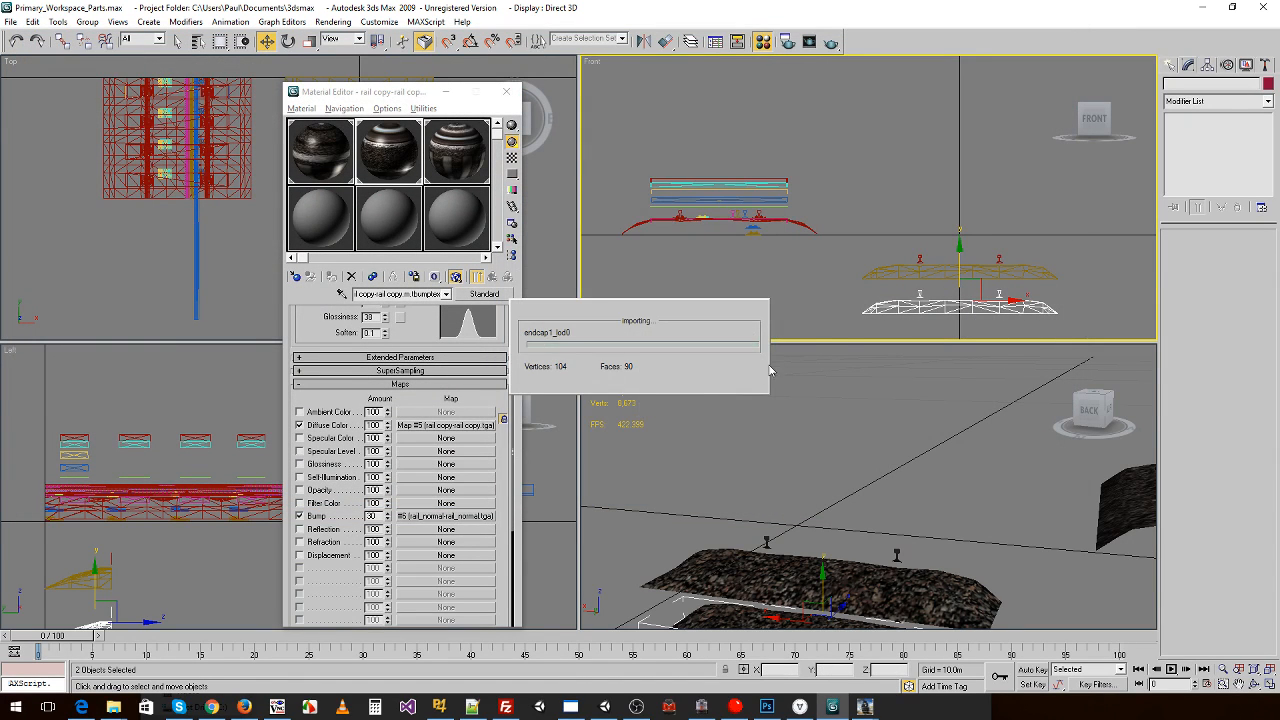
pyautogui.click(705, 377)
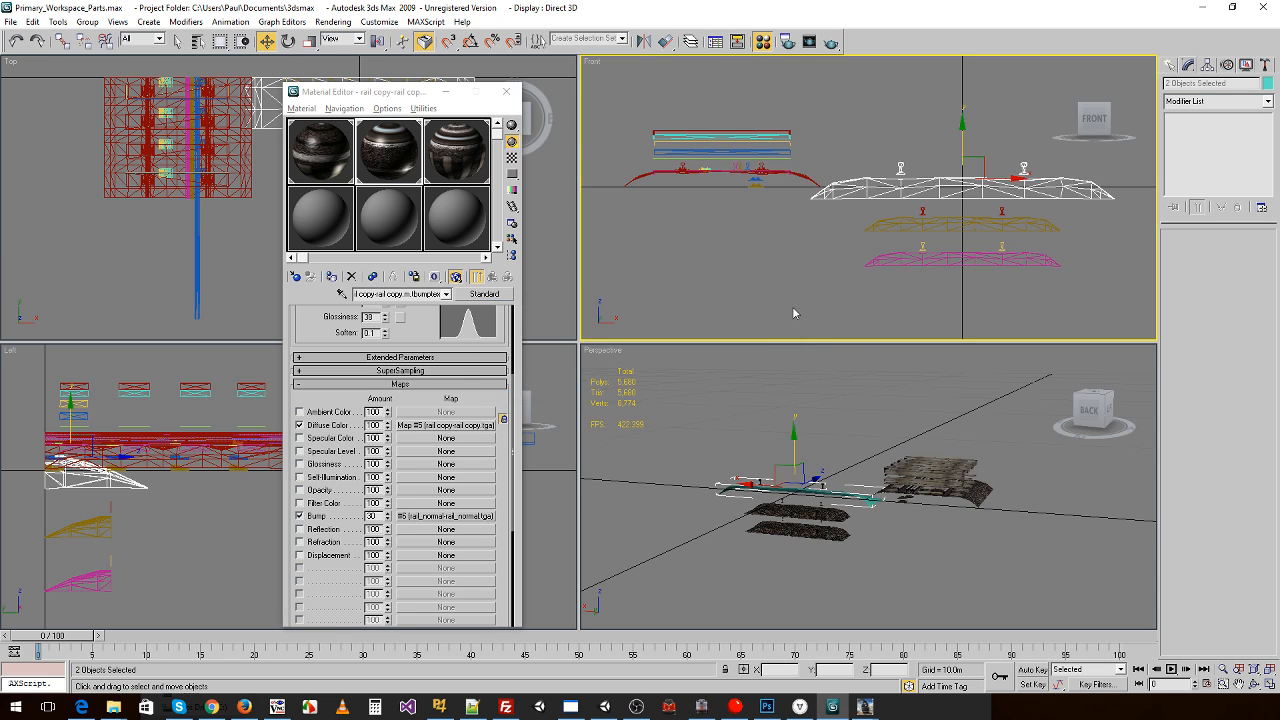
# - Scale the imported endcap1 LOD0 ballast and rails together to 64.471 percent on the X, Y and Z axes
pyautogui.press('r')
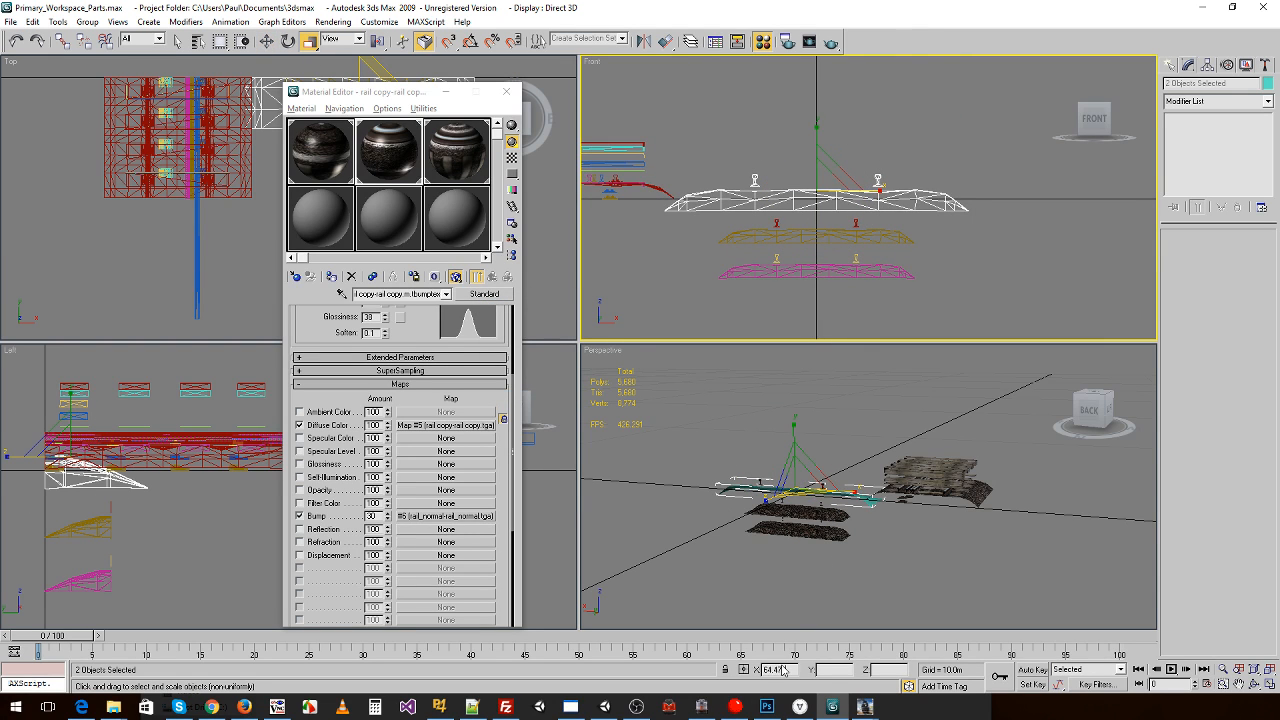
pyautogui.click(843, 670)
pyautogui.write('64.471')
pyautogui.click(900, 668)
pyautogui.write('64.471')
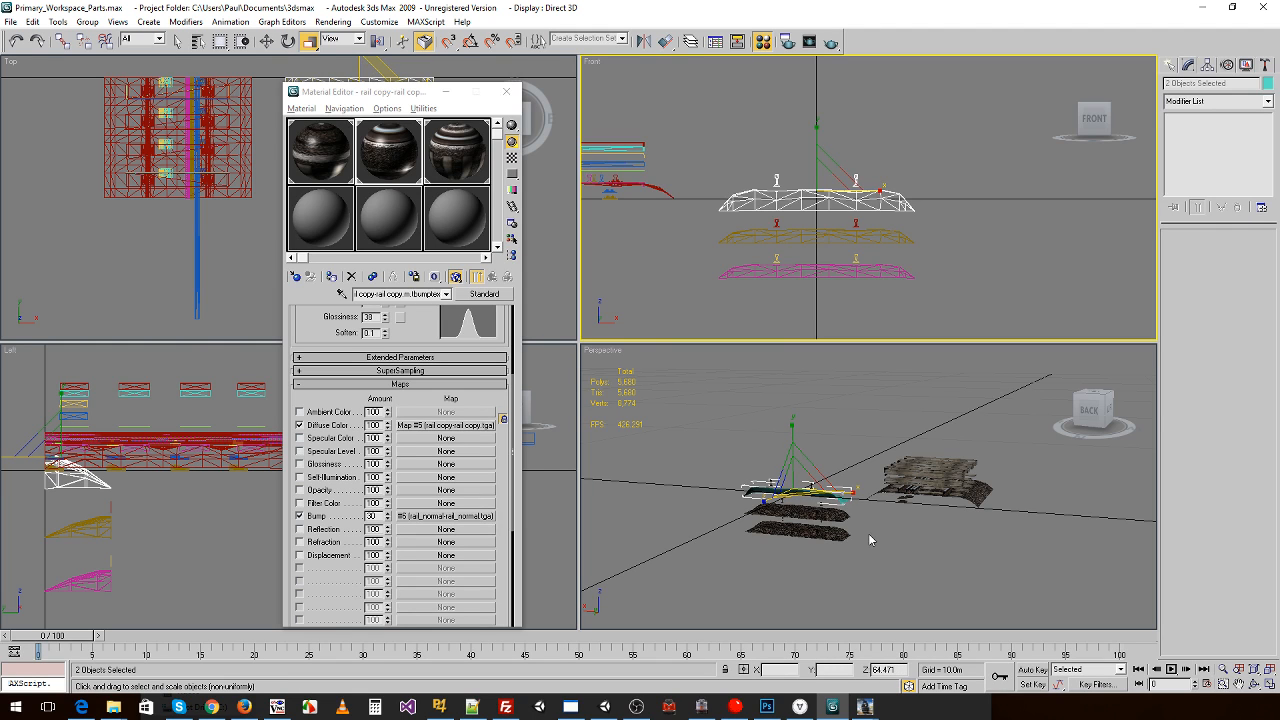
# - Assign the ballast material to the selected endcap1 LOD0 objects
pyautogui.scroll(3, 782, 503)
pyautogui.moveTo(793, 494); pyautogui.dragTo(890, 490, button='middle')
pyautogui.scroll(3, 923, 484)
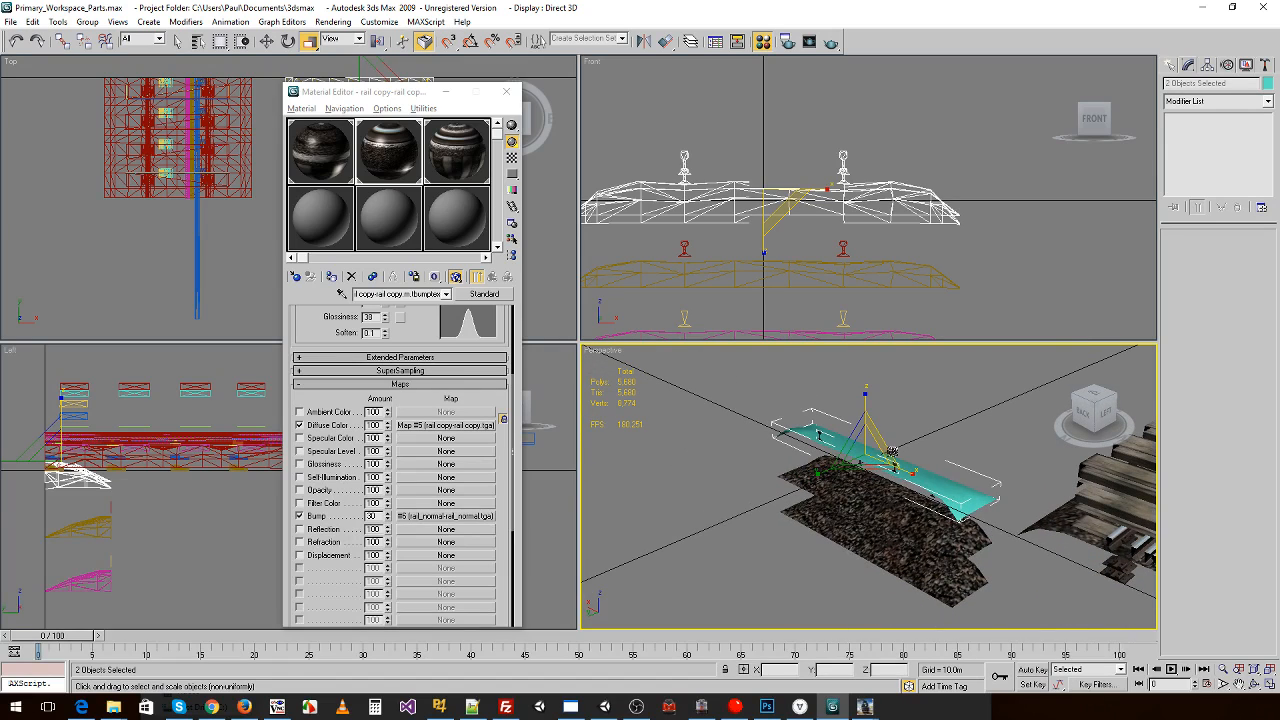
pyautogui.scroll(3, 886, 244)
pyautogui.moveTo(886, 244); pyautogui.dragTo(923, 220, button='middle')
pyautogui.moveTo(866, 486); pyautogui.dragTo(850, 485, button='middle')
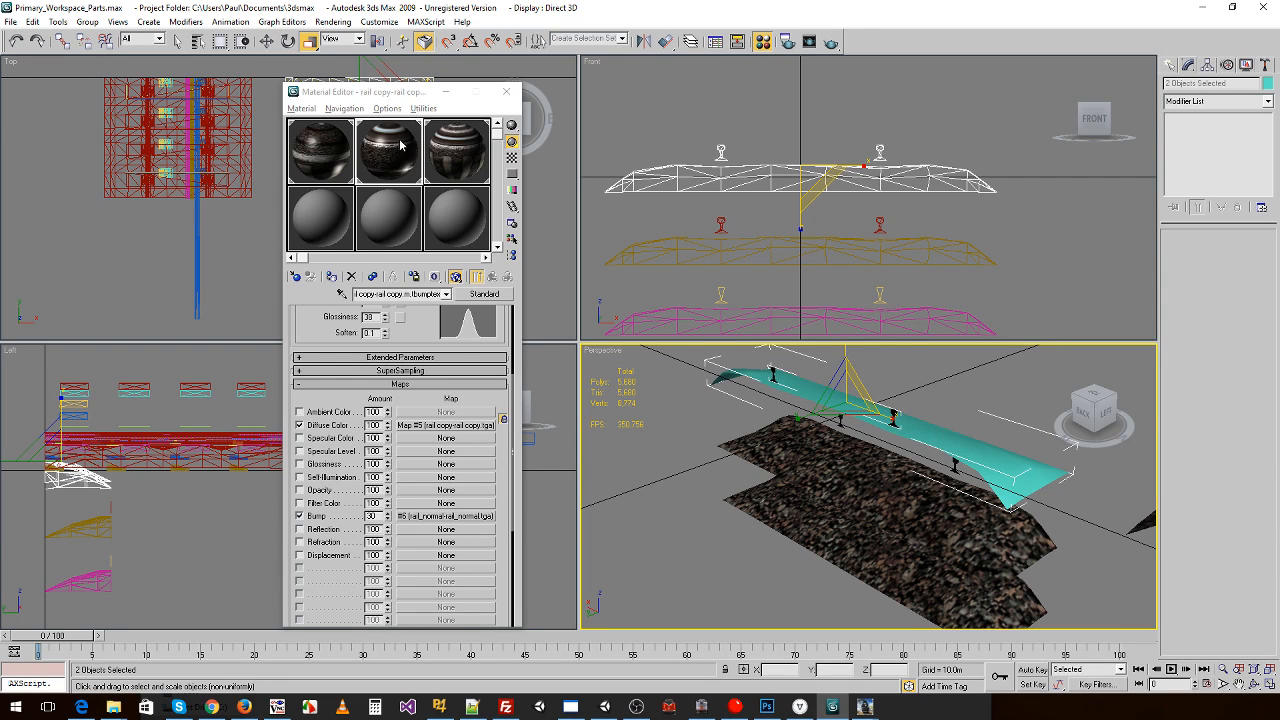
pyautogui.moveTo(366, 152); pyautogui.dragTo(767, 400)
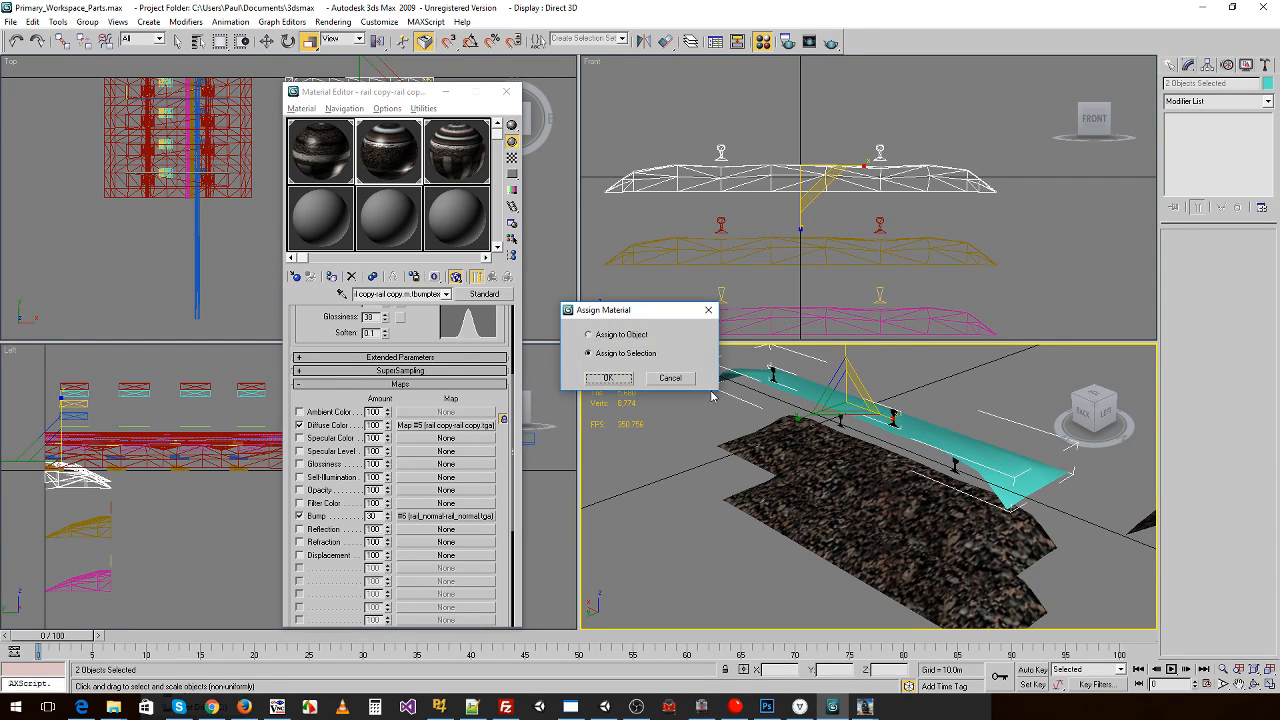
pyautogui.click(610, 378)
# - Delete the two lower end caps and all other track parts, leaving only the resized endcap1 LOD0 in the scene
pyautogui.keyDown('alt'); pyautogui.moveTo(880, 404); pyautogui.dragTo(722, 396, button='middle'); pyautogui.keyUp('alt')
pyautogui.moveTo(768, 260); pyautogui.dragTo(901, 243, button='middle')
pyautogui.scroll(-2, 880, 241)
pyautogui.moveTo(817, 199); pyautogui.dragTo(952, 297)
pyautogui.press('Delete')
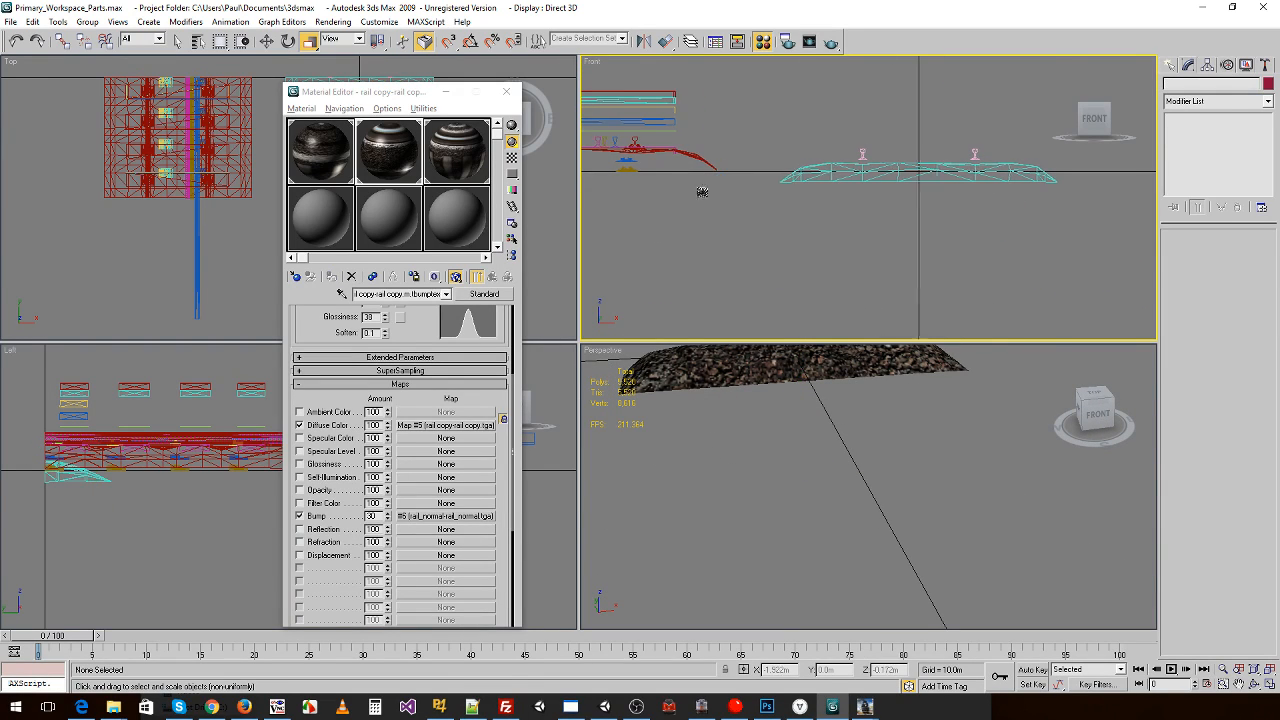
pyautogui.moveTo(692, 188); pyautogui.dragTo(833, 205, button='middle')
pyautogui.moveTo(629, 117); pyautogui.dragTo(838, 230)
pyautogui.press('Delete')
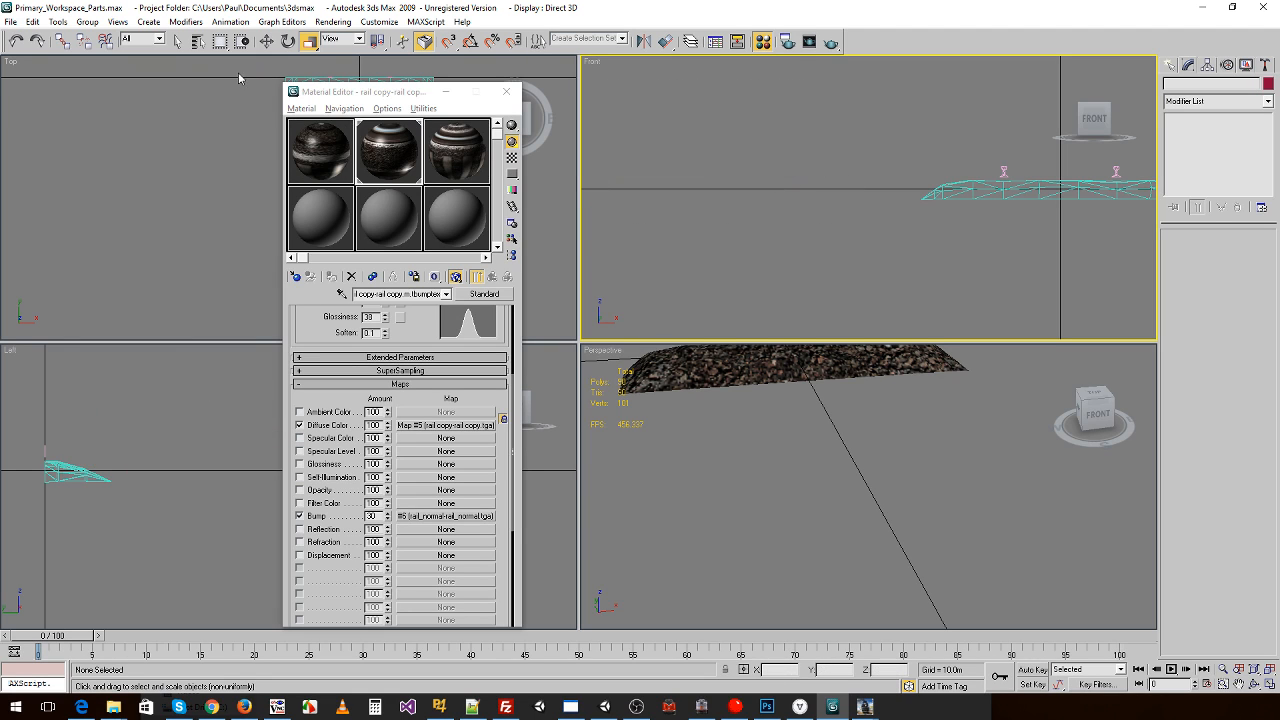
# - Export the scene over endcap1_lod0.im in Trainz format, geometry only, answering no to all texture file overwrites
pyautogui.click(10, 21)
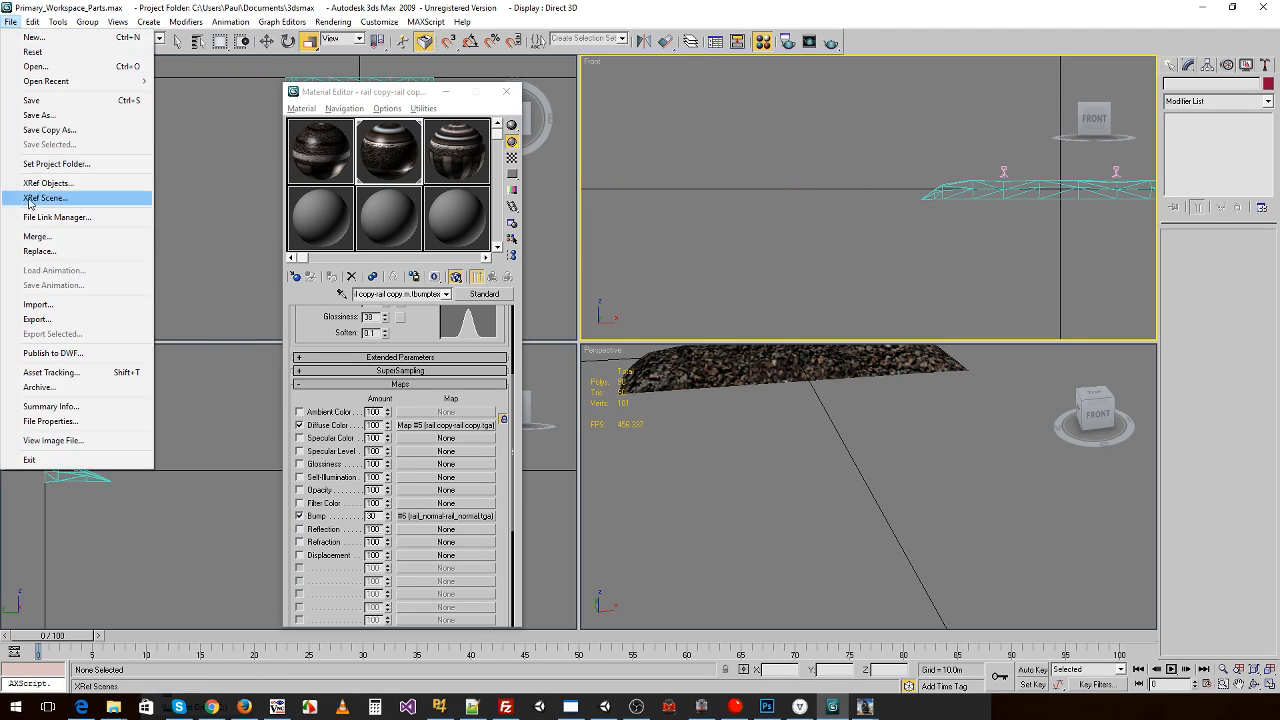
pyautogui.click(36, 319)
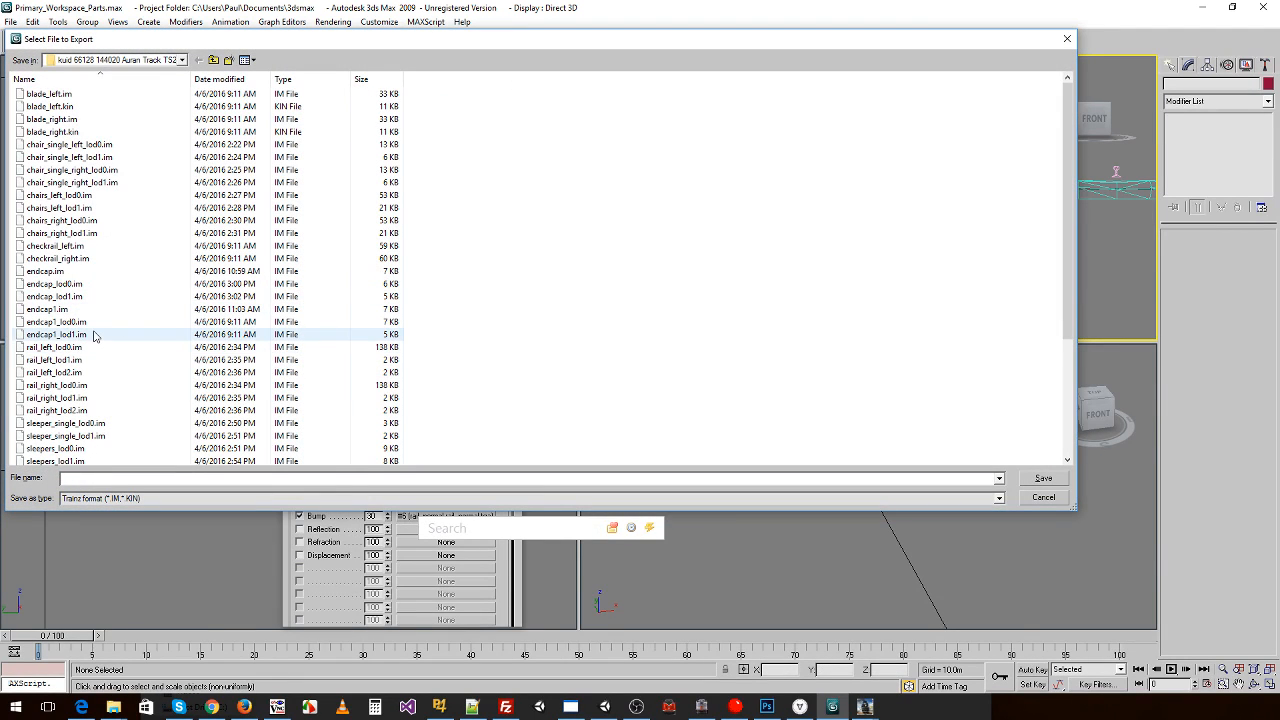
pyautogui.click(79, 323)
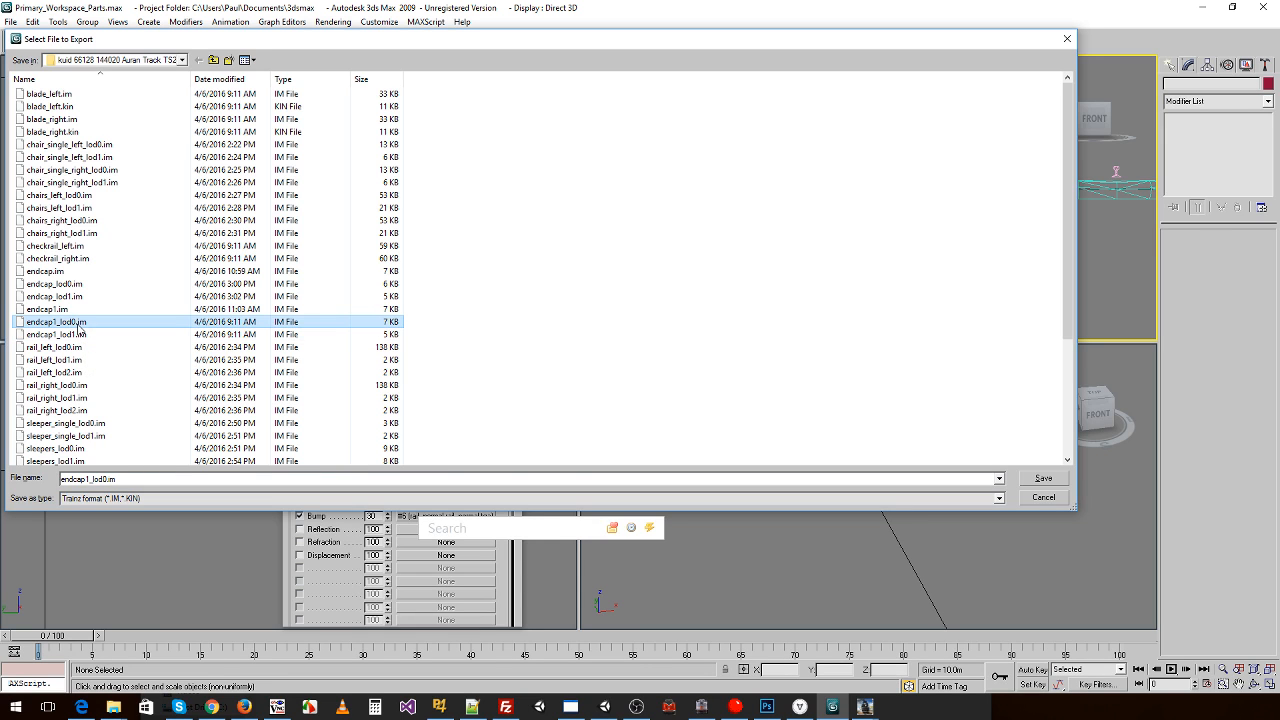
pyautogui.doubleClick(63, 325)
pyautogui.click(694, 409)
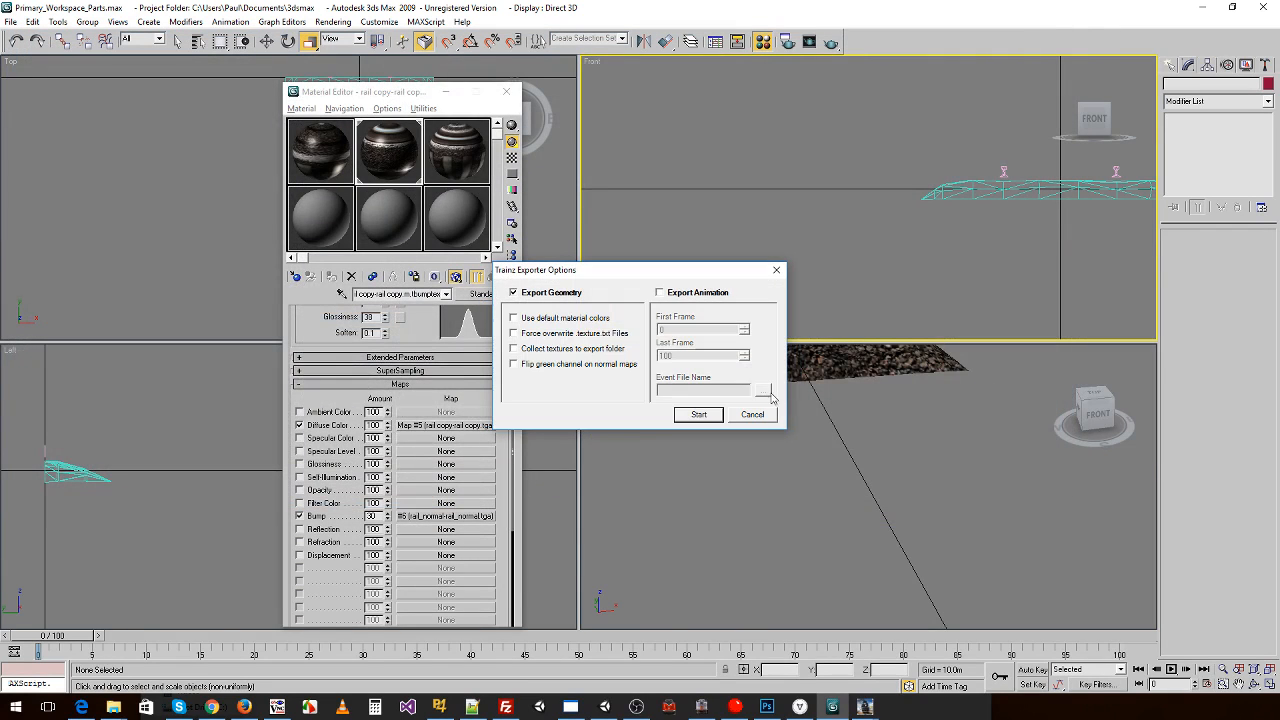
pyautogui.click(698, 415)
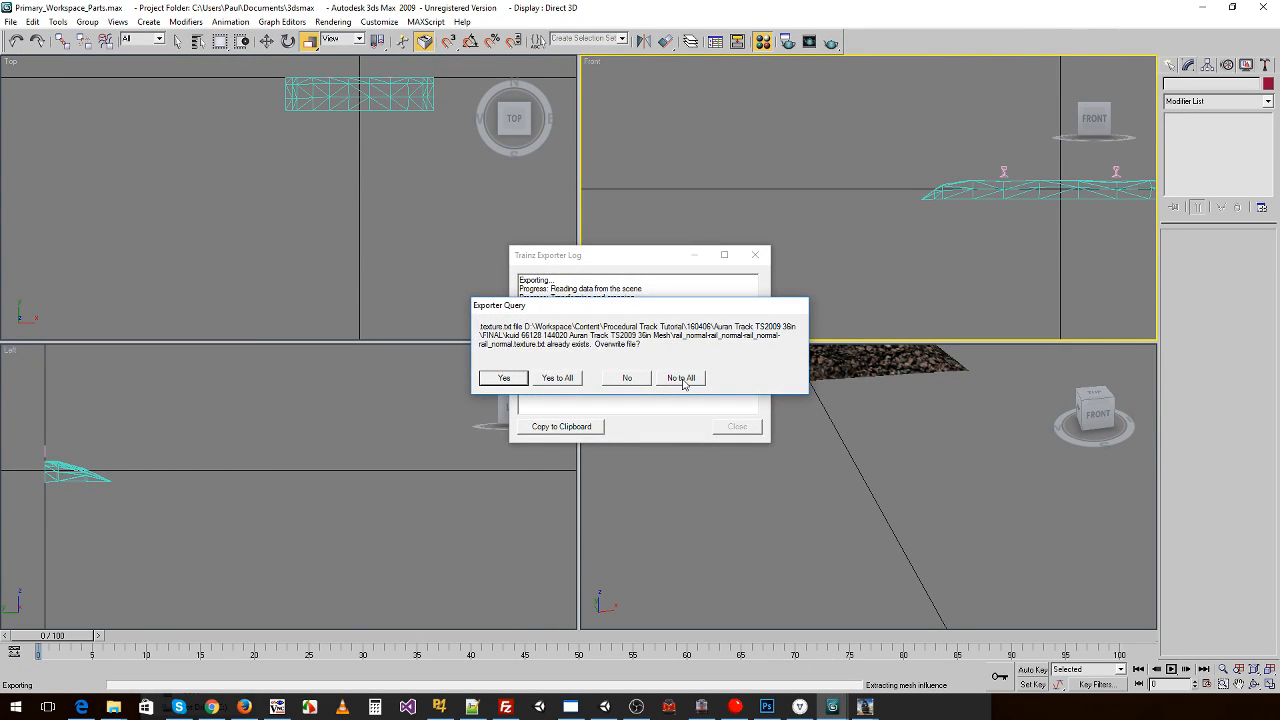
pyautogui.click(681, 378)
pyautogui.click(737, 427)
# - Undo the deletions of the other end caps and track parts
pyautogui.moveTo(965, 240); pyautogui.dragTo(769, 257, button='middle')
pyautogui.hotkey('ctrl', 'z')
pyautogui.hotkey('ctrl', 'z')
pyautogui.hotkey('ctrl', 'z')
# - Move the endcap1 LOD0 ballast and rails together about 1.259 m straight down, below the other two resized end caps
pyautogui.moveTo(757, 147); pyautogui.dragTo(968, 228)
pyautogui.moveTo(918, 254); pyautogui.dragTo(911, 237, button='middle')
pyautogui.press('w')
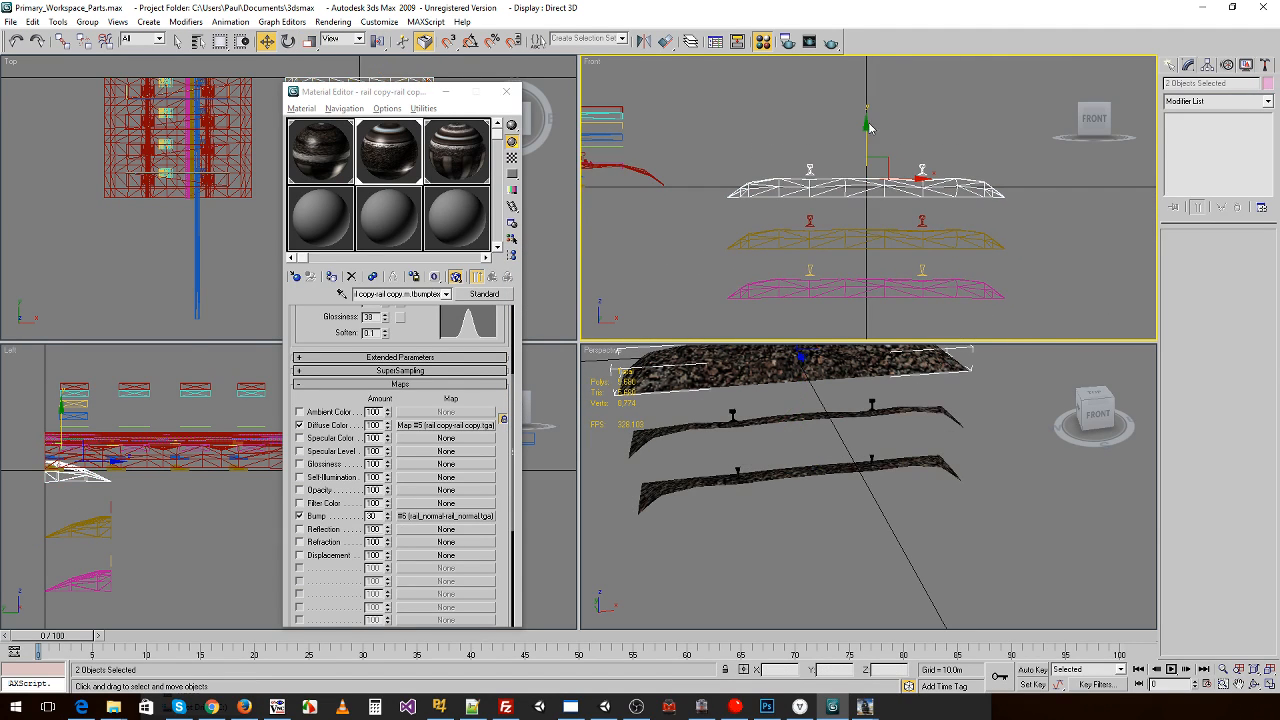
pyautogui.moveTo(866, 124); pyautogui.dragTo(866, 267)
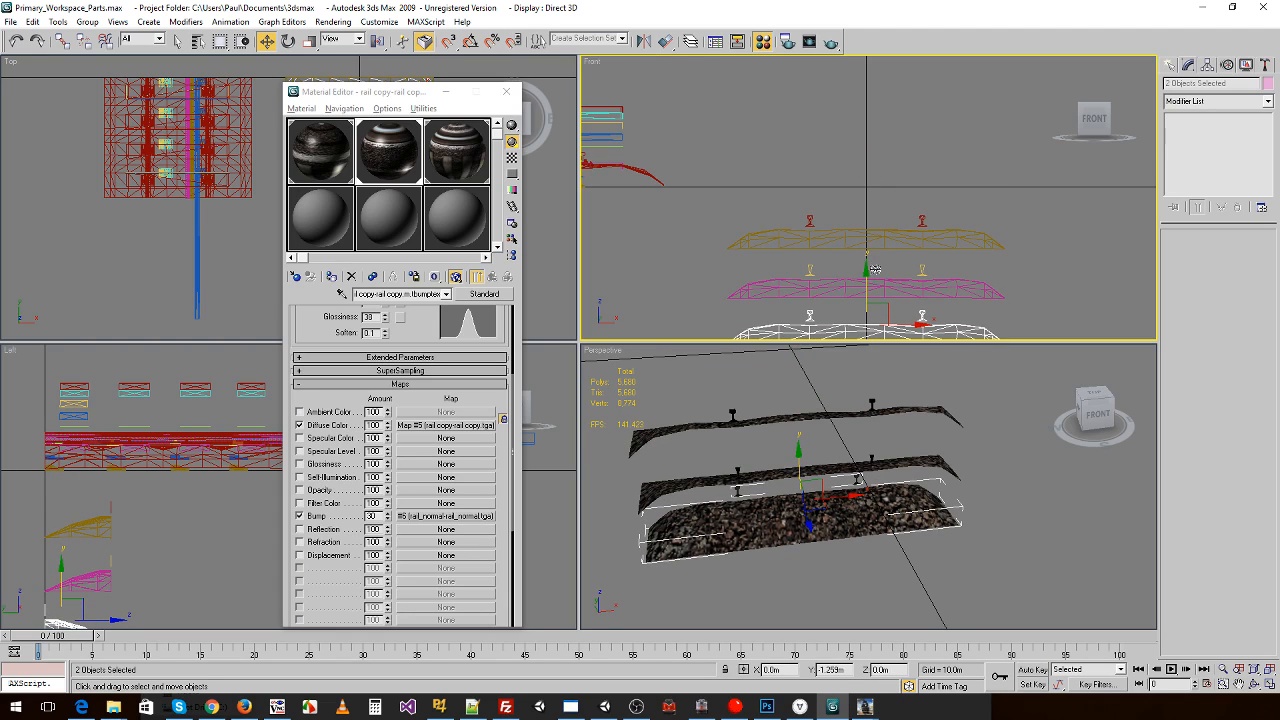
# - Import endcap1_lod1.obj, accepting the suggested new names for the conflicting objects
pyautogui.click(11, 21)
pyautogui.click(40, 313)
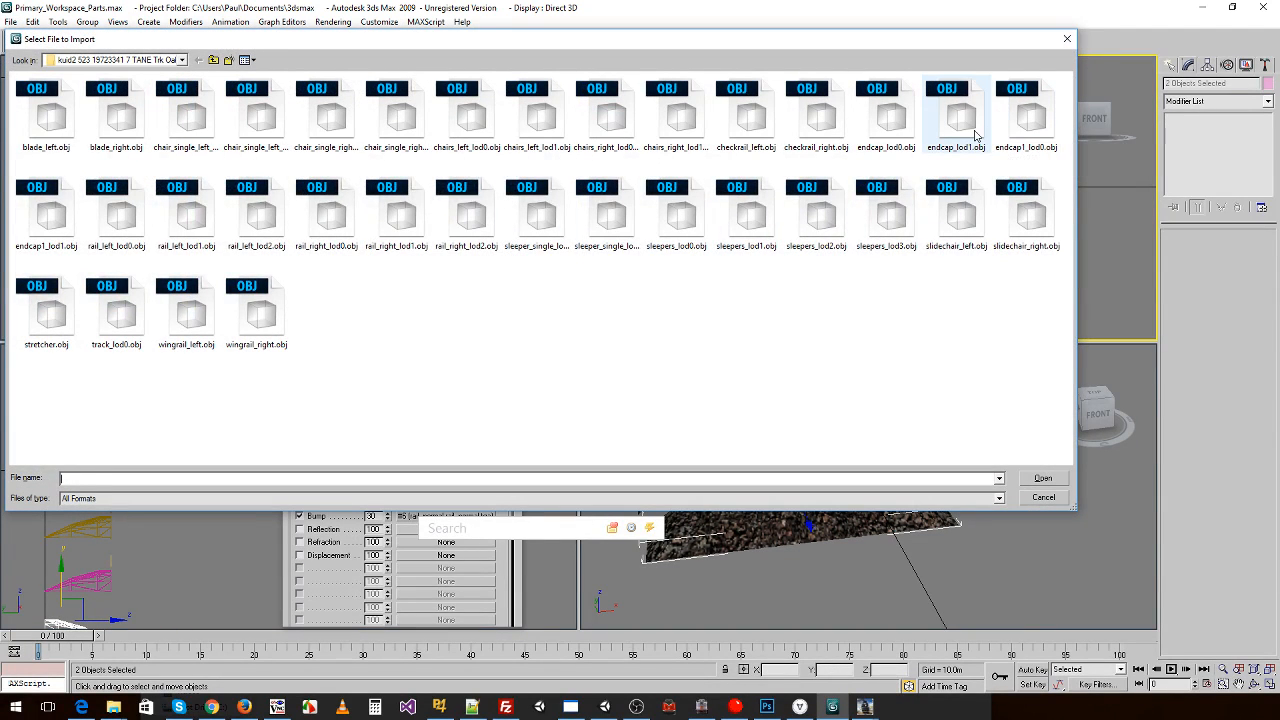
pyautogui.click(975, 133)
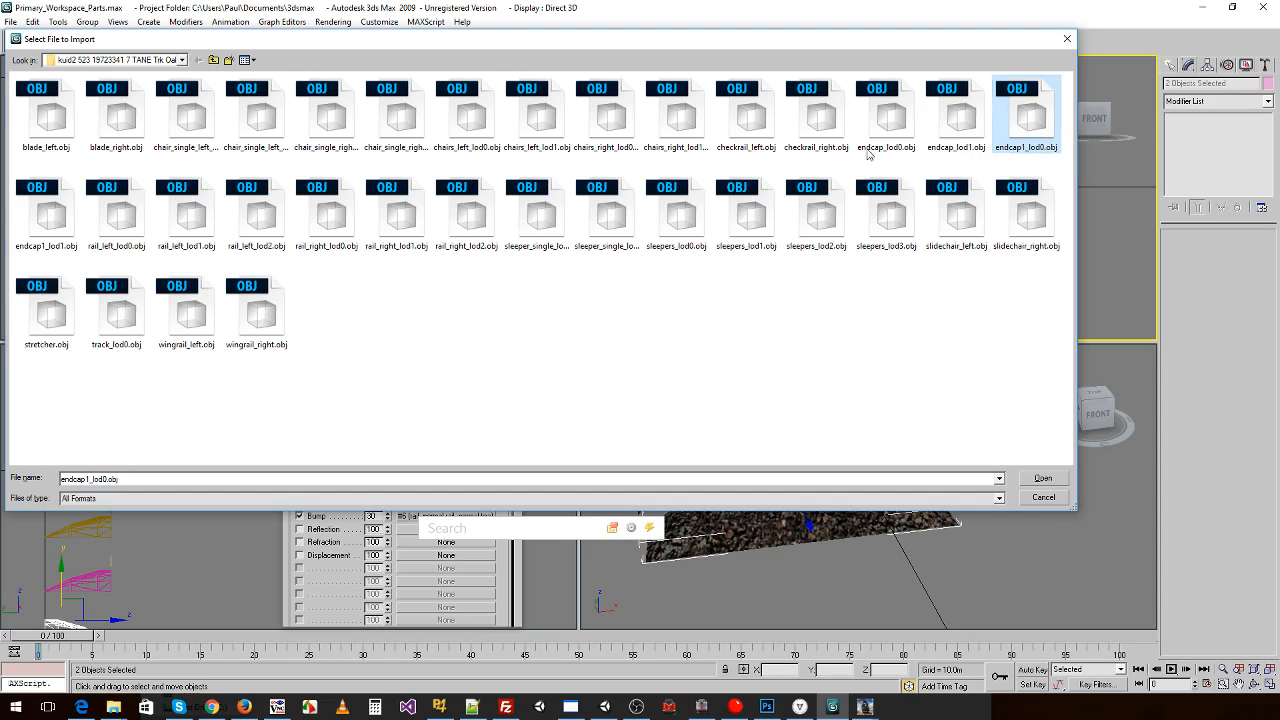
pyautogui.doubleClick(50, 213)
pyautogui.click(560, 479)
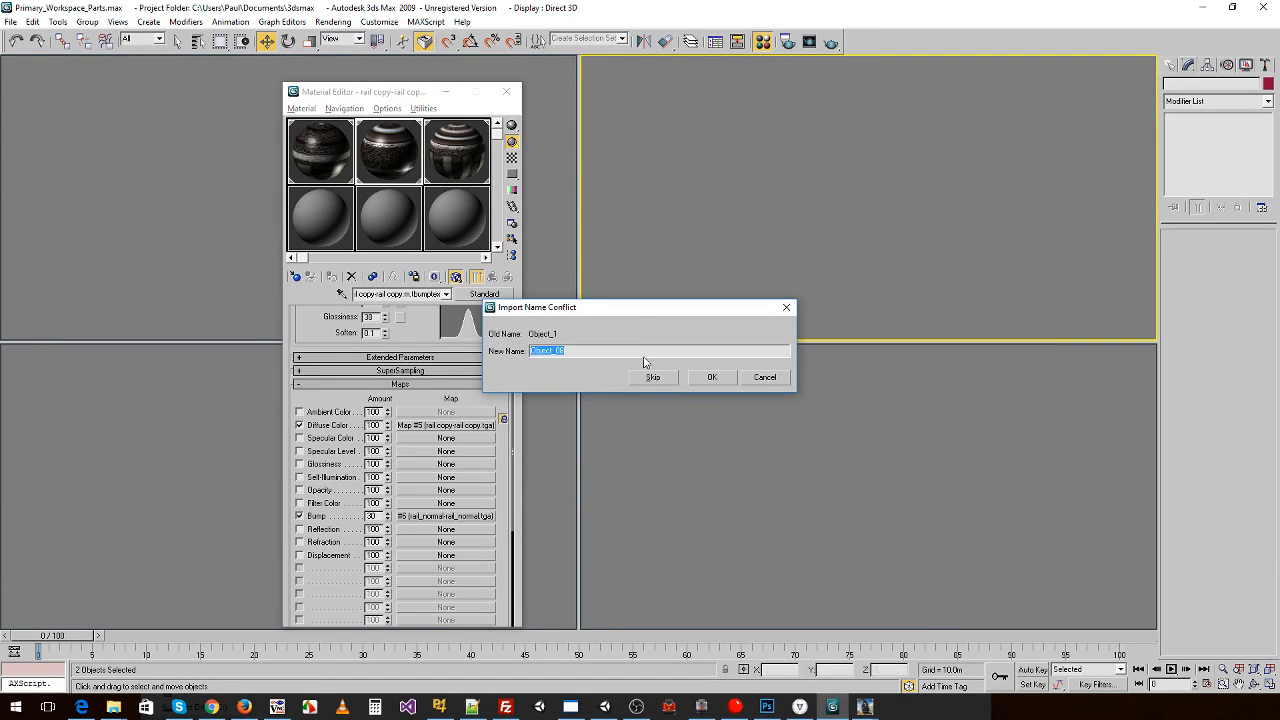
pyautogui.click(708, 377)
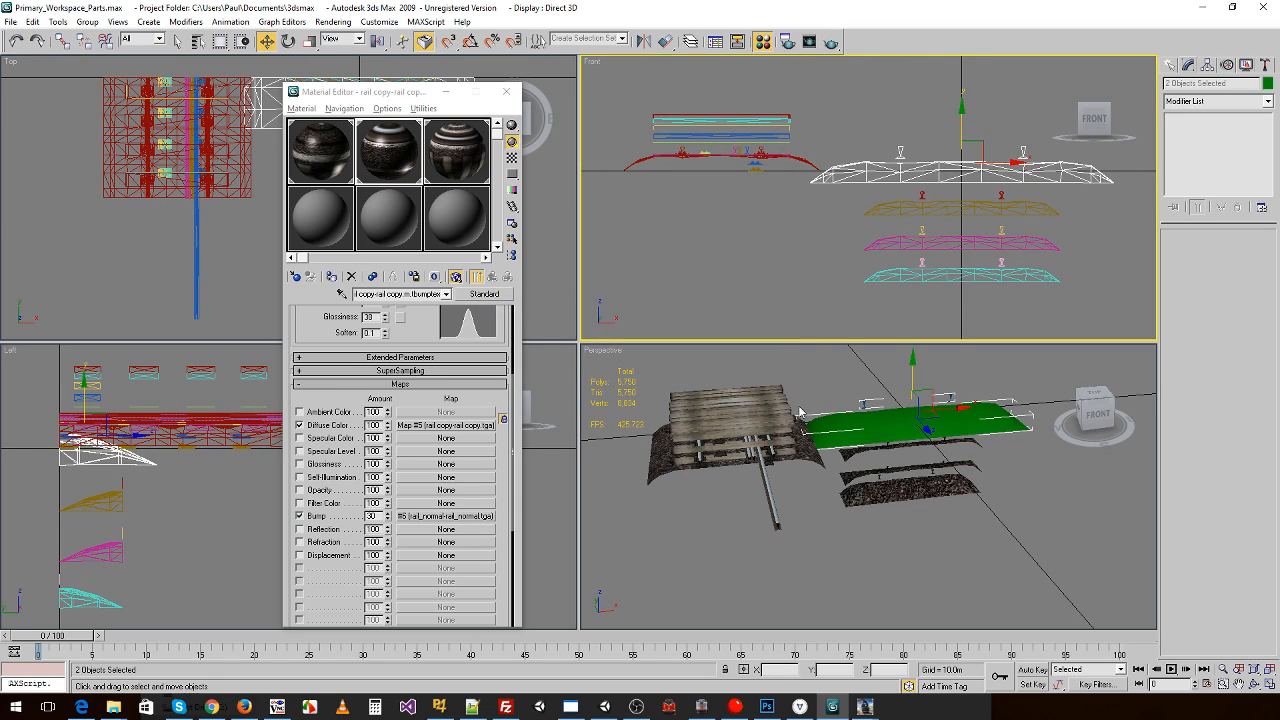
# - Scale the imported endcap1 LOD1 ballast and rails to 64.471 percent on all three axes
pyautogui.press('e')
pyautogui.press('r')
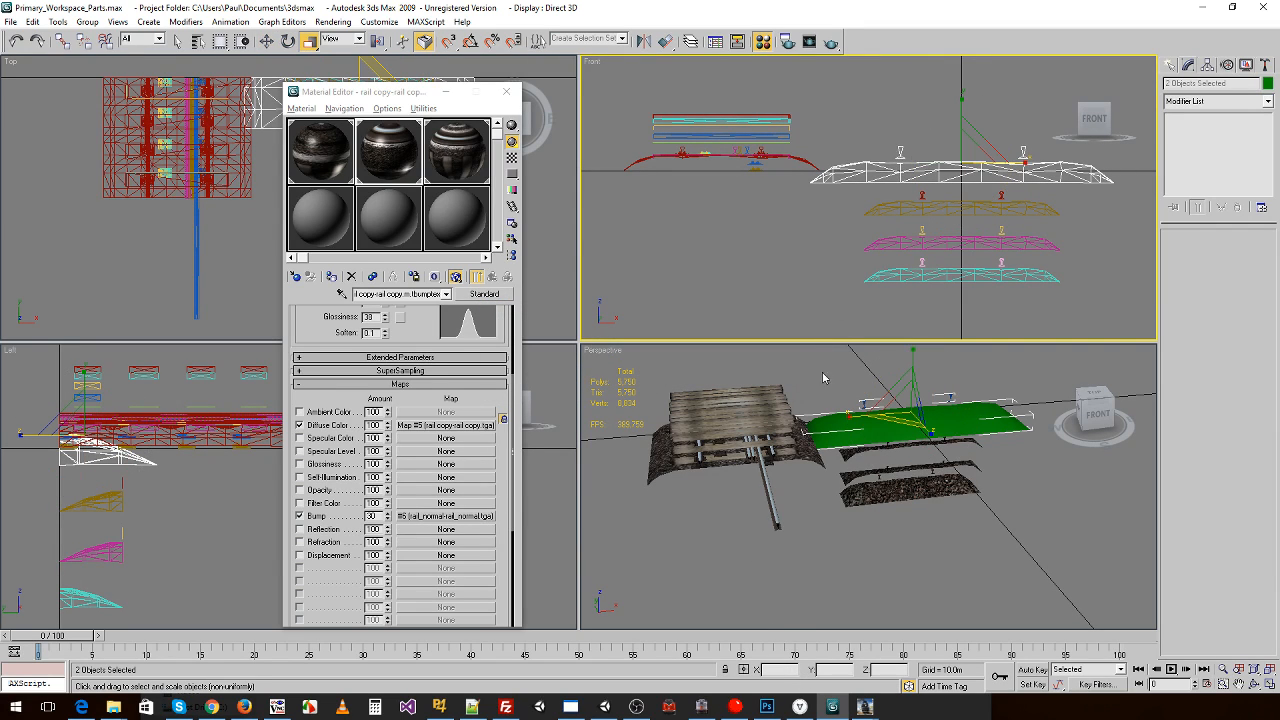
pyautogui.click(823, 671)
pyautogui.write('64.471')
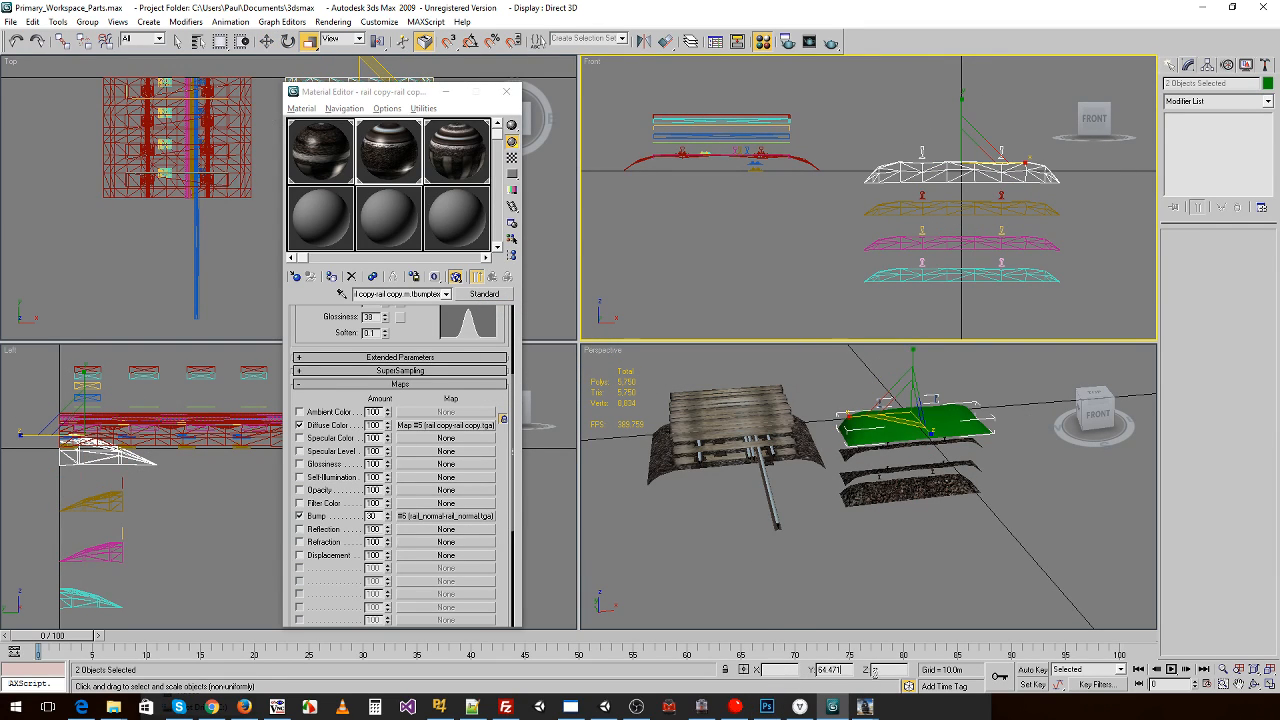
pyautogui.click(889, 671)
pyautogui.write('64.471')
# - Assign the rail copy material to both selected parts of the endcap1 LOD1 mesh
pyautogui.moveTo(916, 520); pyautogui.dragTo(817, 534, button='middle')
pyautogui.scroll(3, 841, 487)
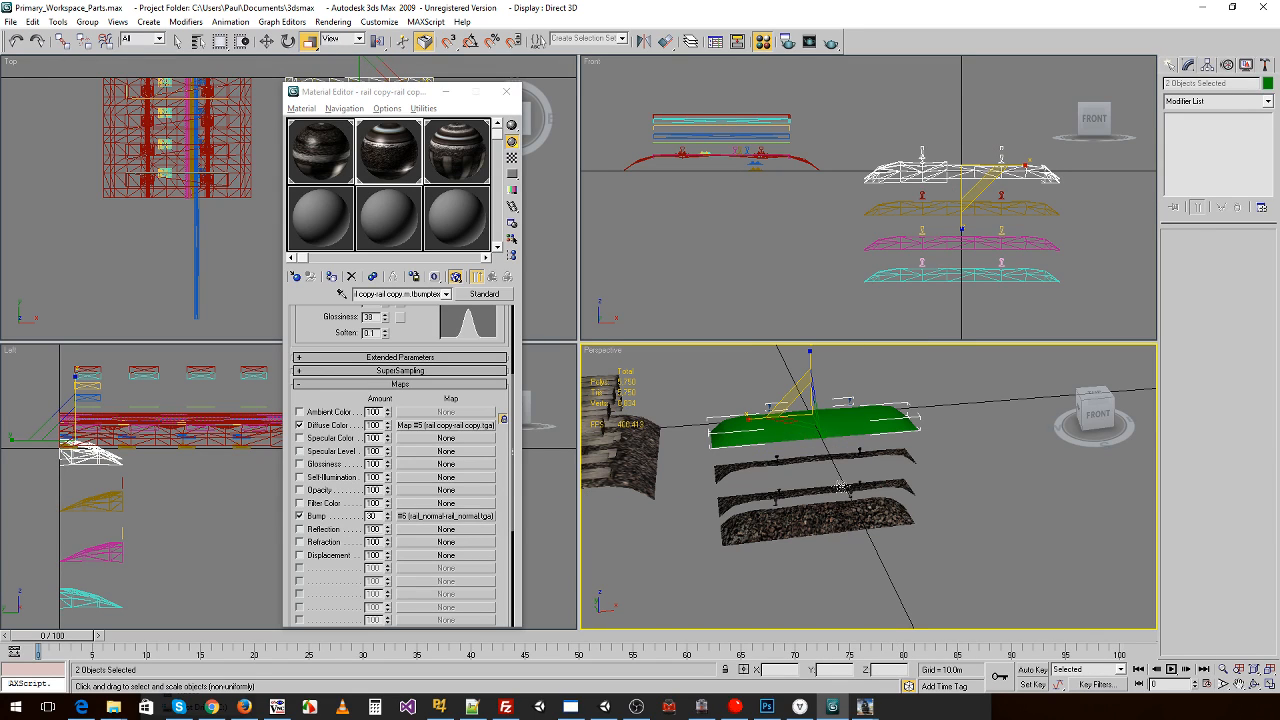
pyautogui.moveTo(420, 150); pyautogui.dragTo(757, 405)
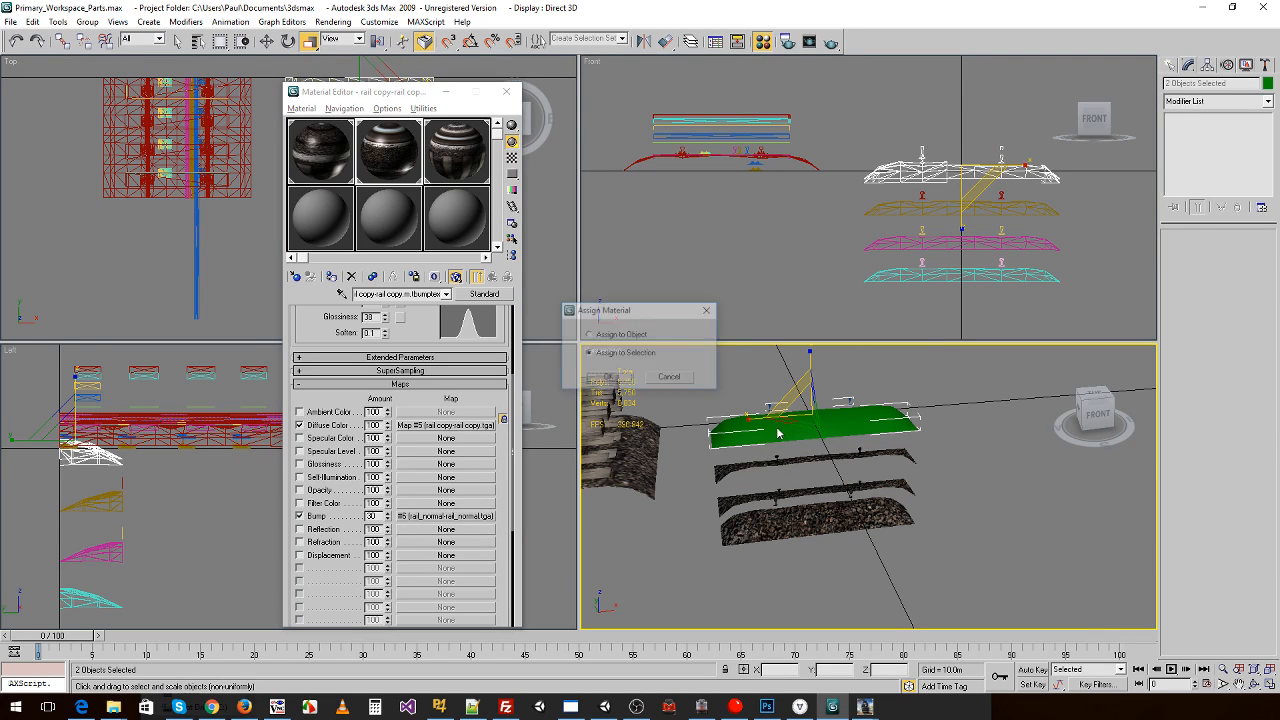
pyautogui.click(622, 382)
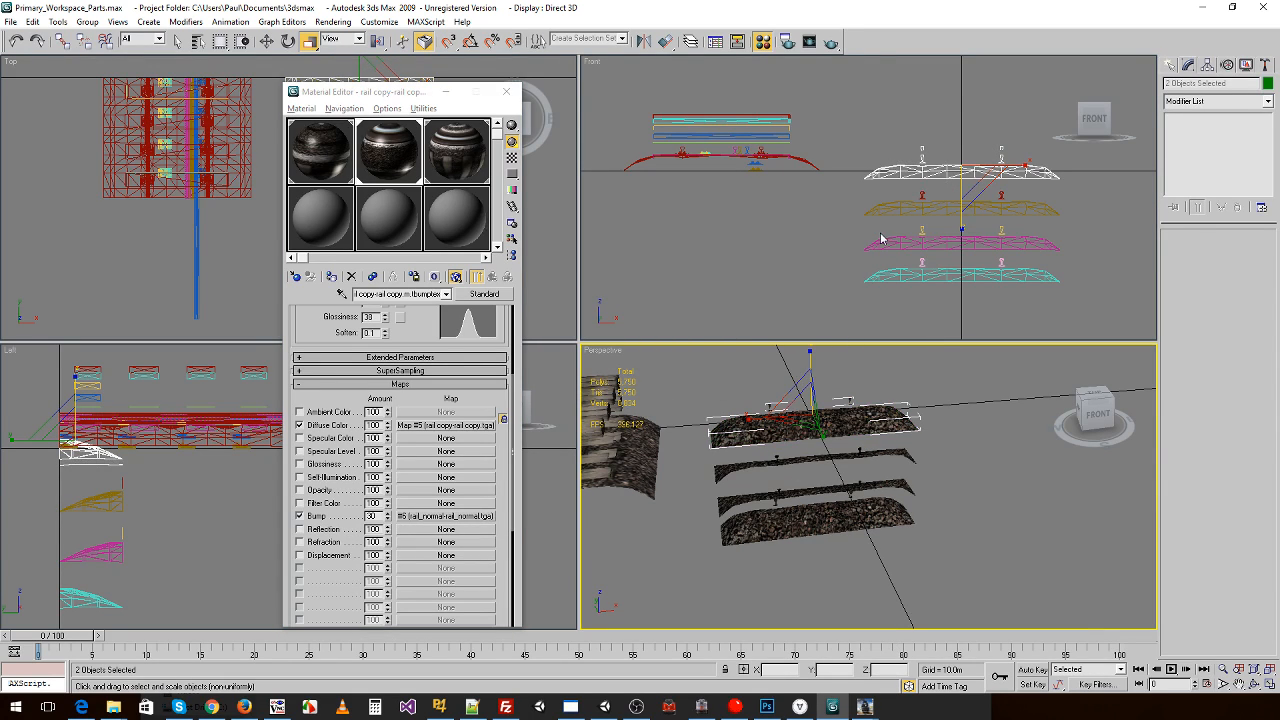
# - Delete the three lower end caps and all the other track parts, keeping only the endcap1 LOD1 mesh
pyautogui.moveTo(844, 204); pyautogui.dragTo(1060, 322)
pyautogui.press('Delete')
pyautogui.moveTo(640, 93); pyautogui.dragTo(842, 208)
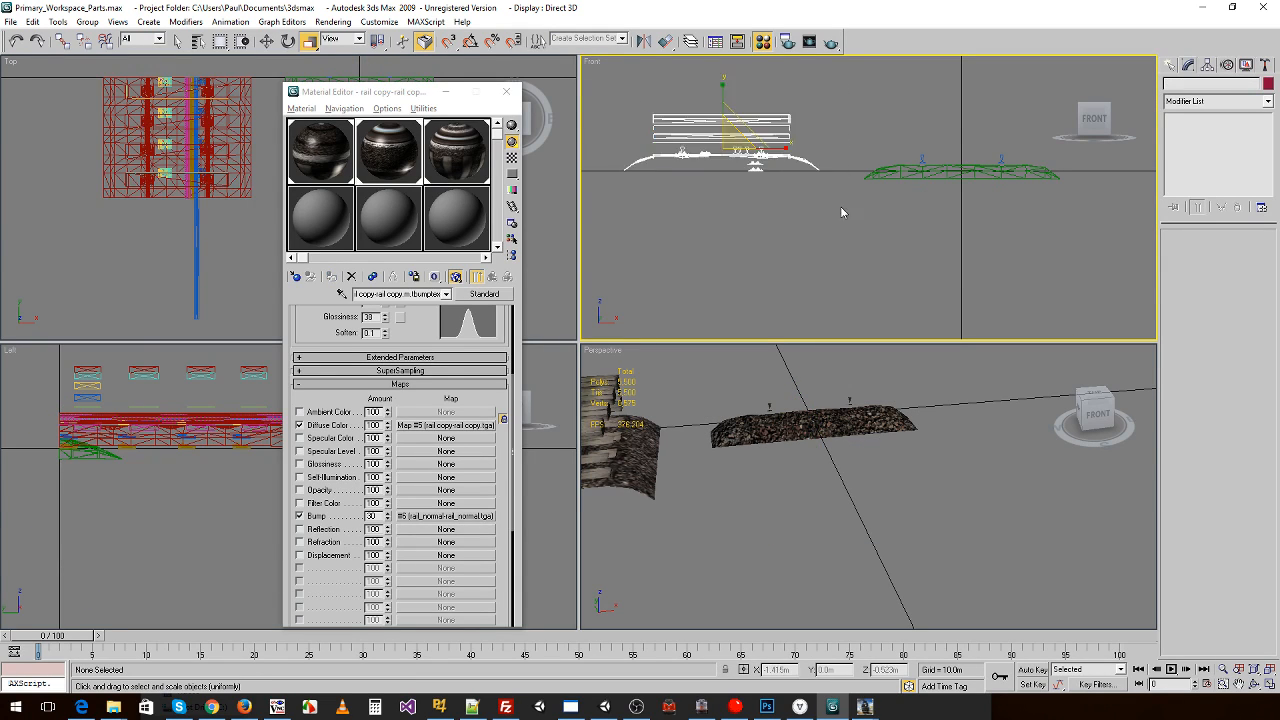
pyautogui.press('Delete')
# - Export the scene over endcap1_lod1.im in Trainz format with geometry only
pyautogui.click(10, 21)
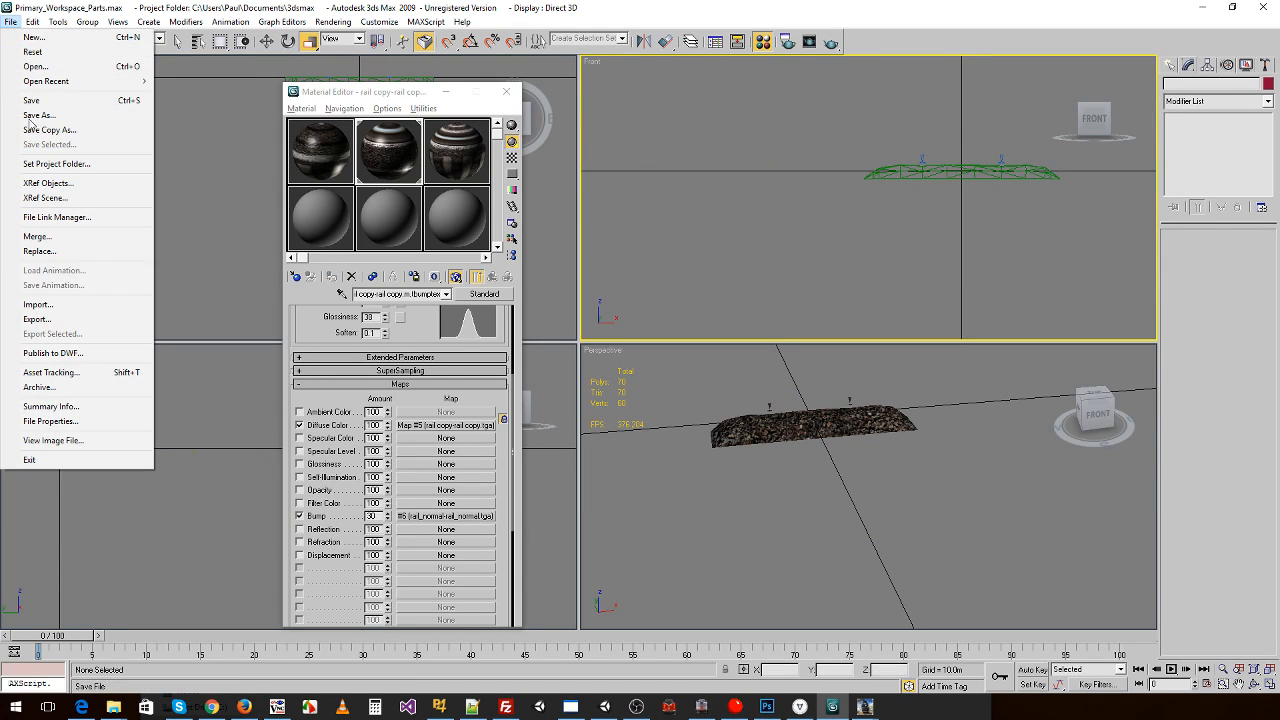
pyautogui.click(37, 319)
pyautogui.click(60, 411)
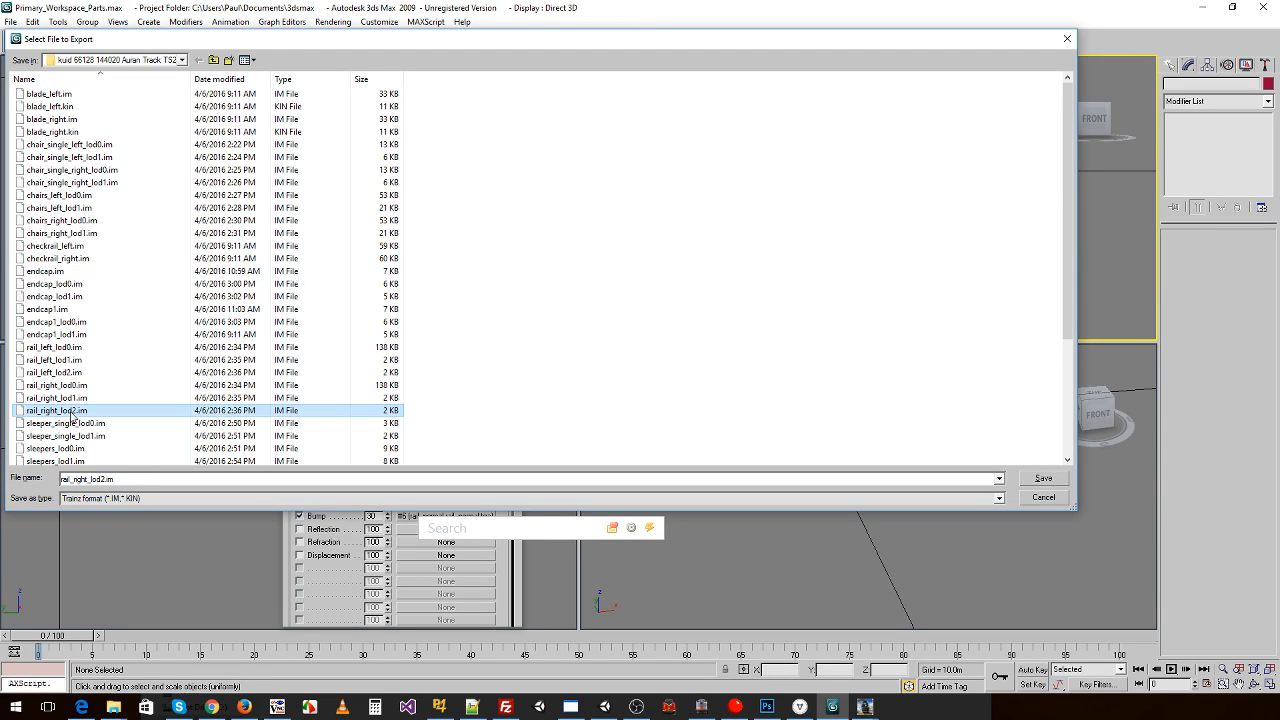
pyautogui.scroll(-1, 74, 418)
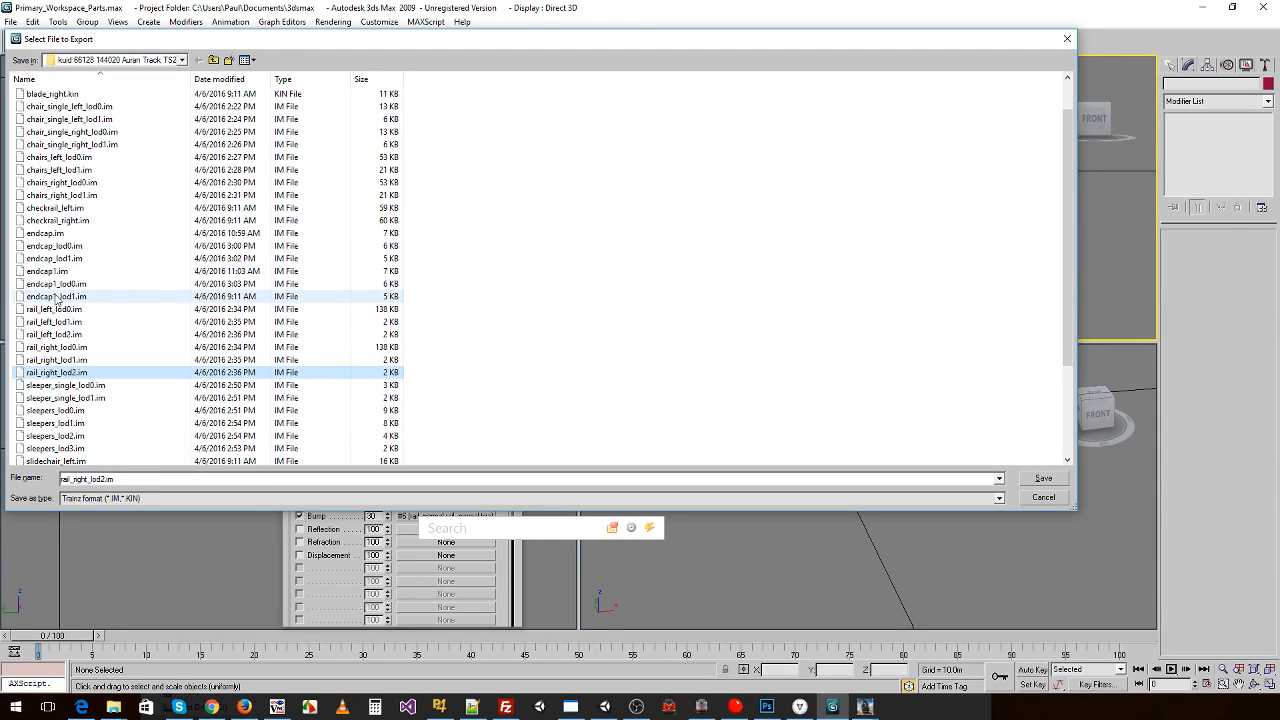
pyautogui.doubleClick(57, 299)
pyautogui.click(700, 411)
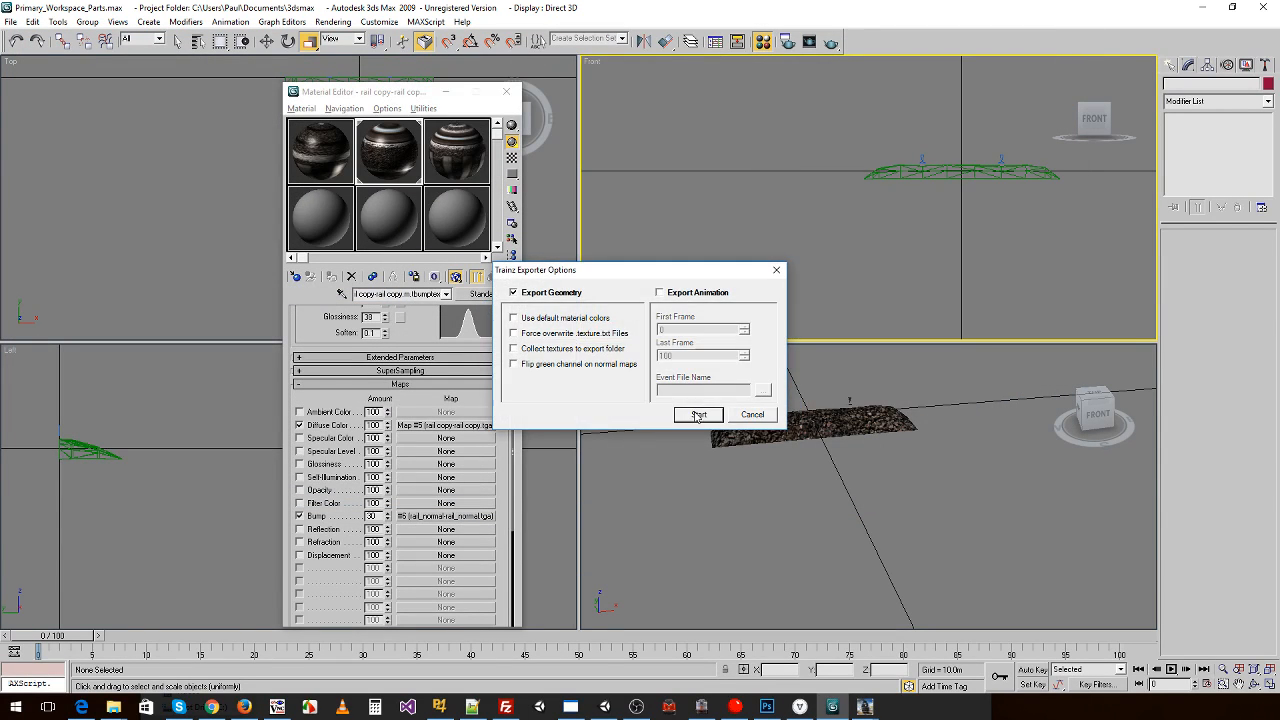
pyautogui.click(697, 414)
pyautogui.click(681, 378)
pyautogui.click(738, 428)
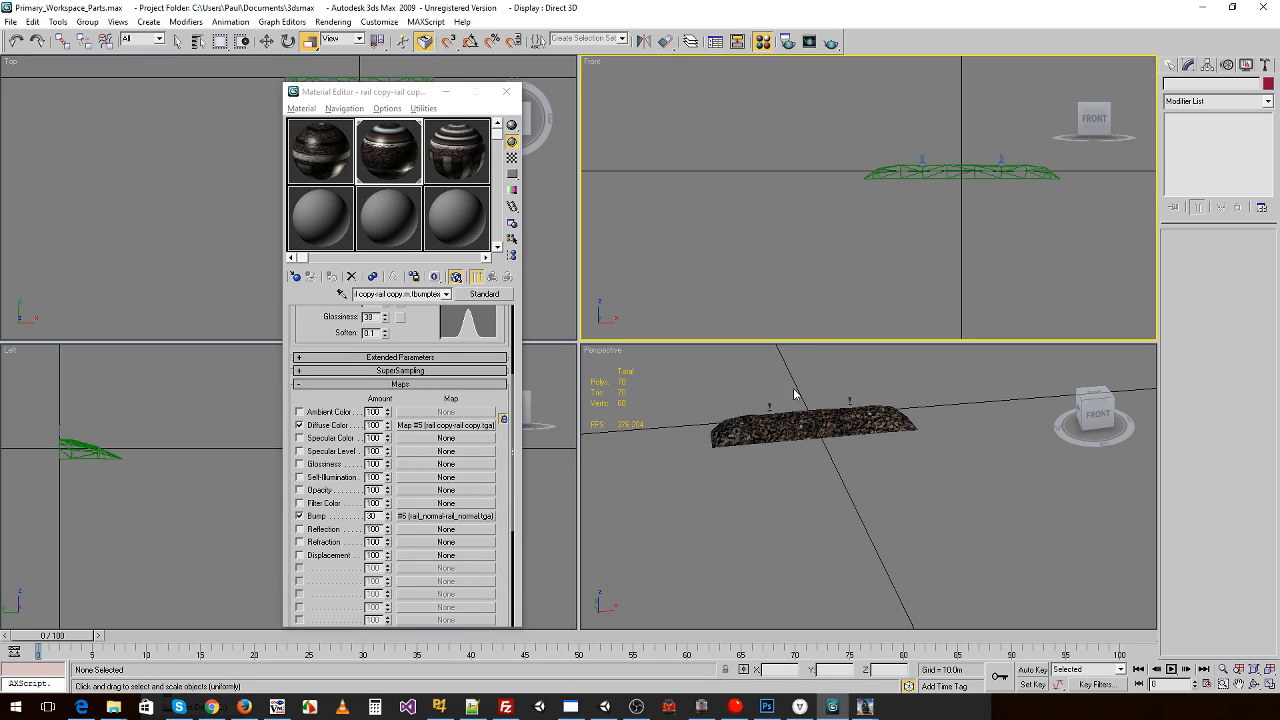
# - Undo the deletions of the lower end caps and the track parts
pyautogui.moveTo(888, 233); pyautogui.dragTo(885, 234, button='middle')
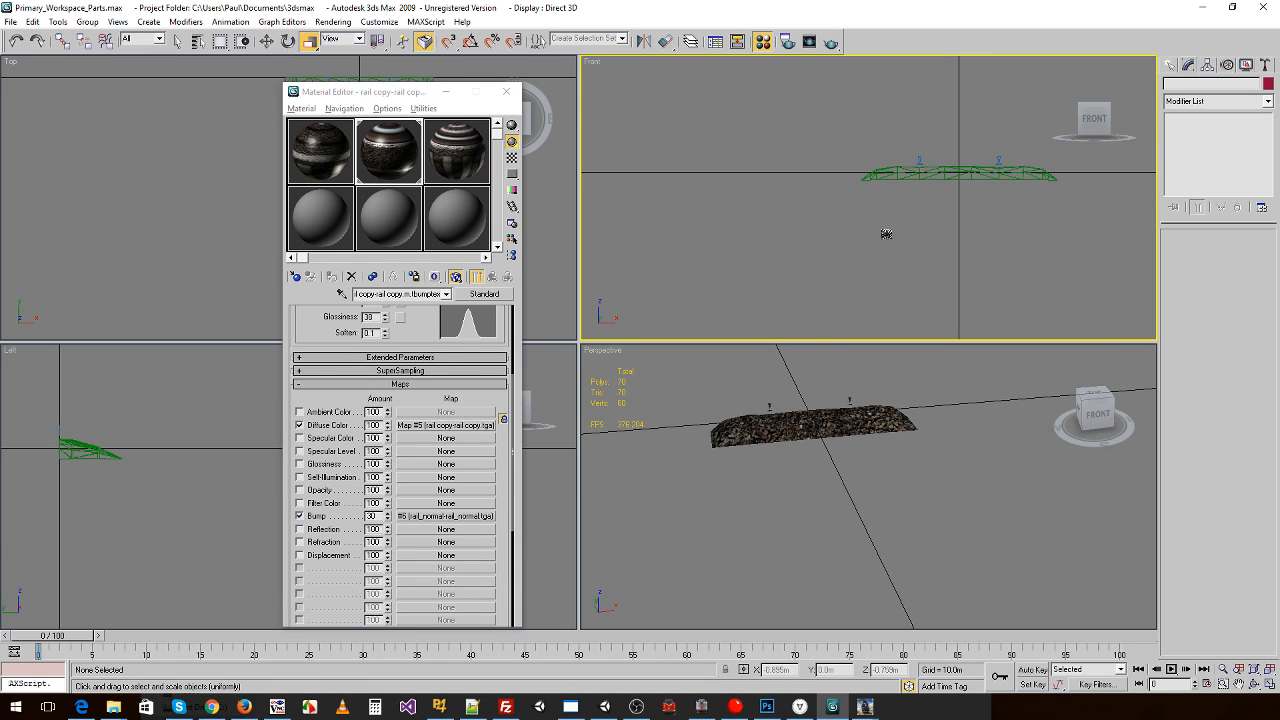
pyautogui.hotkey('ctrl', 'z')
pyautogui.hotkey('ctrl', 'z')
pyautogui.hotkey('ctrl', 'z')
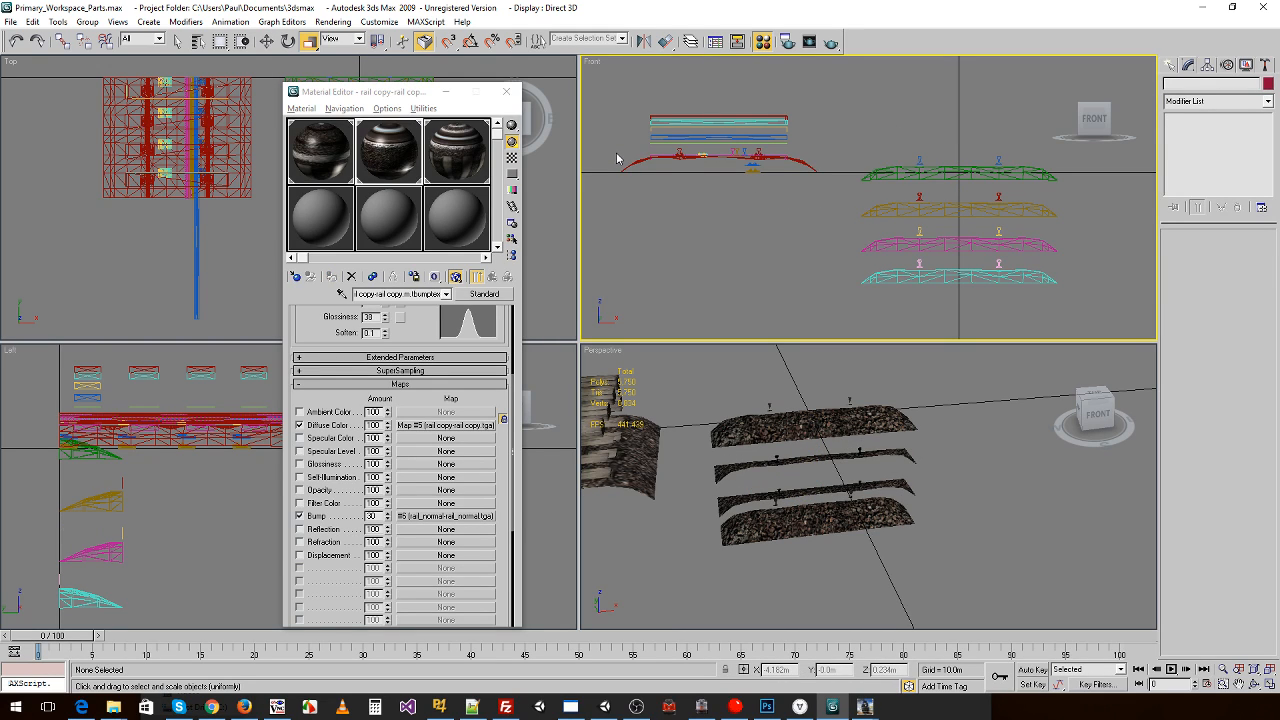
# - Raise the two chair meshes hanging below the ballast to the Z position of the other chairs, 0.113 m
pyautogui.scroll(3, 758, 125)
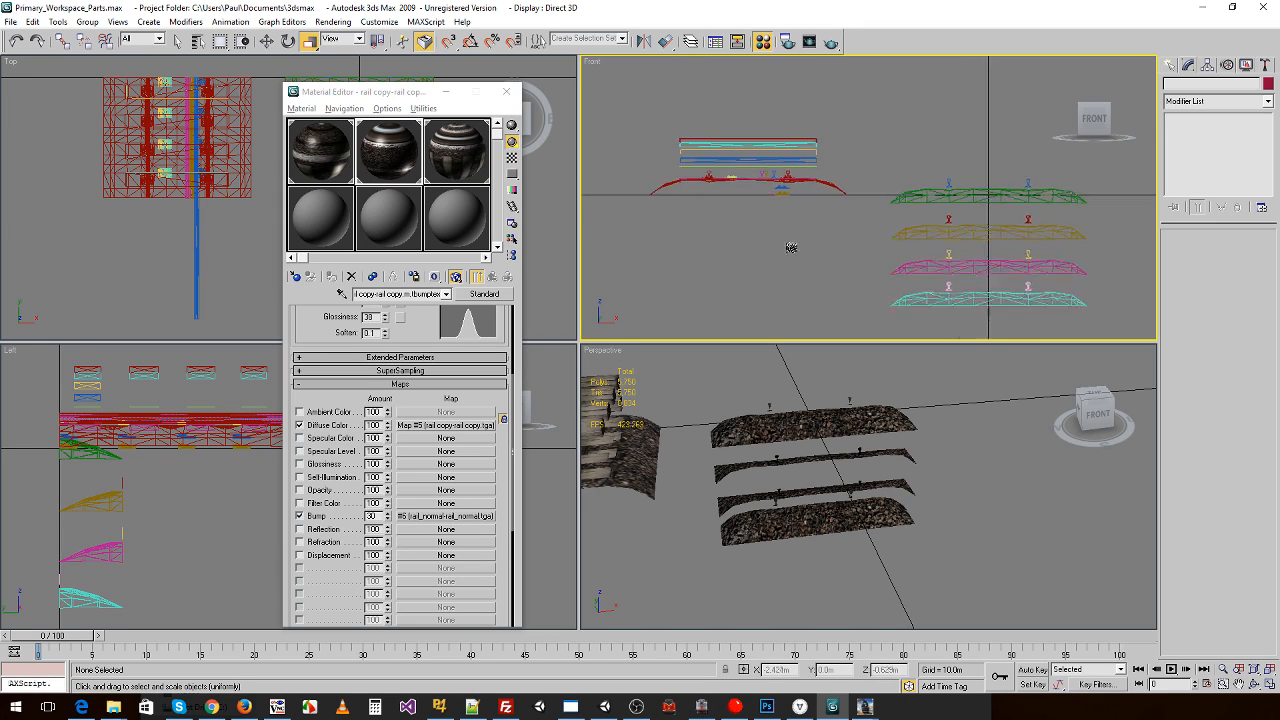
pyautogui.scroll(4, 835, 288)
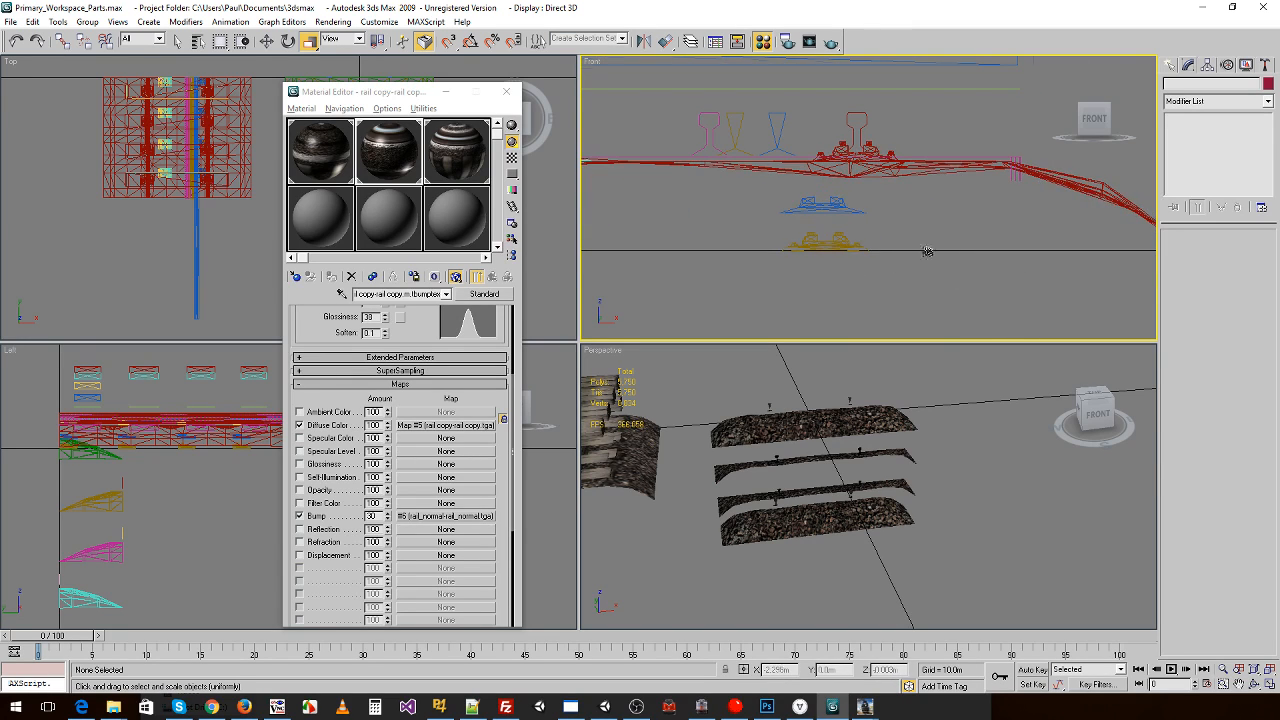
pyautogui.scroll(1, 972, 258)
pyautogui.click(628, 145)
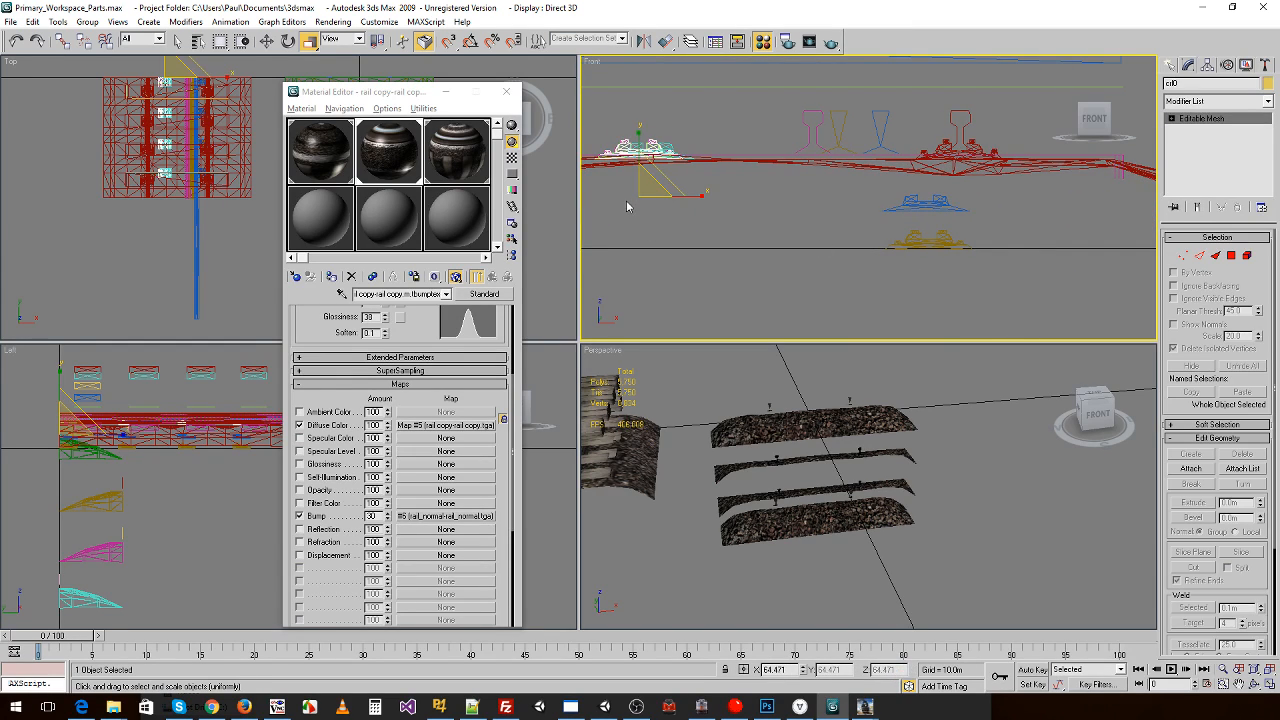
pyautogui.press('w')
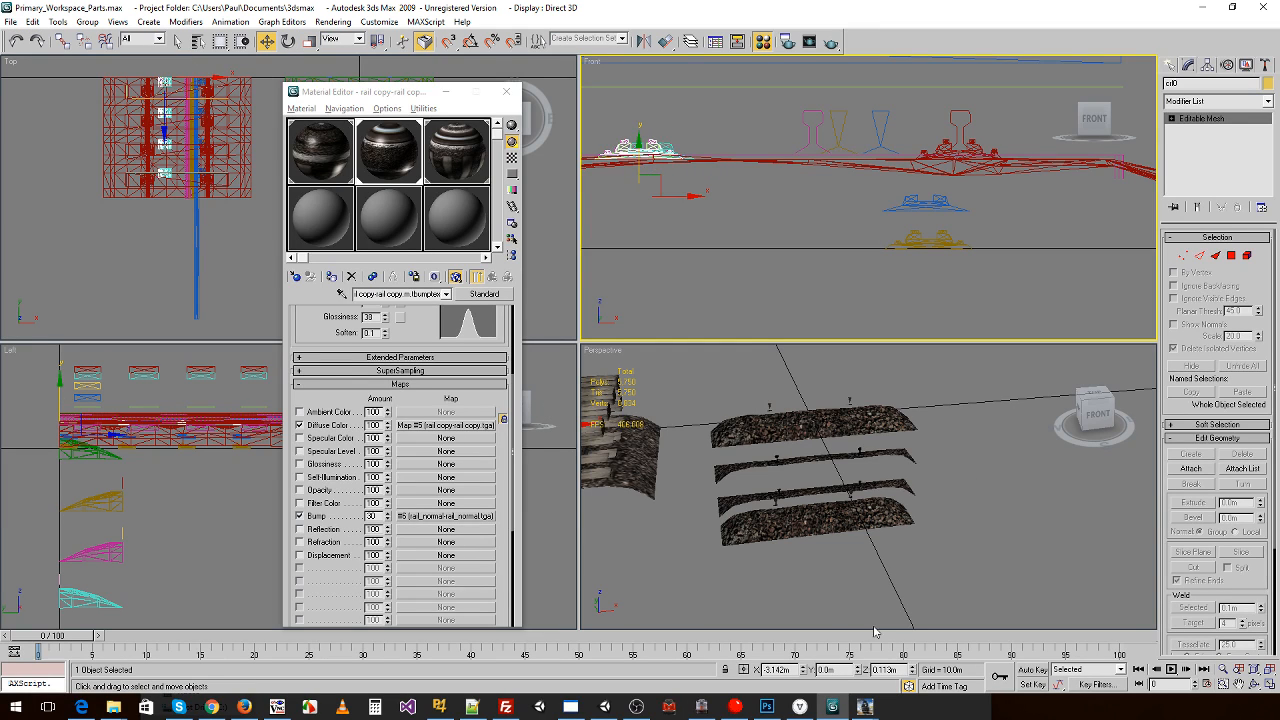
pyautogui.moveTo(903, 670); pyautogui.dragTo(835, 666)
pyautogui.moveTo(890, 208); pyautogui.dragTo(960, 245)
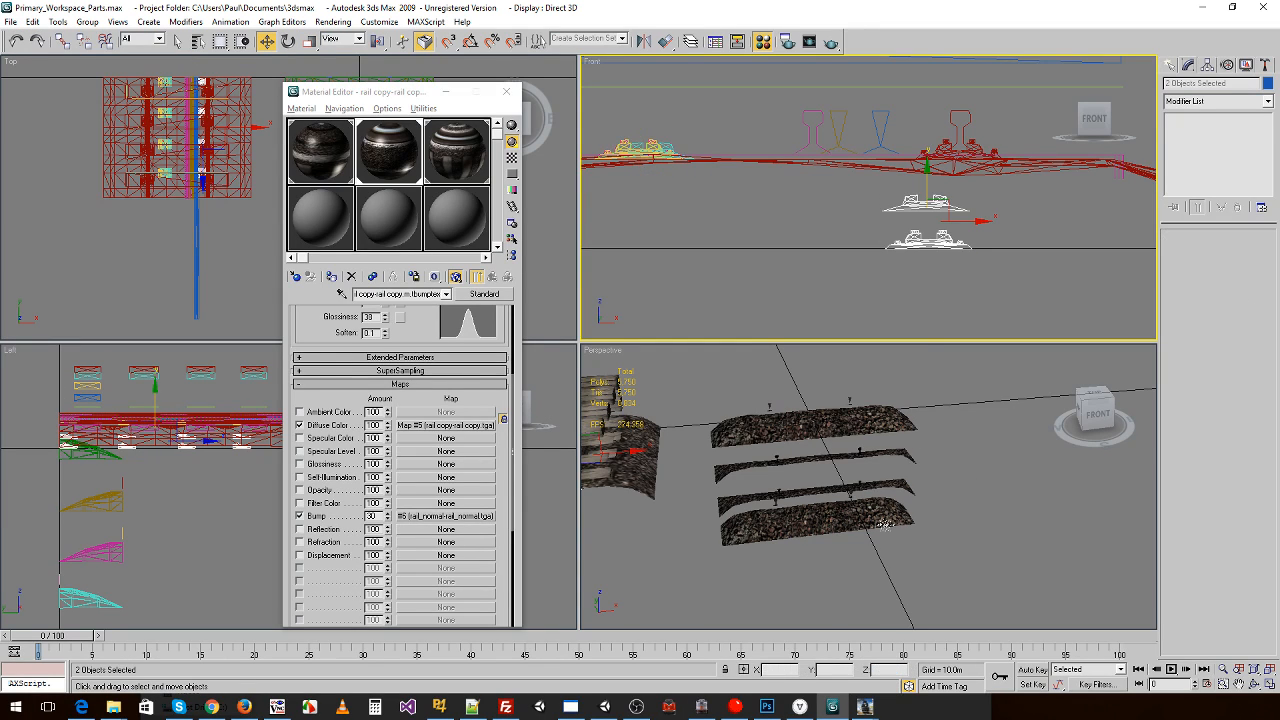
pyautogui.press('Return')
# - Set the Z position of the flat sleeper mesh above the rails to 0
pyautogui.moveTo(935, 296); pyautogui.dragTo(990, 306, button='middle')
pyautogui.moveTo(843, 275); pyautogui.dragTo(922, 287, button='middle')
pyautogui.scroll(-2, 920, 274)
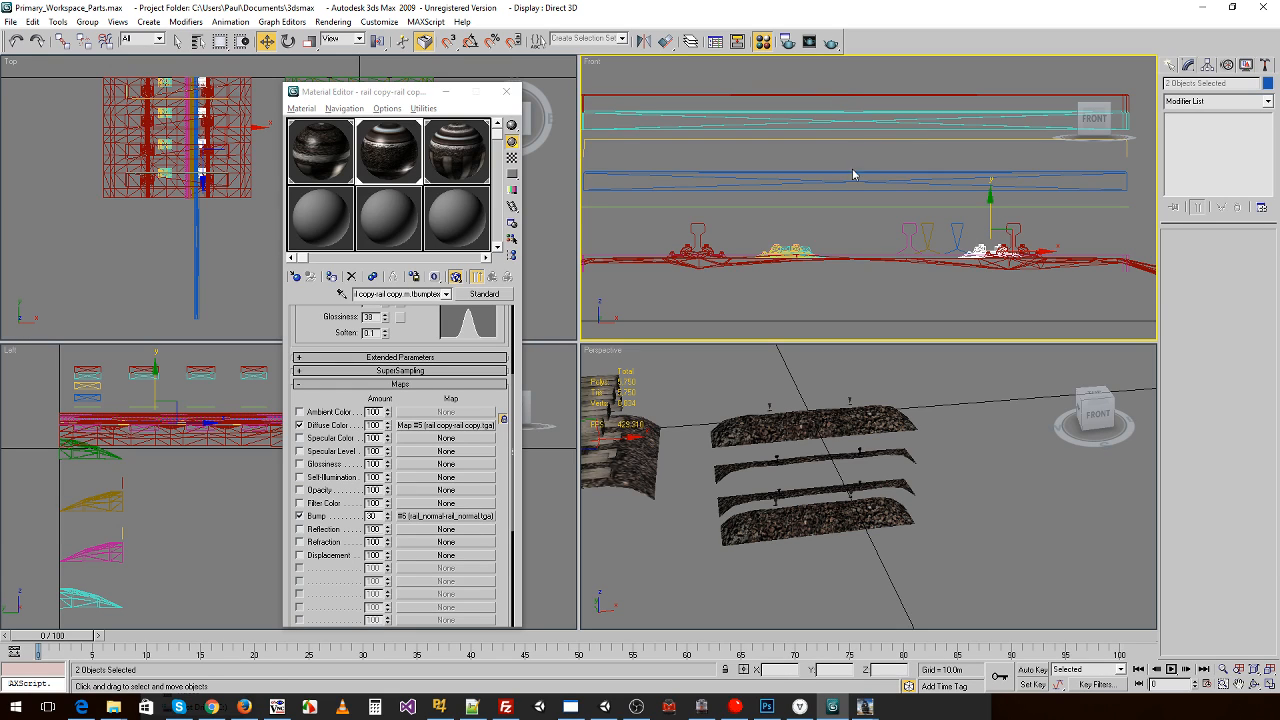
pyautogui.moveTo(828, 80); pyautogui.dragTo(886, 234)
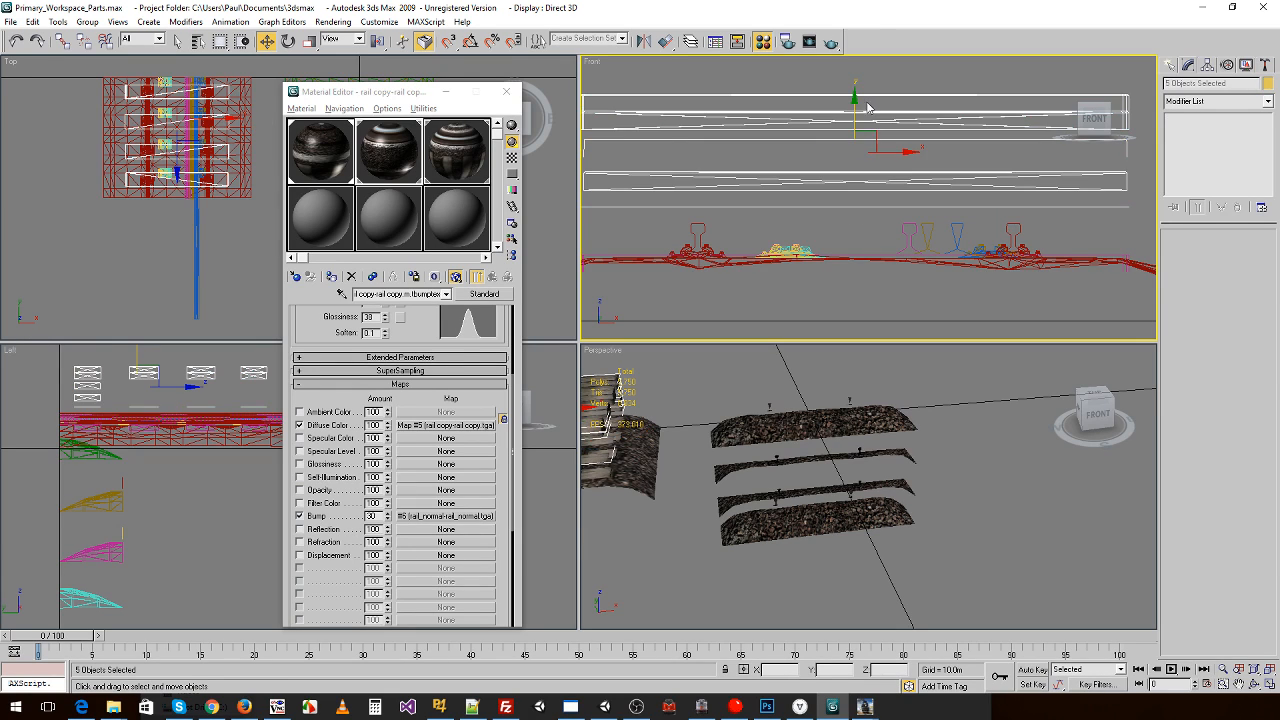
pyautogui.click(845, 208)
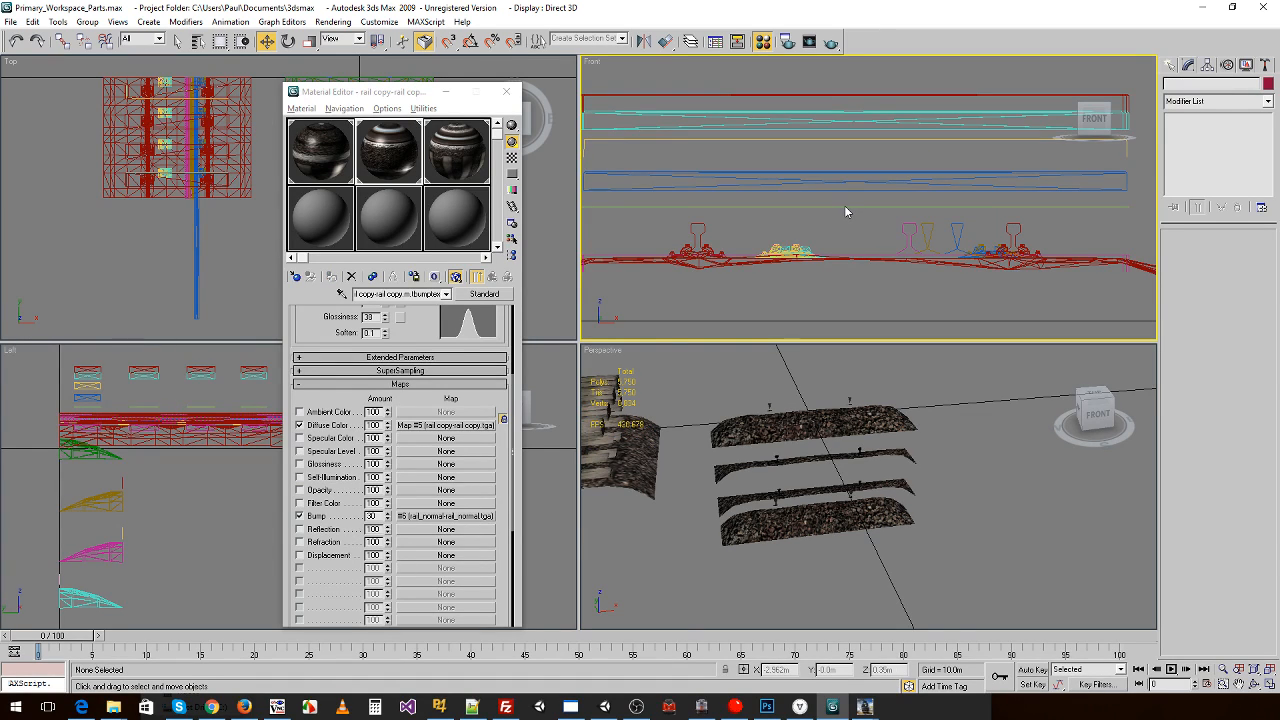
pyautogui.click(848, 260)
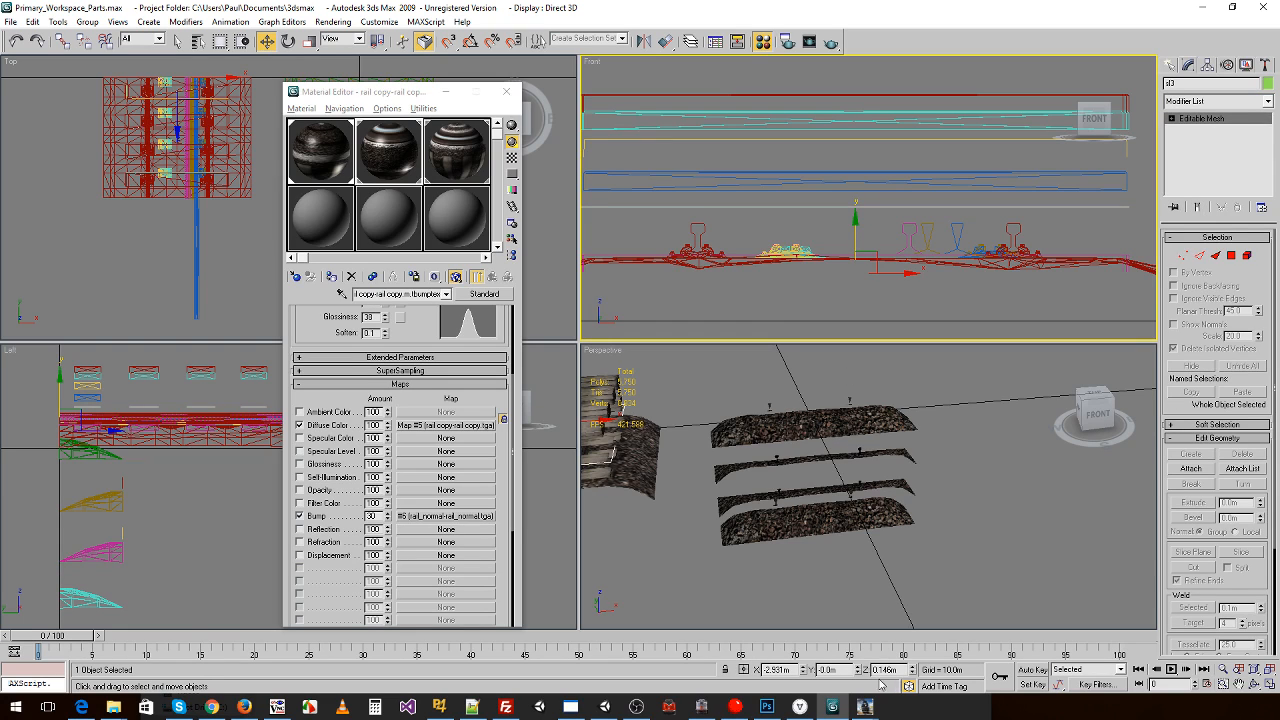
pyautogui.doubleClick(888, 669)
pyautogui.press('Return')
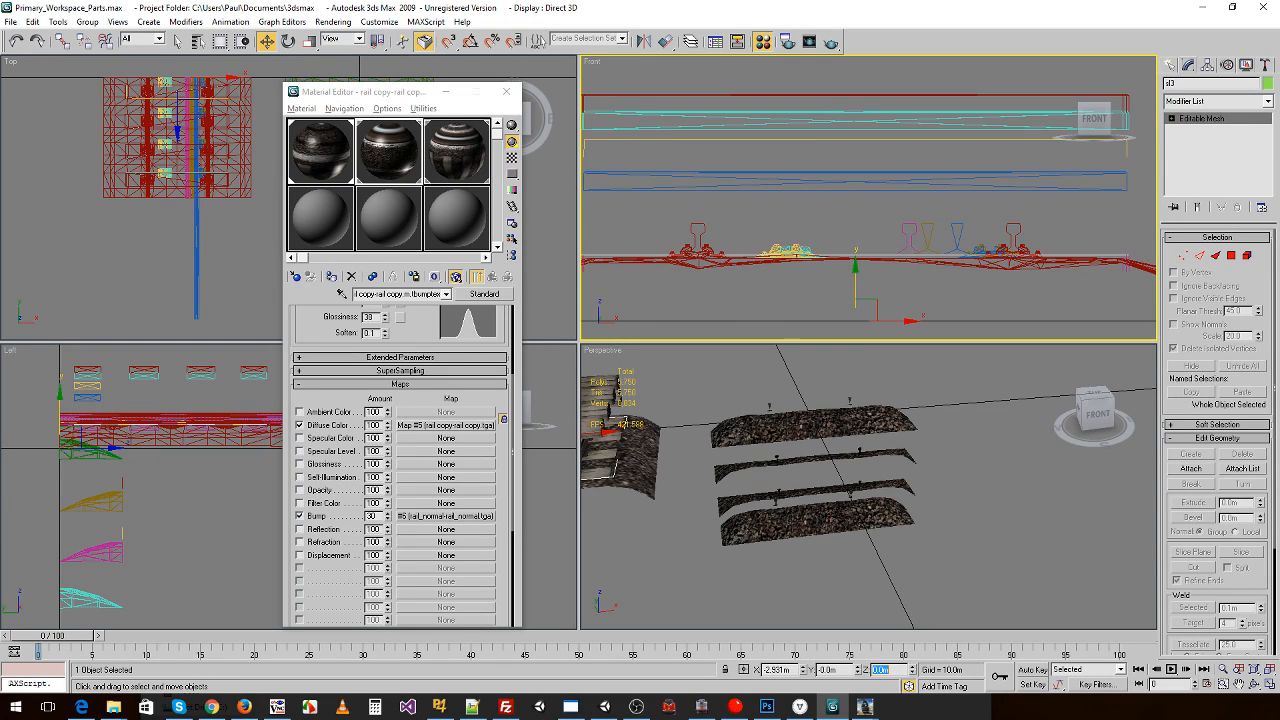
# - Set the Z position of the four remaining raised sleeper meshes to 0 so they sit in the ballast
pyautogui.moveTo(843, 92); pyautogui.dragTo(885, 228)
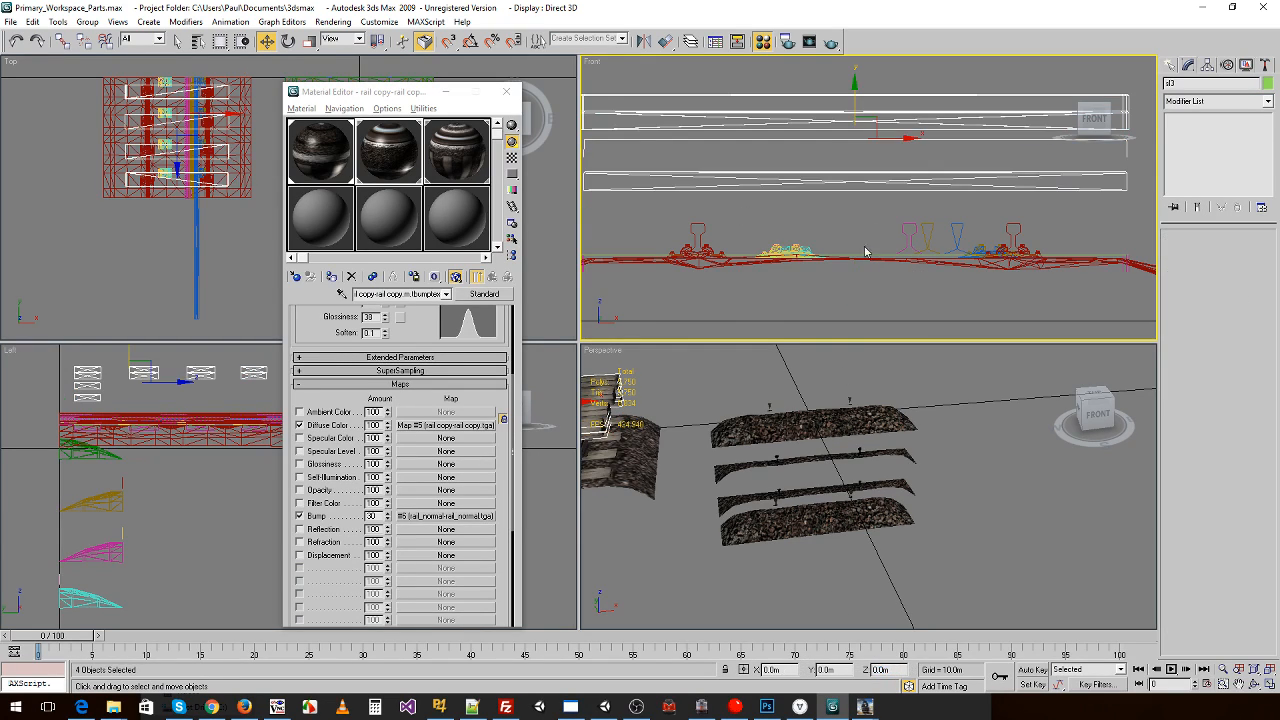
pyautogui.click(896, 675)
pyautogui.write('0')
pyautogui.press('Return')
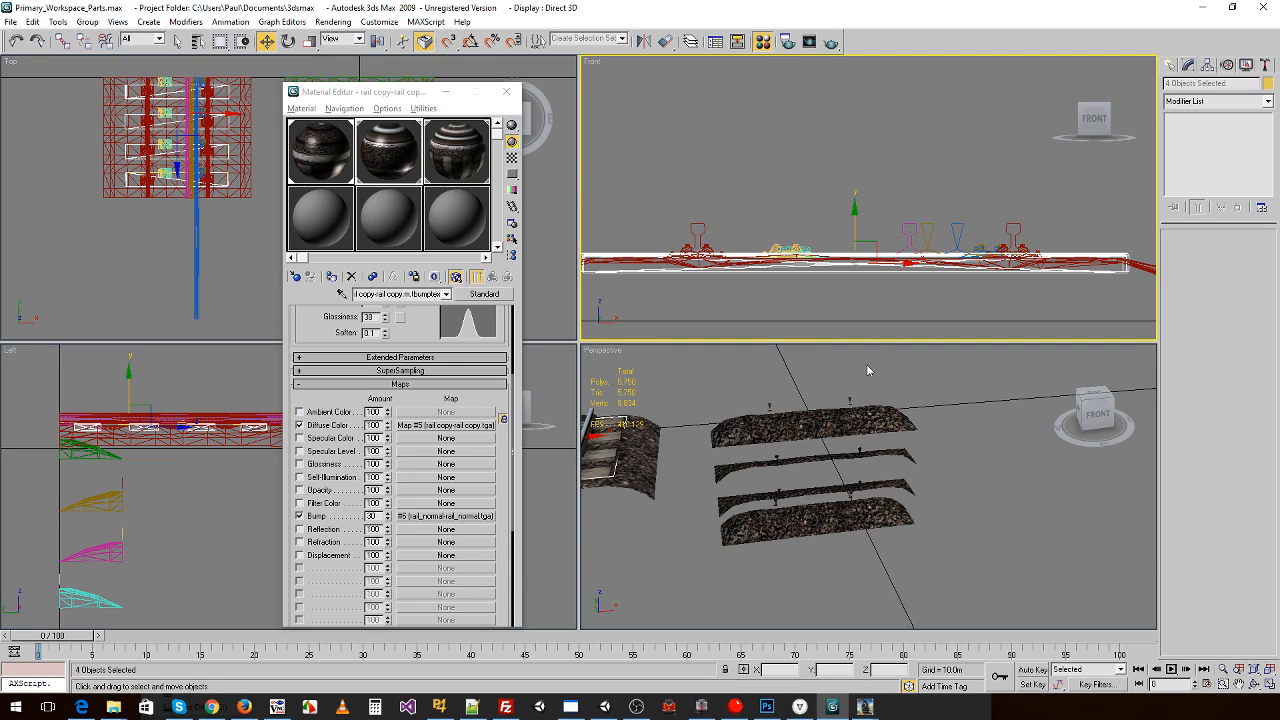
# - Move all 18 track parts together toward the end caps and lower them to the end cap's base level
pyautogui.scroll(-4, 885, 290)
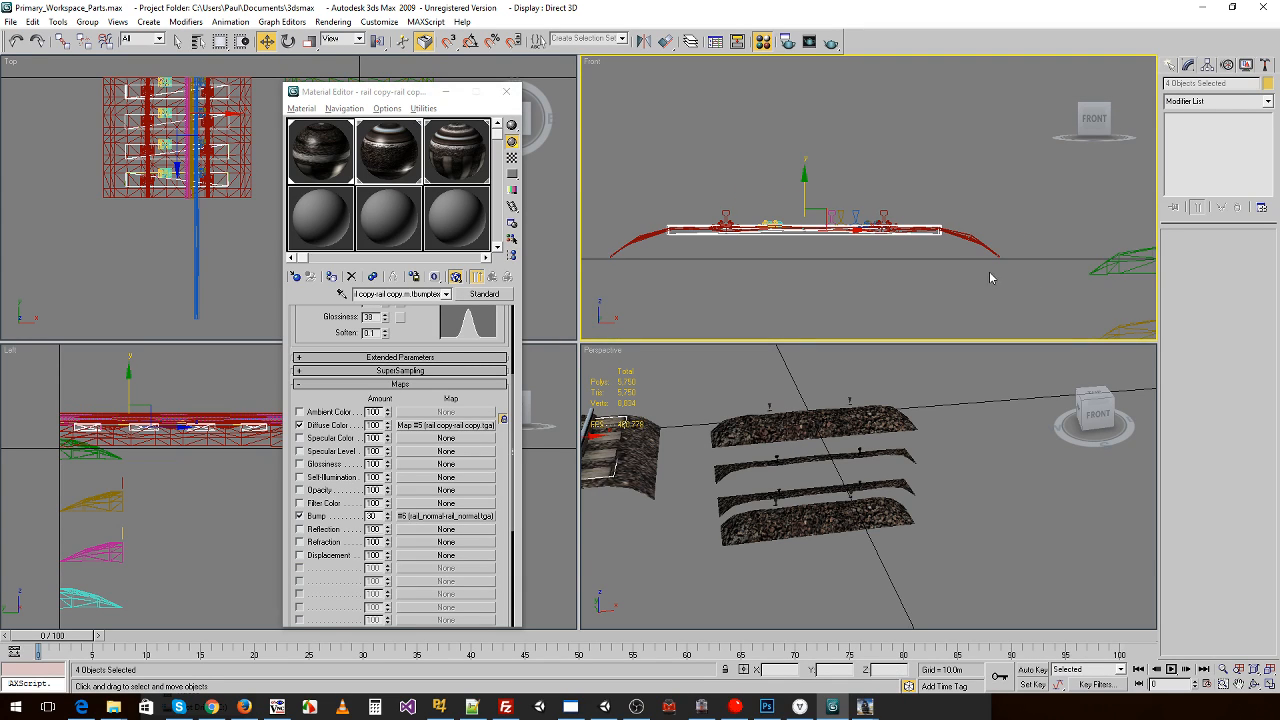
pyautogui.moveTo(990, 278); pyautogui.dragTo(915, 266, button='middle')
pyautogui.moveTo(660, 144); pyautogui.dragTo(970, 326)
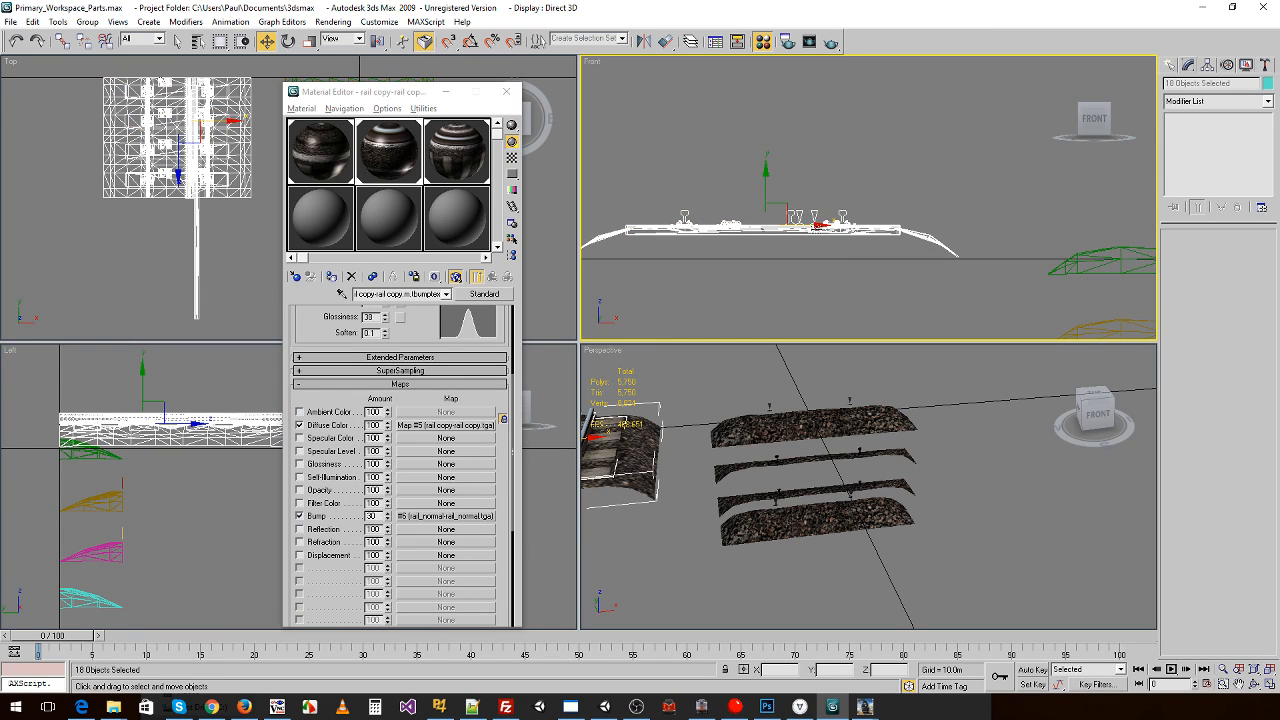
pyautogui.moveTo(820, 225); pyautogui.dragTo(1010, 226)
pyautogui.moveTo(979, 294); pyautogui.dragTo(659, 262, button='middle')
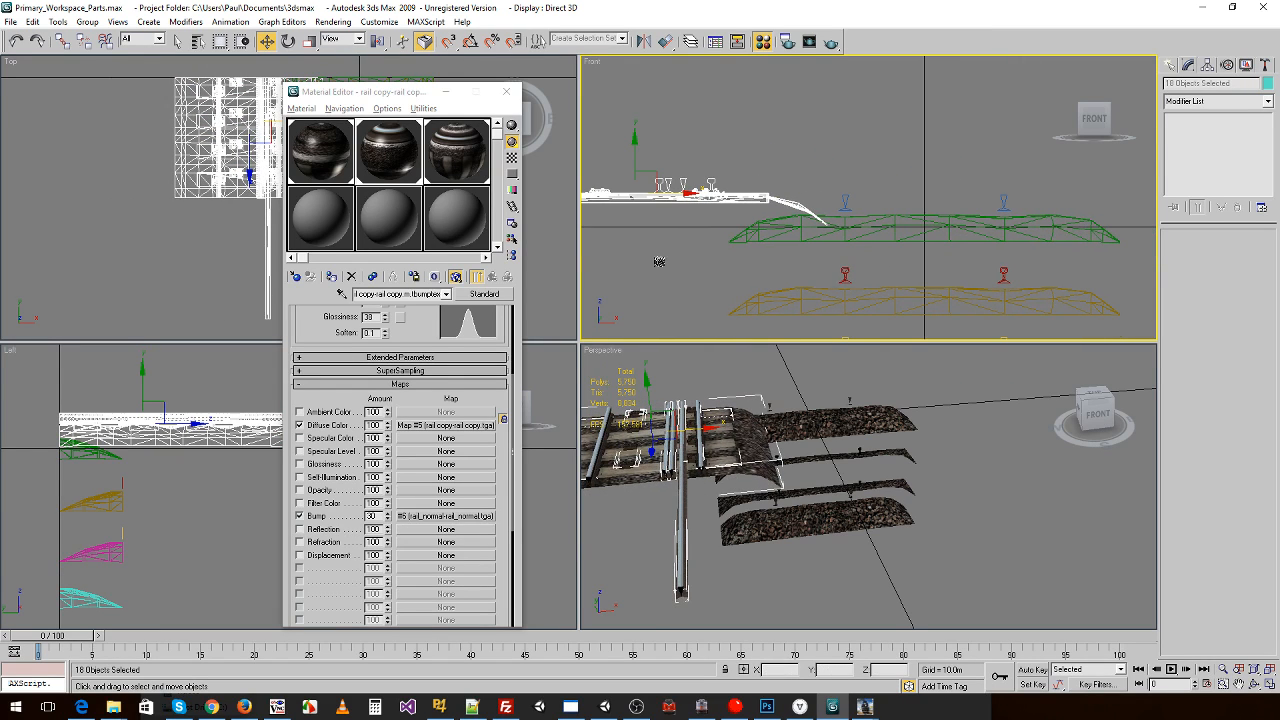
pyautogui.moveTo(634, 128); pyautogui.dragTo(633, 148)
# - Shift the track parts over the topmost end cap, lower them slightly, and slide them partway back to compare the ballast profiles
pyautogui.scroll(4, 828, 284)
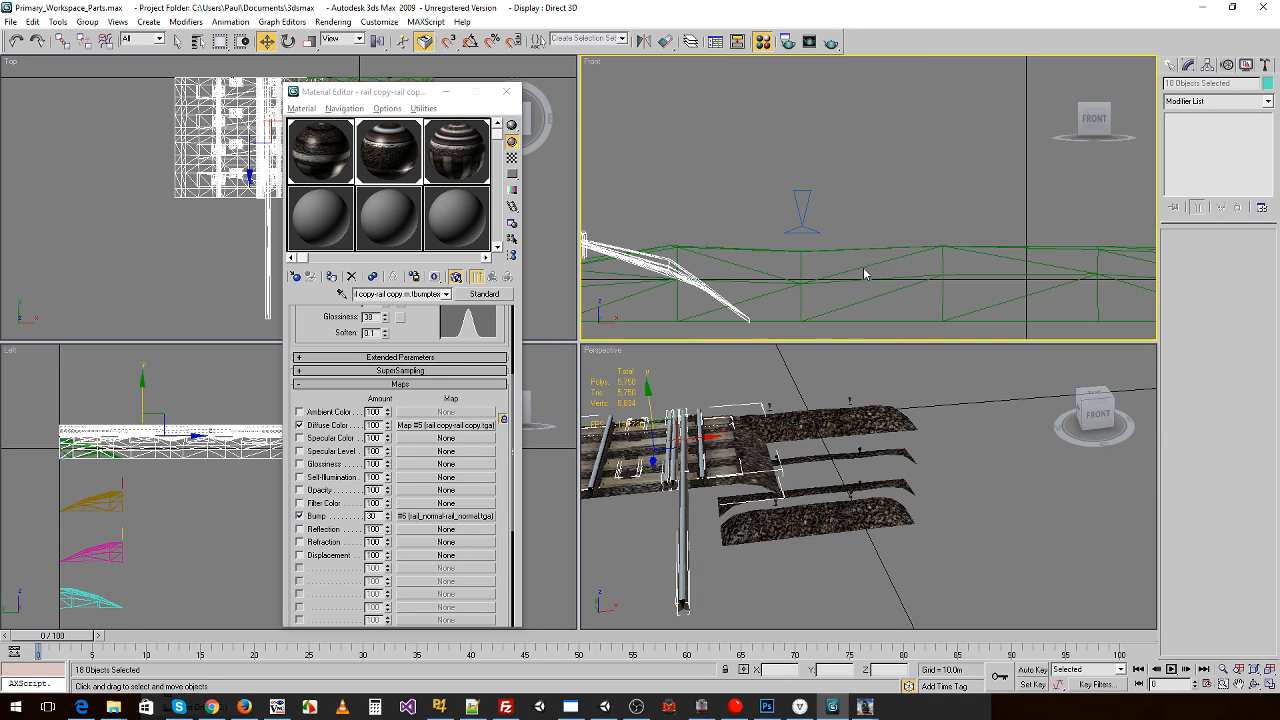
pyautogui.moveTo(774, 300); pyautogui.dragTo(980, 279, button='middle')
pyautogui.moveTo(771, 252); pyautogui.dragTo(721, 251, button='middle')
pyautogui.moveTo(186, 428); pyautogui.dragTo(208, 388, button='middle')
pyautogui.moveTo(190, 262); pyautogui.dragTo(140, 258, button='middle')
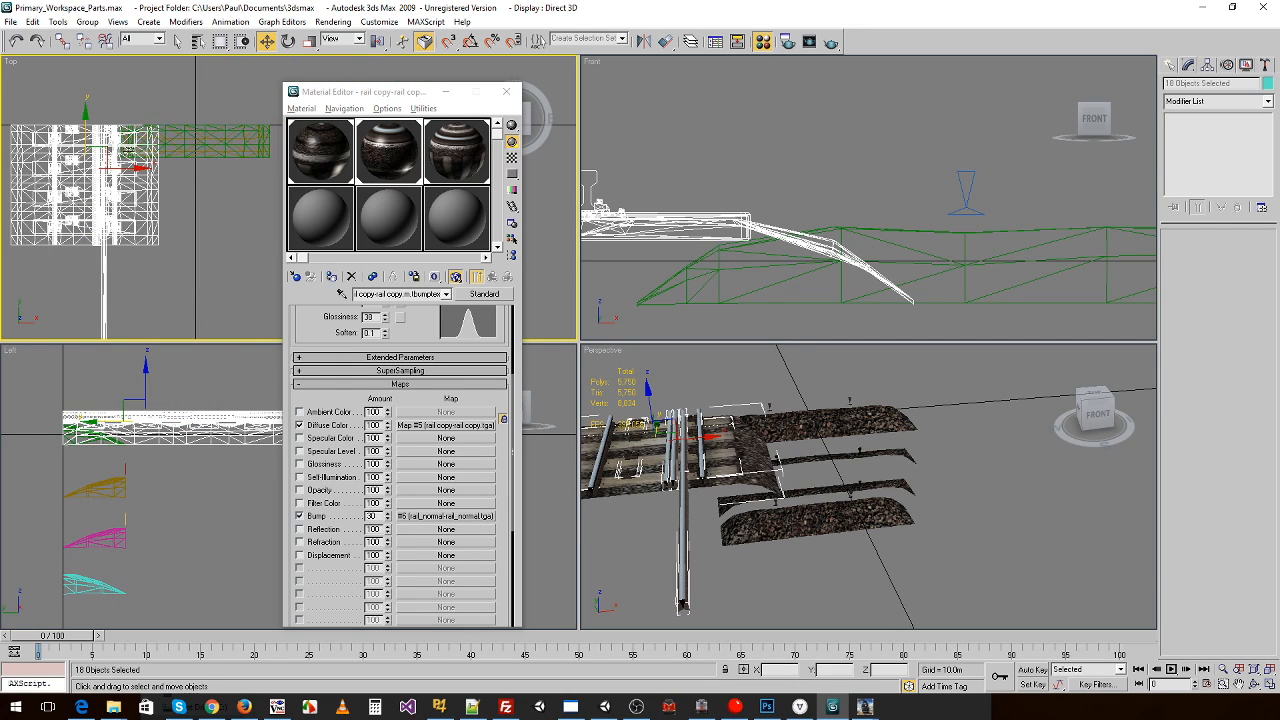
pyautogui.moveTo(994, 223); pyautogui.dragTo(826, 210, button='middle')
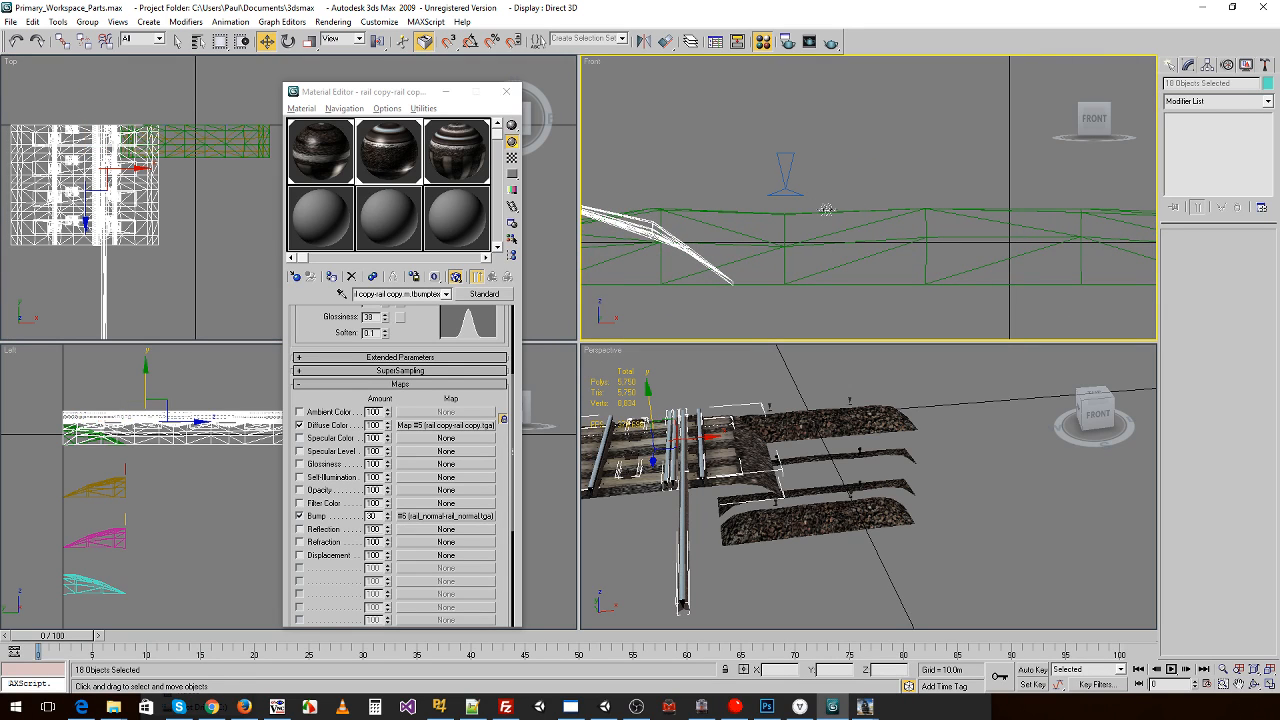
pyautogui.moveTo(140, 168); pyautogui.dragTo(208, 168)
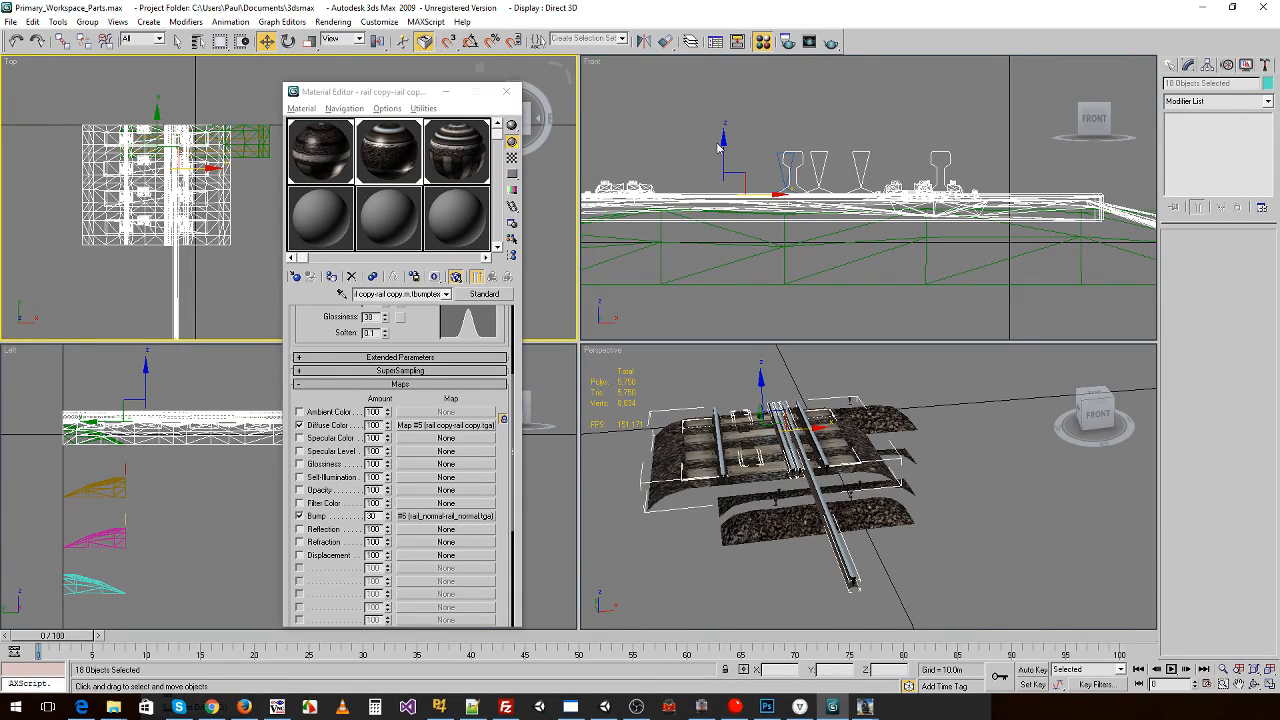
pyautogui.moveTo(726, 141); pyautogui.dragTo(728, 145)
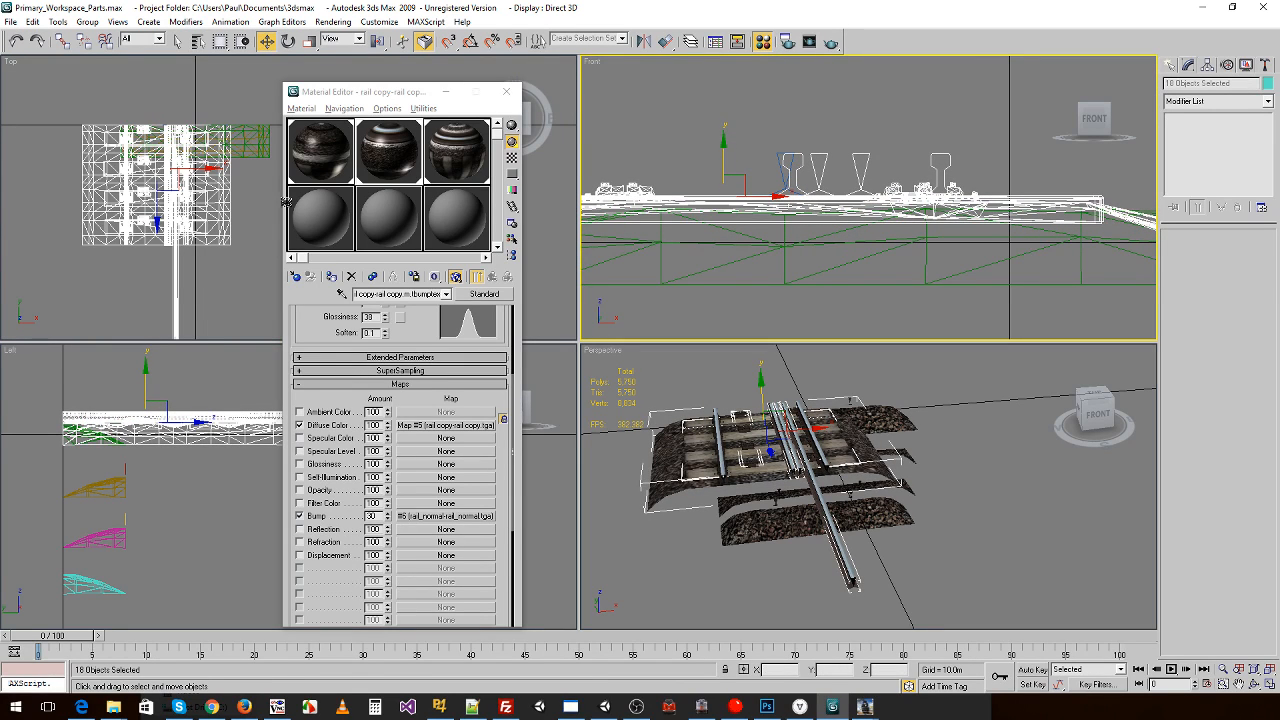
pyautogui.moveTo(198, 168); pyautogui.dragTo(162, 170)
# - Move the topmost end cap and its attached rail ends straight down below the other end caps, clear of the track parts
pyautogui.scroll(-3, 970, 207)
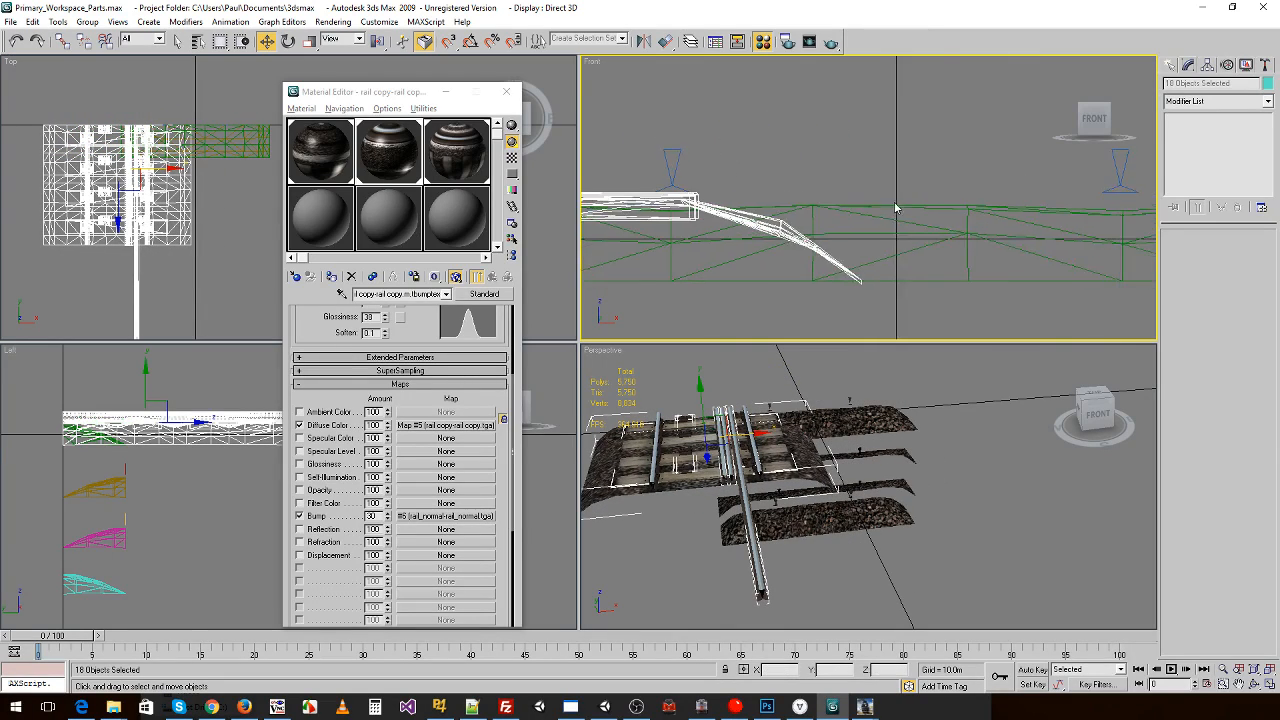
pyautogui.click(985, 211)
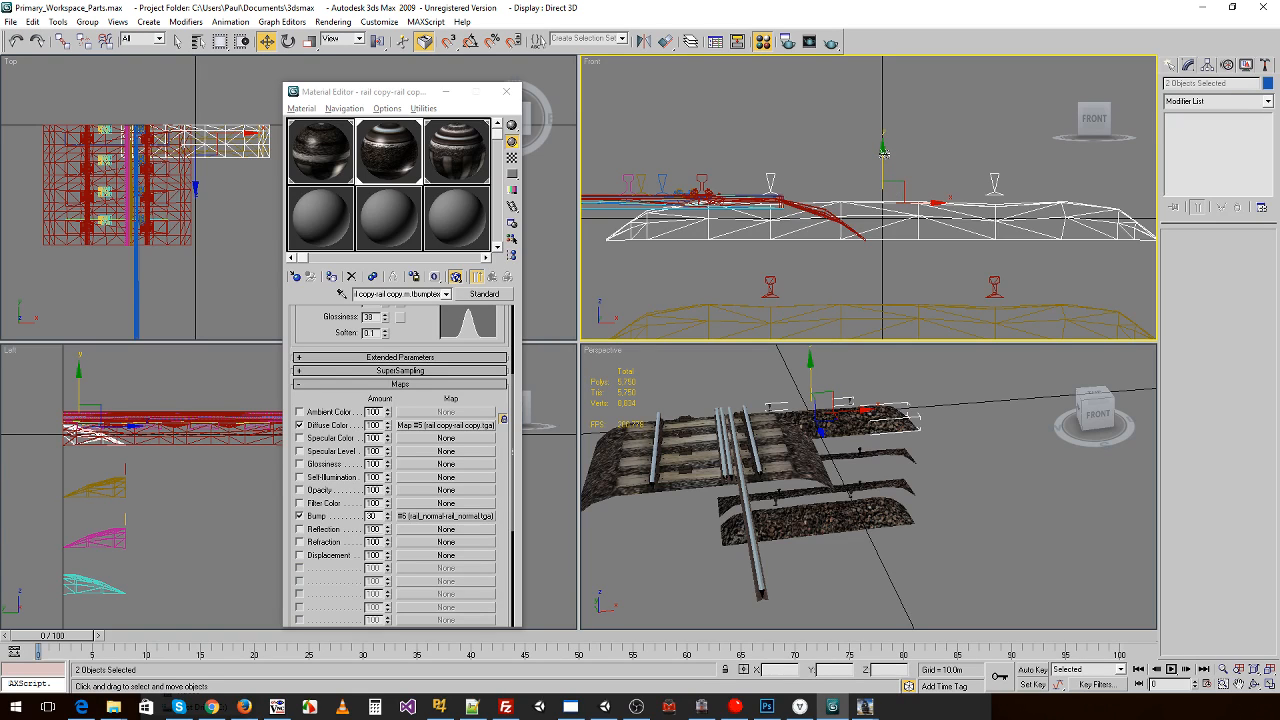
pyautogui.scroll(-3, 884, 150)
pyautogui.moveTo(875, 147); pyautogui.dragTo(876, 237)
pyautogui.scroll(2, 884, 209)
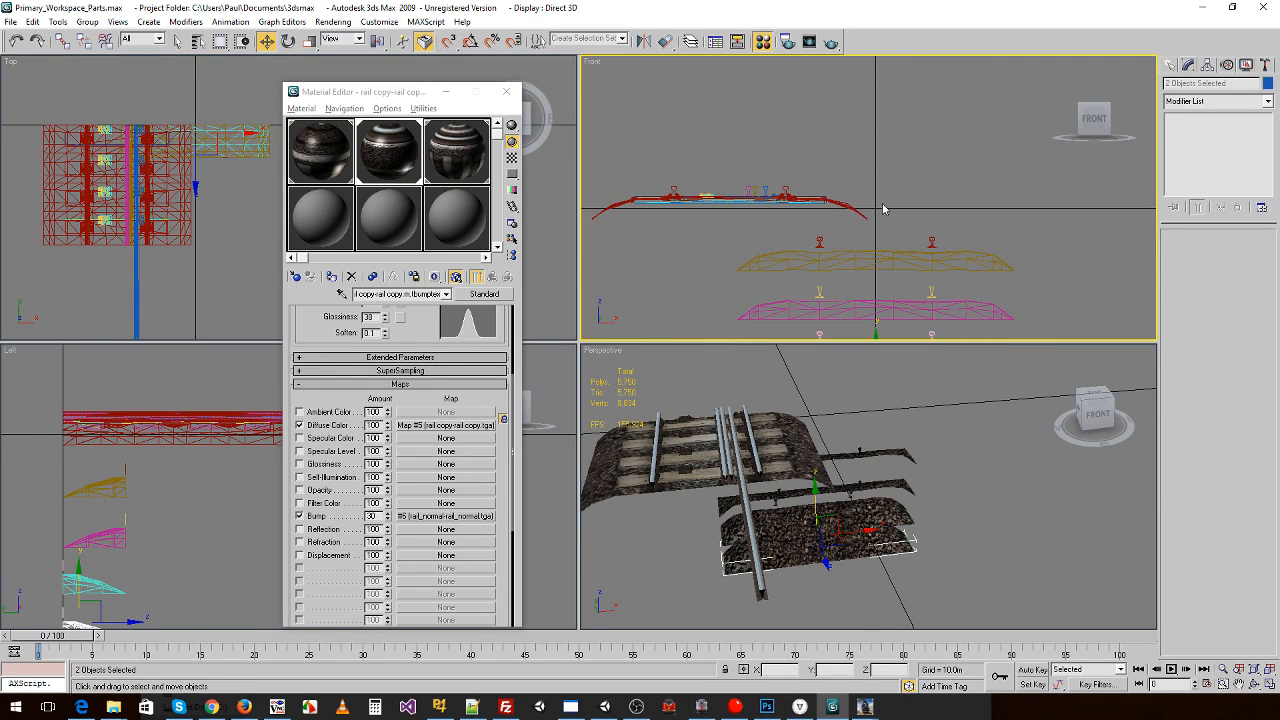
# - Select all 18 track parts, set their X position to 0 to centre them over the end caps, and clear the selection
pyautogui.moveTo(674, 157); pyautogui.dragTo(853, 251)
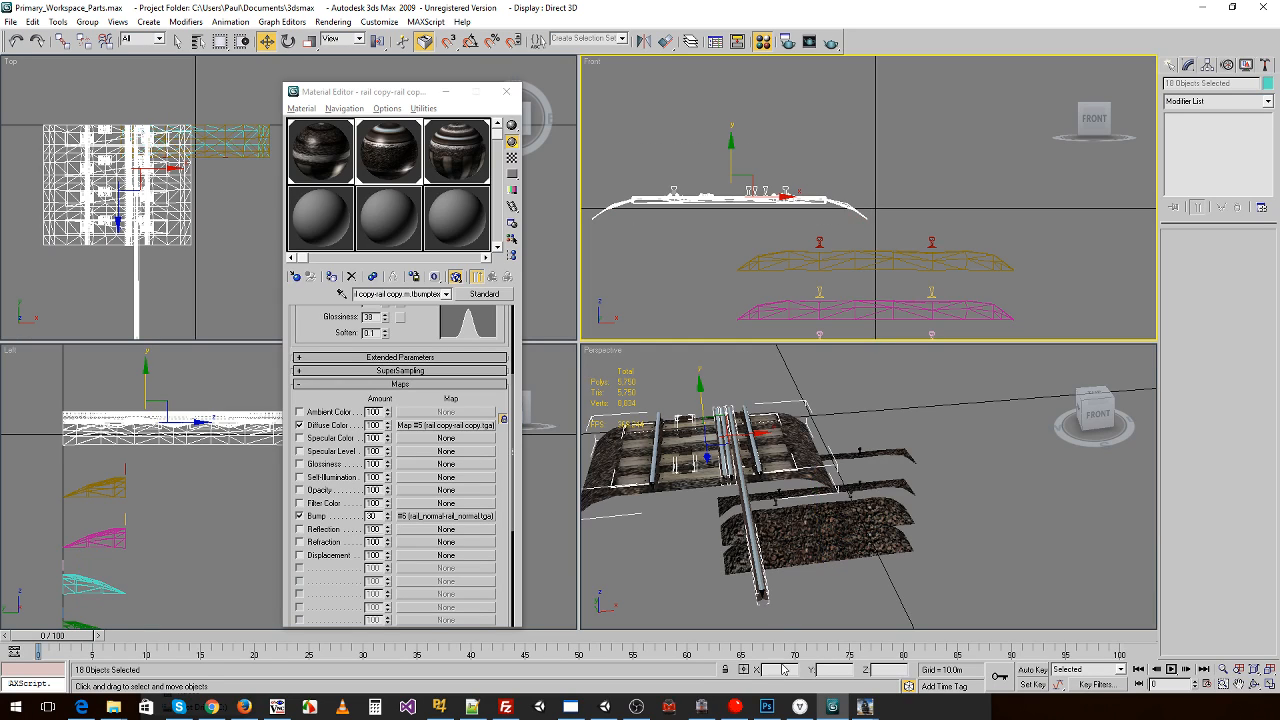
pyautogui.write('0')
pyautogui.press('Return')
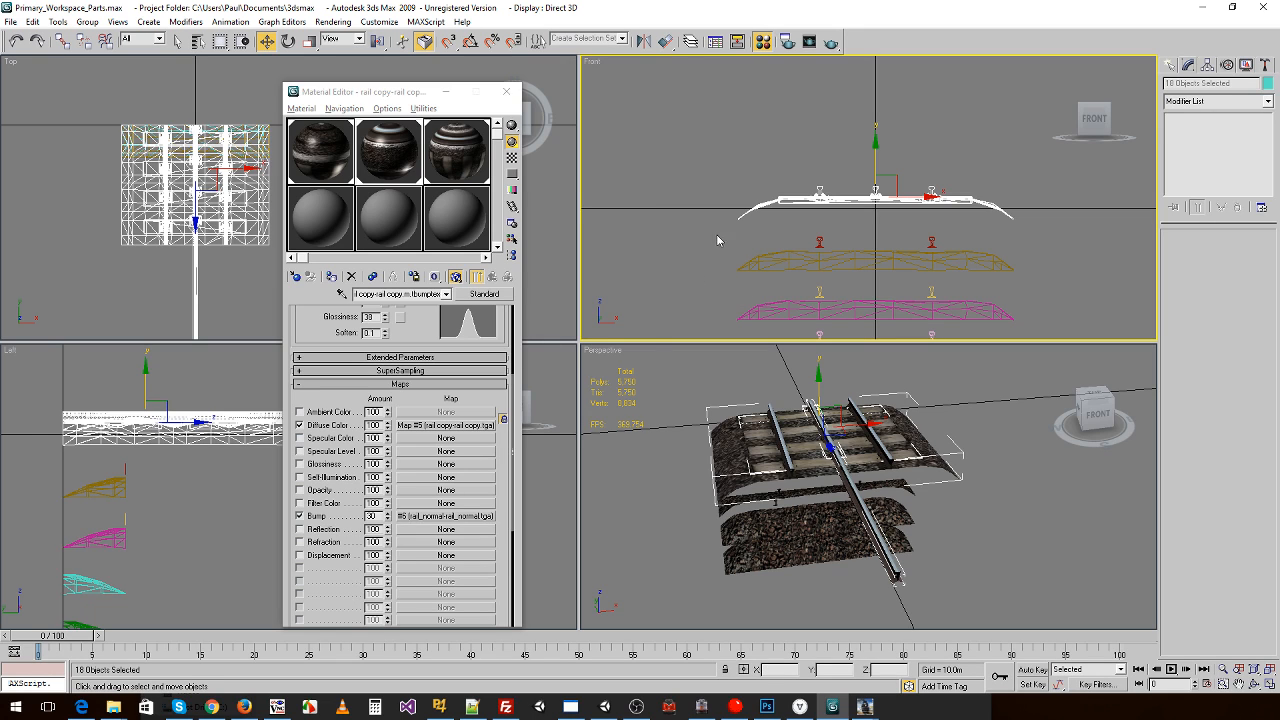
pyautogui.scroll(2, 910, 266)
pyautogui.scroll(5, 927, 266)
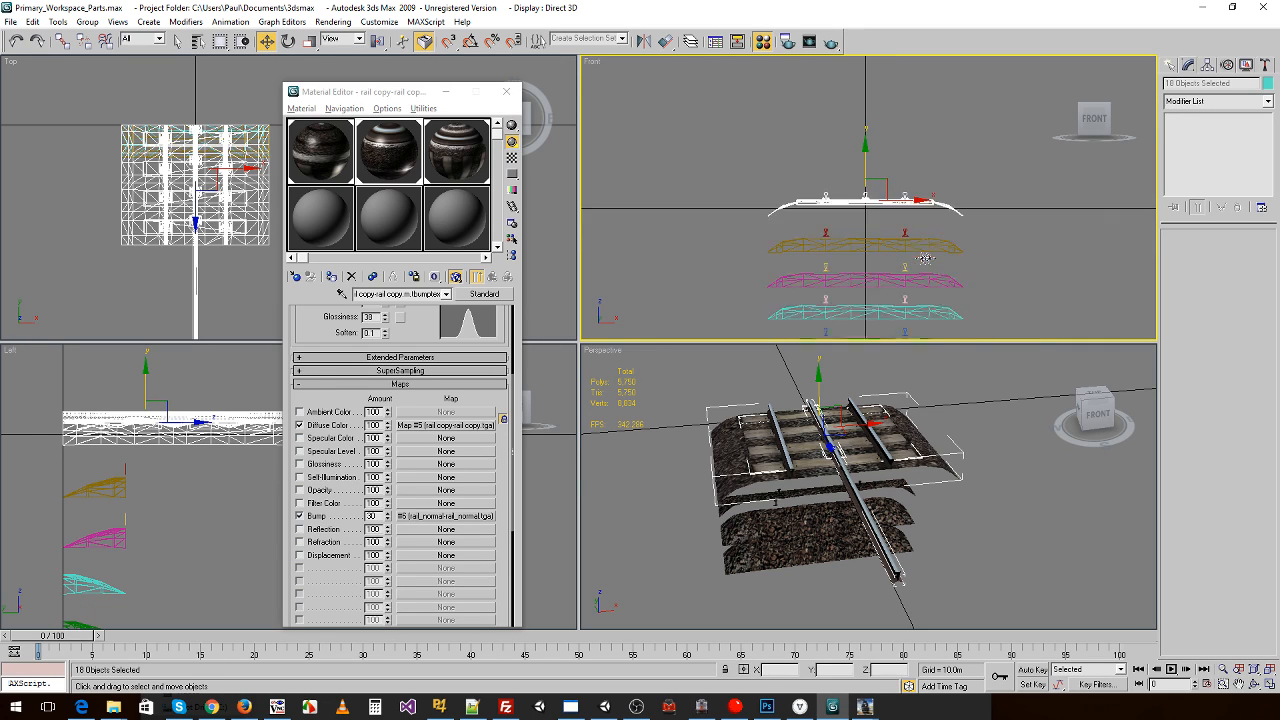
pyautogui.click(883, 257)
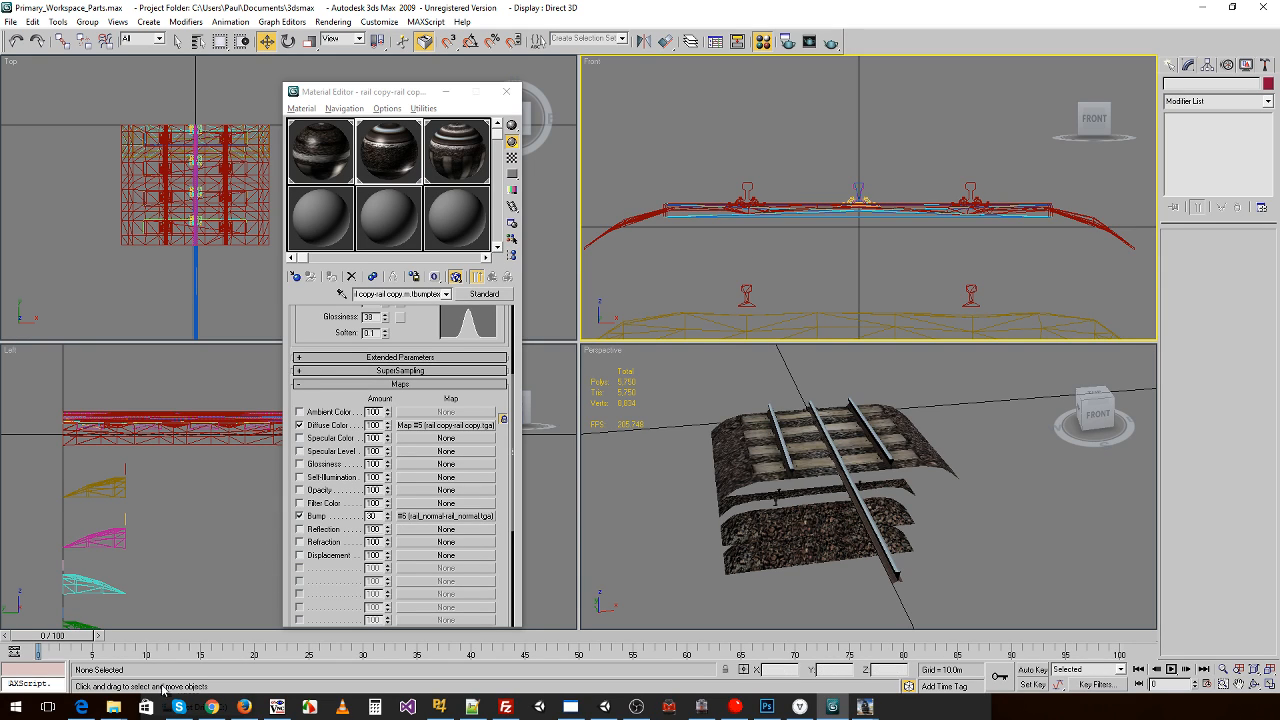
# - Show the layer manager with the default layer expanded, and resize and reposition it so the whole object list is visible beside the Front and Perspective views
pyautogui.click(425, 21)
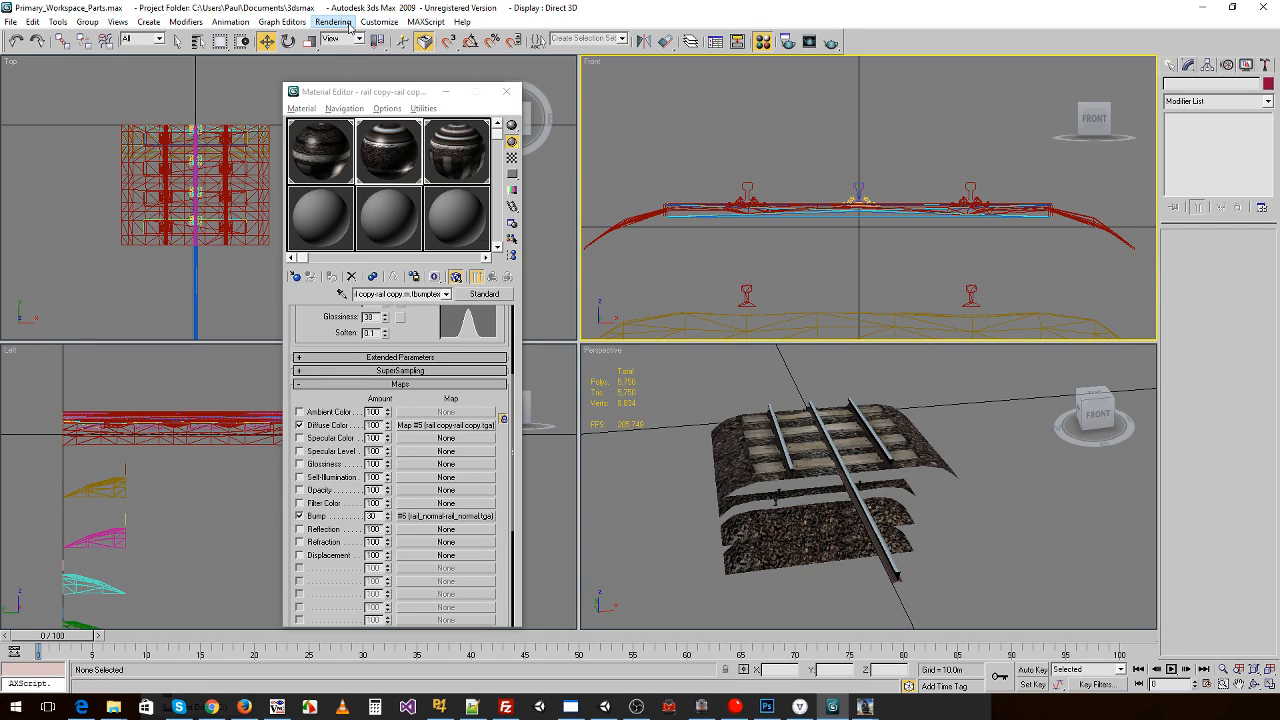
pyautogui.moveTo(283, 20)
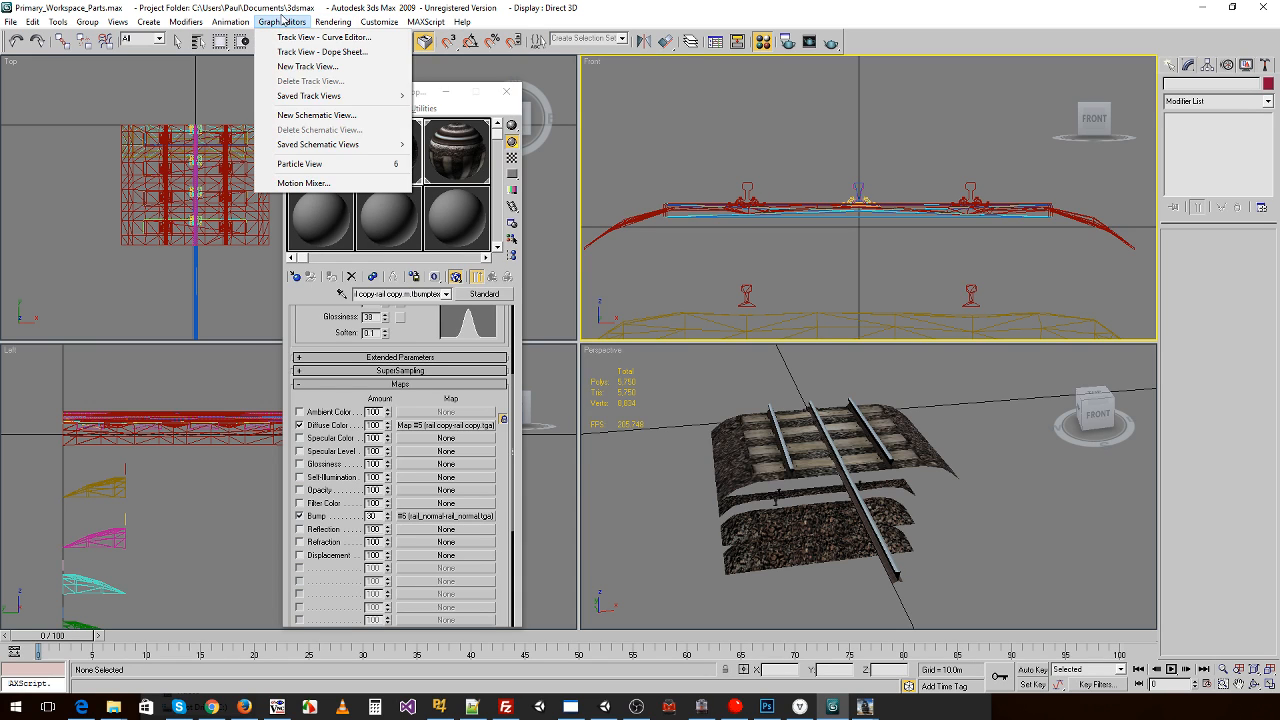
pyautogui.moveTo(170, 22)
pyautogui.moveTo(102, 25)
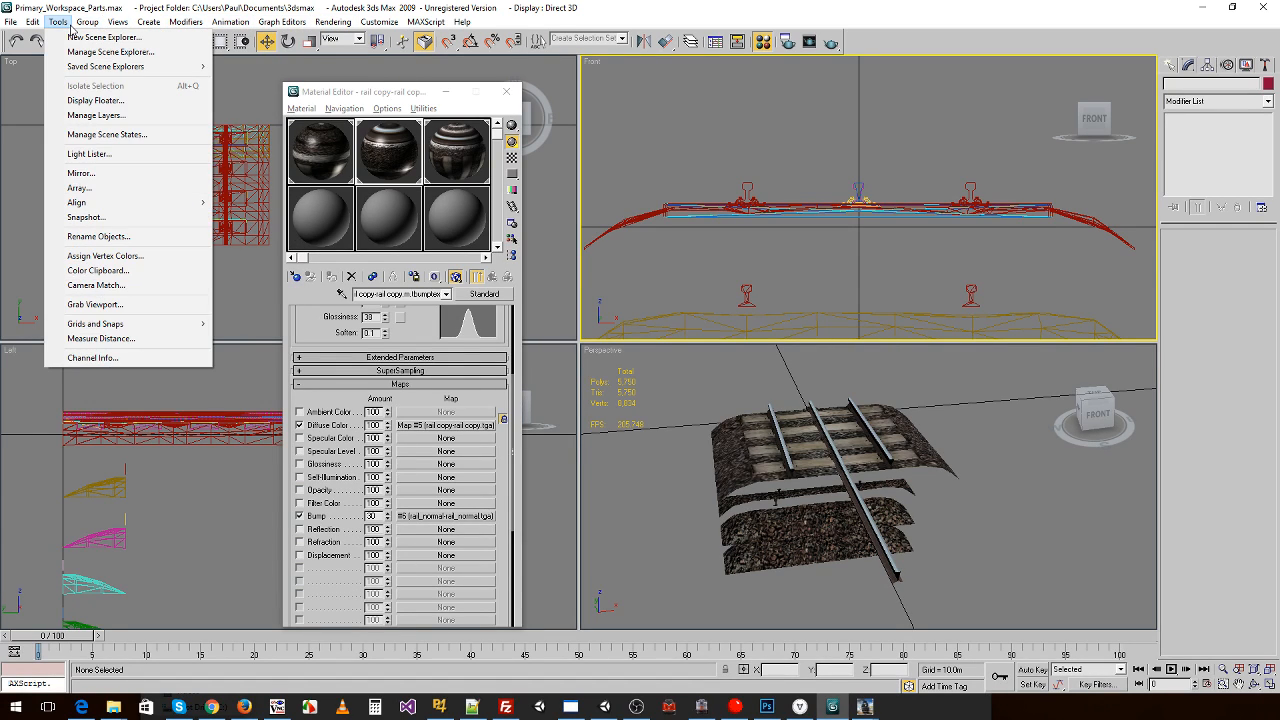
pyautogui.click(95, 116)
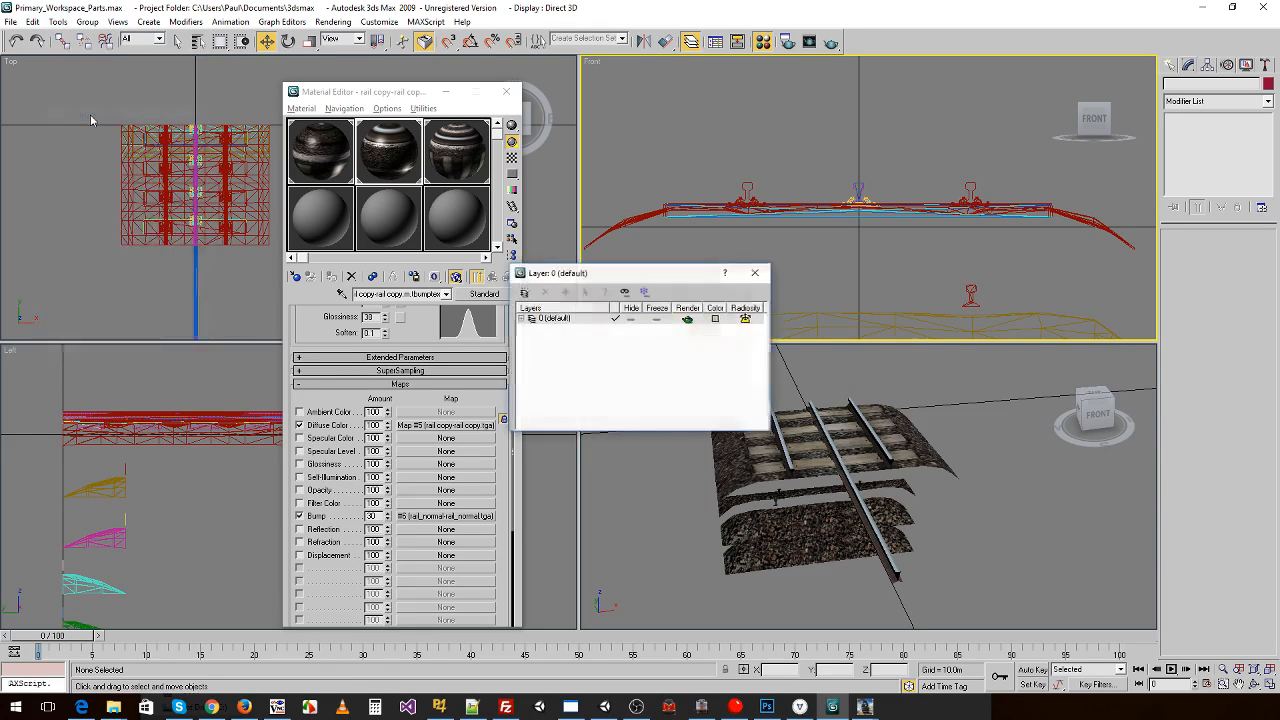
pyautogui.click(521, 319)
pyautogui.moveTo(769, 432); pyautogui.dragTo(1000, 588)
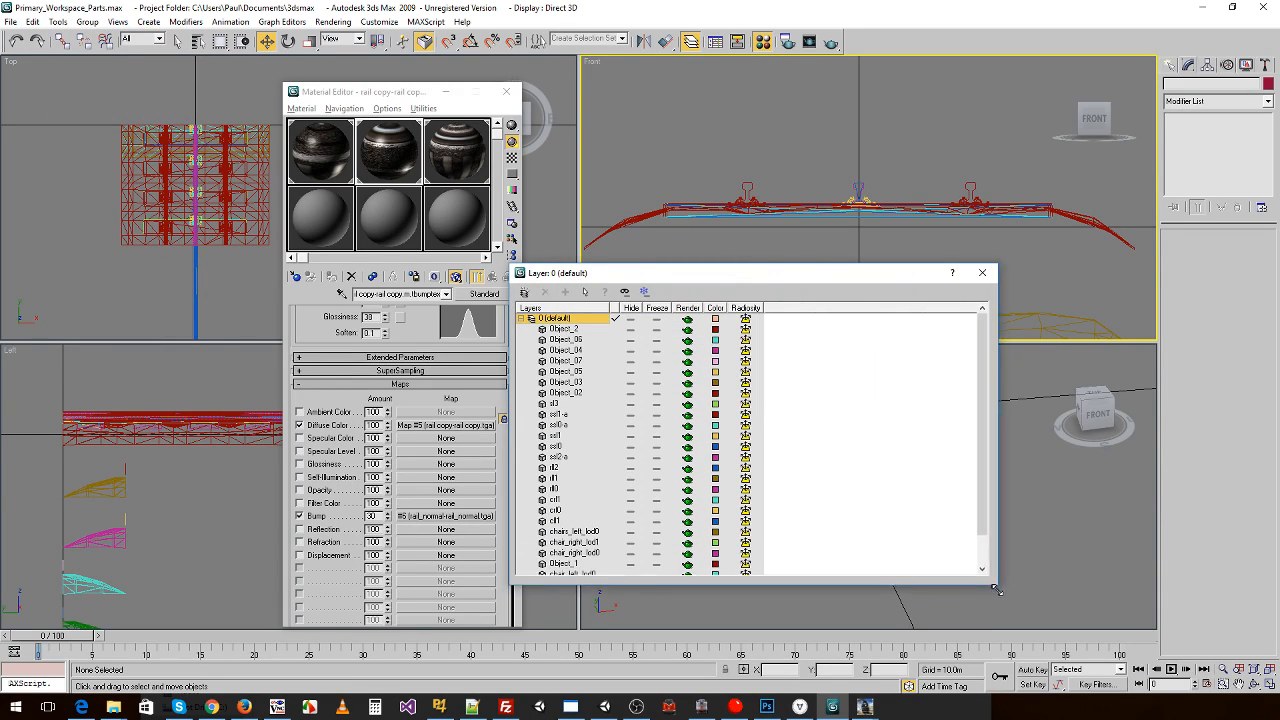
pyautogui.moveTo(788, 274); pyautogui.dragTo(382, 90)
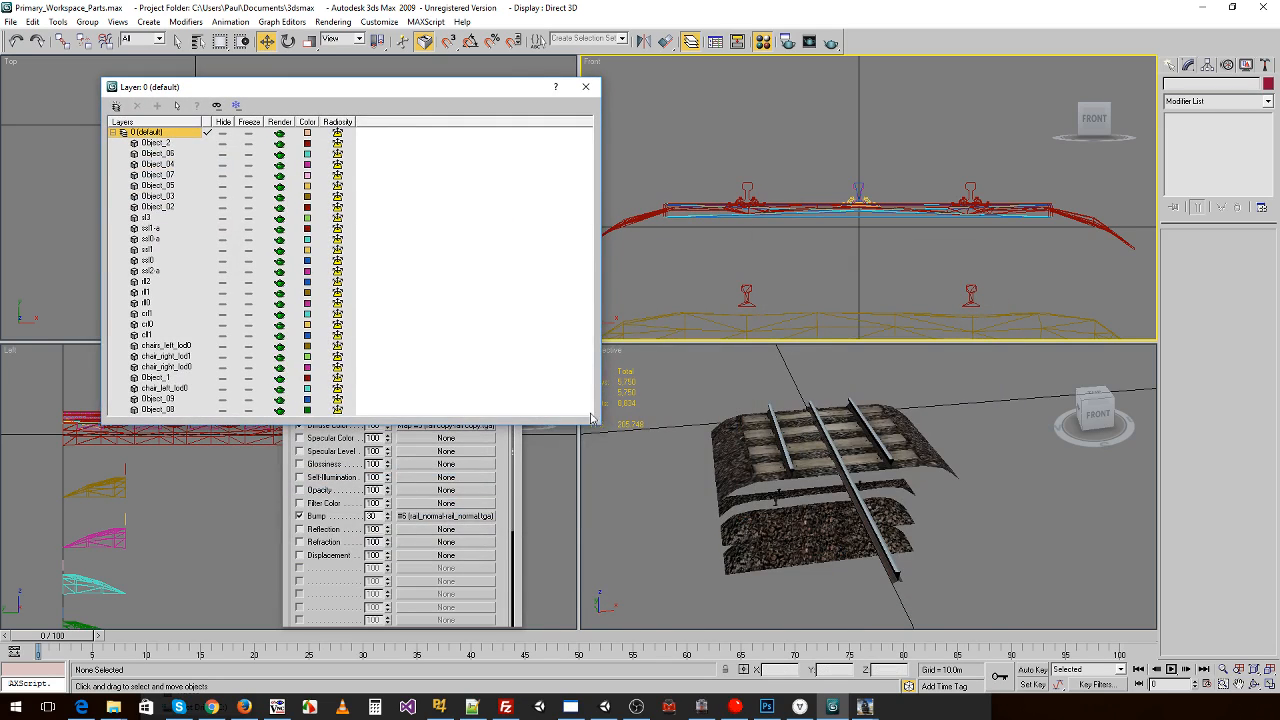
pyautogui.moveTo(598, 424); pyautogui.dragTo(403, 493)
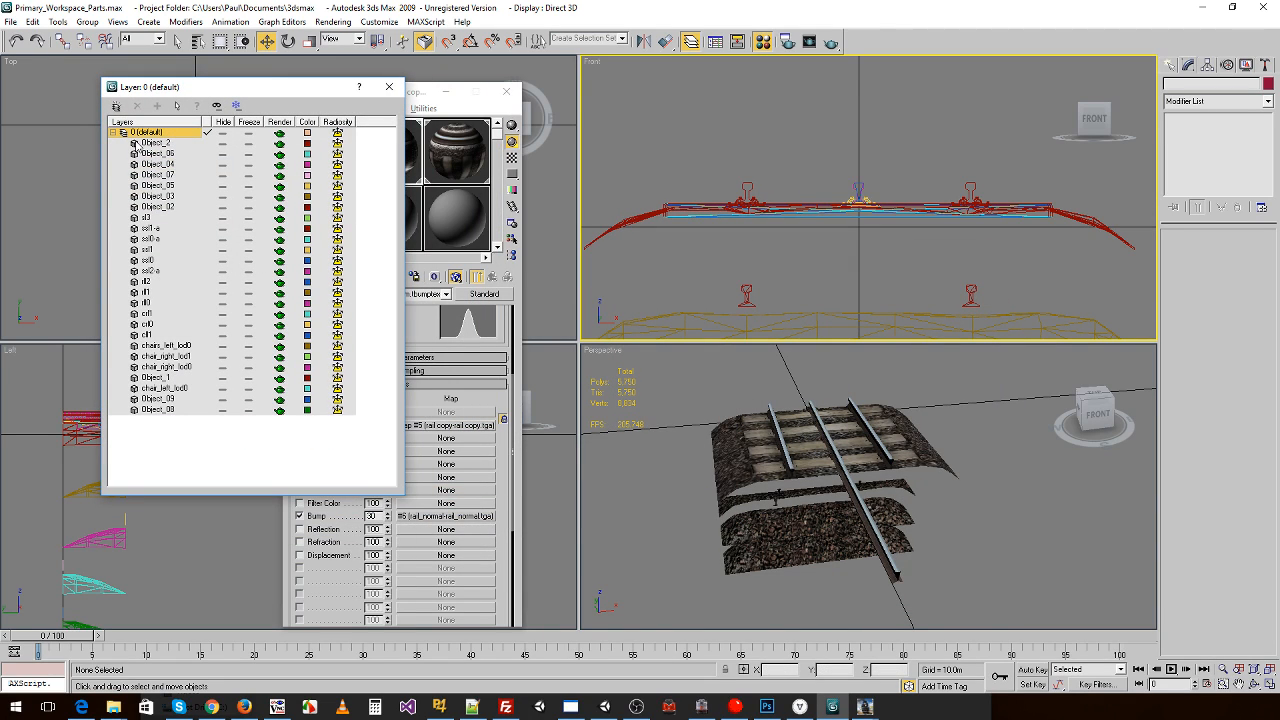
# - Hide the first seven objects of the default layer, from Object_2 down to Object_02
pyautogui.click(223, 153)
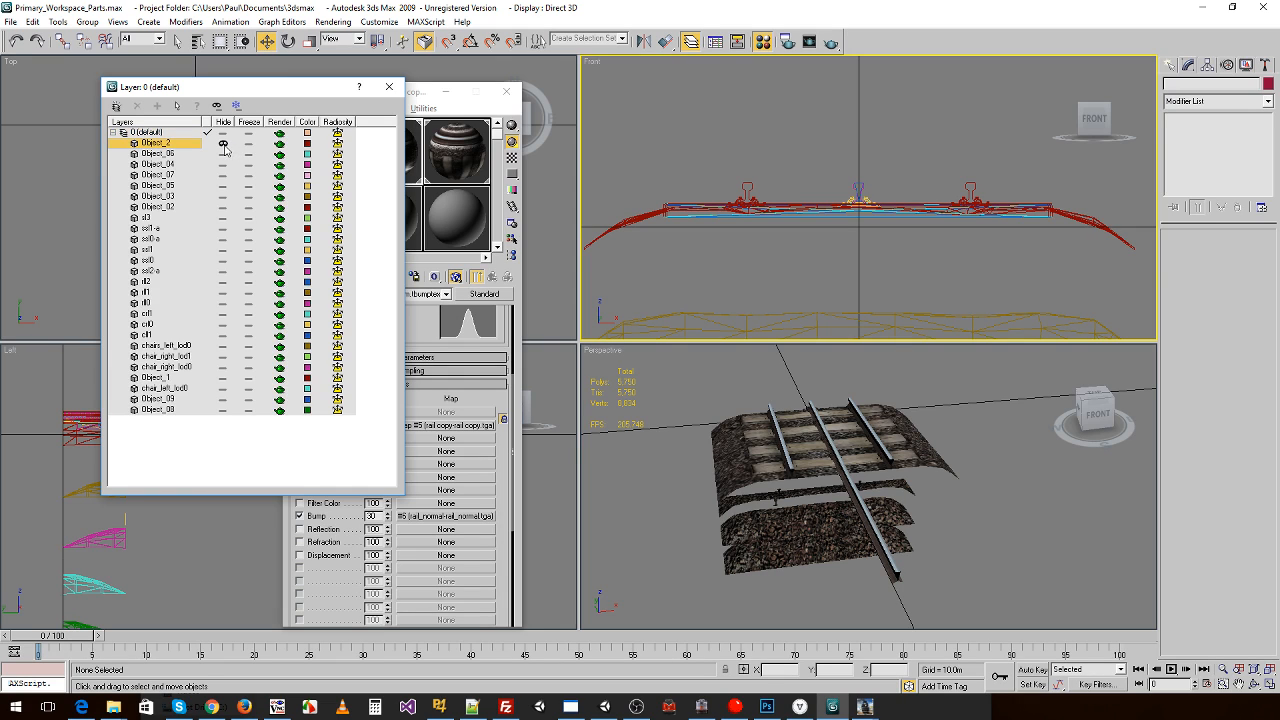
pyautogui.click(223, 164)
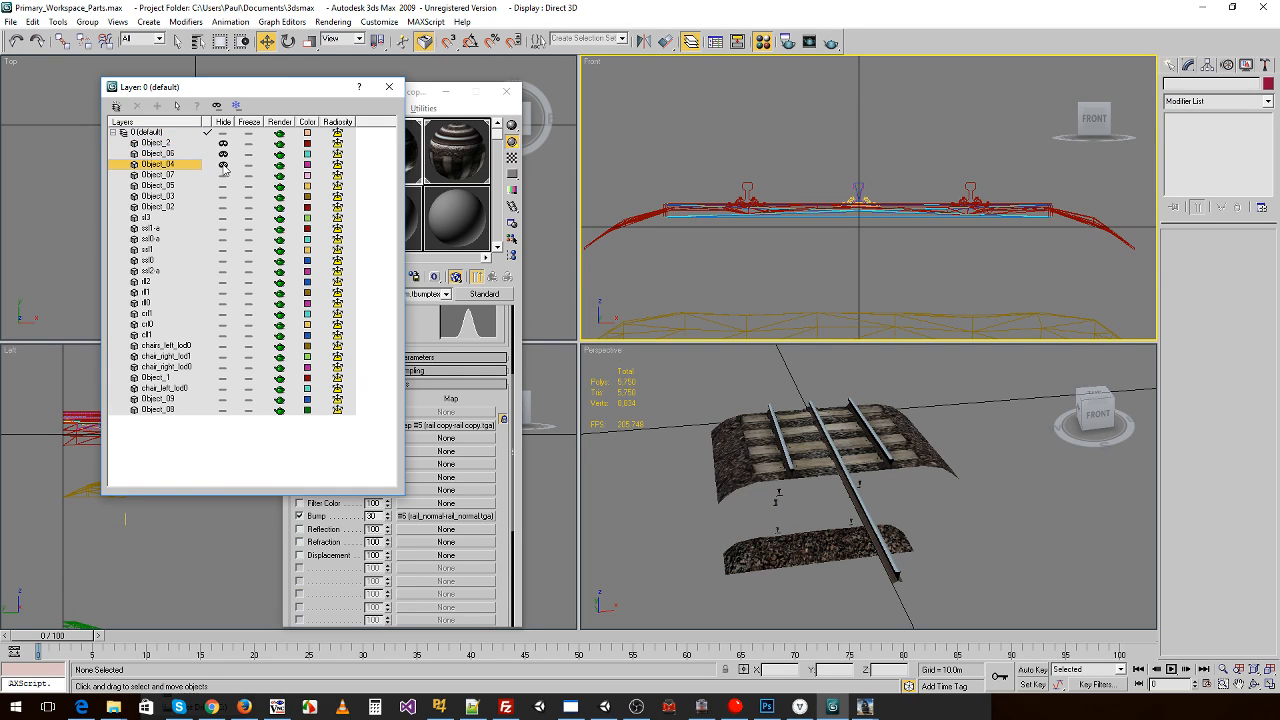
pyautogui.click(223, 174)
pyautogui.click(223, 185)
pyautogui.click(223, 196)
pyautogui.click(223, 206)
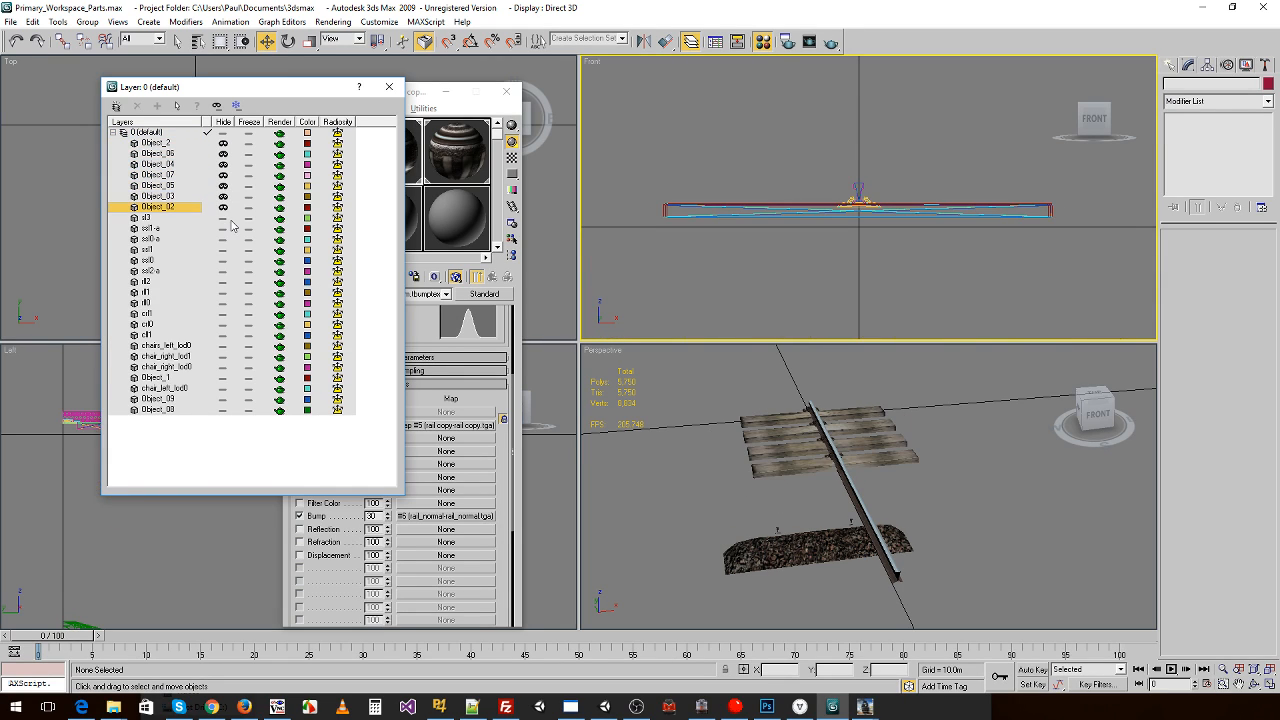
# - Toggle the visibility of Object_02 to check which mesh it is, leaving it hidden
pyautogui.click(224, 207)
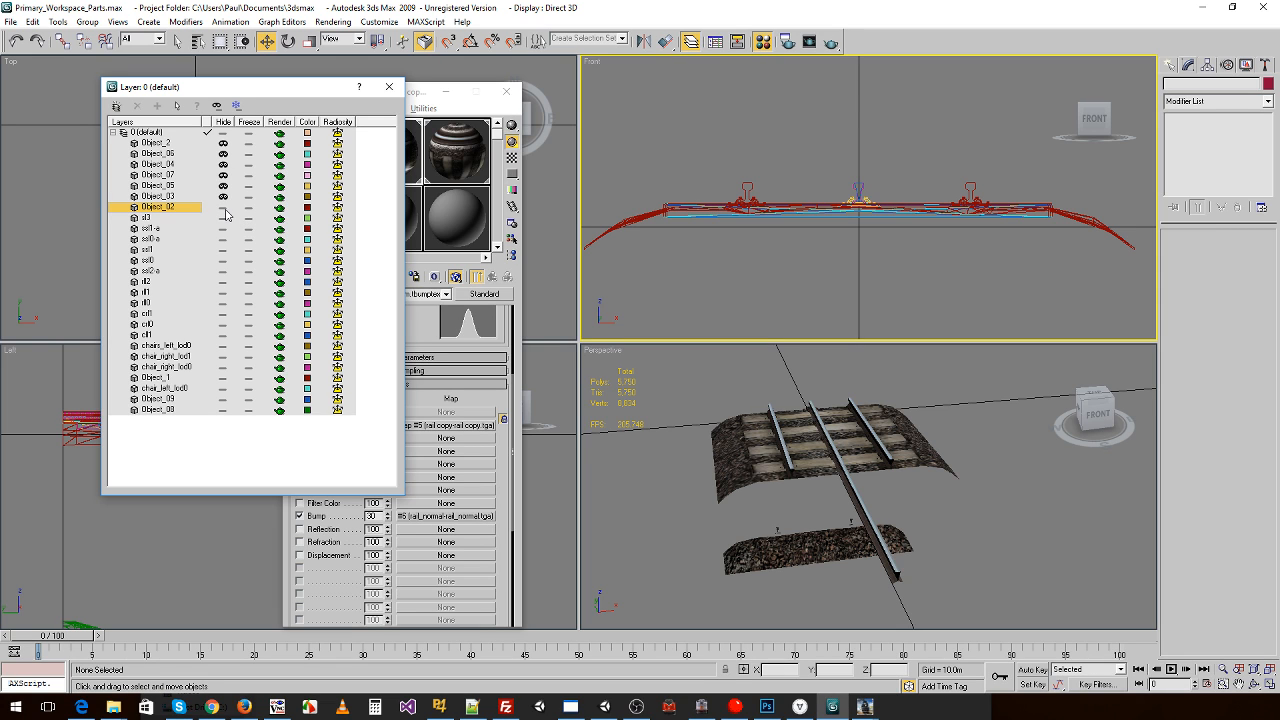
pyautogui.click(223, 207)
pyautogui.click(222, 209)
pyautogui.click(222, 209)
# - Briefly show and re-hide Object_03, Object_05, Object_07, Object_04, Object_06 and Object_2 to identify which meshes they are
pyautogui.click(224, 197)
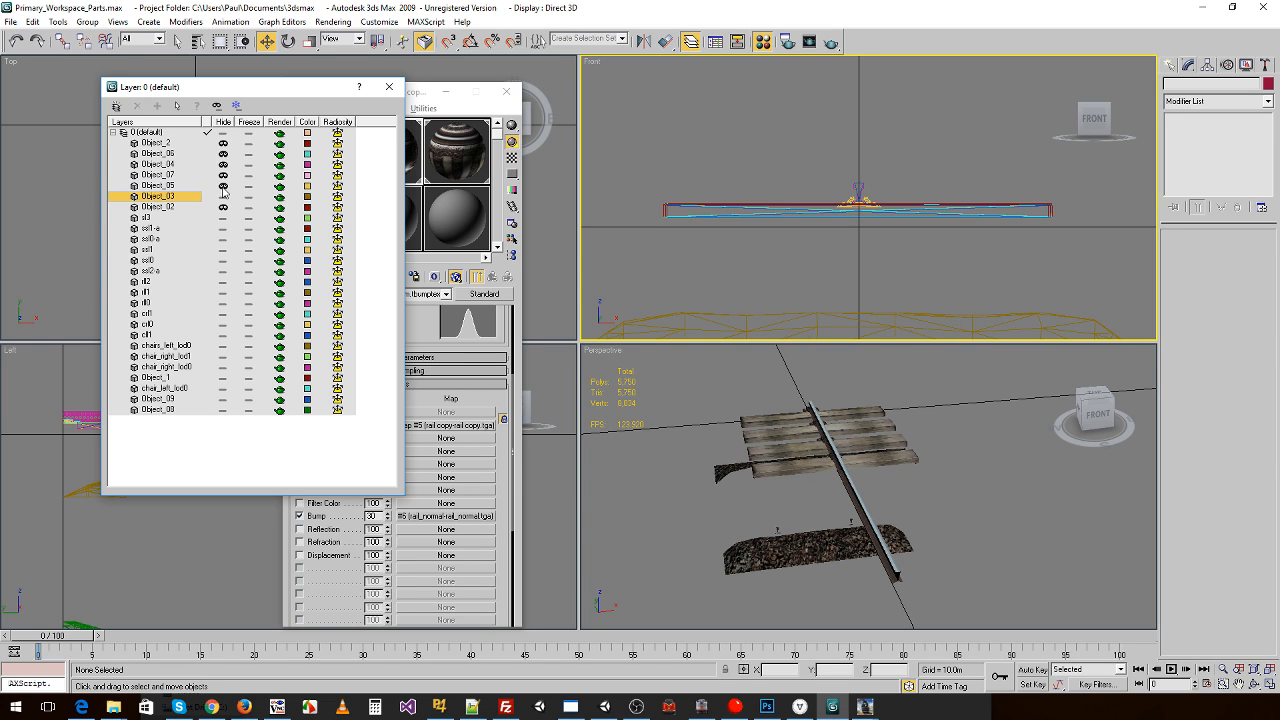
pyautogui.click(223, 186)
pyautogui.click(223, 175)
pyautogui.click(223, 164)
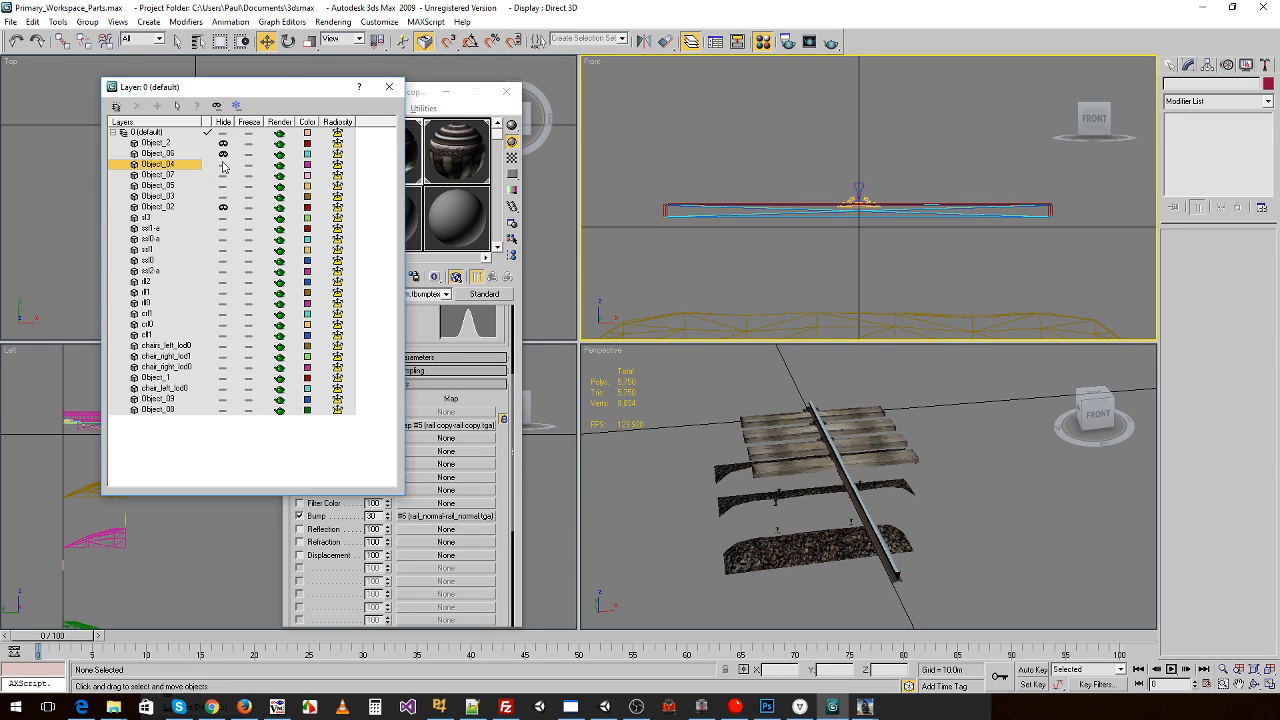
pyautogui.click(223, 164)
pyautogui.click(223, 175)
pyautogui.click(223, 186)
pyautogui.click(223, 196)
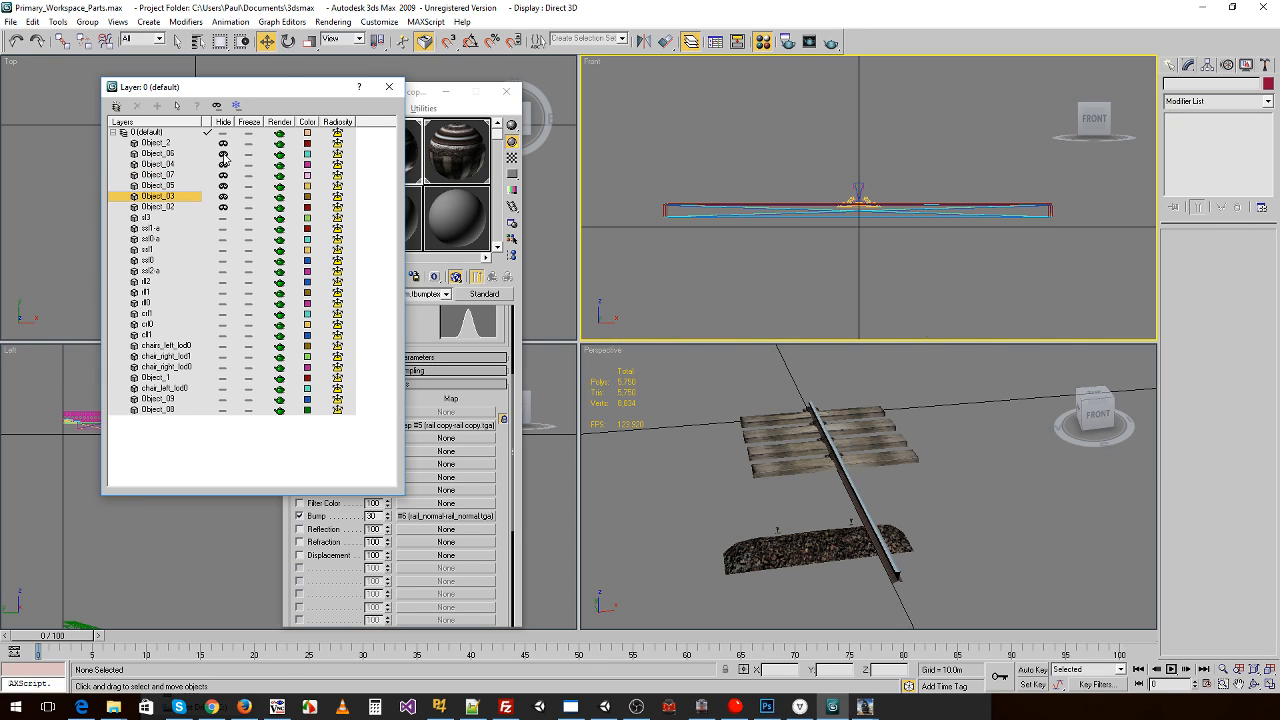
pyautogui.click(223, 153)
pyautogui.click(223, 143)
pyautogui.click(223, 143)
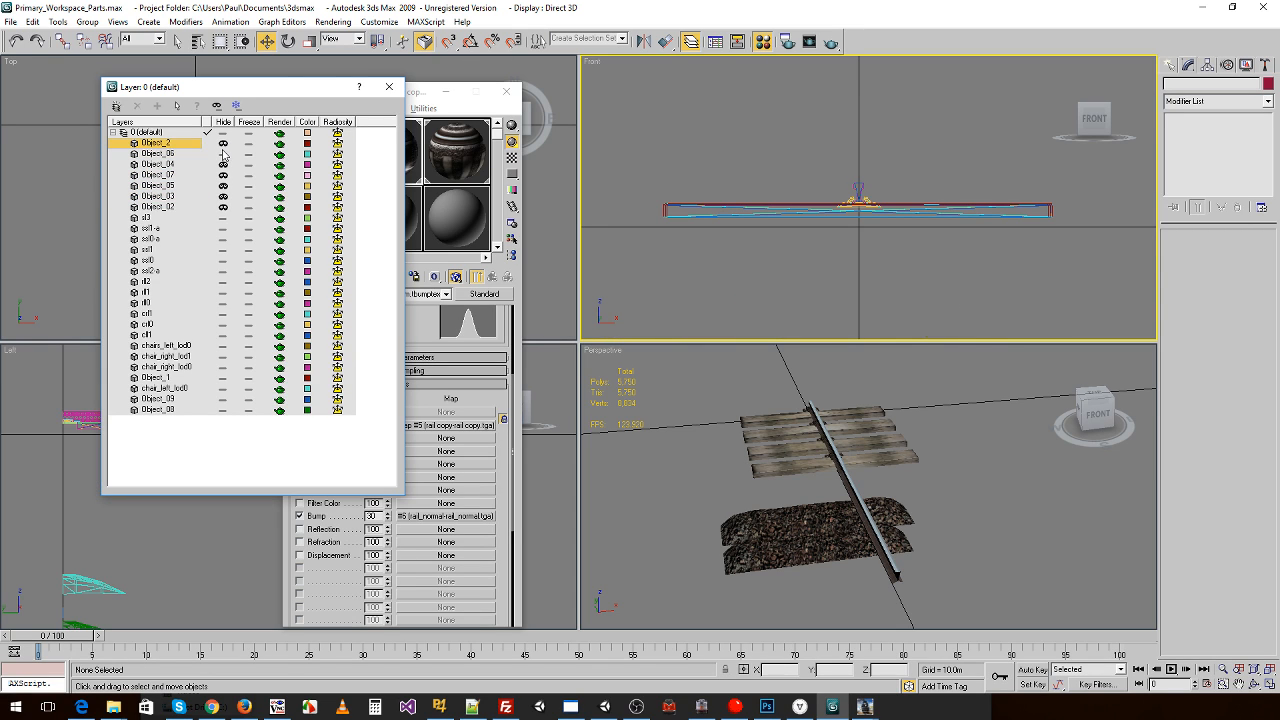
pyautogui.click(223, 153)
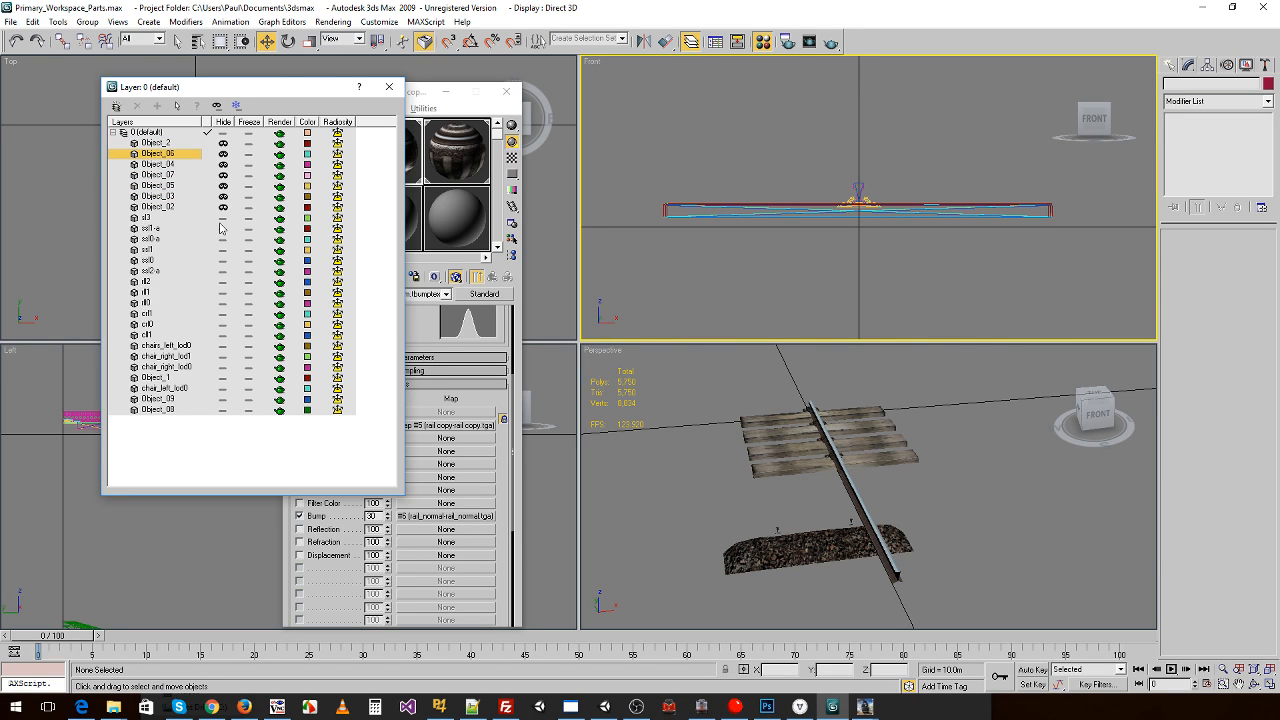
# - Hide the sleeper meshes starting at sl3 and the two rail meshes listed directly below them
pyautogui.click(223, 217)
pyautogui.click(223, 228)
pyautogui.click(223, 239)
pyautogui.click(223, 249)
pyautogui.click(223, 260)
pyautogui.click(223, 270)
pyautogui.click(223, 292)
pyautogui.click(223, 282)
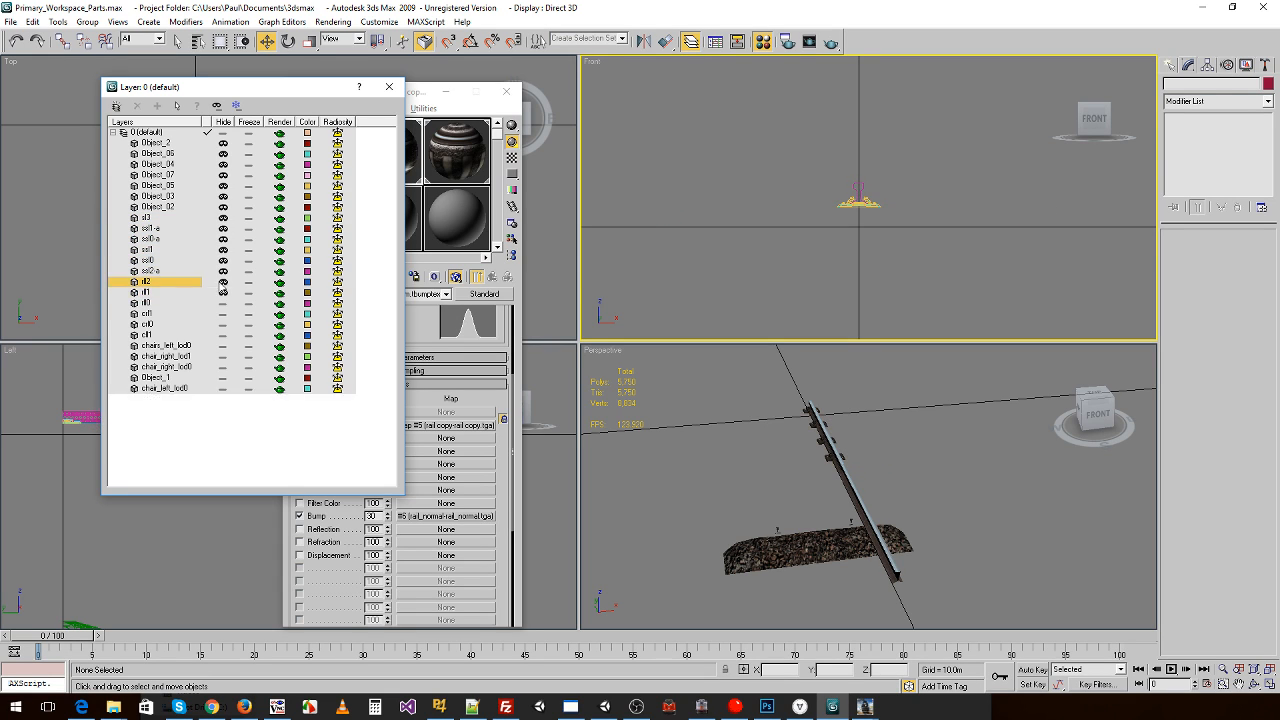
# - Hide every remaining rail, chair and end cap object down to the end of the default layer's list
pyautogui.click(223, 303)
pyautogui.click(223, 324)
pyautogui.click(223, 314)
pyautogui.click(223, 335)
pyautogui.click(223, 345)
pyautogui.click(223, 356)
pyautogui.click(222, 377)
pyautogui.click(223, 366)
pyautogui.click(223, 388)
pyautogui.click(223, 398)
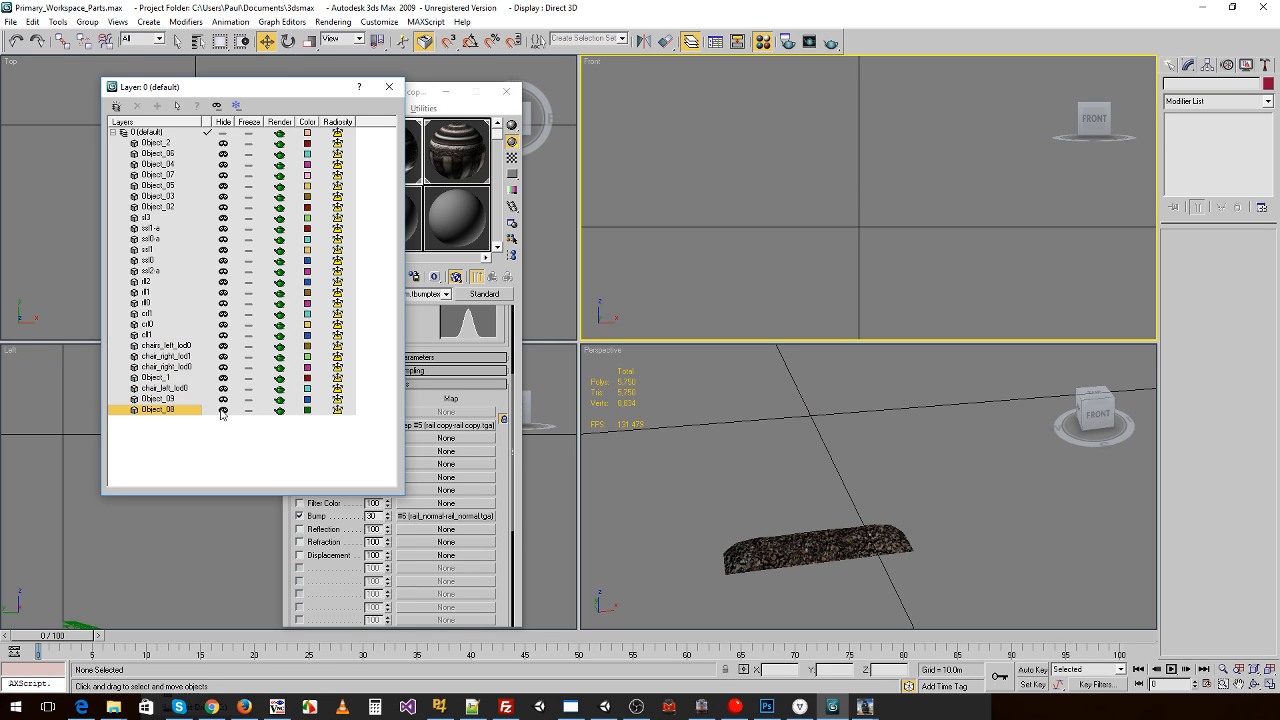
pyautogui.click(223, 410)
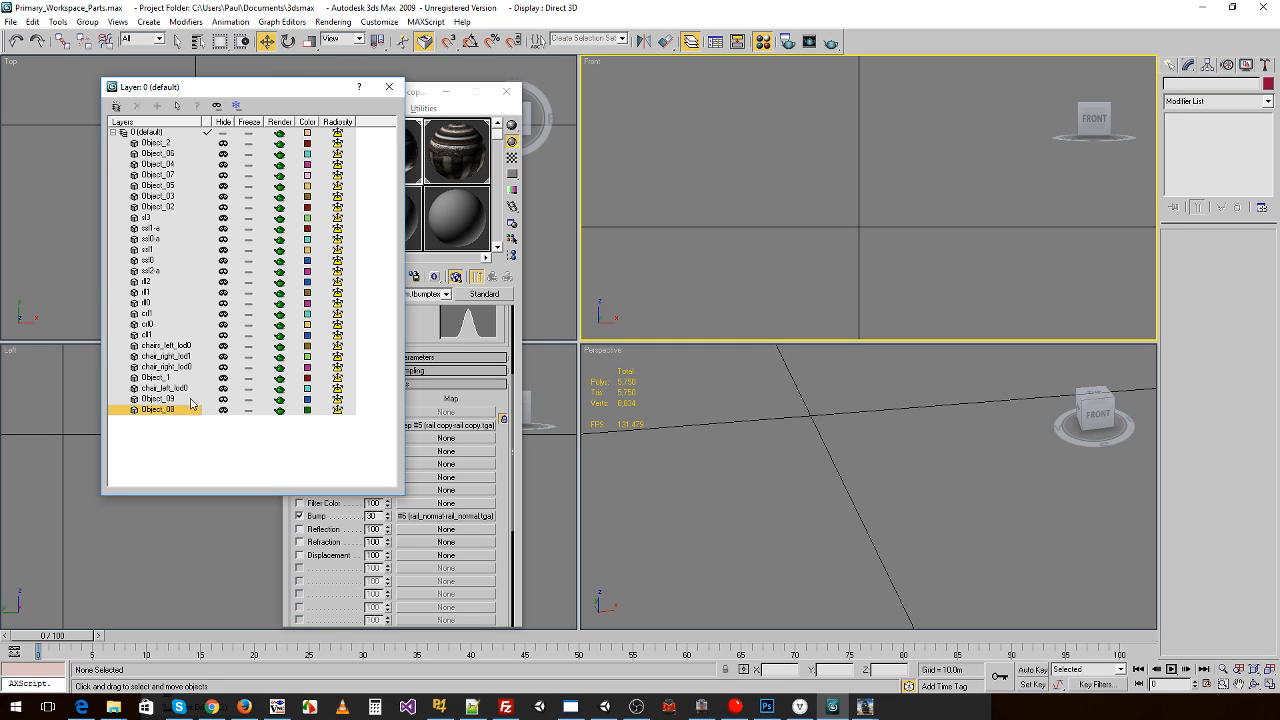
# - Unhide only chair_left_lod0 and export it over chair_single_left_lod0.im in Trainz format, without overwriting the existing texture files
pyautogui.click(223, 388)
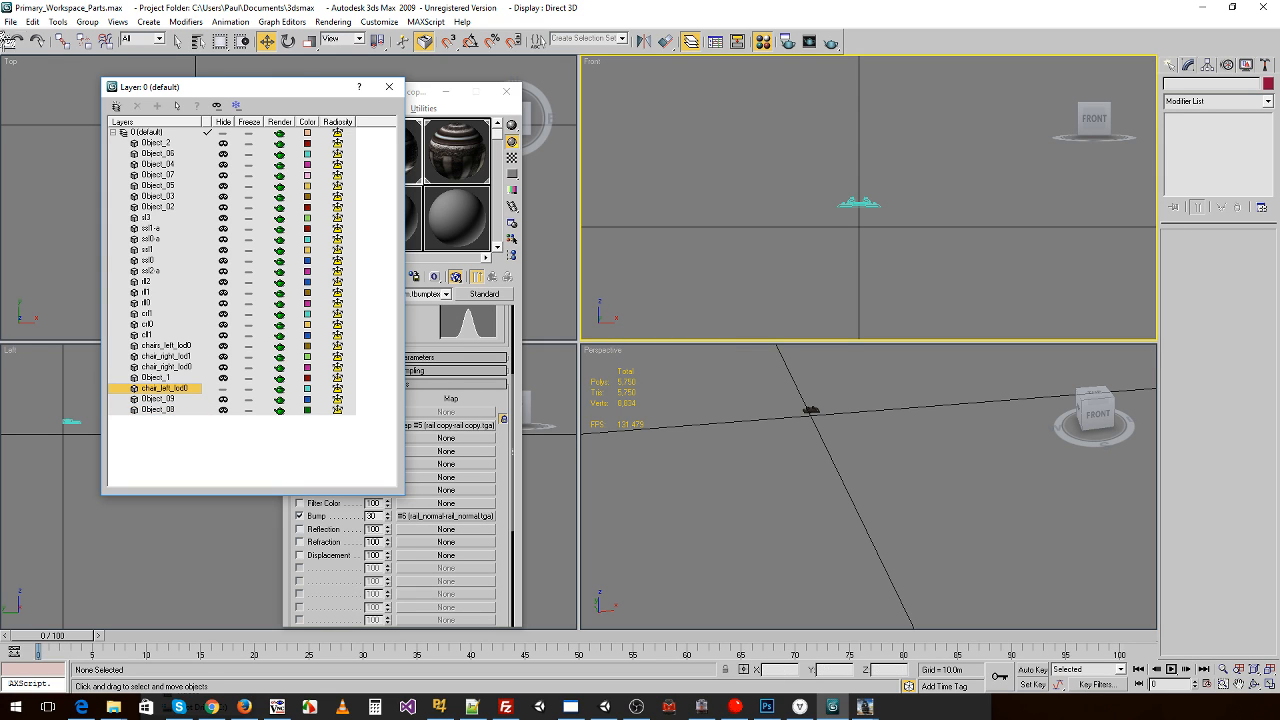
pyautogui.click(10, 22)
pyautogui.click(40, 319)
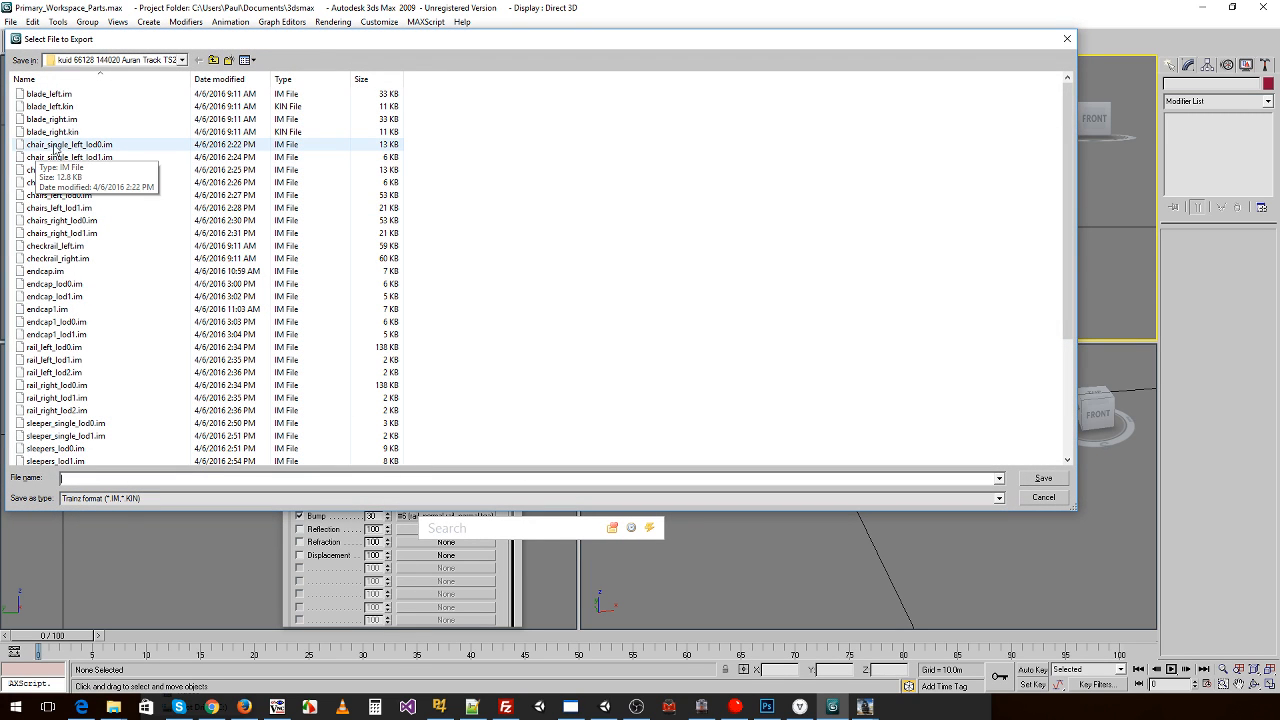
pyautogui.moveTo(231, 37); pyautogui.dragTo(231, 79)
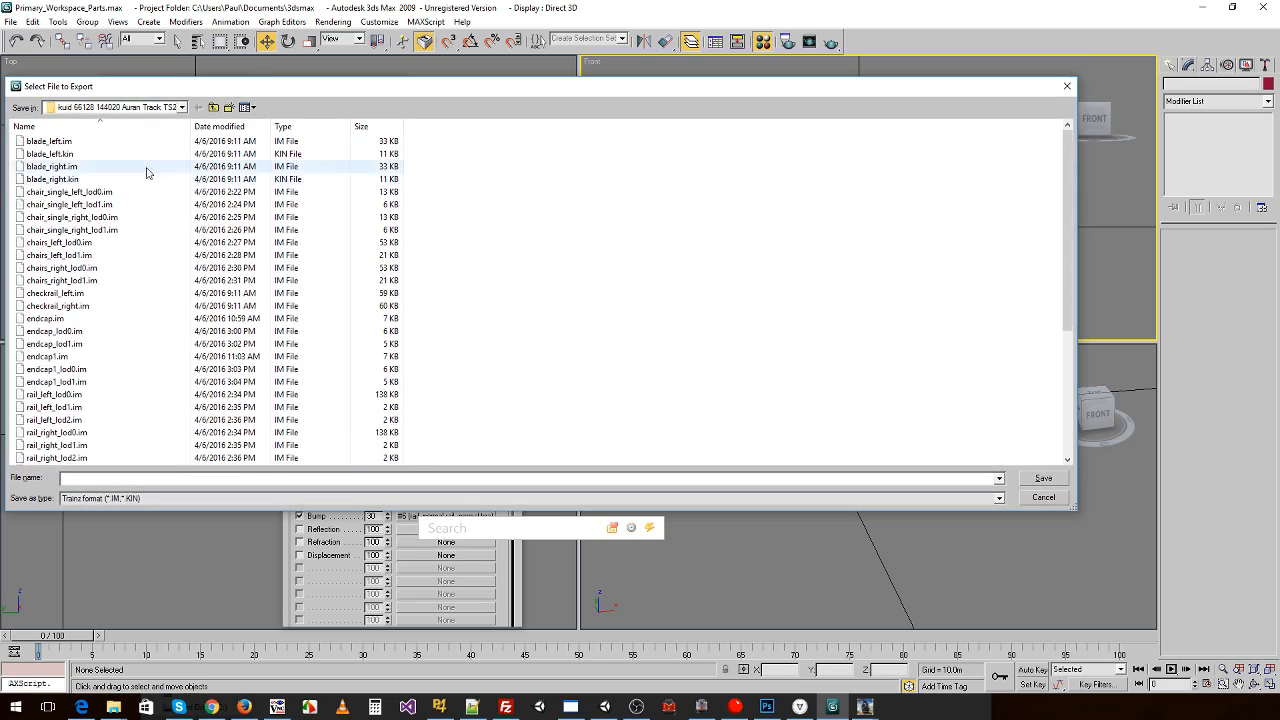
pyautogui.doubleClick(98, 194)
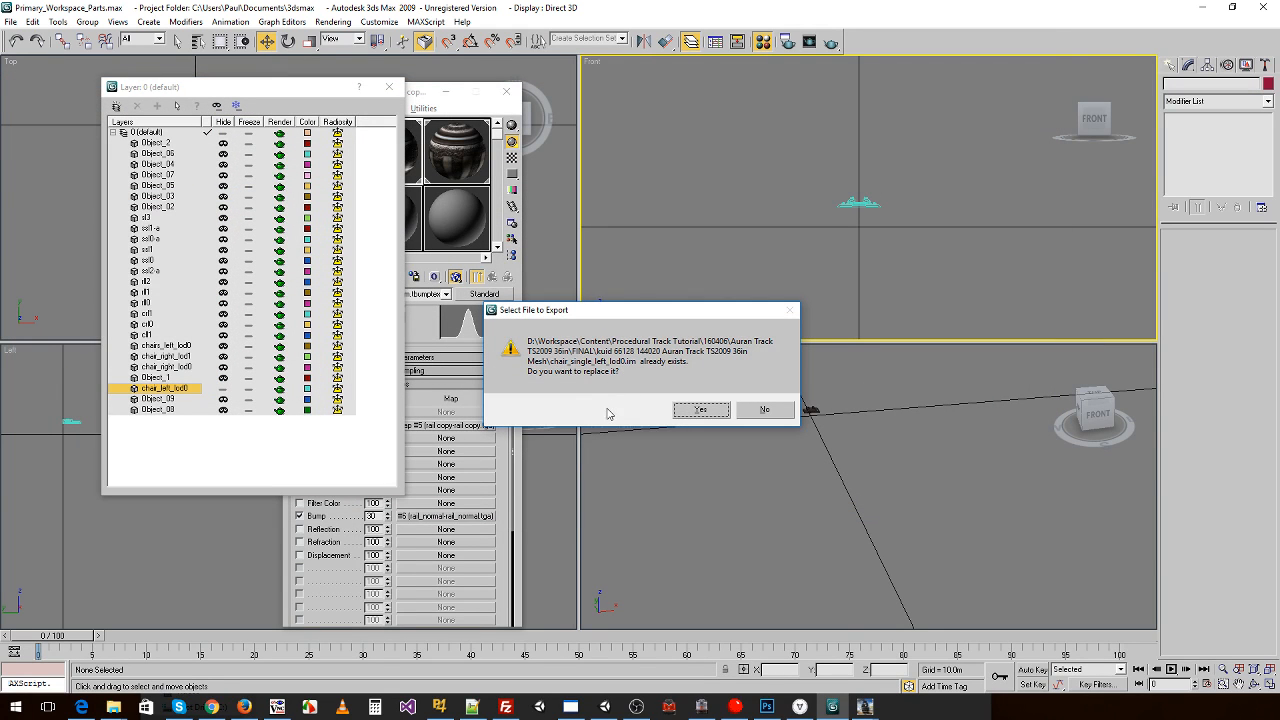
pyautogui.click(685, 418)
pyautogui.click(692, 417)
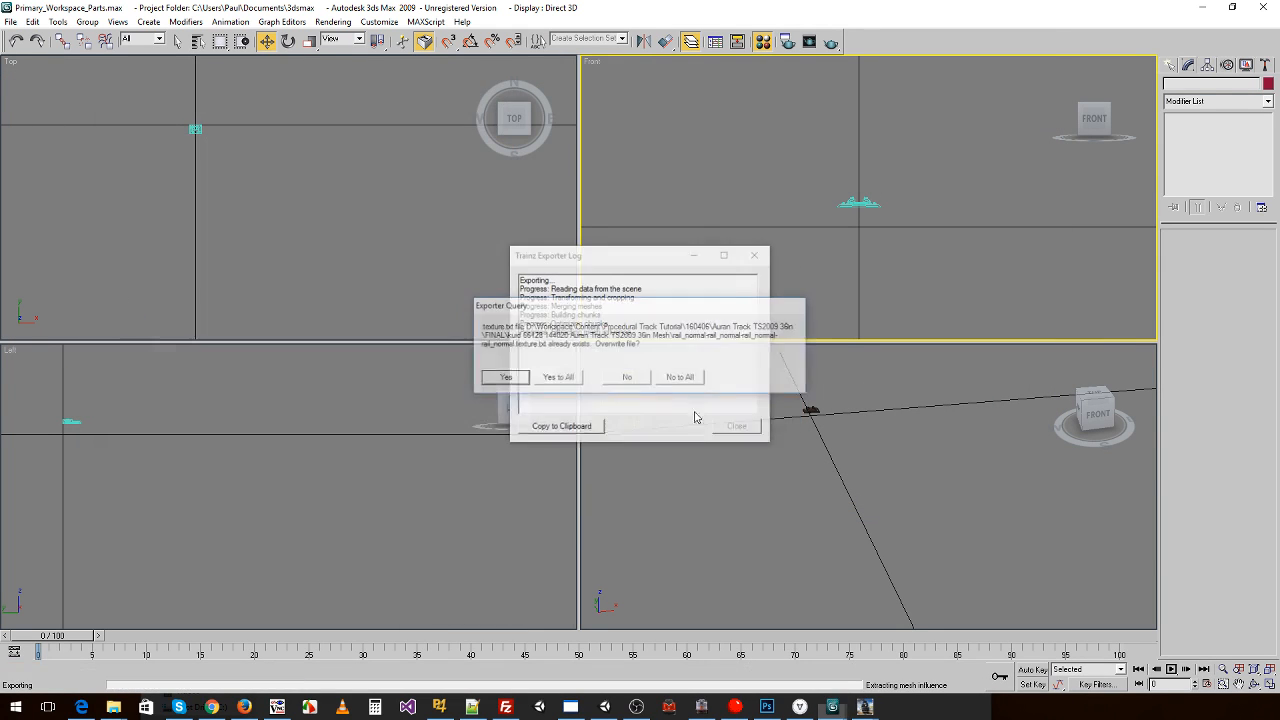
pyautogui.click(680, 376)
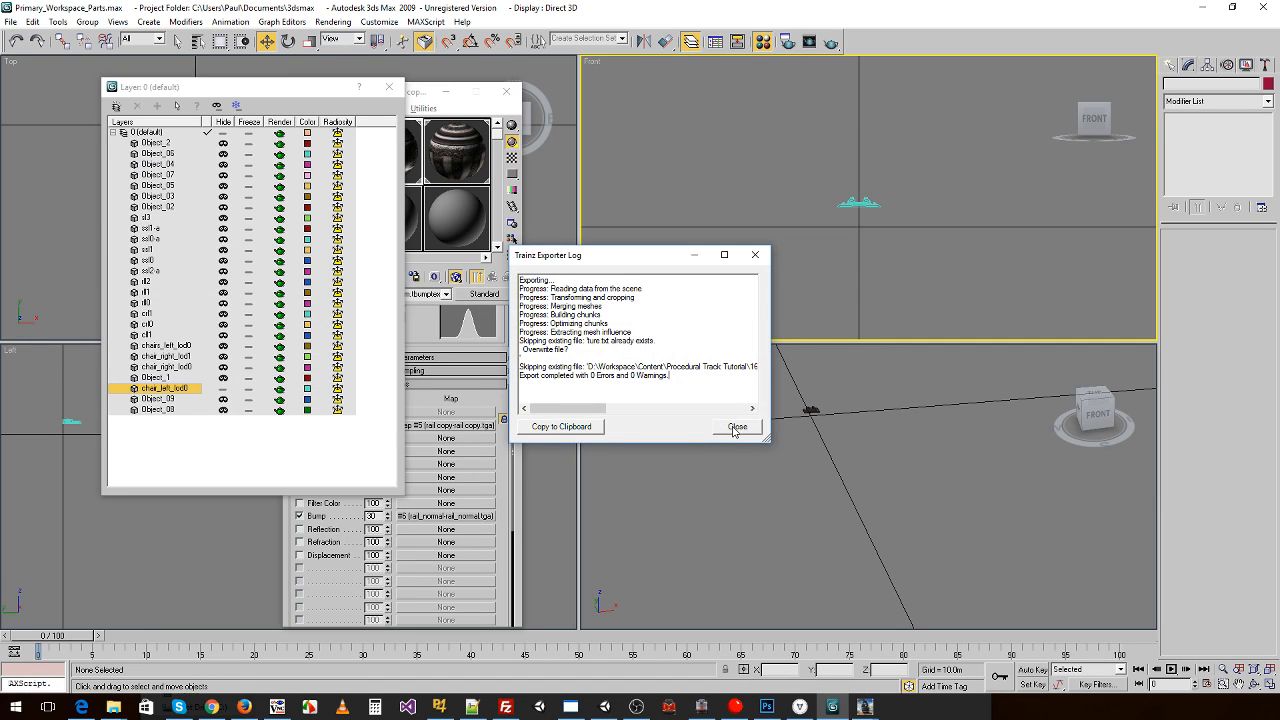
pyautogui.click(737, 427)
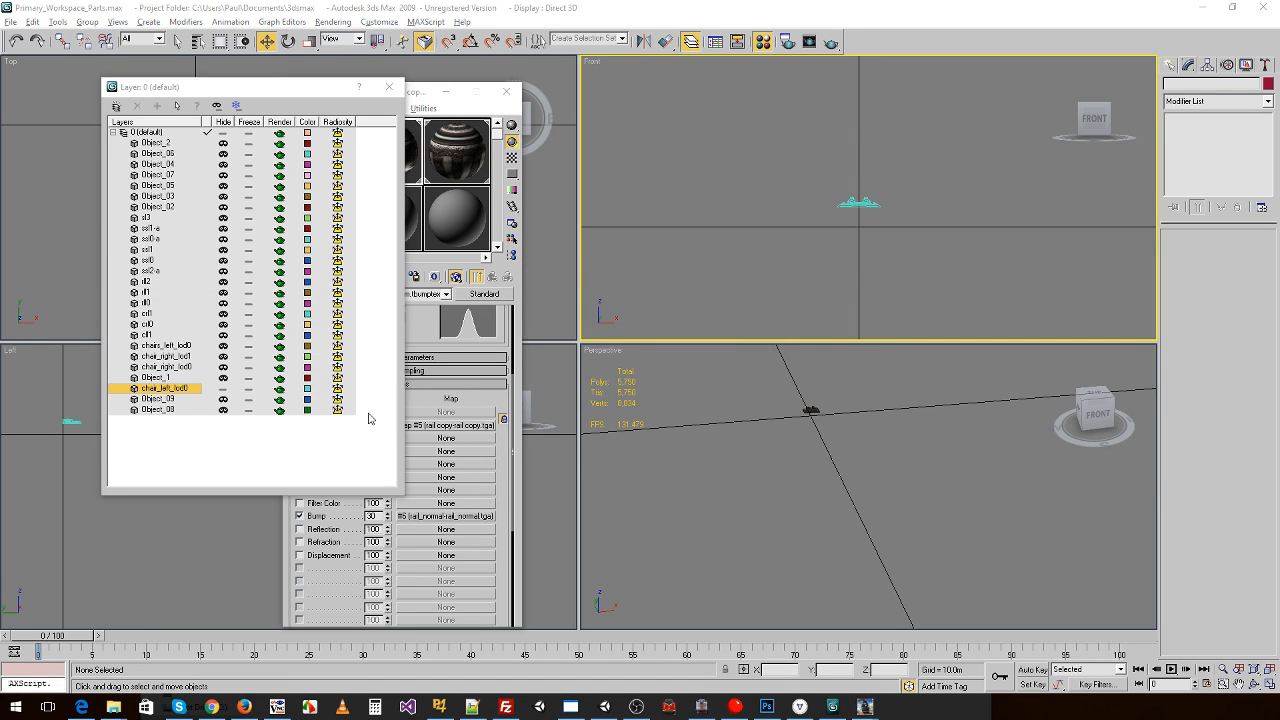
# - Switch to the 36in Mesh folder in File Explorer and sort its files by date modified to check the export
pyautogui.hotkey('alt', 'Tab')
pyautogui.doubleClick(683, 252)
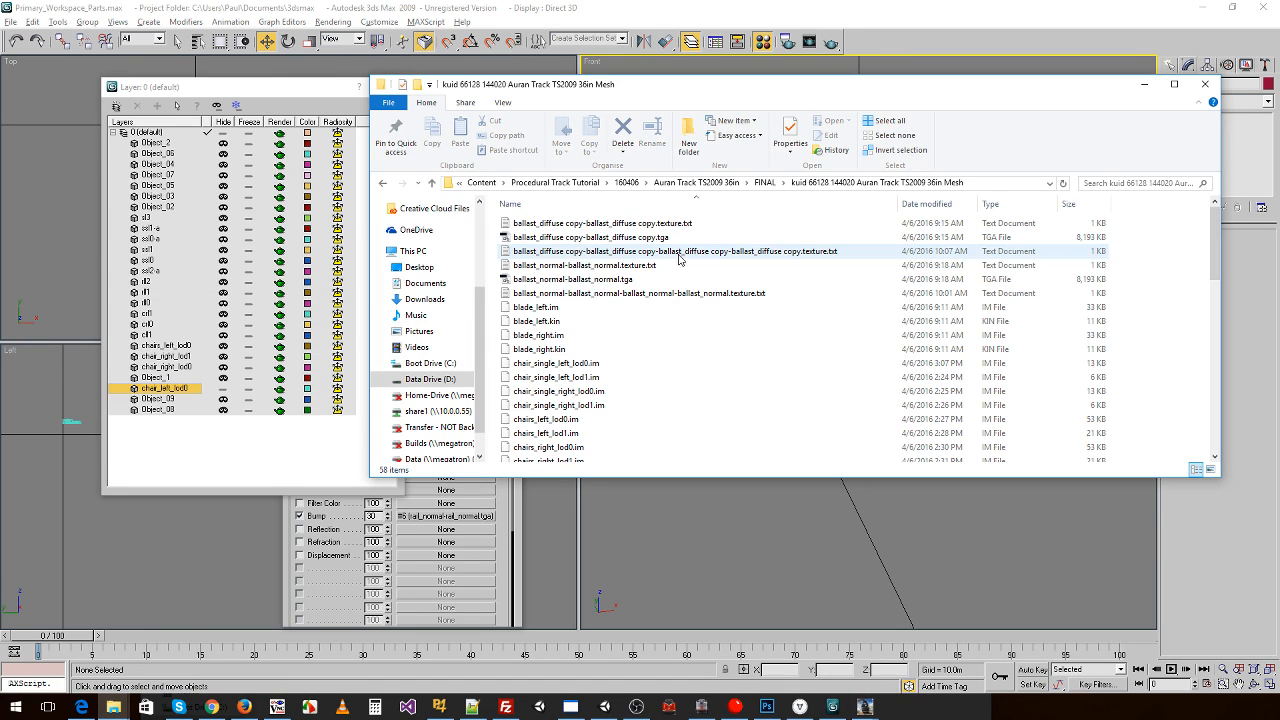
pyautogui.click(942, 204)
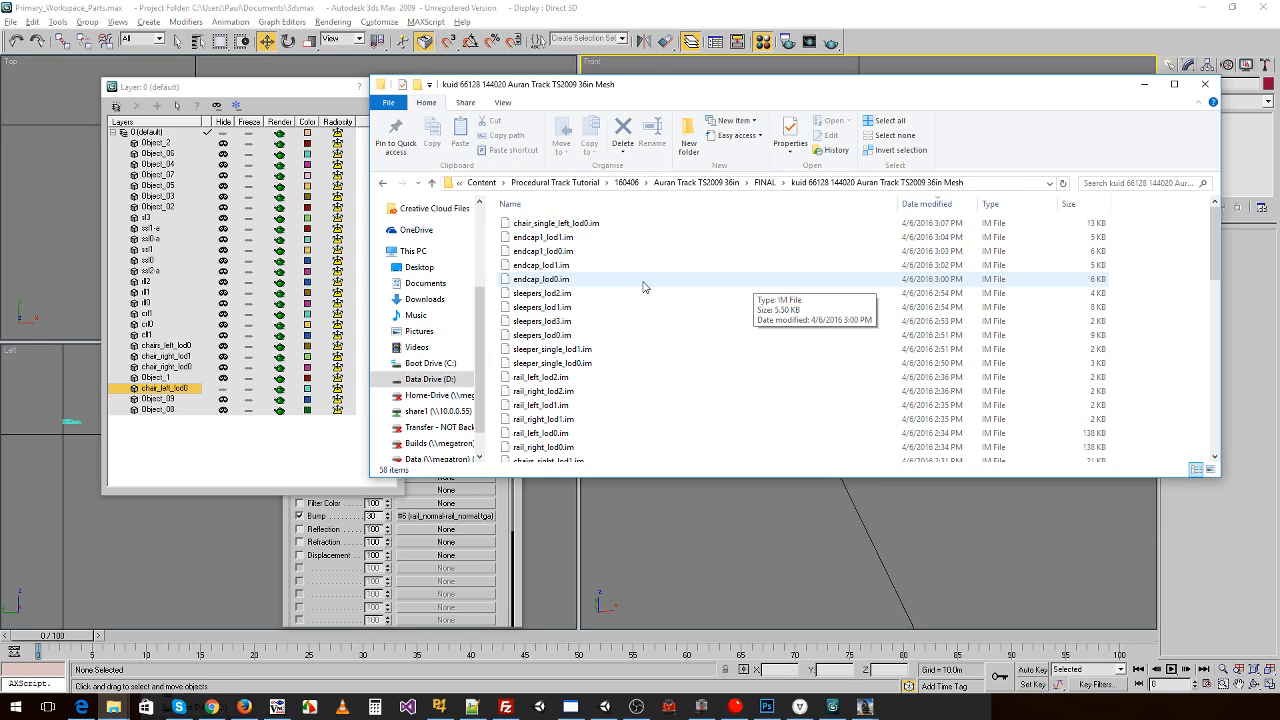
# - Look through the 36in Mesh folder's chair files and locate chair_single_left_lod1.im to check its modified date
pyautogui.click(560, 223)
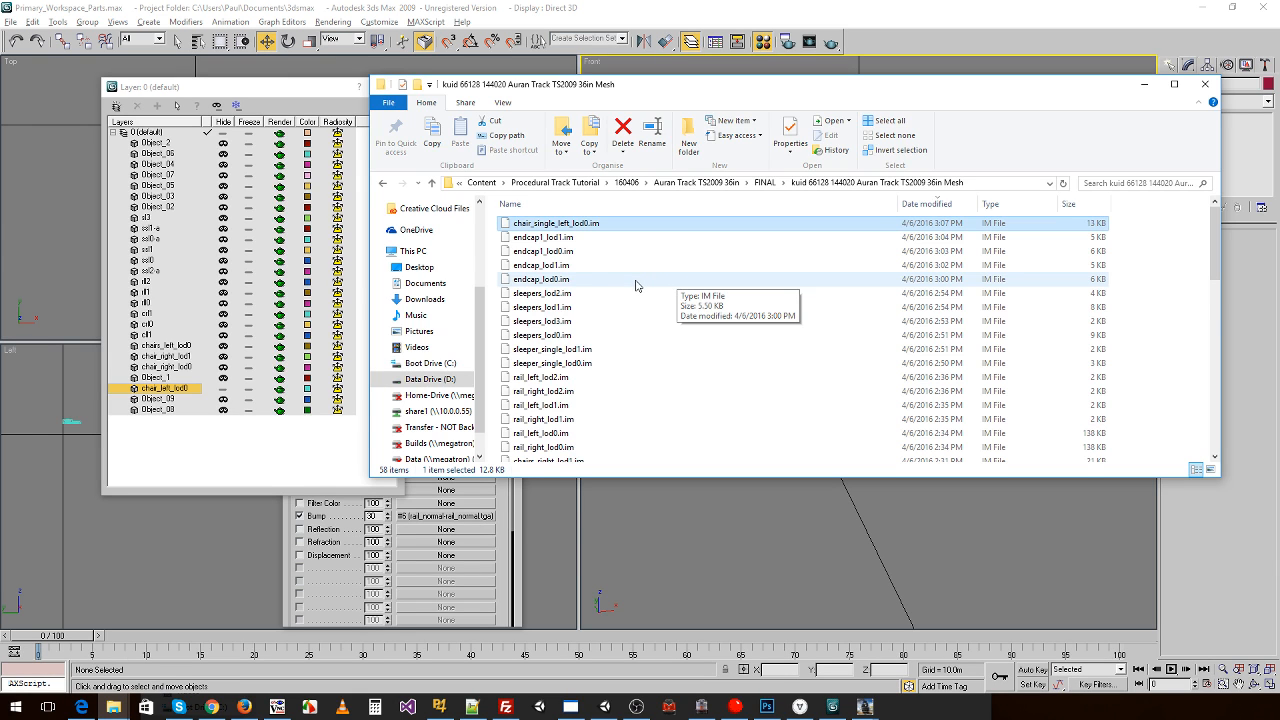
pyautogui.scroll(-7, 636, 286)
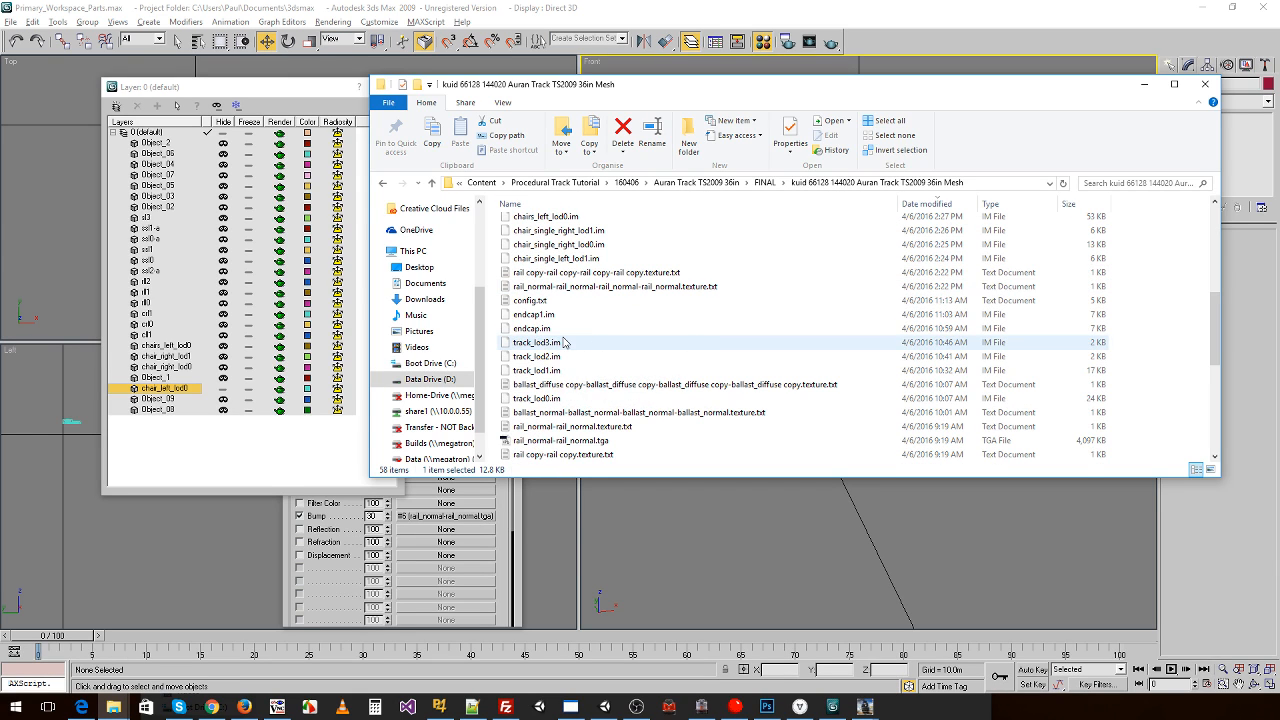
pyautogui.scroll(-2, 563, 340)
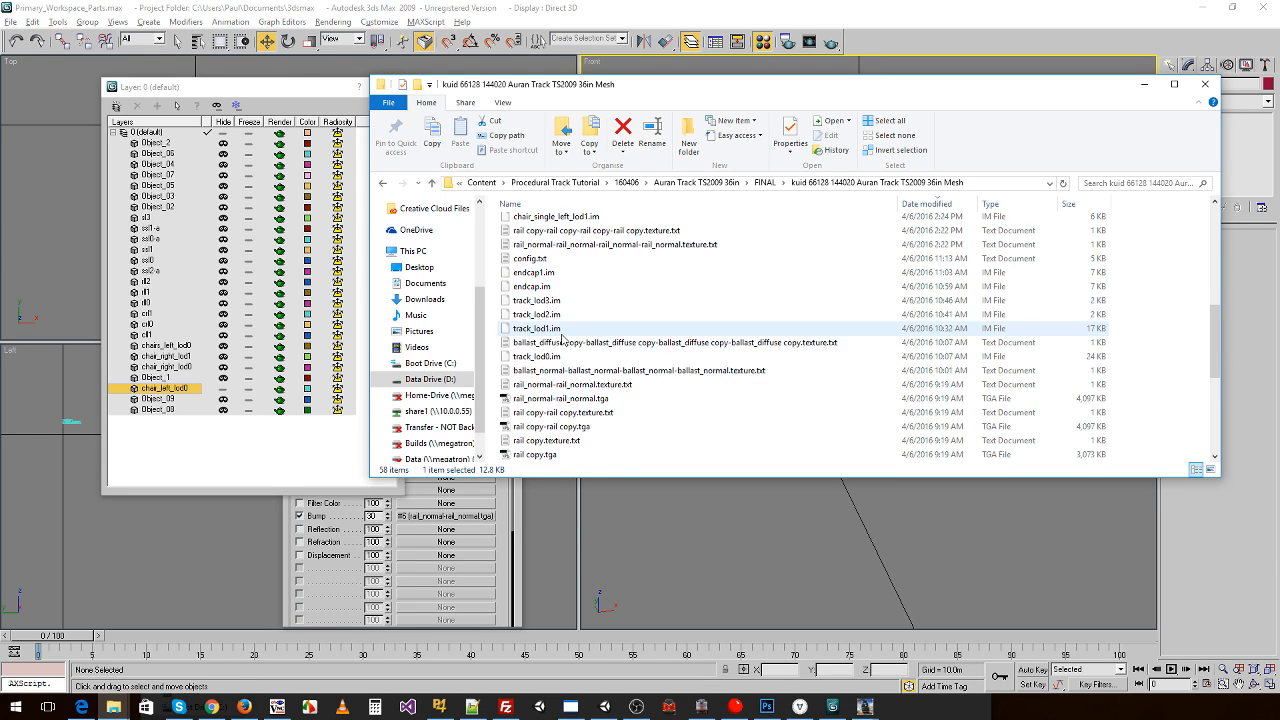
pyautogui.scroll(4, 562, 310)
pyautogui.click(572, 278)
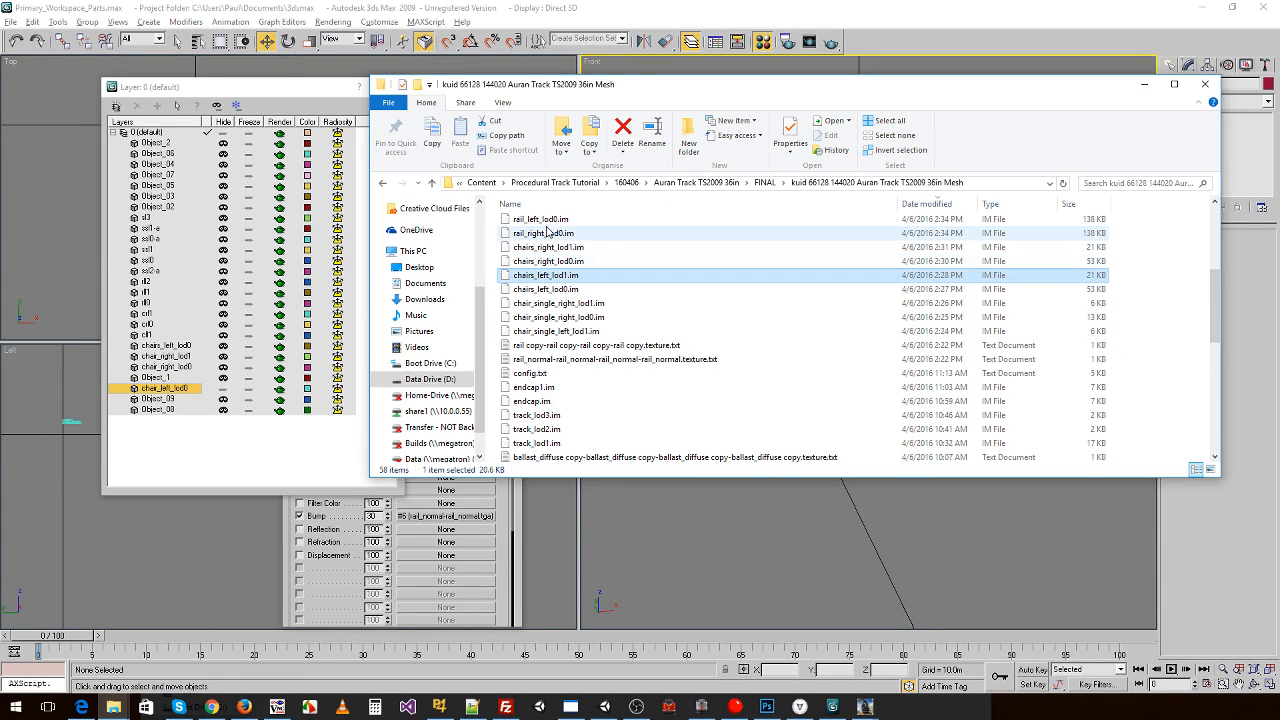
pyautogui.click(565, 332)
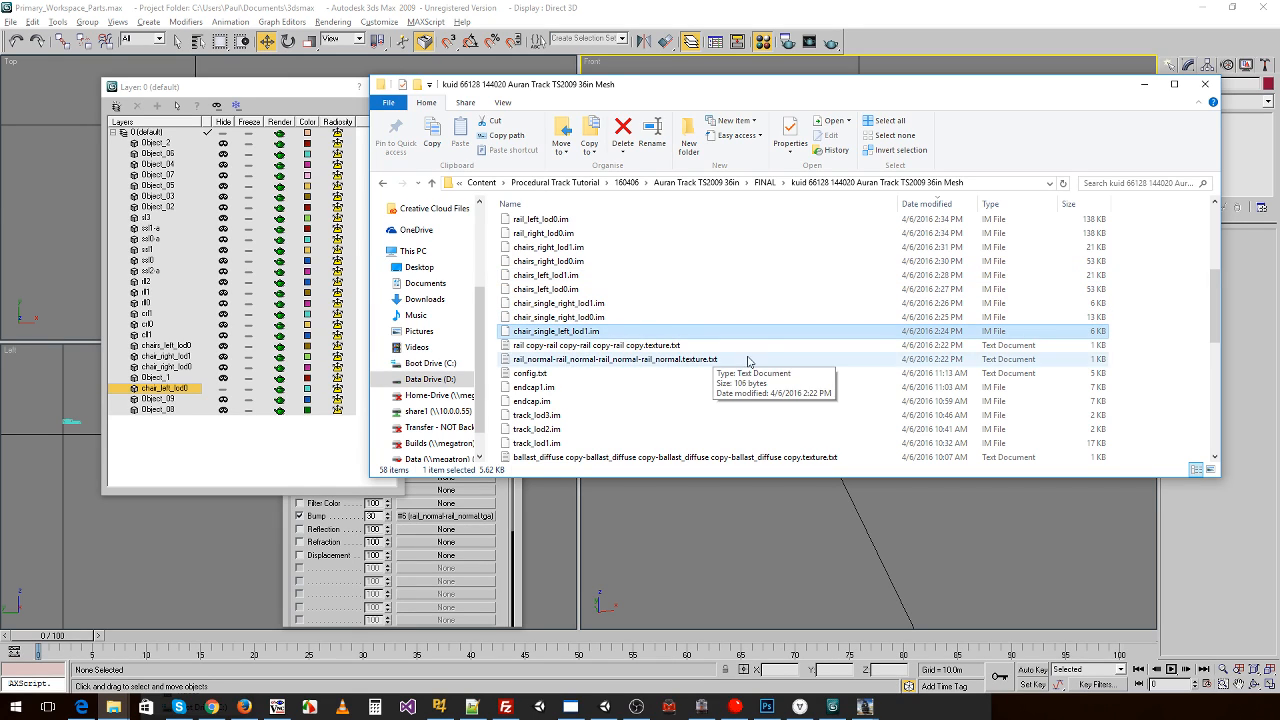
# - Switch back to 3ds Max, swap visibility from chair_left_lod0 to Object_1, and export it over chair_single_left_lod1.im without overwriting the existing texture files
pyautogui.click(837, 34)
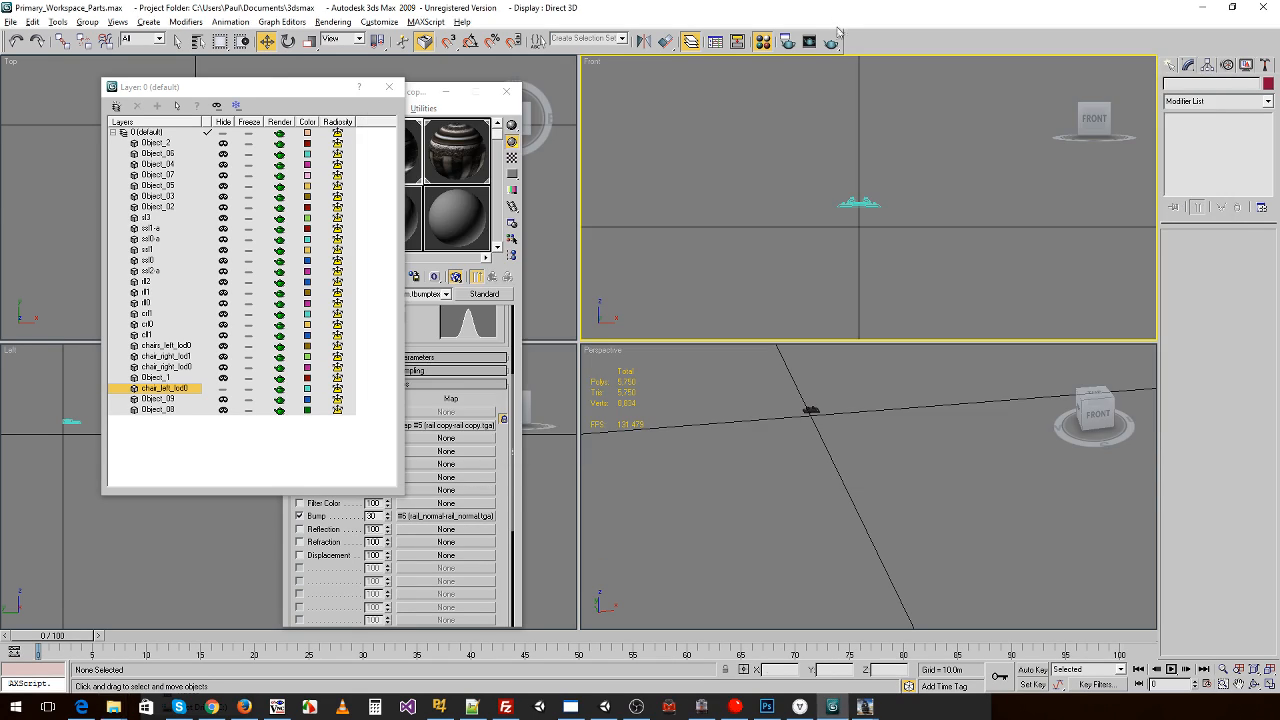
pyautogui.click(223, 388)
pyautogui.click(223, 379)
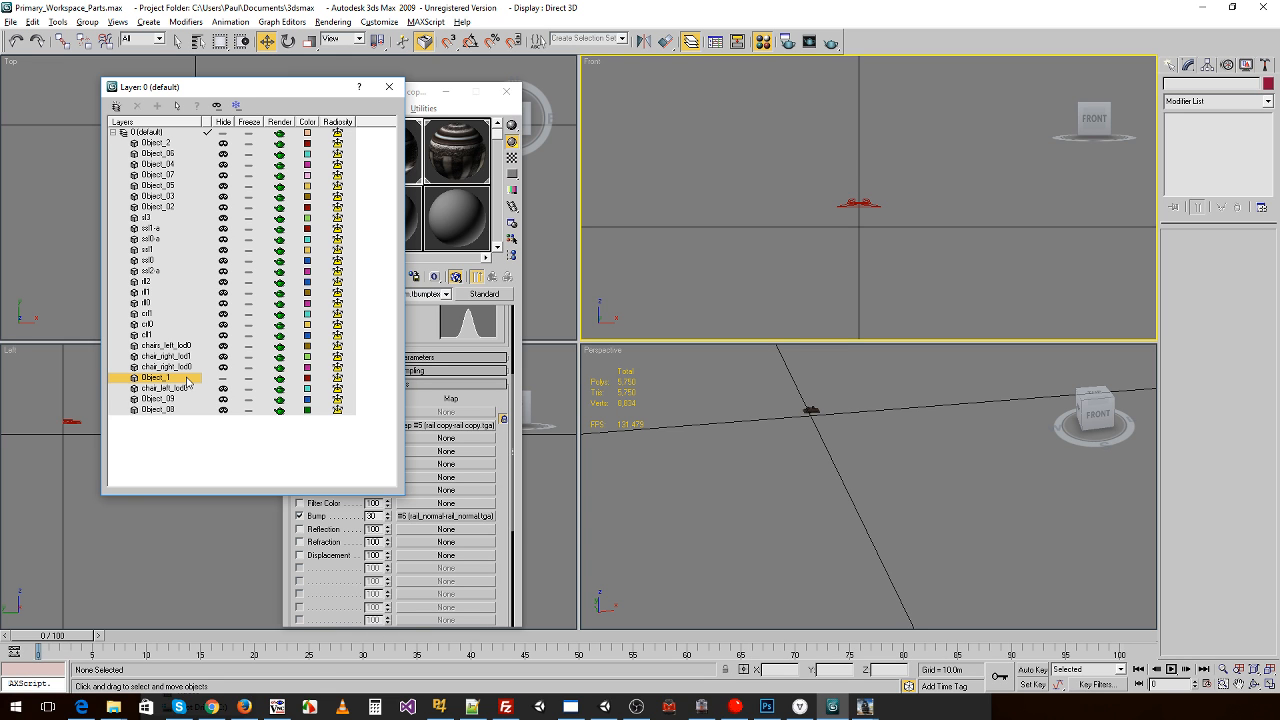
pyautogui.click(10, 21)
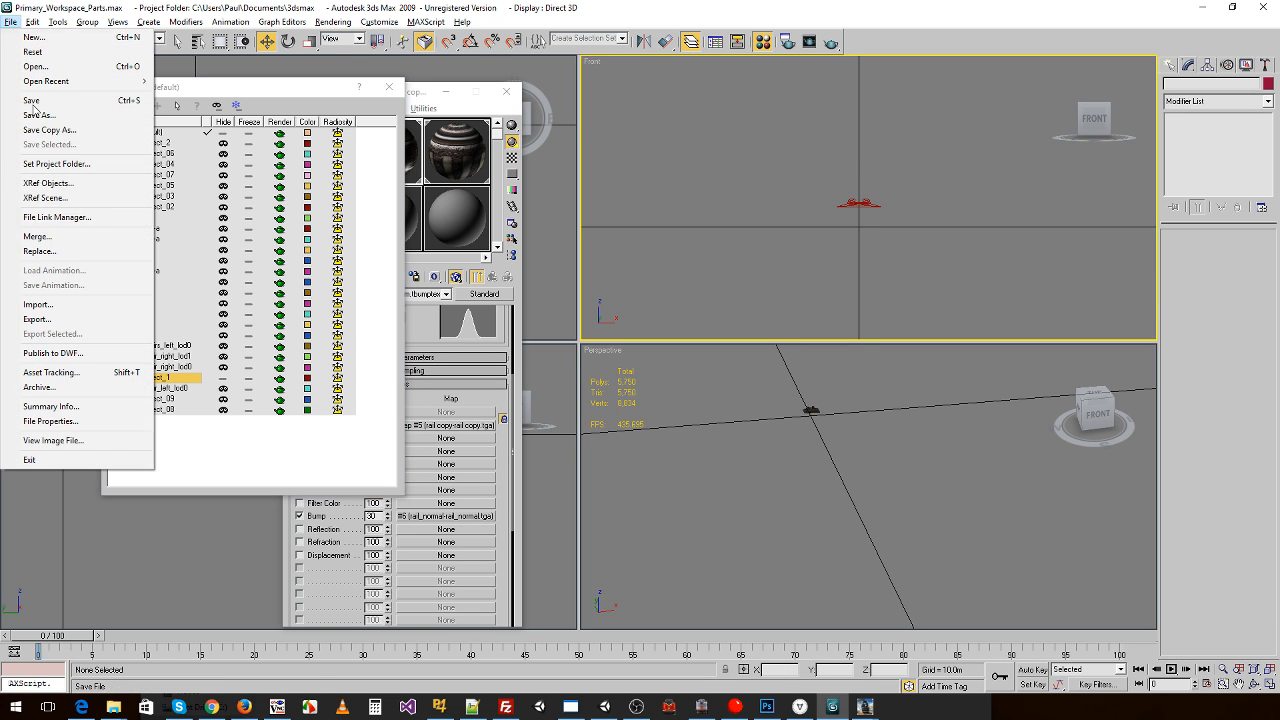
pyautogui.click(37, 319)
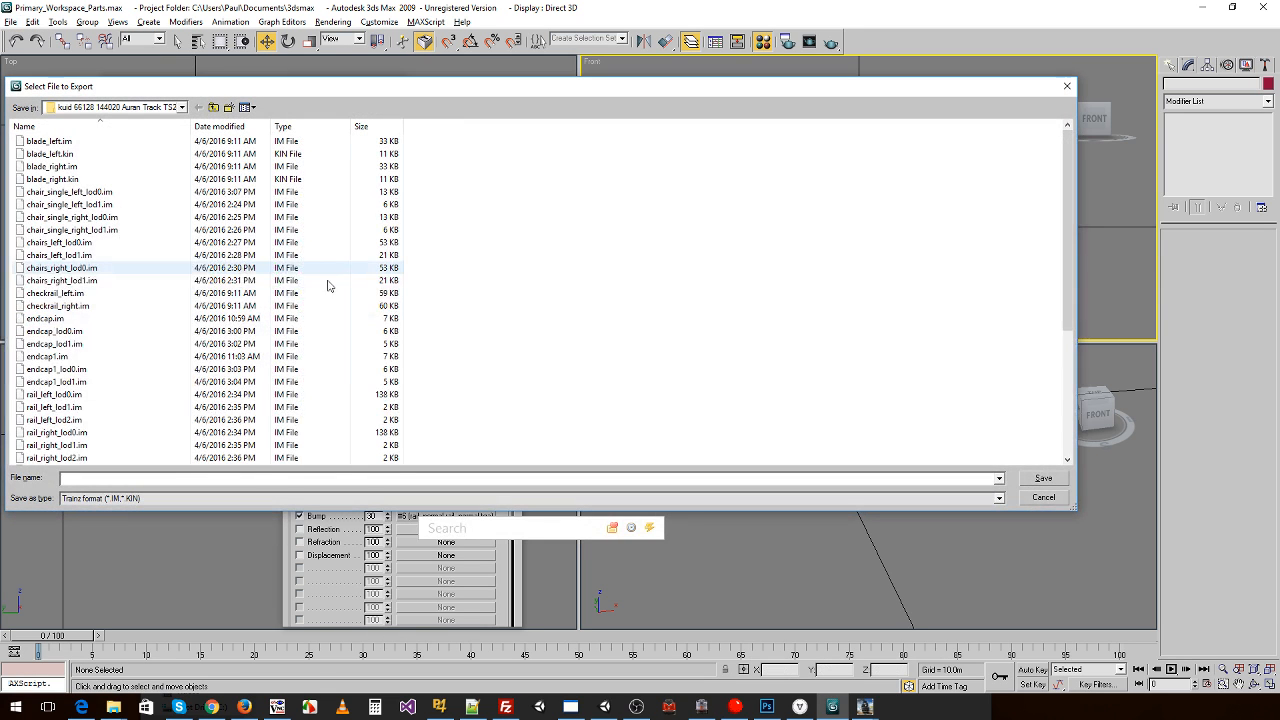
pyautogui.click(72, 210)
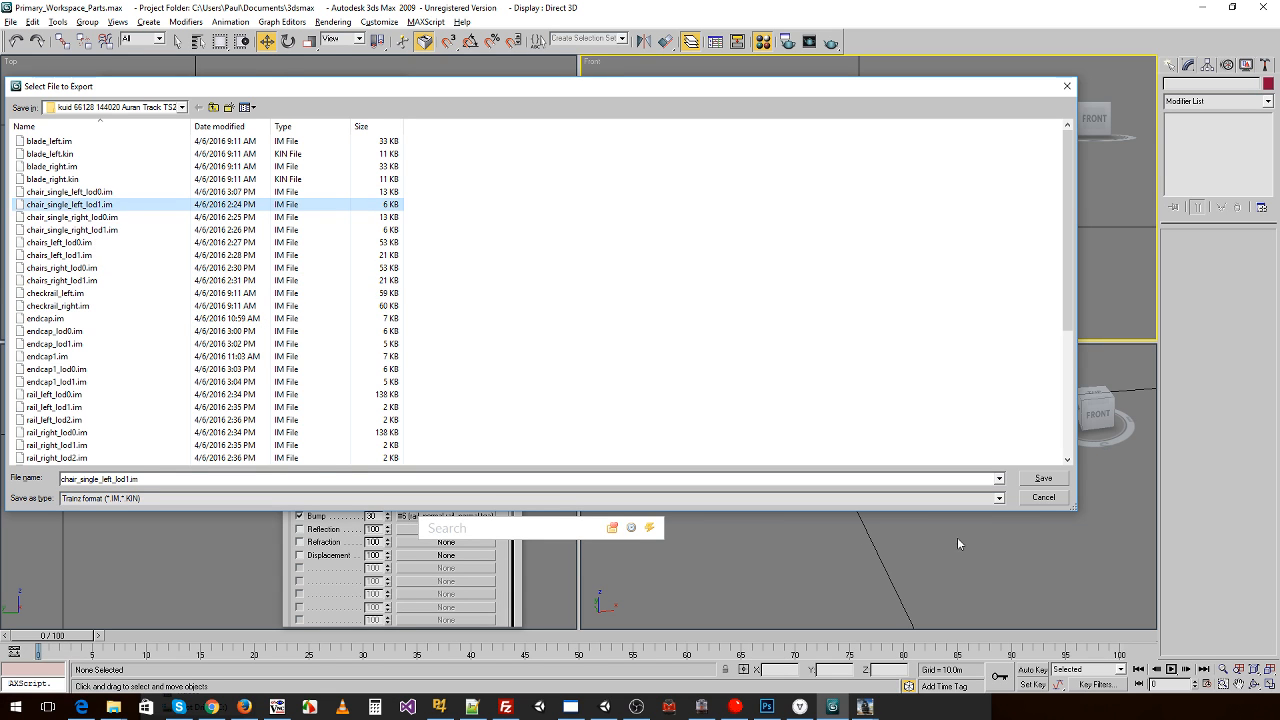
pyautogui.click(1034, 477)
pyautogui.click(705, 410)
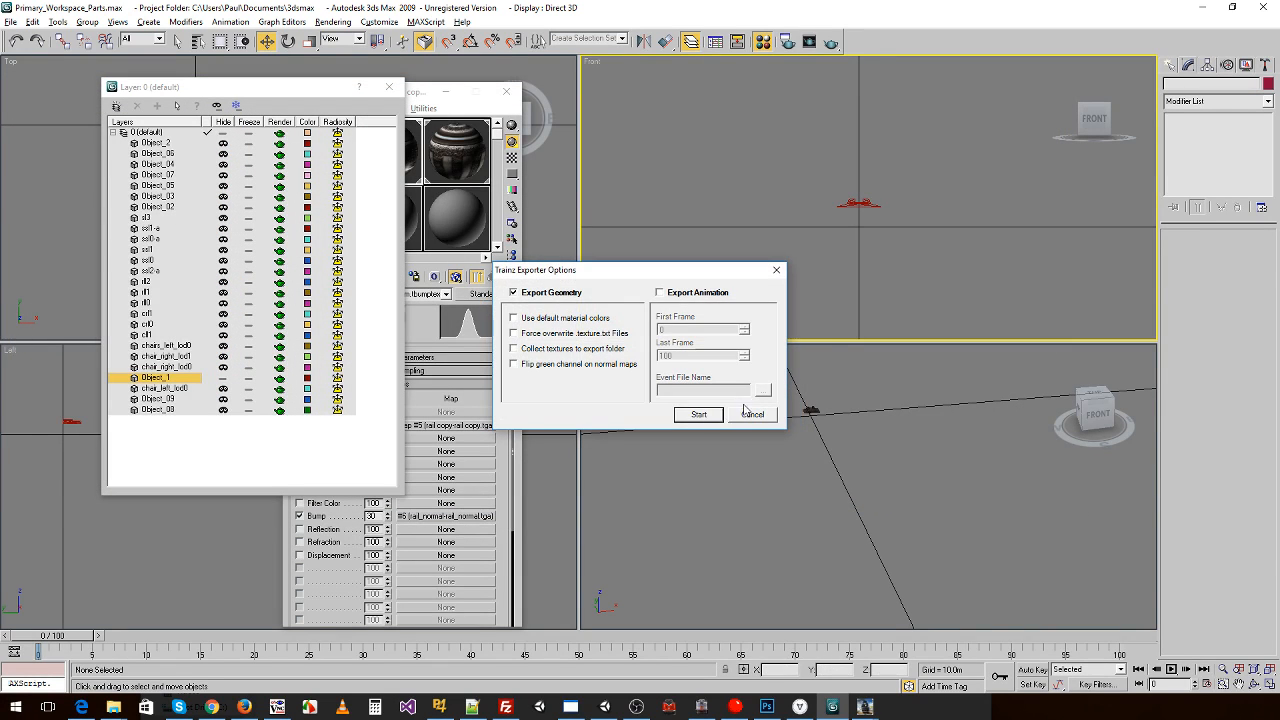
pyautogui.click(704, 420)
pyautogui.click(689, 379)
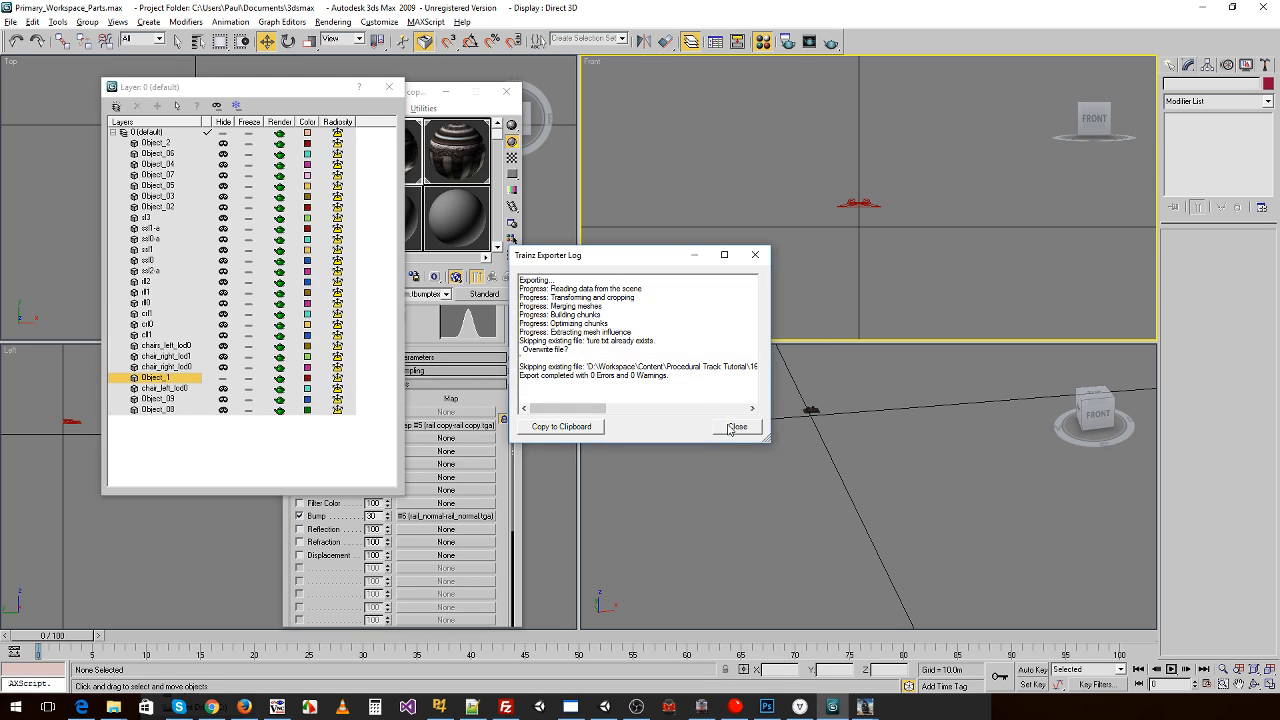
pyautogui.click(728, 426)
# - Check the re-exported chair_single_left_lod1.im in File Explorer, re-sorting the mesh folder by date modified, and return to 3ds Max
pyautogui.hotkey('alt', 'Tab')
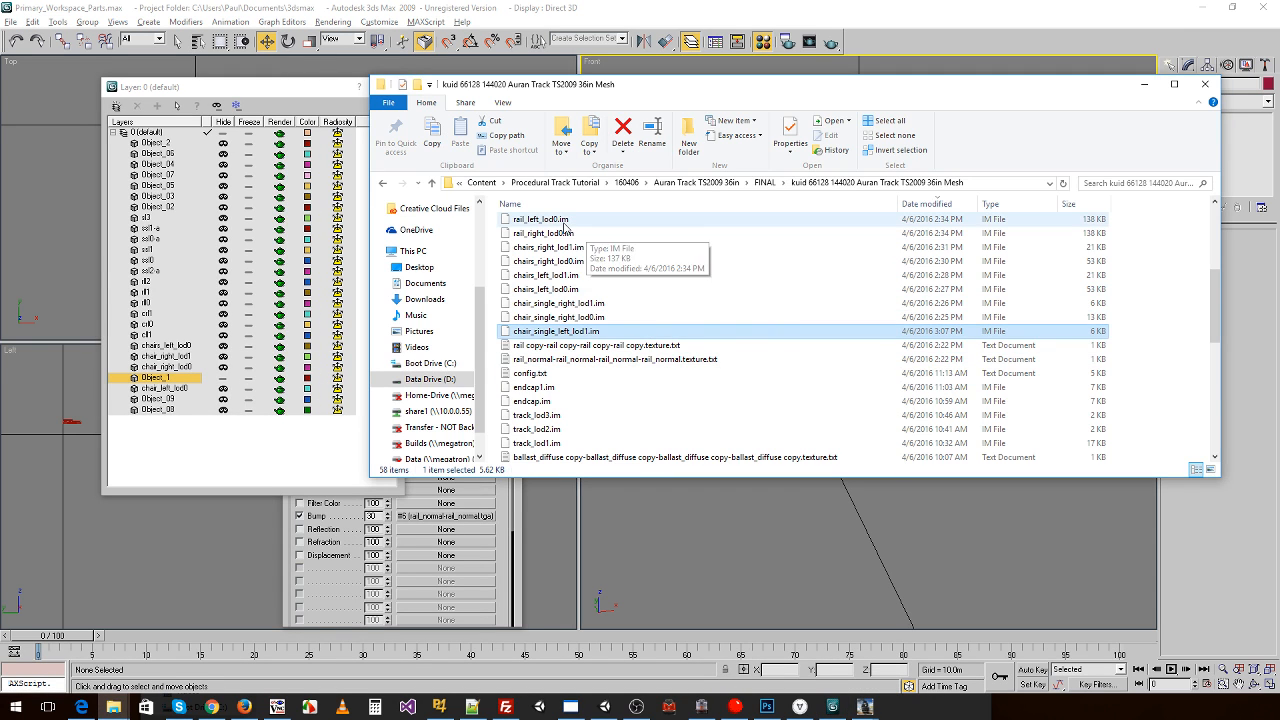
pyautogui.click(930, 204)
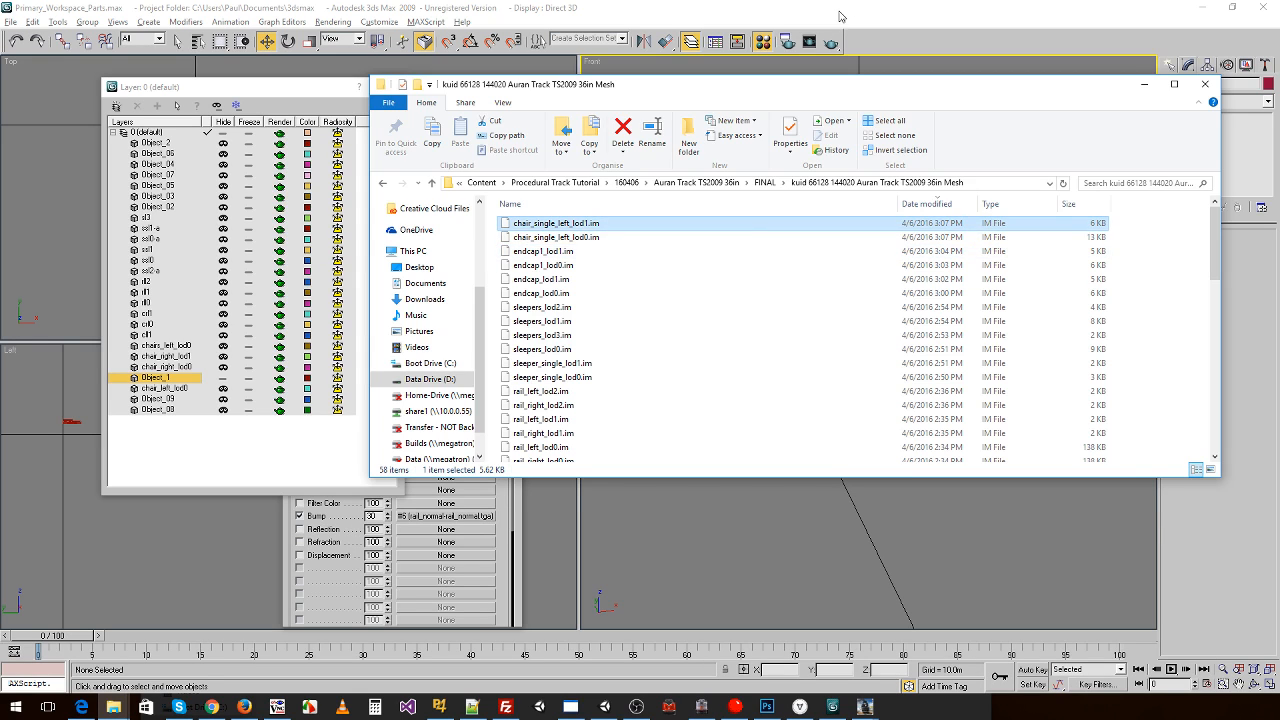
pyautogui.hotkey('alt', 'Tab')
# - Hide Object_1, unhide chair_right_lod0 and export it over chair_single_right_lod0.im in Trainz format, keeping the existing texture files
pyautogui.click(223, 378)
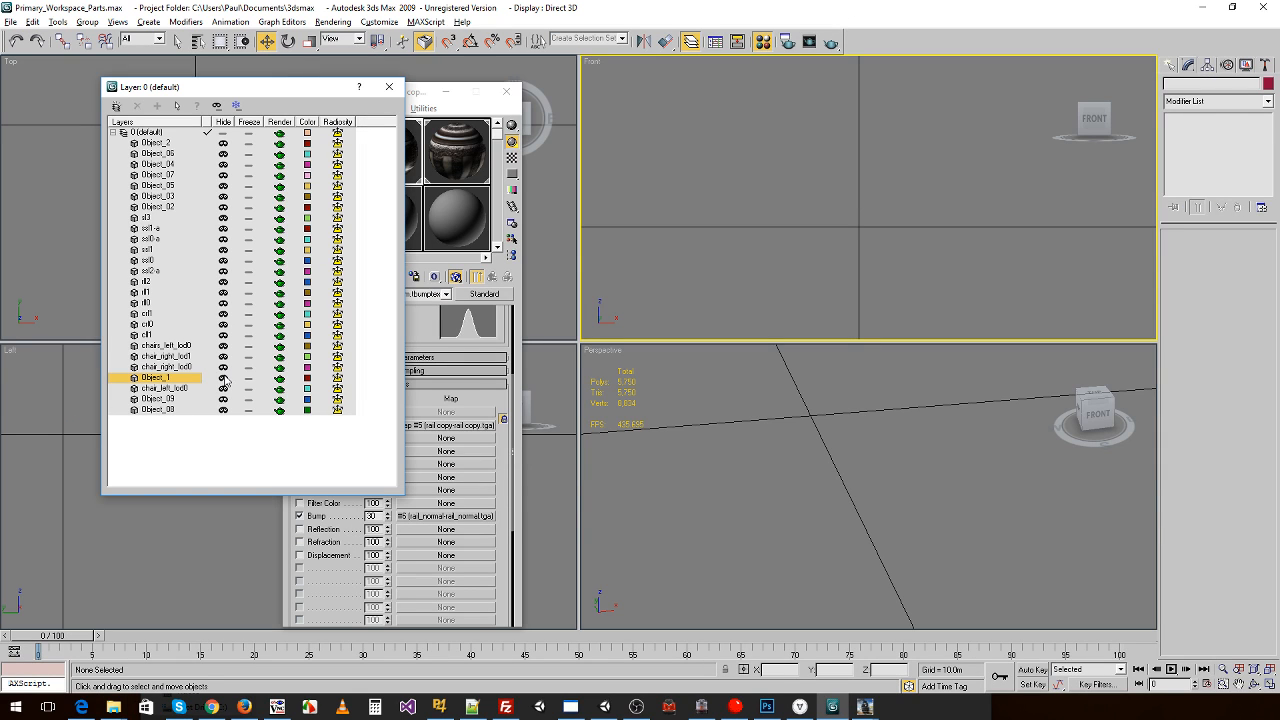
pyautogui.click(224, 367)
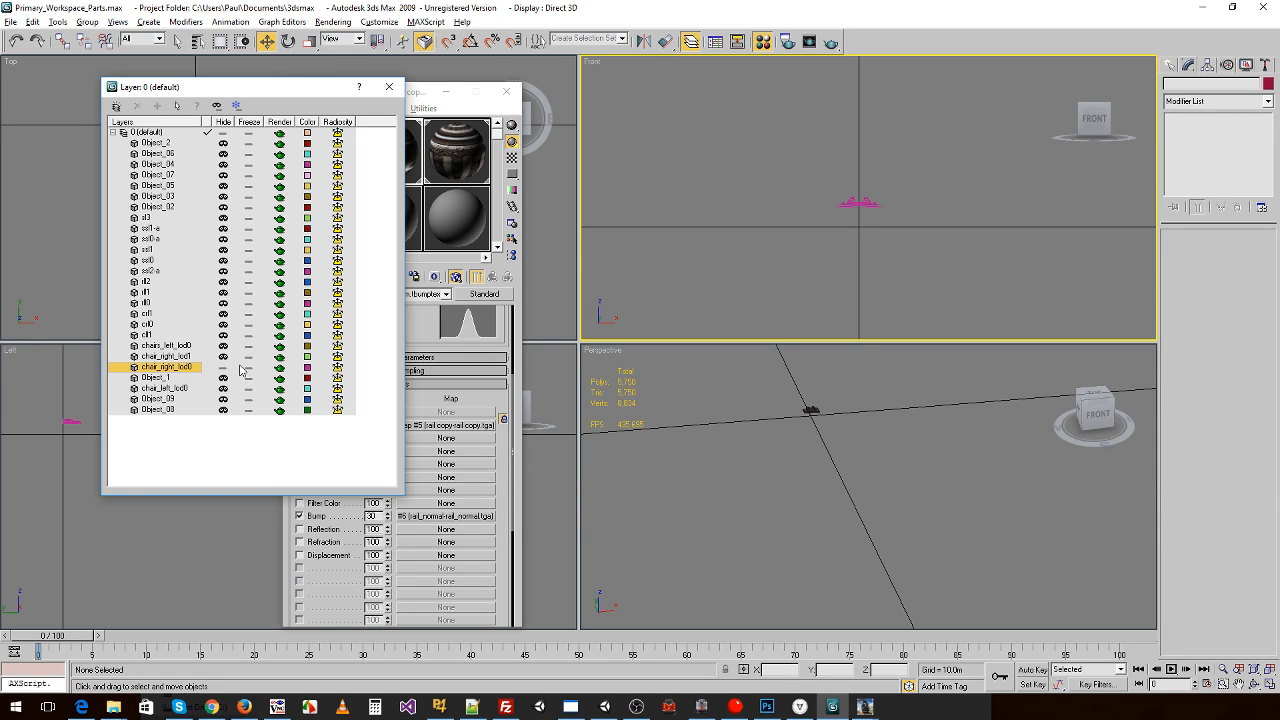
pyautogui.click(12, 21)
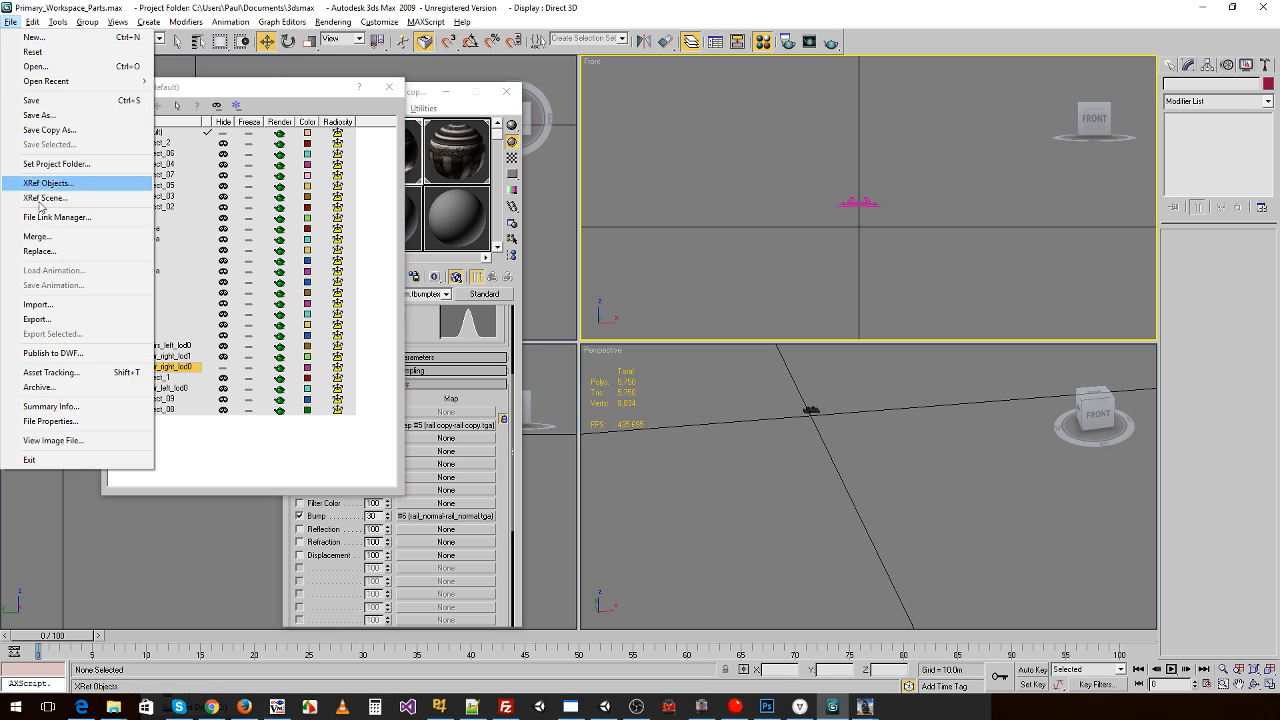
pyautogui.click(40, 319)
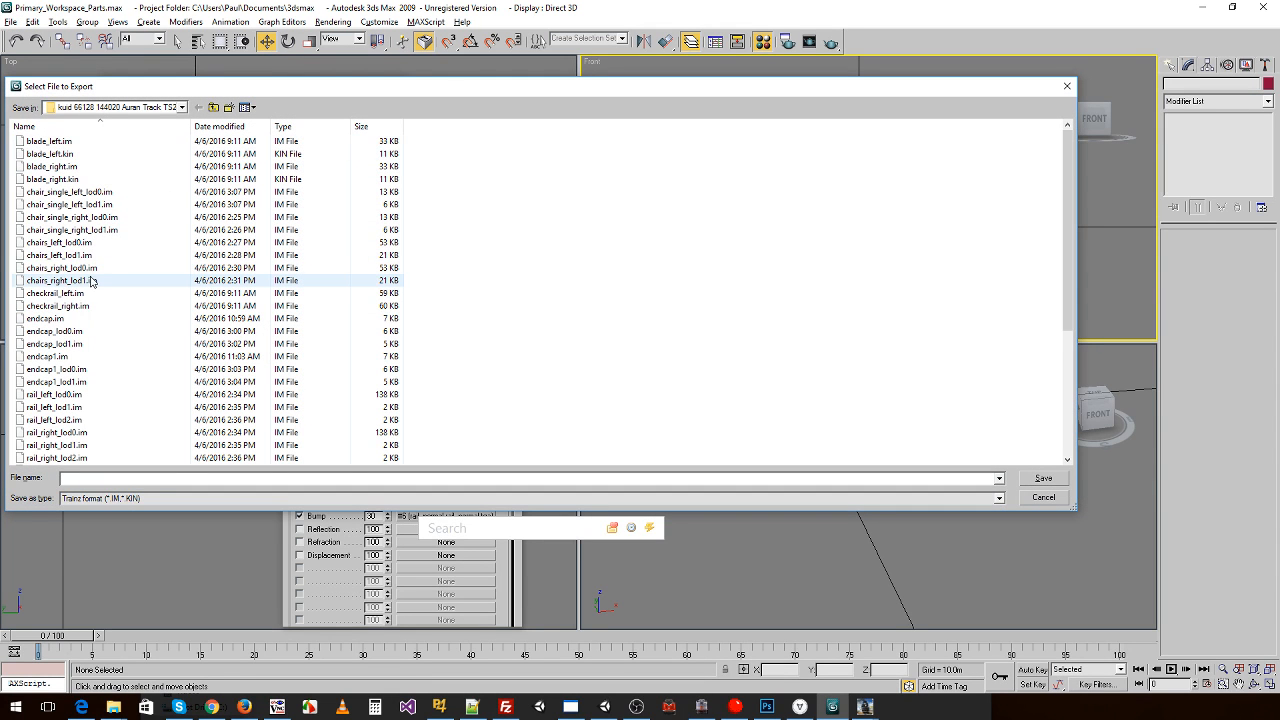
pyautogui.doubleClick(68, 217)
pyautogui.click(692, 408)
pyautogui.click(705, 420)
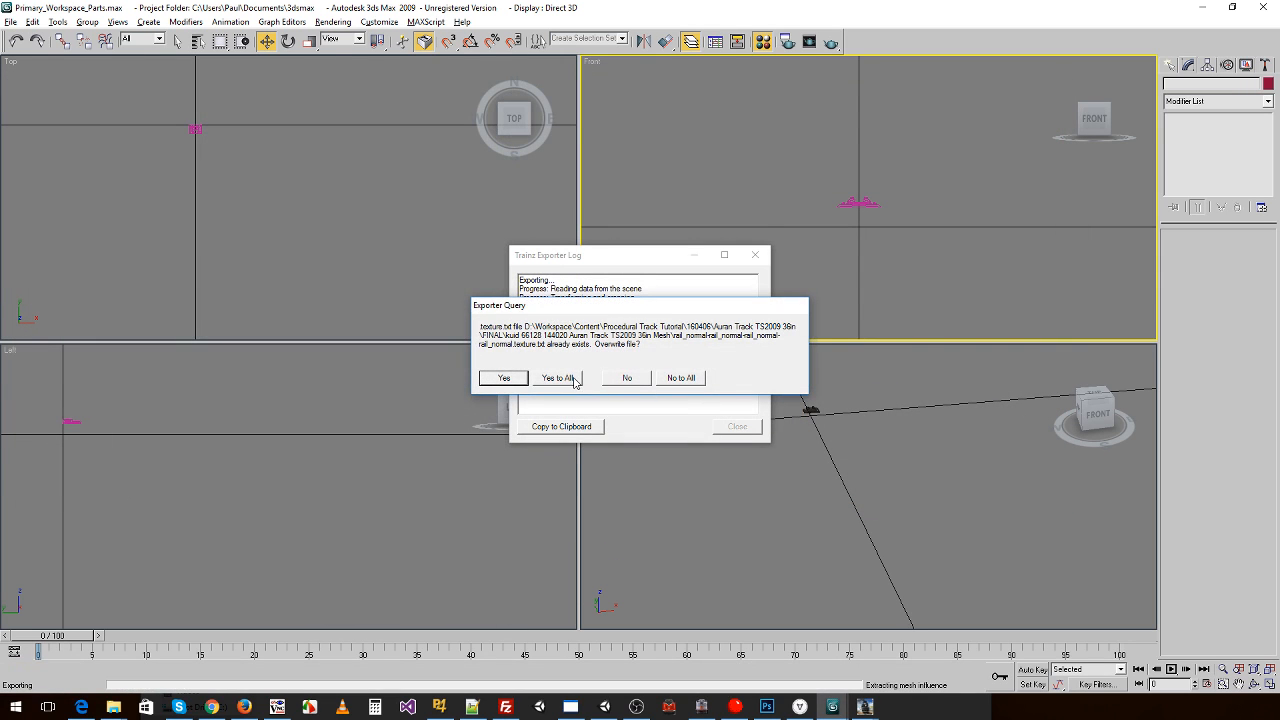
pyautogui.click(680, 378)
pyautogui.click(736, 427)
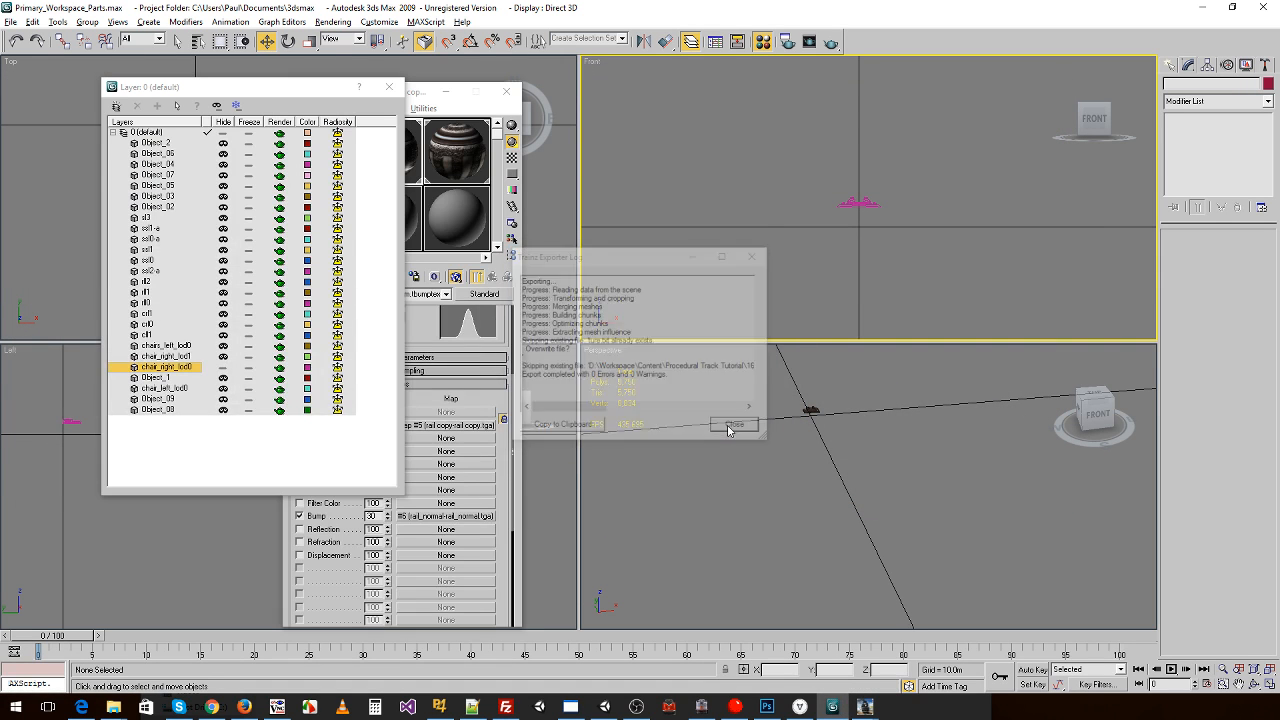
# - Make chair_right_lod1 the only visible mesh and export it over chair_single_right_lod1.im, keeping the existing texture files
pyautogui.click(228, 357)
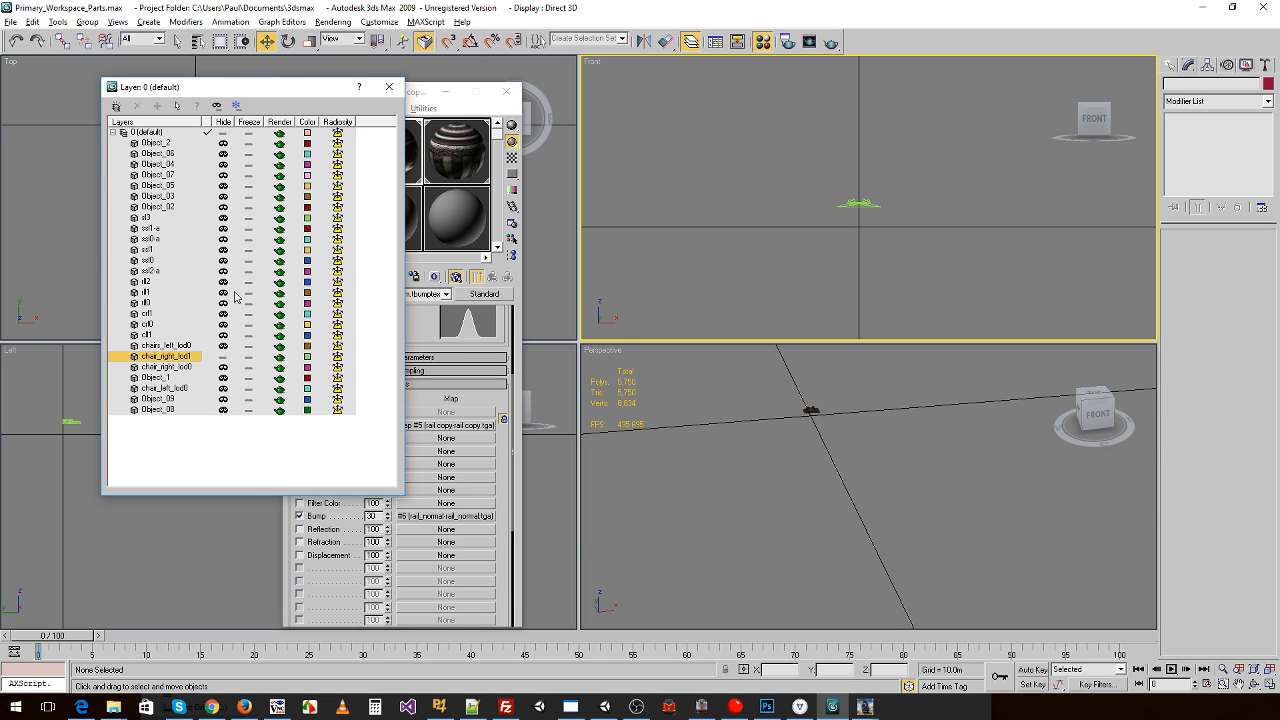
pyautogui.click(10, 21)
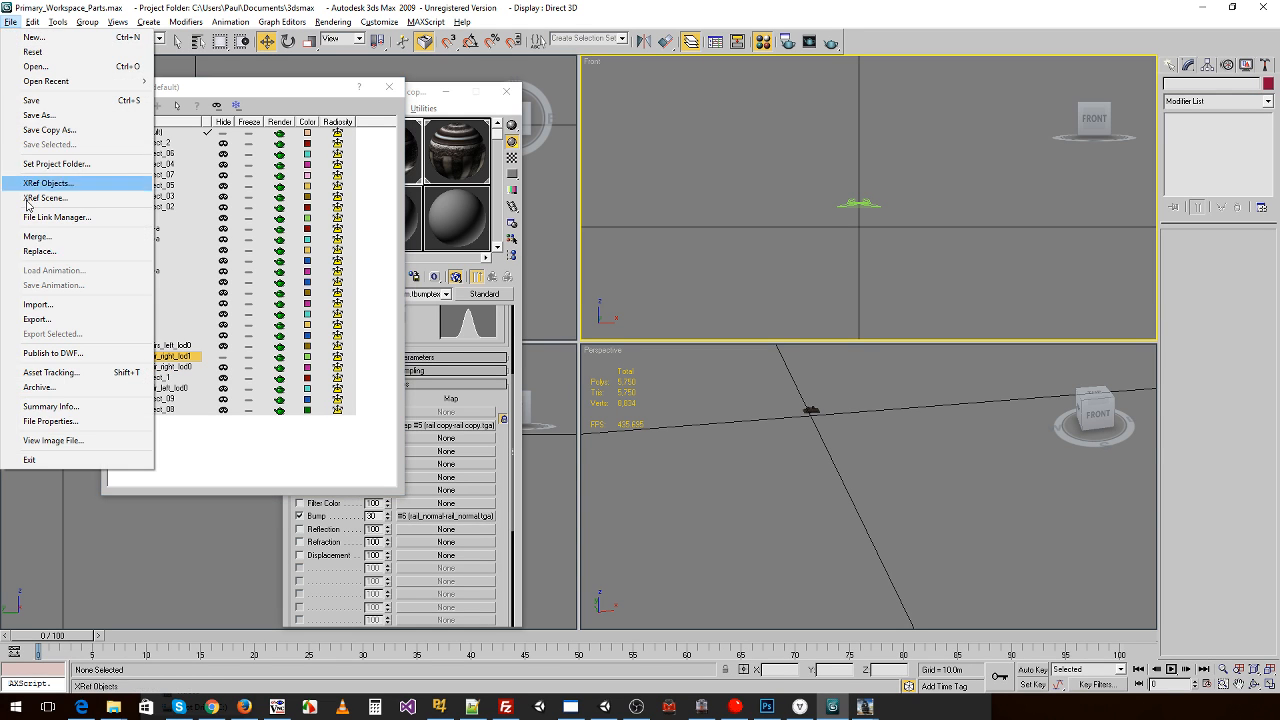
pyautogui.click(40, 320)
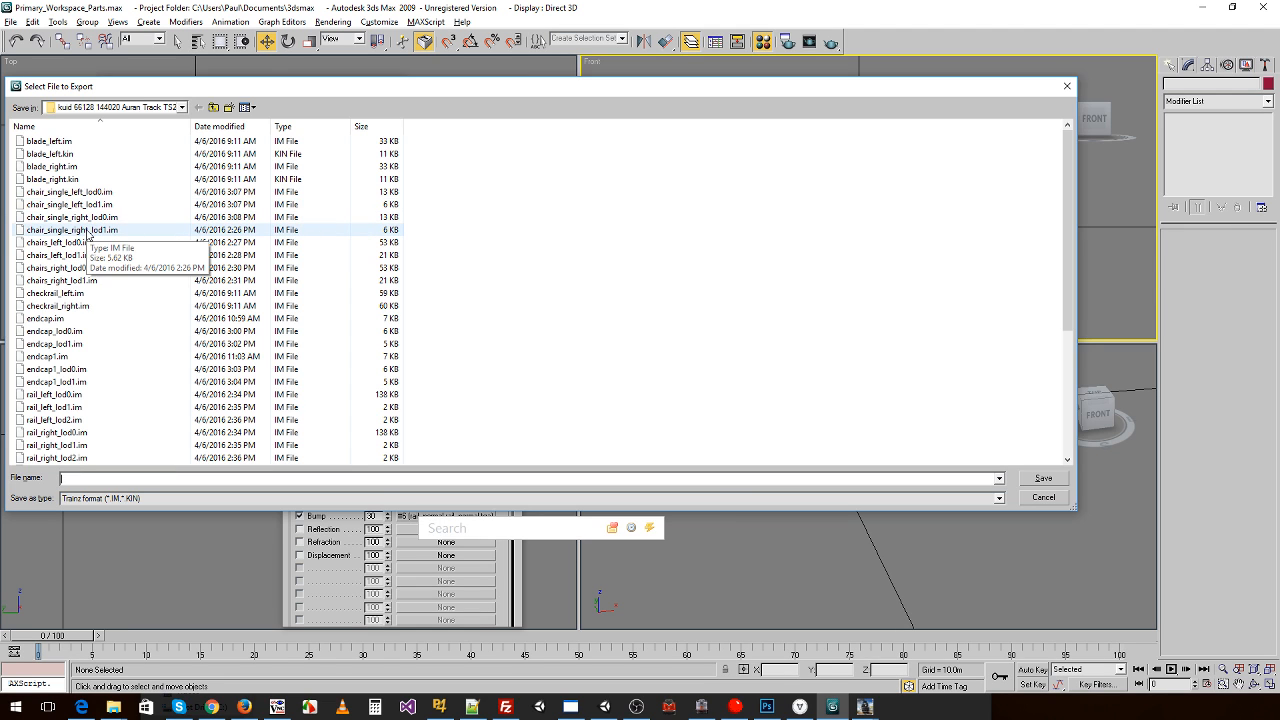
pyautogui.doubleClick(86, 231)
pyautogui.click(717, 413)
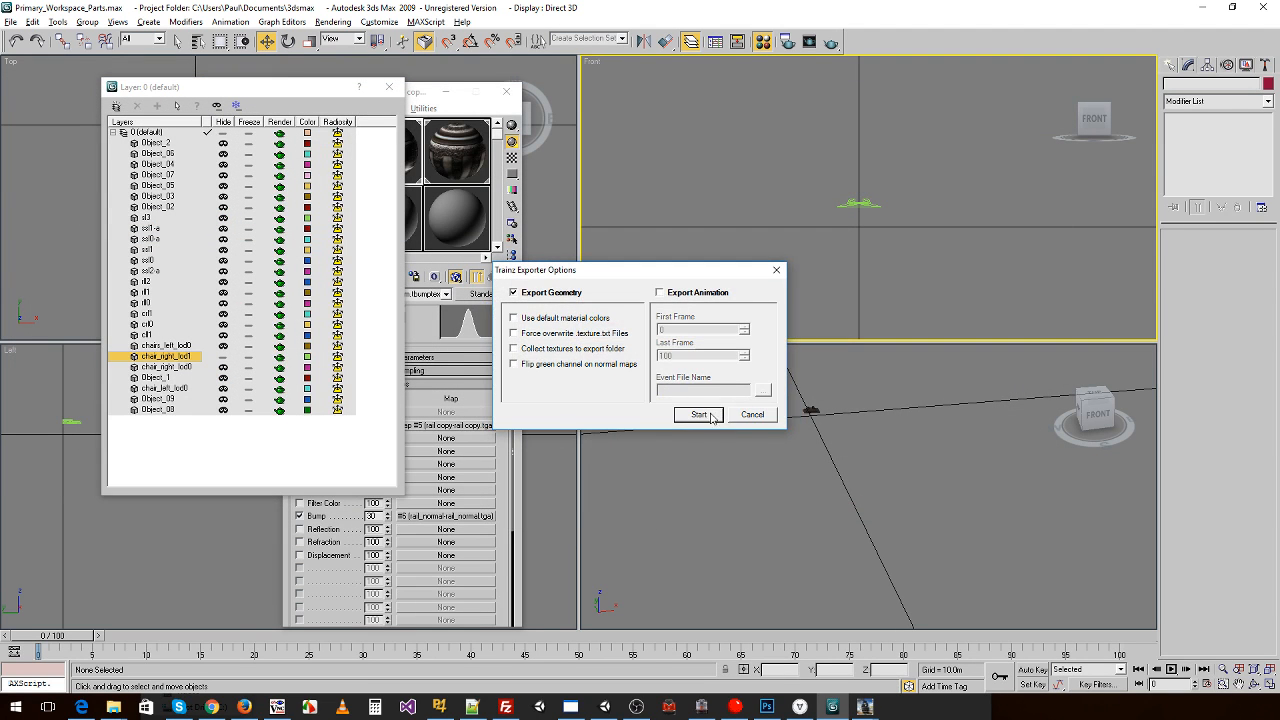
pyautogui.click(712, 413)
pyautogui.click(696, 380)
pyautogui.click(732, 426)
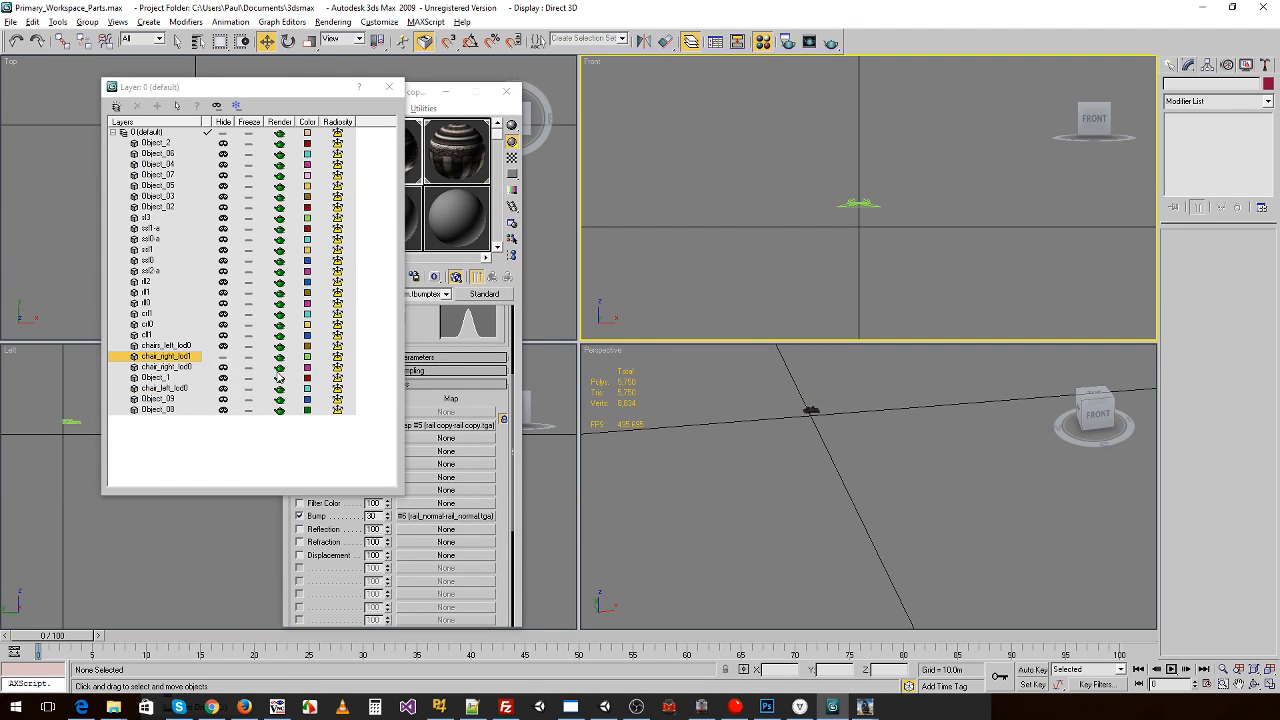
# - Hide chair_right_lod1, unhide chairs_left_lod0 and export it over chairs_left_lod0.im without overwriting the existing texture files
pyautogui.click(223, 356)
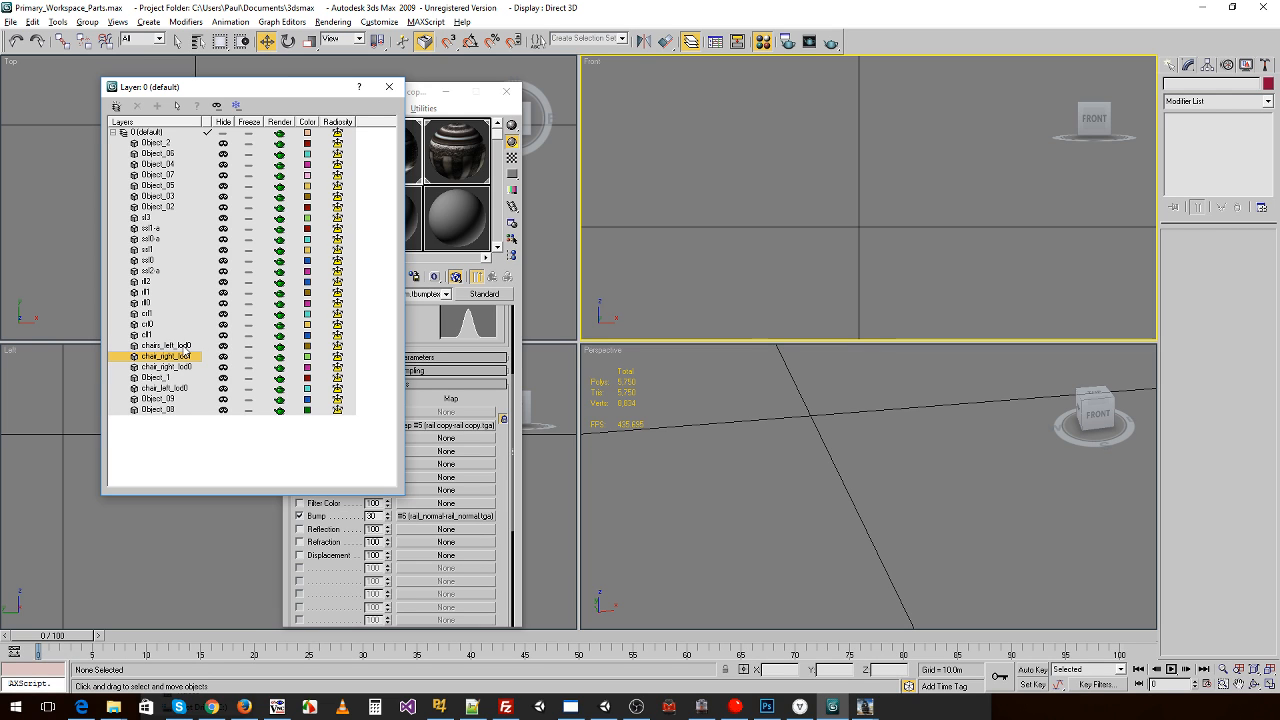
pyautogui.click(223, 346)
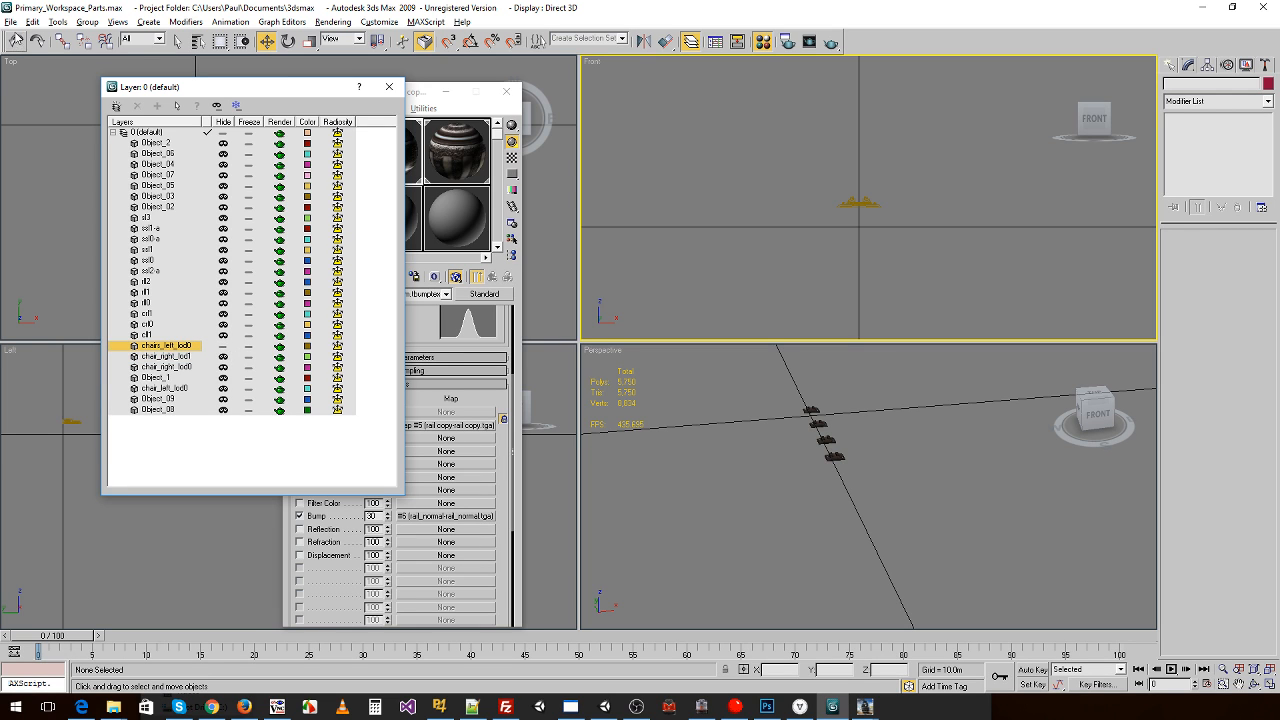
pyautogui.click(10, 21)
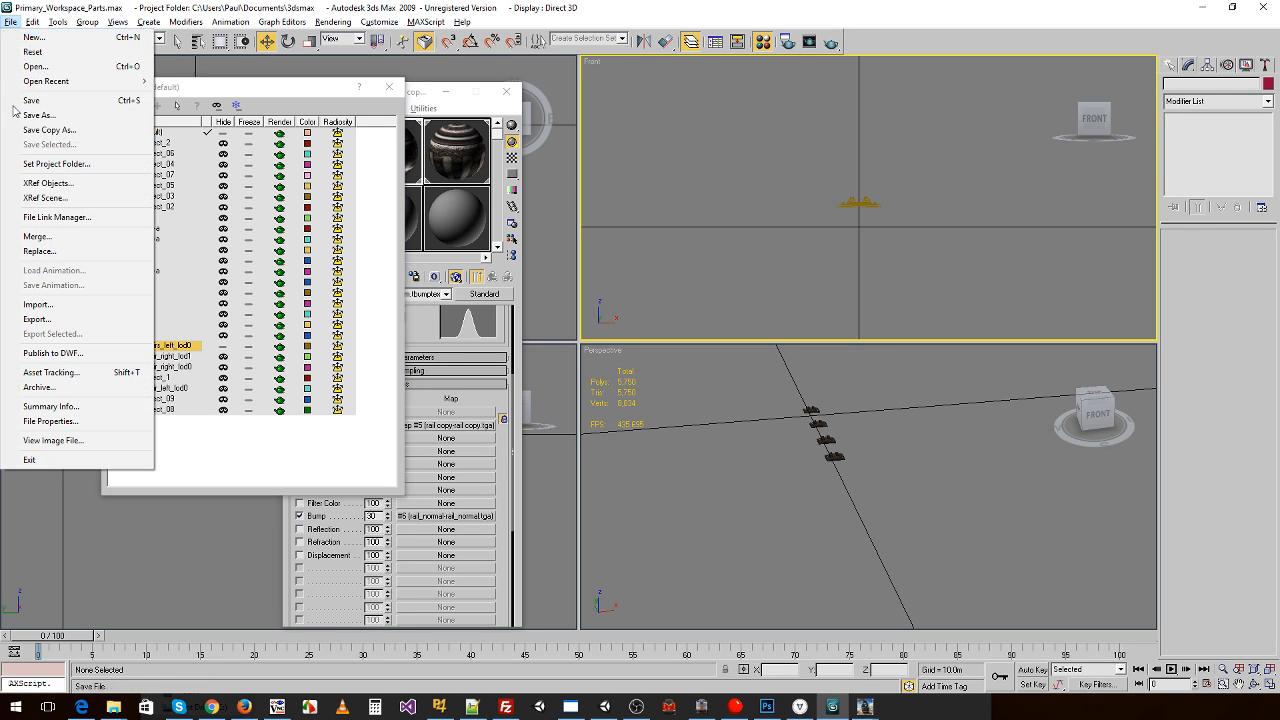
pyautogui.click(40, 319)
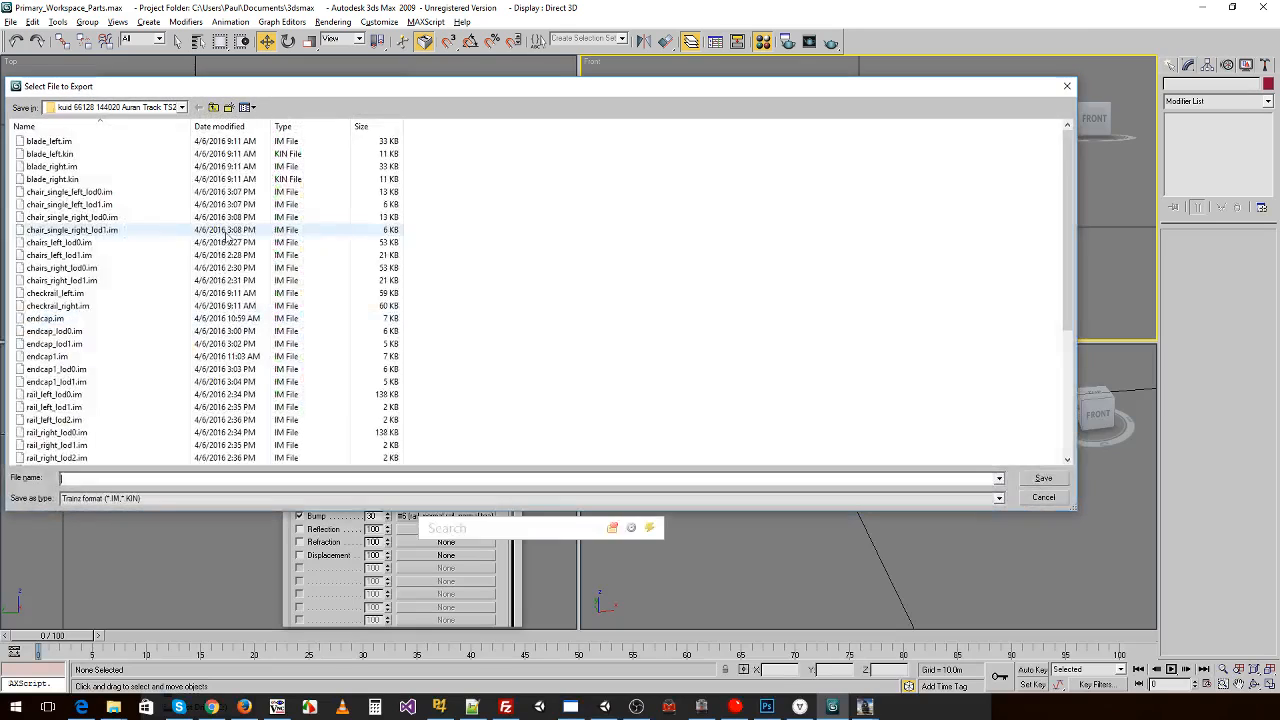
pyautogui.doubleClick(54, 244)
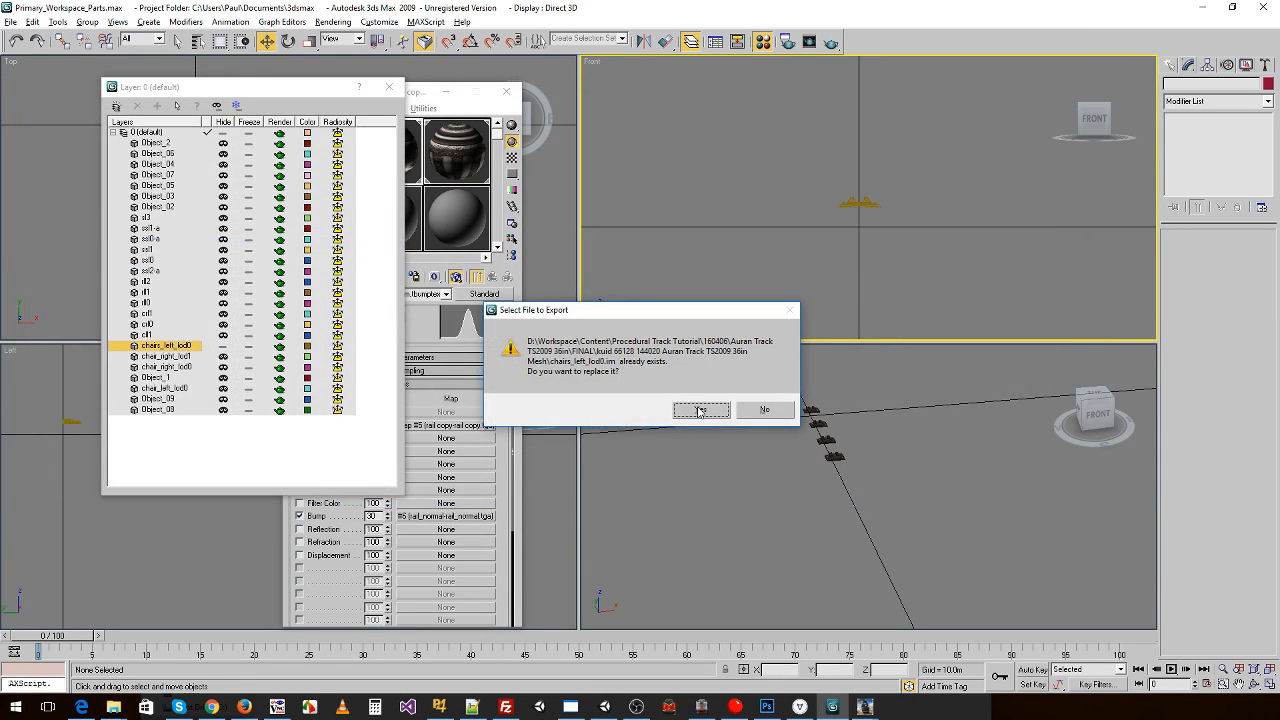
pyautogui.click(701, 410)
pyautogui.click(695, 413)
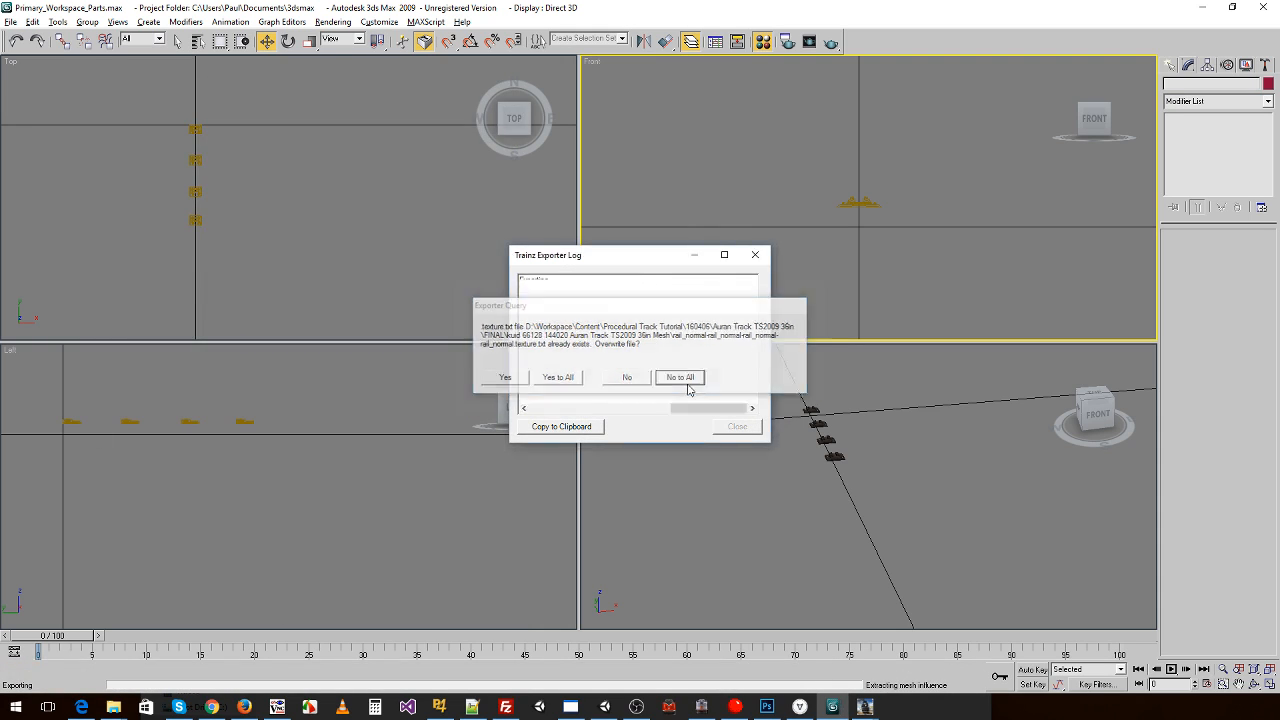
pyautogui.click(684, 380)
pyautogui.click(737, 426)
# - Hide chairs_left_lod0, unhide cll1 and export it over chairs_left_lod1.im in Trainz format, keeping all existing texture files
pyautogui.click(224, 347)
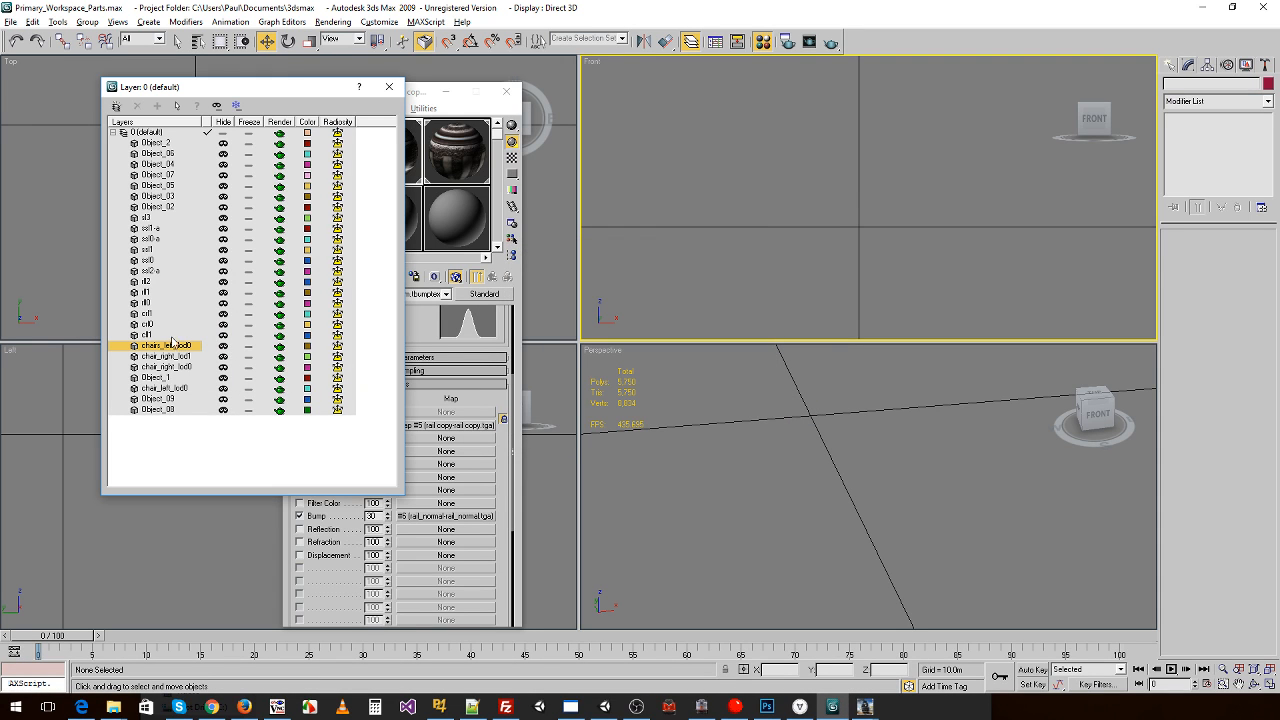
pyautogui.click(224, 336)
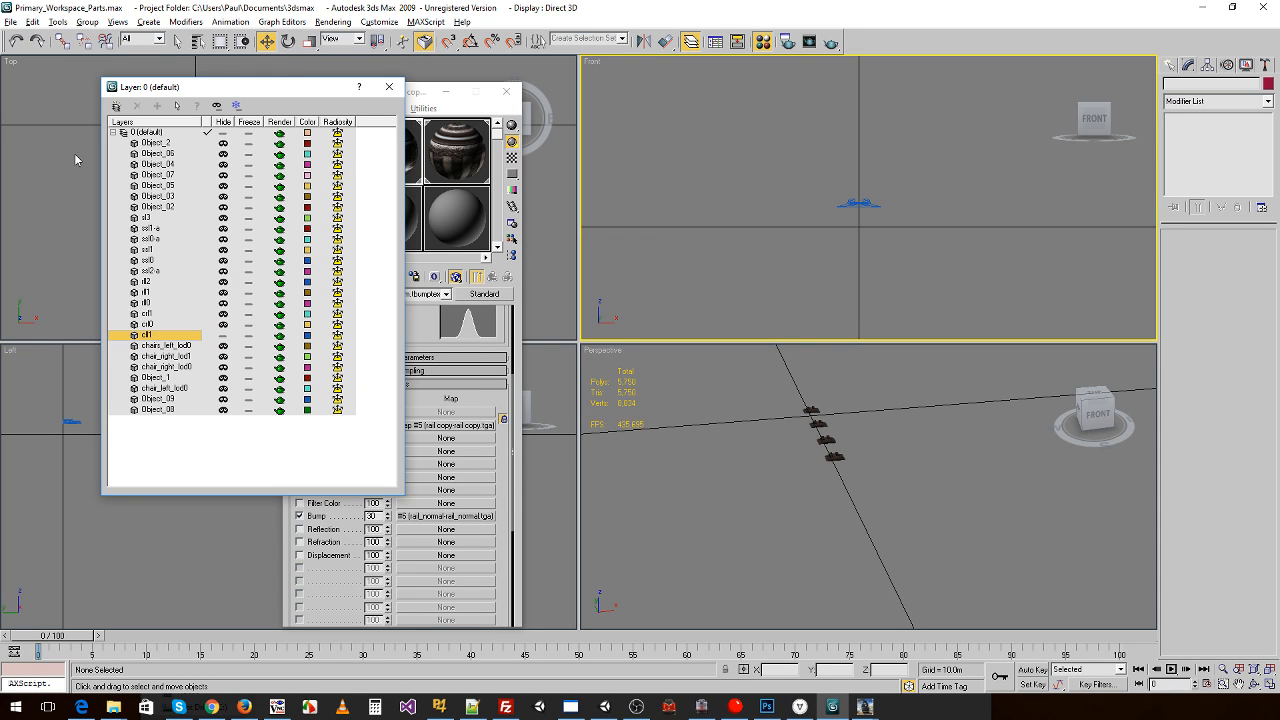
pyautogui.click(10, 21)
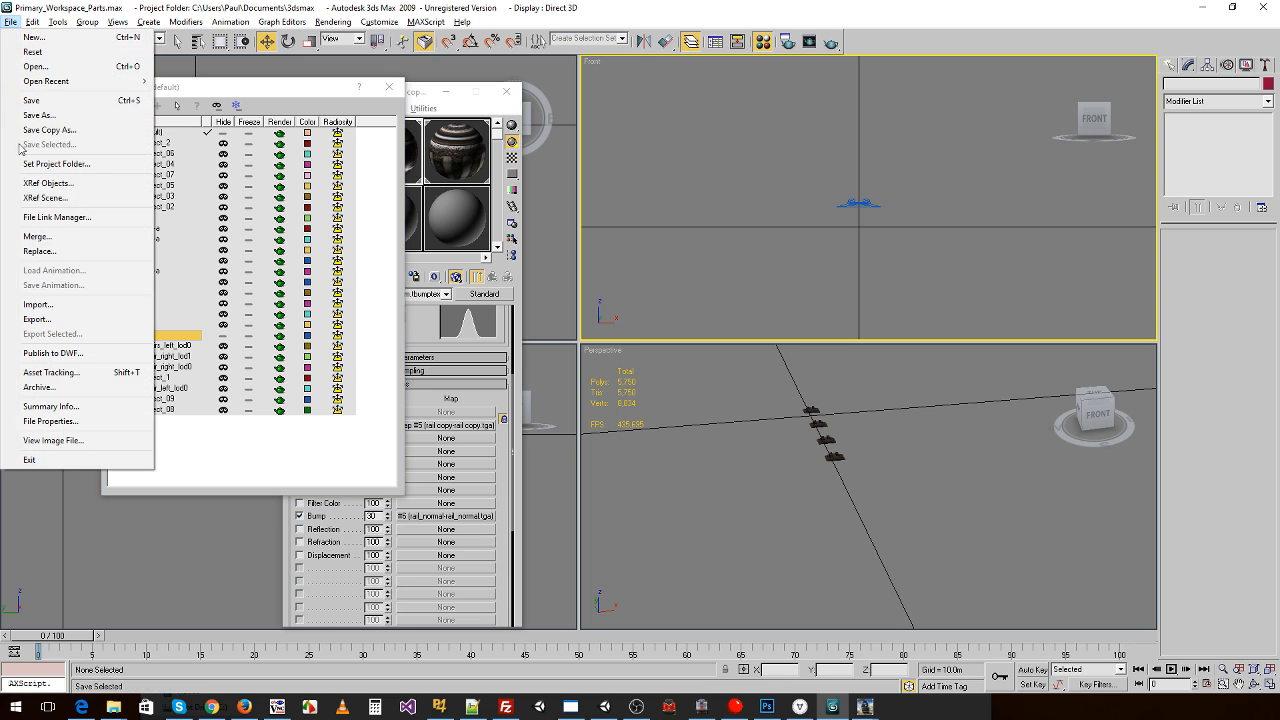
pyautogui.click(49, 320)
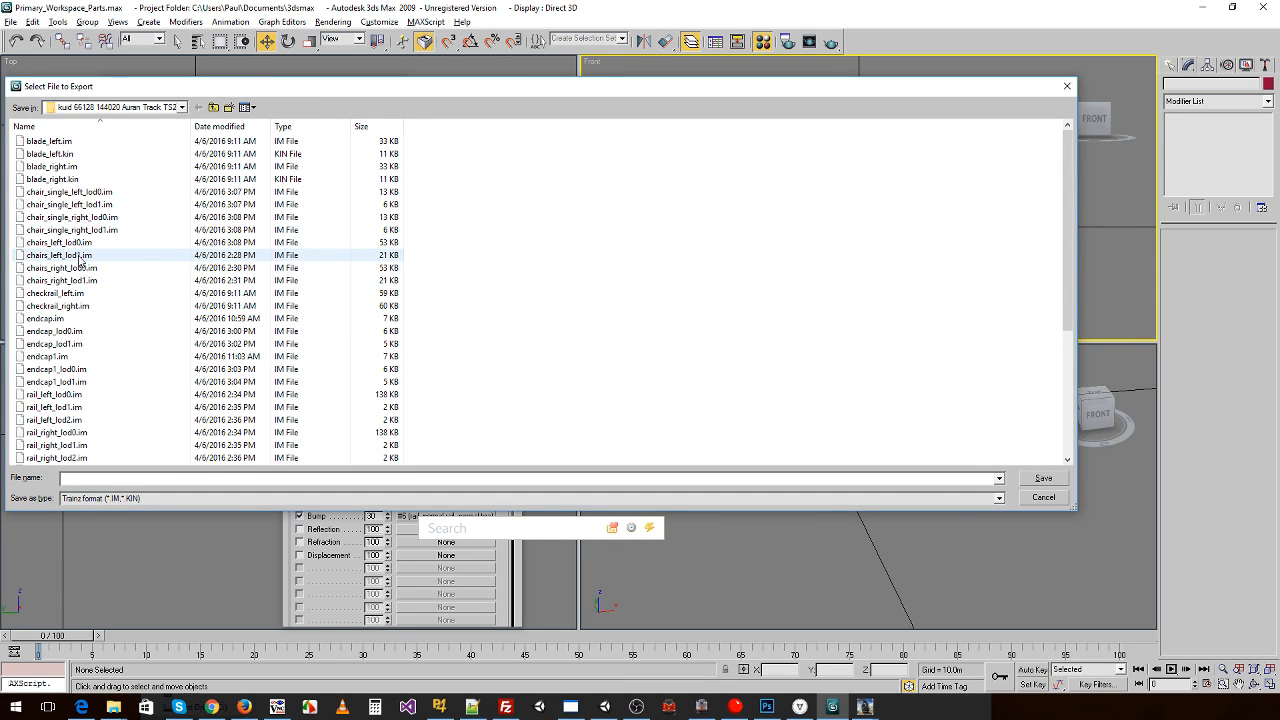
pyautogui.doubleClick(58, 256)
pyautogui.click(692, 412)
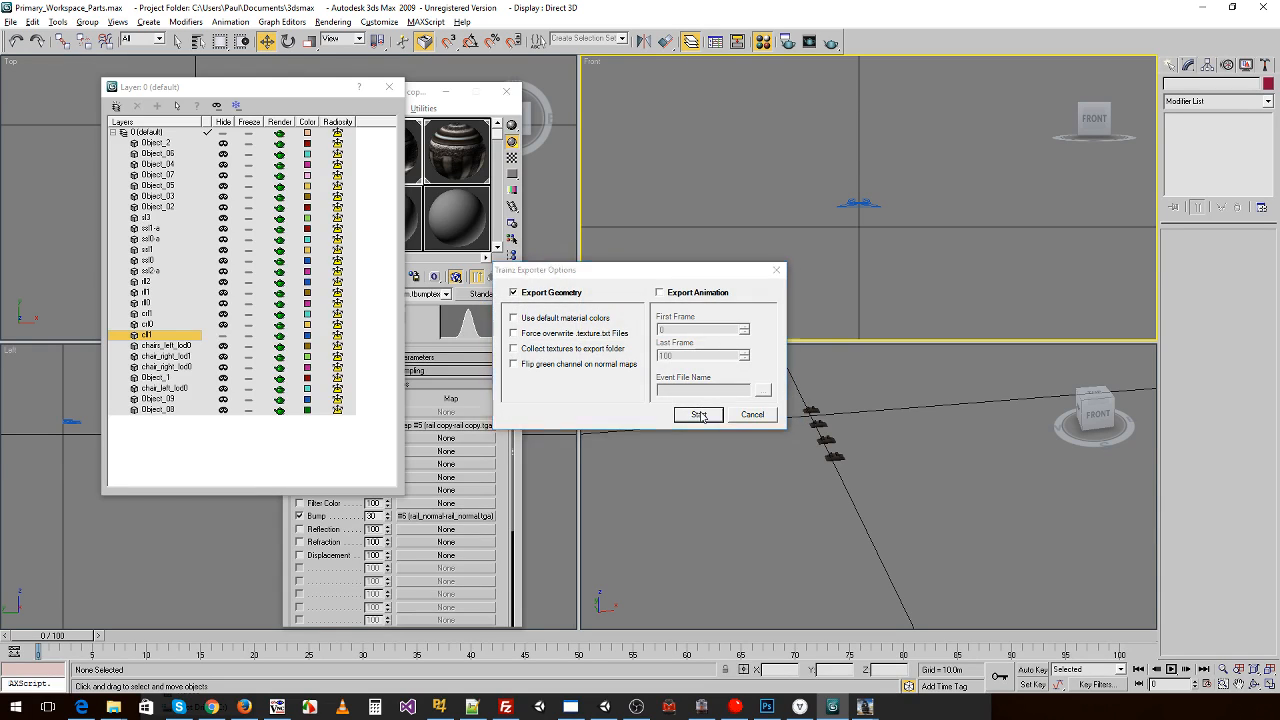
pyautogui.click(698, 412)
pyautogui.click(684, 379)
pyautogui.click(734, 427)
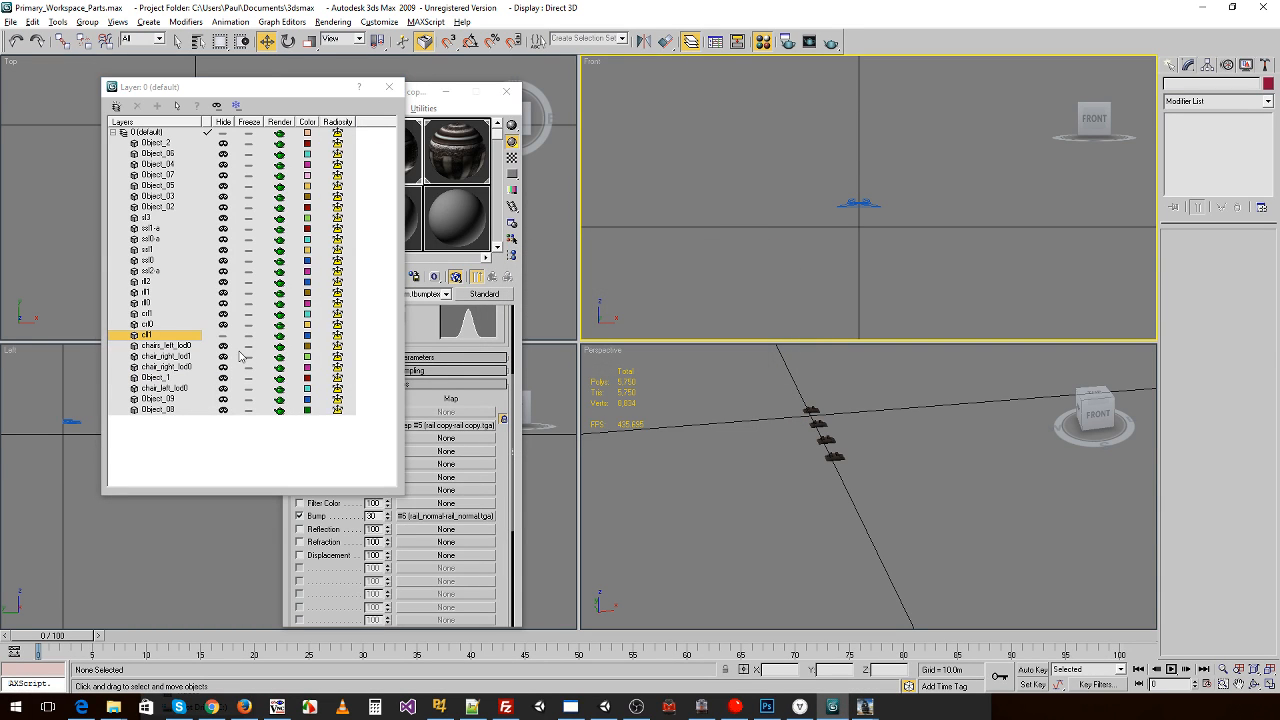
# - Hide cll1, unhide crl0 and export it over chairs_right_lod0.im without overwriting the existing texture files
pyautogui.click(222, 334)
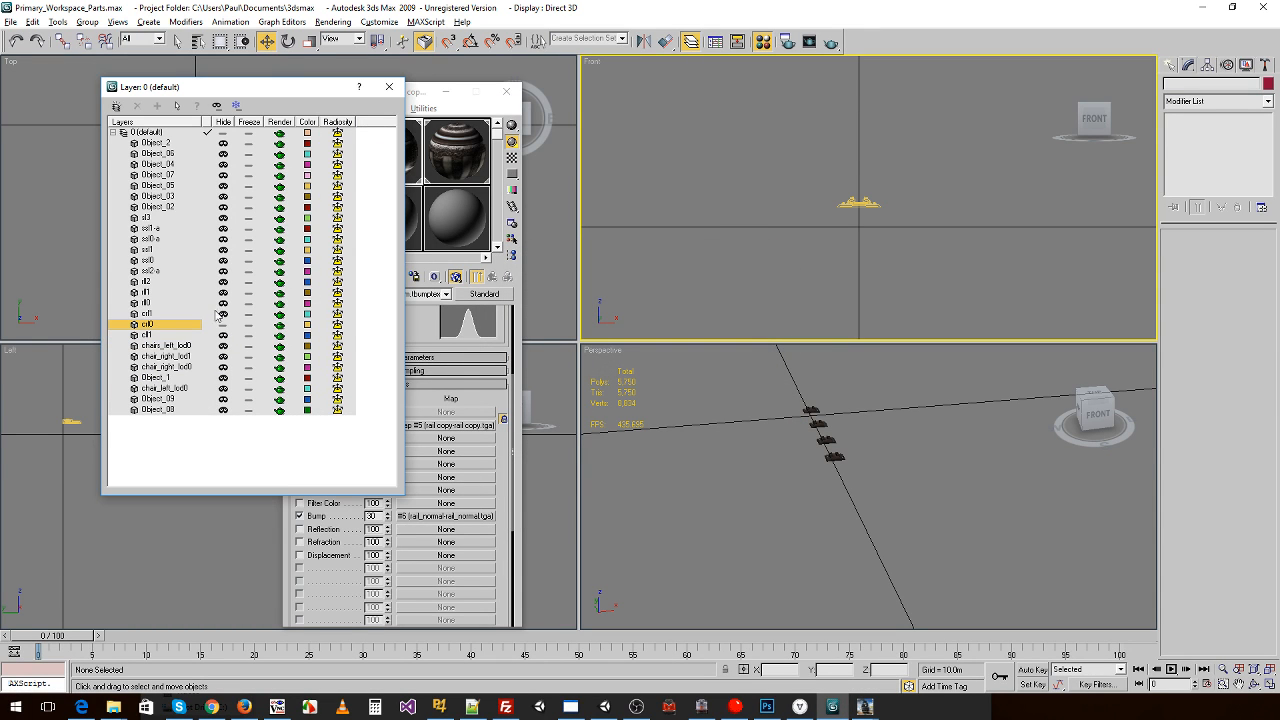
pyautogui.click(11, 22)
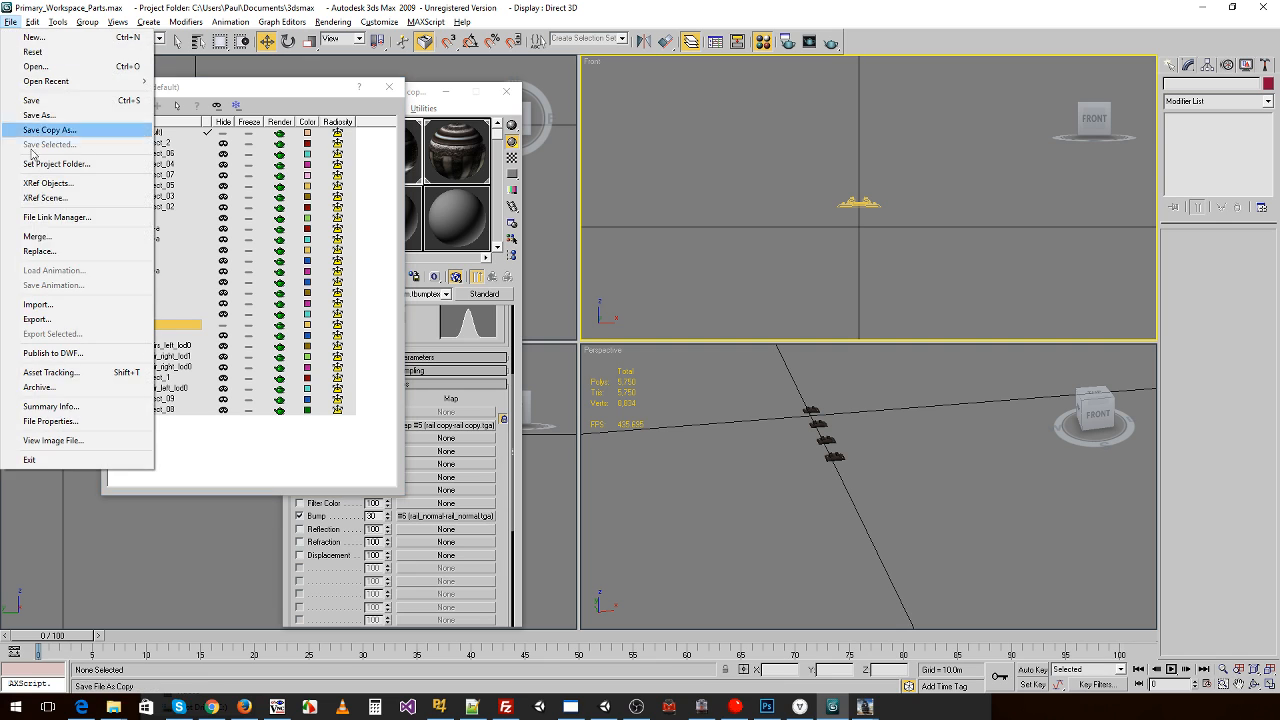
pyautogui.click(40, 321)
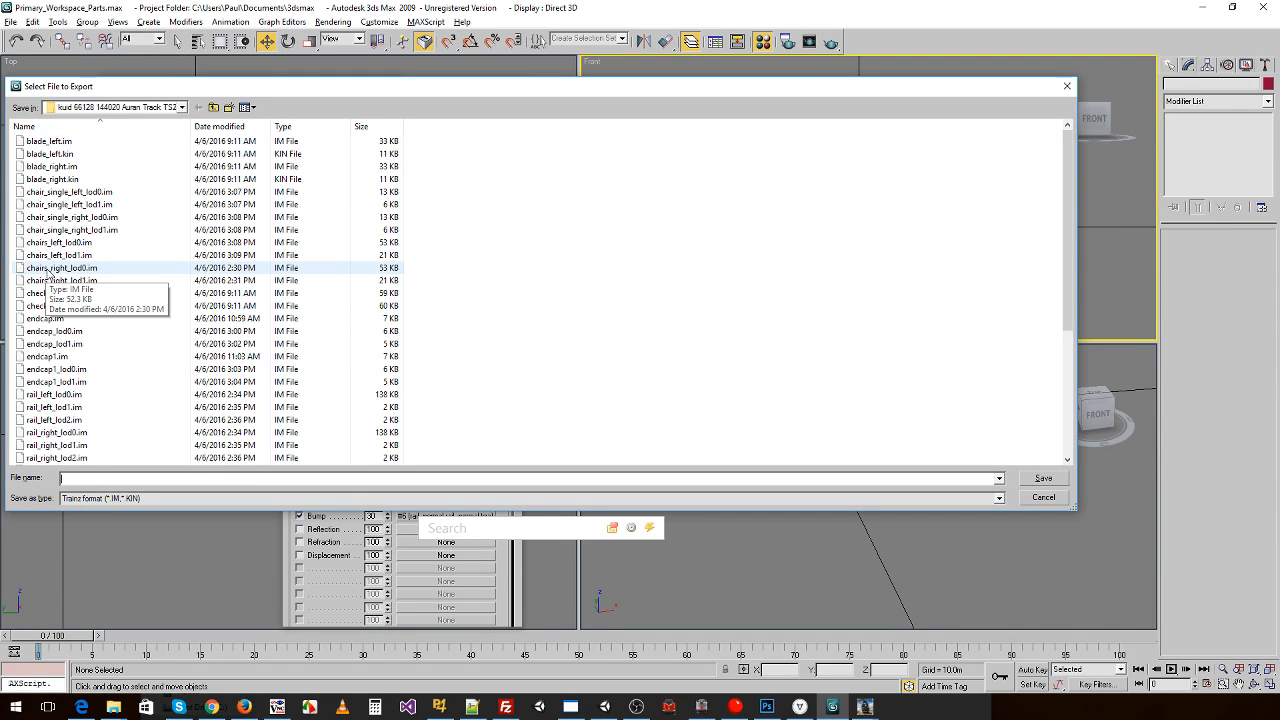
pyautogui.doubleClick(48, 269)
pyautogui.click(691, 405)
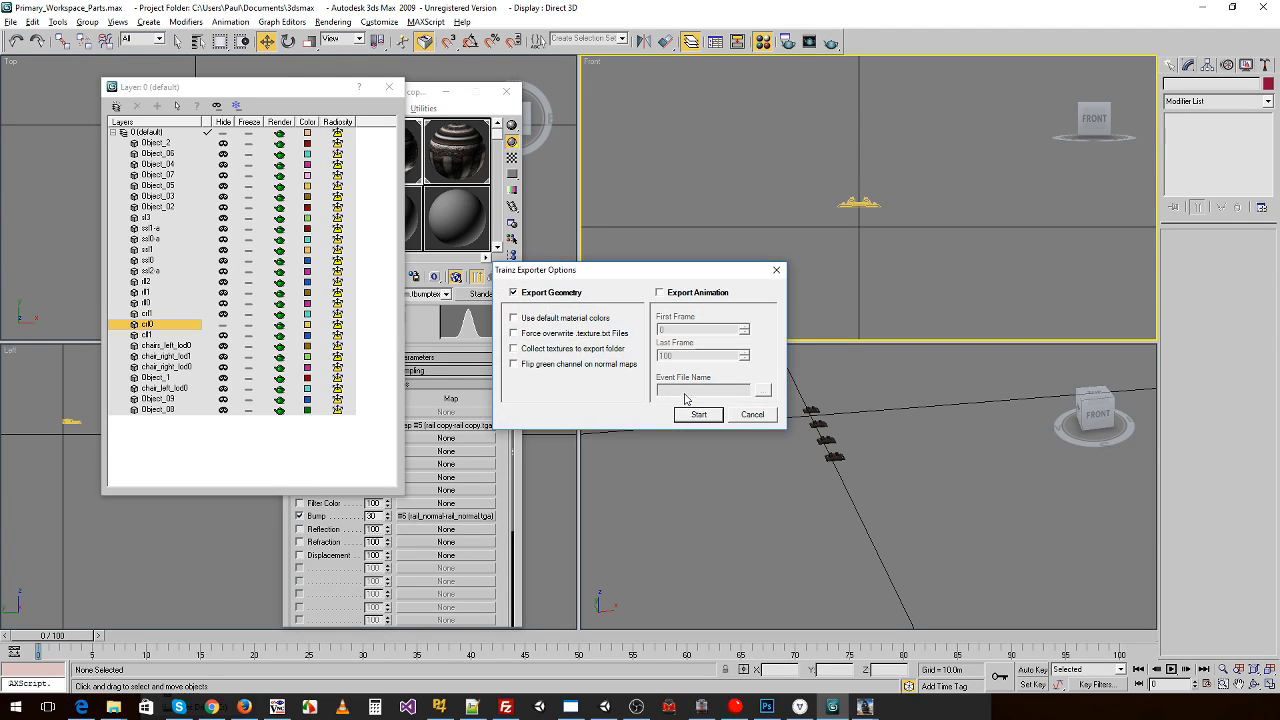
pyautogui.click(689, 413)
pyautogui.click(685, 378)
pyautogui.click(732, 432)
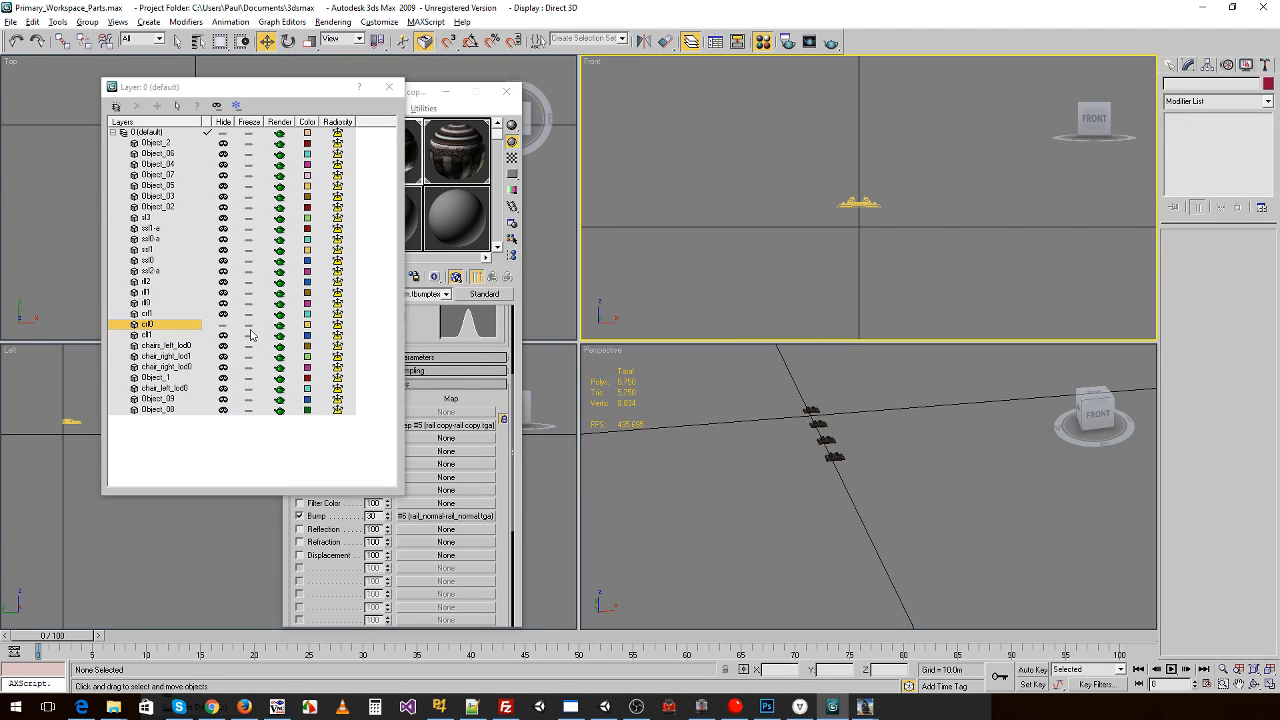
# - Make crl1 the only visible mesh and export it over chairs_right_lod1.im, keeping the existing texture files
pyautogui.click(222, 314)
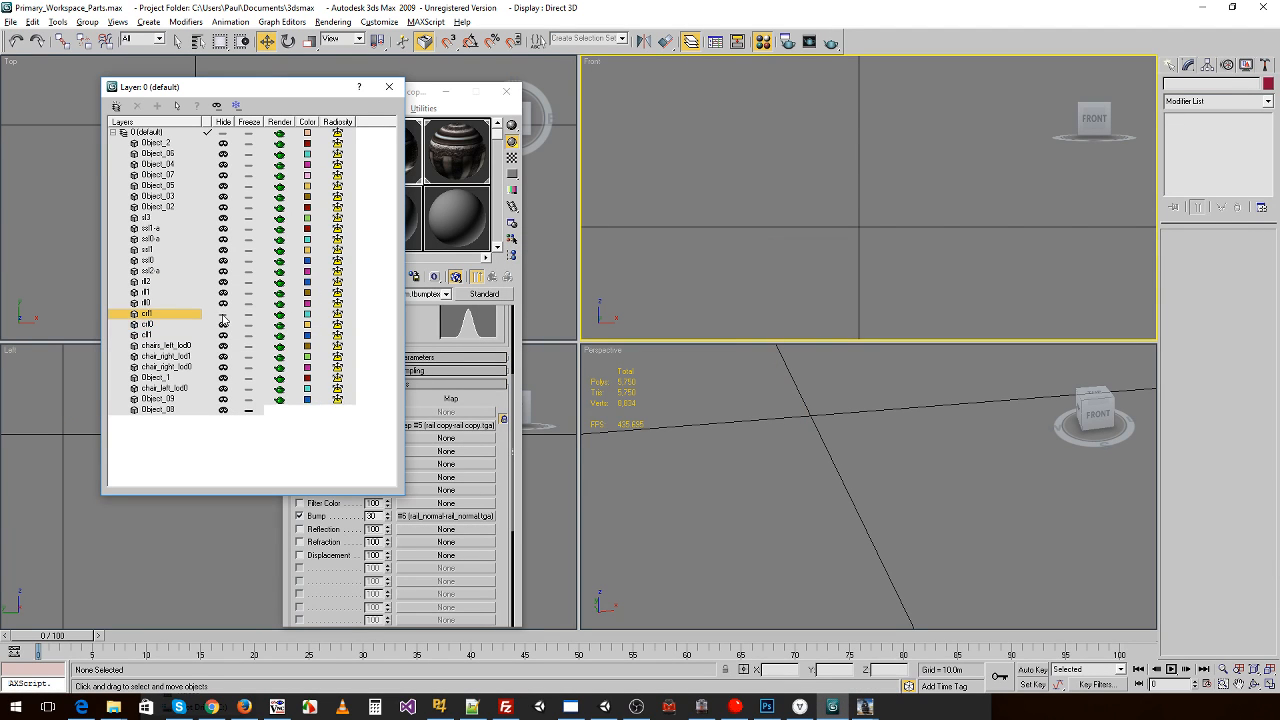
pyautogui.click(10, 21)
pyautogui.click(35, 320)
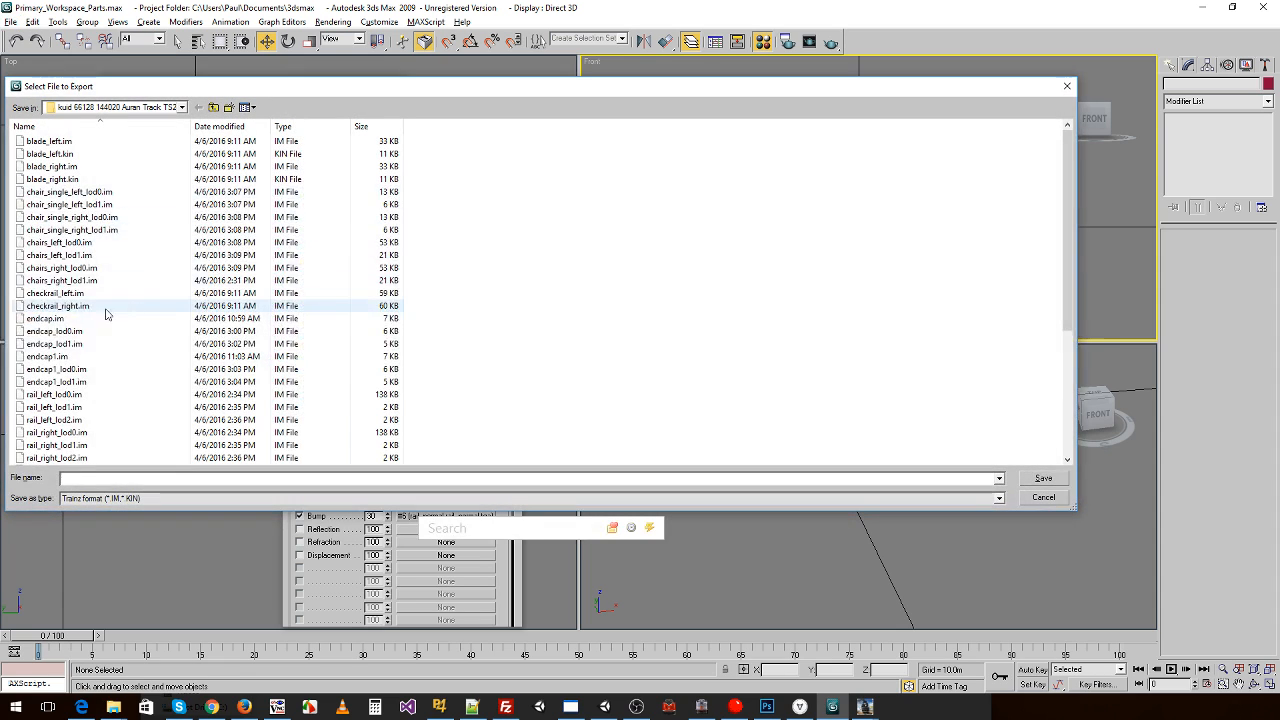
pyautogui.doubleClick(45, 284)
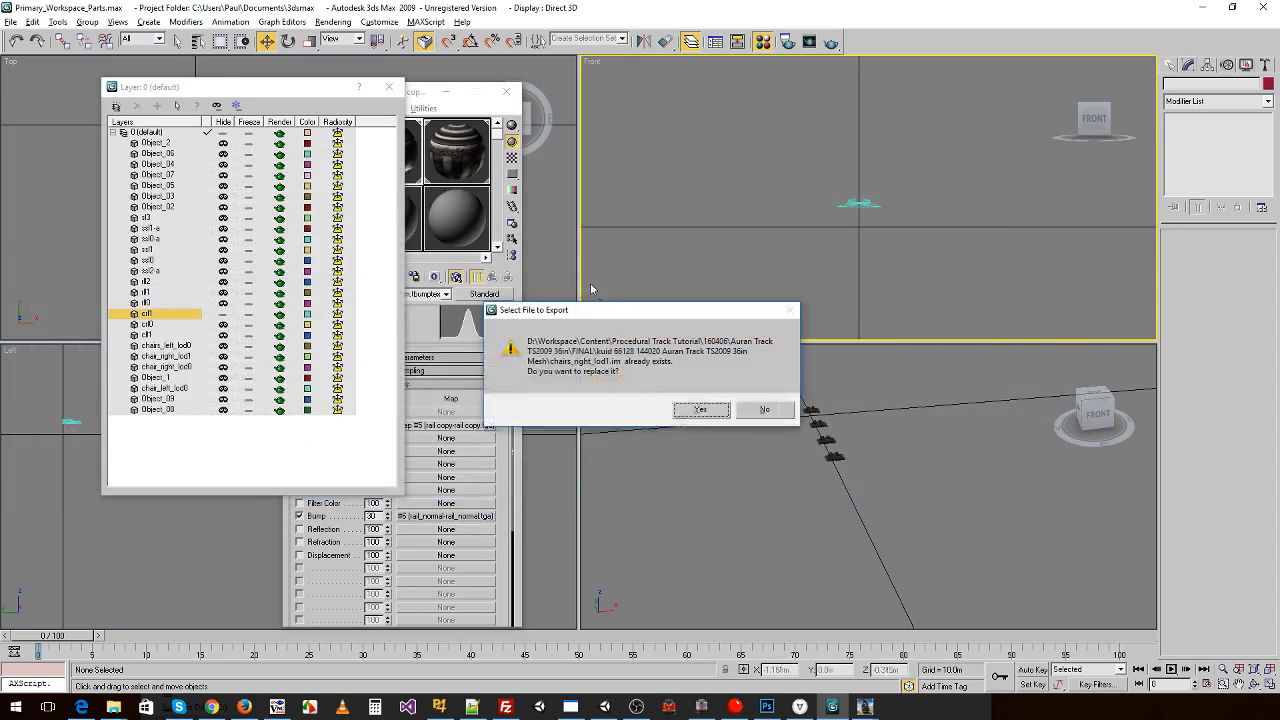
pyautogui.click(692, 411)
pyautogui.click(704, 417)
pyautogui.click(689, 376)
pyautogui.click(735, 425)
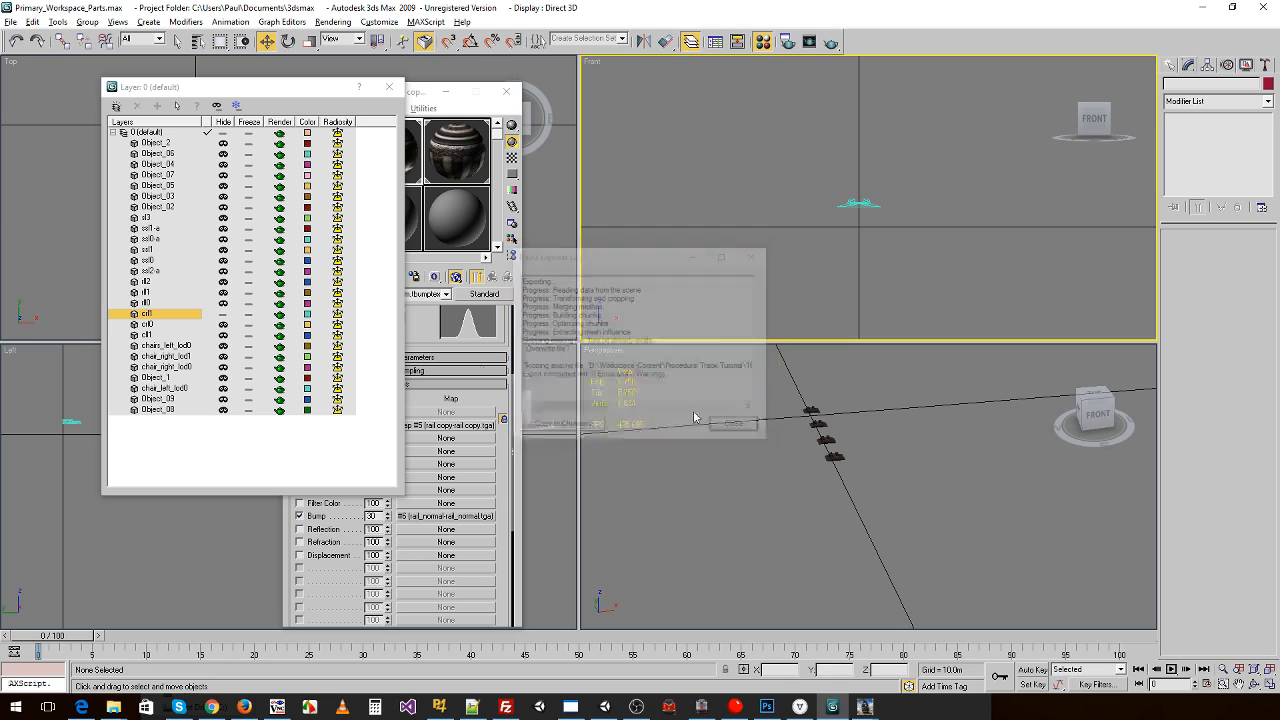
# - Hide crl1, unhide the left rail mesh rll0 and export it over rail_left_lod0.im, keeping the existing texture files
pyautogui.click(223, 304)
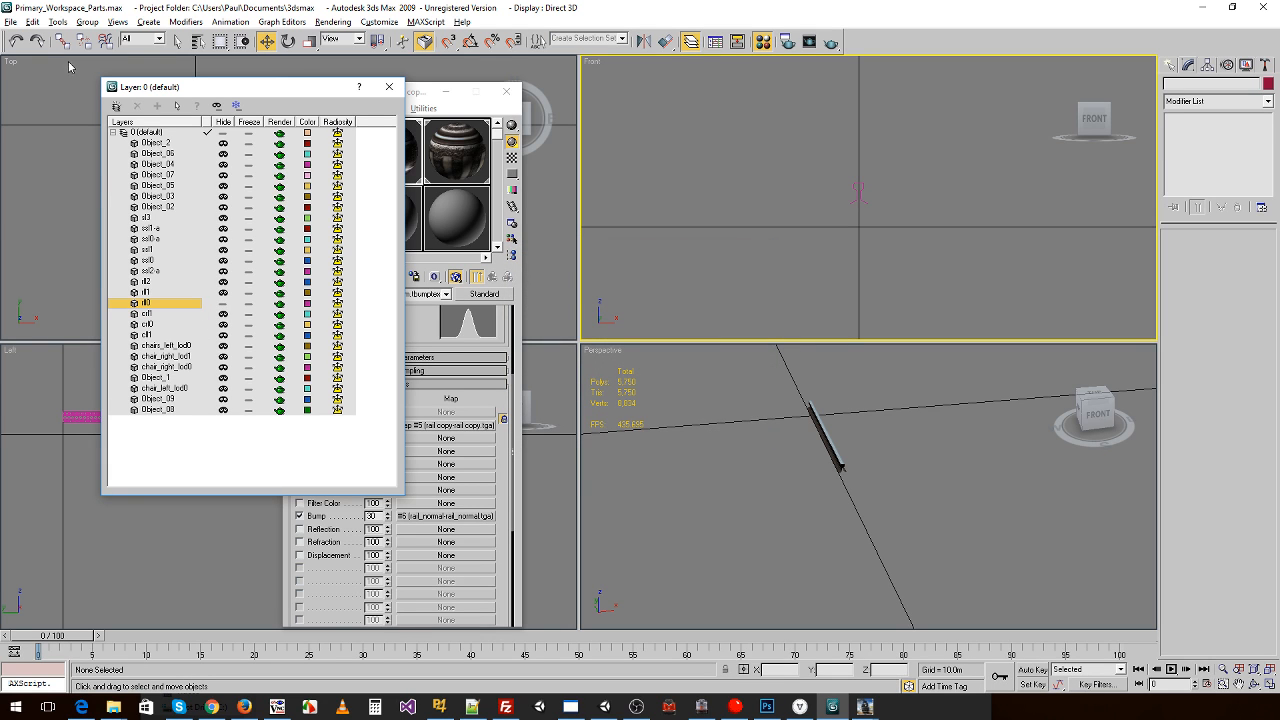
pyautogui.click(10, 21)
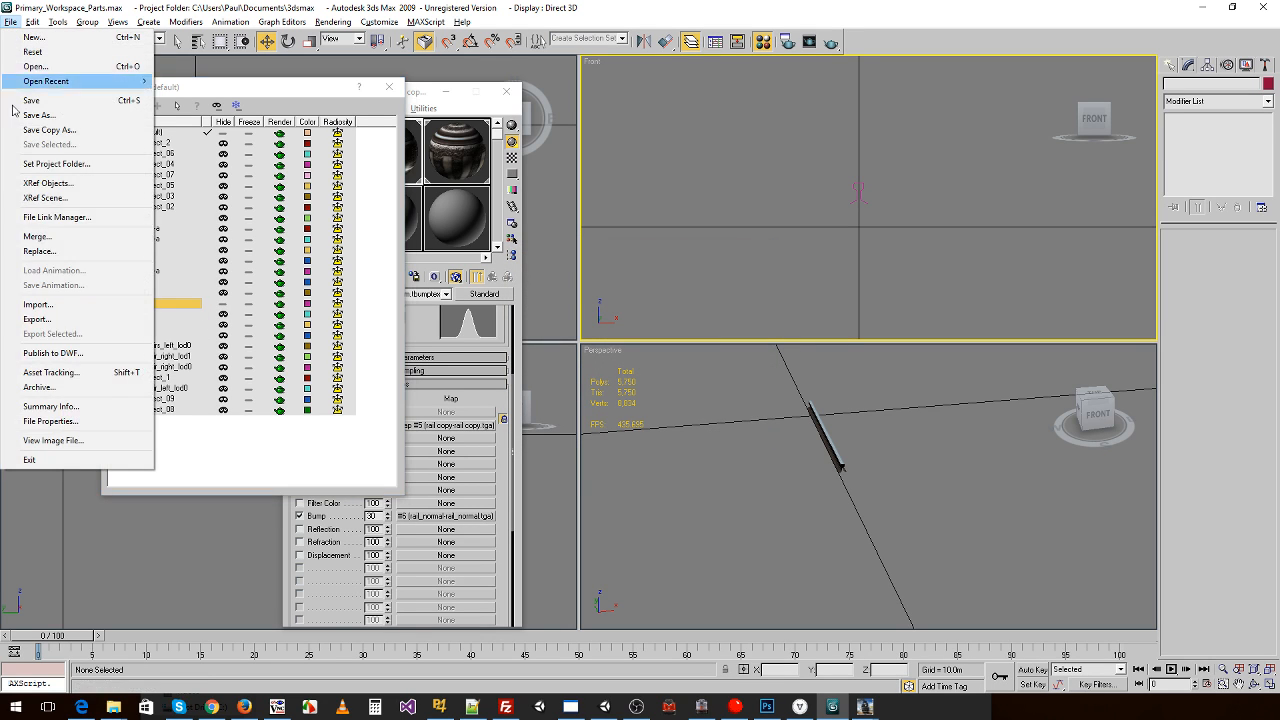
pyautogui.click(45, 316)
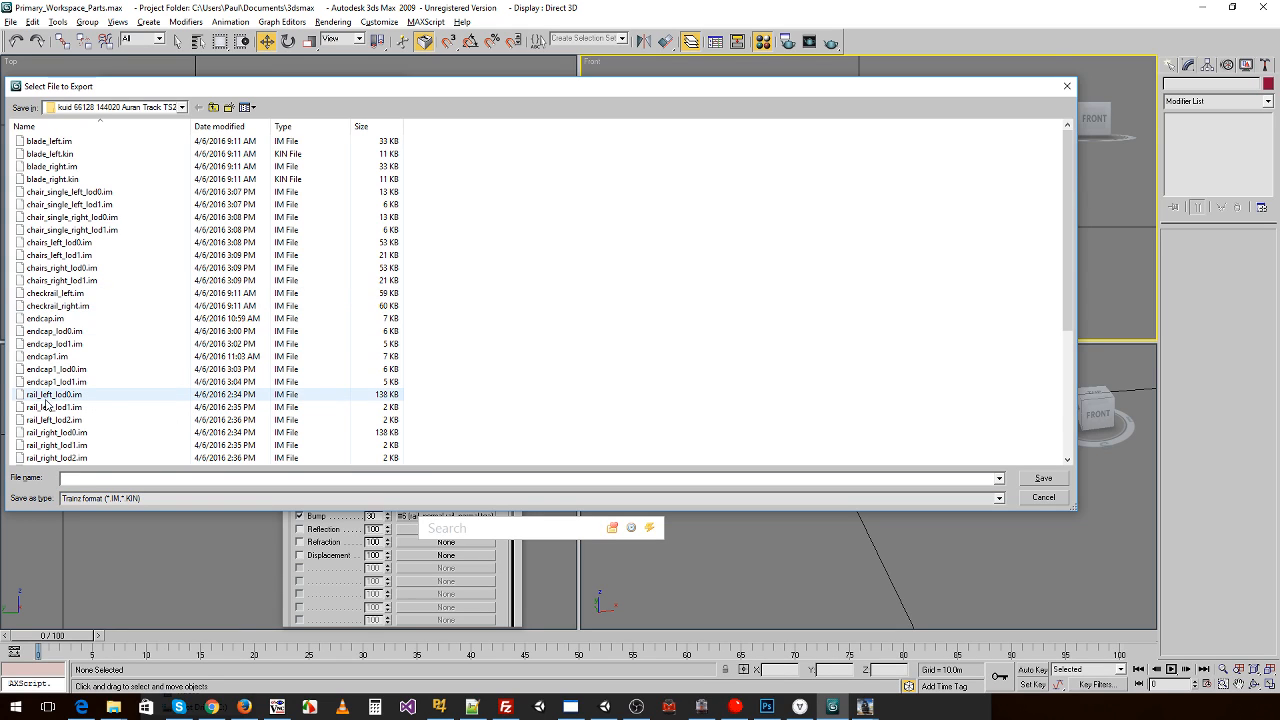
pyautogui.doubleClick(55, 396)
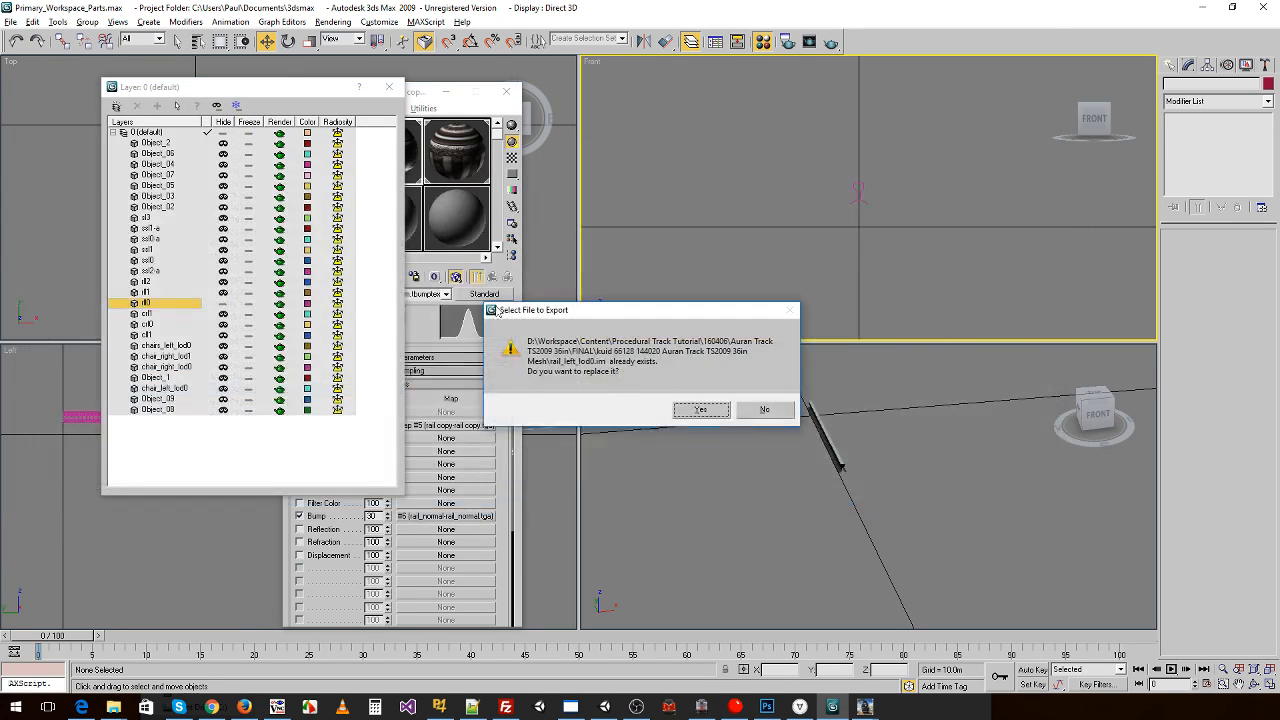
pyautogui.click(688, 410)
pyautogui.click(699, 415)
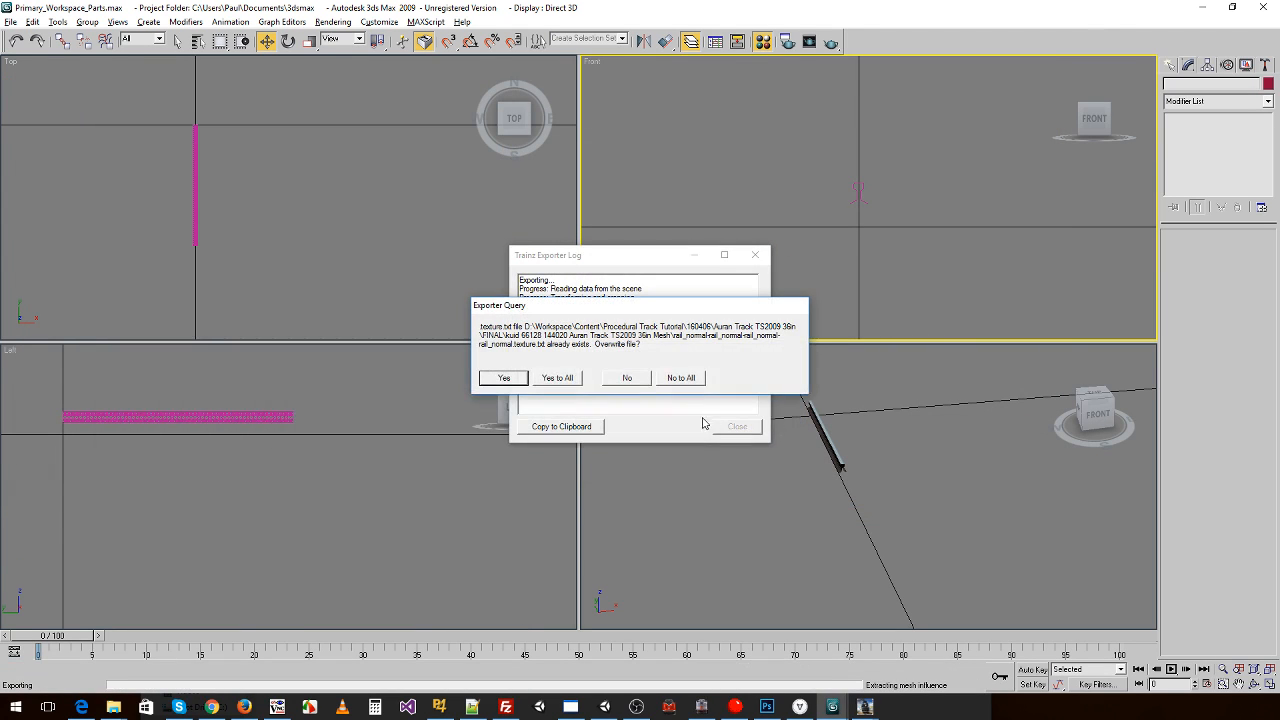
pyautogui.click(687, 385)
pyautogui.click(735, 427)
# - Hide rll0, unhide rll1 and export it over rail_left_lod1.im without overwriting the existing texture files
pyautogui.click(222, 306)
pyautogui.click(222, 293)
pyautogui.click(10, 21)
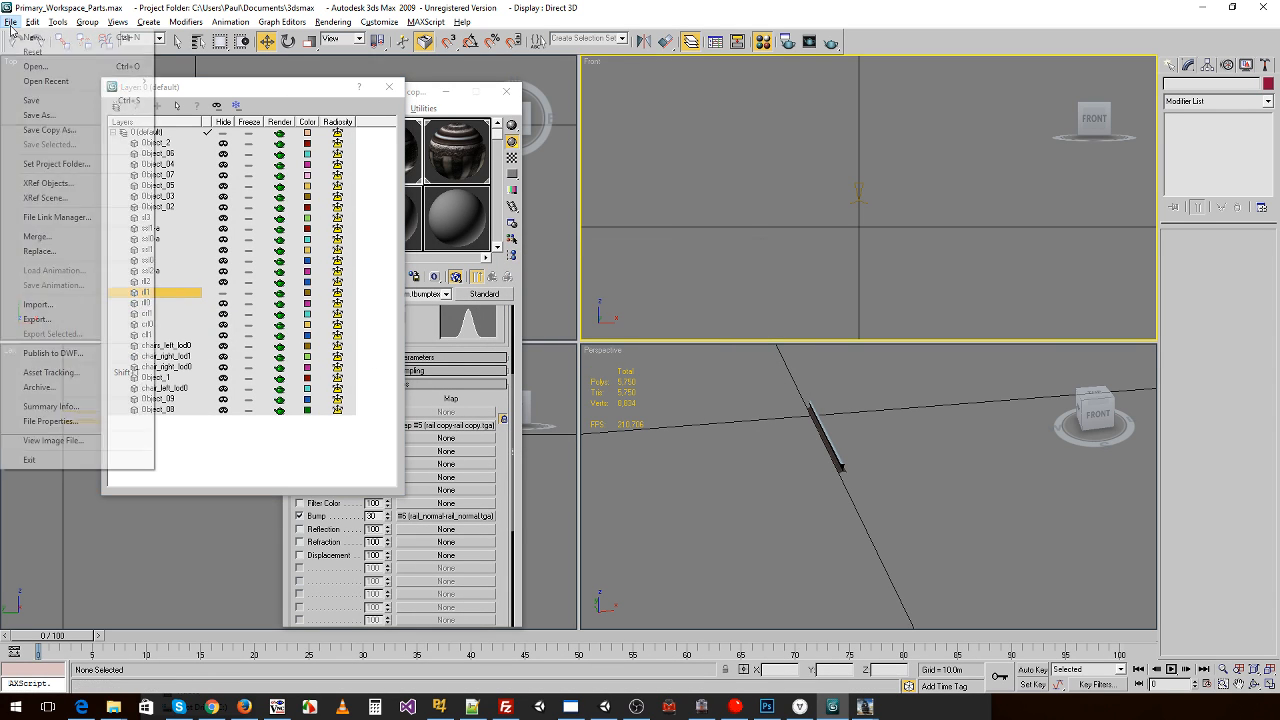
pyautogui.click(60, 322)
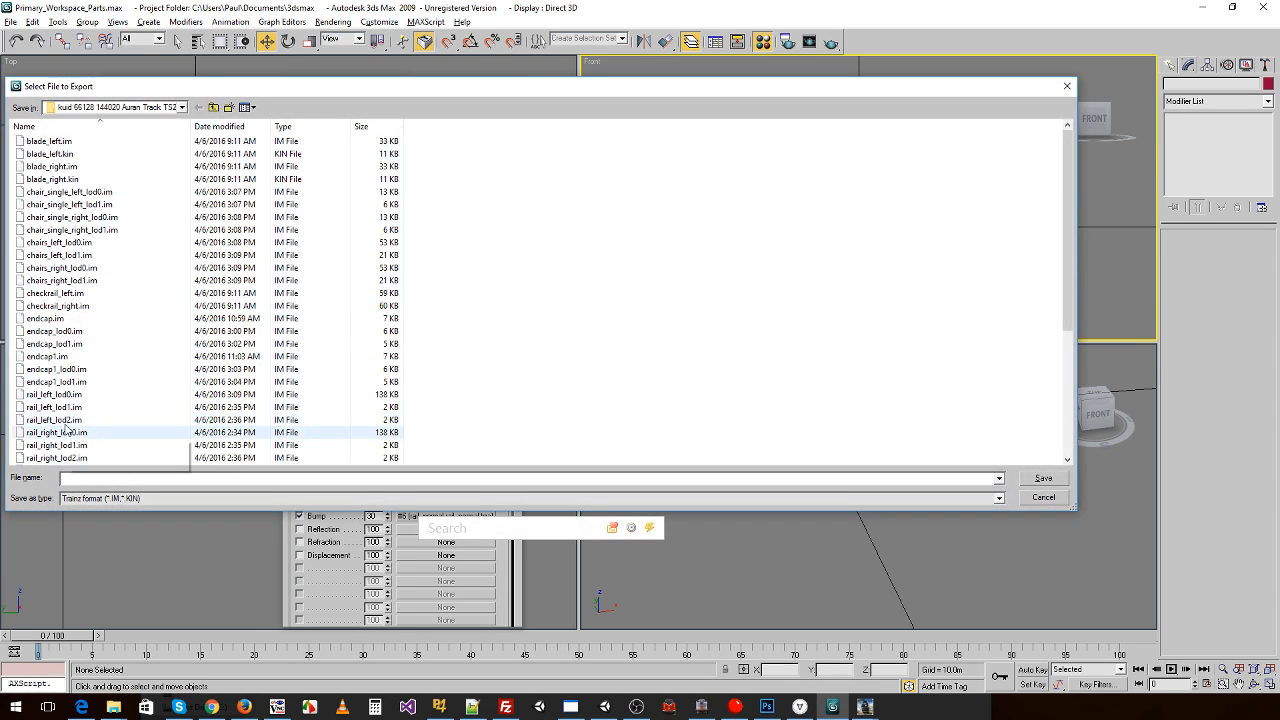
pyautogui.doubleClick(66, 411)
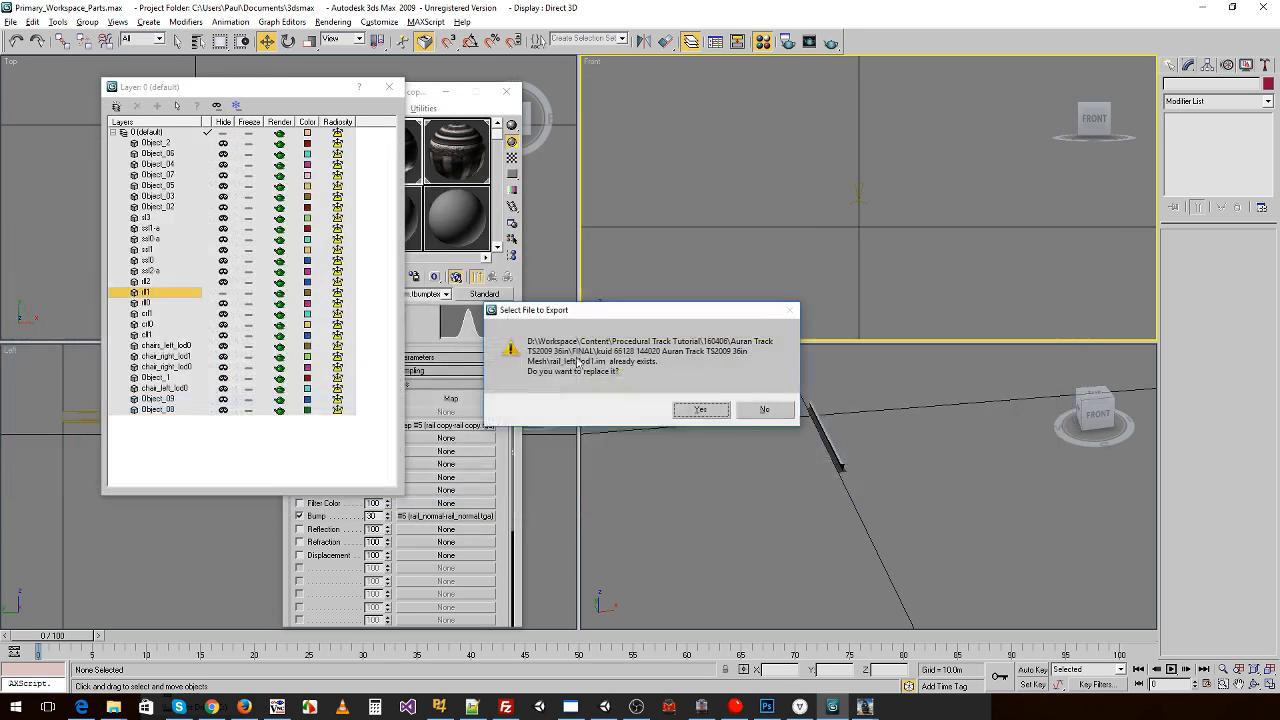
pyautogui.click(722, 413)
pyautogui.click(699, 415)
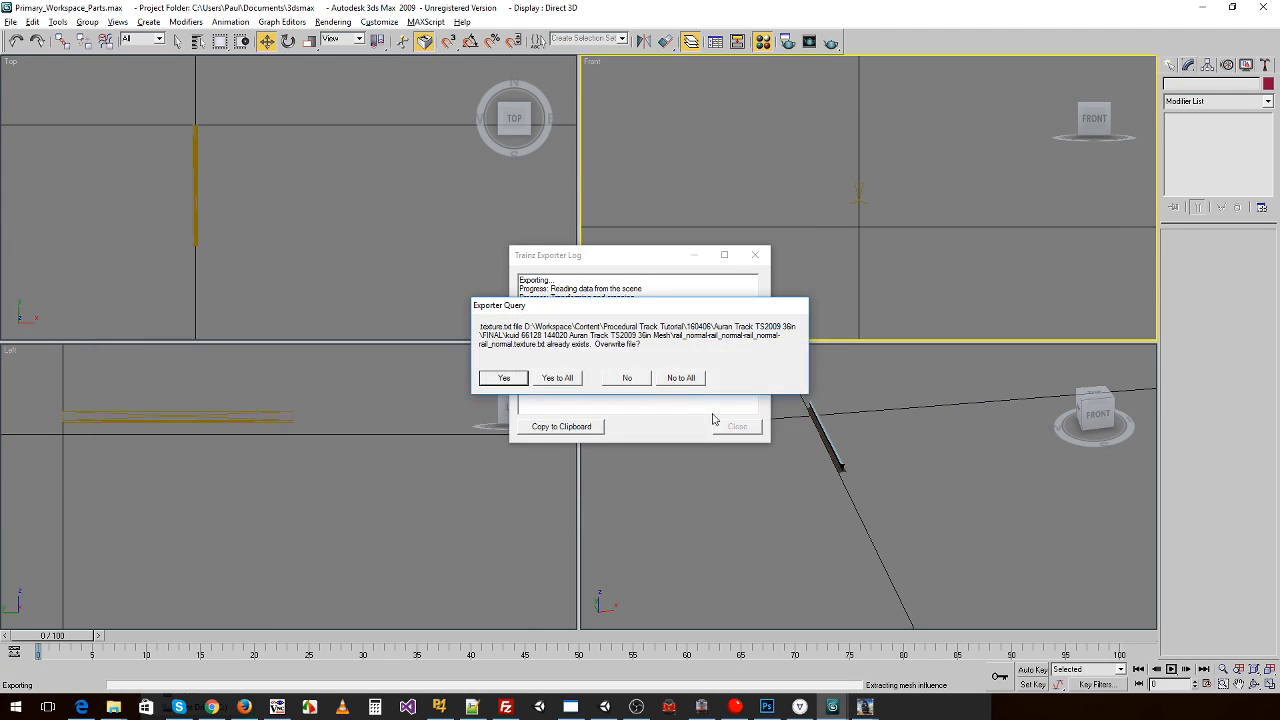
pyautogui.click(684, 378)
pyautogui.click(736, 426)
# - Isolate the longer left rail mesh rll2 and export it over rail_left_lod2.im, keeping the existing texture files
pyautogui.click(223, 281)
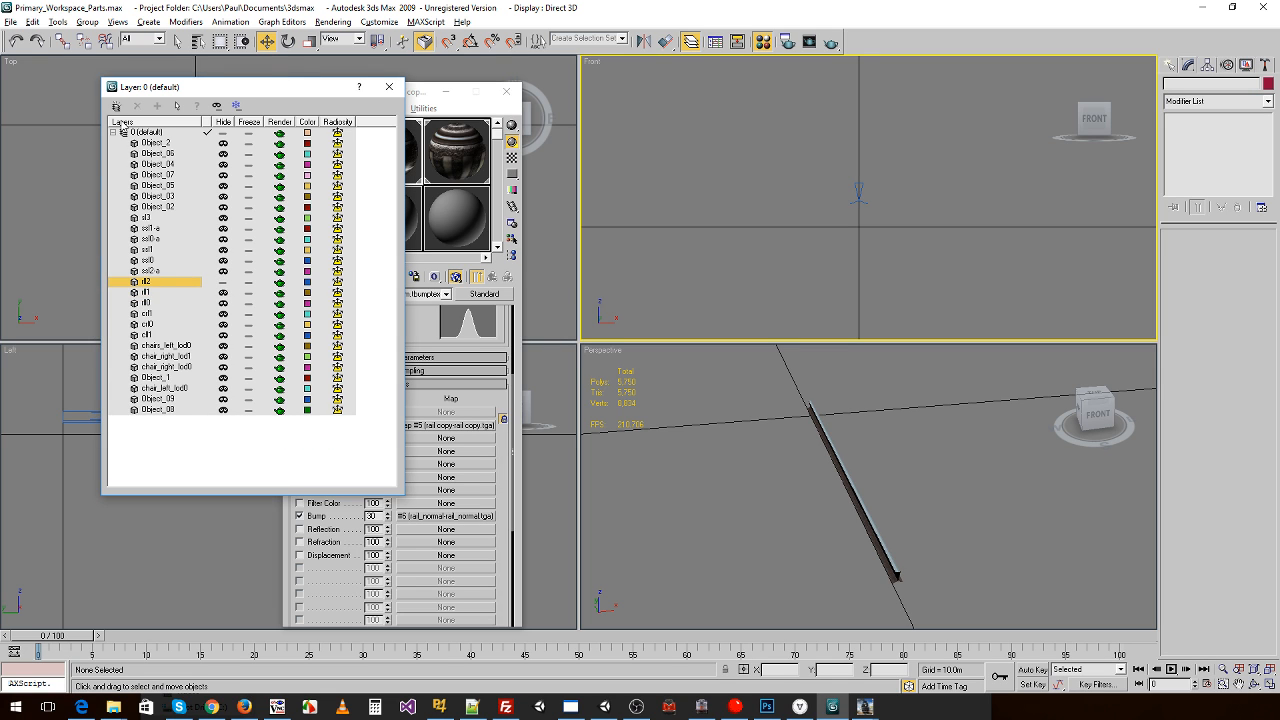
pyautogui.click(10, 21)
pyautogui.click(35, 317)
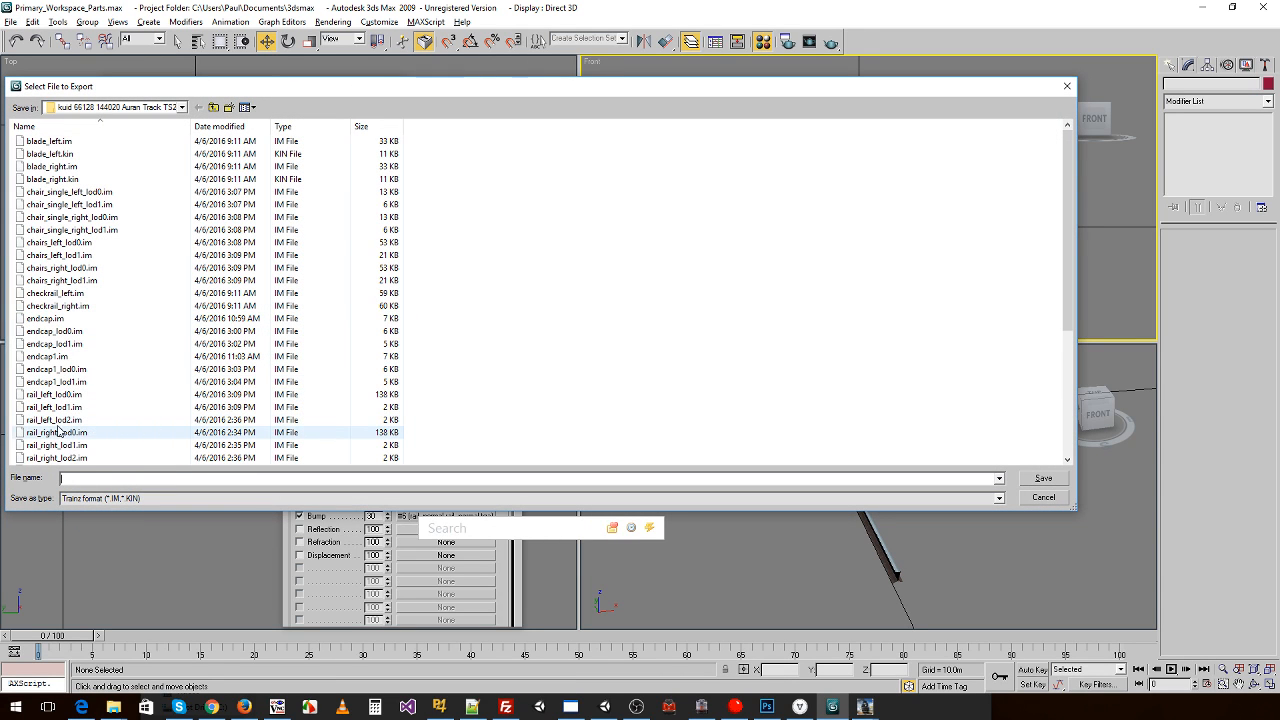
pyautogui.doubleClick(60, 420)
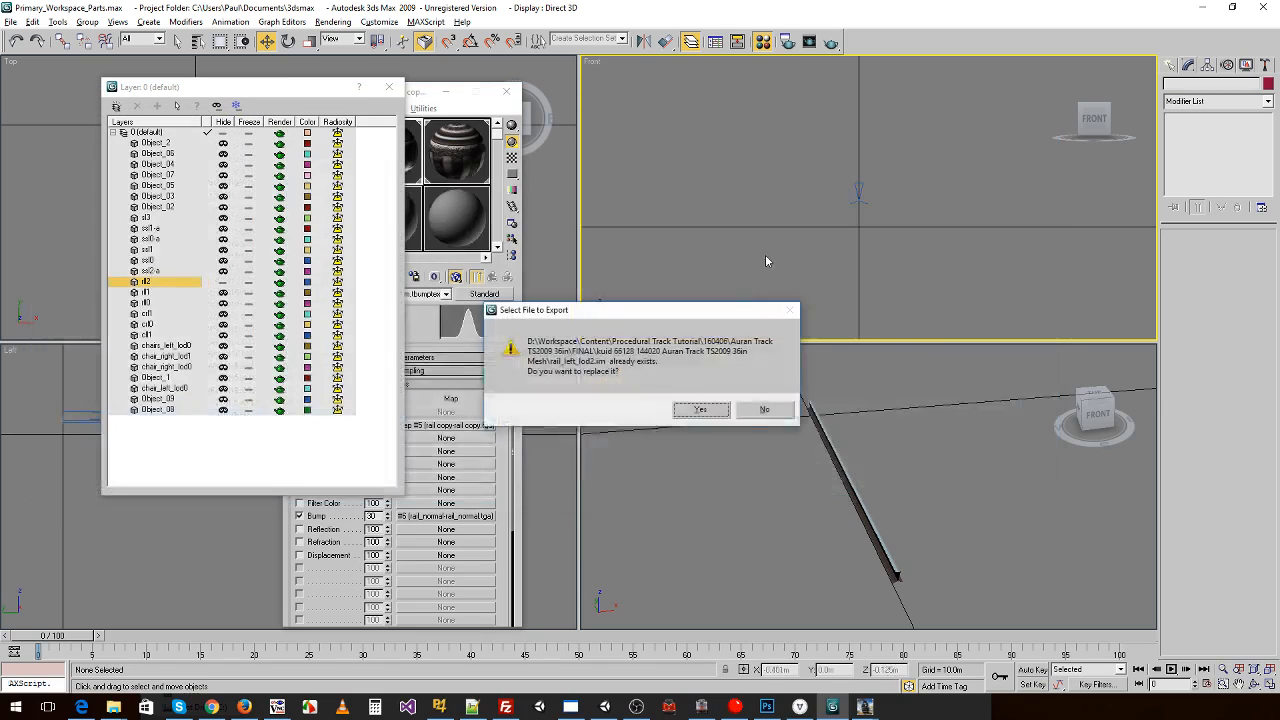
pyautogui.click(716, 411)
pyautogui.click(700, 416)
pyautogui.click(699, 379)
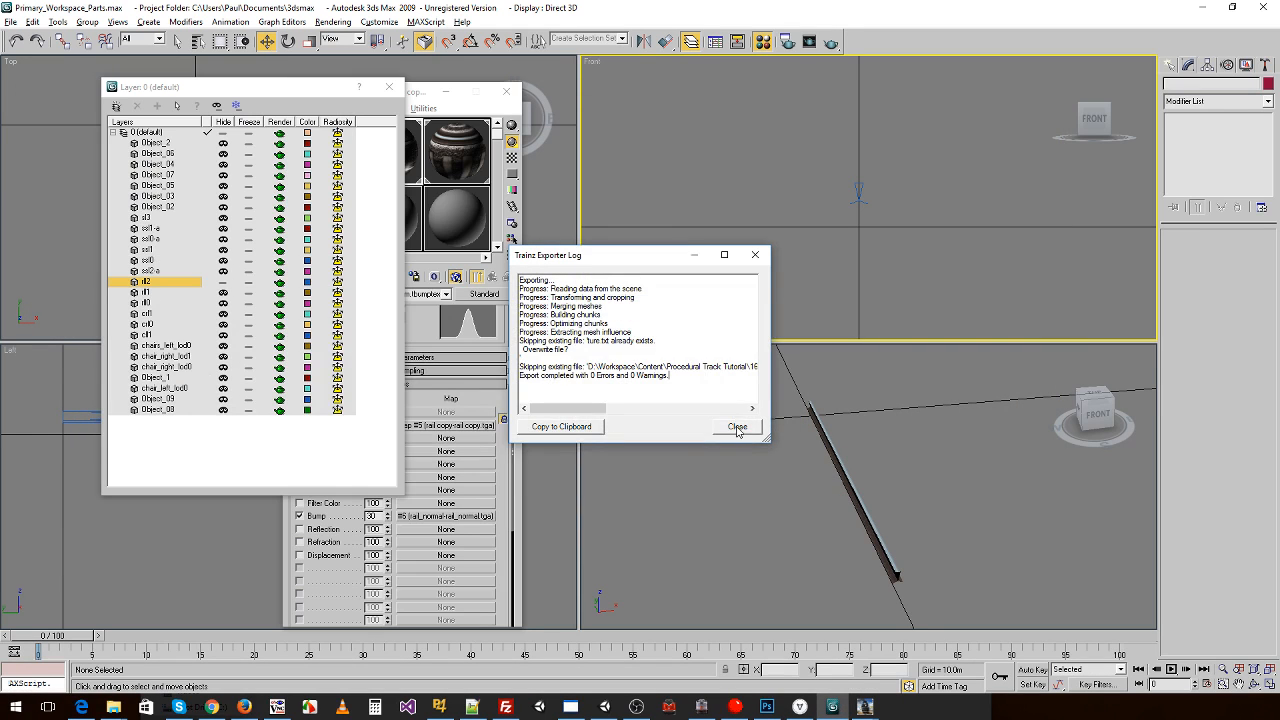
pyautogui.click(737, 427)
# - Hide rll2, unhide the sleeper mesh ssl2-a and export it over sleepers_lod2.im, keeping the existing texture files
pyautogui.click(223, 282)
pyautogui.click(223, 270)
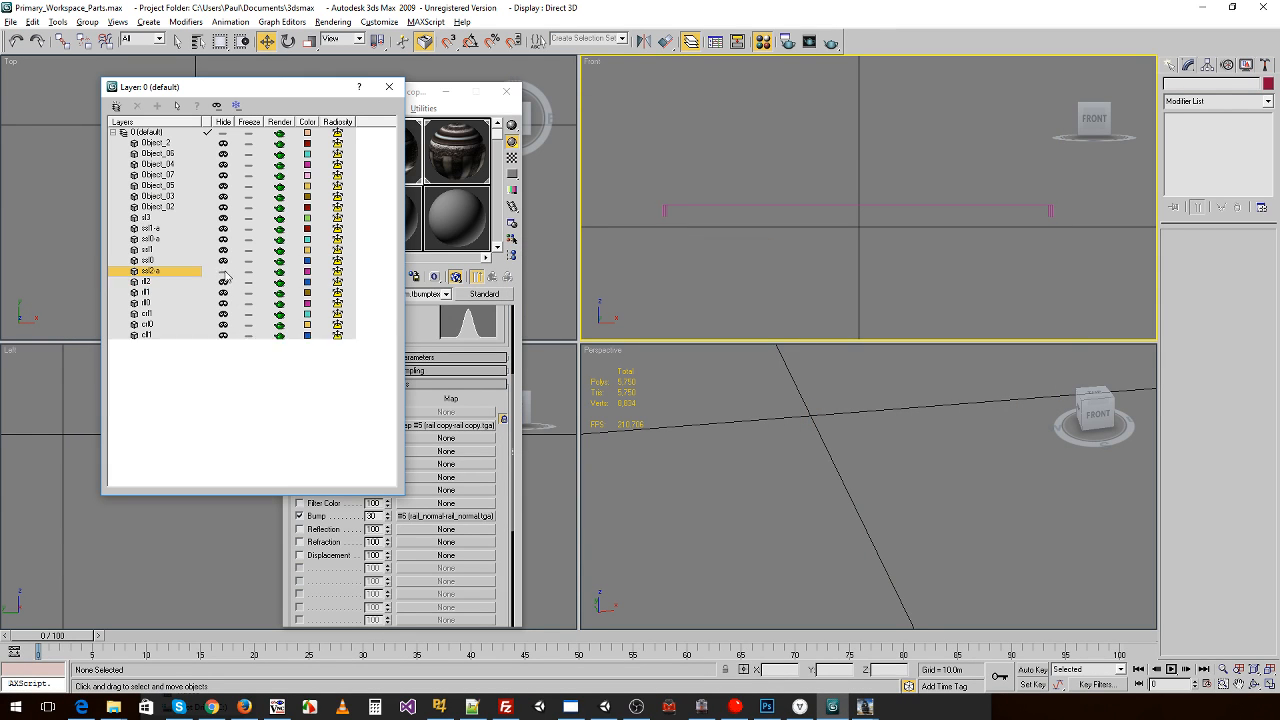
pyautogui.click(10, 22)
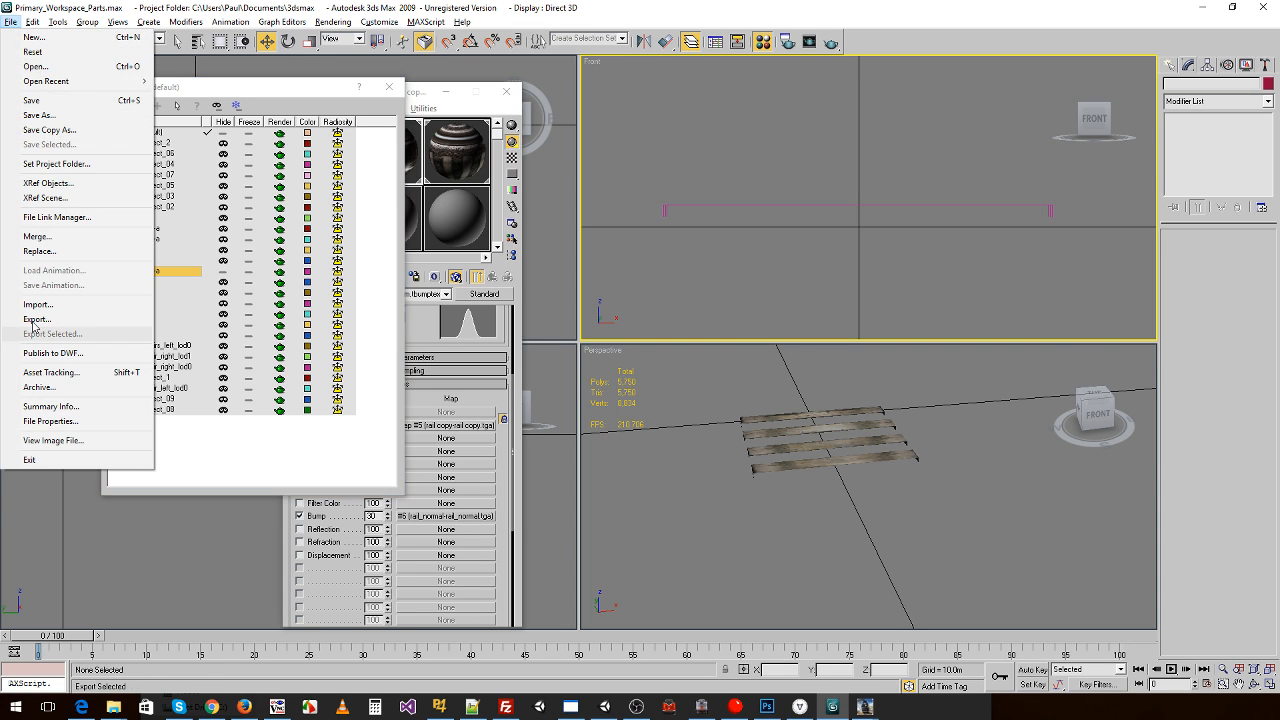
pyautogui.click(60, 288)
pyautogui.click(60, 406)
pyautogui.scroll(-3, 100, 408)
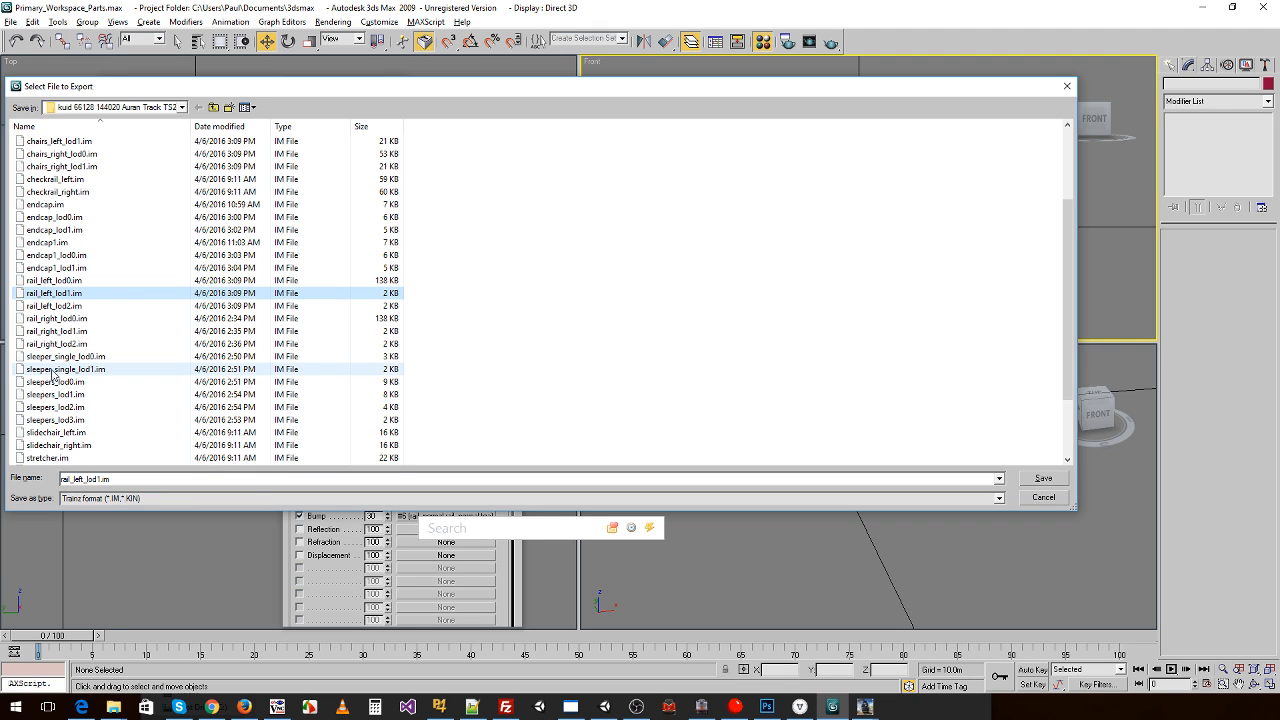
pyautogui.moveTo(213, 94); pyautogui.dragTo(416, 162)
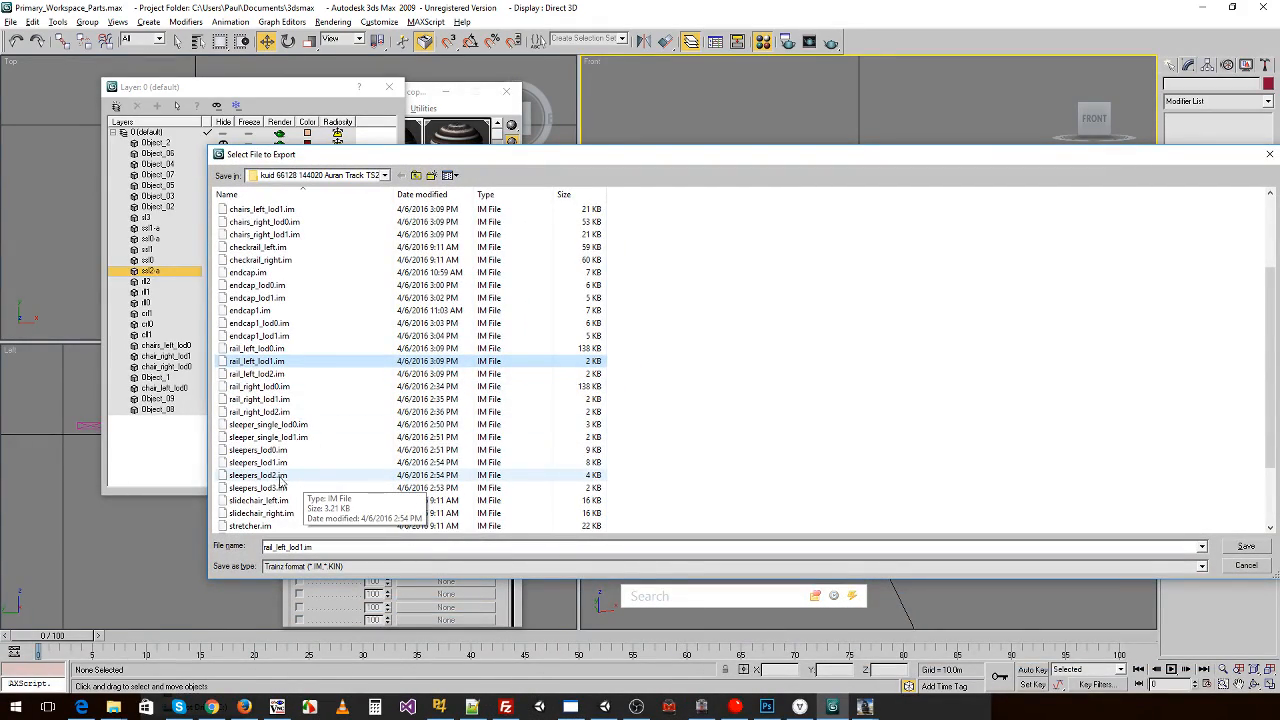
pyautogui.doubleClick(278, 477)
pyautogui.click(697, 410)
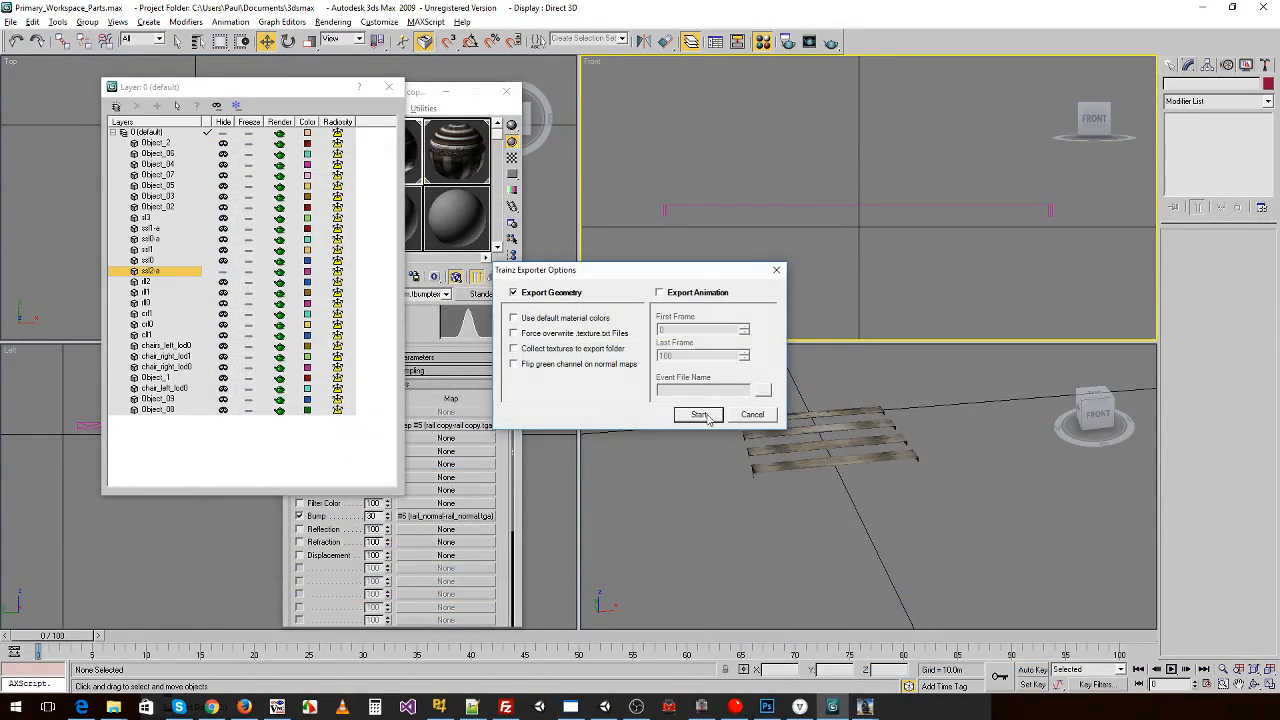
pyautogui.click(699, 414)
pyautogui.click(680, 378)
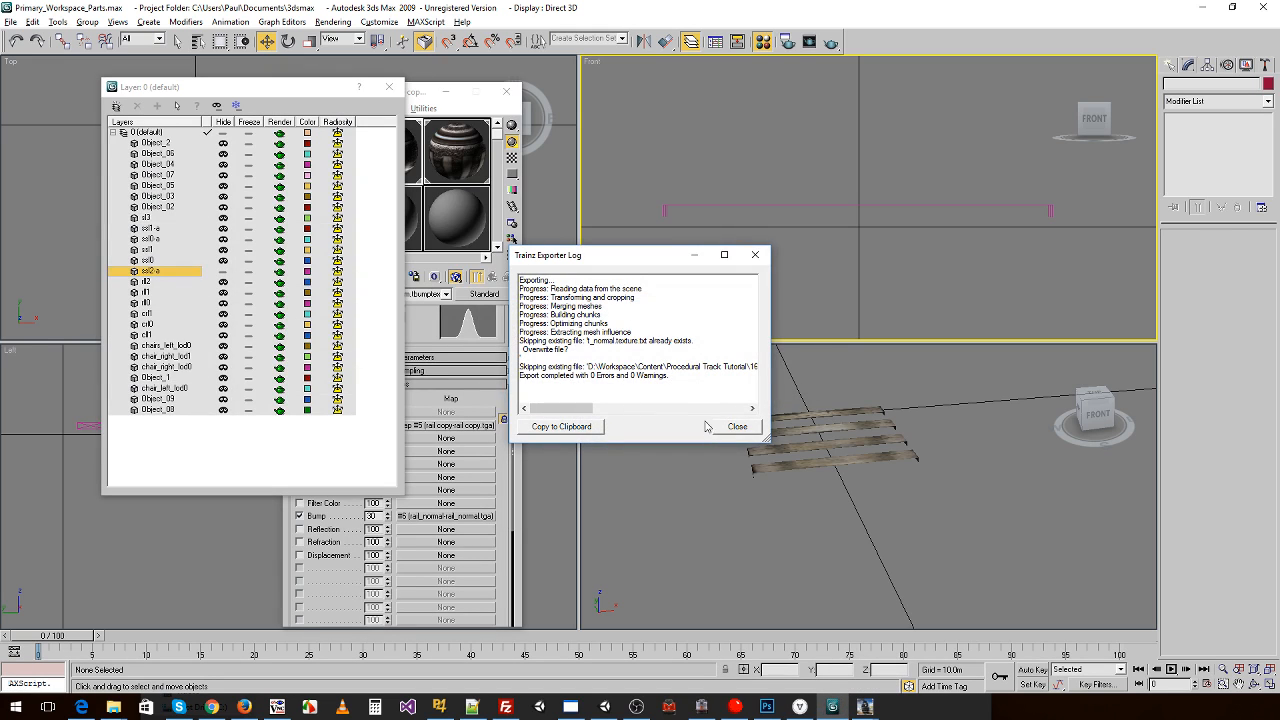
pyautogui.click(737, 426)
# - Hide ssl2-a, unhide the single sleeper mesh ssl0 and export it over sleeper_single_lod0.im, keeping the existing texture files
pyautogui.click(224, 271)
pyautogui.click(222, 261)
pyautogui.click(10, 25)
pyautogui.click(30, 314)
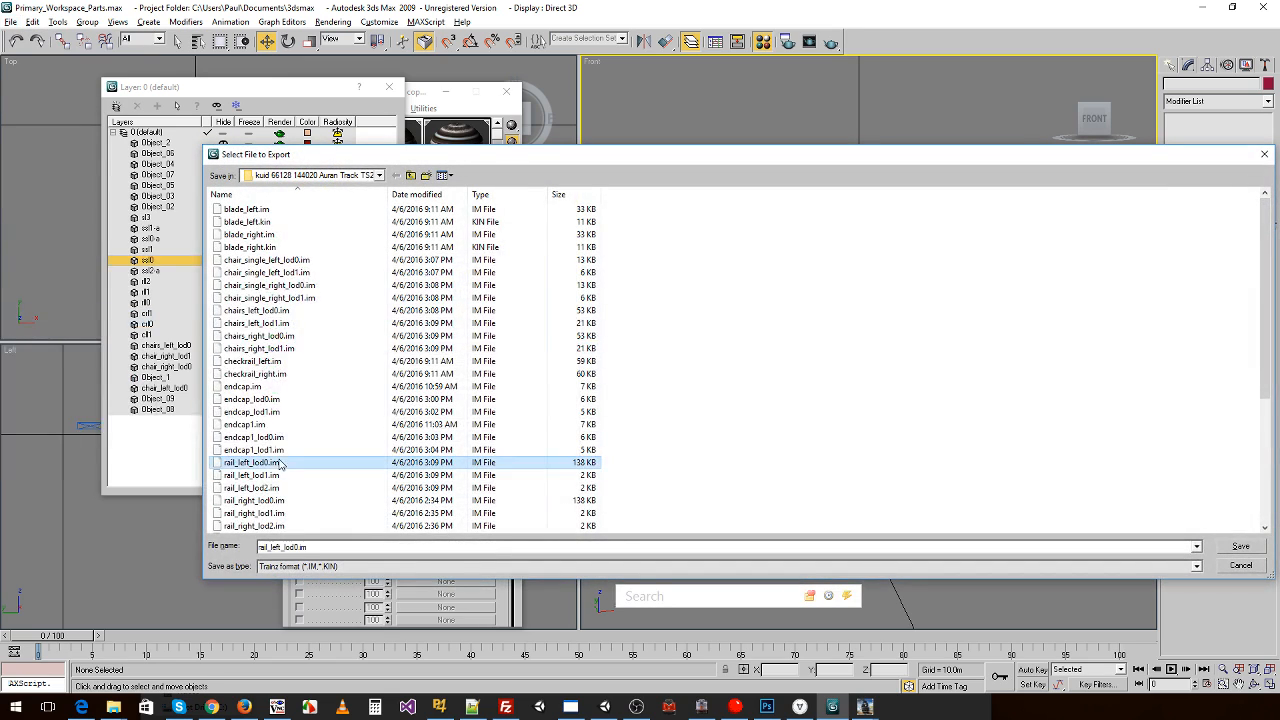
pyautogui.click(281, 463)
pyautogui.scroll(-3, 281, 463)
pyautogui.click(285, 426)
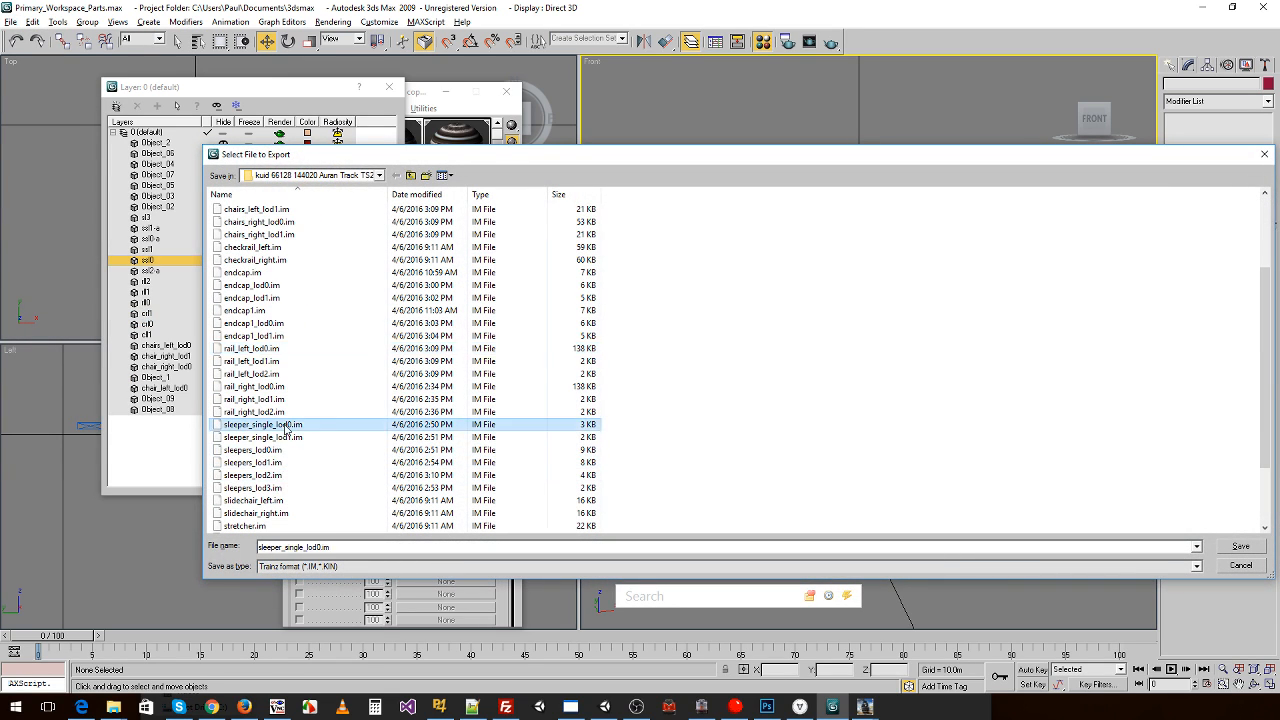
pyautogui.doubleClick(285, 426)
pyautogui.click(694, 410)
pyautogui.click(692, 414)
pyautogui.click(681, 378)
pyautogui.click(737, 426)
# - Isolate the single sleeper mesh ssl1 and export it over sleeper_single_lod1.im without overwriting the existing texture files
pyautogui.click(200, 250)
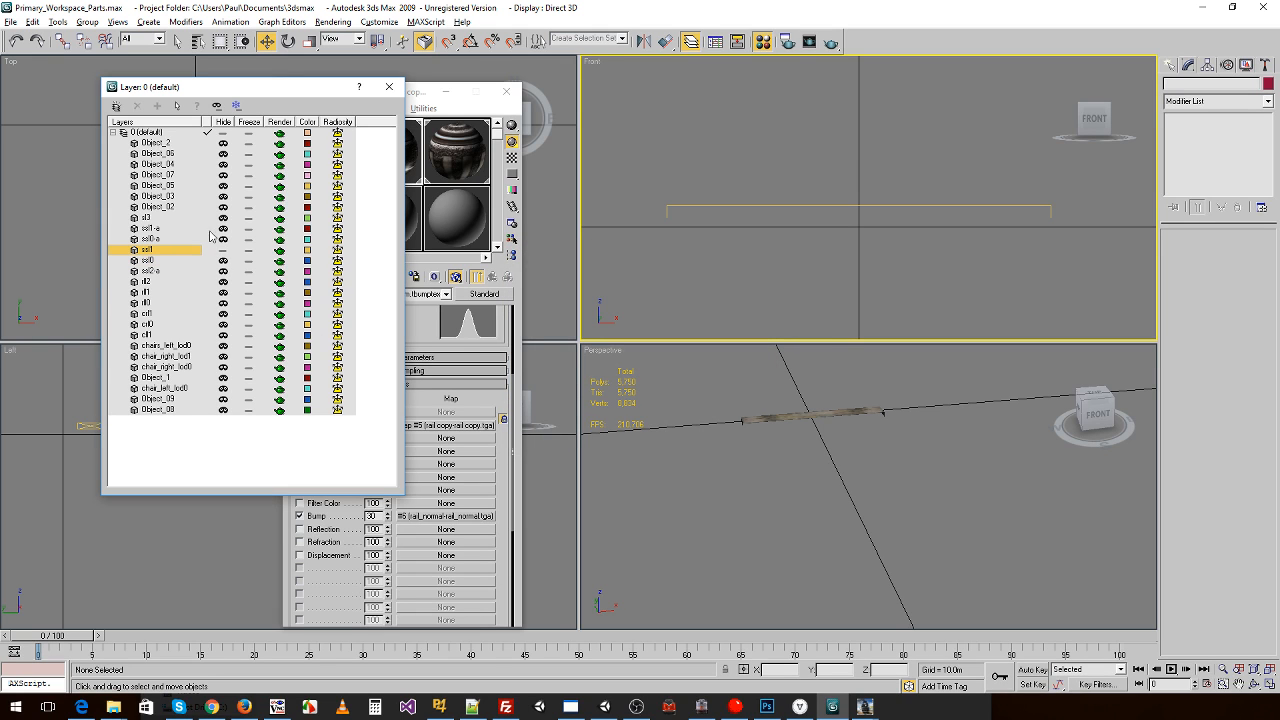
pyautogui.click(12, 23)
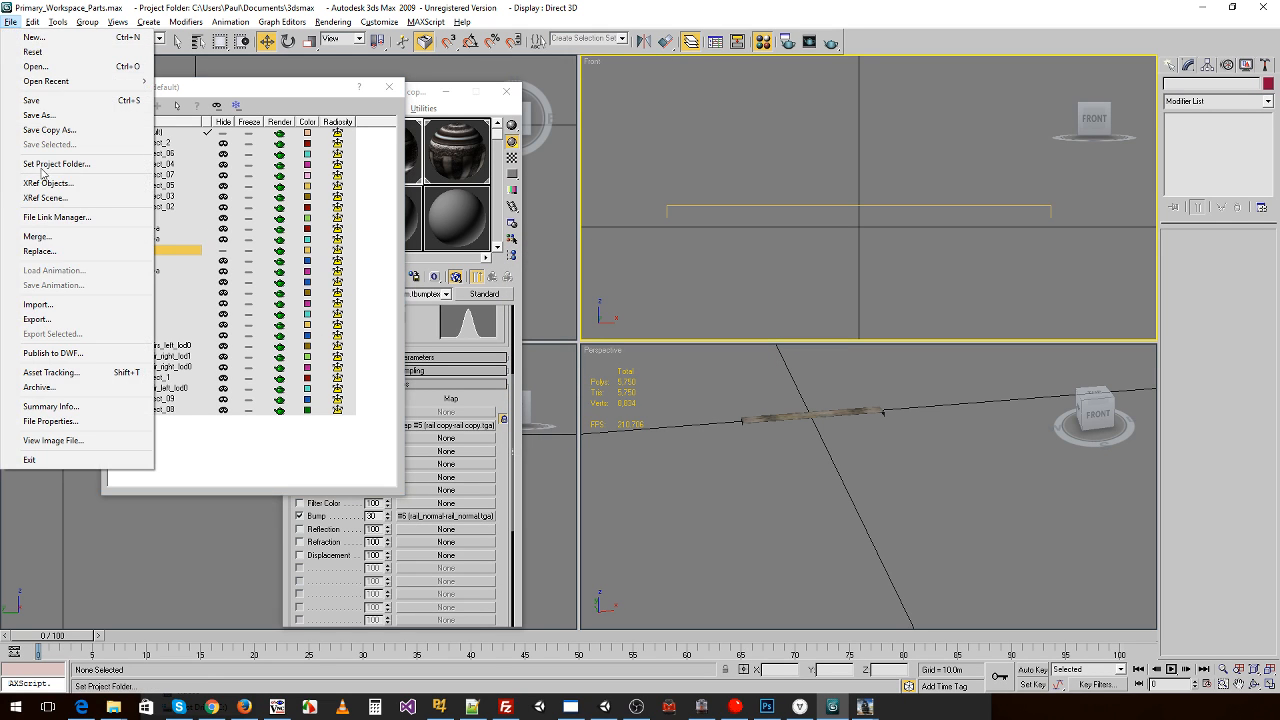
pyautogui.click(40, 304)
pyautogui.click(298, 500)
pyautogui.scroll(-3, 298, 500)
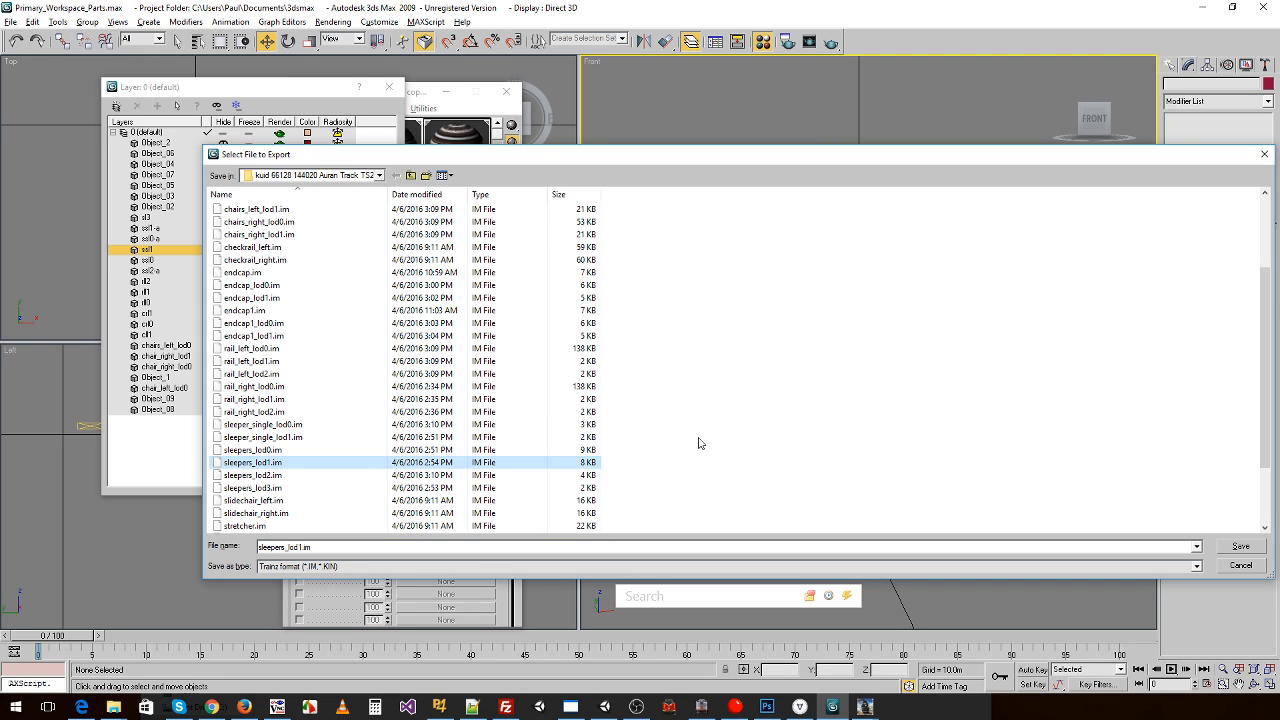
pyautogui.click(318, 439)
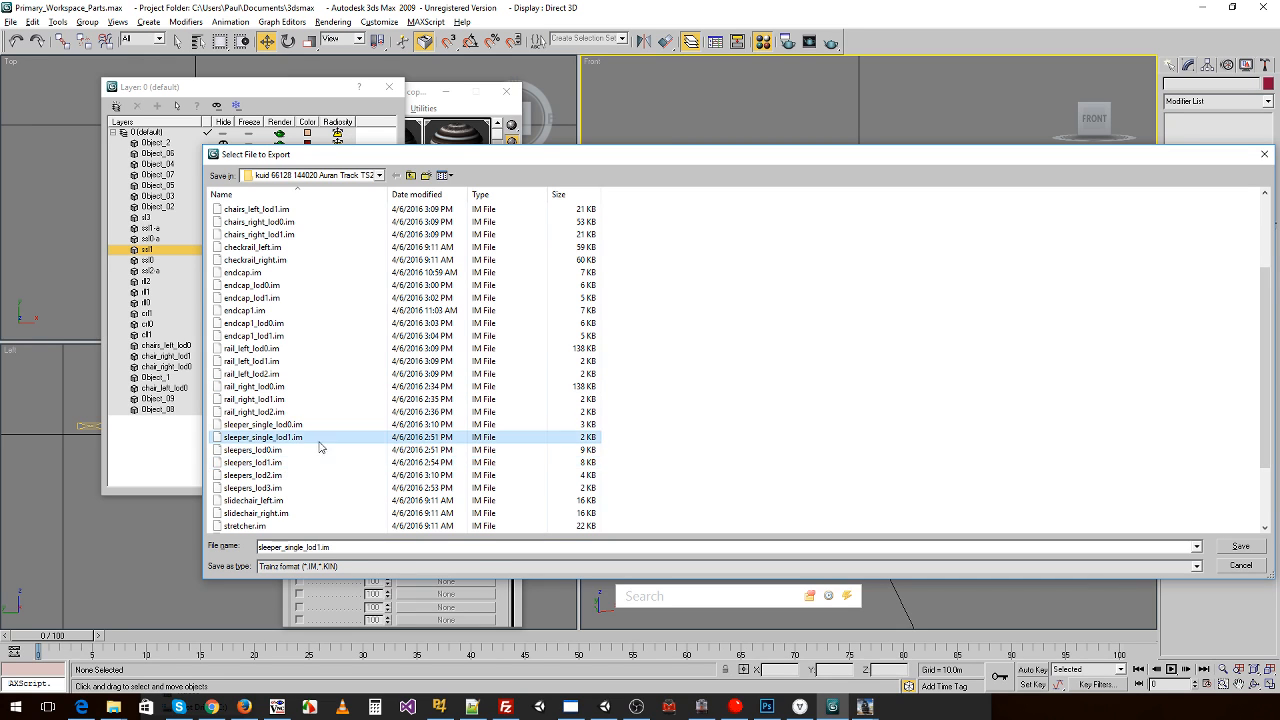
pyautogui.click(1232, 549)
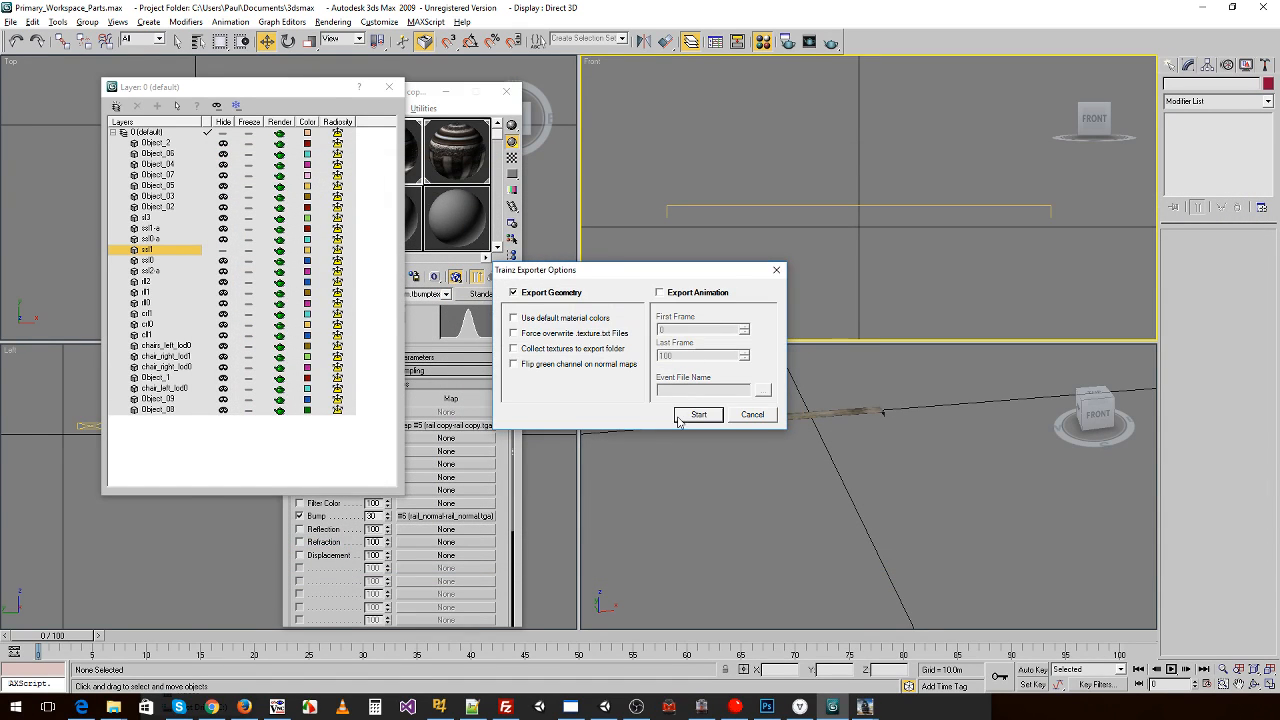
pyautogui.click(680, 416)
pyautogui.click(686, 382)
pyautogui.click(711, 422)
# - Hide ssl1, unhide the four-sleeper mesh ssl0-a and export it over sleepers_lod0.im, keeping the existing texture files
pyautogui.click(222, 250)
pyautogui.click(221, 239)
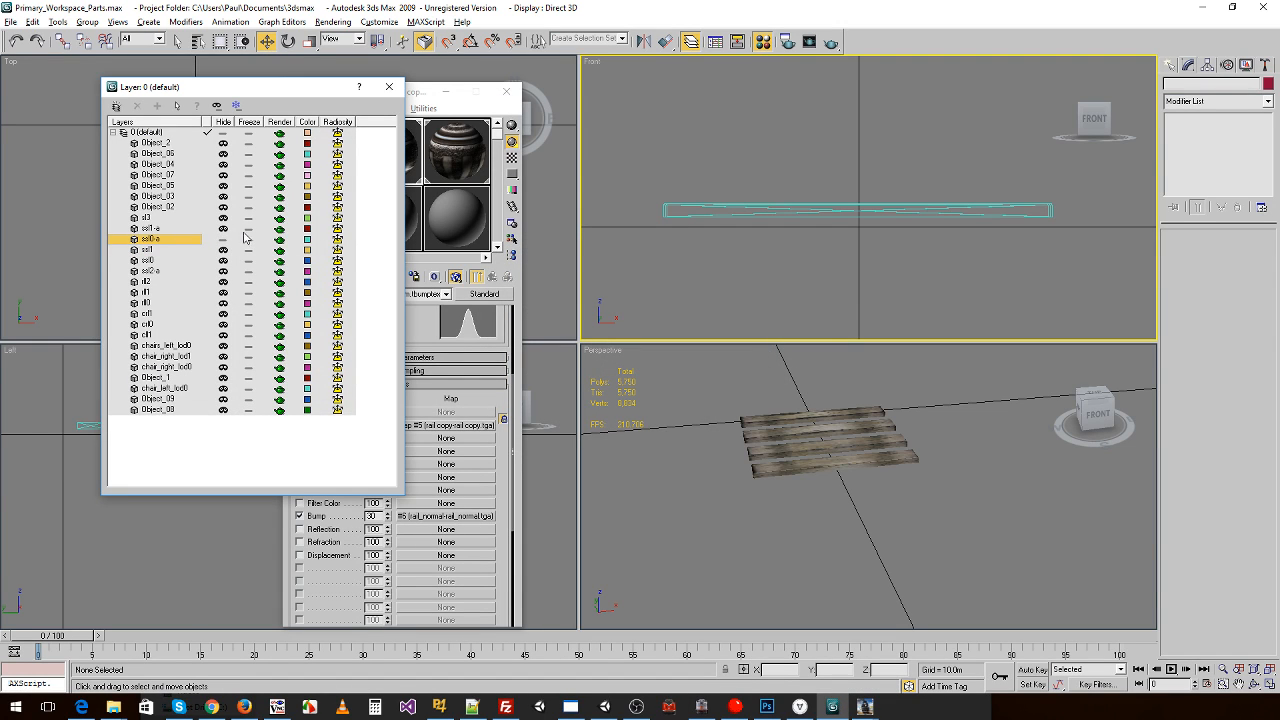
pyautogui.click(10, 22)
pyautogui.click(44, 328)
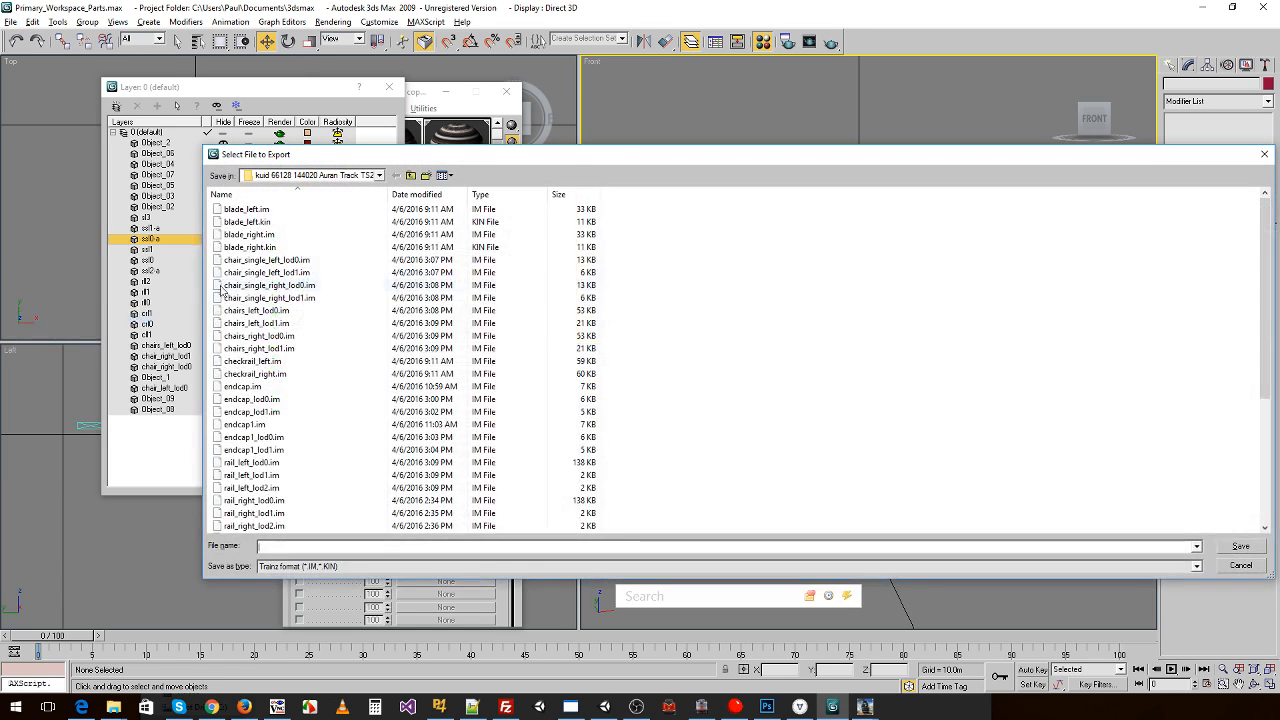
pyautogui.click(252, 488)
pyautogui.scroll(-2, 275, 495)
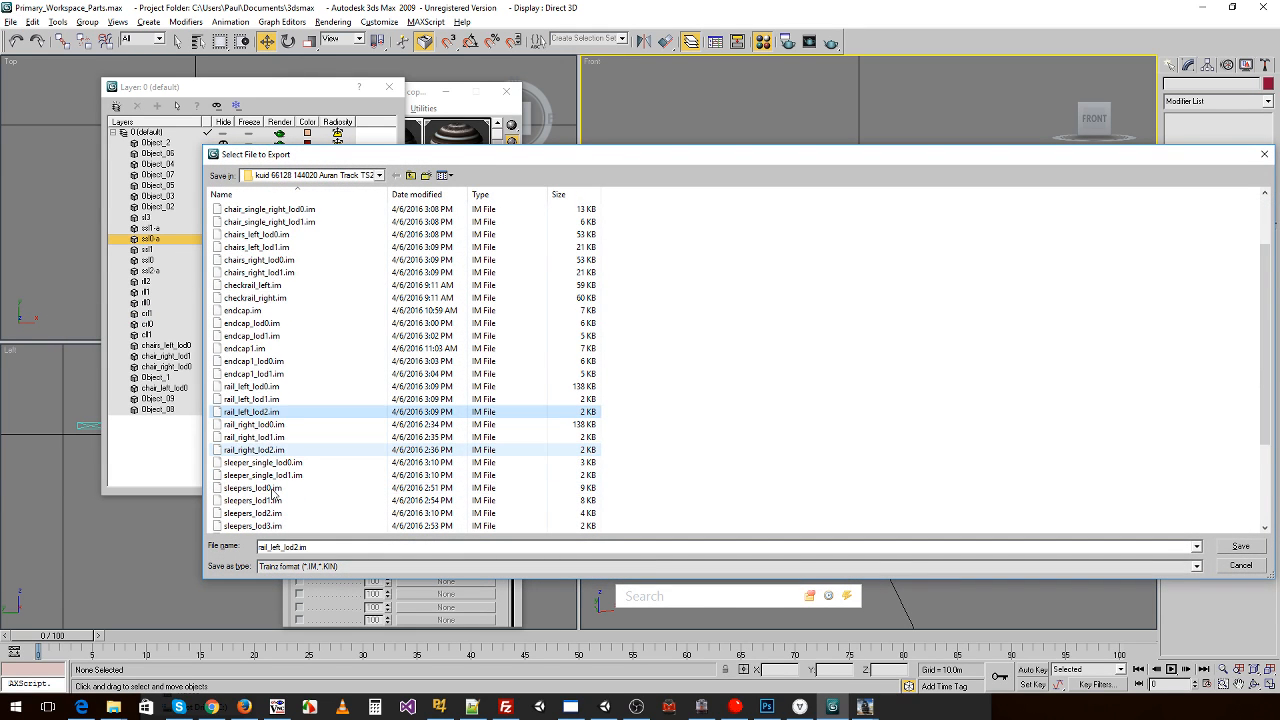
pyautogui.scroll(-1, 273, 493)
pyautogui.doubleClick(253, 449)
pyautogui.click(690, 411)
pyautogui.click(692, 414)
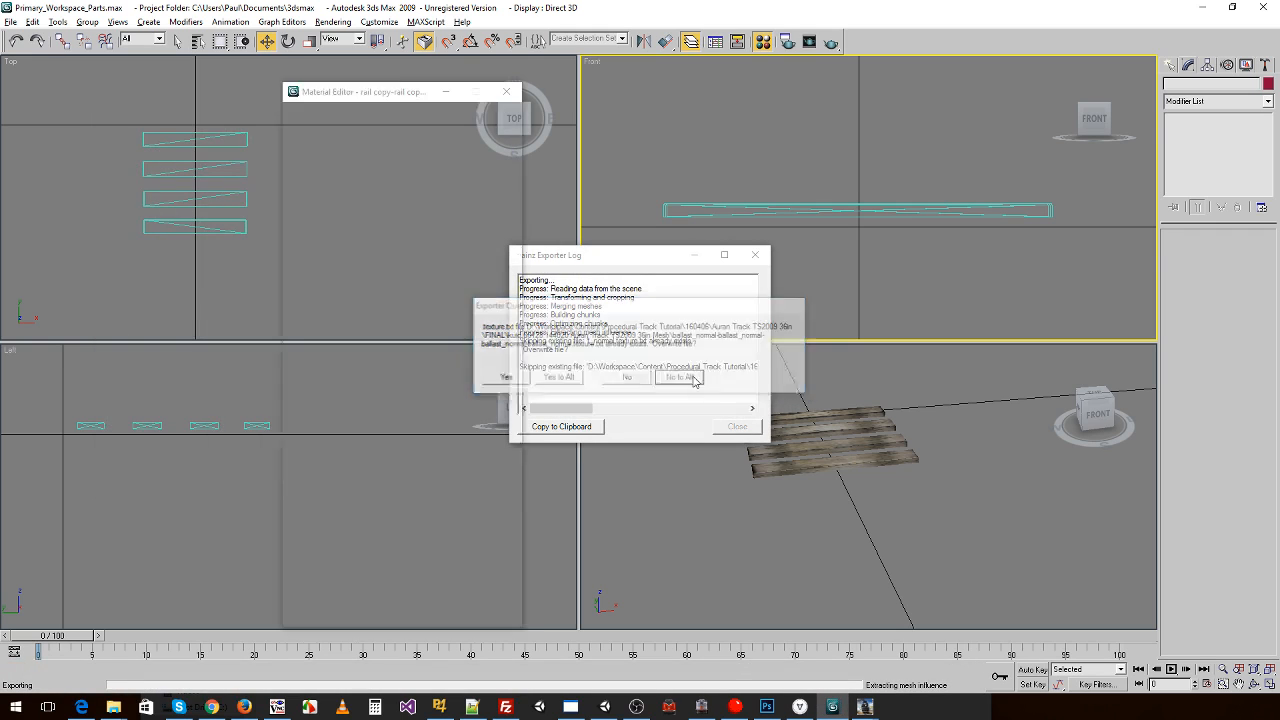
pyautogui.click(682, 378)
pyautogui.click(737, 426)
# - Hide ssl0-a, unhide ssl1-a and export it over sleepers_lod1.im without overwriting the existing texture files
pyautogui.click(223, 240)
pyautogui.click(224, 228)
pyautogui.click(12, 21)
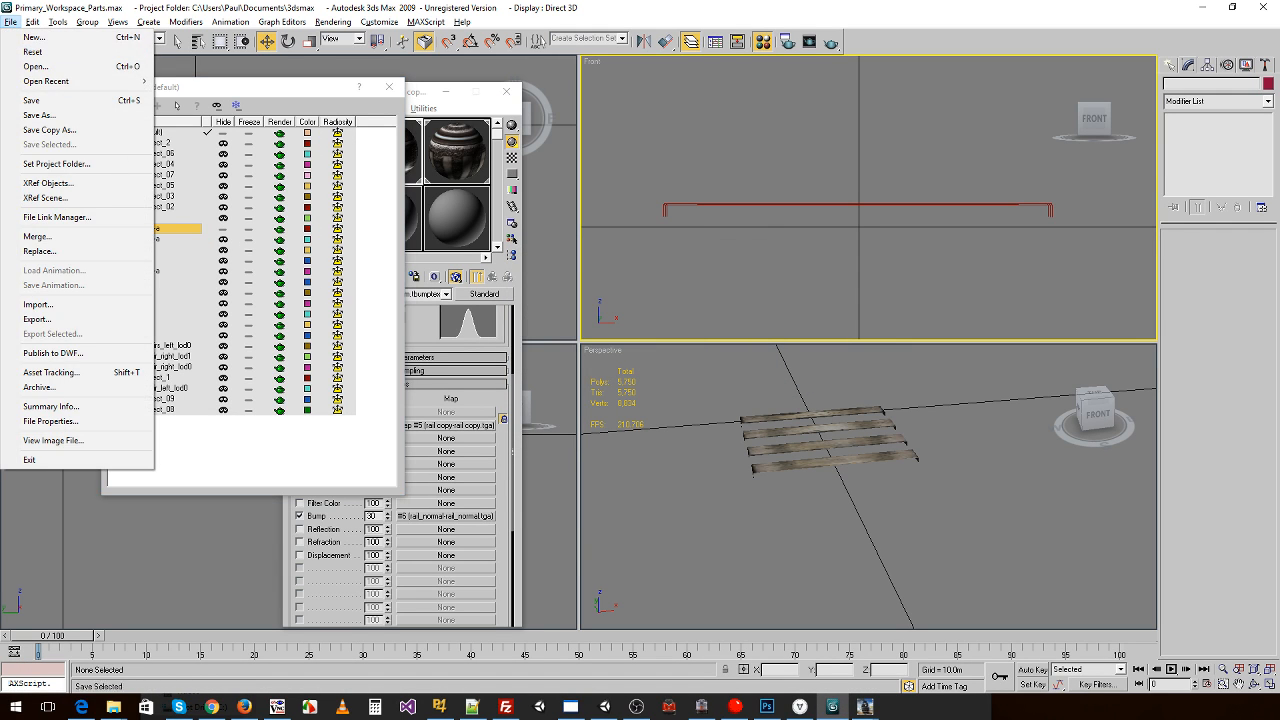
pyautogui.click(60, 333)
pyautogui.click(280, 511)
pyautogui.scroll(-2, 283, 507)
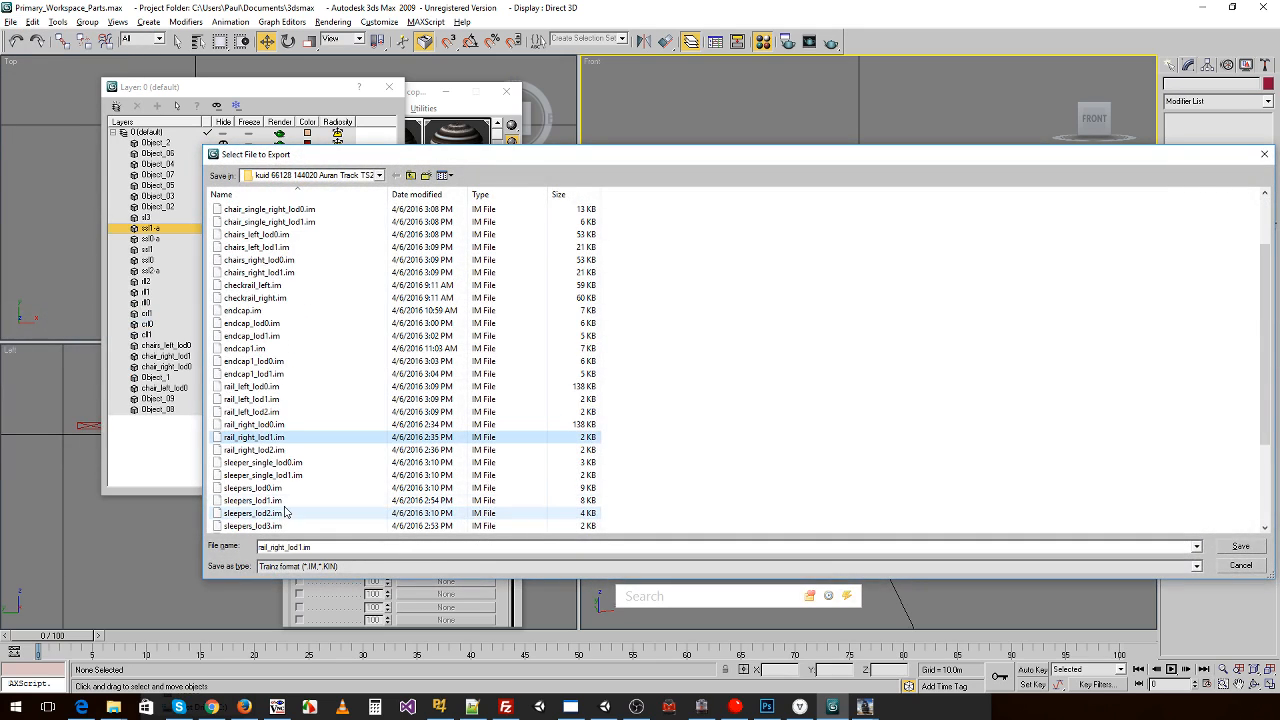
pyautogui.click(272, 500)
pyautogui.doubleClick(272, 501)
pyautogui.click(696, 409)
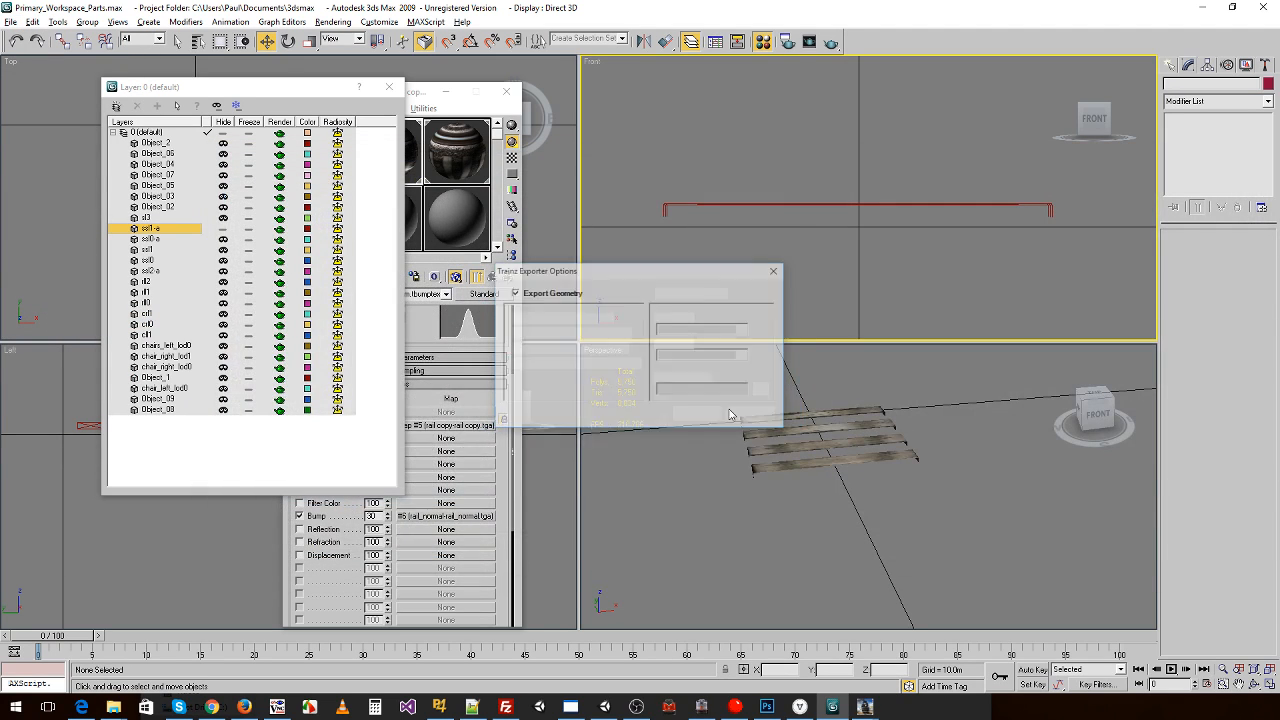
pyautogui.click(702, 415)
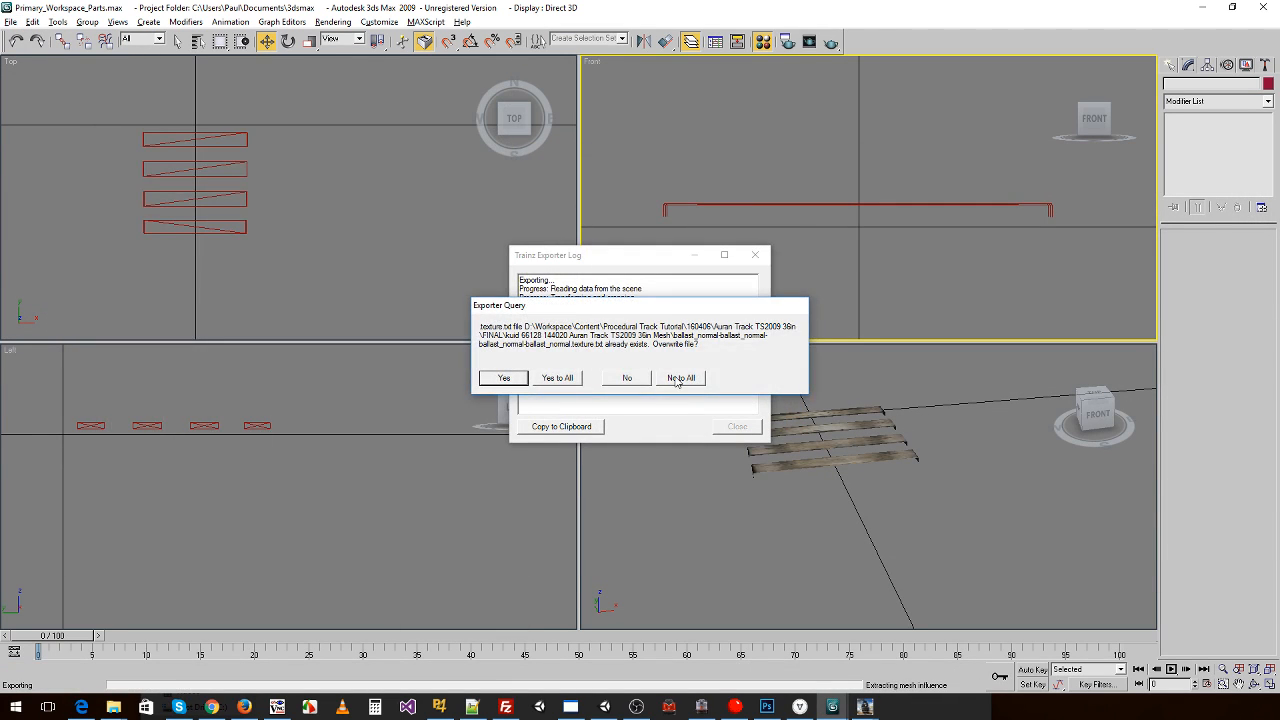
pyautogui.click(680, 378)
# - Hide ssl1-a, unhide the flat sleeper mesh sl3 and export it over sleepers_lod3.im, keeping the existing texture files
pyautogui.click(224, 229)
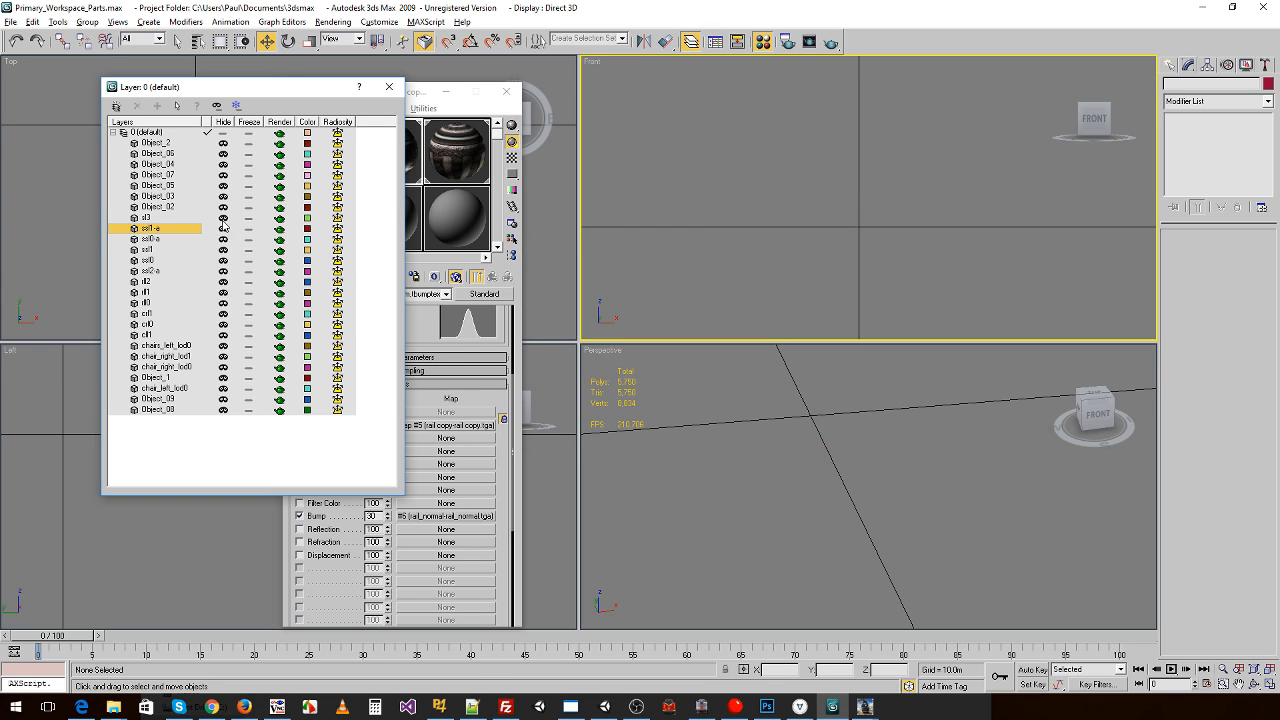
pyautogui.click(224, 218)
pyautogui.click(32, 22)
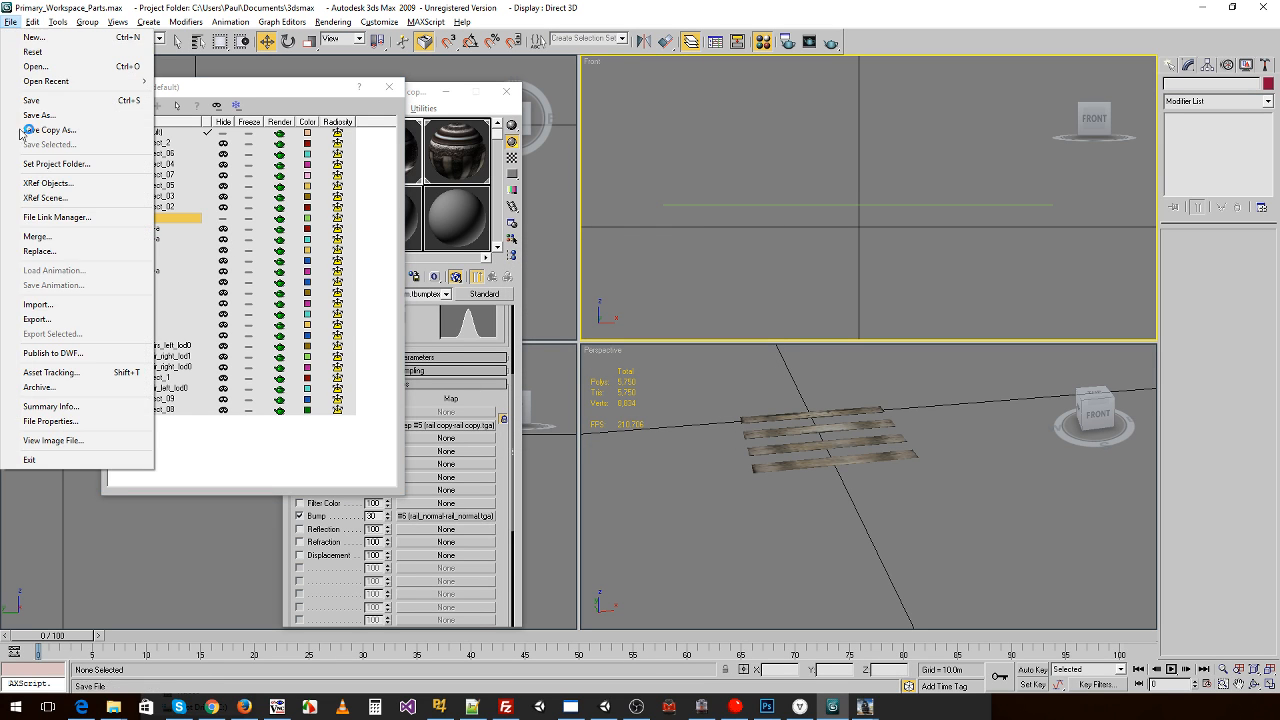
pyautogui.click(40, 320)
pyautogui.click(268, 413)
pyautogui.scroll(-5, 268, 416)
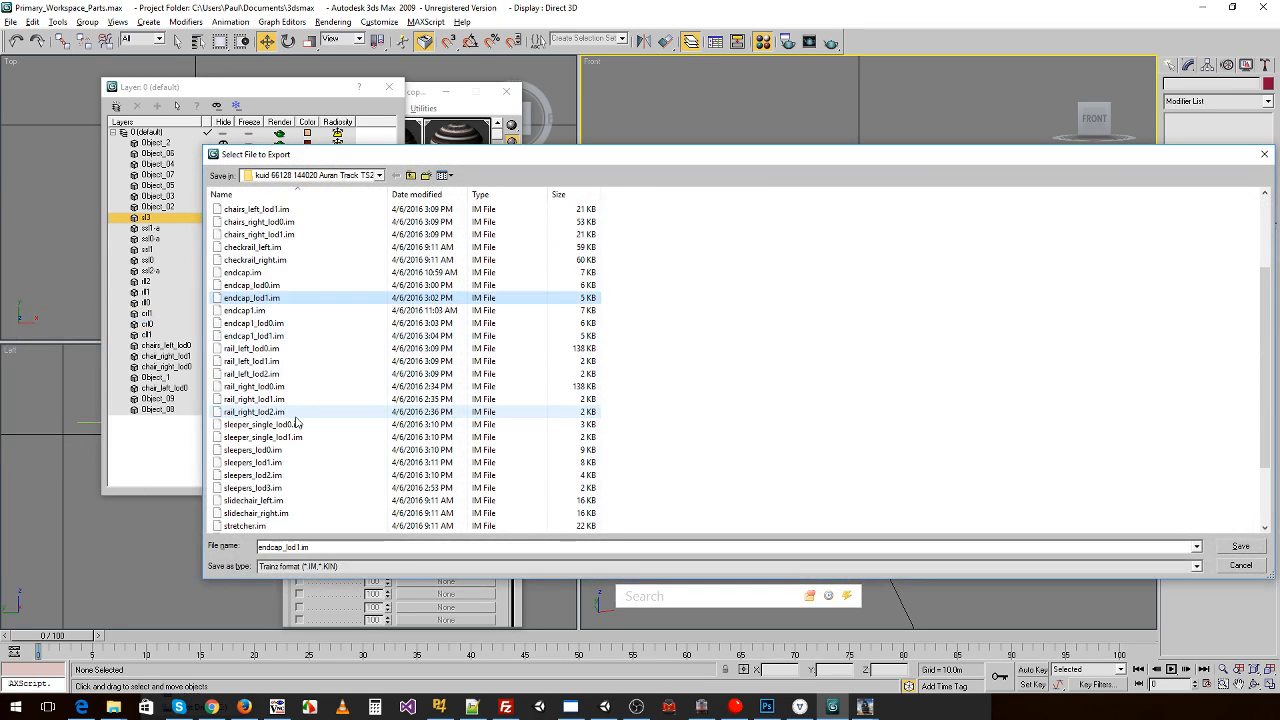
pyautogui.click(268, 413)
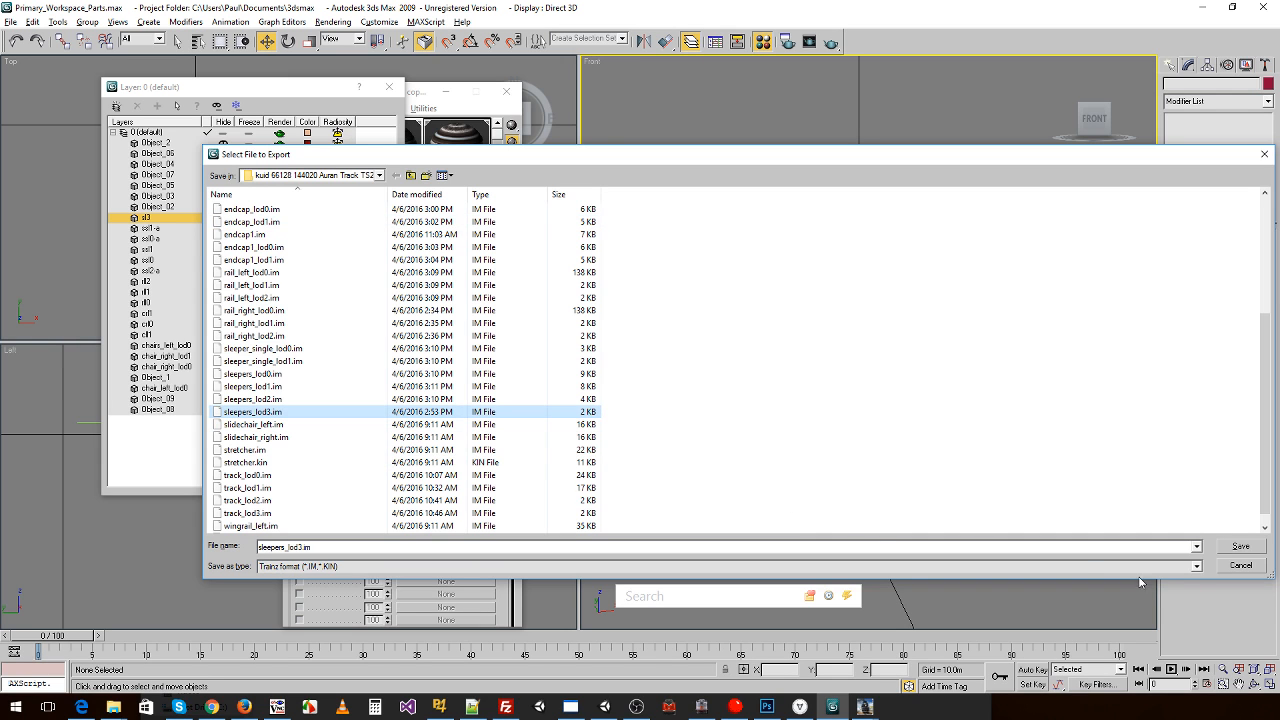
pyautogui.click(1240, 547)
pyautogui.click(688, 412)
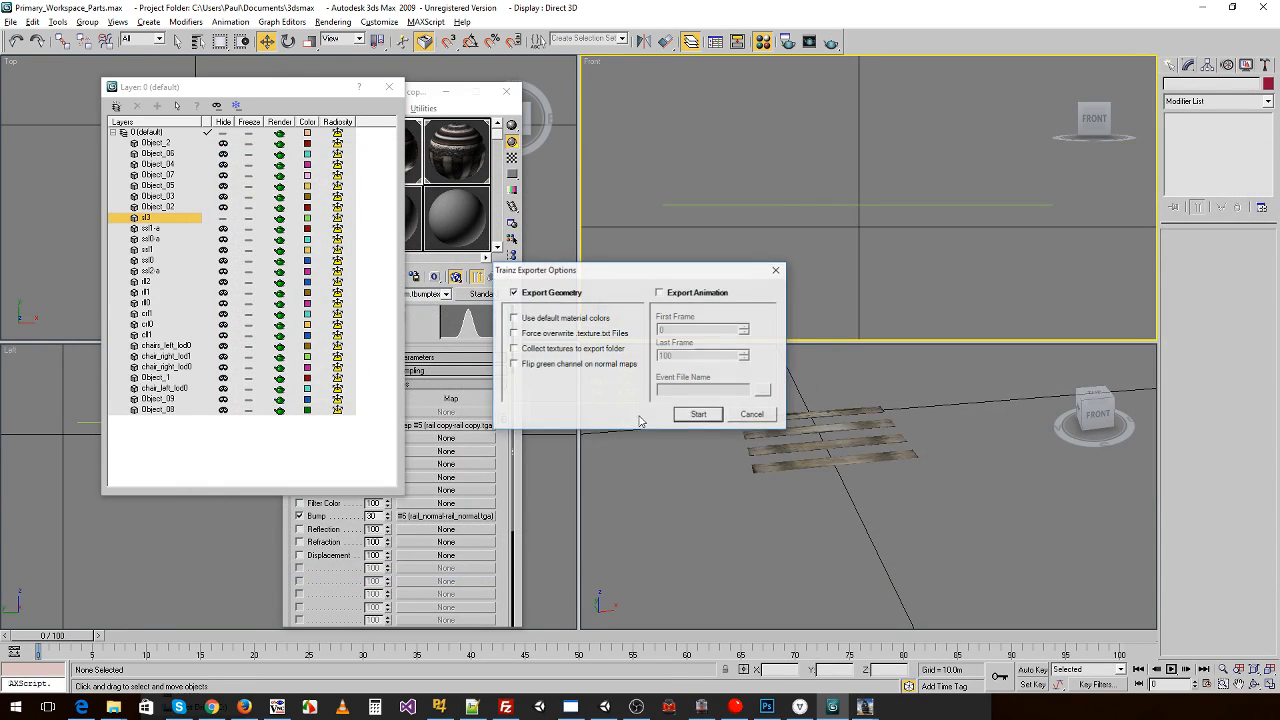
pyautogui.click(684, 416)
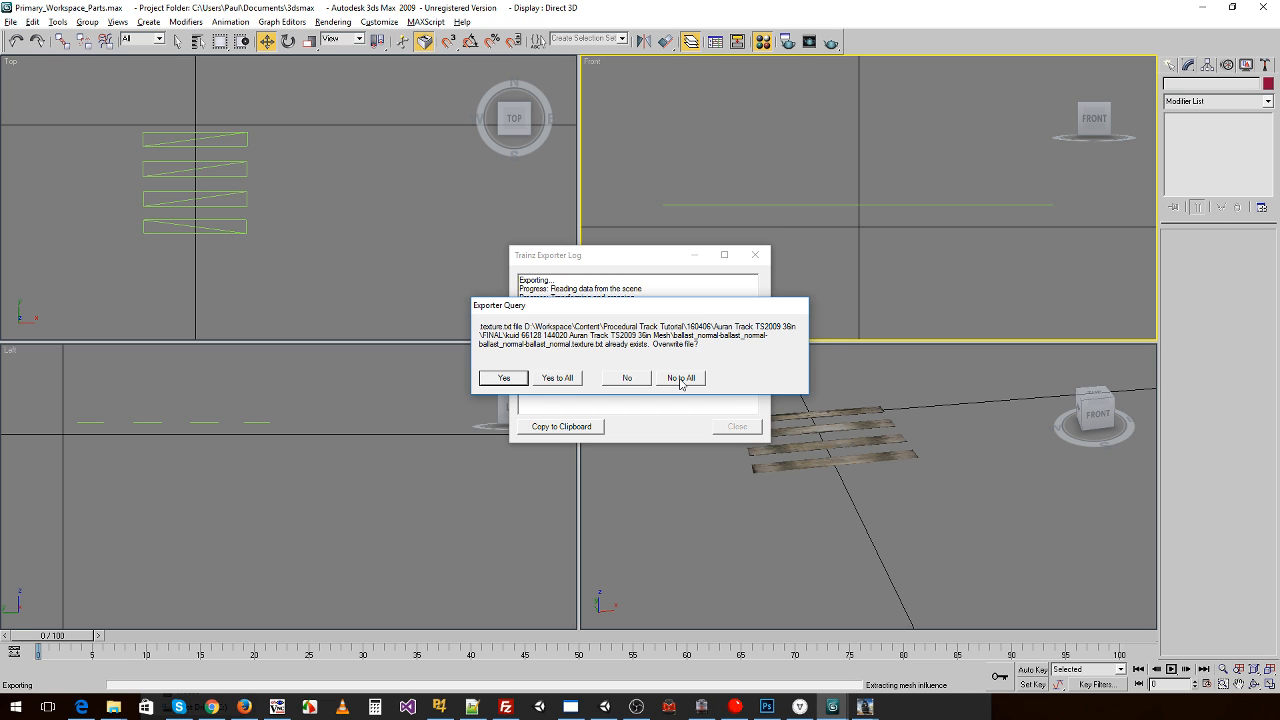
pyautogui.click(680, 378)
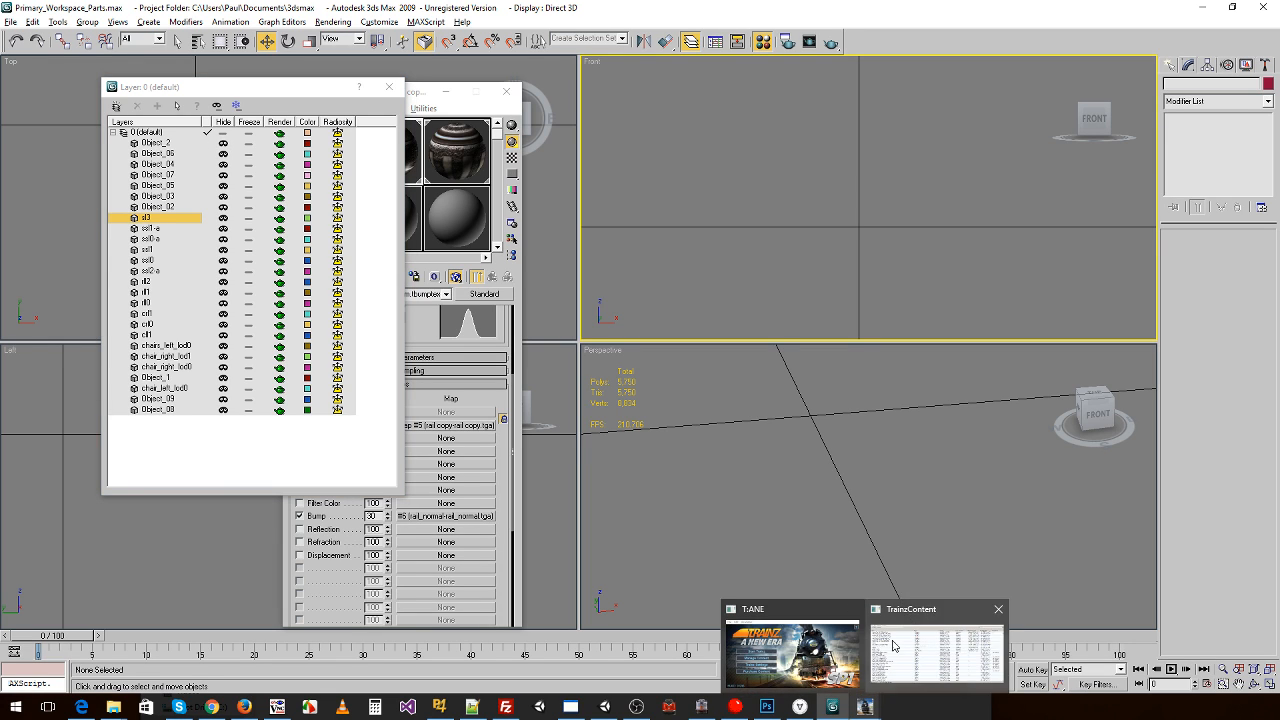
# - Switch to TrainzContent and delete the installed Auran Track TS2009 36in Mesh asset
pyautogui.click(895, 648)
pyautogui.rightClick(271, 234)
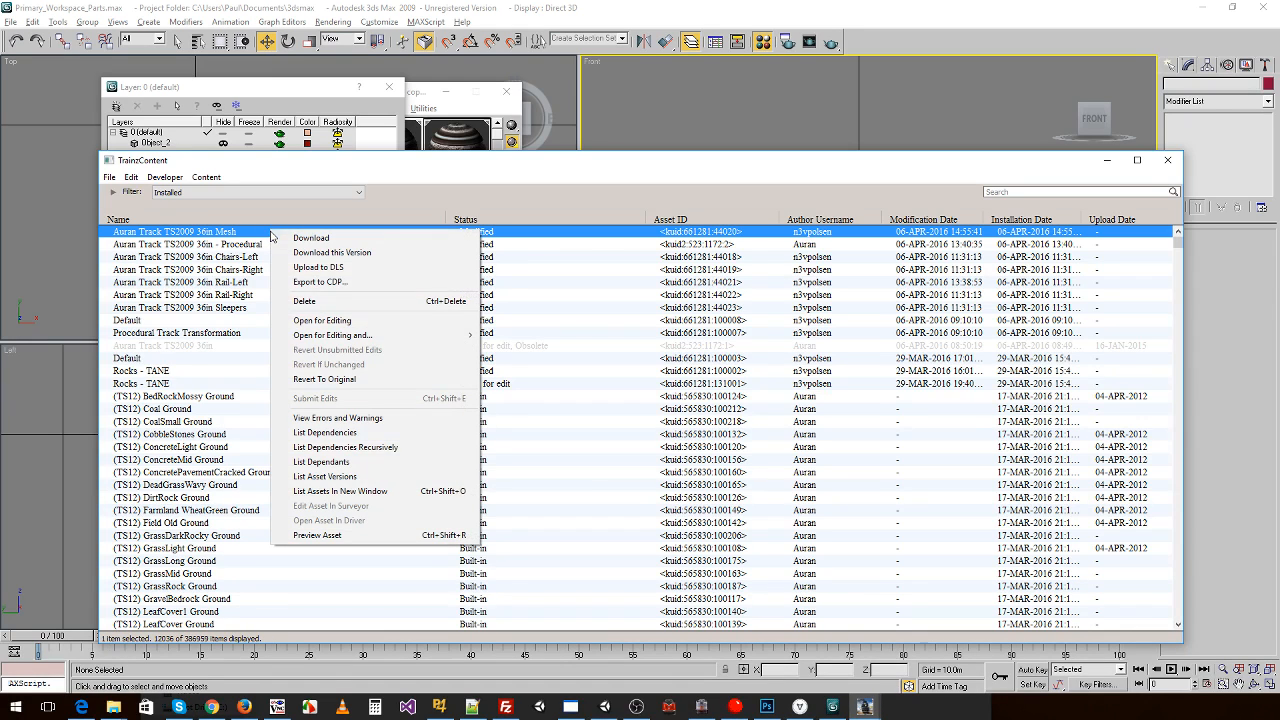
pyautogui.click(323, 302)
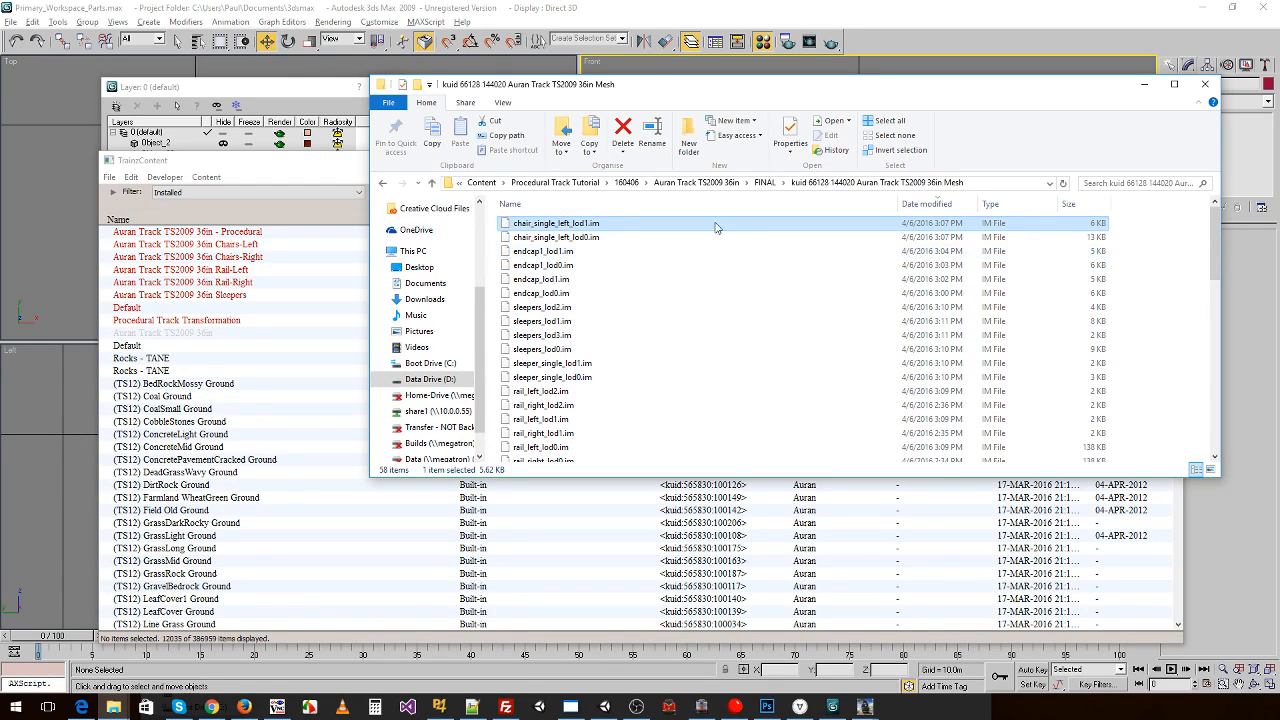
# - Install the re-exported Auran Track TS2009 36in Mesh folder from FINAL into TrainzContent and close the installation log
pyautogui.click(764, 183)
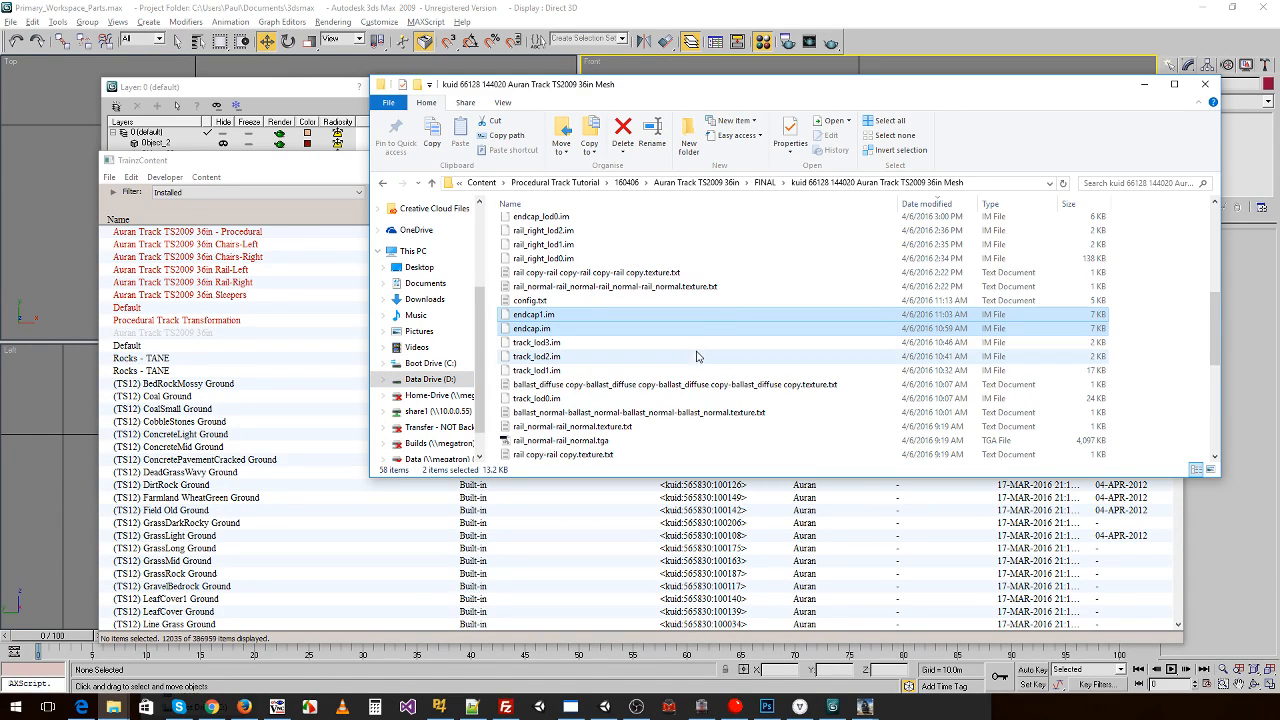
pyautogui.moveTo(337, 250); pyautogui.dragTo(420, 265)
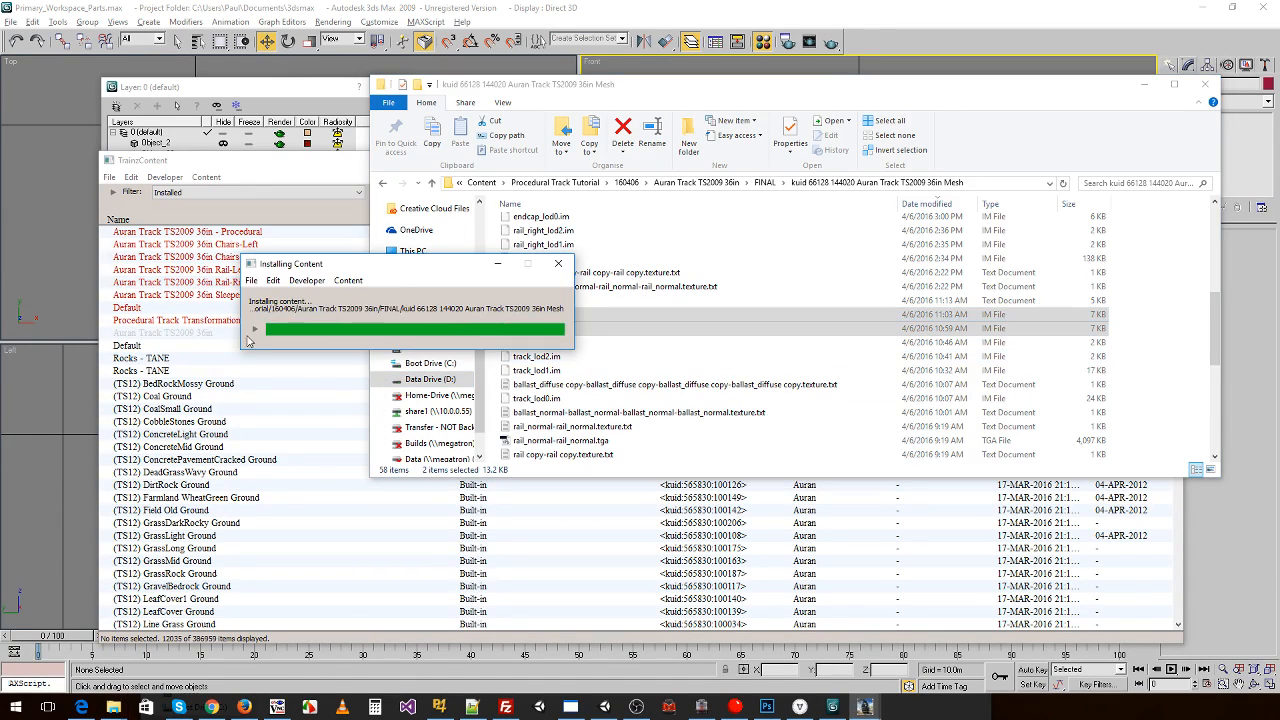
pyautogui.click(252, 333)
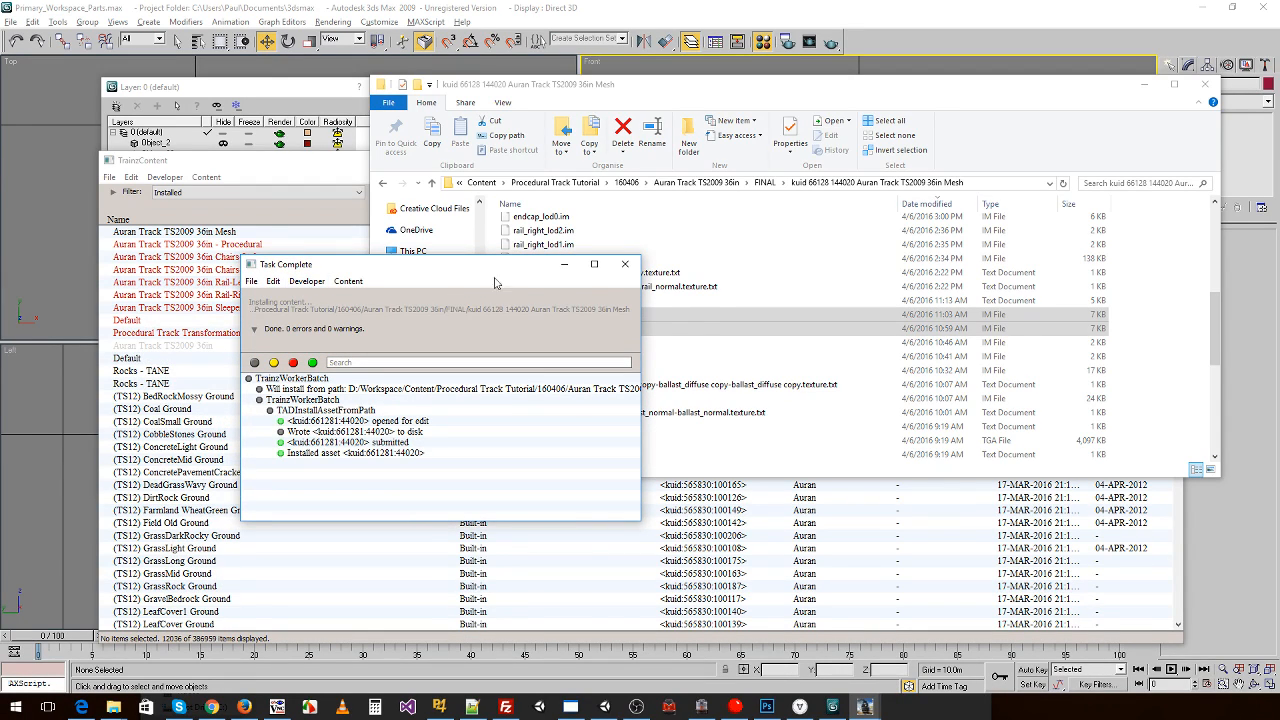
pyautogui.click(625, 264)
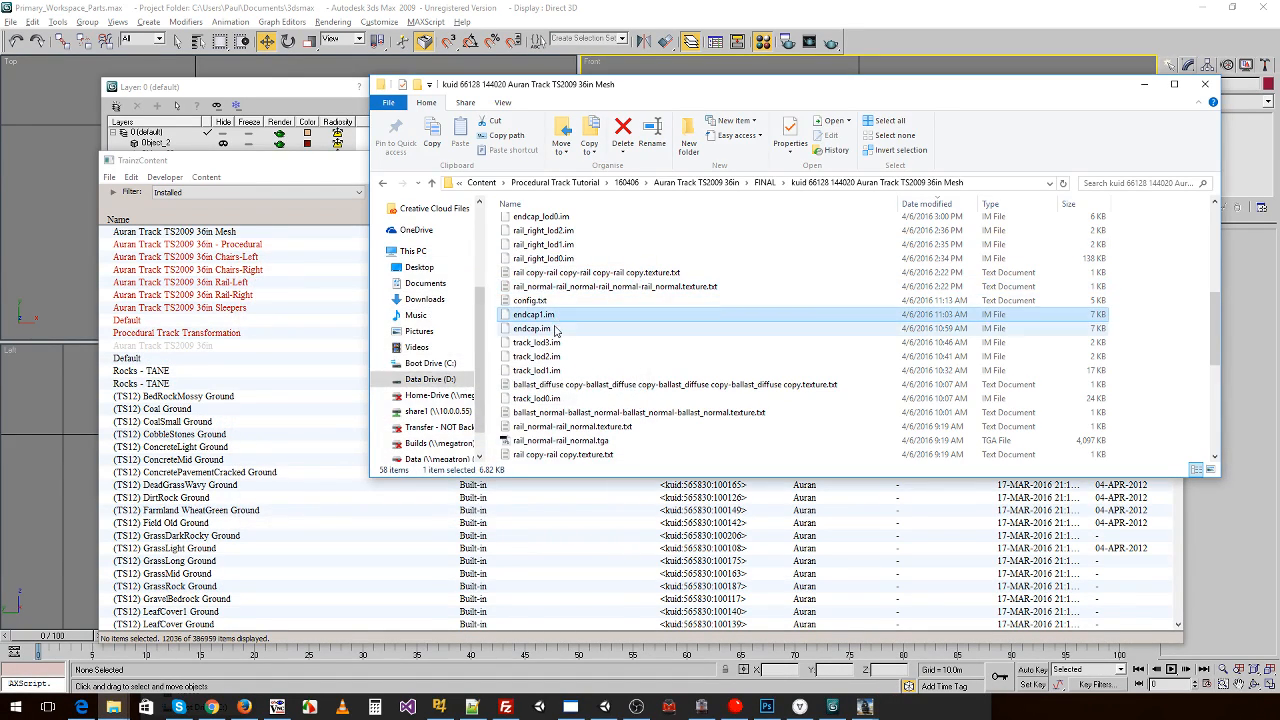
# - Delete the files endcap.im and endcap1.im from the 36in Mesh source folder
pyautogui.keyDown('ctrl'); pyautogui.click(553, 330); pyautogui.keyUp('ctrl')
pyautogui.press('Delete')
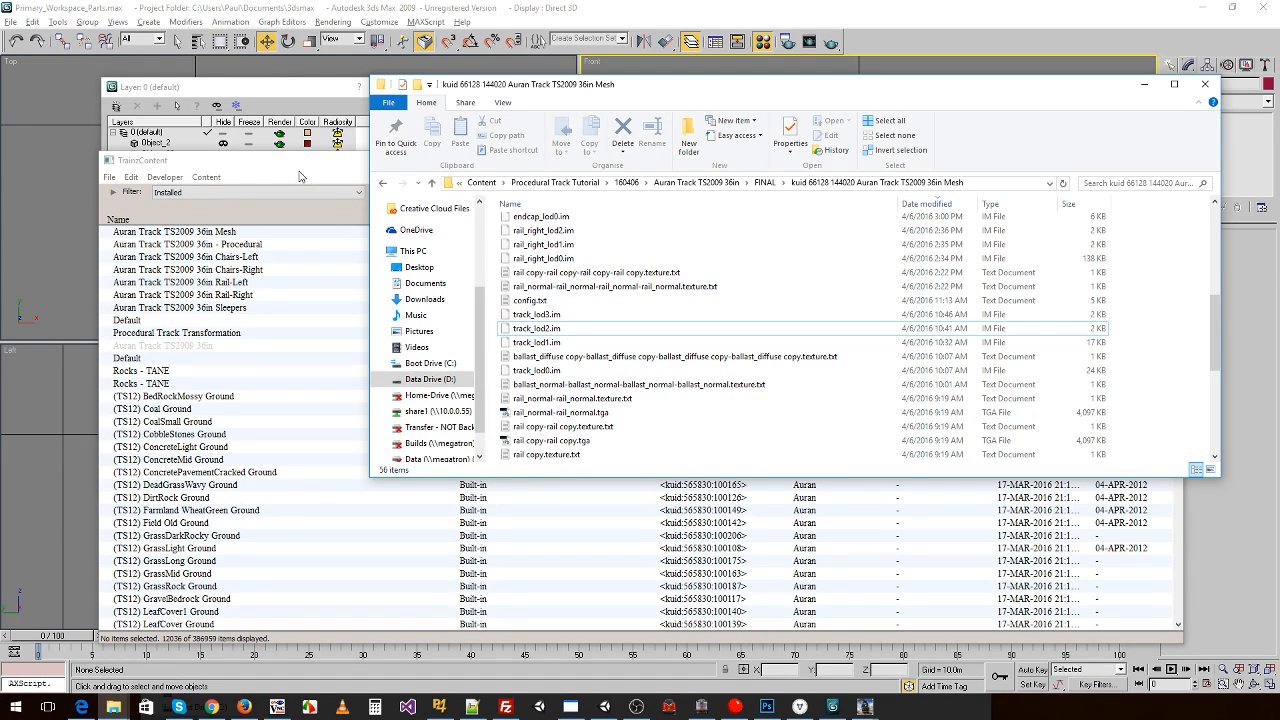
pyautogui.click(556, 370)
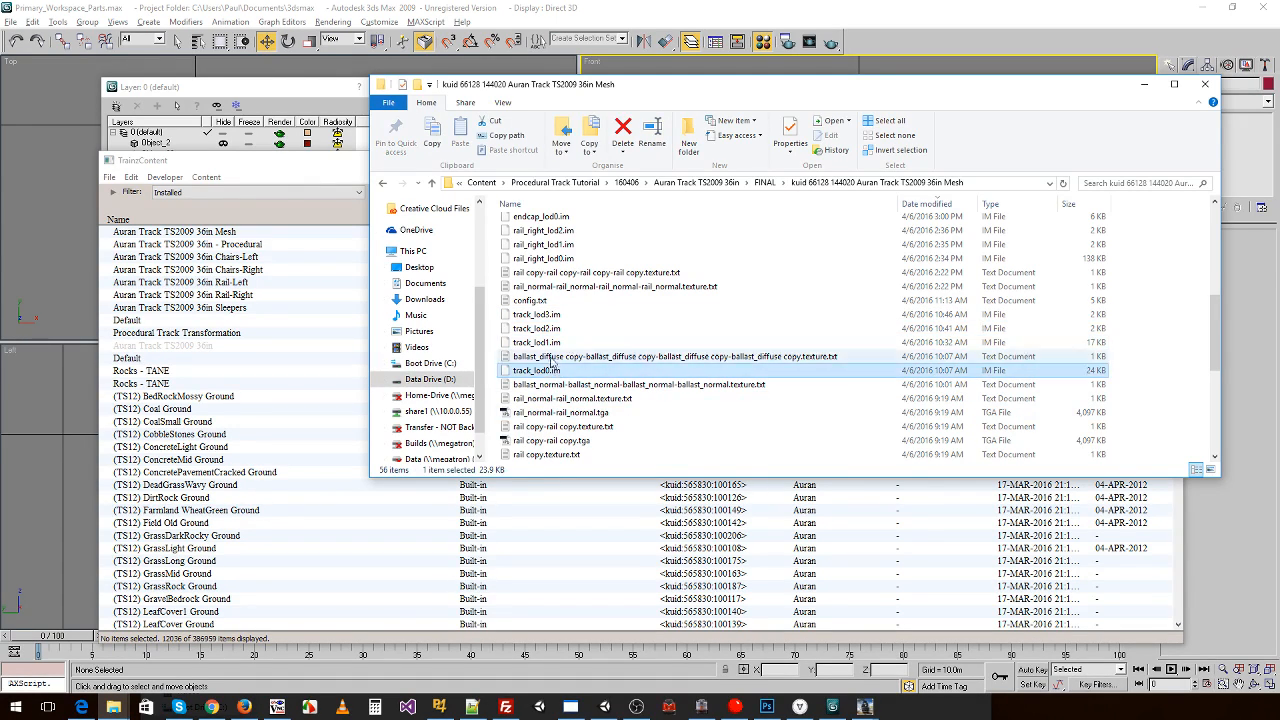
# - Switch to Trainz: A New Era and open the Procedural Track Transformation route for editing
pyautogui.click(294, 195)
pyautogui.moveTo(866, 708)
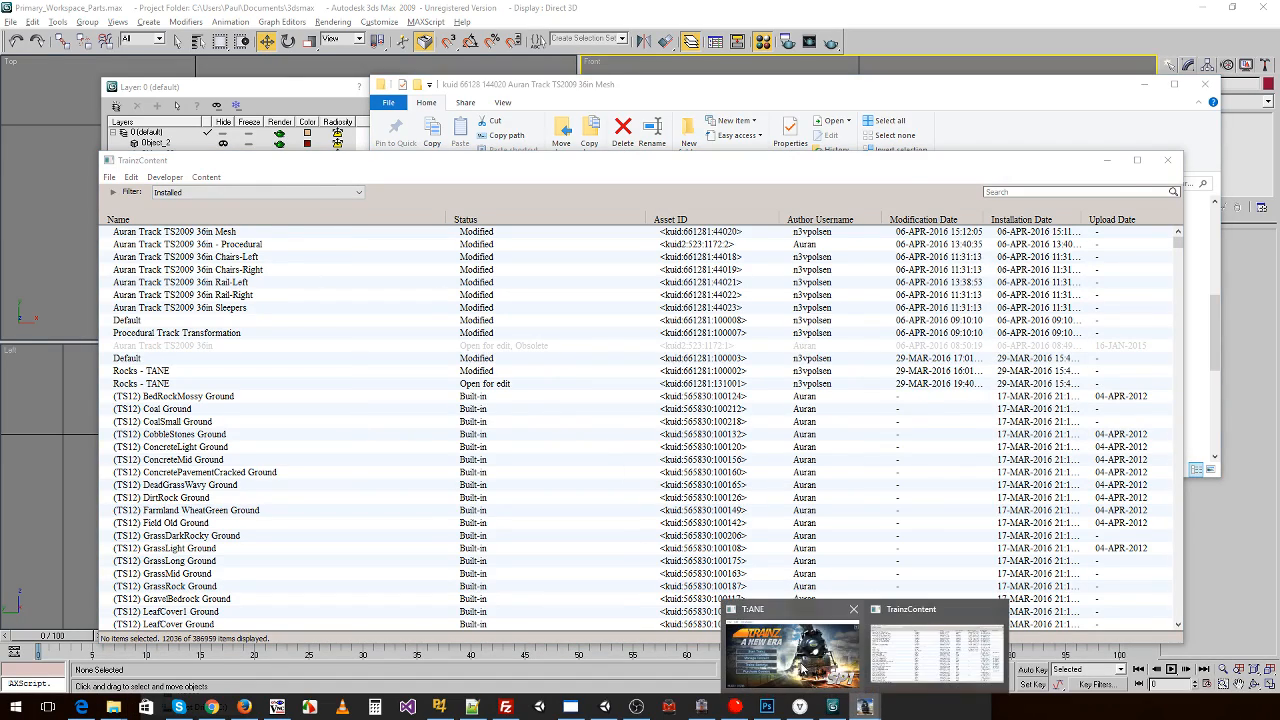
pyautogui.click(790, 658)
pyautogui.click(576, 311)
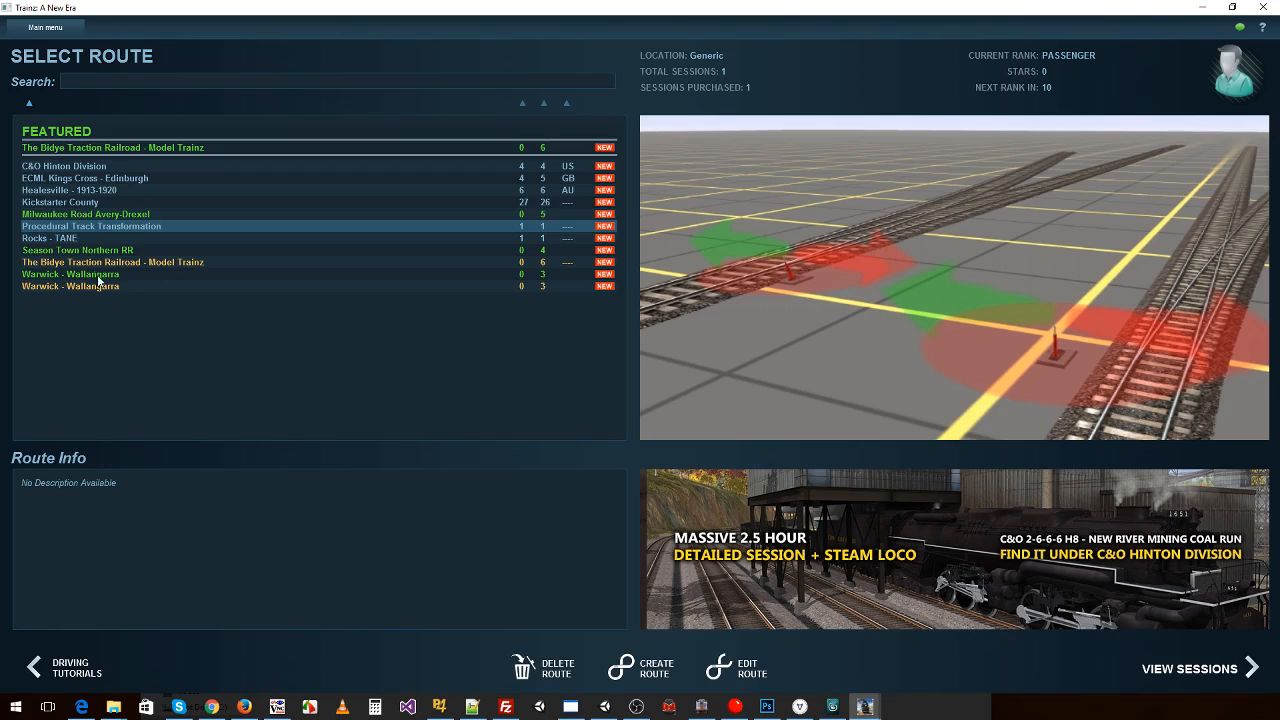
pyautogui.click(748, 668)
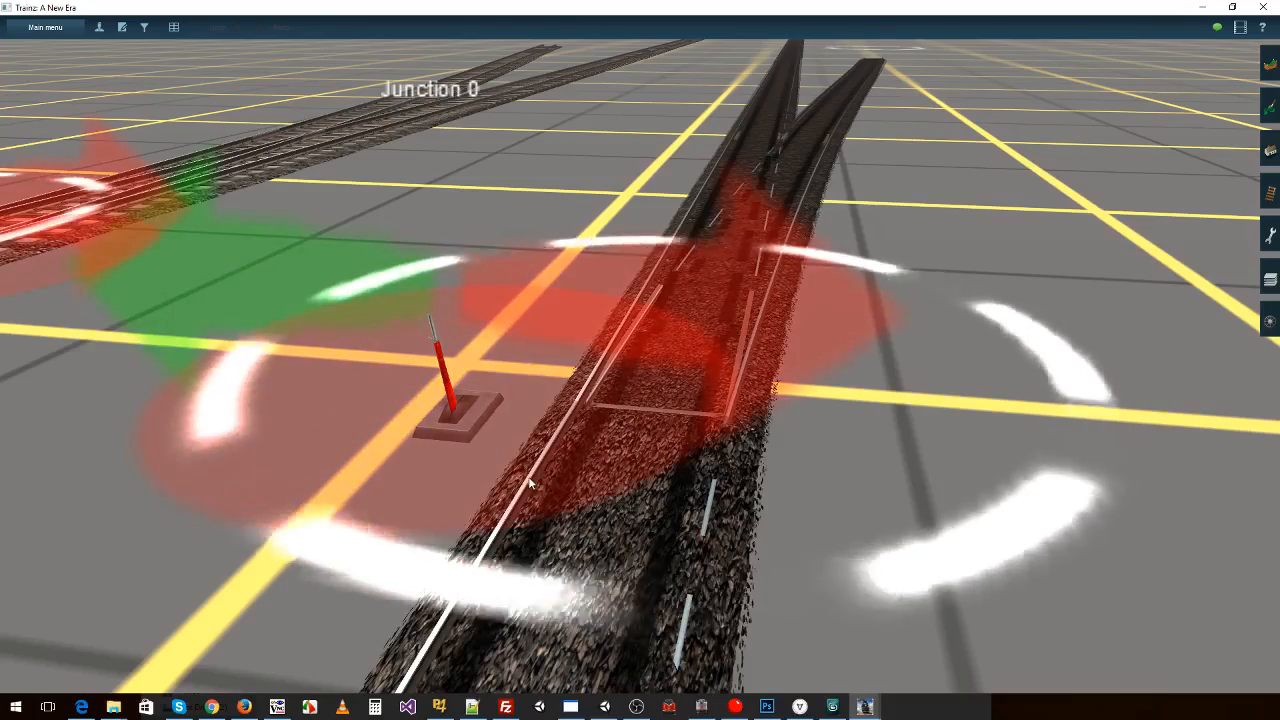
# - Examine the rails and ballast of the reinstalled procedural track around Junction 0 from several directions
pyautogui.scroll(2, 529, 476)
pyautogui.press('Left')
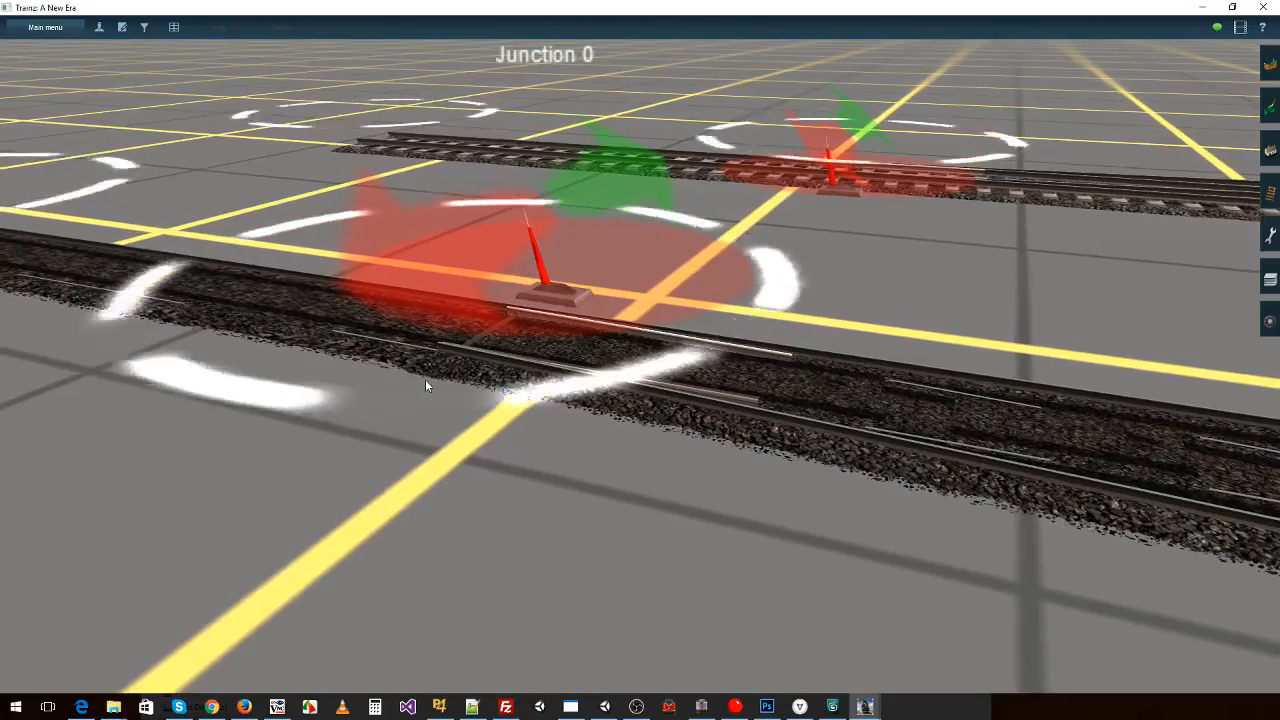
pyautogui.rightClick(425, 381)
pyautogui.press('Right')
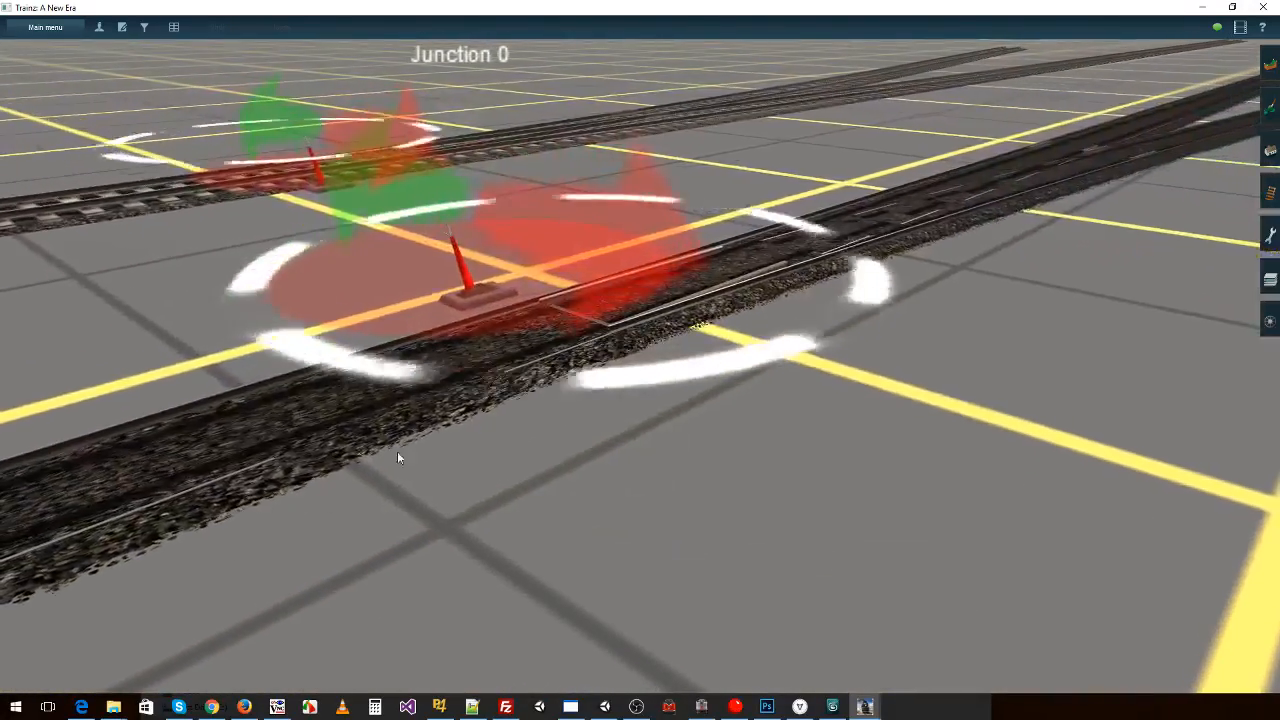
pyautogui.rightClick(471, 386)
pyautogui.press('Right')
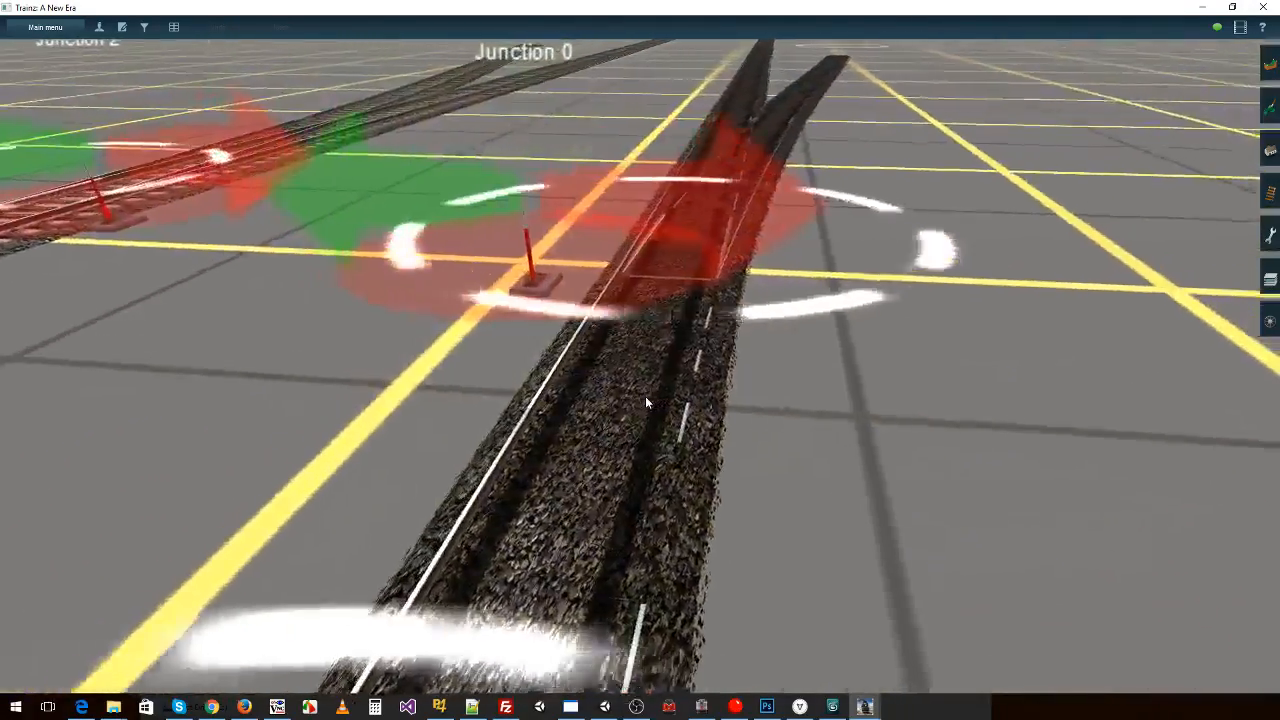
pyautogui.press('Down')
pyautogui.rightClick(646, 400)
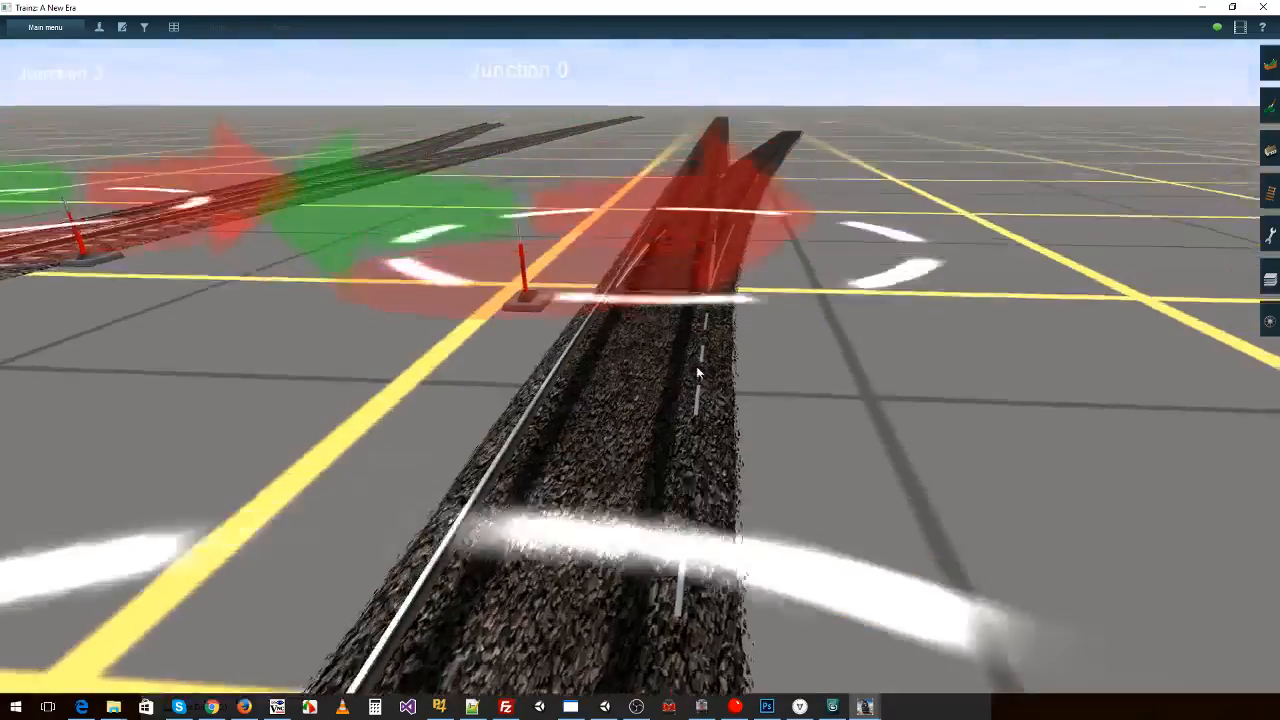
pyautogui.moveTo(705, 312); pyautogui.dragTo(629, 346, button='right')
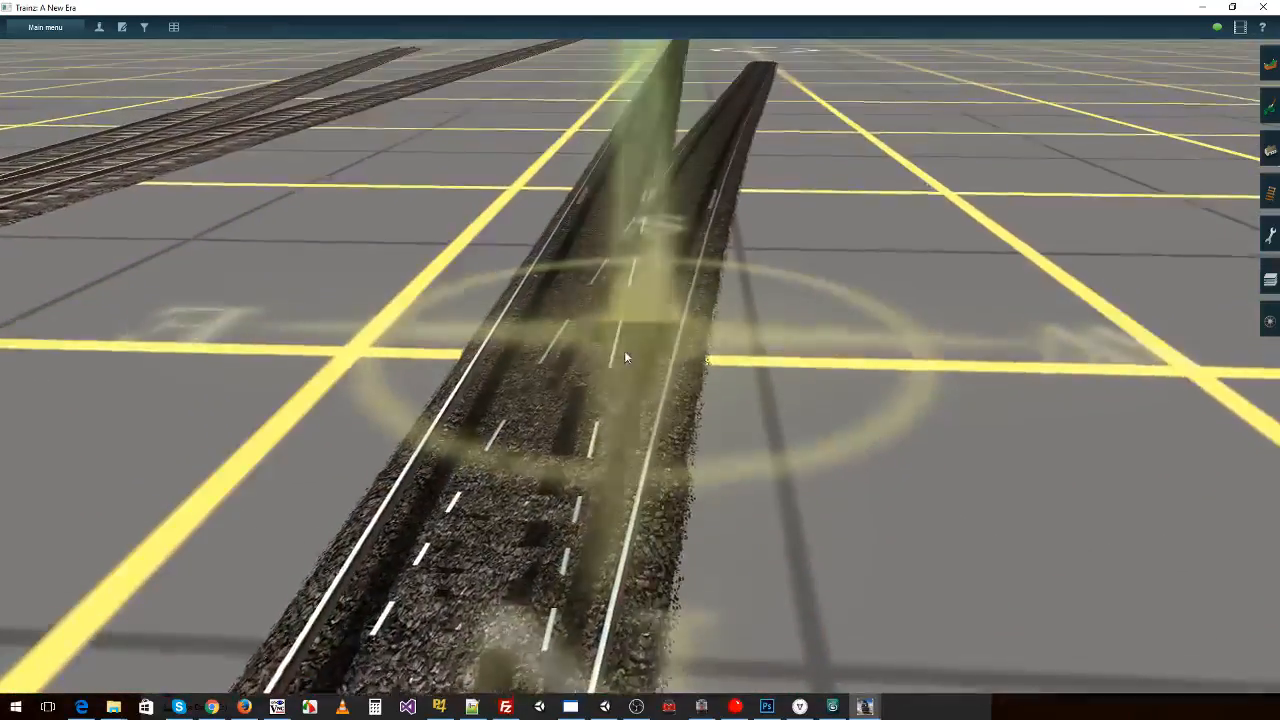
pyautogui.press('Down')
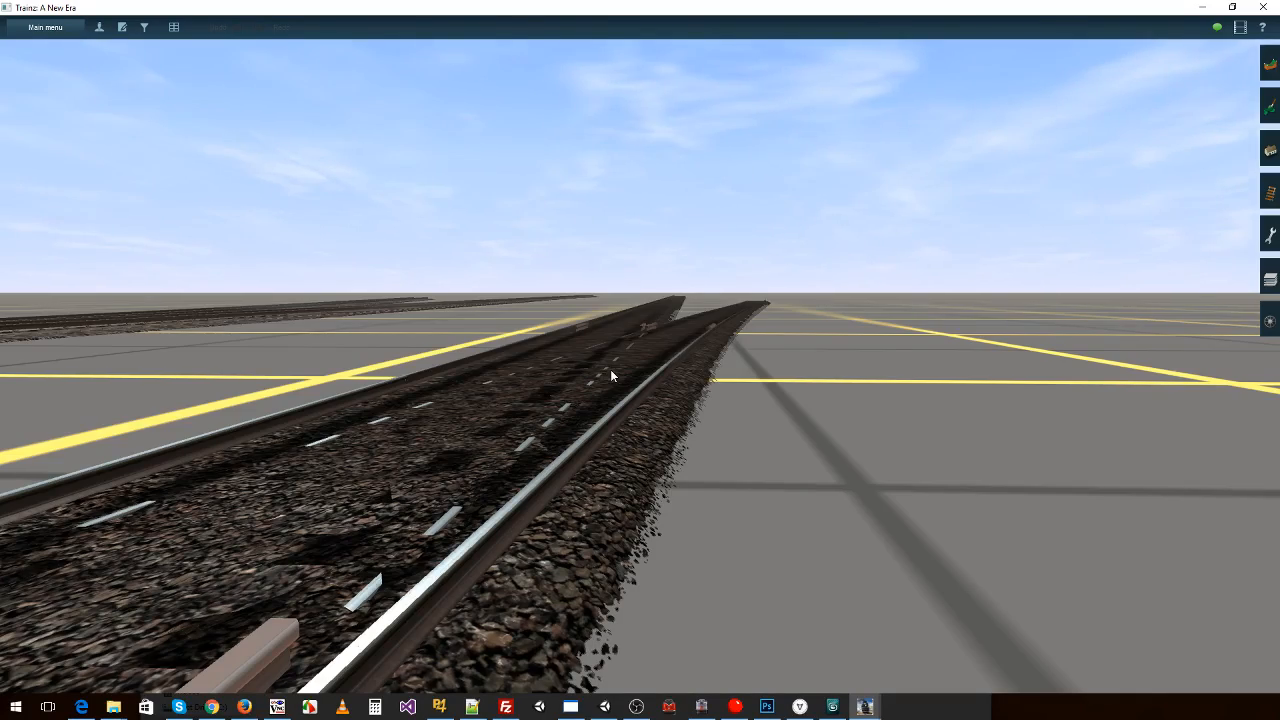
# - Inspect the diverging rails and switch parts beyond Junction 0 at ground level from both sides of the track
pyautogui.press('Up')
pyautogui.moveTo(612, 312); pyautogui.dragTo(614, 390, button='right')
pyautogui.press('Right')
pyautogui.press('Right')
pyautogui.press('Down')
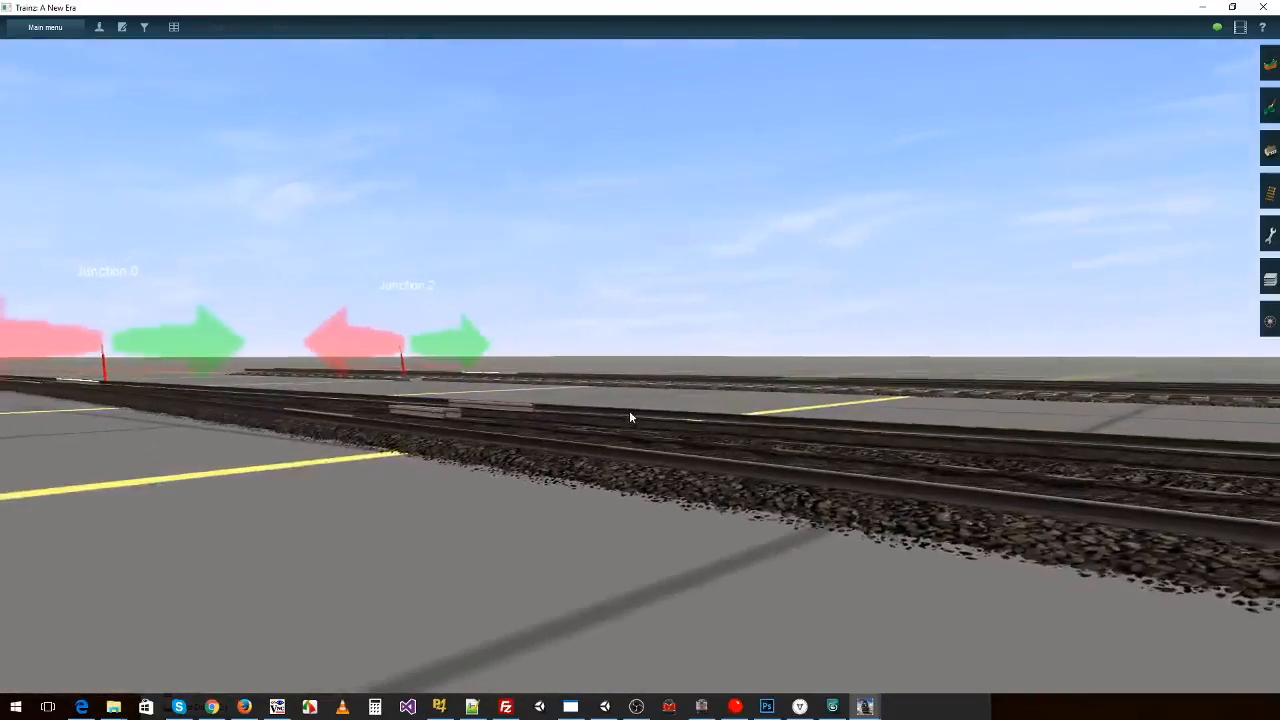
pyautogui.press('Left')
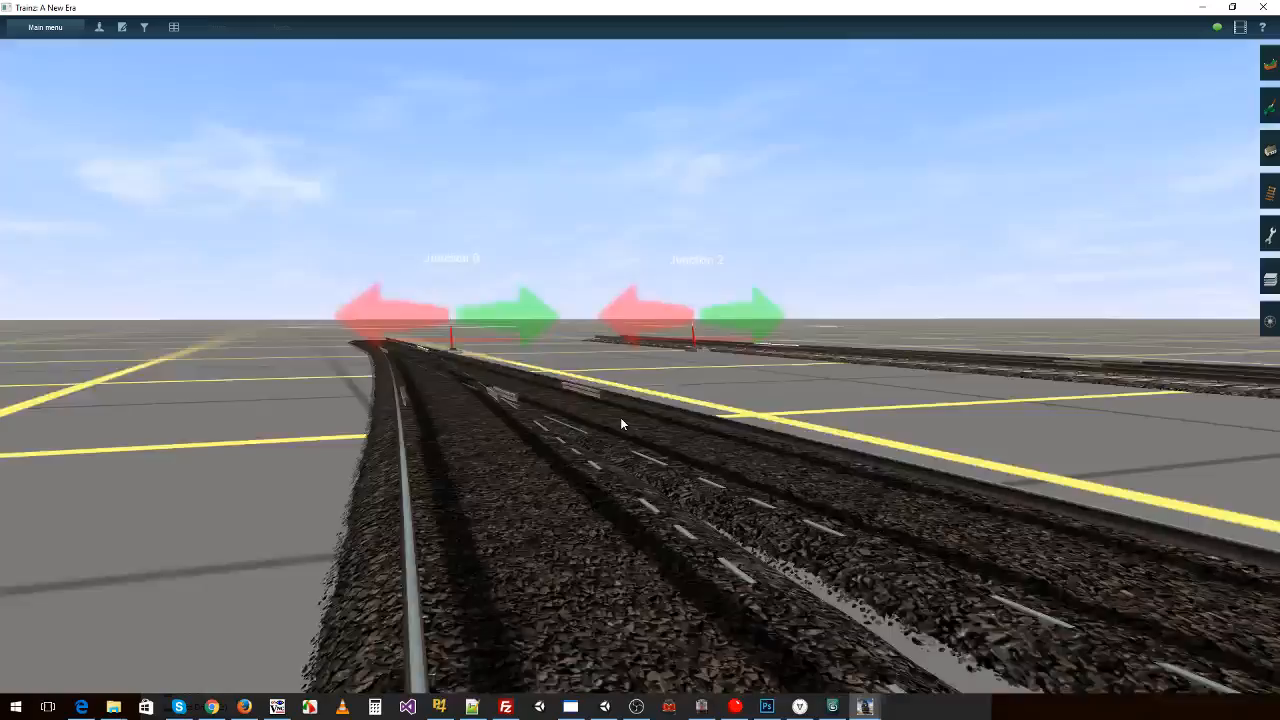
pyautogui.press('Up')
pyautogui.moveTo(588, 300); pyautogui.dragTo(497, 381, button='right')
pyautogui.press('Down')
pyautogui.press('Right')
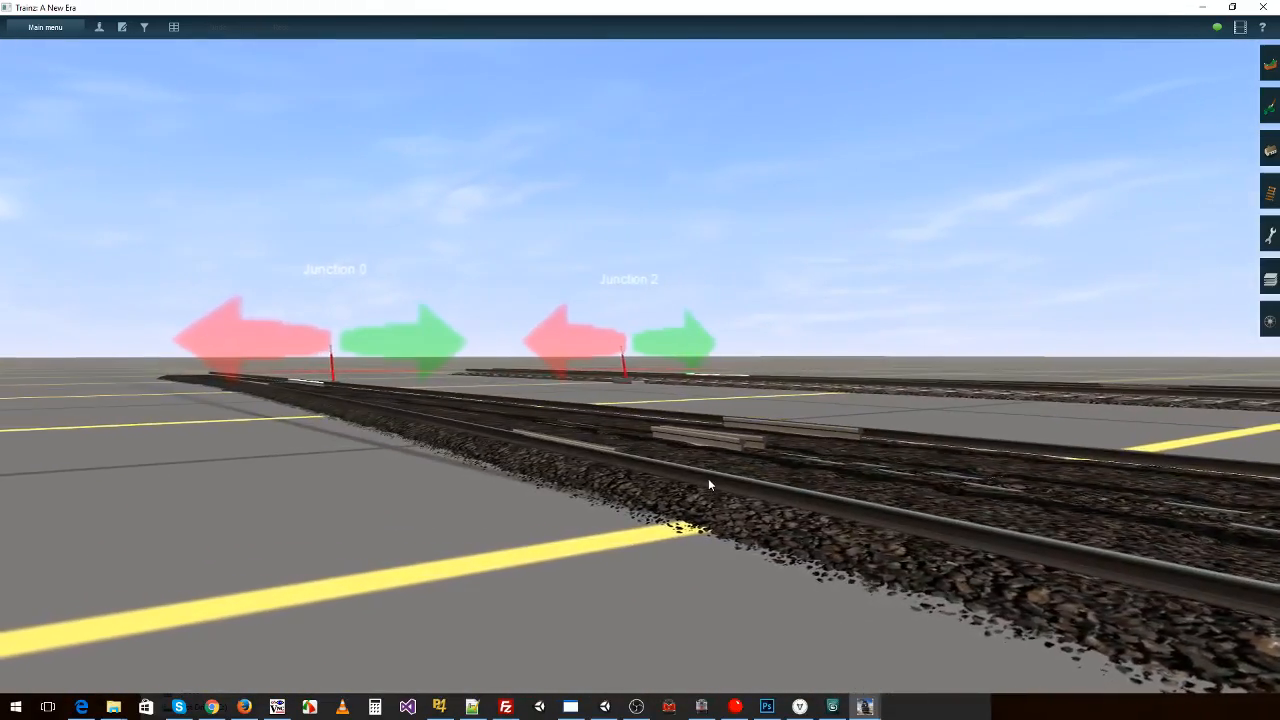
pyautogui.press('Left')
pyautogui.moveTo(502, 400); pyautogui.dragTo(751, 472, button='right')
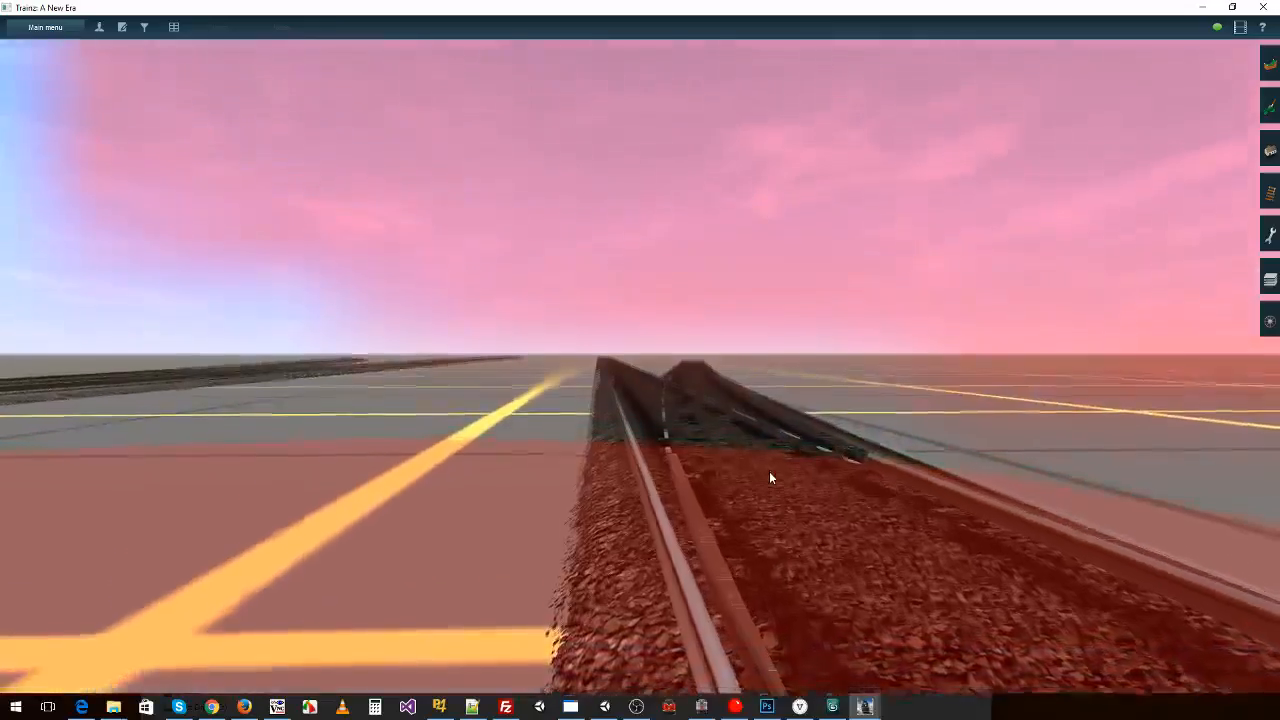
pyautogui.press('Left')
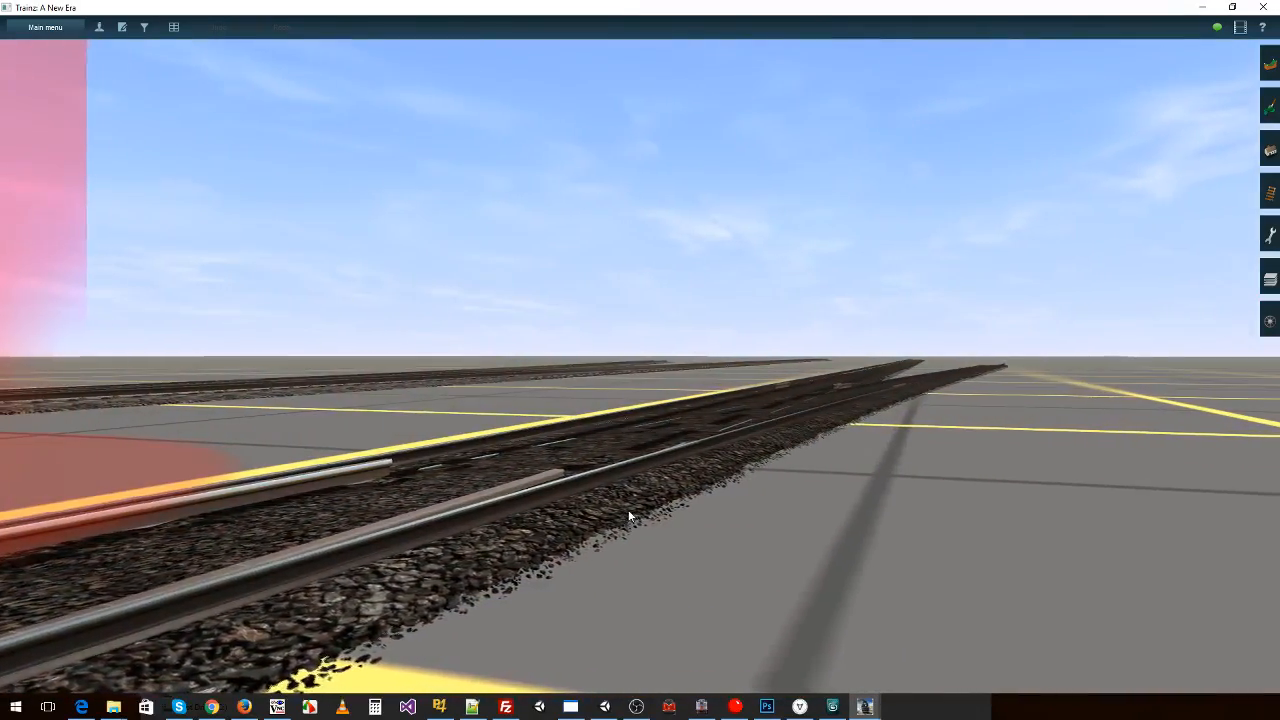
pyautogui.press('Left')
pyautogui.press('Right')
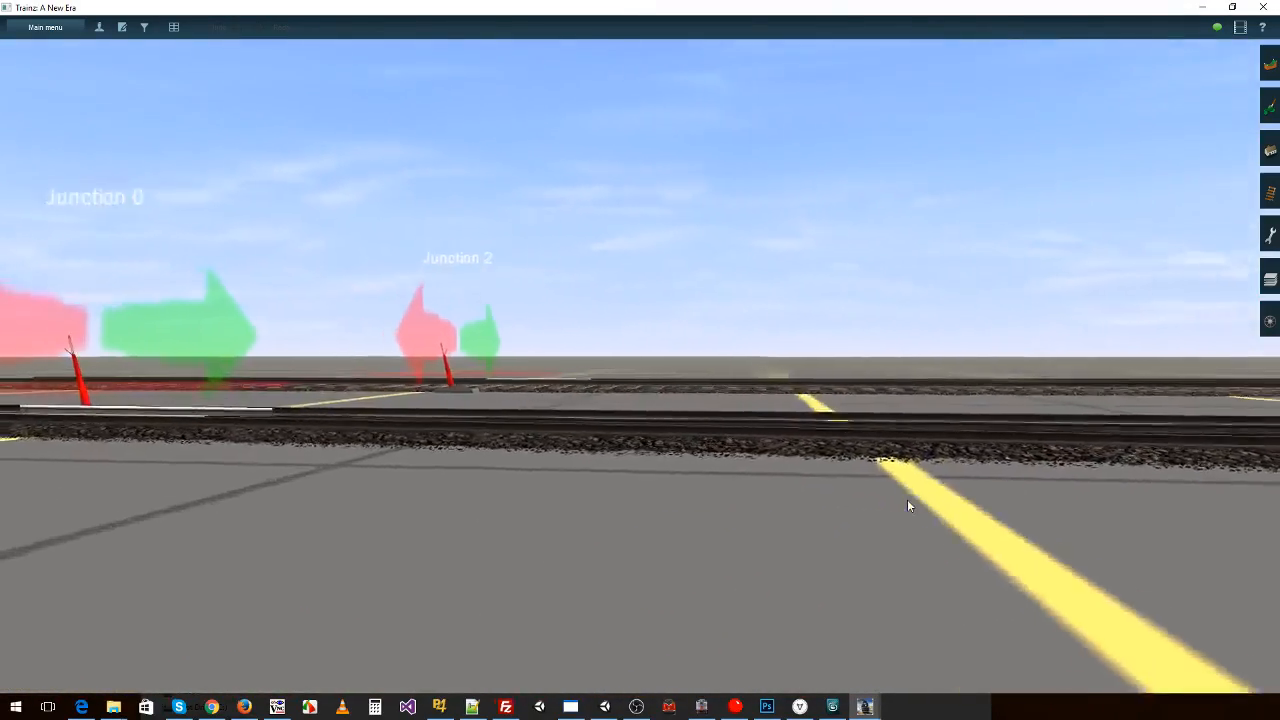
# - Examine the end cap, rails and ballast at the open end of the Junction 0 track
pyautogui.press('Right')
pyautogui.moveTo(480, 557); pyautogui.dragTo(350, 507, button='right')
pyautogui.press('Right')
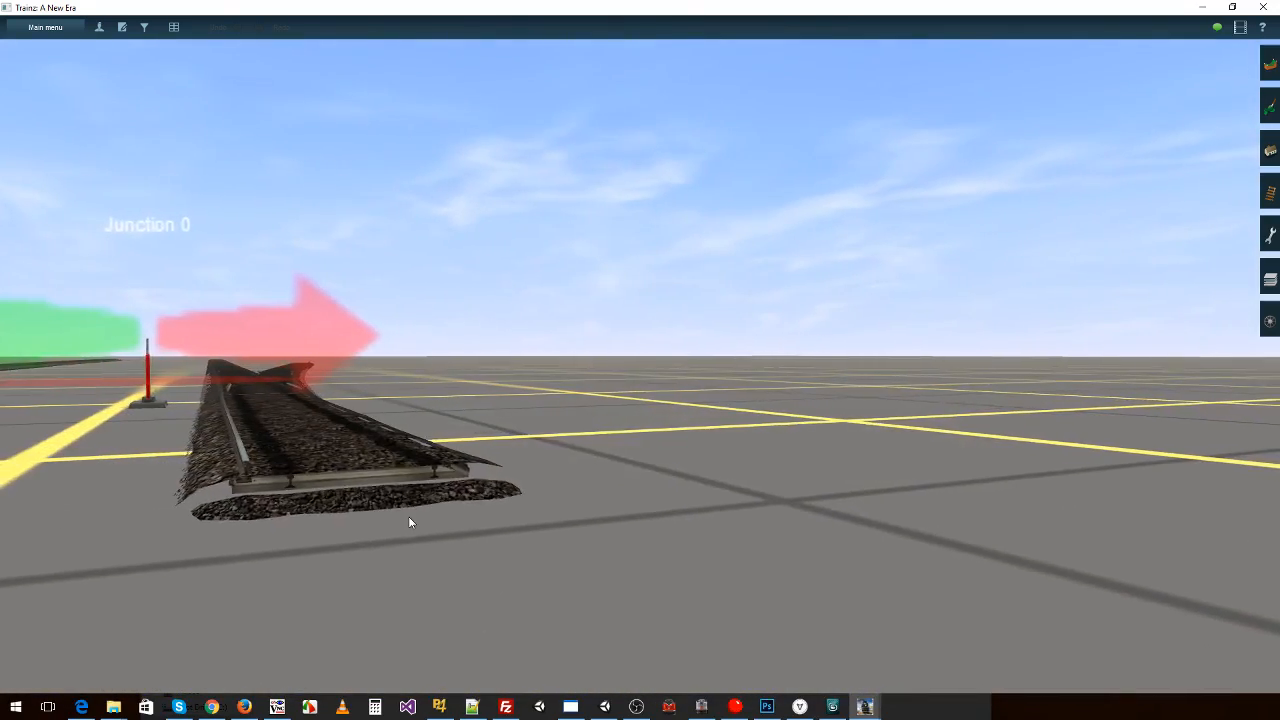
pyautogui.press('Right')
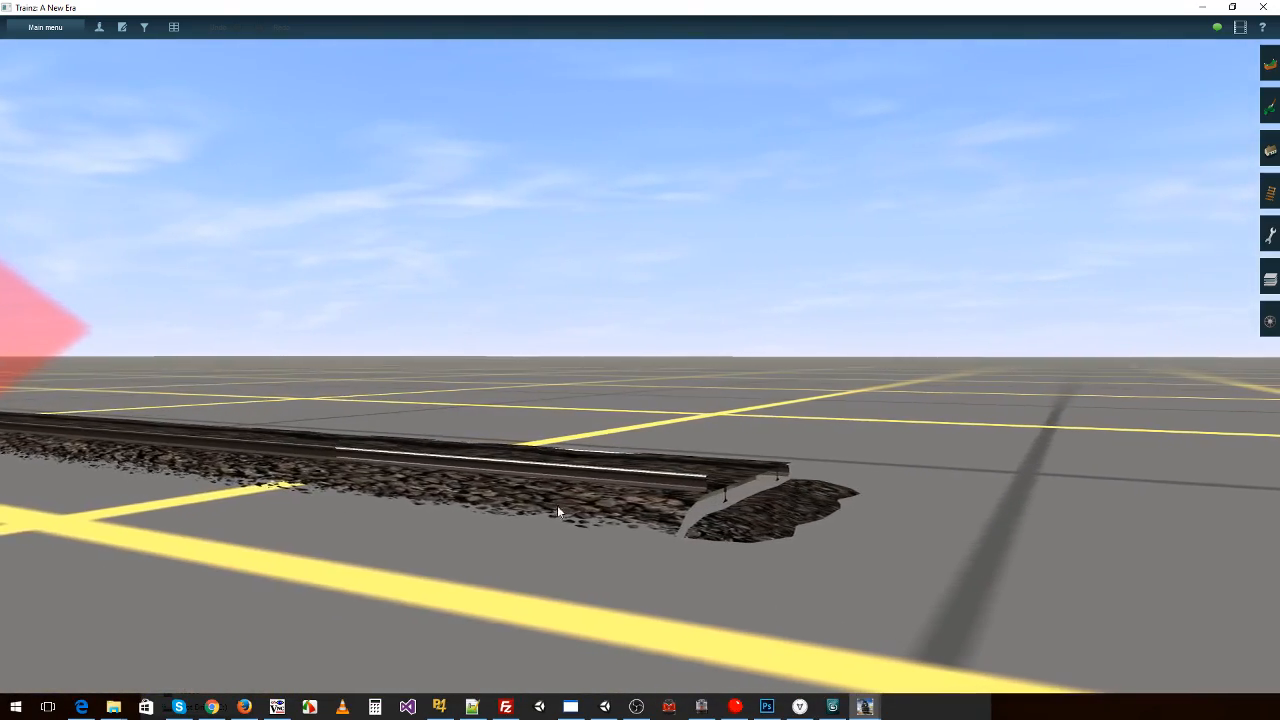
pyautogui.moveTo(729, 526); pyautogui.dragTo(662, 537, button='right')
pyautogui.press('Left')
pyautogui.rightClick(633, 327)
pyautogui.press('Left')
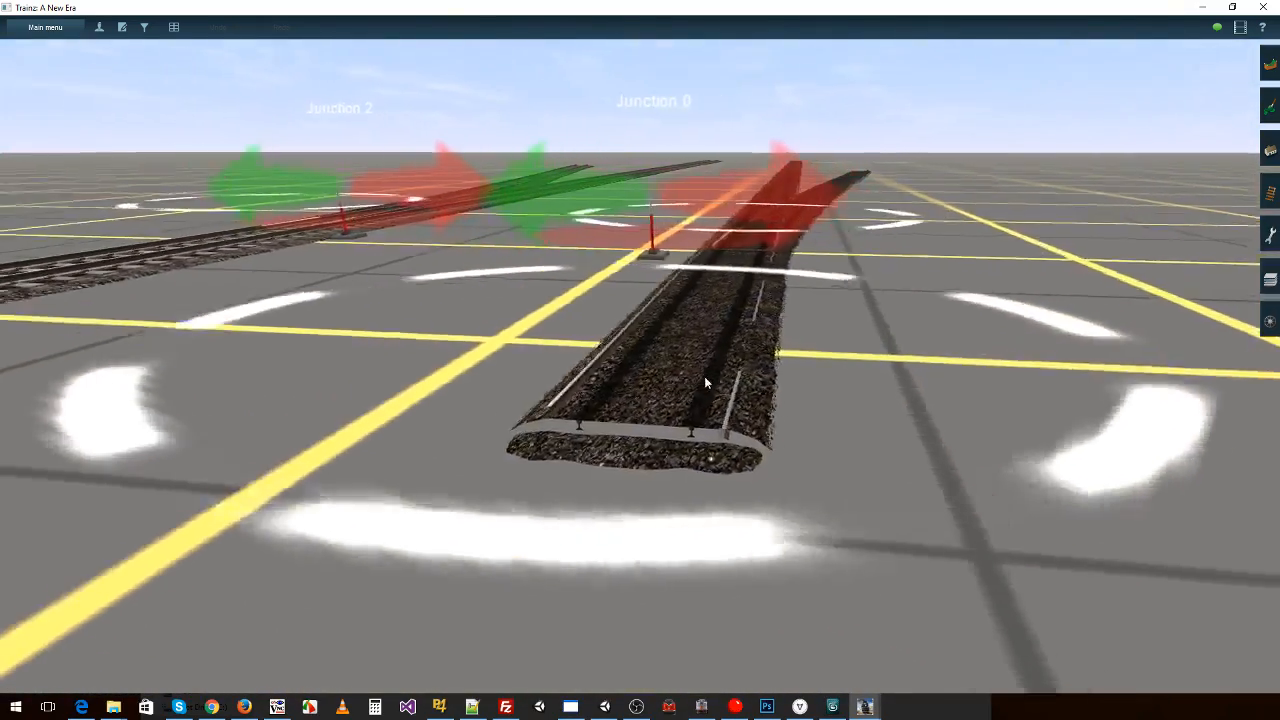
pyautogui.press('Left')
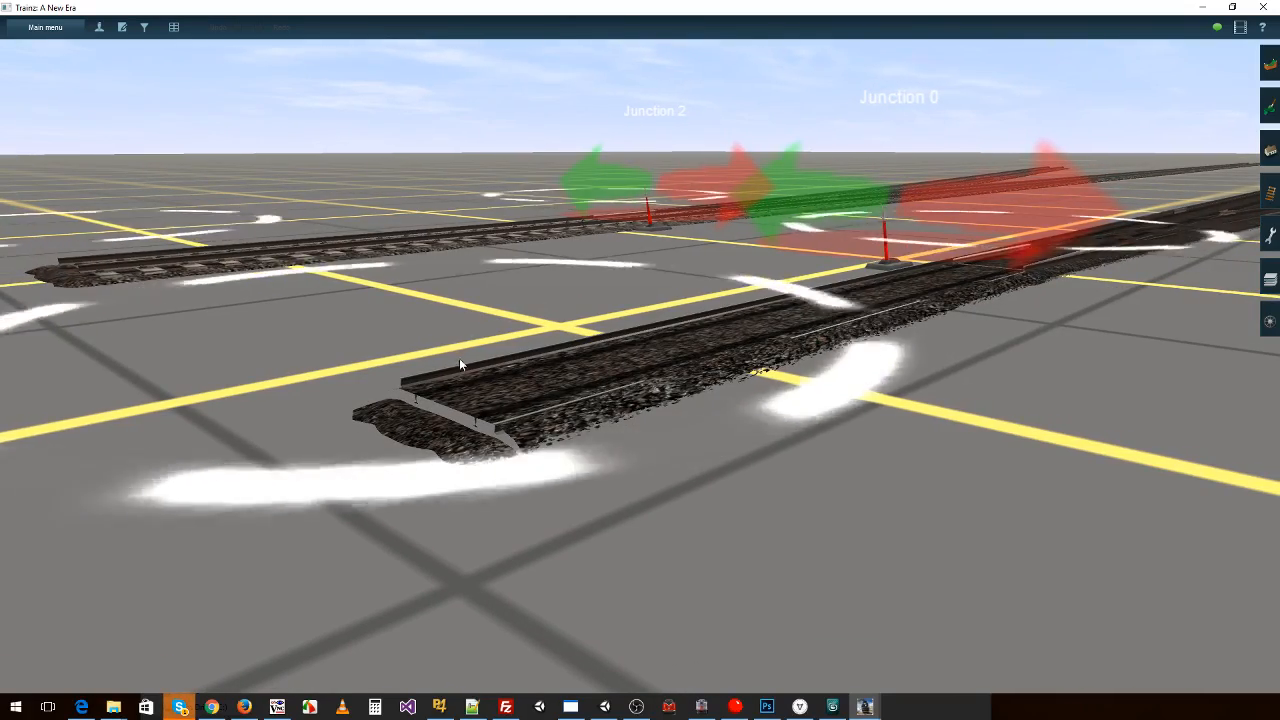
# - Inspect the sleepers, rails and end cap at the open end of the Junction 2 track for comparison
pyautogui.rightClick(226, 226)
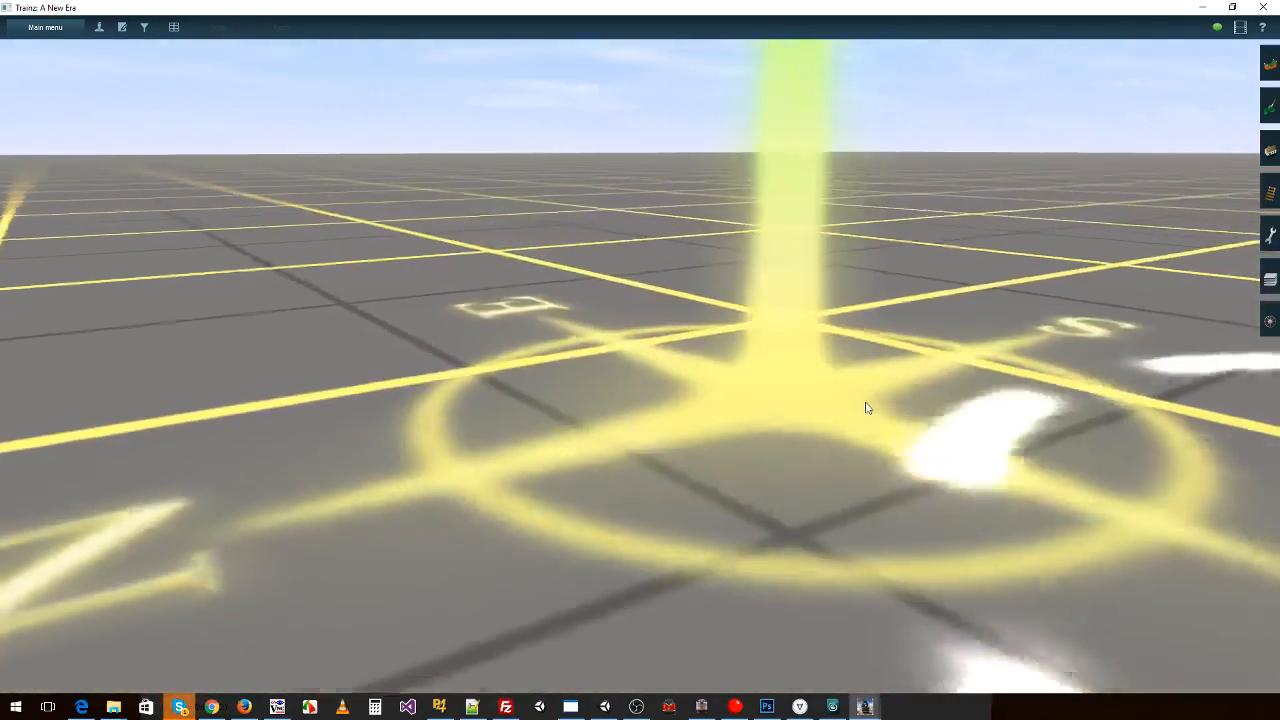
pyautogui.moveTo(867, 407); pyautogui.dragTo(739, 390, button='right')
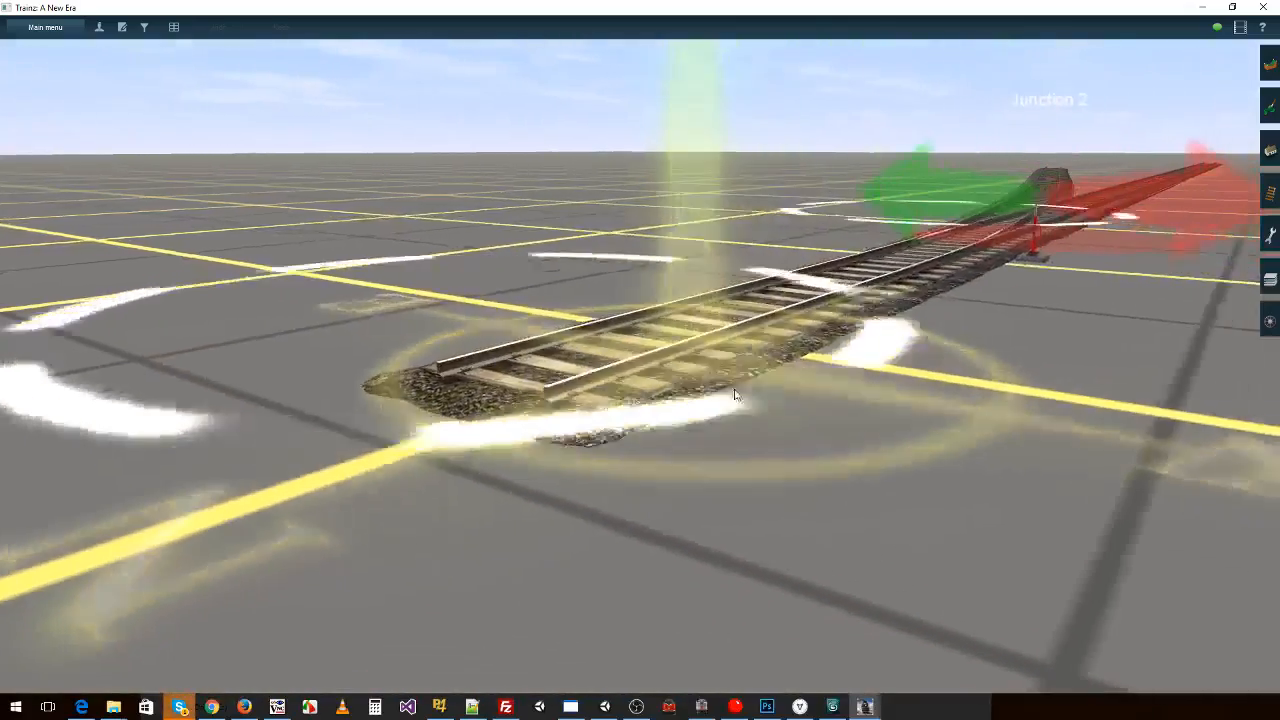
pyautogui.press('Left')
pyautogui.press('Down')
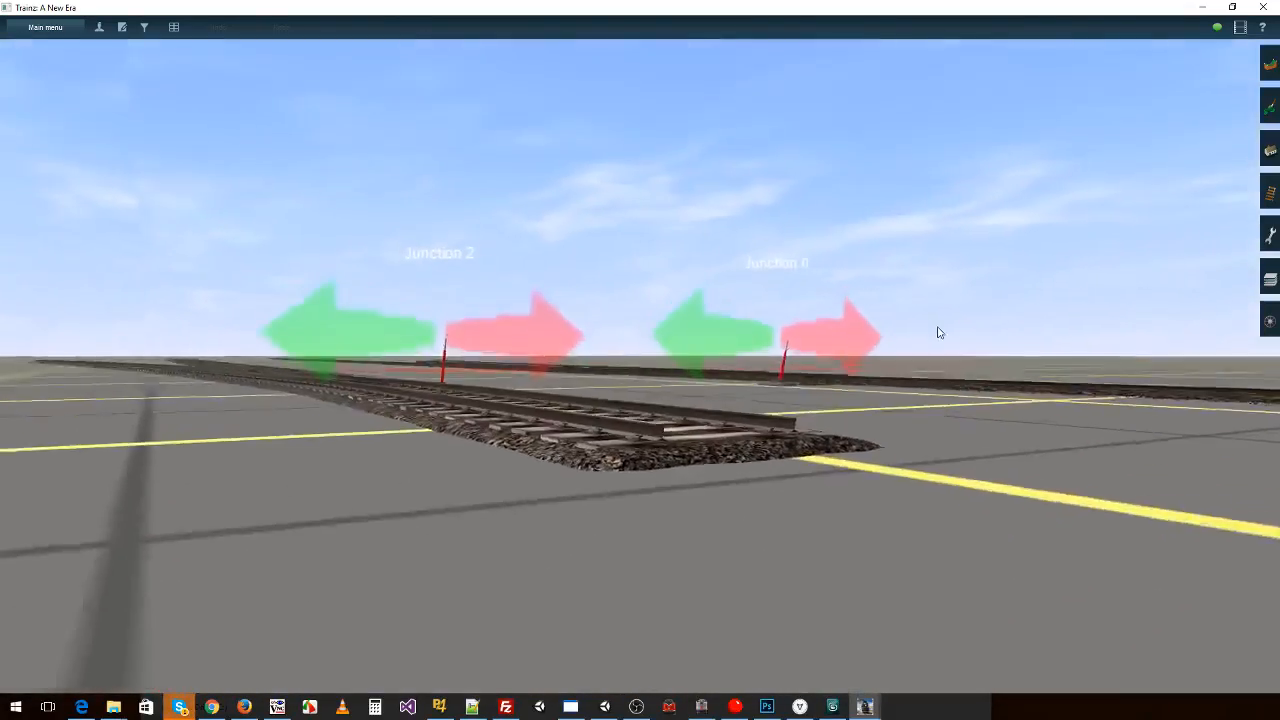
pyautogui.press('Up')
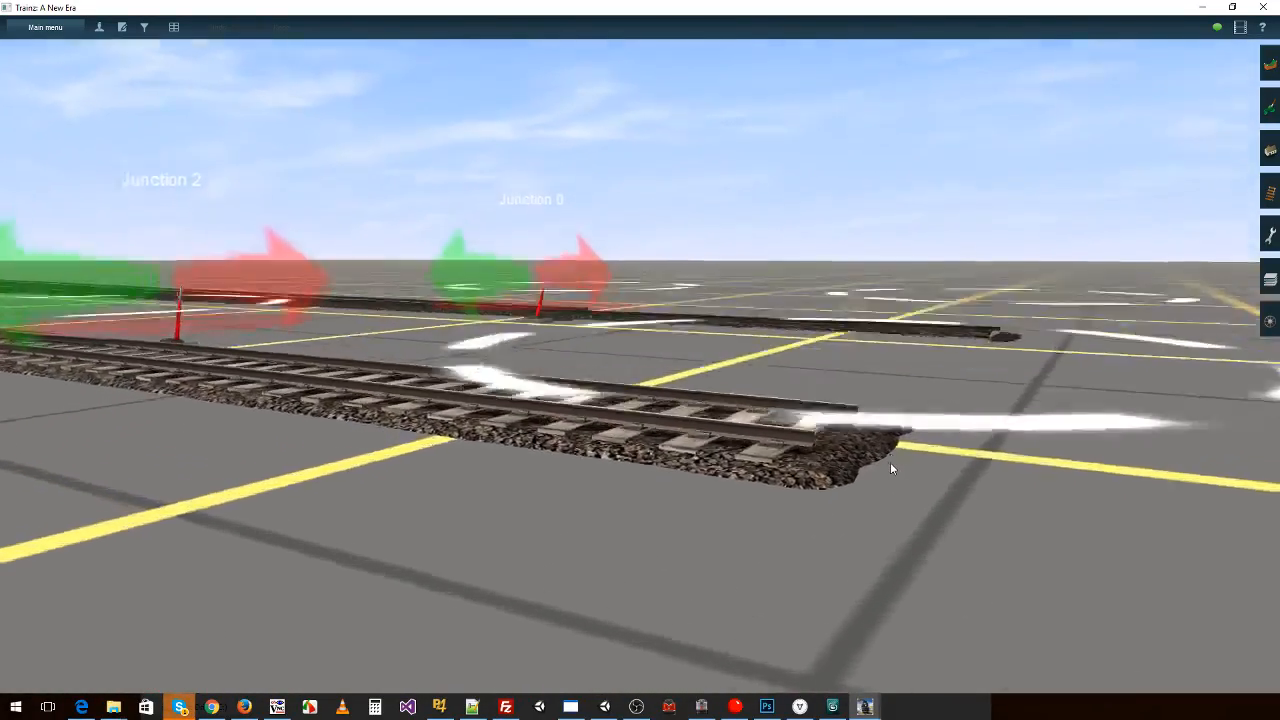
# - Return to the Junction 0 track and compare its two rails on the approach to the switch
pyautogui.moveTo(886, 361)
pyautogui.mouseDown(button='right')
pyautogui.moveTo(694, 297)
pyautogui.moveTo(628, 384)
pyautogui.moveTo(583, 331)
pyautogui.moveTo(546, 361)
pyautogui.moveTo(505, 320)
pyautogui.moveTo(641, 307)
pyautogui.moveTo(633, 518)
pyautogui.mouseUp(button='right')
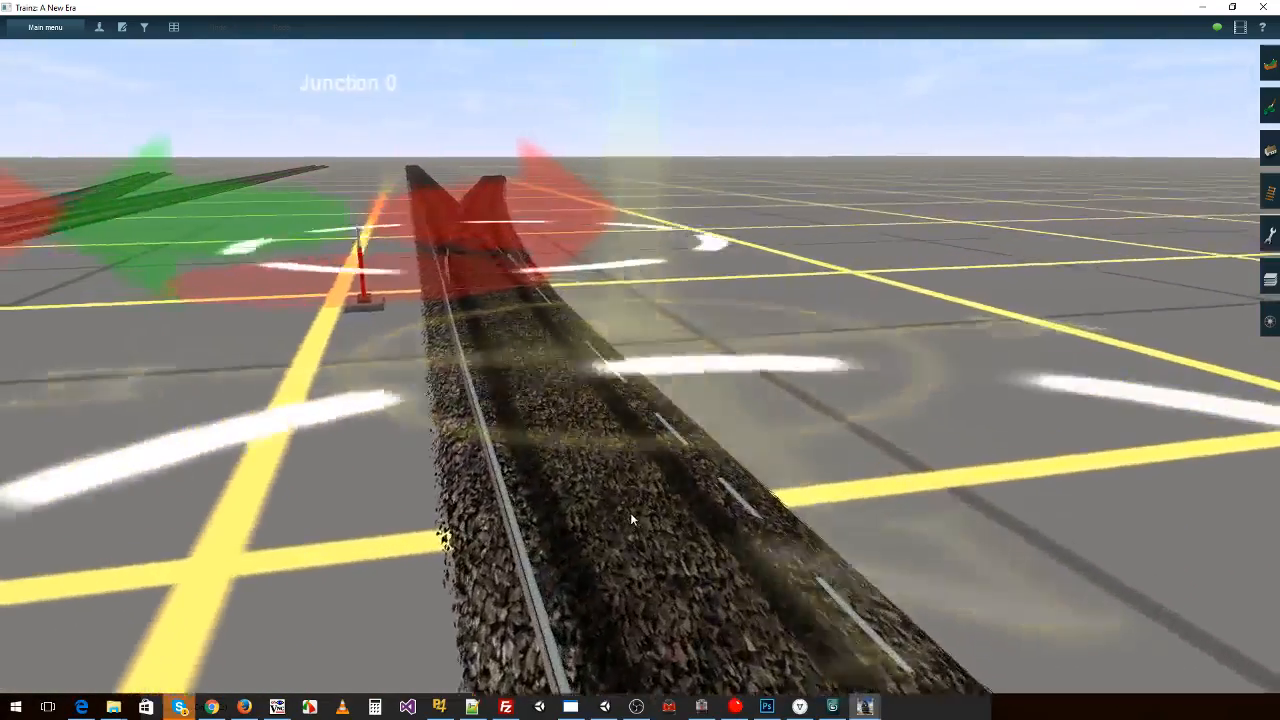
pyautogui.press('Down')
pyautogui.press('Up')
pyautogui.press('Left')
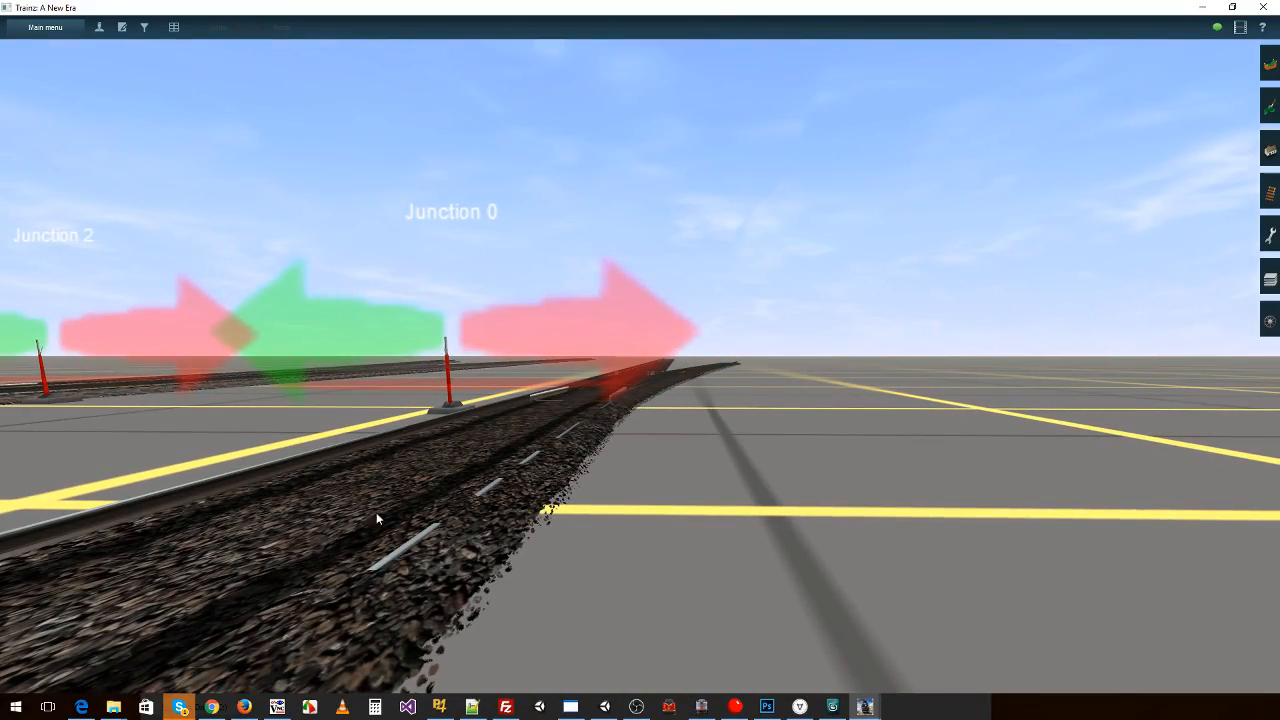
pyautogui.moveTo(312, 523); pyautogui.dragTo(656, 537, button='right')
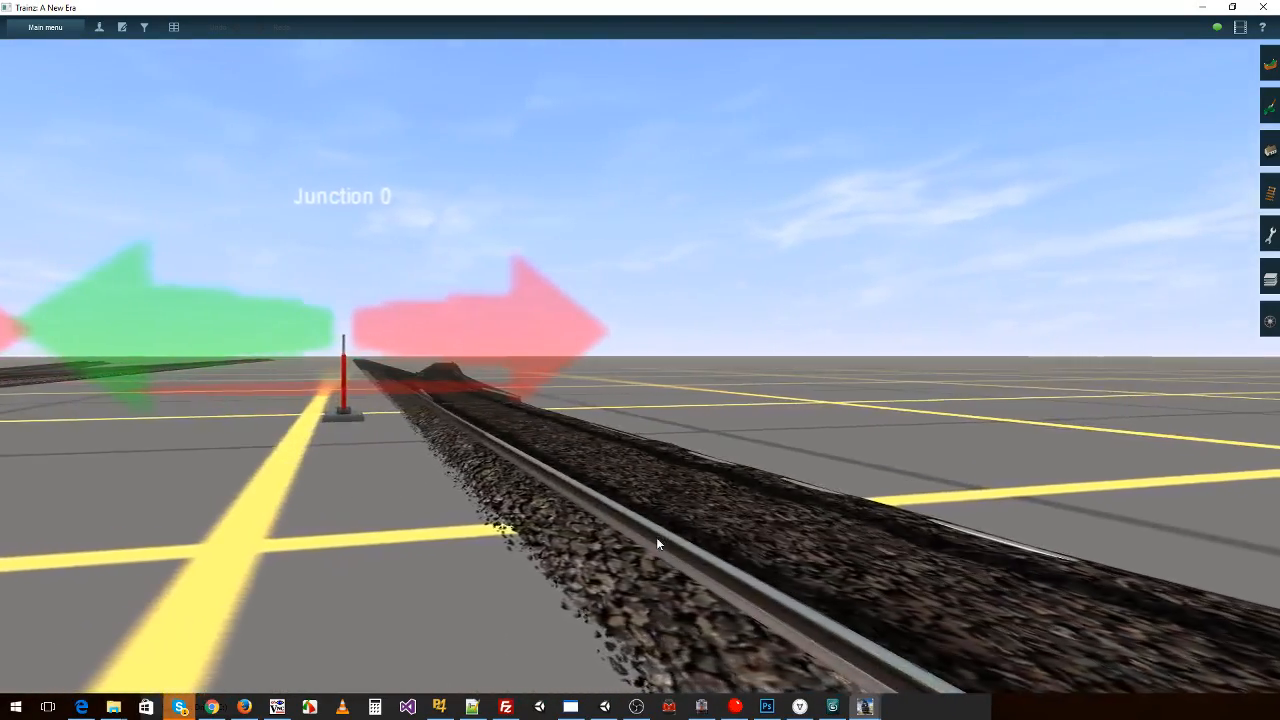
pyautogui.press('Up')
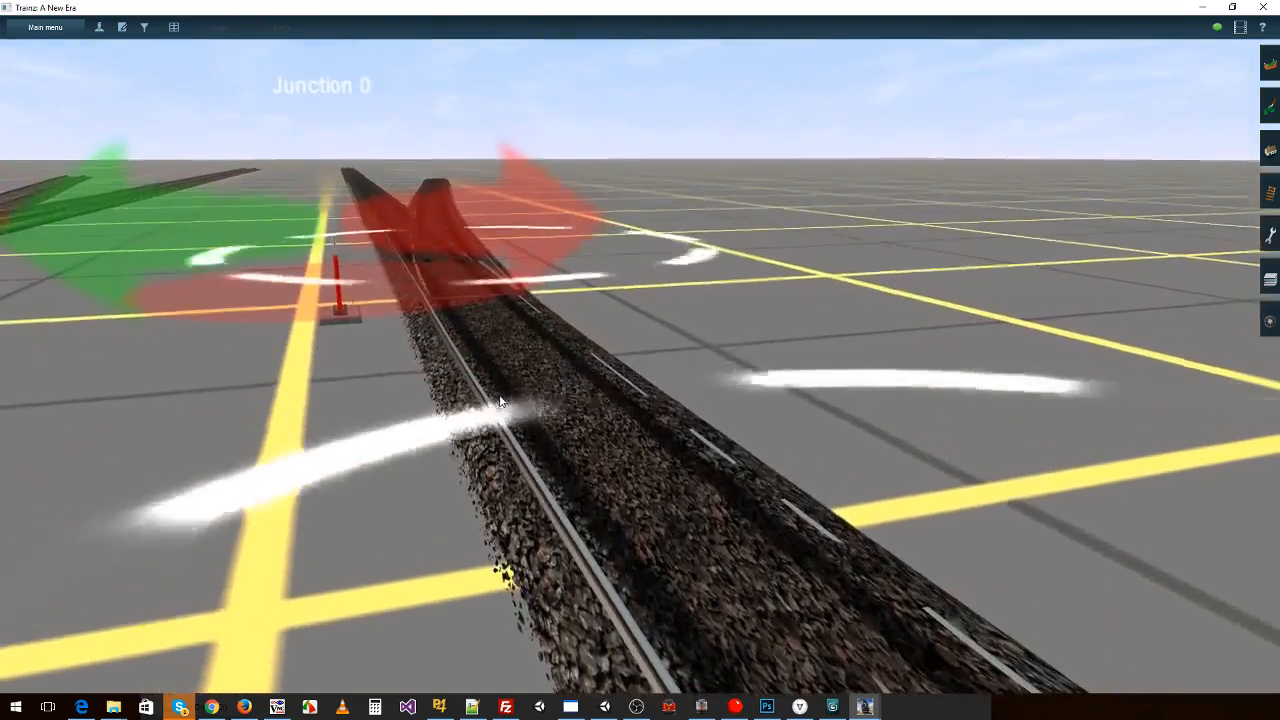
pyautogui.click(45, 27)
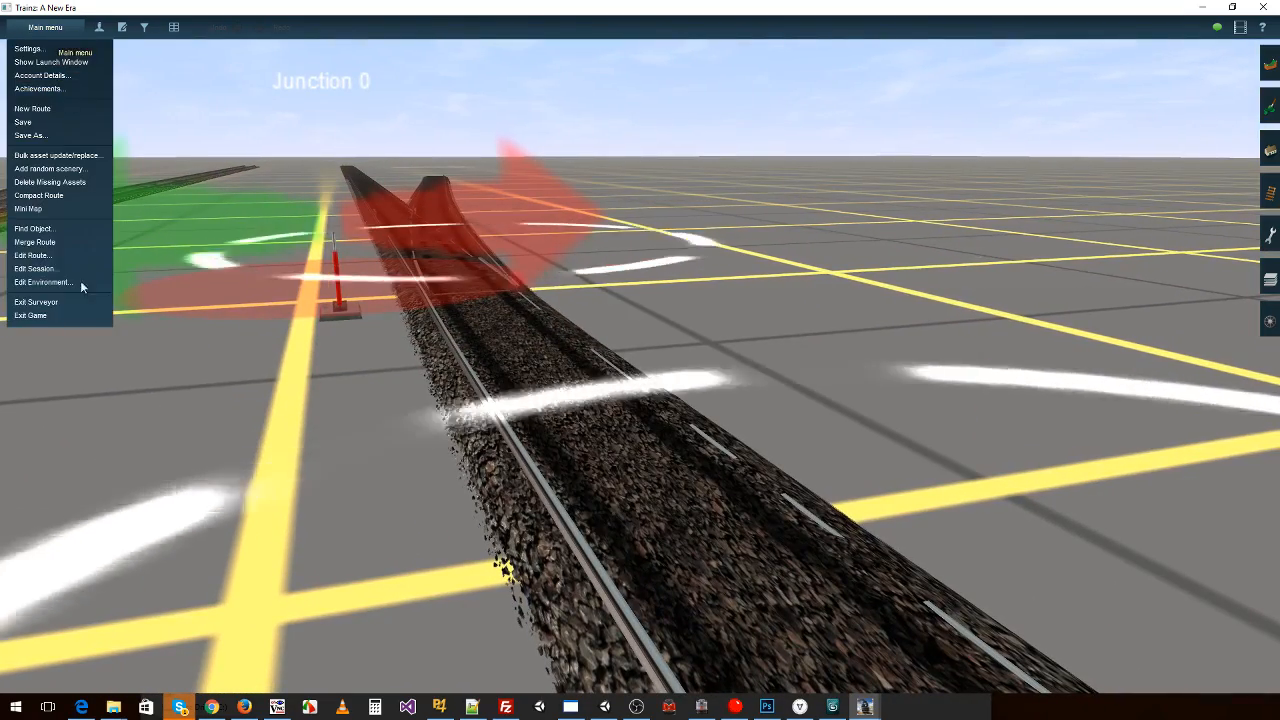
pyautogui.moveTo(460, 314)
pyautogui.mouseDown(button='right')
pyautogui.moveTo(871, 560)
pyautogui.moveTo(560, 486)
pyautogui.moveTo(640, 271)
pyautogui.moveTo(578, 407)
pyautogui.moveTo(709, 475)
pyautogui.moveTo(414, 498)
pyautogui.moveTo(263, 485)
pyautogui.moveTo(456, 470)
pyautogui.moveTo(564, 479)
pyautogui.moveTo(541, 448)
pyautogui.moveTo(711, 546)
pyautogui.moveTo(738, 547)
pyautogui.moveTo(683, 531)
pyautogui.moveTo(734, 485)
pyautogui.moveTo(758, 434)
pyautogui.moveTo(738, 438)
pyautogui.mouseUp(button='right')
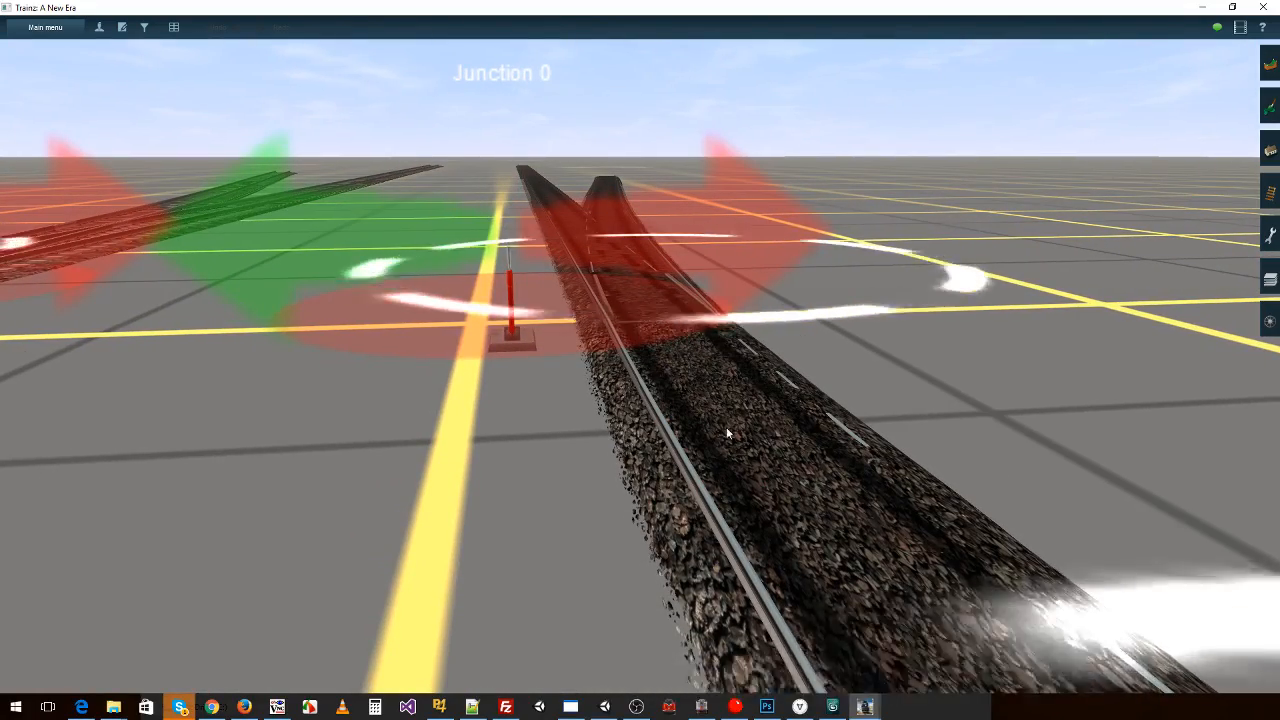
pyautogui.moveTo(671, 406); pyautogui.dragTo(906, 479, button='right')
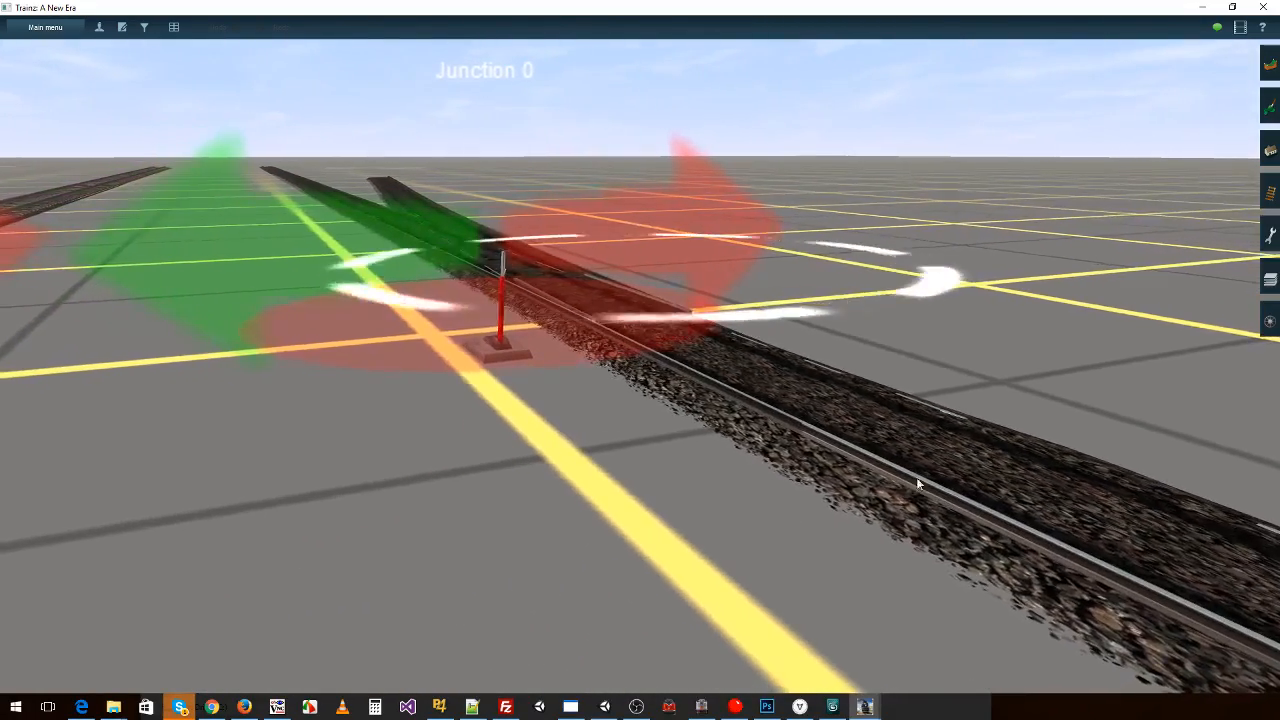
pyautogui.press('Left')
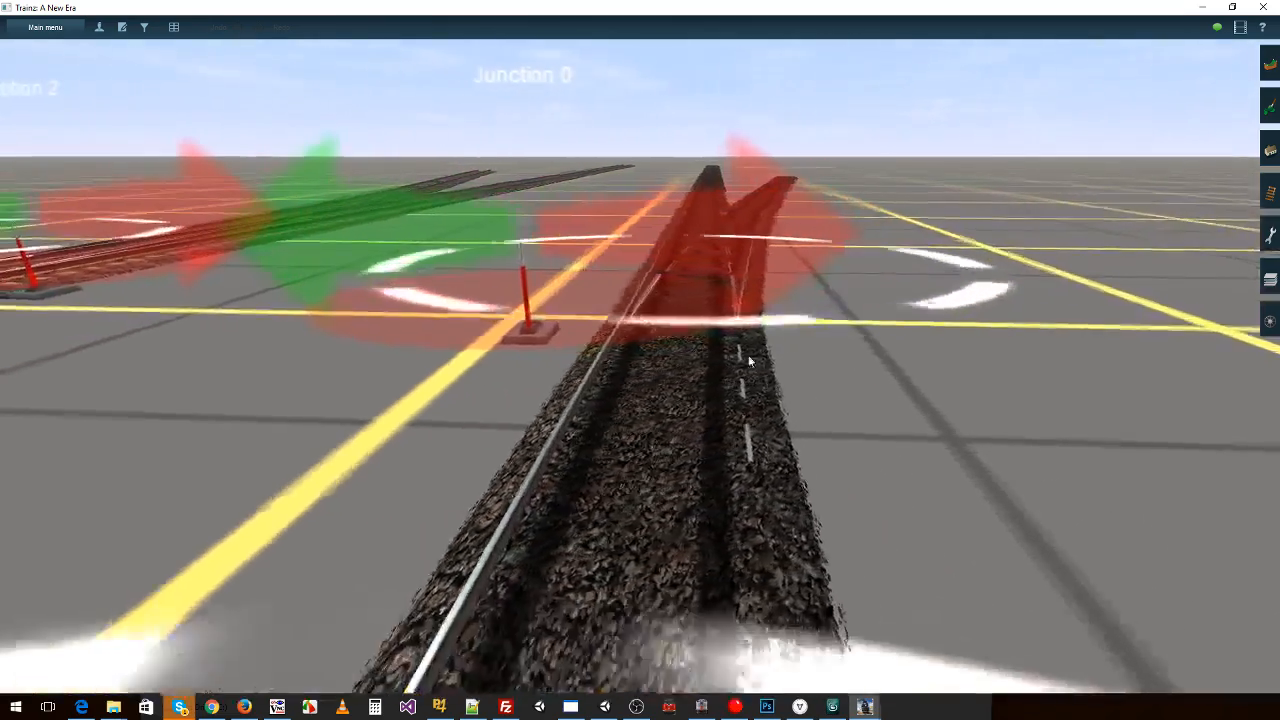
pyautogui.press('Left')
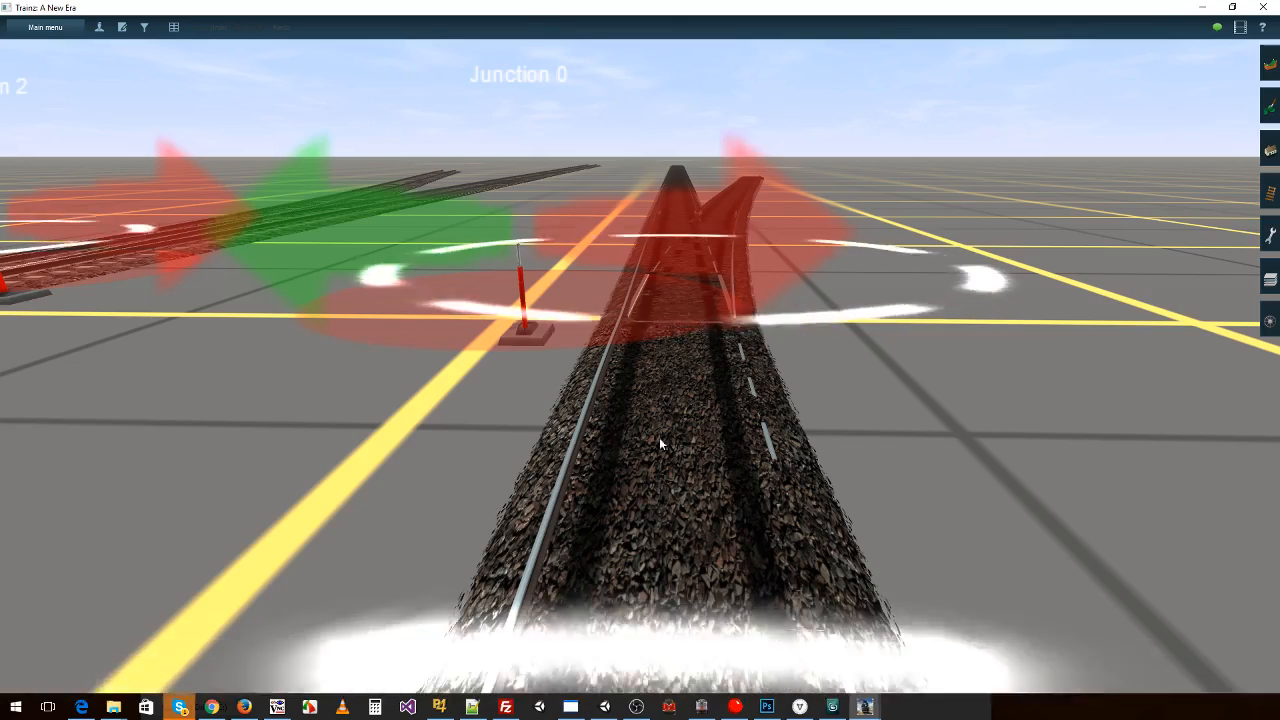
# - Exit the Trainz game and delete the installed Auran Track TS2009 36in Mesh asset in TrainzContent
pyautogui.click(50, 28)
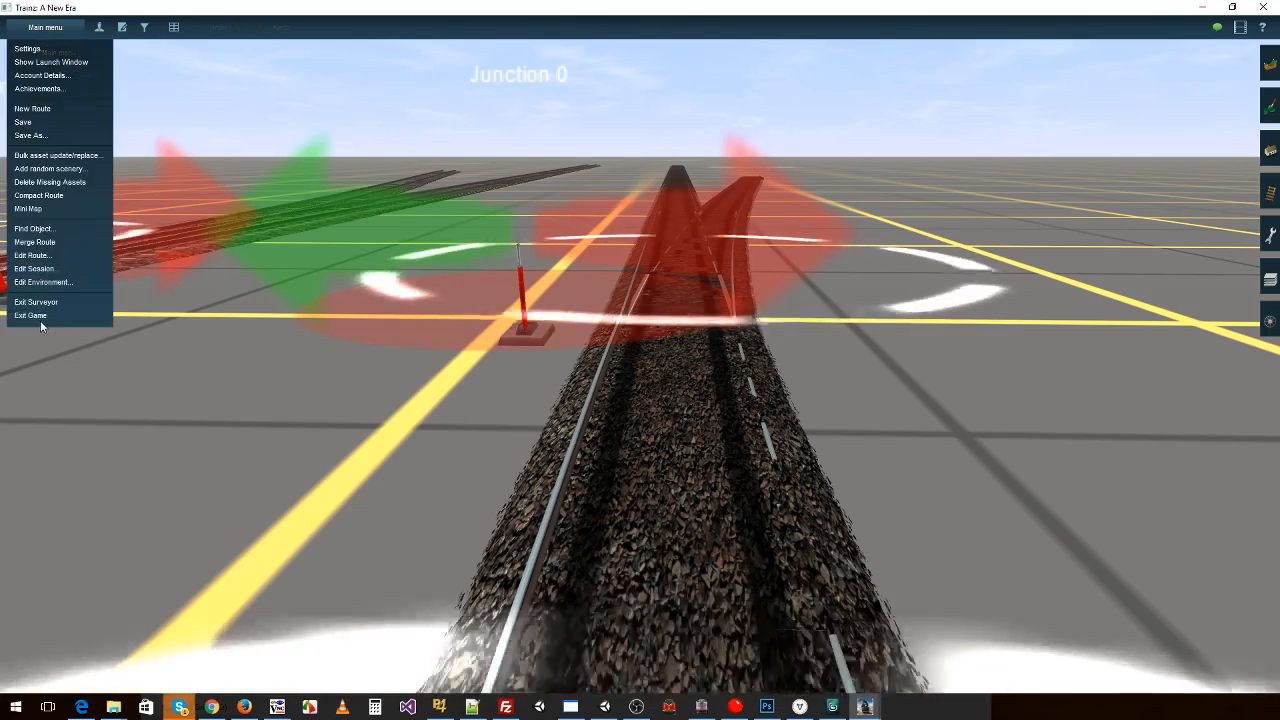
pyautogui.click(37, 318)
pyautogui.click(536, 365)
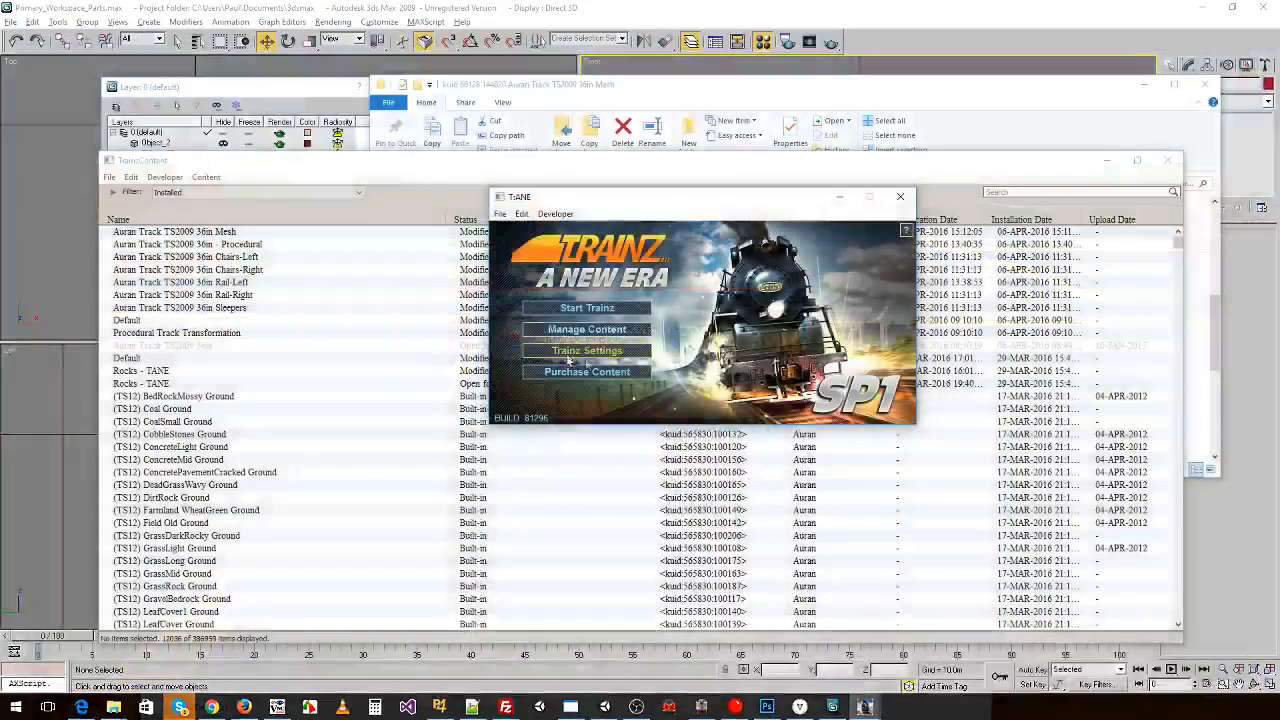
pyautogui.click(415, 244)
pyautogui.rightClick(487, 233)
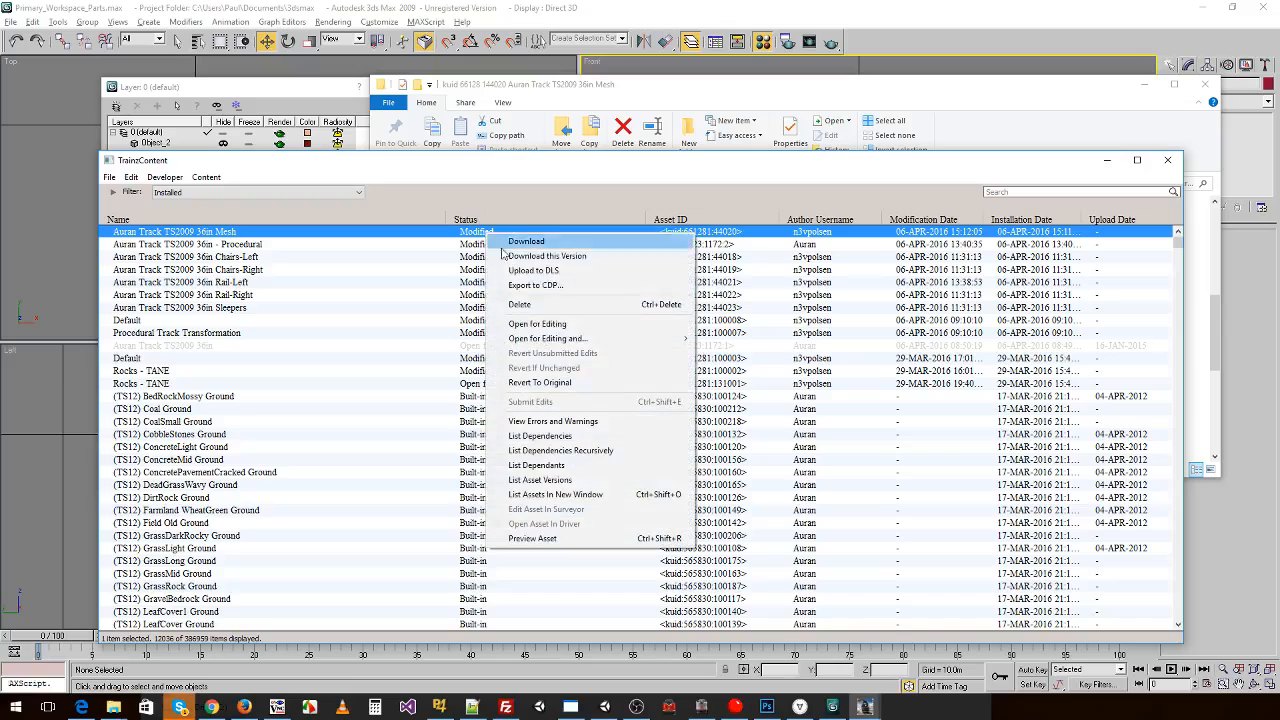
pyautogui.click(566, 304)
# - Switch to the 36in Mesh source folder in FINAL and check the rail_right and other IM files by modification date
pyautogui.click(714, 100)
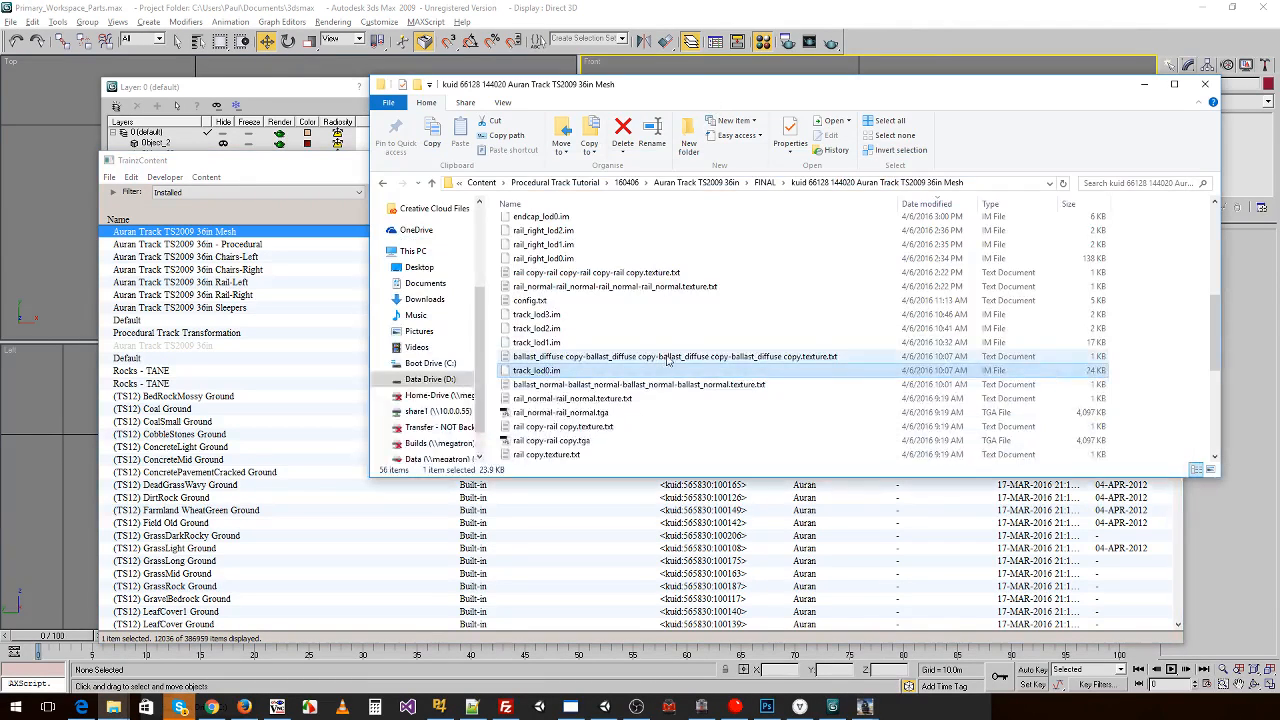
pyautogui.click(575, 258)
pyautogui.scroll(3, 575, 278)
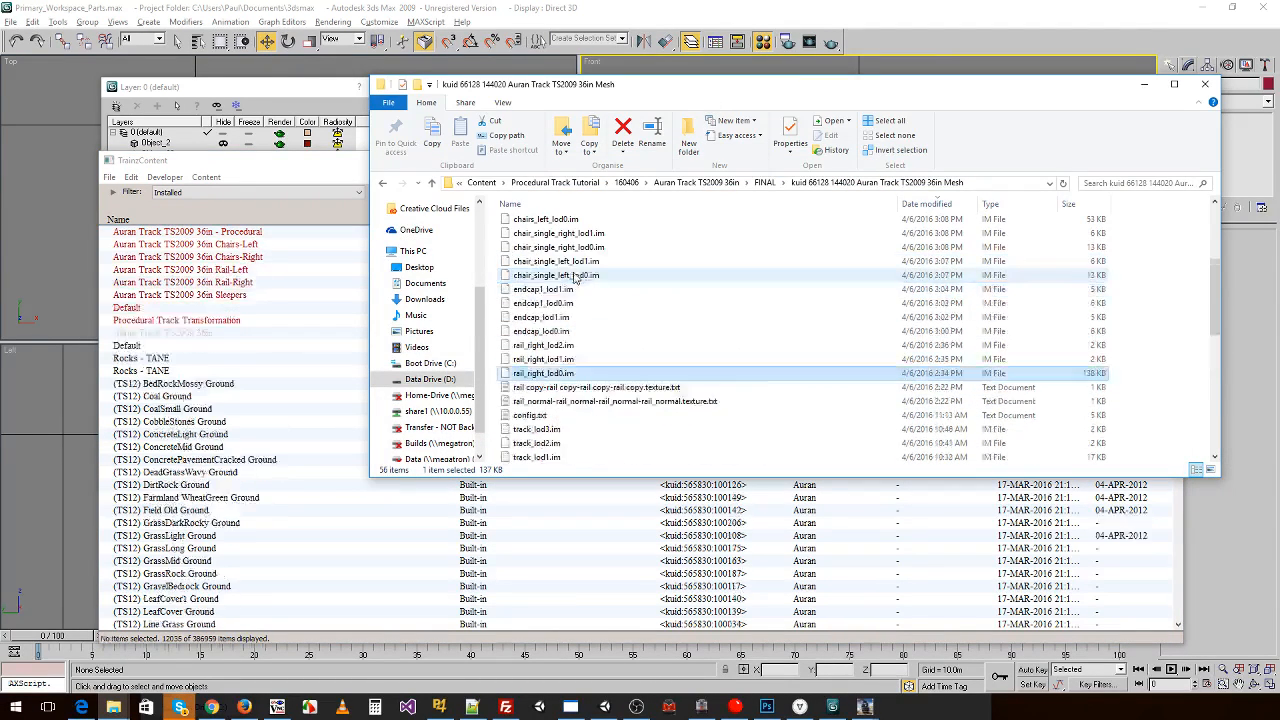
pyautogui.click(572, 346)
pyautogui.scroll(4, 572, 350)
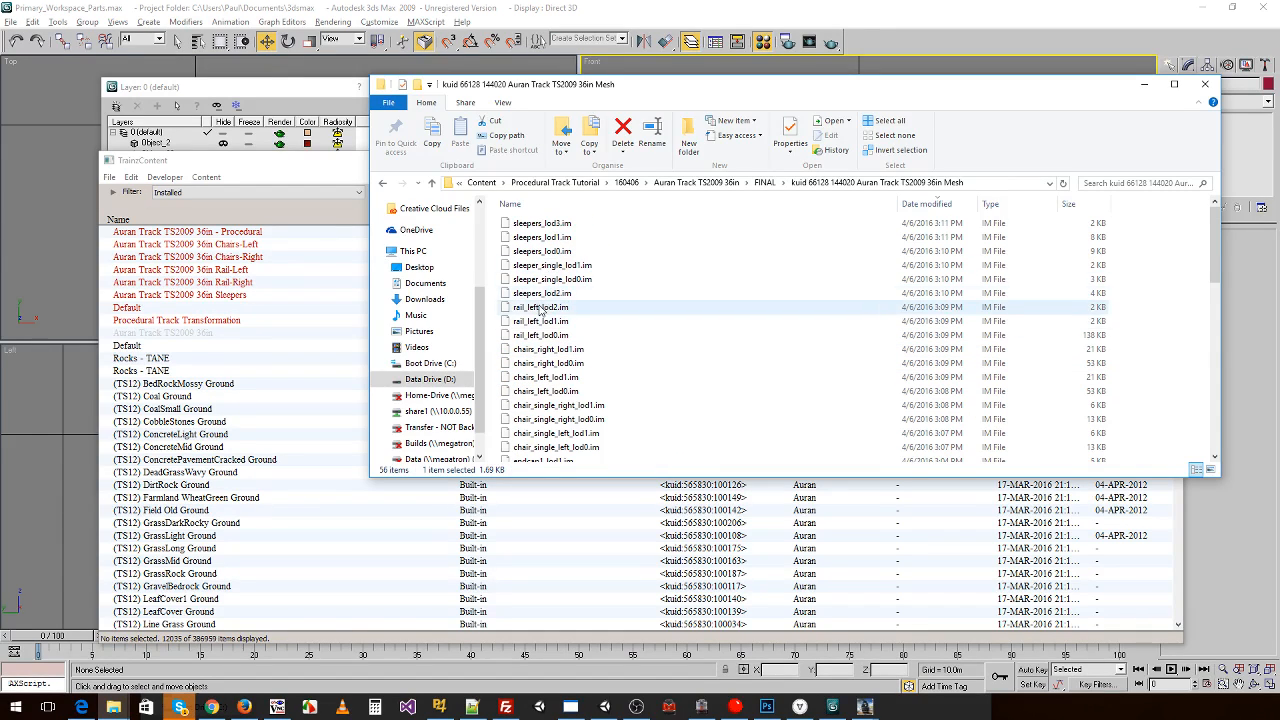
# - Duplicate the three rail_left LOD IM files and delete the existing rail_right_lod0, rail_right_lod1 and rail_right_lod2 IM files
pyautogui.keyDown('shift'); pyautogui.click(548, 336); pyautogui.keyUp('shift')
pyautogui.scroll(-4, 586, 390)
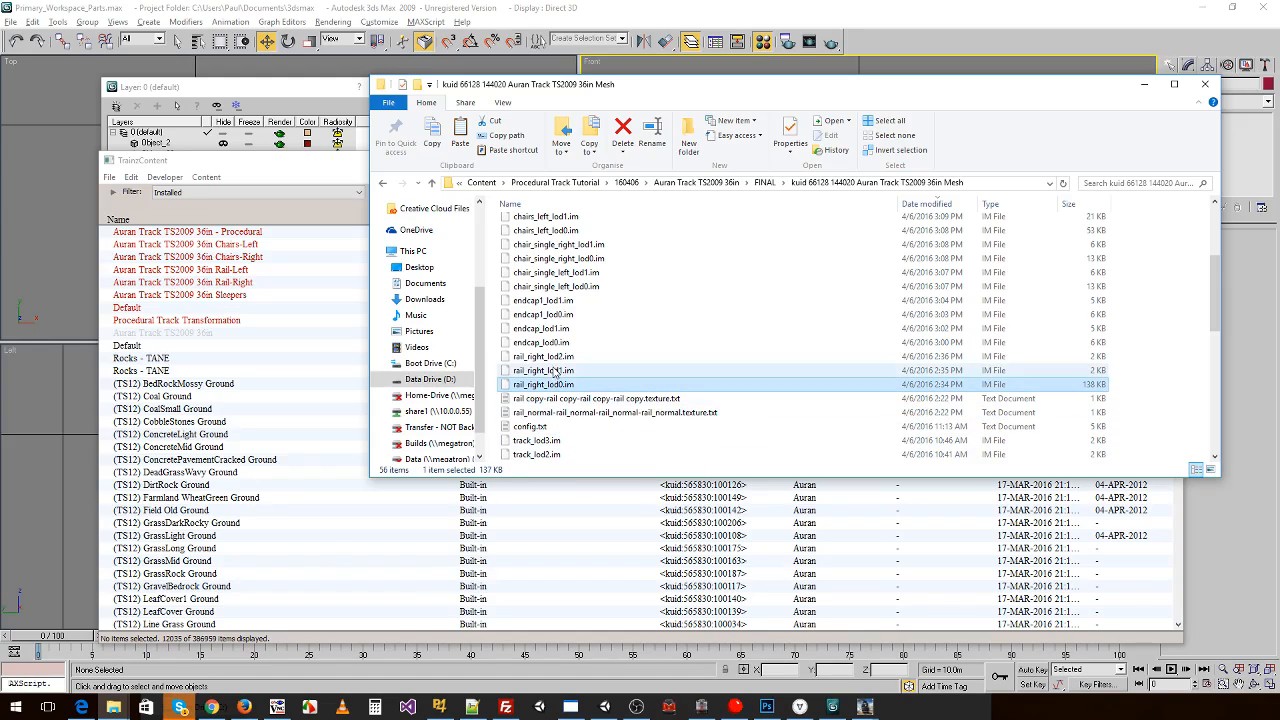
pyautogui.press('Delete')
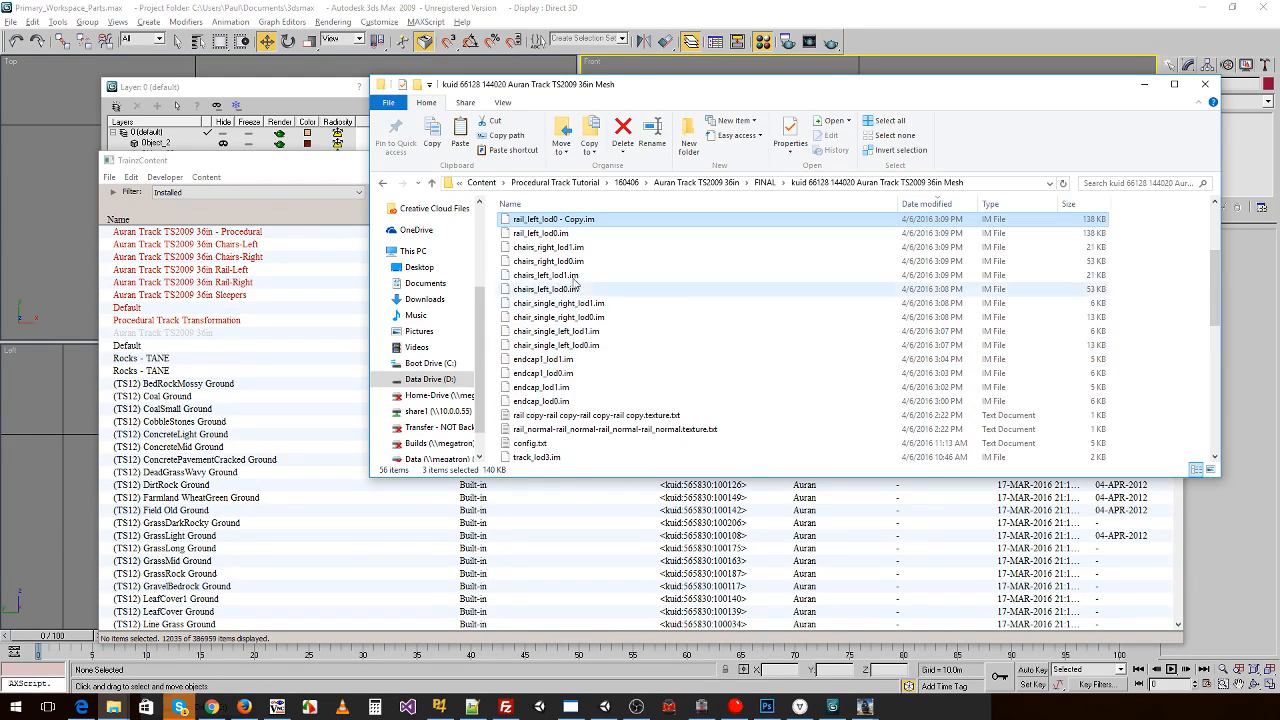
# - Rename the three rail_left copies as rail_right_lod2.im, rail_right_lod1.im and rail_right_lod0.im
pyautogui.scroll(3, 600, 248)
pyautogui.click(545, 309)
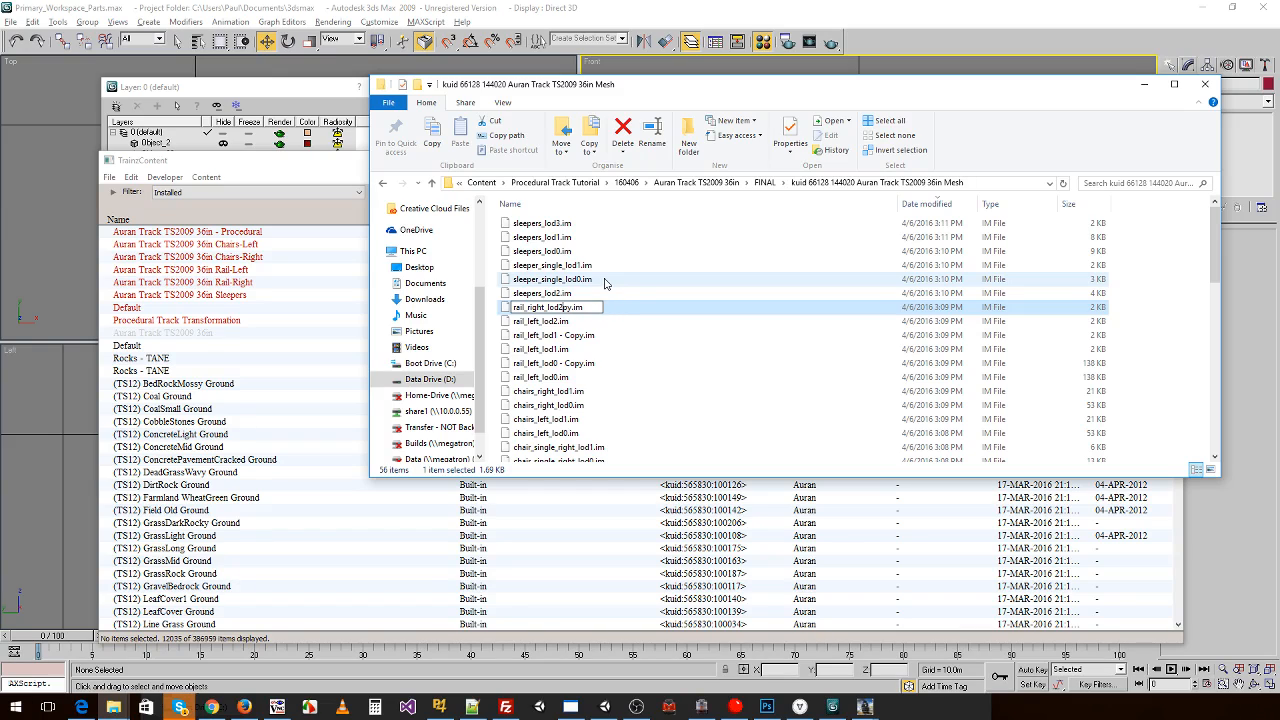
pyautogui.click(546, 349)
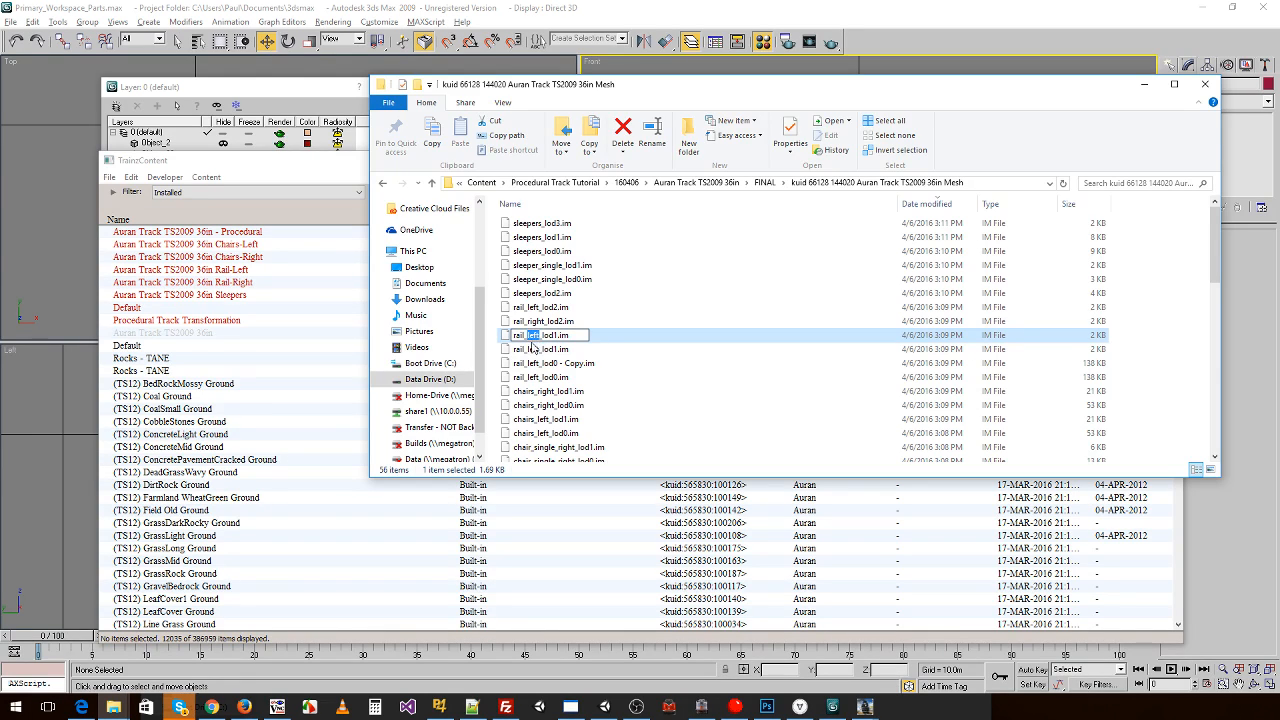
pyautogui.click(559, 364)
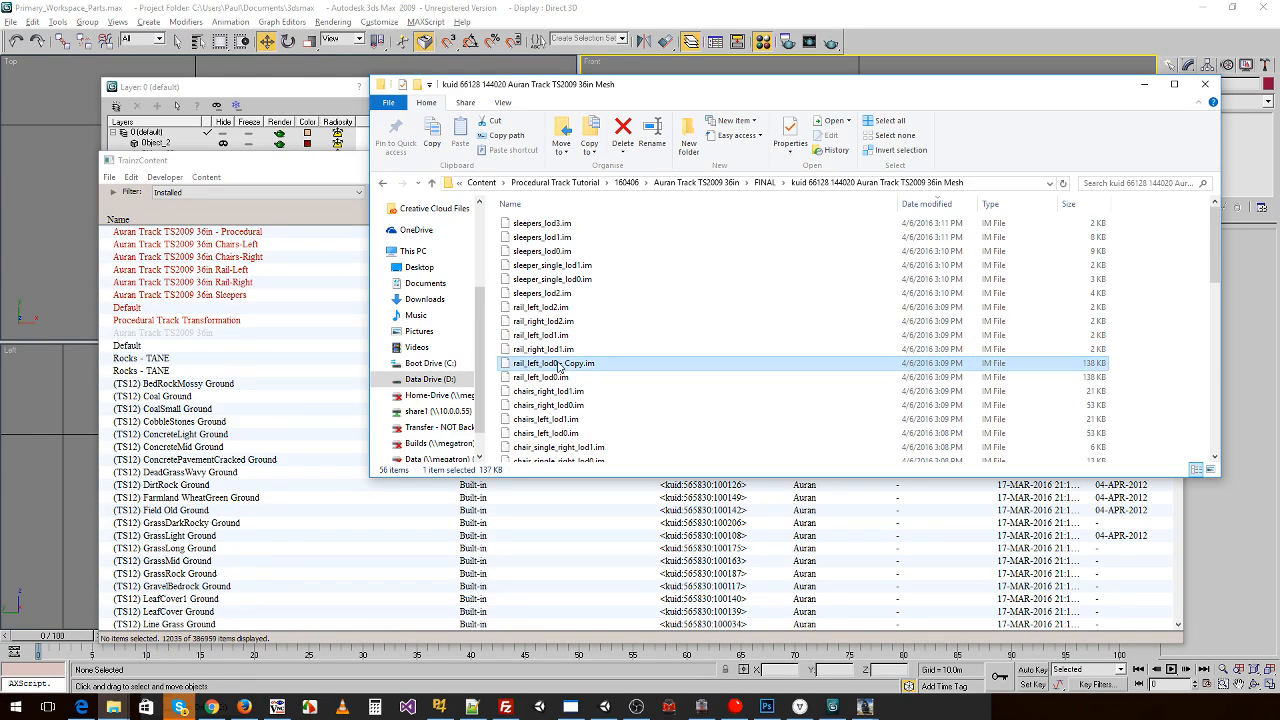
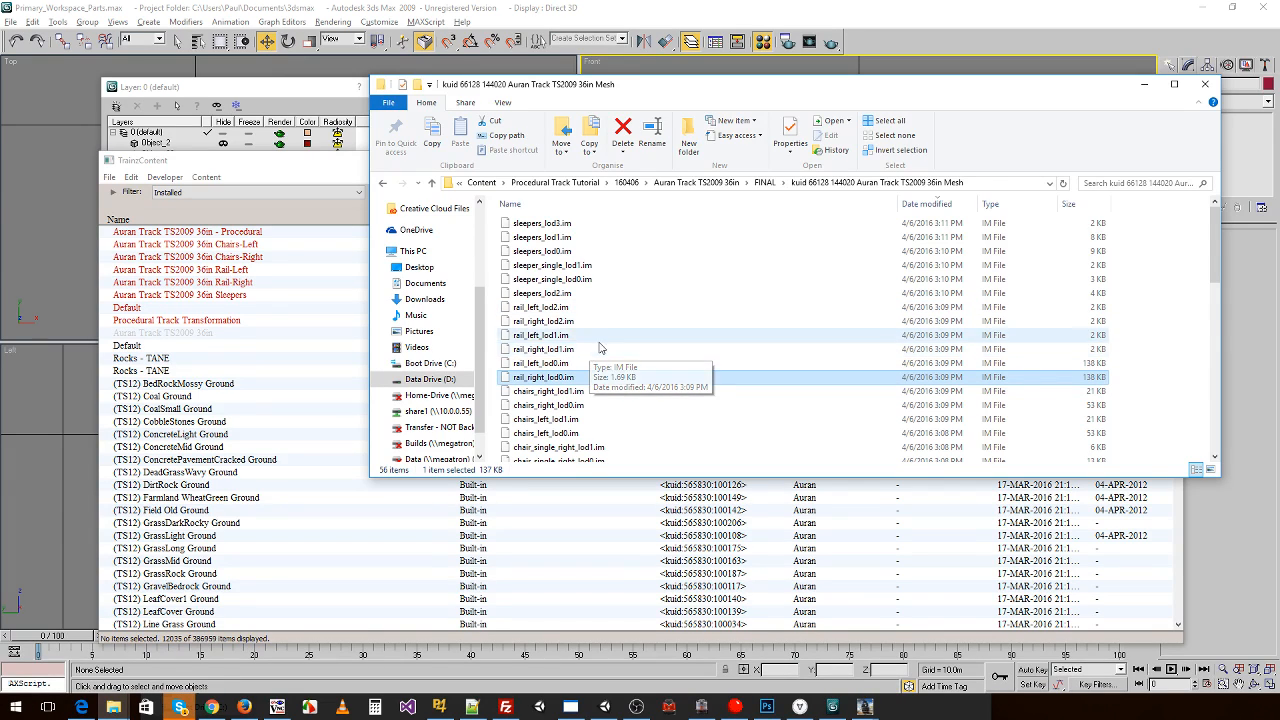
pyautogui.scroll(-5, 600, 347)
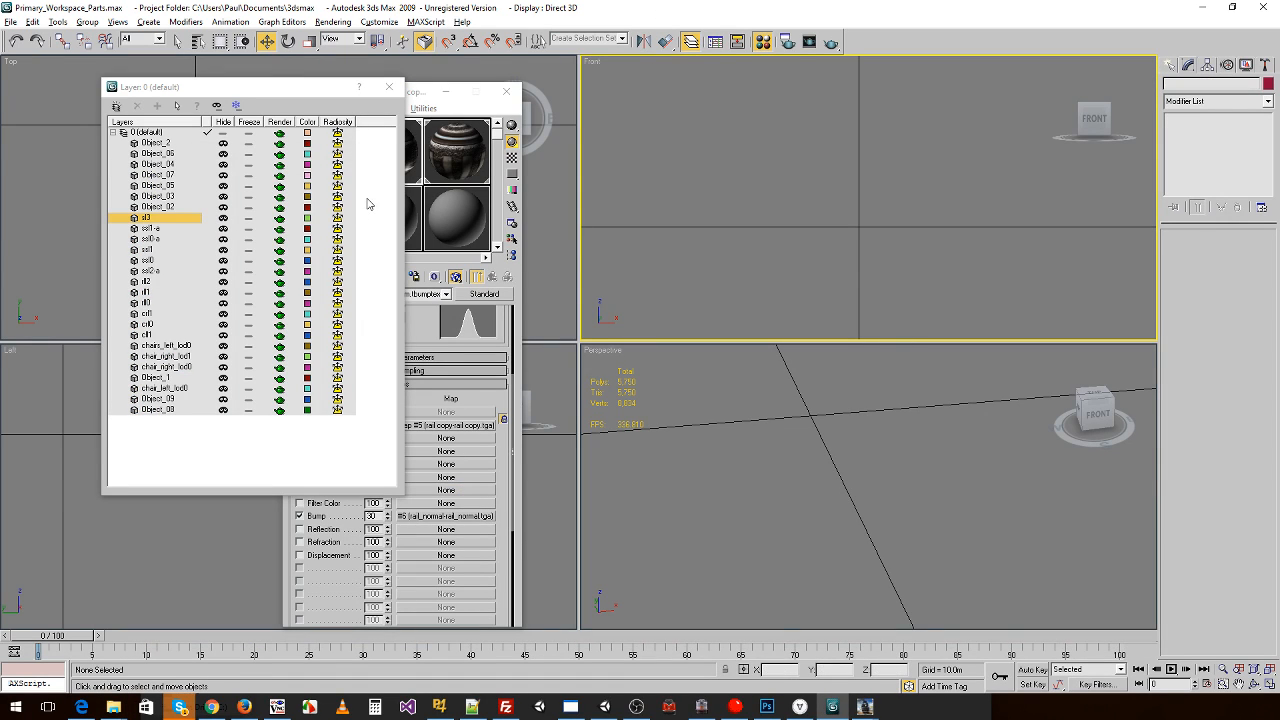
# - Switch to 3ds Max and open the Primary_Workspace.max scene
pyautogui.click(10, 22)
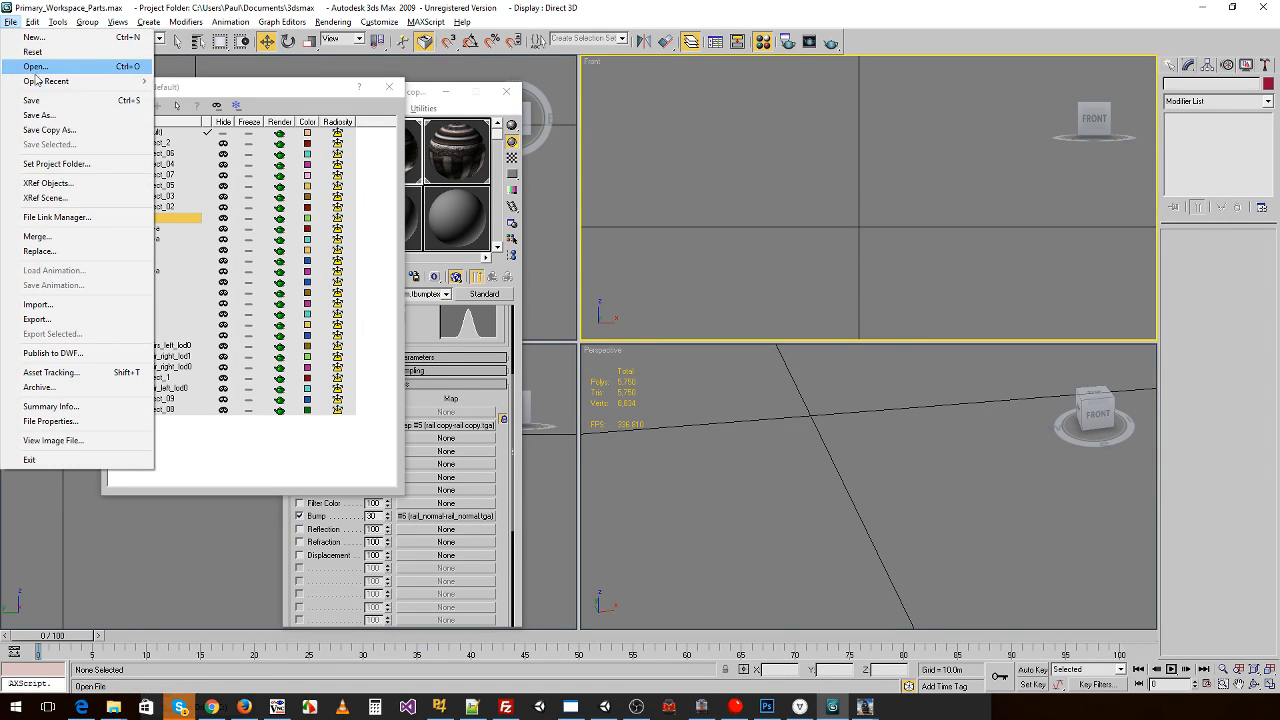
pyautogui.moveTo(38, 81)
pyautogui.click(456, 96)
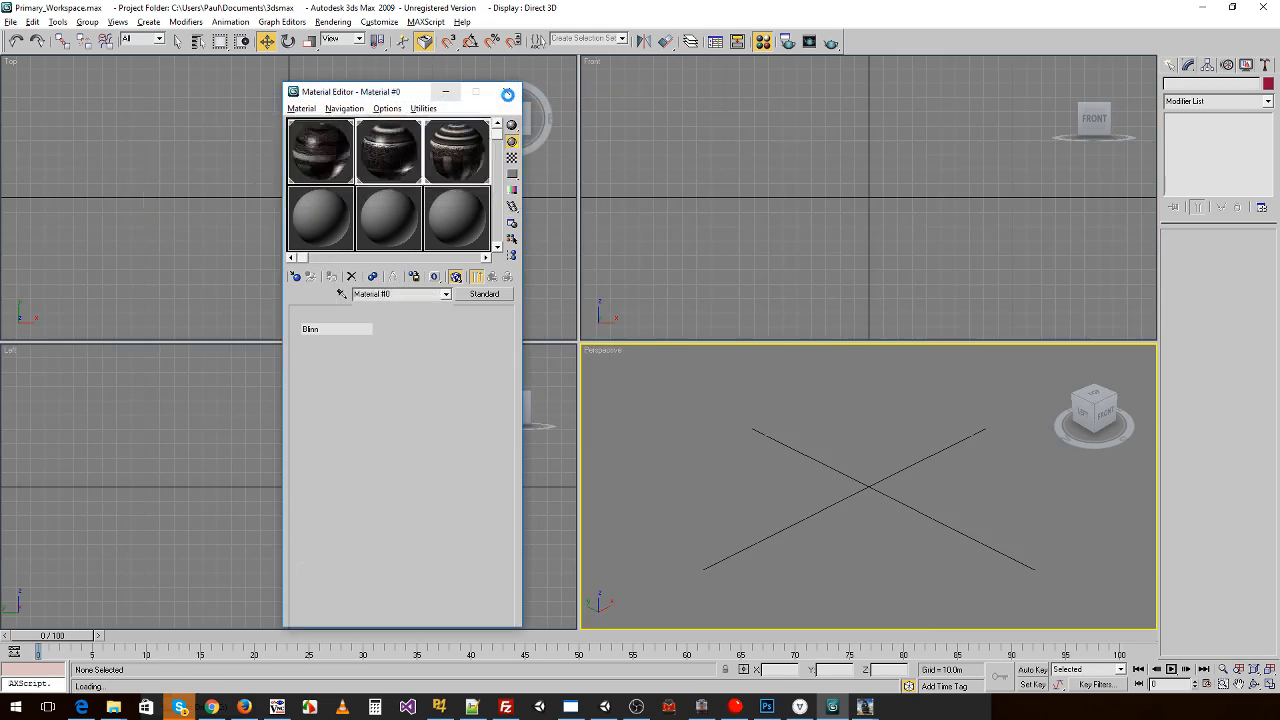
pyautogui.moveTo(870, 438); pyautogui.dragTo(716, 426, button='middle')
# - Import both objects of endcap_lod0.obj into the scene, renaming the conflicting Object_1 as ecap
pyautogui.click(11, 22)
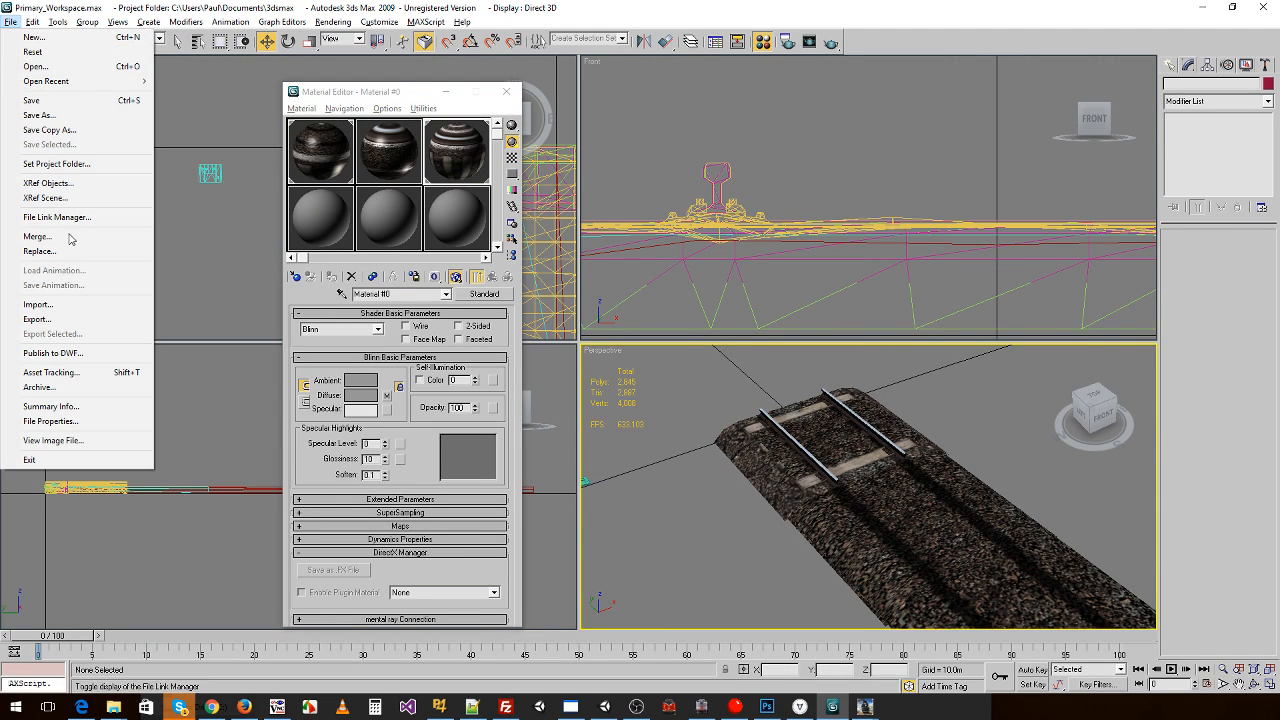
pyautogui.click(38, 304)
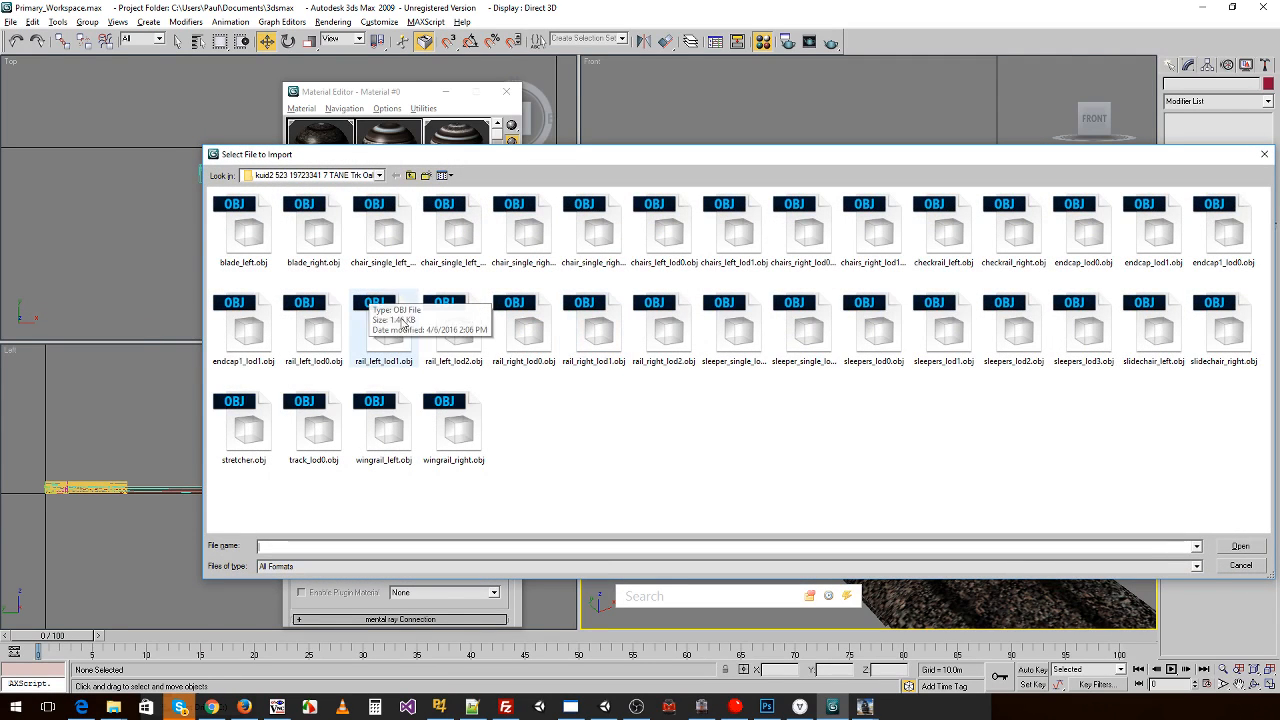
pyautogui.doubleClick(1085, 234)
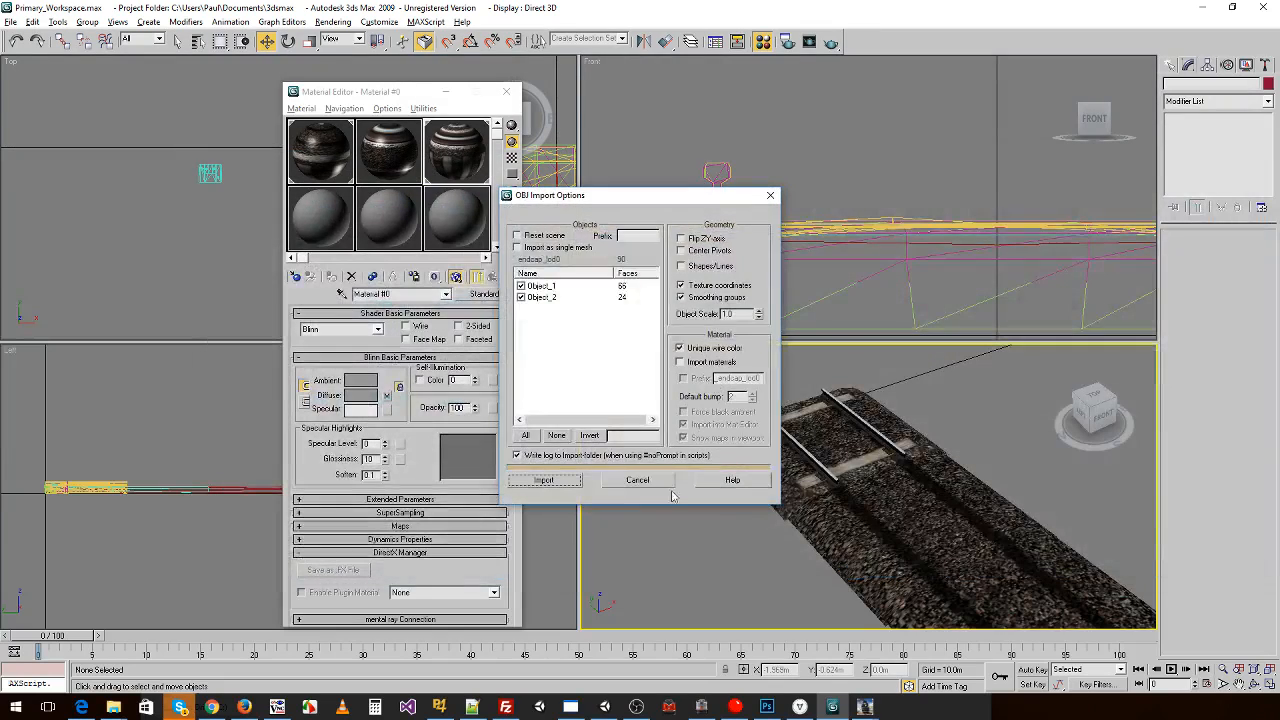
pyautogui.click(543, 480)
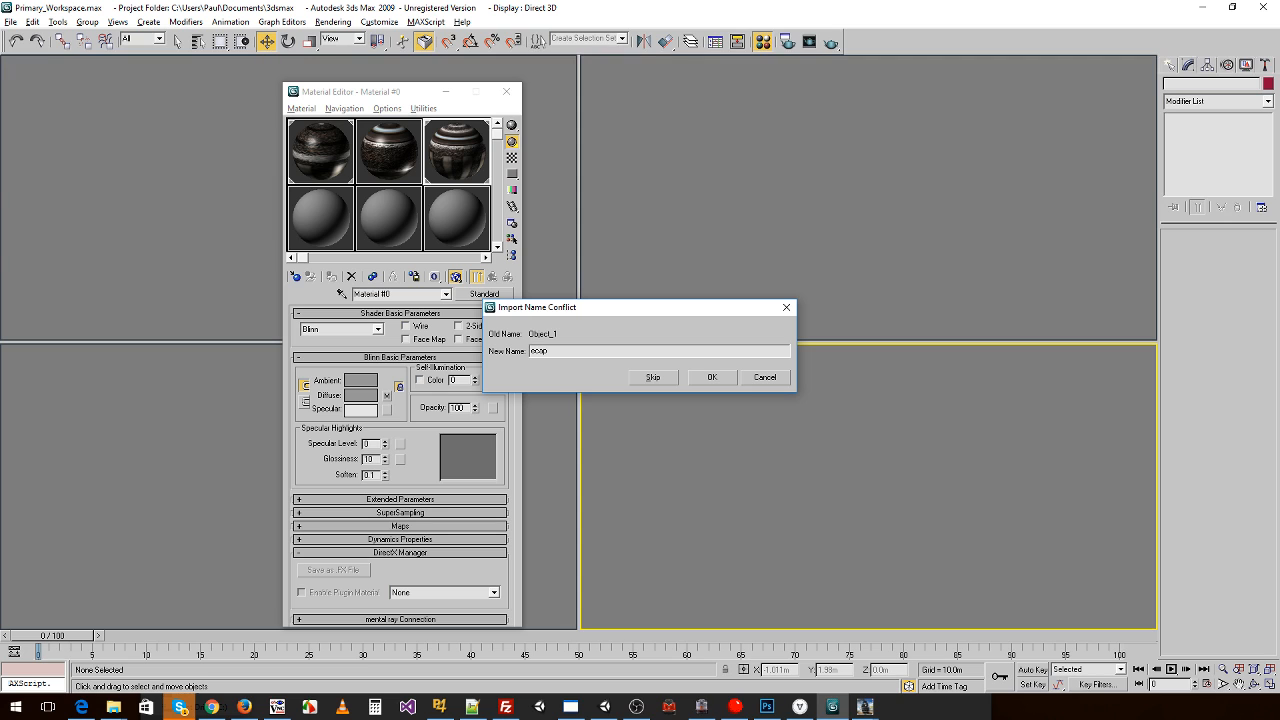
pyautogui.press('Return')
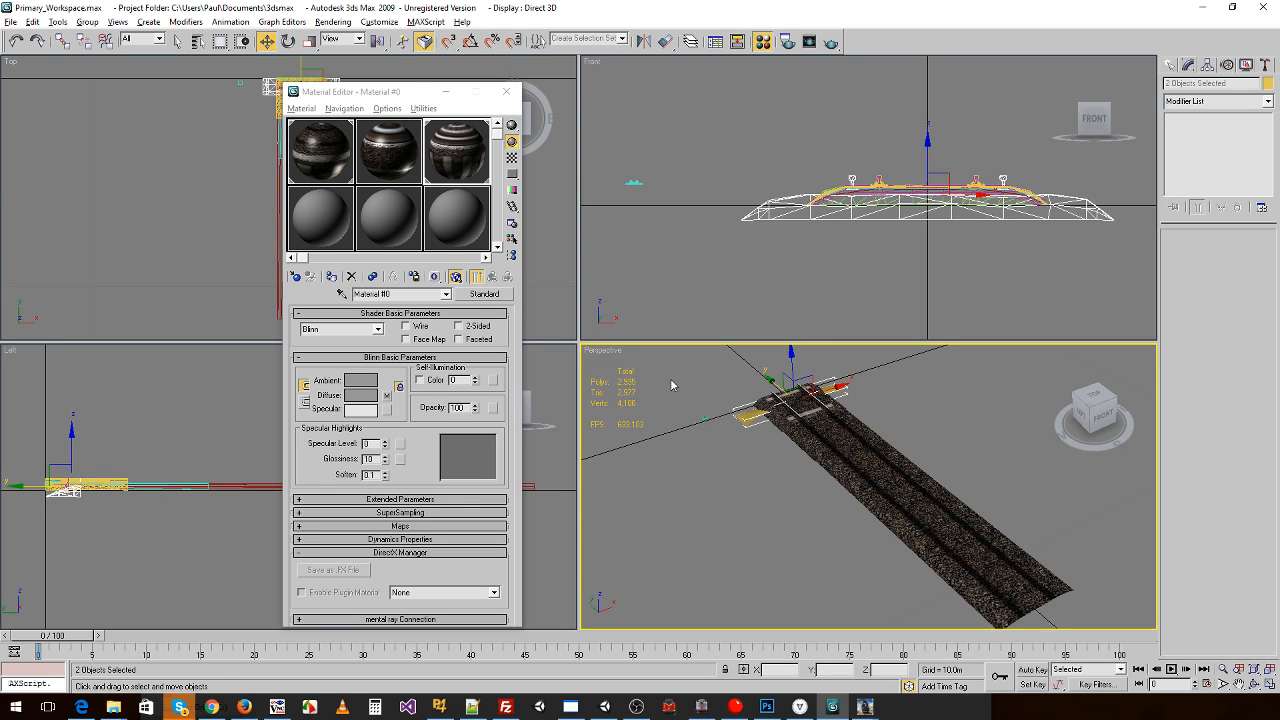
# - Examine the track, lod1, lod2 and endcap1 meshes around the imported end cap by selecting them in turn
pyautogui.scroll(4, 818, 545)
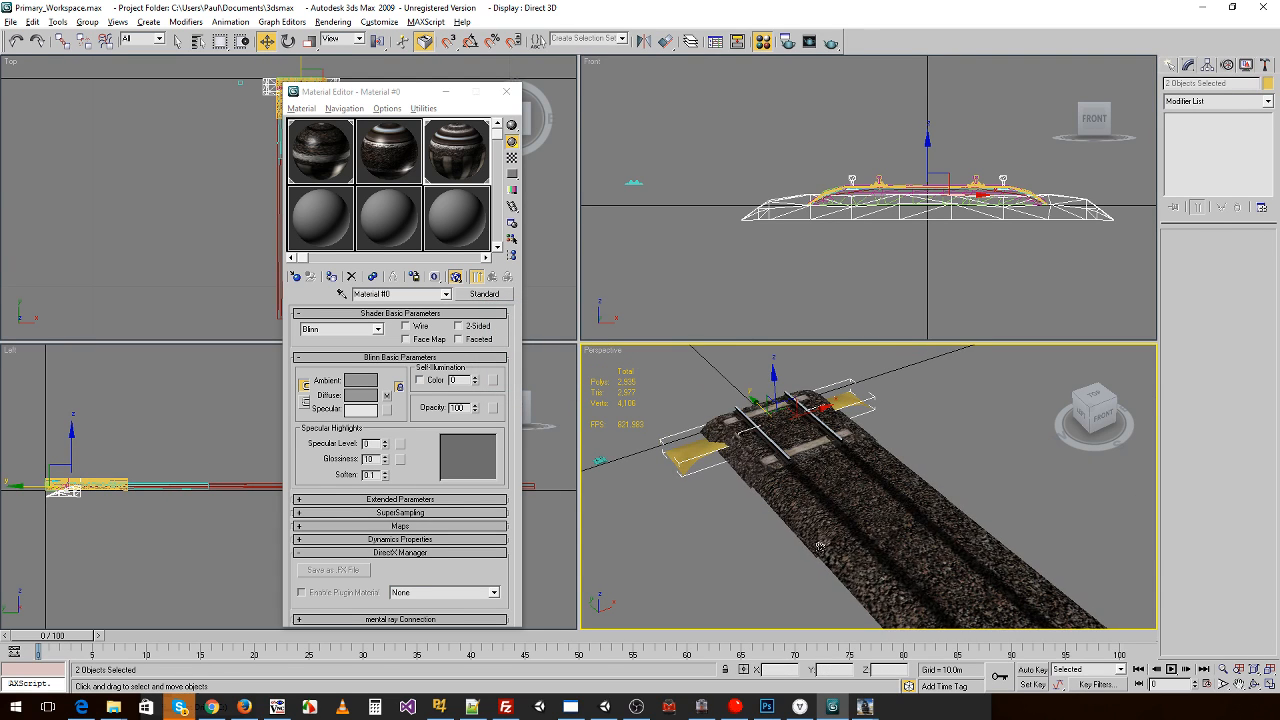
pyautogui.click(804, 457)
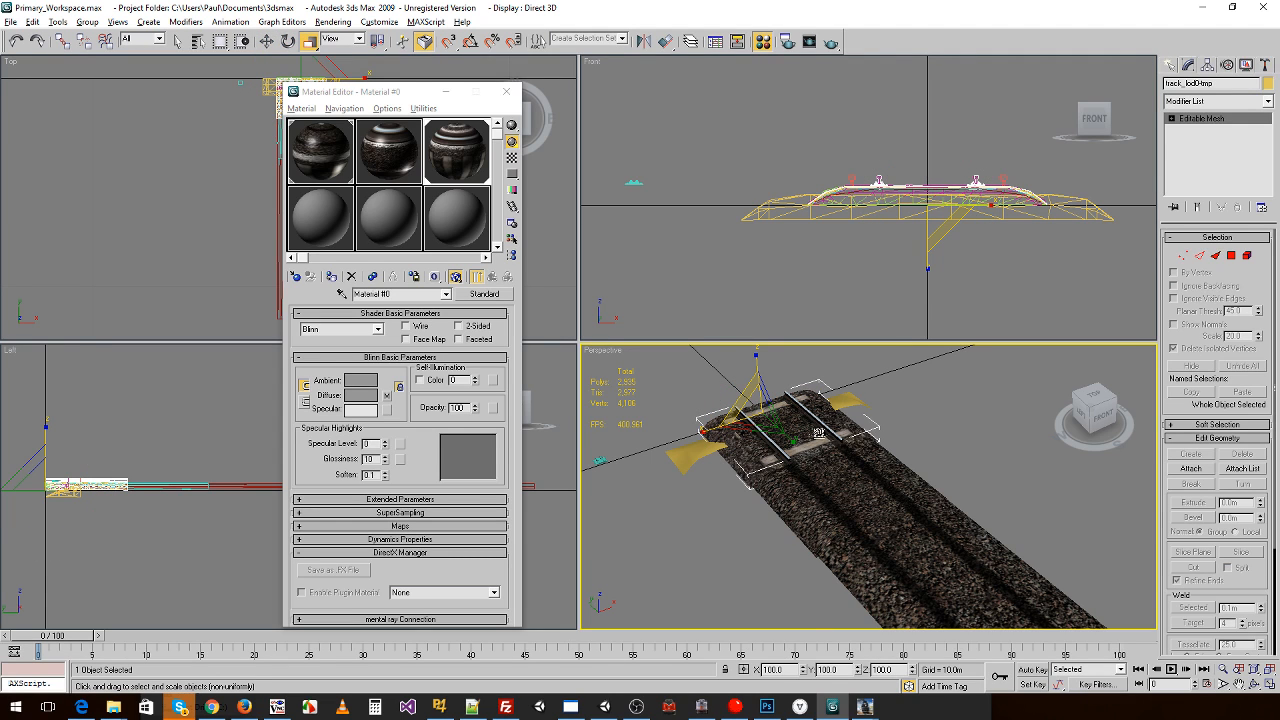
pyautogui.click(830, 429)
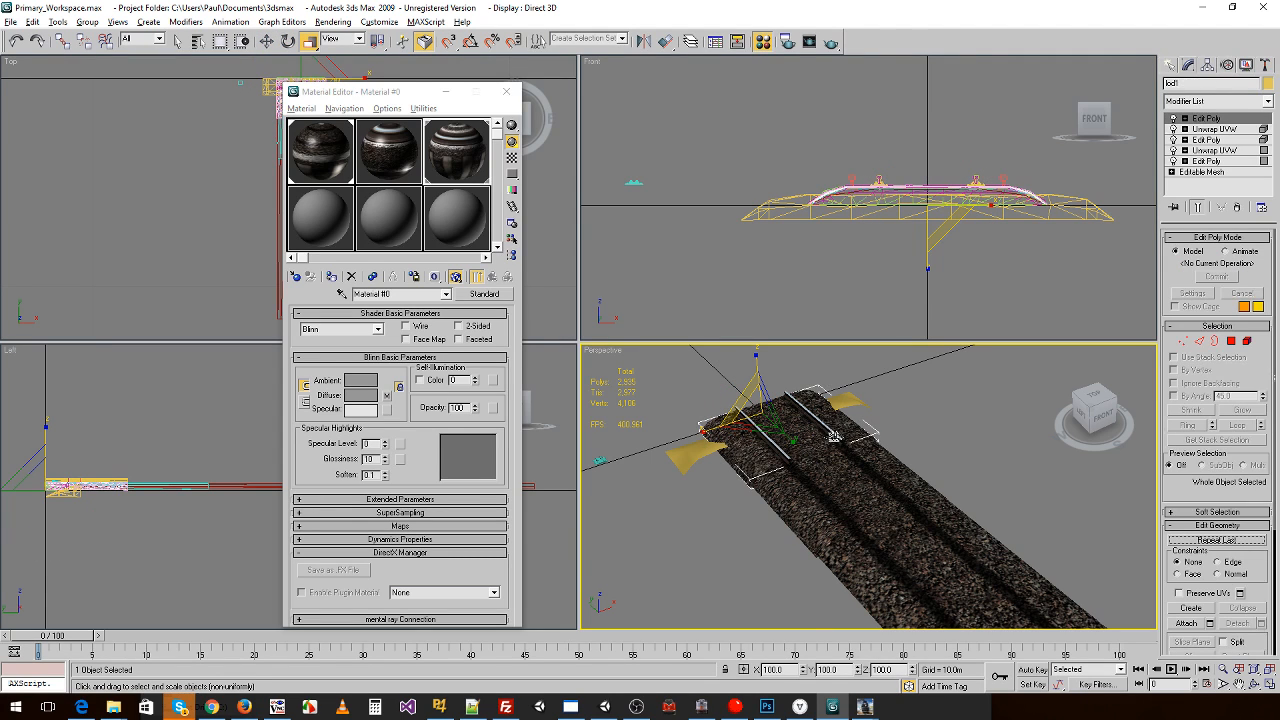
pyautogui.scroll(4, 790, 470)
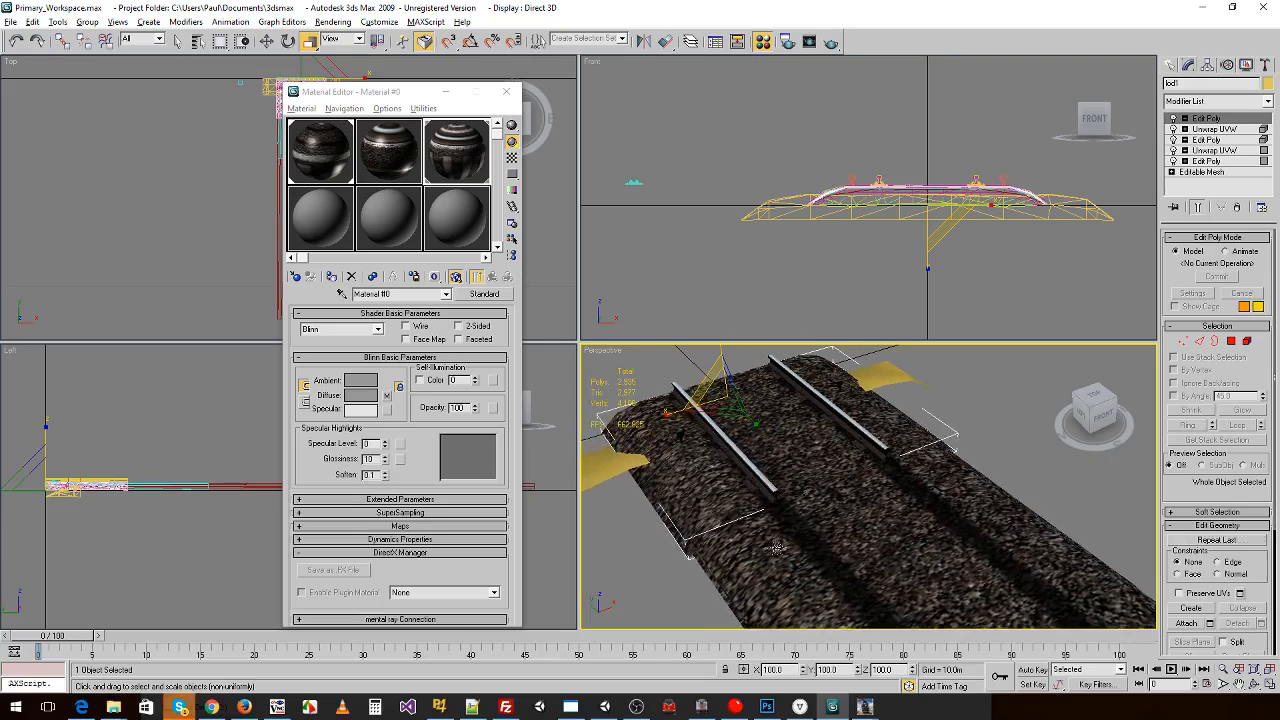
pyautogui.click(708, 550)
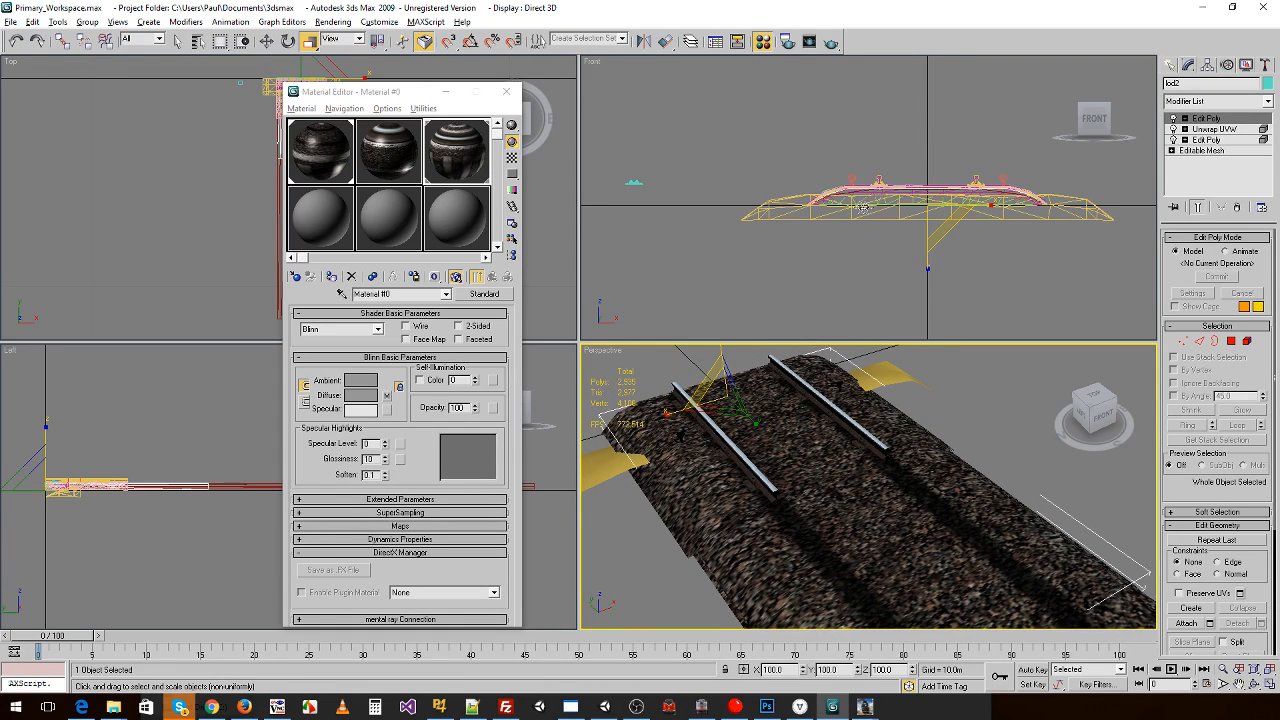
pyautogui.click(864, 205)
pyautogui.press('r')
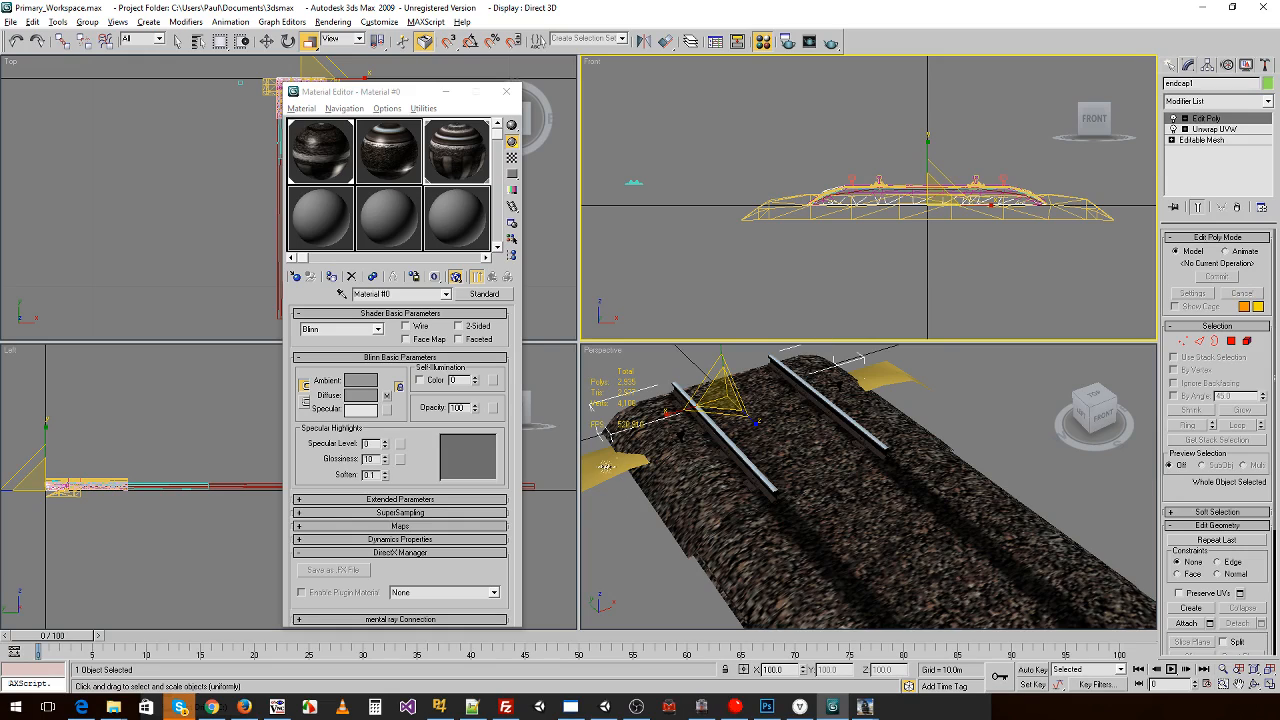
pyautogui.click(603, 463)
pyautogui.click(916, 455)
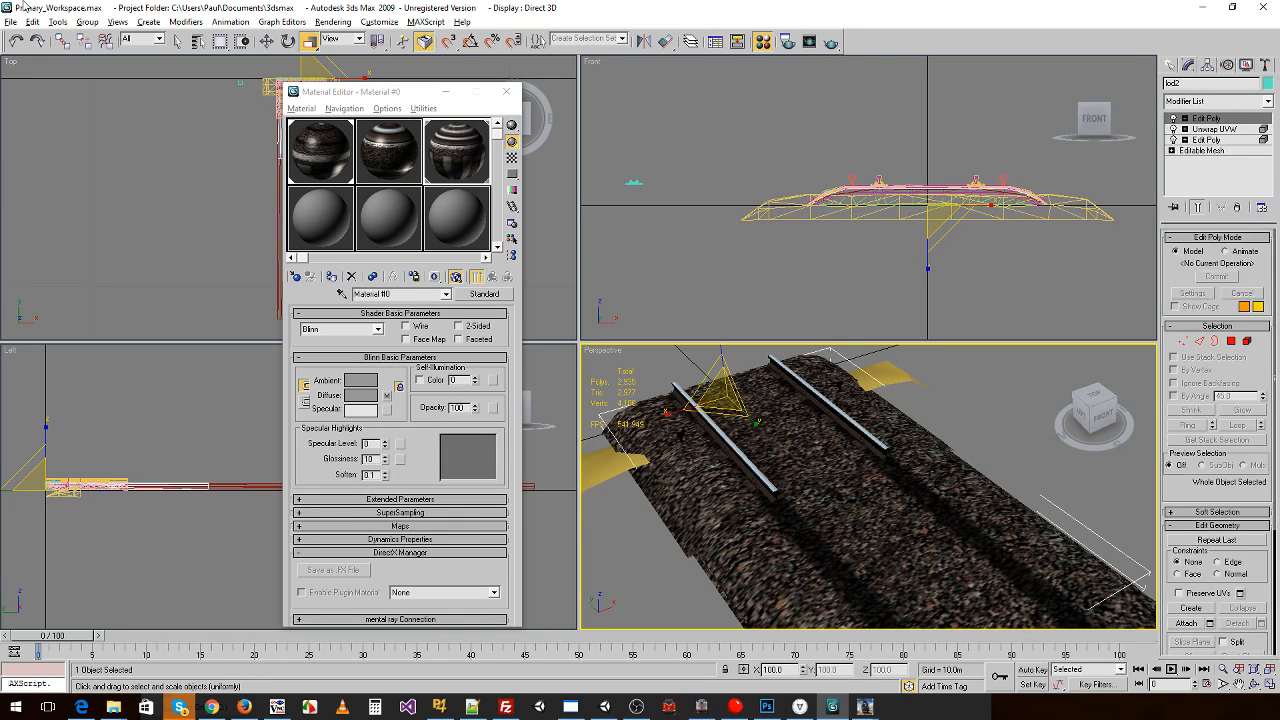
# - Open the recent scene Primary_Workspace_Parts.max
pyautogui.click(10, 22)
pyautogui.click(10, 22)
pyautogui.click(10, 22)
pyautogui.moveTo(43, 81)
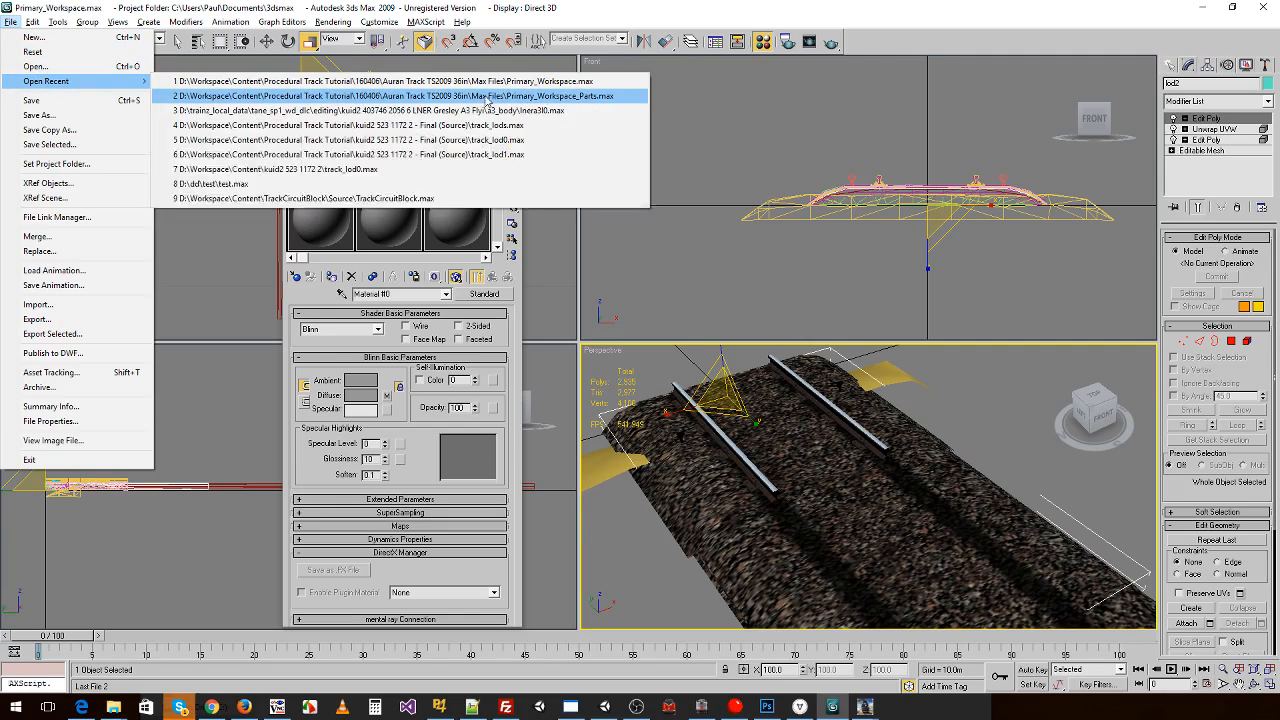
pyautogui.click(220, 86)
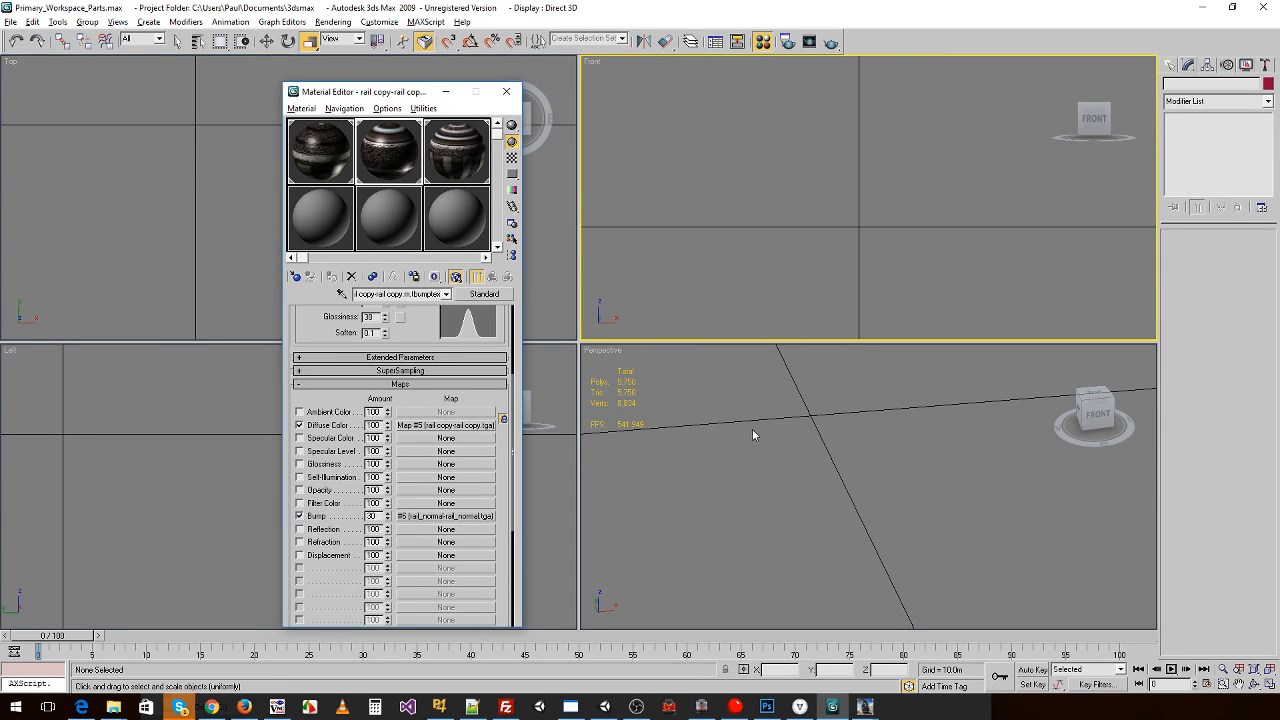
# - List the default layer's objects in the layer manager and unhide the sleeper ssl0 and the rail segment rl0
pyautogui.click(57, 22)
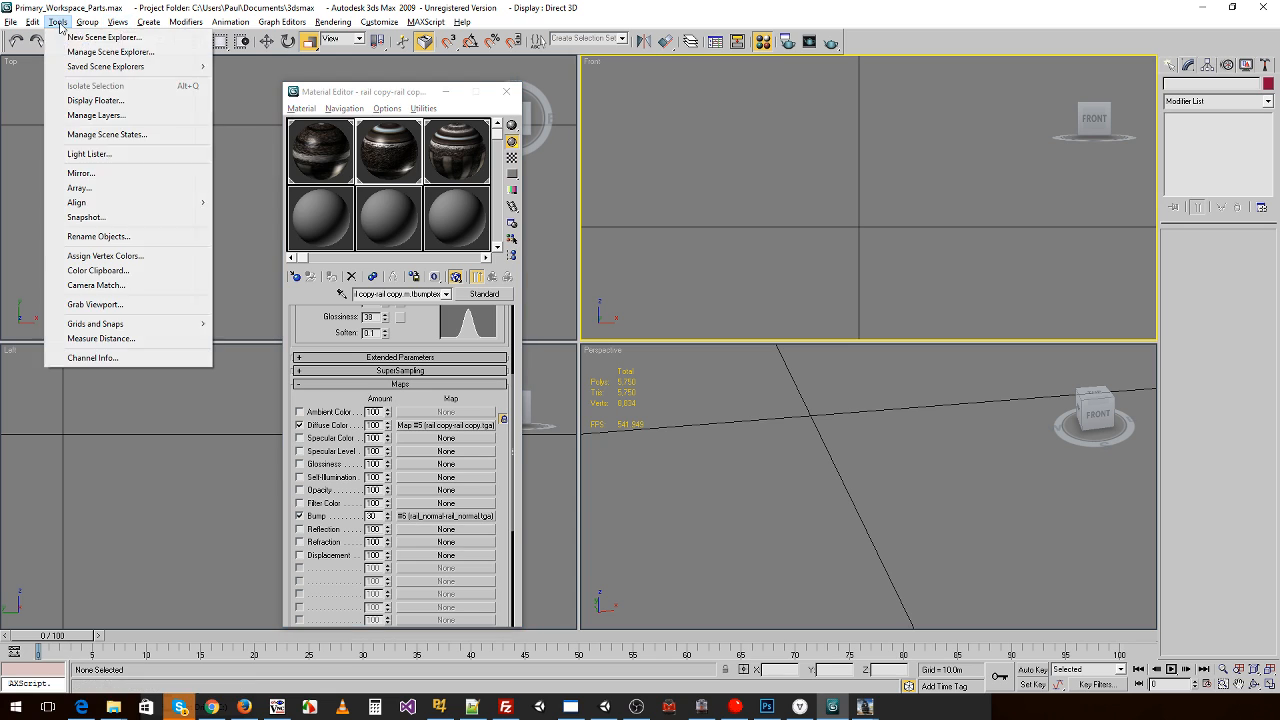
pyautogui.click(96, 115)
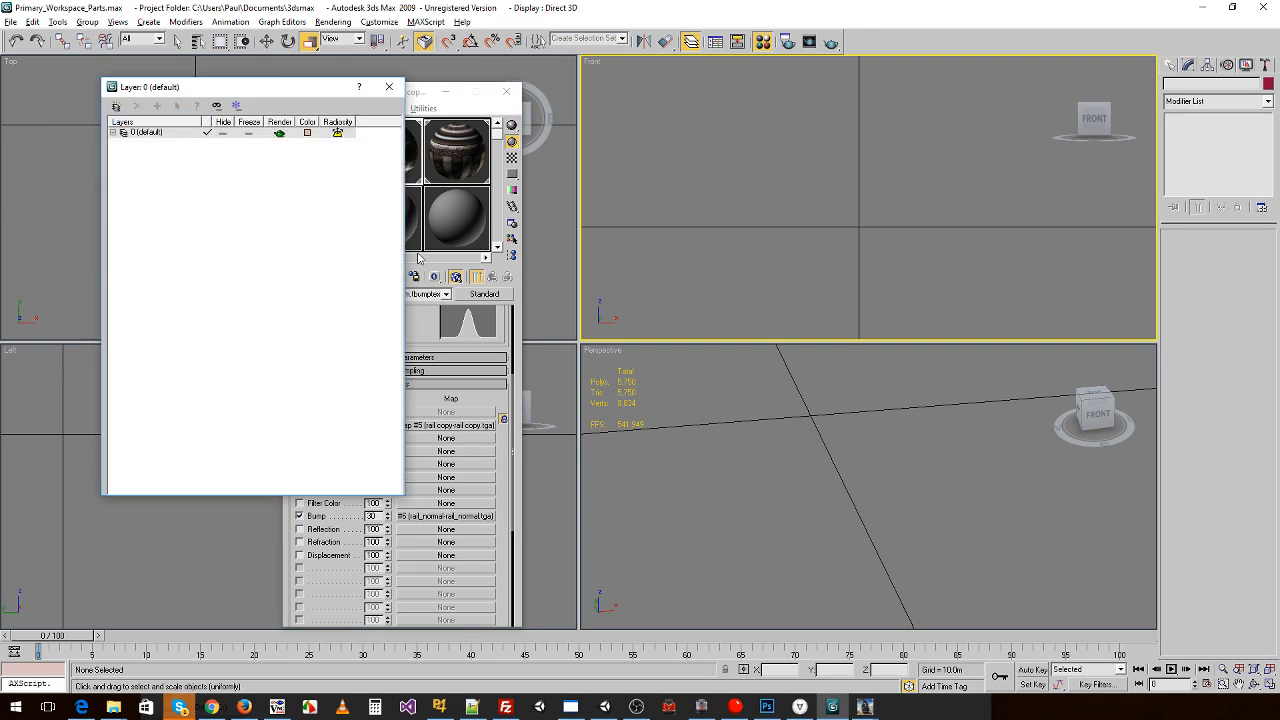
pyautogui.click(114, 133)
pyautogui.click(224, 283)
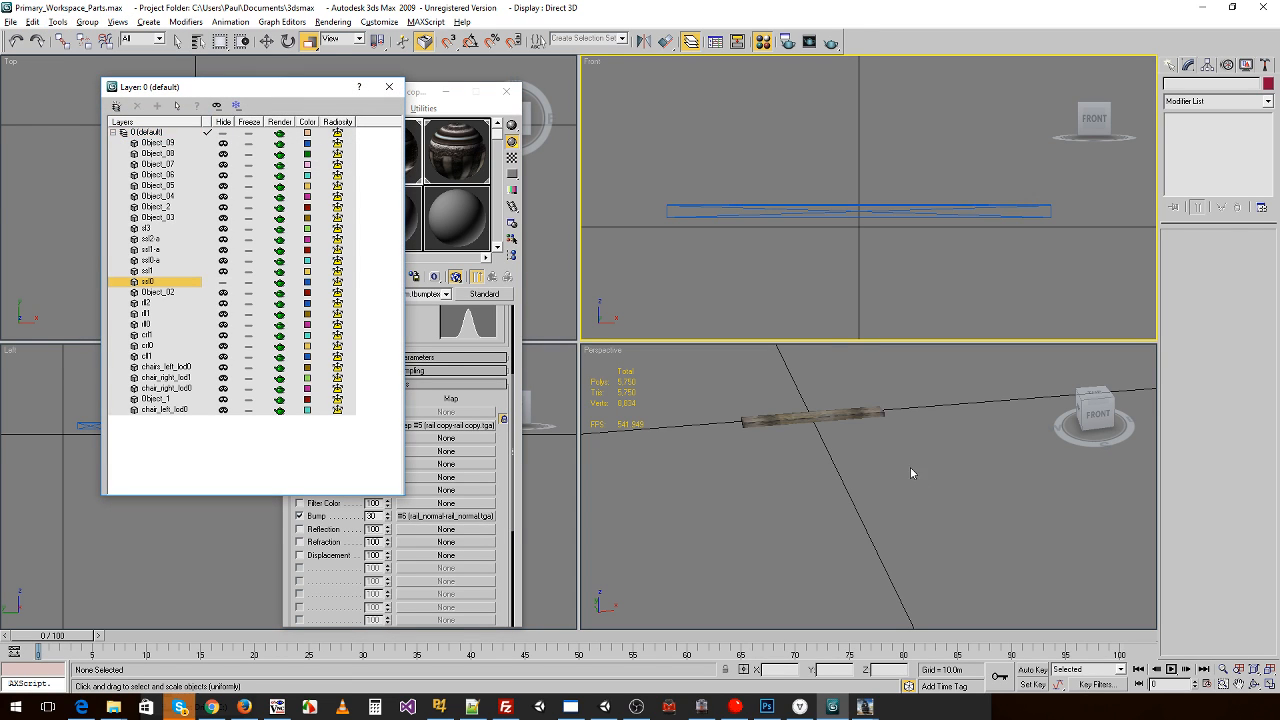
pyautogui.click(170, 219)
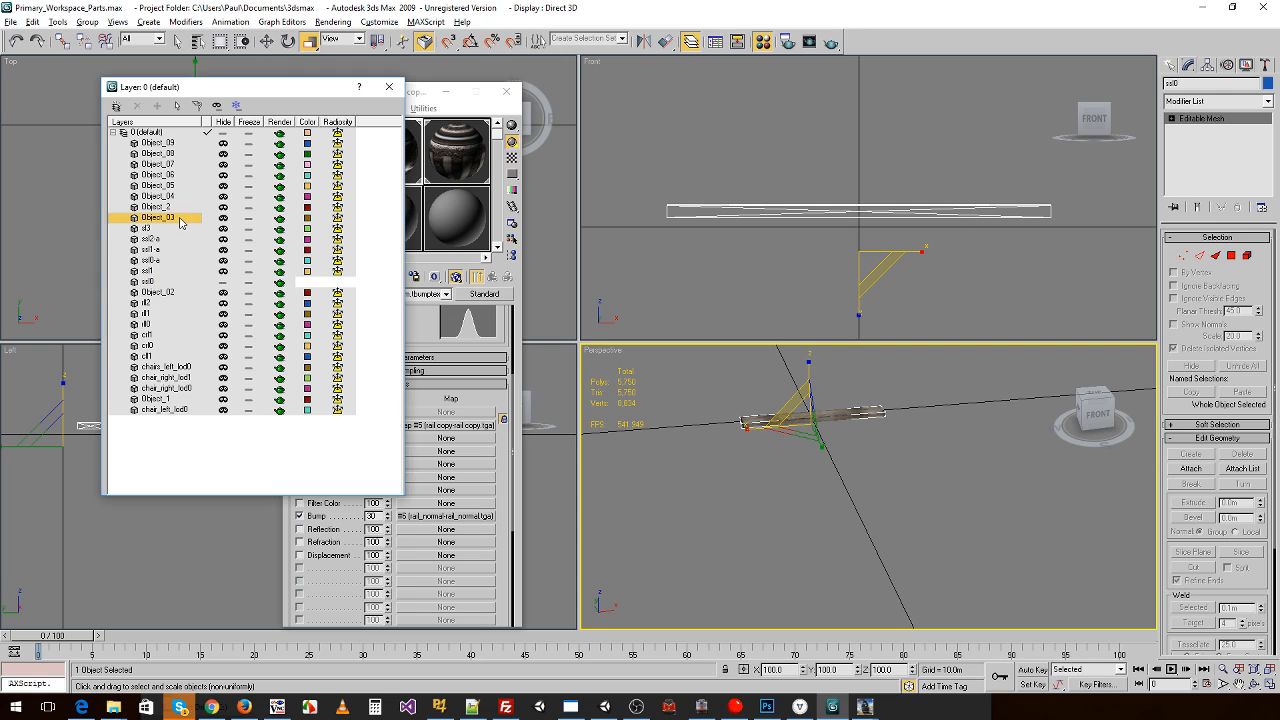
pyautogui.click(165, 323)
pyautogui.click(224, 325)
# - Select the unhidden rail segment and copy its X scale value
pyautogui.click(838, 455)
pyautogui.moveTo(789, 669); pyautogui.dragTo(716, 661)
pyautogui.hotkey('ctrl', 'c')
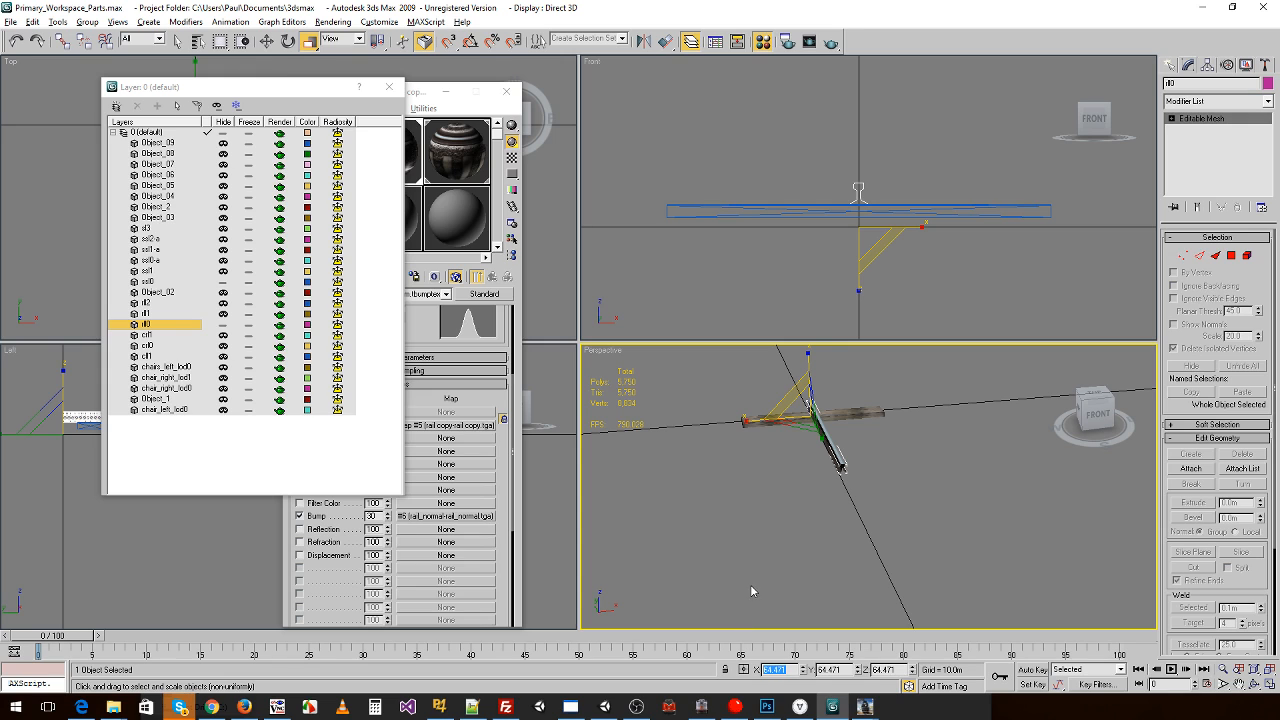
# - Reopen the recent scene Primary_Workspace.max, discarding the changes to the parts scene
pyautogui.click(10, 22)
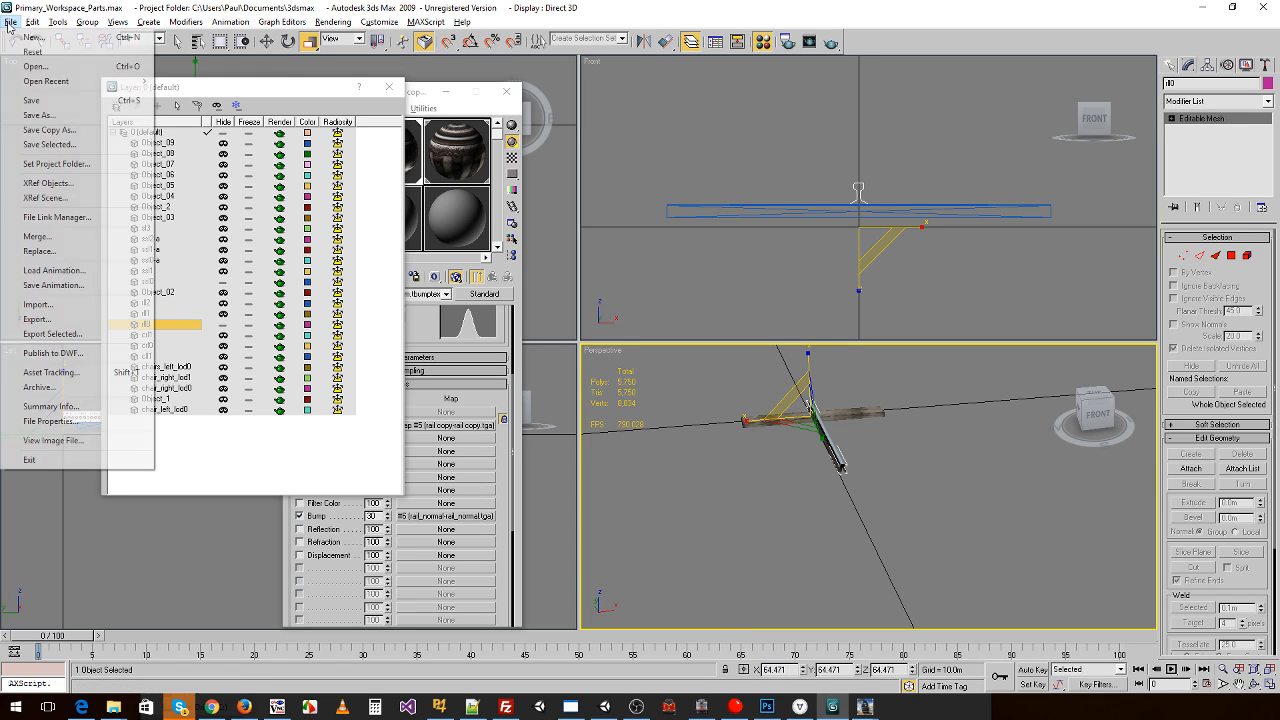
pyautogui.moveTo(60, 81)
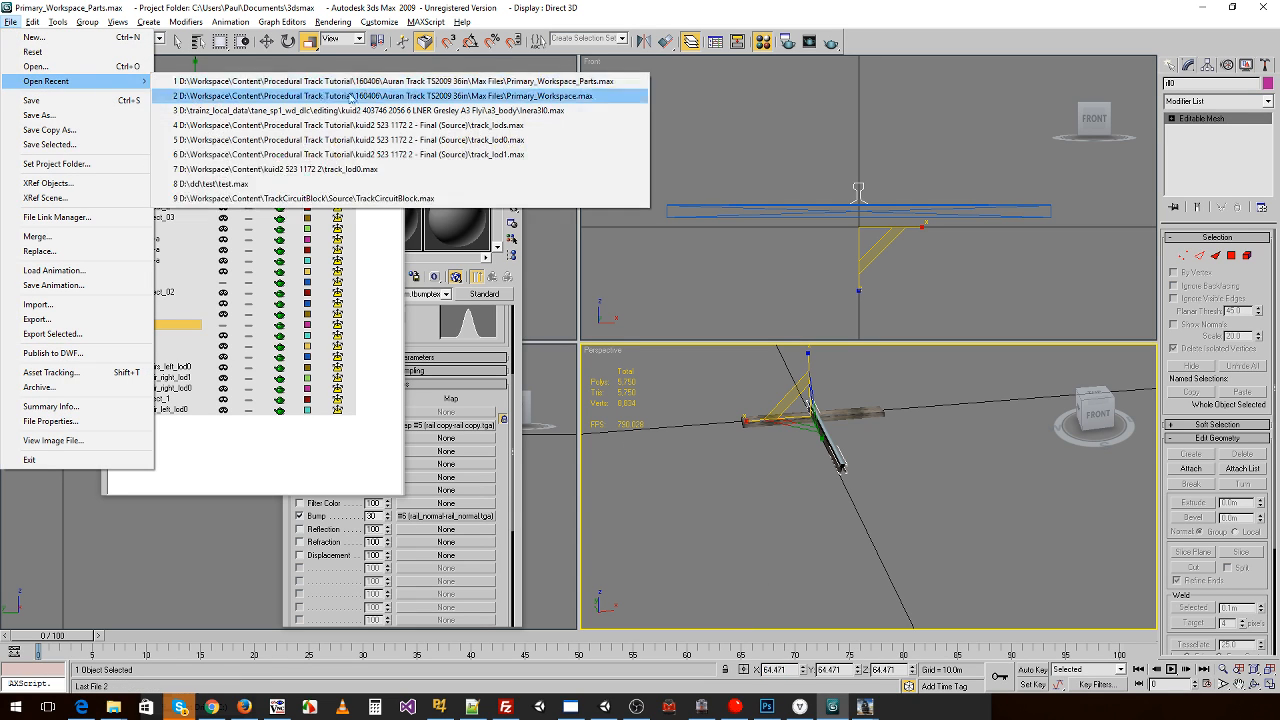
pyautogui.click(480, 95)
pyautogui.click(660, 408)
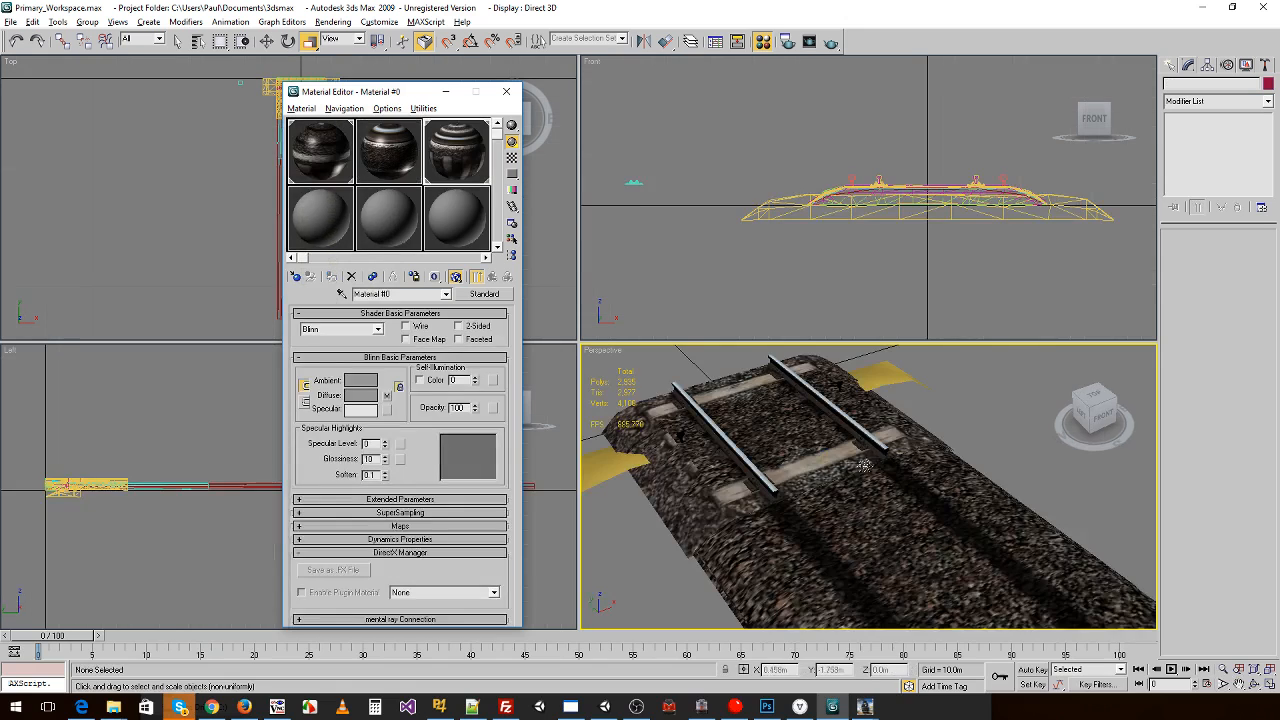
# - Scale the yellow end cap ecap0a to 64.471 percent on the X, Y and Z axes
pyautogui.click(588, 469)
pyautogui.moveTo(791, 672); pyautogui.dragTo(759, 671)
pyautogui.hotkey('ctrl', 'v')
pyautogui.moveTo(852, 672); pyautogui.dragTo(807, 676)
pyautogui.hotkey('ctrl', 'v')
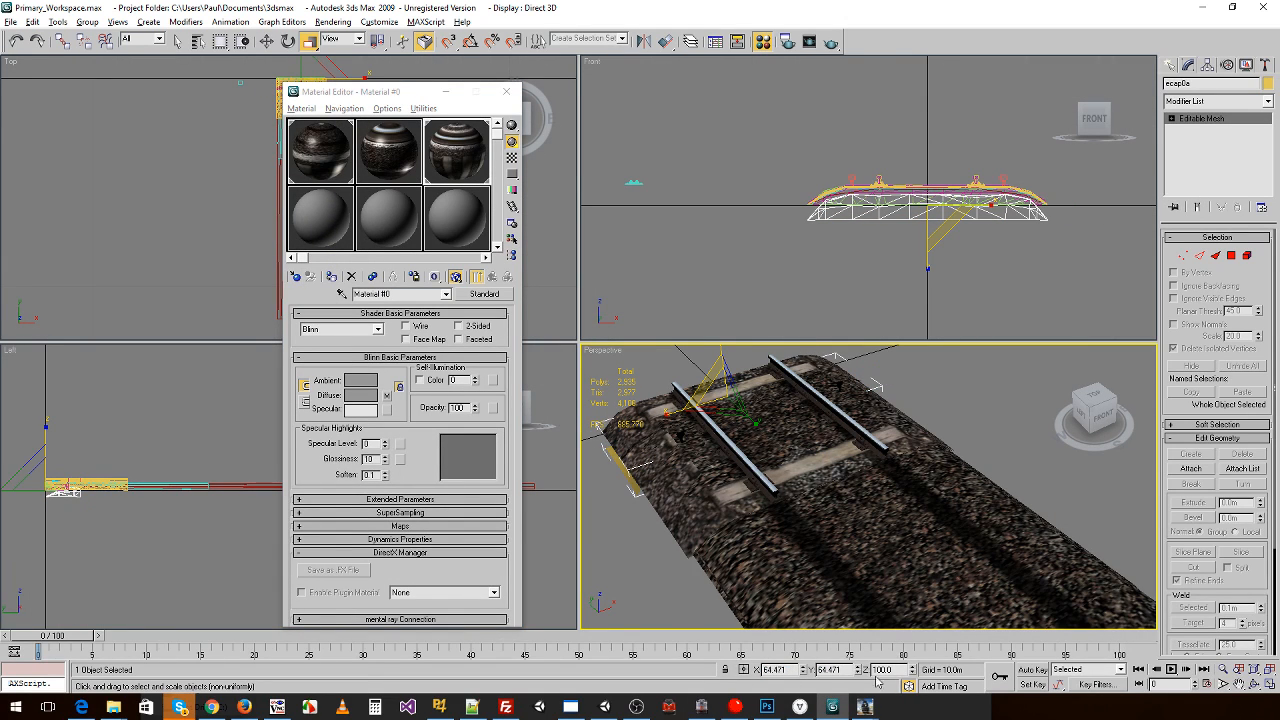
pyautogui.click(927, 399)
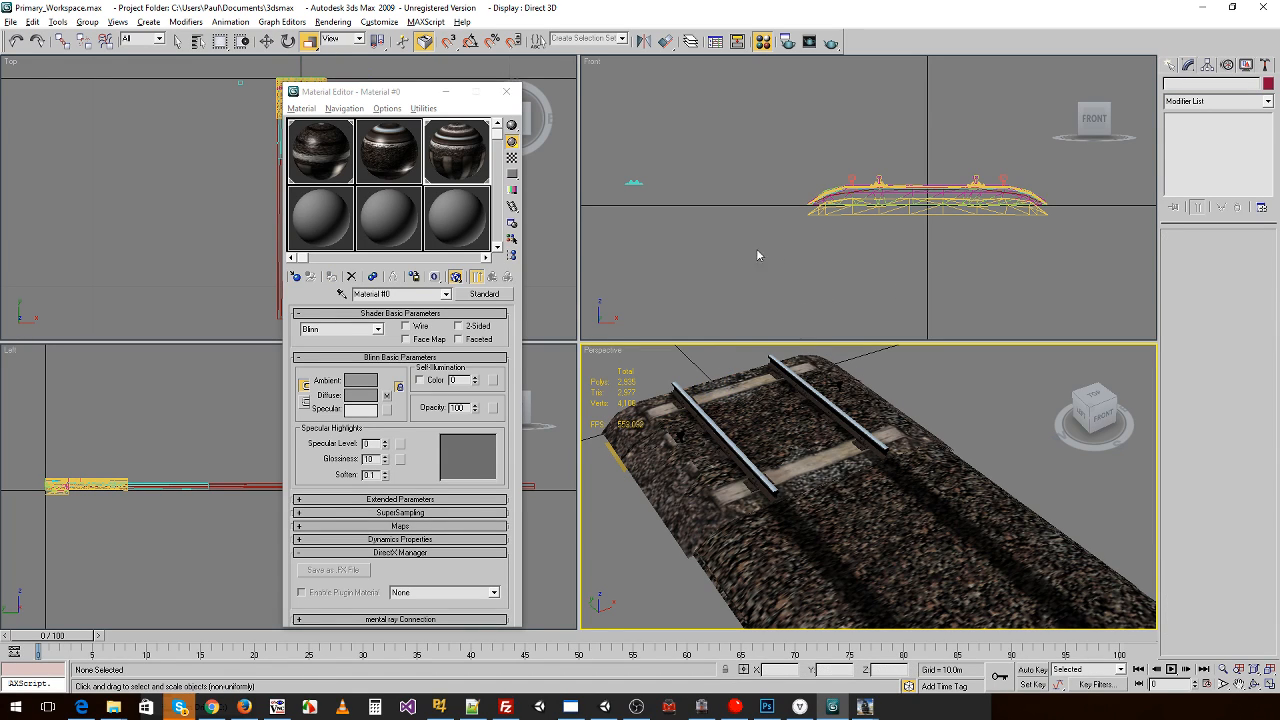
# - Open Primary_Workspace_Parts.max again and list the default layer's objects in the layer manager
pyautogui.click(10, 21)
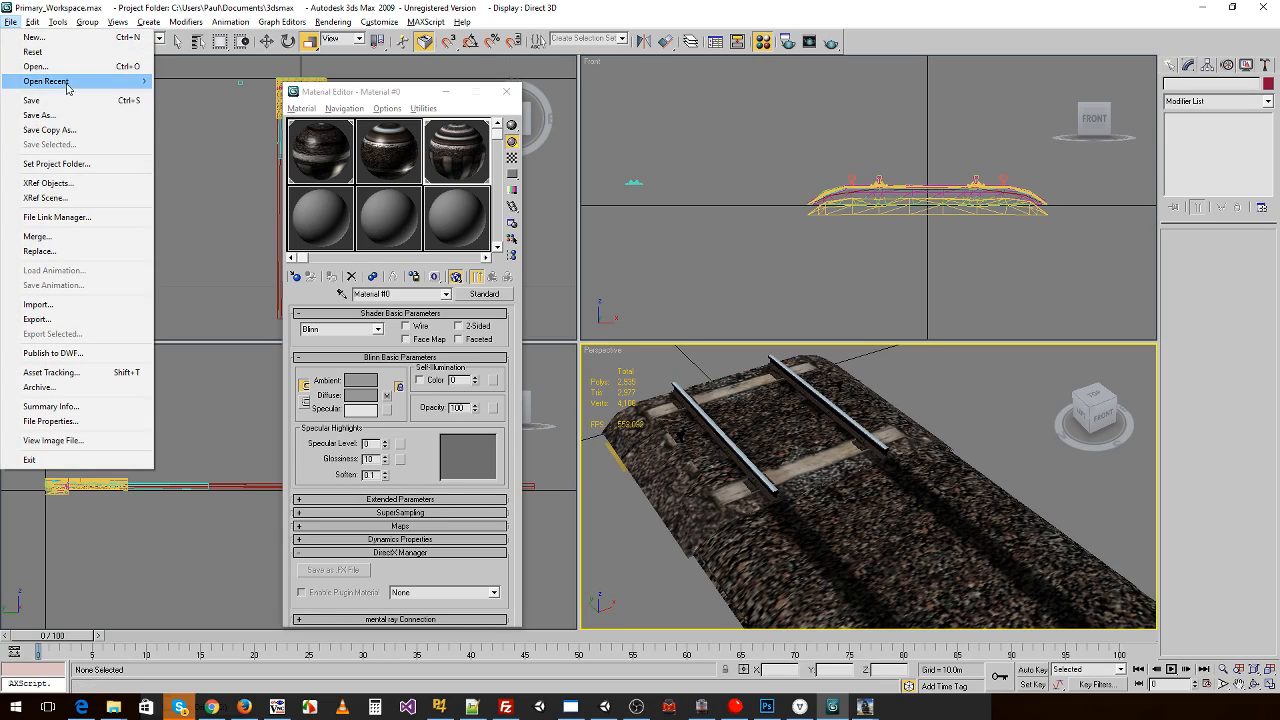
pyautogui.moveTo(60, 81)
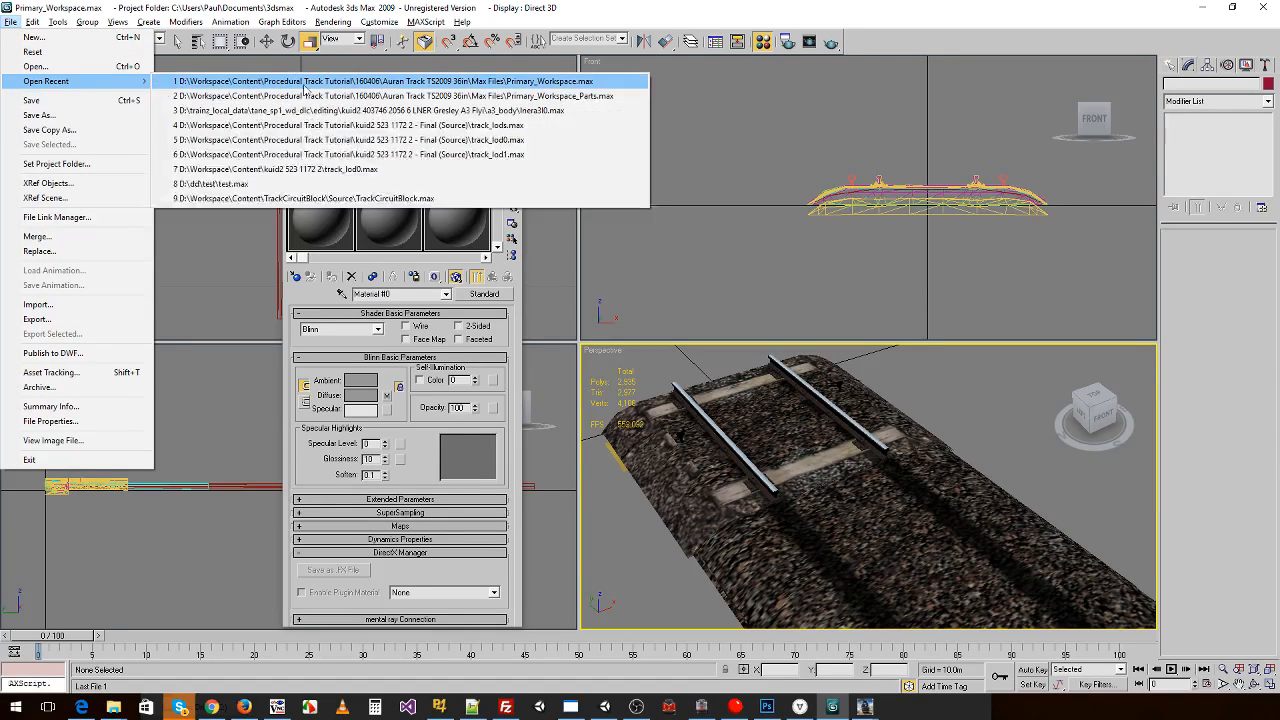
pyautogui.click(440, 95)
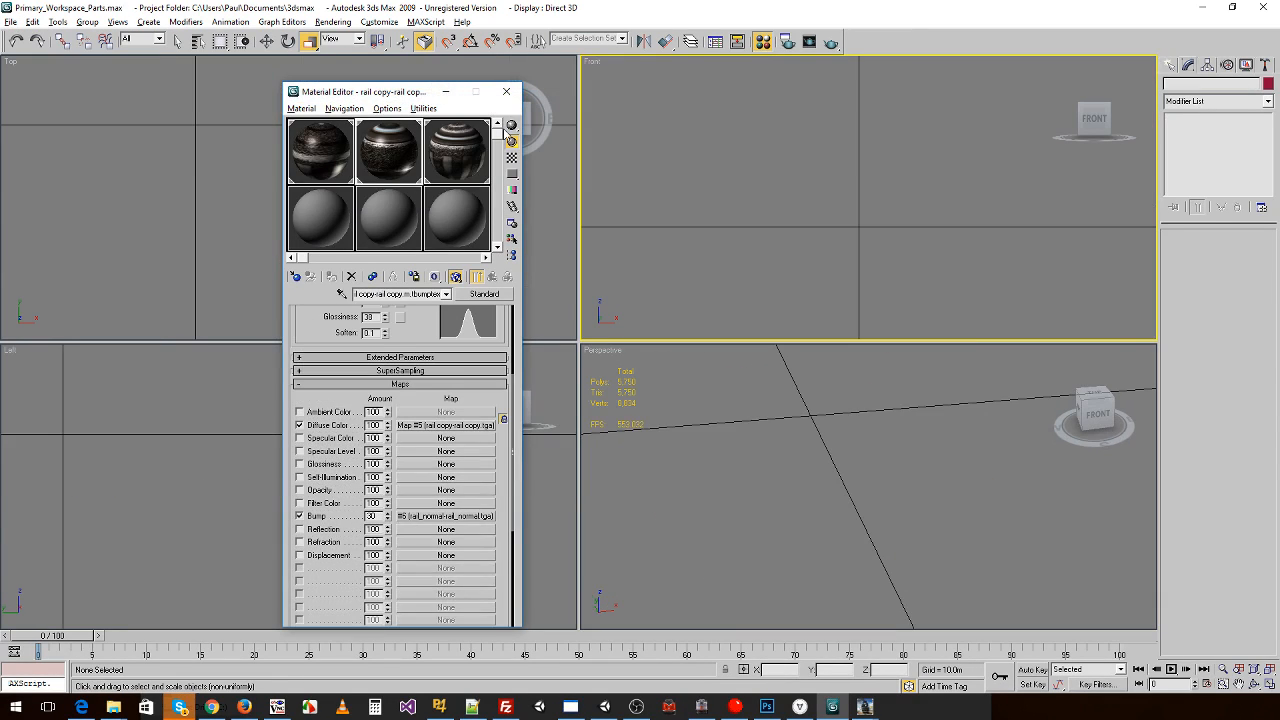
pyautogui.click(57, 21)
pyautogui.click(93, 129)
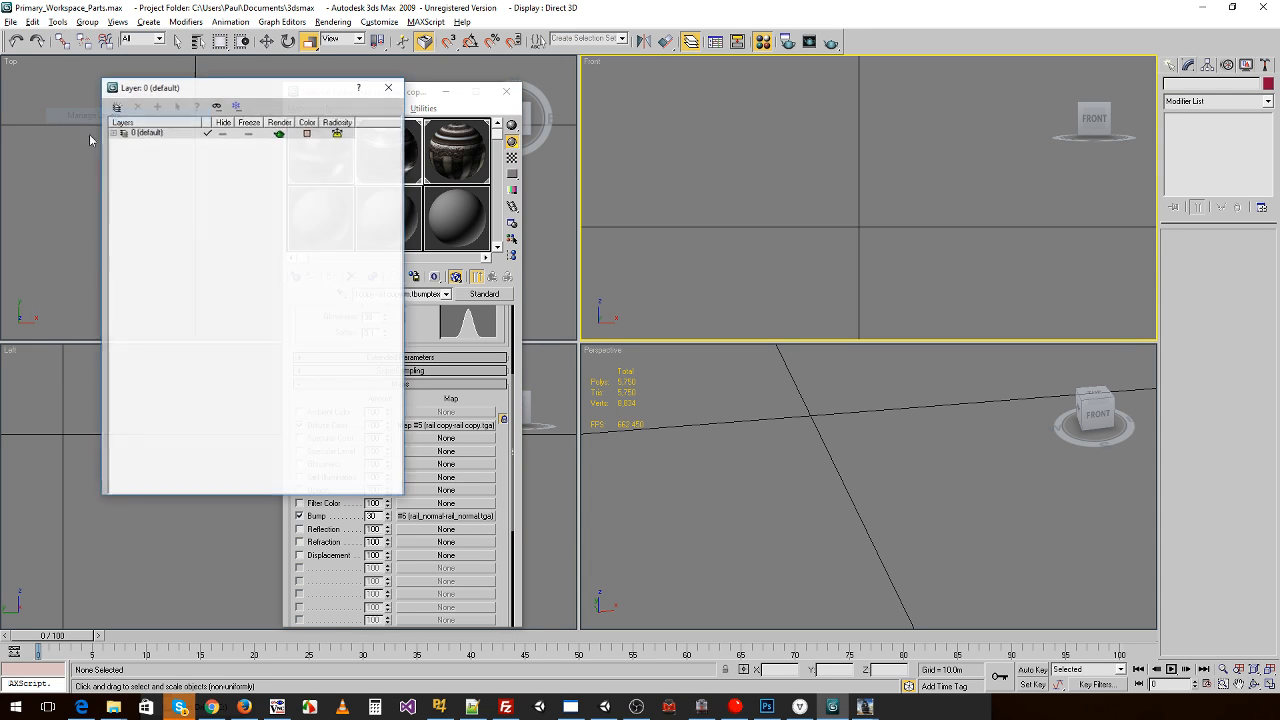
pyautogui.click(113, 133)
# - Unhide all objects from Object_09 down to rl2 in the default layer to view the assembled track parts
pyautogui.click(223, 143)
pyautogui.click(223, 153)
pyautogui.click(223, 164)
pyautogui.click(223, 174)
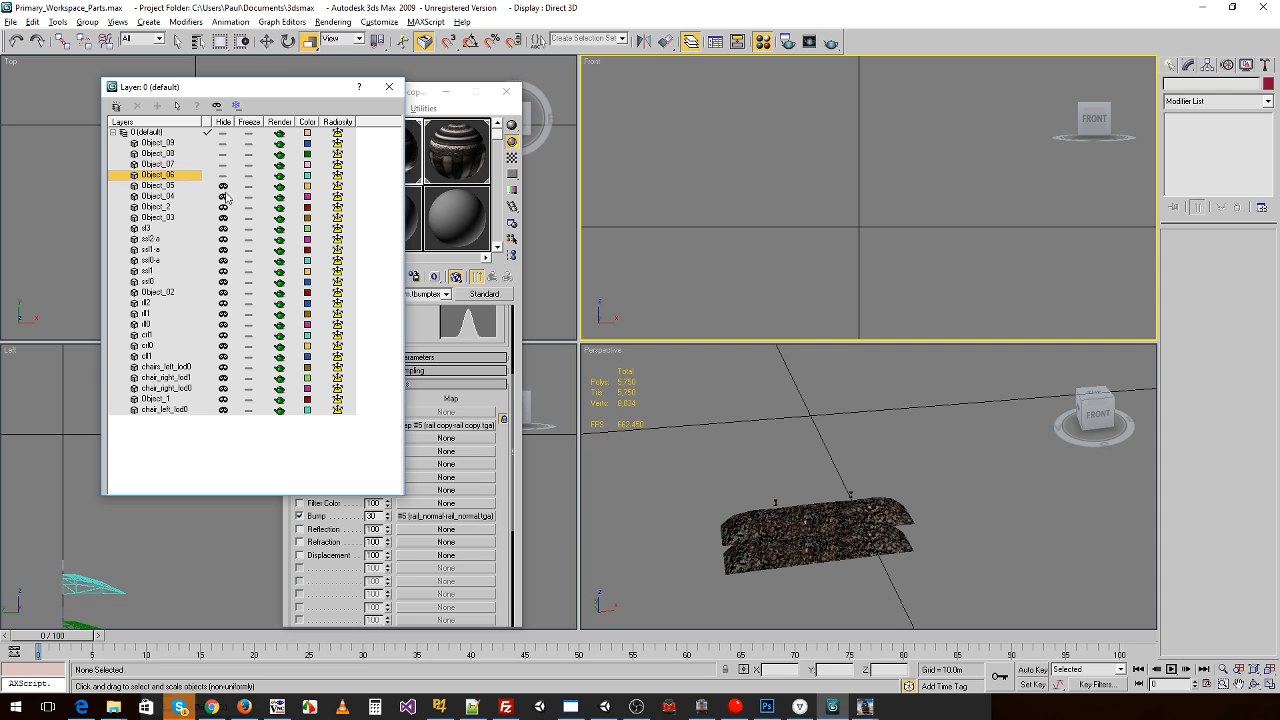
pyautogui.click(223, 185)
pyautogui.click(223, 196)
pyautogui.click(223, 206)
pyautogui.click(223, 217)
pyautogui.click(223, 228)
pyautogui.click(223, 249)
pyautogui.click(223, 238)
pyautogui.click(223, 260)
pyautogui.click(223, 270)
pyautogui.click(223, 281)
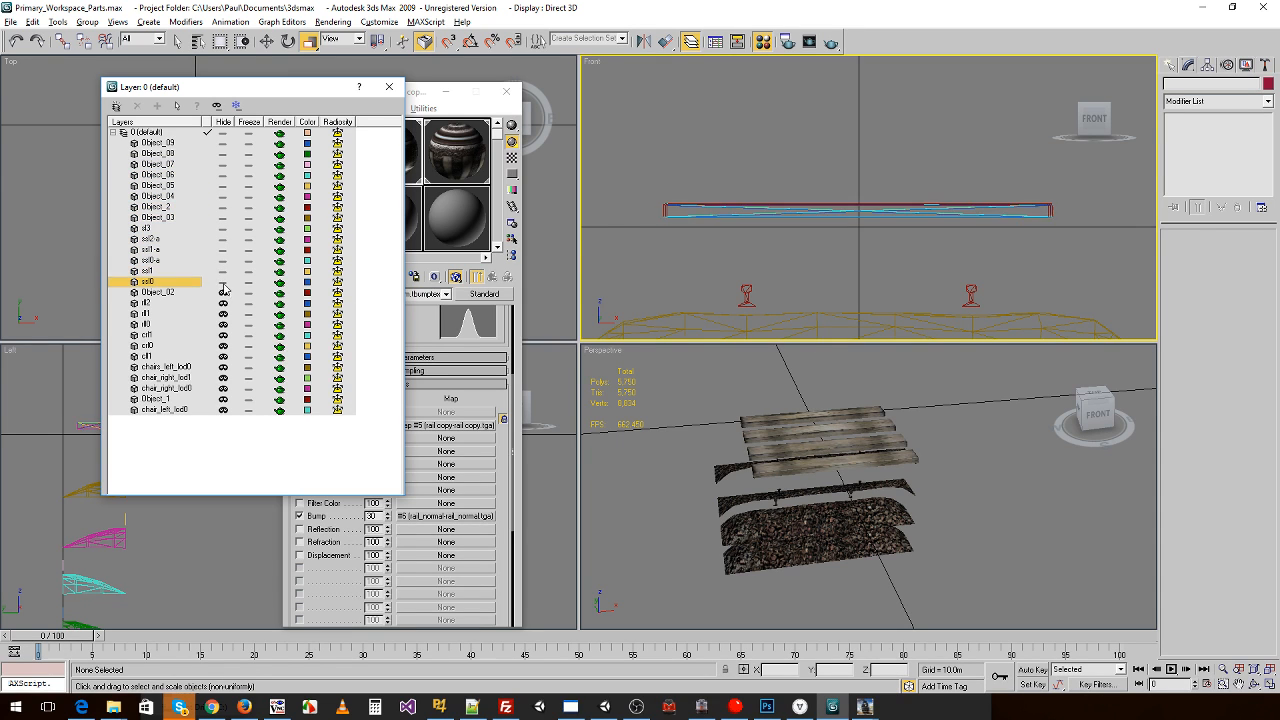
pyautogui.click(223, 302)
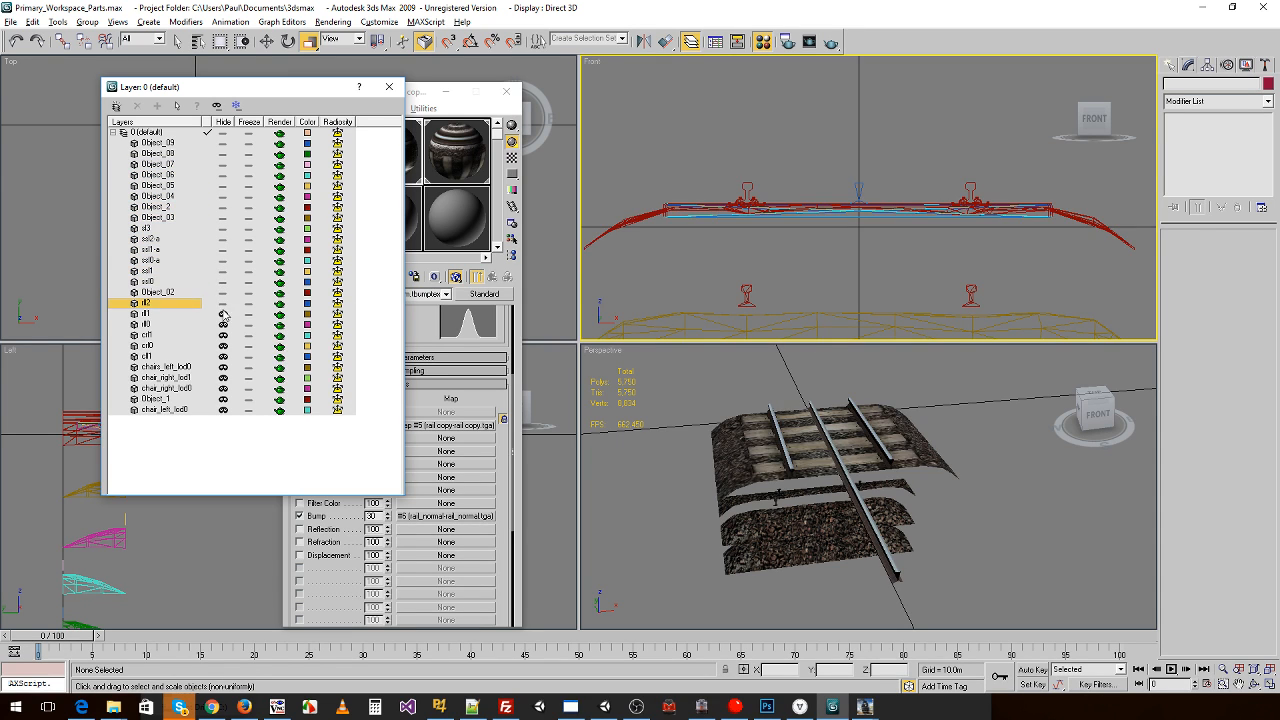
# - Examine the Z position of the track section Object_02, trying a vertical move and undoing it
pyautogui.click(640, 216)
pyautogui.press('w')
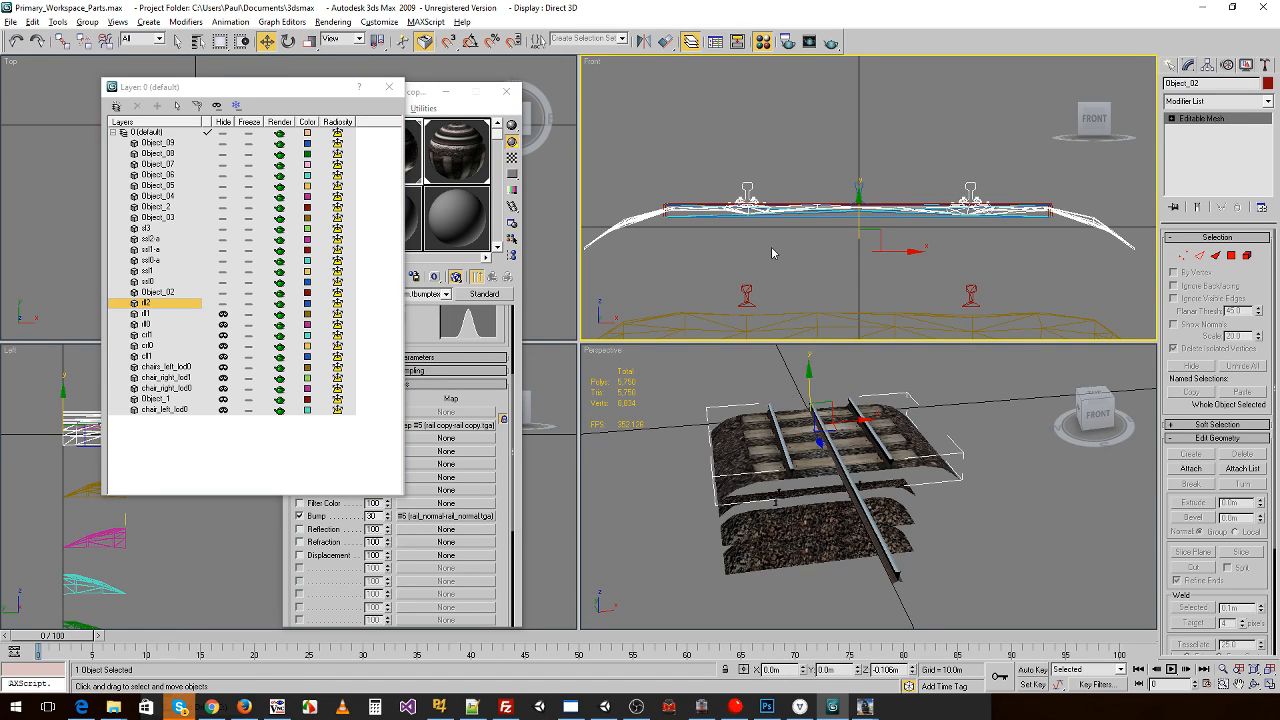
pyautogui.moveTo(903, 669); pyautogui.dragTo(824, 663)
pyautogui.moveTo(810, 382); pyautogui.dragTo(810, 342)
pyautogui.hotkey('ctrl', 'z')
# - Return to the recent scene Primary_Workspace.max without keeping the changes to the parts scene
pyautogui.click(10, 21)
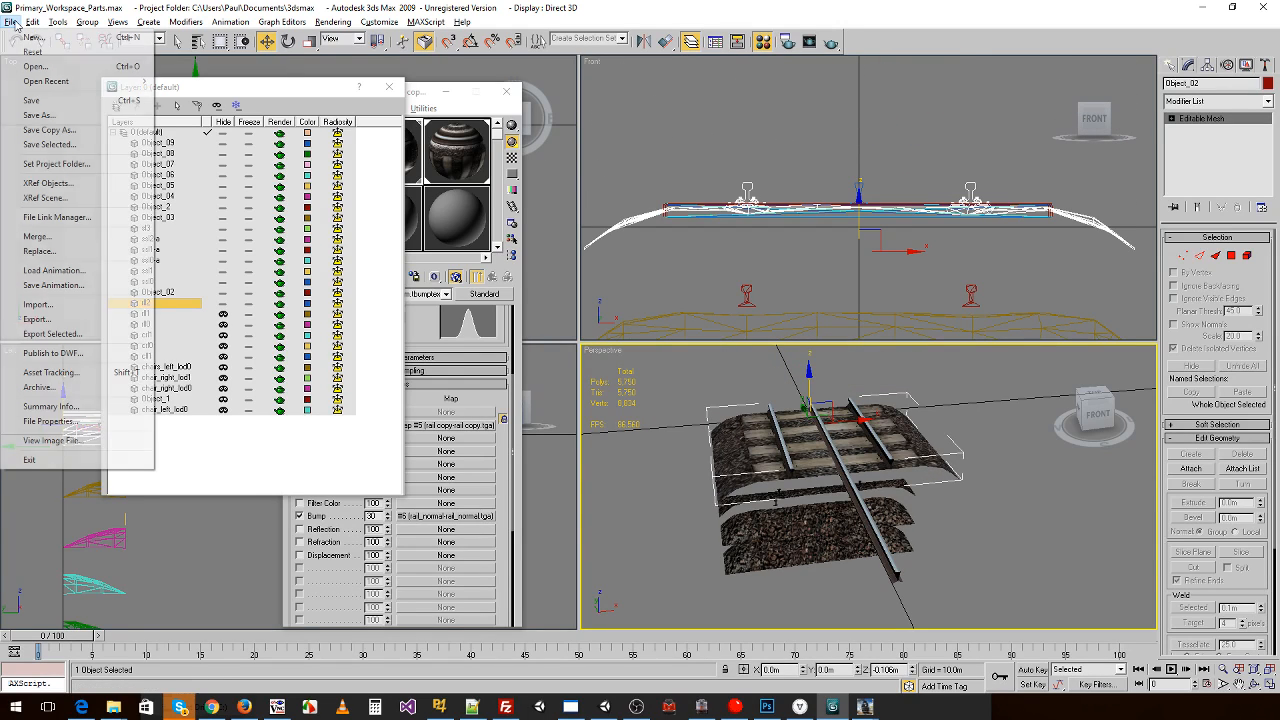
pyautogui.moveTo(91, 82)
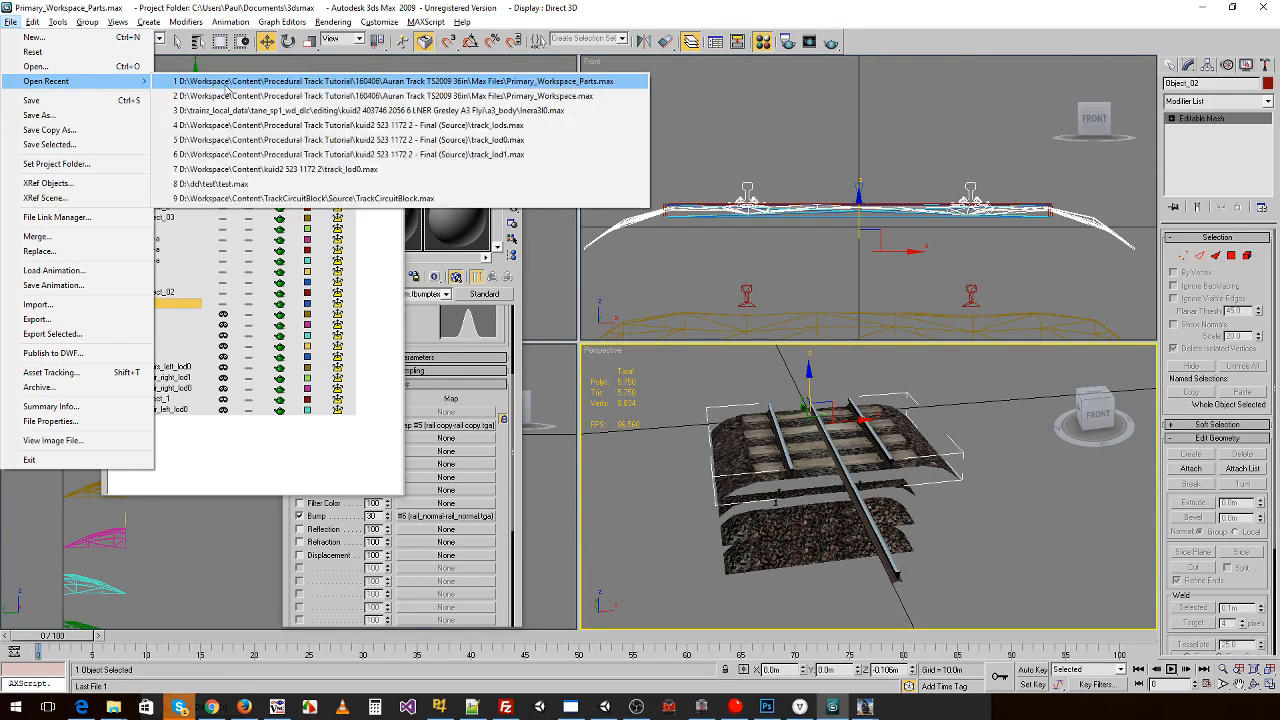
pyautogui.click(200, 97)
pyautogui.click(655, 400)
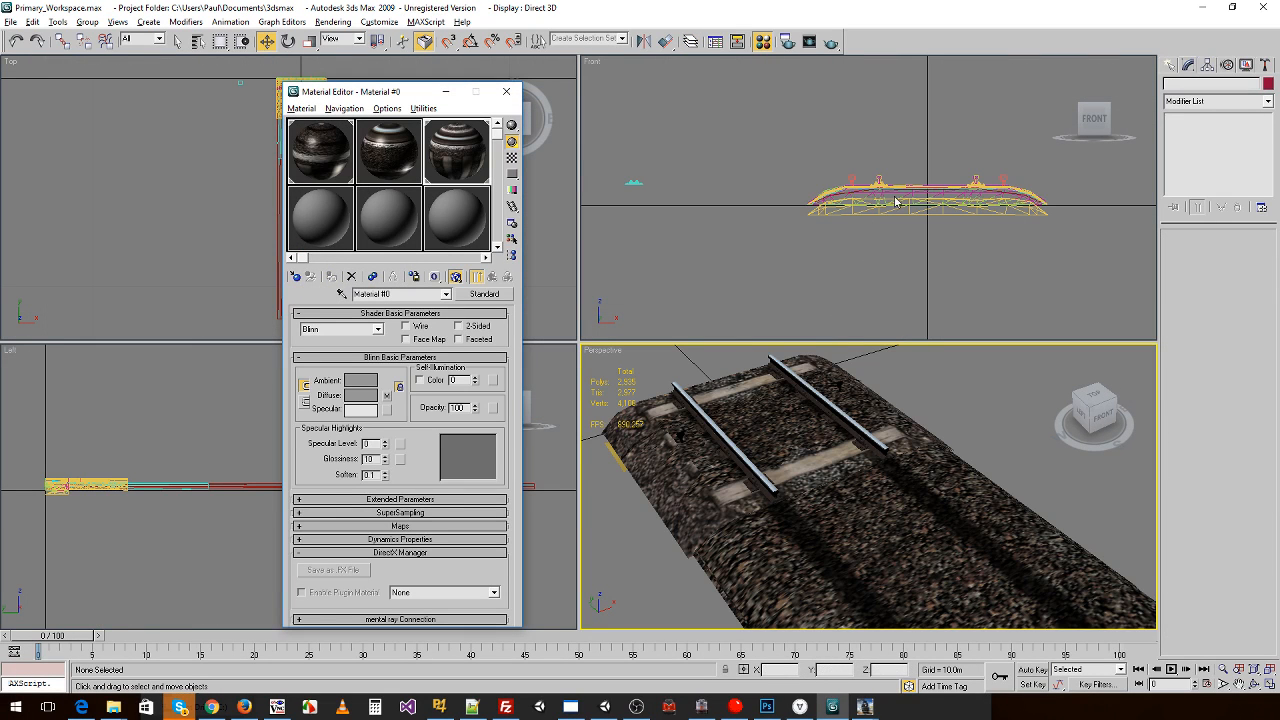
# - Move the end cap ecap0a and the red rails Object_2 together along negative X, clear of the track
pyautogui.click(858, 236)
pyautogui.click(866, 213)
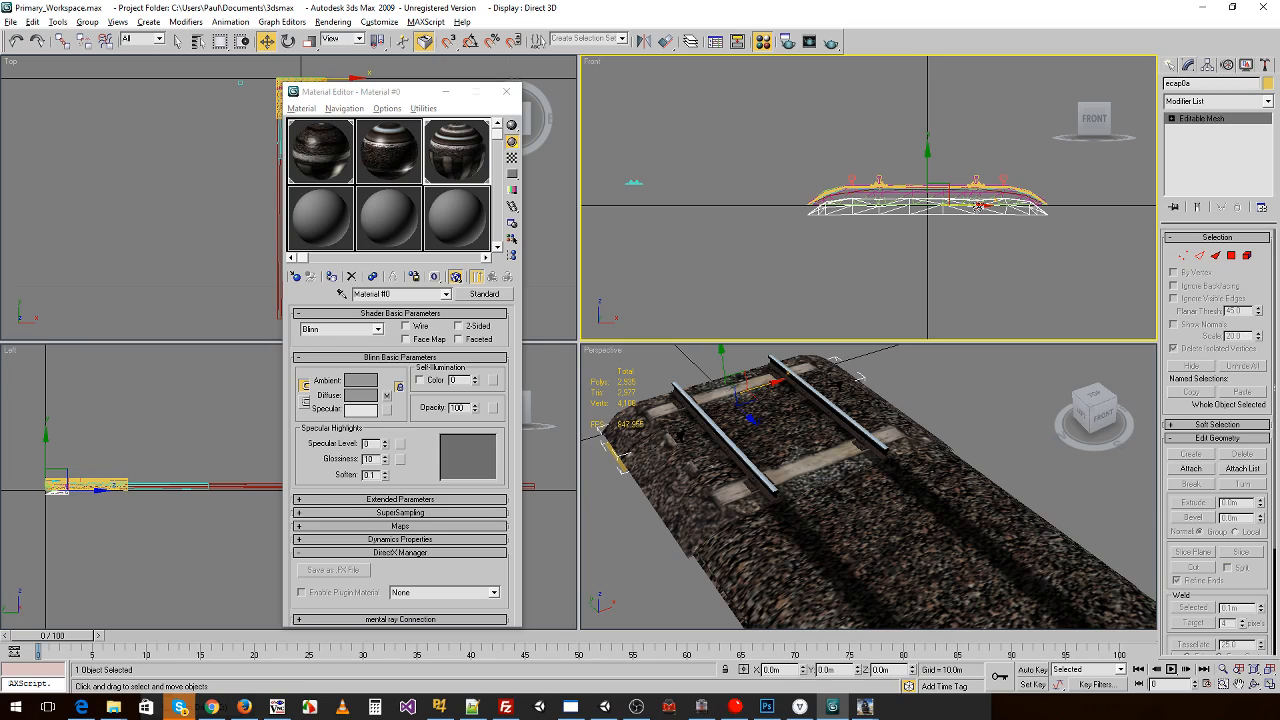
pyautogui.moveTo(975, 206); pyautogui.dragTo(701, 211)
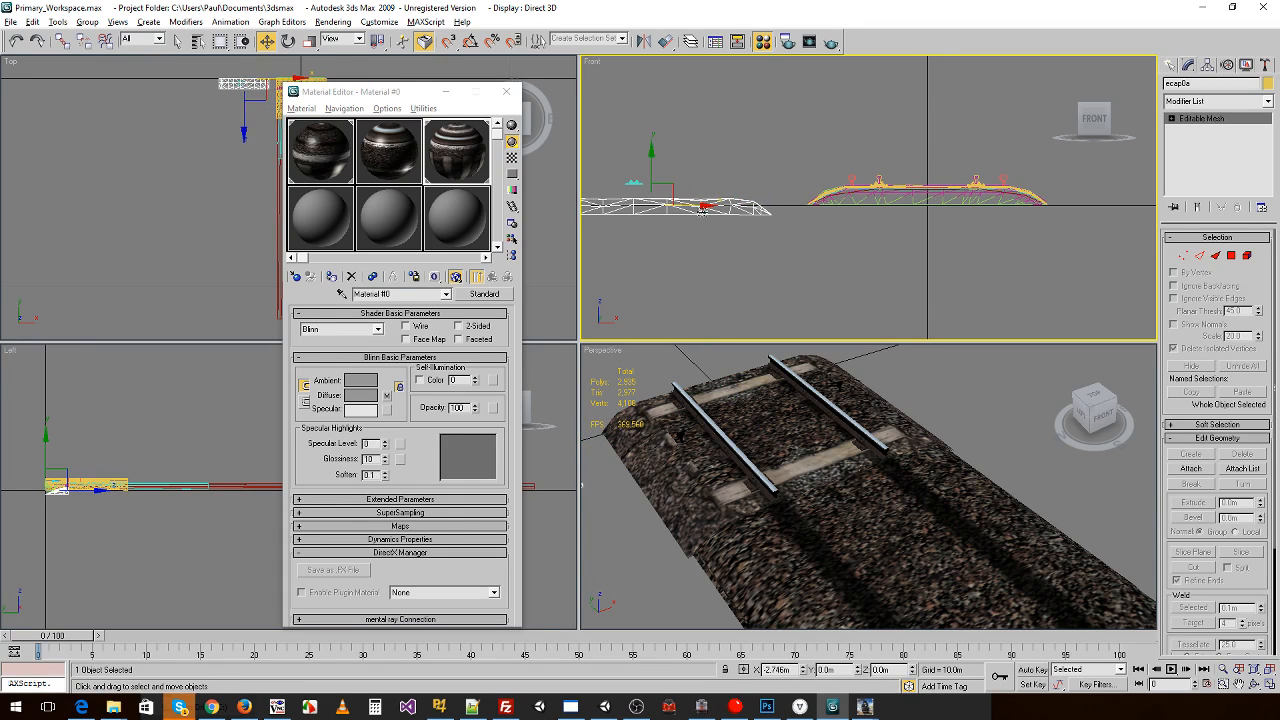
pyautogui.hotkey('ctrl', 'z')
pyautogui.keyDown('ctrl'); pyautogui.click(856, 182); pyautogui.keyUp('ctrl')
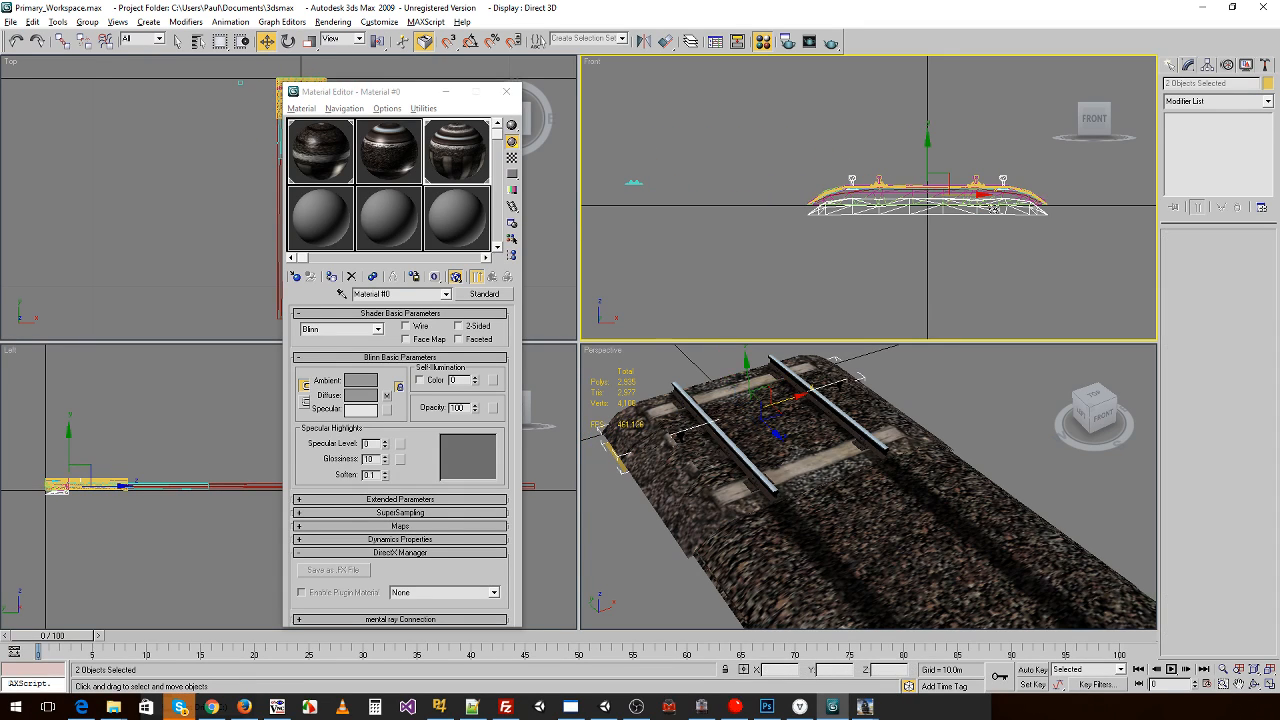
pyautogui.moveTo(983, 200); pyautogui.dragTo(694, 203)
# - Select the seven remaining track objects and lower them along Z until their base is level with the separated end cap
pyautogui.moveTo(853, 147); pyautogui.dragTo(990, 236)
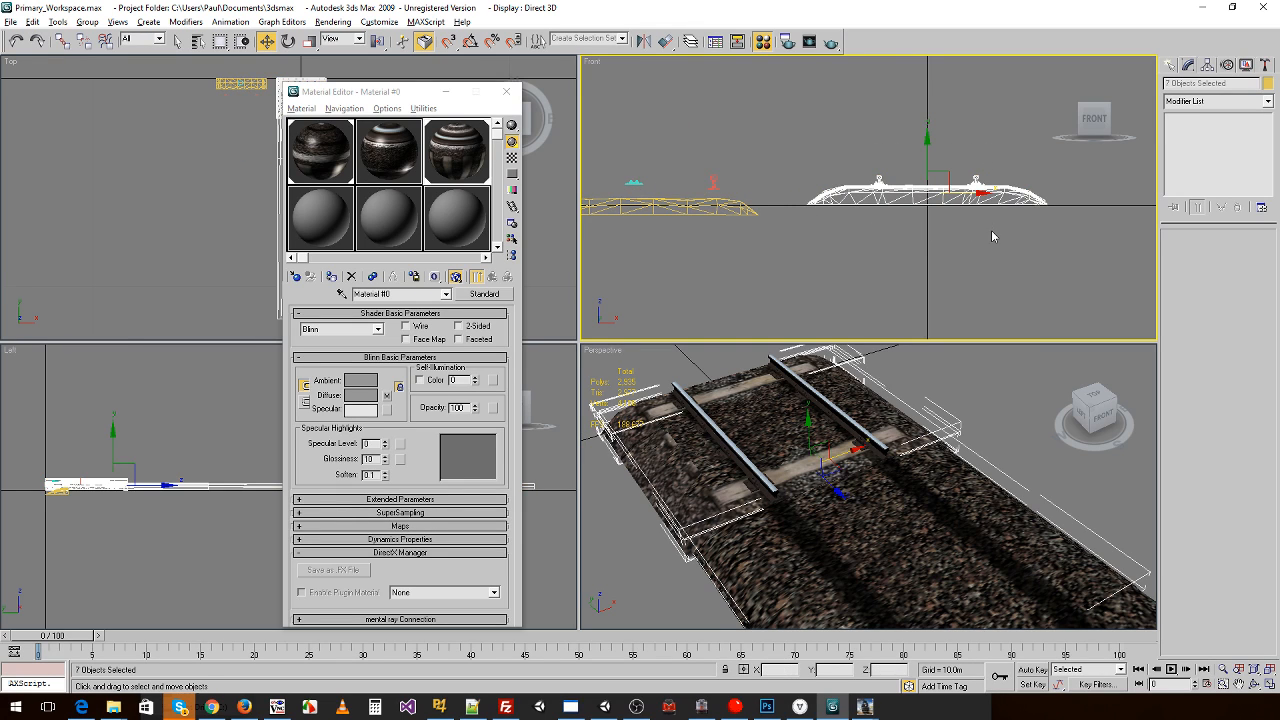
pyautogui.moveTo(763, 474); pyautogui.dragTo(839, 421, button='middle')
pyautogui.scroll(-4, 839, 421)
pyautogui.scroll(5, 839, 421)
pyautogui.scroll(-3, 844, 400)
pyautogui.moveTo(898, 230); pyautogui.dragTo(864, 184, button='middle')
pyautogui.scroll(4, 827, 272)
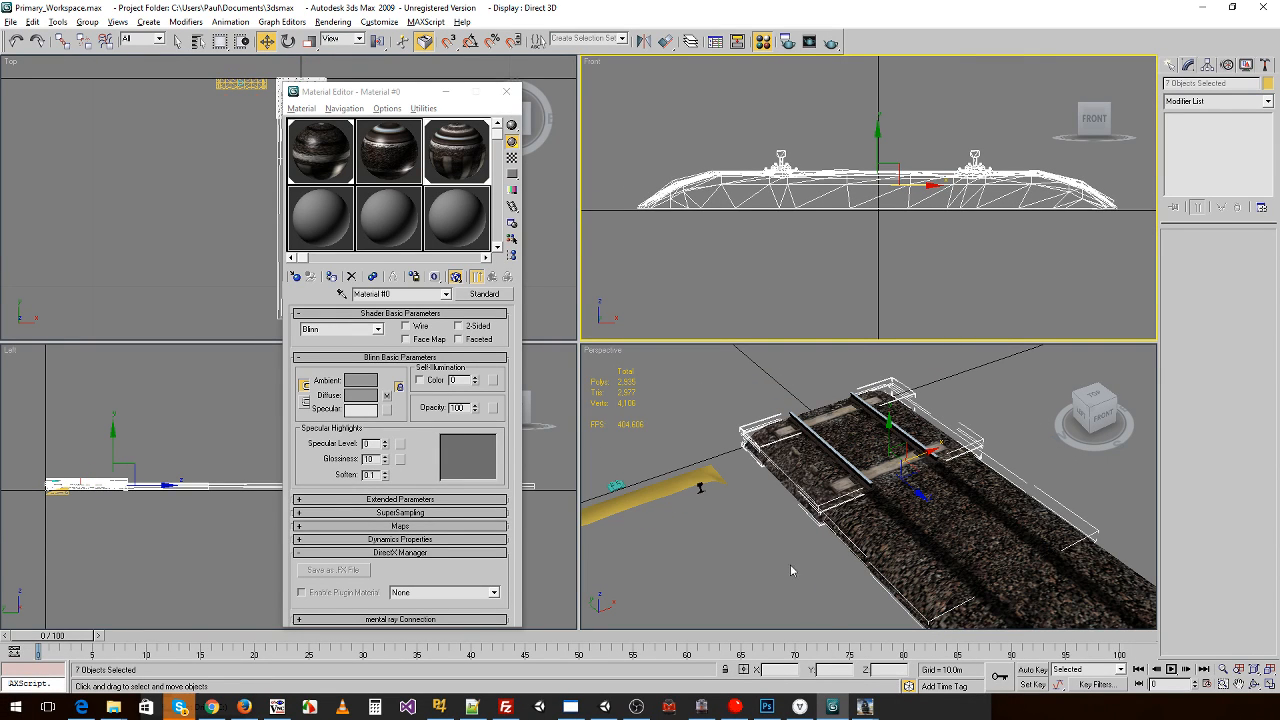
pyautogui.hotkey('ctrl', 'z')
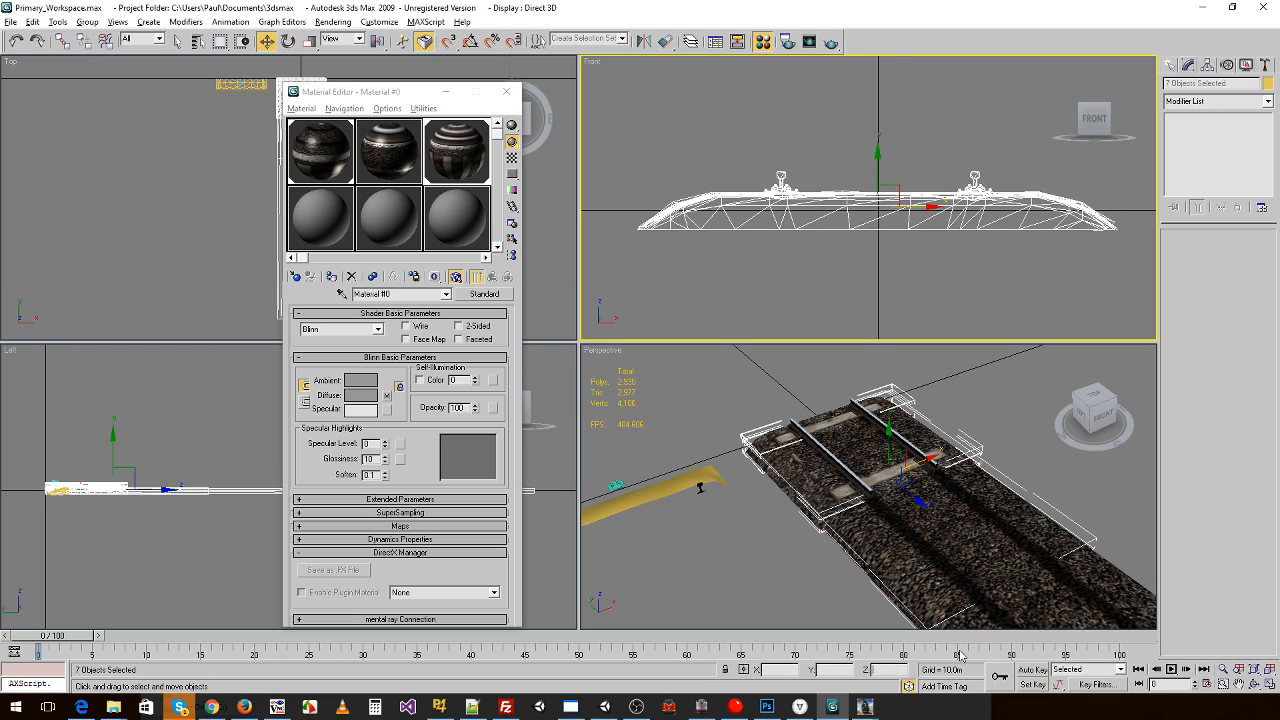
# - Scale the separated end cap and red rails to 64.741 percent on the X, Y and Z axes
pyautogui.moveTo(744, 224); pyautogui.dragTo(869, 218, button='middle')
pyautogui.click(634, 218)
pyautogui.moveTo(661, 220); pyautogui.dragTo(927, 215, button='middle')
pyautogui.click(845, 203)
pyautogui.press('r')
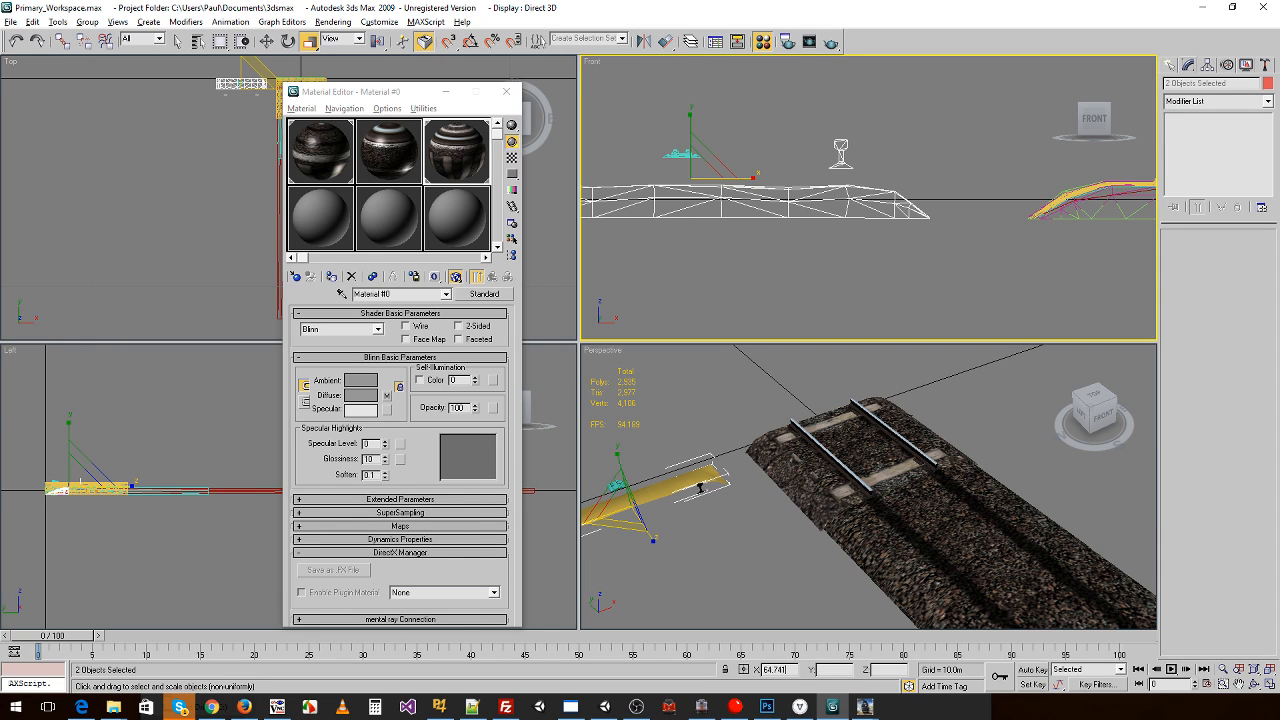
pyautogui.moveTo(791, 669); pyautogui.dragTo(782, 669)
pyautogui.click(840, 672)
pyautogui.write('64.741')
pyautogui.click(891, 670)
pyautogui.write('64.741')
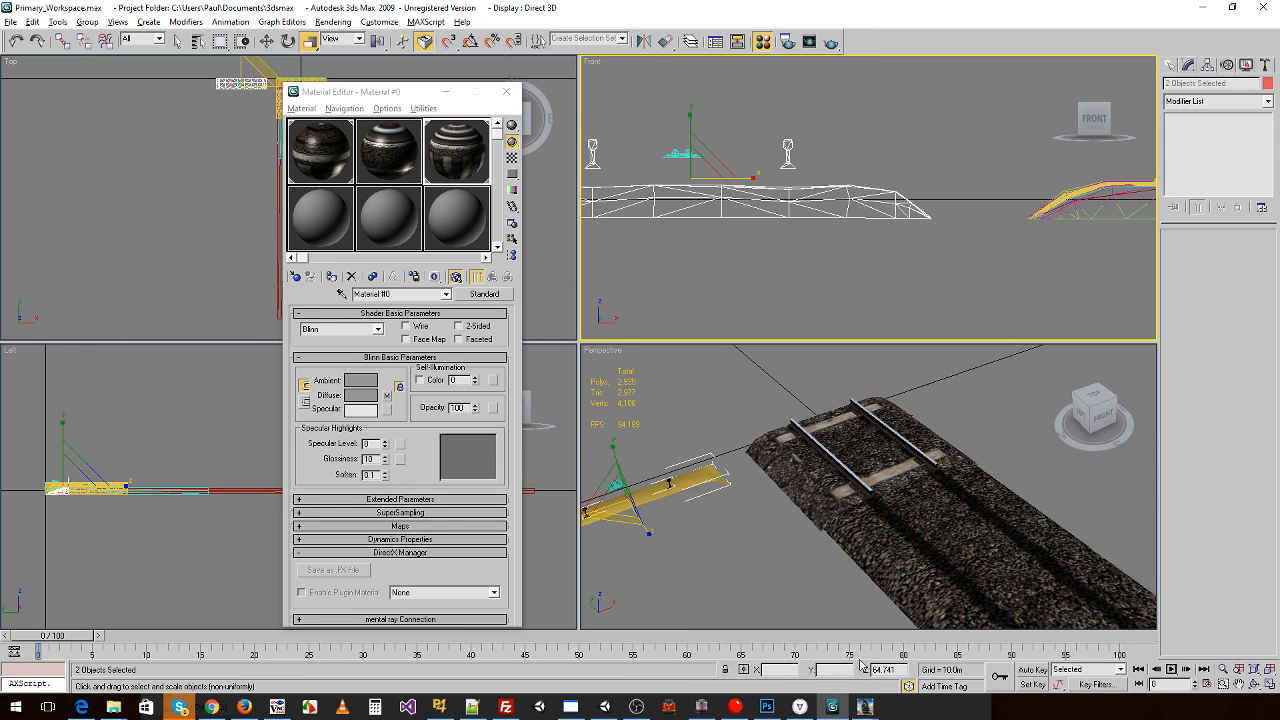
pyautogui.click(882, 294)
pyautogui.scroll(-4, 840, 285)
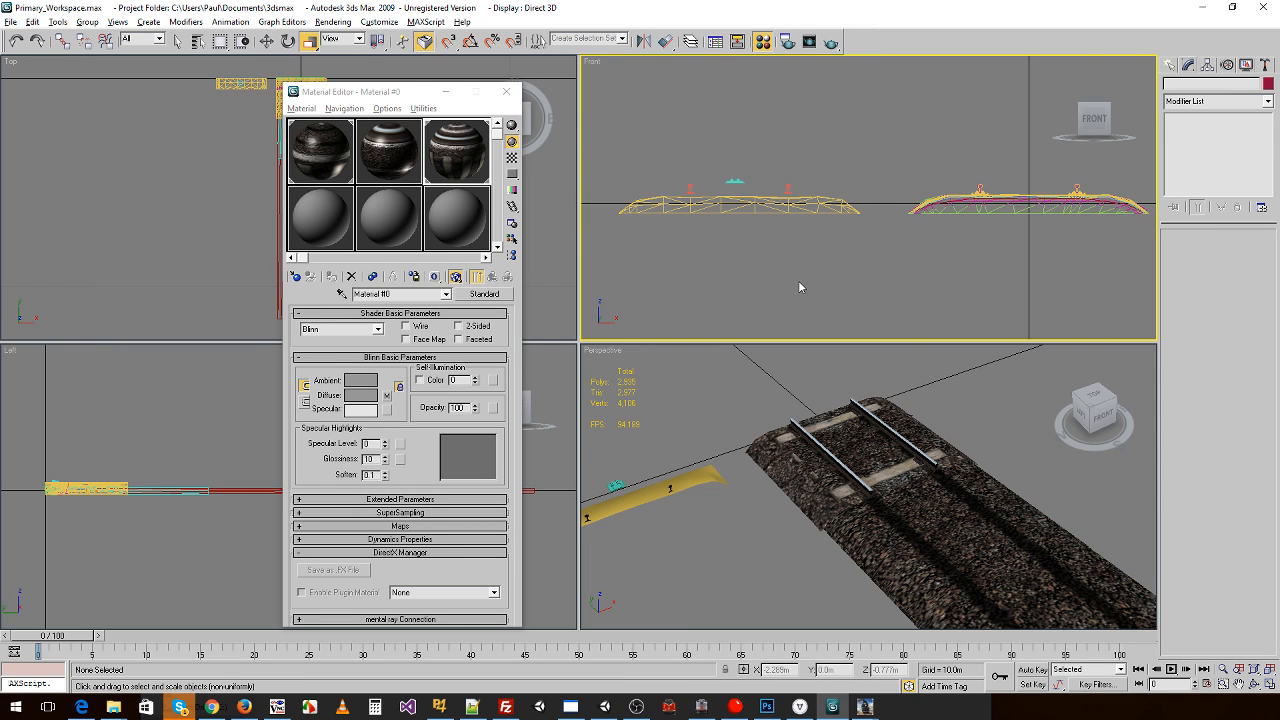
pyautogui.moveTo(869, 267); pyautogui.dragTo(823, 284, button='middle')
pyautogui.moveTo(647, 184); pyautogui.dragTo(780, 246)
pyautogui.click(766, 169)
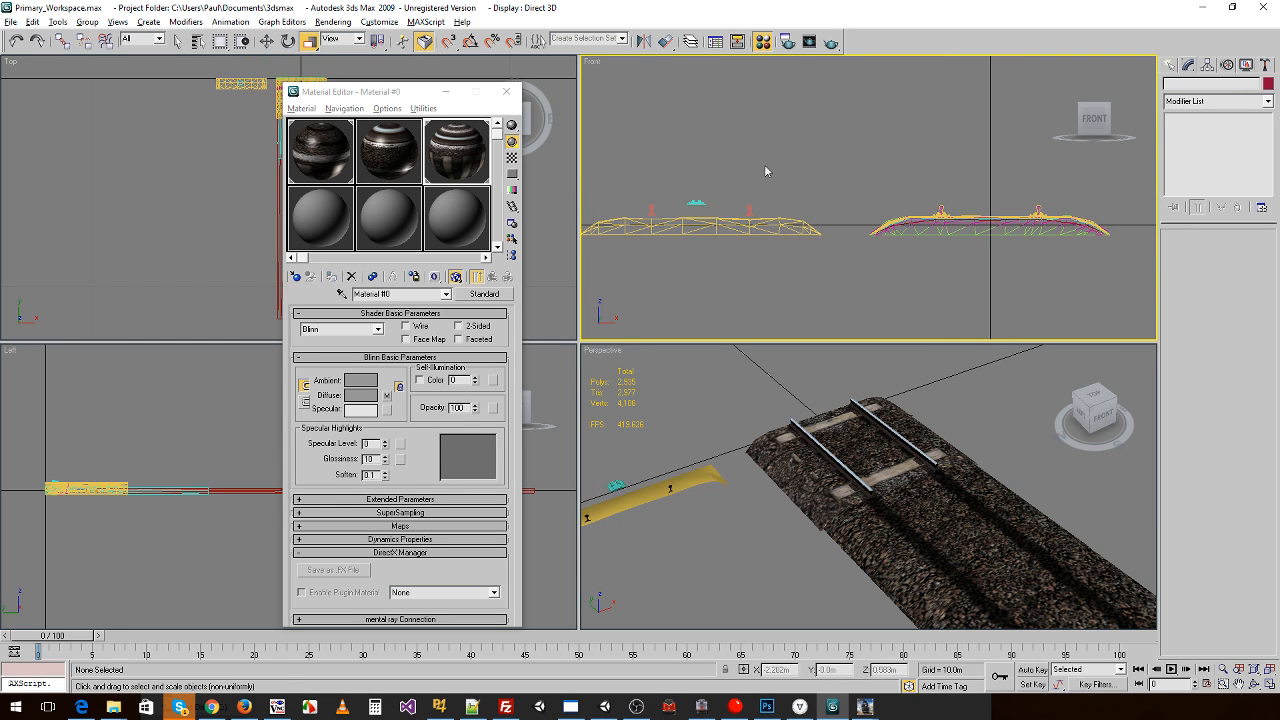
# - List the default layer's objects in the layer manager and hide Object_1 and lod1
pyautogui.click(59, 22)
pyautogui.click(88, 23)
pyautogui.click(58, 22)
pyautogui.click(90, 115)
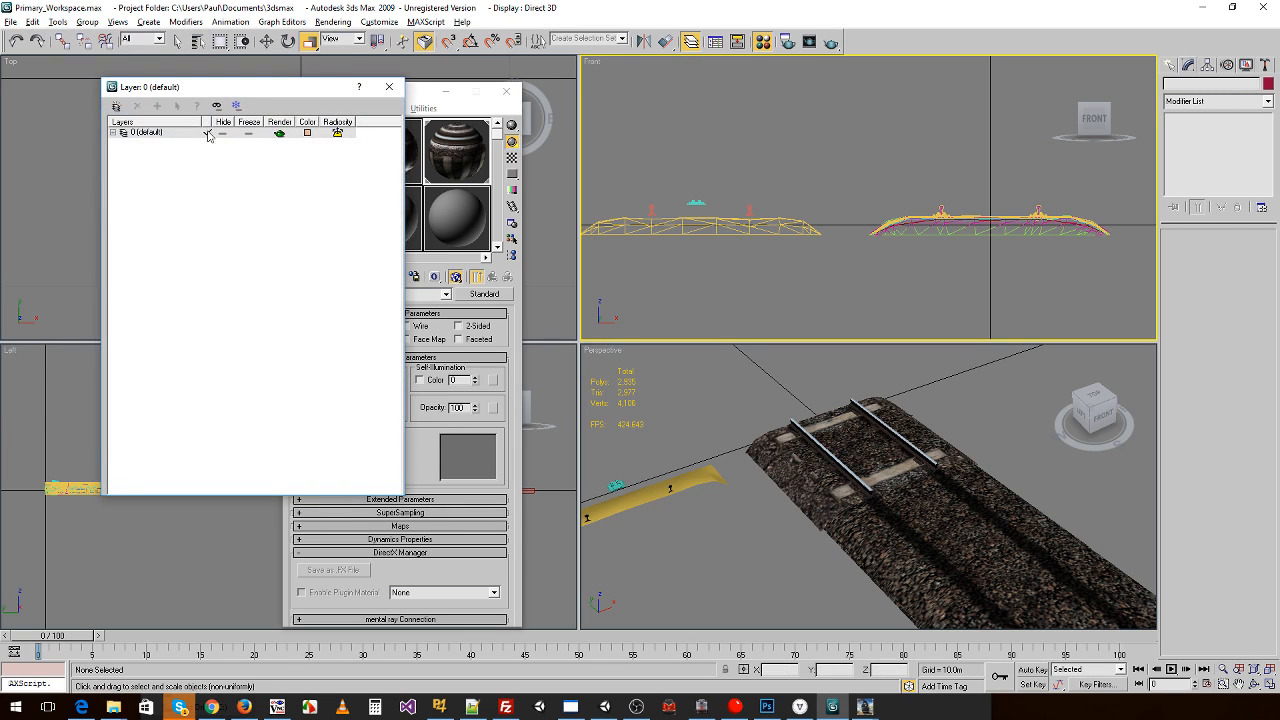
pyautogui.click(113, 133)
pyautogui.click(223, 240)
pyautogui.click(223, 229)
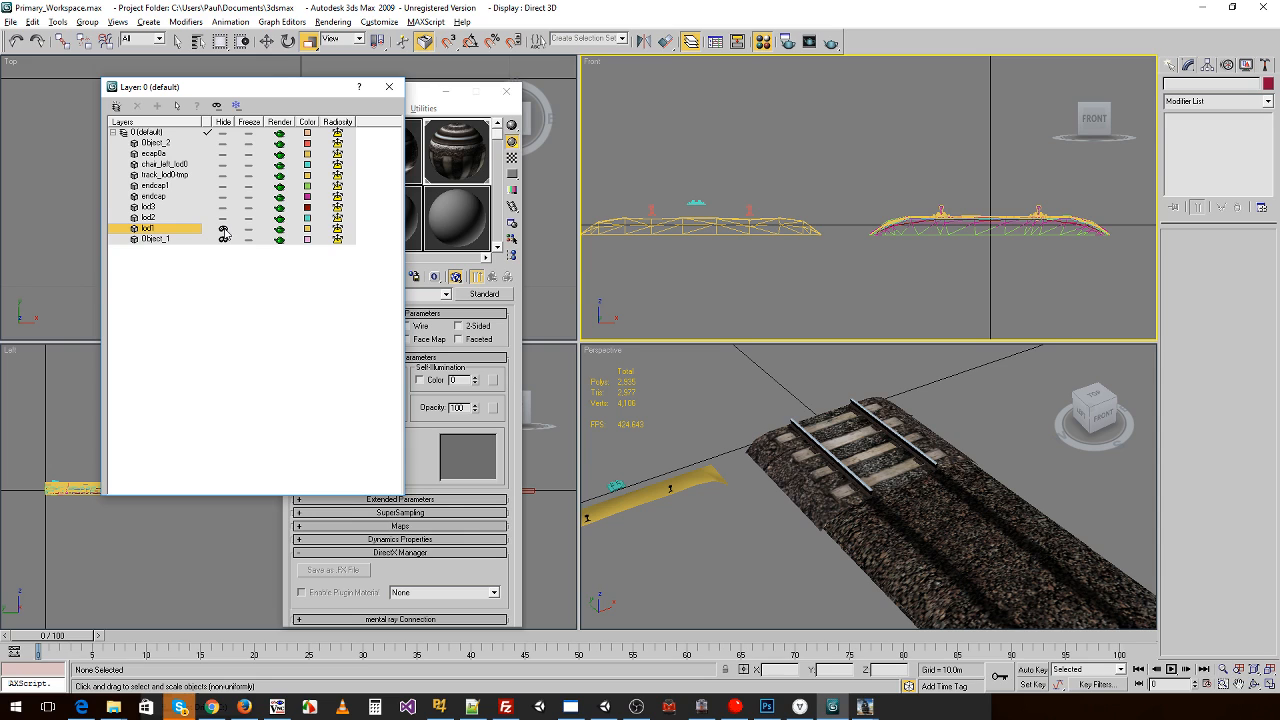
# - Show lod1 and hide all other objects in the default layer, including track_lod0-tmp, the chairs, both end caps, lod2 and lod3
pyautogui.click(225, 230)
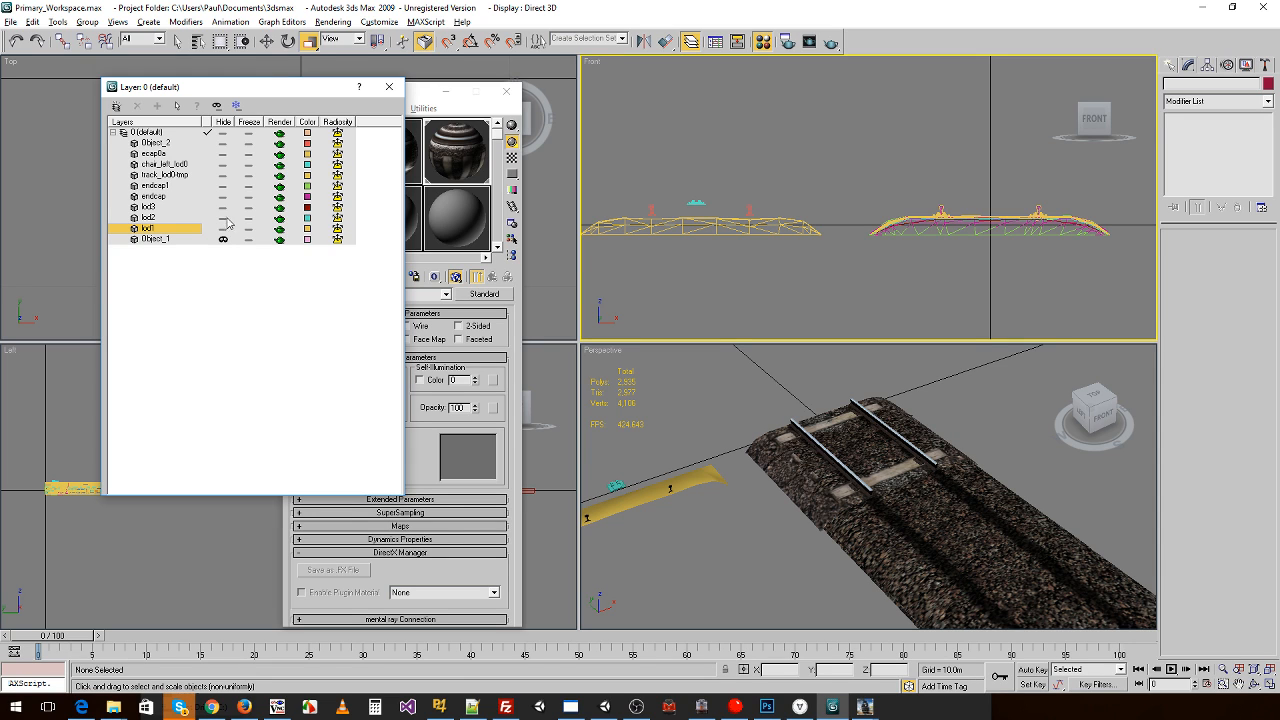
pyautogui.click(223, 176)
pyautogui.click(222, 177)
pyautogui.click(222, 177)
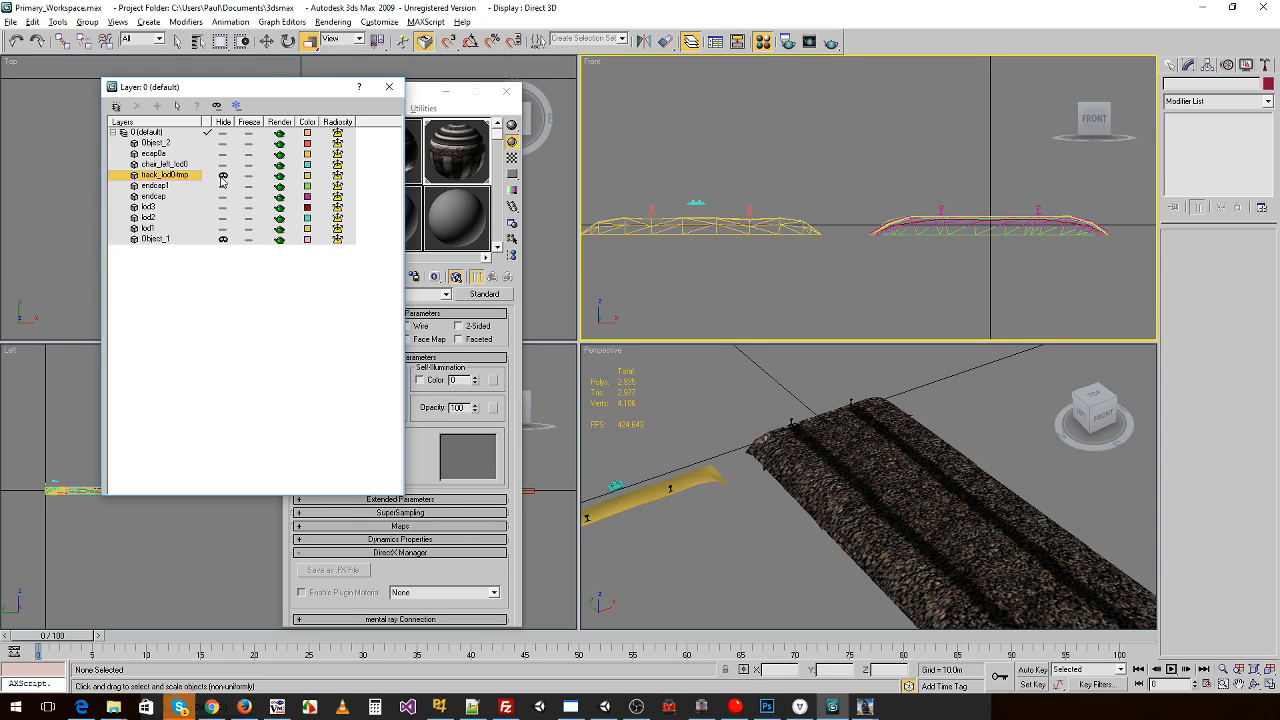
pyautogui.click(223, 164)
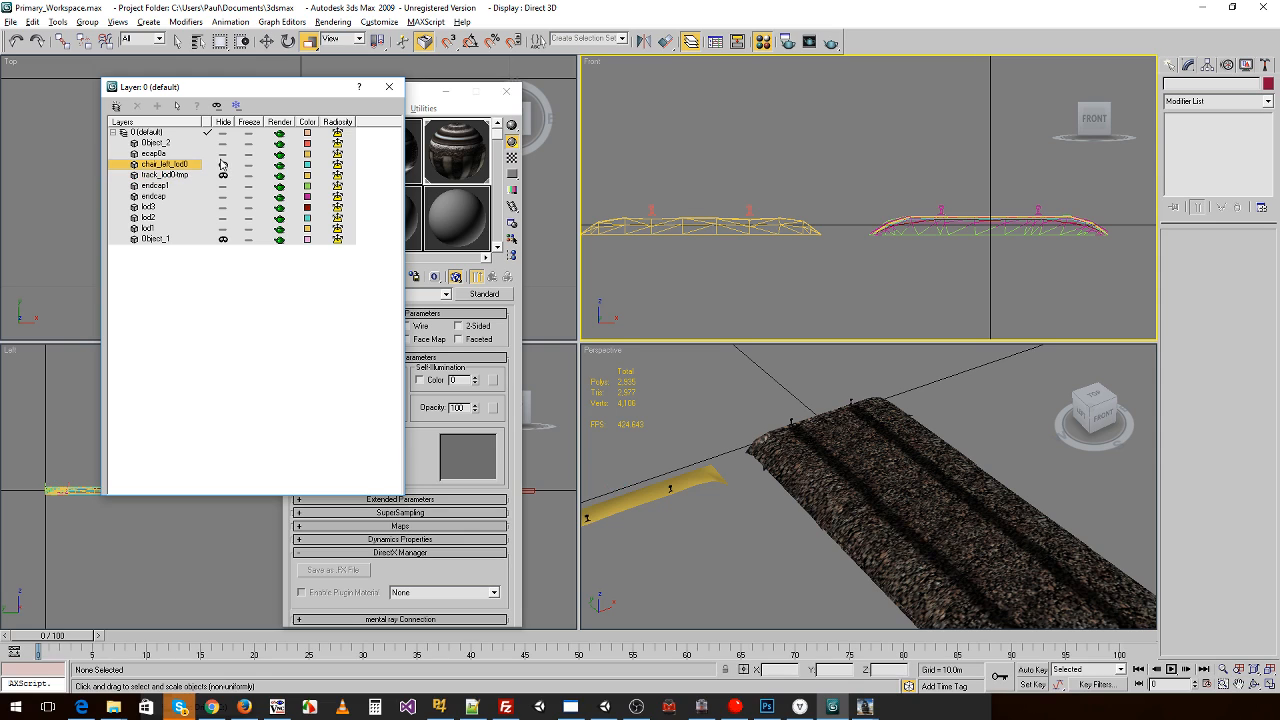
pyautogui.click(223, 154)
pyautogui.click(223, 143)
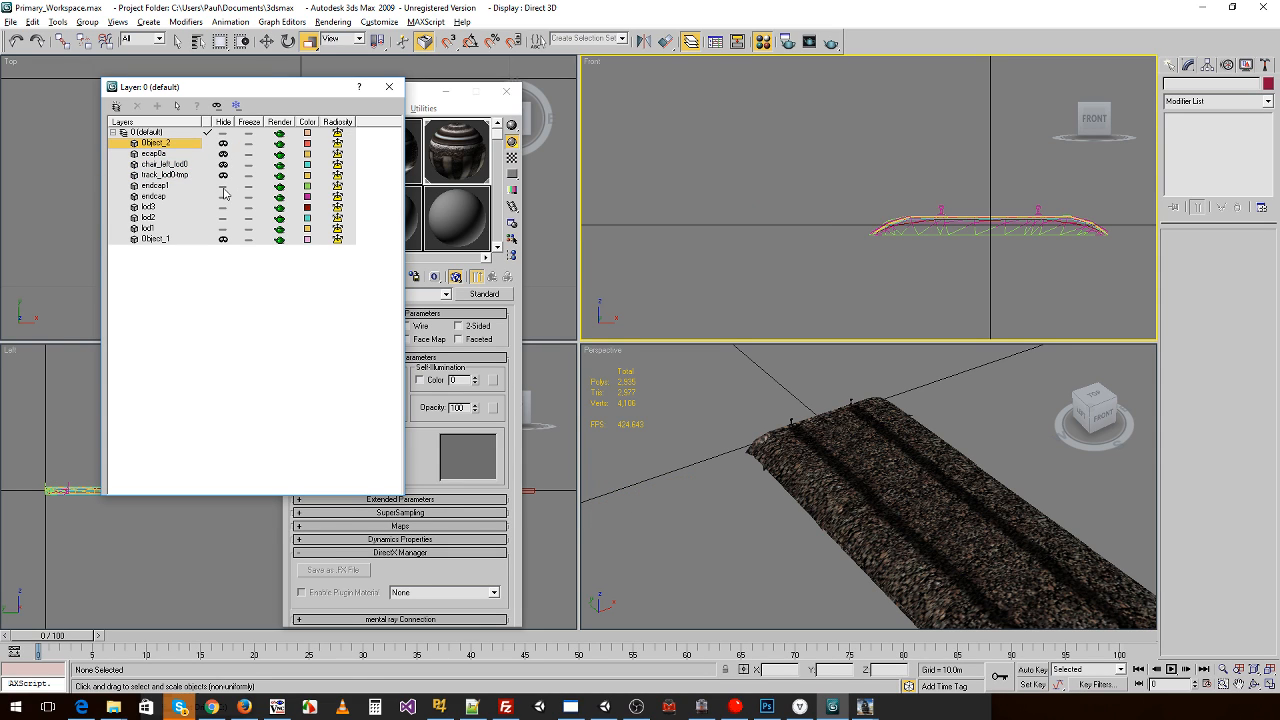
pyautogui.click(223, 185)
pyautogui.click(223, 196)
pyautogui.click(223, 207)
pyautogui.click(223, 217)
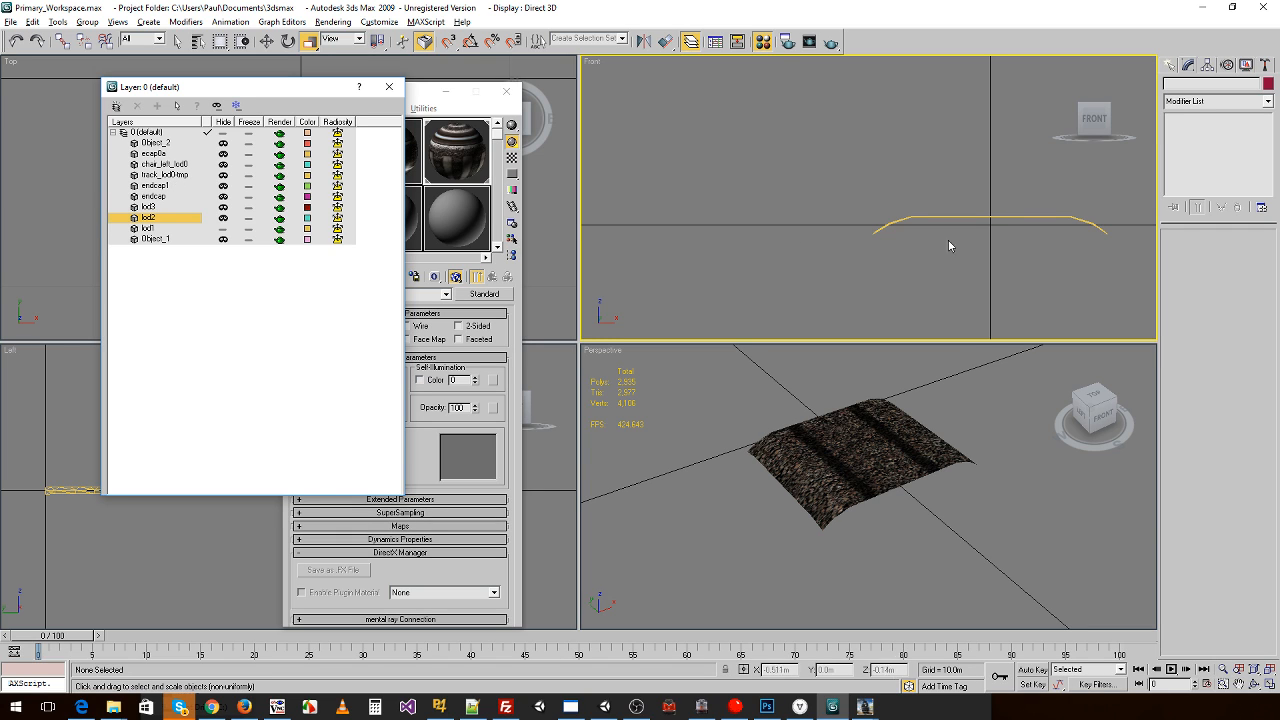
# - Compare lod1 with Object_1 in the perspective view, leaving Object_1 as the only visible object
pyautogui.click(818, 455)
pyautogui.moveTo(840, 451); pyautogui.dragTo(805, 493)
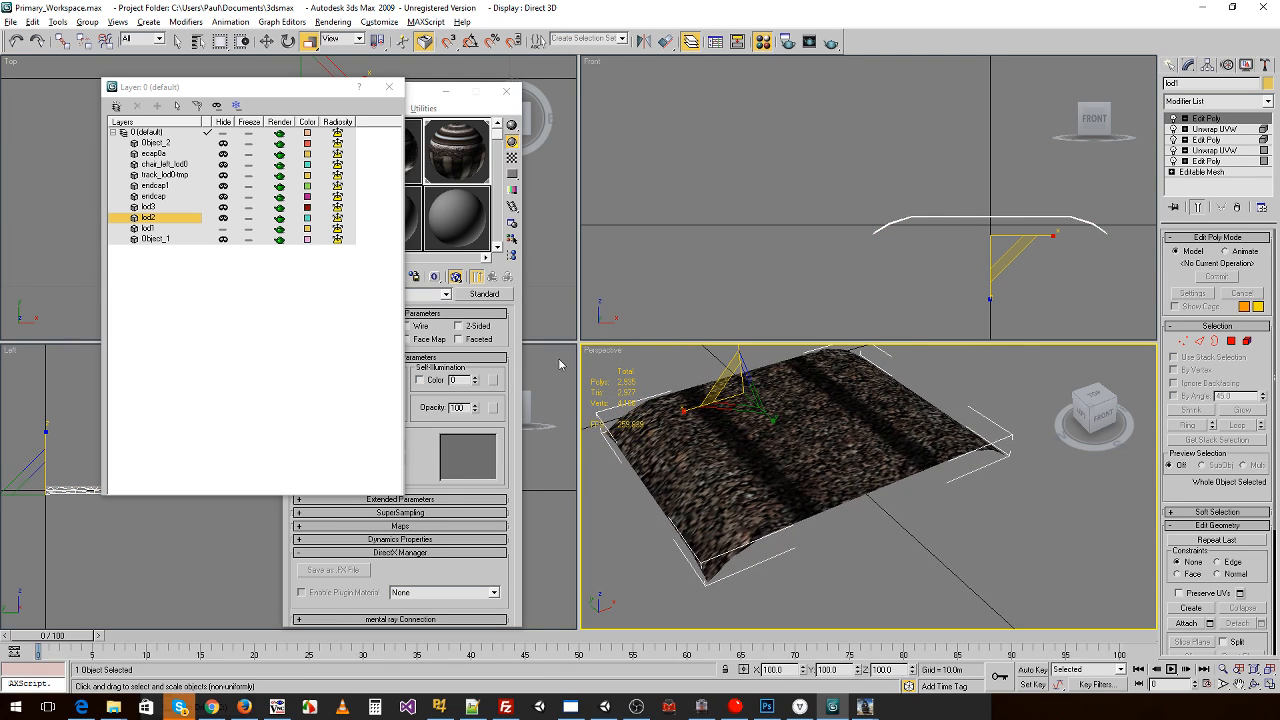
pyautogui.click(222, 240)
pyautogui.click(222, 240)
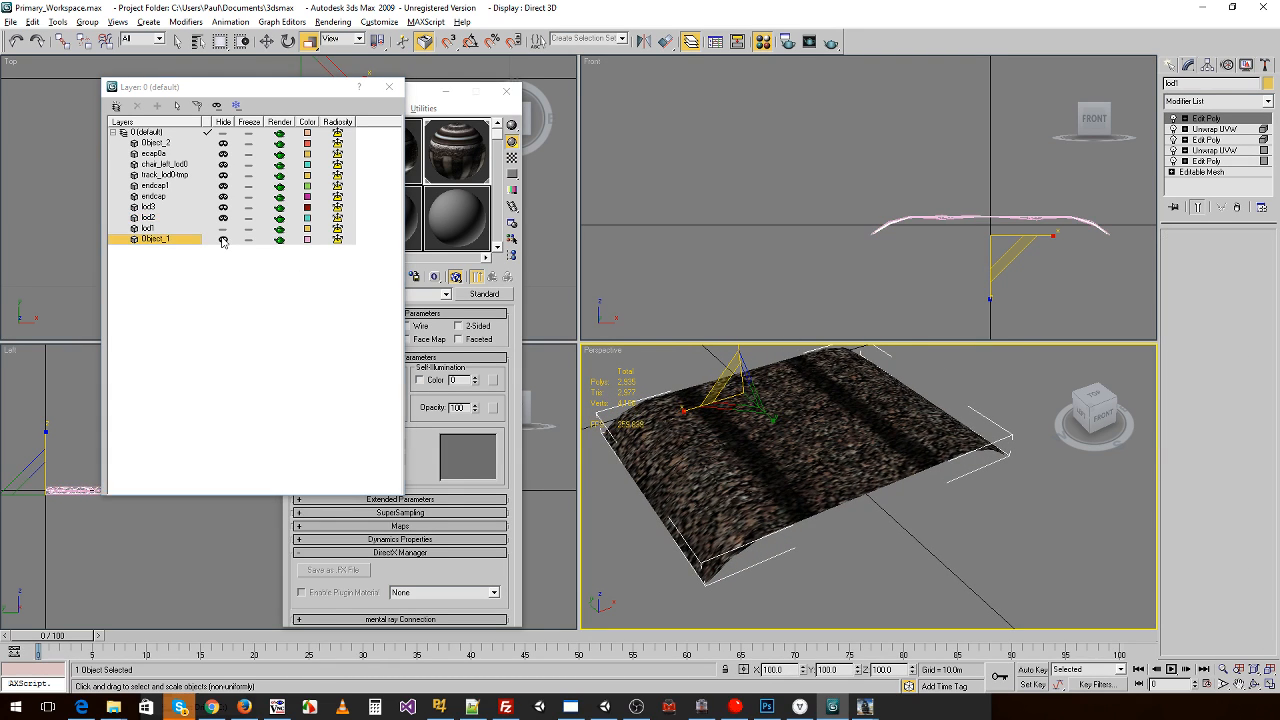
pyautogui.click(223, 229)
pyautogui.click(222, 240)
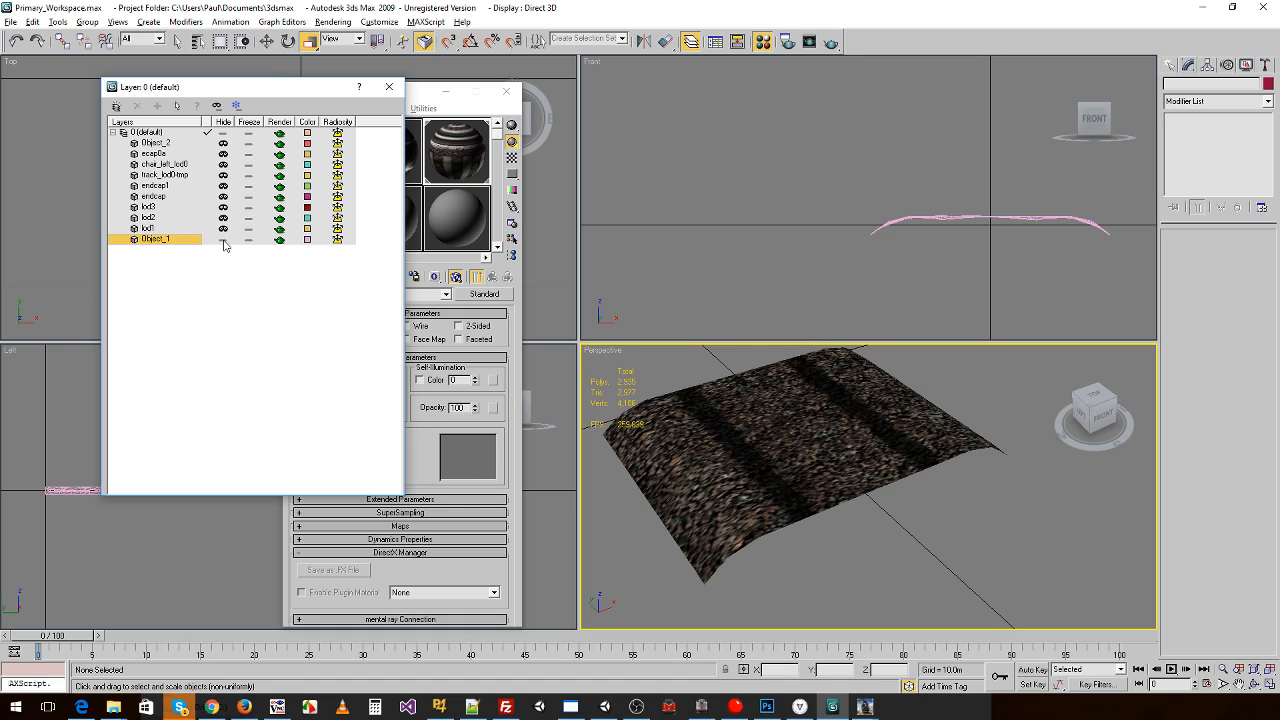
pyautogui.click(223, 240)
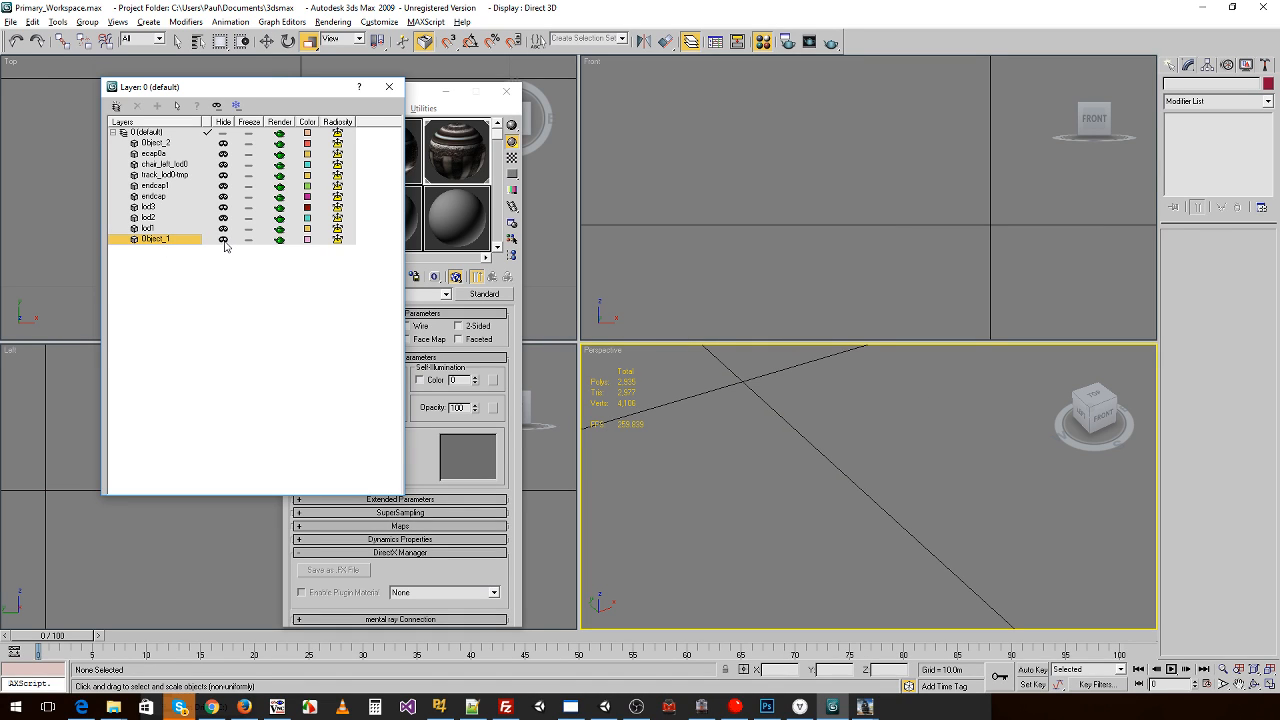
pyautogui.moveTo(858, 528); pyautogui.dragTo(791, 431, button='middle')
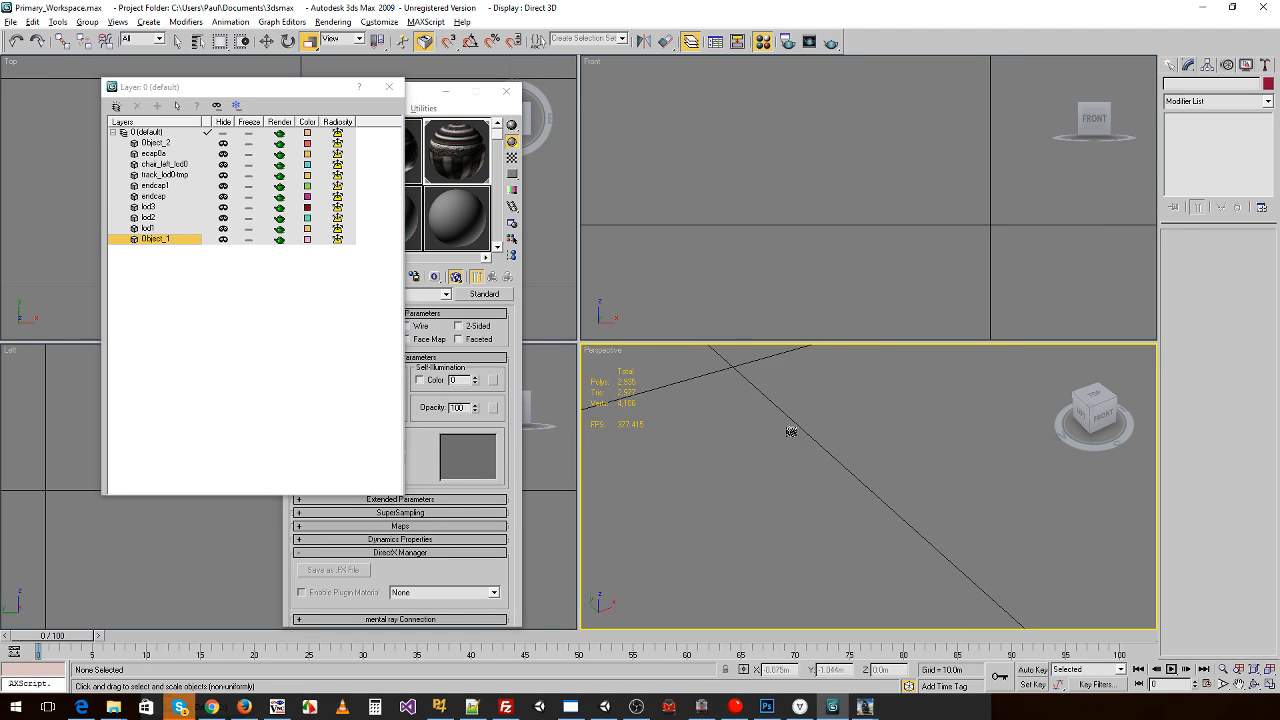
pyautogui.click(223, 240)
pyautogui.click(223, 240)
pyautogui.click(223, 240)
pyautogui.click(223, 240)
pyautogui.click(223, 240)
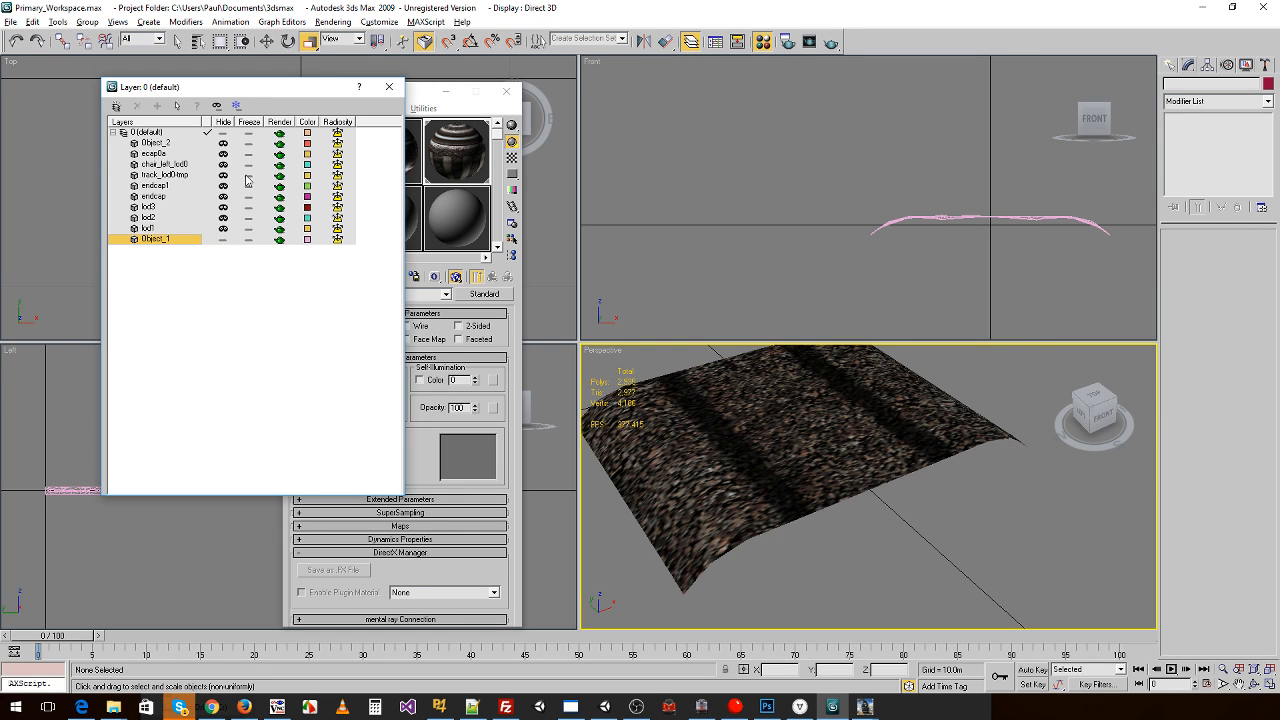
# - Export the Object_1 geometry over track_lod0.im in the Auran Track TS2009 36in Mesh folder, keeping the existing texture text files
pyautogui.click(10, 21)
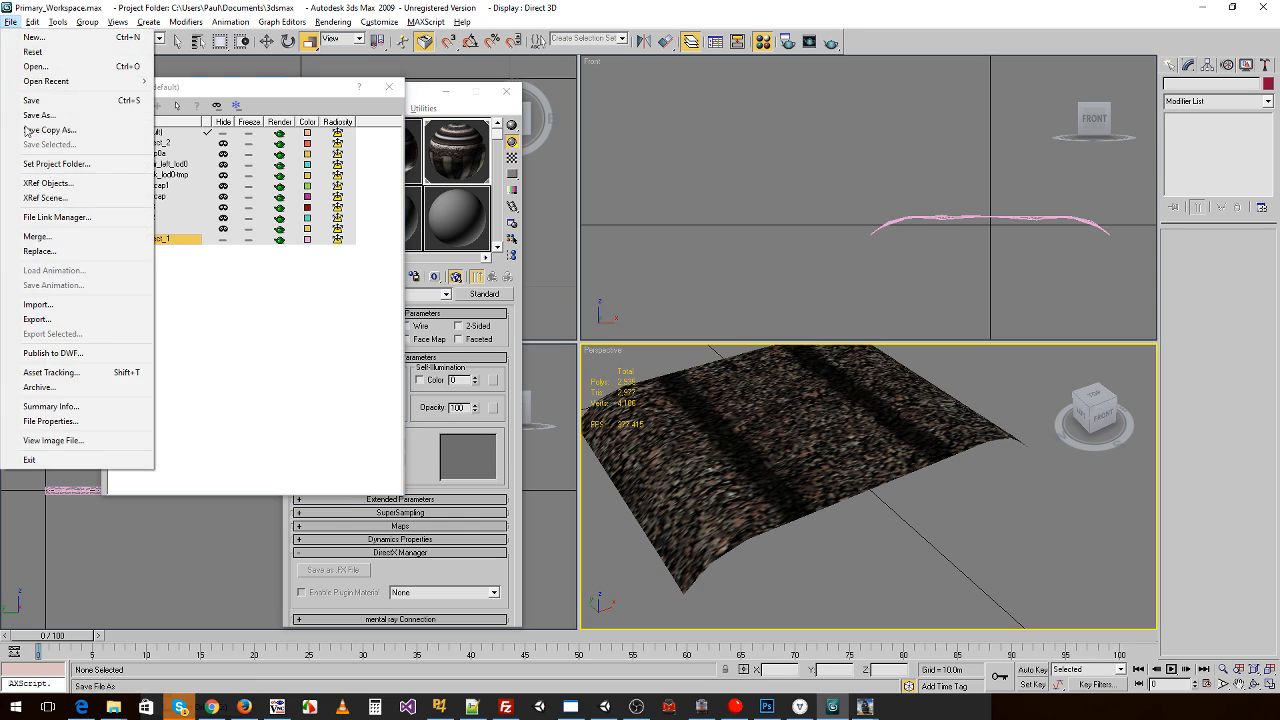
pyautogui.click(60, 304)
pyautogui.click(280, 388)
pyautogui.scroll(-5, 336, 398)
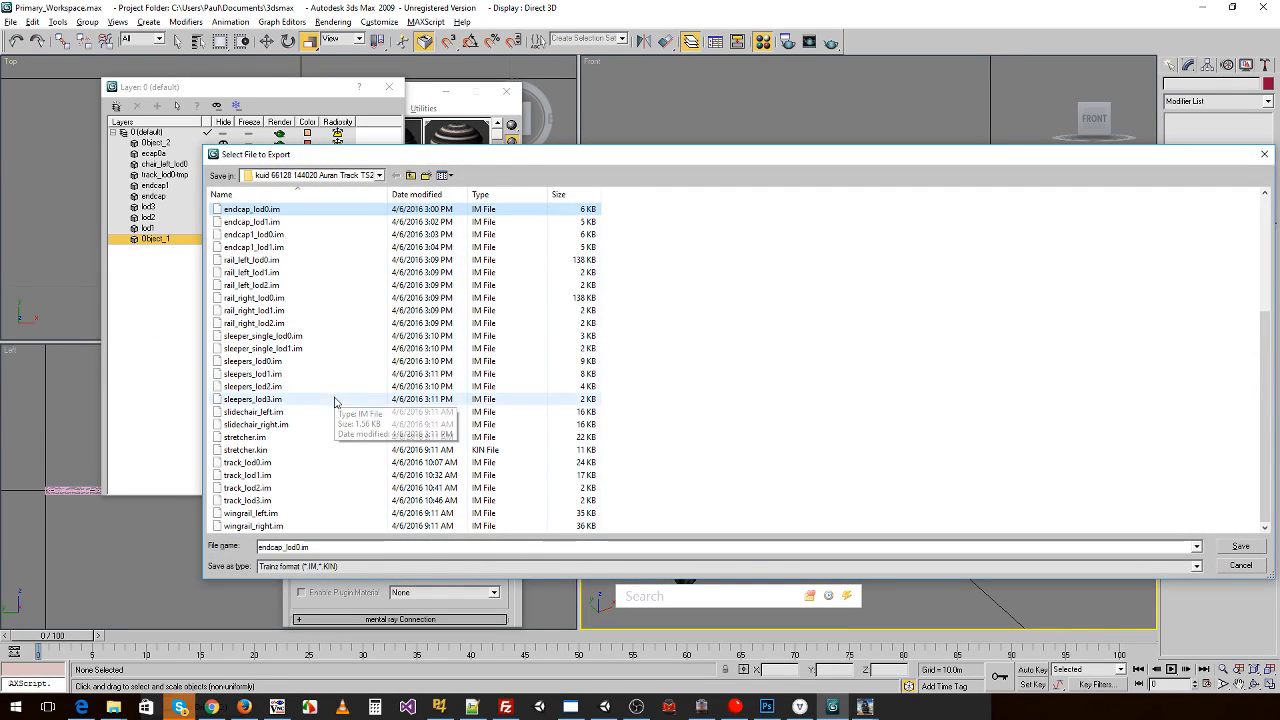
pyautogui.doubleClick(261, 464)
pyautogui.click(696, 410)
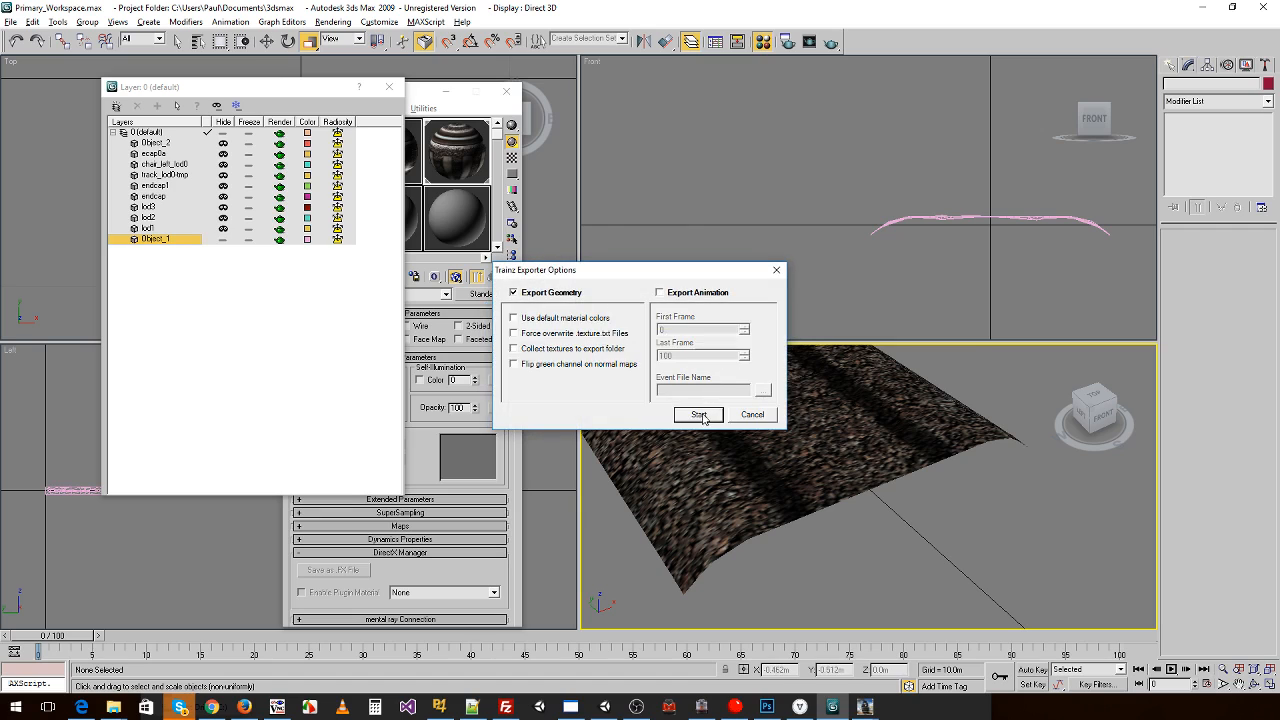
pyautogui.click(703, 418)
pyautogui.click(704, 381)
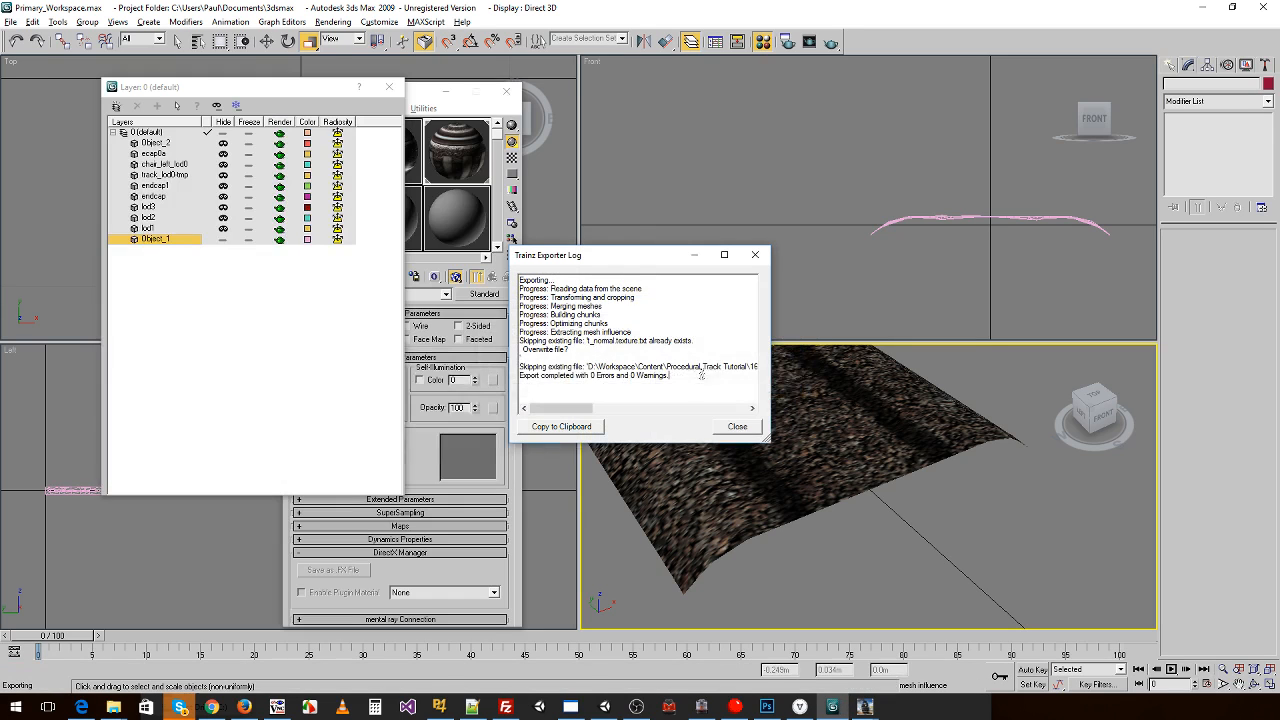
pyautogui.click(738, 428)
# - Export lod1 as the only visible object over track_lod1.im, declining to overwrite any existing texture text files
pyautogui.click(10, 21)
pyautogui.click(120, 320)
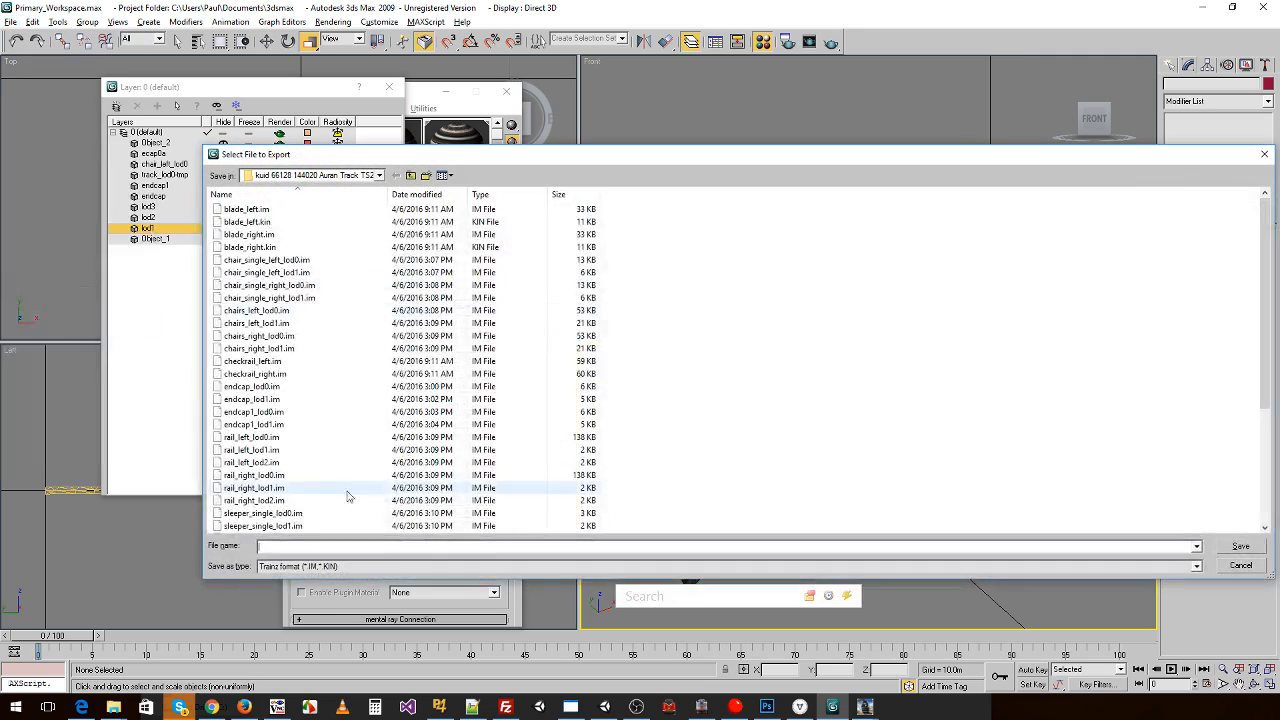
pyautogui.click(349, 499)
pyautogui.scroll(-5, 346, 504)
pyautogui.doubleClick(266, 478)
pyautogui.click(700, 410)
pyautogui.click(696, 414)
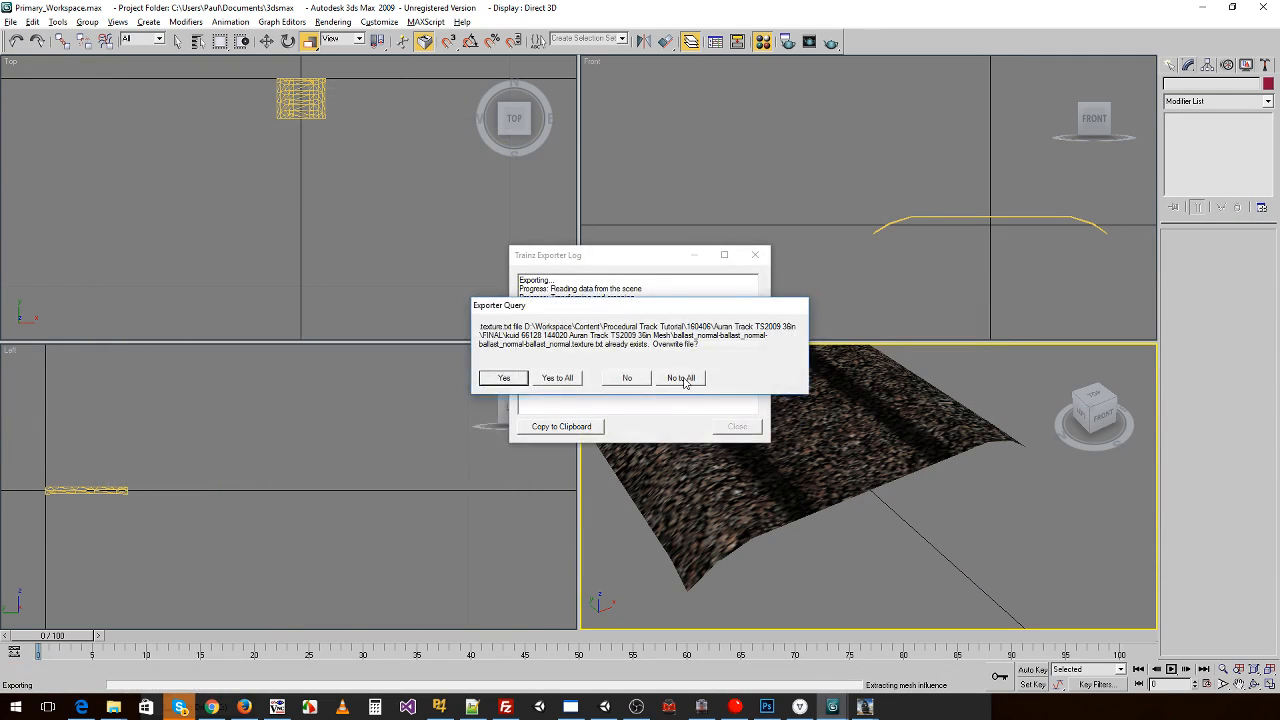
pyautogui.click(683, 378)
# - Show lod2 in place of lod1 and export its geometry over track_lod2.im without replacing existing texture text files
pyautogui.click(223, 228)
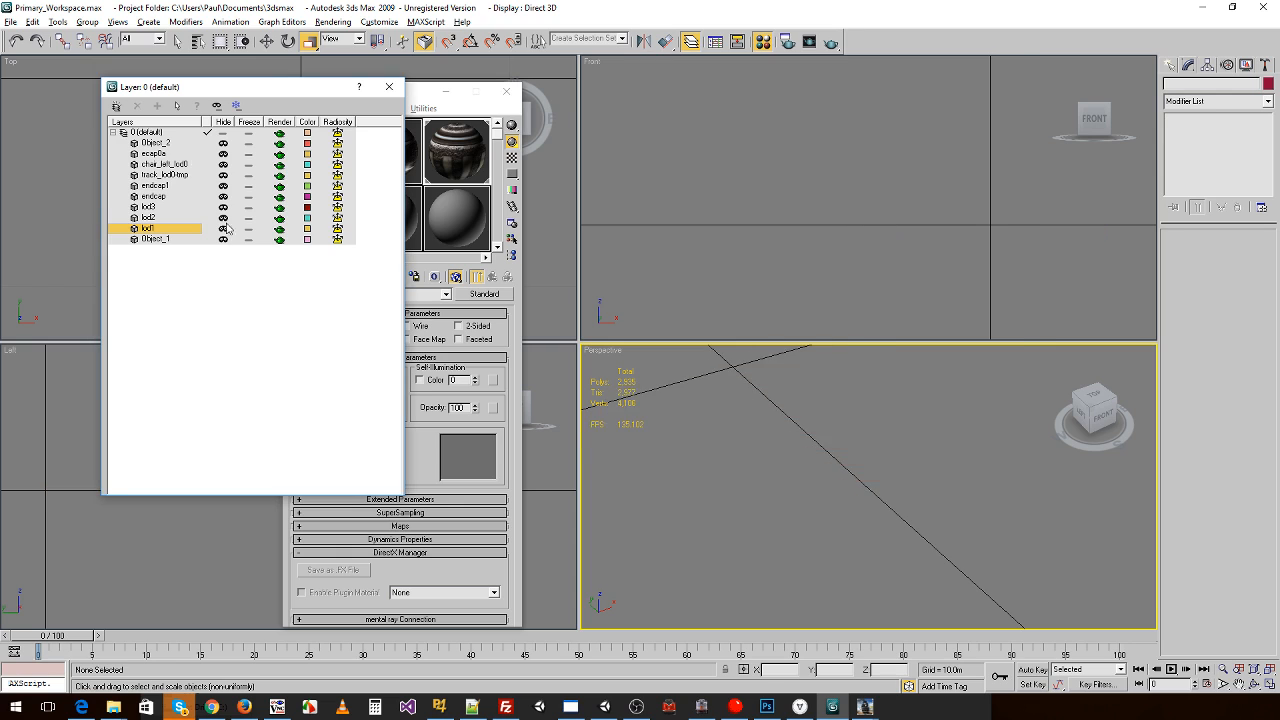
pyautogui.click(223, 217)
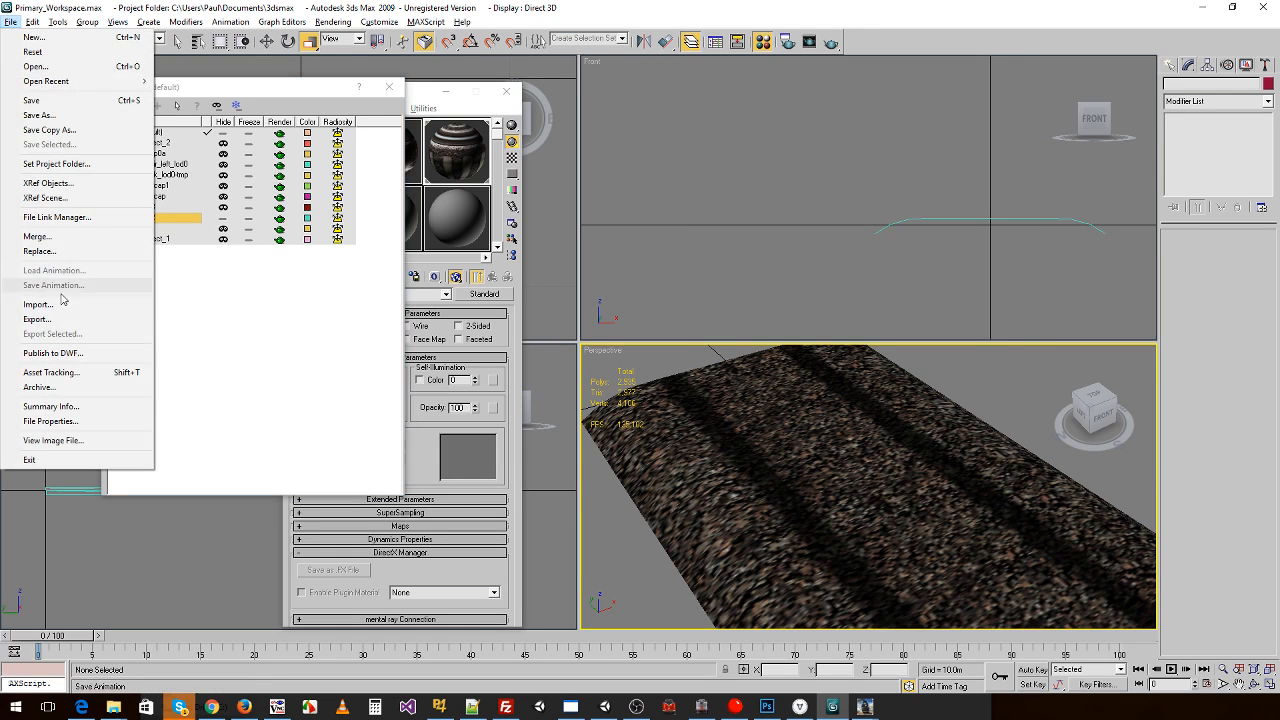
pyautogui.click(37, 319)
pyautogui.doubleClick(265, 488)
pyautogui.click(686, 410)
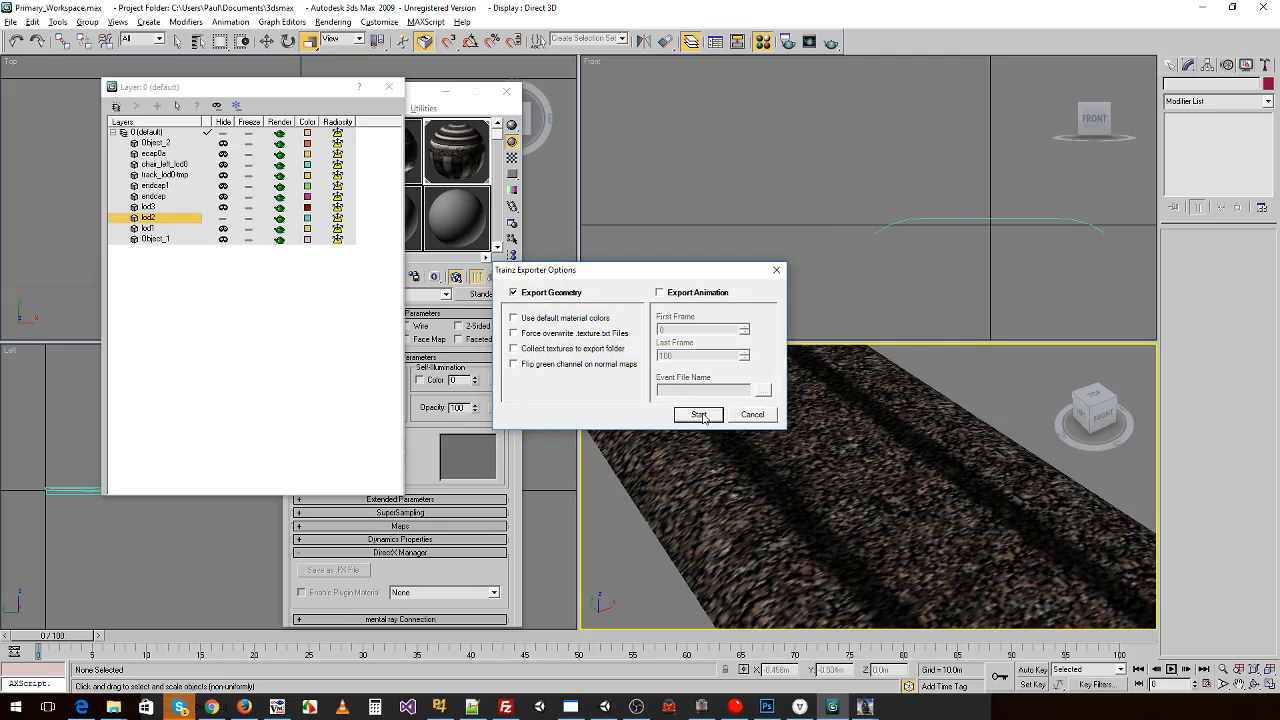
pyautogui.click(698, 418)
pyautogui.click(692, 379)
pyautogui.click(730, 429)
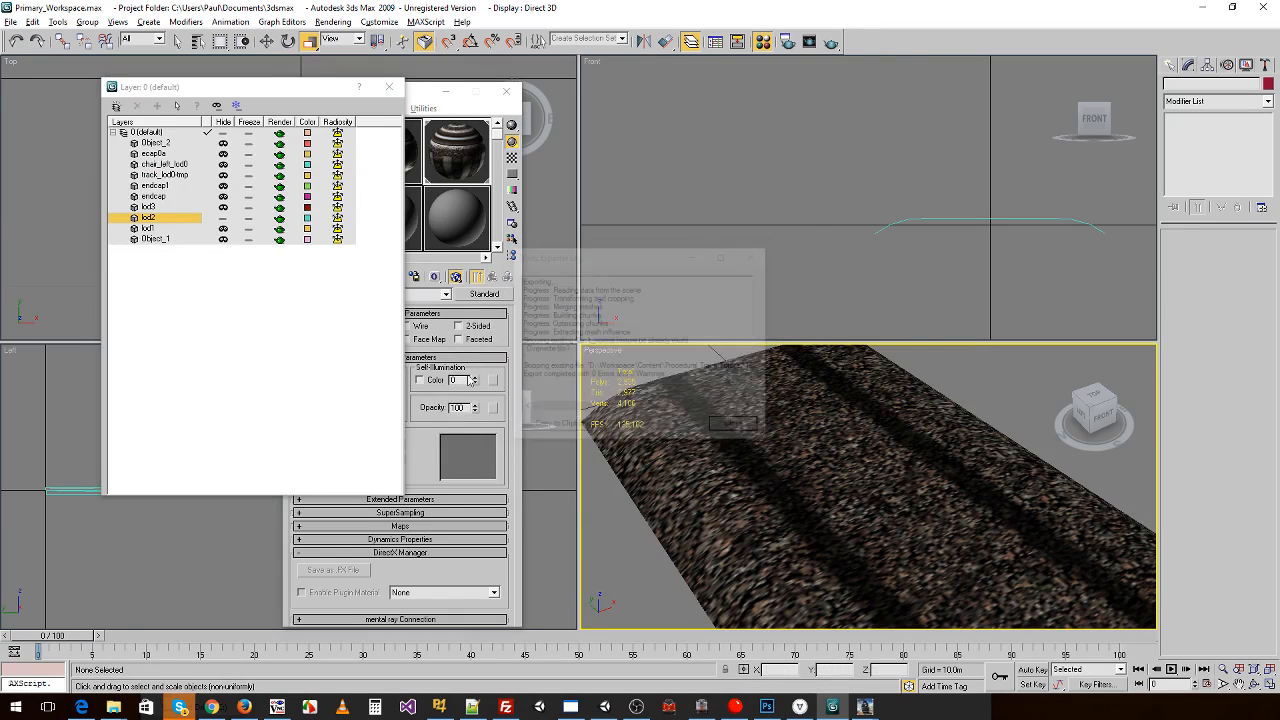
# - Show lod3 in place of lod2 and export its geometry over track_lod3.im without replacing existing texture text files
pyautogui.click(223, 217)
pyautogui.click(223, 207)
pyautogui.scroll(-4, 734, 438)
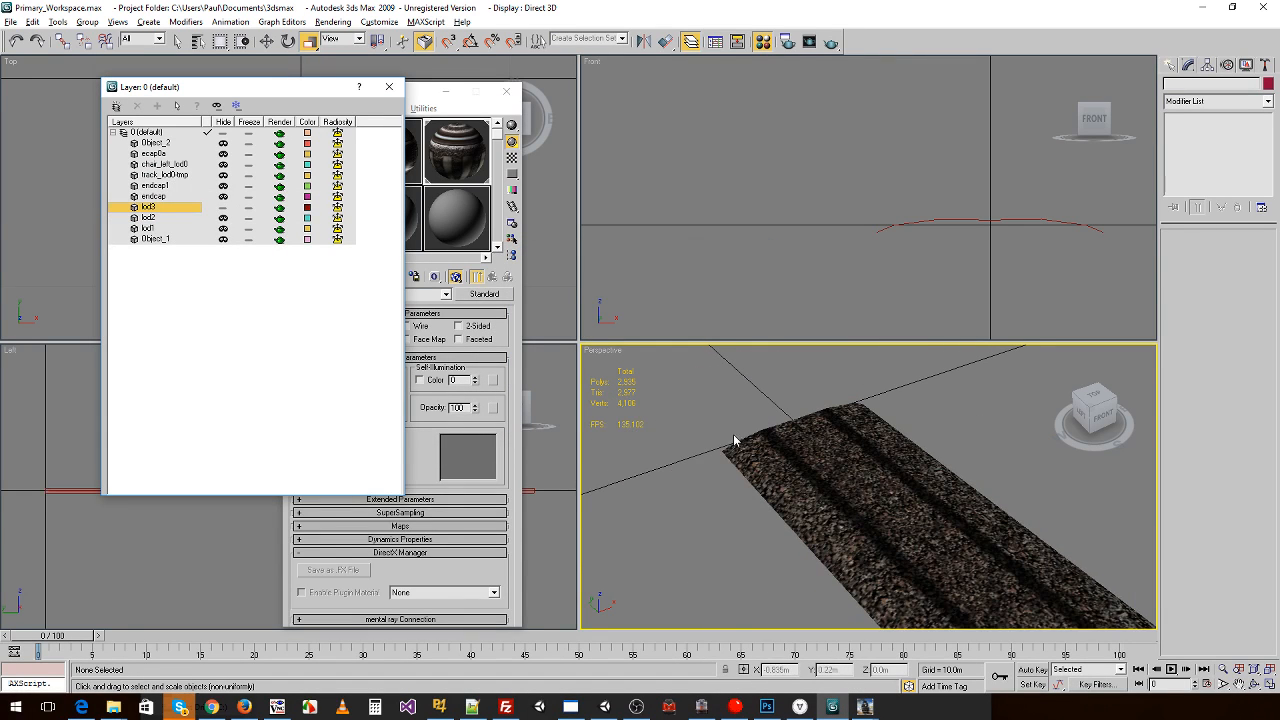
pyautogui.click(11, 21)
pyautogui.click(30, 318)
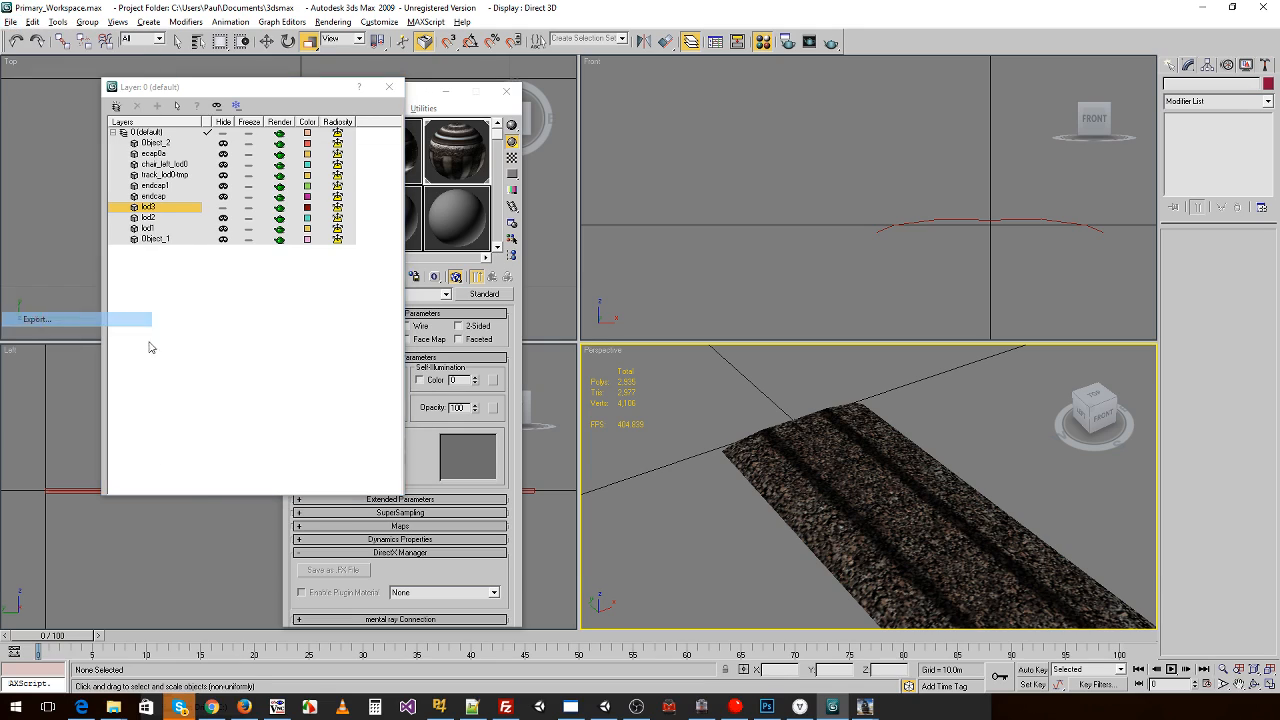
pyautogui.click(302, 494)
pyautogui.scroll(-5, 318, 498)
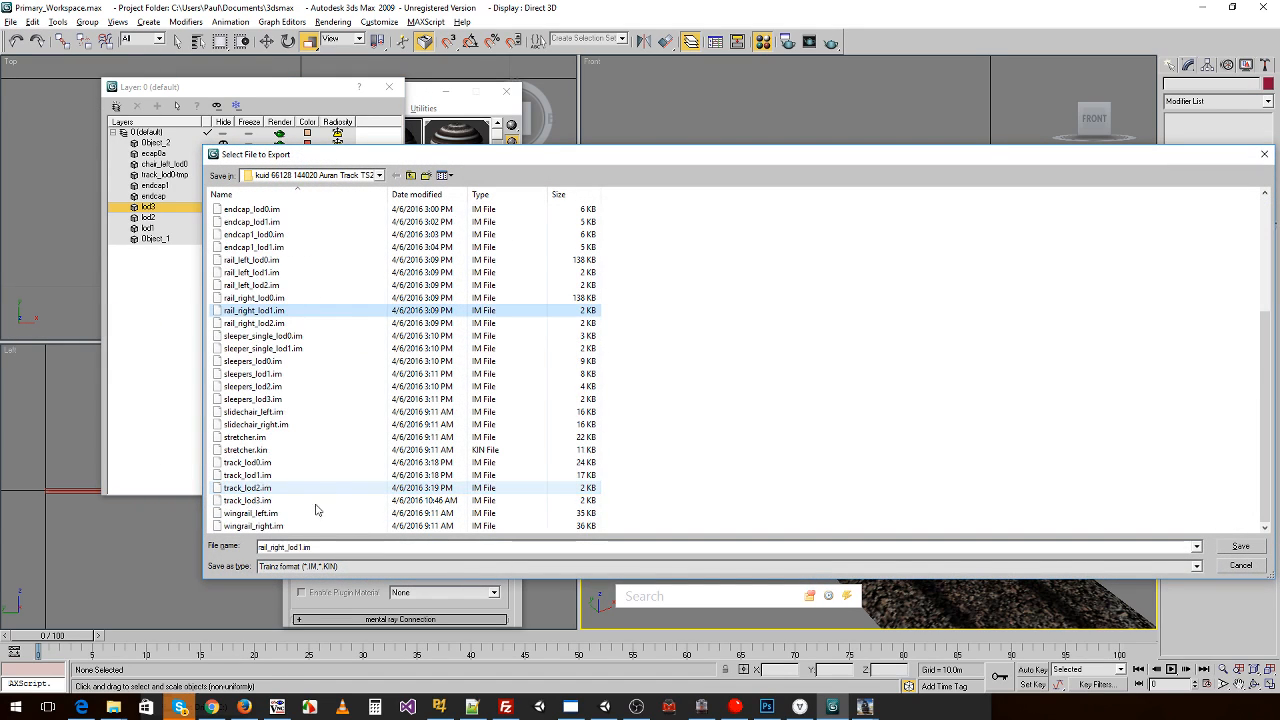
pyautogui.doubleClick(264, 501)
pyautogui.click(688, 410)
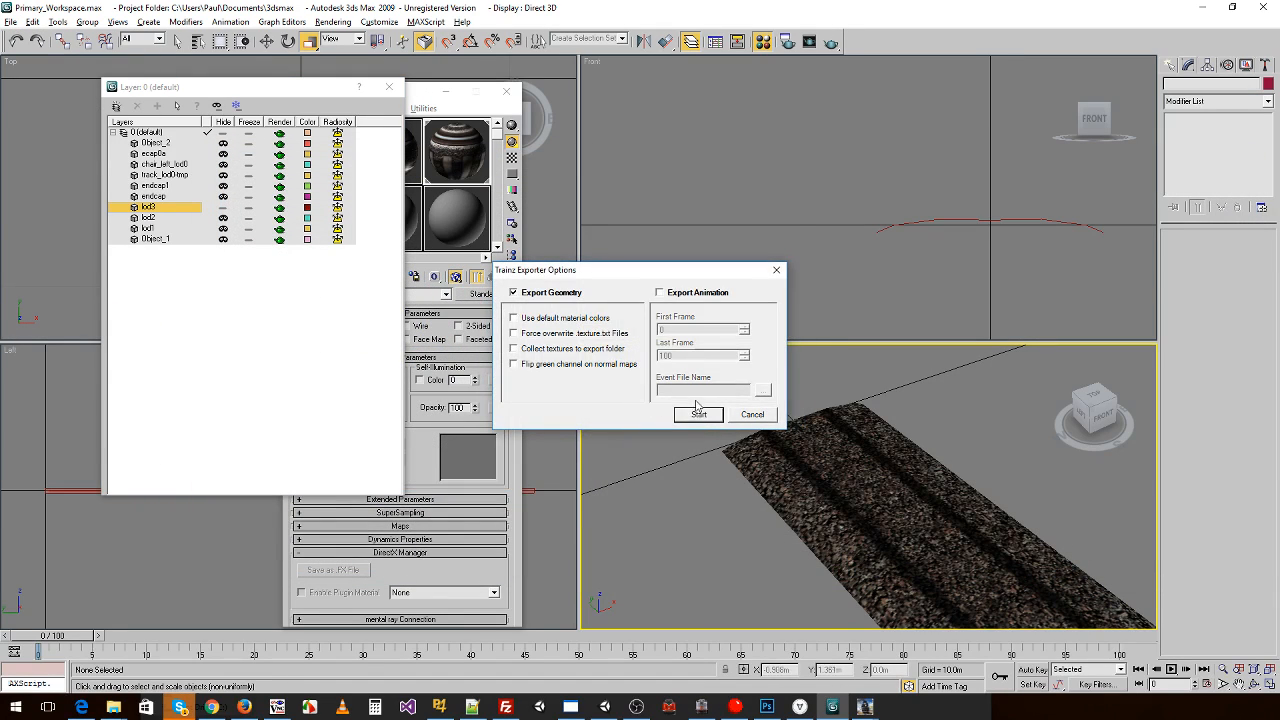
pyautogui.click(697, 419)
pyautogui.click(692, 379)
pyautogui.click(737, 426)
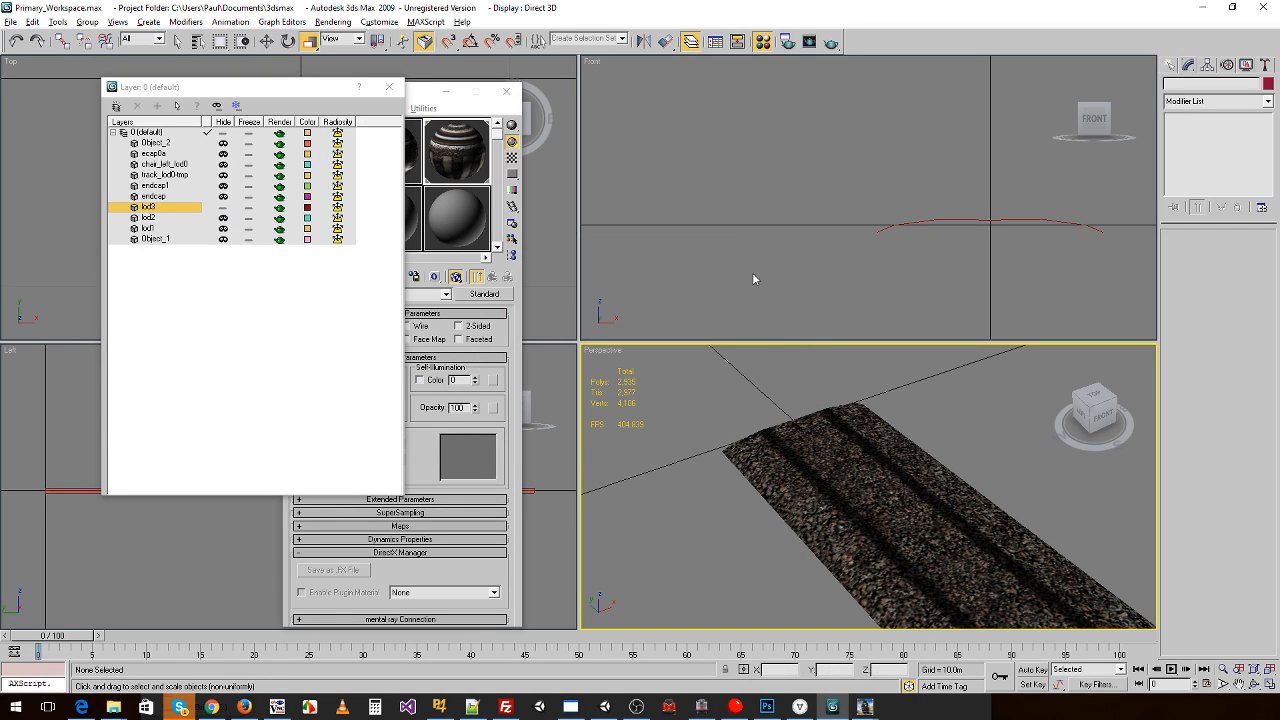
# - Minimise 3ds Max, install the Auran Track TS2009 36in Mesh folder into TrainzContent from File Explorer, and close the task report
pyautogui.moveTo(771, 196); pyautogui.dragTo(762, 204, button='middle')
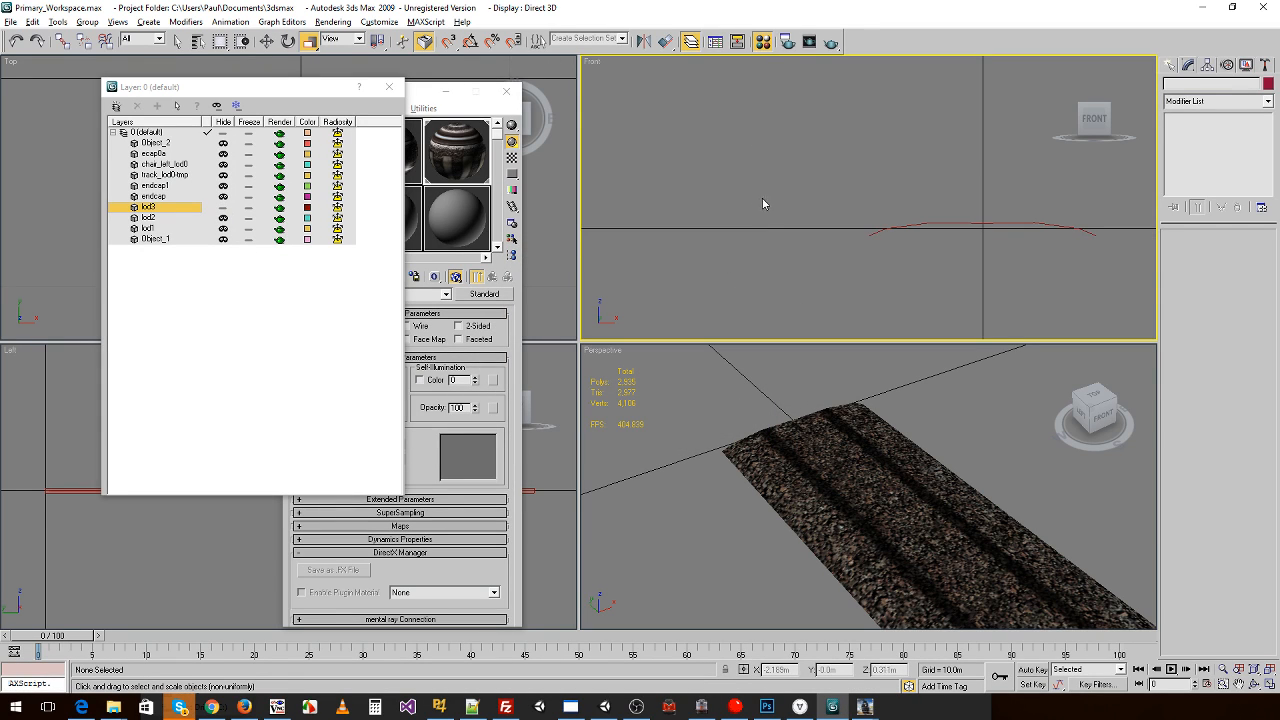
pyautogui.click(1205, 7)
pyautogui.click(640, 251)
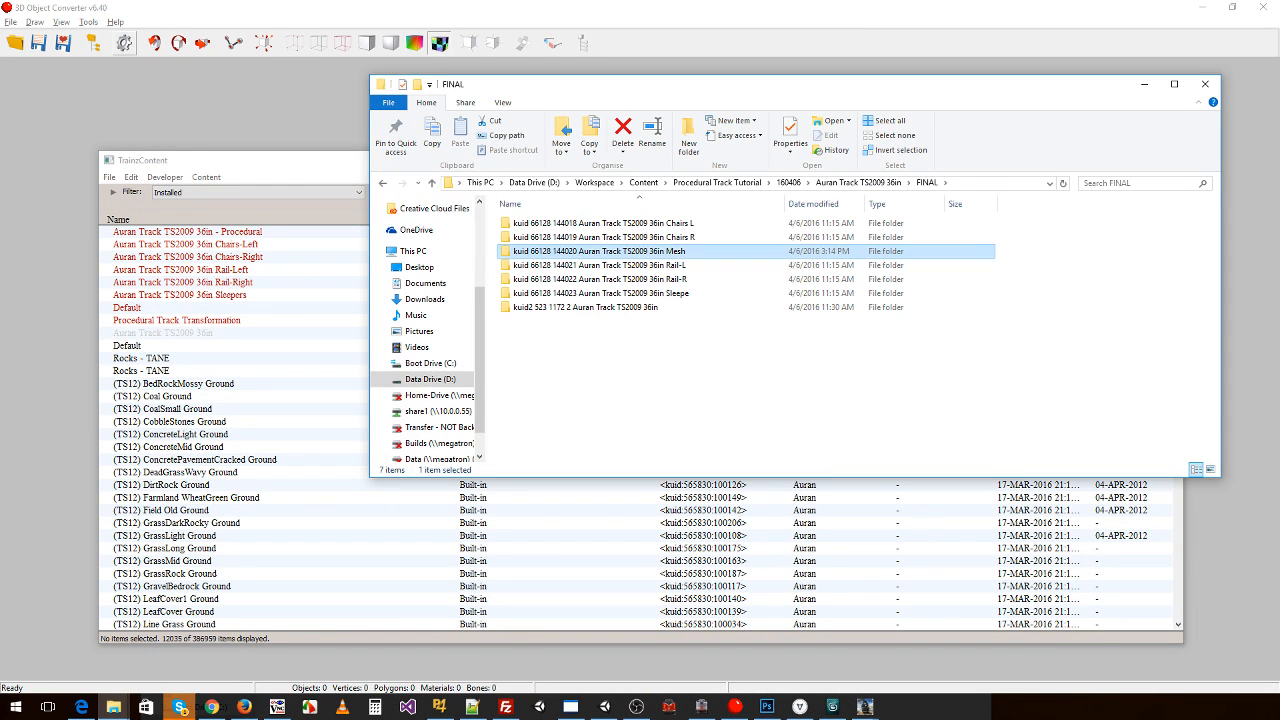
pyautogui.moveTo(640, 251); pyautogui.dragTo(228, 236)
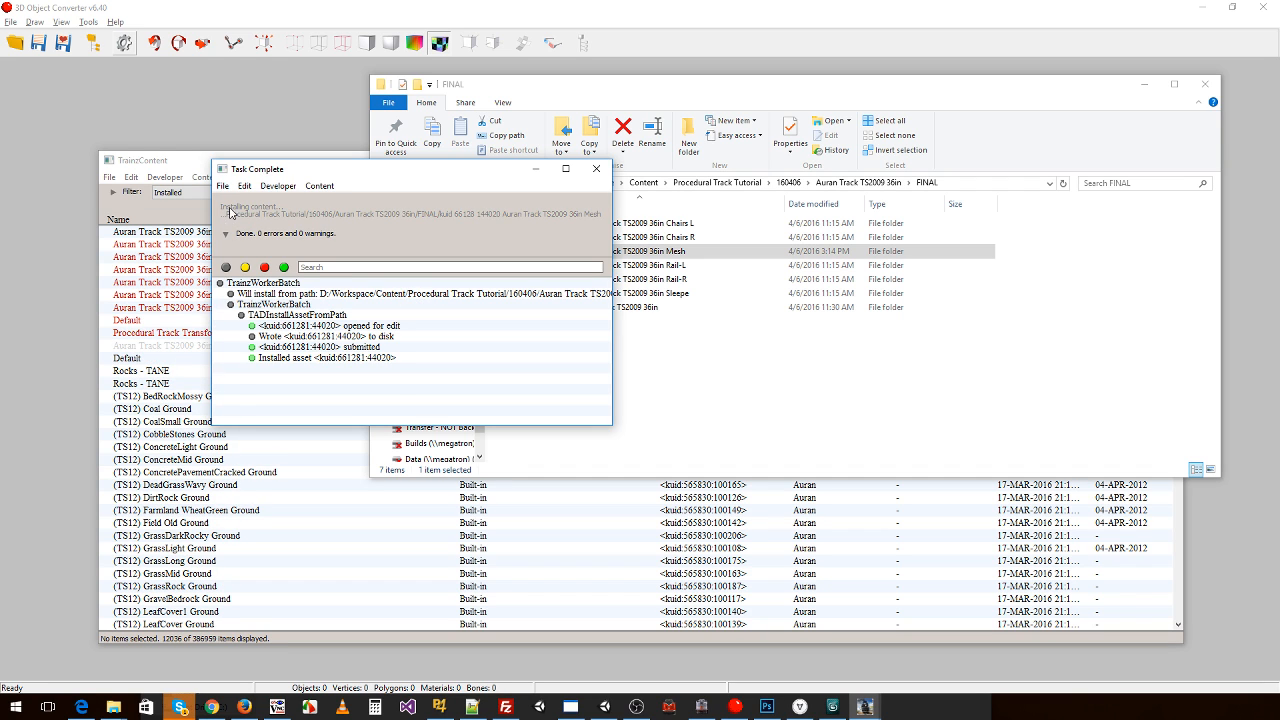
pyautogui.click(595, 169)
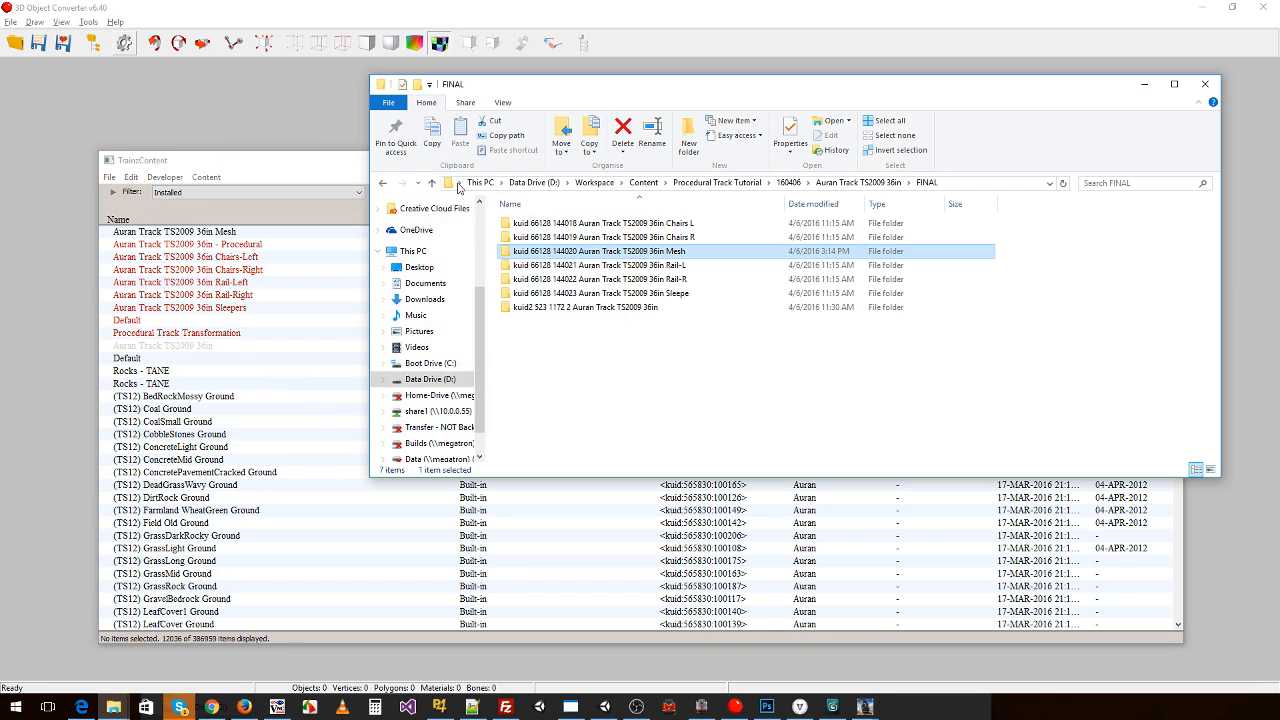
# - Switch to the T:ANE launcher, start Trainz and open the Procedural Track Transformation route for editing
pyautogui.click(345, 160)
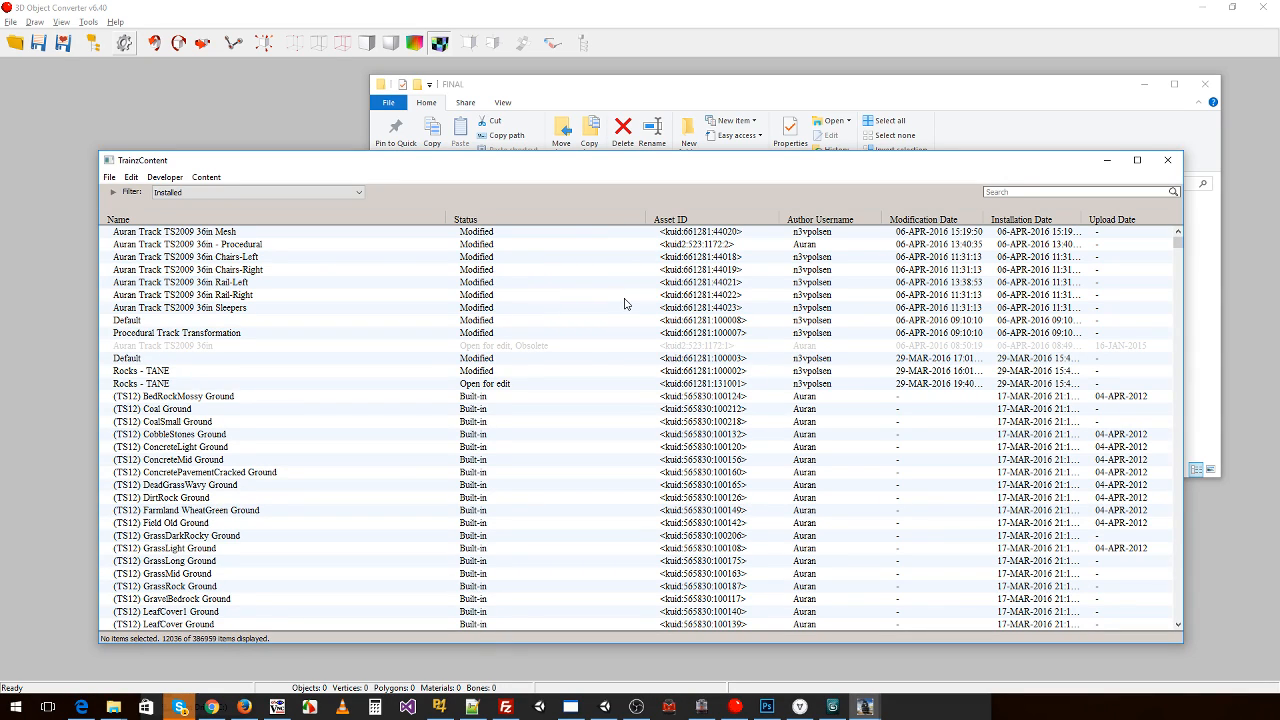
pyautogui.moveTo(868, 707)
pyautogui.click(786, 645)
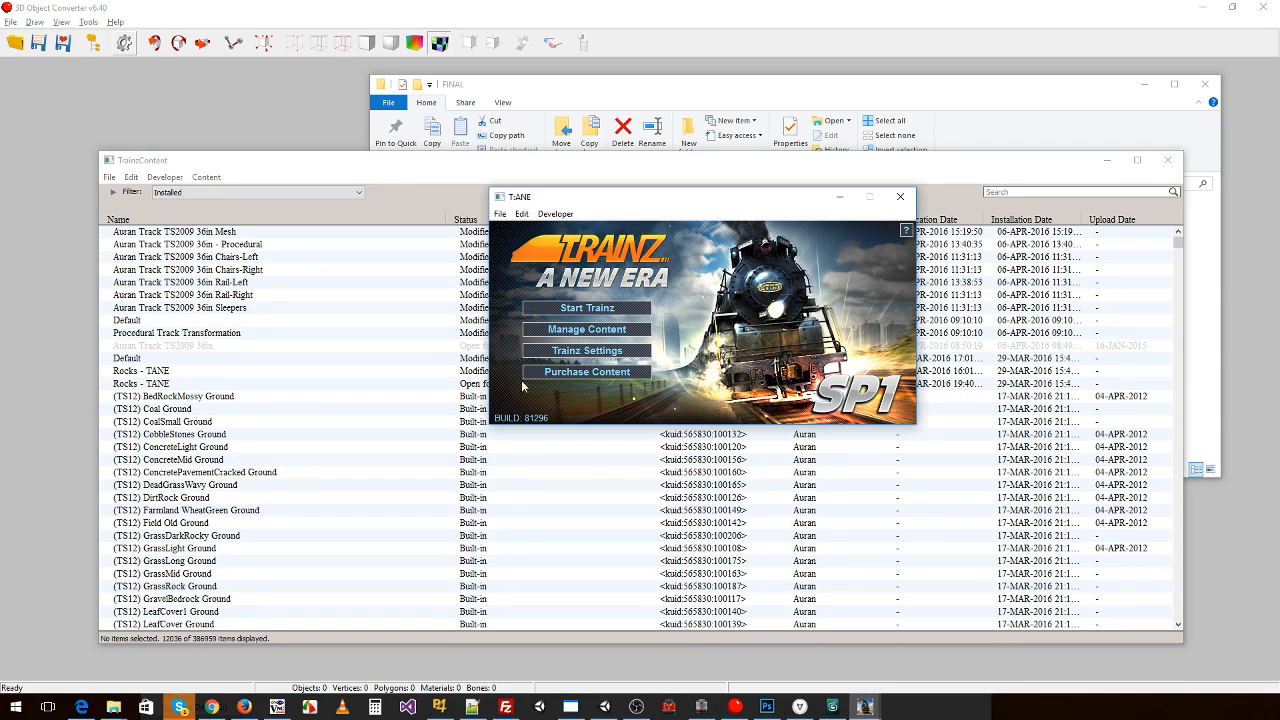
pyautogui.click(570, 309)
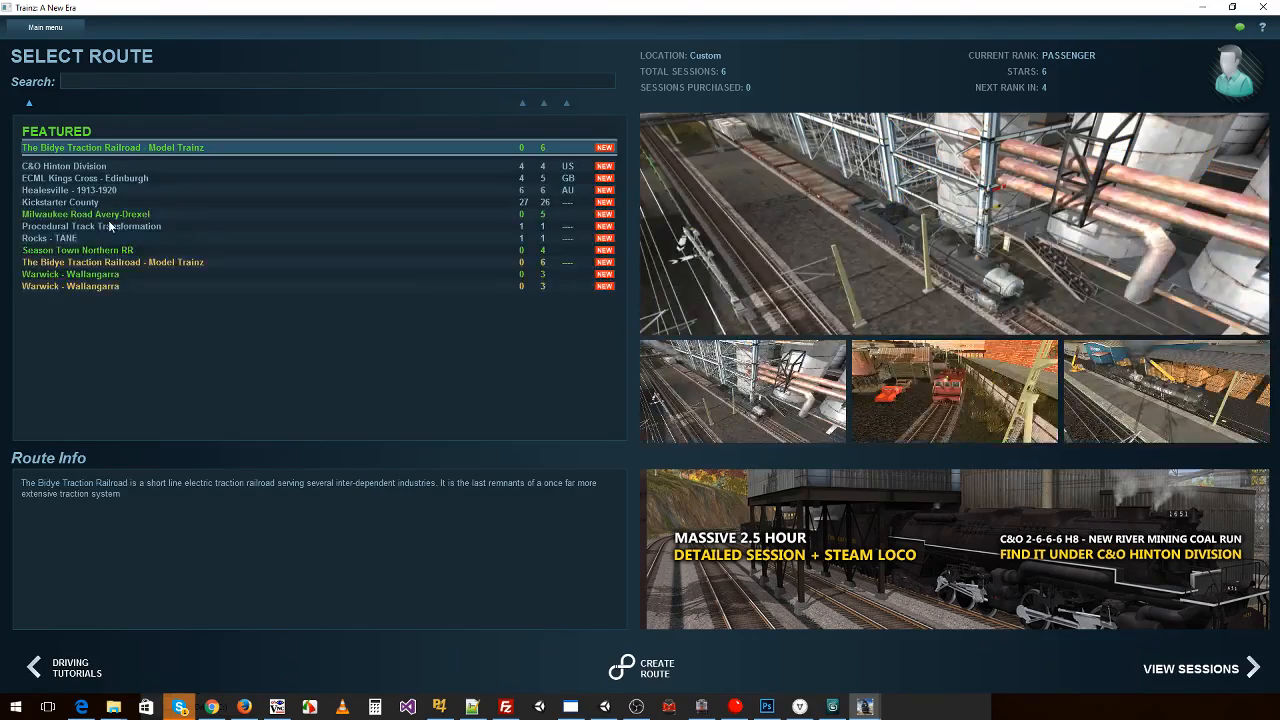
pyautogui.click(112, 226)
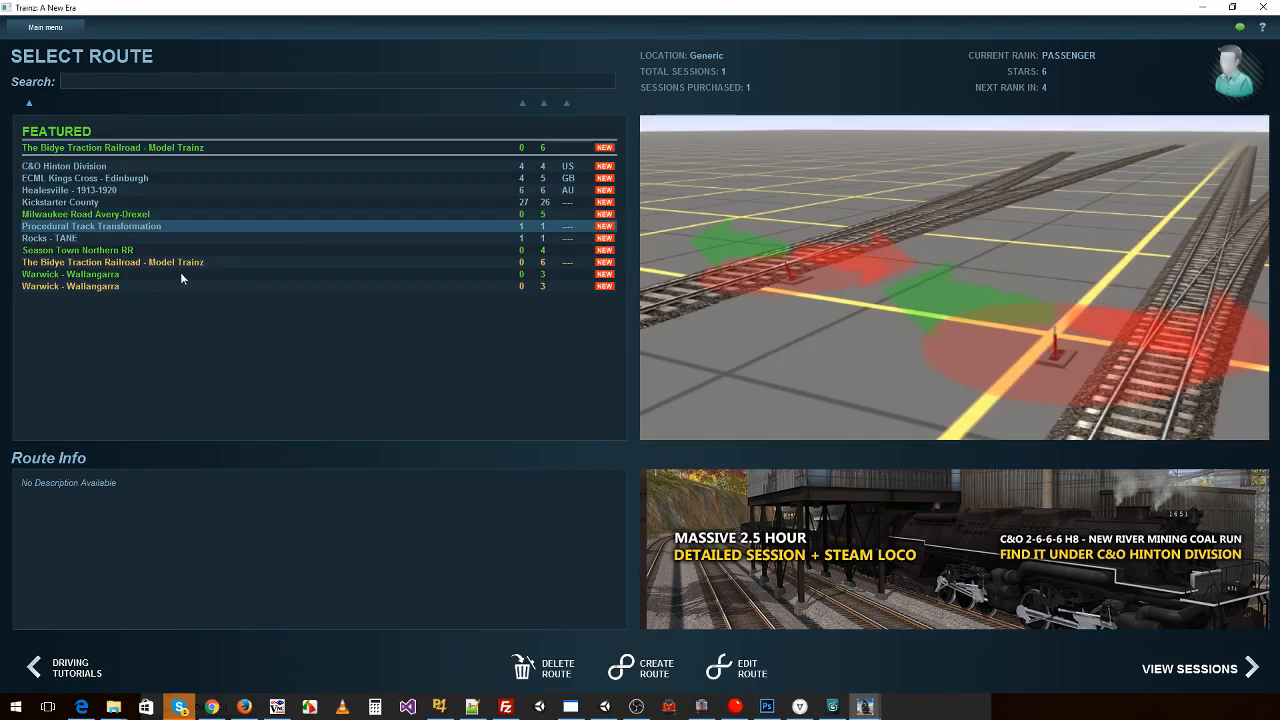
pyautogui.click(750, 669)
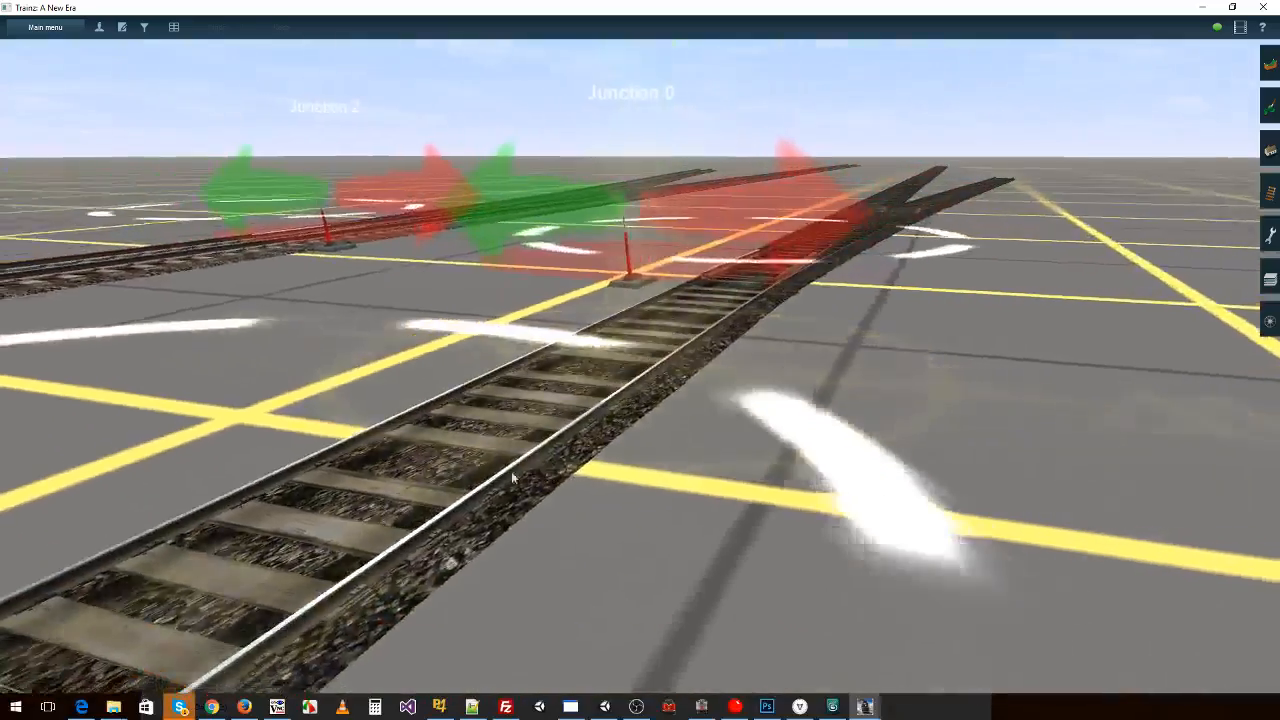
# - Examine the open end of the 36-inch track and the approach to Junction 0 from several angles
pyautogui.rightClick(461, 501)
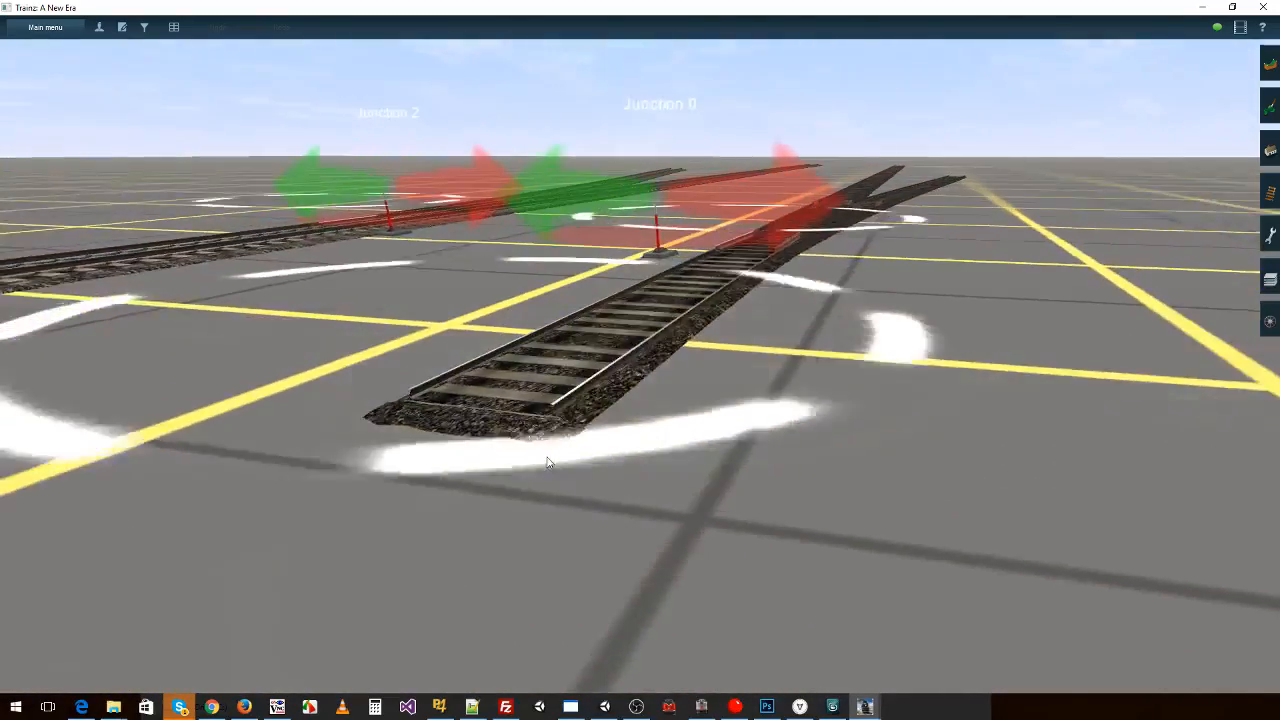
pyautogui.rightClick(631, 415)
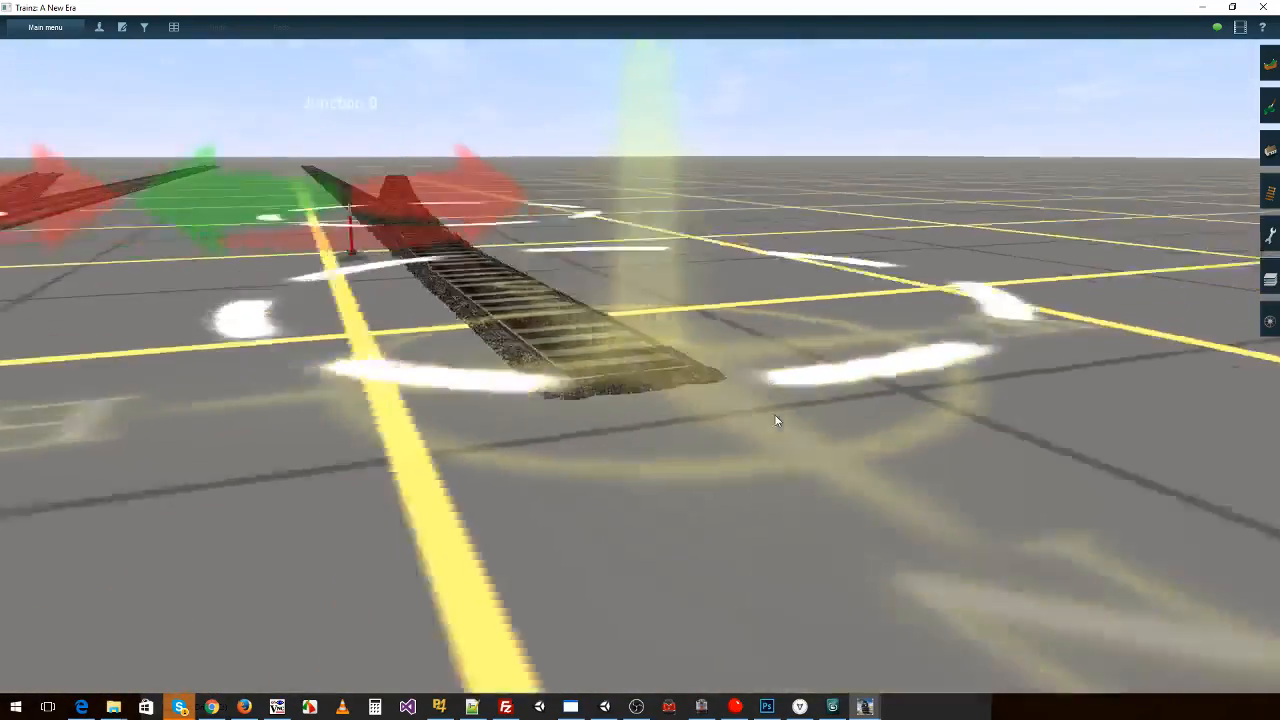
pyautogui.press('Right')
pyautogui.press('Left')
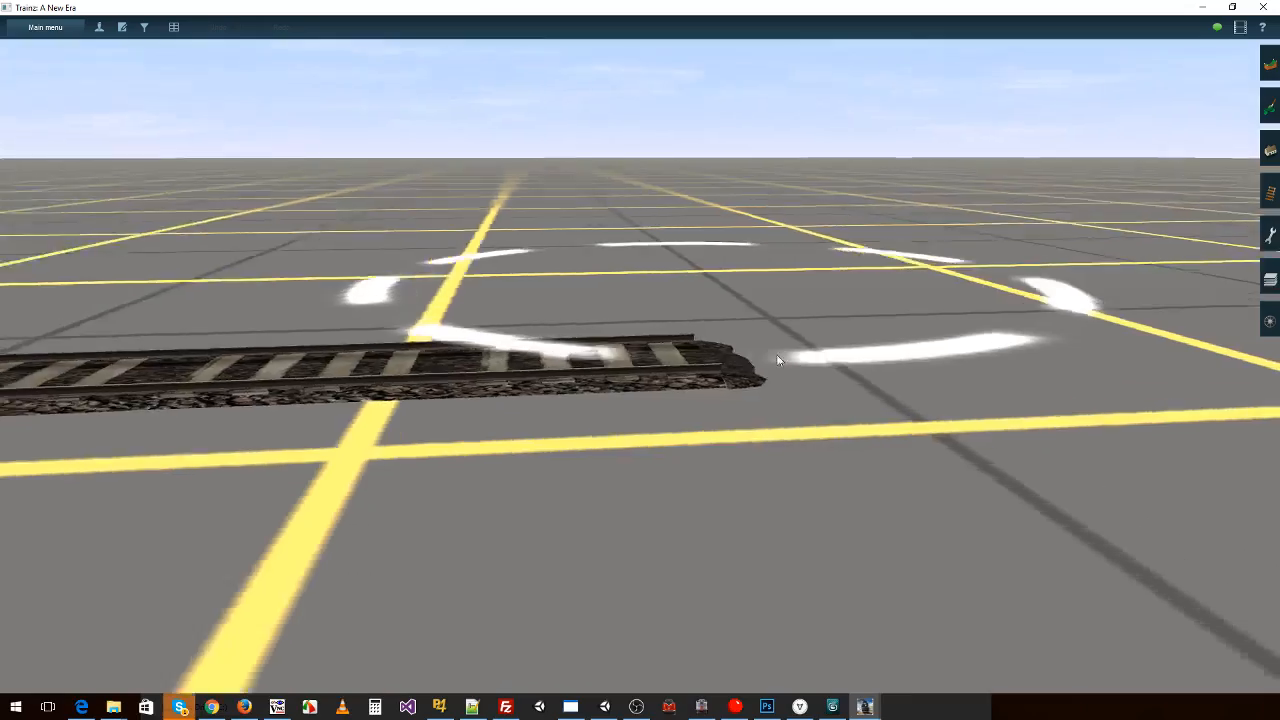
pyautogui.rightClick(672, 345)
pyautogui.press('Up')
pyautogui.rightClick(569, 260)
pyautogui.press('Left')
pyautogui.rightClick(586, 243)
pyautogui.press('Down')
pyautogui.rightClick(710, 257)
pyautogui.press('Left')
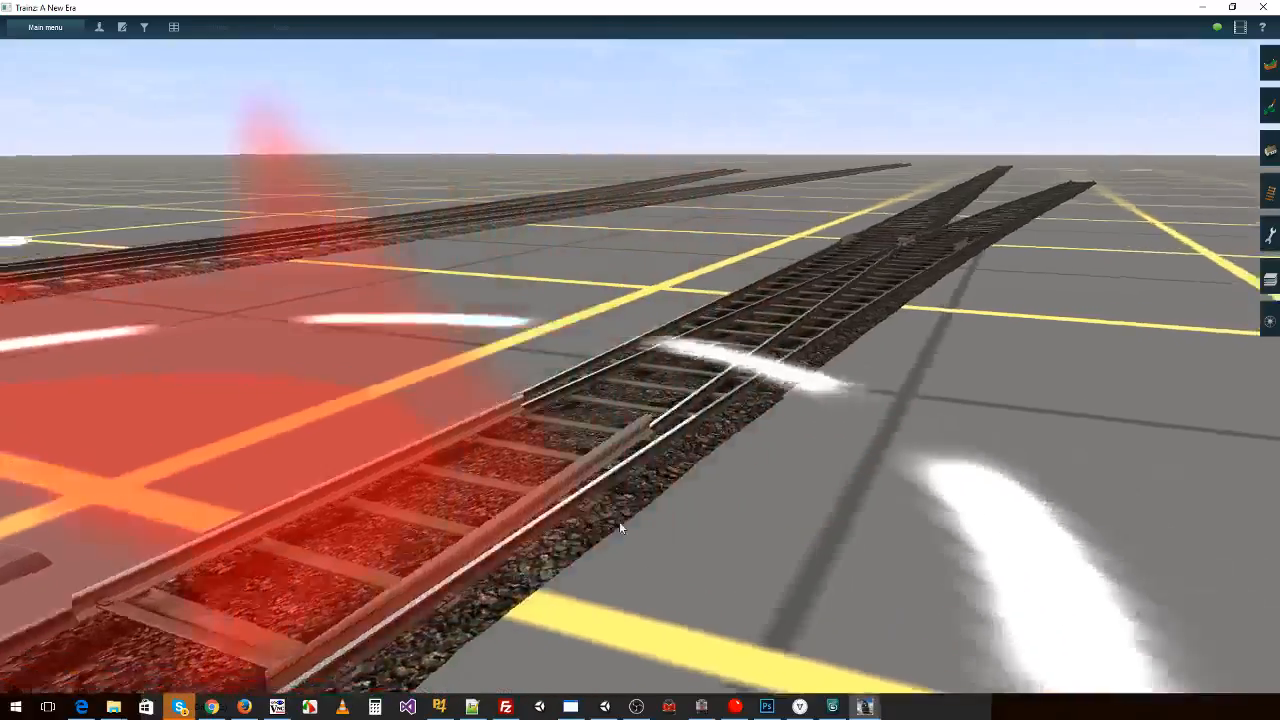
# - Examine the turnouts at Junction 0 and Junction 2 along their diverging legs and from above
pyautogui.rightClick(817, 355)
pyautogui.press('Left')
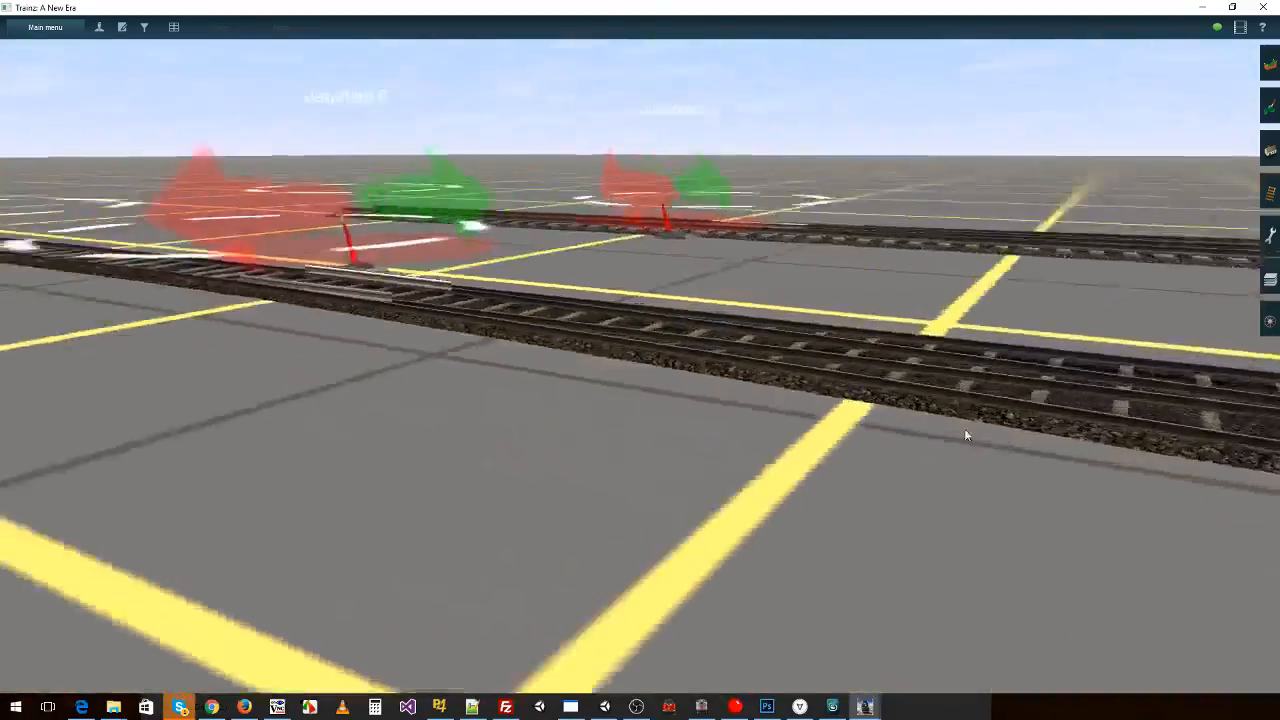
pyautogui.press('Left')
pyautogui.press('Down')
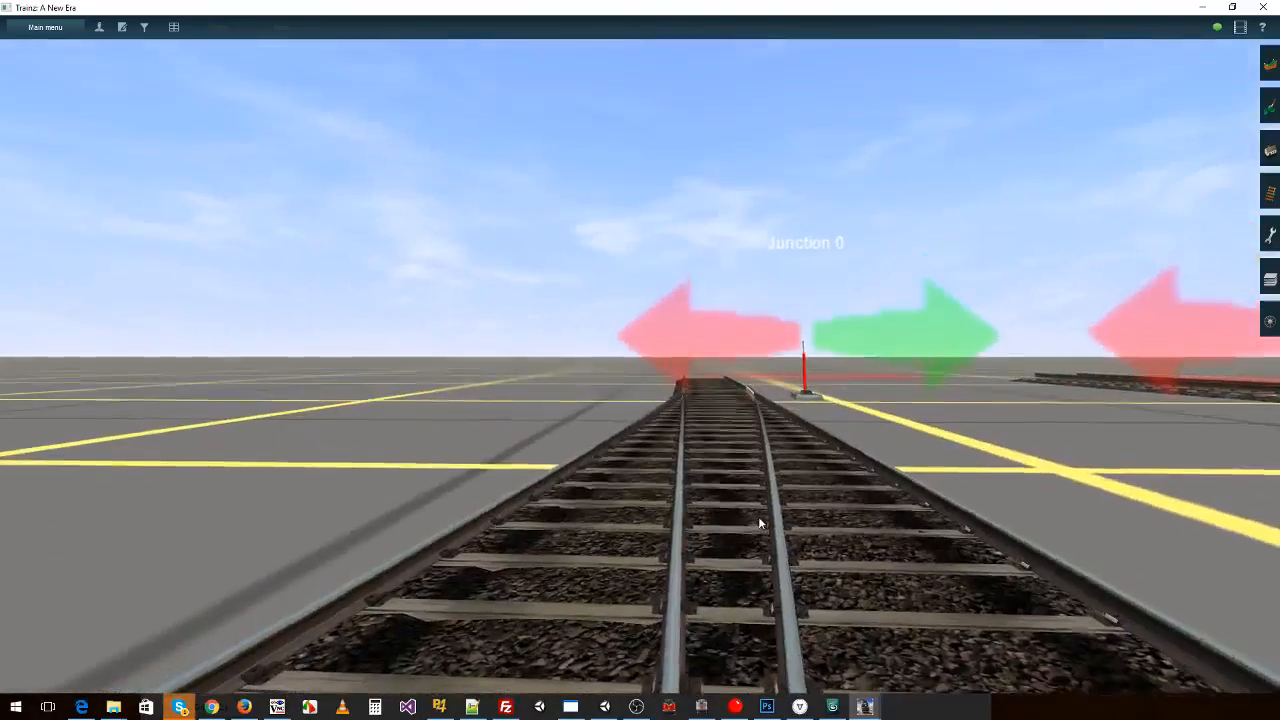
pyautogui.scroll(-3, 755, 521)
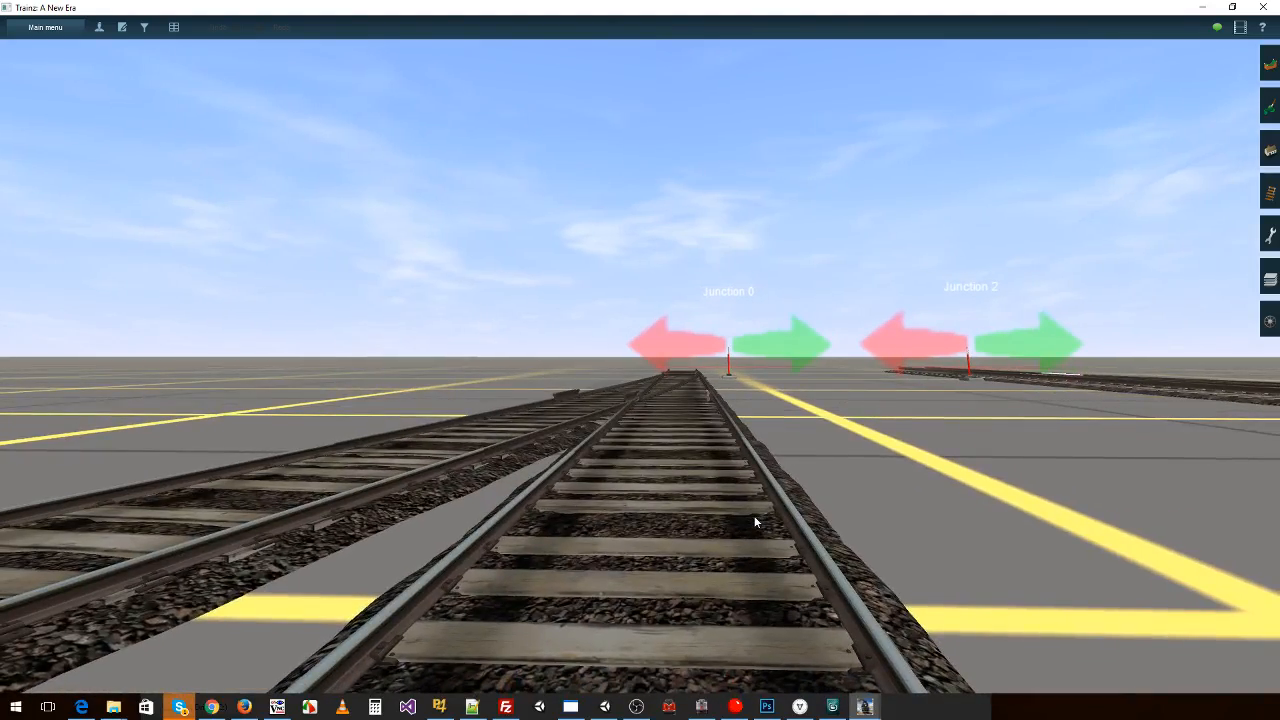
pyautogui.press('Up')
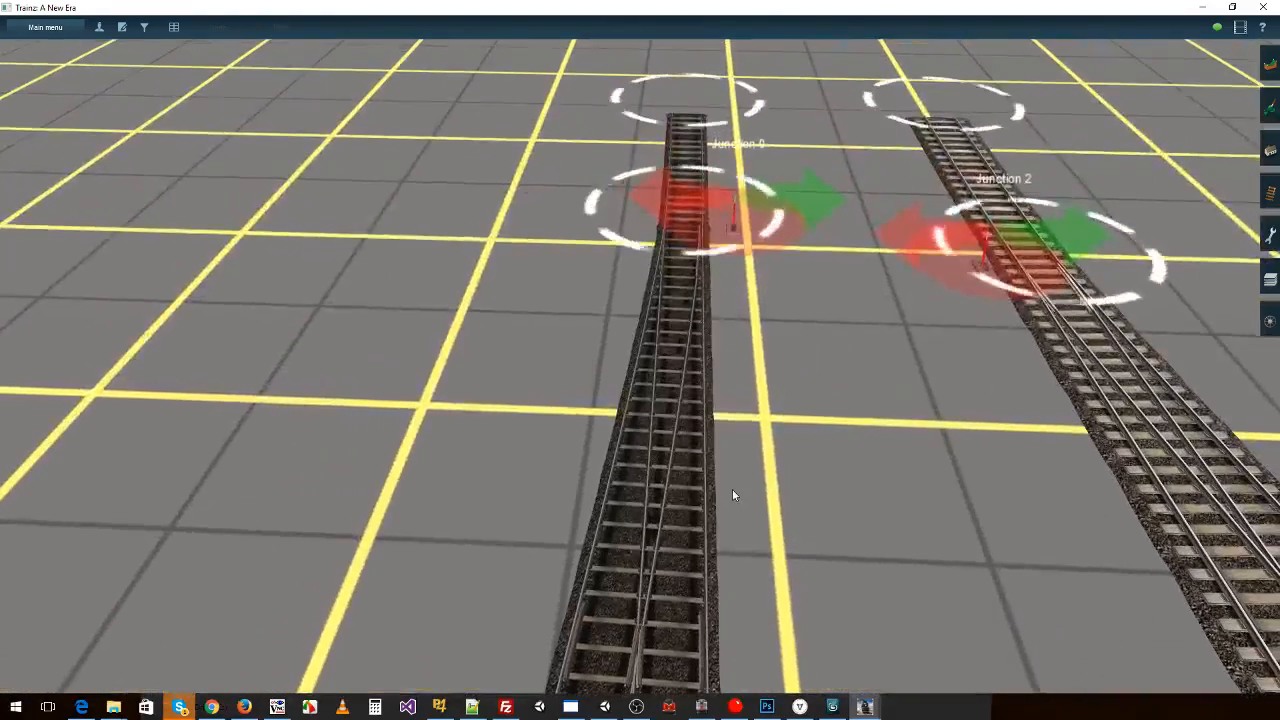
pyautogui.rightClick(705, 446)
pyautogui.rightClick(723, 400)
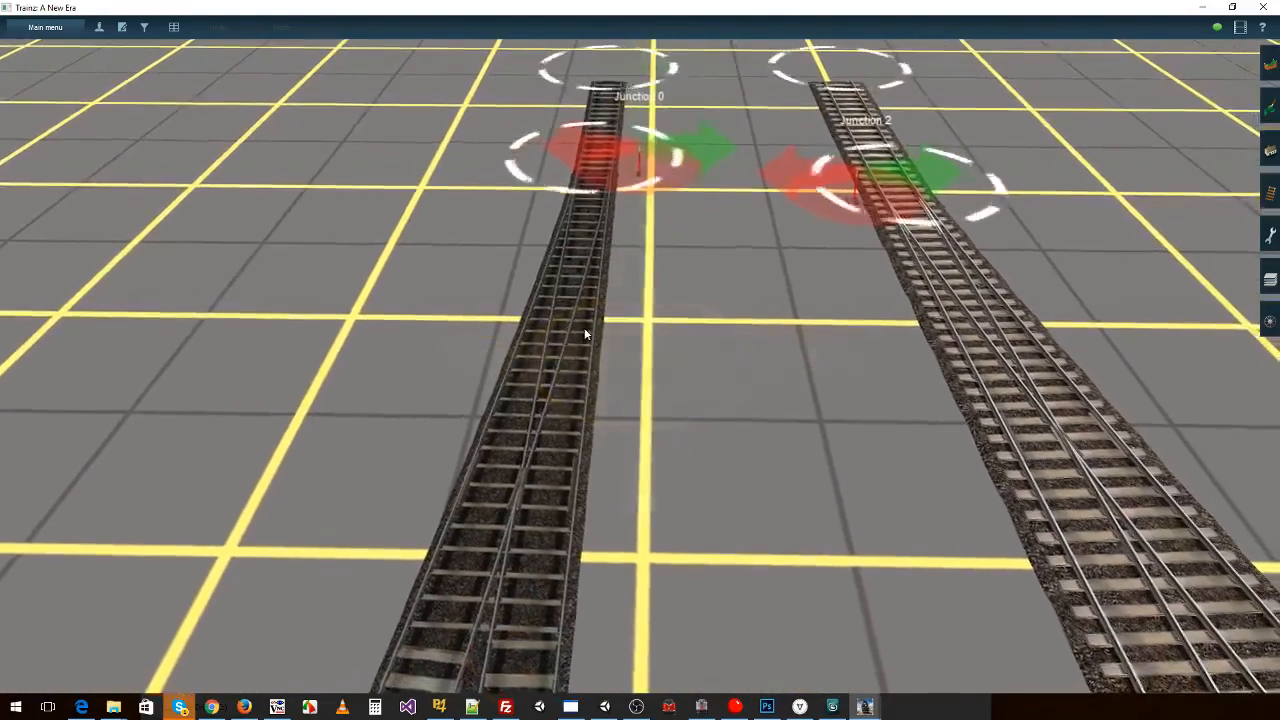
pyautogui.rightClick(586, 332)
pyautogui.press('Left')
pyautogui.press('Left')
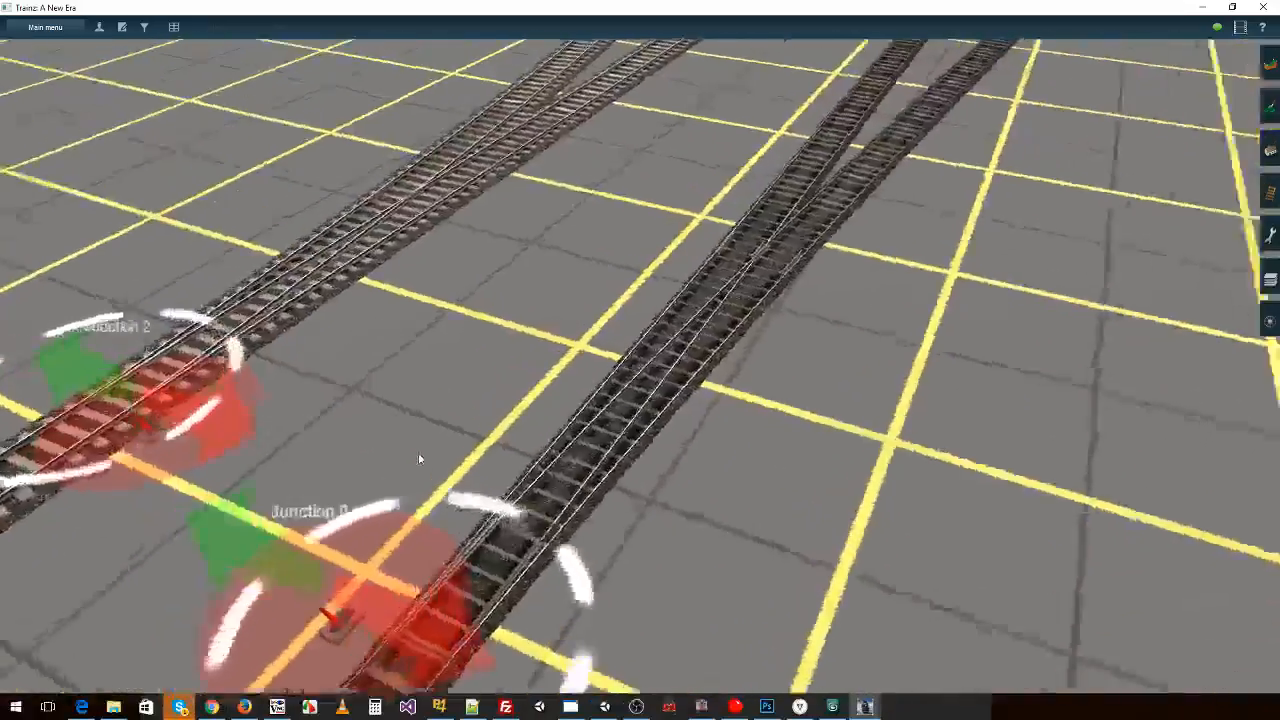
pyautogui.rightClick(420, 456)
pyautogui.press('Left')
pyautogui.scroll(5, 422, 447)
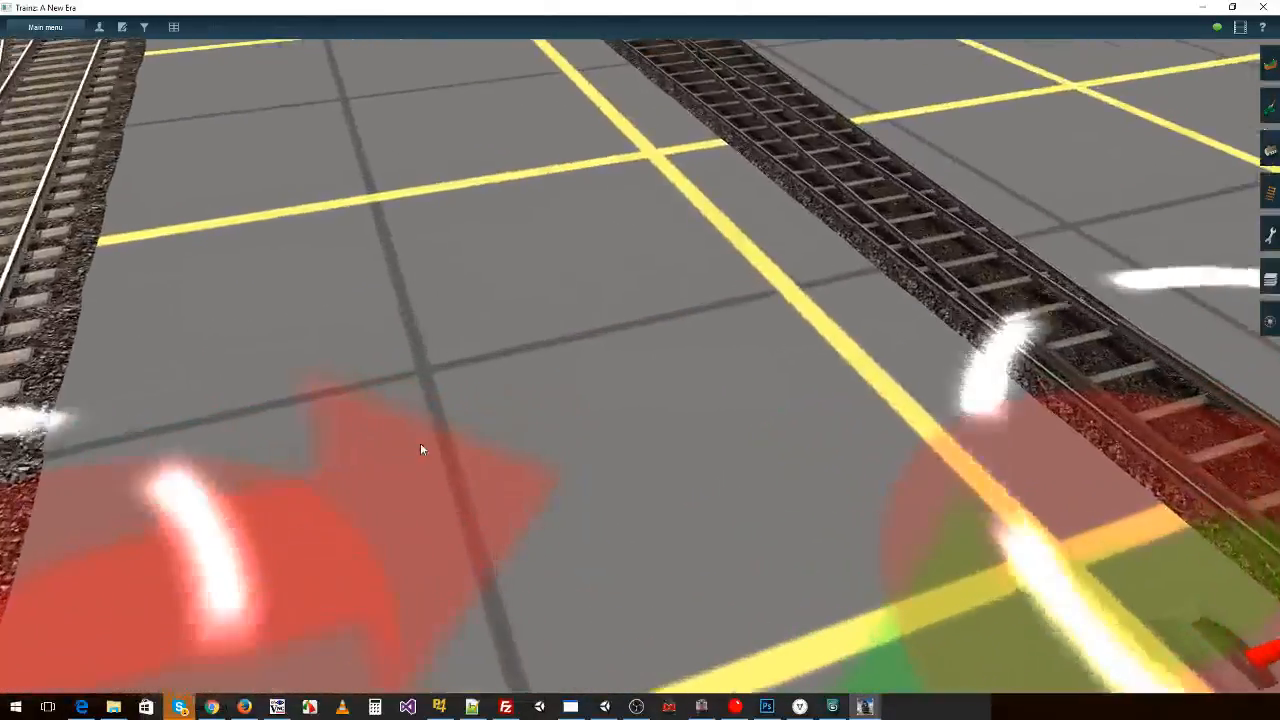
# - Inspect the switch blades and rail alignment at Junction 0 from overhead and at rail level
pyautogui.rightClick(890, 328)
pyautogui.rightClick(893, 328)
pyautogui.press('Right')
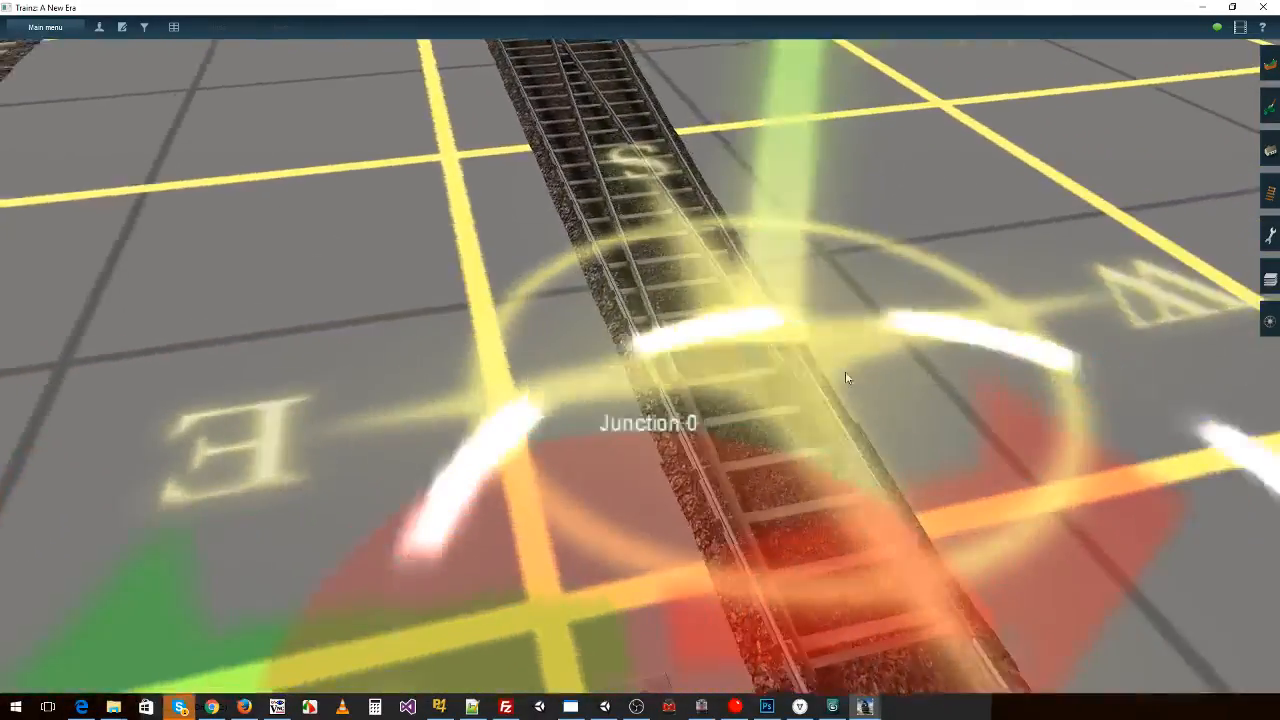
pyautogui.scroll(-3, 640, 470)
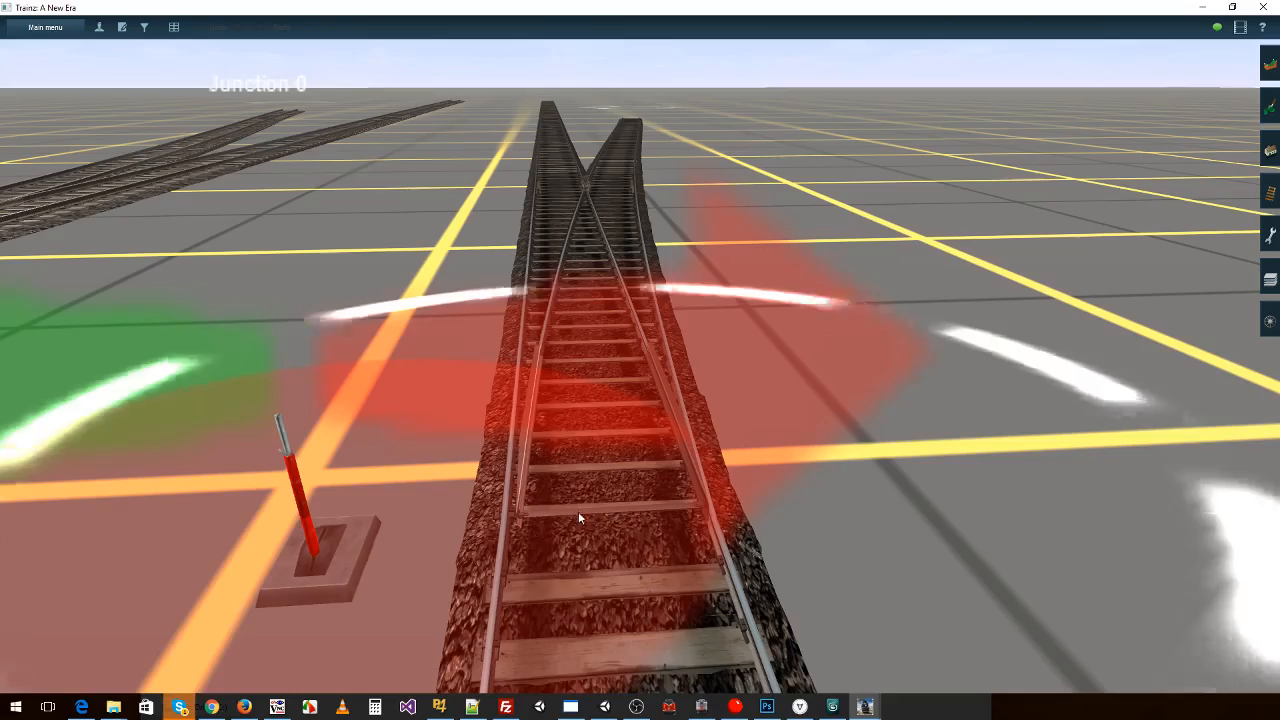
pyautogui.rightClick(568, 514)
pyautogui.press('Right')
pyautogui.rightClick(646, 370)
pyautogui.press('Left')
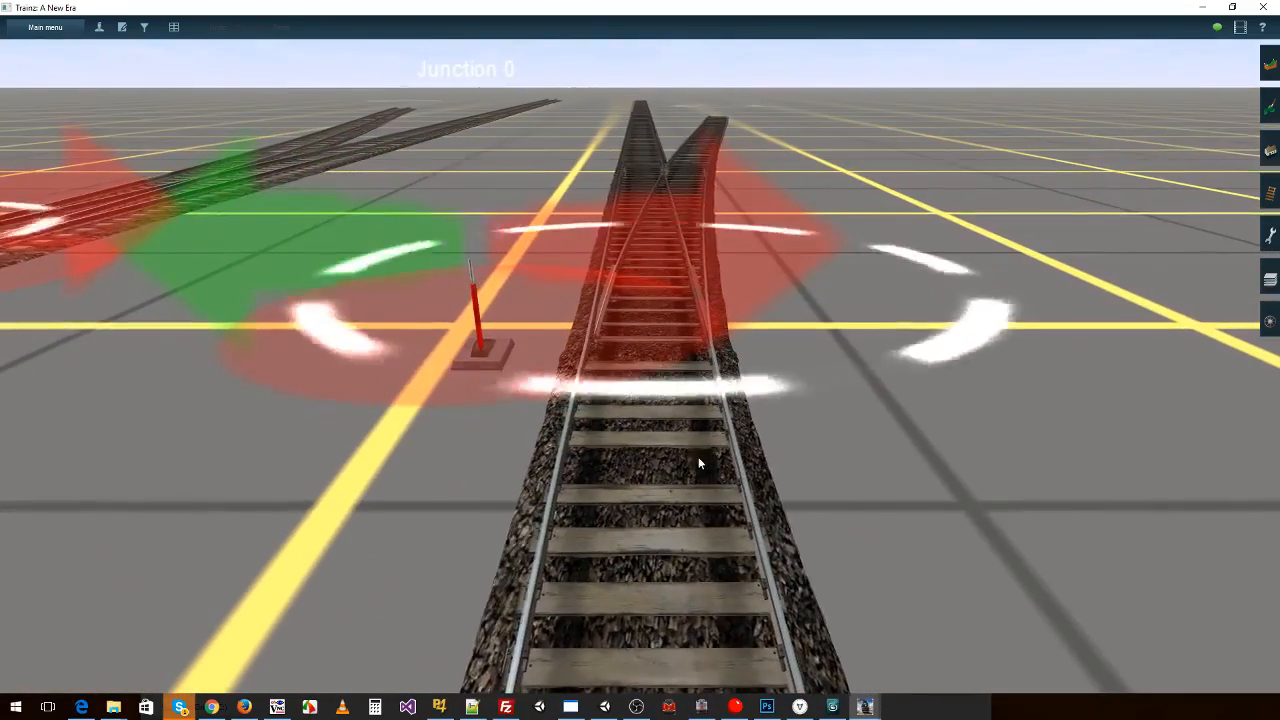
pyautogui.rightClick(660, 308)
pyautogui.rightClick(670, 284)
pyautogui.rightClick(652, 293)
pyautogui.press('Down')
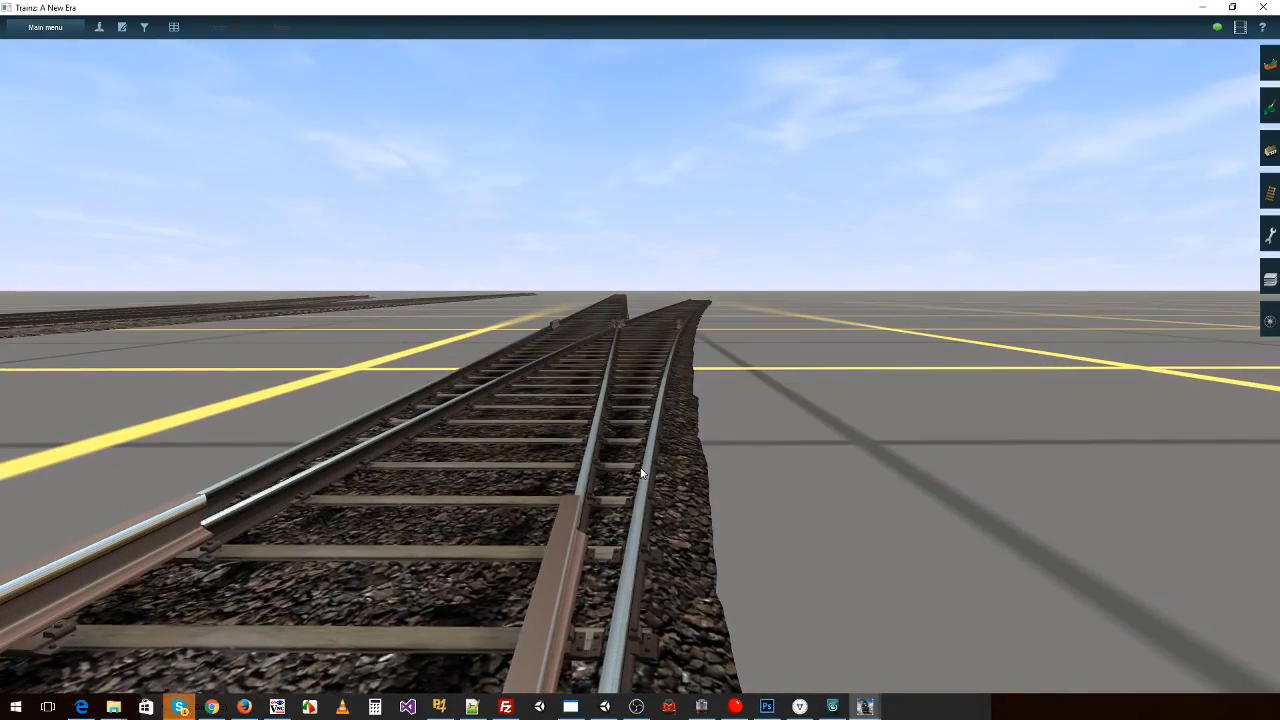
pyautogui.press('Left')
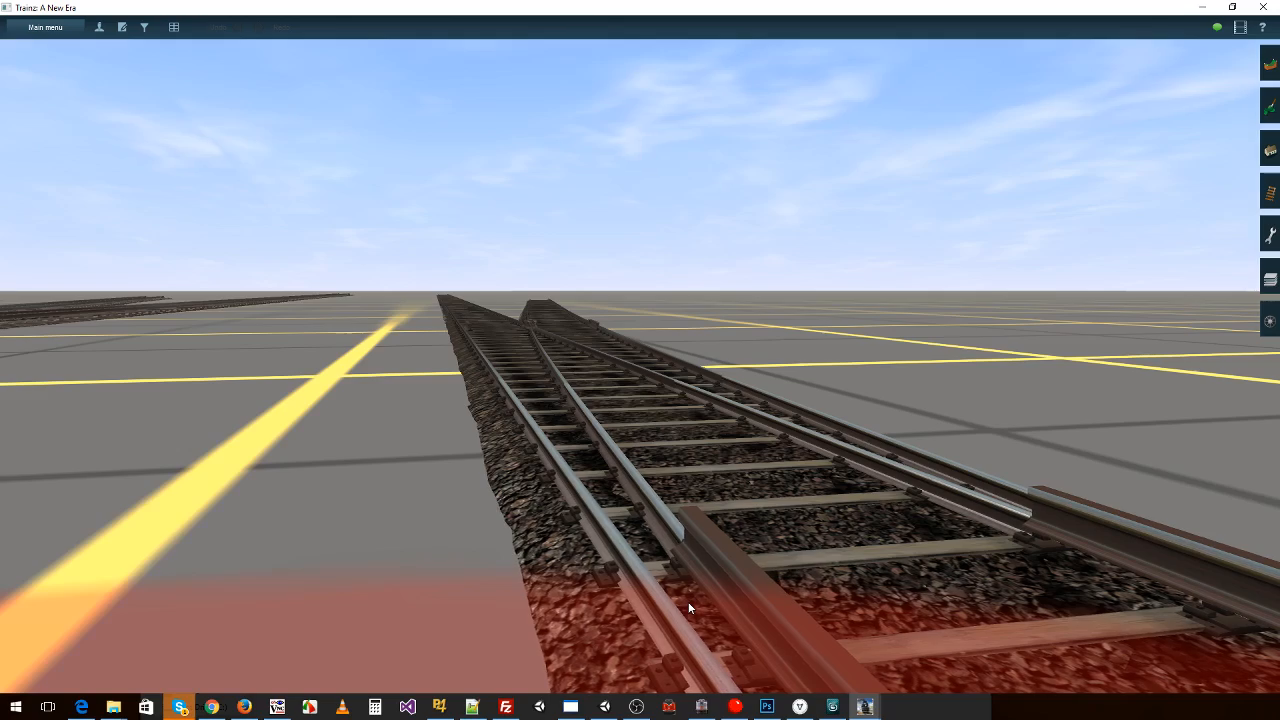
# - Inspect the rails, sleepers and ballast end cap at the track's open end before Junction 0 from both sides
pyautogui.rightClick(686, 605)
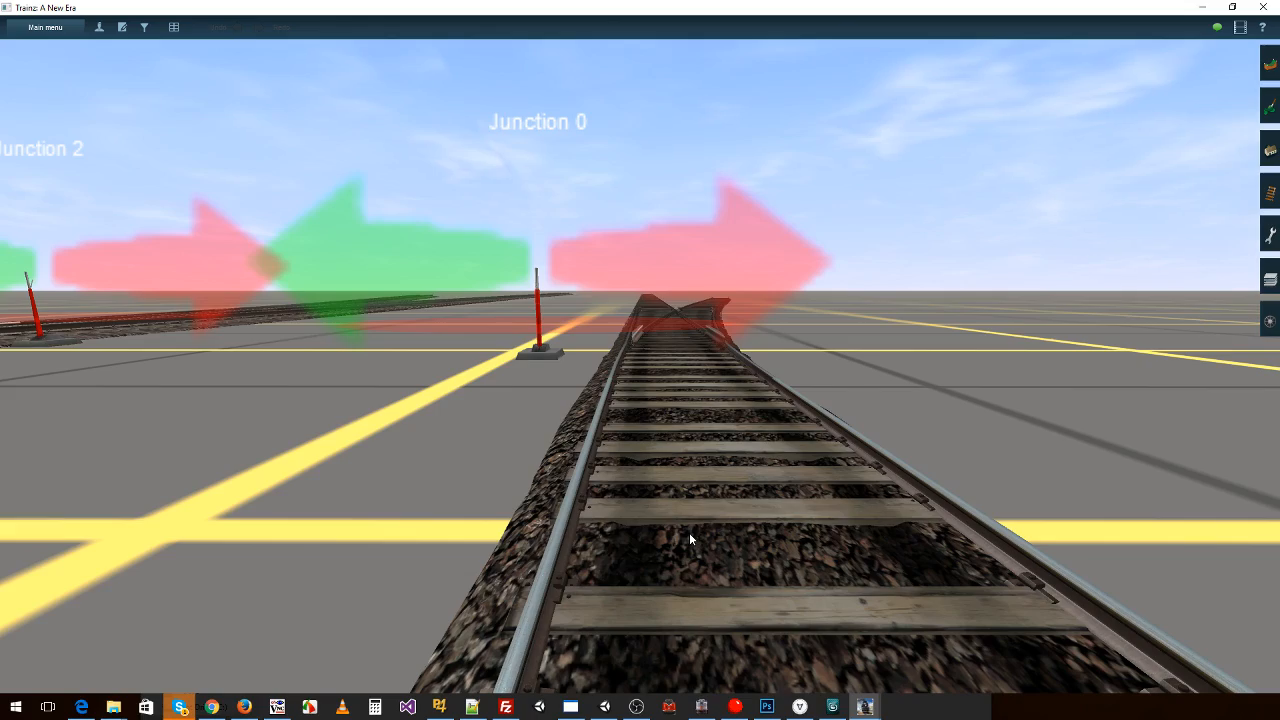
pyautogui.rightClick(696, 529)
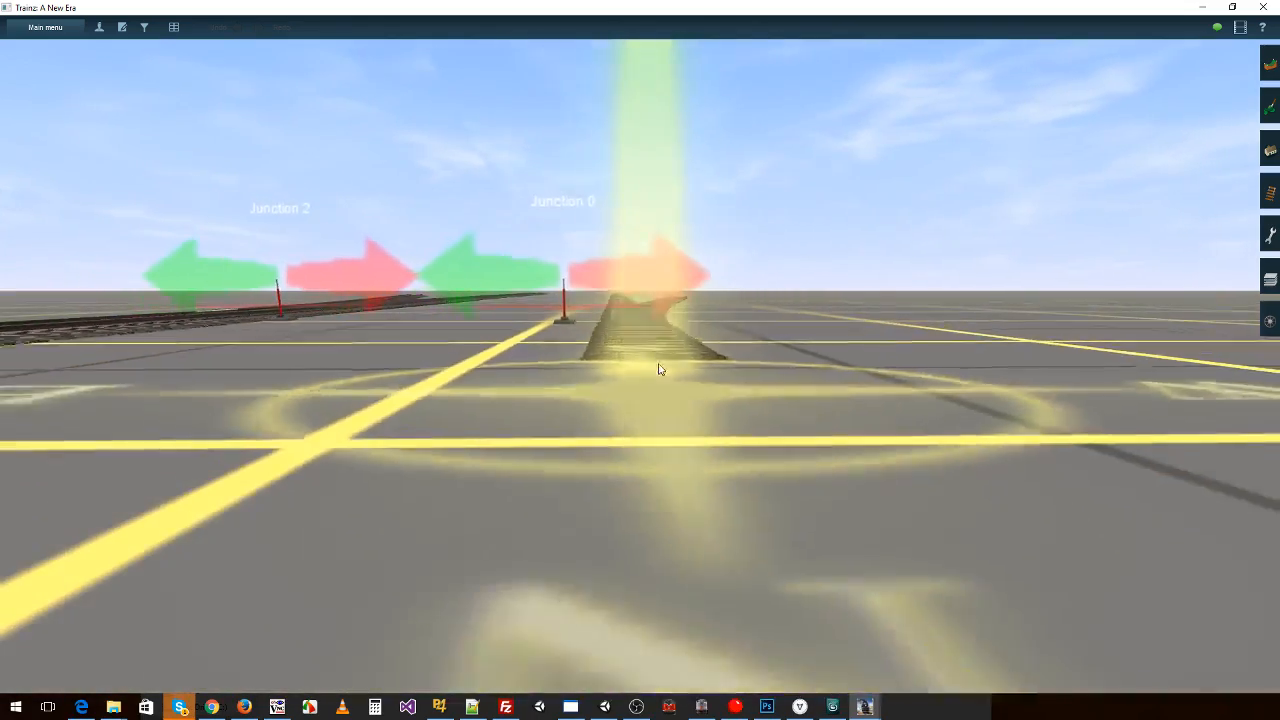
pyautogui.press('Up')
pyautogui.rightClick(654, 328)
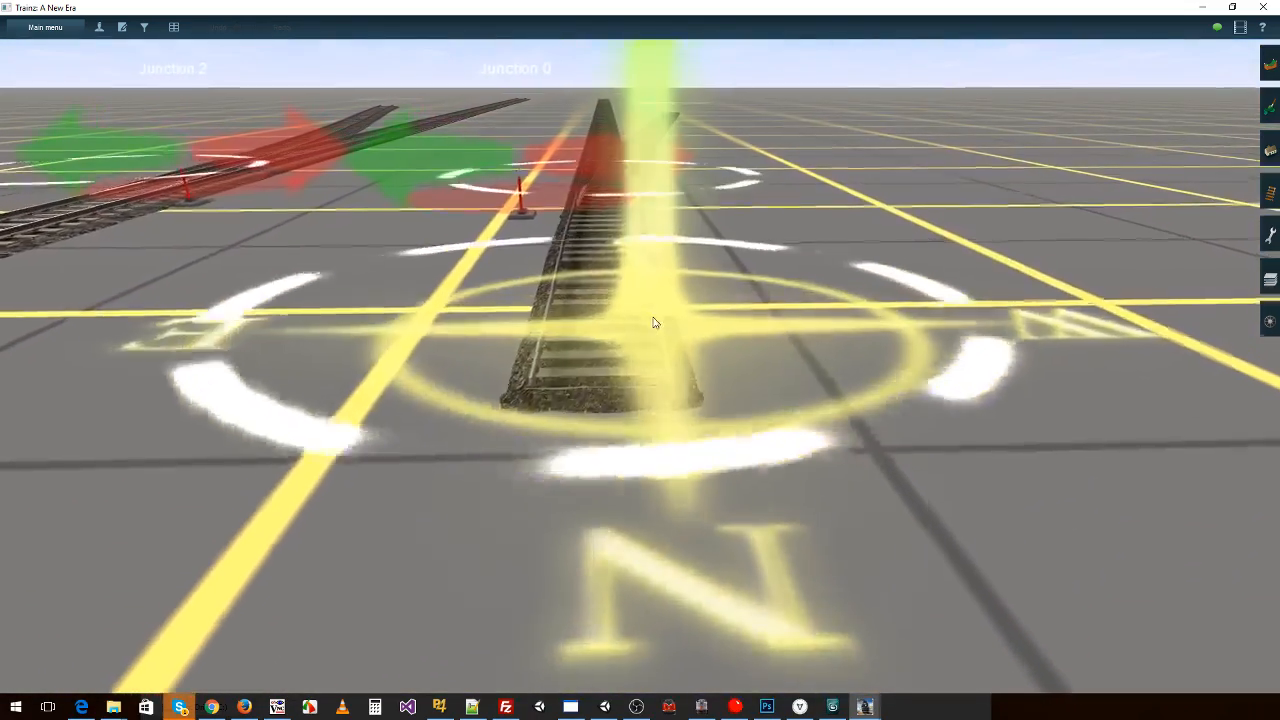
pyautogui.press('Down')
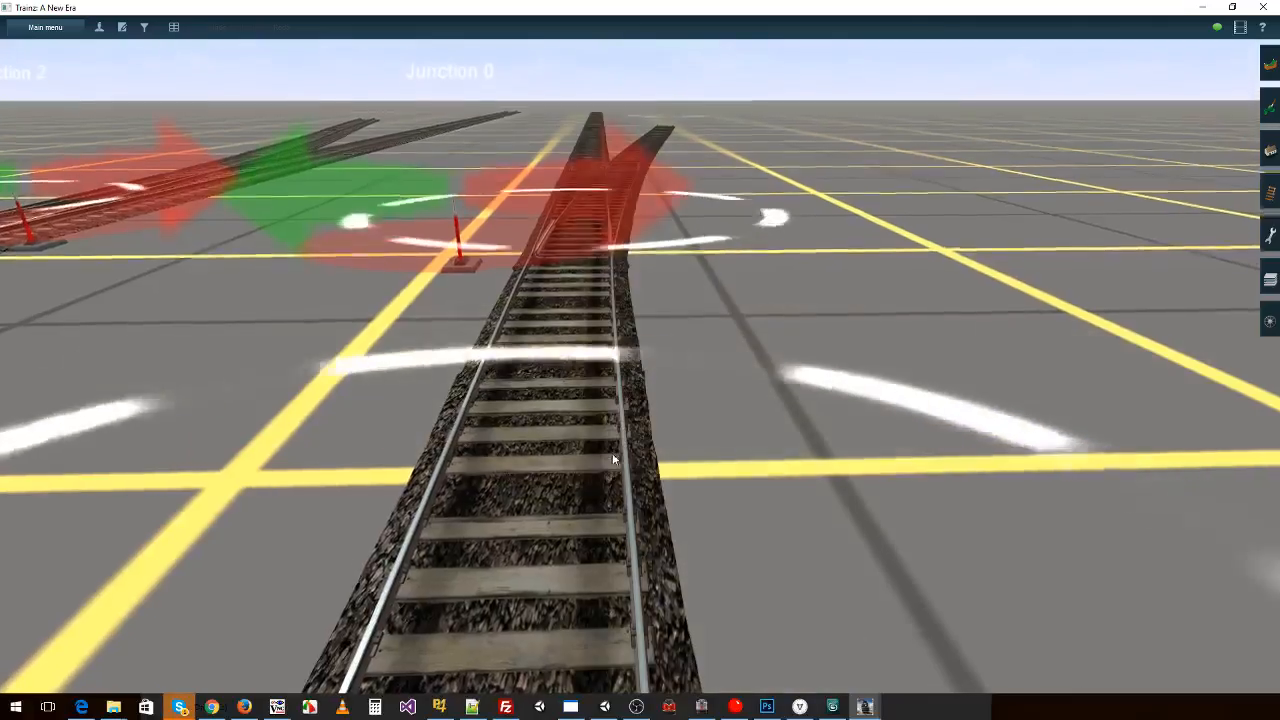
pyautogui.press('Down')
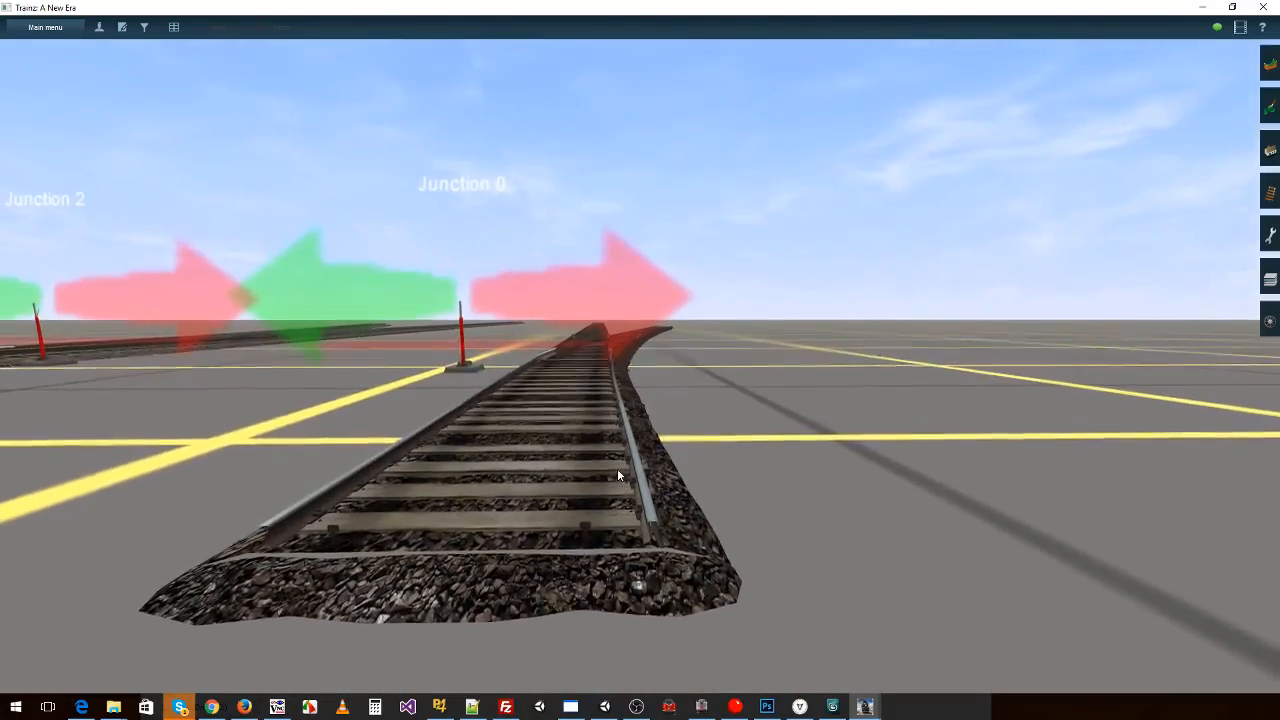
pyautogui.press('Right')
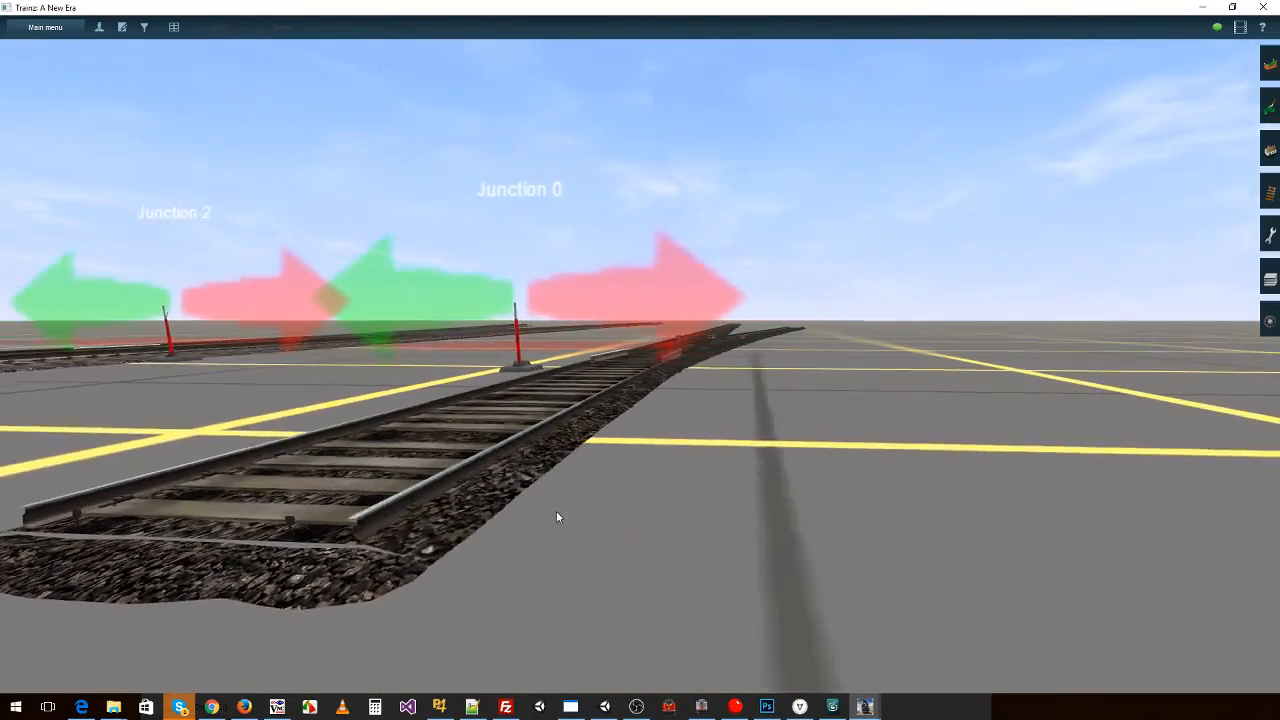
pyautogui.press('Left')
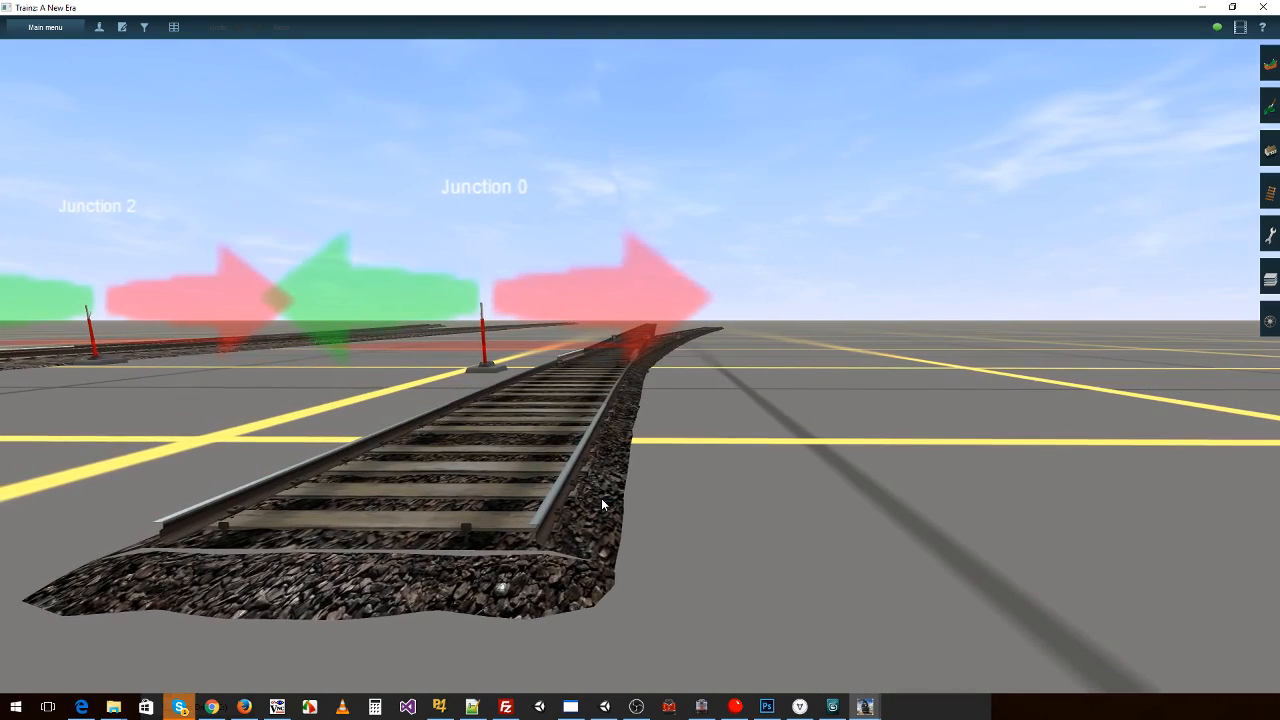
pyautogui.press('Left')
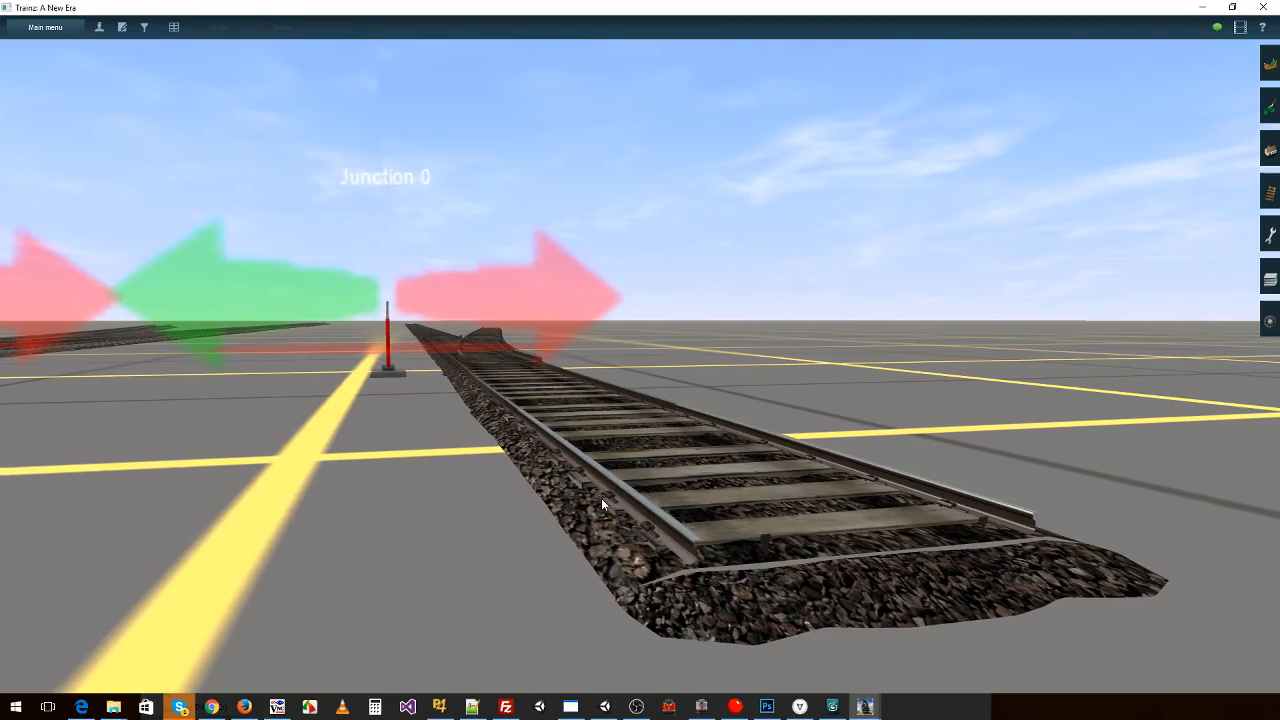
pyautogui.press('Up')
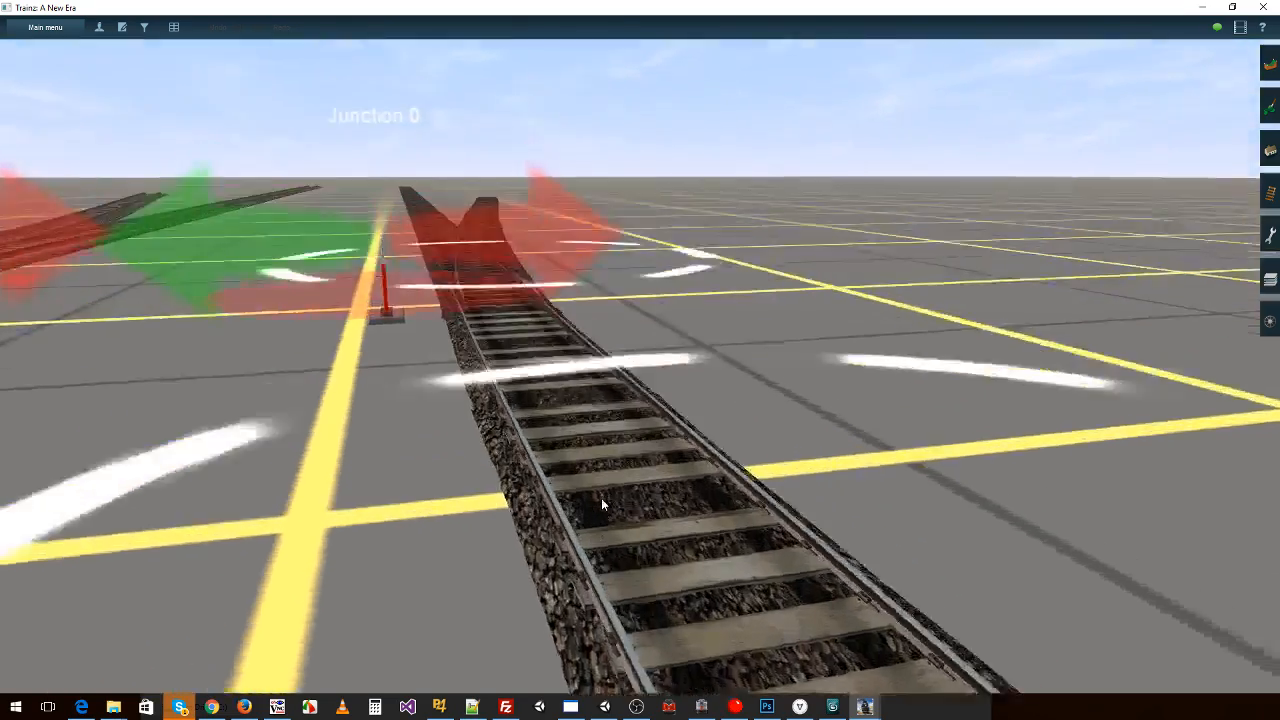
pyautogui.rightClick(574, 354)
pyautogui.press('Right')
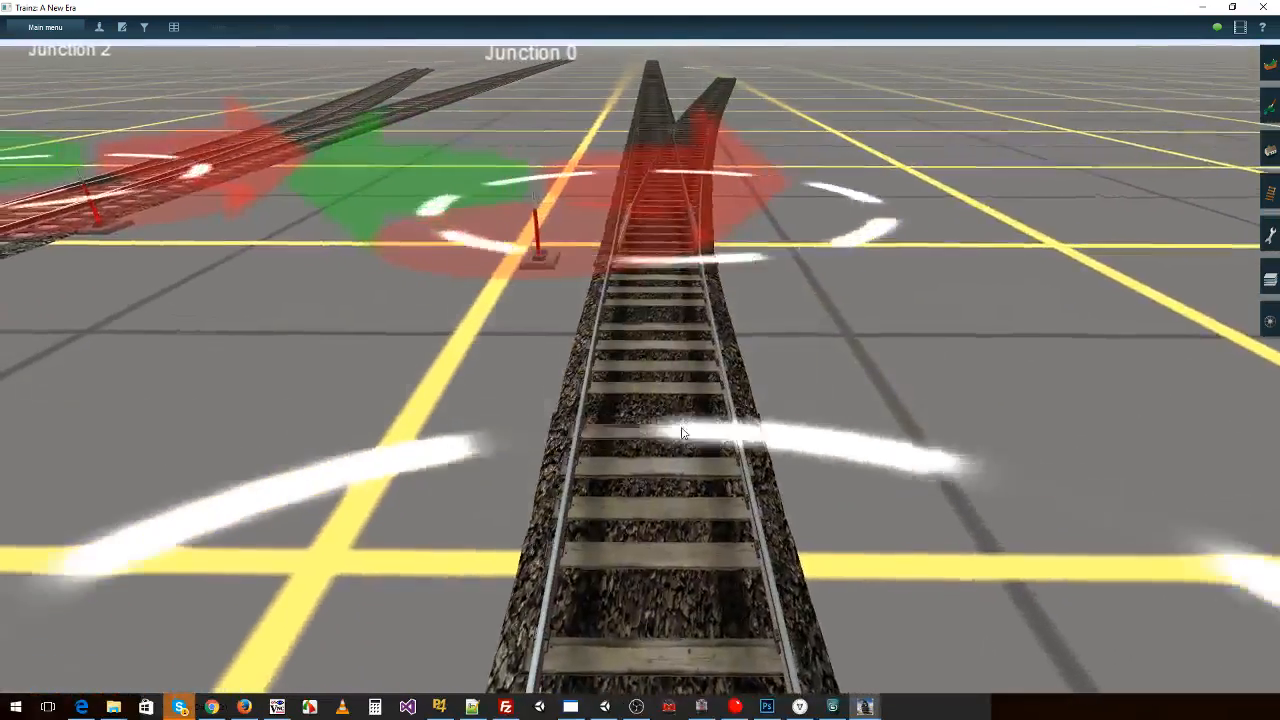
# - Examine the crossing rails and ballast where the two legs of Junction 0 diverge
pyautogui.rightClick(686, 425)
pyautogui.rightClick(745, 372)
pyautogui.scroll(-4, 540, 326)
pyautogui.scroll(-3, 538, 328)
pyautogui.rightClick(614, 260)
pyautogui.rightClick(671, 308)
pyautogui.scroll(5, 640, 440)
pyautogui.scroll(3, 600, 480)
pyautogui.rightClick(536, 560)
pyautogui.rightClick(585, 460)
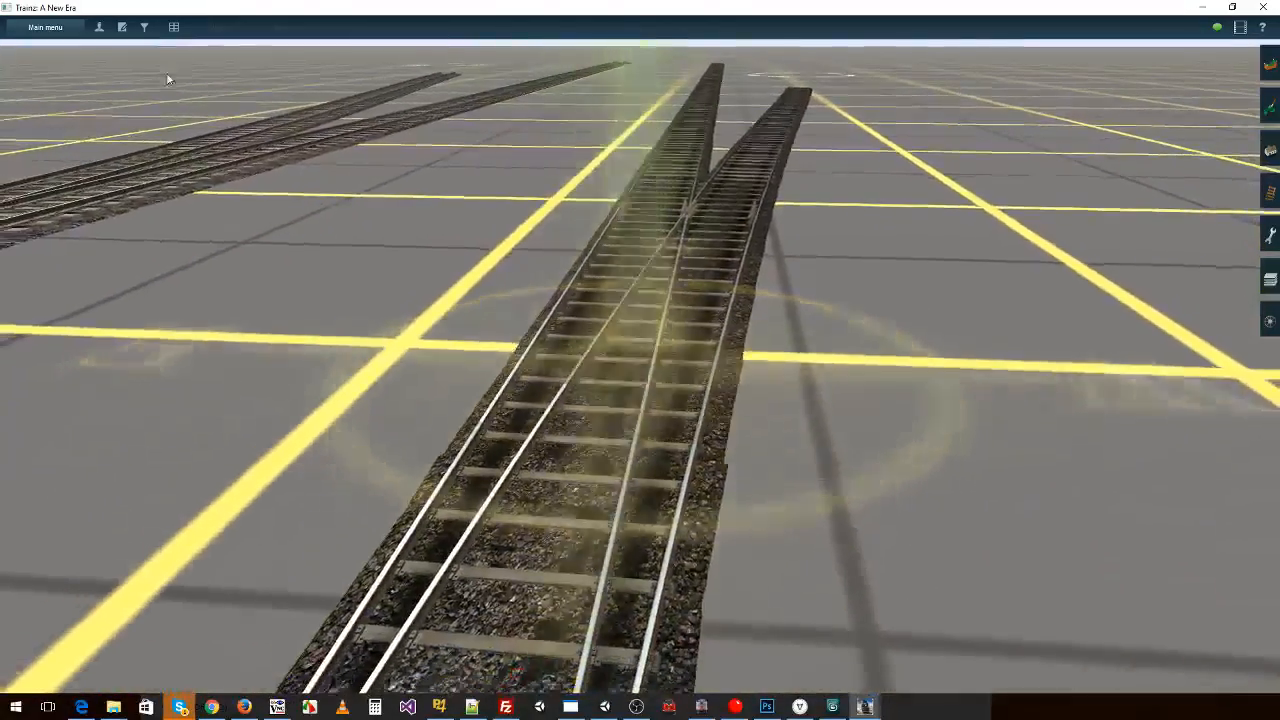
# - Exit the Trainz game and bring the TrainzContent asset list to the front
pyautogui.click(30, 28)
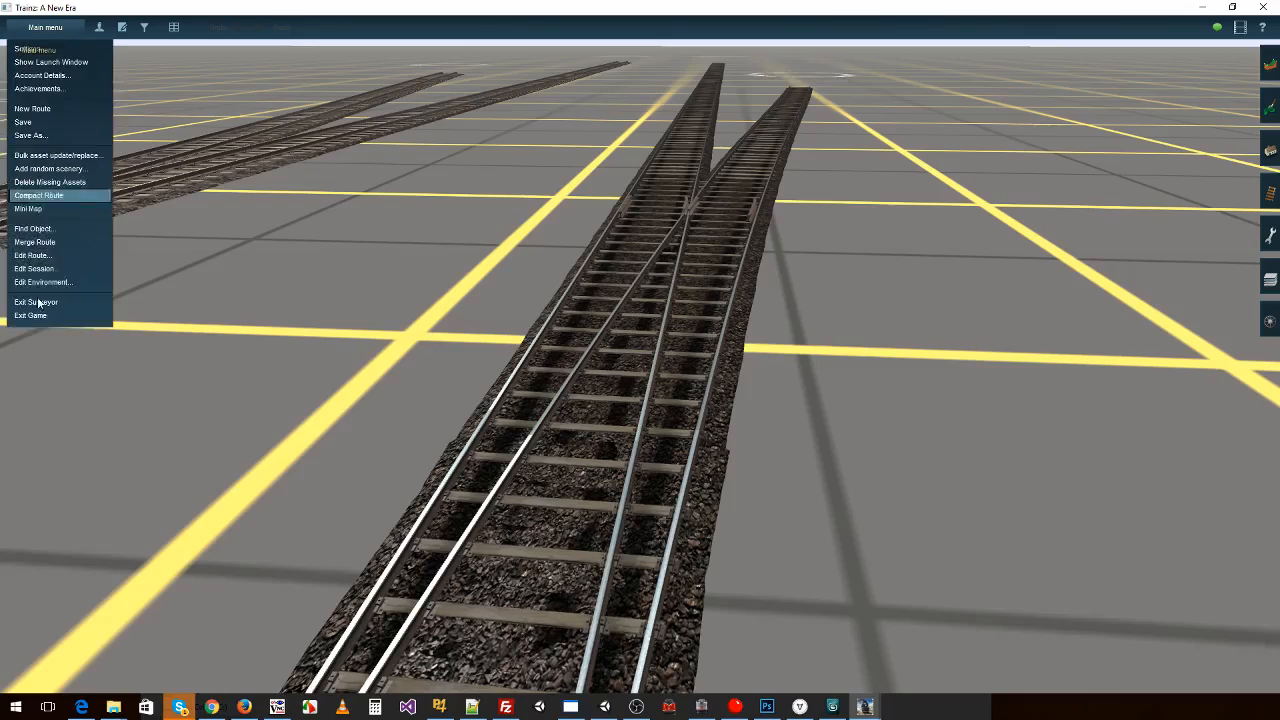
pyautogui.click(60, 315)
pyautogui.click(526, 369)
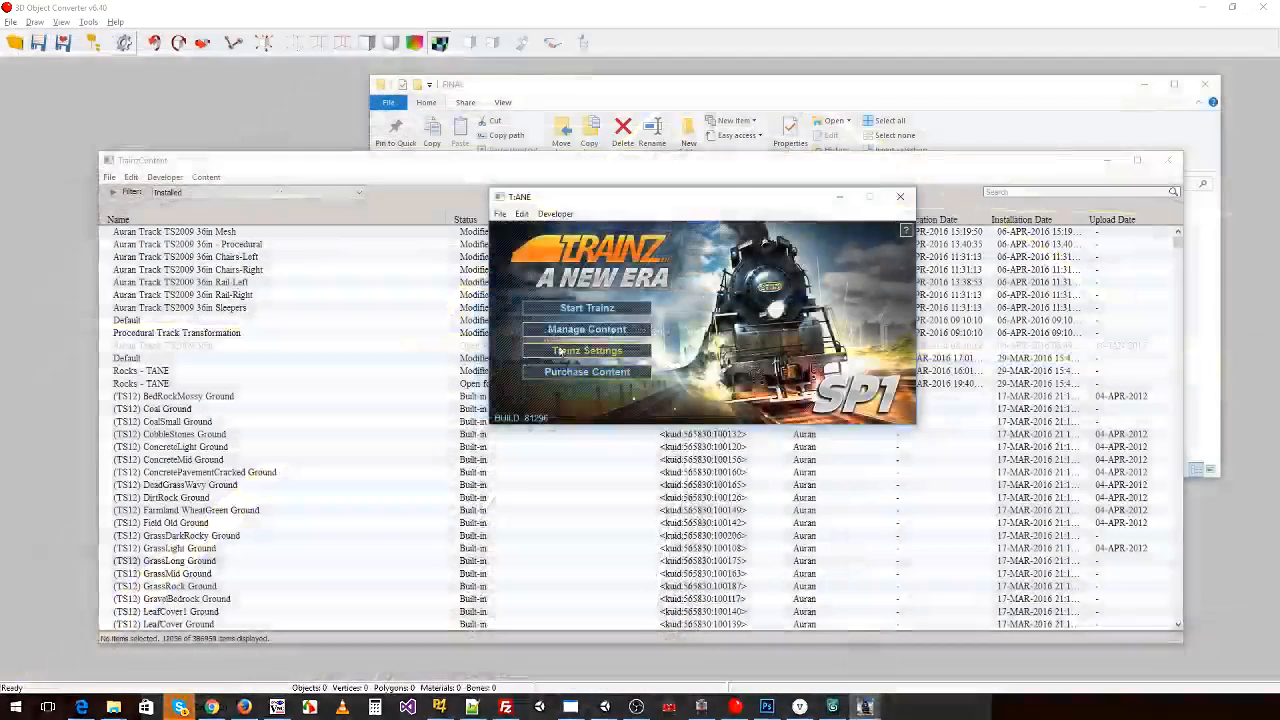
pyautogui.click(401, 175)
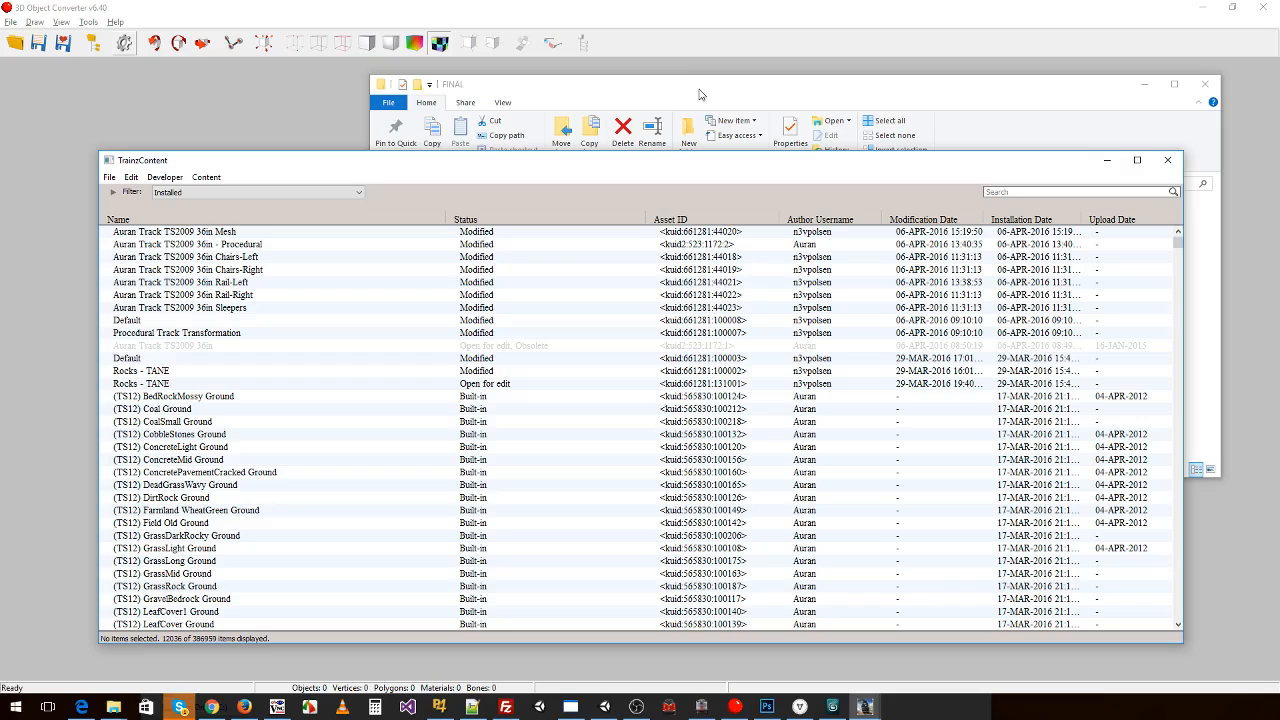
# - Check the track component folders in File Explorer's FINAL folder and return to the TrainzContent asset list
pyautogui.click(656, 106)
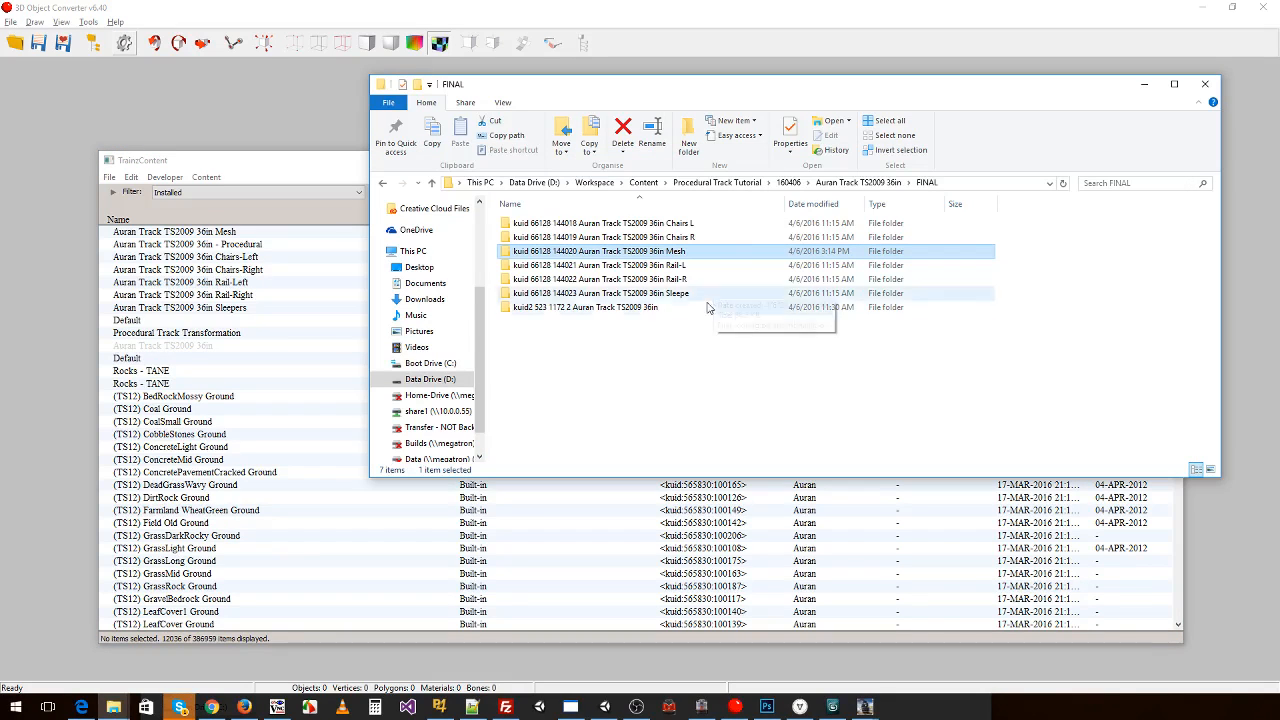
pyautogui.click(671, 237)
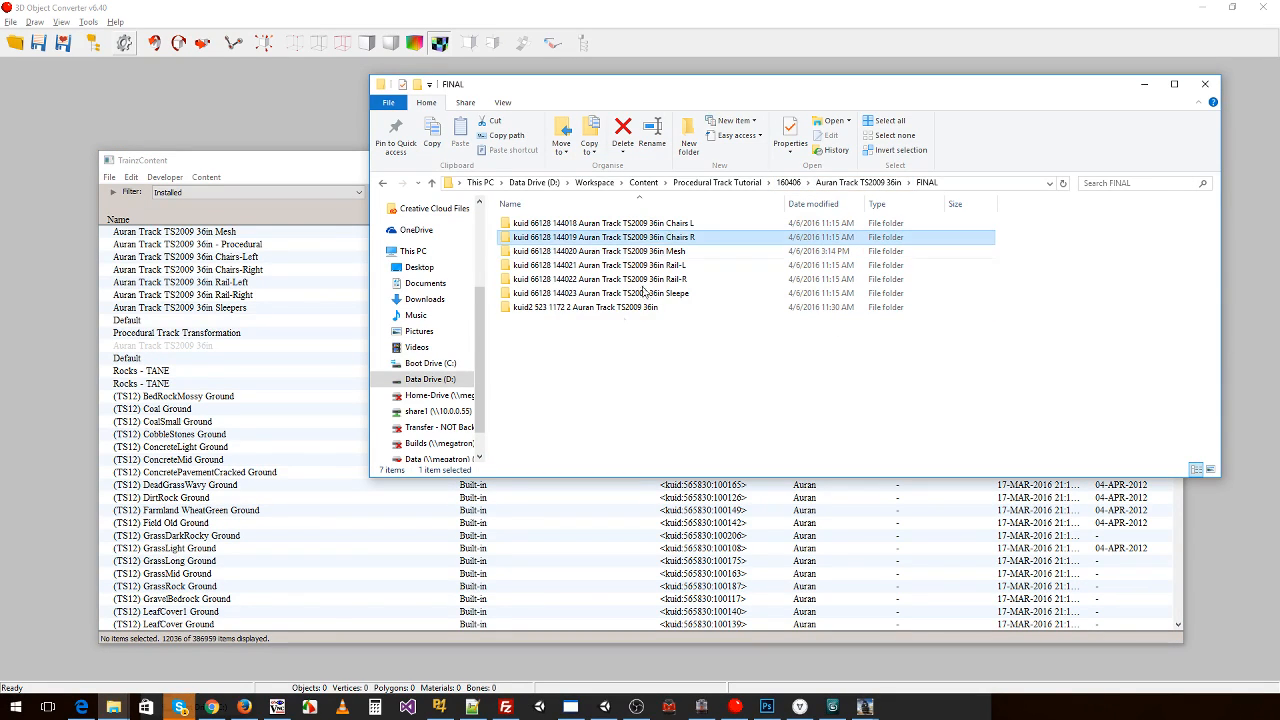
pyautogui.click(306, 162)
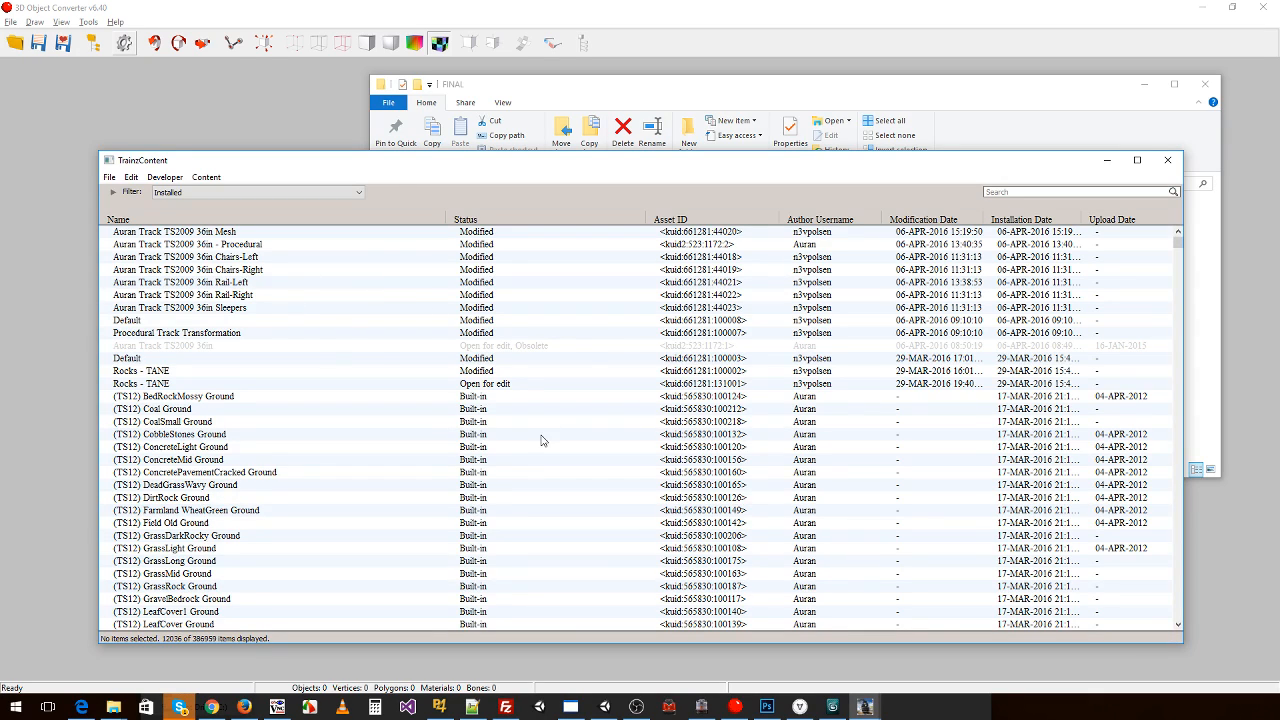
# - Switch to the Edge browser and review the Sleepers section and contents list of the procedural track wiki page
pyautogui.click(97, 706)
pyautogui.scroll(15, 341, 413)
pyautogui.scroll(-4, 341, 413)
pyautogui.scroll(-8, 341, 413)
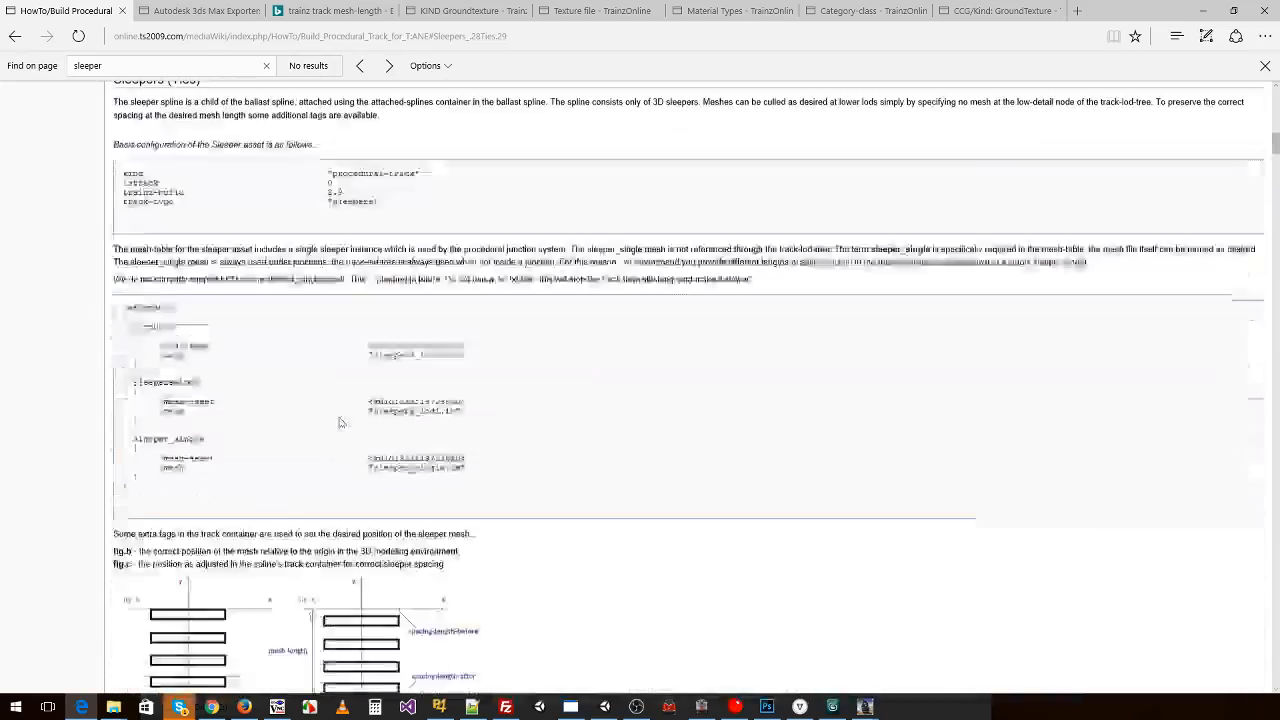
pyautogui.scroll(15, 343, 408)
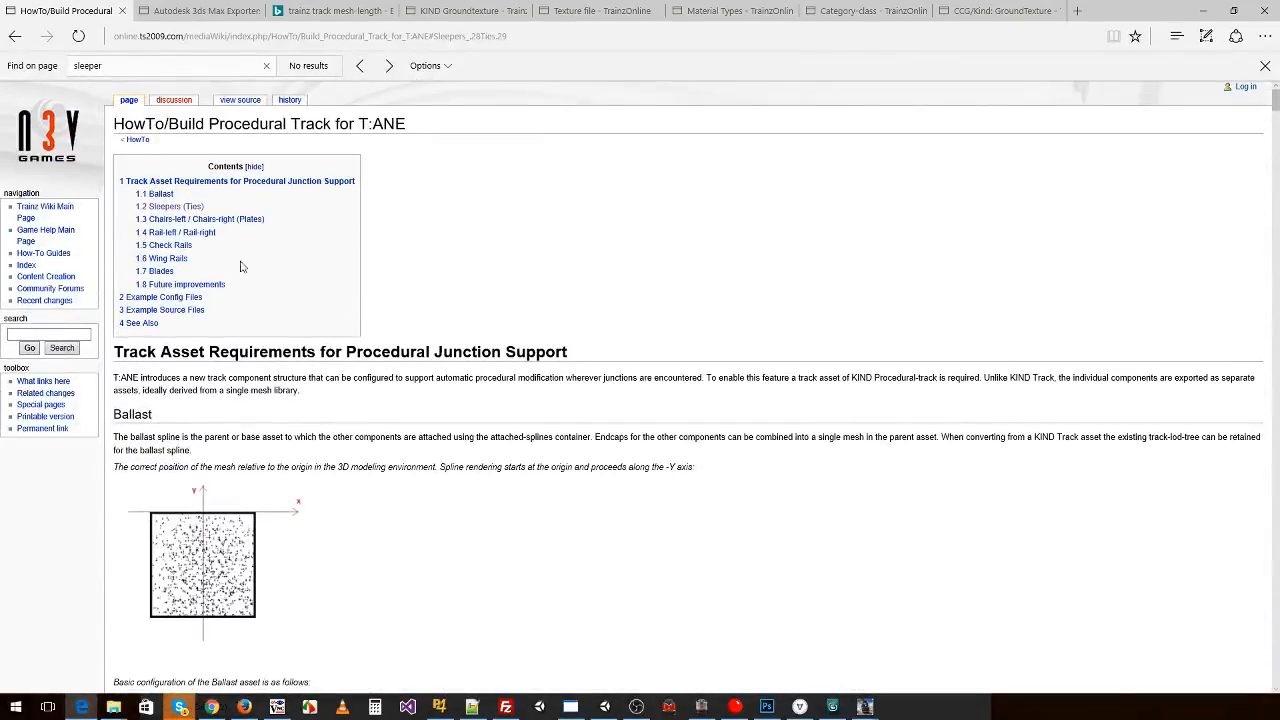
# - Review the Ballast section of the procedural track wiki page and return to the TrainzContent asset list
pyautogui.click(160, 194)
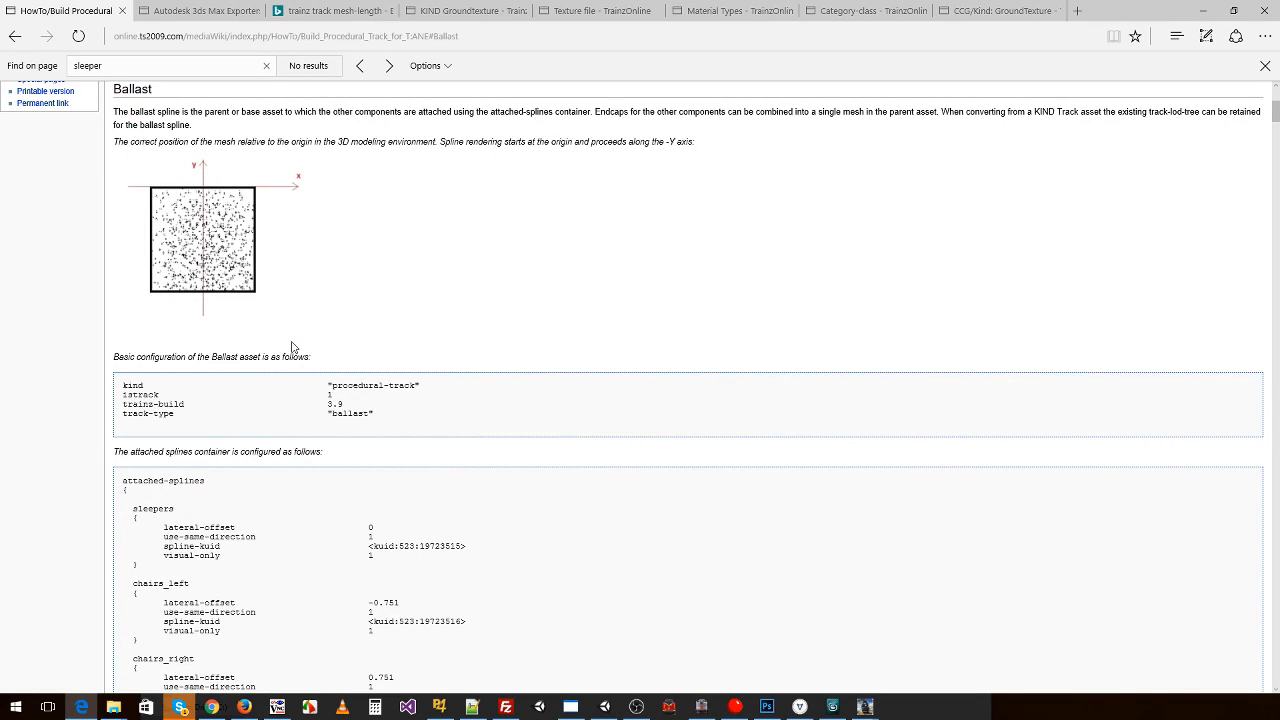
pyautogui.scroll(3, 292, 347)
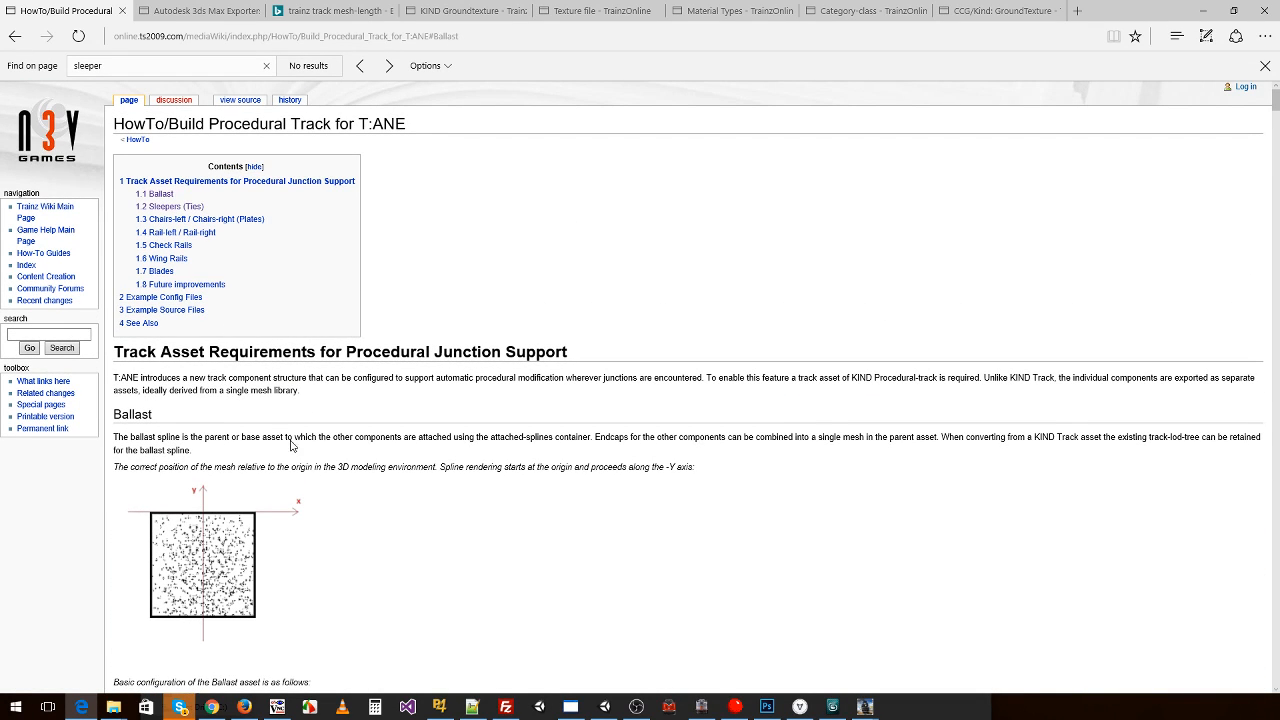
pyautogui.hotkey('alt', 'Tab')
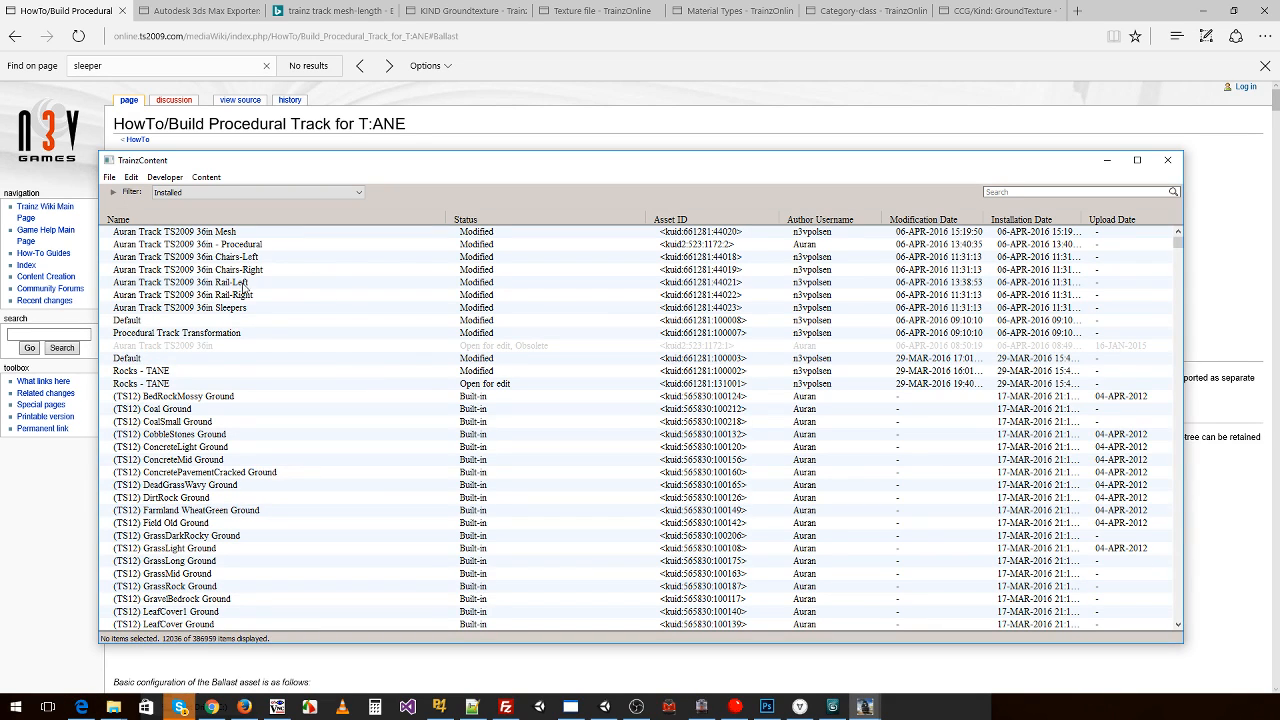
# - Open the config.txt of the Auran Track TS2009 36in - Procedural asset for editing
pyautogui.rightClick(244, 249)
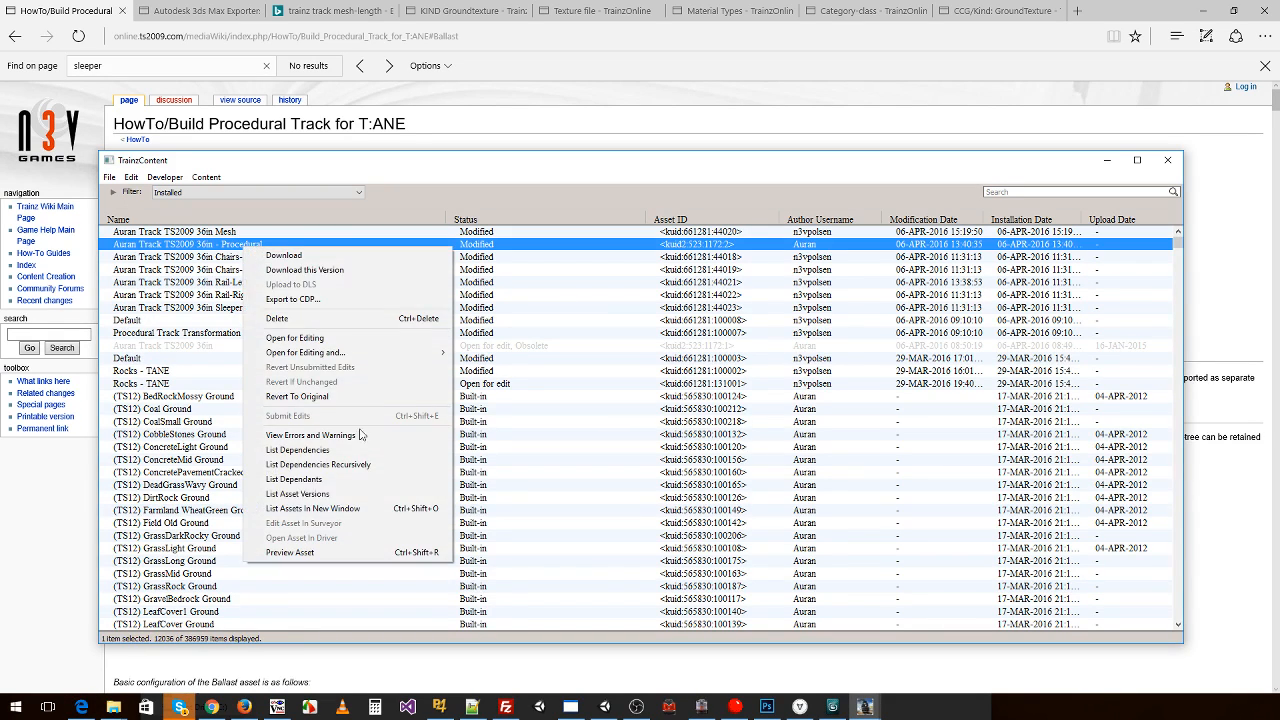
pyautogui.moveTo(355, 352)
pyautogui.click(488, 369)
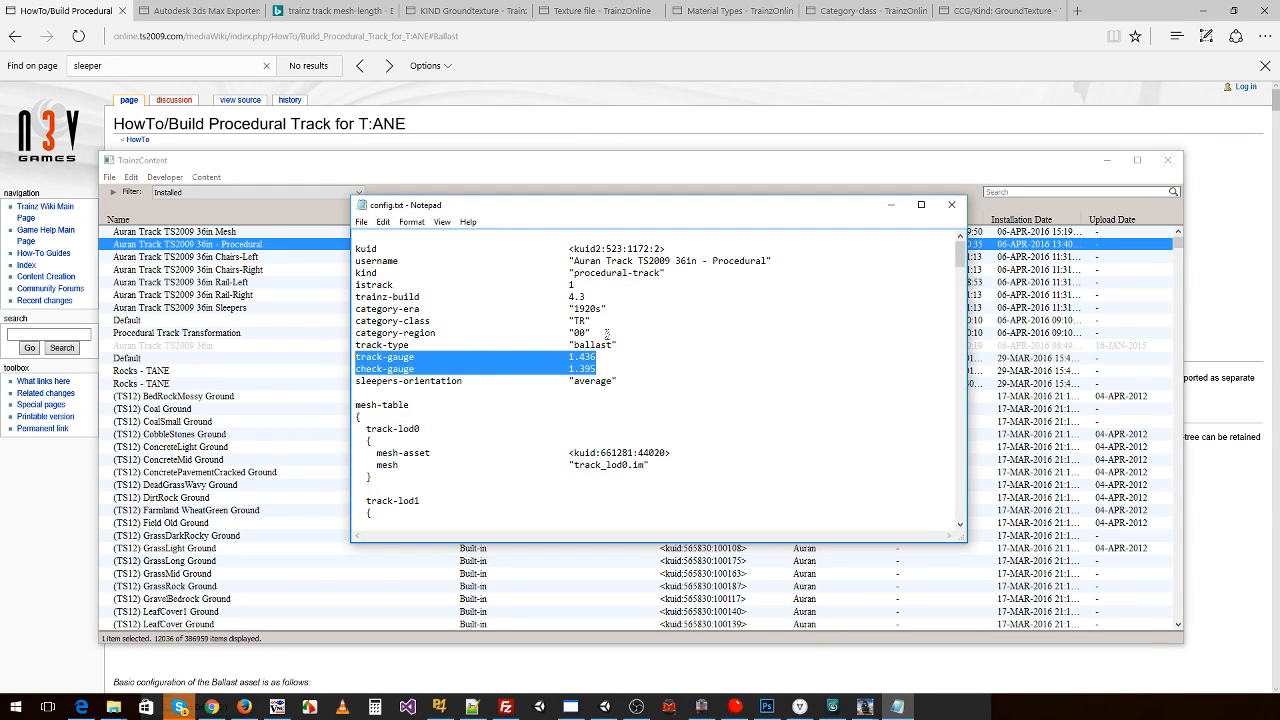
# - Open the original track's config.txt from the kuid2 523 1172 1 Auran Track TS2009 36in folder
pyautogui.hotkey('alt', 'Tab')
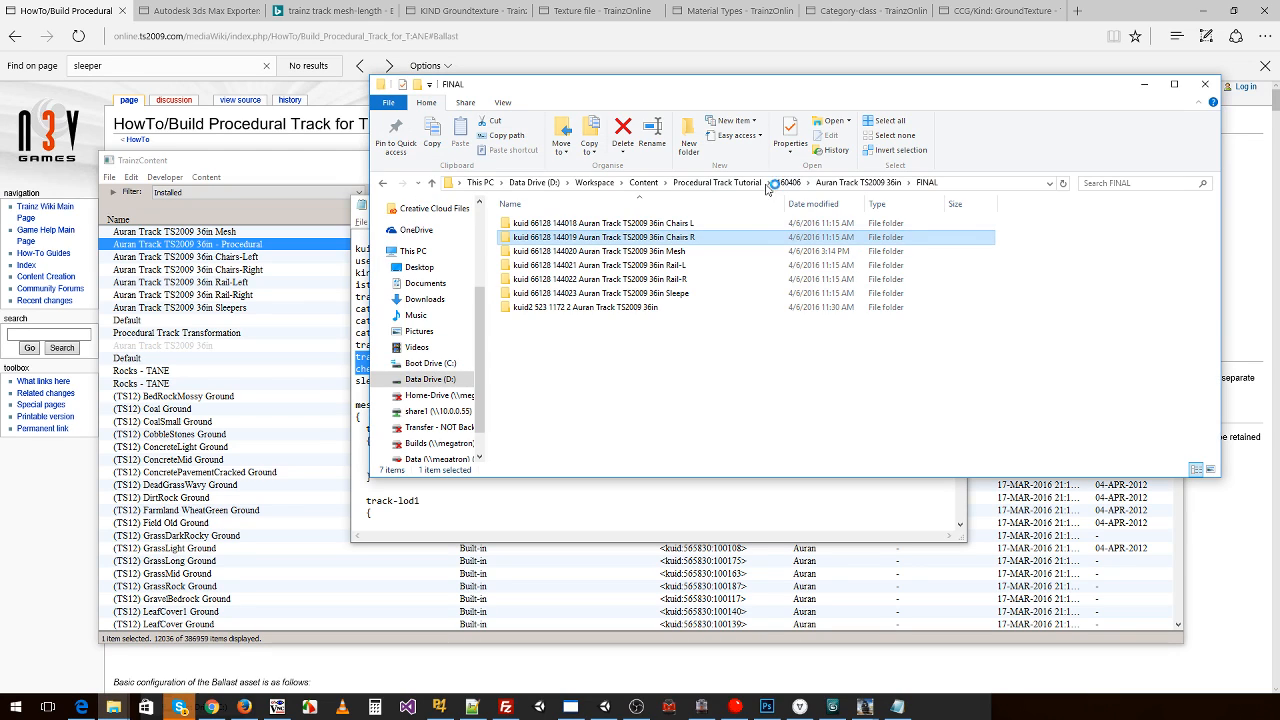
pyautogui.click(733, 182)
pyautogui.doubleClick(557, 224)
pyautogui.doubleClick(595, 225)
pyautogui.doubleClick(605, 240)
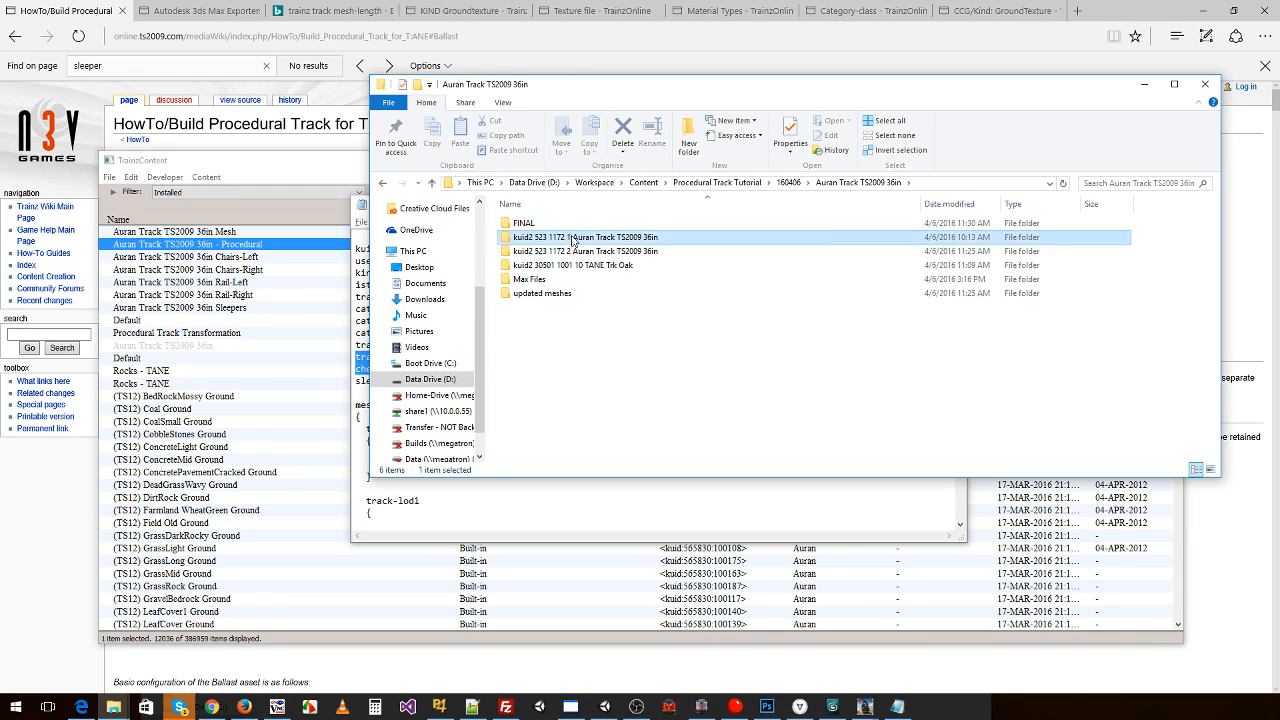
pyautogui.doubleClick(613, 223)
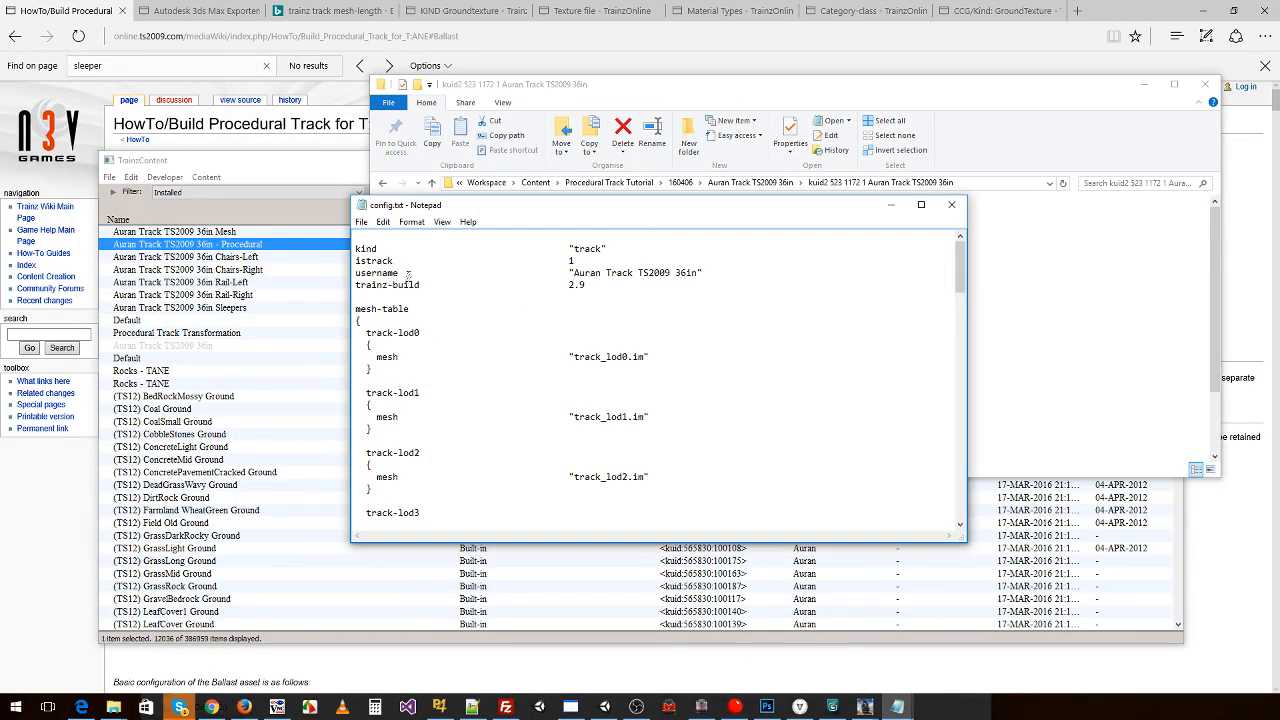
# - Look through the original track config and locate the mesh-length value in its track container
pyautogui.scroll(-20, 527, 268)
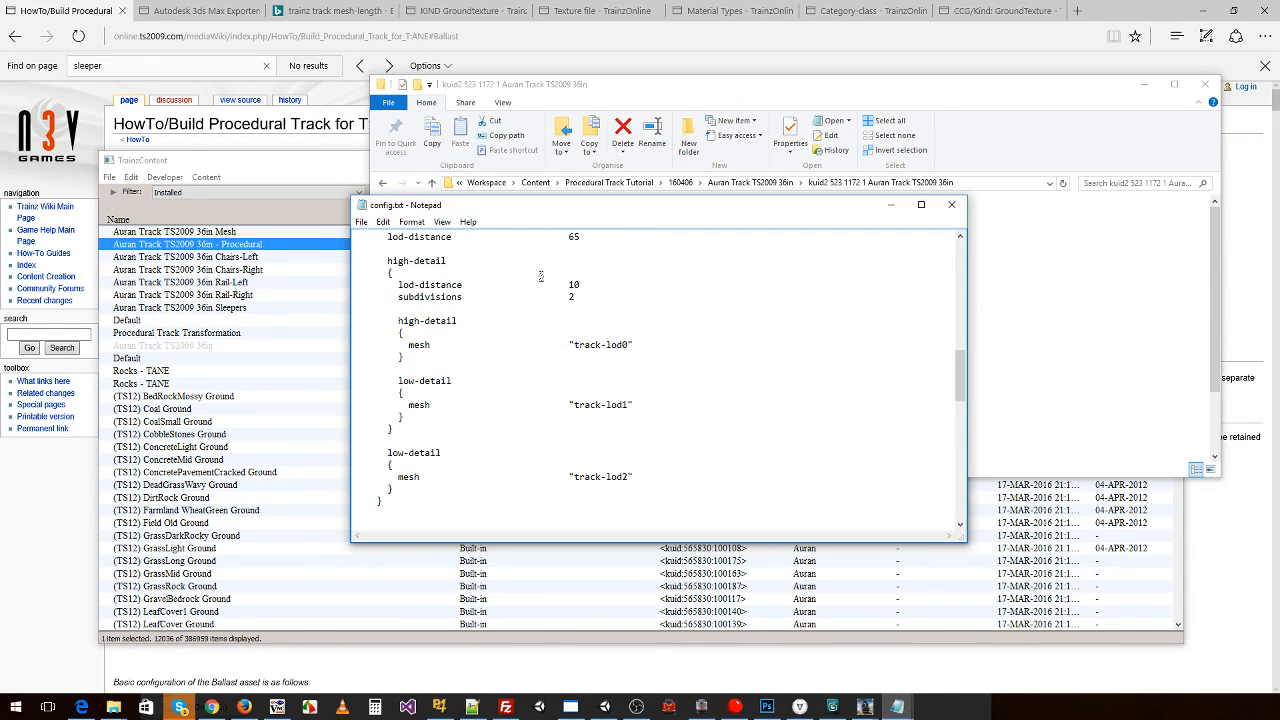
pyautogui.scroll(-5, 550, 281)
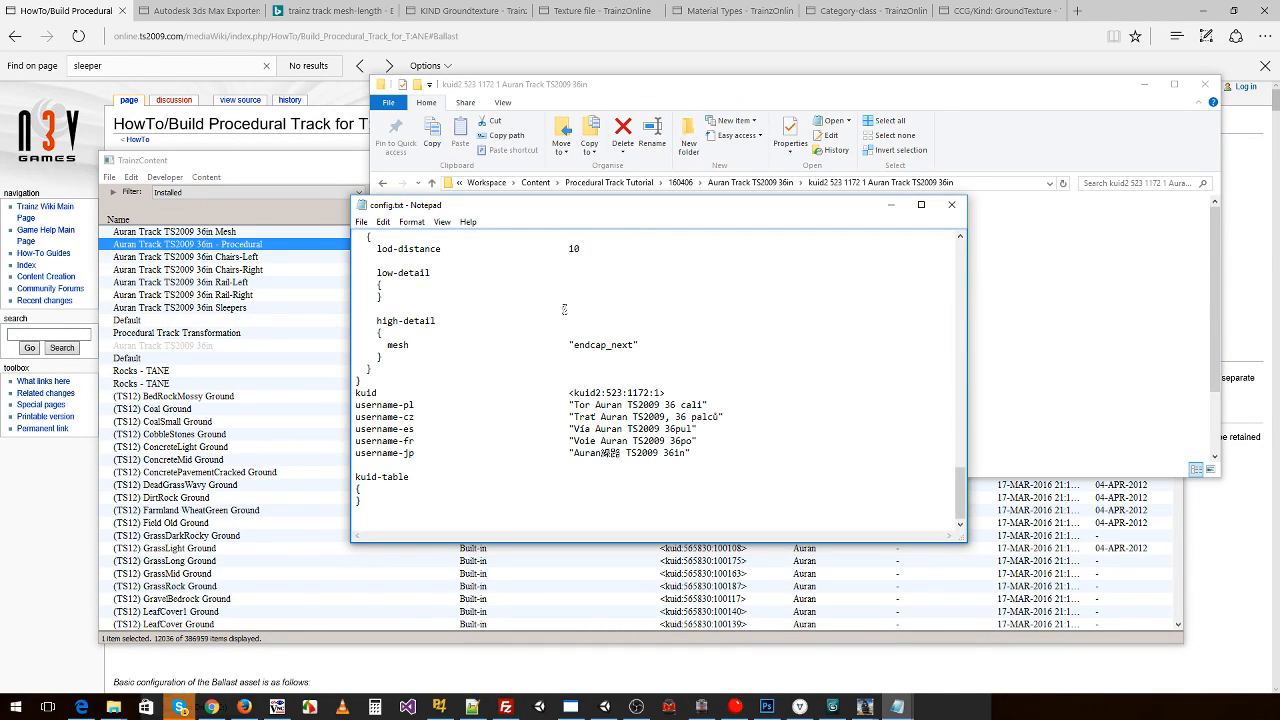
pyautogui.scroll(3, 563, 356)
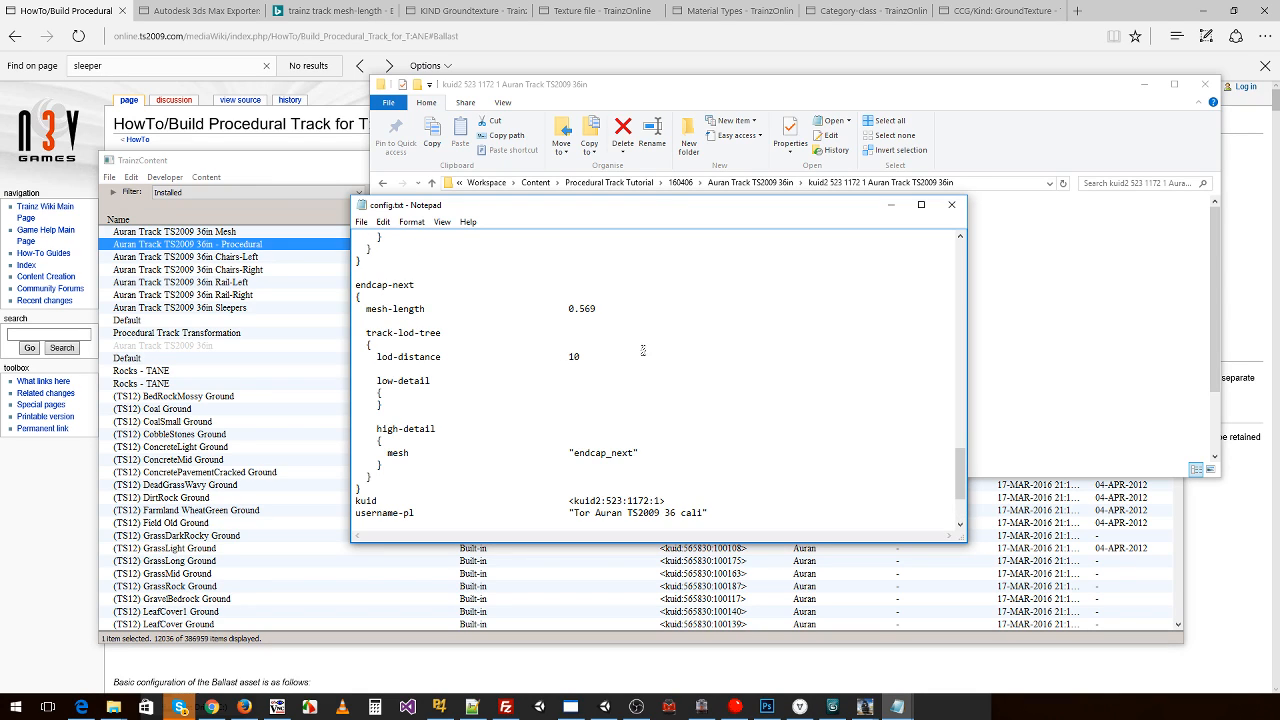
pyautogui.scroll(-2, 637, 357)
pyautogui.scroll(20, 630, 360)
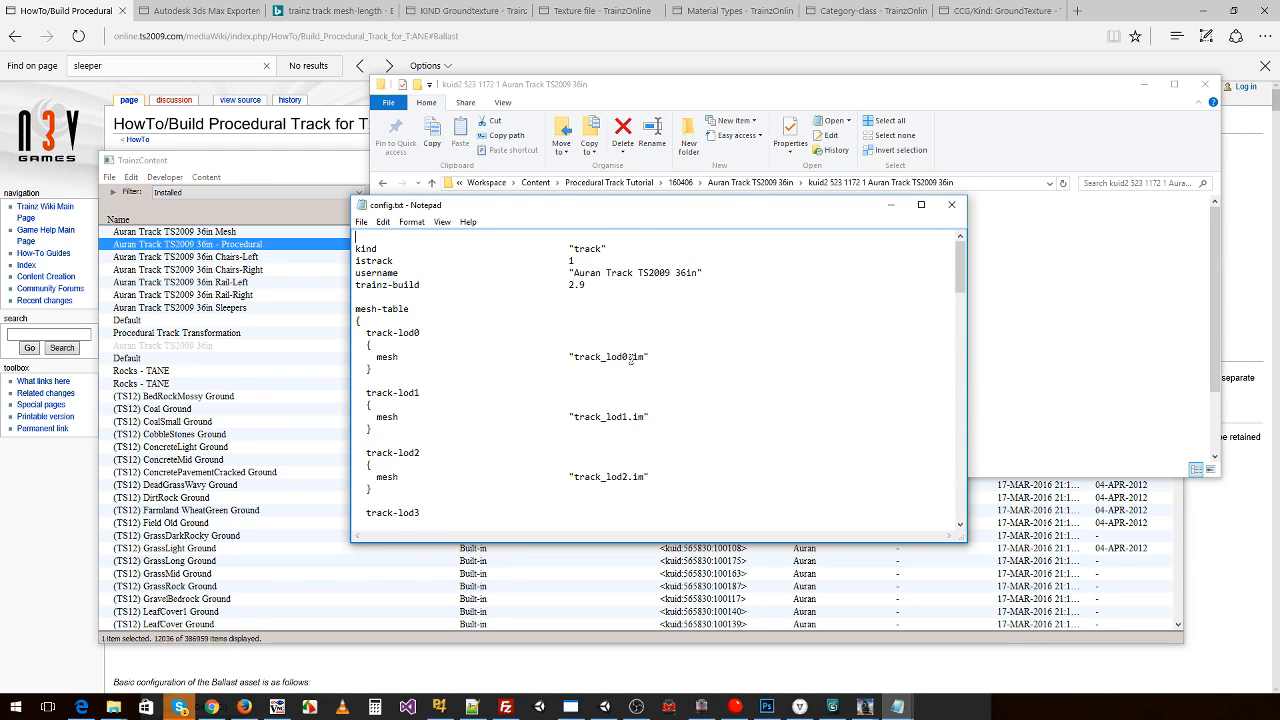
pyautogui.scroll(-9, 625, 340)
pyautogui.scroll(-4, 609, 311)
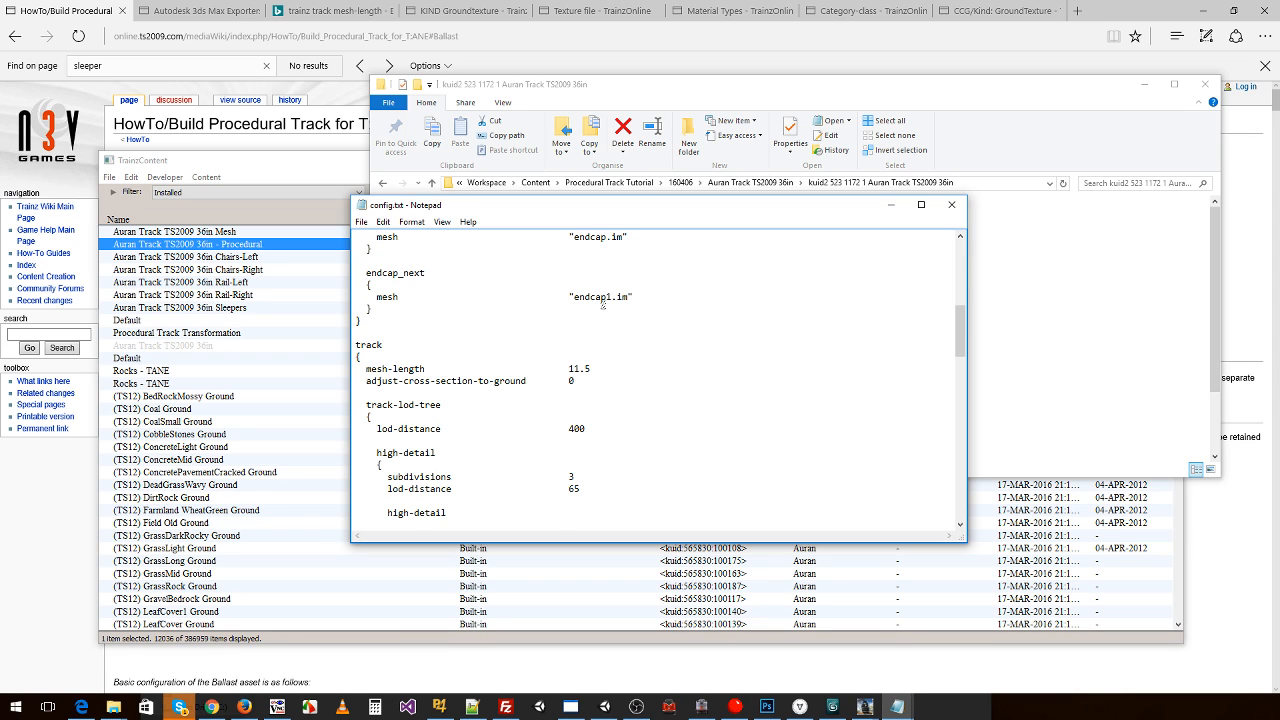
pyautogui.moveTo(500, 215); pyautogui.dragTo(347, 299)
pyautogui.moveTo(441, 345); pyautogui.dragTo(415, 342)
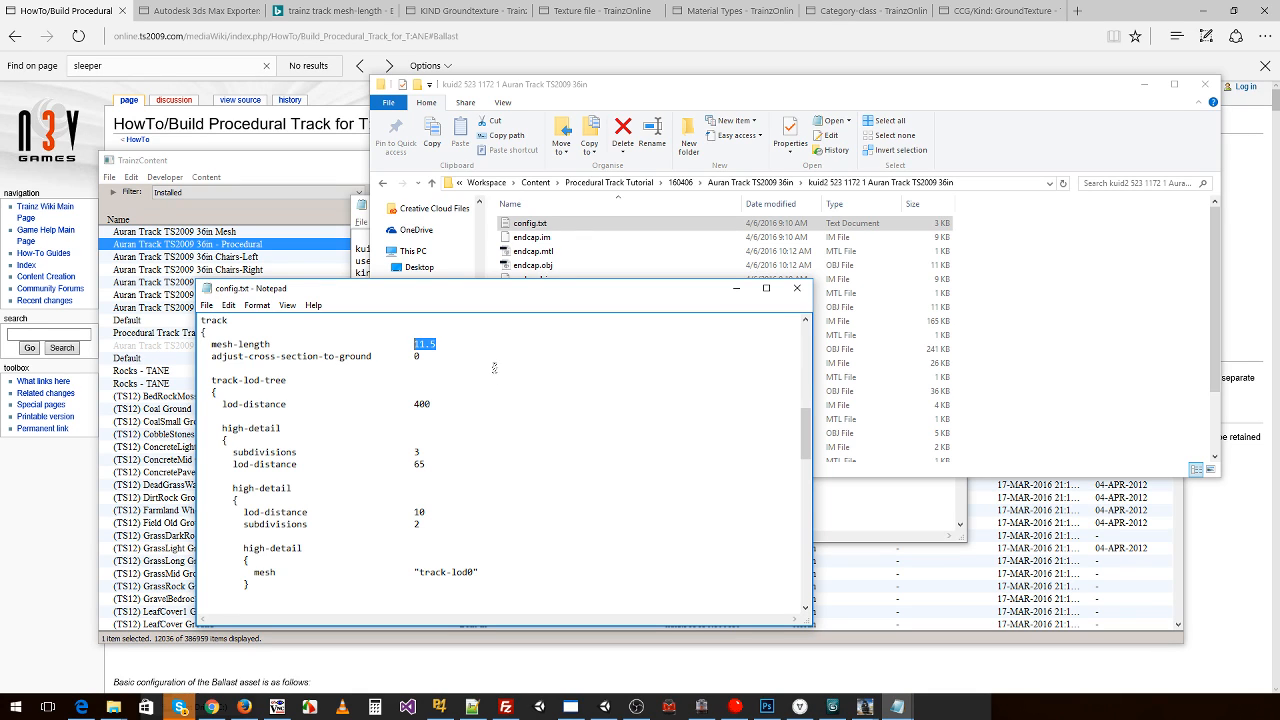
pyautogui.scroll(2, 489, 363)
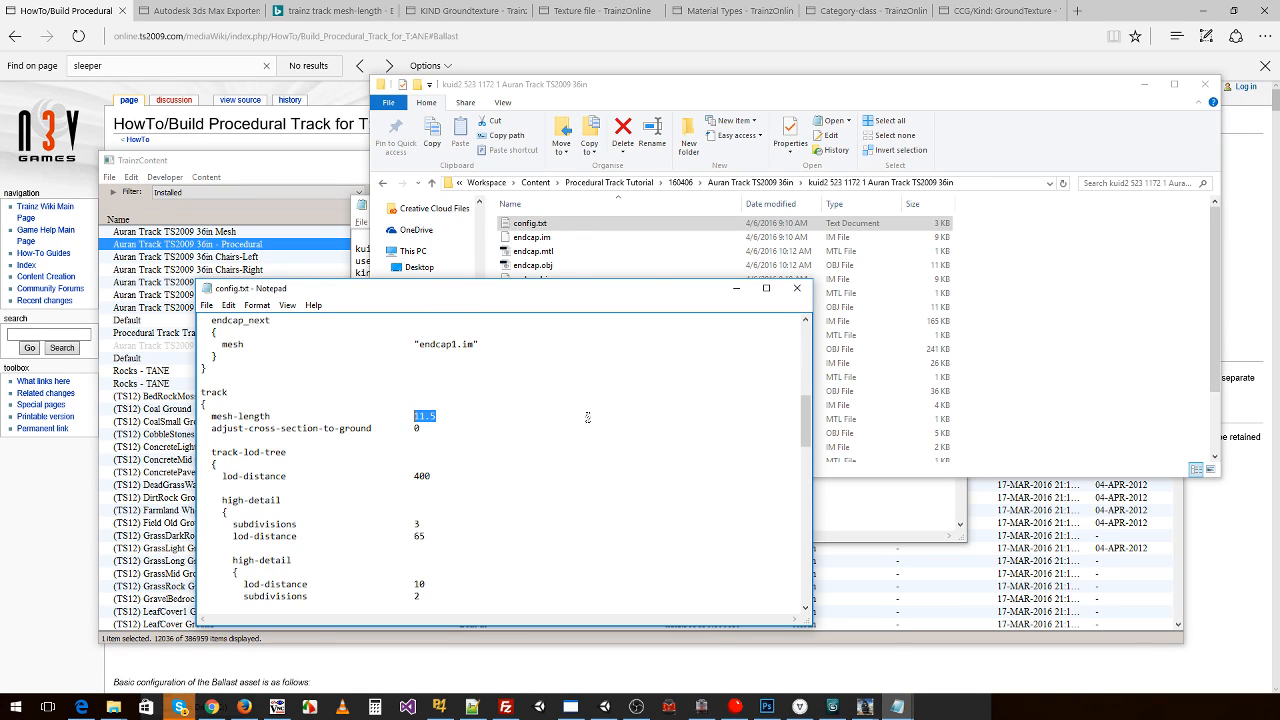
# - Set mesh-length in the procedural config's track container to 11.5
pyautogui.click(894, 517)
pyautogui.scroll(-4, 475, 329)
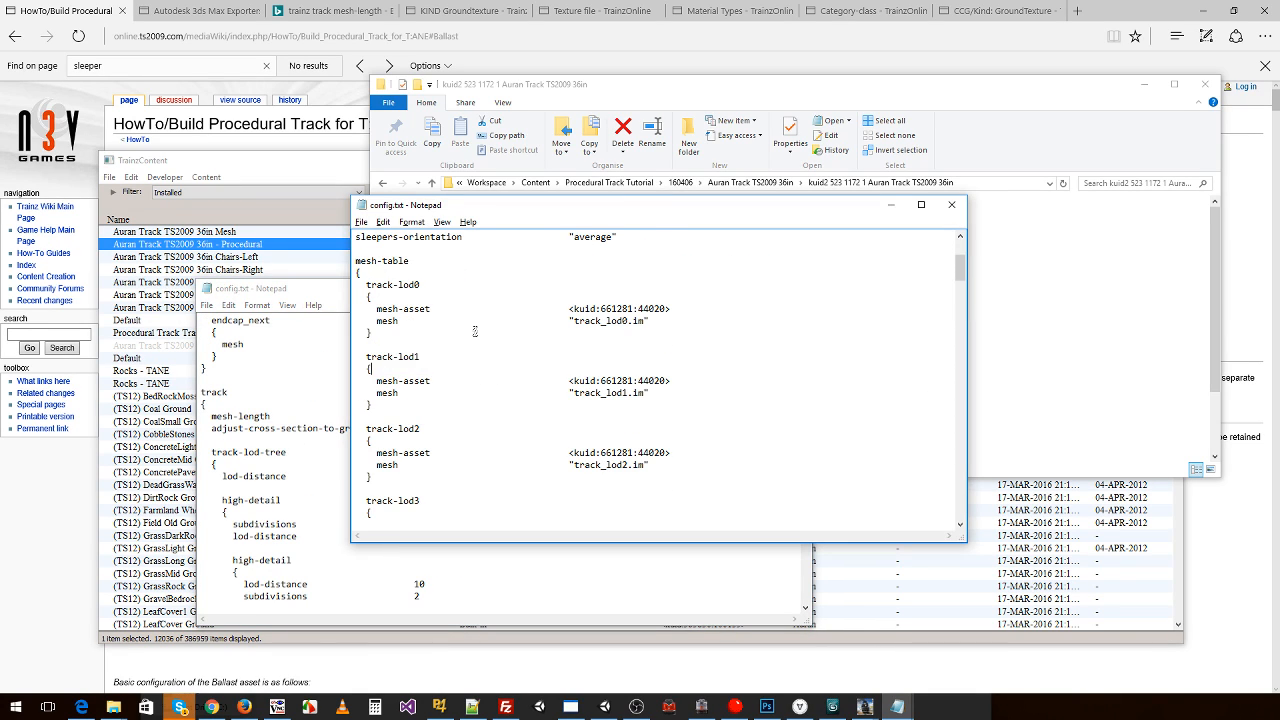
pyautogui.scroll(-14, 475, 331)
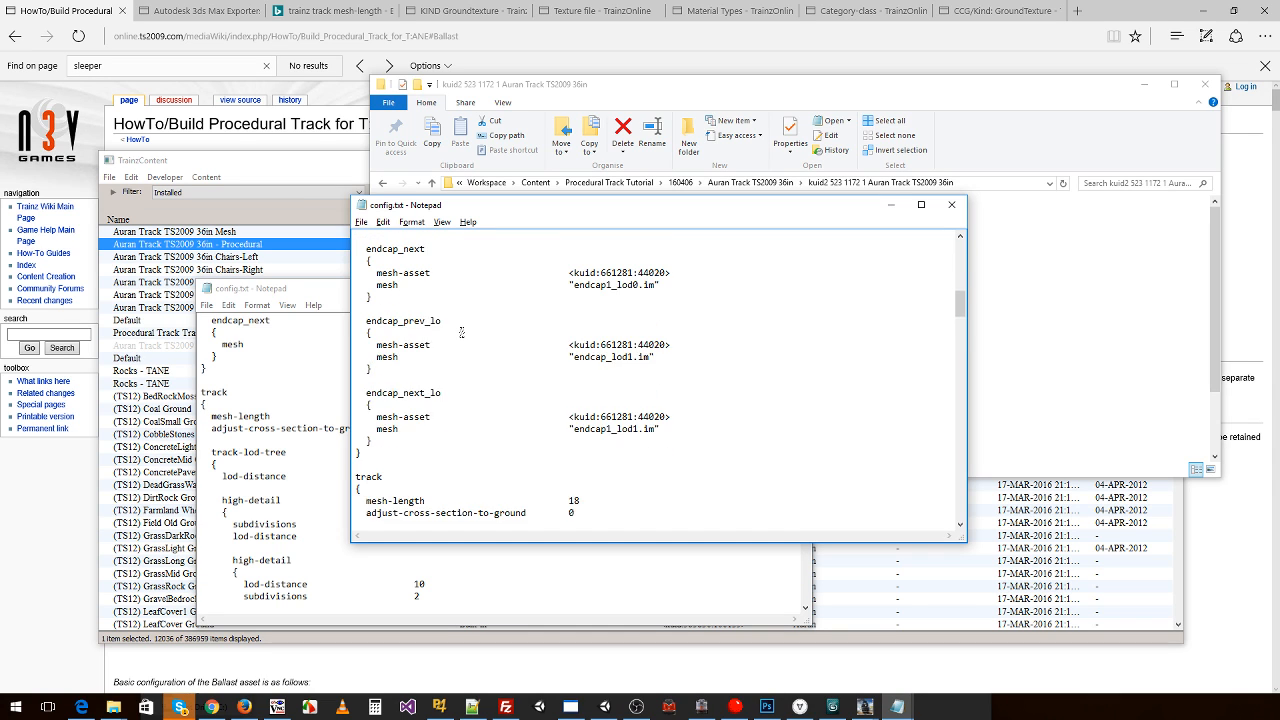
pyautogui.scroll(-2, 391, 356)
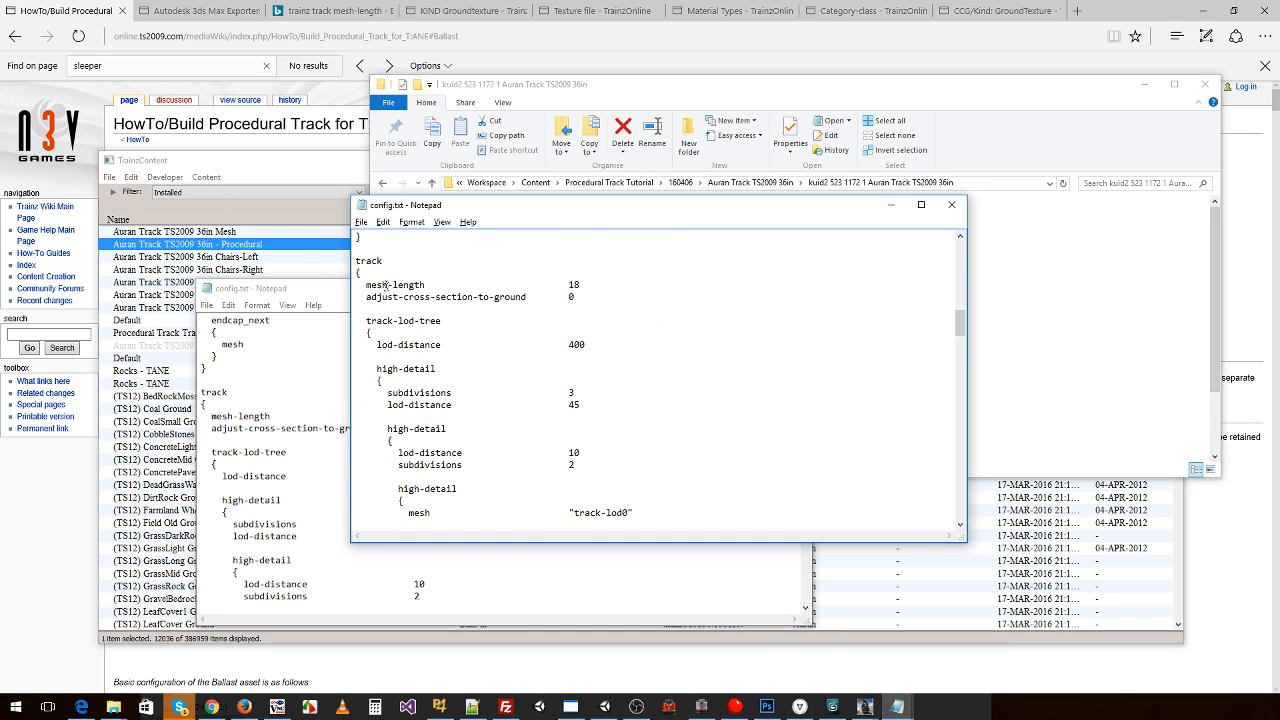
pyautogui.moveTo(491, 210); pyautogui.dragTo(649, 224)
pyautogui.doubleClick(733, 298)
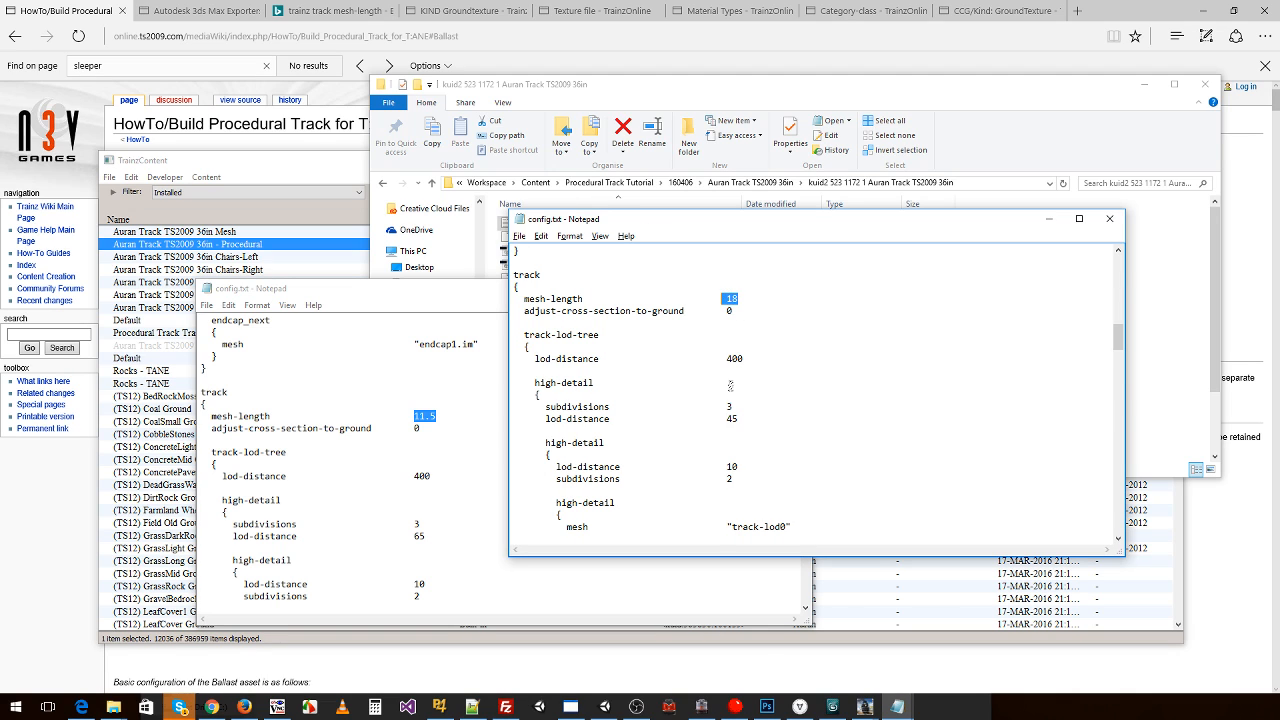
pyautogui.write('11.5')
# - Set the lod-distance in the outer high-detail block of the procedural config's track container to 65
pyautogui.scroll(-3, 740, 410)
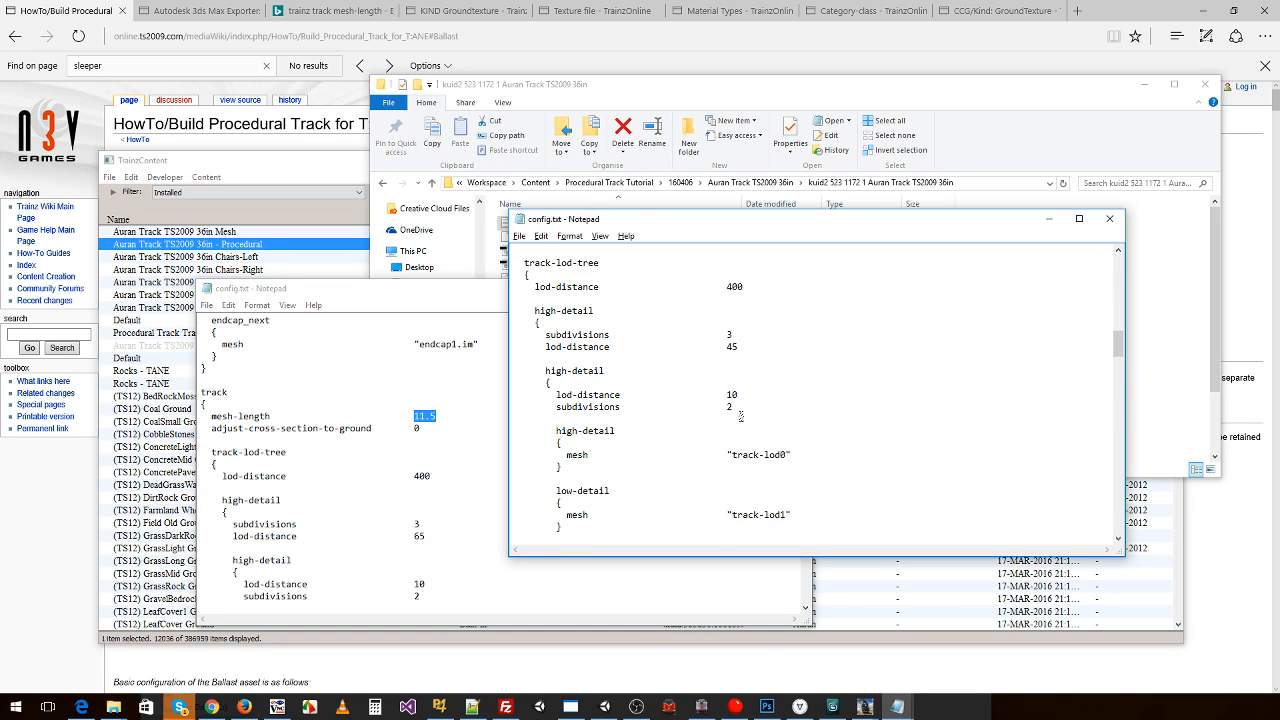
pyautogui.scroll(1, 738, 330)
pyautogui.doubleClick(731, 345)
pyautogui.write('65')
# - Compare the track LOD meshes and endcap-prev container of the original and procedural configs
pyautogui.click(436, 514)
pyautogui.scroll(-10, 436, 514)
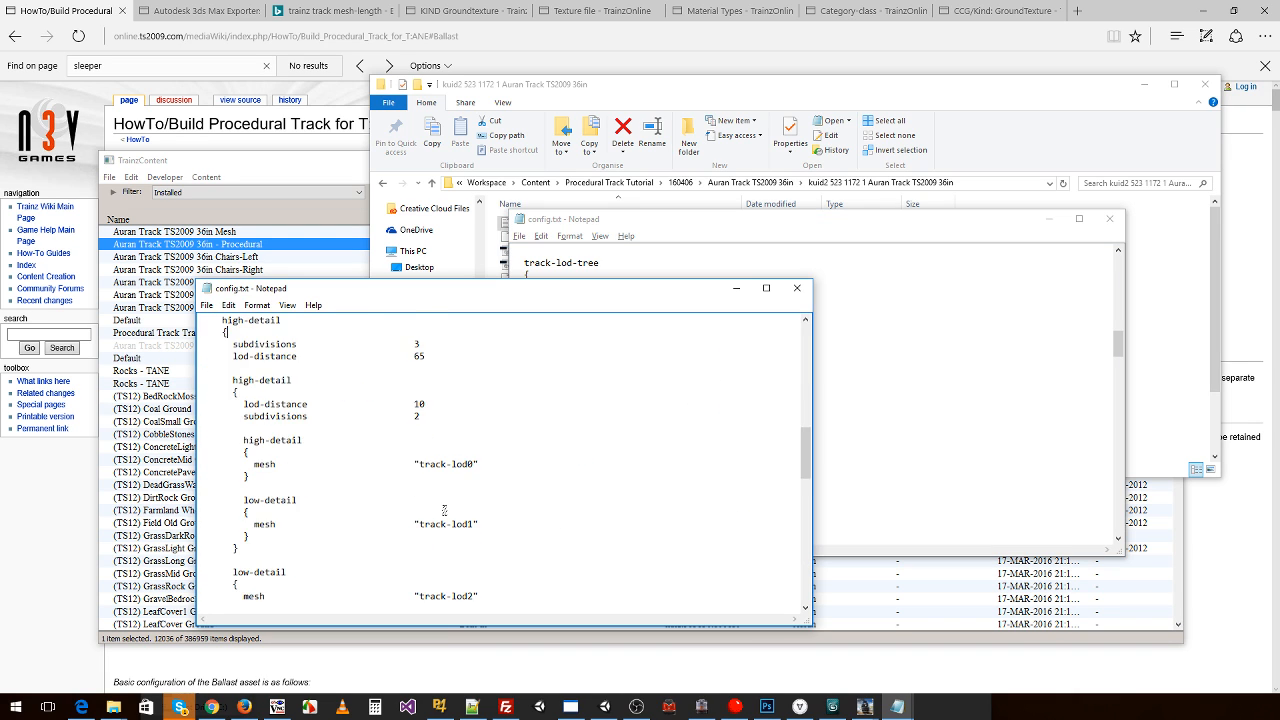
pyautogui.click(845, 425)
pyautogui.scroll(-5, 845, 425)
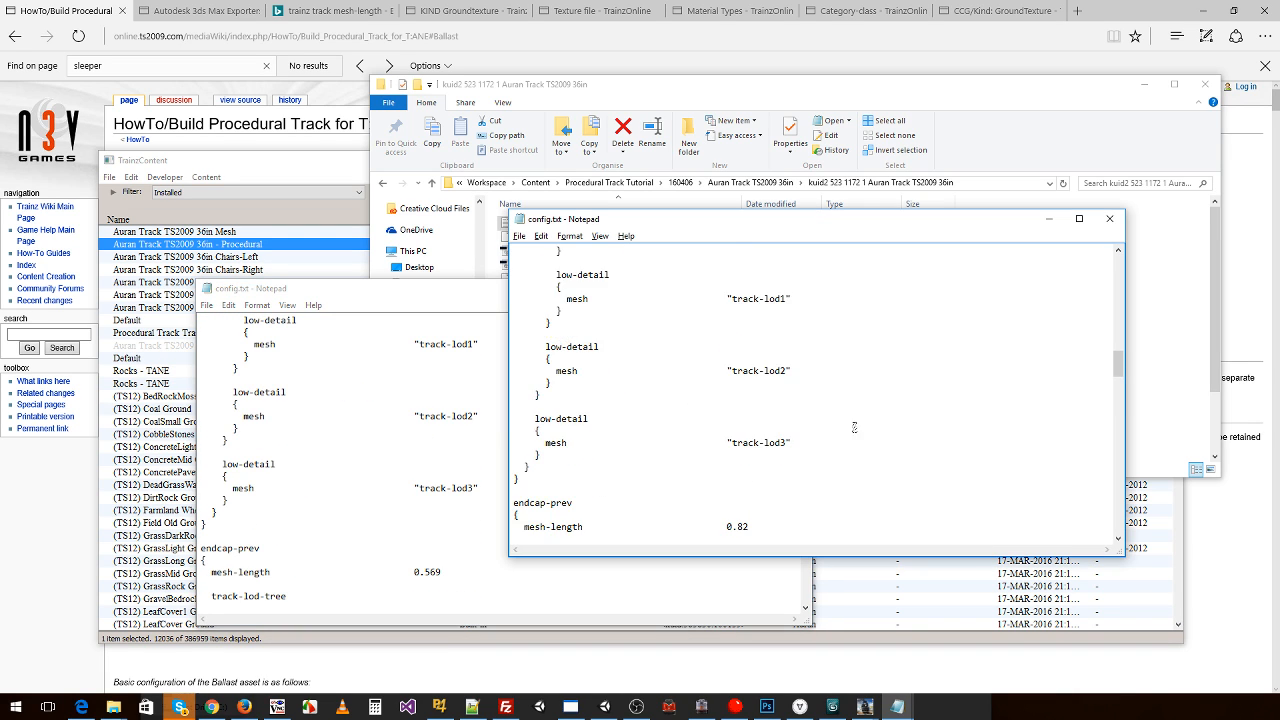
pyautogui.click(310, 498)
pyautogui.scroll(-3, 318, 495)
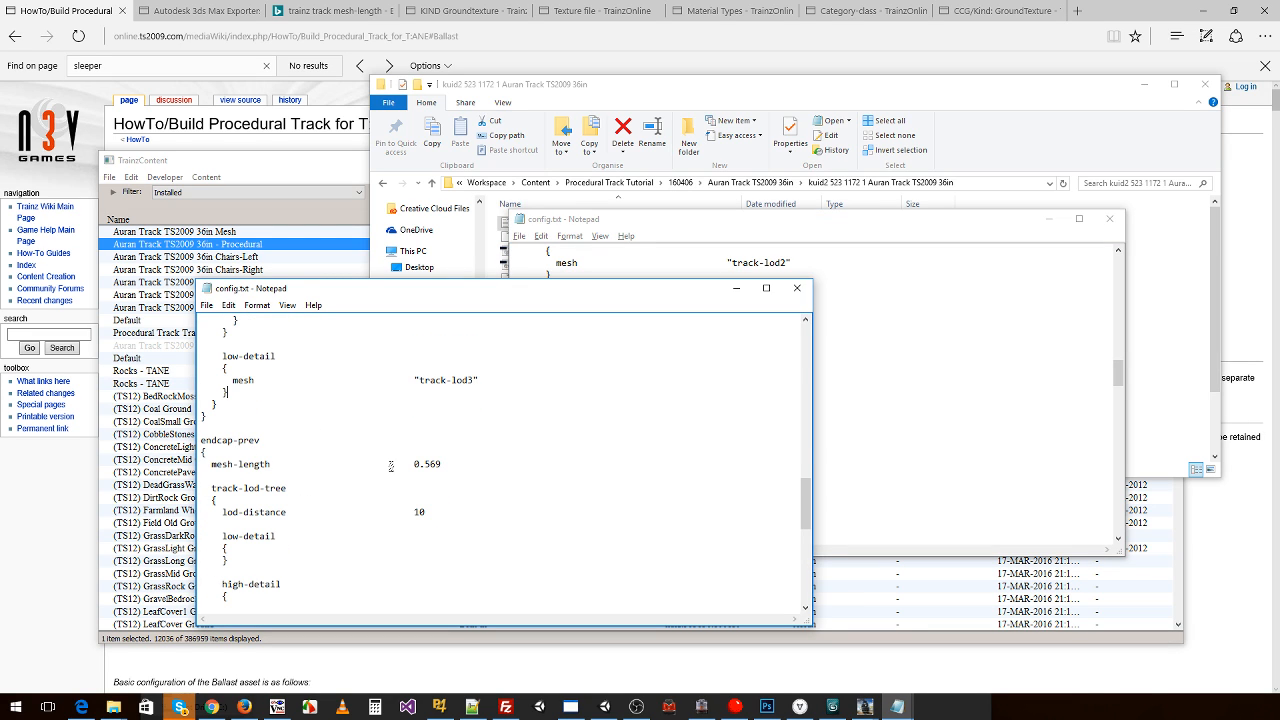
pyautogui.click(878, 446)
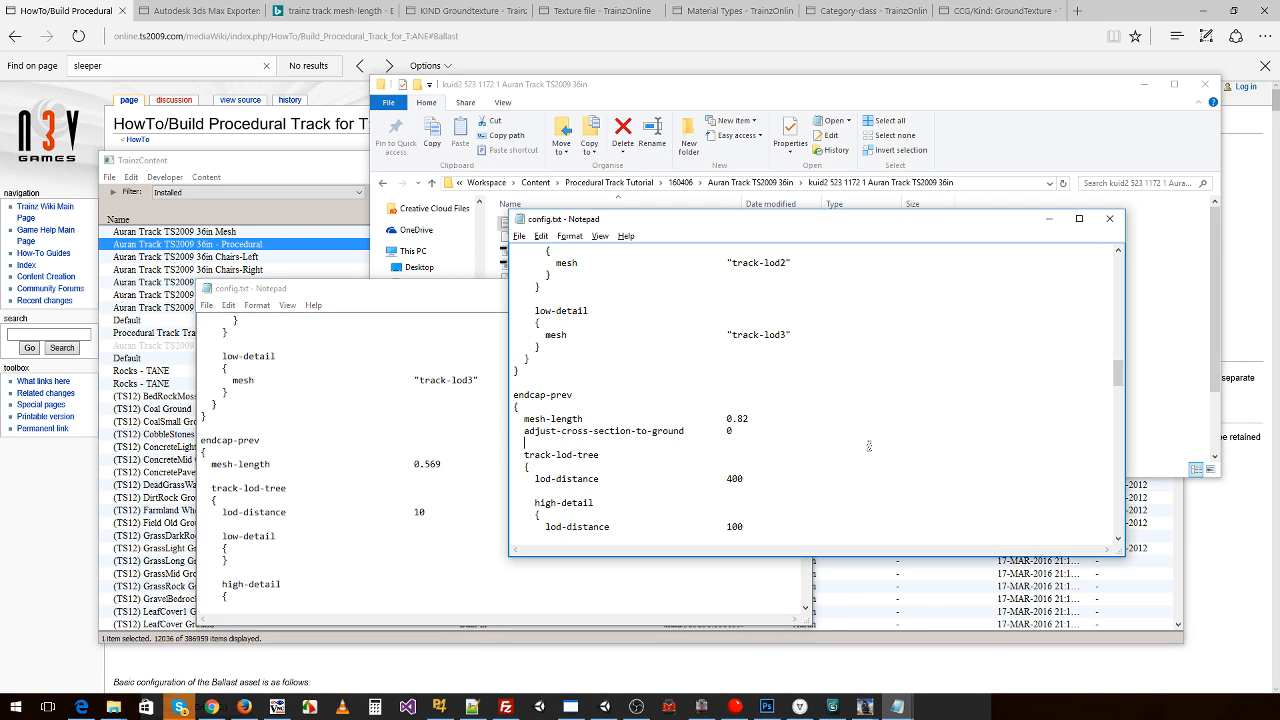
pyautogui.scroll(-5, 755, 419)
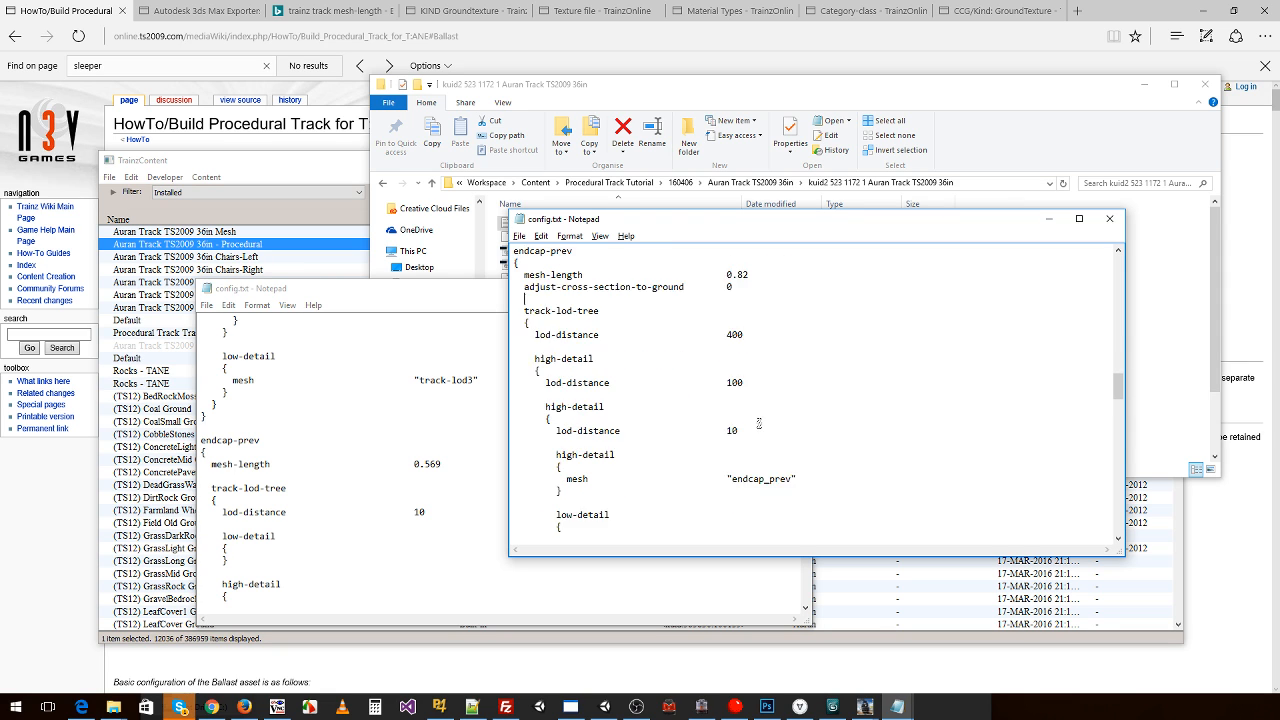
# - Check the original config's endcap containers and remaining entries against the endcap-prev LOD settings in the procedural config
pyautogui.click(470, 463)
pyautogui.scroll(-6, 470, 463)
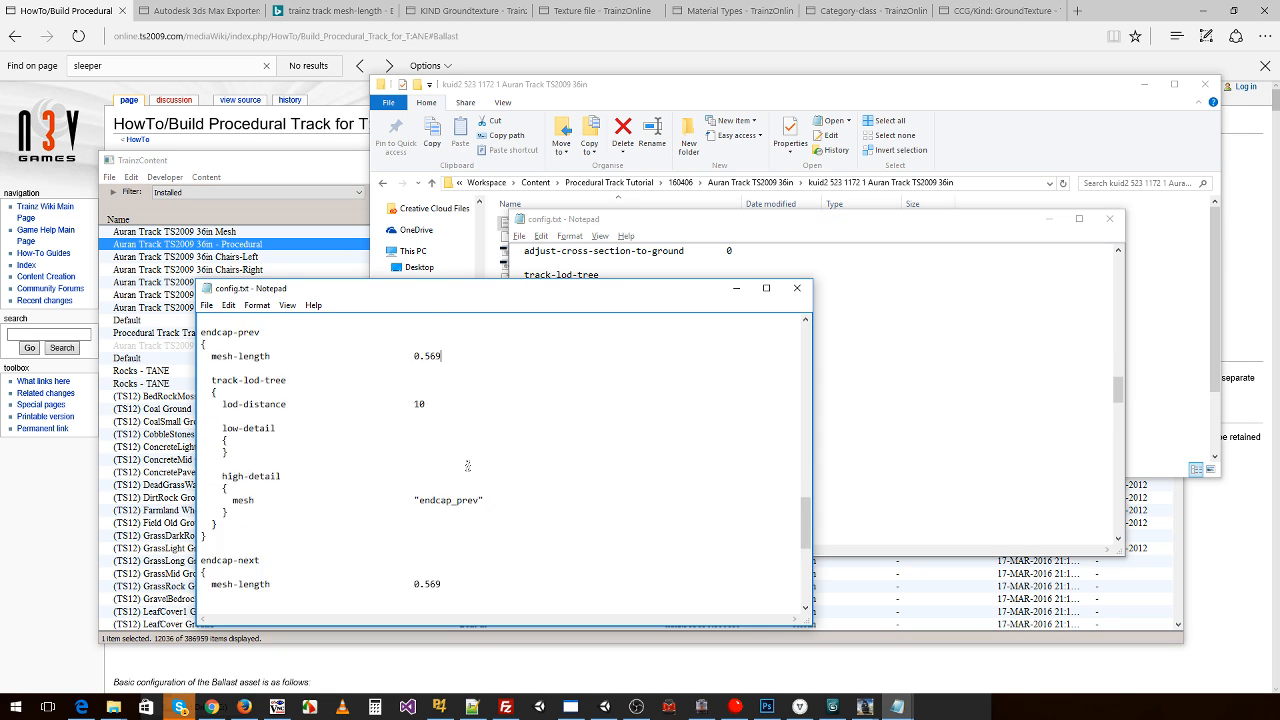
pyautogui.scroll(-2, 464, 467)
pyautogui.click(877, 392)
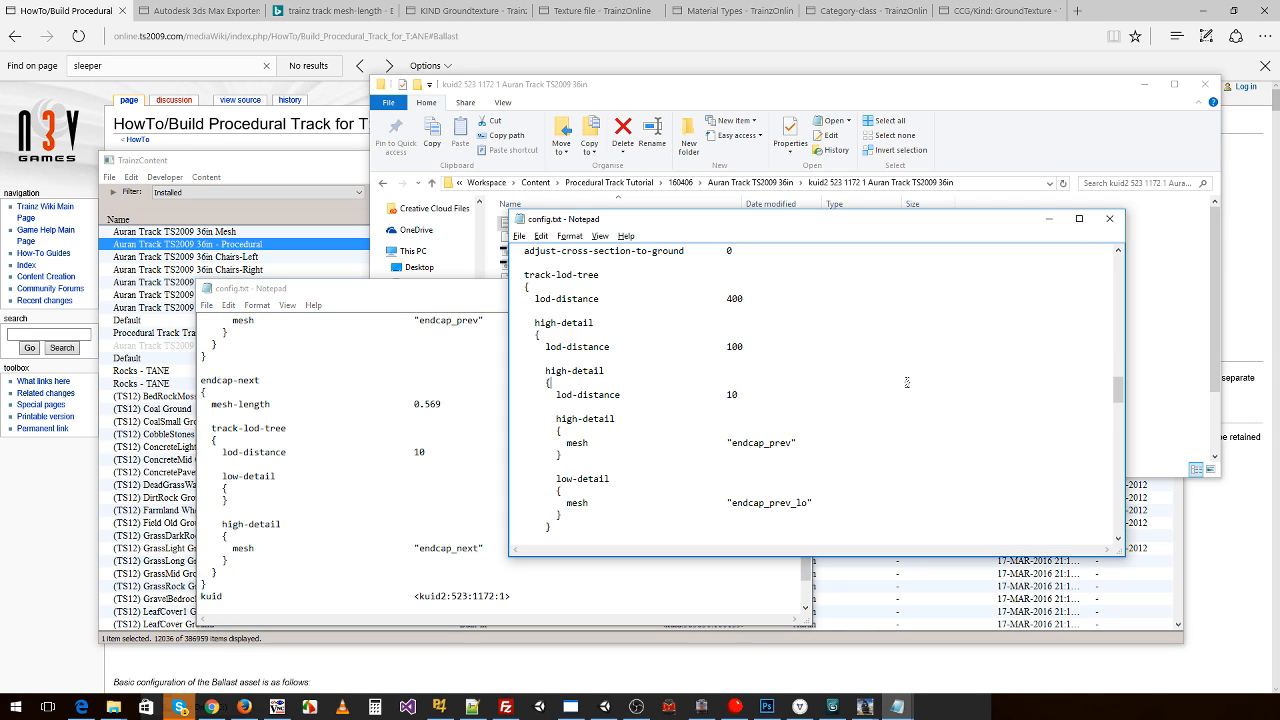
pyautogui.scroll(2, 746, 401)
pyautogui.scroll(1, 746, 401)
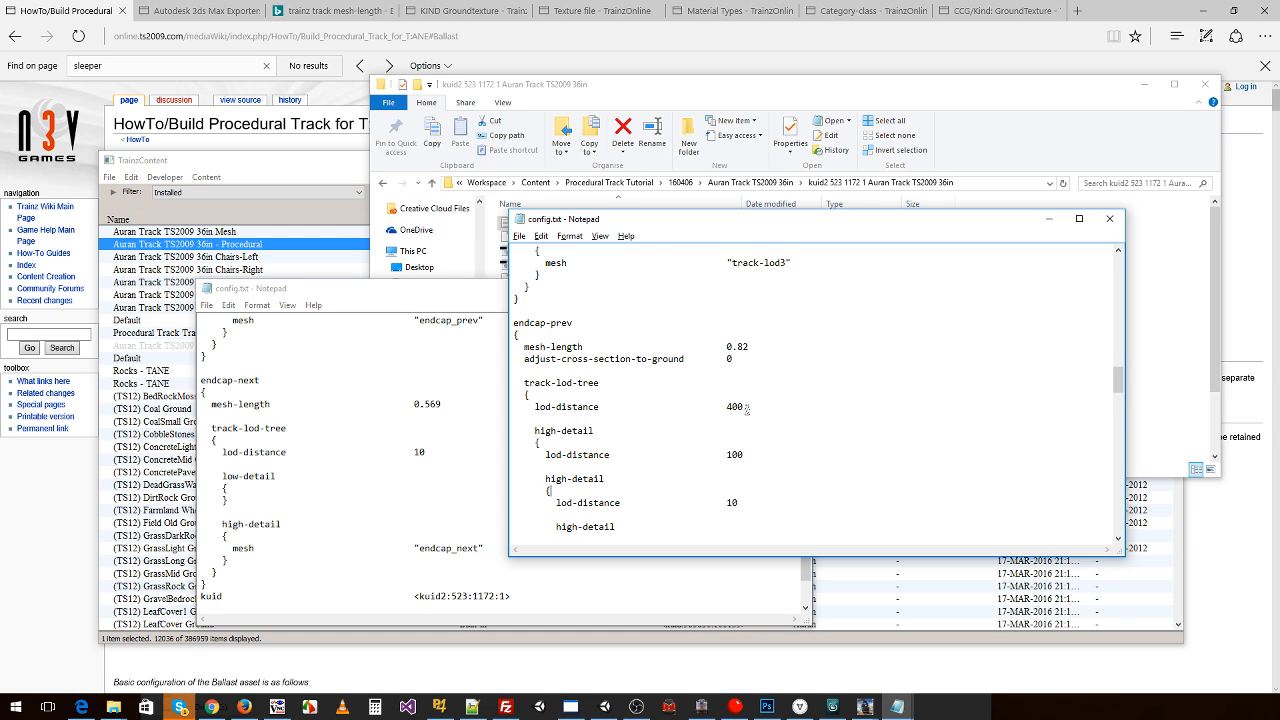
pyautogui.click(438, 448)
pyautogui.scroll(-2, 472, 410)
pyautogui.scroll(-2, 463, 418)
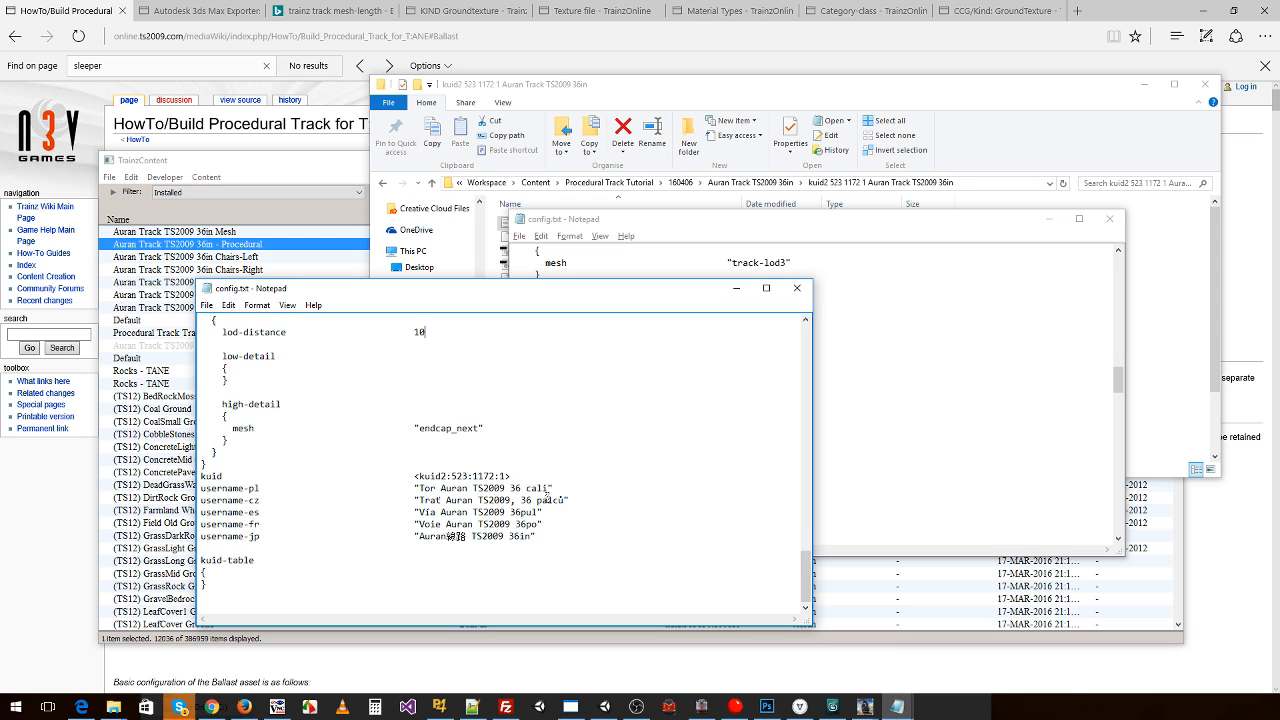
pyautogui.scroll(20, 540, 492)
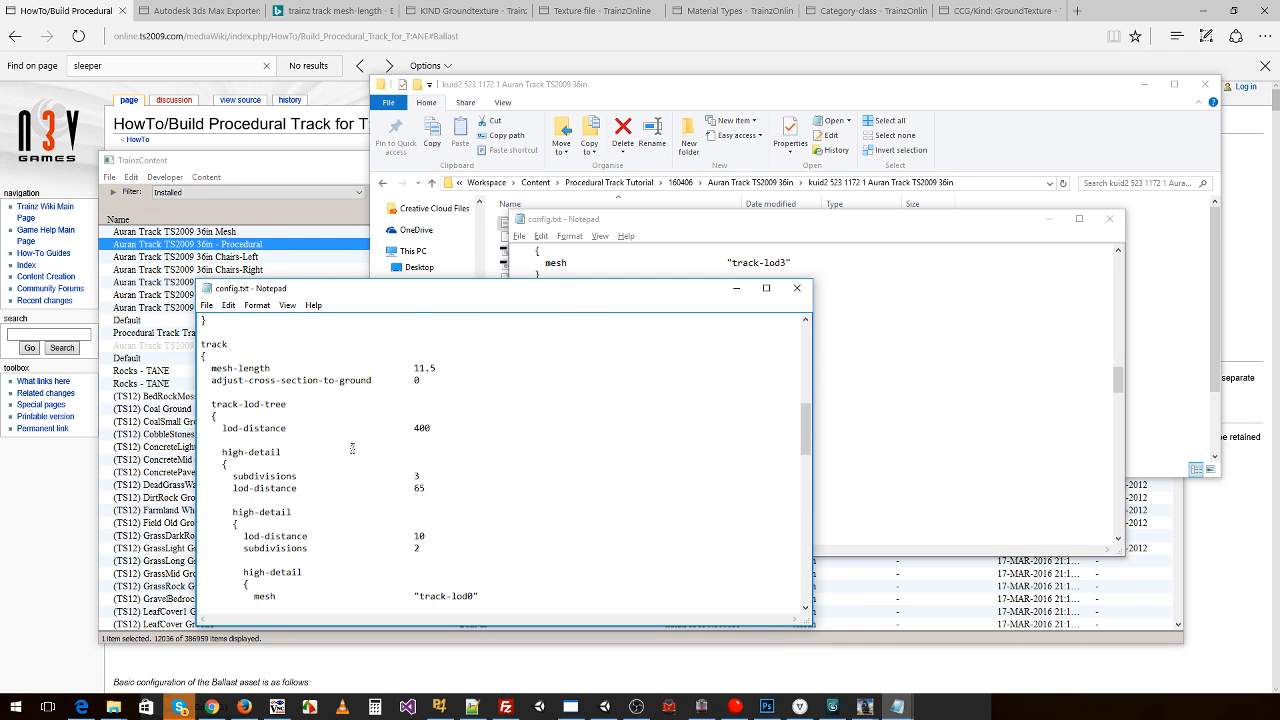
pyautogui.scroll(13, 348, 466)
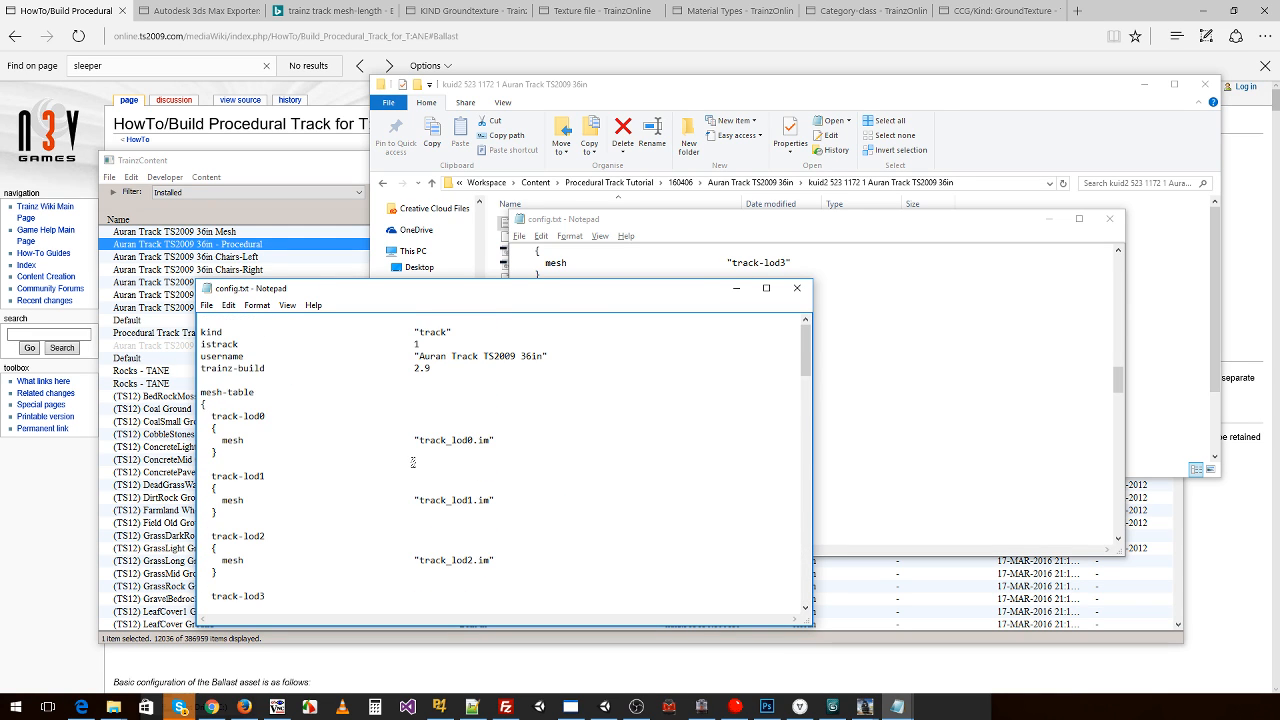
# - Touch up the 11.5 mesh-length entry in the procedural config's track container
pyautogui.click(860, 405)
pyautogui.scroll(-3, 862, 418)
pyautogui.scroll(3, 862, 418)
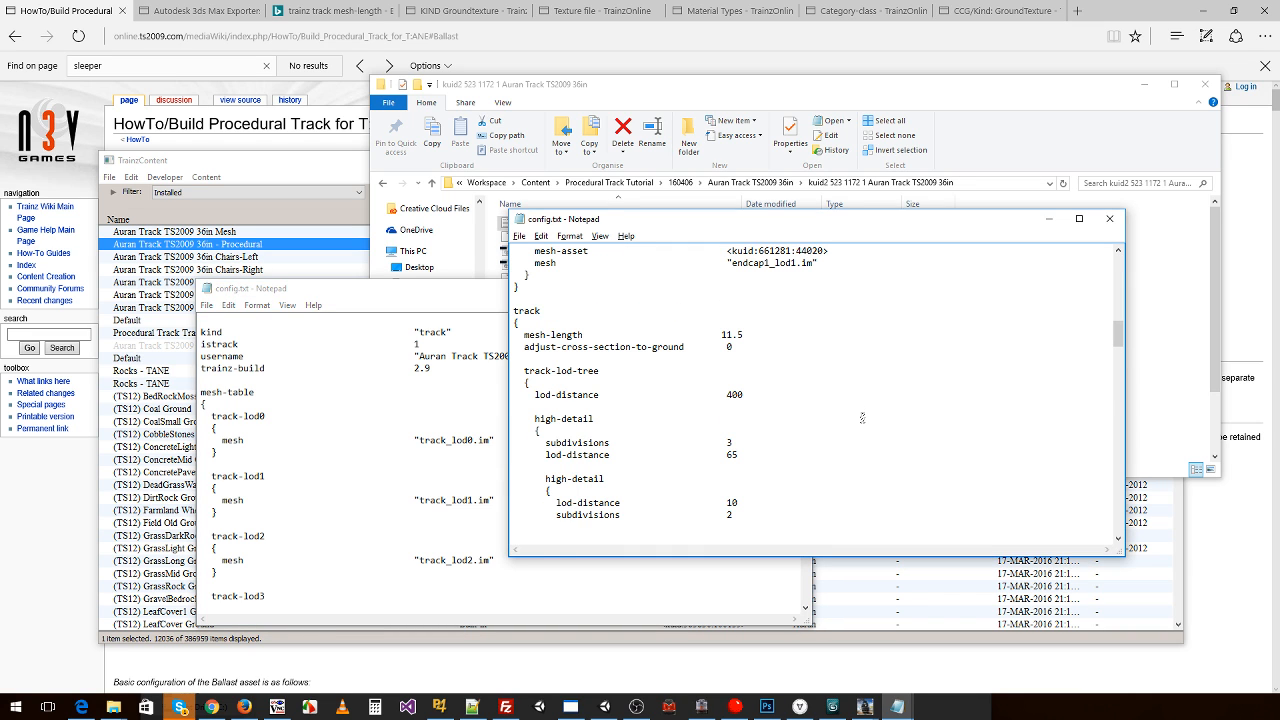
pyautogui.click(726, 334)
pyautogui.write('1')
# - Check the gauge entries atop the procedural config, and search the web in Edge for "narrow gauge 36in track-gauge"
pyautogui.scroll(15, 720, 390)
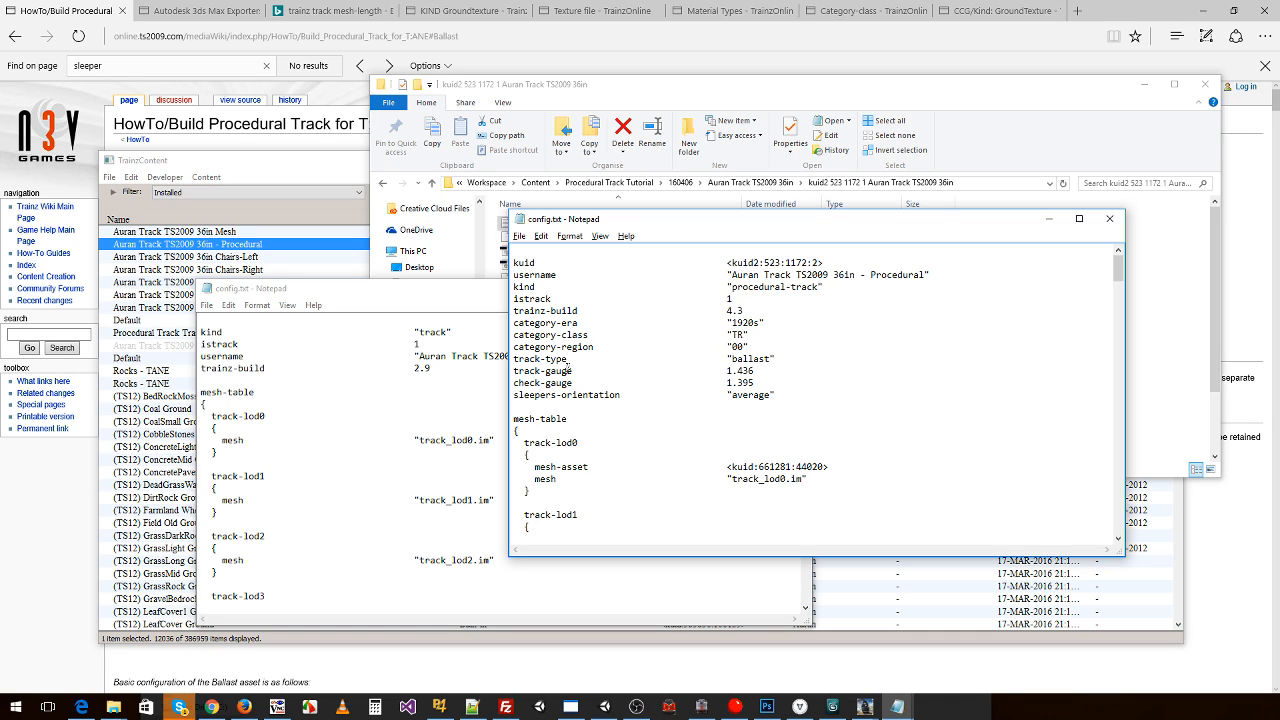
pyautogui.click(598, 414)
pyautogui.click(532, 63)
pyautogui.hotkey('ctrl', 't')
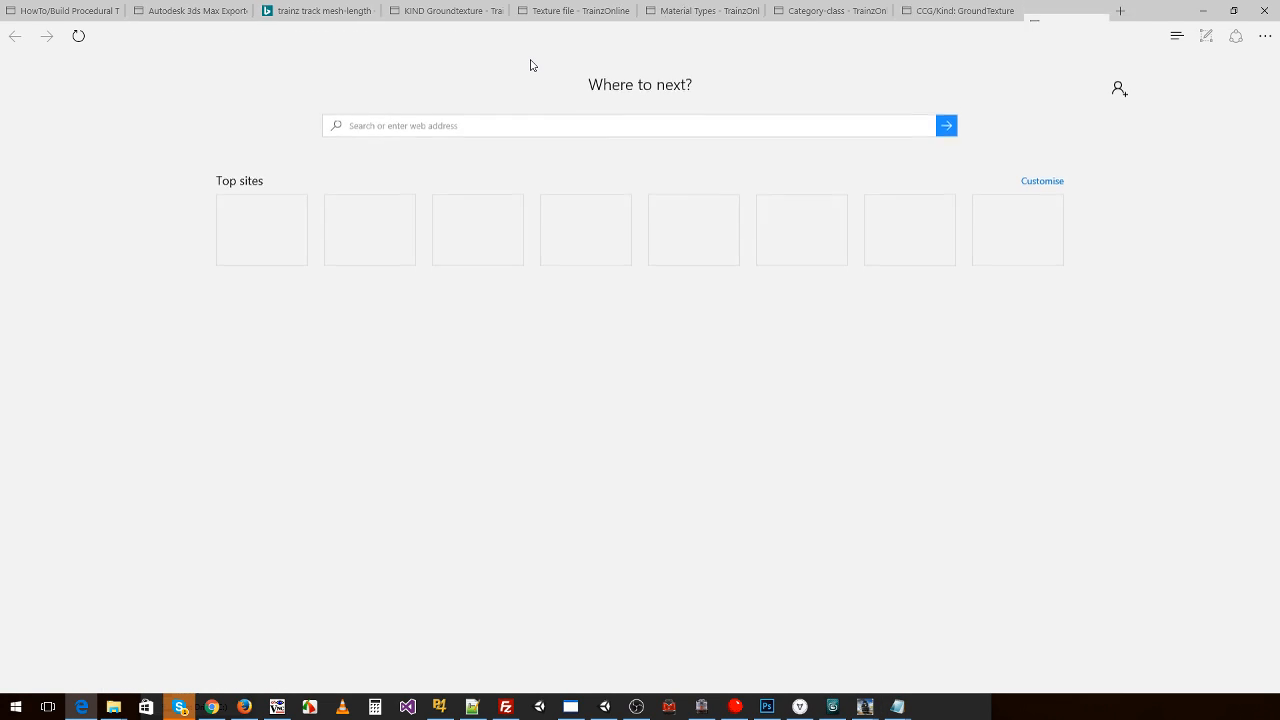
pyautogui.write('narrow')
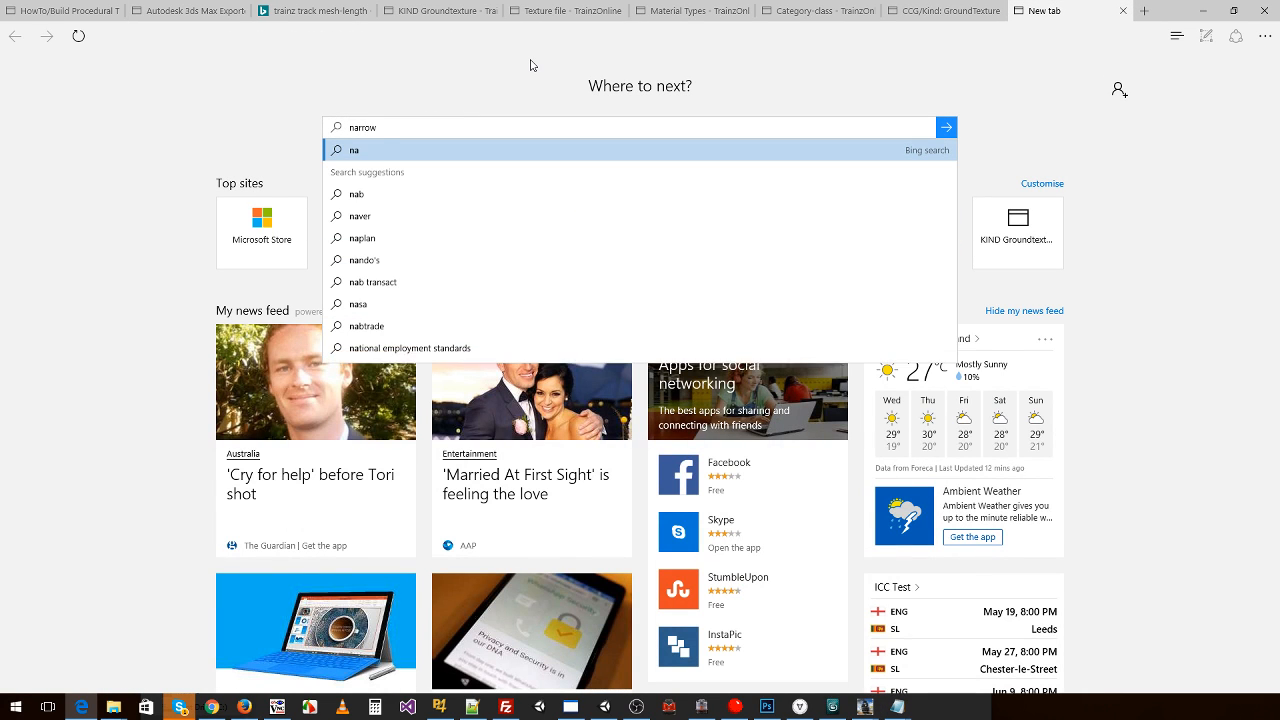
pyautogui.write(' g')
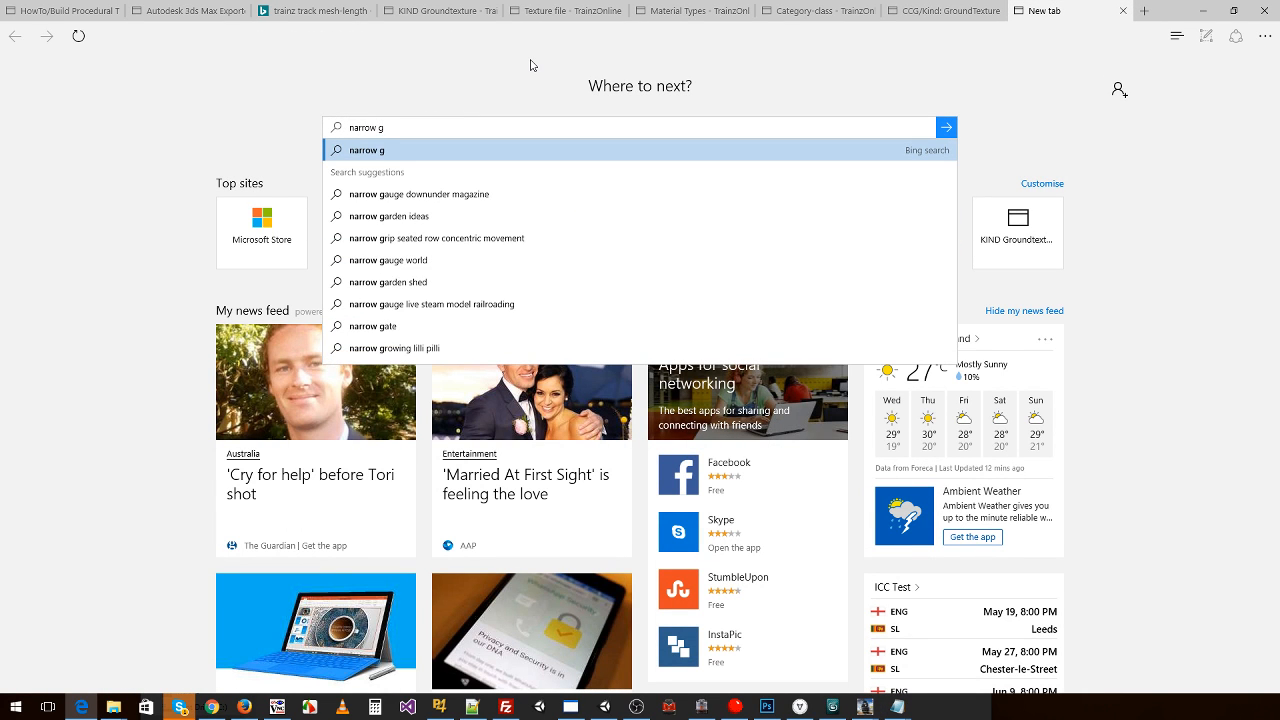
pyautogui.write('ague')
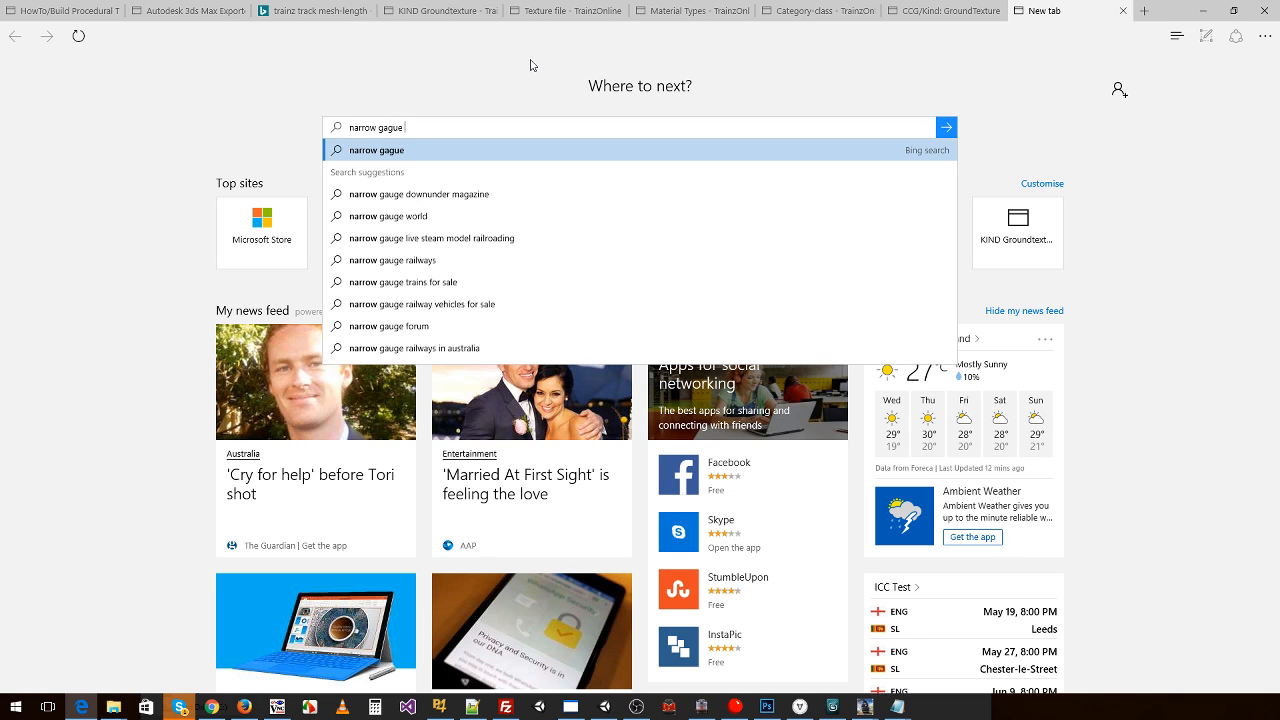
pyautogui.press('BackSpace')
pyautogui.press('BackSpace')
pyautogui.press('BackSpace')
pyautogui.write('ug')
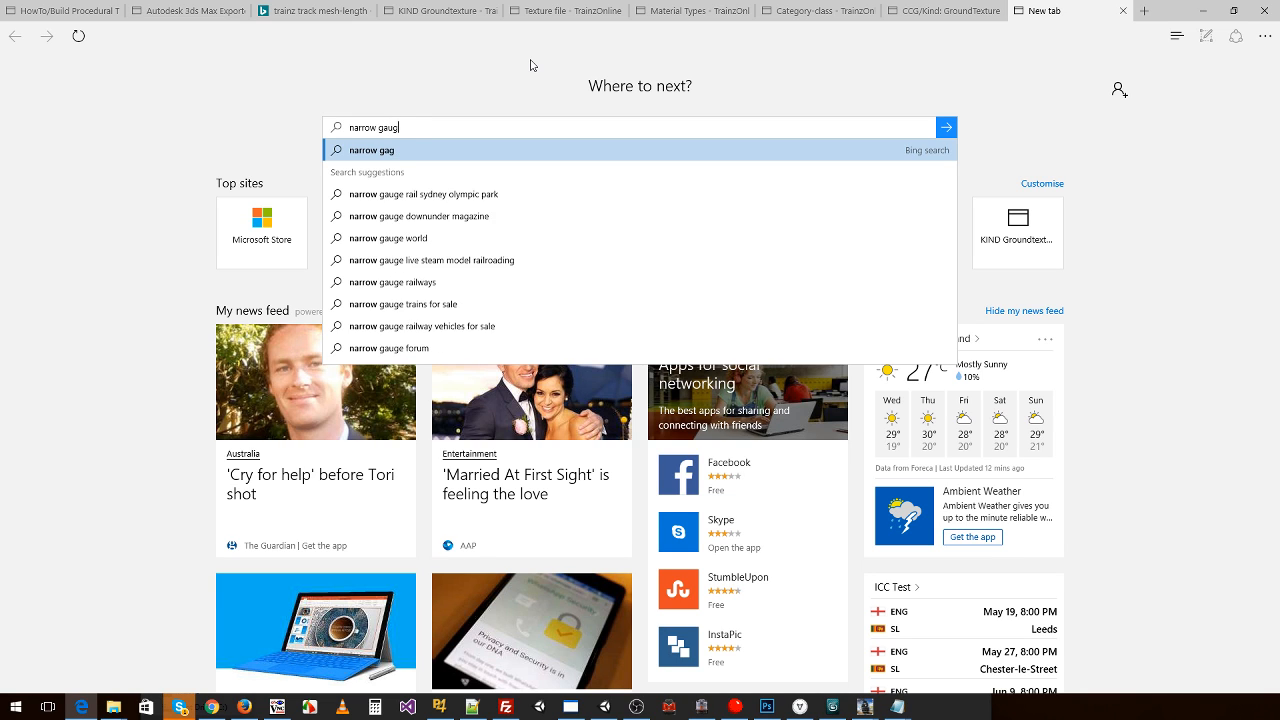
pyautogui.write('e 36in')
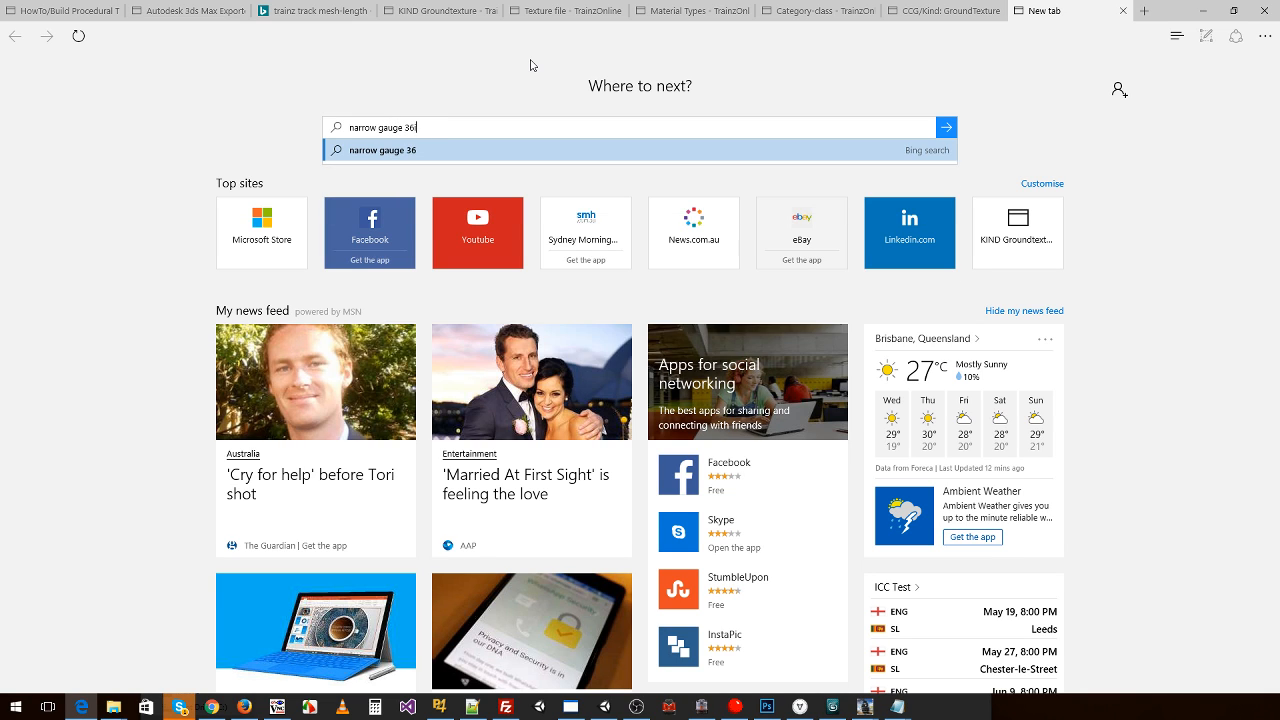
pyautogui.write(' track-gauge')
pyautogui.press('Return')
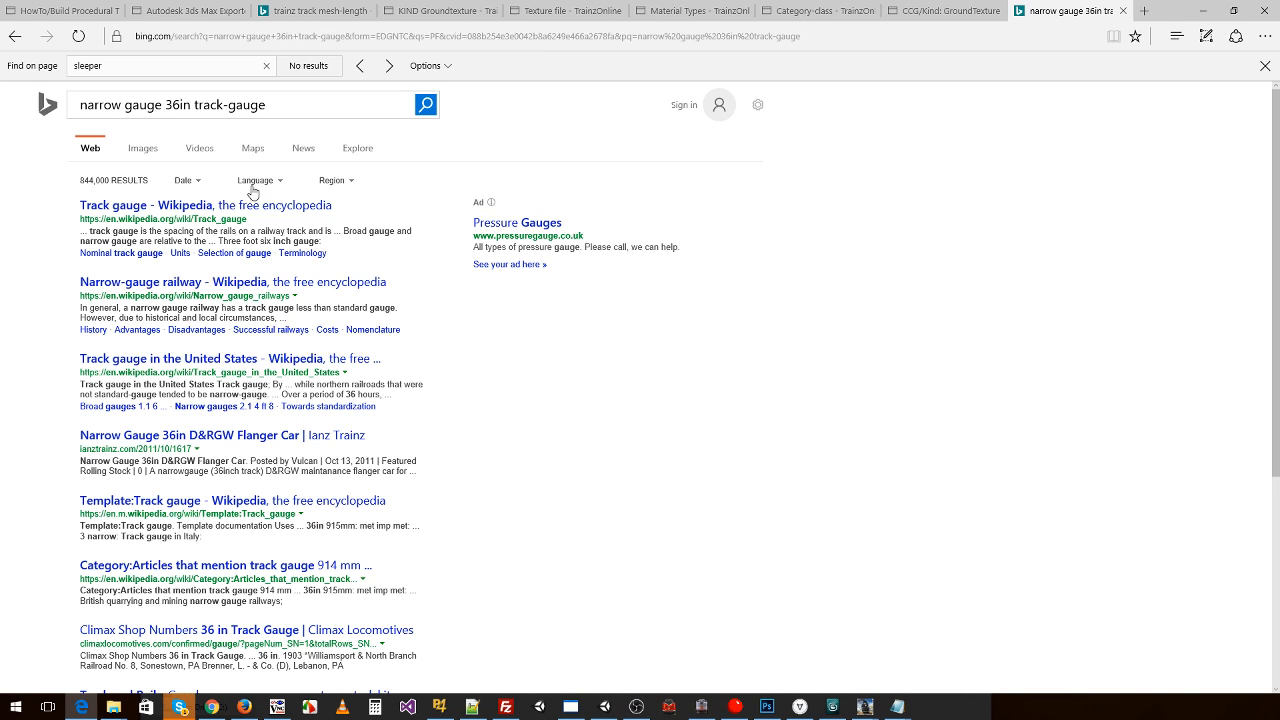
# - Open Wikipedia's Track gauge article from the results and find the occurrences of "36" in it
pyautogui.click(130, 207)
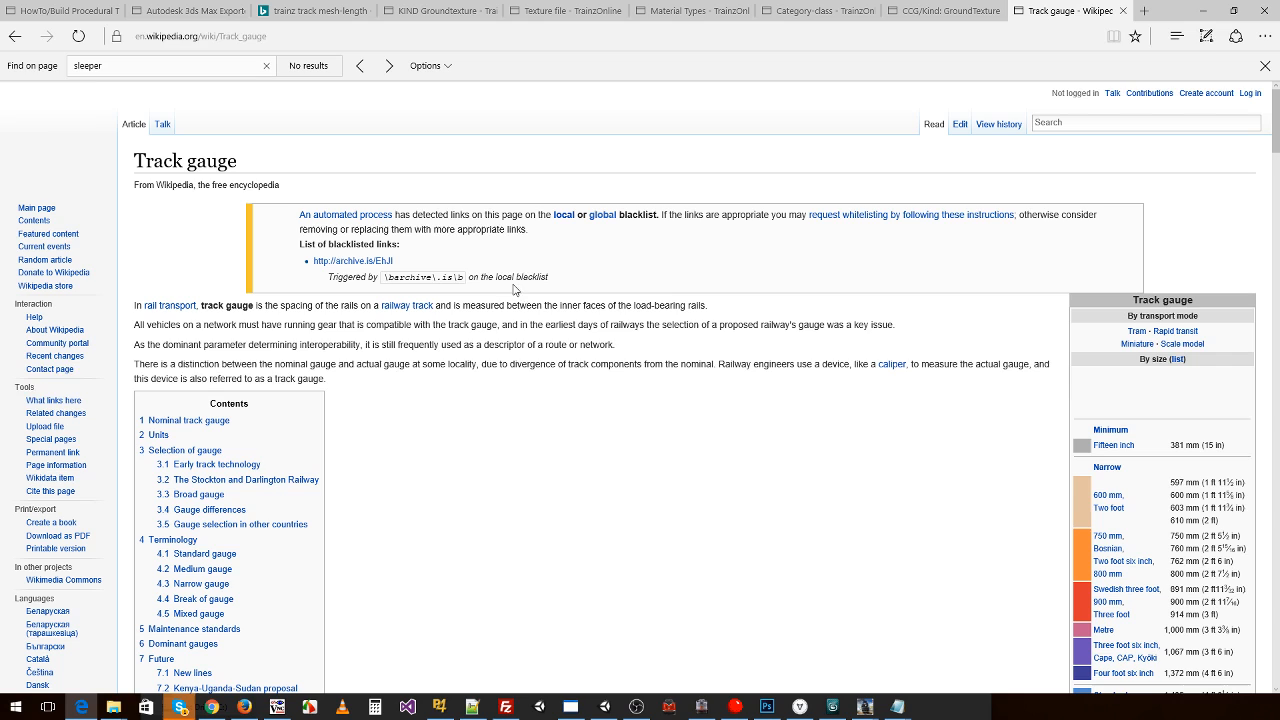
pyautogui.hotkey('ctrl', 'f')
pyautogui.write('36')
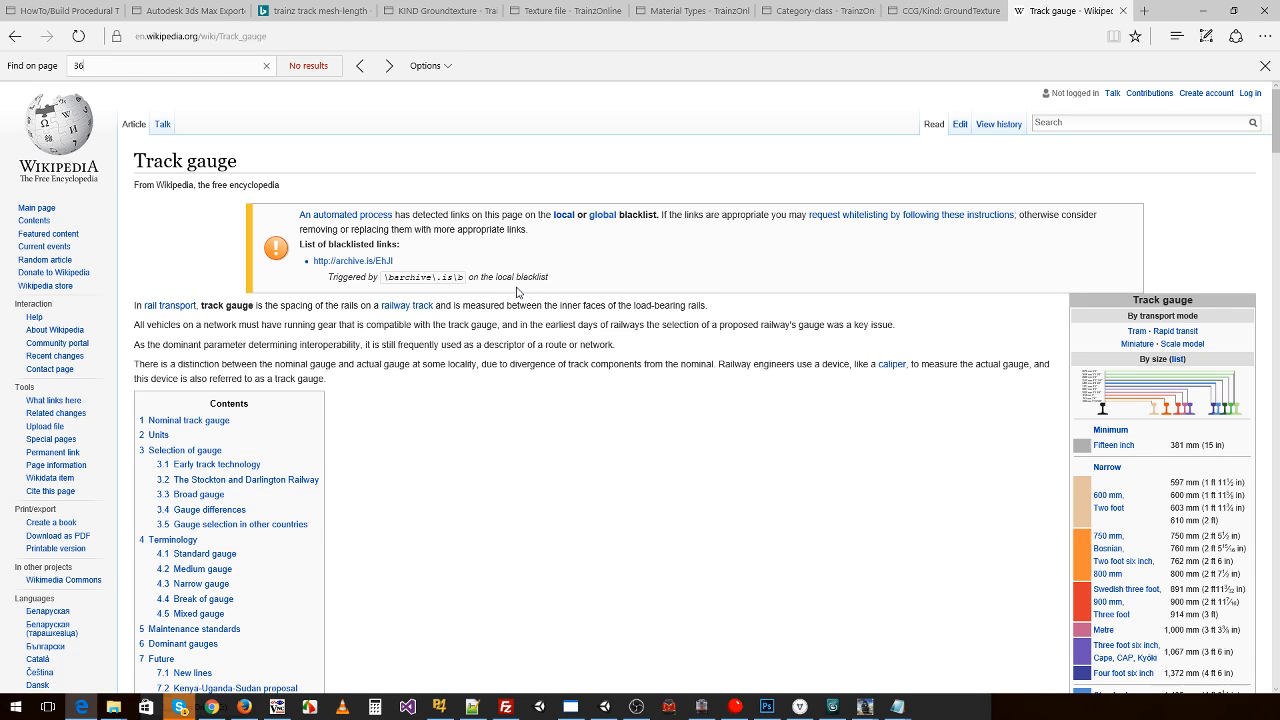
pyautogui.write('inc')
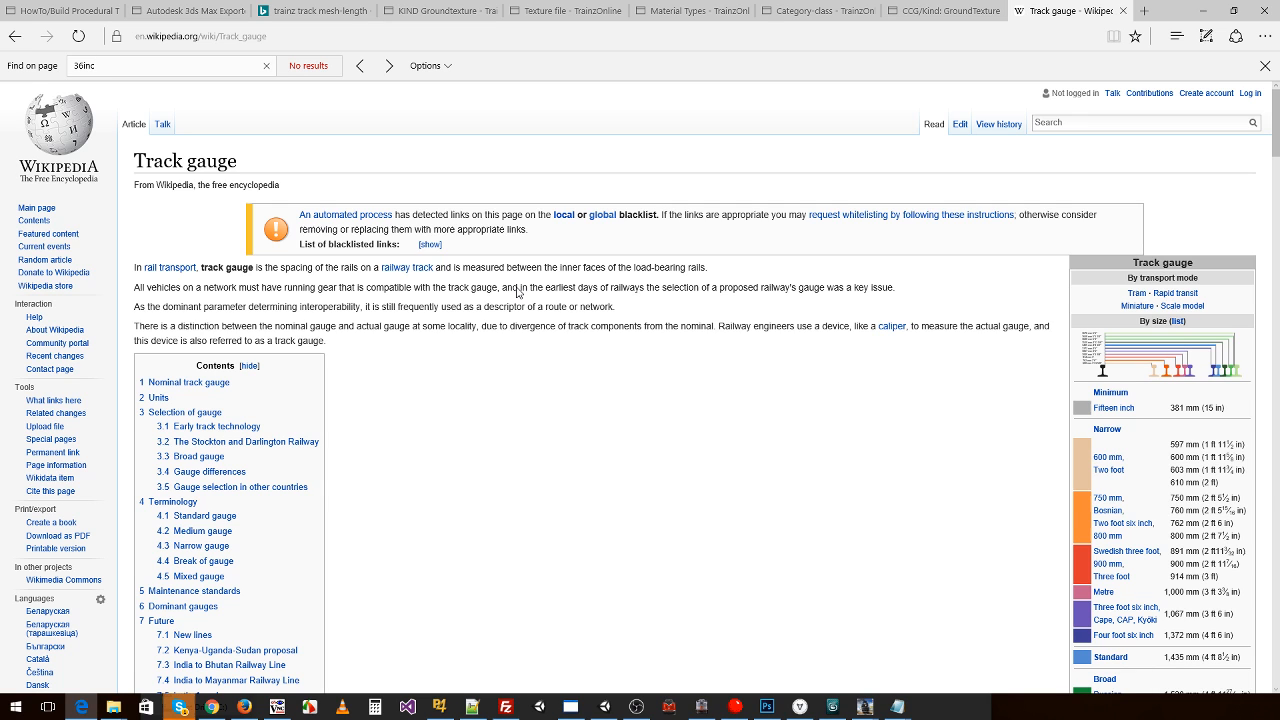
pyautogui.press('BackSpace')
pyautogui.press('BackSpace')
pyautogui.press('BackSpace')
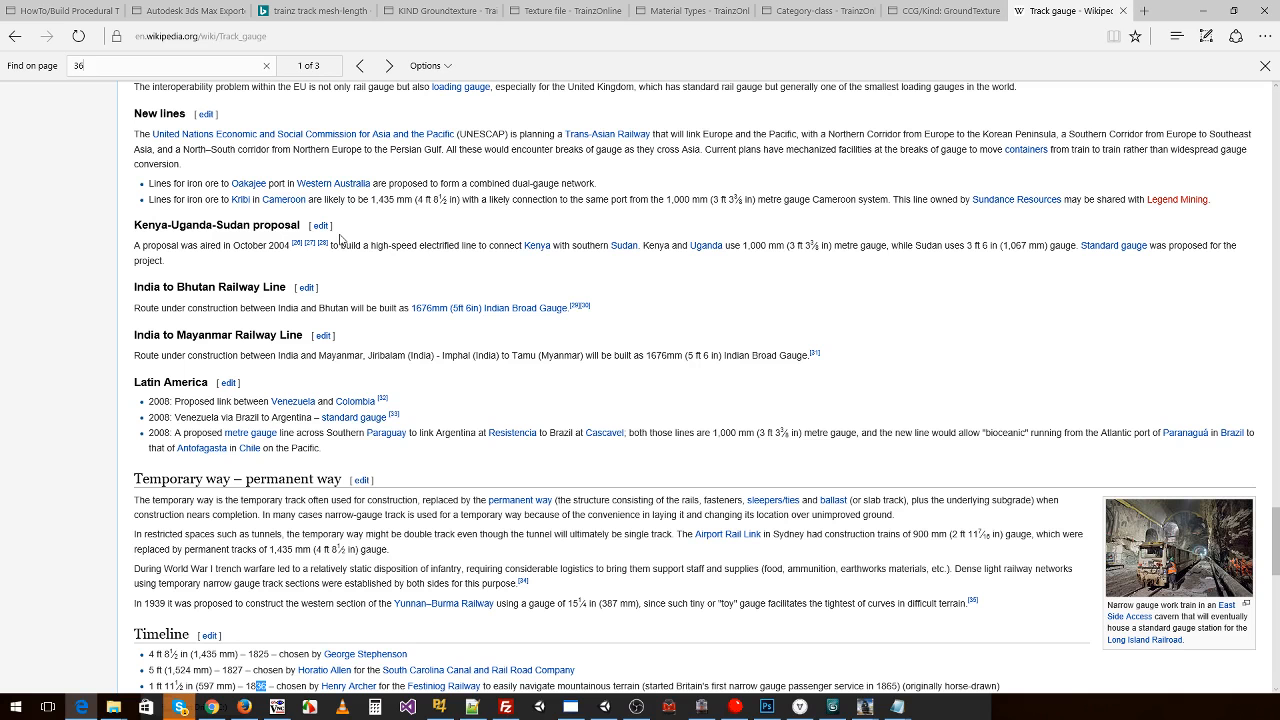
pyautogui.press('Return')
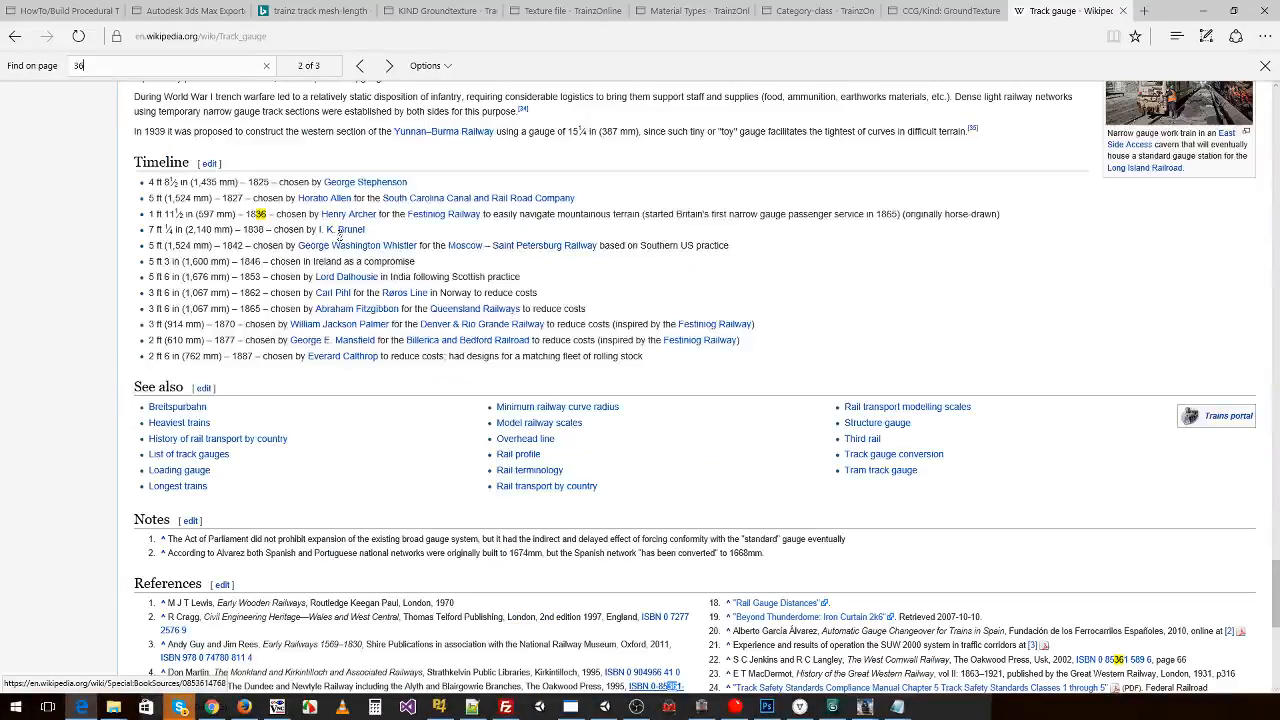
pyautogui.press('Return')
# - Look through the Track gauge article for the narrow gauge sizes listed in its infobox
pyautogui.scroll(15, 355, 281)
pyautogui.scroll(20, 355, 281)
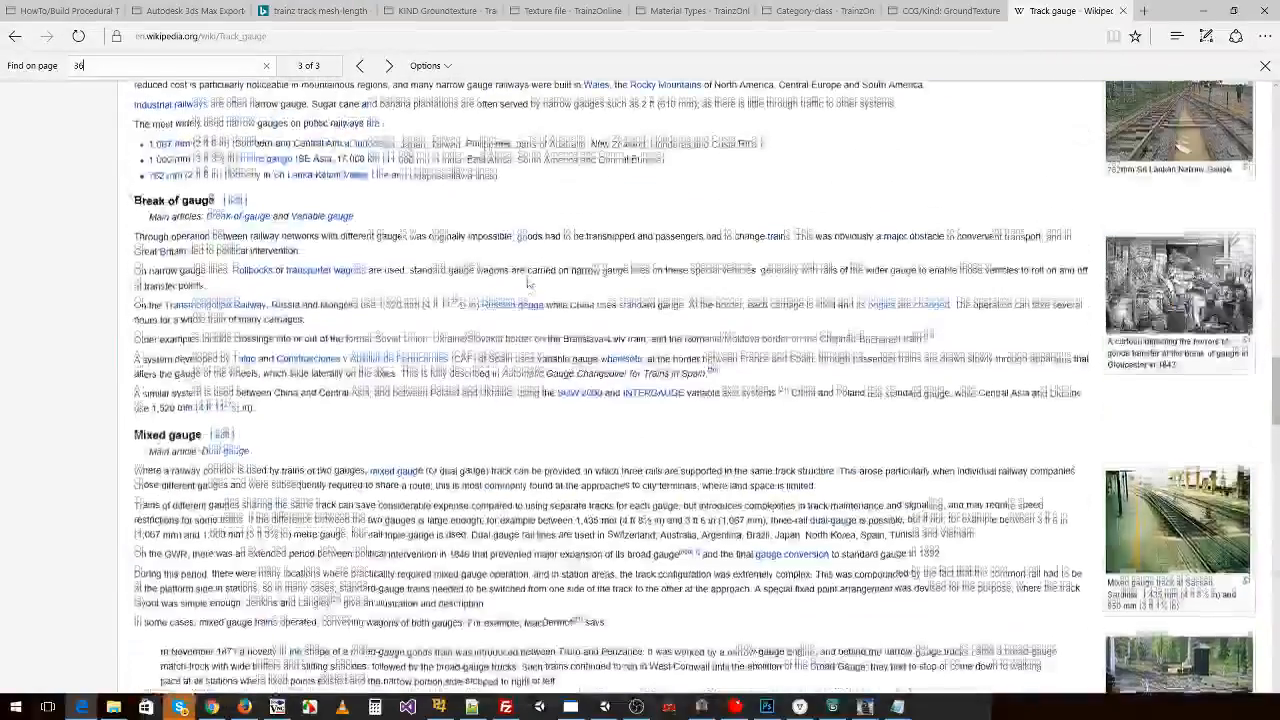
pyautogui.scroll(-20, 664, 303)
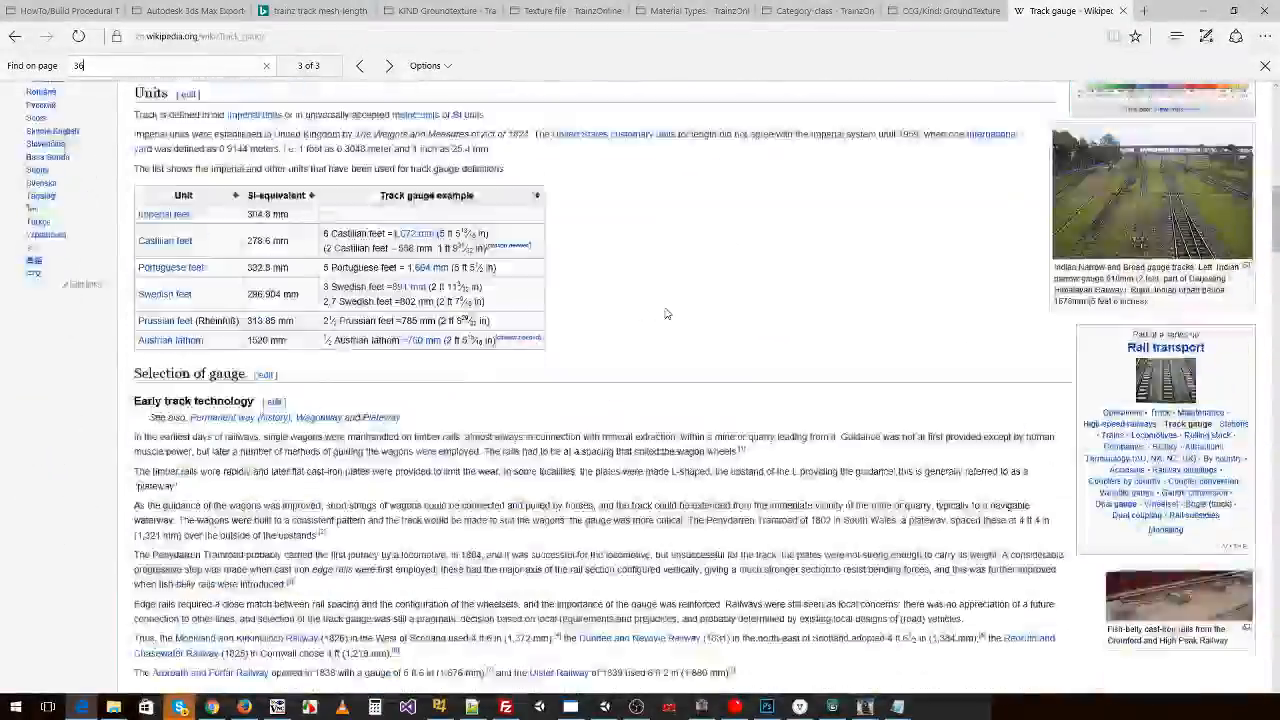
pyautogui.scroll(20, 668, 310)
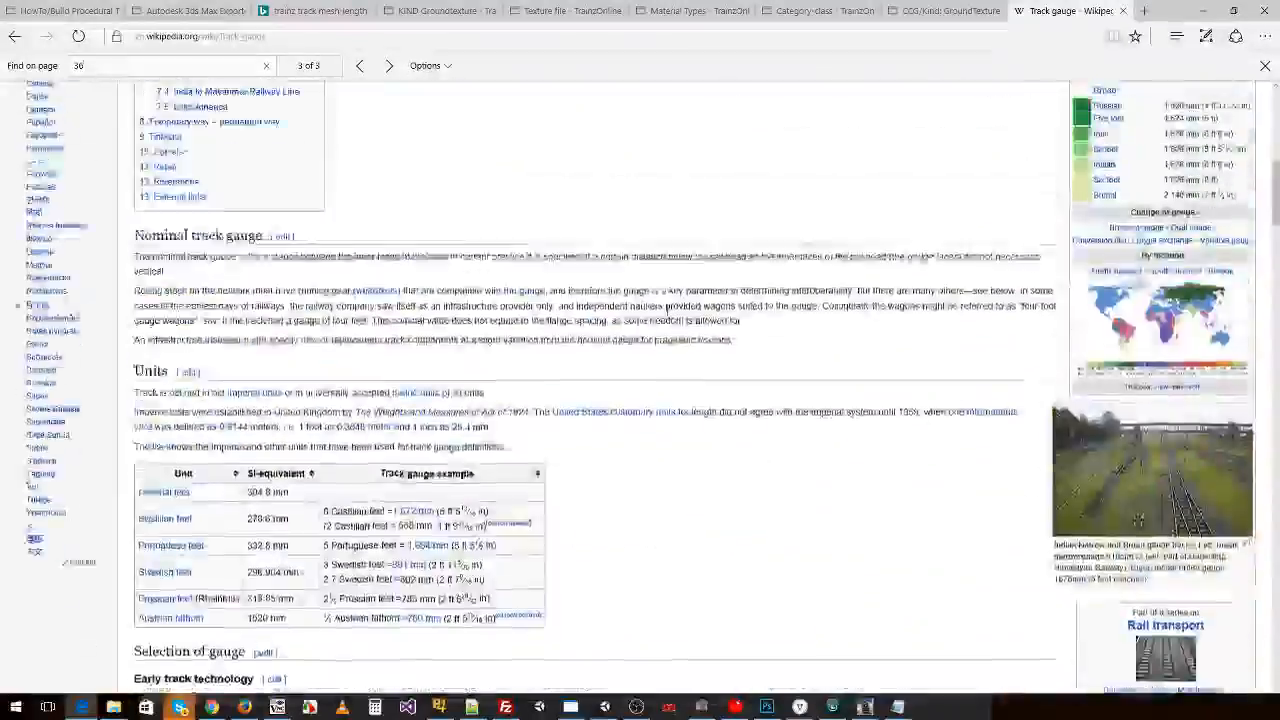
pyautogui.scroll(-8, 668, 310)
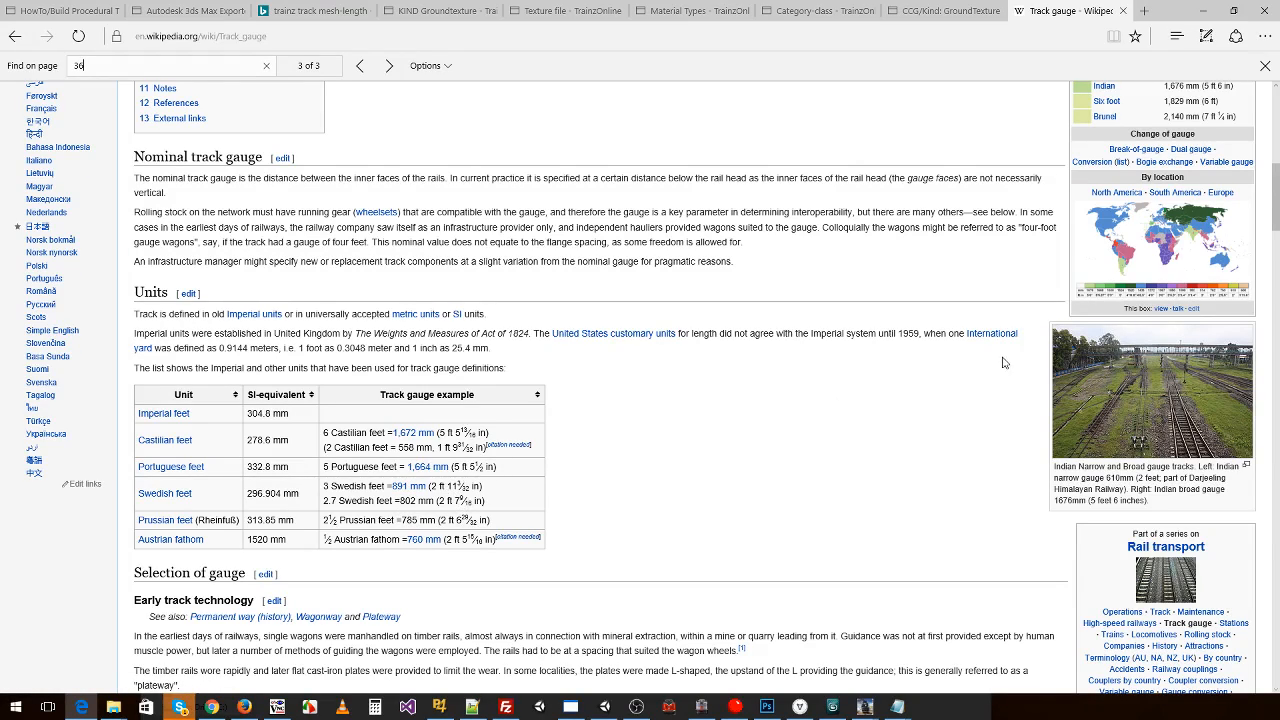
pyautogui.scroll(4, 985, 350)
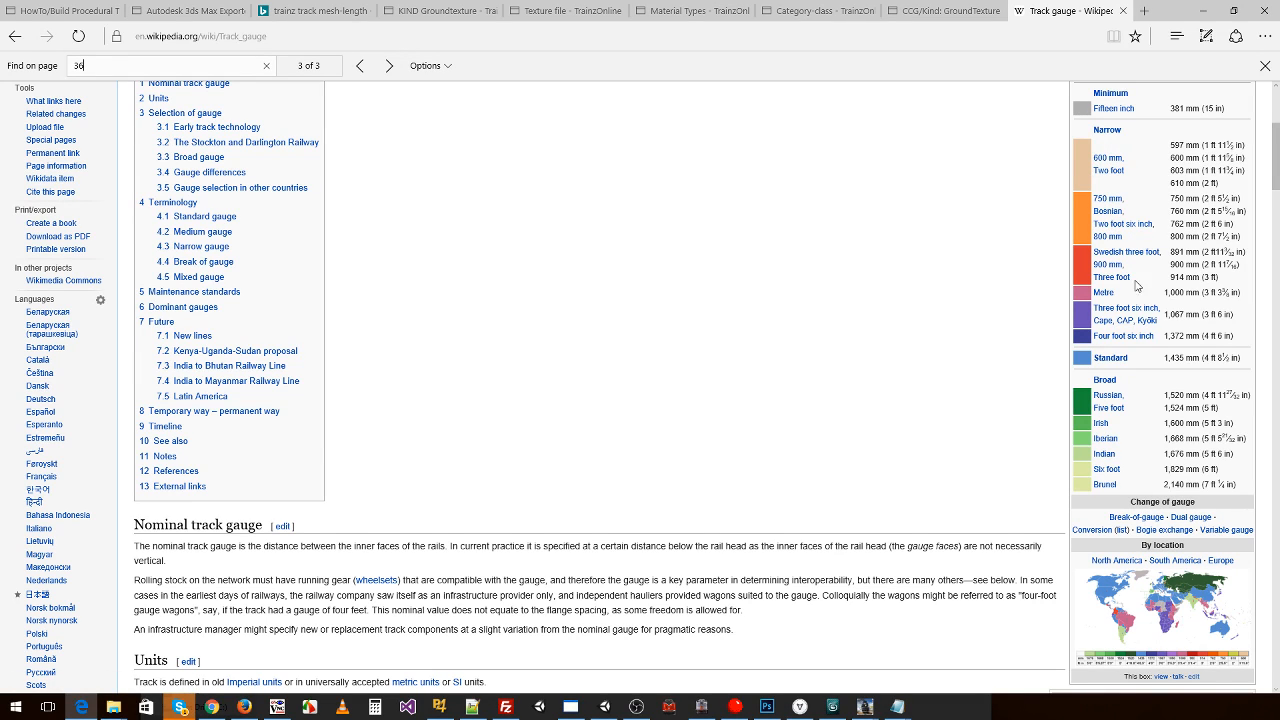
# - Search the web for "36in to feet" in a new tab and close that tab
pyautogui.hotkey('ctrl', 't')
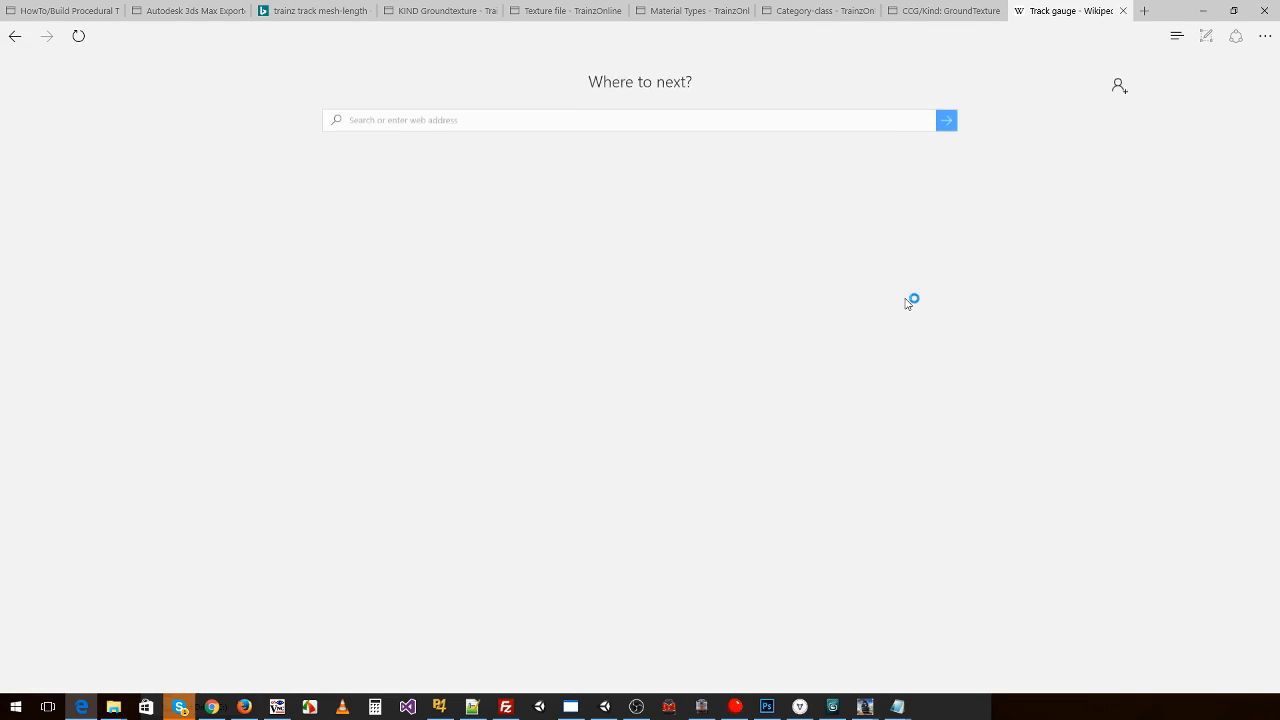
pyautogui.write('36')
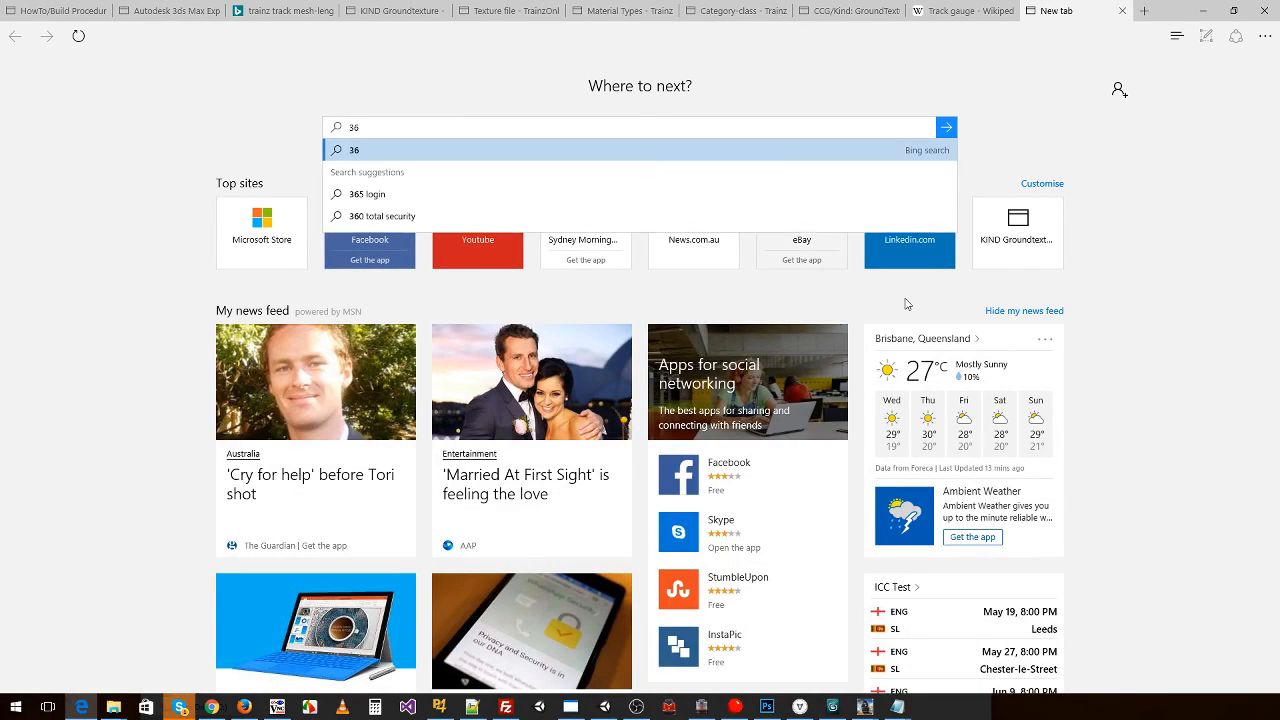
pyautogui.write('in to feet')
pyautogui.press('Return')
pyautogui.hotkey('ctrl', 'f')
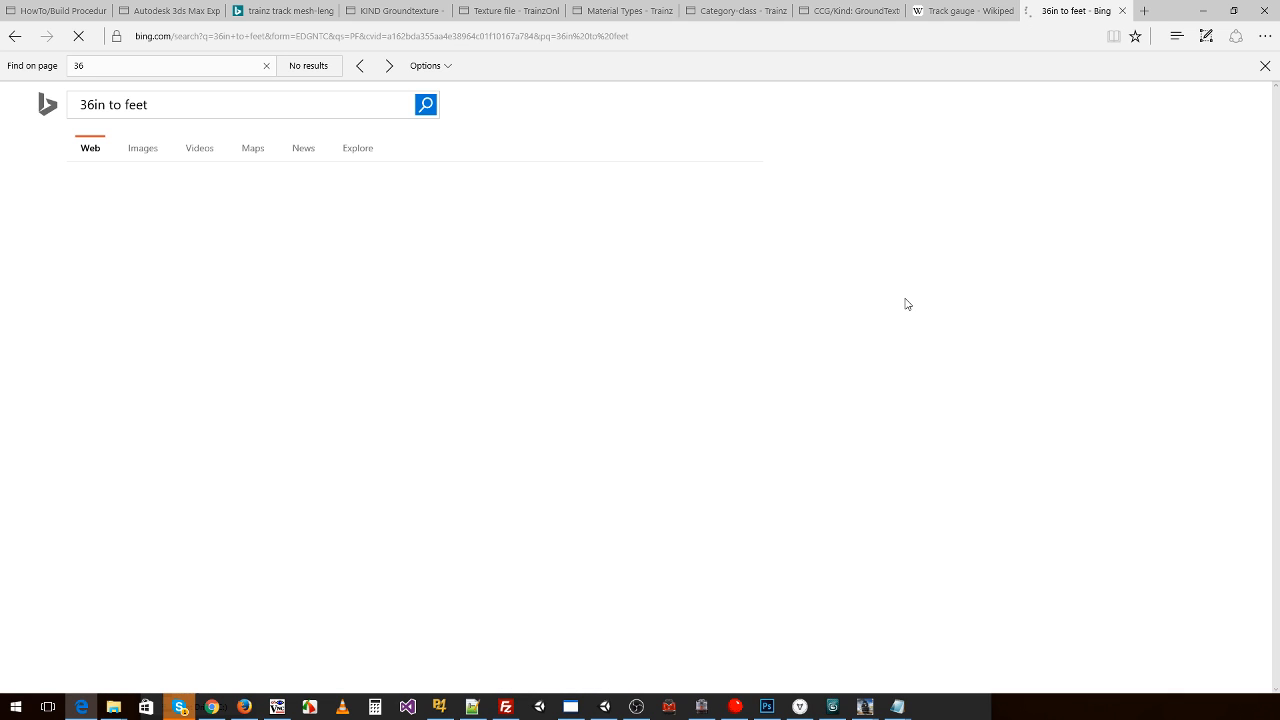
pyautogui.click(1121, 11)
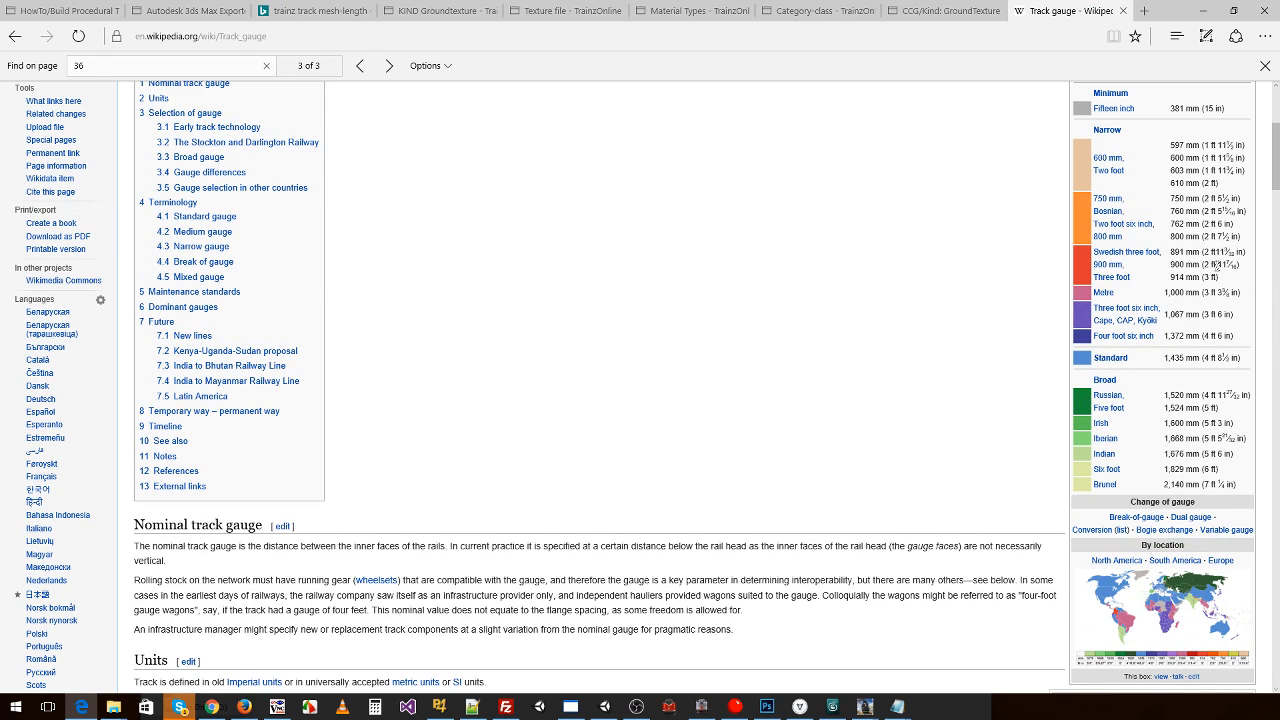
# - Mark the three foot gauge's millimetre value in the infobox, and search the article for "check", clearing the search term again
pyautogui.moveTo(1171, 277); pyautogui.dragTo(1183, 277)
pyautogui.hotkey('ctrl', 'f')
pyautogui.write('check')
pyautogui.press('BackSpace')
pyautogui.press('BackSpace')
pyautogui.press('BackSpace')
pyautogui.press('BackSpace')
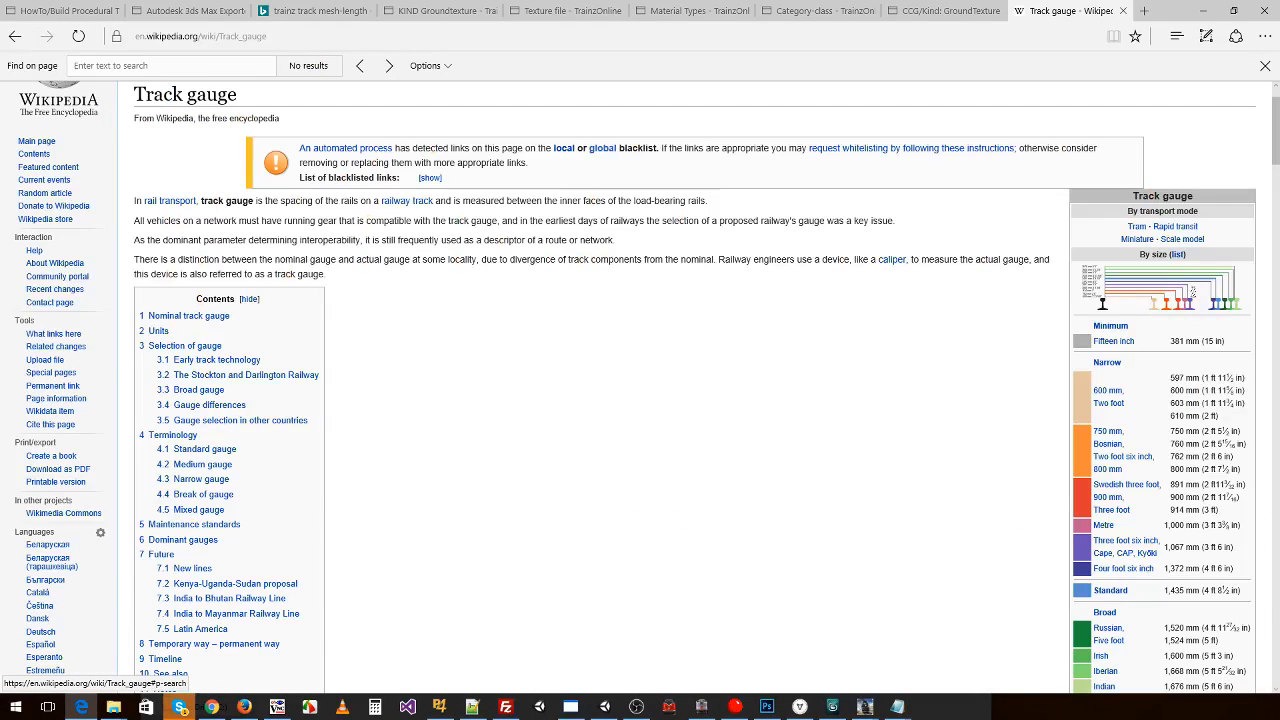
# - Find "check-g" in the Build Procedural Track for T:ANE guide and read the gauge tag descriptions and figures
pyautogui.click(55, 12)
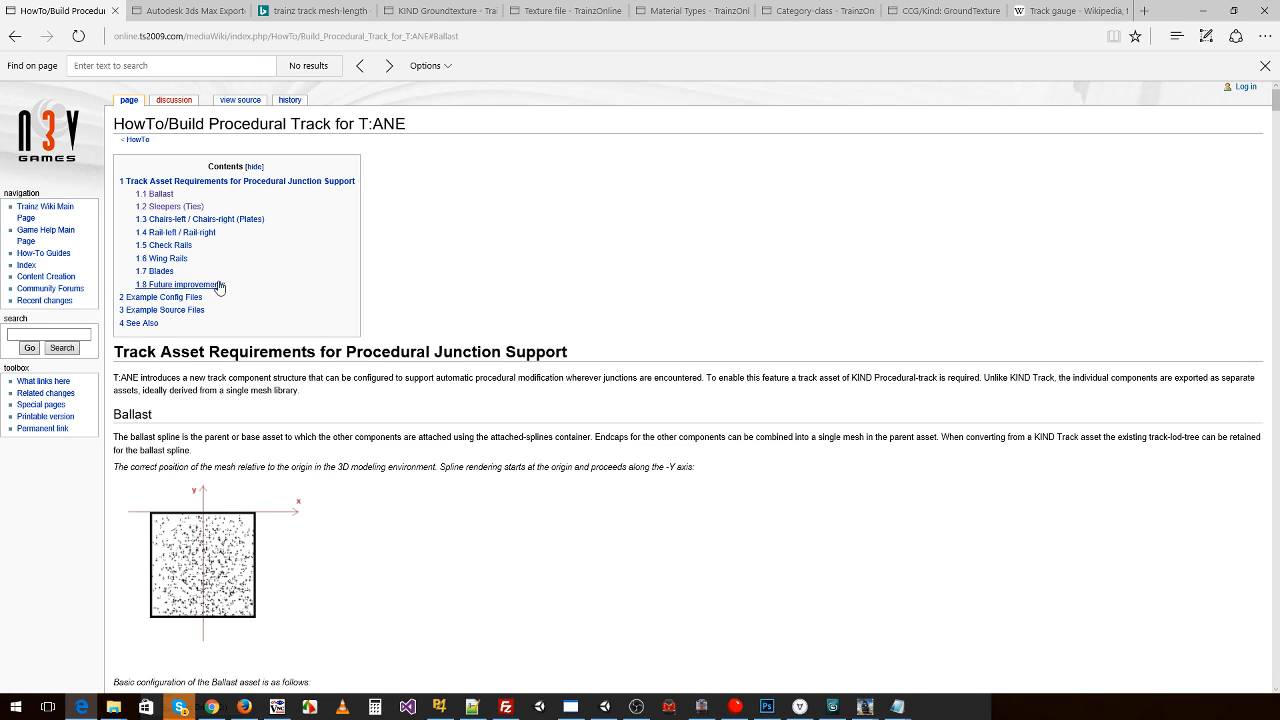
pyautogui.scroll(-5, 205, 268)
pyautogui.write('c')
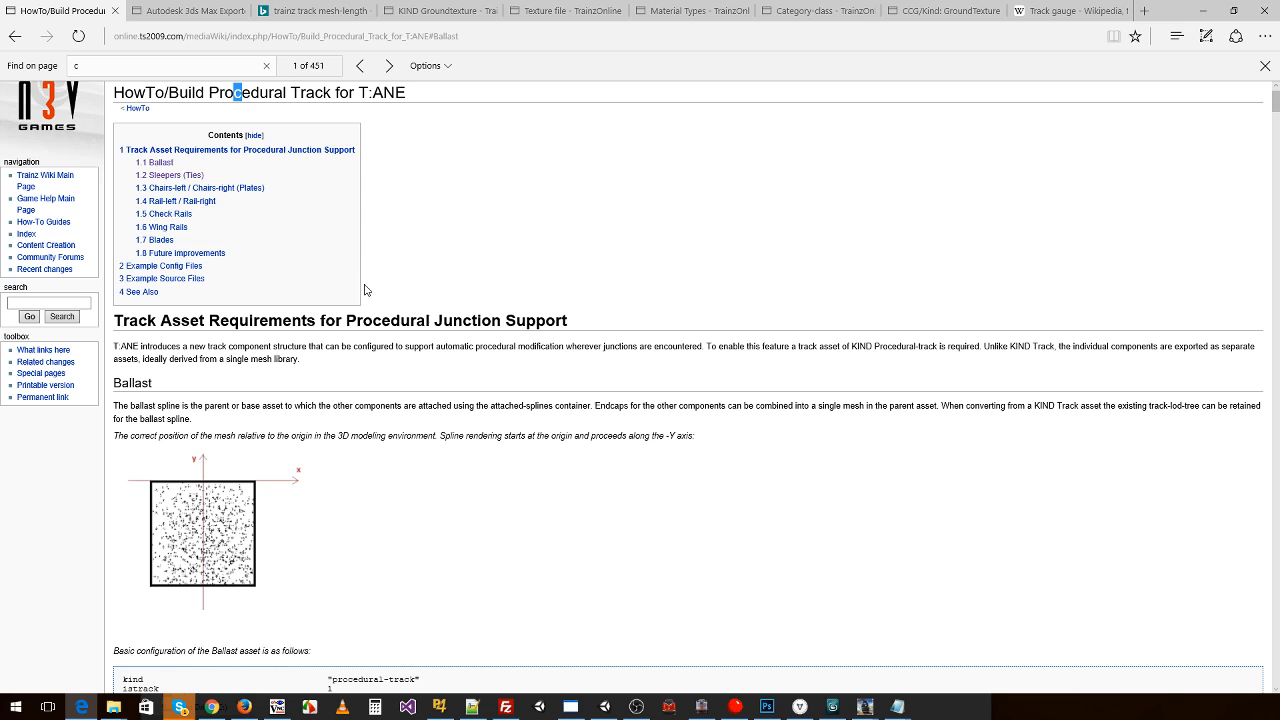
pyautogui.write('heck-g')
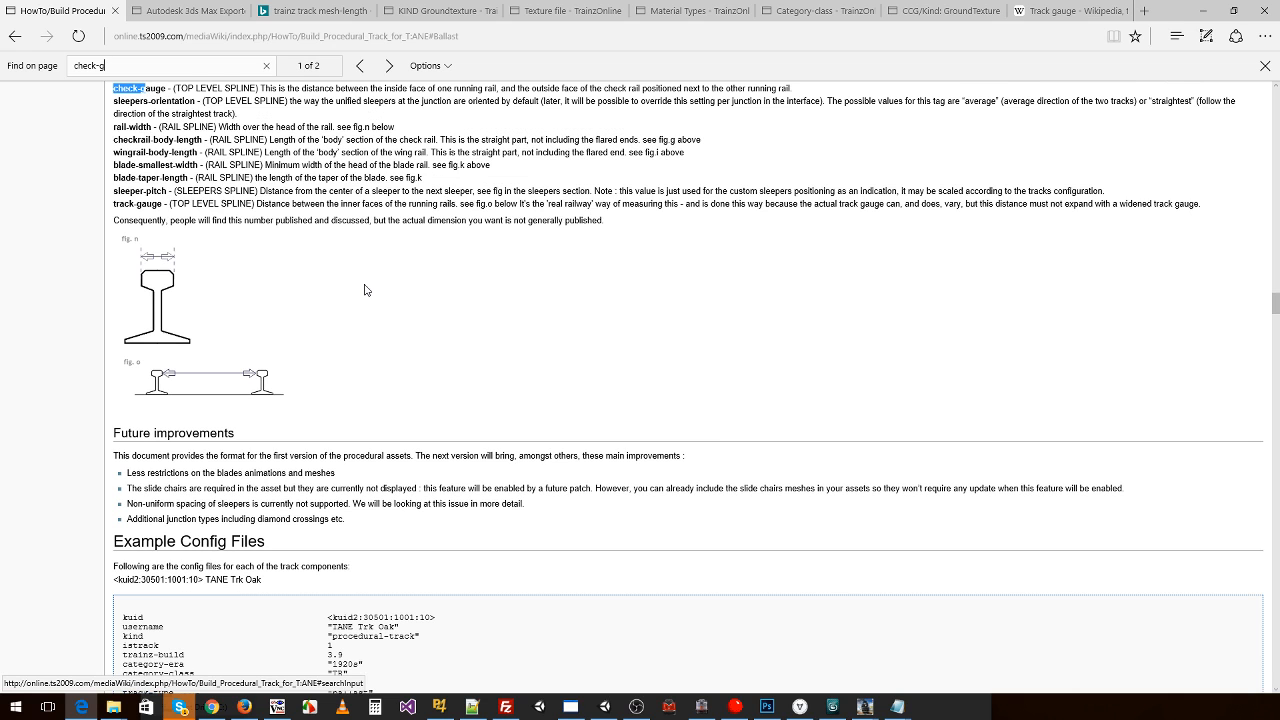
pyautogui.scroll(3, 365, 290)
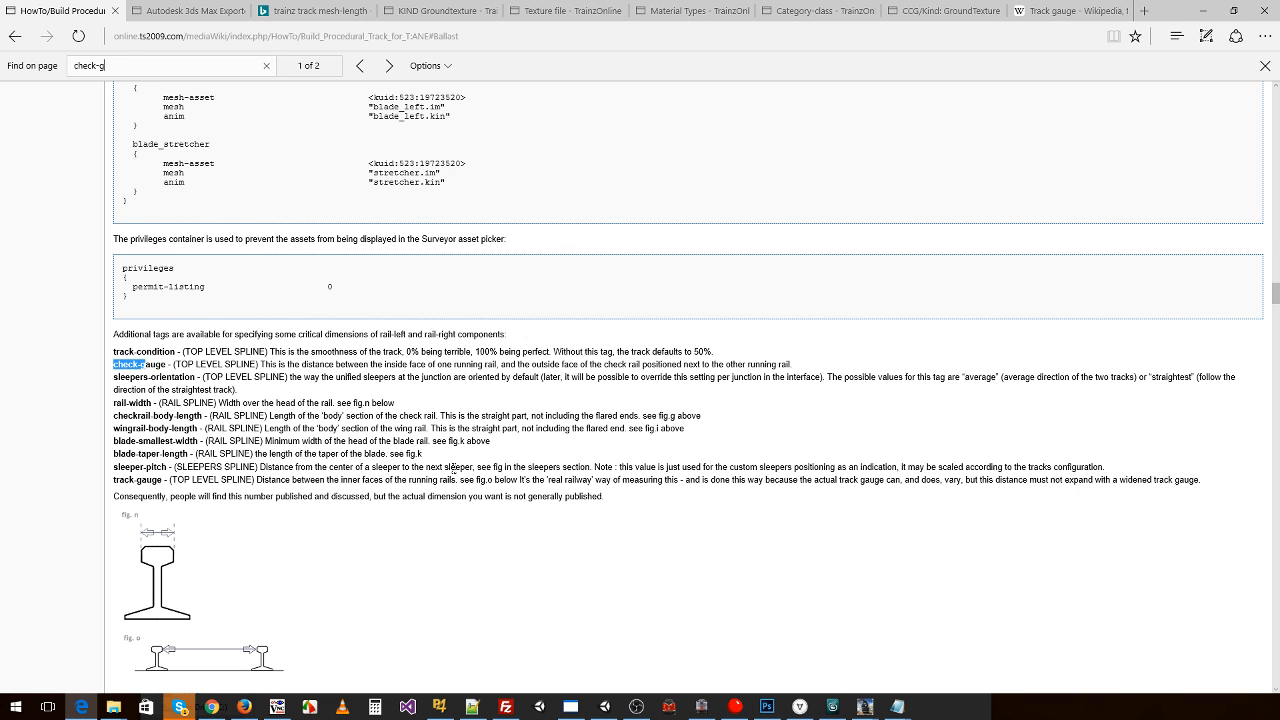
pyautogui.scroll(-1, 349, 495)
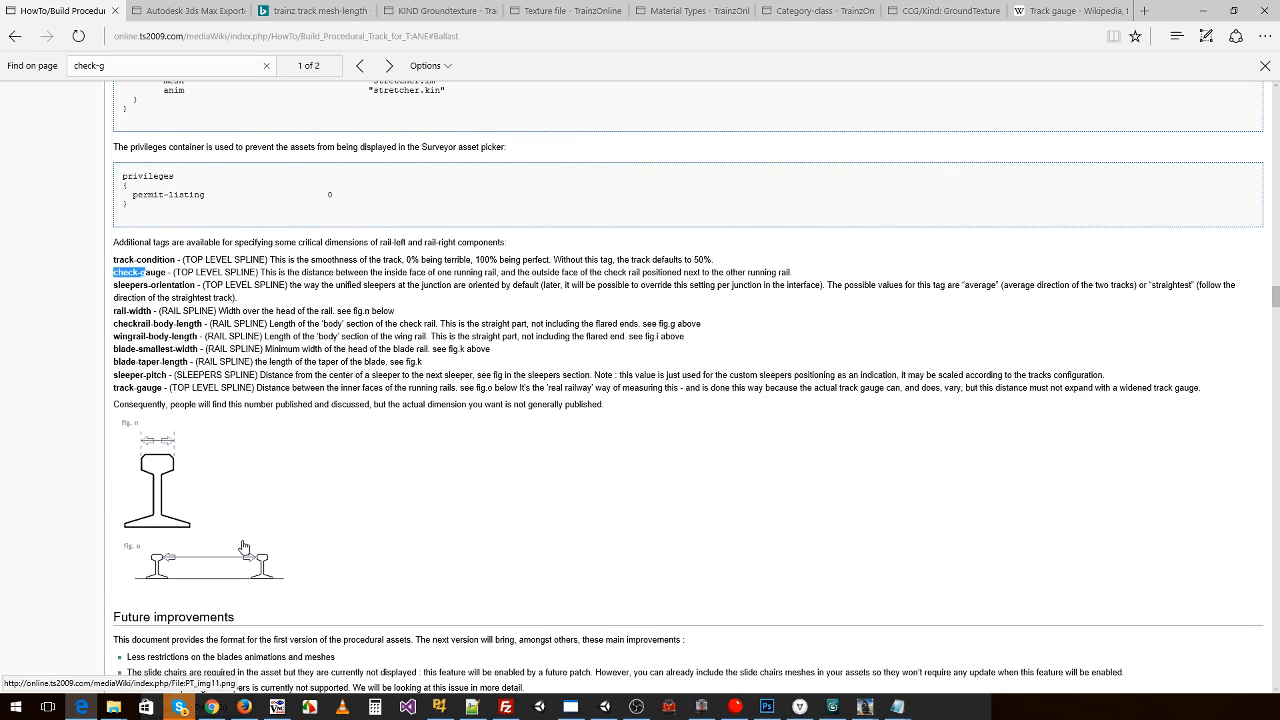
# - Set the track-gauge in the procedural track's config.txt to 0.914 in Notepad
pyautogui.moveTo(899, 707)
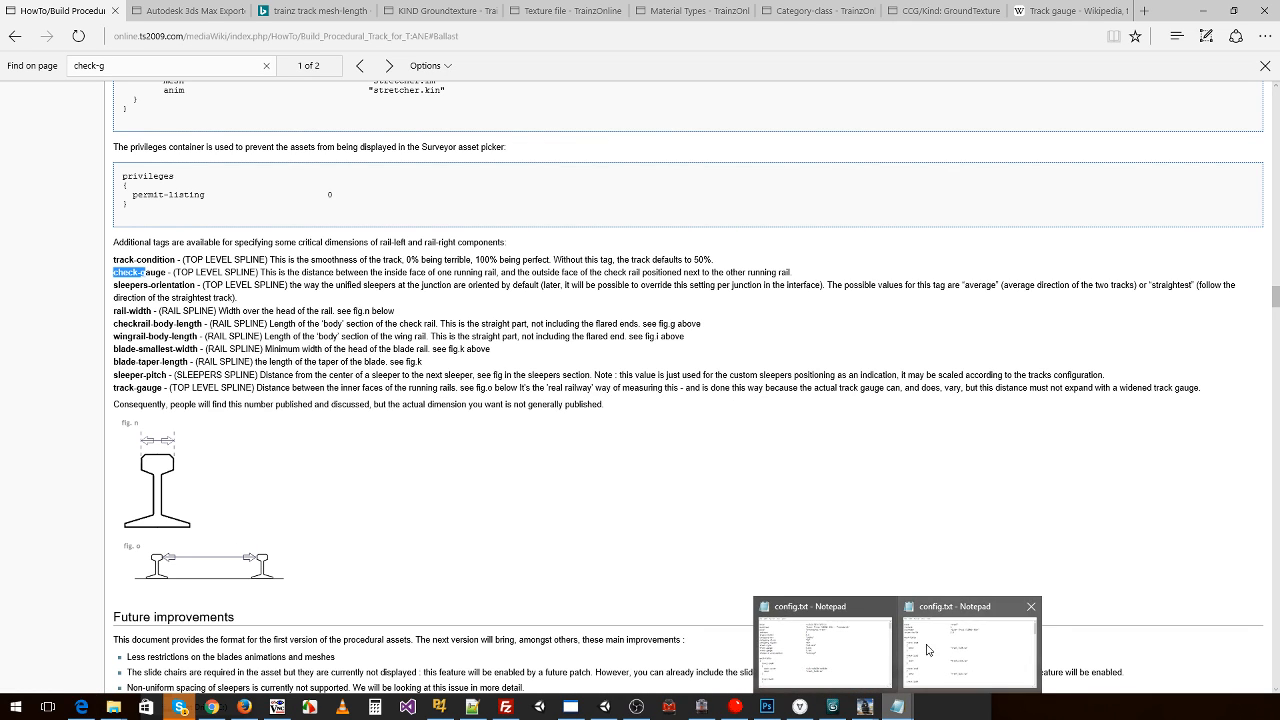
pyautogui.click(897, 707)
pyautogui.moveTo(756, 370); pyautogui.dragTo(727, 371)
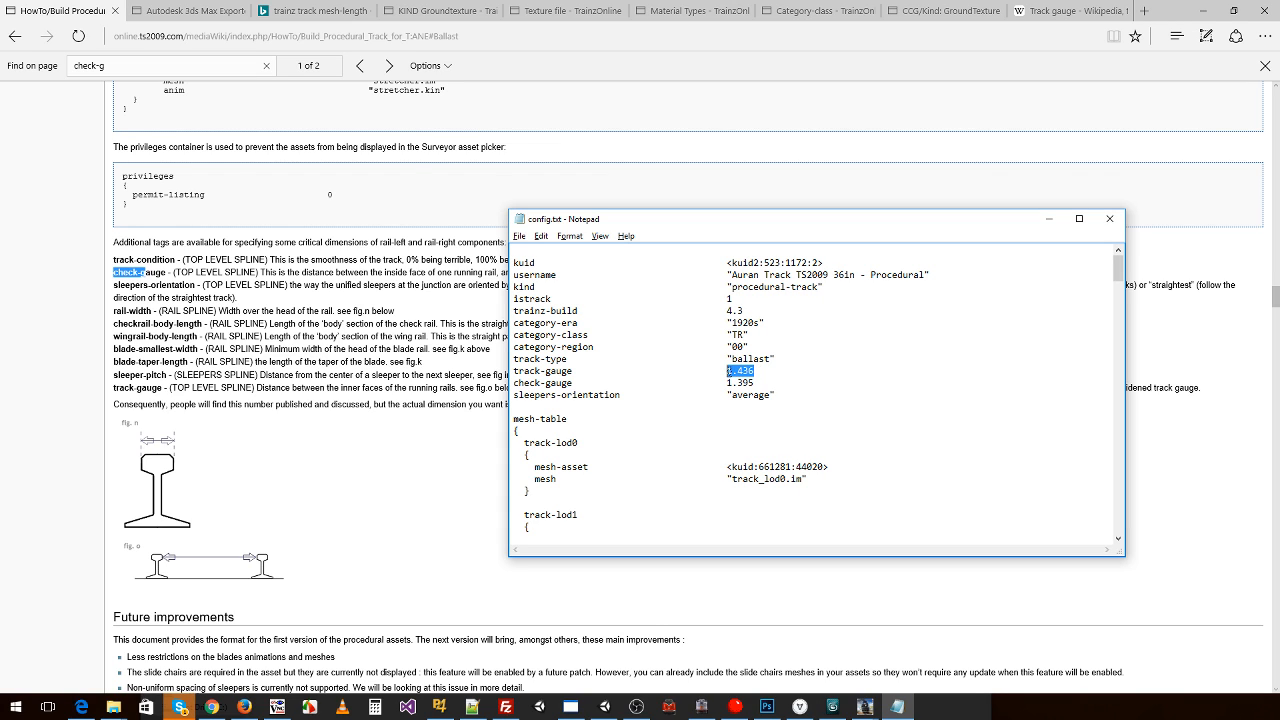
pyautogui.write('0.9')
# - Find "track-gauge" in the procedural track guide and look at its description and the example config
pyautogui.moveTo(574, 371); pyautogui.dragTo(512, 371)
pyautogui.write('track-gauge')
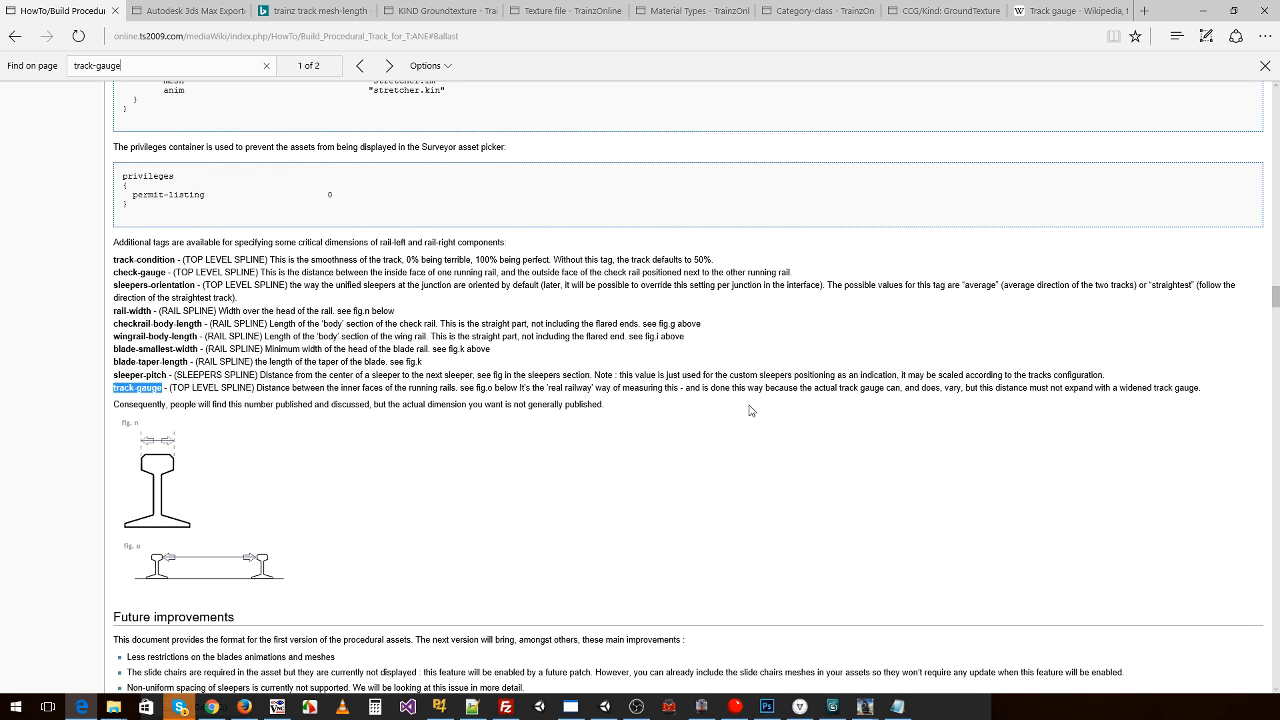
pyautogui.scroll(-3, 690, 412)
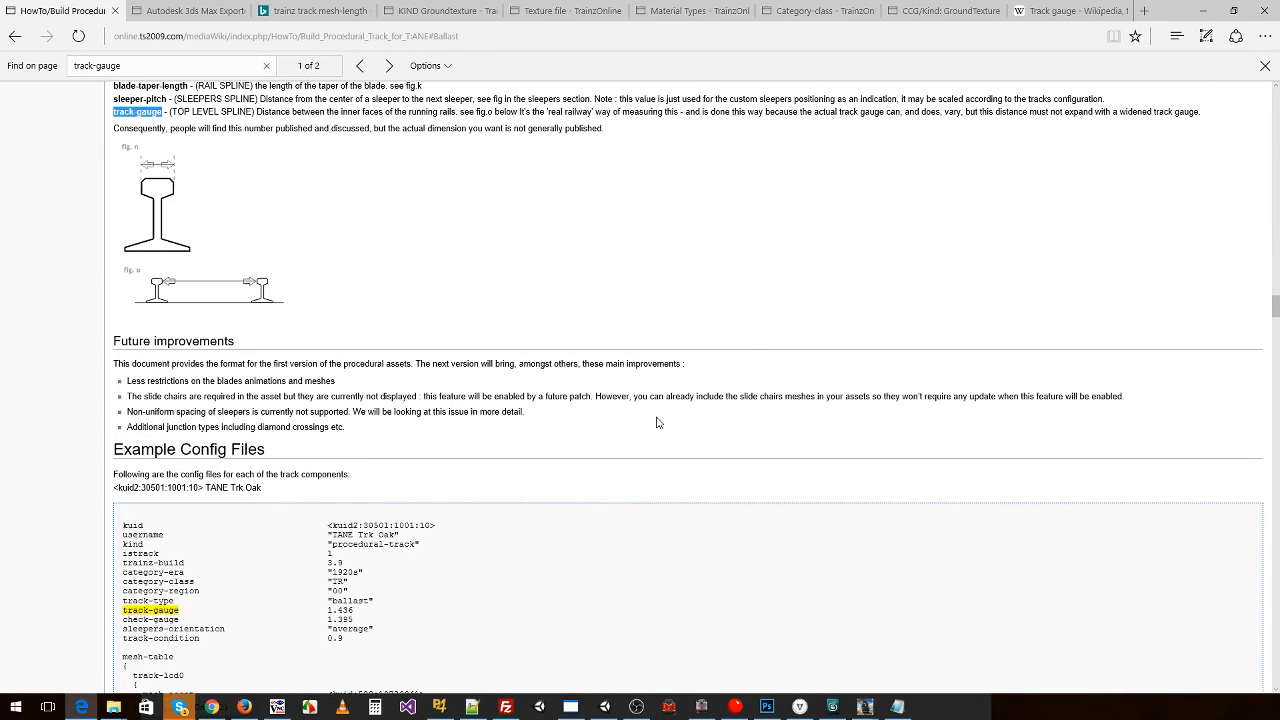
# - Check the config's track-gauge entry against the guide's example config and its check-gauge and track-gauge definitions
pyautogui.hotkey('alt', 'Tab')
pyautogui.moveTo(755, 370); pyautogui.dragTo(727, 370)
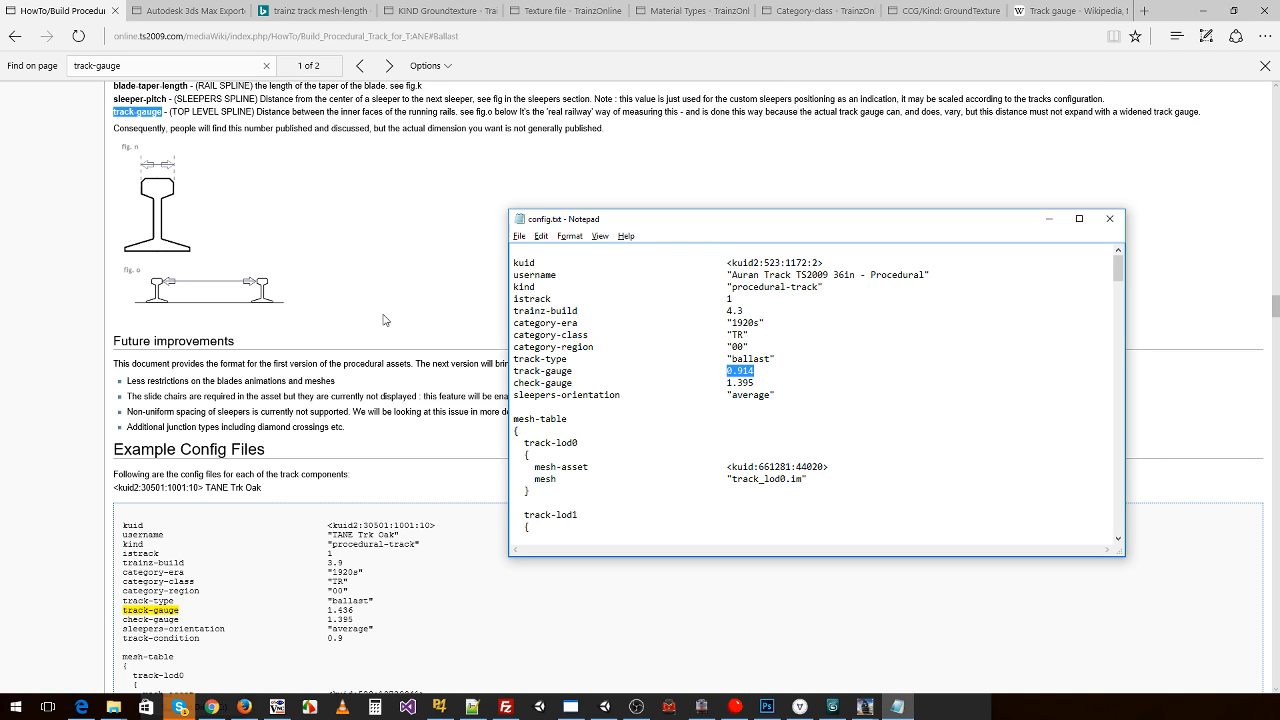
pyautogui.click(362, 240)
pyautogui.scroll(3, 360, 249)
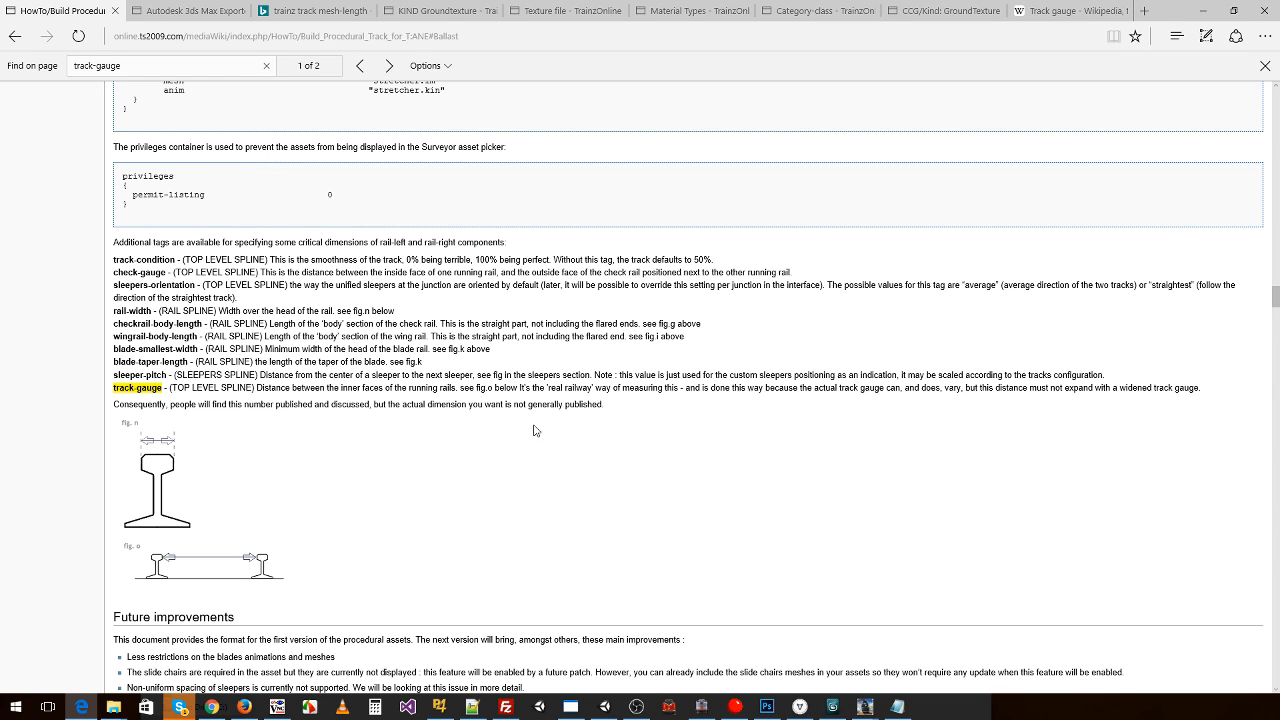
pyautogui.hotkey('alt', 'Tab')
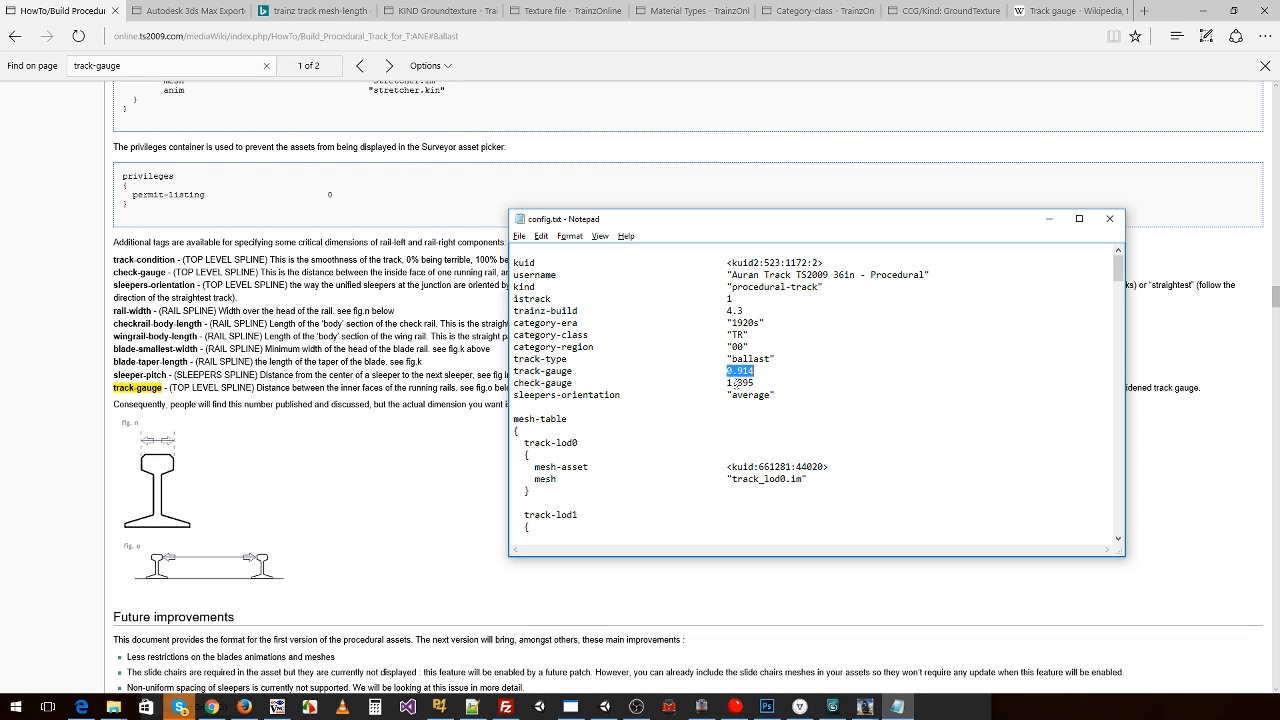
# - Switch to 3ds Max and unhide Object_2, ecap8a, chair_left_lod0 and track_lod0-tmp to view the rails on the ballast
pyautogui.moveTo(733, 383); pyautogui.dragTo(754, 383)
pyautogui.click(832, 706)
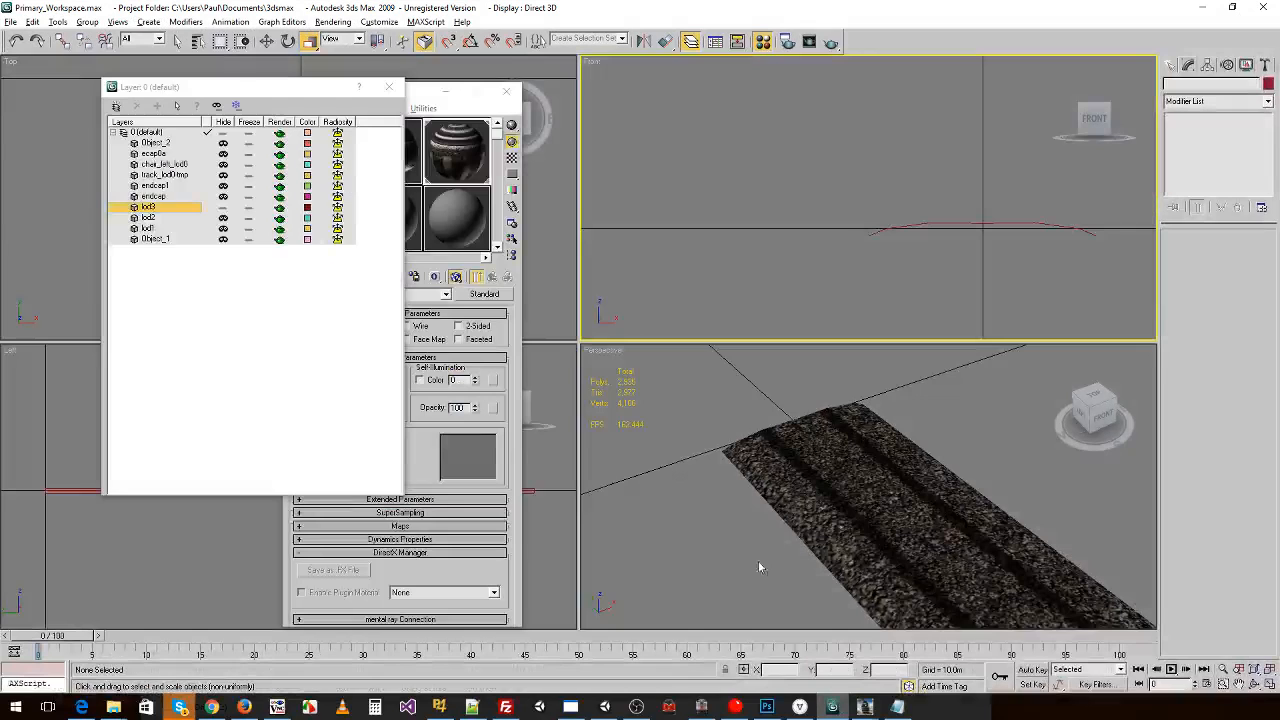
pyautogui.scroll(4, 778, 462)
pyautogui.moveTo(745, 445); pyautogui.dragTo(816, 507, button='middle')
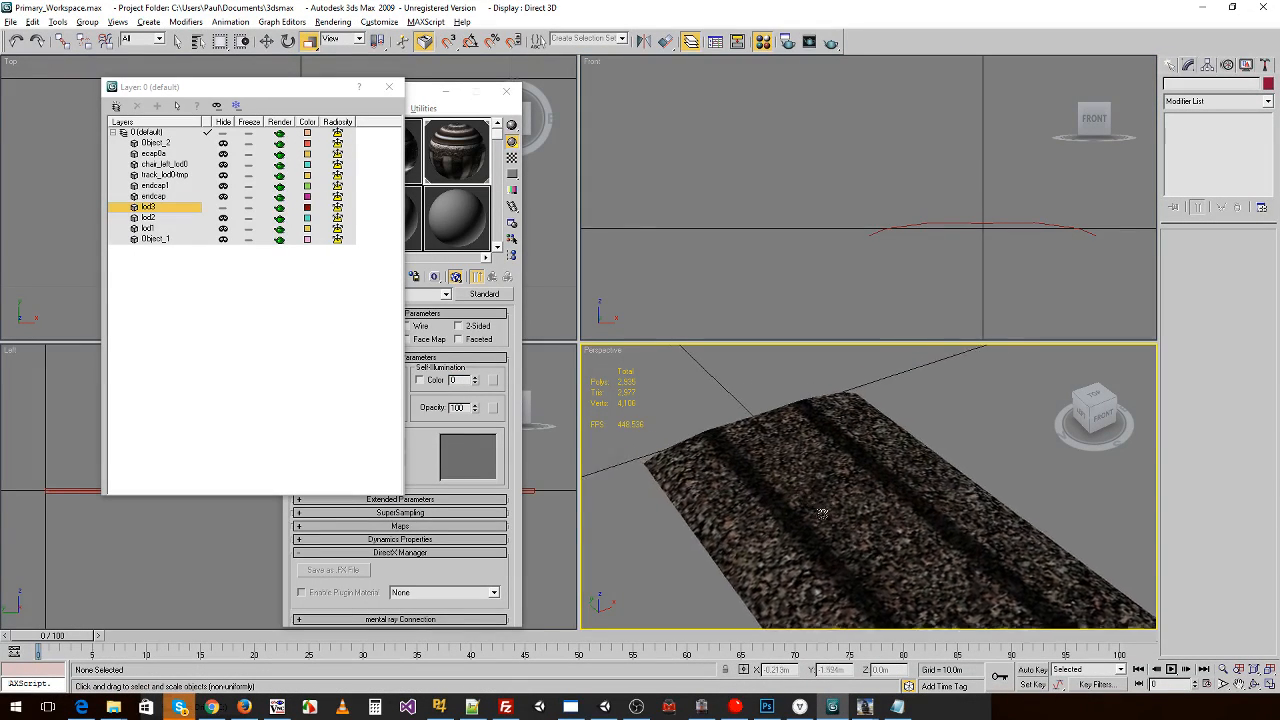
pyautogui.scroll(3, 816, 507)
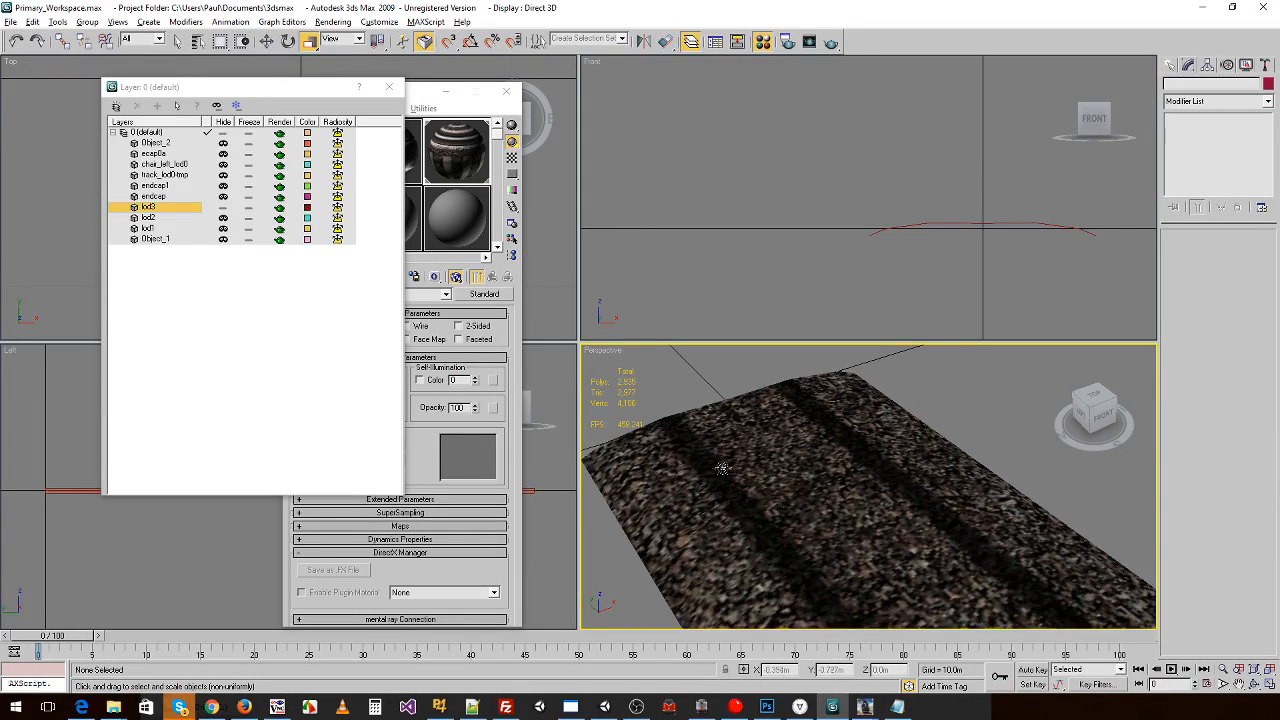
pyautogui.click(223, 153)
pyautogui.click(223, 164)
pyautogui.click(223, 175)
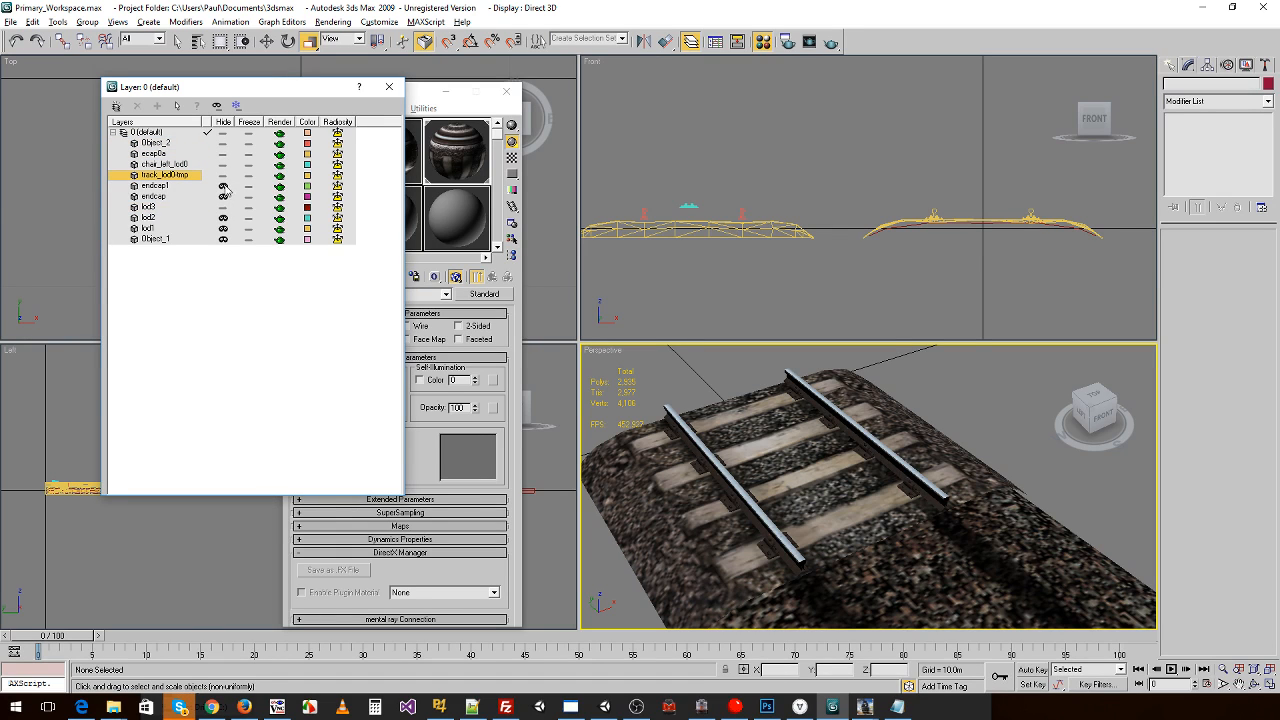
pyautogui.moveTo(844, 427)
pyautogui.keyDown('alt'); pyautogui.mouseDown(button='middle')
pyautogui.moveTo(797, 428)
pyautogui.moveTo(809, 423)
pyautogui.moveTo(818, 449)
pyautogui.moveTo(835, 441)
pyautogui.mouseUp(button='middle'); pyautogui.keyUp('alt')
# - Draw a trial box about 0.012 m long and 0.009 m wide against the rail head's inner edge in the front view, and discard it
pyautogui.click(1172, 66)
pyautogui.click(1191, 150)
pyautogui.moveTo(930, 208); pyautogui.dragTo(824, 228, button='middle')
pyautogui.scroll(5, 824, 228)
pyautogui.moveTo(806, 295); pyautogui.dragTo(866, 143, button='middle')
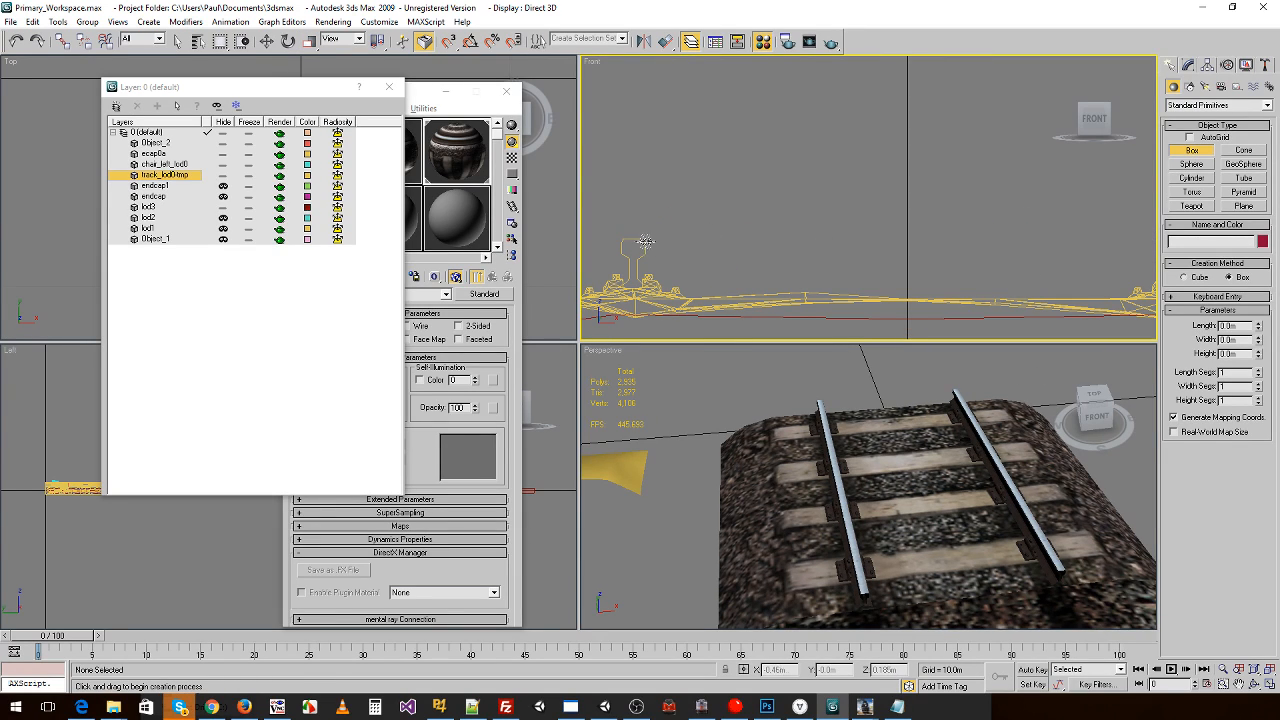
pyautogui.moveTo(646, 241); pyautogui.dragTo(651, 248)
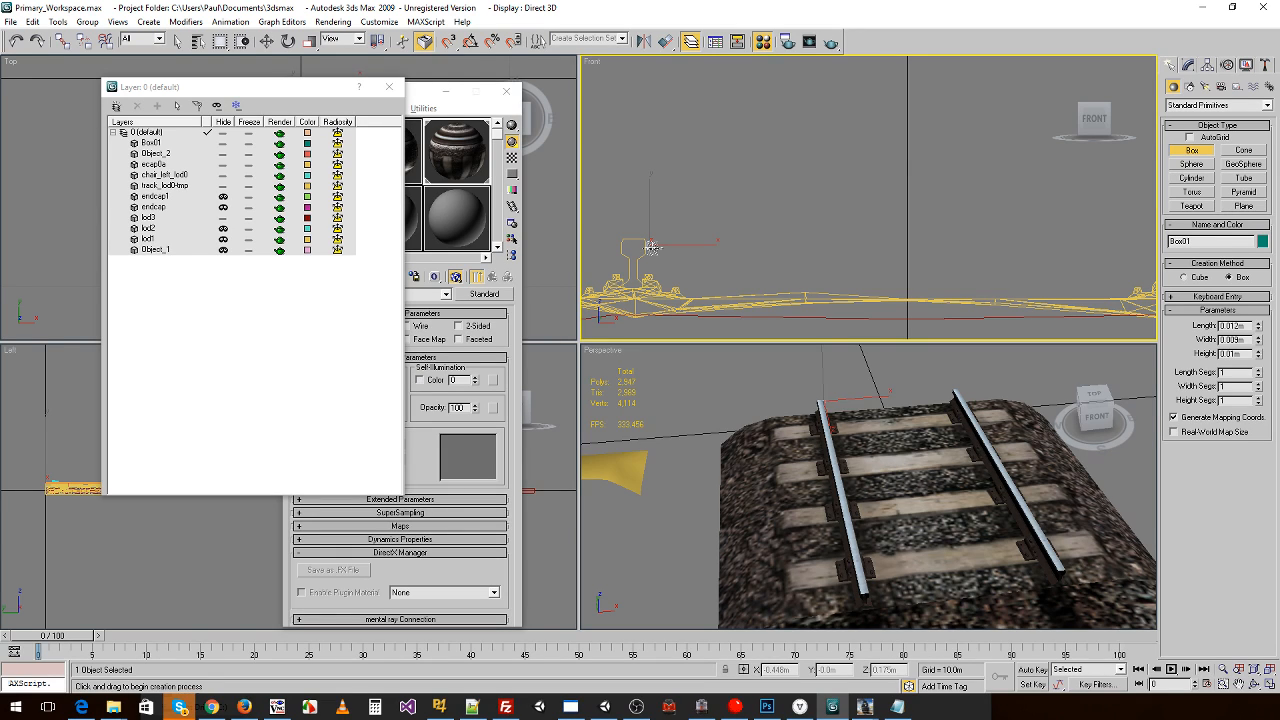
pyautogui.moveTo(651, 247); pyautogui.dragTo(653, 248)
pyautogui.rightClick(653, 248)
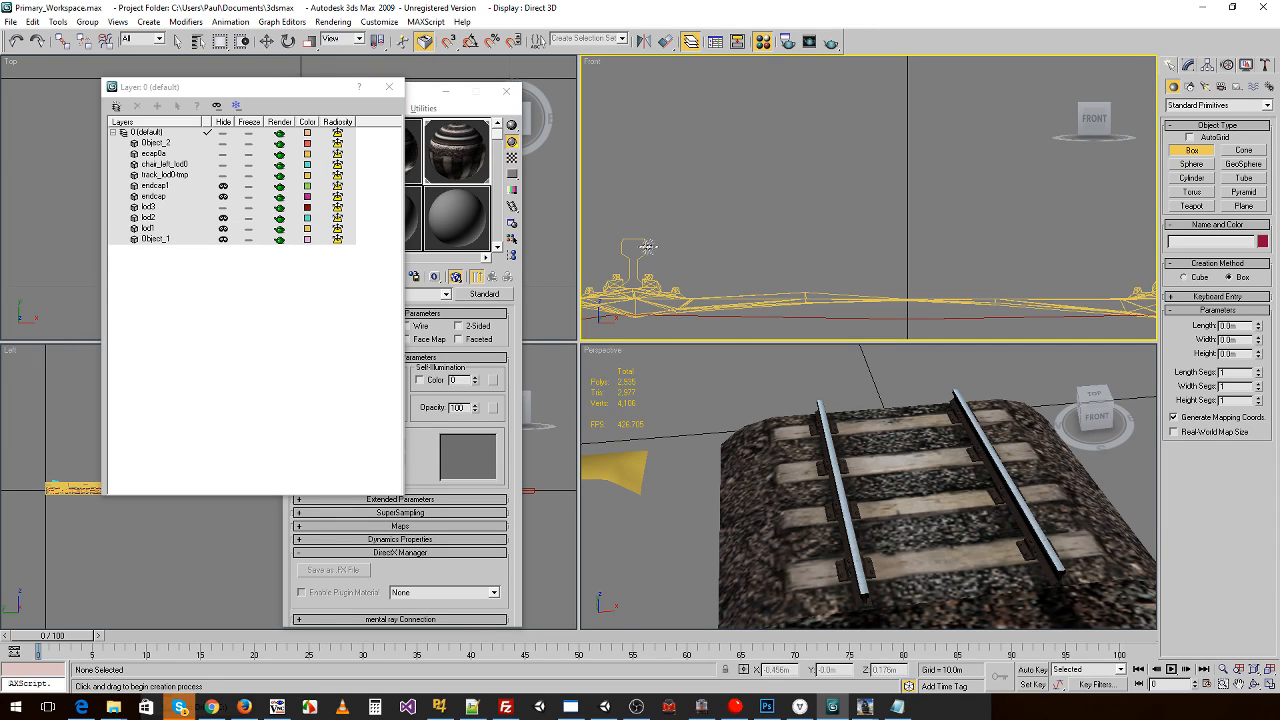
# - Gauge the clearance inside the rail head with further trial boxes, the last about 0.027 m long and 0.021 m wide, discarding each one
pyautogui.moveTo(647, 242); pyautogui.dragTo(651, 246)
pyautogui.rightClick(651, 246)
pyautogui.moveTo(655, 243); pyautogui.dragTo(723, 265)
pyautogui.click(680, 207)
pyautogui.press('Delete')
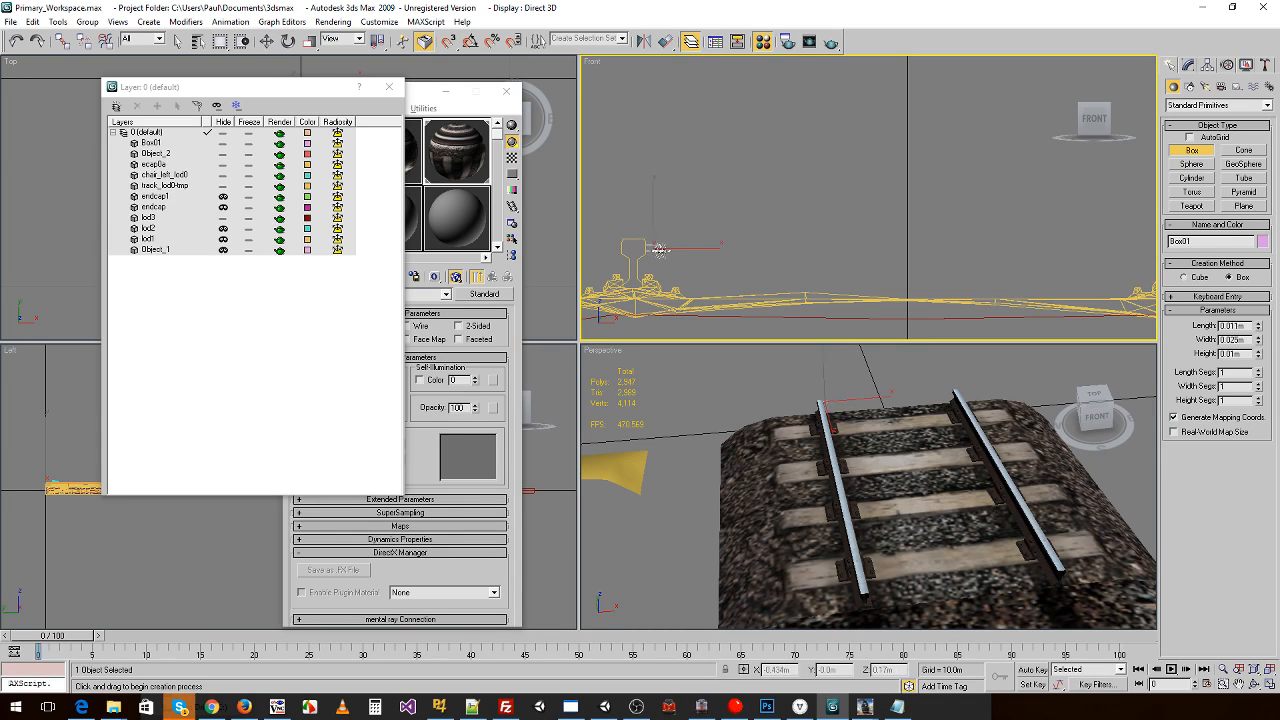
pyautogui.moveTo(647, 245)
pyautogui.mouseDown()
pyautogui.moveTo(667, 280)
pyautogui.moveTo(675, 266)
pyautogui.moveTo(659, 260)
pyautogui.mouseUp()
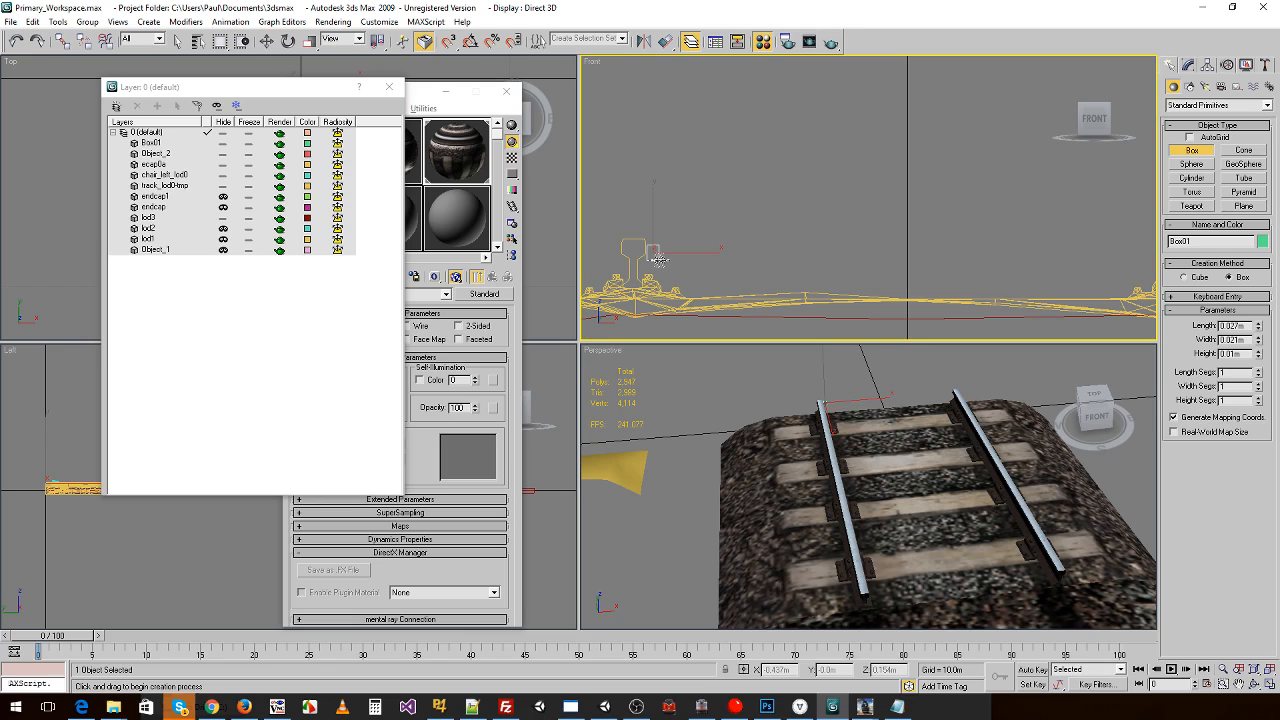
pyautogui.rightClick(659, 260)
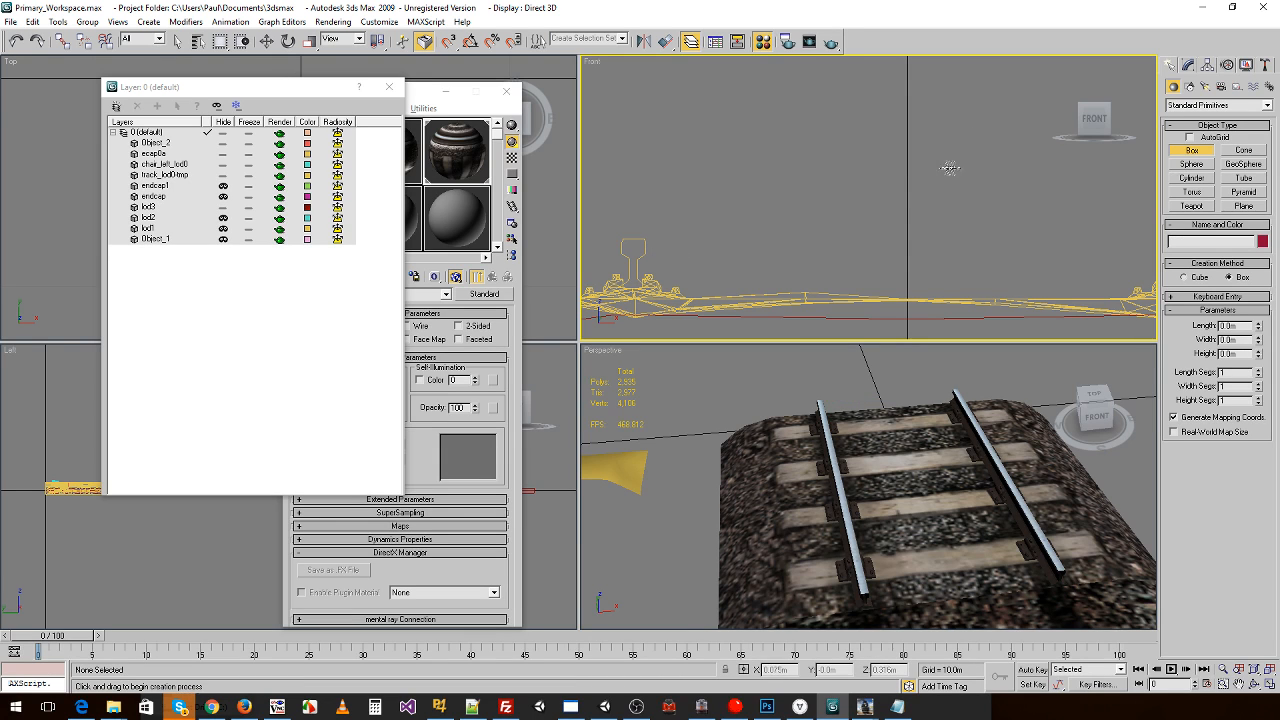
# - Return to config.txt in Notepad and set the track's check-gauge to 0.896
pyautogui.click(1198, 12)
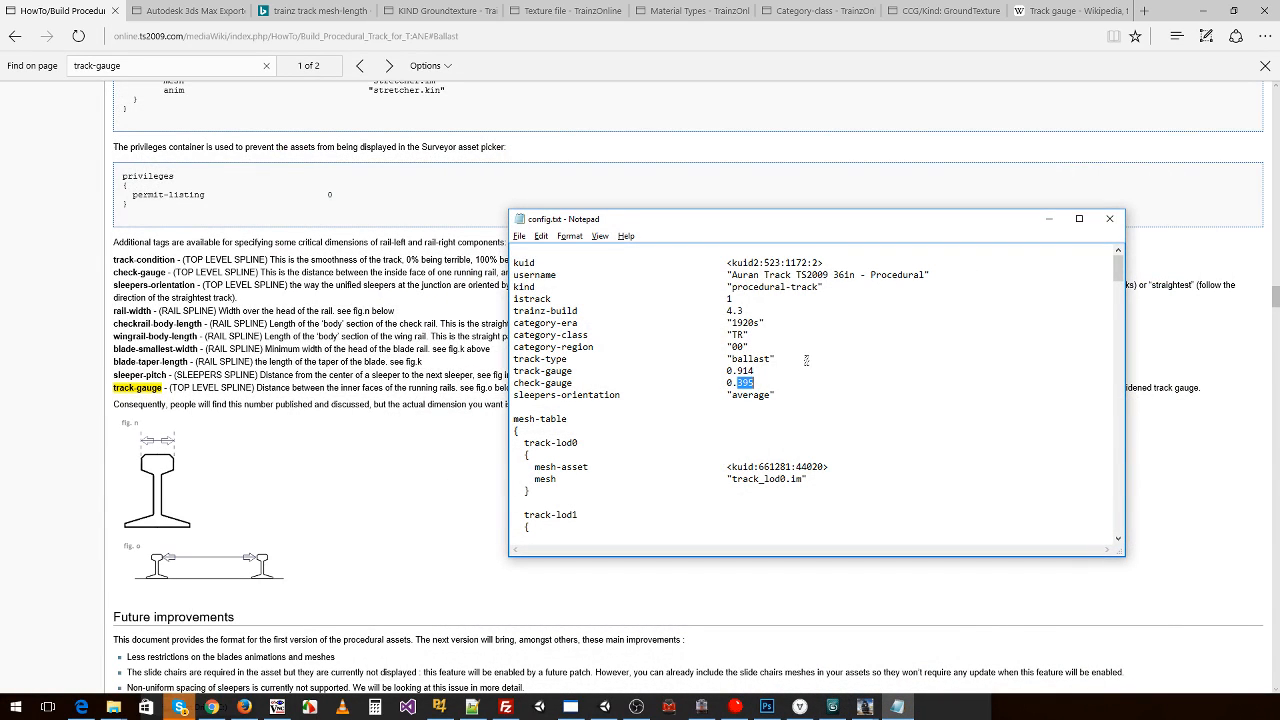
pyautogui.write('9')
# - Look up the attached-splines tag "lateral-offset" in the procedural track guide and read its definition and example values
pyautogui.scroll(-12, 658, 342)
pyautogui.scroll(-15, 662, 345)
pyautogui.scroll(-15, 660, 345)
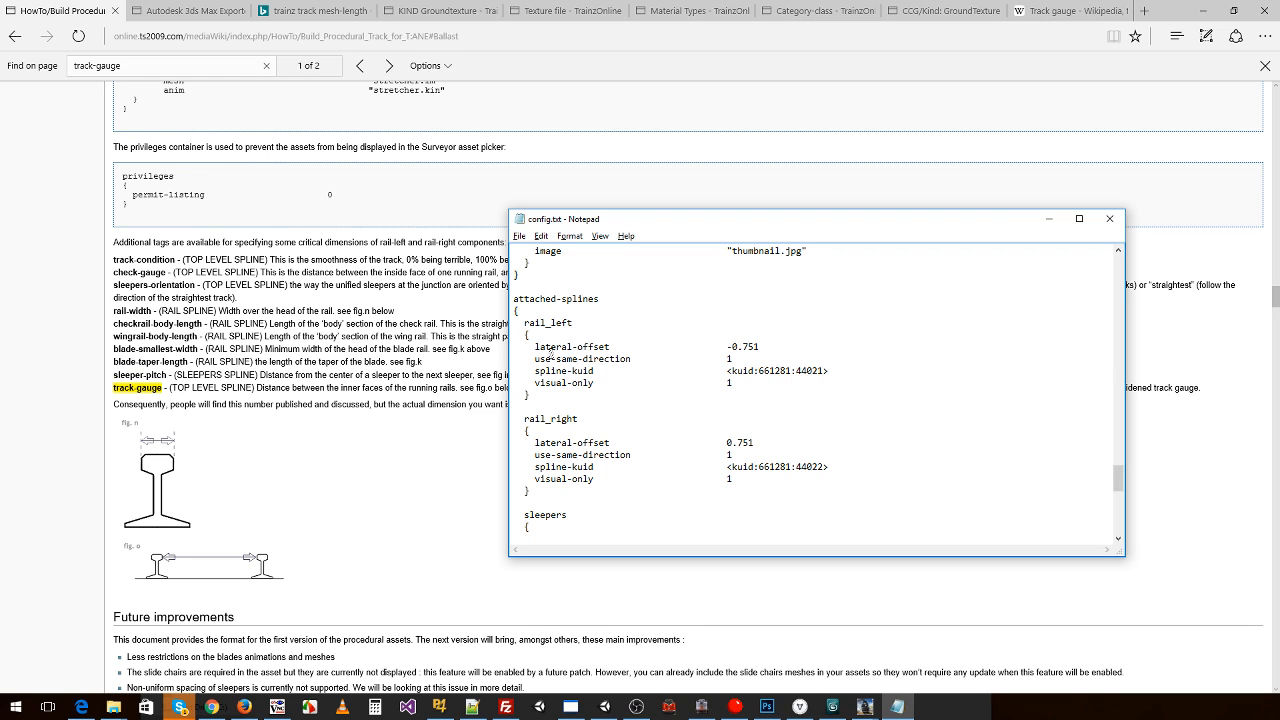
pyautogui.moveTo(536, 347); pyautogui.dragTo(611, 347)
pyautogui.hotkey('ctrl', 'c')
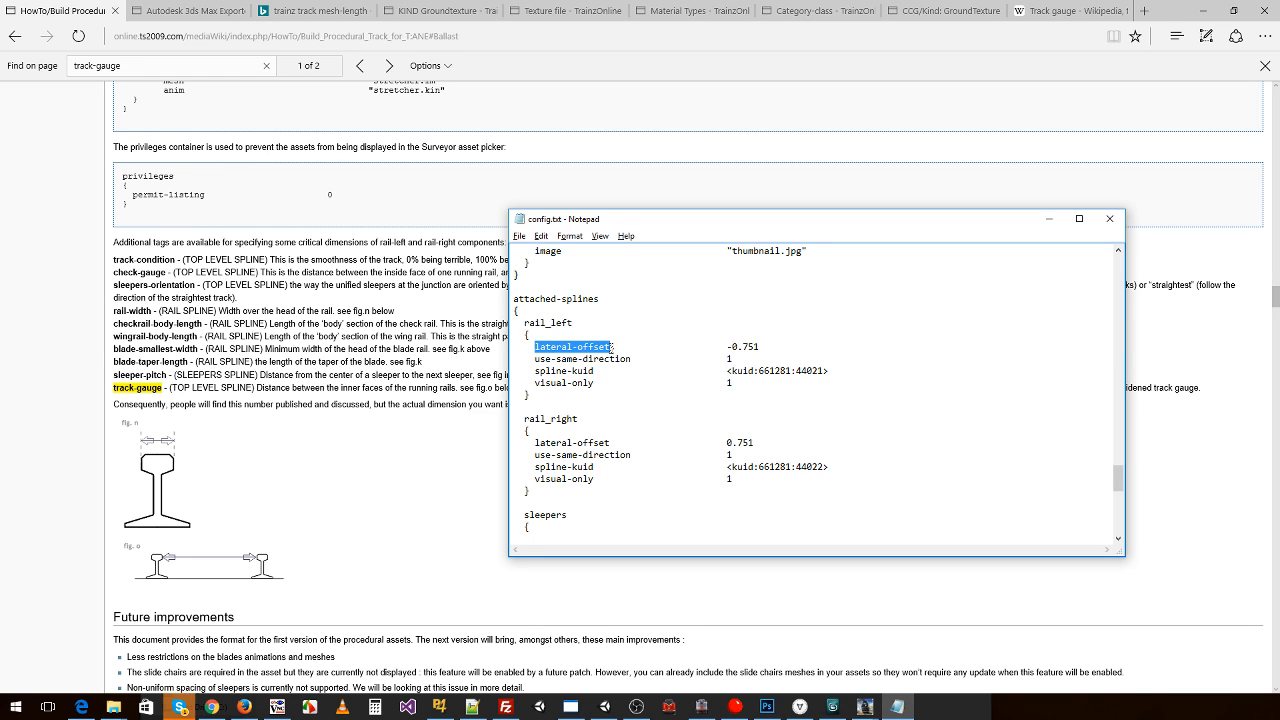
pyautogui.click(343, 334)
pyautogui.hotkey('ctrl', 'f')
pyautogui.hotkey('ctrl', 'v')
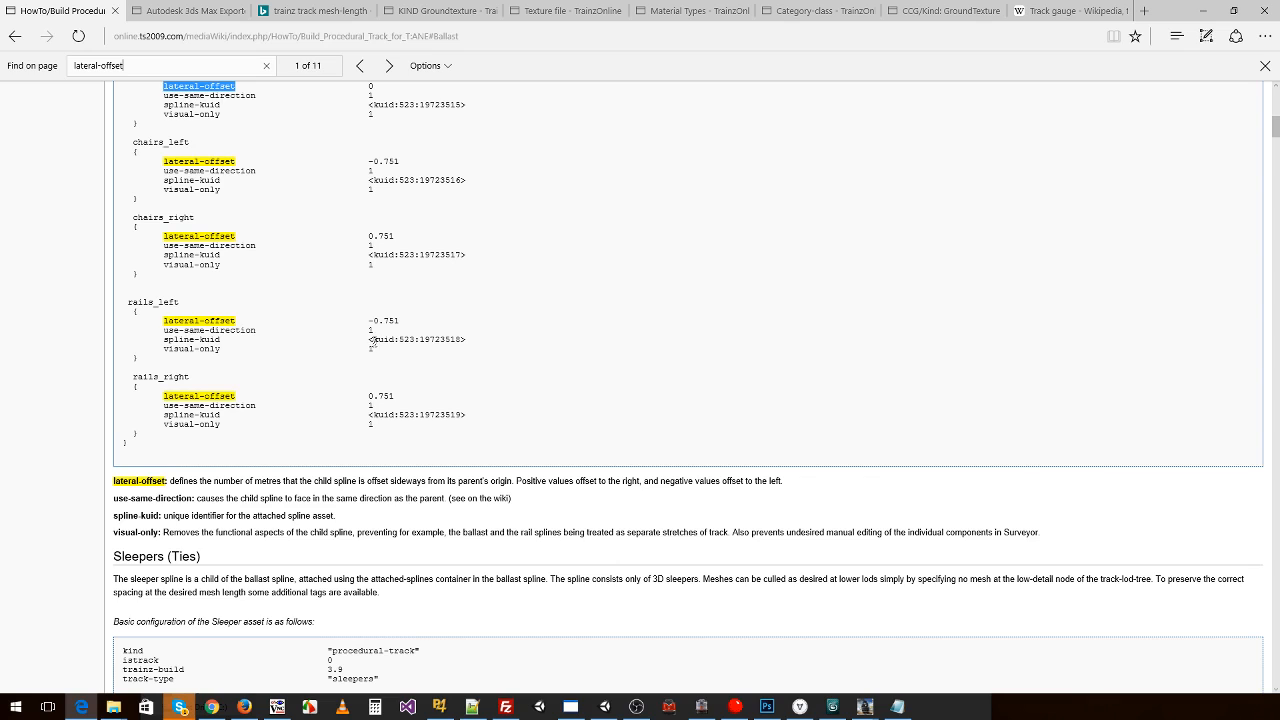
pyautogui.scroll(-3, 314, 371)
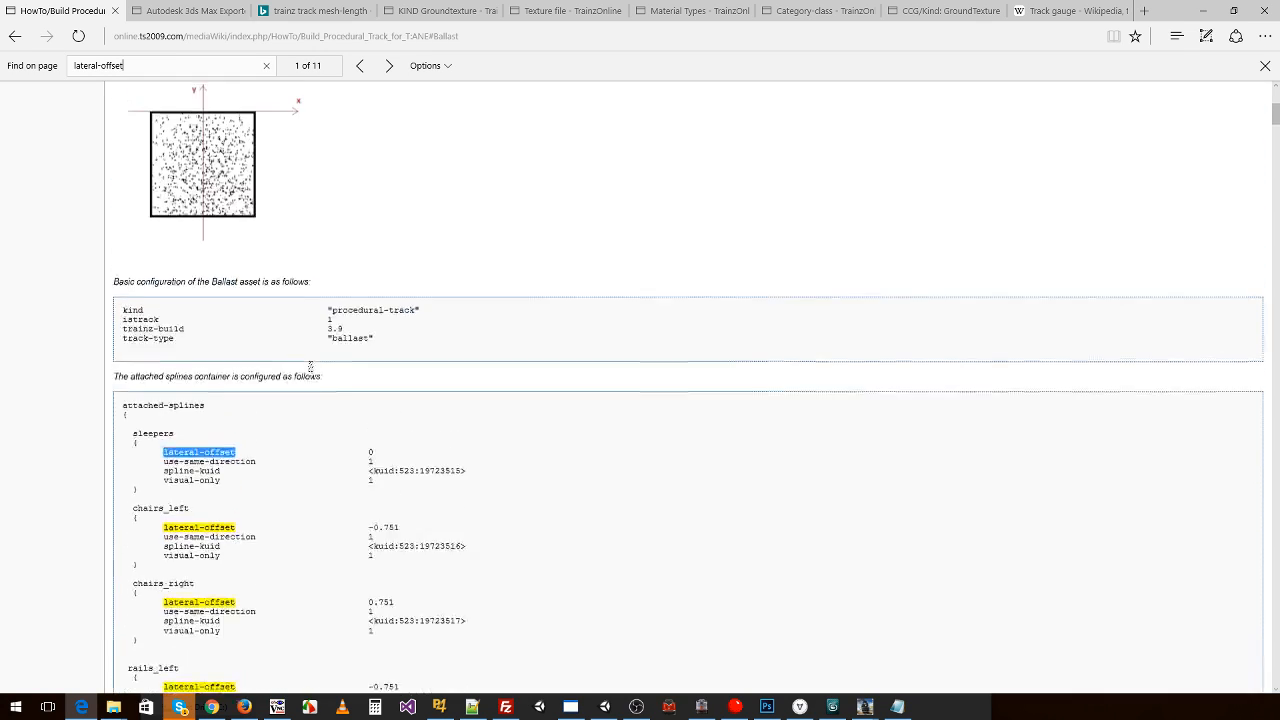
pyautogui.scroll(2, 174, 300)
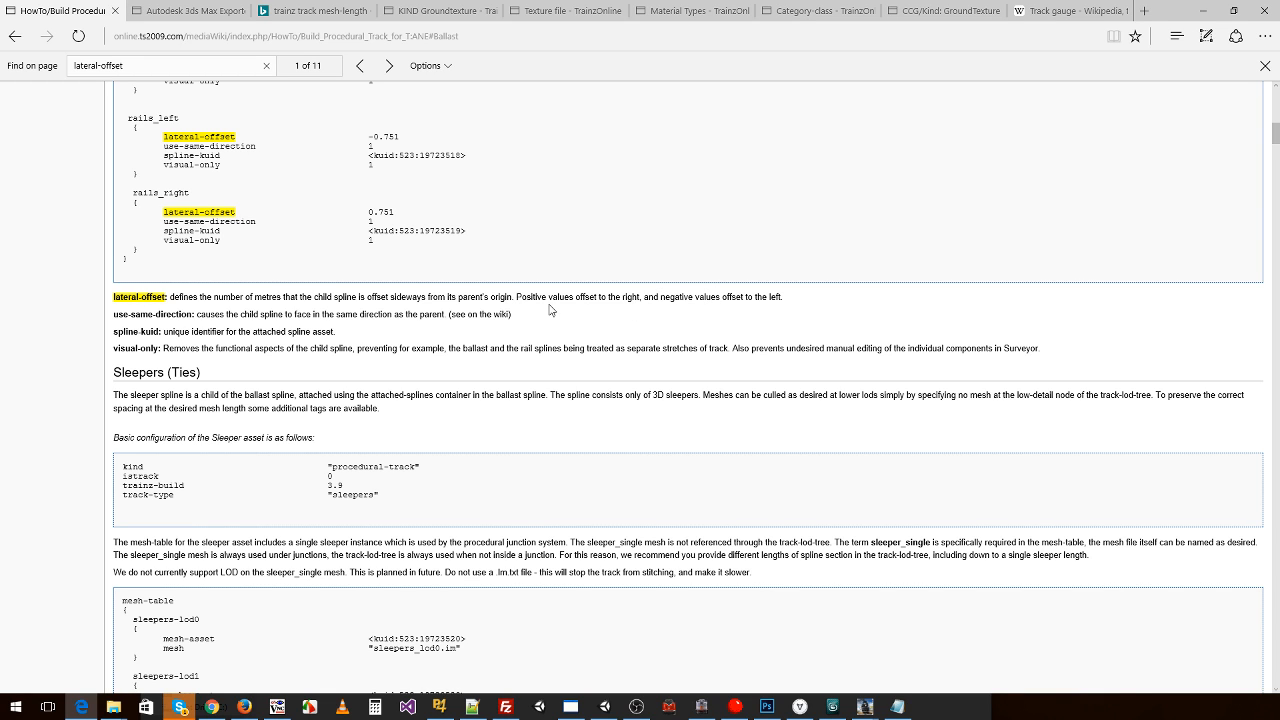
# - Copy the track-gauge value 0.914 from config.txt and divide it by 2 in Calculator
pyautogui.hotkey('alt', 'Tab')
pyautogui.scroll(10, 752, 359)
pyautogui.scroll(15, 752, 359)
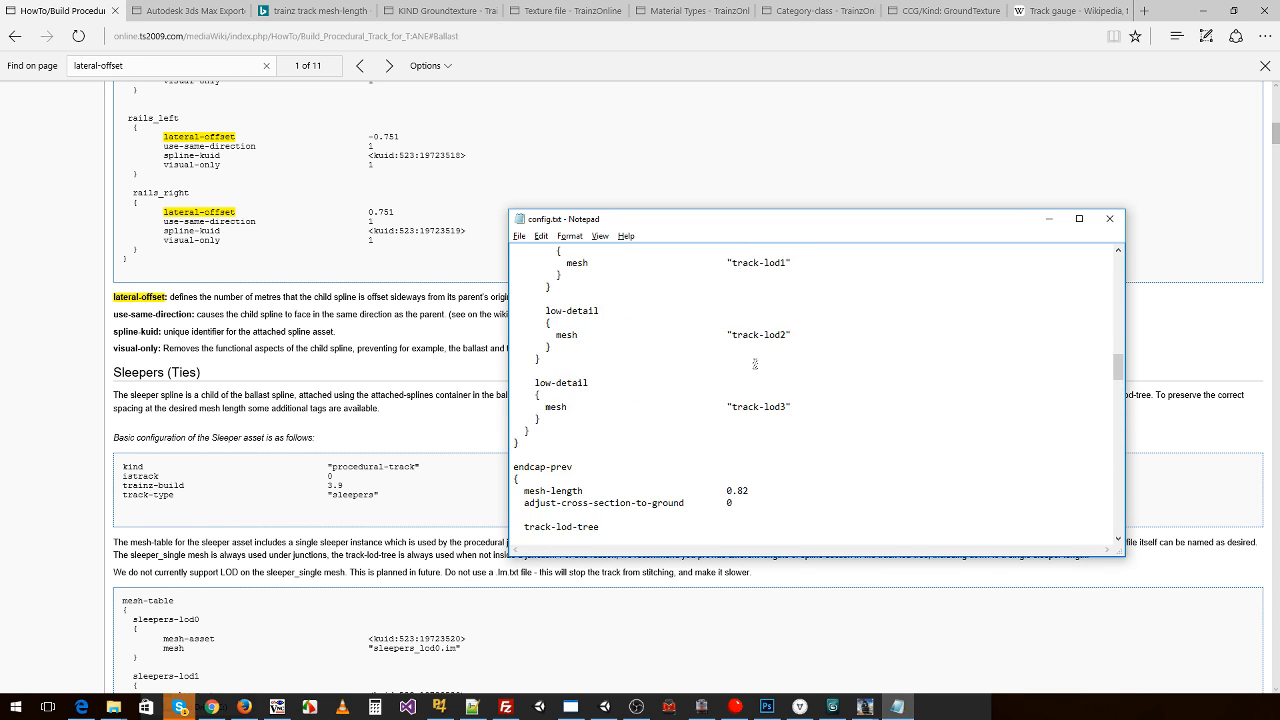
pyautogui.moveTo(754, 371); pyautogui.dragTo(727, 371)
pyautogui.hotkey('ctrl', 'c')
pyautogui.click(374, 707)
pyautogui.hotkey('ctrl', 'v')
pyautogui.write('/2')
pyautogui.press('Return')
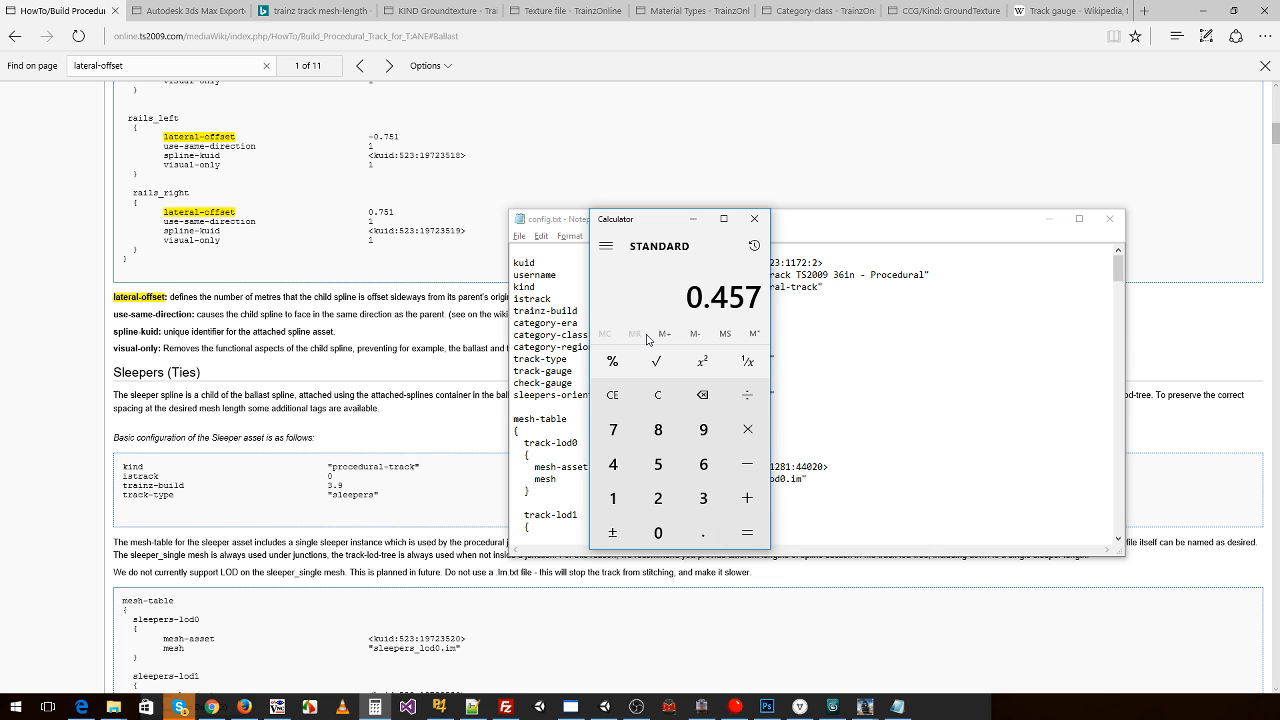
pyautogui.click(754, 218)
# - Set the attached-splines lateral-offset to -0.457 for rail_left and 0.457 for rail_right in config.txt
pyautogui.scroll(-10, 826, 345)
pyautogui.scroll(-15, 826, 345)
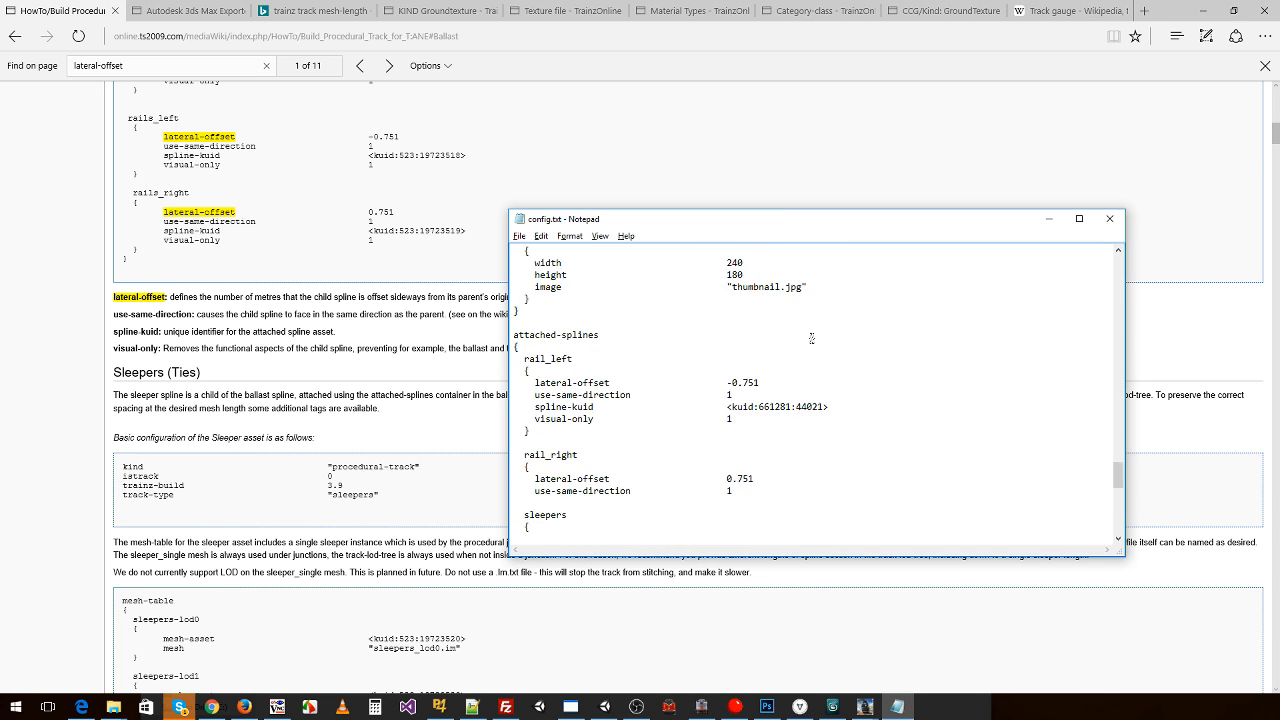
pyautogui.scroll(-1, 811, 338)
pyautogui.moveTo(762, 346); pyautogui.dragTo(733, 346)
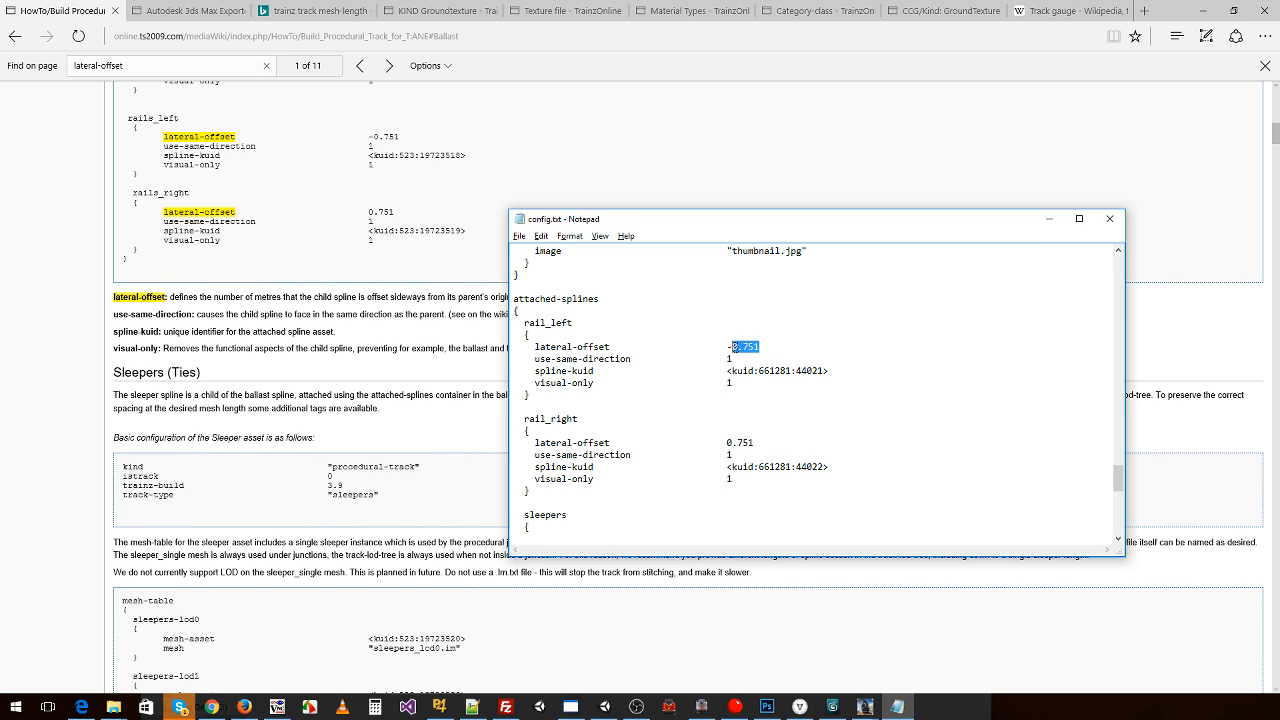
pyautogui.write('0.457')
pyautogui.moveTo(760, 443); pyautogui.dragTo(727, 443)
pyautogui.write('0.457')
# - Set the lateral-offset to -0.457 for chairs_left and 0.457 for chairs_right
pyautogui.scroll(-4, 760, 464)
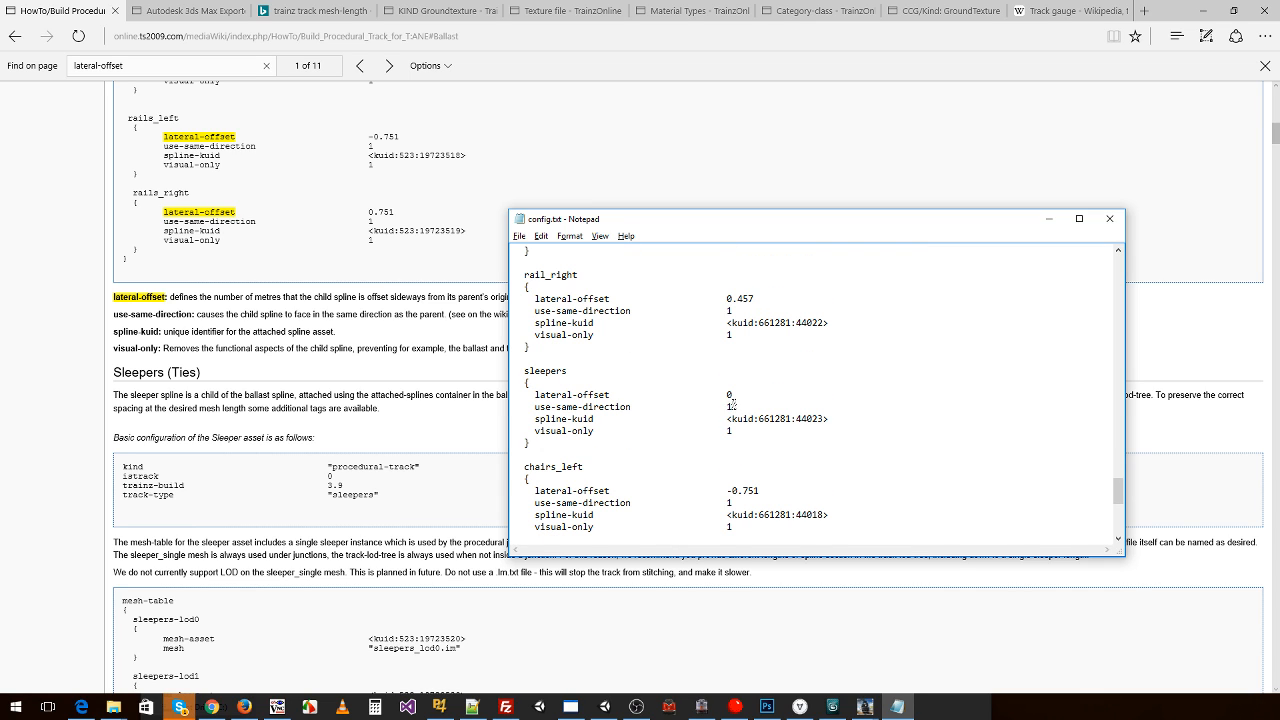
pyautogui.scroll(-2, 733, 393)
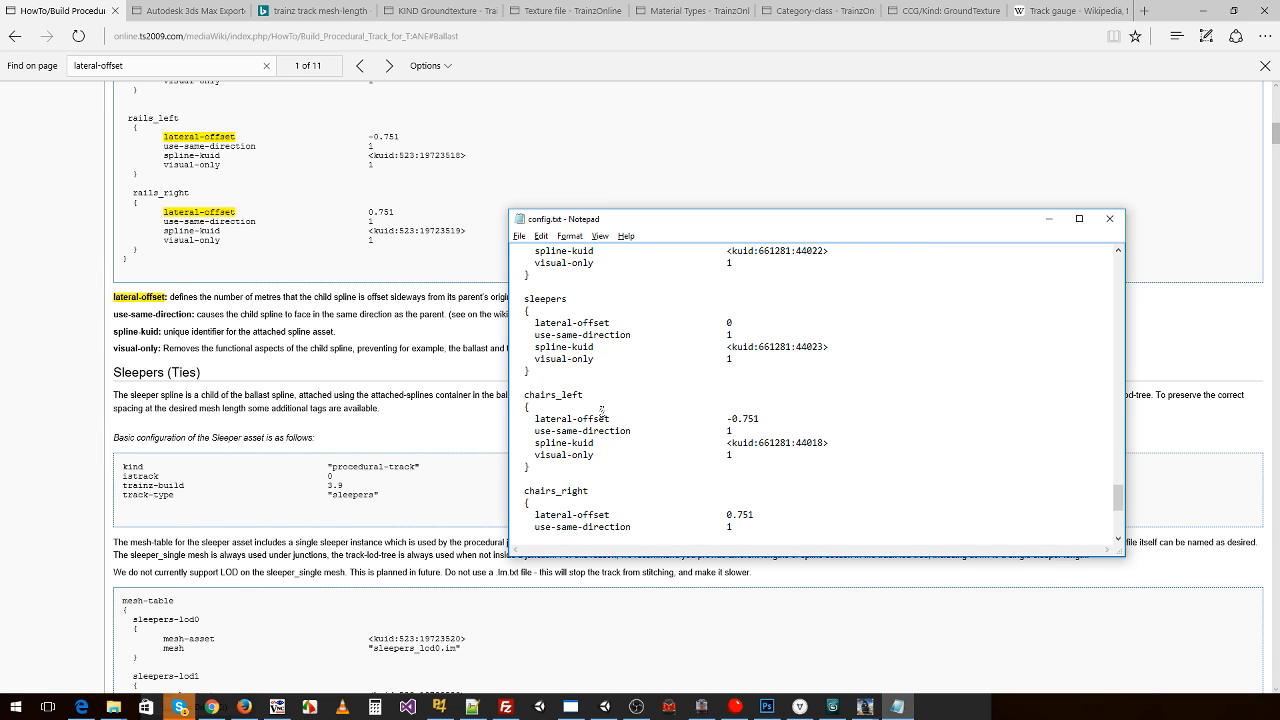
pyautogui.moveTo(760, 419); pyautogui.dragTo(734, 419)
pyautogui.write('0.457')
pyautogui.moveTo(759, 515); pyautogui.dragTo(728, 514)
pyautogui.write('0.457')
# - Review the remaining config.txt entries back up to the track-gauge and check-gauge values, and close the file
pyautogui.scroll(-7, 793, 463)
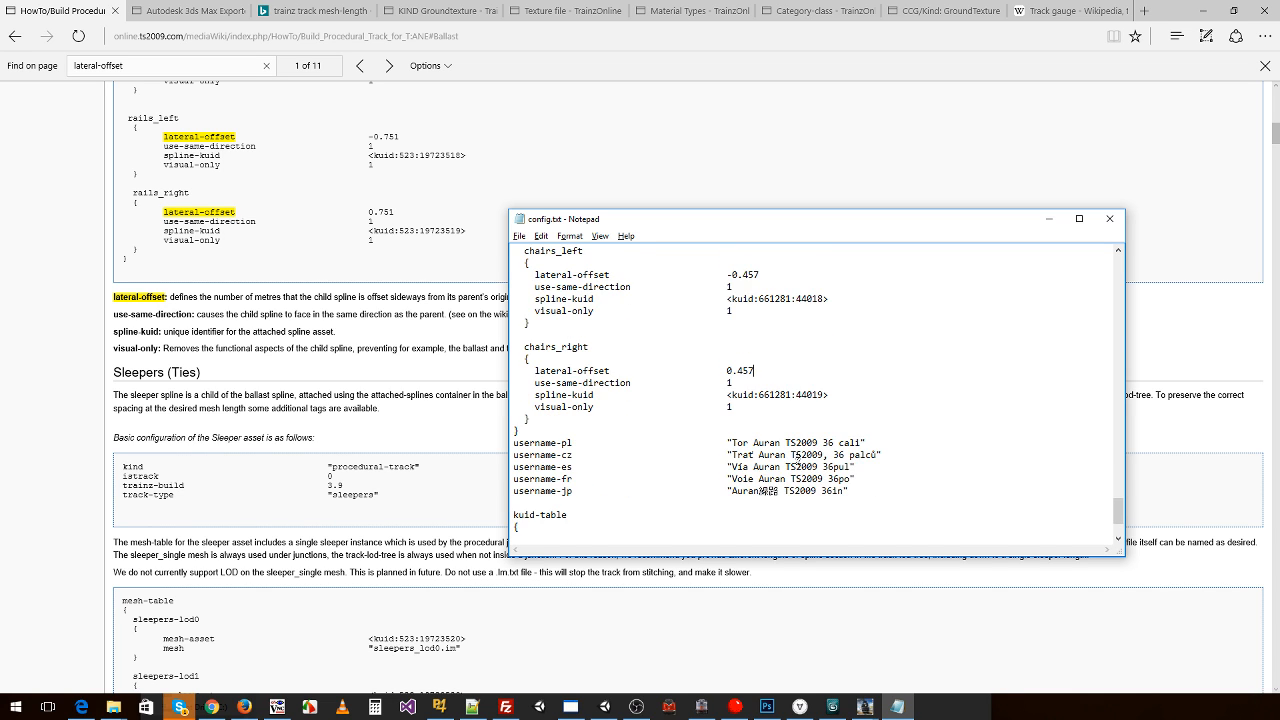
pyautogui.scroll(8, 787, 466)
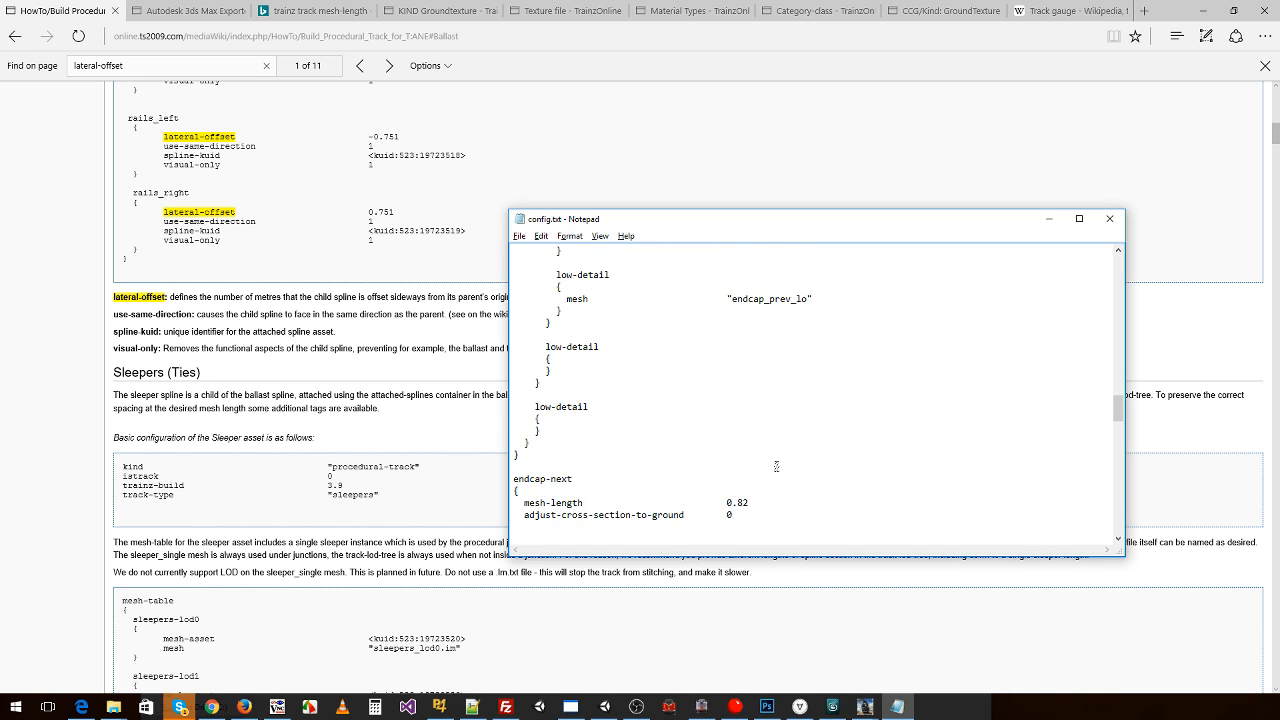
pyautogui.scroll(10, 783, 462)
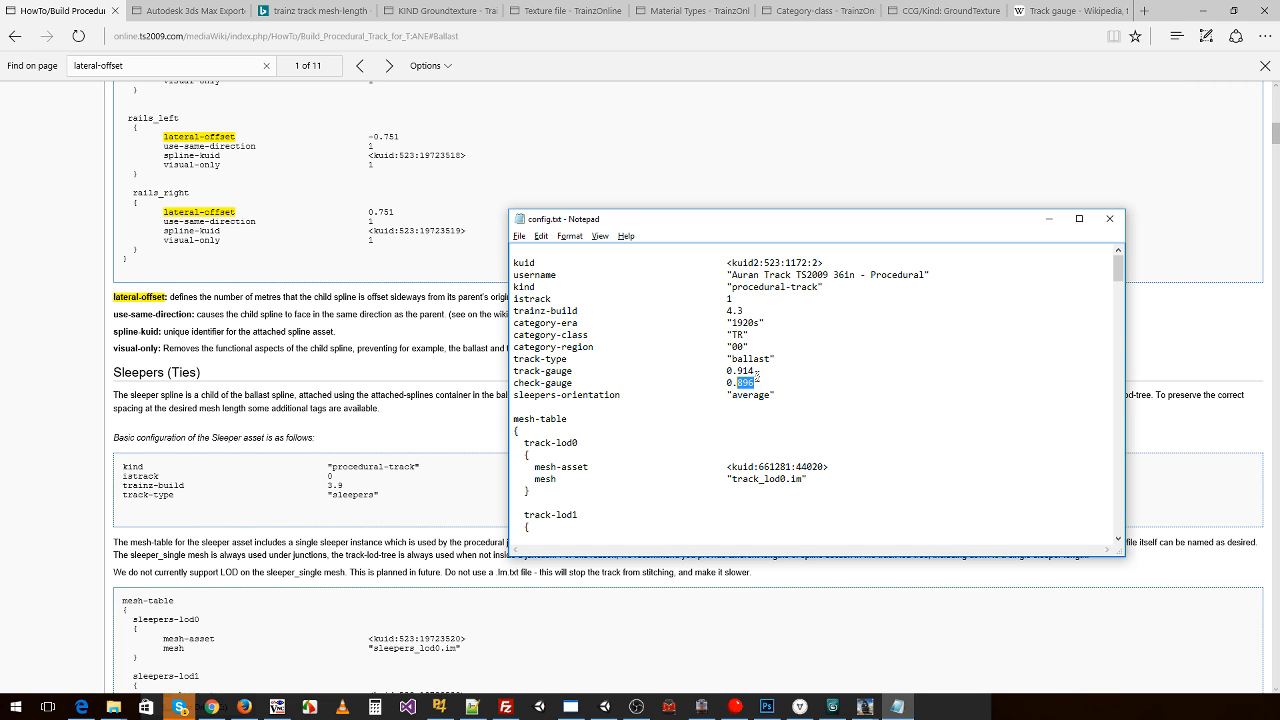
pyautogui.click(1111, 219)
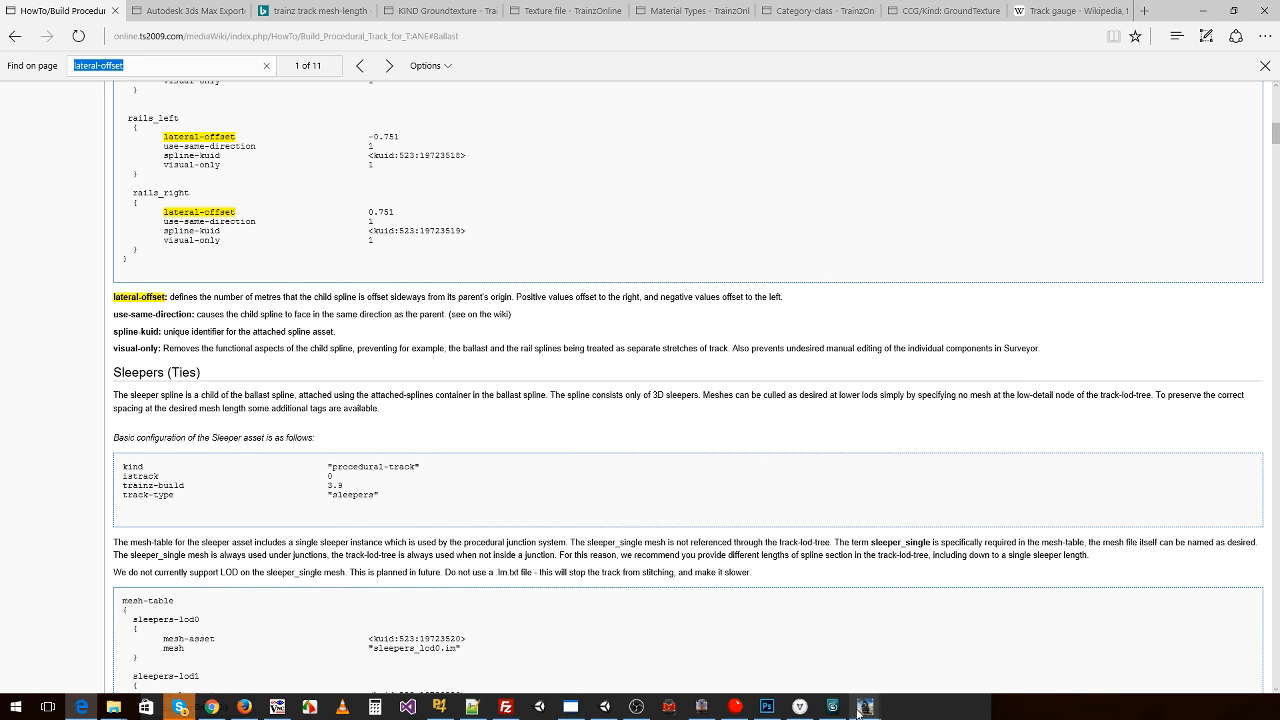
# - Switch to TrainzContent and submit the edits of the "Auran Track TS2009 36in - Procedural" asset
pyautogui.moveTo(857, 710)
pyautogui.click(880, 676)
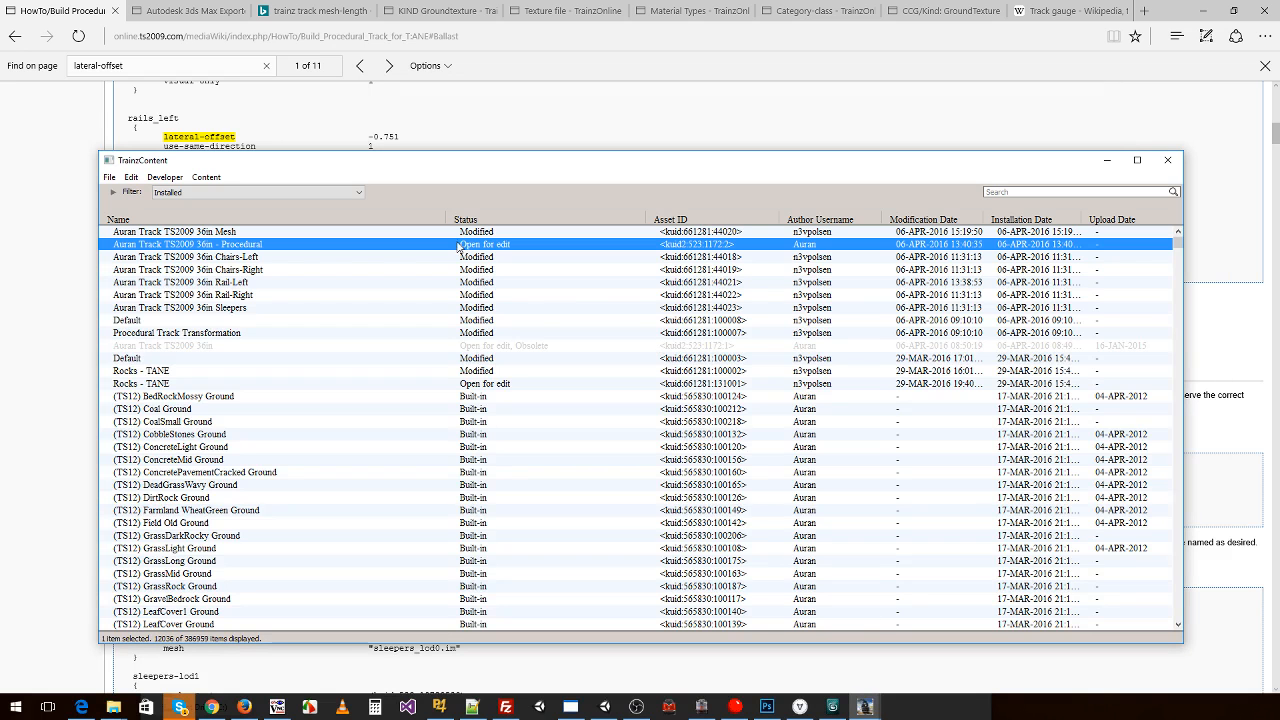
pyautogui.rightClick(317, 248)
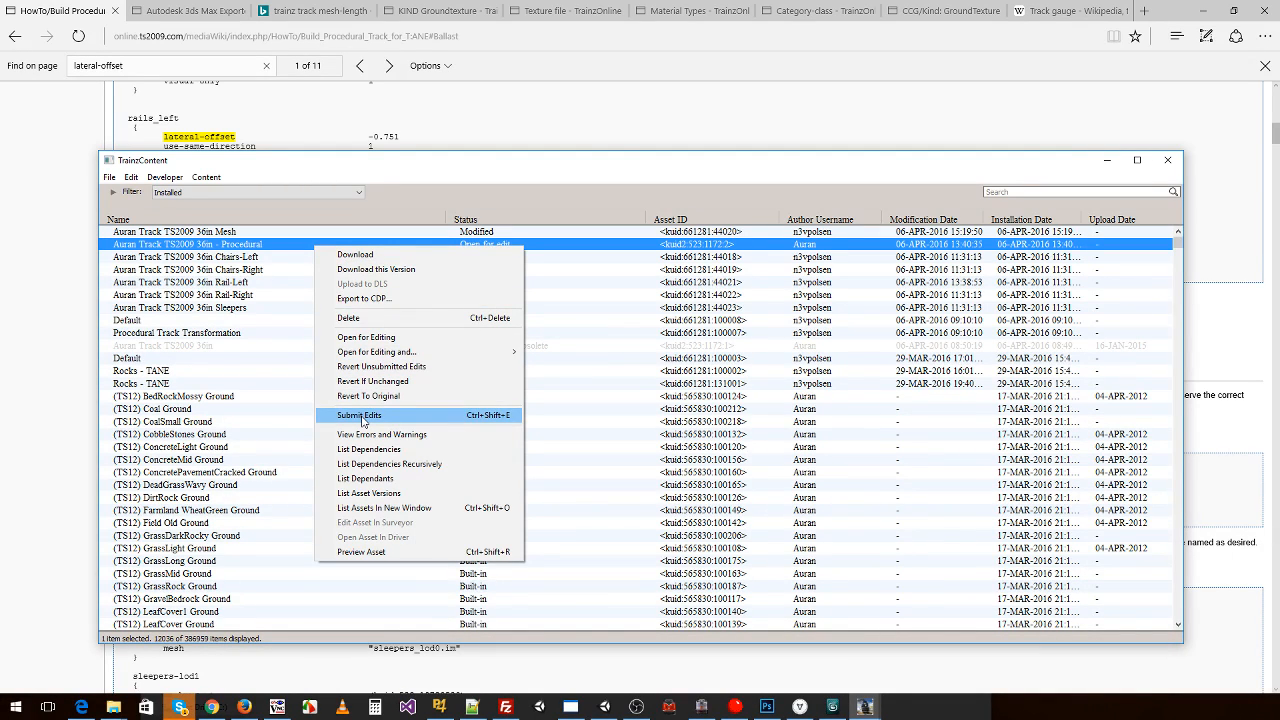
pyautogui.click(362, 416)
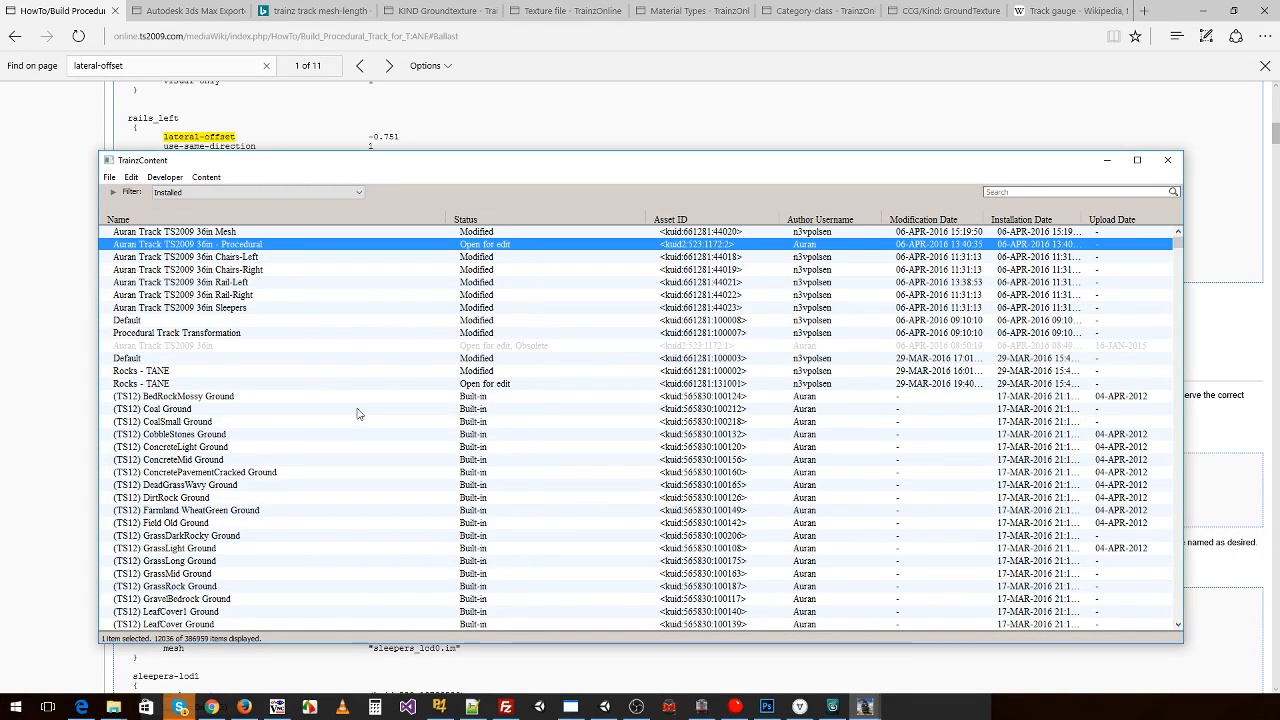
pyautogui.click(279, 308)
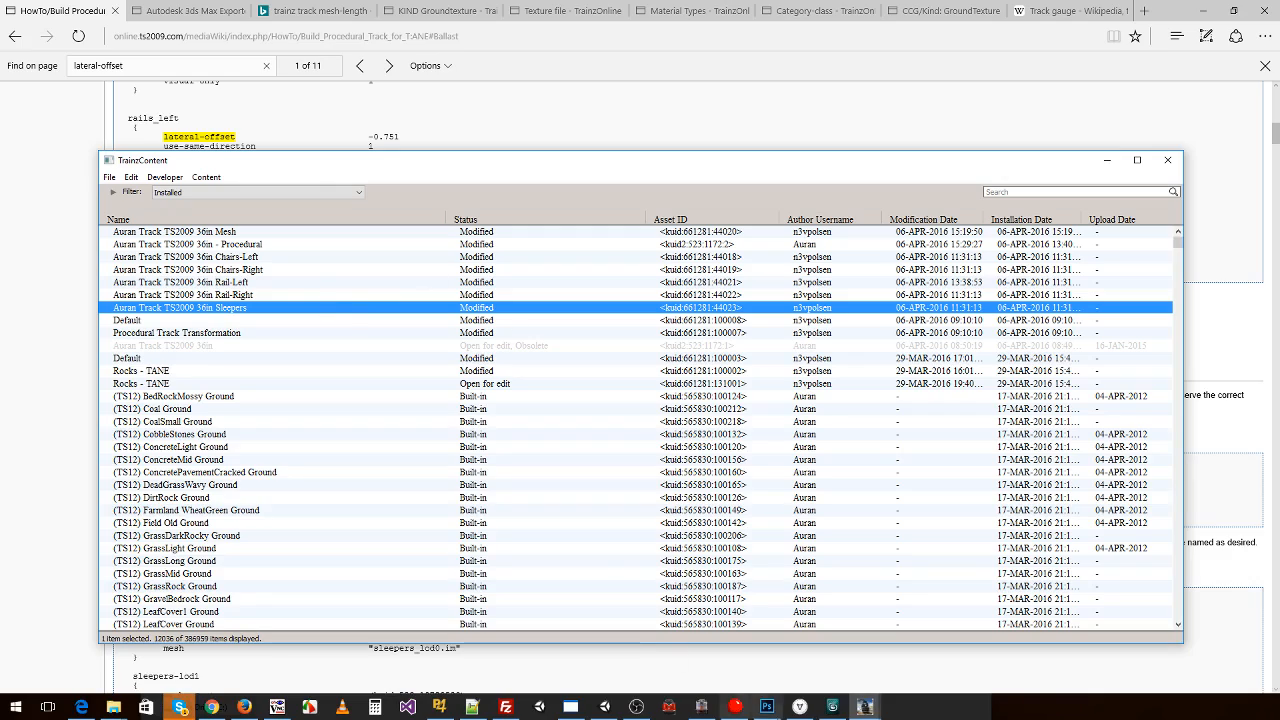
# - Switch to Trainz: A New Era and open the "Procedural Track Transformation" route for editing
pyautogui.click(876, 710)
pyautogui.click(803, 645)
pyautogui.click(567, 310)
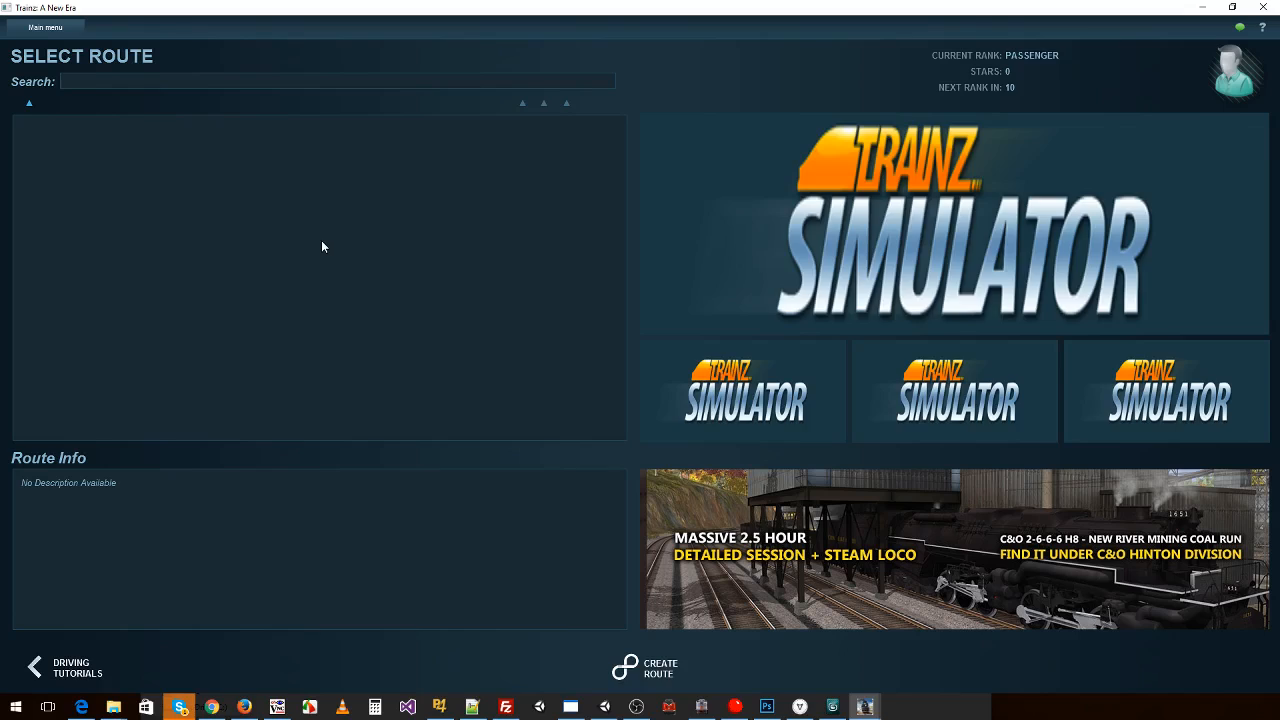
pyautogui.click(139, 227)
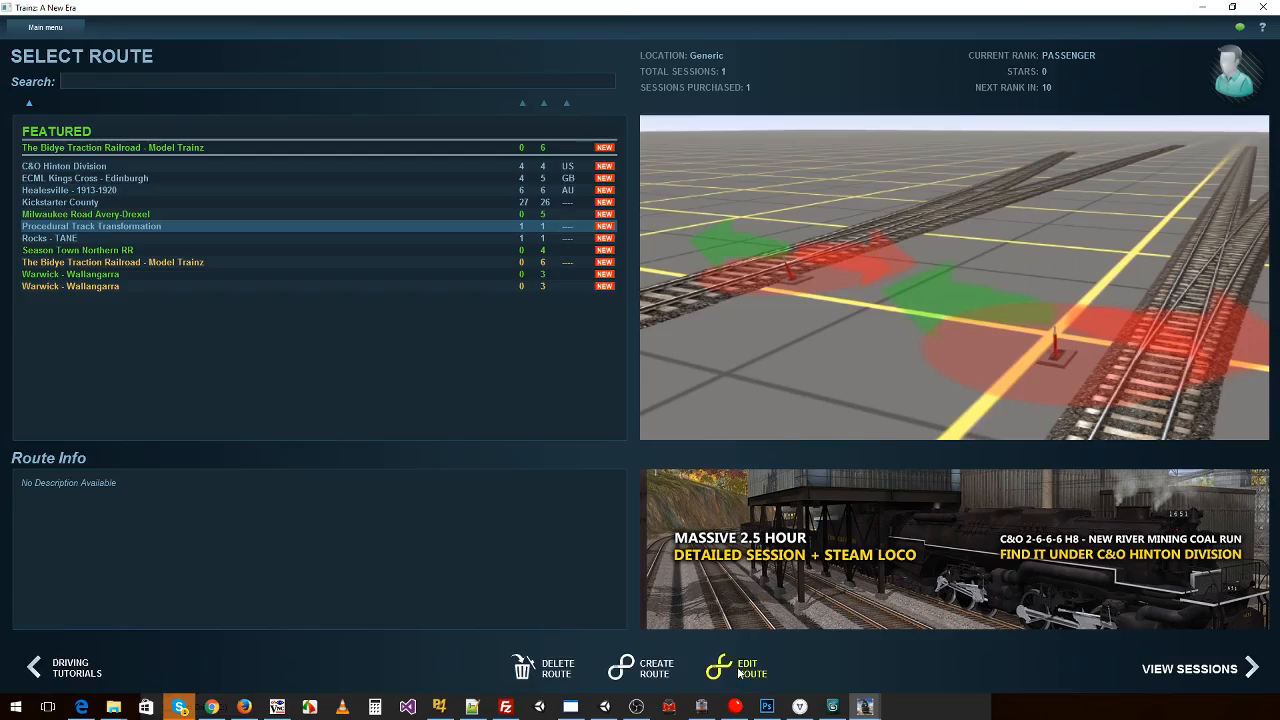
pyautogui.click(742, 669)
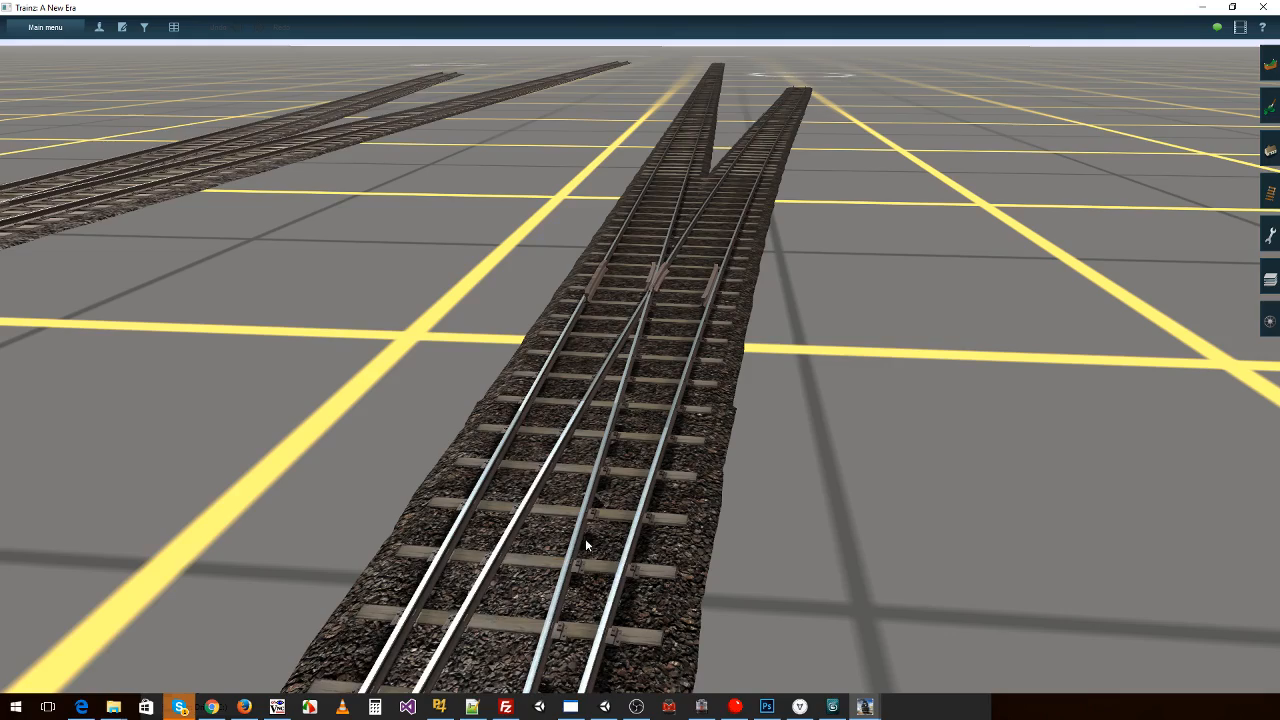
# - Inspect the procedural track's rails, sleepers and ballast around the junctions from several angles
pyautogui.press('Up')
pyautogui.rightClick(580, 482)
pyautogui.press('Left')
pyautogui.press('Left')
pyautogui.press('Right')
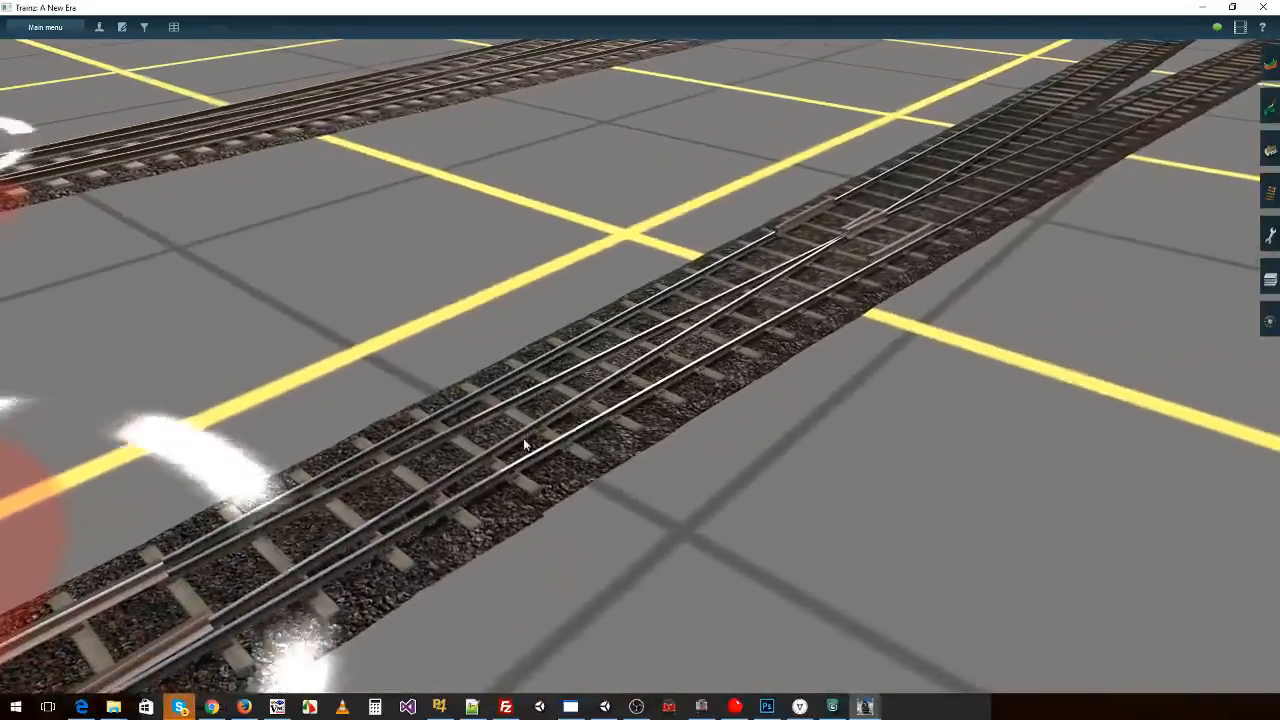
pyautogui.rightClick(546, 408)
pyautogui.press('Right')
pyautogui.rightClick(215, 465)
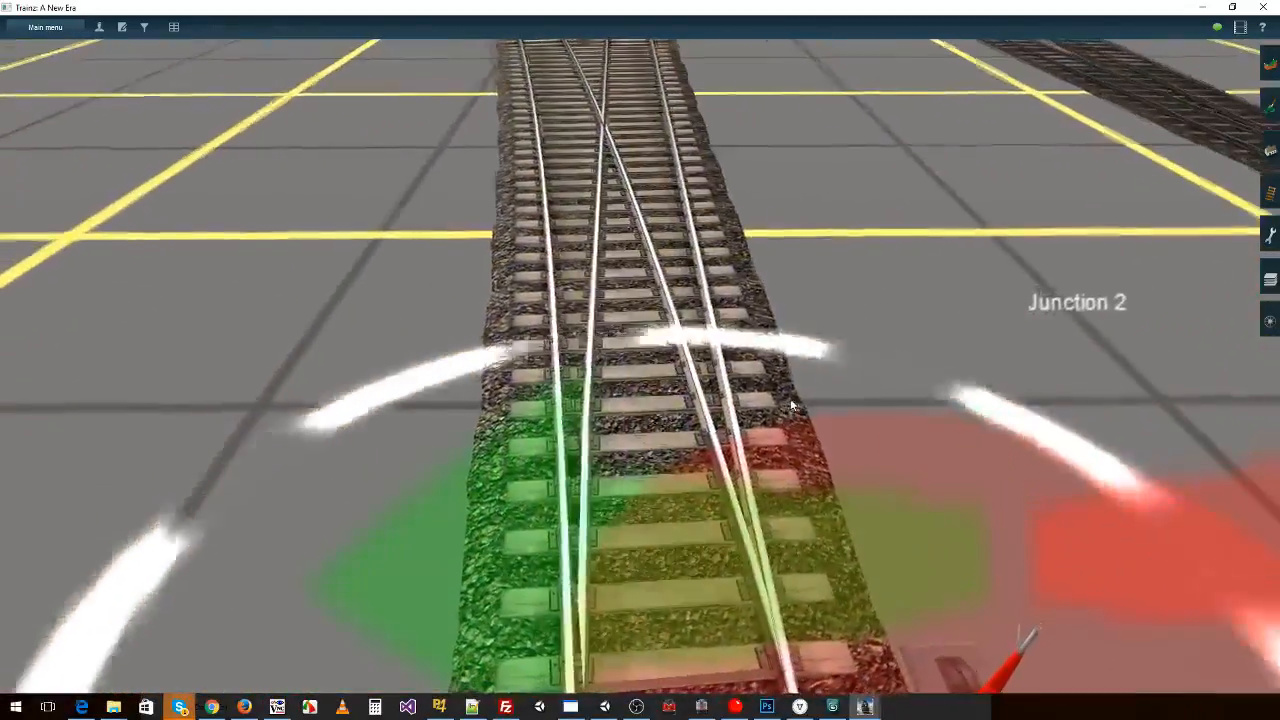
# - Examine the crossing rails and diverging track beyond Junction 2 and Junction 0 from above
pyautogui.rightClick(790, 397)
pyautogui.moveTo(790, 397); pyautogui.dragTo(764, 398, button='right')
pyautogui.press('Left')
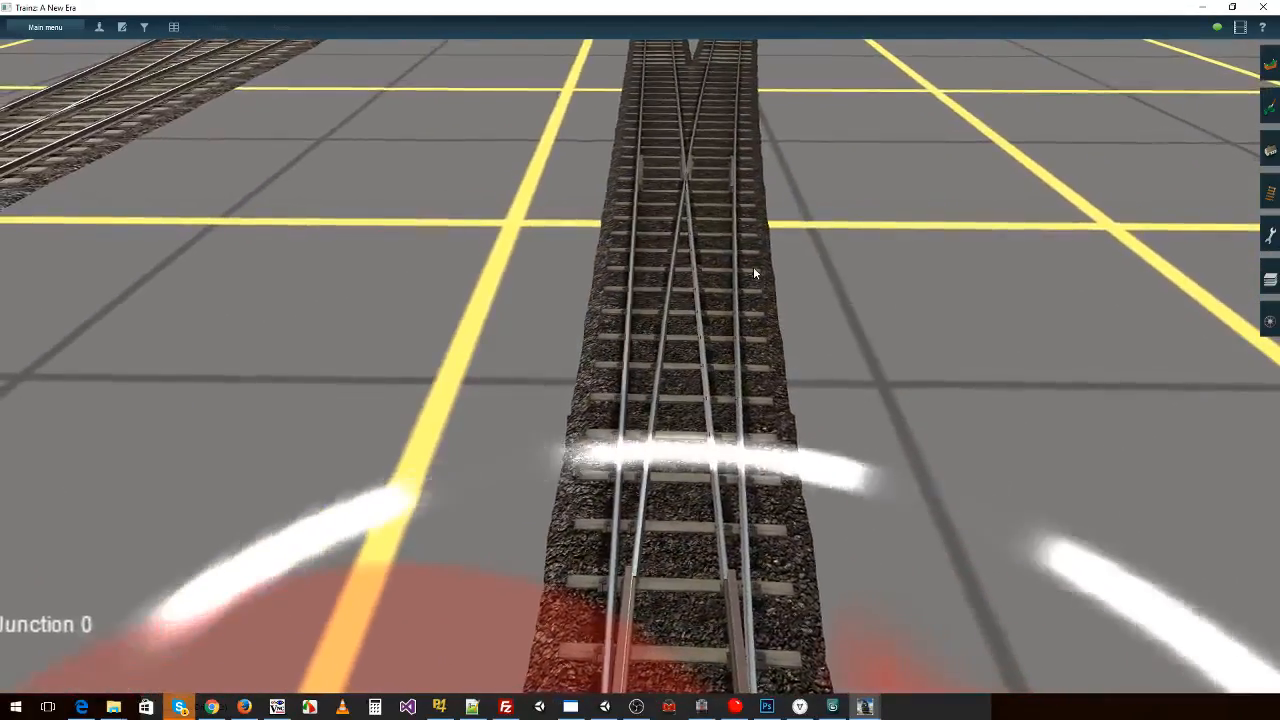
pyautogui.moveTo(753, 266); pyautogui.dragTo(650, 271, button='right')
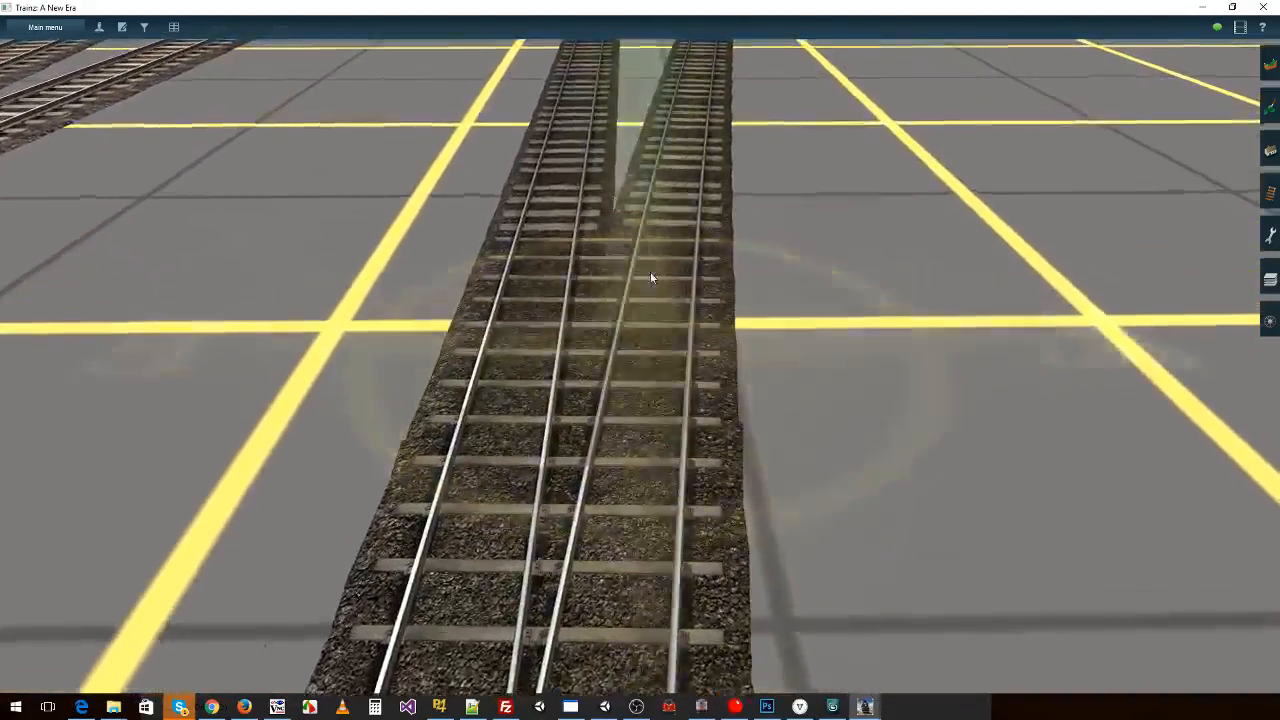
pyautogui.press('Left')
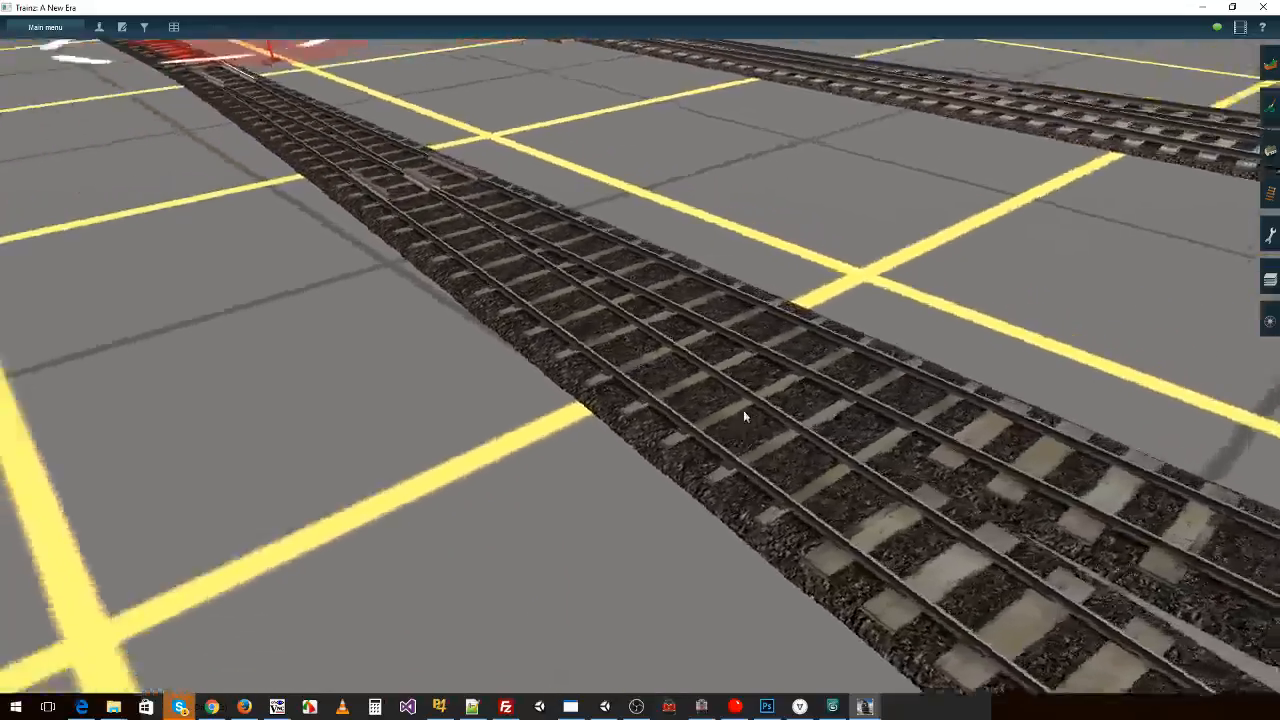
pyautogui.moveTo(743, 410); pyautogui.dragTo(645, 410, button='right')
pyautogui.press('Left')
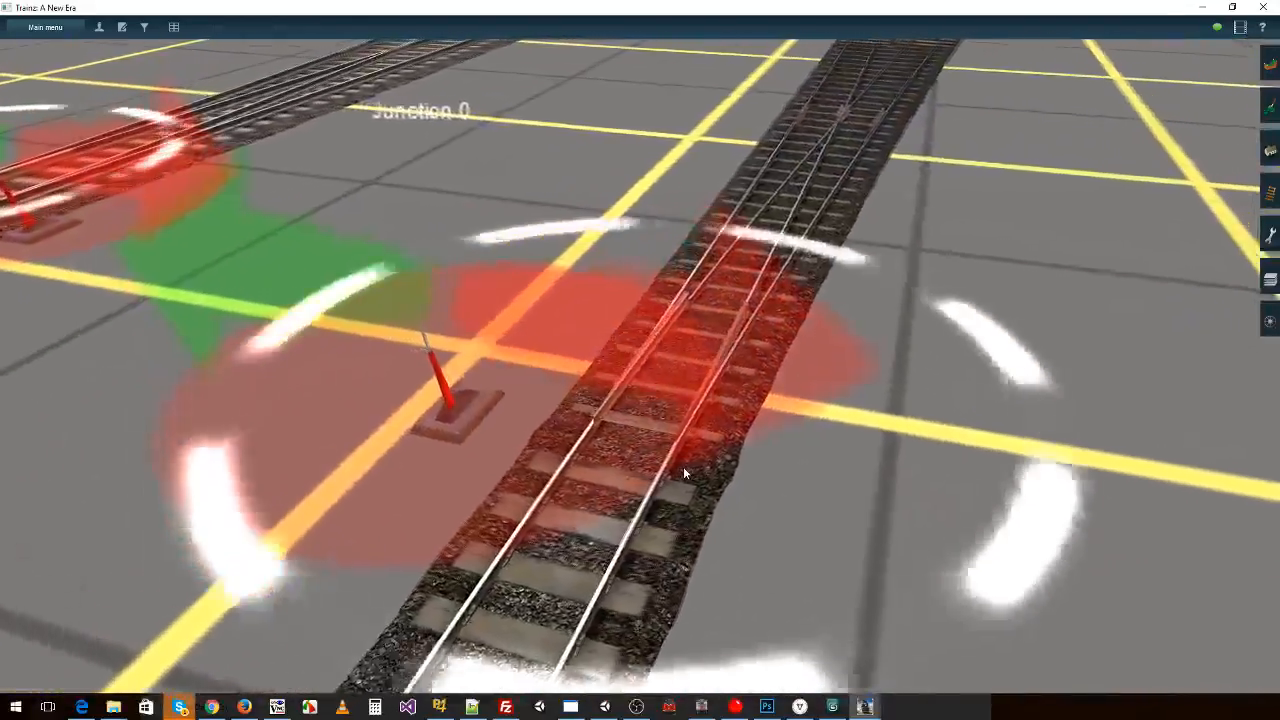
# - Examine the switch blades and lever at Junction 0, both close up and from a distance
pyautogui.press('Right')
pyautogui.press('Down')
pyautogui.press('Left')
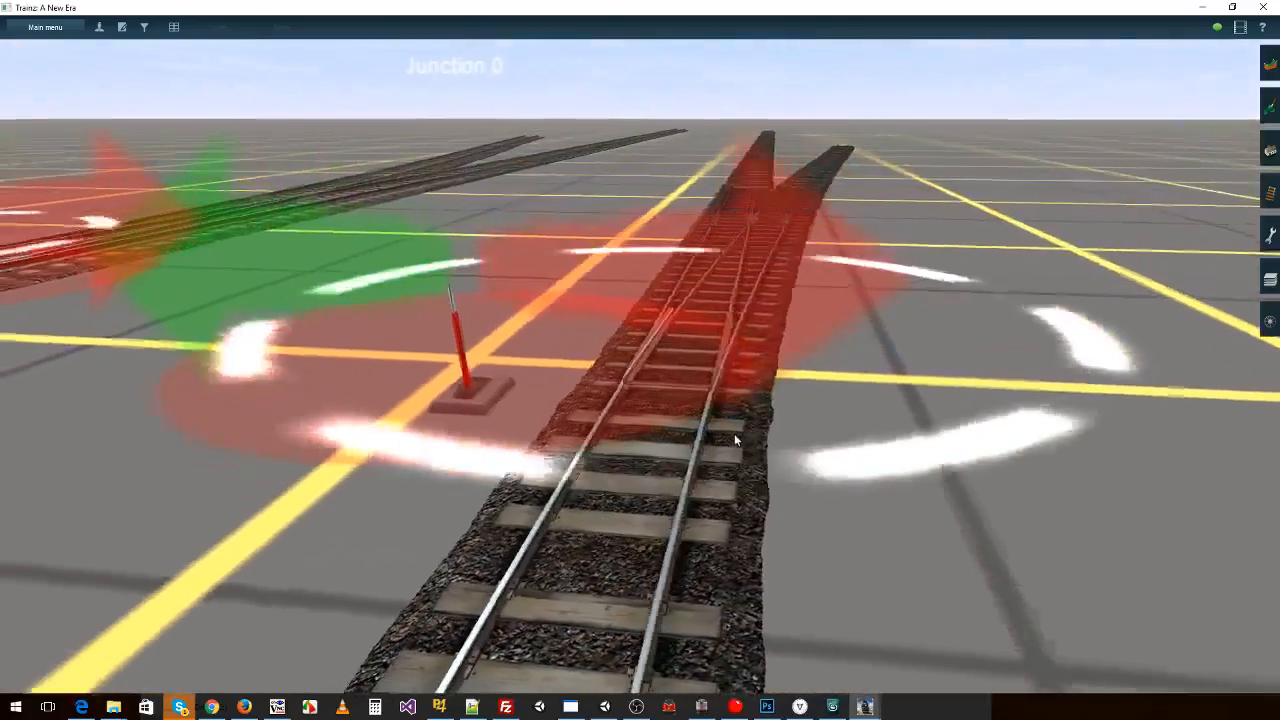
pyautogui.press('Up')
pyautogui.moveTo(706, 290); pyautogui.dragTo(666, 359, button='right')
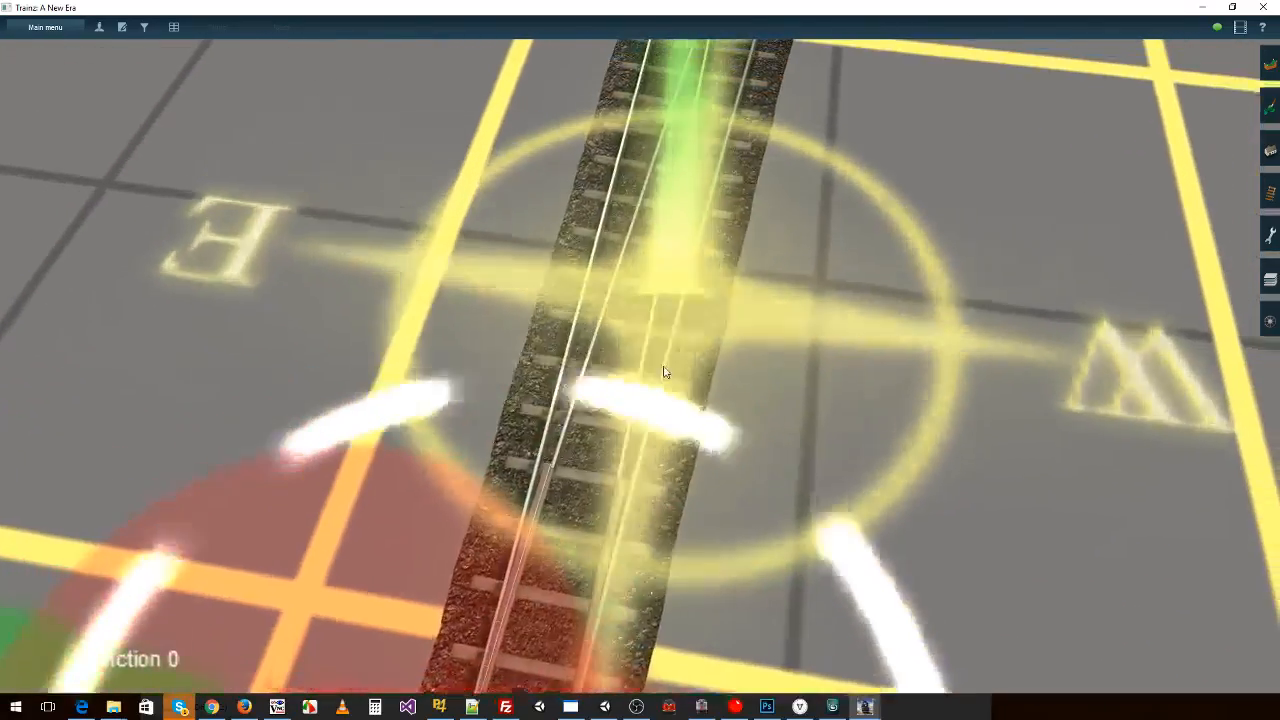
pyautogui.press('Down')
pyautogui.press('Right')
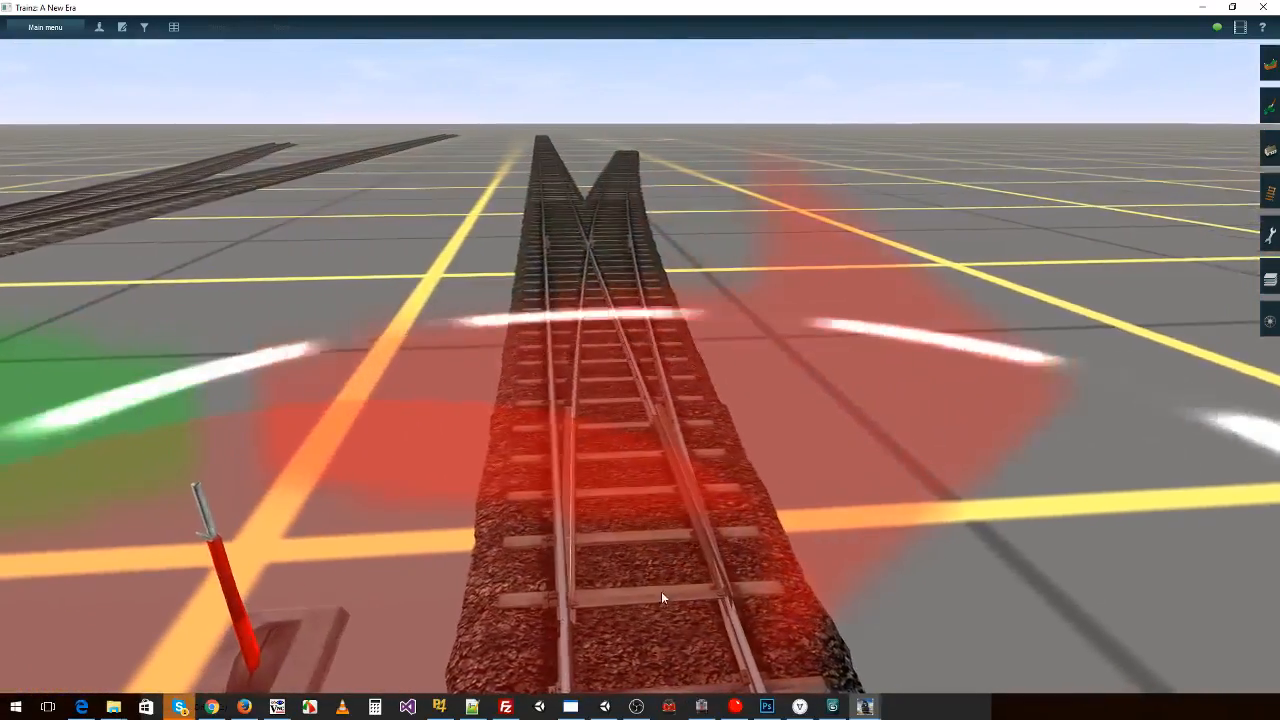
pyautogui.scroll(-4, 644, 541)
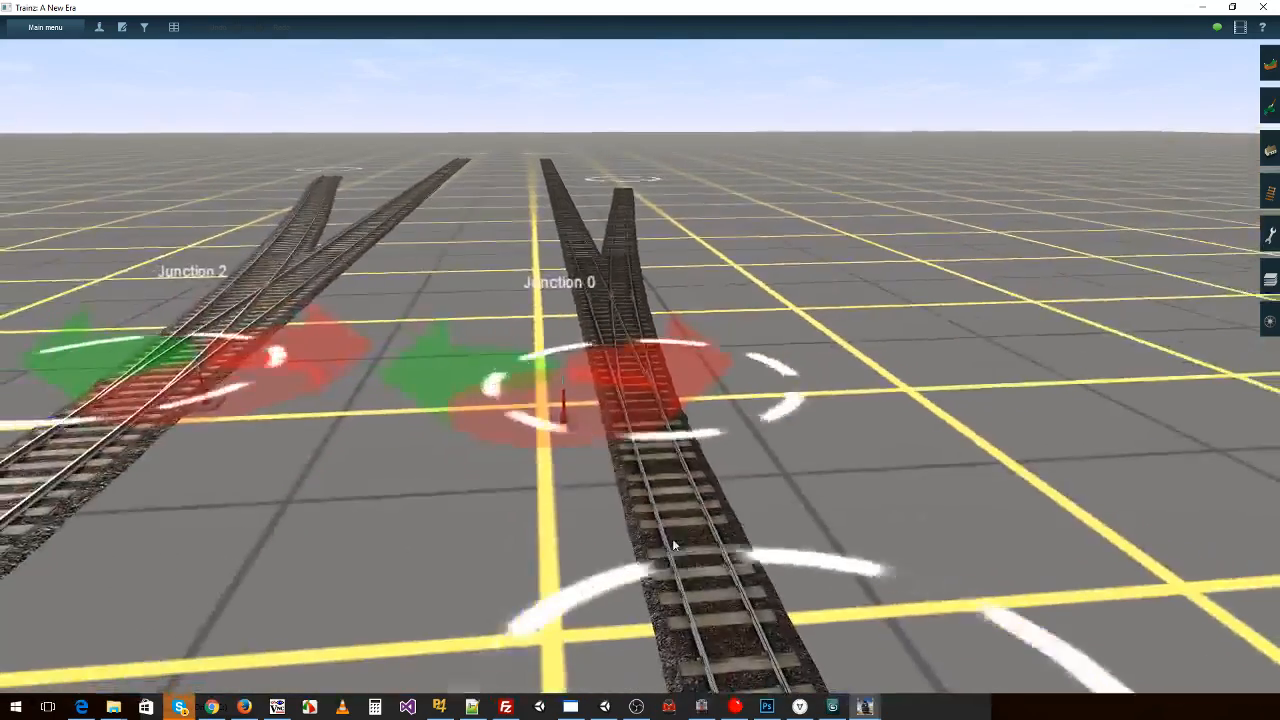
pyautogui.scroll(6, 672, 545)
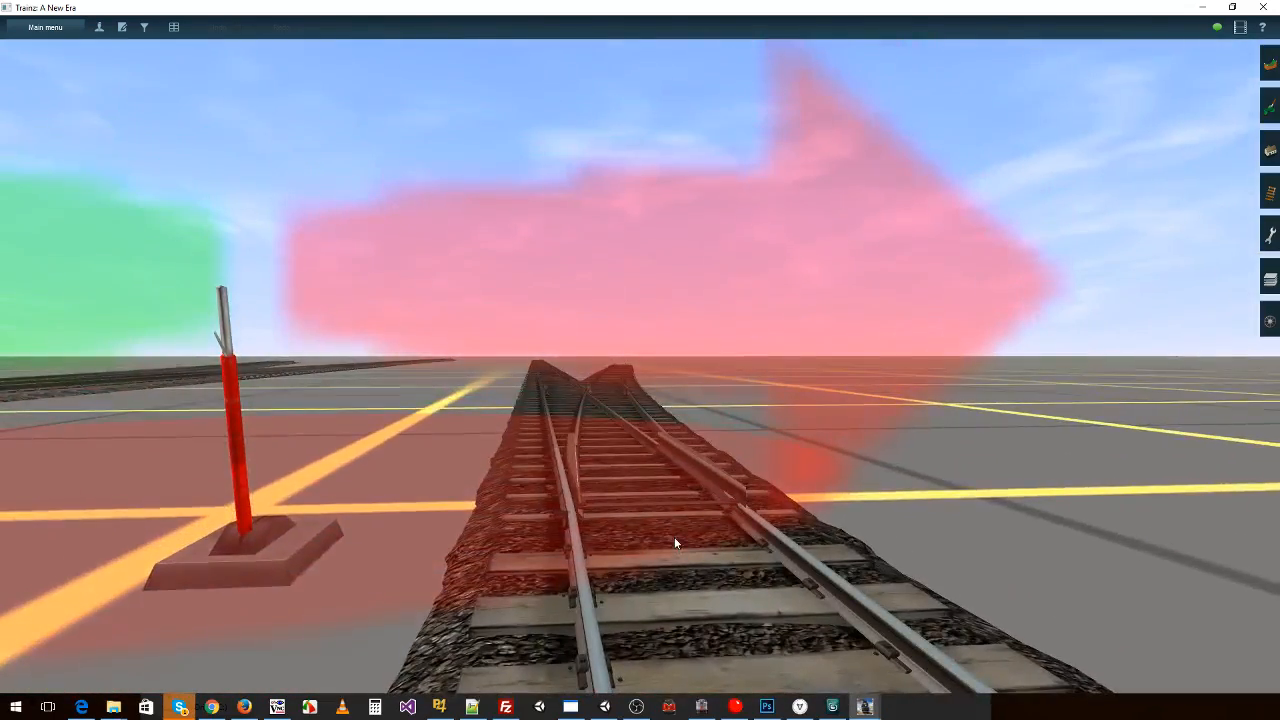
pyautogui.scroll(-5, 674, 537)
pyautogui.scroll(5, 680, 524)
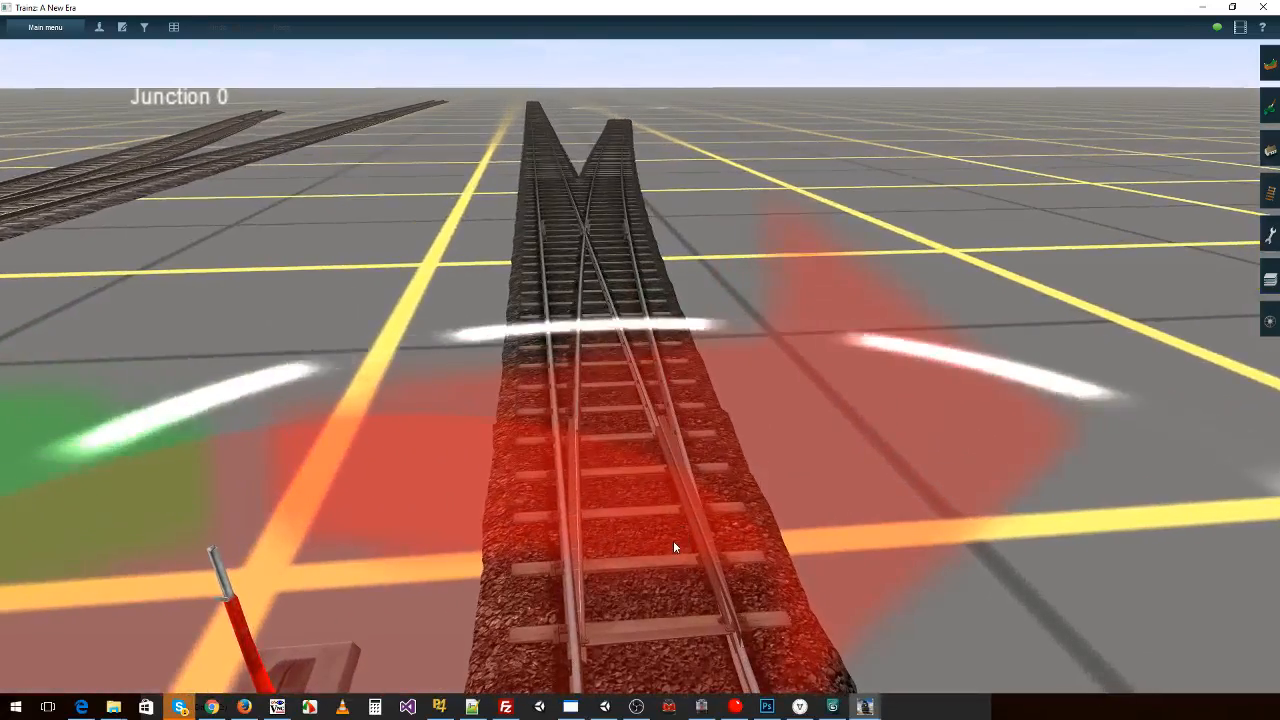
# - Check the rails, sleepers and ballast leading to Junction 0 at ground level, and compare them with the Junction 2 track
pyautogui.moveTo(635, 550)
pyautogui.mouseDown(button='middle')
pyautogui.moveTo(549, 560)
pyautogui.moveTo(584, 398)
pyautogui.moveTo(470, 460)
pyautogui.moveTo(420, 505)
pyautogui.moveTo(574, 519)
pyautogui.moveTo(658, 550)
pyautogui.mouseUp(button='middle')
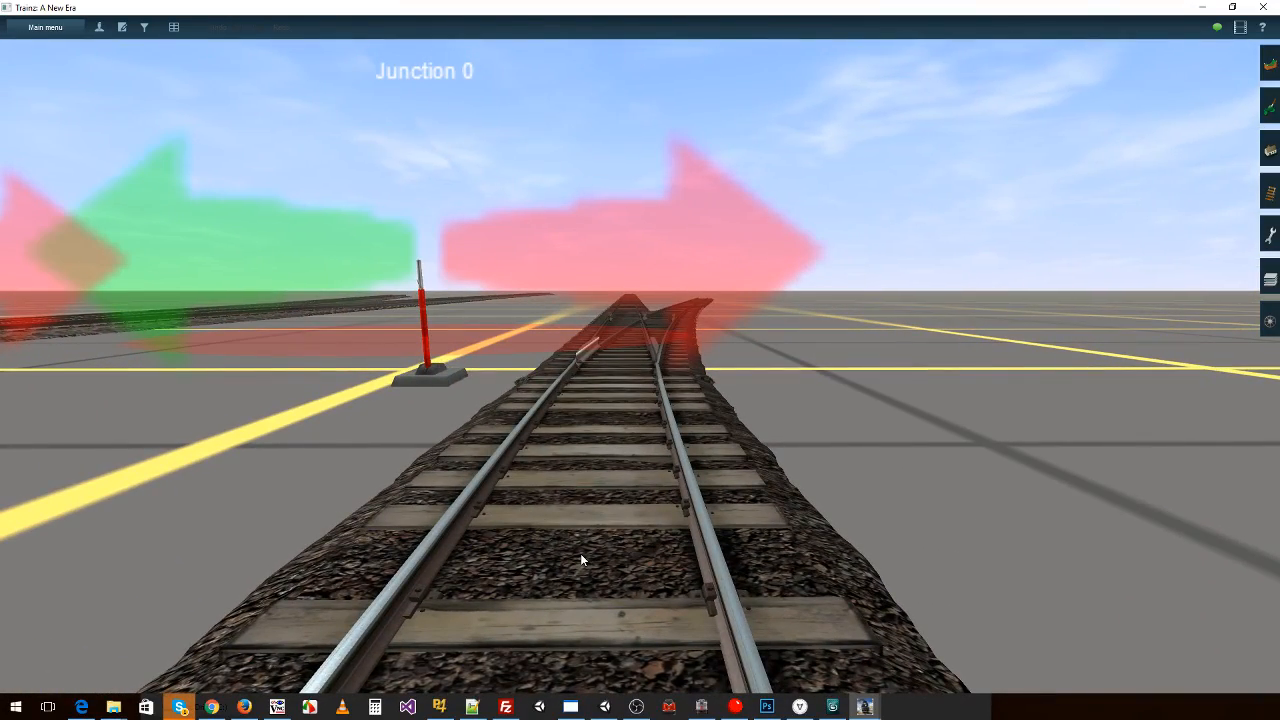
pyautogui.press('Right')
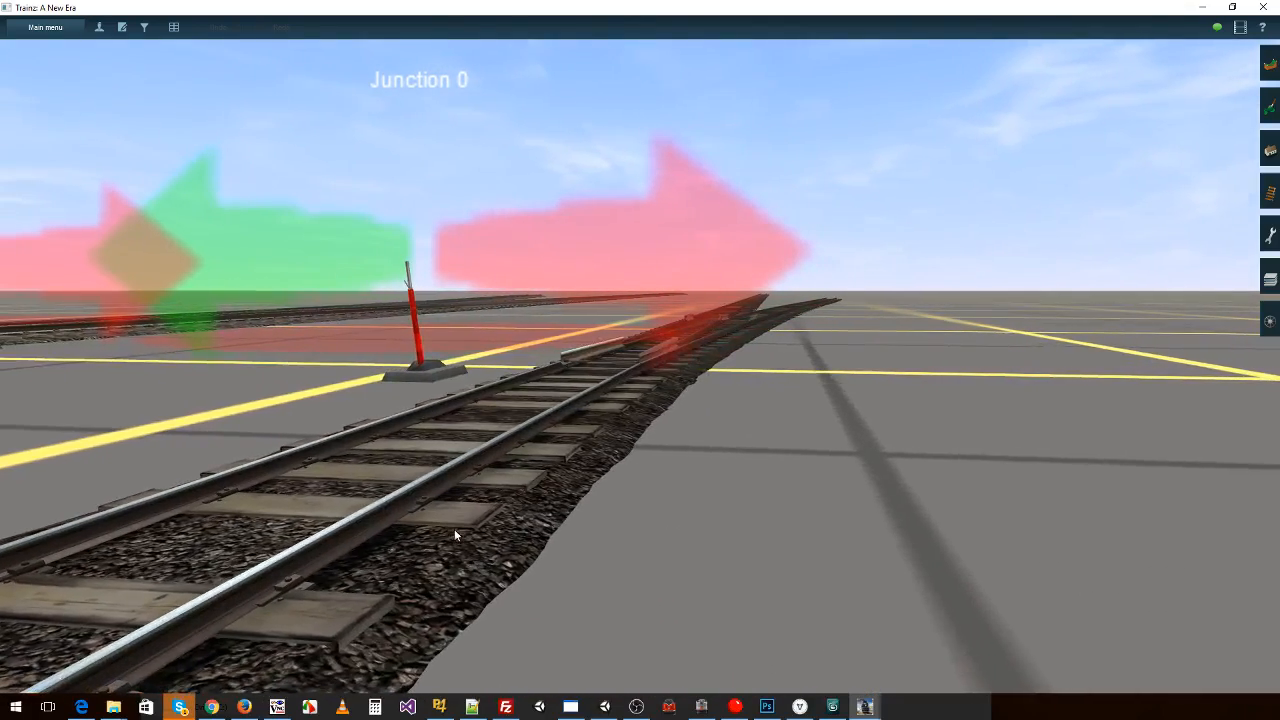
pyautogui.press('Left')
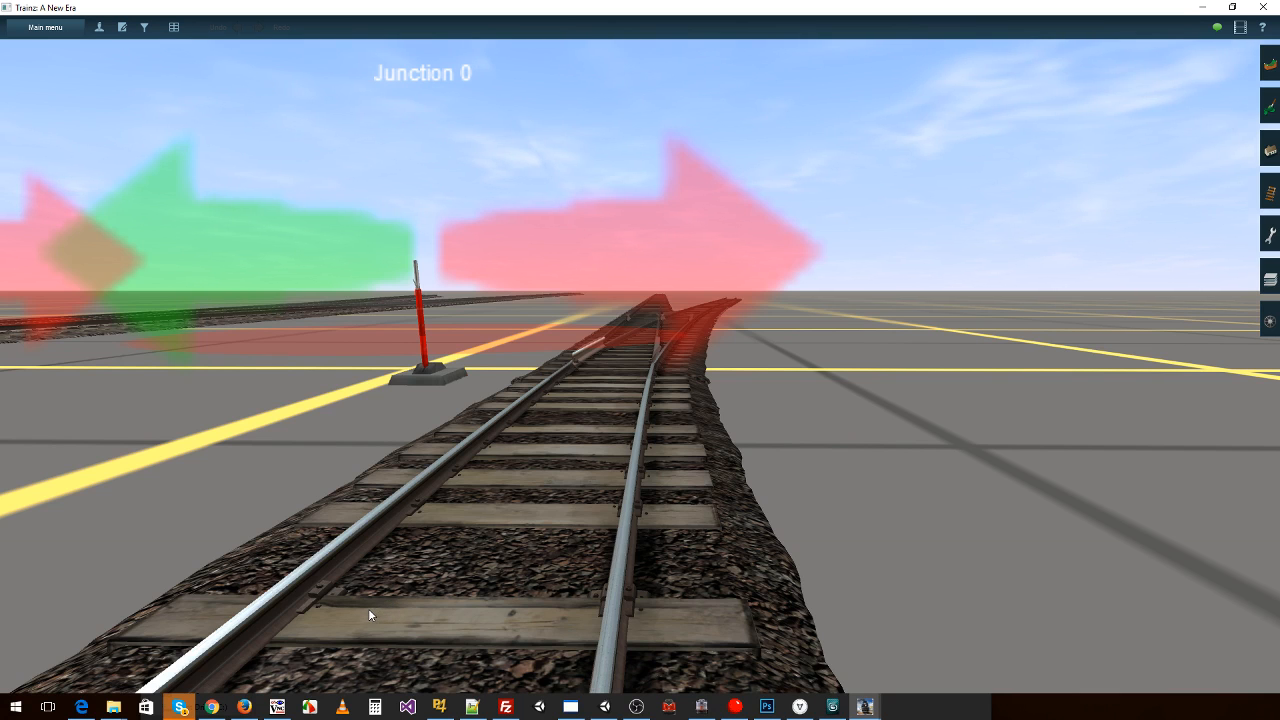
pyautogui.moveTo(585, 603); pyautogui.dragTo(272, 592, button='right')
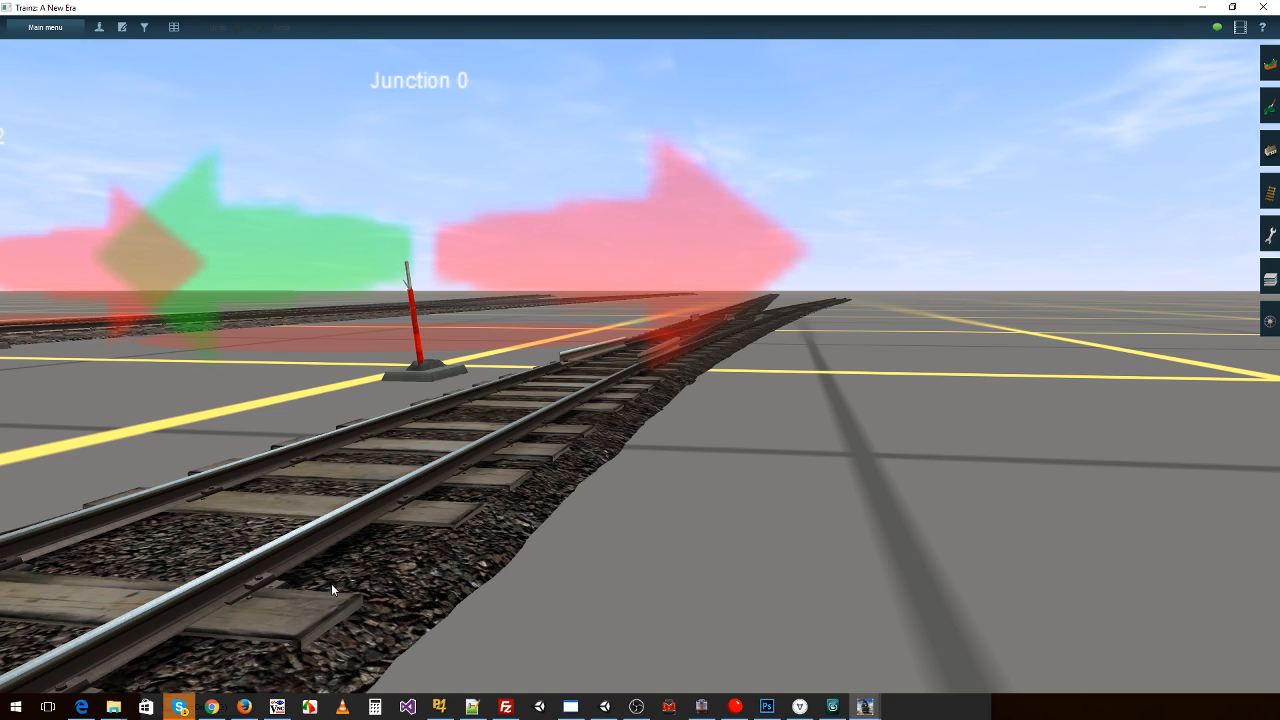
pyautogui.scroll(-5, 333, 593)
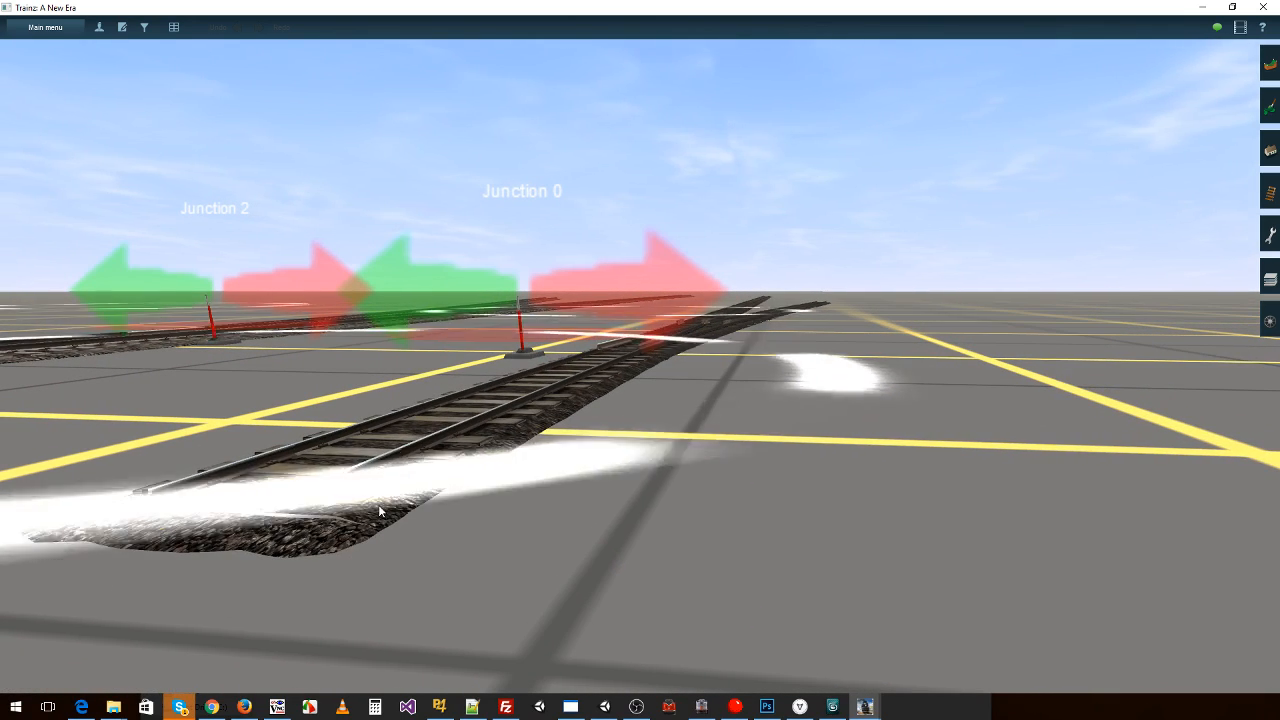
pyautogui.moveTo(380, 511); pyautogui.dragTo(317, 347, button='right')
pyautogui.rightClick(318, 348)
pyautogui.rightClick(540, 402)
pyautogui.scroll(3, 510, 415)
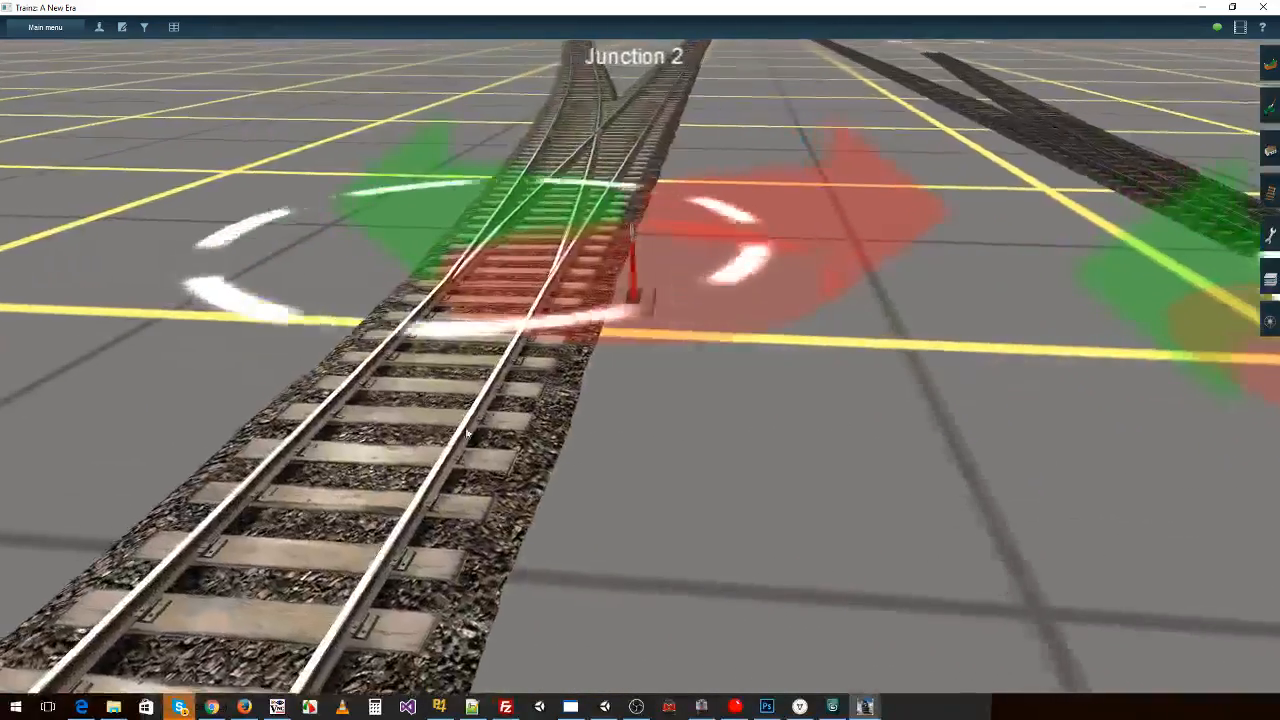
pyautogui.moveTo(684, 484); pyautogui.dragTo(682, 414, button='right')
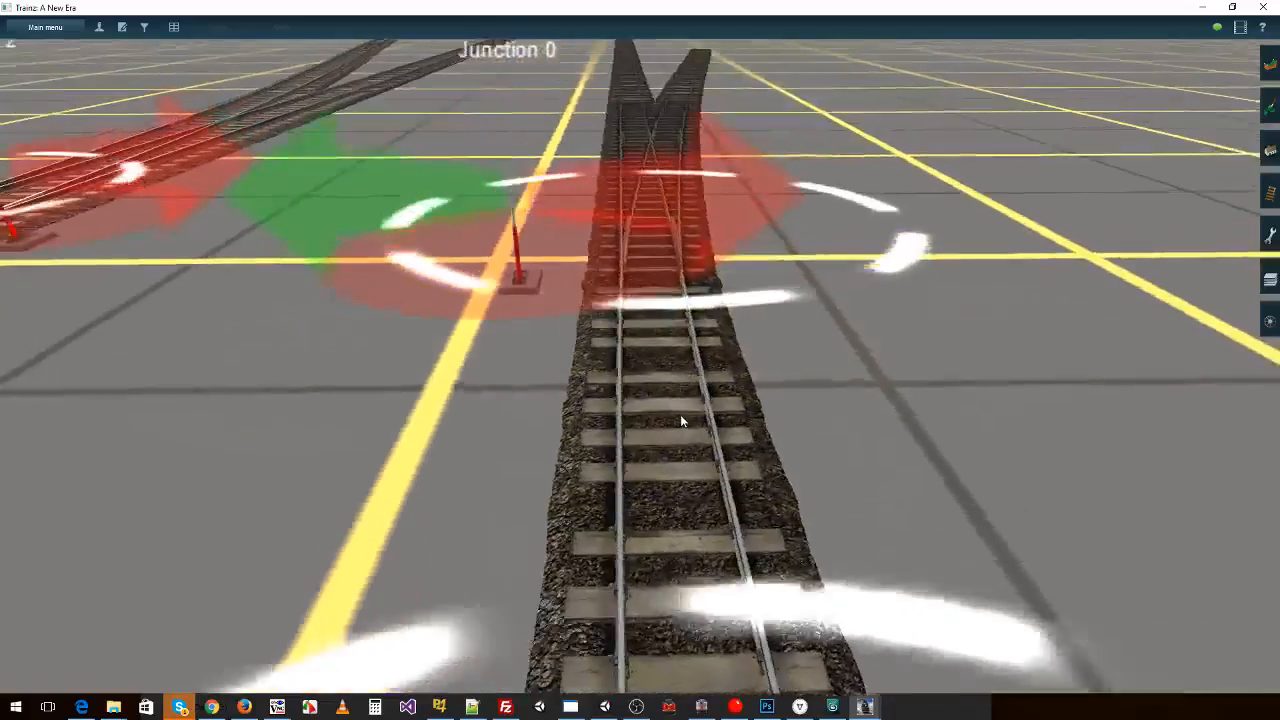
# - Inspect the 36-inch track approaching Junction 0 along its centreline, from overhead and from beside the rails
pyautogui.press('Down')
pyautogui.press('Left')
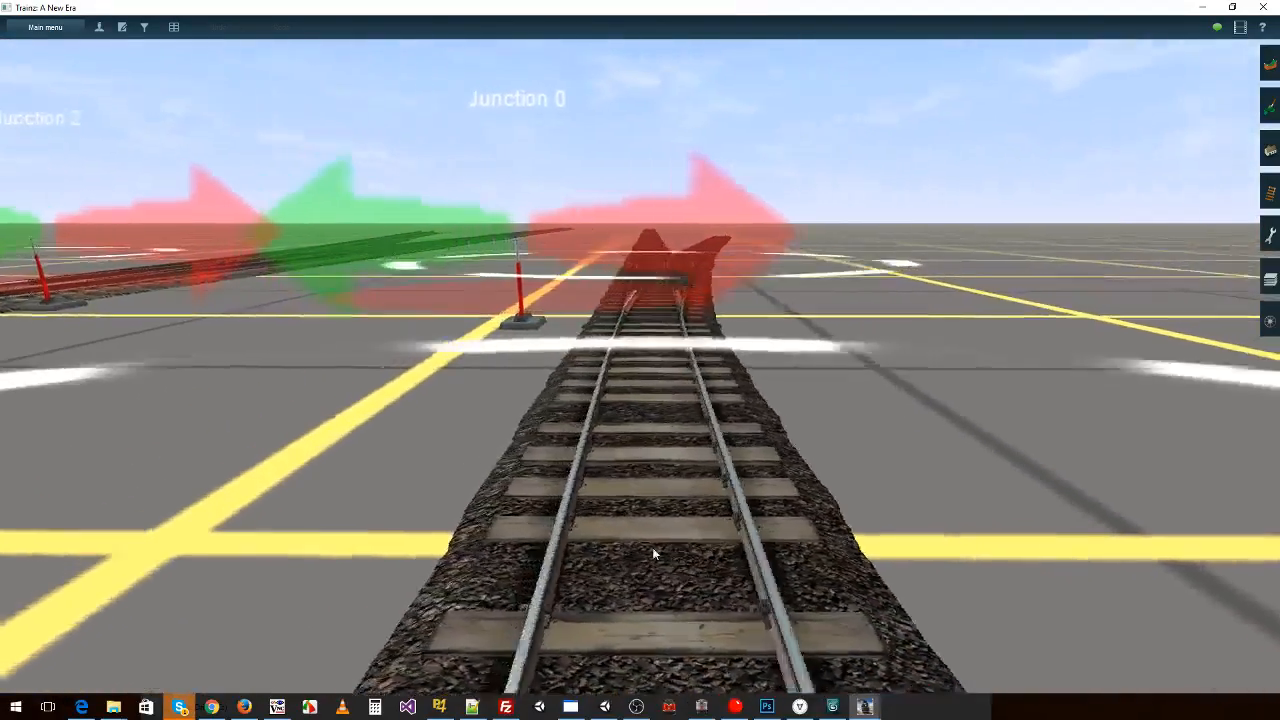
pyautogui.rightClick(671, 372)
pyautogui.press('Up')
pyautogui.rightClick(615, 207)
pyautogui.moveTo(615, 207); pyautogui.dragTo(637, 314, button='right')
pyautogui.press('Right')
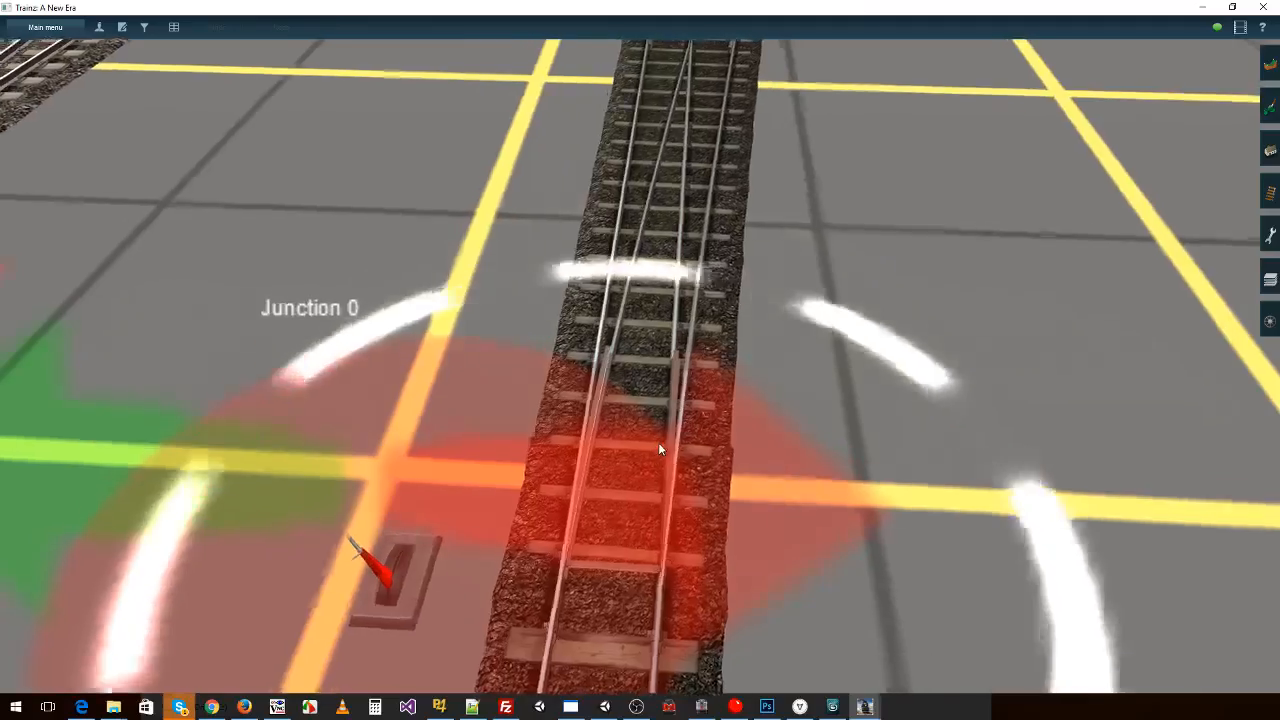
pyautogui.press('Right')
pyautogui.press('Down')
pyautogui.press('Right')
pyautogui.press('Down')
pyautogui.press('Left')
pyautogui.press('Down')
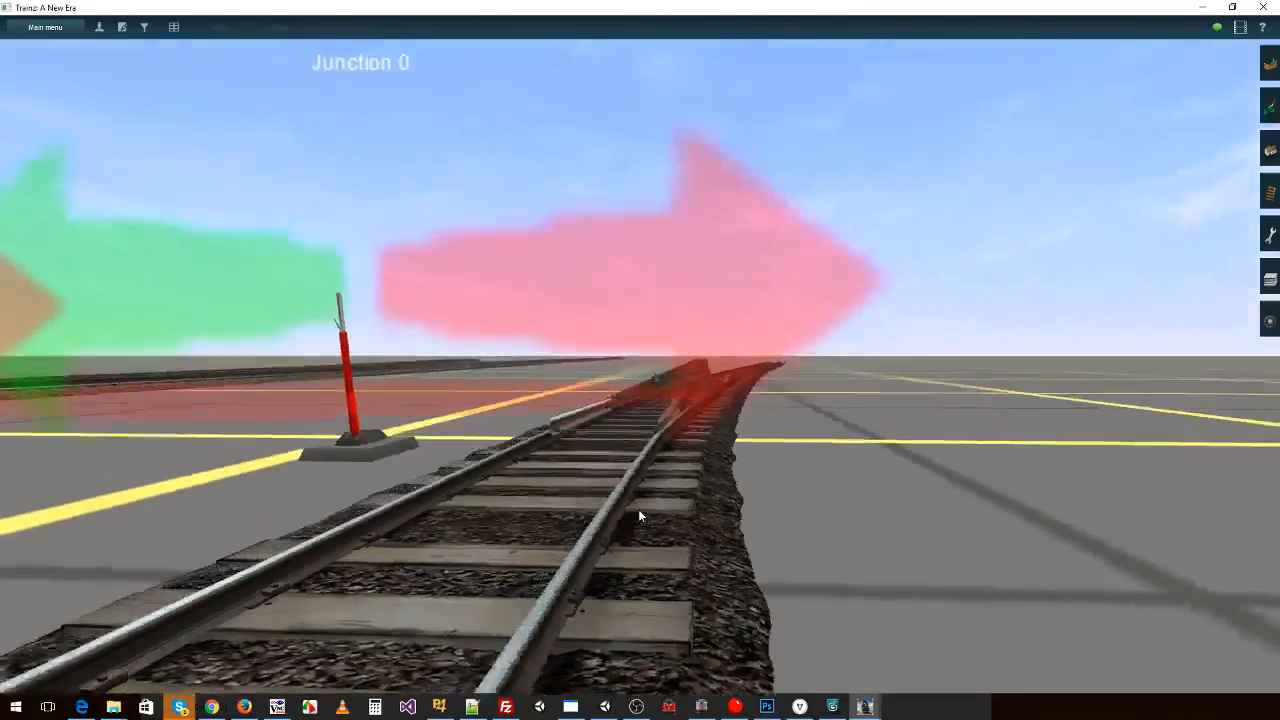
pyautogui.press('Right')
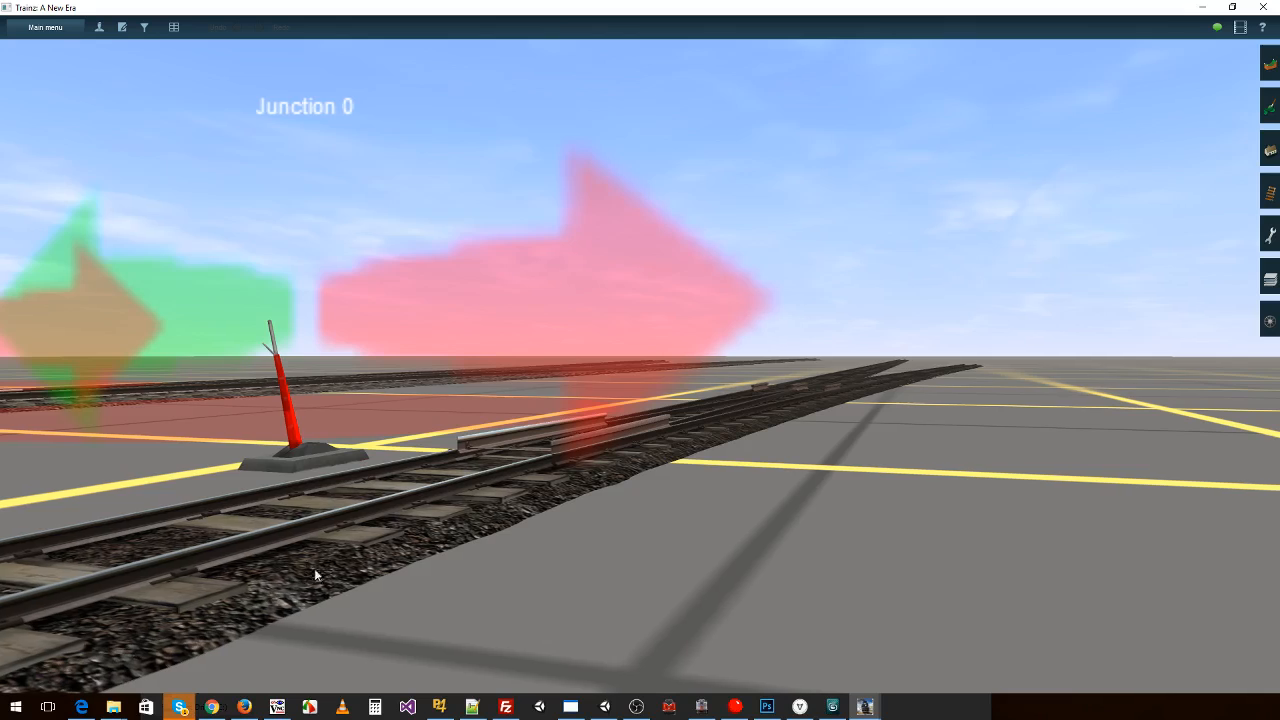
pyautogui.press('Left')
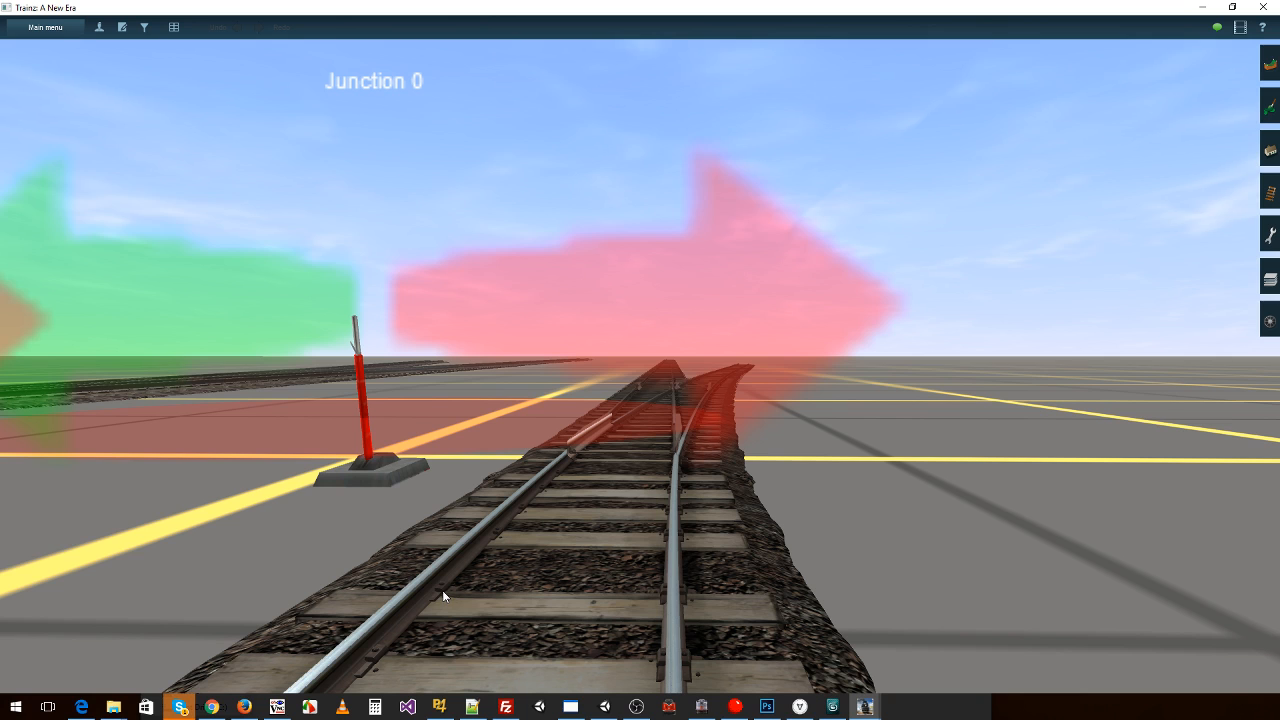
pyautogui.moveTo(643, 608); pyautogui.dragTo(302, 629, button='middle')
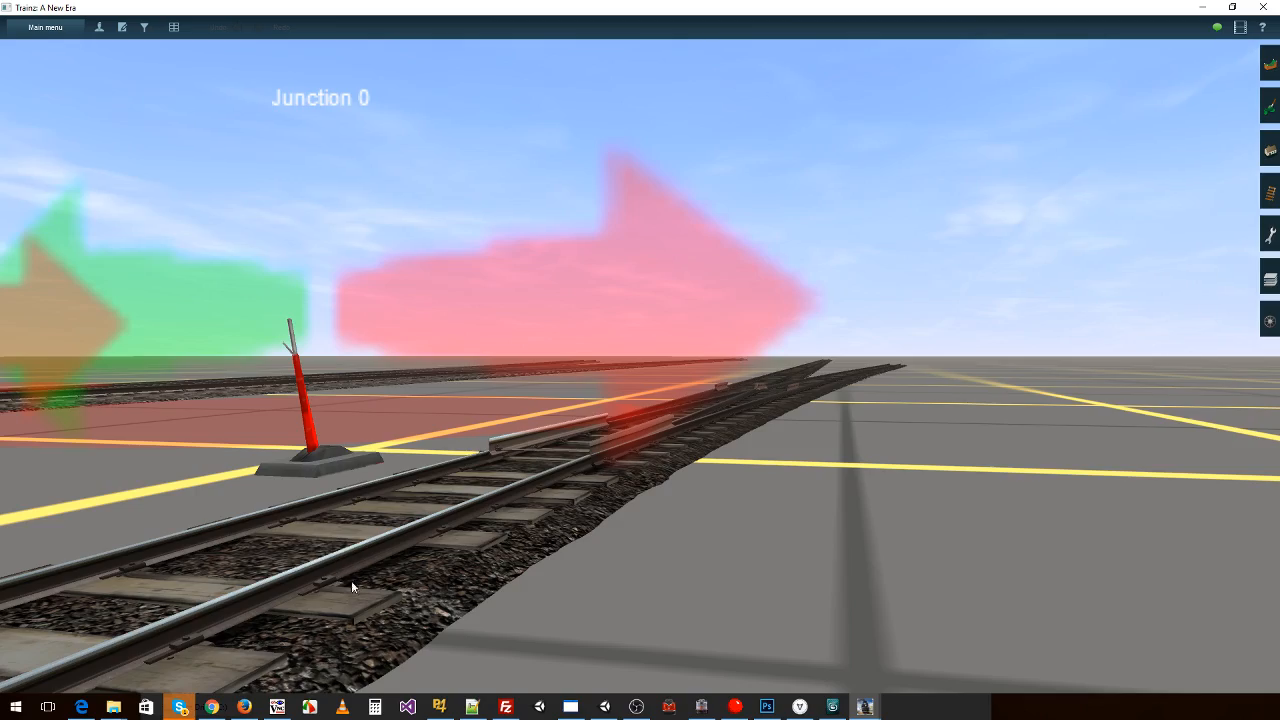
# - Inspect the frog and check rails where the two routes split beyond Junction 0
pyautogui.scroll(-3, 424, 544)
pyautogui.moveTo(514, 495); pyautogui.dragTo(672, 278, button='right')
pyautogui.rightClick(832, 218)
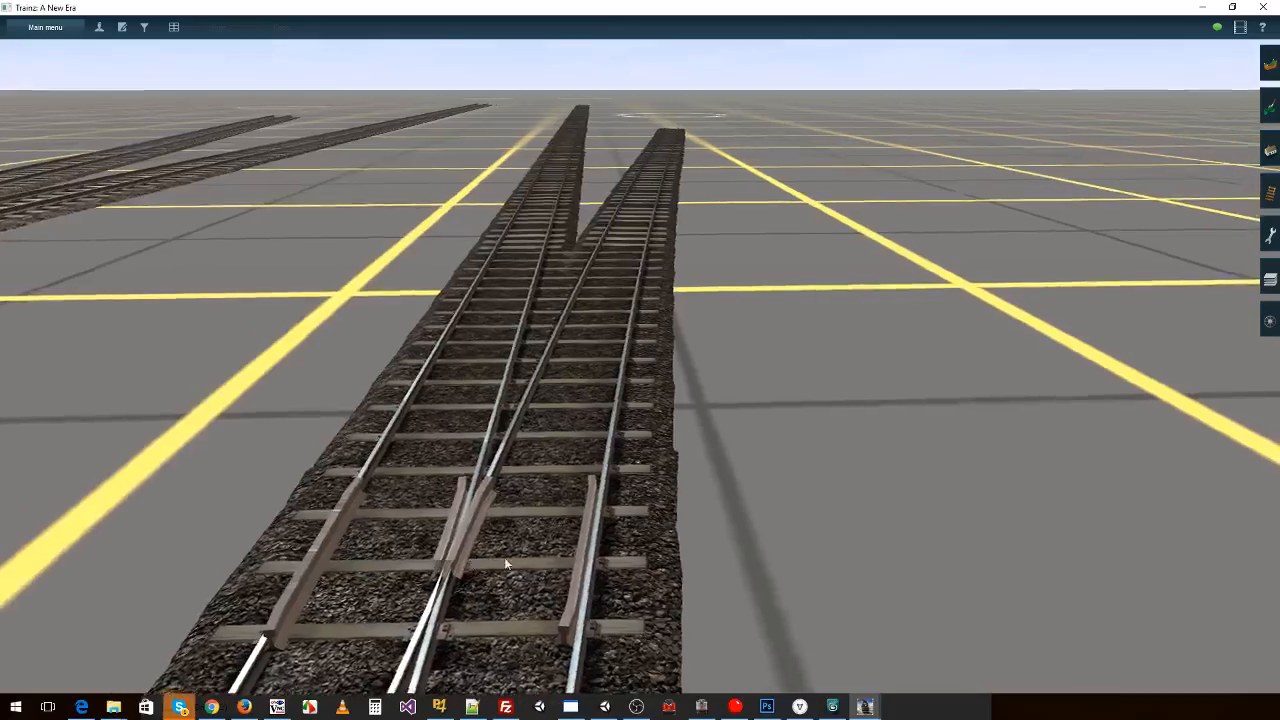
pyautogui.press('Right')
pyautogui.press('Left')
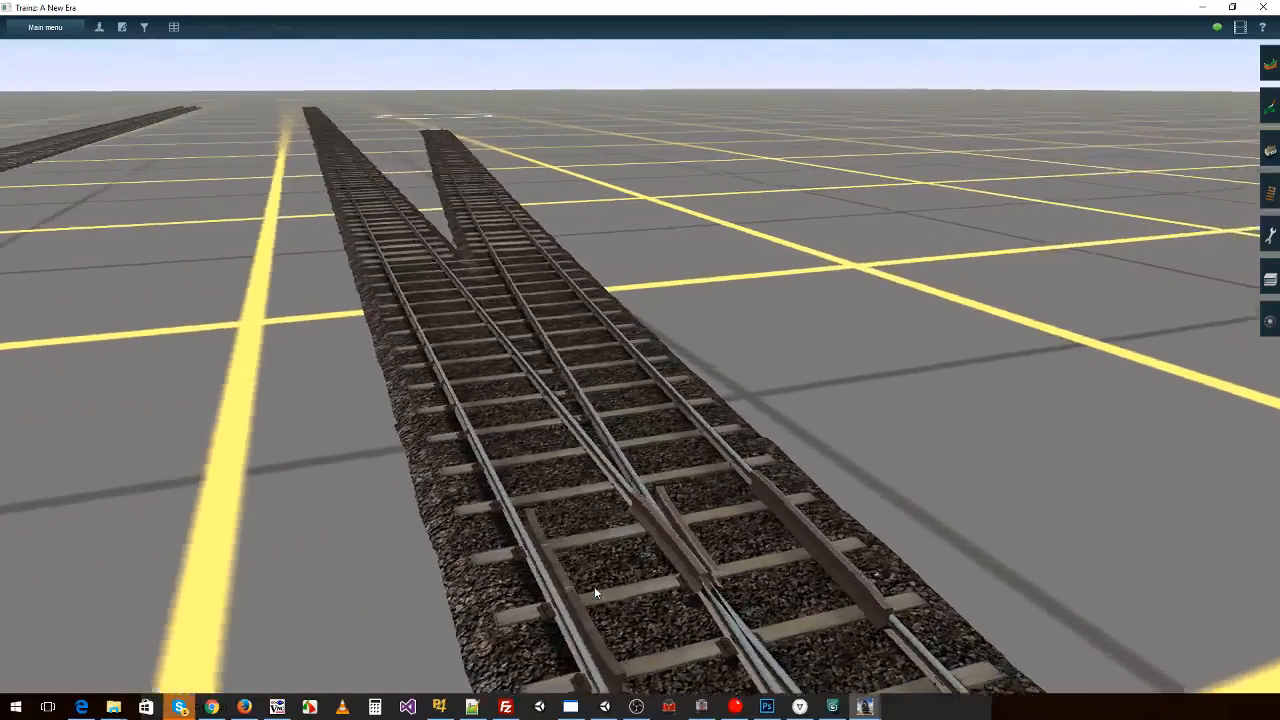
pyautogui.press('Down')
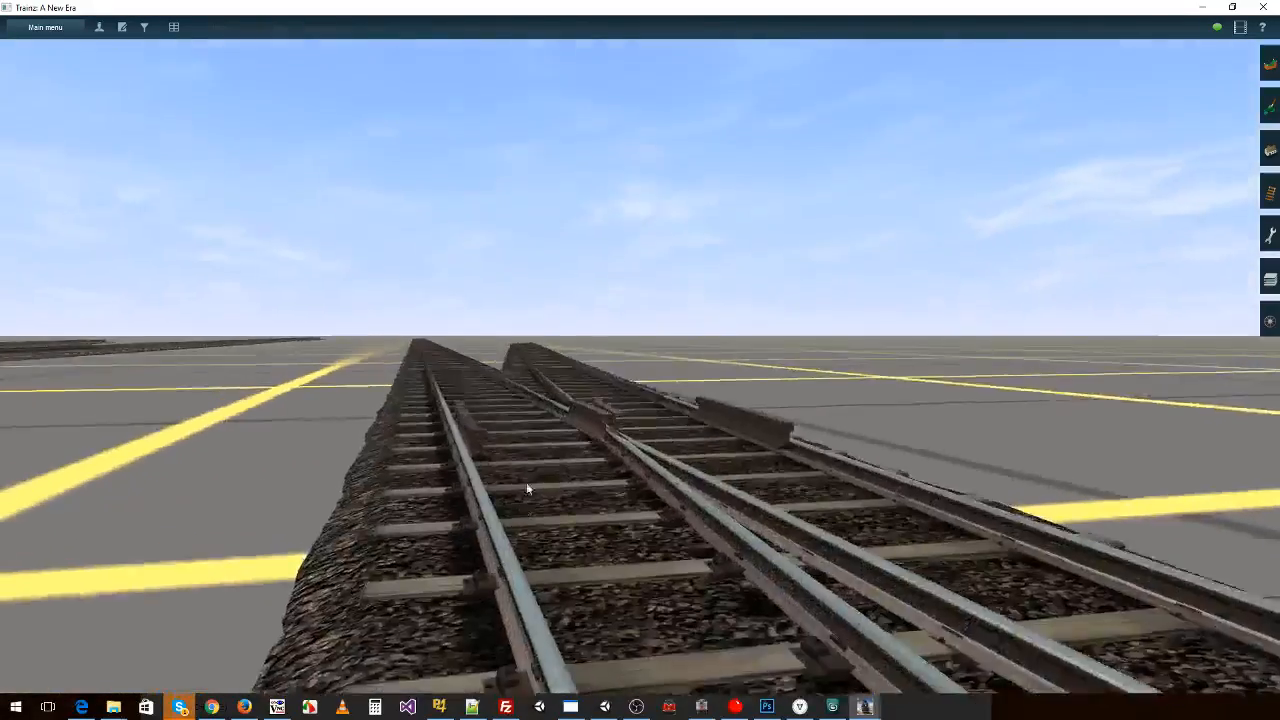
pyautogui.press('Right')
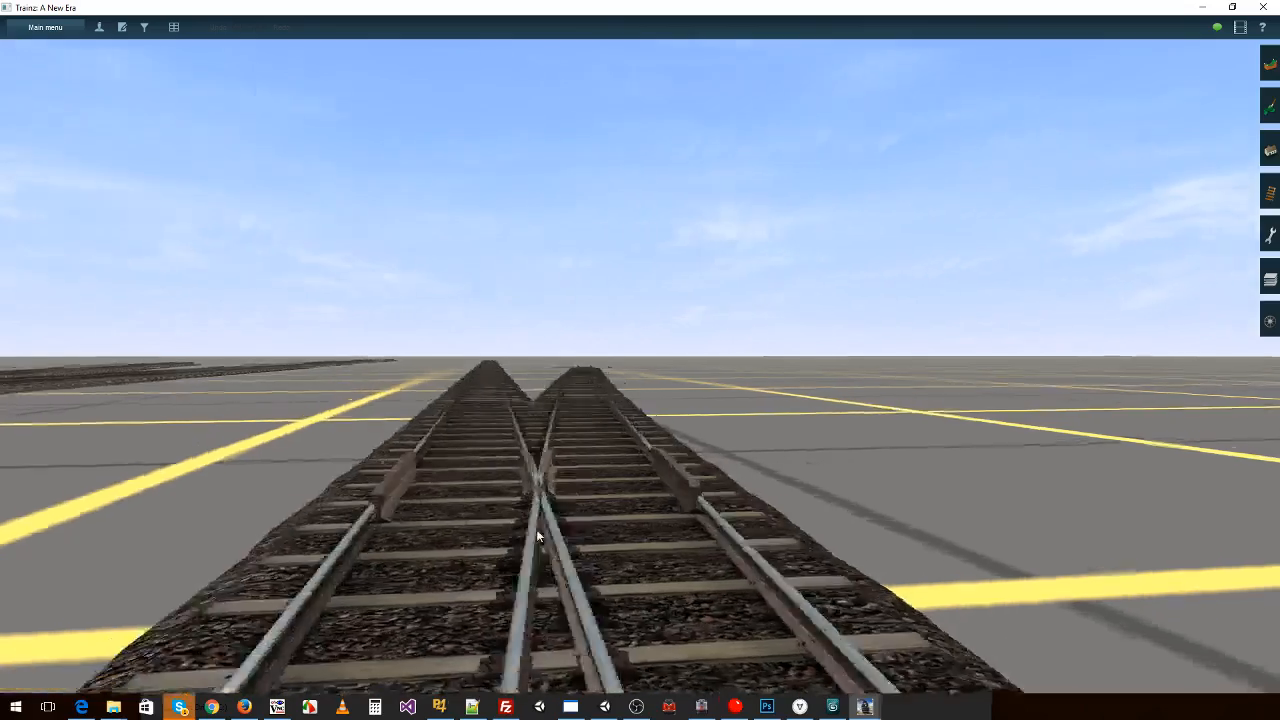
# - View both complete test tracks and their junctions side by side from the open end
pyautogui.rightClick(515, 591)
pyautogui.press('Up')
pyautogui.rightClick(335, 562)
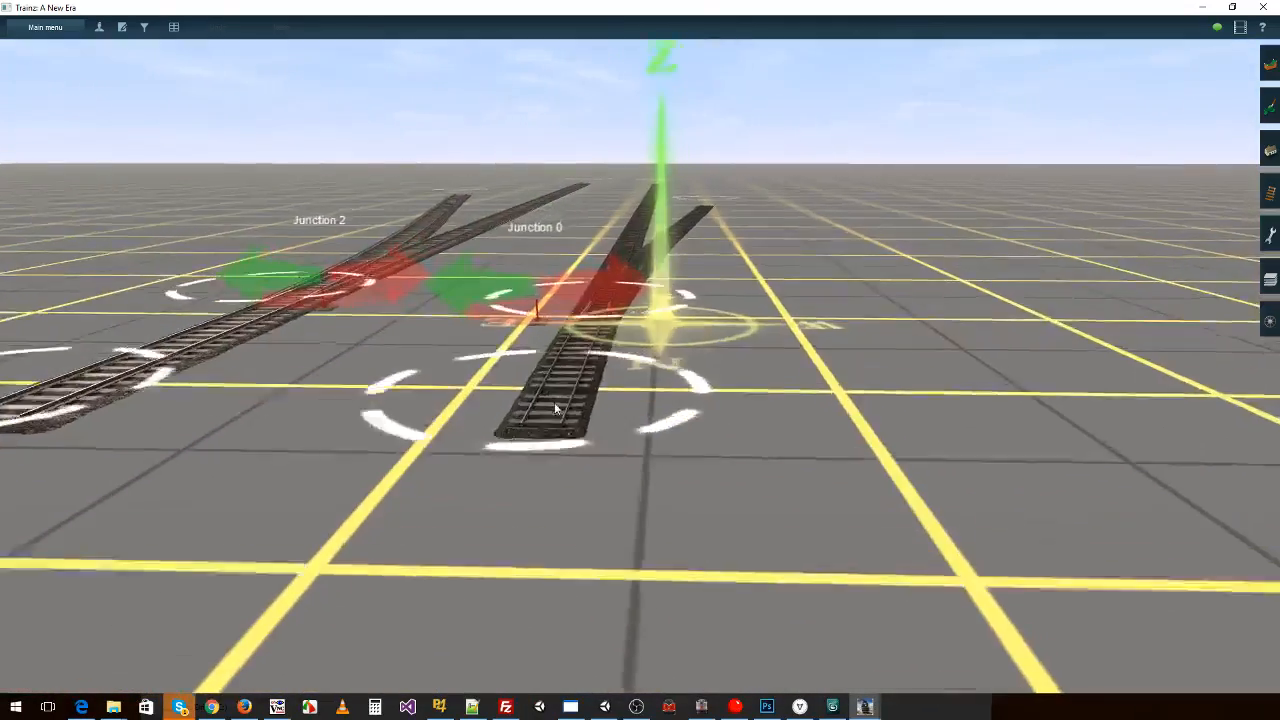
pyautogui.rightClick(556, 408)
pyautogui.rightClick(655, 302)
pyautogui.rightClick(628, 390)
pyautogui.rightClick(602, 380)
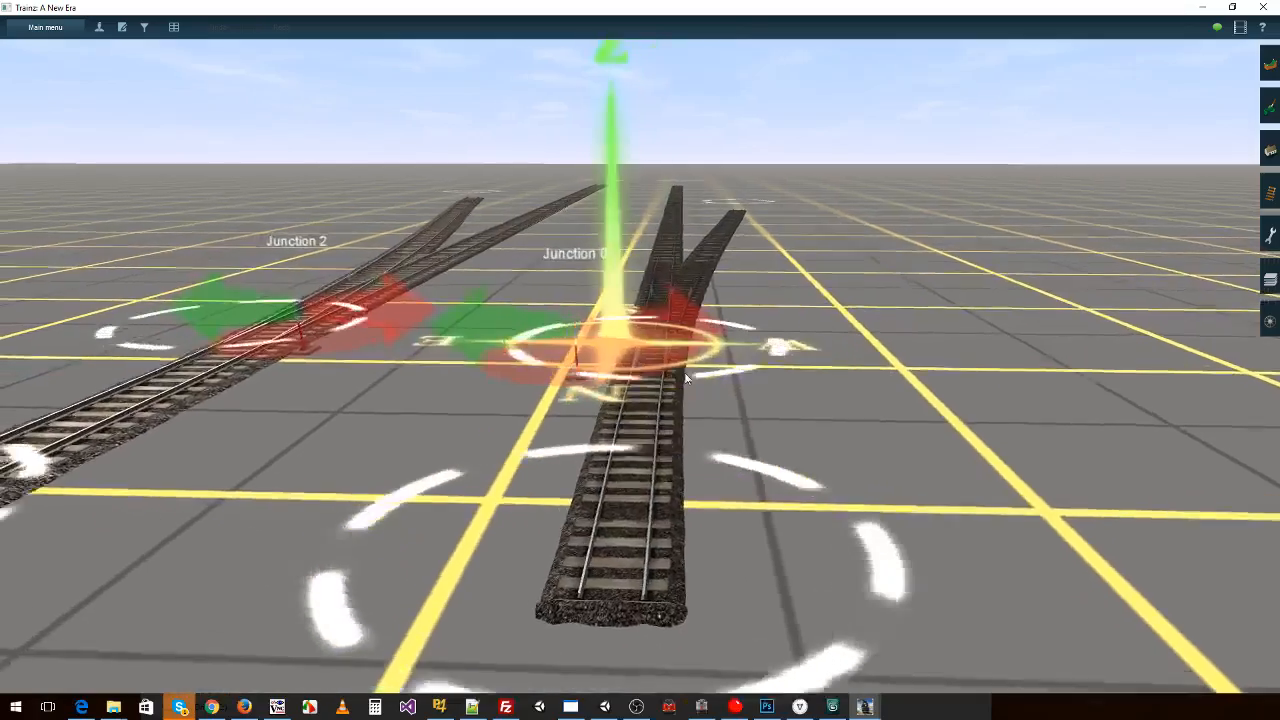
pyautogui.press('Up')
pyautogui.rightClick(668, 345)
pyautogui.rightClick(650, 318)
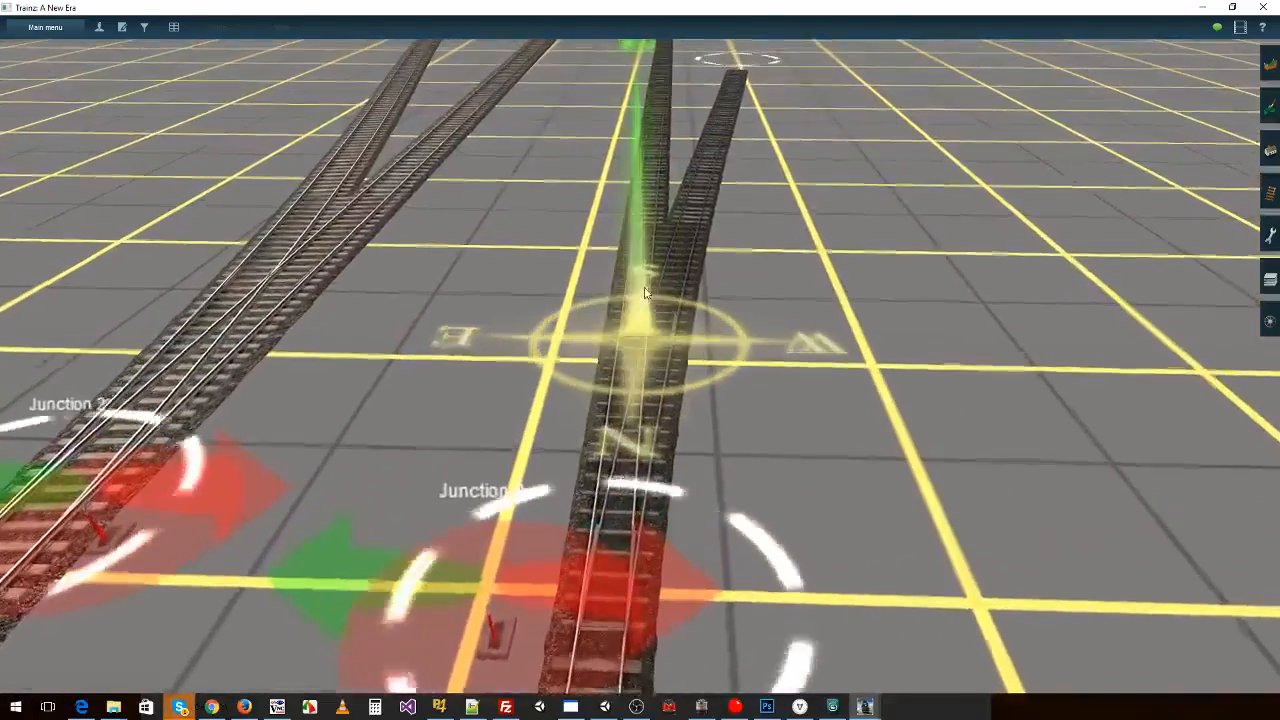
# - Exit the route editor without saving the changes
pyautogui.click(45, 27)
pyautogui.click(25, 317)
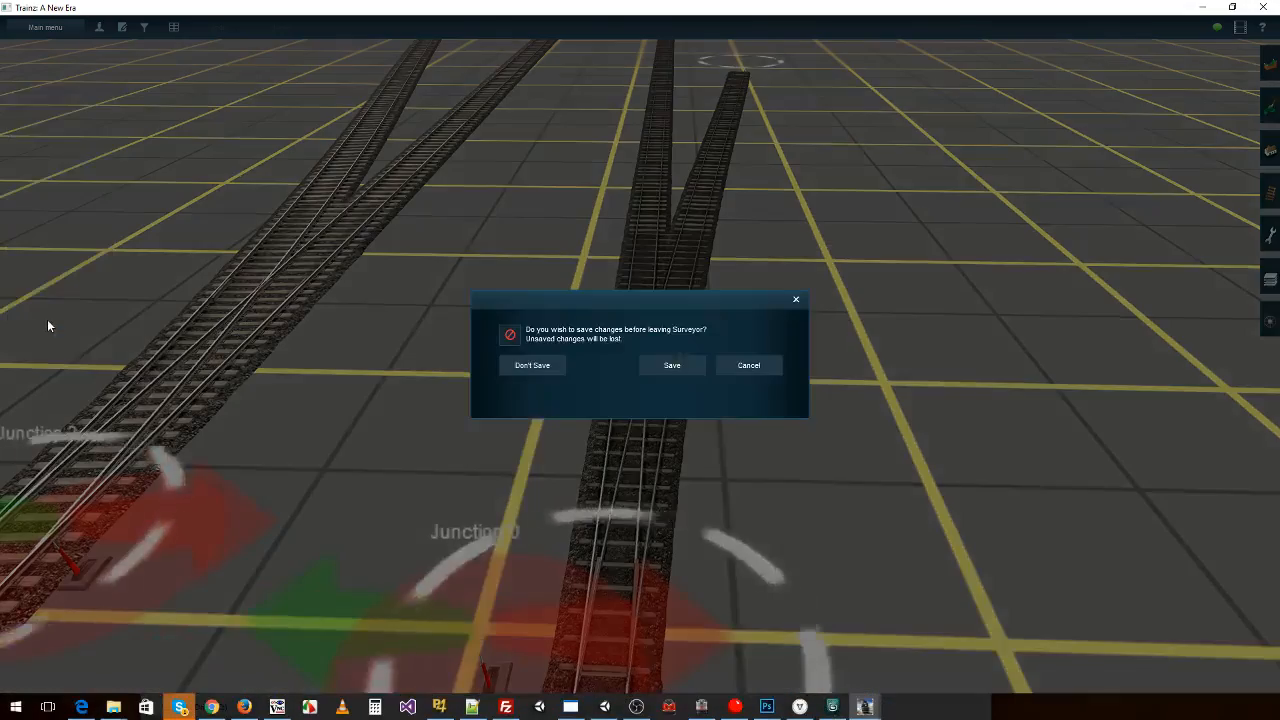
pyautogui.click(560, 366)
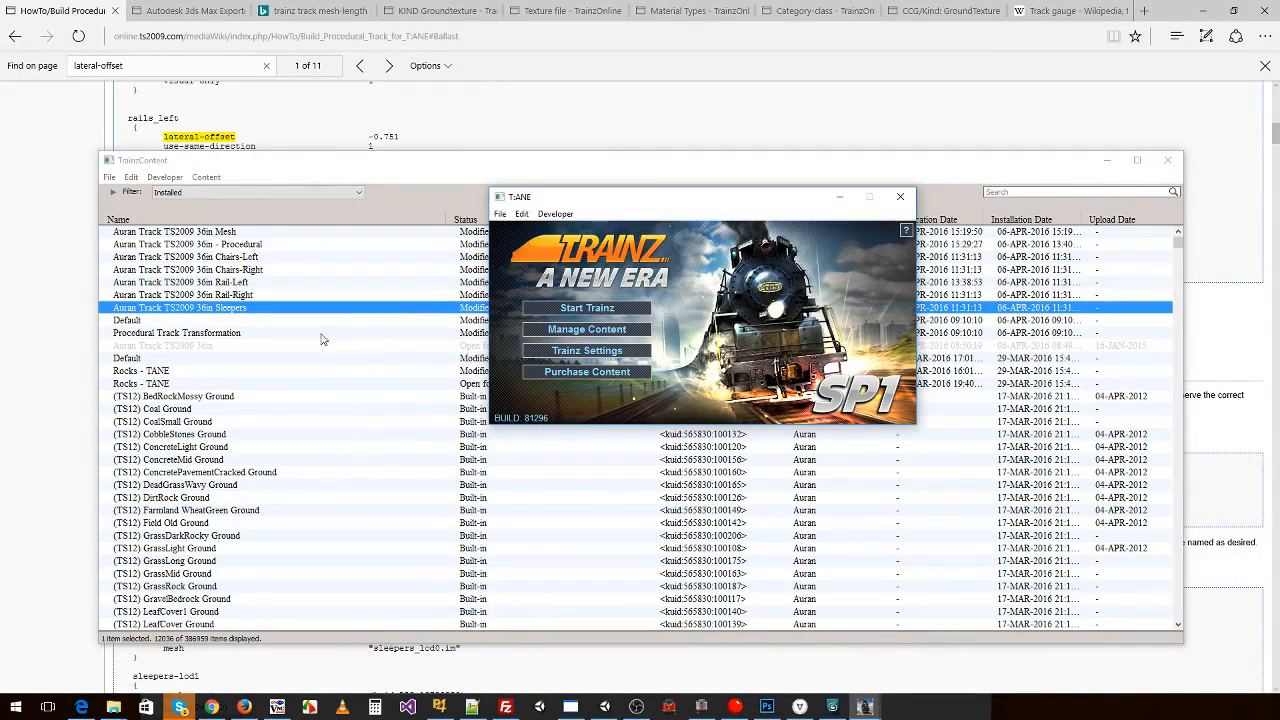
# - Switch to 3ds Max and examine the track model's rails, sleepers and ballast in the Front and Perspective views
pyautogui.click(833, 707)
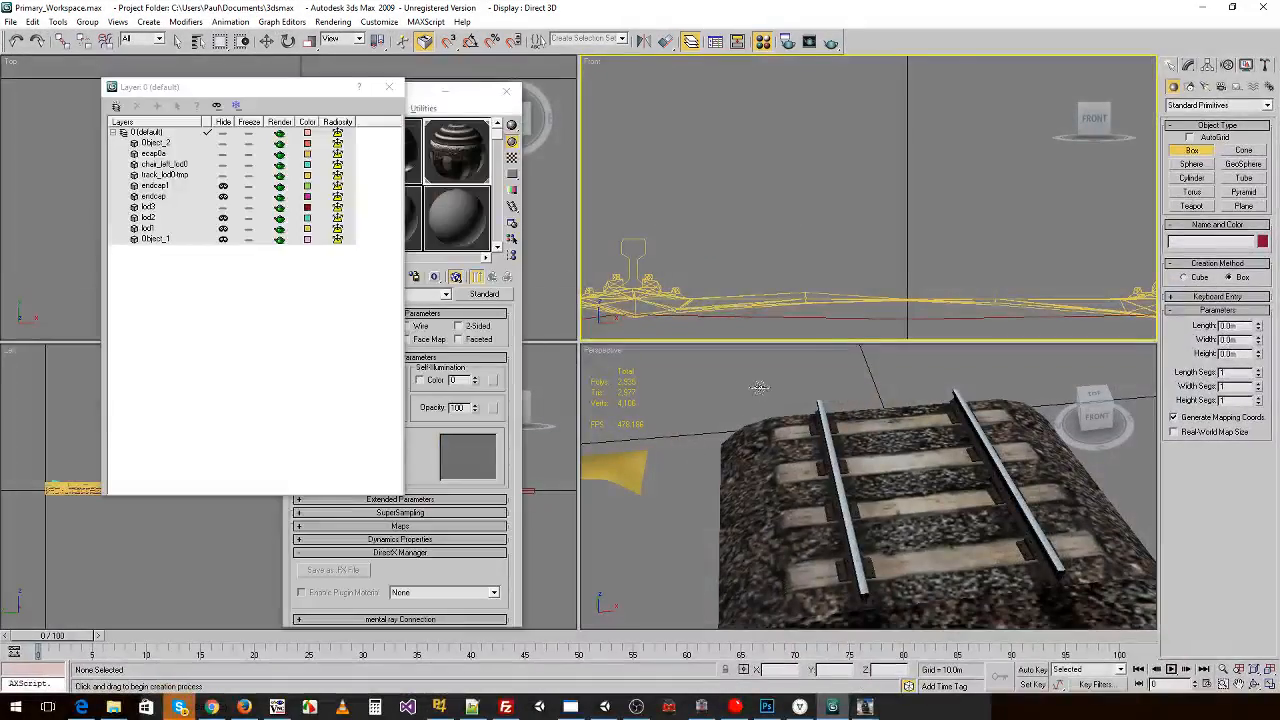
pyautogui.scroll(-8, 805, 493)
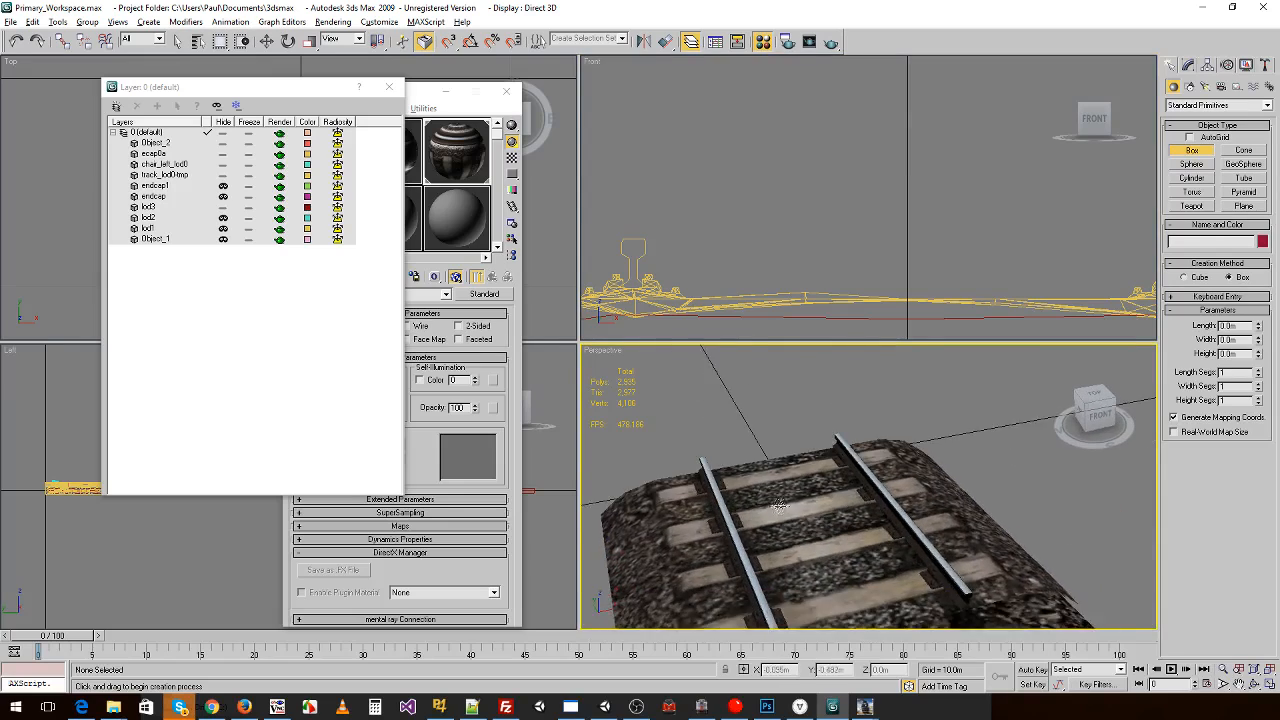
pyautogui.scroll(2, 769, 505)
pyautogui.scroll(-4, 725, 287)
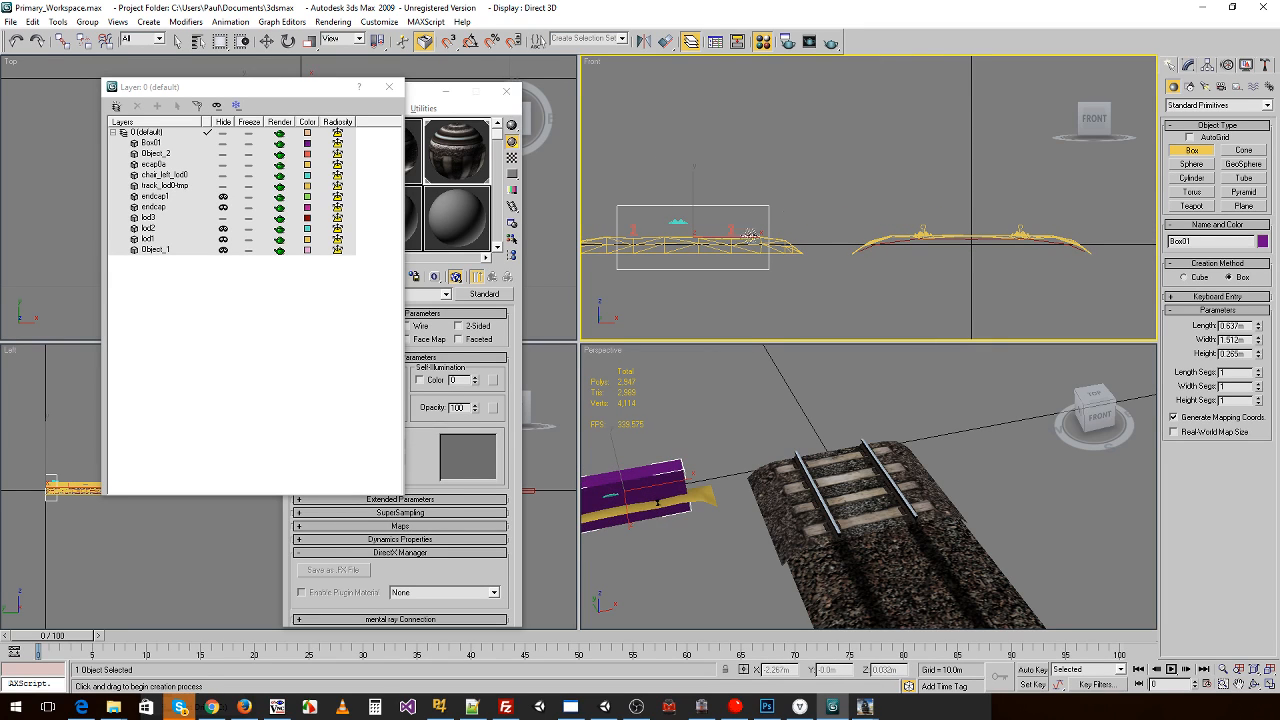
# - Delete the reference box over the track and shift the two selected track objects slightly down in the Front view
pyautogui.press('Delete')
pyautogui.press('w')
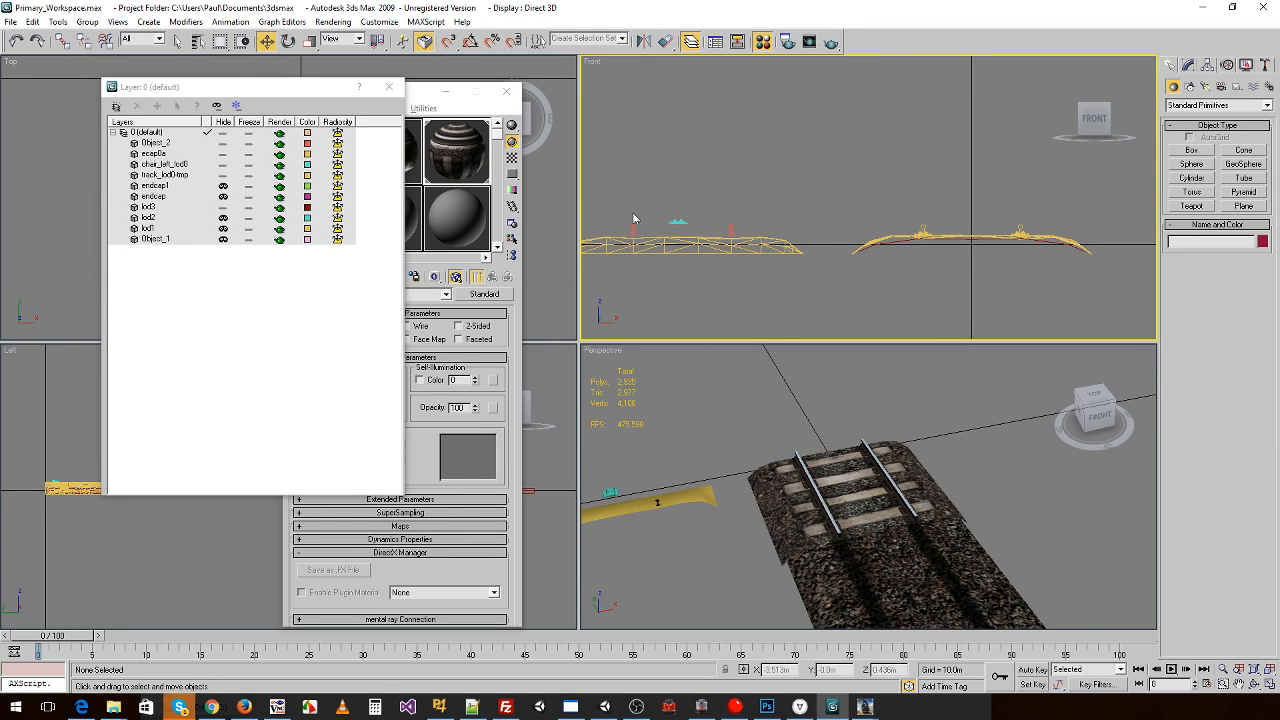
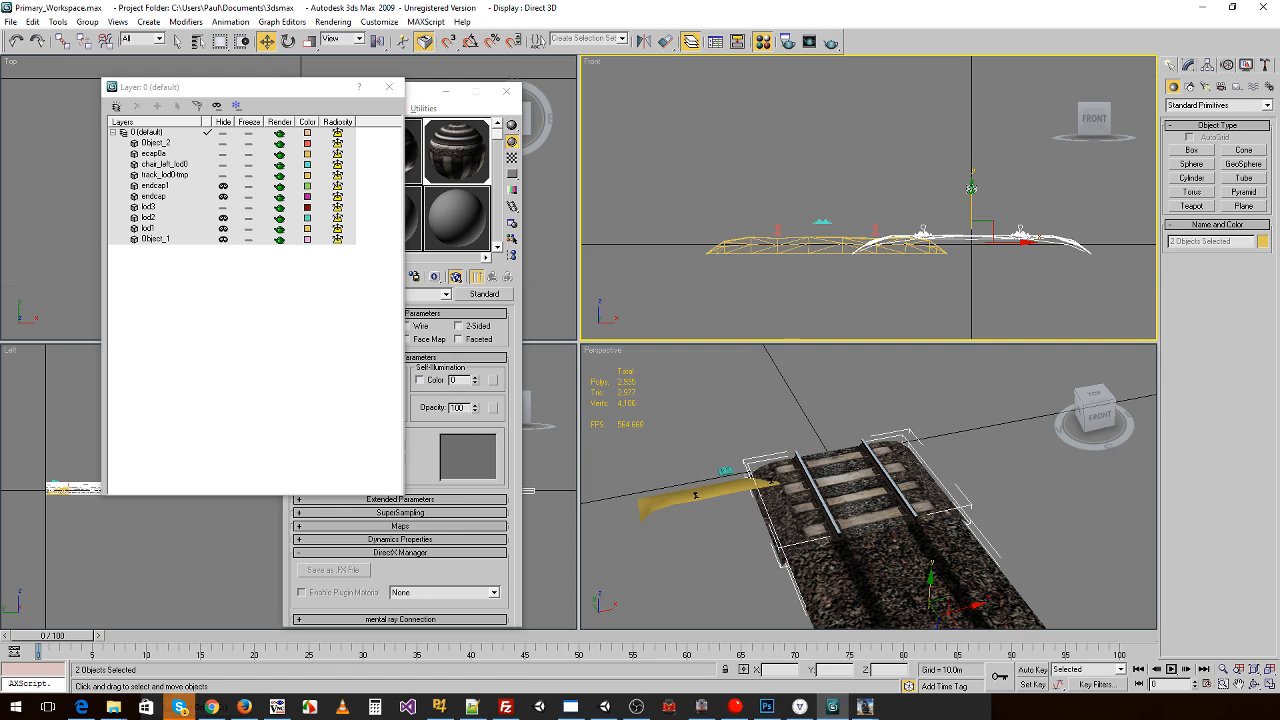
pyautogui.moveTo(971, 188); pyautogui.dragTo(971, 191)
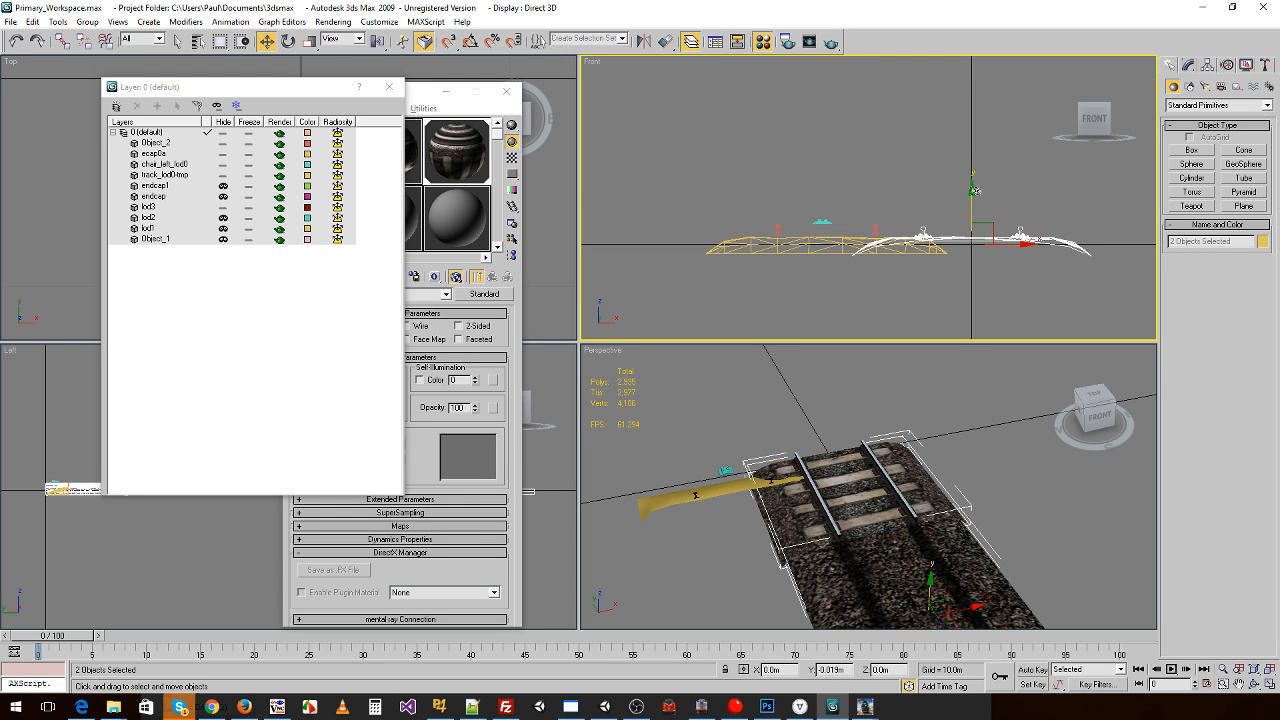
pyautogui.moveTo(973, 189); pyautogui.dragTo(975, 191)
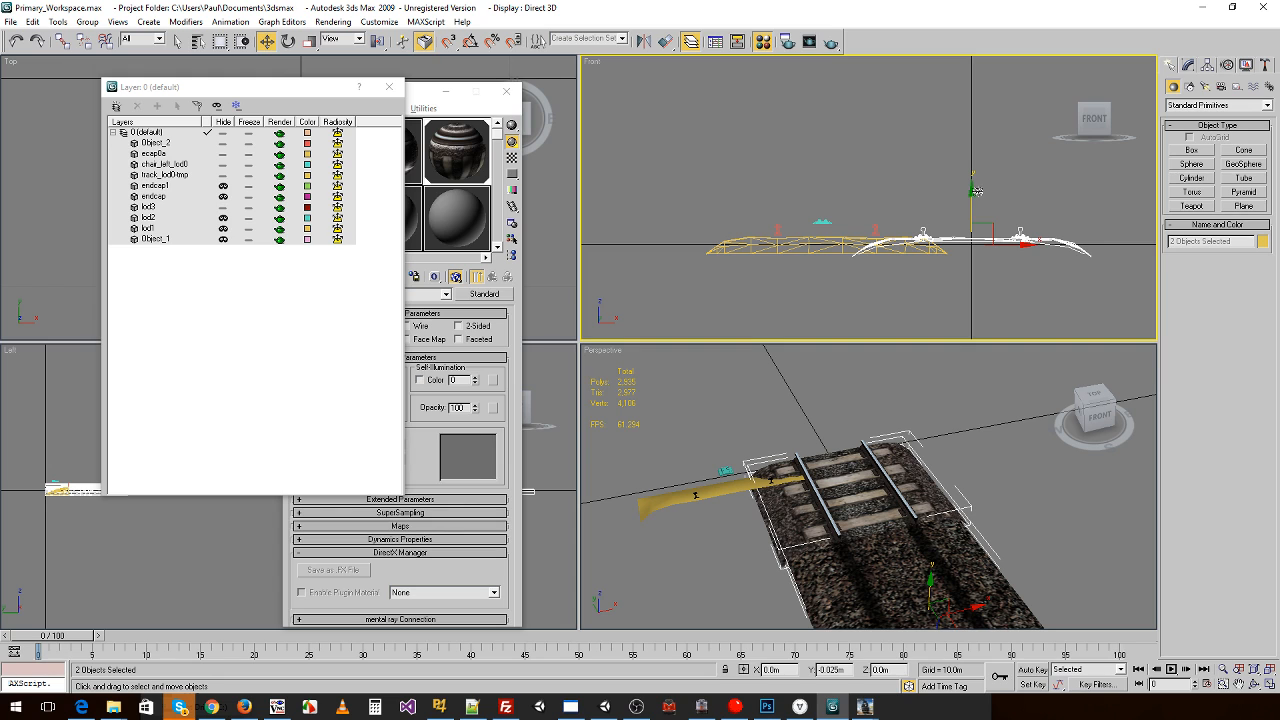
pyautogui.moveTo(975, 191); pyautogui.dragTo(981, 191)
pyautogui.scroll(5, 981, 191)
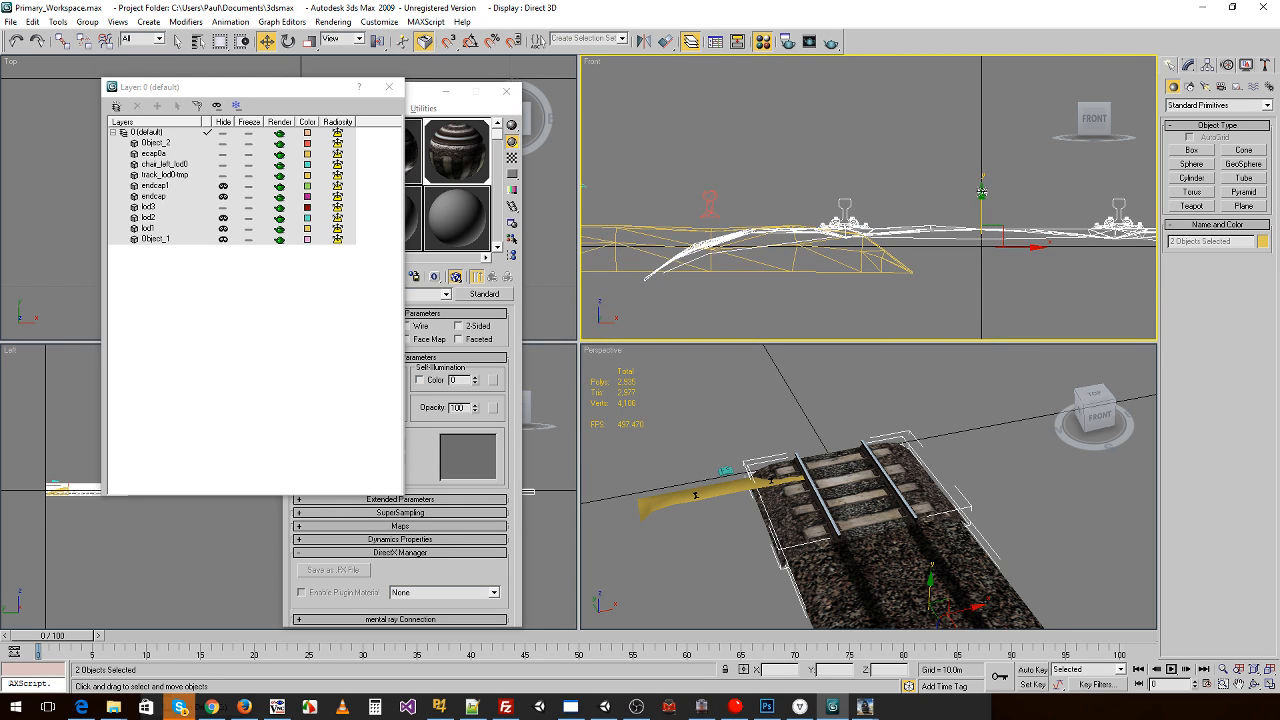
pyautogui.moveTo(981, 191); pyautogui.dragTo(982, 189)
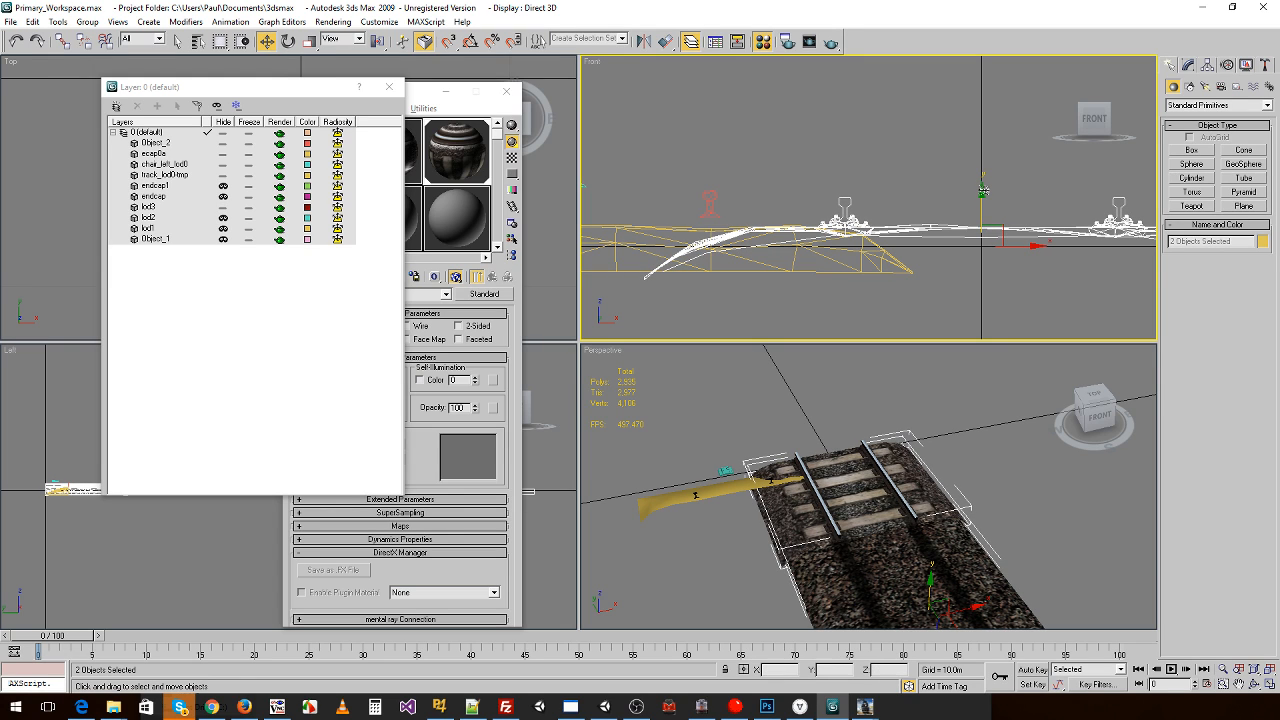
# - Hide every object in the default layer except the ballast mesh Object_1
pyautogui.scroll(-3, 933, 296)
pyautogui.moveTo(750, 178); pyautogui.dragTo(758, 210)
pyautogui.click(223, 174)
pyautogui.click(223, 163)
pyautogui.click(223, 153)
pyautogui.click(223, 143)
pyautogui.click(223, 133)
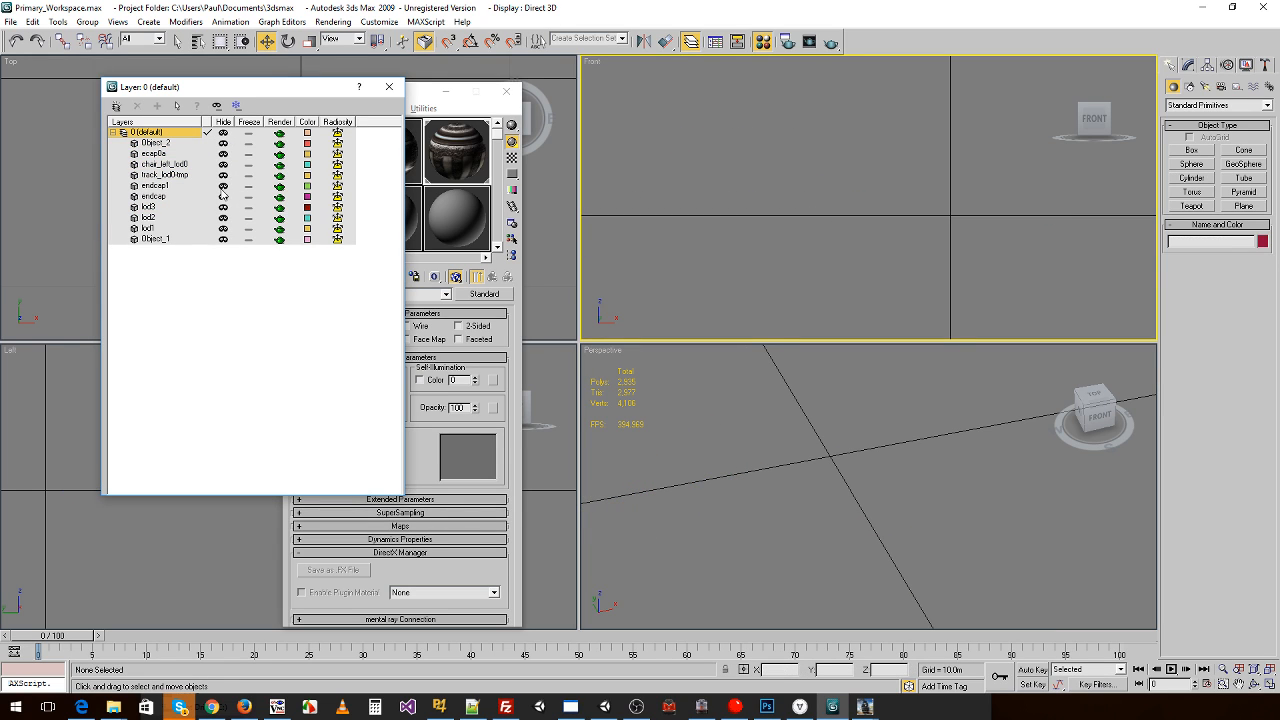
pyautogui.click(229, 134)
pyautogui.click(223, 240)
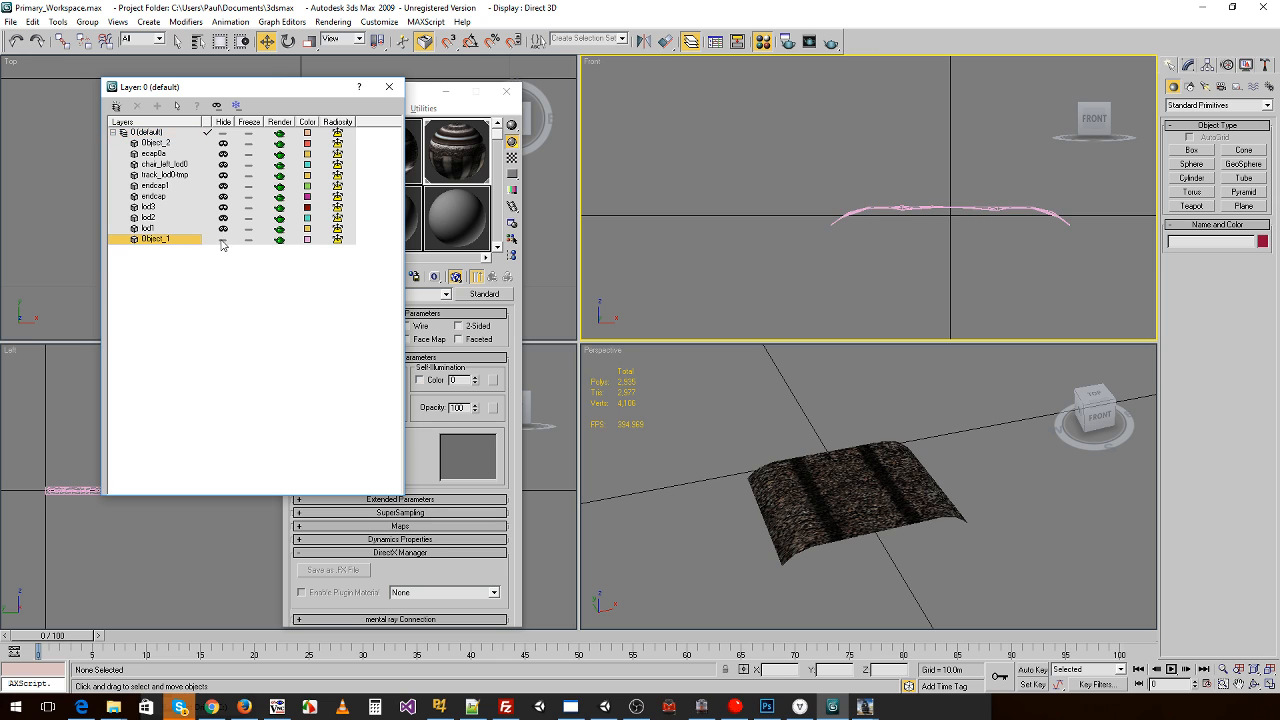
# - Export the ballast mesh Object_1 in Trainz format over track_lod0.im, keeping all existing texture files
pyautogui.click(11, 24)
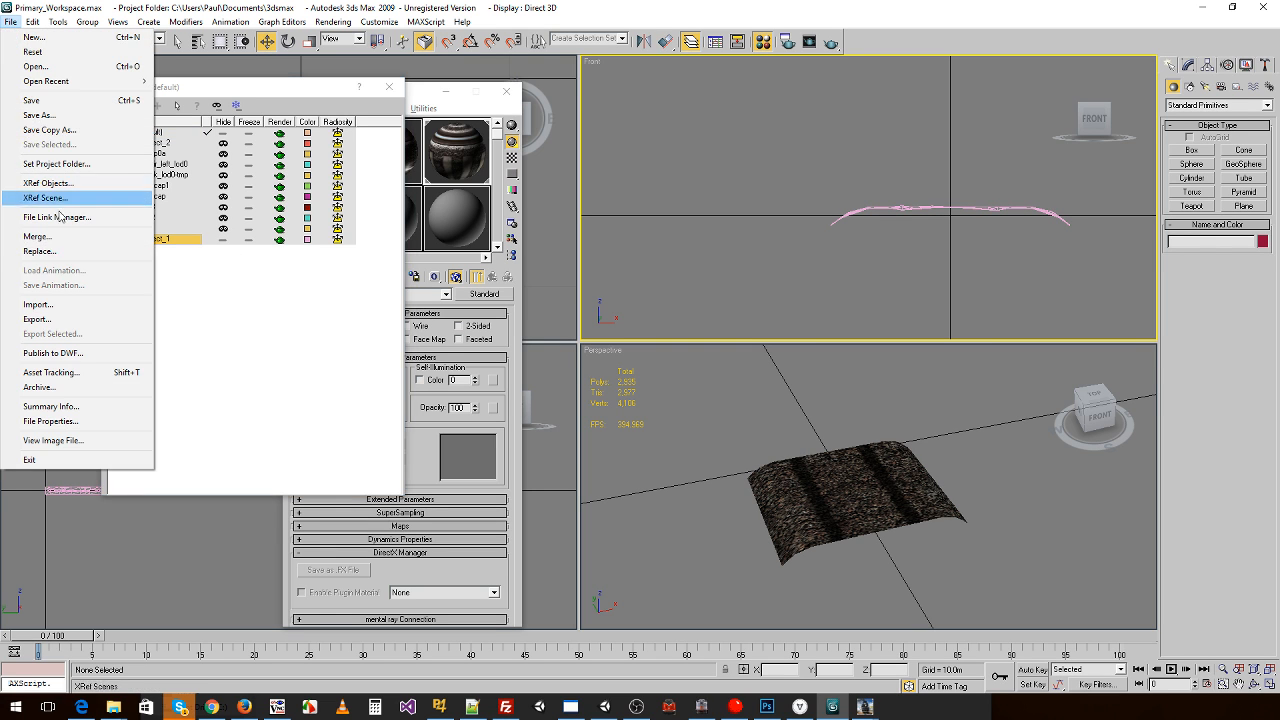
pyautogui.click(35, 310)
pyautogui.click(302, 460)
pyautogui.scroll(-5, 302, 460)
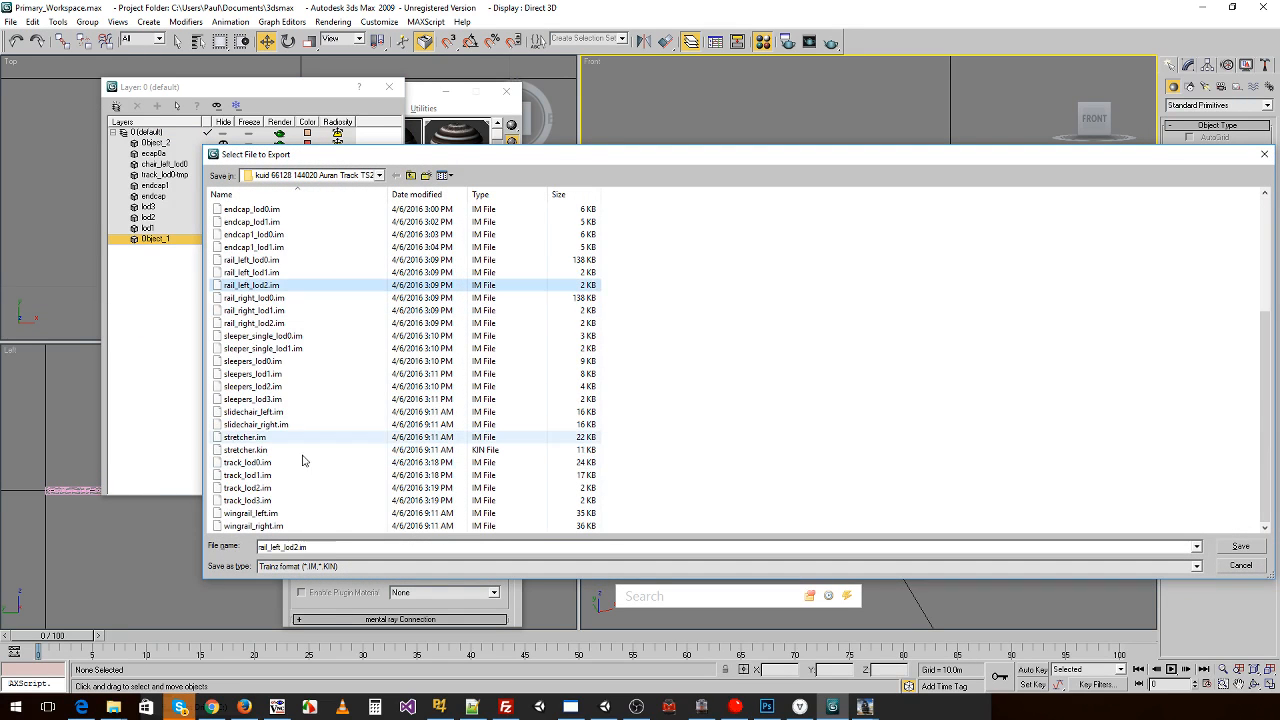
pyautogui.doubleClick(274, 462)
pyautogui.click(694, 409)
pyautogui.click(694, 411)
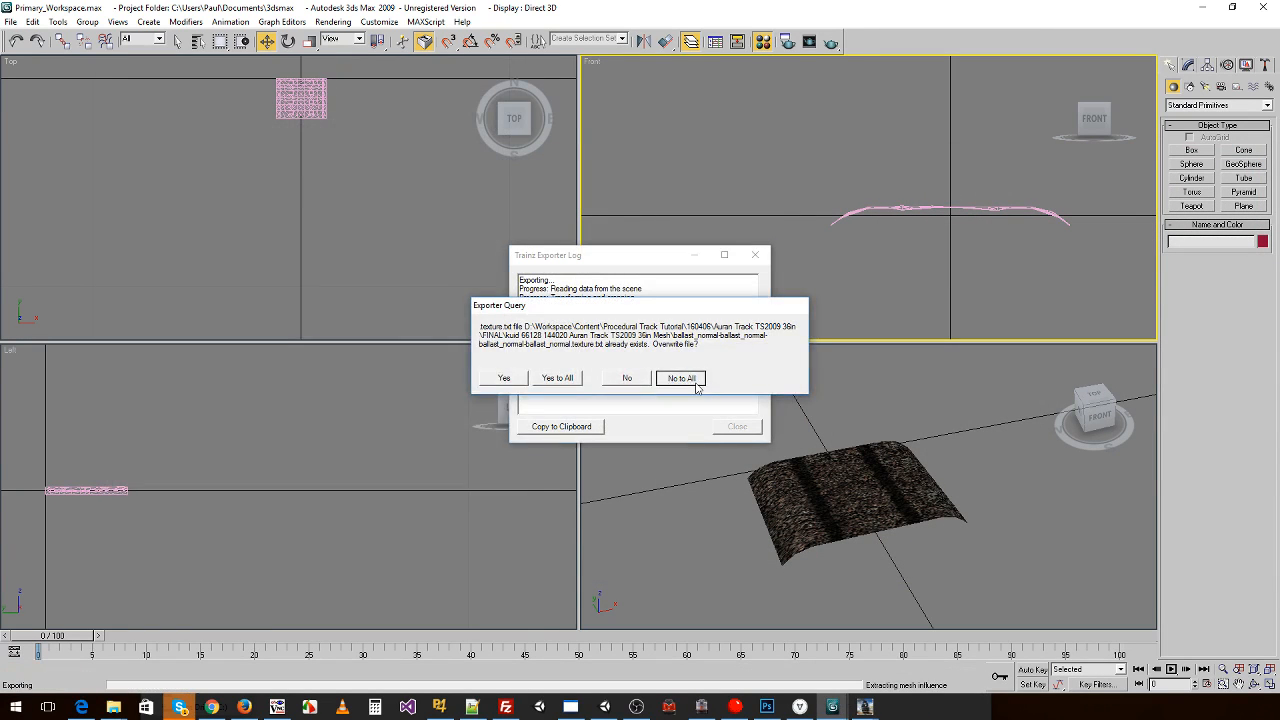
pyautogui.click(694, 381)
pyautogui.click(724, 424)
# - Show only the lod1 mesh and export it over track_lod1.im without overwriting the existing texture files
pyautogui.click(224, 239)
pyautogui.click(223, 228)
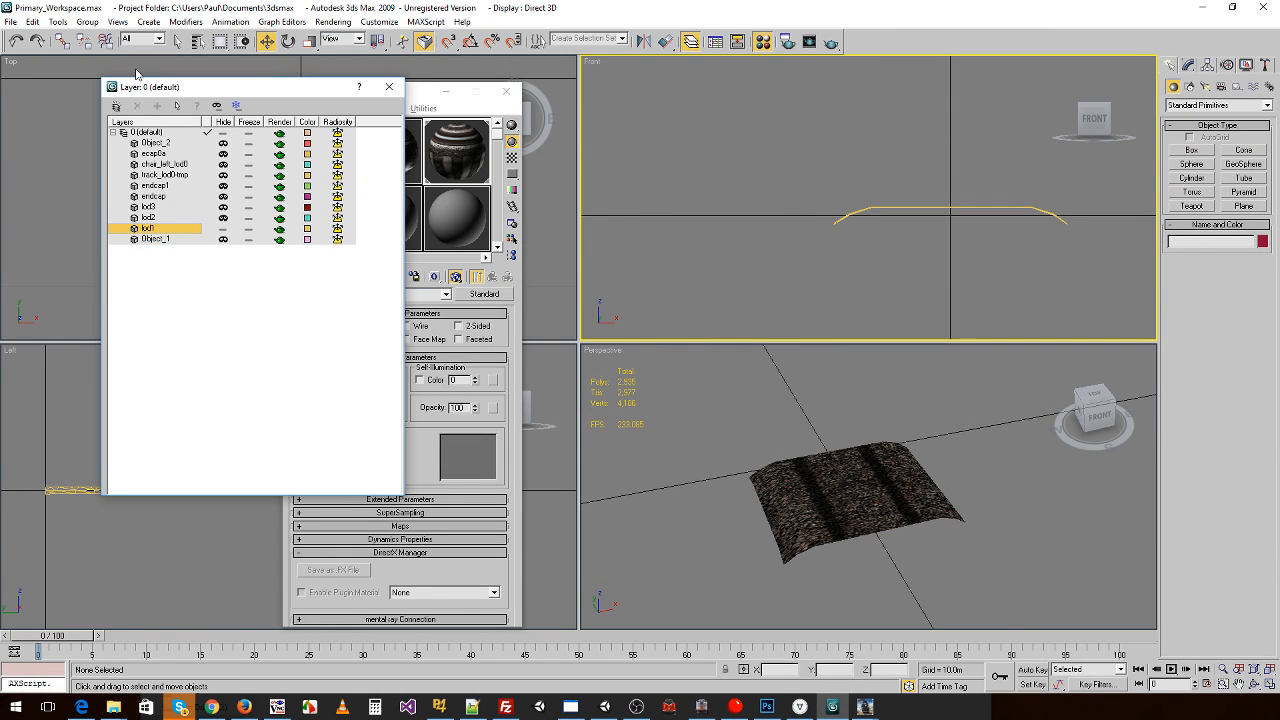
pyautogui.click(10, 21)
pyautogui.click(30, 303)
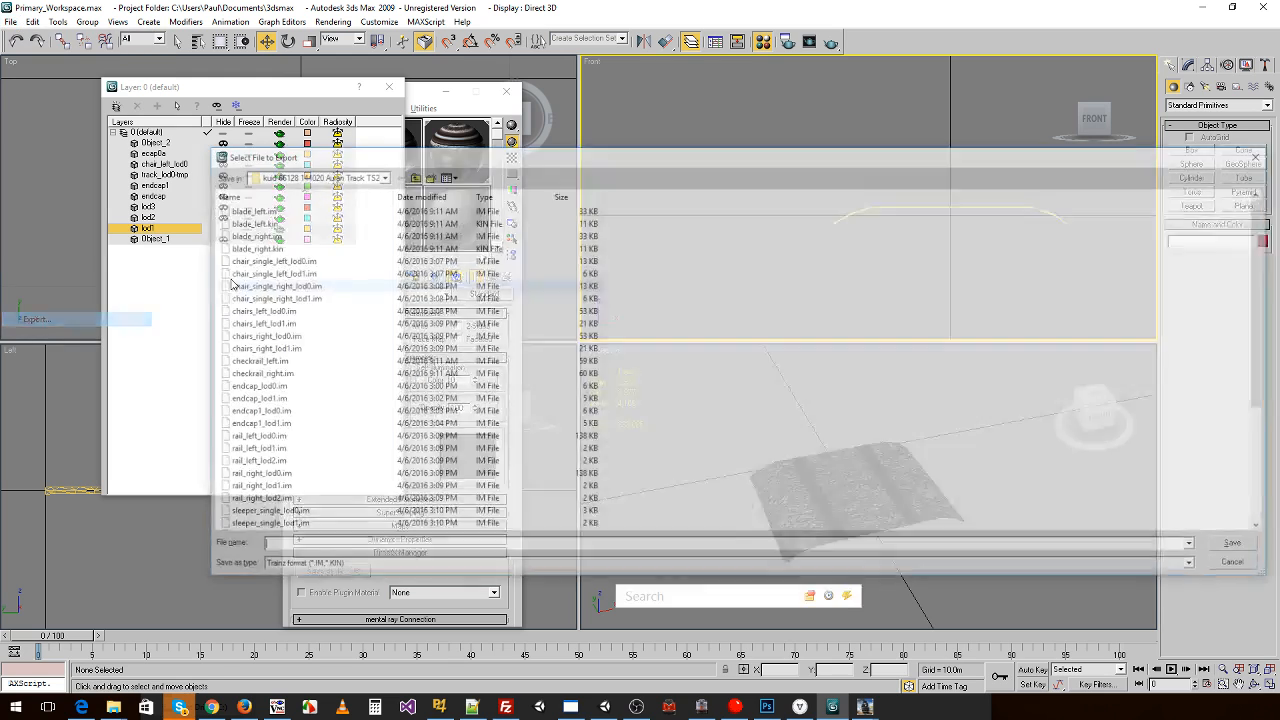
pyautogui.click(290, 526)
pyautogui.scroll(-5, 290, 526)
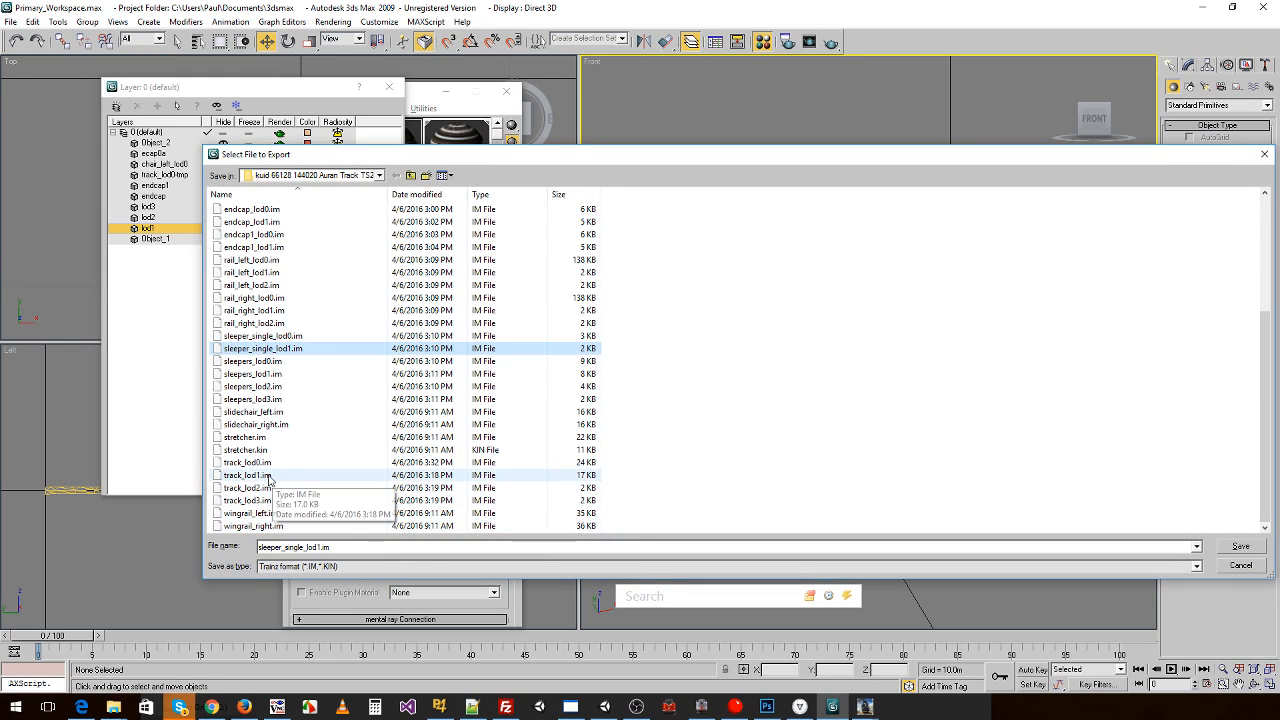
pyautogui.doubleClick(272, 474)
pyautogui.click(684, 410)
pyautogui.click(692, 413)
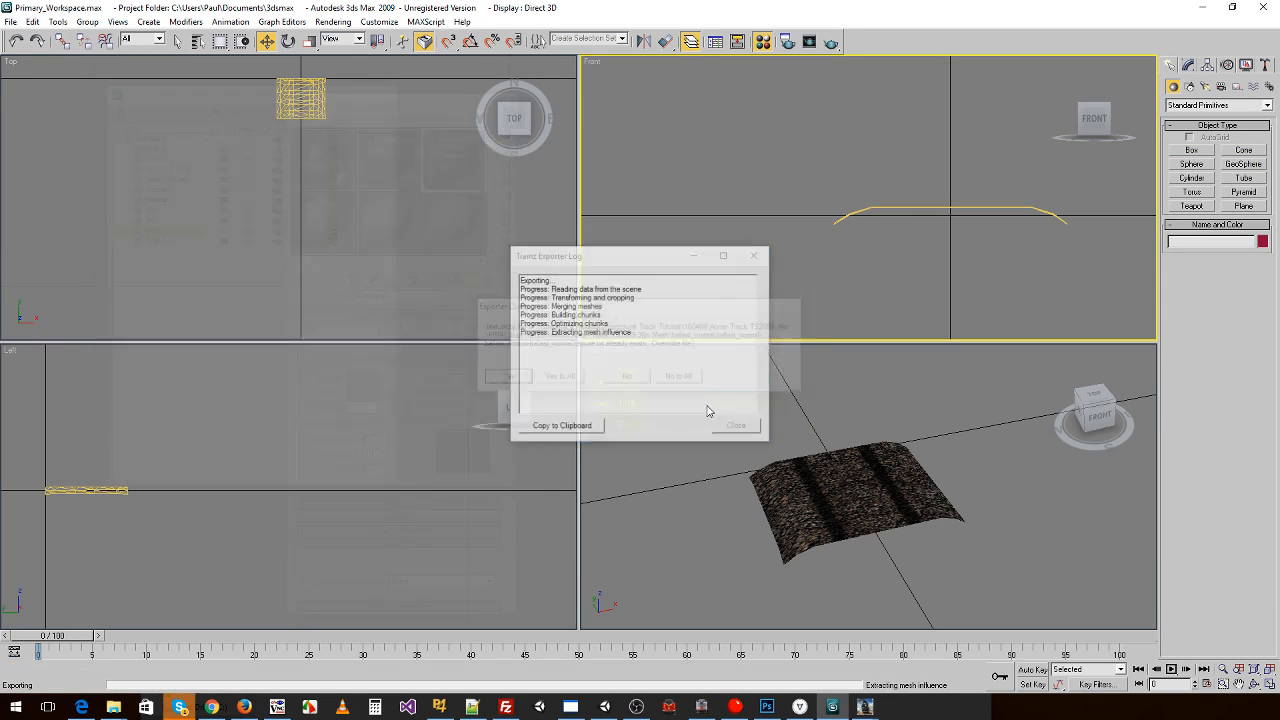
pyautogui.click(692, 378)
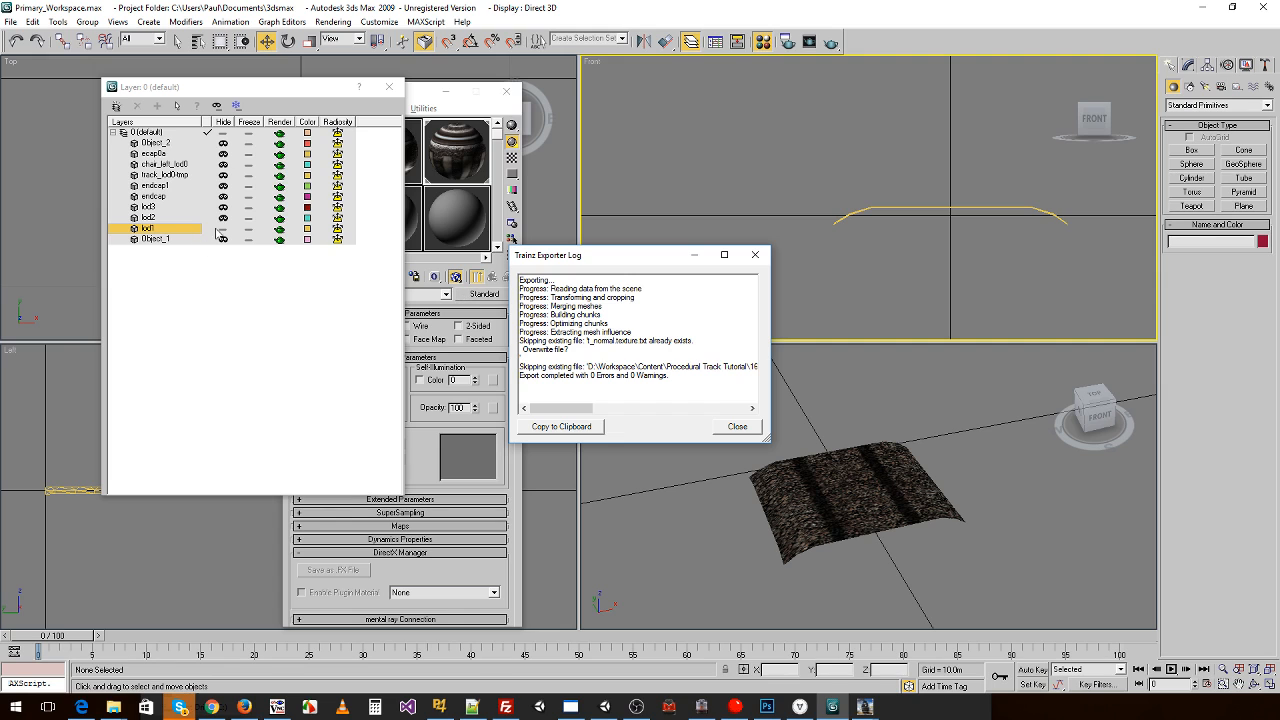
pyautogui.click(736, 427)
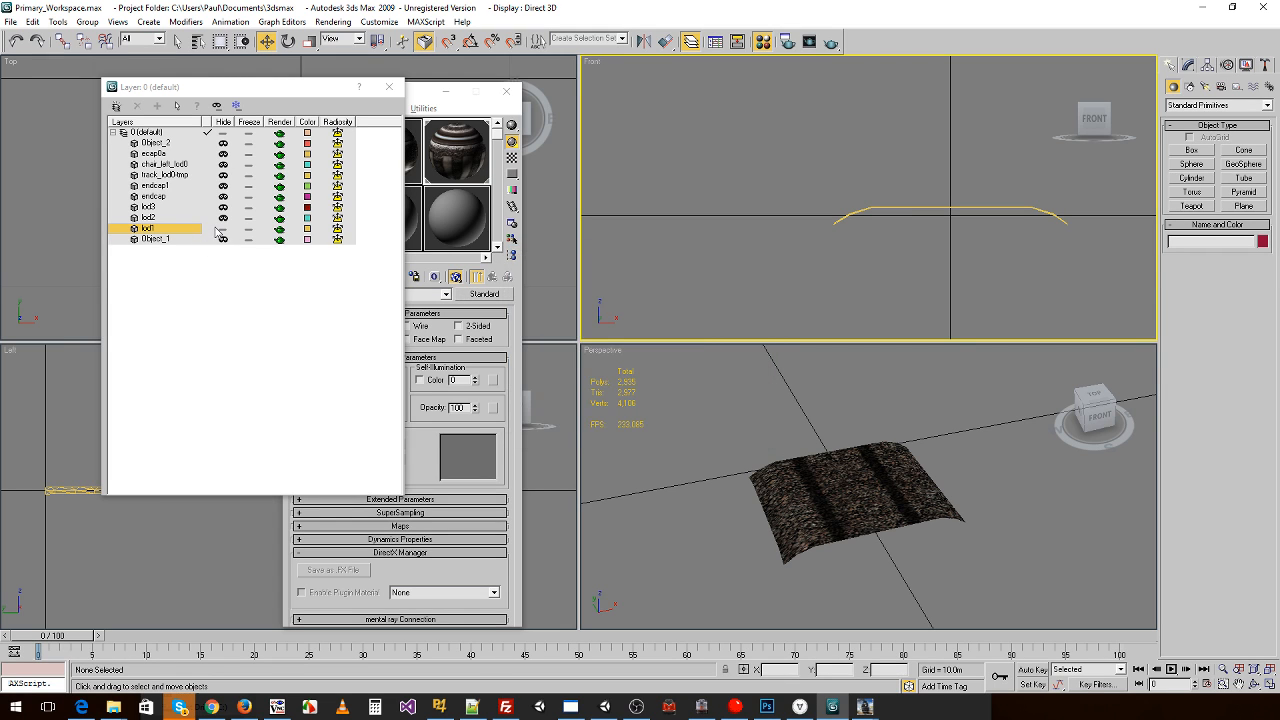
# - Show only the lod2 mesh and export it over track_lod2.im without overwriting the existing texture files
pyautogui.click(223, 218)
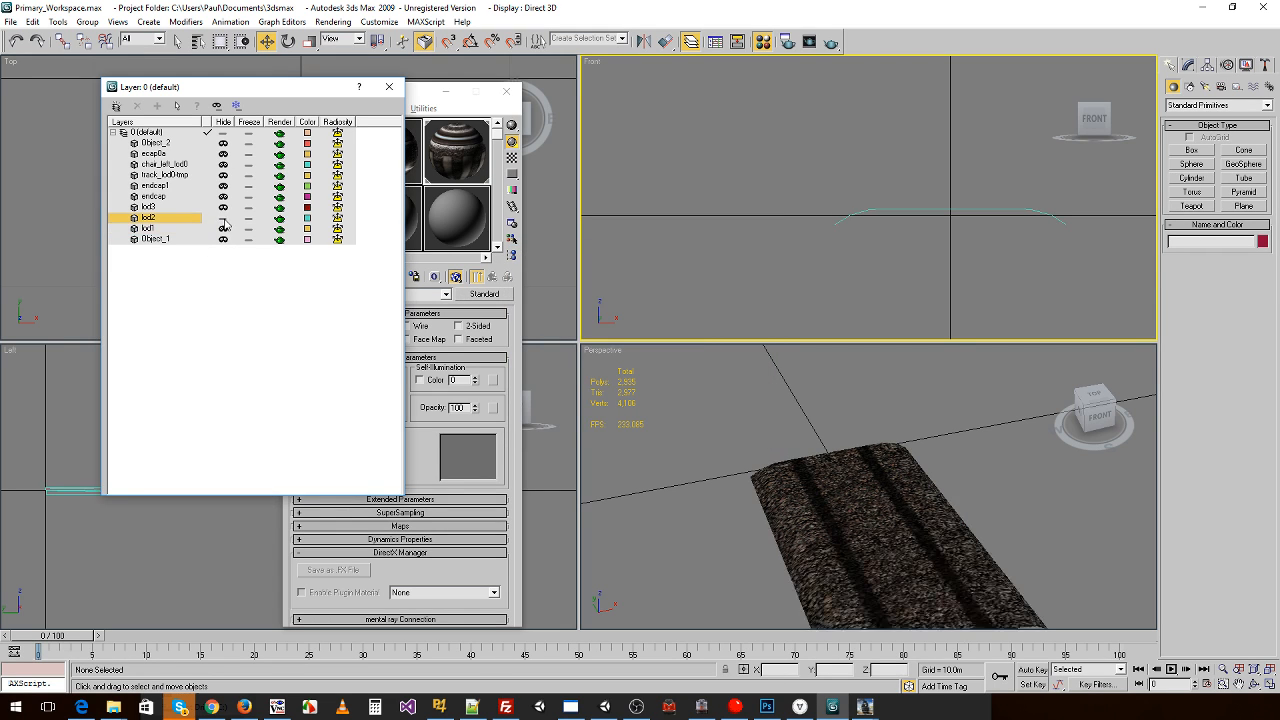
pyautogui.click(25, 40)
pyautogui.click(40, 318)
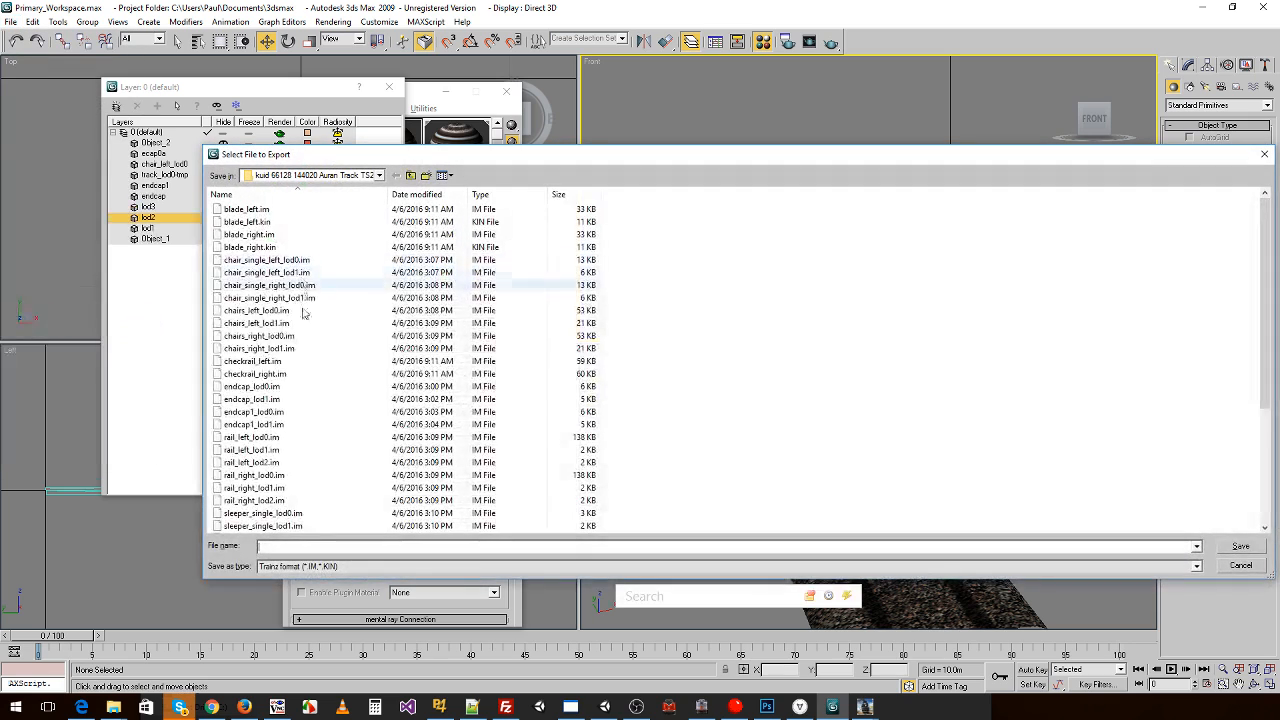
pyautogui.scroll(-5, 280, 492)
pyautogui.click(250, 488)
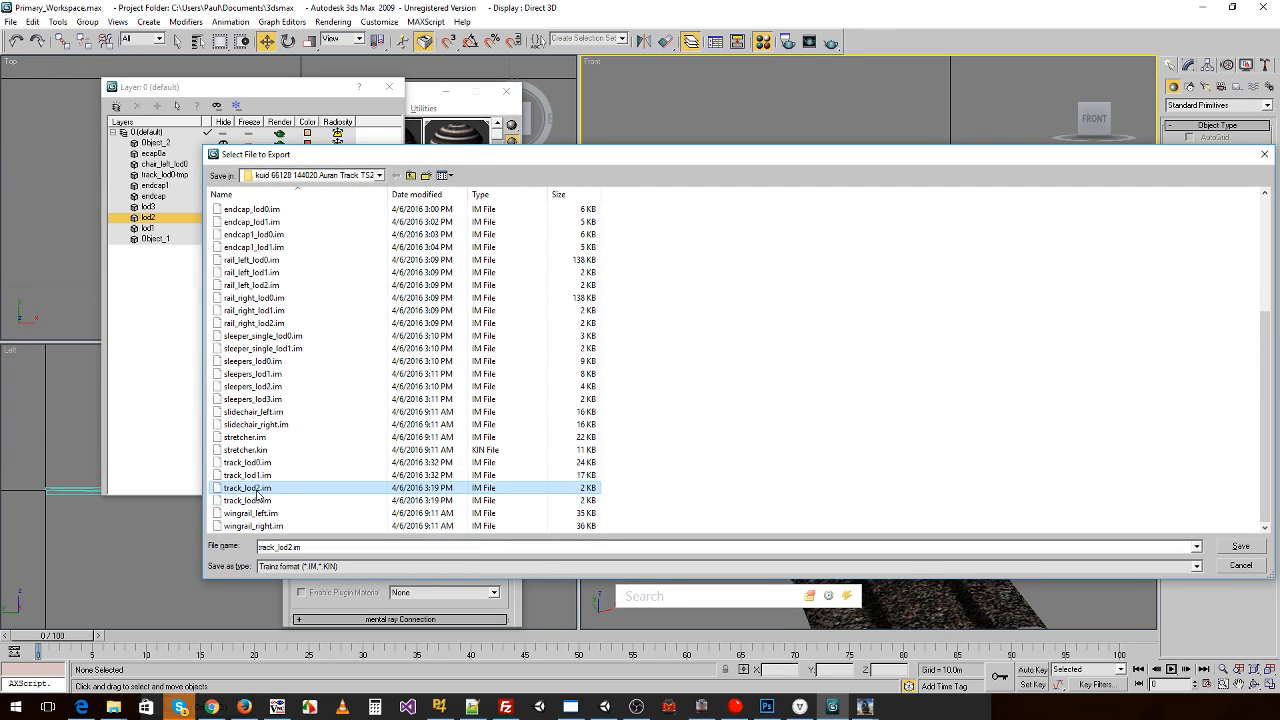
pyautogui.doubleClick(258, 490)
pyautogui.click(698, 411)
pyautogui.click(708, 414)
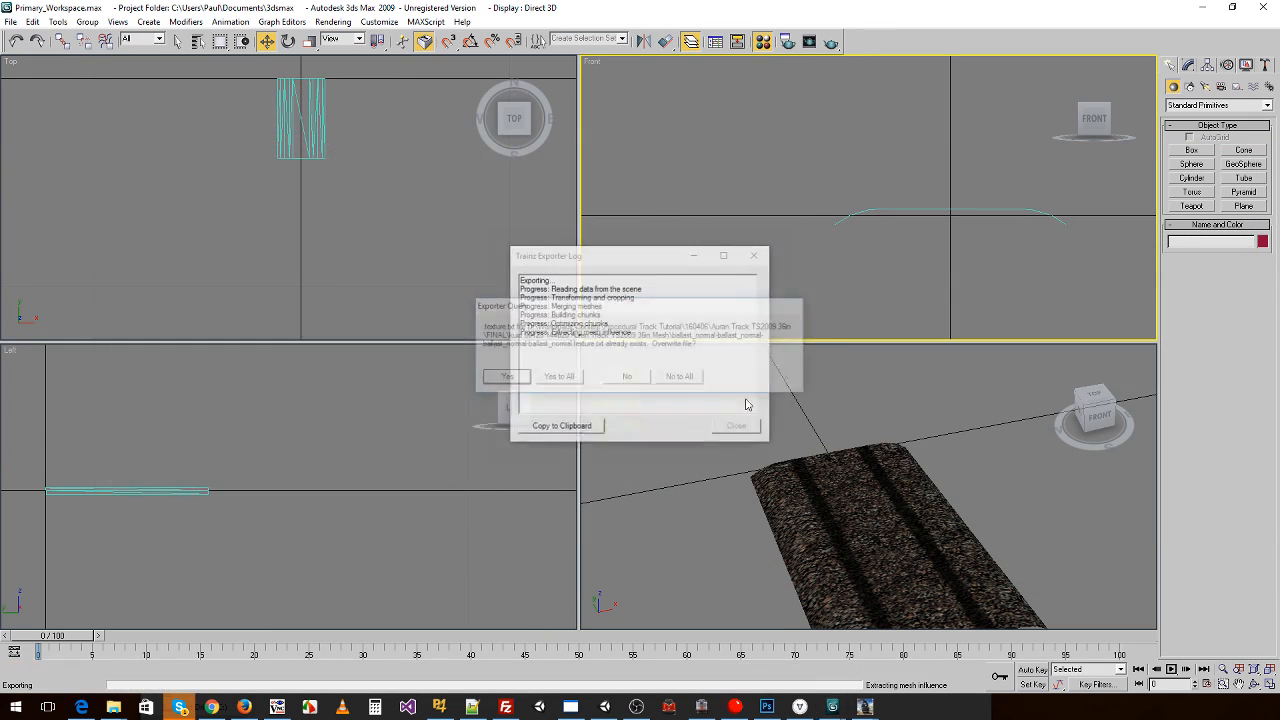
pyautogui.click(697, 377)
pyautogui.click(721, 426)
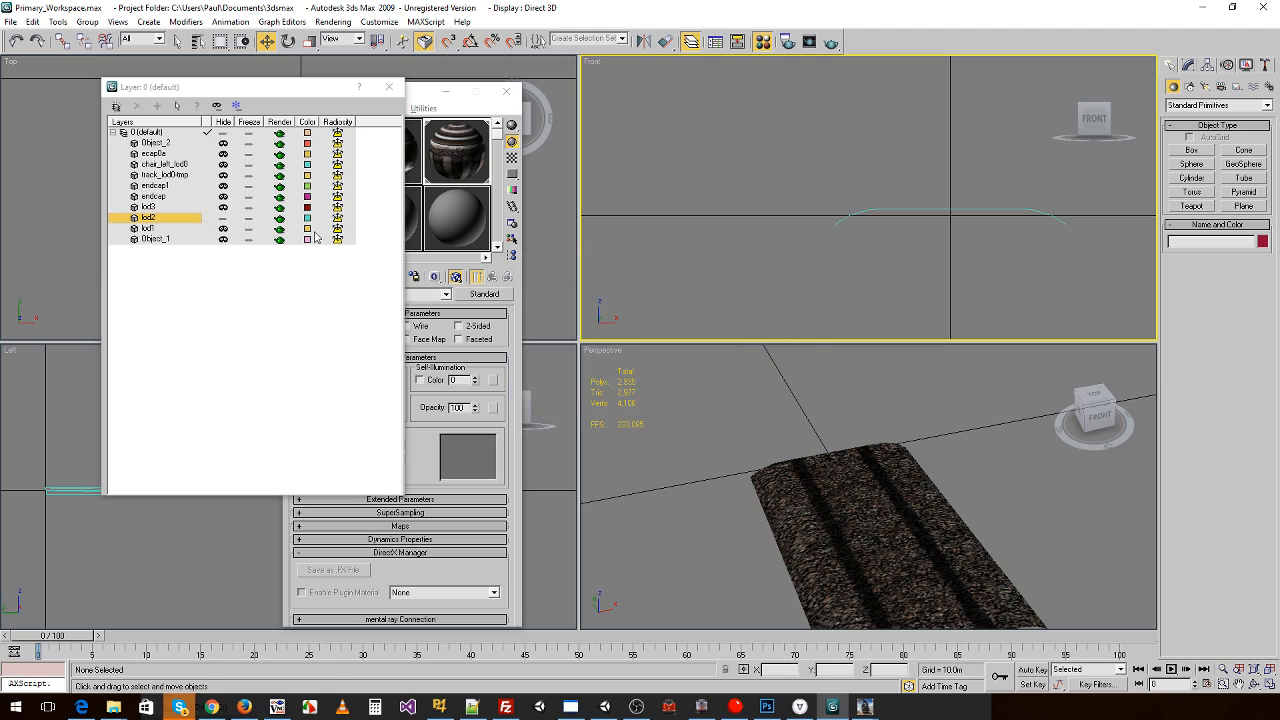
# - Show the lod3 mesh, export it over track_lod3.im keeping the existing texture files, and hide it again
pyautogui.click(223, 207)
pyautogui.click(10, 21)
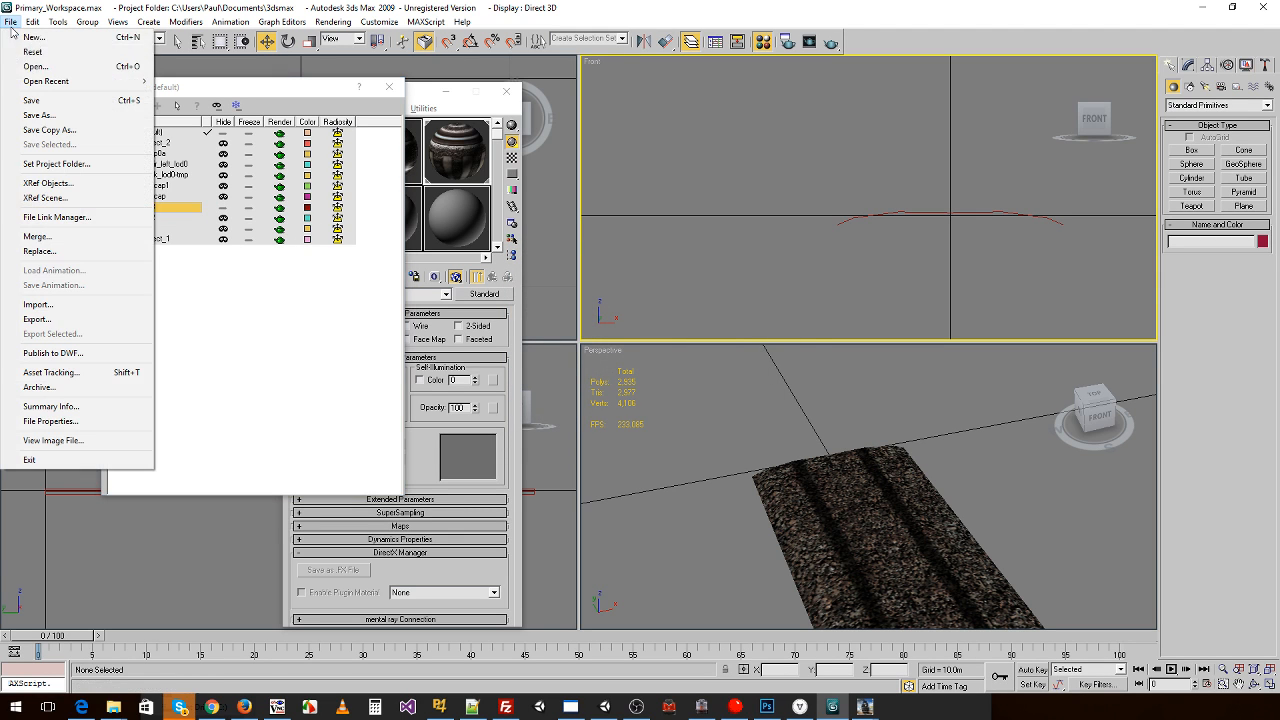
pyautogui.click(40, 320)
pyautogui.scroll(-5, 374, 400)
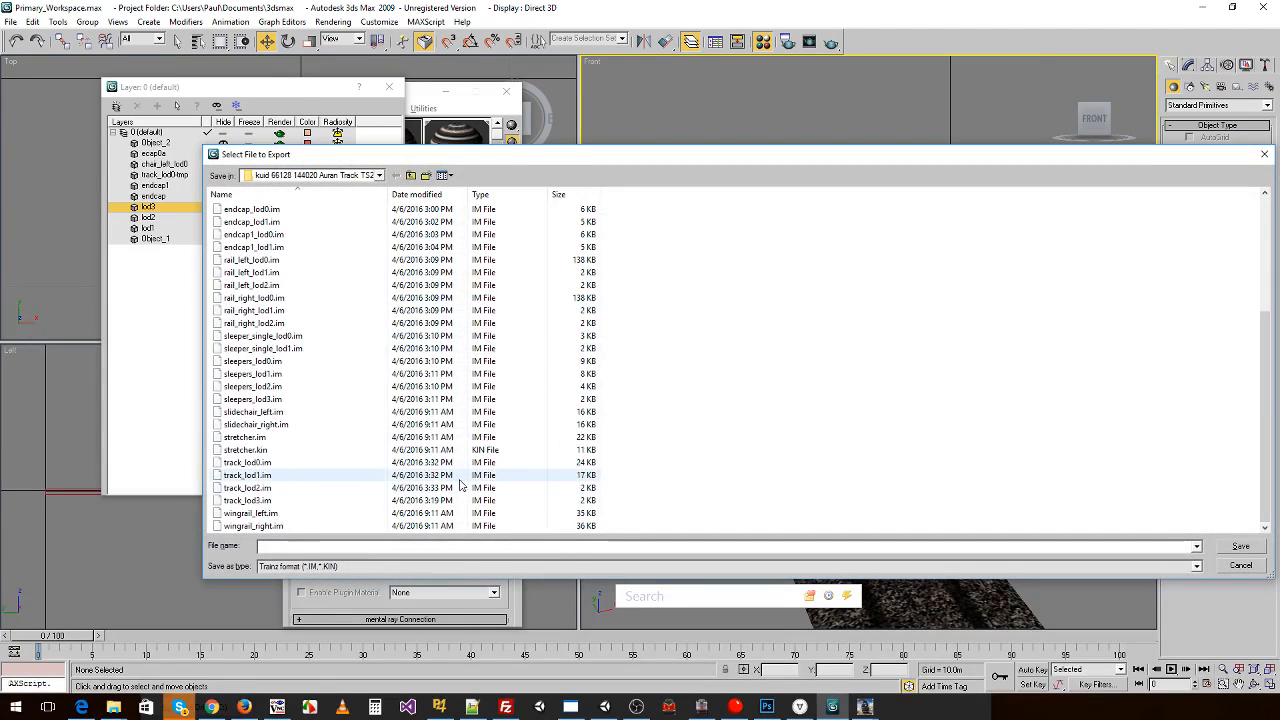
pyautogui.doubleClick(247, 500)
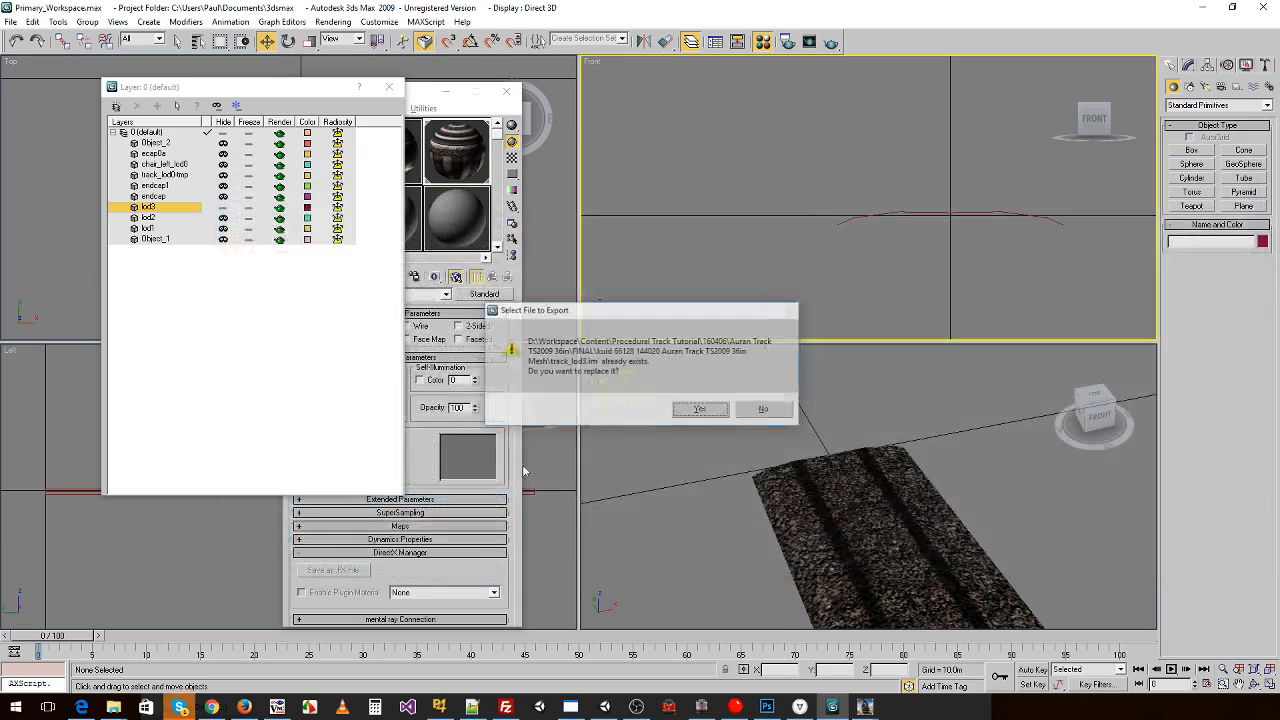
pyautogui.click(698, 410)
pyautogui.click(700, 414)
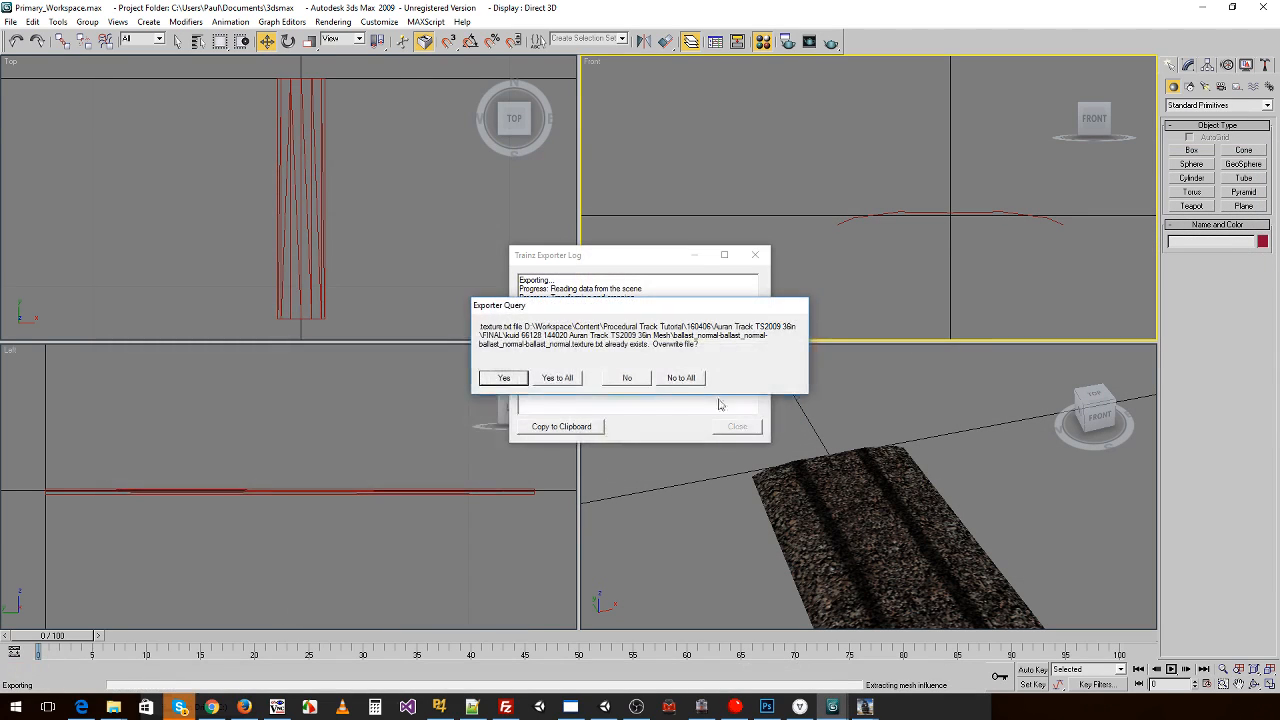
pyautogui.click(690, 380)
pyautogui.click(737, 427)
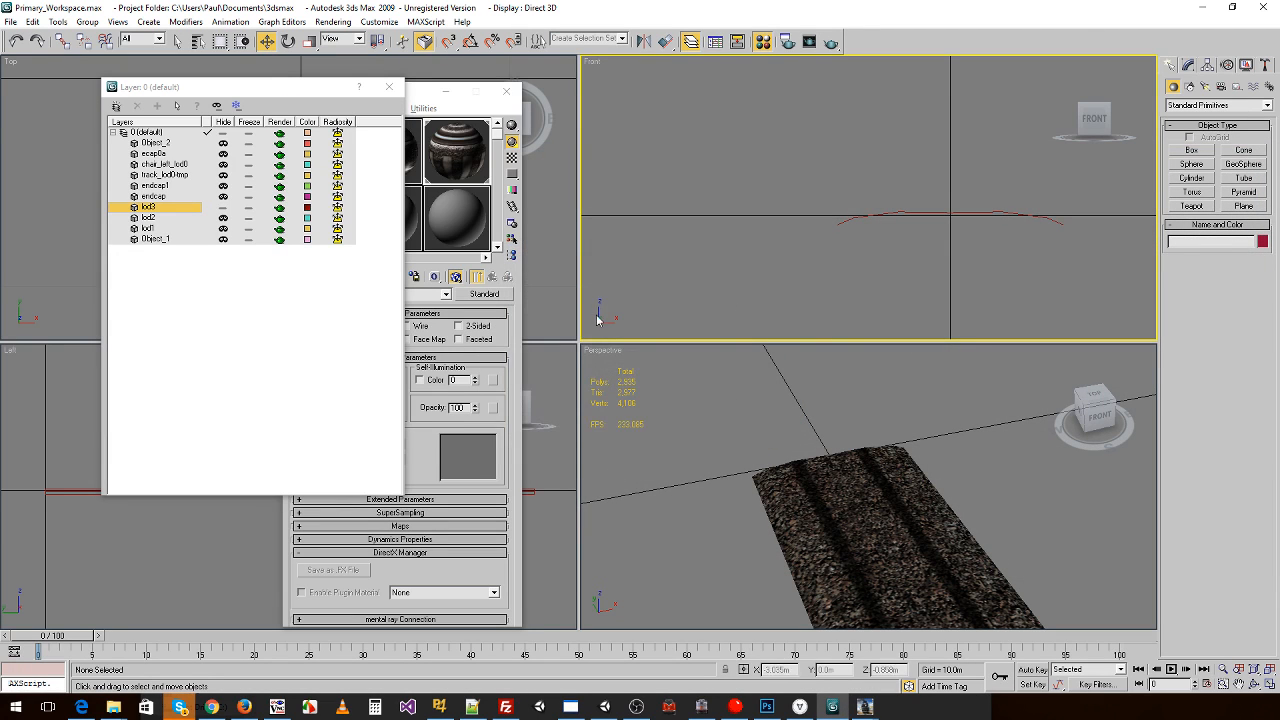
pyautogui.click(223, 207)
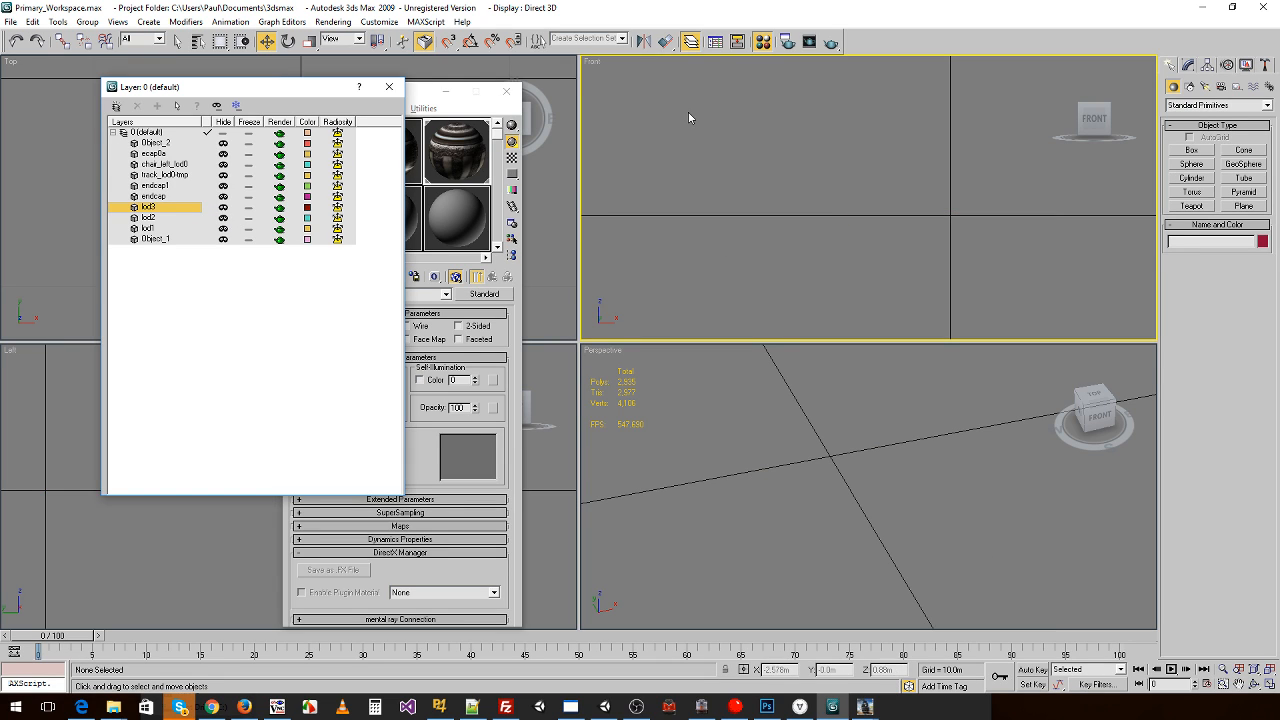
# - Open the recent scene Primary_Workspace_Parts.max and list the objects of its default layer in the layer manager
pyautogui.click(828, 10)
pyautogui.click(10, 21)
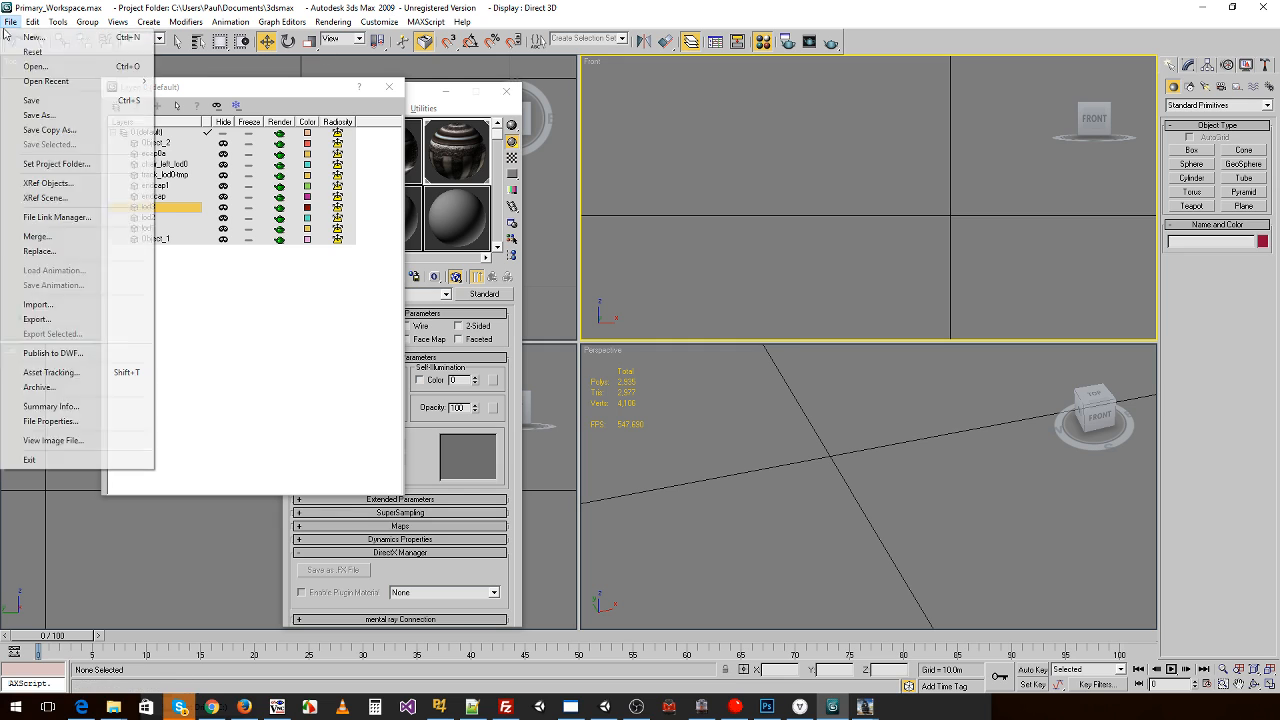
pyautogui.moveTo(50, 81)
pyautogui.click(531, 96)
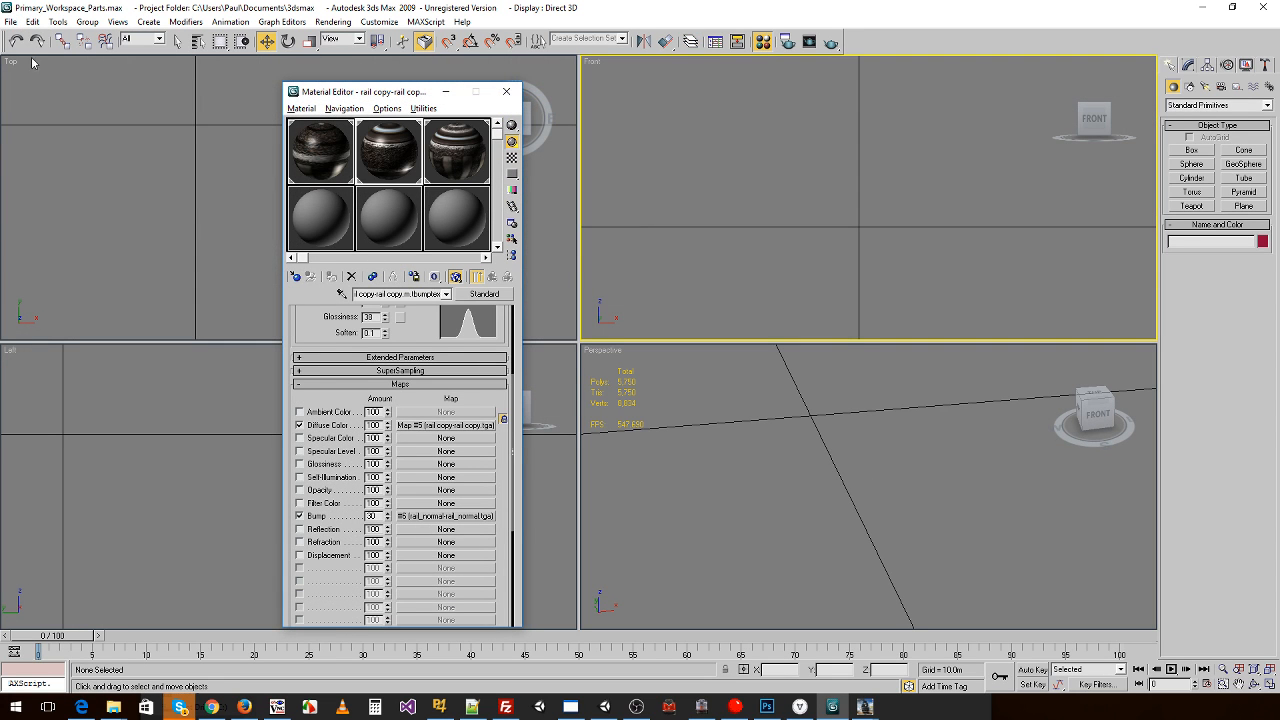
pyautogui.click(57, 21)
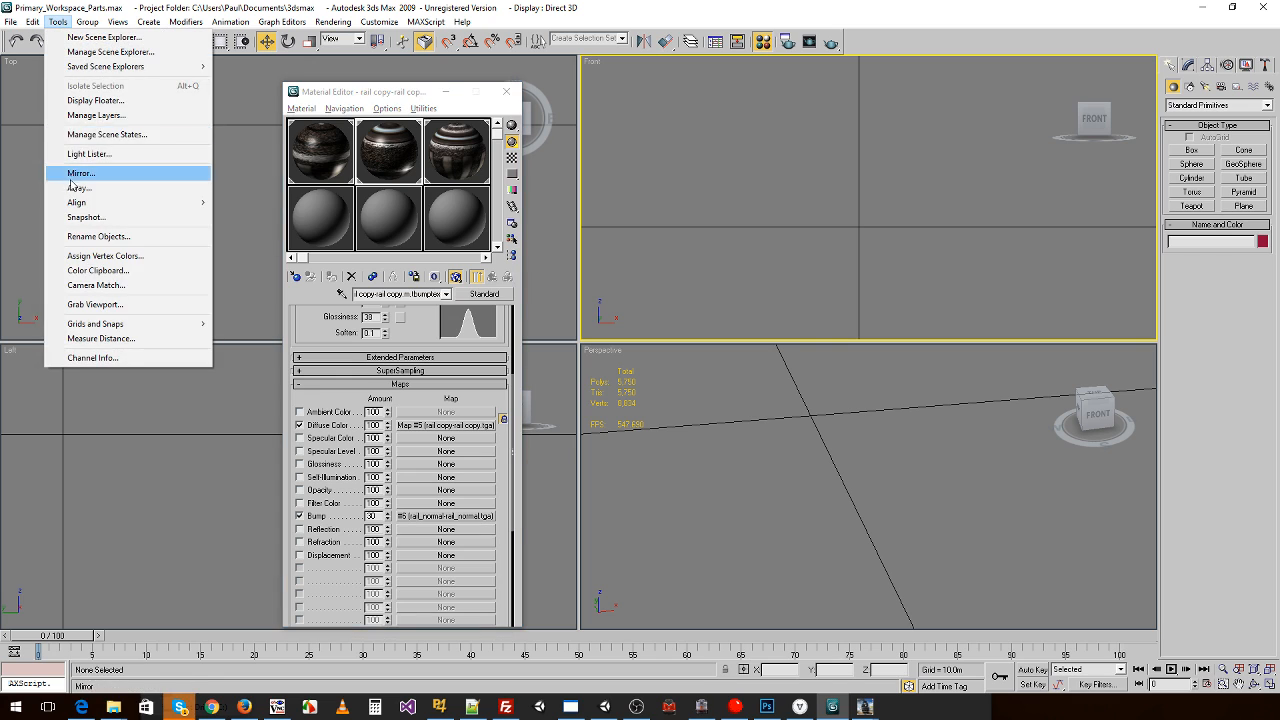
pyautogui.click(79, 116)
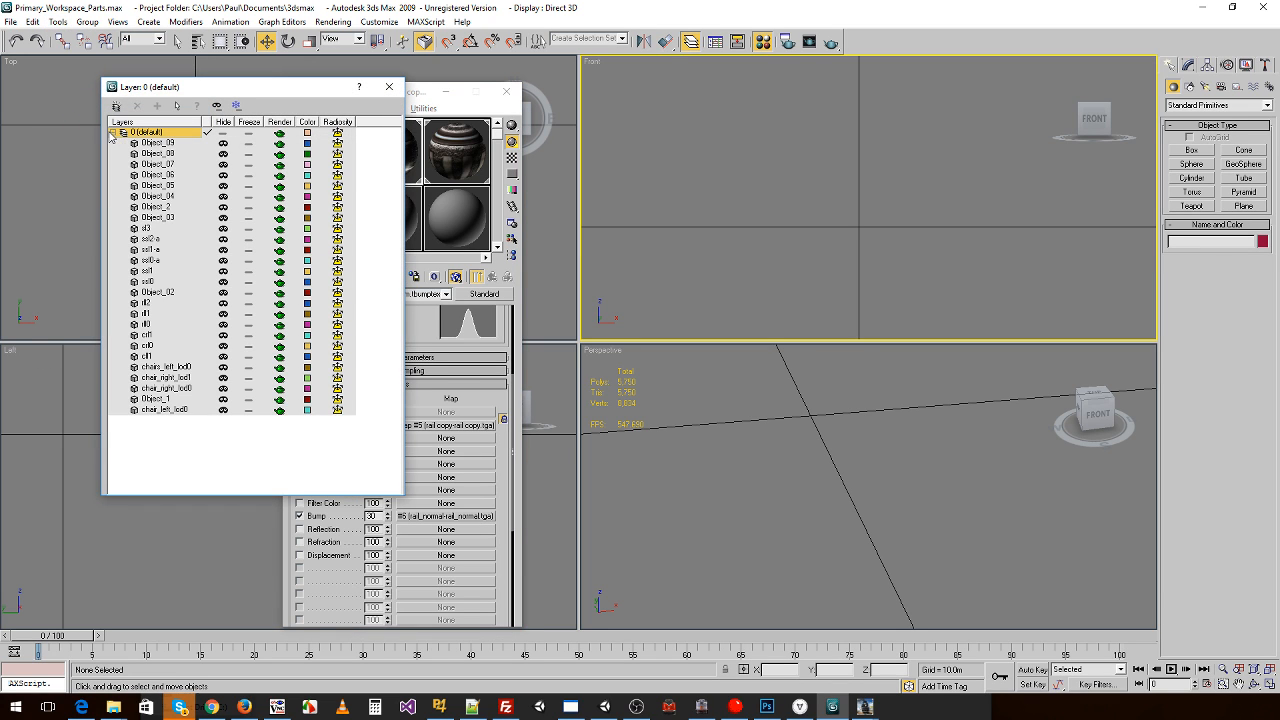
# - Unhide the existing track parts in the default layer, from chair_left_lod0 up through Object_02
pyautogui.click(223, 410)
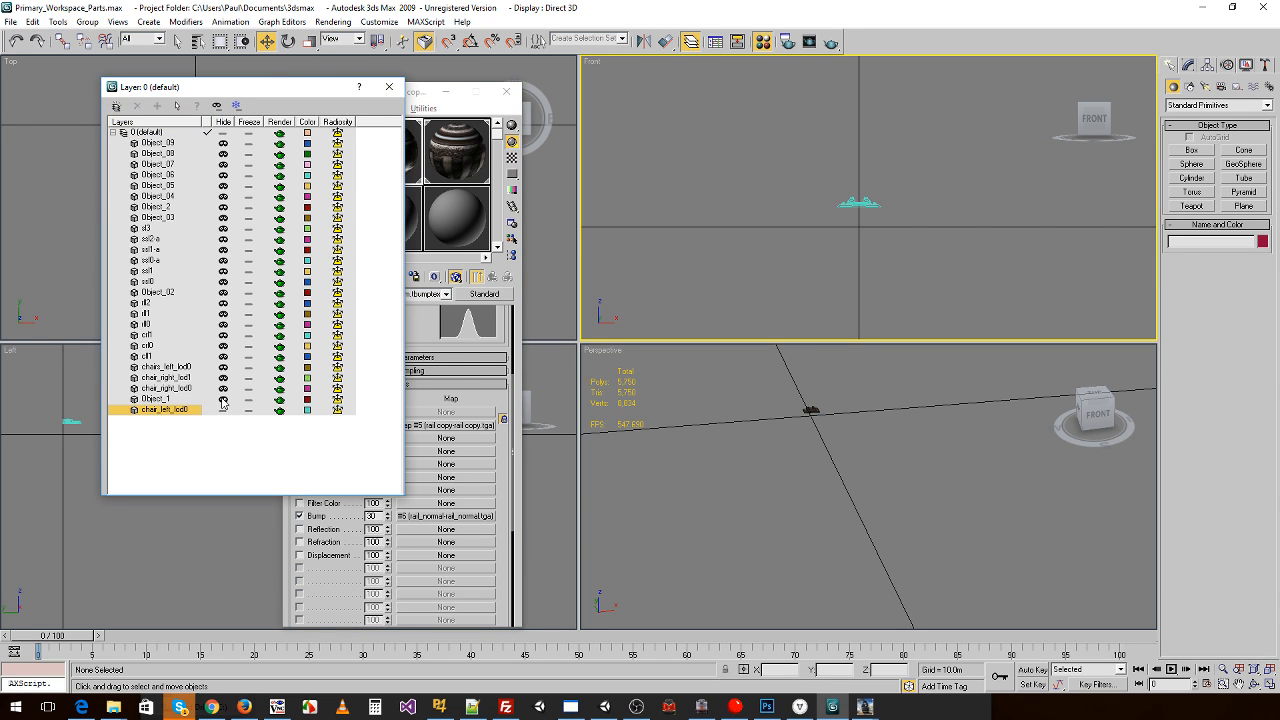
pyautogui.click(223, 399)
pyautogui.click(223, 388)
pyautogui.click(223, 377)
pyautogui.click(223, 366)
pyautogui.click(223, 356)
pyautogui.click(221, 335)
pyautogui.click(223, 345)
pyautogui.click(223, 324)
pyautogui.click(223, 313)
pyautogui.click(223, 302)
pyautogui.click(223, 292)
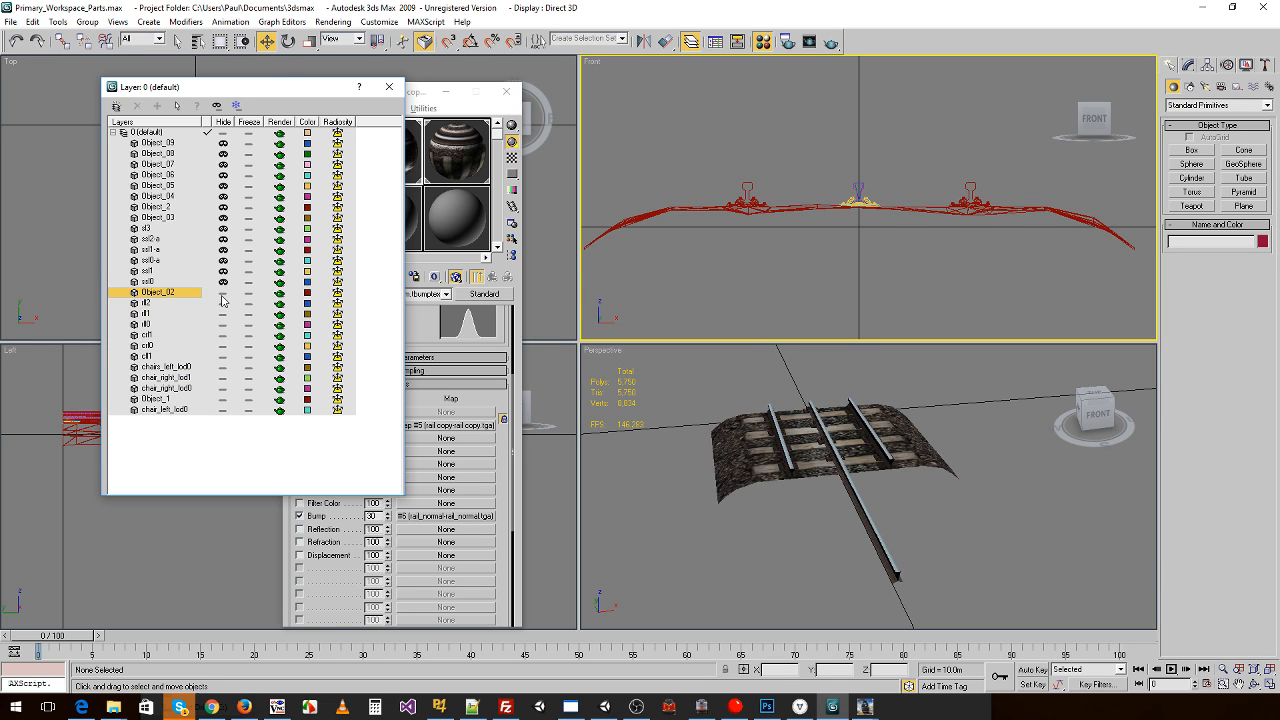
# - Import blade_left.obj with its texture coordinates and smoothing groups, naming the imported object blade_left
pyautogui.click(10, 22)
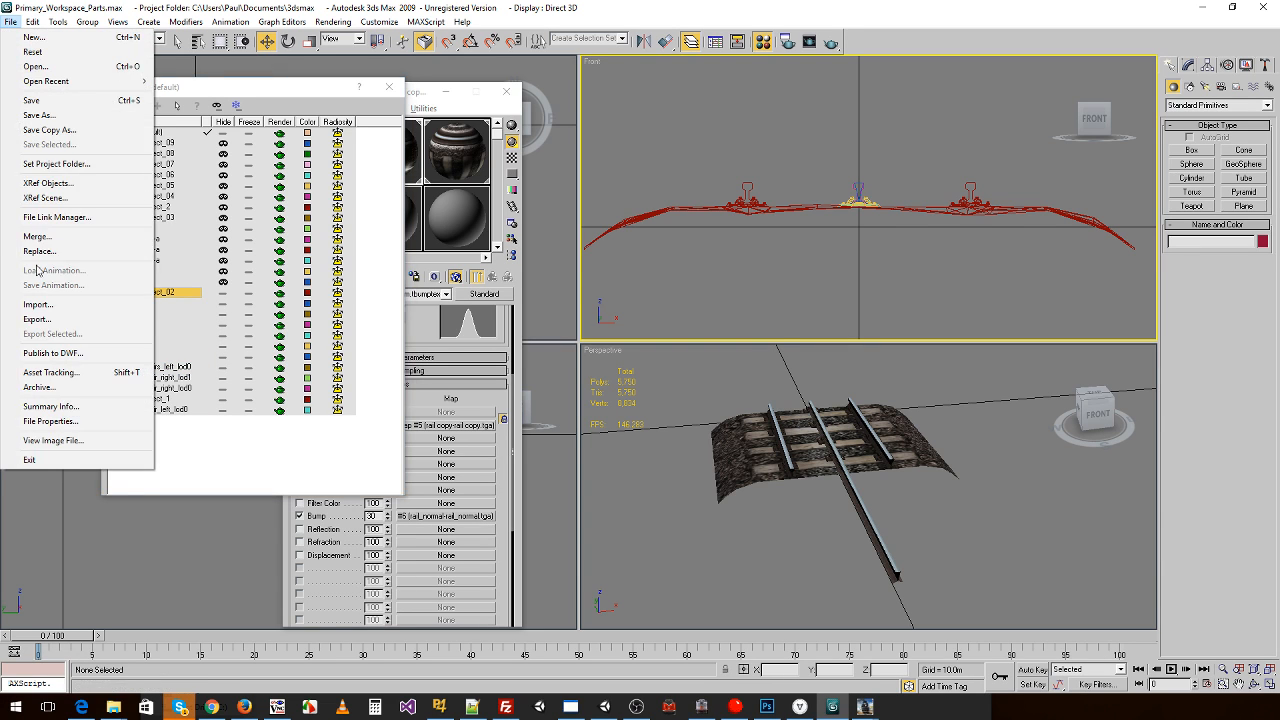
pyautogui.click(40, 306)
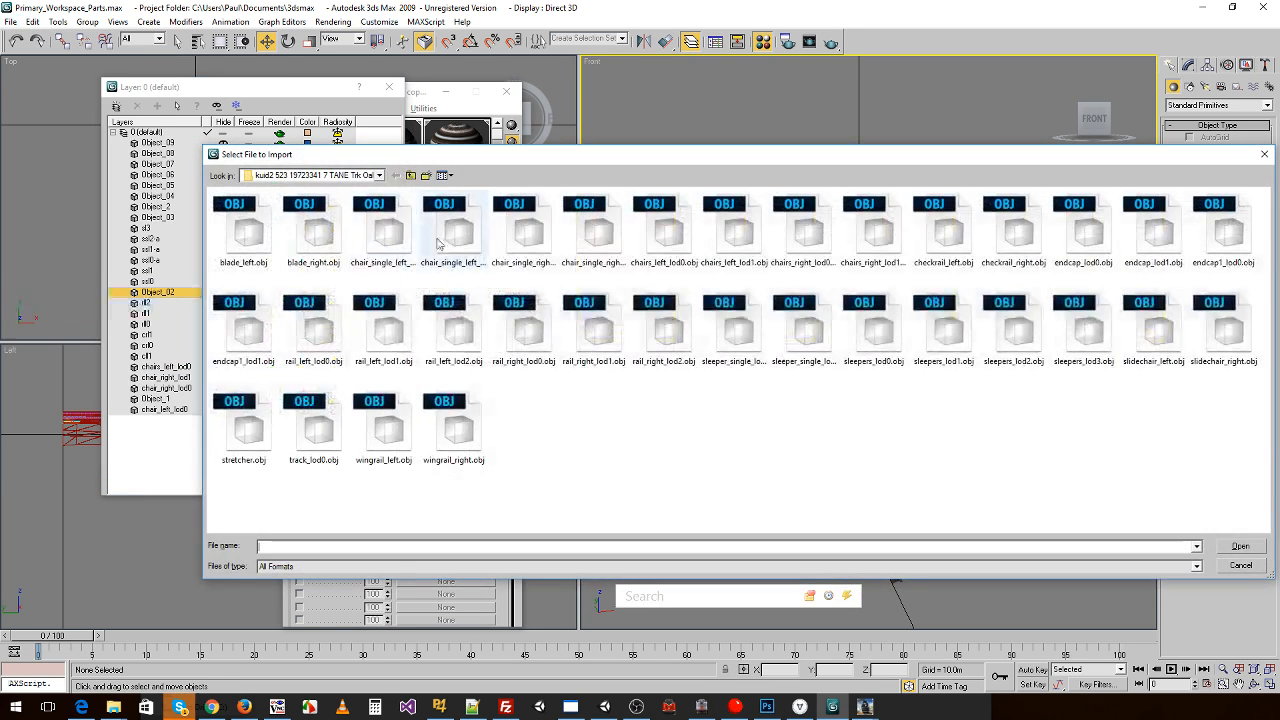
pyautogui.doubleClick(266, 242)
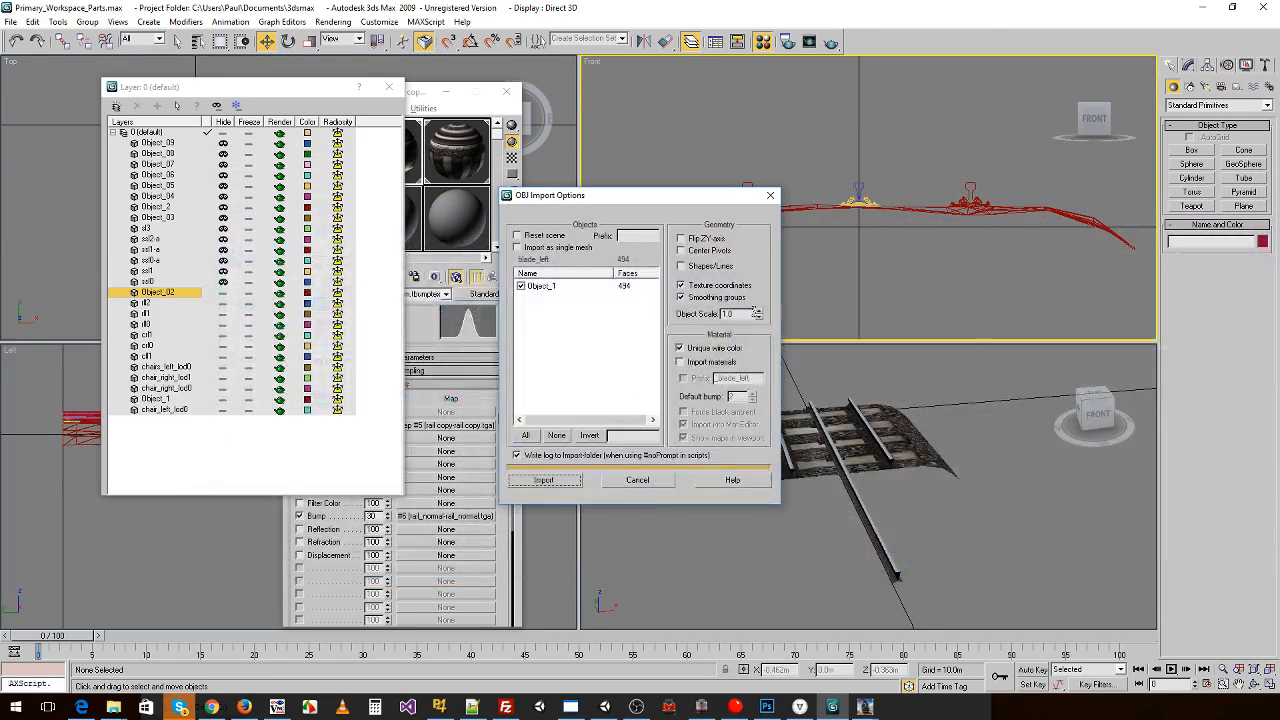
pyautogui.click(562, 482)
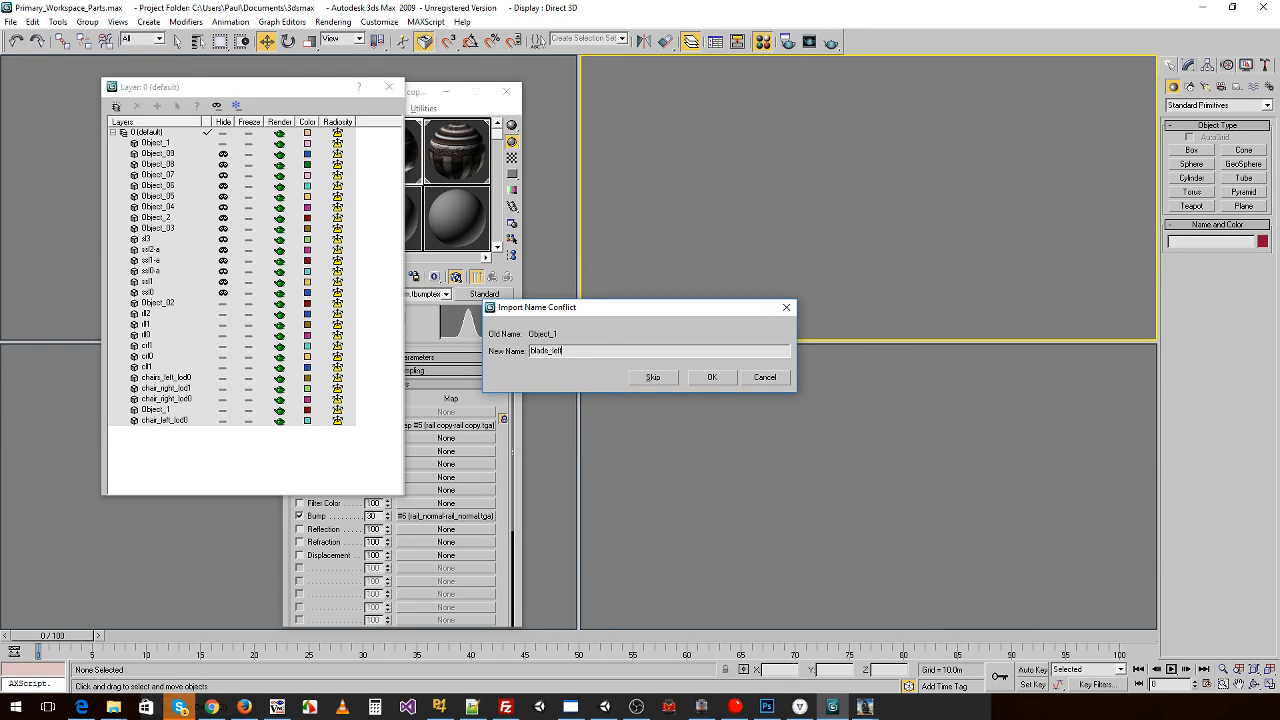
pyautogui.press('Return')
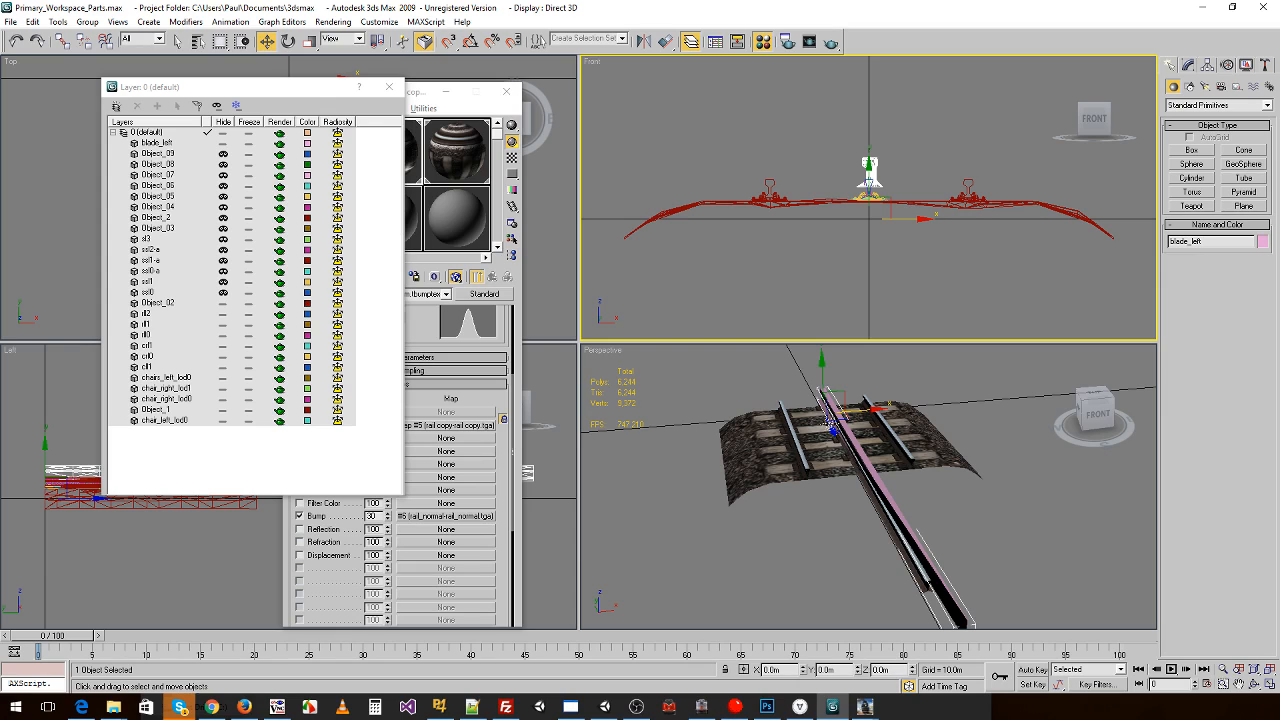
# - Scale the blade_left mesh uniformly to 64.471 percent
pyautogui.keyDown('alt'); pyautogui.moveTo(872, 468); pyautogui.dragTo(875, 463, button='middle'); pyautogui.keyUp('alt')
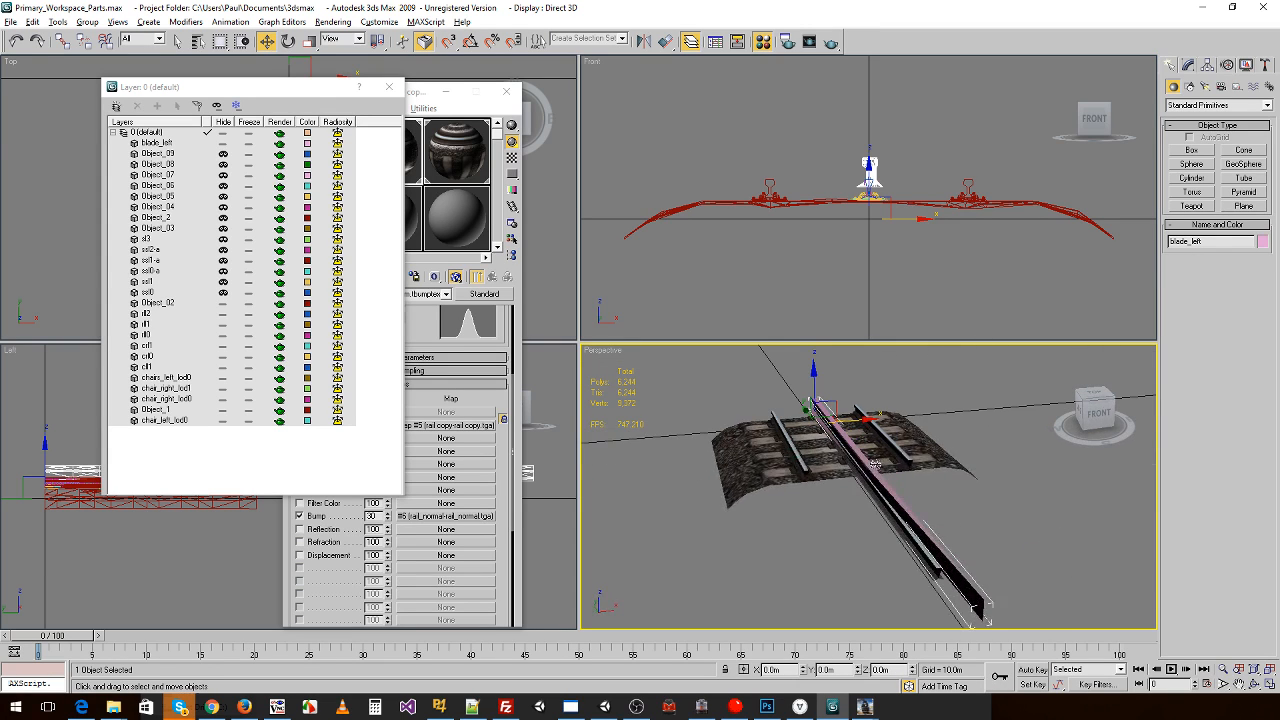
pyautogui.click(790, 452)
pyautogui.press('r')
pyautogui.click(875, 195)
pyautogui.click(922, 535)
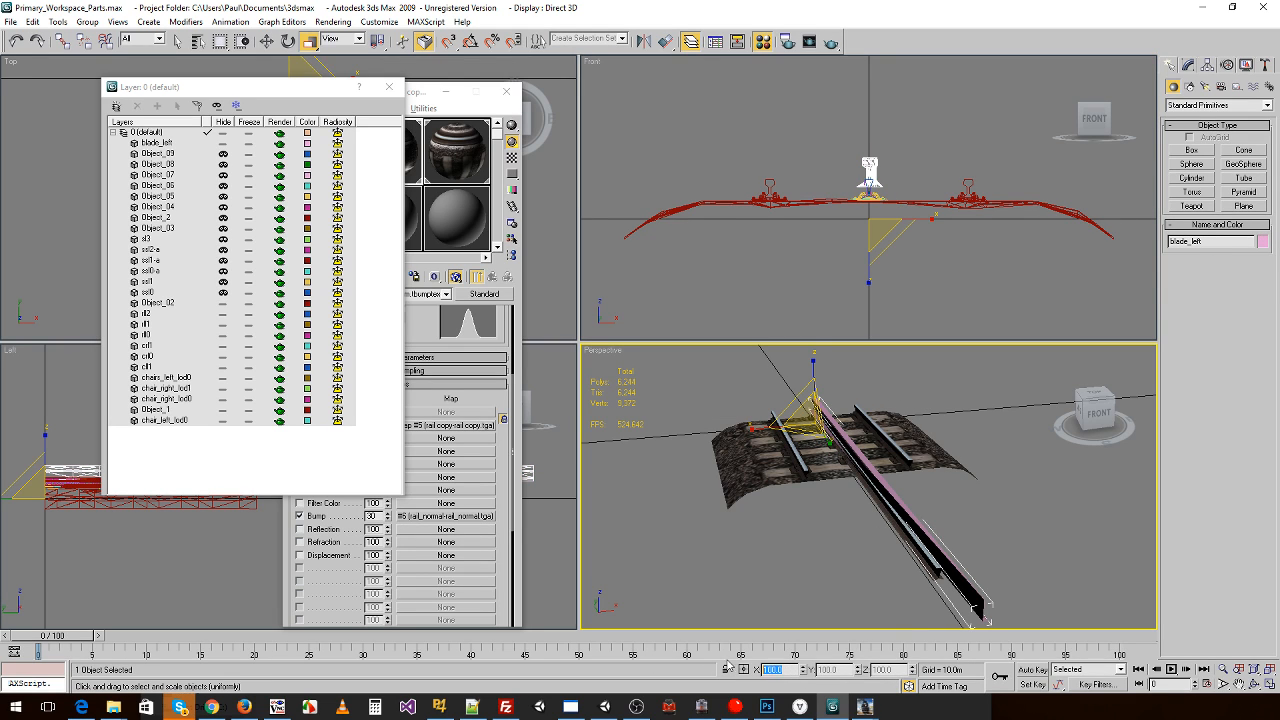
pyautogui.press('Return')
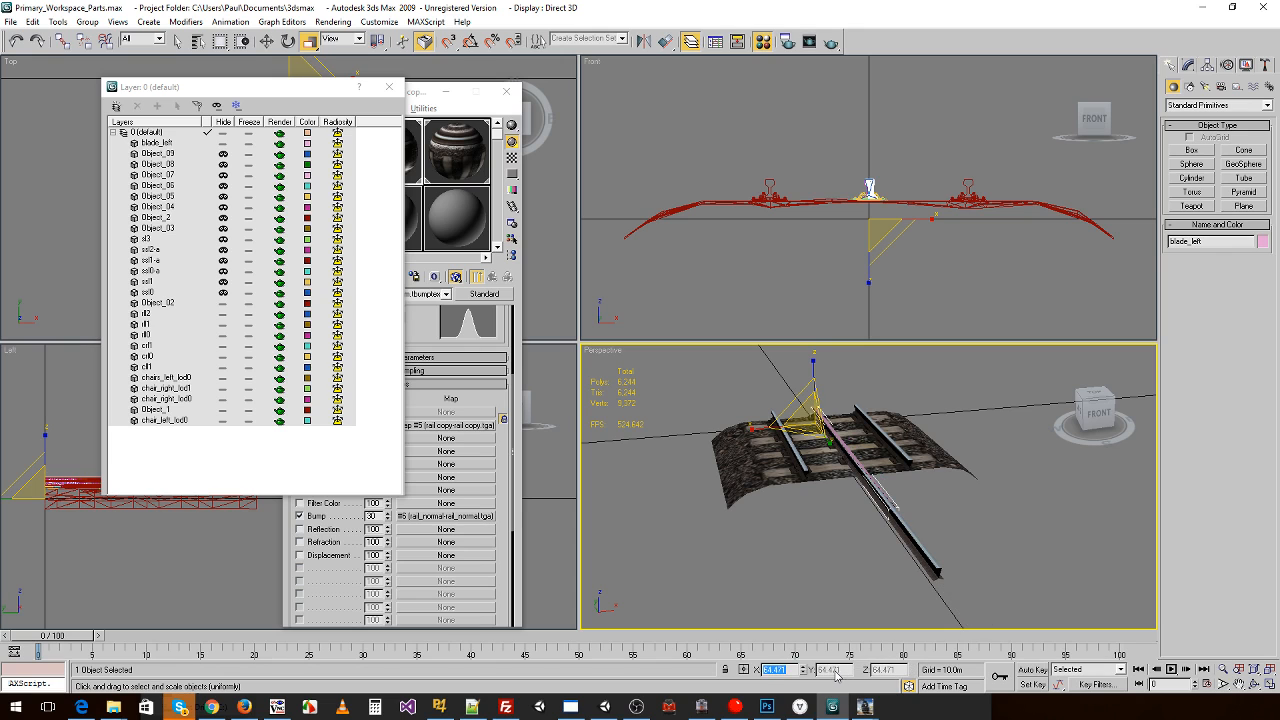
# - Examine how the scaled blade_left sits against the rails and chairs in the perspective and front views
pyautogui.keyDown('alt'); pyautogui.moveTo(873, 481); pyautogui.dragTo(800, 430, button='middle'); pyautogui.keyUp('alt')
pyautogui.scroll(3, 868, 470)
pyautogui.scroll(3, 868, 470)
pyautogui.scroll(-2, 776, 436)
pyautogui.scroll(2, 821, 461)
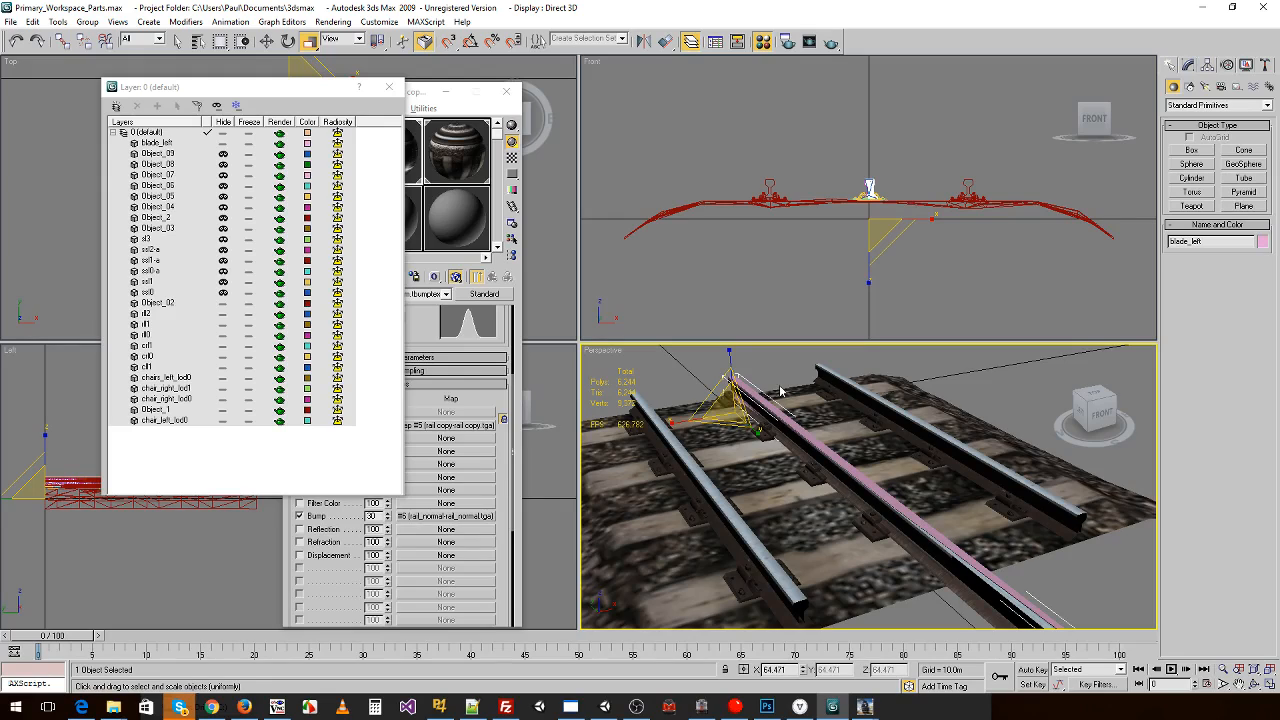
pyautogui.scroll(10, 875, 229)
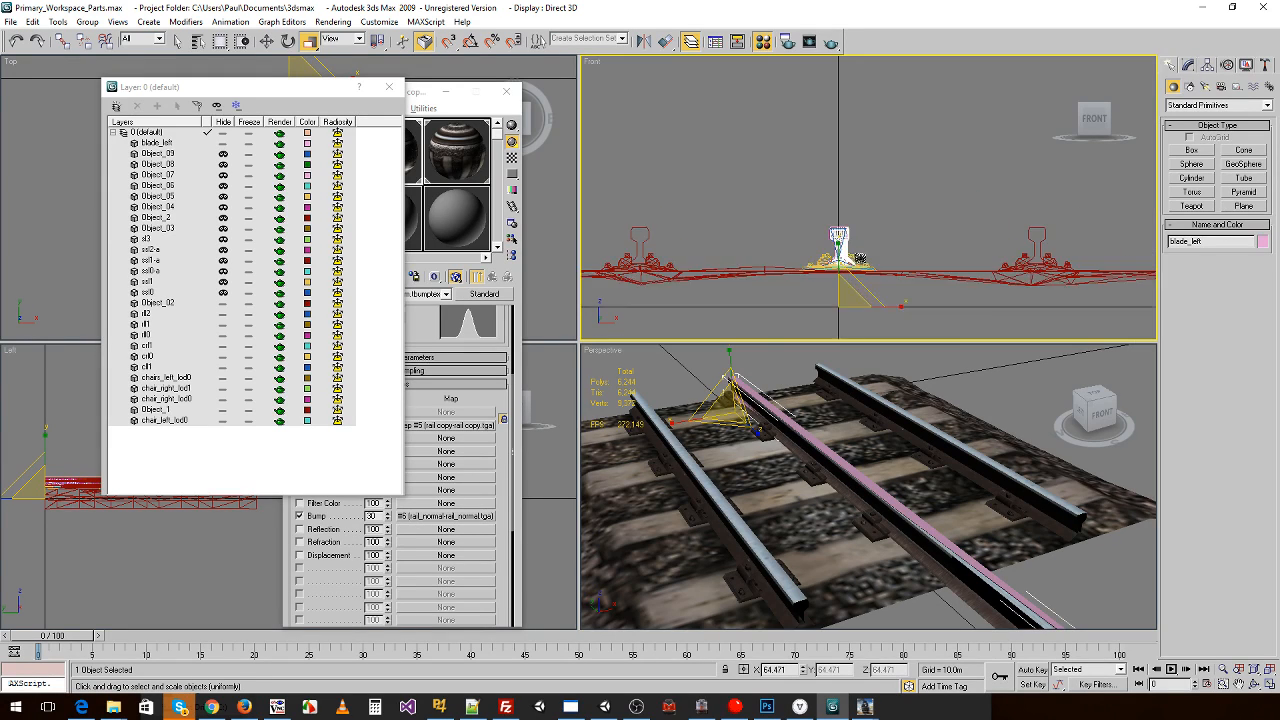
pyautogui.scroll(-8, 875, 171)
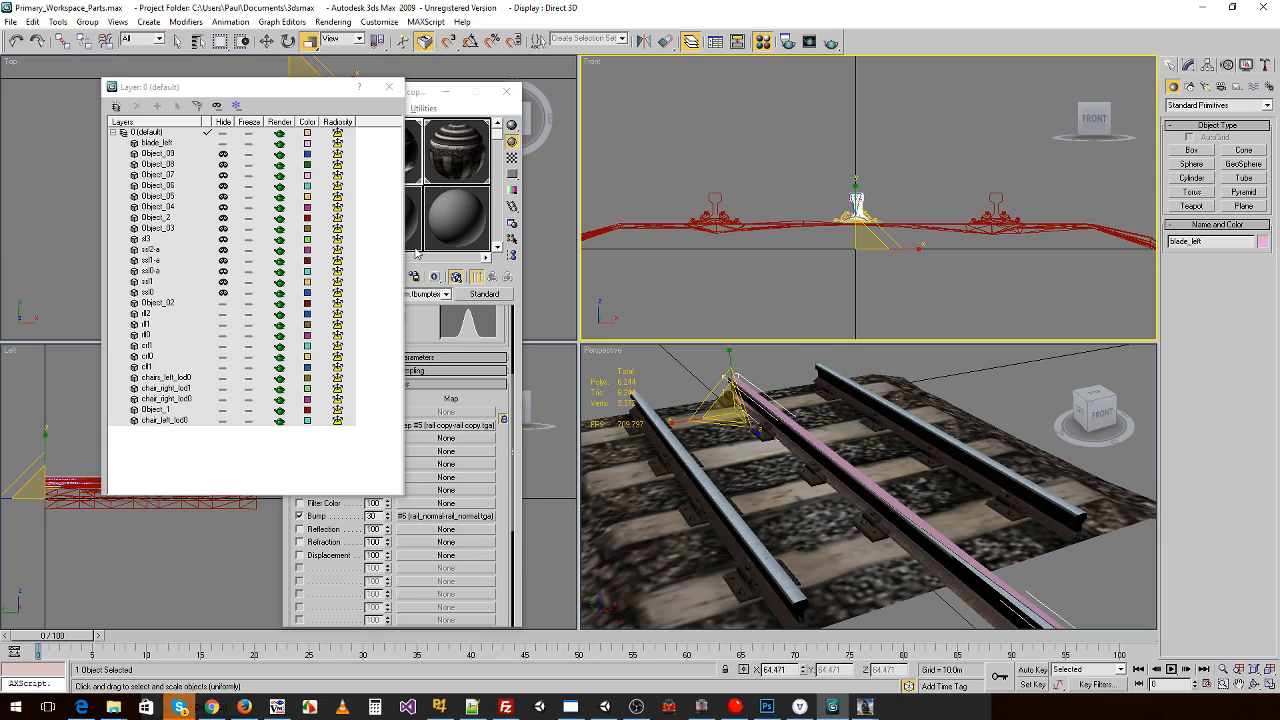
# - Hide the parts from Object_02 to chair_left_lod0 and apply the rail copy material to blade_left
pyautogui.moveTo(229, 308); pyautogui.dragTo(226, 420)
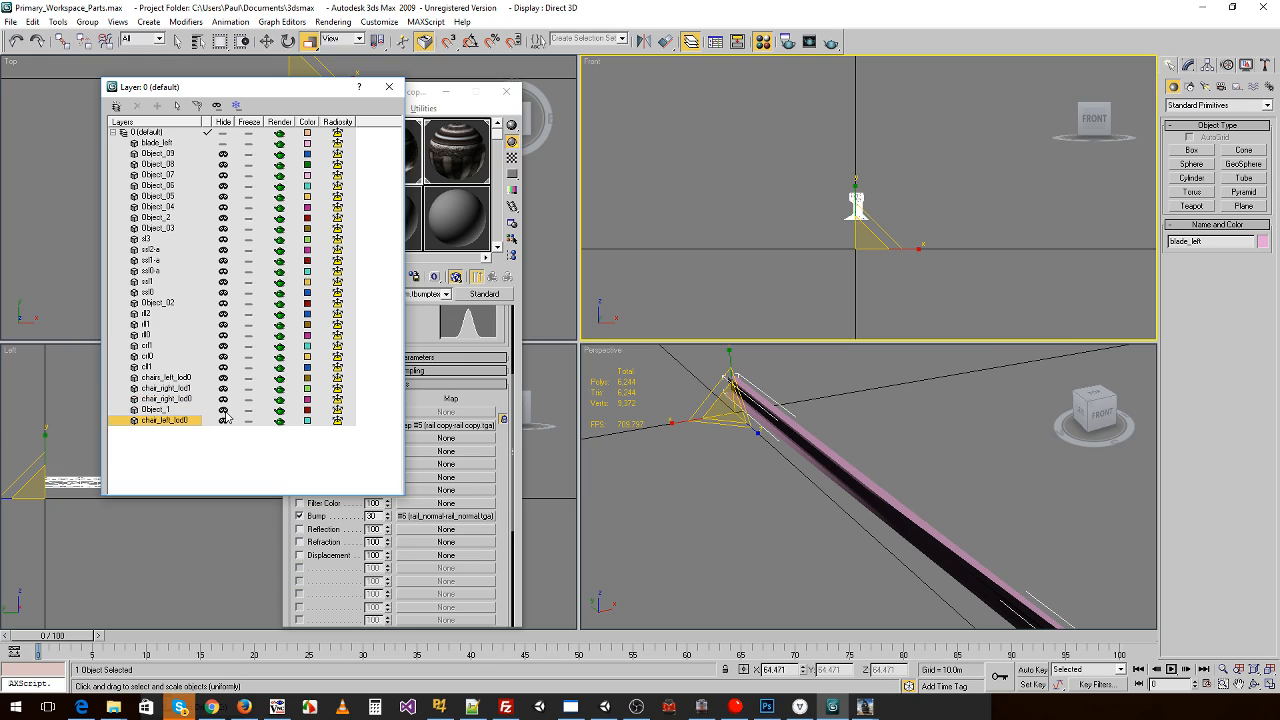
pyautogui.click(420, 90)
pyautogui.moveTo(385, 150); pyautogui.dragTo(817, 460)
pyautogui.moveTo(836, 505)
pyautogui.keyDown('alt'); pyautogui.mouseDown(button='middle')
pyautogui.moveTo(886, 503)
pyautogui.moveTo(835, 516)
pyautogui.mouseUp(button='middle'); pyautogui.keyUp('alt')
# - Export the blade_left mesh over blade_left.im in Trainz format without overwriting the existing texture files
pyautogui.click(12, 22)
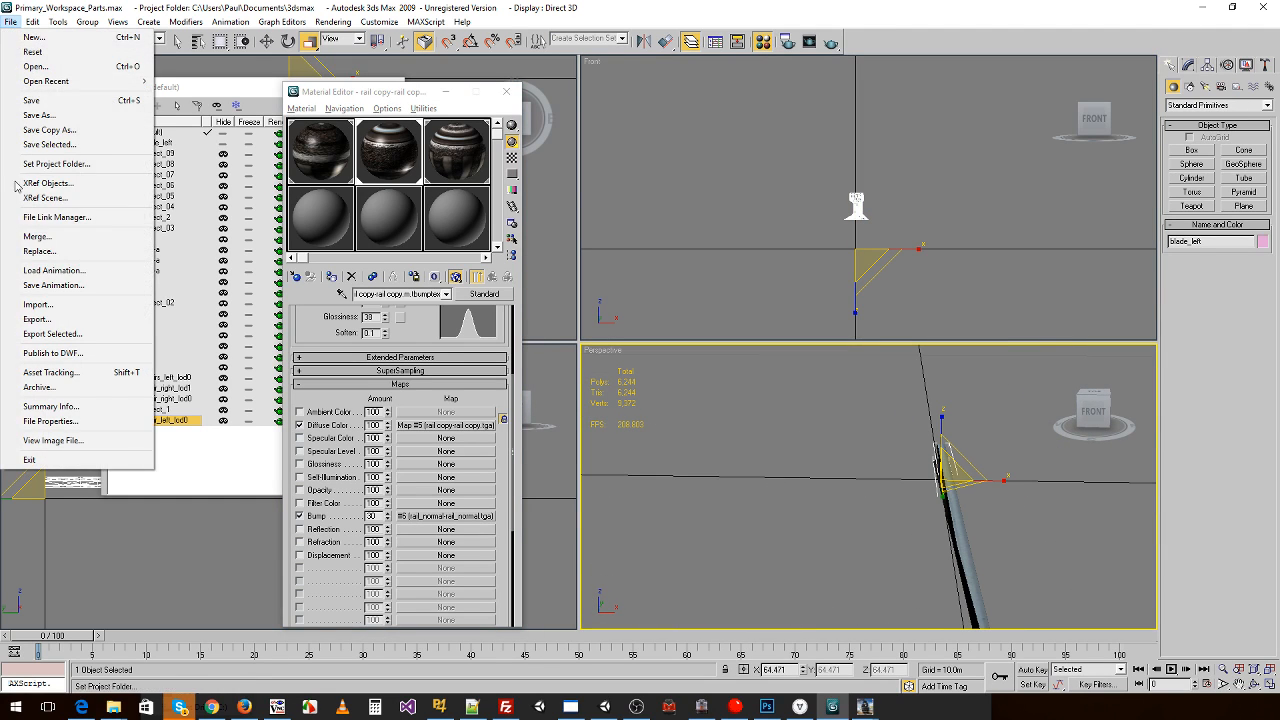
pyautogui.click(40, 322)
pyautogui.click(333, 426)
pyautogui.scroll(-5, 334, 425)
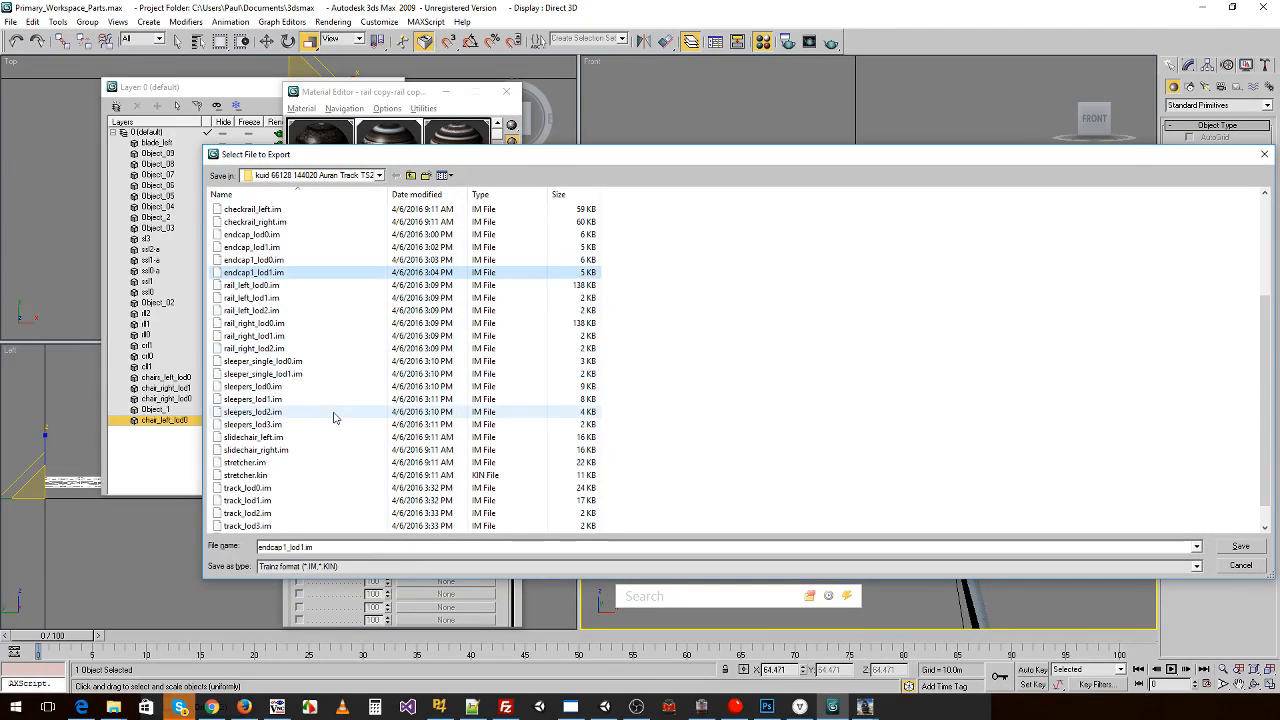
pyautogui.scroll(5, 265, 497)
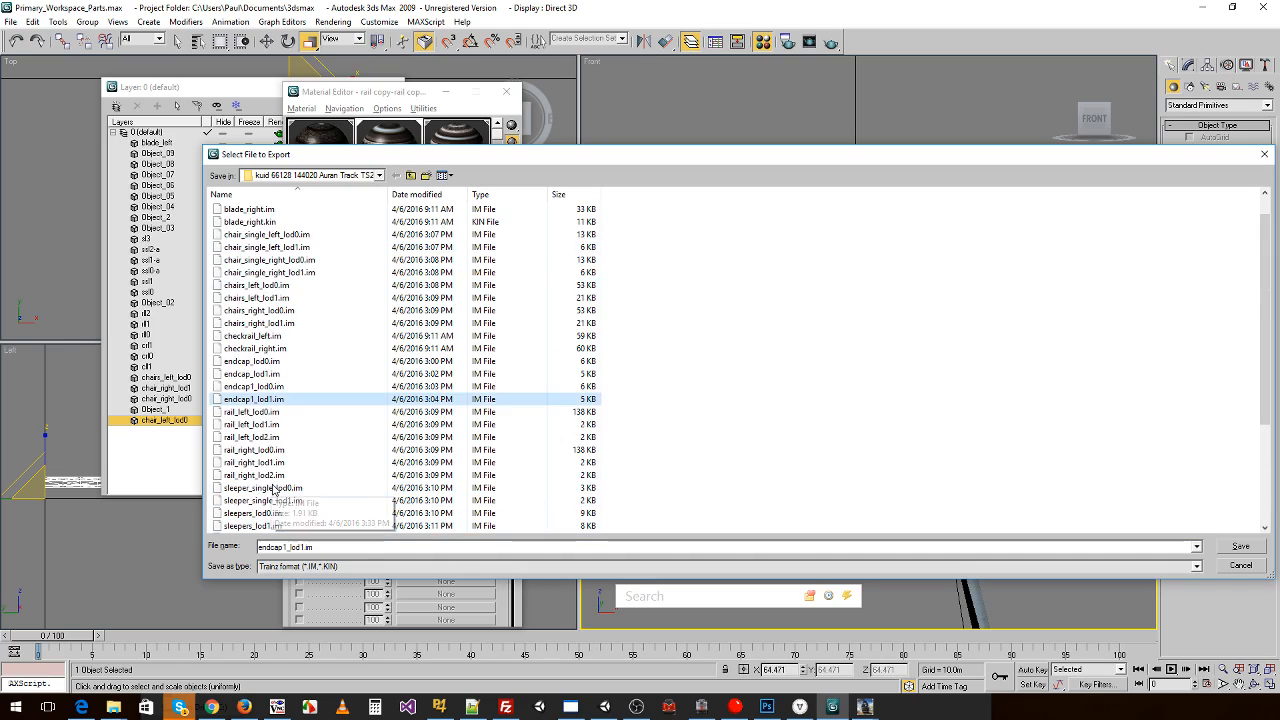
pyautogui.click(242, 211)
pyautogui.doubleClick(242, 212)
pyautogui.click(694, 408)
pyautogui.click(694, 414)
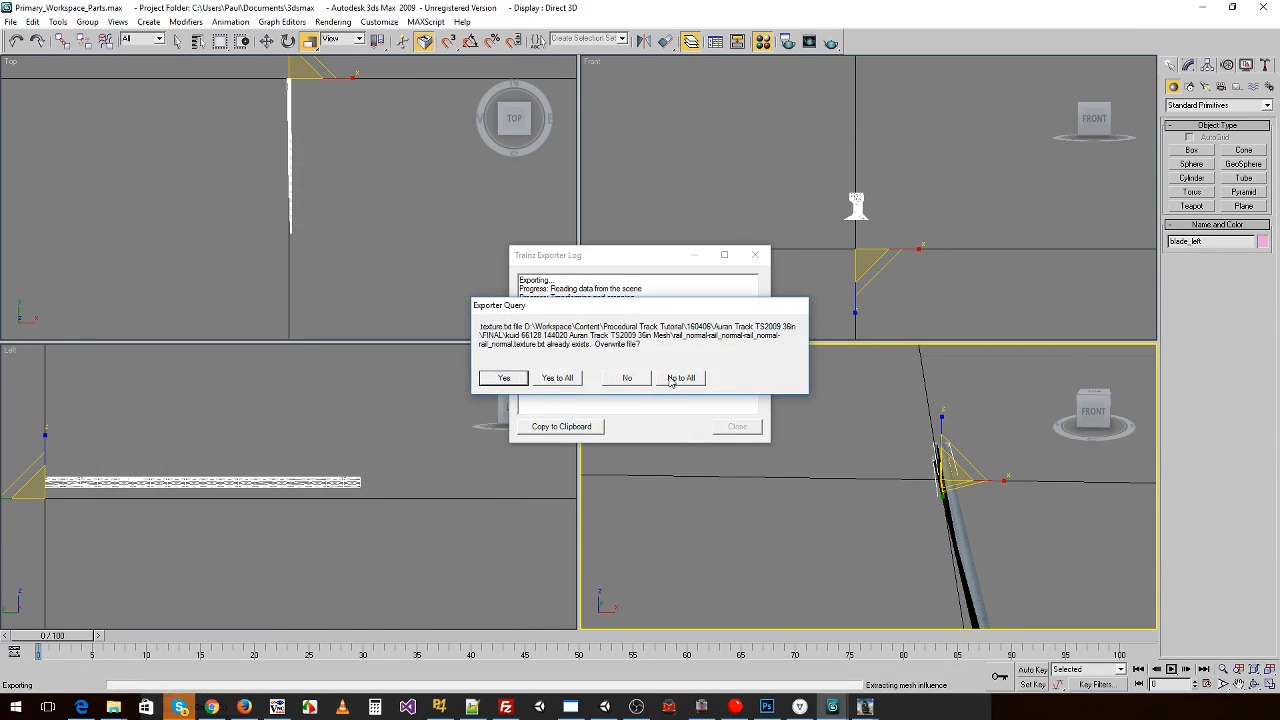
pyautogui.click(671, 380)
pyautogui.click(721, 427)
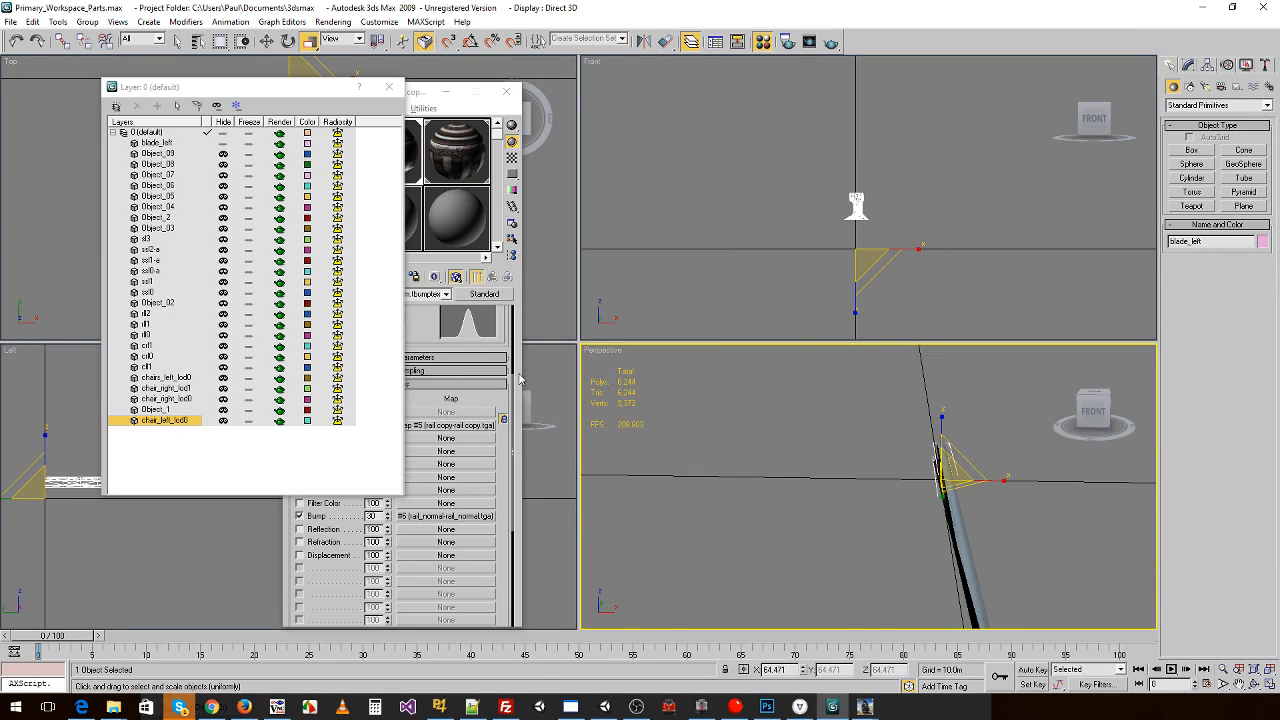
# - Import blade_right.obj with the default OBJ options, naming the imported object blade_right
pyautogui.click(12, 21)
pyautogui.click(48, 306)
pyautogui.doubleClick(306, 228)
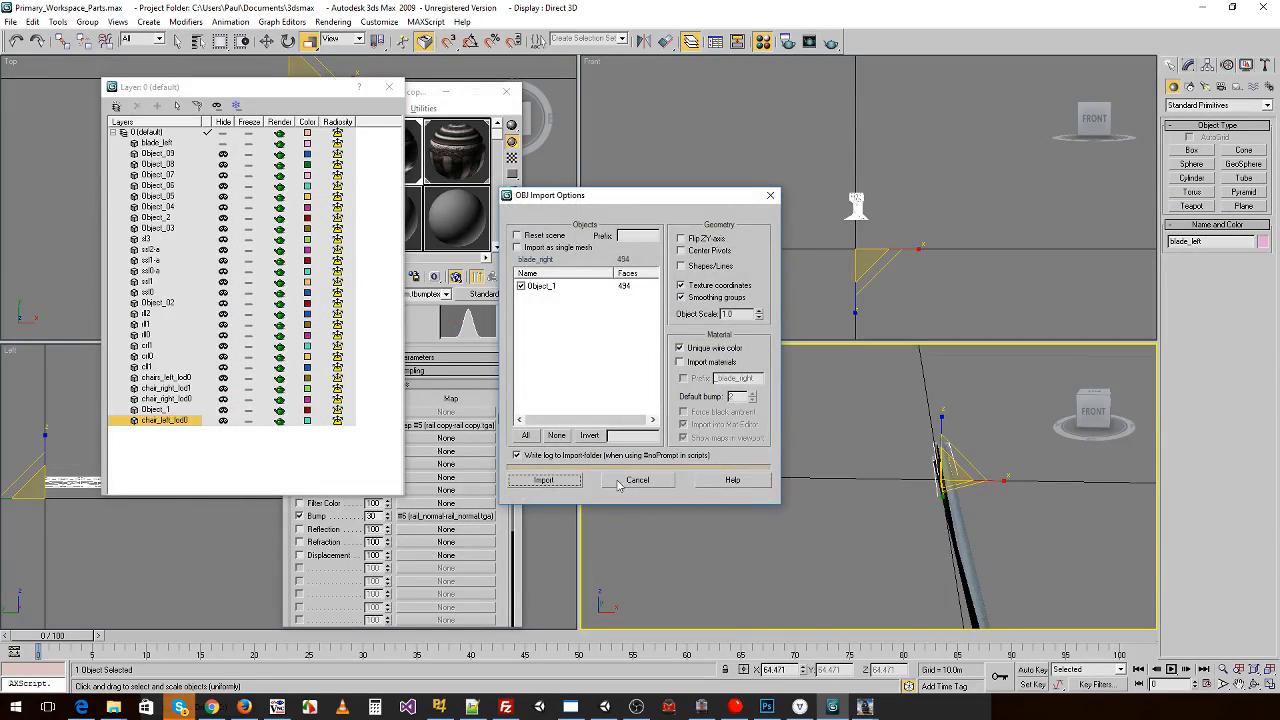
pyautogui.click(544, 481)
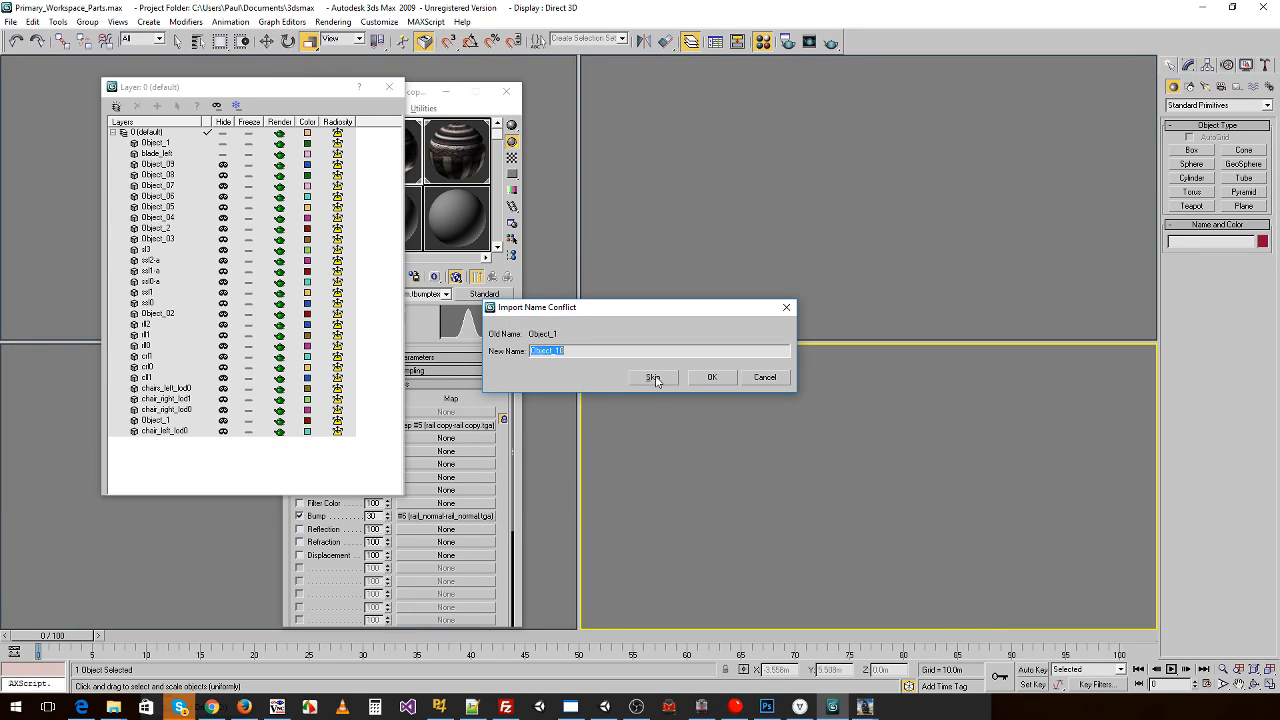
pyautogui.press('Return')
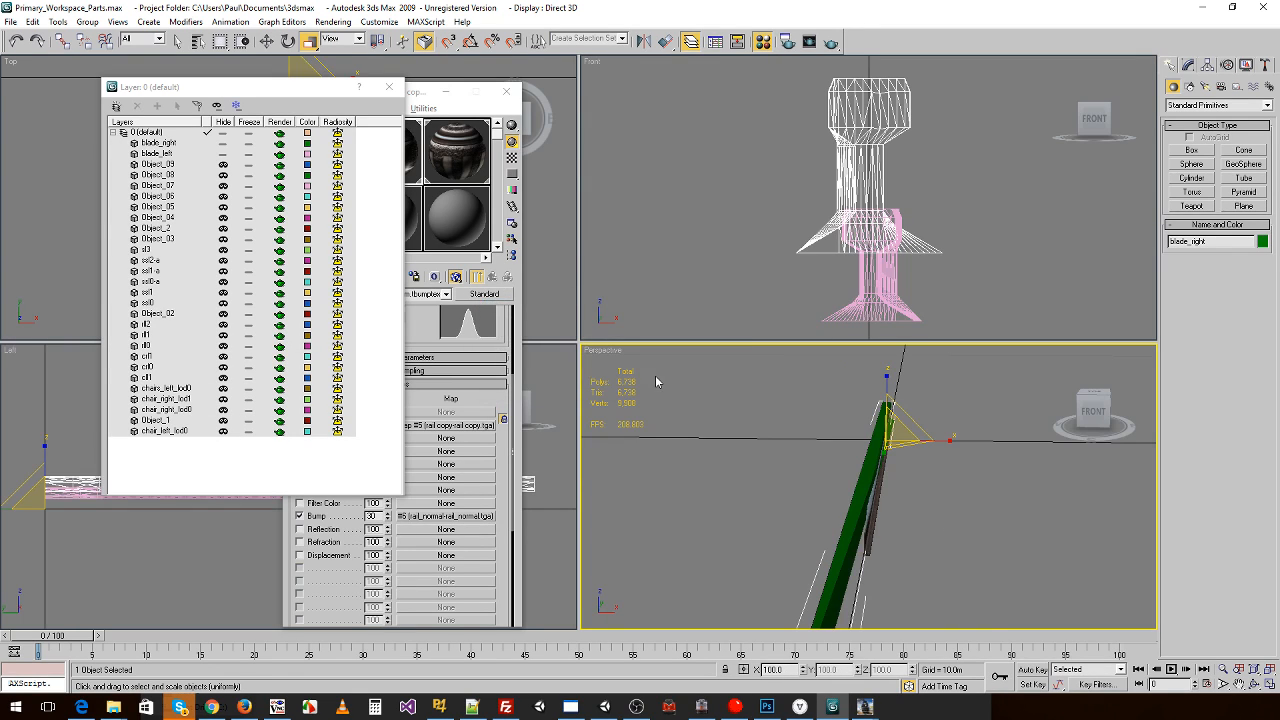
# - Hide blade_left and apply the rail copy material to the blade_right mesh
pyautogui.click(223, 154)
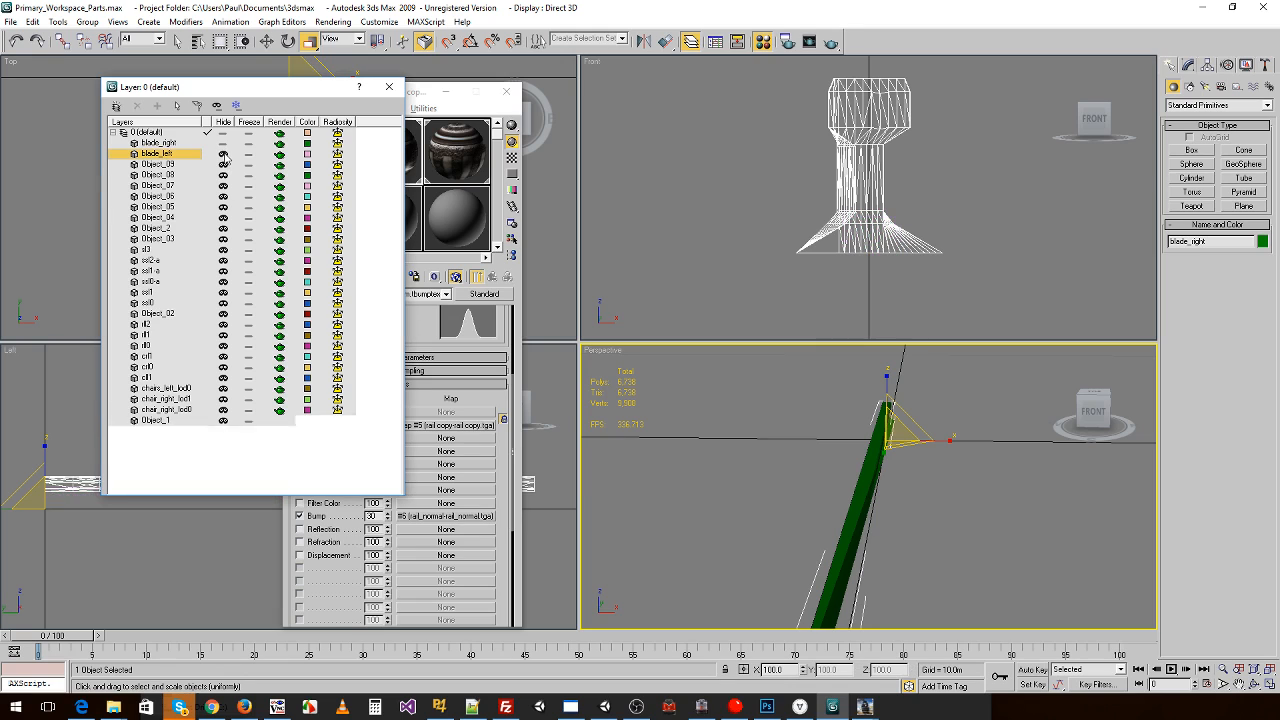
pyautogui.moveTo(419, 146); pyautogui.dragTo(877, 470)
# - Export the blade_right mesh over blade_right.im, keeping the existing texture files
pyautogui.click(32, 22)
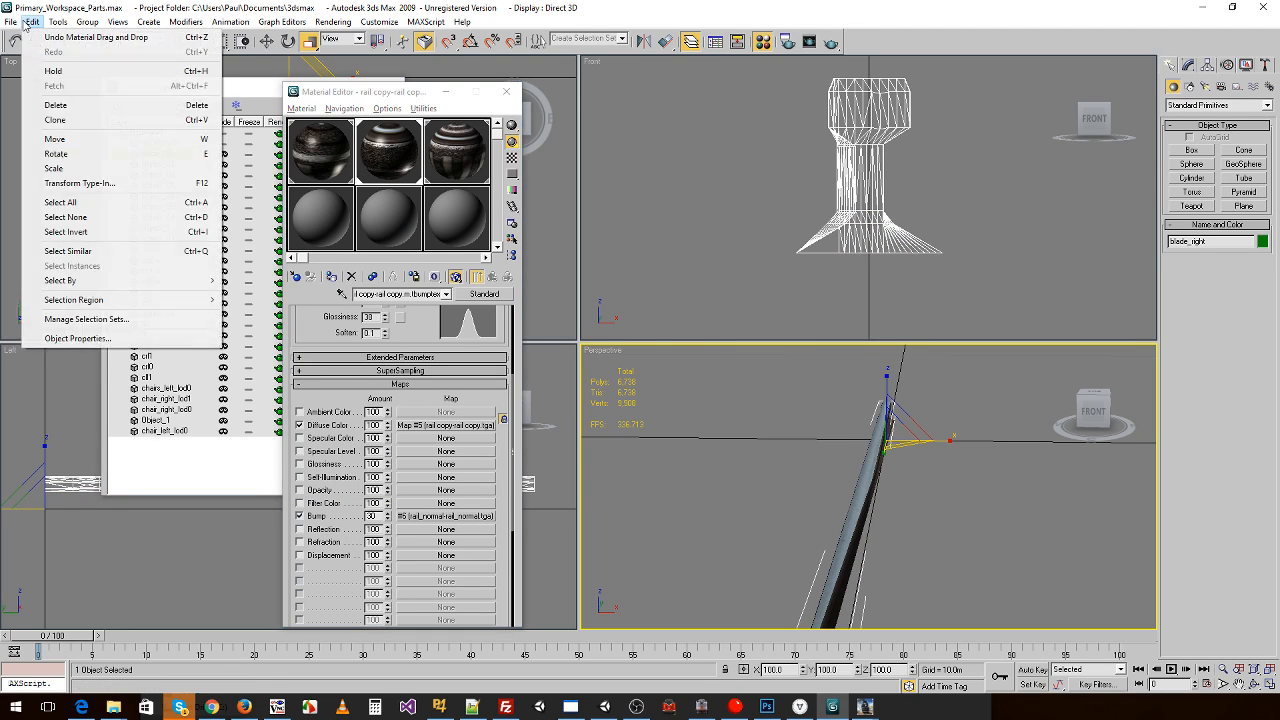
pyautogui.moveTo(11, 22)
pyautogui.click(67, 319)
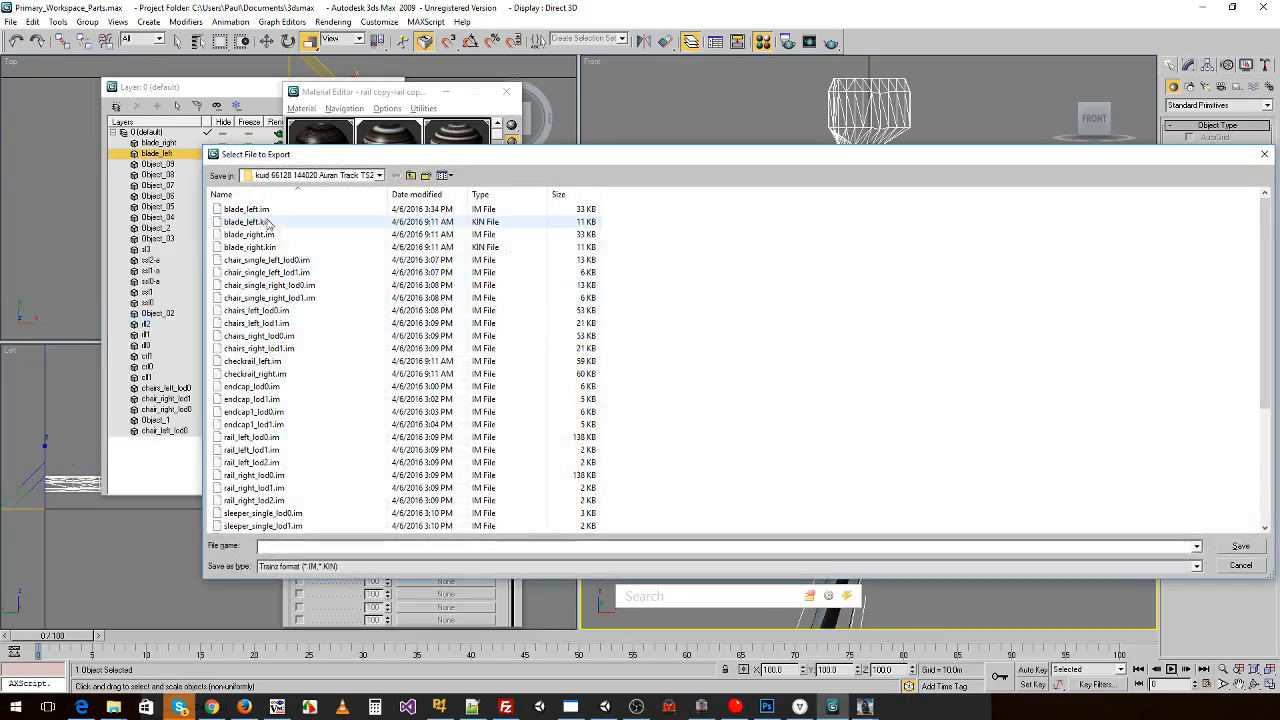
pyautogui.doubleClick(275, 237)
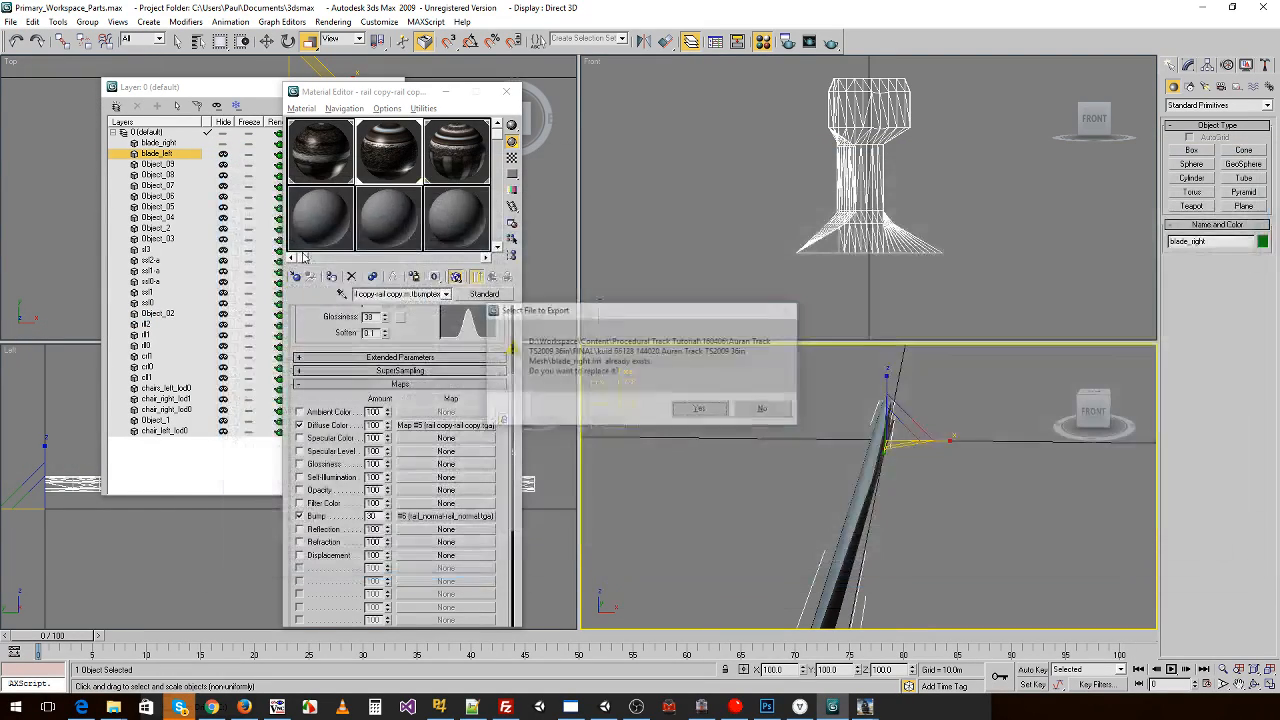
pyautogui.click(694, 409)
pyautogui.click(700, 423)
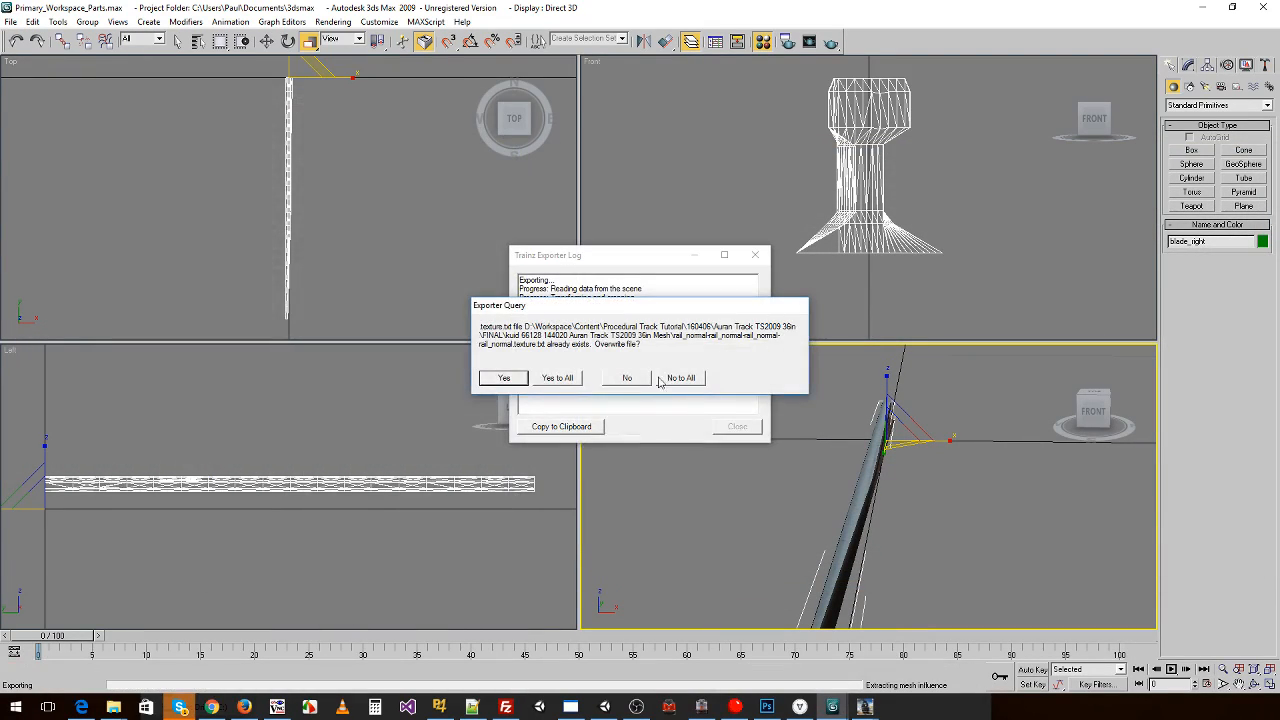
pyautogui.click(677, 377)
pyautogui.click(733, 424)
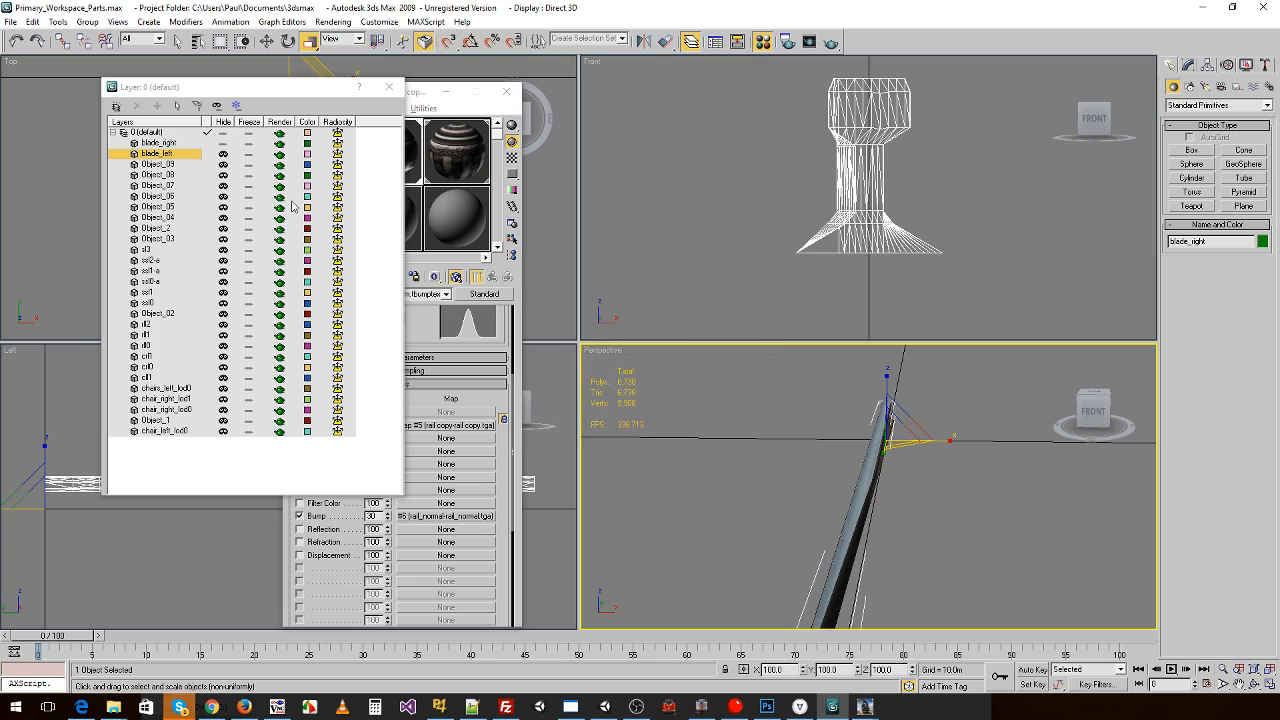
# - Import slidechair_left.obj, naming the imported object slidechair_left
pyautogui.click(11, 21)
pyautogui.click(50, 305)
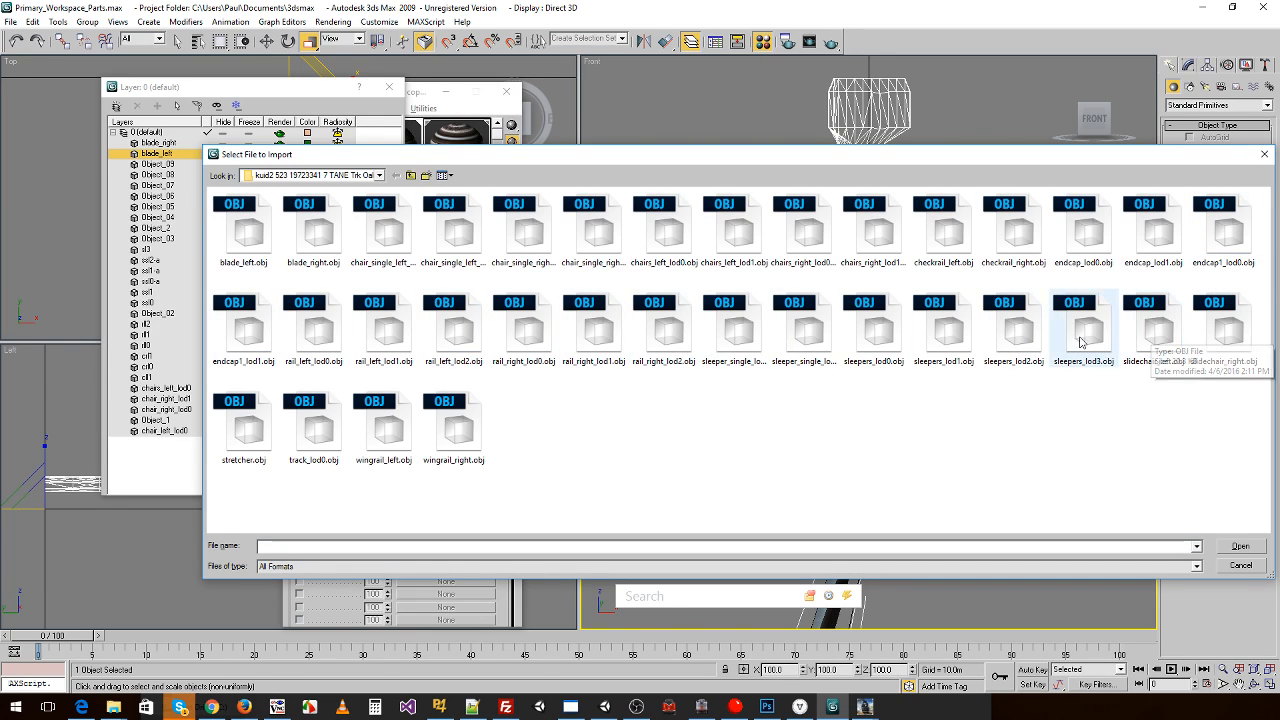
pyautogui.doubleClick(1152, 333)
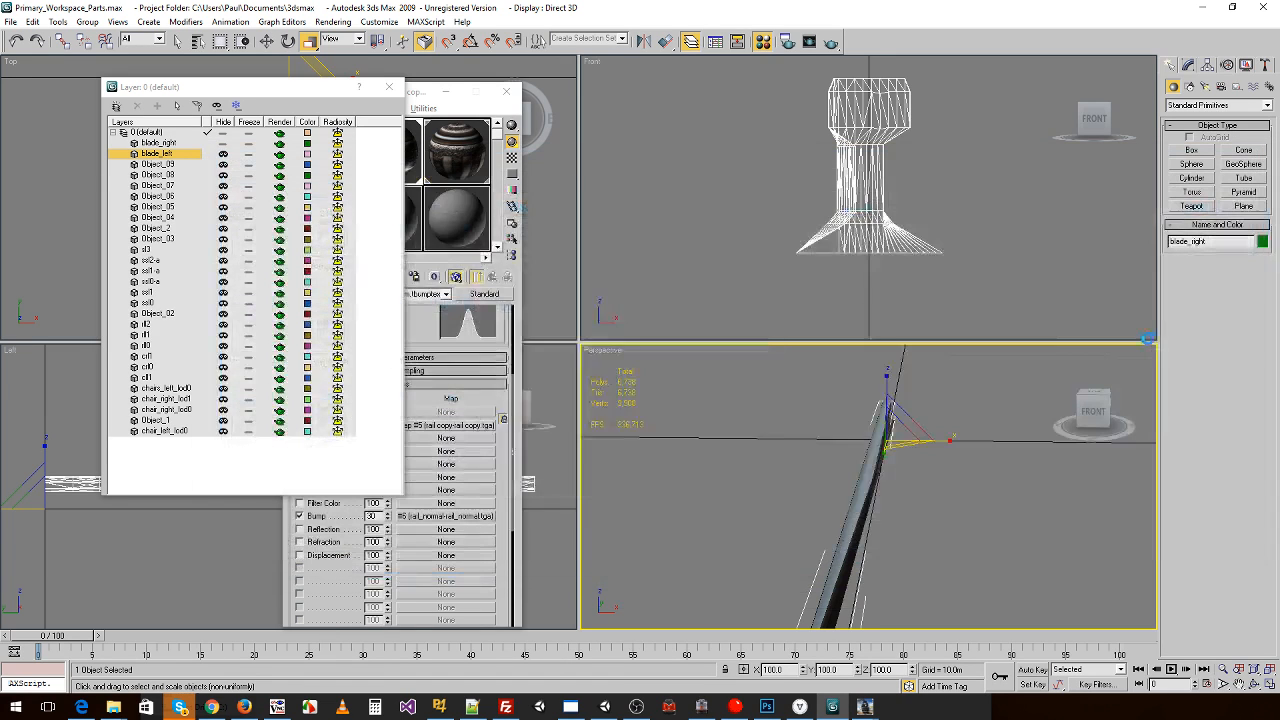
pyautogui.click(556, 476)
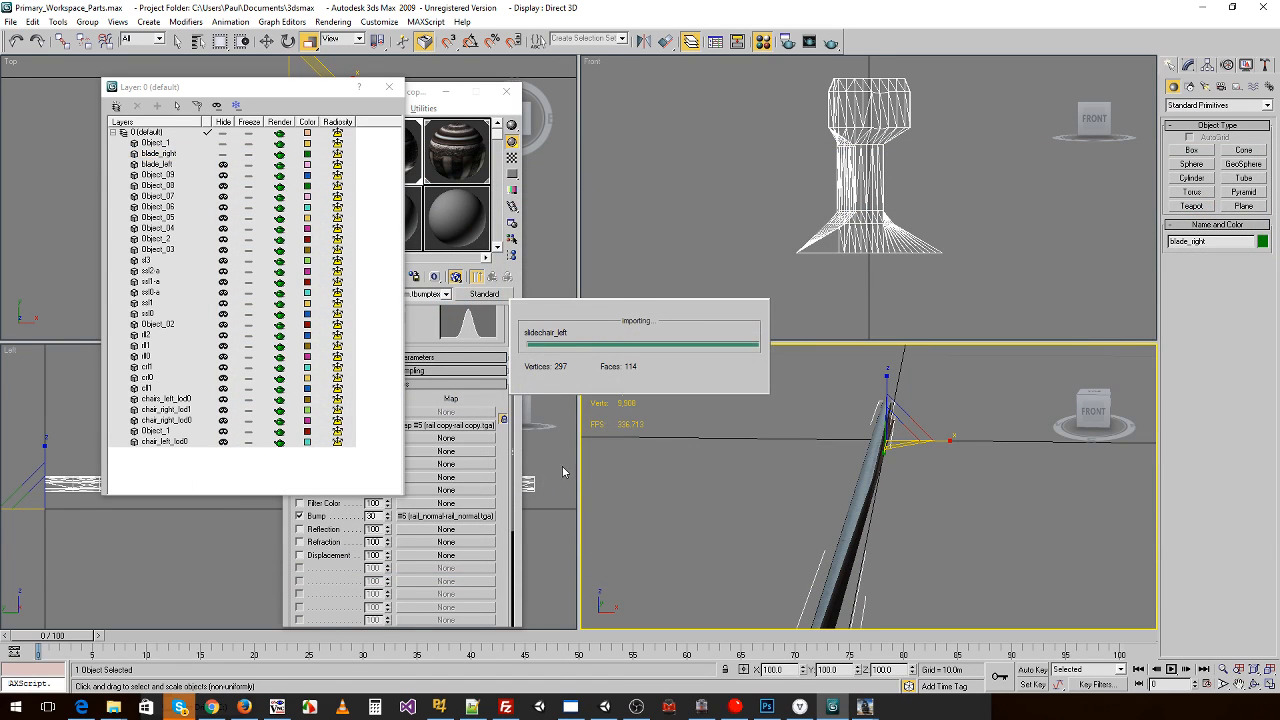
pyautogui.write('sidechair_left')
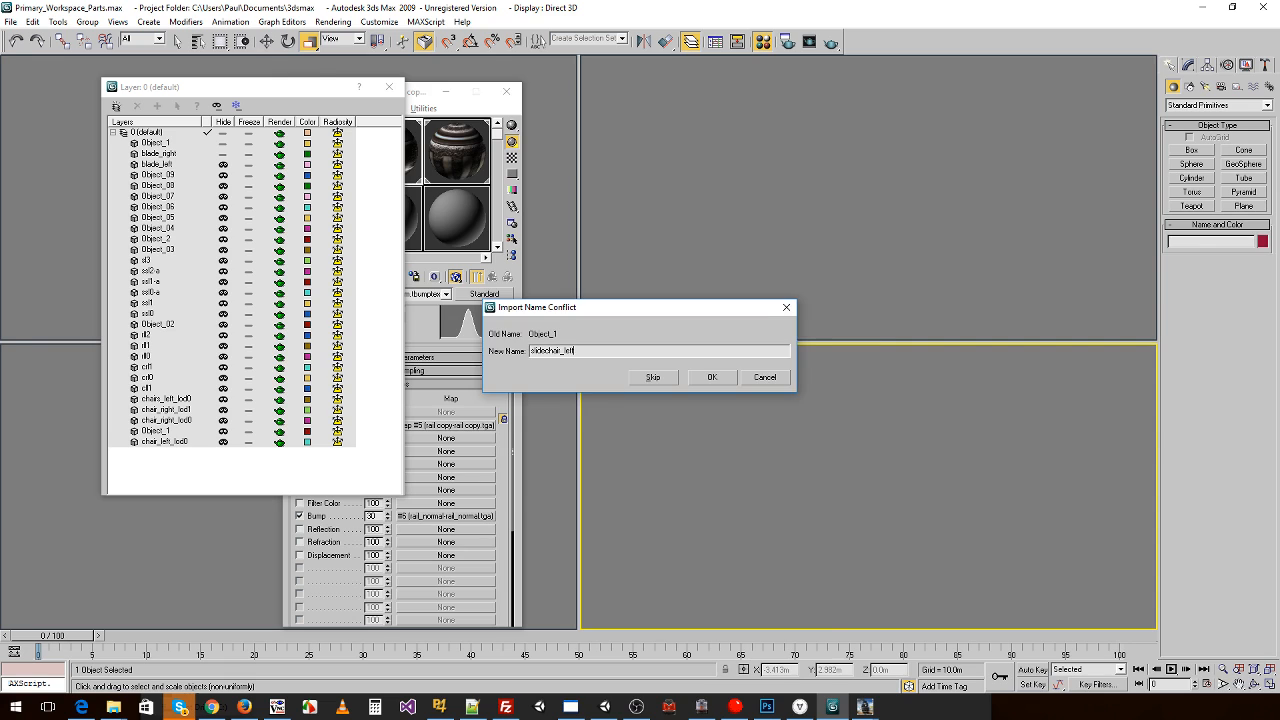
pyautogui.press('Return')
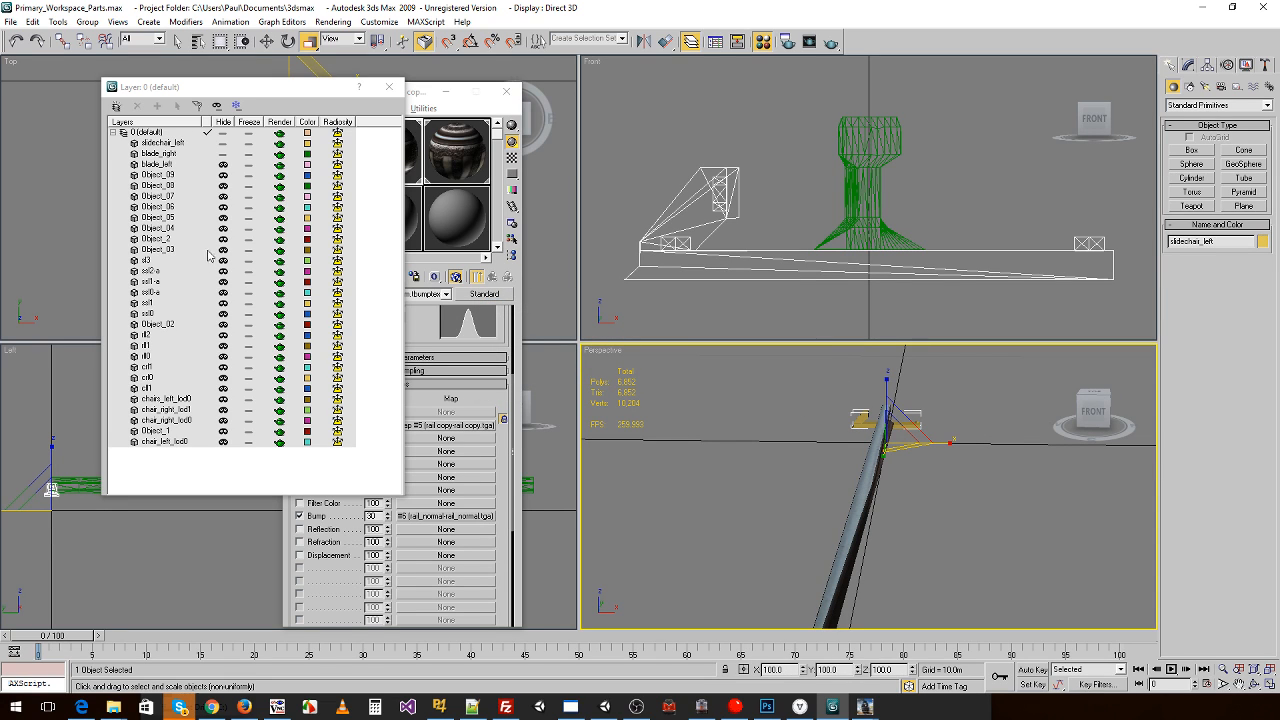
# - Scale the slidechair_left mesh to 64.471 percent on the X, Y and Z axes
pyautogui.moveTo(805, 566)
pyautogui.mouseDown(button='middle')
pyautogui.moveTo(777, 506)
pyautogui.moveTo(805, 514)
pyautogui.moveTo(804, 548)
pyautogui.mouseUp(button='middle')
pyautogui.scroll(2, 811, 535)
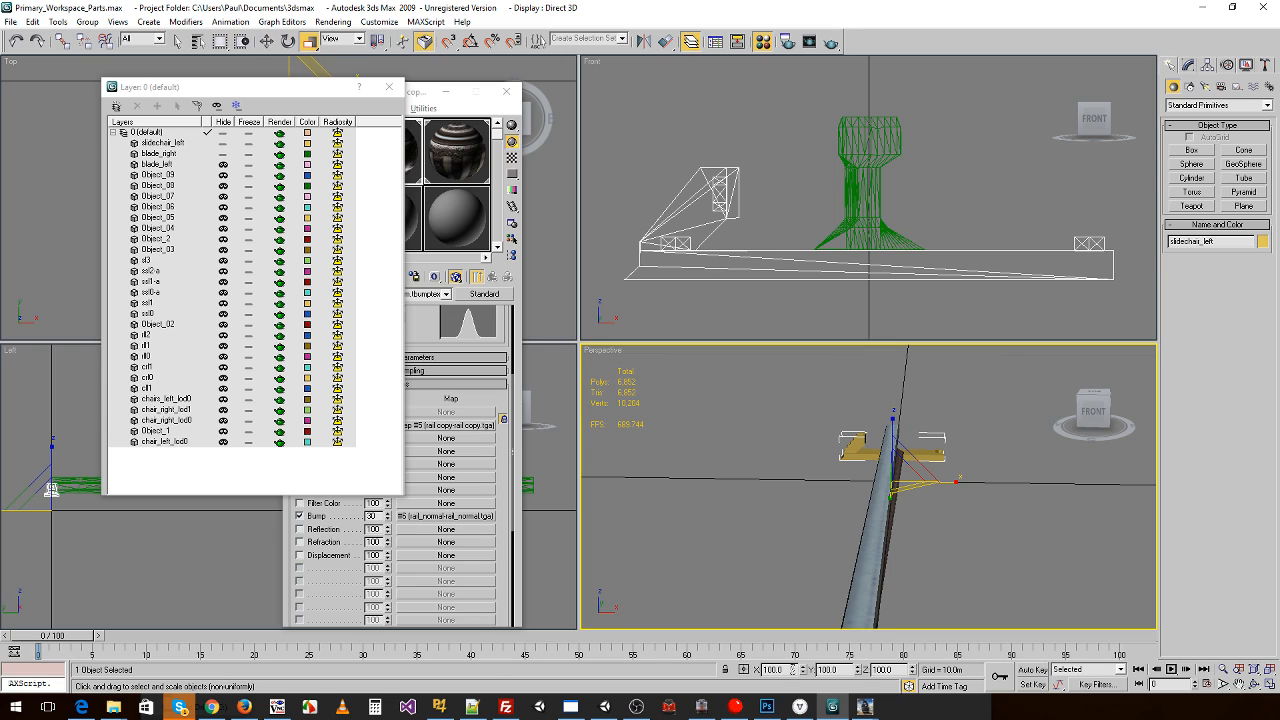
pyautogui.doubleClick(844, 670)
pyautogui.write('64.471')
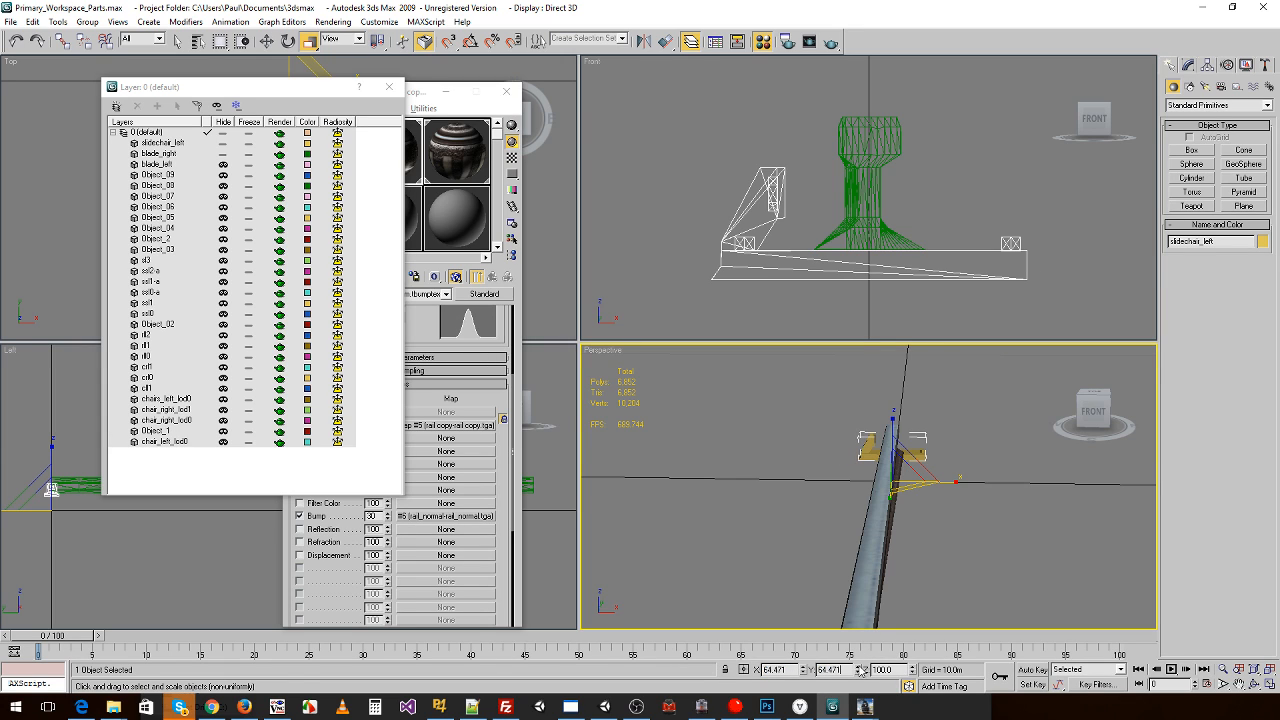
pyautogui.press('Tab')
pyautogui.write('64.471')
pyautogui.press('Return')
pyautogui.hotkey('ctrl', 'c')
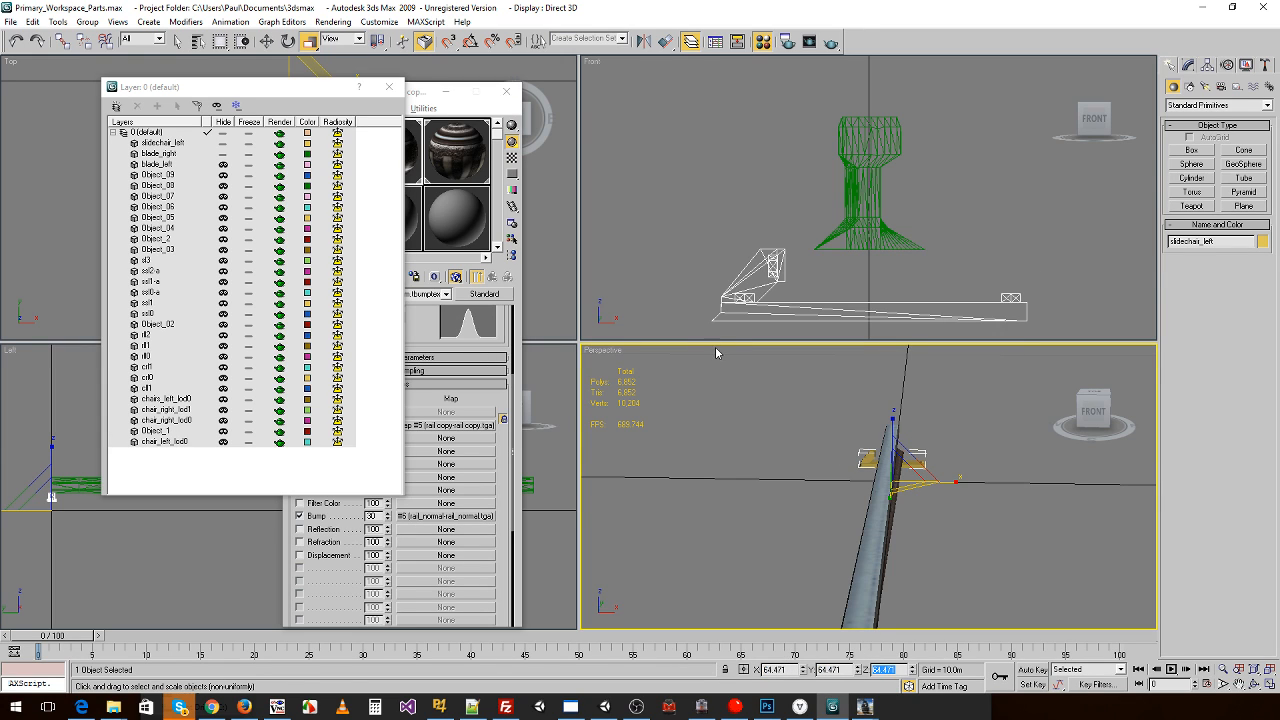
# - Apply the rail copy material to the slidechair_left mesh and hide blade_right
pyautogui.click(412, 146)
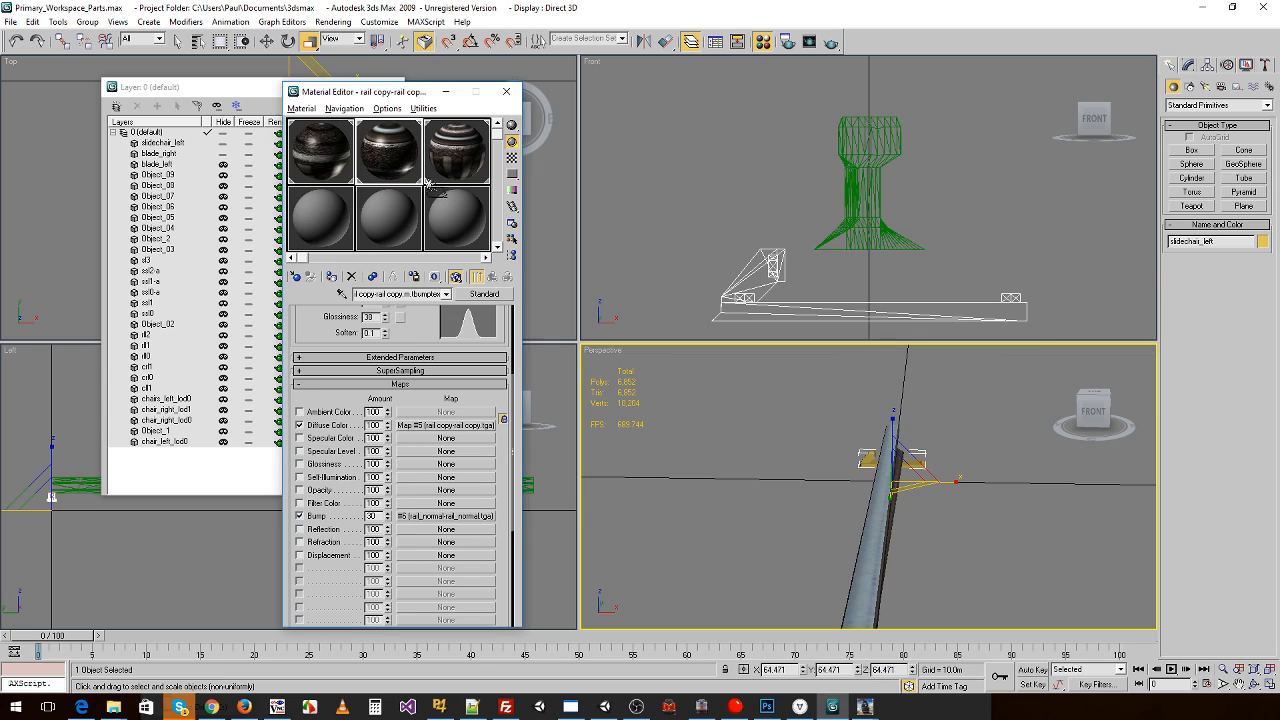
pyautogui.keyDown('alt'); pyautogui.moveTo(703, 477); pyautogui.dragTo(740, 462, button='middle'); pyautogui.keyUp('alt')
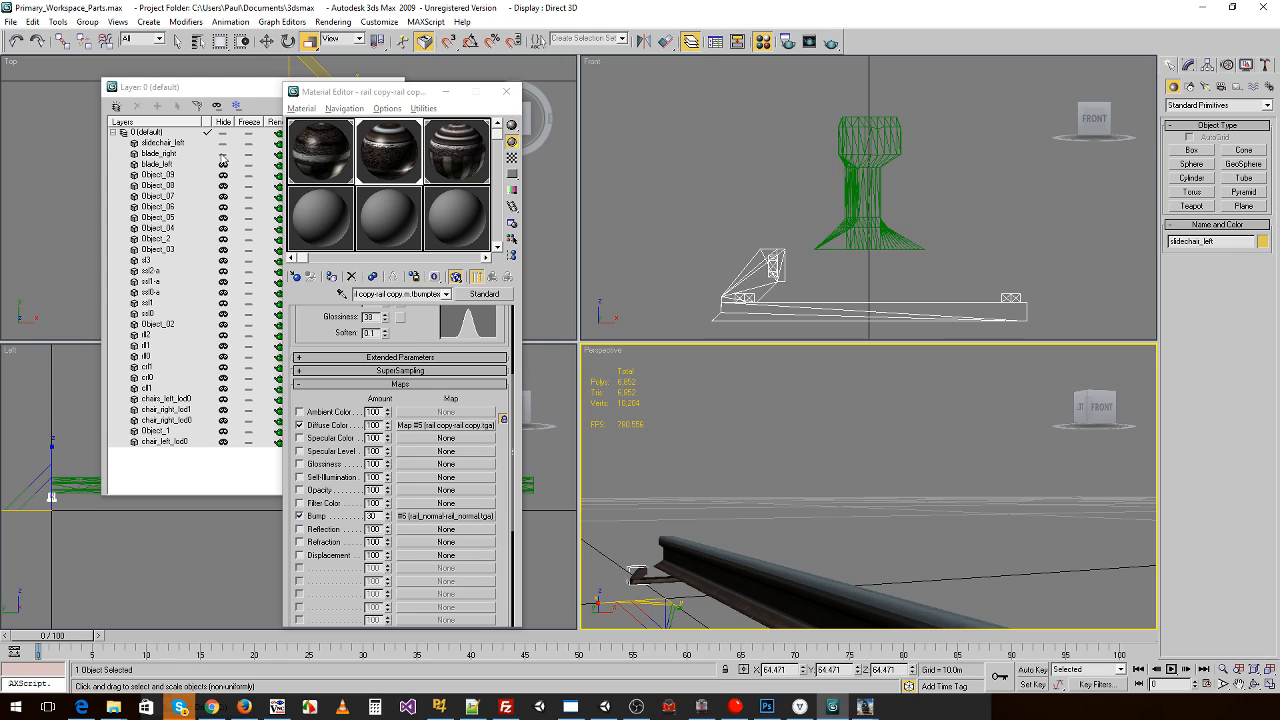
pyautogui.click(222, 154)
pyautogui.keyDown('alt'); pyautogui.moveTo(726, 544); pyautogui.dragTo(757, 480, button='middle'); pyautogui.keyUp('alt')
pyautogui.moveTo(819, 250); pyautogui.dragTo(821, 276, button='middle')
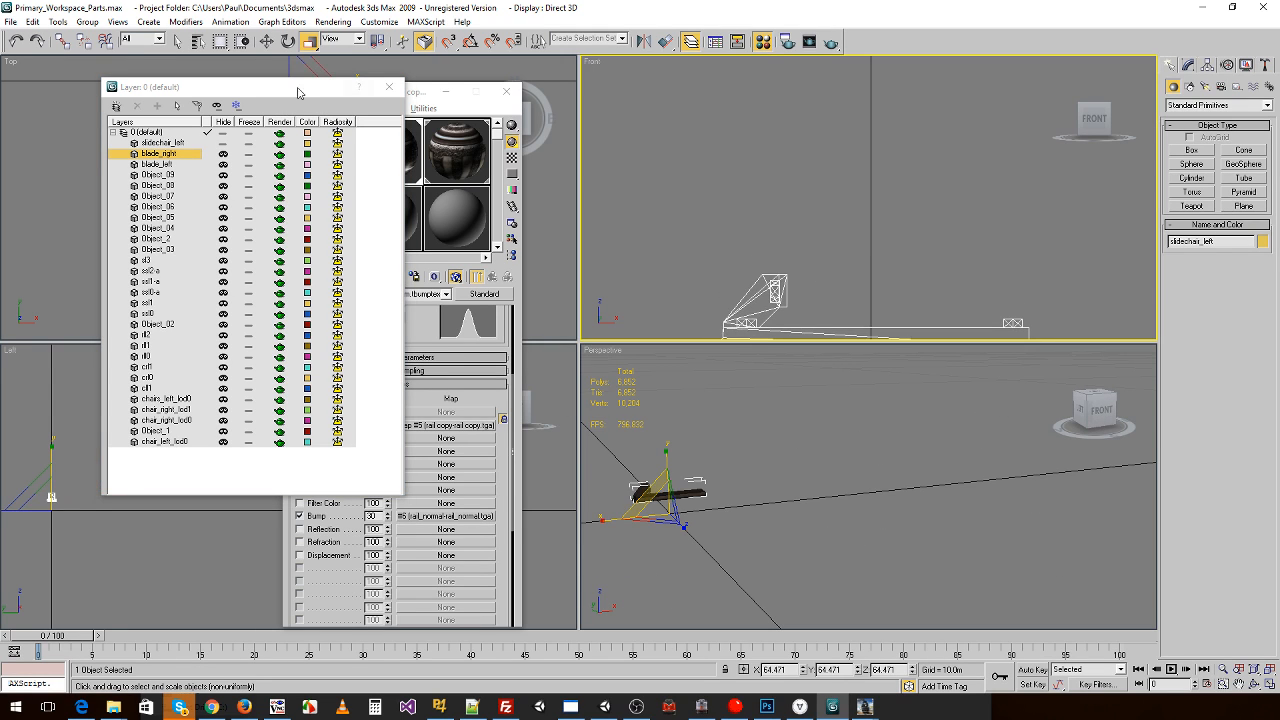
pyautogui.moveTo(203, 88); pyautogui.dragTo(335, 137)
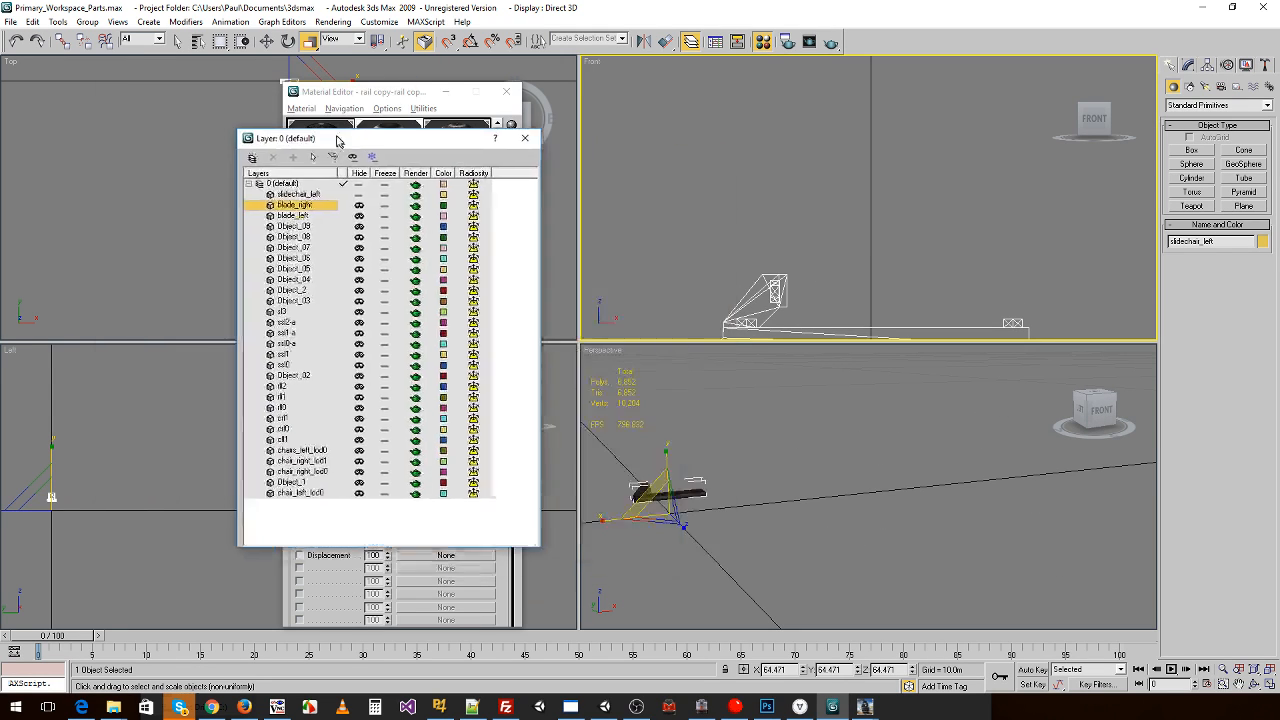
# - Export the slidechair_left mesh over slidechair_left.im as geometry only, keeping the existing texture files
pyautogui.click(25, 40)
pyautogui.click(36, 319)
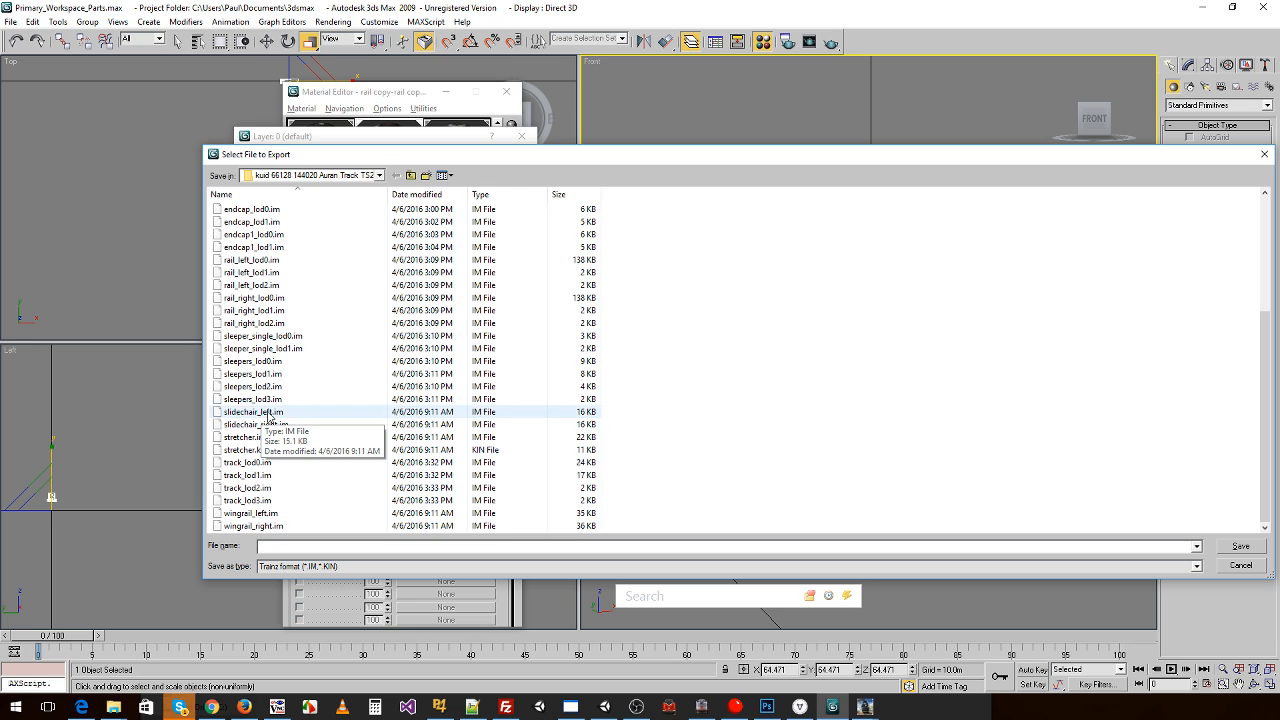
pyautogui.doubleClick(268, 418)
pyautogui.click(691, 409)
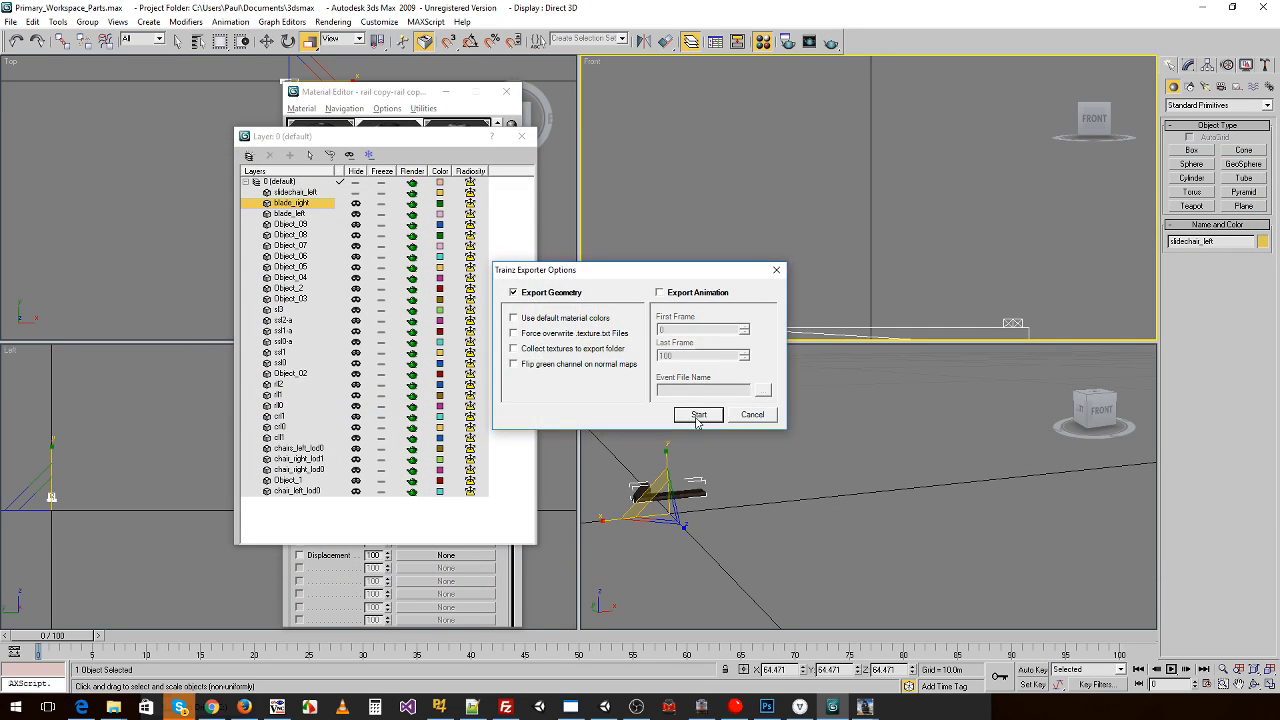
pyautogui.click(698, 415)
pyautogui.click(680, 378)
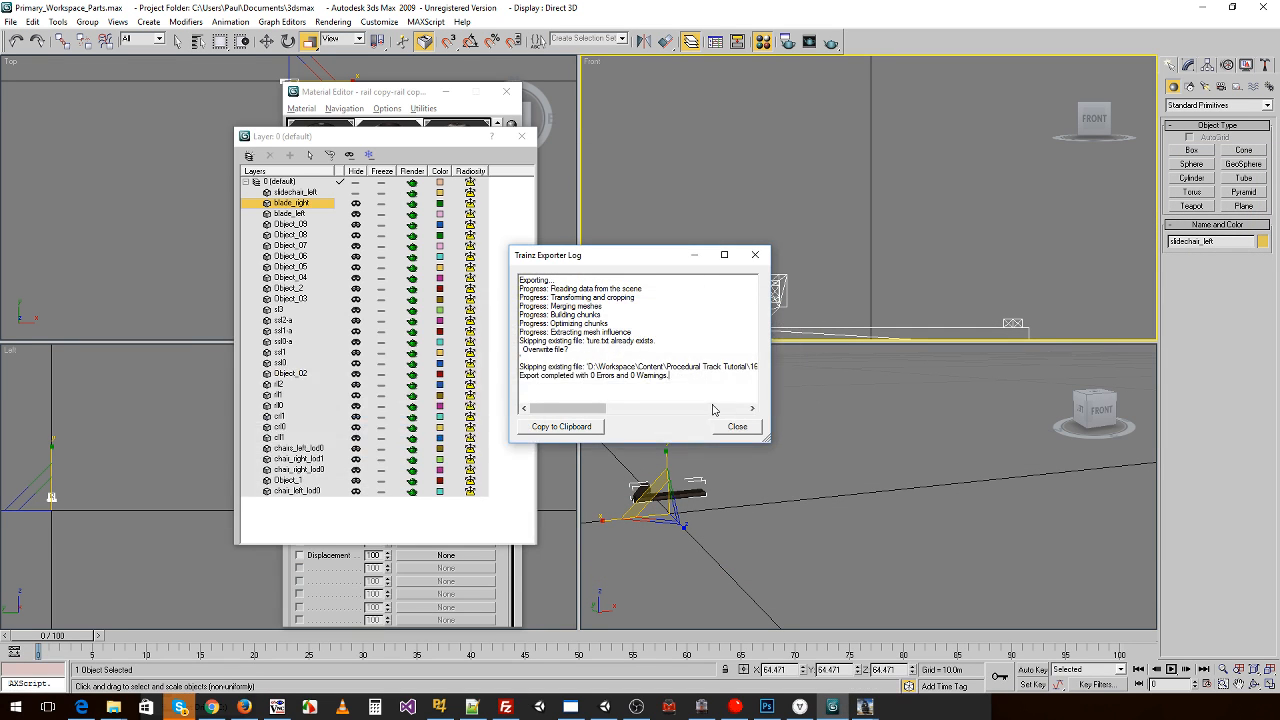
# - Import slidechair_right.obj with the default OBJ options, naming the imported object slidechair_right
pyautogui.click(13, 22)
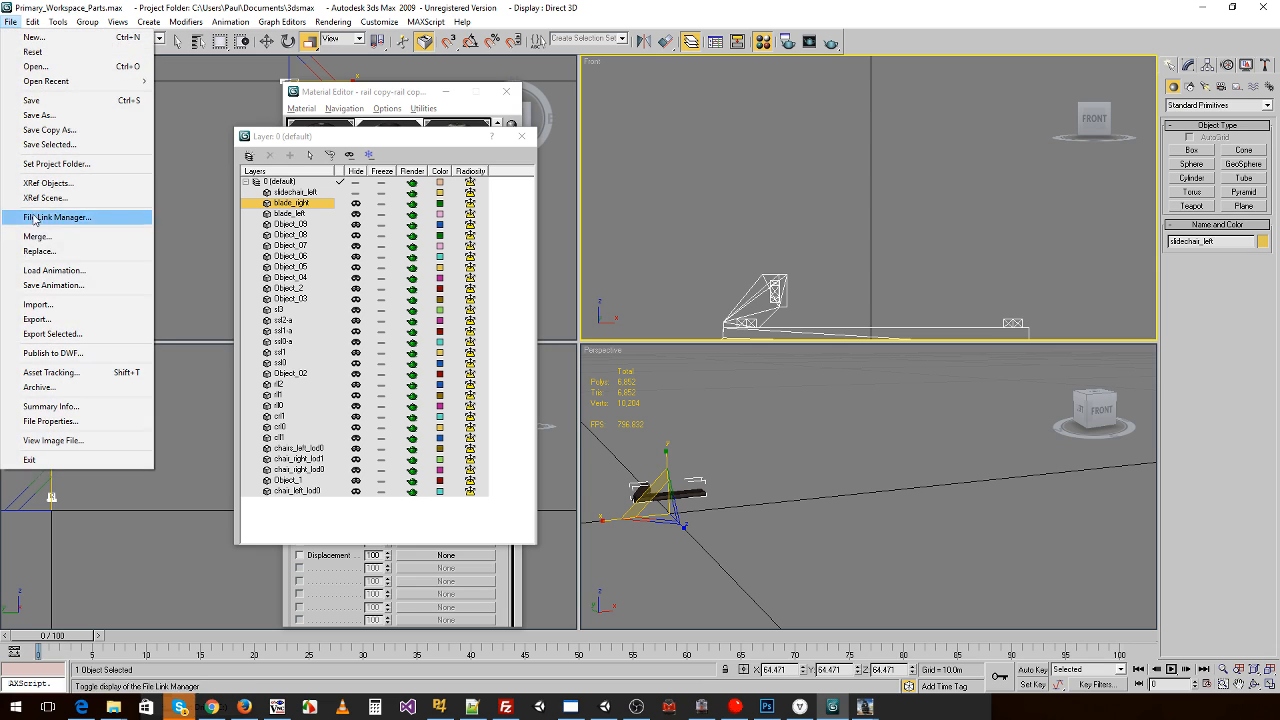
pyautogui.click(40, 304)
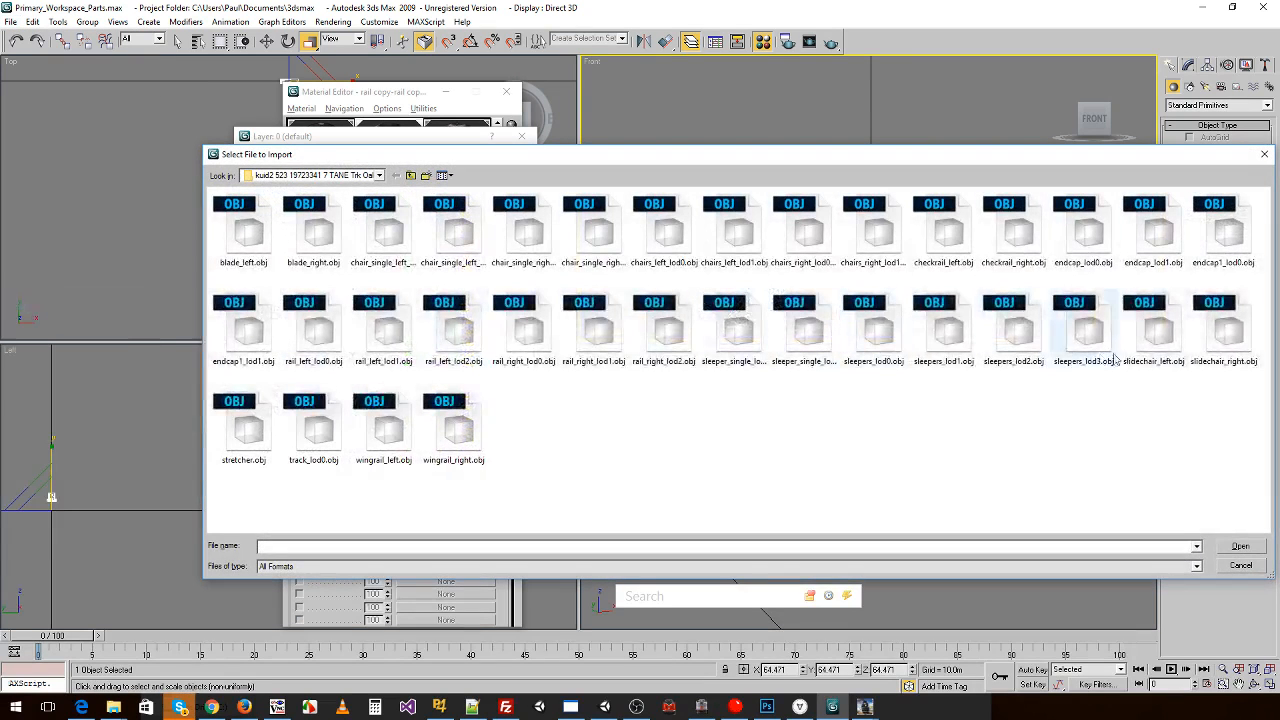
pyautogui.doubleClick(1231, 336)
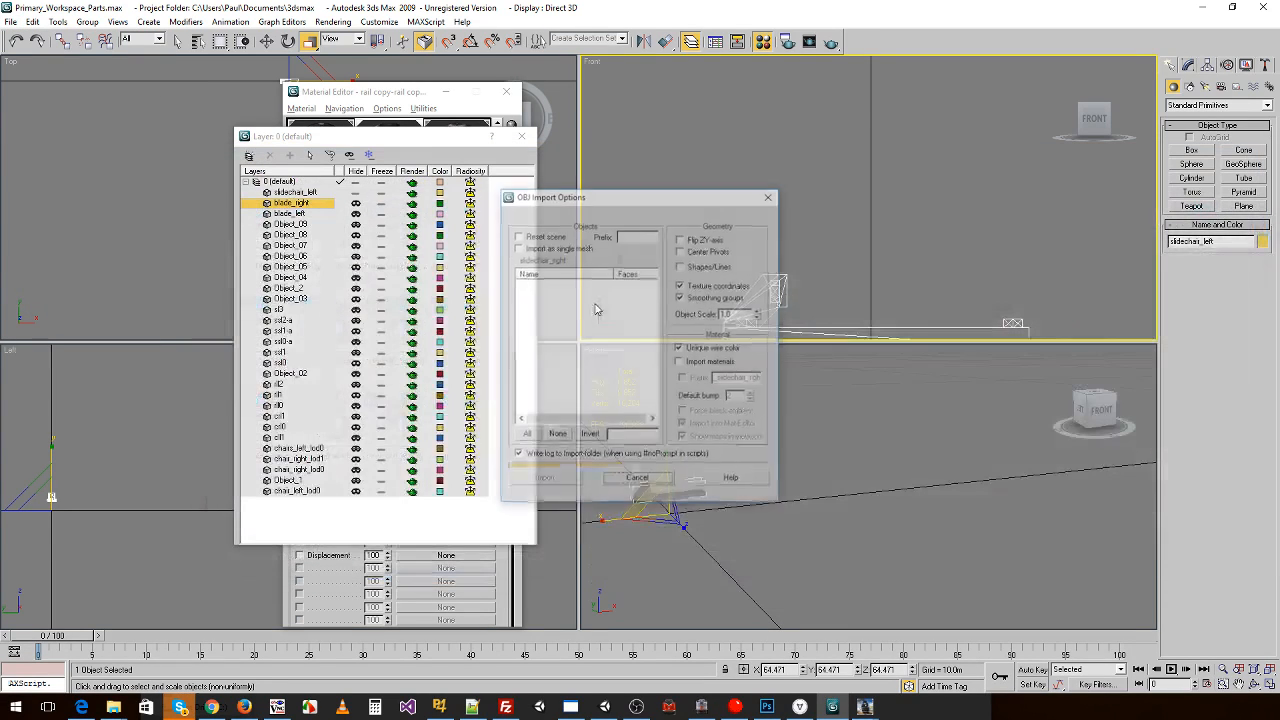
pyautogui.click(563, 485)
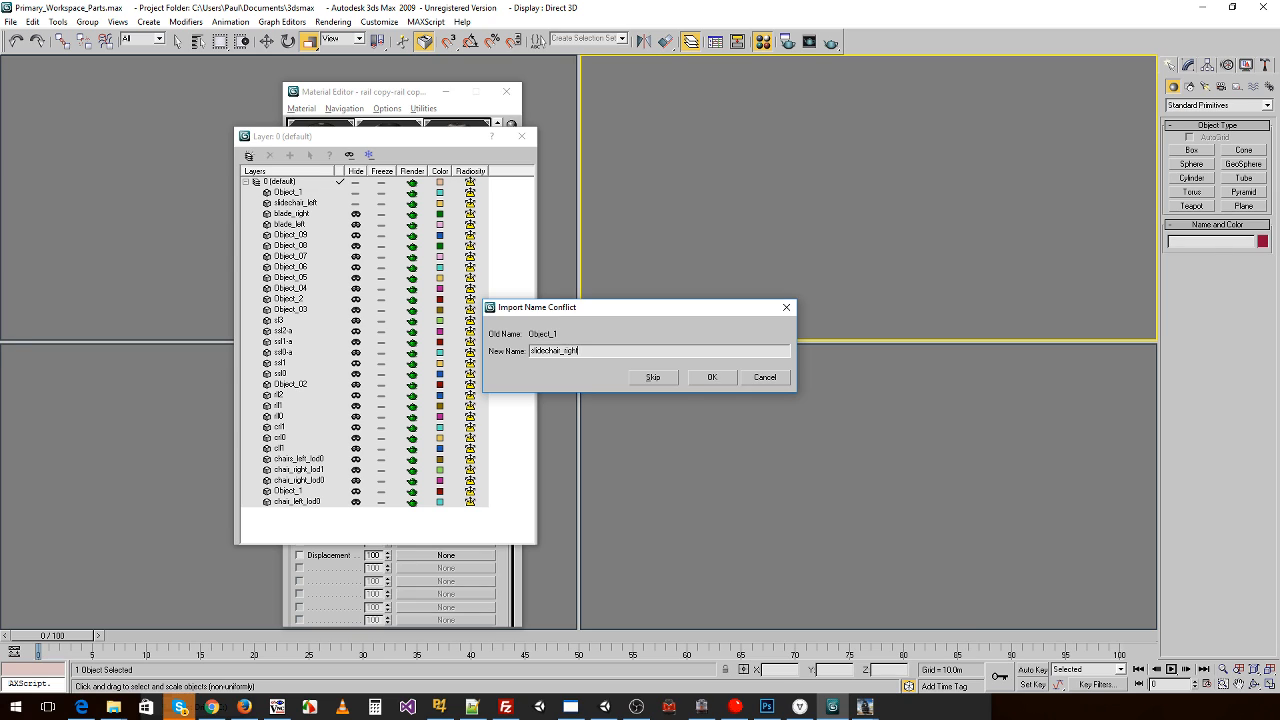
pyautogui.press('Return')
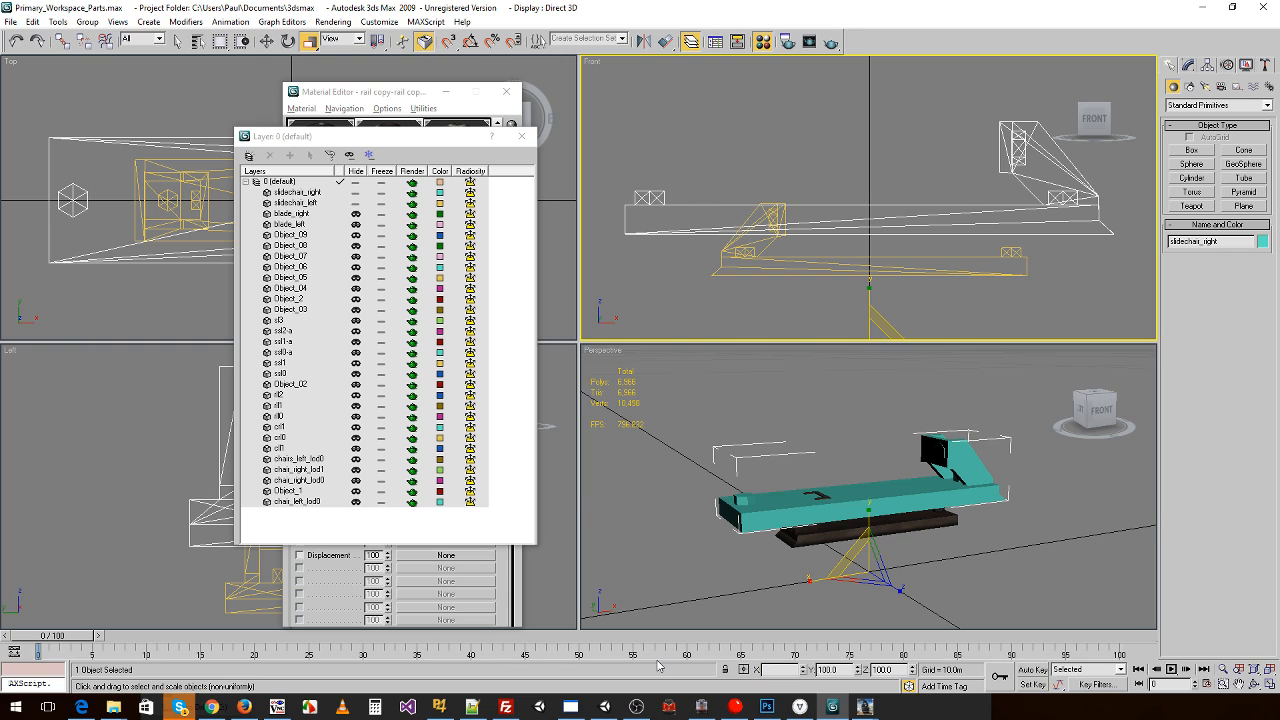
# - Scale the slidechair_right mesh to 64.471 percent on the X, Y and Z axes
pyautogui.press('Tab')
pyautogui.hotkey('ctrl', 'v')
pyautogui.press('Tab')
pyautogui.hotkey('ctrl', 'v')
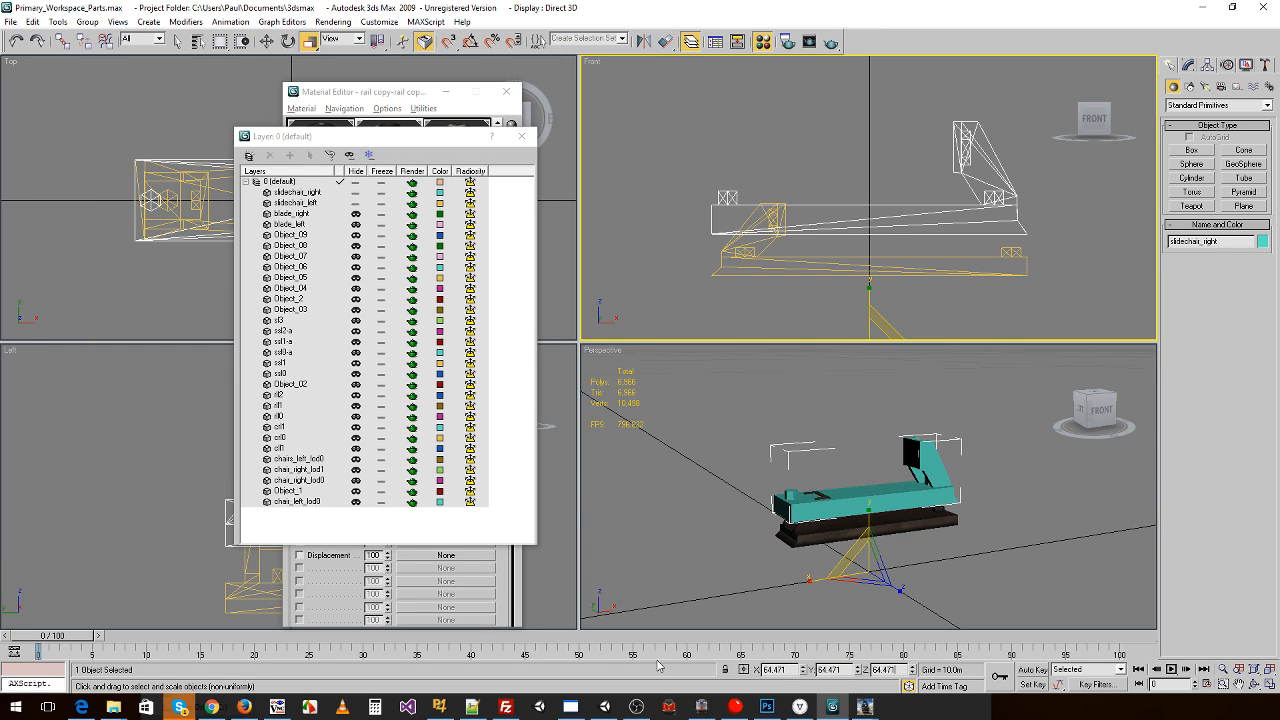
pyautogui.press('Return')
pyautogui.hotkey('ctrl', 'c')
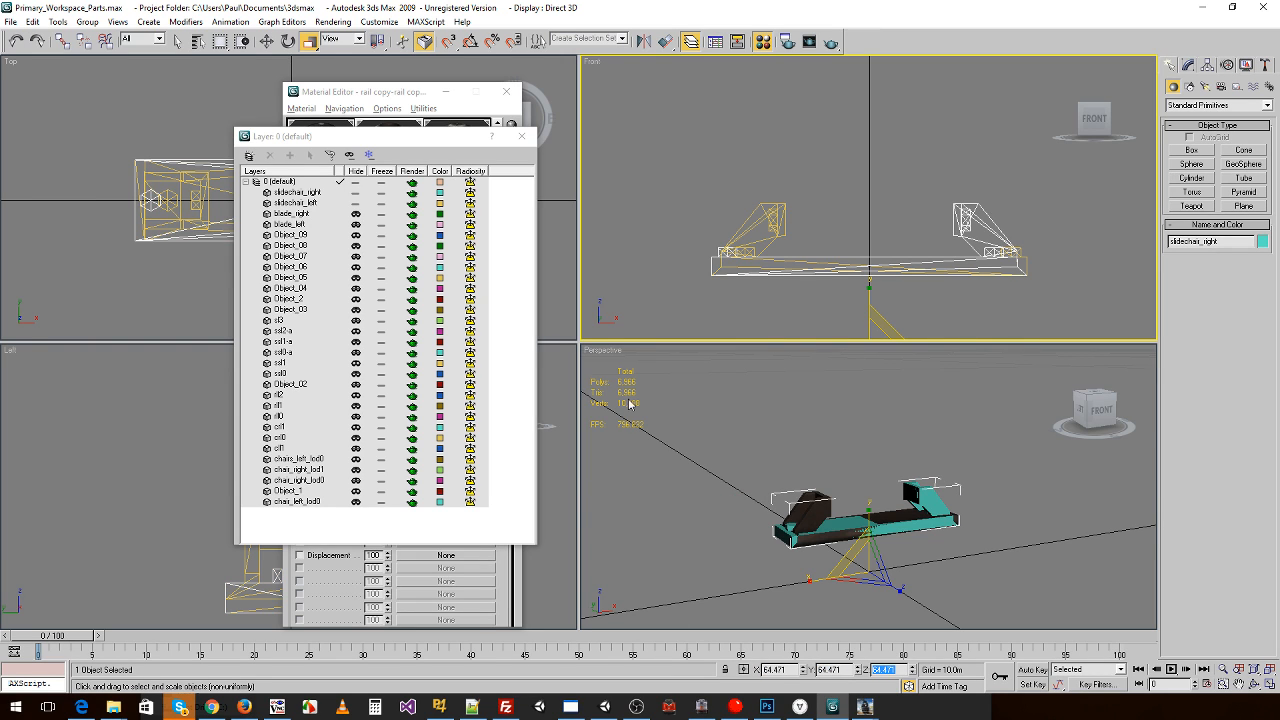
# - Hide slidechair_left and apply the rail copy material to the slidechair_right mesh
pyautogui.click(355, 203)
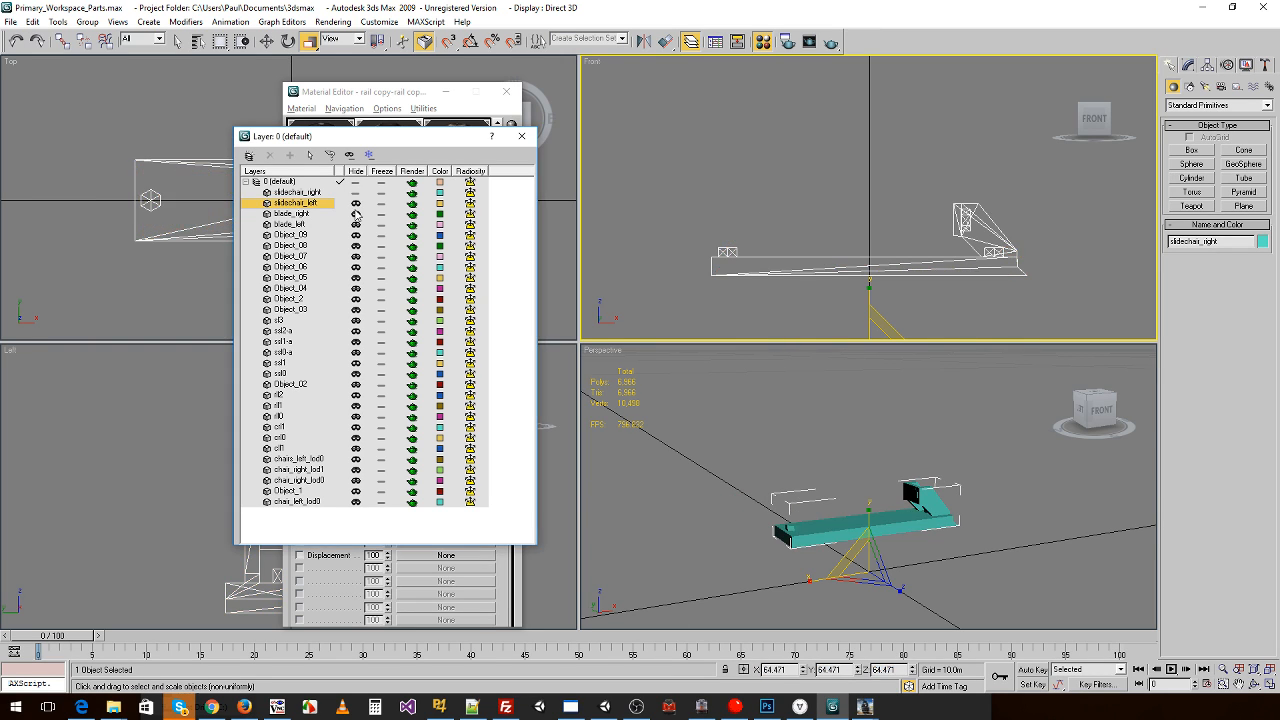
pyautogui.click(377, 127)
# - Export the slidechair_right mesh over slidechair_right.im, keeping the existing texture files
pyautogui.click(14, 24)
pyautogui.click(45, 321)
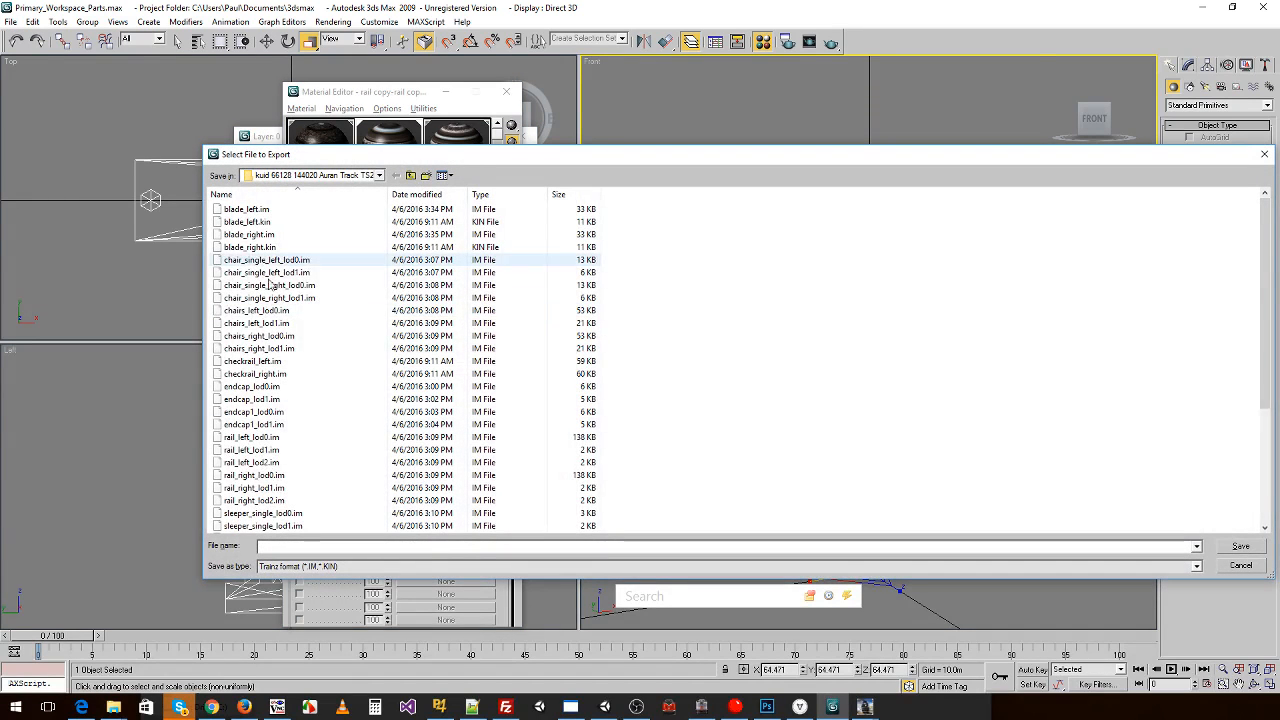
pyautogui.scroll(-5, 270, 265)
pyautogui.click(258, 425)
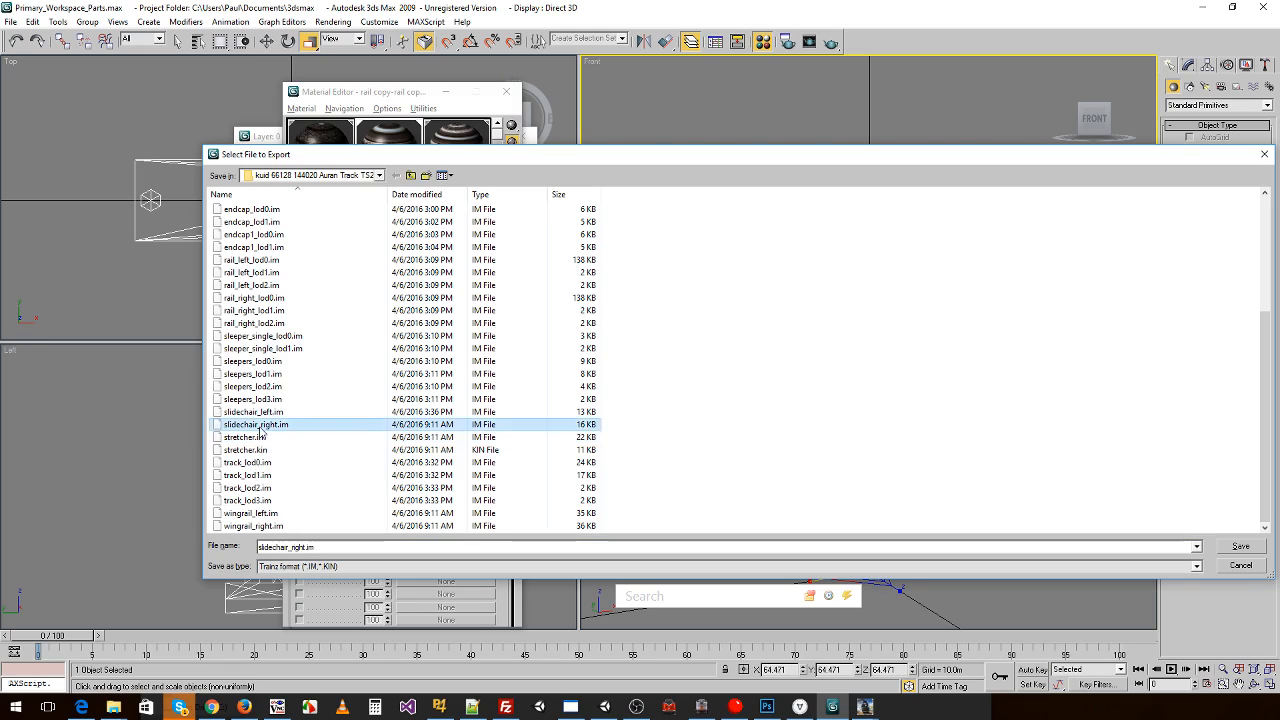
pyautogui.doubleClick(261, 428)
pyautogui.click(700, 411)
pyautogui.click(697, 416)
pyautogui.click(684, 378)
pyautogui.click(733, 427)
# - Import stretcher.obj with the default OBJ options, naming the imported object stretcher
pyautogui.click(10, 22)
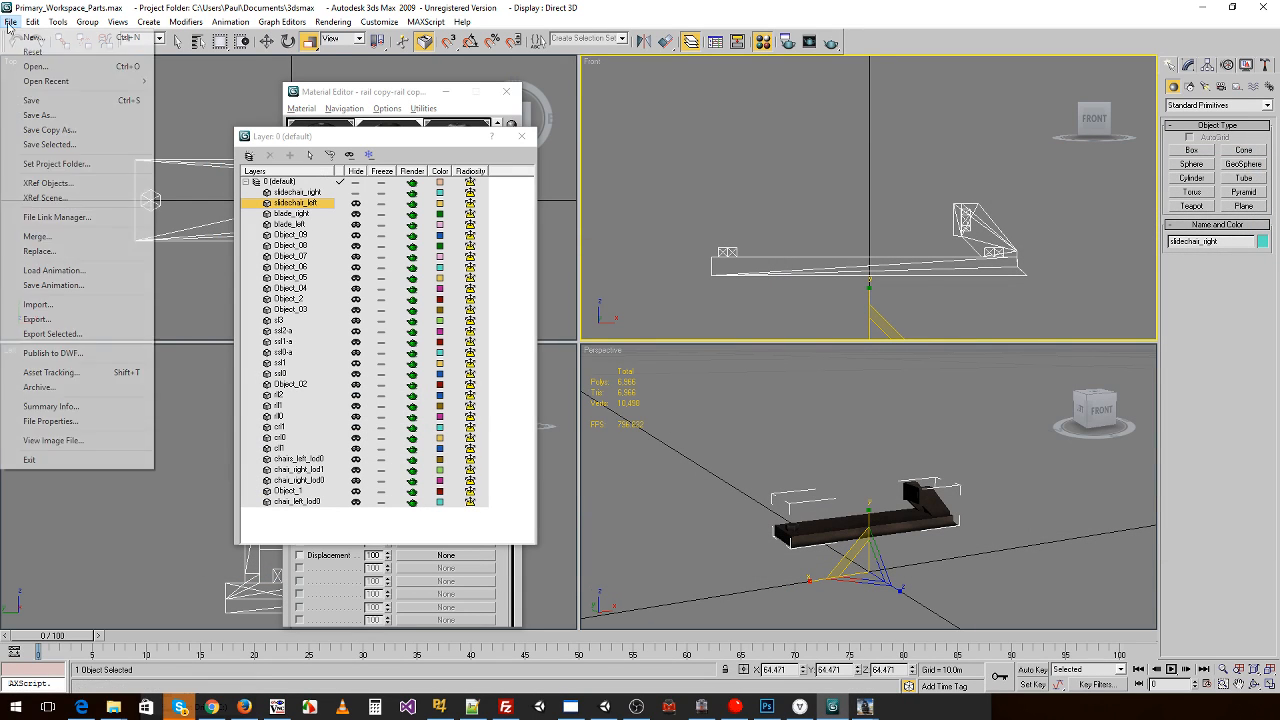
pyautogui.click(38, 304)
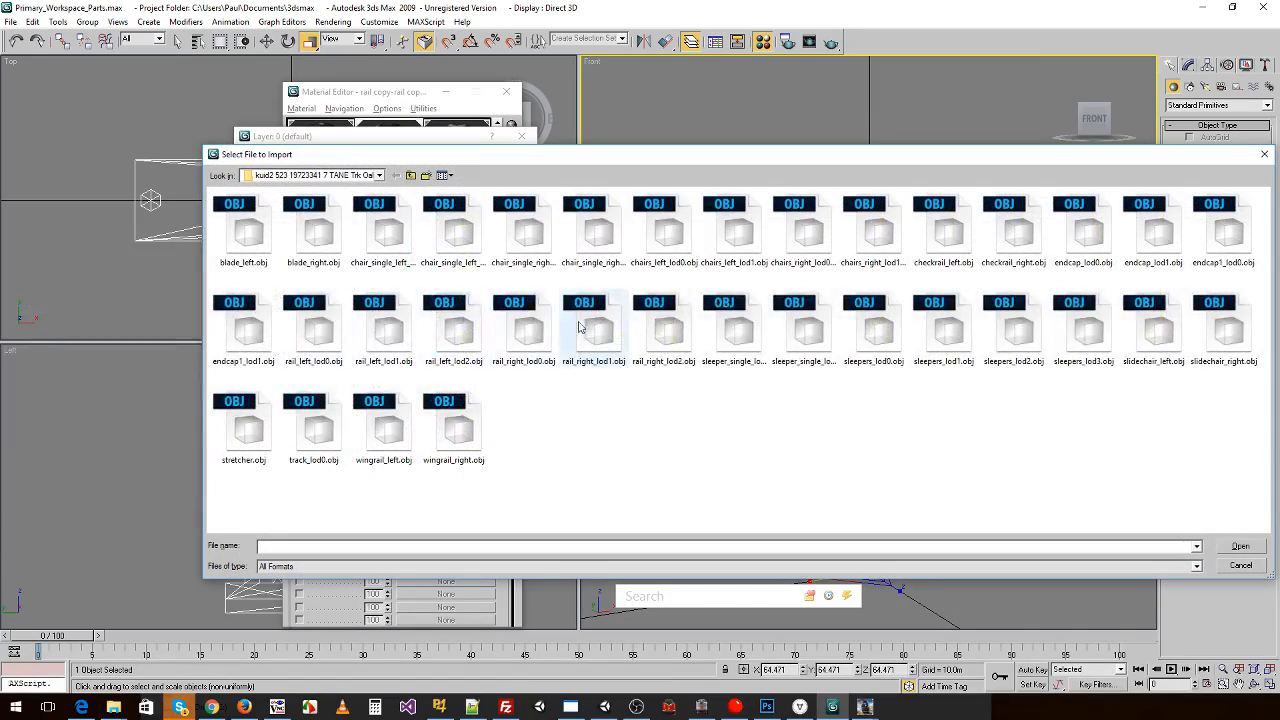
pyautogui.doubleClick(244, 430)
pyautogui.click(545, 484)
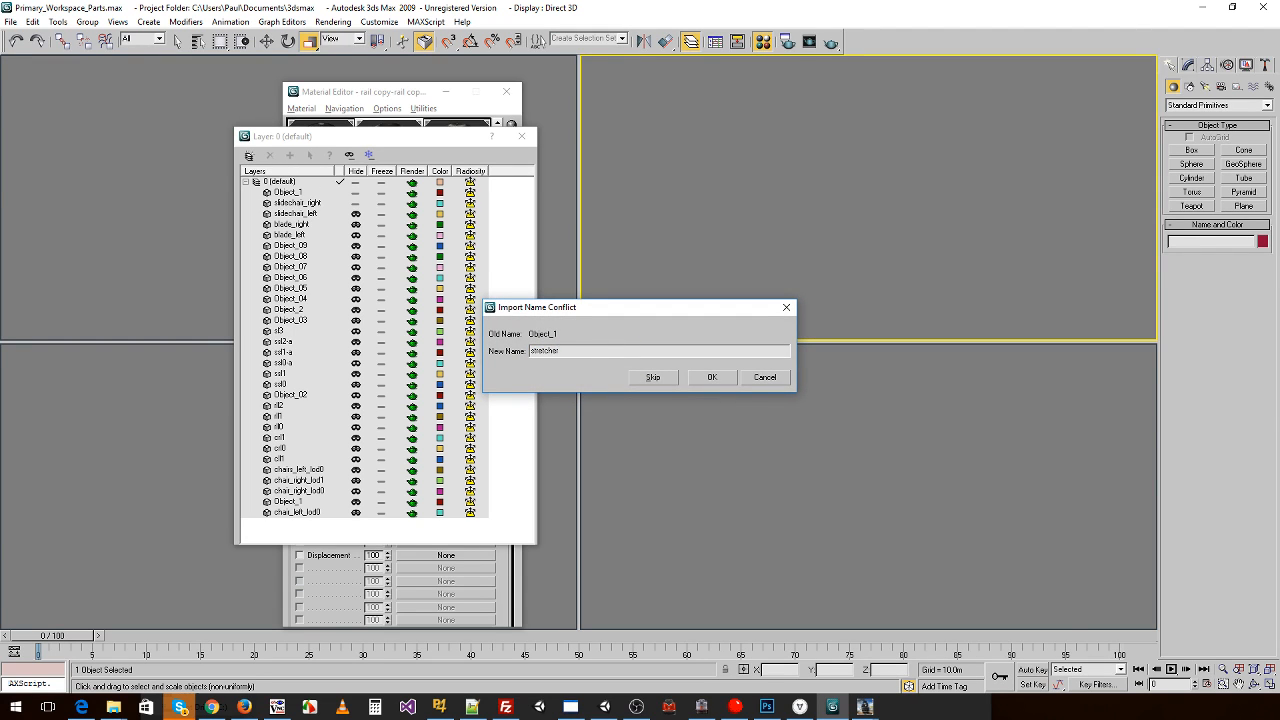
pyautogui.press('Return')
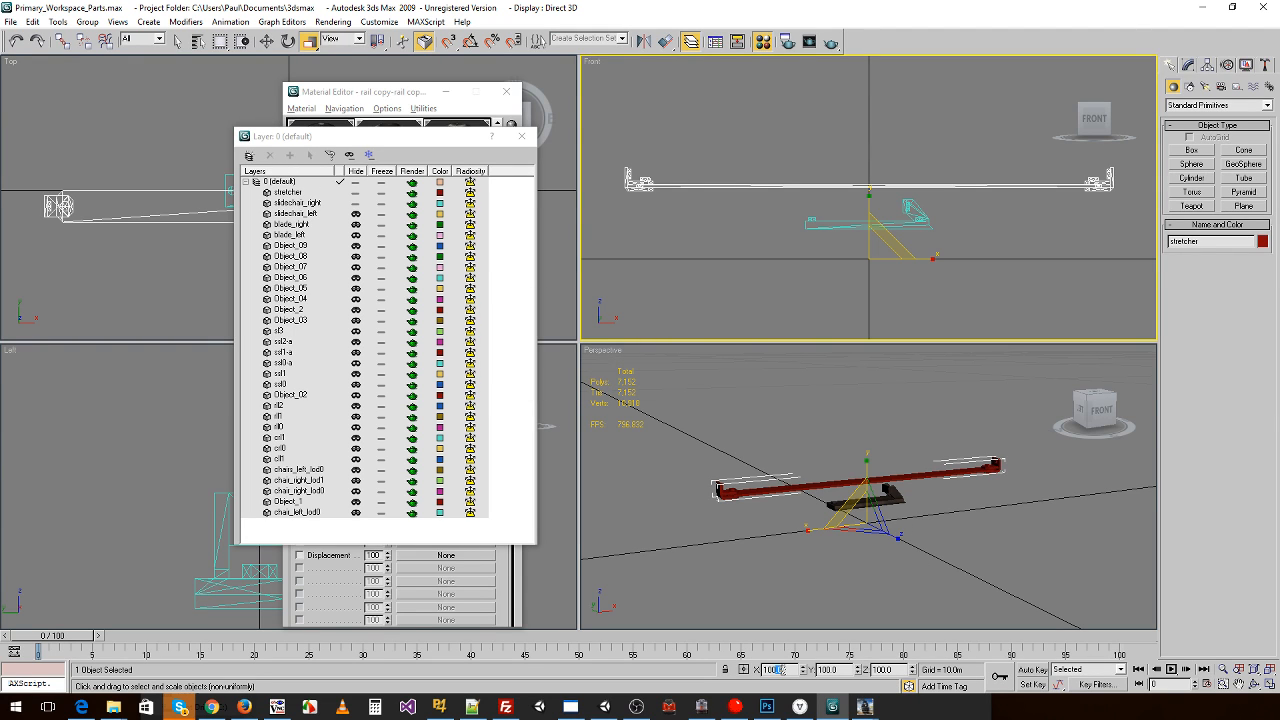
# - Scale the stretcher mesh to 64.471 percent on the X, Y and Z axes
pyautogui.doubleClick(840, 669)
pyautogui.hotkey('ctrl', 'v')
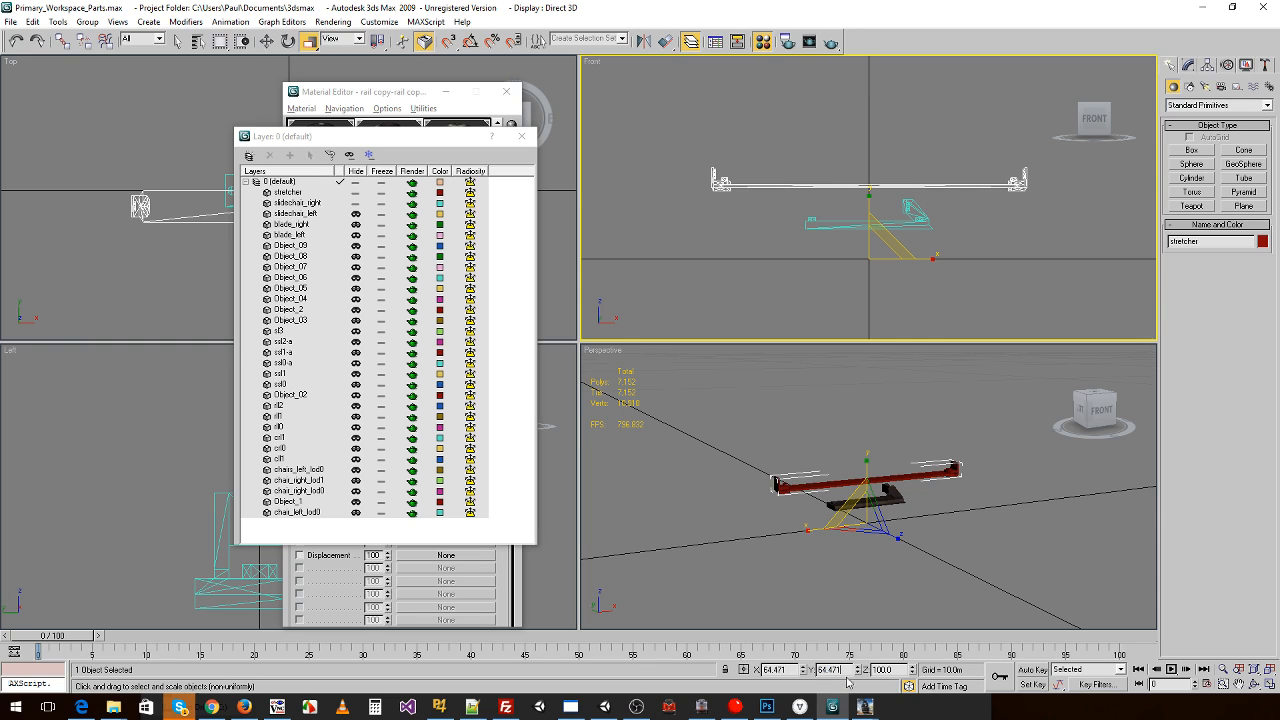
pyautogui.doubleClick(901, 671)
pyautogui.hotkey('ctrl', 'v')
pyautogui.press('Return')
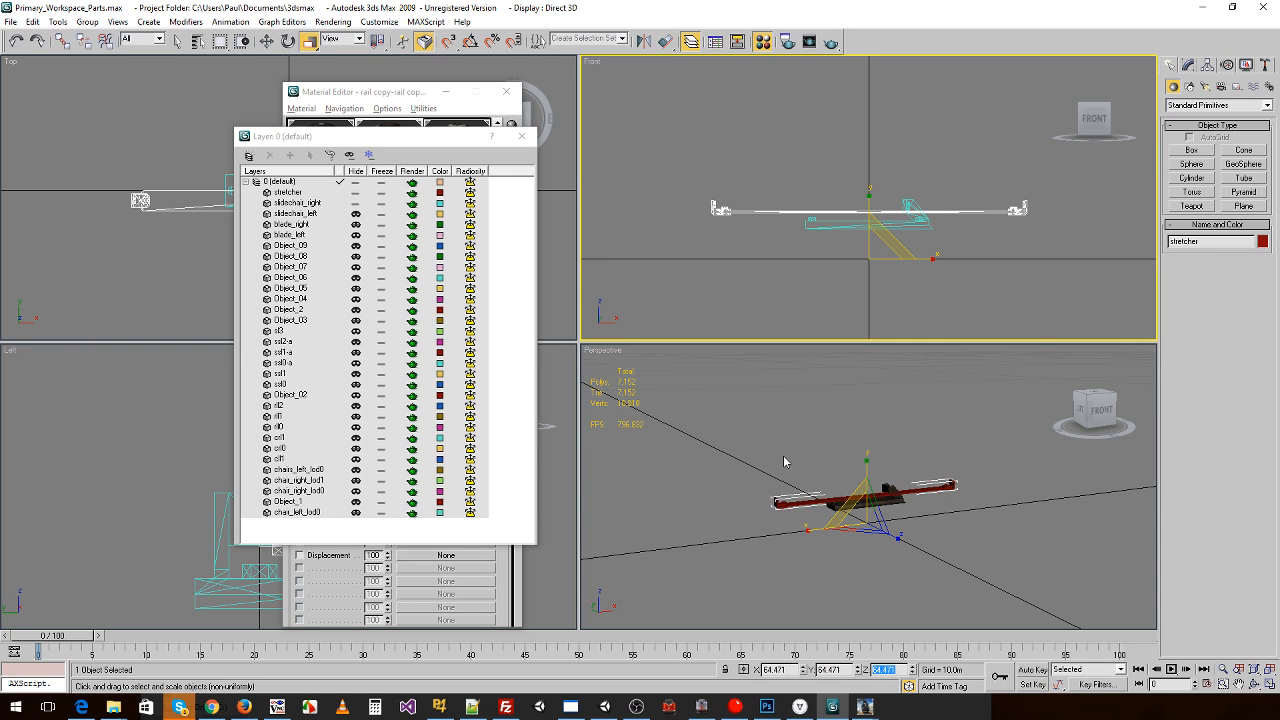
# - Apply the rail copy material to the stretcher mesh and hide slidechair_right
pyautogui.click(391, 122)
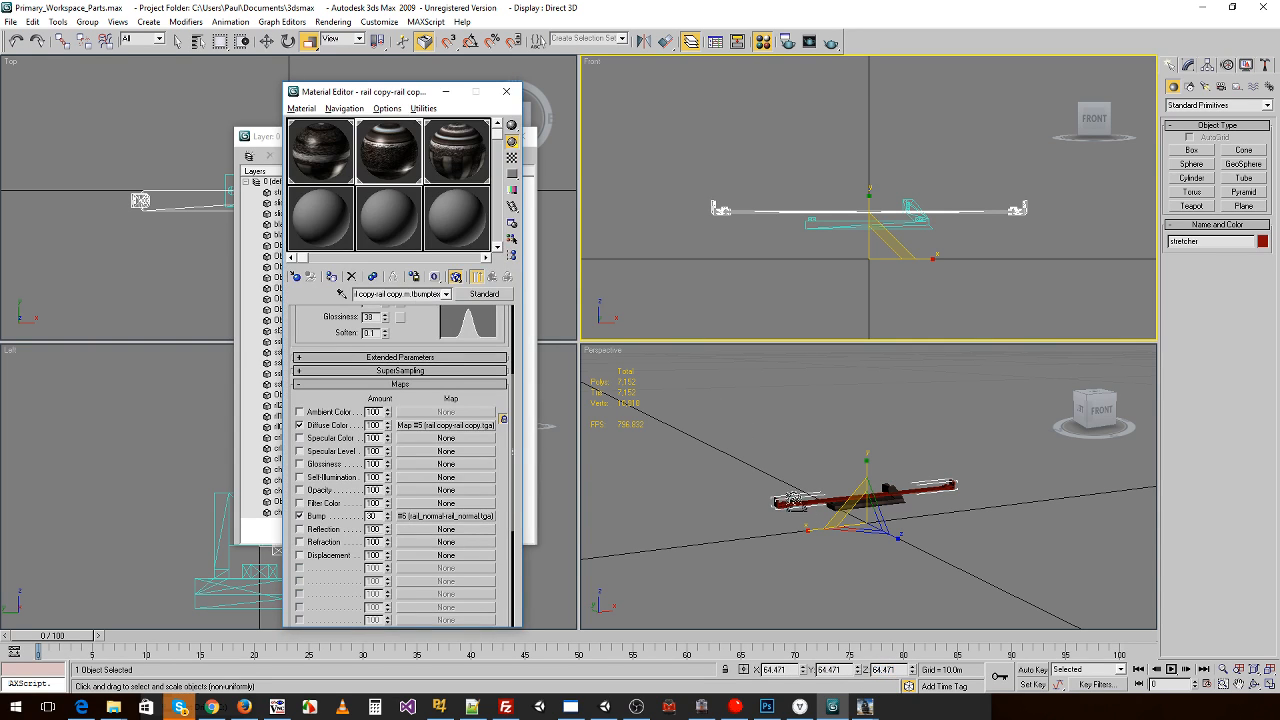
pyautogui.click(270, 139)
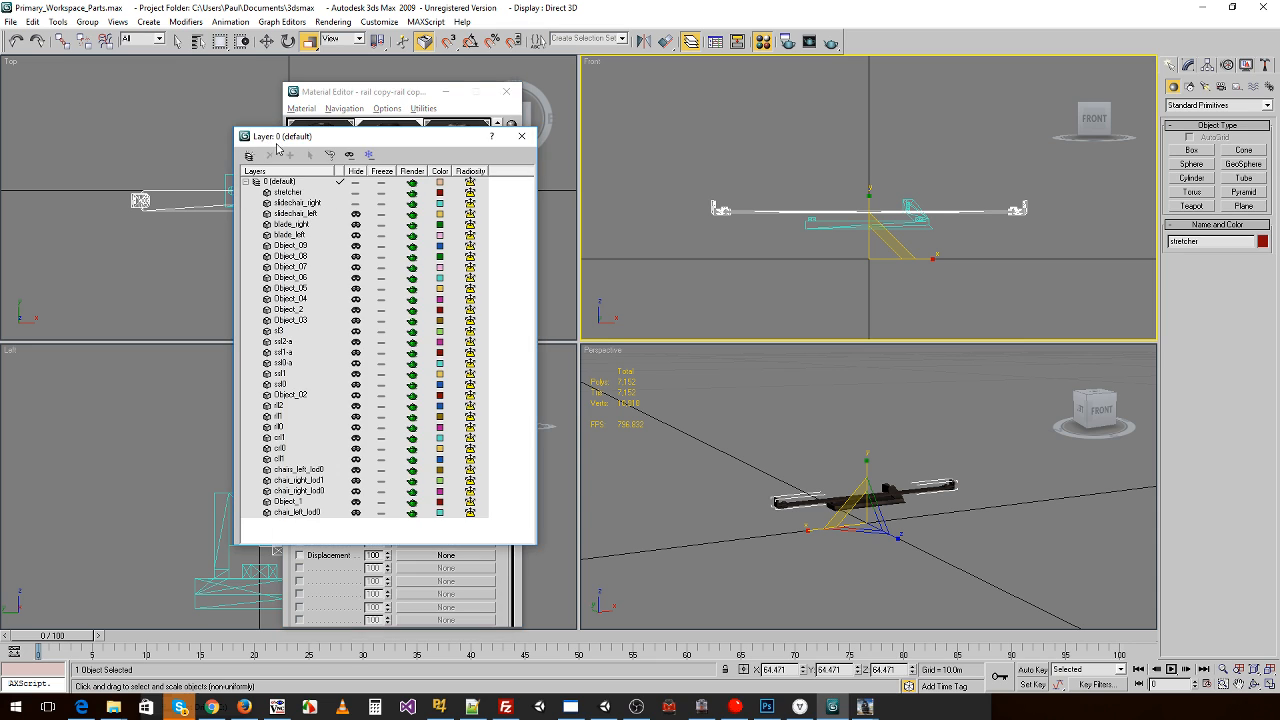
pyautogui.click(355, 203)
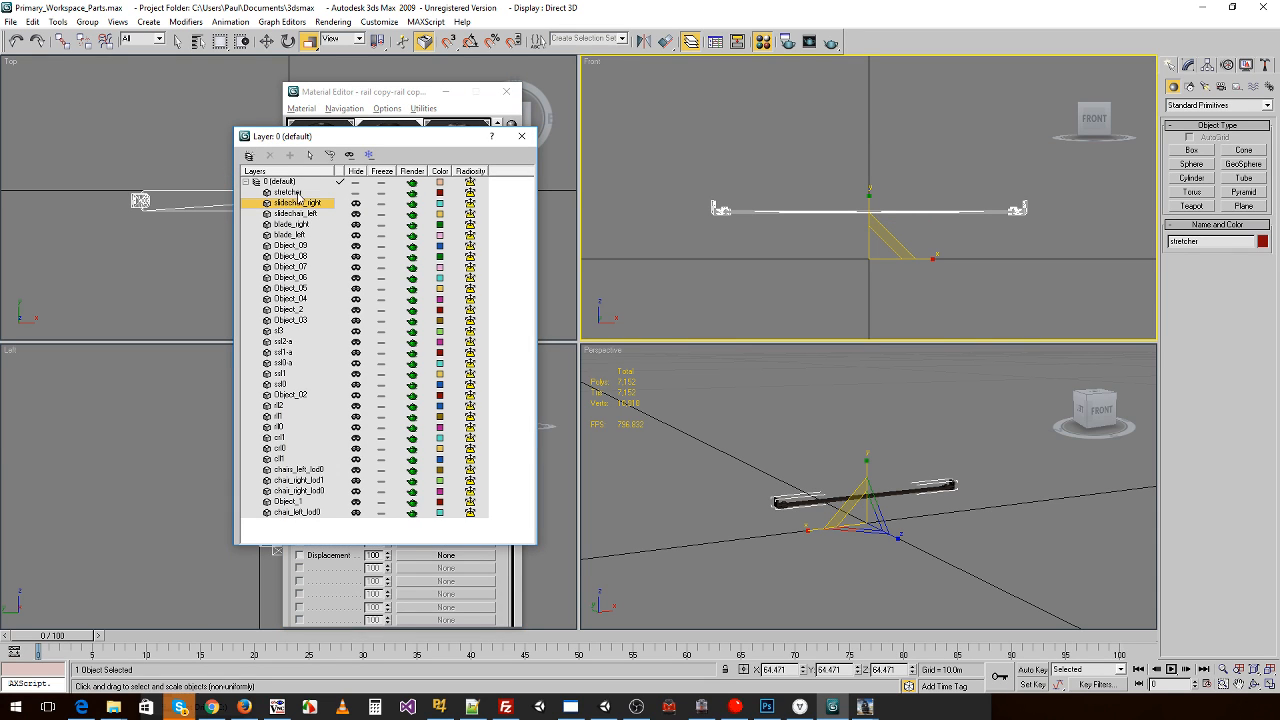
# - Export the stretcher mesh over stretcher.im, keeping the existing texture files
pyautogui.click(14, 21)
pyautogui.click(40, 320)
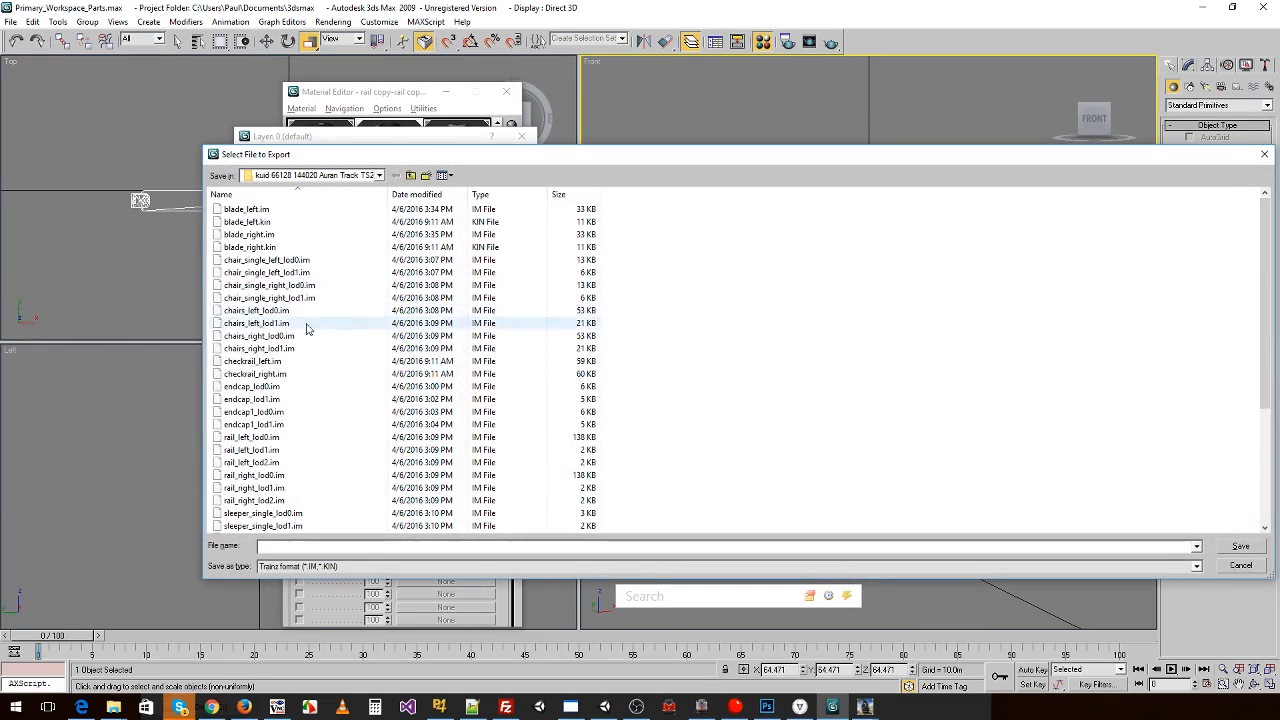
pyautogui.scroll(-5, 323, 466)
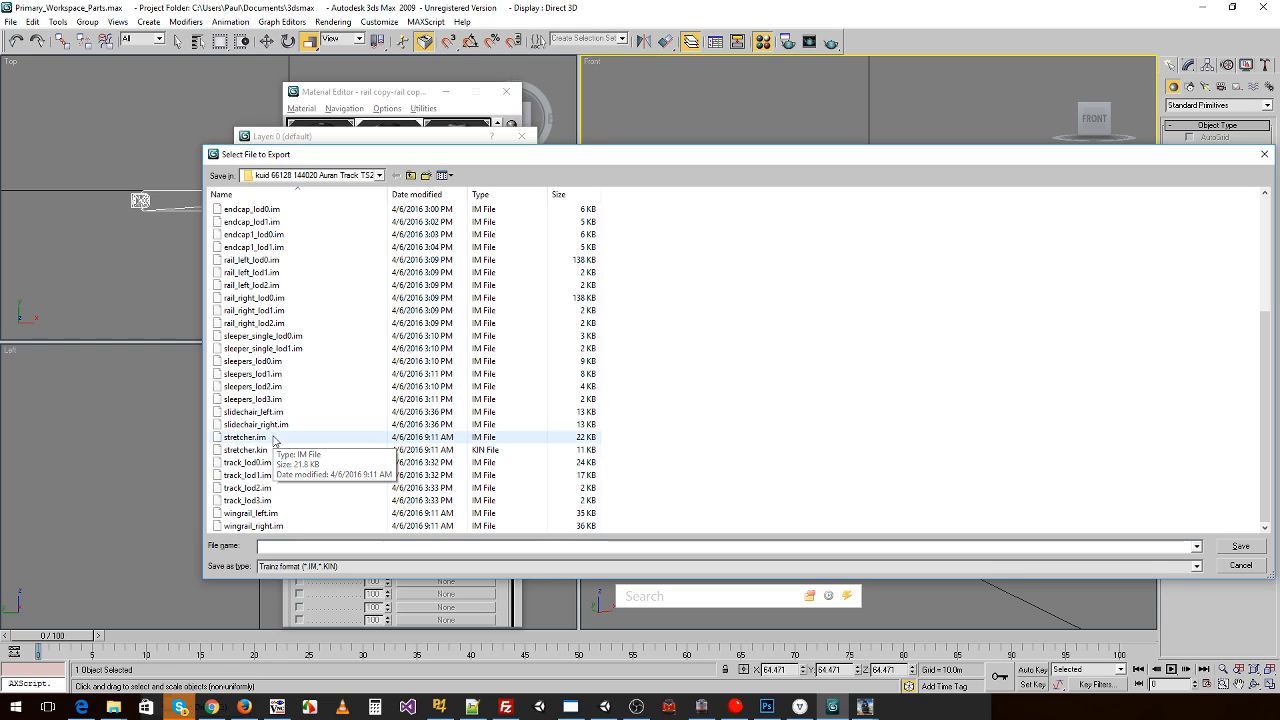
pyautogui.doubleClick(274, 440)
pyautogui.click(689, 406)
pyautogui.click(693, 411)
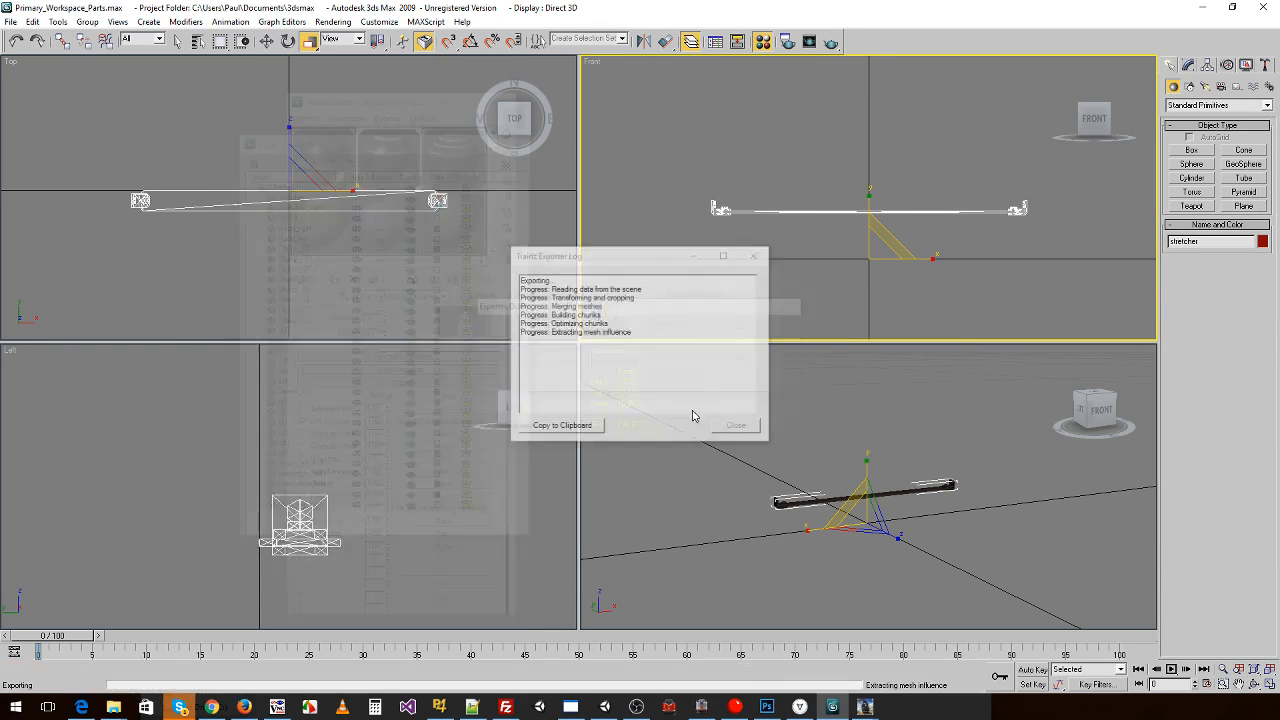
pyautogui.click(698, 379)
pyautogui.click(729, 425)
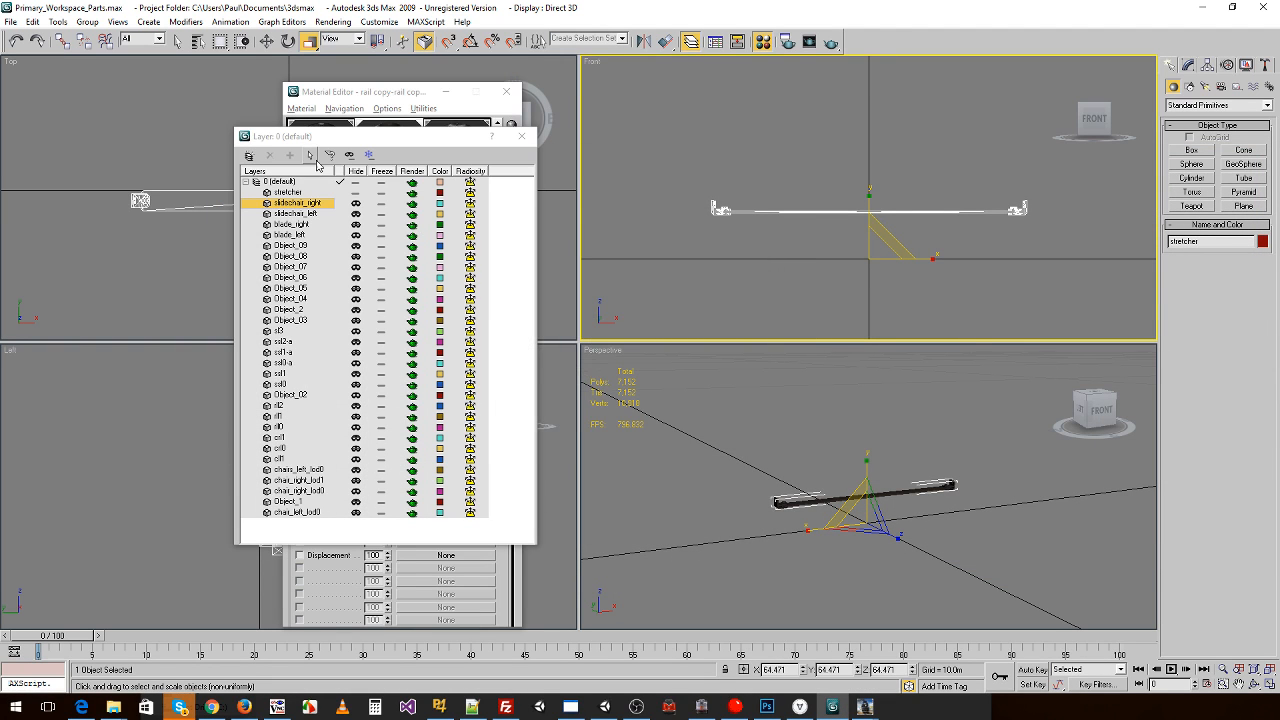
# - Import wingrail_left.obj with the default OBJ options, naming the imported object wingrail_left
pyautogui.click(10, 21)
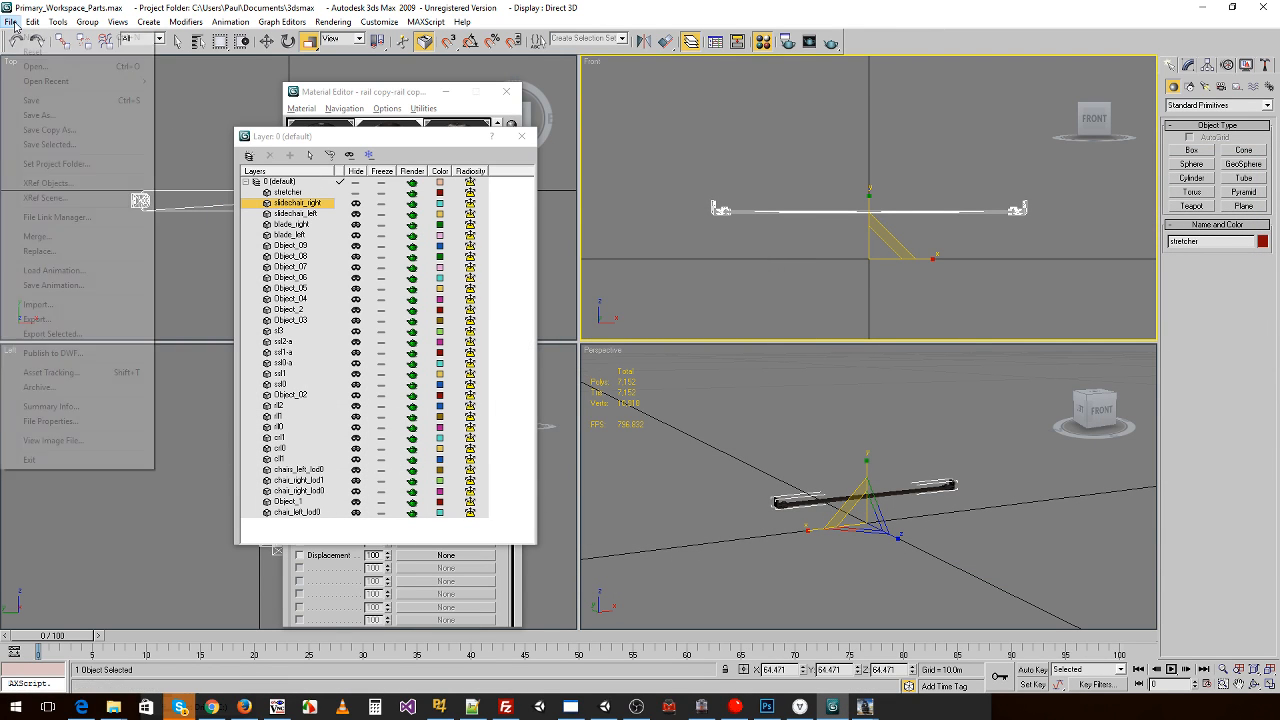
pyautogui.click(36, 305)
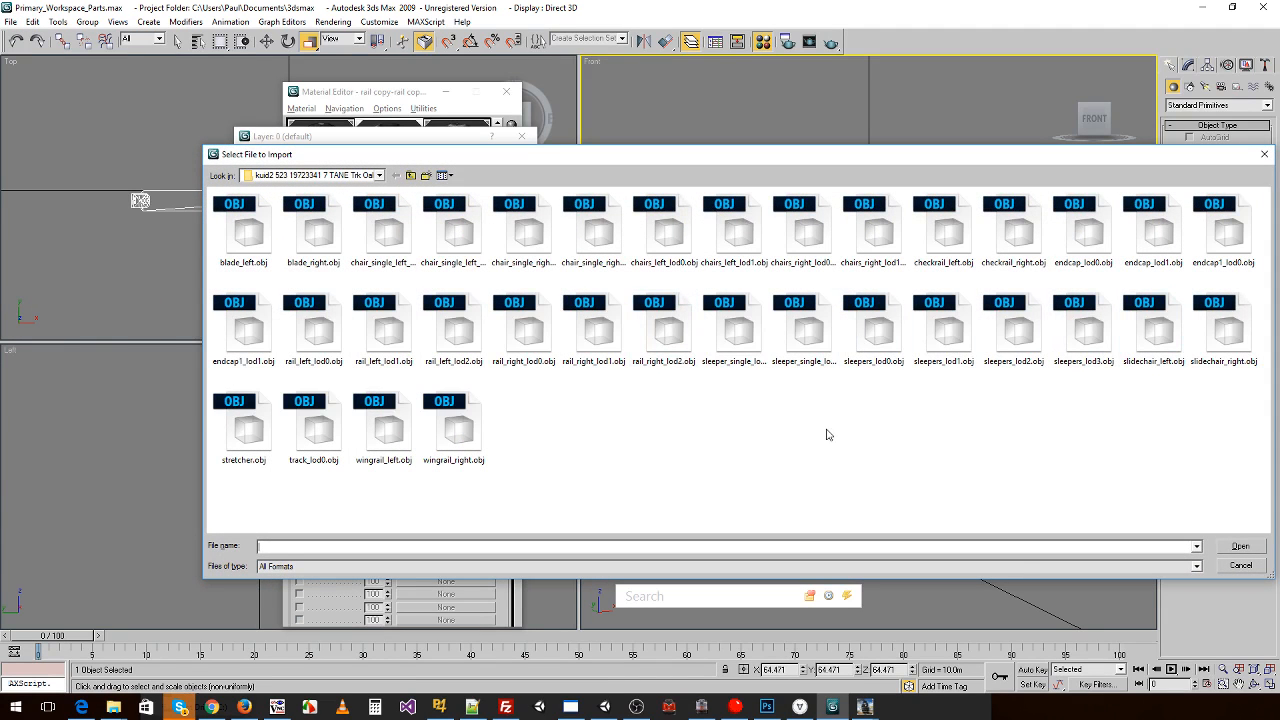
pyautogui.doubleClick(397, 423)
pyautogui.click(548, 479)
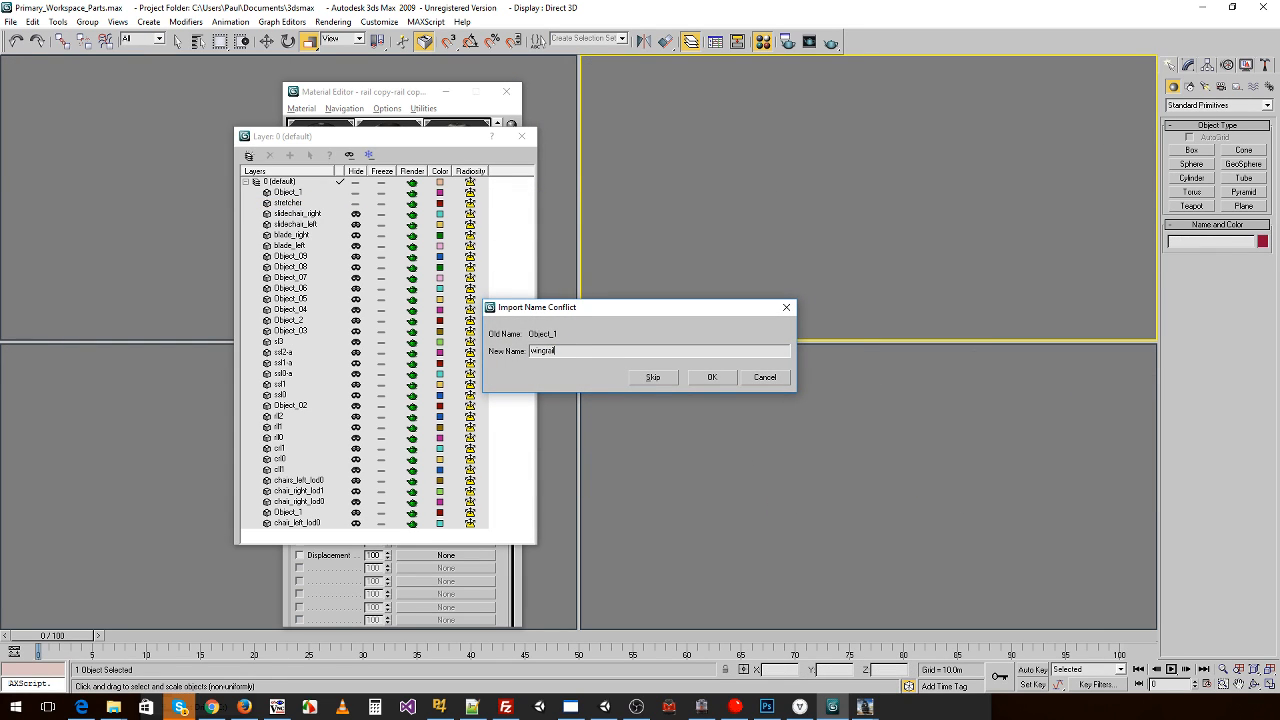
pyautogui.press('Return')
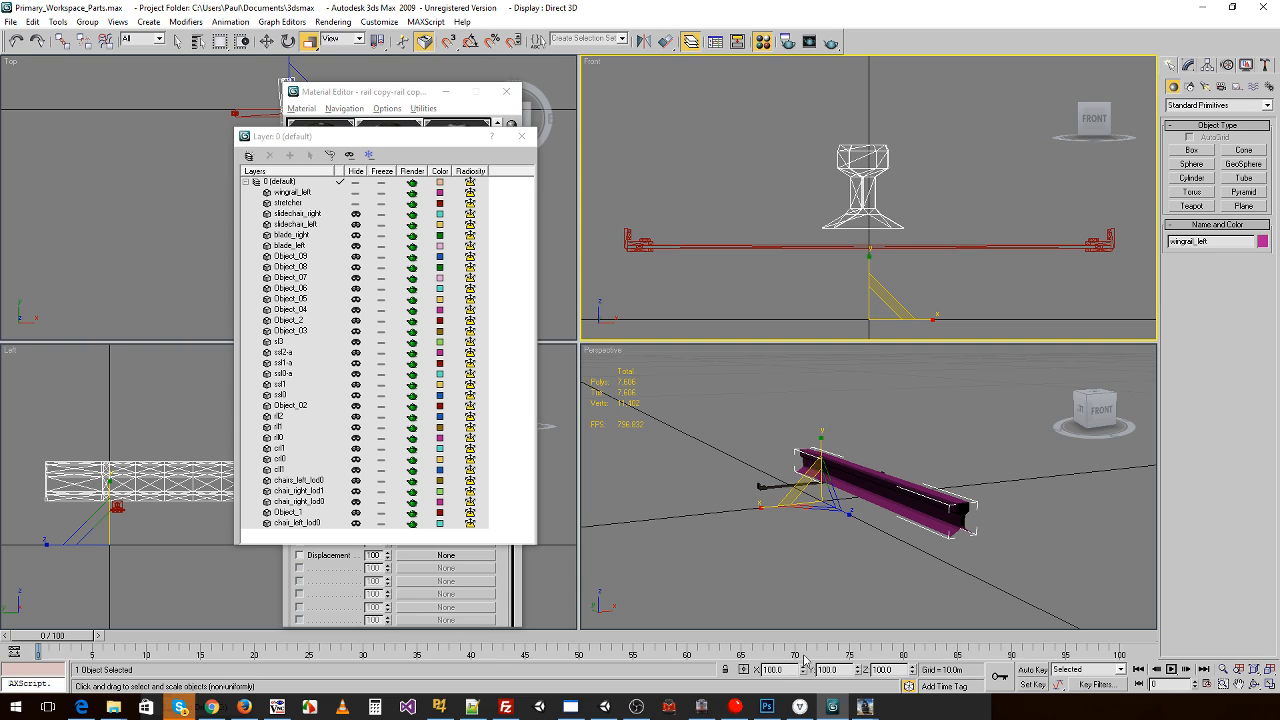
# - Scale the wingrail_left mesh to 64.471 percent on the X, Y and Z axes
pyautogui.press('Tab')
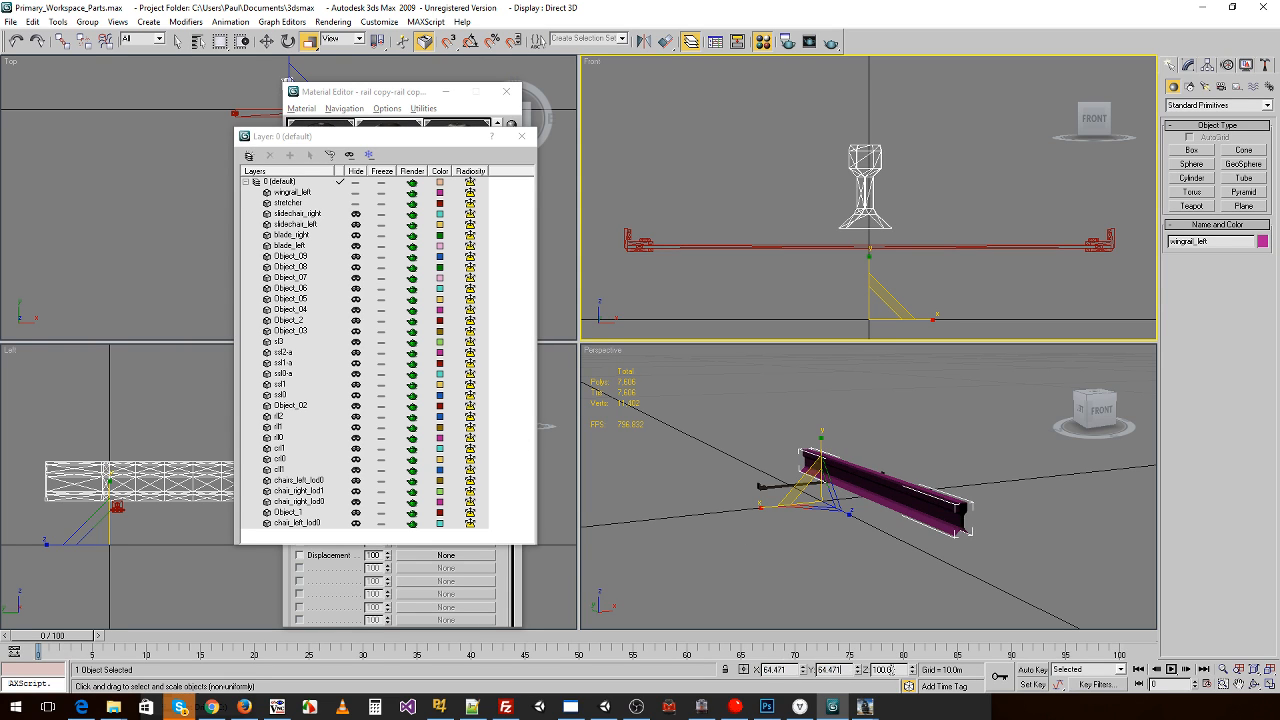
pyautogui.moveTo(892, 670); pyautogui.dragTo(758, 669)
pyautogui.write('64.471')
pyautogui.press('Return')
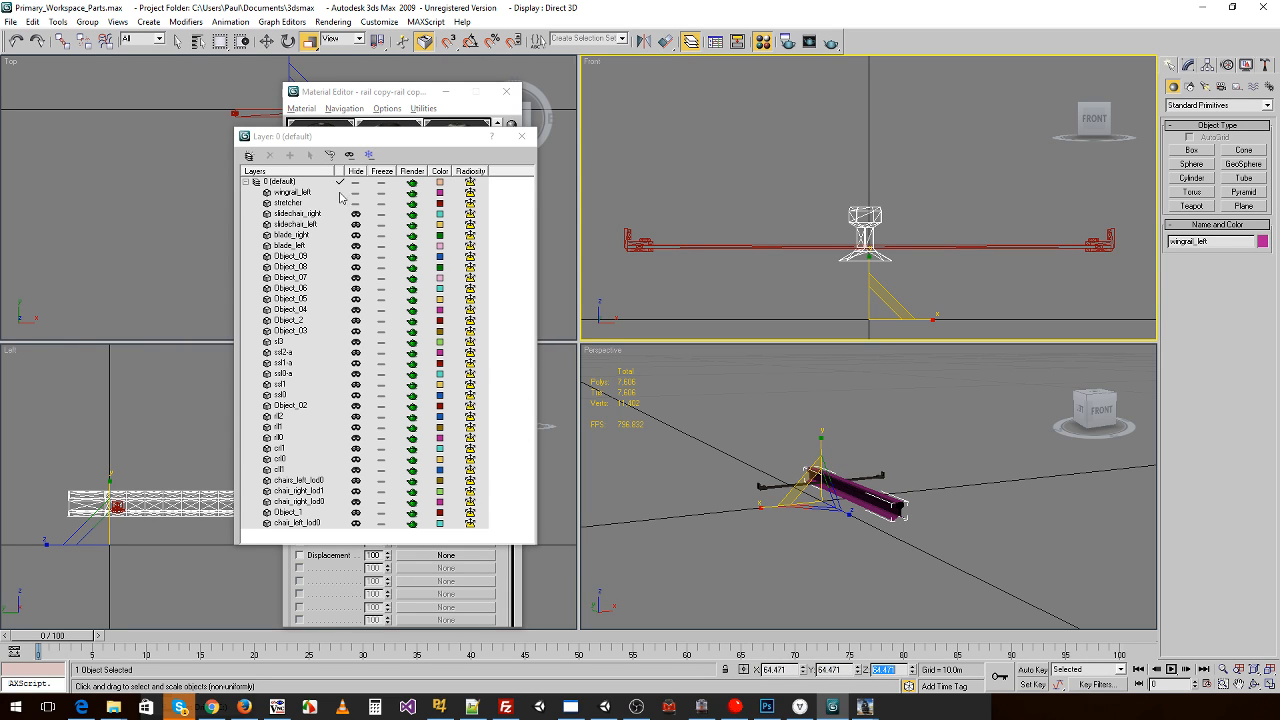
# - Apply the rail copy material to the wingrail_left mesh and hide stretcher
pyautogui.moveTo(368, 123); pyautogui.dragTo(867, 498)
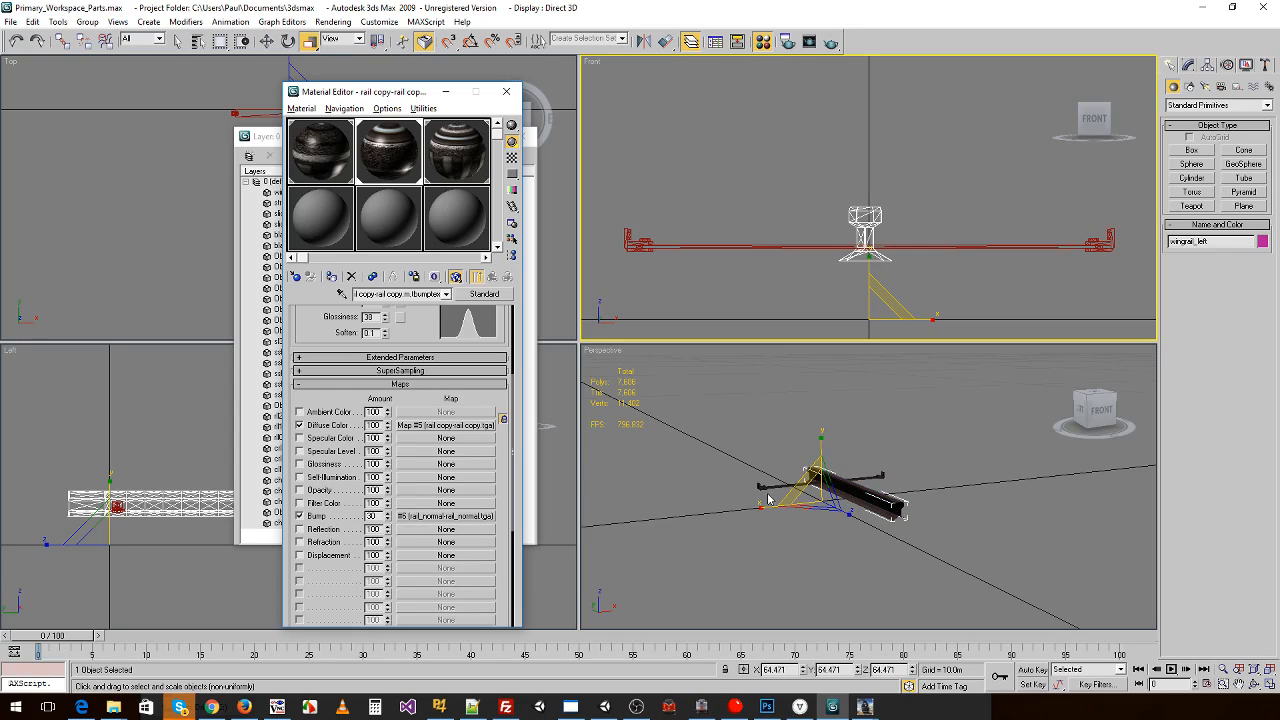
pyautogui.click(261, 131)
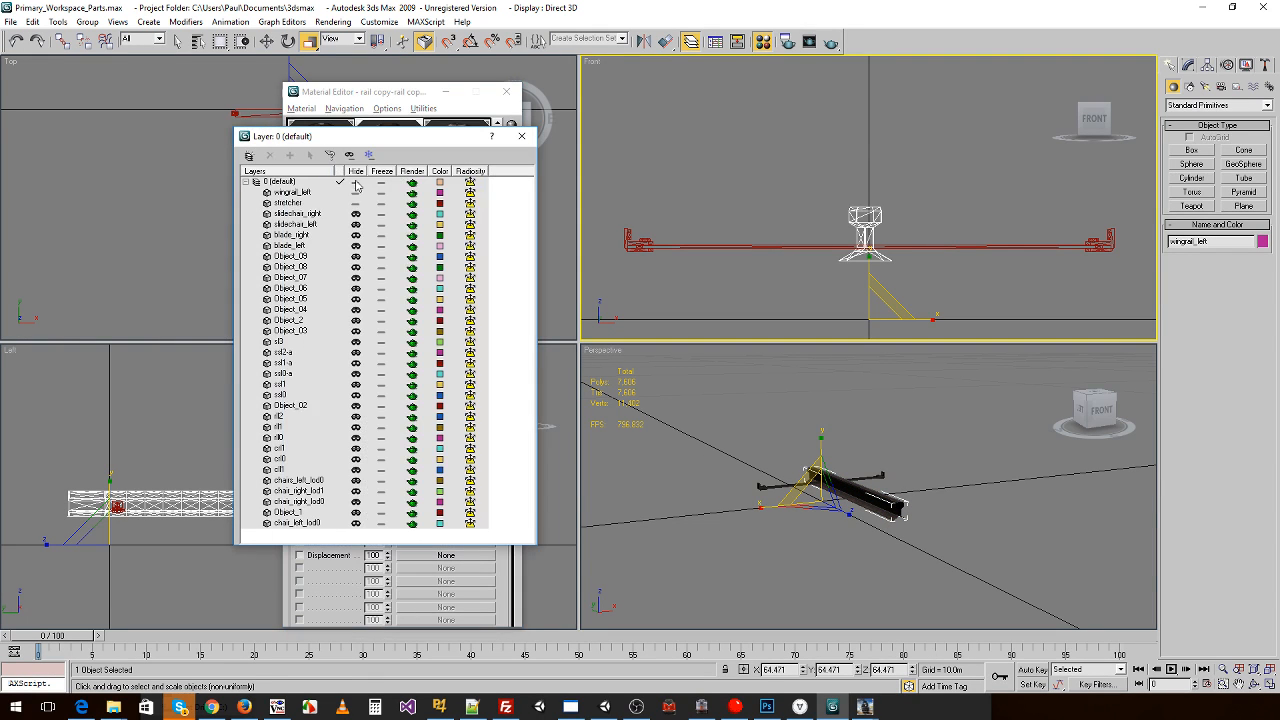
pyautogui.click(355, 203)
# - Export the wingrail_left mesh over wingrail_left.im in Trainz format, keeping the existing texture files
pyautogui.click(12, 21)
pyautogui.click(40, 320)
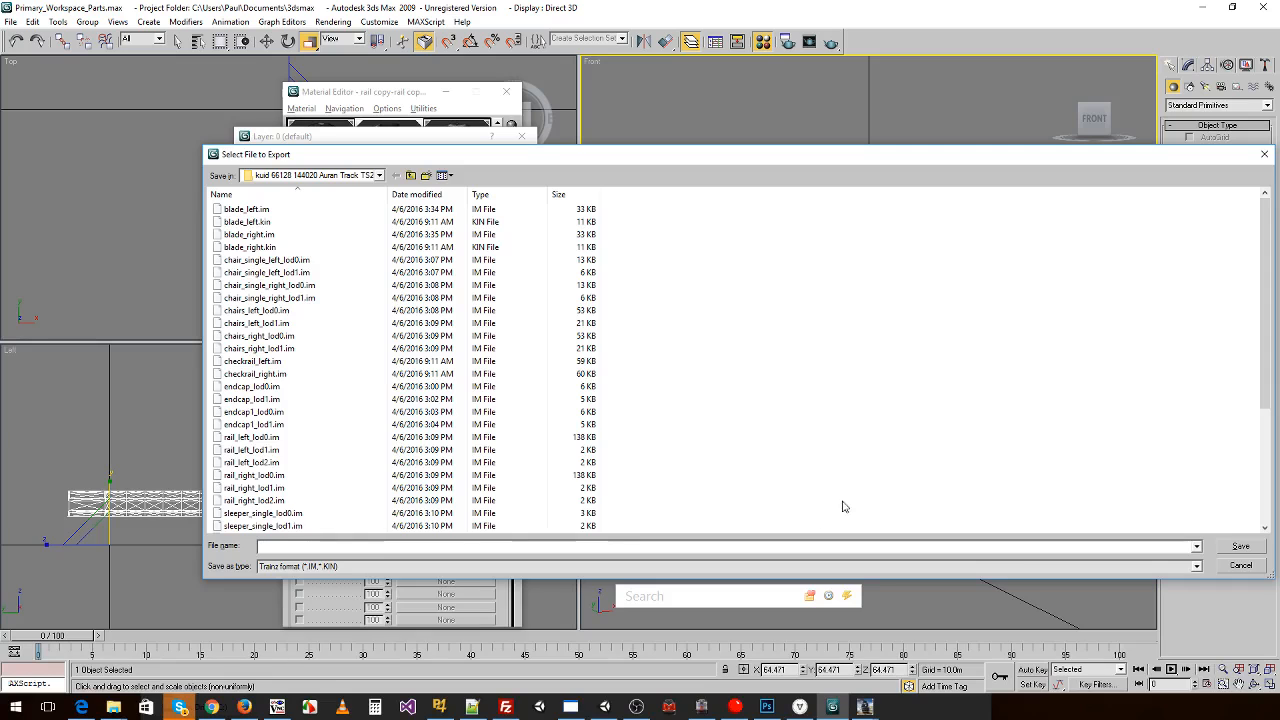
pyautogui.click(363, 491)
pyautogui.scroll(-5, 362, 505)
pyautogui.doubleClick(277, 514)
pyautogui.click(692, 411)
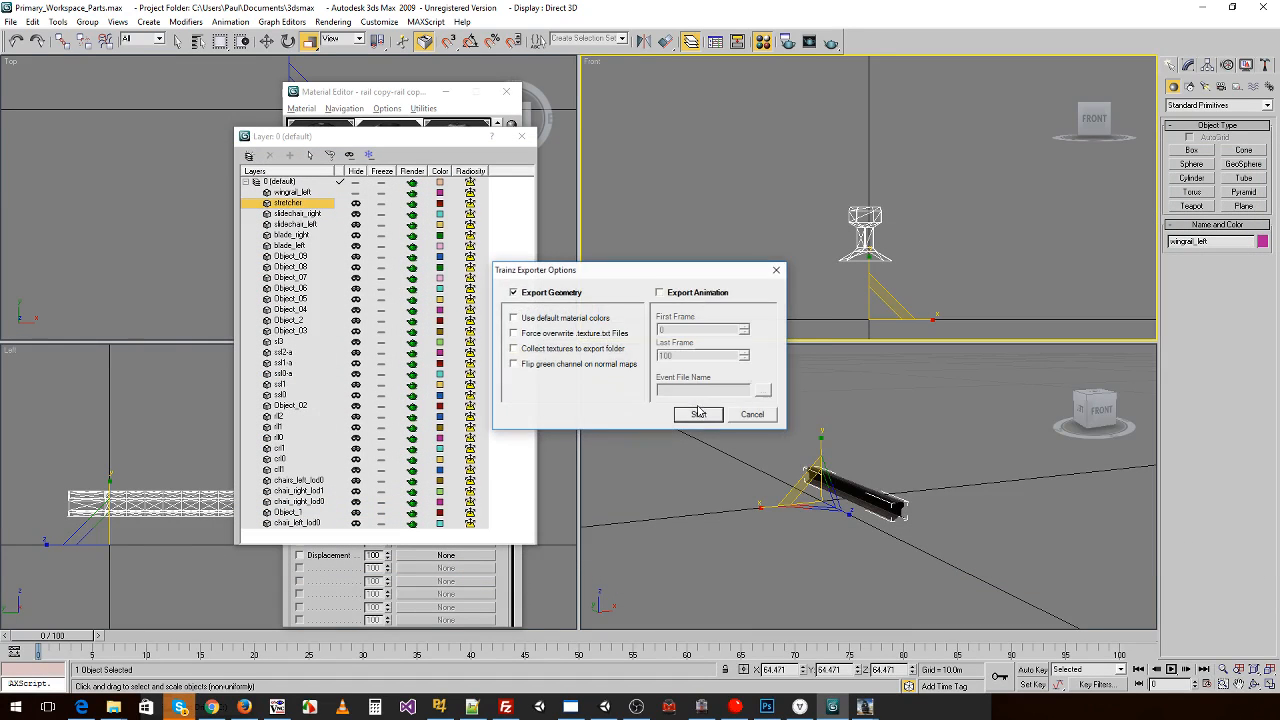
pyautogui.click(693, 410)
pyautogui.click(678, 378)
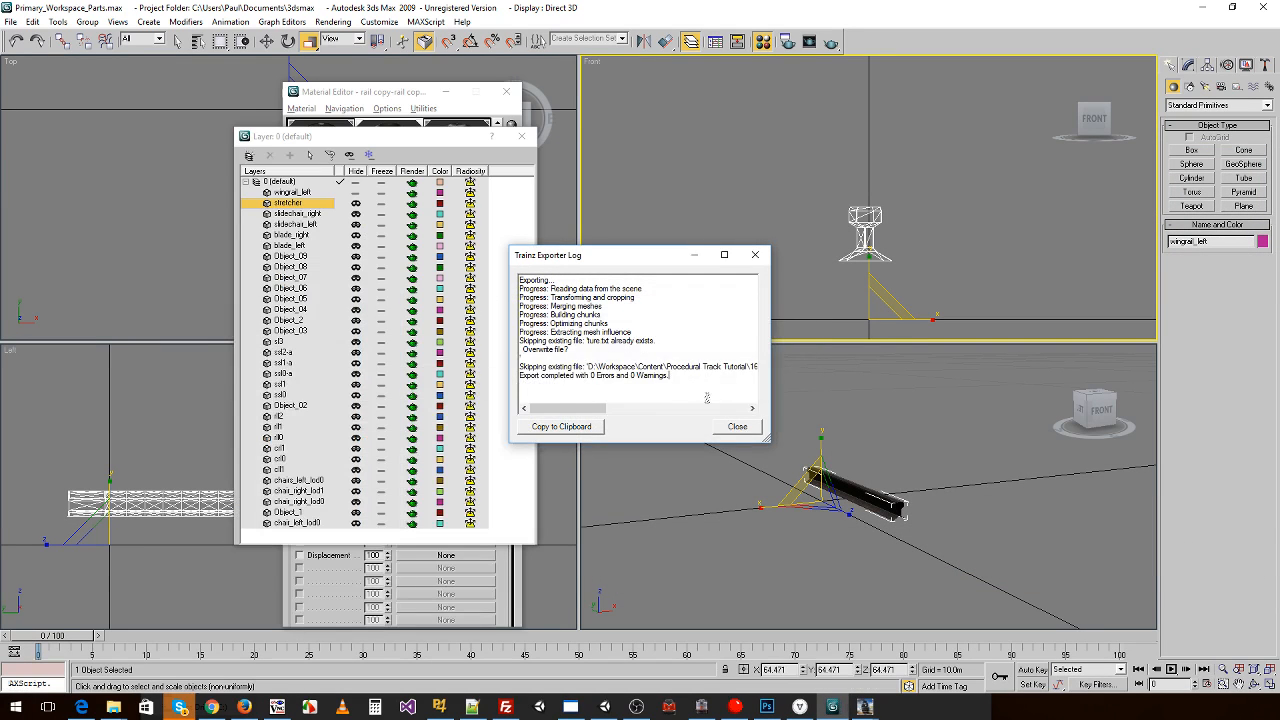
pyautogui.click(737, 426)
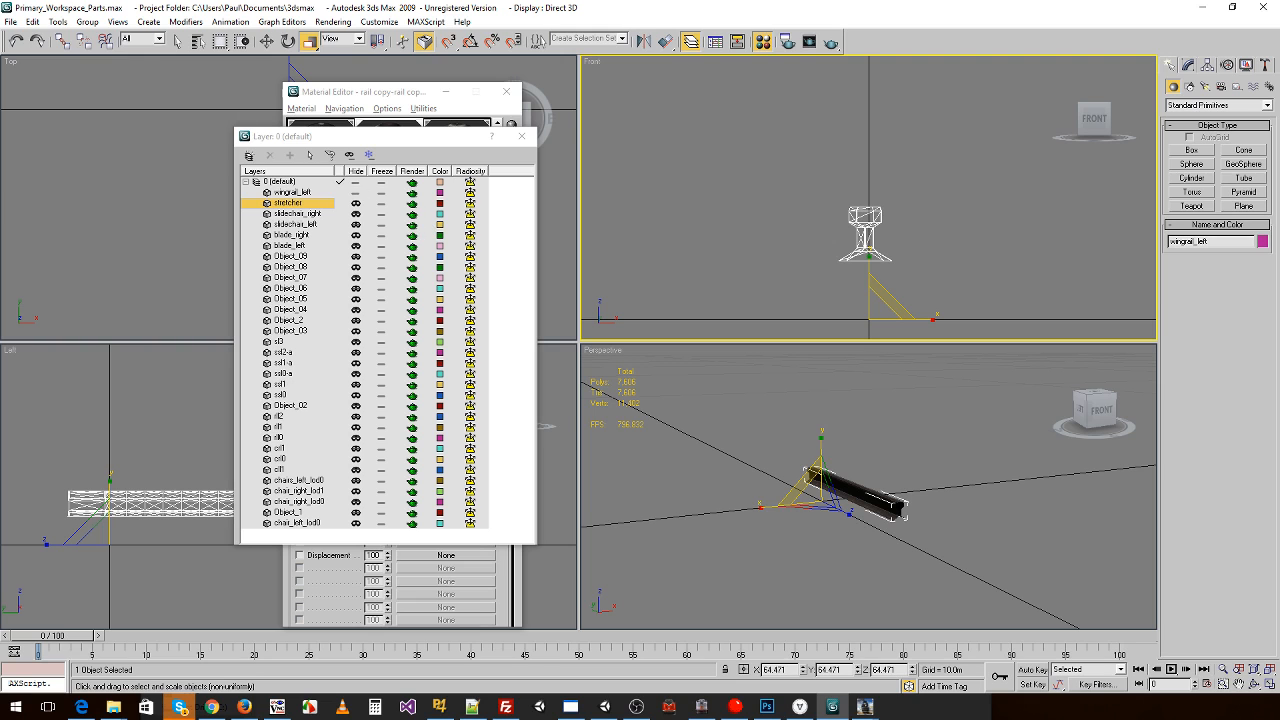
# - Import wingrail_right.obj with the default OBJ options, naming the imported object wingrail_right
pyautogui.click(10, 21)
pyautogui.click(40, 315)
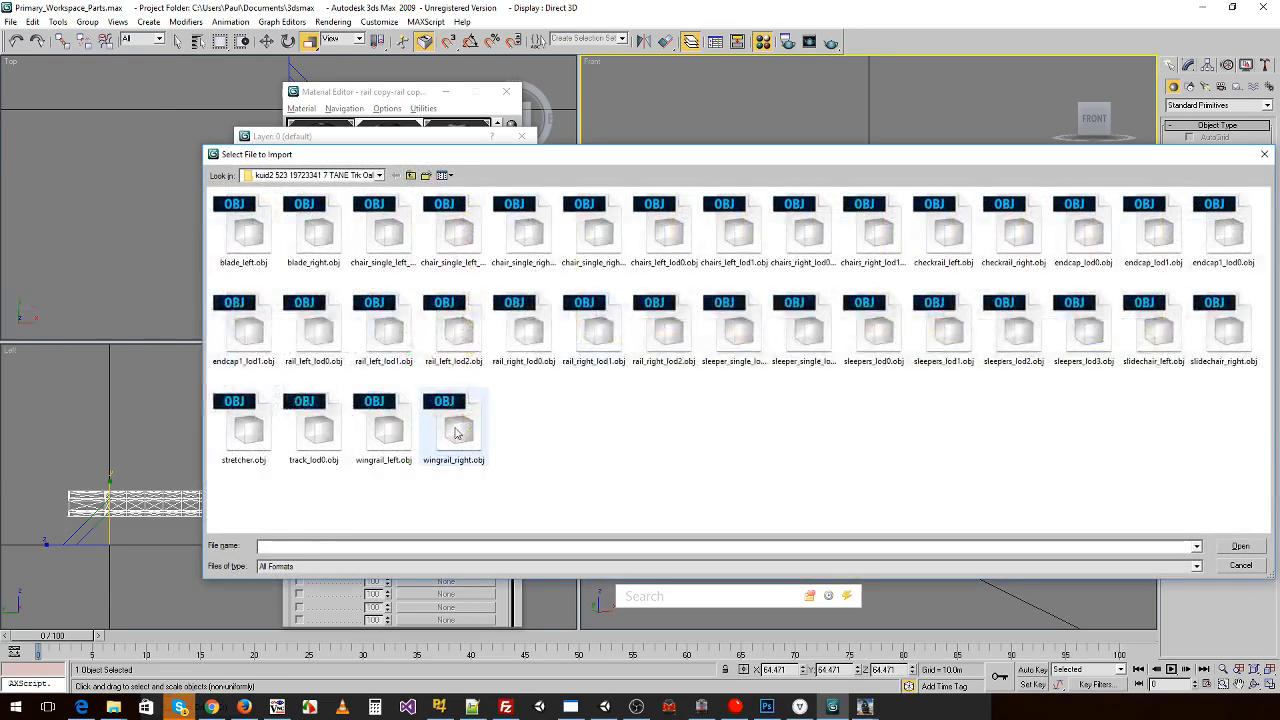
pyautogui.doubleClick(456, 432)
pyautogui.click(590, 475)
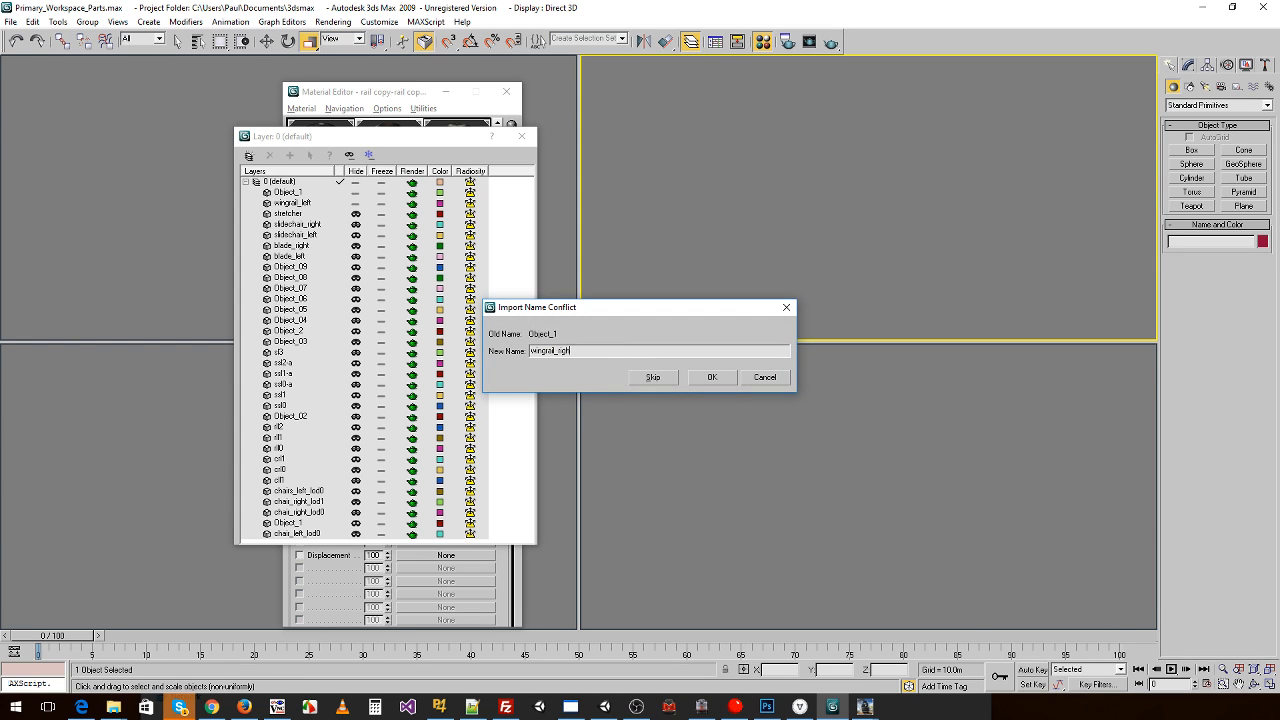
pyautogui.press('Return')
# - Scale the wingrail_right mesh to 64.471 percent on the X, Y and Z axes
pyautogui.moveTo(789, 671); pyautogui.dragTo(725, 671)
pyautogui.write('64.471')
pyautogui.moveTo(847, 670); pyautogui.dragTo(787, 672)
pyautogui.write('64.471')
pyautogui.moveTo(900, 670); pyautogui.dragTo(800, 670)
pyautogui.write('64.471')
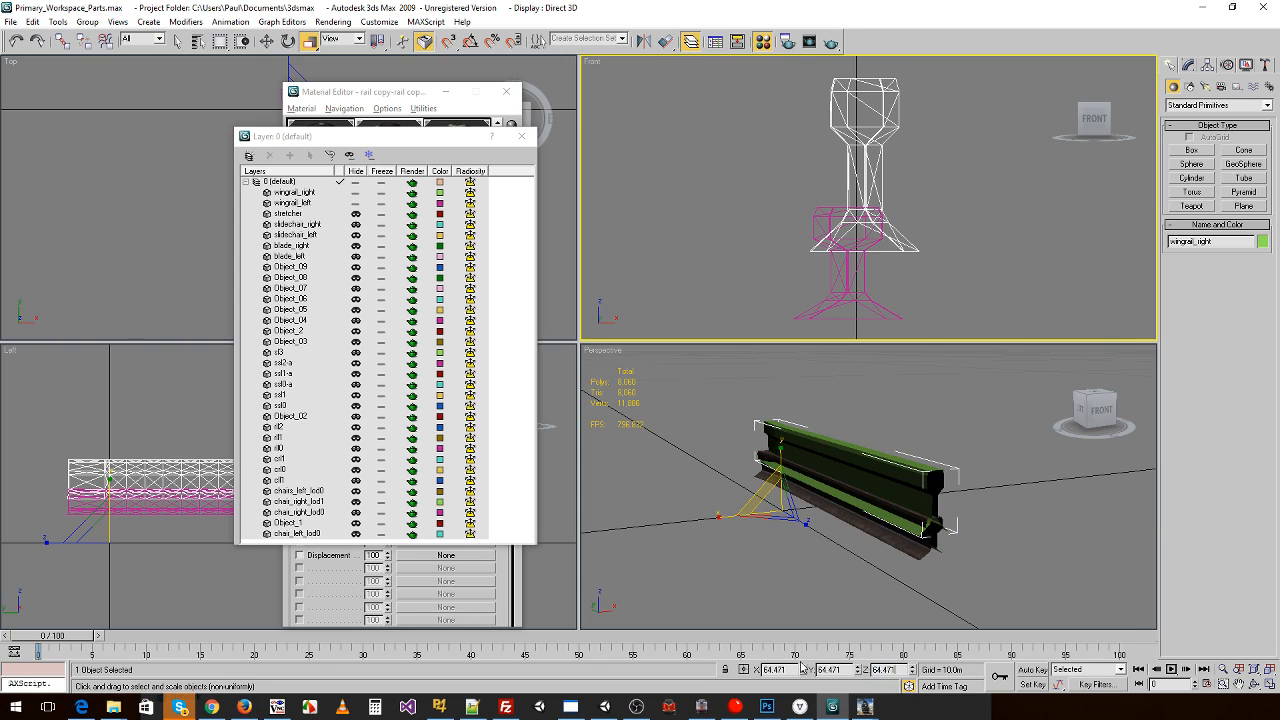
pyautogui.click(826, 669)
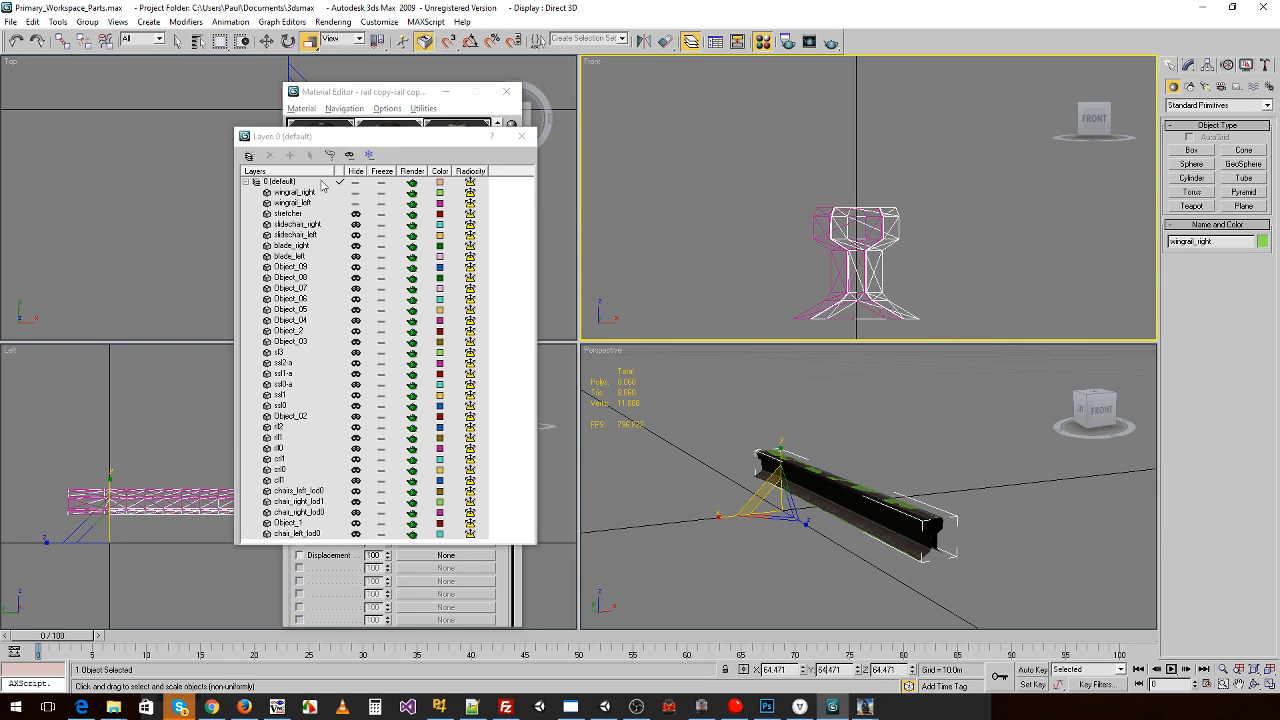
# - Hide wingrail_left and apply the rail copy material to the wingrail_right mesh
pyautogui.click(355, 205)
pyautogui.moveTo(391, 123); pyautogui.dragTo(817, 485)
# - Export the wingrail_right mesh over wingrail_right.im in Trainz format, keeping the existing texture files
pyautogui.click(9, 23)
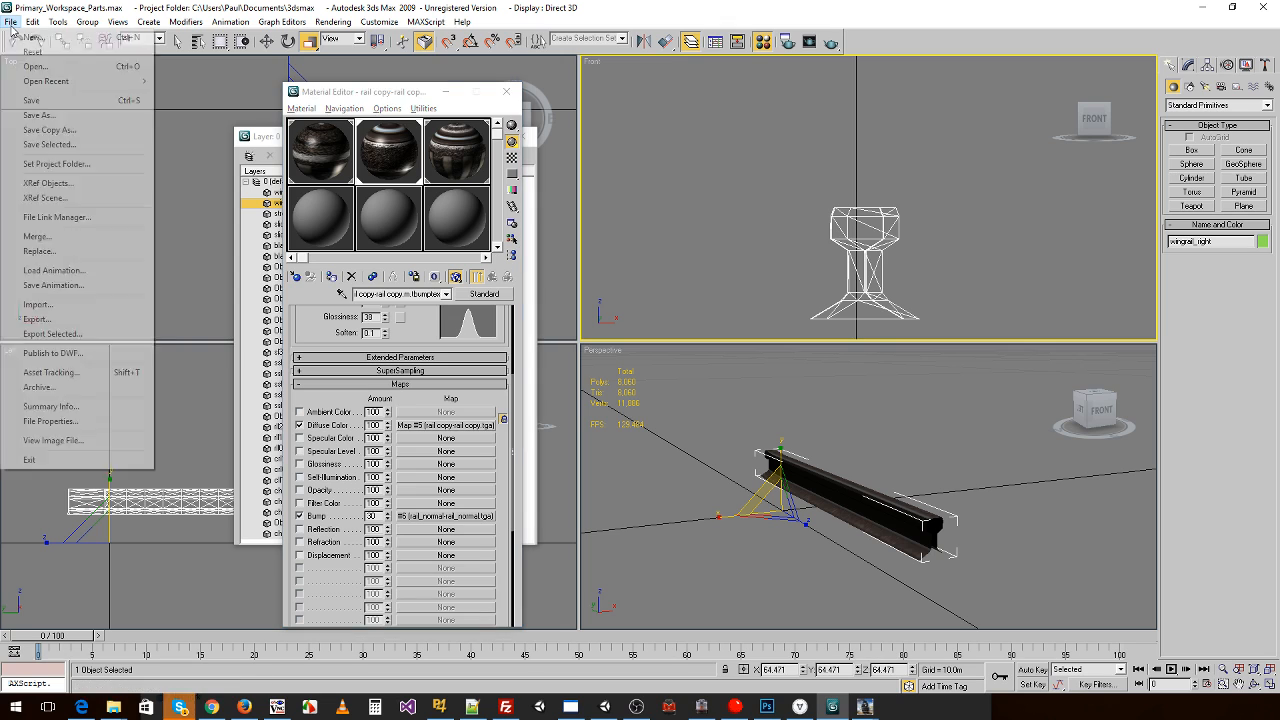
pyautogui.click(108, 286)
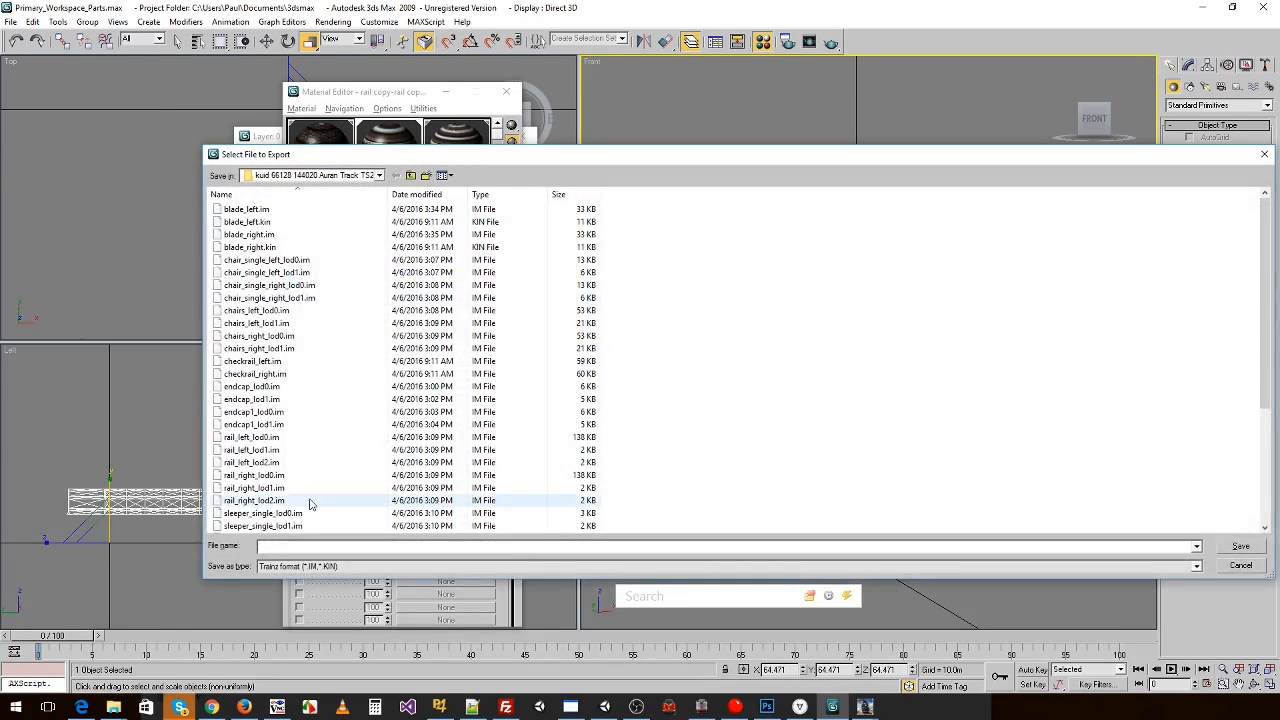
pyautogui.click(310, 504)
pyautogui.scroll(-5, 304, 509)
pyautogui.doubleClick(279, 528)
pyautogui.press('y')
pyautogui.click(697, 408)
pyautogui.click(696, 414)
pyautogui.click(680, 379)
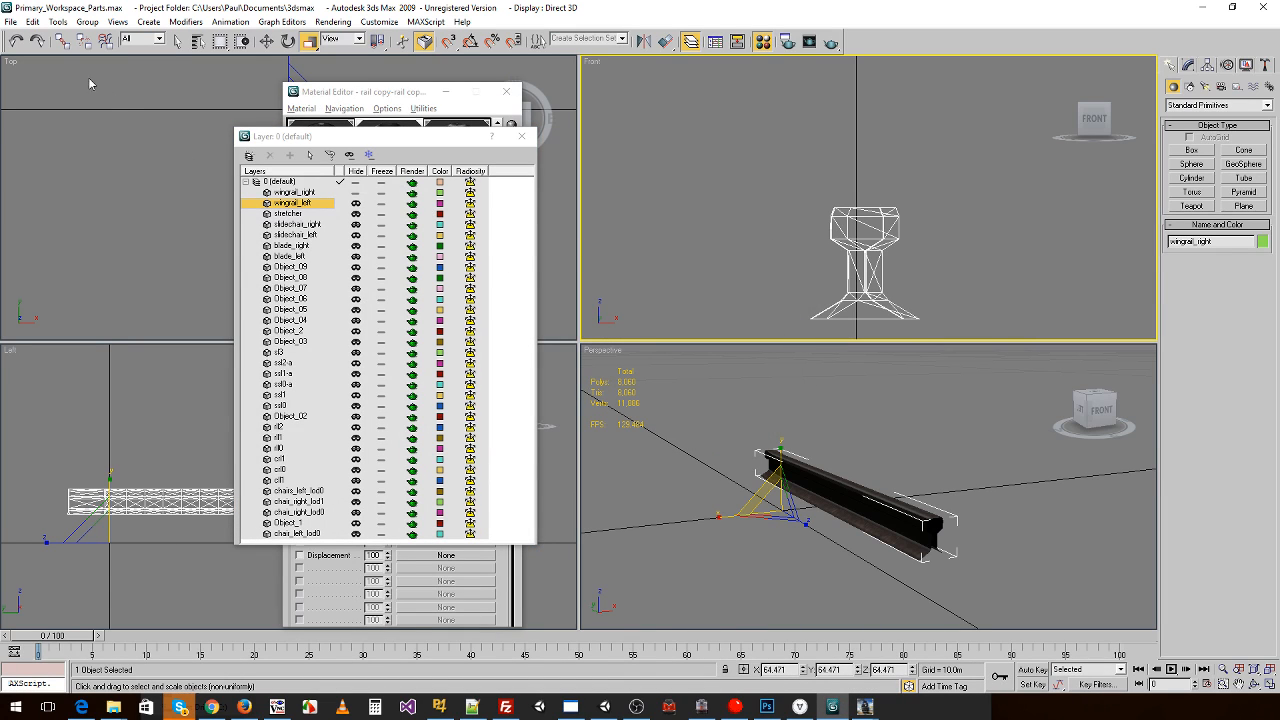
# - Import checkrail_left.obj with the default OBJ options, naming the imported object checkrial_left
pyautogui.click(12, 21)
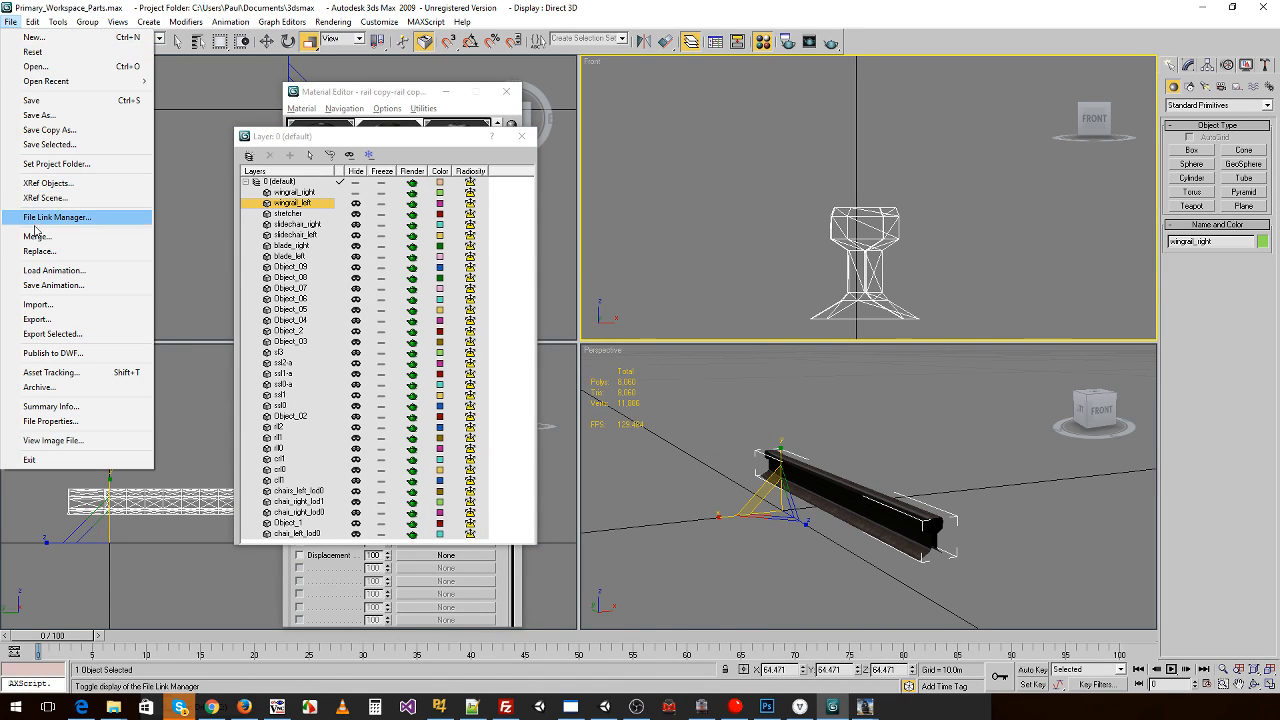
pyautogui.click(38, 304)
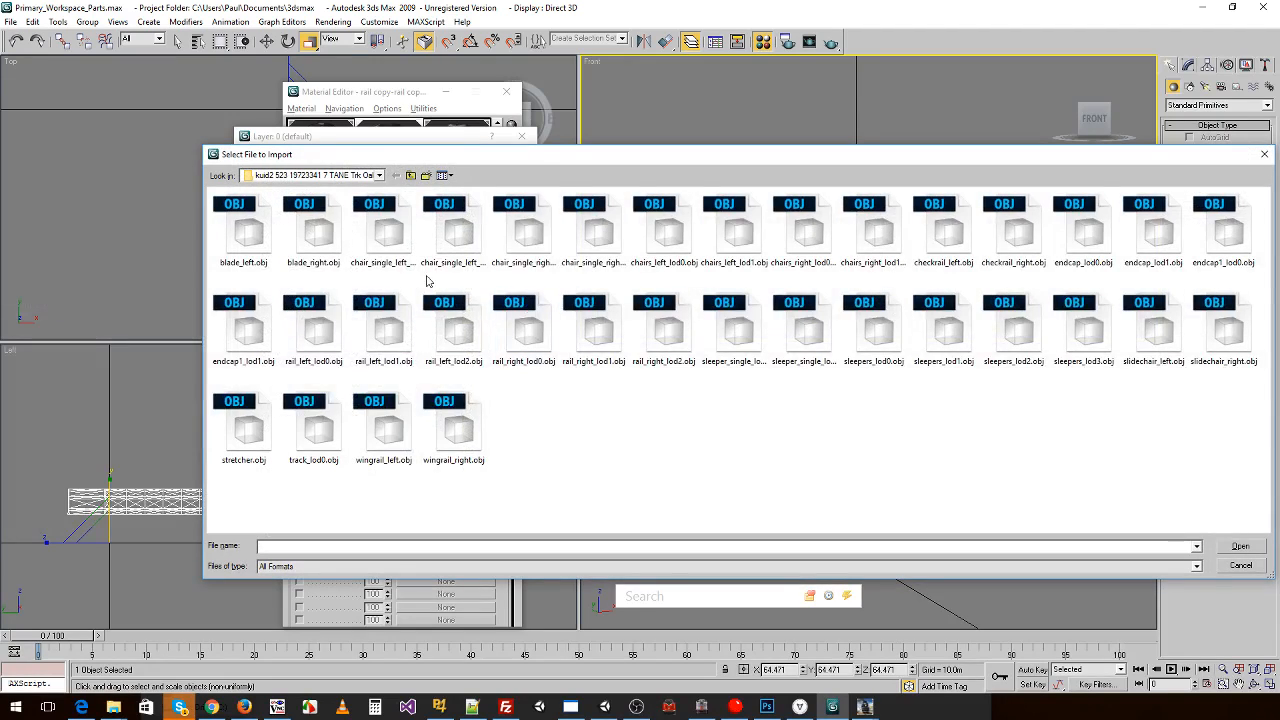
pyautogui.click(1006, 243)
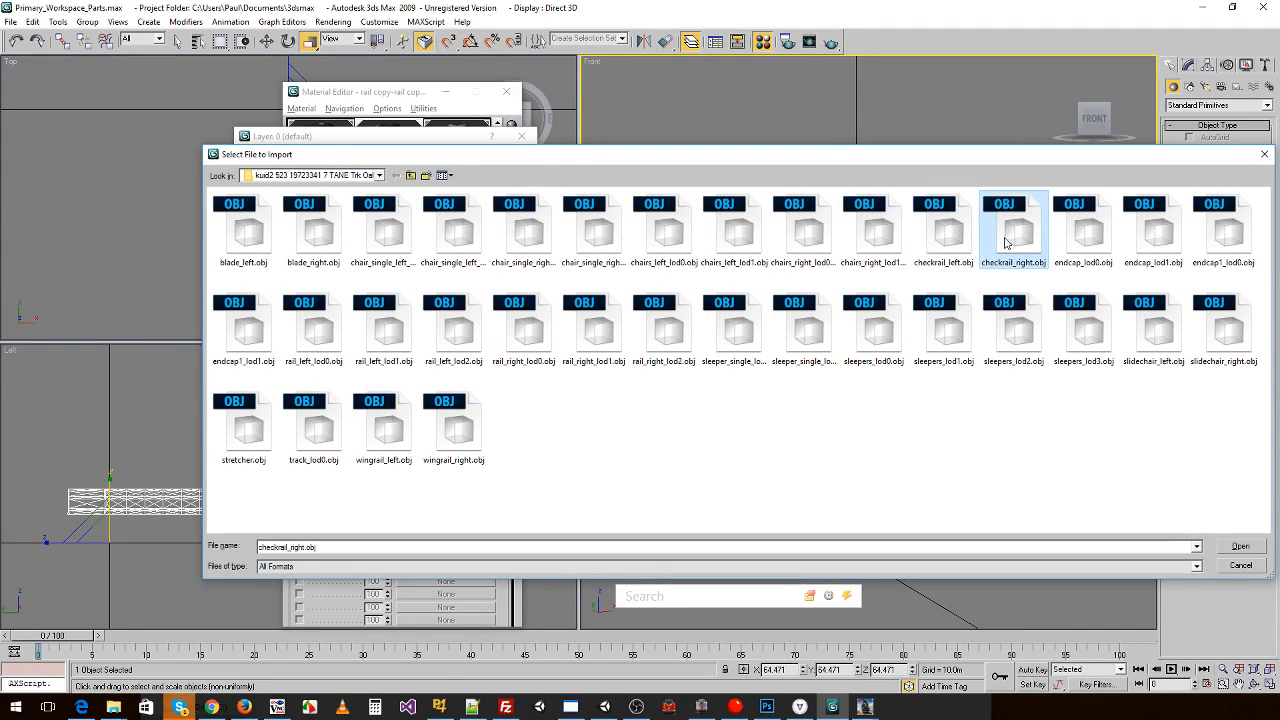
pyautogui.click(932, 238)
pyautogui.doubleClick(932, 235)
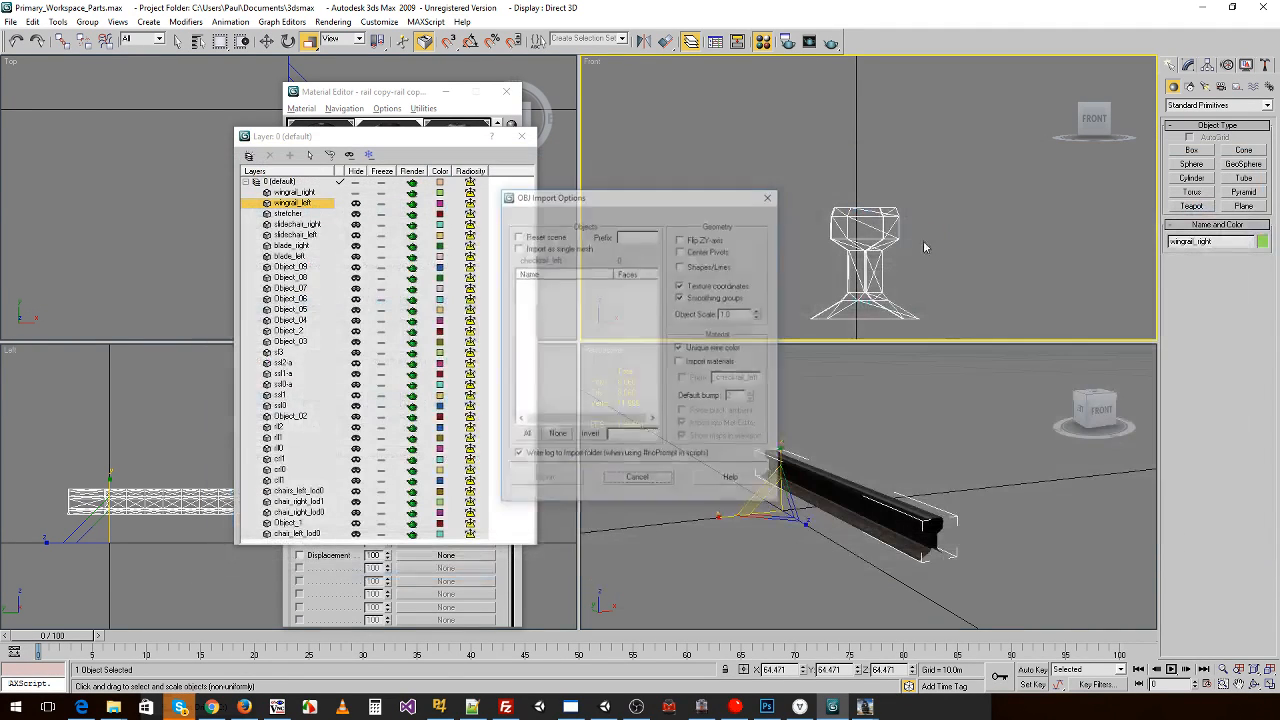
pyautogui.click(582, 480)
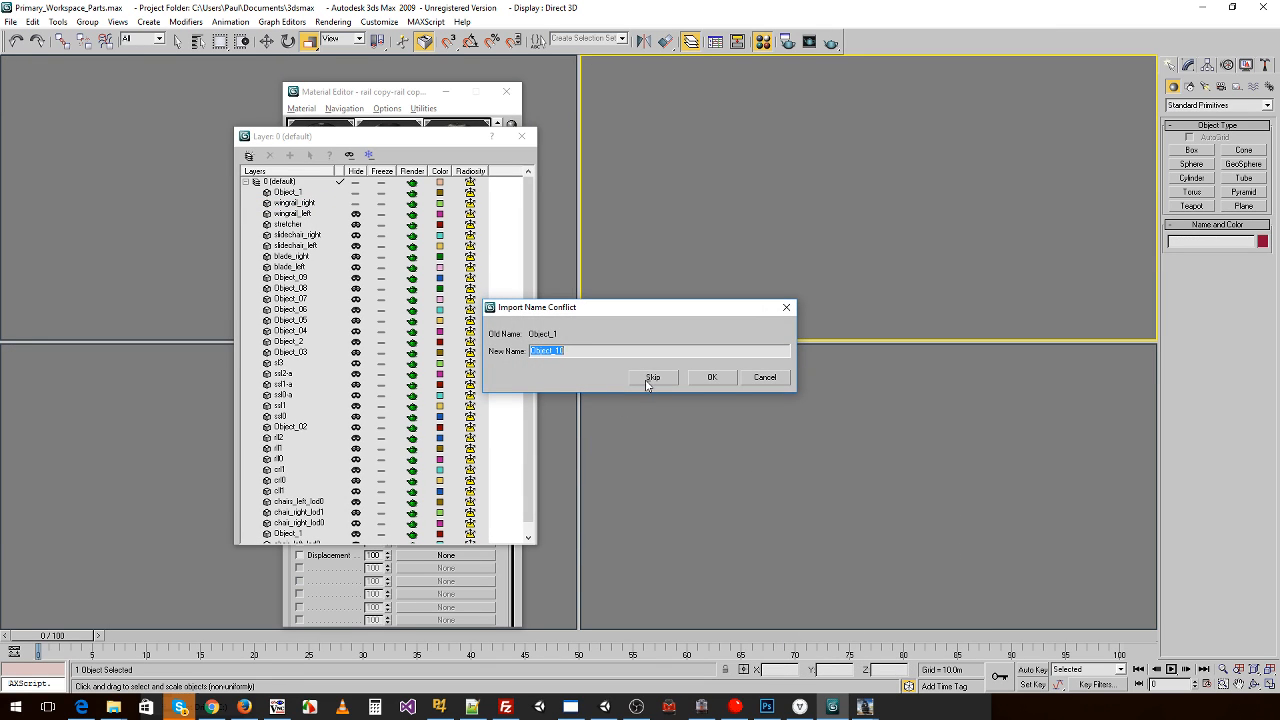
pyautogui.write('checkrail_left')
pyautogui.press('Return')
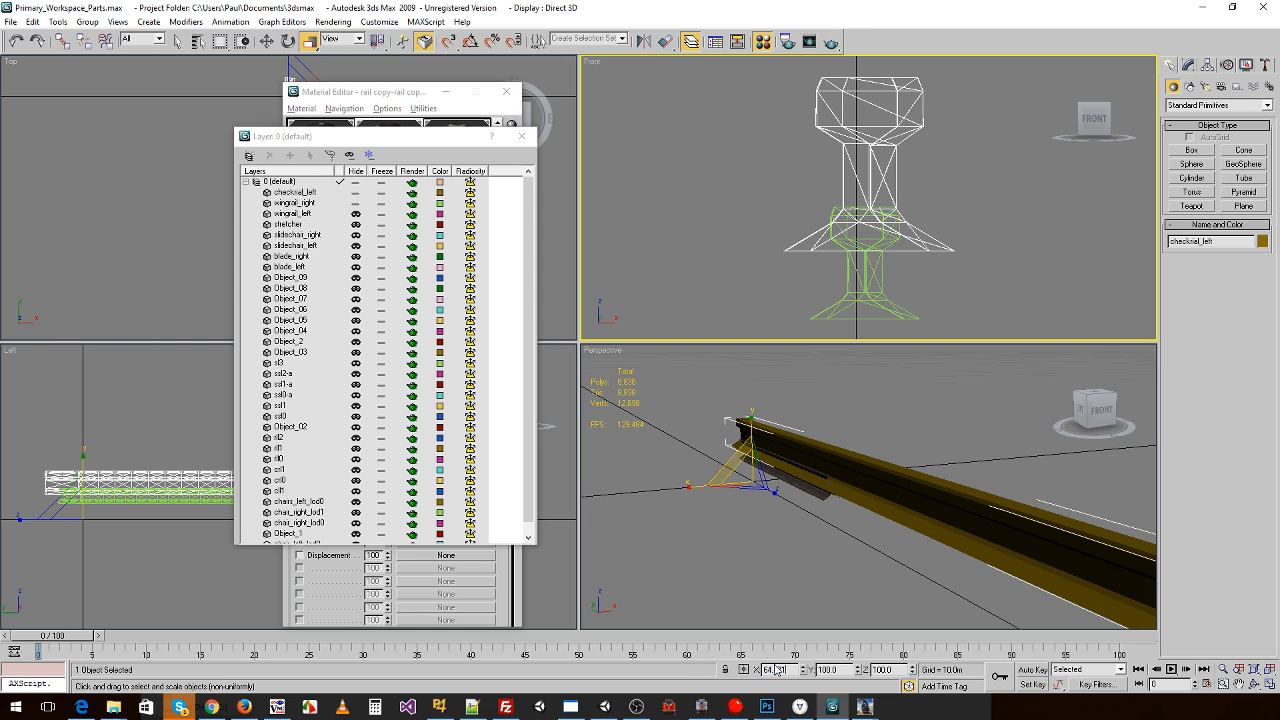
# - Scale the imported left check rail mesh to 64.471 percent on the X, Y and Z axes
pyautogui.press('Tab')
pyautogui.write('64.471')
pyautogui.press('Tab')
pyautogui.press('Tab')
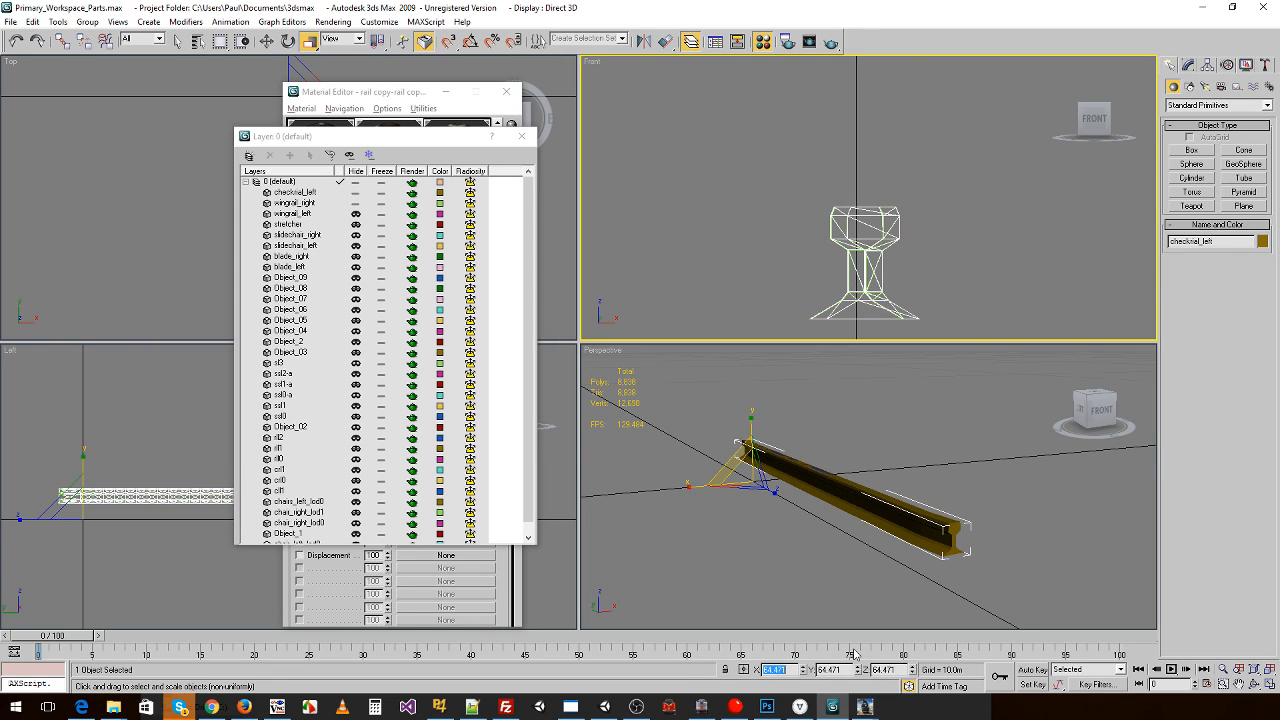
# - Hide wingrail_right and apply the rail copy material to the left check rail mesh
pyautogui.click(357, 203)
pyautogui.moveTo(387, 123); pyautogui.dragTo(849, 497)
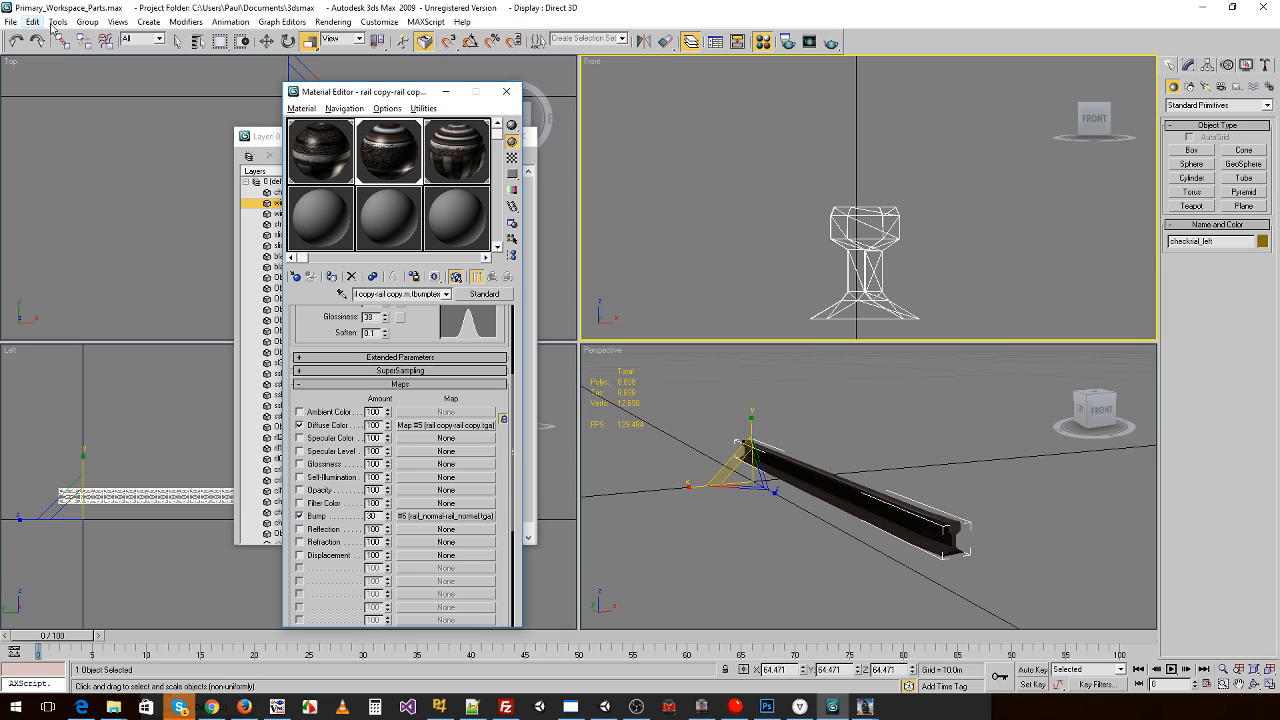
# - Export the left check rail mesh over checkrail_left.im in Trainz format, keeping the existing texture files
pyautogui.click(12, 21)
pyautogui.click(40, 318)
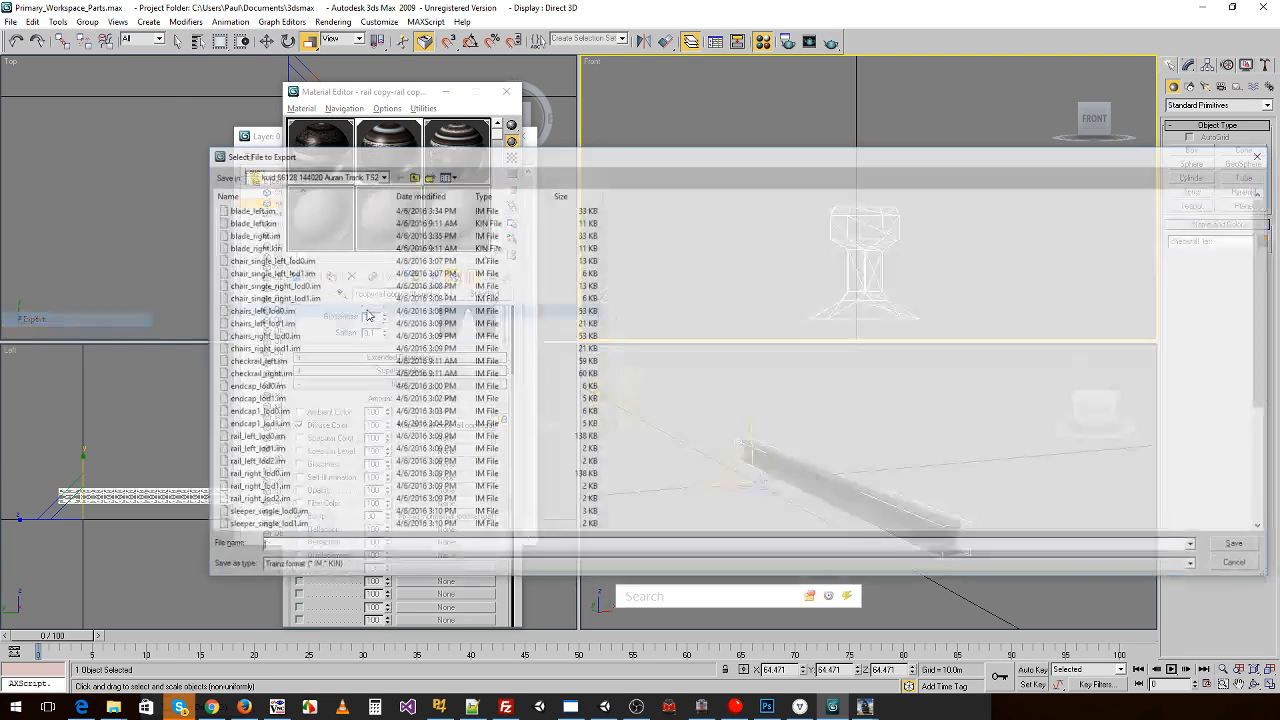
pyautogui.doubleClick(252, 361)
pyautogui.click(692, 408)
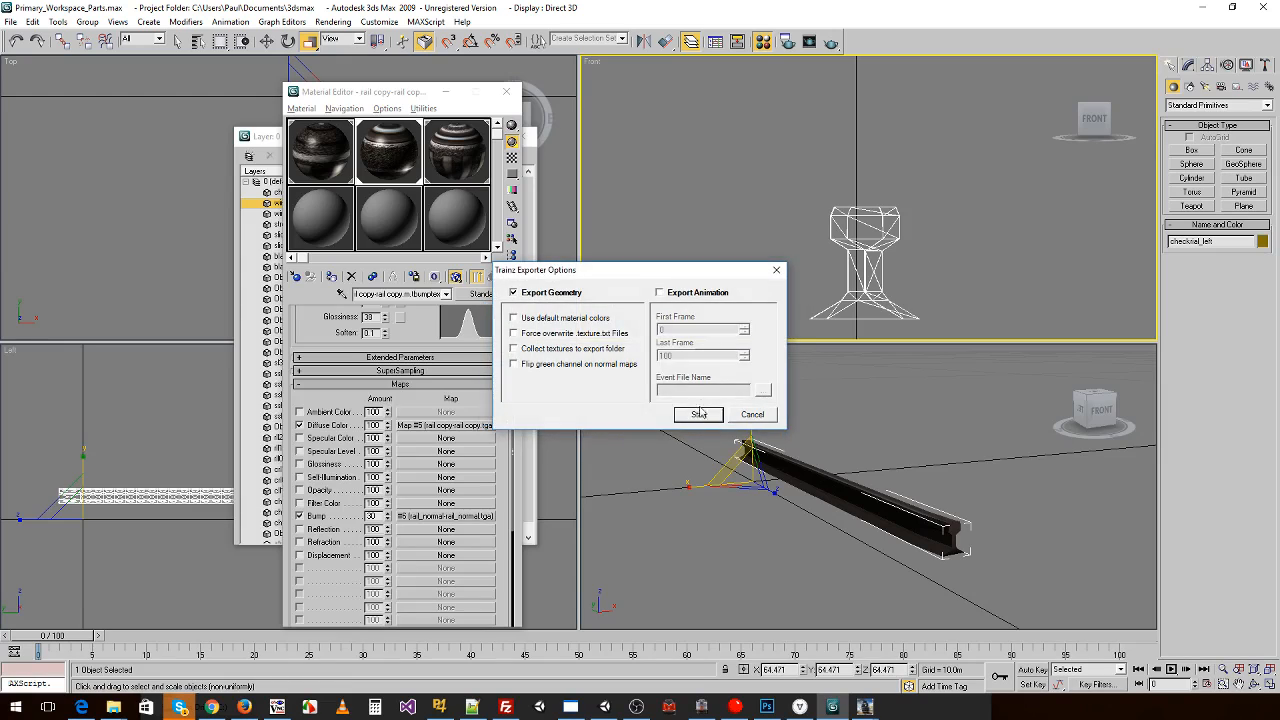
pyautogui.click(703, 411)
pyautogui.click(692, 377)
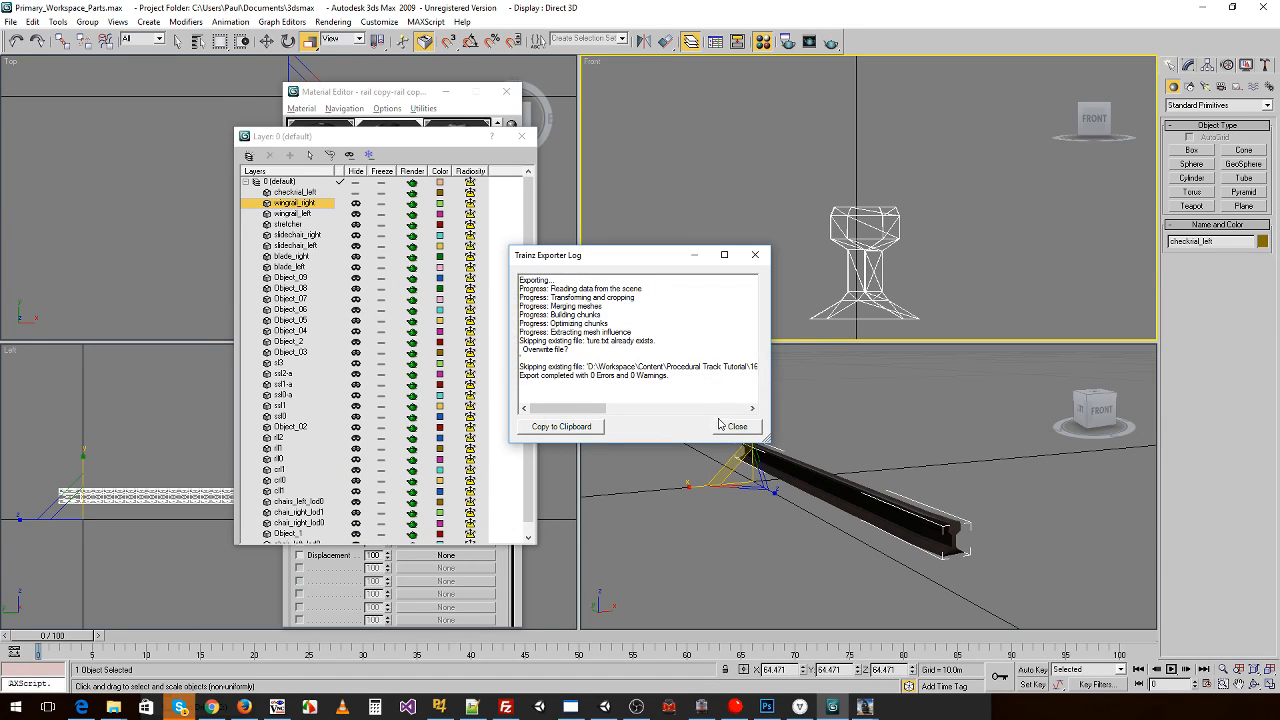
pyautogui.click(734, 426)
# - Import checkrail_right.obj with the default OBJ options, naming the imported object checkrail_right
pyautogui.click(10, 21)
pyautogui.click(50, 286)
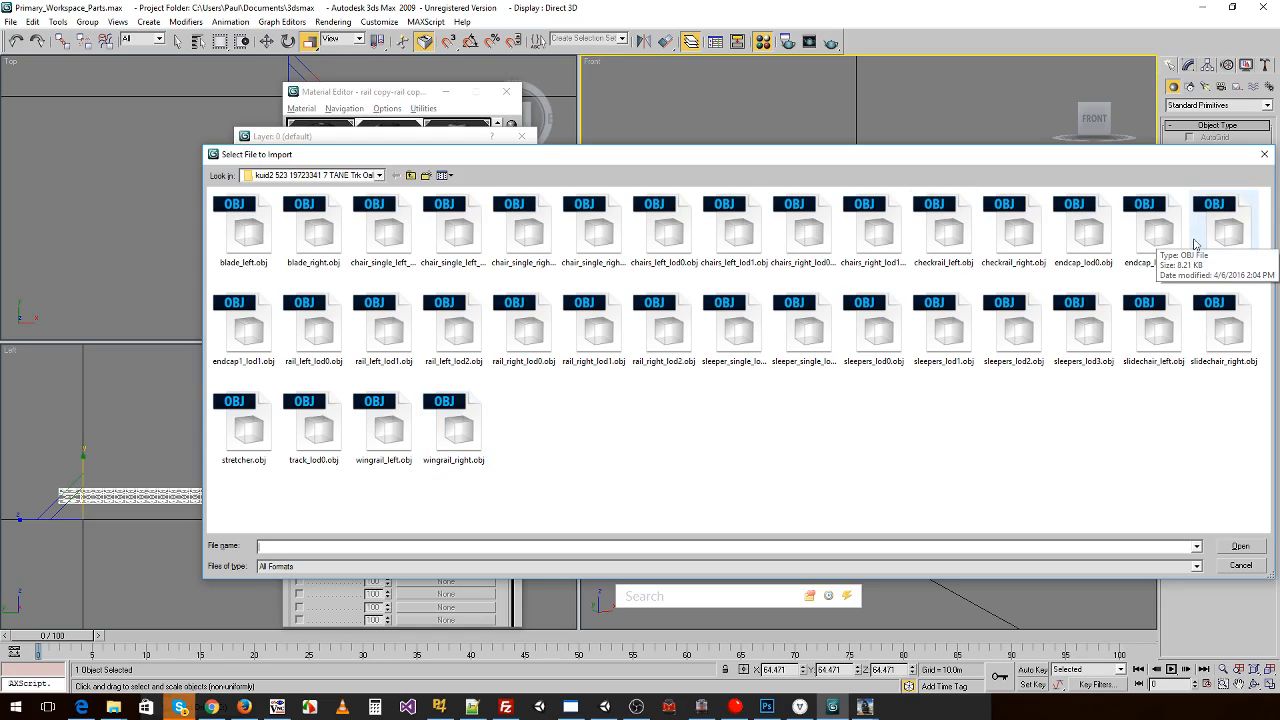
pyautogui.doubleClick(1012, 232)
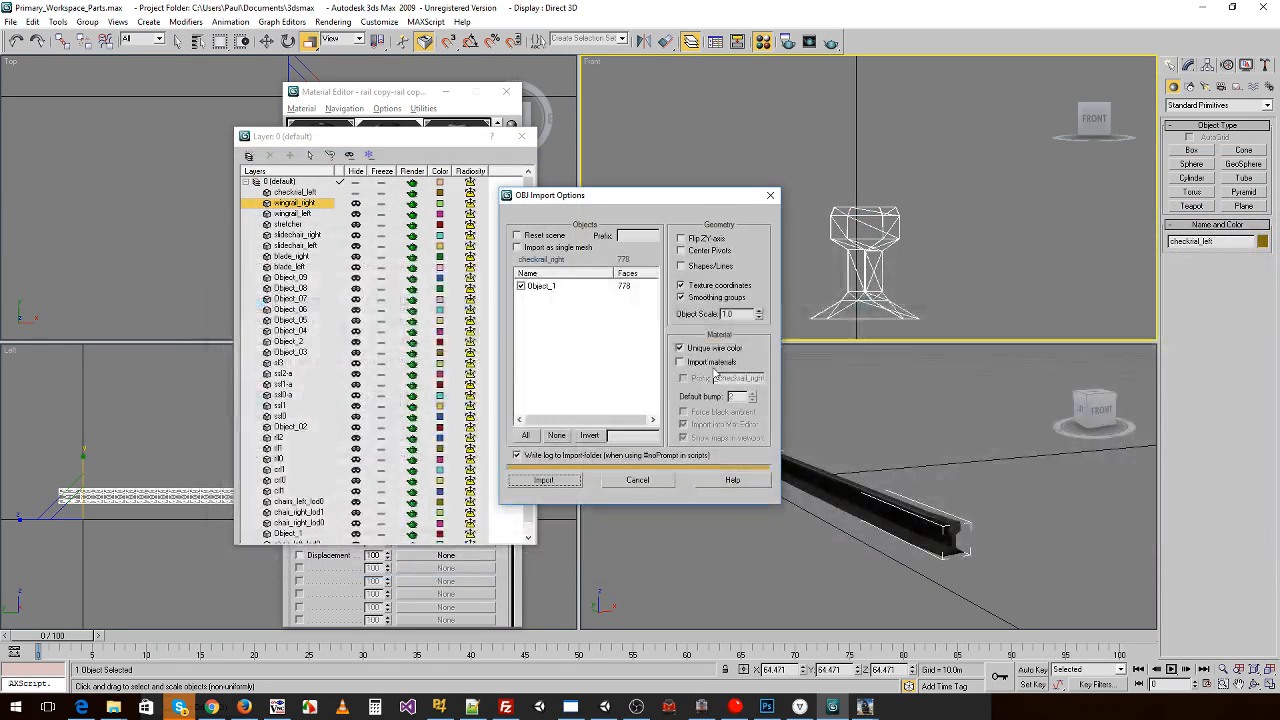
pyautogui.click(543, 481)
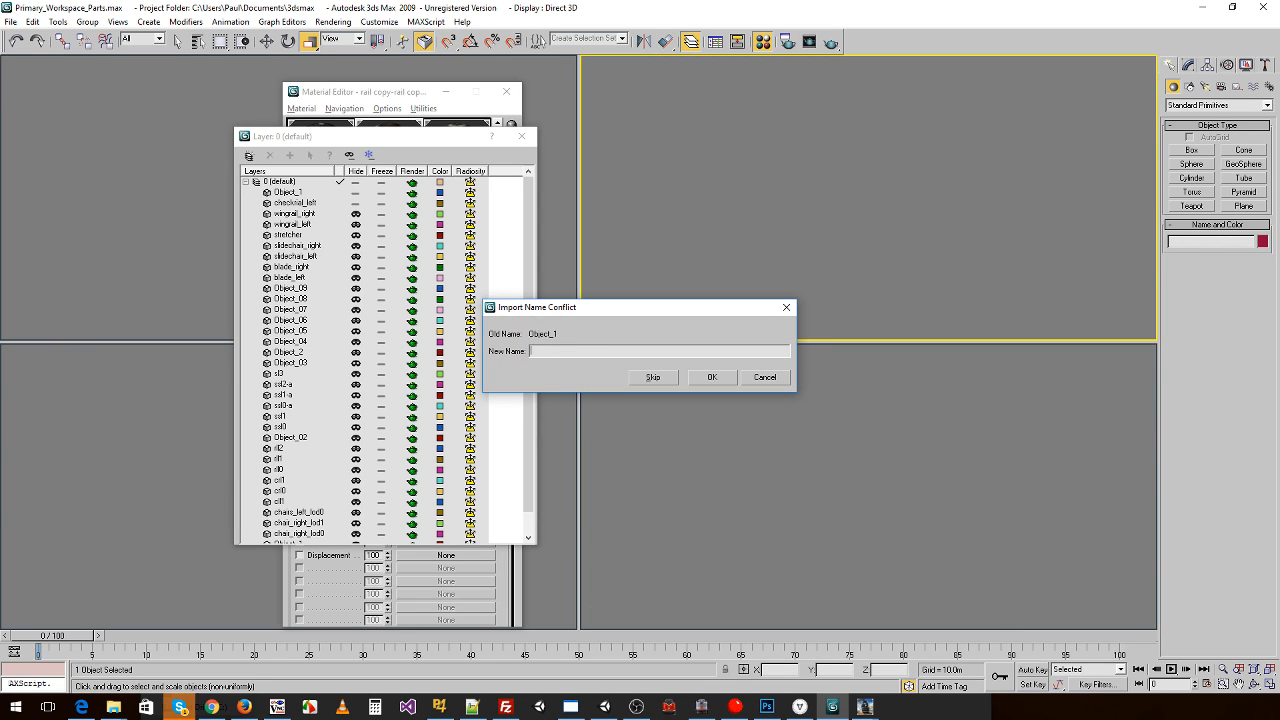
pyautogui.write('checkrail_right')
pyautogui.press('Return')
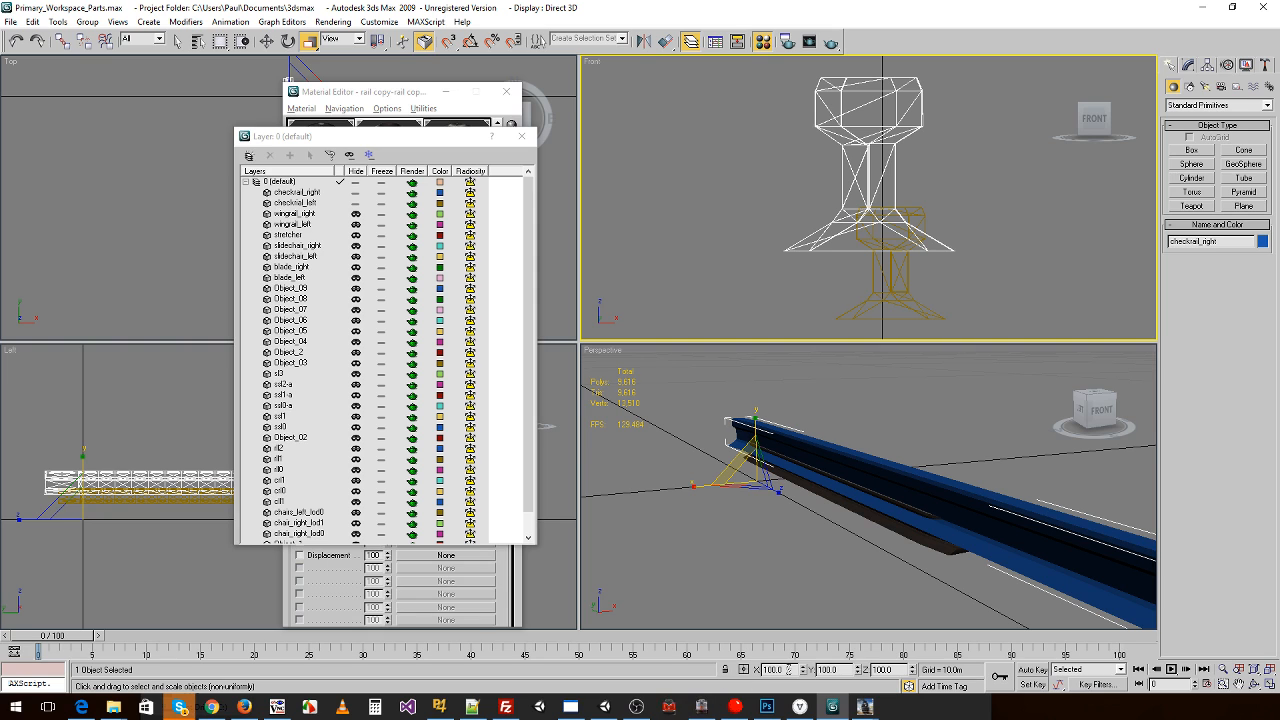
# - Scale the checkrail_right mesh to 64.471 percent on the X, Y and Z axes
pyautogui.press('Tab')
pyautogui.write('64.471')
pyautogui.press('Tab')
pyautogui.write('64.471')
pyautogui.press('Tab')
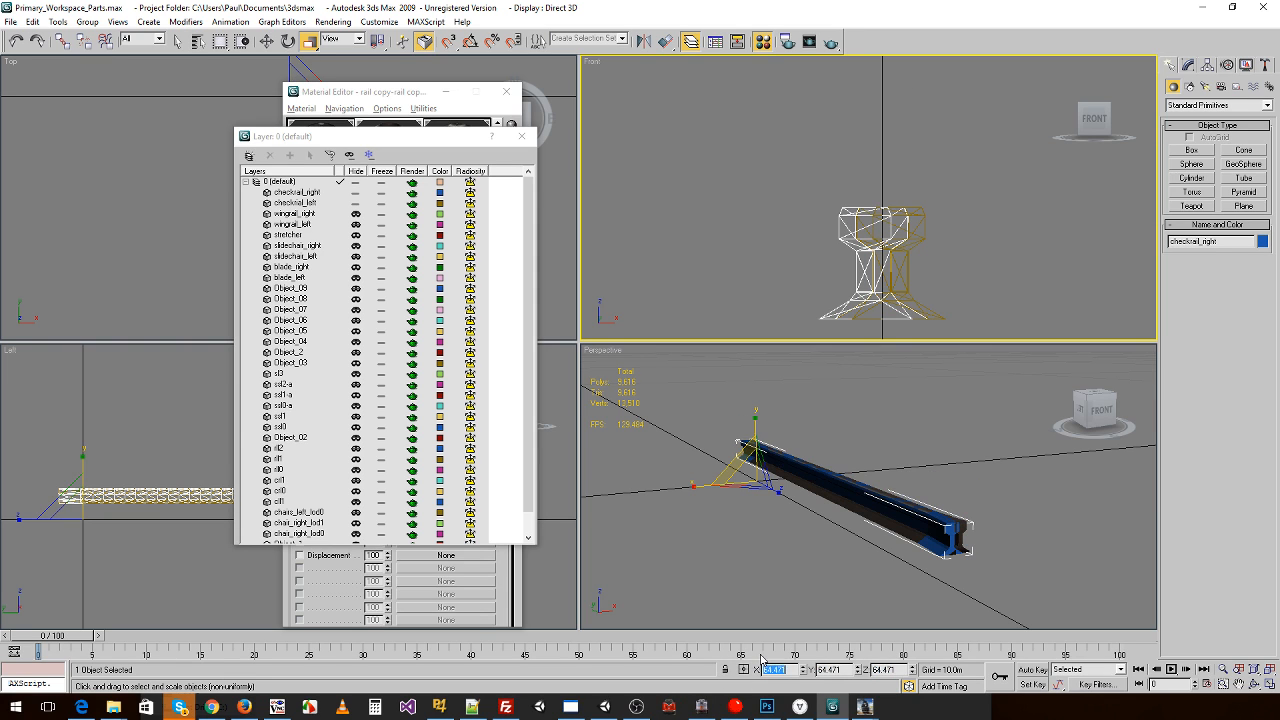
# - Hide checkrail_left and apply the rail copy material to the checkrail_right mesh
pyautogui.click(353, 204)
pyautogui.click(385, 128)
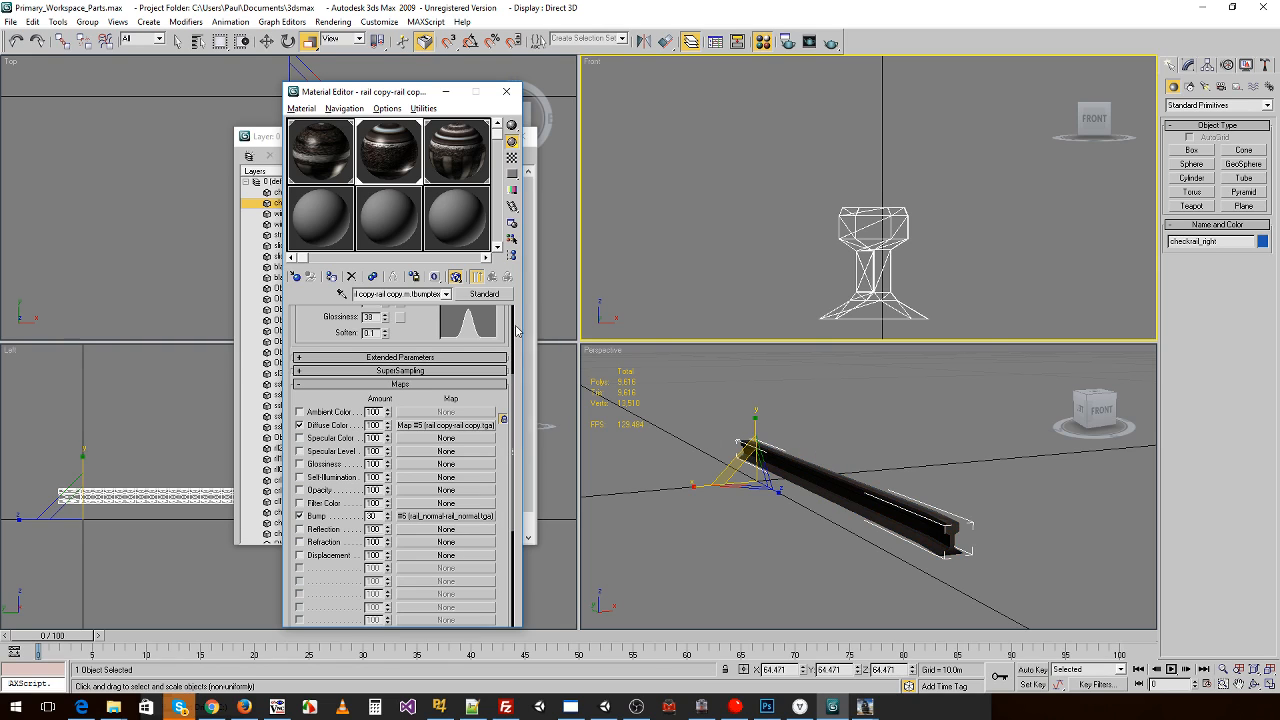
# - Export the right check rail mesh over checkrail_right.im in Trainz format, keeping the existing texture files
pyautogui.click(12, 22)
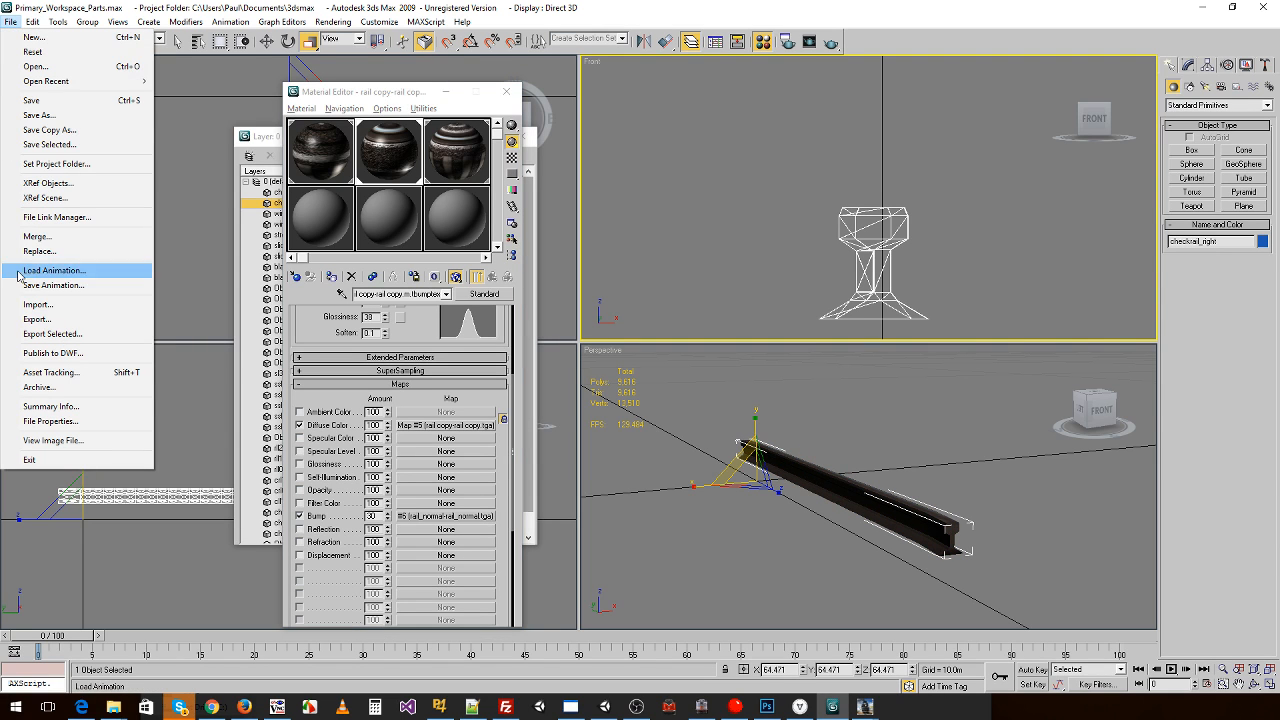
pyautogui.click(45, 320)
pyautogui.doubleClick(255, 373)
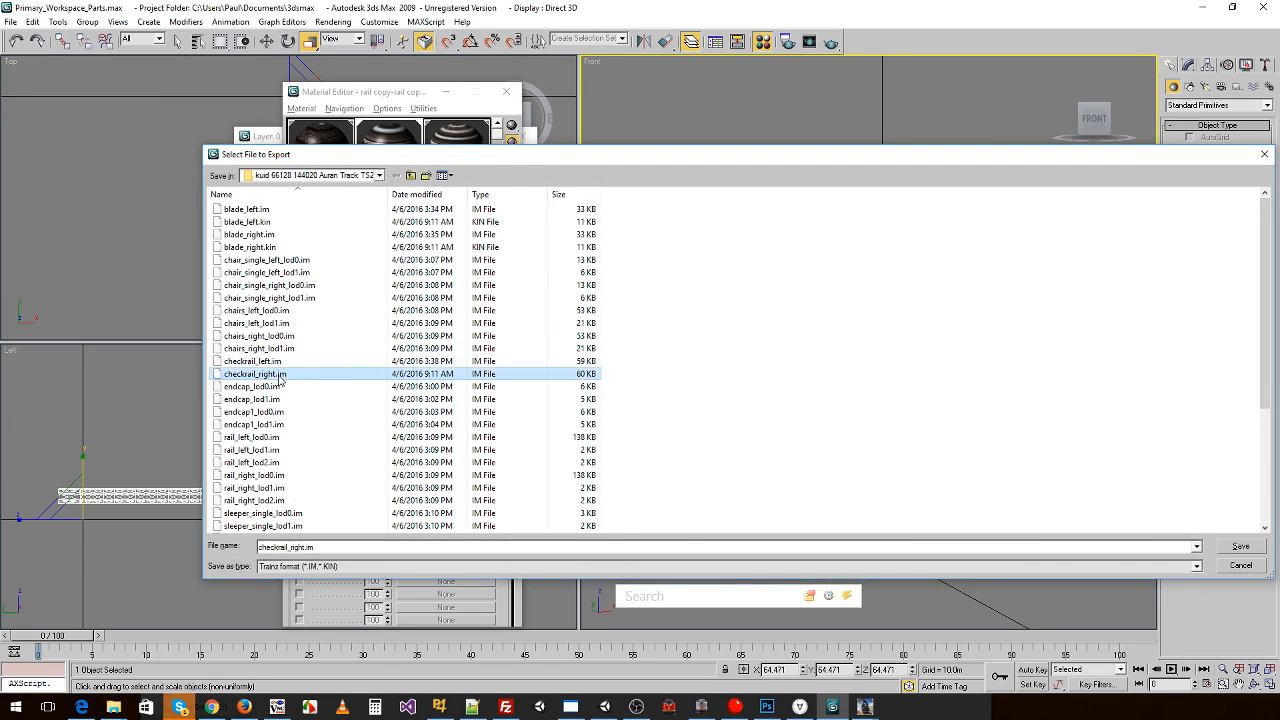
pyautogui.click(705, 409)
pyautogui.click(704, 408)
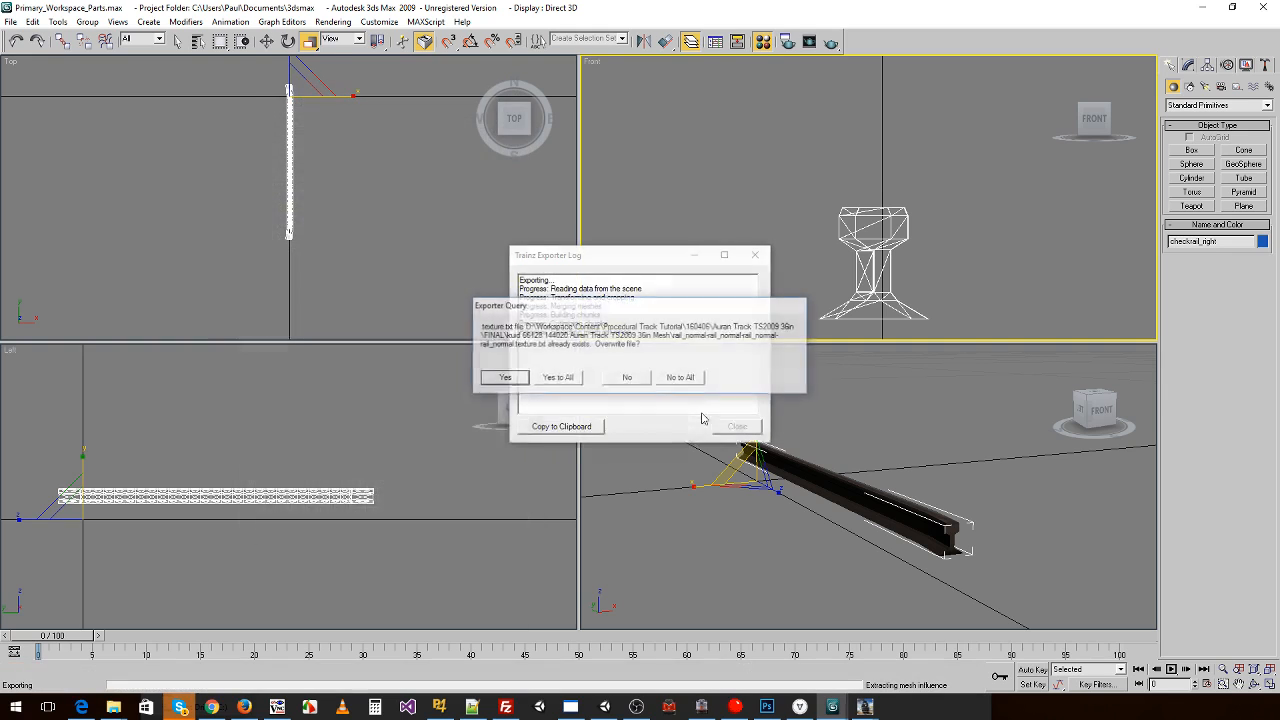
pyautogui.click(704, 377)
pyautogui.click(735, 427)
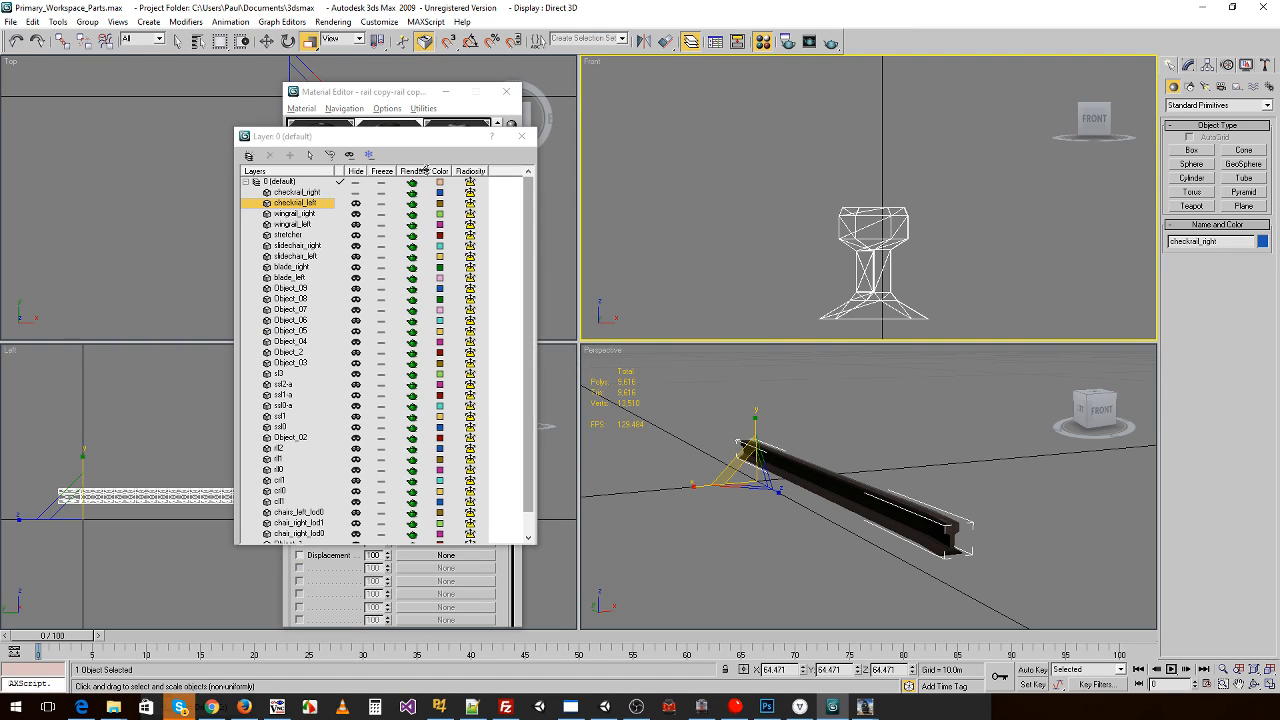
pyautogui.moveTo(425, 145); pyautogui.dragTo(413, 145)
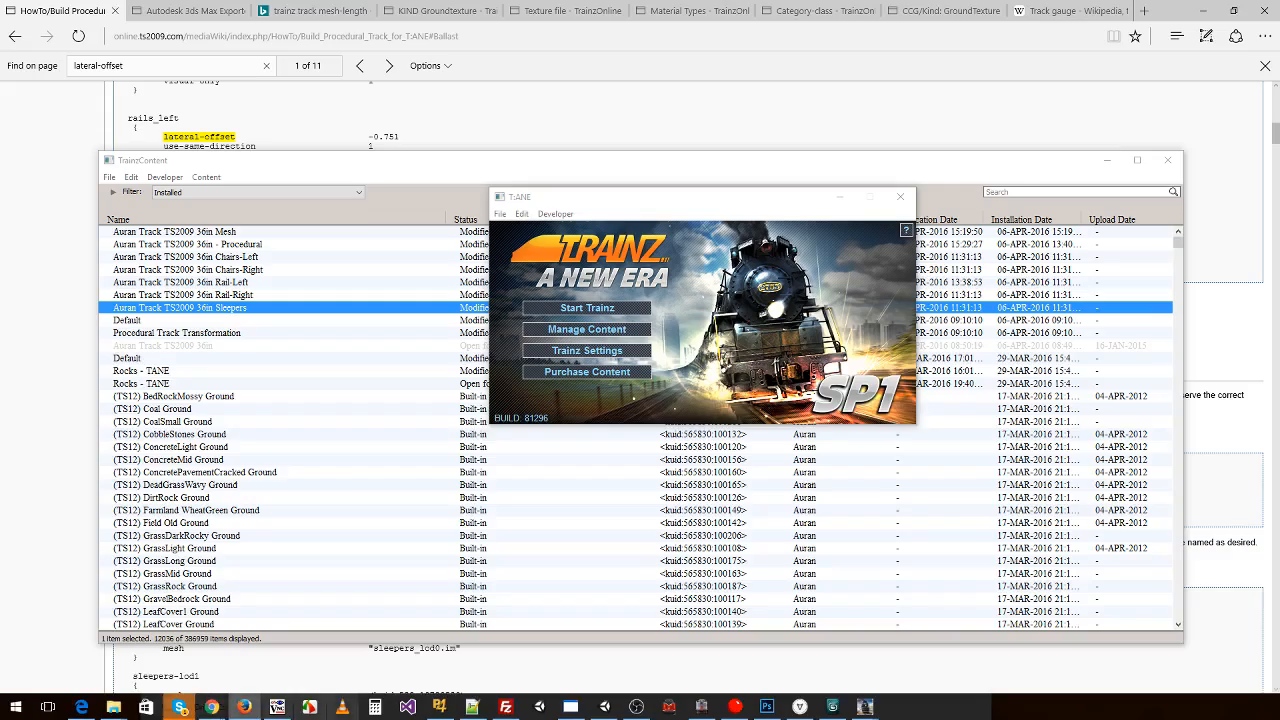
pyautogui.rightClick(113, 707)
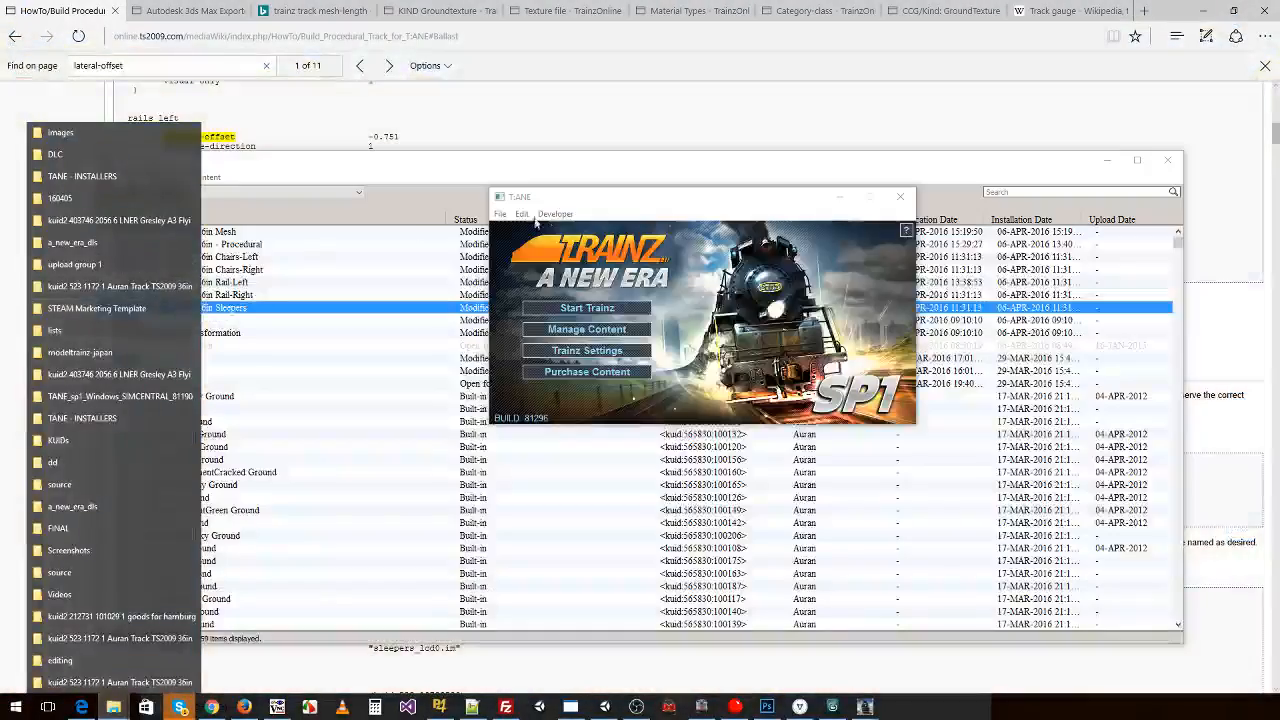
pyautogui.click(540, 181)
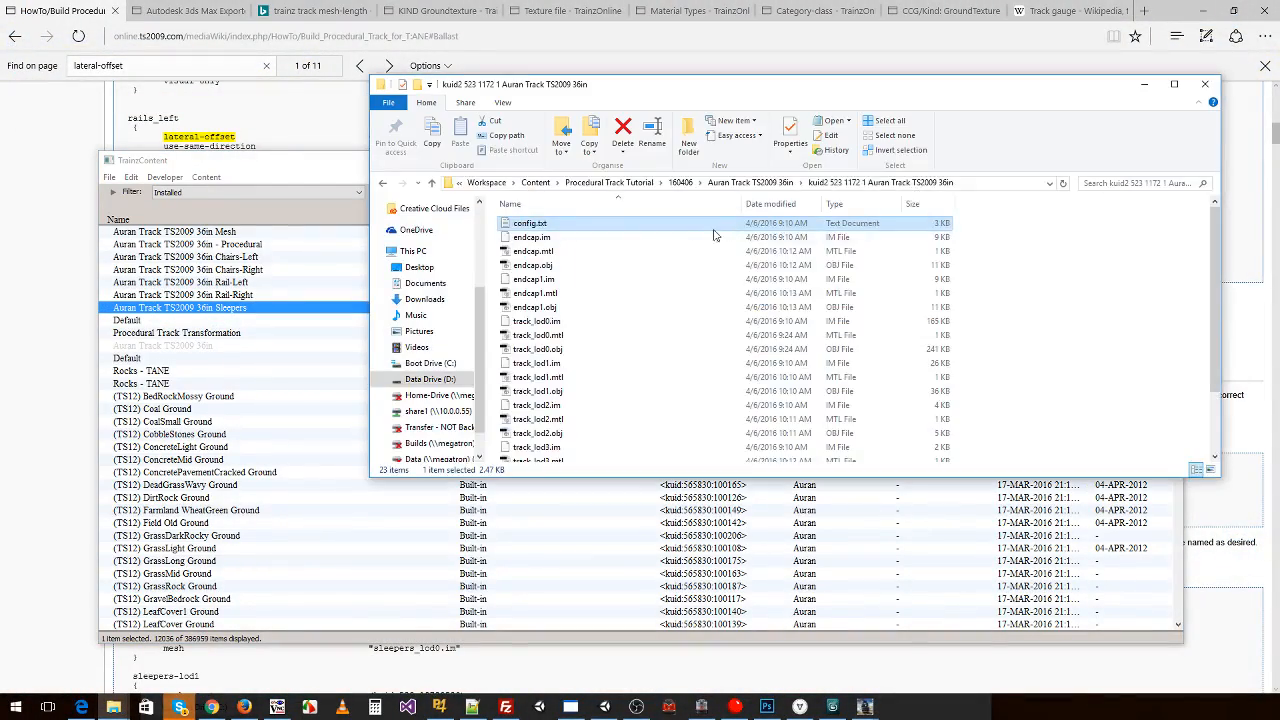
pyautogui.click(695, 238)
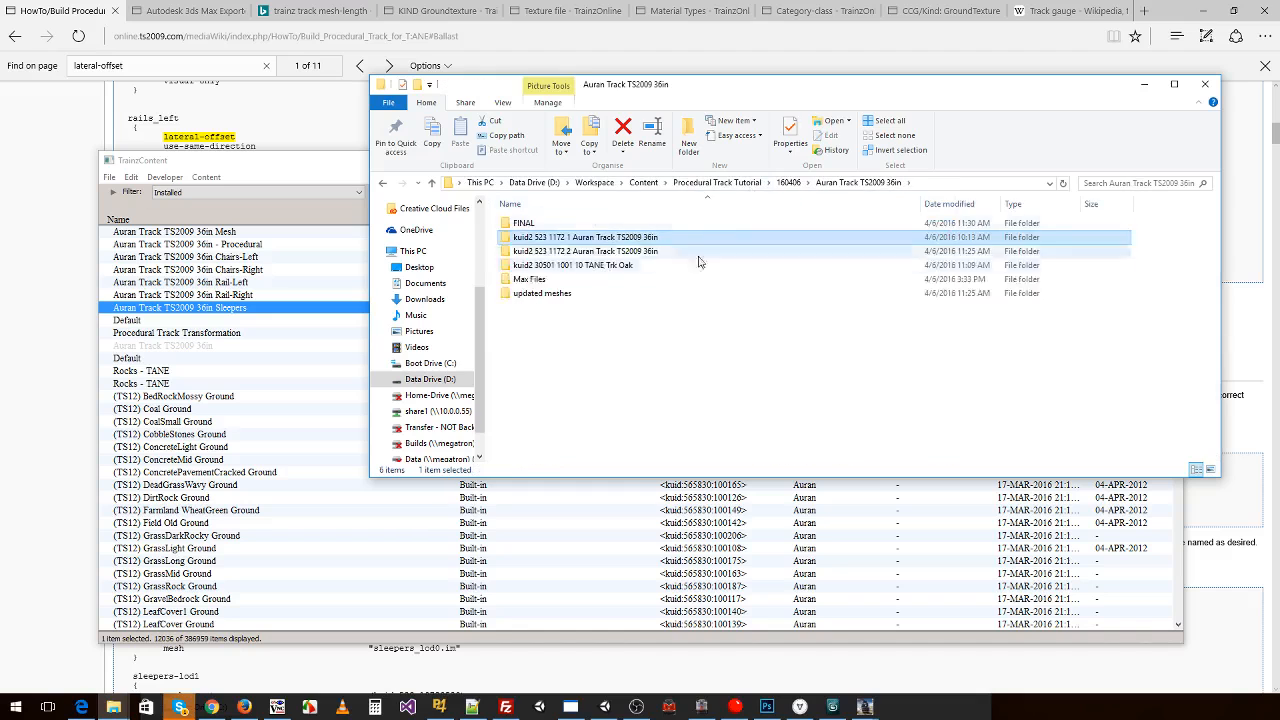
pyautogui.doubleClick(608, 237)
pyautogui.hotkey('alt', 'Left')
pyautogui.doubleClick(560, 223)
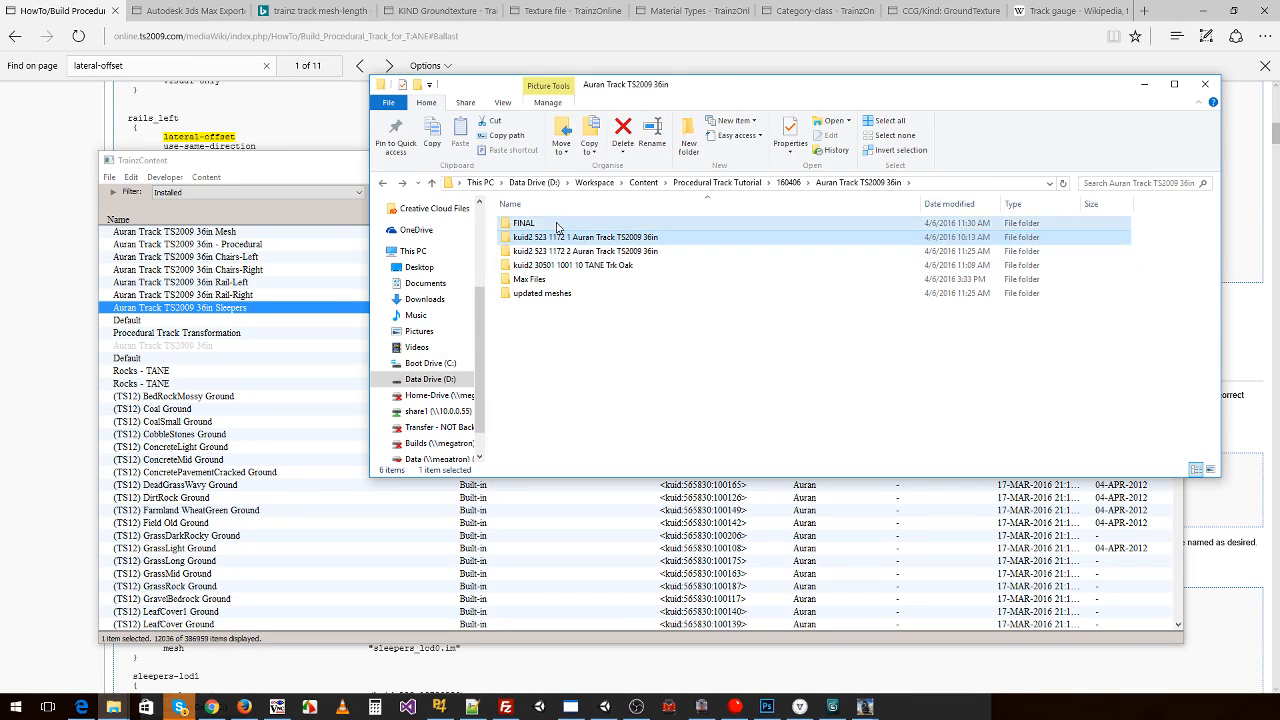
pyautogui.doubleClick(688, 252)
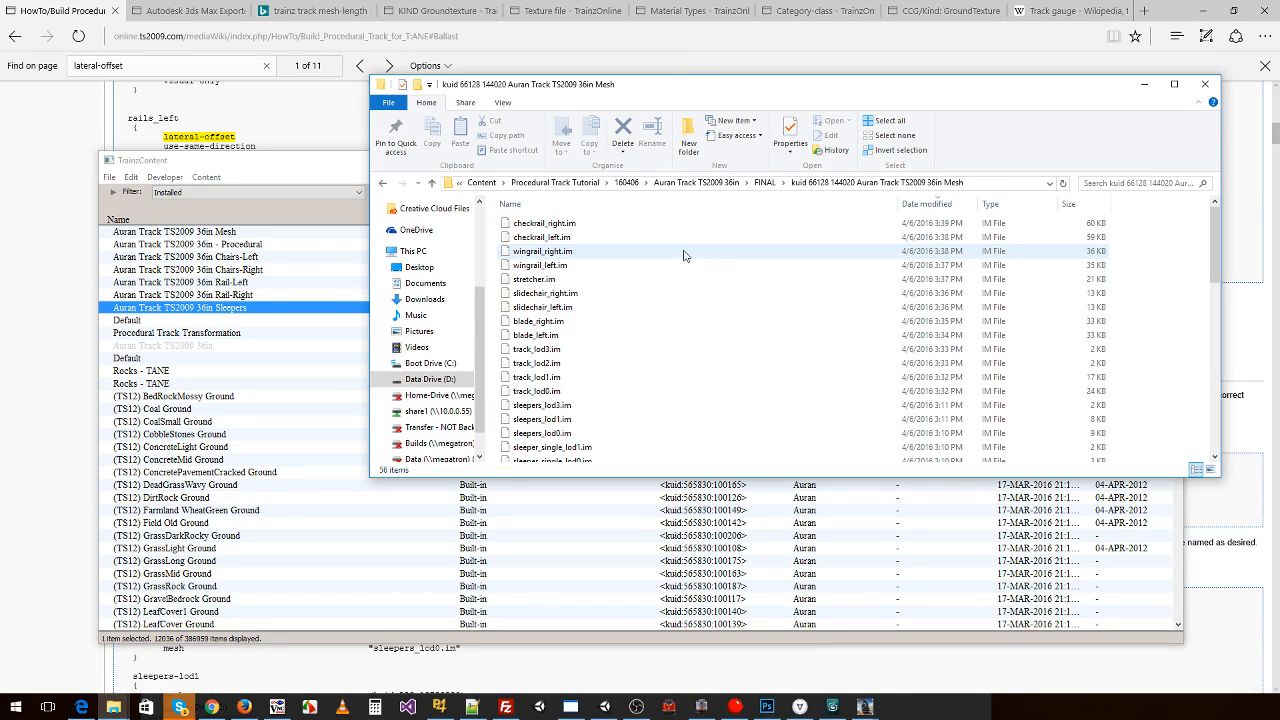
pyautogui.hotkey('alt', 'Left')
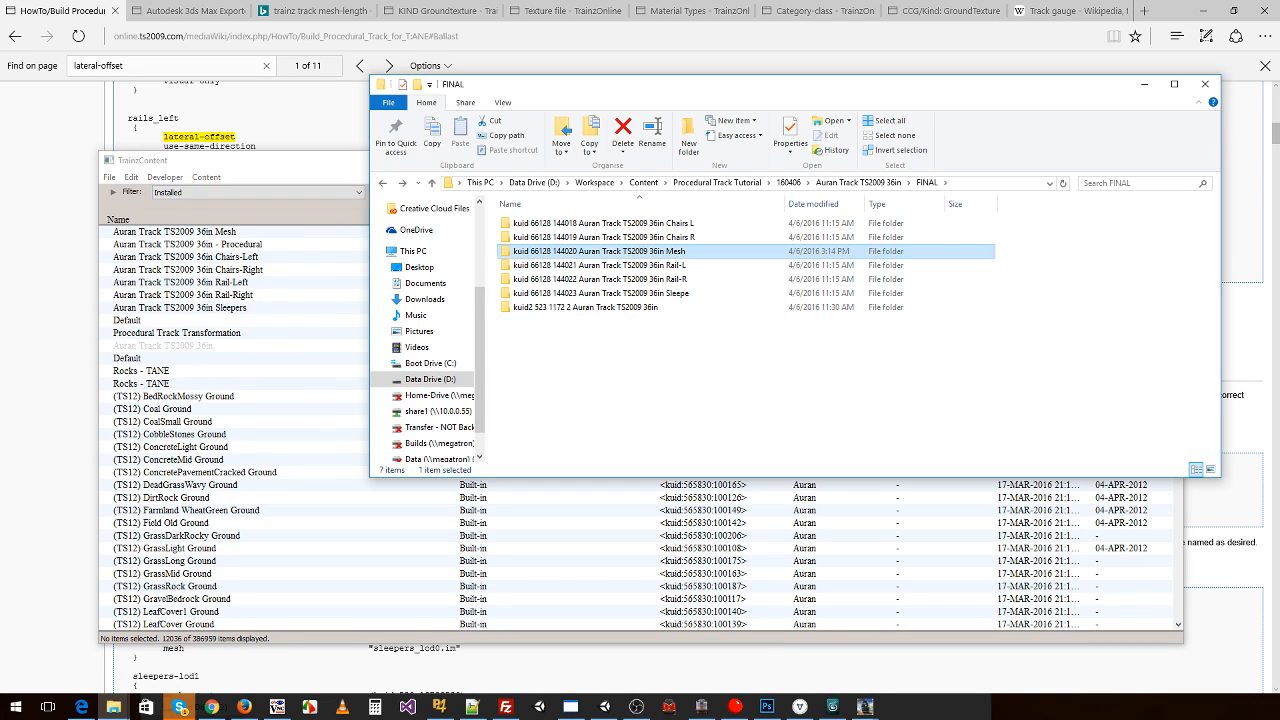
# - Switch to the Trainz content list and delete the installed Auran Track TS2009 36in Mesh asset
pyautogui.click(865, 707)
pyautogui.hotkey('alt', 'Tab')
pyautogui.rightClick(279, 232)
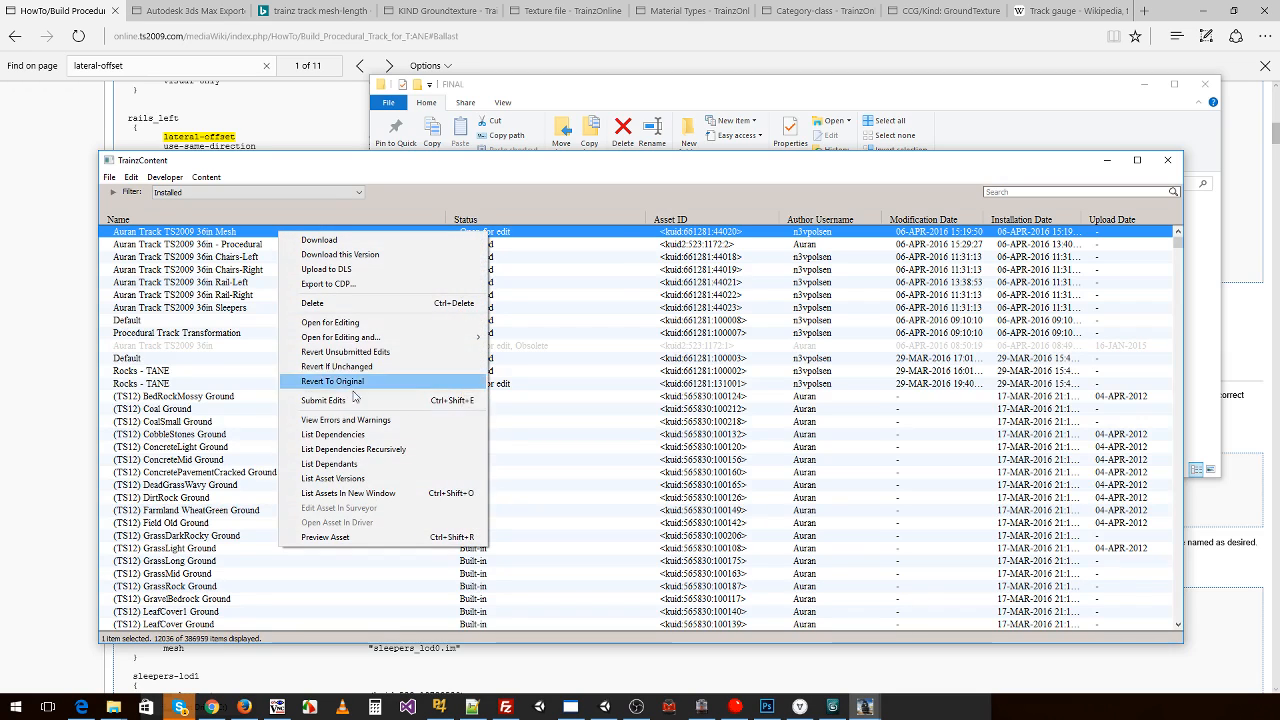
pyautogui.click(345, 322)
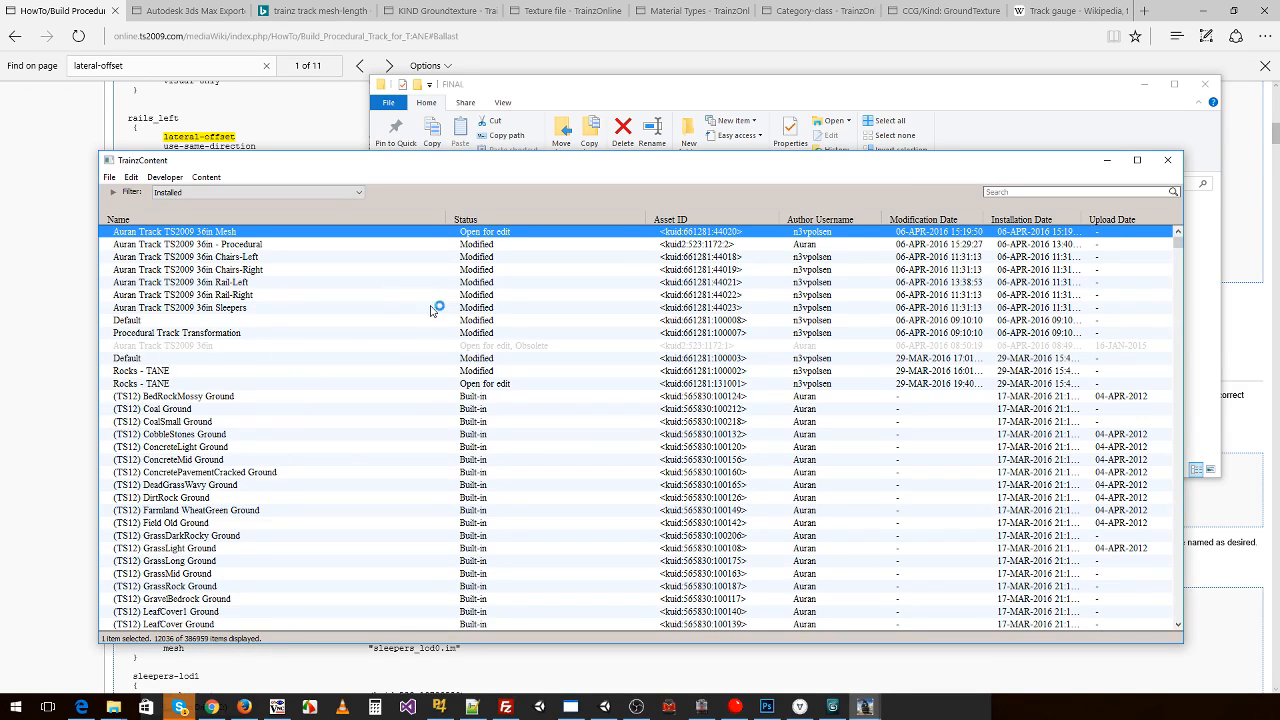
pyautogui.click(784, 102)
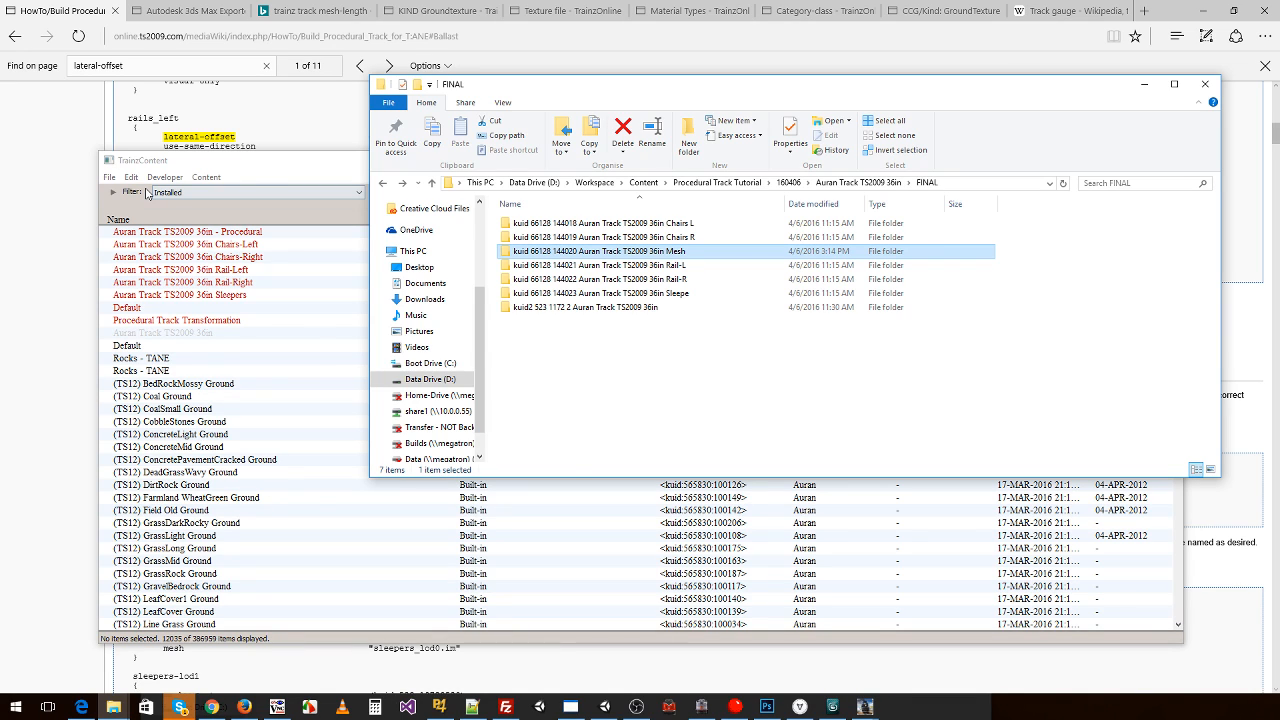
pyautogui.moveTo(147, 192); pyautogui.dragTo(150, 192)
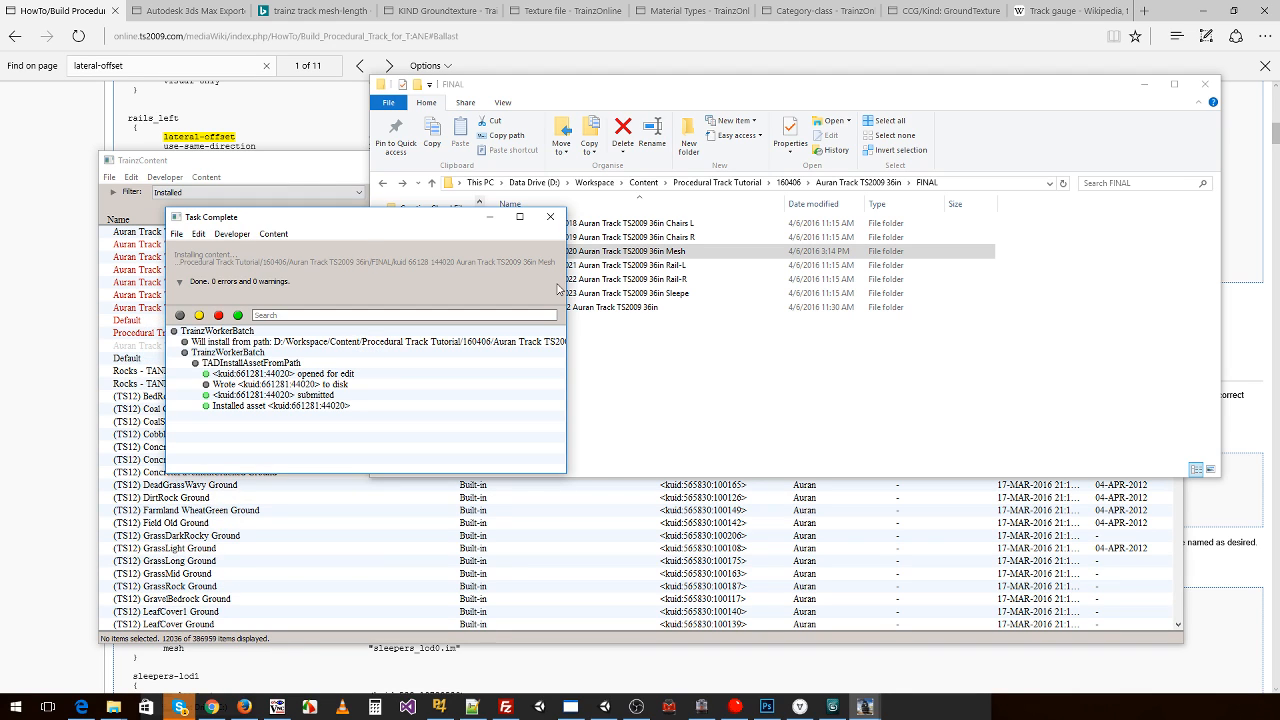
pyautogui.click(550, 217)
# - Switch from the content list to the T:ANE launcher
pyautogui.click(307, 172)
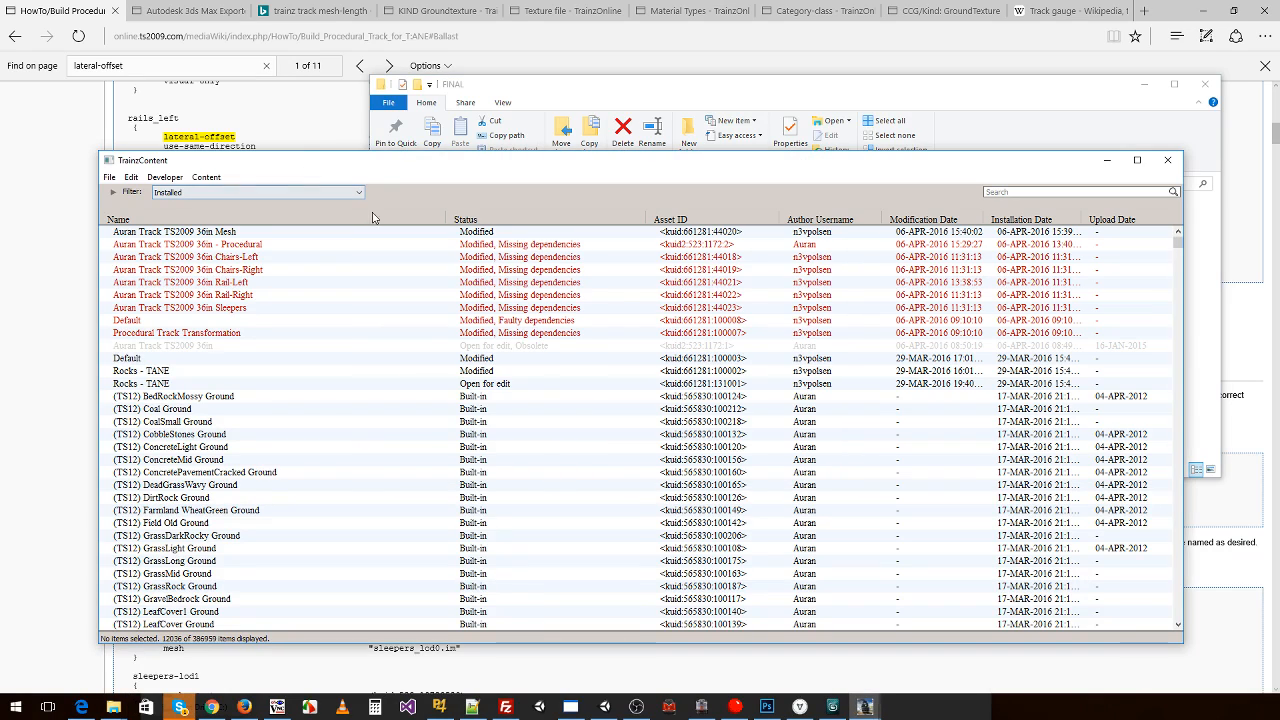
pyautogui.click(865, 706)
pyautogui.click(795, 655)
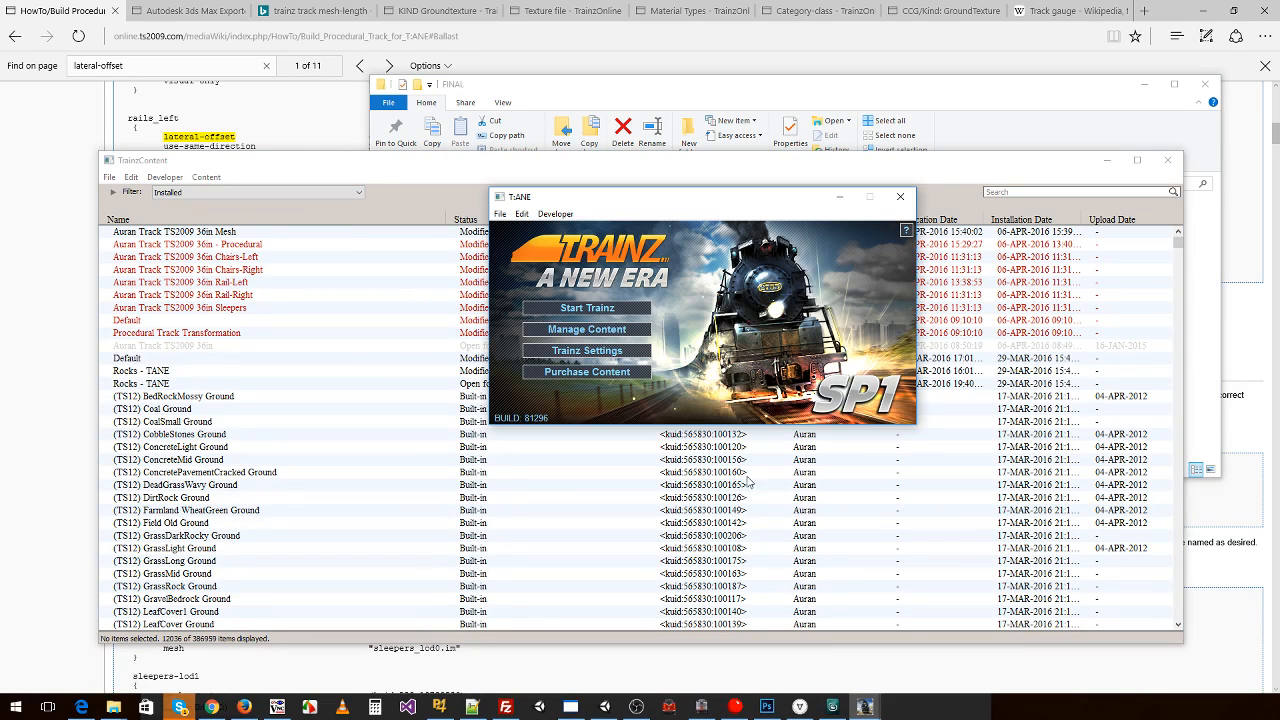
# - Start Trainz and open the track test route for editing
pyautogui.click(594, 310)
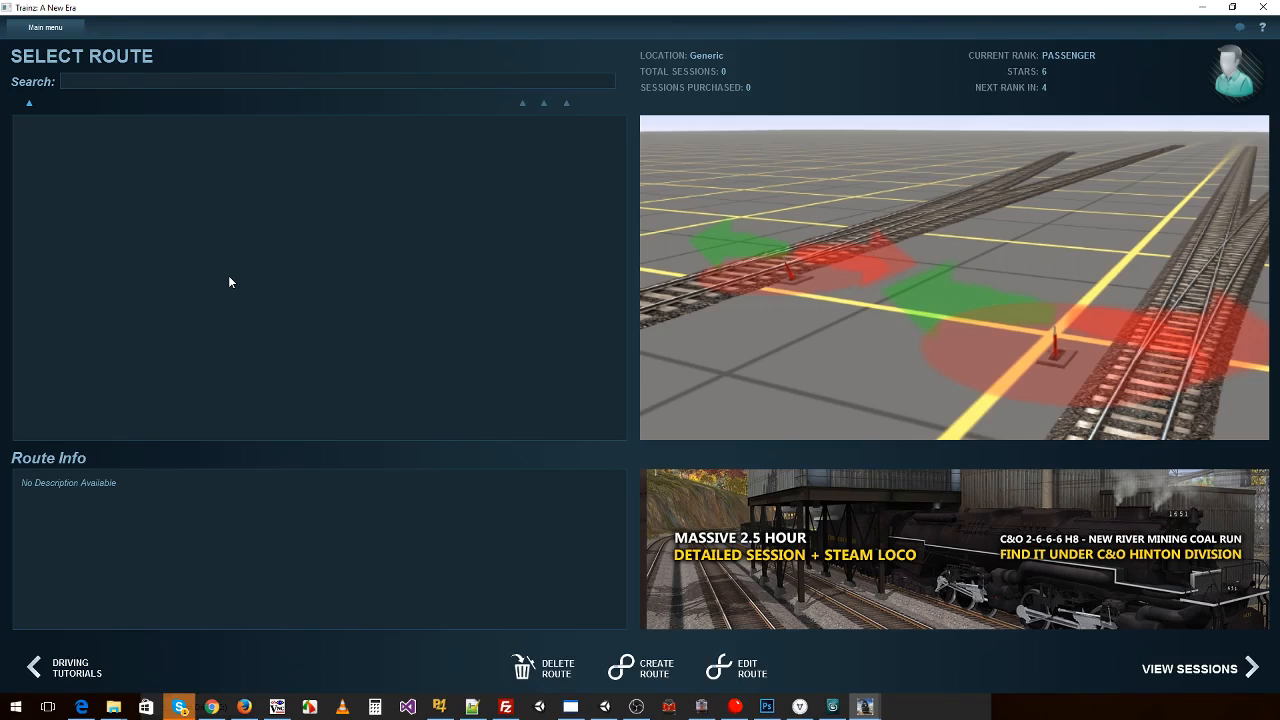
pyautogui.click(745, 667)
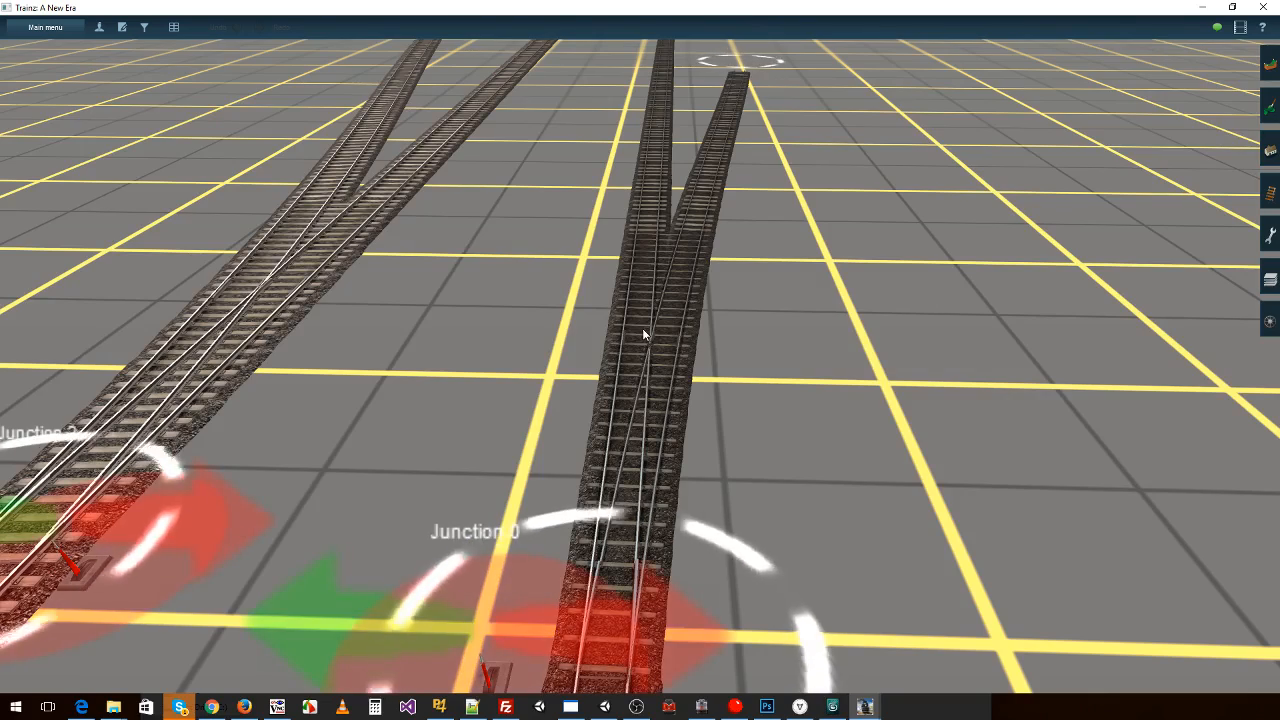
# - Inspect the switch blades at Junction 0 and how they meet the running rails
pyautogui.moveTo(642, 330); pyautogui.dragTo(625, 543, button='right')
pyautogui.scroll(5, 622, 480)
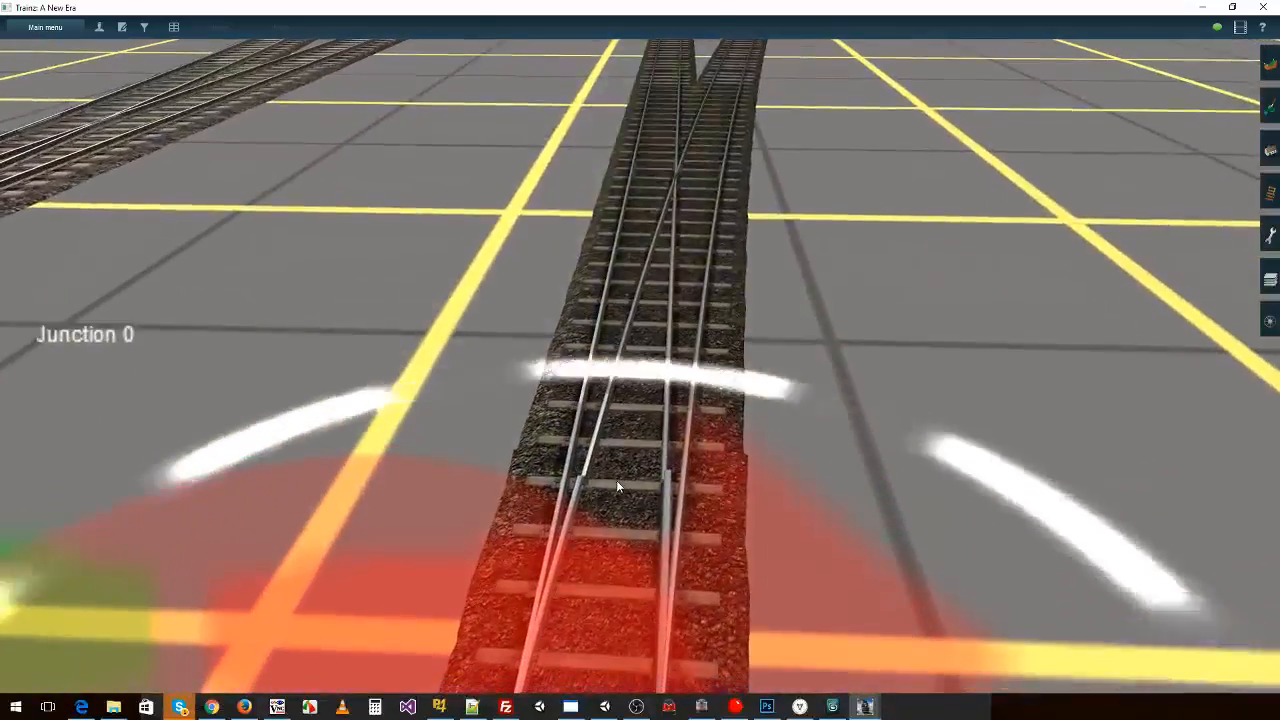
pyautogui.press('Down')
pyautogui.press('Left')
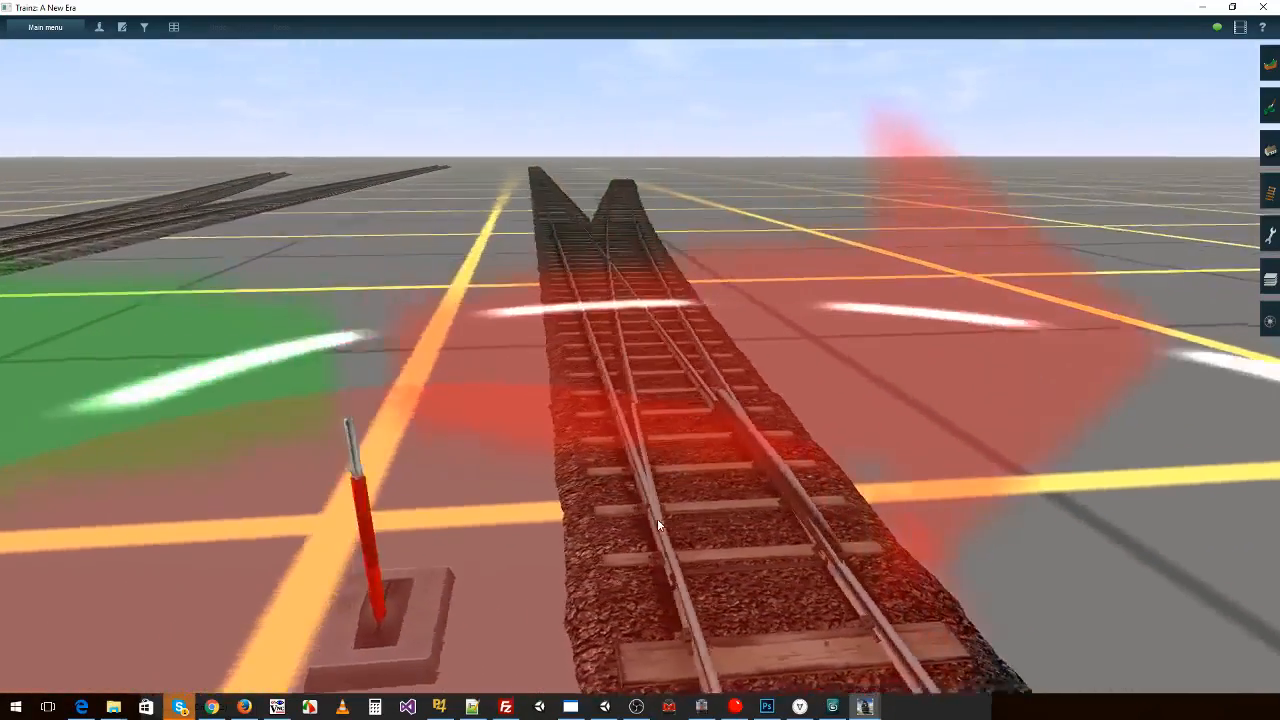
pyautogui.press('Right')
pyautogui.press('Left')
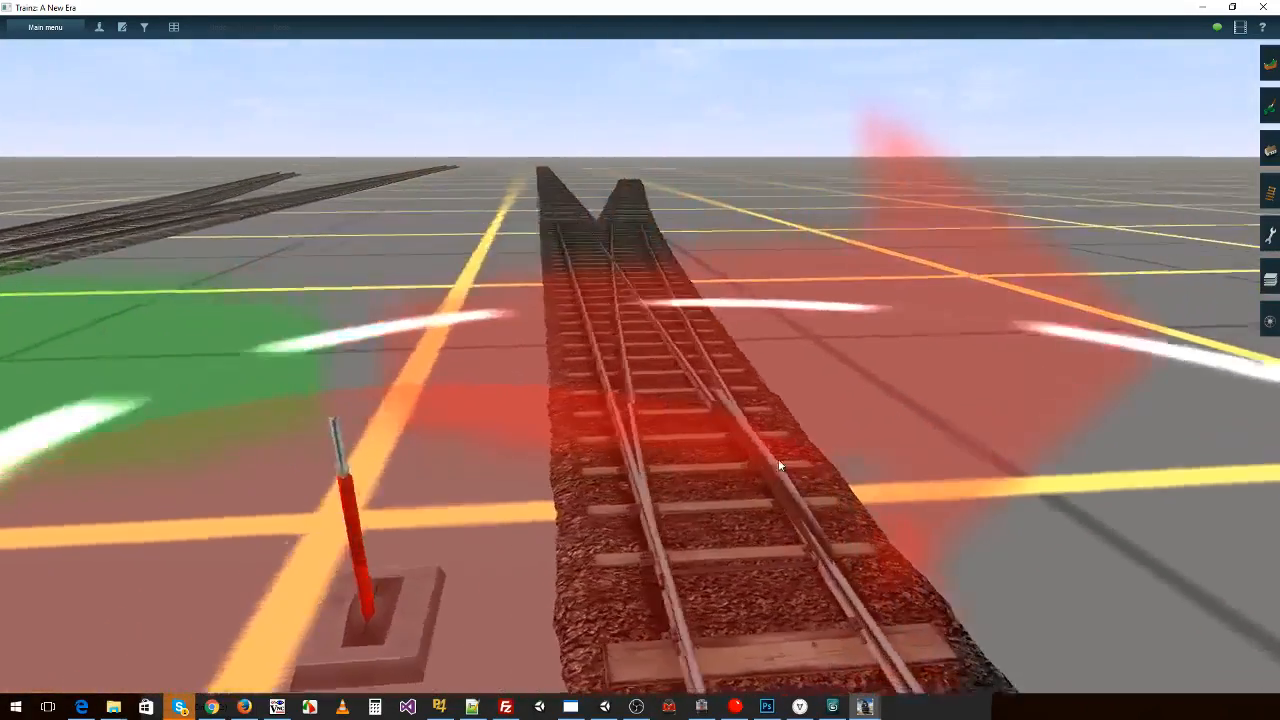
pyautogui.press('Right')
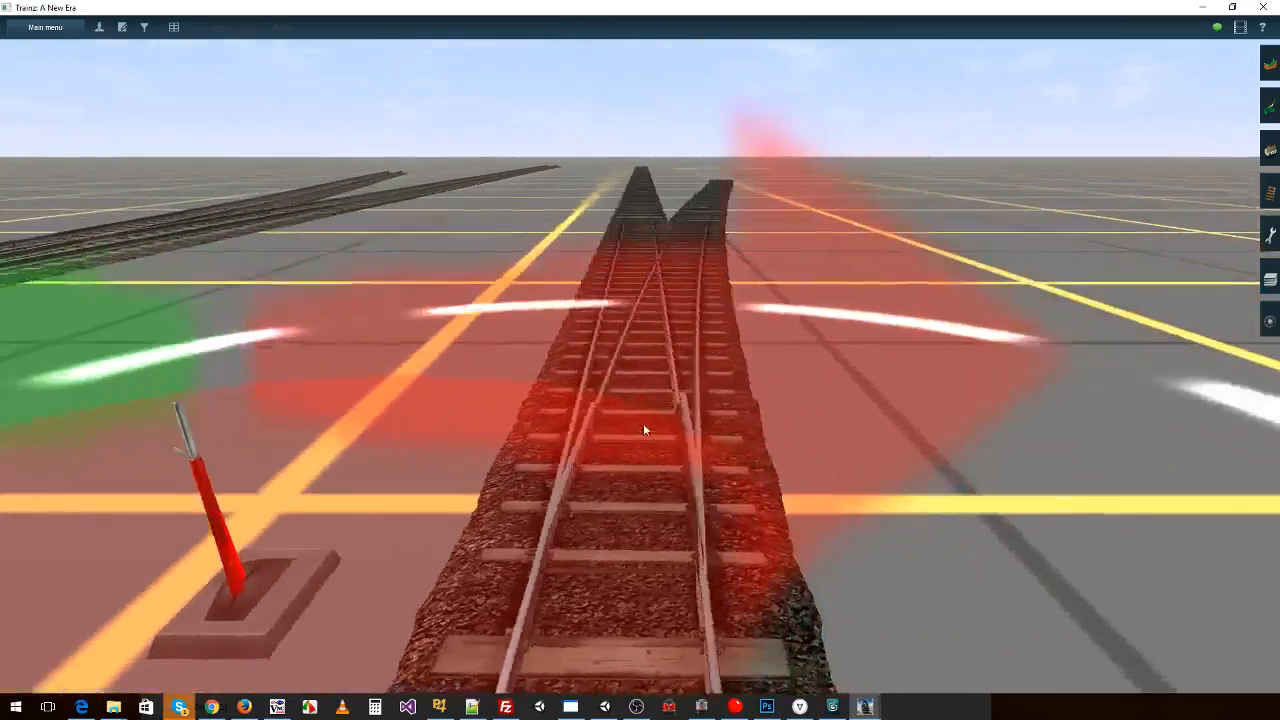
pyautogui.press('Up')
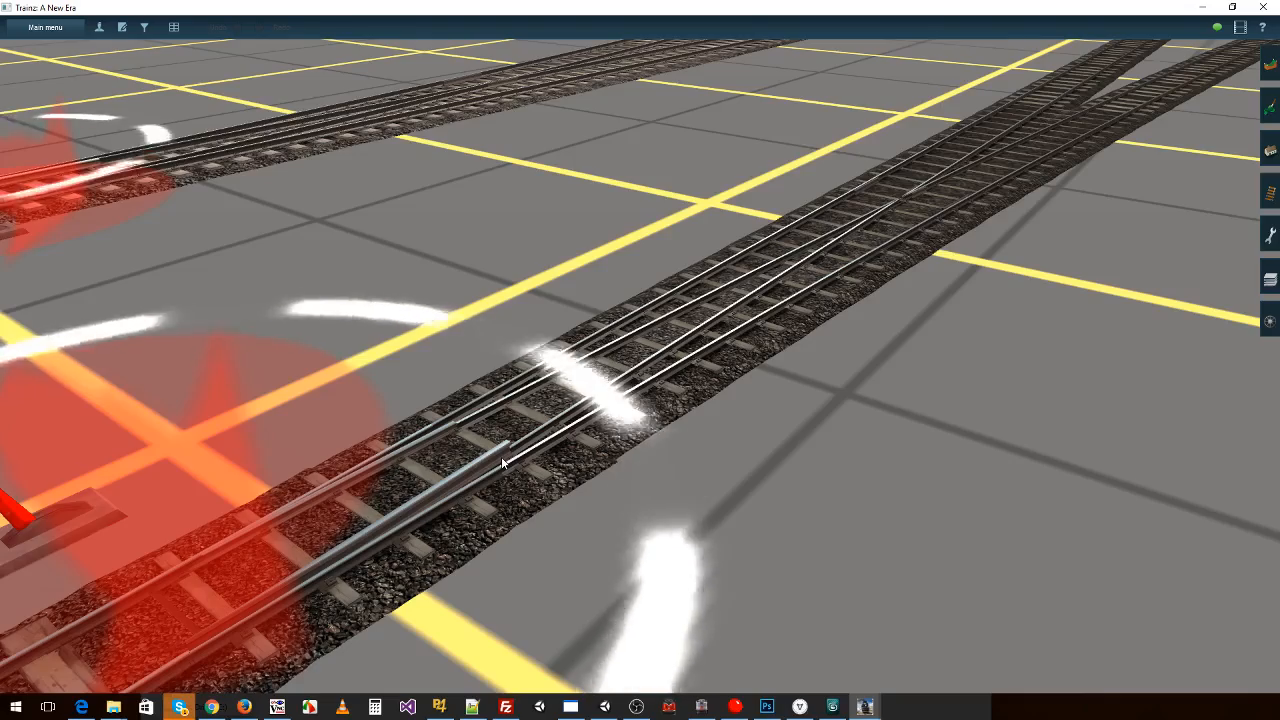
# - Examine the crossing beyond Junction 0 where the diverging rails intersect, from several angles
pyautogui.rightClick(880, 222)
pyautogui.press('Left')
pyautogui.rightClick(788, 500)
pyautogui.press('Left')
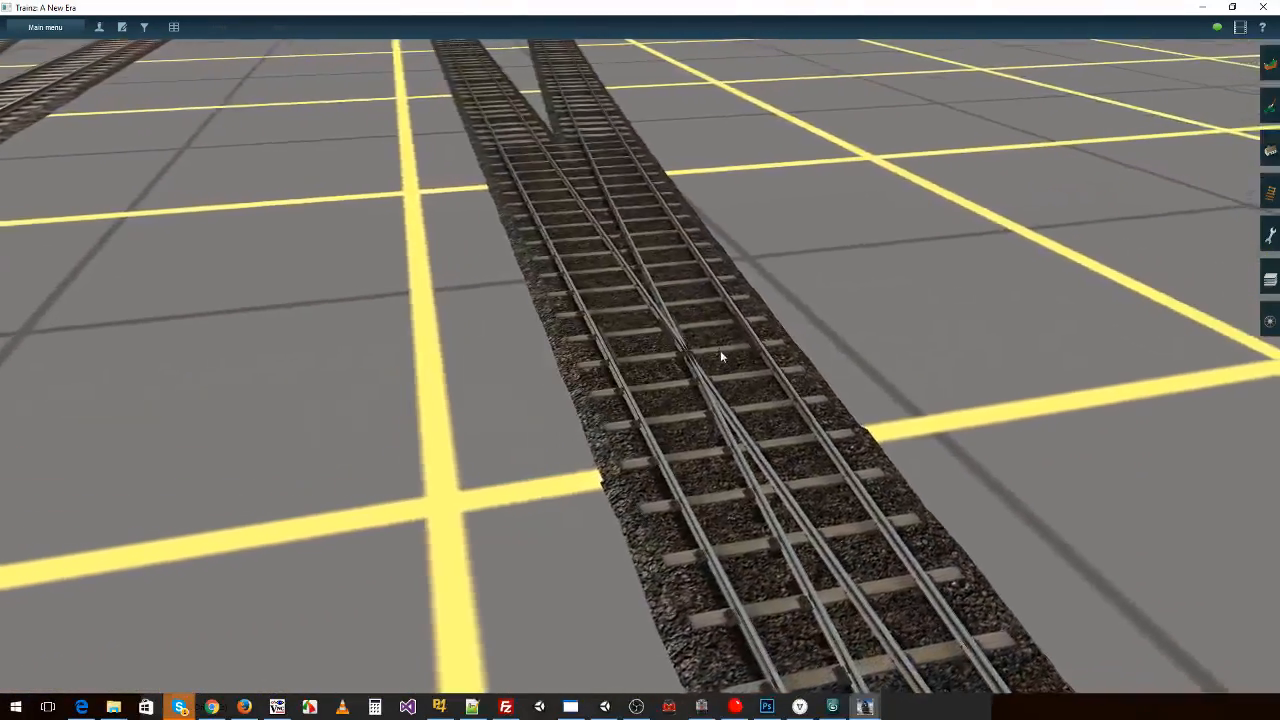
pyautogui.press('Left')
pyautogui.press('Left')
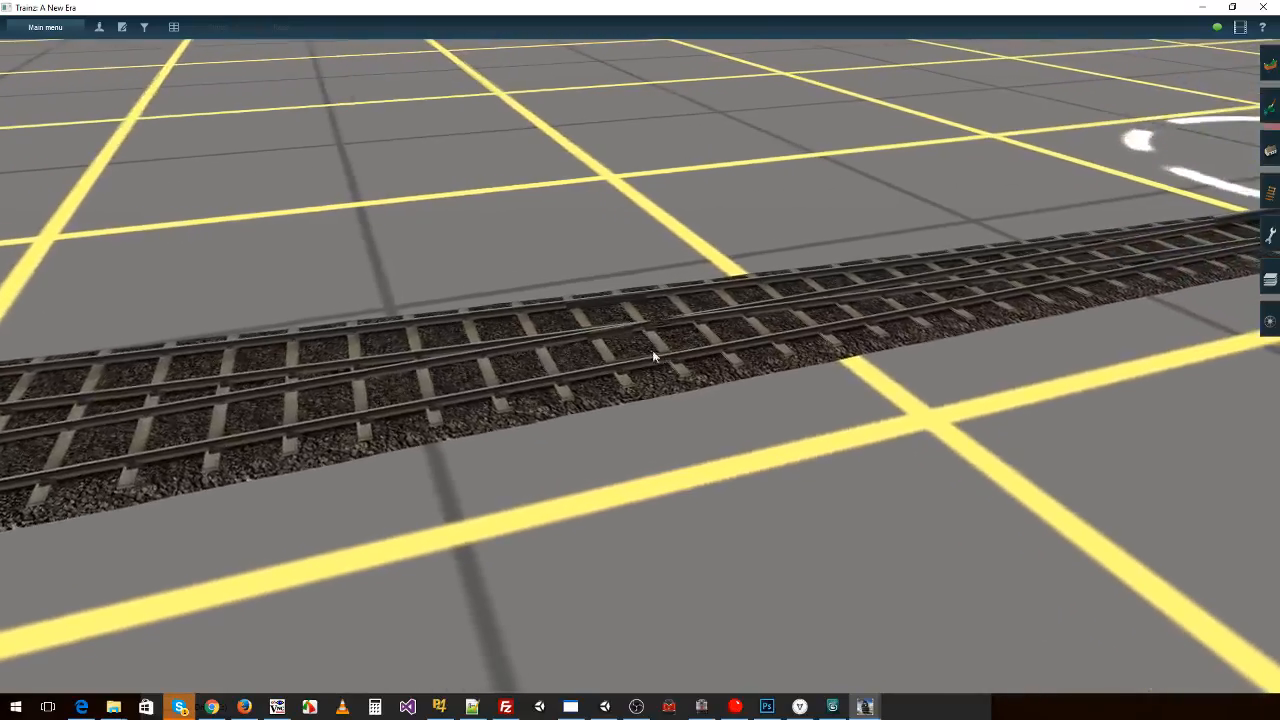
pyautogui.press('Down')
pyautogui.press('Right')
pyautogui.press('Right')
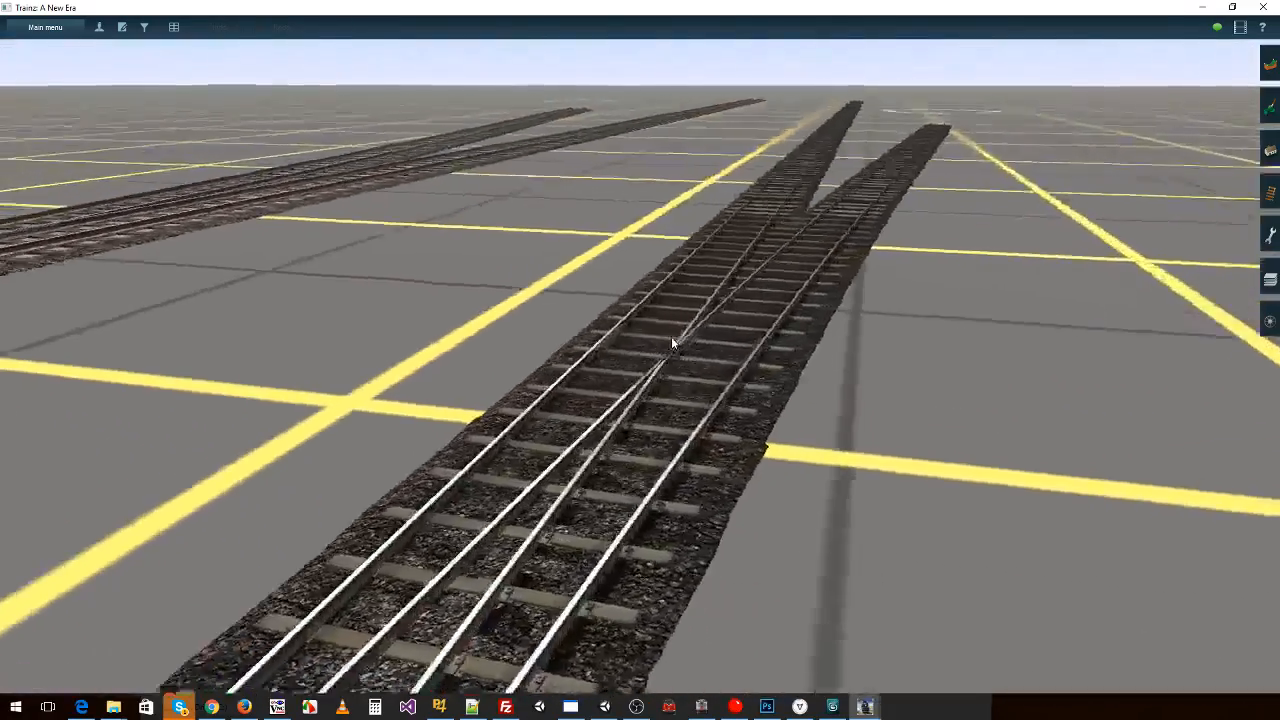
pyautogui.press('Up')
pyautogui.press('Left')
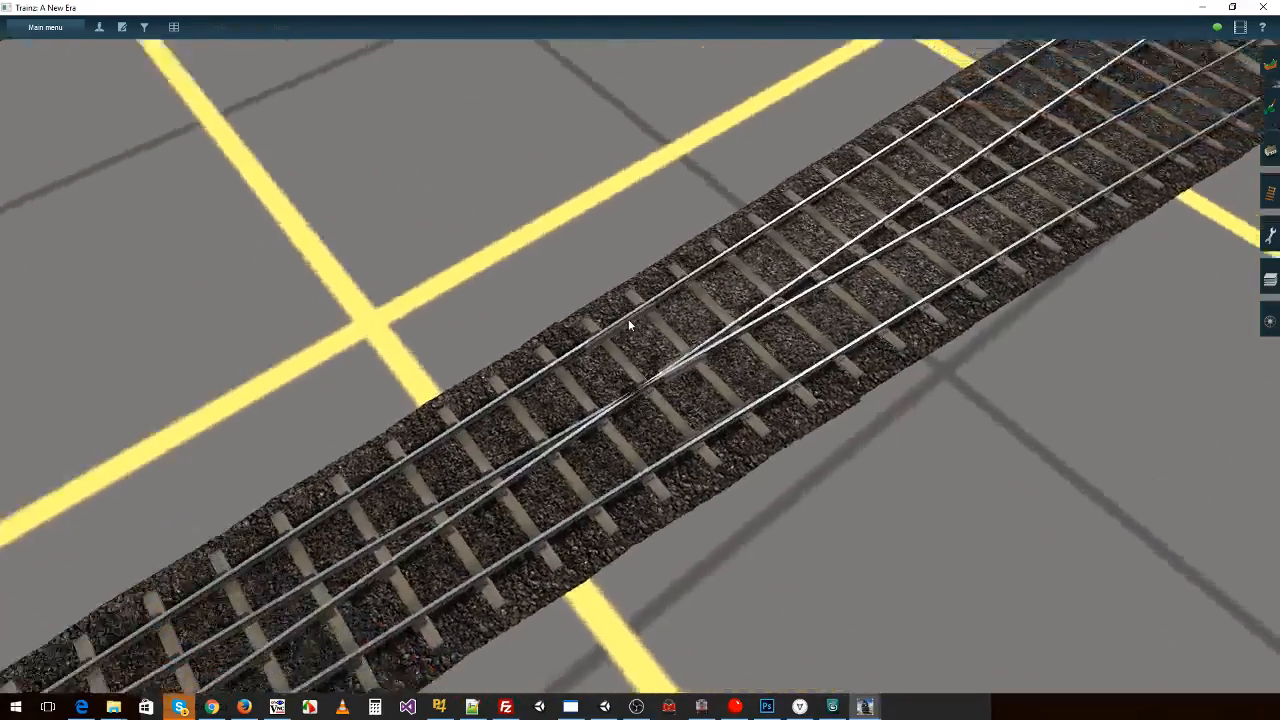
pyautogui.press('Left')
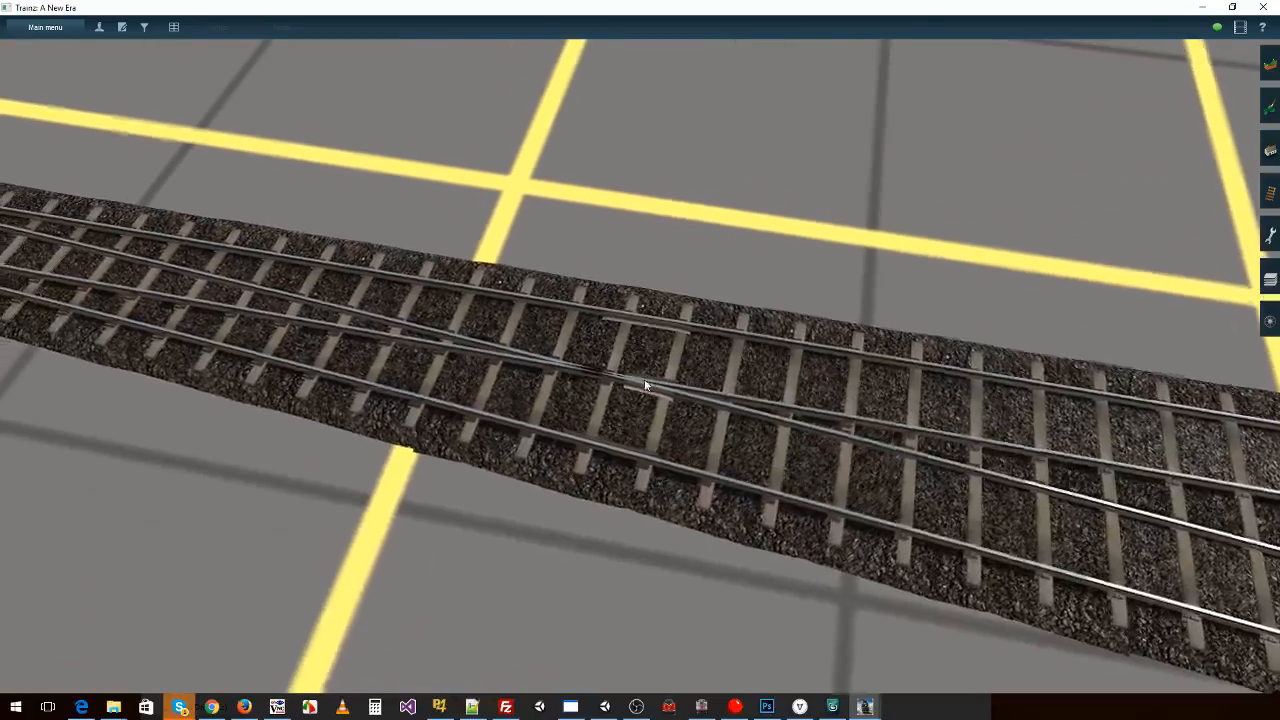
pyautogui.press('Down')
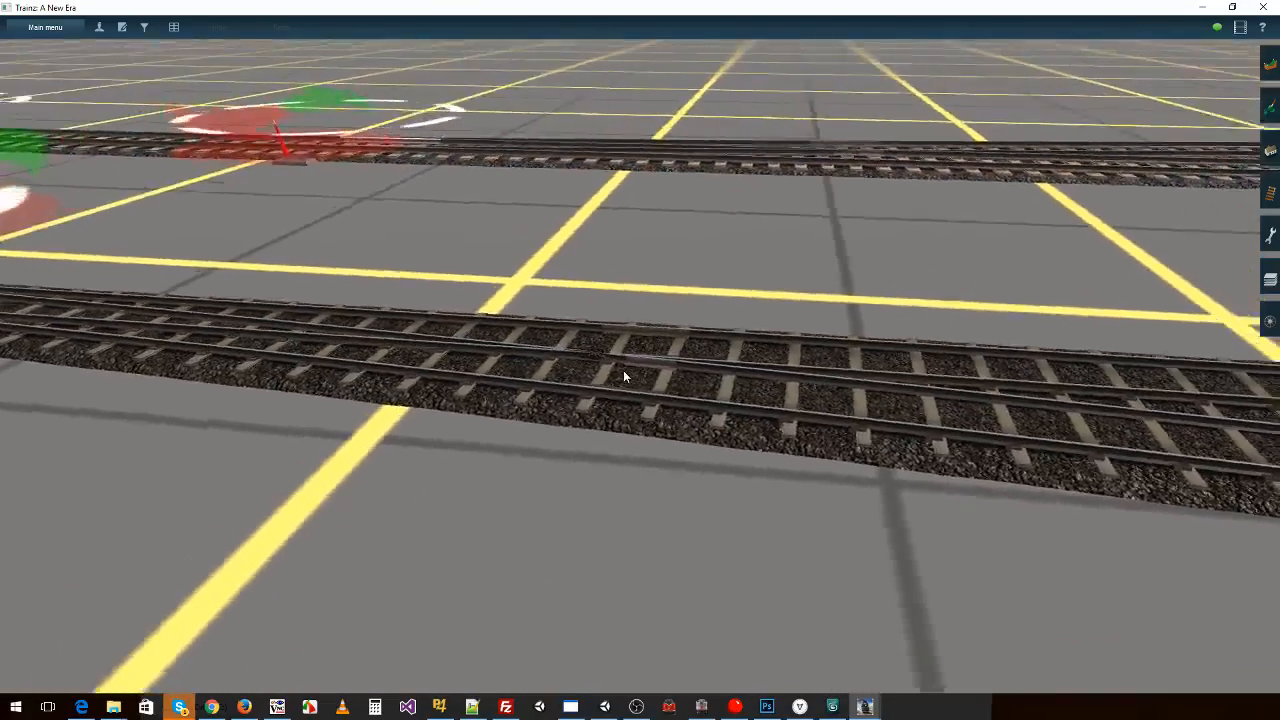
pyautogui.press('Right')
# - Examine the plain track leading up to Junction 0, including its open end and ballast profile
pyautogui.moveTo(674, 380)
pyautogui.mouseDown(button='right')
pyautogui.moveTo(491, 377)
pyautogui.moveTo(414, 435)
pyautogui.mouseUp(button='right')
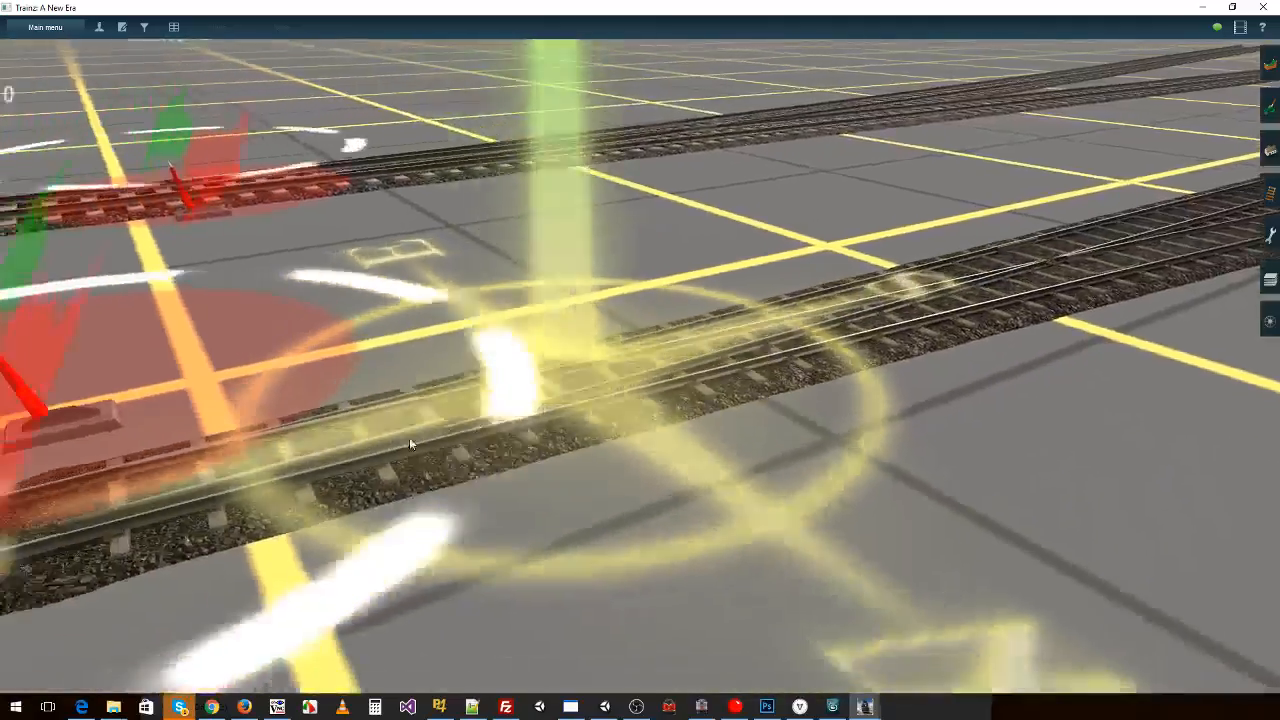
pyautogui.press('Right')
pyautogui.rightClick(590, 535)
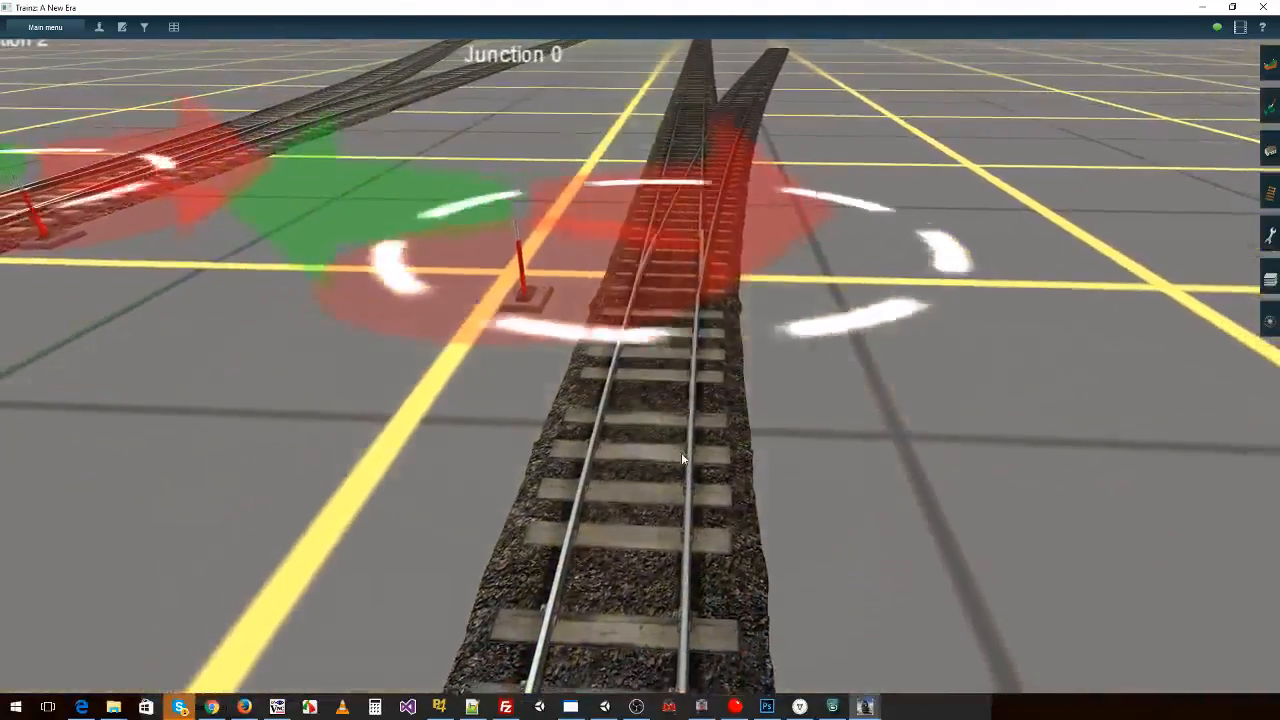
pyautogui.rightClick(699, 542)
pyautogui.press('Down')
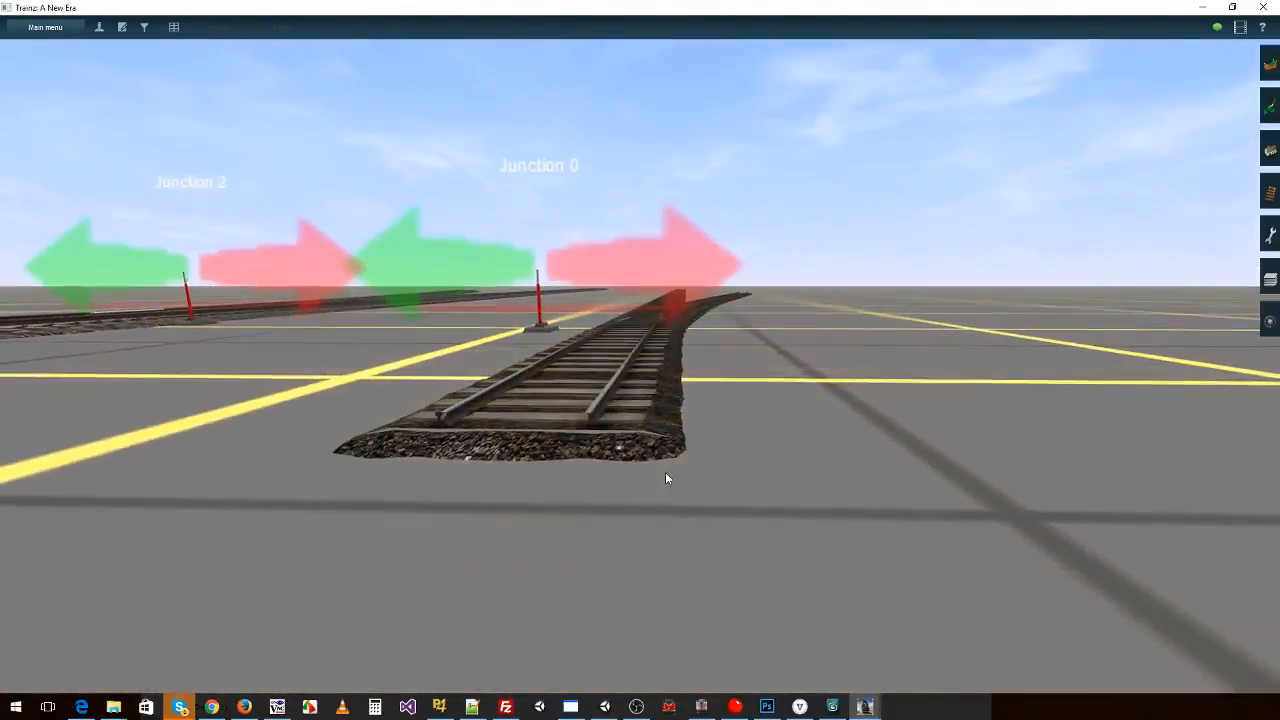
pyautogui.press('Up')
pyautogui.rightClick(637, 388)
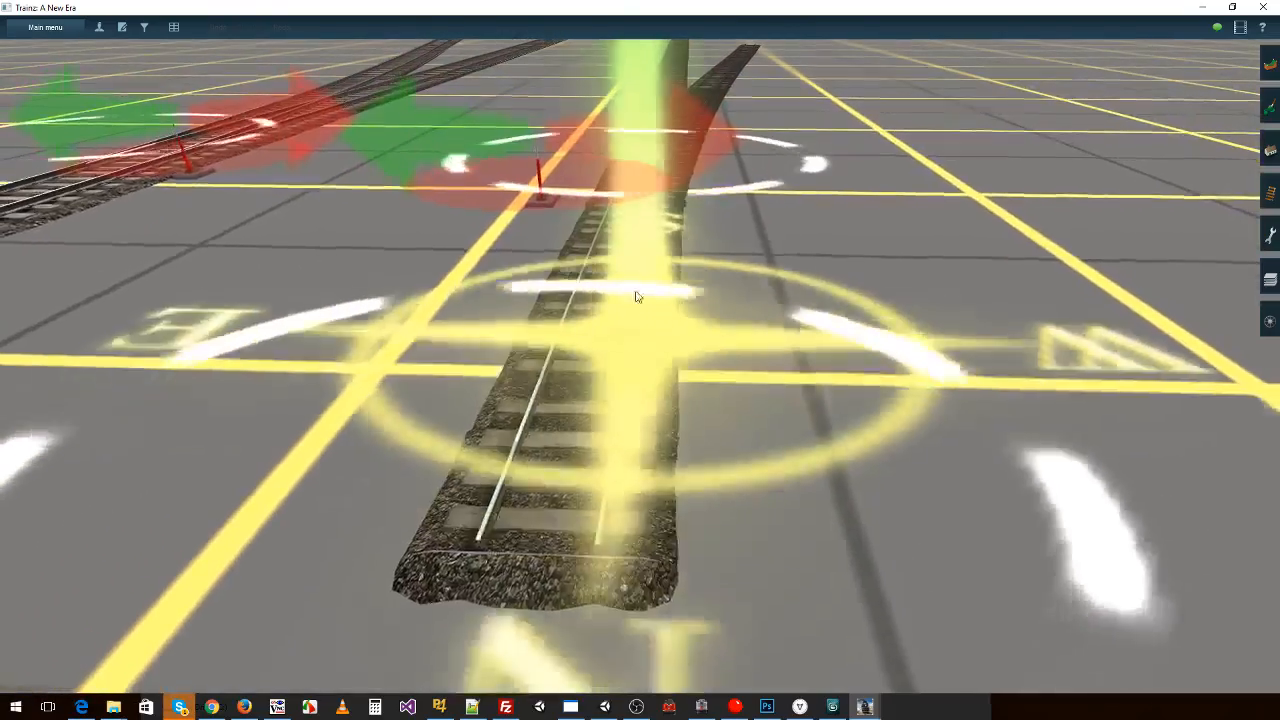
pyautogui.press('Down')
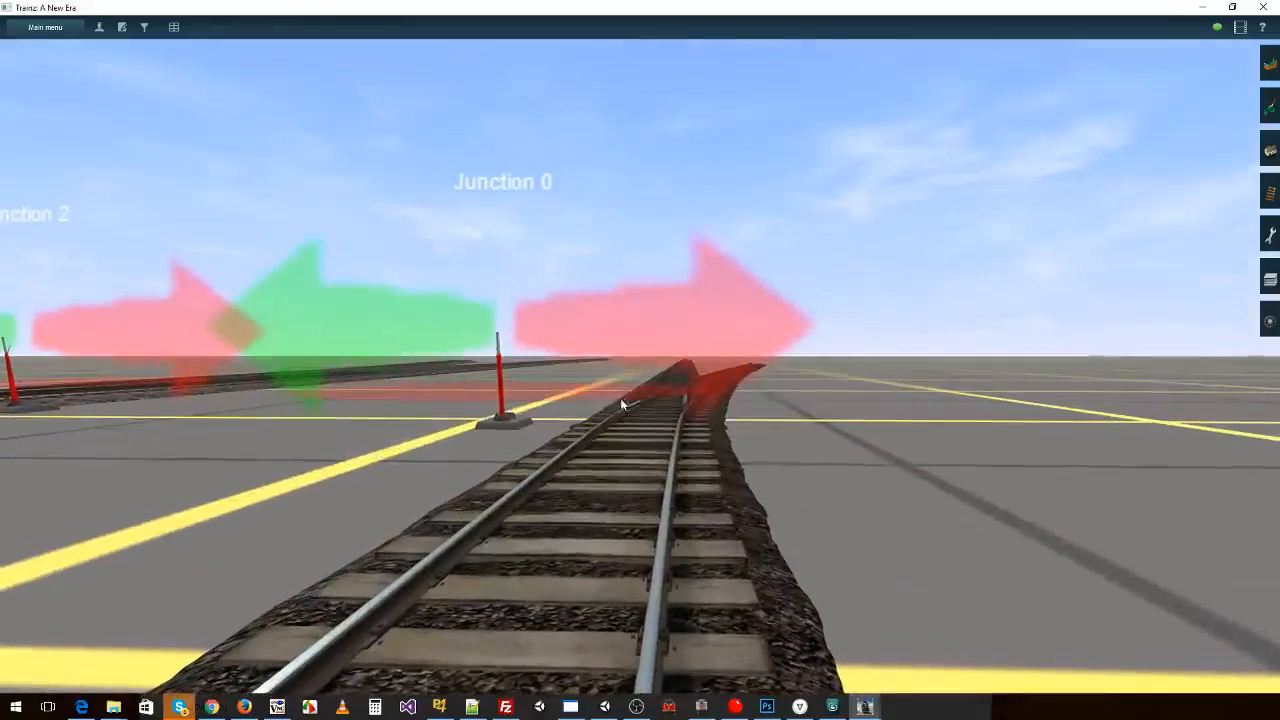
pyautogui.press('Right')
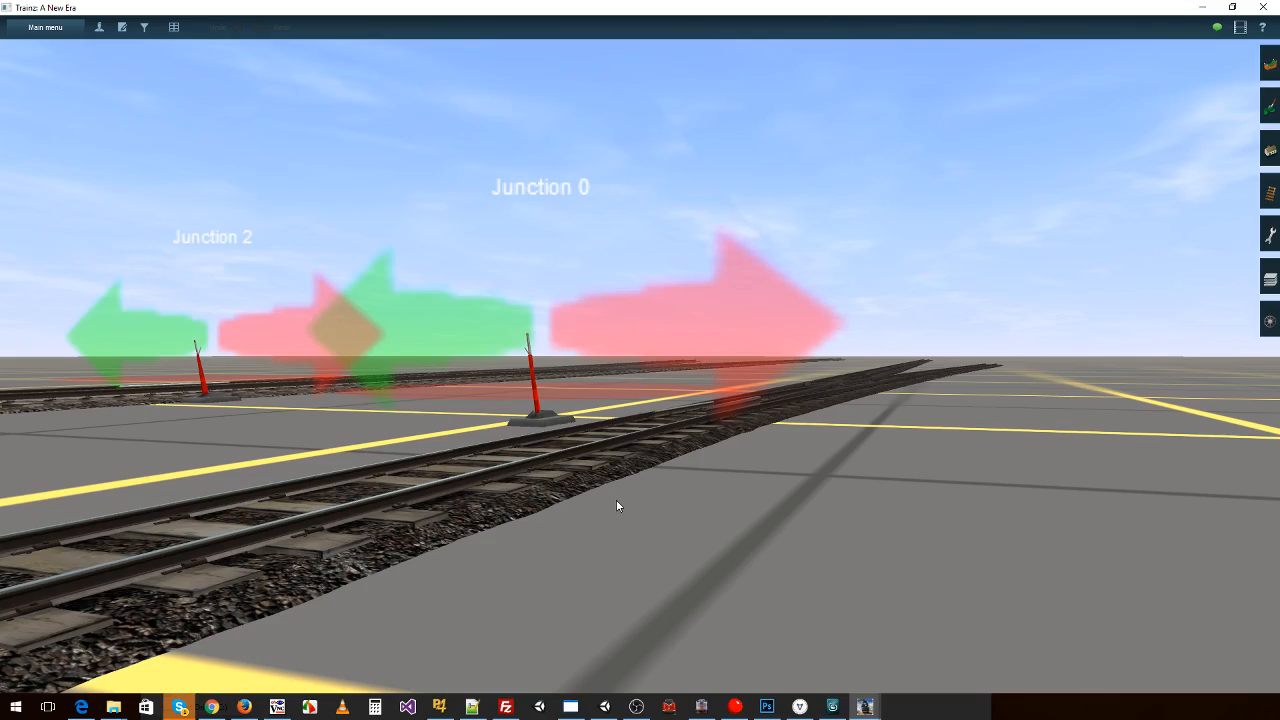
# - Check the Junction 0 blade tips again from above, from the side and along the track
pyautogui.rightClick(602, 462)
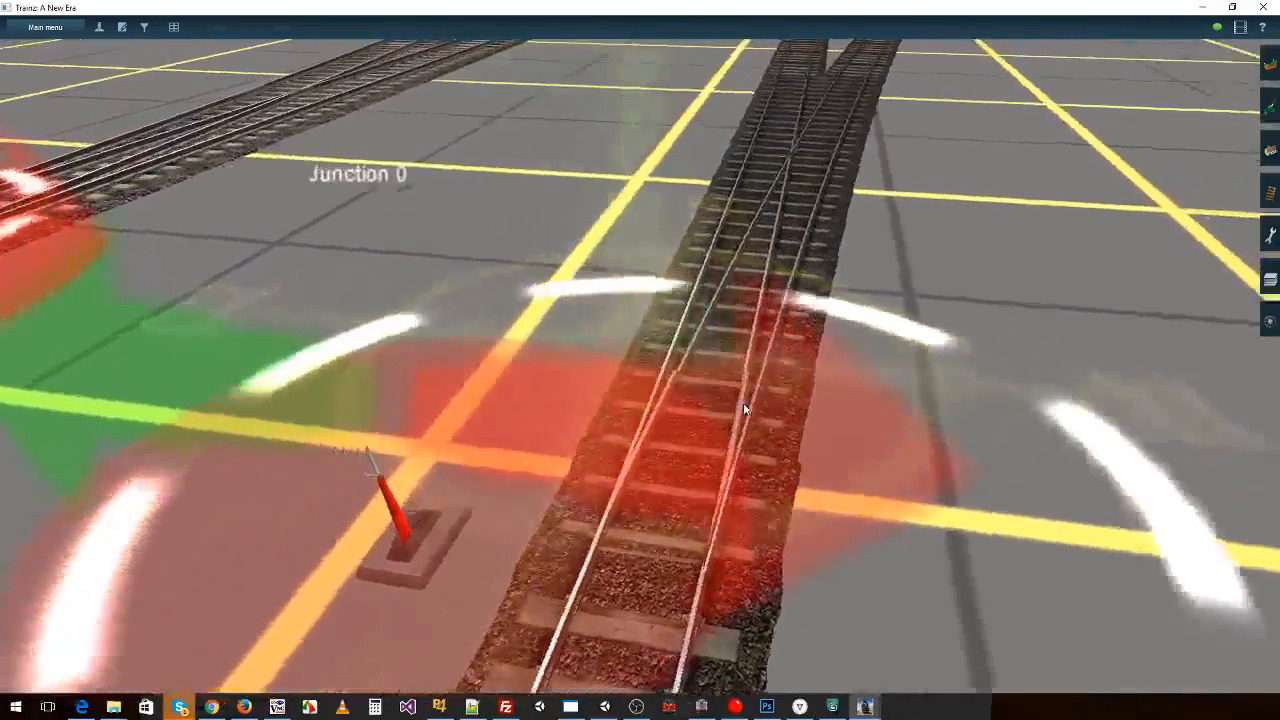
pyautogui.rightClick(752, 402)
pyautogui.press('Left')
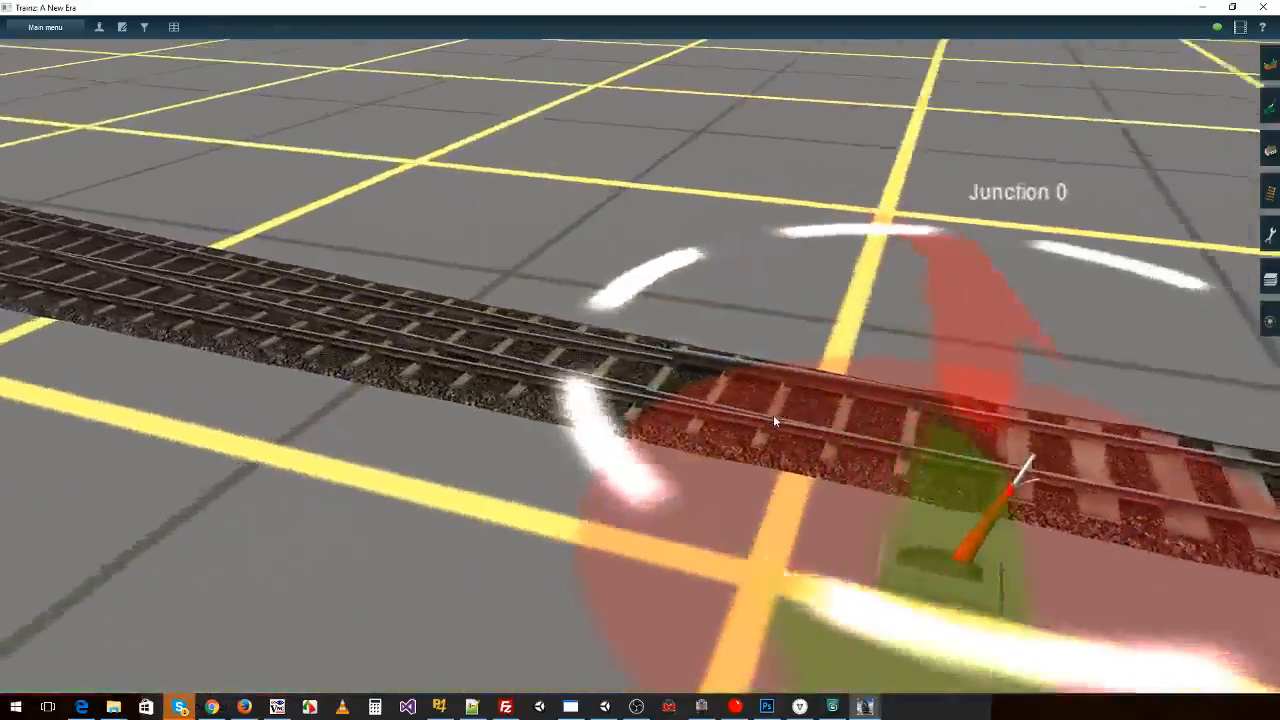
pyautogui.rightClick(756, 364)
pyautogui.press('Right')
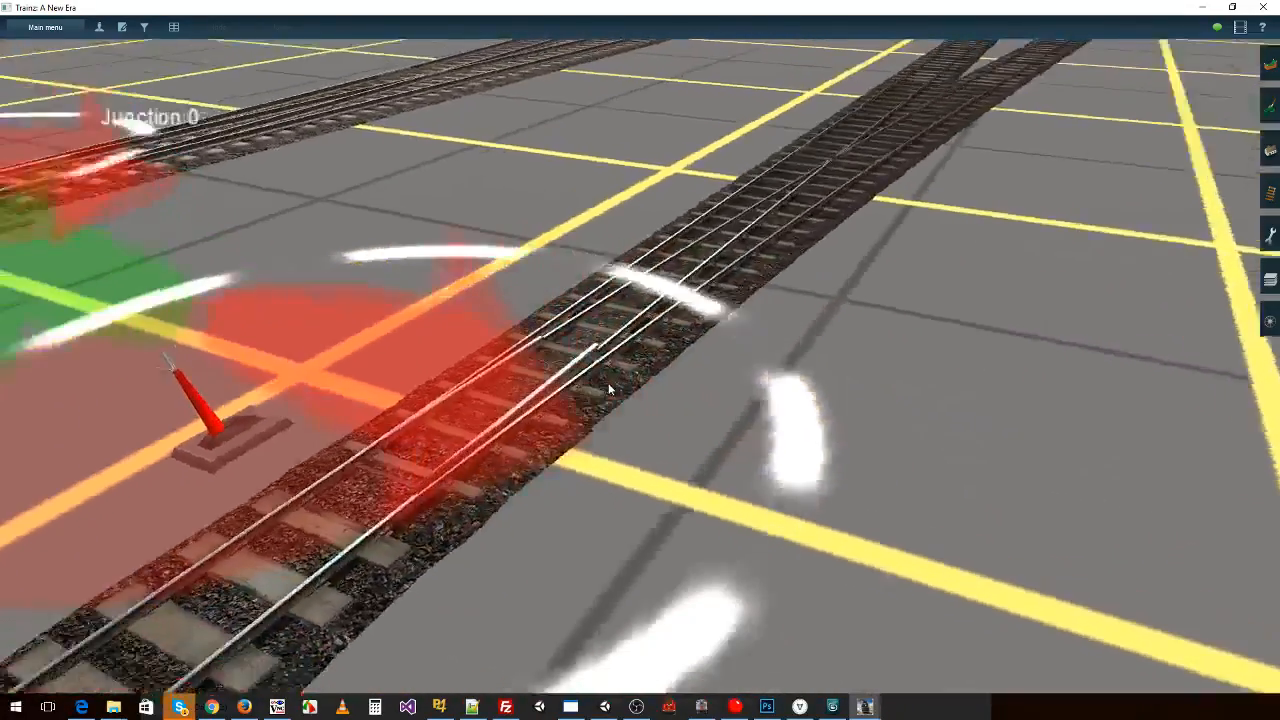
pyautogui.press('Up')
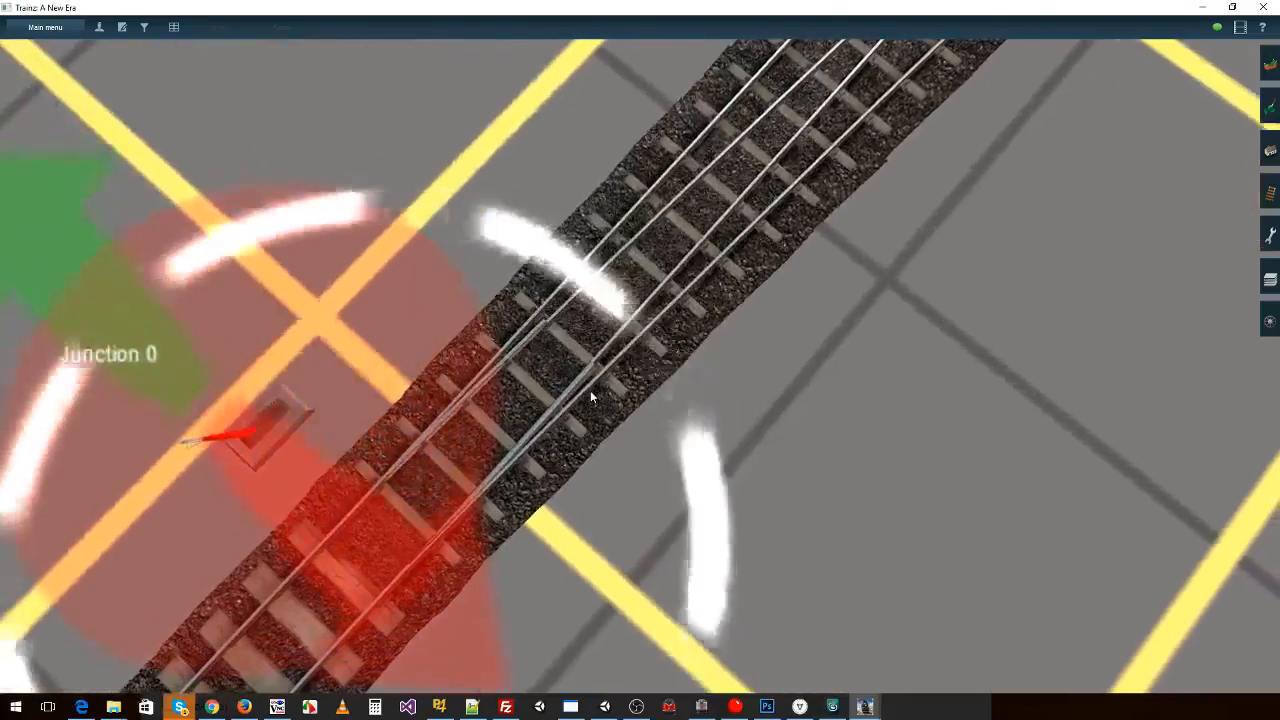
pyautogui.press('Down')
pyautogui.press('Left')
pyautogui.press('Down')
pyautogui.press('Left')
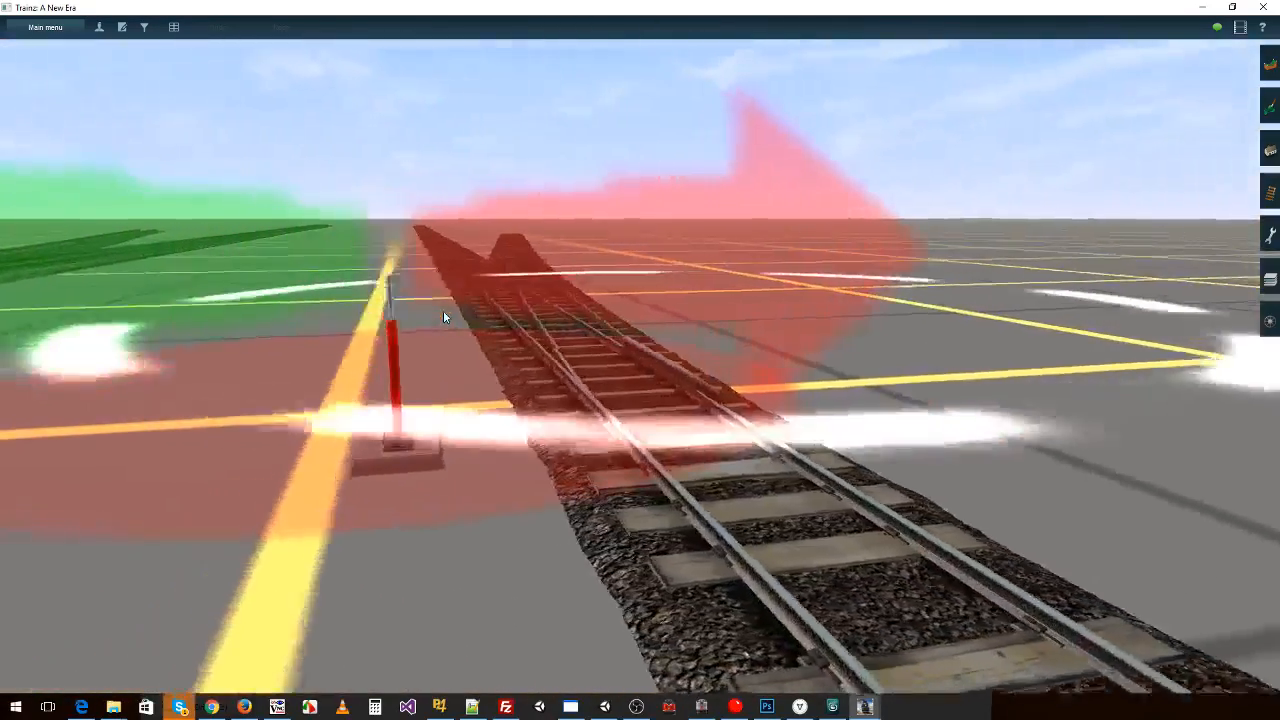
pyautogui.press('Right')
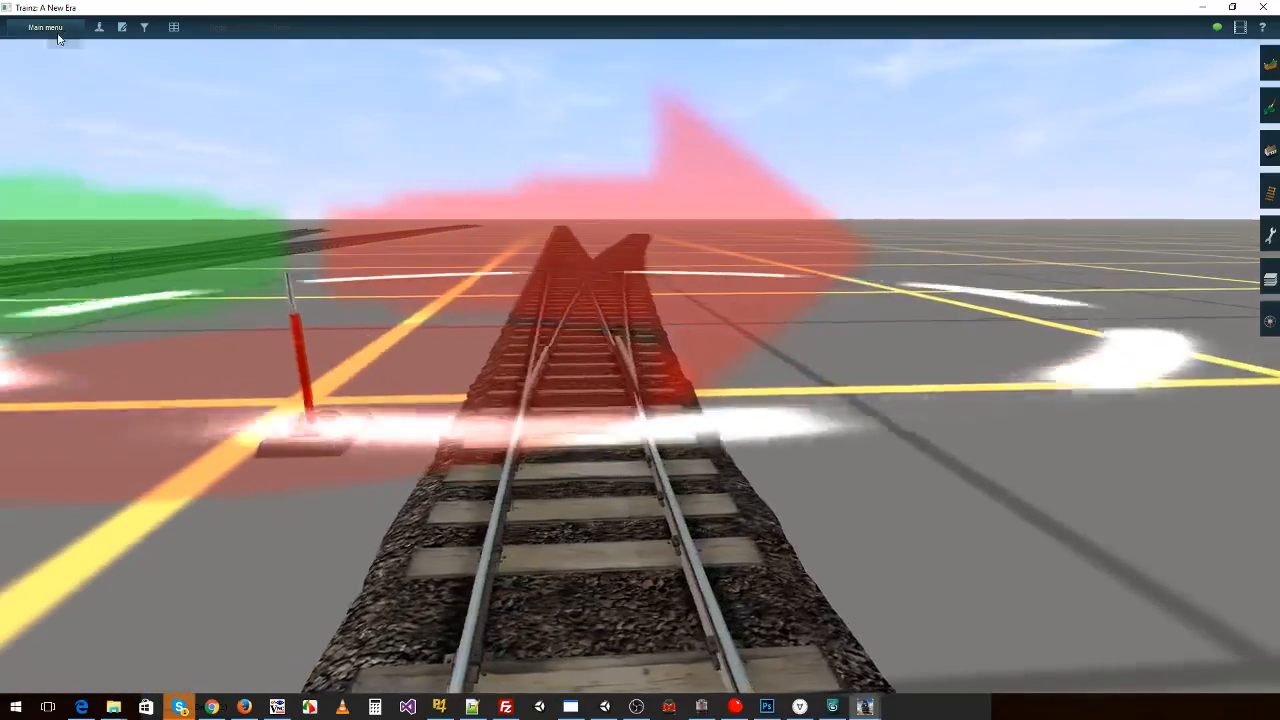
# - Exit the route editor and return to the content list
pyautogui.click(45, 27)
pyautogui.click(53, 313)
pyautogui.click(522, 367)
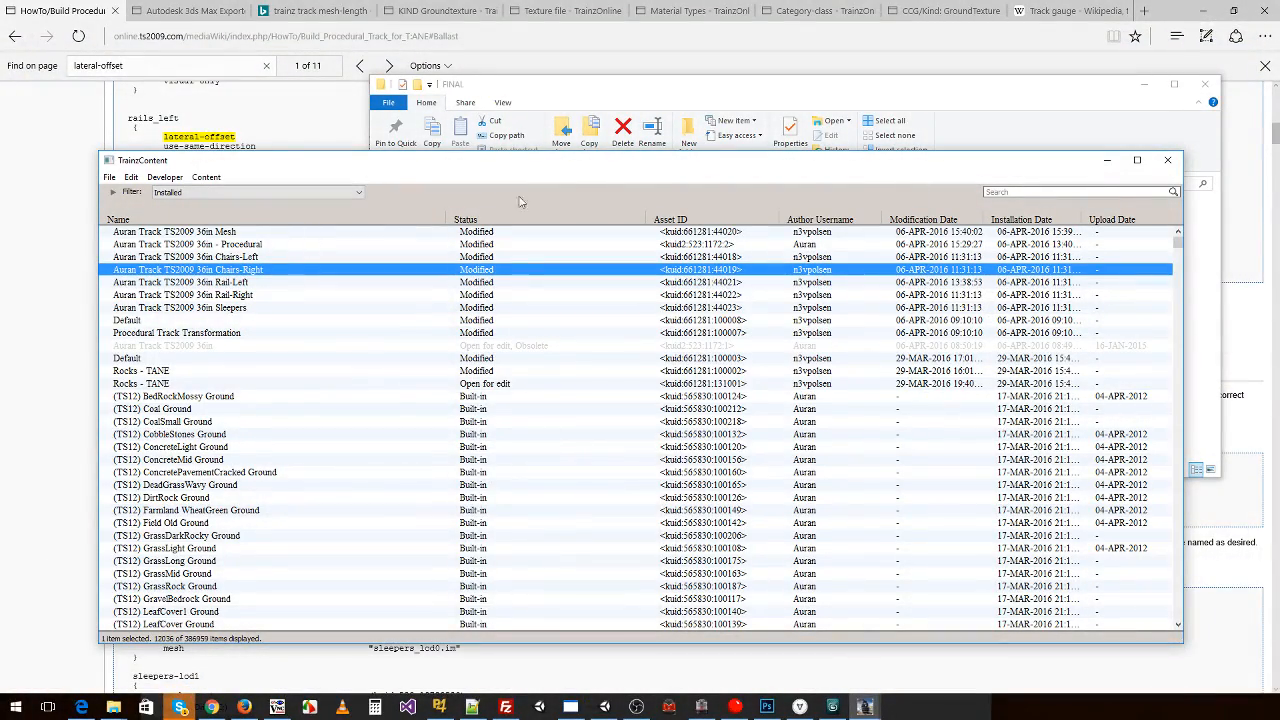
# - Delete the installed asset Auran Track TS2009 36in Mesh
pyautogui.rightClick(501, 236)
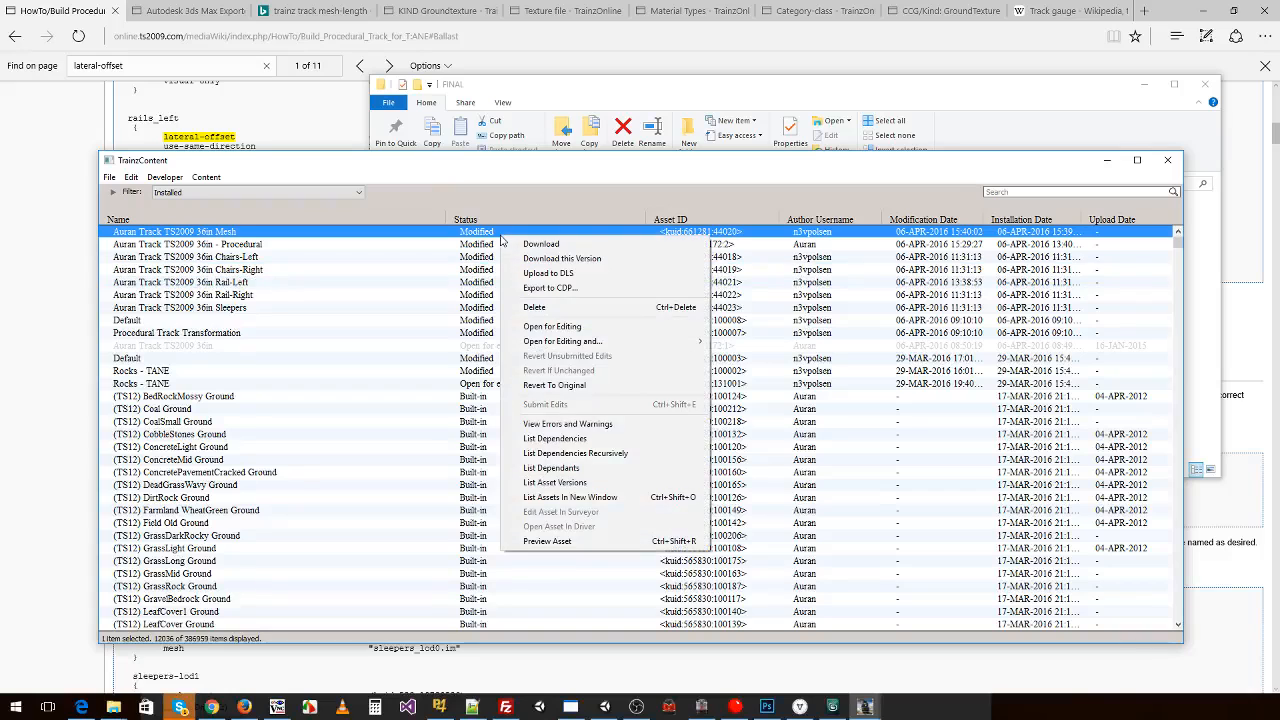
pyautogui.click(540, 308)
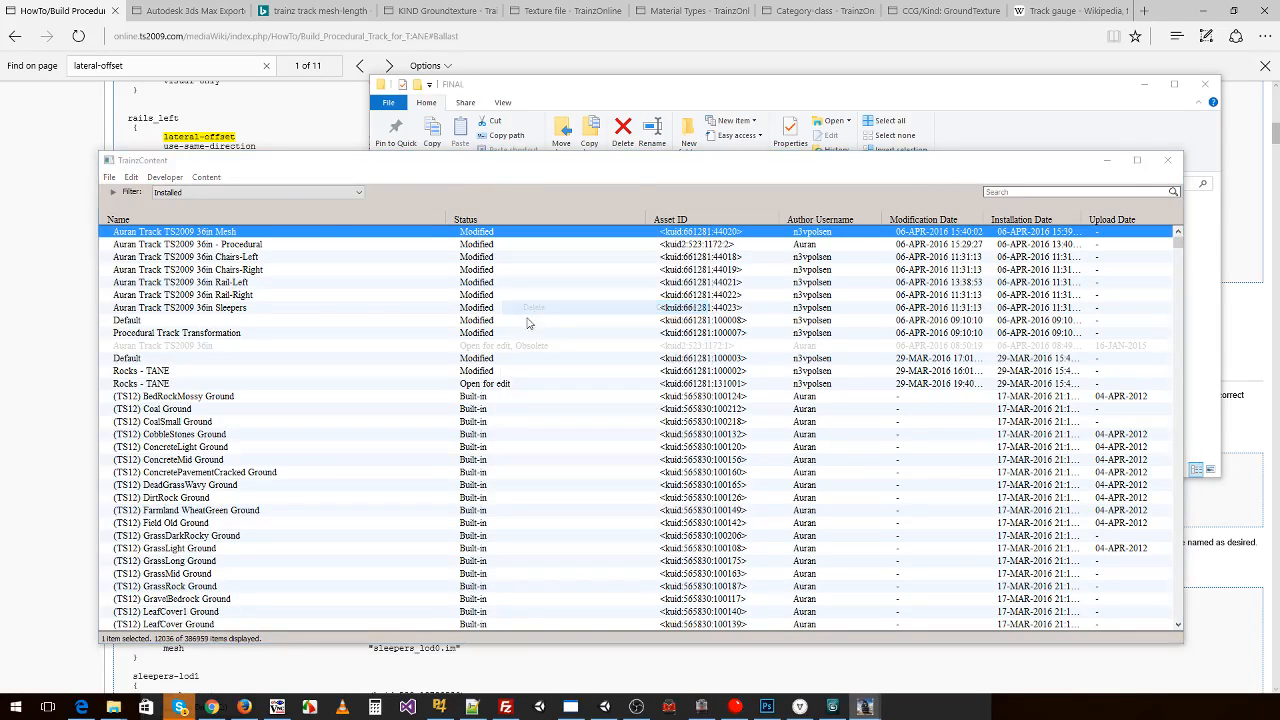
# - In File Explorer, open the Auran Track TS2009 36in Mesh folder, sort its files by date modified and select blade_right.im
pyautogui.click(685, 105)
pyautogui.doubleClick(620, 245)
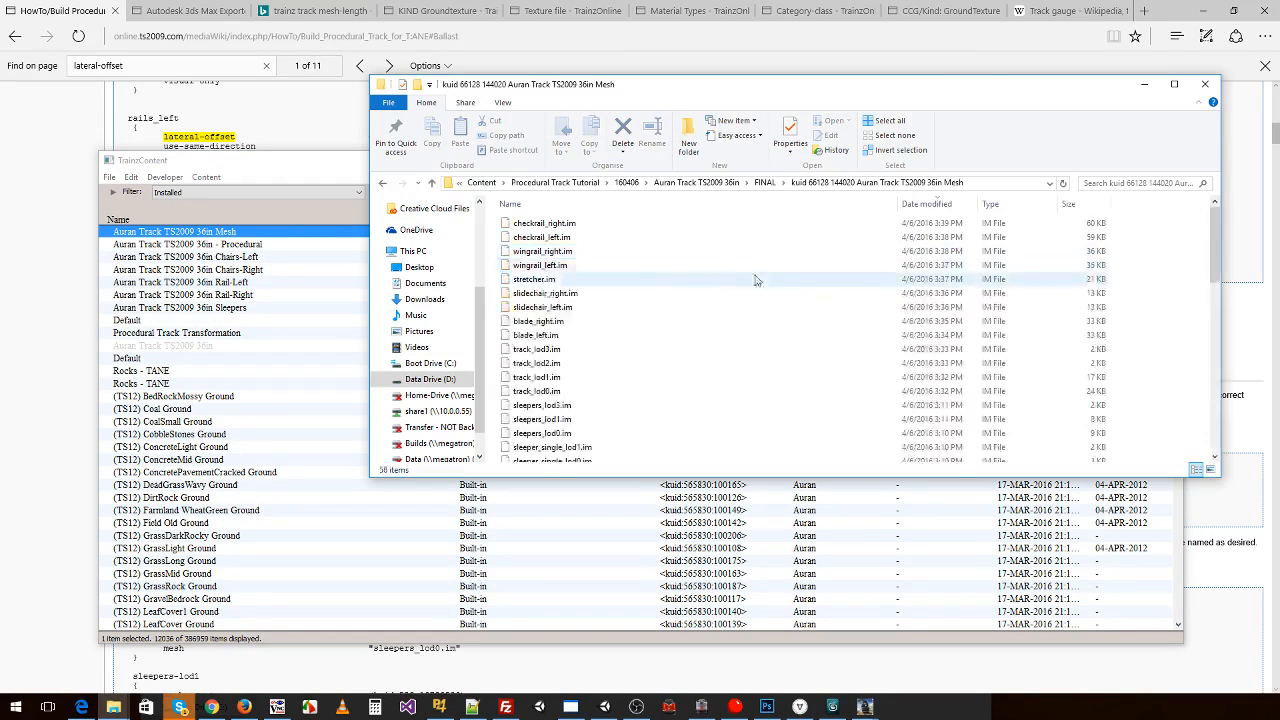
pyautogui.click(560, 204)
pyautogui.click(560, 204)
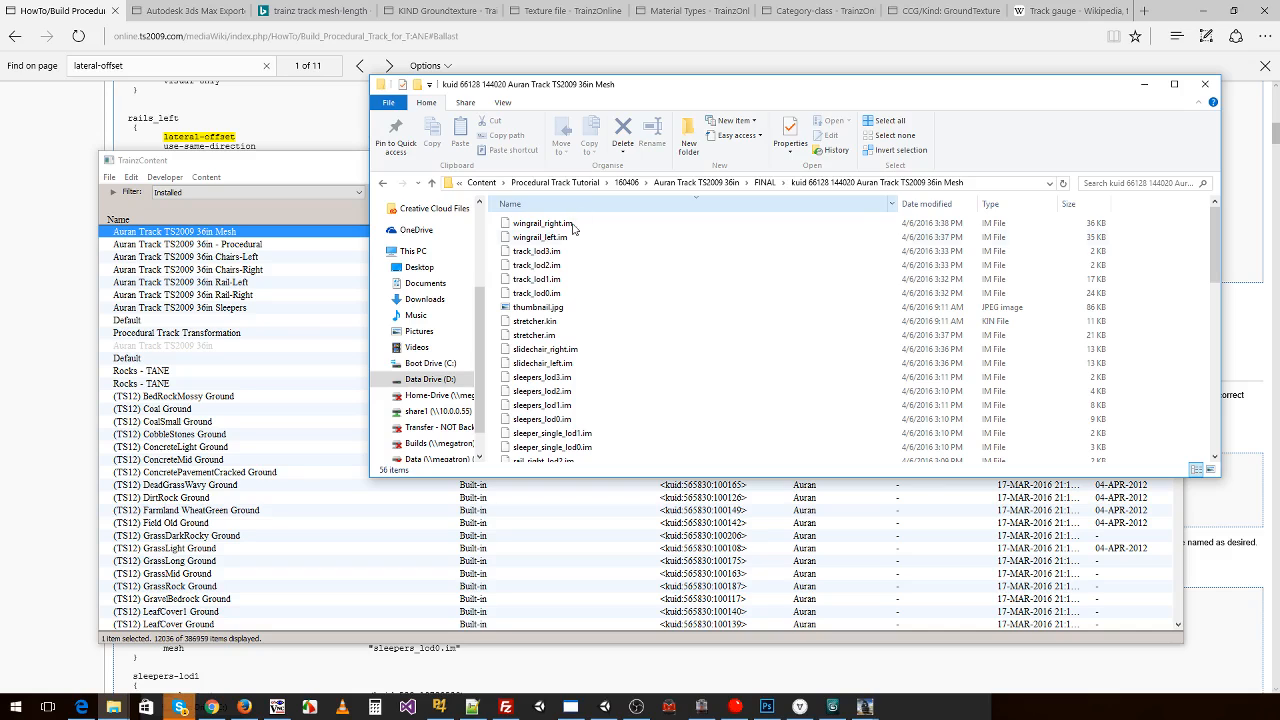
pyautogui.click(915, 204)
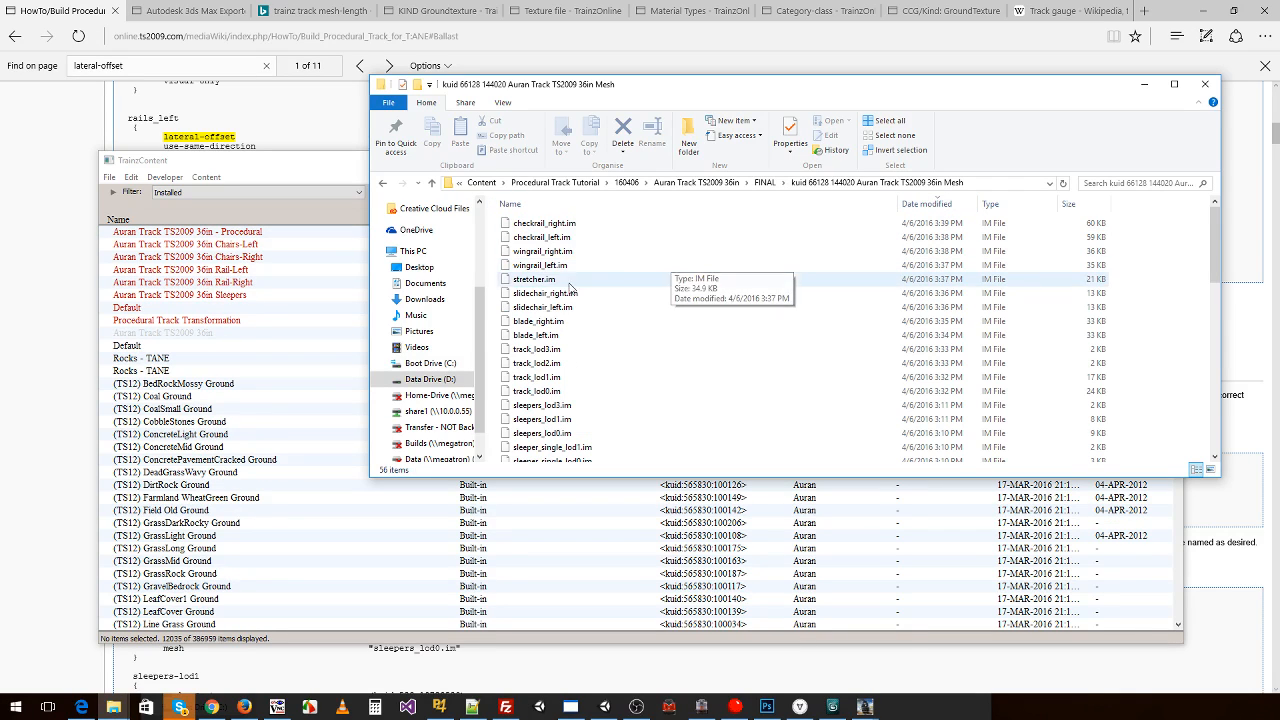
pyautogui.click(566, 321)
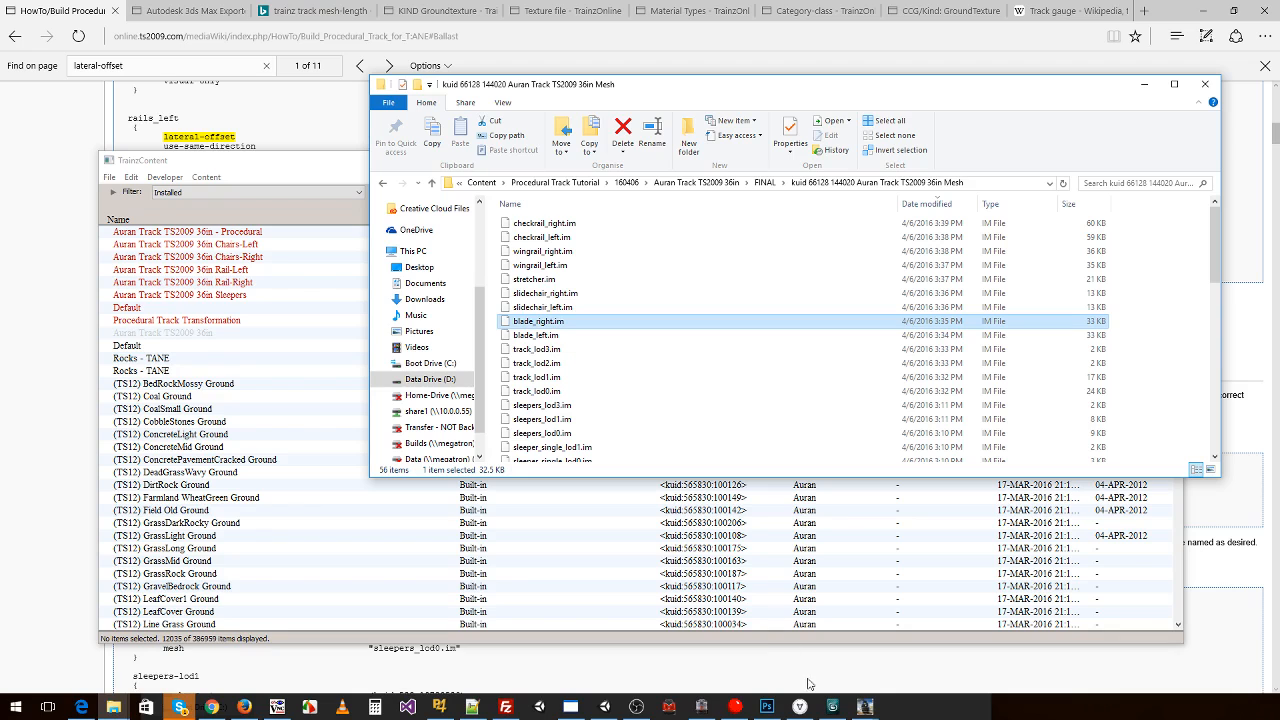
# - Switch to 3ds Max, hide checkrail_right, show blade_right and blade_left, and make the Perspective viewport active
pyautogui.click(865, 707)
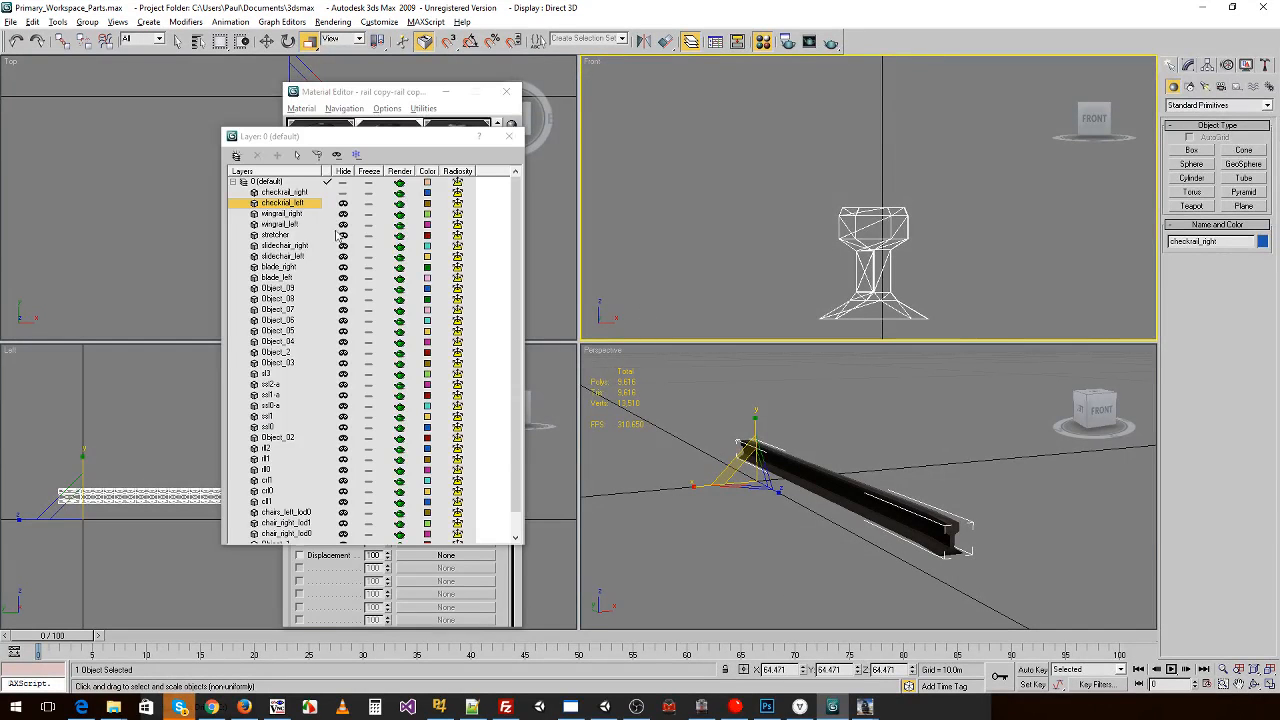
pyautogui.click(343, 193)
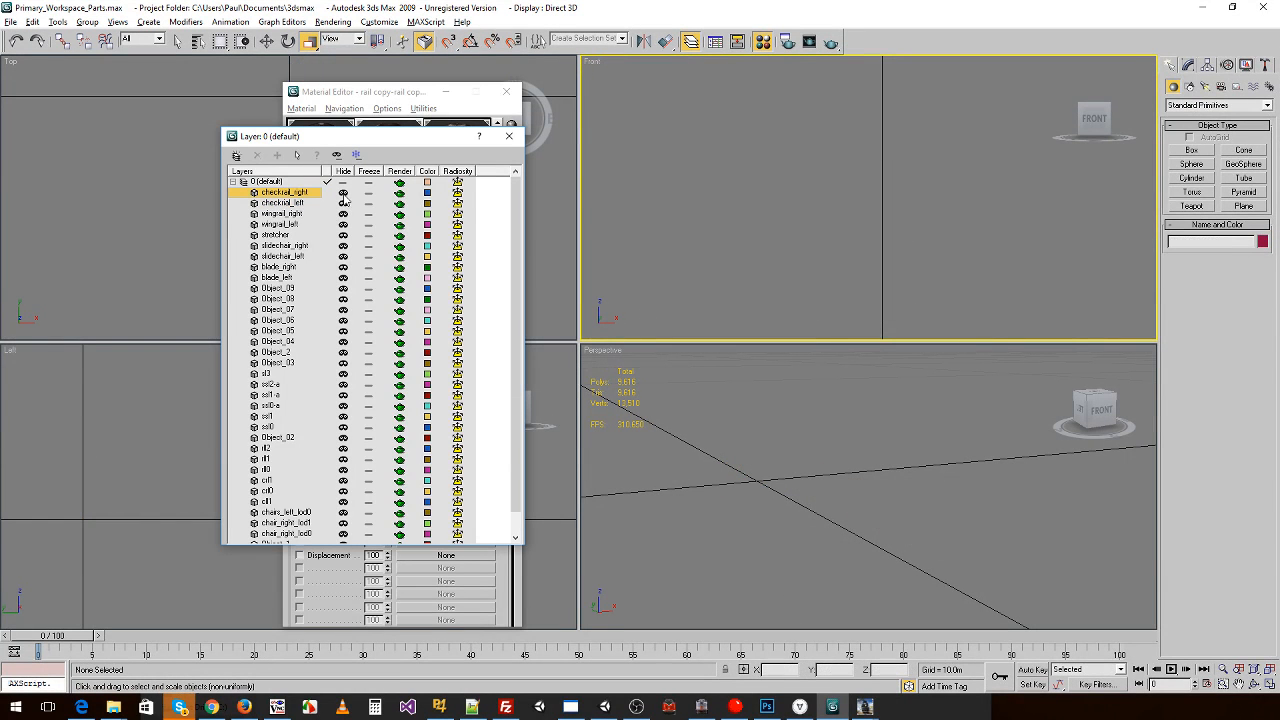
pyautogui.click(343, 278)
pyautogui.click(867, 508)
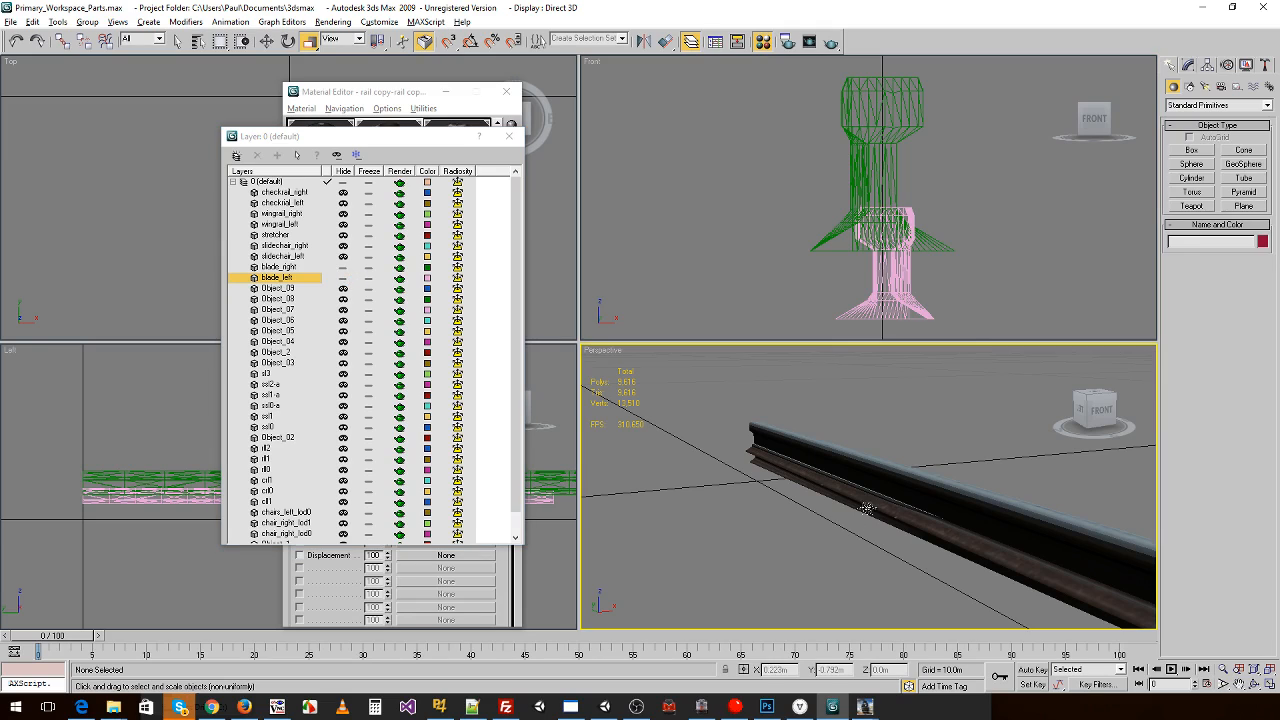
# - Scale blade_right down to 64.471 percent on the X, Y and Z axes
pyautogui.click(805, 463)
pyautogui.moveTo(855, 507); pyautogui.dragTo(731, 487, button='middle')
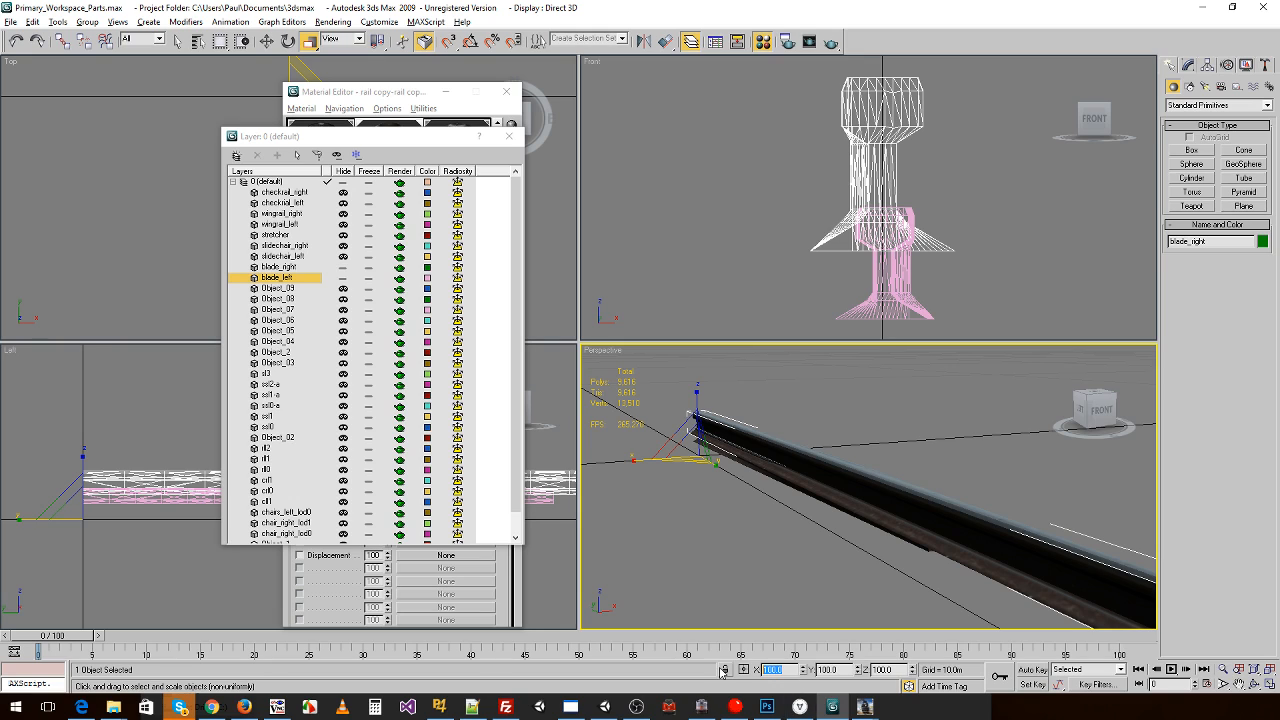
pyautogui.moveTo(840, 671); pyautogui.dragTo(796, 670)
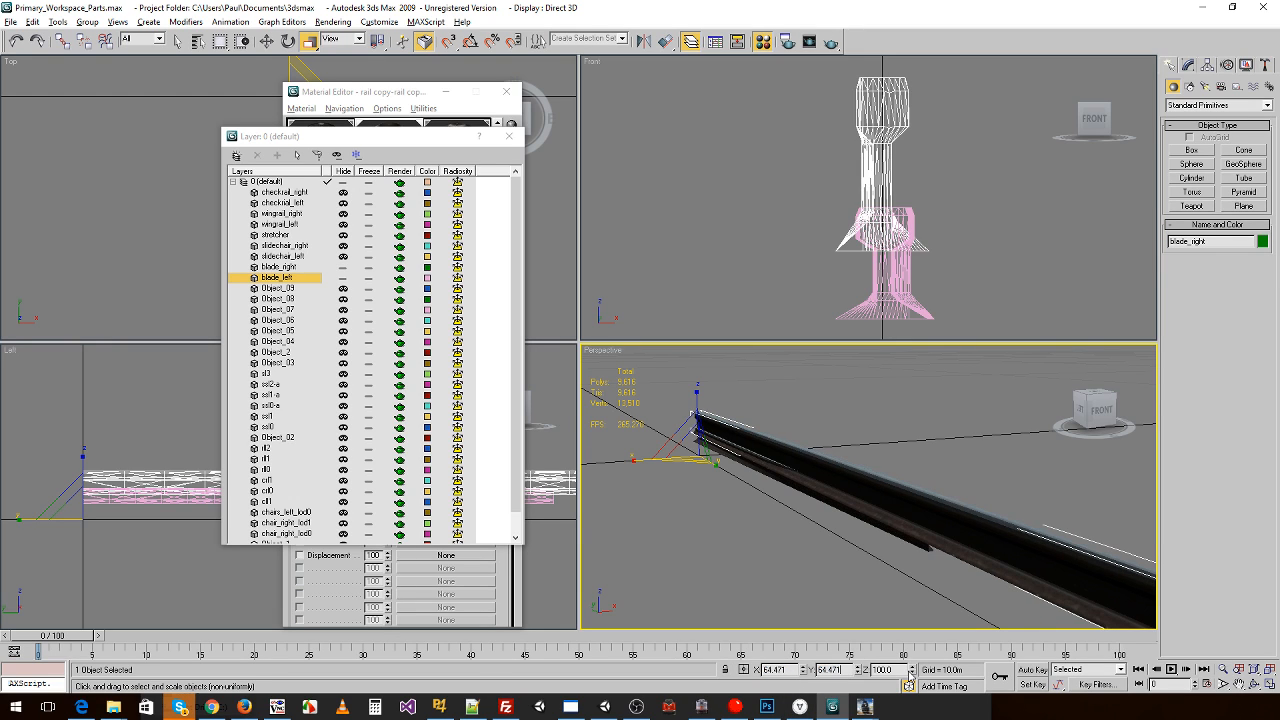
pyautogui.press('Tab')
pyautogui.click(767, 565)
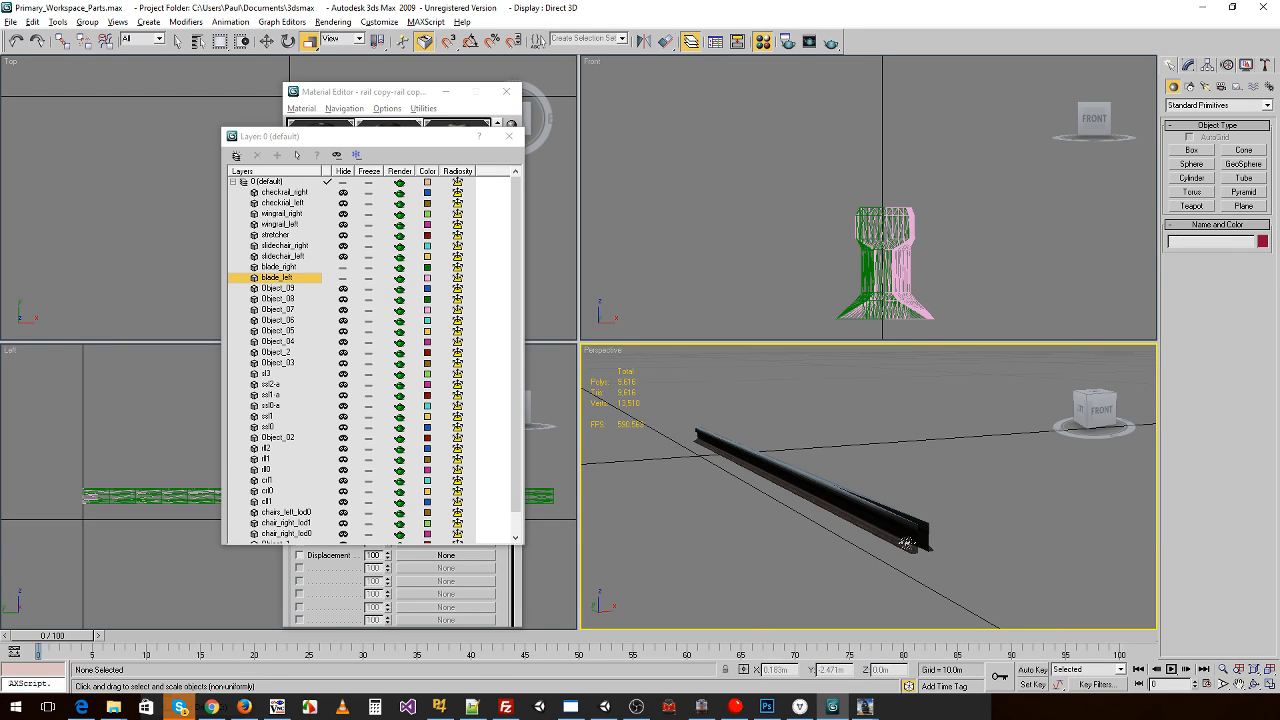
# - Hide blade_left, and undo the recent changes back through blade_right's Z scaling
pyautogui.click(344, 280)
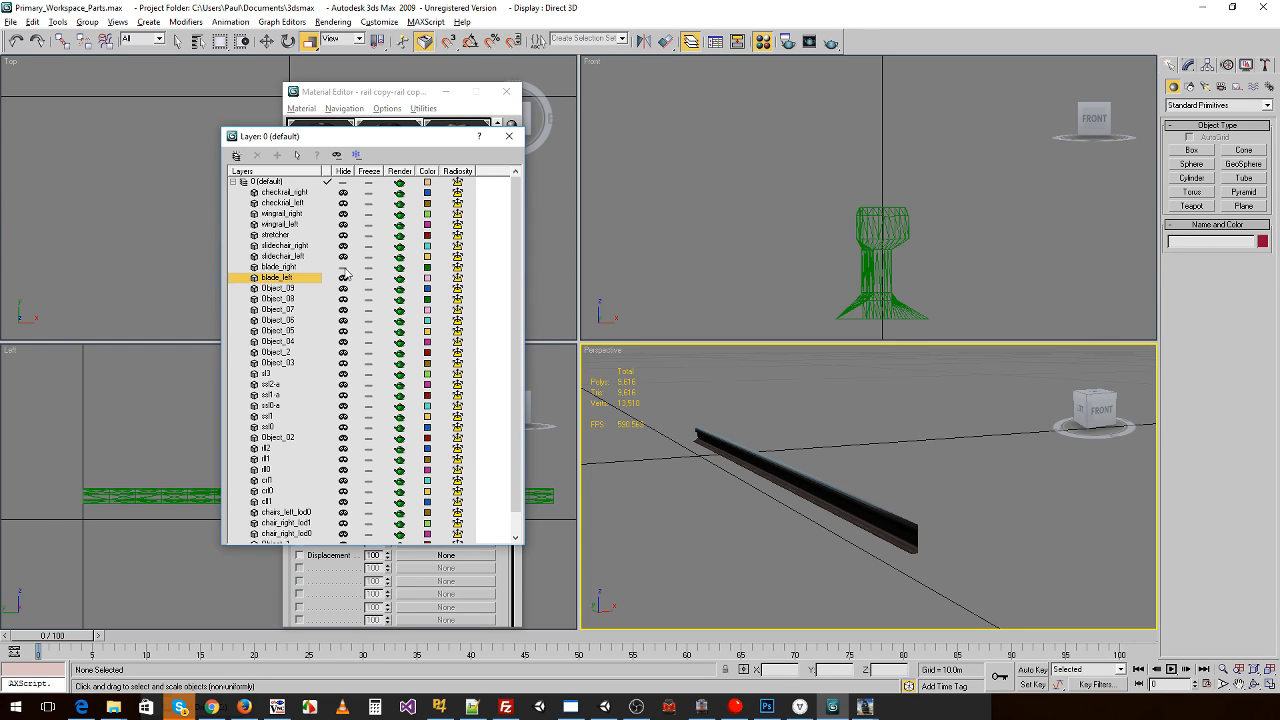
pyautogui.moveTo(784, 386); pyautogui.dragTo(766, 426, button='middle')
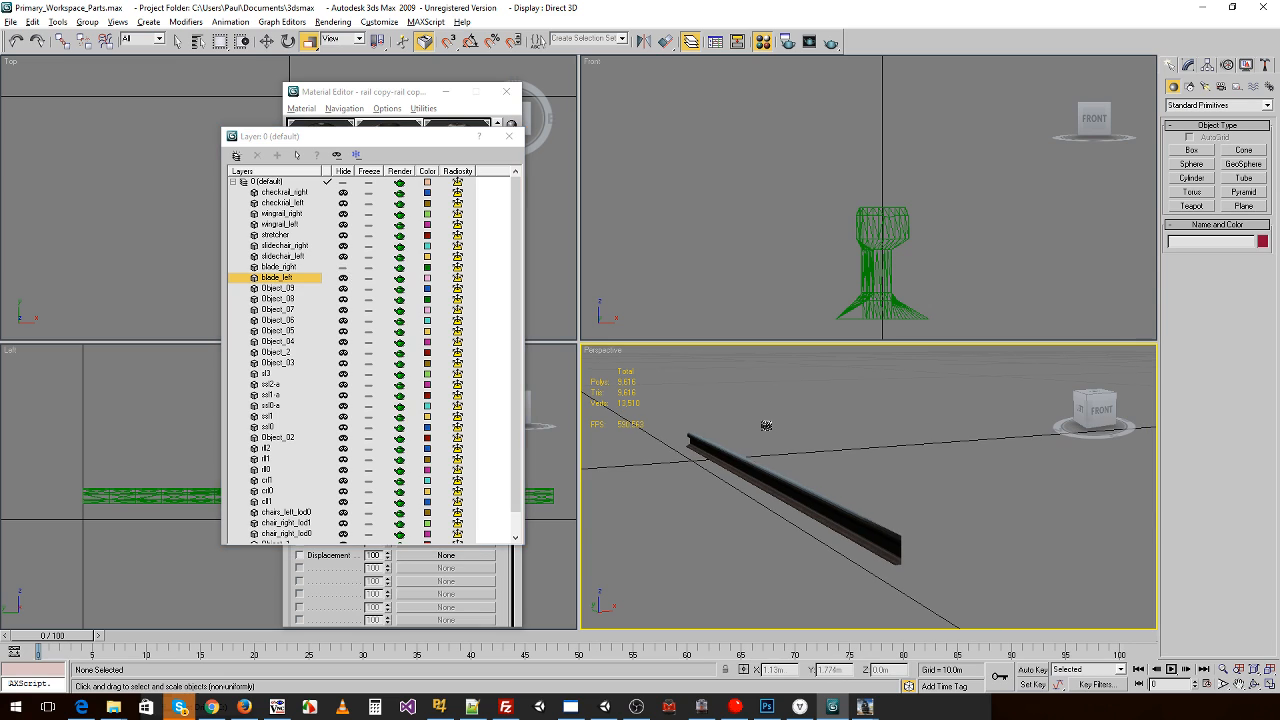
pyautogui.hotkey('ctrl', 'z')
pyautogui.hotkey('ctrl', 'z')
pyautogui.hotkey('ctrl', 'z')
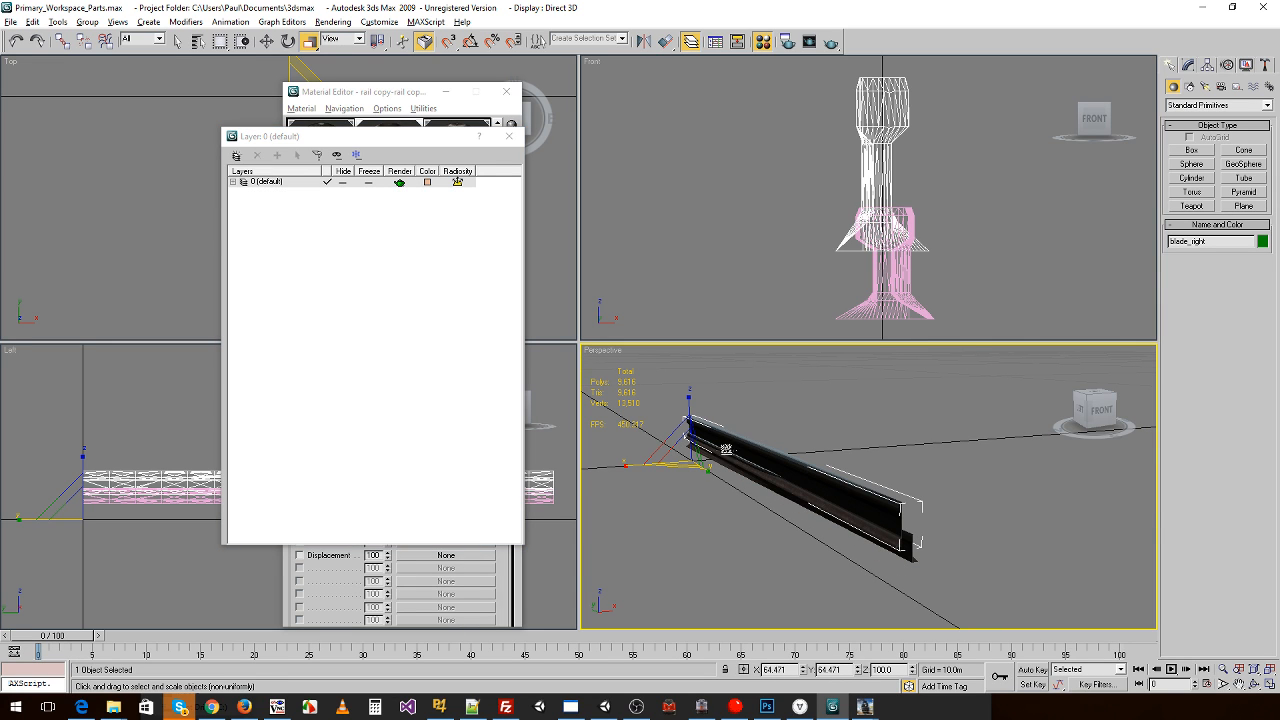
# - Expand layer 0, hide blade_left and set the Z scale of blade_right to 64.471
pyautogui.click(233, 182)
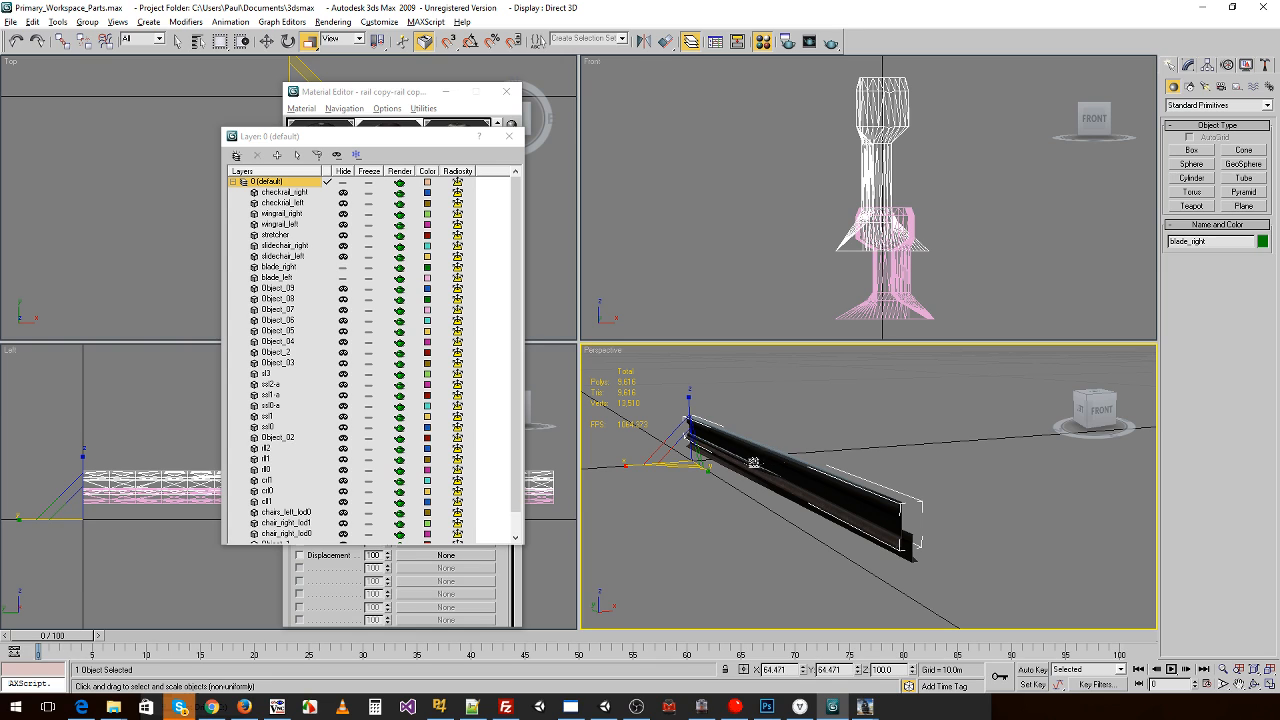
pyautogui.click(343, 278)
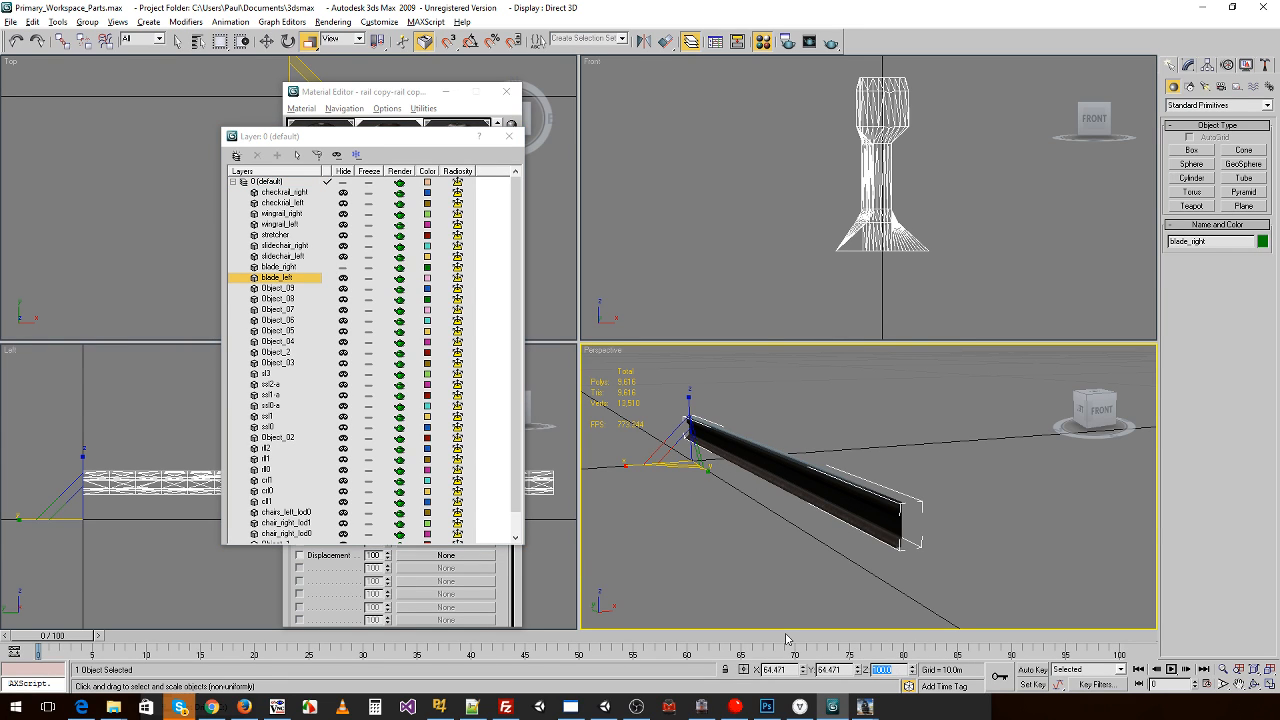
pyautogui.write('64.471')
pyautogui.press('Return')
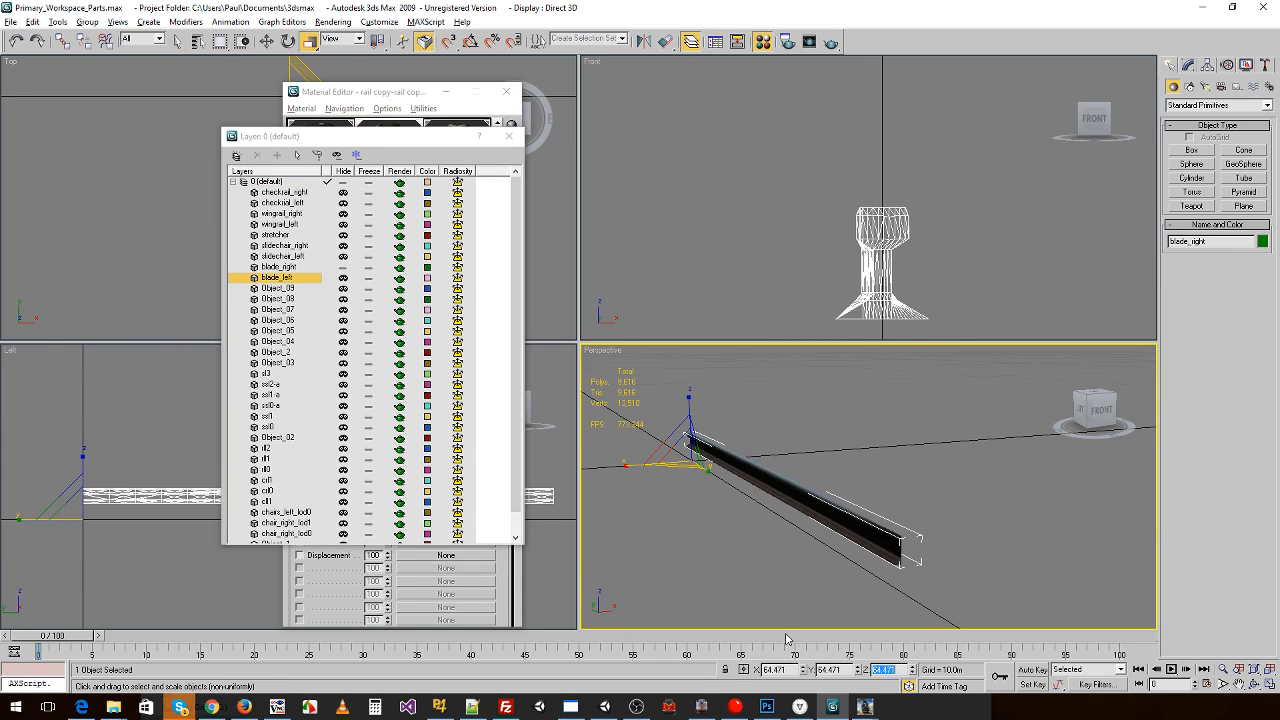
# - Export the scene in Trainz format over blade_right.im, keeping all existing texture files
pyautogui.click(9, 22)
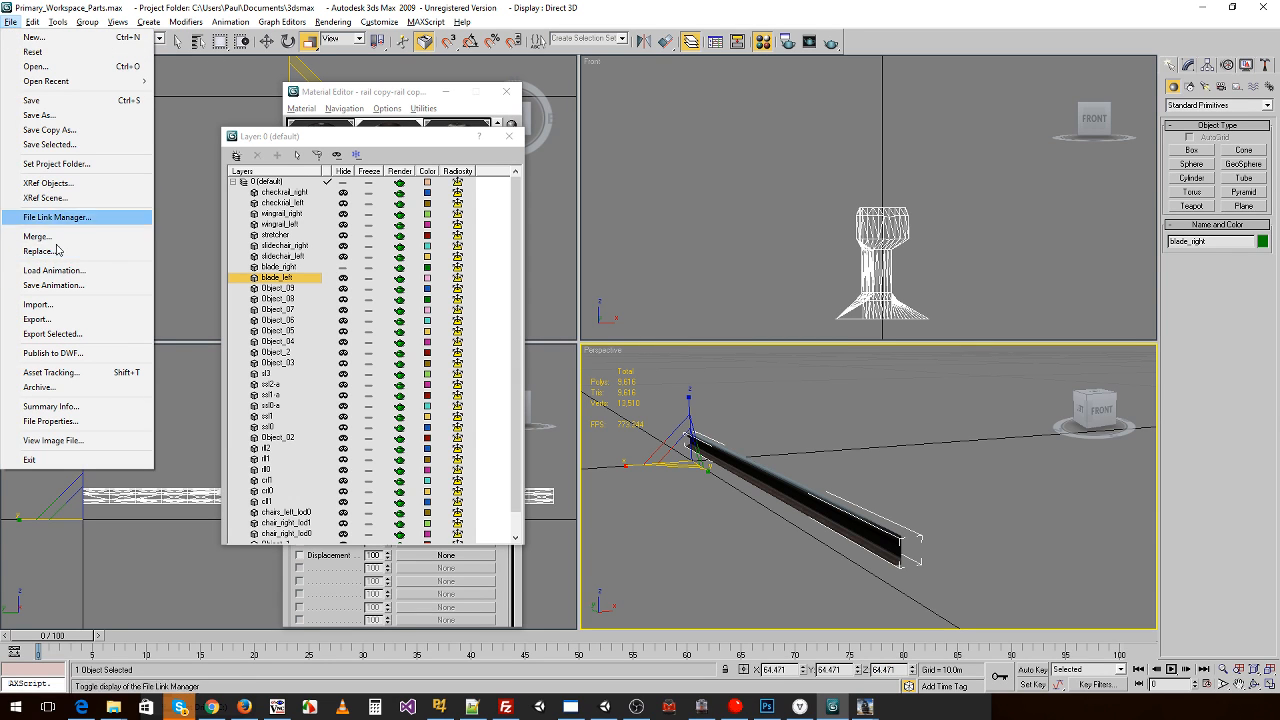
pyautogui.click(37, 319)
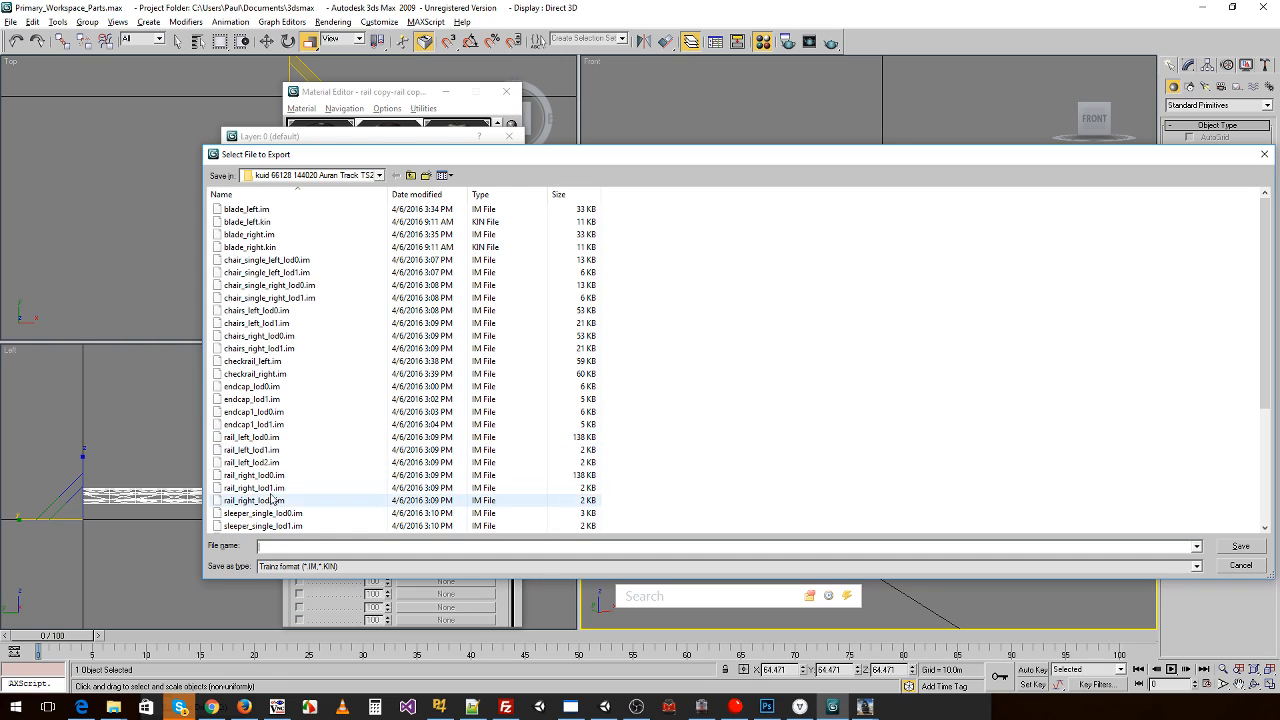
pyautogui.click(430, 195)
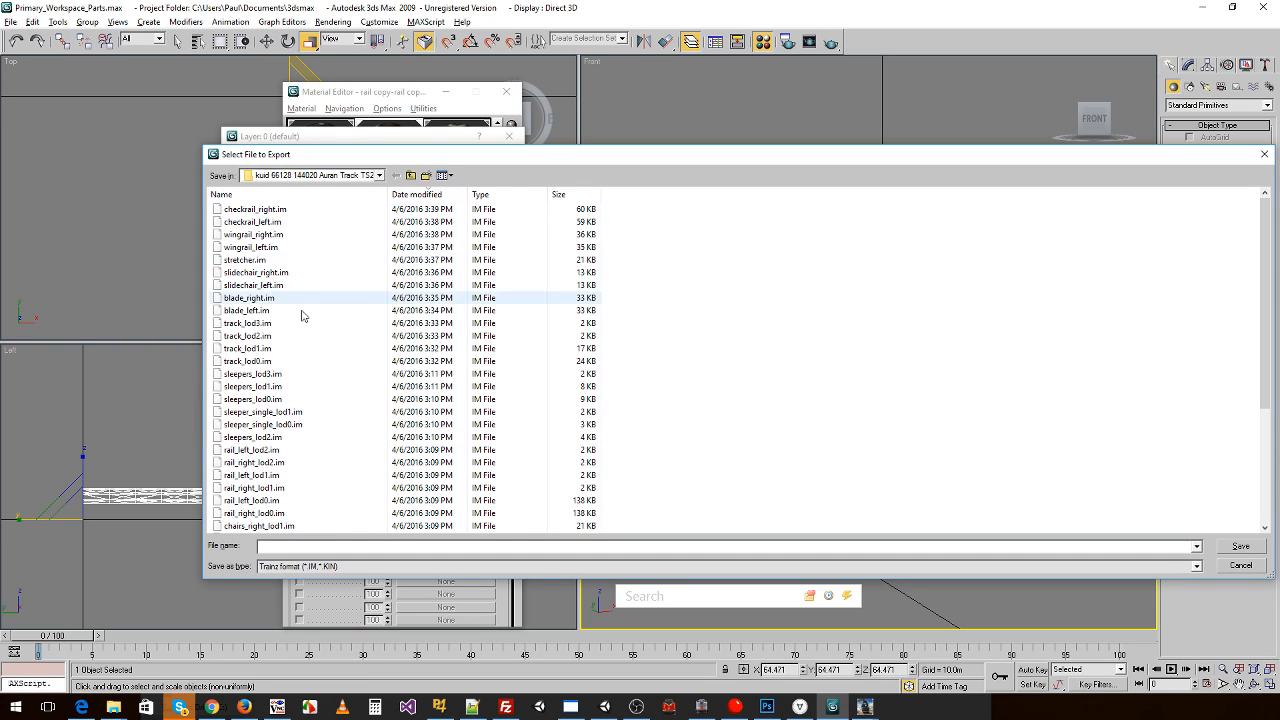
pyautogui.doubleClick(250, 298)
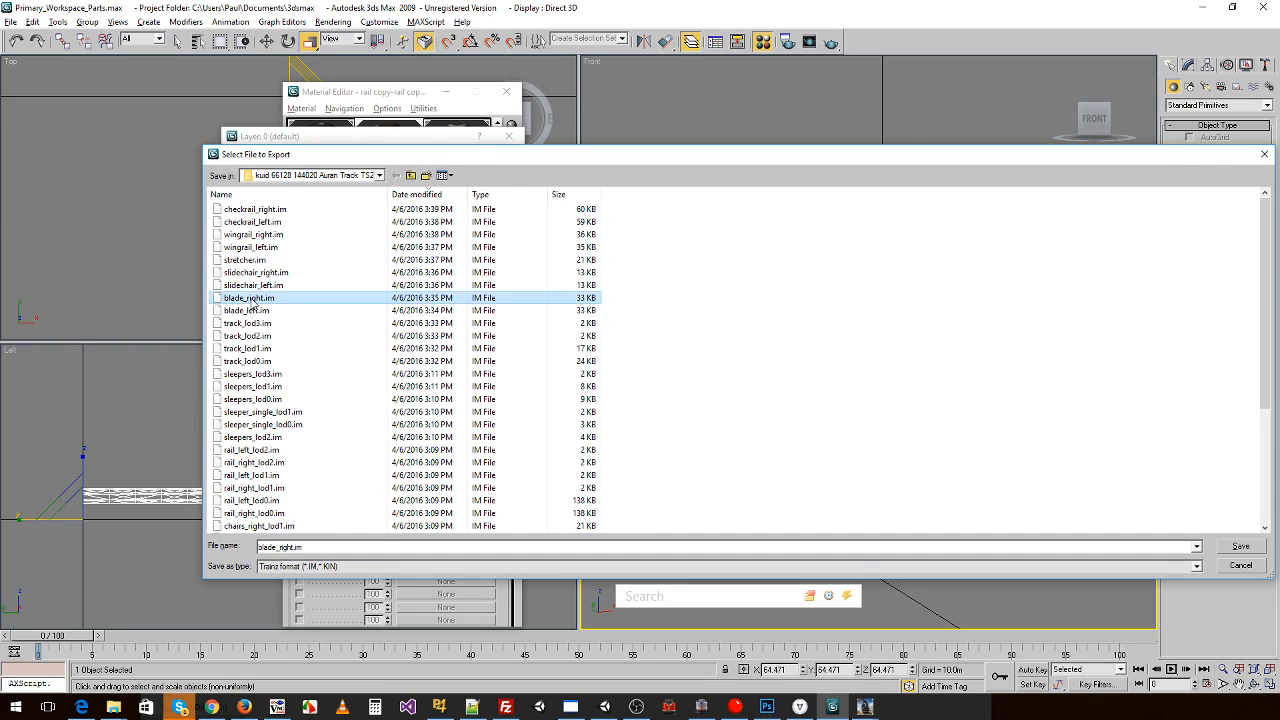
pyautogui.click(694, 409)
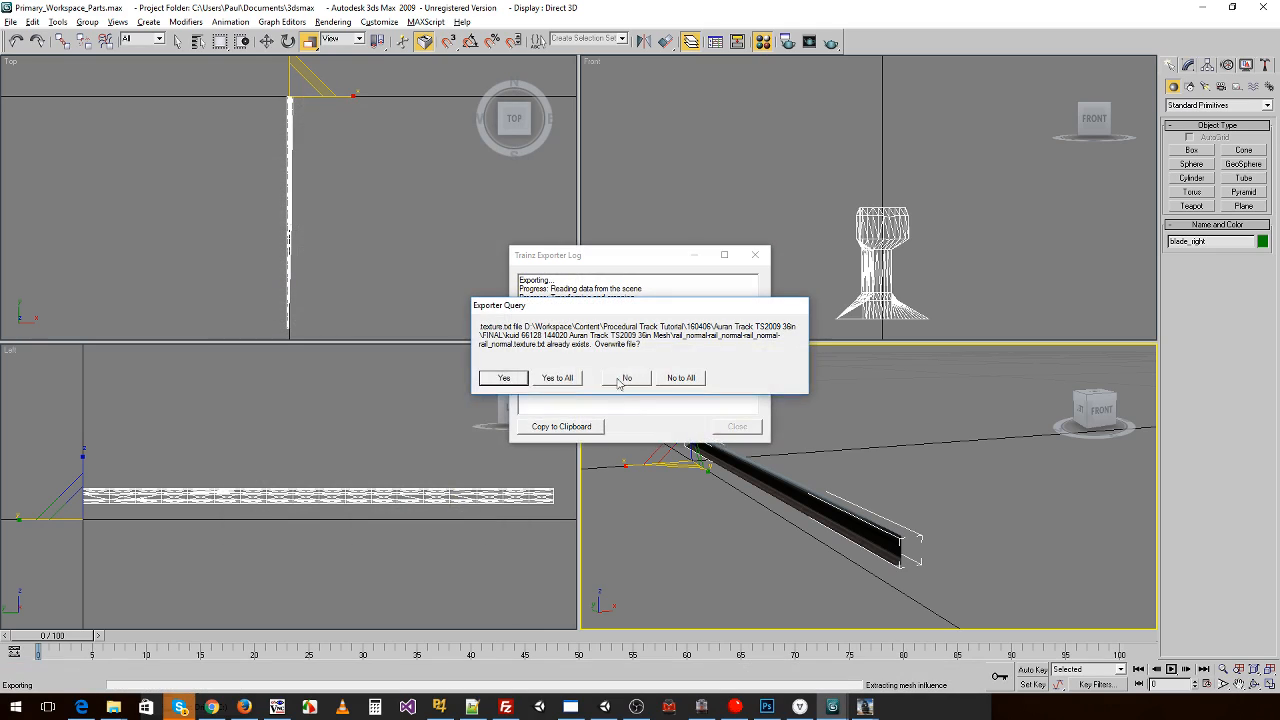
pyautogui.click(671, 380)
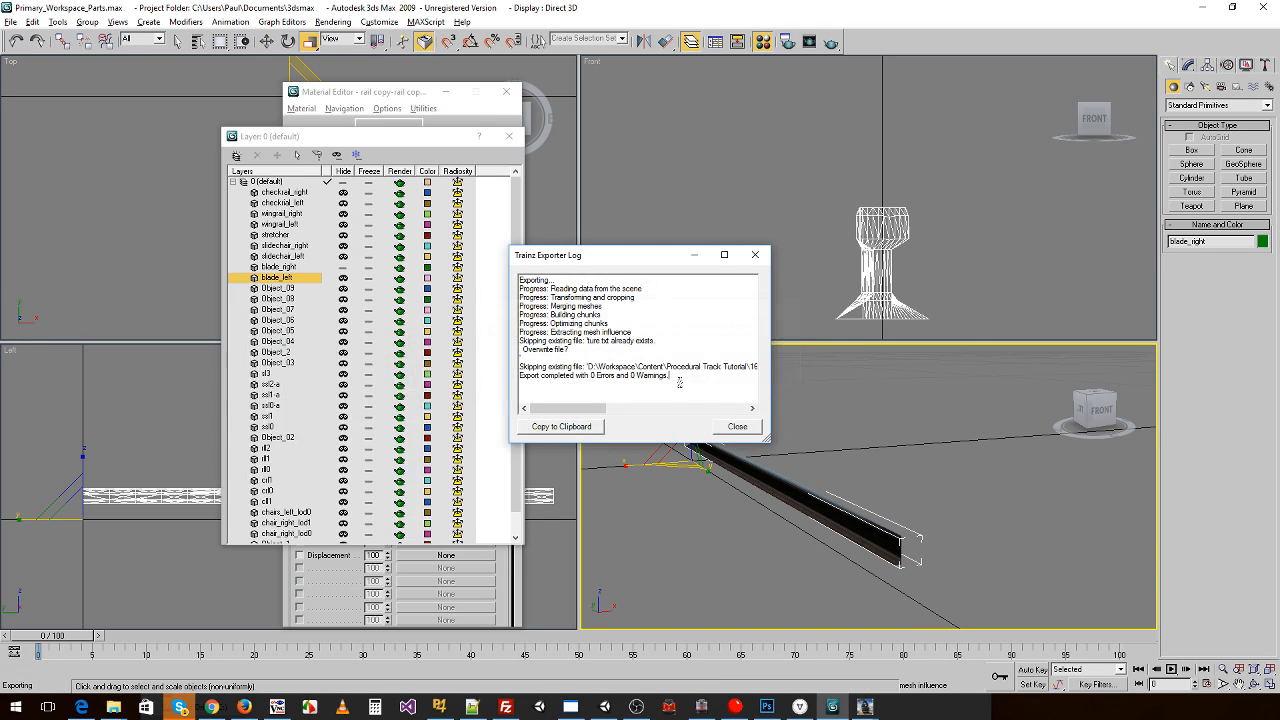
pyautogui.click(734, 424)
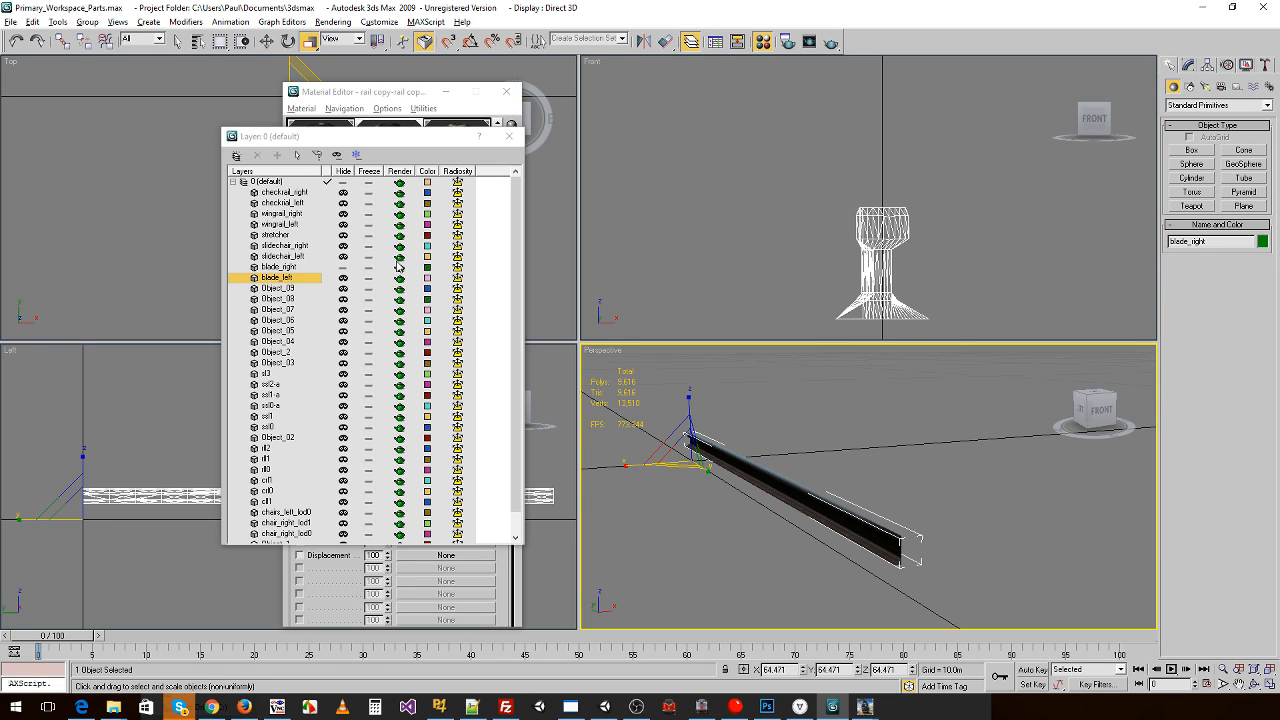
# - Hide blade_right and show sl3, ssl2-a, ssl1-a, ssl0-a, ssl1, ssl0 and Object_02
pyautogui.scroll(-1, 345, 297)
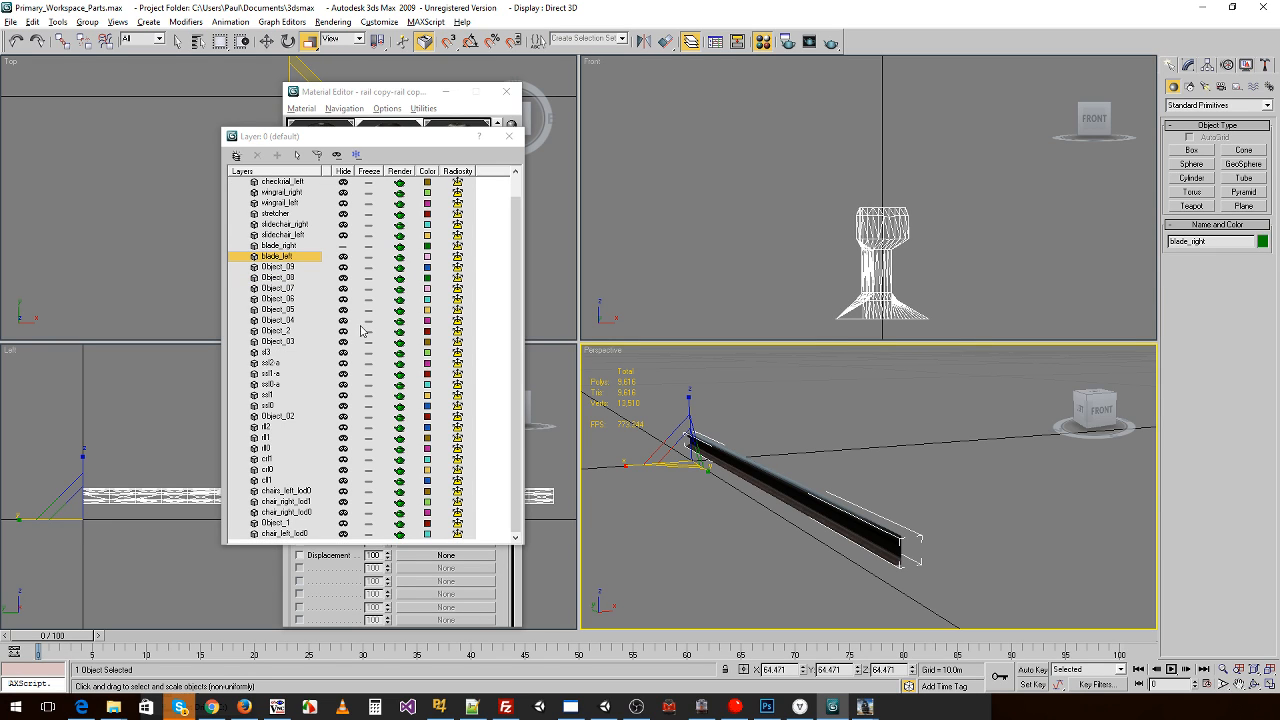
pyautogui.scroll(1, 355, 297)
pyautogui.click(343, 267)
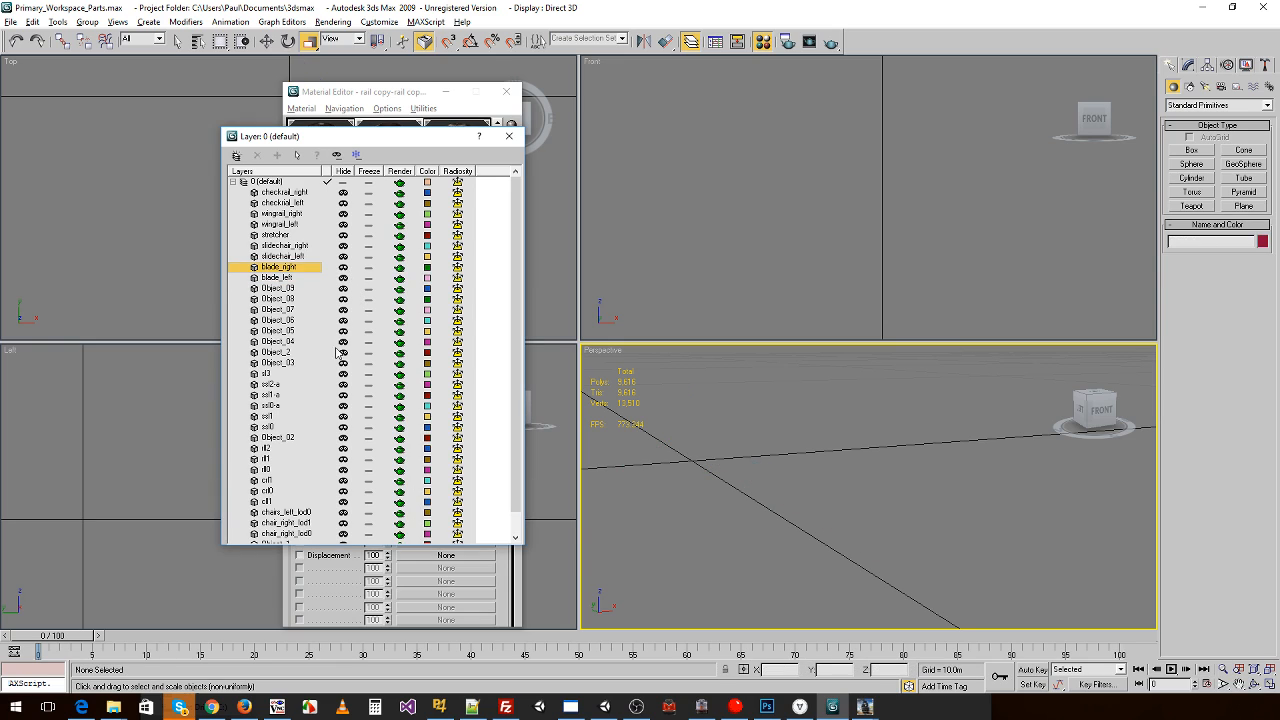
pyautogui.scroll(-1, 344, 424)
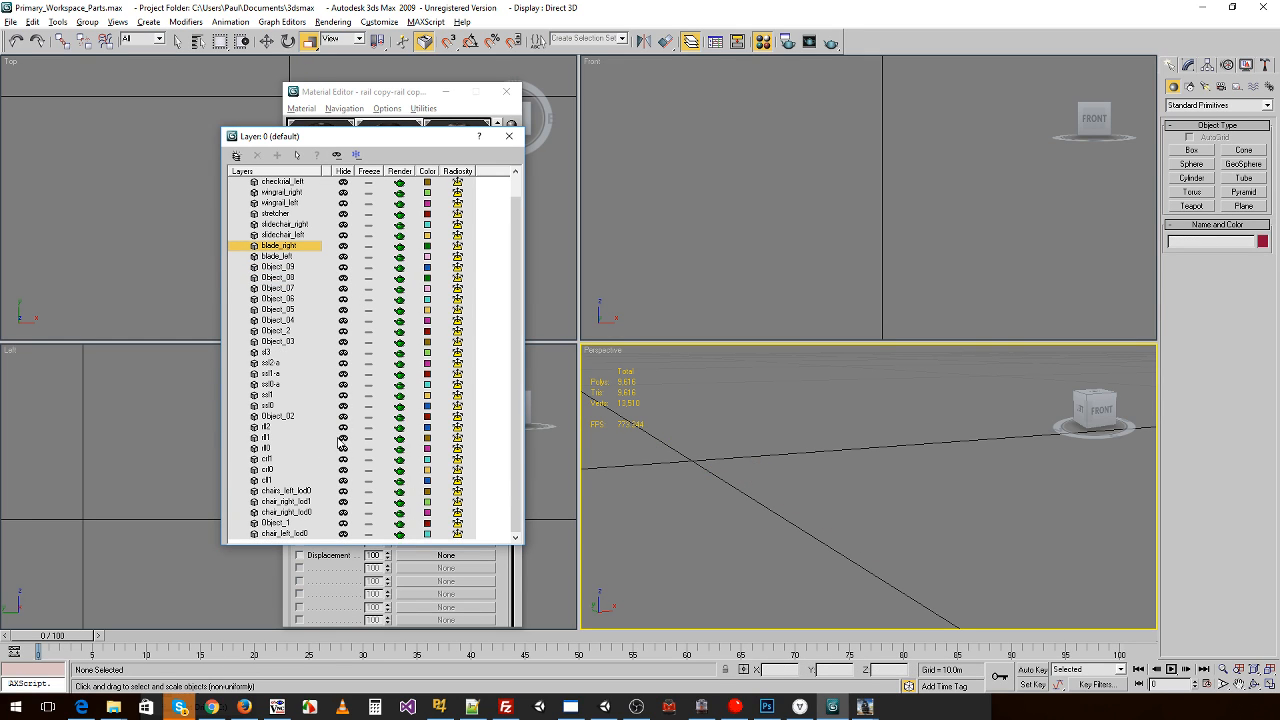
pyautogui.click(343, 356)
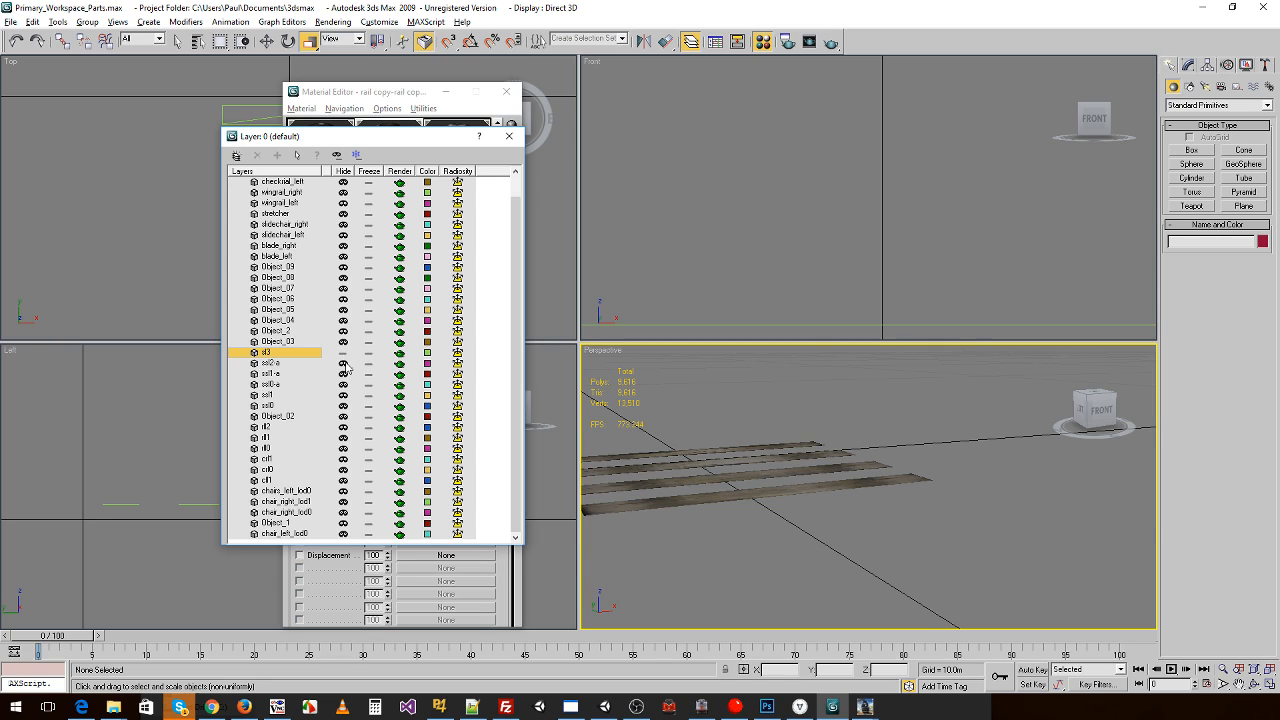
pyautogui.click(343, 362)
pyautogui.click(343, 373)
pyautogui.click(343, 384)
pyautogui.click(343, 394)
pyautogui.click(343, 405)
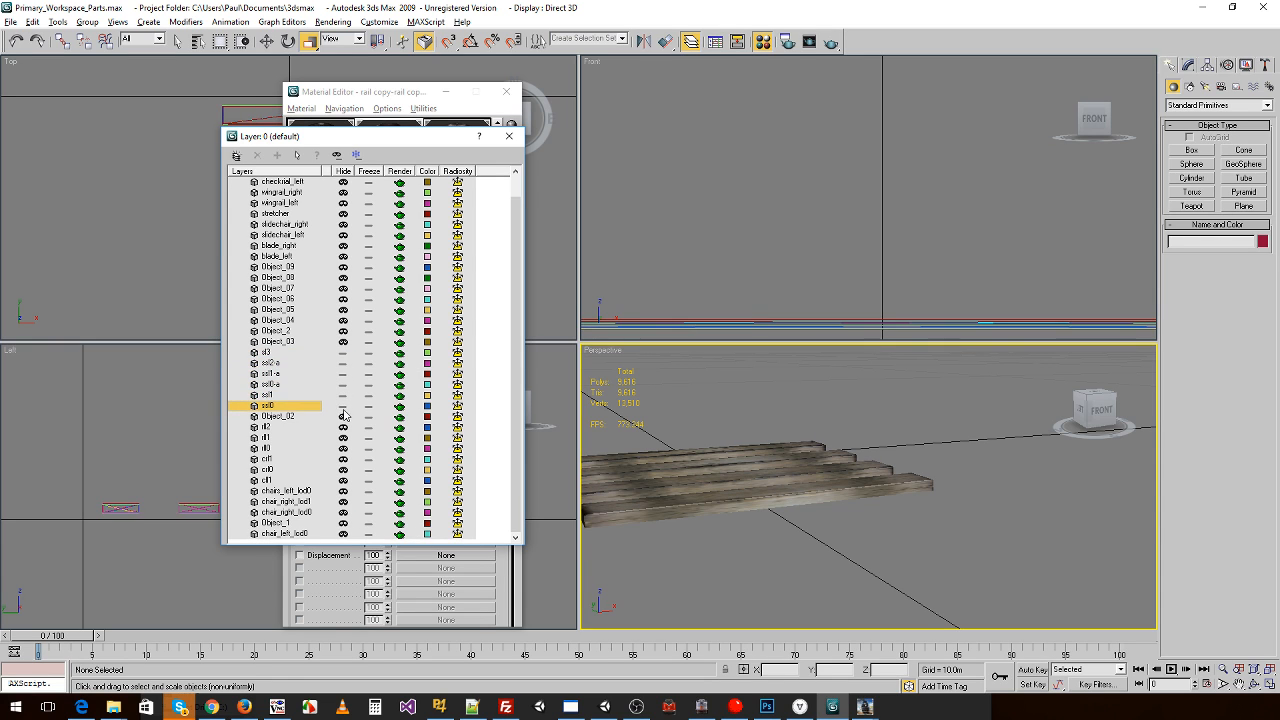
pyautogui.click(343, 416)
# - Examine how the sleepers sit against the rails and ballast of Object_02, and activate the Move tool
pyautogui.keyDown('alt'); pyautogui.moveTo(720, 515); pyautogui.dragTo(790, 508, button='middle'); pyautogui.keyUp('alt')
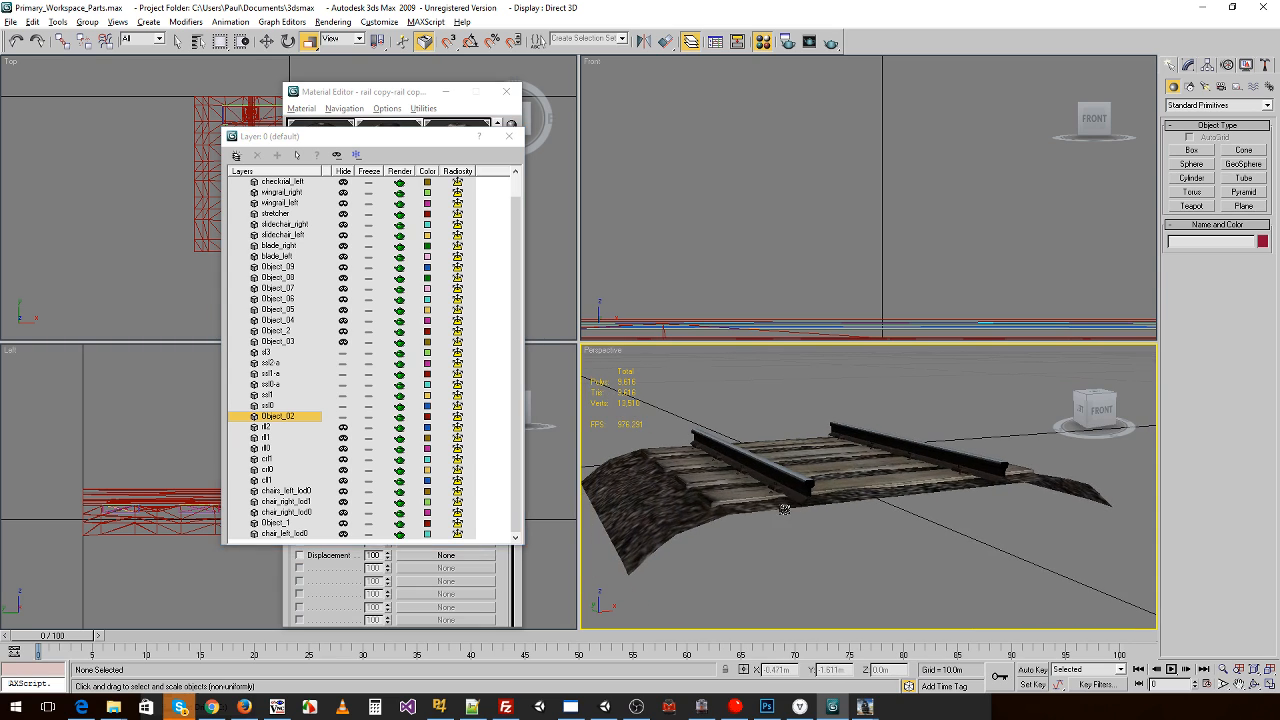
pyautogui.scroll(6, 826, 268)
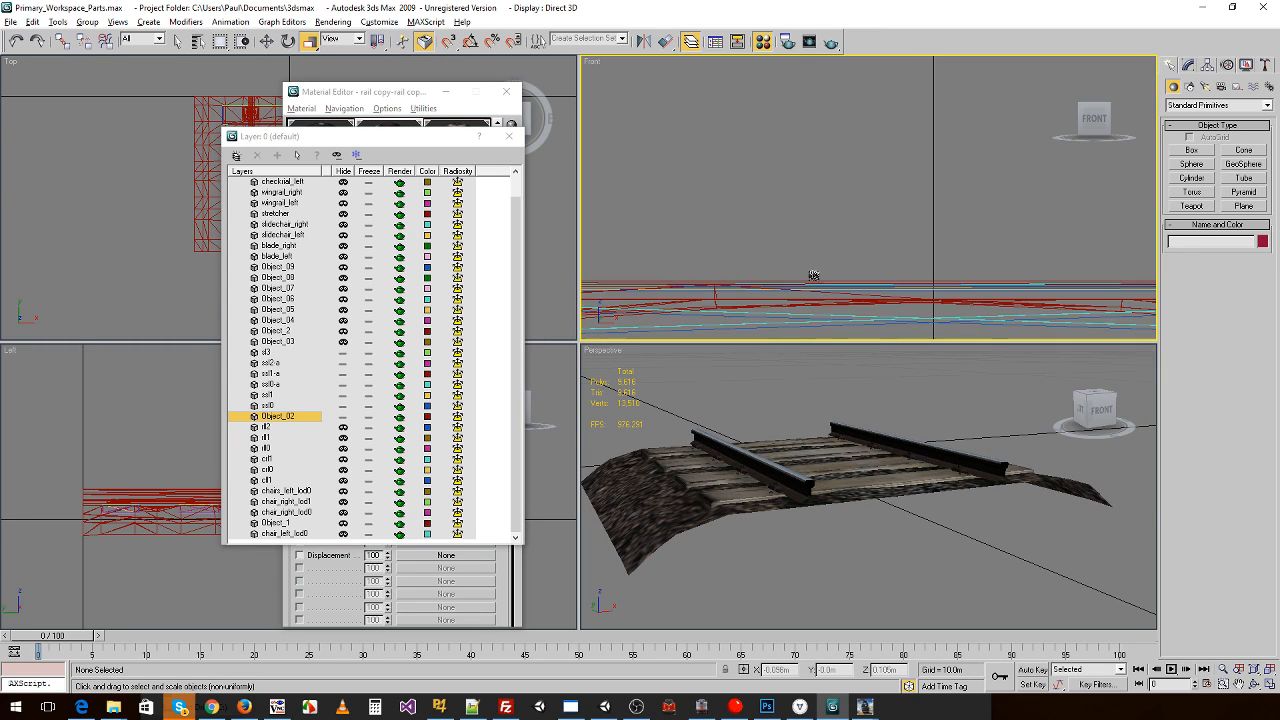
pyautogui.moveTo(826, 268); pyautogui.dragTo(702, 293, button='middle')
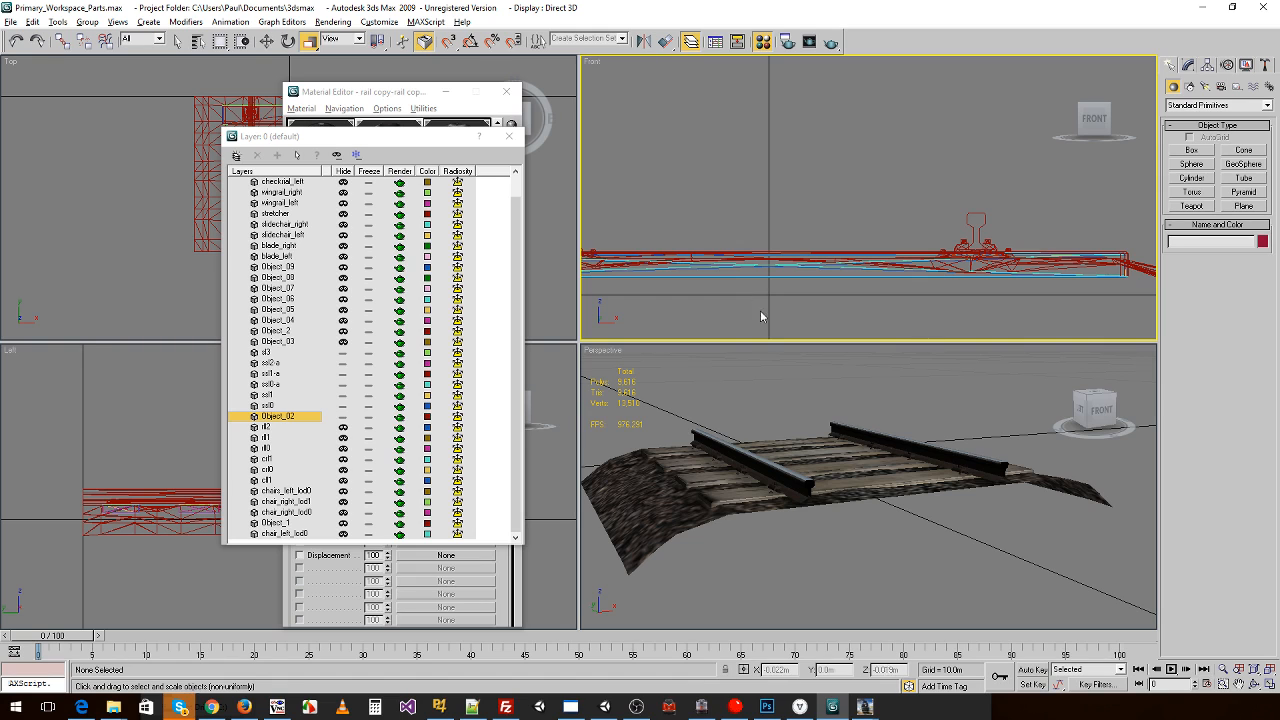
pyautogui.keyDown('alt'); pyautogui.moveTo(785, 480); pyautogui.dragTo(928, 465, button='middle'); pyautogui.keyUp('alt')
pyautogui.scroll(5, 745, 493)
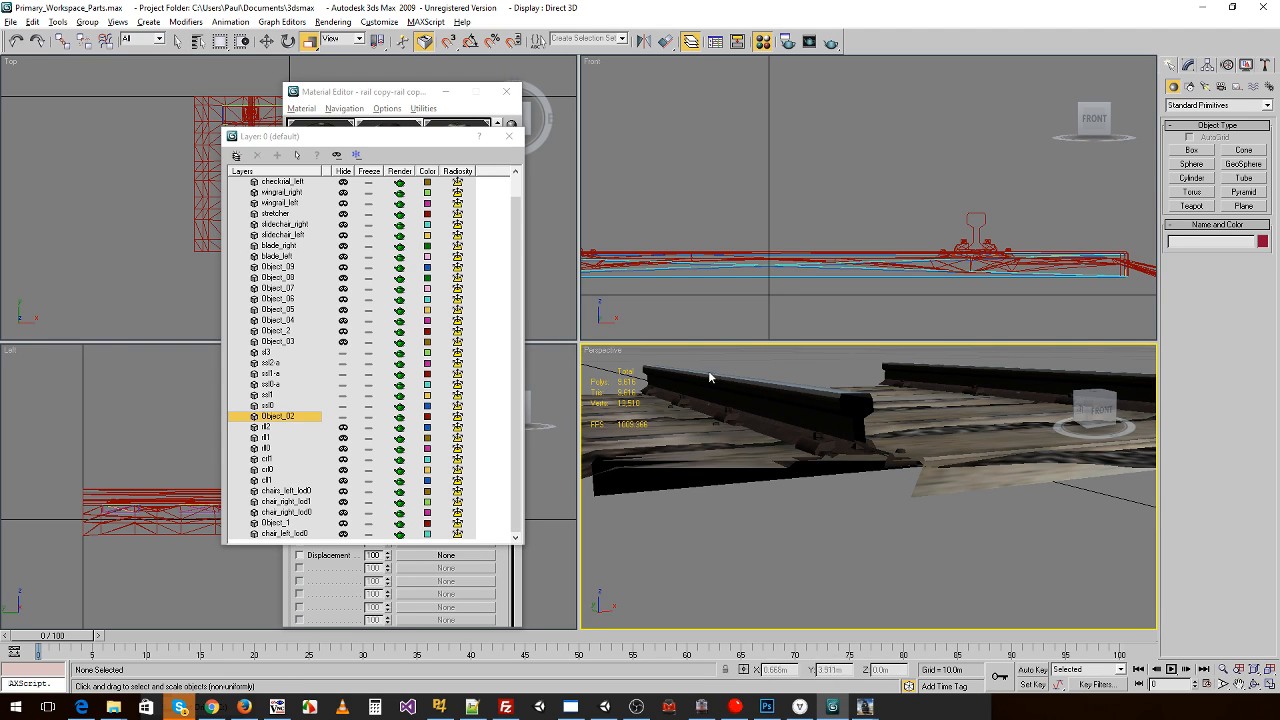
pyautogui.click(680, 400)
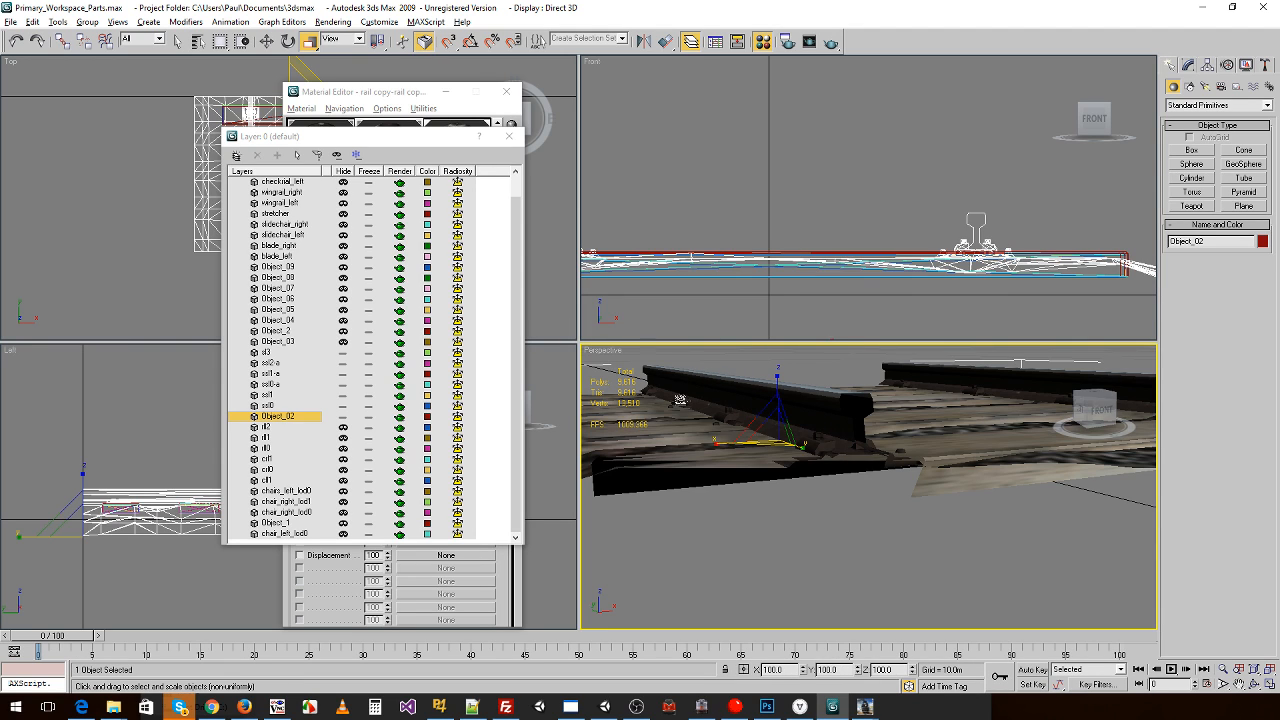
pyautogui.press('w')
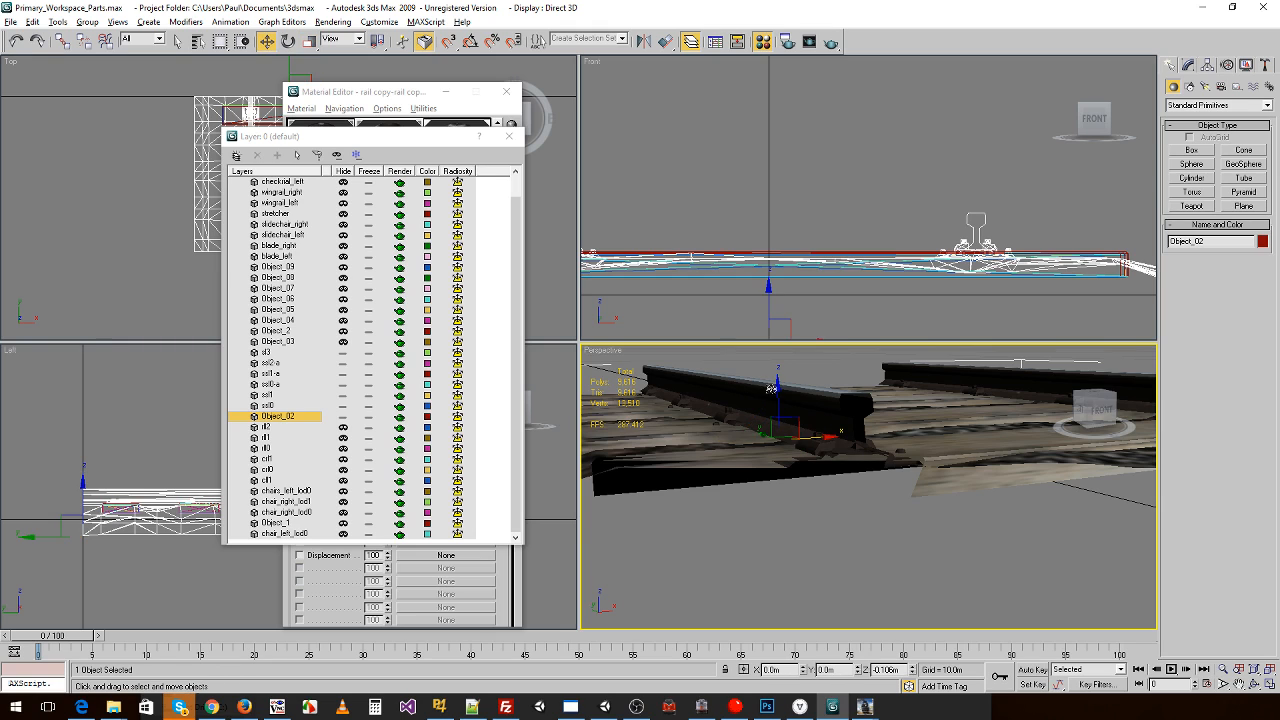
pyautogui.moveTo(782, 389); pyautogui.dragTo(778, 383)
# - Try to lower two of the sleeper meshes in the Front view, and undo the move
pyautogui.moveTo(690, 231); pyautogui.dragTo(797, 258)
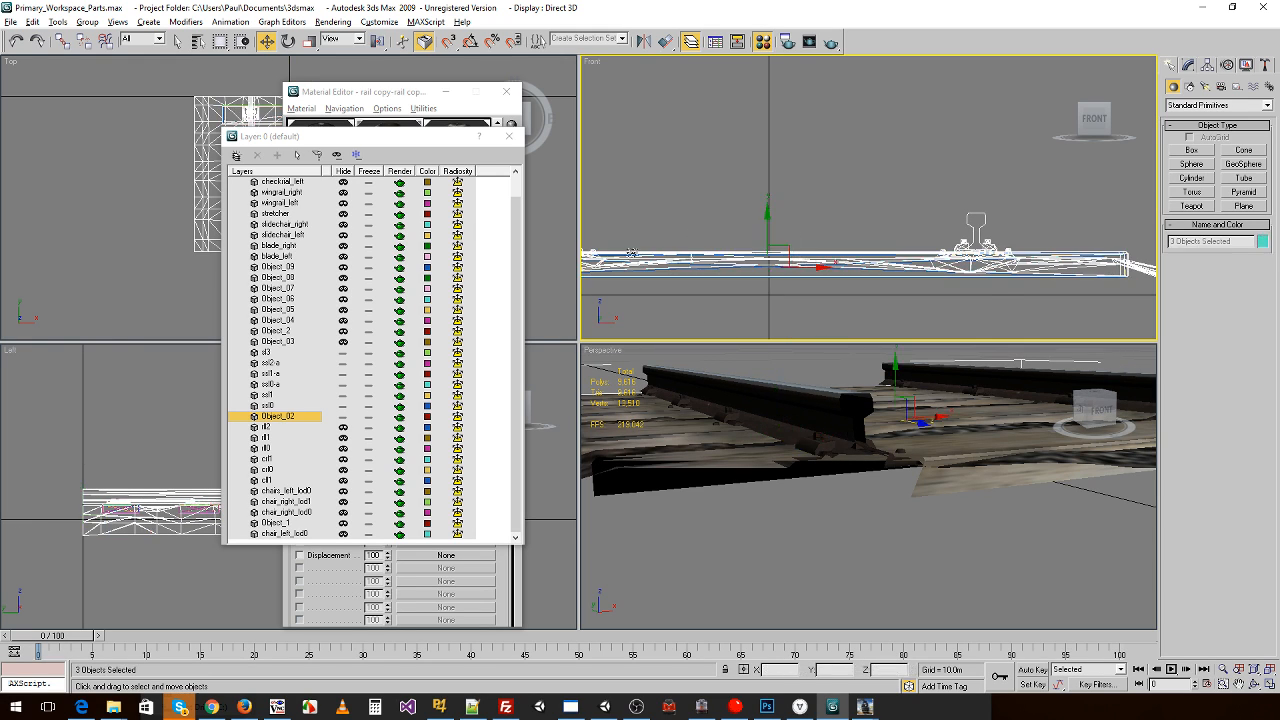
pyautogui.click(850, 207)
pyautogui.moveTo(1101, 283); pyautogui.dragTo(1108, 275)
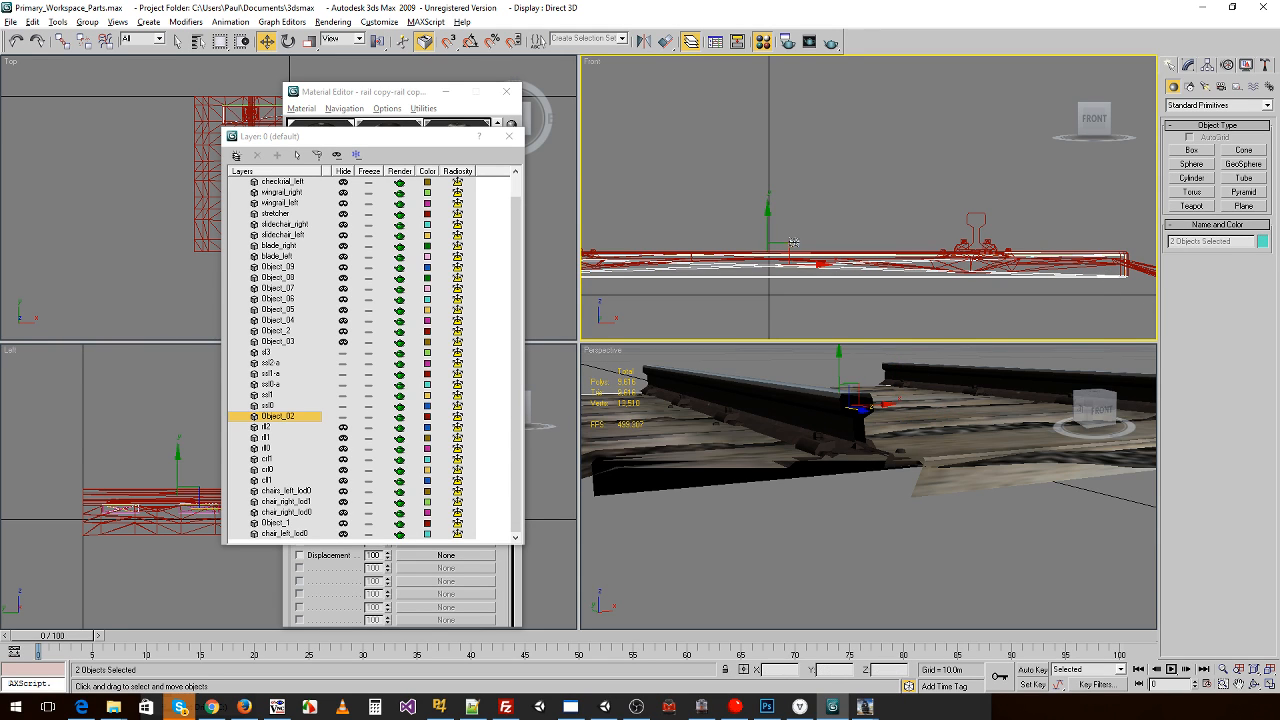
pyautogui.moveTo(766, 211); pyautogui.dragTo(765, 228)
pyautogui.press('z')
pyautogui.scroll(3, 879, 246)
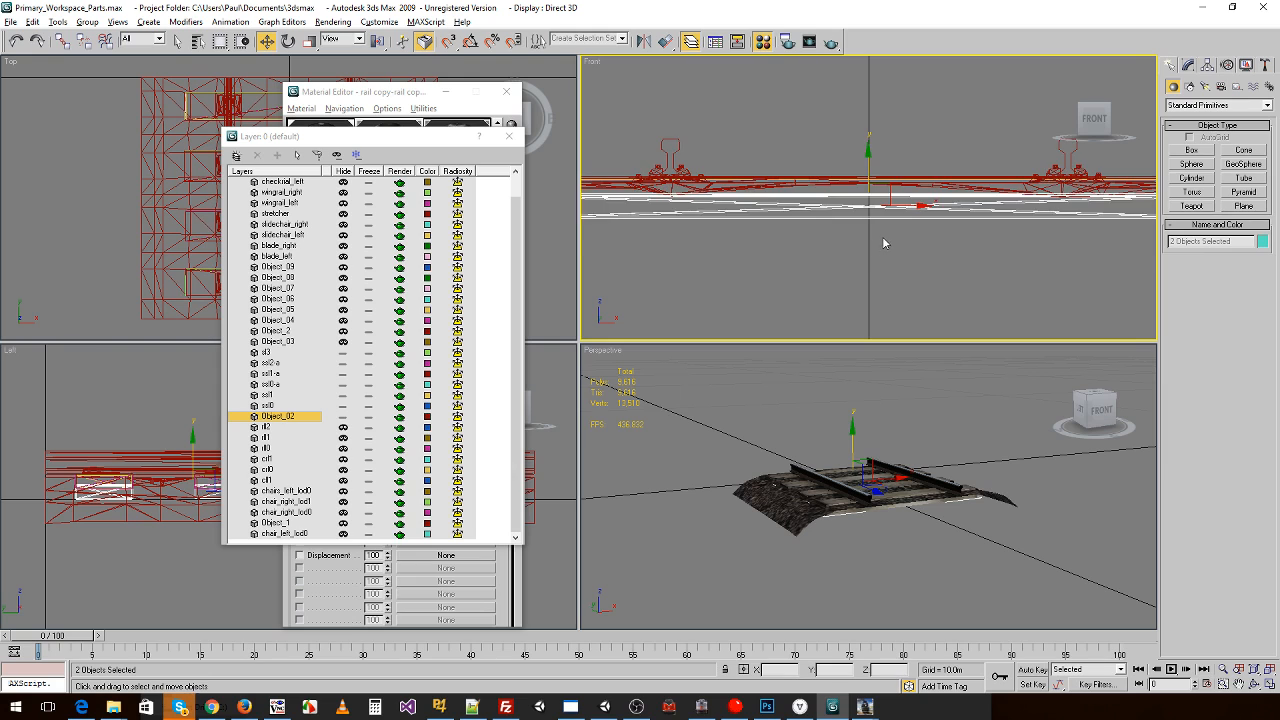
pyautogui.moveTo(883, 239); pyautogui.dragTo(735, 267, button='middle')
pyautogui.hotkey('ctrl', 'z')
# - Select the six sleeper meshes and lower them slightly against the ballast in two moves, the second about 0.005 m
pyautogui.moveTo(1045, 185); pyautogui.dragTo(1077, 209)
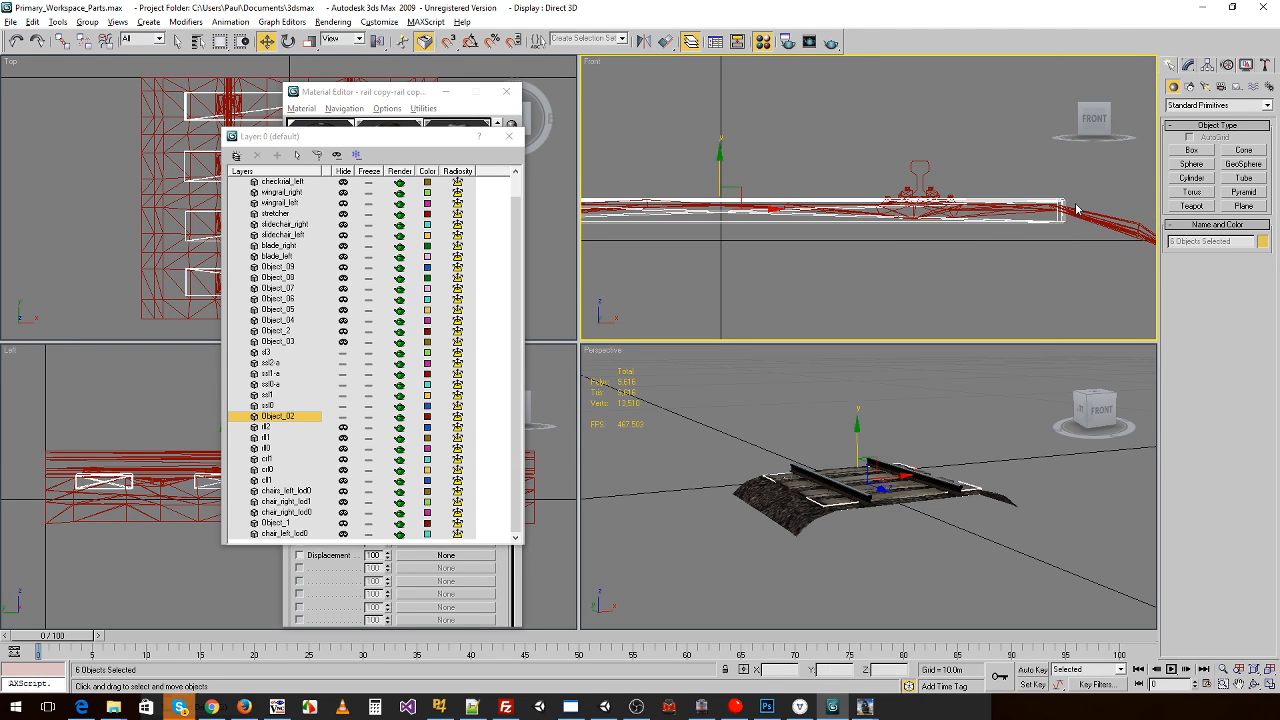
pyautogui.moveTo(719, 151); pyautogui.dragTo(719, 156)
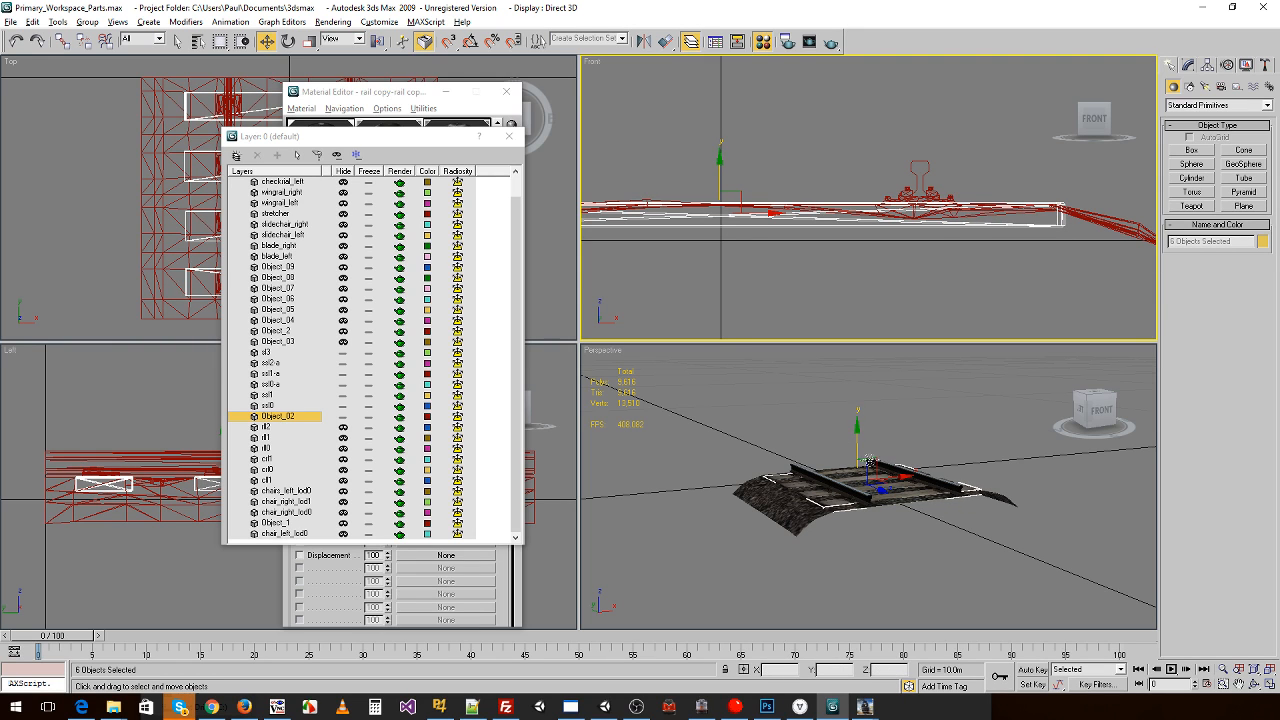
pyautogui.scroll(10, 780, 450)
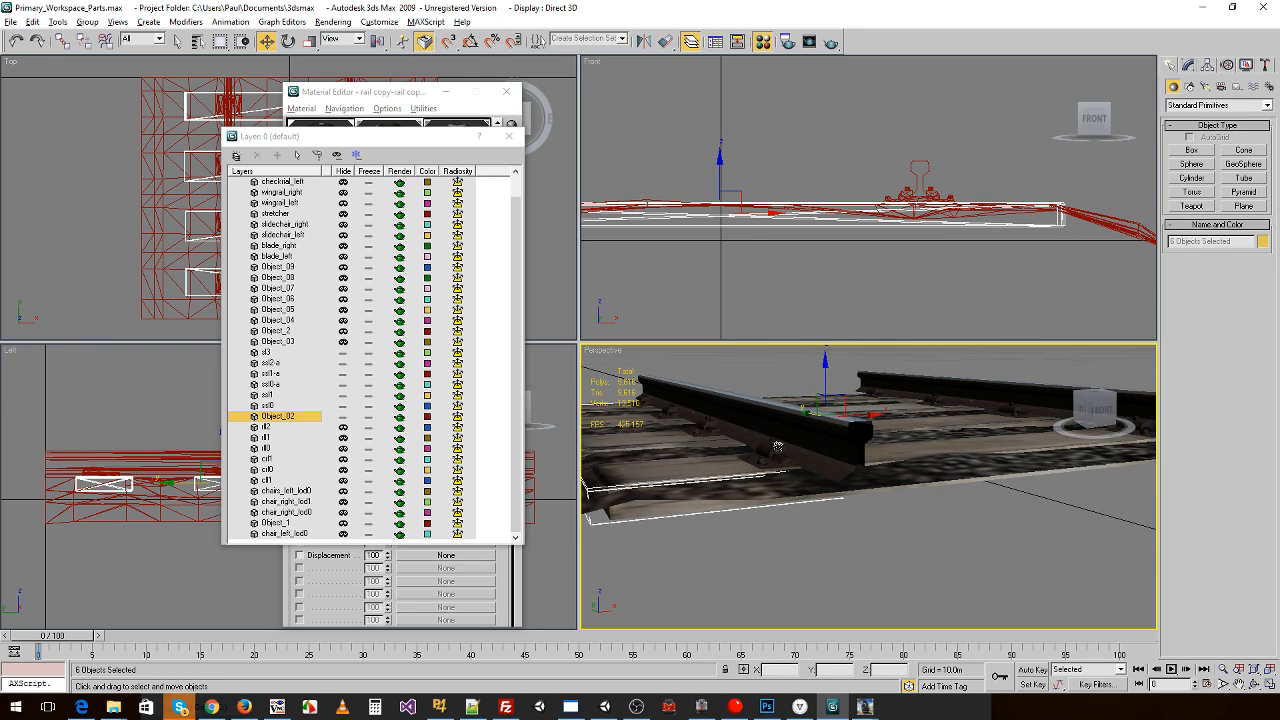
pyautogui.scroll(5, 790, 460)
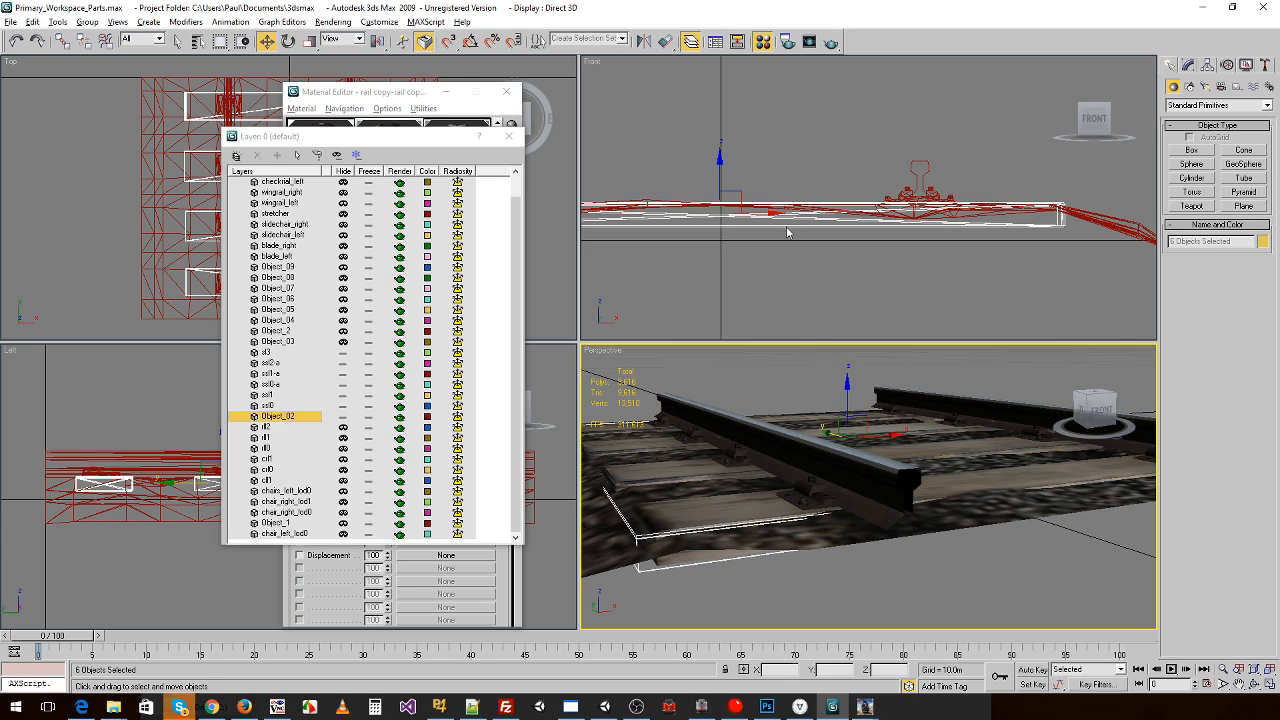
pyautogui.moveTo(720, 160); pyautogui.dragTo(727, 166)
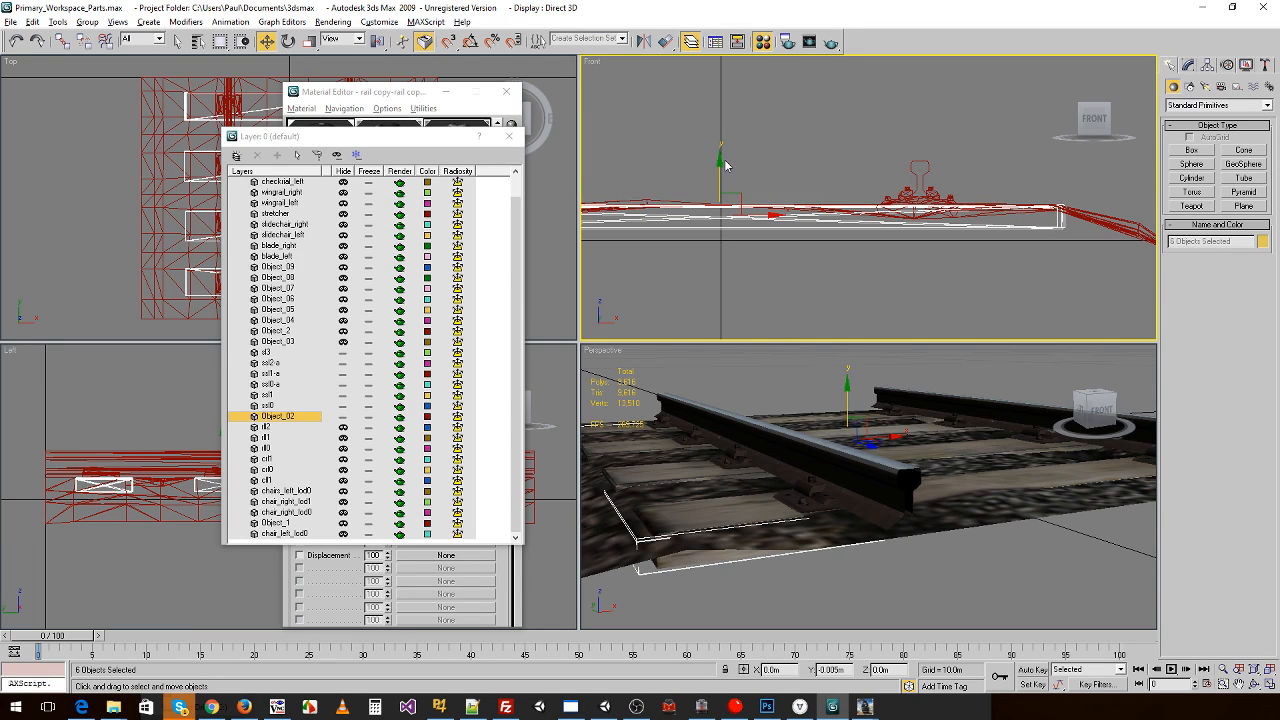
# - Deselect the sleepers and hide Object_02, ssl0, ssl1, ssl0-a, ssl1-a and ssl2-a so that only sl3 is shown
pyautogui.click(973, 281)
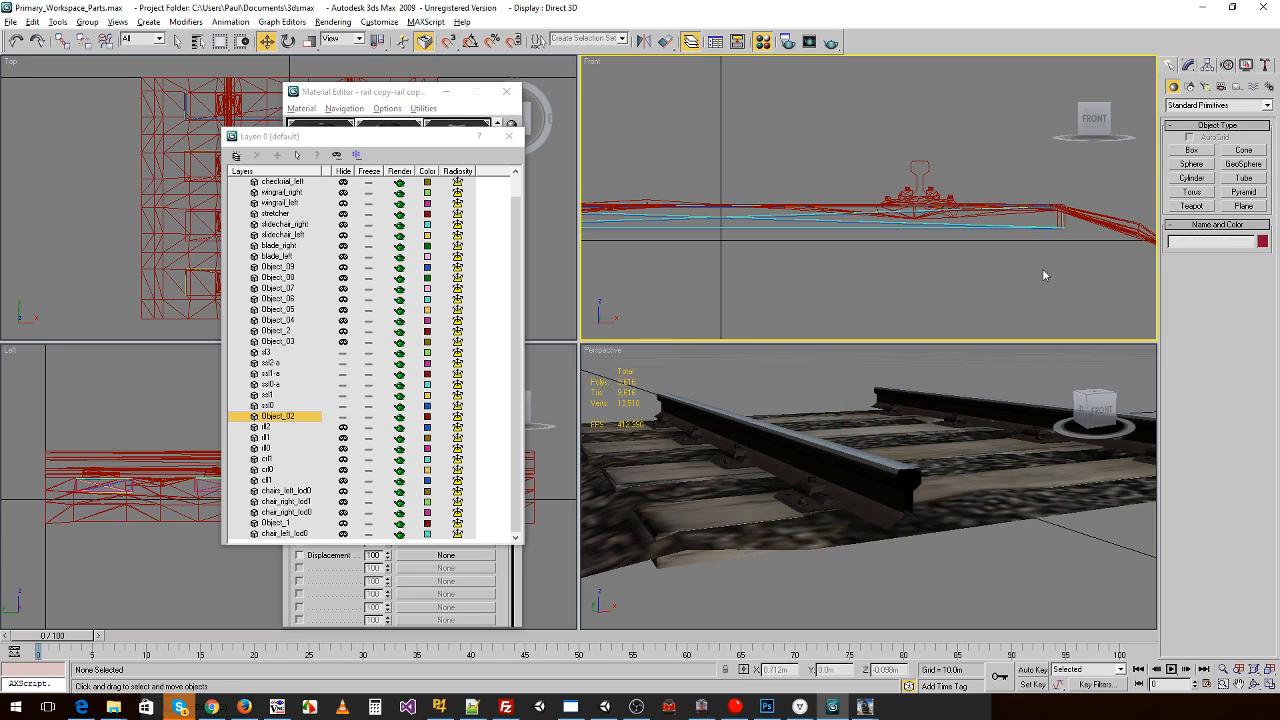
pyautogui.click(345, 417)
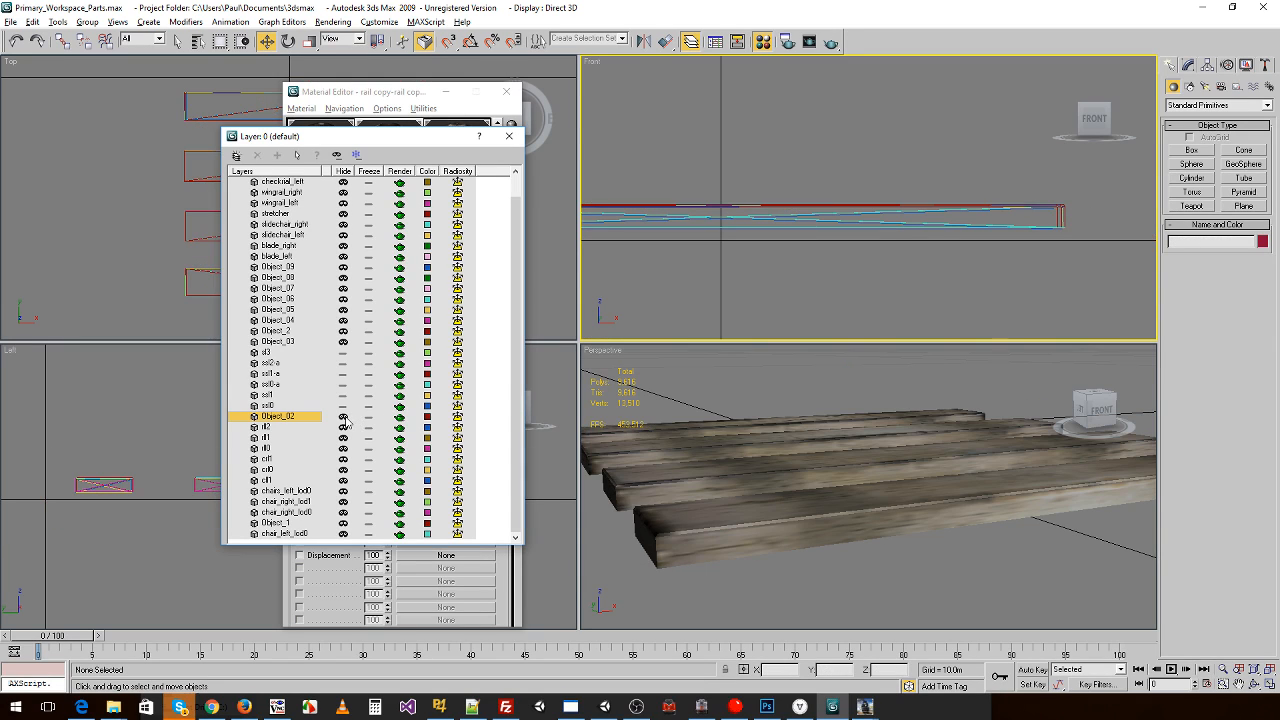
pyautogui.click(343, 405)
pyautogui.click(343, 395)
pyautogui.click(343, 384)
pyautogui.click(343, 373)
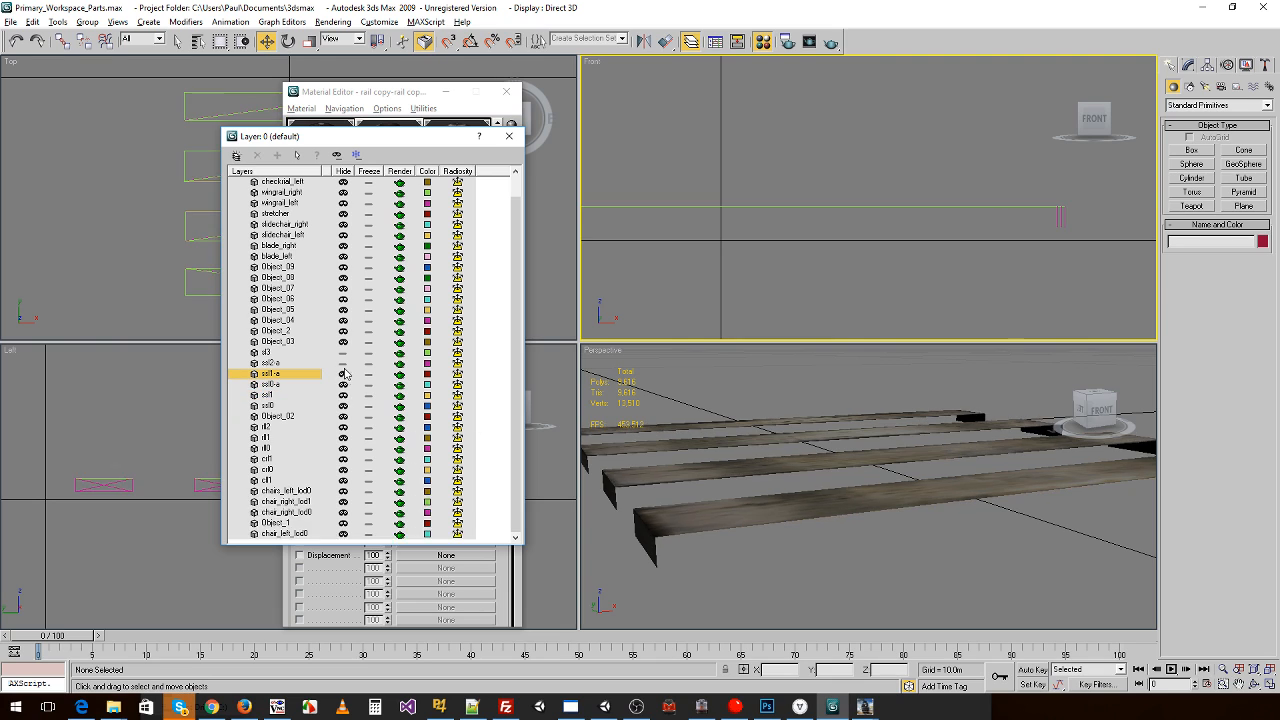
pyautogui.click(343, 363)
pyautogui.keyDown('alt'); pyautogui.moveTo(657, 474); pyautogui.dragTo(700, 470, button='middle'); pyautogui.keyUp('alt')
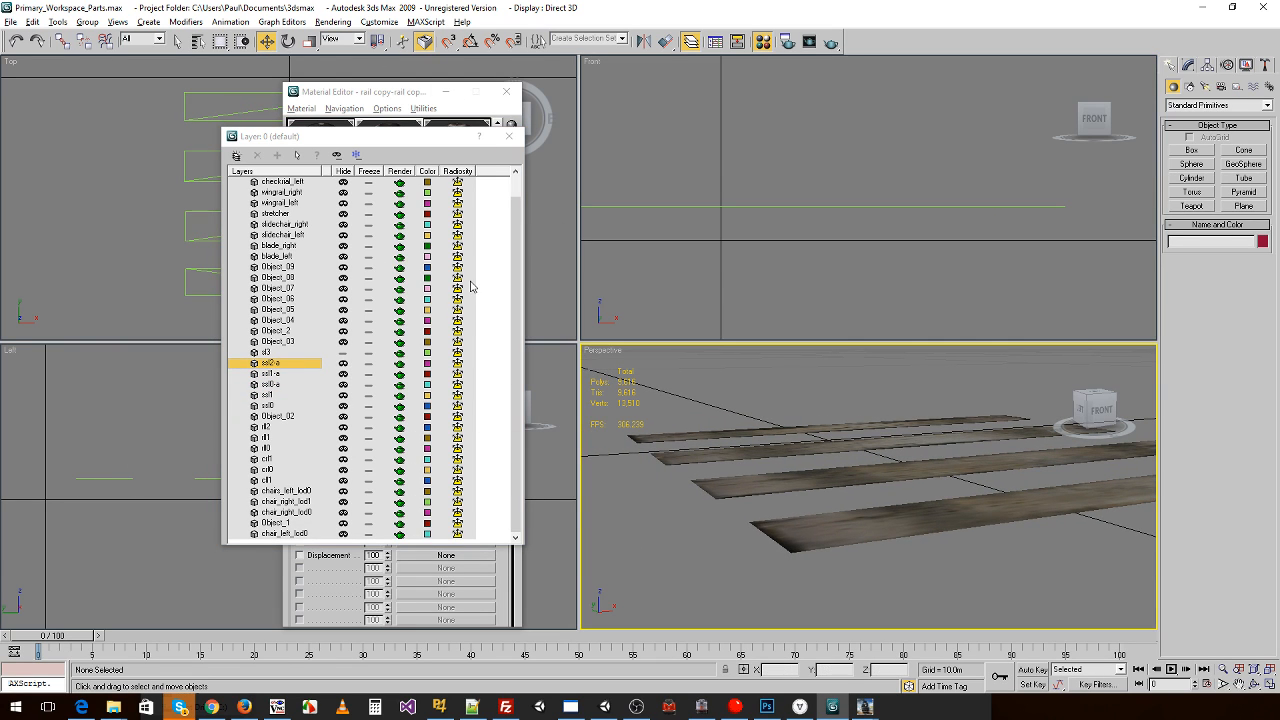
# - Export the sl3 geometry in Trainz format over sleepers_lod3.im, without overwriting the existing texture.txt files
pyautogui.click(10, 22)
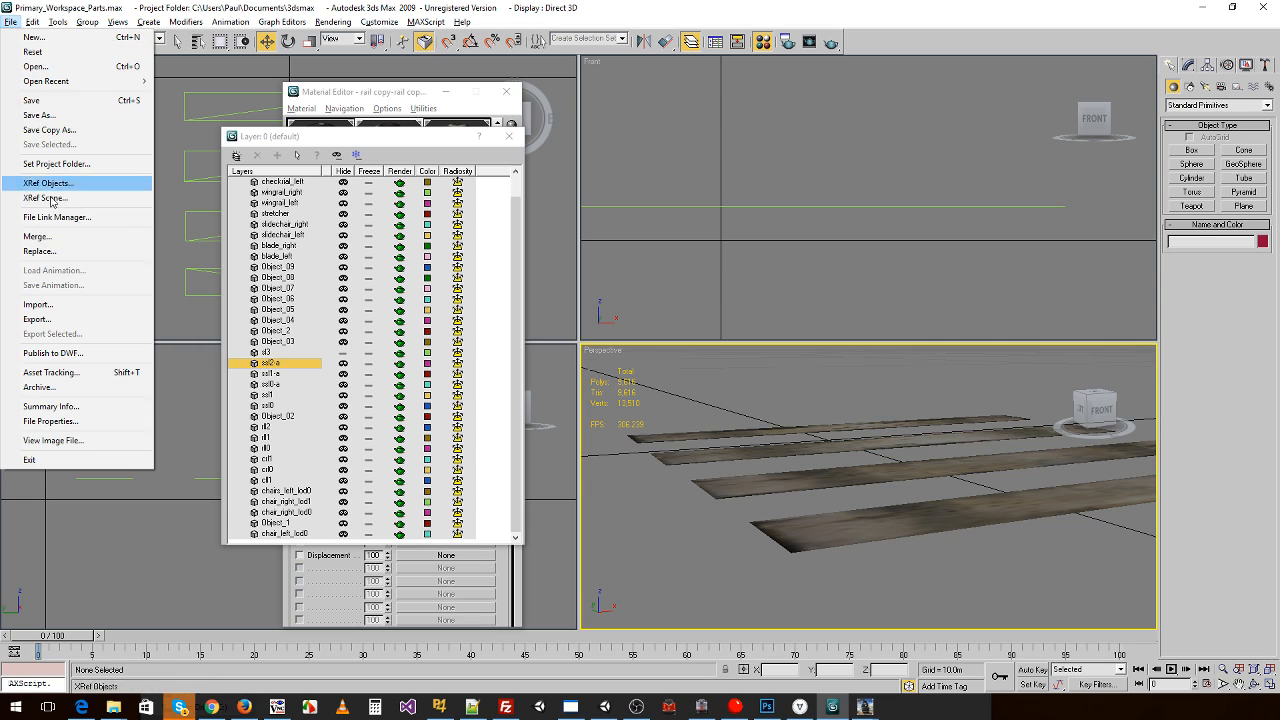
pyautogui.click(40, 319)
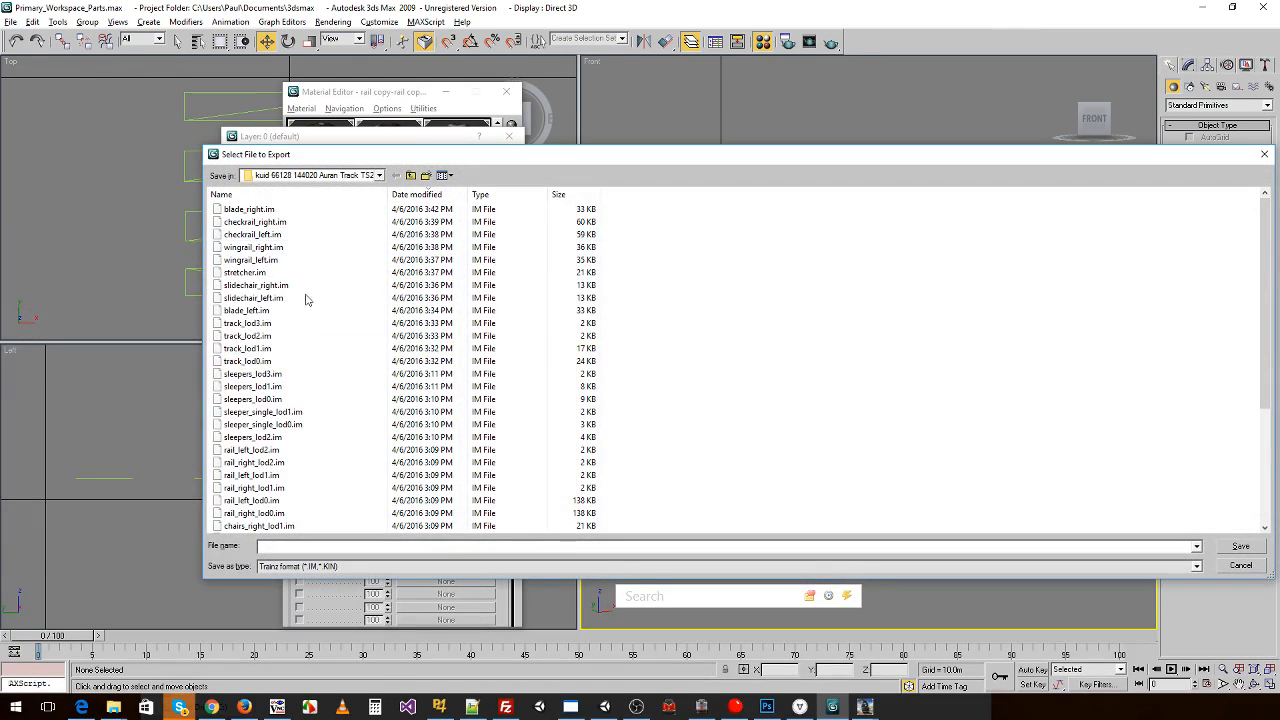
pyautogui.click(305, 374)
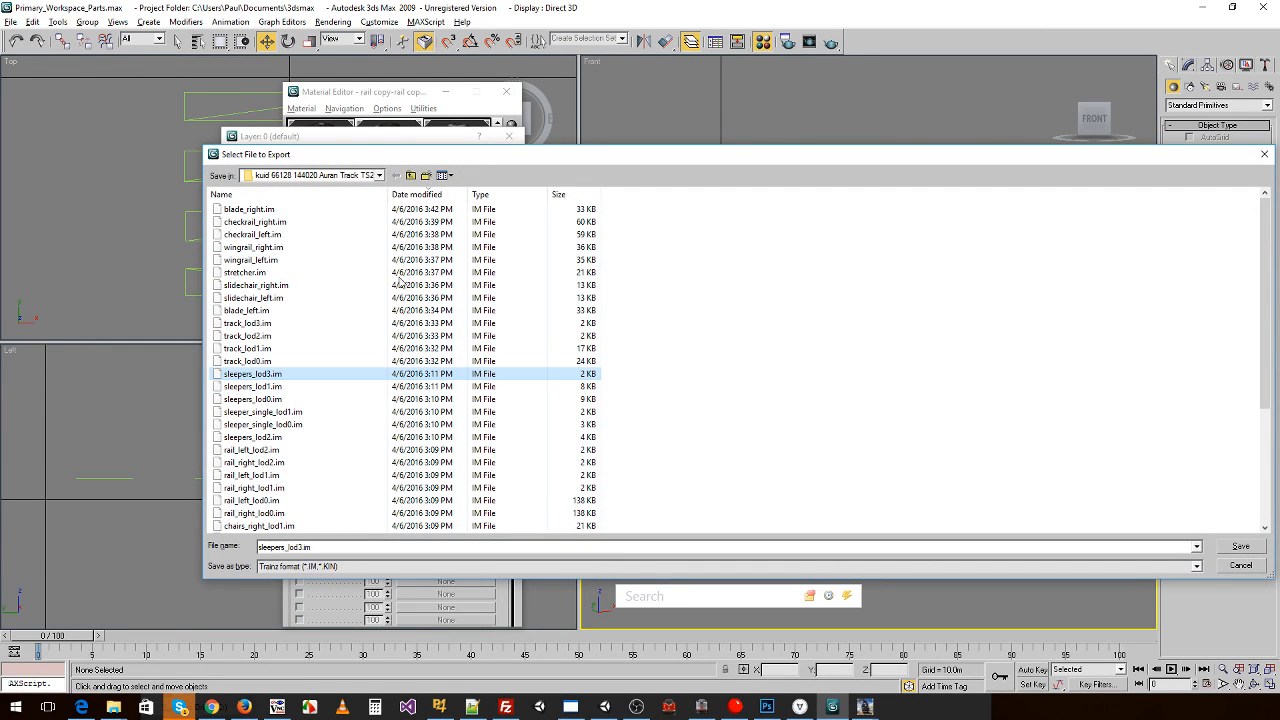
pyautogui.click(360, 195)
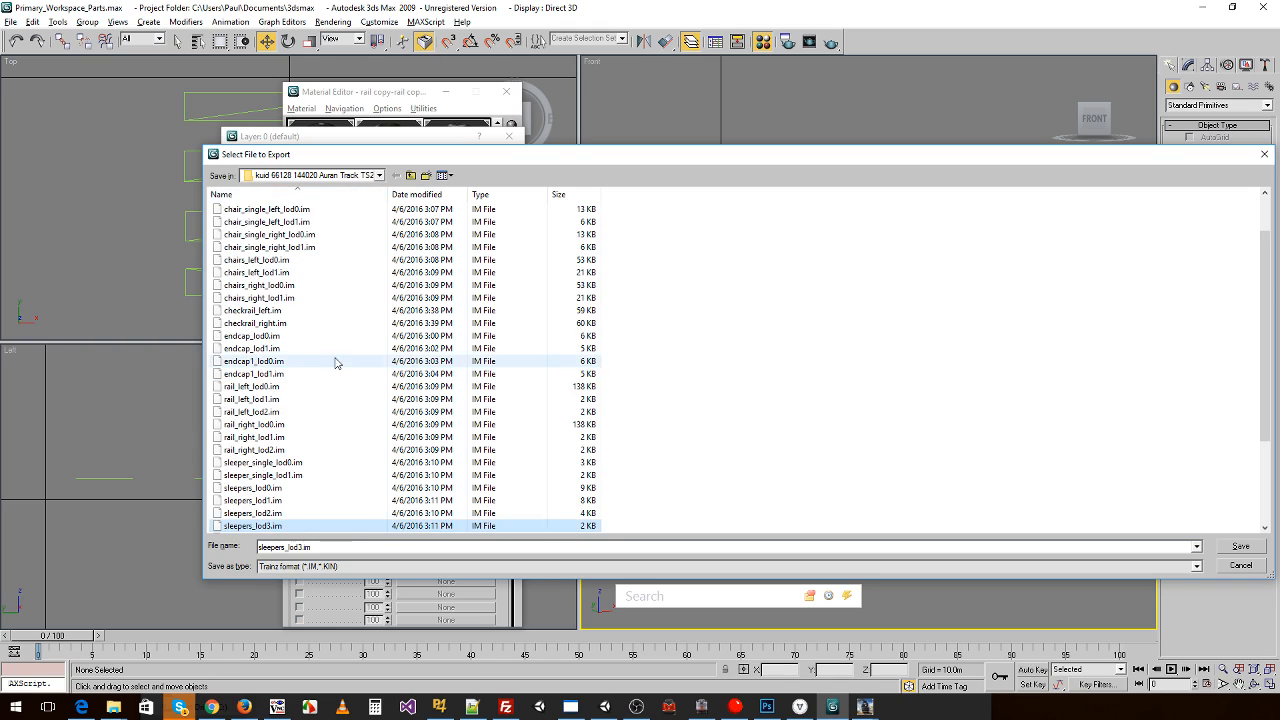
pyautogui.scroll(-4, 333, 361)
pyautogui.doubleClick(265, 400)
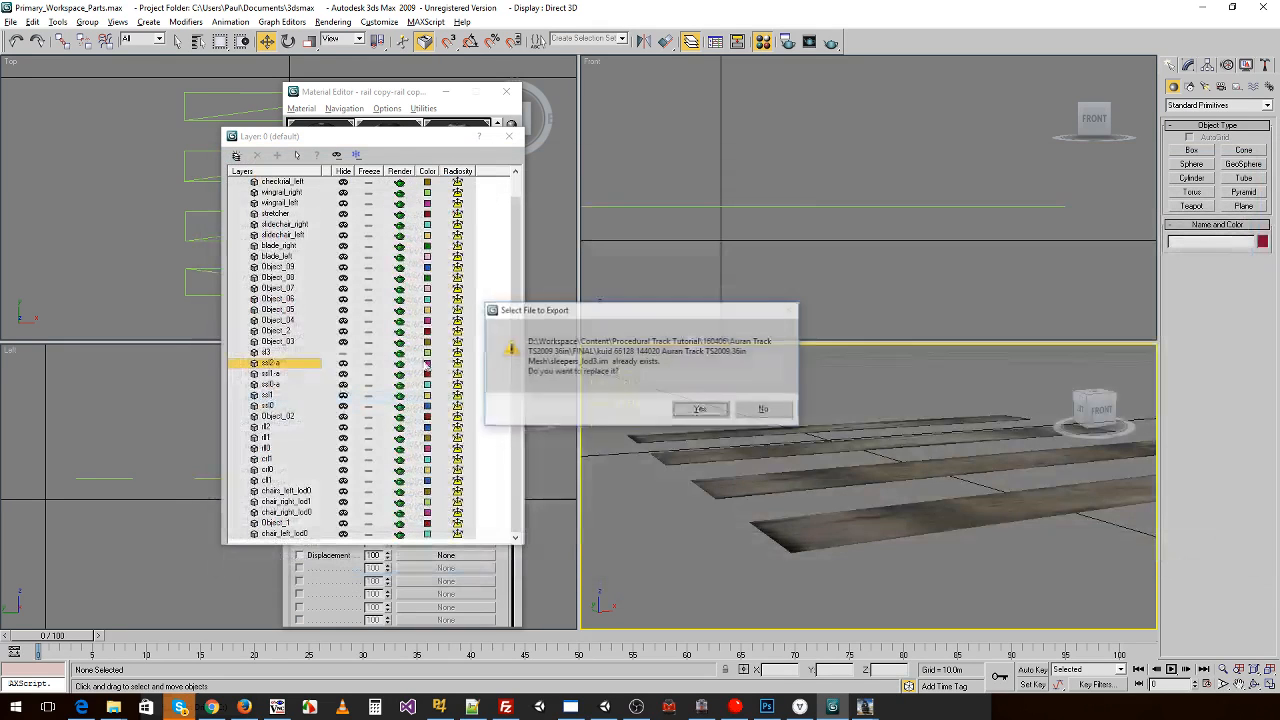
pyautogui.click(690, 411)
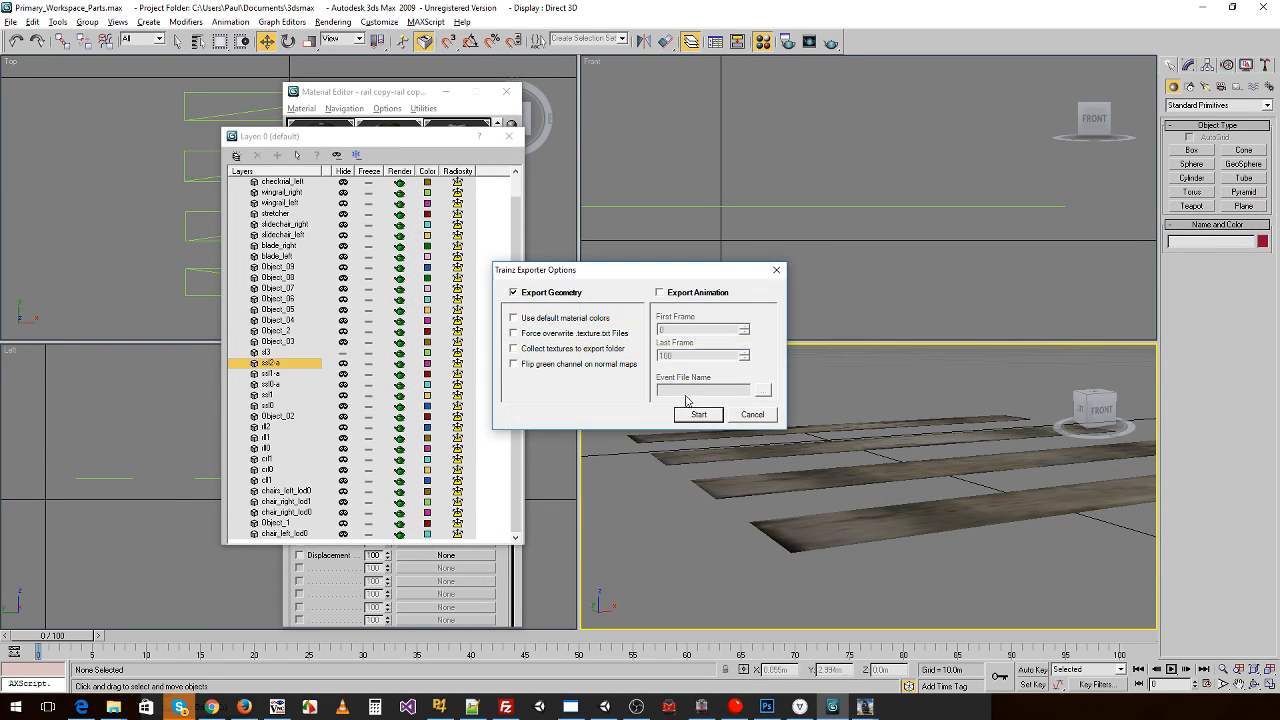
pyautogui.click(688, 410)
pyautogui.click(681, 378)
pyautogui.click(737, 427)
# - Show only ssl2-a and export its geometry over sleepers_lod2.im, keeping the existing texture.txt files
pyautogui.click(345, 362)
pyautogui.click(344, 363)
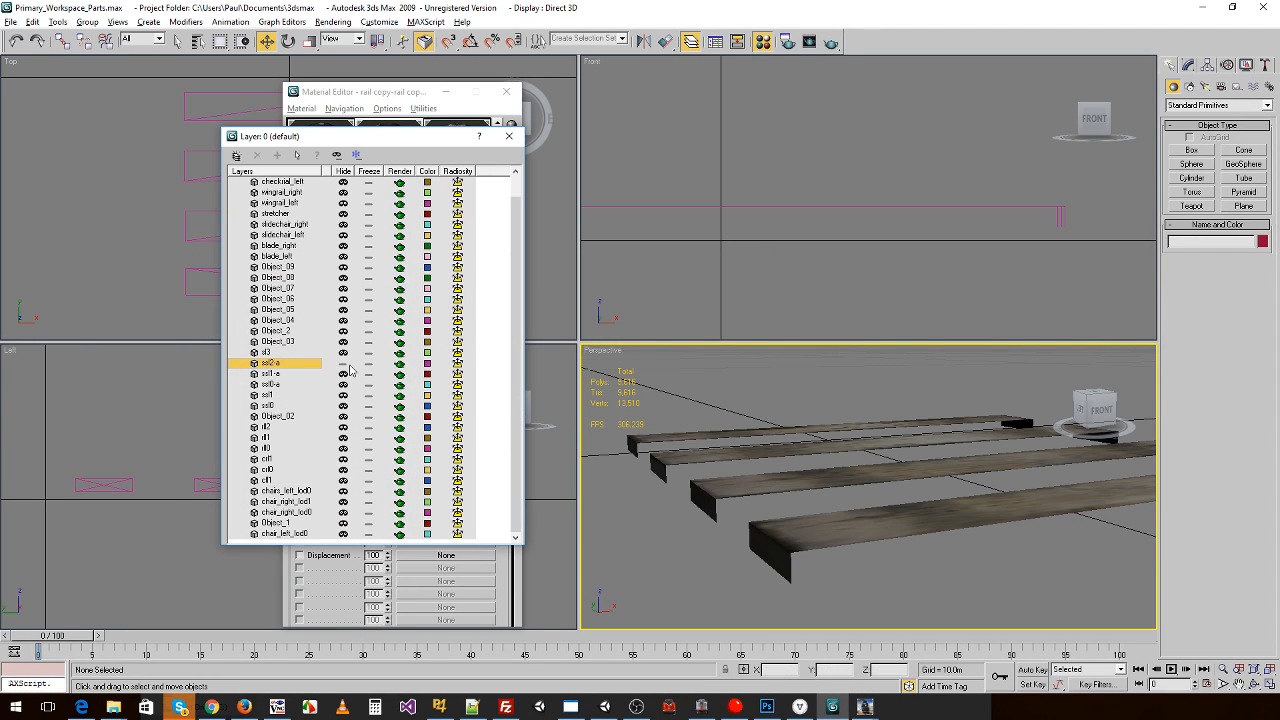
pyautogui.click(10, 22)
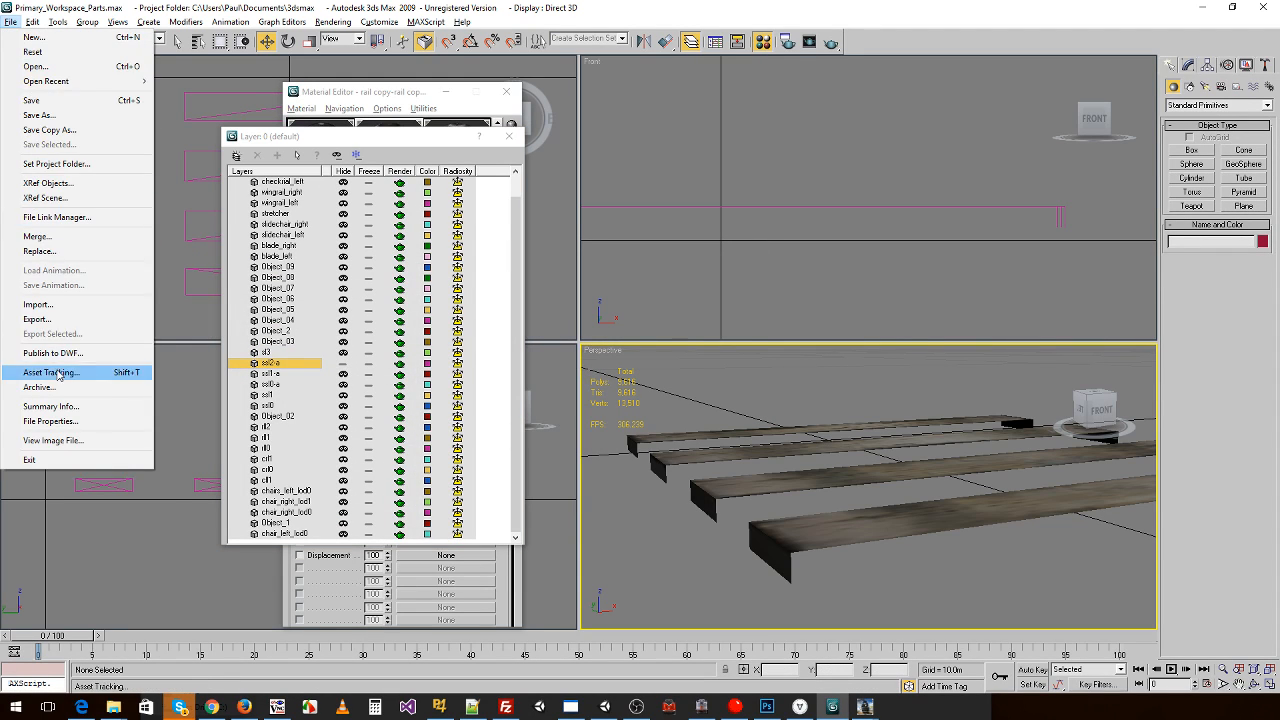
pyautogui.click(35, 319)
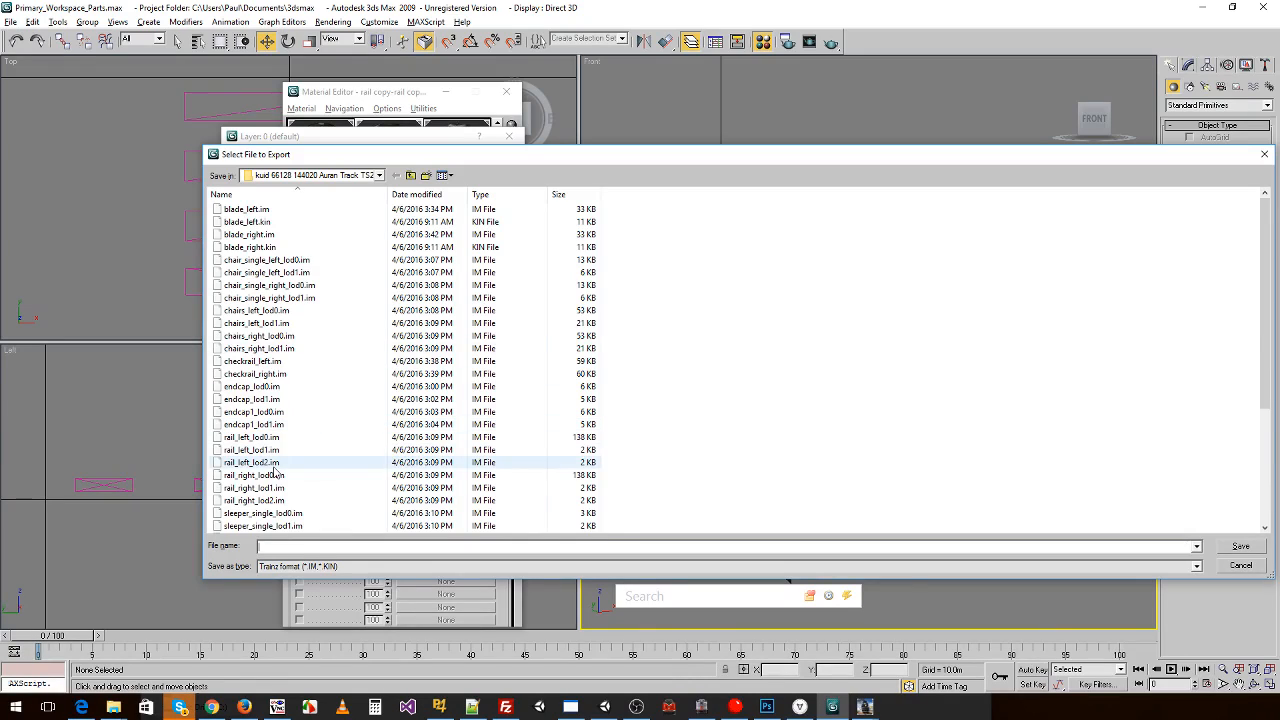
pyautogui.scroll(-2, 282, 475)
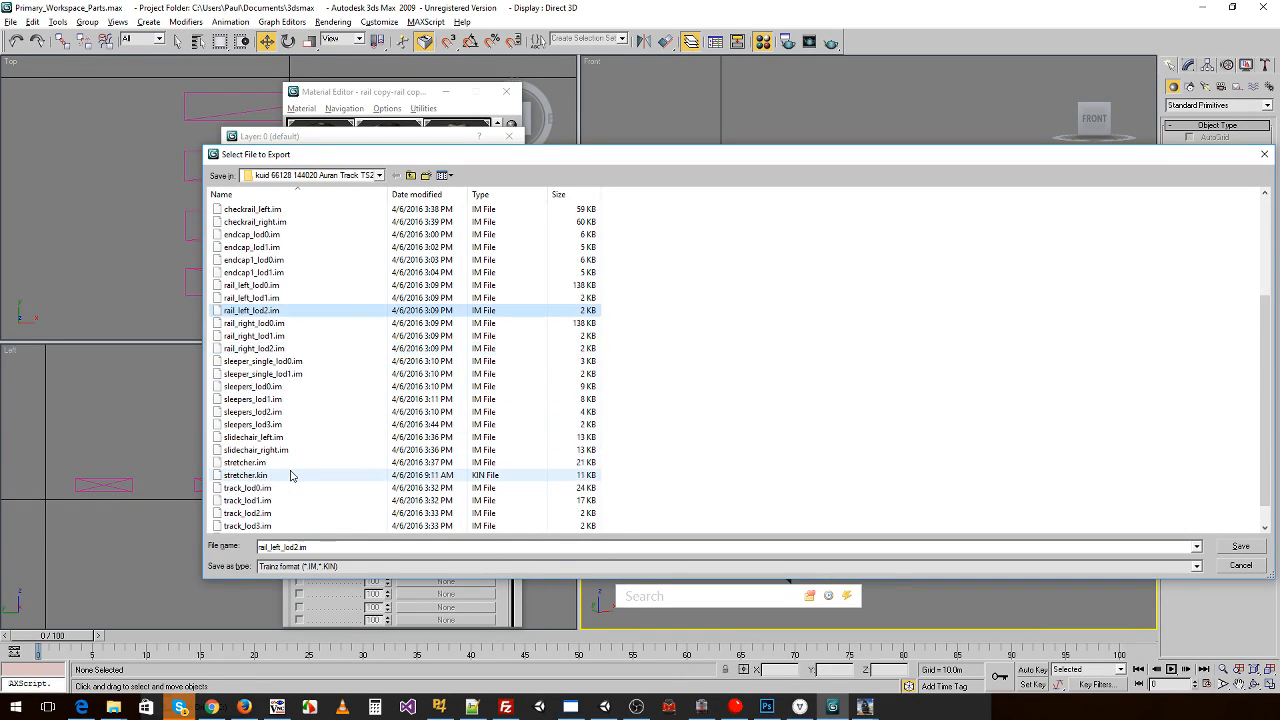
pyautogui.doubleClick(262, 413)
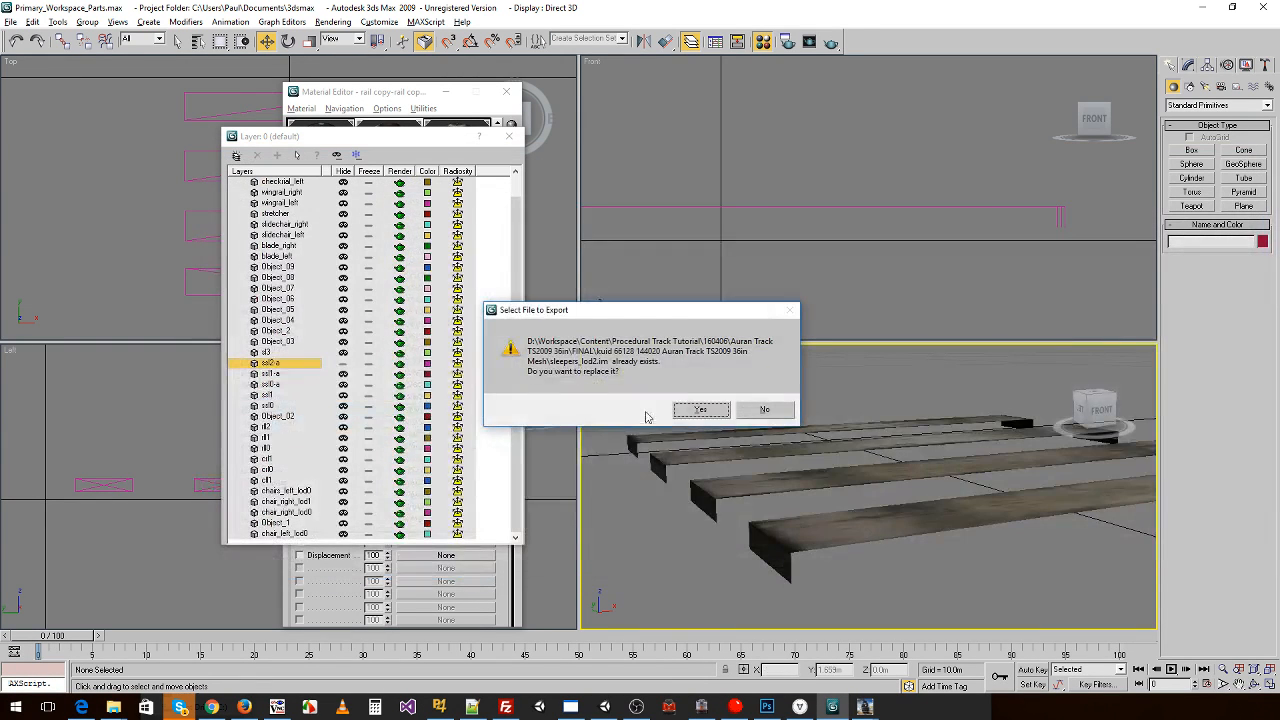
pyautogui.click(678, 410)
pyautogui.click(698, 413)
pyautogui.click(690, 381)
pyautogui.click(737, 428)
# - Swap the visible mesh from ssl2-a to ssl1-a and export it over sleepers_lod1.im, keeping the existing texture.txt files
pyautogui.click(343, 364)
pyautogui.click(343, 374)
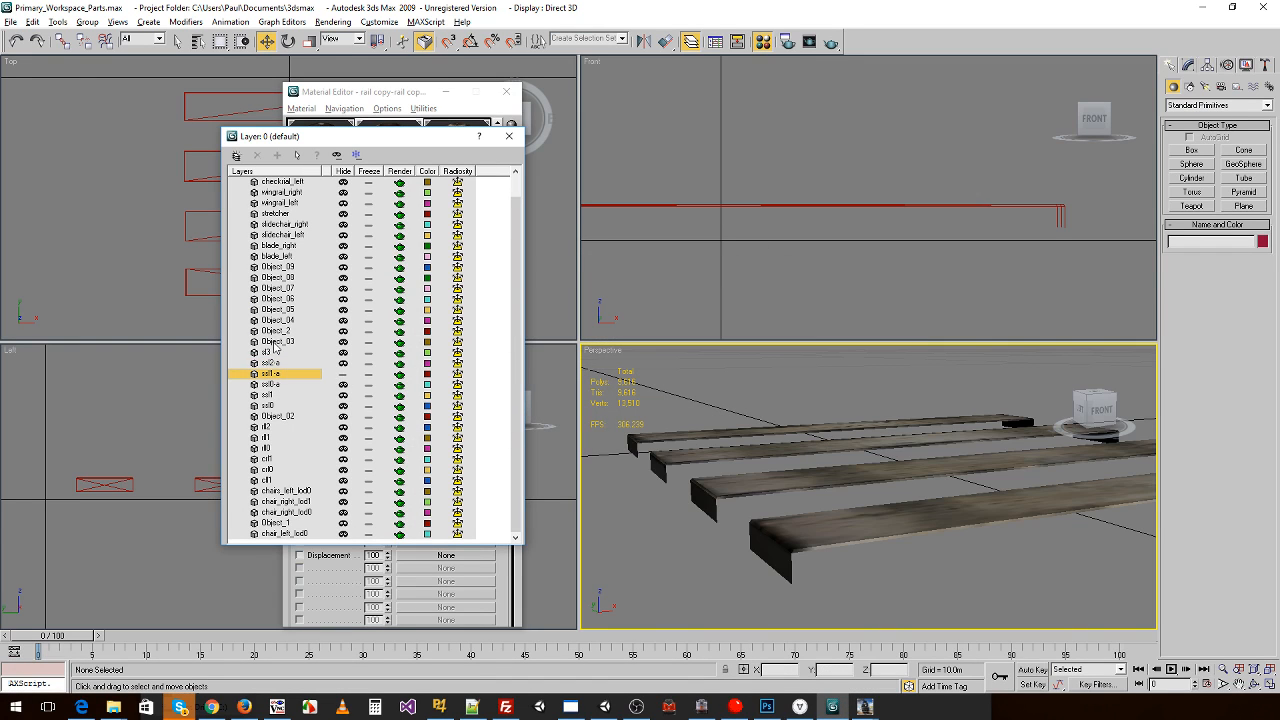
pyautogui.click(10, 21)
pyautogui.click(40, 320)
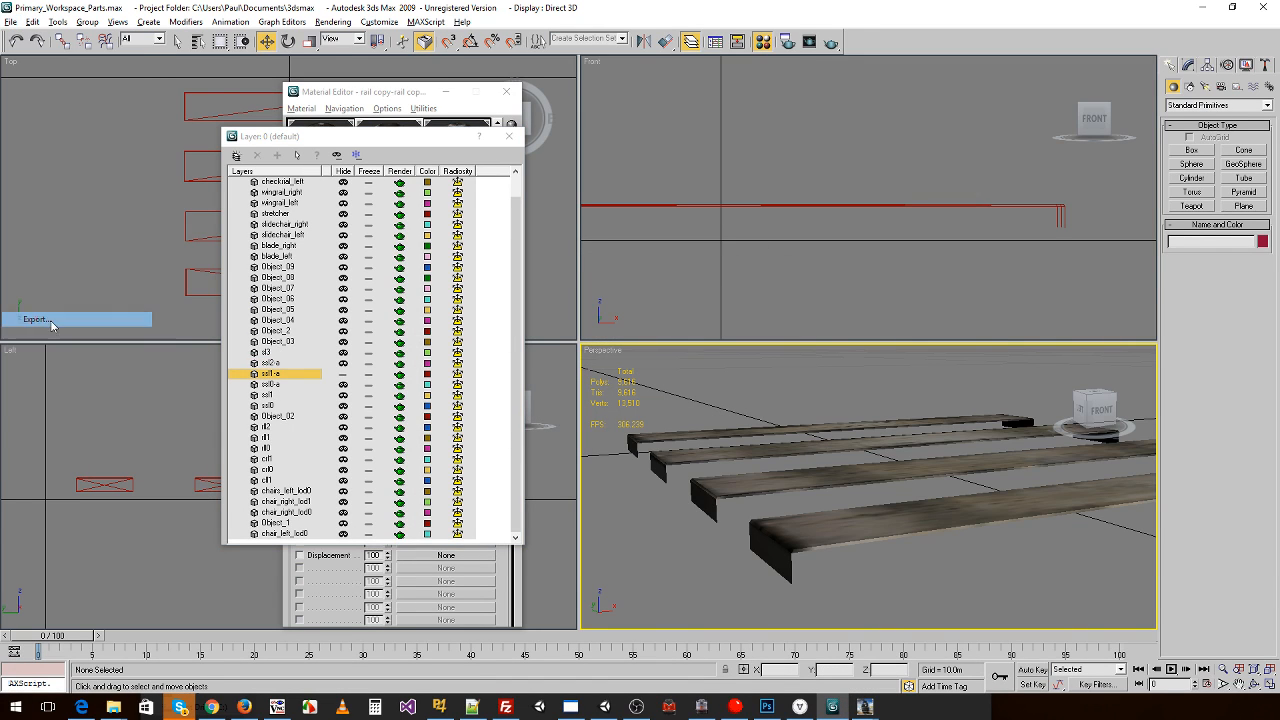
pyautogui.click(300, 462)
pyautogui.scroll(-5, 297, 472)
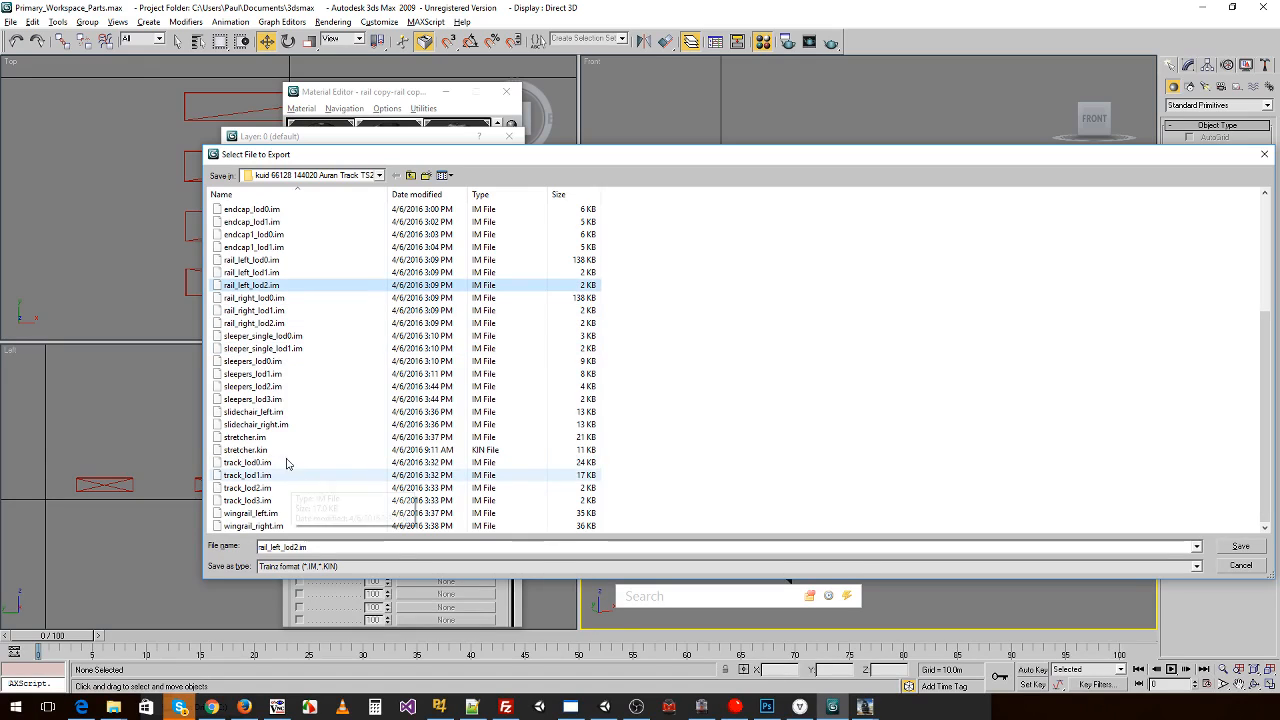
pyautogui.doubleClick(270, 386)
pyautogui.click(688, 414)
pyautogui.click(690, 413)
pyautogui.click(687, 379)
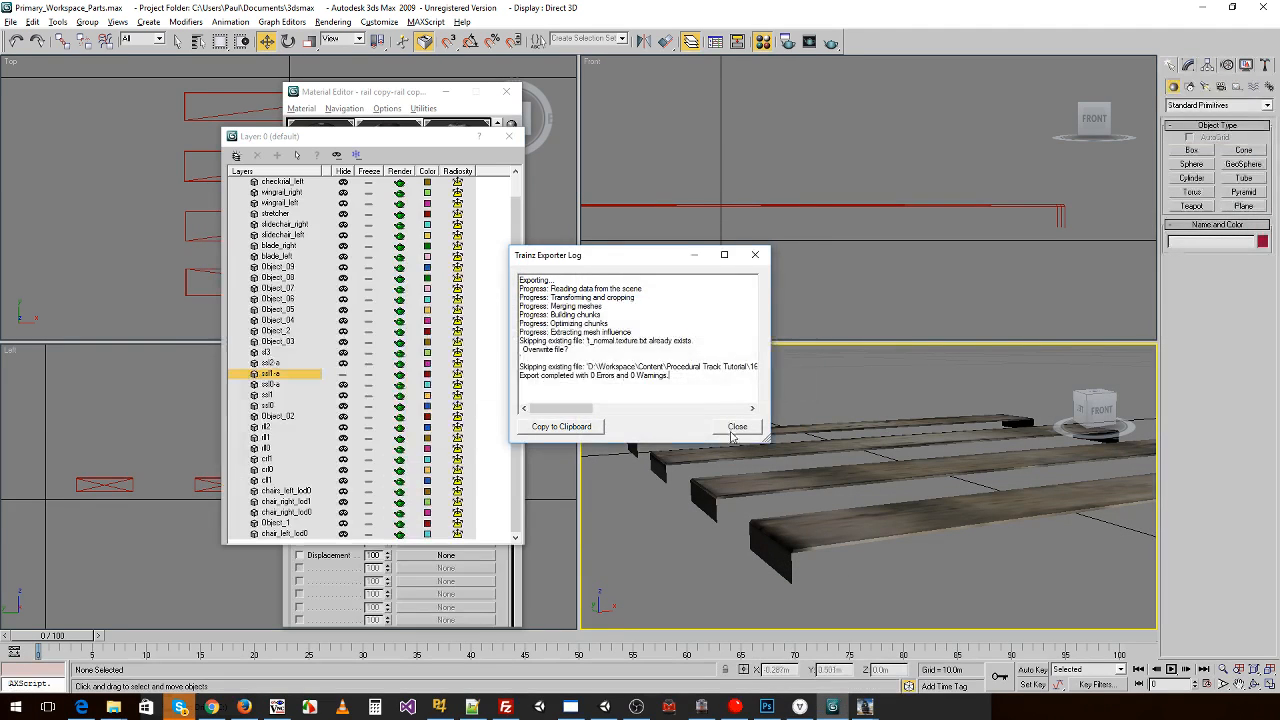
pyautogui.click(733, 428)
# - Hide ssl1-a, show ssl0-a and export it over sleepers_lod0.im, keeping the existing texture.txt files
pyautogui.click(343, 373)
pyautogui.click(343, 384)
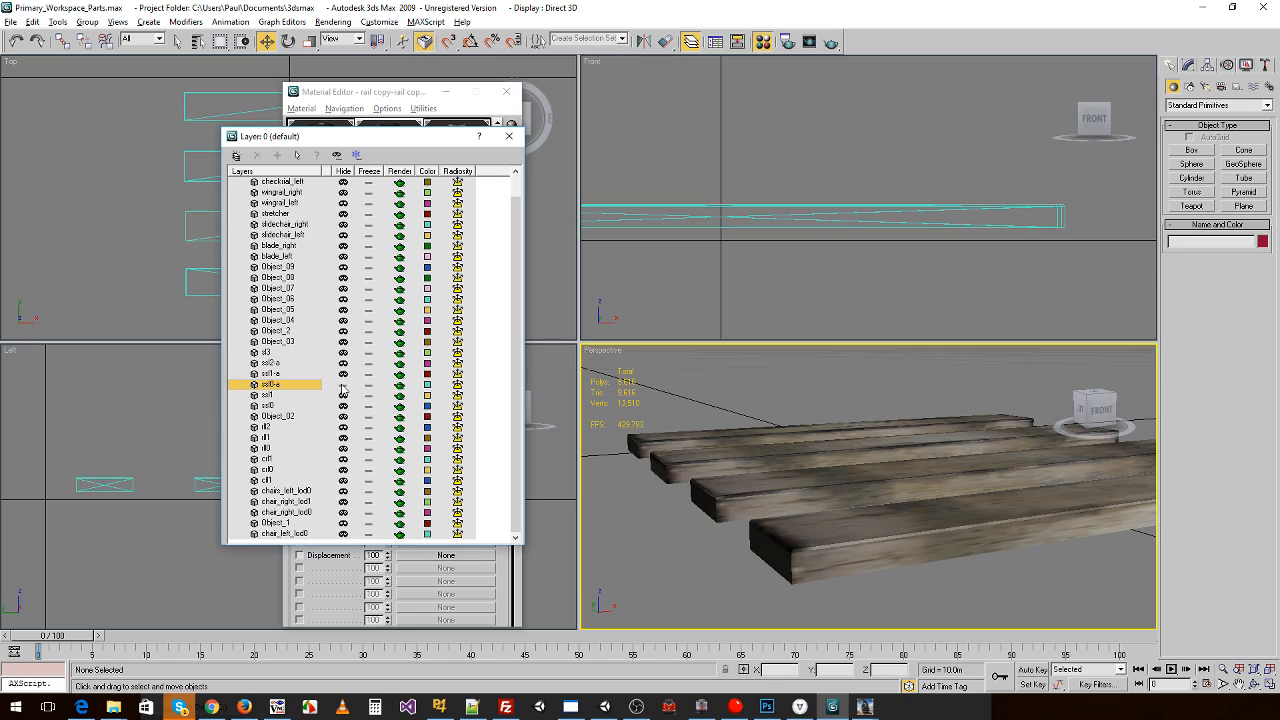
pyautogui.click(11, 21)
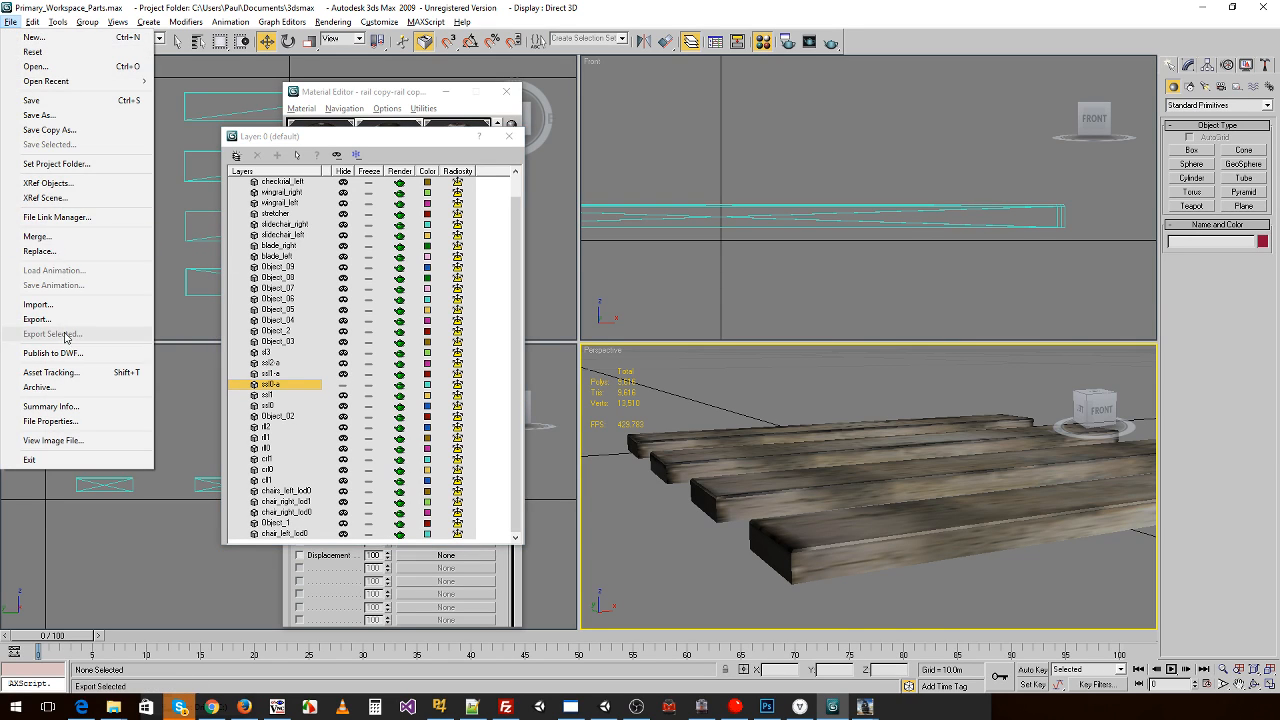
pyautogui.click(50, 320)
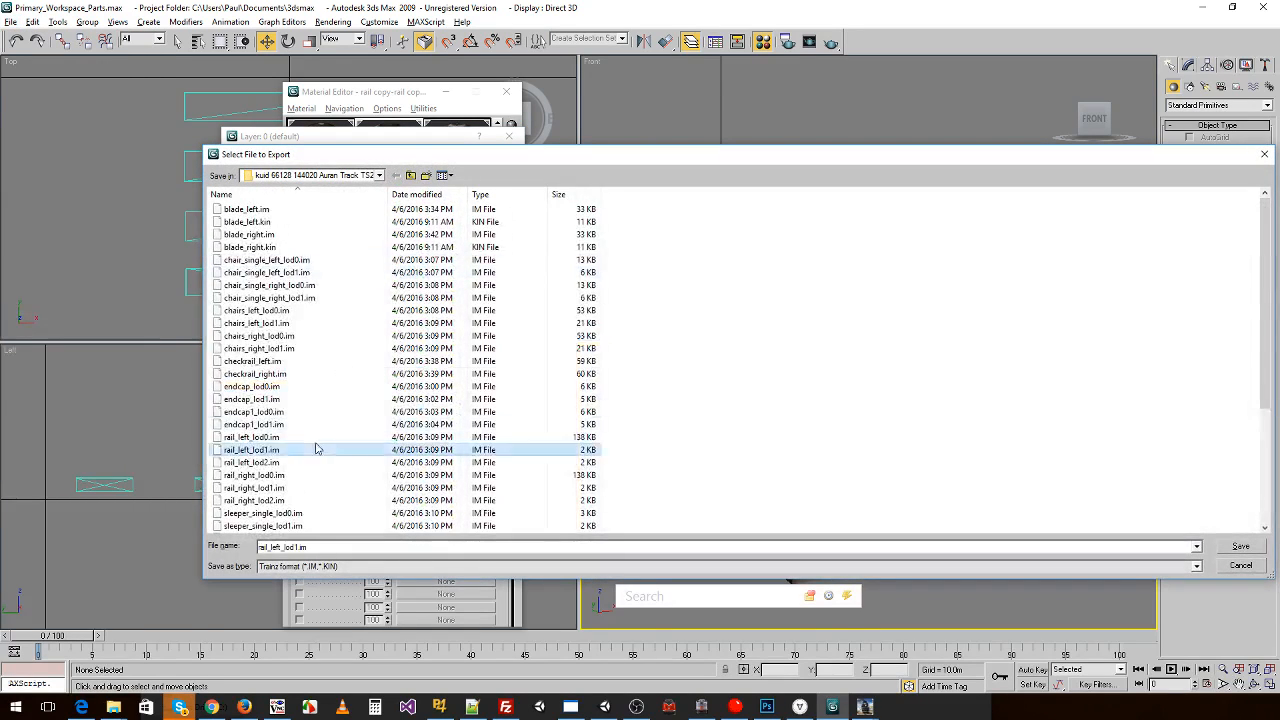
pyautogui.scroll(-4, 320, 445)
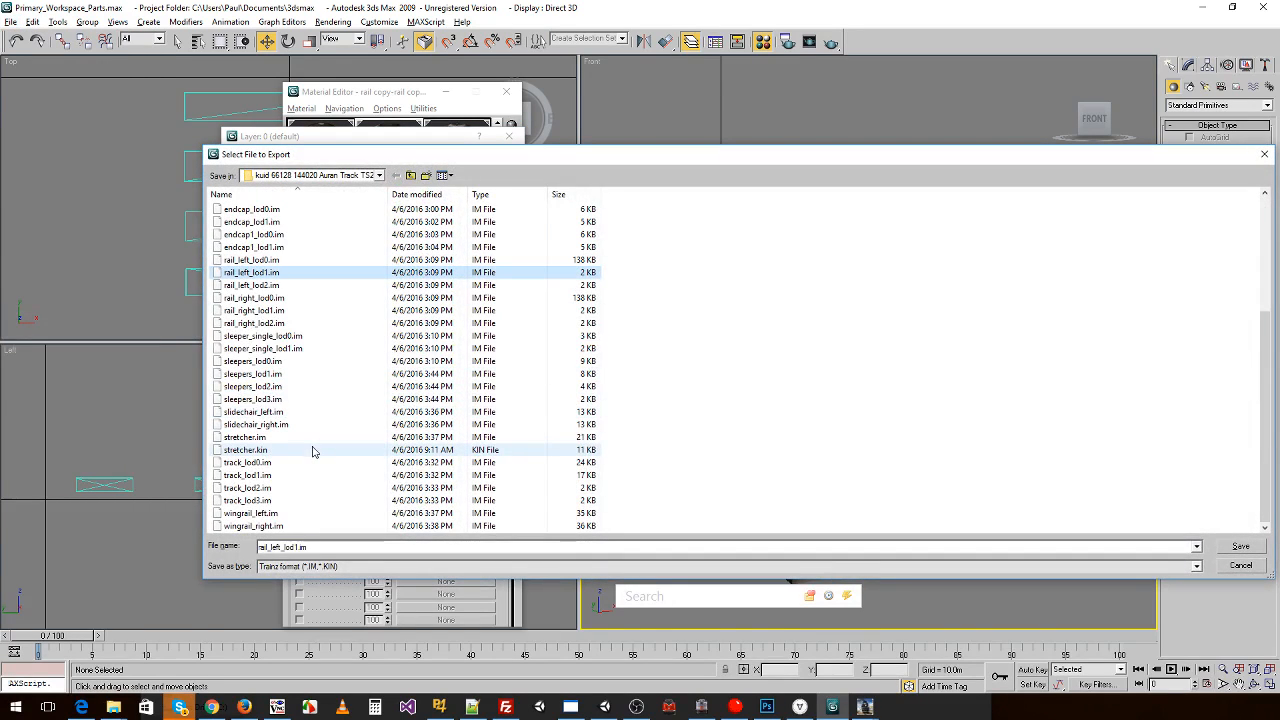
pyautogui.doubleClick(265, 361)
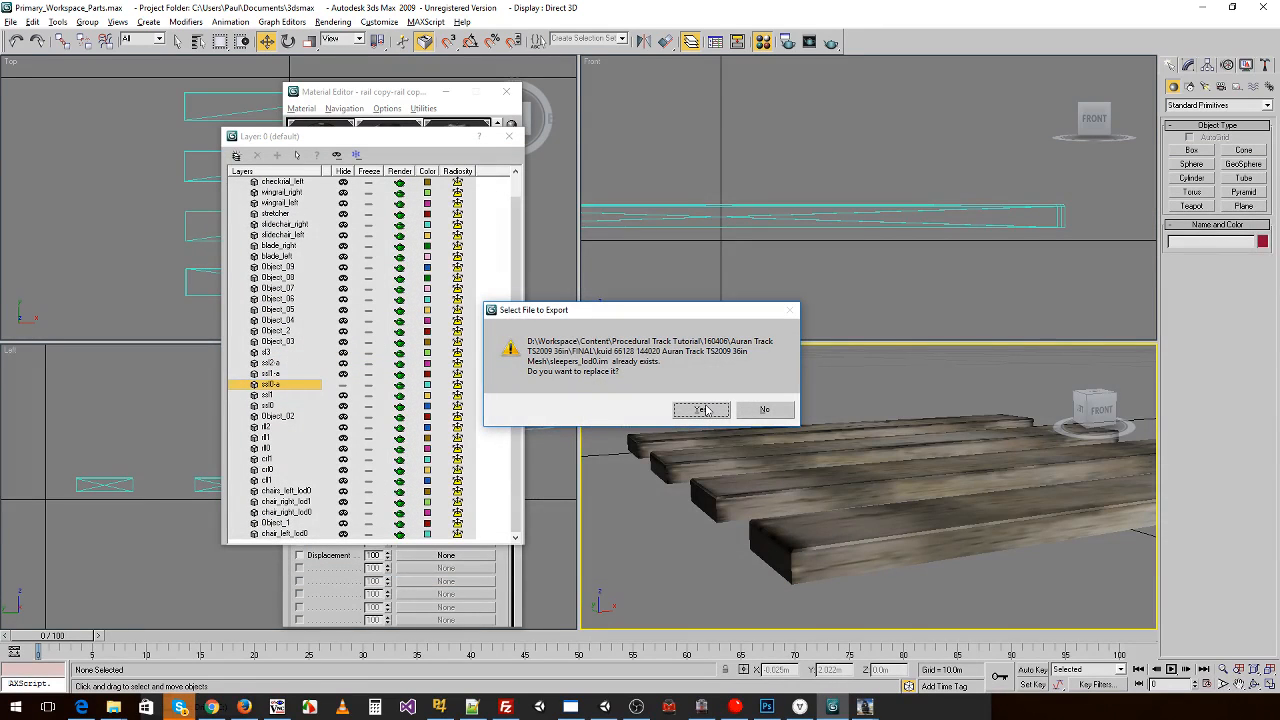
pyautogui.click(704, 411)
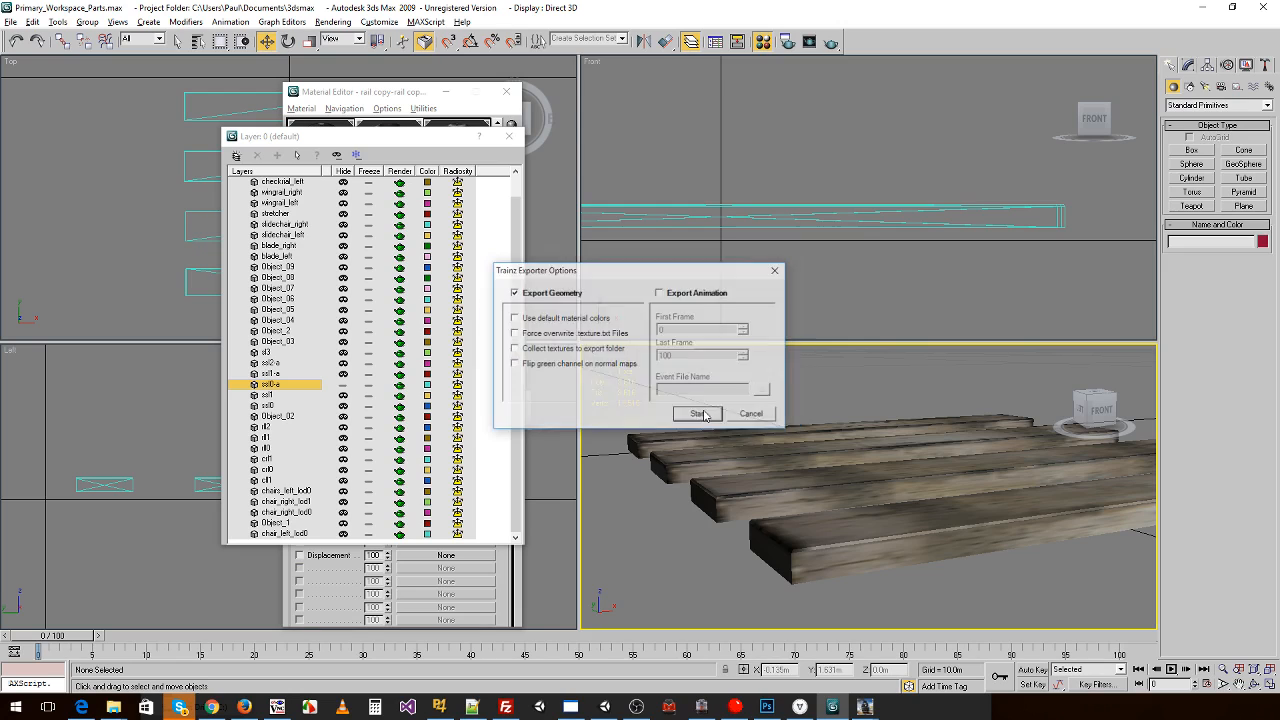
pyautogui.click(698, 416)
pyautogui.click(690, 382)
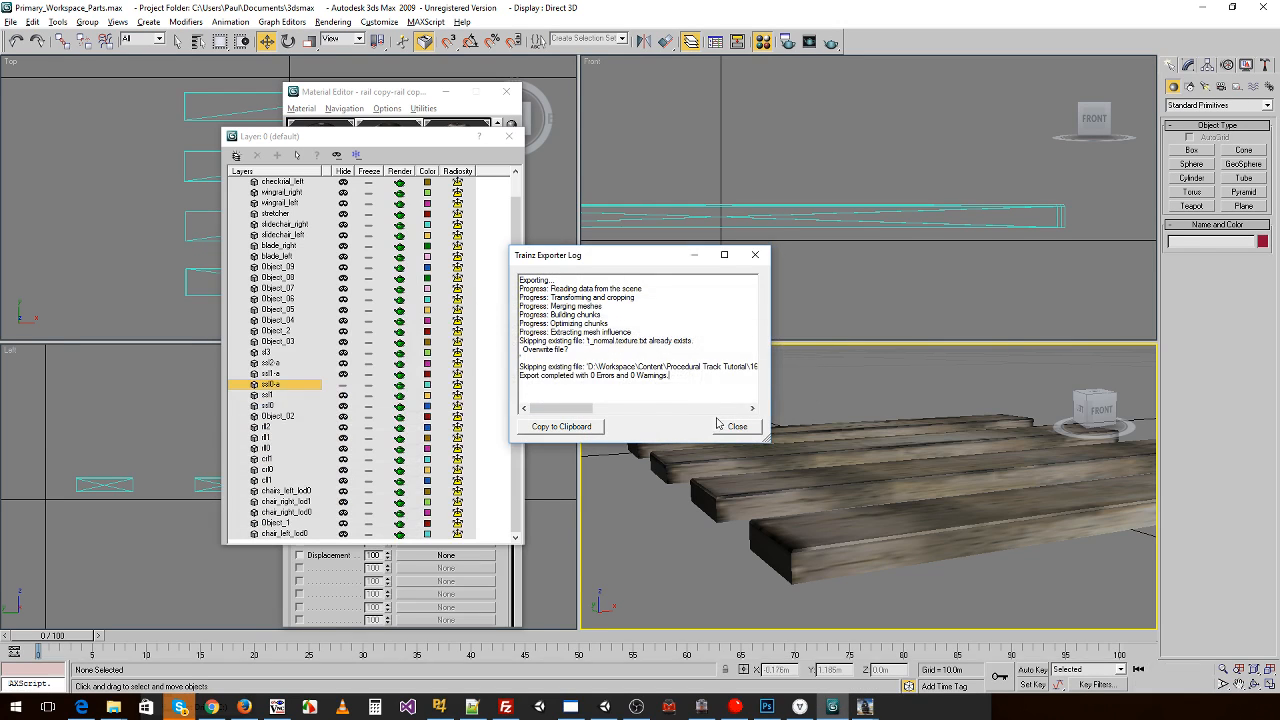
pyautogui.click(721, 425)
# - Hide ssl0-a, show the single sleeper ssl1 and export it over sleeper_single_lod1.im, keeping the existing texture.txt files
pyautogui.click(342, 386)
pyautogui.click(342, 395)
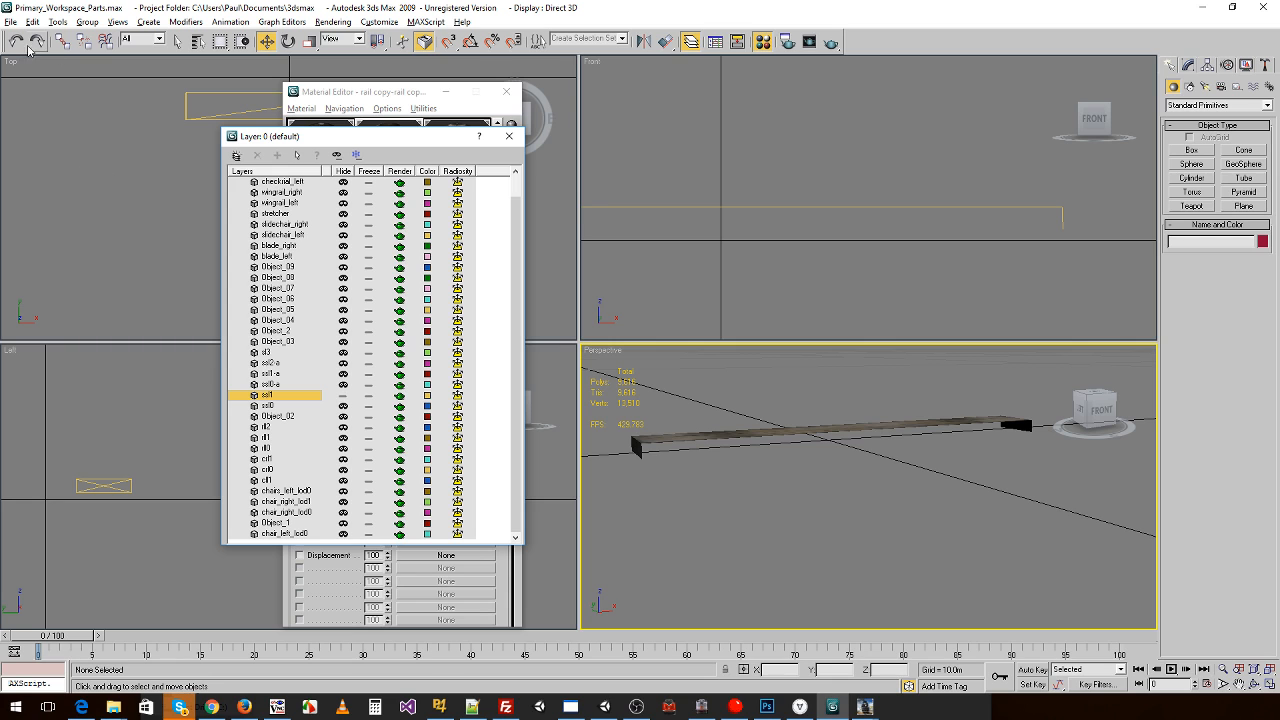
pyautogui.click(10, 21)
pyautogui.click(40, 310)
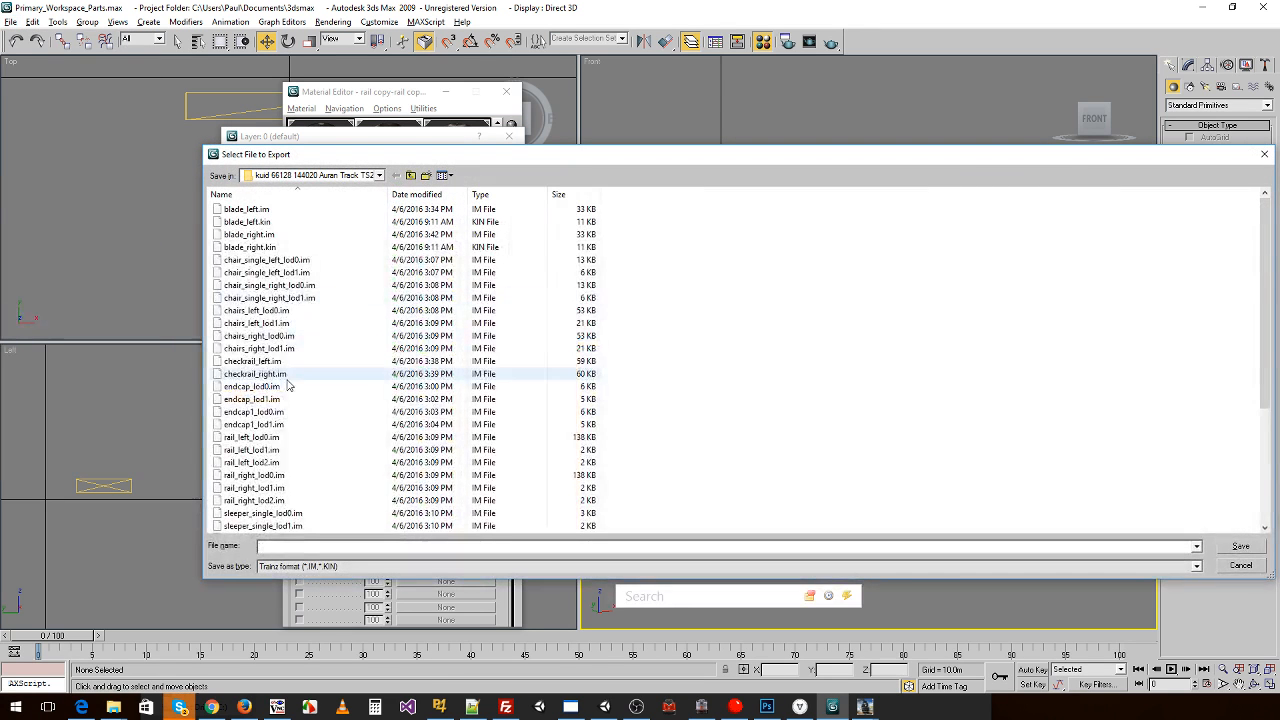
pyautogui.click(286, 376)
pyautogui.scroll(-5, 290, 390)
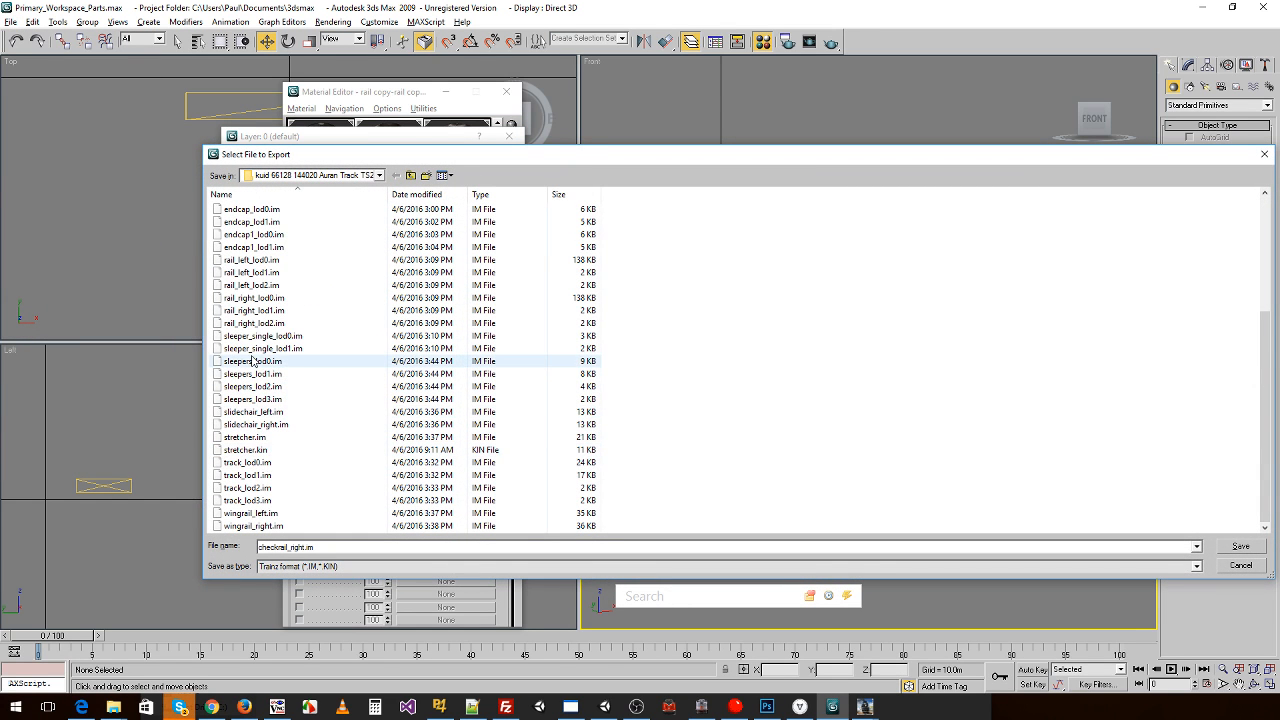
pyautogui.doubleClick(283, 349)
pyautogui.click(712, 408)
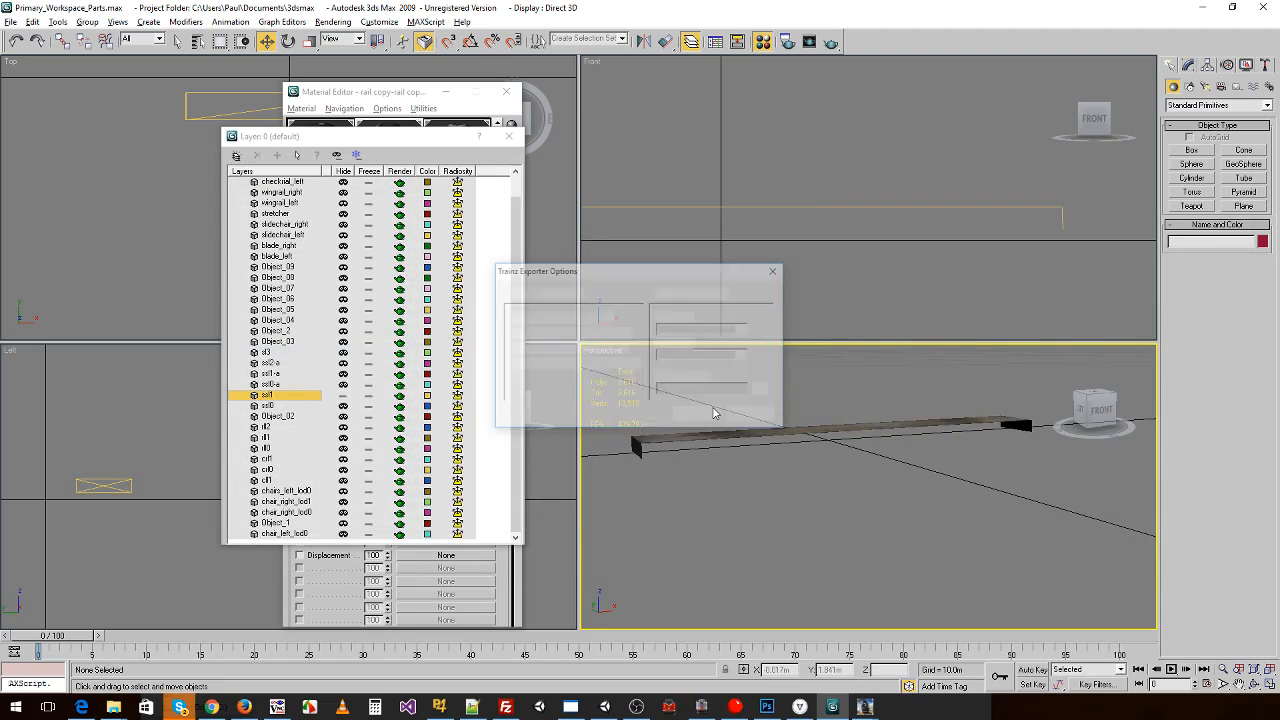
pyautogui.click(697, 416)
pyautogui.click(694, 383)
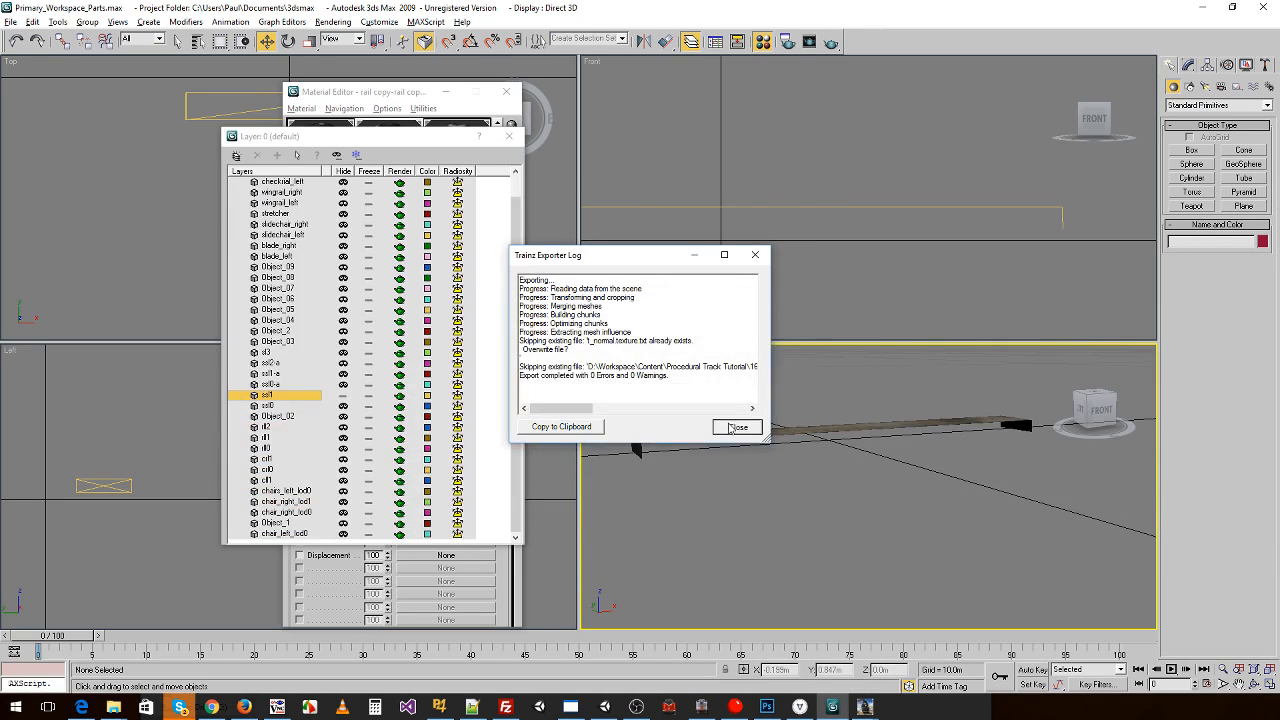
pyautogui.click(732, 428)
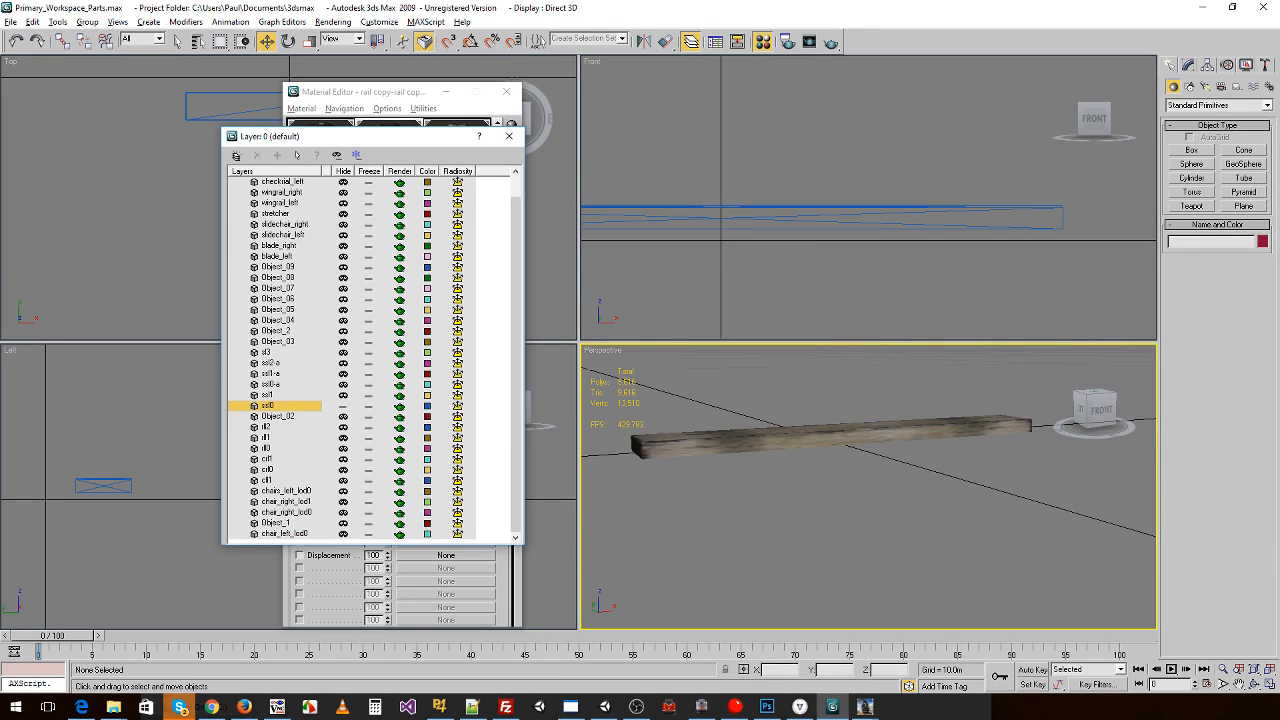
# - Export the visible single sleeper ssl0 over sleeper_single_lod0.im, keeping the existing texture.txt files
pyautogui.click(8, 21)
pyautogui.click(45, 306)
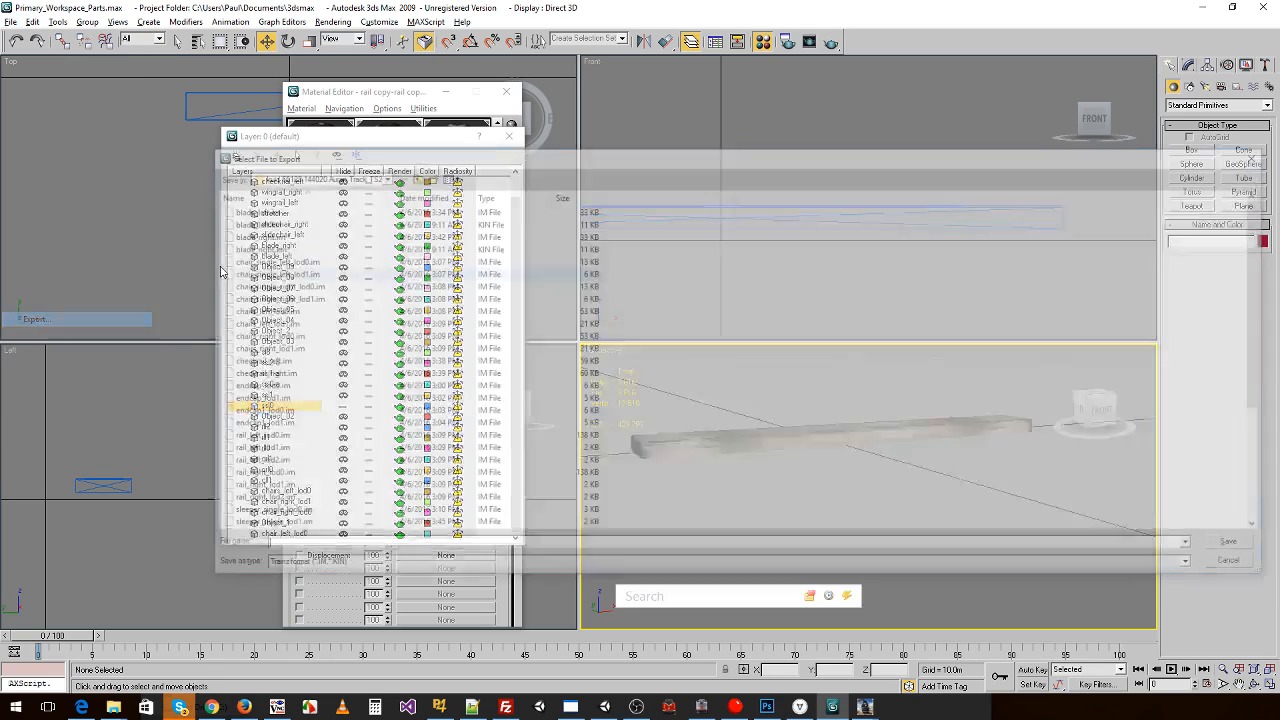
pyautogui.click(327, 389)
pyautogui.scroll(-5, 329, 395)
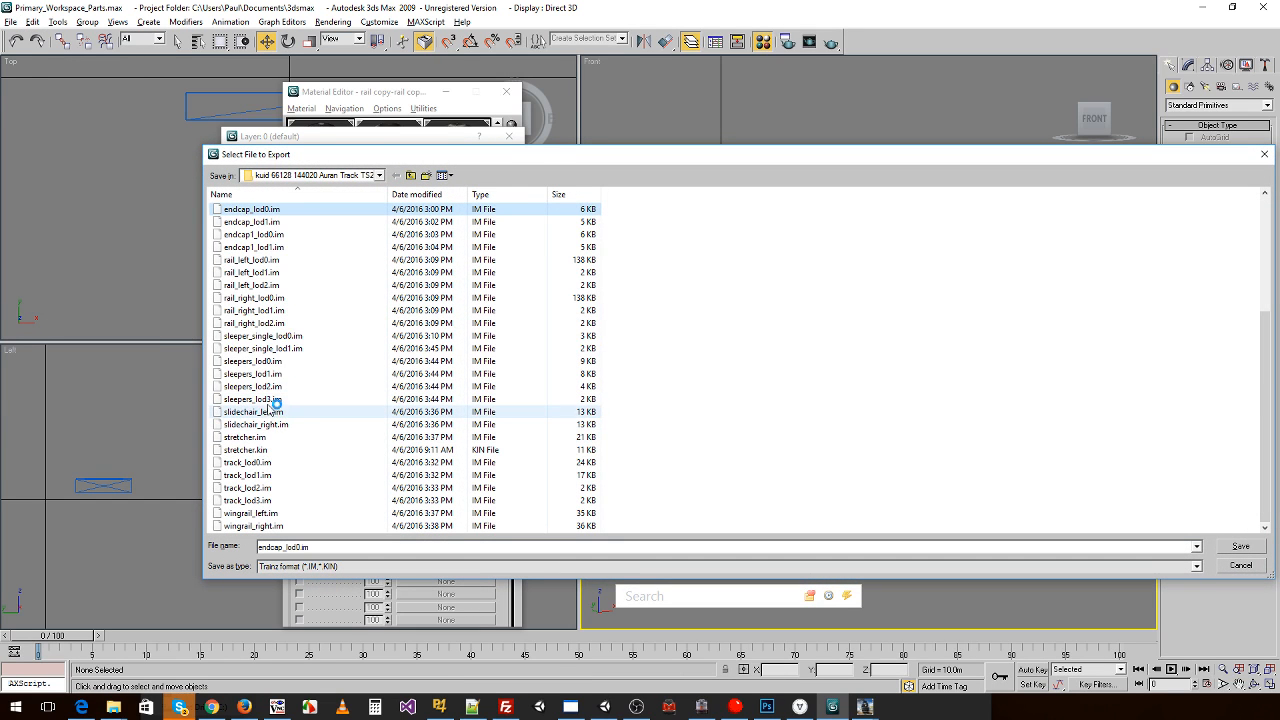
pyautogui.doubleClick(288, 336)
pyautogui.click(700, 408)
pyautogui.click(707, 411)
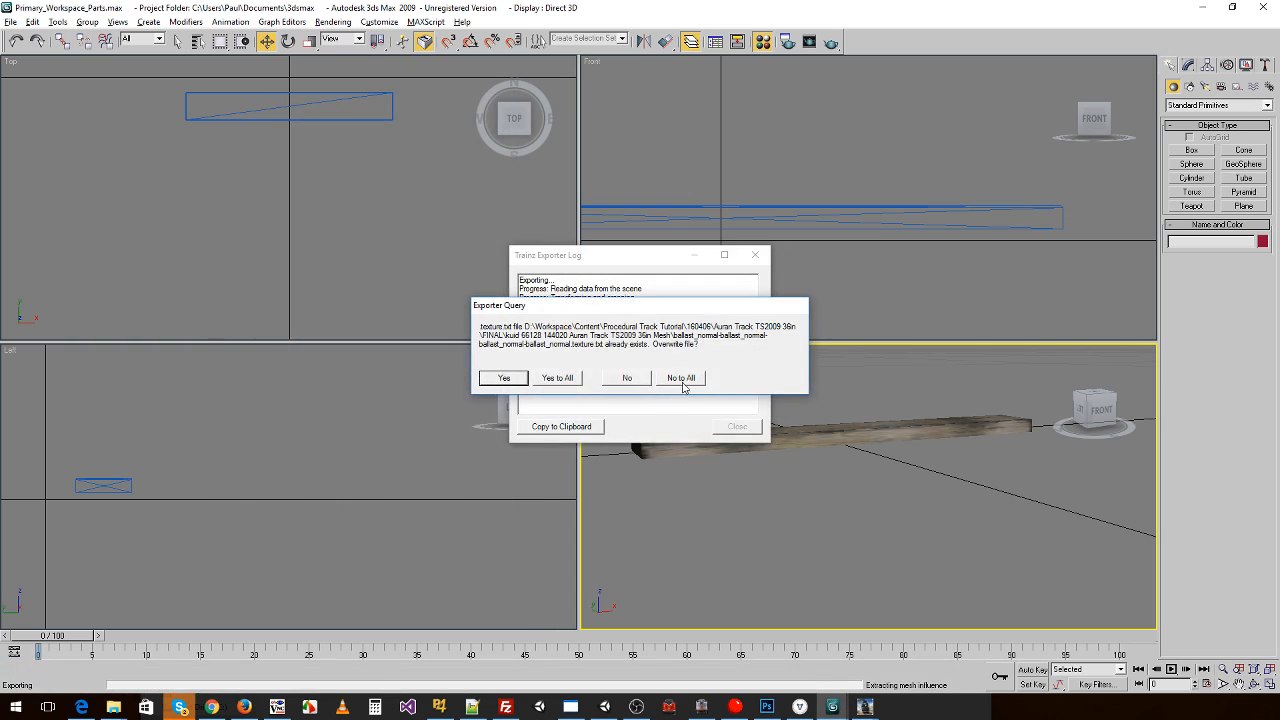
pyautogui.click(681, 378)
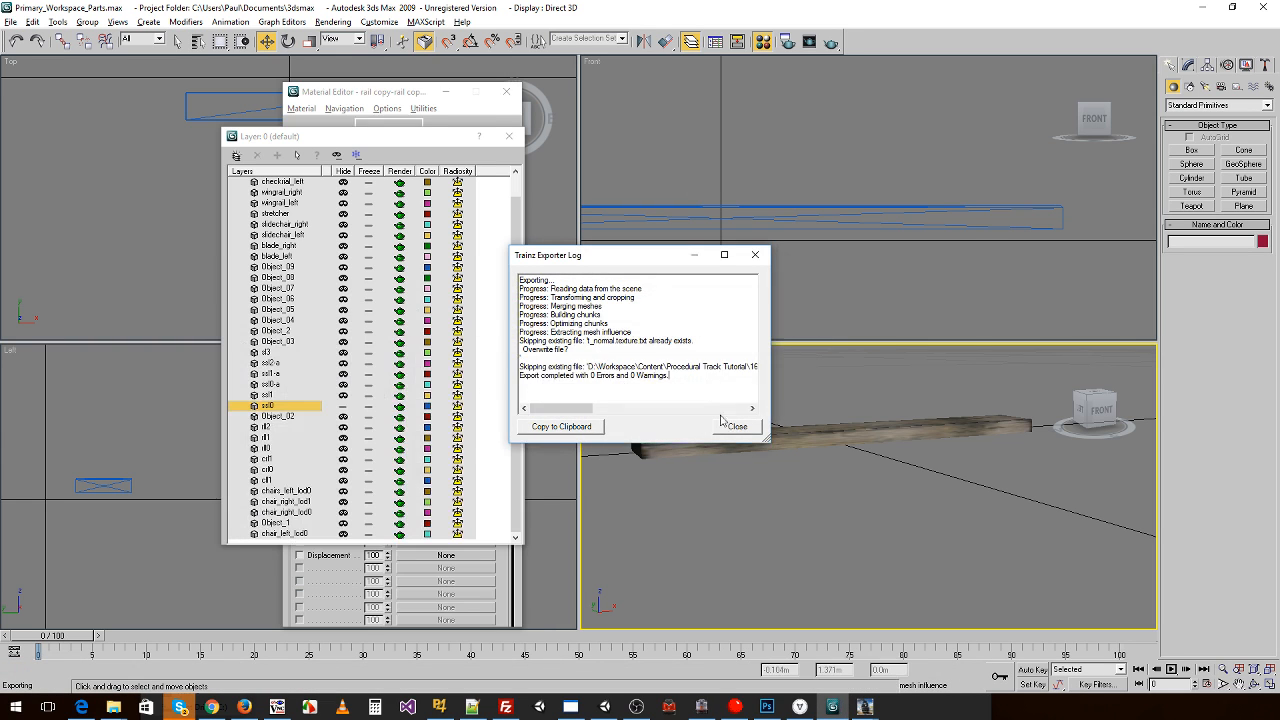
pyautogui.click(737, 426)
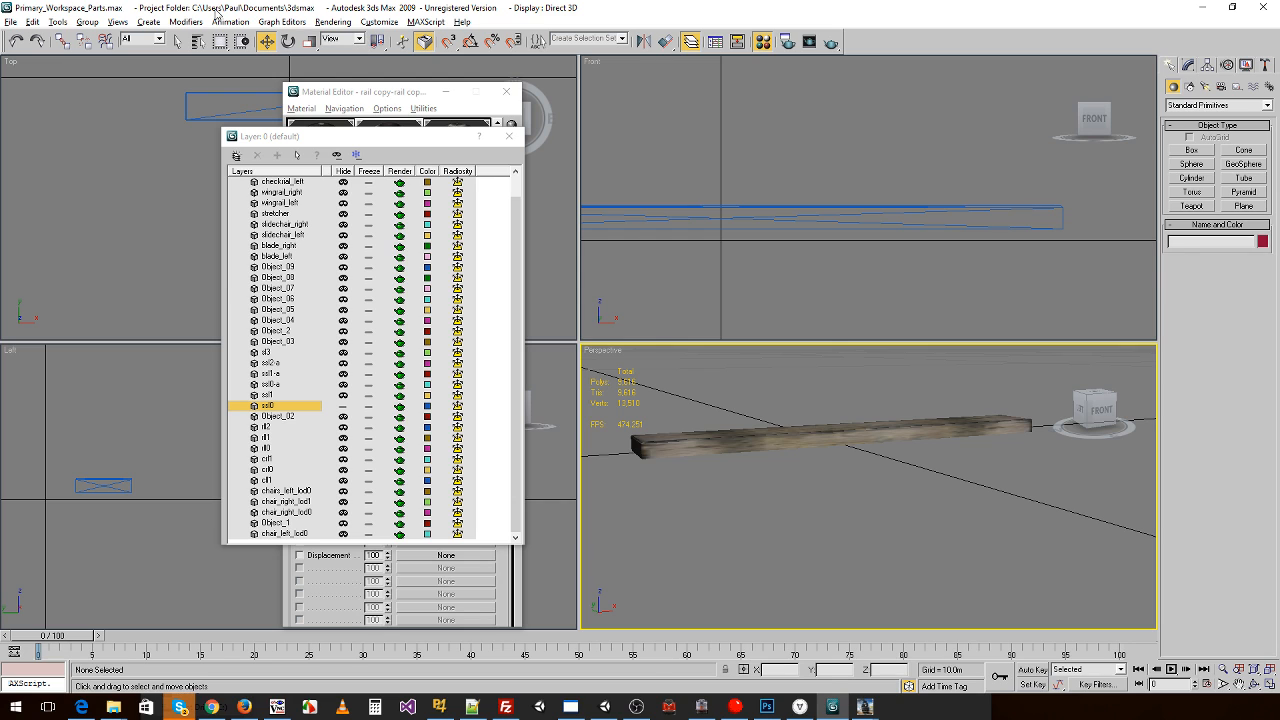
# - Open Primary_Workspace.max, saving the changes to the current scene, and list the objects in its default layer
pyautogui.click(12, 21)
pyautogui.moveTo(47, 88)
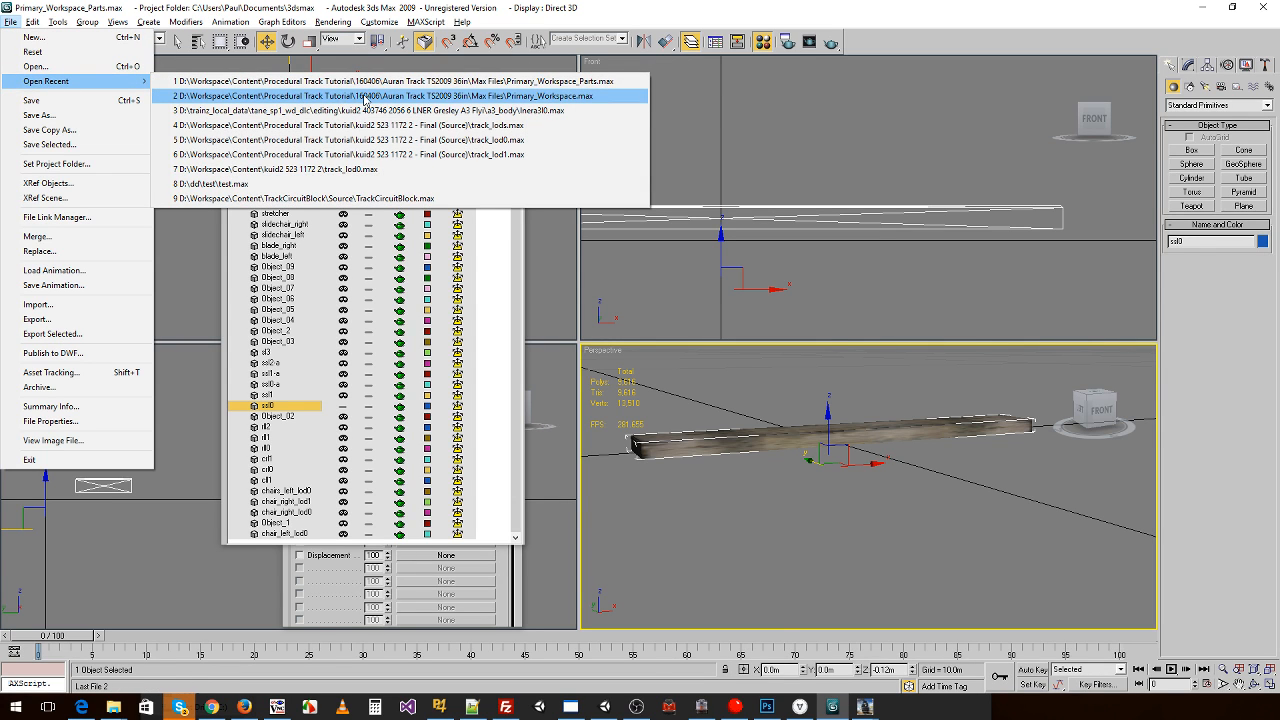
pyautogui.click(368, 97)
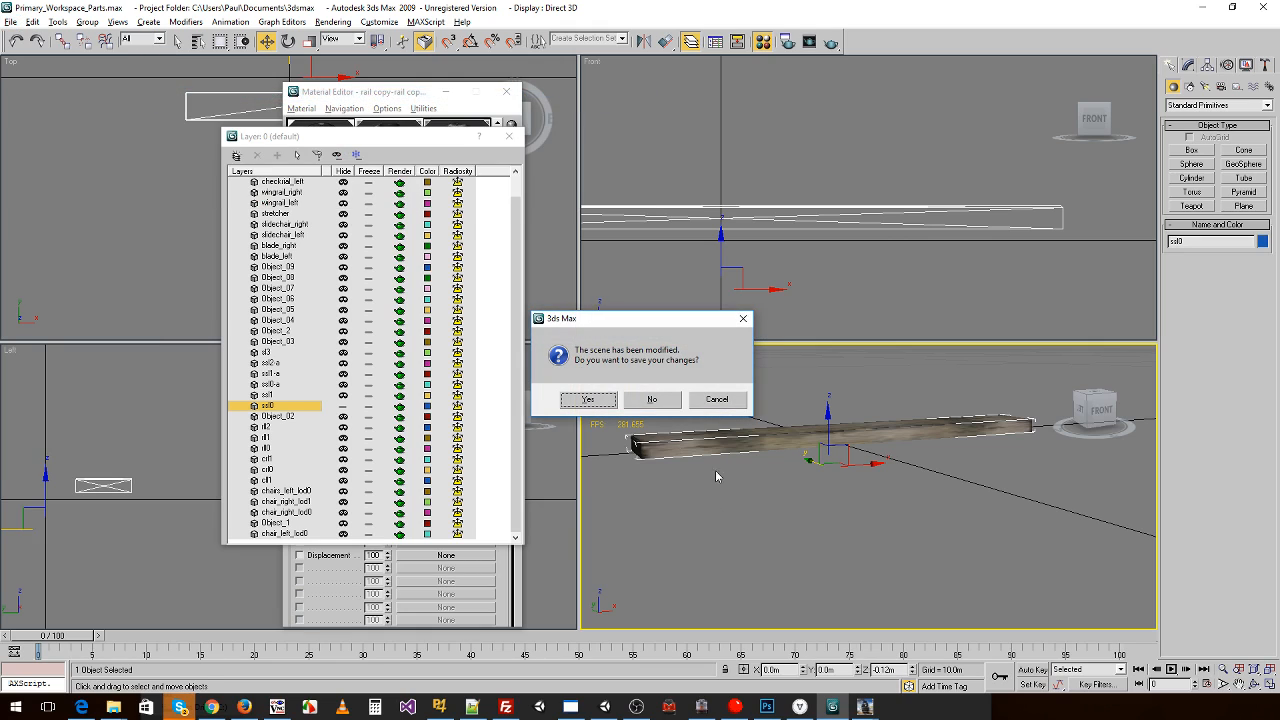
pyautogui.click(605, 400)
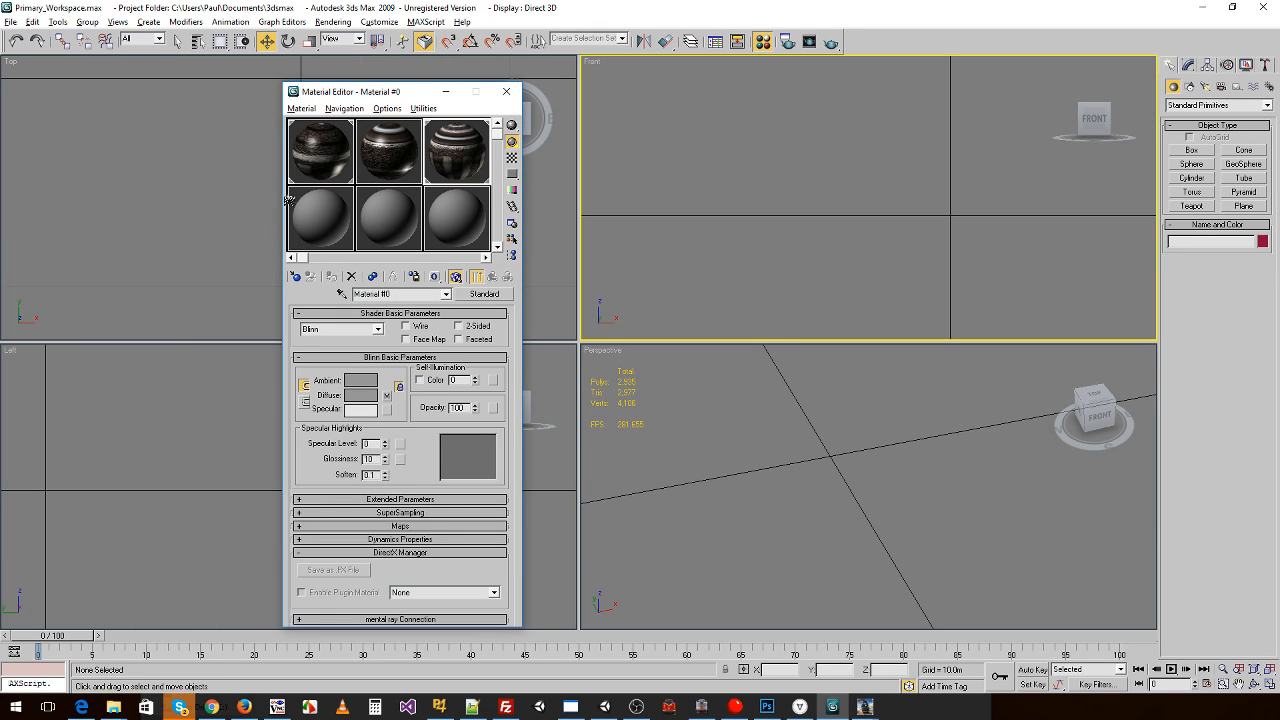
pyautogui.click(58, 22)
pyautogui.click(88, 116)
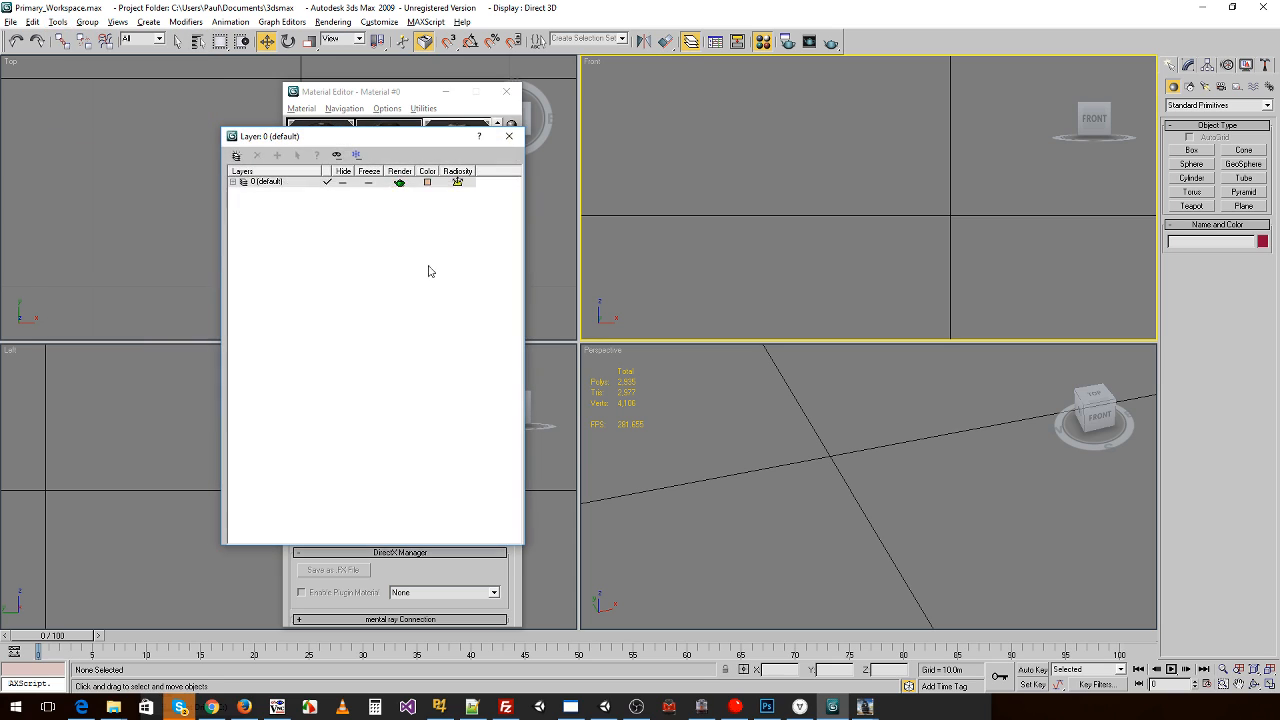
pyautogui.click(234, 182)
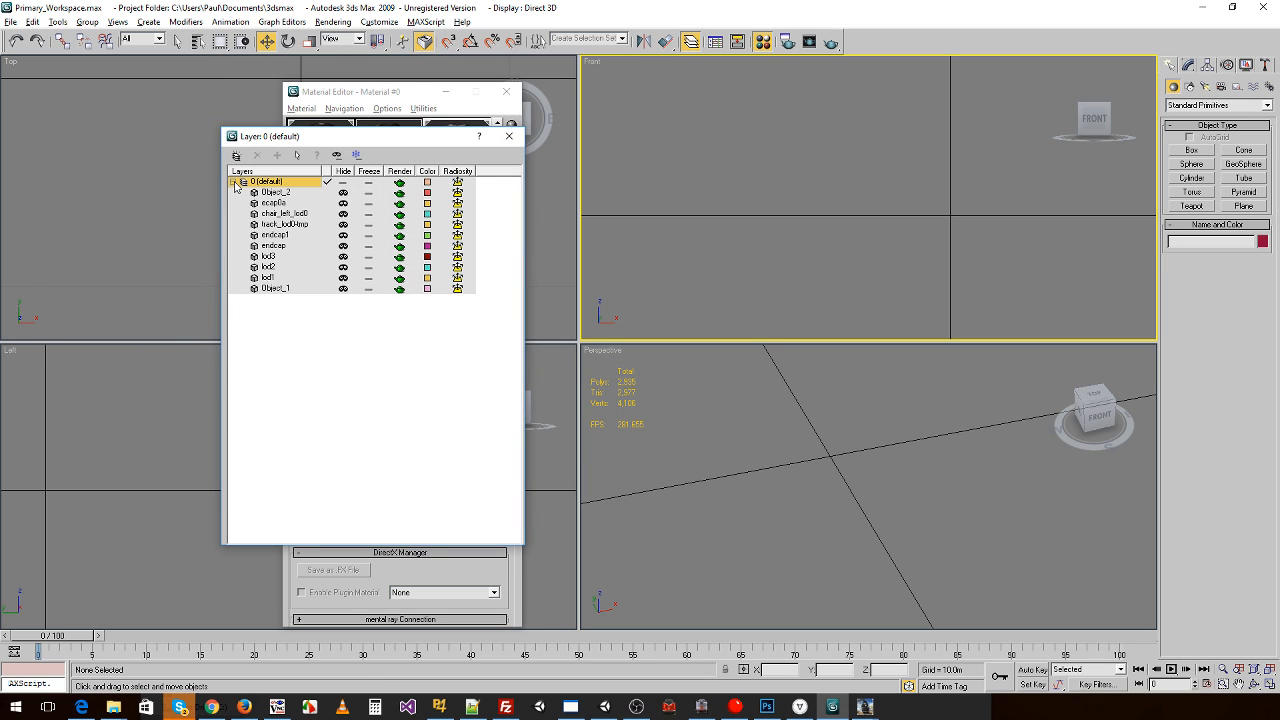
# - Unhide all objects in the default layer and lower the seven centred track and end cap meshes by about 0.04 m
pyautogui.click(343, 193)
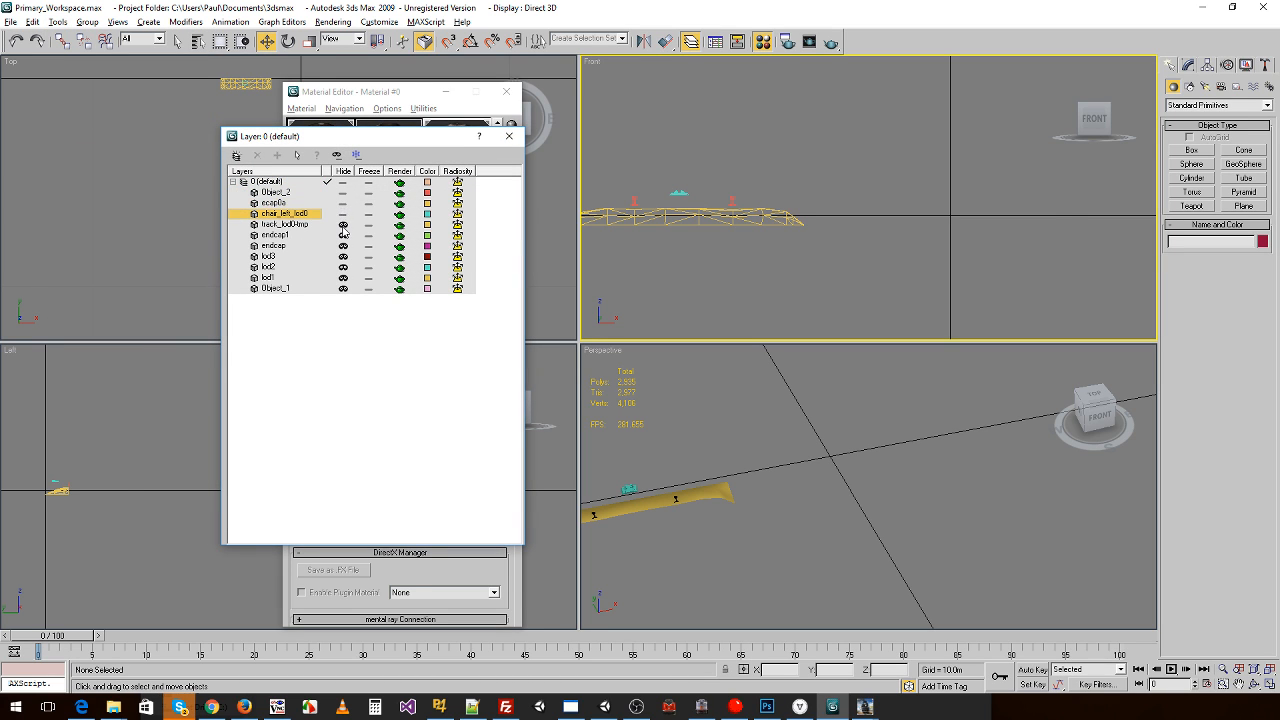
pyautogui.click(343, 225)
pyautogui.click(343, 257)
pyautogui.click(343, 268)
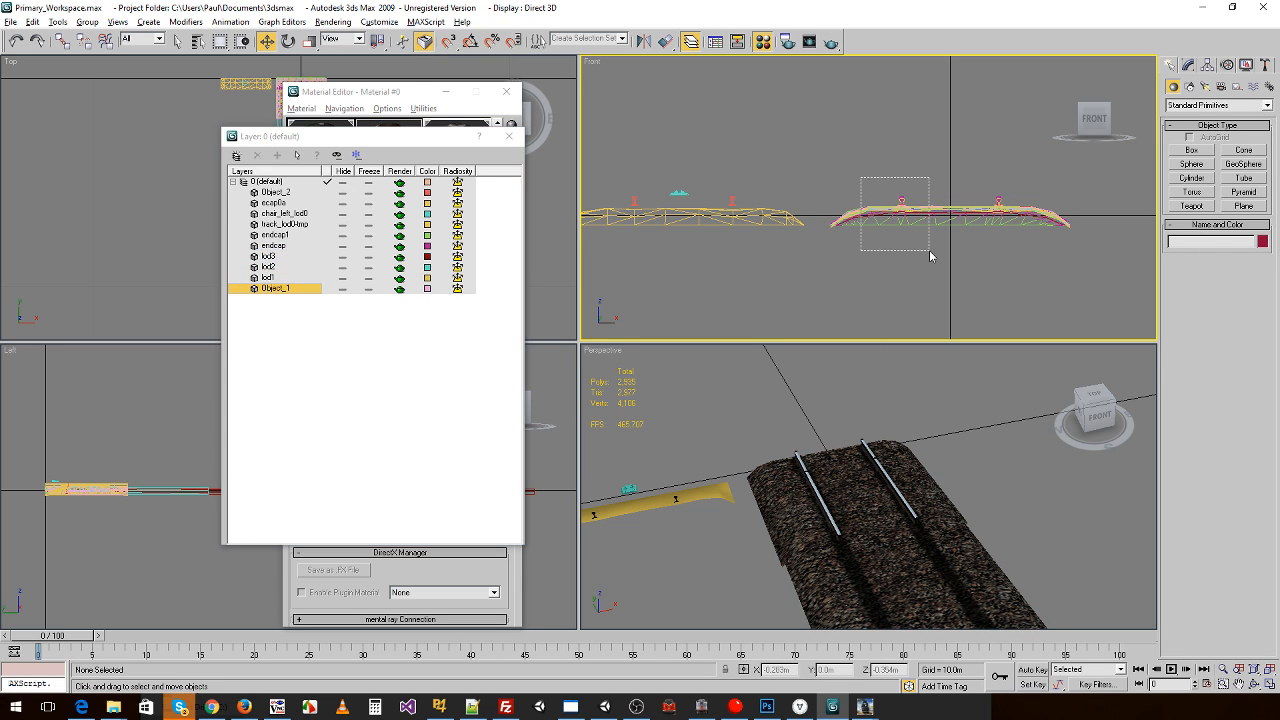
pyautogui.moveTo(930, 255); pyautogui.dragTo(934, 260)
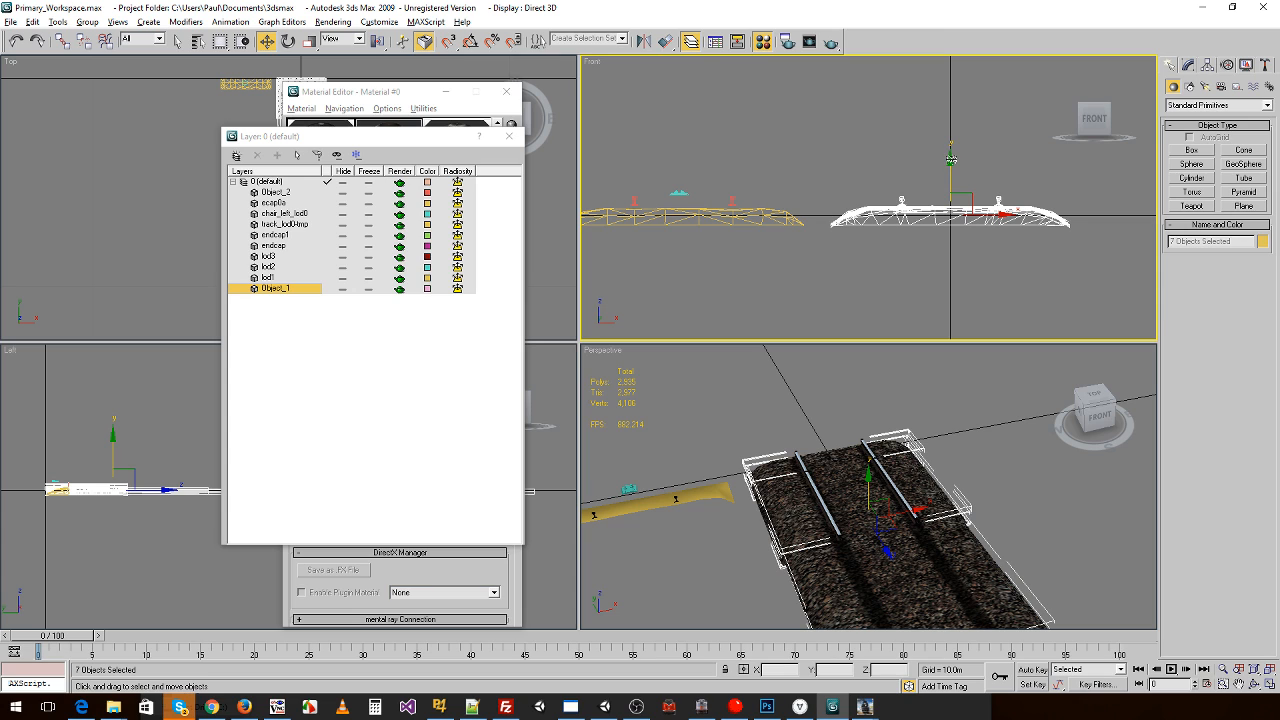
pyautogui.moveTo(951, 160); pyautogui.dragTo(950, 163)
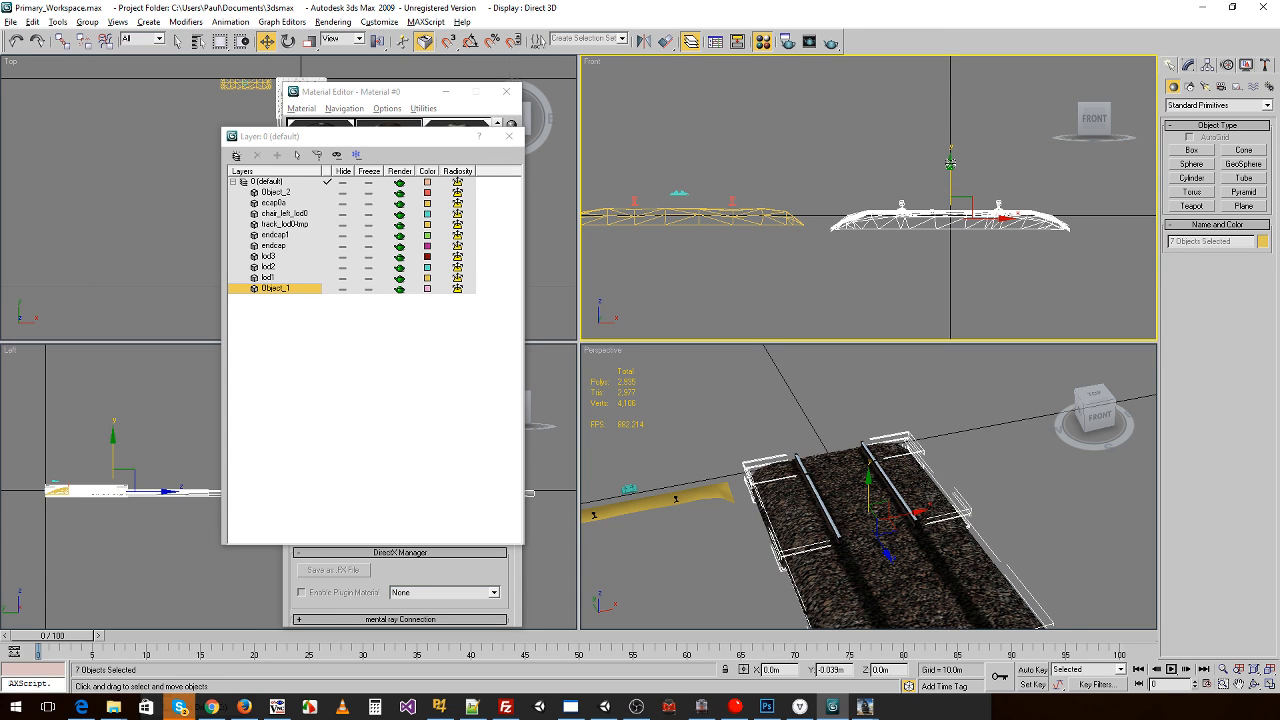
pyautogui.click(743, 282)
pyautogui.moveTo(641, 159); pyautogui.dragTo(796, 282)
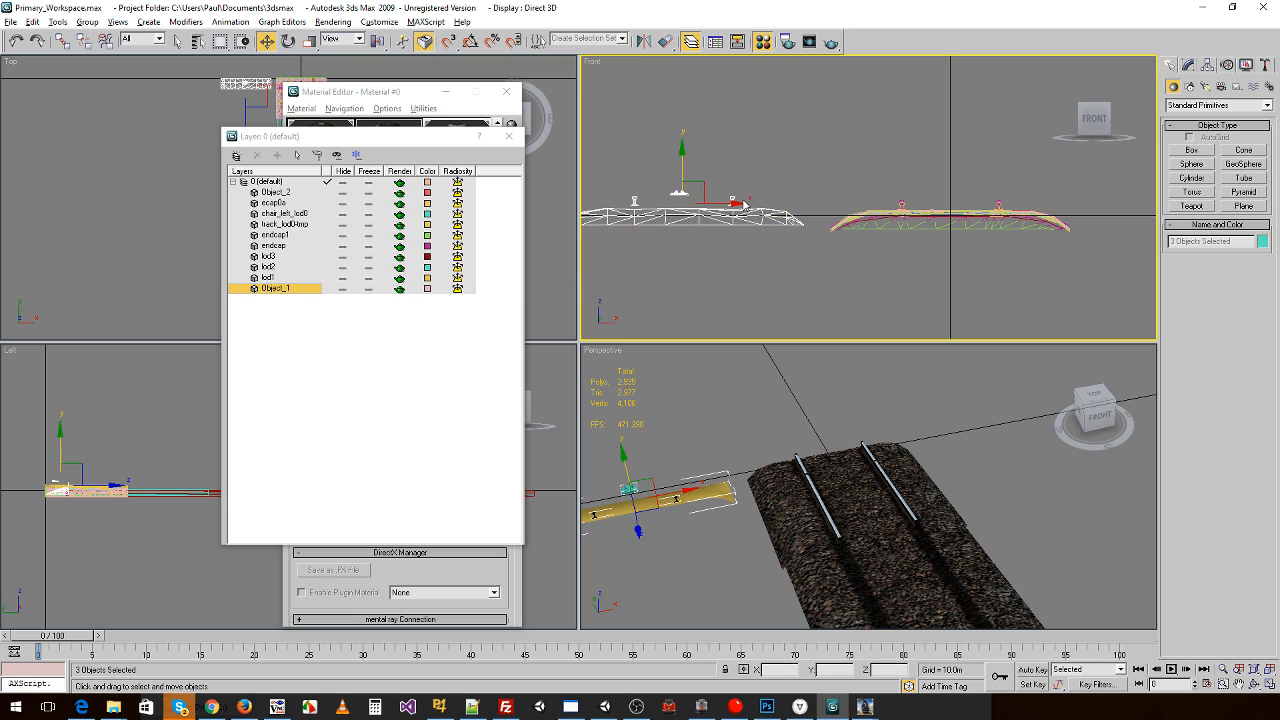
pyautogui.hotkey('ctrl', 'z')
# - Hide every object in the default layer except the Object_1 ballast mesh
pyautogui.click(342, 192)
pyautogui.click(343, 203)
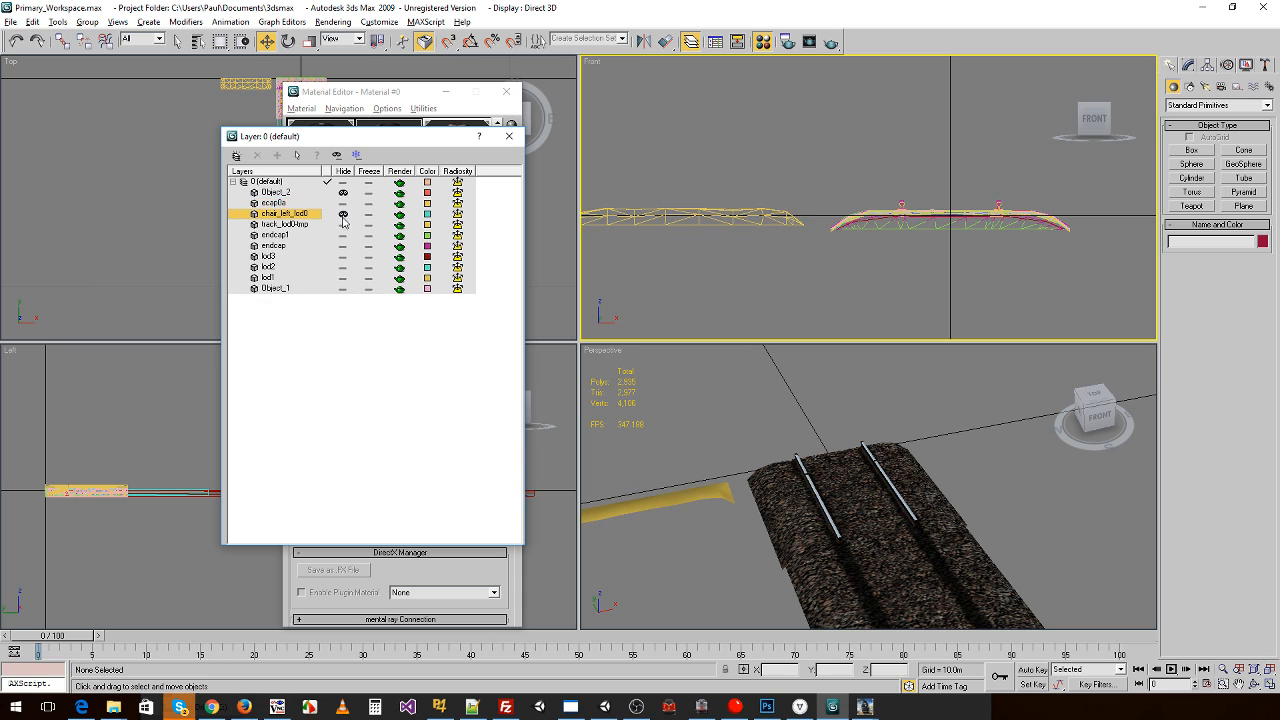
pyautogui.click(344, 268)
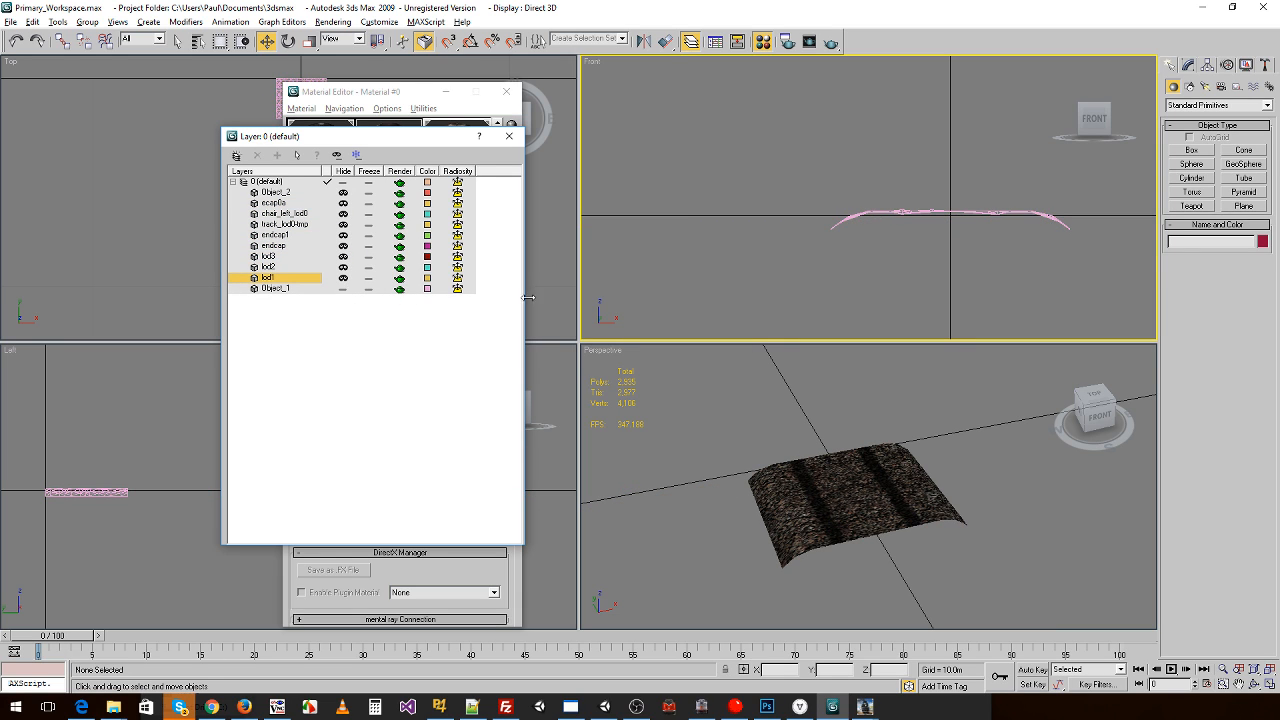
# - Export the geometry of Object_1 over track_lod0.im, keeping the existing texture.txt files
pyautogui.click(11, 22)
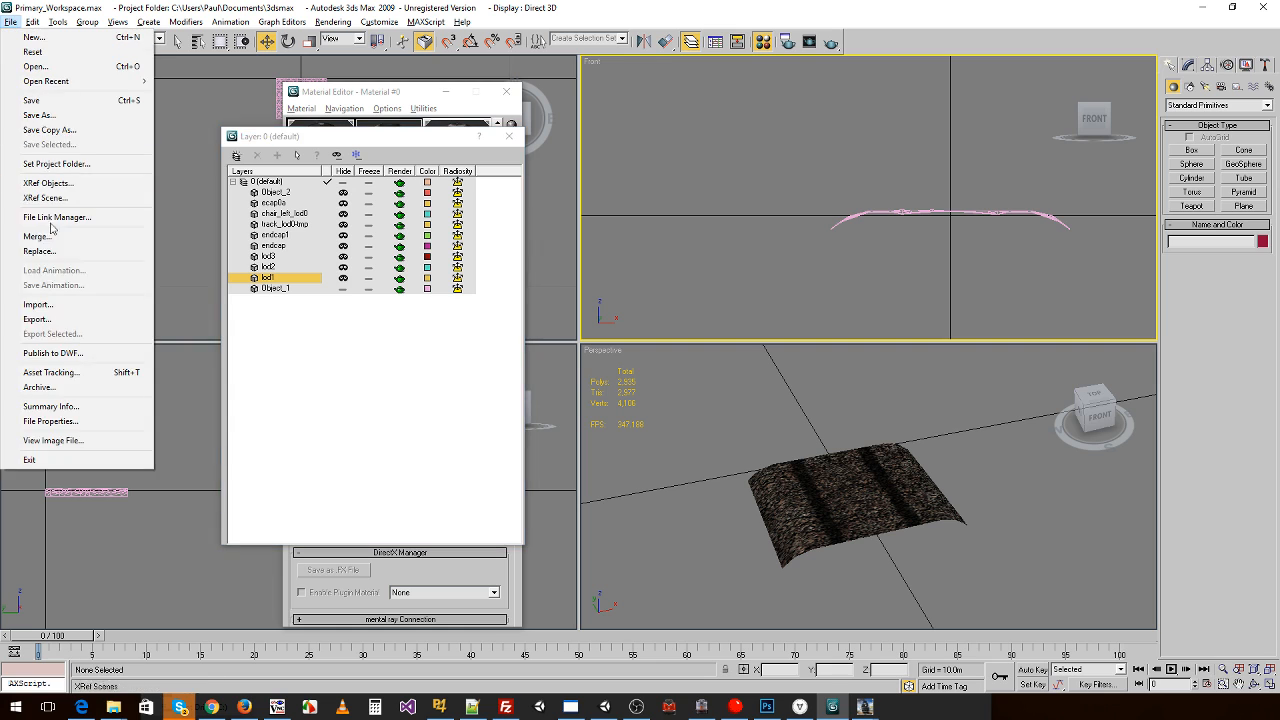
pyautogui.click(40, 320)
pyautogui.scroll(-5, 258, 470)
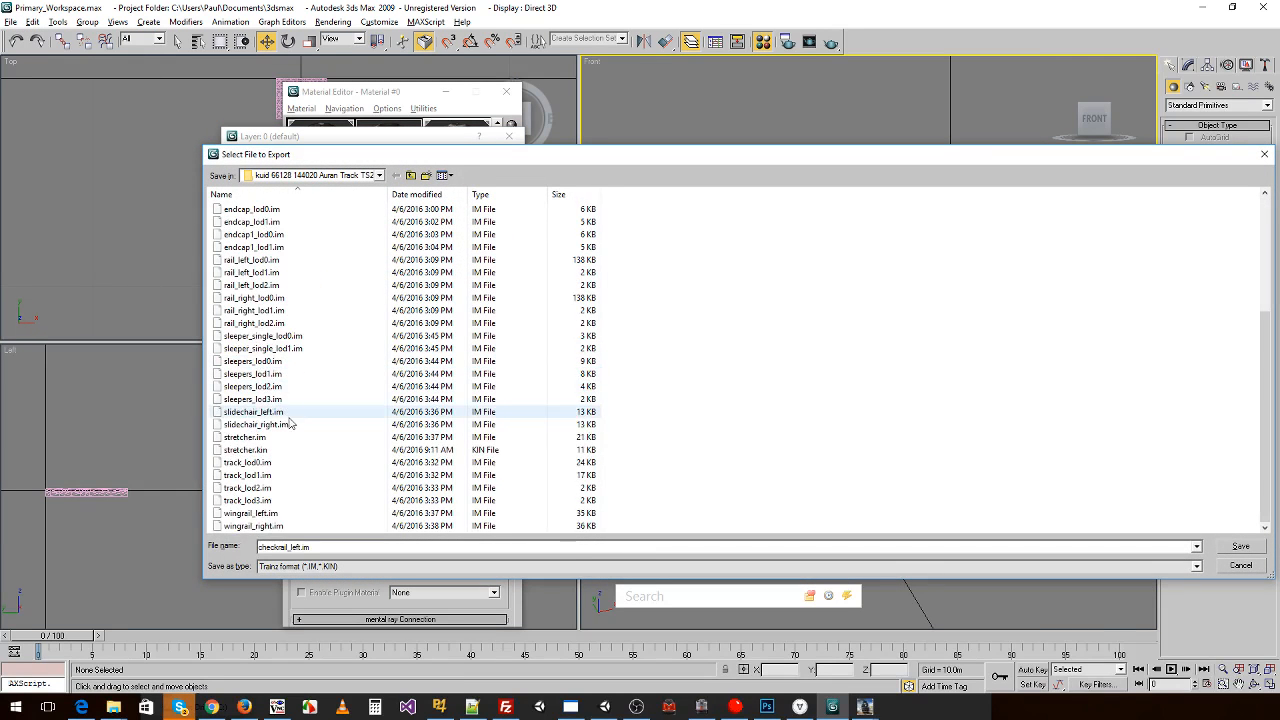
pyautogui.doubleClick(268, 467)
pyautogui.click(723, 413)
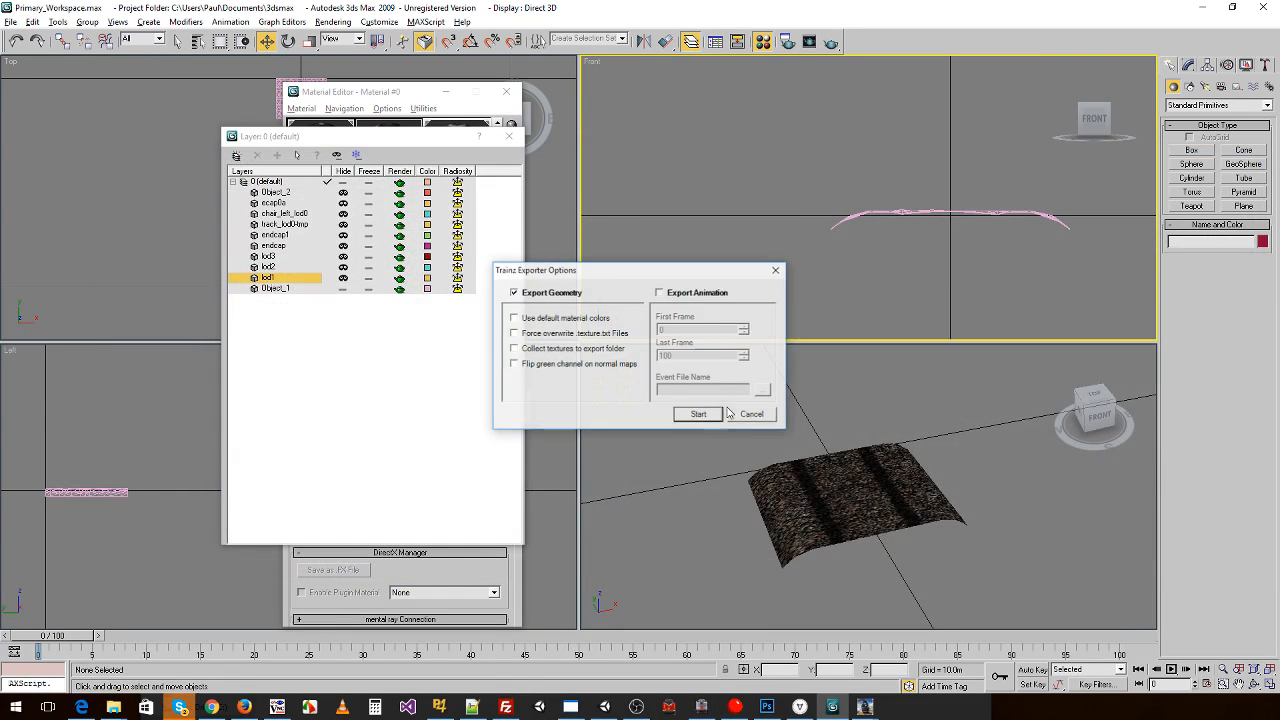
pyautogui.click(707, 415)
pyautogui.click(681, 378)
pyautogui.click(737, 426)
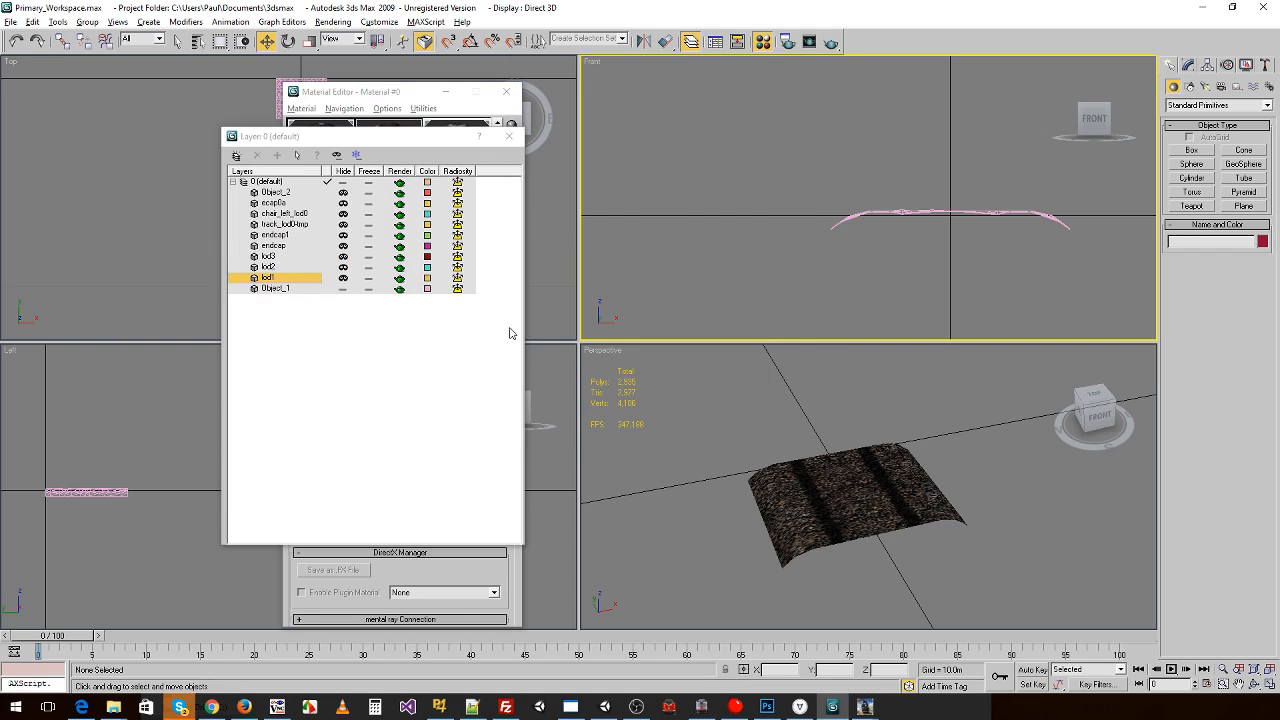
# - Hide Object_1, show lod1 and export it over track_lod1.im, keeping the existing texture.txt files
pyautogui.click(346, 289)
pyautogui.click(342, 279)
pyautogui.click(10, 21)
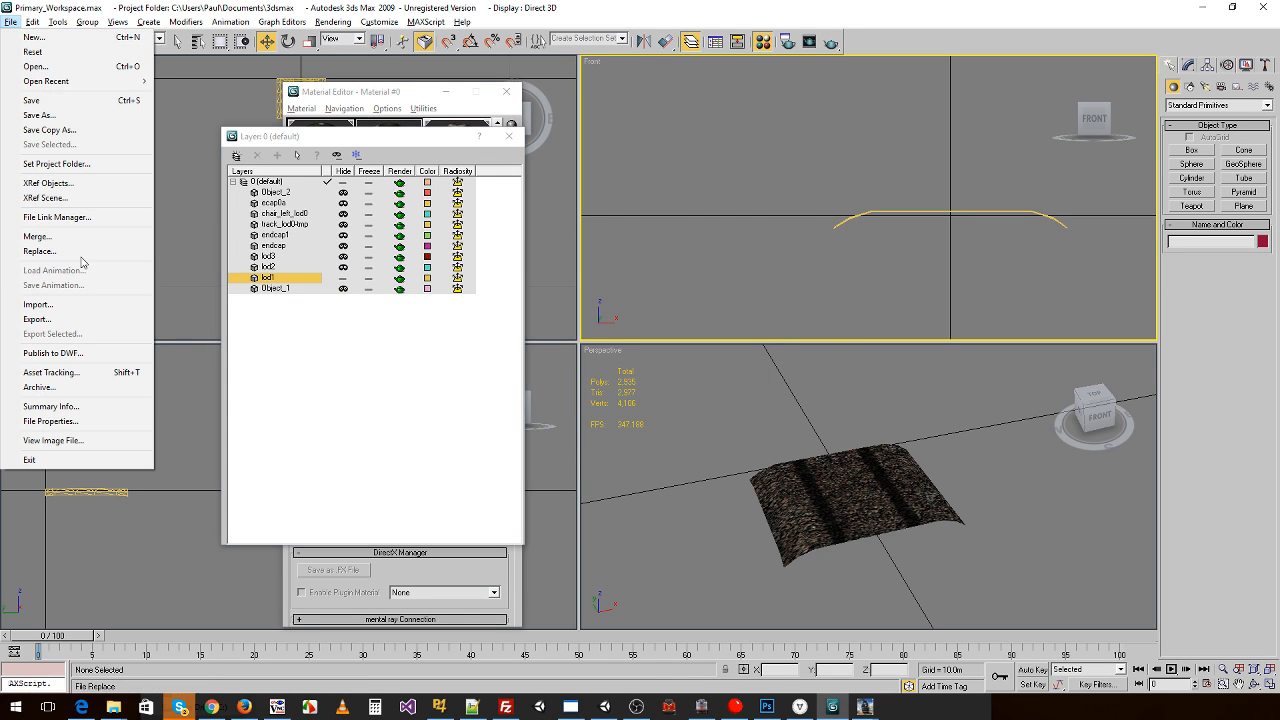
pyautogui.click(74, 324)
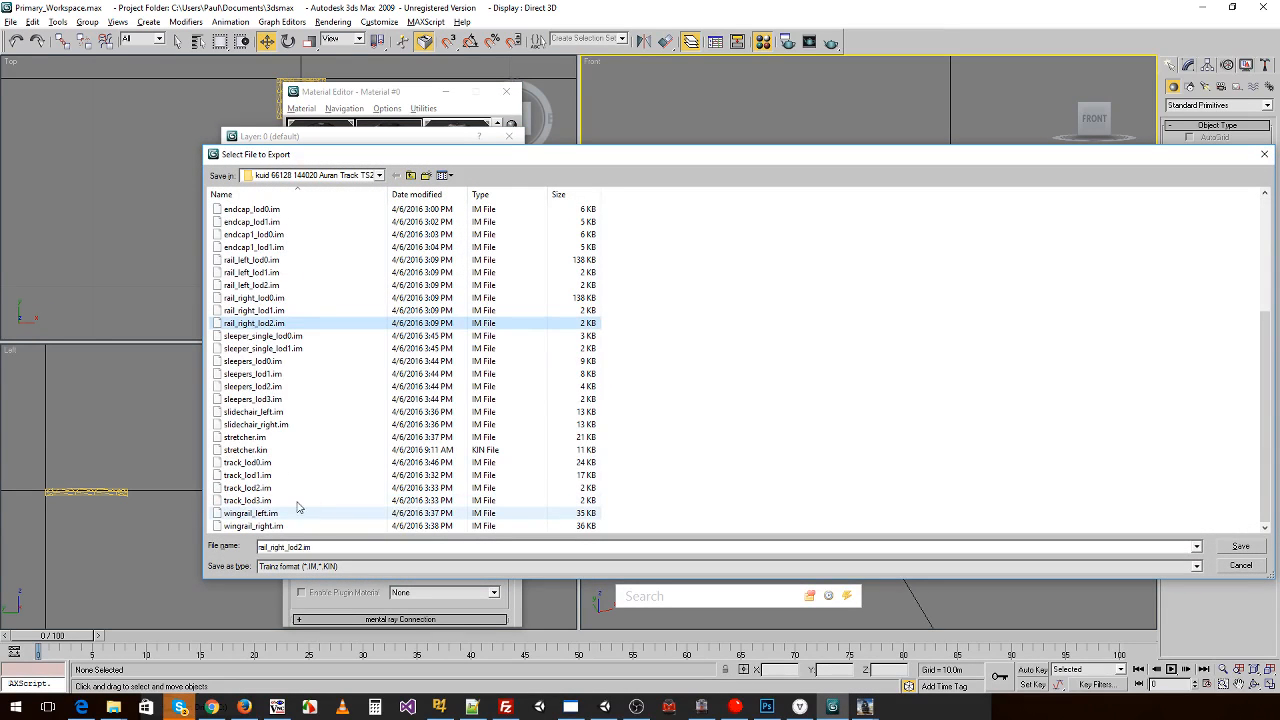
pyautogui.doubleClick(276, 477)
pyautogui.click(694, 409)
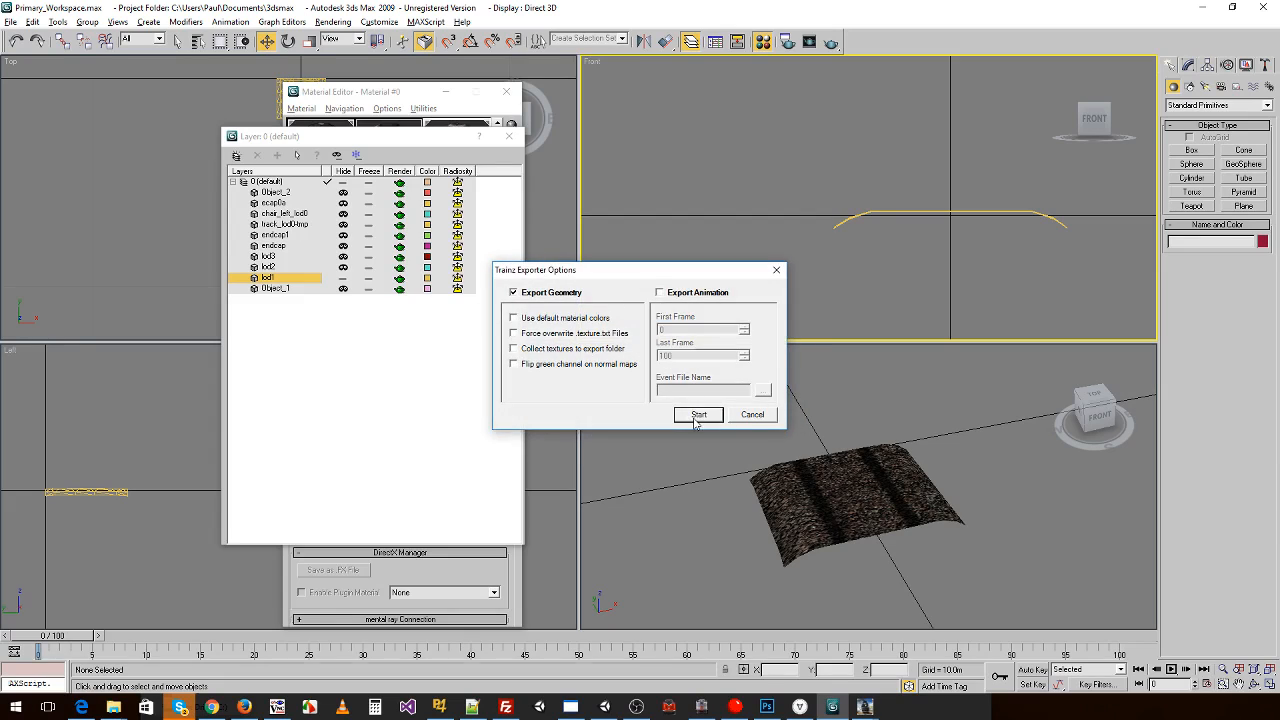
pyautogui.click(690, 419)
pyautogui.click(684, 383)
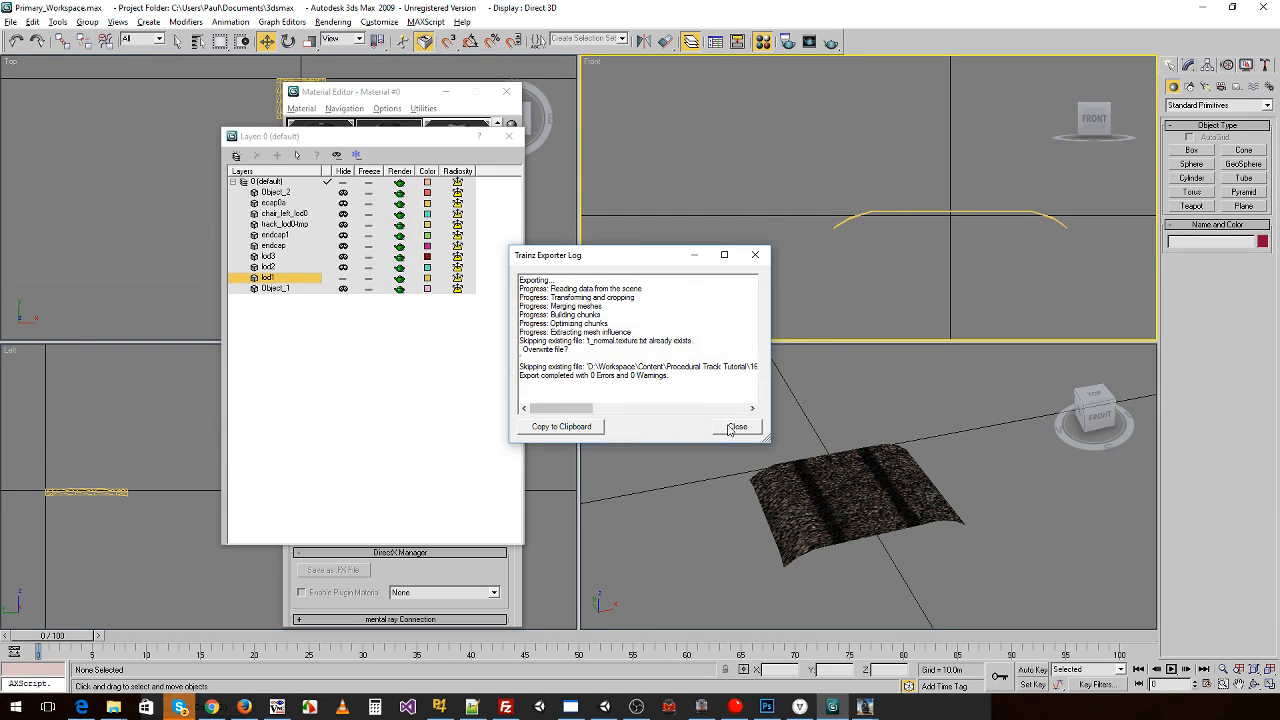
# - Swap the visible mesh from lod1 to lod2 and export it over track_lod2.im, keeping the existing texture.txt files
pyautogui.click(344, 279)
pyautogui.click(344, 268)
pyautogui.click(10, 21)
pyautogui.click(45, 322)
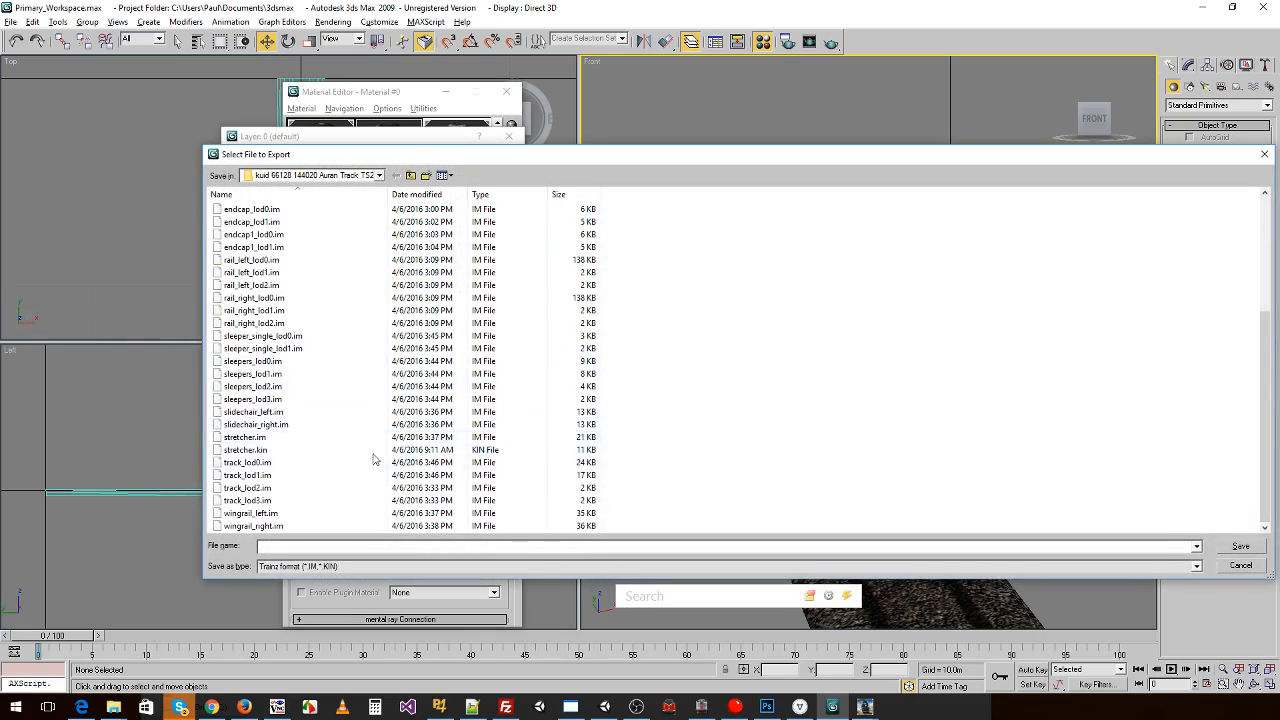
pyautogui.doubleClick(248, 487)
pyautogui.click(697, 409)
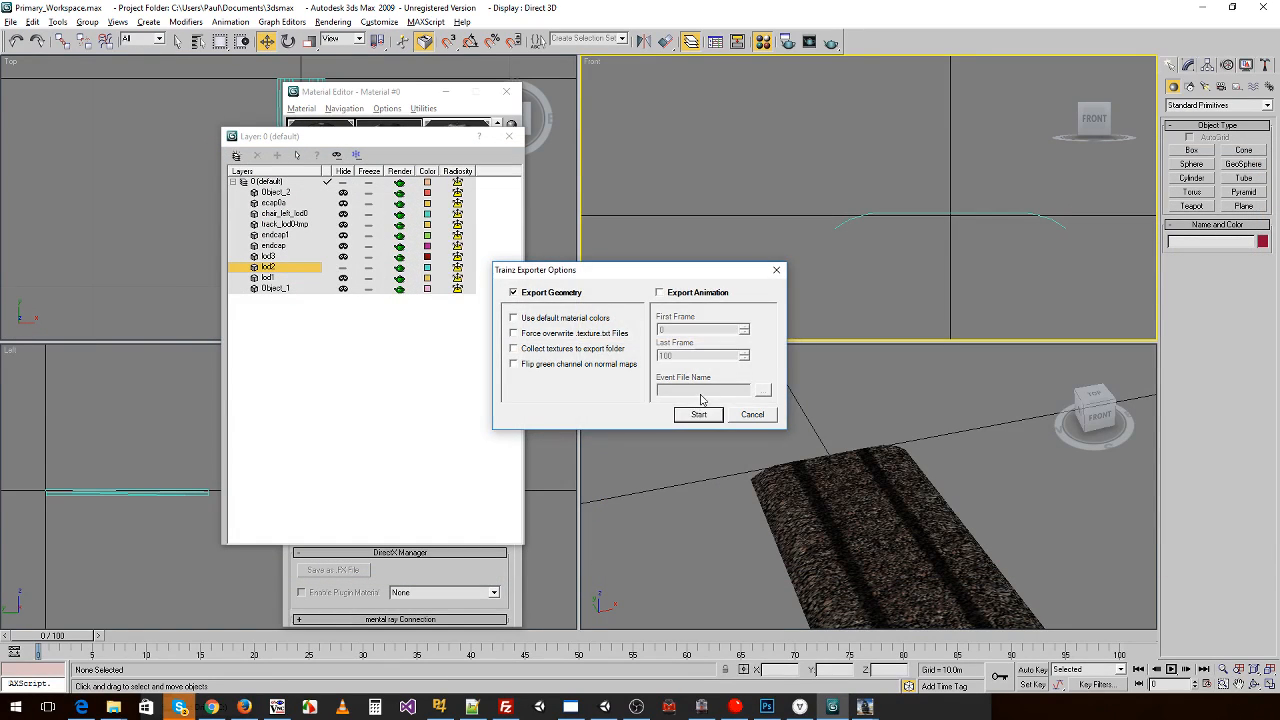
pyautogui.click(701, 415)
pyautogui.click(702, 379)
pyautogui.click(735, 426)
# - Hide lod2, show lod3 and export its geometry over track_lod3.im, keeping the existing texture.txt files
pyautogui.click(342, 267)
pyautogui.click(342, 256)
pyautogui.click(10, 21)
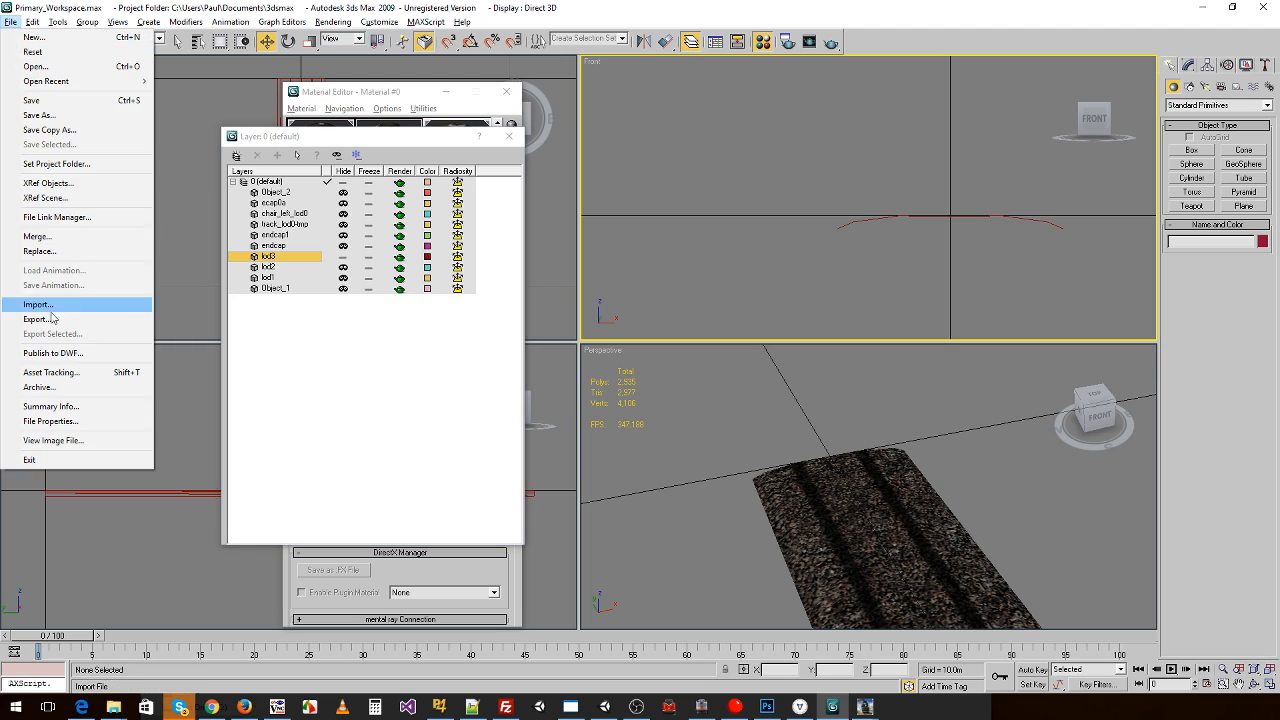
pyautogui.click(37, 319)
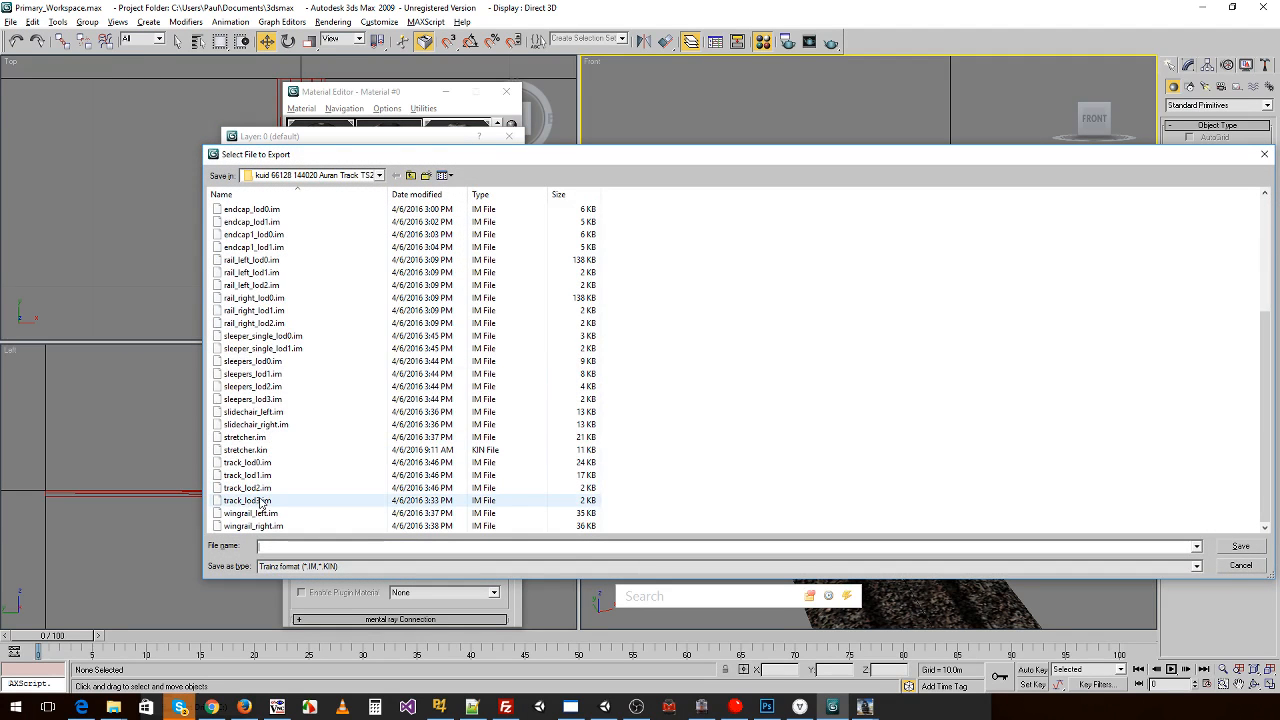
pyautogui.doubleClick(258, 501)
pyautogui.click(700, 411)
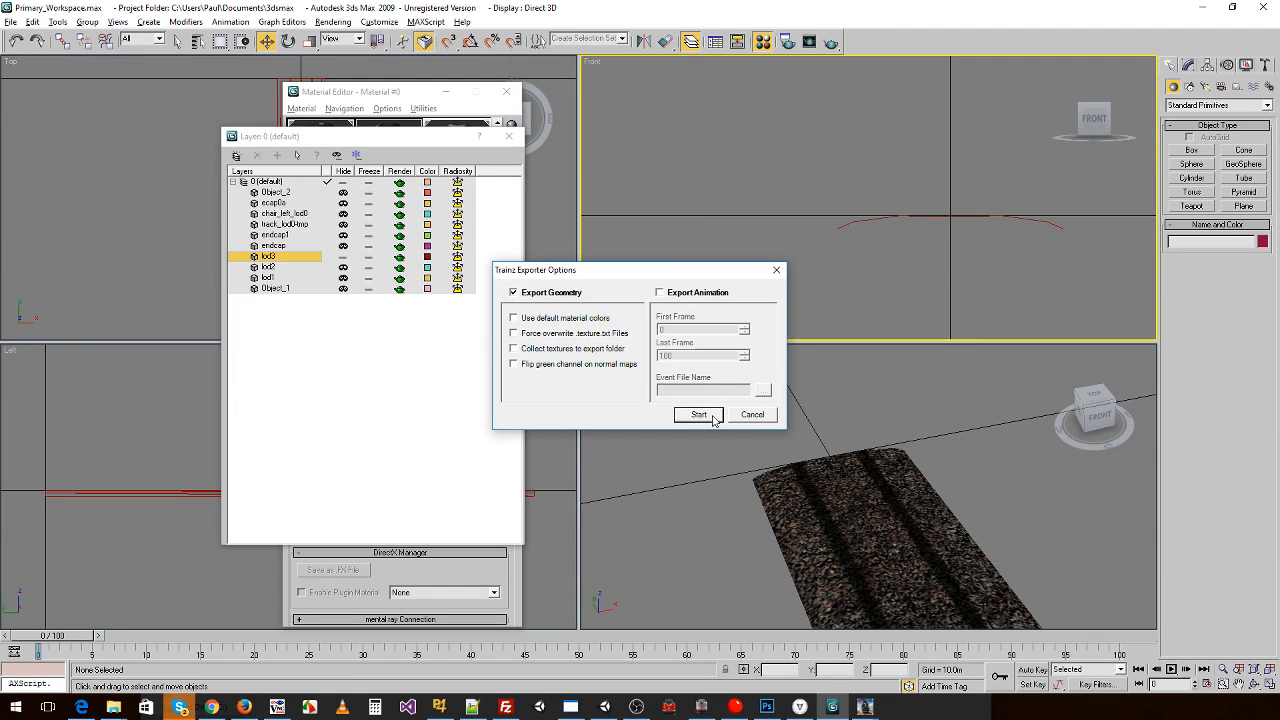
pyautogui.click(714, 420)
pyautogui.click(695, 386)
pyautogui.click(740, 424)
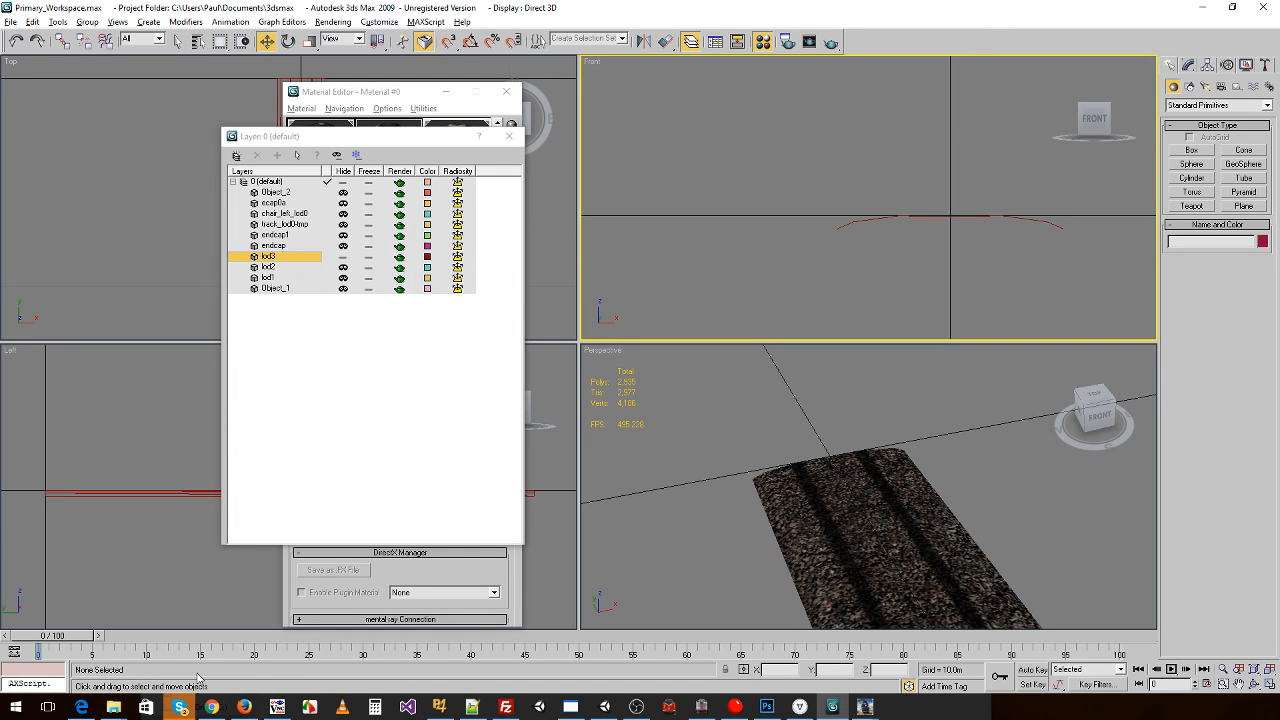
pyautogui.hotkey('alt', 'Tab')
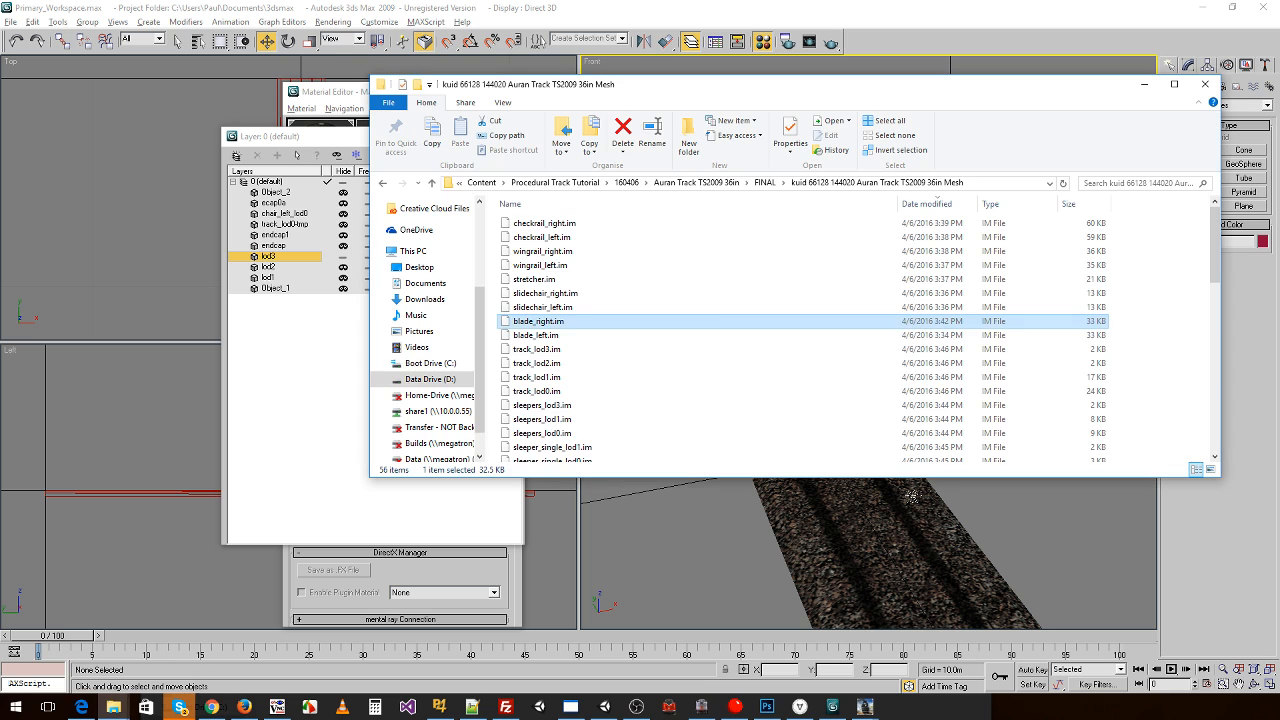
pyautogui.click(764, 182)
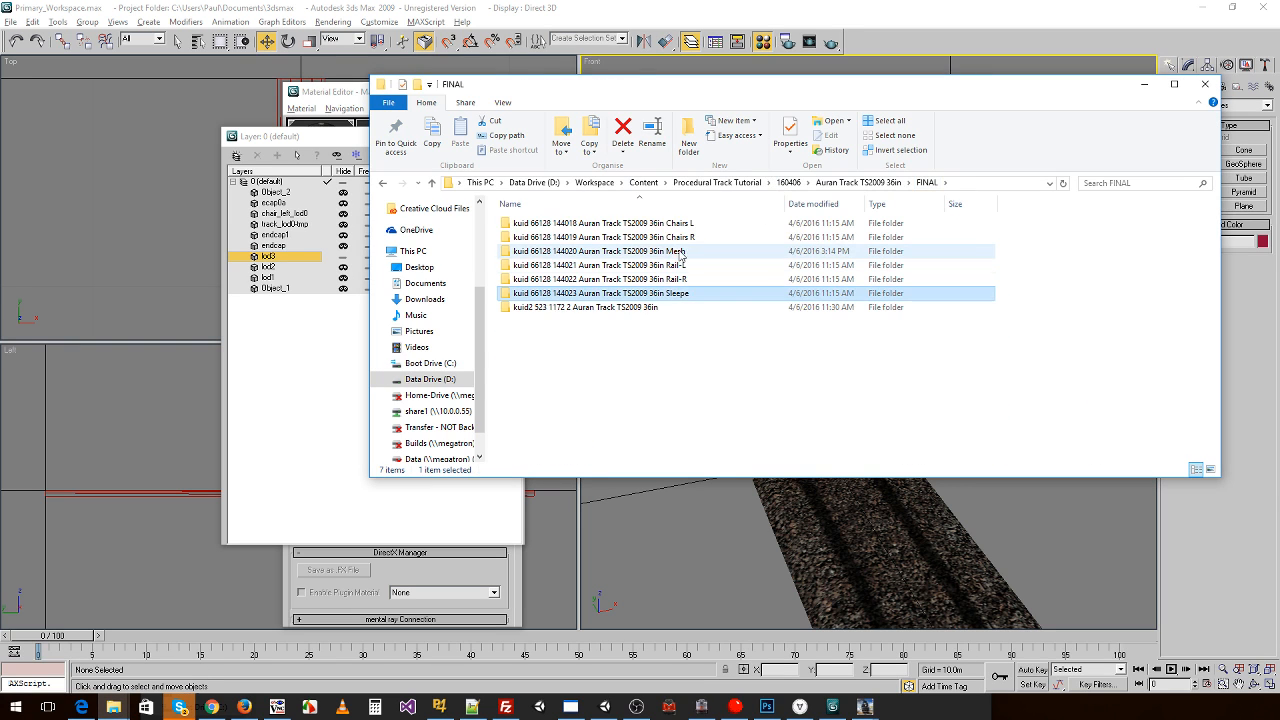
pyautogui.moveTo(796, 258); pyautogui.dragTo(210, 305)
pyautogui.hotkey('alt', 'Tab')
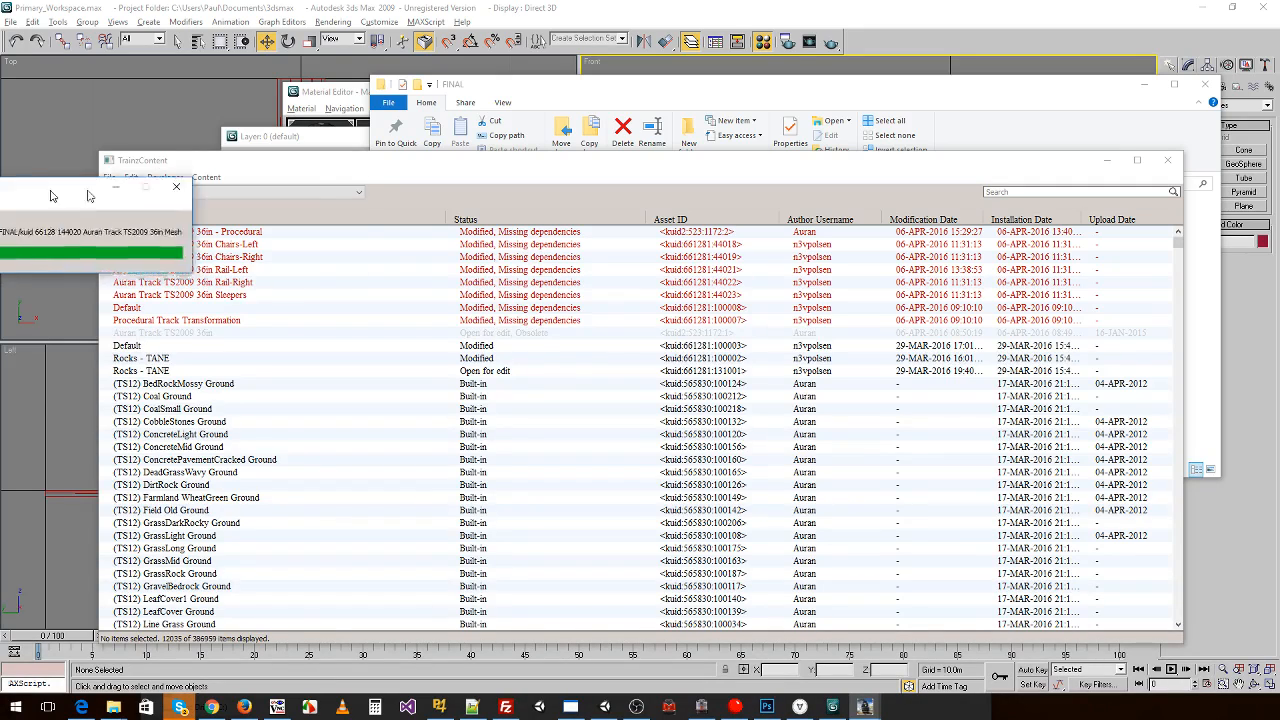
pyautogui.moveTo(0, 182); pyautogui.dragTo(320, 216)
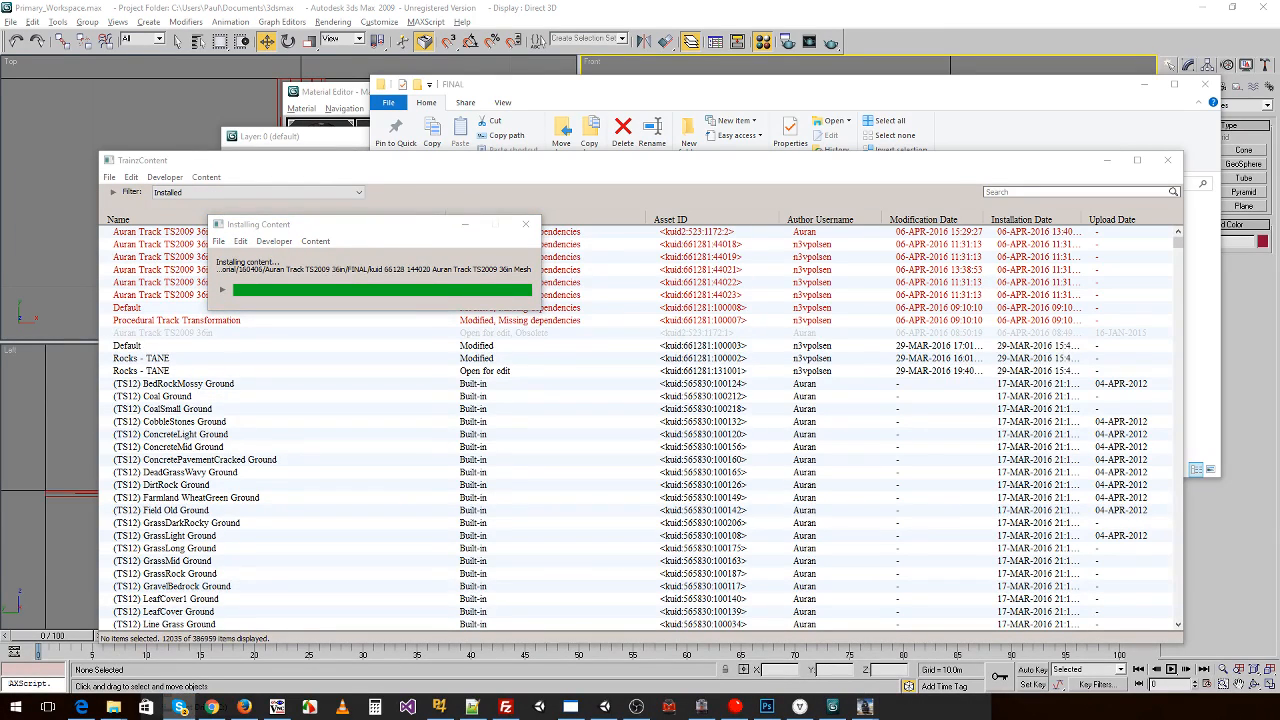
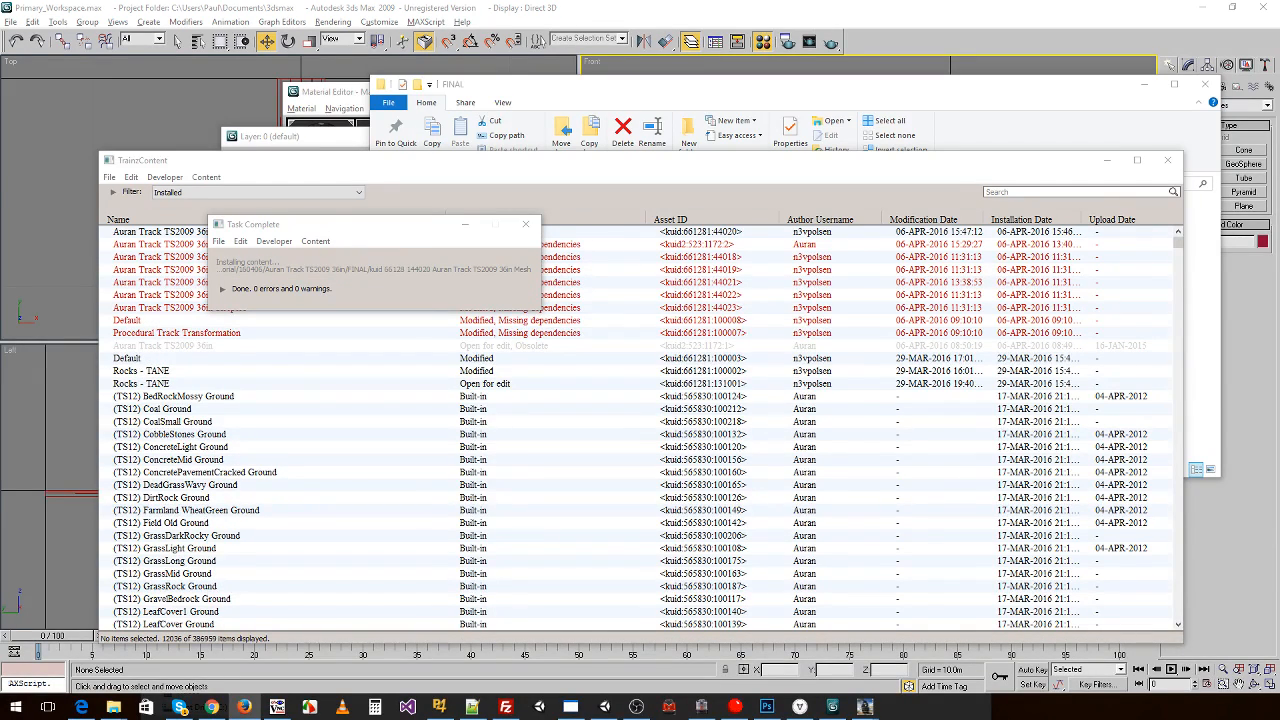
# - Close the finished content installation, switch to Trainz: A New Era and open the Procedural Track Transformation route for editing
pyautogui.click(524, 226)
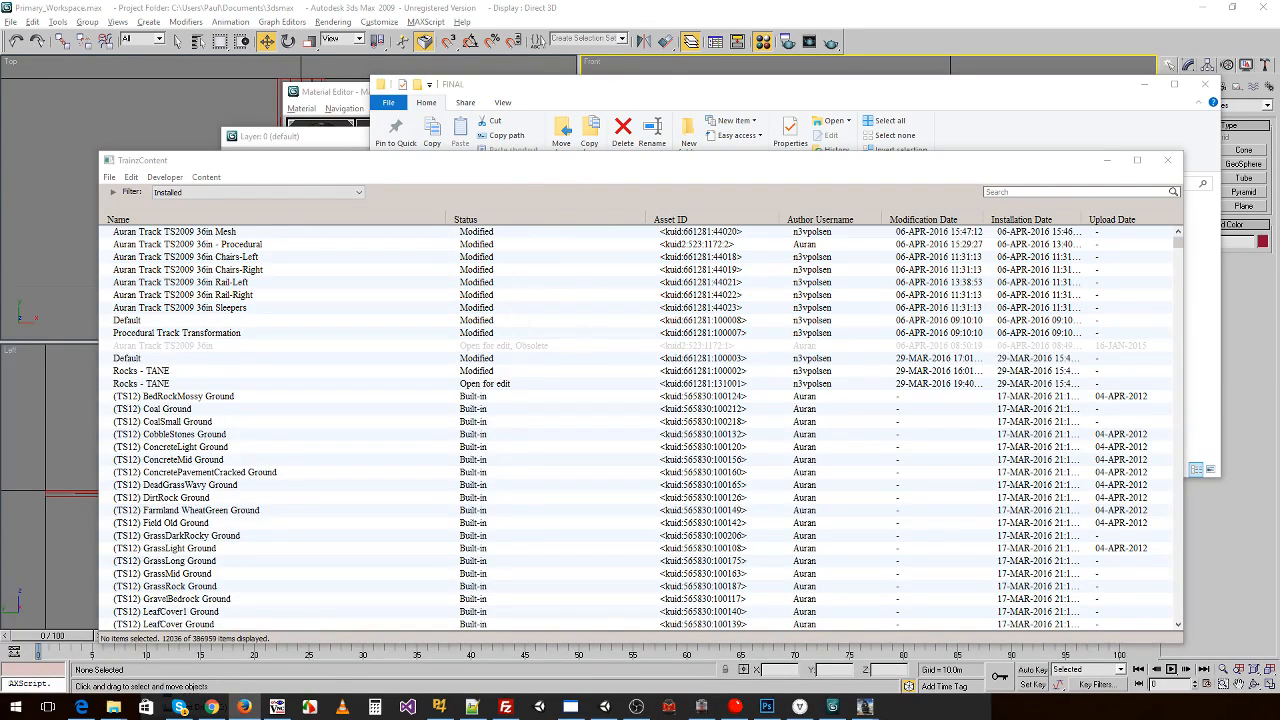
pyautogui.click(844, 708)
pyautogui.click(860, 709)
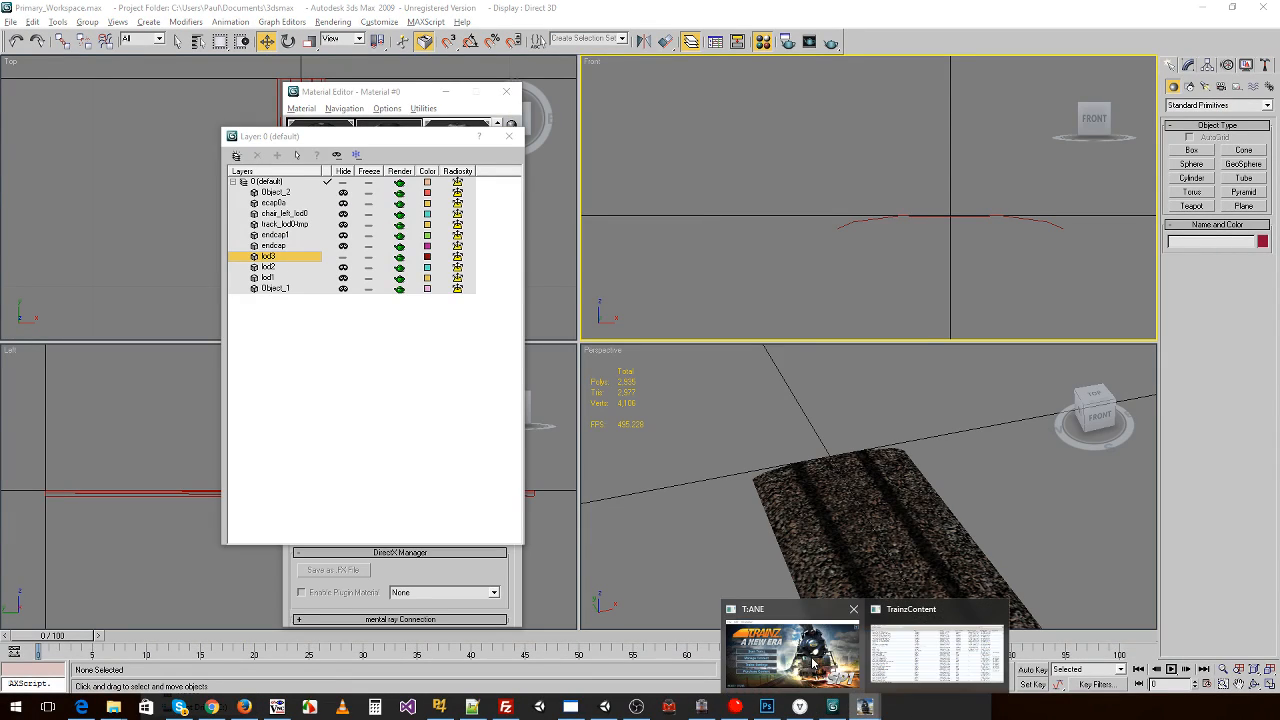
pyautogui.click(812, 658)
pyautogui.click(592, 309)
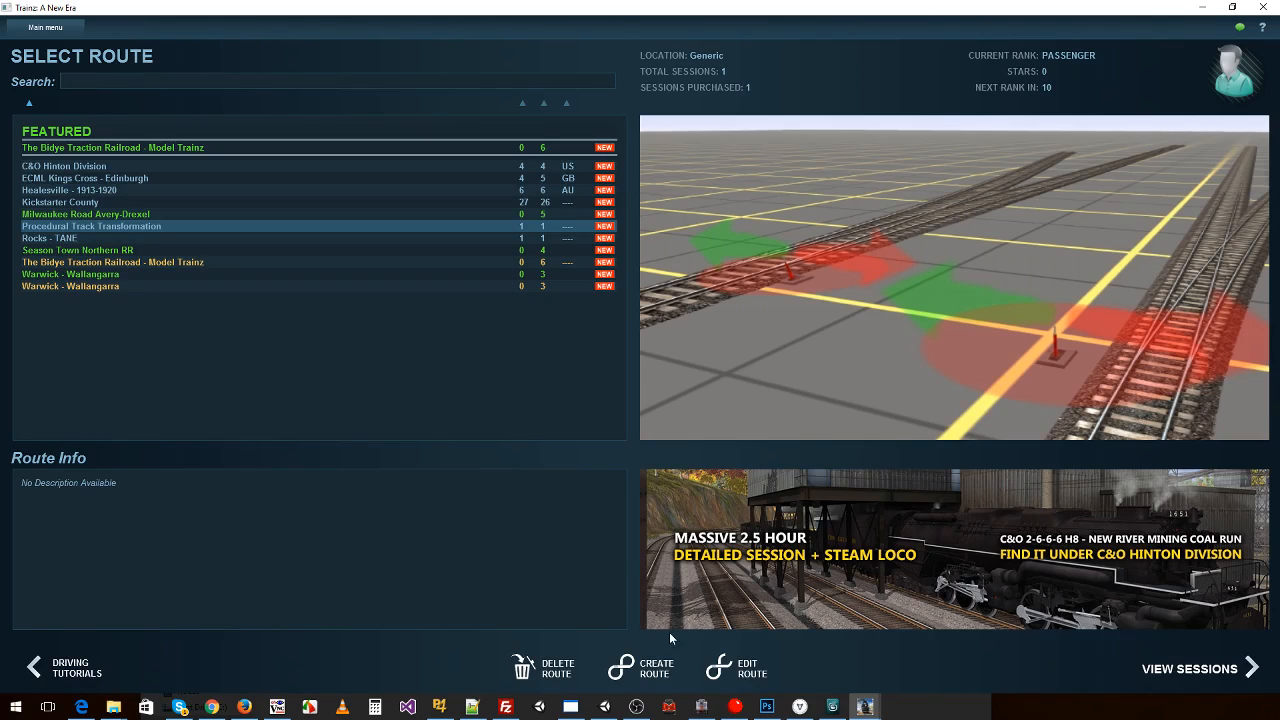
pyautogui.click(722, 667)
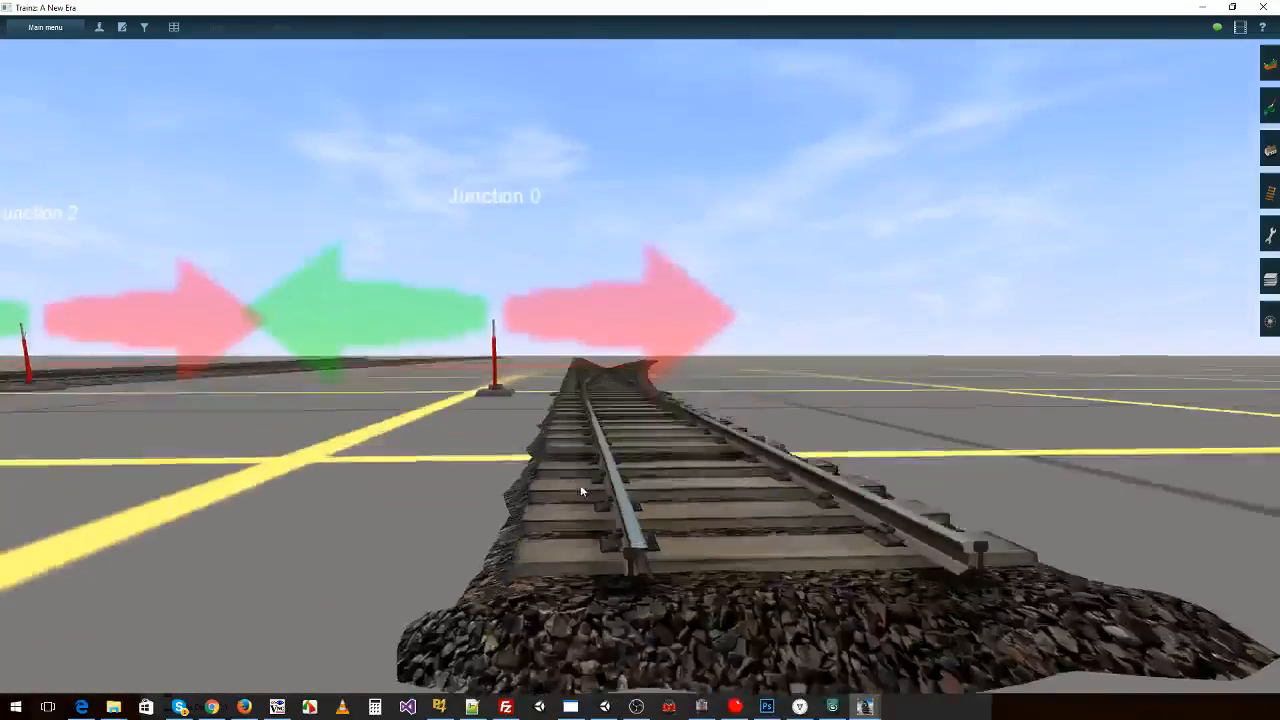
# - Examine the reinstalled track mesh around Junction 0 from above and from ground level
pyautogui.press('Up')
pyautogui.press('Right')
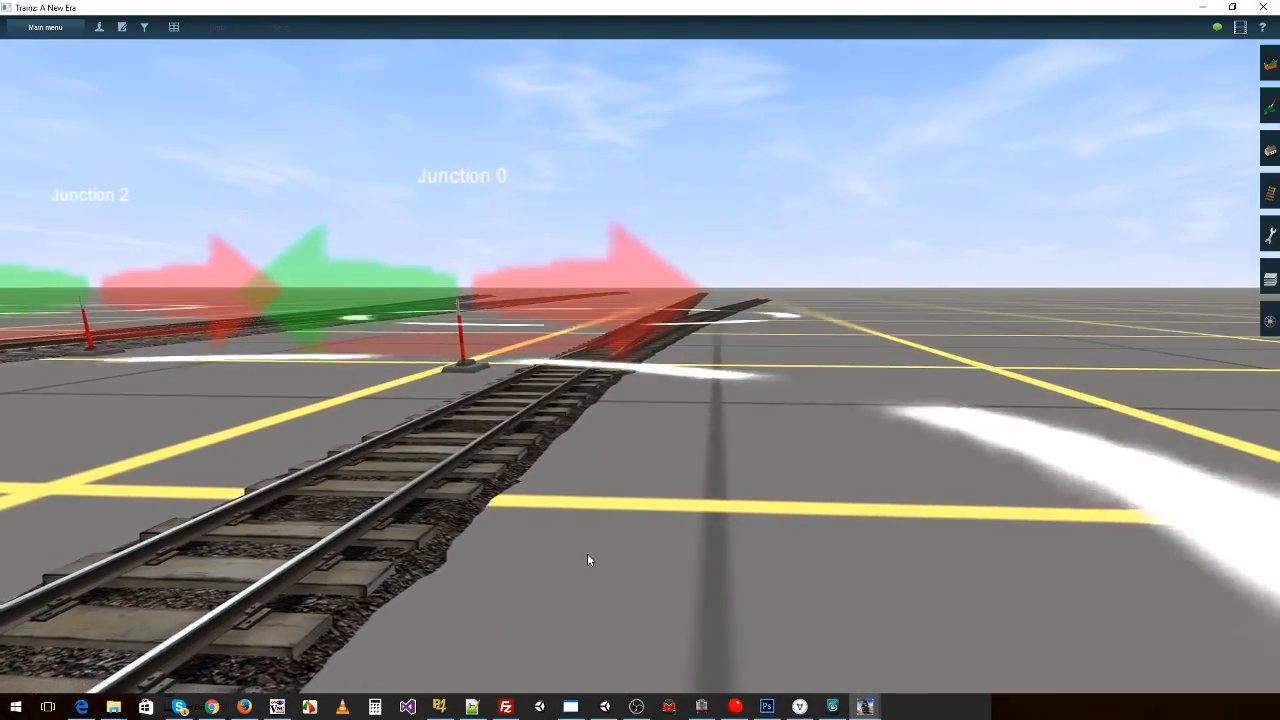
pyautogui.moveTo(587, 553); pyautogui.dragTo(606, 405, button='middle')
pyautogui.press('Up')
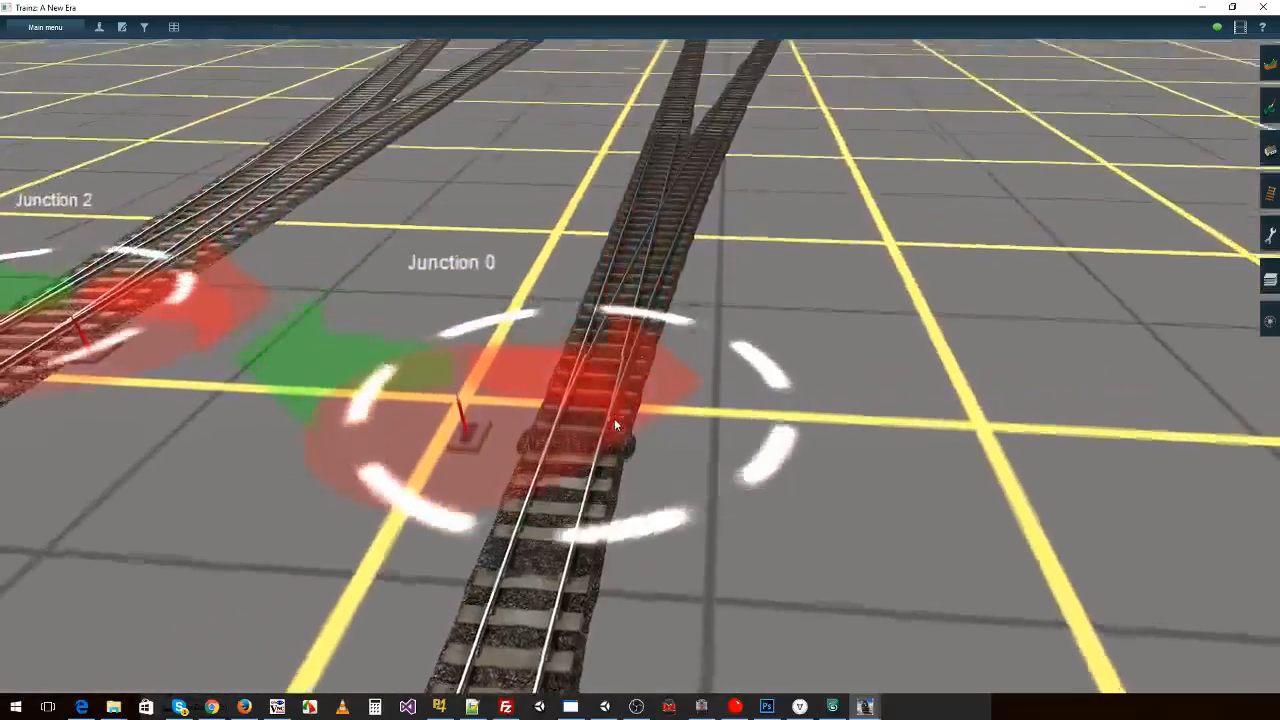
pyautogui.rightClick(620, 422)
pyautogui.scroll(3, 632, 380)
pyautogui.rightClick(632, 315)
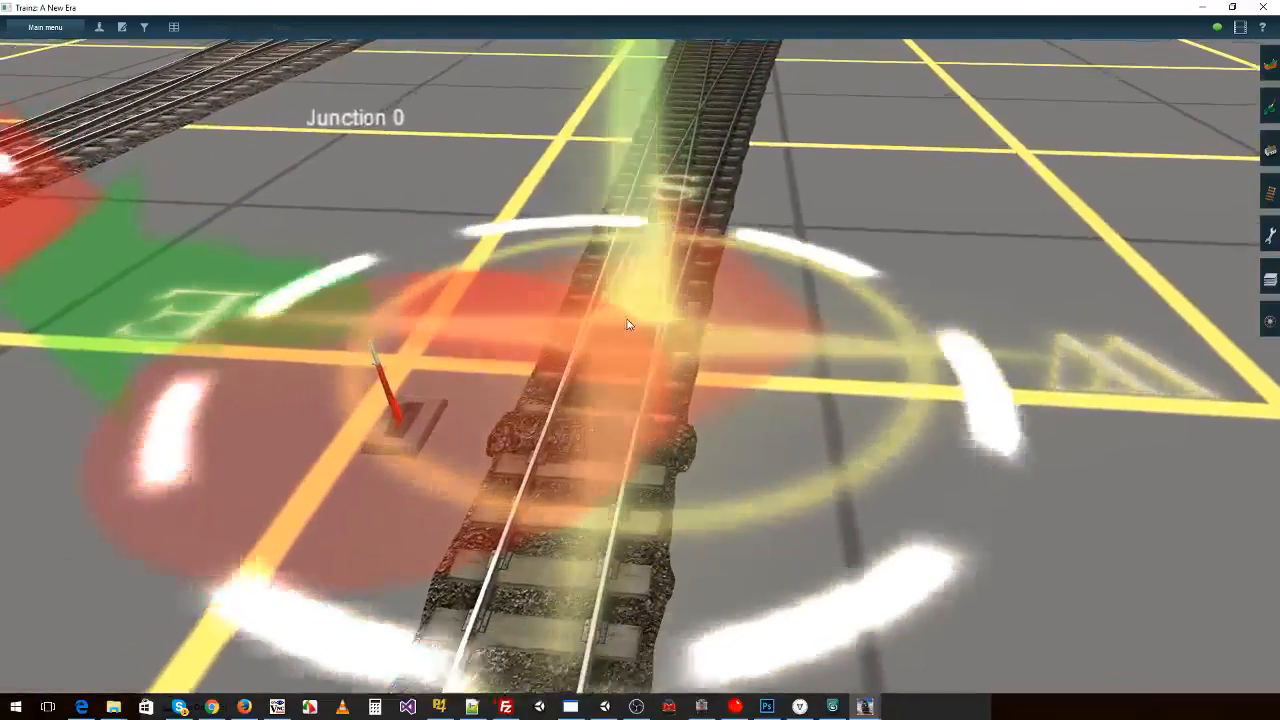
pyautogui.press('Down')
pyautogui.press('Down')
pyautogui.press('Left')
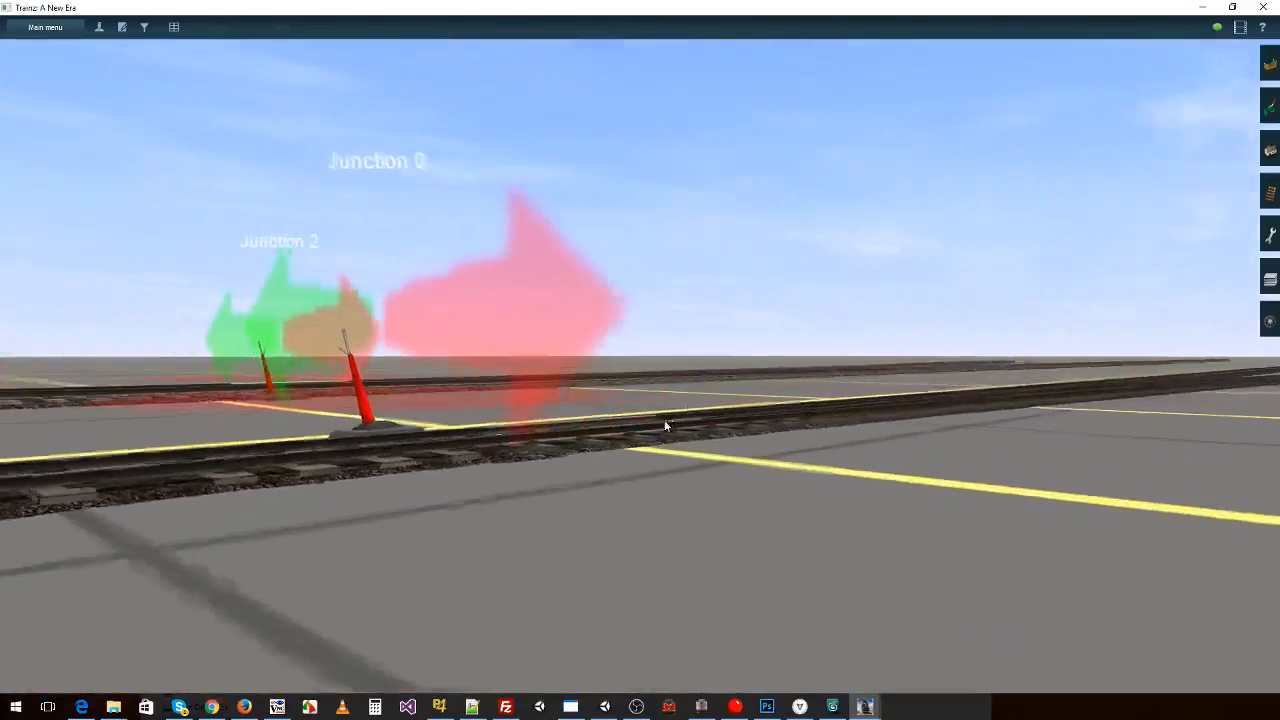
pyautogui.press('Up')
pyautogui.press('Up')
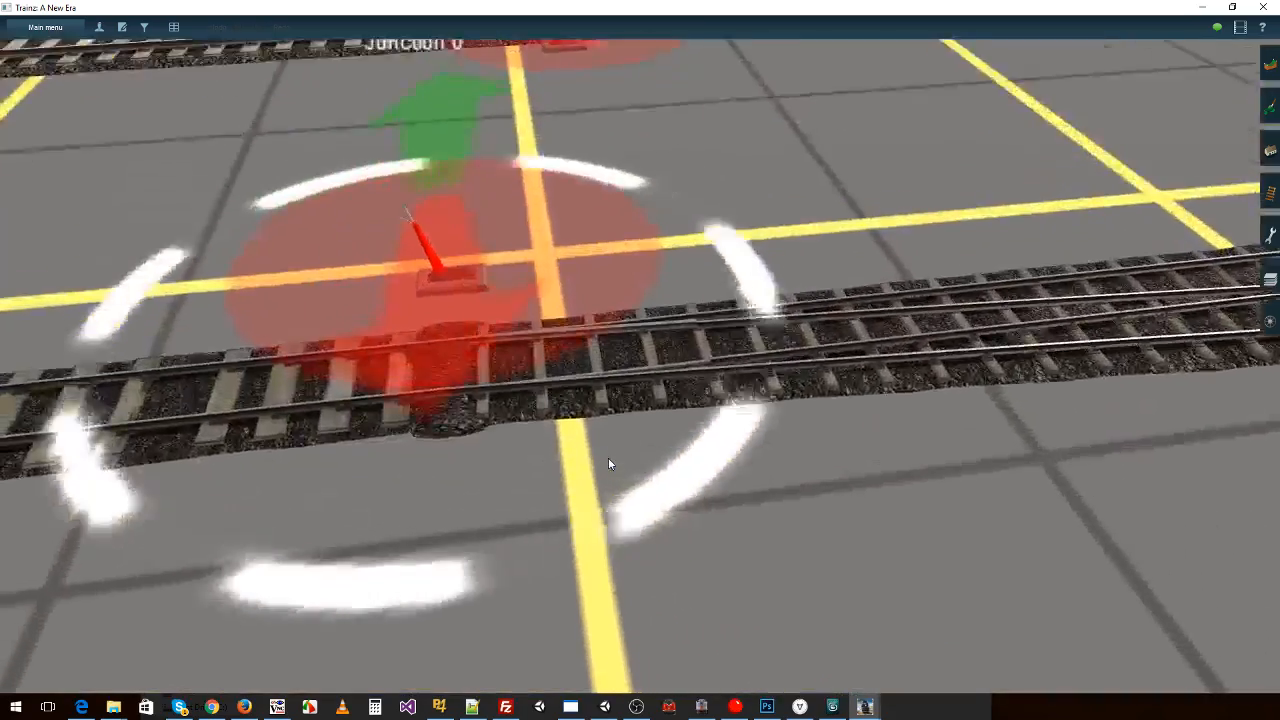
pyautogui.press('Left')
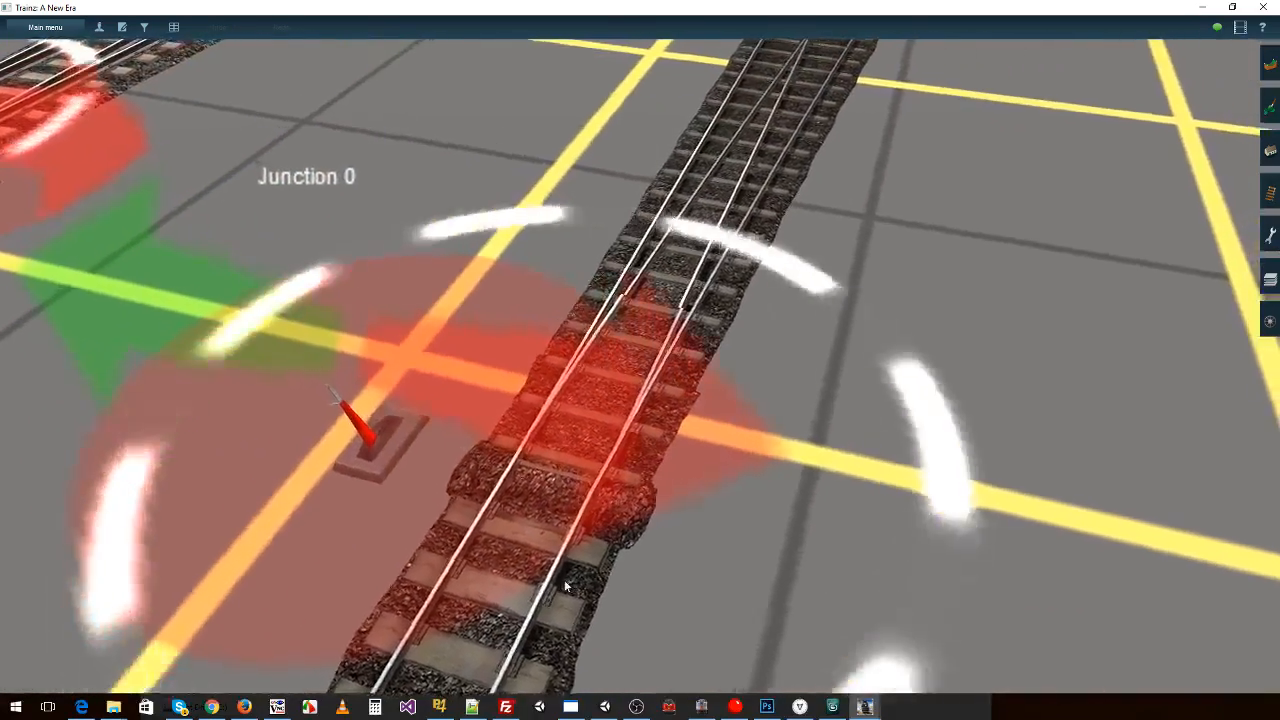
# - Examine the sleepers, rails and ballast of the straight track leading up to Junction 0 from several low angles
pyautogui.rightClick(565, 575)
pyautogui.press('Left')
pyautogui.press('Down')
pyautogui.press('Down')
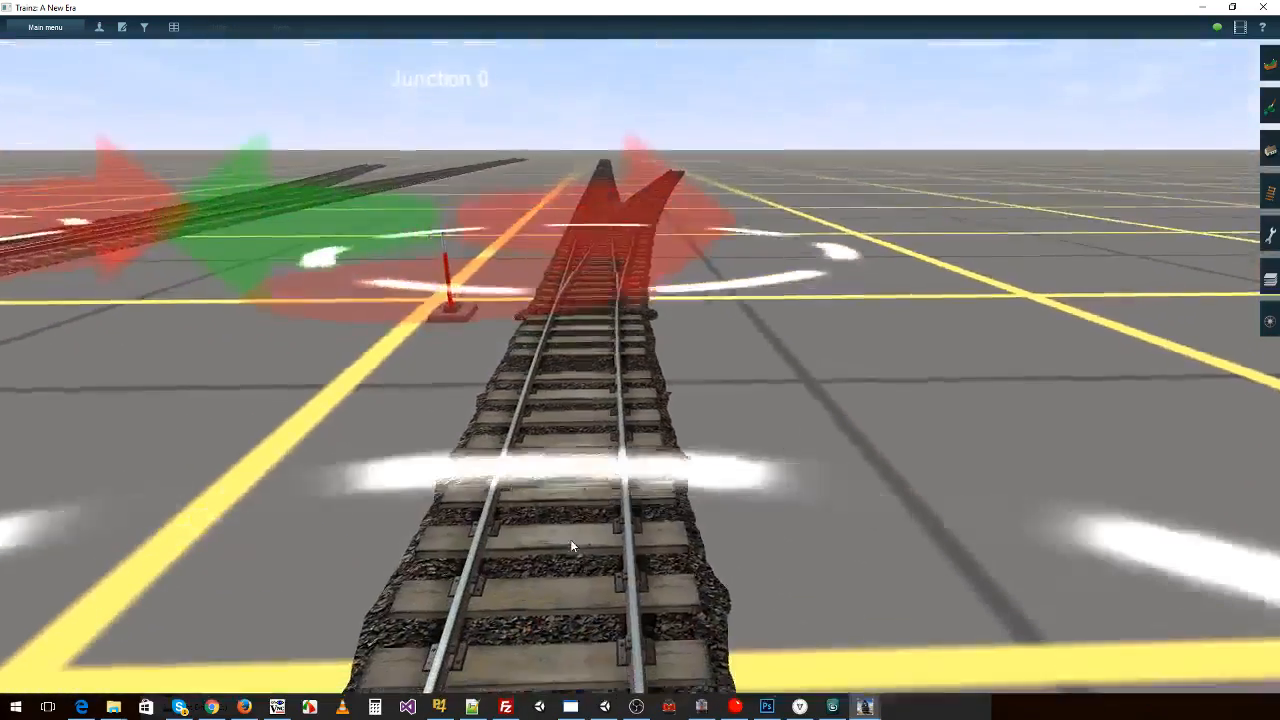
pyautogui.press('Left')
pyautogui.press('Down')
pyautogui.press('Left')
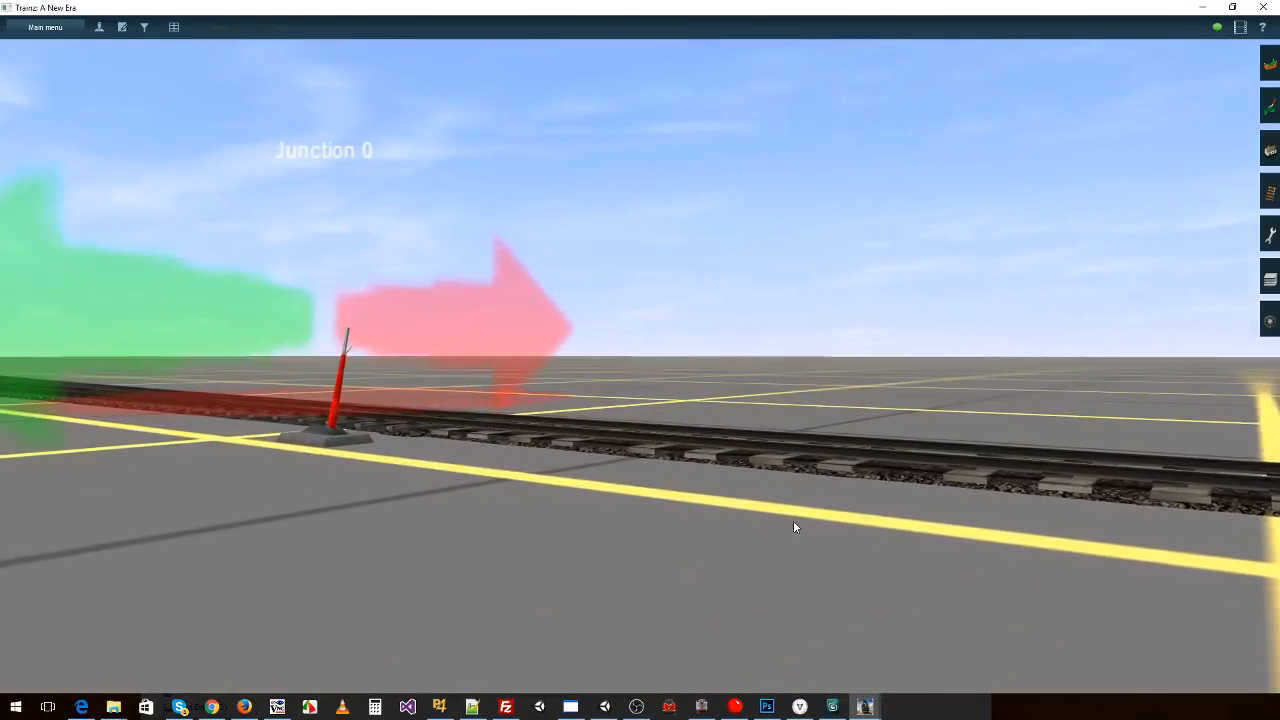
pyautogui.press('Left')
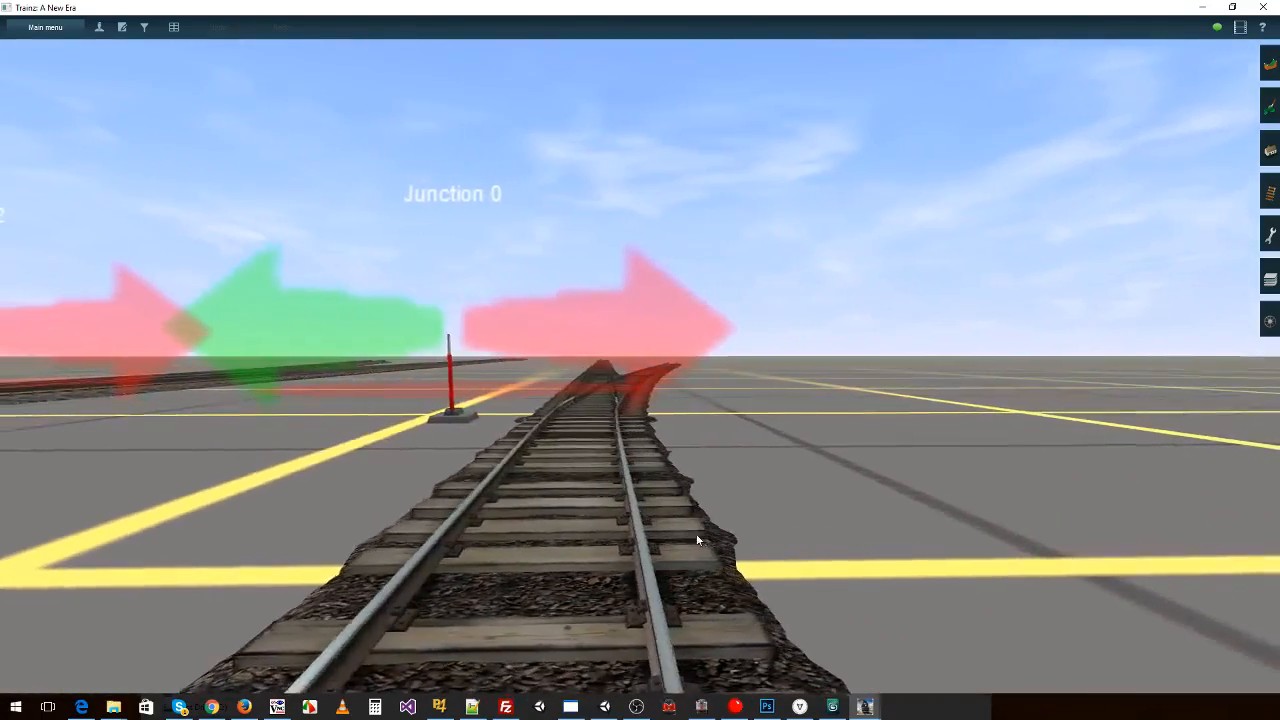
# - Examine the switch blades at Junction 0 and the crossing rails beyond them
pyautogui.press('Up')
pyautogui.rightClick(624, 233)
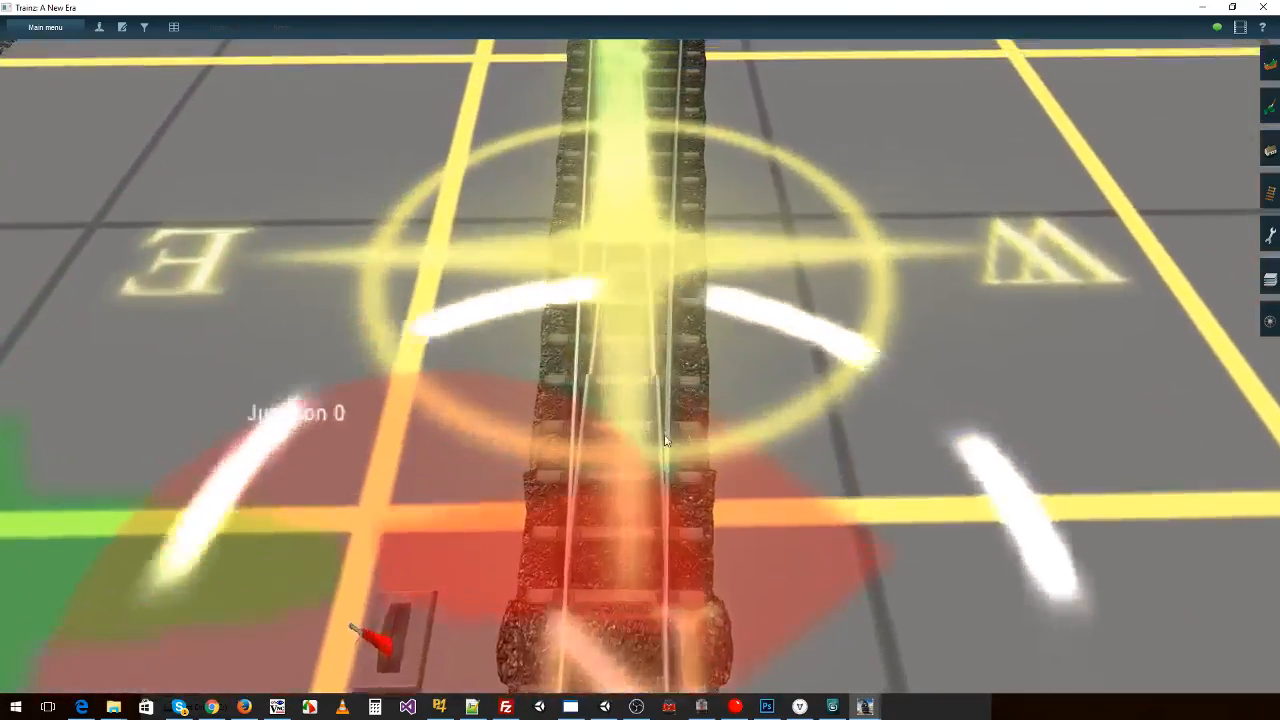
pyautogui.press('Down')
pyautogui.press('Left')
pyautogui.press('Left')
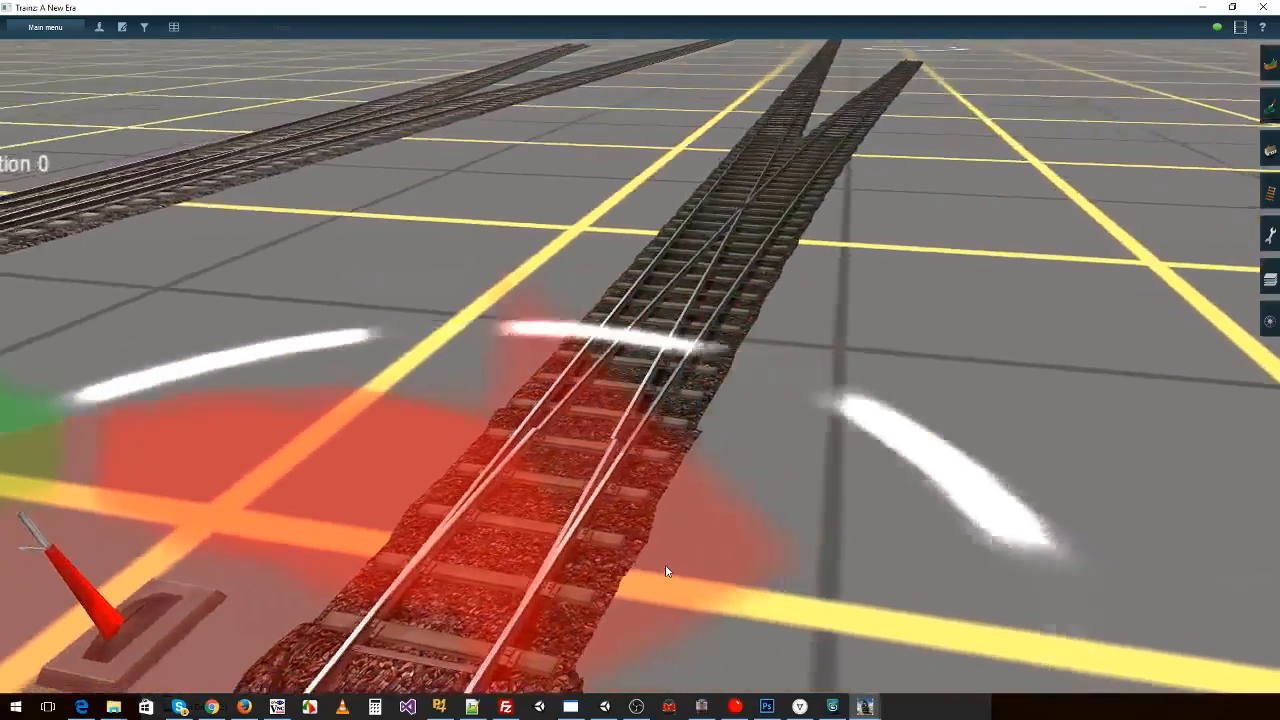
pyautogui.press('Right')
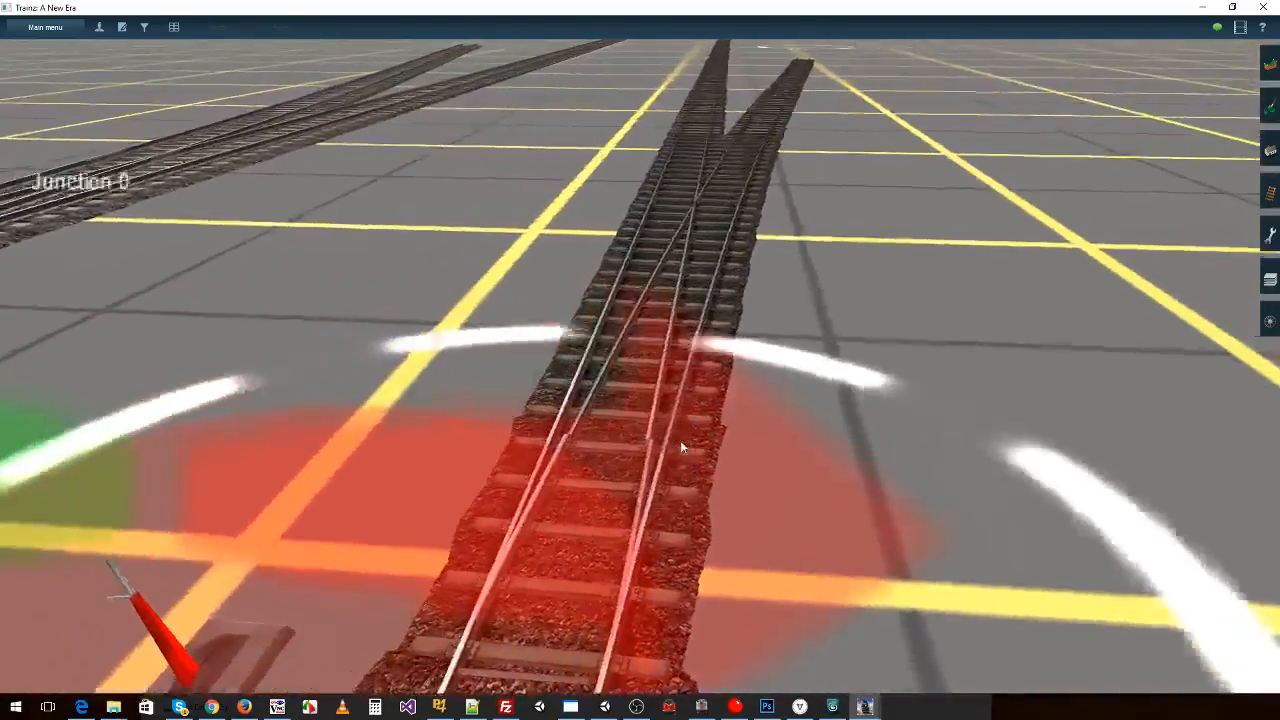
pyautogui.rightClick(676, 219)
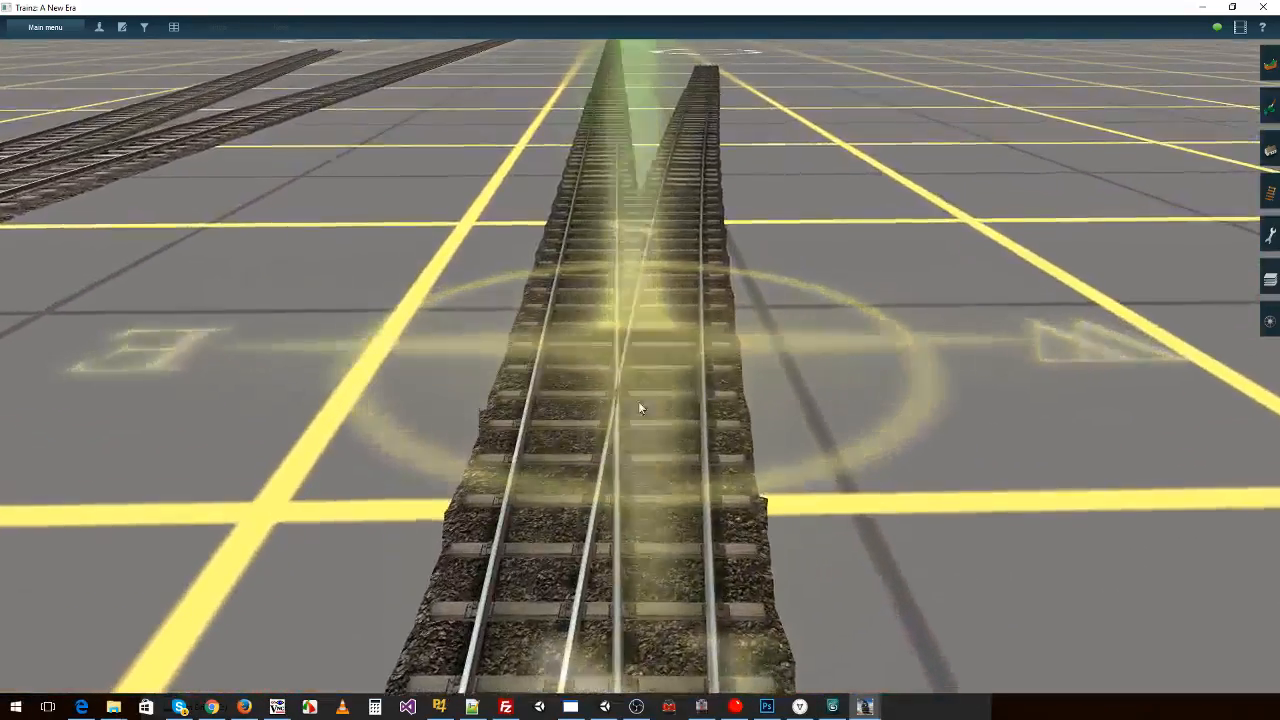
# - Examine the ballast end cap and the last sleepers at the open end of the Junction 0 track
pyautogui.rightClick(636, 572)
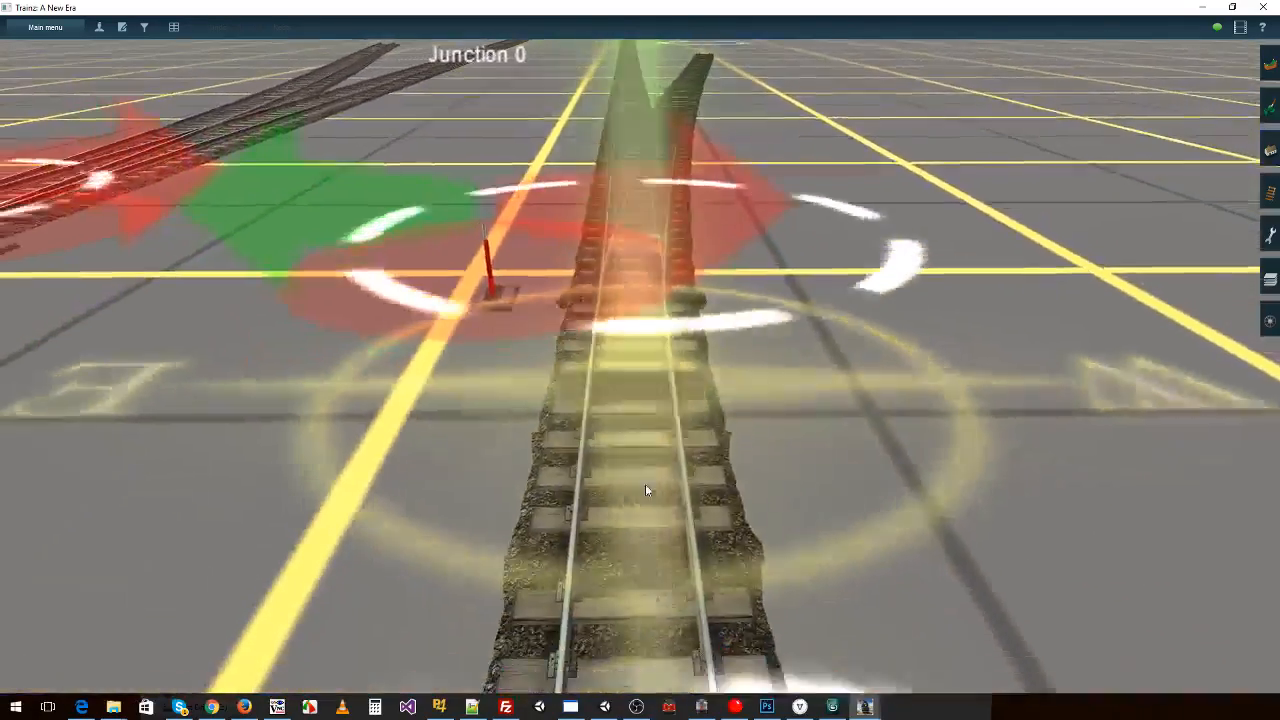
pyautogui.rightClick(656, 584)
pyautogui.rightClick(648, 566)
pyautogui.press('Down')
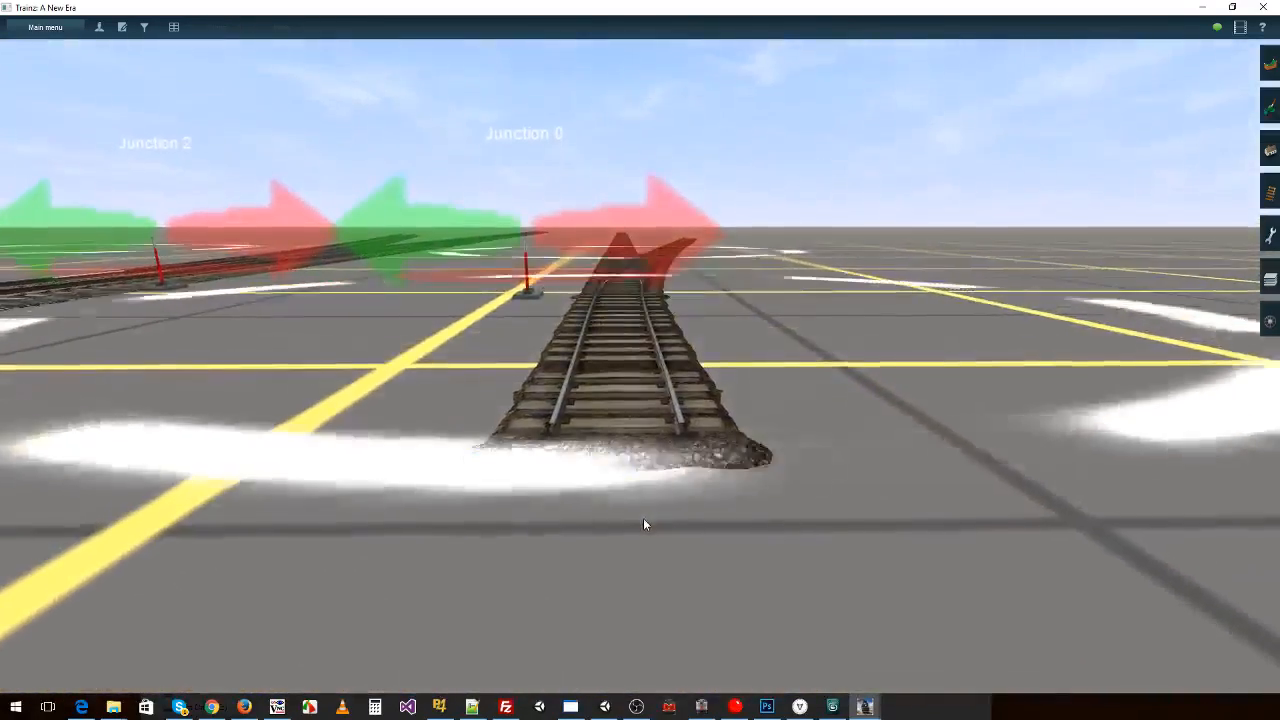
pyautogui.press('Right')
pyautogui.rightClick(463, 326)
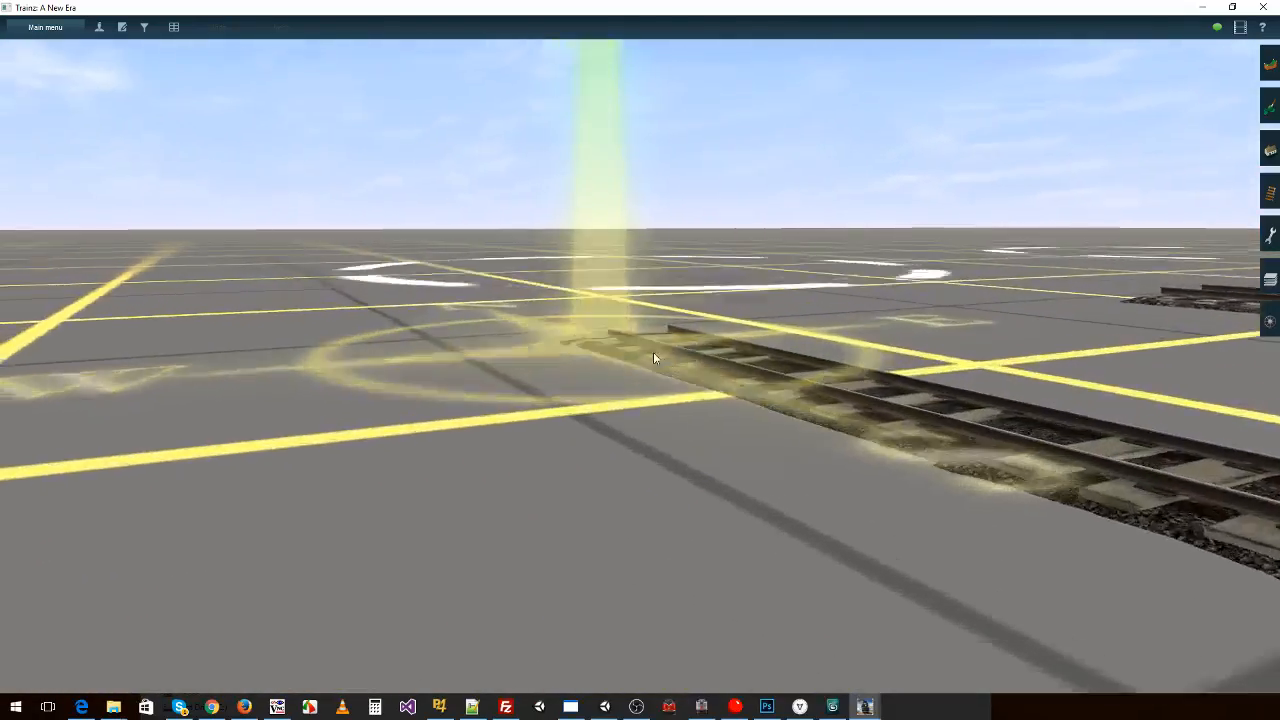
pyautogui.rightClick(653, 358)
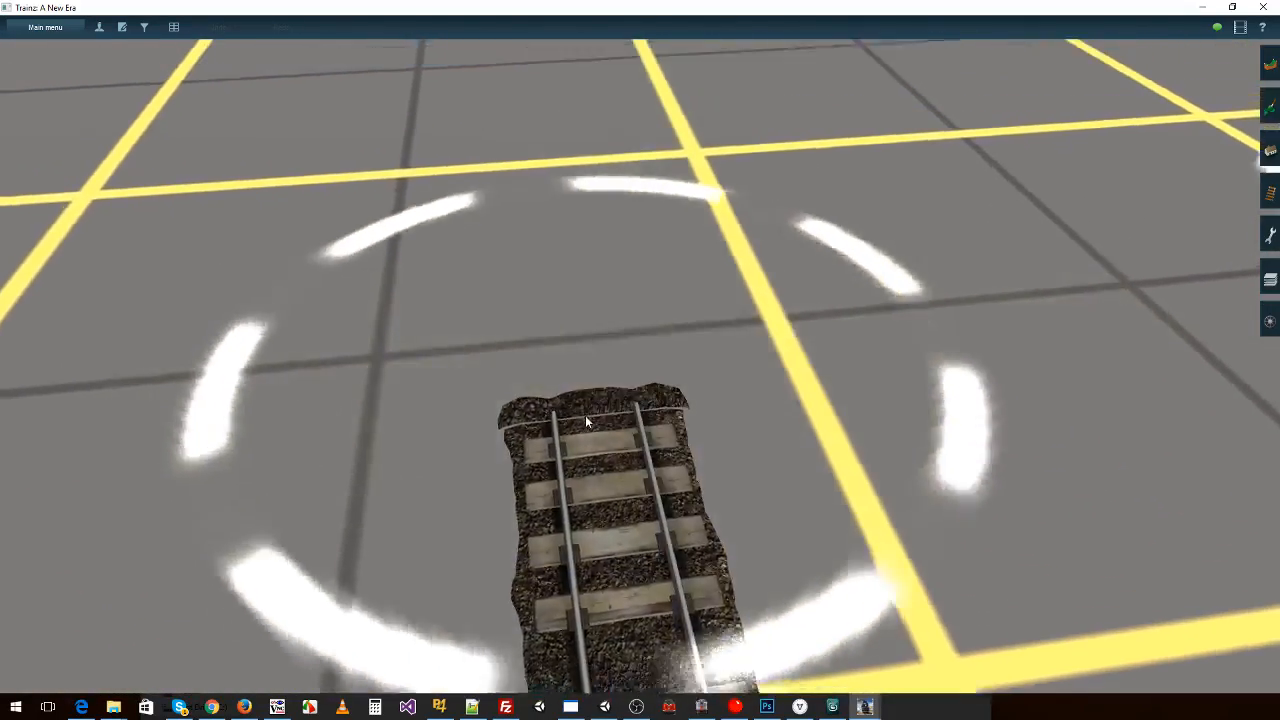
pyautogui.press('Down')
pyautogui.rightClick(662, 400)
pyautogui.press('Right')
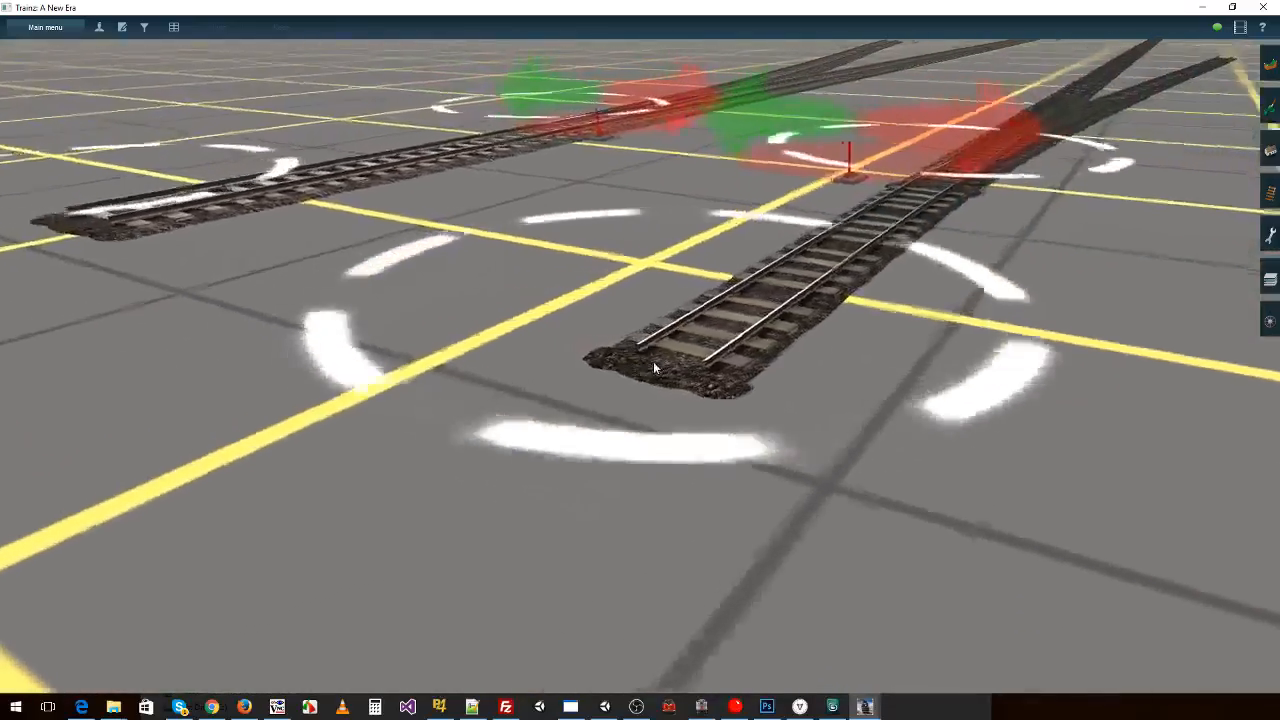
pyautogui.rightClick(756, 313)
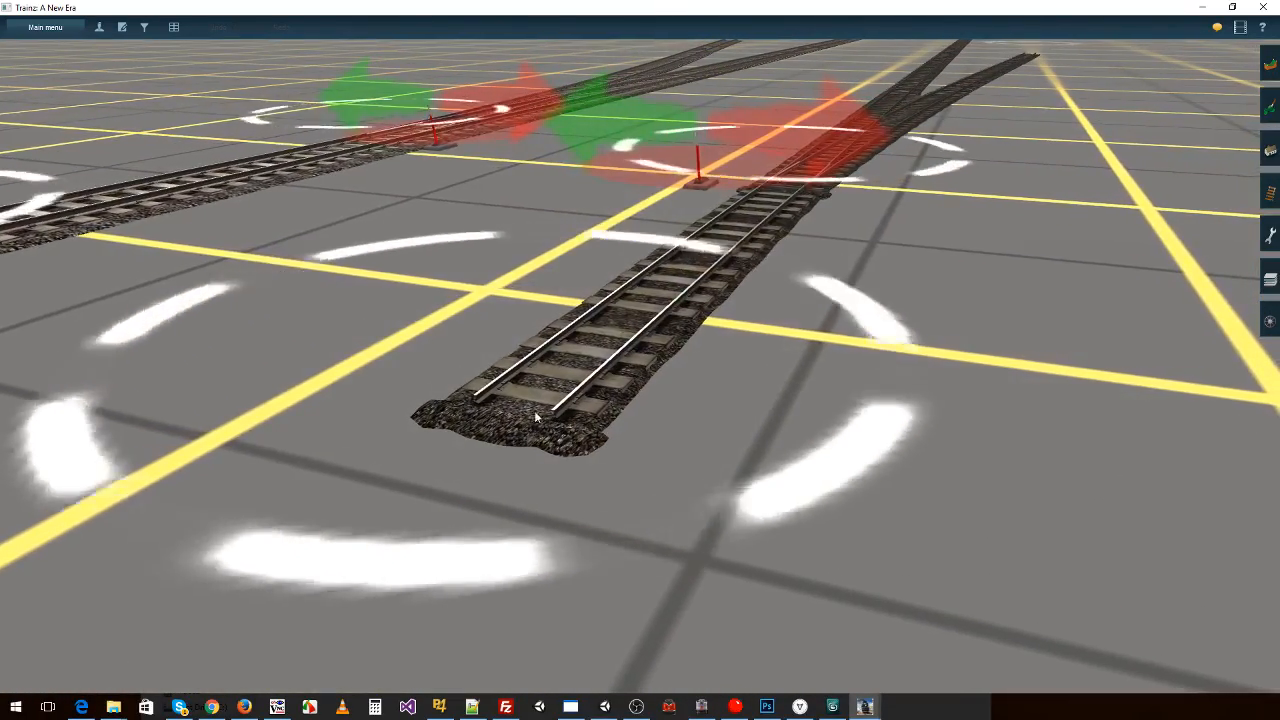
pyautogui.rightClick(680, 317)
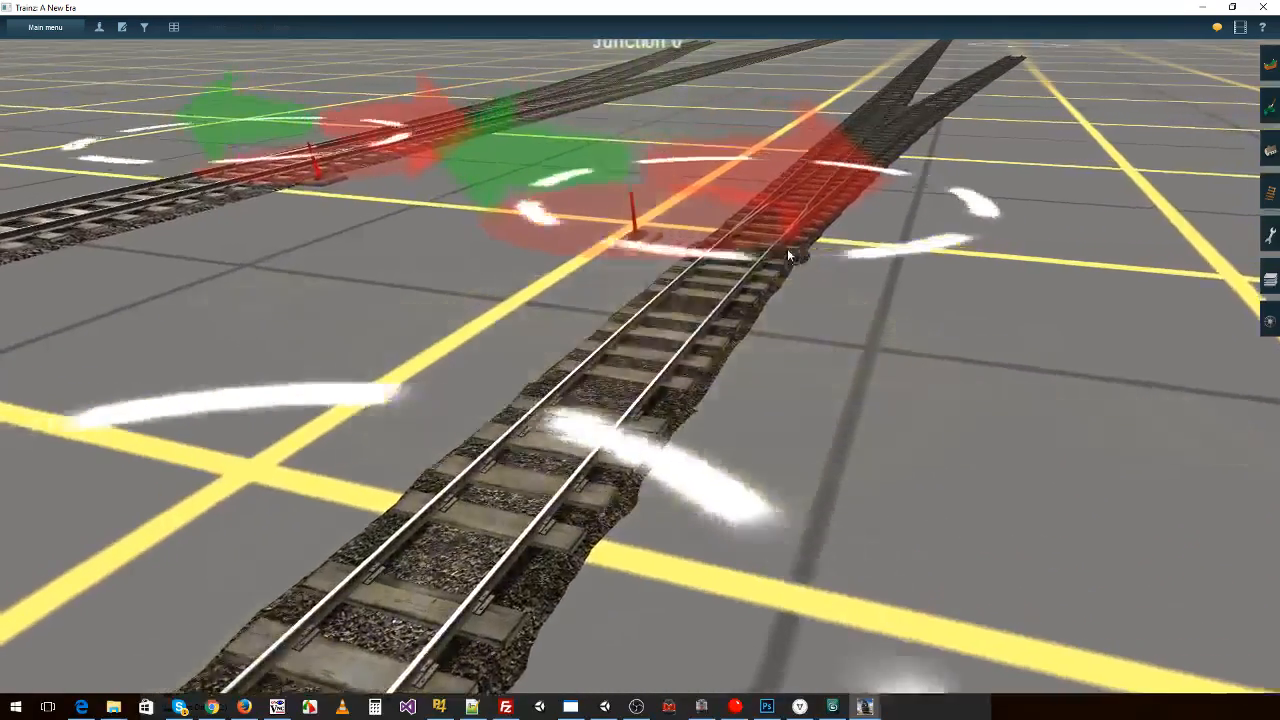
# - Follow the turnout beyond Junction 0 from overhead and from the side, checking the sleepers and ballast where the tracks diverge
pyautogui.rightClick(787, 248)
pyautogui.rightClick(672, 271)
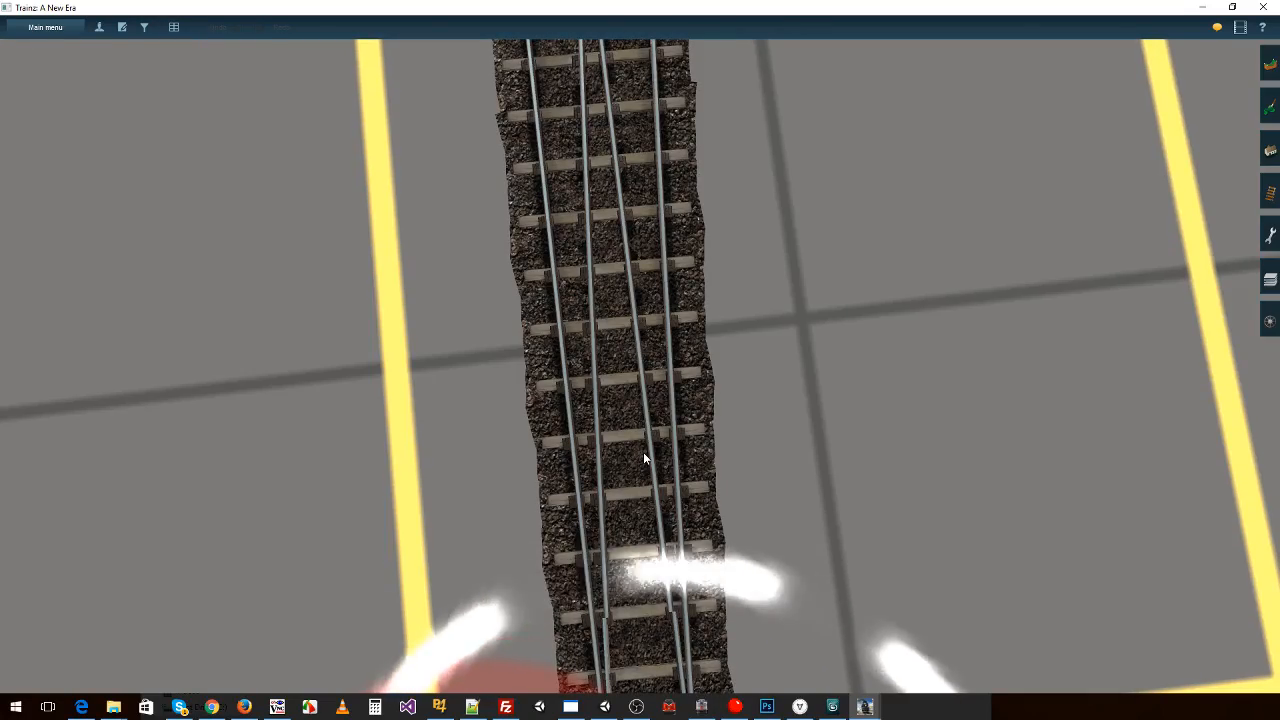
pyautogui.rightClick(634, 188)
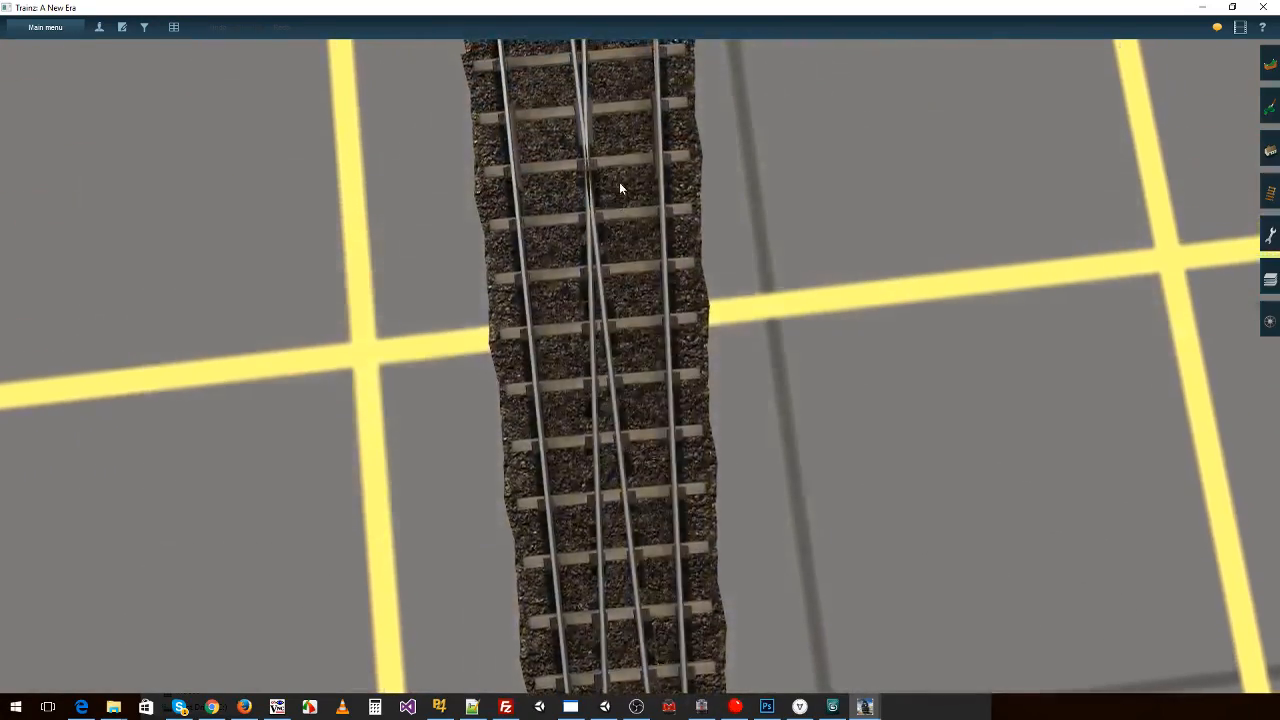
pyautogui.rightClick(620, 183)
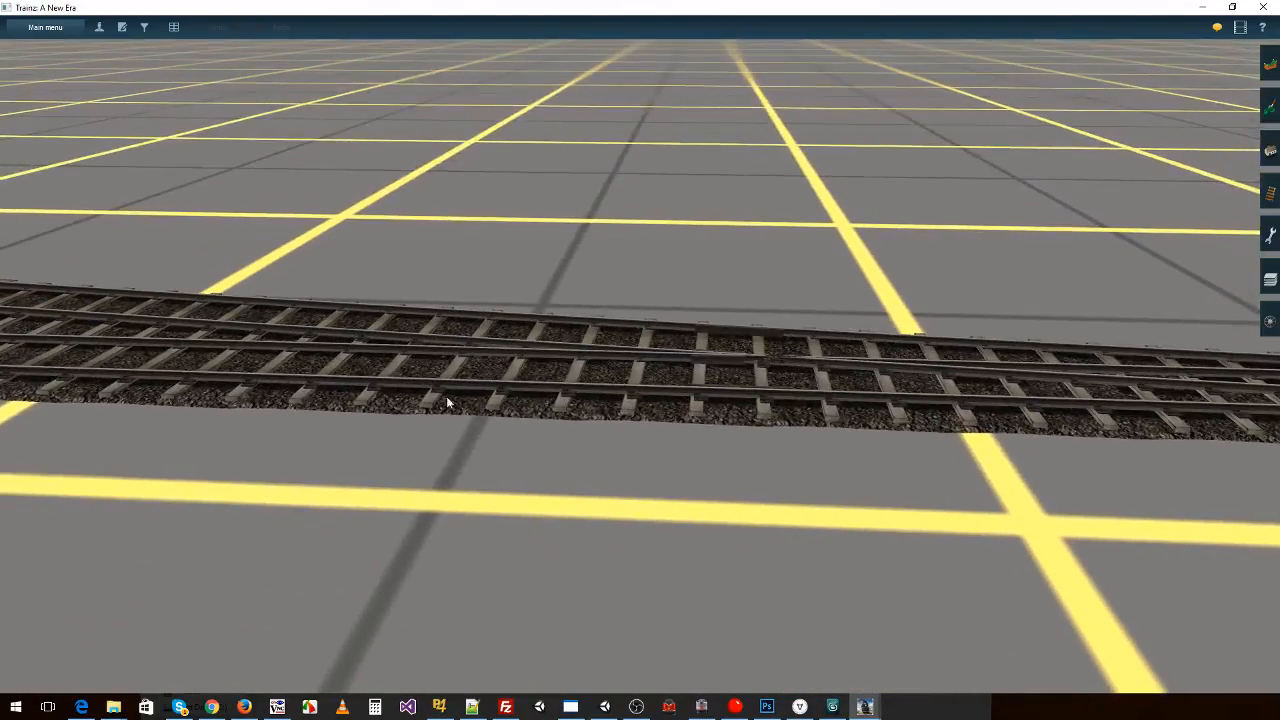
pyautogui.rightClick(452, 398)
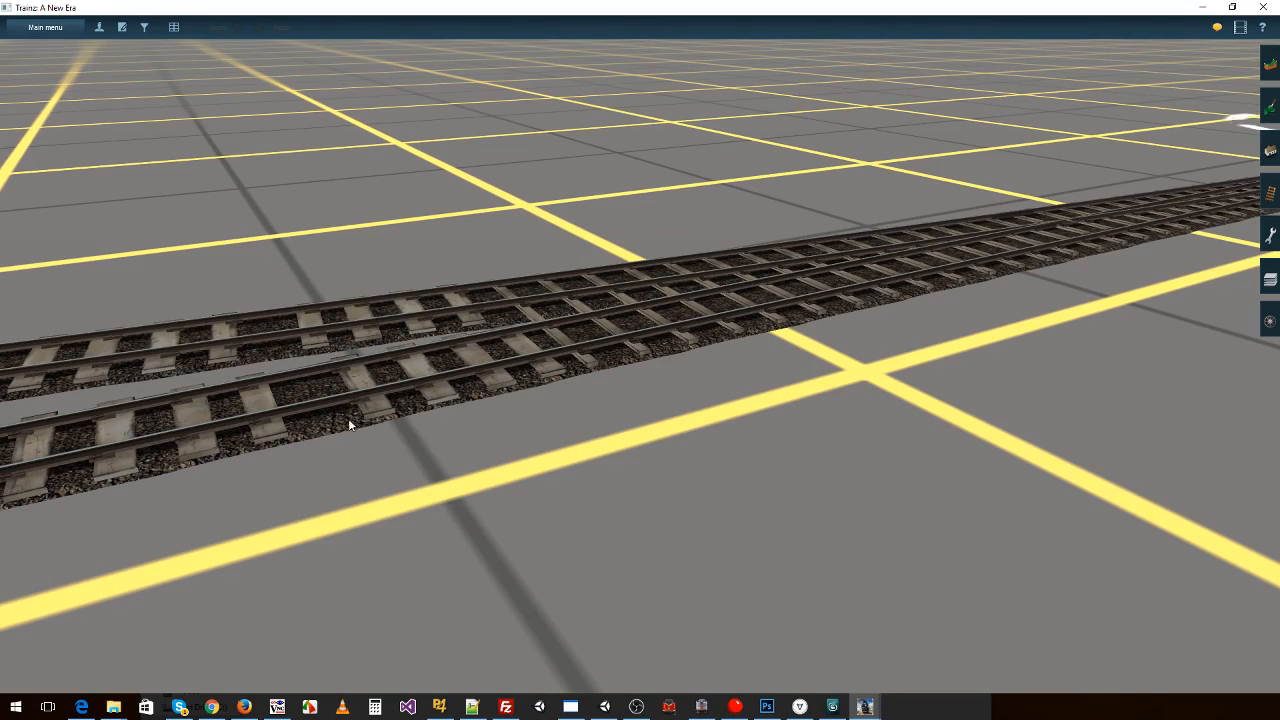
pyautogui.press('Left')
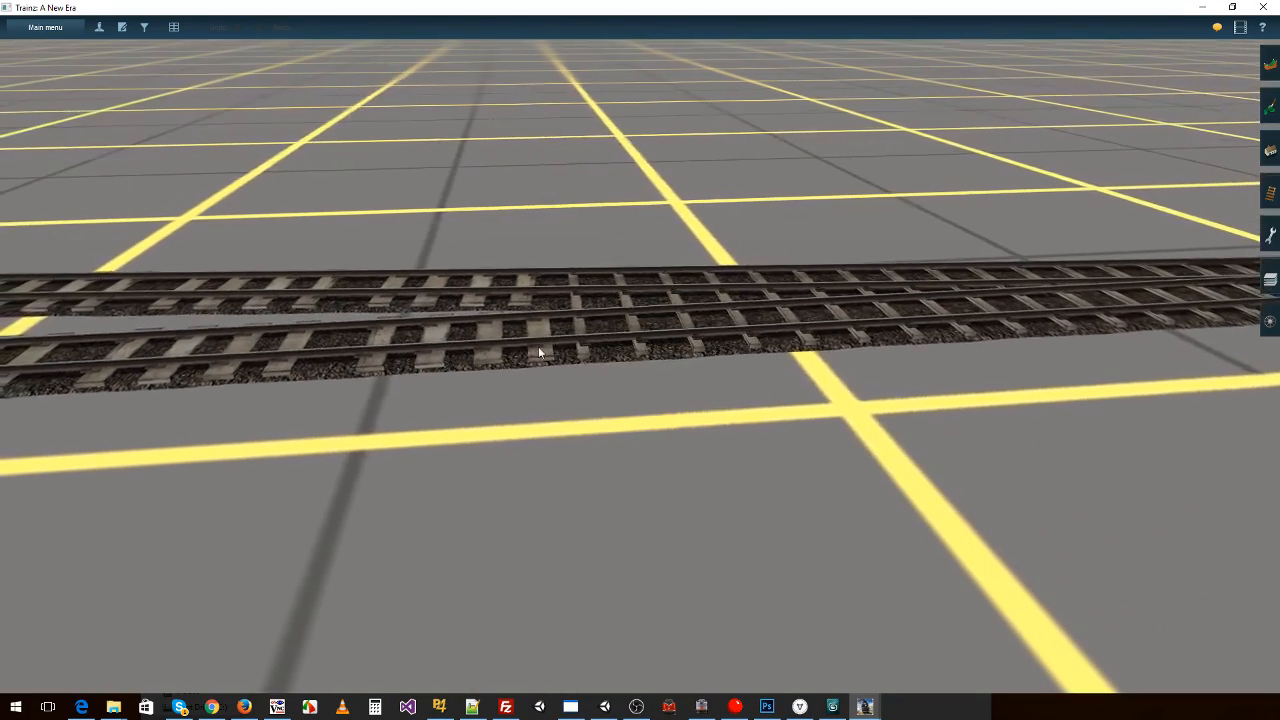
pyautogui.rightClick(289, 367)
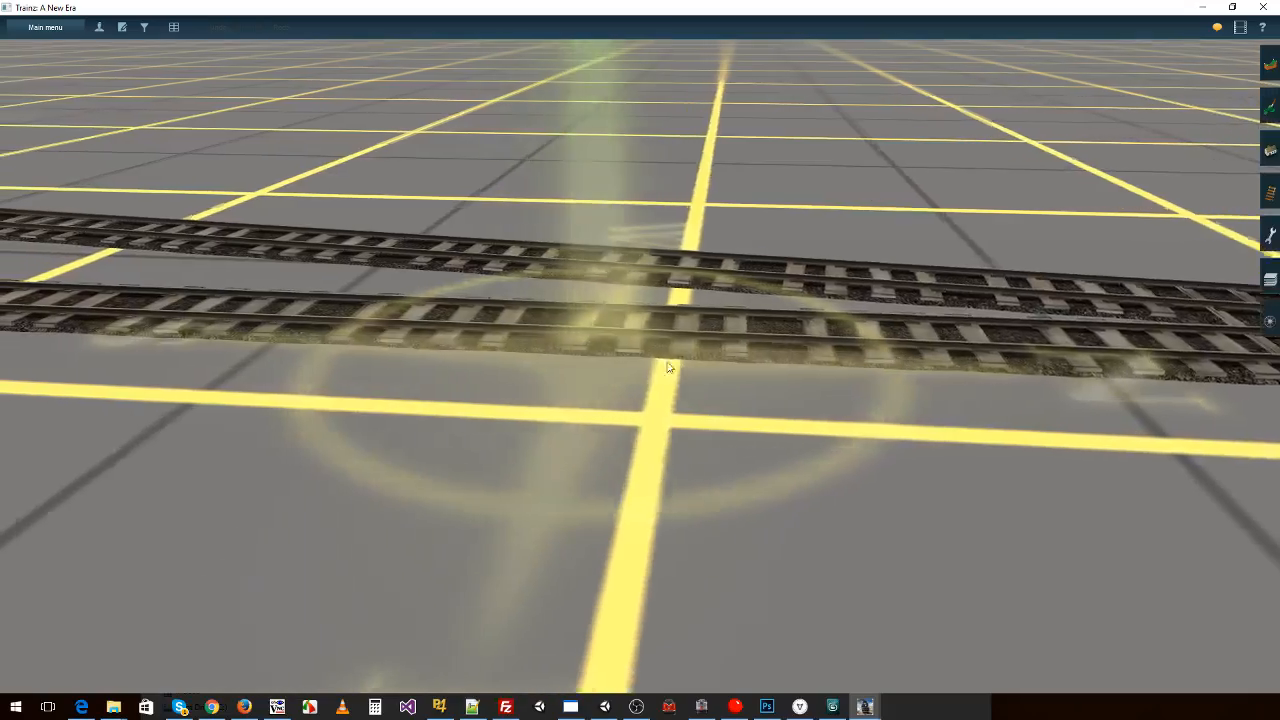
pyautogui.rightClick(840, 342)
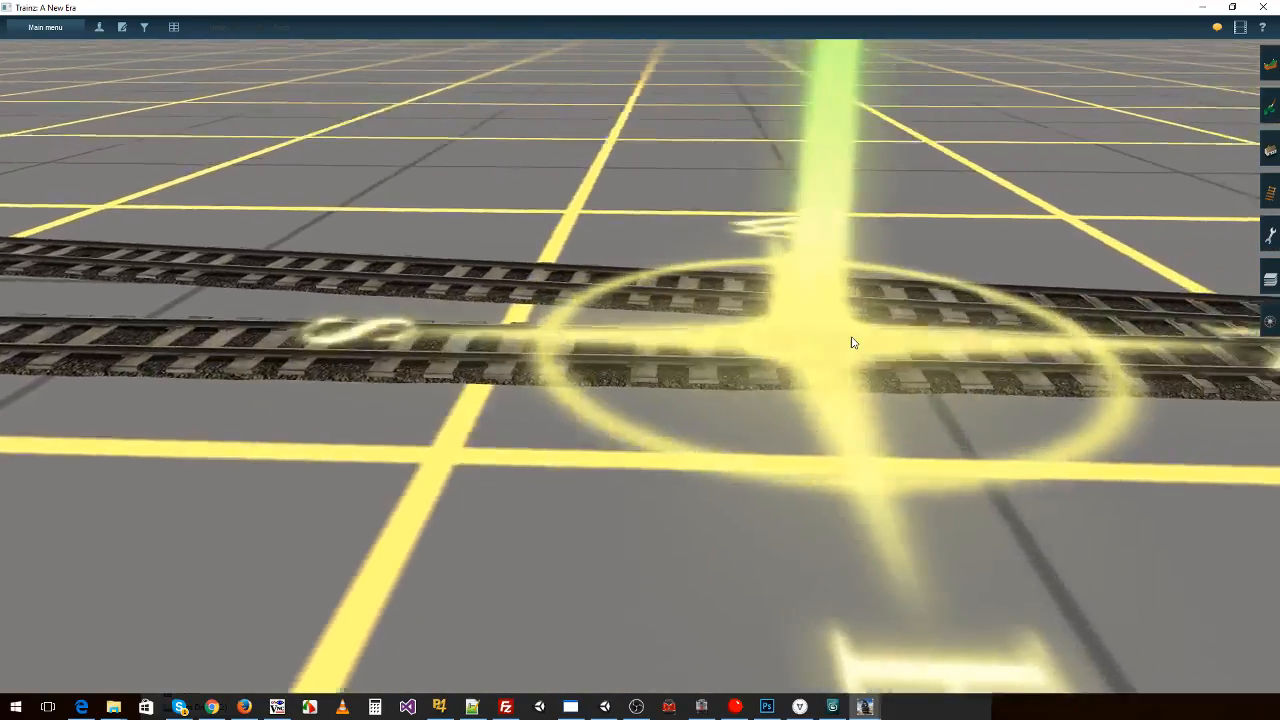
# - Review both turnouts from a distance, and inspect the blade ends and ballast joint at Junction 0 up close
pyautogui.press('Left')
pyautogui.rightClick(812, 381)
pyautogui.scroll(-4, 674, 440)
pyautogui.rightClick(677, 457)
pyautogui.rightClick(677, 463)
pyautogui.press('Left')
pyautogui.rightClick(674, 468)
pyautogui.rightClick(622, 460)
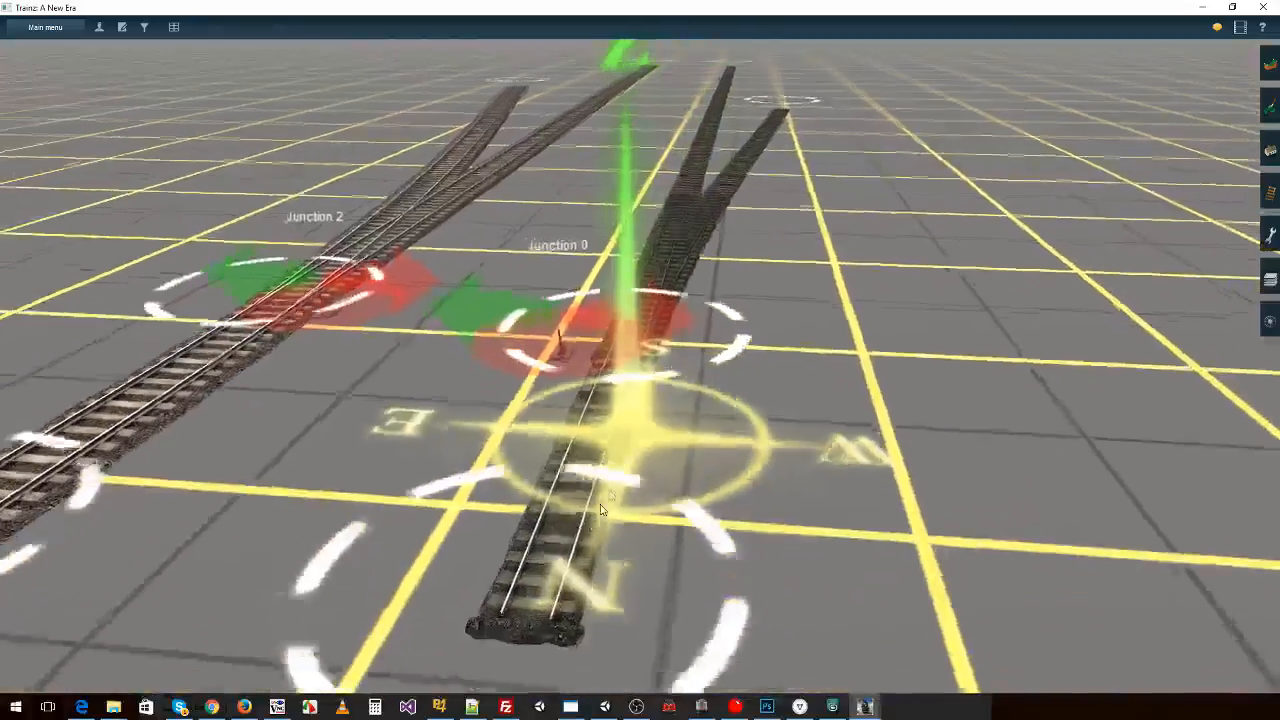
pyautogui.rightClick(592, 396)
pyautogui.press('Up')
pyautogui.rightClick(638, 335)
pyautogui.rightClick(645, 305)
pyautogui.scroll(5, 622, 386)
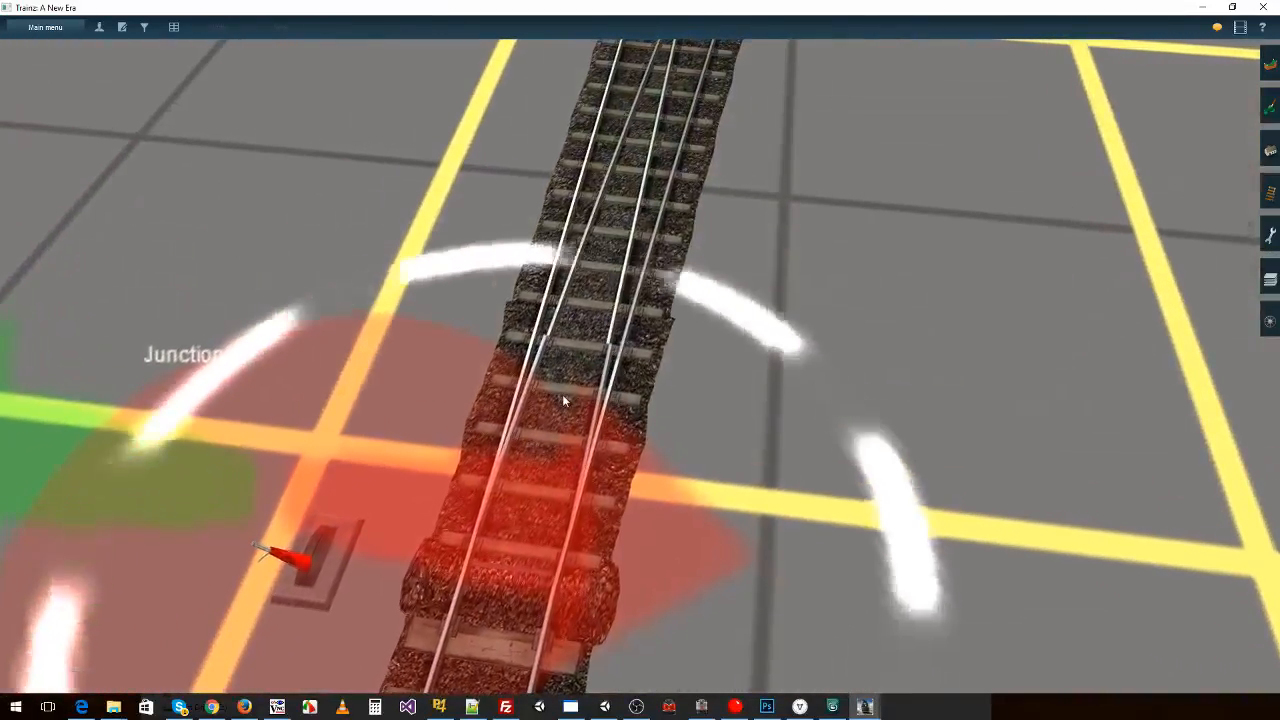
pyautogui.rightClick(565, 388)
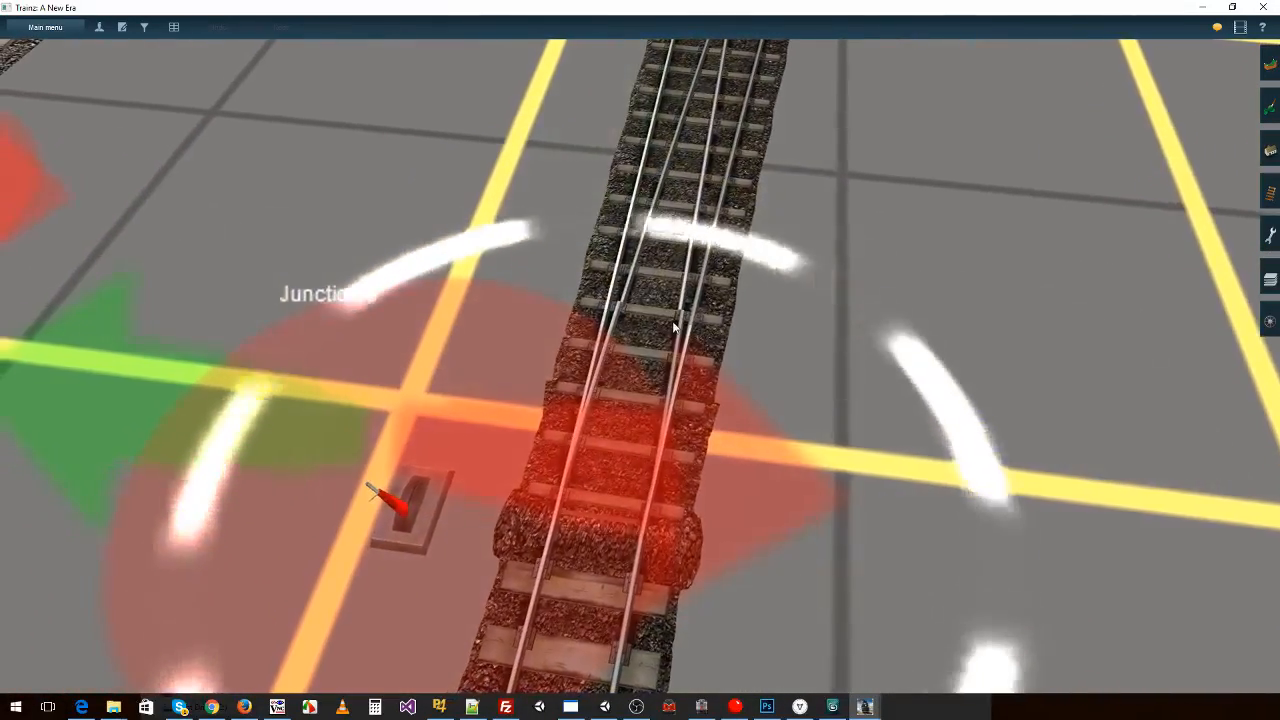
# - Take a last look at the turnout's crossing rails beyond the junction and exit the route to the Trainz launcher
pyautogui.rightClick(754, 129)
pyautogui.rightClick(664, 144)
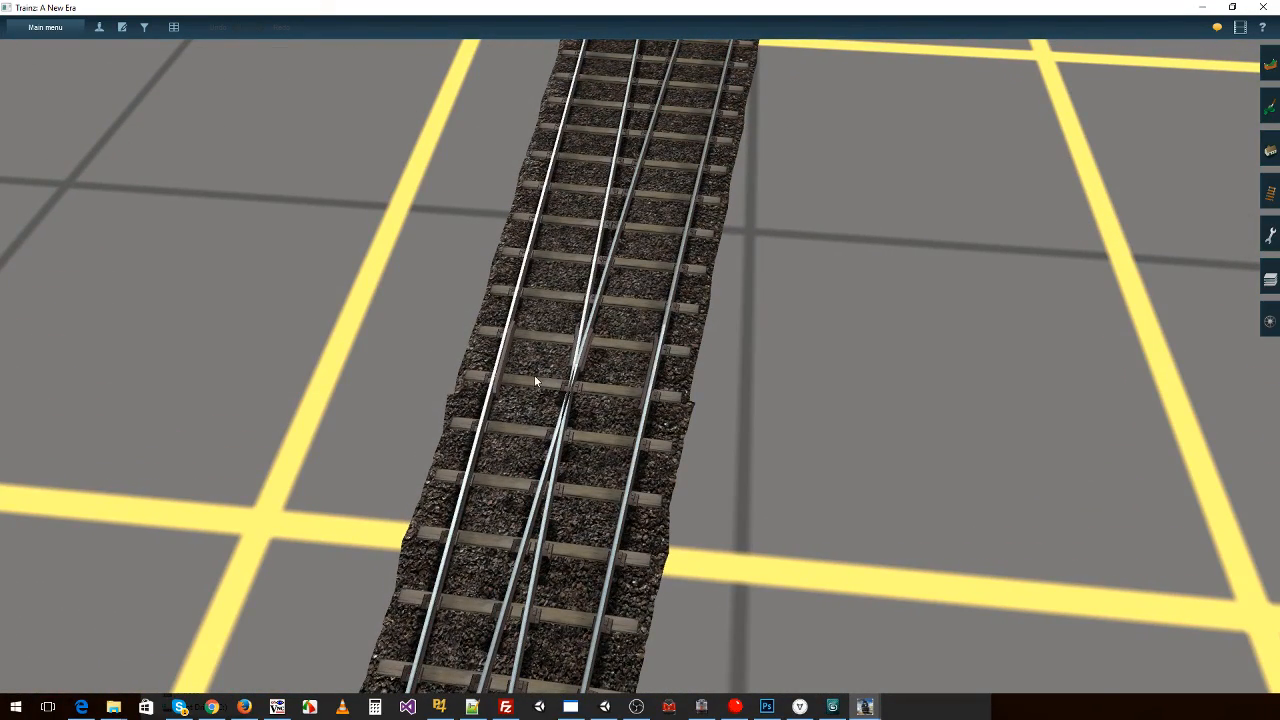
pyautogui.click(42, 27)
pyautogui.click(40, 317)
pyautogui.click(558, 368)
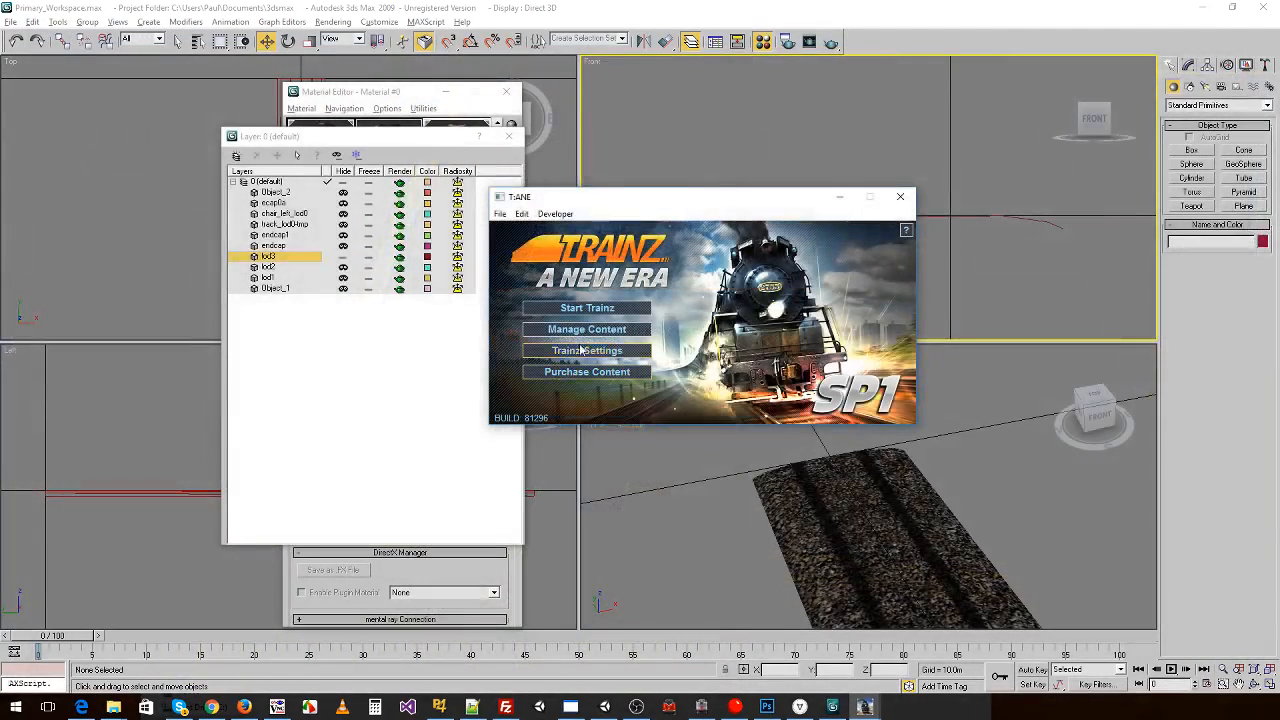
# - Bring up the TrainzContent window and open the config file of Auran Track TS2009 36in - Procedural for editing
pyautogui.click(866, 706)
pyautogui.click(885, 651)
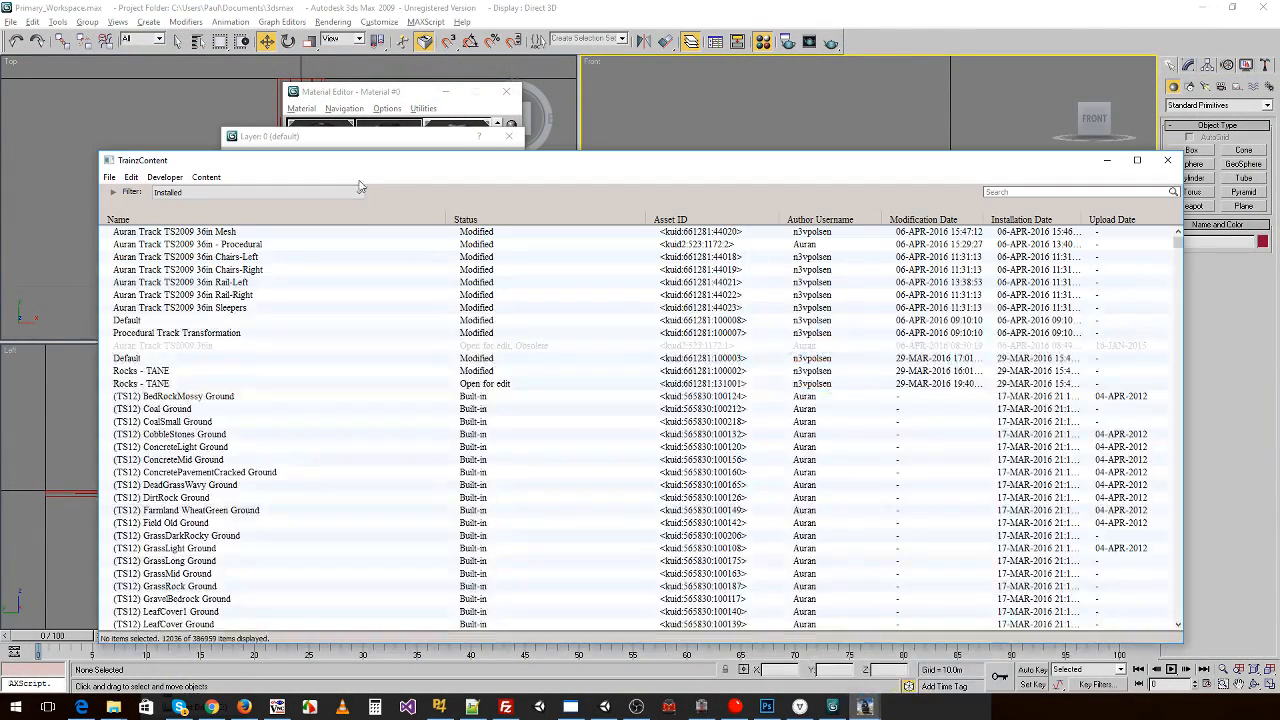
pyautogui.moveTo(446, 140); pyautogui.dragTo(440, 114)
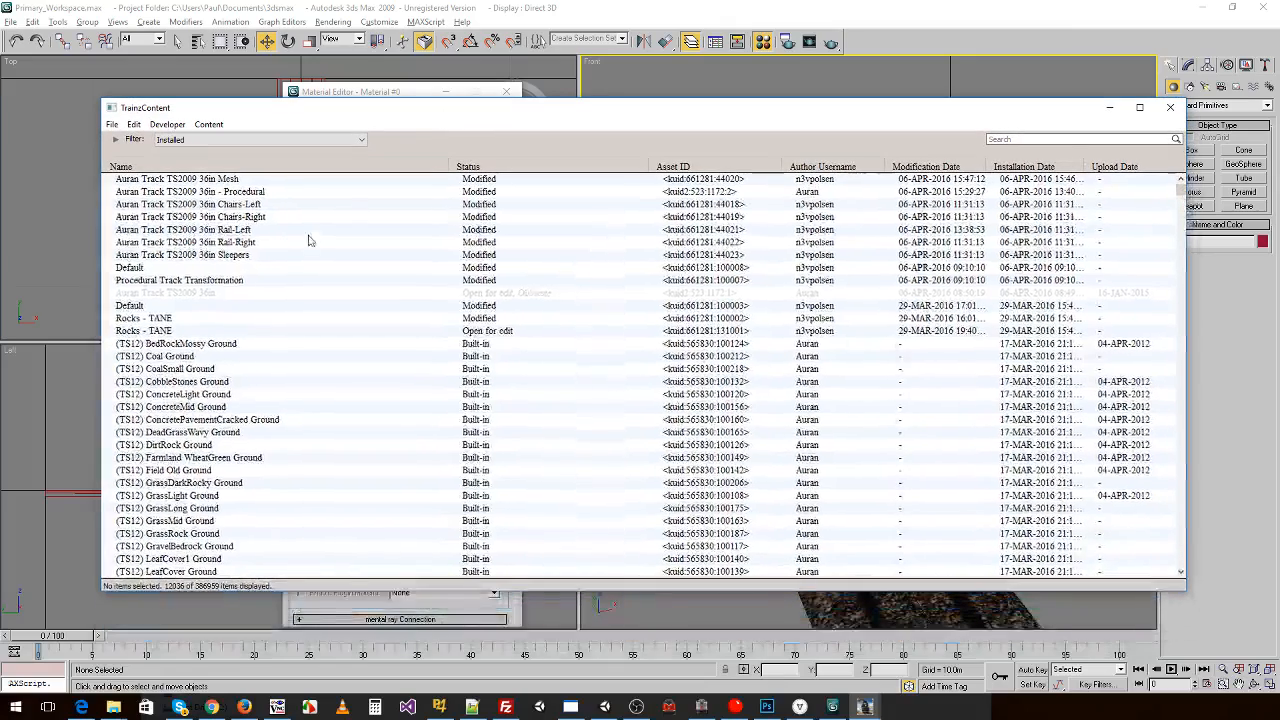
pyautogui.rightClick(251, 192)
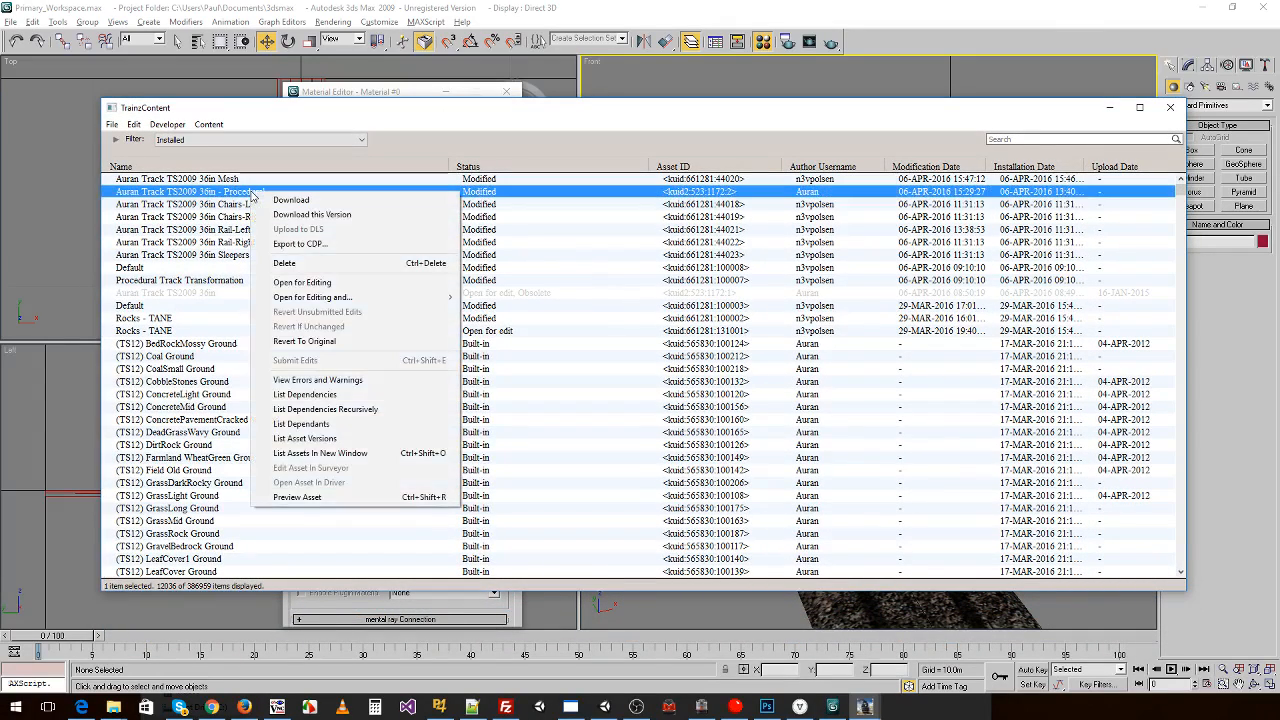
pyautogui.moveTo(375, 297)
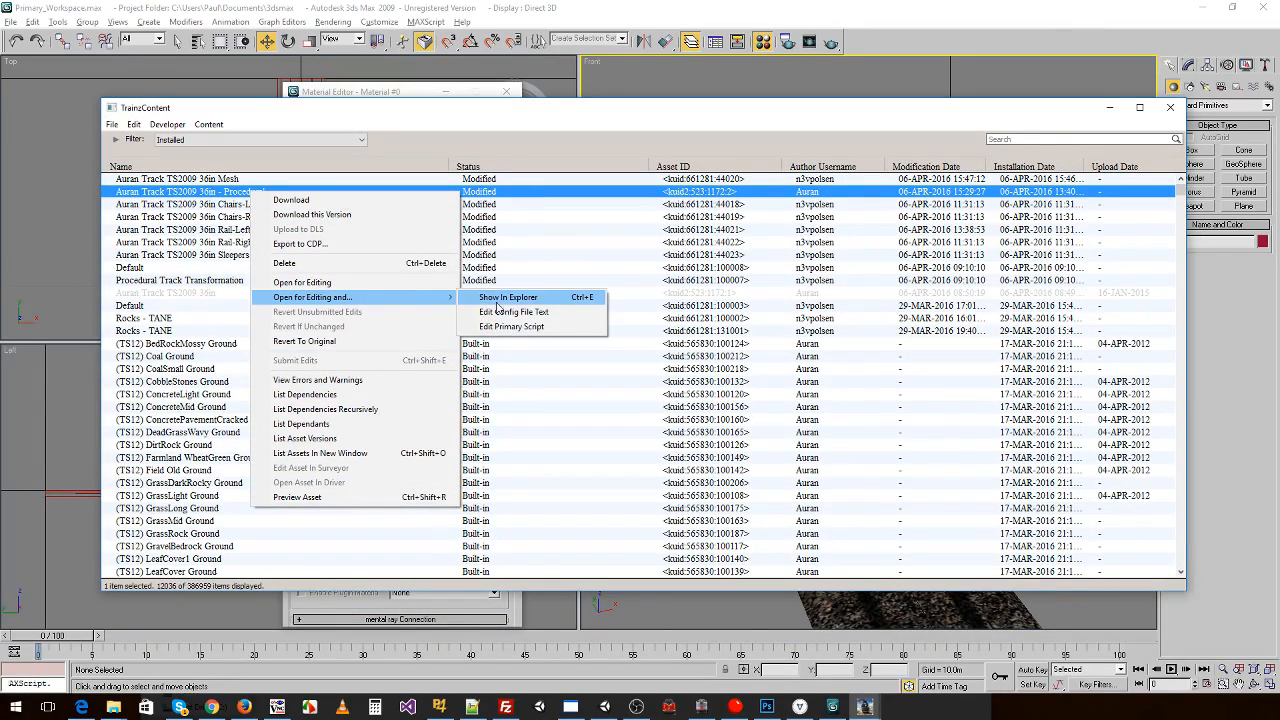
pyautogui.click(510, 311)
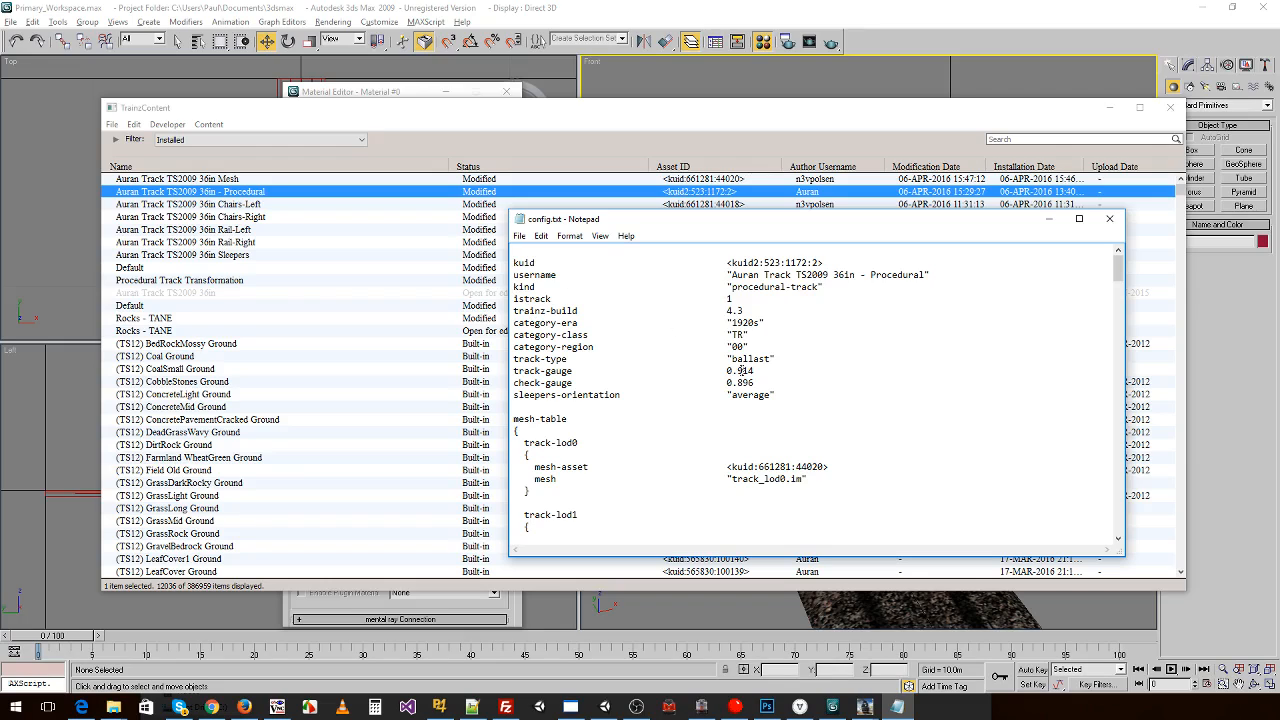
# - Review the track-gauge and check-gauge tags and the track container's mesh-length in the procedural track config
pyautogui.moveTo(541, 358); pyautogui.dragTo(514, 383)
pyautogui.click(763, 382)
pyautogui.scroll(-4, 687, 372)
pyautogui.scroll(-13, 687, 372)
pyautogui.scroll(4, 691, 370)
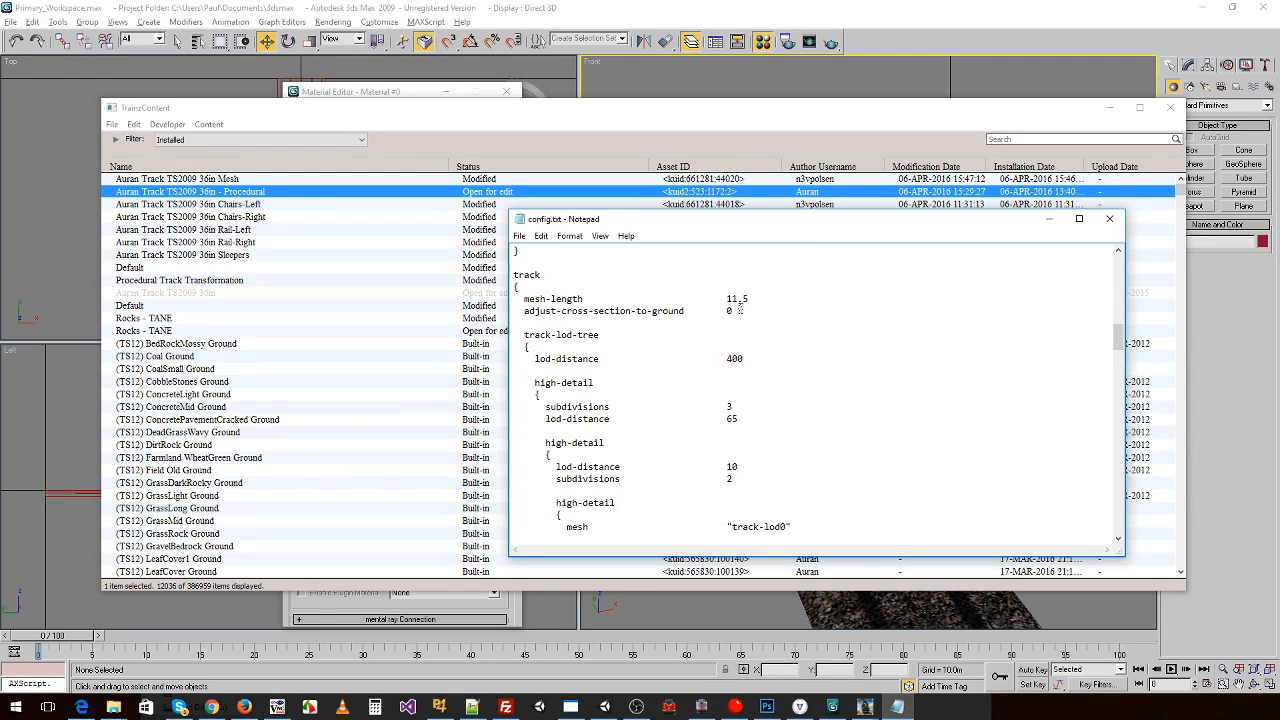
pyautogui.scroll(-15, 740, 310)
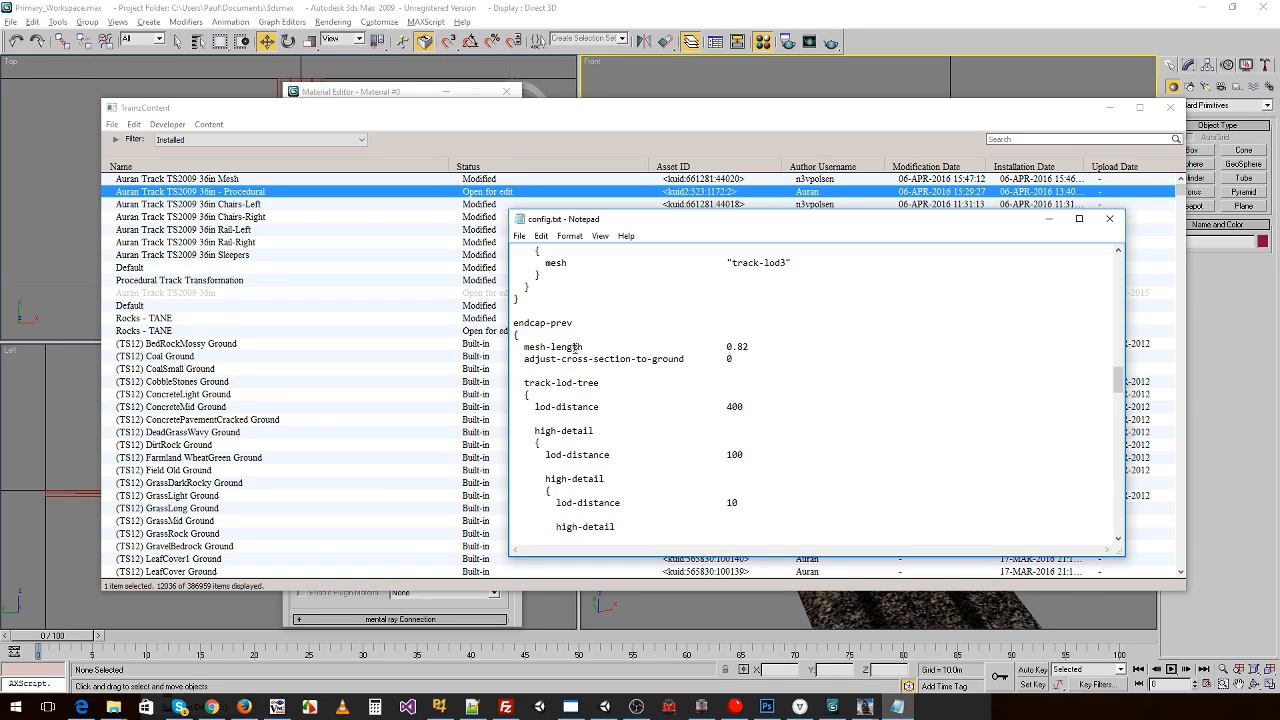
# - Check the endcap-prev mesh-length and the lateral-offset tags of the attached splines, and close the config file
pyautogui.moveTo(546, 347); pyautogui.dragTo(754, 345)
pyautogui.scroll(-6, 750, 347)
pyautogui.scroll(6, 755, 343)
pyautogui.scroll(-10, 760, 340)
pyautogui.scroll(-3, 762, 338)
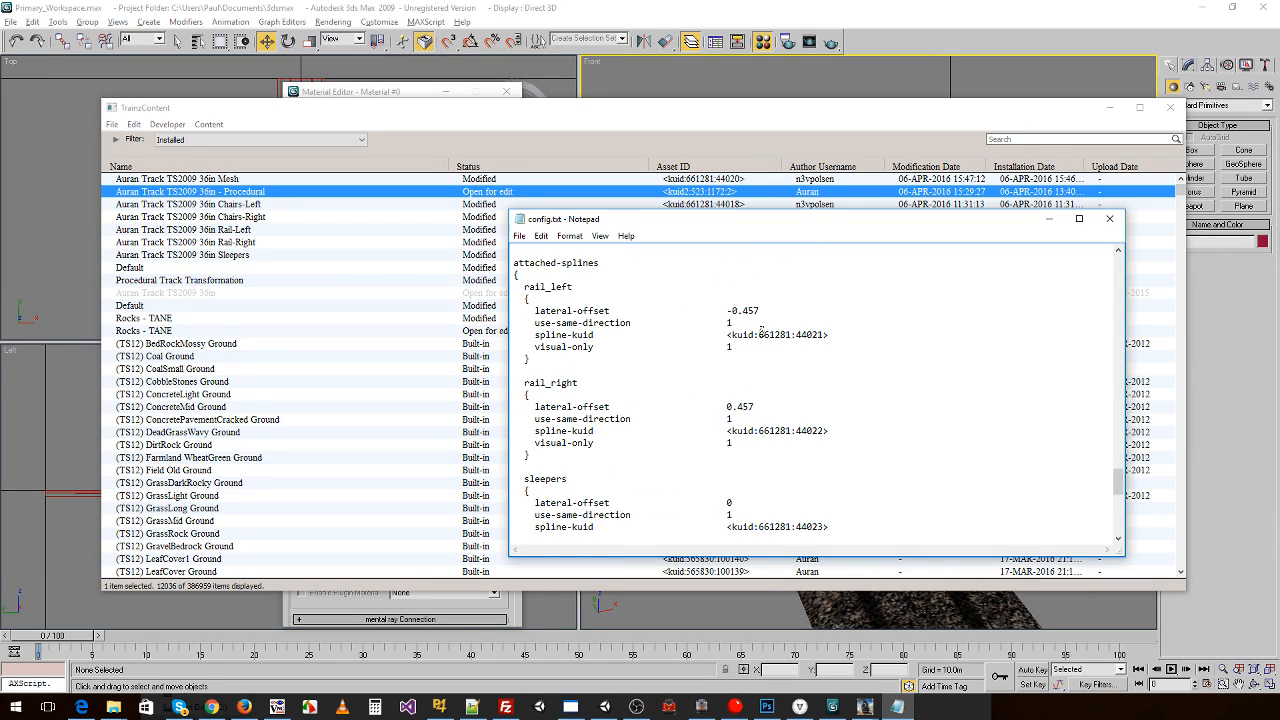
pyautogui.moveTo(733, 311); pyautogui.dragTo(757, 312)
pyautogui.scroll(-4, 723, 359)
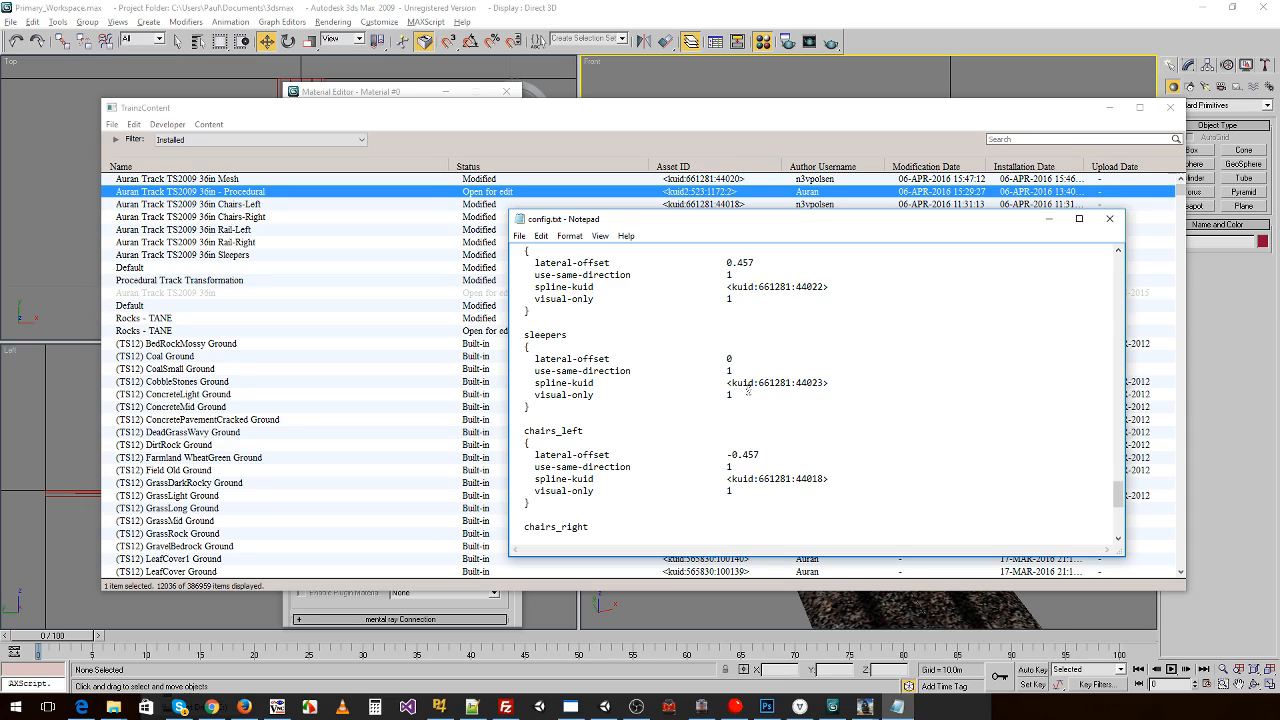
pyautogui.scroll(-8, 747, 391)
pyautogui.scroll(10, 742, 384)
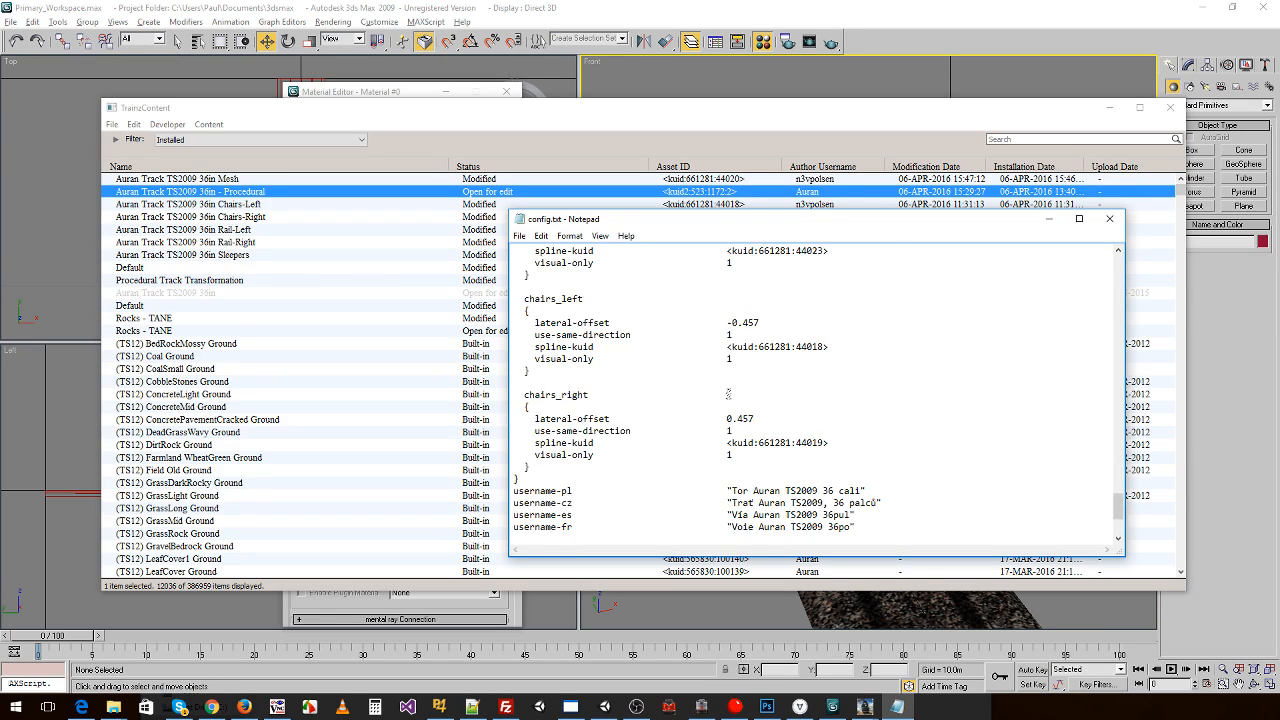
pyautogui.click(1109, 219)
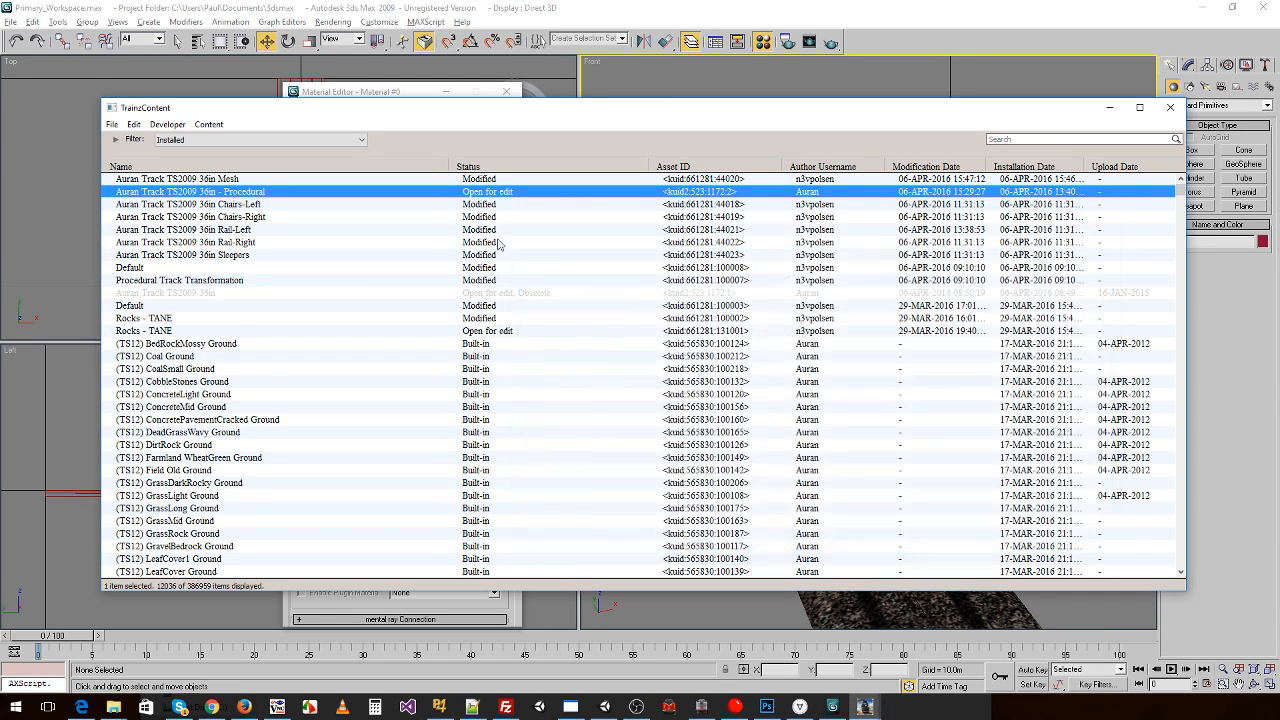
# - Open the Auran Track TS2009 36in Chairs-Left config file for editing and highlight the mesh-length line in its track container
pyautogui.rightClick(245, 208)
pyautogui.moveTo(397, 318)
pyautogui.click(506, 326)
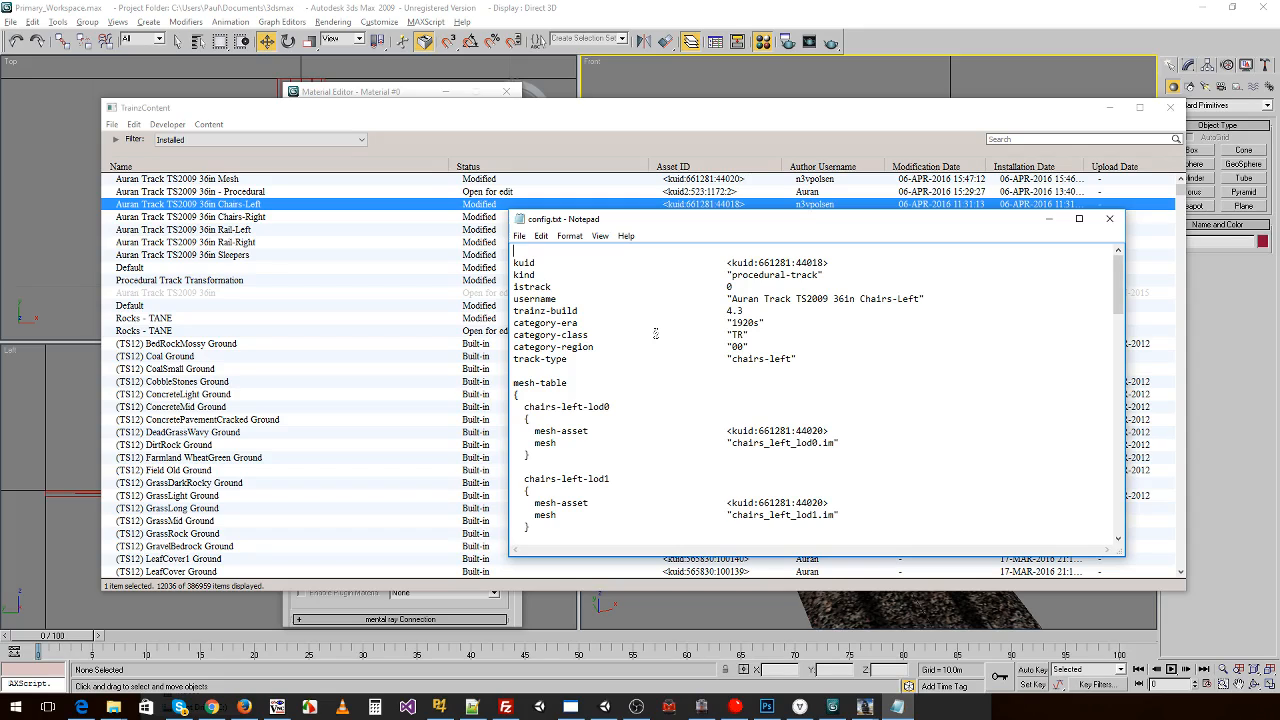
pyautogui.moveTo(537, 297); pyautogui.dragTo(580, 372)
pyautogui.scroll(-10, 621, 365)
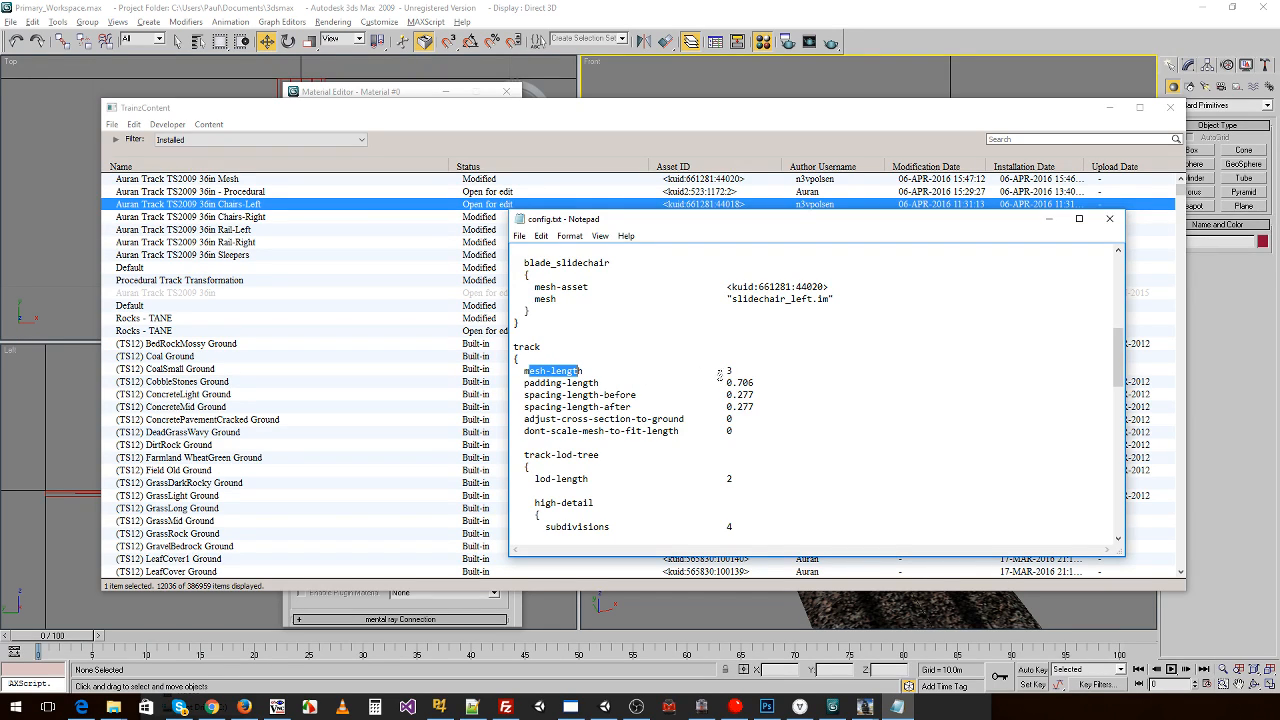
pyautogui.scroll(3, 721, 376)
pyautogui.scroll(-2, 650, 410)
pyautogui.click(568, 432)
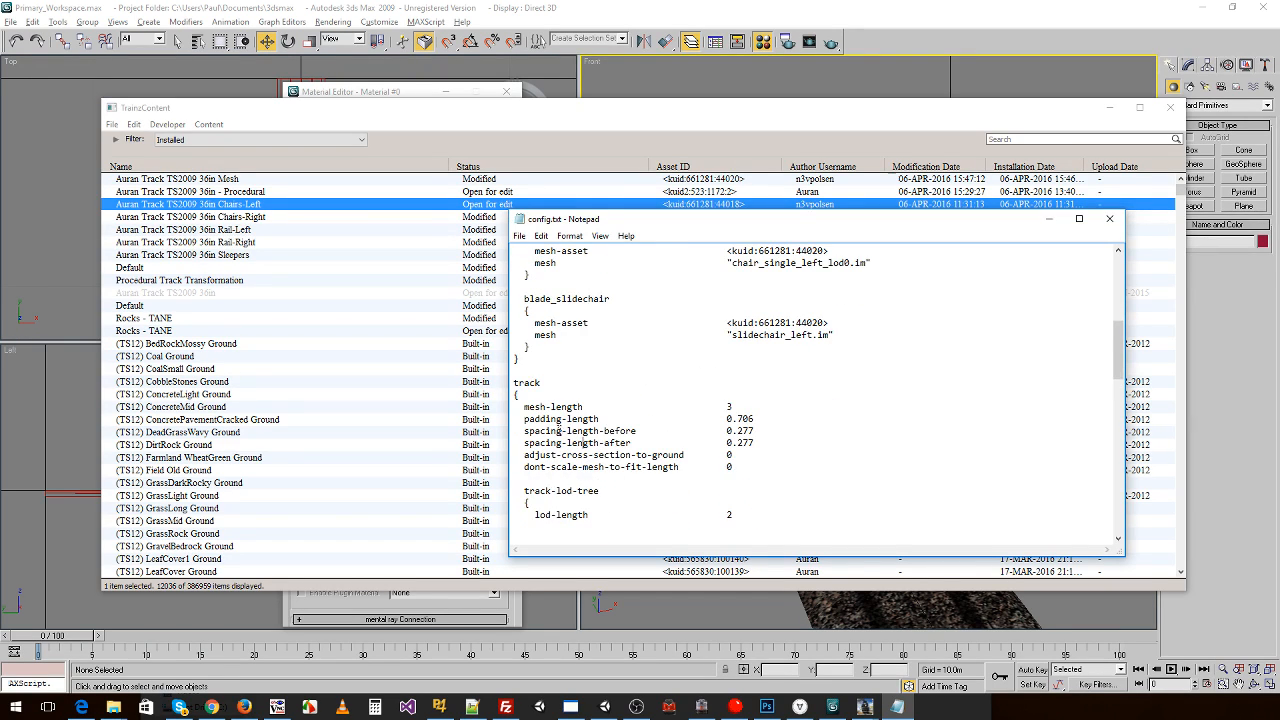
pyautogui.moveTo(524, 408); pyautogui.dragTo(732, 408)
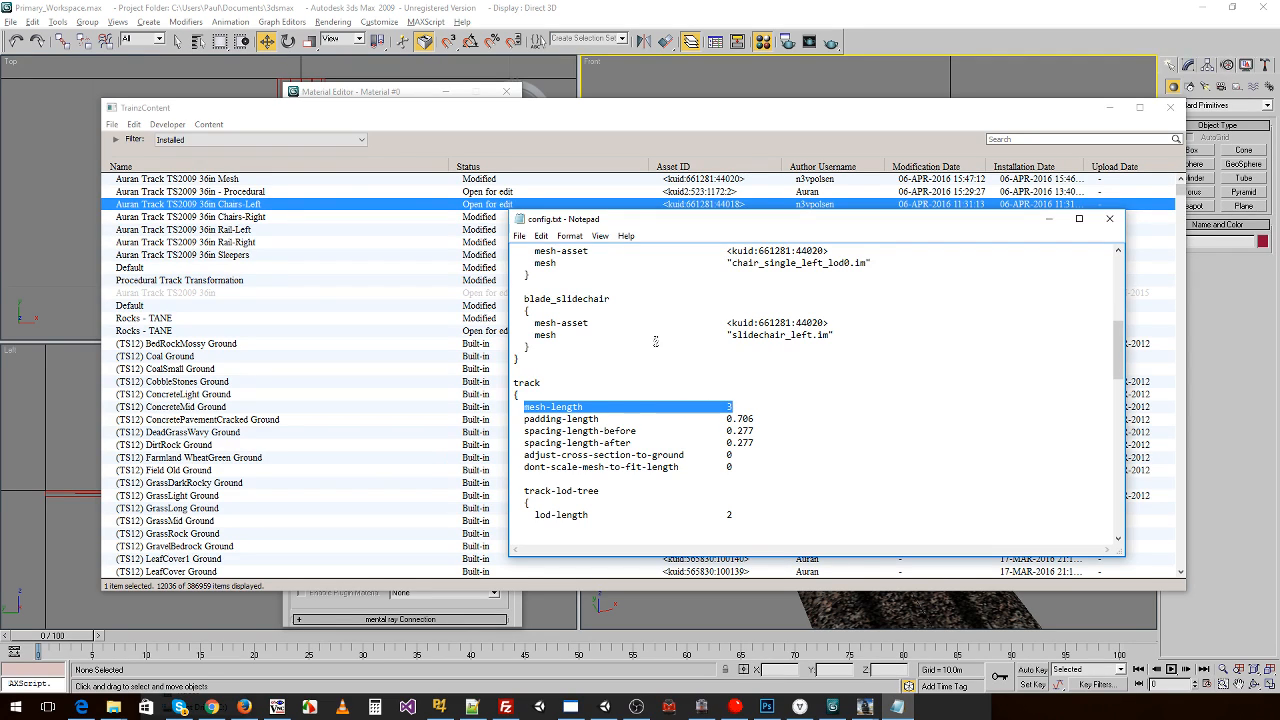
# - Switch to Edge and search the Build Procedural Track for T:ANE wiki page for "mesh-l", reading the sleeper track example
pyautogui.click(211, 707)
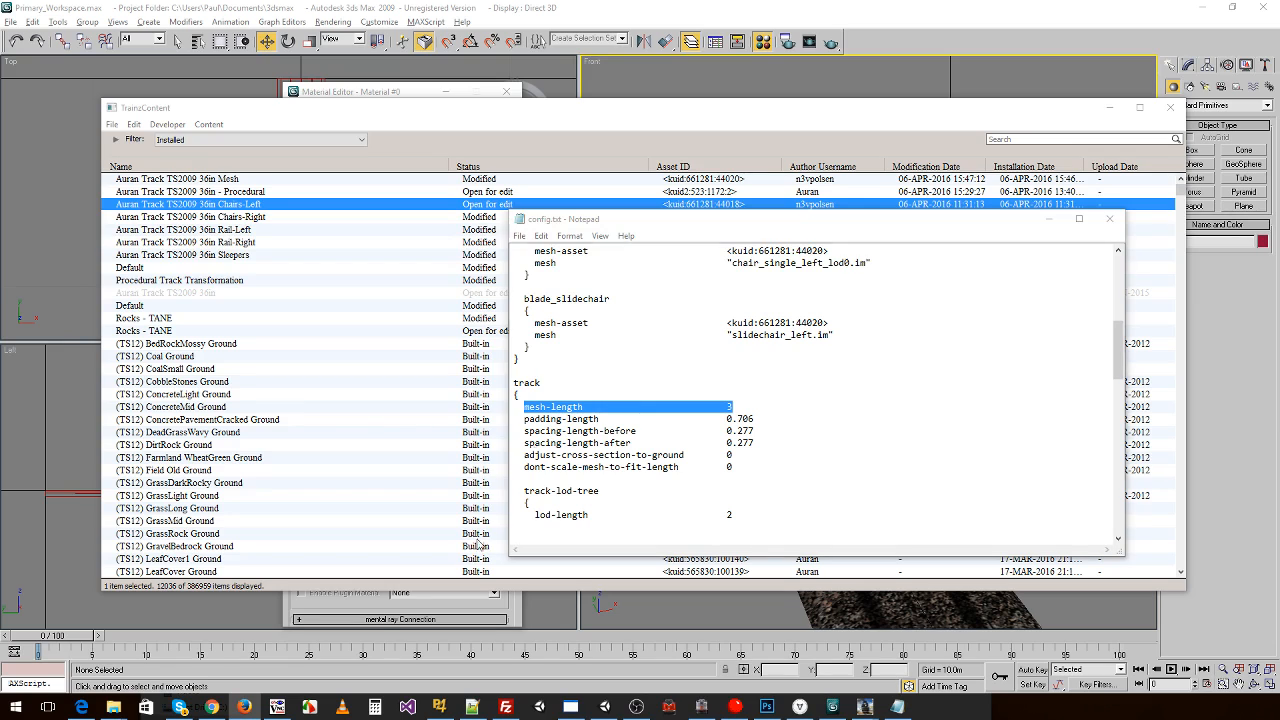
pyautogui.click(81, 707)
pyautogui.scroll(10, 347, 359)
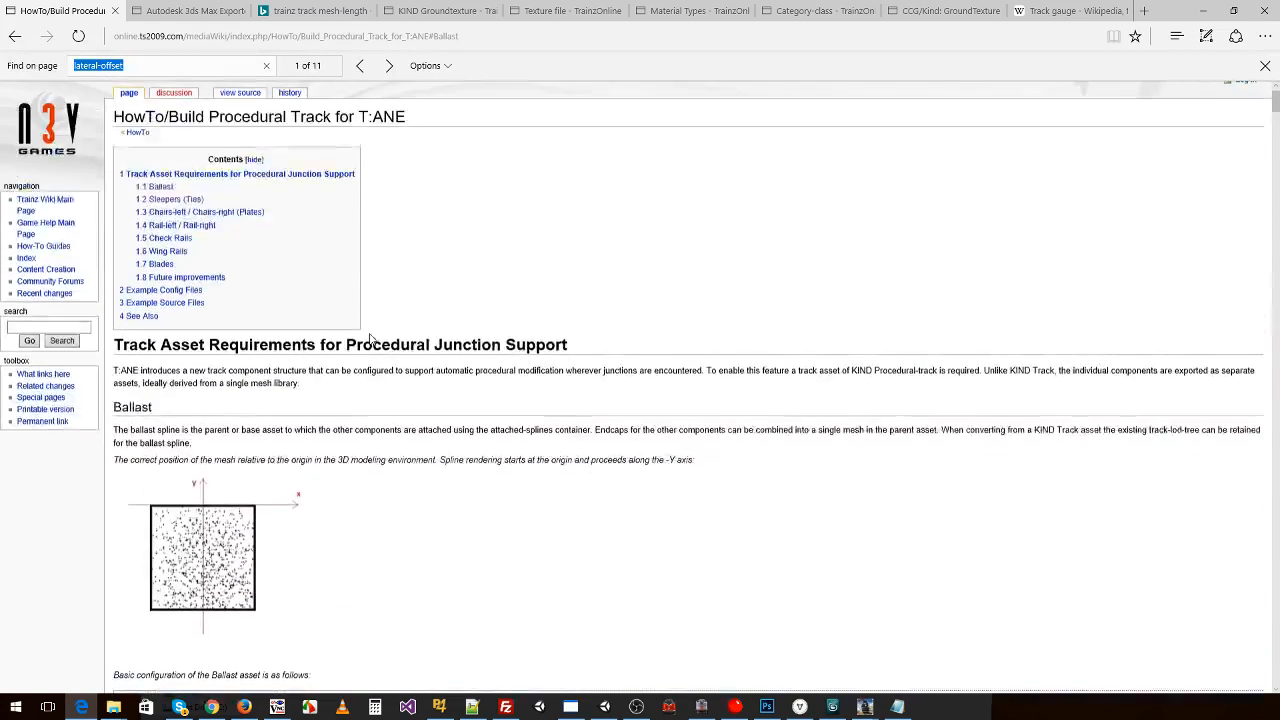
pyautogui.write('me')
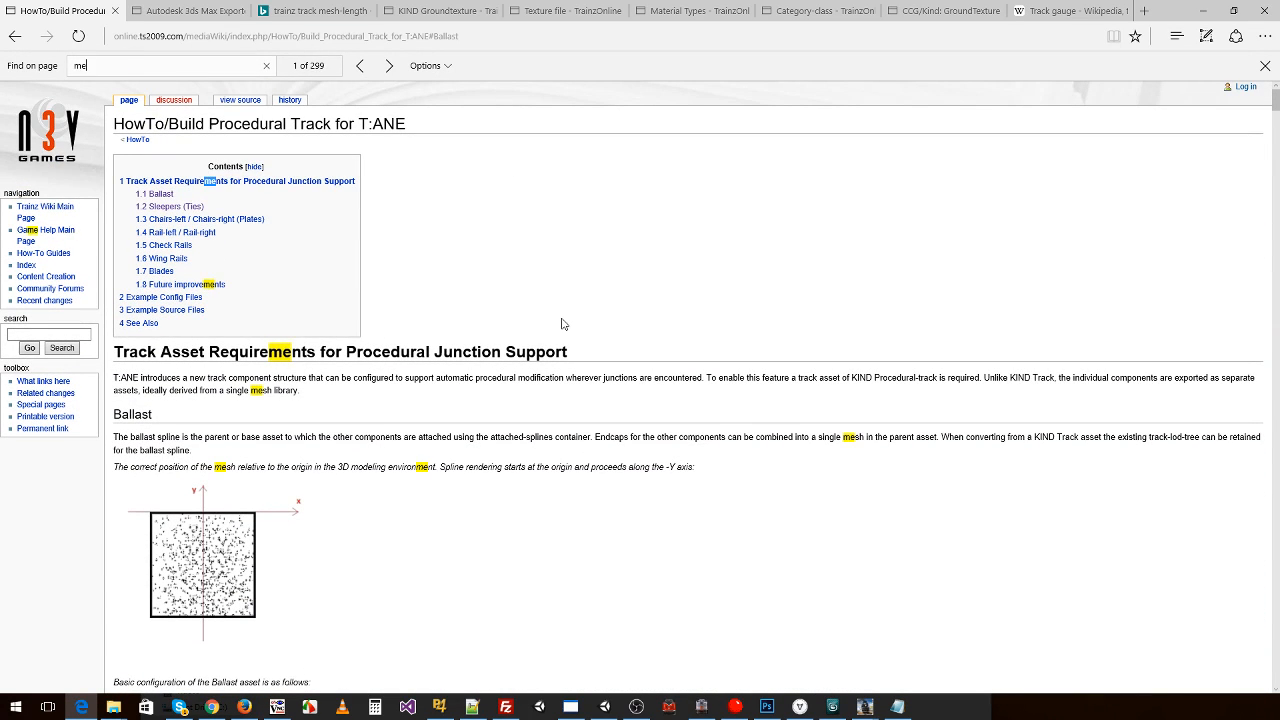
pyautogui.write('sh-l')
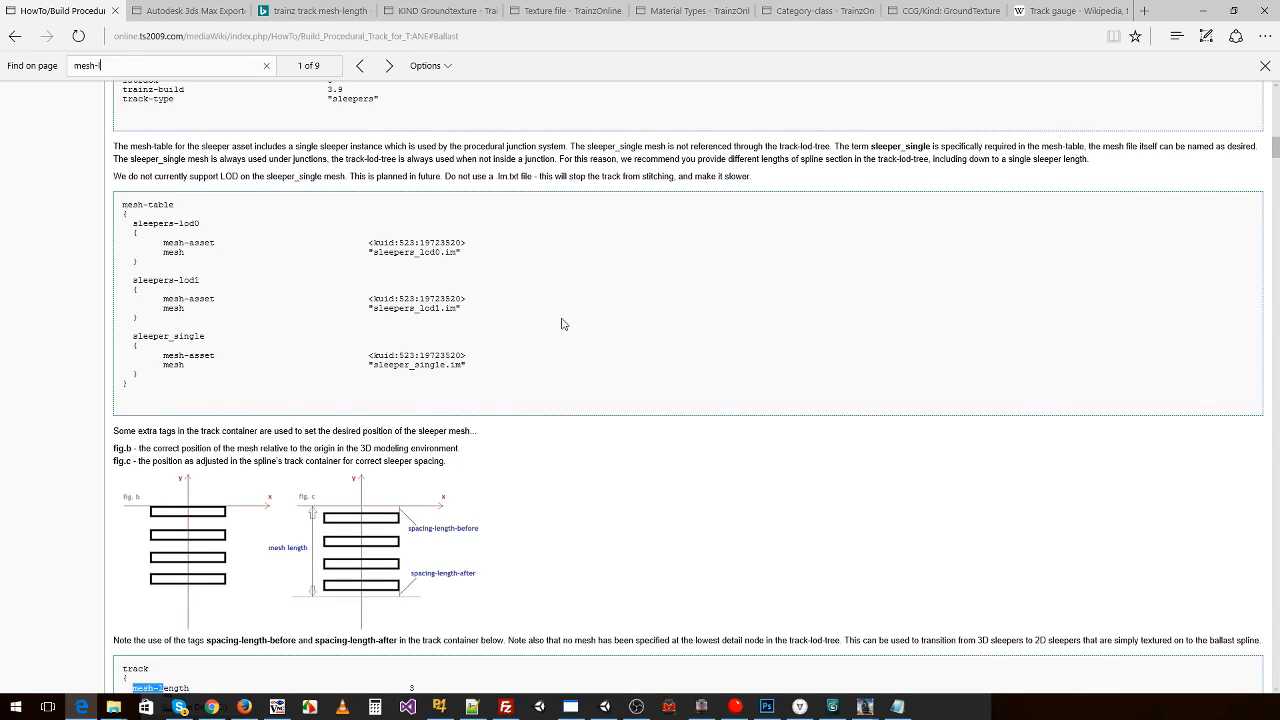
pyautogui.scroll(-5, 555, 315)
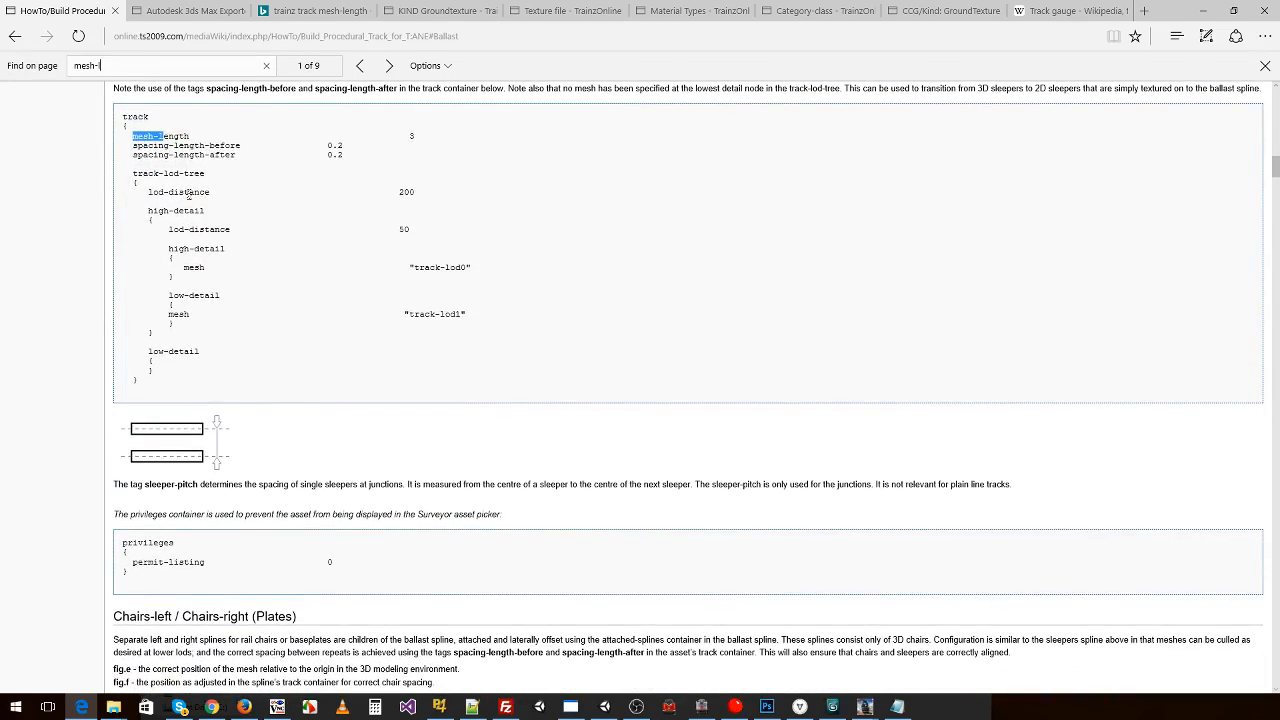
pyautogui.scroll(2, 200, 210)
pyautogui.scroll(-4, 222, 250)
pyautogui.scroll(3, 222, 282)
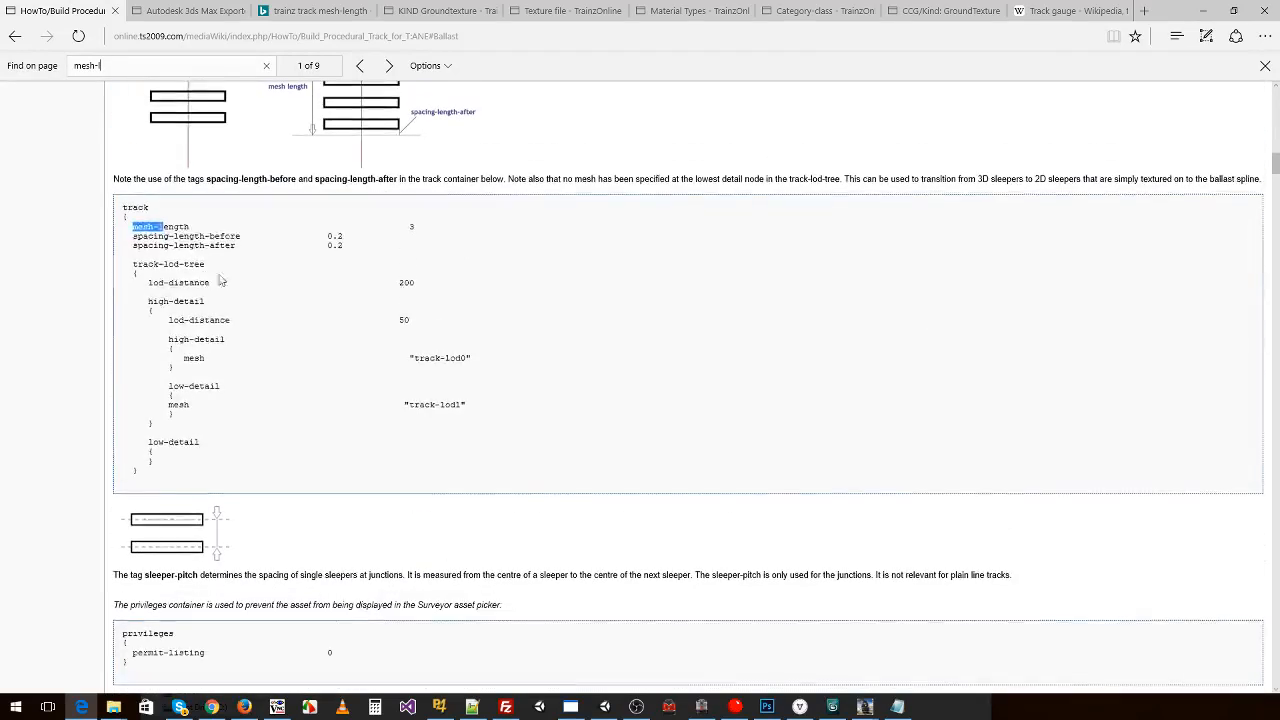
# - Copy the mesh-length tag from the sleeper example and search the wiki page for the full tag name
pyautogui.moveTo(190, 228); pyautogui.dragTo(133, 226)
pyautogui.hotkey('ctrl', 'c')
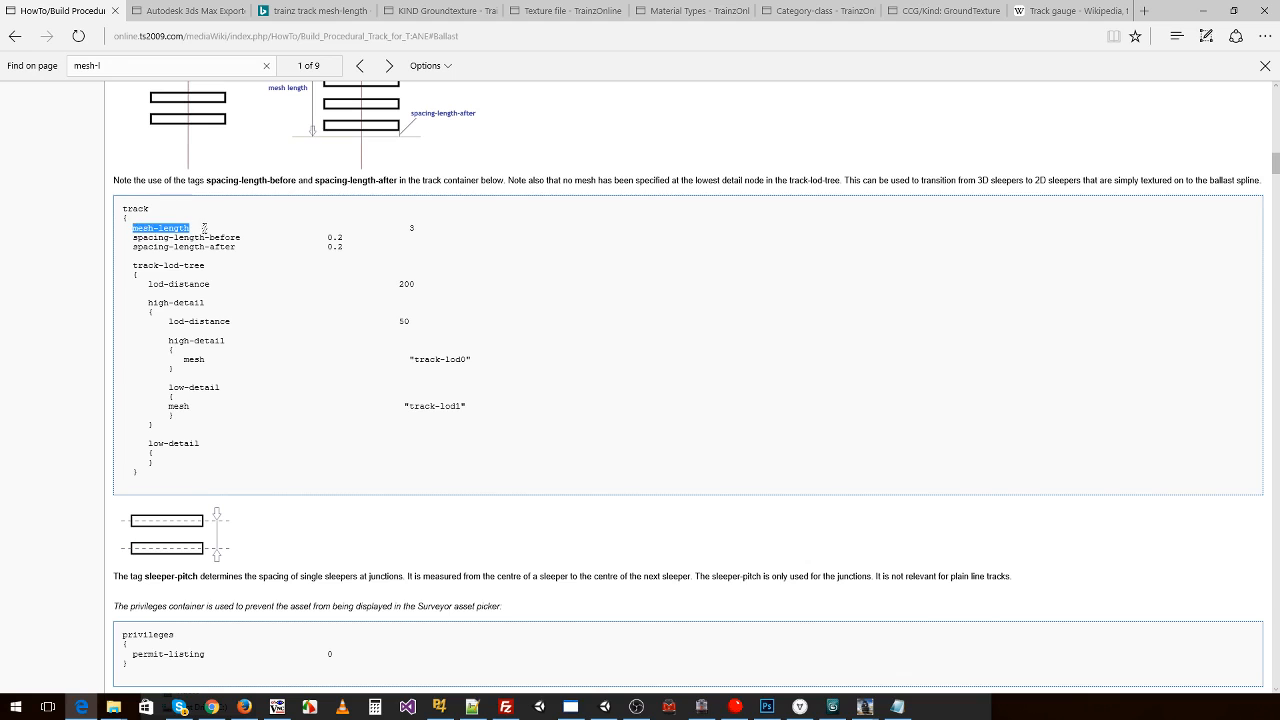
pyautogui.scroll(3, 285, 242)
pyautogui.hotkey('ctrl', 'f')
pyautogui.hotkey('ctrl', 'v')
pyautogui.scroll(-4, 288, 245)
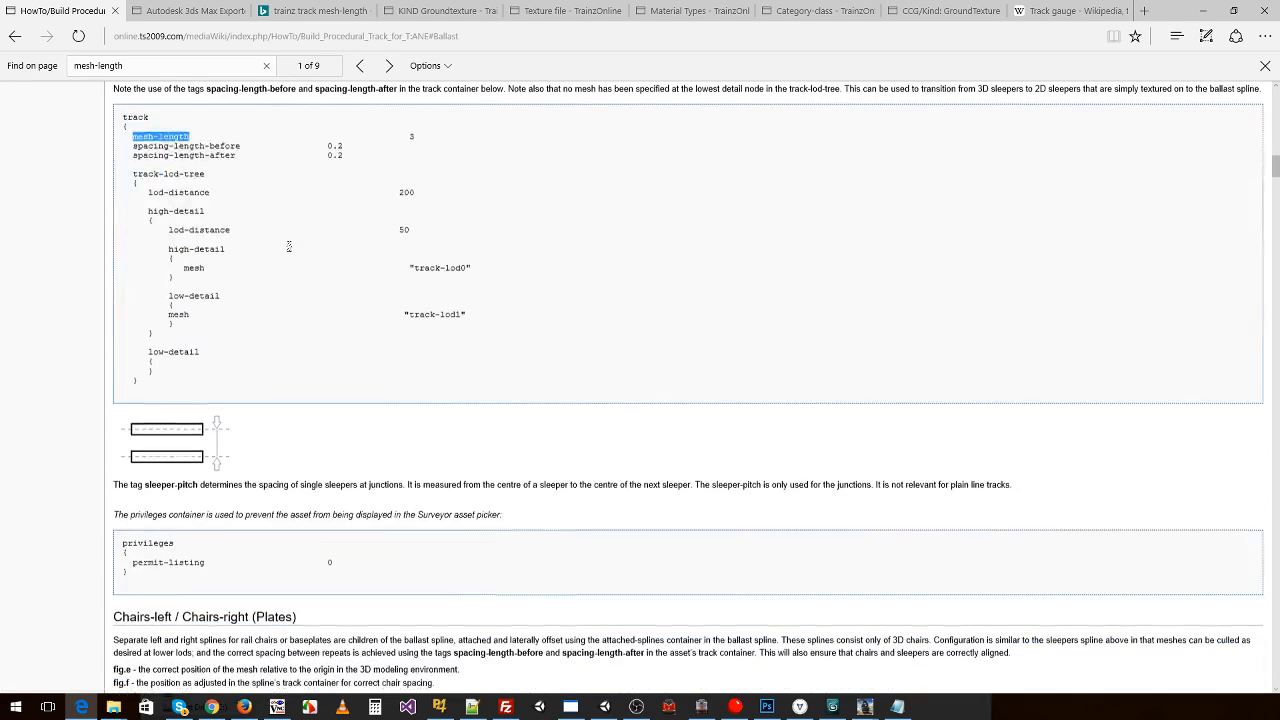
pyautogui.scroll(3, 287, 250)
pyautogui.scroll(-2, 286, 257)
pyautogui.scroll(-4, 285, 256)
# - Examine the Sleepers diagram that illustrates mesh length, spacing-length-before and spacing-length-after
pyautogui.hotkey('ctrl', 'v')
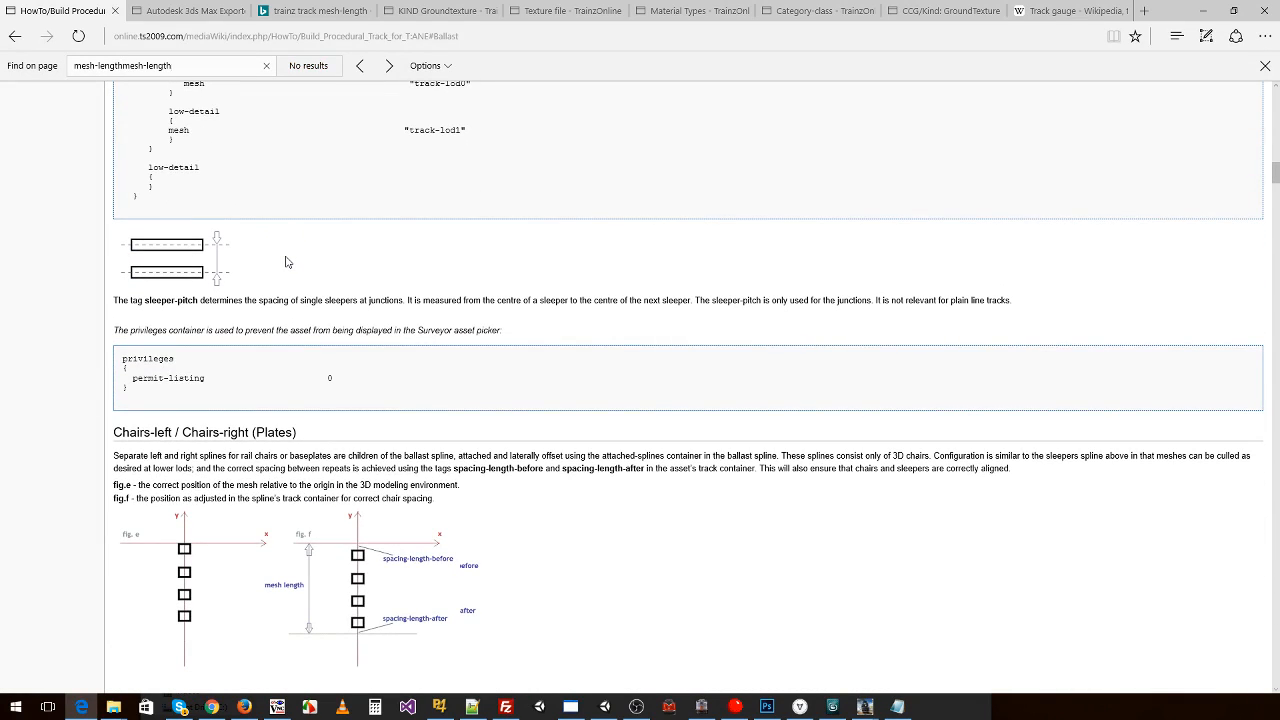
pyautogui.scroll(6, 285, 262)
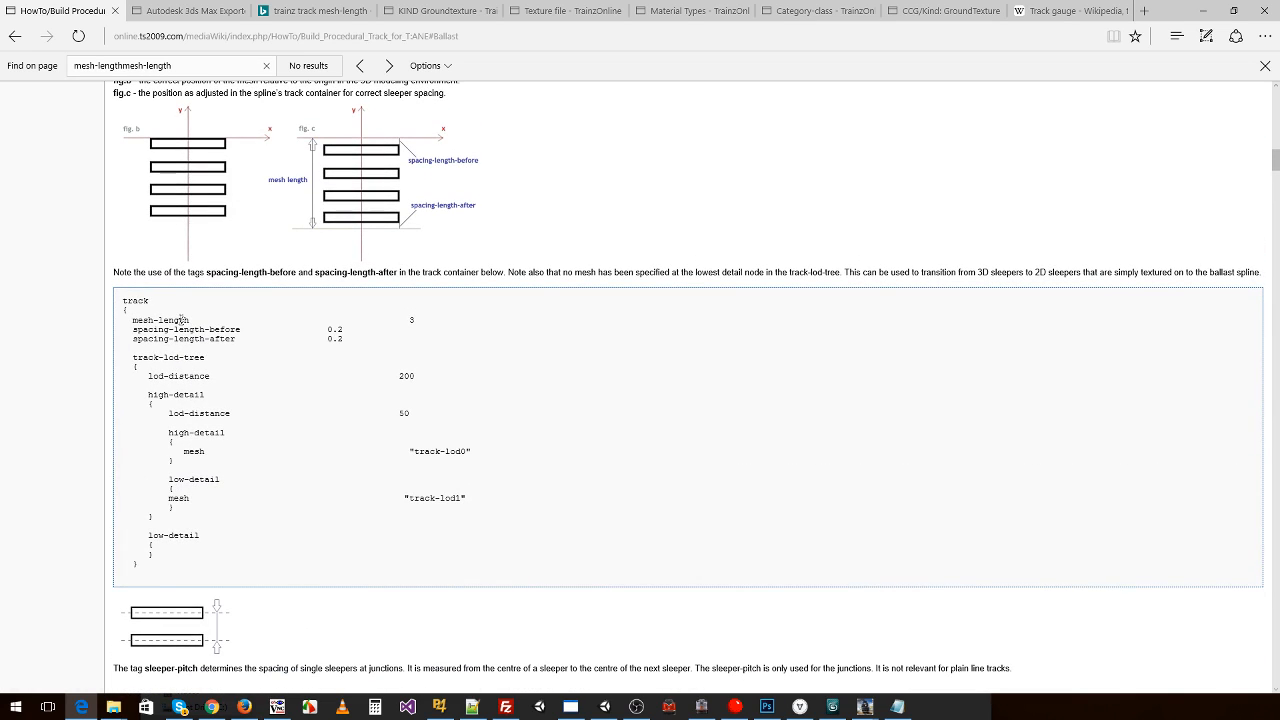
pyautogui.moveTo(187, 319); pyautogui.dragTo(133, 319)
pyautogui.scroll(3, 287, 277)
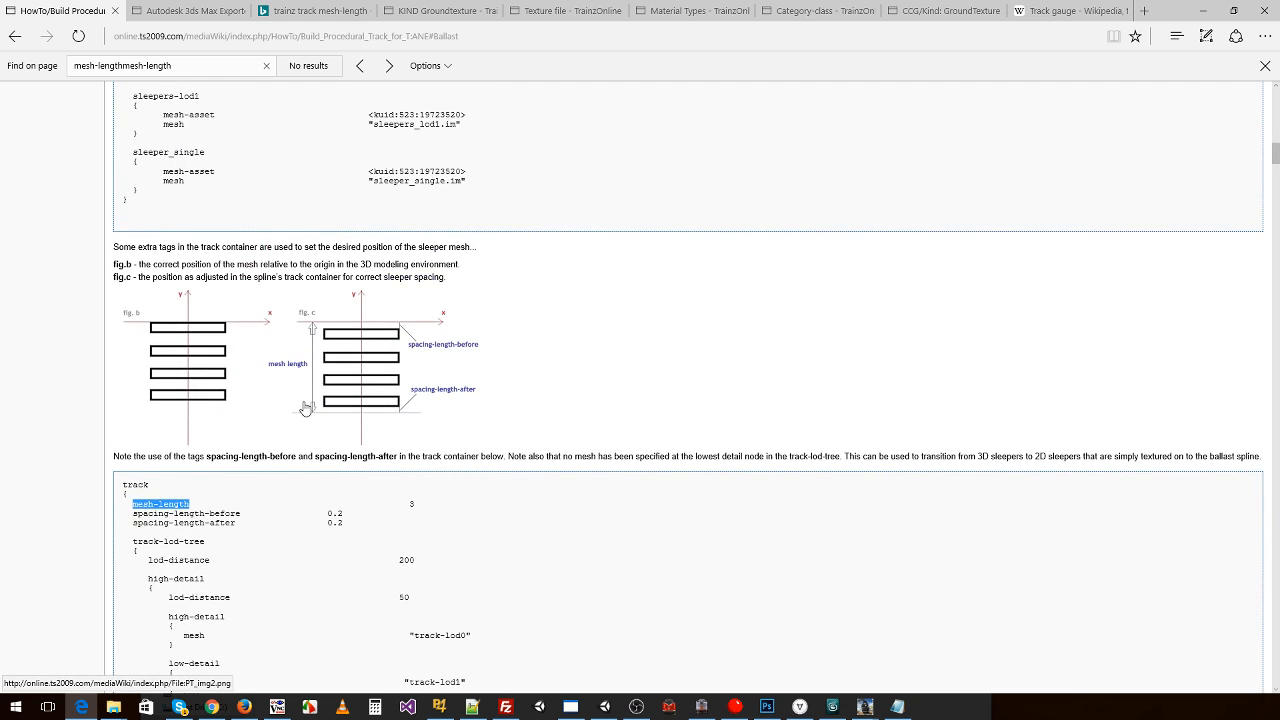
# - Switch to 3ds Max and unhide the lod1 and lod2 ballast meshes alongside lod3
pyautogui.hotkey('alt', 'Tab')
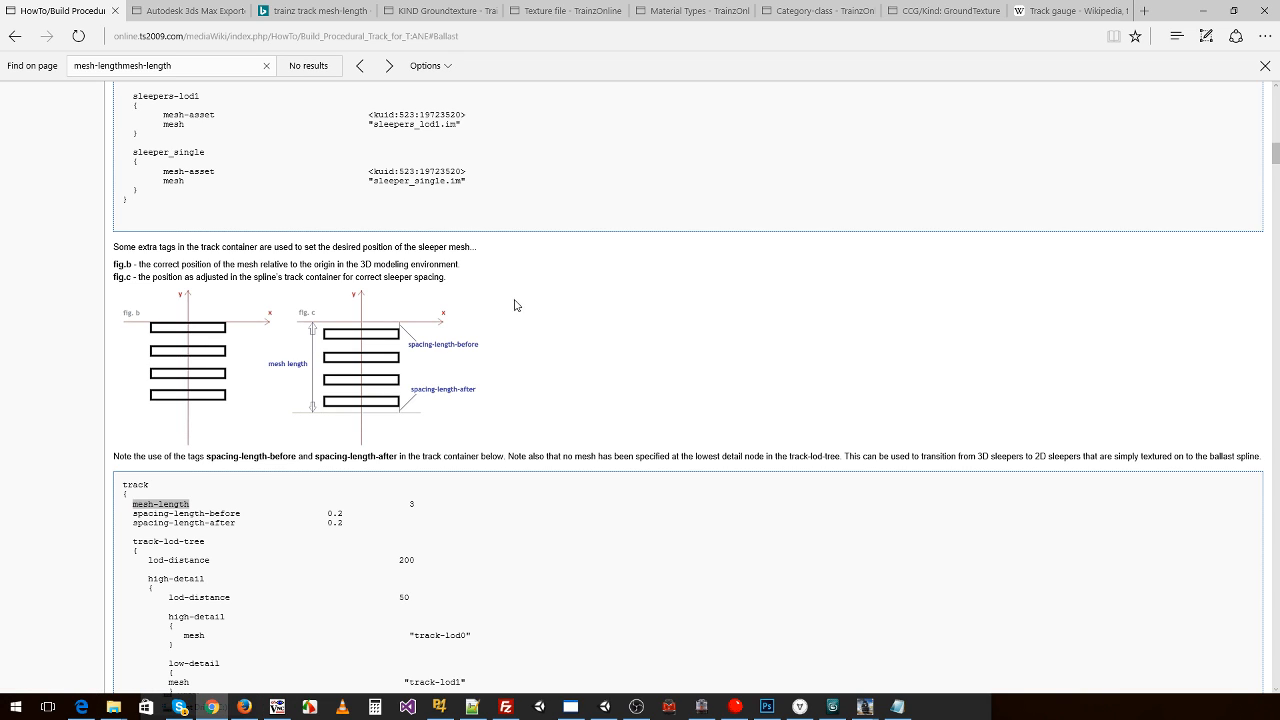
pyautogui.hotkey('alt', 'Tab')
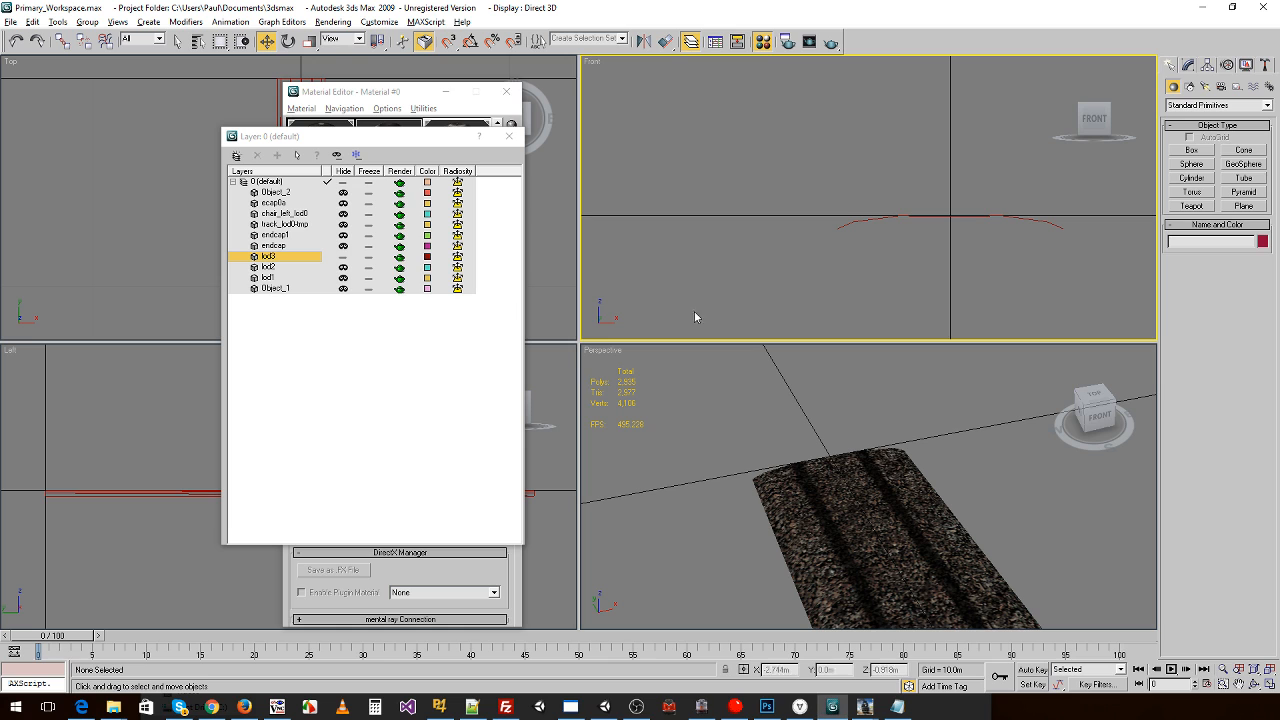
pyautogui.keyDown('alt'); pyautogui.moveTo(876, 490); pyautogui.dragTo(778, 370, button='middle'); pyautogui.keyUp('alt')
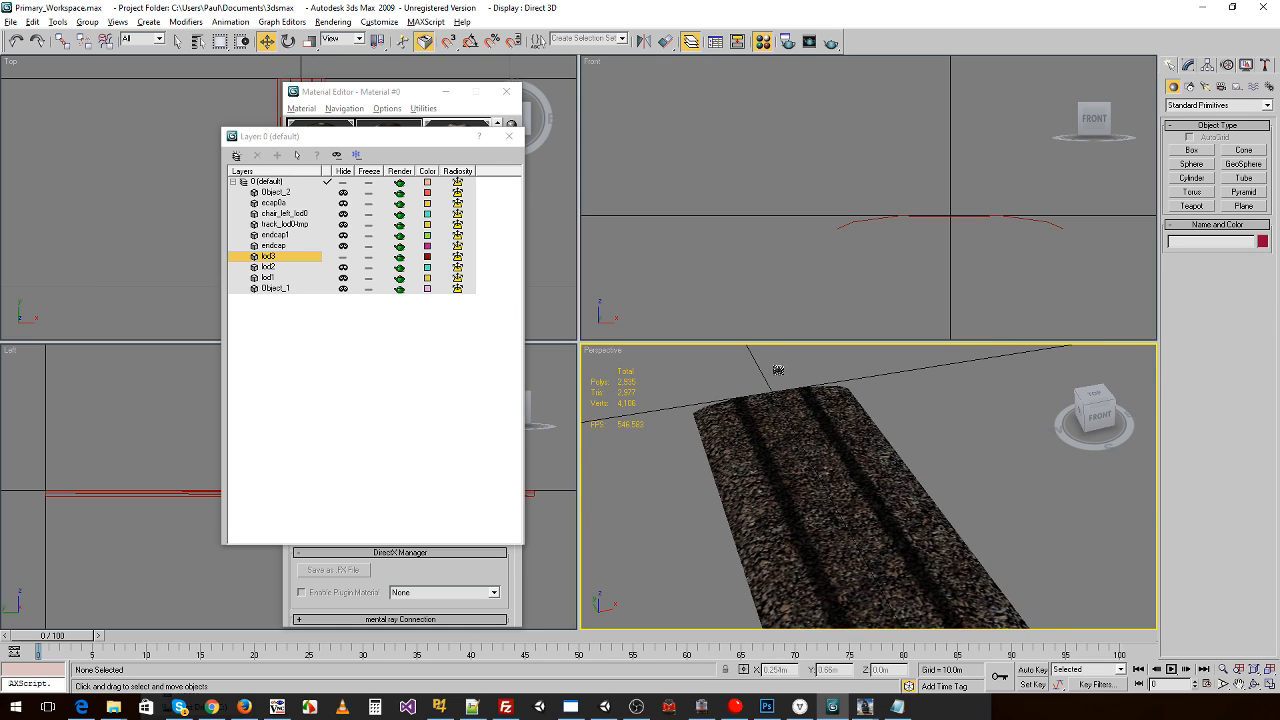
pyautogui.click(344, 258)
pyautogui.click(344, 268)
pyautogui.click(344, 279)
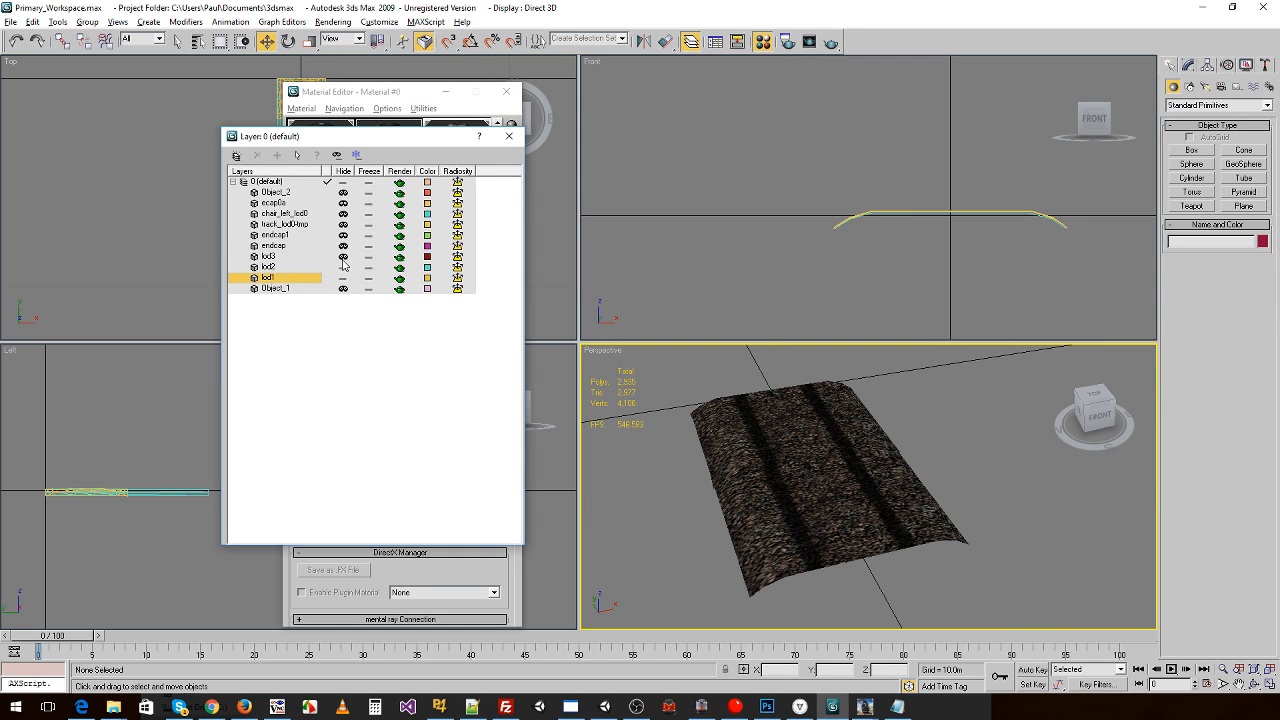
pyautogui.click(343, 259)
pyautogui.click(343, 258)
pyautogui.click(343, 257)
# - Unhide all remaining objects in layer 0 (default), from endcap up to Object_2 and finally Object_1
pyautogui.click(344, 247)
pyautogui.click(344, 237)
pyautogui.click(344, 225)
pyautogui.click(344, 214)
pyautogui.click(343, 203)
pyautogui.click(343, 192)
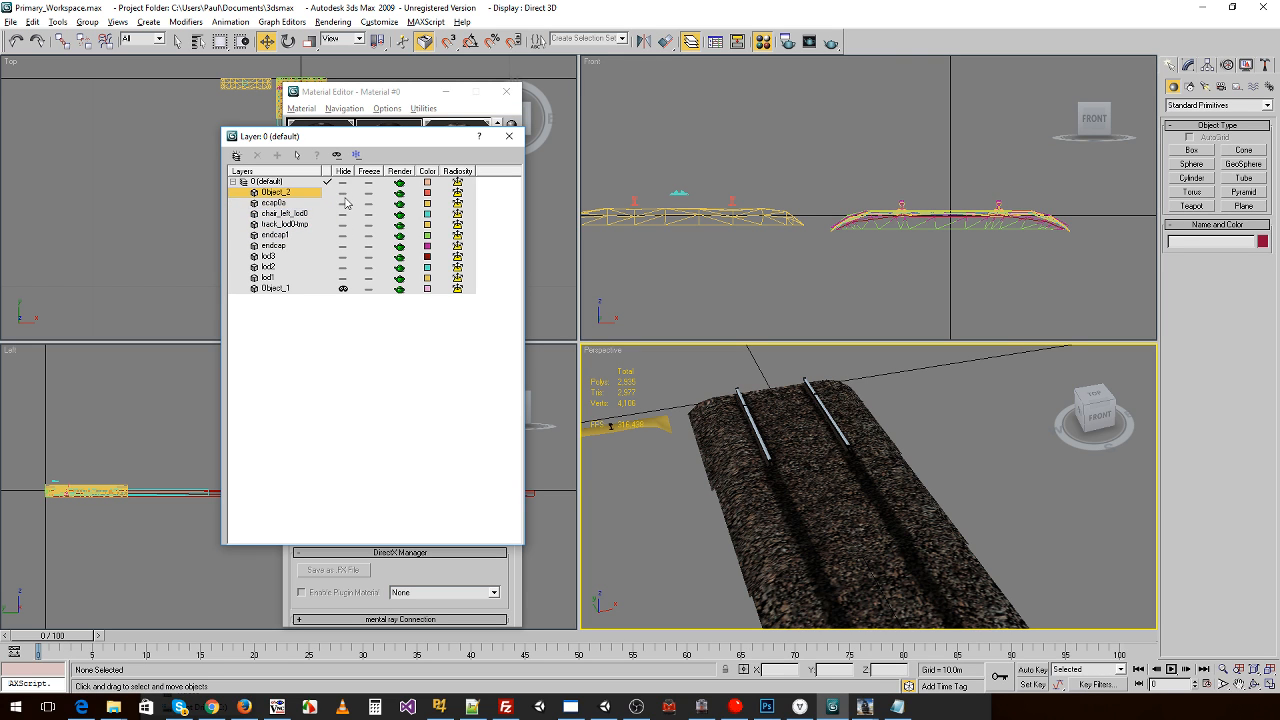
pyautogui.click(343, 288)
# - Inspect the overlapping track meshes up close, select lod2 in the perspective view, and select the endcap in the front view
pyautogui.scroll(3, 735, 445)
pyautogui.keyDown('alt'); pyautogui.moveTo(772, 457); pyautogui.dragTo(763, 403, button='middle'); pyautogui.keyUp('alt')
pyautogui.click(903, 451)
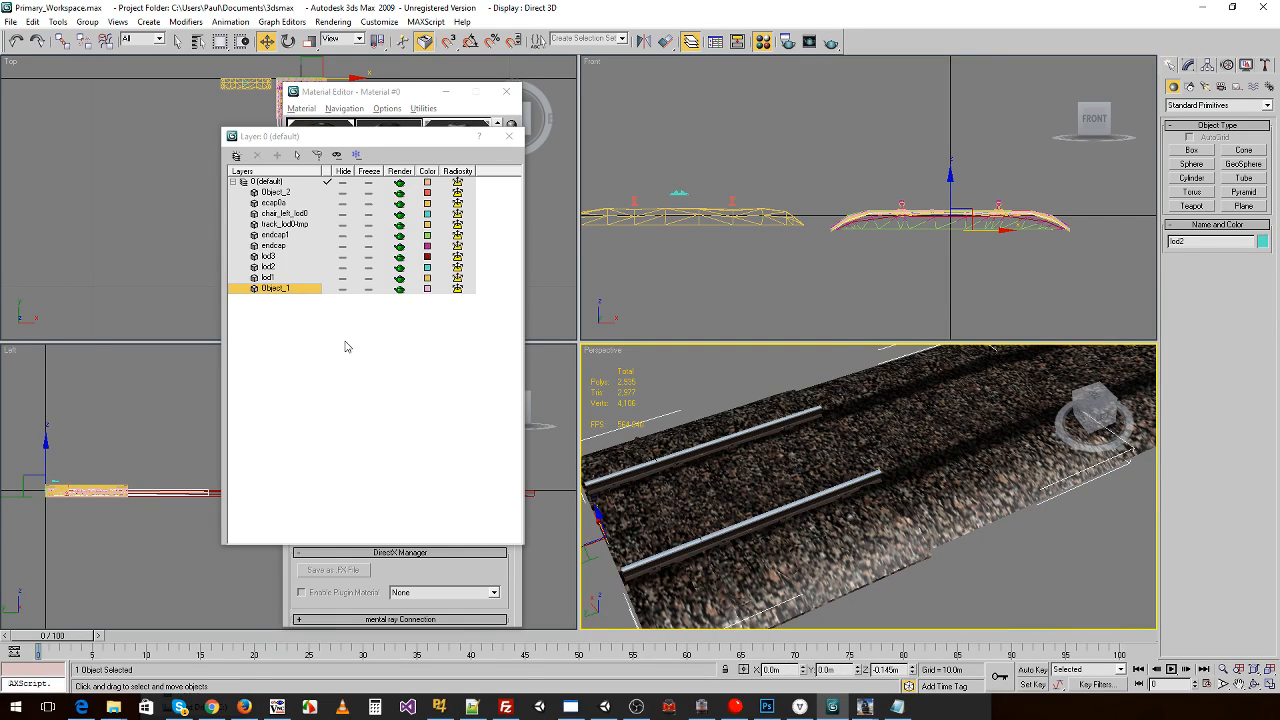
pyautogui.click(909, 231)
pyautogui.click(903, 227)
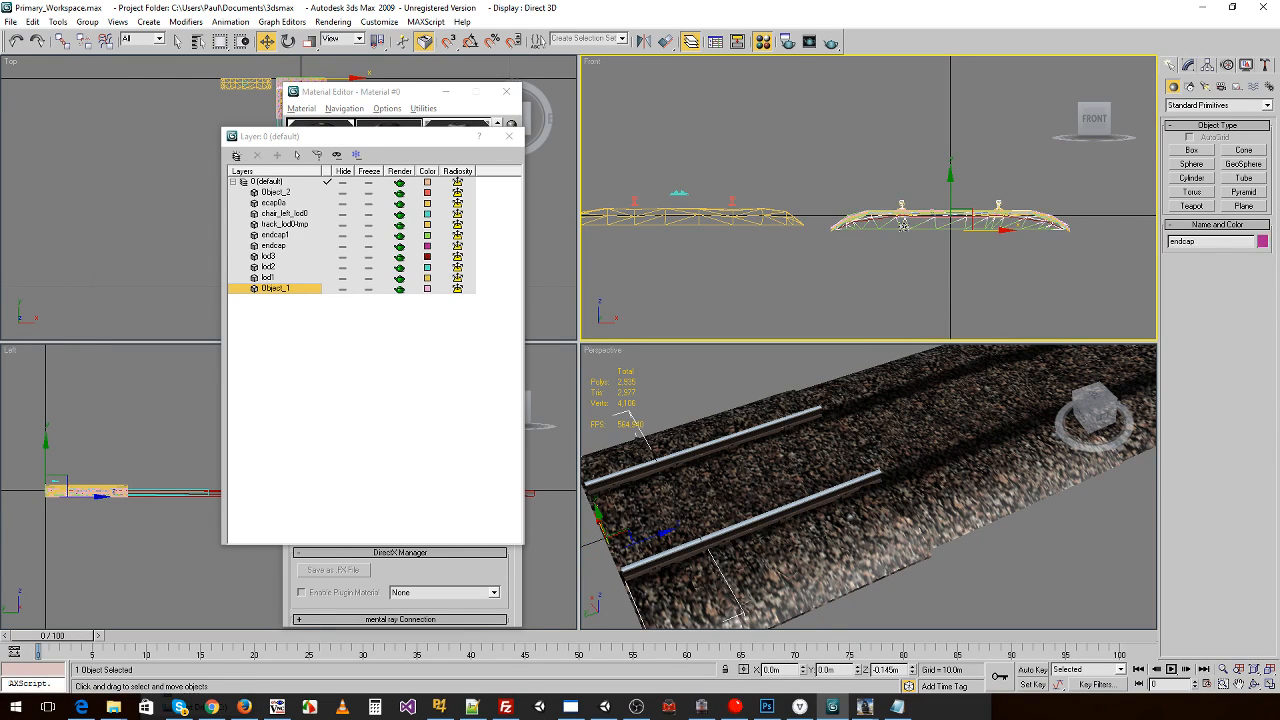
# - Identify the endcap meshes by selecting them in the front view, and hide endcap1 and endcap
pyautogui.click(895, 229)
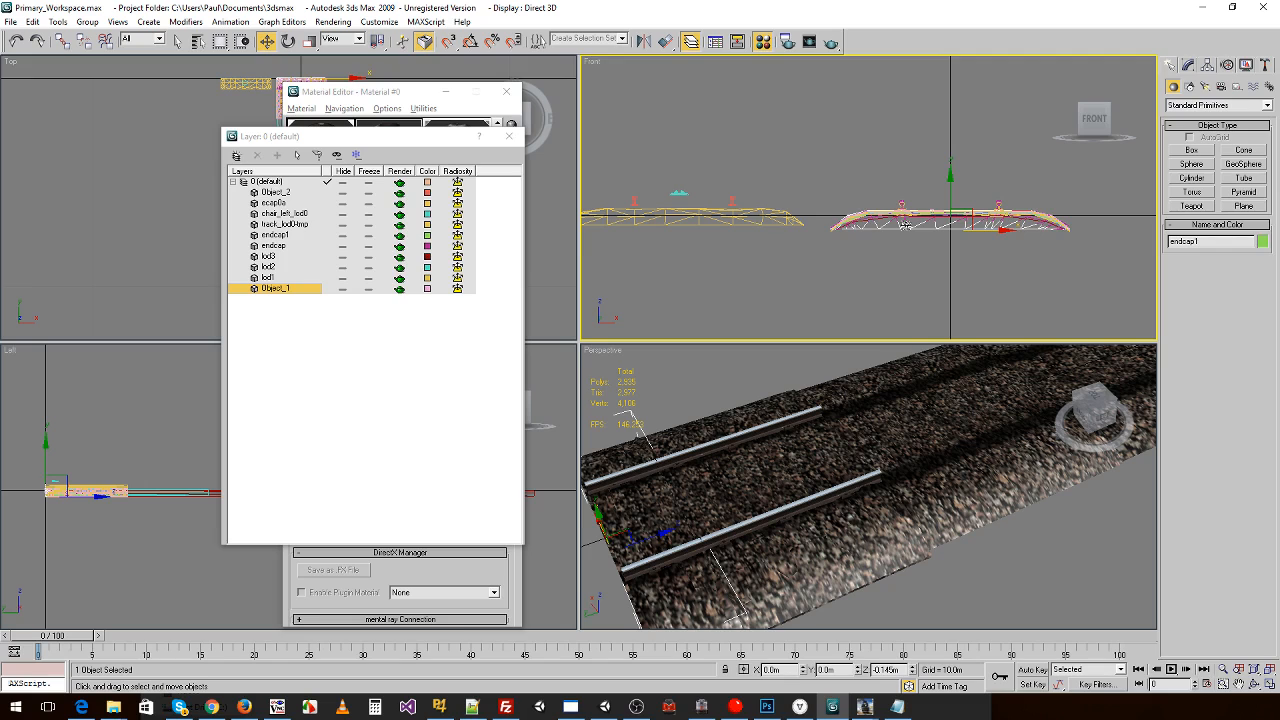
pyautogui.click(341, 237)
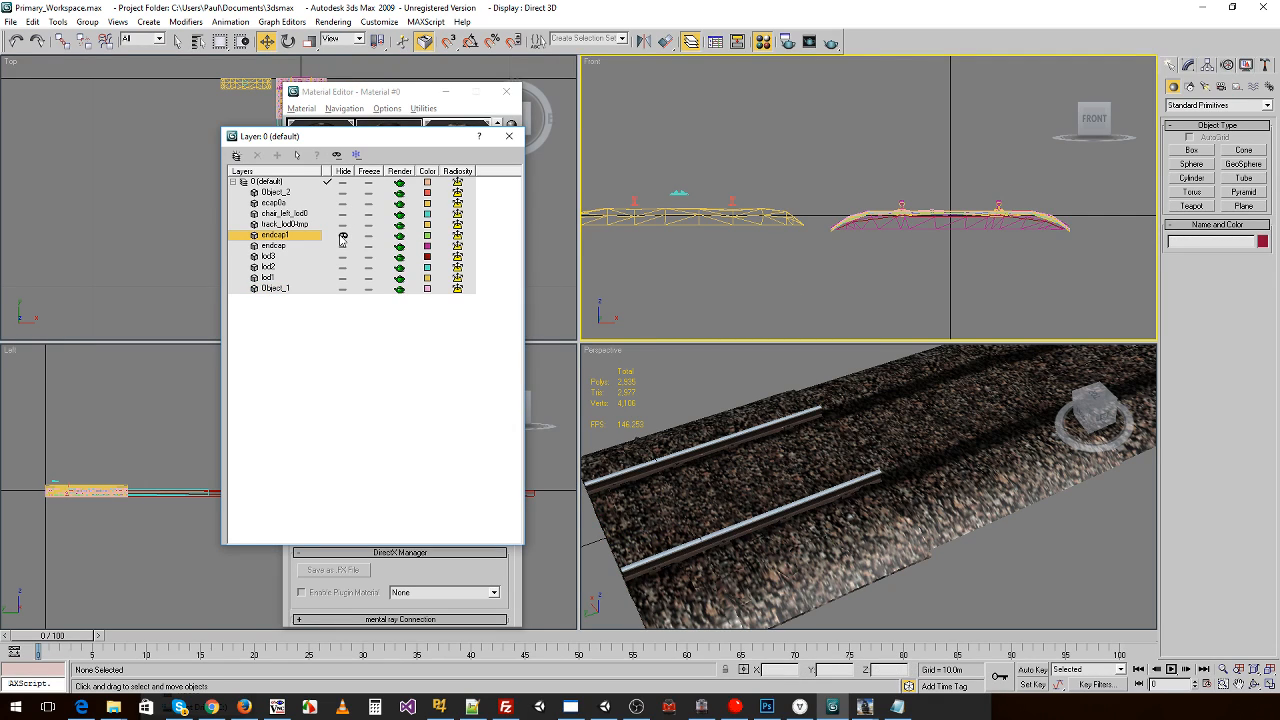
pyautogui.click(892, 219)
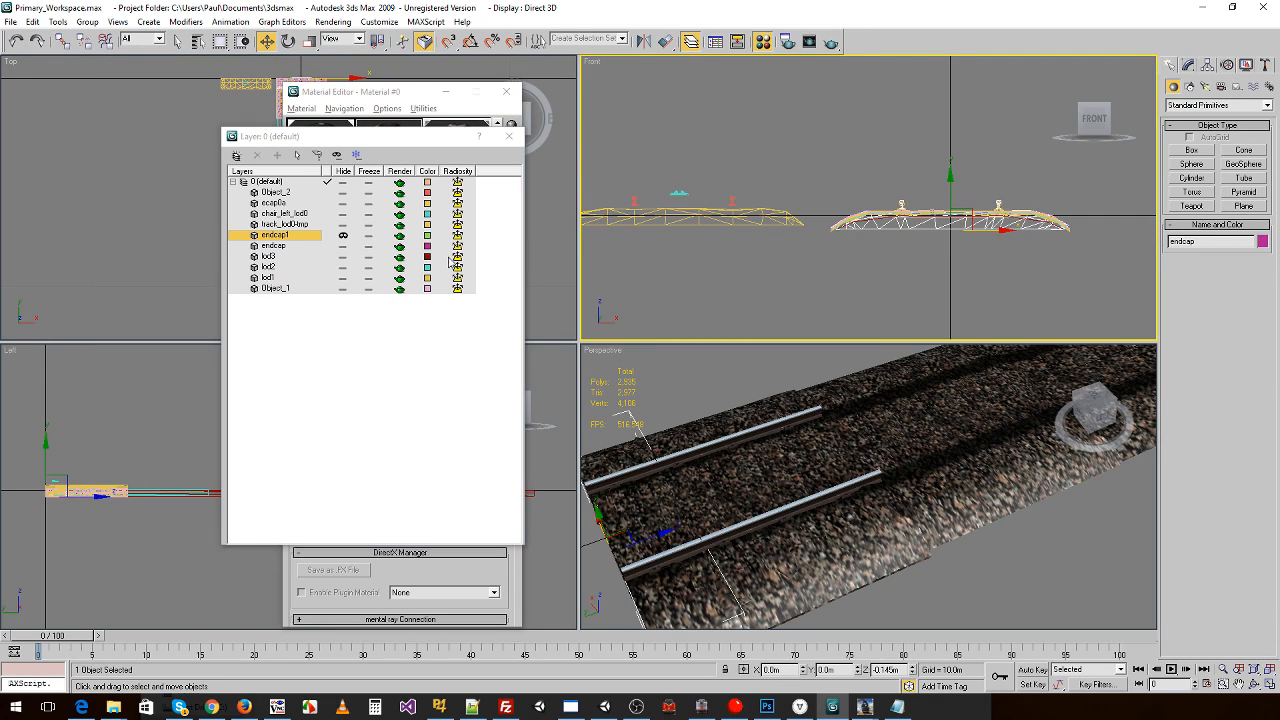
pyautogui.click(342, 246)
# - Pick out lod3 and lod2 in the viewports, and hide the lod2, lod1 and lod3 ballast meshes
pyautogui.click(872, 218)
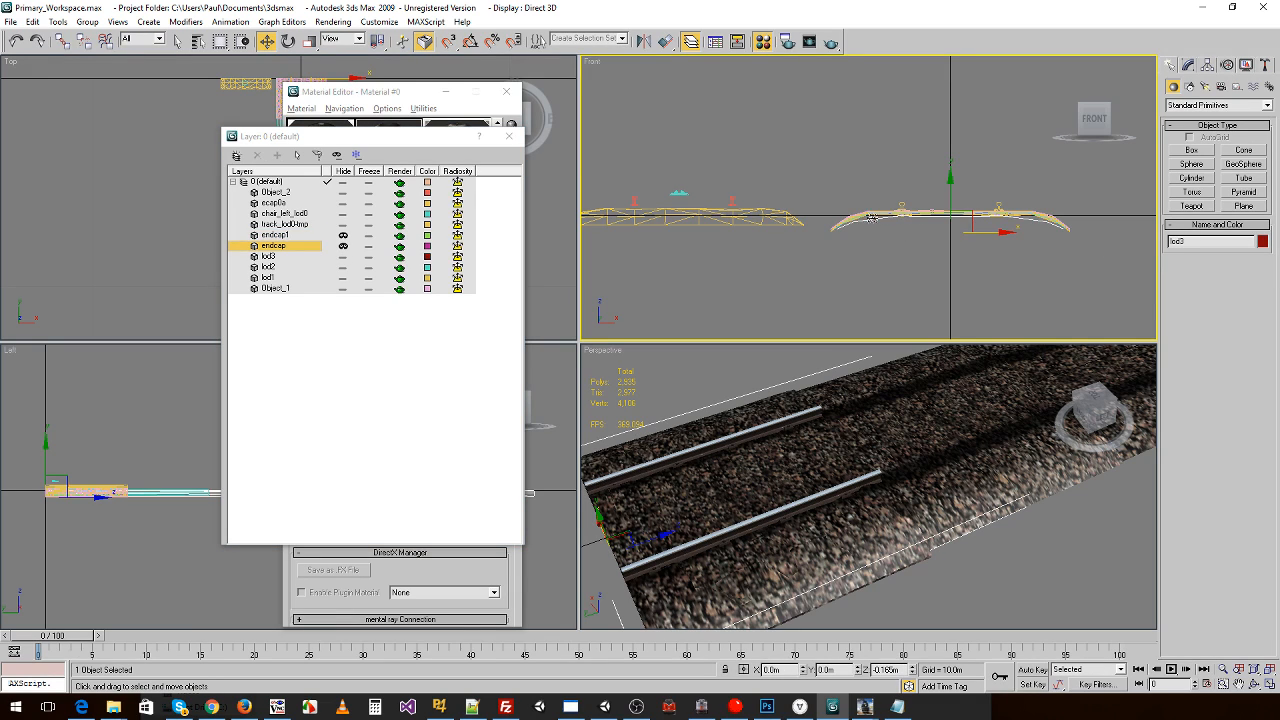
pyautogui.click(1023, 416)
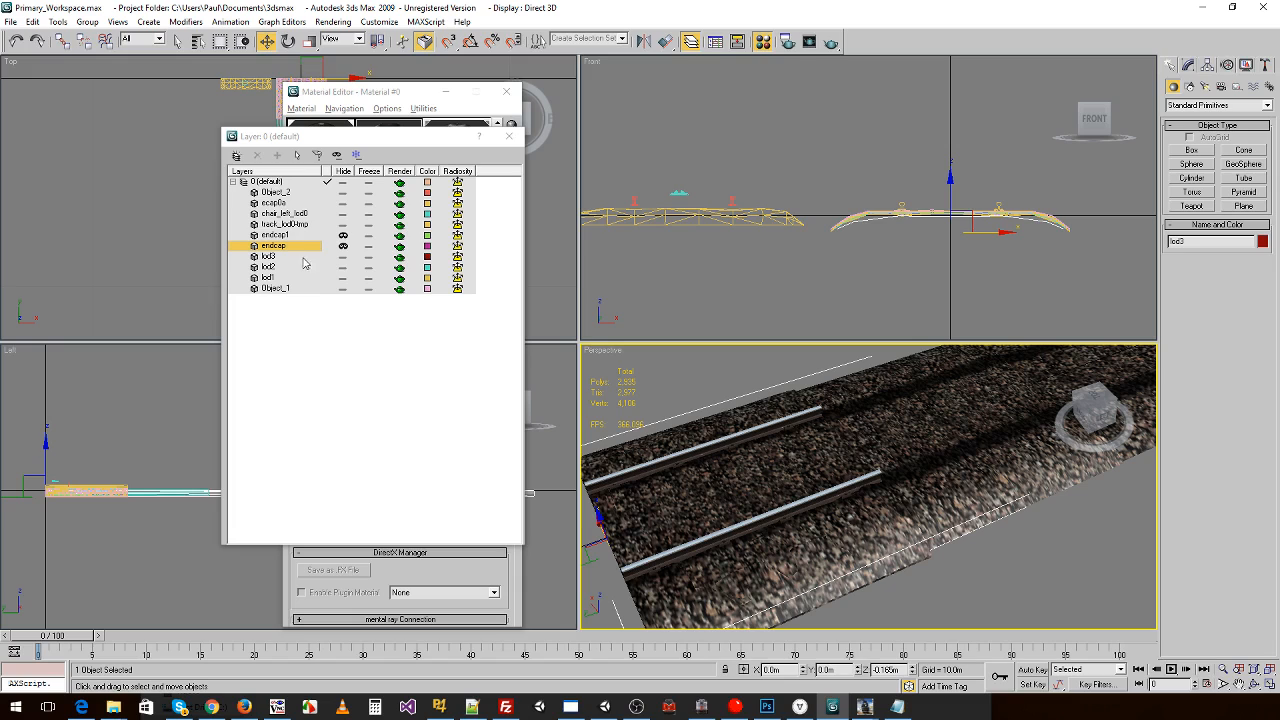
pyautogui.click(745, 371)
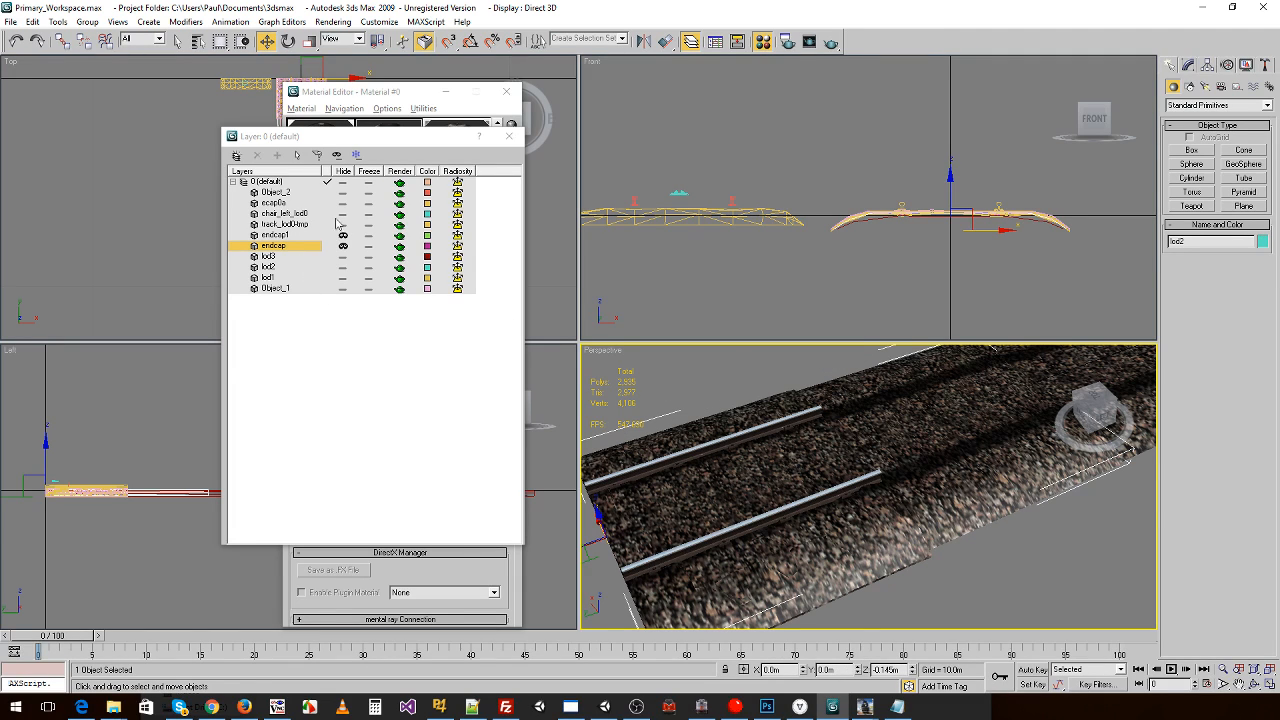
pyautogui.click(342, 267)
pyautogui.click(343, 278)
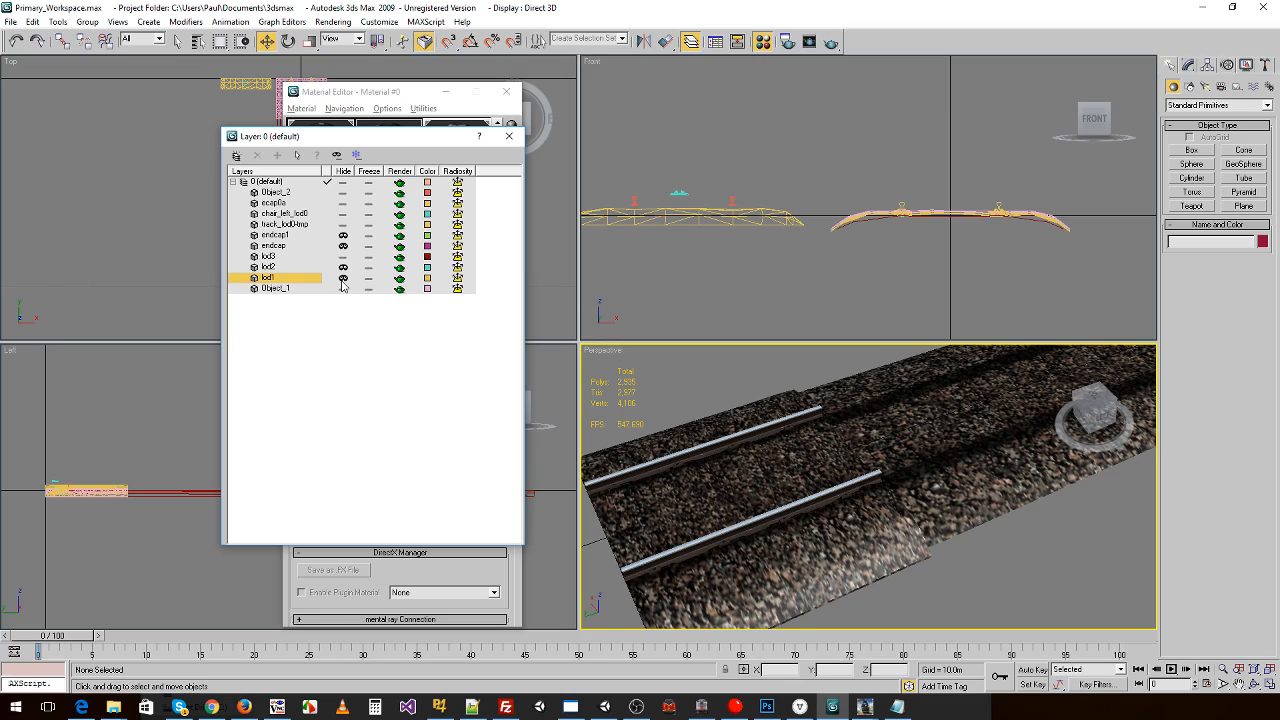
pyautogui.click(343, 257)
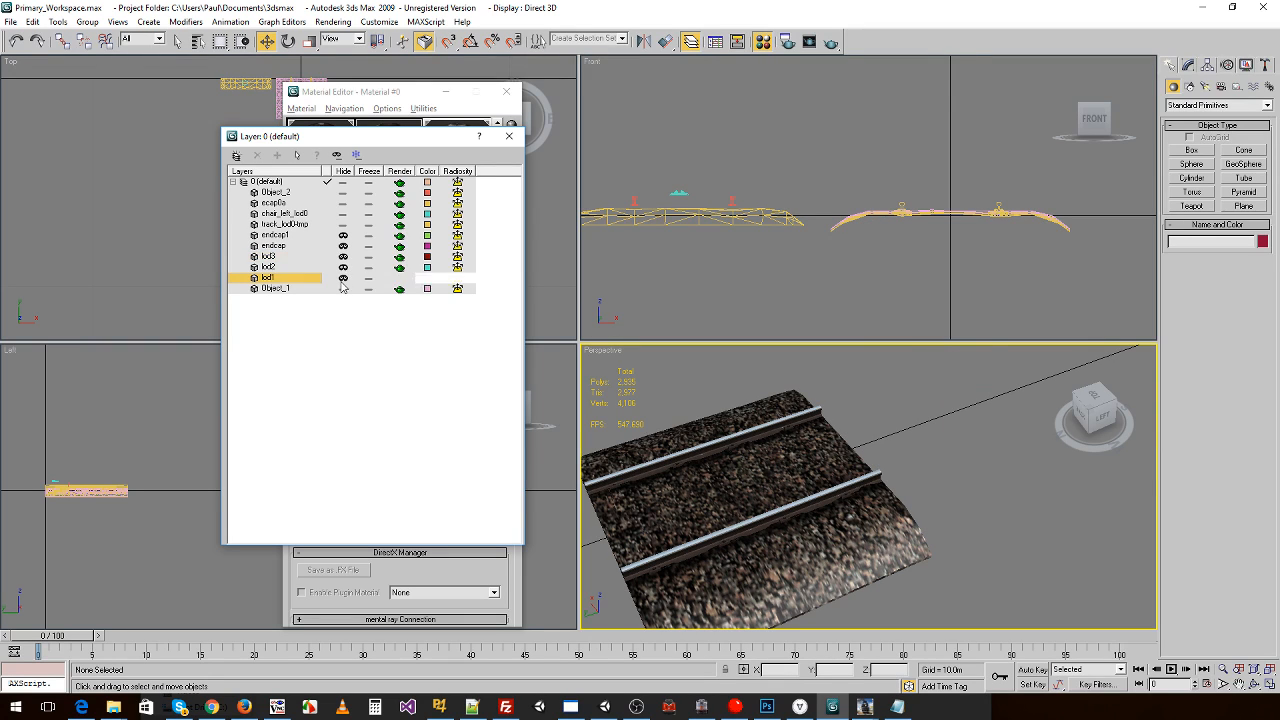
# - Hide Object_1, briefly showing lod1 and lod2 for comparison before hiding both again
pyautogui.click(343, 278)
pyautogui.click(342, 289)
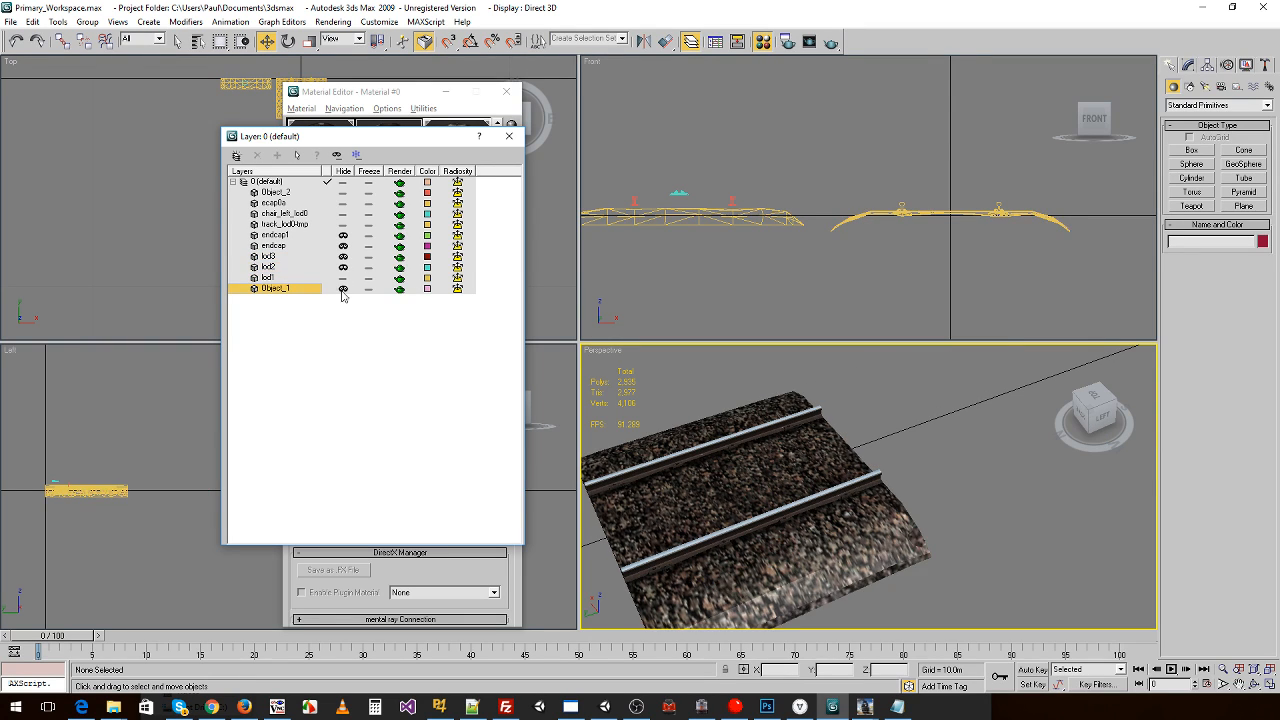
pyautogui.click(343, 267)
pyautogui.click(343, 278)
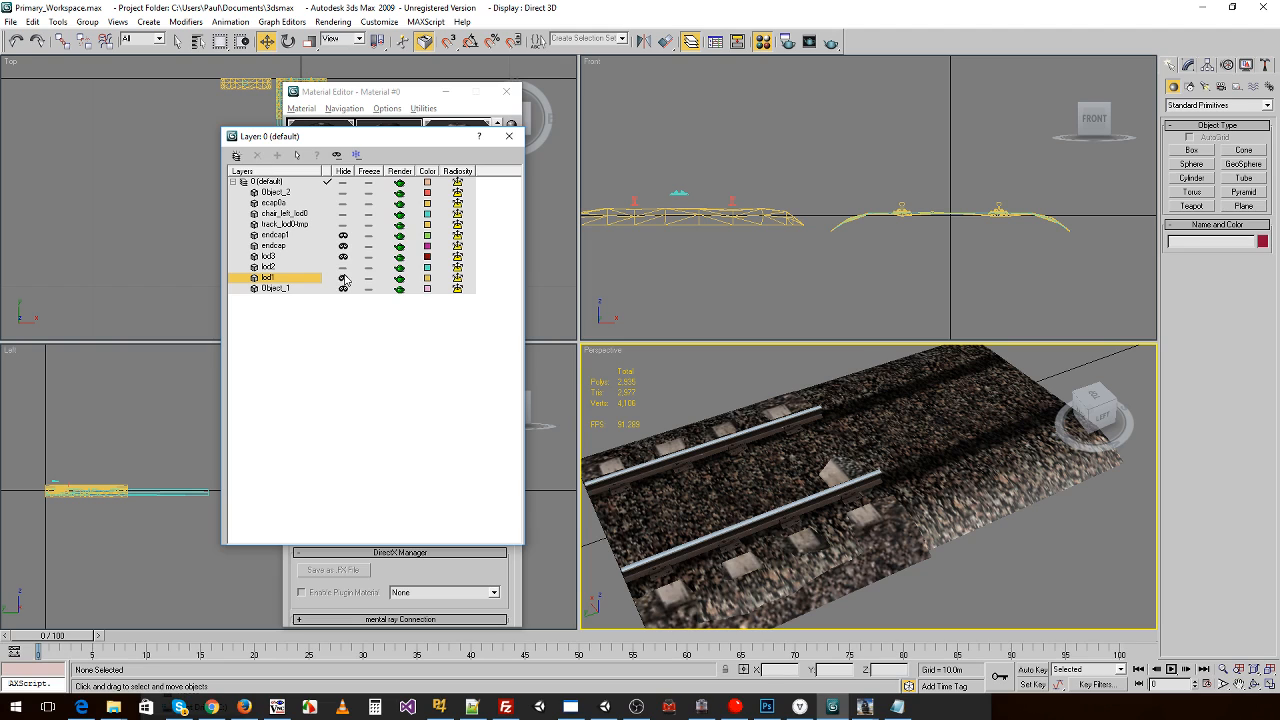
pyautogui.click(343, 267)
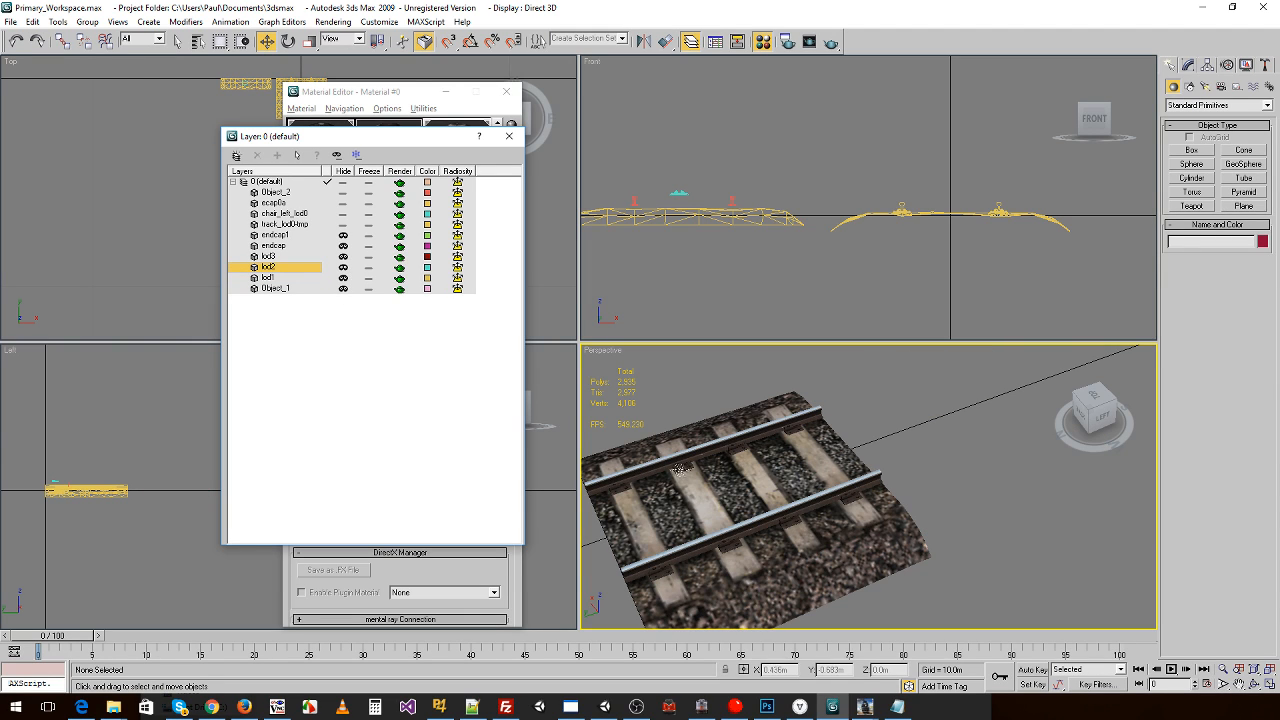
# - Select track_lod0-tmp, draw a box about 1.948 m long and 0.257 m wide spanning it viewed from above, and undo the box
pyautogui.click(800, 428)
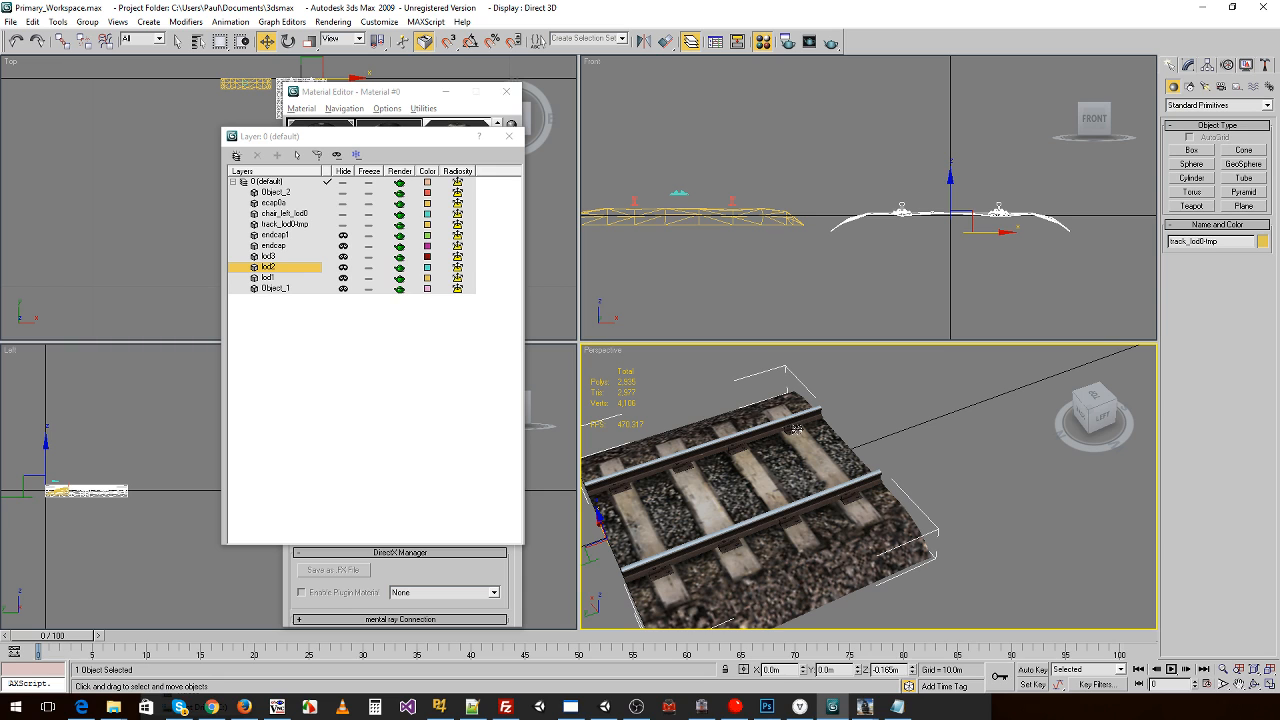
pyautogui.keyDown('alt'); pyautogui.moveTo(790, 432); pyautogui.dragTo(768, 499, button='middle'); pyautogui.keyUp('alt')
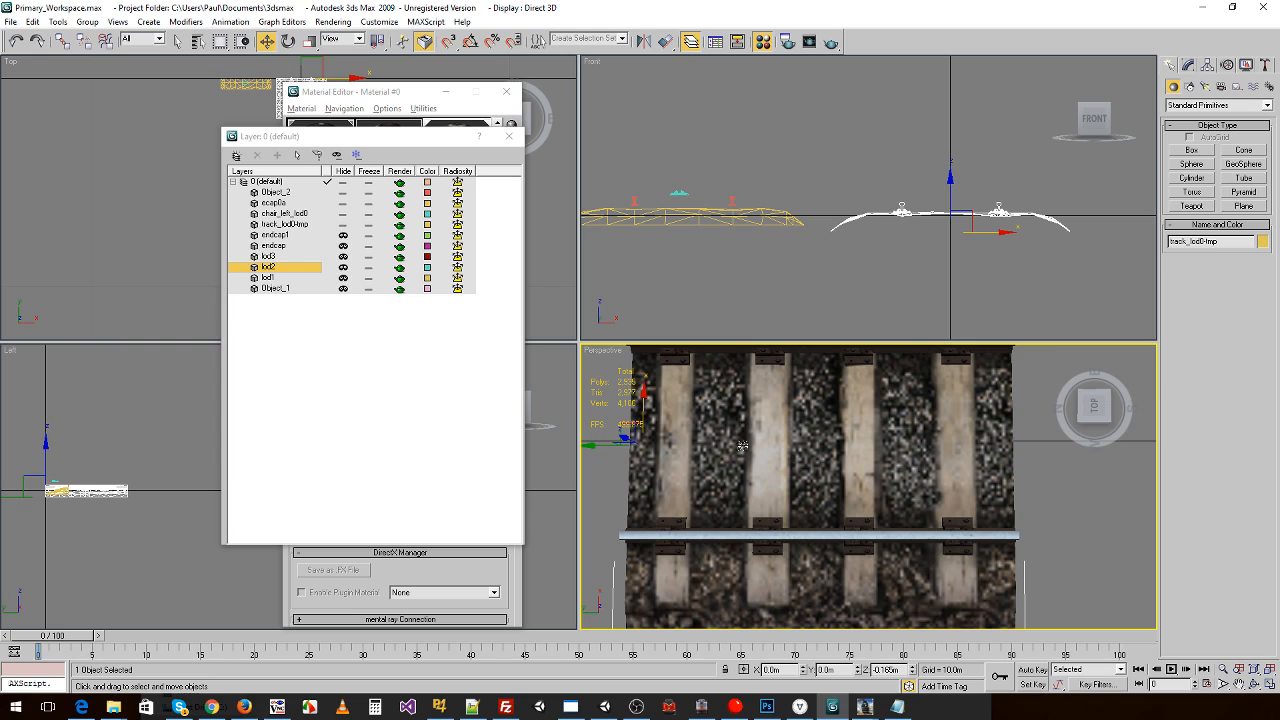
pyautogui.click(1188, 150)
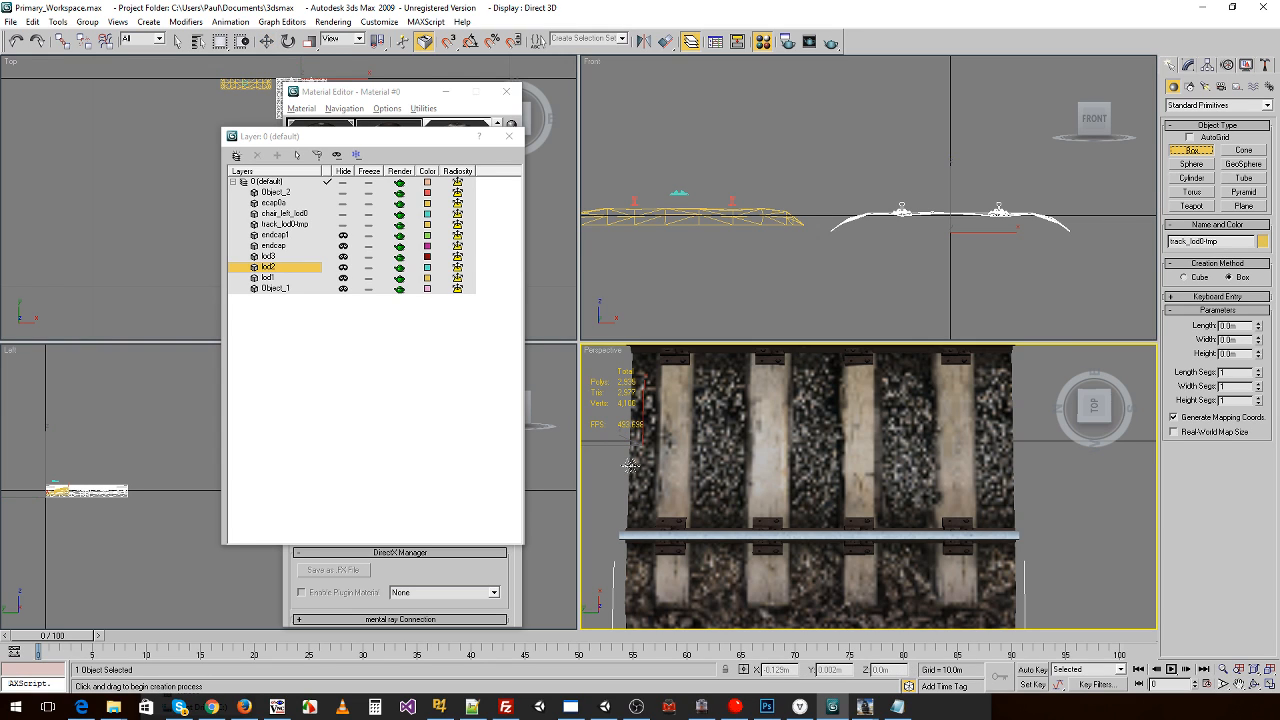
pyautogui.moveTo(741, 484); pyautogui.dragTo(1015, 509)
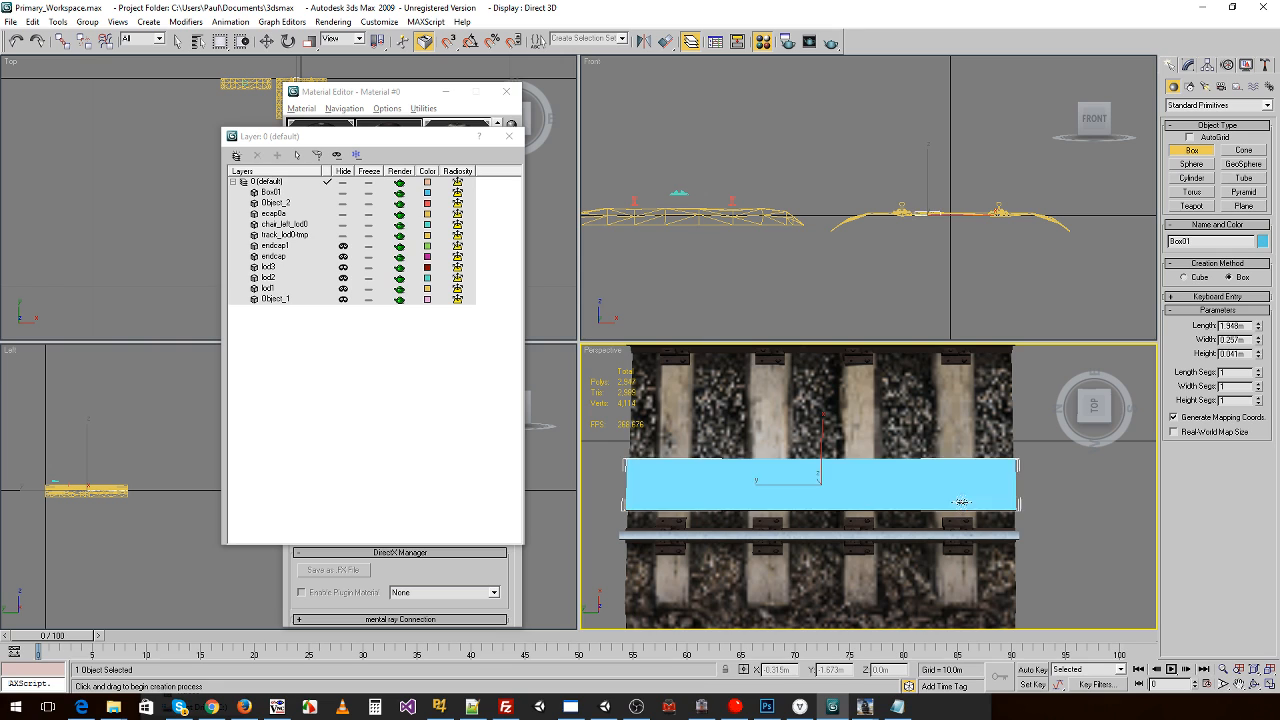
pyautogui.click(962, 501)
pyautogui.hotkey('ctrl', 'z')
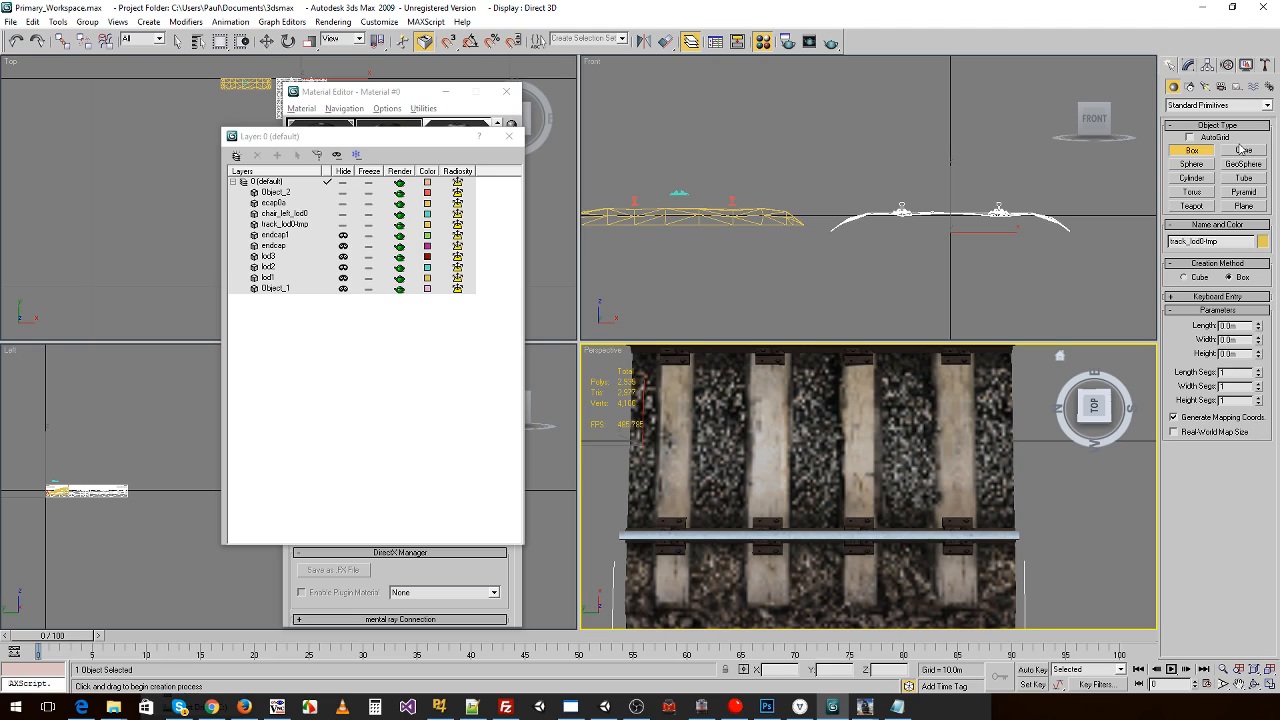
# - Add an Edit Poly modifier to the track_lod0-tmp mesh and look over its geometry options
pyautogui.click(1194, 150)
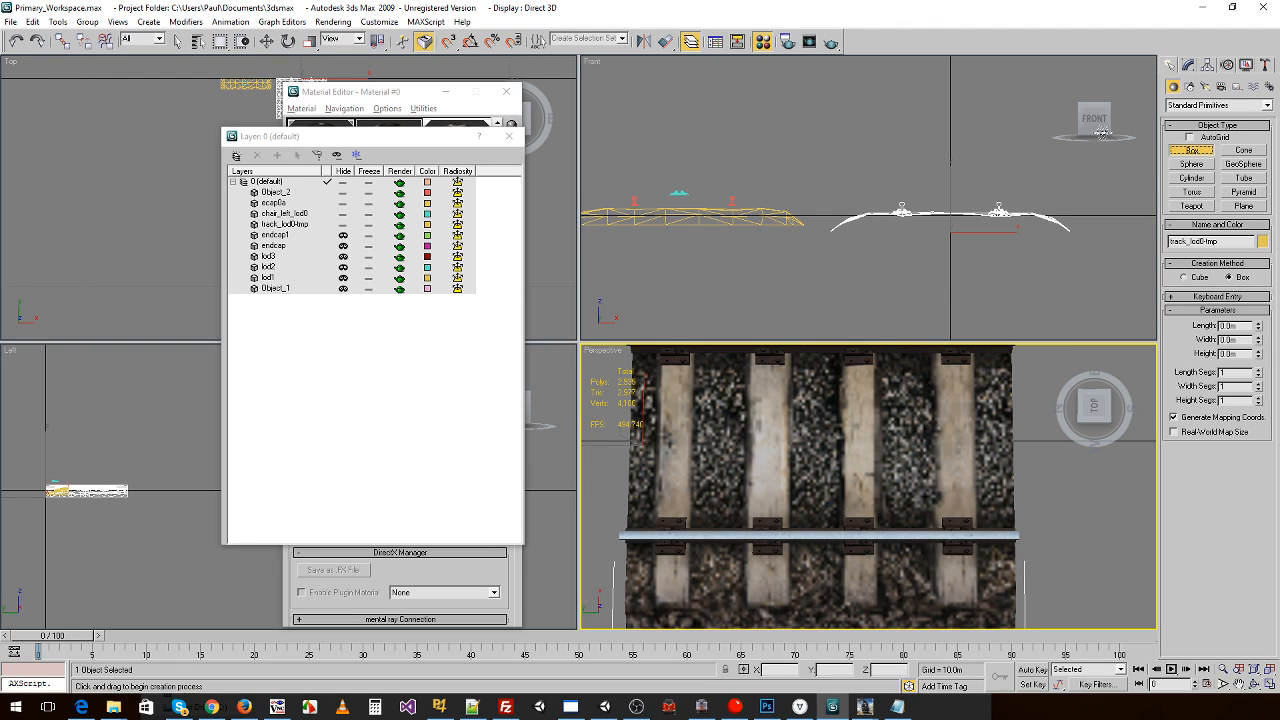
pyautogui.click(1186, 66)
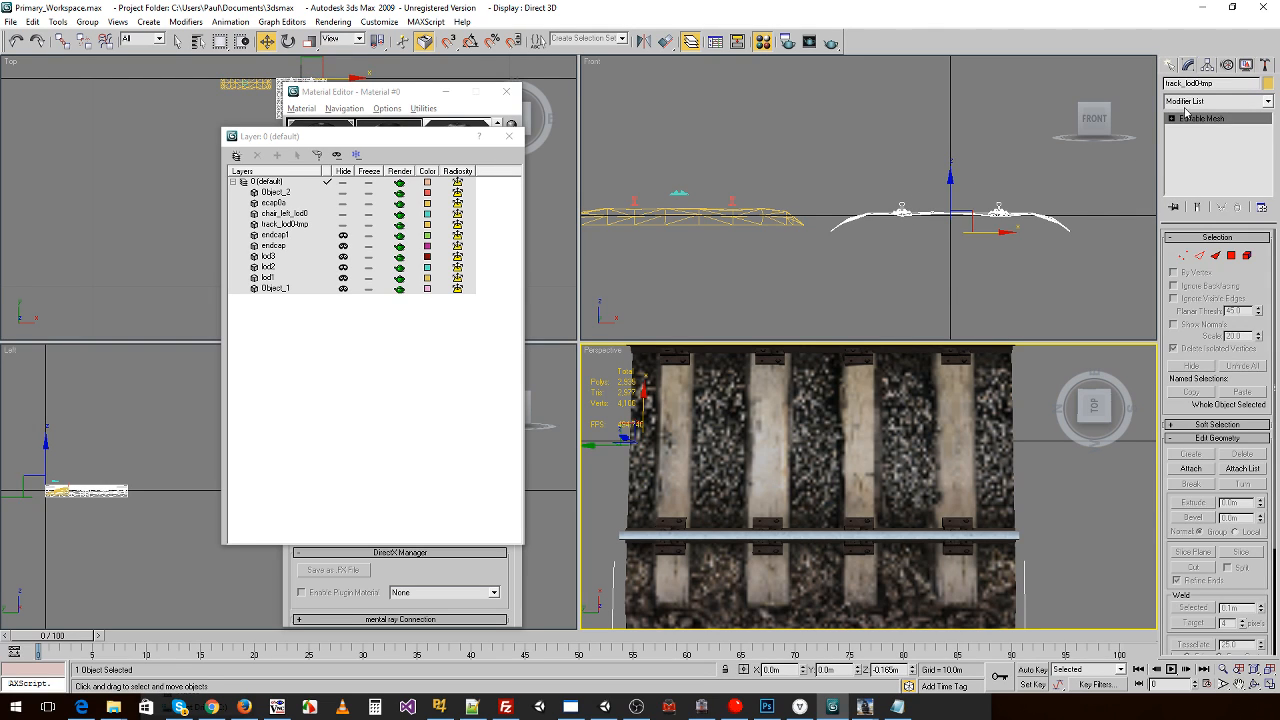
pyautogui.click(1031, 186)
pyautogui.click(1009, 218)
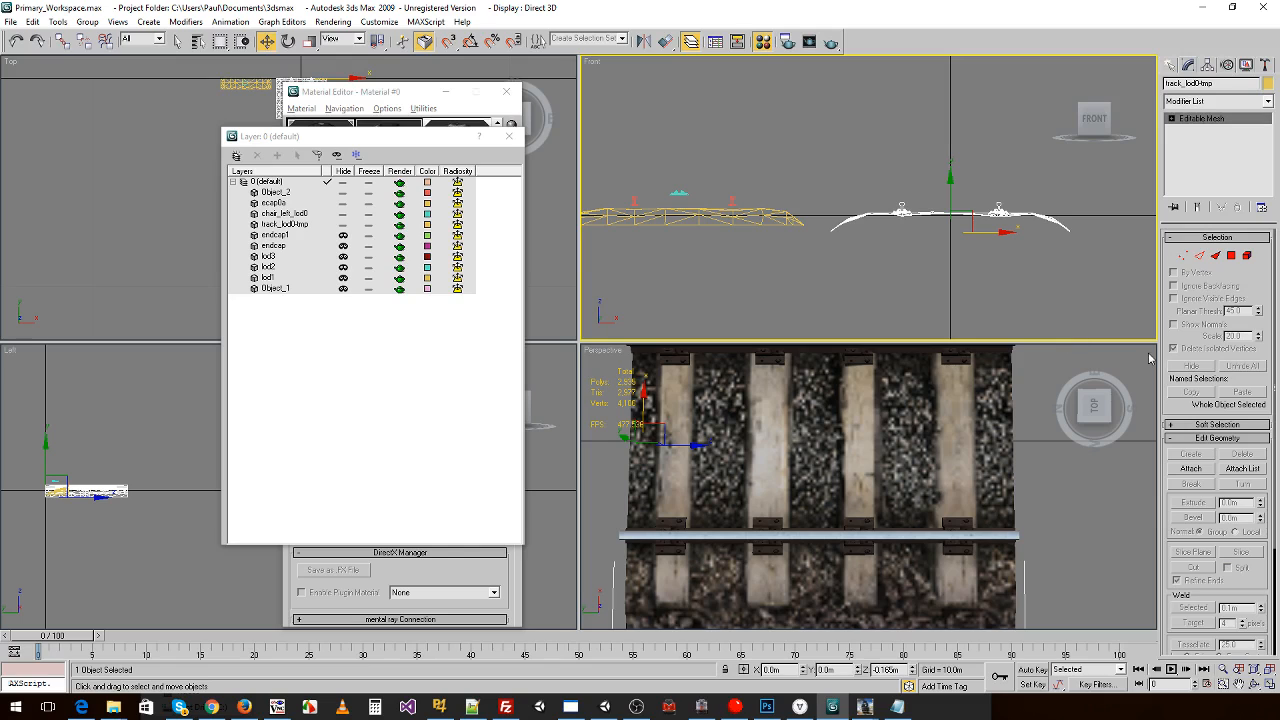
pyautogui.scroll(-3, 1248, 412)
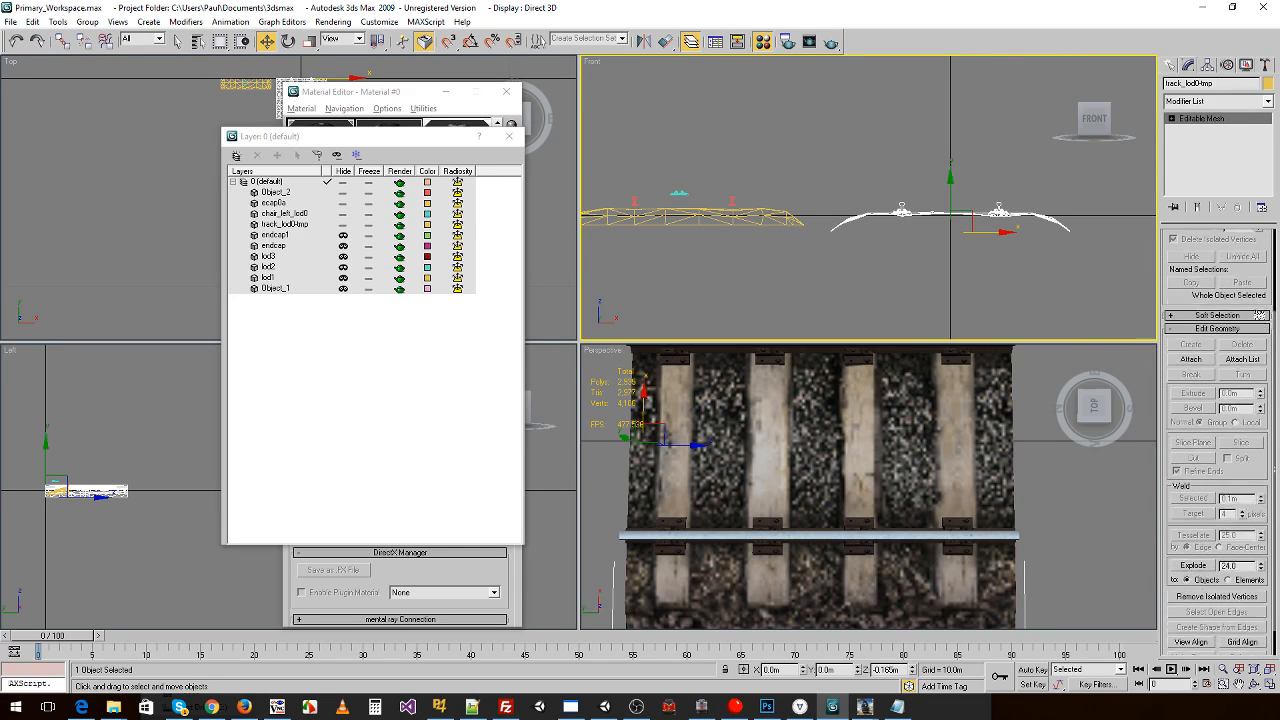
pyautogui.click(1268, 101)
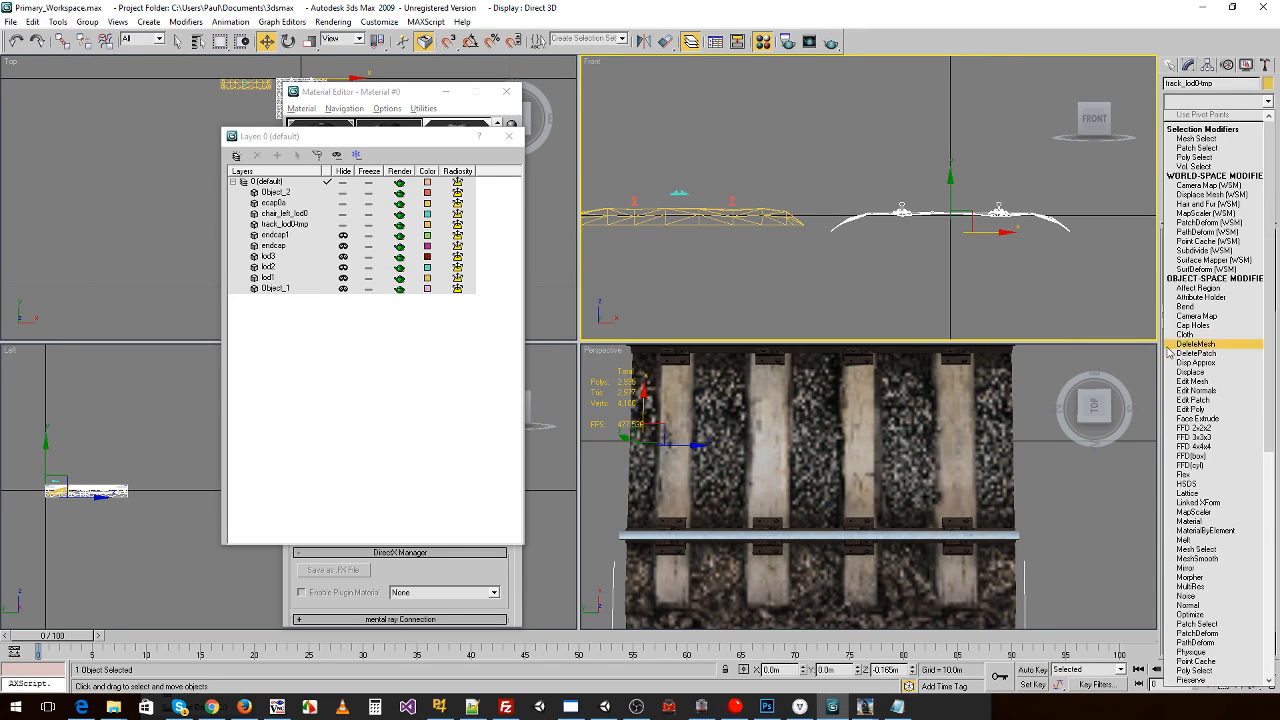
pyautogui.click(1207, 410)
pyautogui.scroll(-3, 1250, 368)
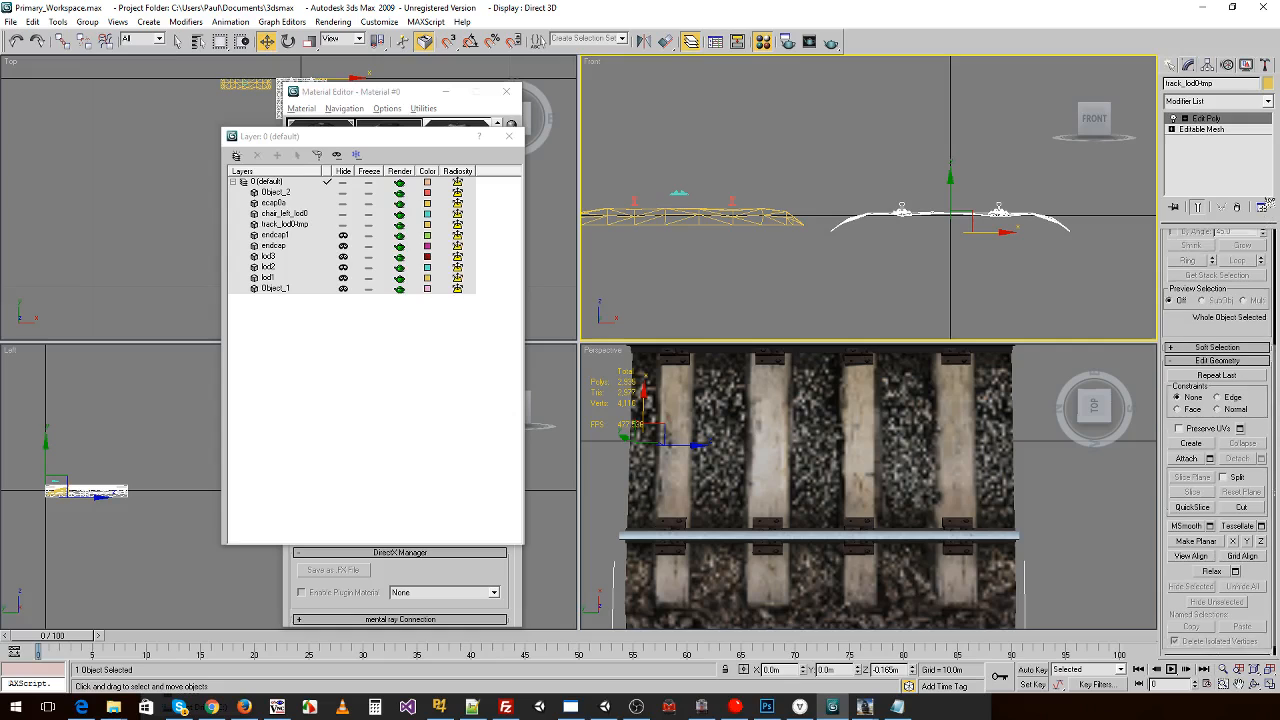
pyautogui.scroll(3, 1215, 310)
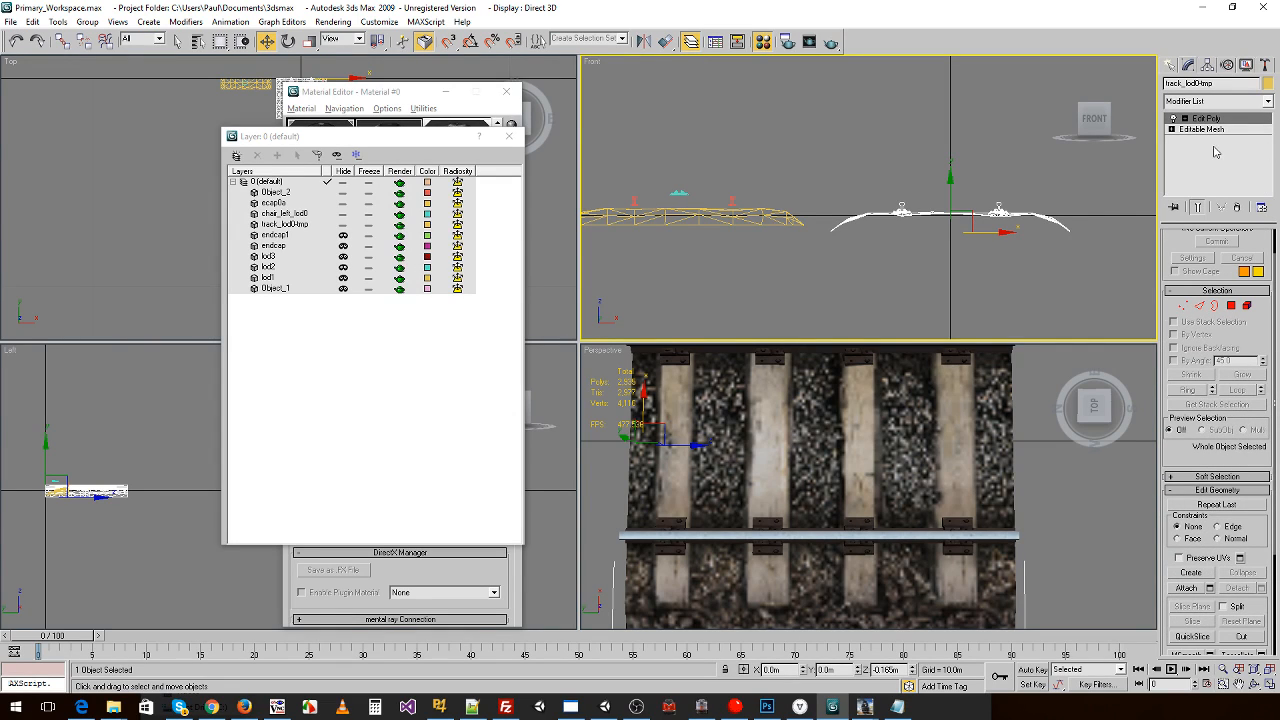
pyautogui.click(1267, 101)
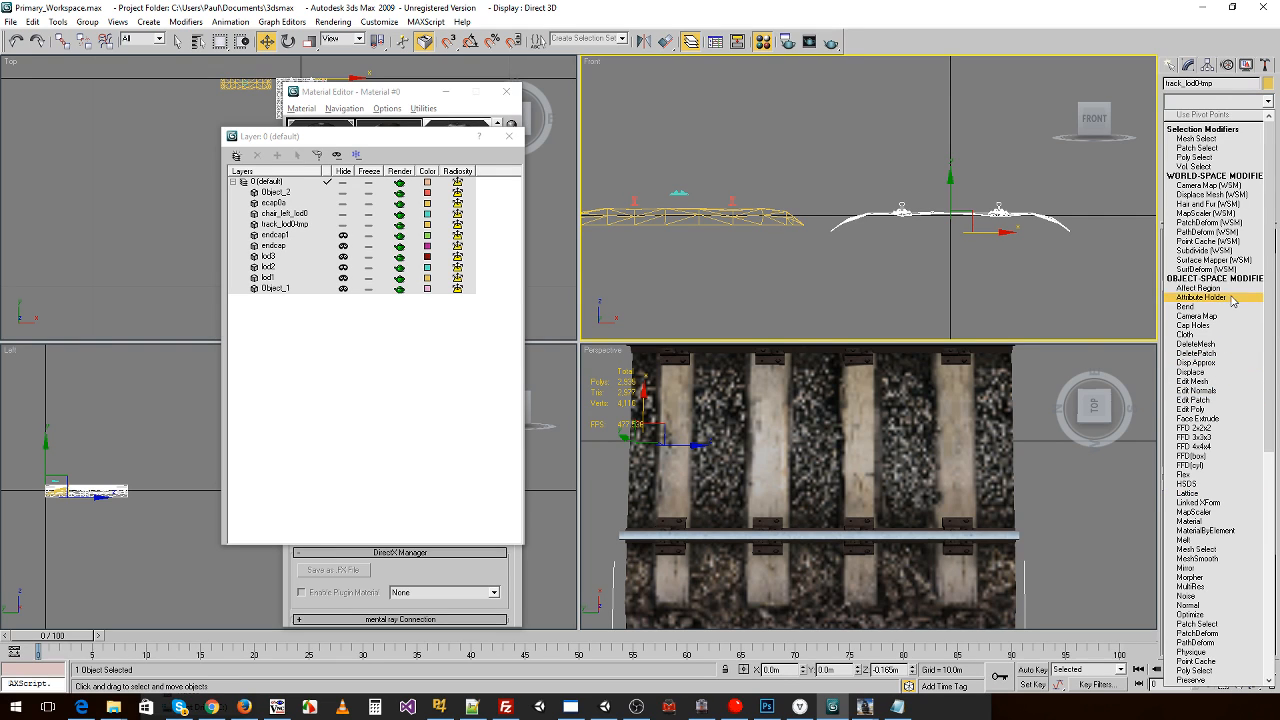
pyautogui.click(1267, 102)
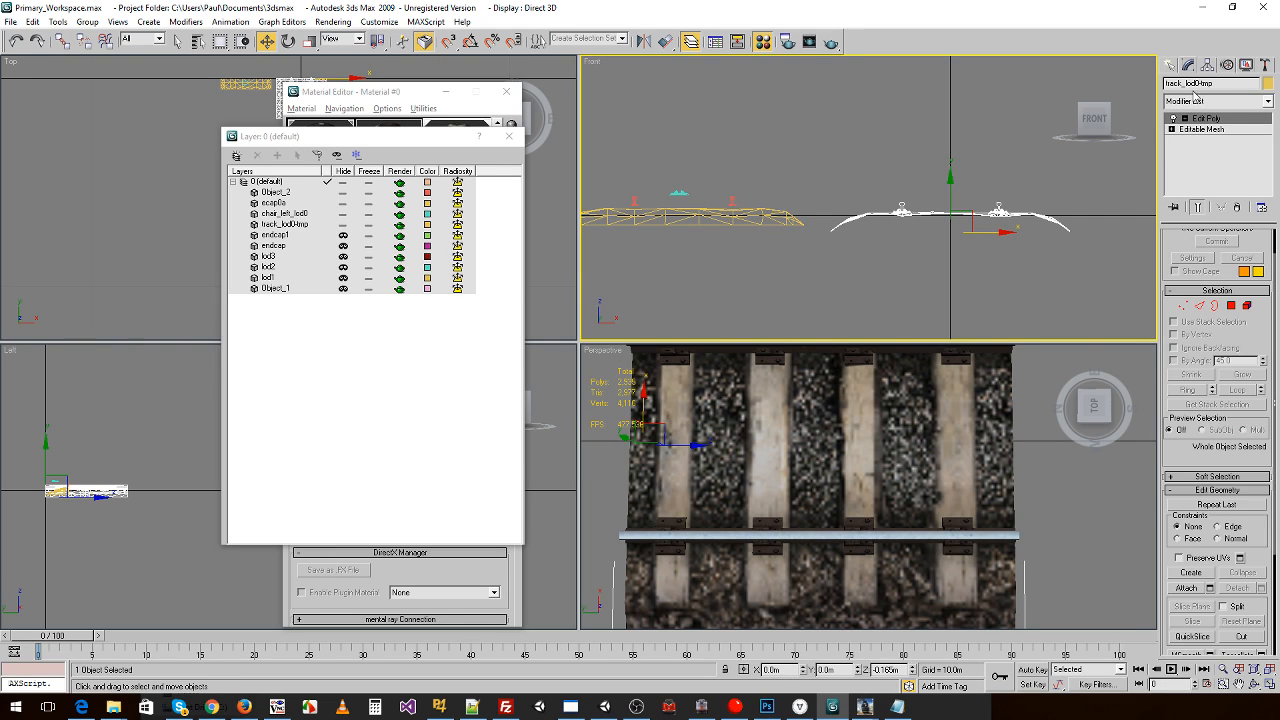
# - Draw a box about 1.934 m long, 0.336 m wide and 0.368 m high along the track's outer edge in the top view
pyautogui.click(1178, 64)
pyautogui.click(1190, 150)
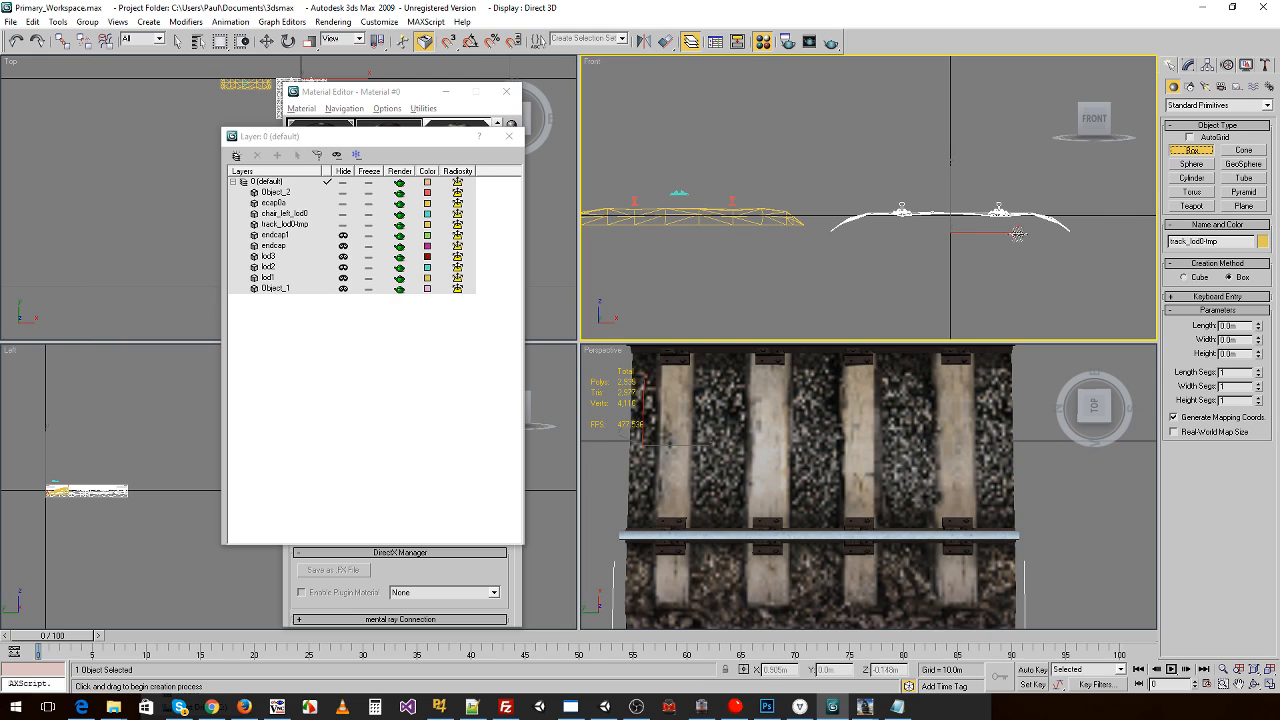
pyautogui.click(166, 146)
pyautogui.scroll(-2, 190, 264)
pyautogui.moveTo(78, 230); pyautogui.dragTo(176, 248, button='middle')
pyautogui.scroll(1, 175, 246)
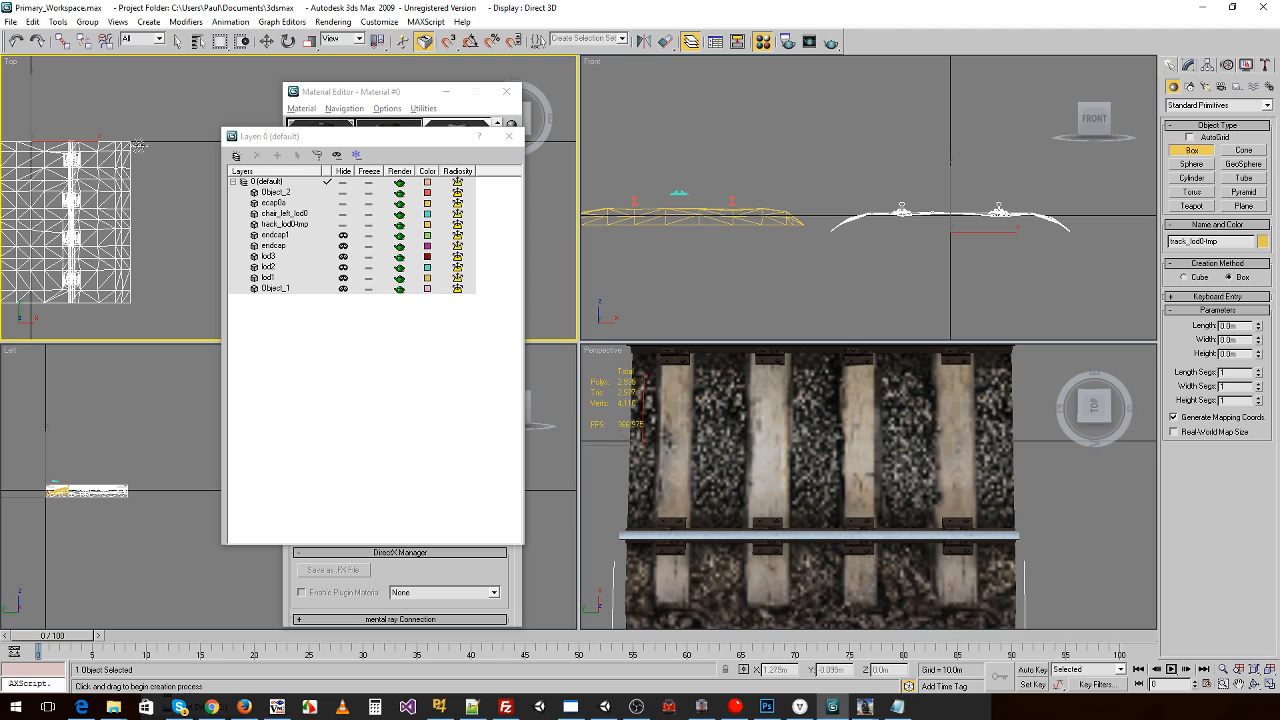
pyautogui.moveTo(140, 141); pyautogui.dragTo(110, 303)
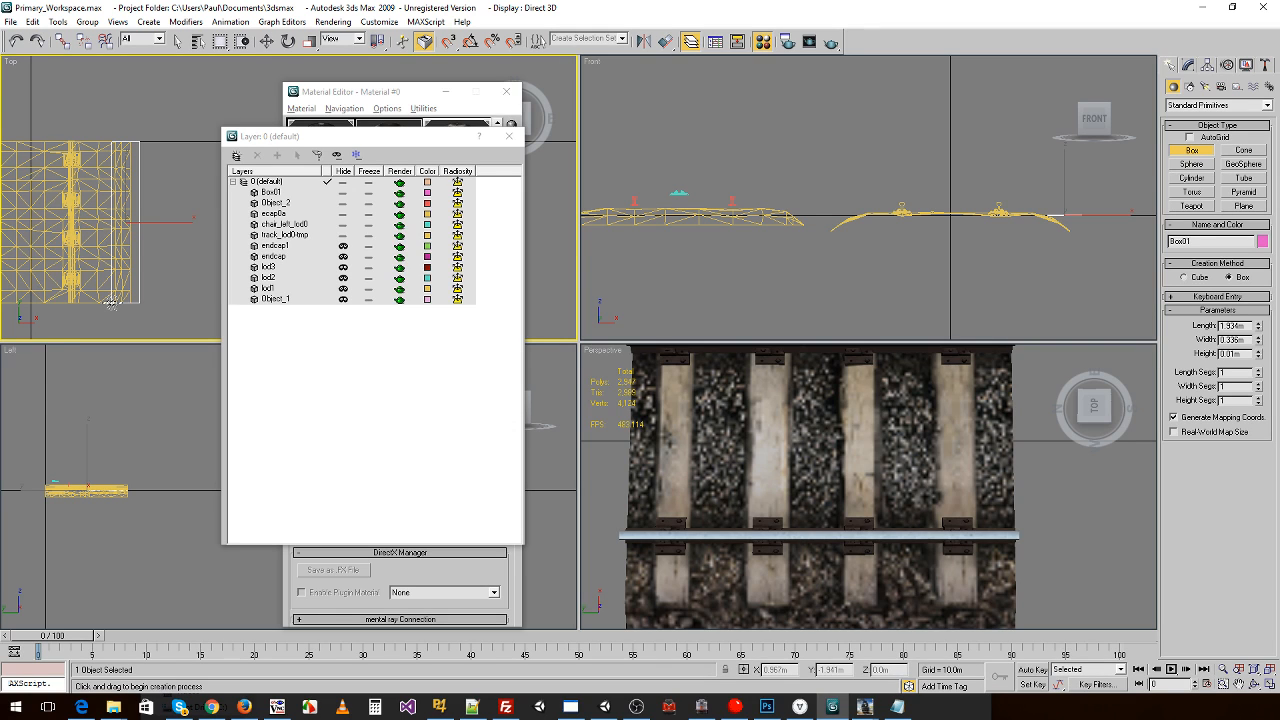
pyautogui.click(122, 272)
pyautogui.scroll(3, 143, 297)
pyautogui.moveTo(143, 297); pyautogui.dragTo(201, 268, button='middle')
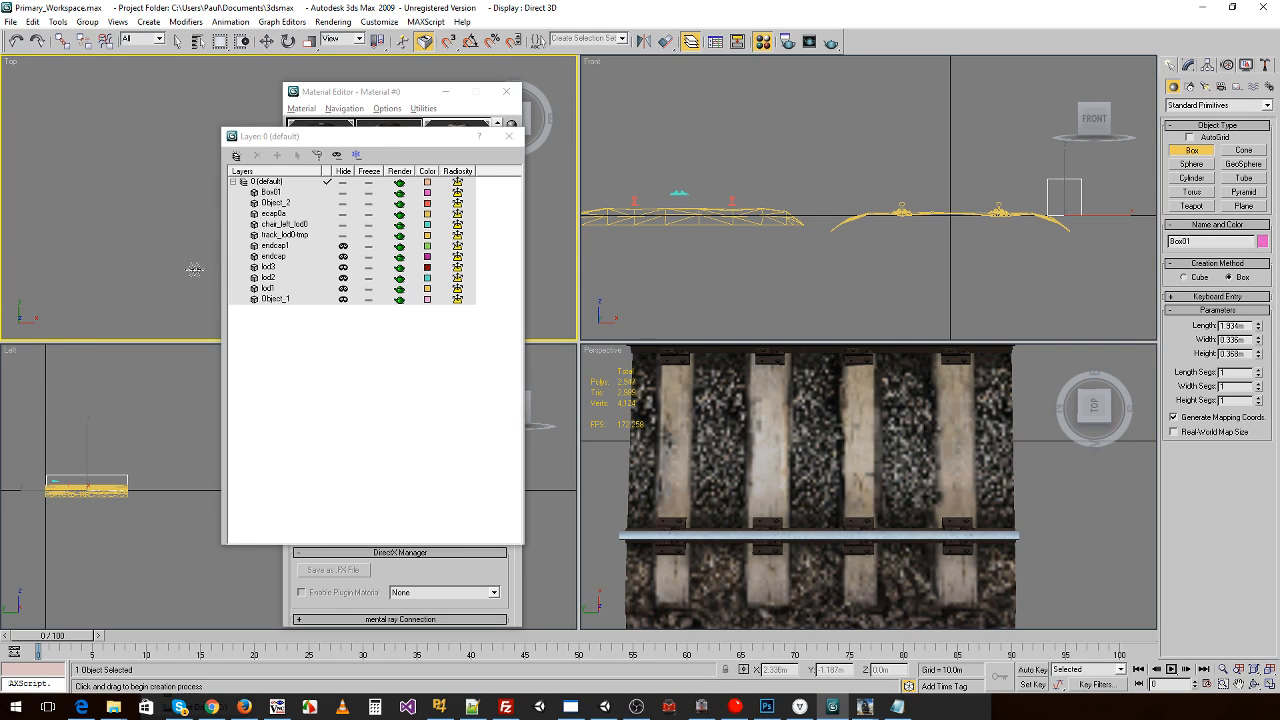
# - Close the layer list and the Material Editor to uncover the track in the top view
pyautogui.click(509, 136)
pyautogui.click(506, 91)
pyautogui.scroll(-2, 248, 243)
pyautogui.moveTo(248, 243); pyautogui.dragTo(347, 318, button='middle')
pyautogui.moveTo(355, 210); pyautogui.dragTo(357, 224, button='middle')
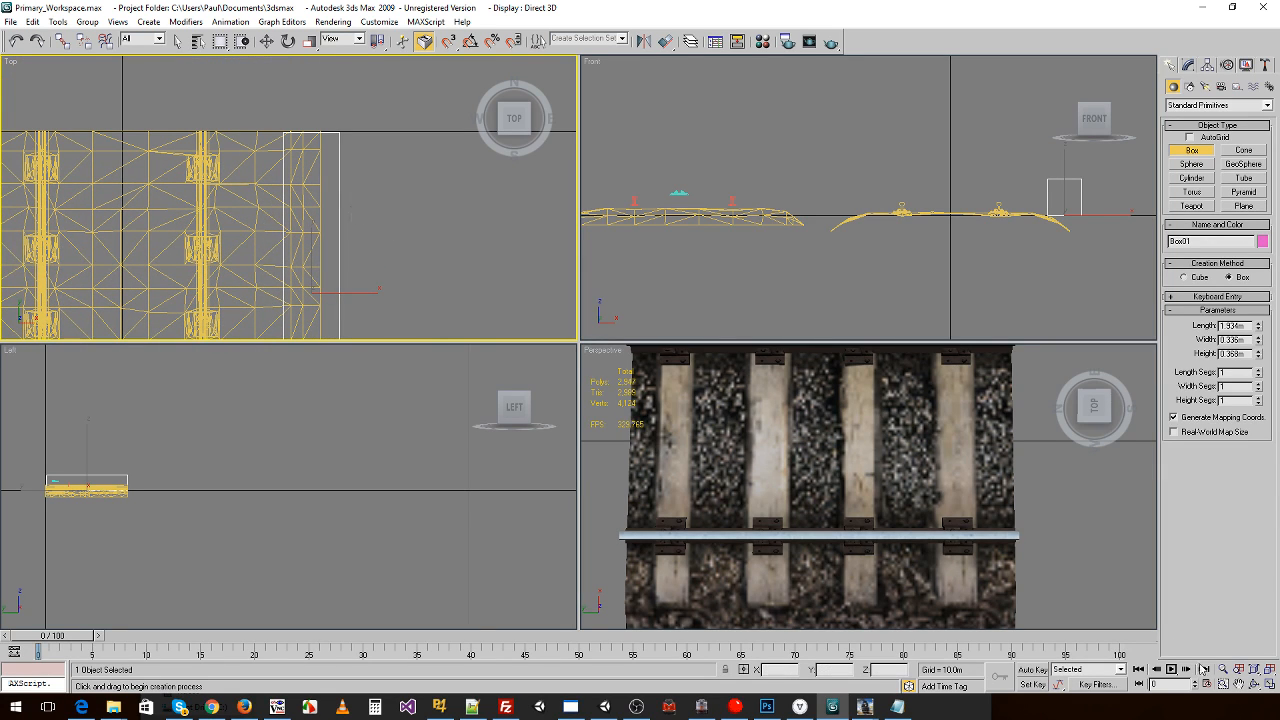
# - Draw a box about 0.807 m long, 0.132 m wide and 0.3 m high at the track's outer edge in the top view
pyautogui.click(331, 155)
pyautogui.moveTo(310, 130); pyautogui.dragTo(333, 265)
pyautogui.click(368, 218)
pyautogui.moveTo(365, 267); pyautogui.dragTo(371, 223, button='middle')
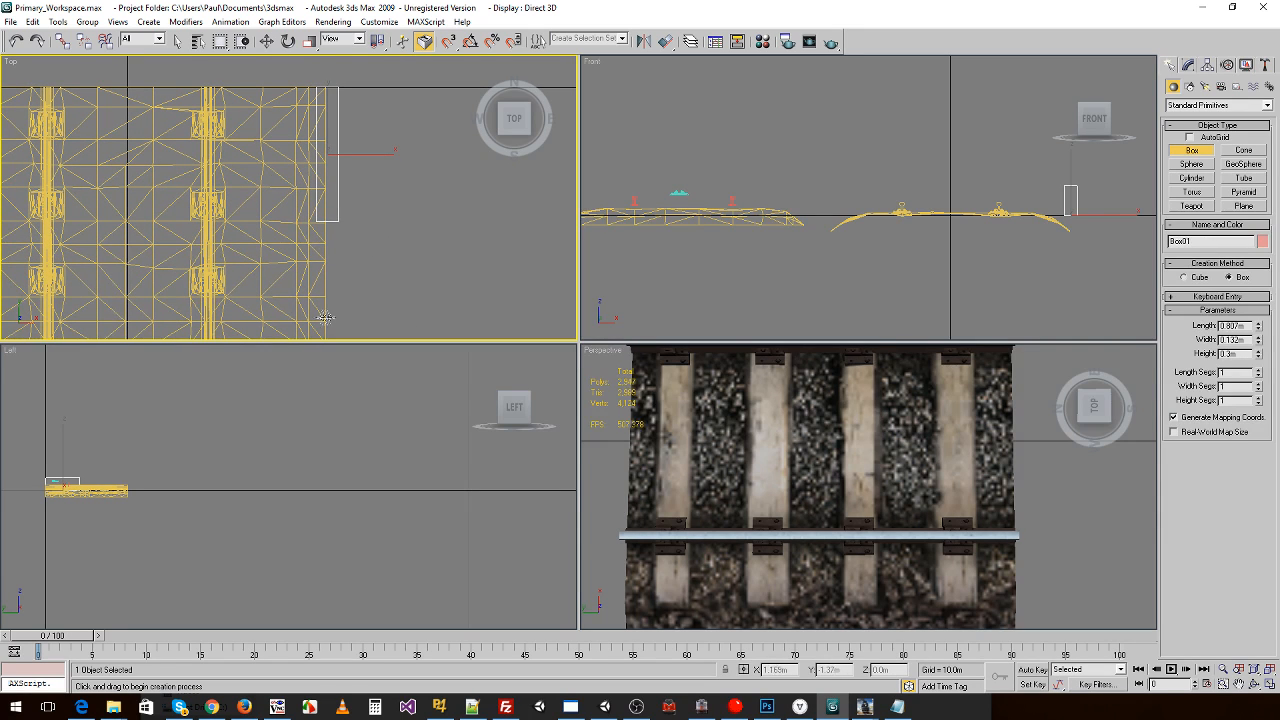
# - Maximize the top viewport and undo the last box drawn over the track's edge
pyautogui.click(1268, 685)
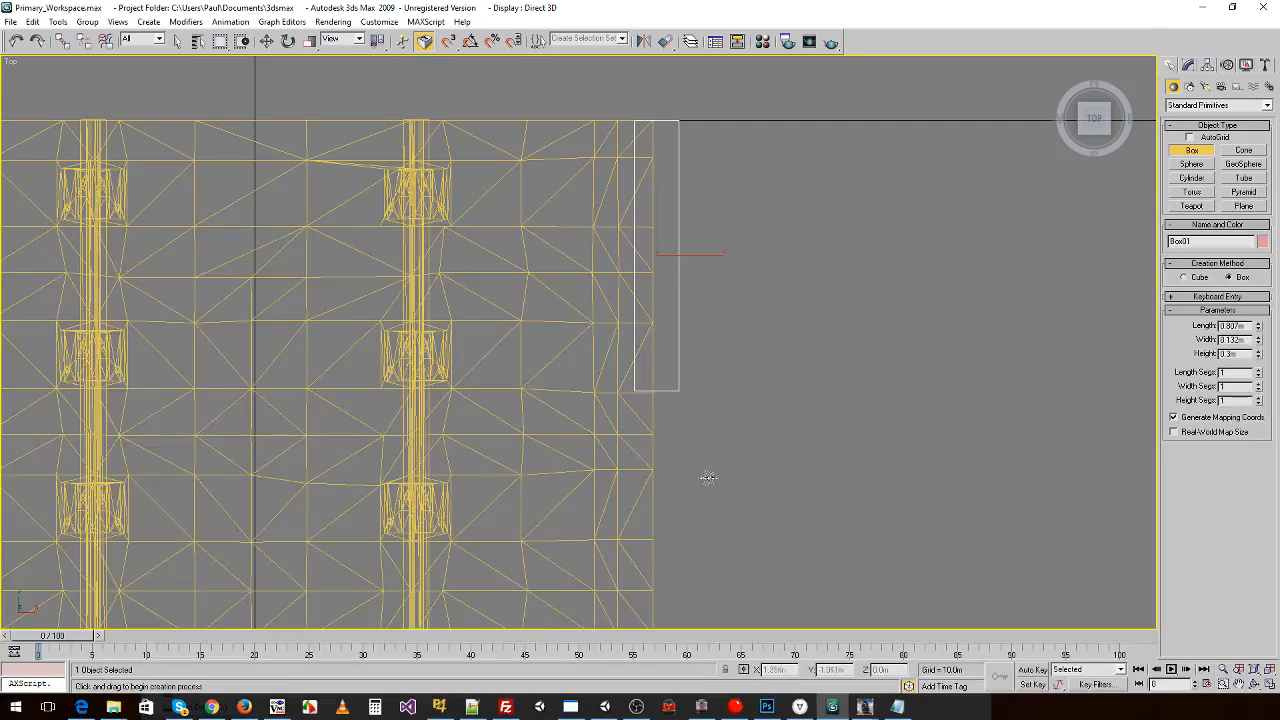
pyautogui.hotkey('ctrl', 'z')
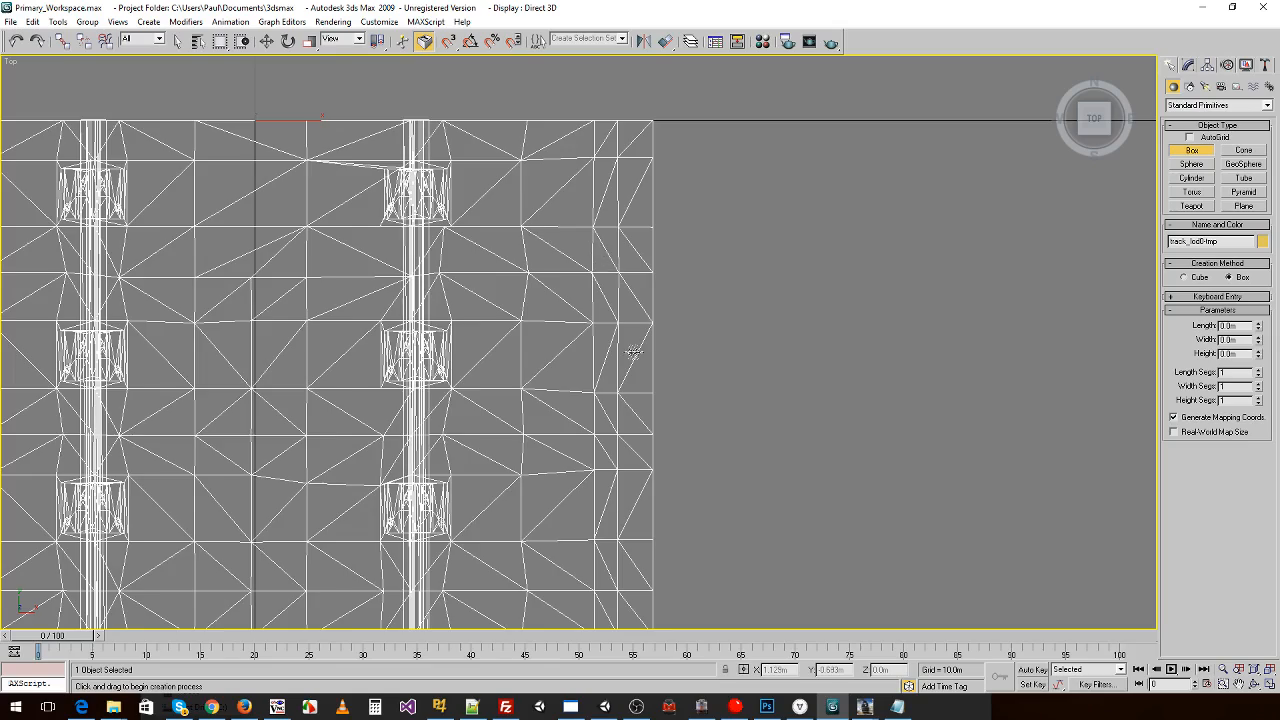
pyautogui.scroll(-3, 632, 352)
pyautogui.moveTo(632, 372); pyautogui.dragTo(610, 292, button='middle')
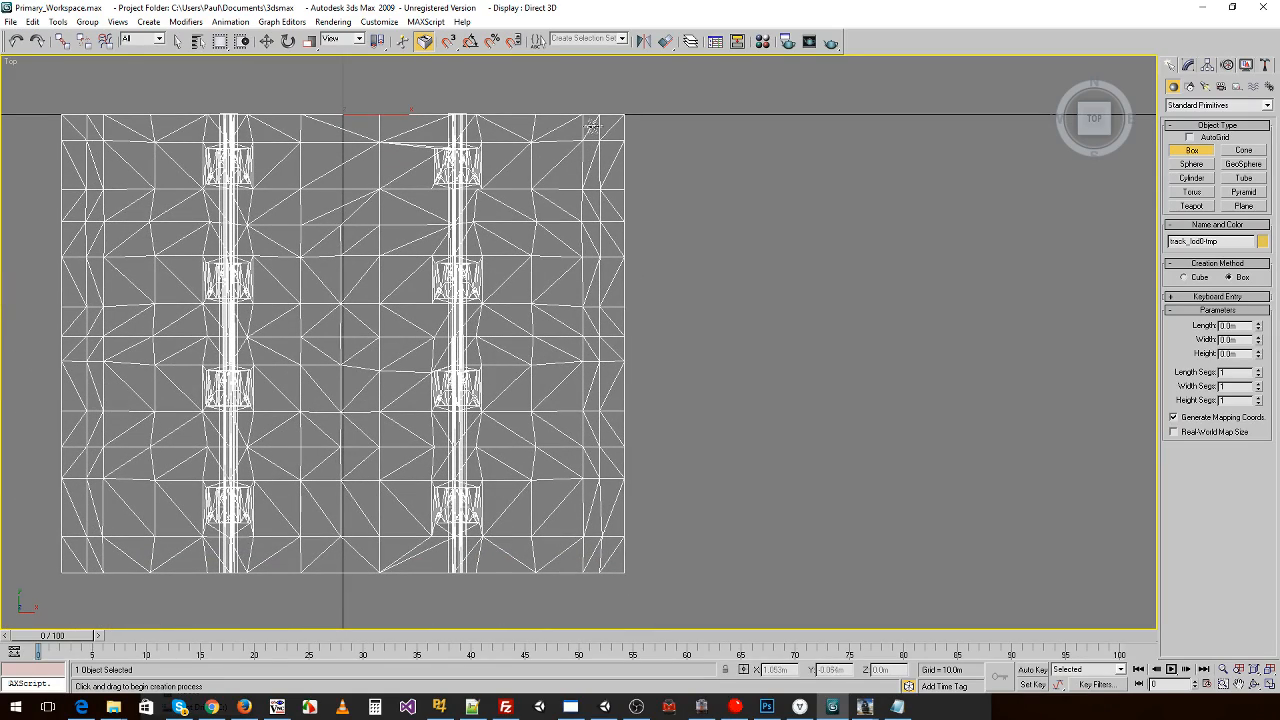
pyautogui.scroll(2, 590, 114)
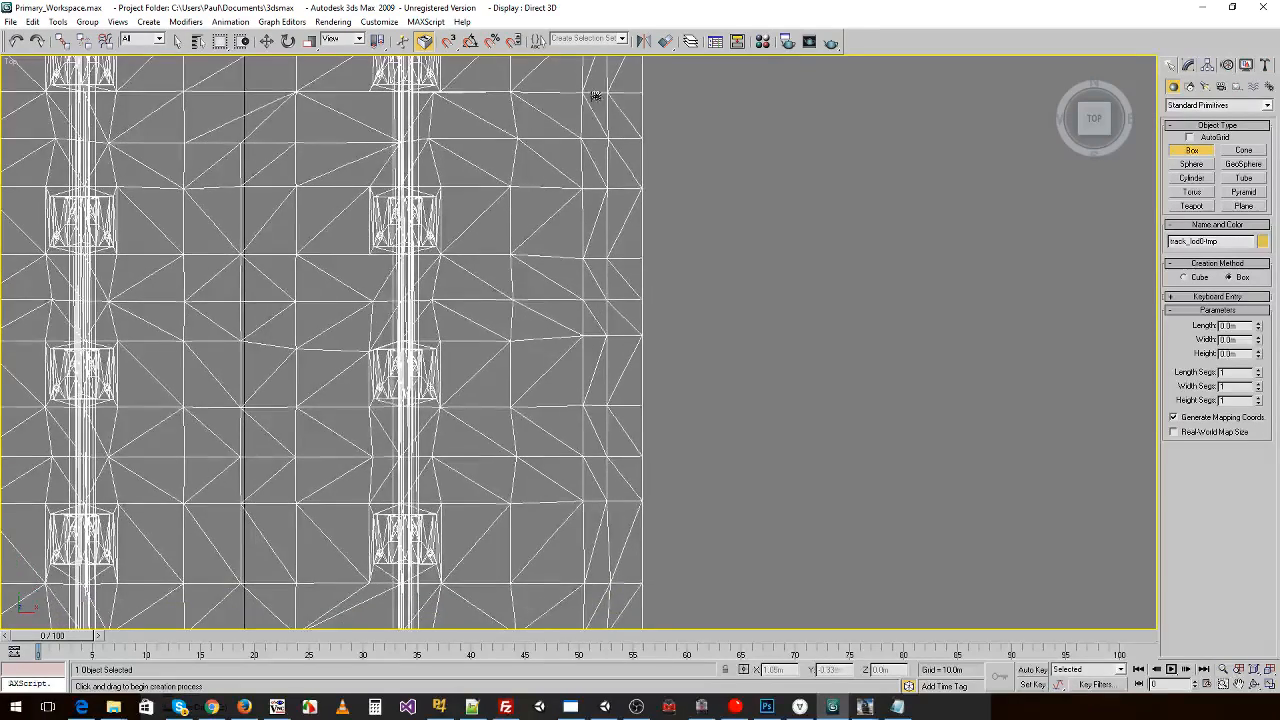
# - Measure the track by drawing and discarding a box about 1.935 m long, 0.132 m wide and 0.349 m high along its edge; restore four viewports
pyautogui.scroll(-2, 595, 98)
pyautogui.moveTo(590, 90); pyautogui.dragTo(622, 548)
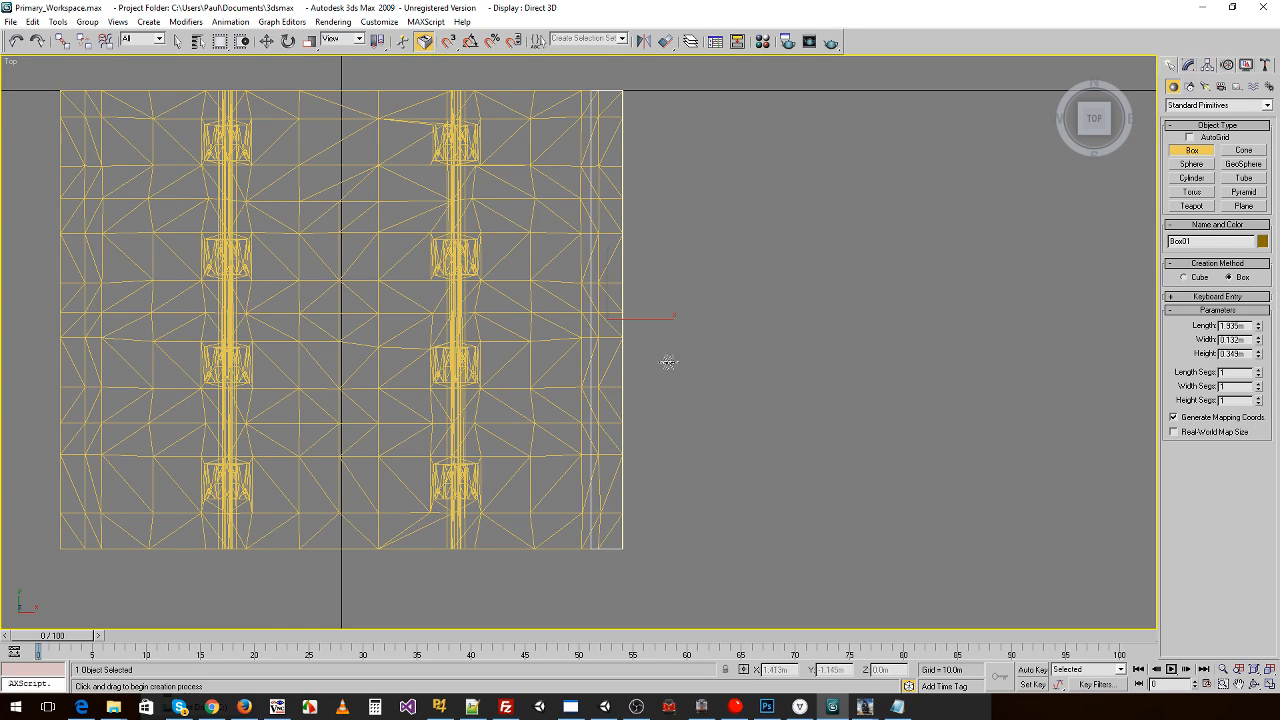
pyautogui.rightClick(626, 260)
pyautogui.click(1268, 688)
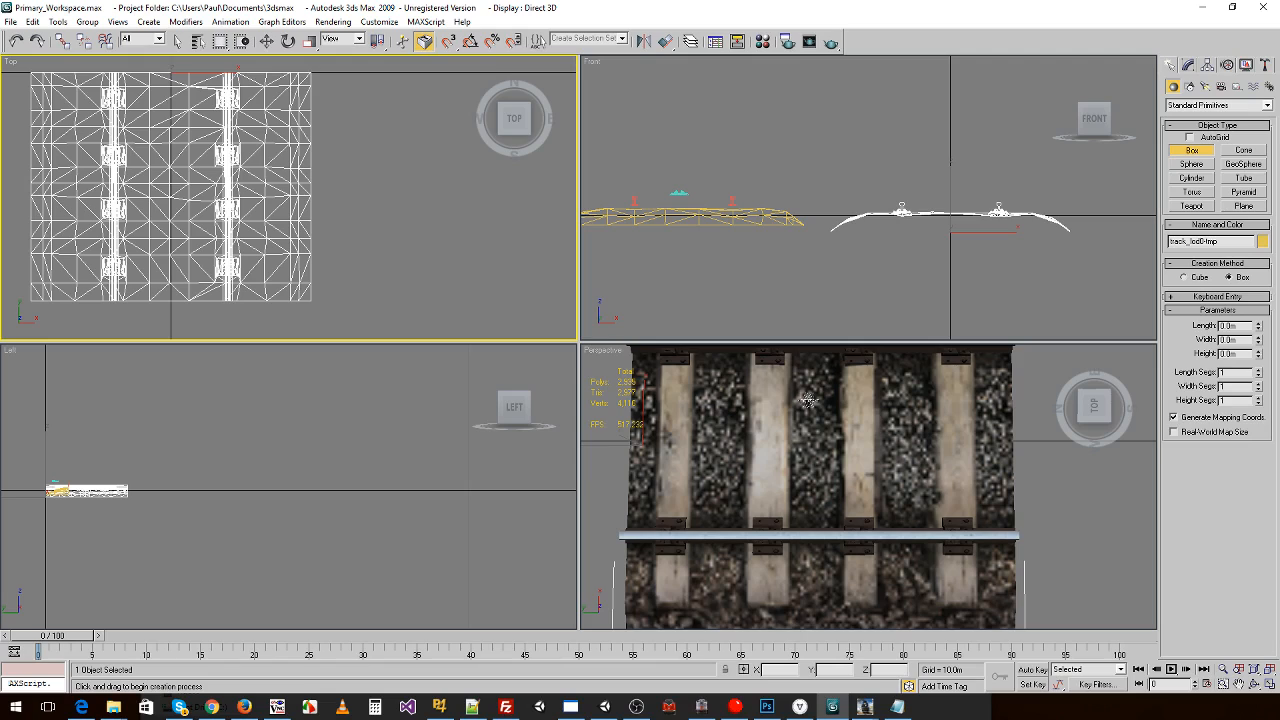
# - Switch to the Chairs-Left config in Notepad, set the track section's mesh-length to 1.935, and close the file
pyautogui.click(900, 708)
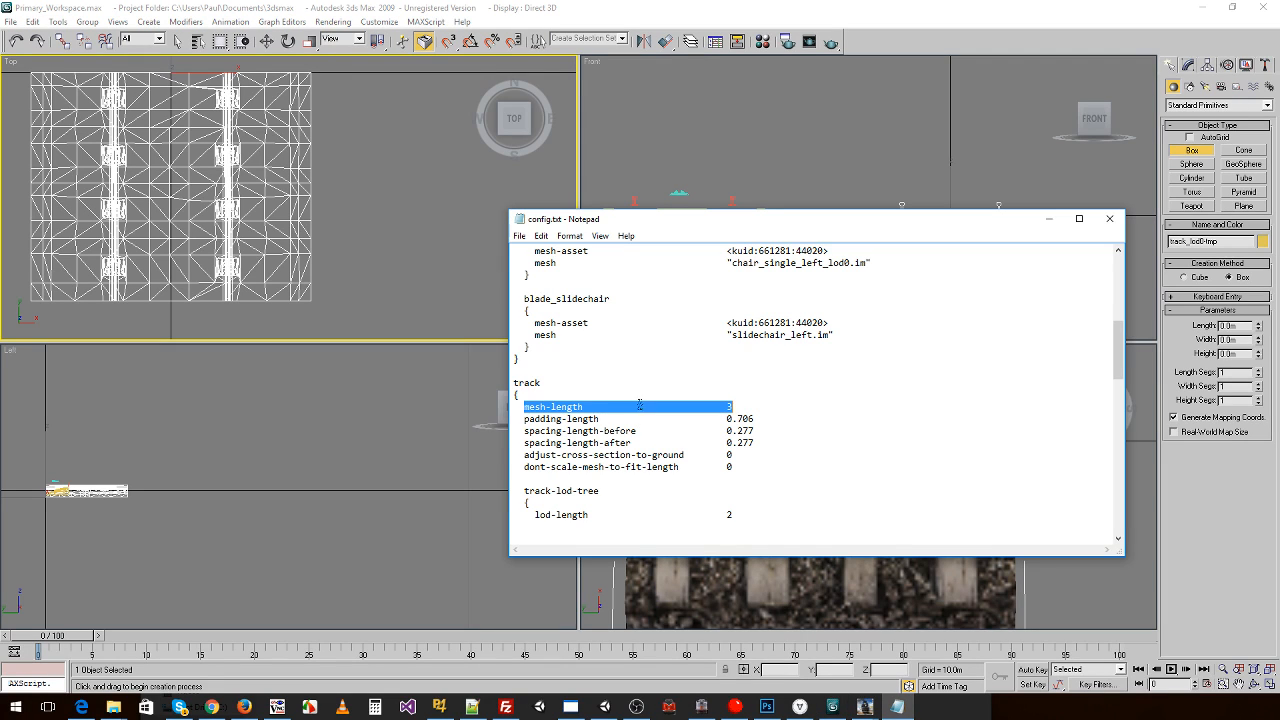
pyautogui.click(546, 407)
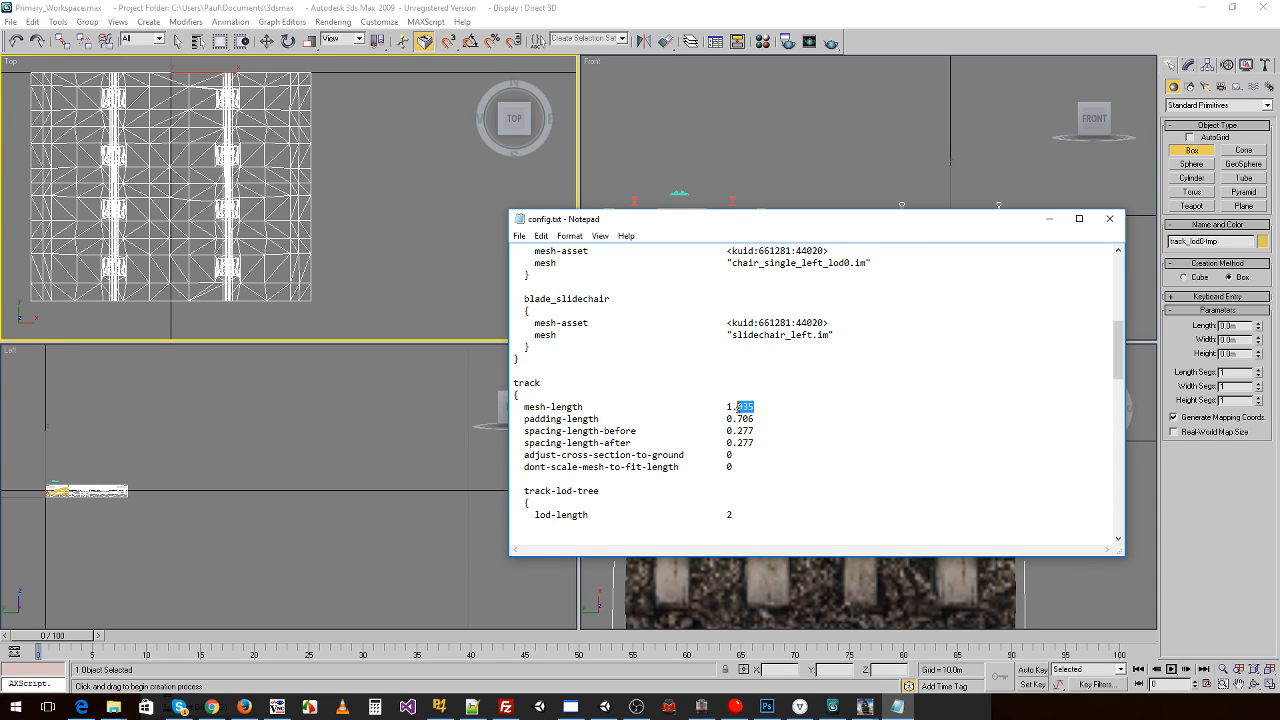
pyautogui.press('Delete')
pyautogui.scroll(-15, 736, 397)
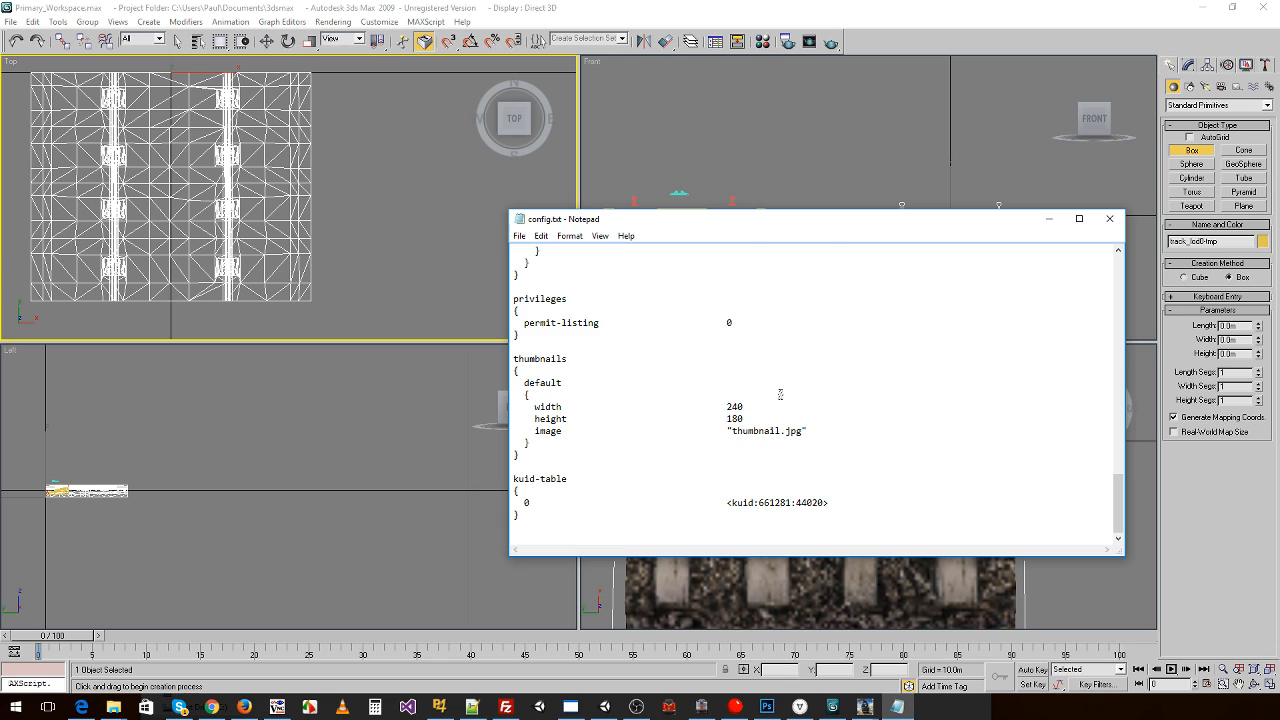
pyautogui.scroll(8, 785, 393)
pyautogui.scroll(12, 785, 393)
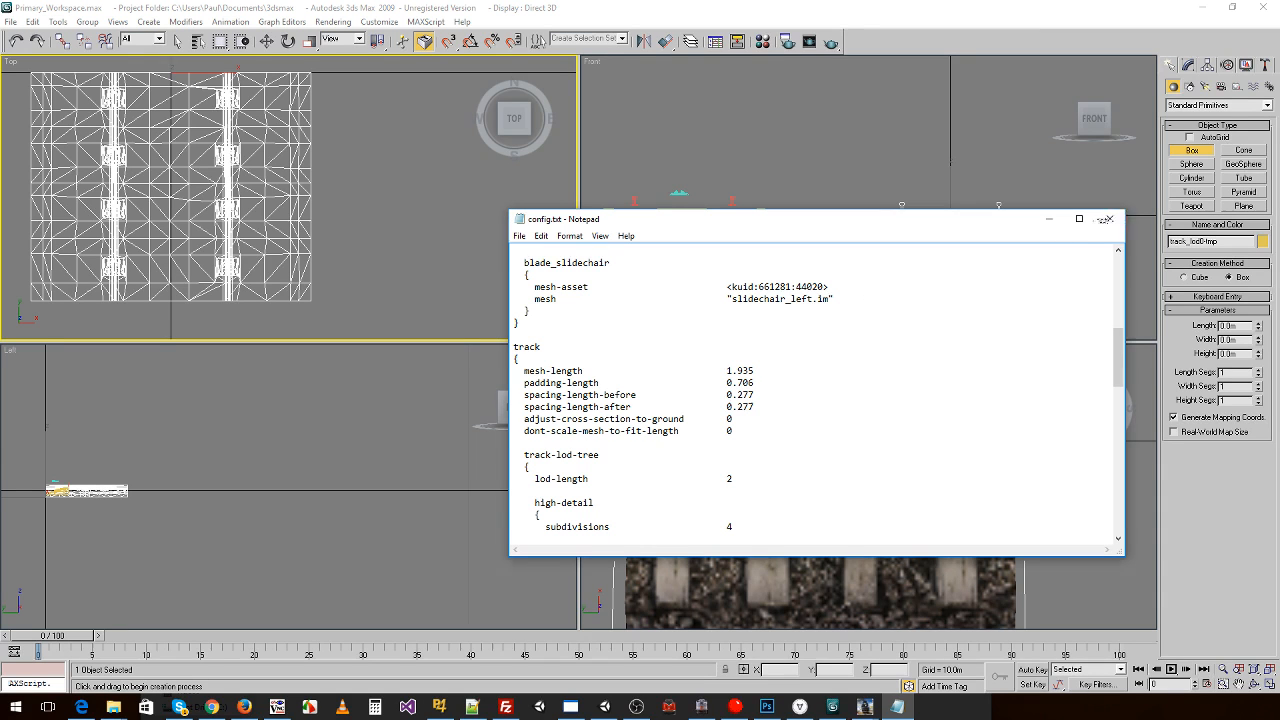
pyautogui.click(1110, 218)
# - Open the config text of Auran Track TS2009 36in Chairs-Right from TrainzContent, set its track mesh-length to 1.935, and close it
pyautogui.hotkey('alt', 'Tab')
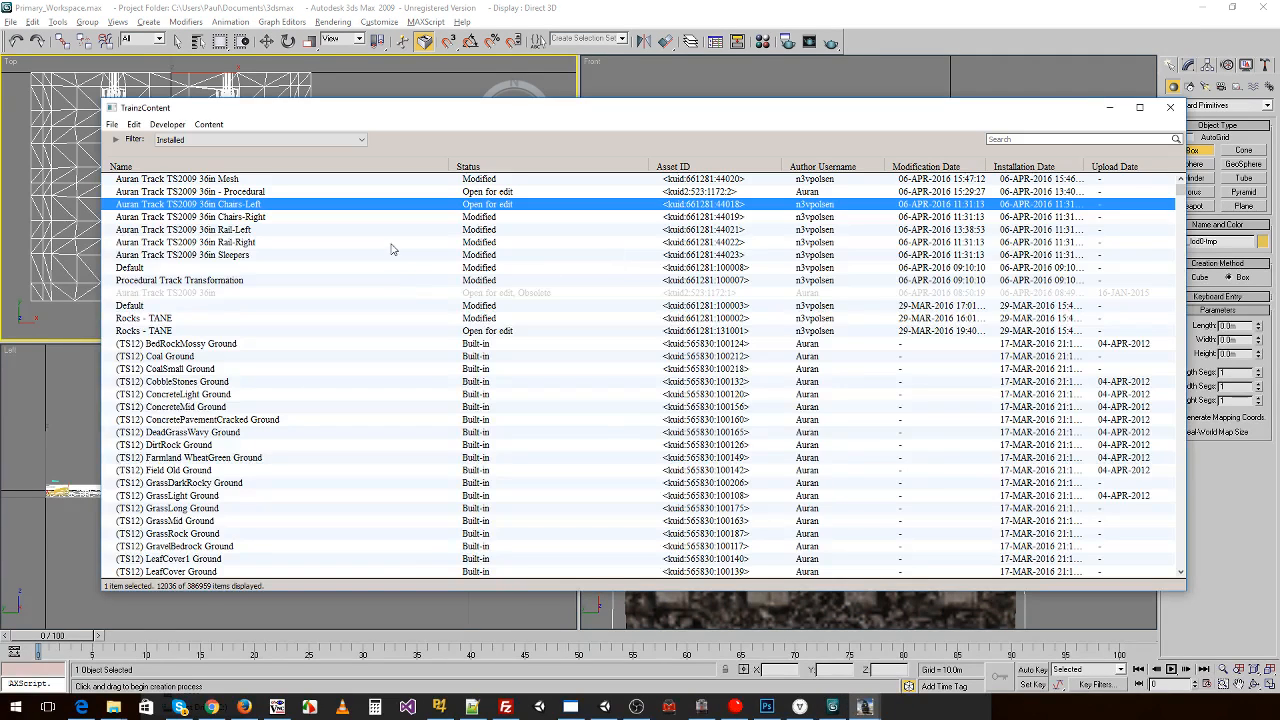
pyautogui.rightClick(470, 220)
pyautogui.moveTo(640, 327)
pyautogui.click(722, 343)
pyautogui.scroll(-10, 796, 406)
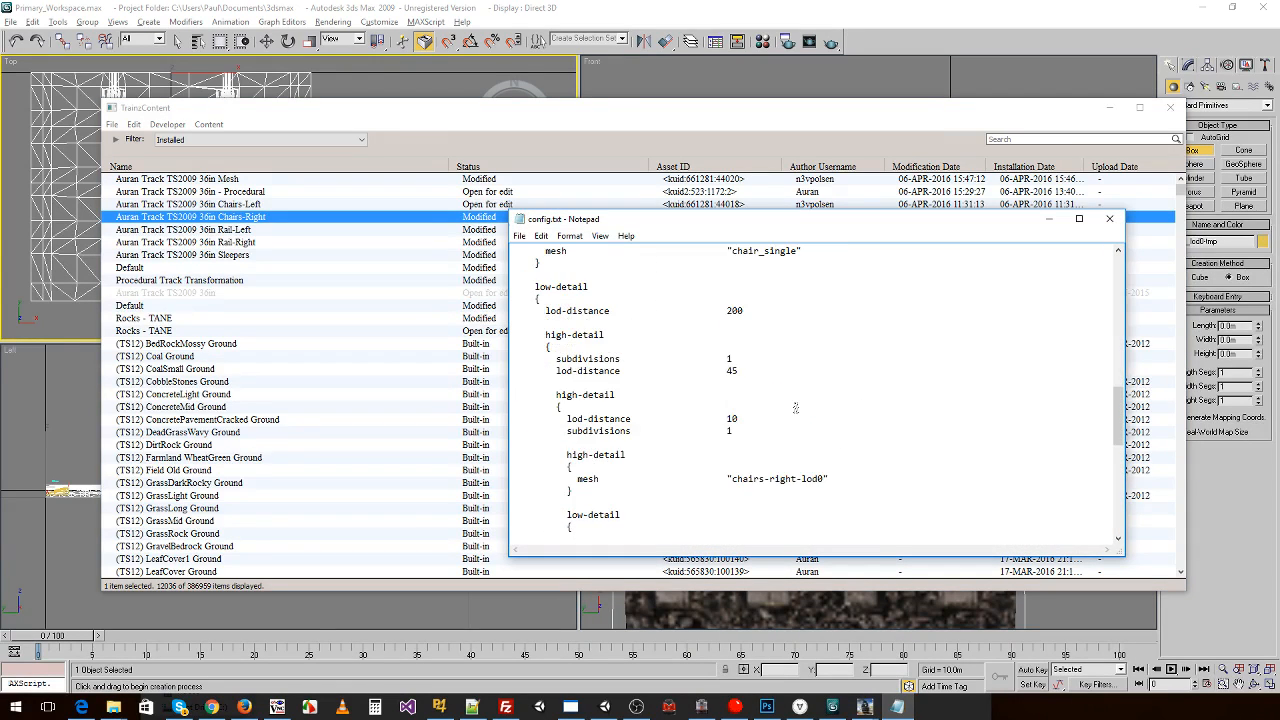
pyautogui.scroll(4, 796, 406)
pyautogui.write('1.935')
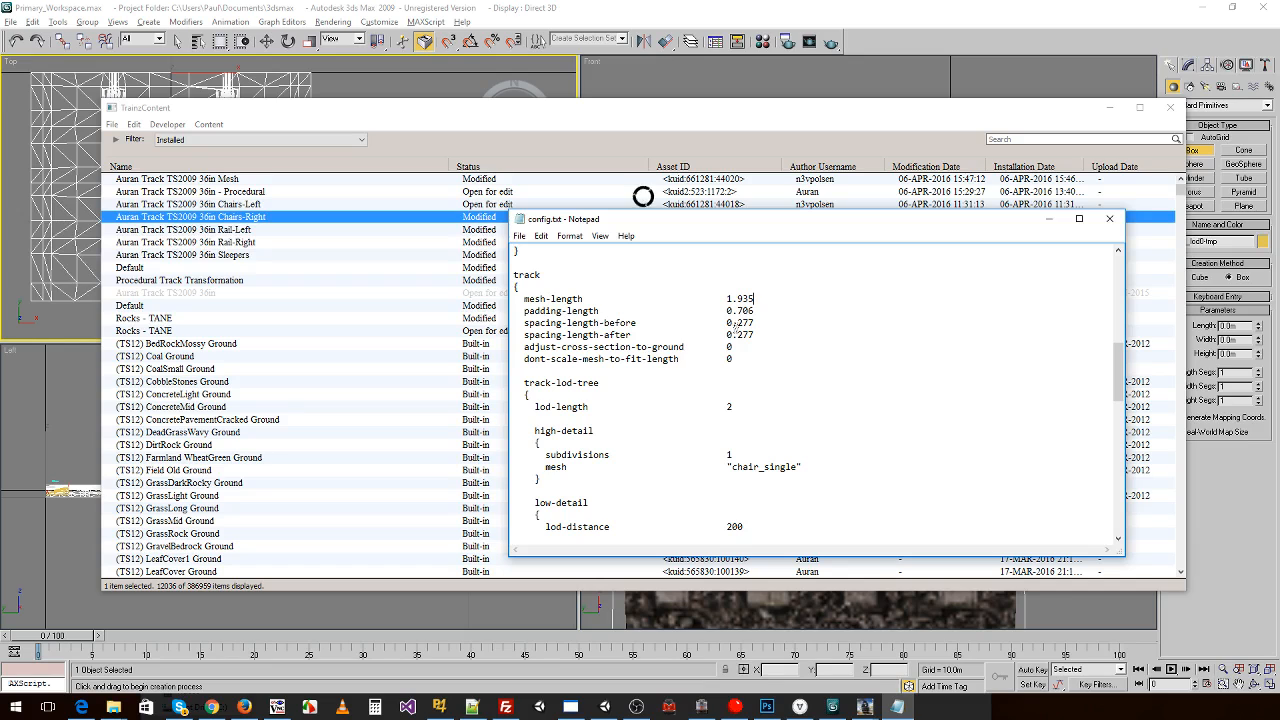
pyautogui.click(1109, 218)
# - Open the config text of Auran Track TS2009 36in - Procedural and examine its mesh-table, track, endcap and attached rail, sleeper and chair sections
pyautogui.rightClick(270, 195)
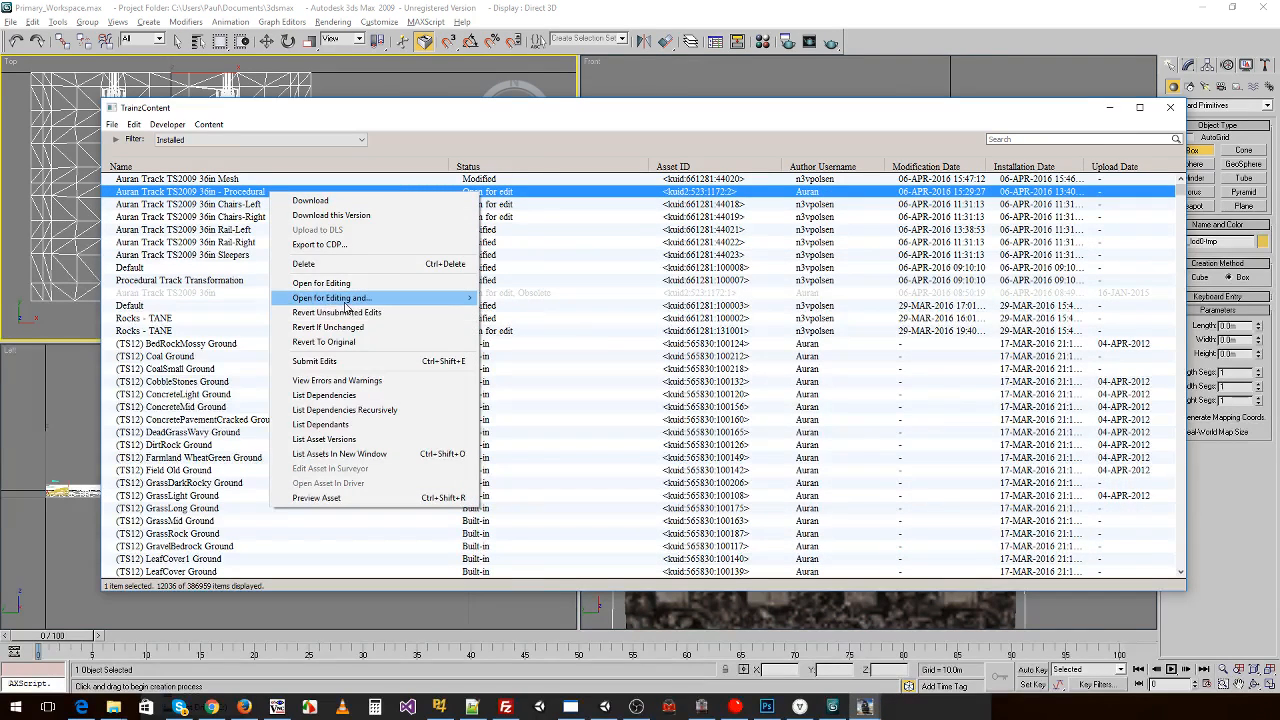
pyautogui.moveTo(349, 298)
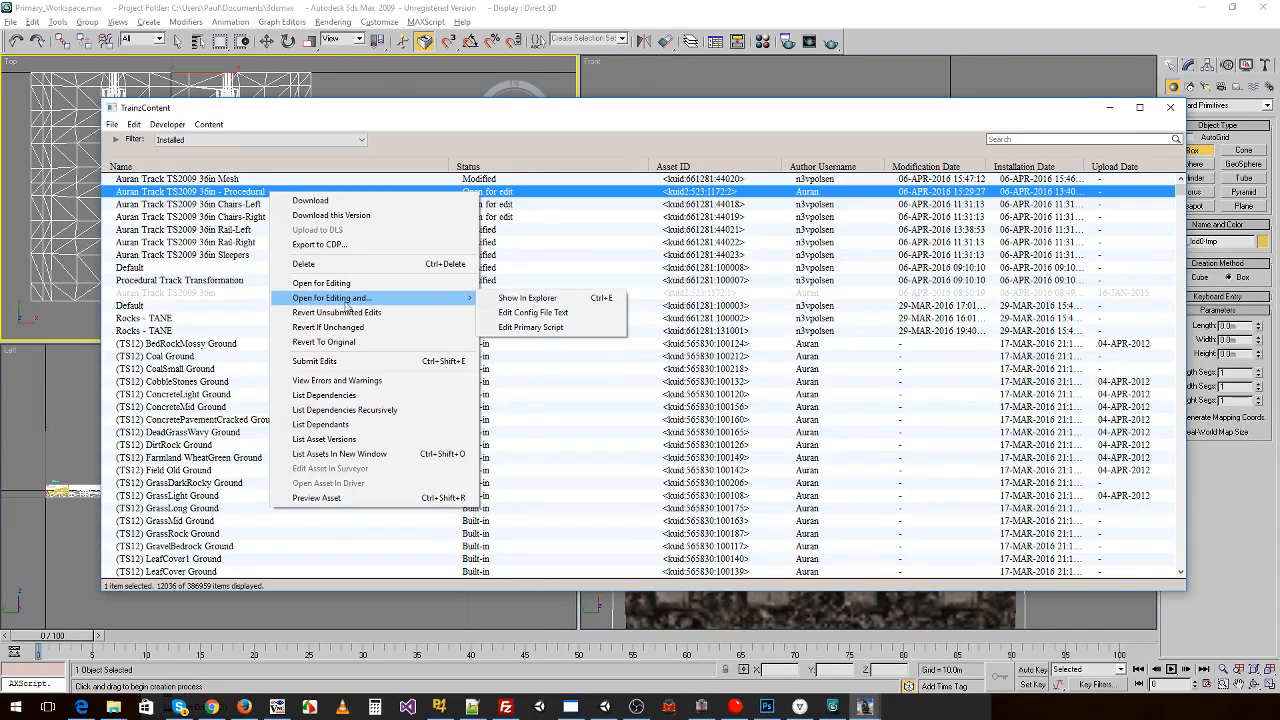
pyautogui.click(532, 312)
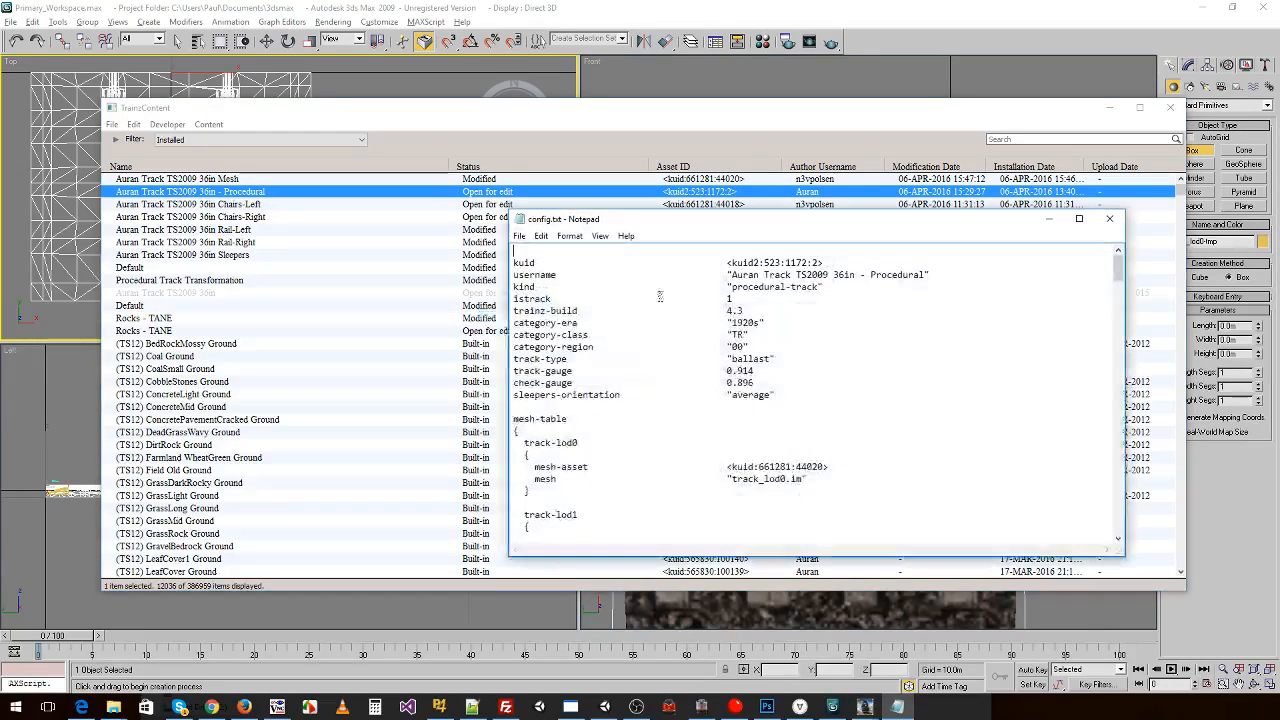
pyautogui.scroll(-5, 817, 342)
pyautogui.scroll(-15, 817, 342)
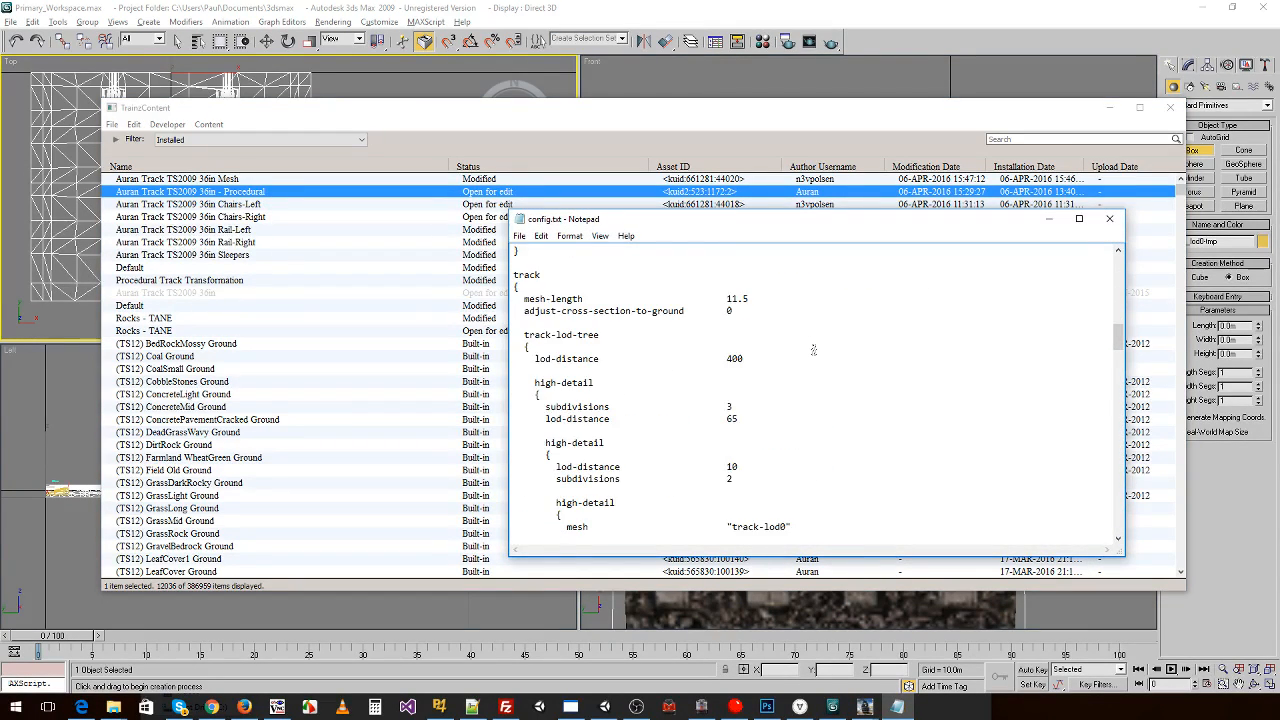
pyautogui.scroll(-3, 813, 349)
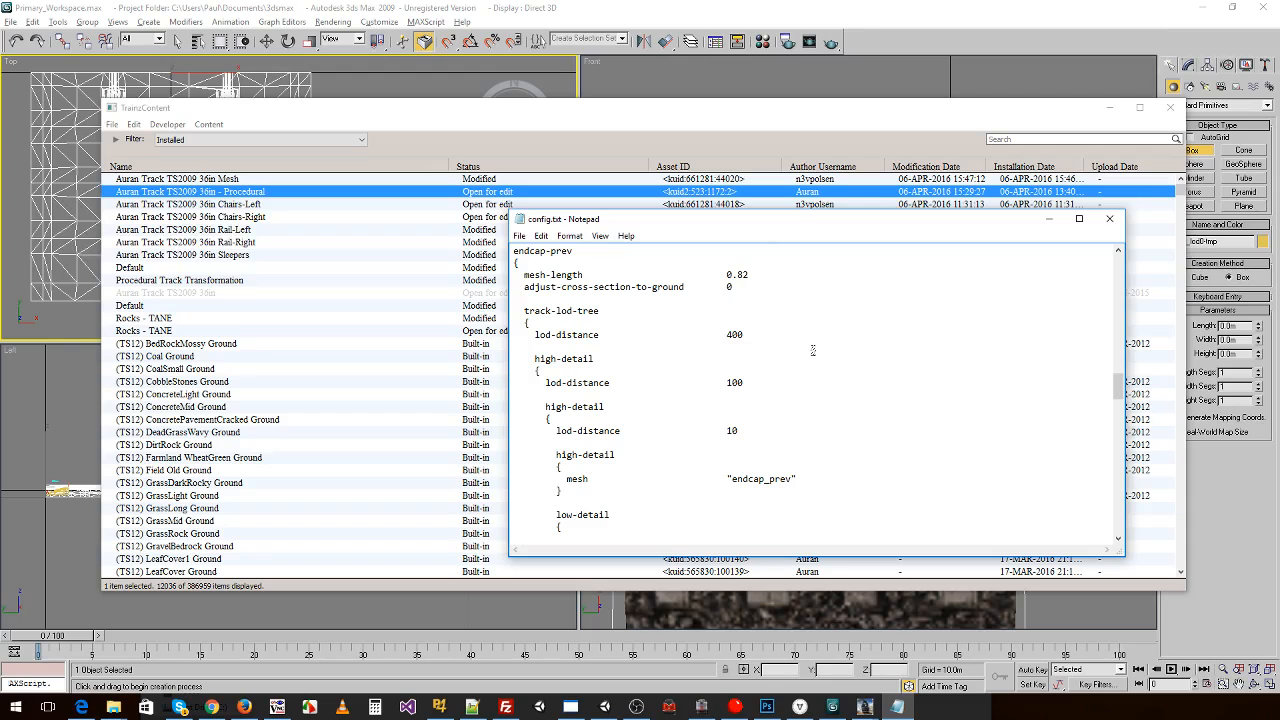
pyautogui.scroll(-18, 813, 349)
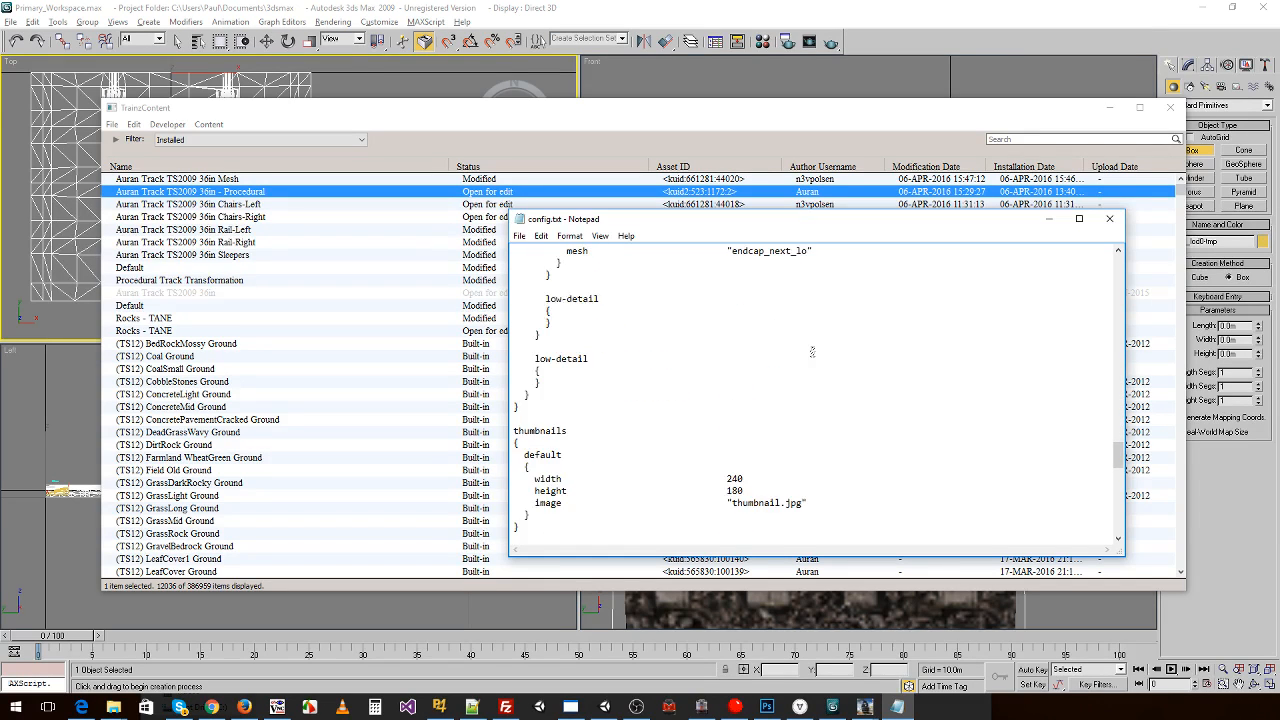
pyautogui.scroll(-15, 812, 351)
pyautogui.scroll(20, 810, 352)
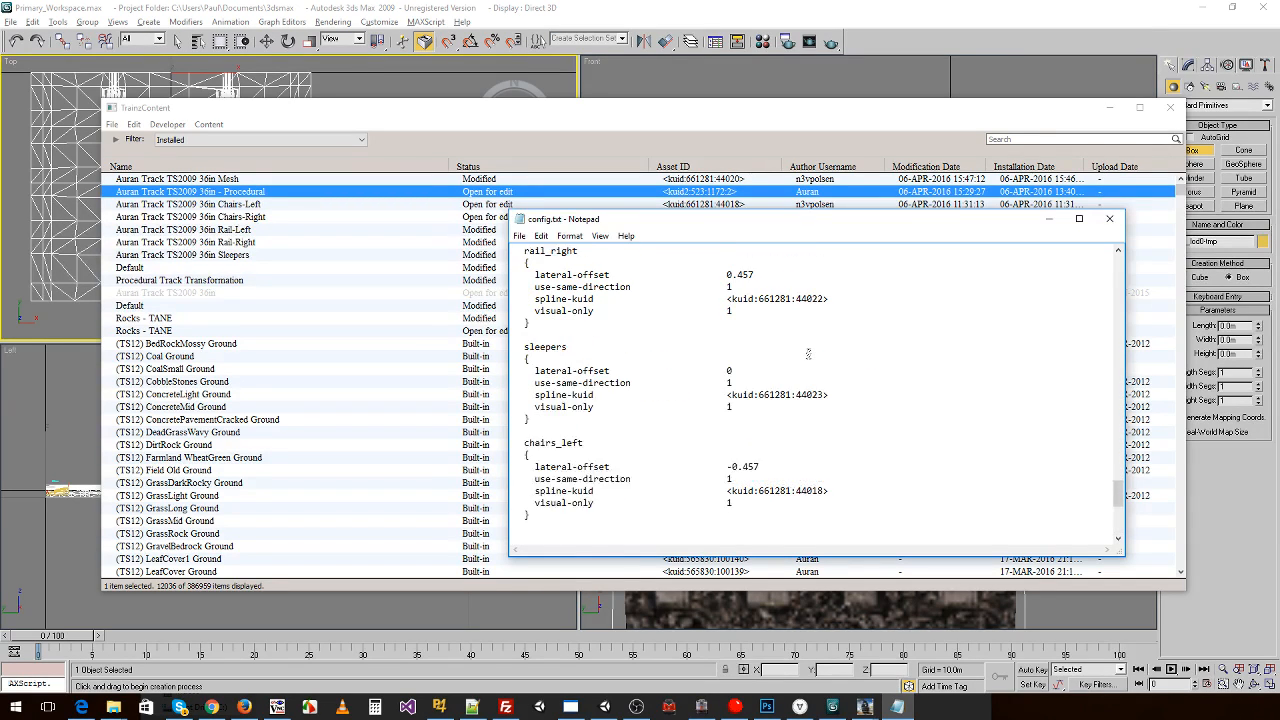
pyautogui.scroll(12, 808, 352)
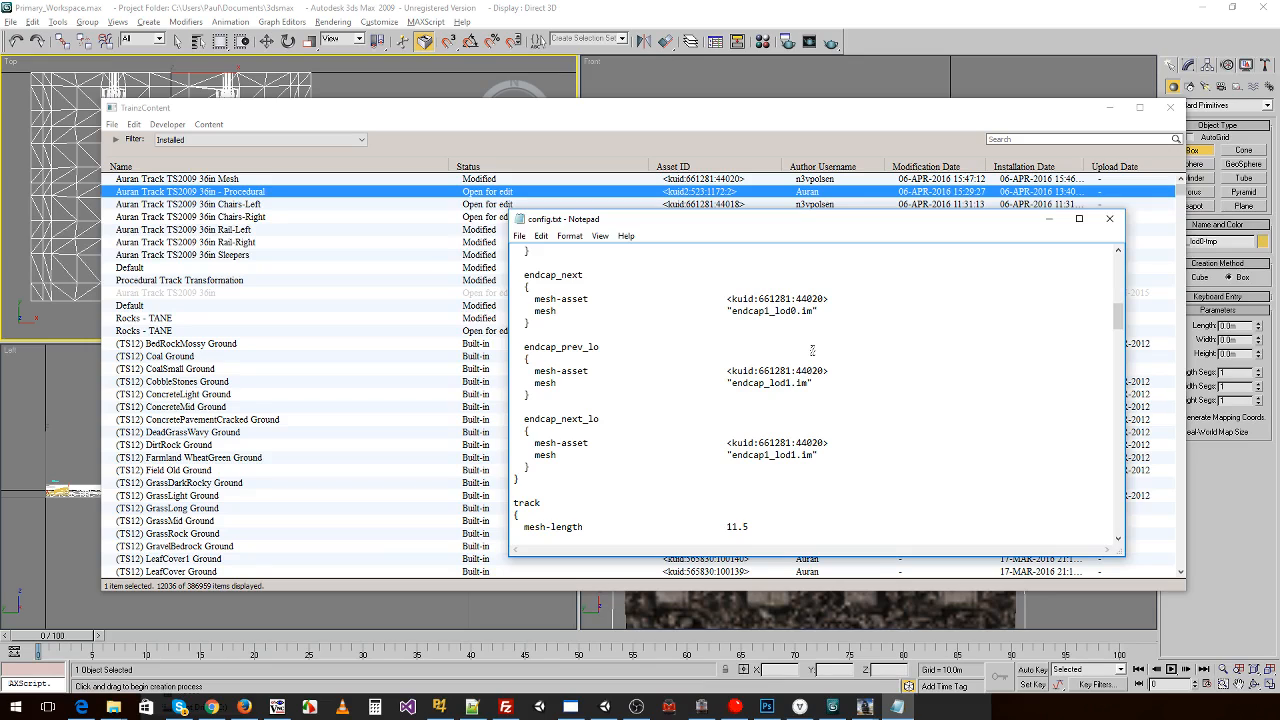
pyautogui.scroll(15, 812, 349)
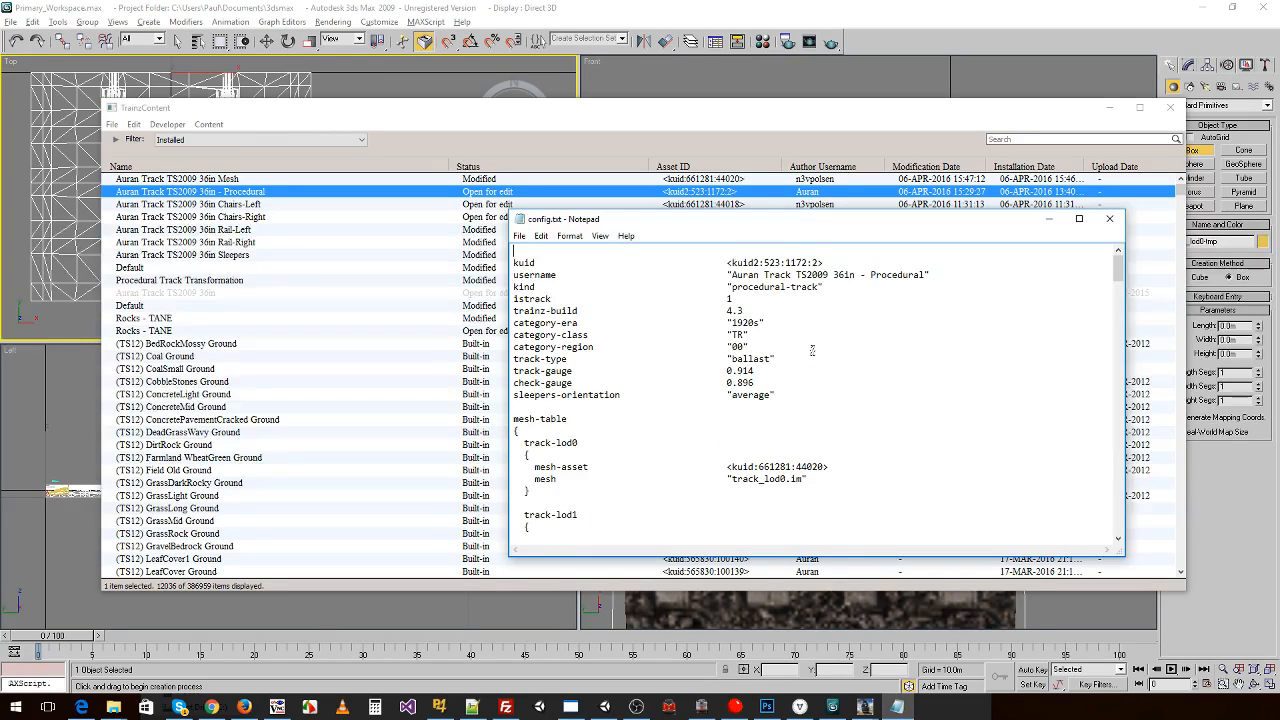
# - Check the mesh-length in the procedural config's track section, then close the config and minimize TrainzContent
pyautogui.scroll(-15, 812, 351)
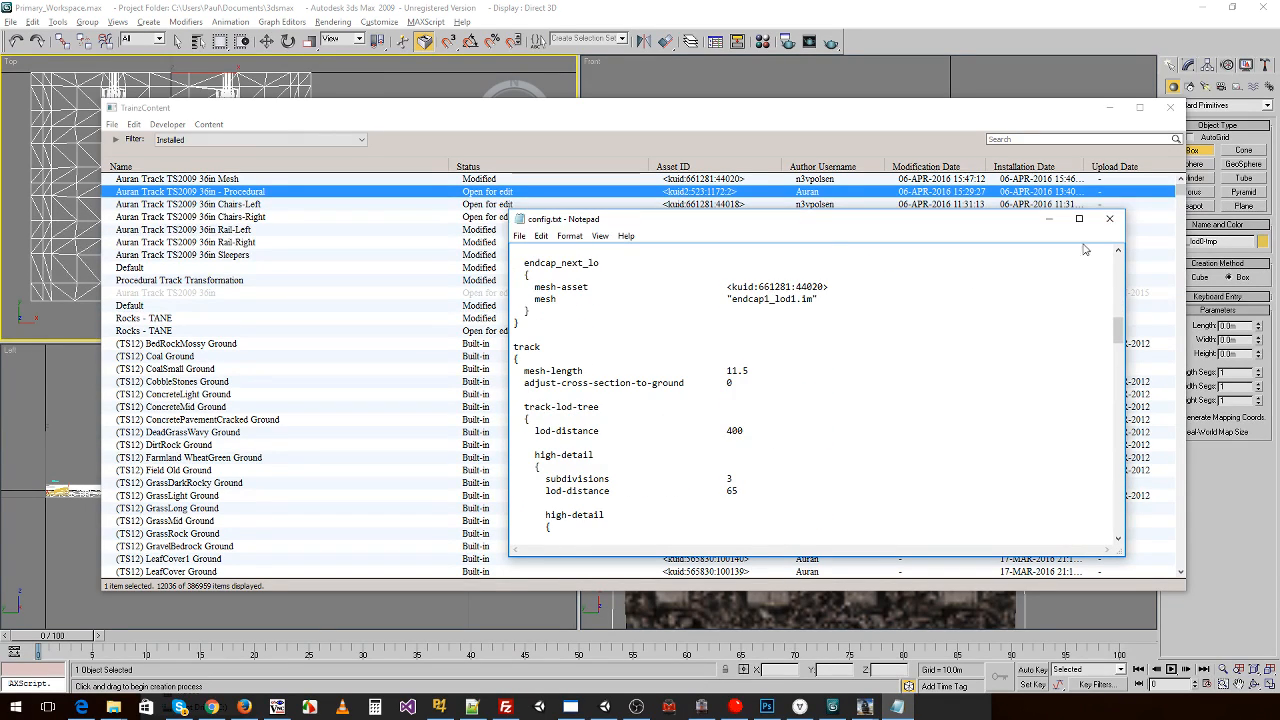
pyautogui.moveTo(737, 368); pyautogui.dragTo(722, 367)
pyautogui.click(1109, 218)
pyautogui.click(1108, 107)
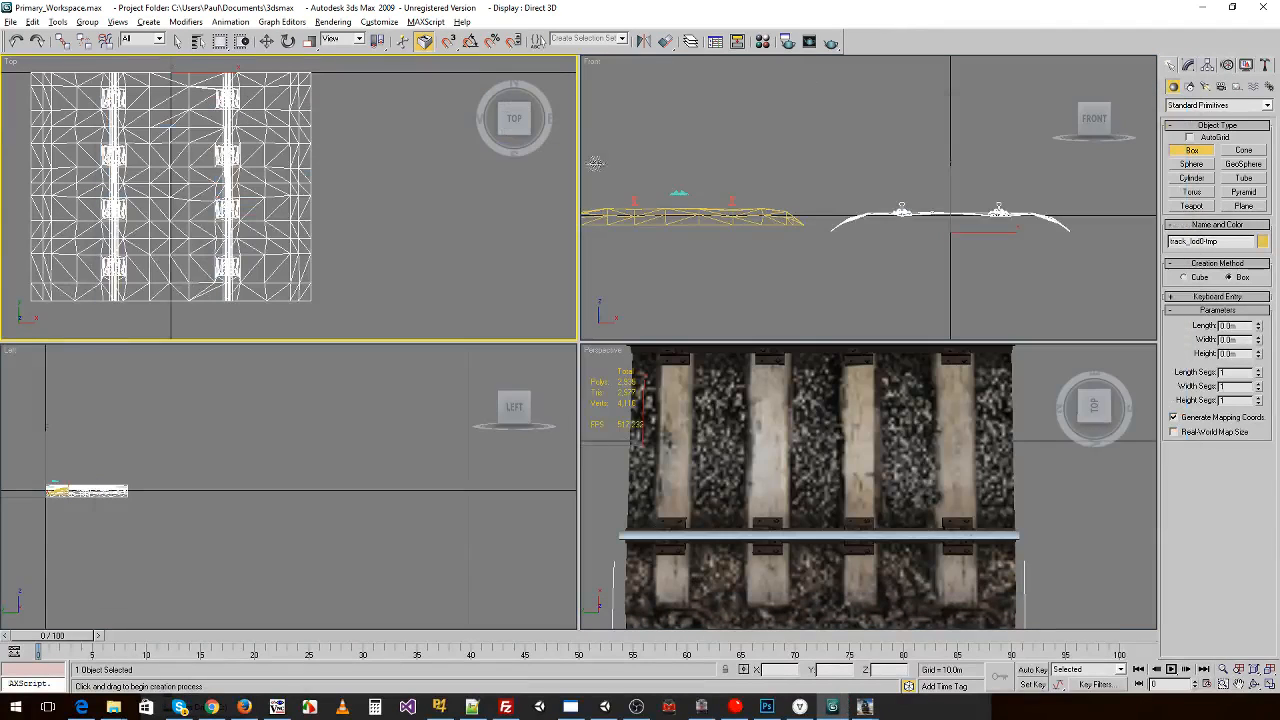
# - Open the layer manager in 3ds Max, expand the default layer and unhide the lod3 mesh
pyautogui.click(58, 21)
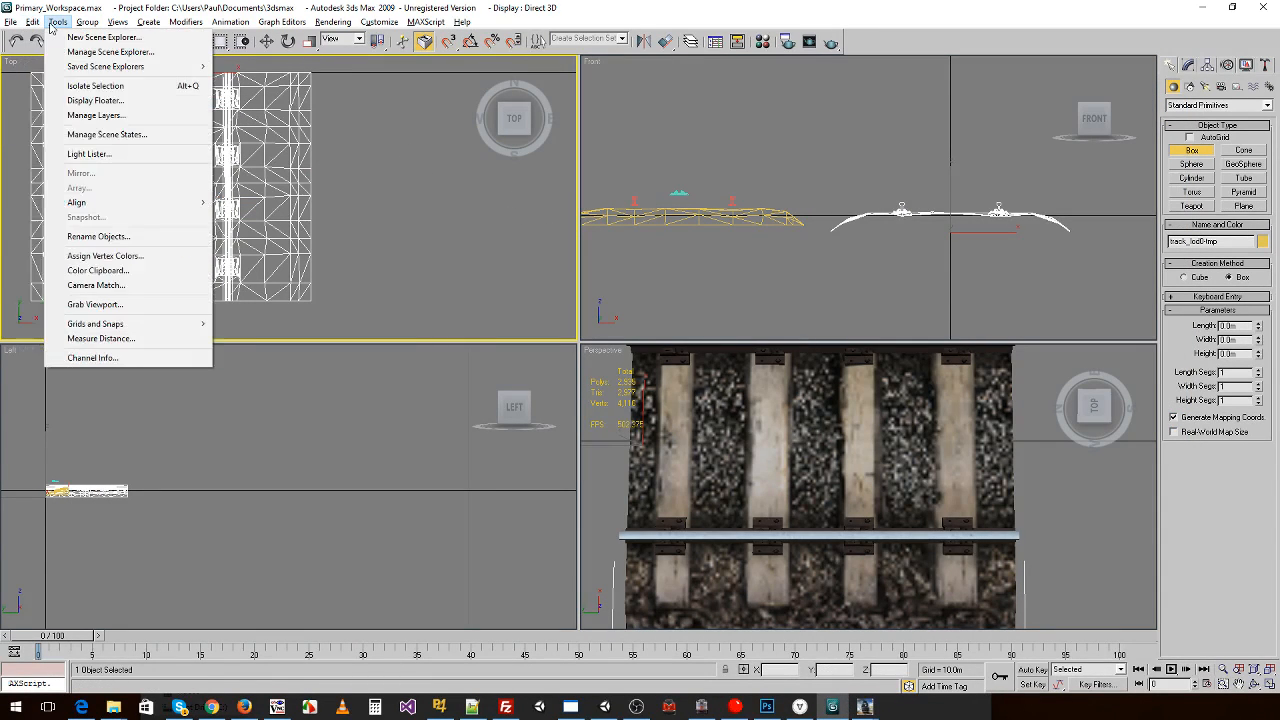
pyautogui.click(78, 115)
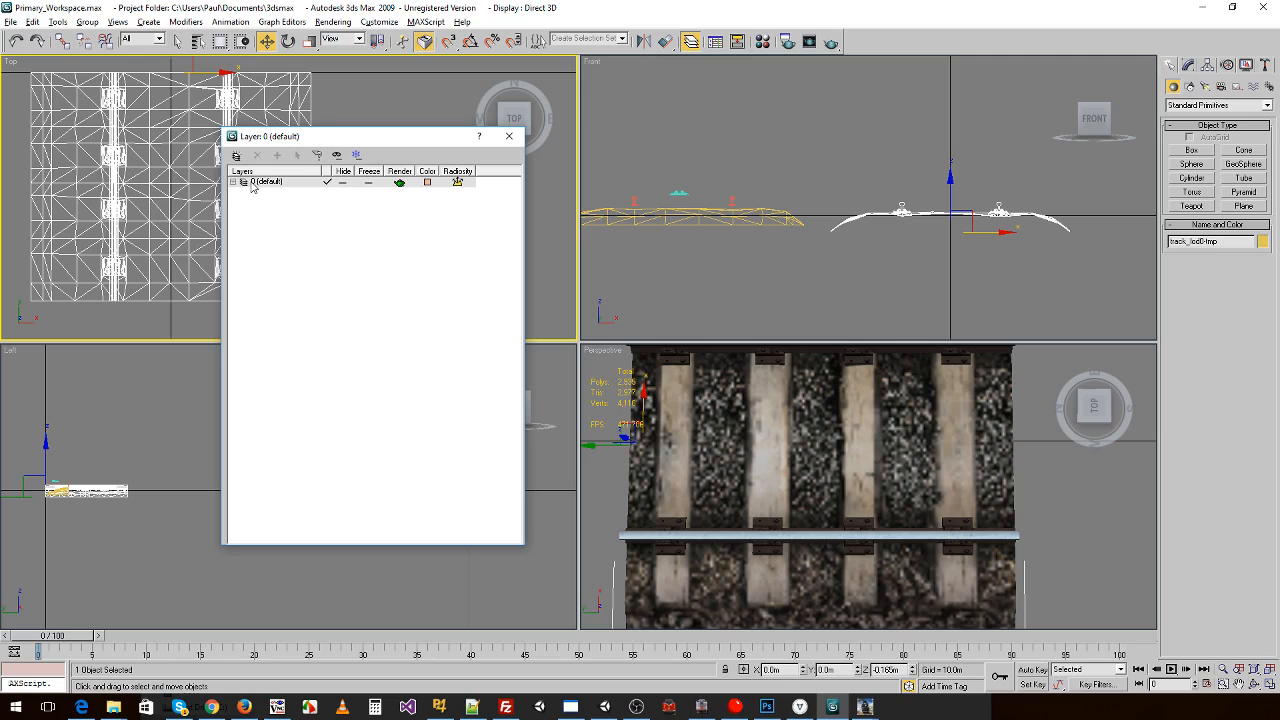
pyautogui.click(234, 183)
pyautogui.click(342, 258)
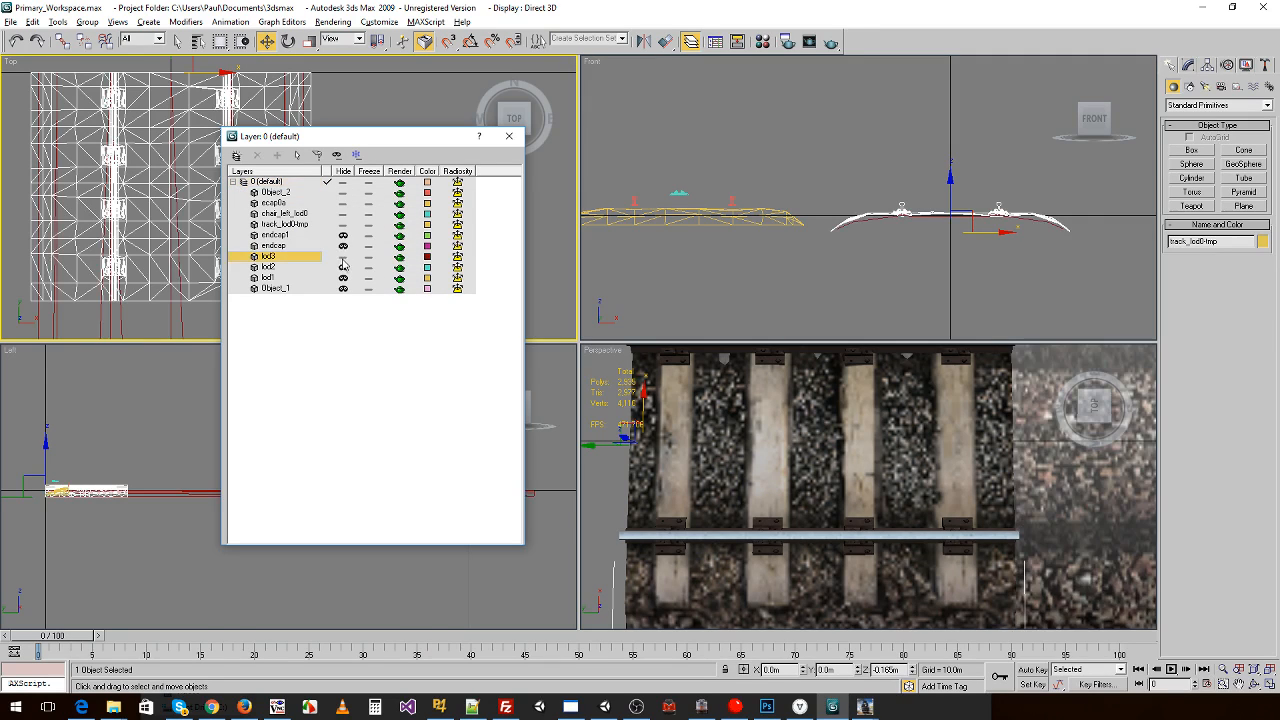
# - Measure the lod3 mesh by drawing and discarding a box about 11.573 m long and 2.034 m wide along it in the top view
pyautogui.moveTo(842, 420); pyautogui.dragTo(804, 417, button='middle')
pyautogui.scroll(-3, 140, 195)
pyautogui.moveTo(215, 240); pyautogui.dragTo(123, 171, button='middle')
pyautogui.scroll(-1, 141, 178)
pyautogui.moveTo(169, 225); pyautogui.dragTo(109, 151, button='middle')
pyautogui.scroll(-4, 115, 148)
pyautogui.click(1191, 150)
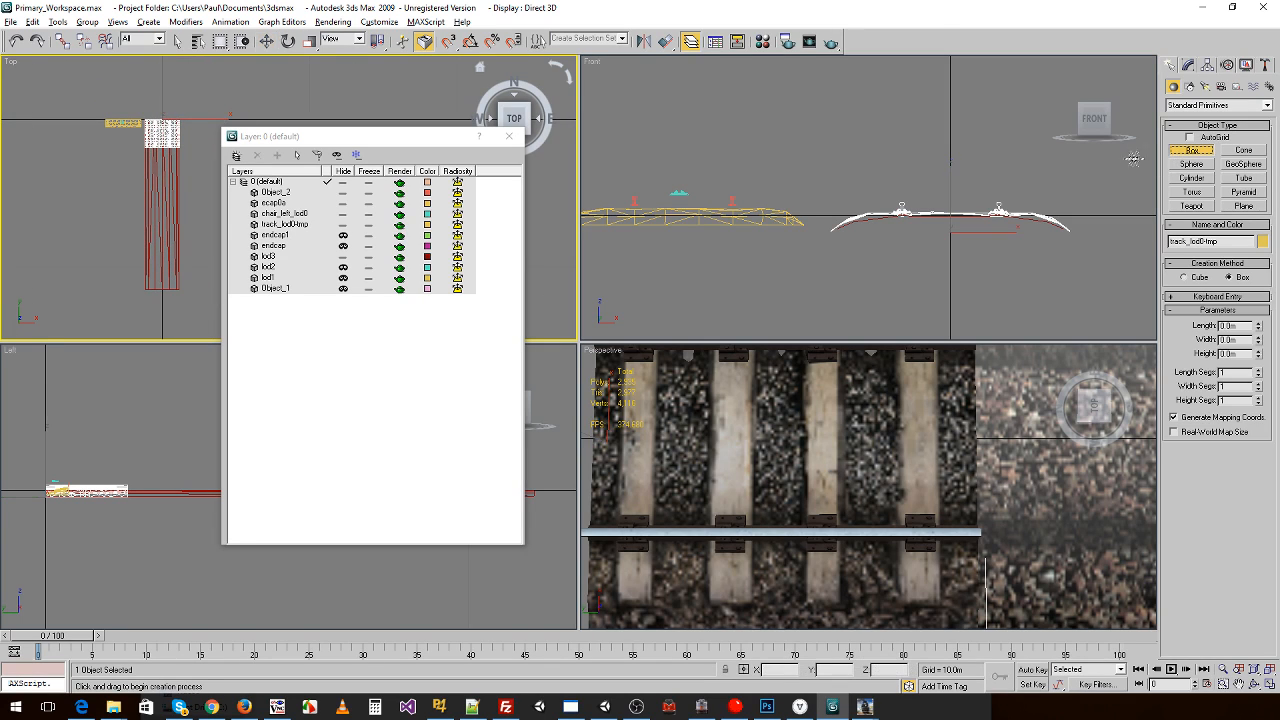
pyautogui.moveTo(160, 116); pyautogui.dragTo(189, 289)
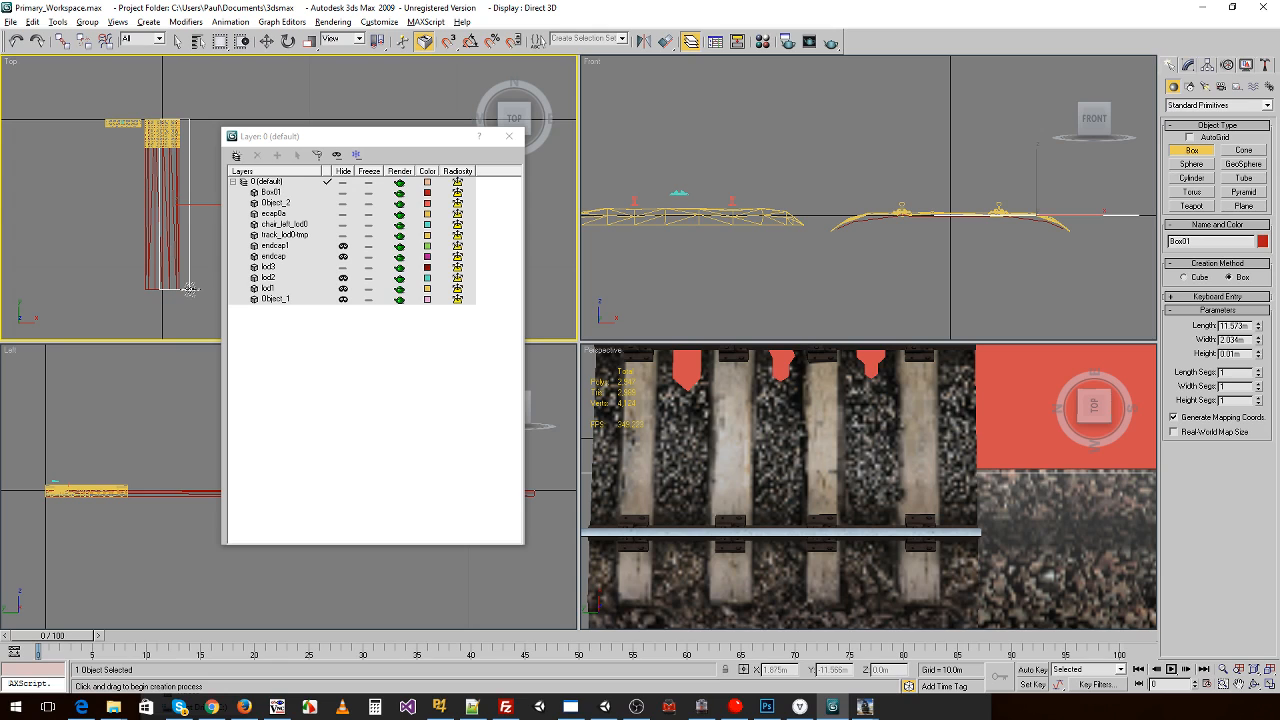
pyautogui.rightClick(185, 270)
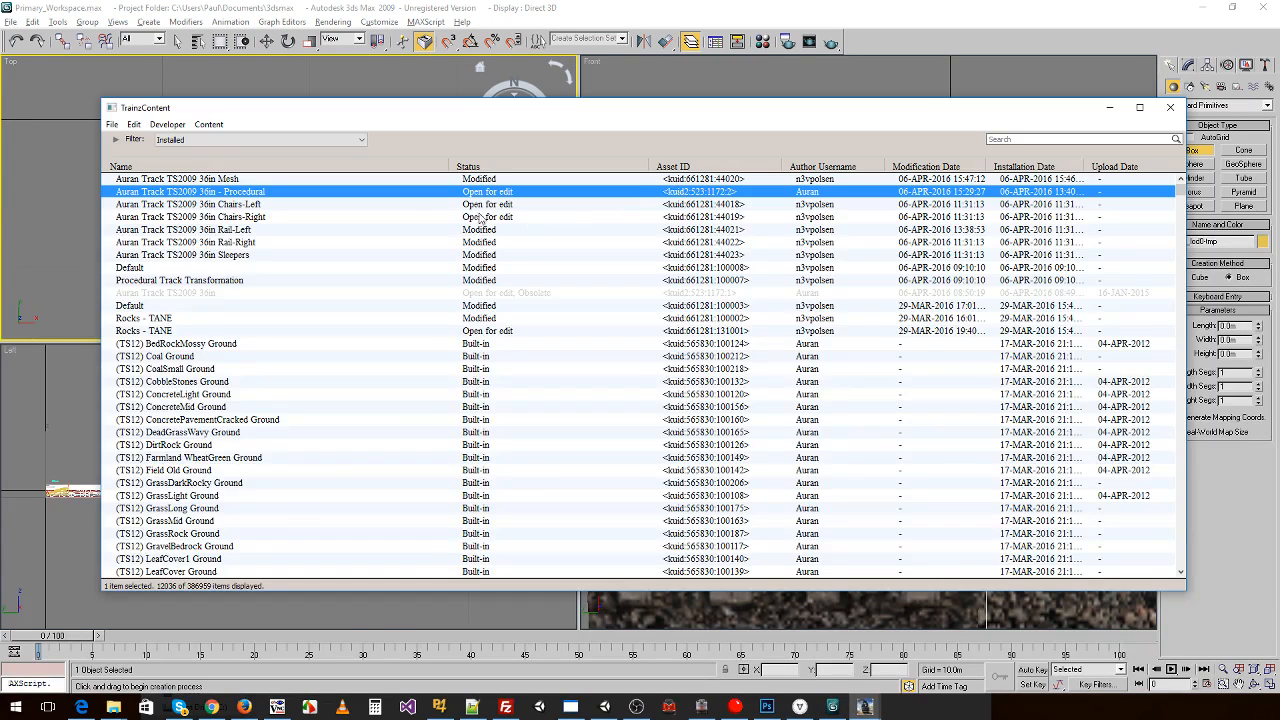
# - Open the config text of Auran Track TS2009 36in Sleepers from TrainzContent, examine its mesh-length and lod tree, and close it
pyautogui.rightClick(247, 257)
pyautogui.moveTo(388, 361)
pyautogui.click(497, 373)
pyautogui.scroll(-12, 599, 313)
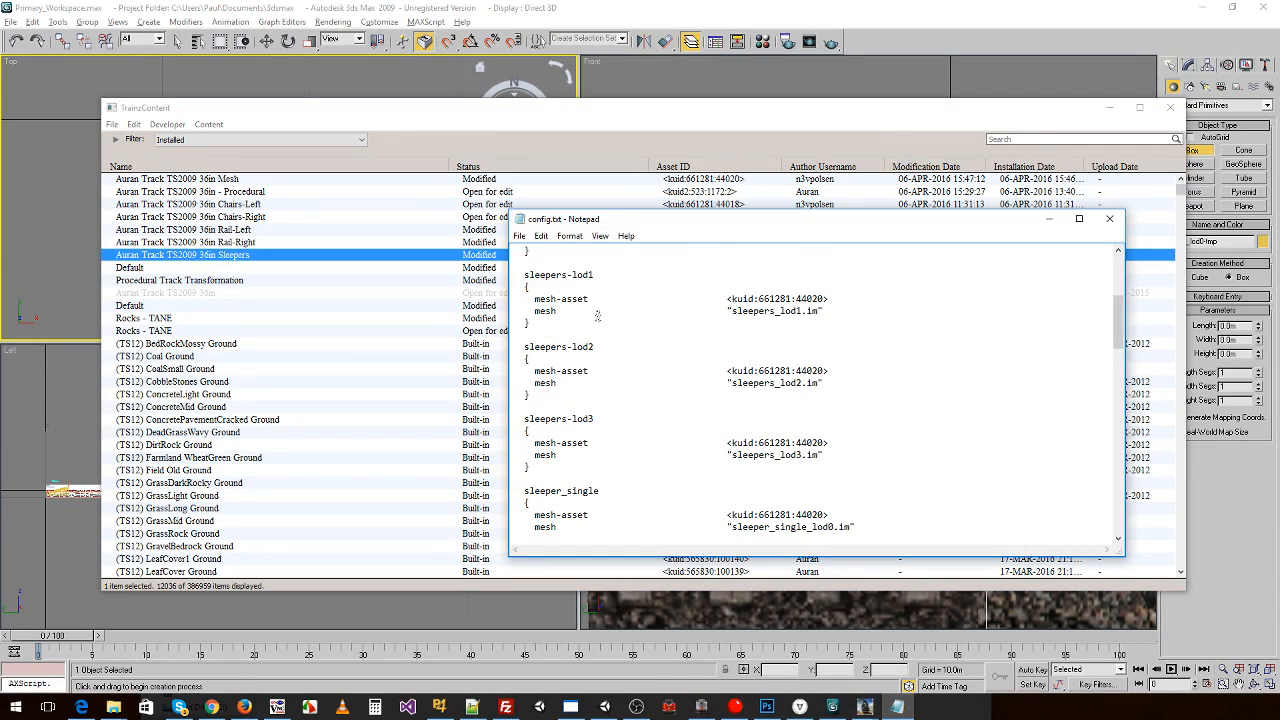
pyautogui.scroll(-1, 599, 313)
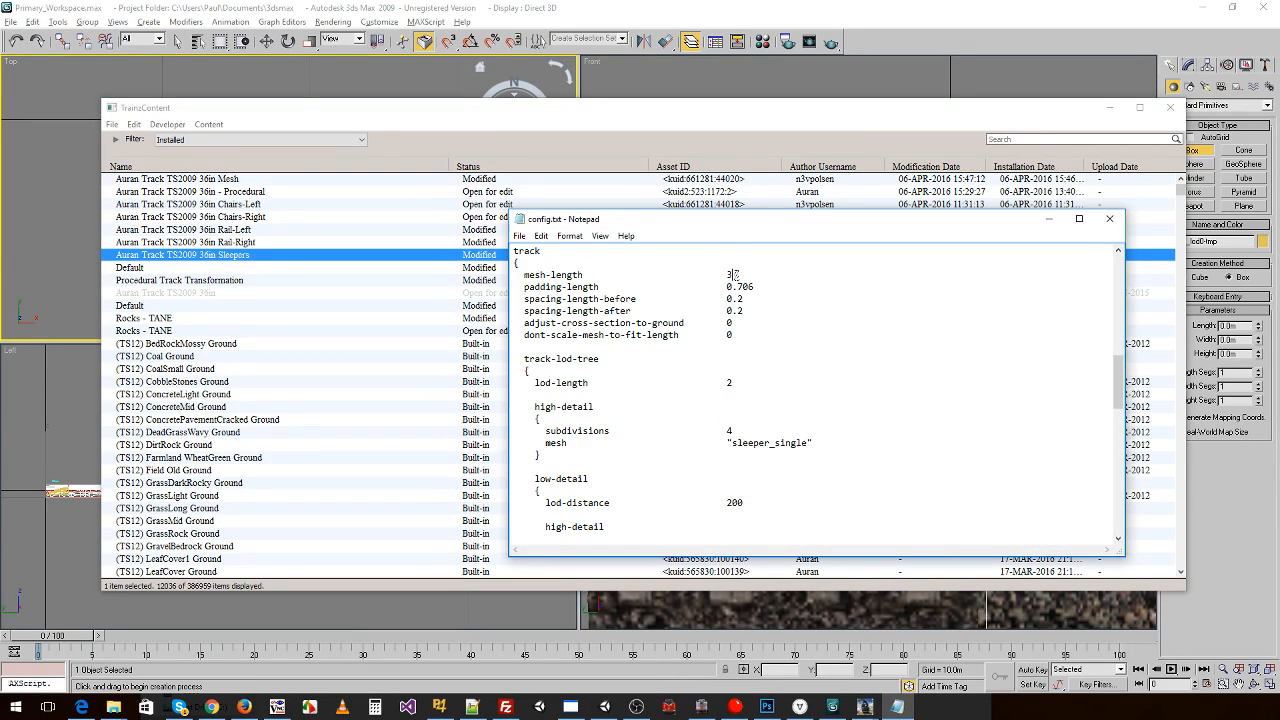
pyautogui.scroll(-15, 719, 345)
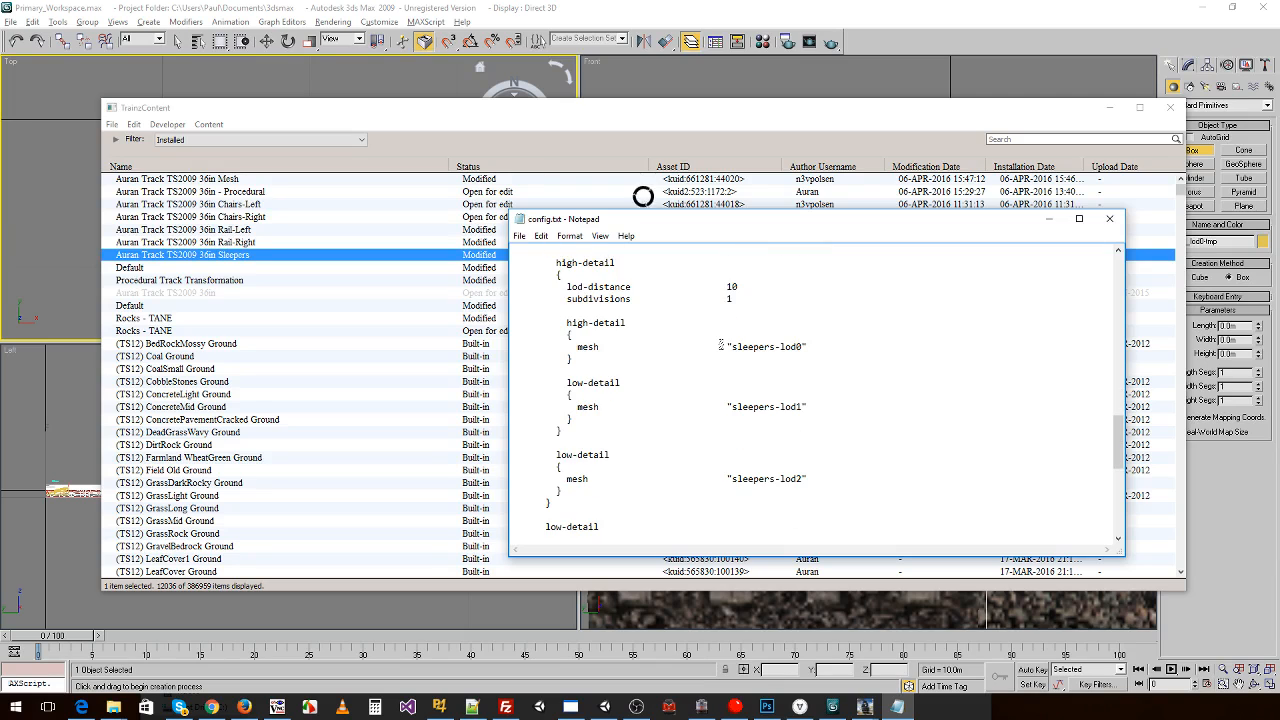
pyautogui.scroll(8, 720, 343)
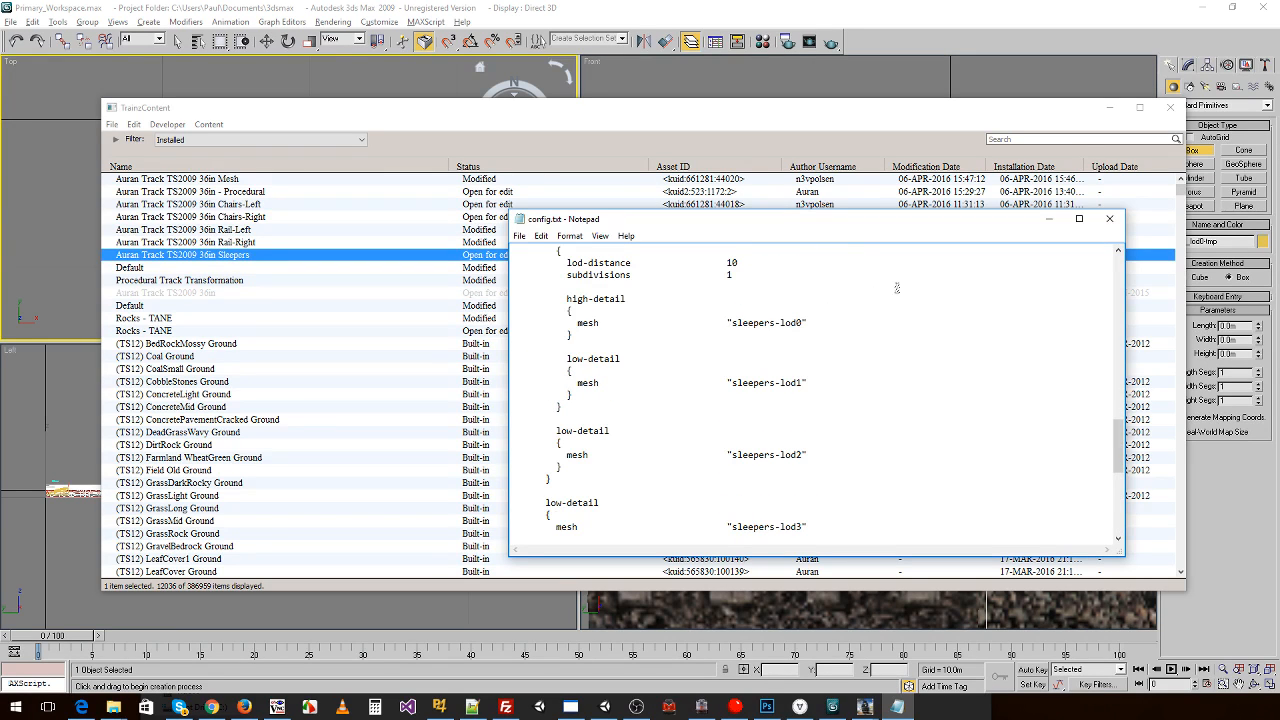
pyautogui.click(1109, 218)
# - Open the config text of Auran Track TS2009 36in Rail-Left and examine its track mesh-length and lod tree
pyautogui.rightClick(275, 230)
pyautogui.moveTo(400, 337)
pyautogui.click(525, 353)
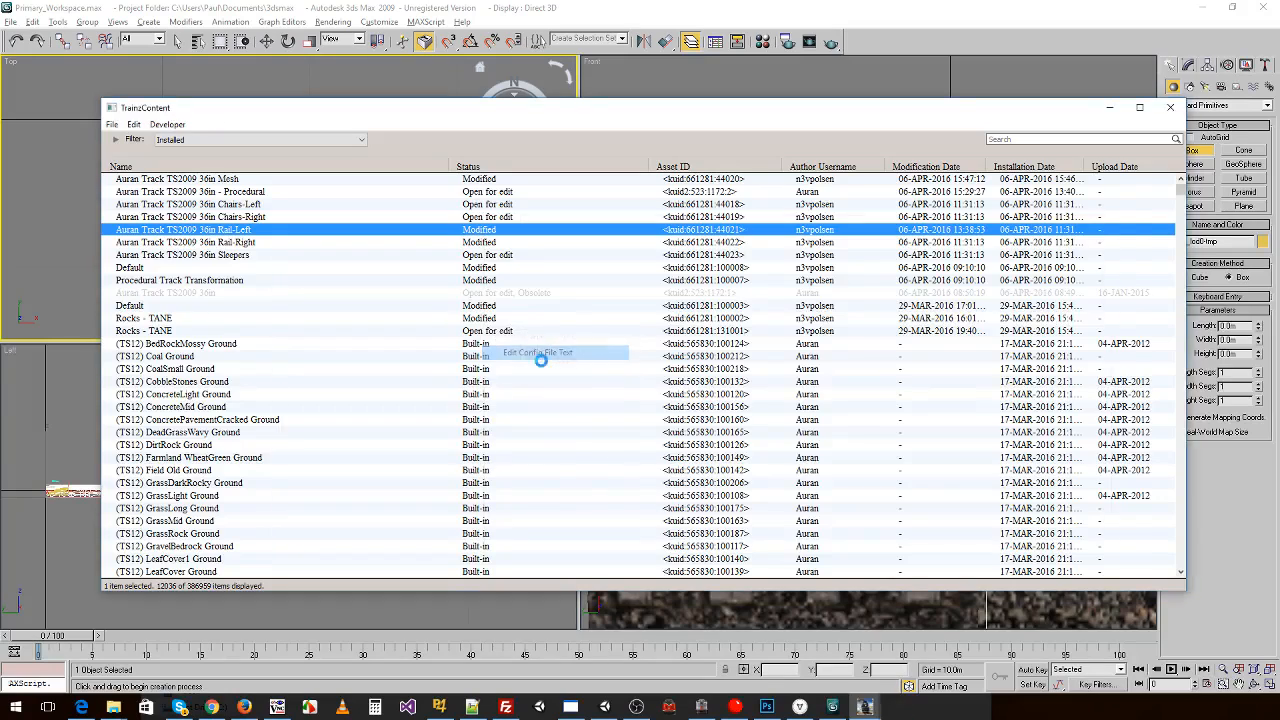
pyautogui.scroll(-15, 656, 378)
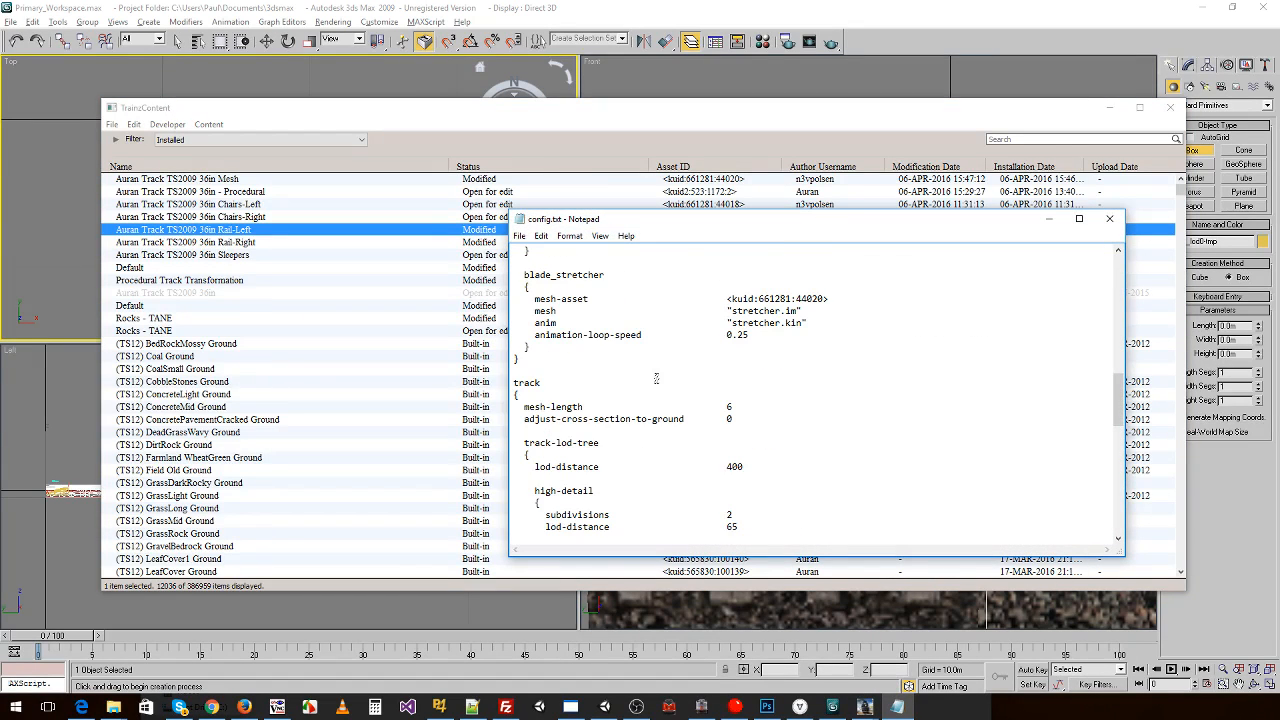
pyautogui.scroll(-2, 656, 378)
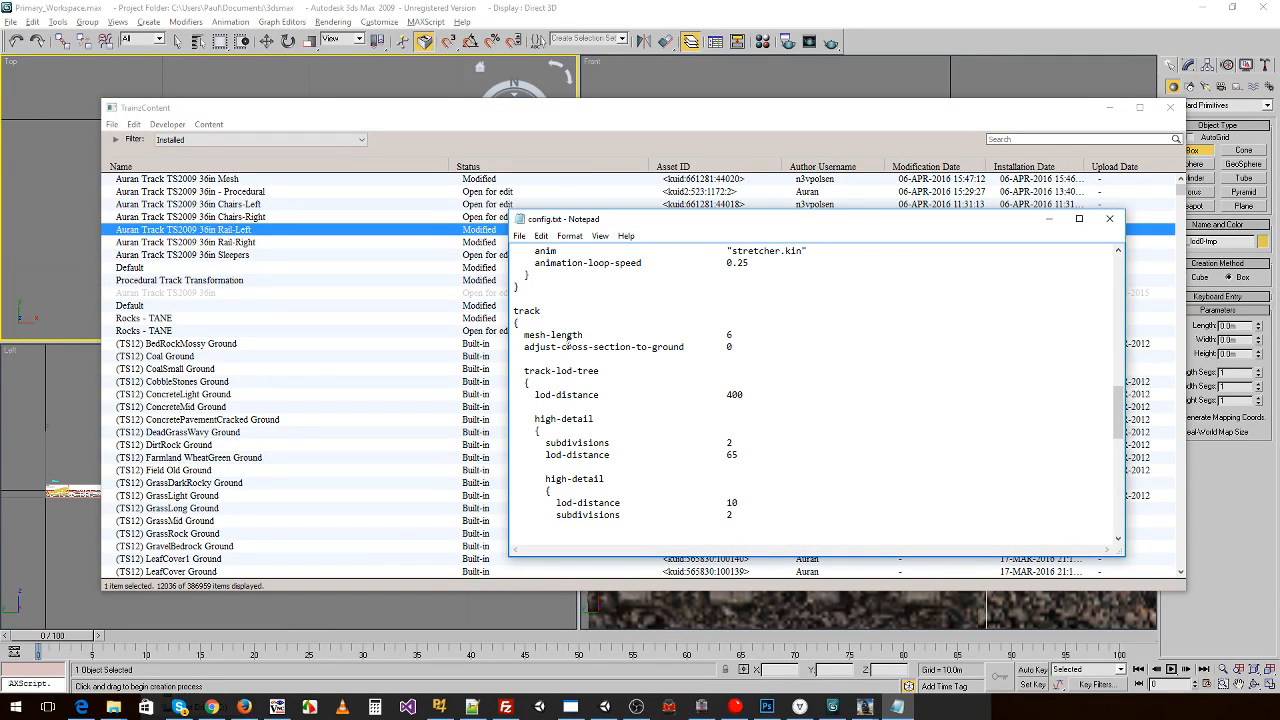
pyautogui.scroll(-4, 567, 343)
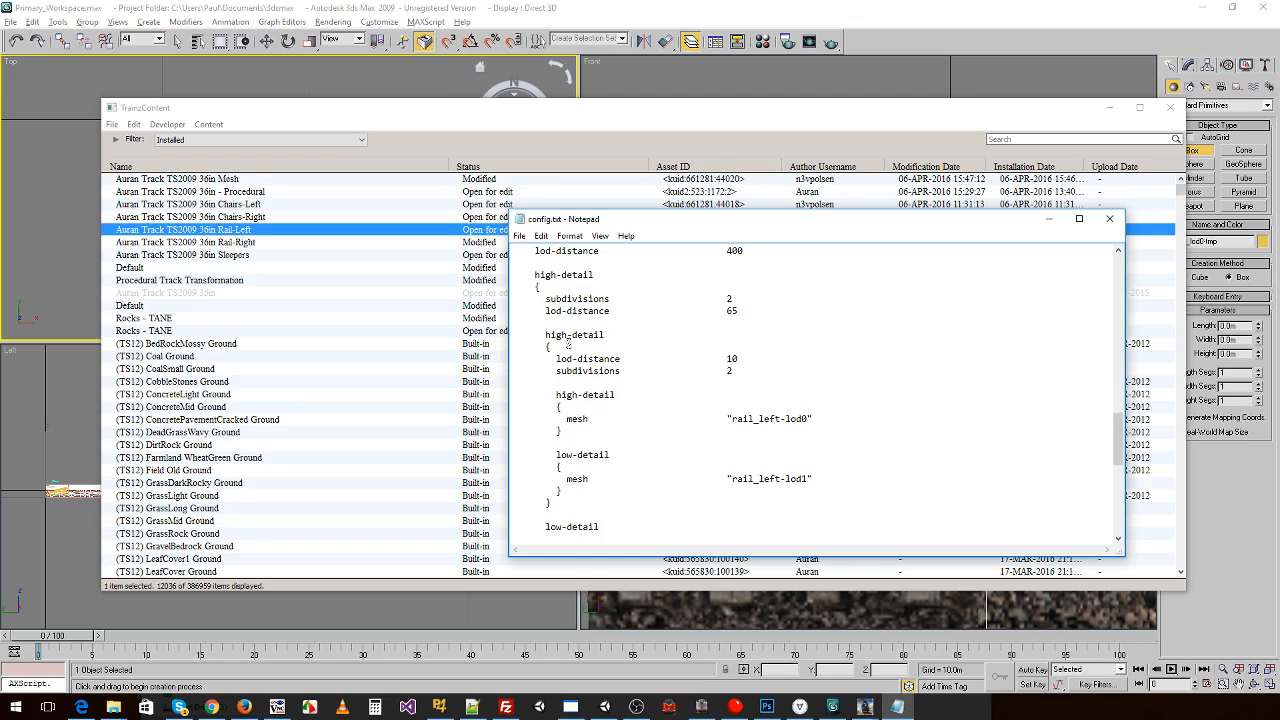
pyautogui.scroll(3, 567, 343)
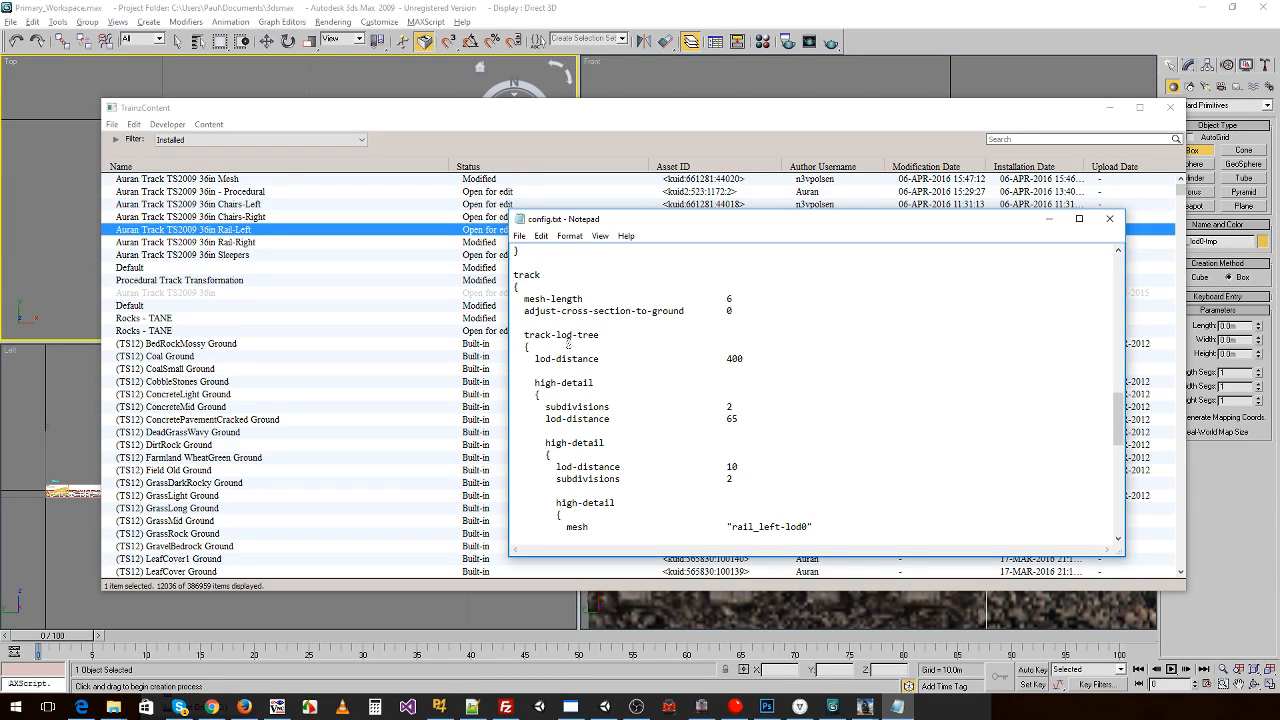
# - Examine the rest of the Rail-Left config down to the kuid-table and close the file
pyautogui.scroll(-3, 567, 343)
pyautogui.scroll(-10, 567, 343)
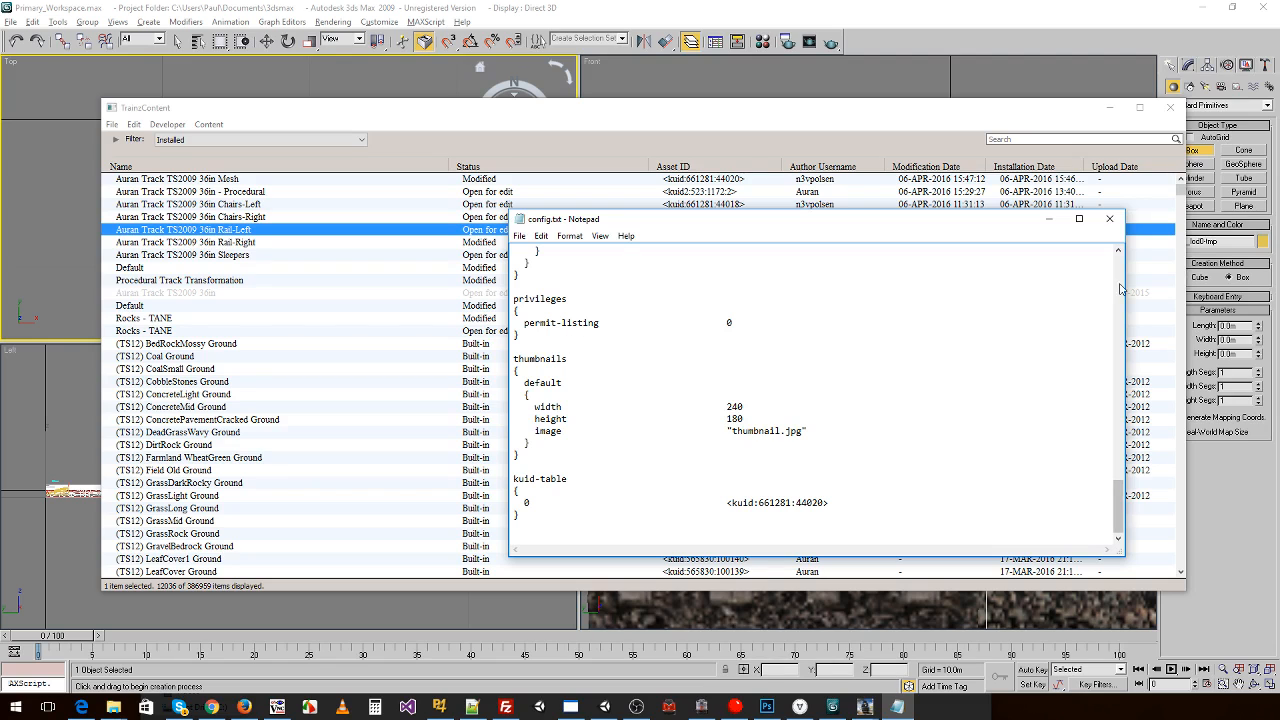
pyautogui.click(1109, 220)
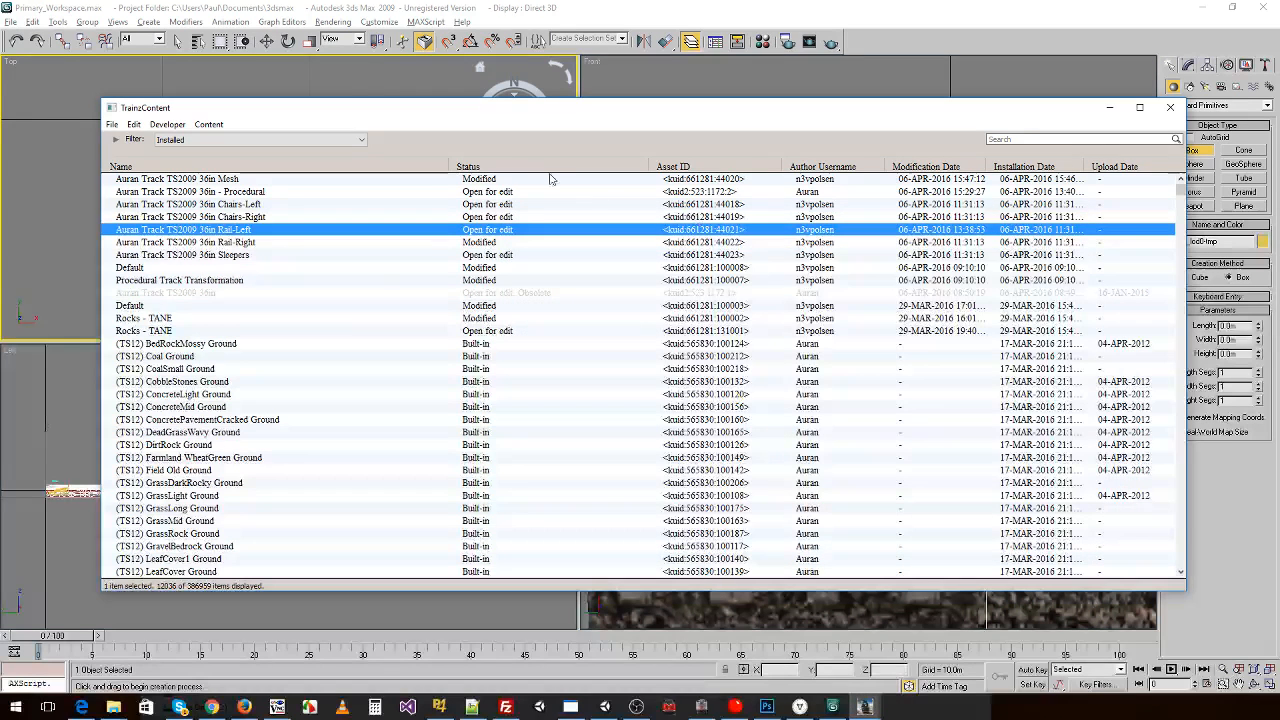
# - Switch to 3ds Max and open the recent scene Primary_Workspace_Parts.max
pyautogui.click(545, 22)
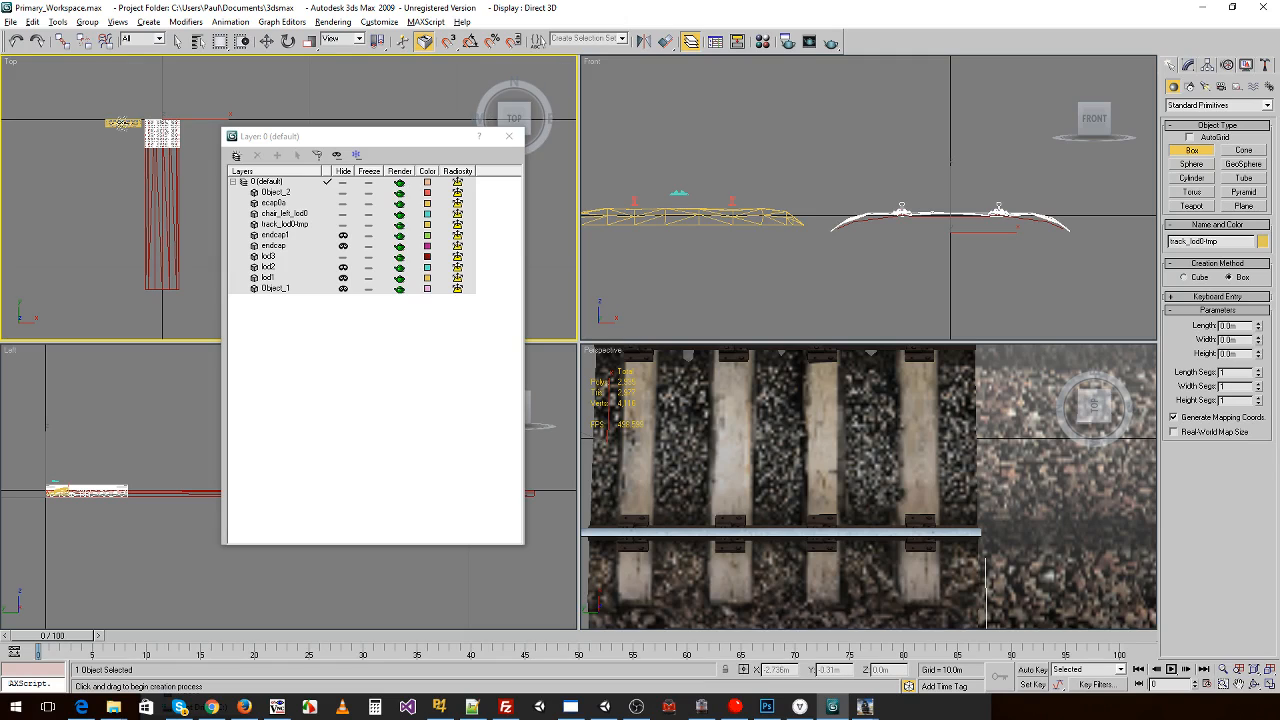
pyautogui.click(10, 22)
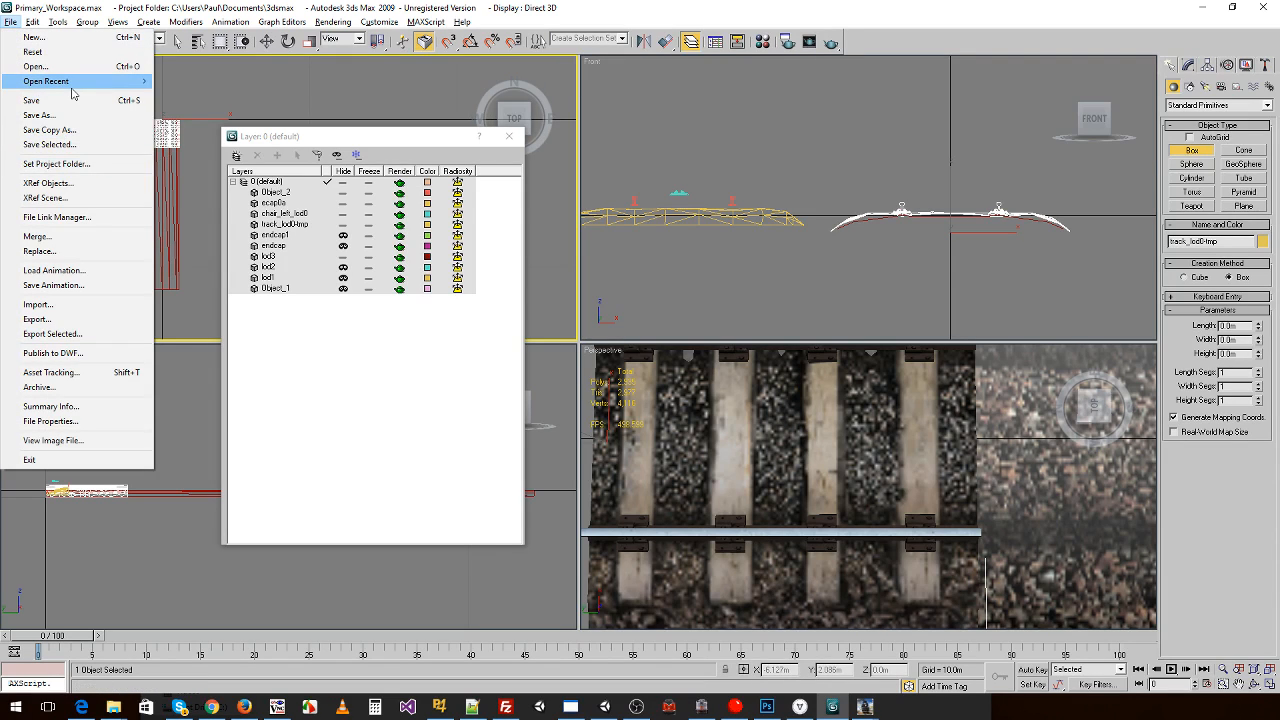
pyautogui.moveTo(60, 81)
pyautogui.click(522, 96)
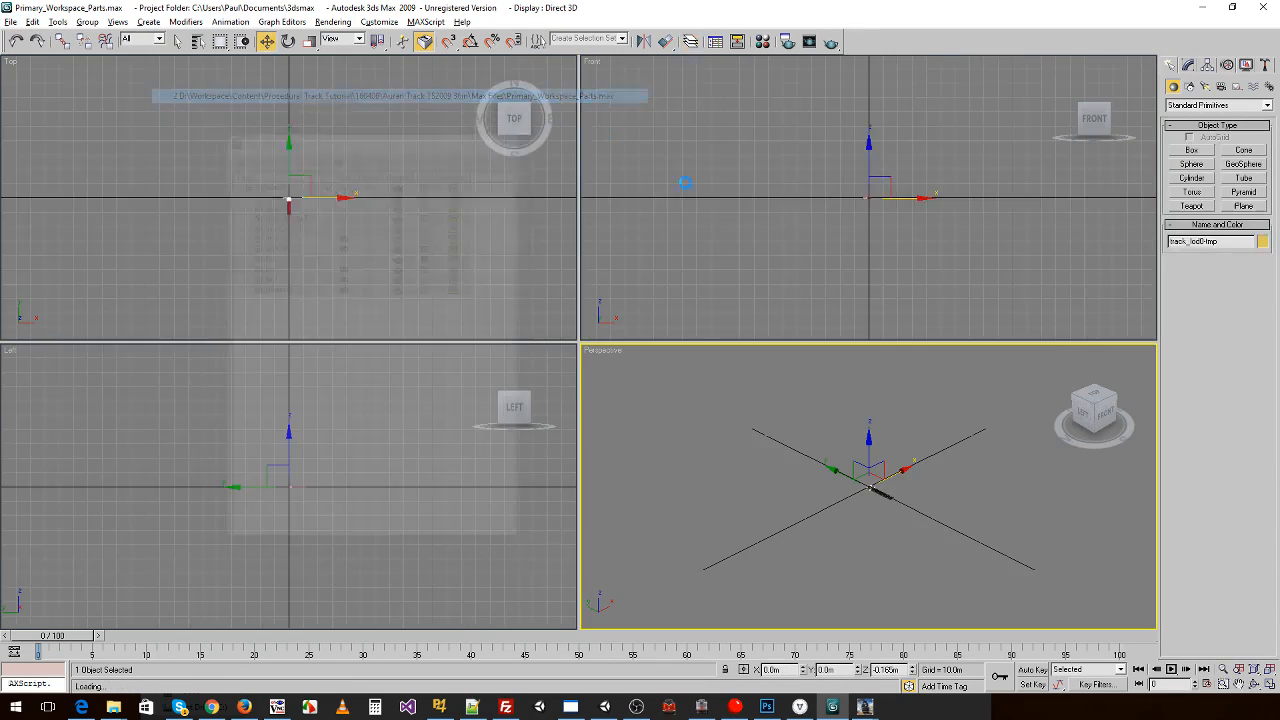
# - Open the layer manager, expand the default layer and unhide the rll0 rail mesh
pyautogui.click(86, 23)
pyautogui.moveTo(332, 25)
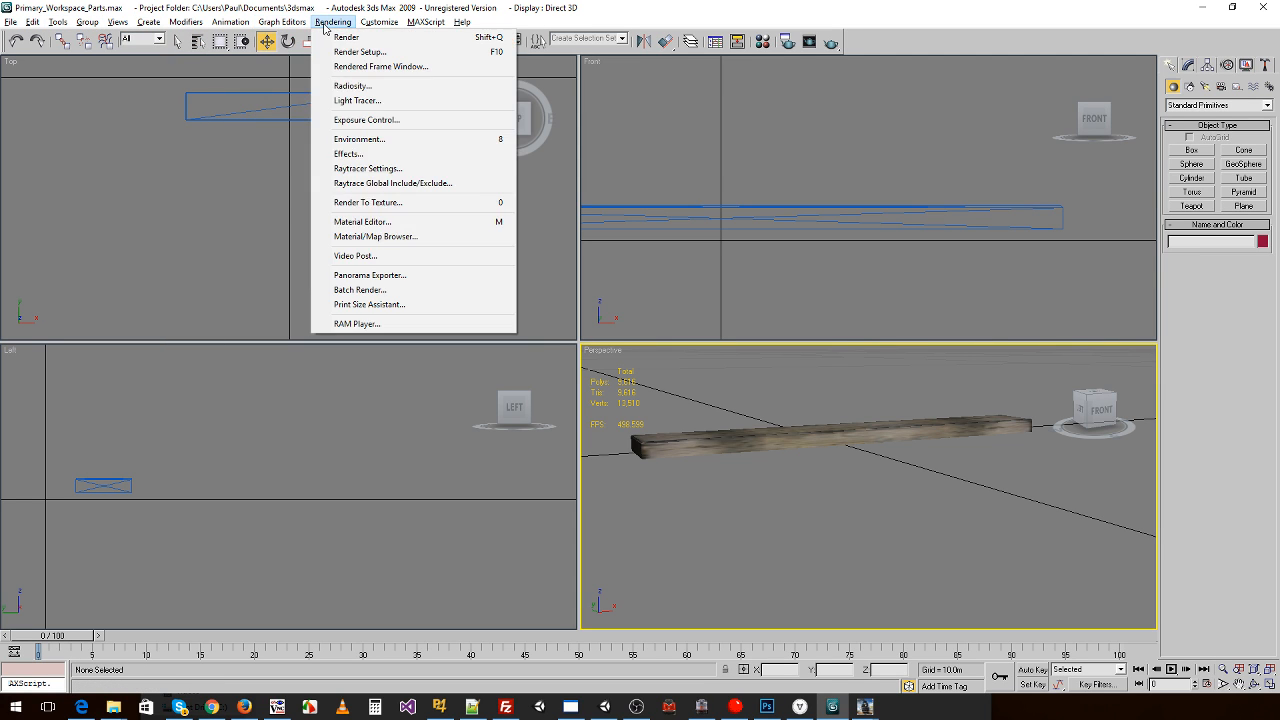
pyautogui.click(318, 23)
pyautogui.click(60, 23)
pyautogui.click(95, 115)
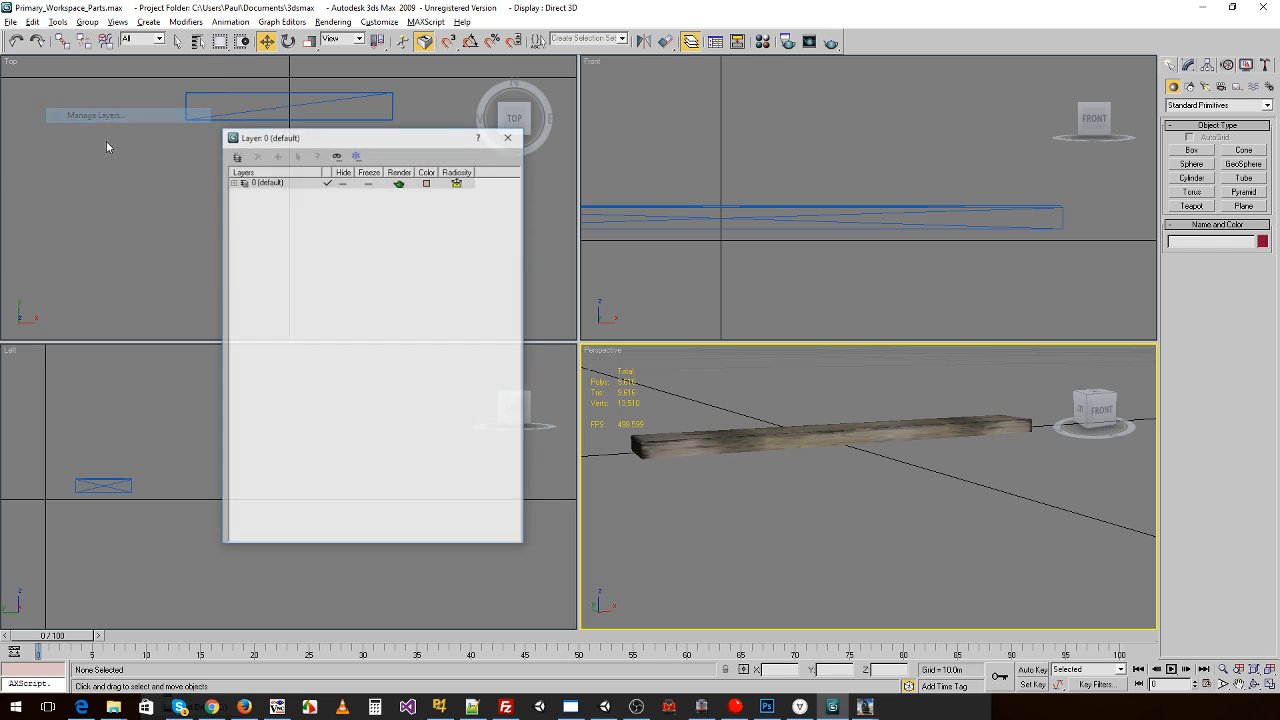
pyautogui.click(233, 182)
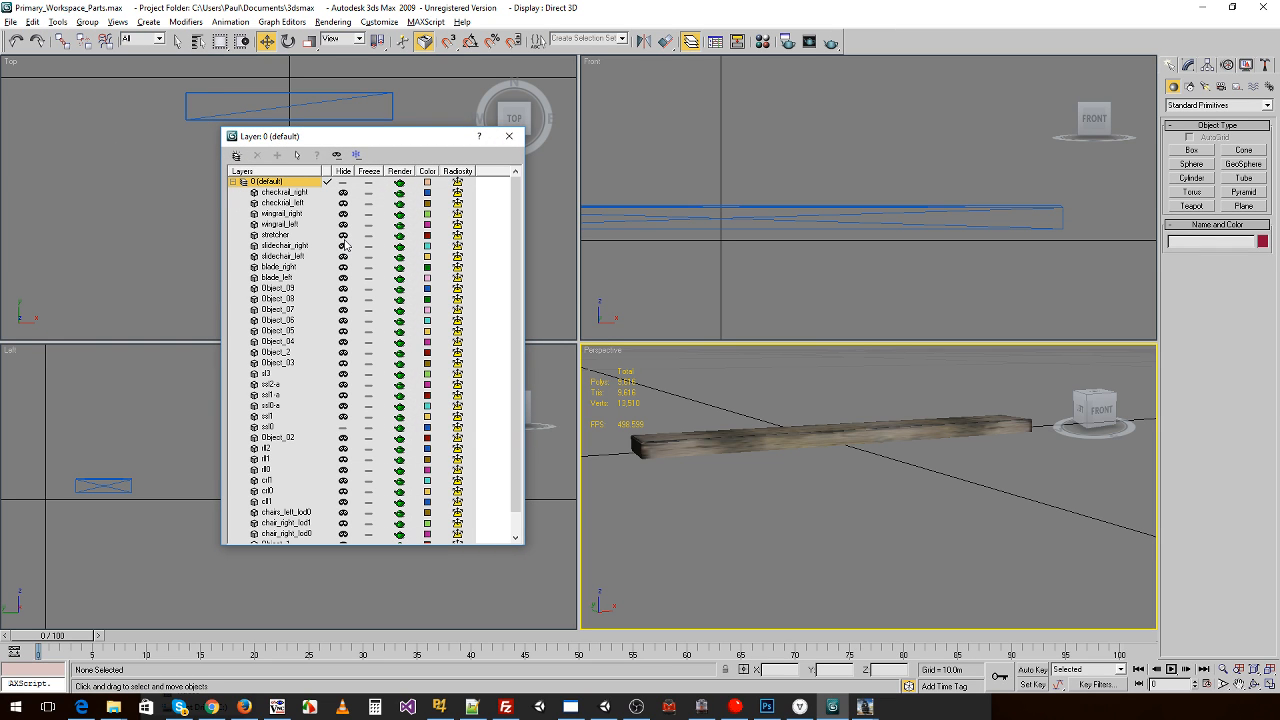
pyautogui.scroll(-1, 352, 300)
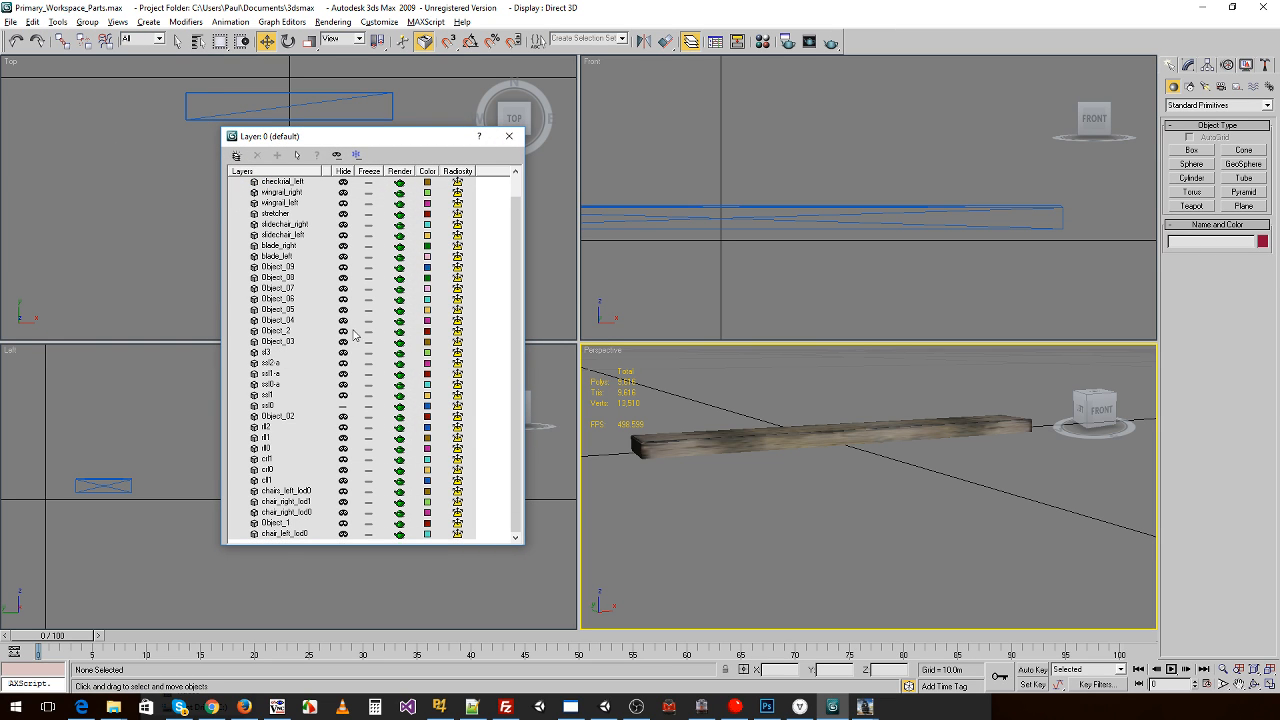
pyautogui.click(343, 449)
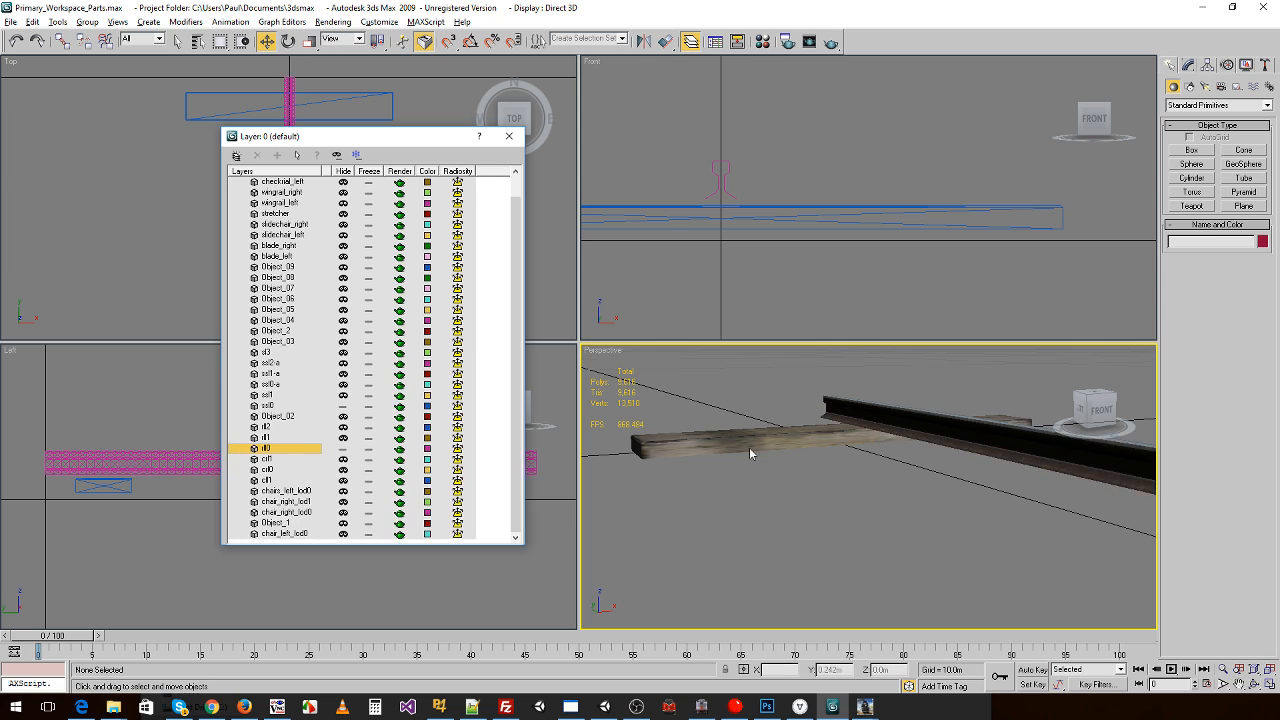
# - Measure the rll0 rail by drawing and discarding a box about 1.945 m long and 0.144 m wide along it in the top view
pyautogui.keyDown('alt'); pyautogui.moveTo(830, 427); pyautogui.dragTo(816, 494, button='middle'); pyautogui.keyUp('alt')
pyautogui.moveTo(122, 150); pyautogui.dragTo(75, 155, button='middle')
pyautogui.click(1191, 150)
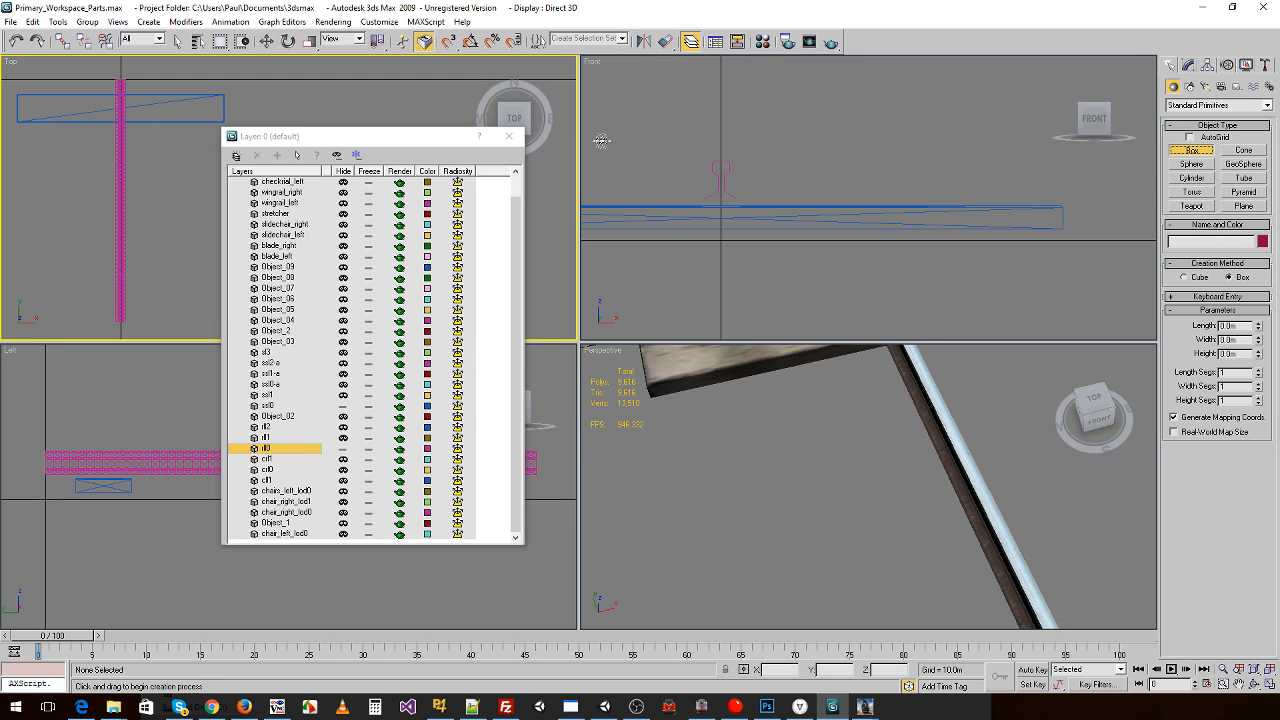
pyautogui.moveTo(124, 80); pyautogui.dragTo(137, 321)
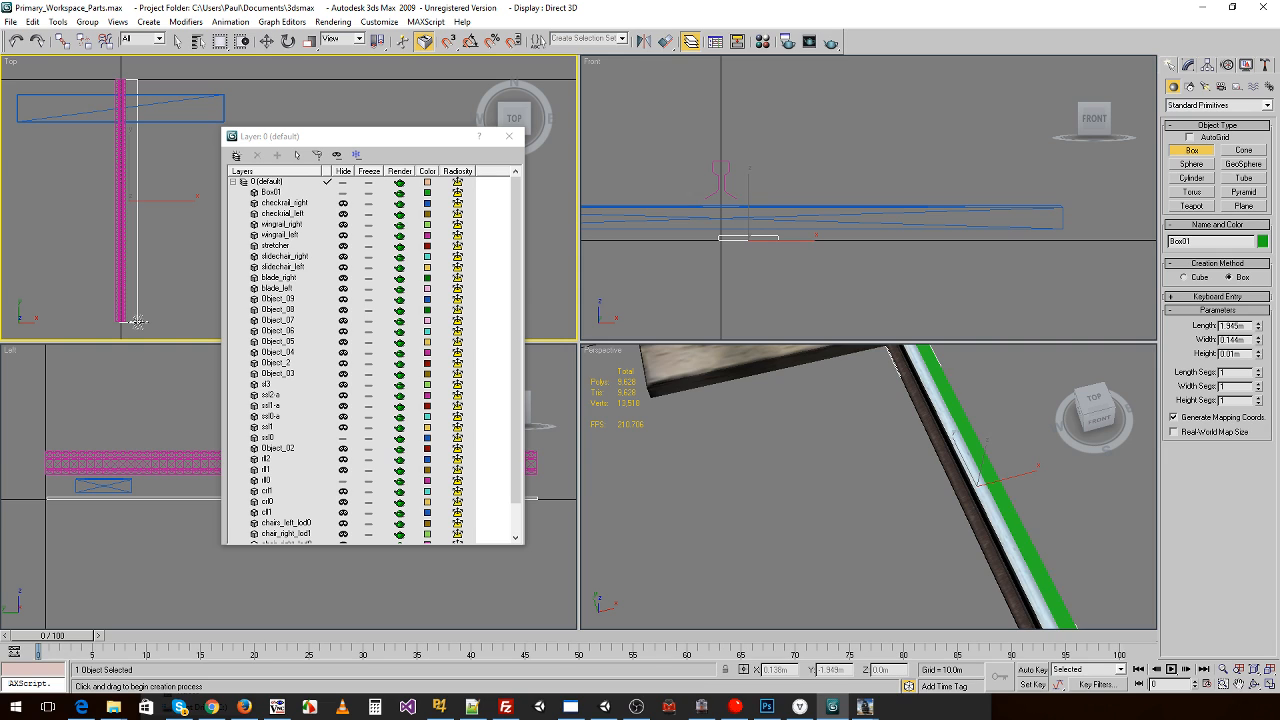
pyautogui.rightClick(150, 290)
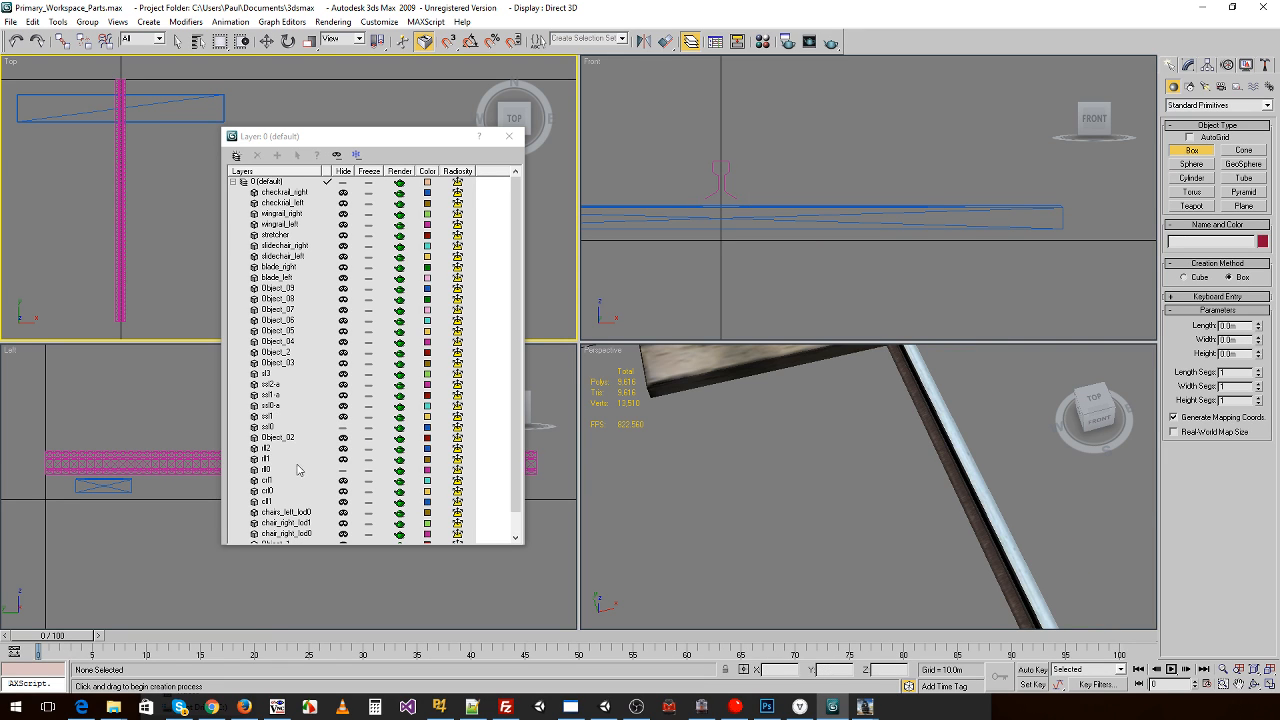
# - Unhide the rll2 rail and measure its length with a discarded box about 3.884 m long and 0.62 m wide in the top view
pyautogui.scroll(-3, 138, 230)
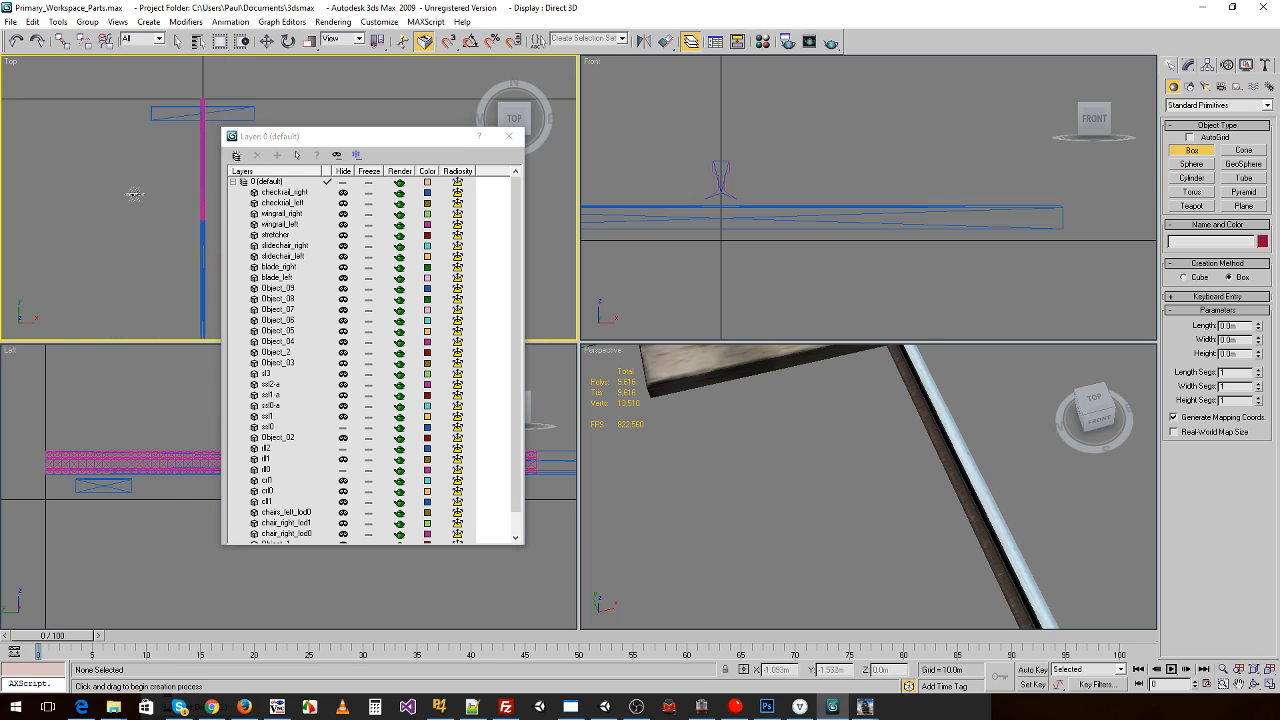
pyautogui.scroll(-2, 141, 180)
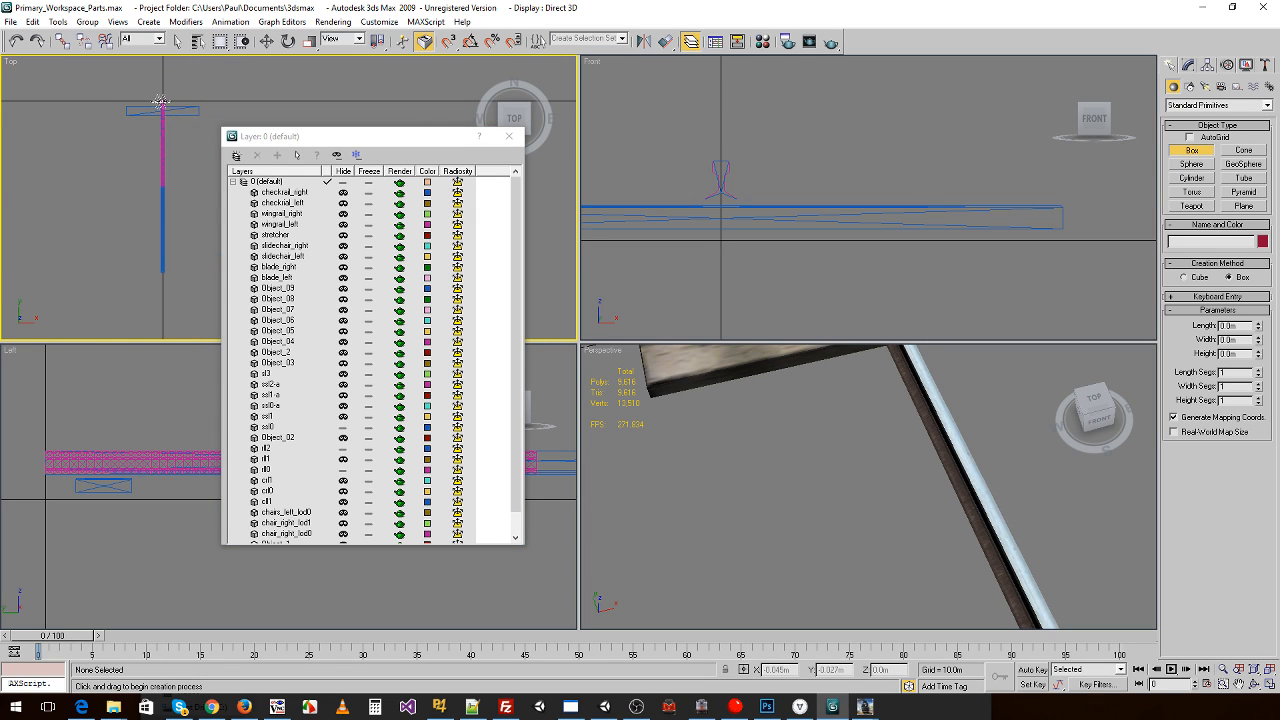
pyautogui.moveTo(160, 101); pyautogui.dragTo(191, 190)
pyautogui.moveTo(186, 272); pyautogui.dragTo(188, 270)
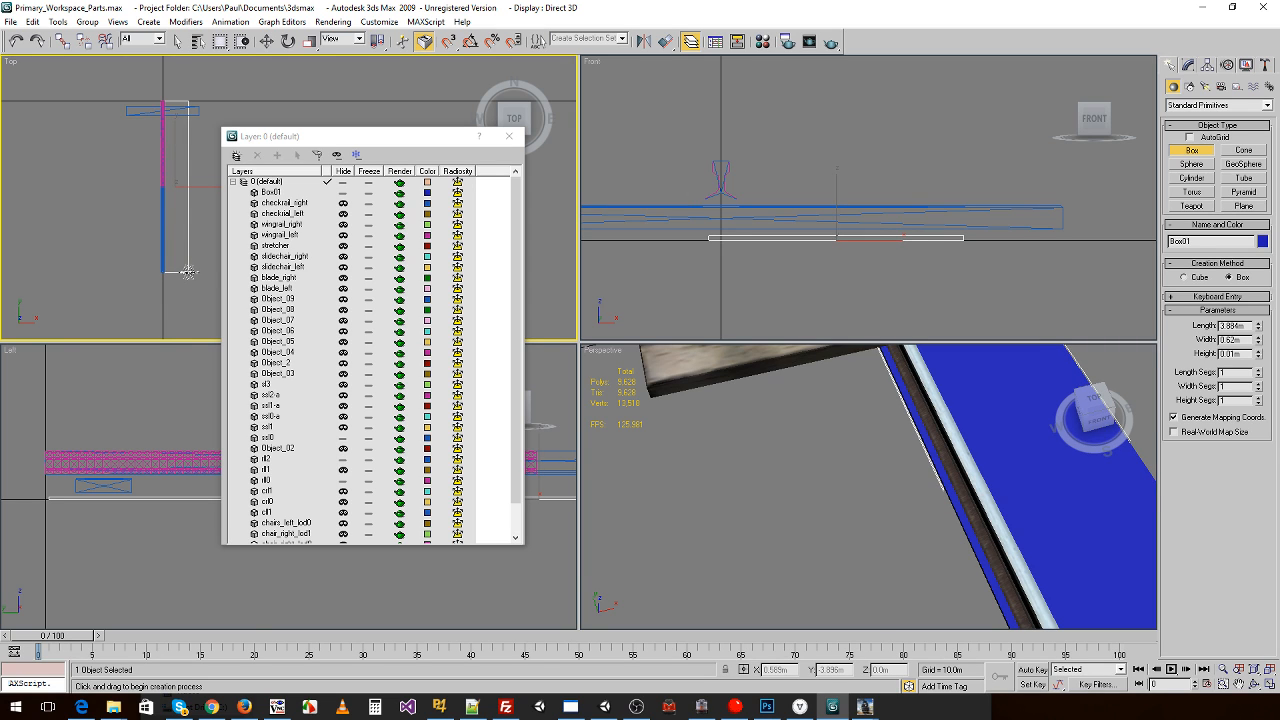
pyautogui.rightClick(188, 271)
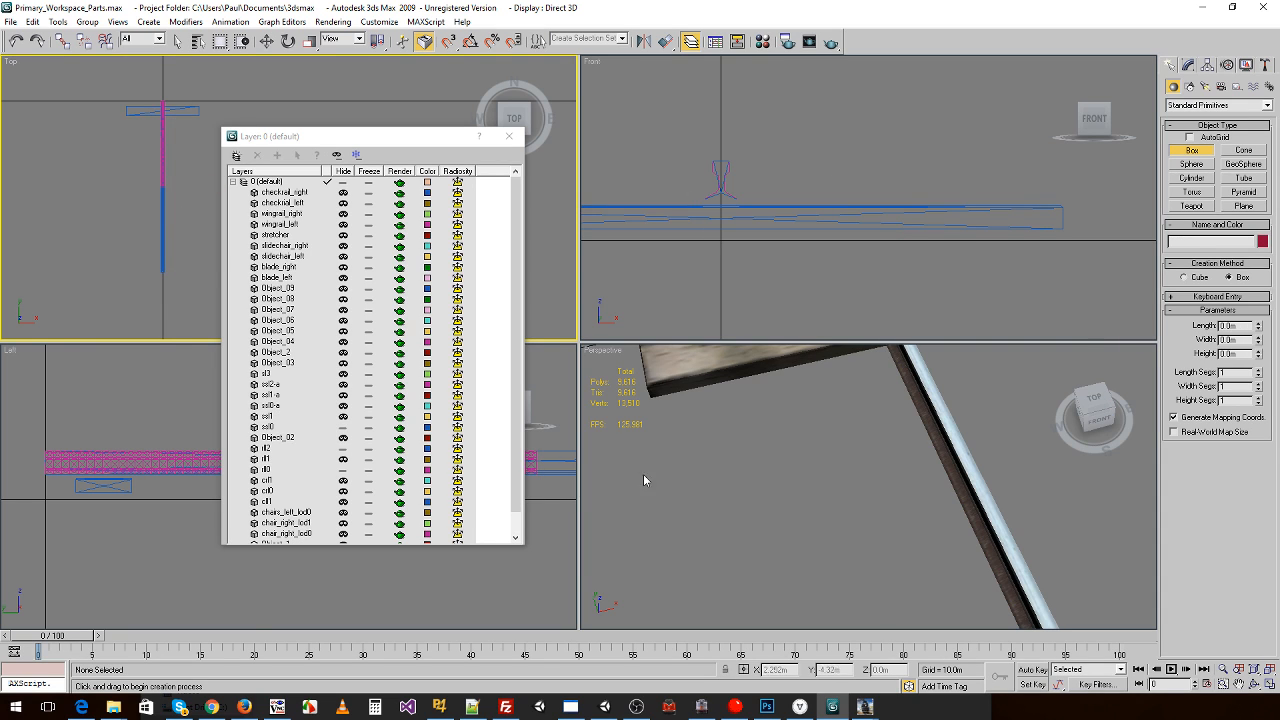
# - Close the layer manager and remeasure rll2 in the maximized top view with a discarded box about 3.88 m long, then restore the four views
pyautogui.click(1271, 683)
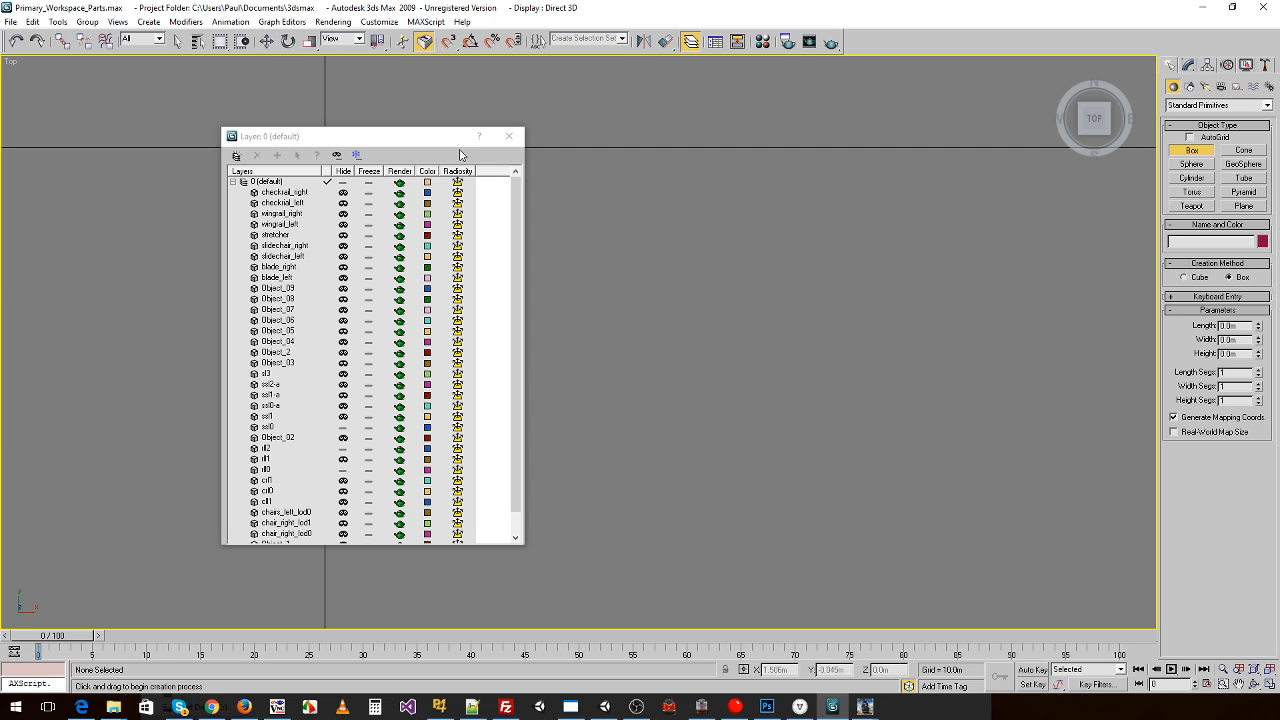
pyautogui.click(510, 140)
pyautogui.scroll(4, 310, 270)
pyautogui.scroll(-2, 304, 278)
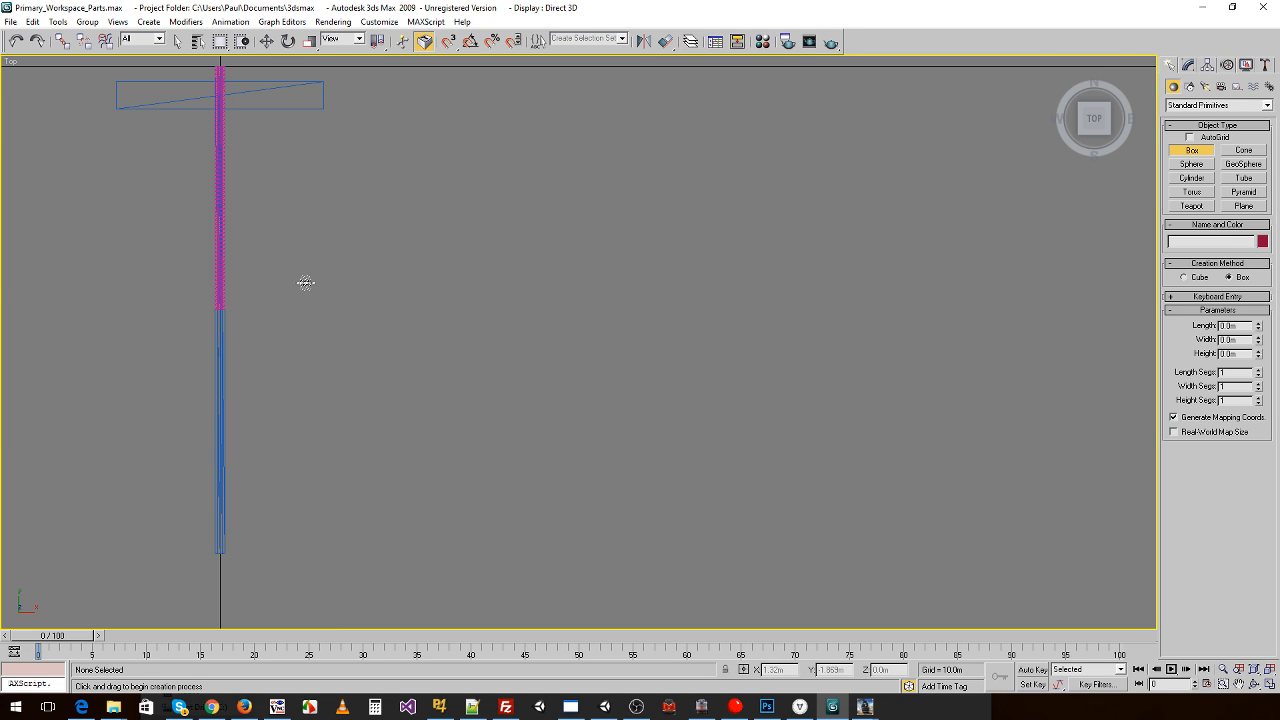
pyautogui.moveTo(223, 67); pyautogui.dragTo(280, 553)
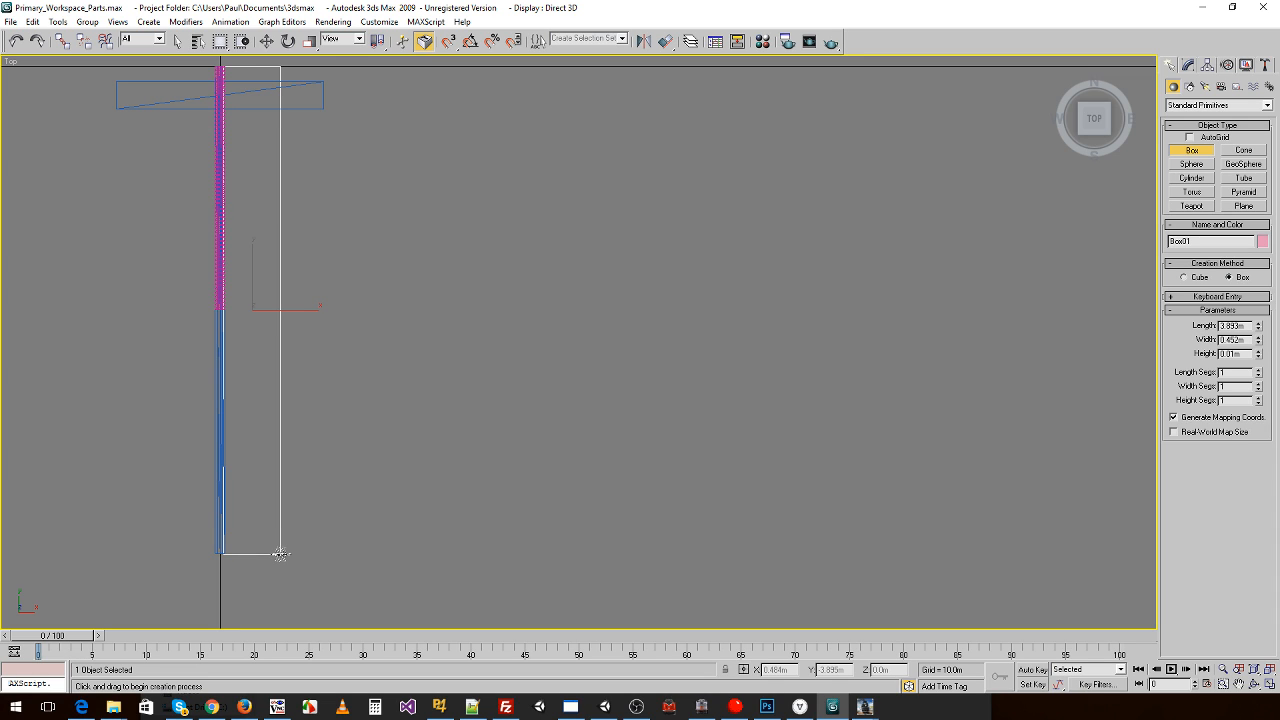
pyautogui.moveTo(280, 553); pyautogui.dragTo(280, 553)
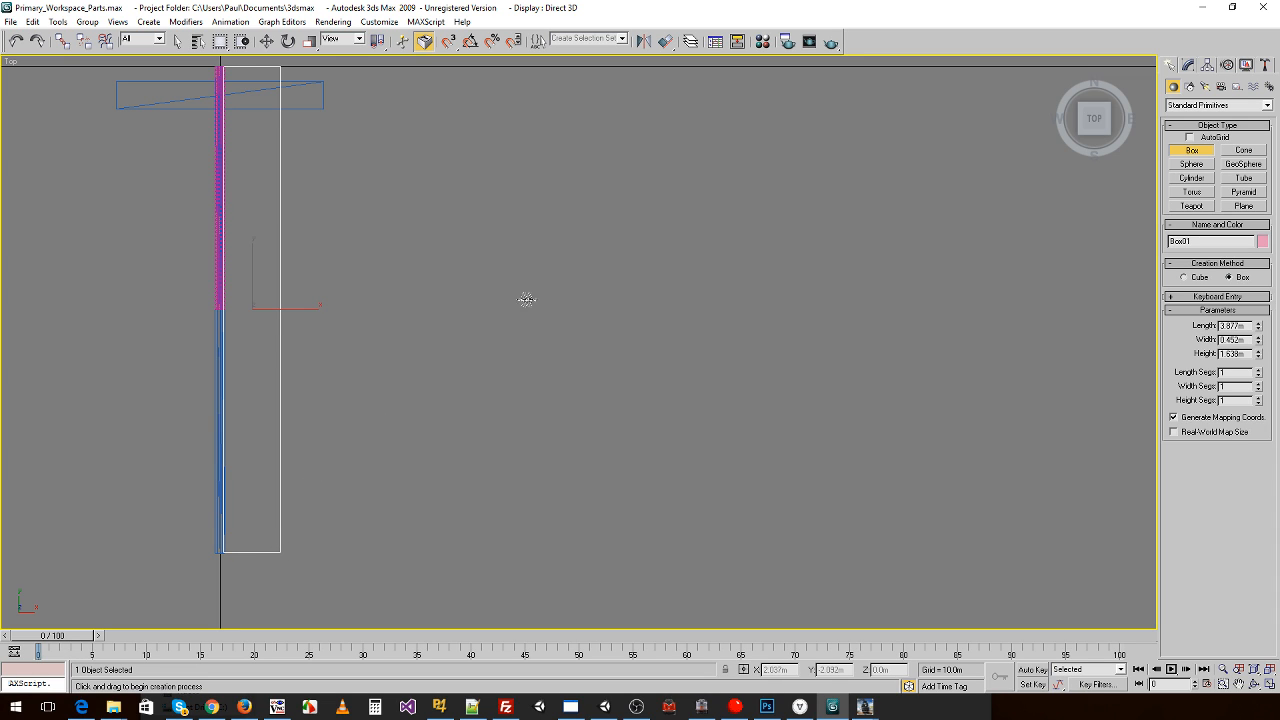
pyautogui.rightClick(645, 246)
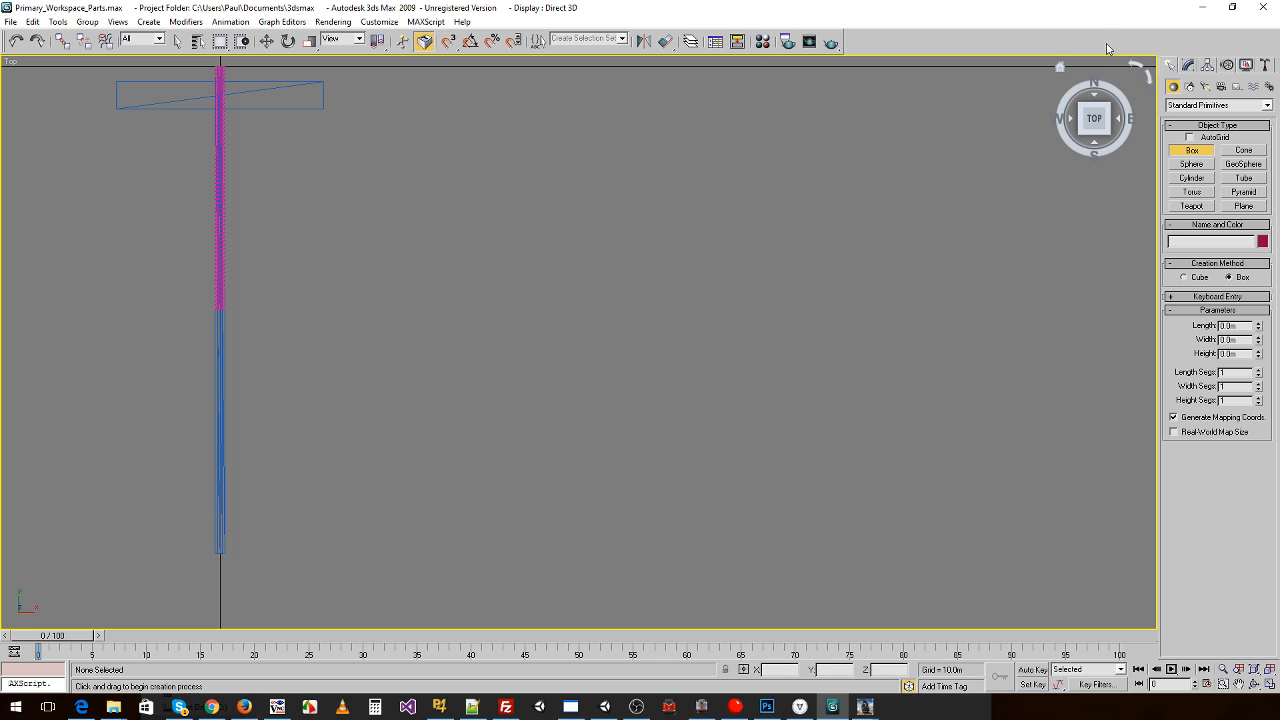
pyautogui.click(1270, 684)
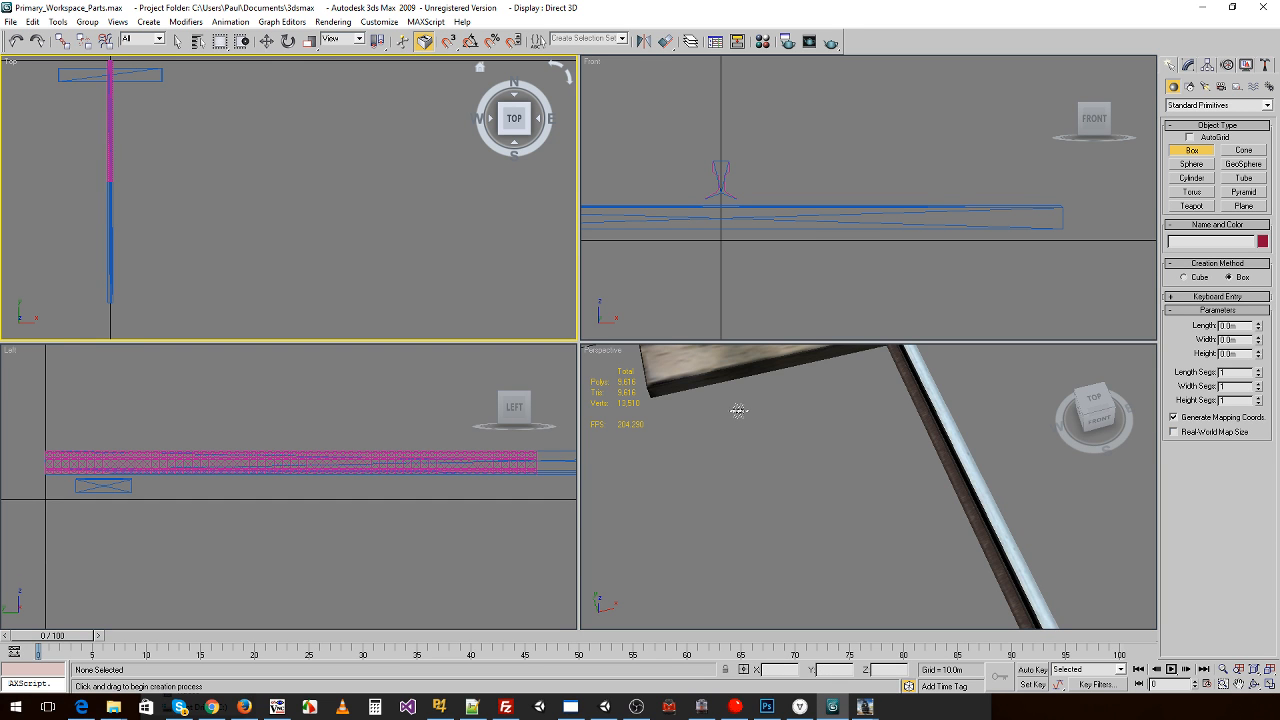
# - Import rail_left_lod2.obj with the default OBJ options and name the conflicting object tmp
pyautogui.click(10, 21)
pyautogui.click(47, 305)
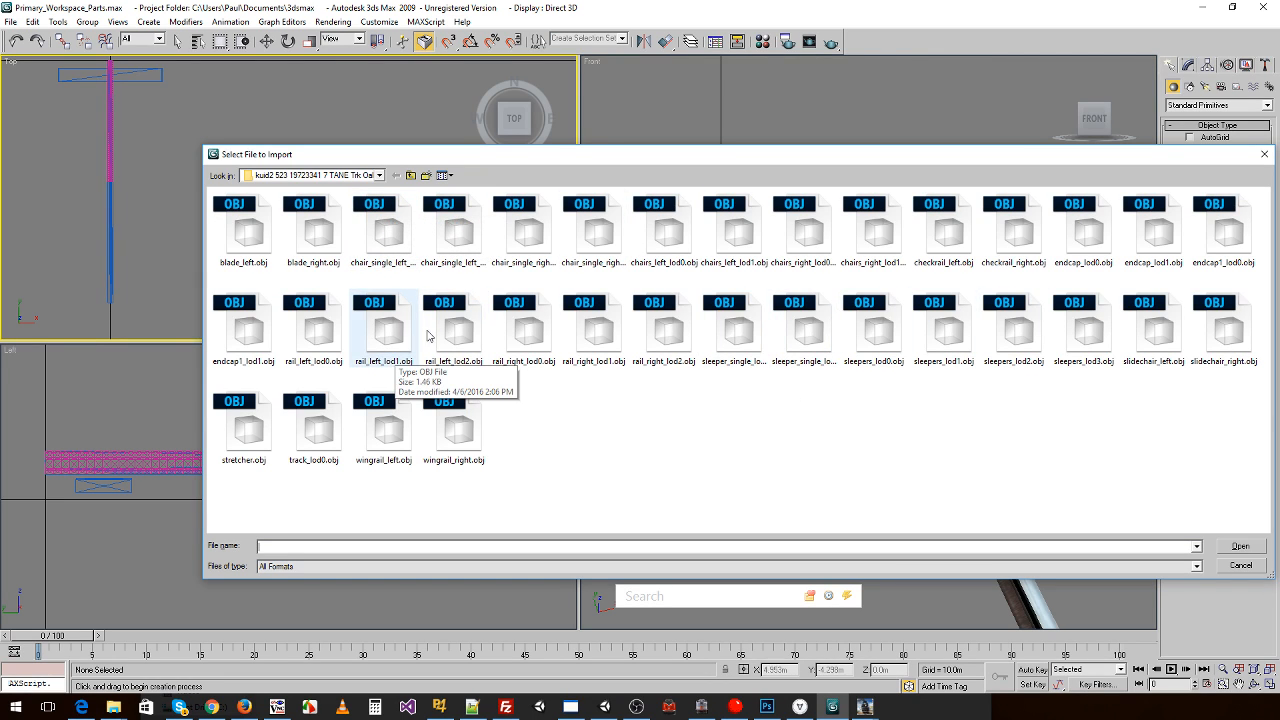
pyautogui.doubleClick(461, 335)
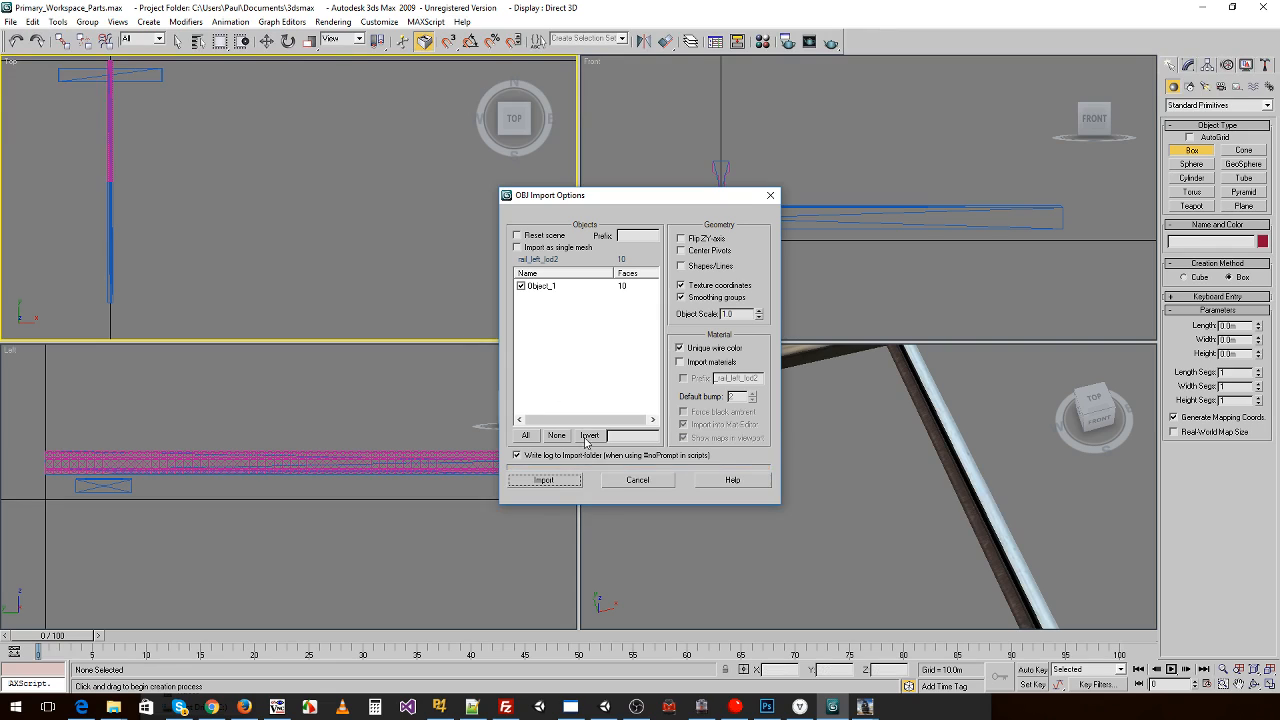
pyautogui.click(566, 484)
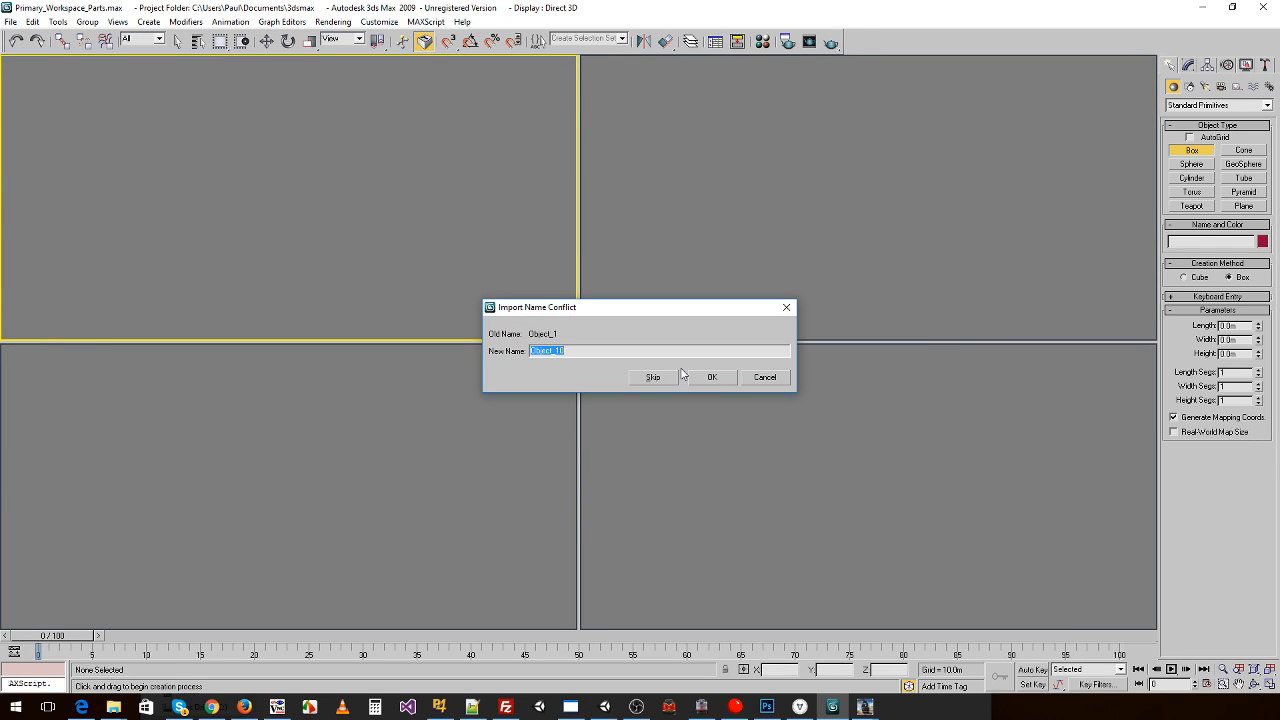
pyautogui.write('tmp')
pyautogui.press('Return')
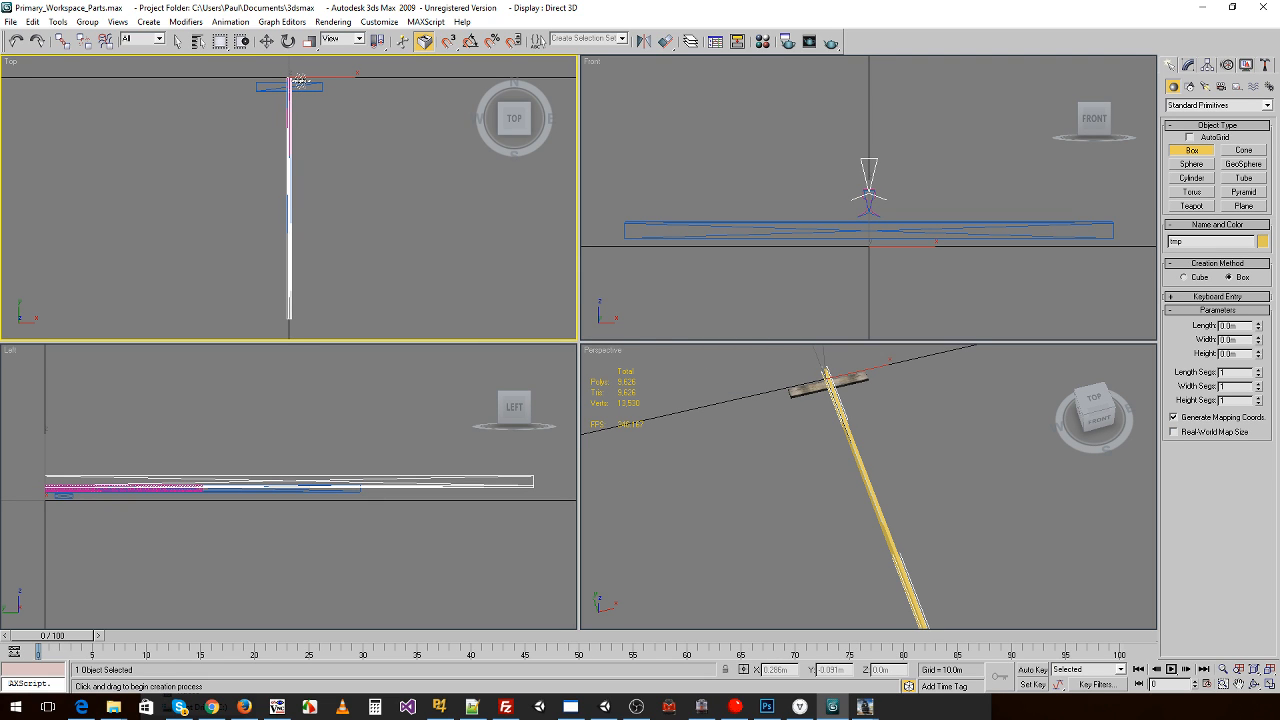
# - Measure the imported tmp rail with a discarded box about 6.046 m long and 0.566 m wide, then return to moving objects
pyautogui.moveTo(291, 77); pyautogui.dragTo(316, 319)
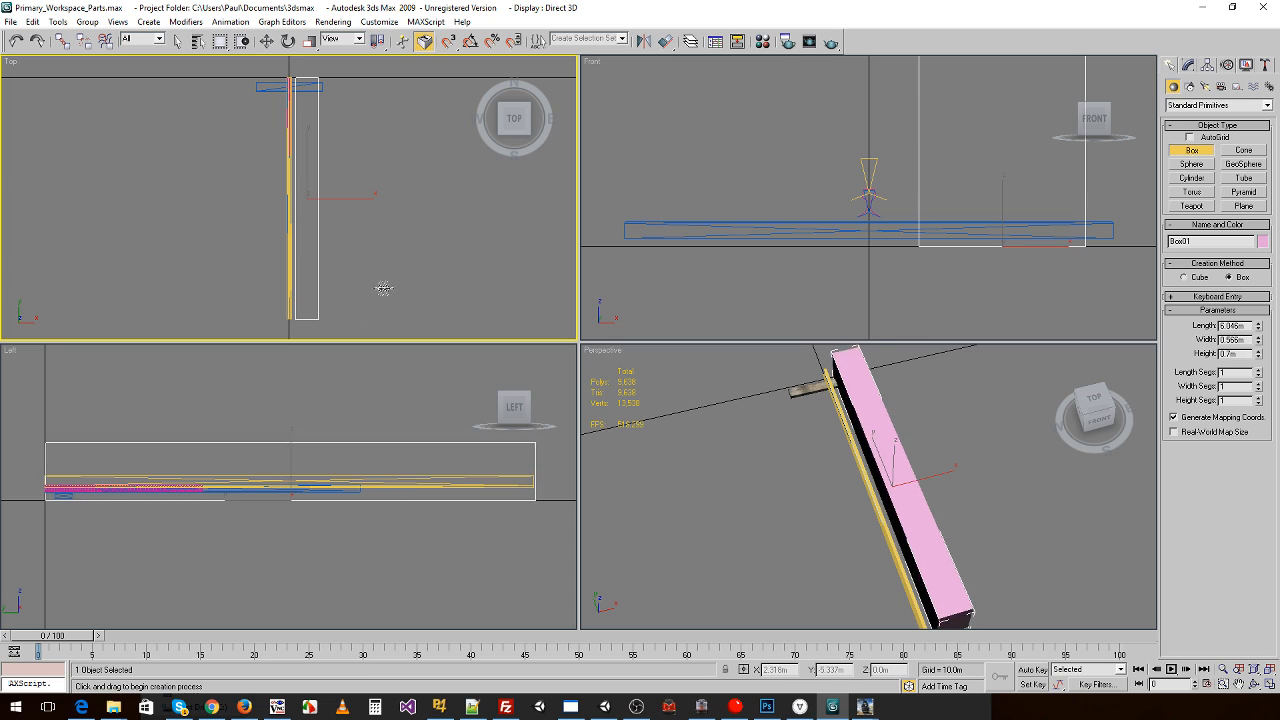
pyautogui.rightClick(422, 244)
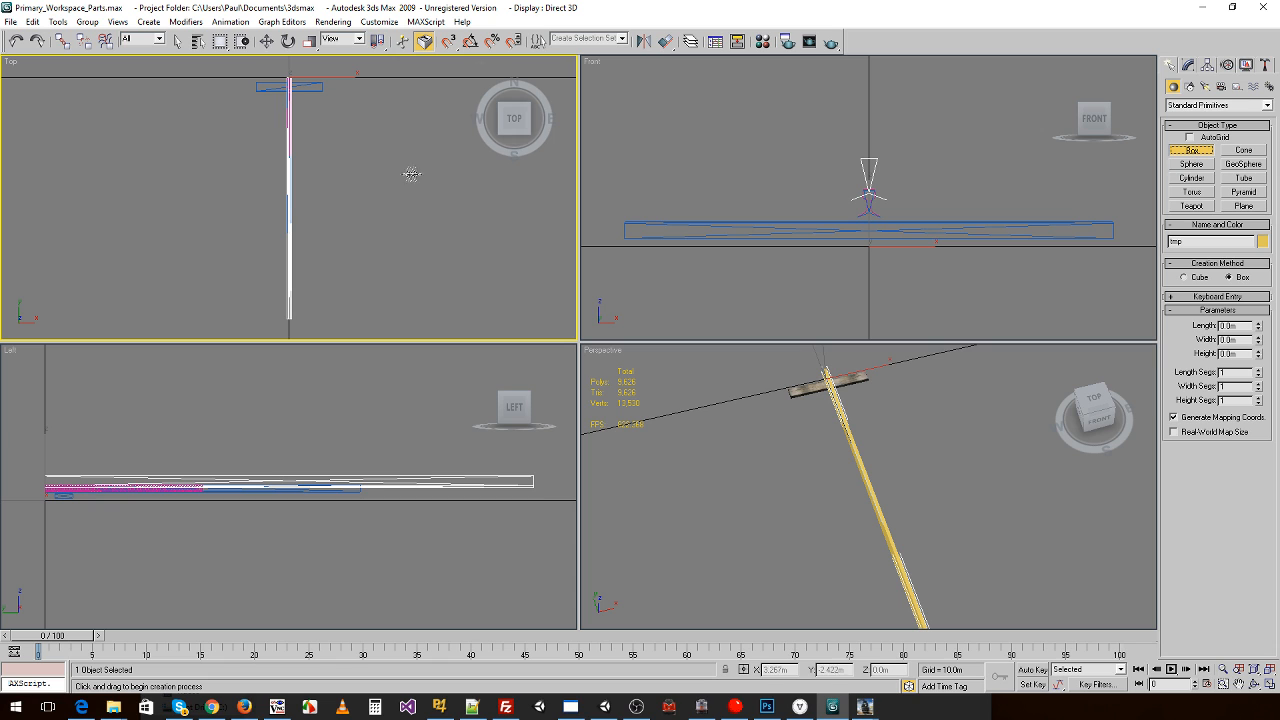
pyautogui.press('w')
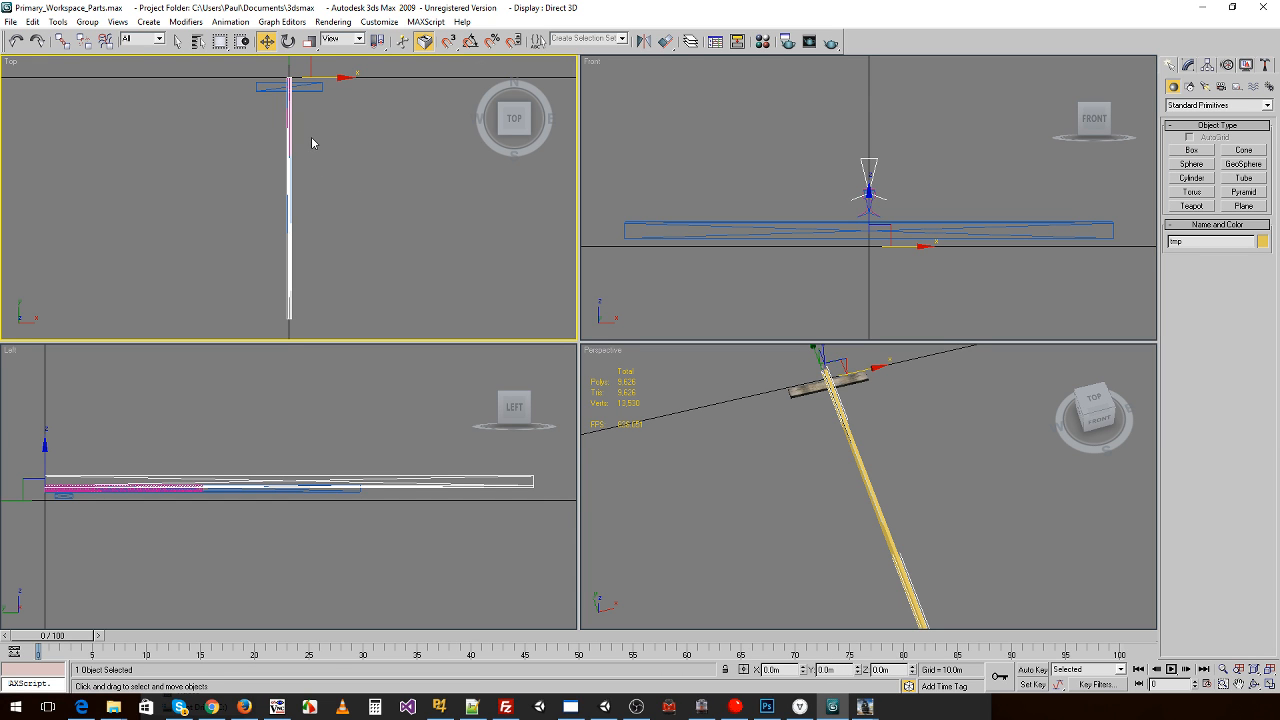
pyautogui.click(311, 142)
# - Return to TrainzContent, reopen the Rail-Left config text, set the track mesh-length to 3.9, check its lod tree and close it
pyautogui.click(1202, 8)
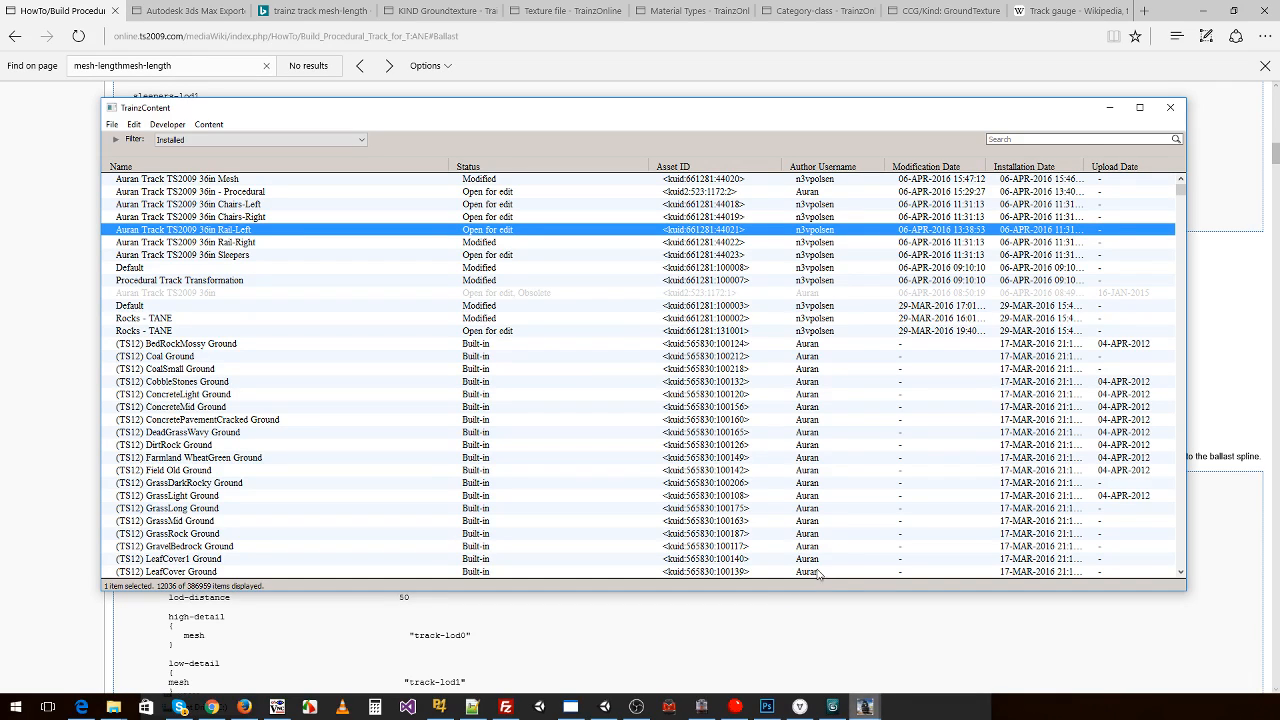
pyautogui.rightClick(505, 233)
pyautogui.moveTo(588, 336)
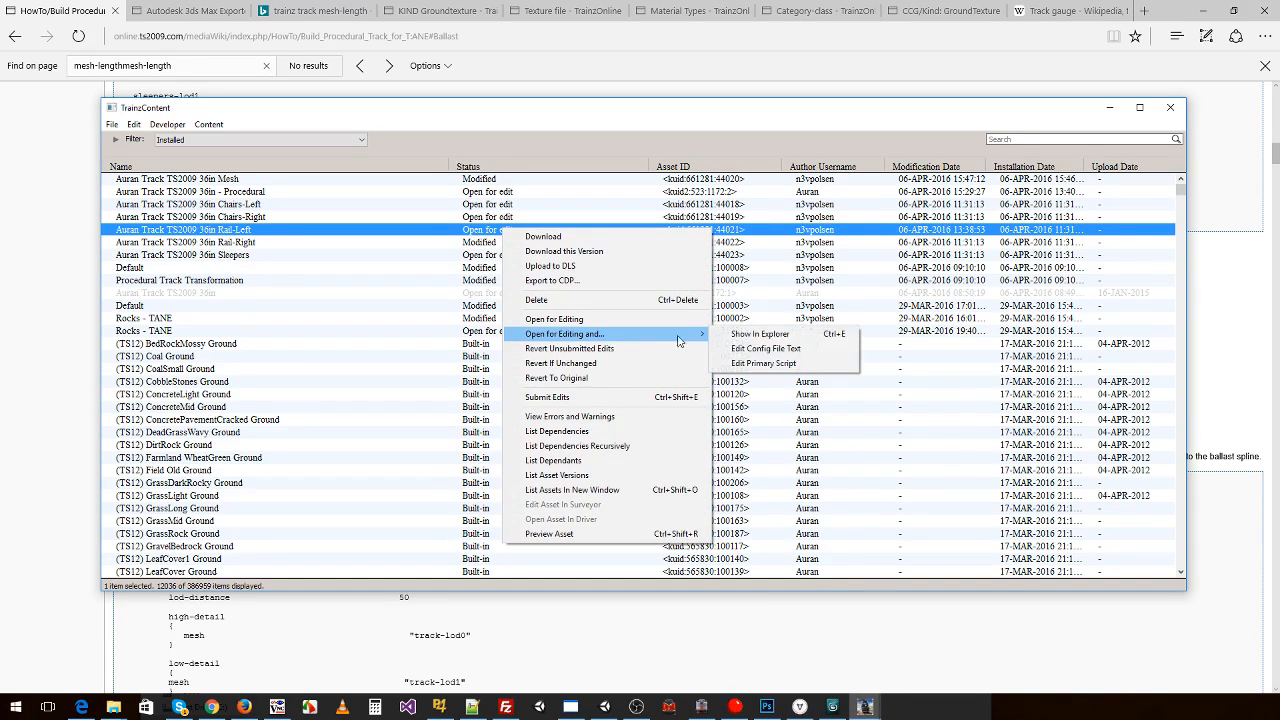
pyautogui.click(745, 346)
pyautogui.scroll(-18, 783, 428)
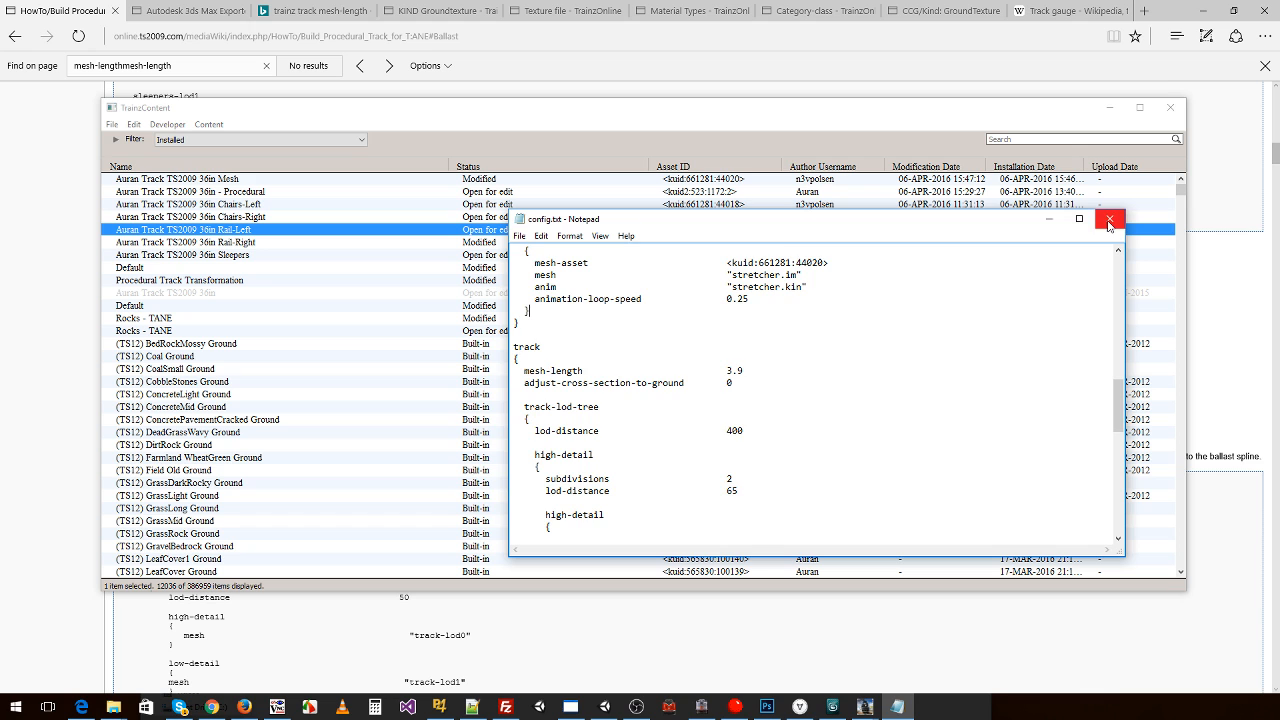
pyautogui.scroll(-7, 1004, 326)
pyautogui.scroll(-1, 851, 454)
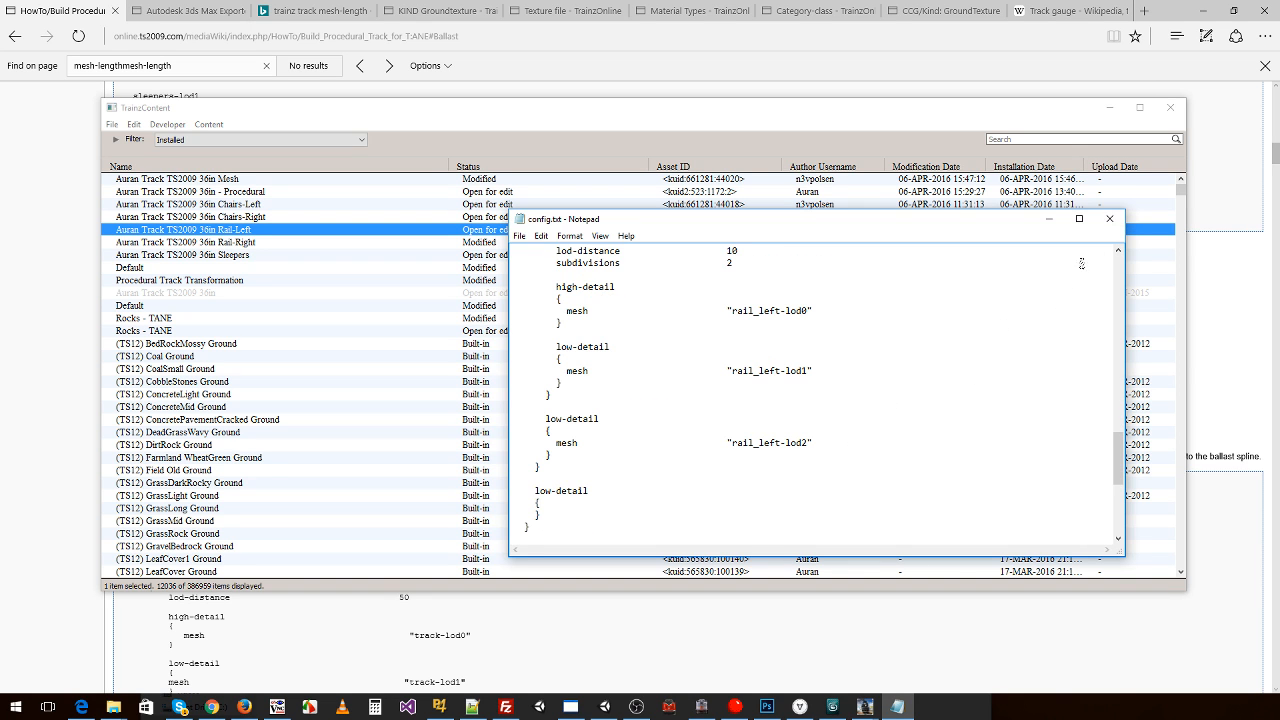
pyautogui.click(1109, 218)
# - Open the Rail-Right asset's config text for editing, set the track mesh-length to 3.9, and close the file
pyautogui.rightClick(525, 244)
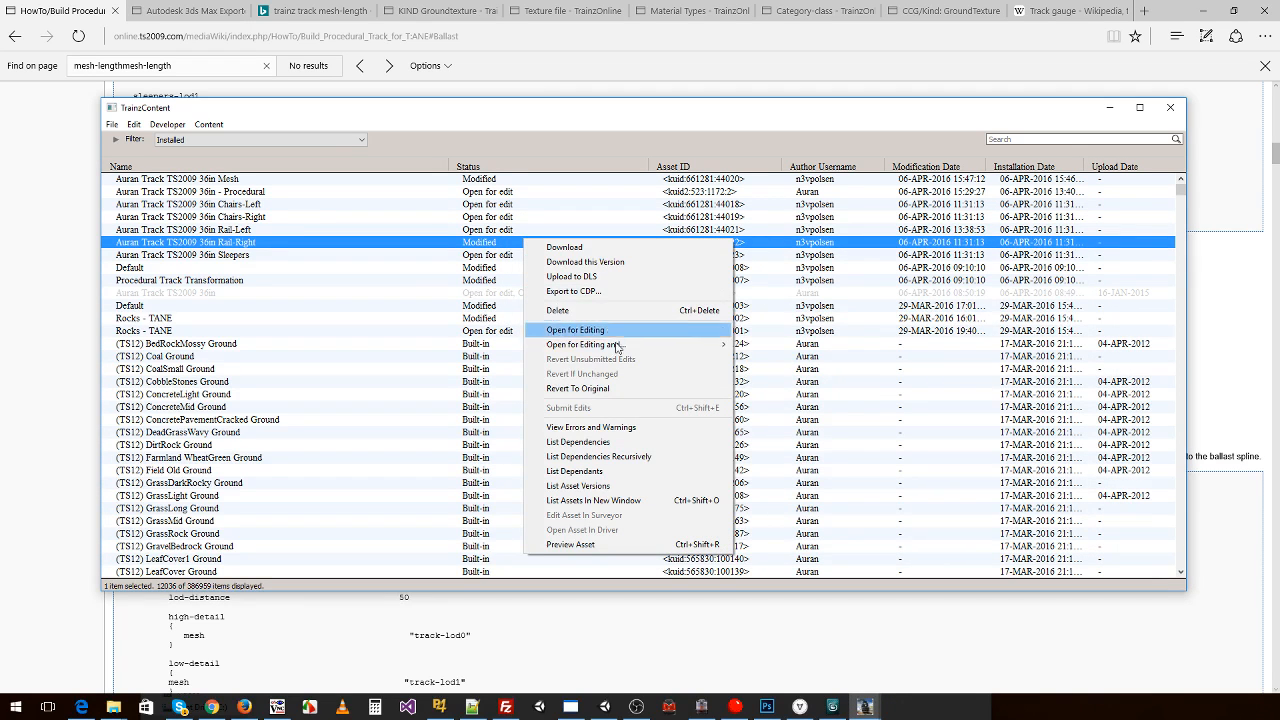
pyautogui.moveTo(610, 344)
pyautogui.click(760, 362)
pyautogui.scroll(-15, 728, 386)
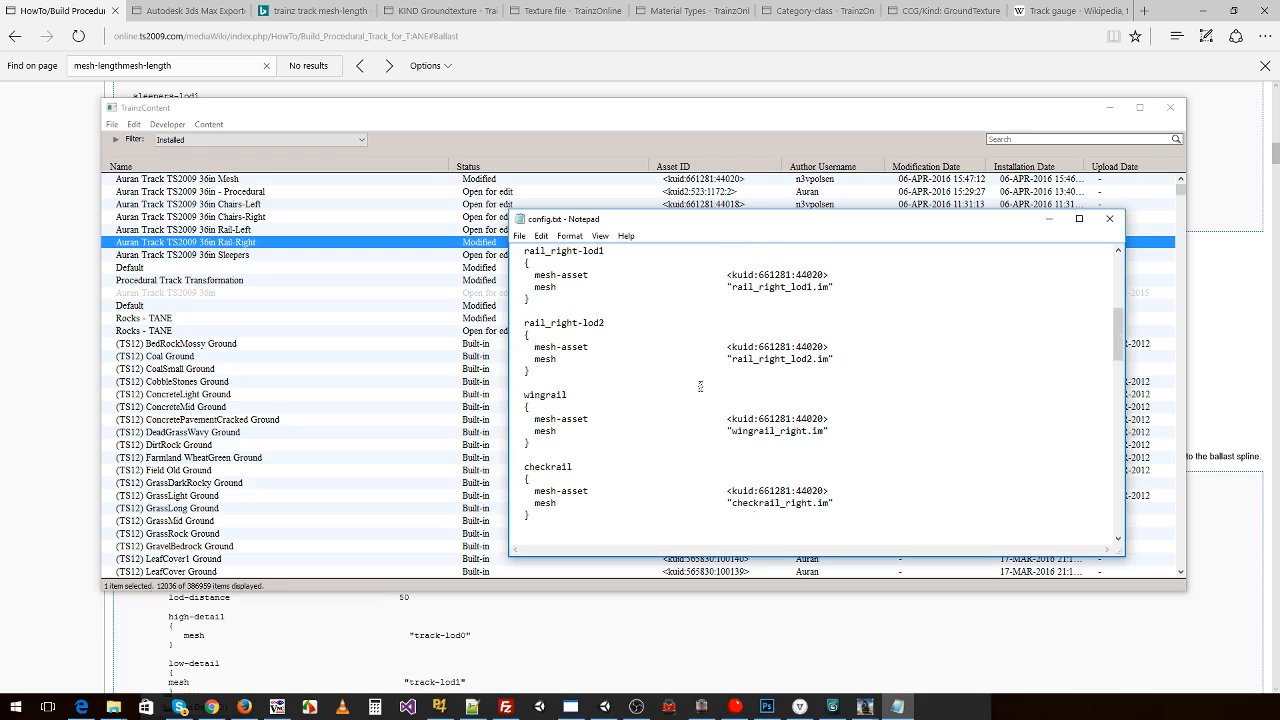
pyautogui.doubleClick(729, 298)
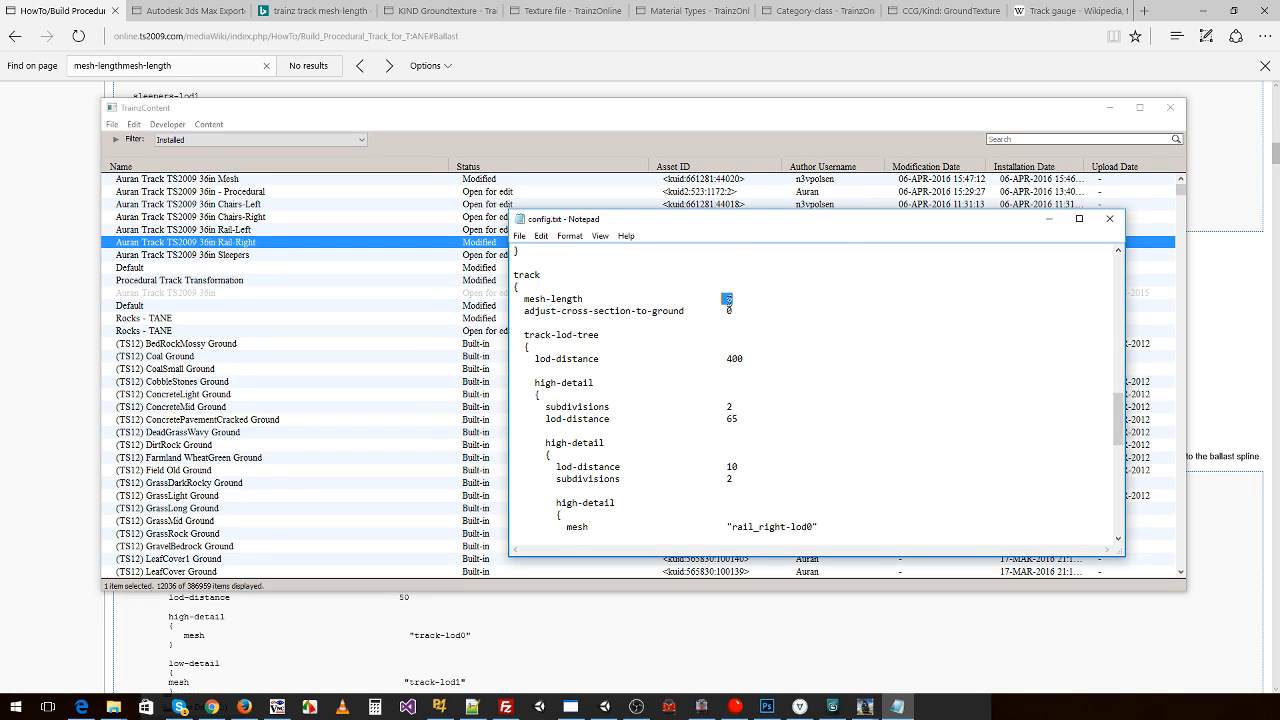
pyautogui.write('3..9')
pyautogui.press('BackSpace')
pyautogui.press('BackSpace')
pyautogui.scroll(6, 1035, 451)
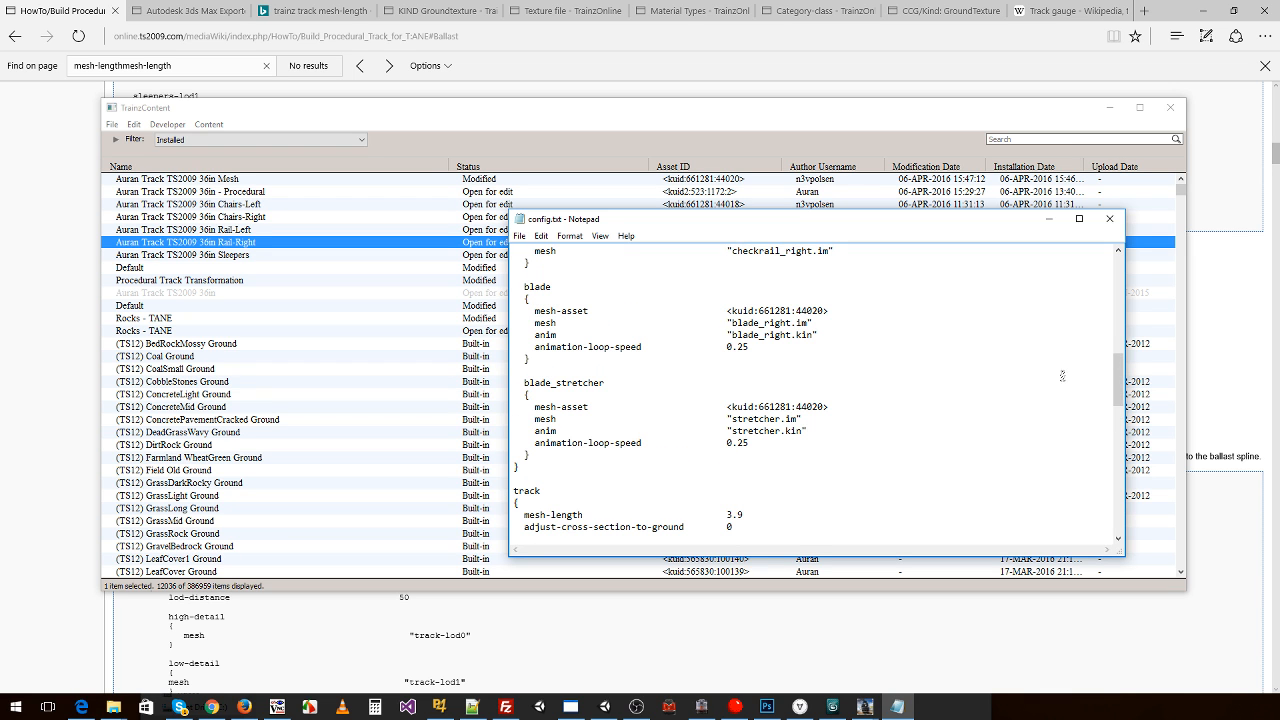
pyautogui.click(1109, 218)
# - Open the Sleepers asset's config text, check the mesh, padding and spacing lengths in its track container, and close it
pyautogui.rightClick(285, 263)
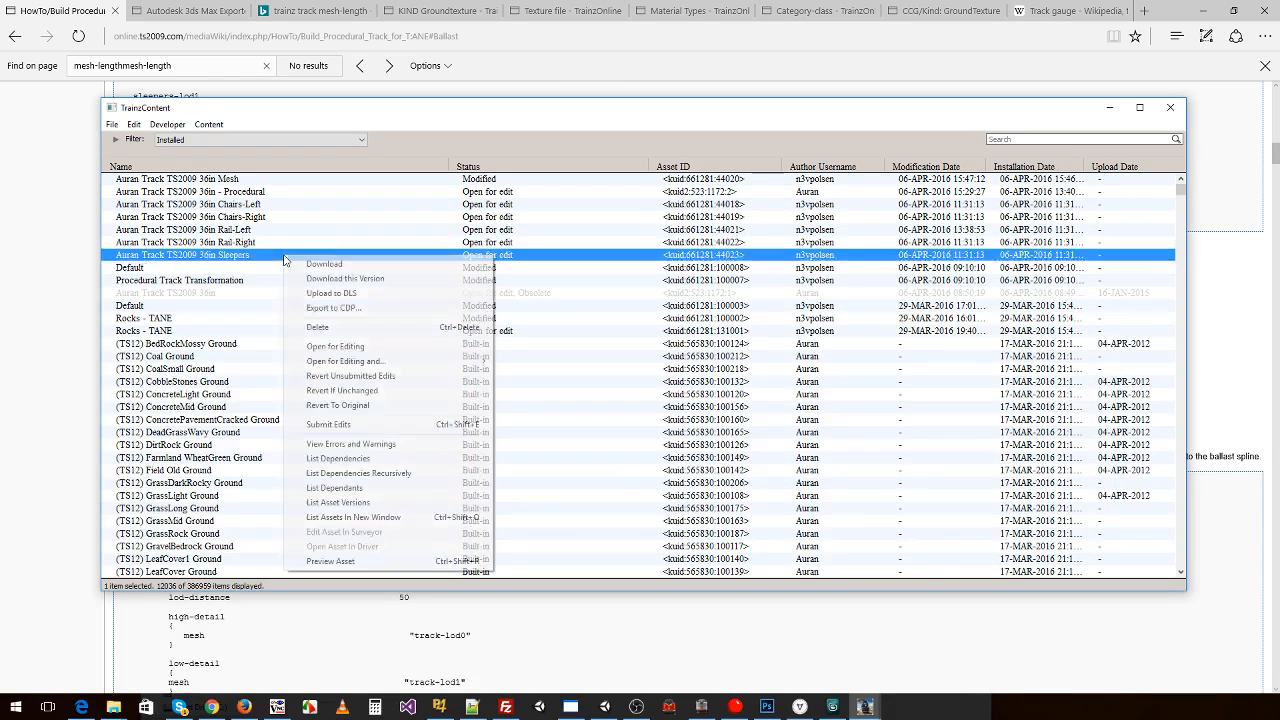
pyautogui.click(228, 234)
pyautogui.click(228, 243)
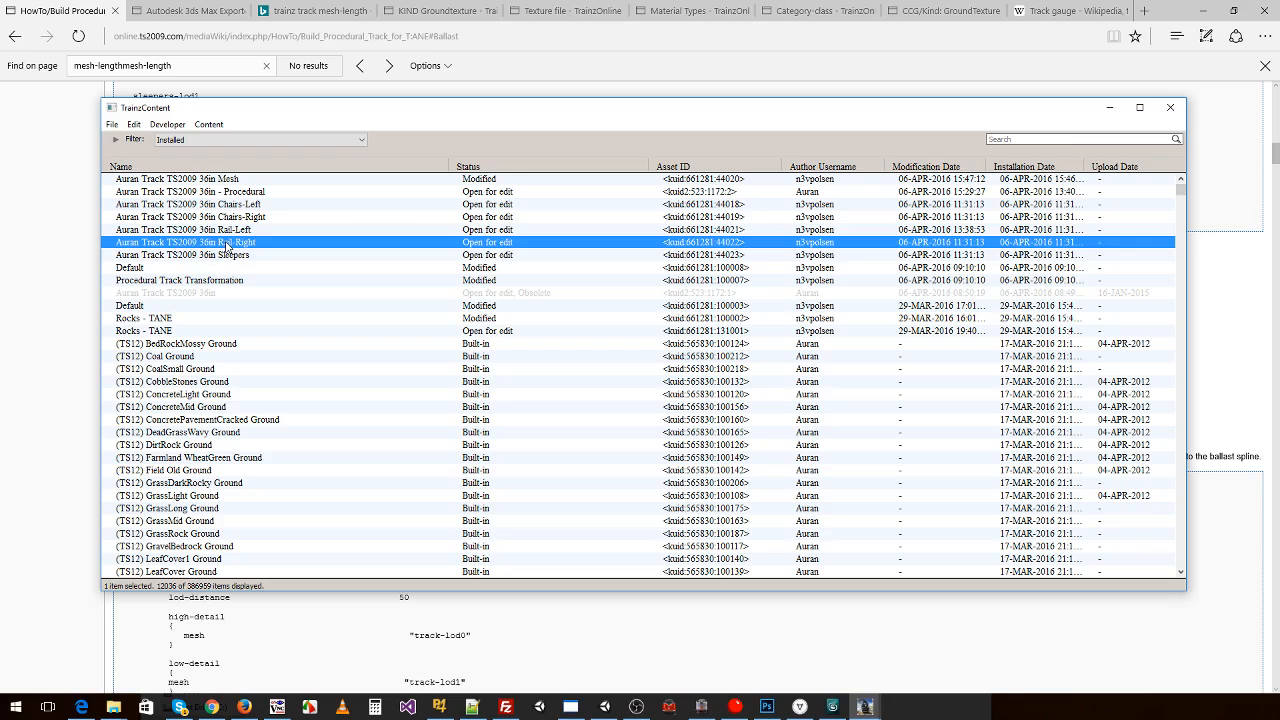
pyautogui.rightClick(235, 256)
pyautogui.moveTo(355, 362)
pyautogui.click(492, 373)
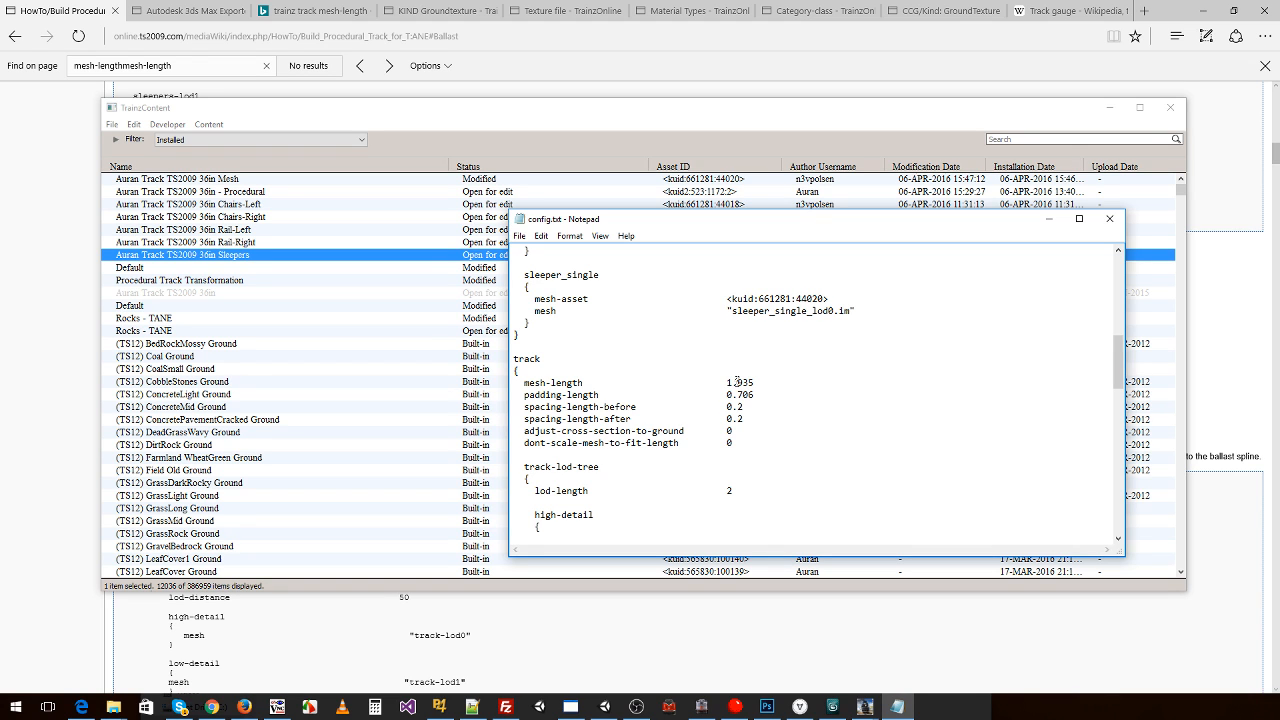
pyautogui.click(1109, 218)
# - Return to the procedural track wiki page and review how sleeper and chair spacing-length-before, spacing-length-after and mesh length are defined
pyautogui.hotkey('alt', 'Tab')
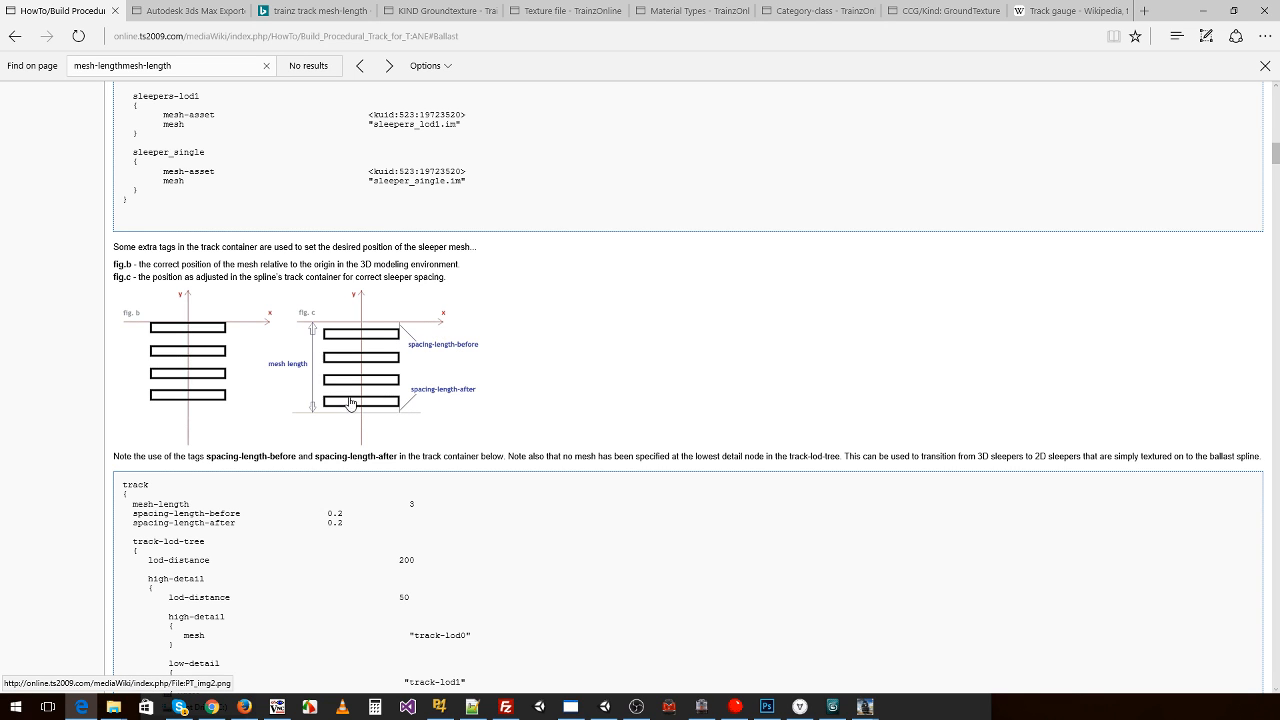
pyautogui.scroll(-4, 345, 398)
pyautogui.scroll(2, 342, 398)
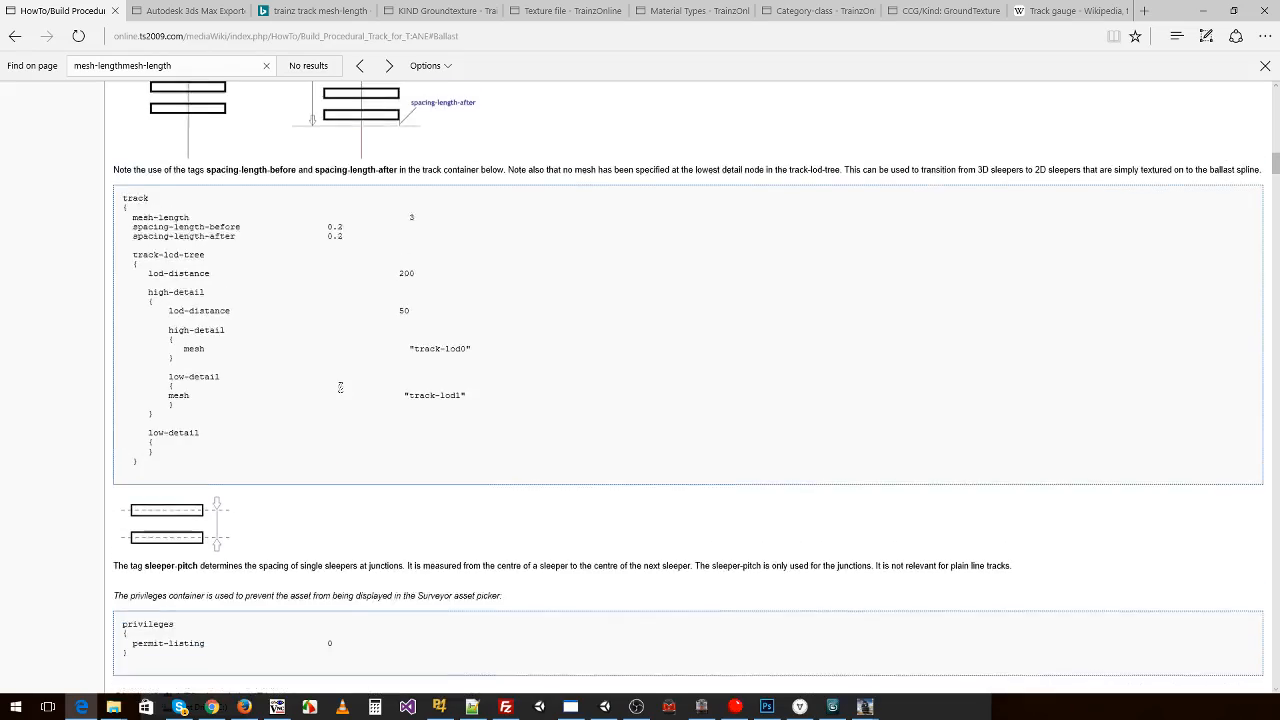
pyautogui.scroll(1, 338, 390)
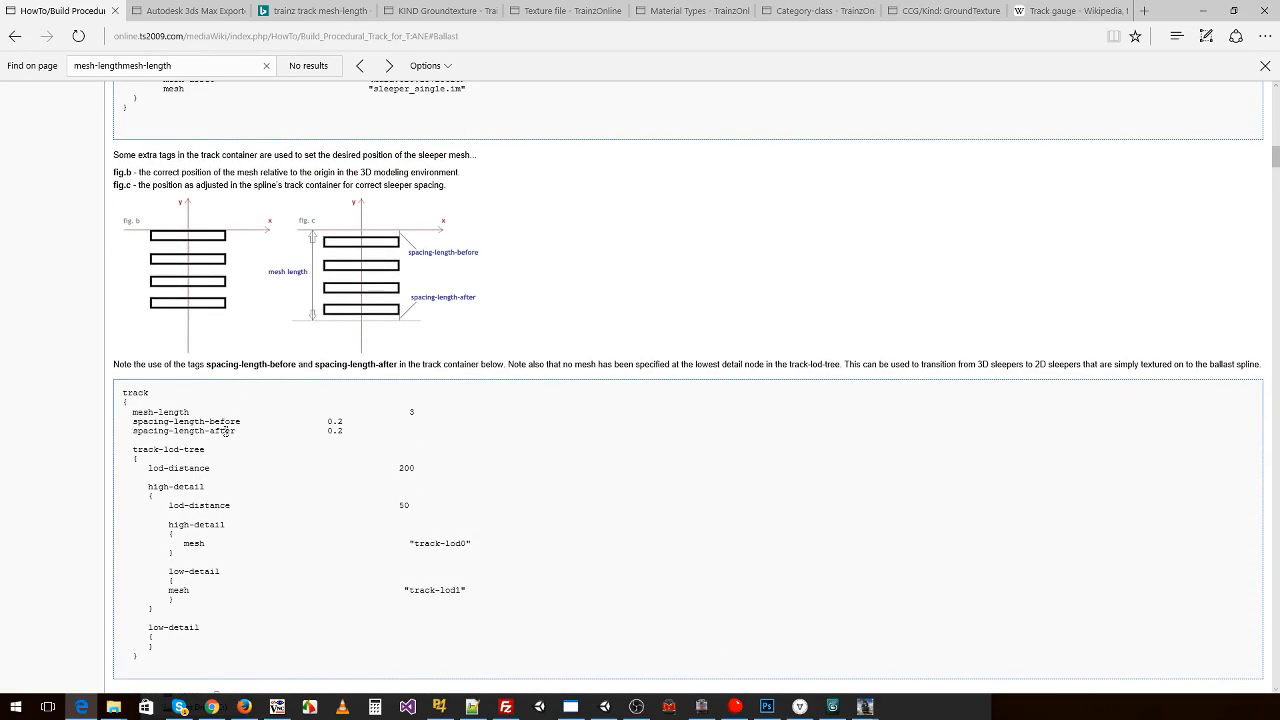
pyautogui.scroll(2, 298, 405)
pyautogui.scroll(-6, 296, 403)
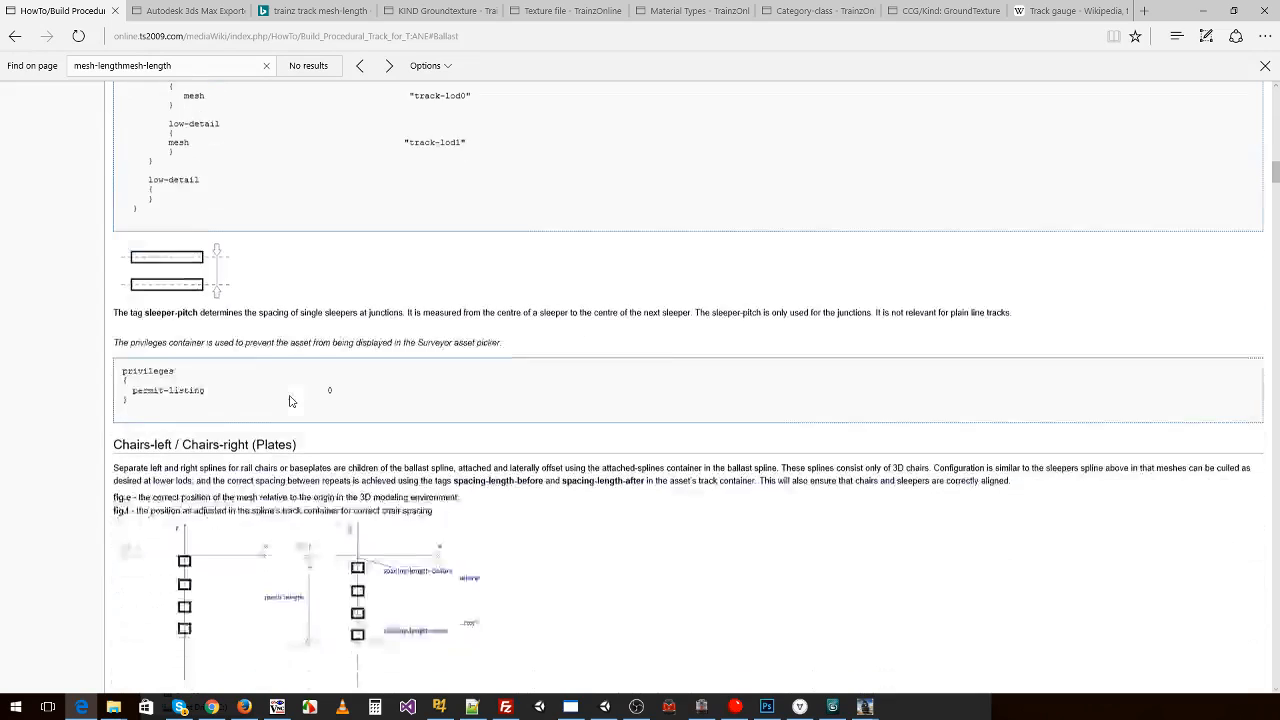
pyautogui.scroll(-1, 291, 399)
pyautogui.scroll(-2, 291, 386)
pyautogui.scroll(5, 351, 403)
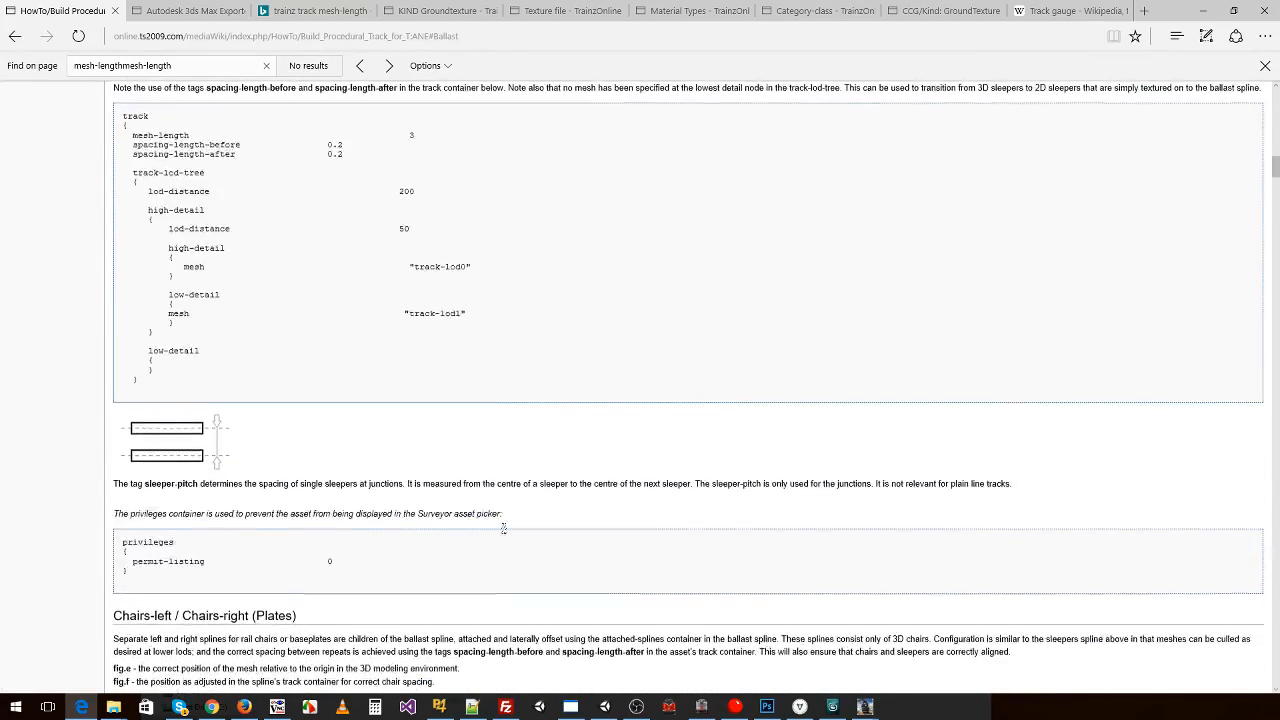
# - Switch to 3ds Max and open the recent scene Primary_Workspace.max
pyautogui.click(832, 707)
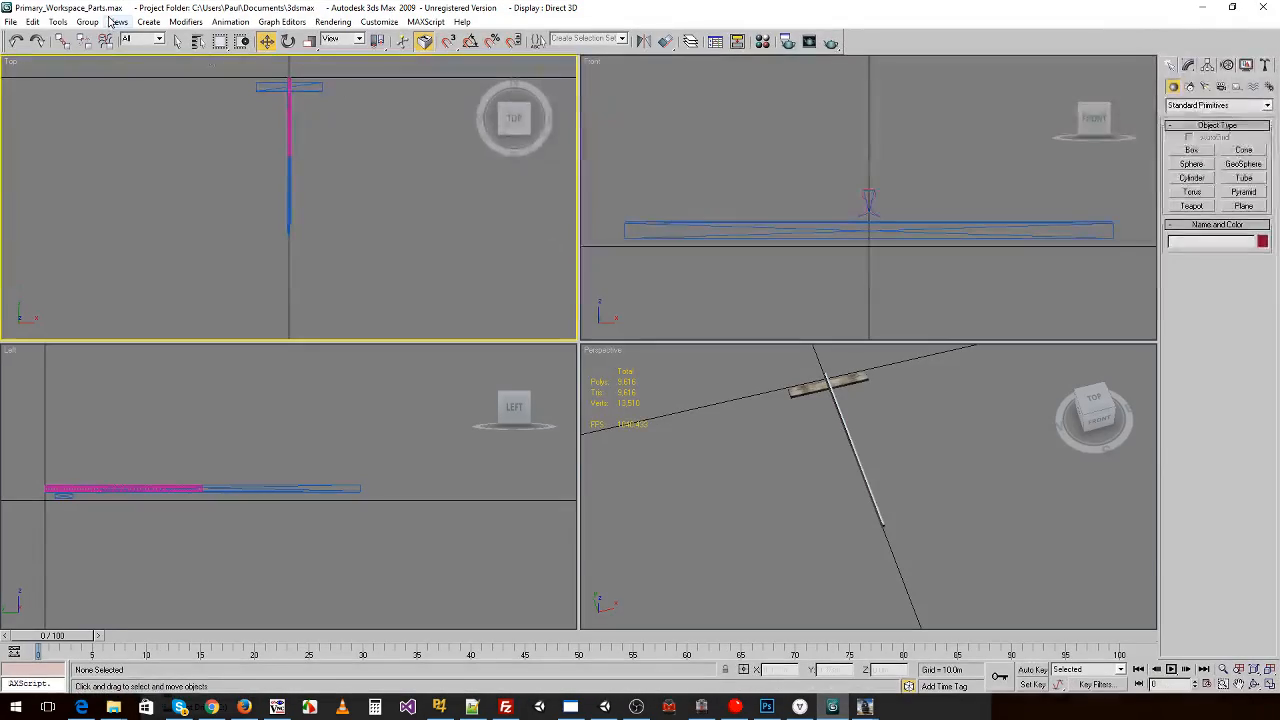
pyautogui.click(10, 21)
pyautogui.moveTo(60, 81)
pyautogui.click(400, 95)
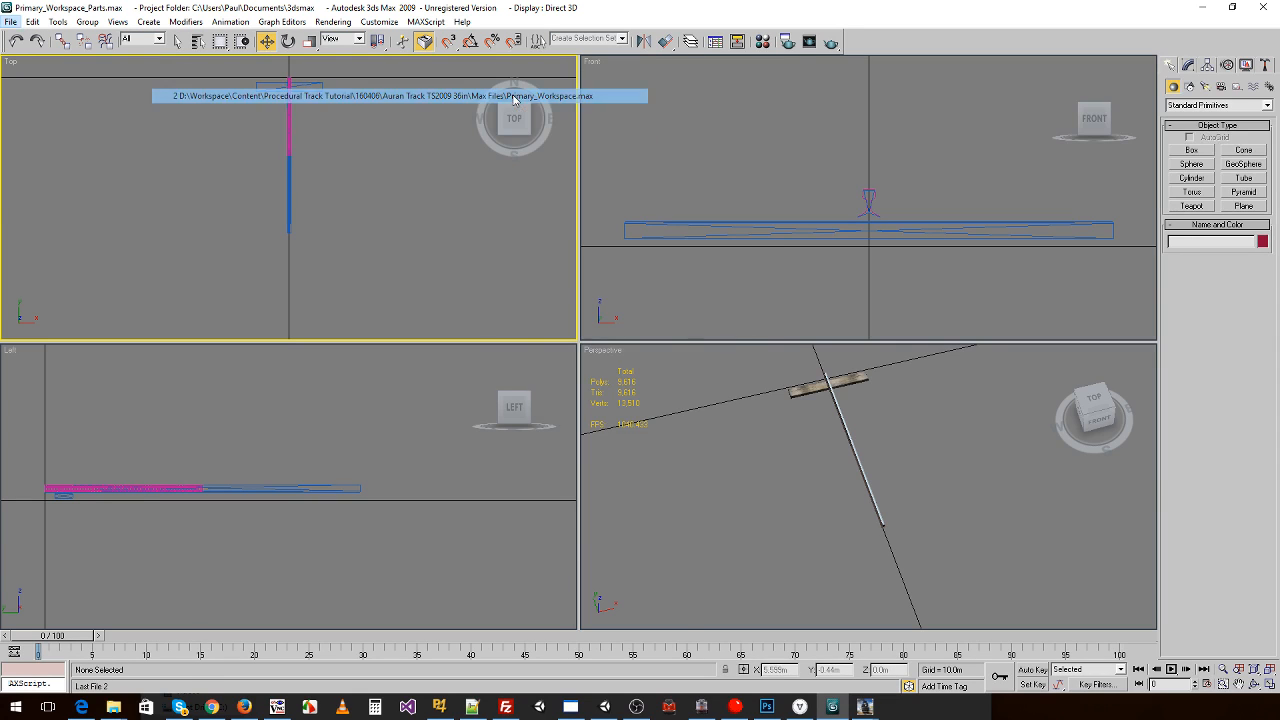
pyautogui.click(651, 397)
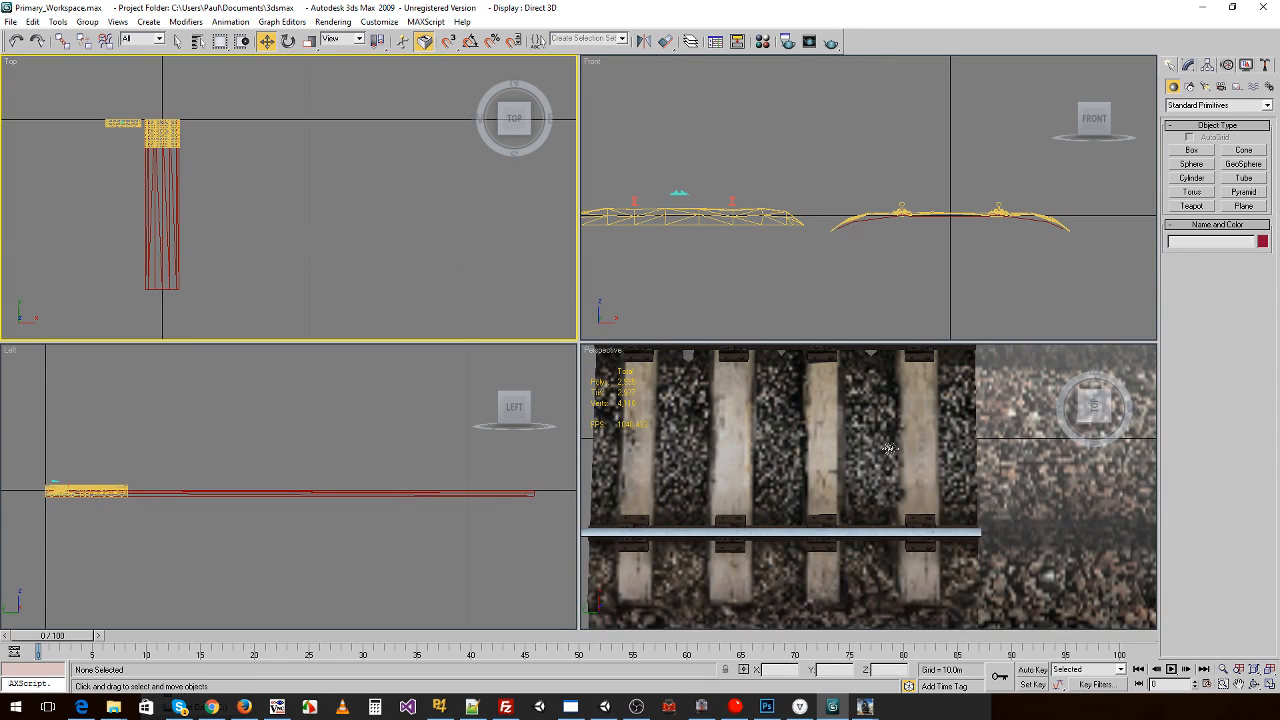
# - Measure the gaps before the first and after the last sleeper with discarded boxes about 0.134 m and 0.181 m long
pyautogui.click(1189, 150)
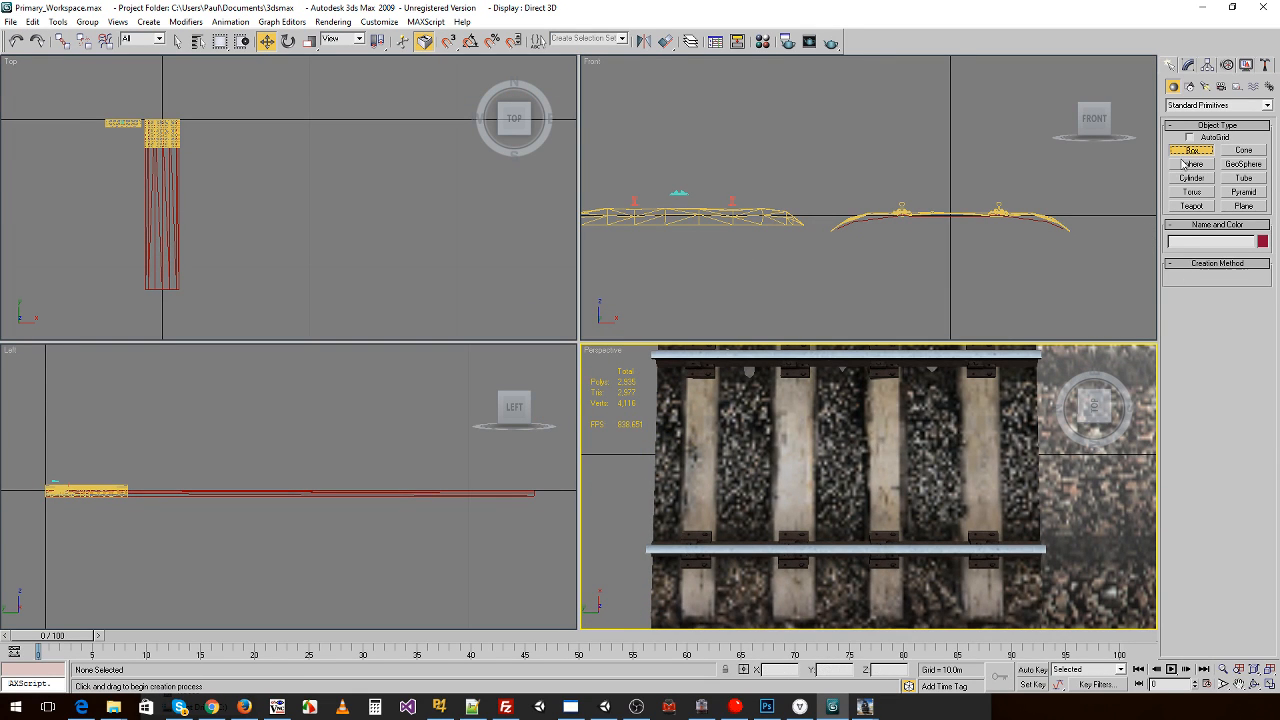
pyautogui.moveTo(683, 445); pyautogui.dragTo(656, 458)
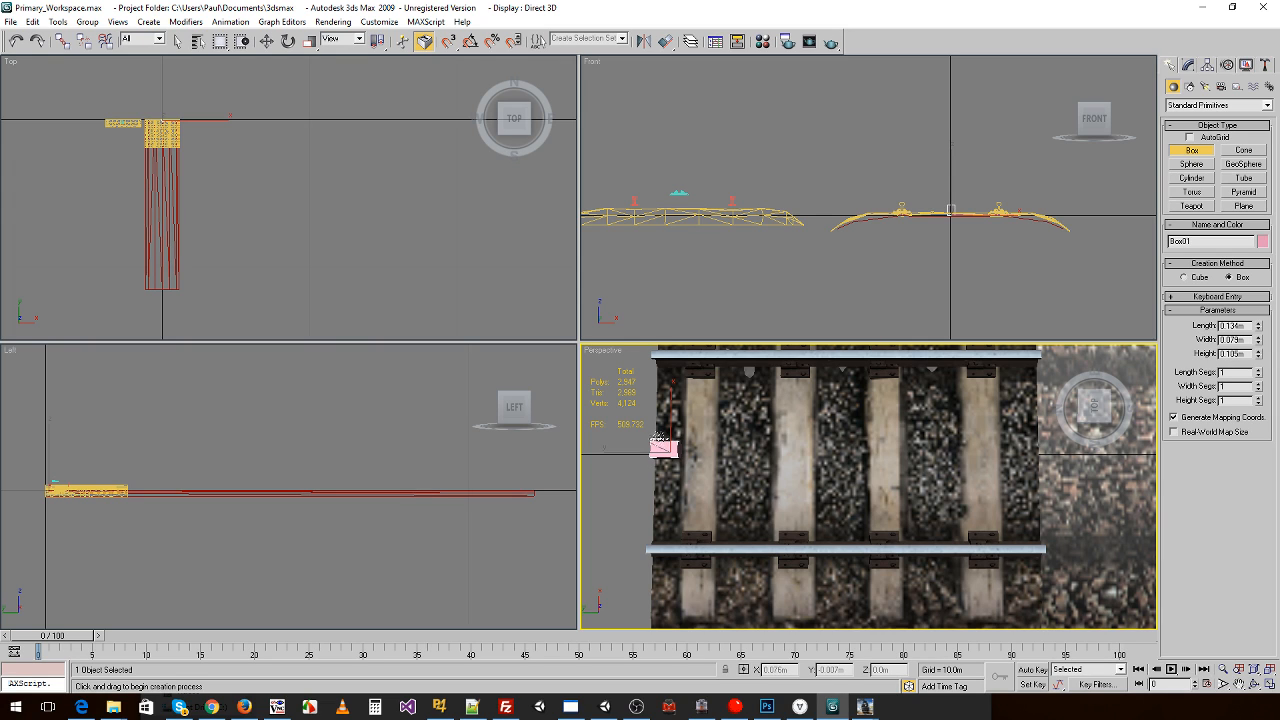
pyautogui.rightClick(955, 455)
pyautogui.moveTo(1002, 453); pyautogui.dragTo(1036, 470)
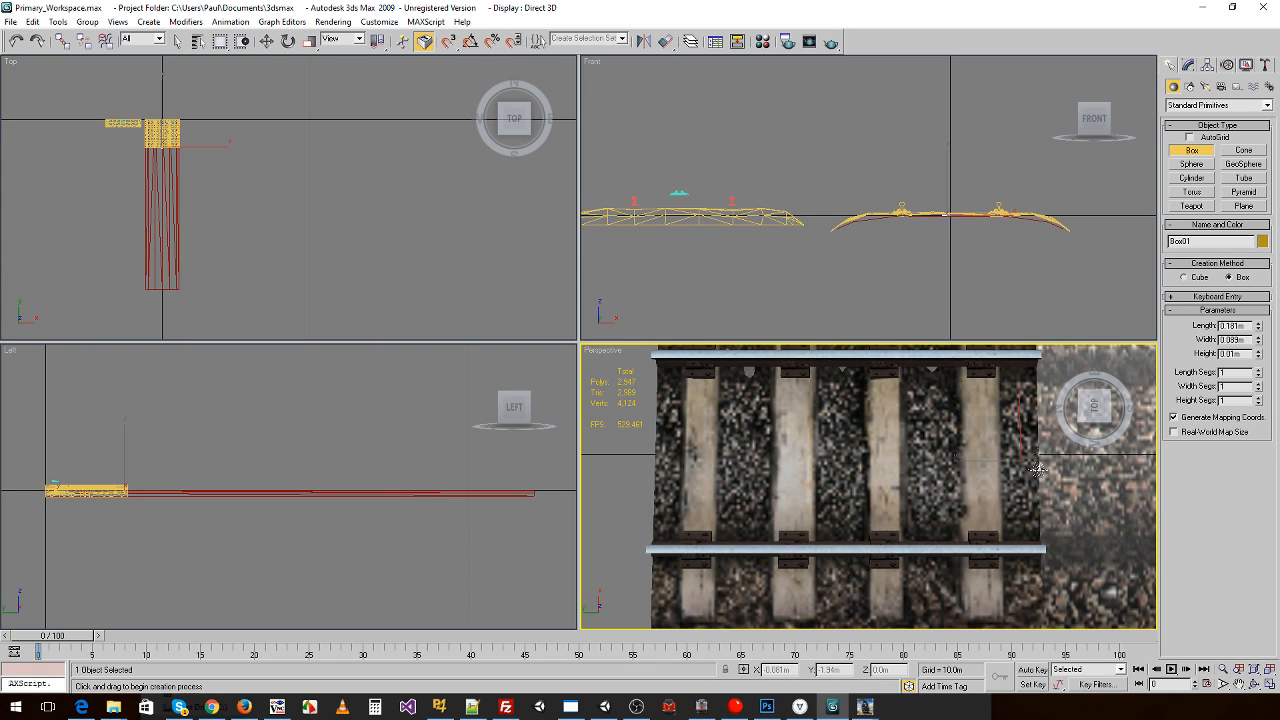
pyautogui.rightClick(1004, 422)
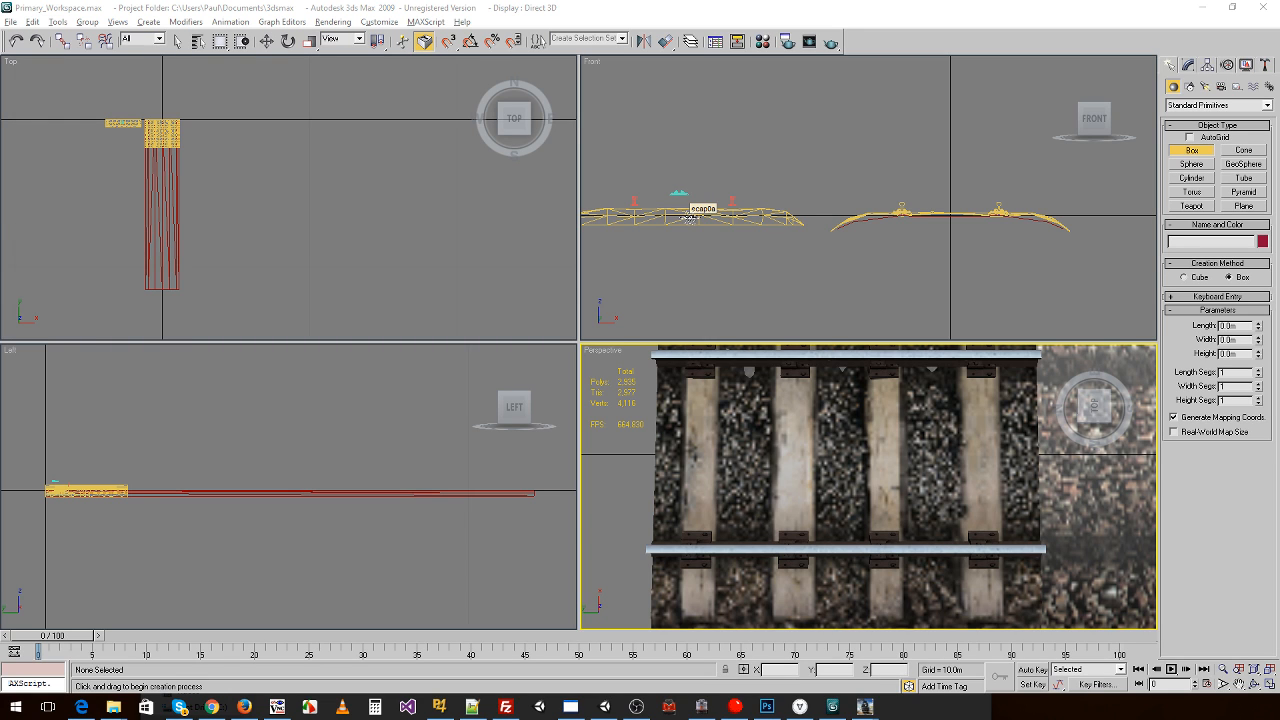
# - Return to TrainzContent and reopen the Sleepers asset's config text for editing
pyautogui.hotkey('alt', 'Tab')
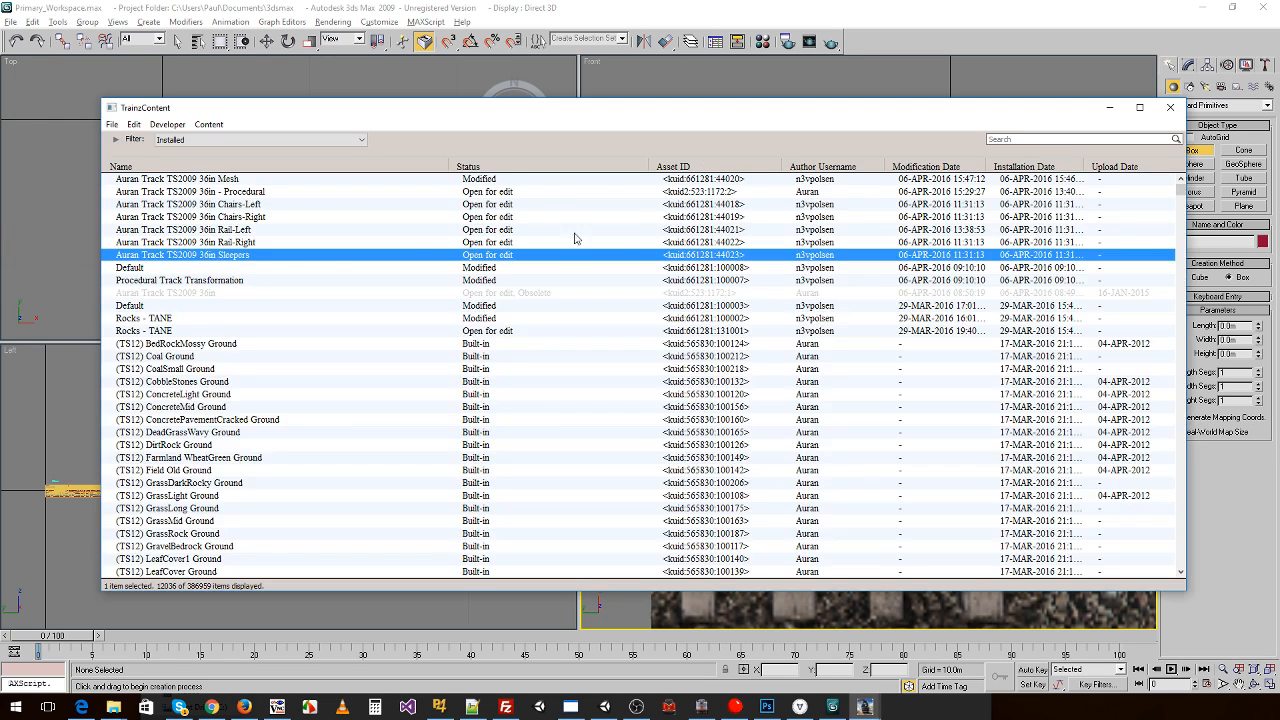
pyautogui.rightClick(268, 258)
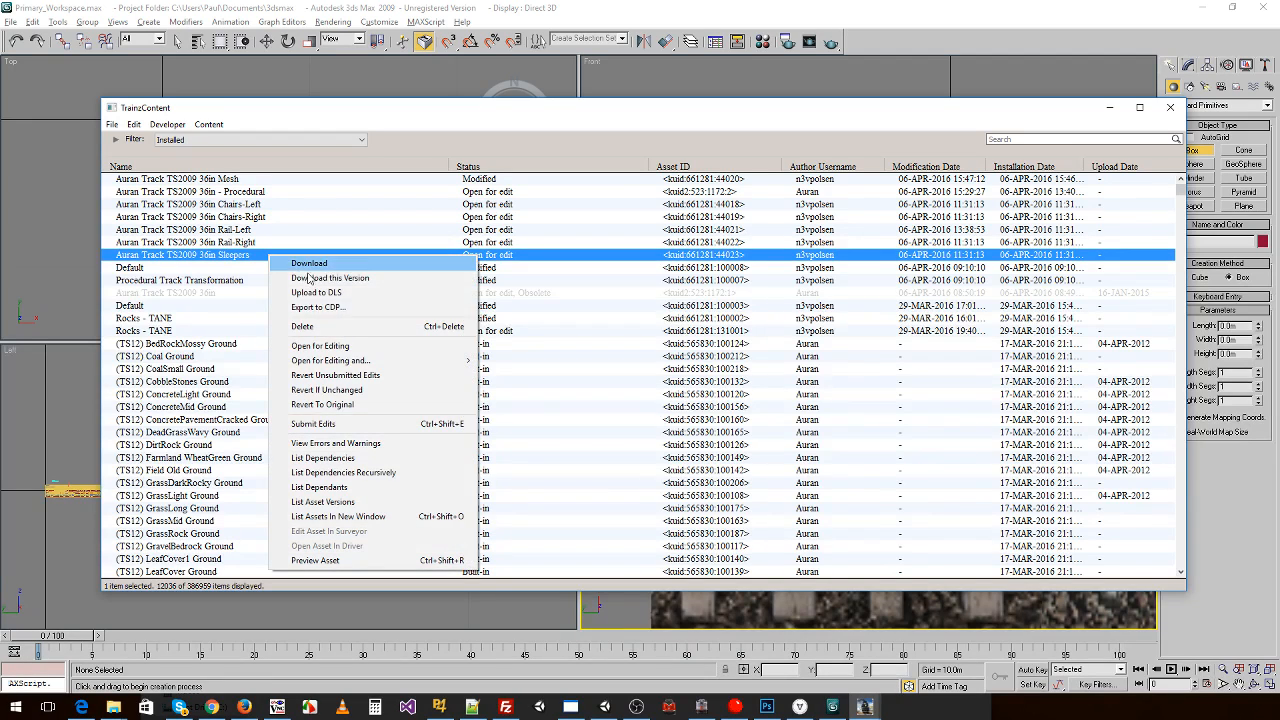
pyautogui.moveTo(392, 362)
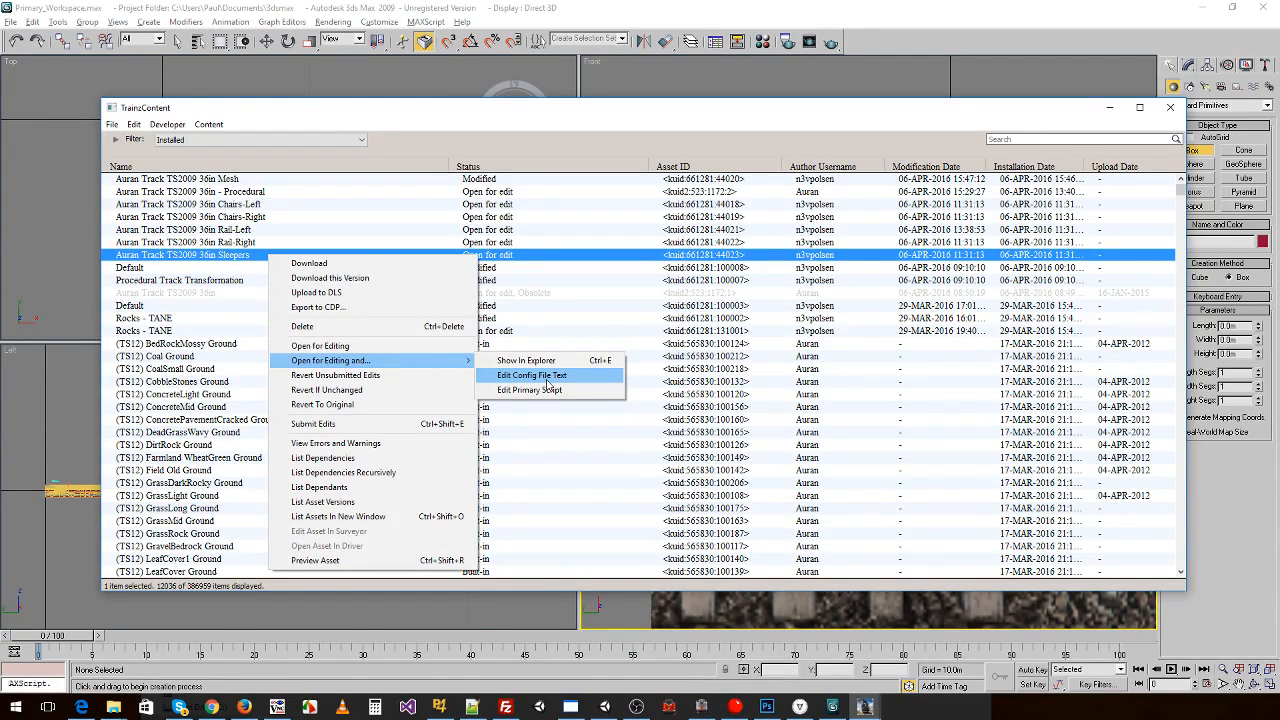
pyautogui.click(547, 384)
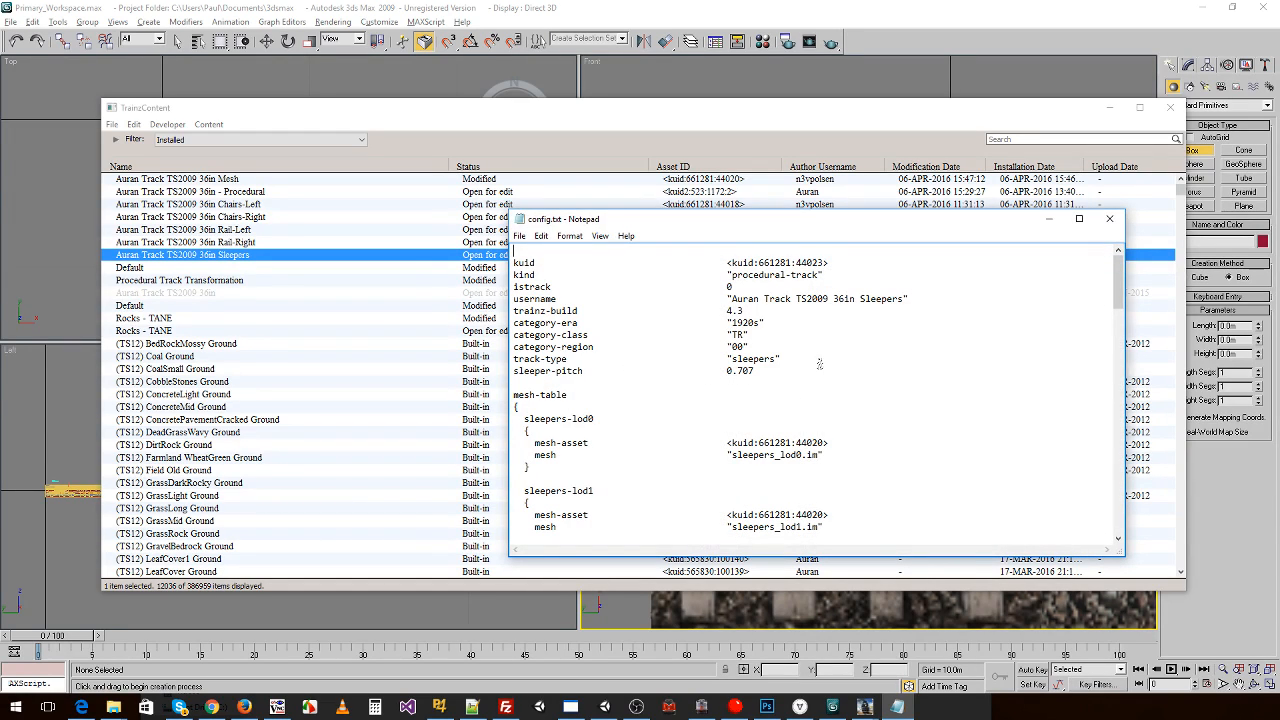
# - Calculate the average of the two end gaps, 0.134 and 0.181, in Calculator and close it
pyautogui.click(374, 707)
pyautogui.write('0.134 + 0.181')
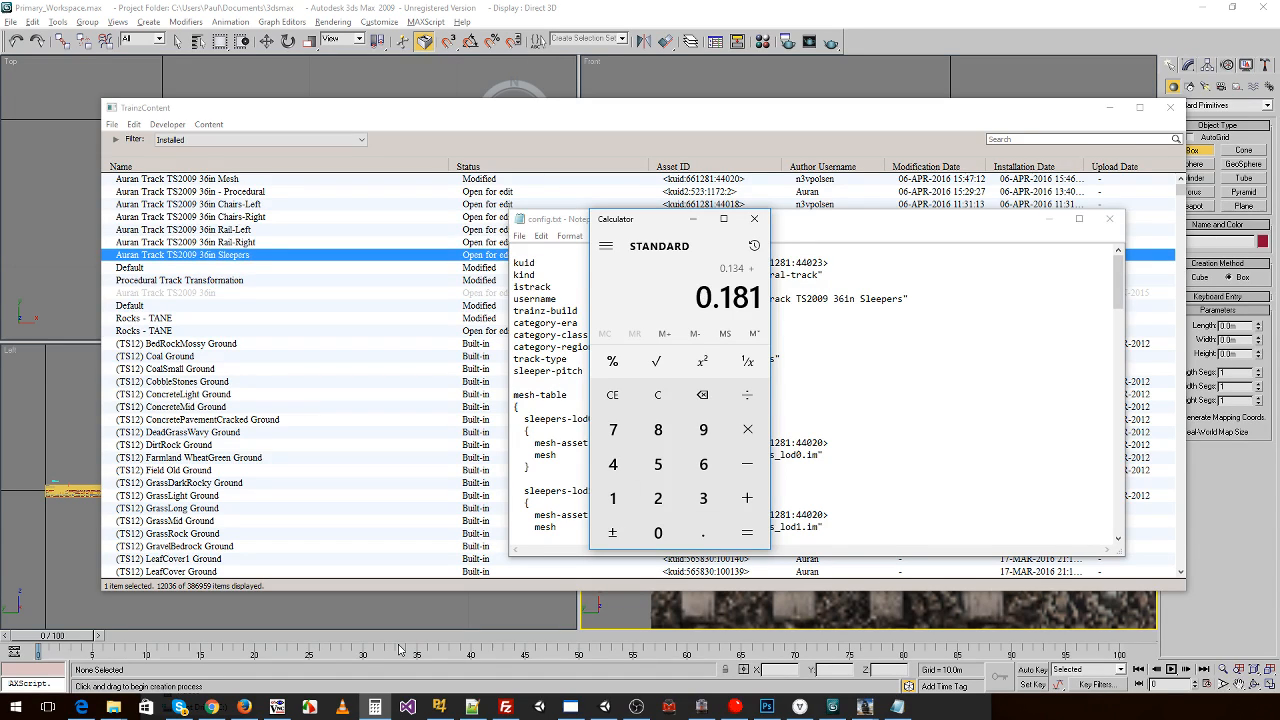
pyautogui.press('Return')
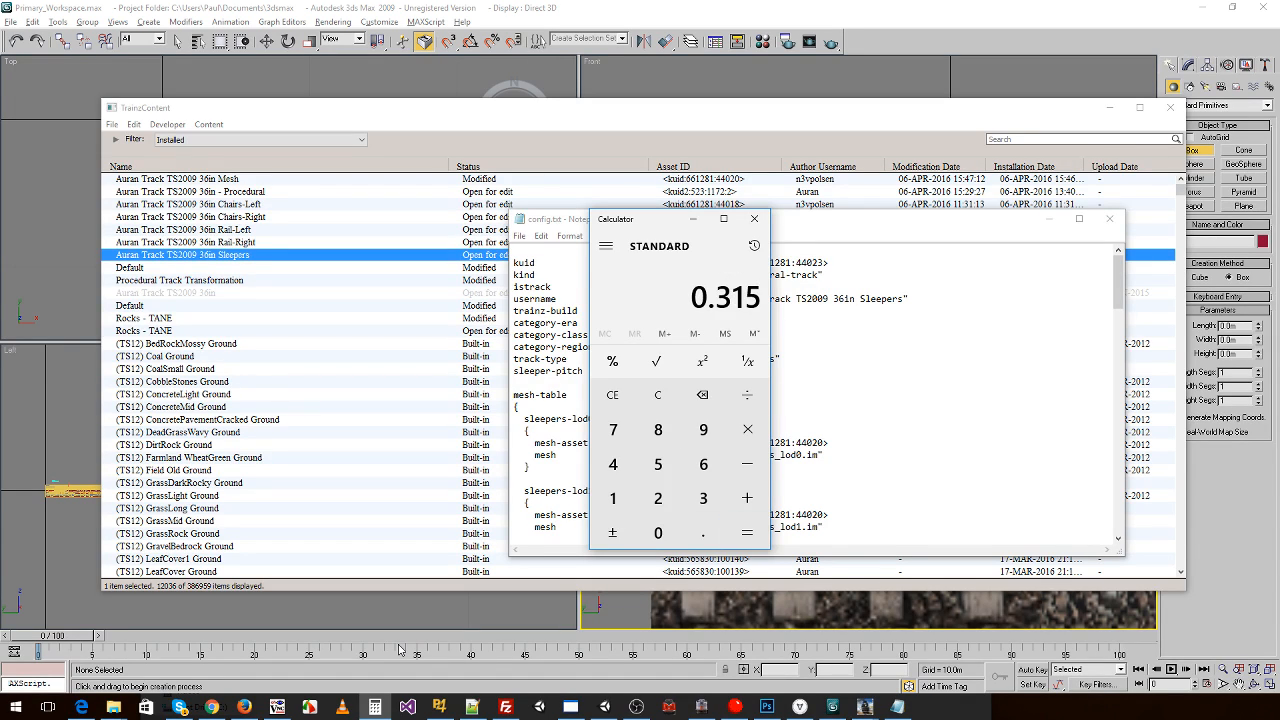
pyautogui.write('2')
pyautogui.press('Return')
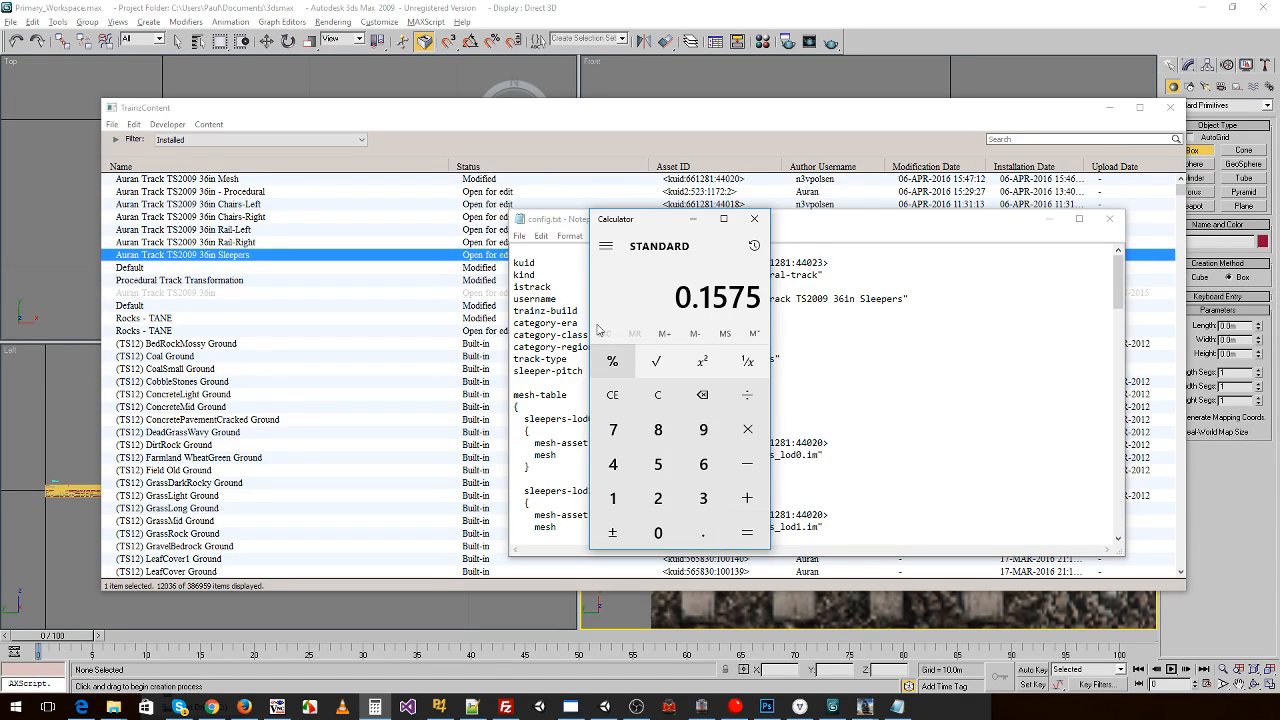
pyautogui.click(754, 218)
# - Set both spacing-length-before and spacing-length-after in the Sleepers track container to 0.1575
pyautogui.scroll(-5, 784, 346)
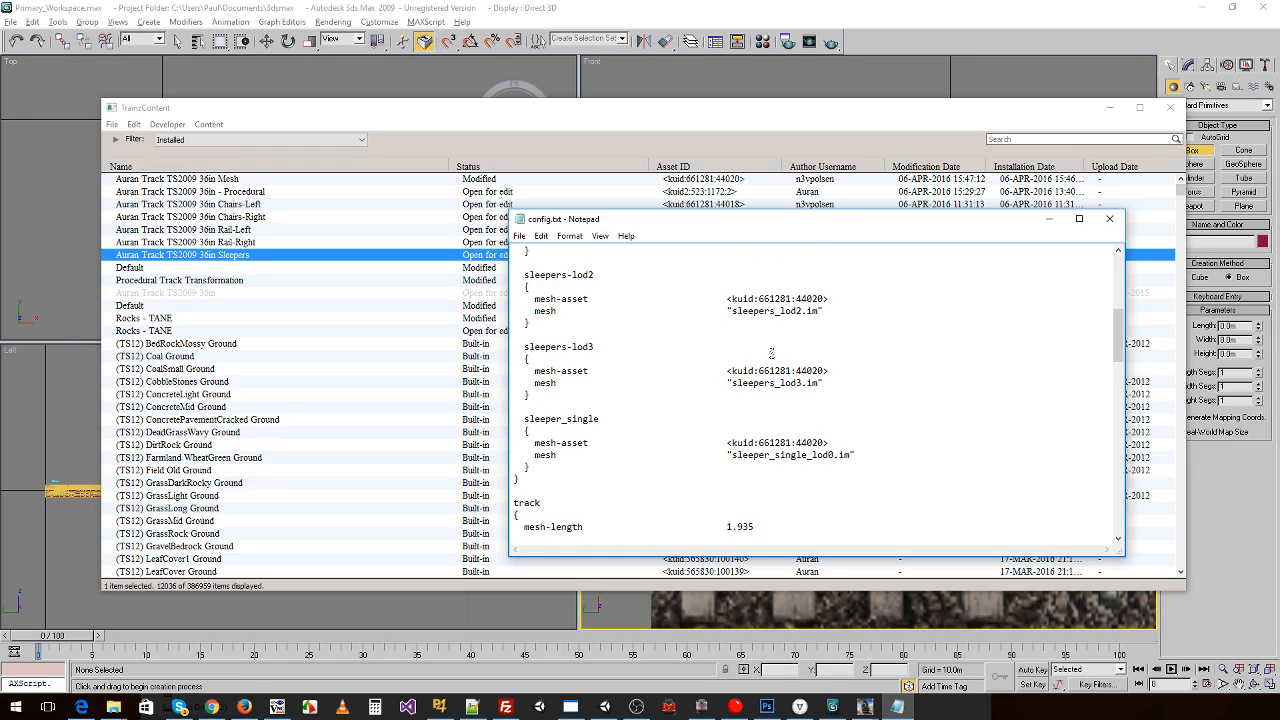
pyautogui.scroll(3, 780, 340)
pyautogui.scroll(-8, 776, 334)
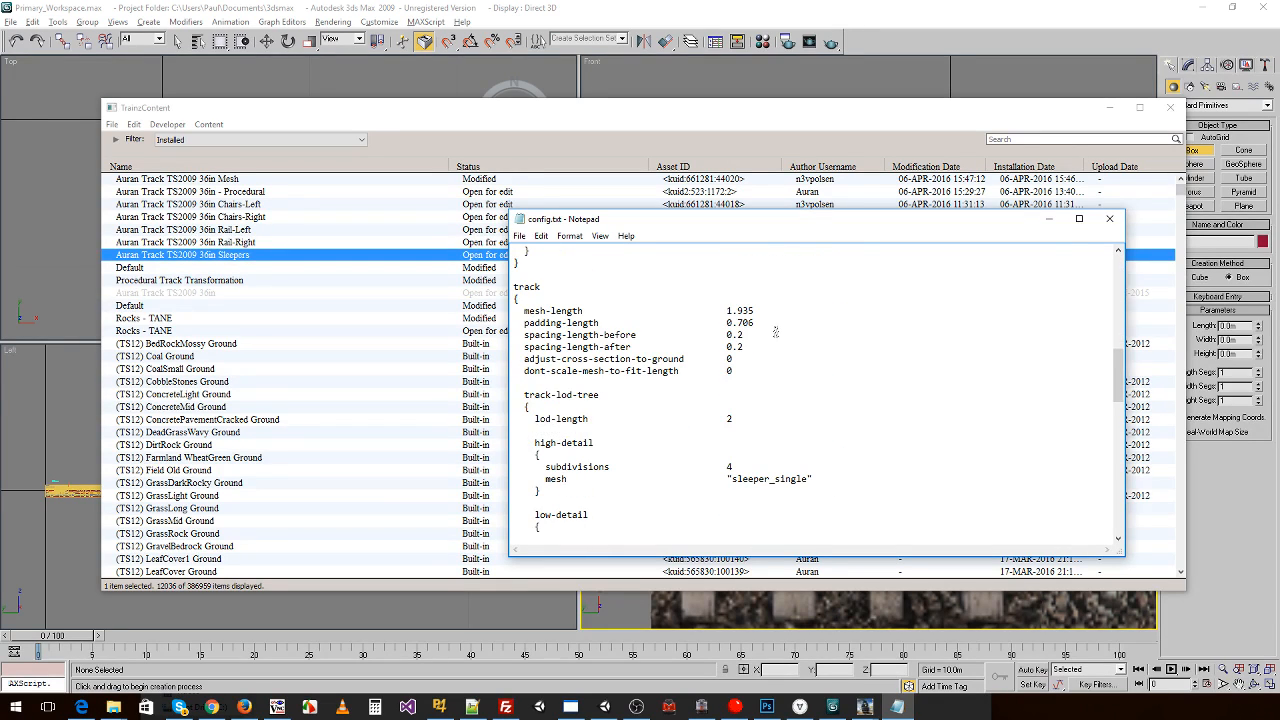
pyautogui.write('15750.1575')
# - Highlight the padding-length tag and search the procedural track wiki page for "trainz padding-length"
pyautogui.moveTo(600, 323); pyautogui.dragTo(529, 323)
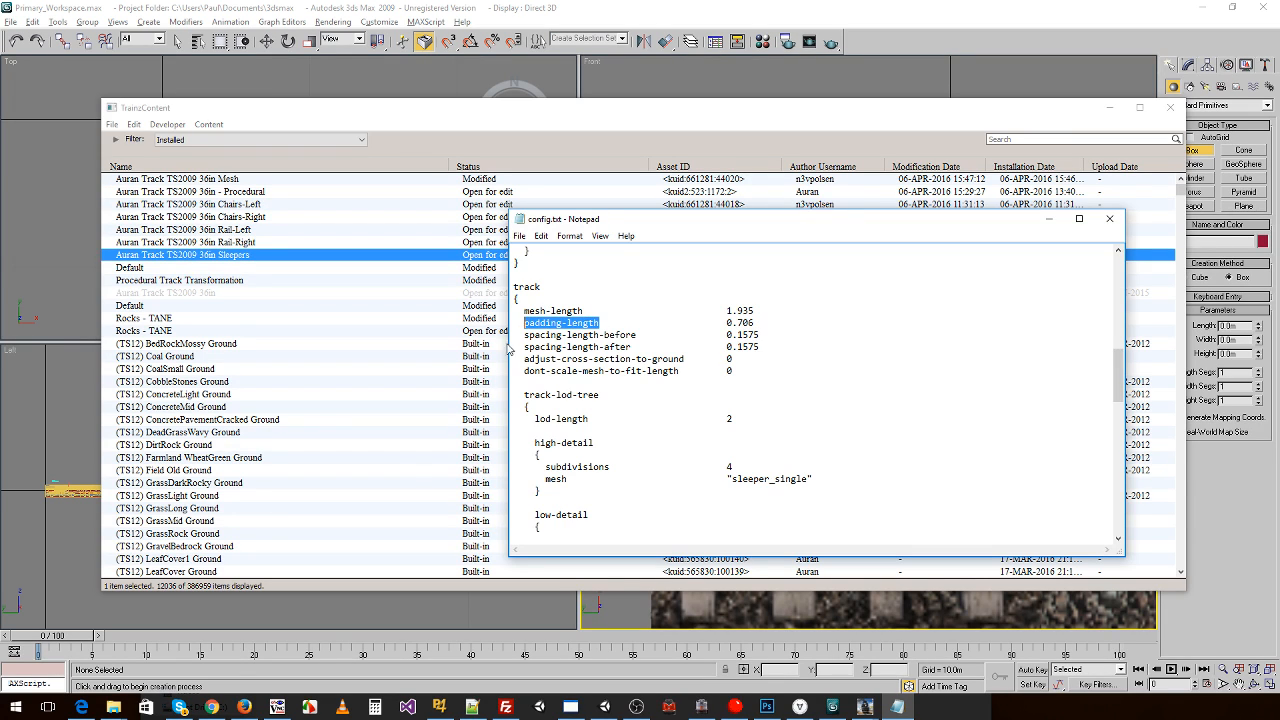
pyautogui.click(81, 707)
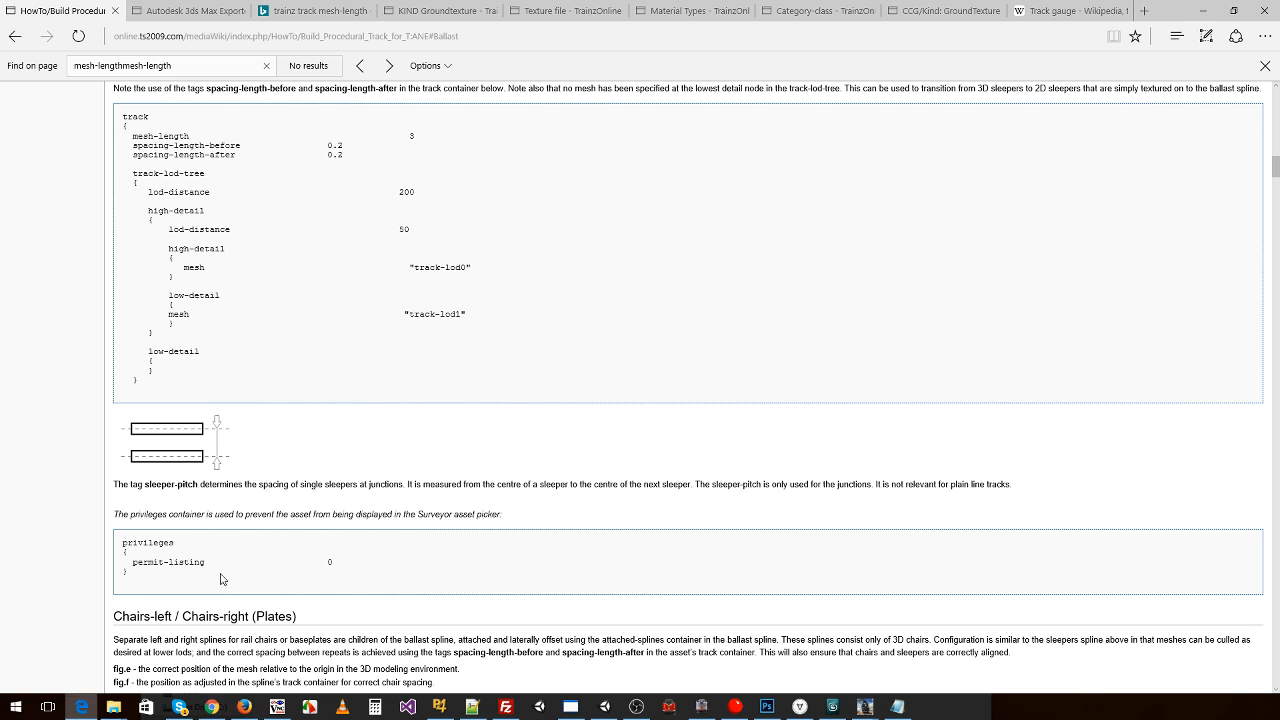
pyautogui.hotkey('ctrl', 'f')
pyautogui.write('trainz padding-length')
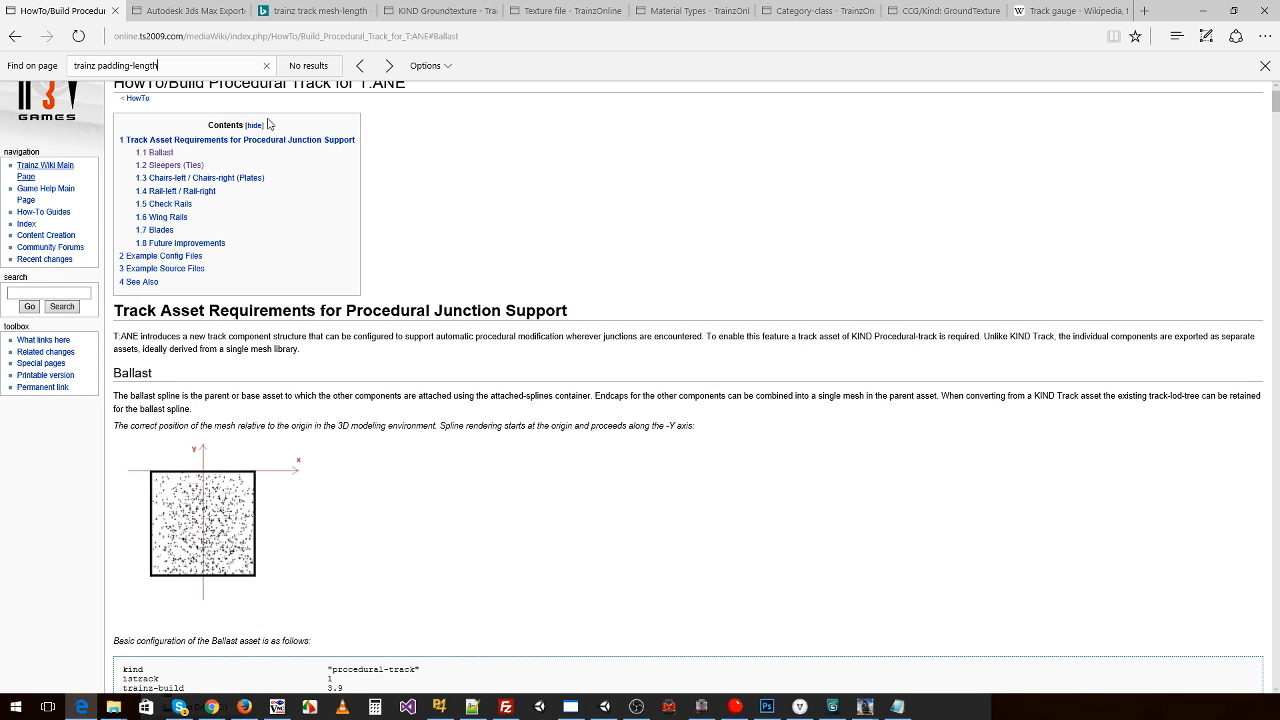
# - Search the web for "trainz padding-length" in a new browser tab and look through the results
pyautogui.click(1143, 10)
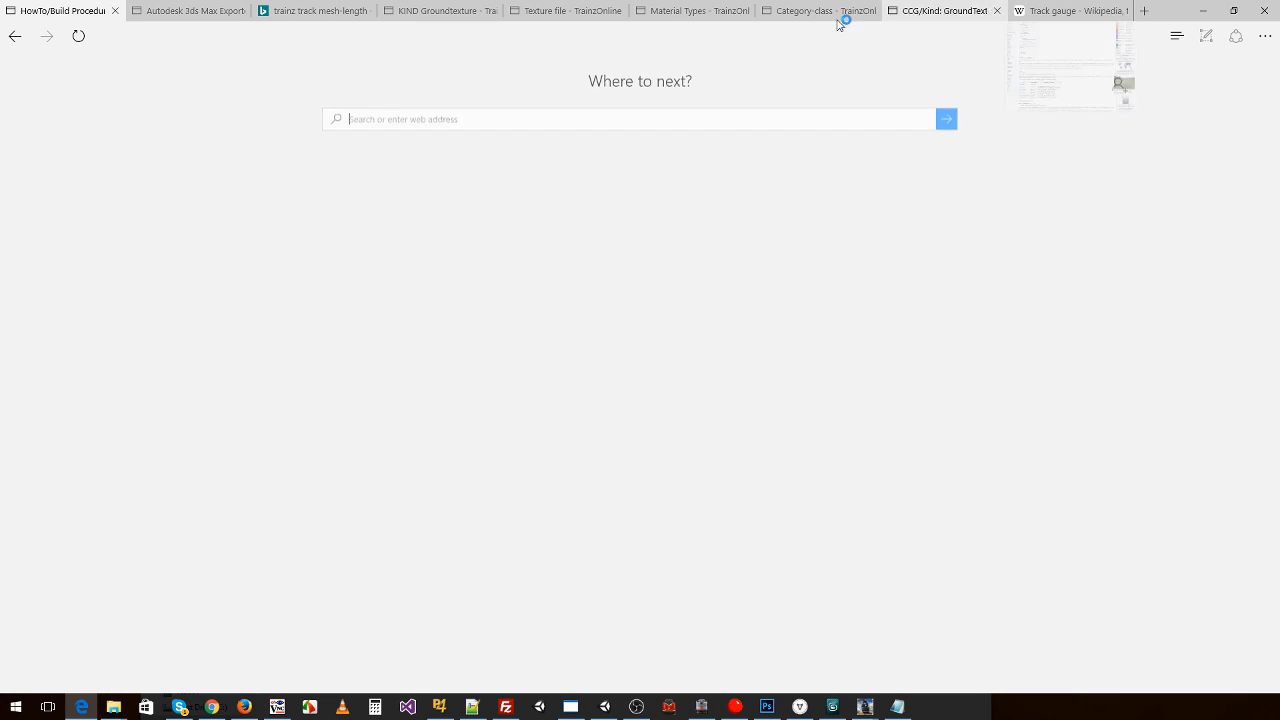
pyautogui.write('trainz padding-length')
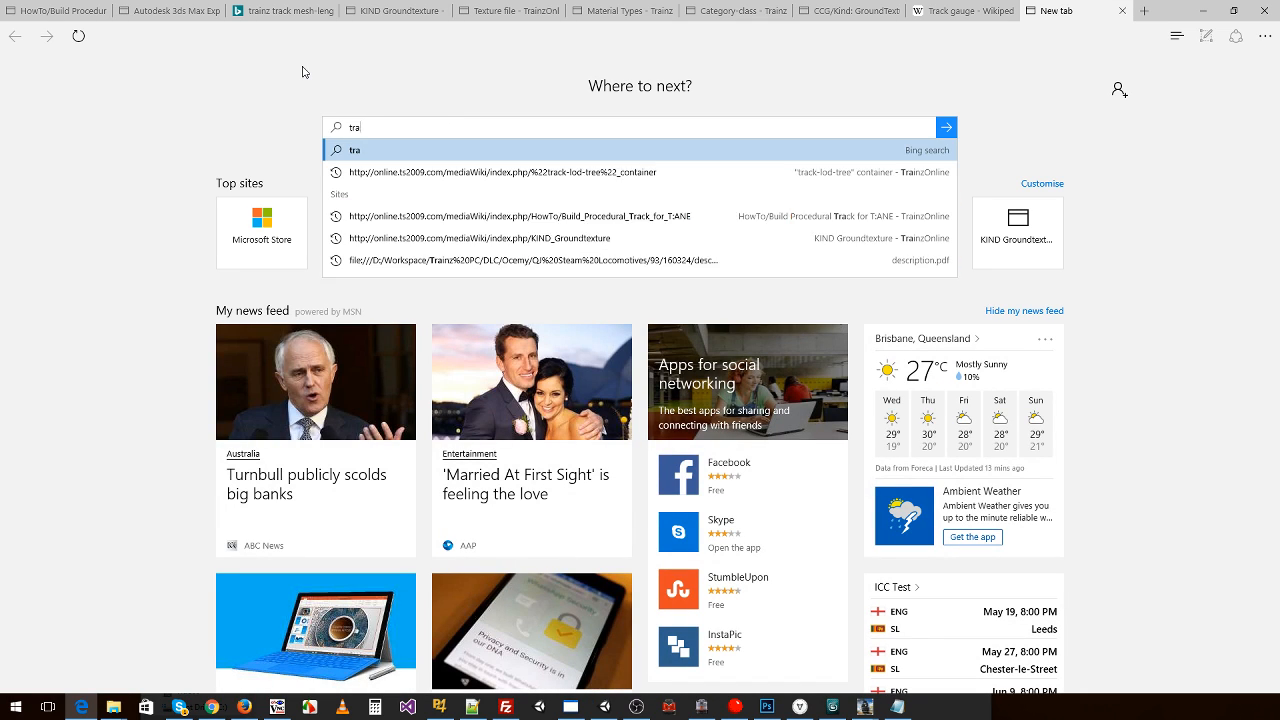
pyautogui.press('Return')
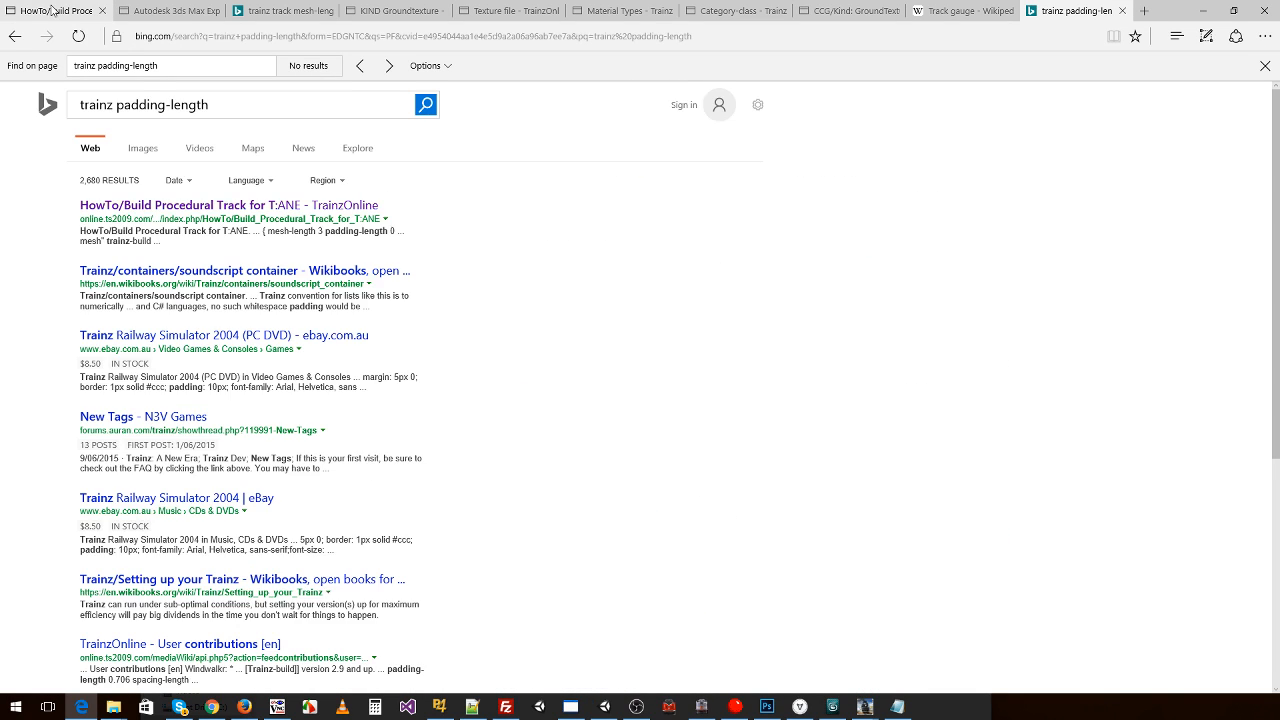
pyautogui.click(58, 10)
pyautogui.click(1048, 11)
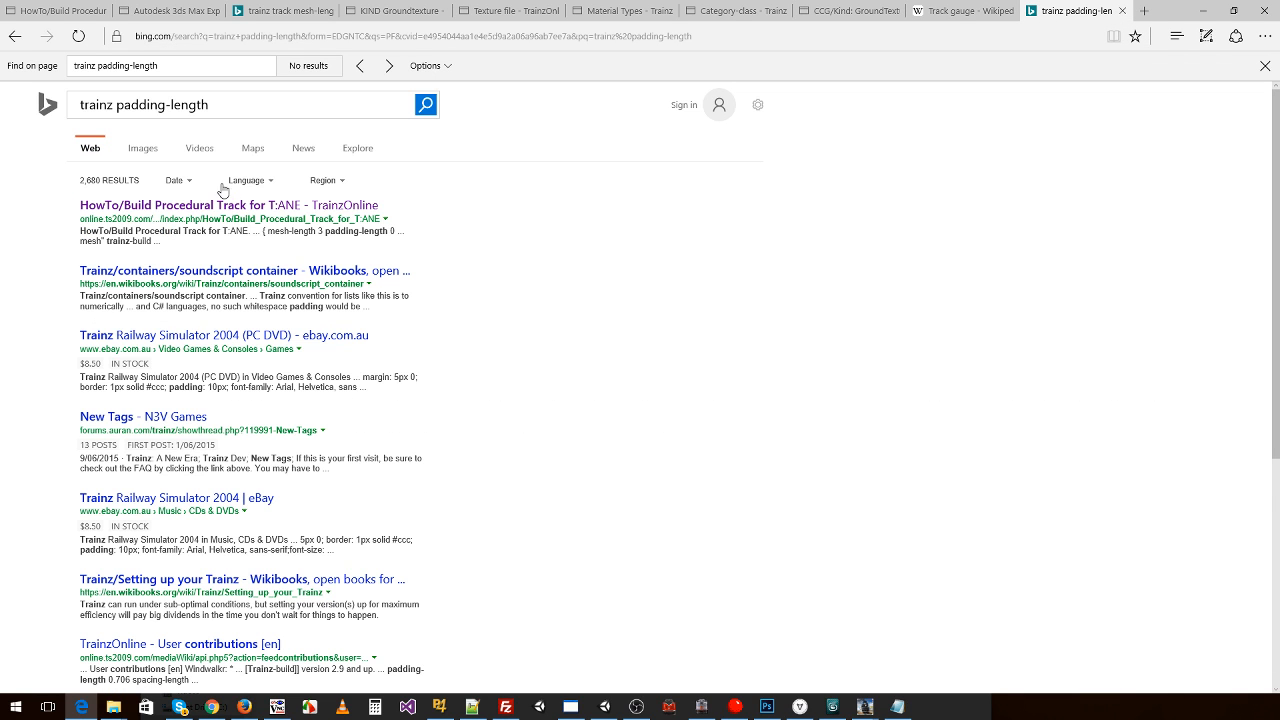
# - Open the HowTo/Build Procedural Track for T:ANE result, check its "padding-length" matches, and return to the search results
pyautogui.click(235, 207)
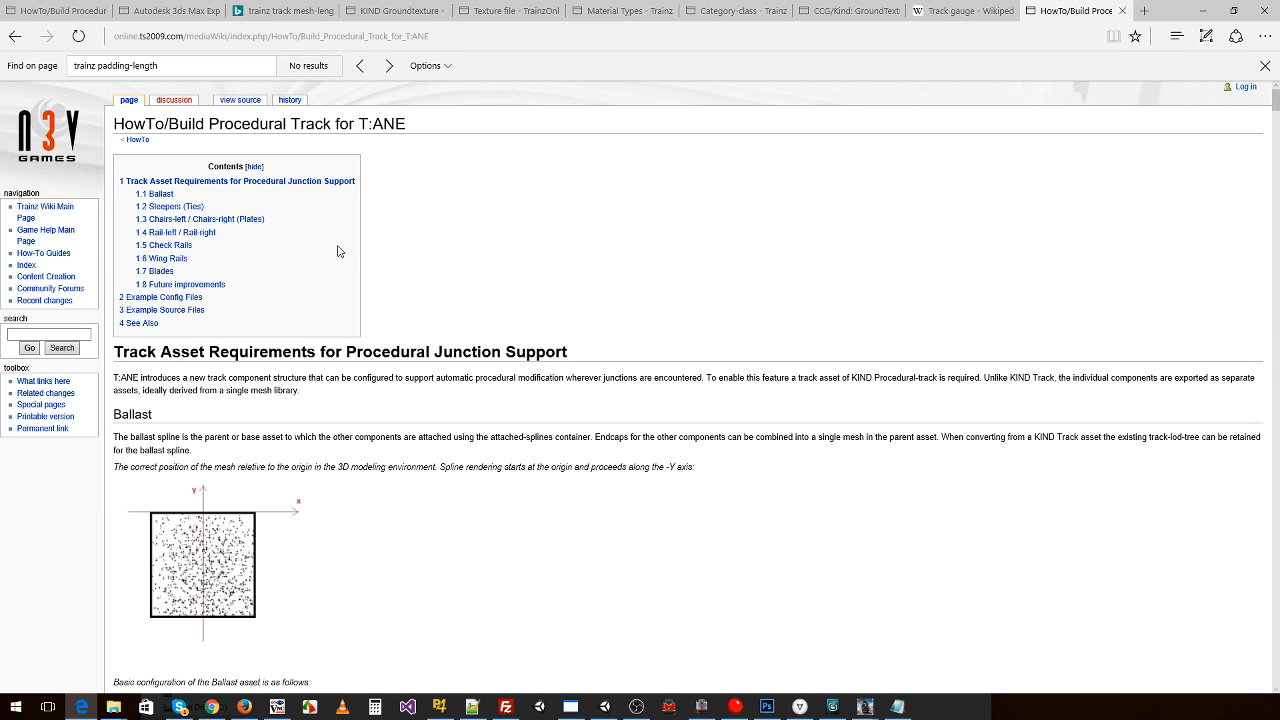
pyautogui.hotkey('ctrl', 'a')
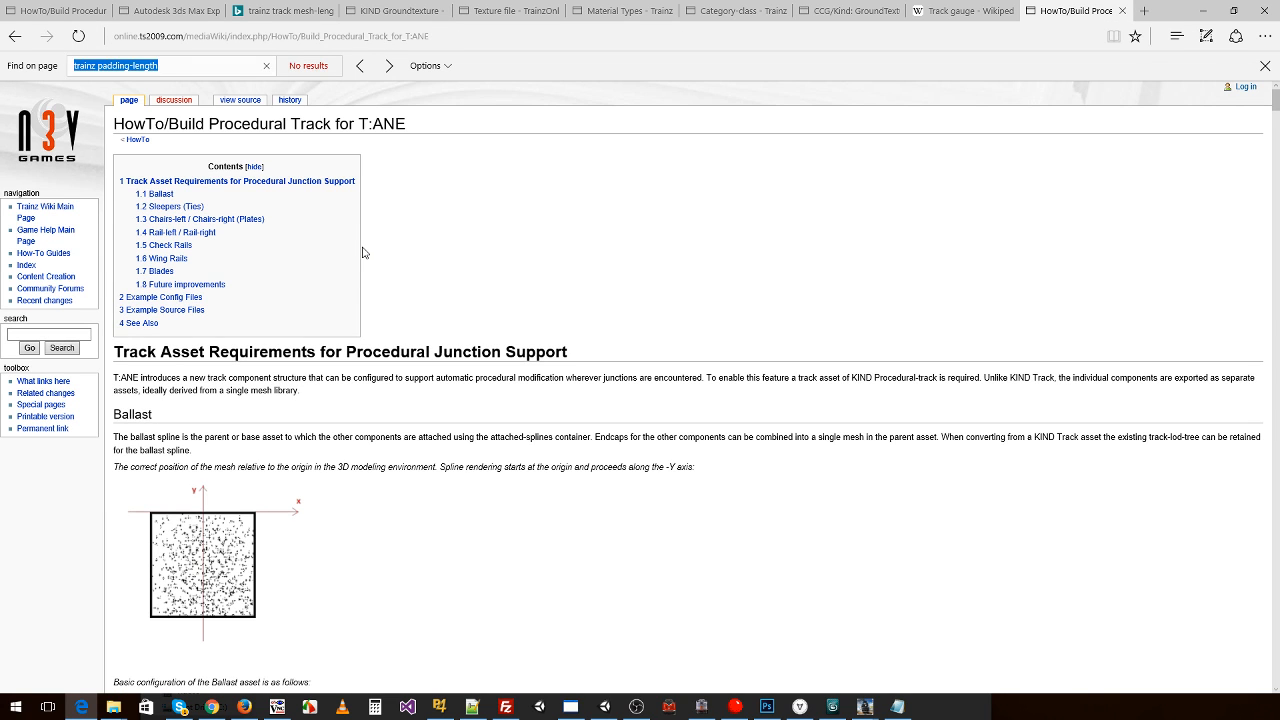
pyautogui.write('padding-length')
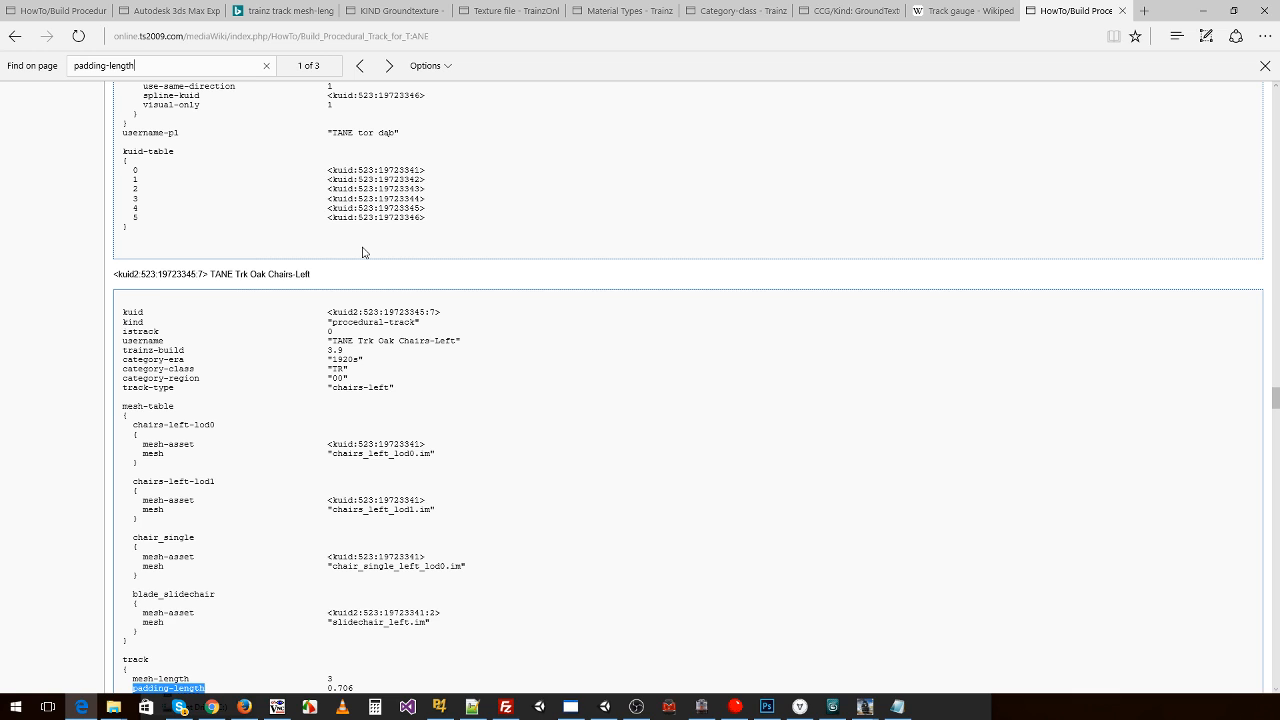
pyautogui.scroll(-5, 363, 252)
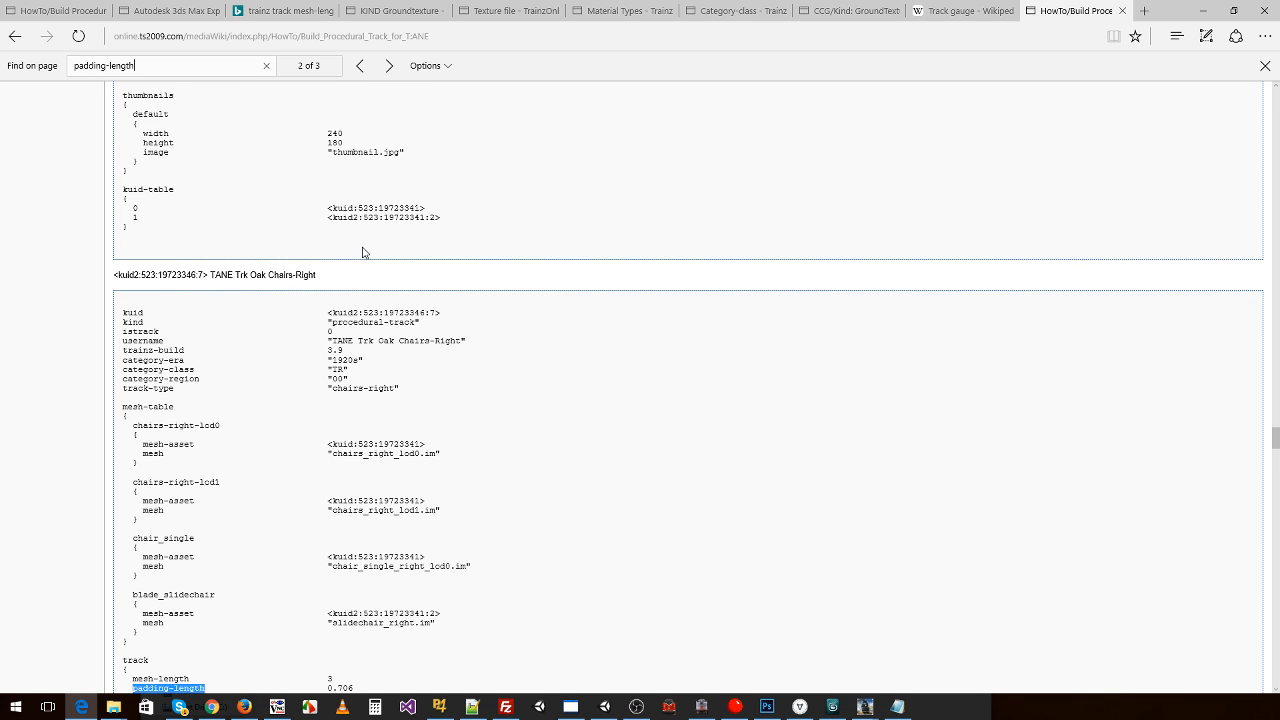
pyautogui.press('Return')
pyautogui.press('Return')
pyautogui.press('Return')
pyautogui.press('Return')
pyautogui.hotkey('alt', 'Left')
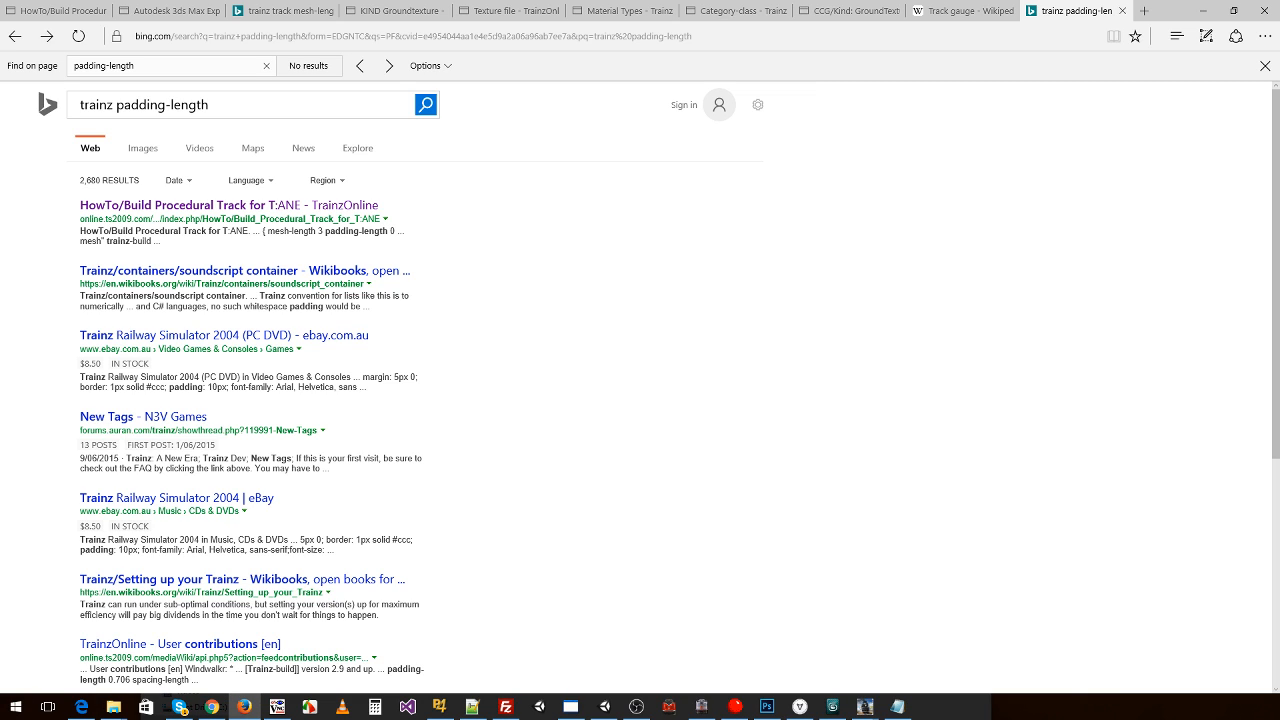
# - Close the search results tab, set padding-length to 0.0 in the Sleepers config's track container, and close the file
pyautogui.click(1104, 39)
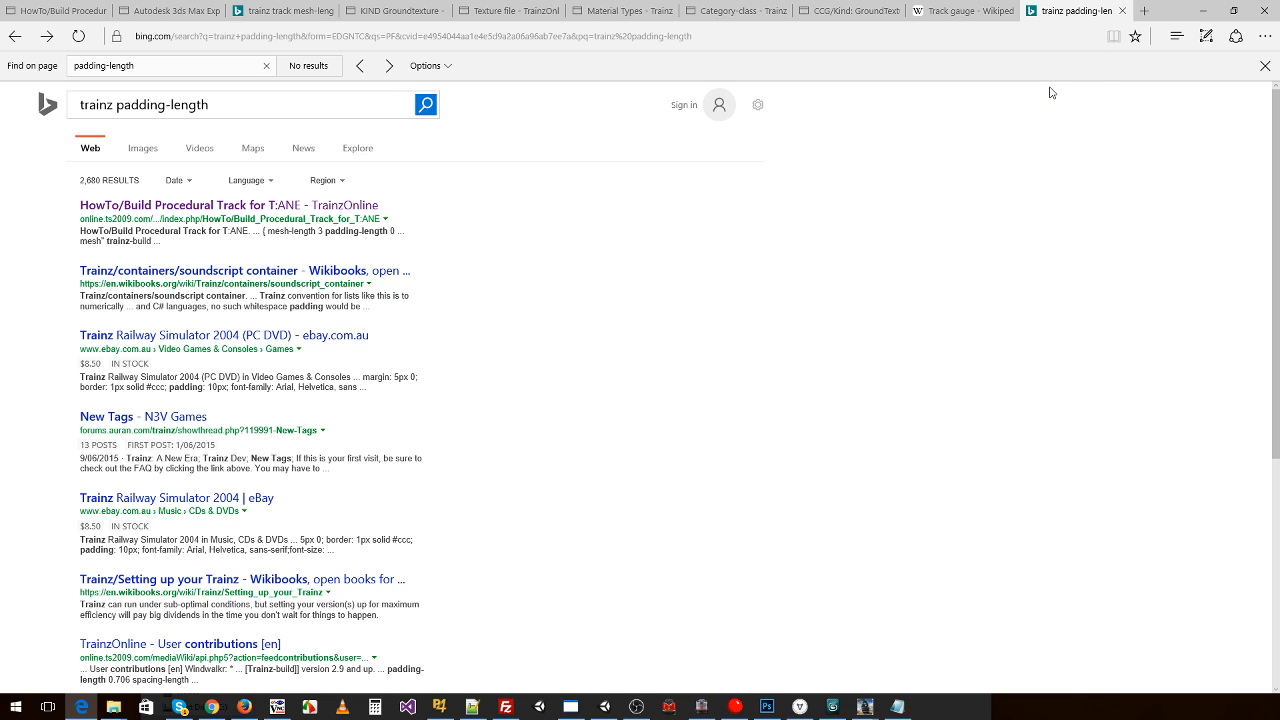
pyautogui.click(1123, 11)
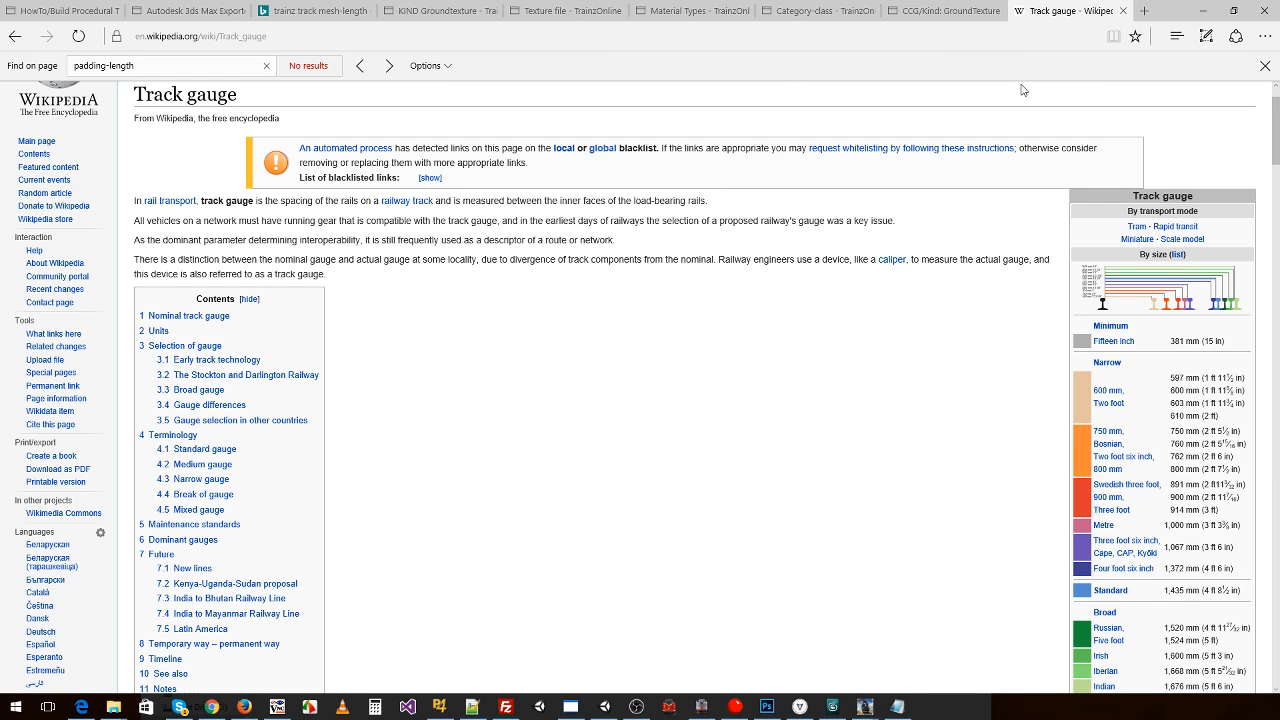
pyautogui.hotkey('alt', 'Tab')
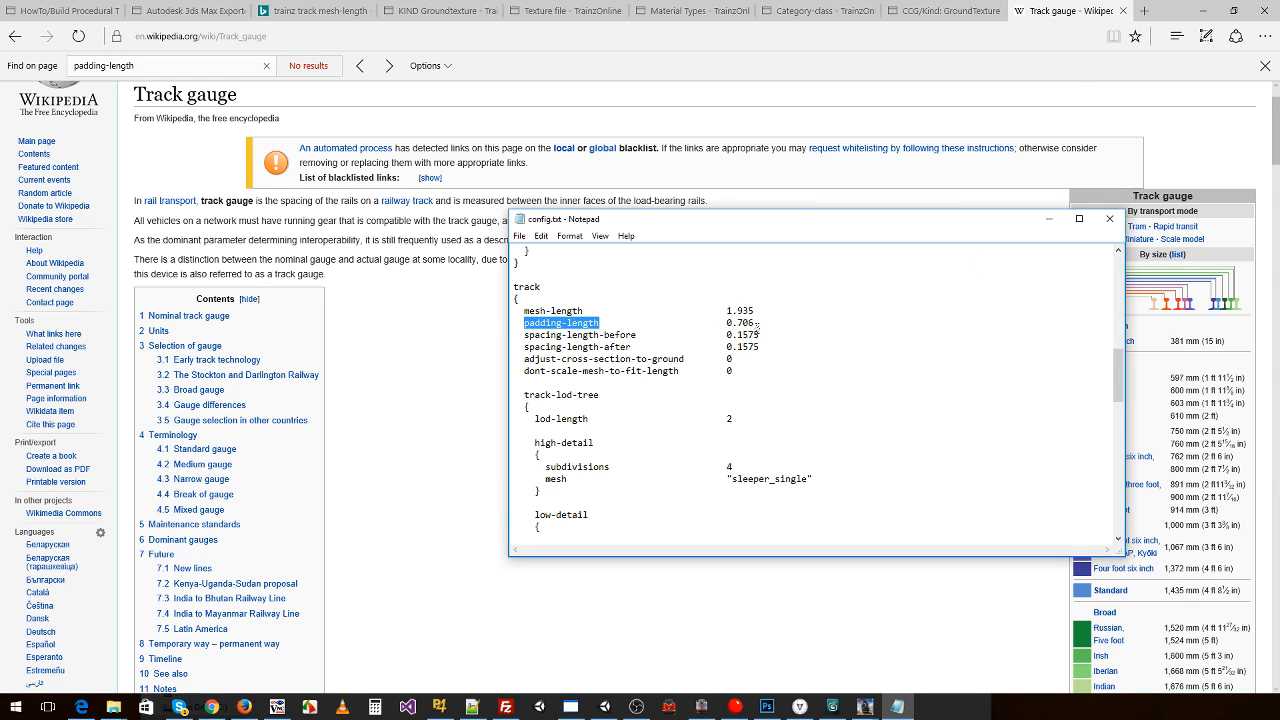
pyautogui.moveTo(757, 324); pyautogui.dragTo(739, 324)
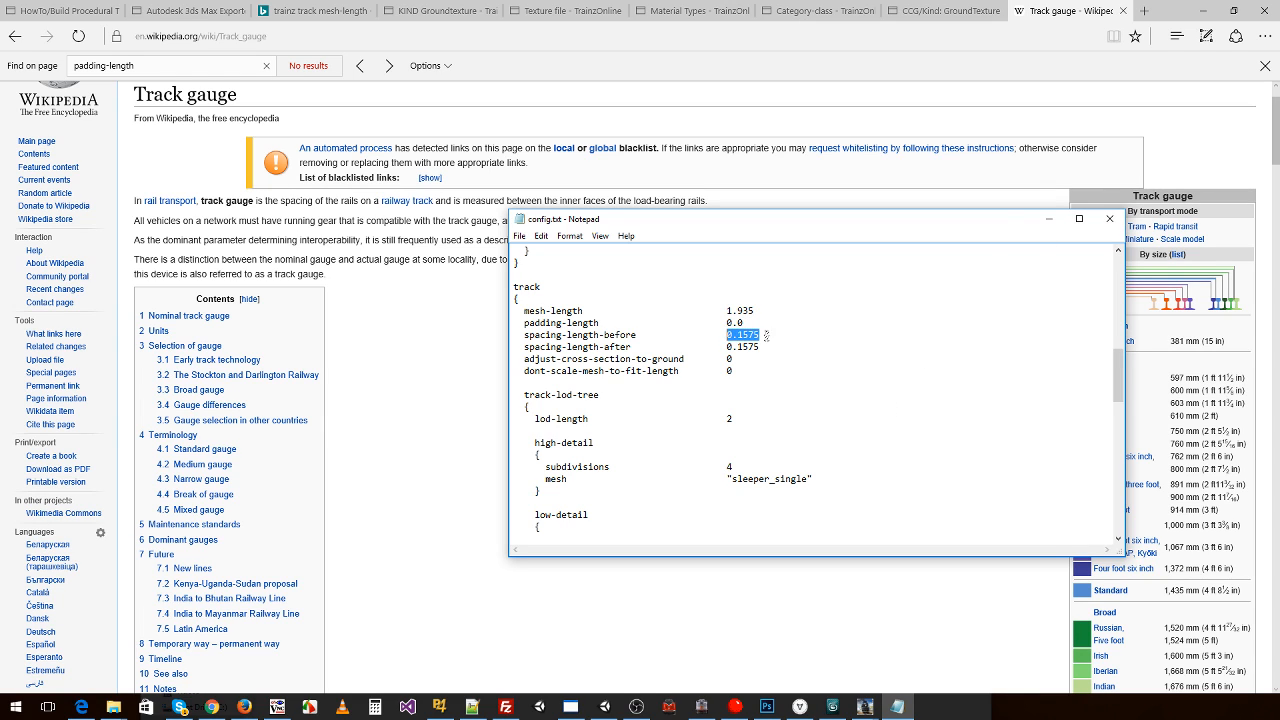
pyautogui.scroll(-15, 983, 349)
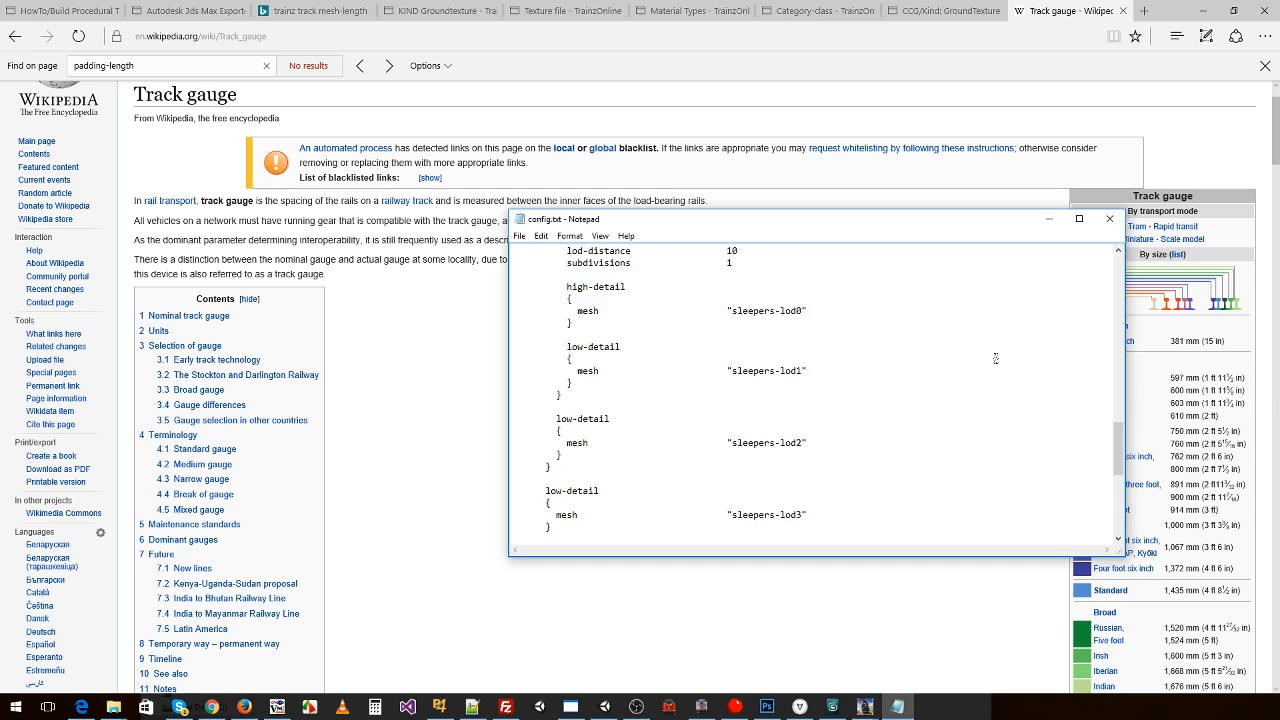
pyautogui.scroll(8, 983, 349)
pyautogui.scroll(7, 983, 349)
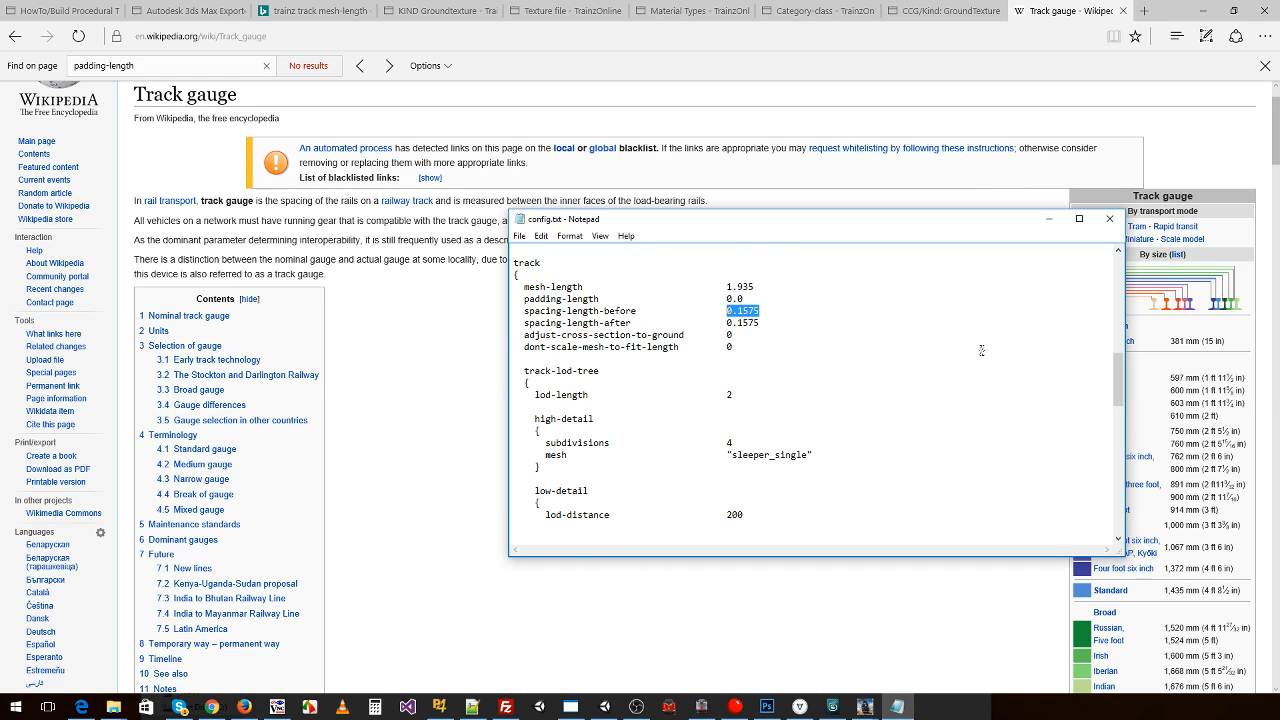
pyautogui.click(1108, 219)
# - Open the Auran Track TS2009 36in Chairs-Right config, set the track container's padding-length to 0.0, and close the file
pyautogui.hotkey('alt', 'Tab')
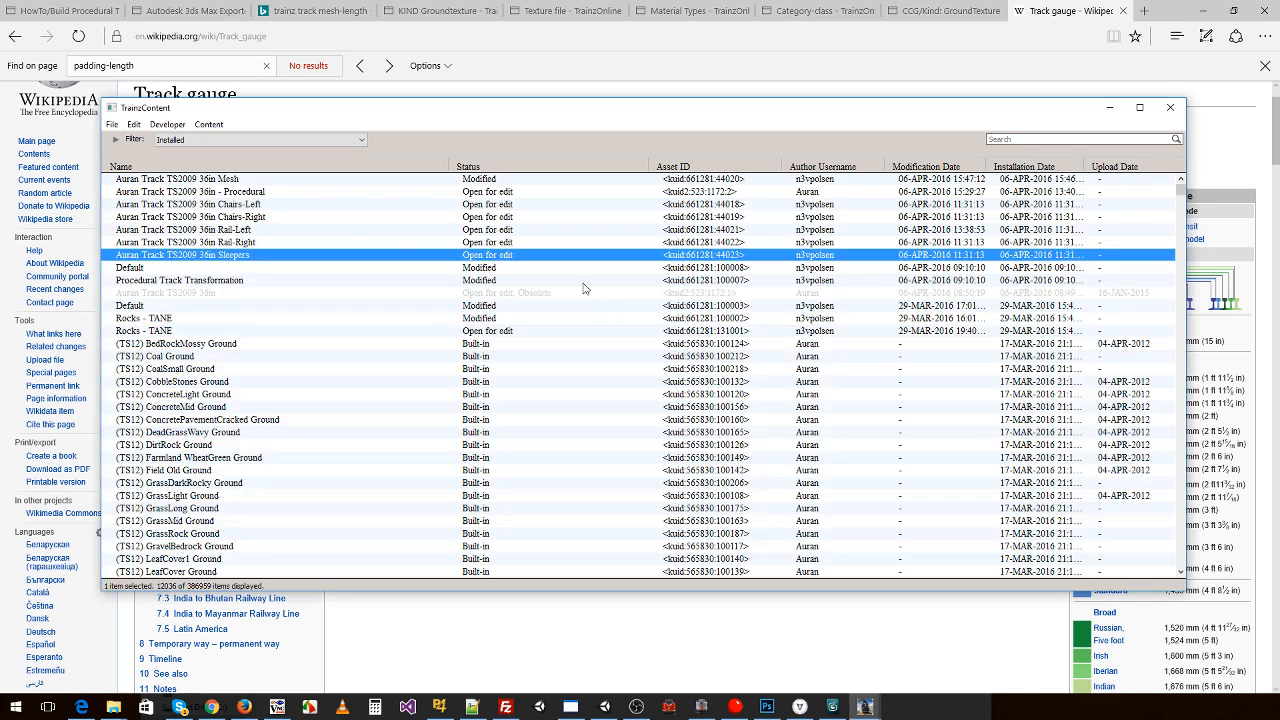
pyautogui.rightClick(257, 217)
pyautogui.moveTo(360, 320)
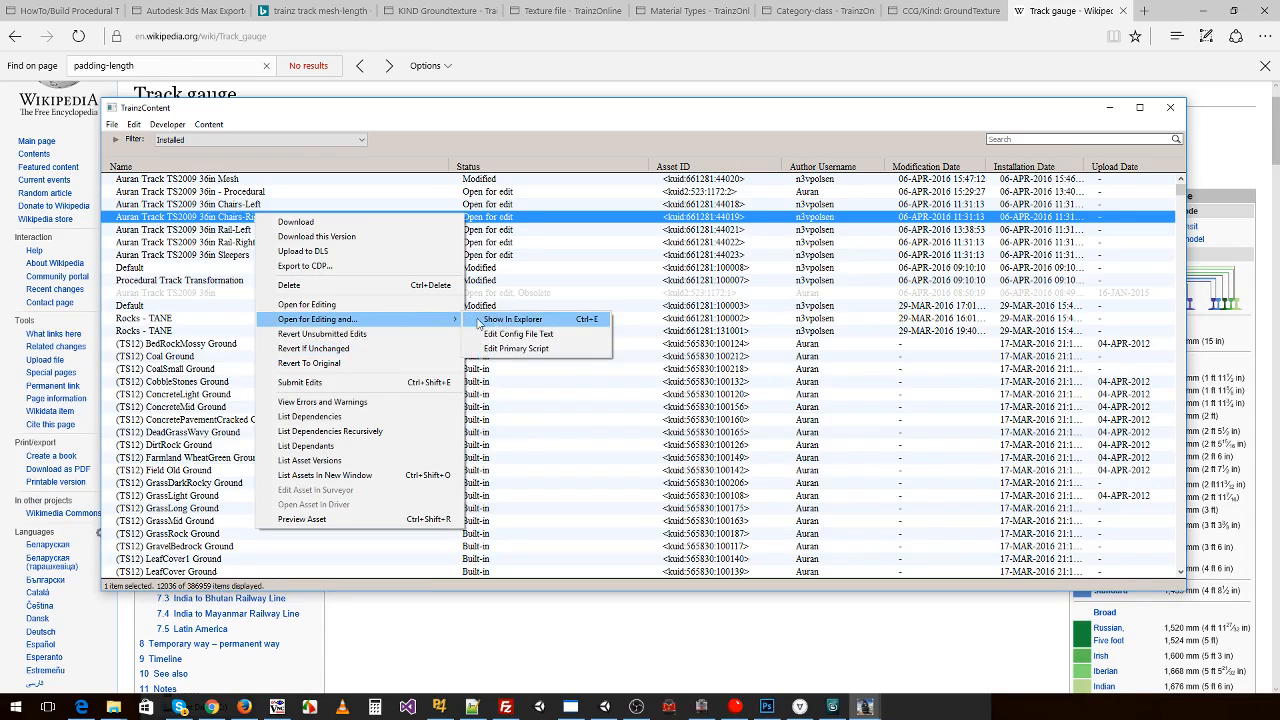
pyautogui.click(515, 333)
pyautogui.scroll(-15, 757, 385)
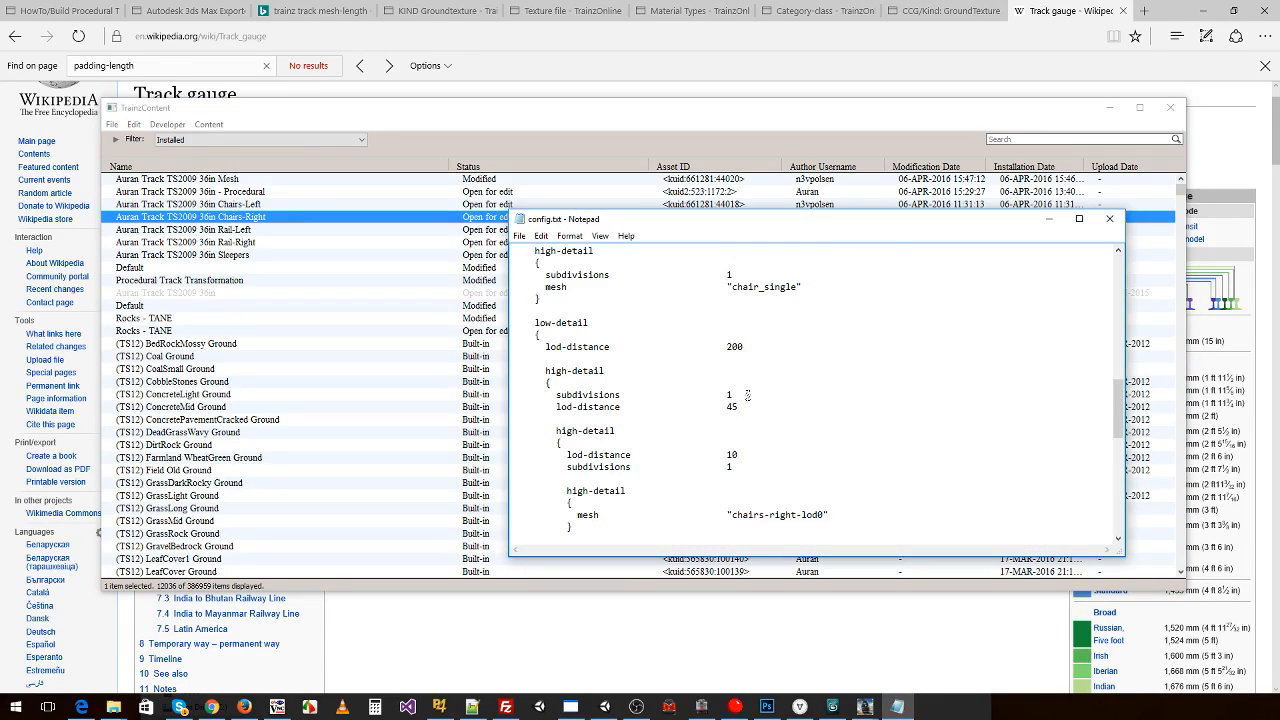
pyautogui.scroll(-5, 757, 385)
pyautogui.scroll(10, 762, 410)
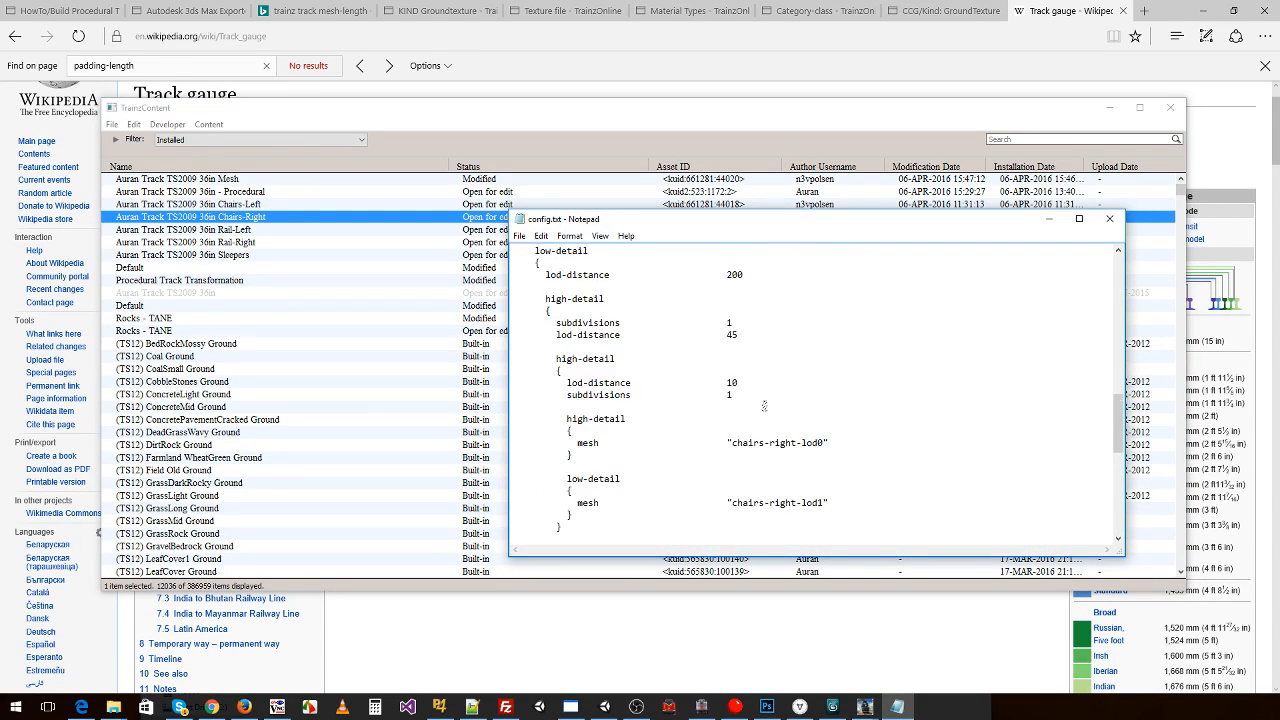
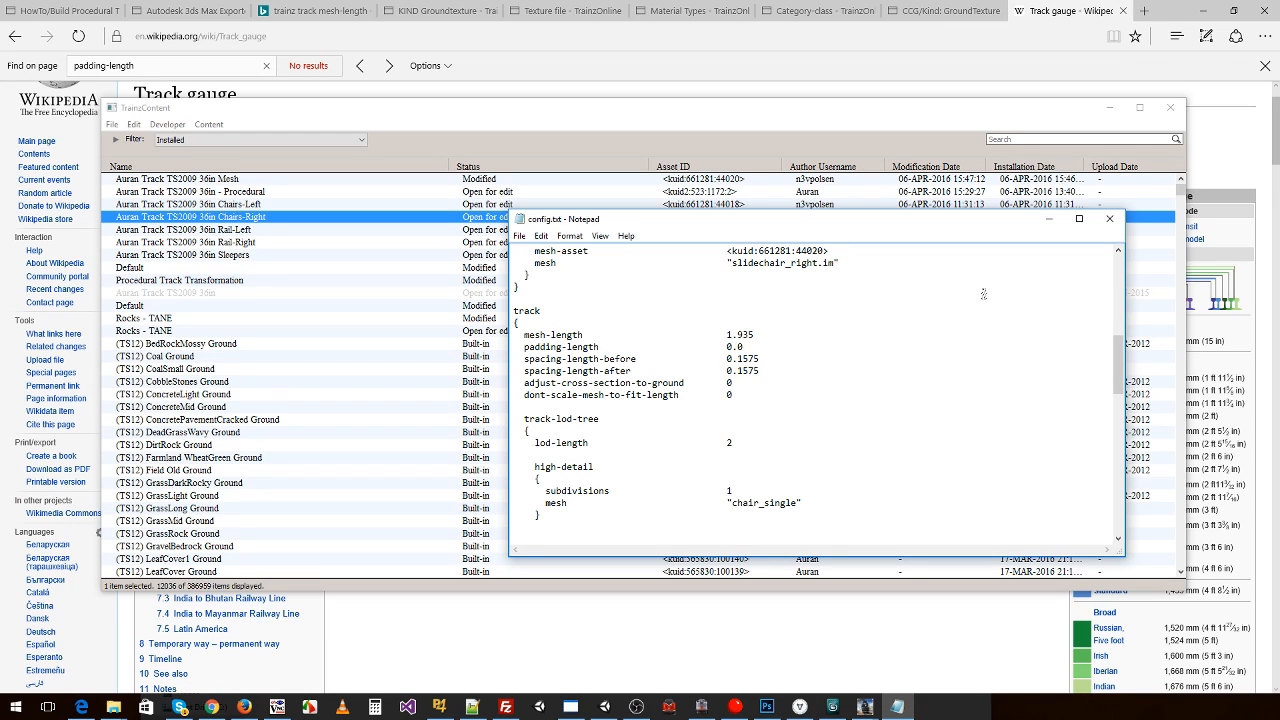
pyautogui.click(1110, 219)
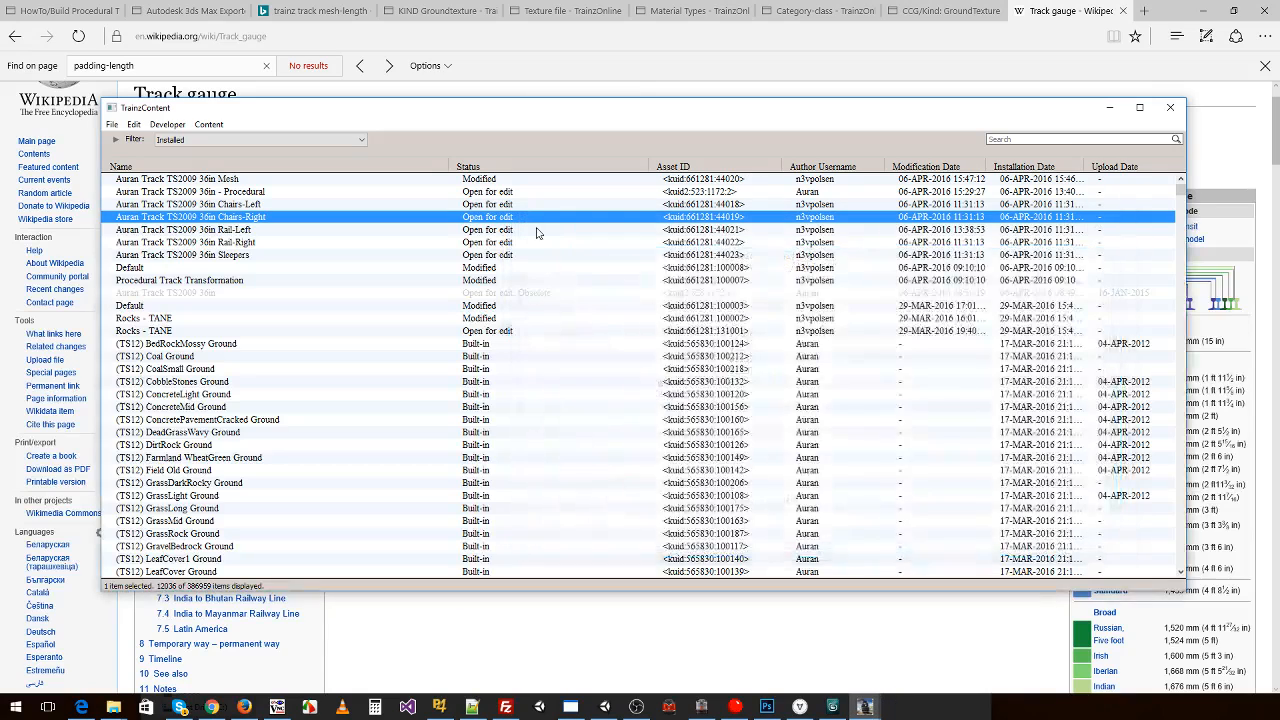
# - Open the Auran Track TS2009 36in Chairs-Left config, set the track container's padding-length to 0.0, and close the file
pyautogui.rightClick(441, 205)
pyautogui.moveTo(530, 311)
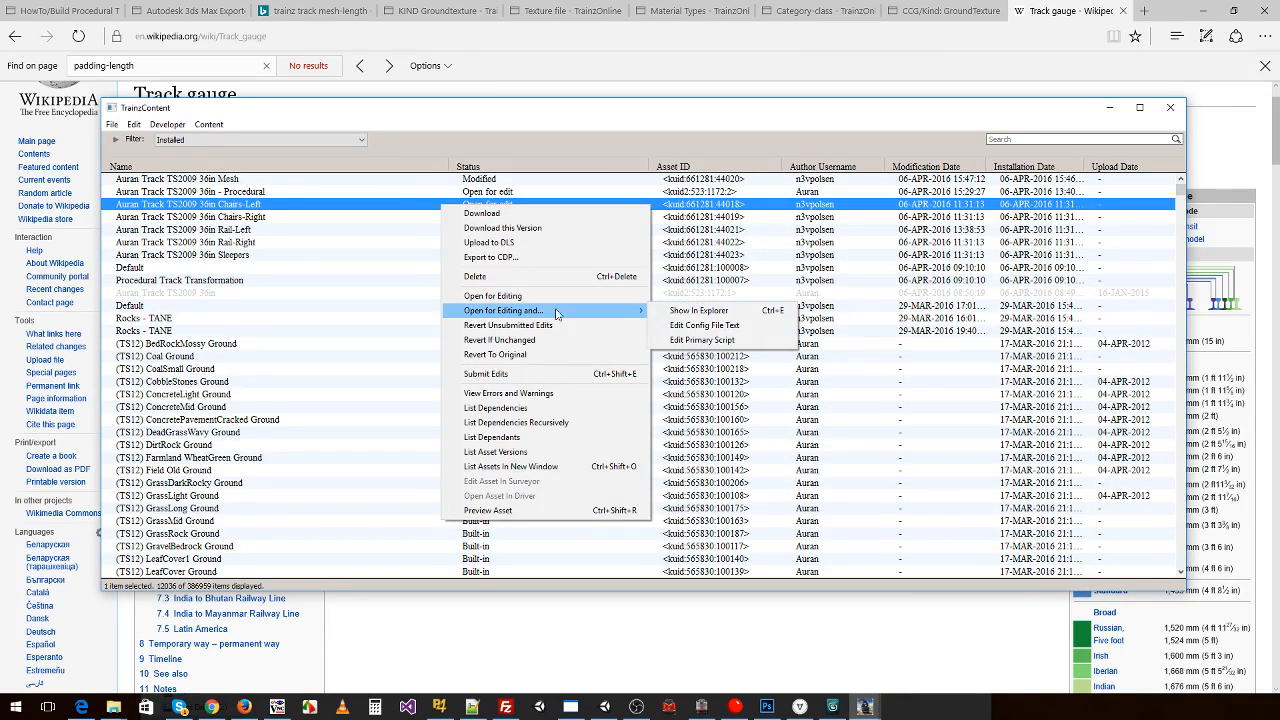
pyautogui.click(754, 330)
pyautogui.scroll(-10, 782, 340)
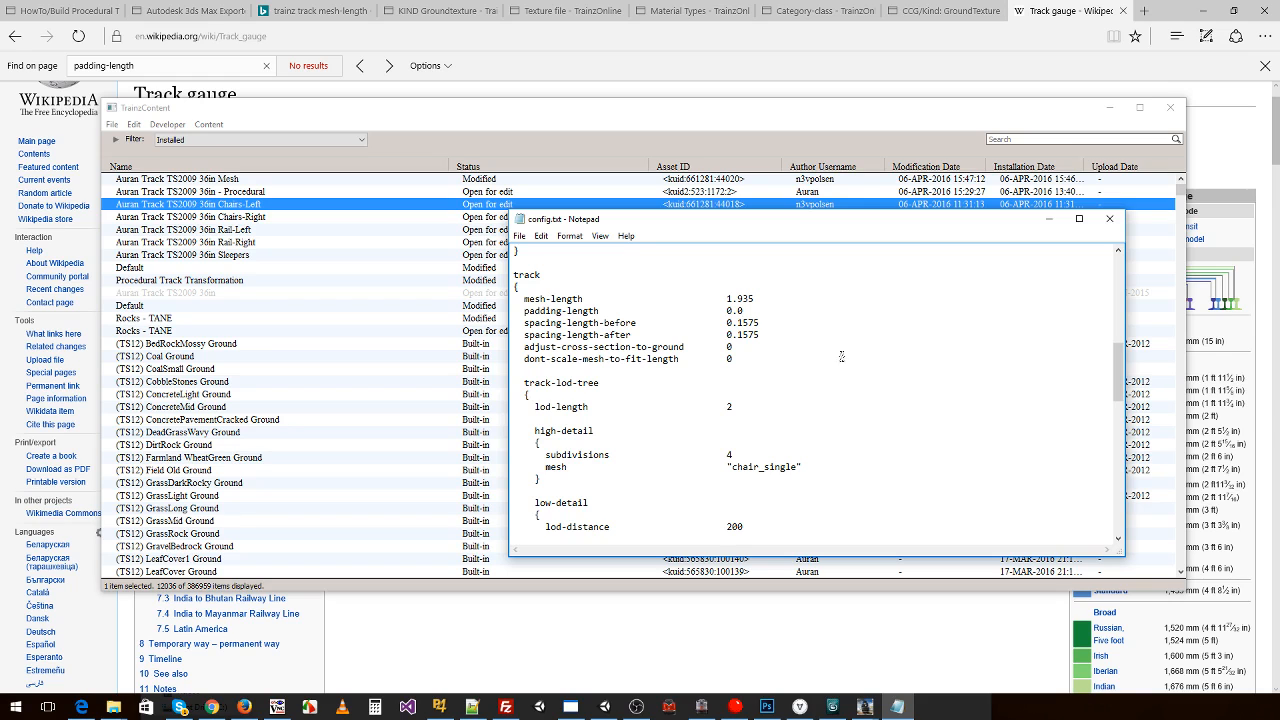
pyautogui.click(1109, 218)
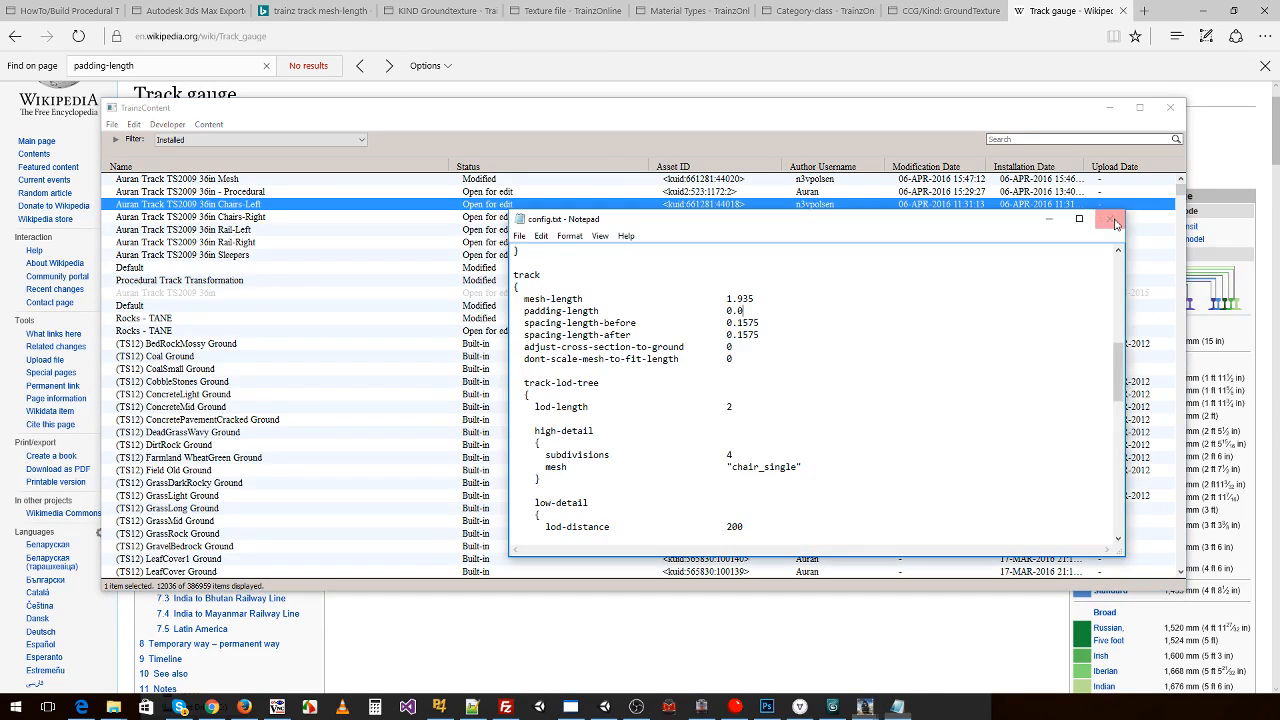
# - Submit the edits of the six open 36in track assets, from the Procedural parent through Sleepers
pyautogui.click(521, 194)
pyautogui.keyDown('shift'); pyautogui.click(492, 256); pyautogui.keyUp('shift')
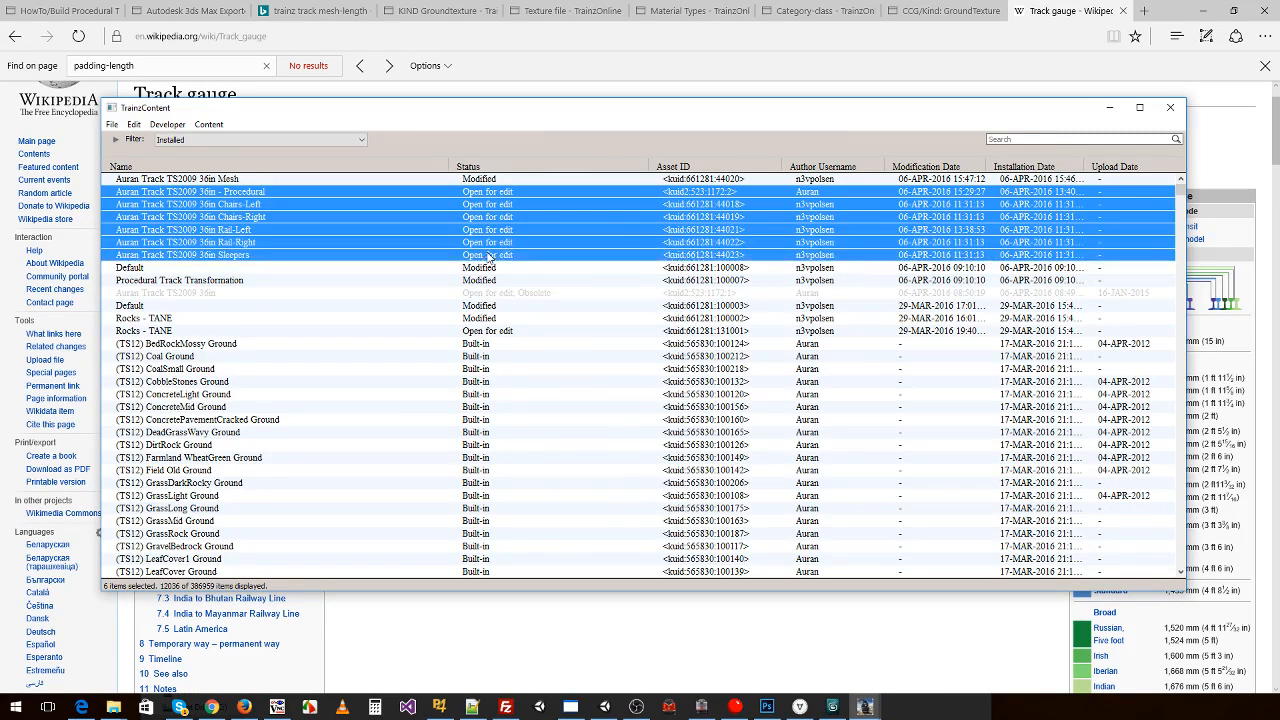
pyautogui.rightClick(500, 256)
pyautogui.click(540, 402)
pyautogui.click(865, 650)
# - Open the Procedural Track Transformation route for editing and examine the rails, sleepers and ballast around the junction crossing
pyautogui.click(572, 309)
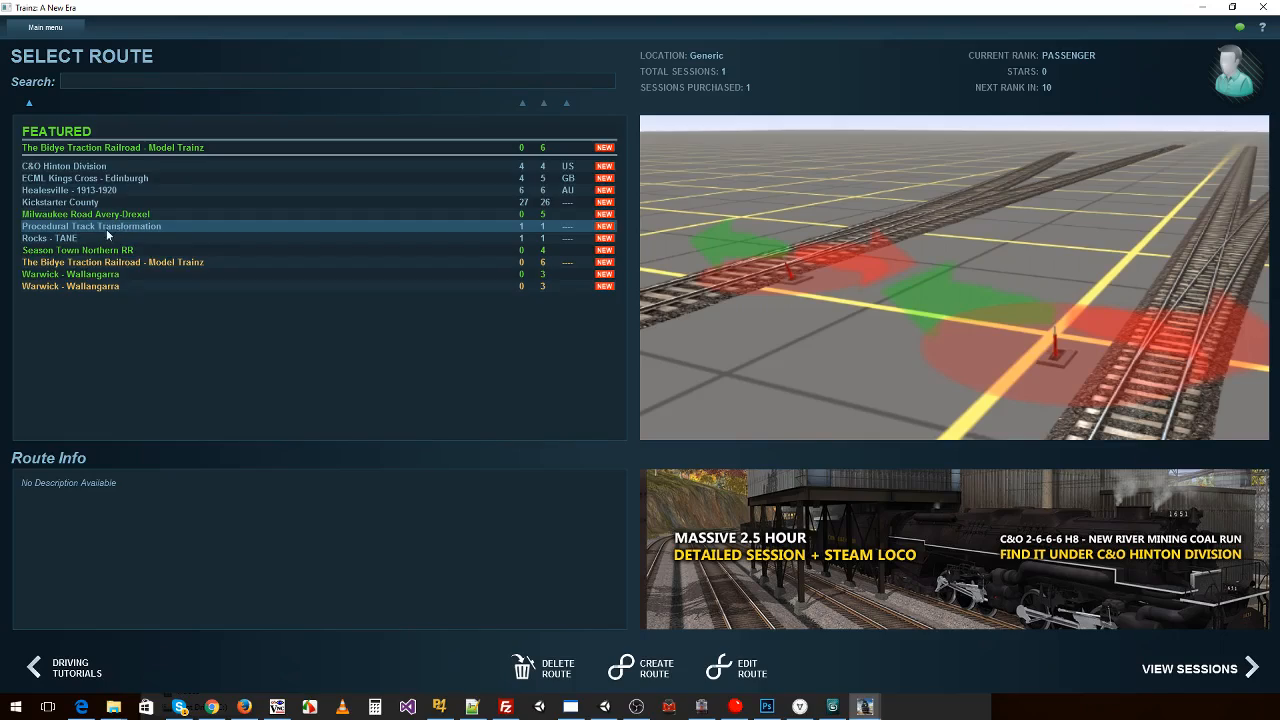
pyautogui.click(750, 672)
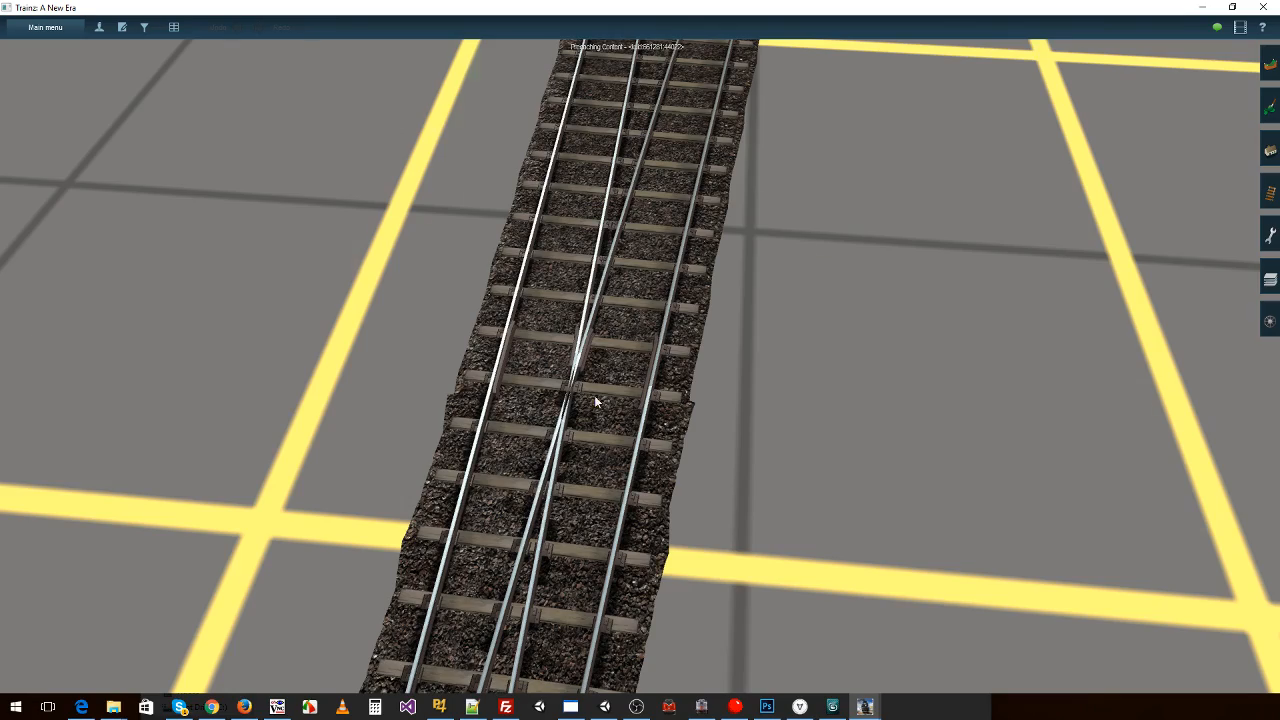
pyautogui.rightClick(595, 396)
pyautogui.rightClick(610, 411)
pyautogui.press('Down')
pyautogui.press('Up')
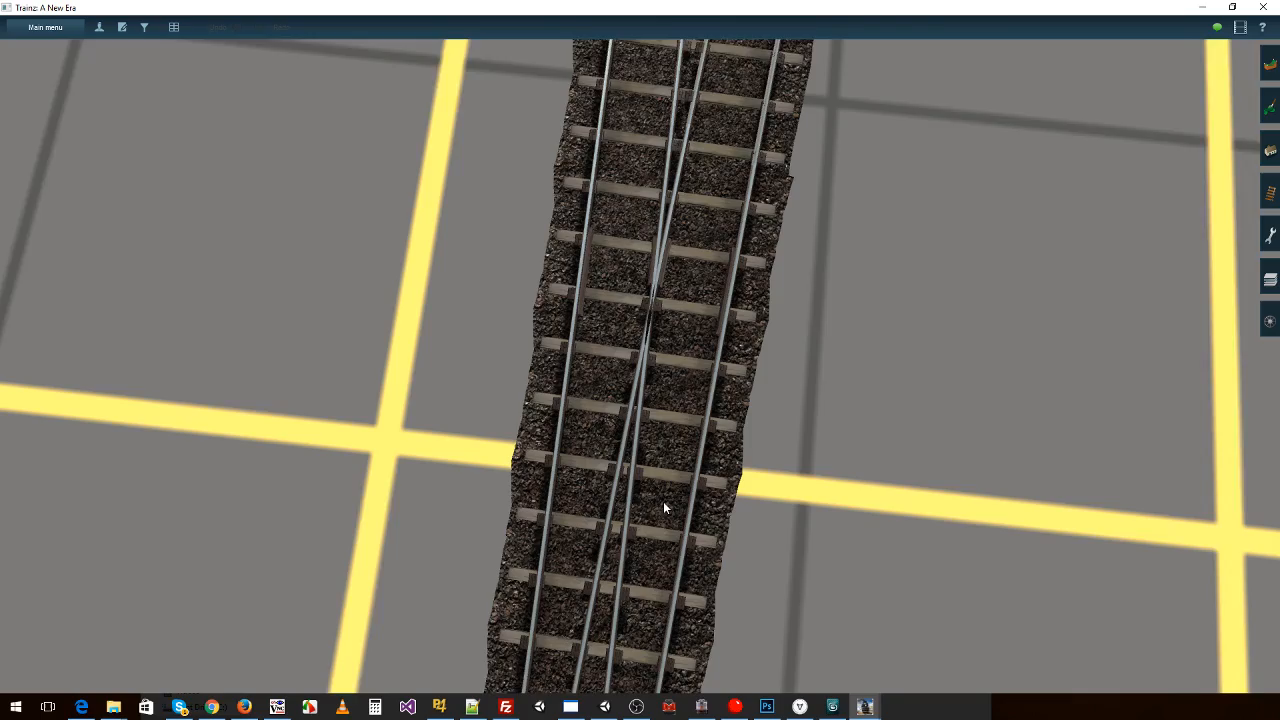
pyautogui.press('Down')
pyautogui.rightClick(624, 576)
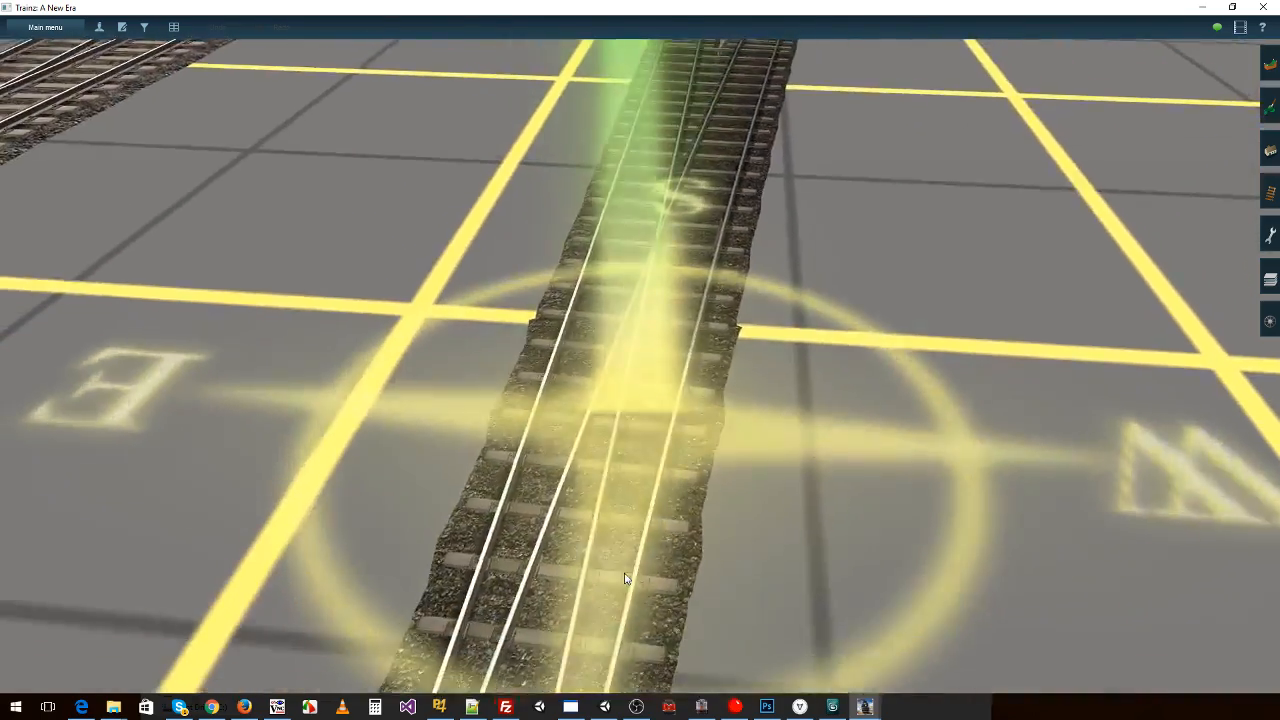
pyautogui.press('Down')
pyautogui.rightClick(566, 556)
pyautogui.press('Up')
pyautogui.rightClick(454, 541)
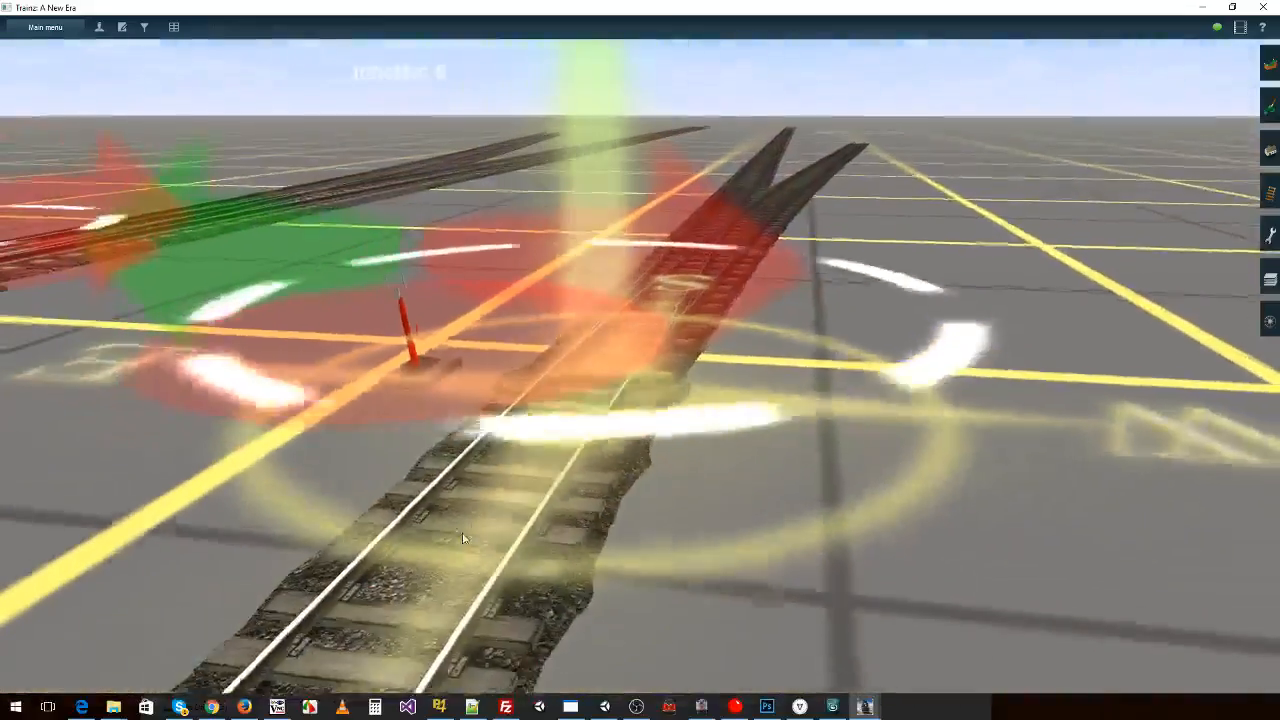
# - Examine the sleeper, chair and ballast alignment along the 36in track leading to Junction 0 from several angles
pyautogui.press('Left')
pyautogui.rightClick(436, 441)
pyautogui.press('Up')
pyautogui.scroll(-8, 563, 328)
pyautogui.scroll(8, 596, 350)
pyautogui.press('Right')
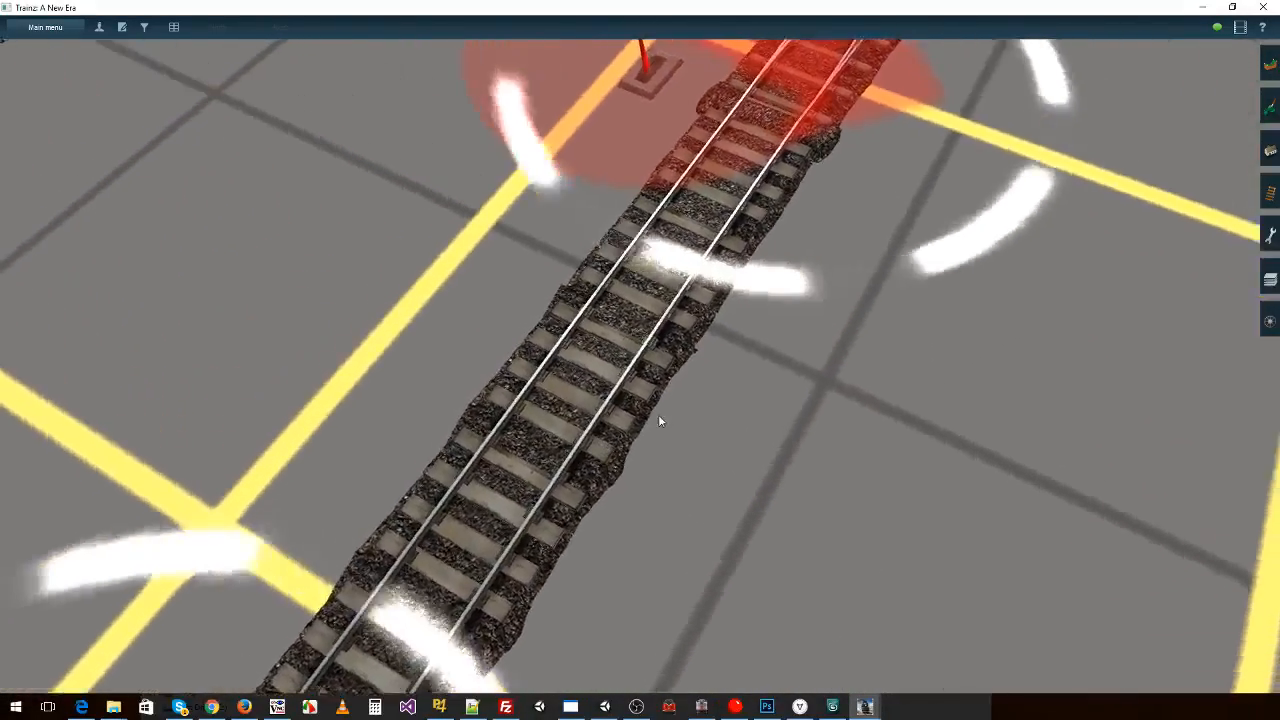
pyautogui.press('Right')
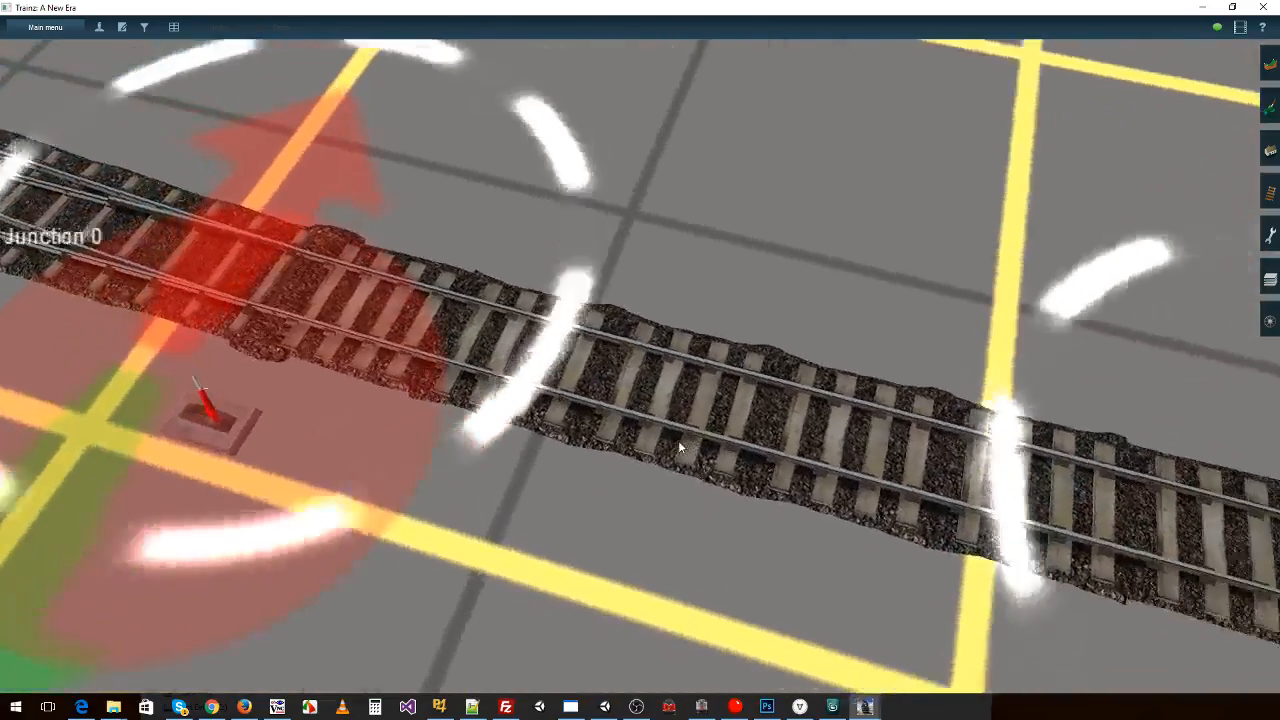
pyautogui.press('Down')
pyautogui.press('Left')
pyautogui.rightClick(480, 250)
pyautogui.moveTo(632, 222); pyautogui.dragTo(663, 323, button='right')
pyautogui.press('Down')
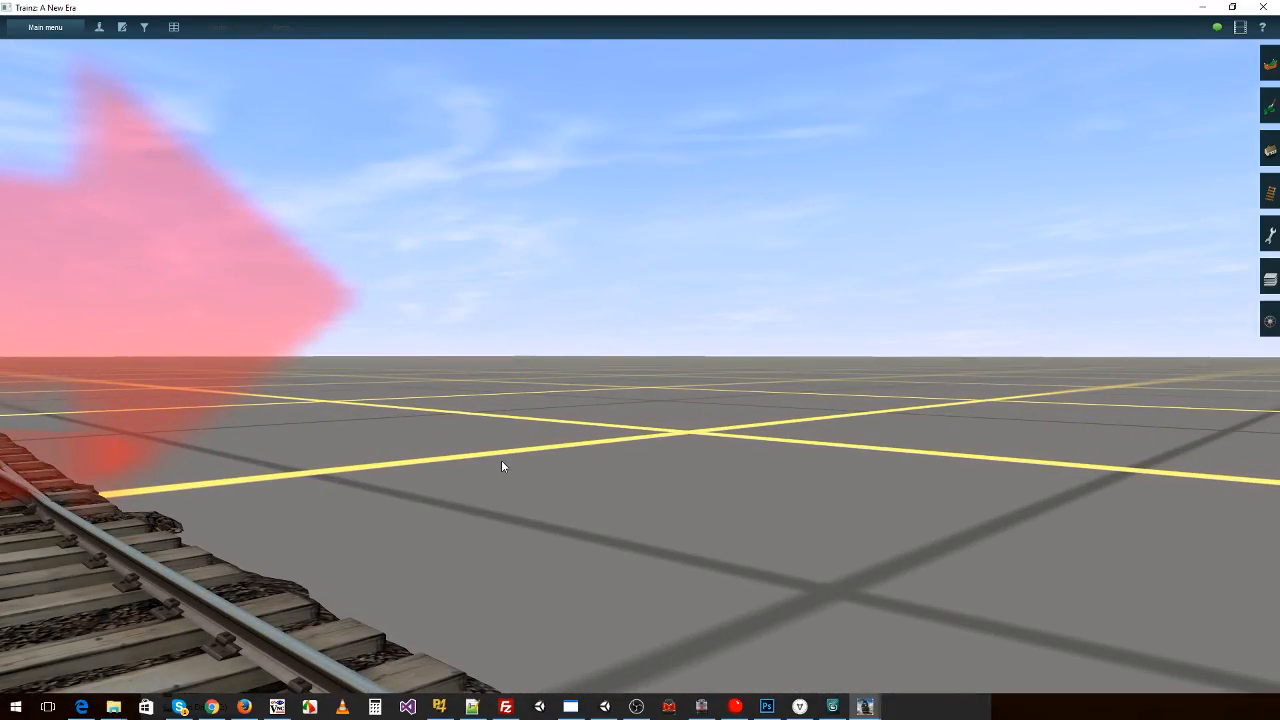
pyautogui.press('Up')
pyautogui.rightClick(502, 592)
pyautogui.press('Up')
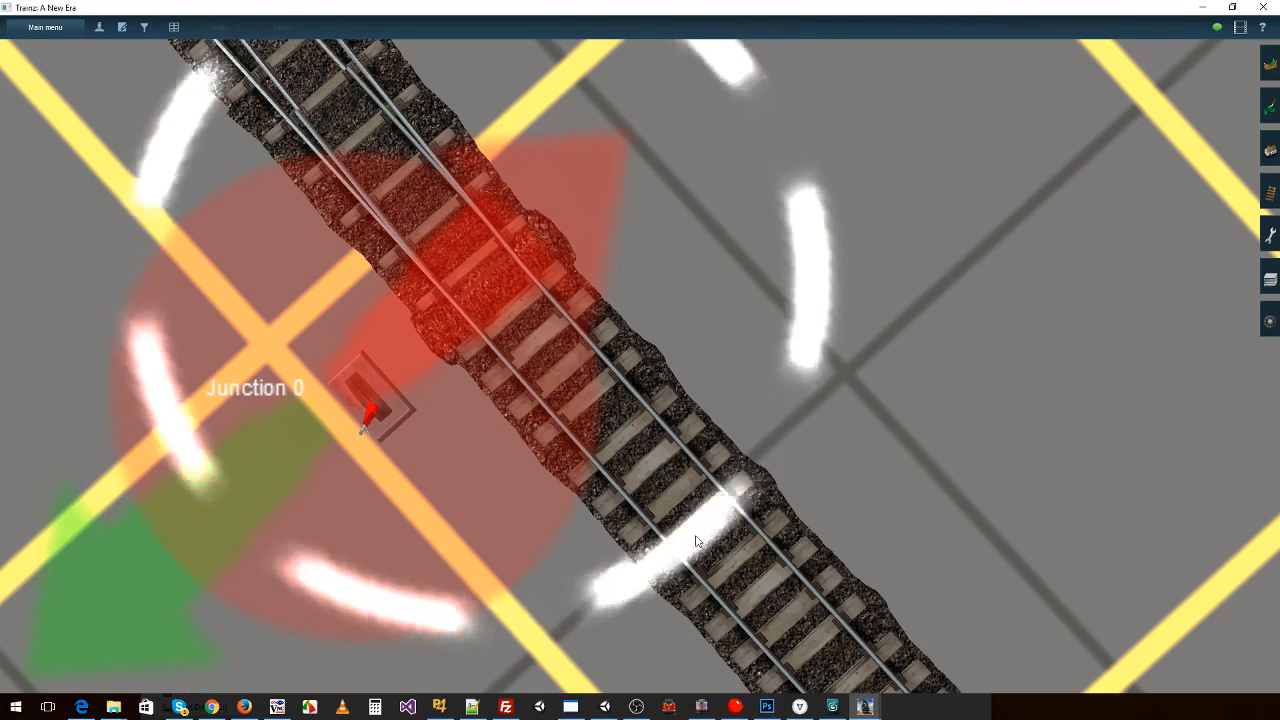
# - Compare the 36in track's sleeper spacing and ballast edges with the neighbouring track at Junction 2
pyautogui.rightClick(726, 531)
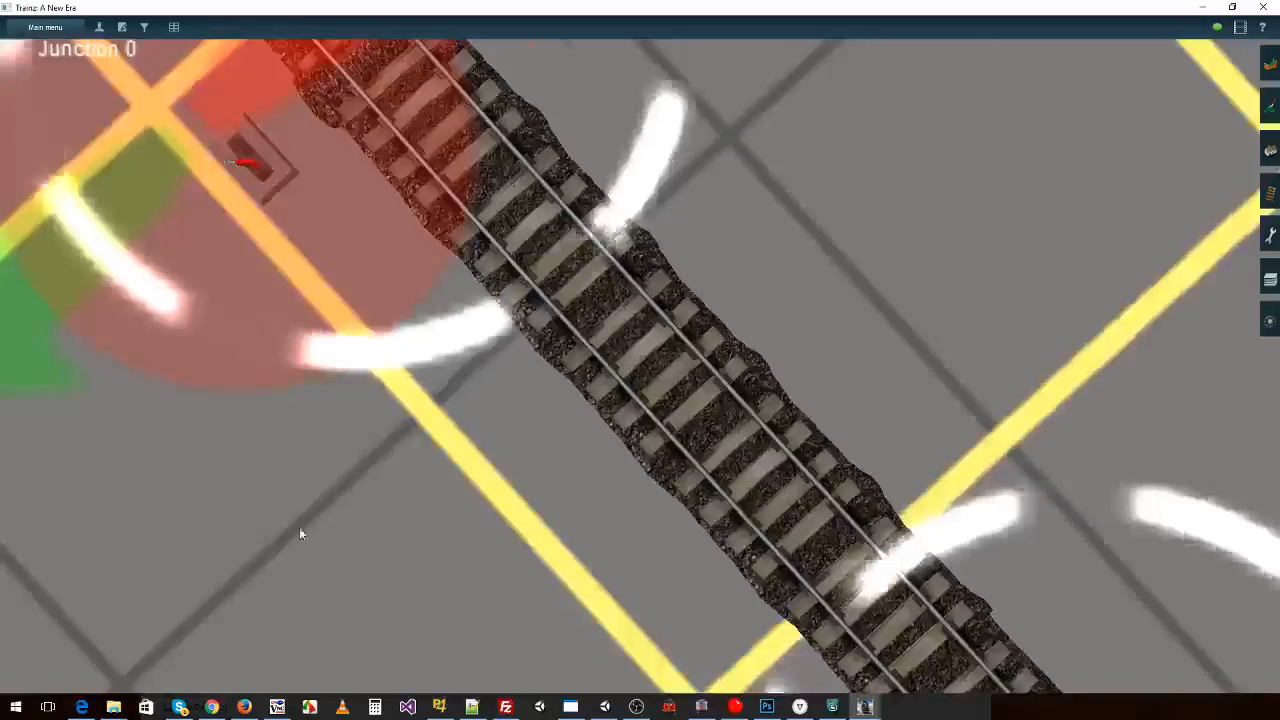
pyautogui.scroll(-5, 300, 534)
pyautogui.rightClick(278, 515)
pyautogui.rightClick(656, 308)
pyautogui.scroll(5, 678, 462)
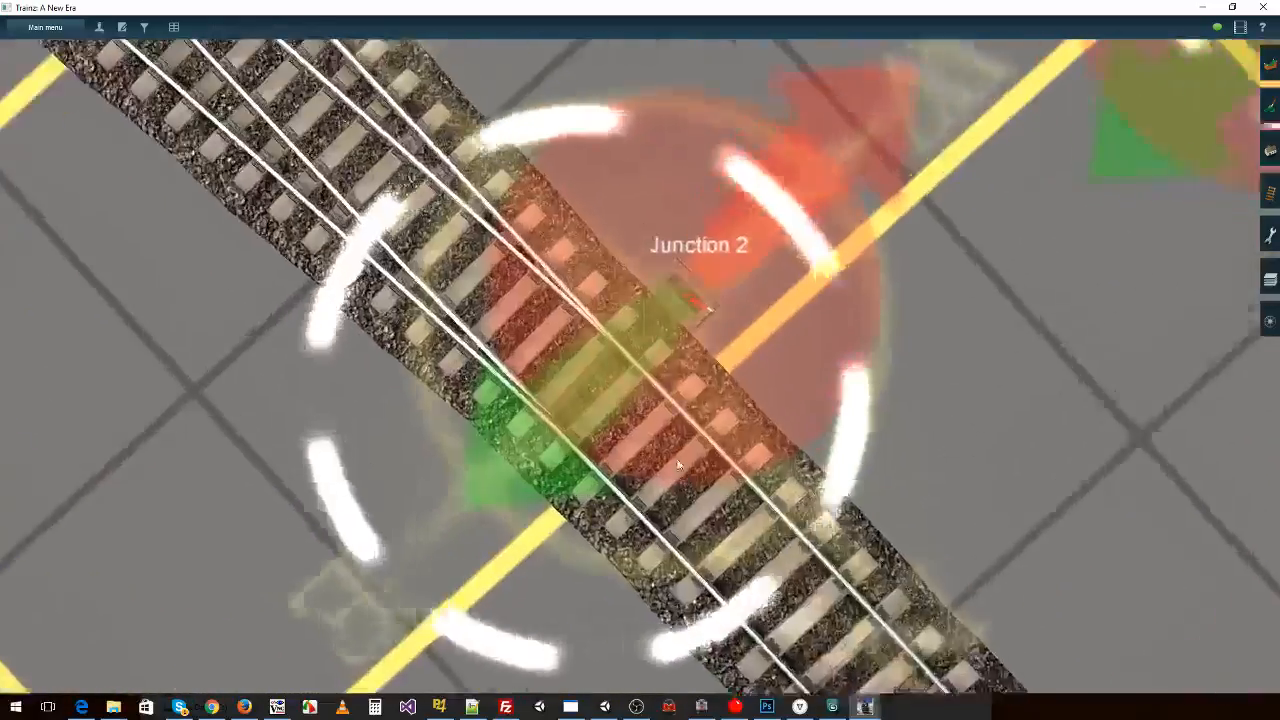
pyautogui.scroll(3, 677, 470)
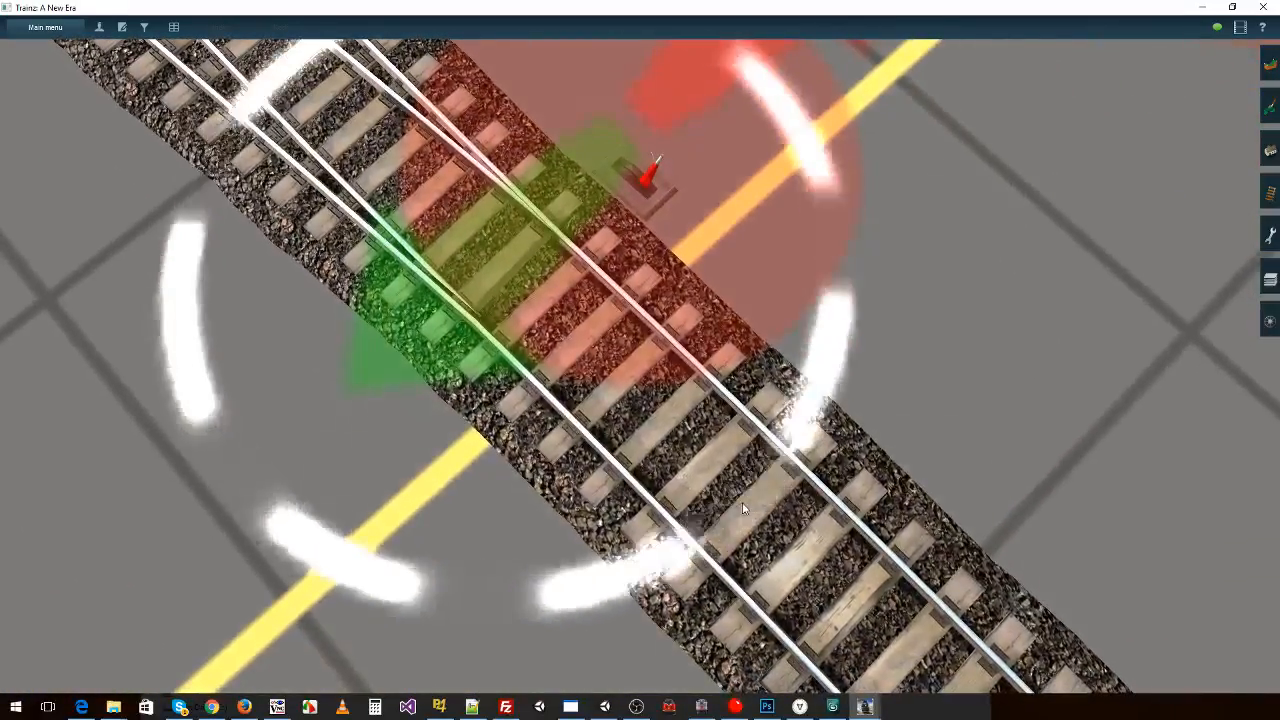
pyautogui.rightClick(739, 494)
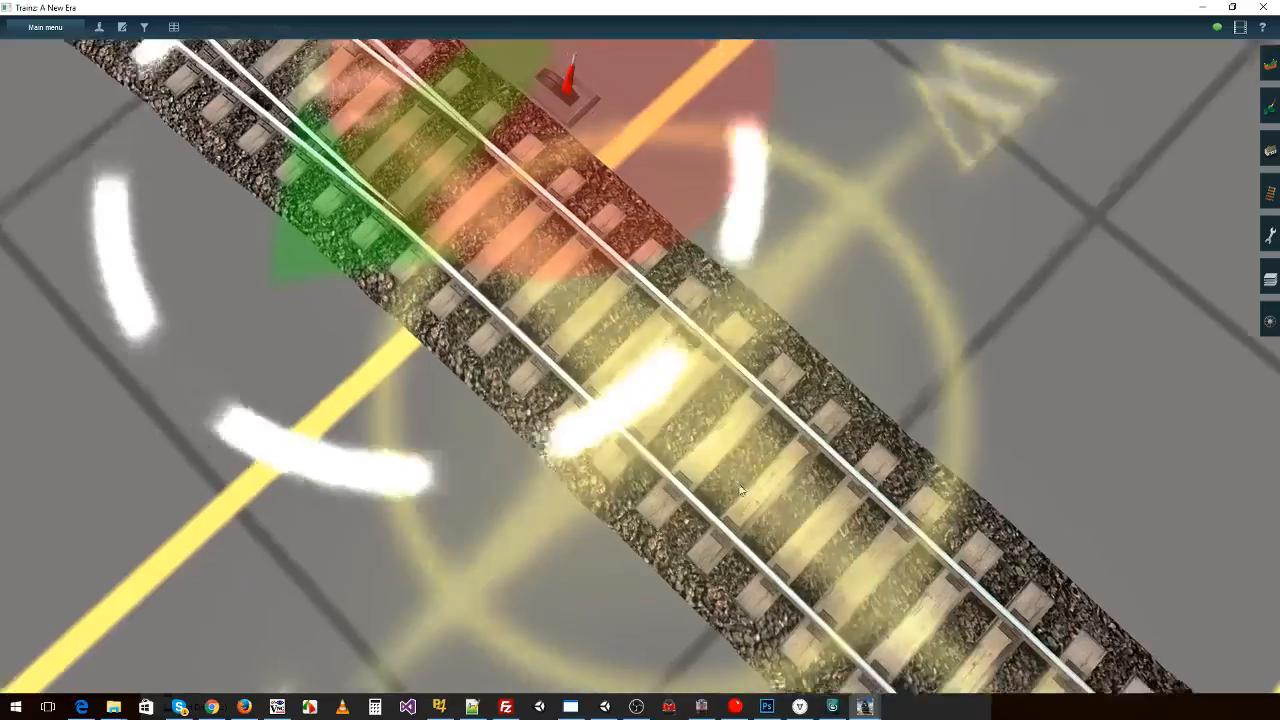
pyautogui.rightClick(880, 446)
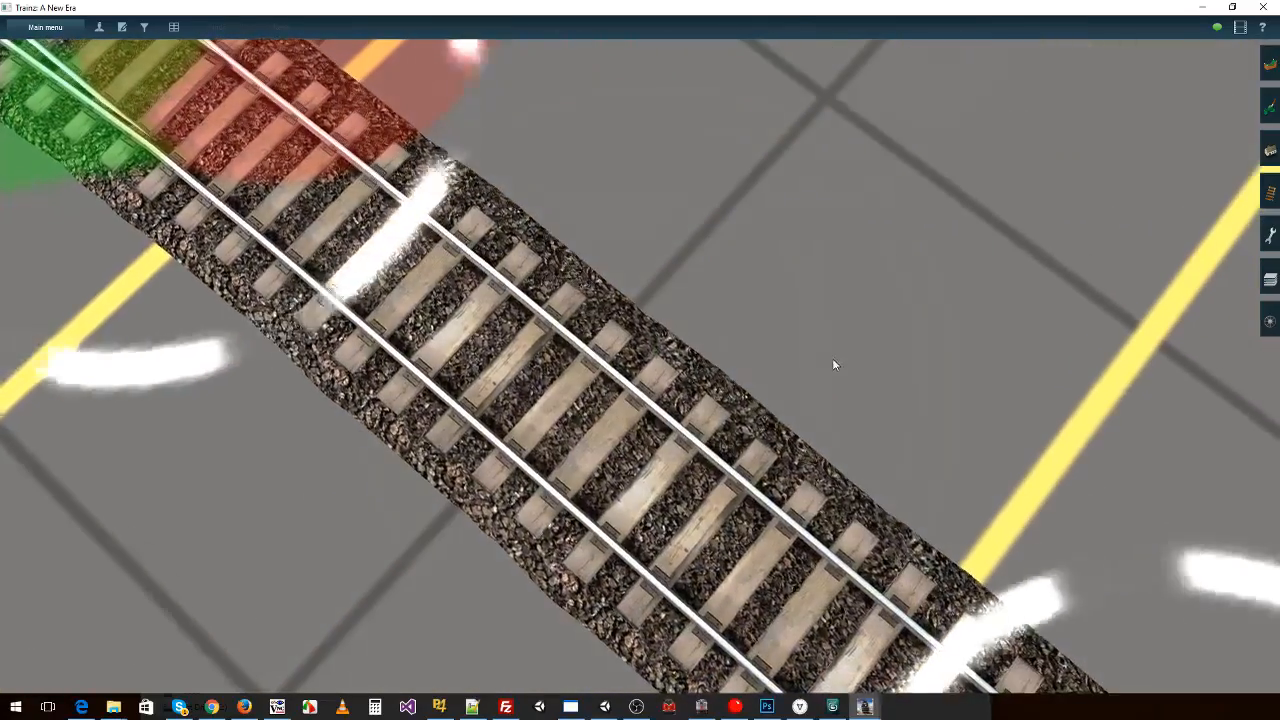
# - Examine the sleeper spacing and ballast edges of the 36in track beyond Junction 0, both close up and from far away
pyautogui.rightClick(930, 155)
pyautogui.scroll(-5, 860, 170)
pyautogui.rightClick(782, 160)
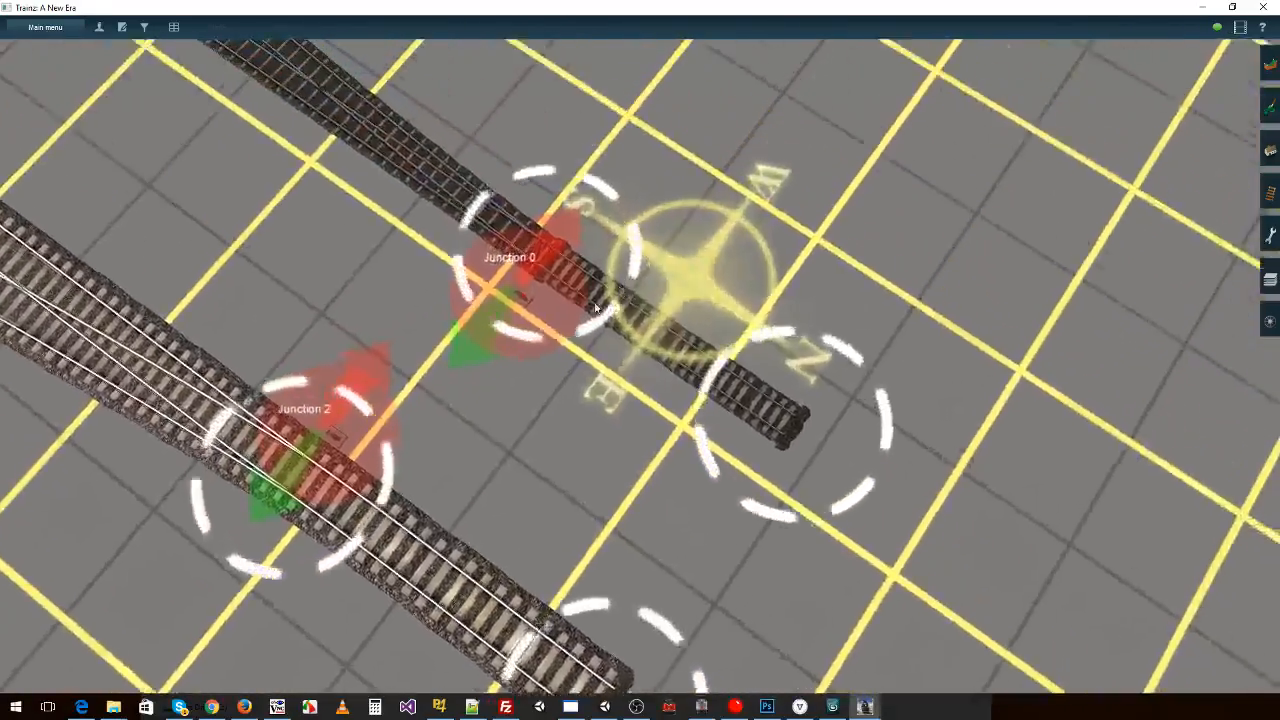
pyautogui.scroll(5, 588, 435)
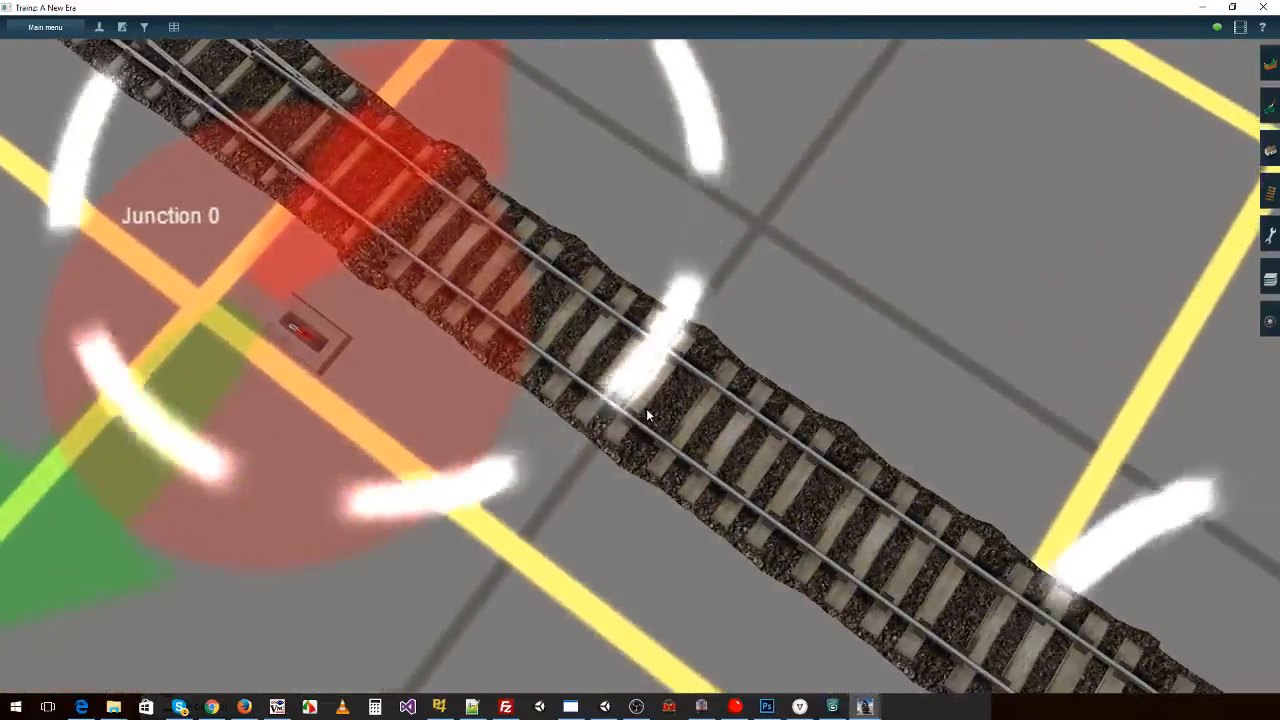
pyautogui.press('Left')
pyautogui.press('Down')
pyautogui.press('Right')
pyautogui.scroll(-8, 646, 426)
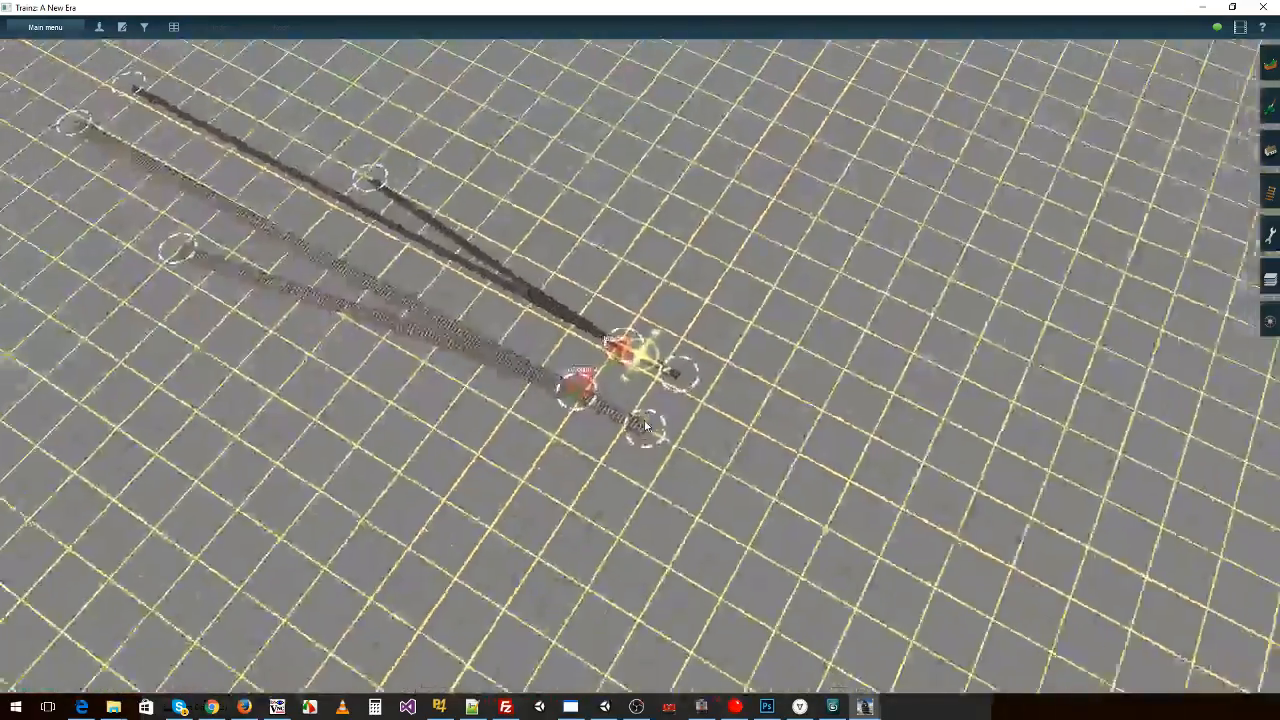
pyautogui.scroll(8, 646, 426)
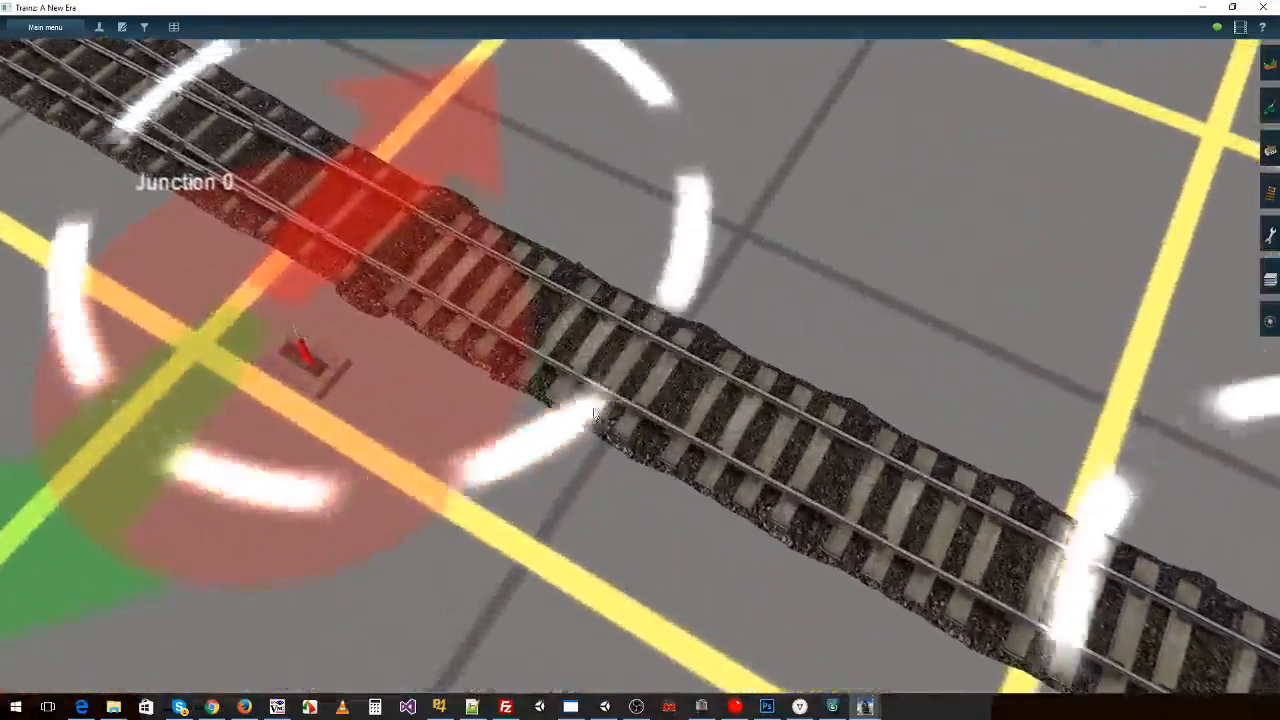
pyautogui.scroll(-5, 670, 394)
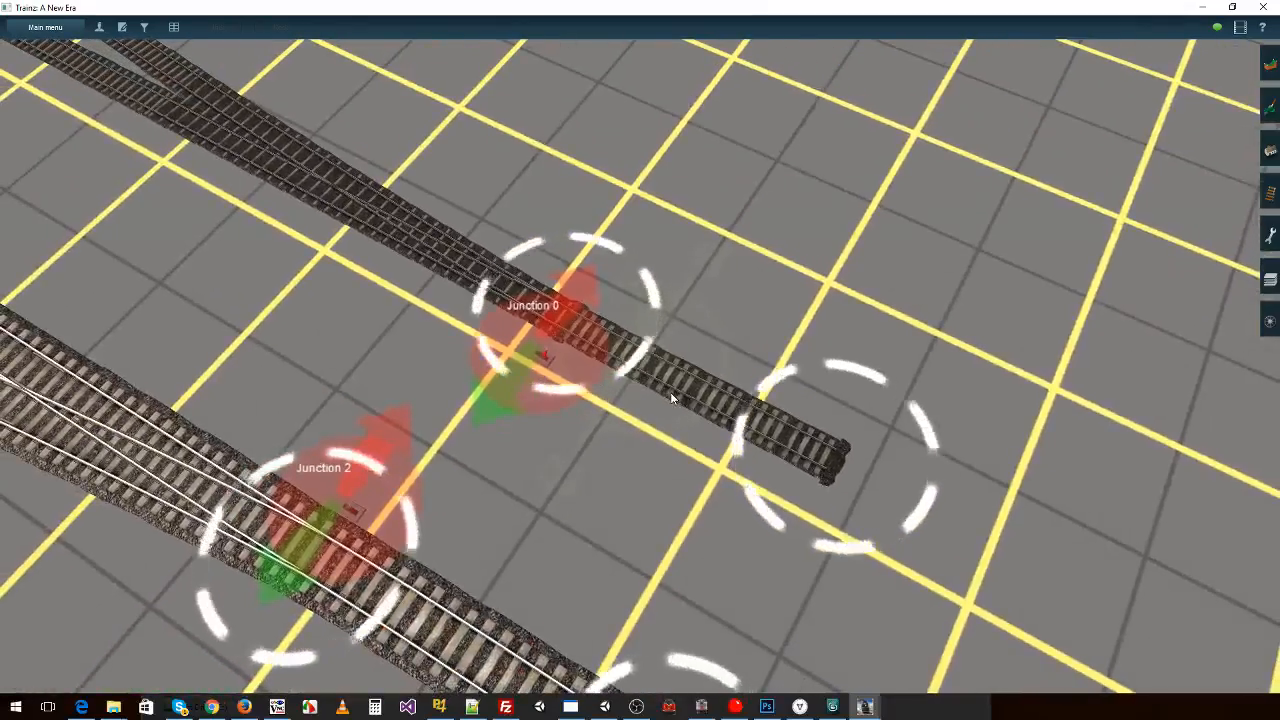
pyautogui.scroll(5, 671, 397)
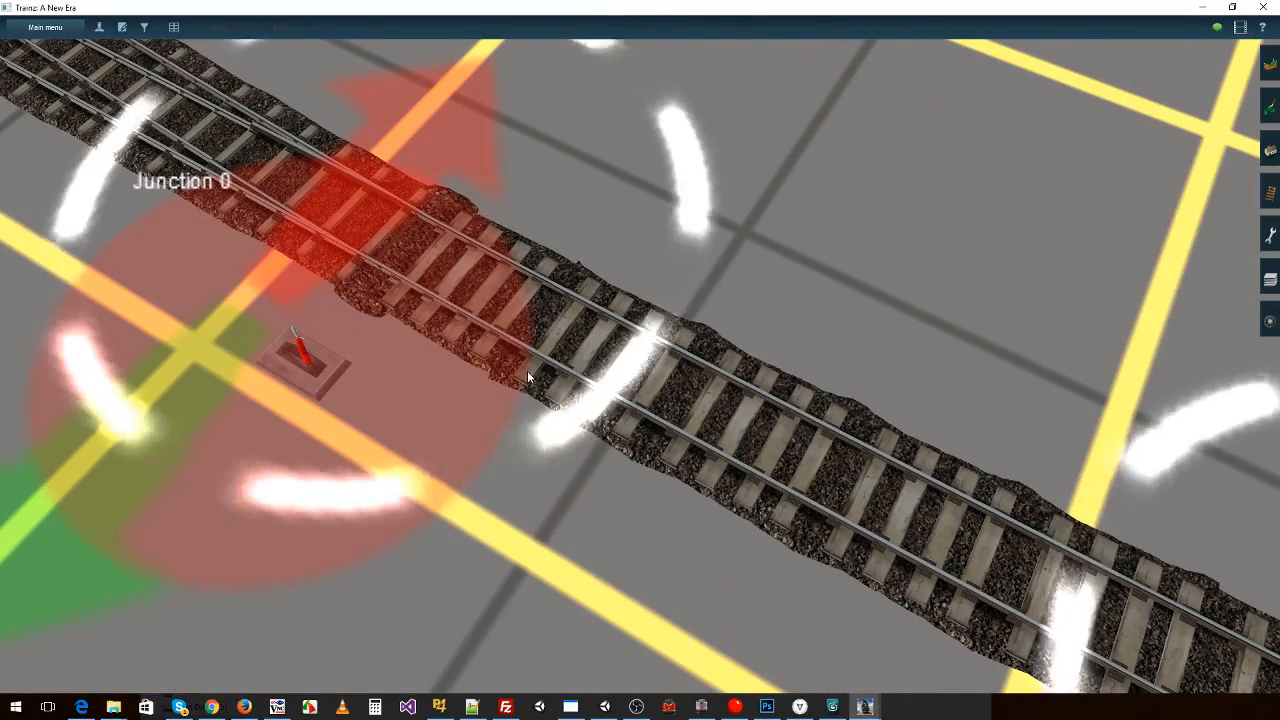
pyautogui.press('Left')
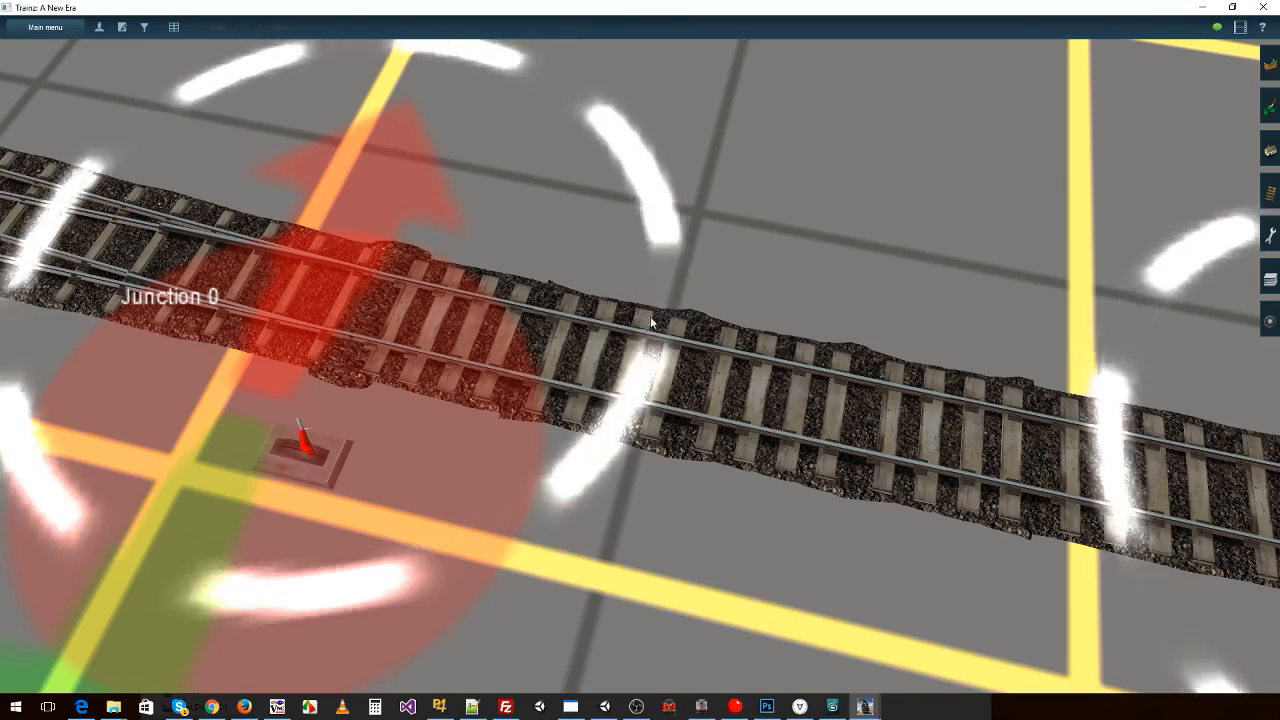
# - Exit the game from the route editor and return to the TrainzContent asset list
pyautogui.click(45, 27)
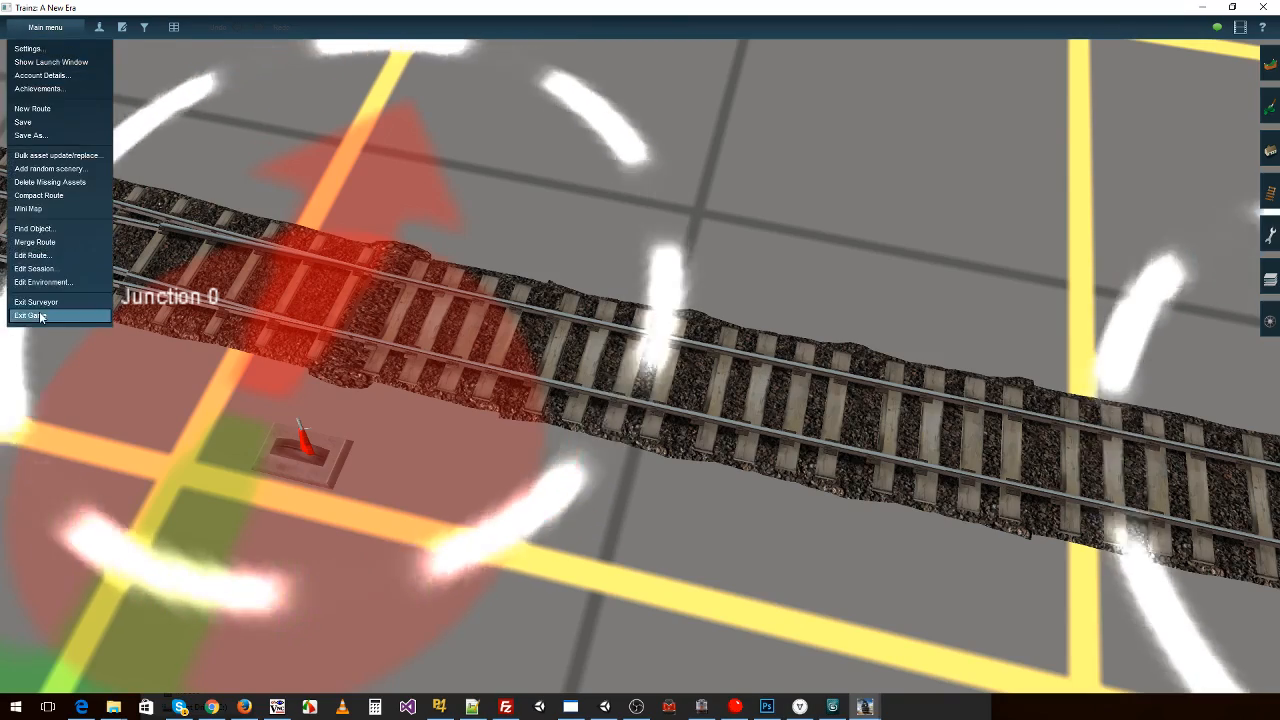
pyautogui.click(40, 317)
pyautogui.click(537, 365)
# - Select the Auran Track TS2009 36in Chairs-Left and Chairs-Right assets and bring up the operations available for them
pyautogui.click(318, 216)
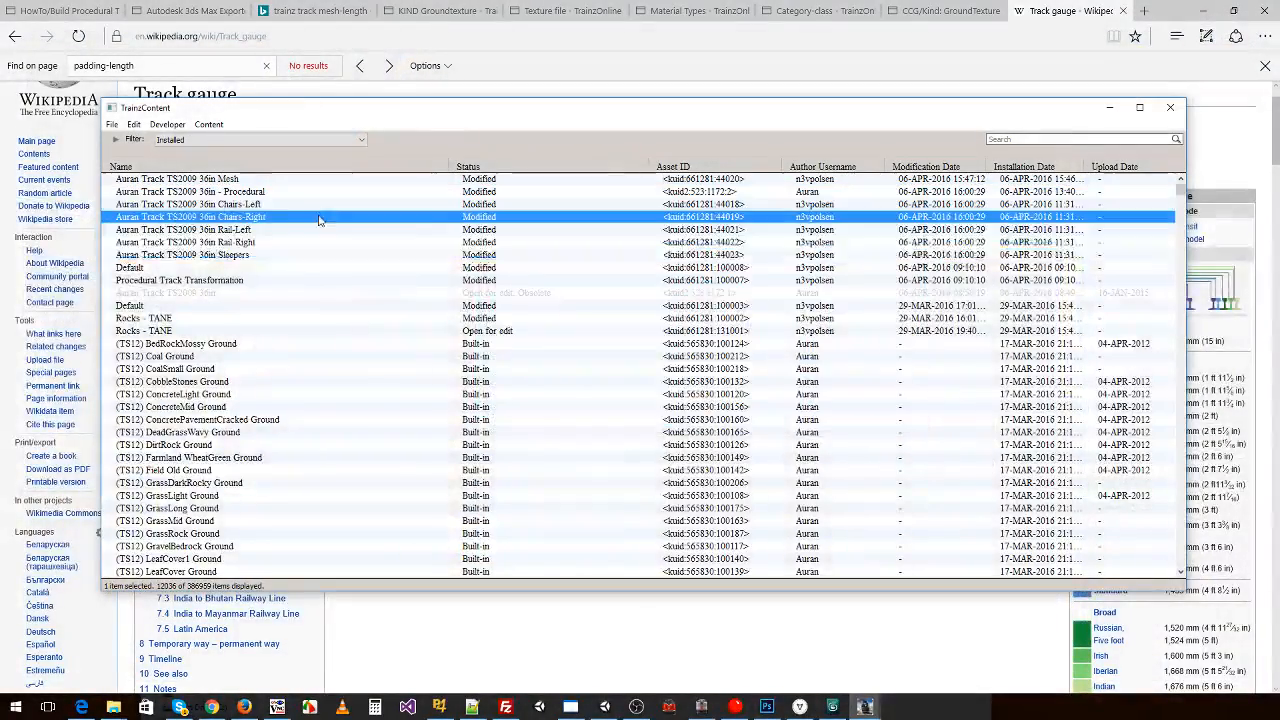
pyautogui.keyDown('shift'); pyautogui.click(255, 206); pyautogui.keyUp('shift')
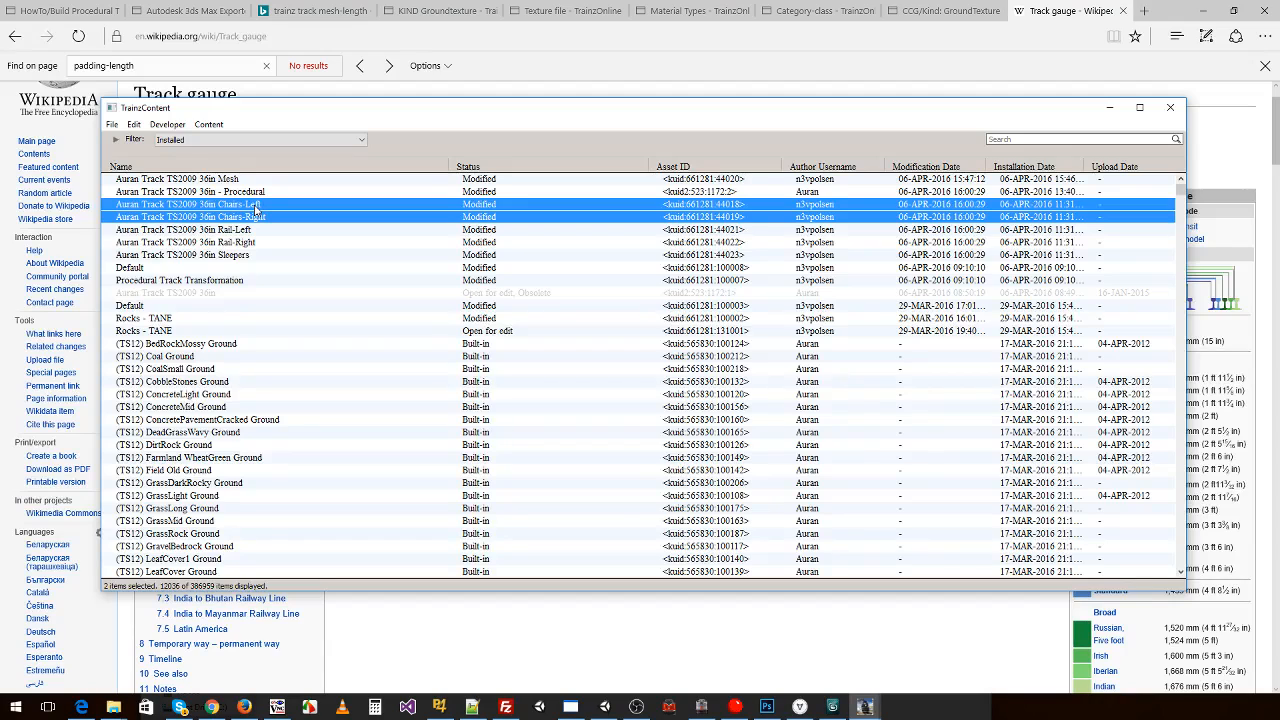
pyautogui.rightClick(255, 207)
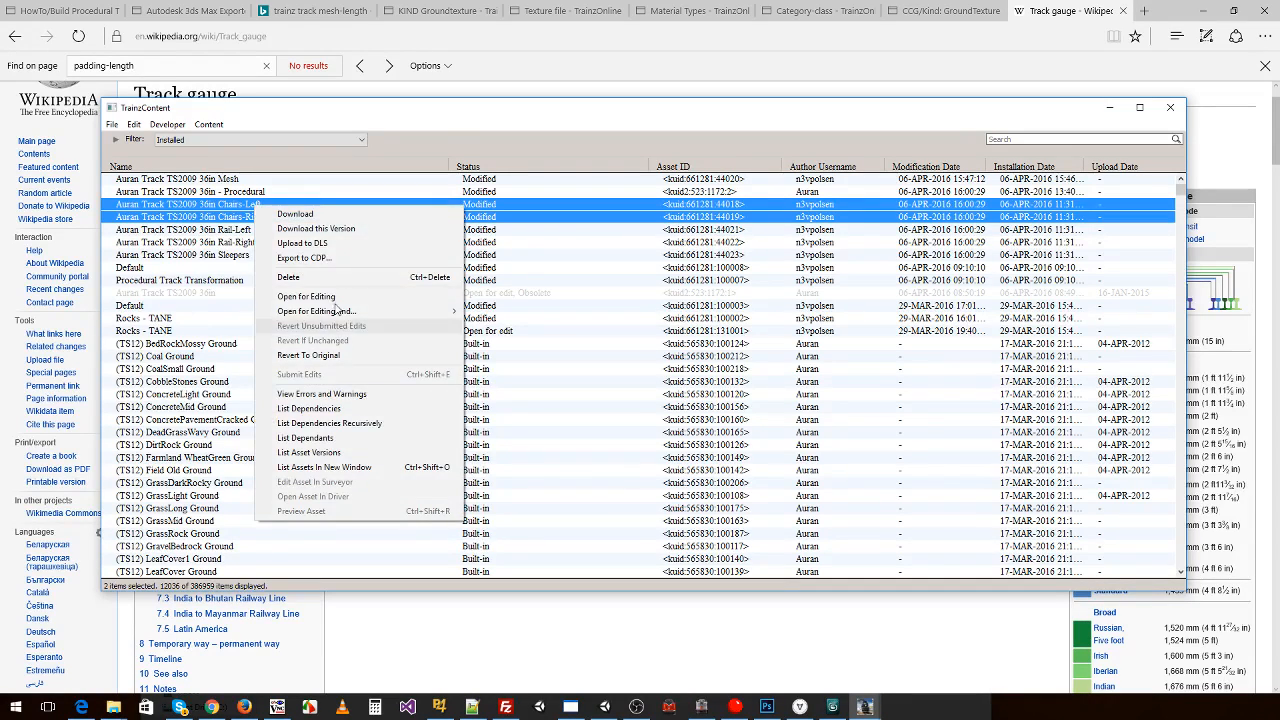
# - Open the 36in Chairs-Left and Chairs-Right track assets for editing and bring up the Chairs-Right config.txt in Notepad
pyautogui.click(300, 297)
pyautogui.rightClick(289, 220)
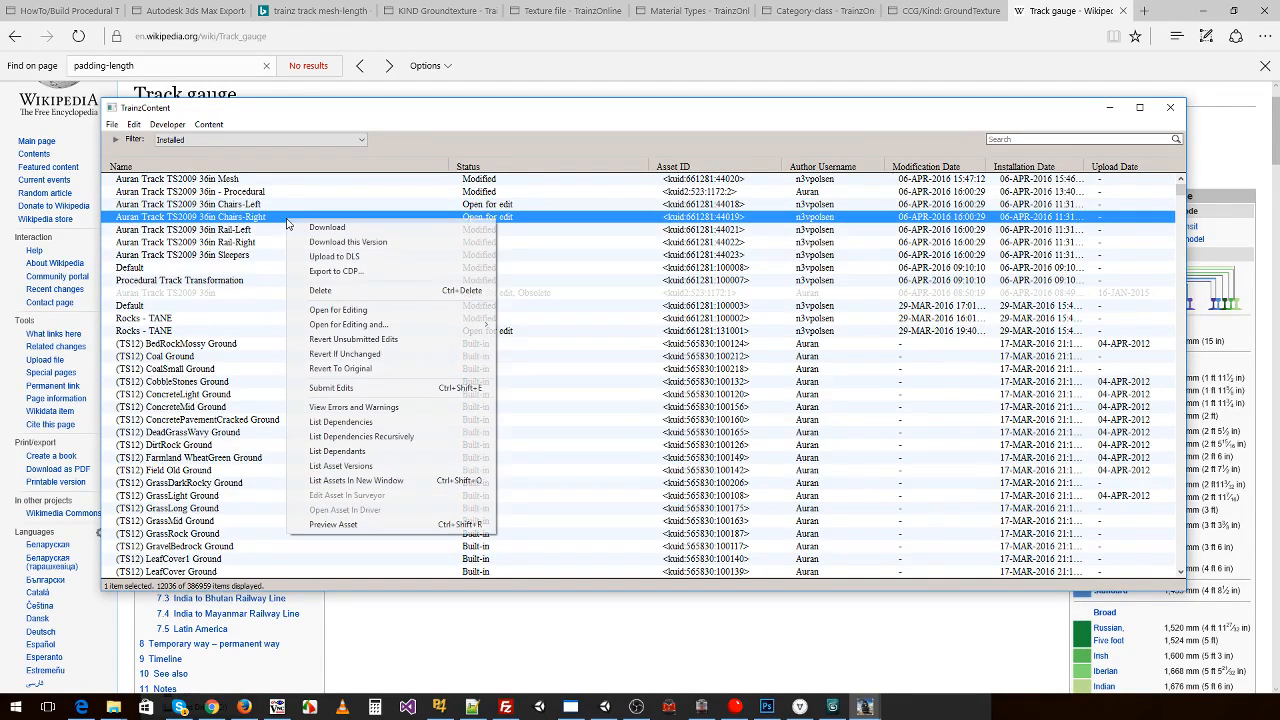
pyautogui.moveTo(455, 328)
pyautogui.click(549, 339)
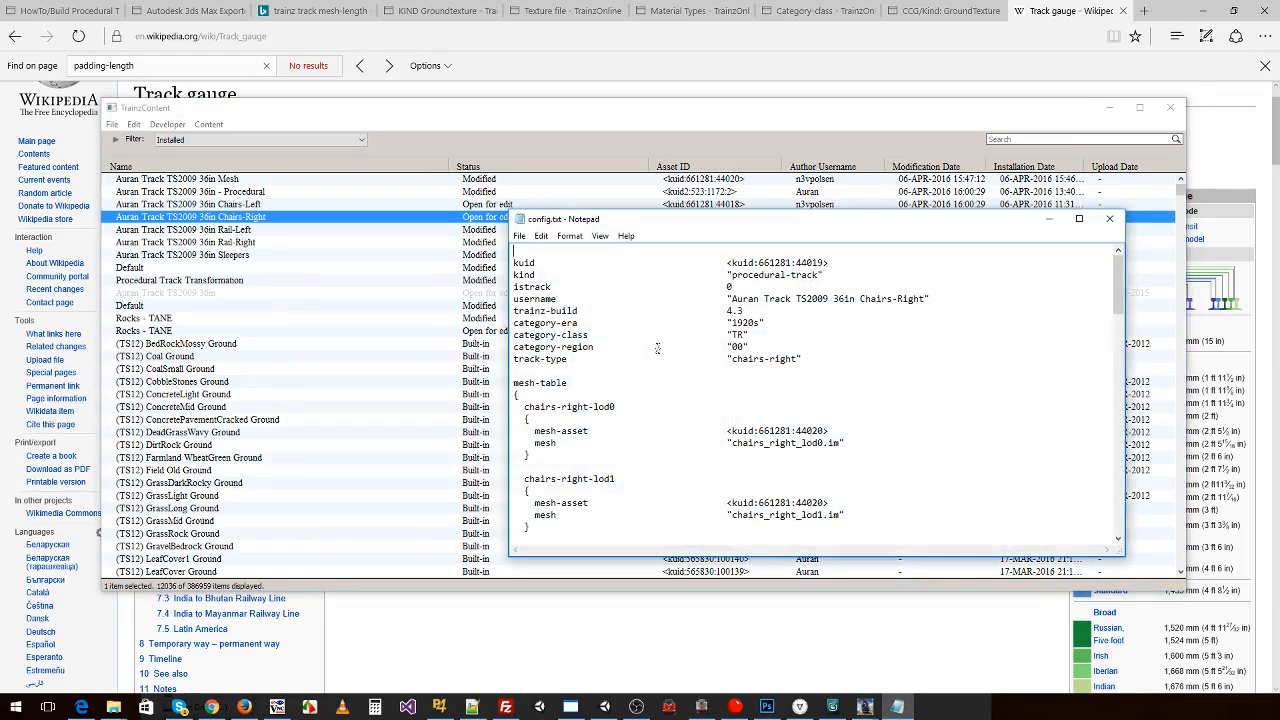
# - Switch to 3ds Max and measure a rail chair's length with a temporary box drawn over it in the top view, discarding the box
pyautogui.click(866, 708)
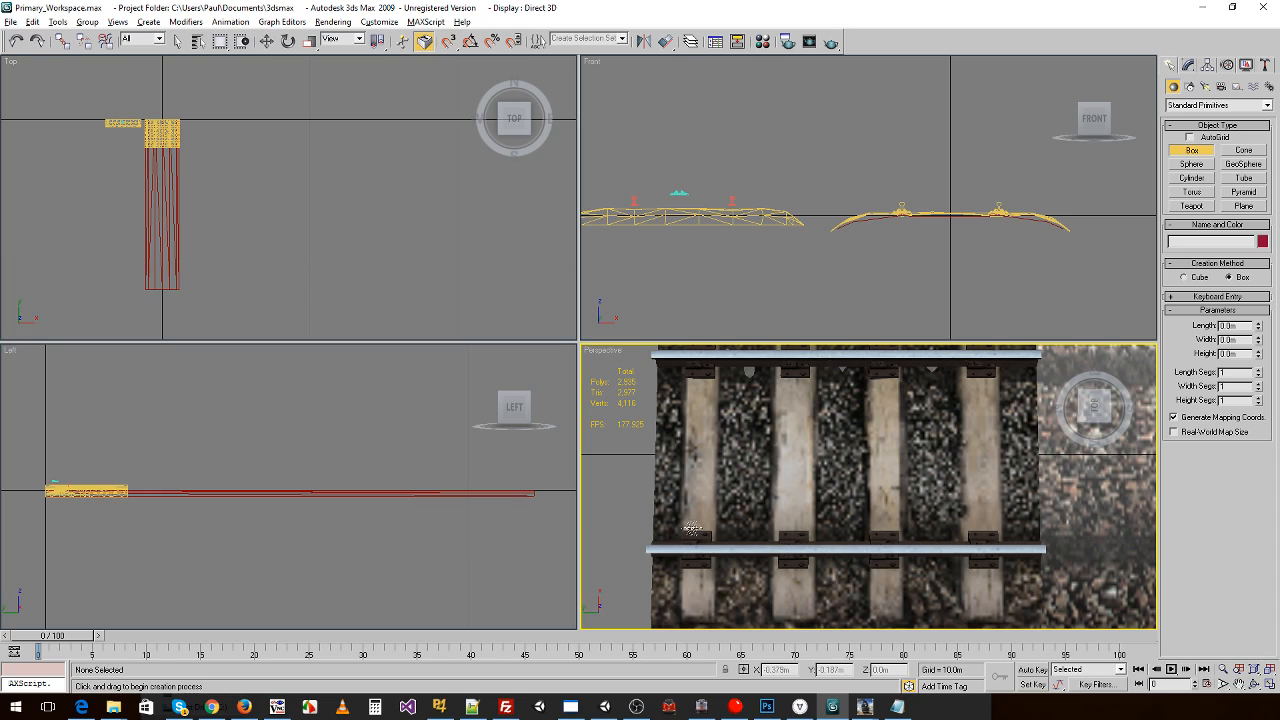
pyautogui.moveTo(711, 528); pyautogui.dragTo(681, 538)
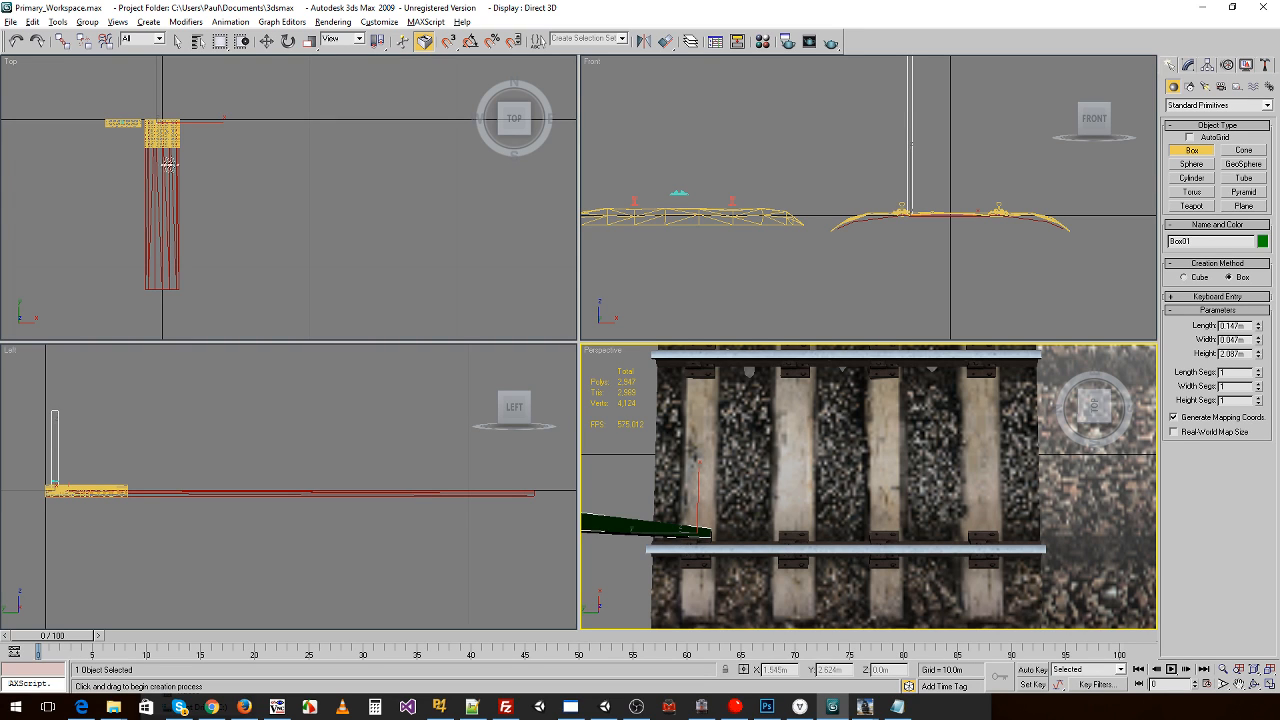
pyautogui.moveTo(217, 210); pyautogui.dragTo(414, 165, button='middle')
pyautogui.press('Delete')
pyautogui.scroll(5, 337, 263)
pyautogui.scroll(3, 414, 165)
pyautogui.moveTo(501, 191); pyautogui.dragTo(318, 168, button='middle')
pyautogui.scroll(2, 318, 168)
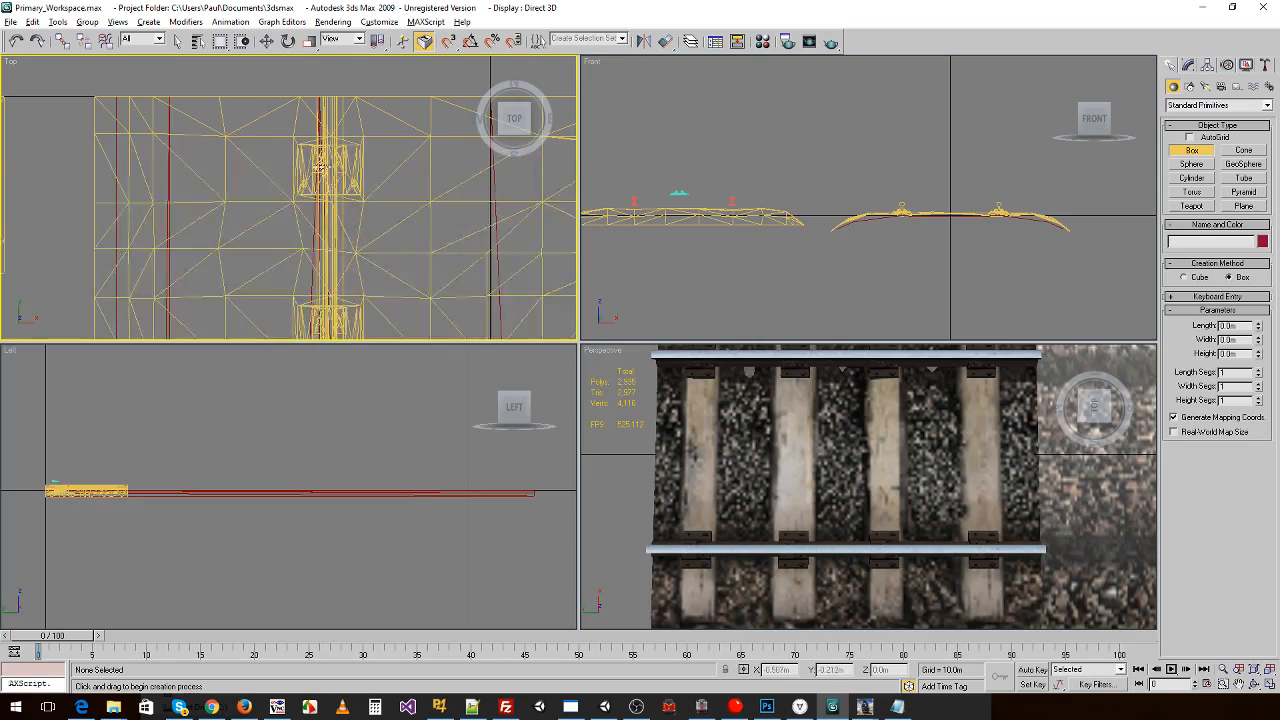
pyautogui.moveTo(319, 145); pyautogui.dragTo(345, 192)
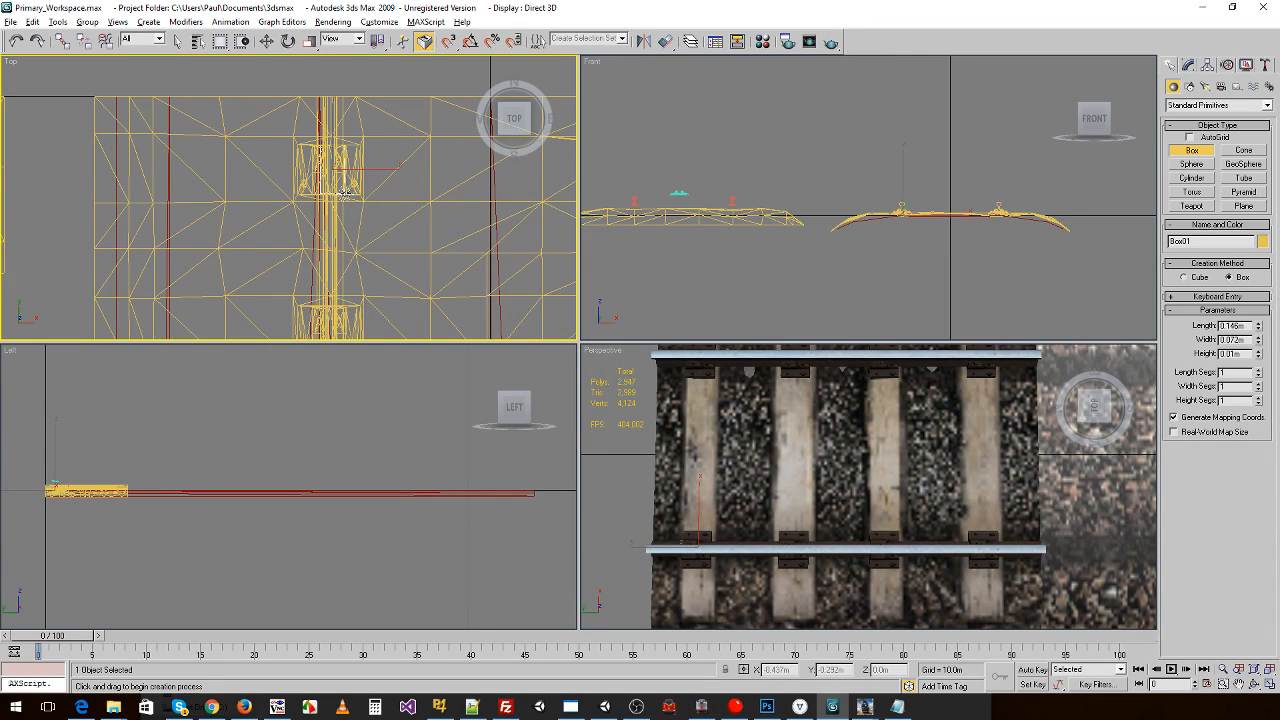
pyautogui.rightClick(407, 143)
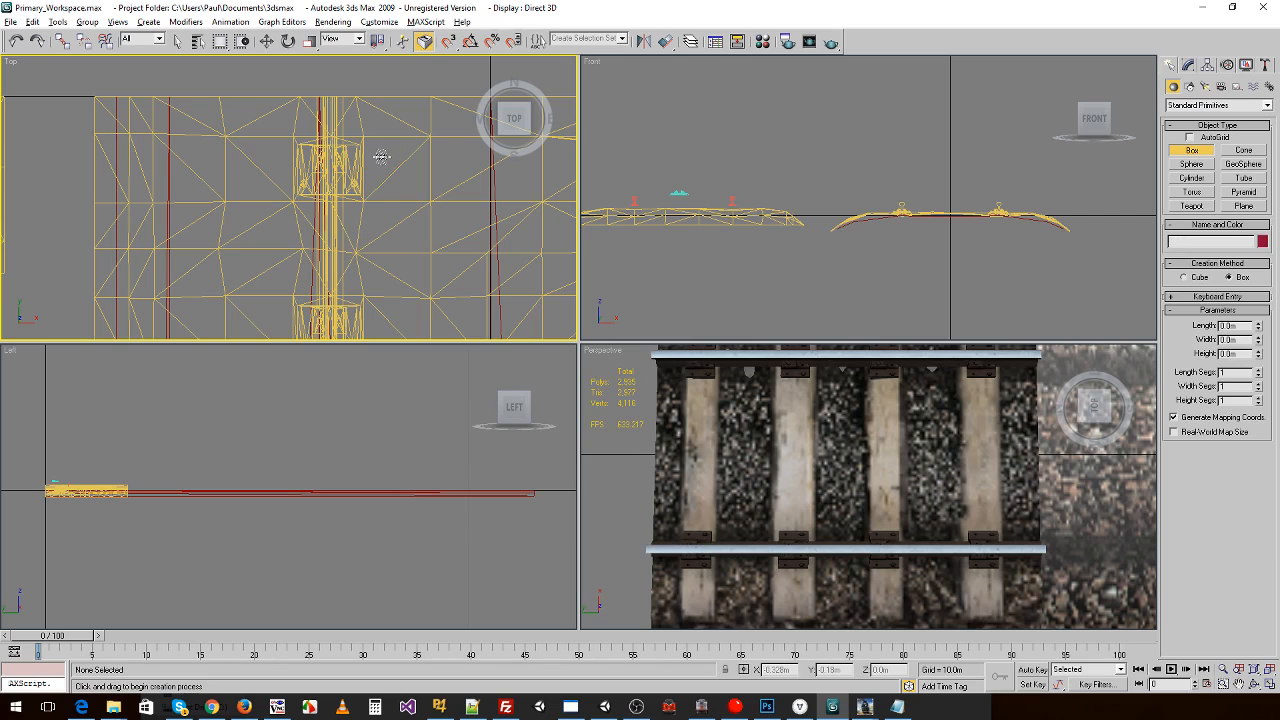
# - Switch to Calculator and divide the chair length of 0.145 by 2
pyautogui.click(374, 707)
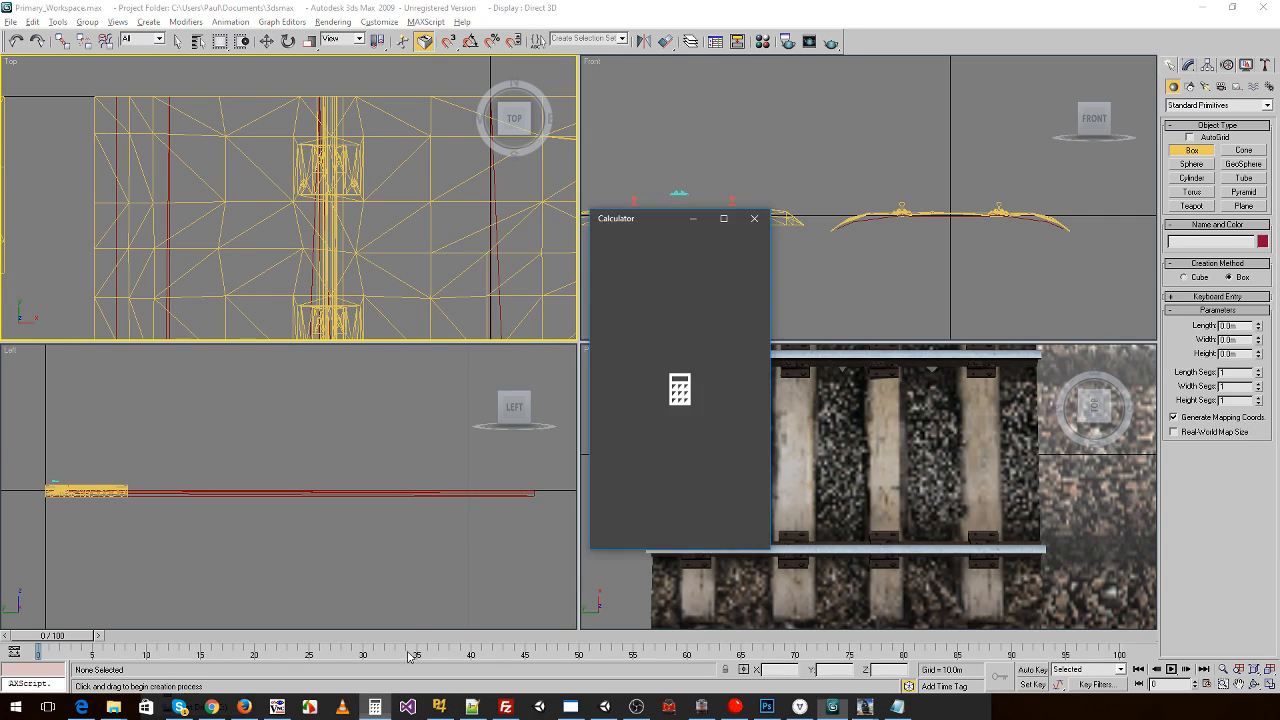
pyautogui.write('.145')
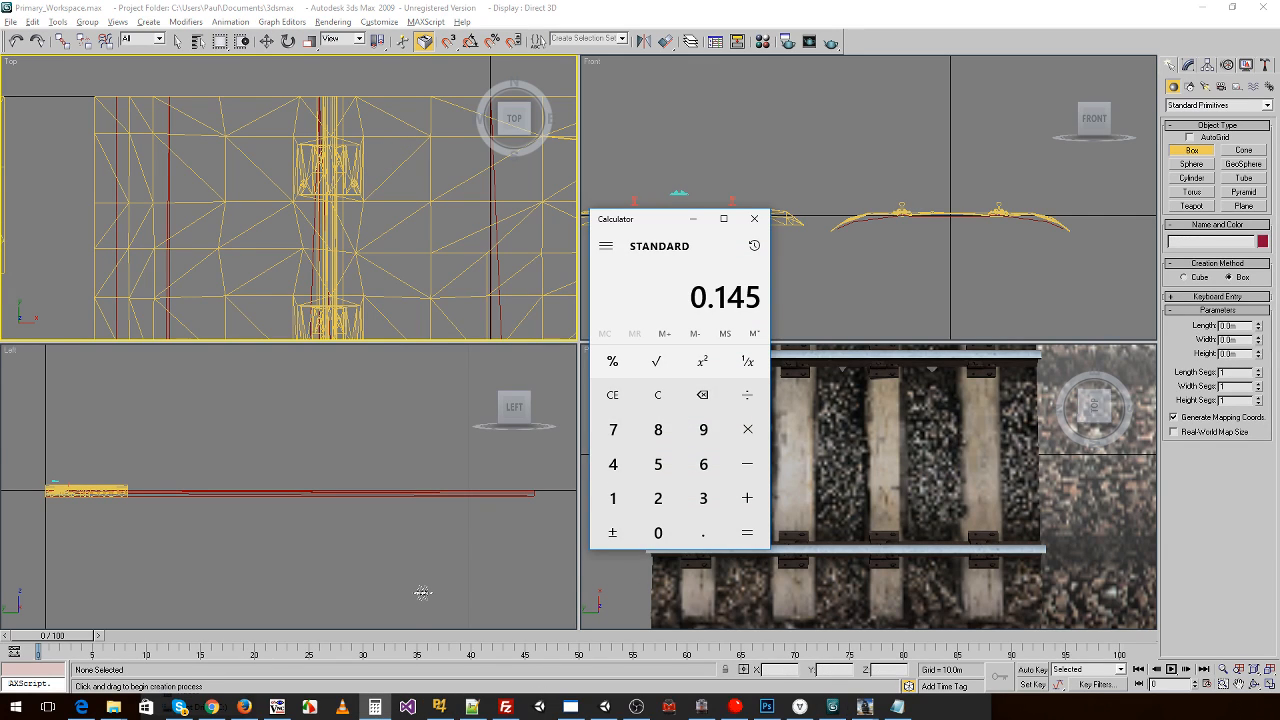
pyautogui.write('/2')
pyautogui.press('Return')
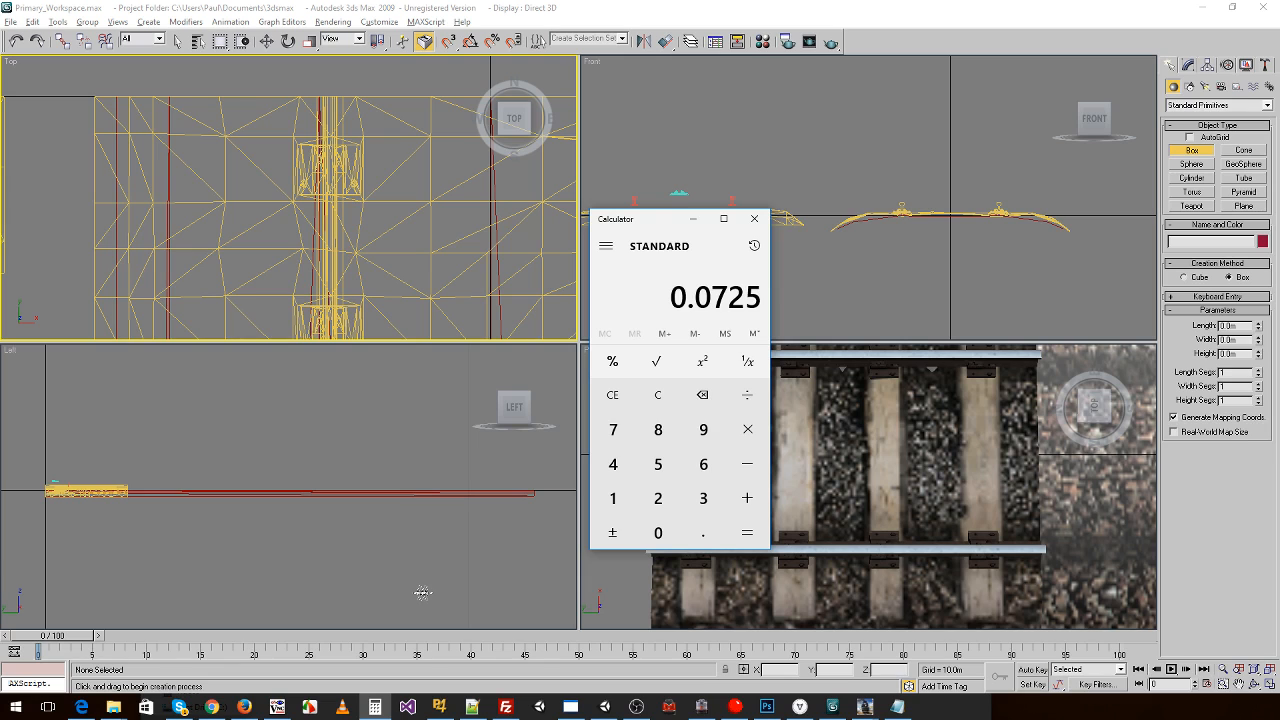
# - Look up the Chairs-Right spacing length in config.txt and add 0.1575 to the halved chair length in Calculator
pyautogui.click(896, 710)
pyautogui.scroll(-13, 815, 387)
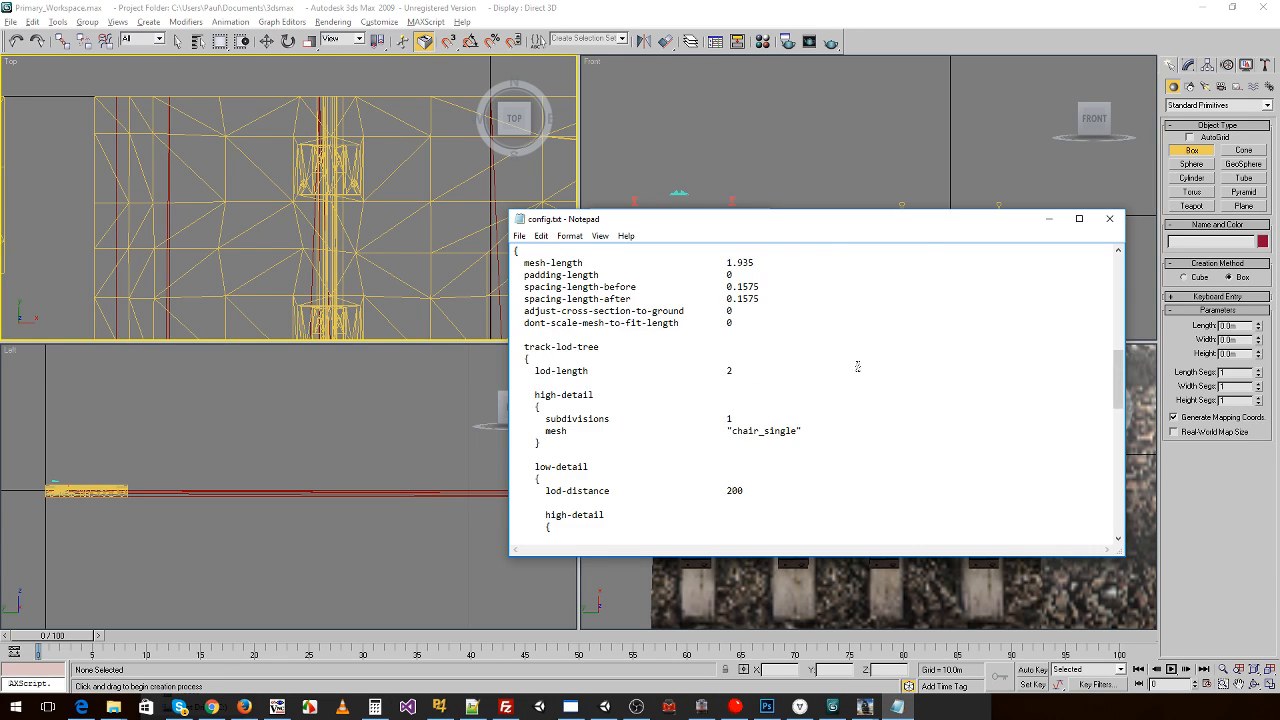
pyautogui.scroll(13, 854, 369)
pyautogui.scroll(-10, 895, 298)
pyautogui.scroll(5, 814, 334)
pyautogui.scroll(-10, 794, 350)
pyautogui.scroll(16, 790, 360)
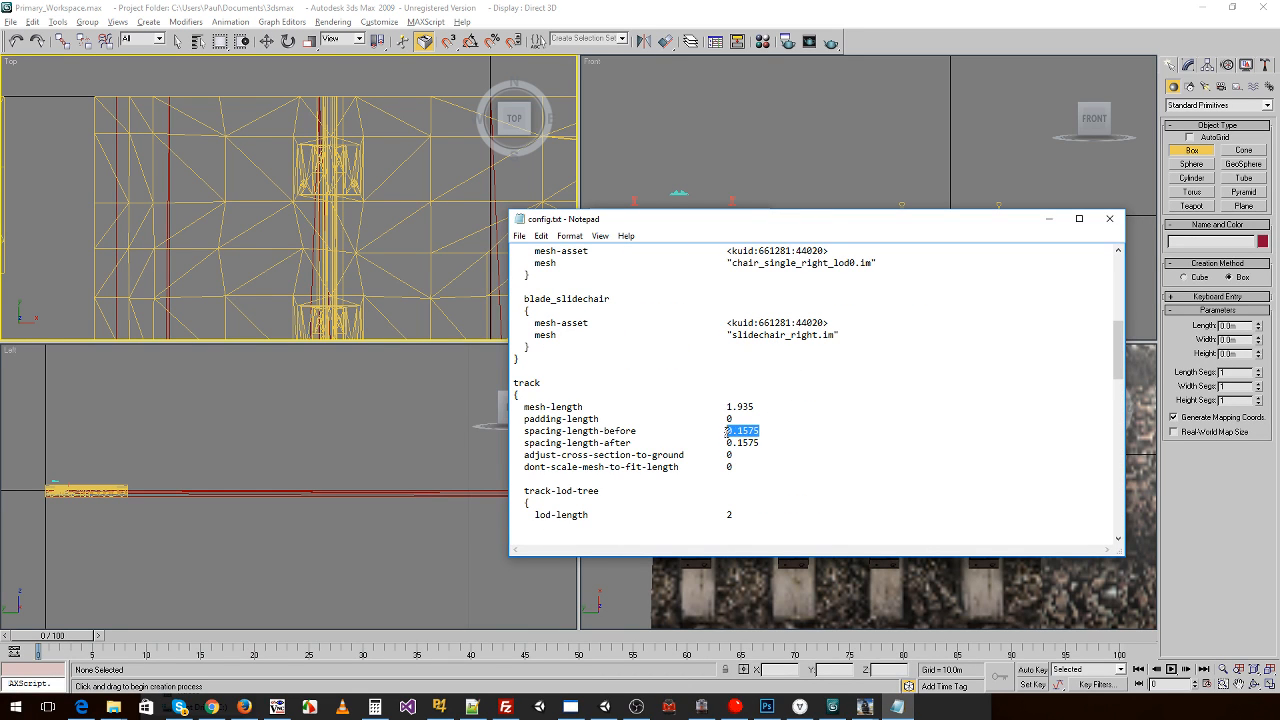
pyautogui.hotkey('alt', 'Tab')
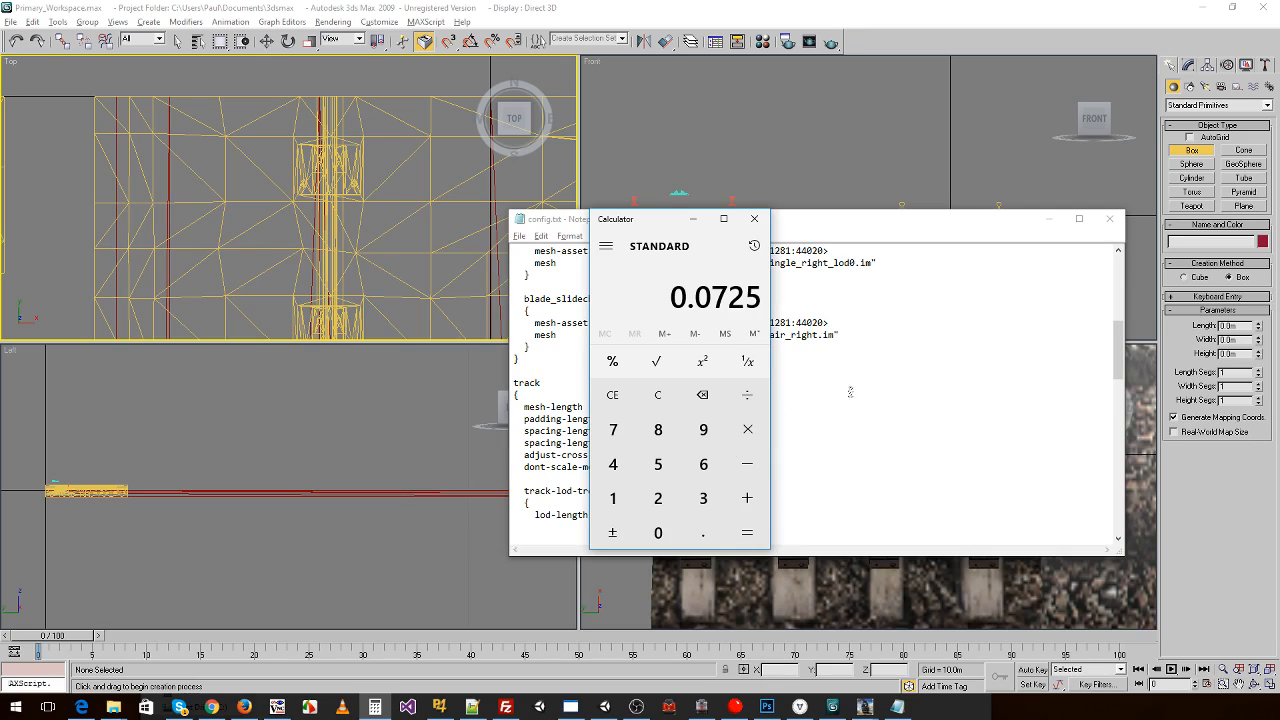
pyautogui.write('0.1575')
pyautogui.press('Return')
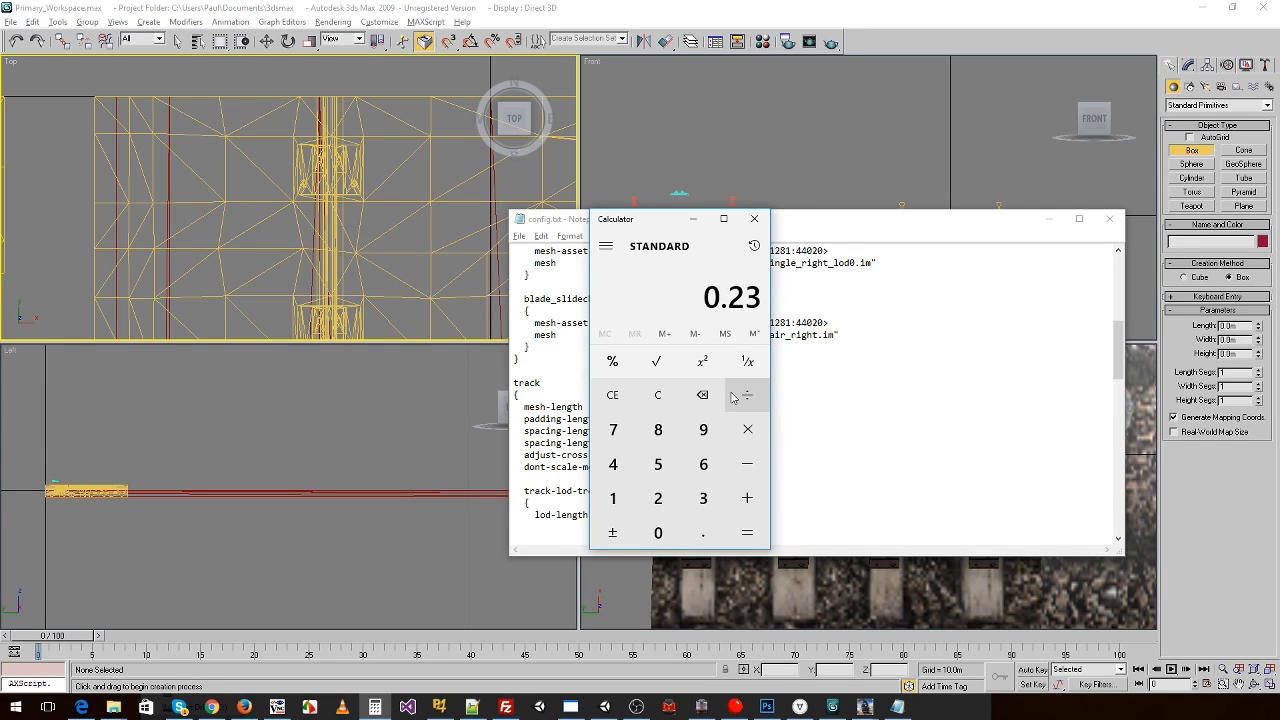
# - Set spacing-length-before and spacing-length-after to 0.23 in the Chairs-Right config.txt, then close Notepad and Calculator
pyautogui.hotkey('alt', 'Tab')
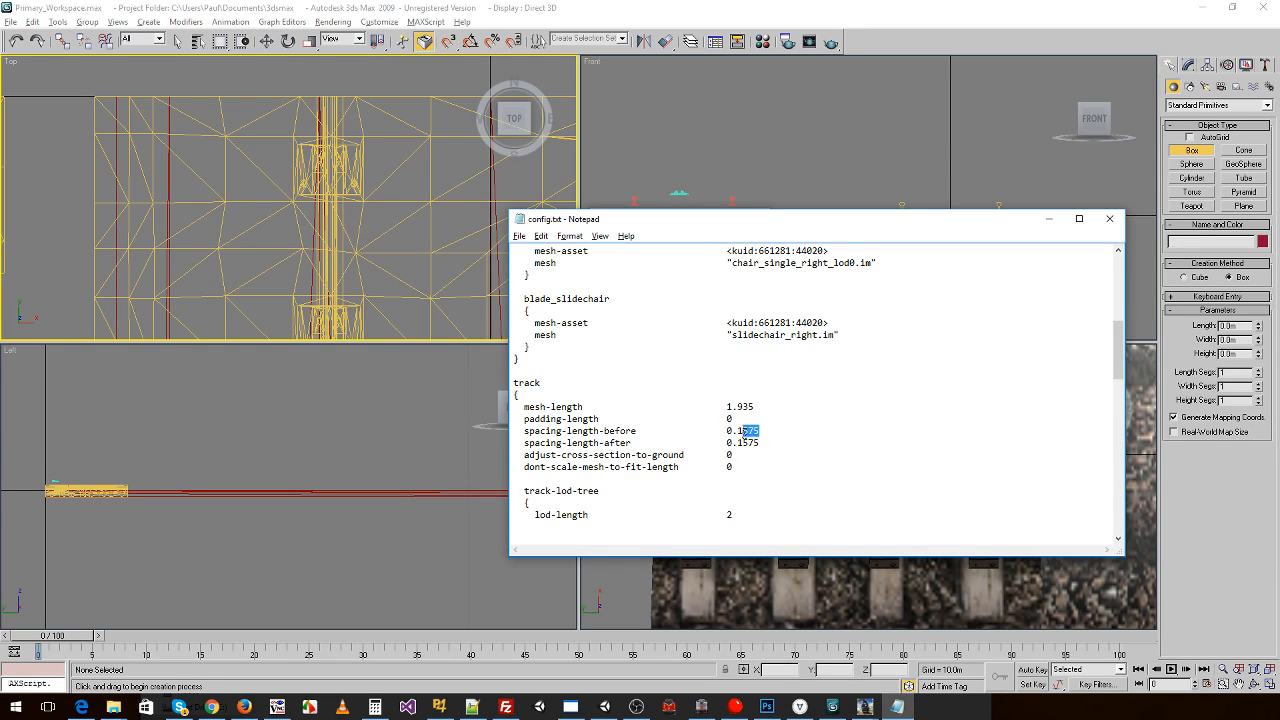
pyautogui.write('0.230.23')
pyautogui.moveTo(766, 229); pyautogui.dragTo(851, 423)
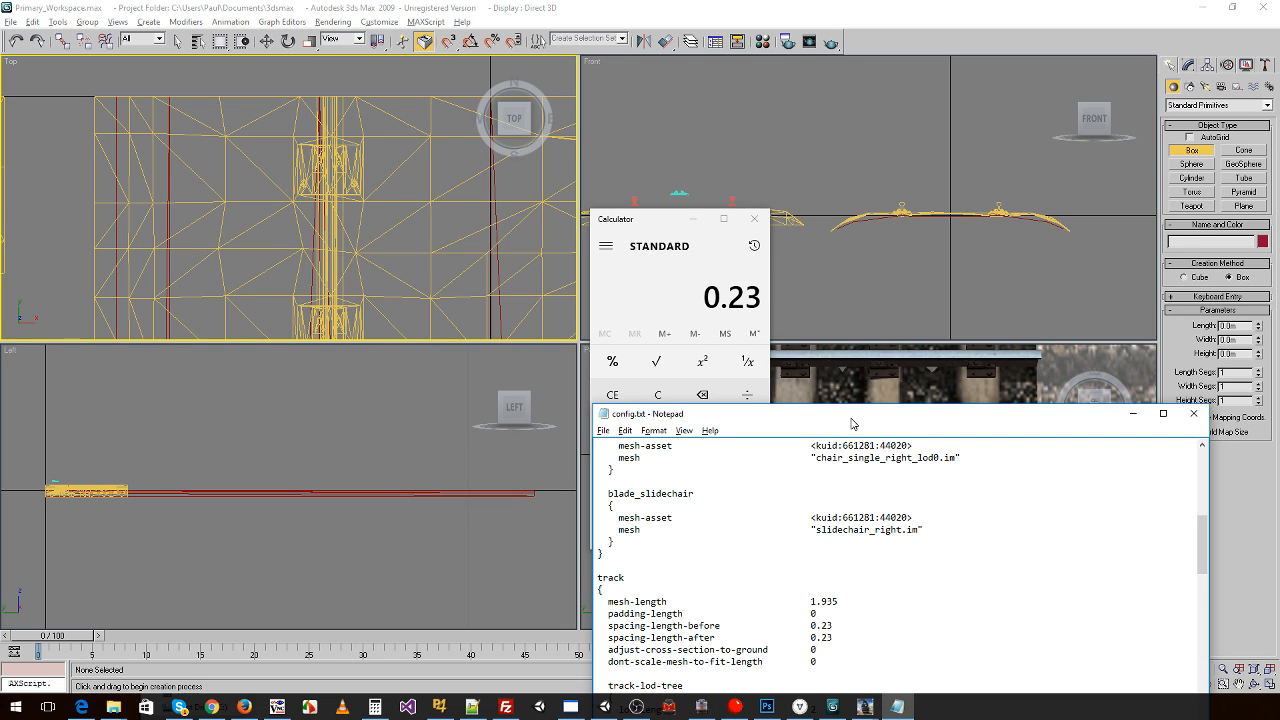
pyautogui.moveTo(851, 423); pyautogui.dragTo(829, 329)
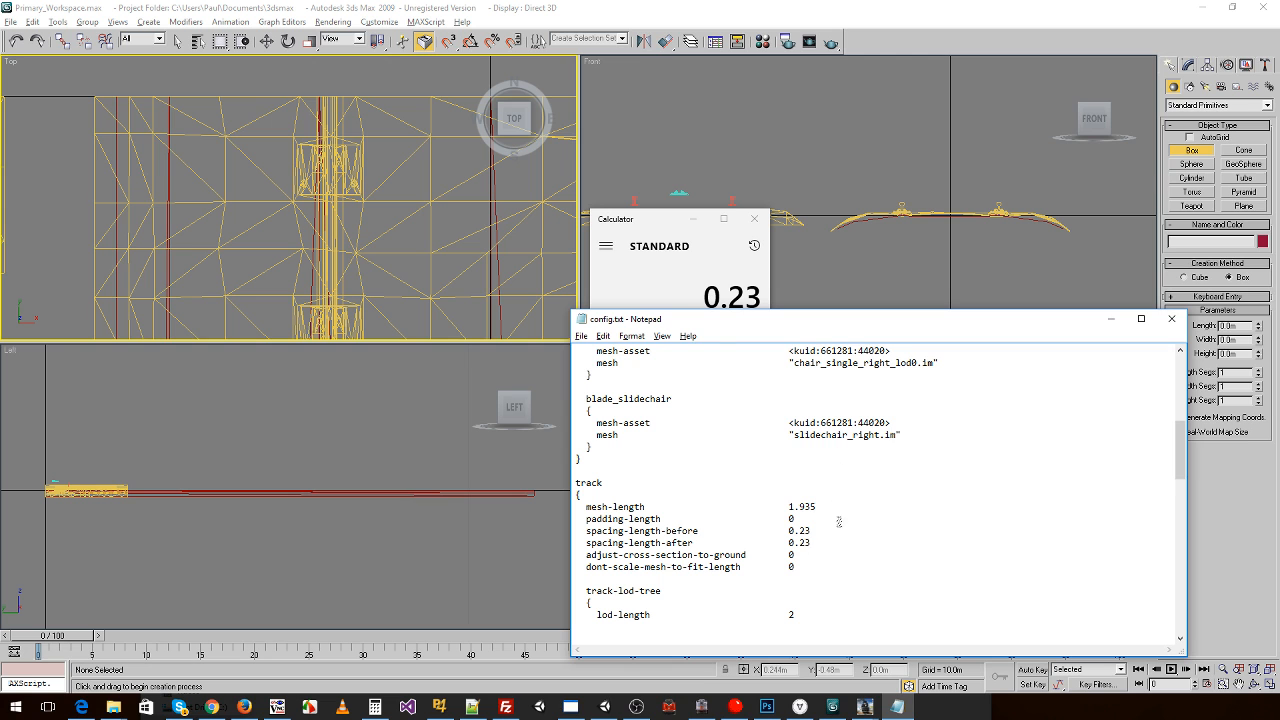
pyautogui.click(1172, 318)
pyautogui.click(754, 218)
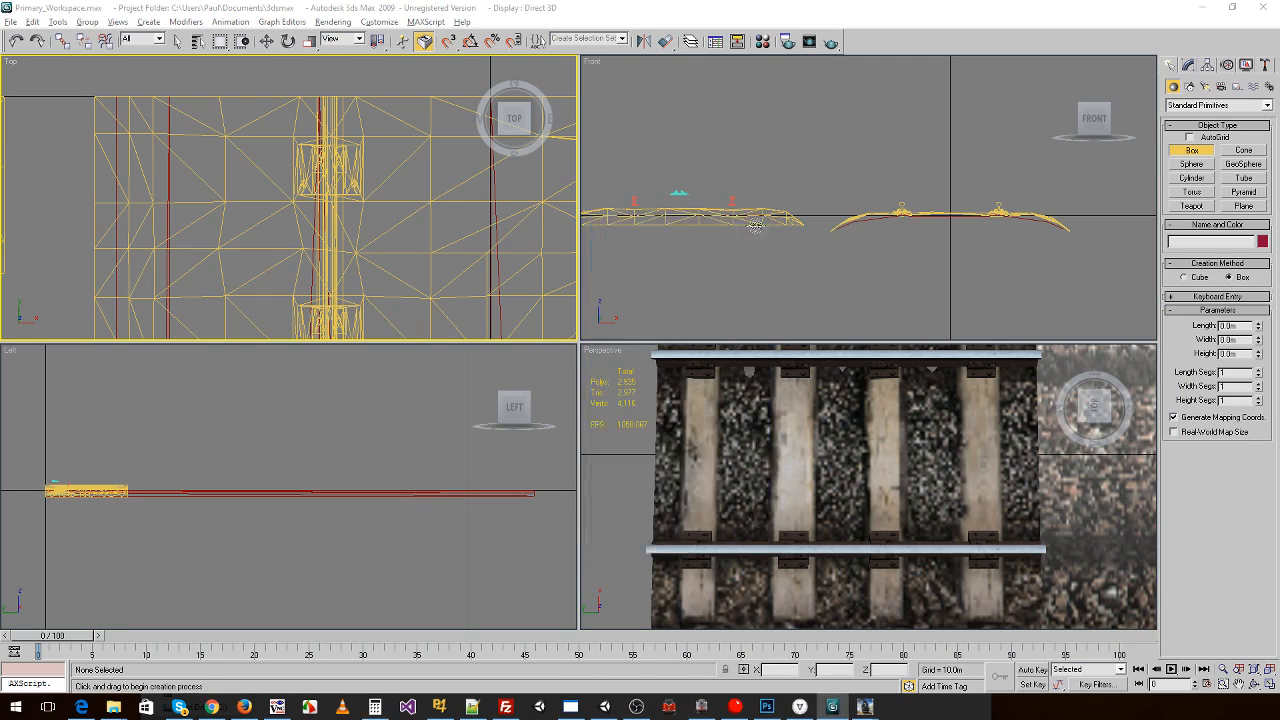
# - Open the Chairs-Left config.txt from TrainzContent, set spacing-length-before and spacing-length-after to 0.23, and put the file away
pyautogui.hotkey('alt', 'Tab')
pyautogui.rightClick(497, 207)
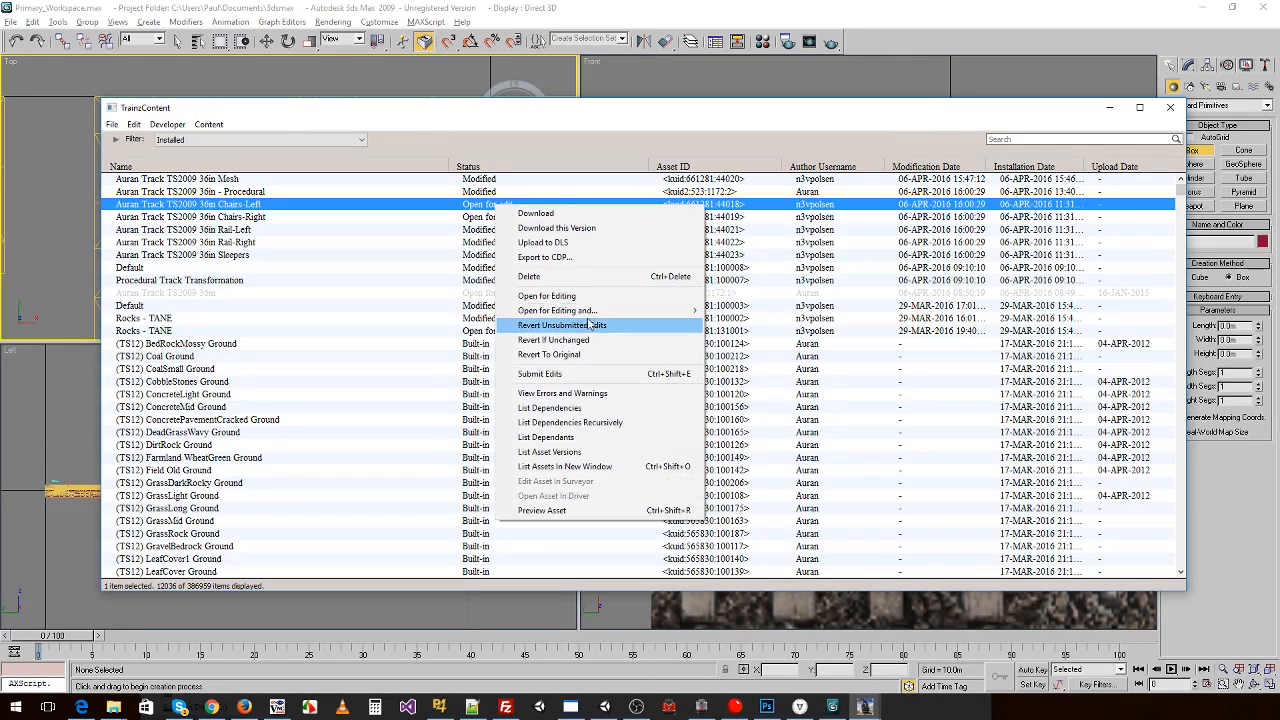
pyautogui.moveTo(622, 316)
pyautogui.click(745, 326)
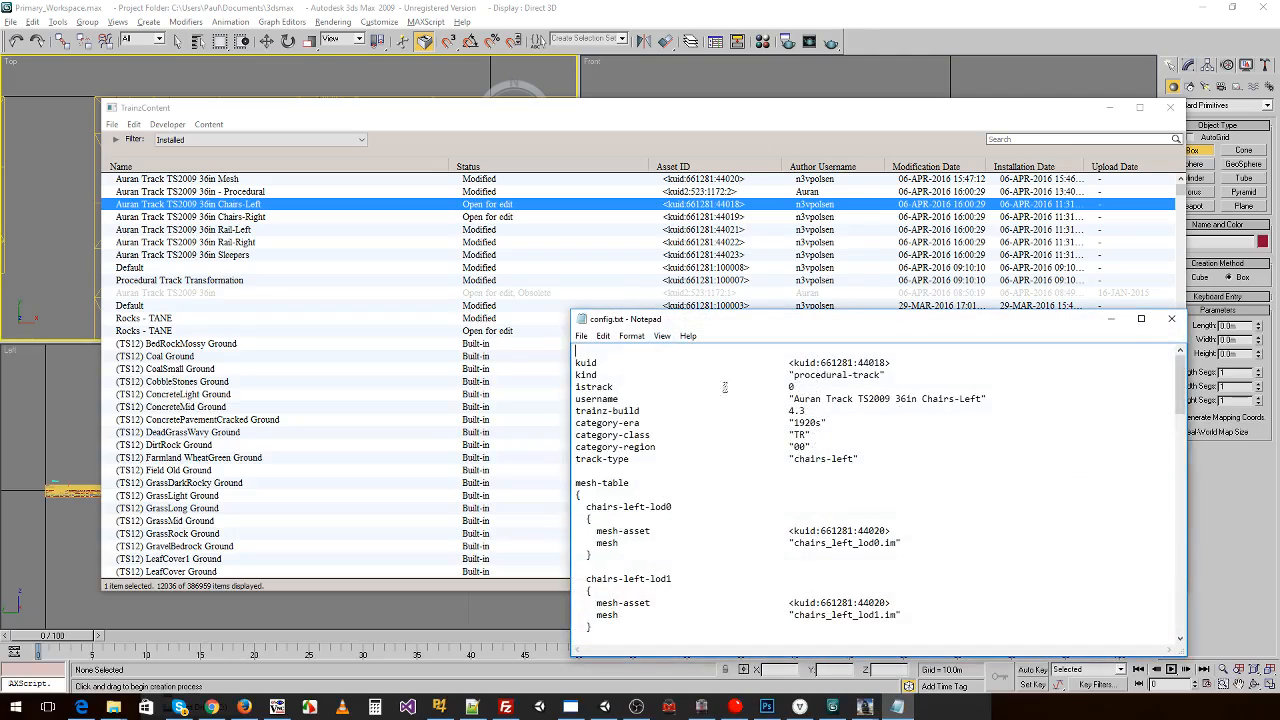
pyautogui.scroll(-10, 848, 416)
pyautogui.scroll(2, 848, 416)
pyautogui.moveTo(822, 458)
pyautogui.mouseDown()
pyautogui.moveTo(789, 458)
pyautogui.moveTo(801, 470)
pyautogui.mouseUp()
pyautogui.write('0.230.23')
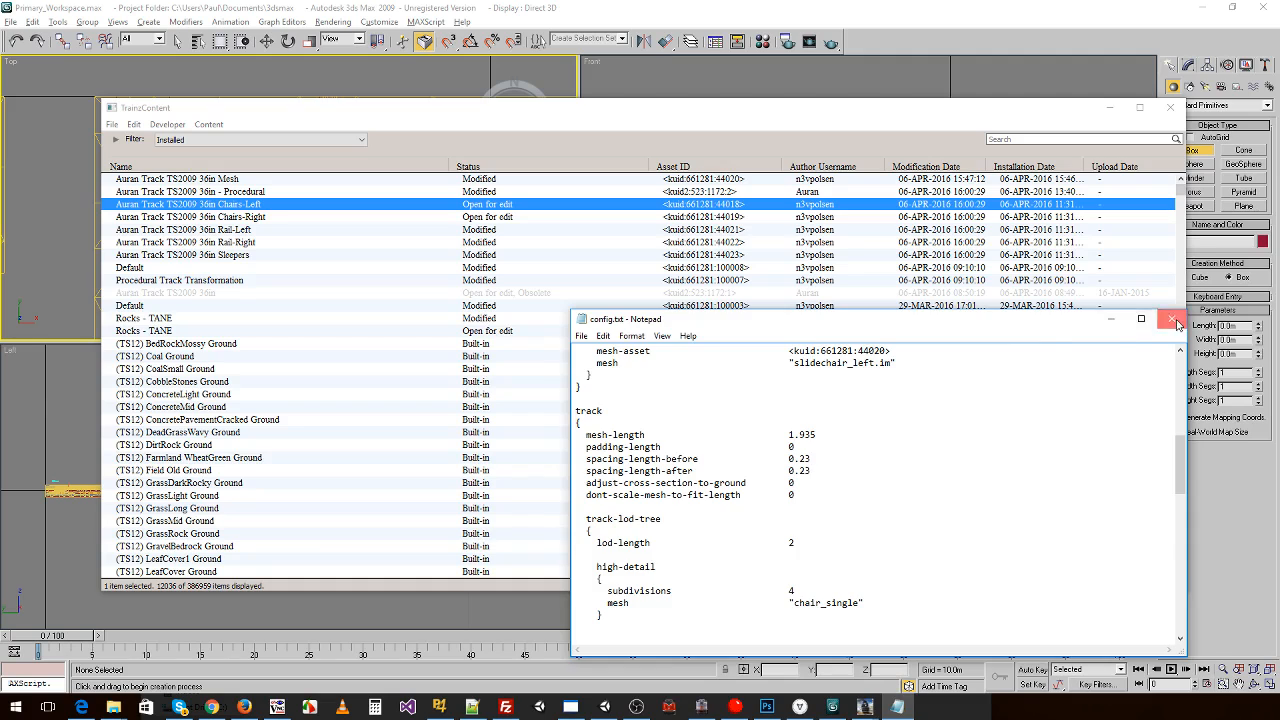
pyautogui.click(1111, 319)
# - Submit the edits of the Chairs-Left and Chairs-Right assets together
pyautogui.keyDown('ctrl'); pyautogui.click(518, 216); pyautogui.keyUp('ctrl')
pyautogui.rightClick(509, 219)
pyautogui.click(567, 354)
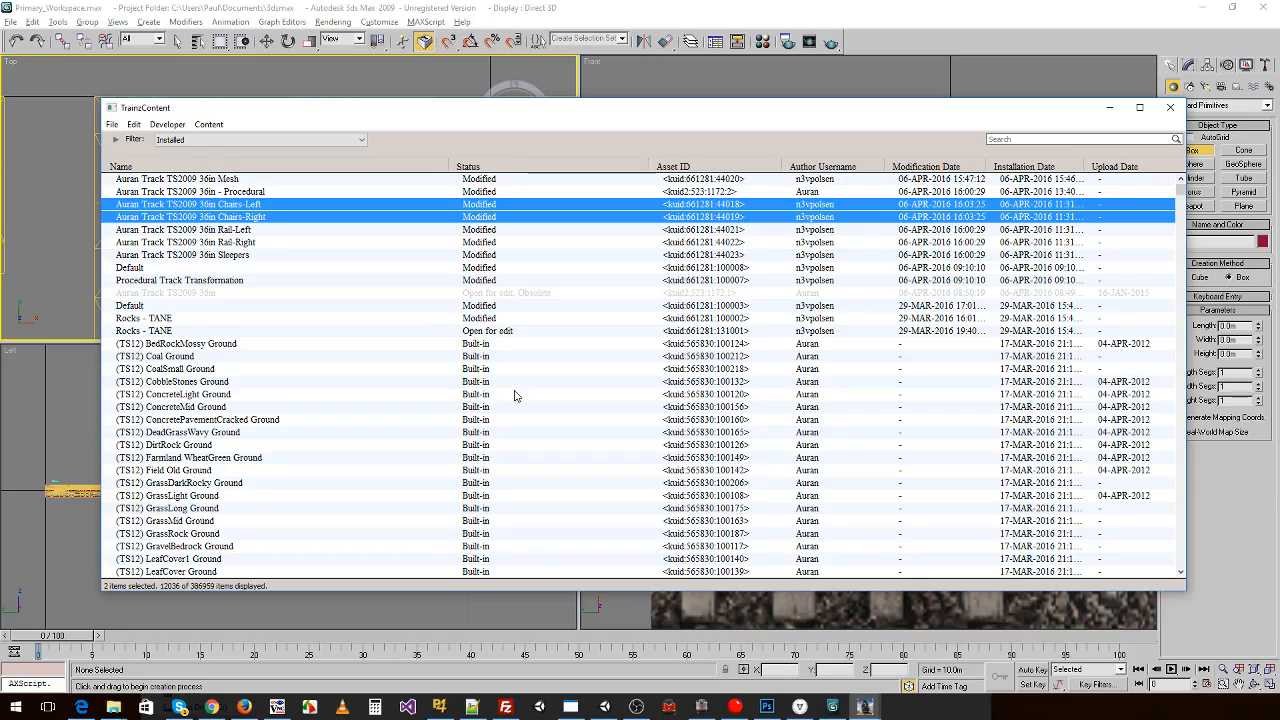
# - Switch to Trainz: A New Era and open the Procedural Track Transformation route for editing
pyautogui.click(872, 706)
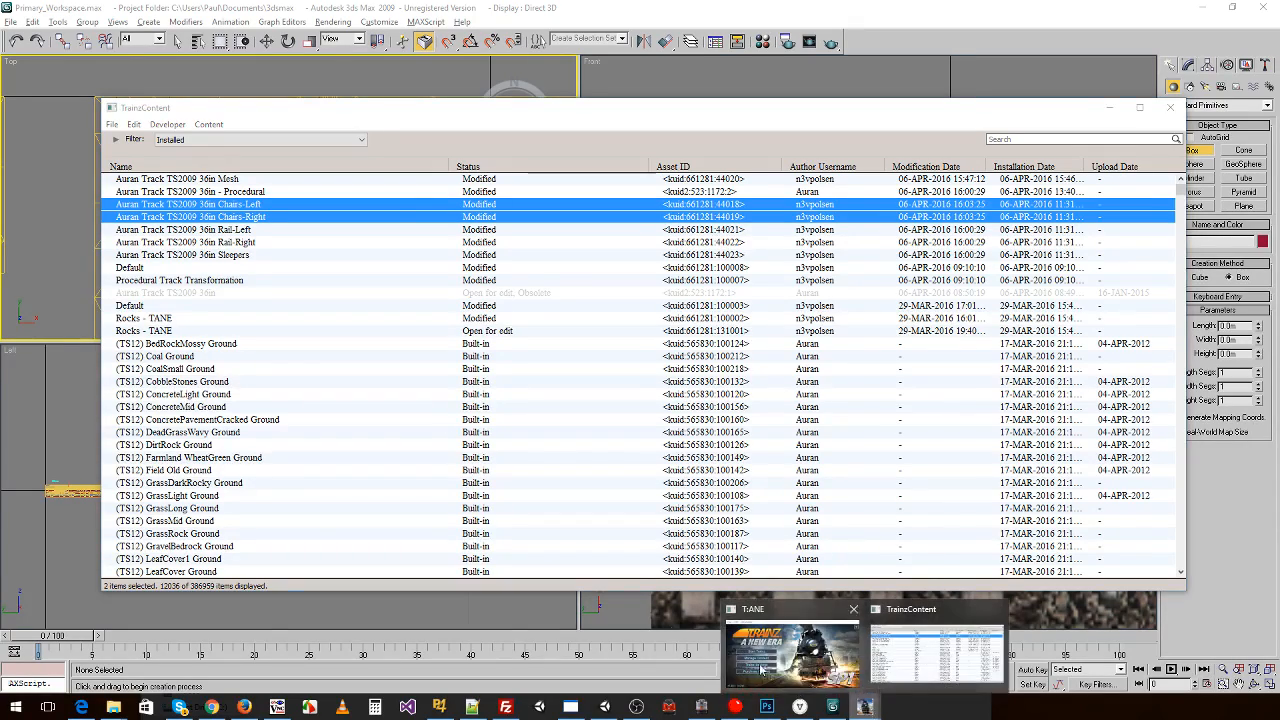
pyautogui.click(797, 652)
pyautogui.click(645, 314)
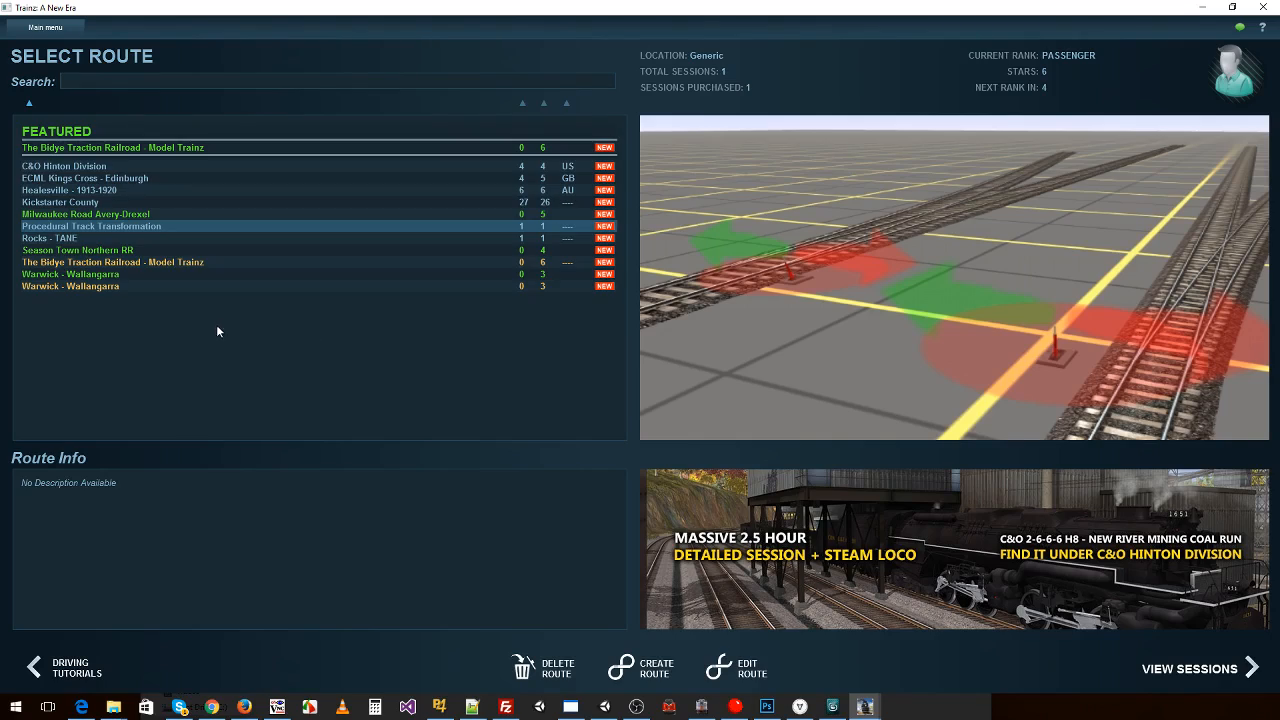
pyautogui.click(741, 668)
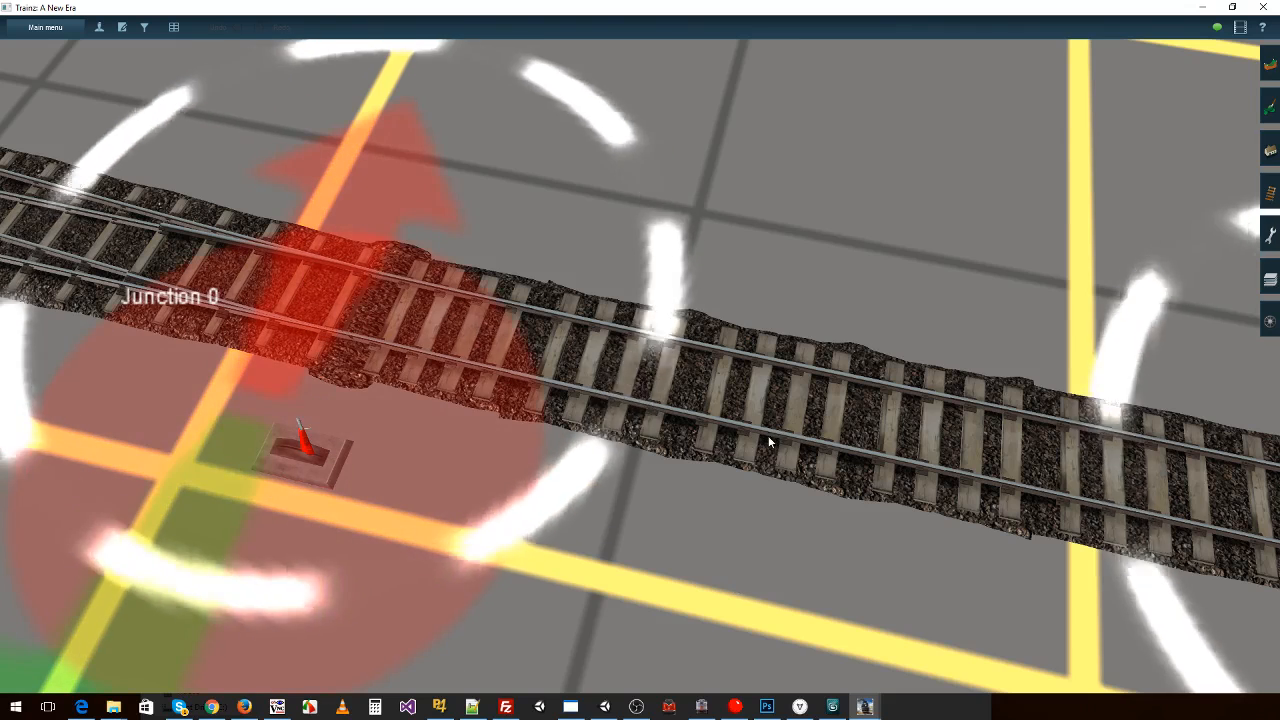
# - Examine the chair and sleeper spacing from Junction 0 along the turnout to the diverging tracks, from above and close to the rails
pyautogui.press('Left')
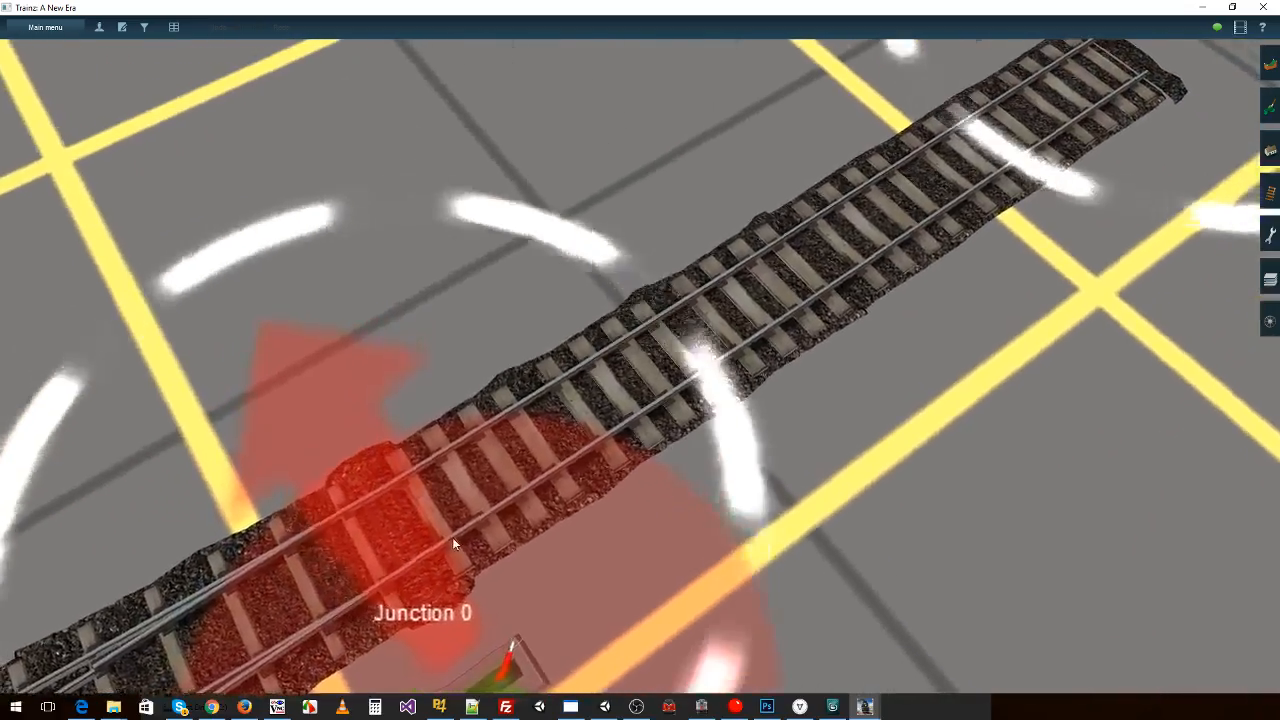
pyautogui.rightClick(455, 541)
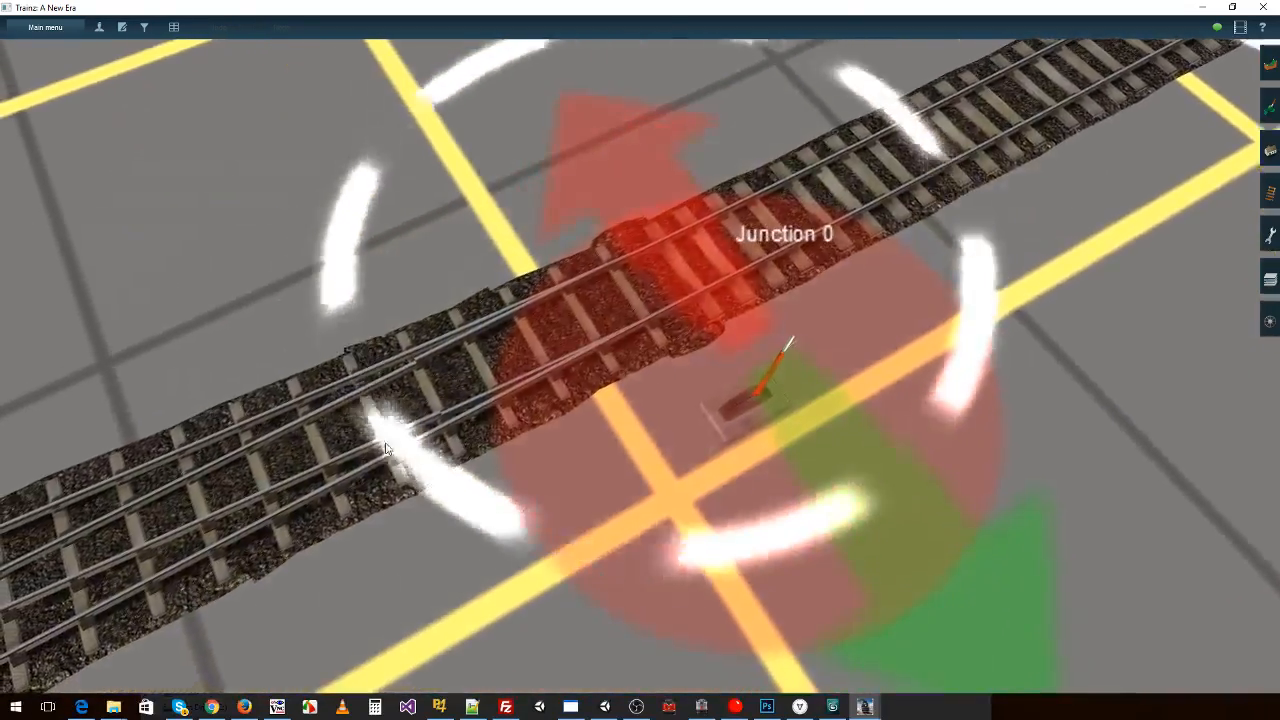
pyautogui.rightClick(388, 445)
pyautogui.press('Right')
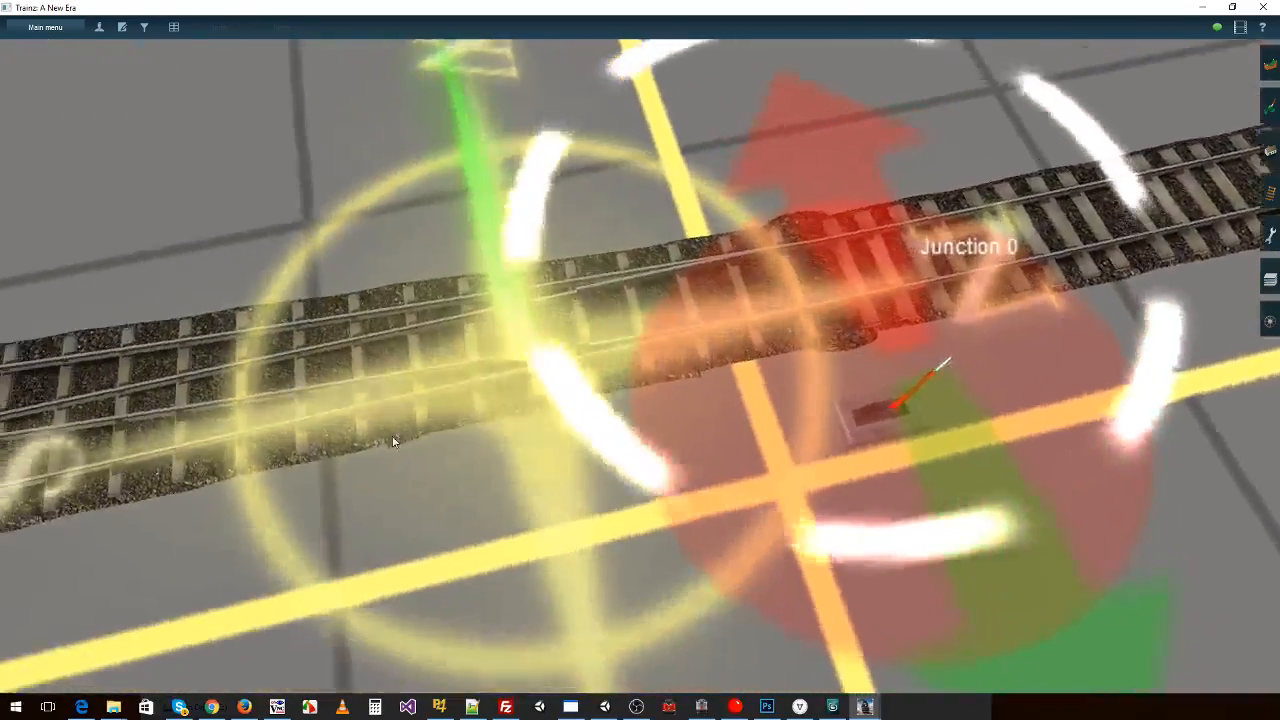
pyautogui.press('Right')
pyautogui.rightClick(634, 274)
pyautogui.rightClick(637, 261)
pyautogui.press('Down')
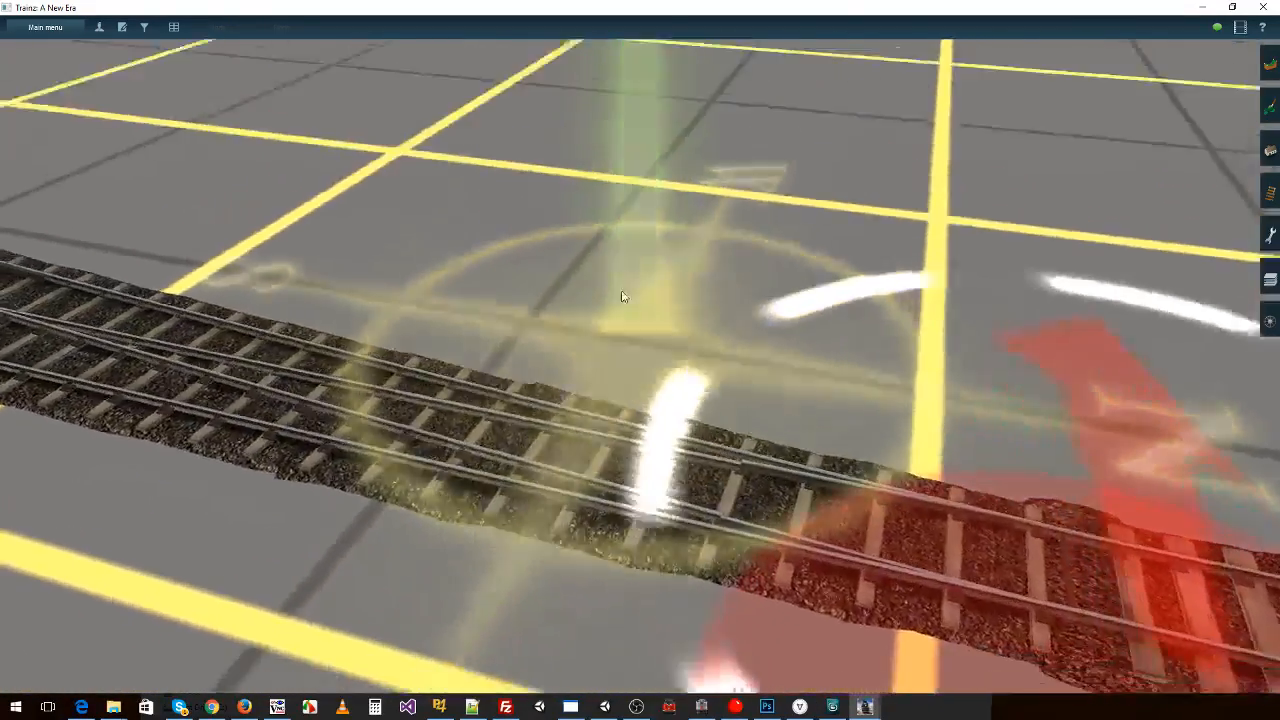
pyautogui.press('Down')
pyautogui.press('Left')
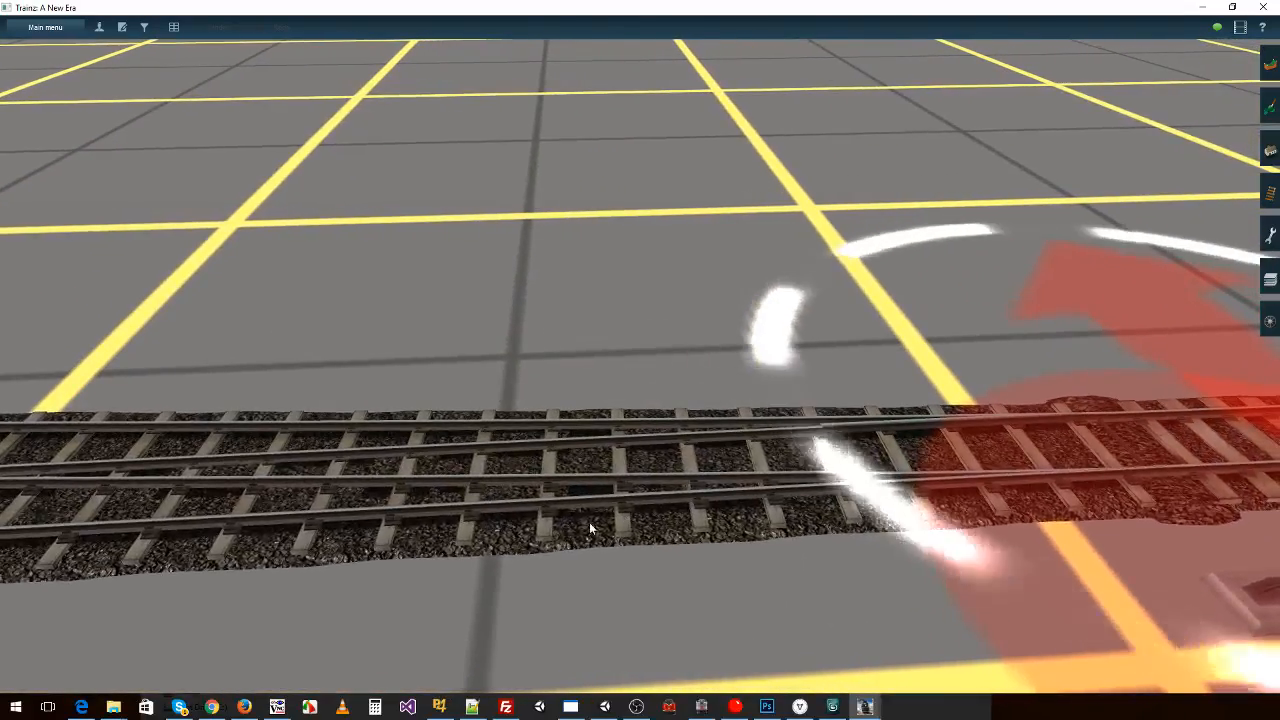
pyautogui.rightClick(451, 528)
pyautogui.rightClick(456, 505)
pyautogui.press('Up')
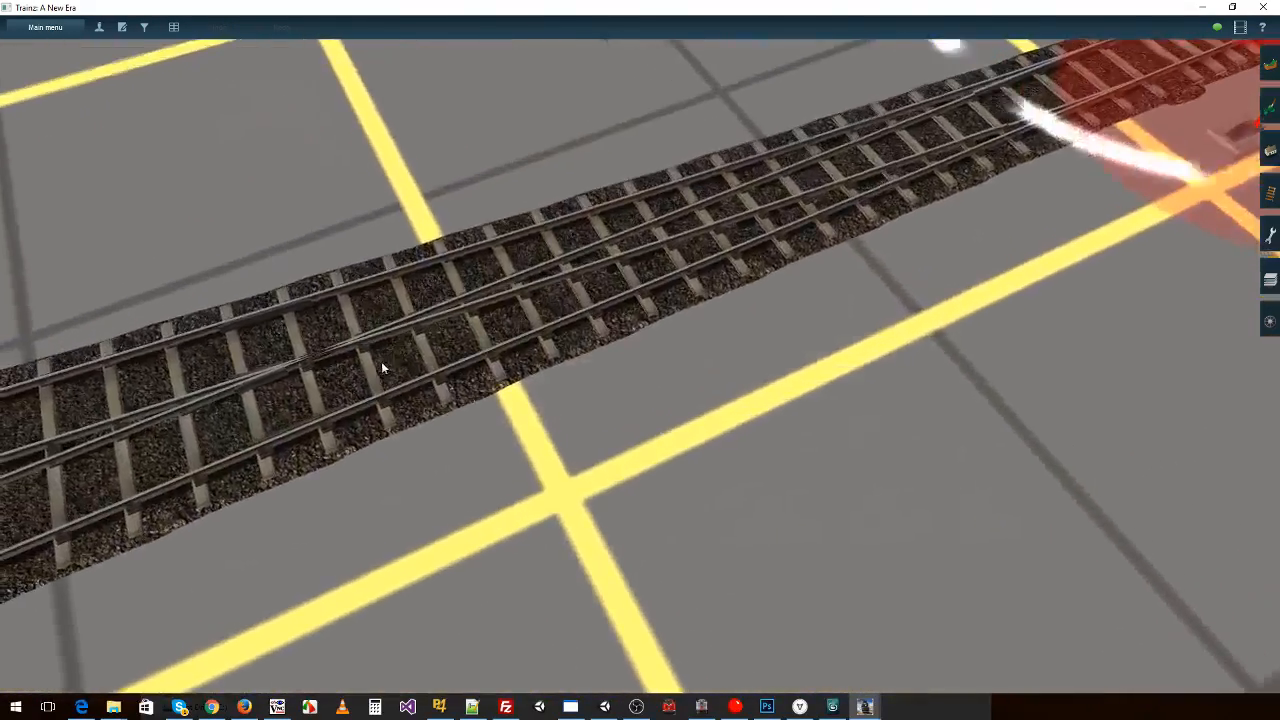
pyautogui.rightClick(397, 403)
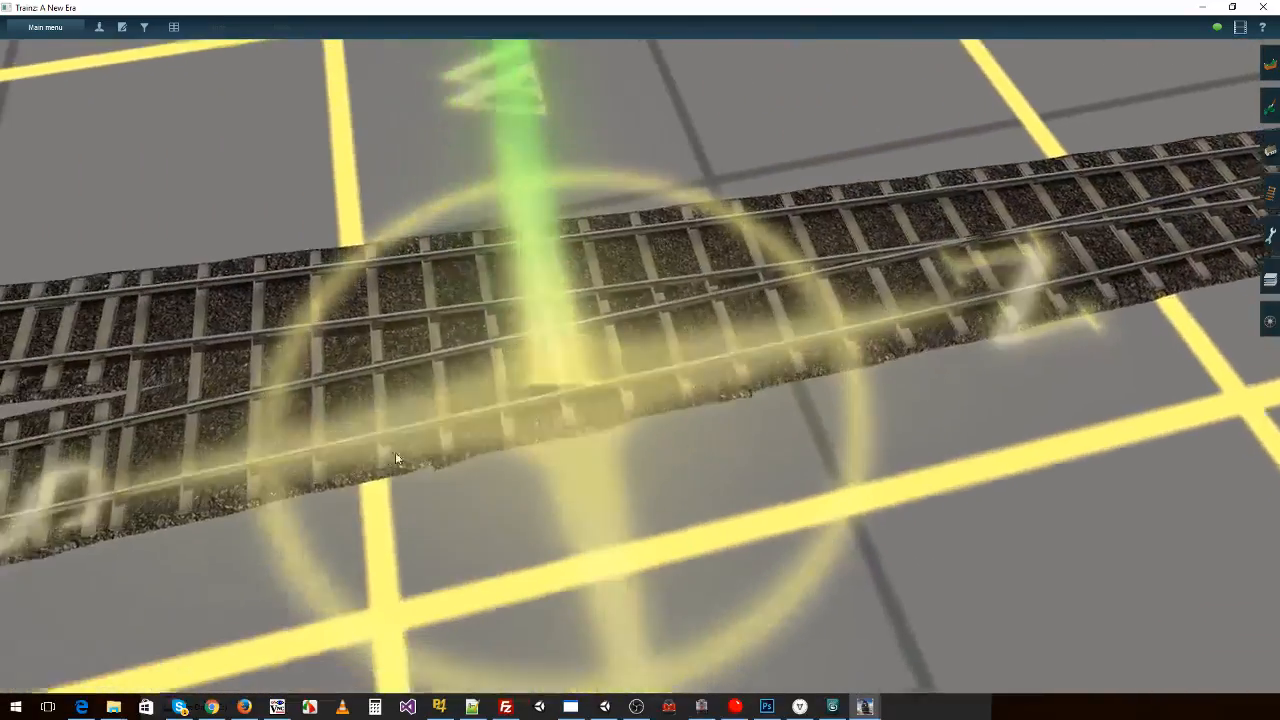
pyautogui.rightClick(276, 416)
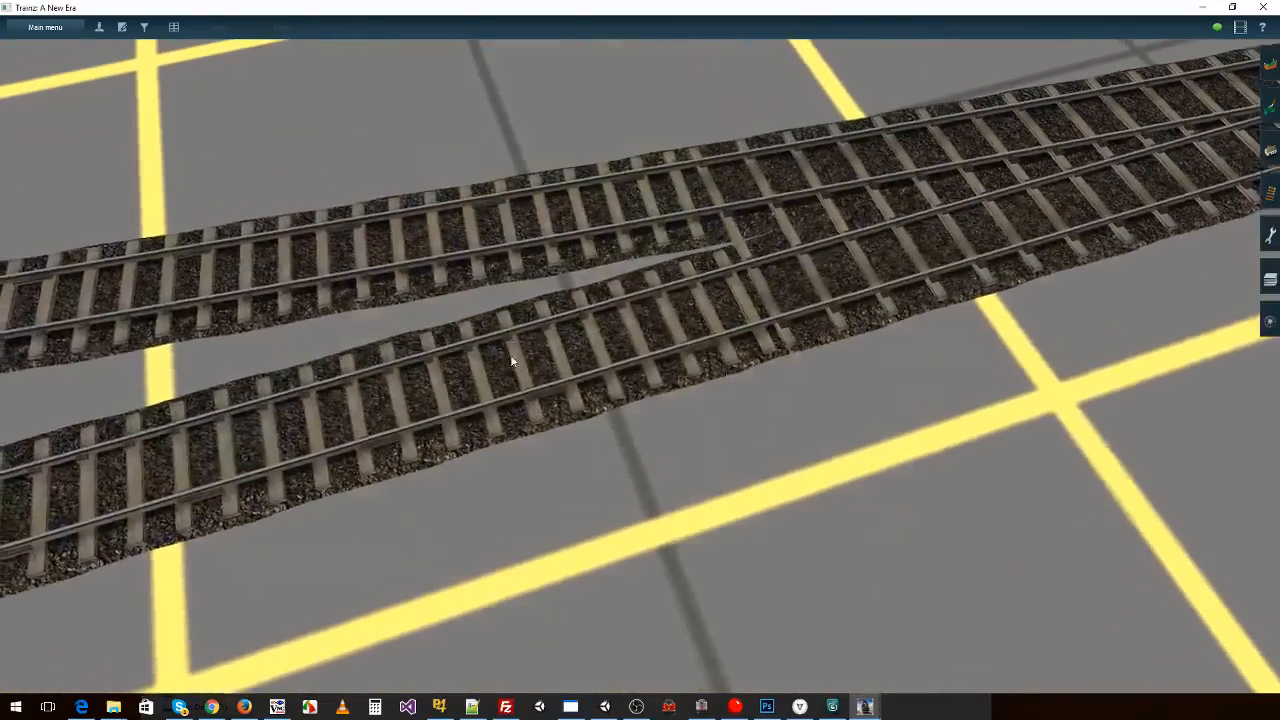
pyautogui.rightClick(507, 367)
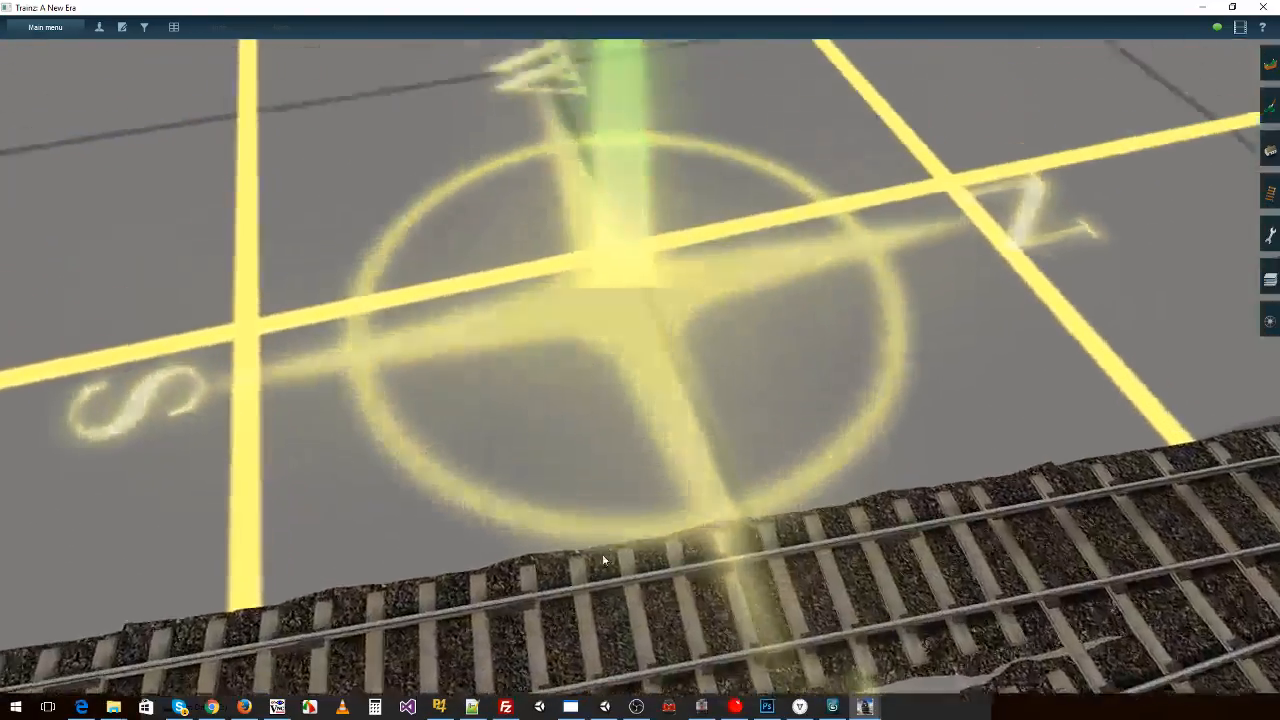
pyautogui.press('Down')
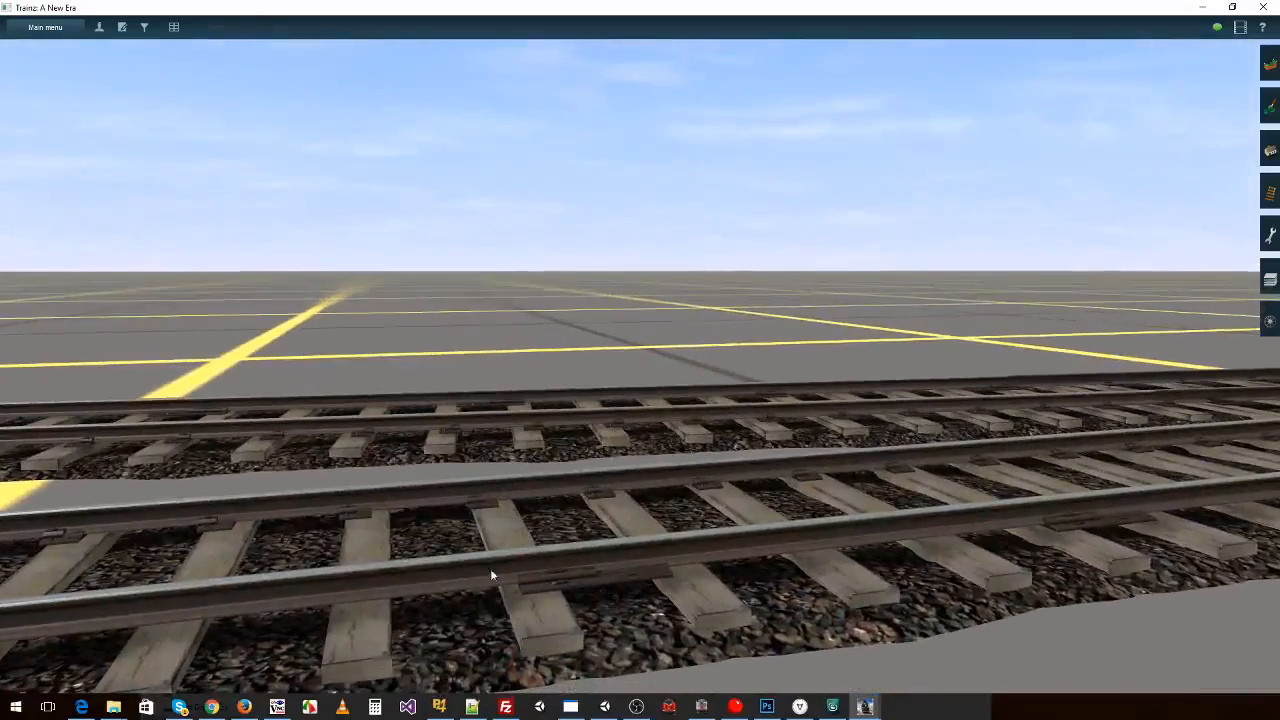
# - Examine the chairs and sleepers of the two diverging tracks at rail level and from above, following them back to the junction
pyautogui.press('Right')
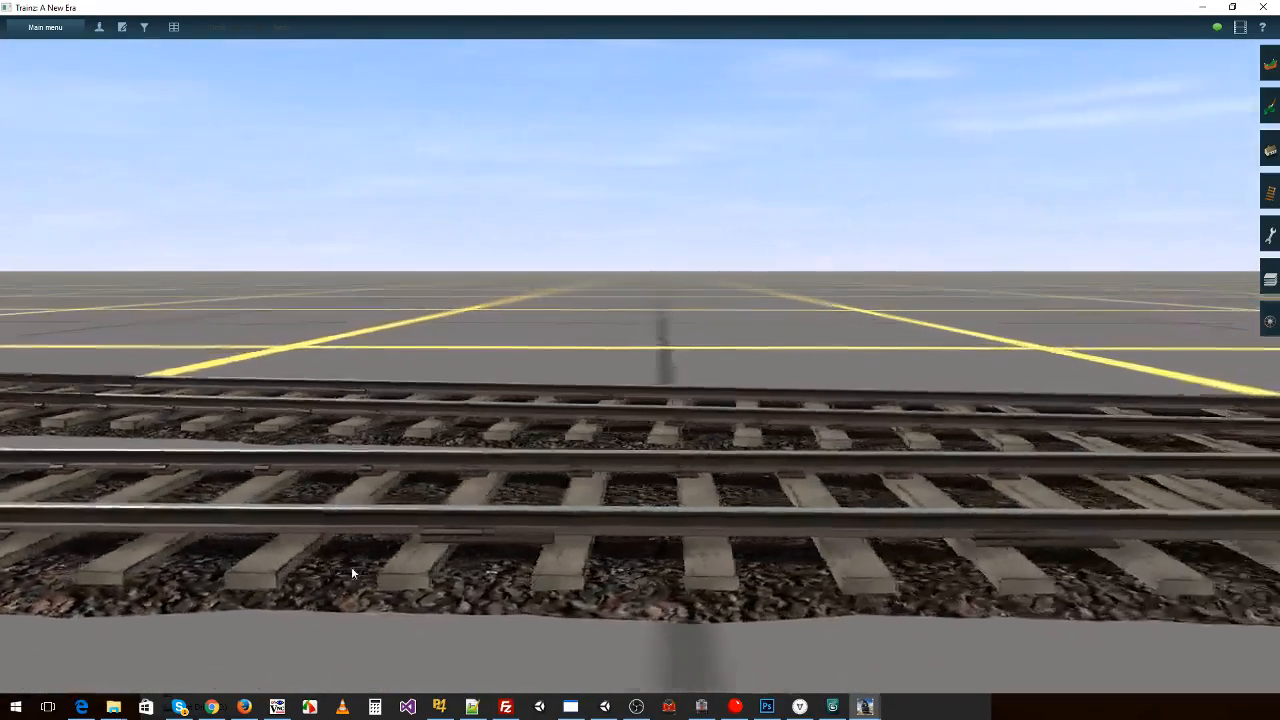
pyautogui.press('Up')
pyautogui.rightClick(284, 618)
pyautogui.press('Left')
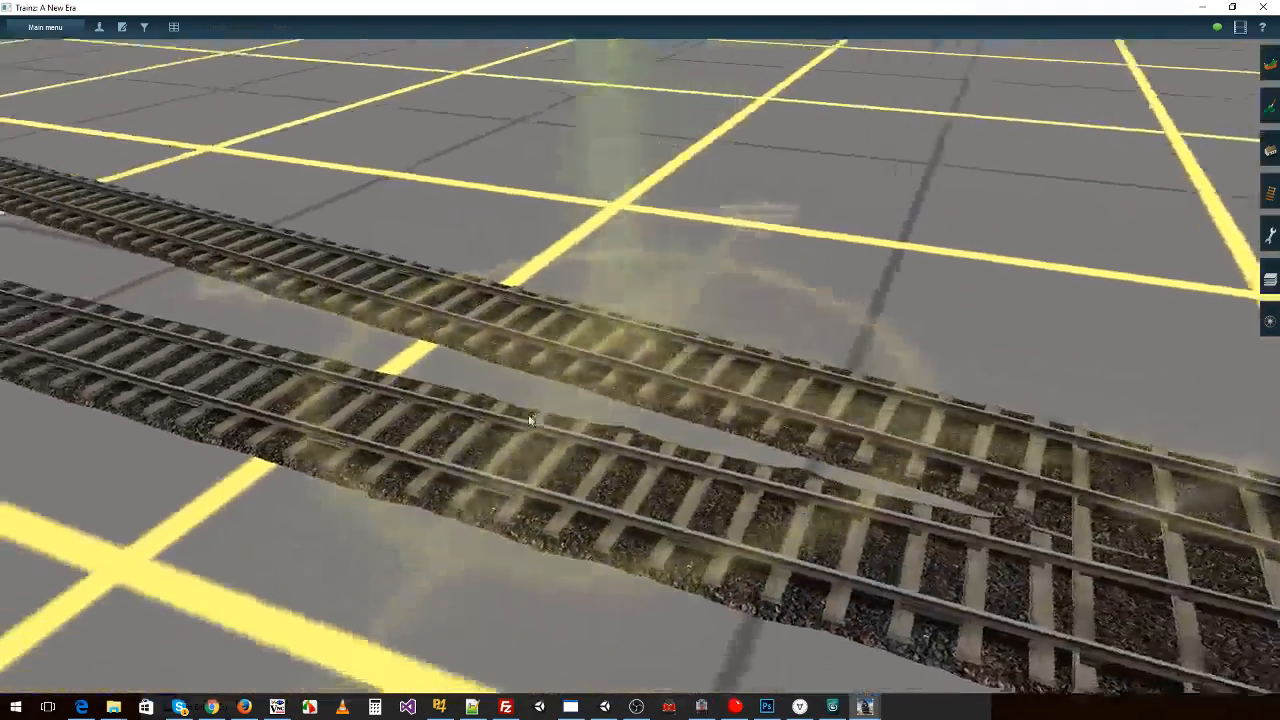
pyautogui.rightClick(511, 284)
pyautogui.press('Left')
pyautogui.press('Down')
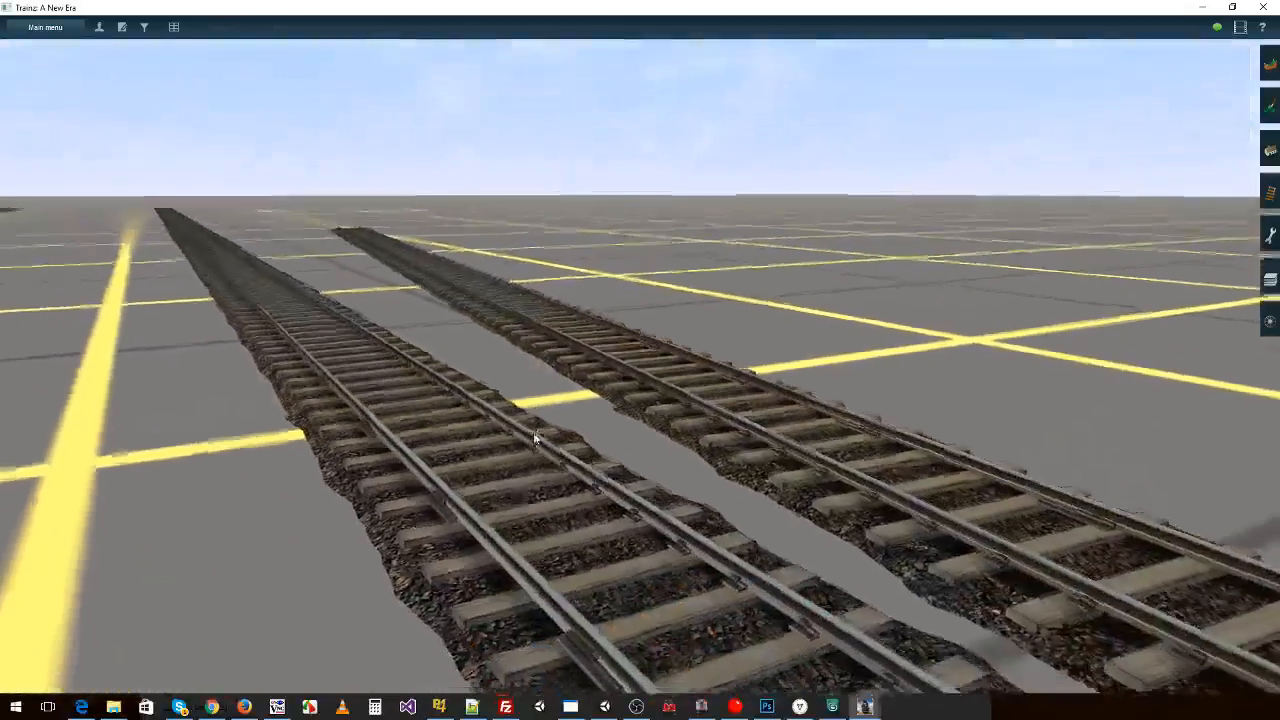
pyautogui.press('Down')
pyautogui.press('Left')
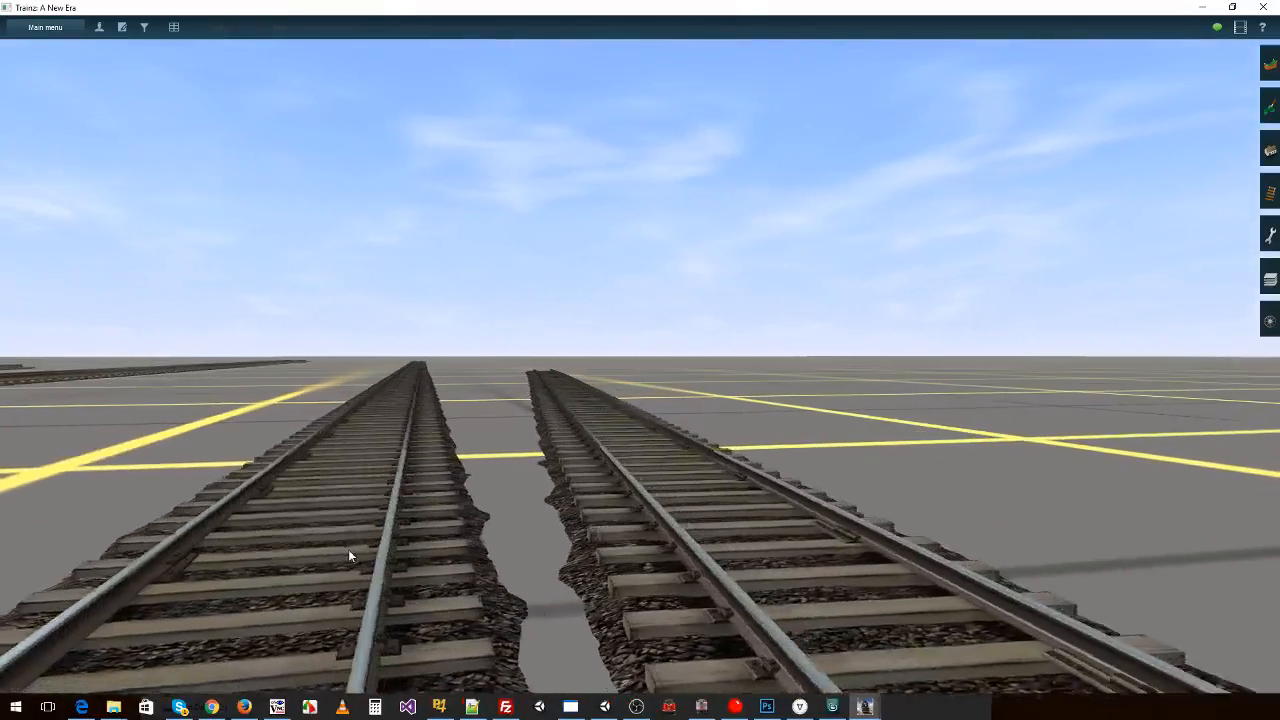
pyautogui.press('Up')
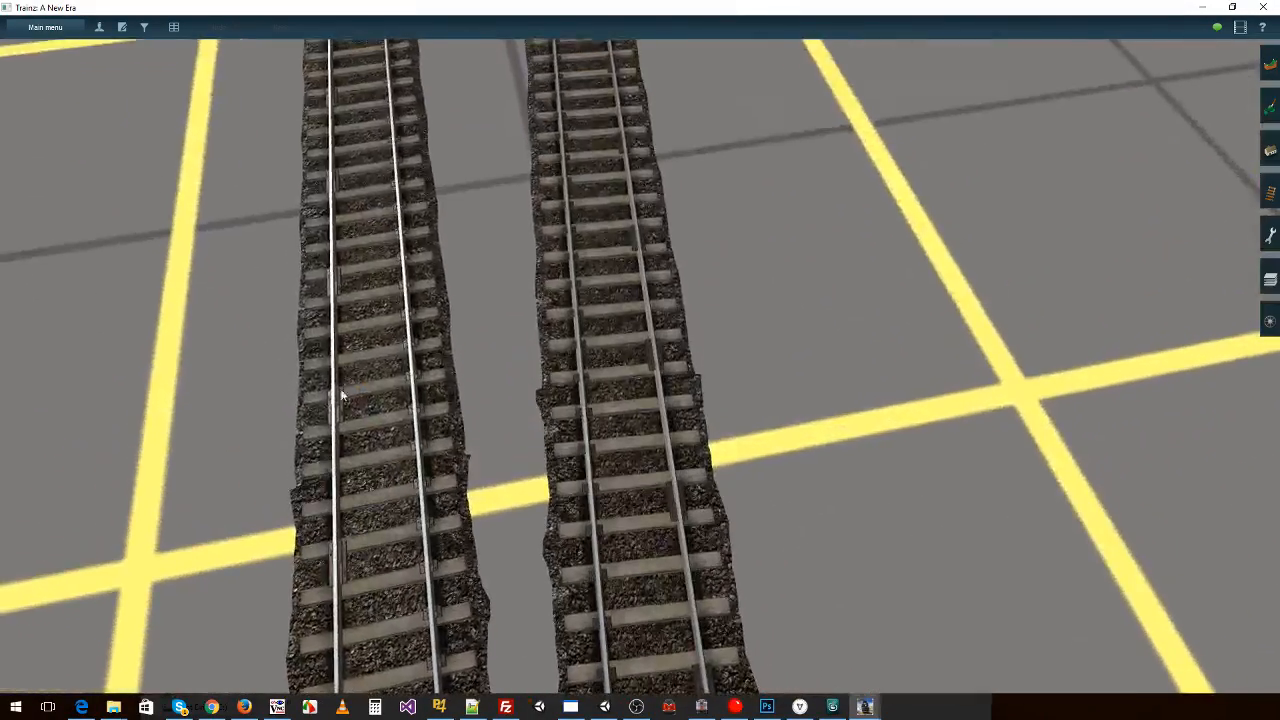
pyautogui.rightClick(670, 340)
pyautogui.press('Left')
pyautogui.press('Left')
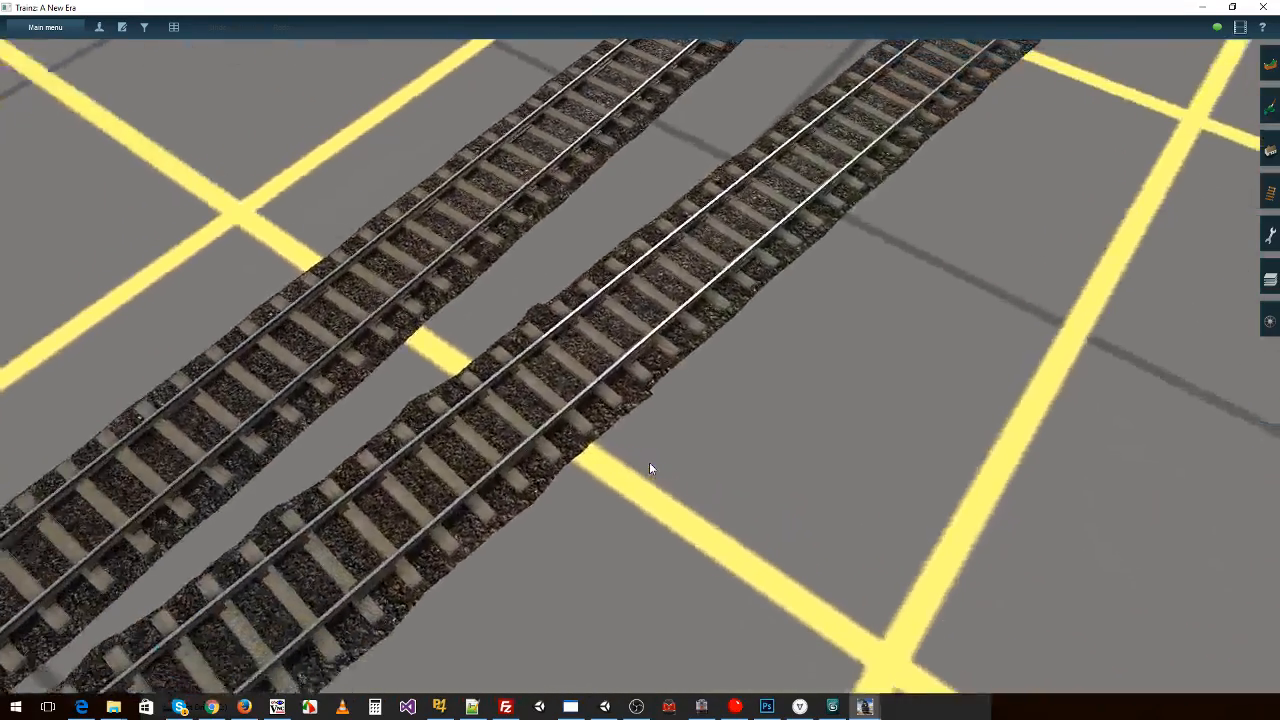
pyautogui.press('Down')
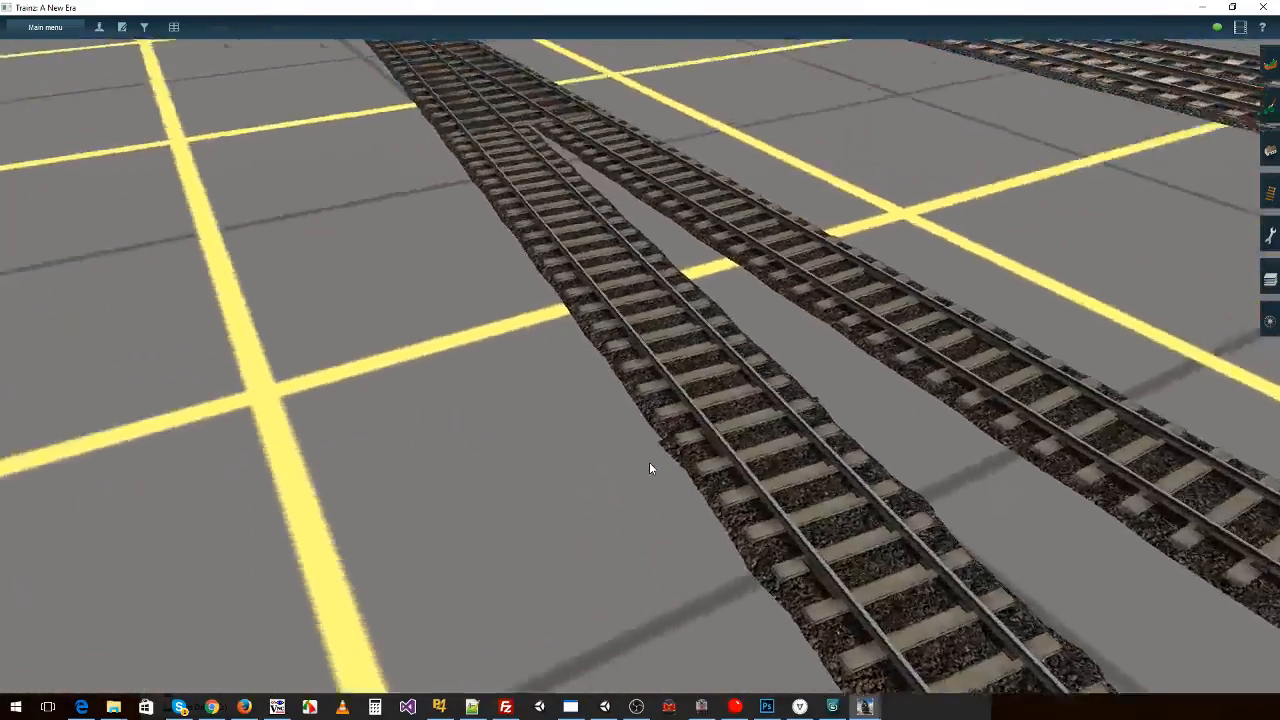
pyautogui.press('Left')
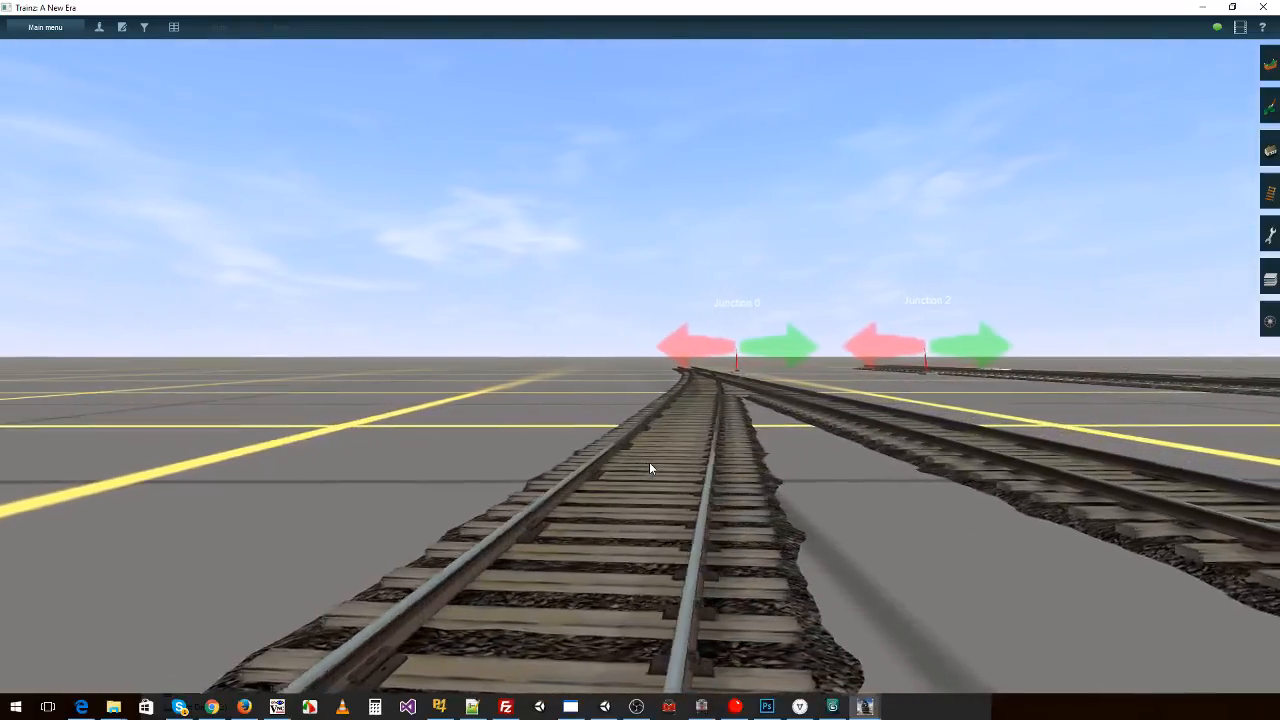
pyautogui.press('Up')
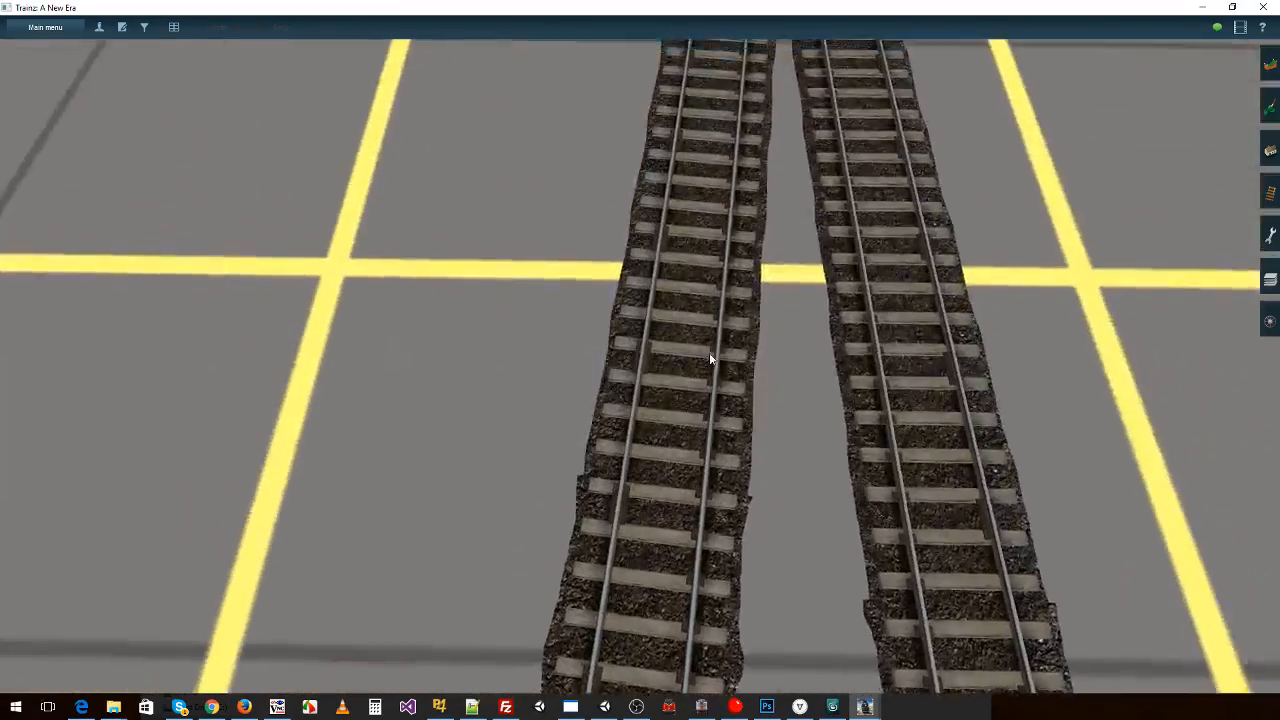
pyautogui.moveTo(734, 261); pyautogui.dragTo(596, 395, button='right')
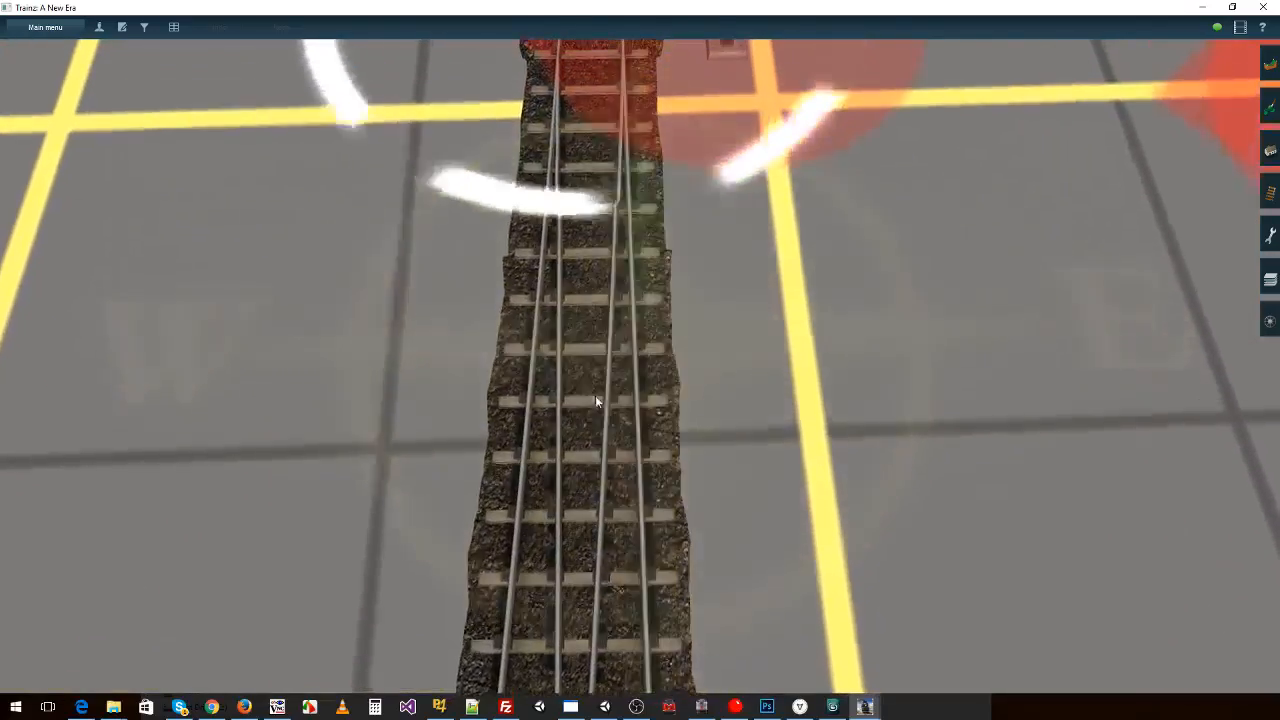
# - Leave Surveyor and quit the game back to the Trainz launcher
pyautogui.click(60, 29)
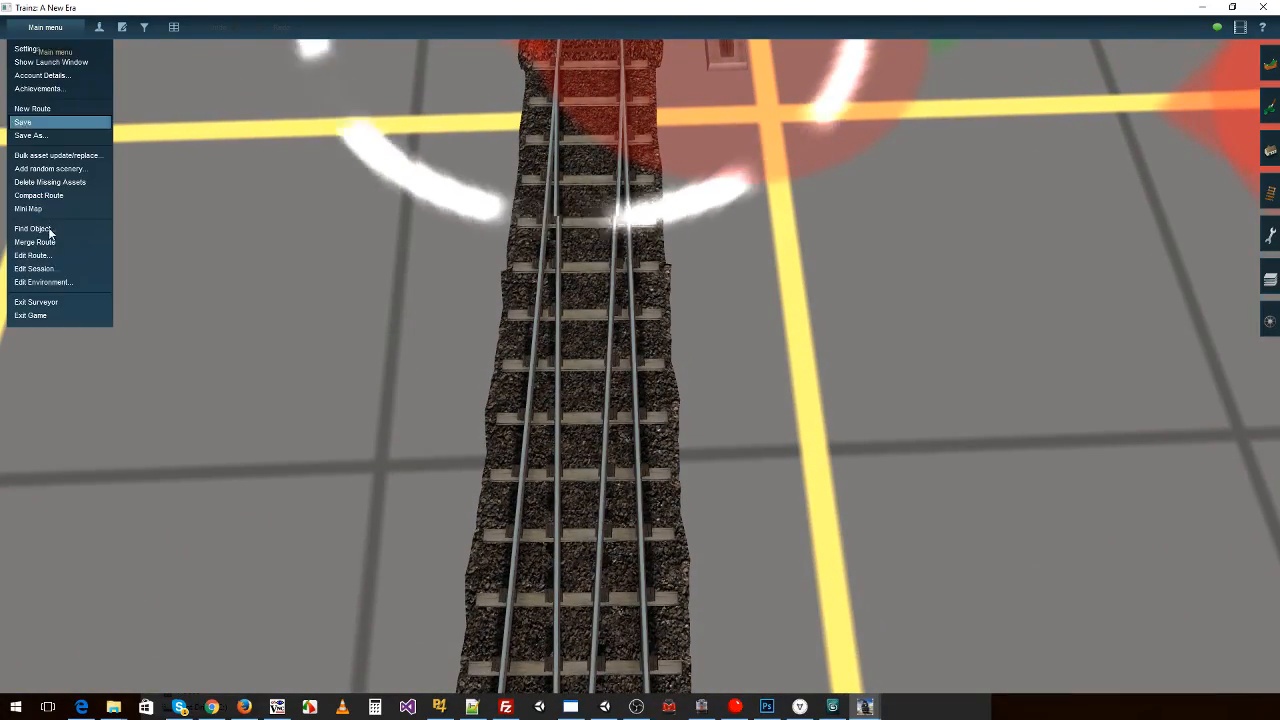
pyautogui.click(42, 300)
pyautogui.click(533, 366)
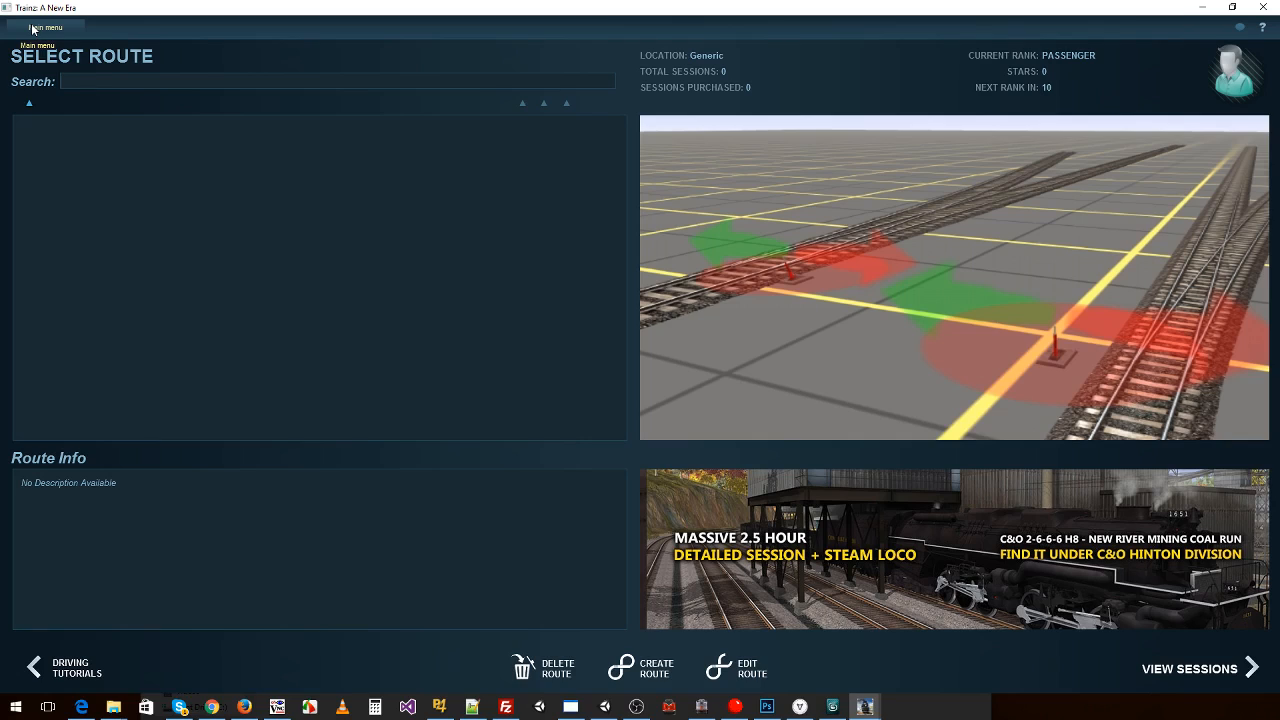
pyautogui.click(33, 31)
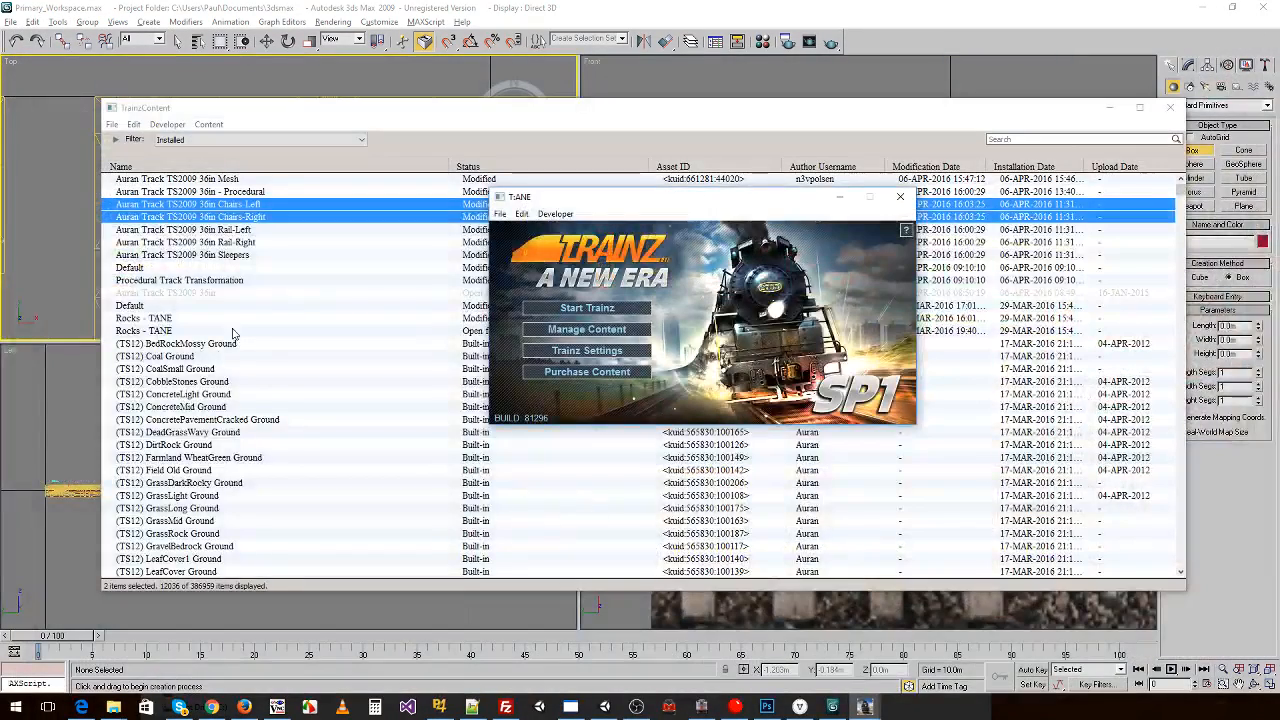
# - Switch to 3ds Max and open the recent scene Primary_Workspace_Parts.max
pyautogui.click(322, 241)
pyautogui.click(281, 217)
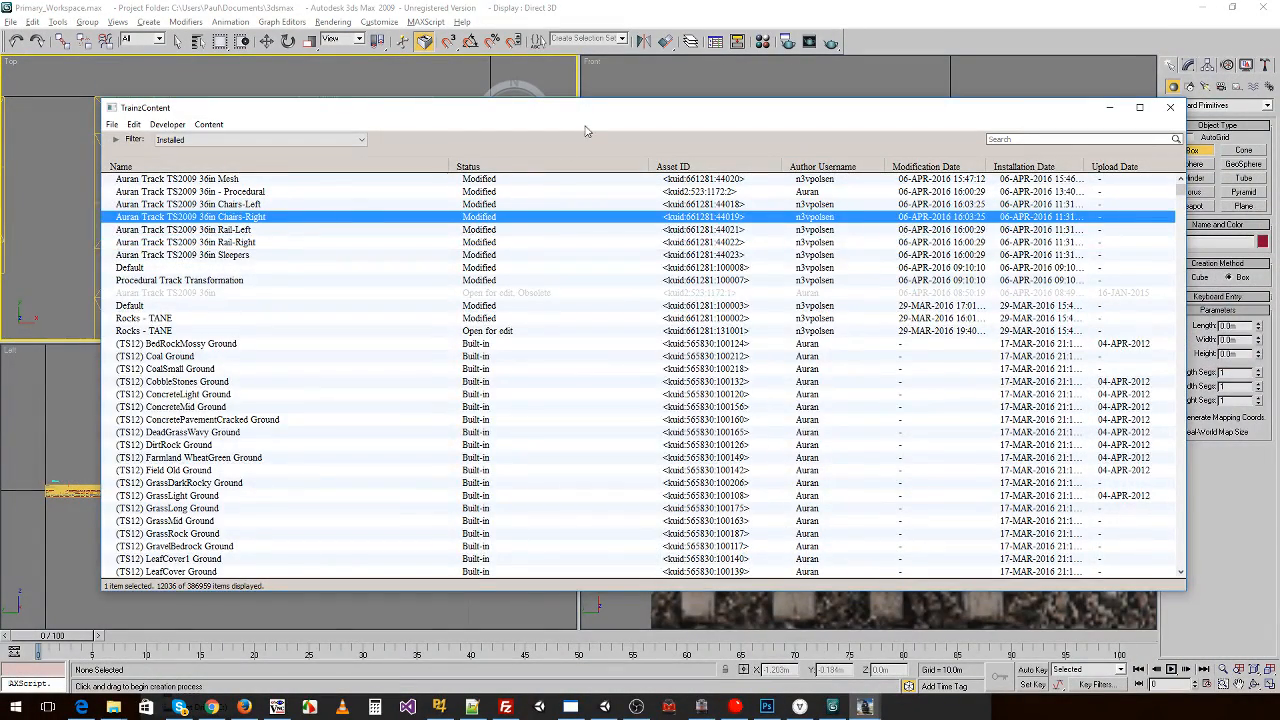
pyautogui.click(668, 7)
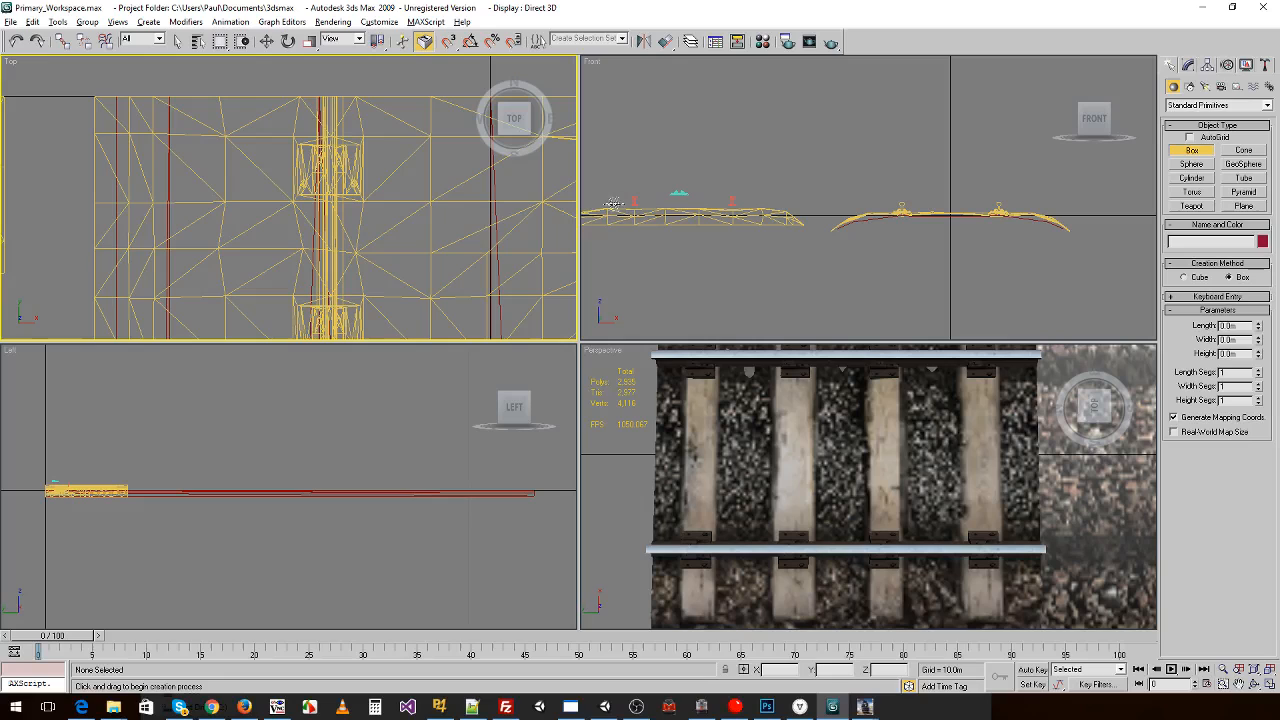
pyautogui.click(10, 23)
pyautogui.click(13, 23)
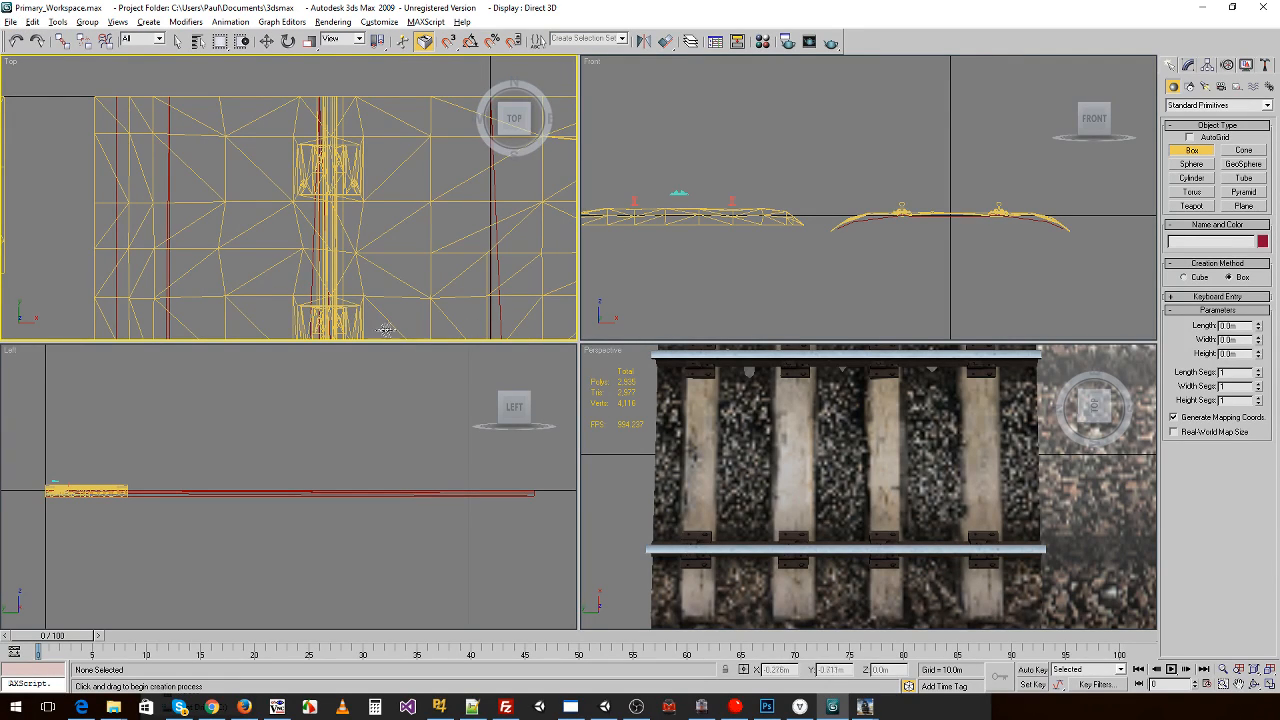
pyautogui.click(10, 22)
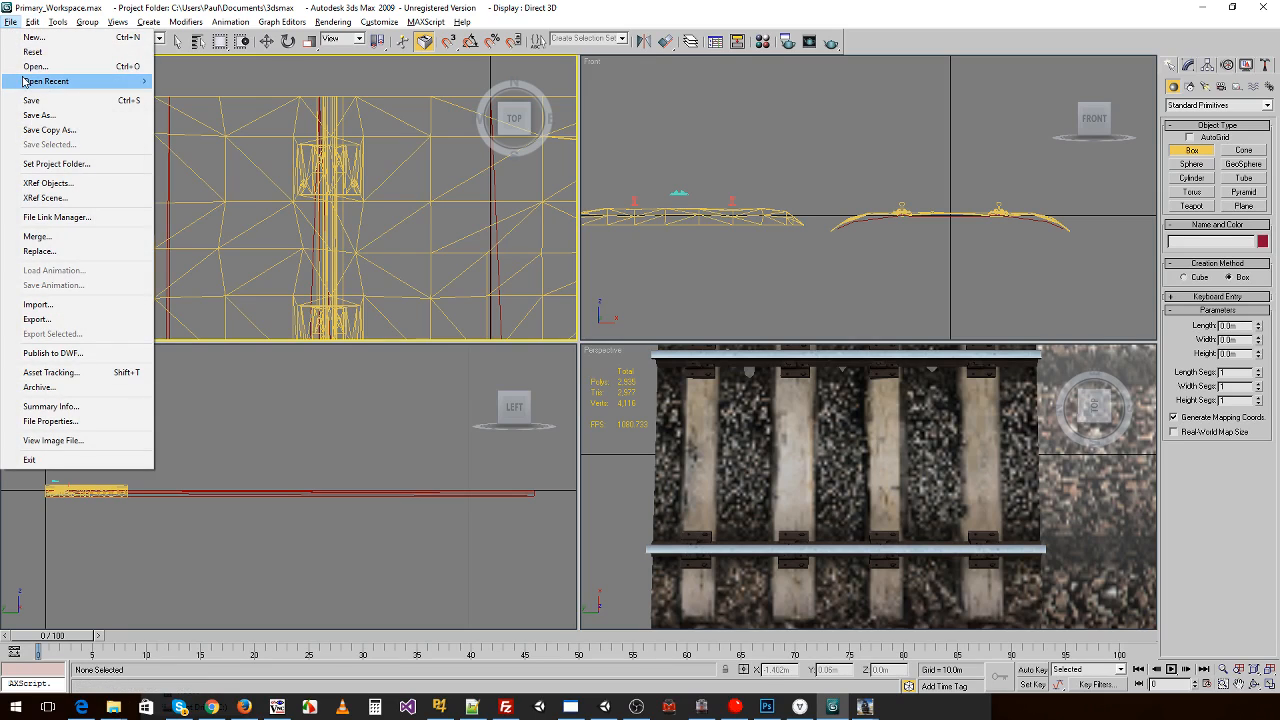
pyautogui.moveTo(60, 81)
pyautogui.click(280, 97)
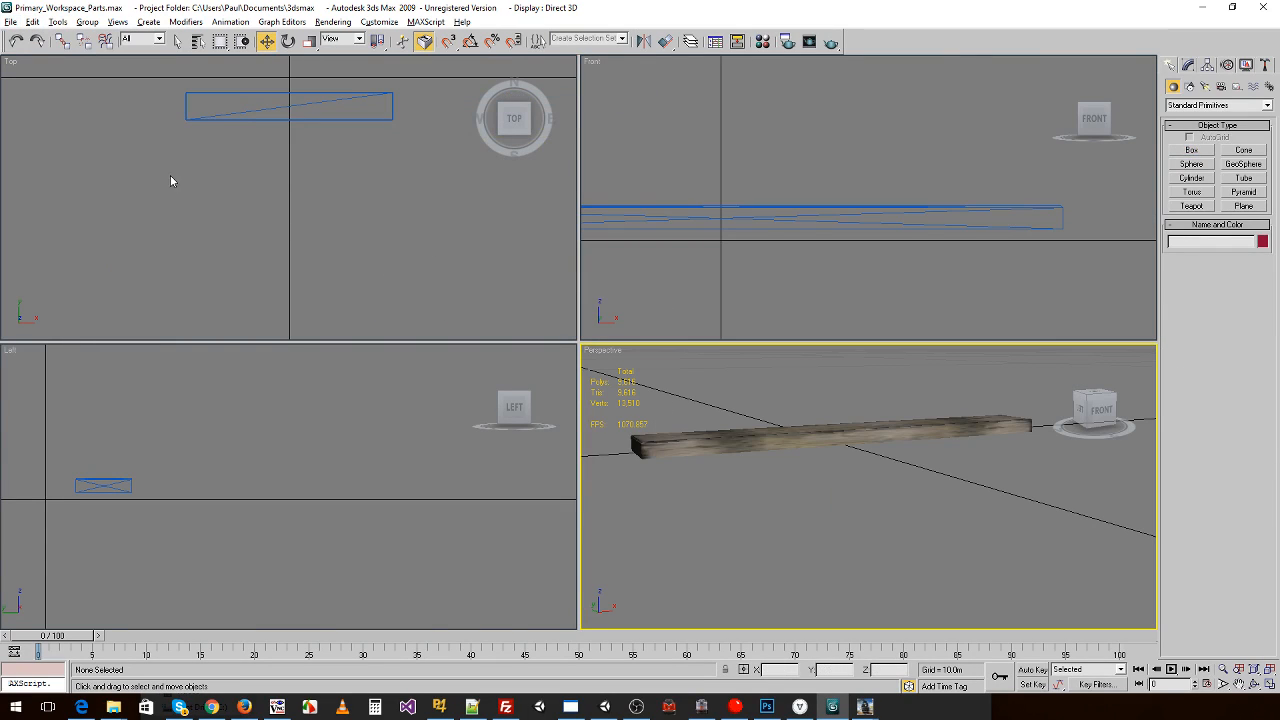
# - Display the objects of layer 0 (default) in the layer manager and hide the sleeper
pyautogui.click(10, 22)
pyautogui.moveTo(57, 22)
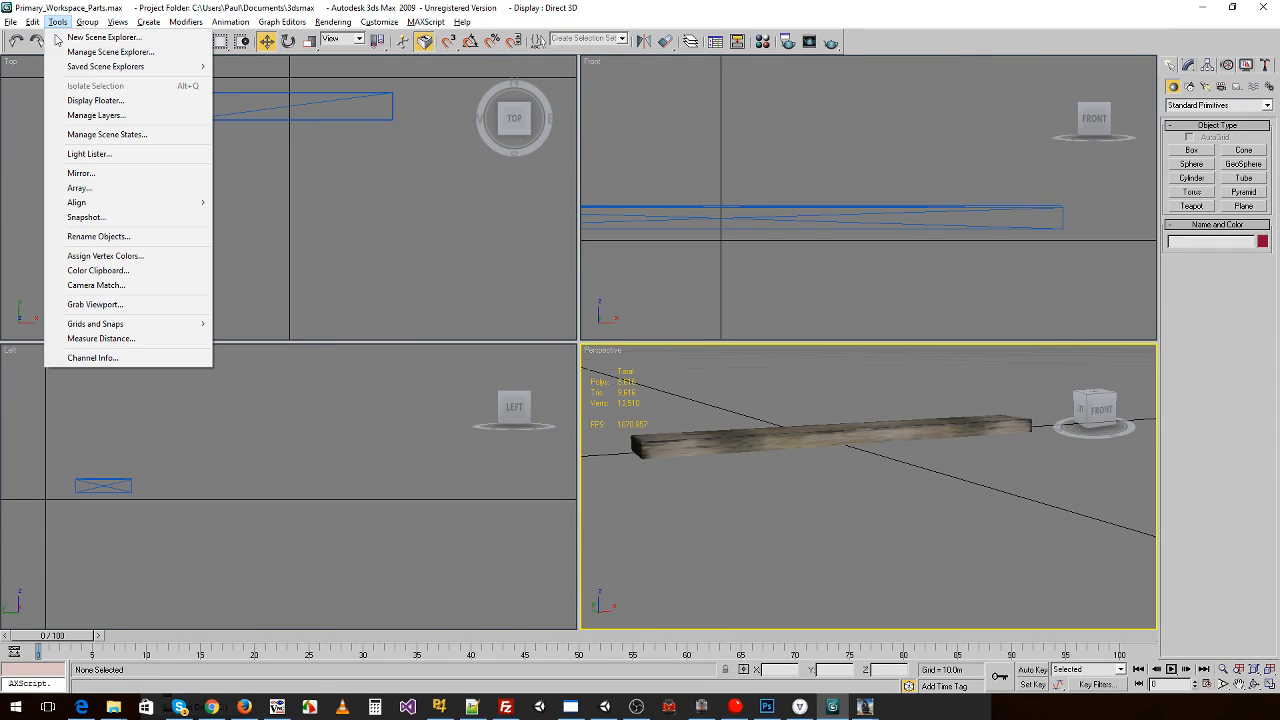
pyautogui.click(92, 115)
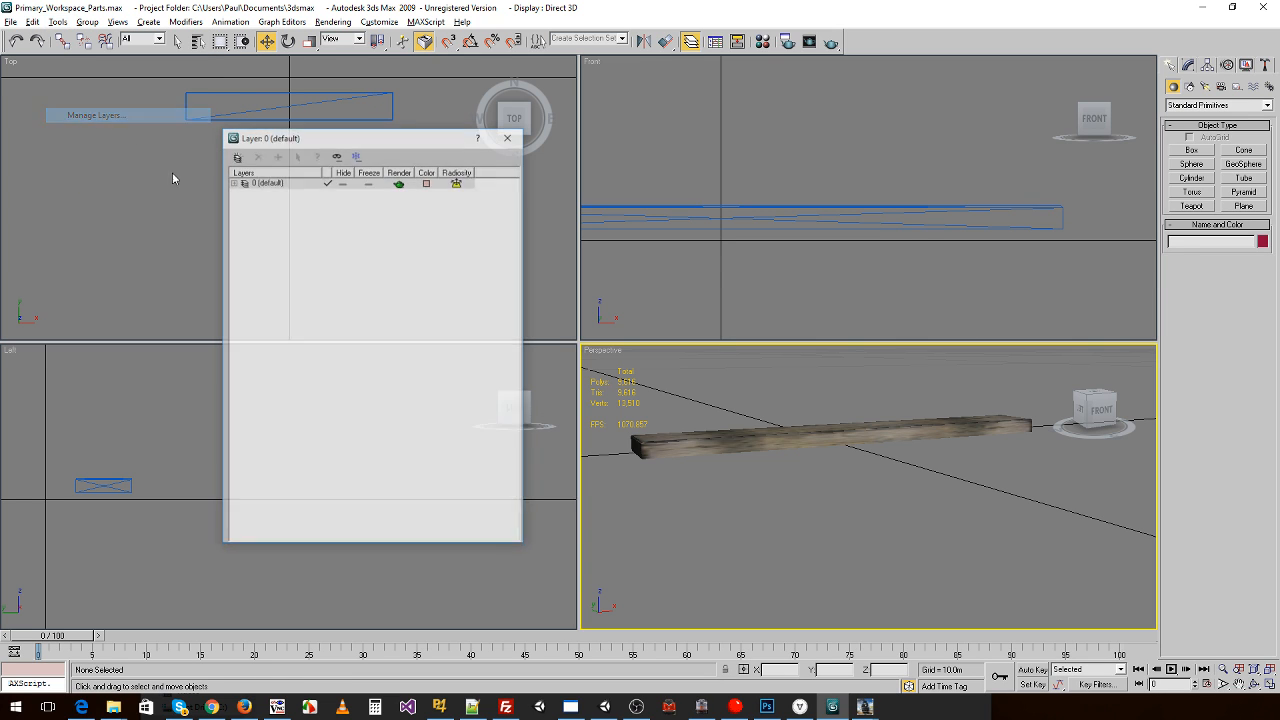
pyautogui.click(236, 184)
pyautogui.scroll(-1, 369, 378)
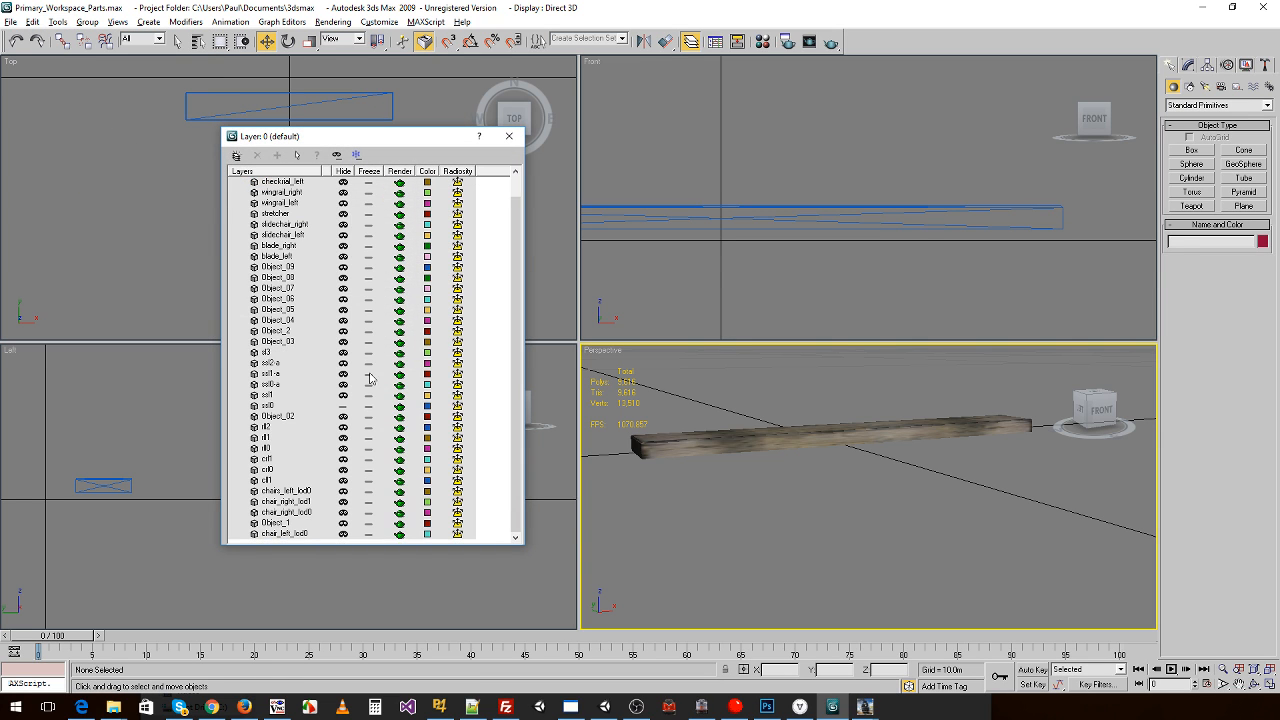
pyautogui.click(343, 405)
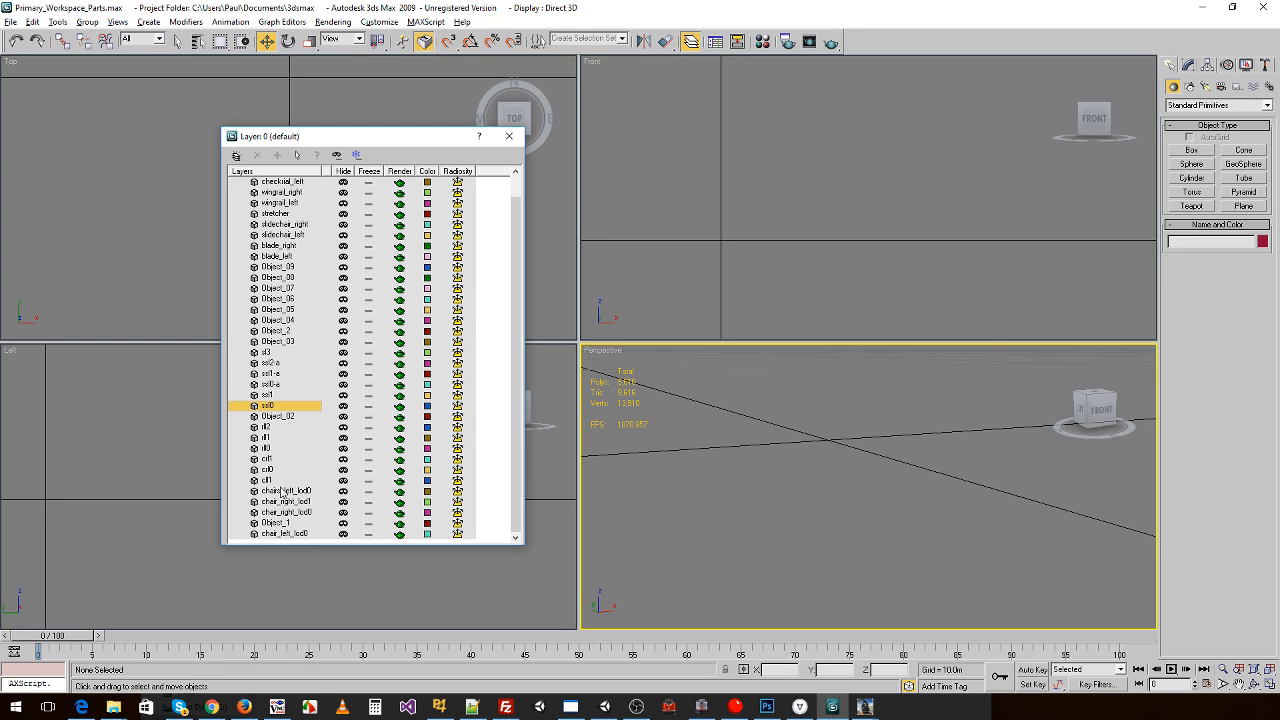
# - Unhide the three chair objects listed directly above chairs_left_lod0 and briefly display the rail over them
pyautogui.click(343, 480)
pyautogui.keyDown('alt'); pyautogui.moveTo(794, 451); pyautogui.dragTo(729, 443, button='middle'); pyautogui.keyUp('alt')
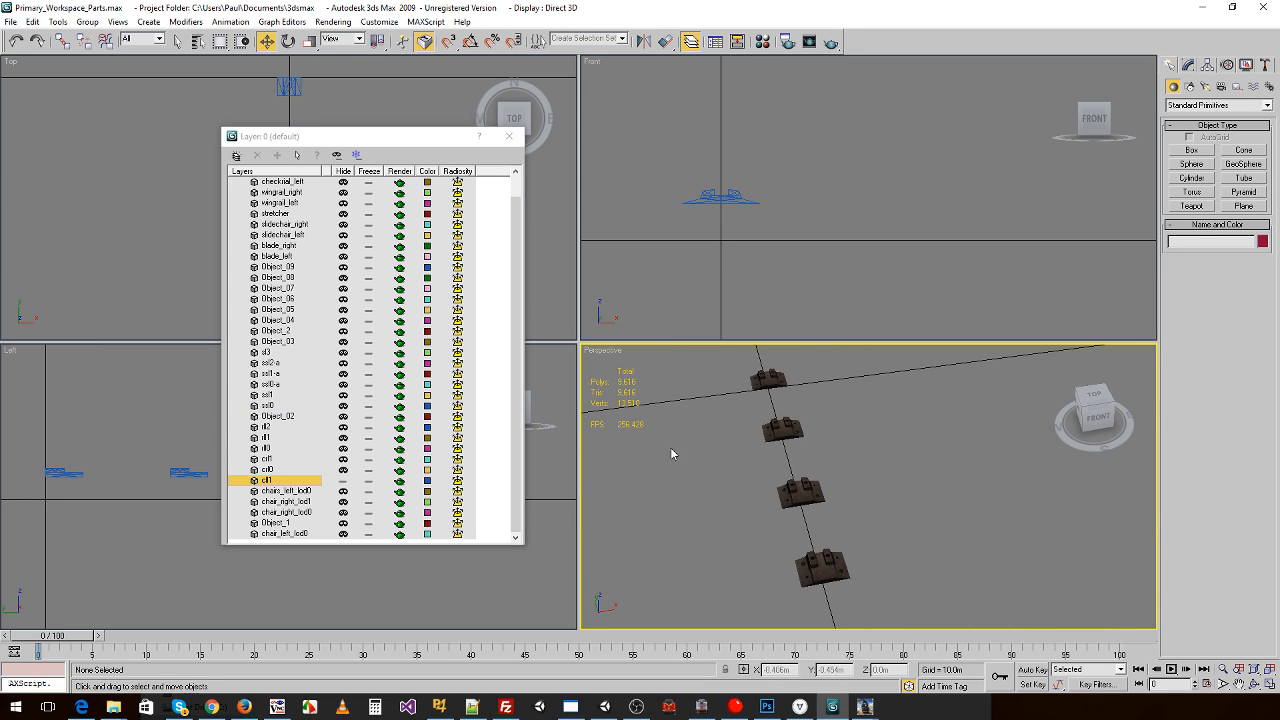
pyautogui.click(343, 469)
pyautogui.click(343, 458)
pyautogui.click(343, 448)
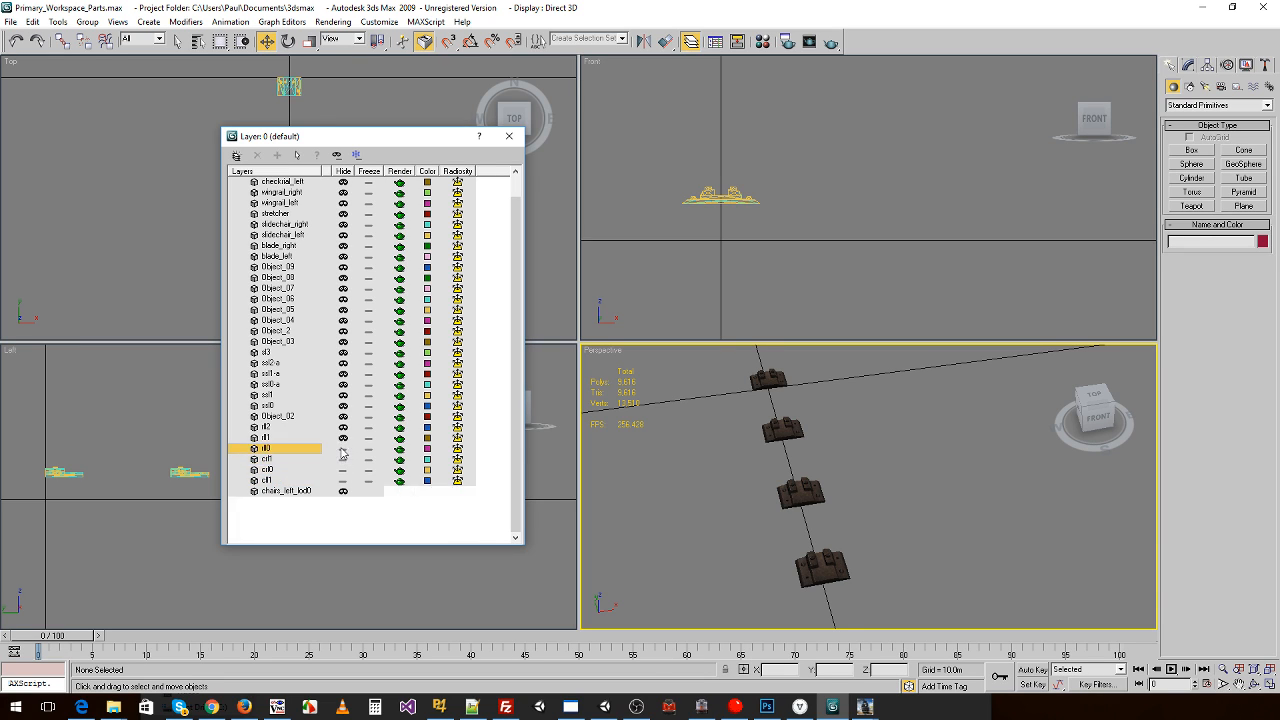
pyautogui.click(343, 438)
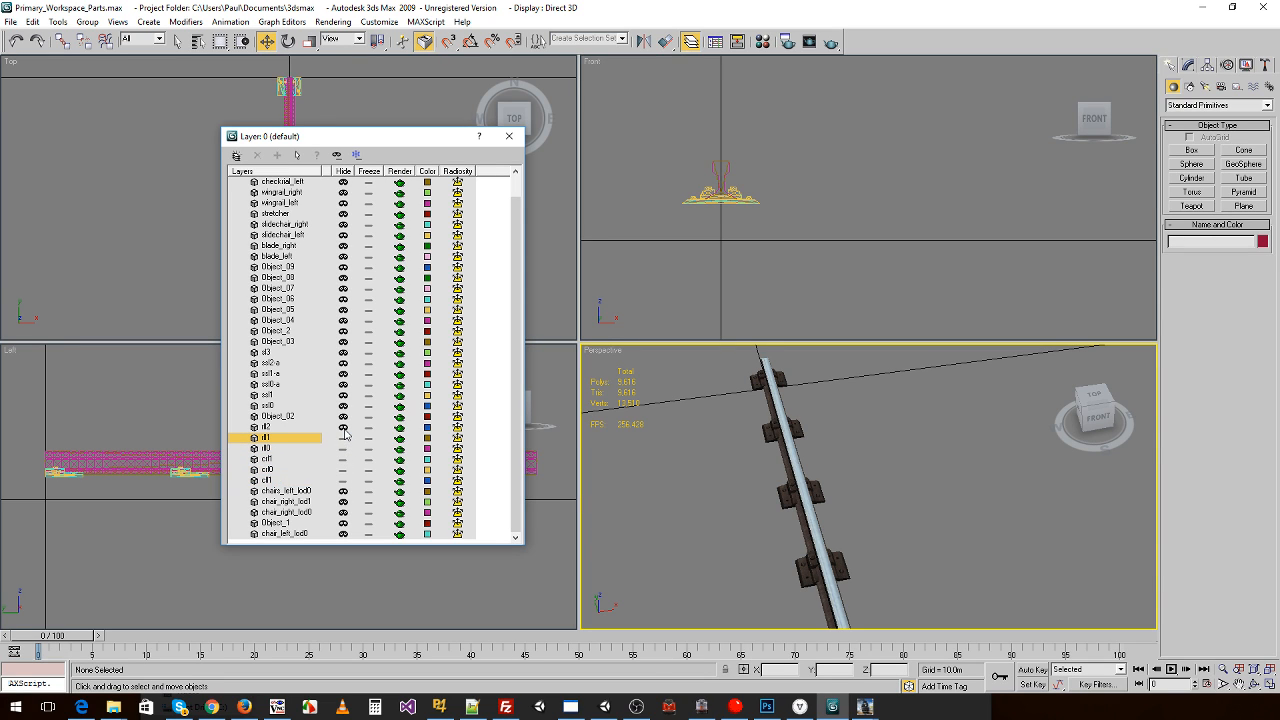
pyautogui.click(343, 448)
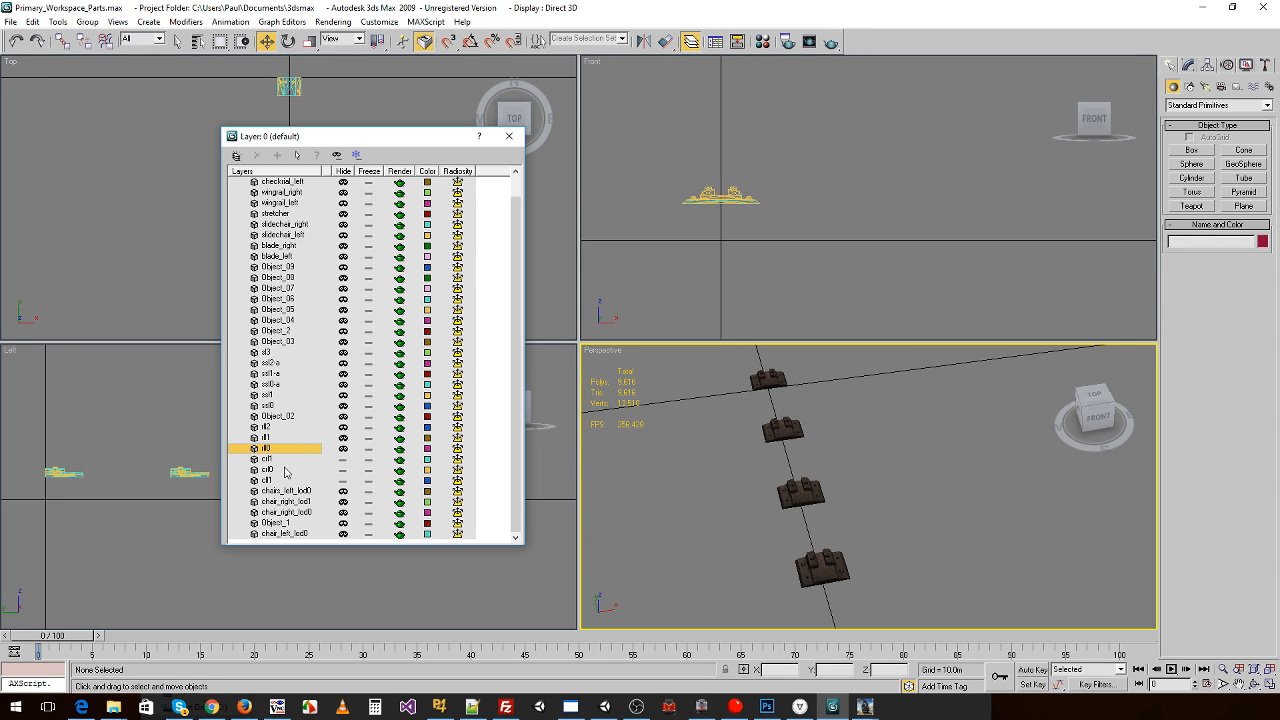
# - Toggle the visibility of chairs_left_lod0 to compare it with the other displayed chairs, keeping the layer list clear of the Top view
pyautogui.click(344, 492)
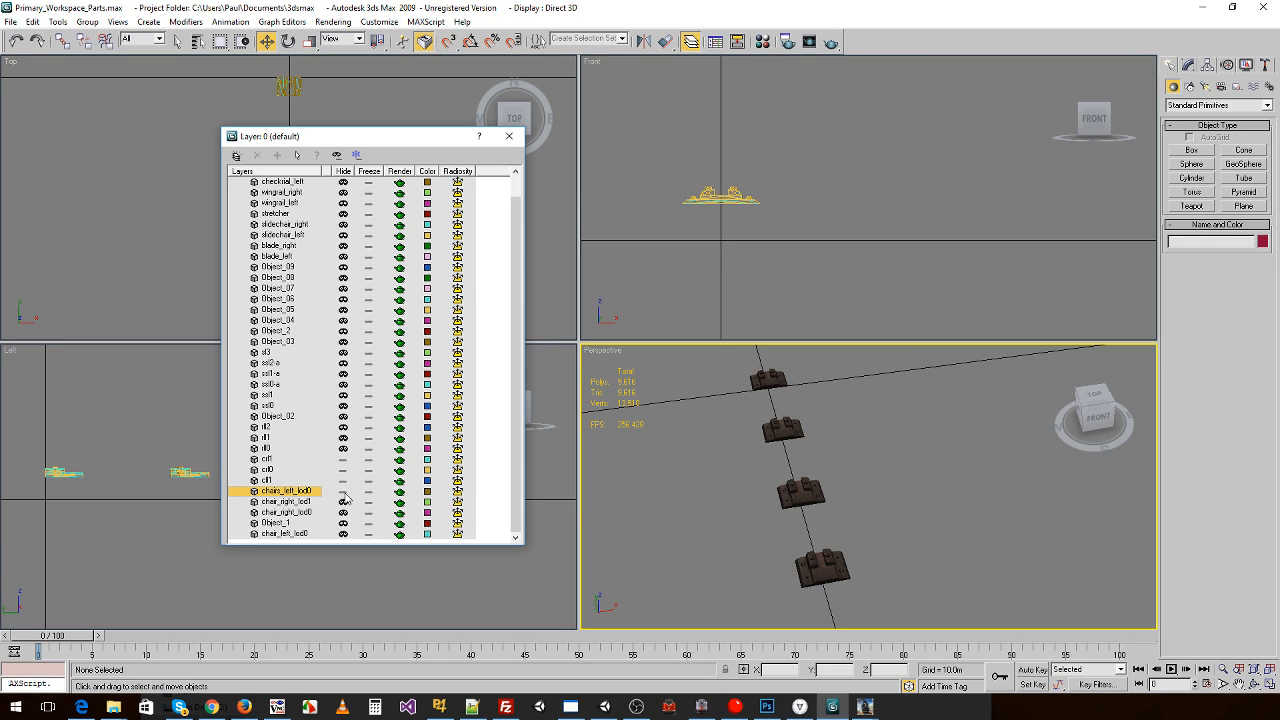
pyautogui.click(343, 492)
pyautogui.click(344, 492)
pyautogui.click(343, 491)
pyautogui.moveTo(360, 143); pyautogui.dragTo(473, 190)
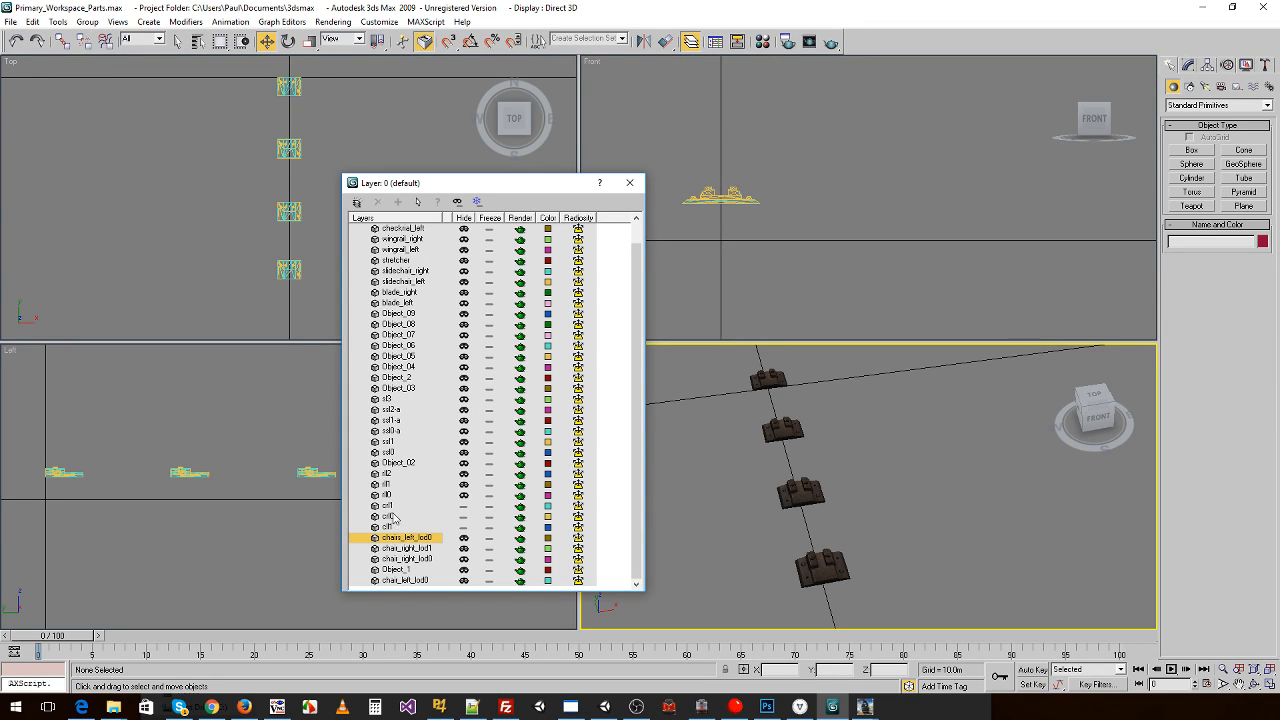
# - Show chairs_left_lod0 and hide the three chair objects listed above it, leaving only this mesh displayed for checking
pyautogui.click(463, 543)
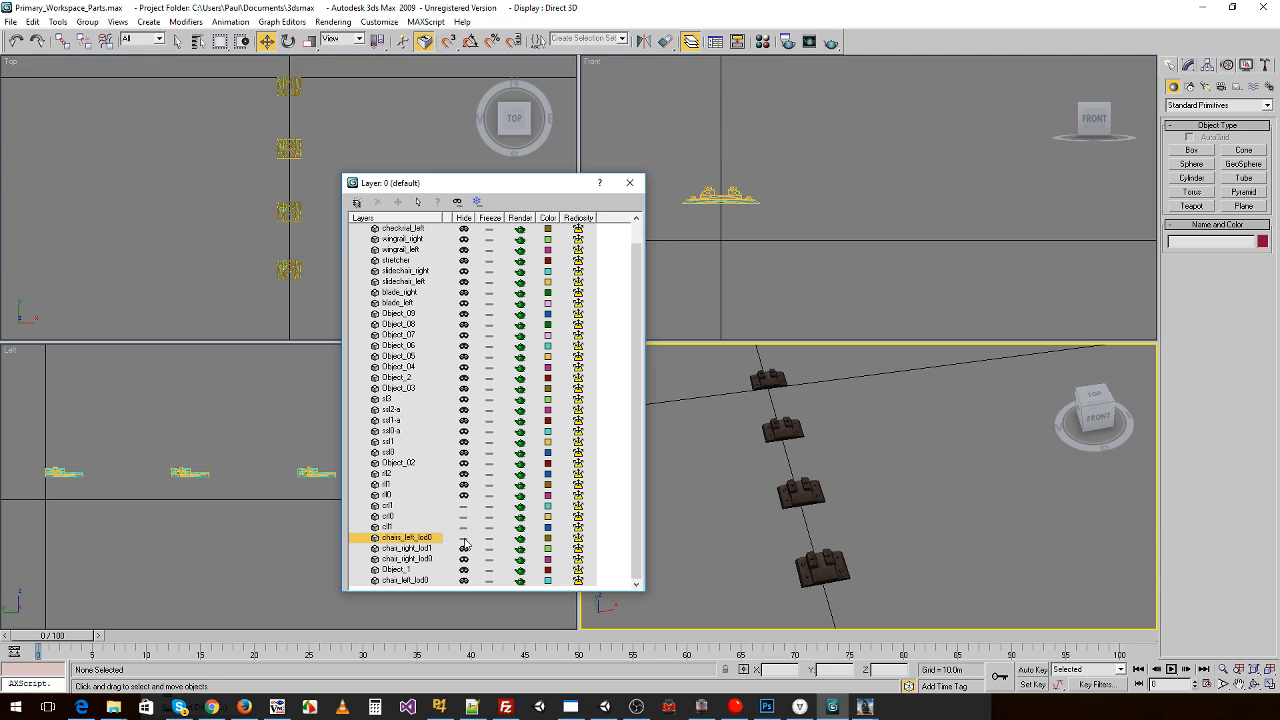
pyautogui.moveTo(808, 490)
pyautogui.keyDown('alt'); pyautogui.mouseDown(button='middle')
pyautogui.moveTo(834, 460)
pyautogui.moveTo(828, 485)
pyautogui.mouseUp(button='middle'); pyautogui.keyUp('alt')
pyautogui.click(463, 526)
pyautogui.click(463, 516)
pyautogui.click(463, 505)
pyautogui.keyDown('alt'); pyautogui.moveTo(732, 457); pyautogui.dragTo(723, 503, button='middle'); pyautogui.keyUp('alt')
pyautogui.keyDown('alt'); pyautogui.moveTo(740, 476); pyautogui.dragTo(743, 469, button='middle'); pyautogui.keyUp('alt')
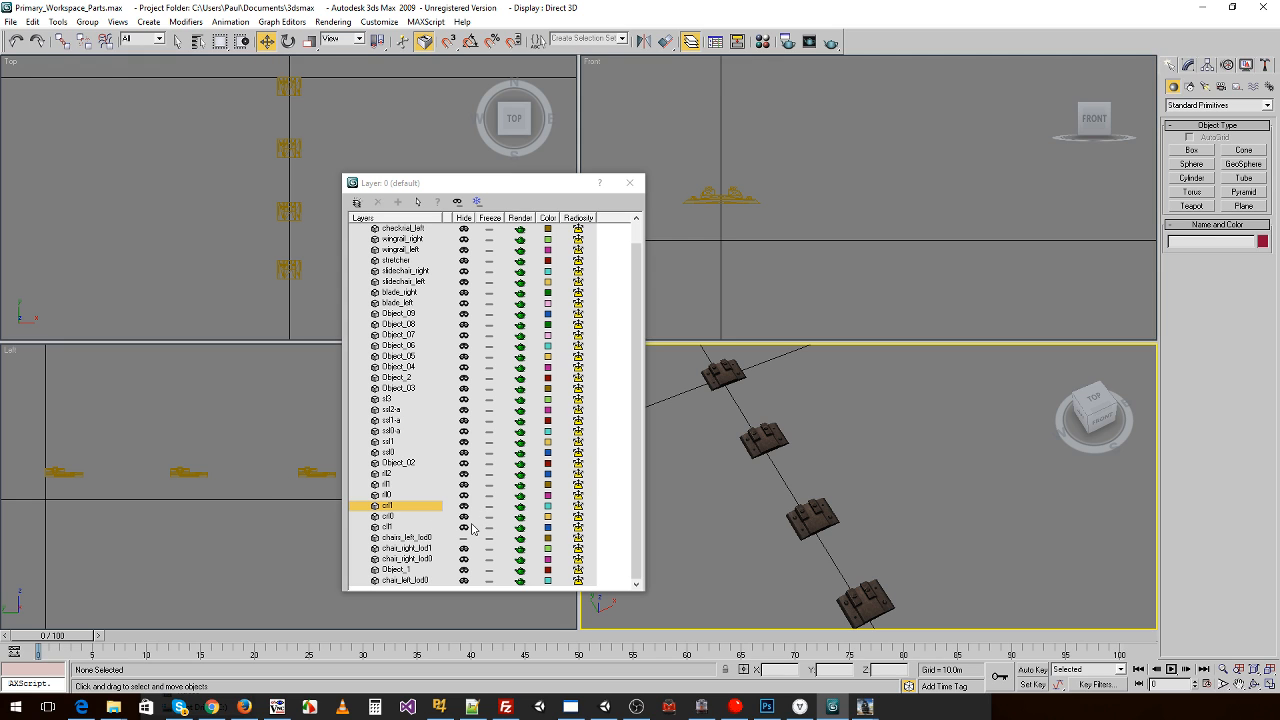
# - Export the displayed chairs in Trainz format over chairs_left_lod0.im in the mesh asset folder, without overwriting any existing texture files
pyautogui.click(10, 21)
pyautogui.click(45, 320)
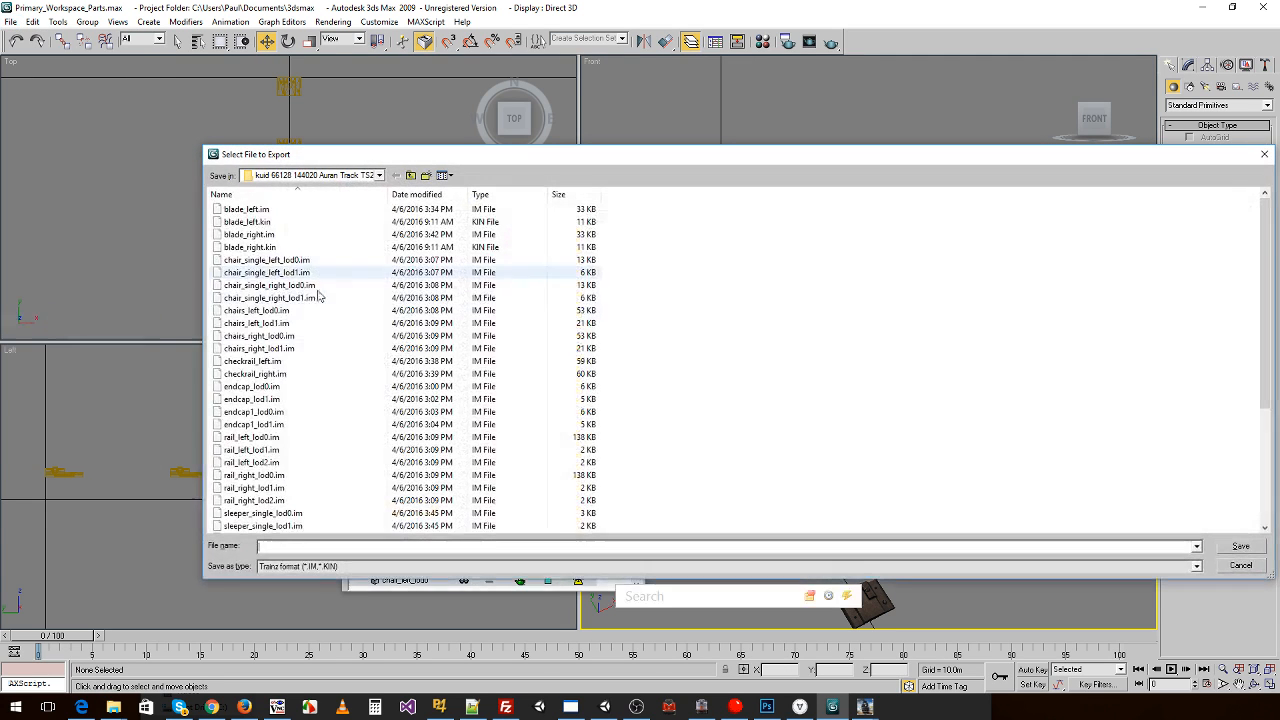
pyautogui.click(302, 403)
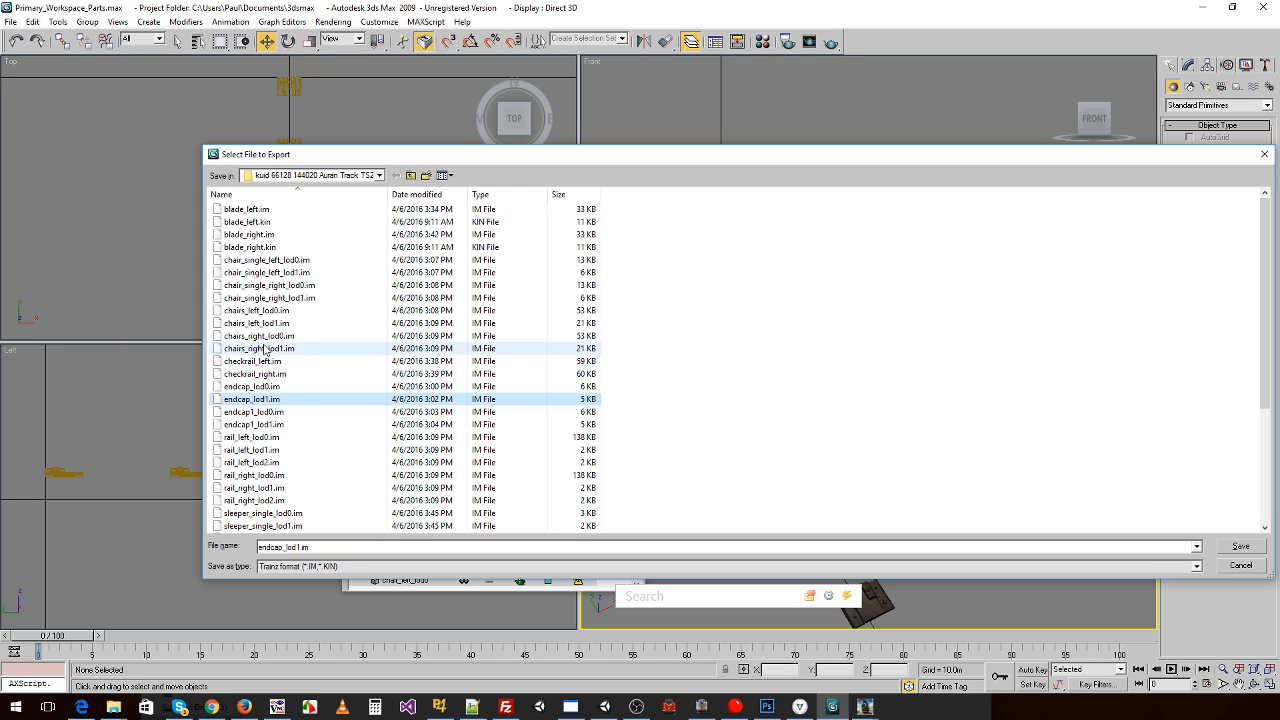
pyautogui.moveTo(363, 159); pyautogui.dragTo(391, 129)
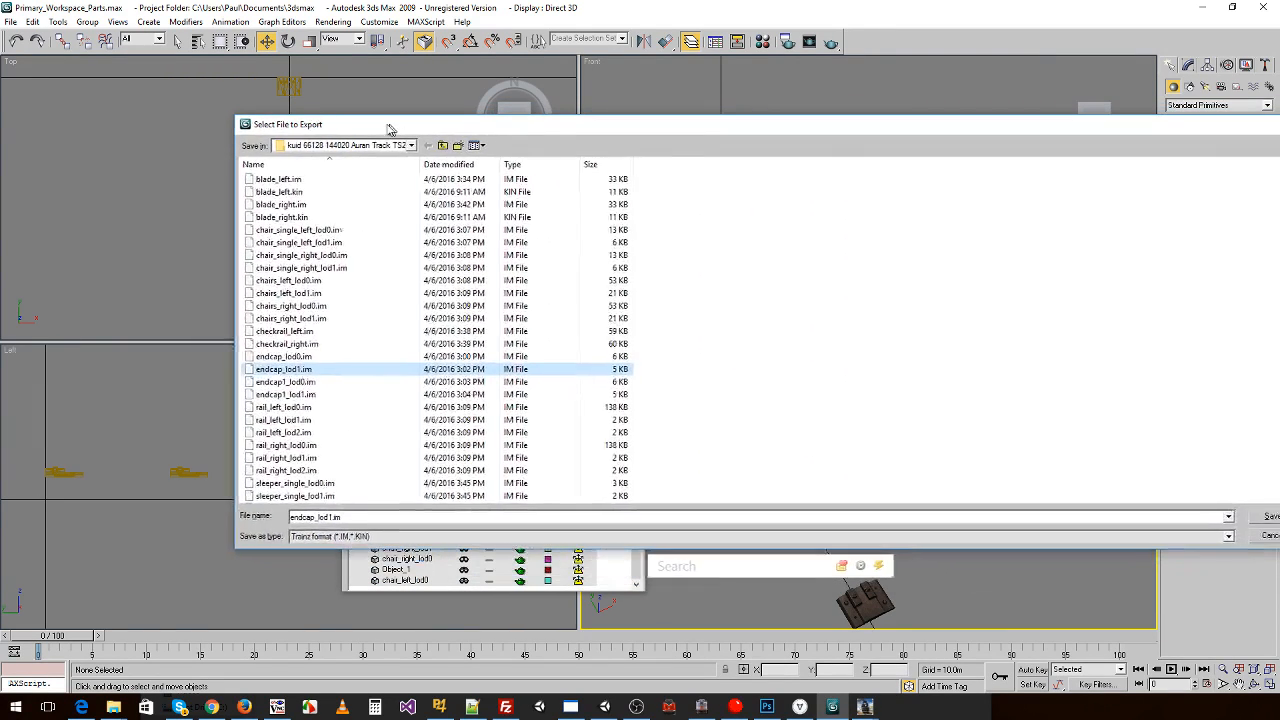
pyautogui.doubleClick(286, 280)
pyautogui.click(721, 413)
pyautogui.click(700, 415)
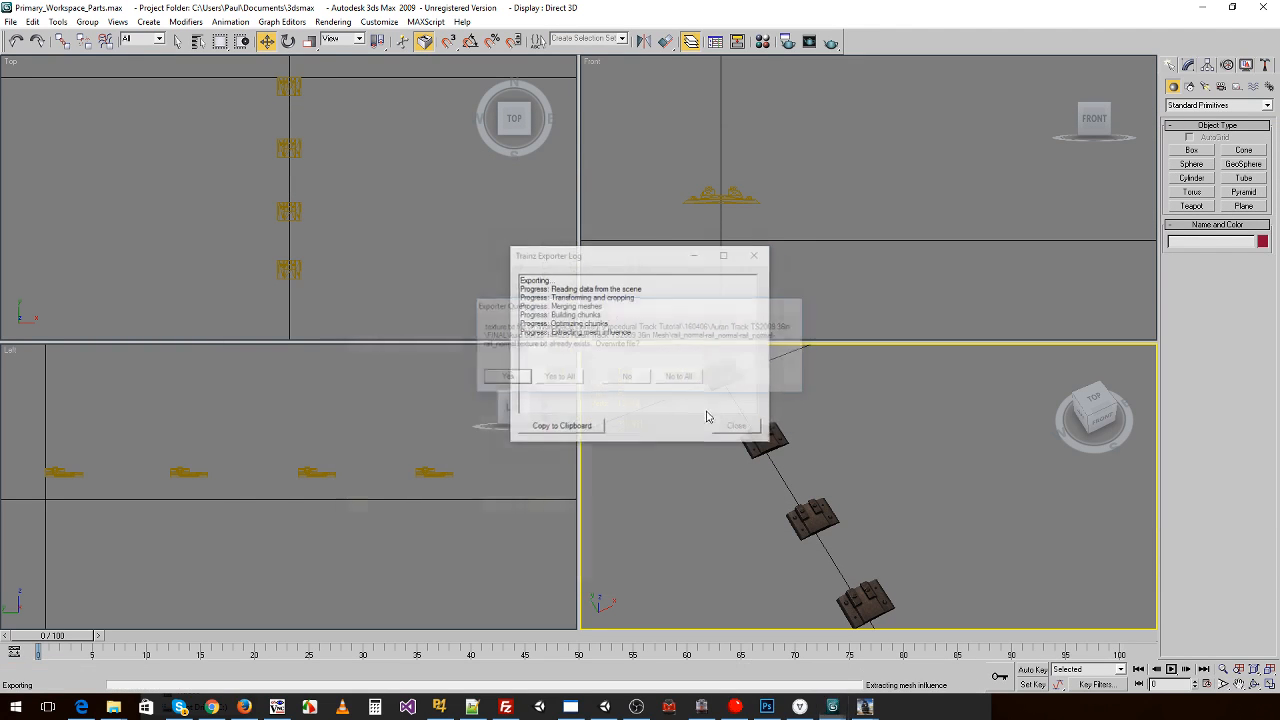
pyautogui.click(692, 380)
pyautogui.click(737, 427)
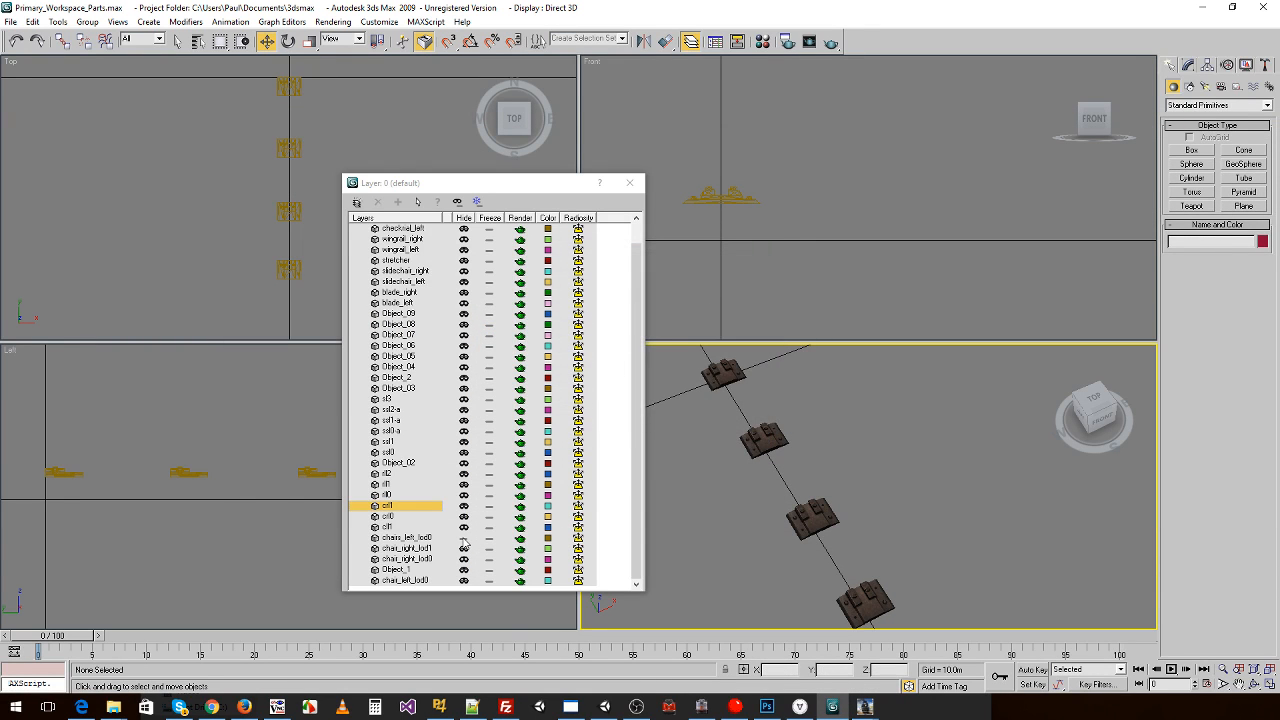
# - Show cll1 and export it in Trainz format over chairs_left_lod1.im, without overwriting any existing texture files
pyautogui.click(465, 527)
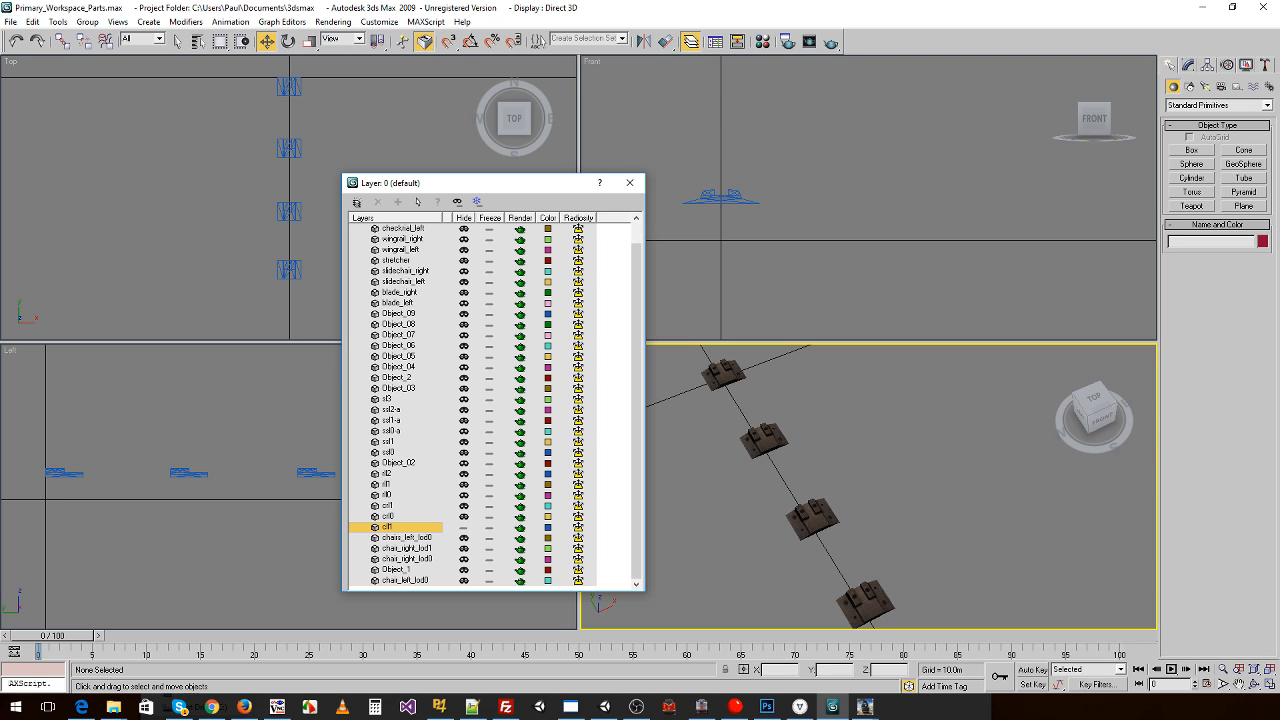
pyautogui.click(10, 21)
pyautogui.click(60, 325)
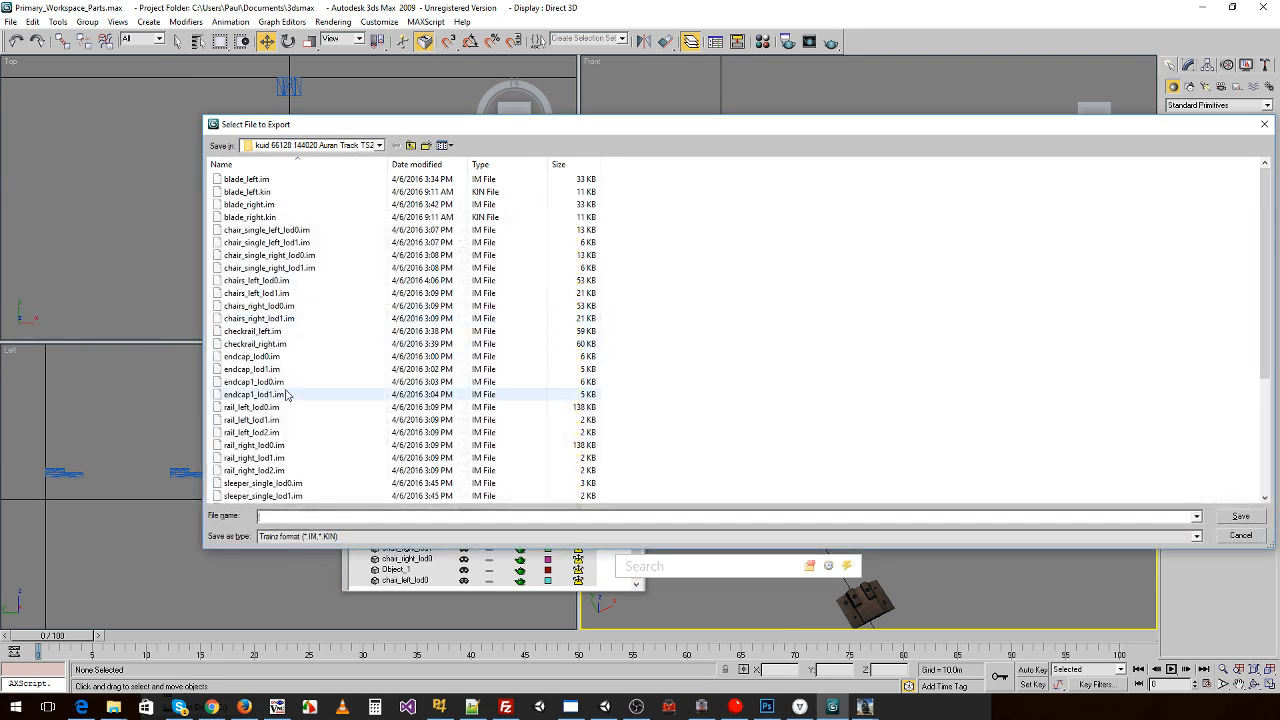
pyautogui.doubleClick(265, 293)
pyautogui.click(688, 410)
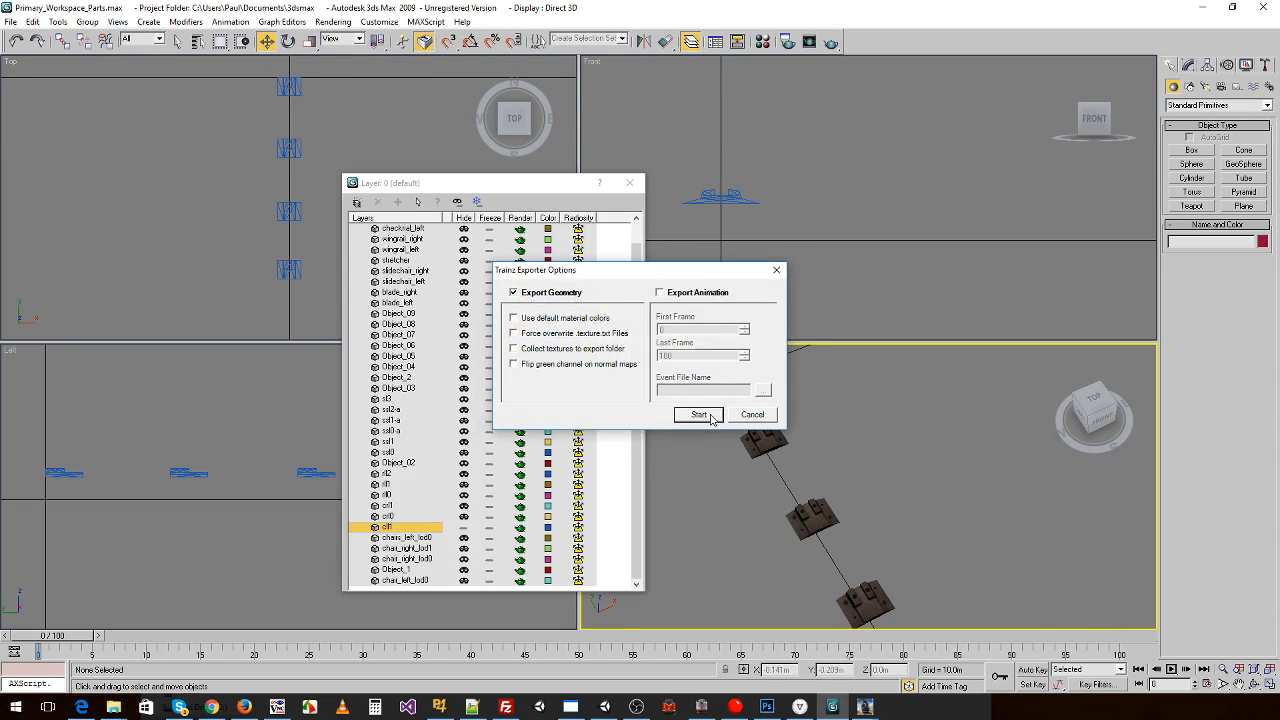
pyautogui.click(712, 419)
pyautogui.click(686, 378)
pyautogui.click(738, 428)
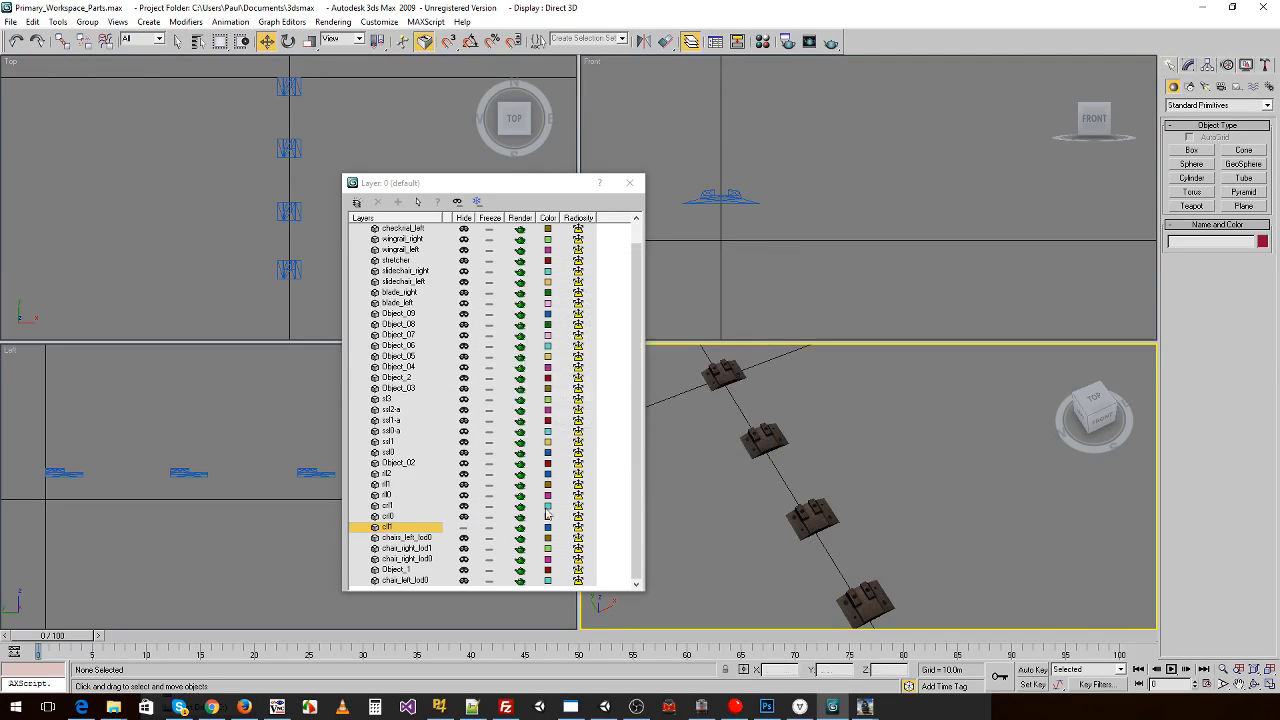
# - Show crl0 and export it in Trainz format over chairs_right_lod0.im, keeping all existing texture files
pyautogui.click(463, 518)
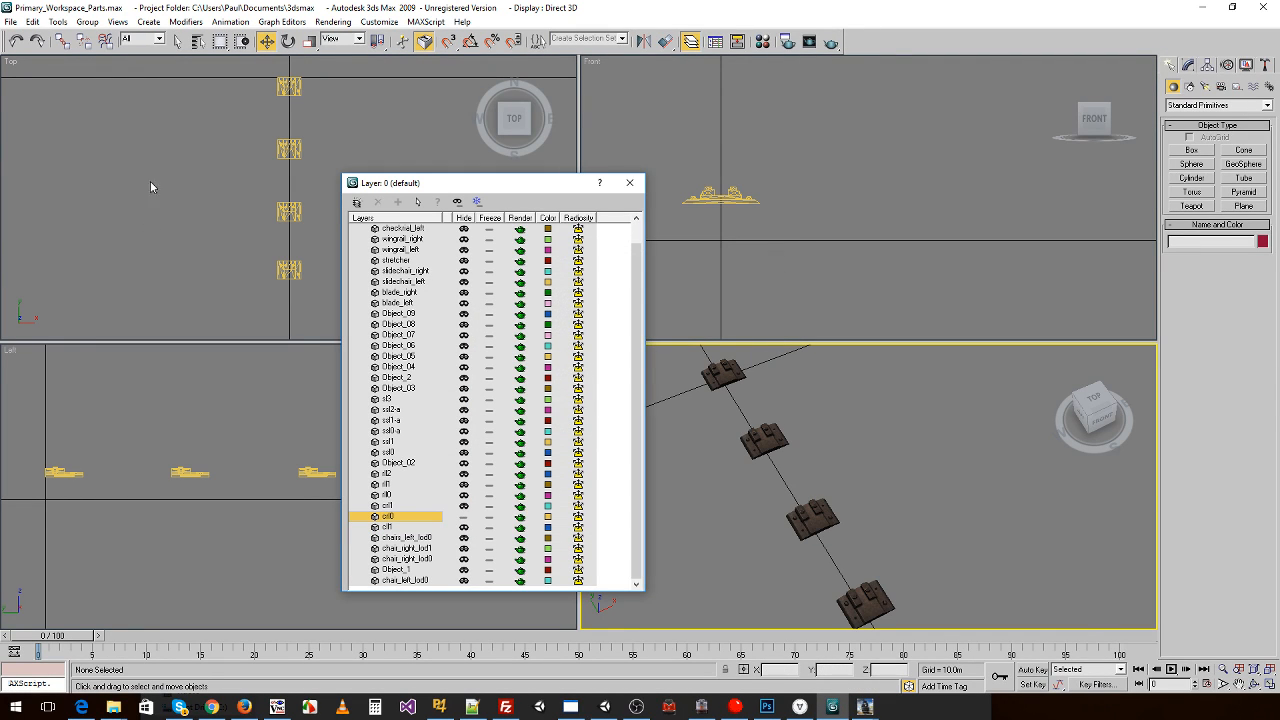
pyautogui.click(10, 22)
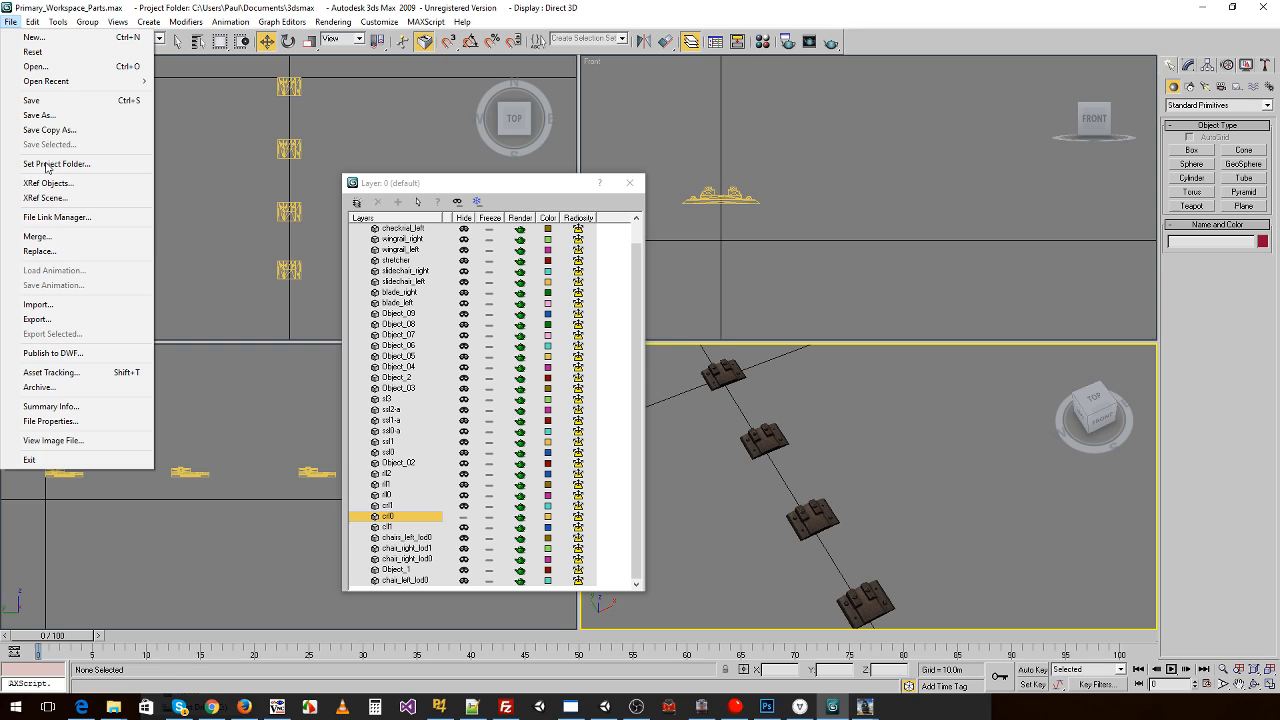
pyautogui.click(40, 320)
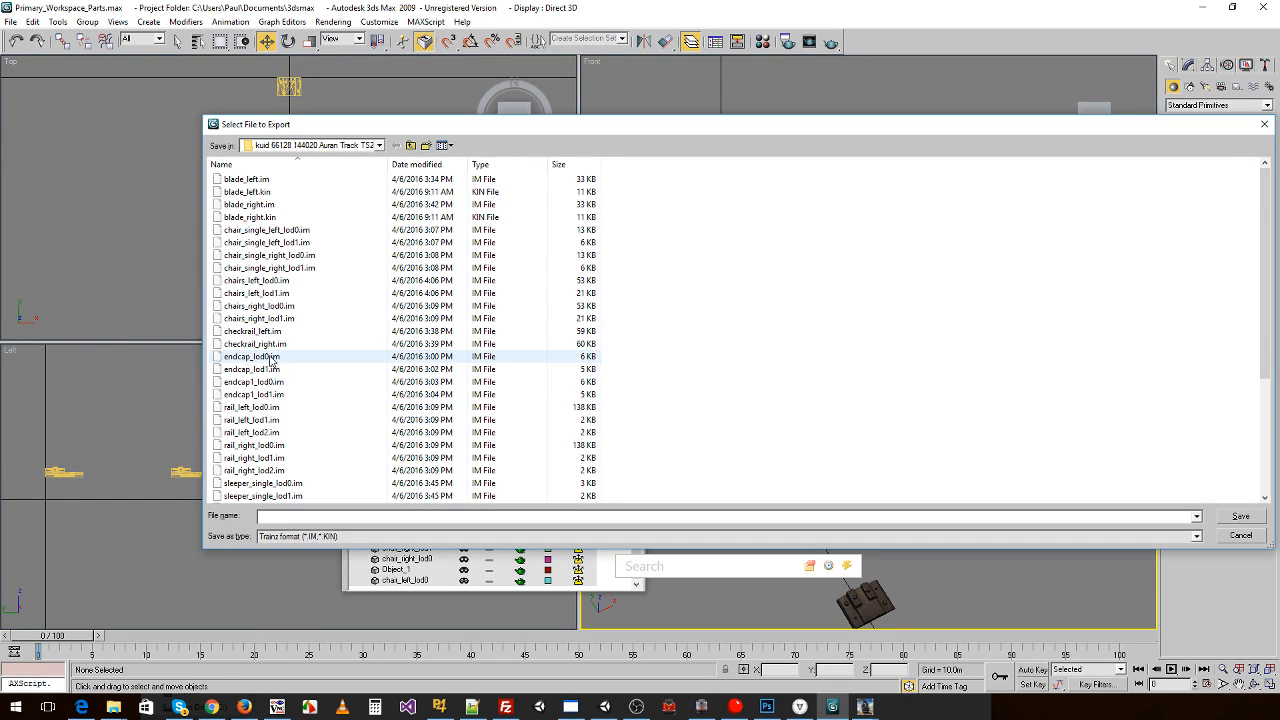
pyautogui.doubleClick(258, 306)
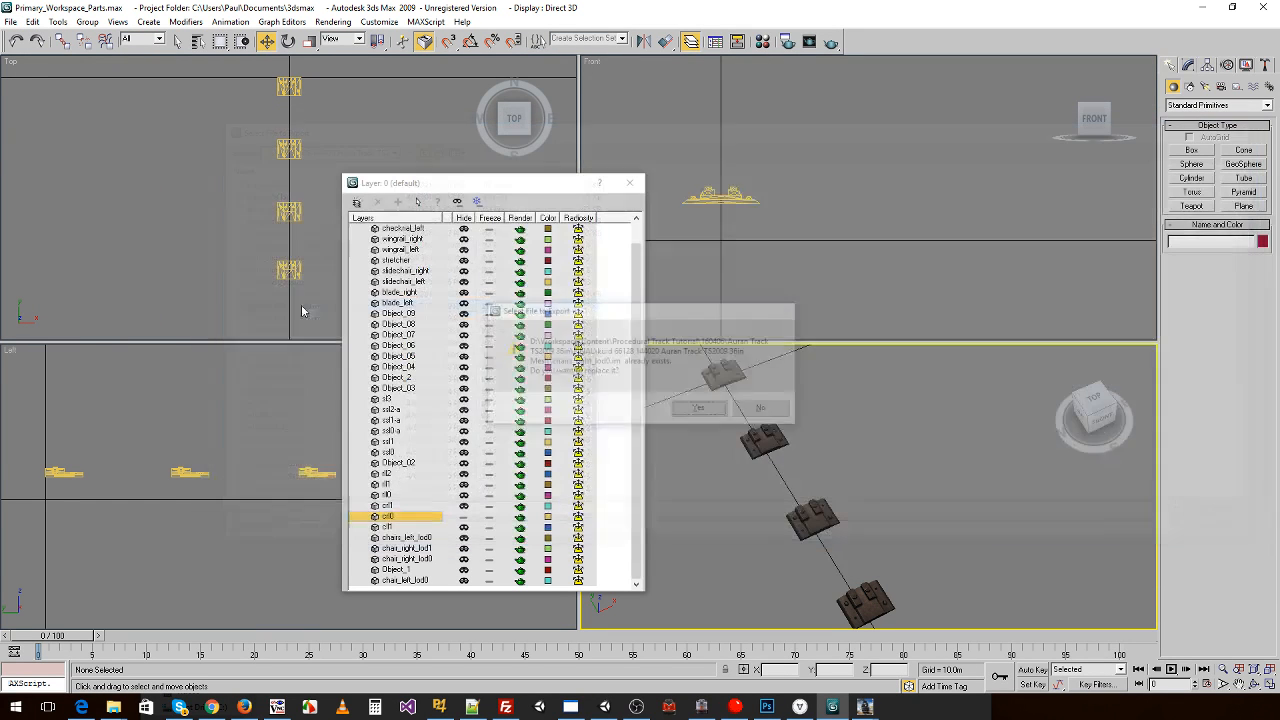
pyautogui.click(694, 410)
pyautogui.click(698, 414)
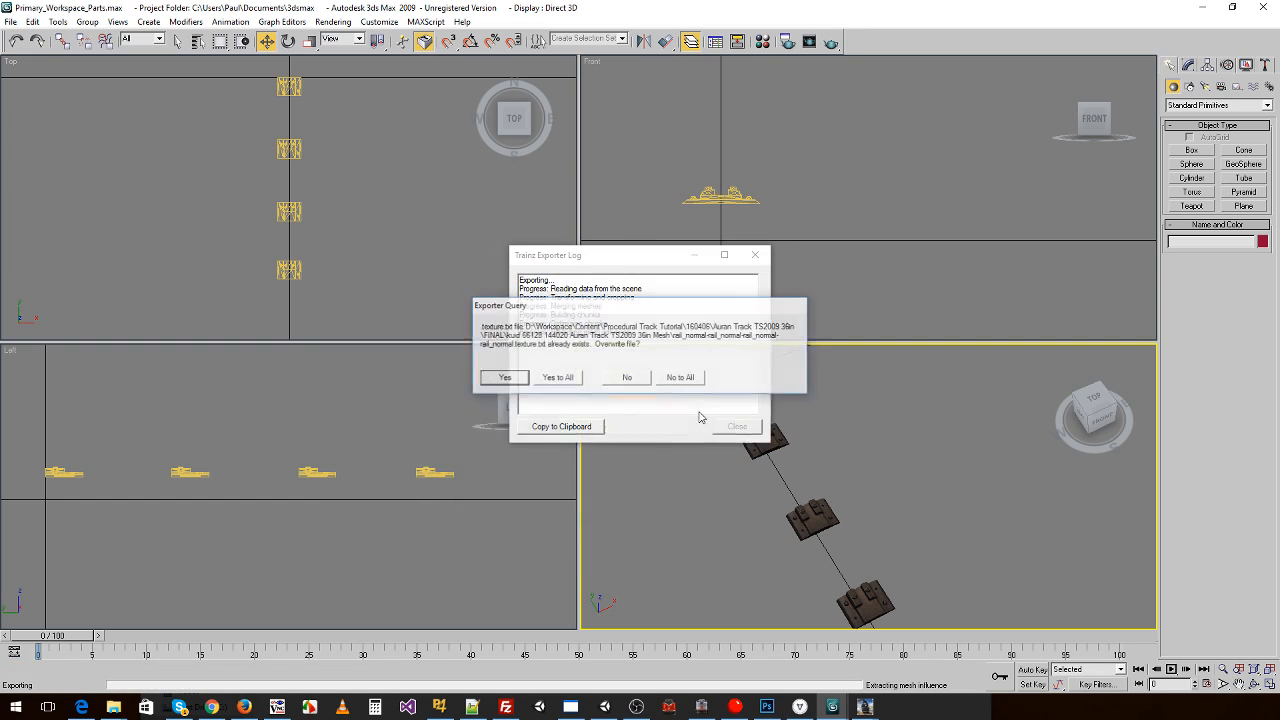
pyautogui.click(681, 379)
pyautogui.click(735, 430)
# - Hide crl0, show crl1 and export it in Trainz format over chairs_right_lod1.im, keeping the existing texture files
pyautogui.click(466, 517)
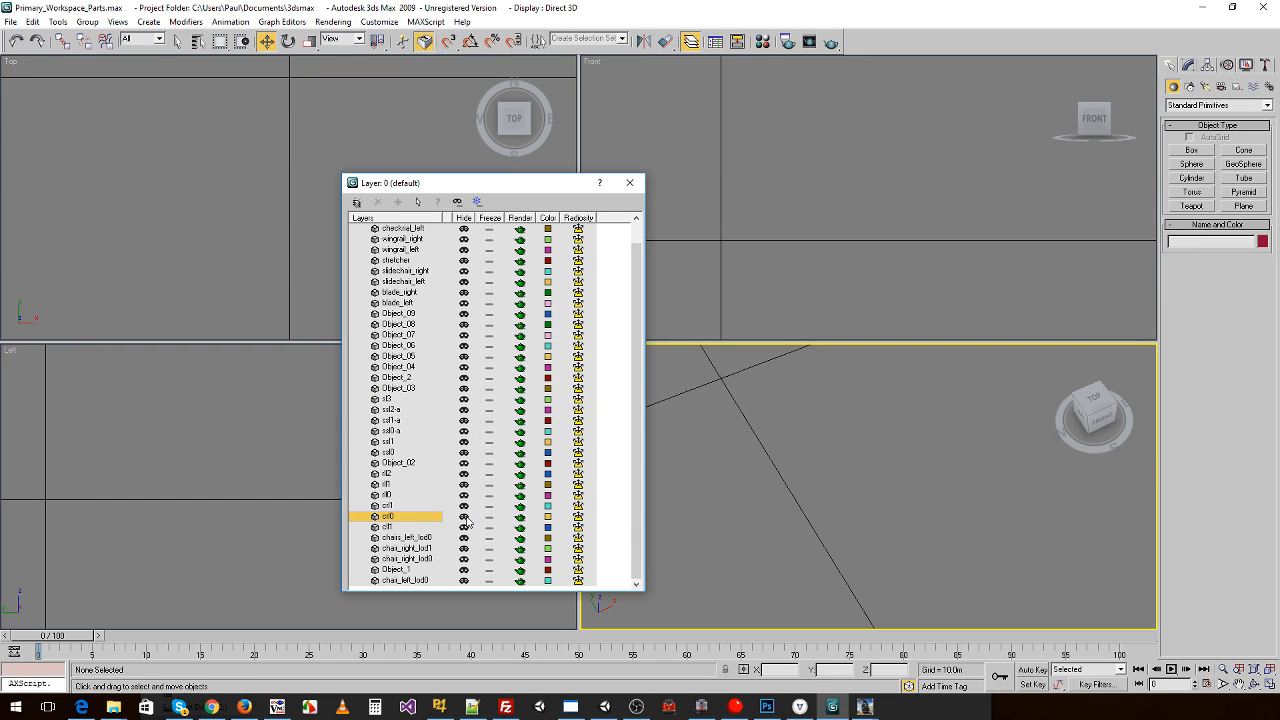
pyautogui.click(466, 506)
pyautogui.click(10, 21)
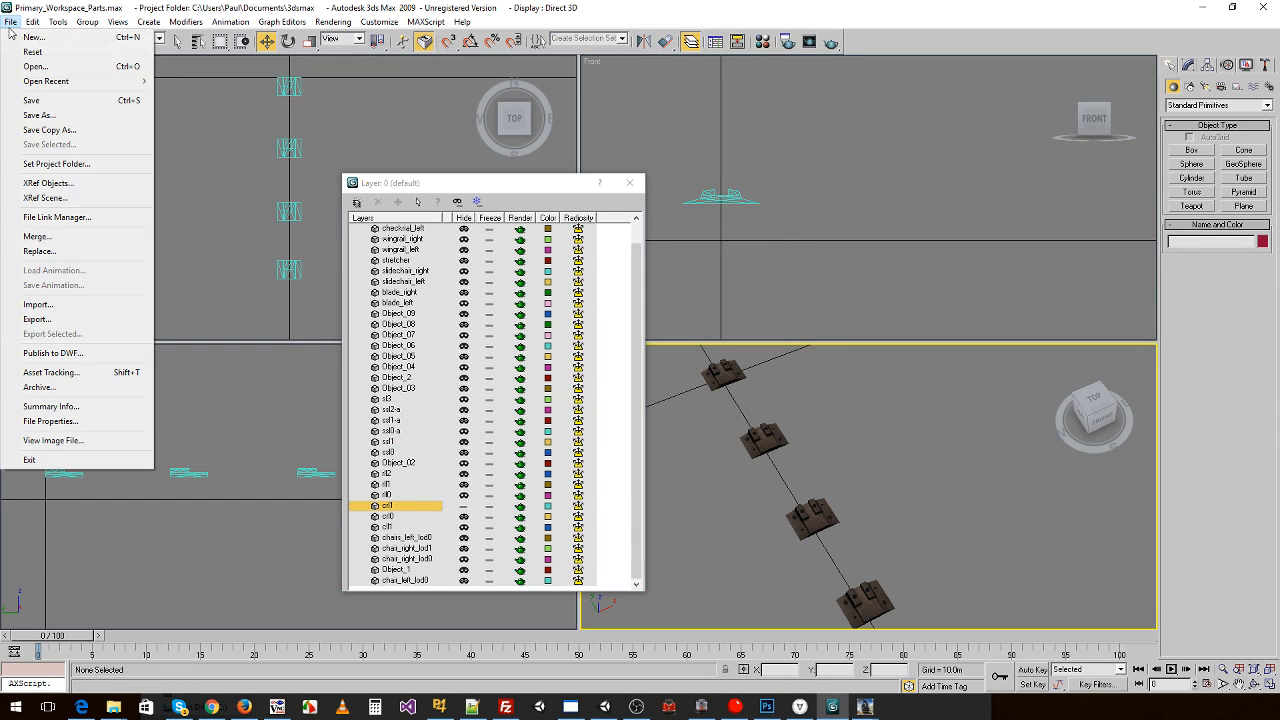
pyautogui.click(40, 320)
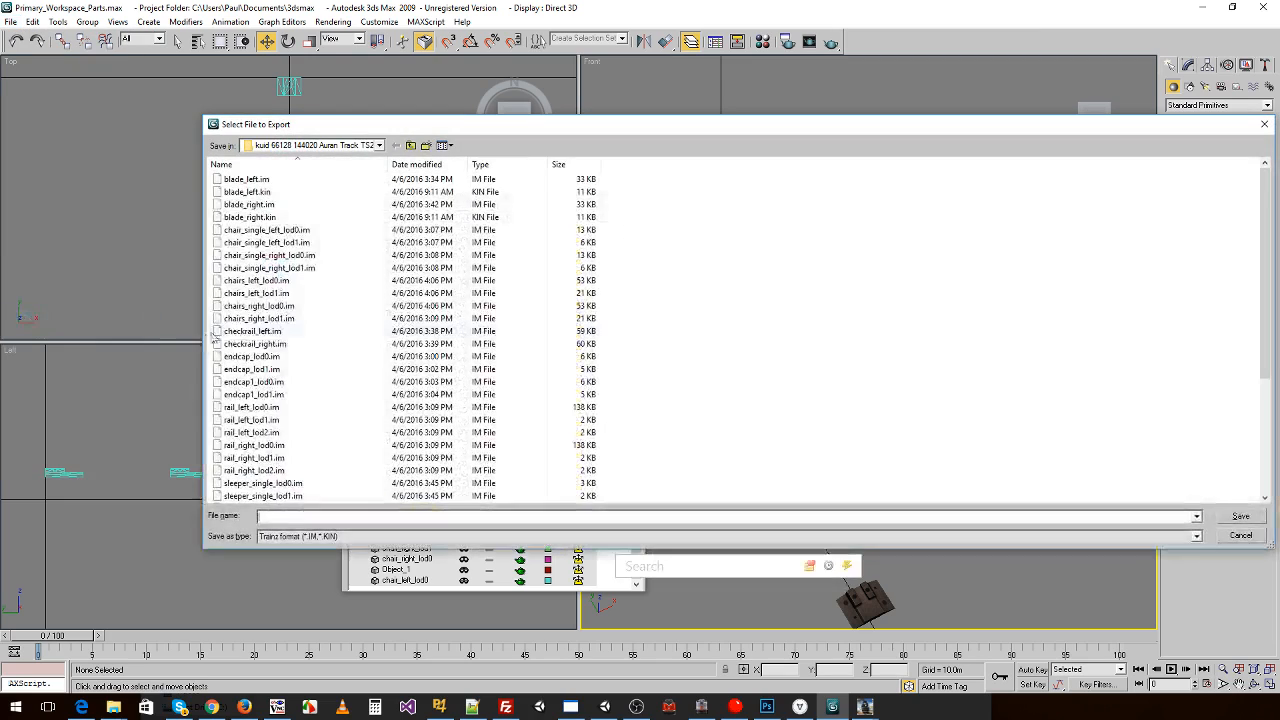
pyautogui.doubleClick(281, 319)
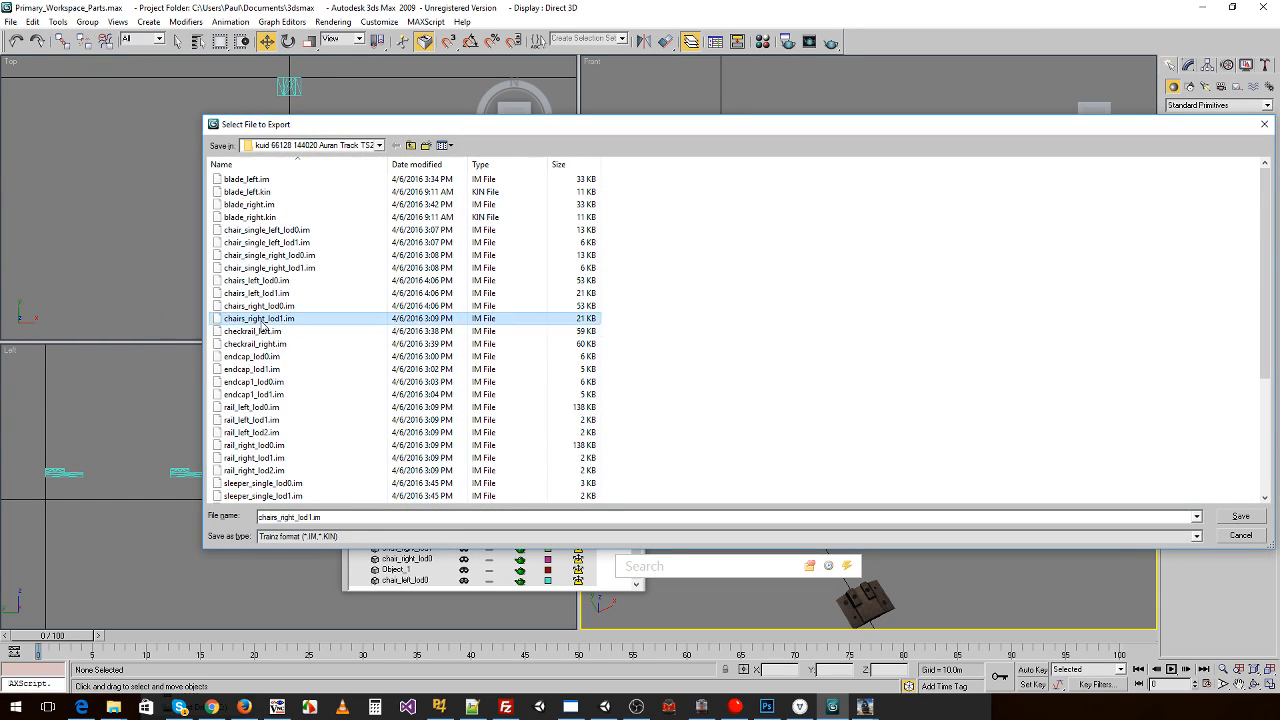
pyautogui.click(705, 413)
pyautogui.click(704, 413)
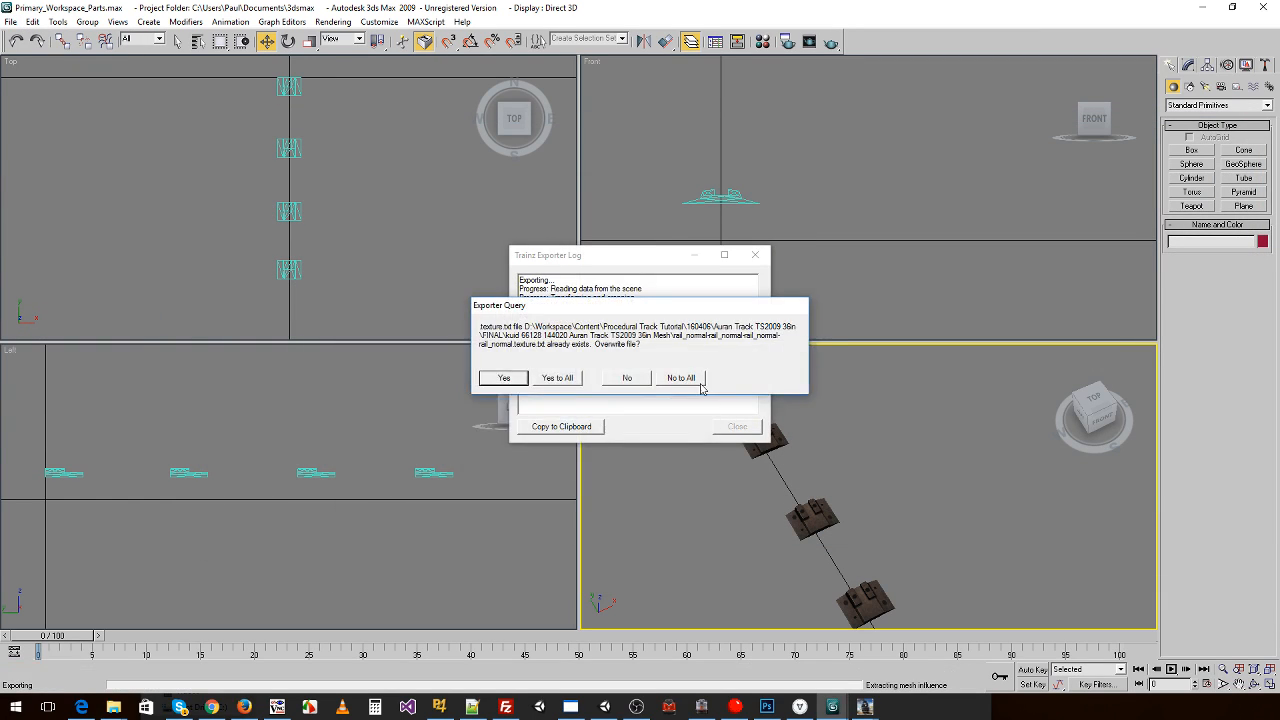
pyautogui.click(697, 380)
pyautogui.click(736, 427)
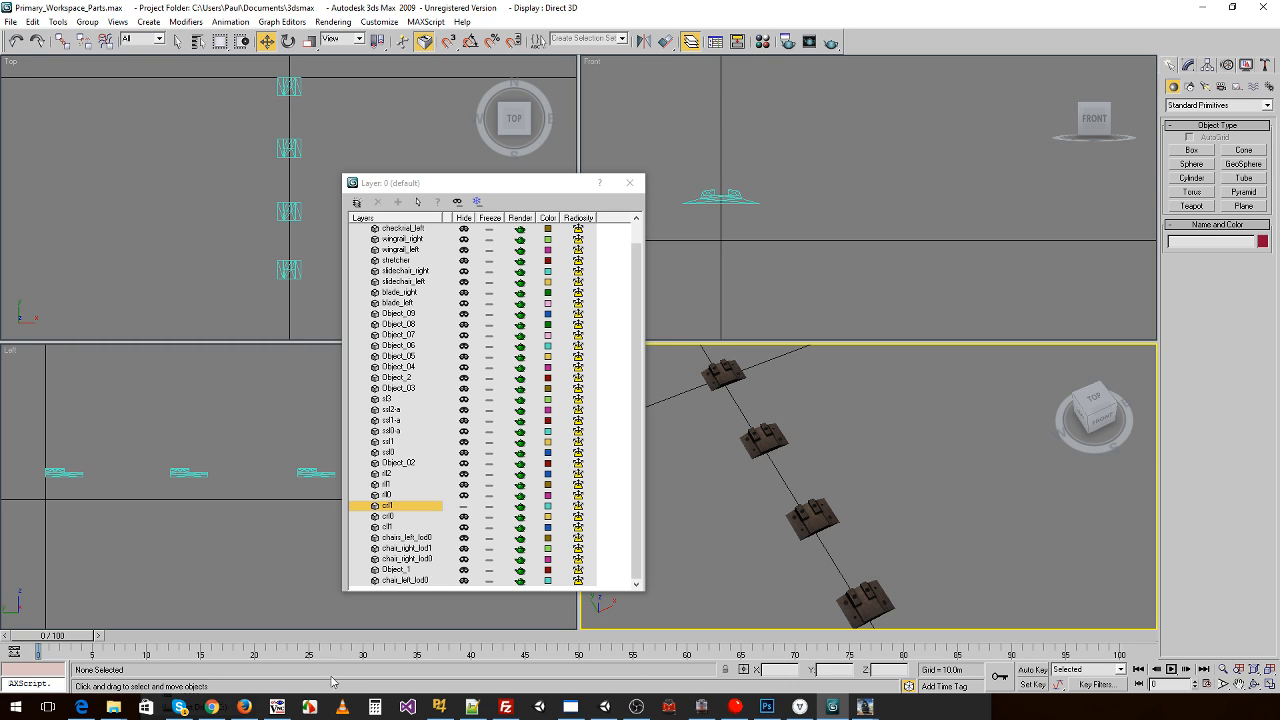
# - Switch to TrainzContent, delete the installed Auran Track TS2009 36in Mesh asset and re-import its folder from the FINAL folder
pyautogui.click(865, 707)
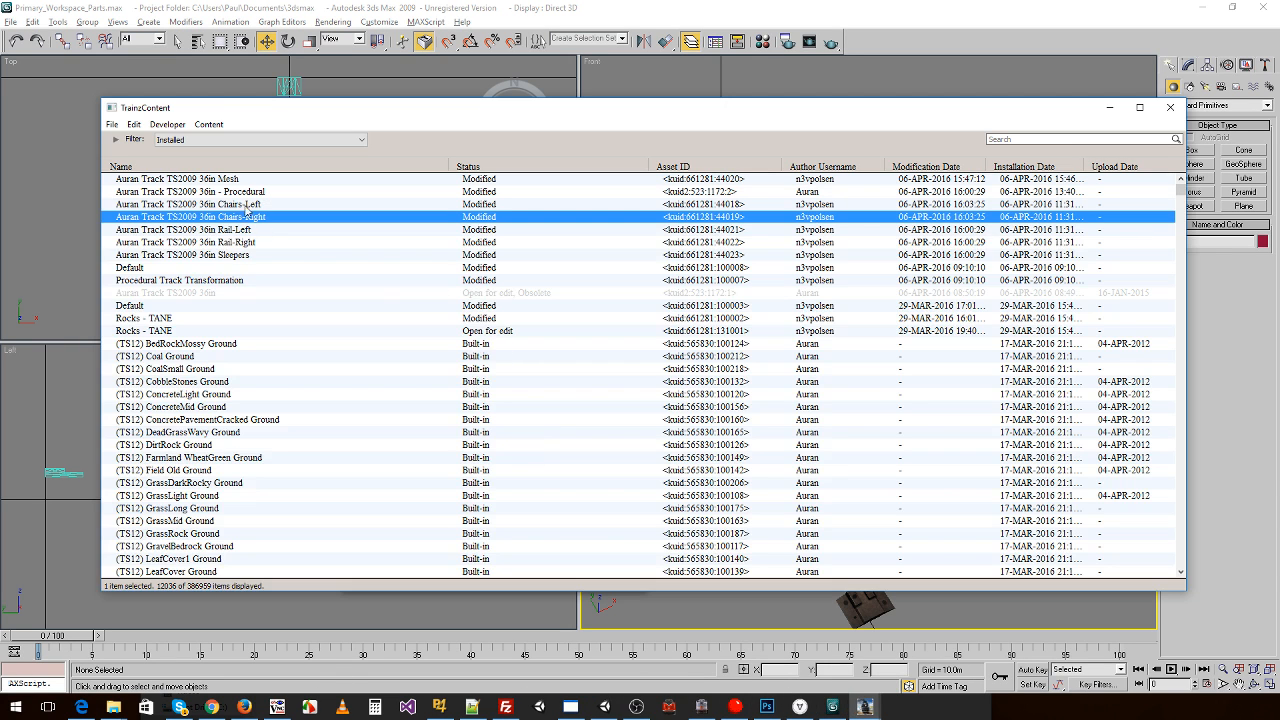
pyautogui.rightClick(240, 180)
pyautogui.click(309, 255)
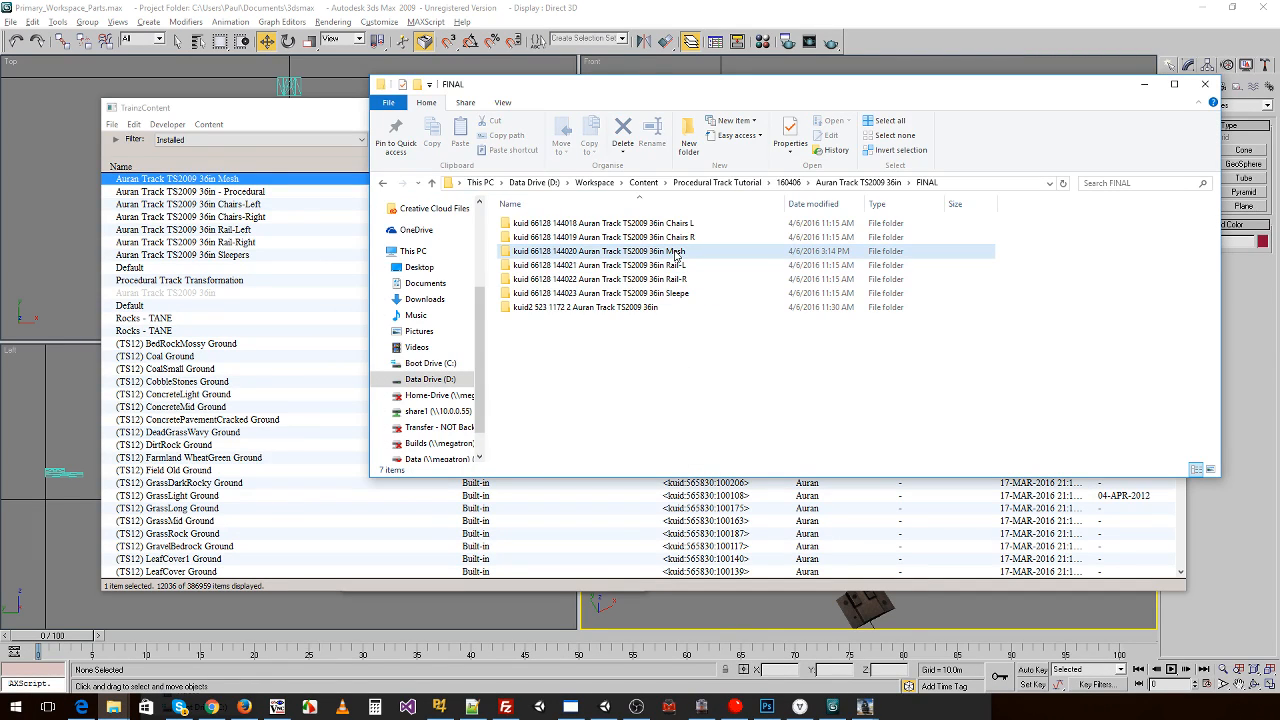
pyautogui.click(675, 252)
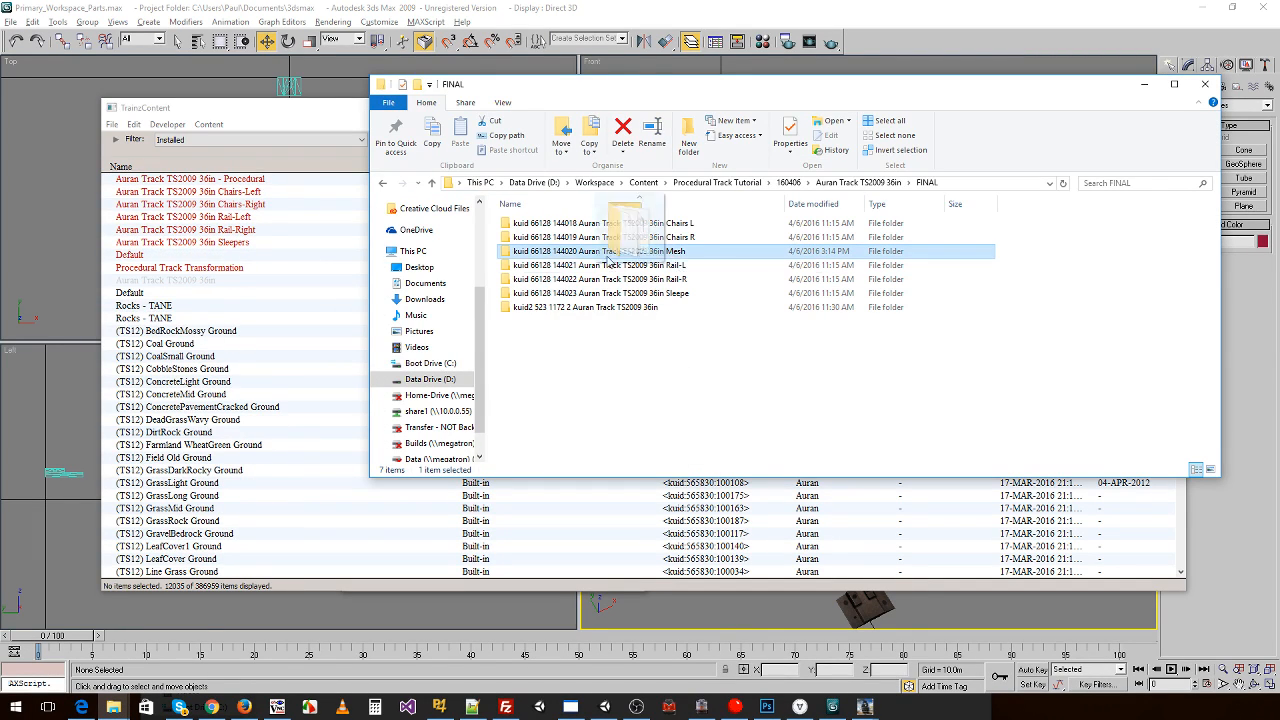
pyautogui.click(605, 12)
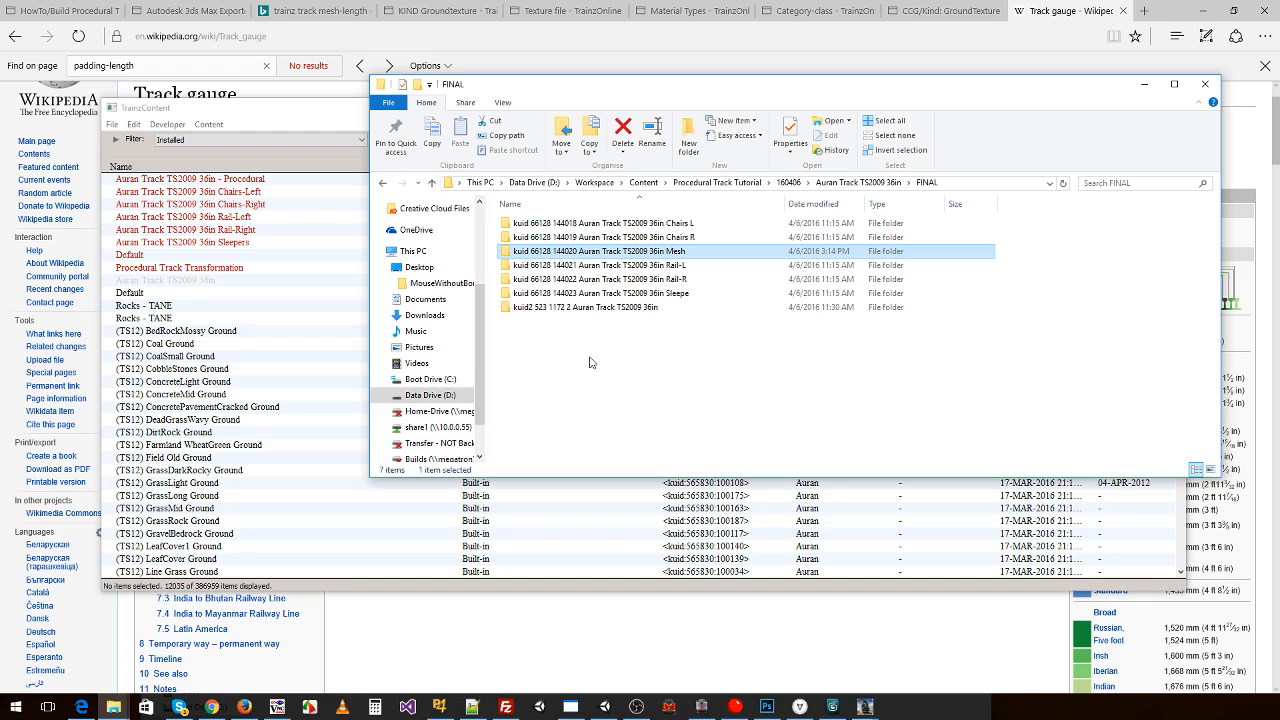
pyautogui.click(312, 144)
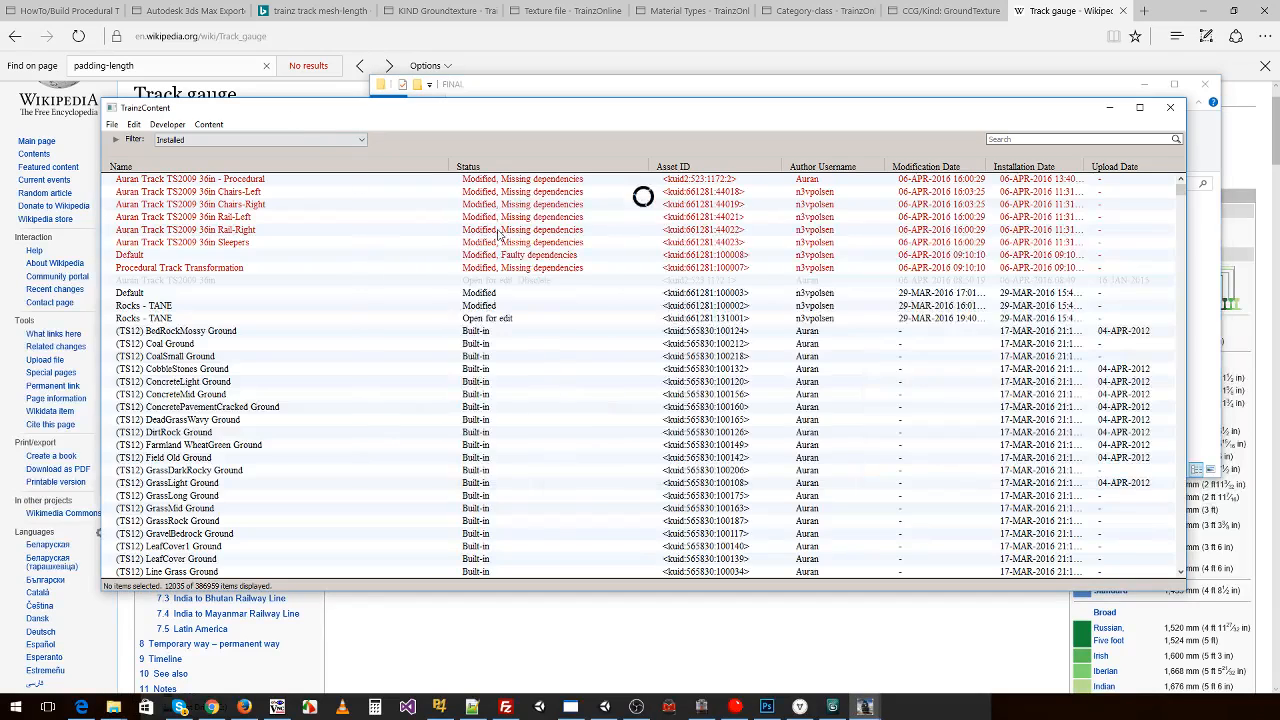
# - Open the config file of Auran Track TS2009 36in Chairs-Left and check the length and spacing values in its track container
pyautogui.click(258, 178)
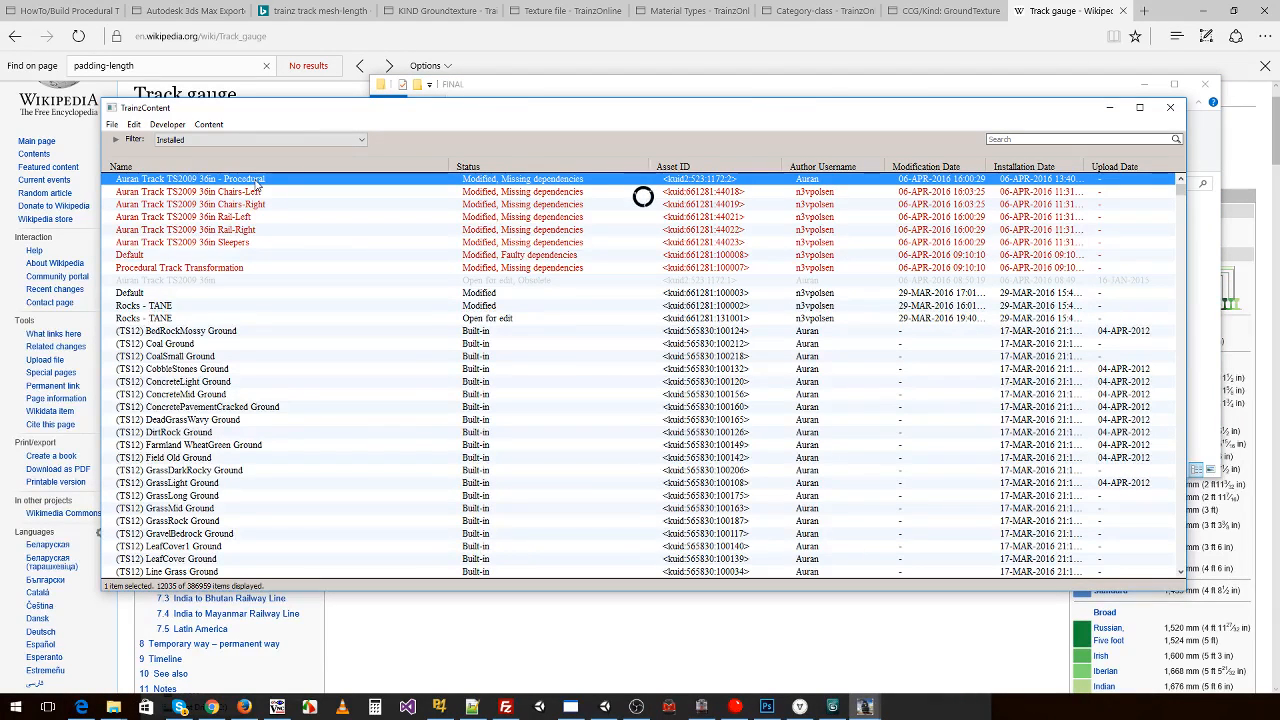
pyautogui.click(252, 194)
pyautogui.rightClick(256, 197)
pyautogui.moveTo(365, 308)
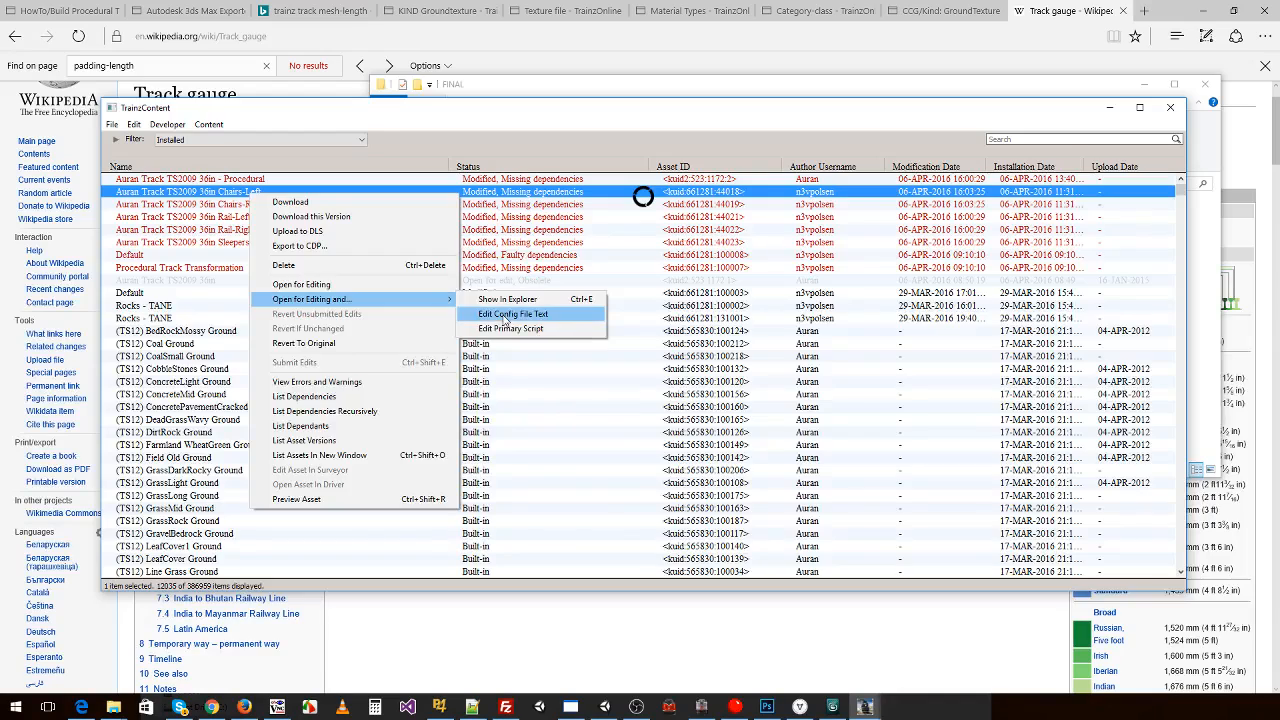
pyautogui.click(508, 314)
pyautogui.moveTo(857, 327); pyautogui.dragTo(644, 214)
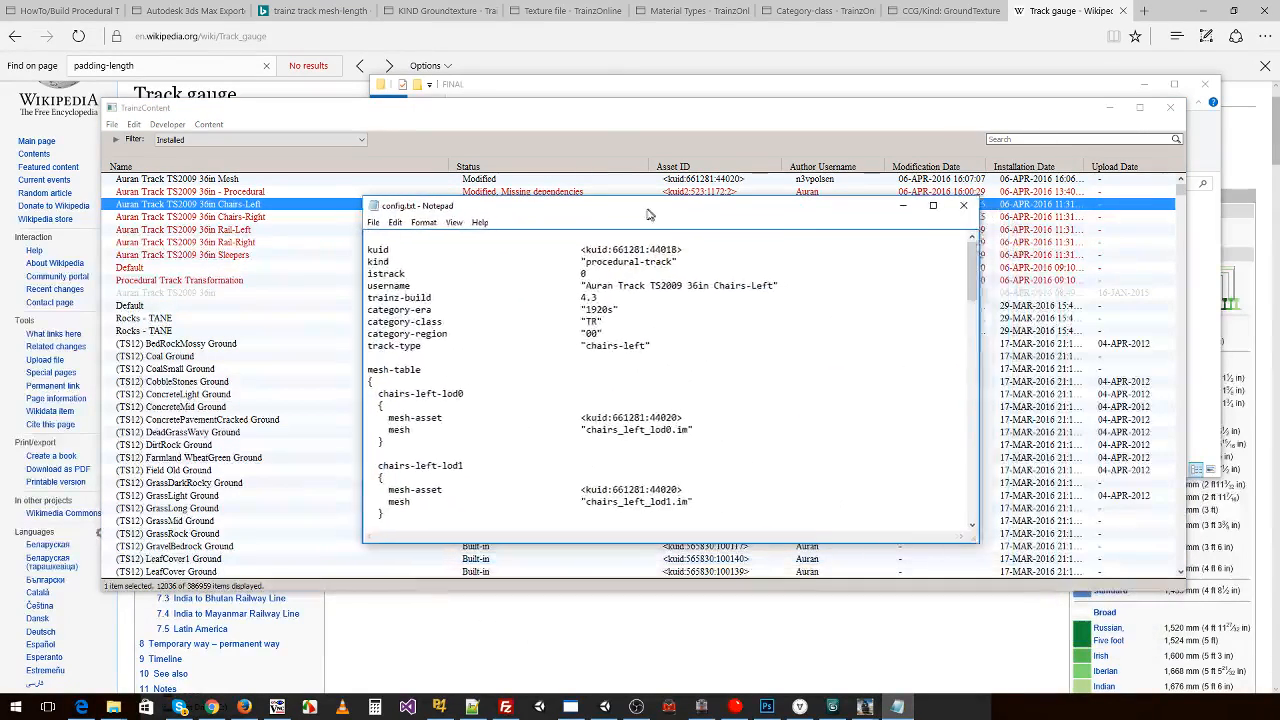
pyautogui.scroll(-15, 657, 307)
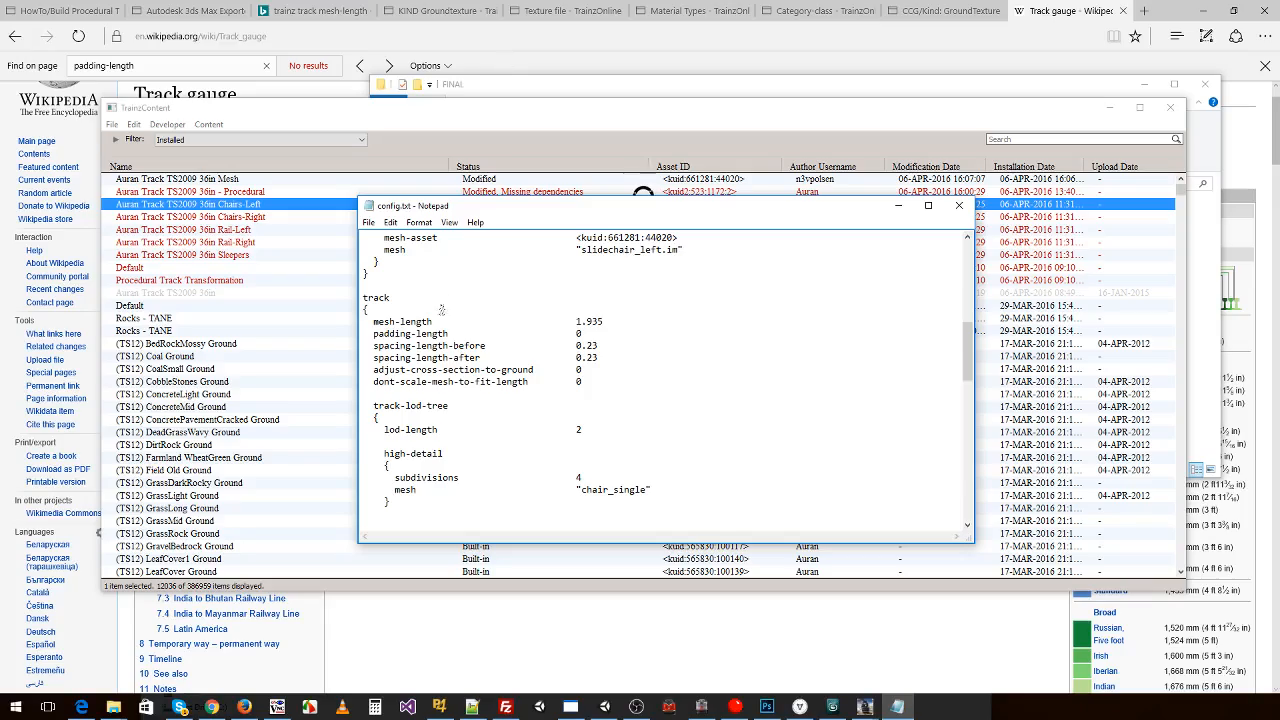
# - Switch to the browser's procedural track how-to page and read how spacing-length-before and spacing-length-after position sleepers and chairs
pyautogui.click(190, 10)
pyautogui.click(66, 11)
pyautogui.scroll(-20, 380, 357)
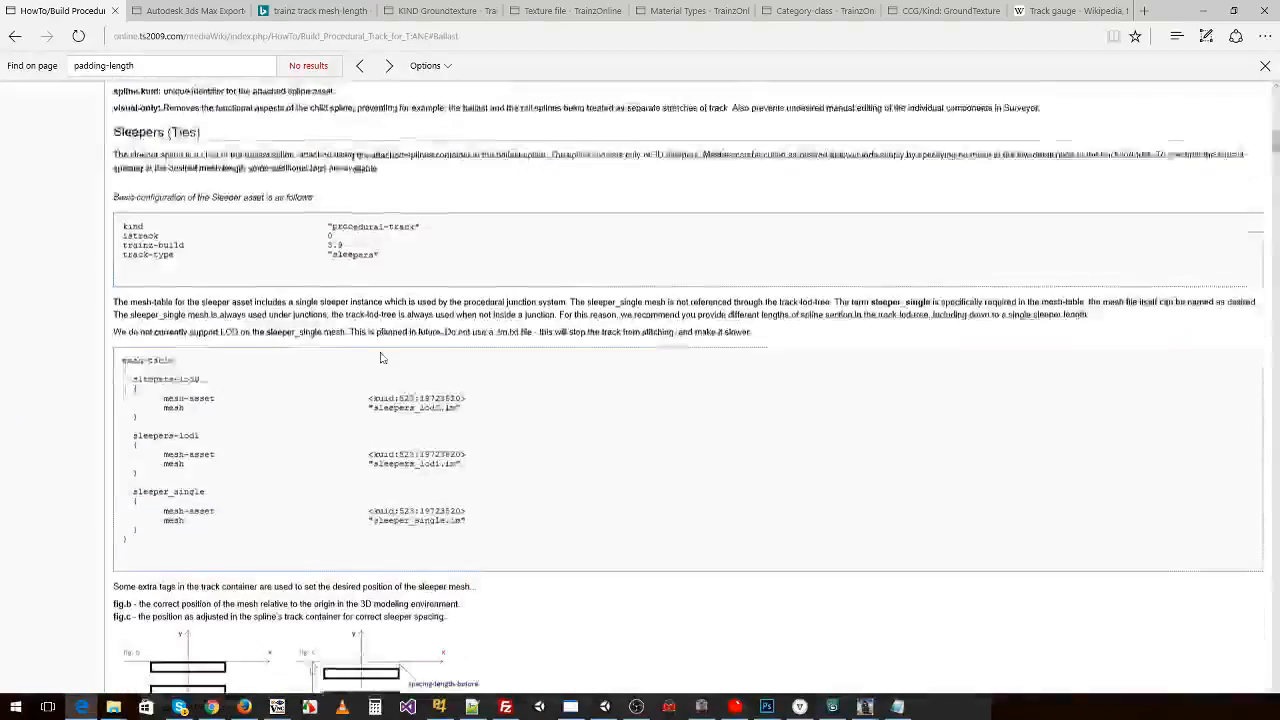
pyautogui.scroll(-10, 378, 356)
pyautogui.scroll(7, 368, 352)
pyautogui.scroll(3, 225, 320)
pyautogui.scroll(-5, 229, 324)
pyautogui.scroll(-1, 229, 324)
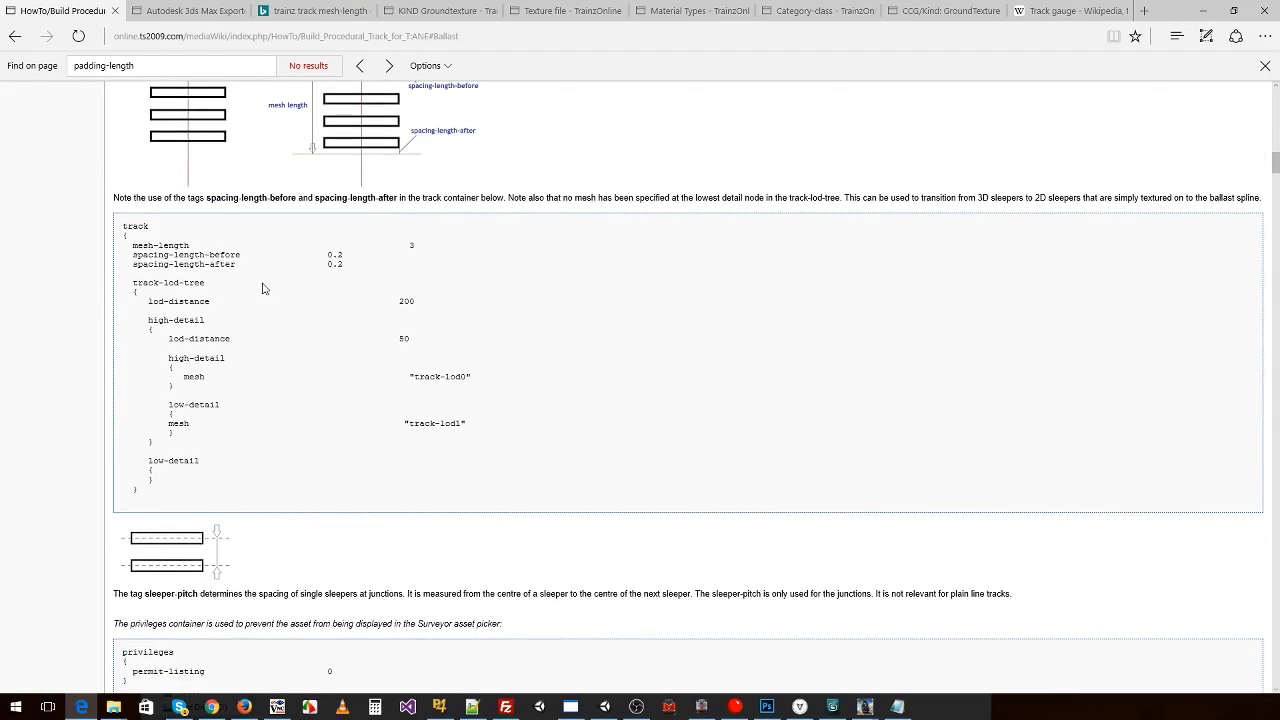
pyautogui.scroll(1, 265, 290)
pyautogui.scroll(-1, 273, 286)
pyautogui.scroll(-1, 204, 254)
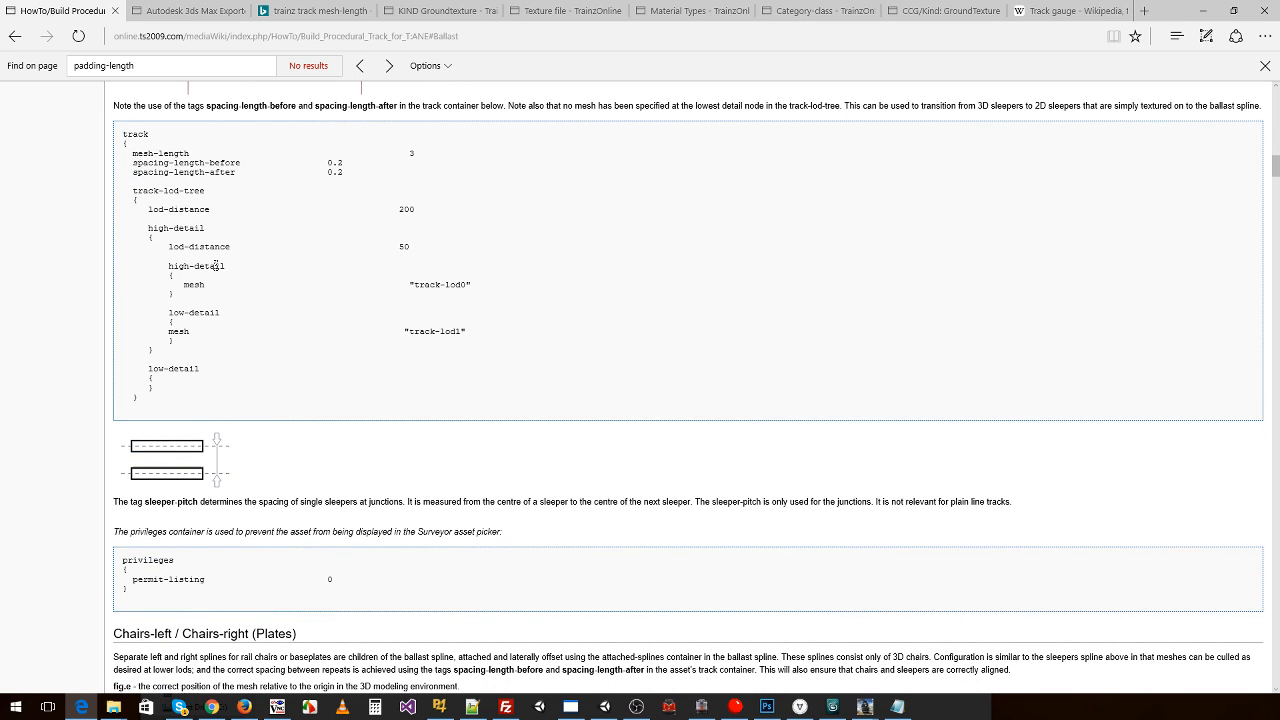
pyautogui.scroll(-1, 215, 265)
pyautogui.scroll(-1, 214, 268)
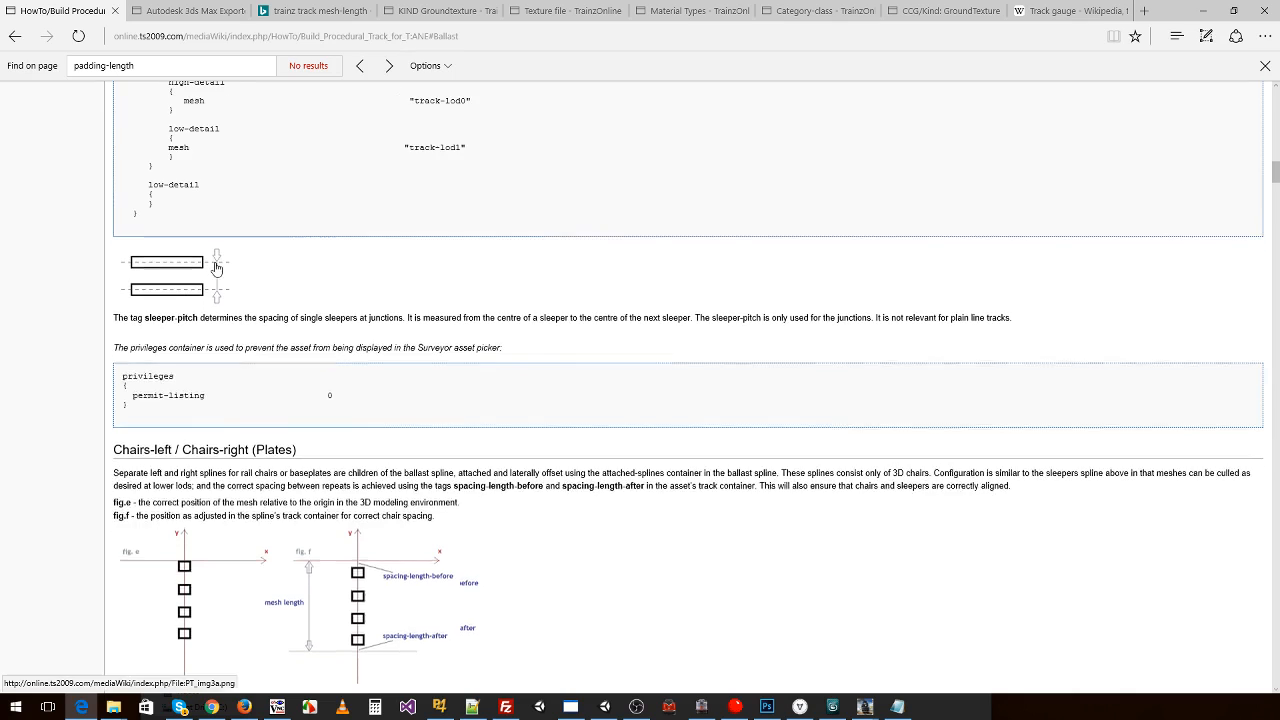
pyautogui.scroll(4, 218, 270)
pyautogui.scroll(1, 218, 270)
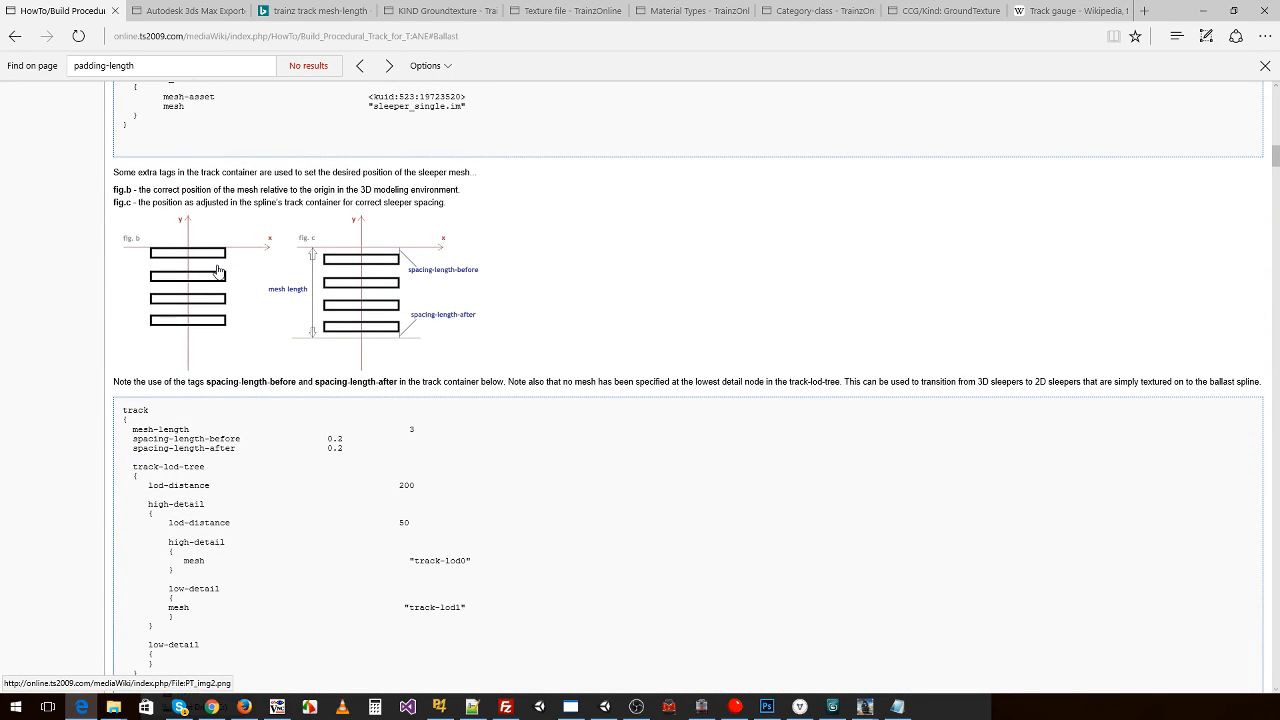
# - Switch to 3ds Max and open the recent scene Primary_Workspace.max
pyautogui.click(832, 706)
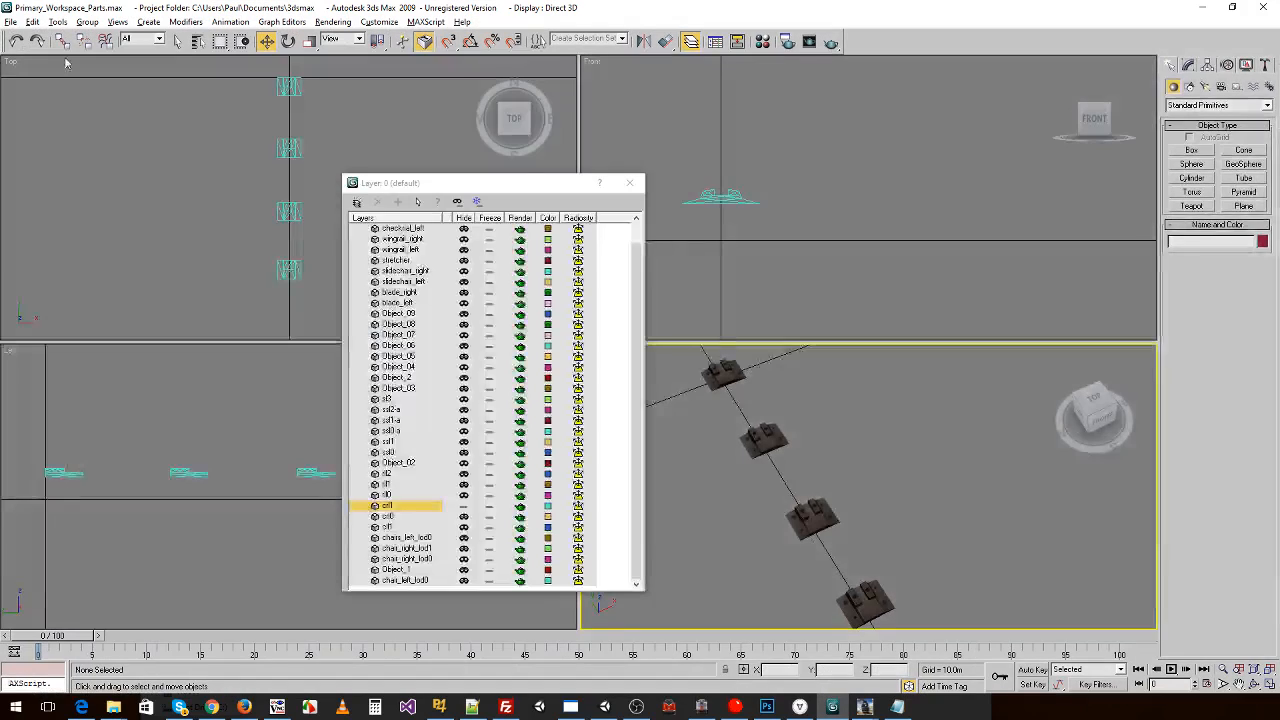
pyautogui.click(10, 21)
pyautogui.moveTo(137, 84)
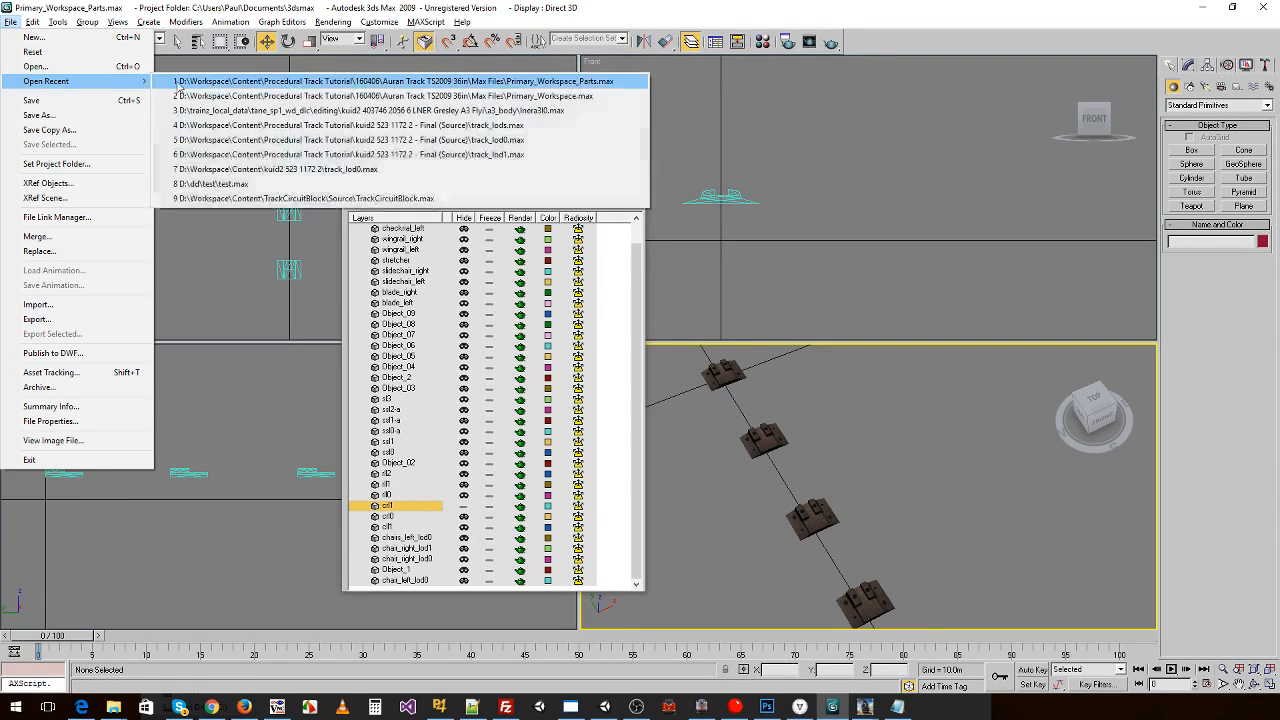
pyautogui.click(410, 95)
pyautogui.click(650, 400)
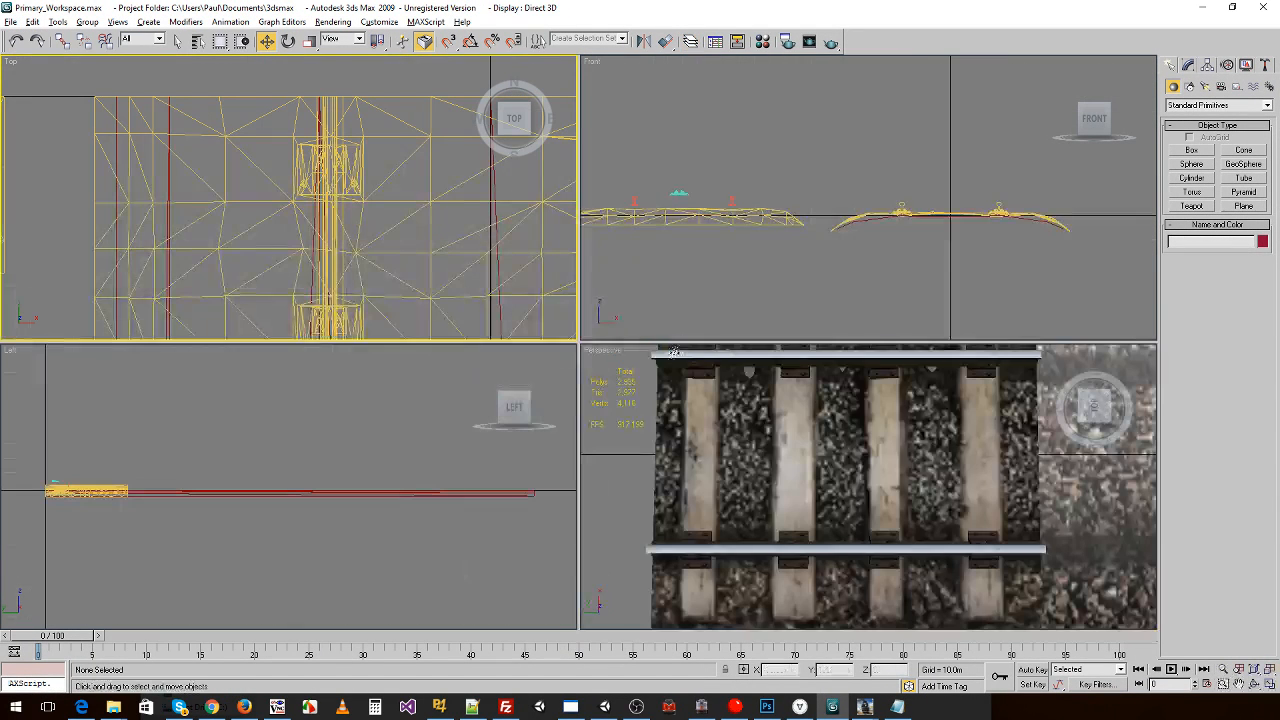
# - Draw a box about 1.61 m long, 0.18 m wide and 0.28 m high across the four sleepers in the Perspective view
pyautogui.click(1185, 152)
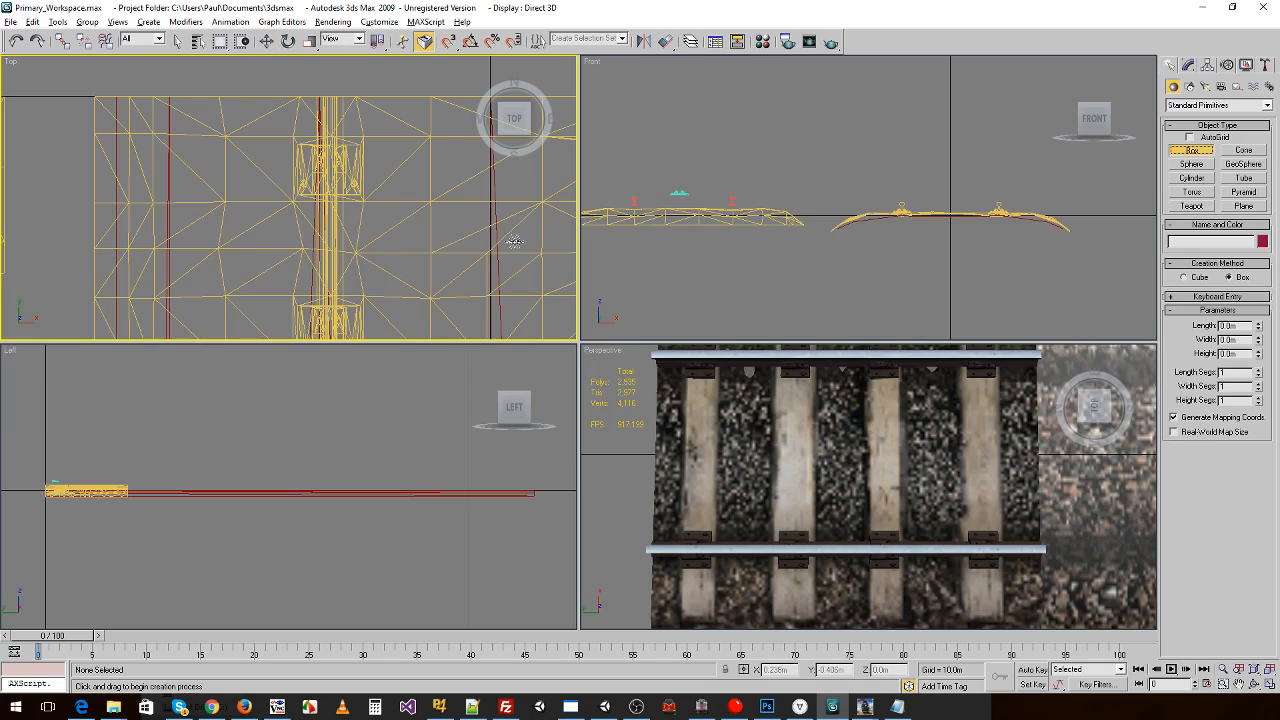
pyautogui.moveTo(683, 422); pyautogui.dragTo(1001, 457)
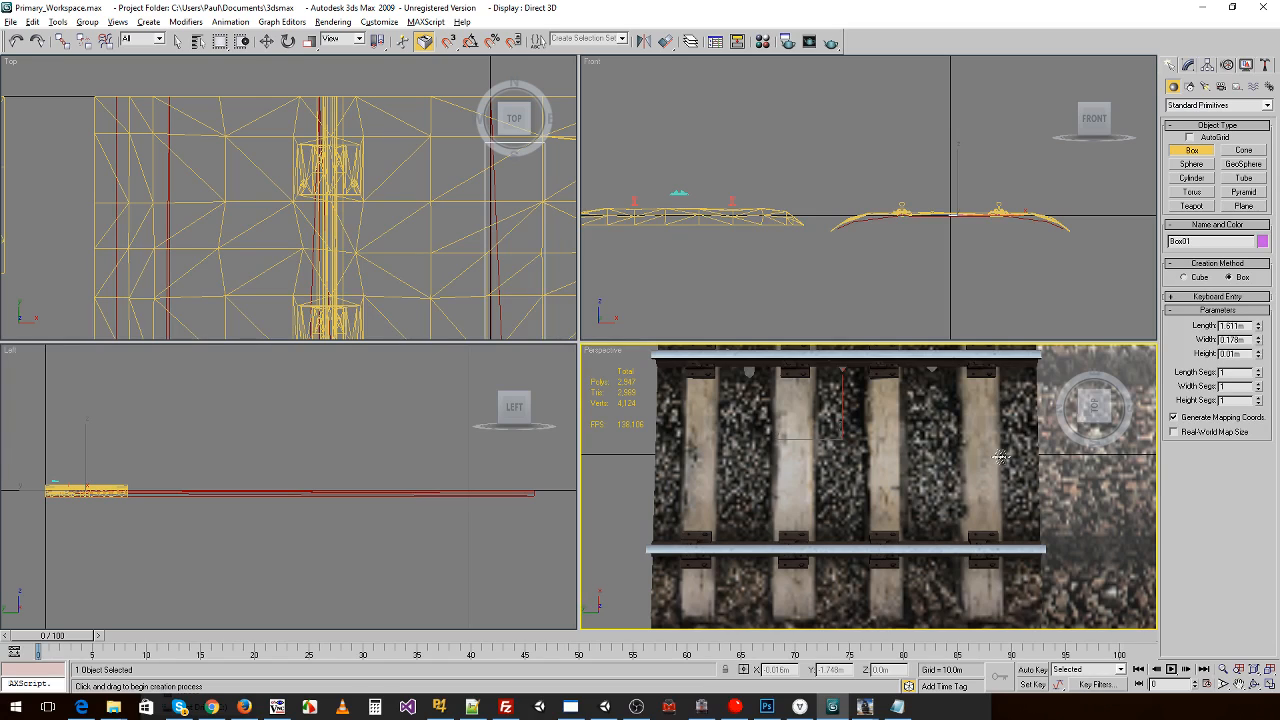
pyautogui.click(1006, 402)
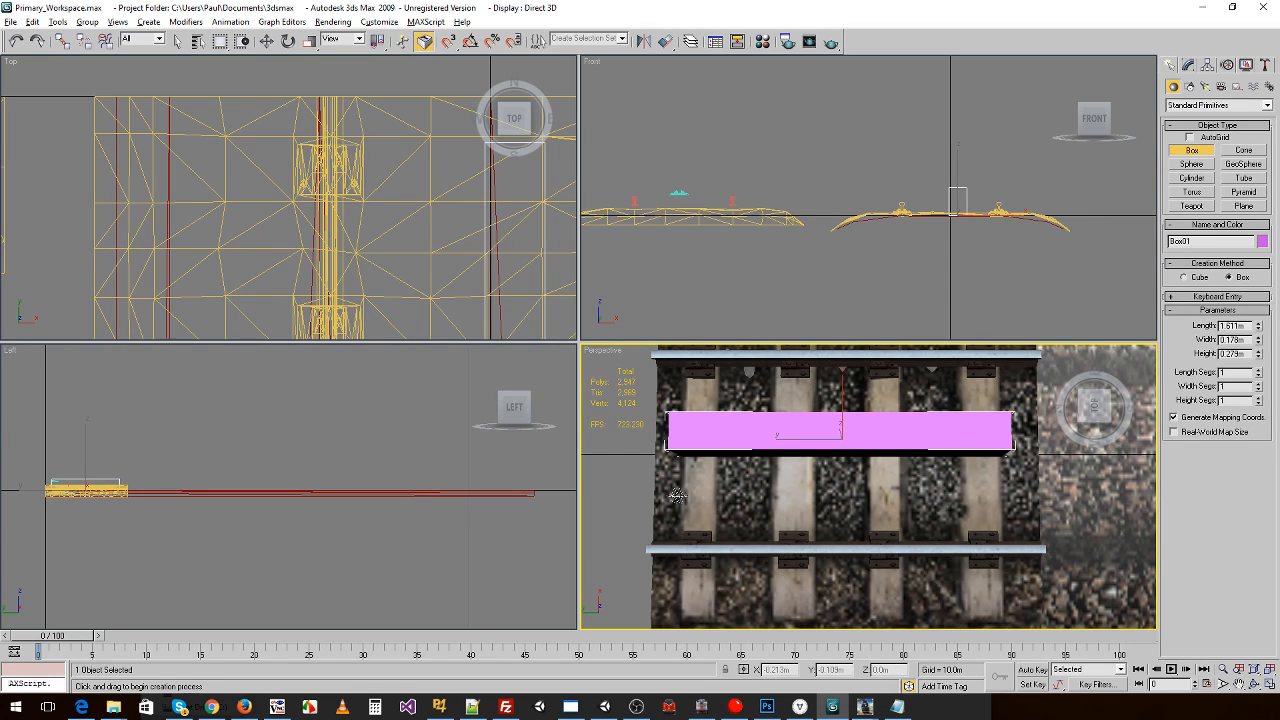
# - Undo the drawn box and draw one about 1.95 m long, 0.23 m wide and 0.16 m high along the full track segment
pyautogui.hotkey('ctrl', 'z')
pyautogui.moveTo(652, 438); pyautogui.dragTo(1039, 476)
pyautogui.click(1037, 449)
# - Open Calculator and calculate half the difference between the lengths 1.95 and 1.6
pyautogui.click(374, 707)
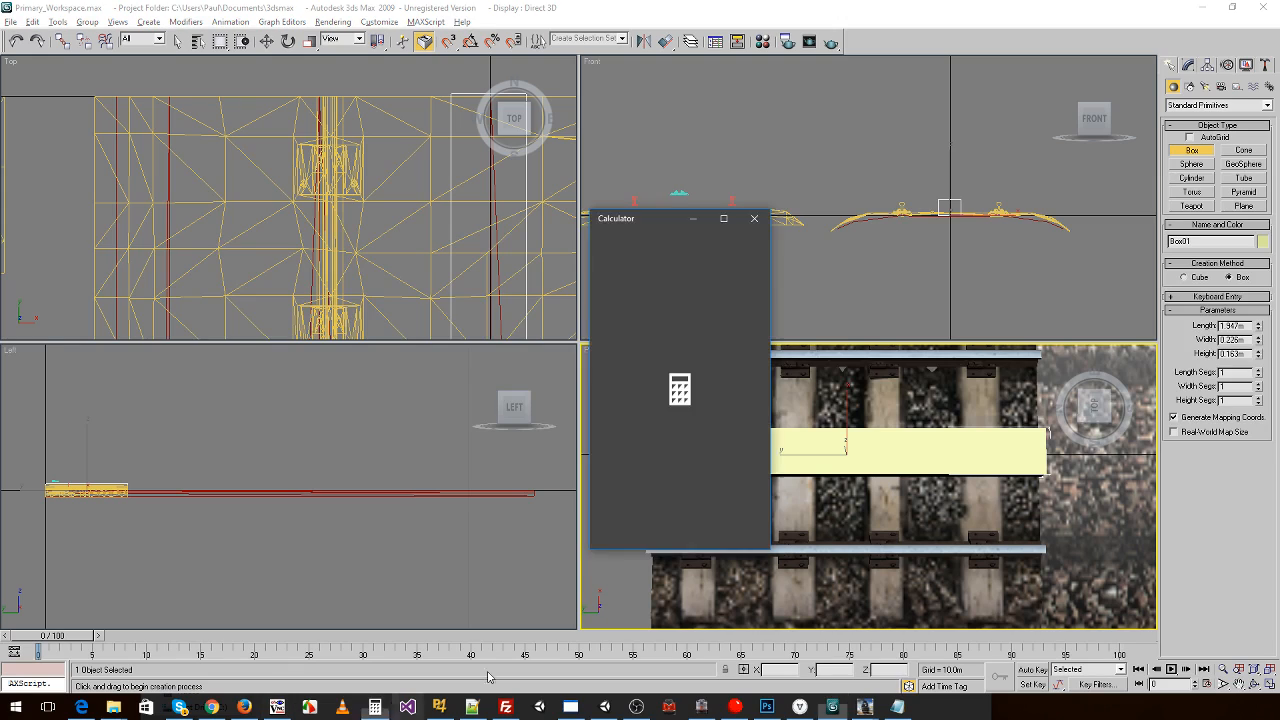
pyautogui.write('1.6')
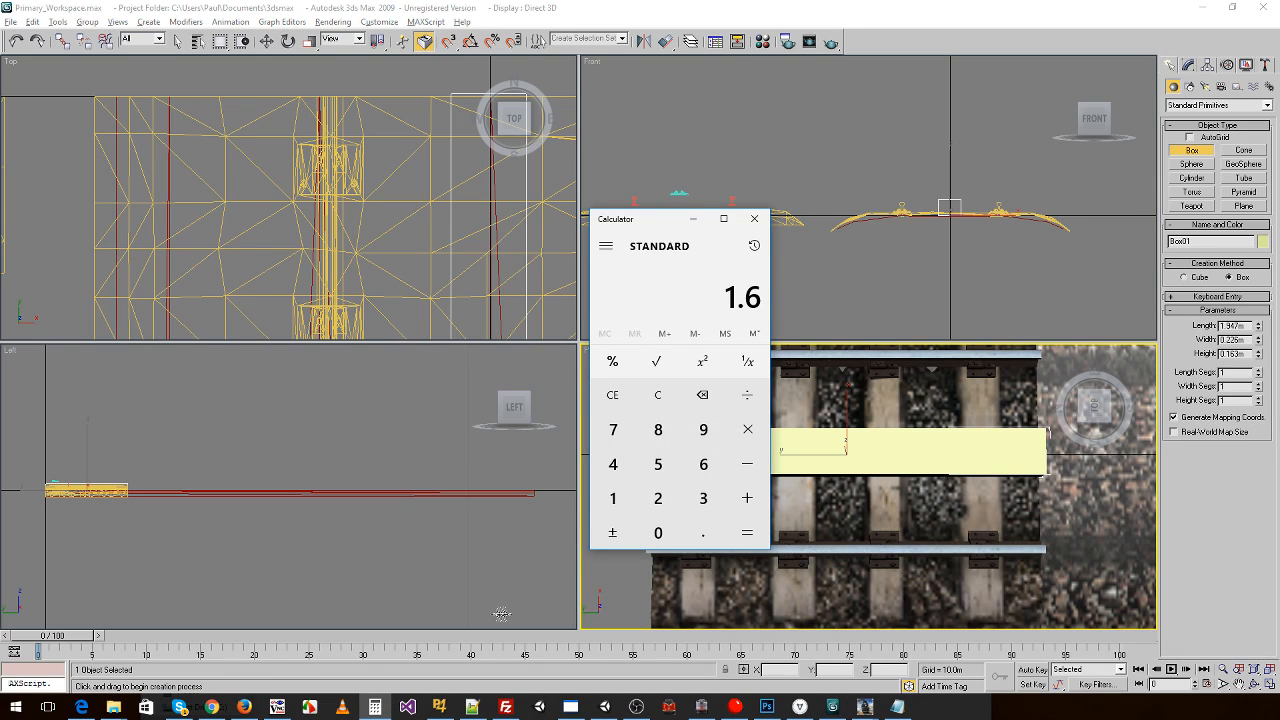
pyautogui.press('BackSpace')
pyautogui.write('95-1.6')
pyautogui.press('Return')
pyautogui.write('/2')
pyautogui.press('Return')
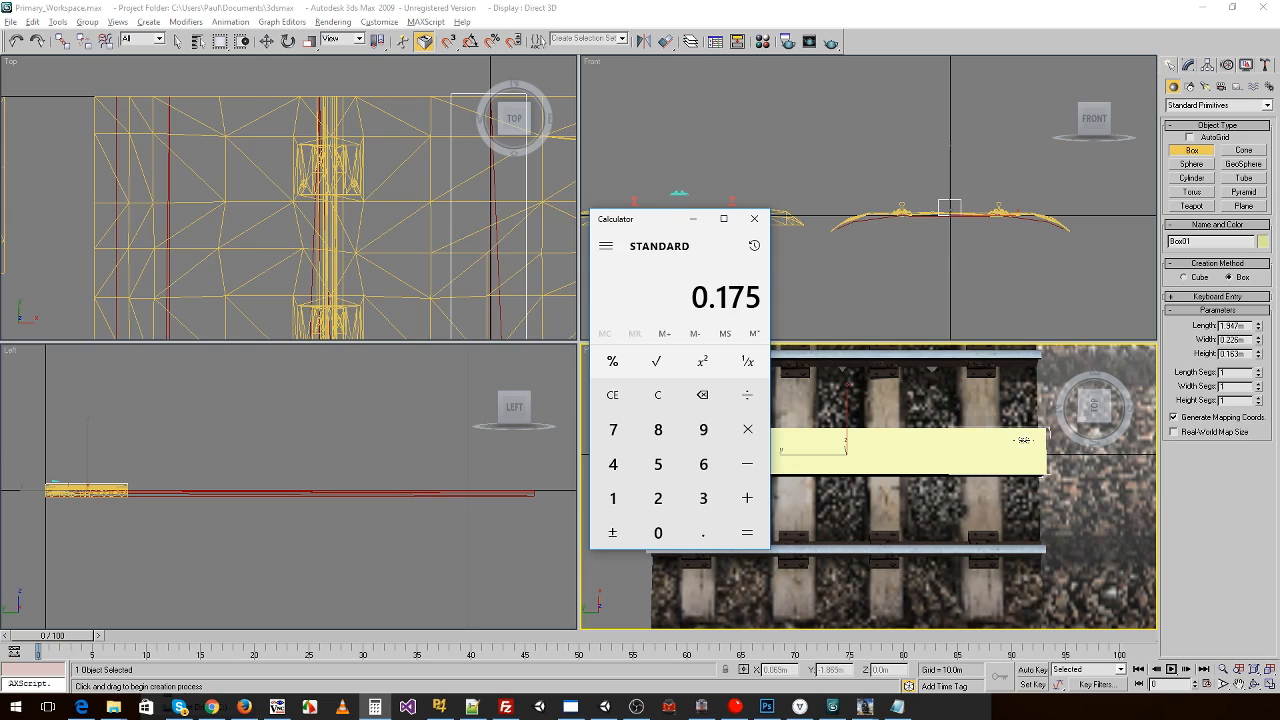
# - Check the mesh table and track container in the open Chairs-Left config file, then close it
pyautogui.click(897, 707)
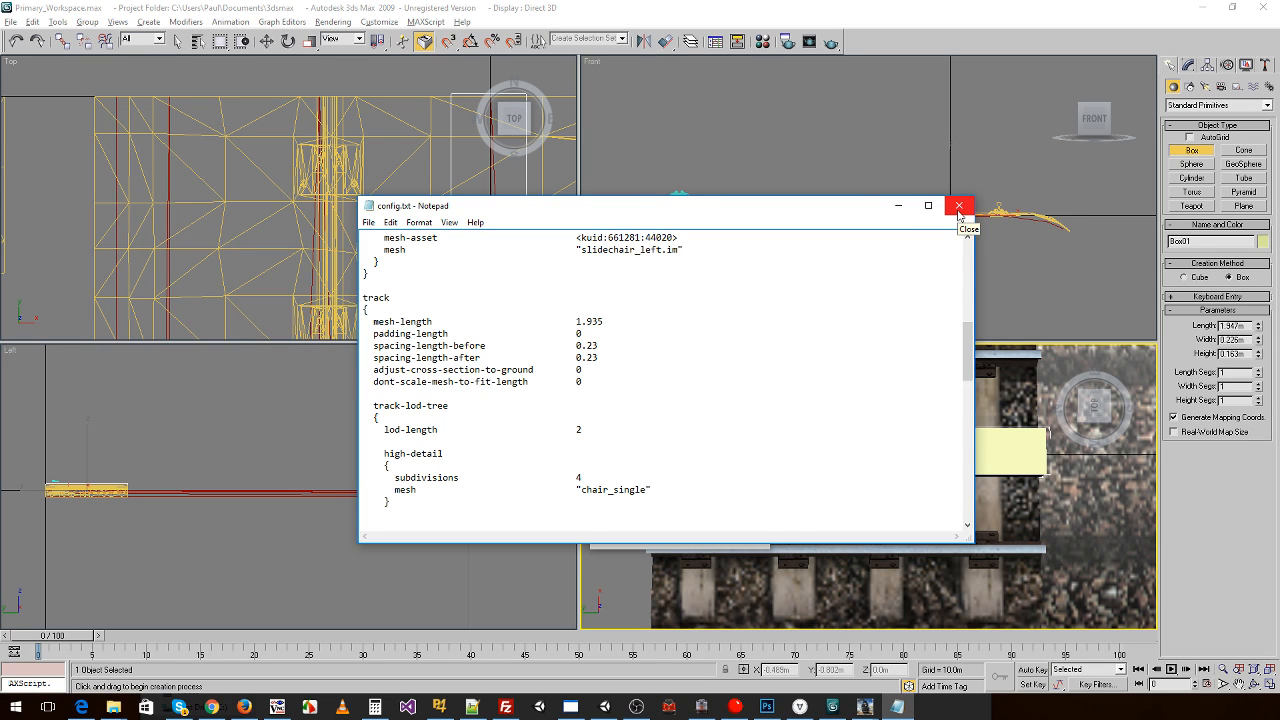
pyautogui.moveTo(835, 214)
pyautogui.mouseDown()
pyautogui.moveTo(800, 402)
pyautogui.moveTo(836, 231)
pyautogui.mouseUp()
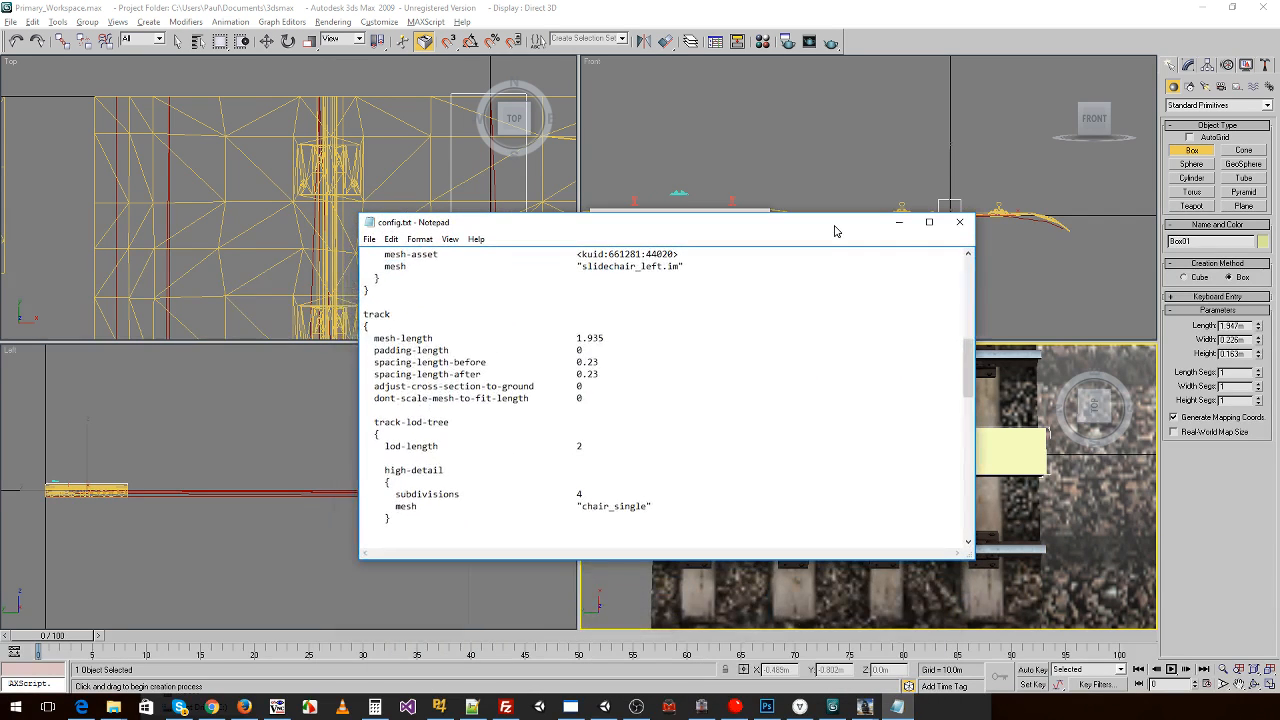
pyautogui.scroll(11, 886, 351)
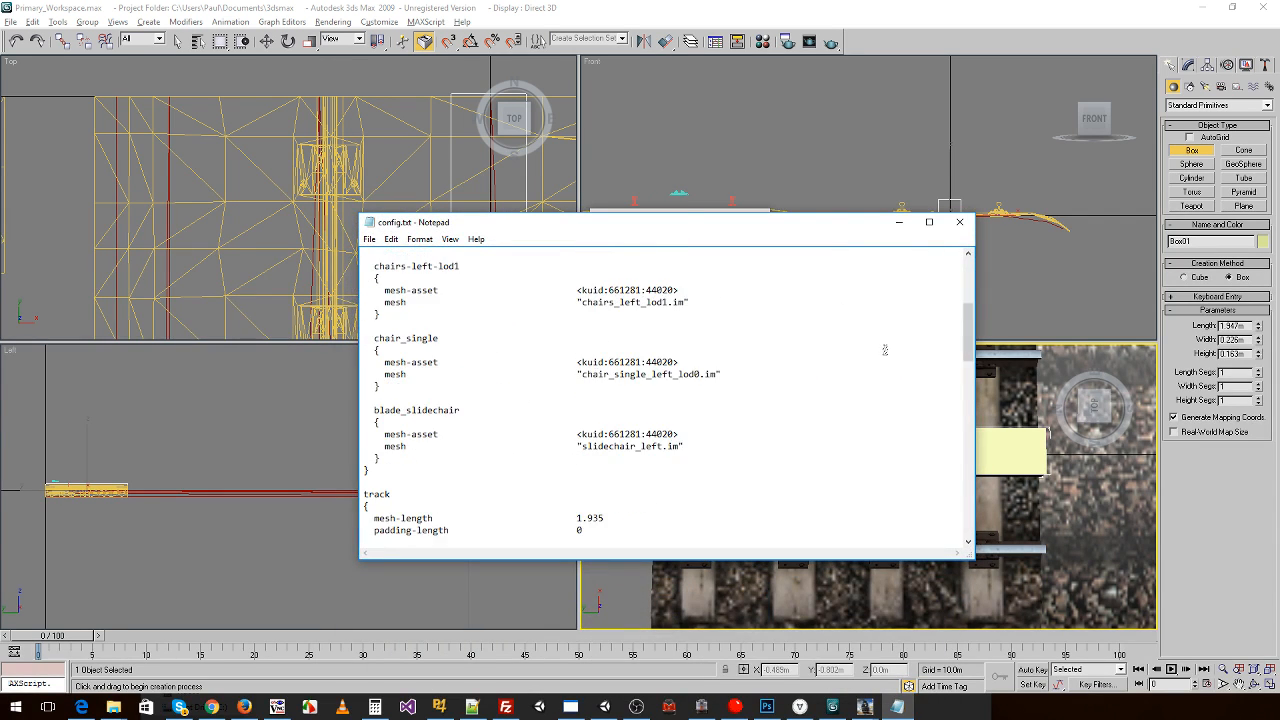
pyautogui.click(960, 226)
pyautogui.hotkey('alt', 'Tab')
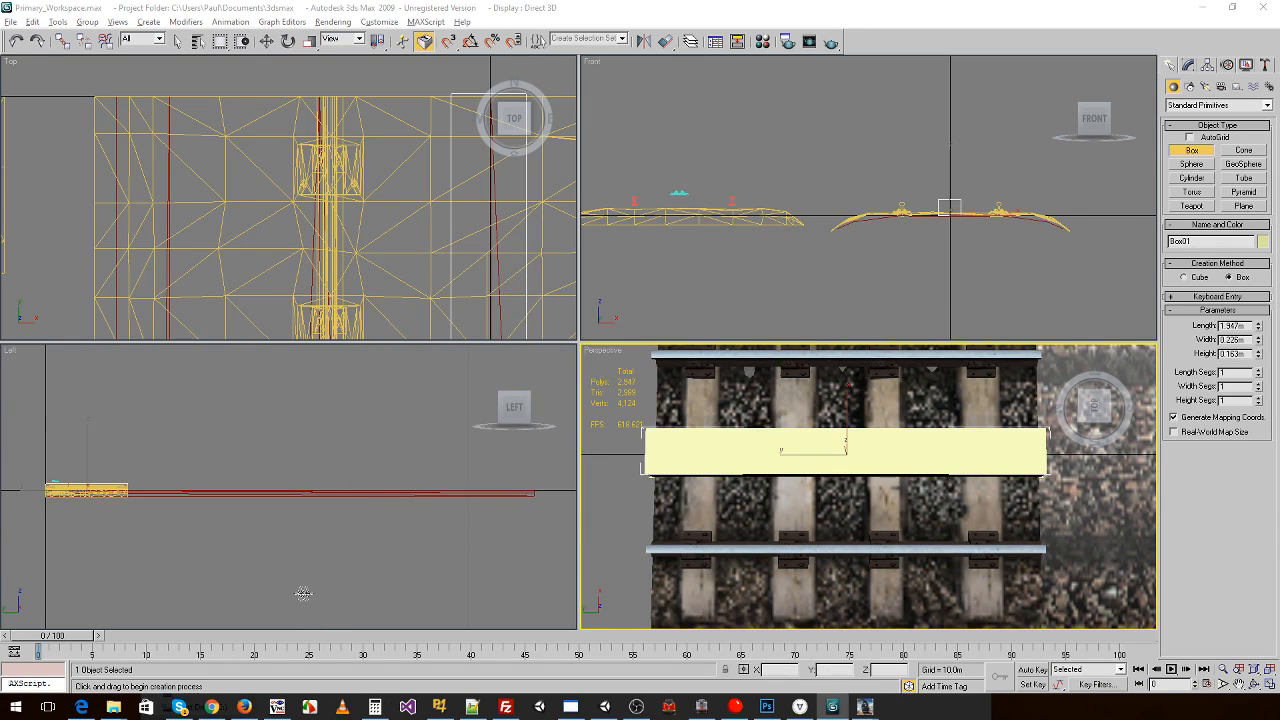
# - Switch to TrainzContent, open the config text of Auran Track TS2009 36in - Procedural, review its track and attached-spline entries, and close it
pyautogui.hotkey('alt', 'Tab')
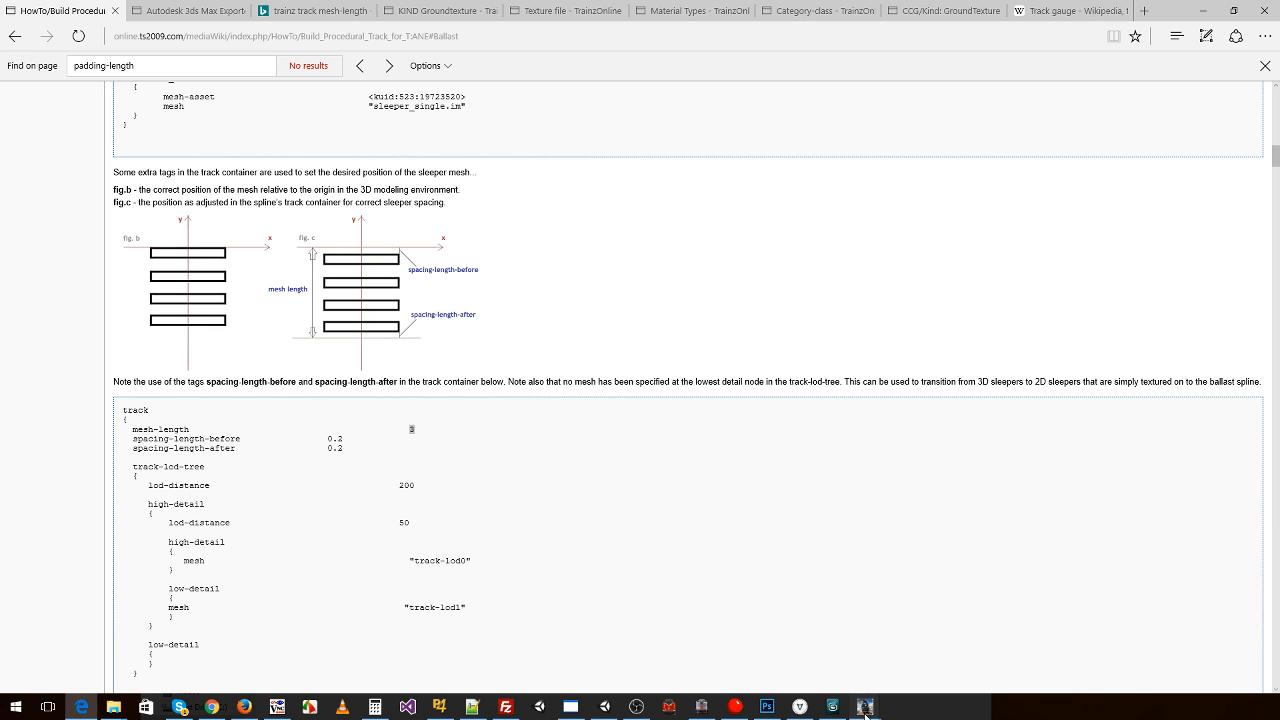
pyautogui.moveTo(862, 700)
pyautogui.click(872, 650)
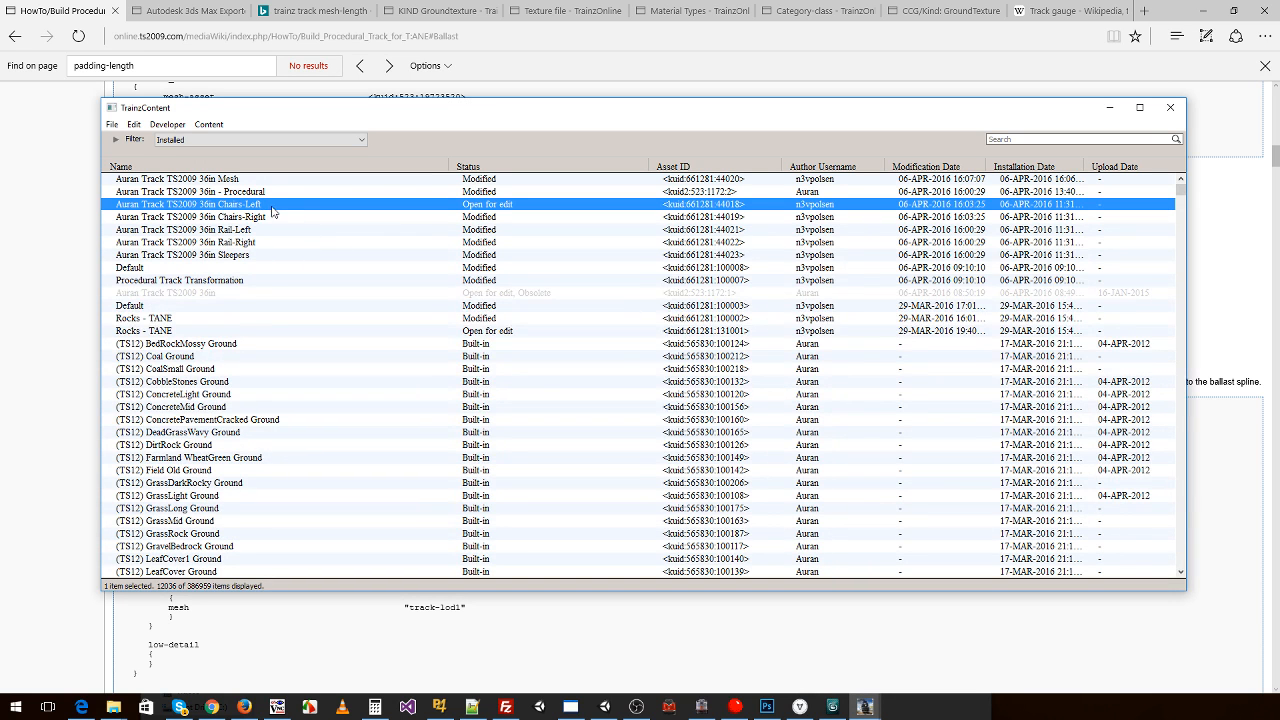
pyautogui.click(244, 256)
pyautogui.click(256, 193)
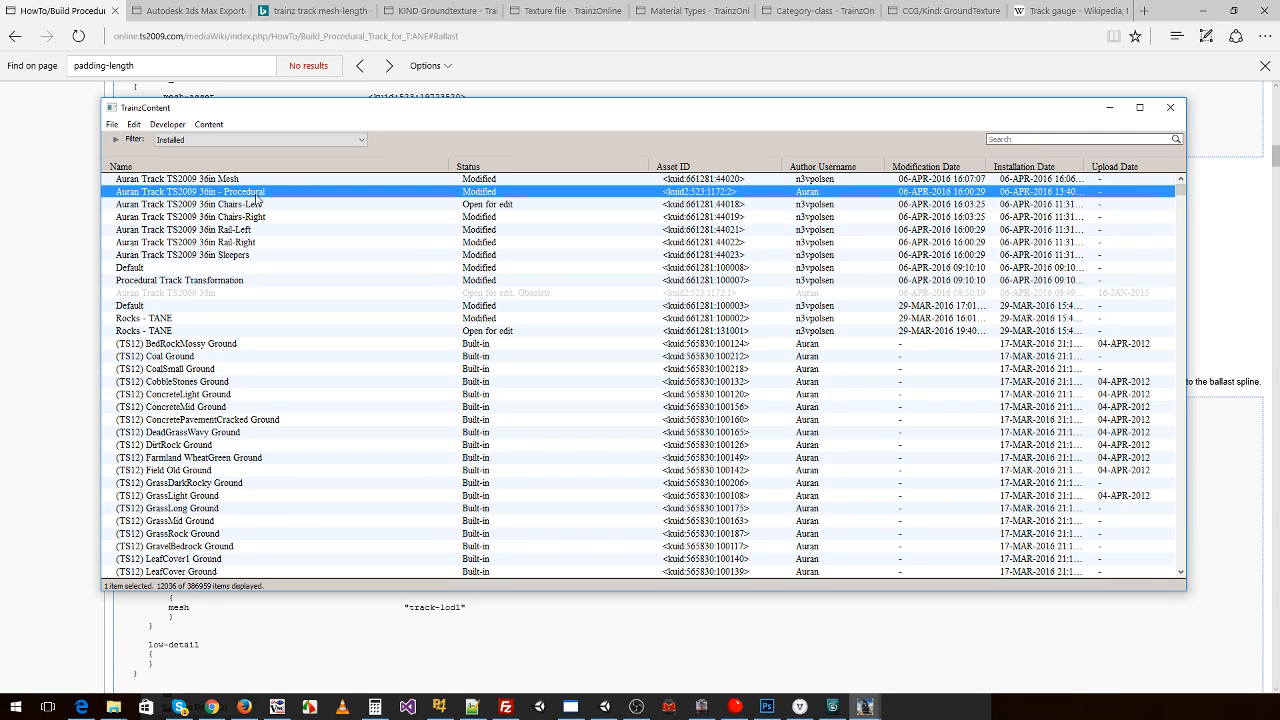
pyautogui.rightClick(256, 191)
pyautogui.moveTo(356, 296)
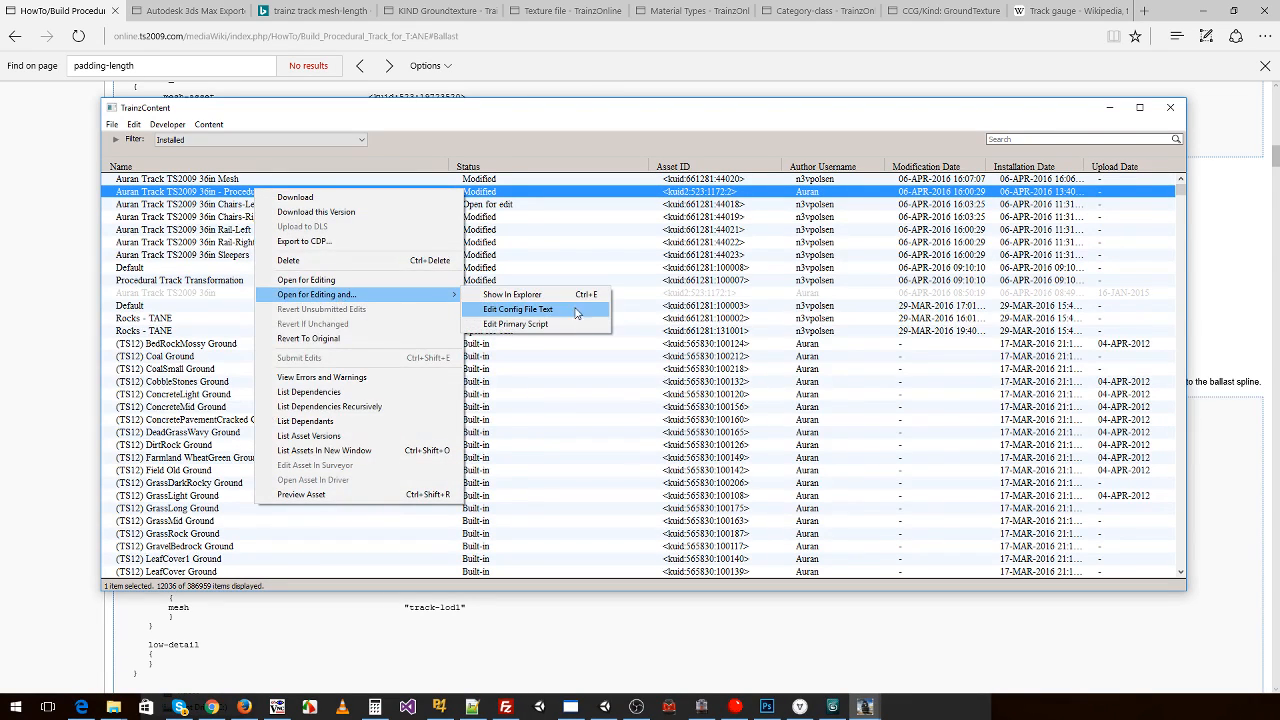
pyautogui.click(572, 312)
pyautogui.scroll(-15, 622, 300)
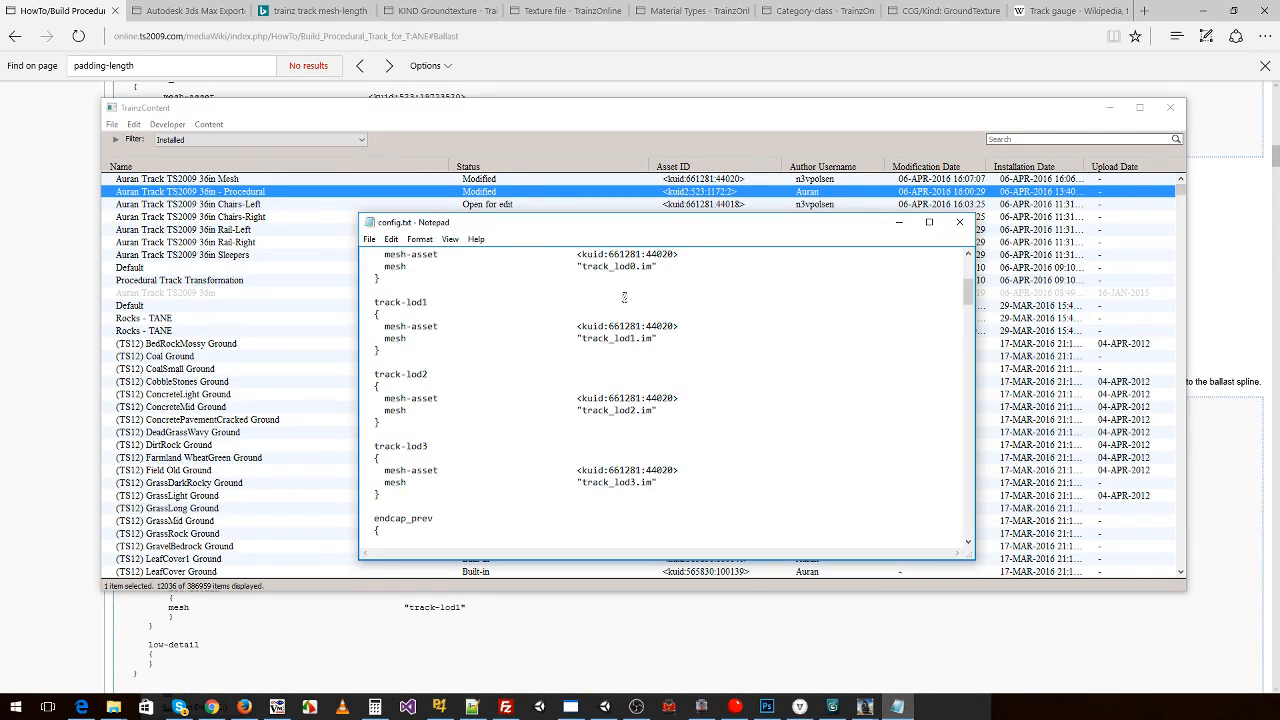
pyautogui.scroll(-1, 604, 340)
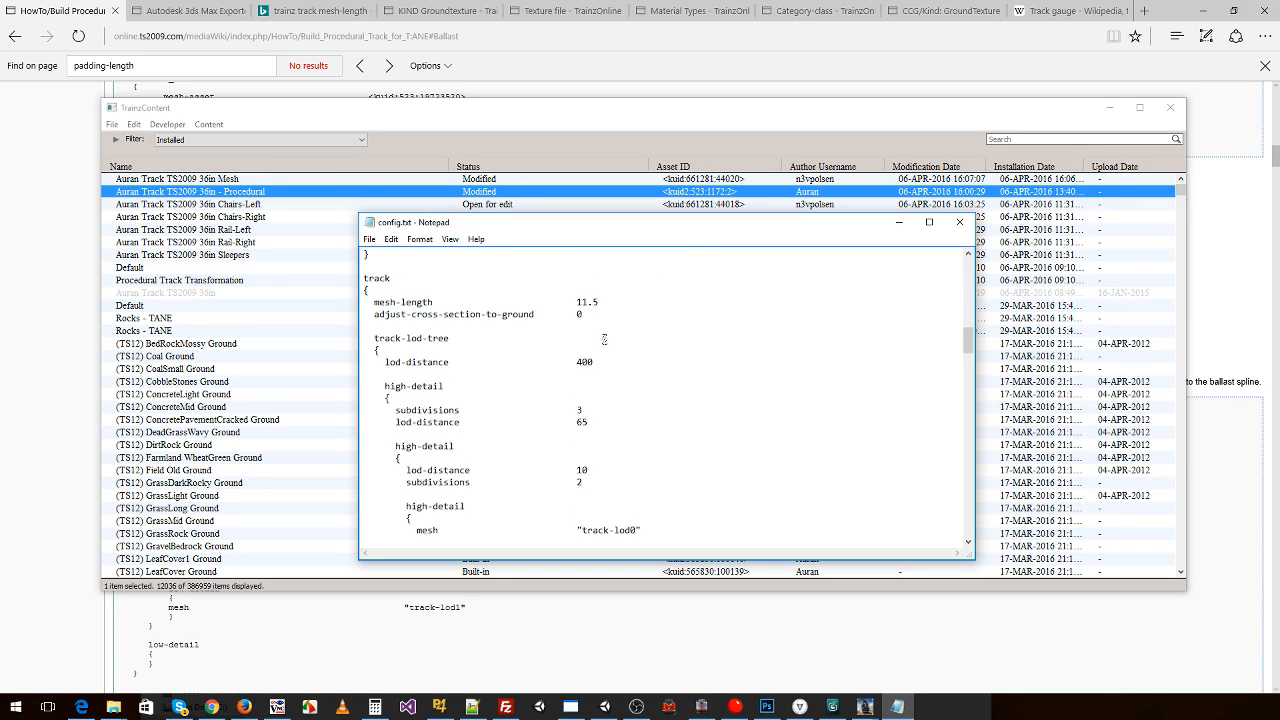
pyautogui.scroll(-13, 578, 320)
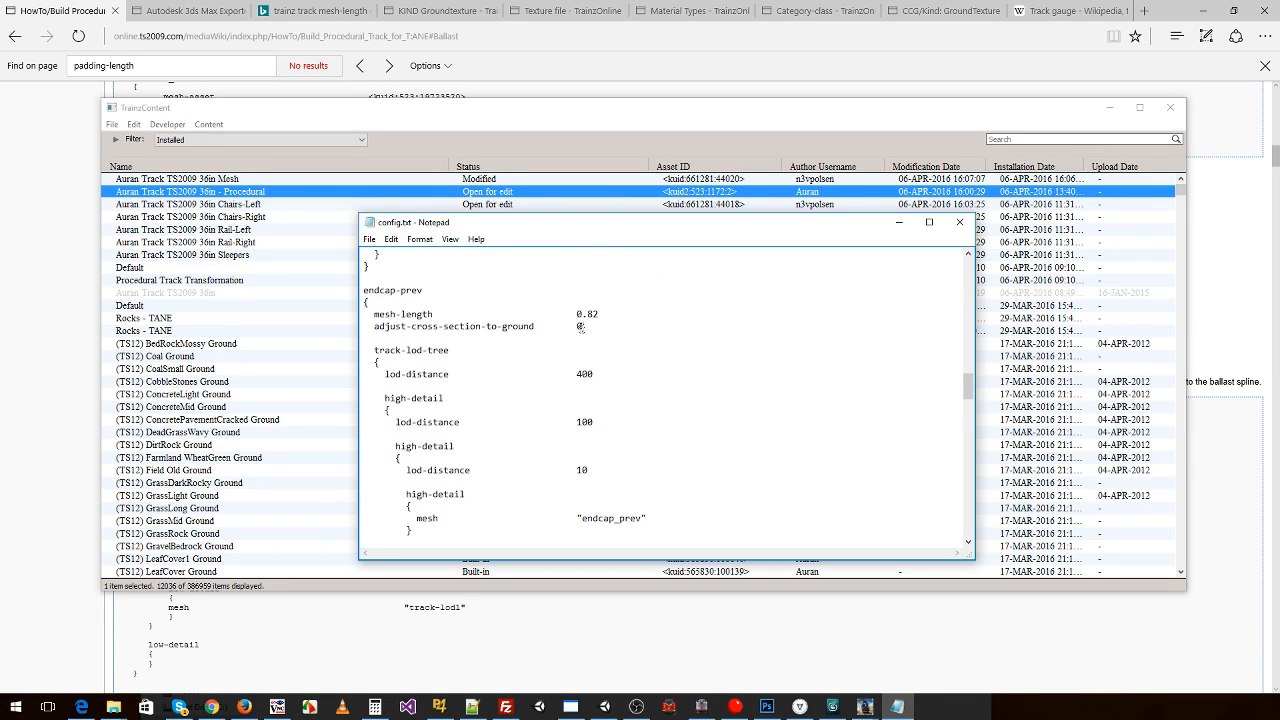
pyautogui.scroll(2, 578, 330)
pyautogui.scroll(-12, 578, 330)
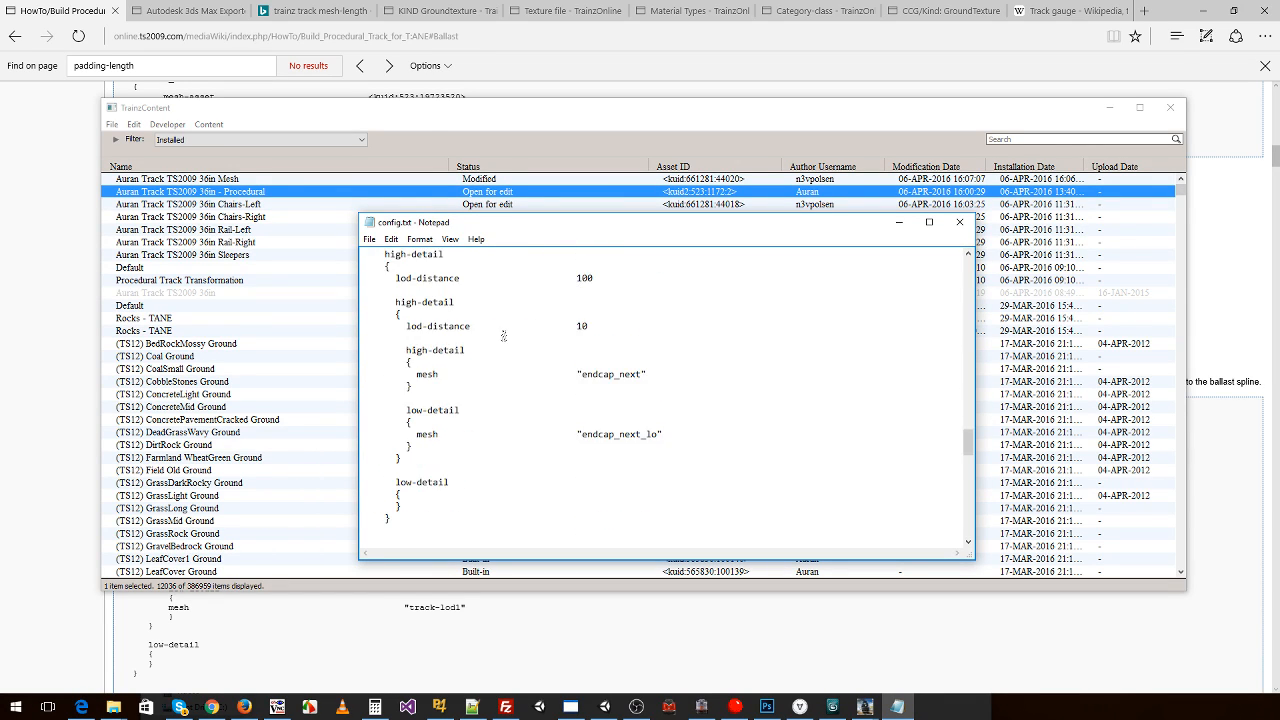
pyautogui.scroll(-5, 526, 333)
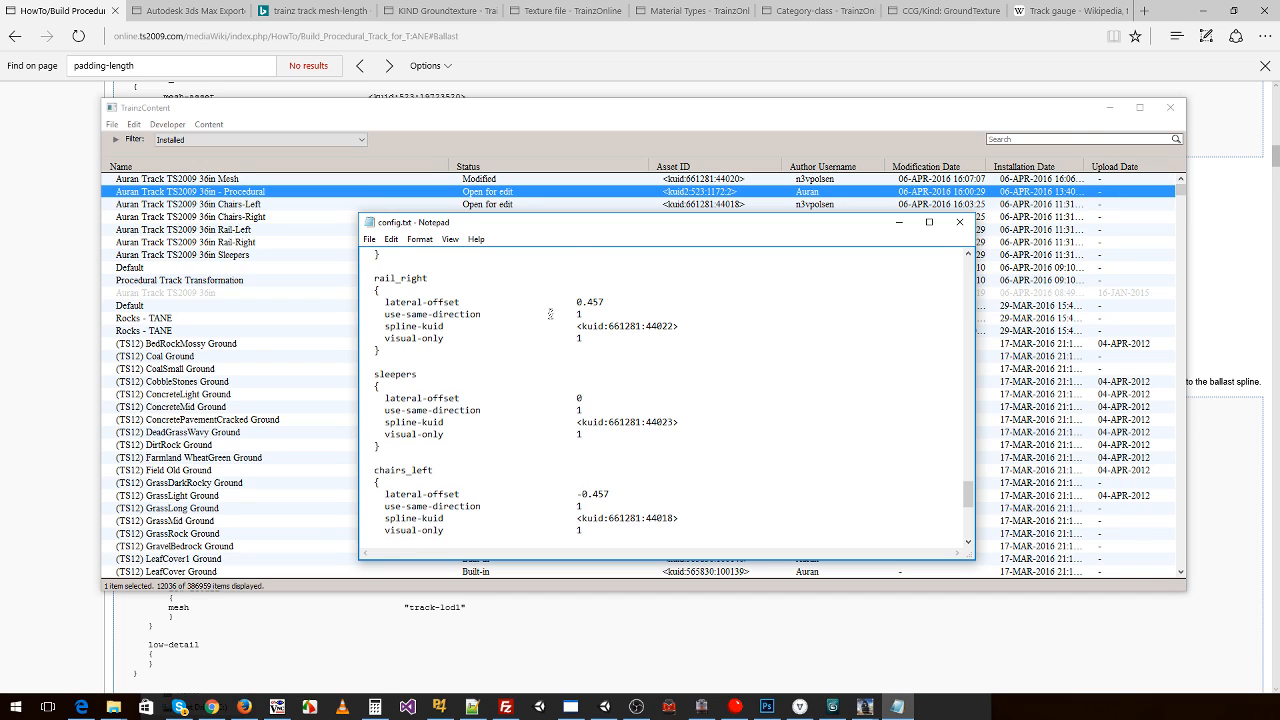
pyautogui.scroll(-9, 552, 316)
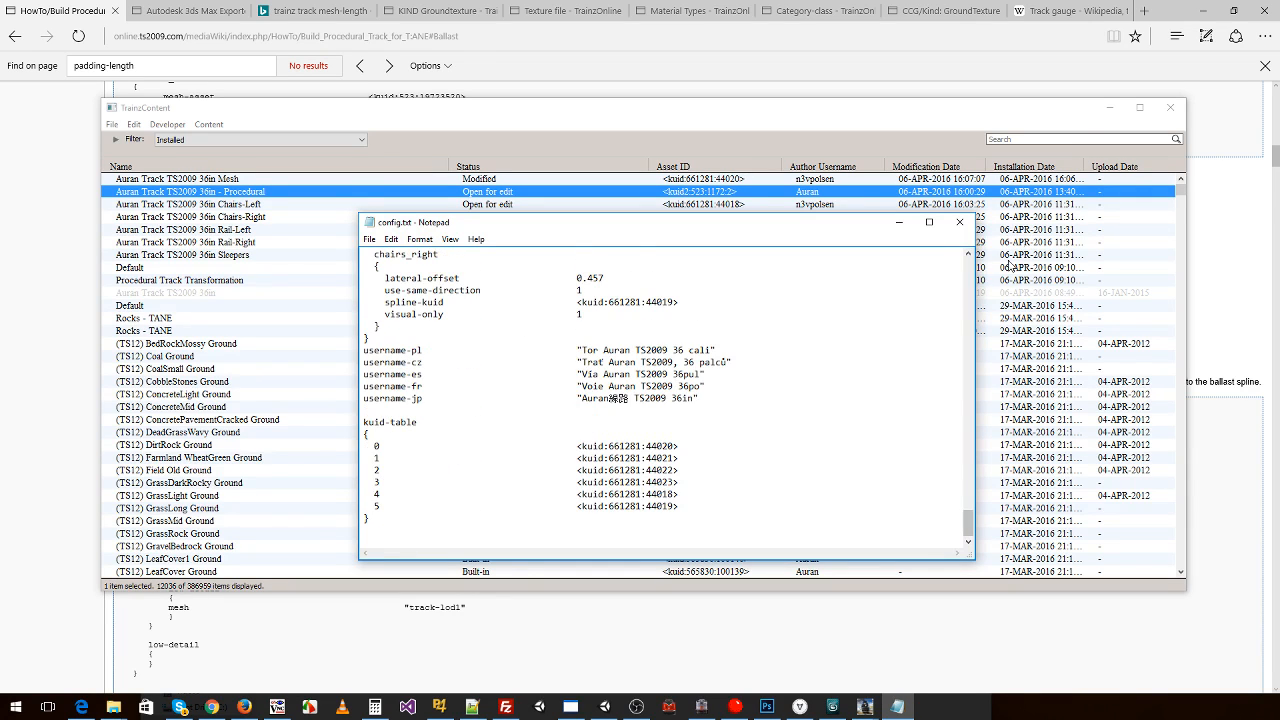
pyautogui.click(960, 222)
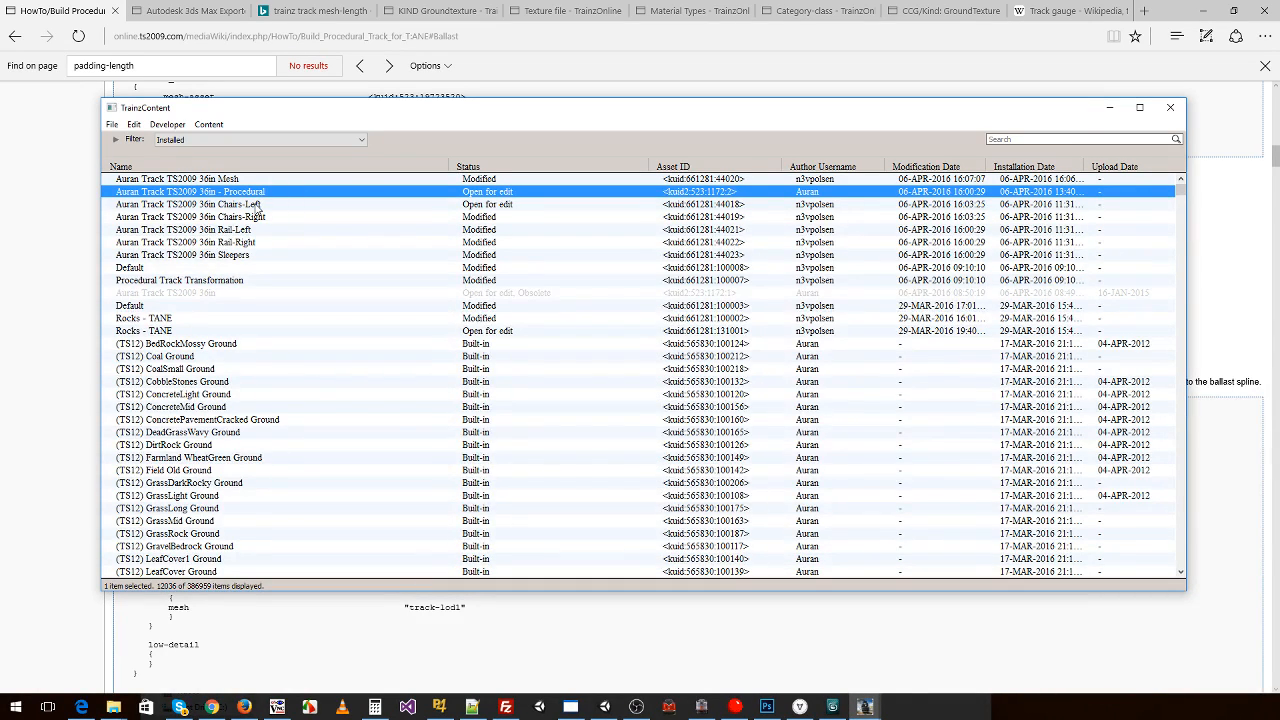
# - Open the config text of Auran Track TS2009 36in Sleepers for editing and copy its sleeper-pitch tag name
pyautogui.rightClick(244, 256)
pyautogui.moveTo(346, 360)
pyautogui.click(500, 374)
pyautogui.scroll(-1, 628, 356)
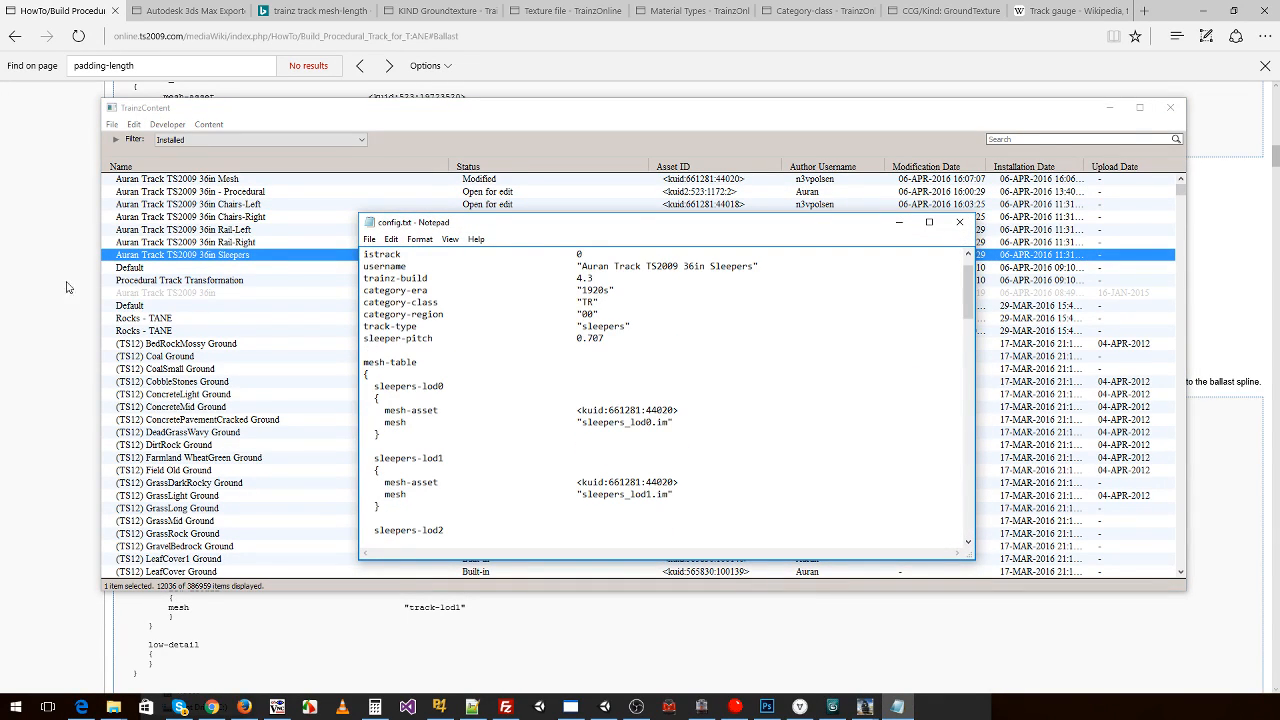
pyautogui.moveTo(440, 338); pyautogui.dragTo(340, 340)
pyautogui.click(391, 339)
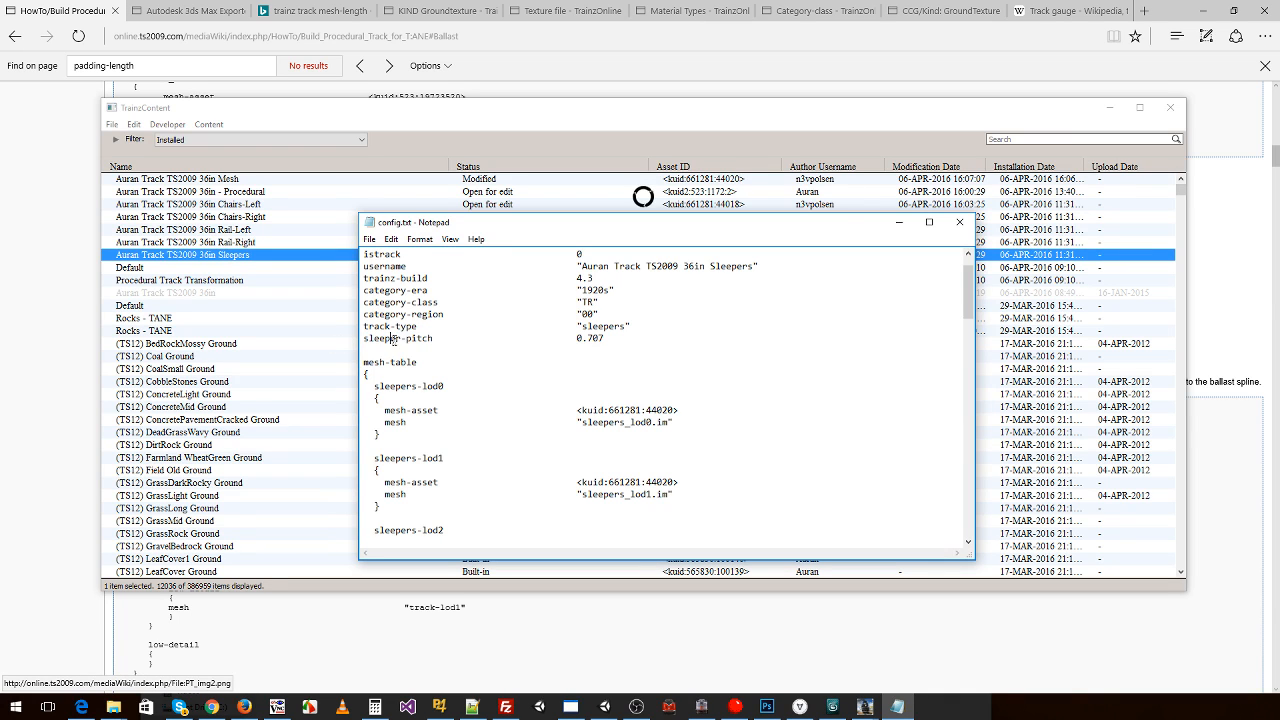
pyautogui.moveTo(436, 339); pyautogui.dragTo(342, 340)
pyautogui.hotkey('ctrl', 'c')
# - Search the browser's procedural track how-to page for sleeper-pitch and read how the tag is defined
pyautogui.click(70, 283)
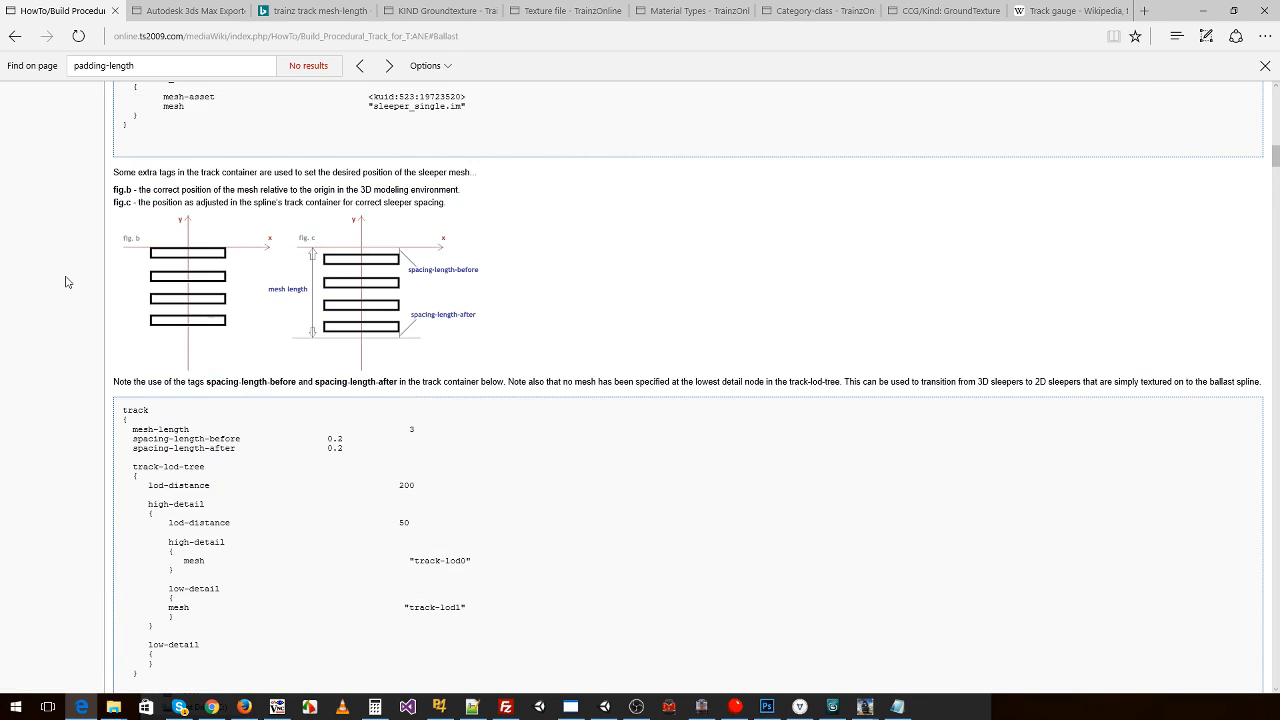
pyautogui.hotkey('ctrl', 'f')
pyautogui.hotkey('ctrl', 'v')
pyautogui.scroll(4, 460, 360)
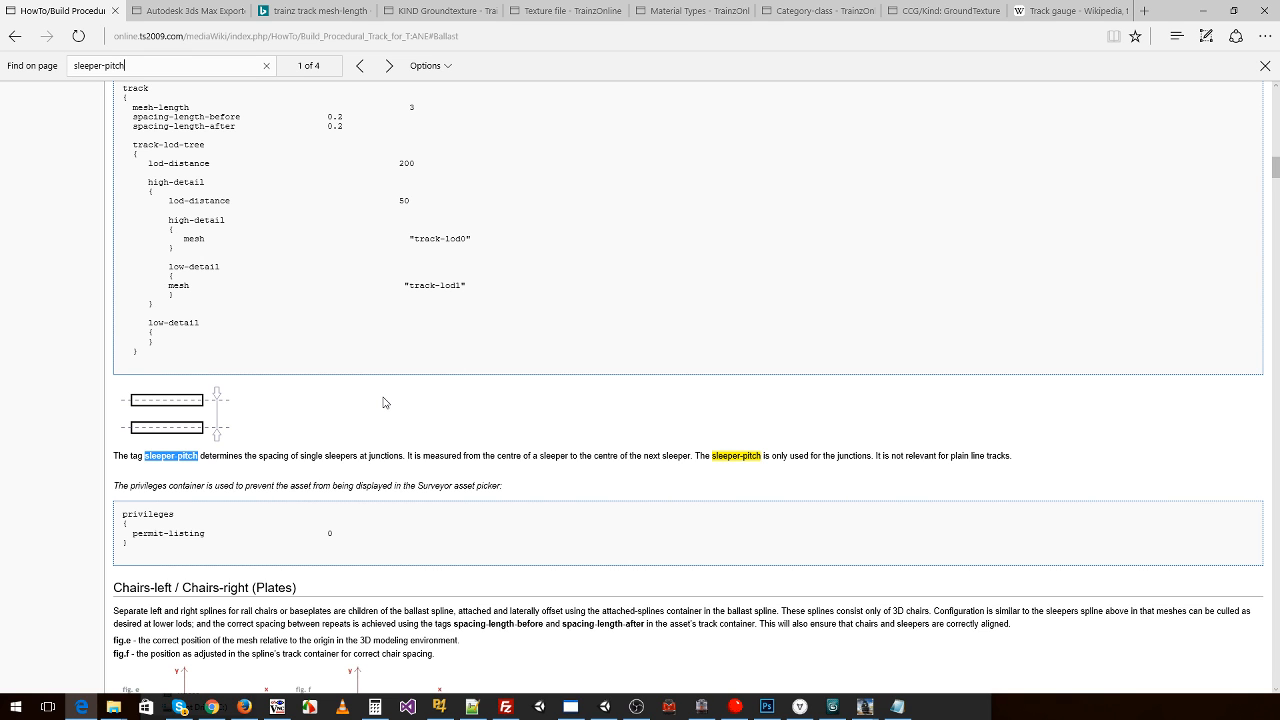
pyautogui.press('Return')
pyautogui.press('Return')
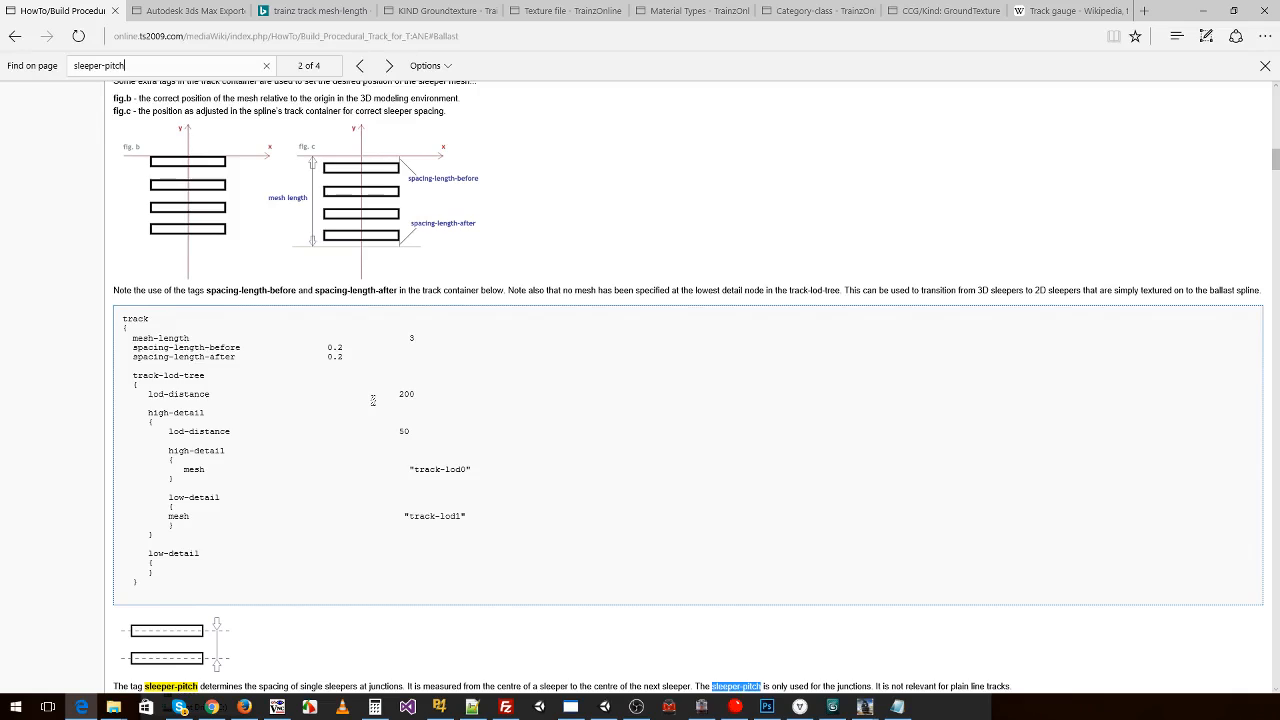
pyautogui.scroll(-5, 370, 398)
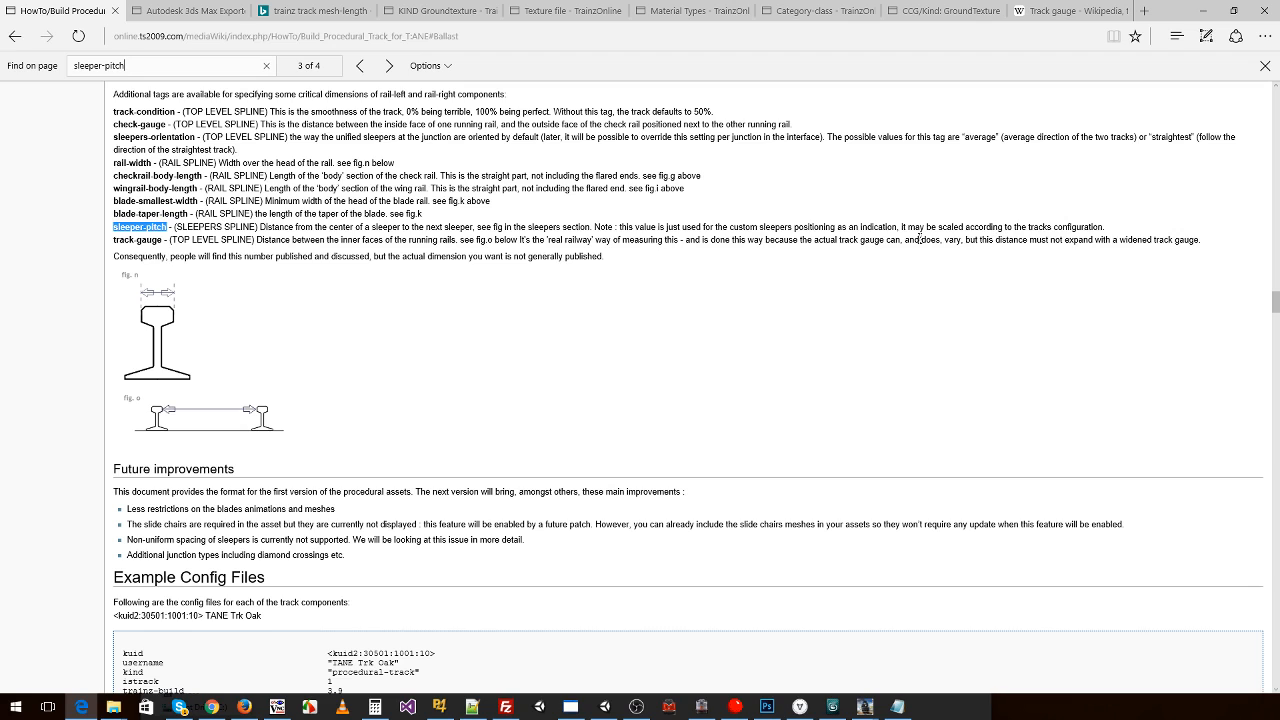
# - Return to the Sleepers config file and set mesh-length in its track container to 1.95
pyautogui.hotkey('alt', 'Tab')
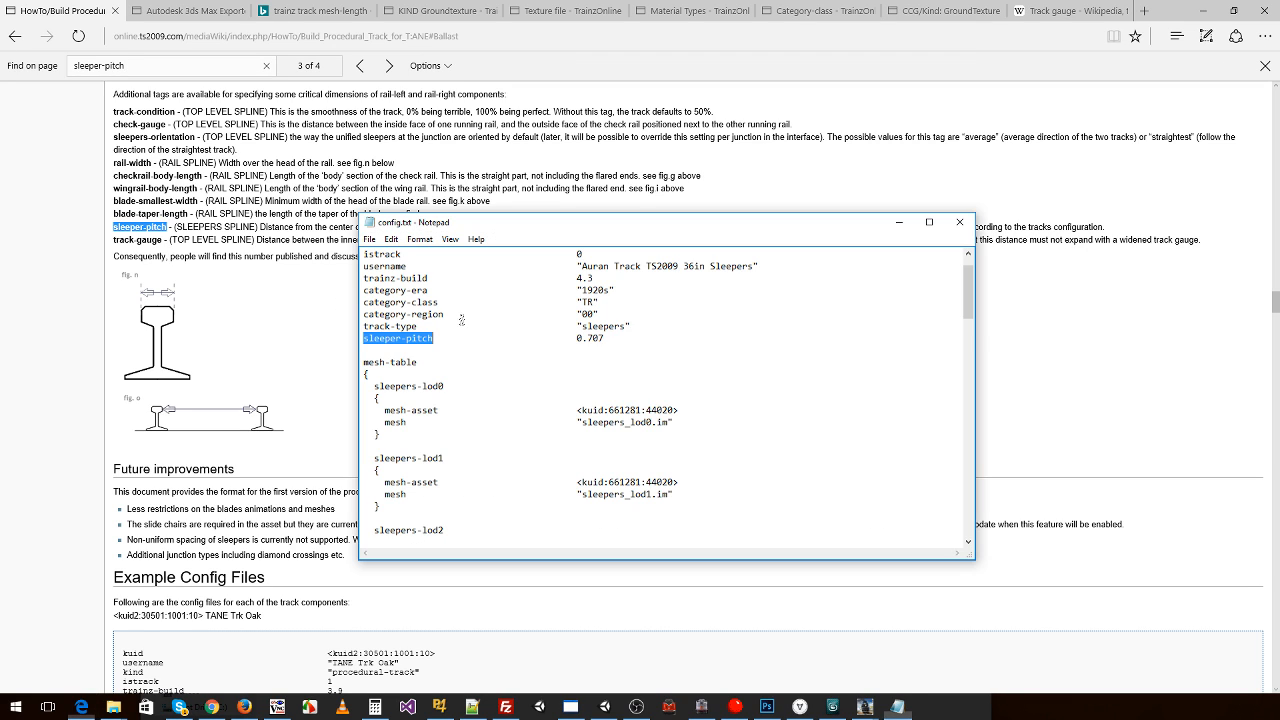
pyautogui.moveTo(607, 339); pyautogui.dragTo(600, 338)
pyautogui.click(600, 337)
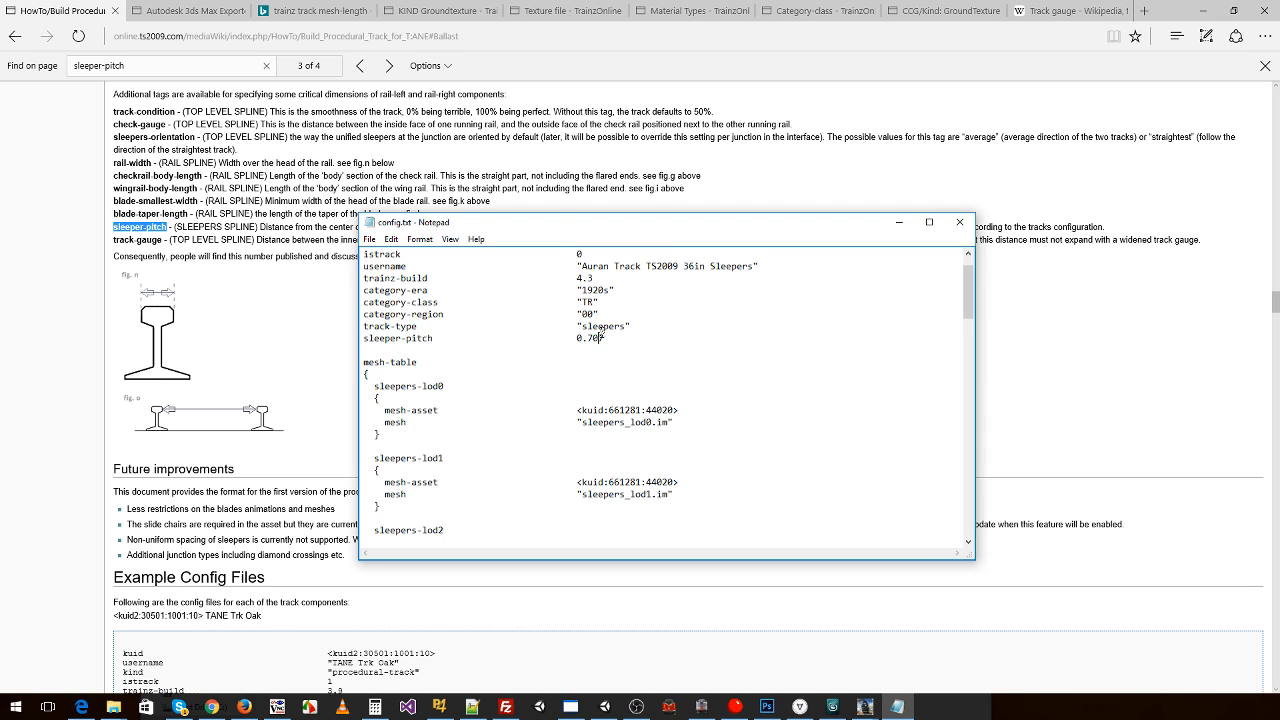
pyautogui.scroll(1, 633, 339)
pyautogui.scroll(-2, 632, 343)
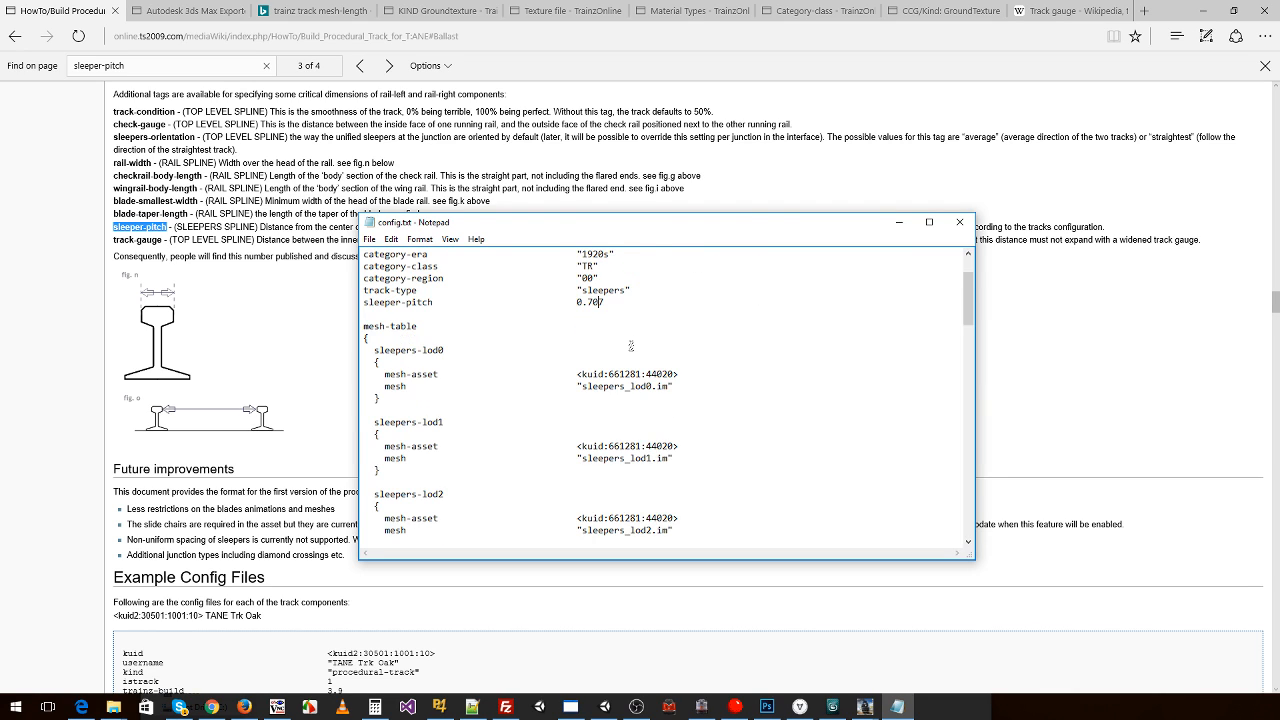
pyautogui.scroll(-10, 617, 321)
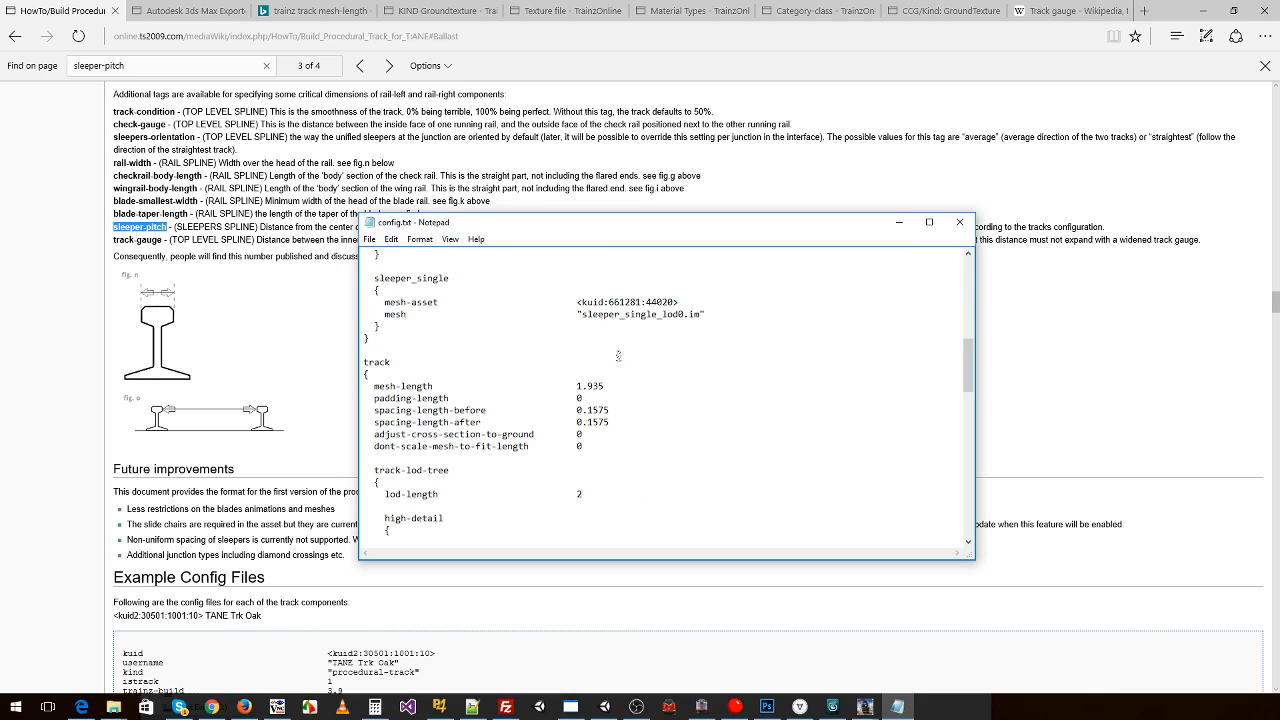
pyautogui.moveTo(606, 385); pyautogui.dragTo(587, 386)
pyautogui.write('6')
# - Review the sleeper and chair positioning figures on the how-to page for mesh length and spacing-length-before and spacing-length-after
pyautogui.click(274, 335)
pyautogui.scroll(-20, 300, 330)
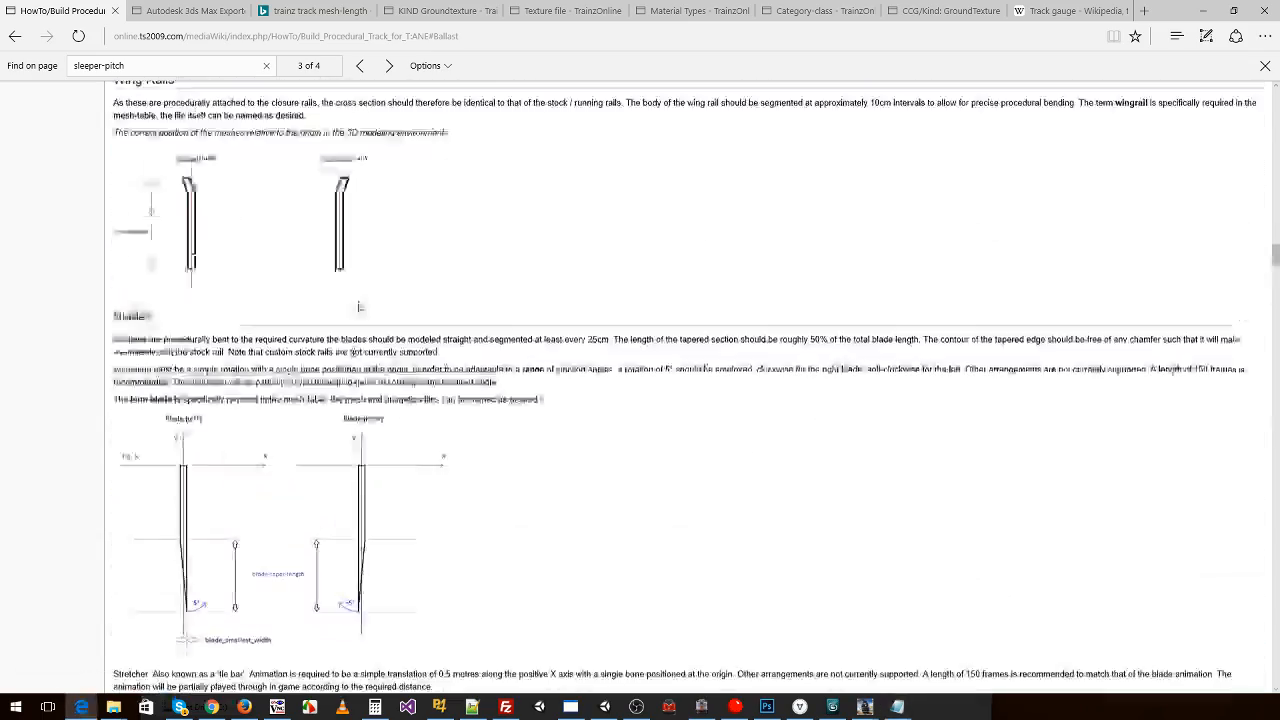
pyautogui.scroll(15, 415, 319)
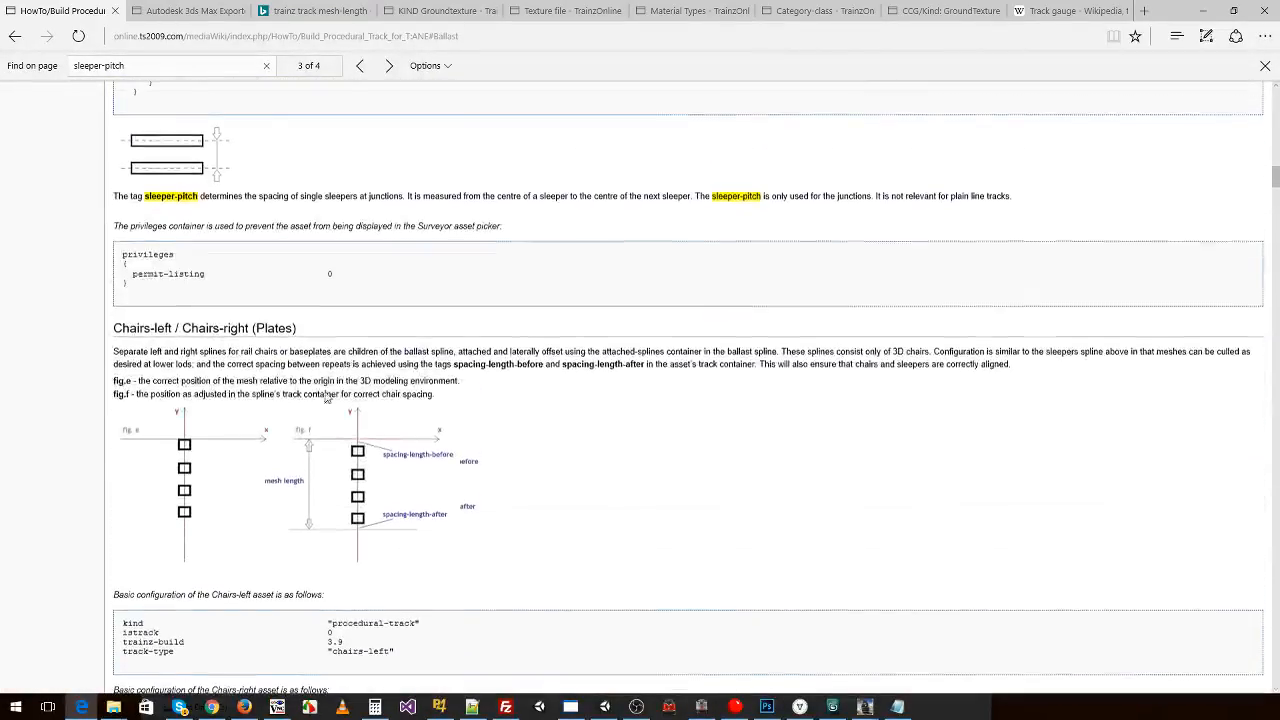
pyautogui.scroll(10, 318, 390)
pyautogui.scroll(-15, 318, 390)
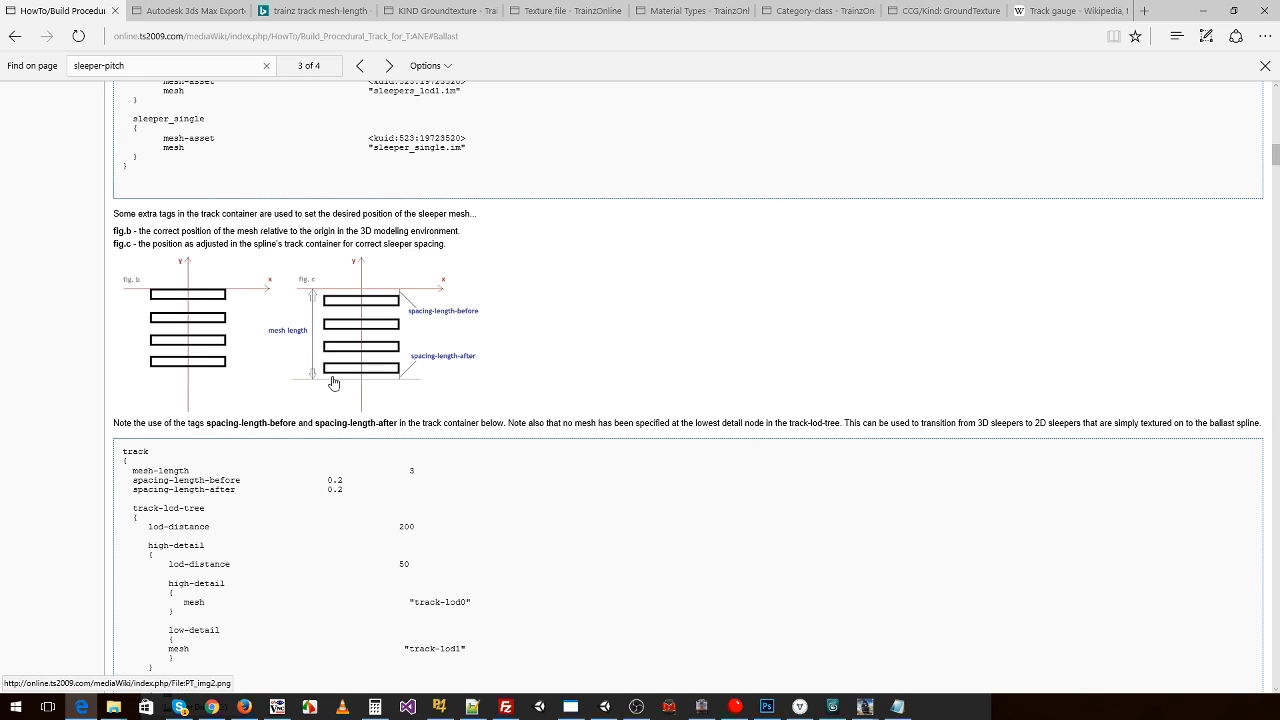
# - Set both spacing-length-before and spacing-length-after to 0.175 in the track container of the Sleepers config file
pyautogui.hotkey('alt', 'Tab')
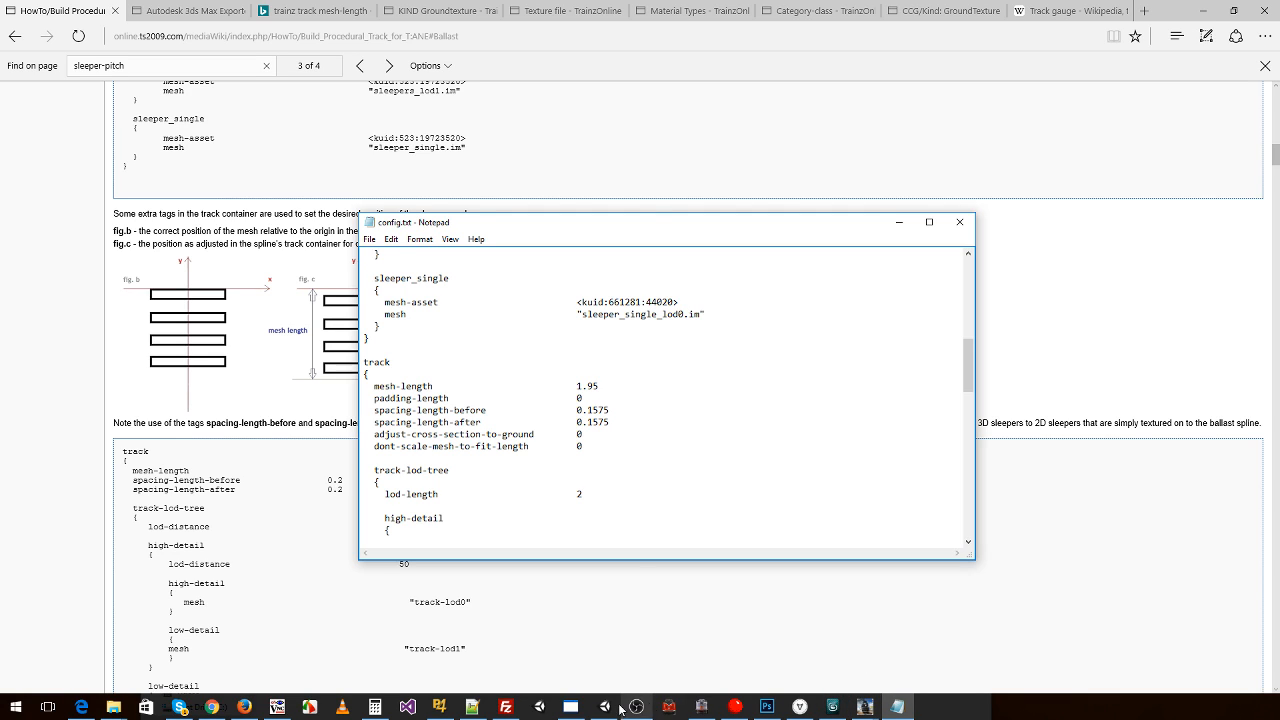
pyautogui.moveTo(610, 410); pyautogui.dragTo(592, 411)
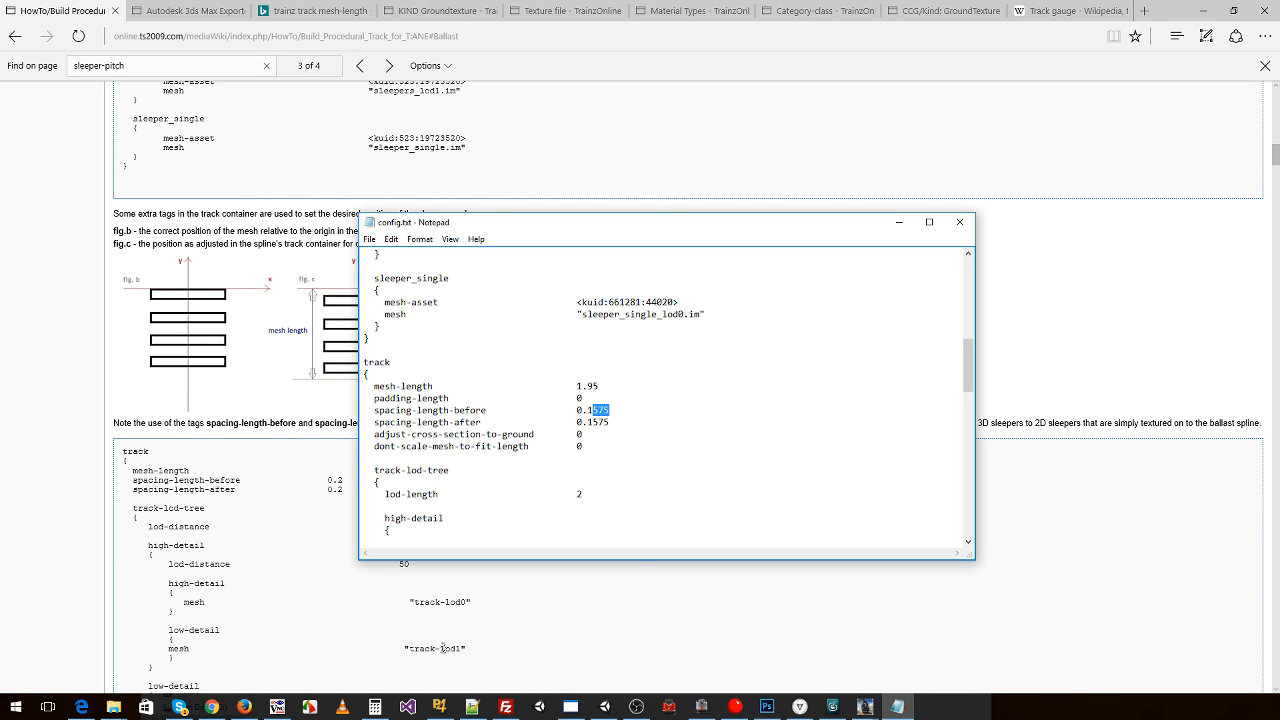
pyautogui.write('75')
pyautogui.hotkey('shift', 'Left')
pyautogui.hotkey('shift', 'Left')
pyautogui.hotkey('shift', 'Left')
pyautogui.press('Down')
pyautogui.press('End')
pyautogui.hotkey('shift', 'Left')
pyautogui.hotkey('shift', 'Left')
pyautogui.hotkey('shift', 'Left')
pyautogui.hotkey('shift', 'Left')
pyautogui.moveTo(617, 424); pyautogui.dragTo(574, 417)
pyautogui.write('0.175')
# - Look up the existing sleeper-pitch of 0.707 in the Sleepers config file and multiply it by 0.64 in Calculator
pyautogui.scroll(12, 560, 440)
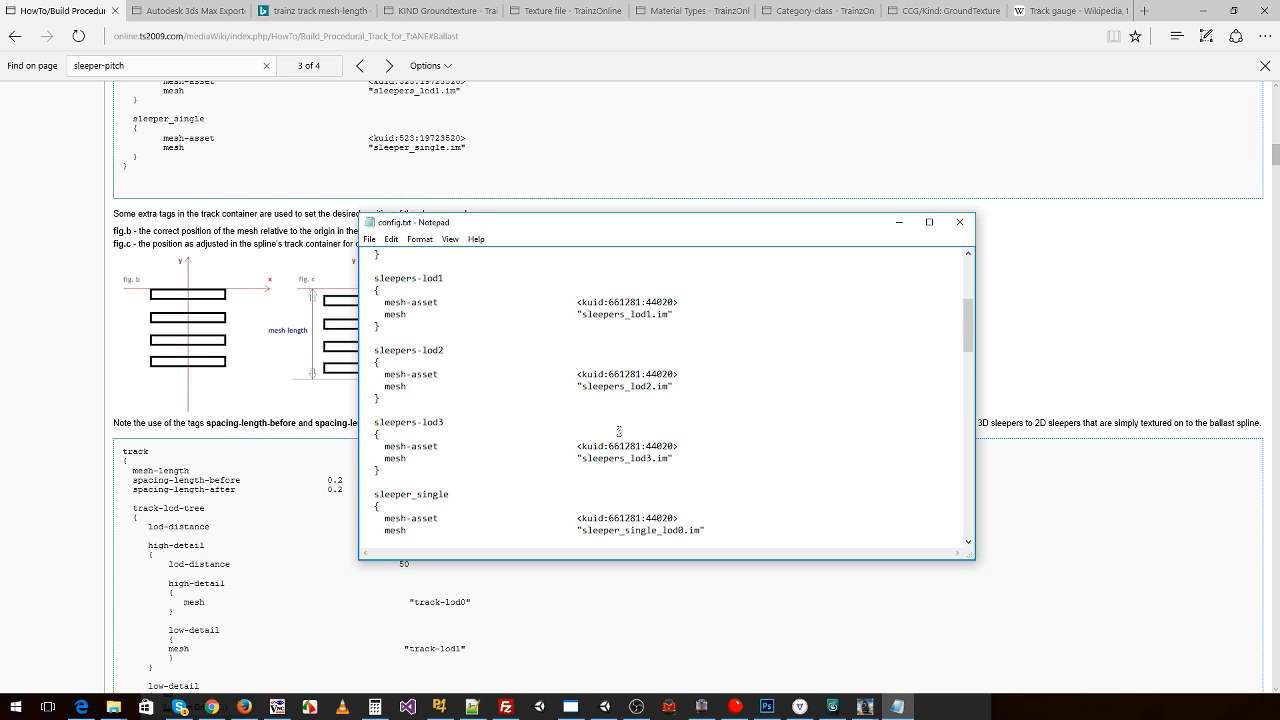
pyautogui.moveTo(606, 376); pyautogui.dragTo(591, 376)
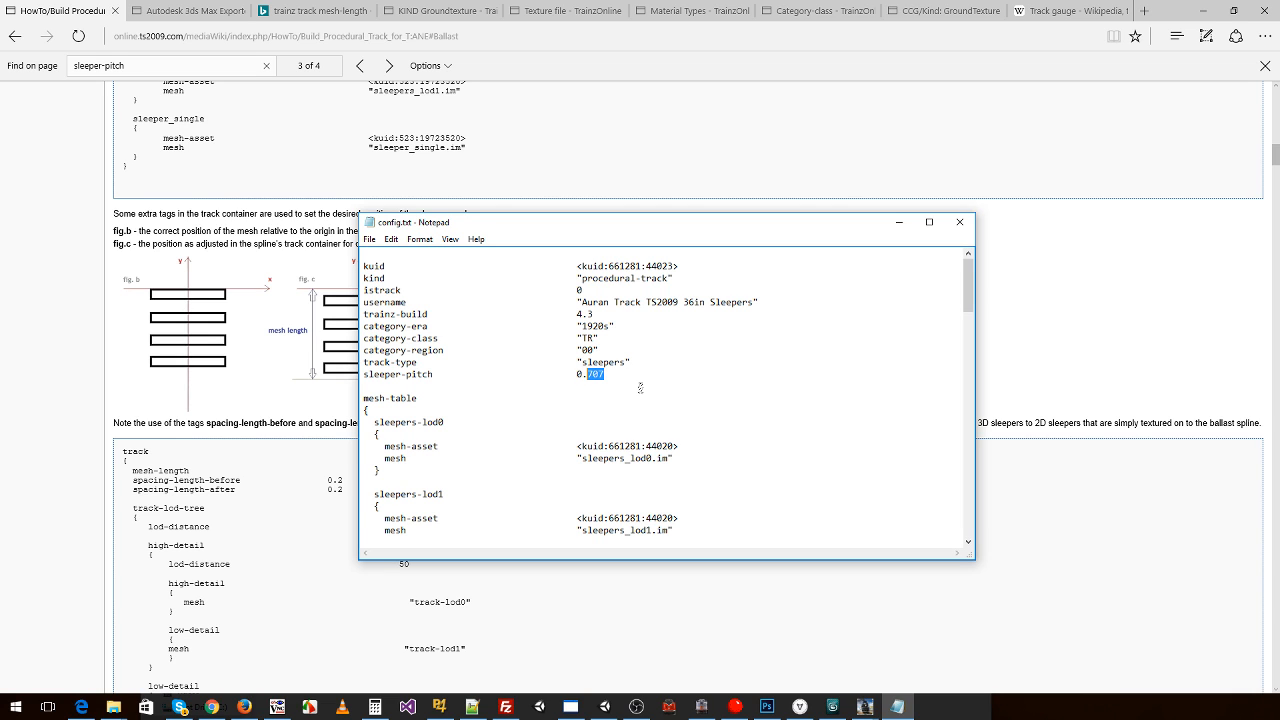
pyautogui.click(375, 706)
pyautogui.moveTo(680, 210); pyautogui.dragTo(790, 160)
pyautogui.hotkey('alt', 'Tab')
pyautogui.click(612, 352)
pyautogui.hotkey('alt', 'Tab')
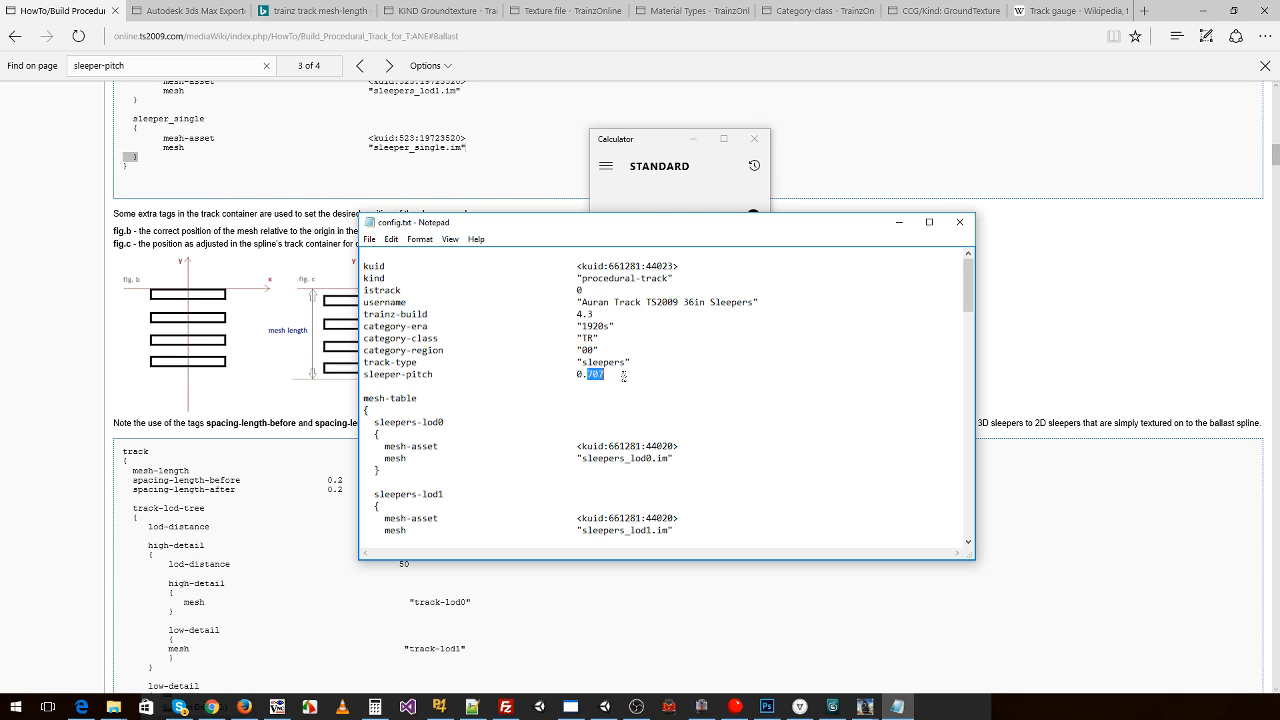
pyautogui.click(668, 179)
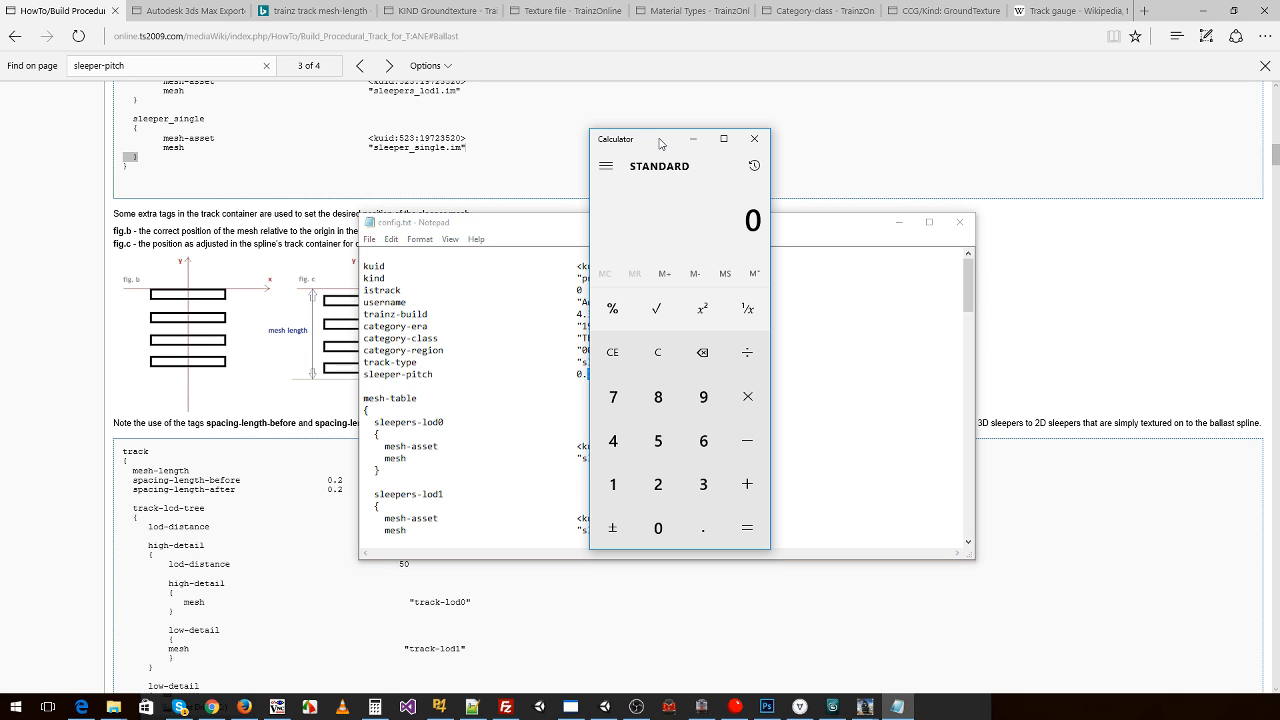
pyautogui.write('0.707')
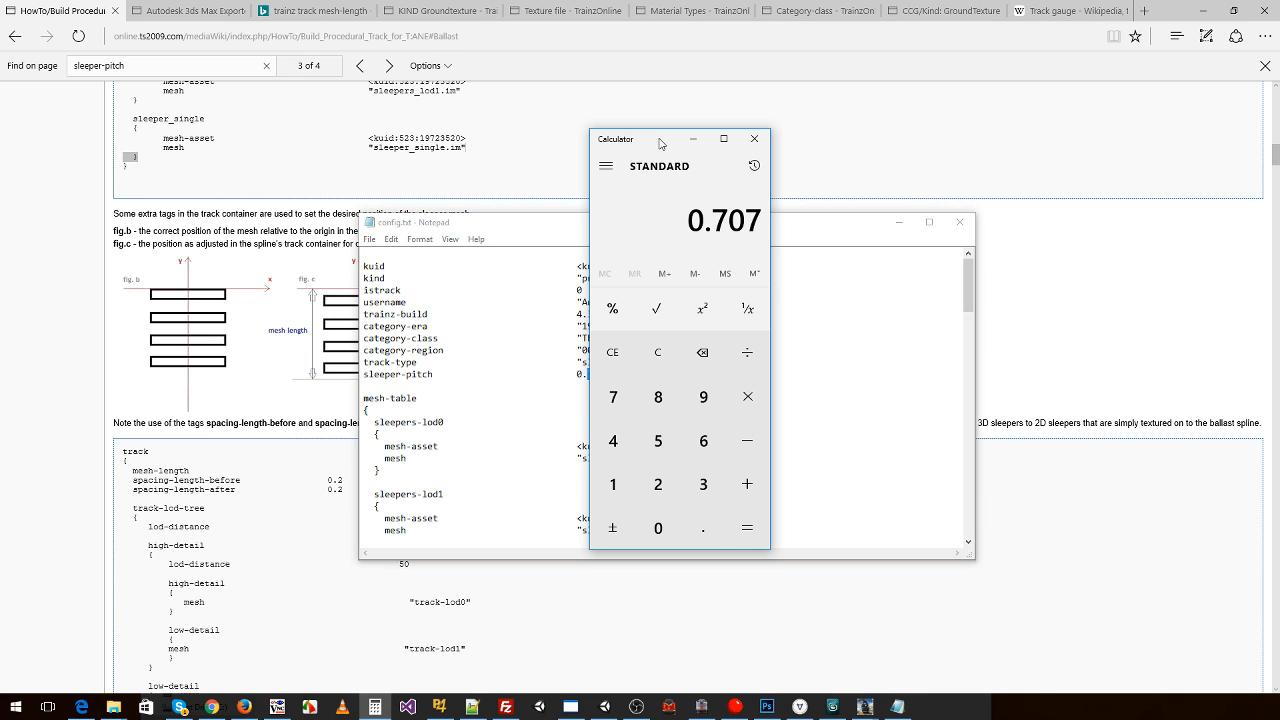
pyautogui.write('*0.6')
pyautogui.write('4')
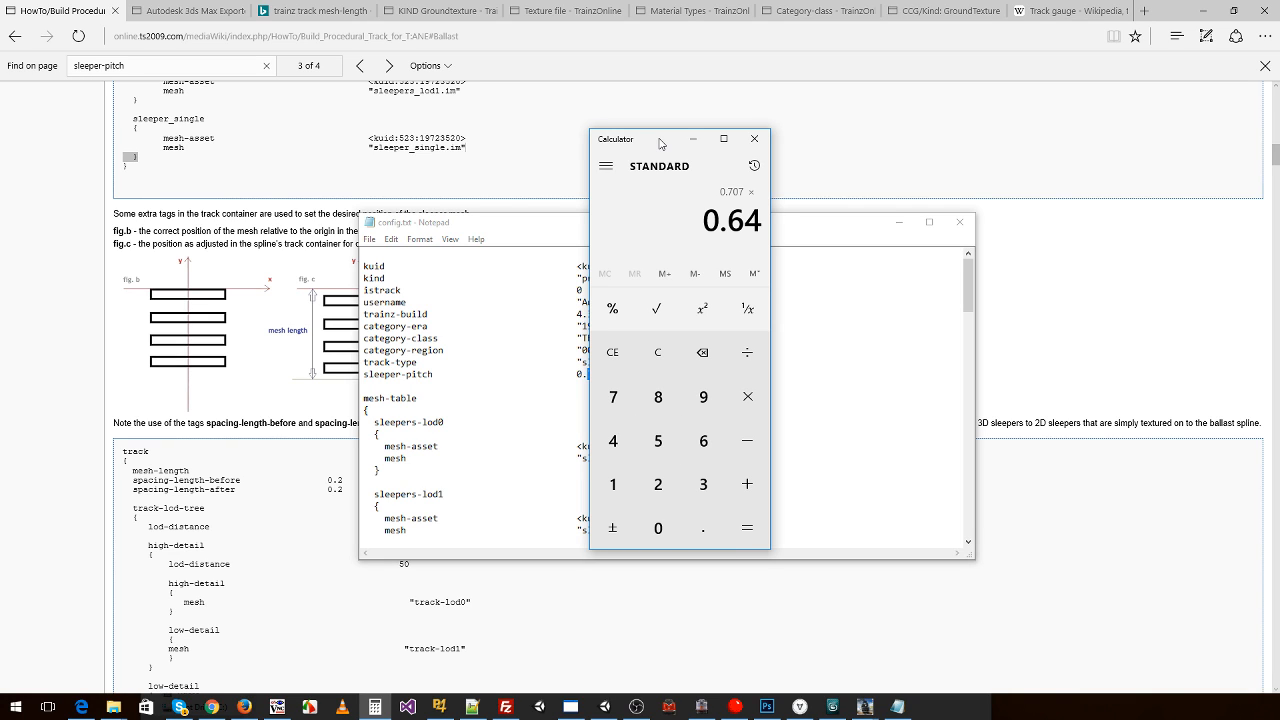
pyautogui.press('Return')
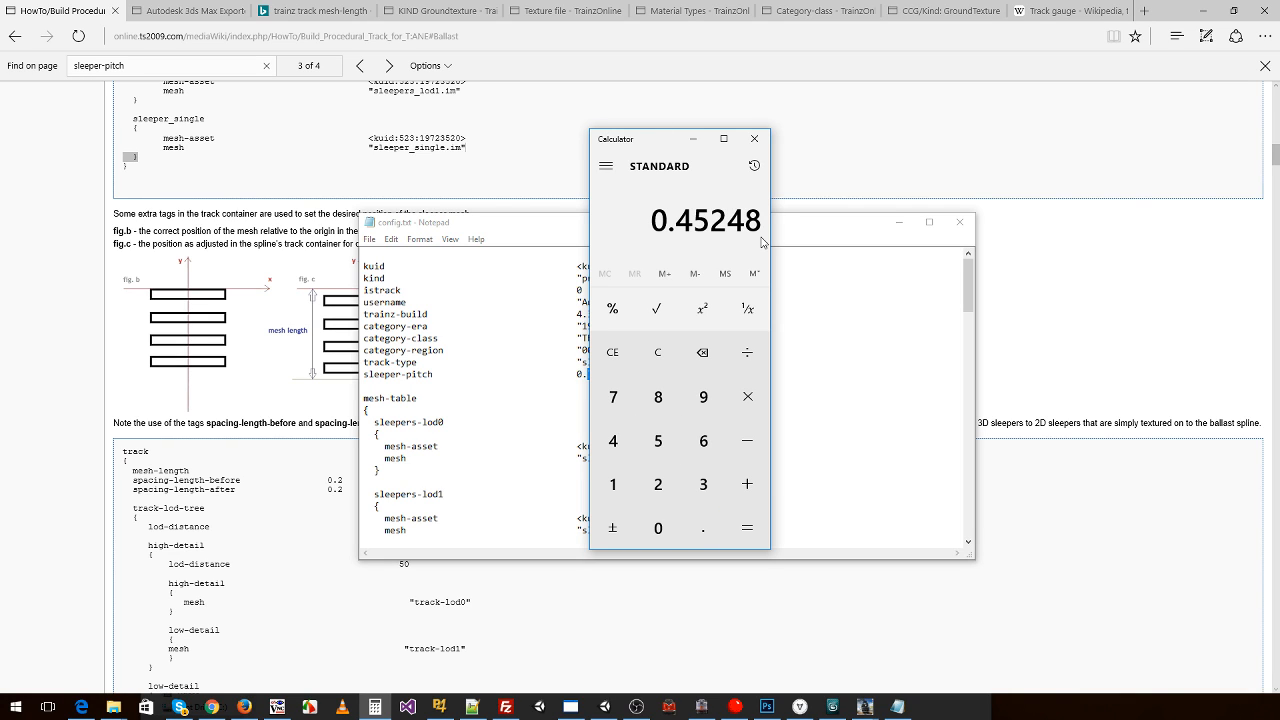
# - Close Calculator and set sleeper-pitch to 0.45248 in the Sleepers config file
pyautogui.click(754, 138)
pyautogui.moveTo(606, 374); pyautogui.dragTo(581, 374)
pyautogui.write('0.45248')
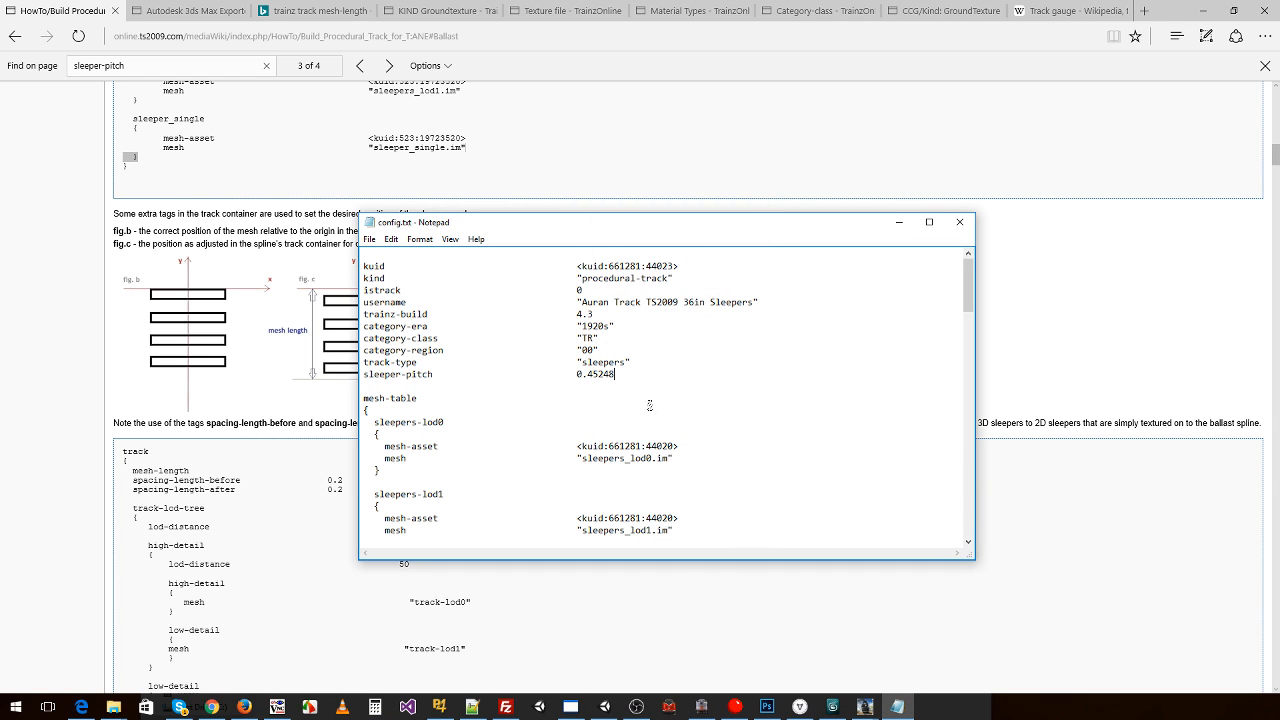
# - Delete the username-de and username-fr lines near the end of the Sleepers config file
pyautogui.scroll(-20, 705, 413)
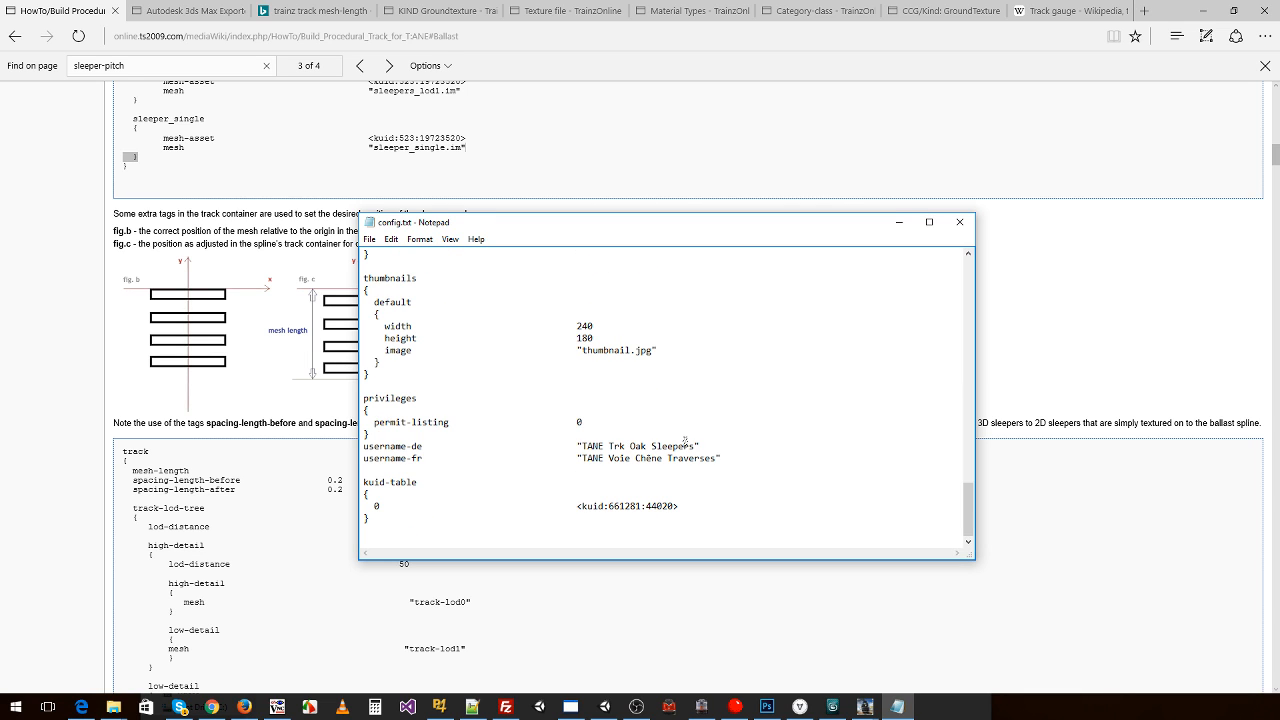
pyautogui.moveTo(727, 457); pyautogui.dragTo(366, 439)
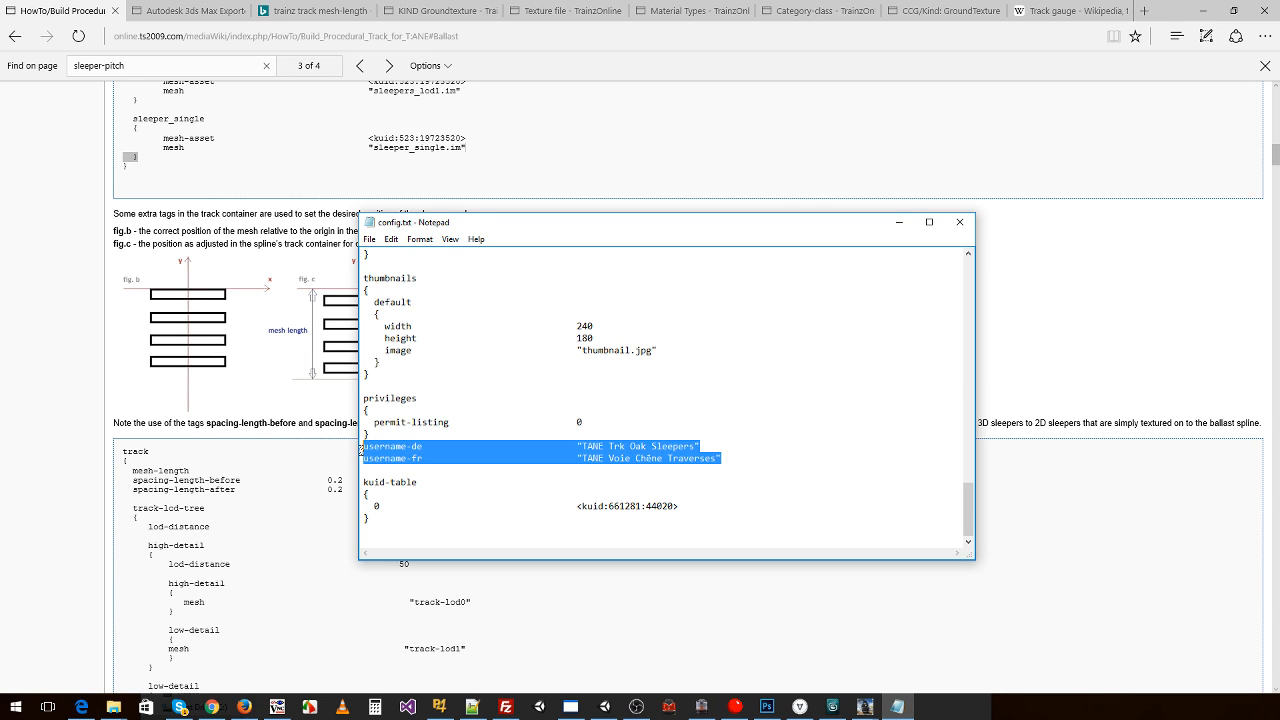
pyautogui.press('Delete')
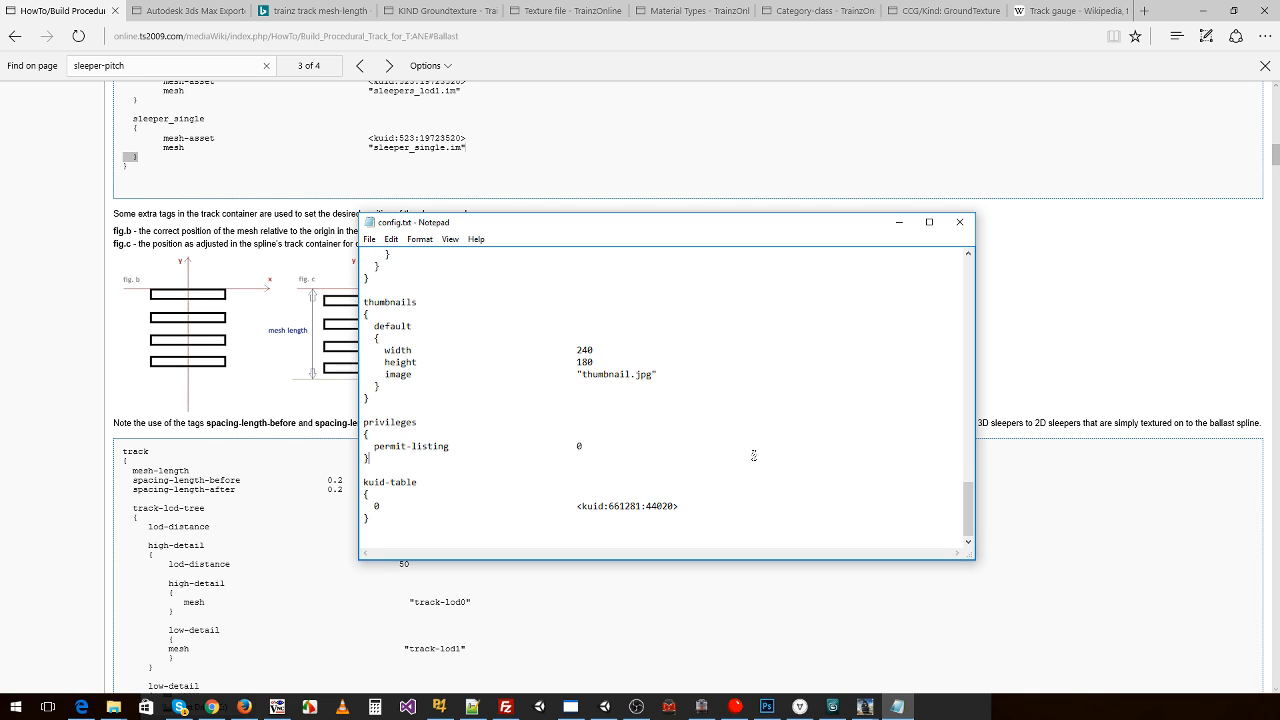
pyautogui.scroll(10, 754, 456)
pyautogui.scroll(11, 748, 446)
pyautogui.scroll(-6, 748, 446)
pyautogui.hotkey('alt', 'Tab')
pyautogui.hotkey('alt', 'Tab')
pyautogui.scroll(11, 625, 421)
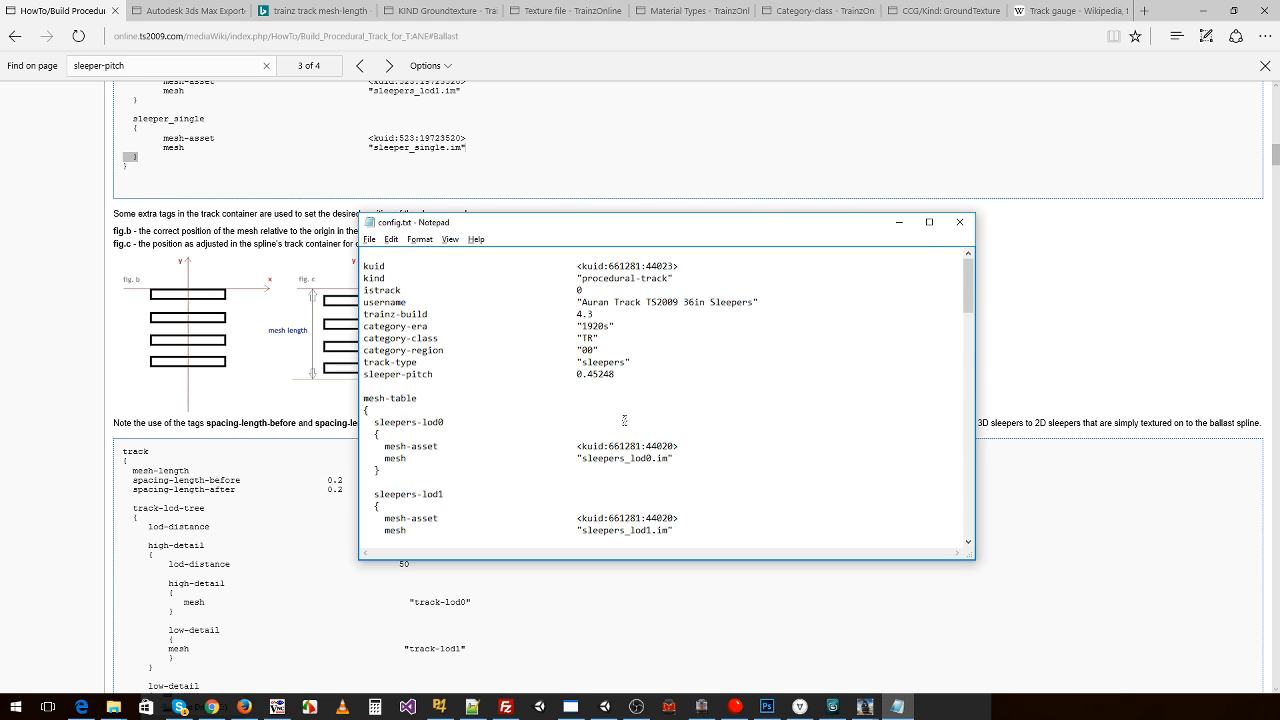
# - Switch to TrainzContent and open the Auran Track TS2009 36in Chairs-Right config file for editing at its track container
pyautogui.hotkey('alt', 'Tab')
pyautogui.rightClick(283, 218)
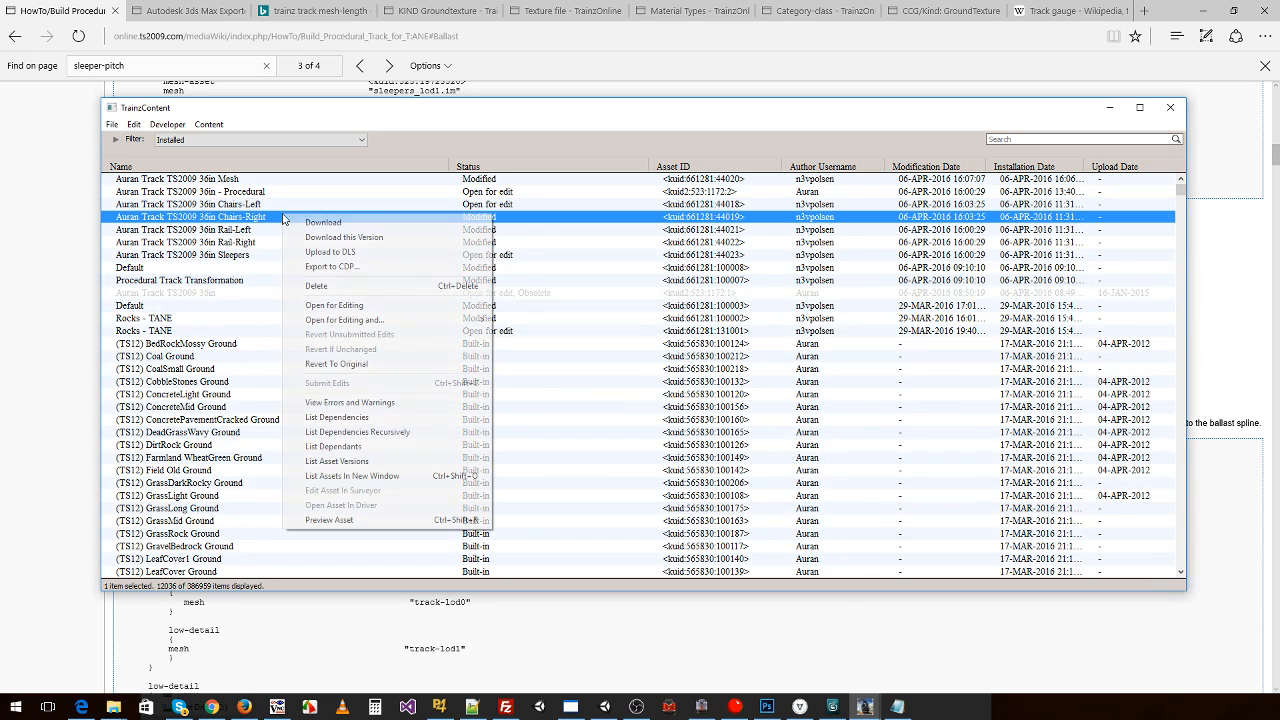
pyautogui.moveTo(330, 320)
pyautogui.click(505, 336)
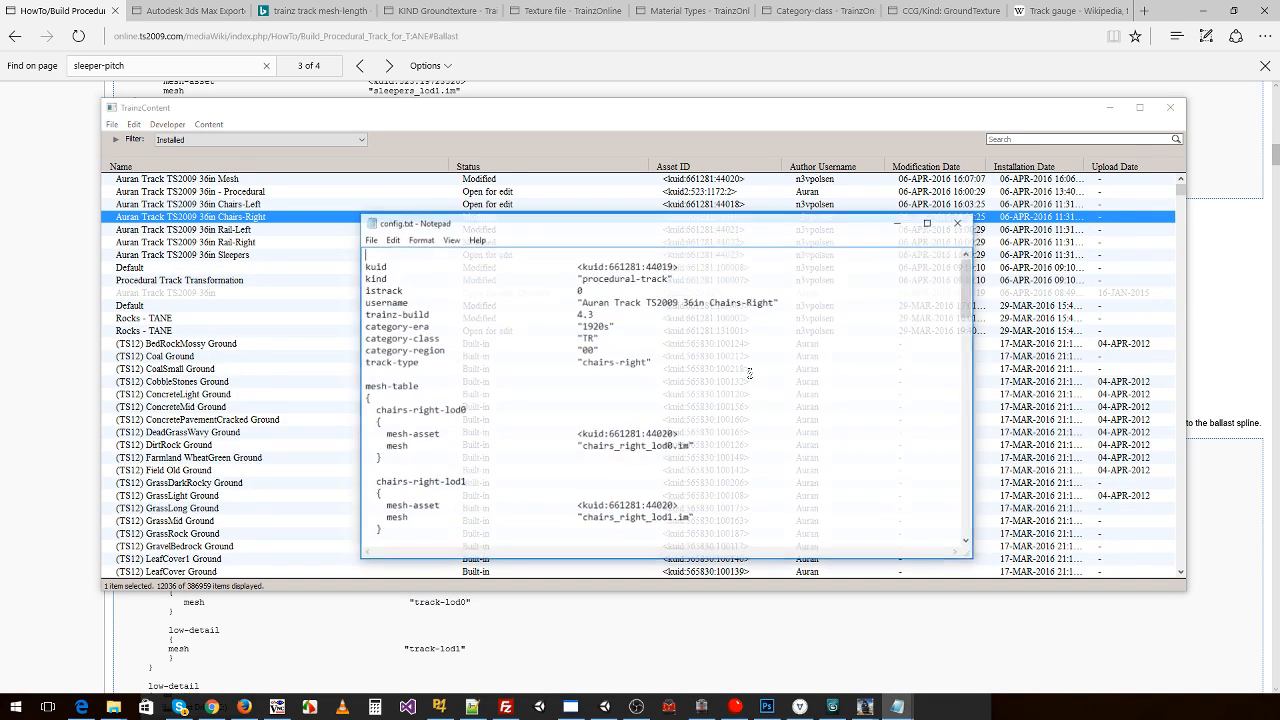
pyautogui.scroll(-12, 700, 400)
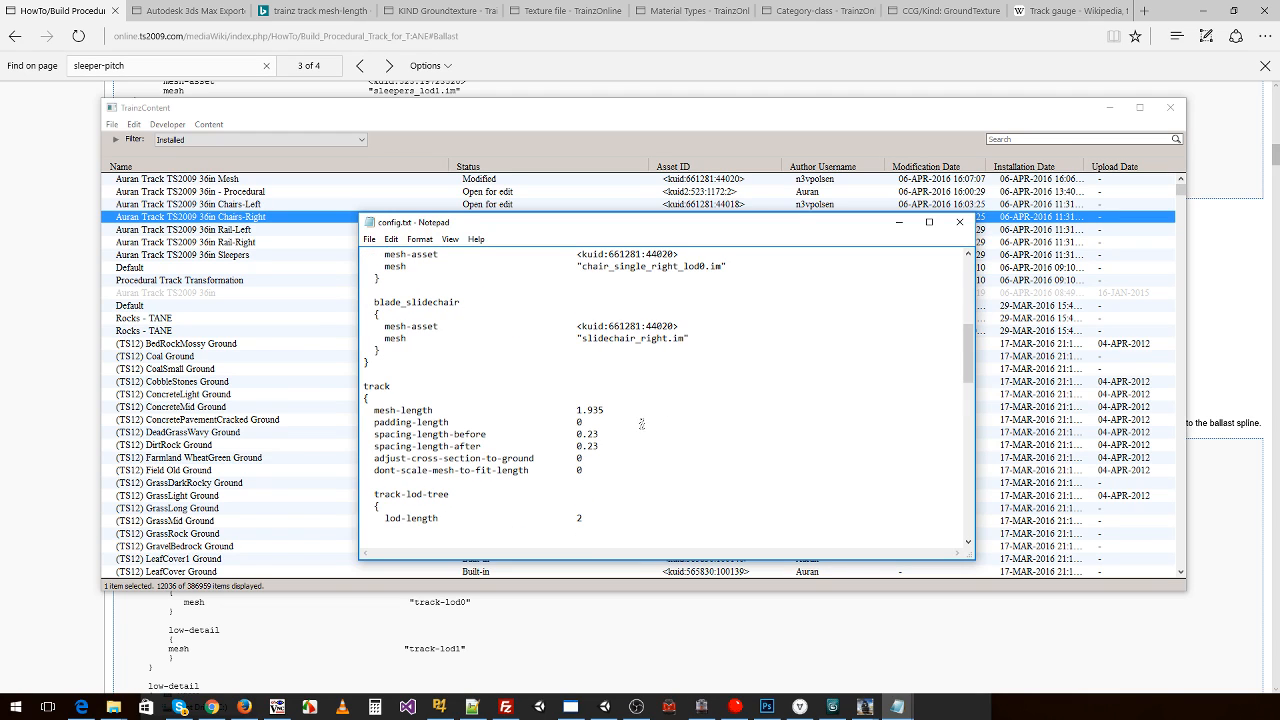
# - Copy the mesh-length value 1.95 from the Sleepers config file into the track container of the Chairs-Right config file
pyautogui.hotkey('alt', 'Tab')
pyautogui.hotkey('alt', 'Tab')
pyautogui.hotkey('alt', 'Tab')
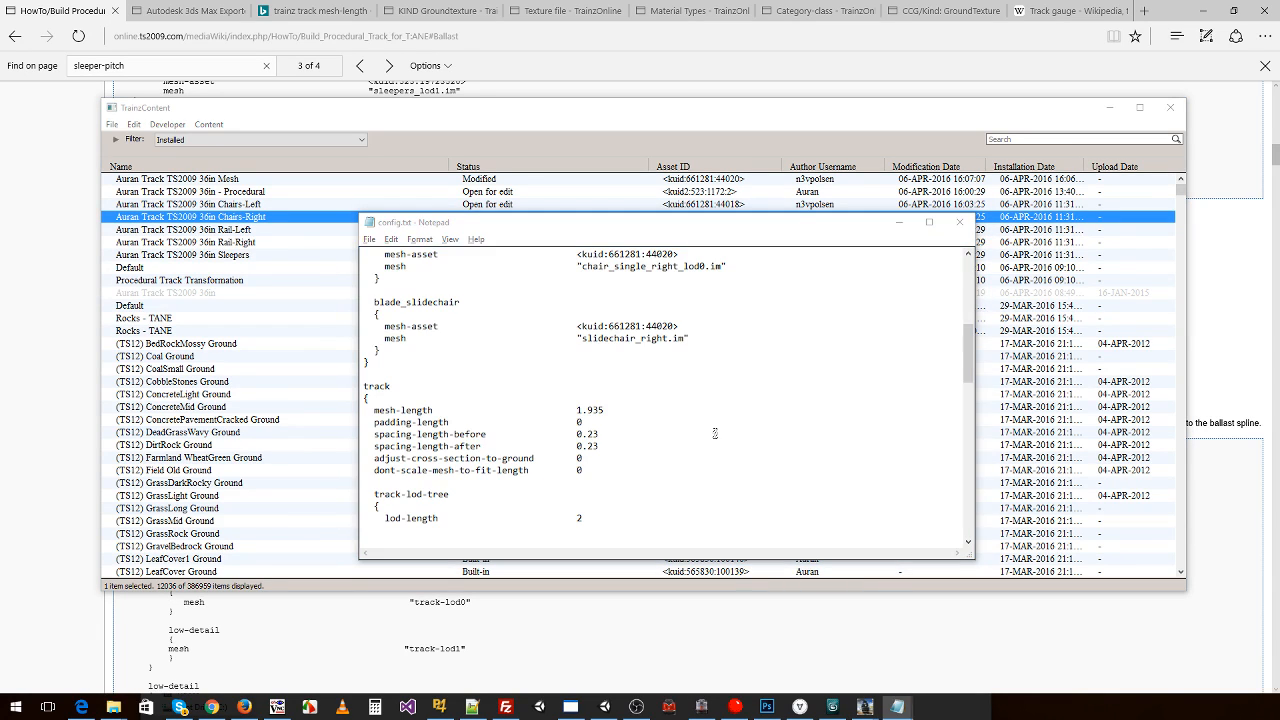
pyautogui.hotkey('alt', 'Tab')
pyautogui.scroll(-12, 673, 424)
pyautogui.moveTo(600, 236); pyautogui.dragTo(921, 241)
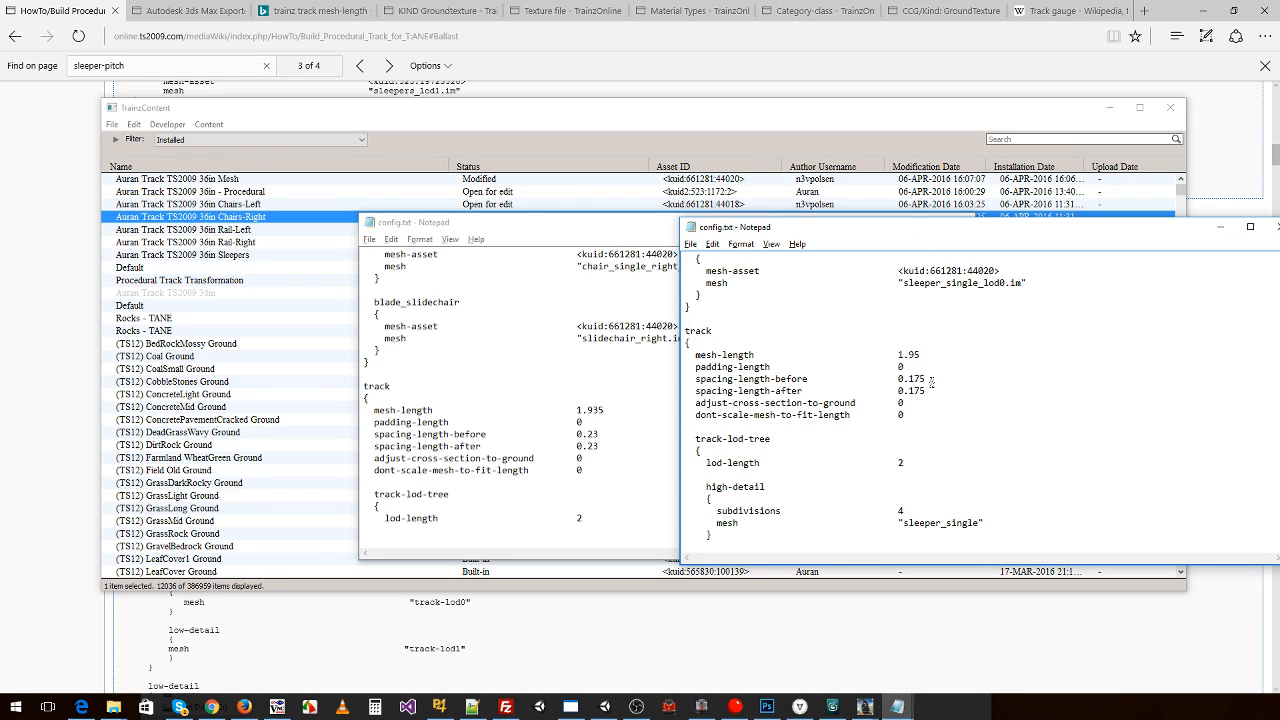
pyautogui.moveTo(925, 358); pyautogui.dragTo(897, 357)
pyautogui.hotkey('ctrl', 'c')
pyautogui.moveTo(670, 414); pyautogui.dragTo(578, 414)
pyautogui.hotkey('ctrl', 'v')
pyautogui.click(993, 398)
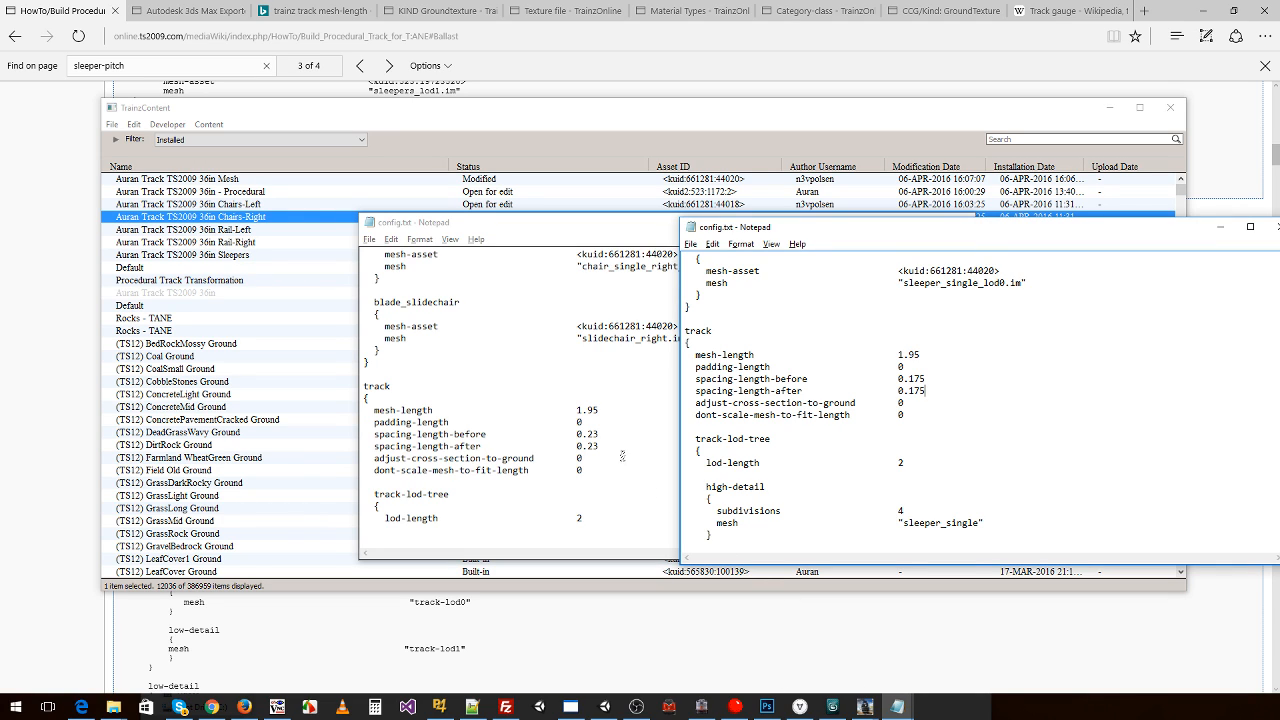
# - Switch to 3ds Max and replace the measuring box with a temporary one about 0.148 m long to measure a rail chair
pyautogui.click(833, 707)
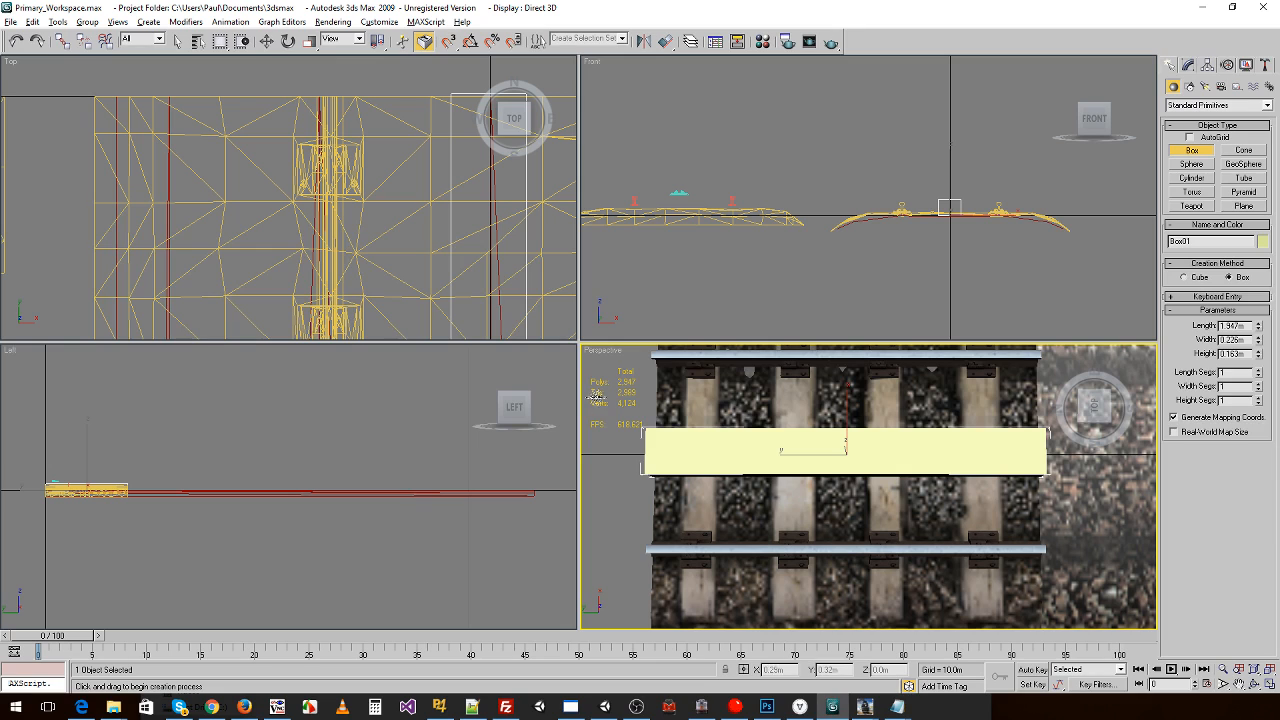
pyautogui.press('Delete')
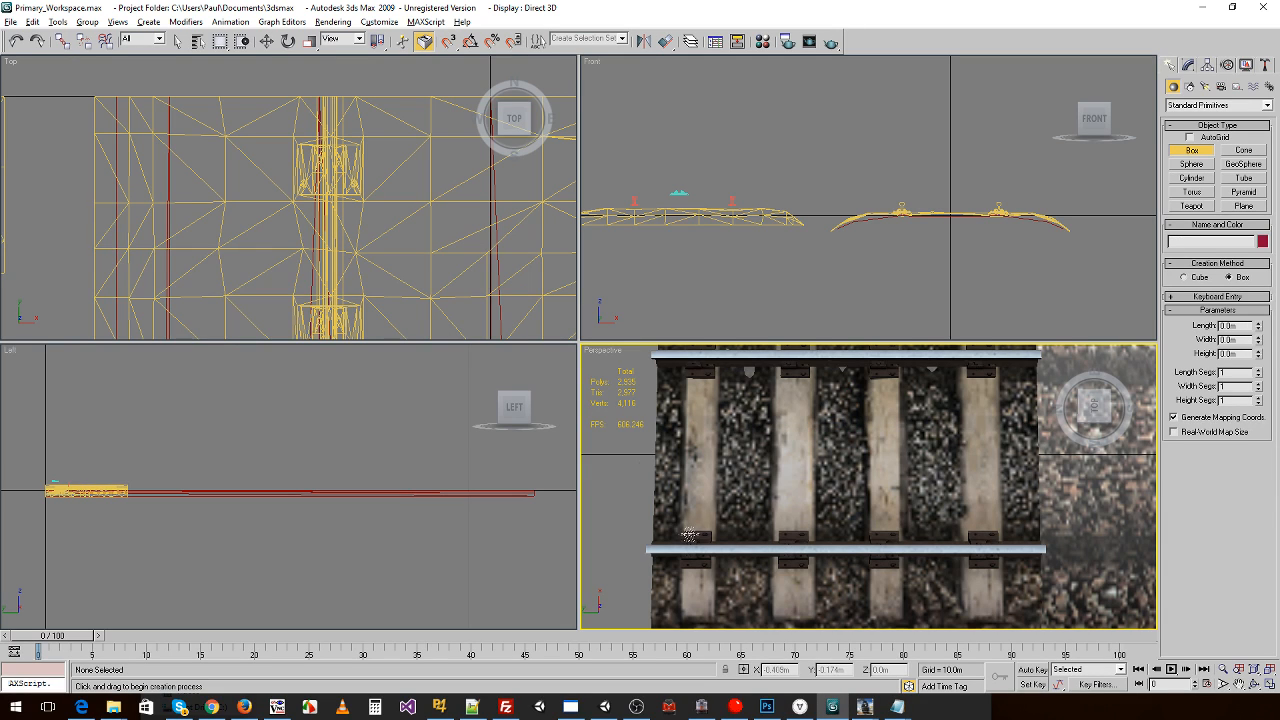
pyautogui.moveTo(688, 532); pyautogui.dragTo(710, 537)
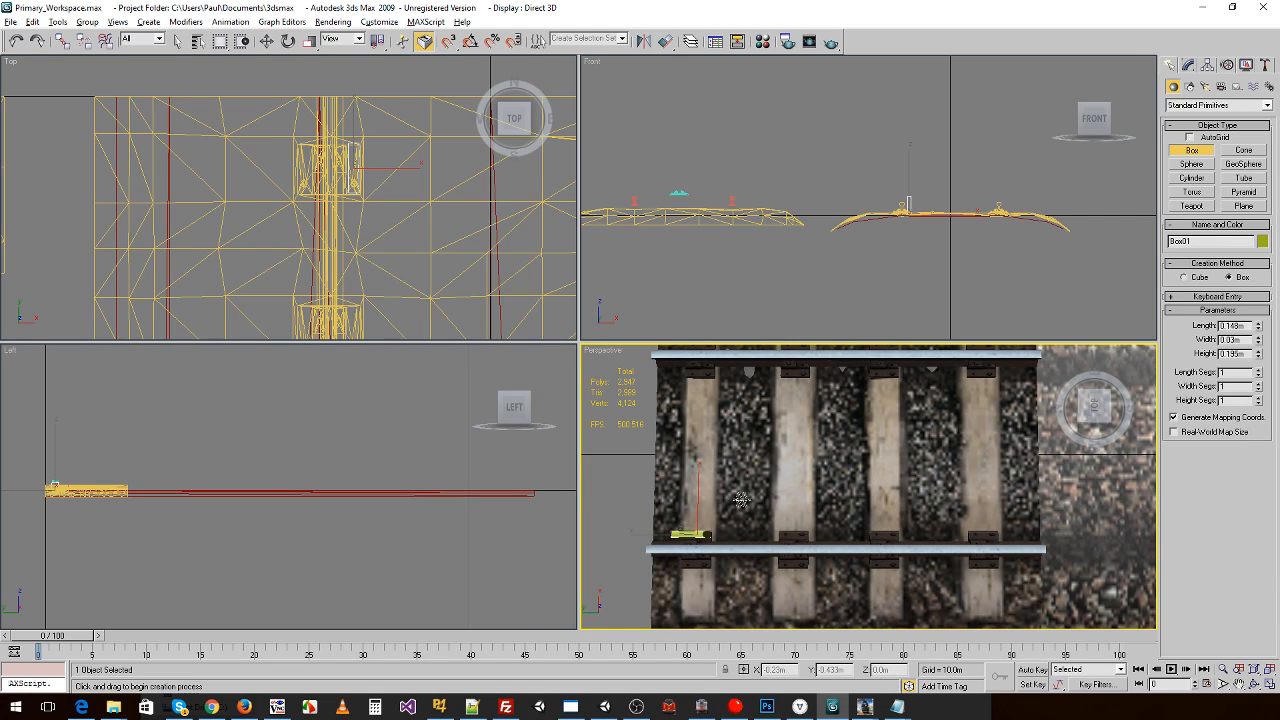
pyautogui.hotkey('ctrl', 'x')
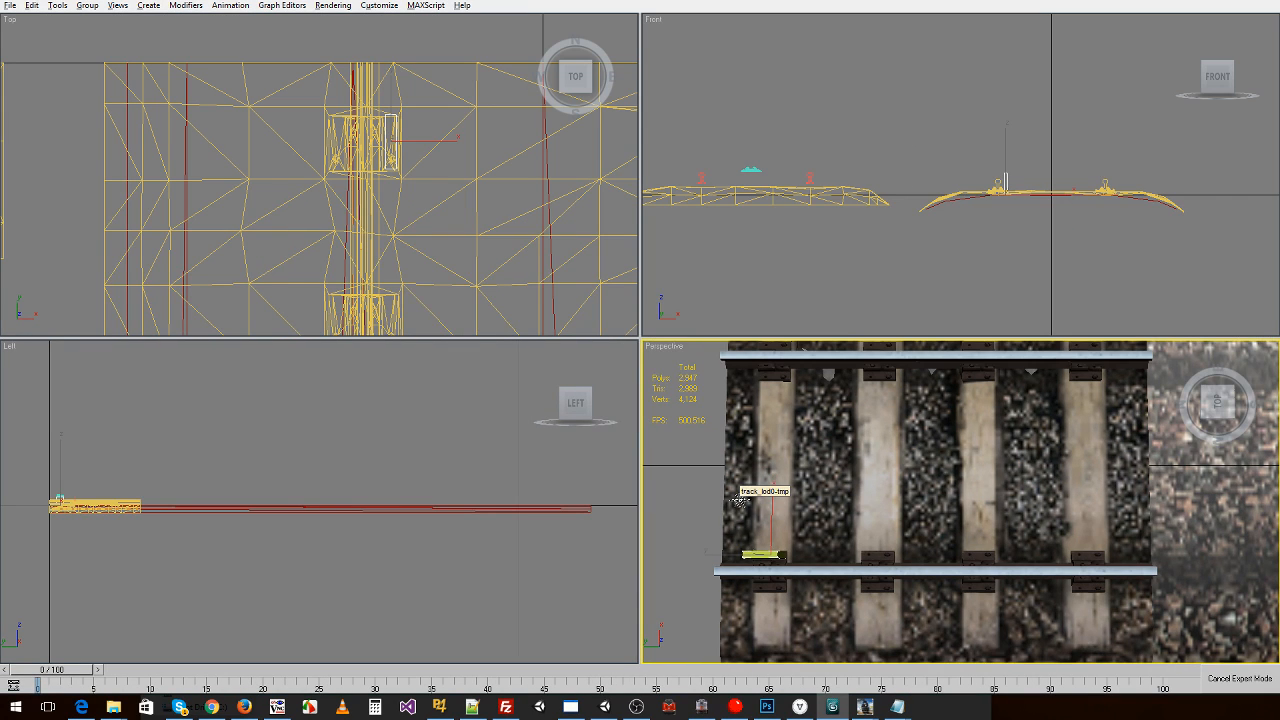
pyautogui.hotkey('ctrl', 'x')
pyautogui.hotkey('alt', 'Tab')
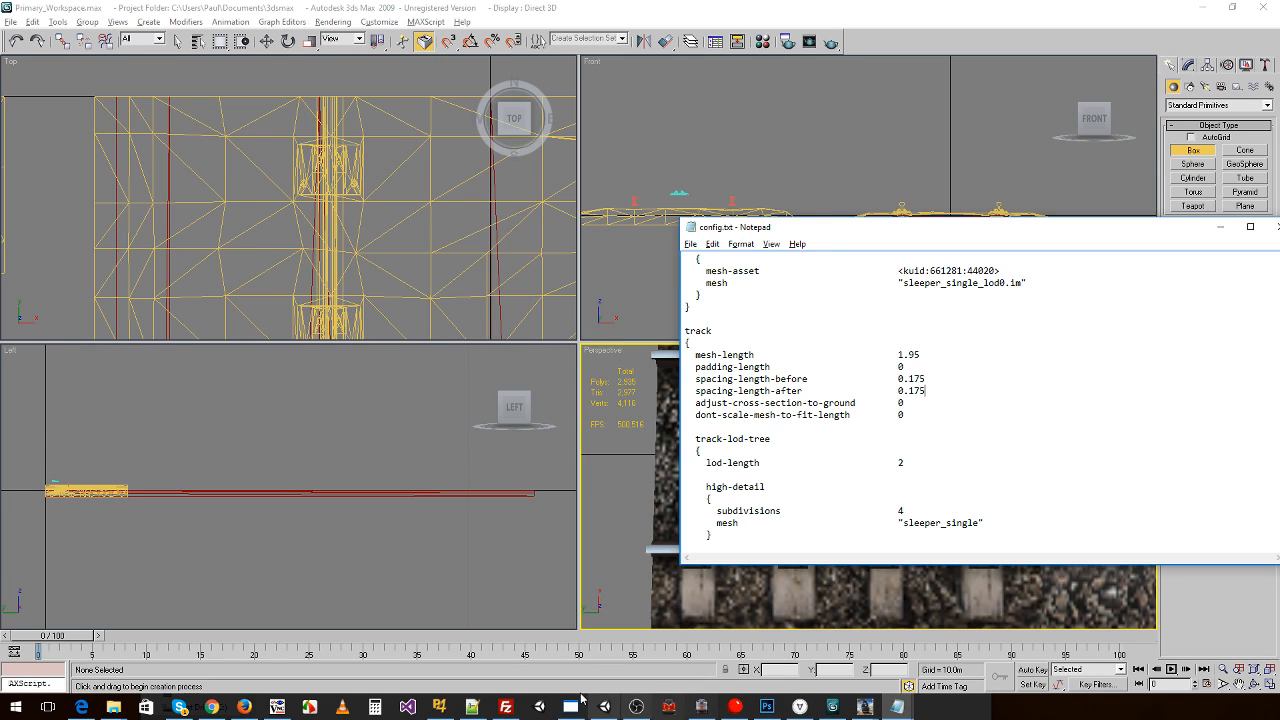
# - Calculate the chair spacing in Calculator by halving 0.148 and adding 0.175
pyautogui.click(374, 707)
pyautogui.write('0.148')
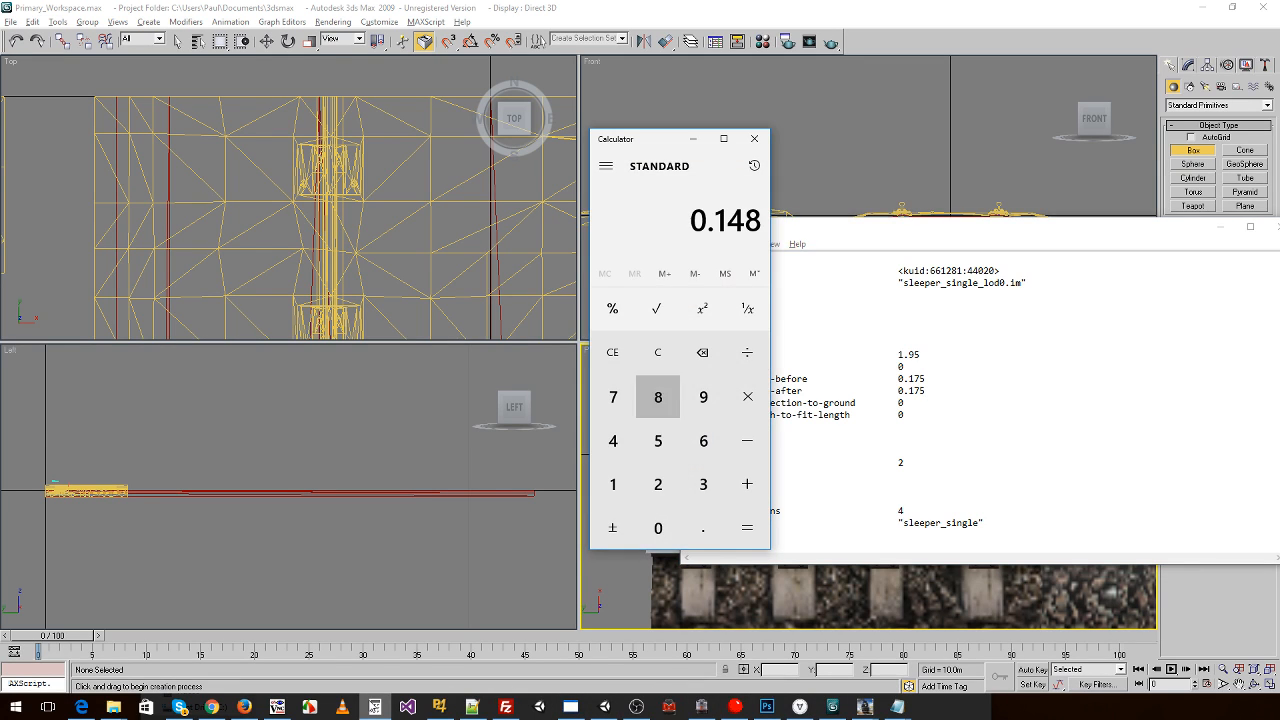
pyautogui.write('2')
pyautogui.press('Return')
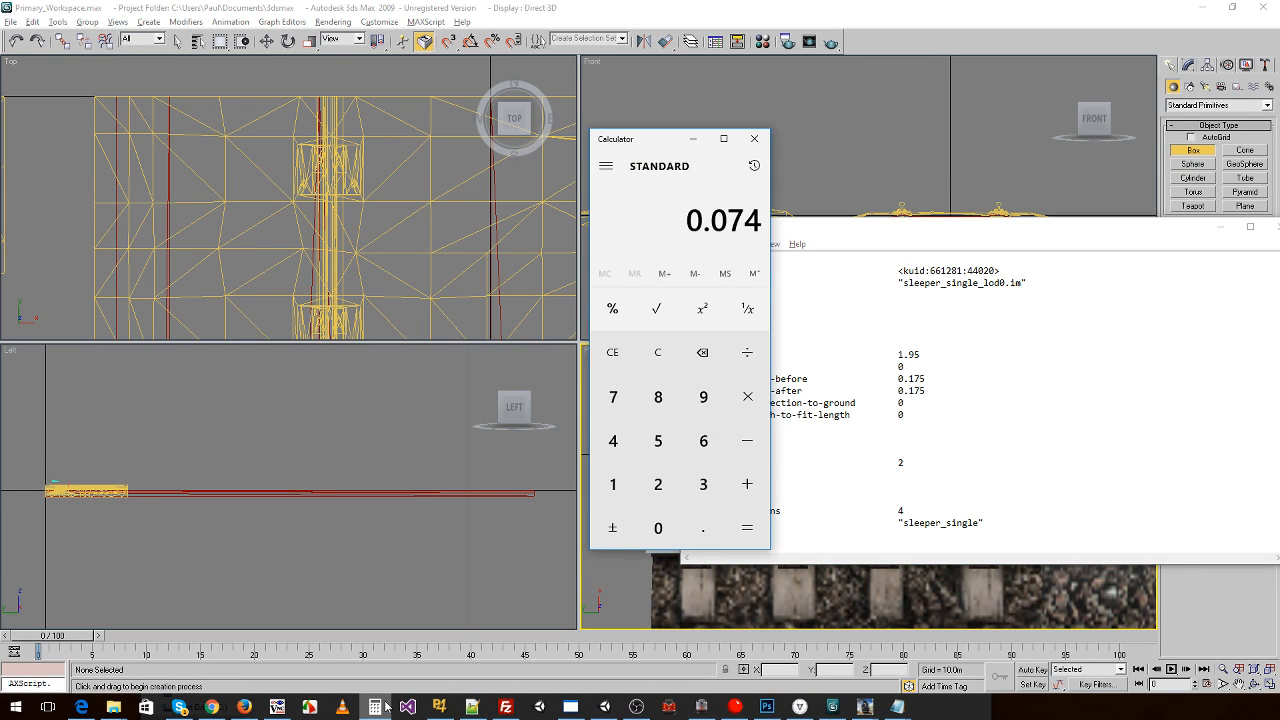
pyautogui.write('+175')
pyautogui.press('BackSpace')
pyautogui.press('BackSpace')
pyautogui.press('BackSpace')
pyautogui.write('.')
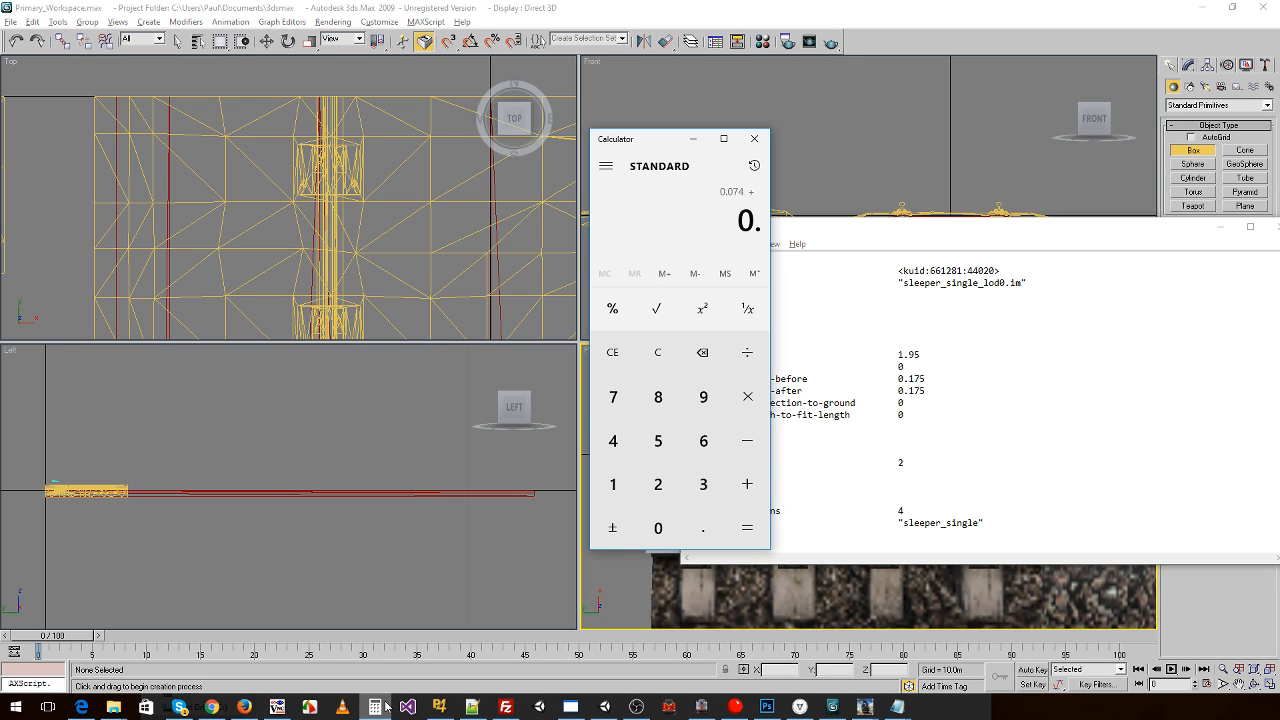
pyautogui.write('175')
pyautogui.press('Return')
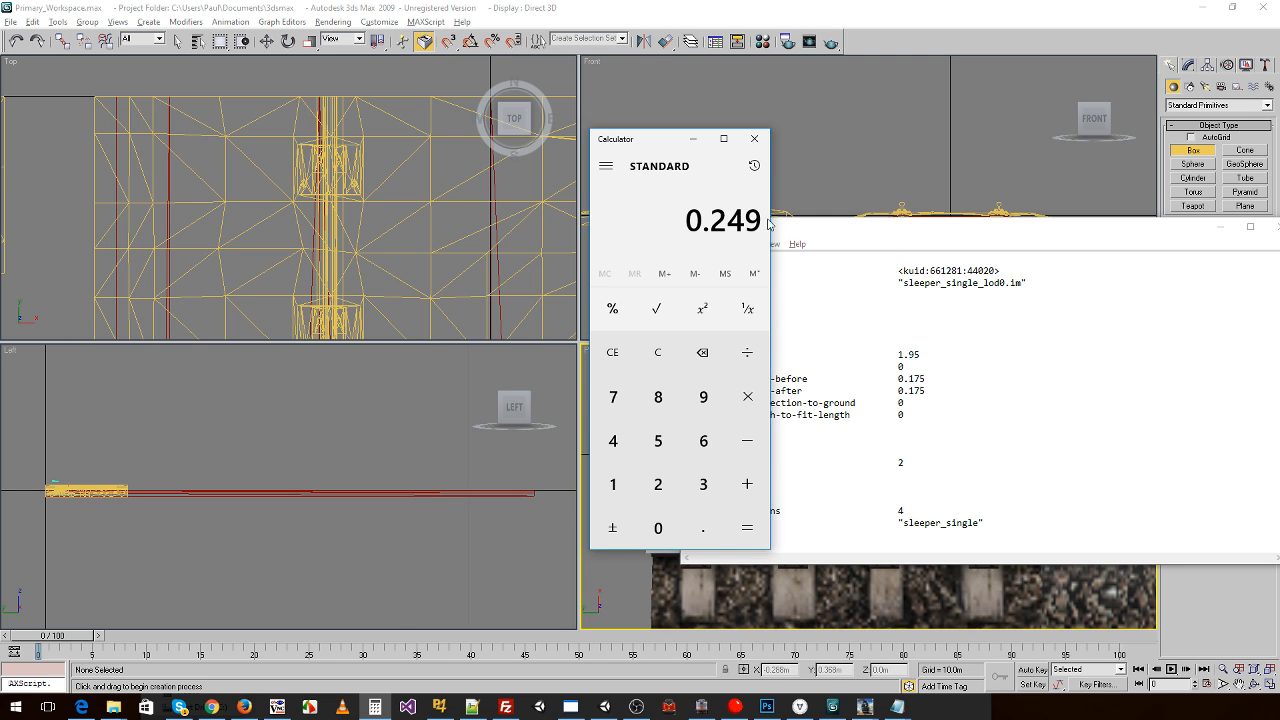
# - Return to the Chairs-Right config file and set both spacing-length-before and spacing-length-after to 0.249 in its track container
pyautogui.click(754, 138)
pyautogui.moveTo(925, 222); pyautogui.dragTo(796, 192)
pyautogui.scroll(10, 918, 455)
pyautogui.scroll(-10, 925, 445)
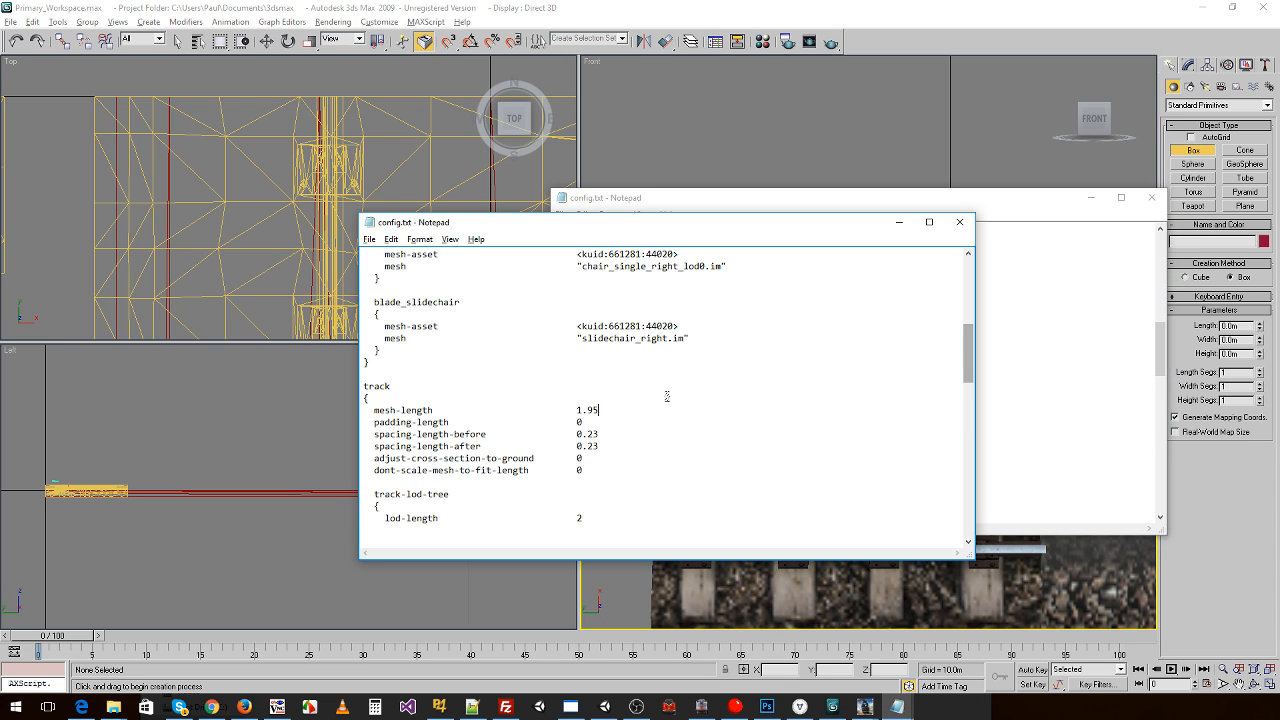
pyautogui.moveTo(604, 435); pyautogui.dragTo(577, 446)
pyautogui.write('0.2490.249')
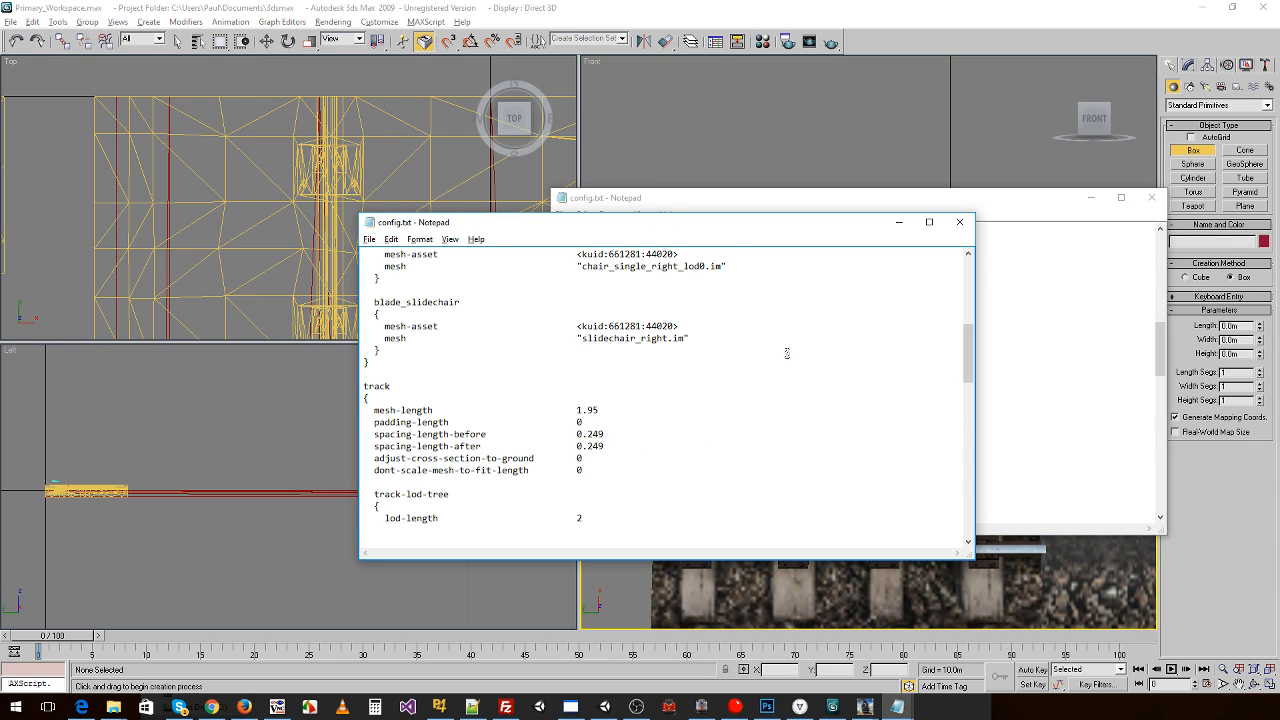
# - Review the track container and track-lod-tree entries in the Chairs-Right config file
pyautogui.scroll(10, 757, 390)
pyautogui.scroll(-15, 760, 379)
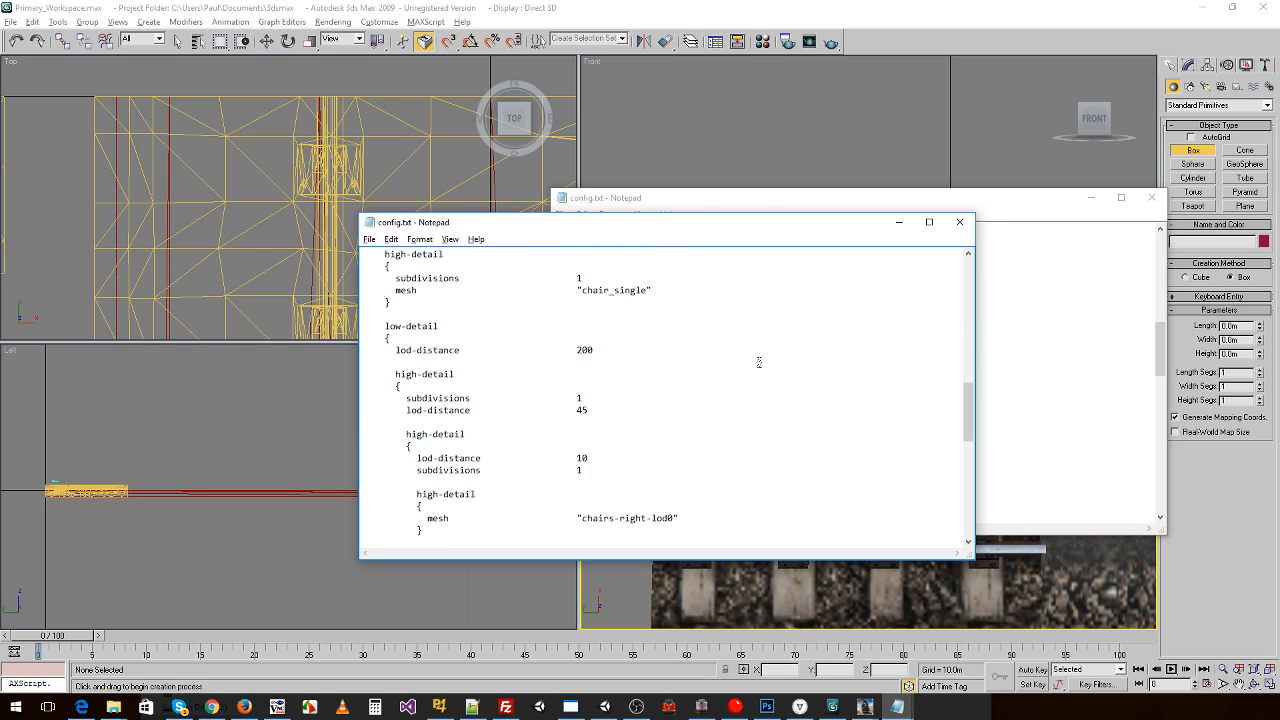
pyautogui.scroll(8, 760, 354)
pyautogui.scroll(3, 760, 354)
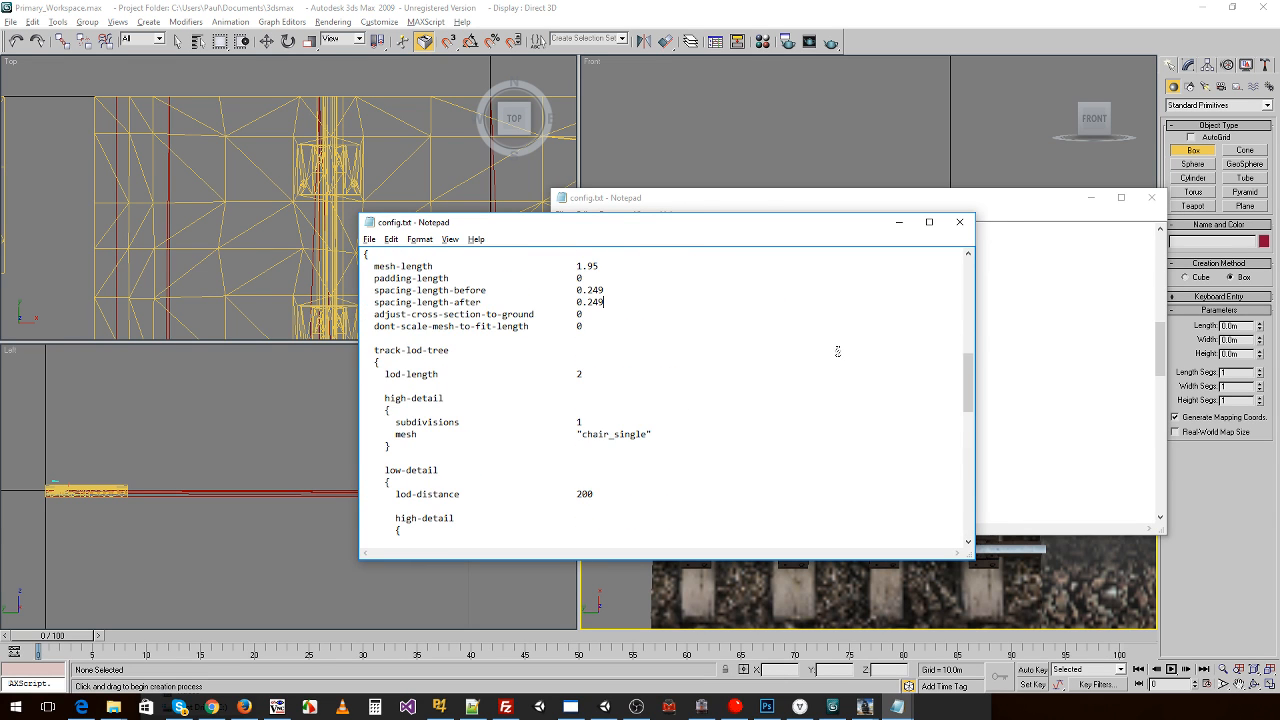
pyautogui.scroll(5, 777, 366)
pyautogui.scroll(-15, 763, 357)
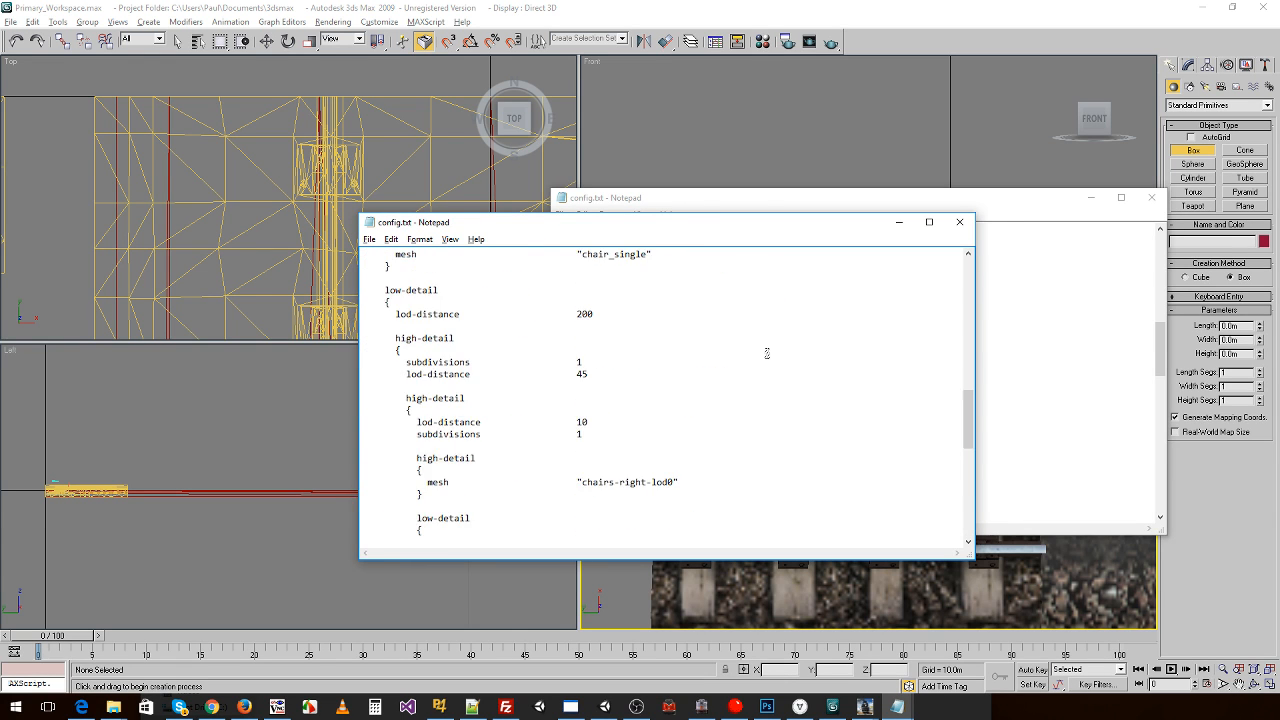
pyautogui.scroll(8, 767, 353)
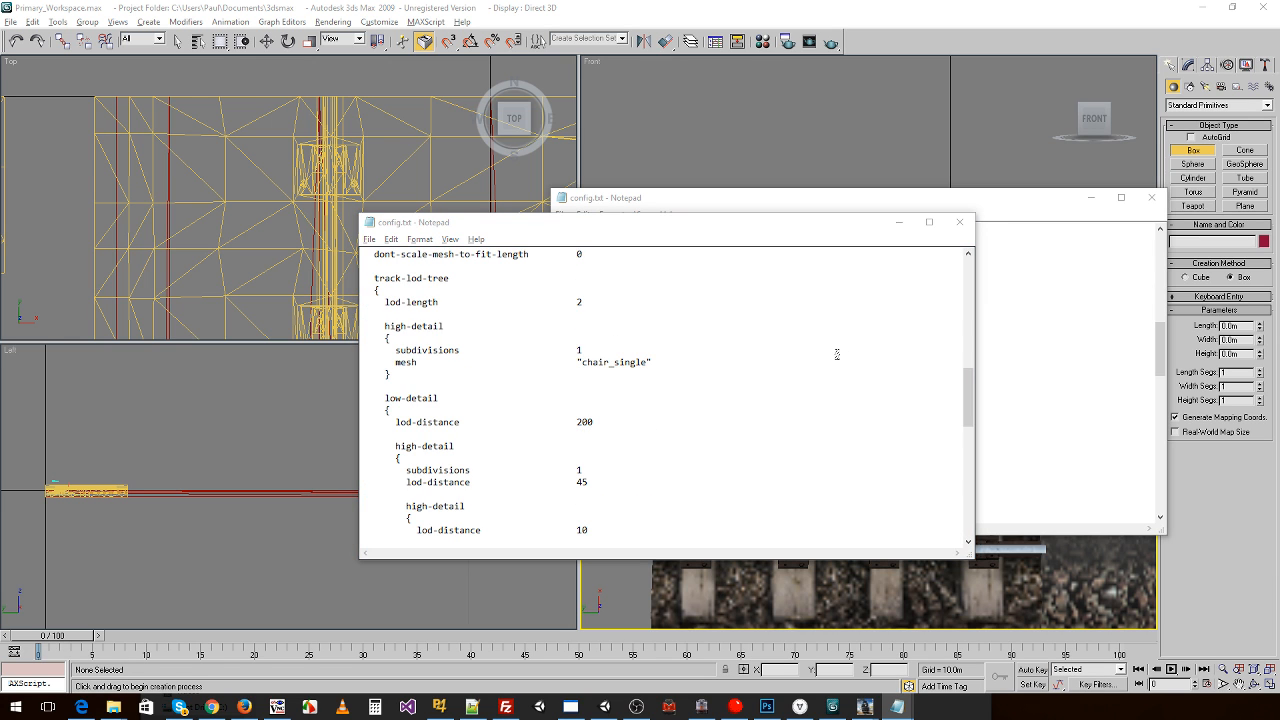
# - Switch to TrainzContent and open the Auran Track TS2009 36in Chairs-Left config file for editing
pyautogui.hotkey('alt', 'Tab')
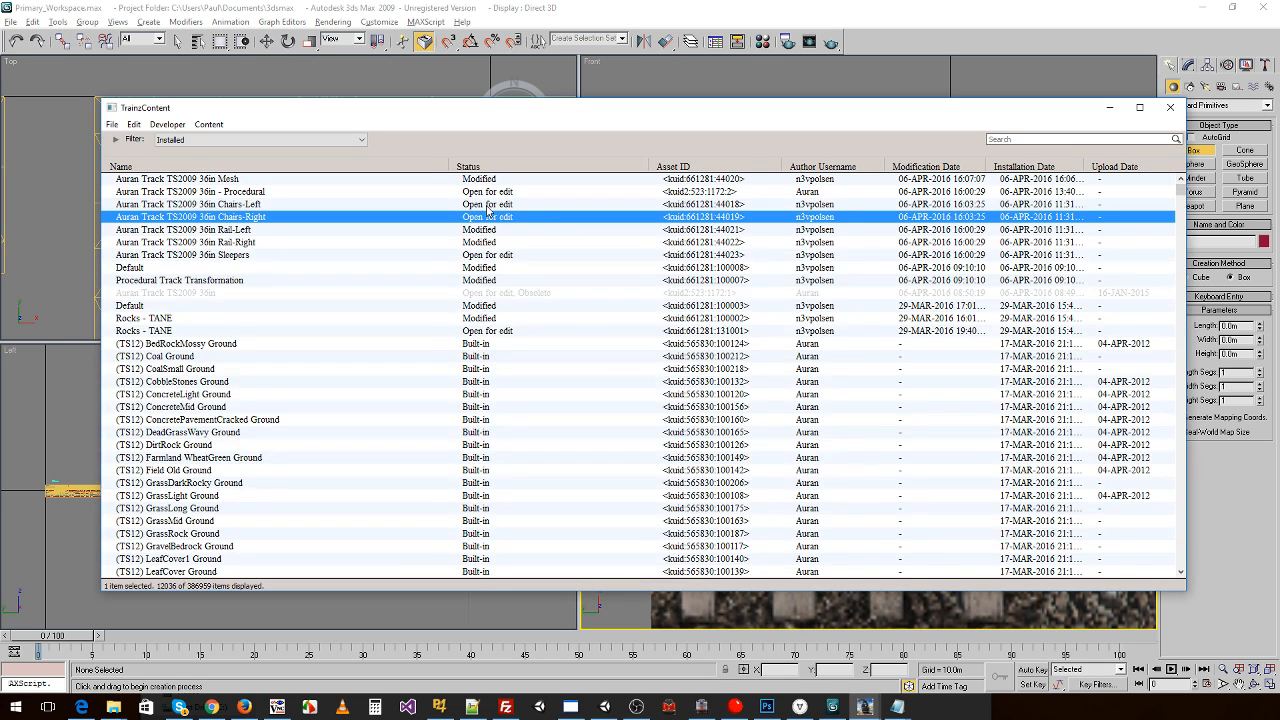
pyautogui.rightClick(498, 206)
pyautogui.moveTo(585, 313)
pyautogui.click(762, 327)
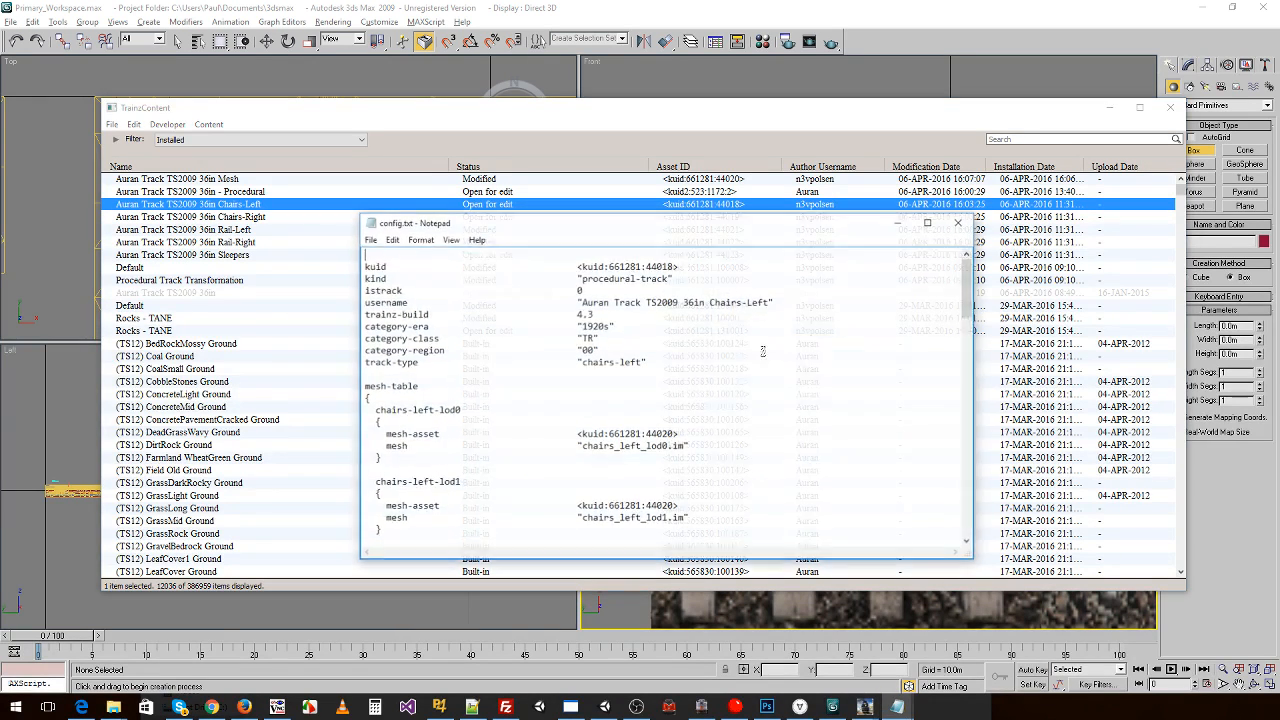
# - In the Chairs-Left config's track container, set mesh-length to 1.95 and both spacing-length-before and spacing-length-after to 0.249, and save the file
pyautogui.scroll(-10, 677, 401)
pyautogui.scroll(-4, 677, 401)
pyautogui.scroll(4, 677, 401)
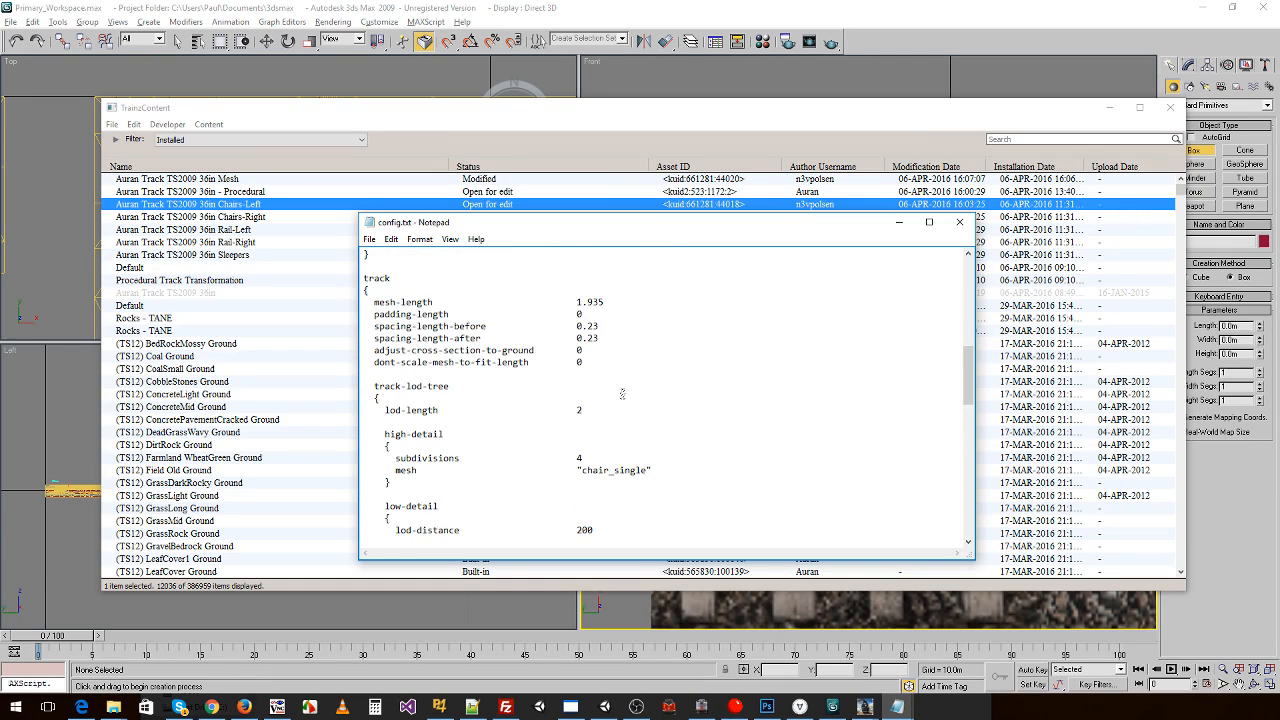
pyautogui.moveTo(599, 362)
pyautogui.mouseDown()
pyautogui.moveTo(572, 361)
pyautogui.moveTo(578, 373)
pyautogui.mouseUp()
pyautogui.hotkey('ctrl', 'v')
pyautogui.hotkey('ctrl', 'v')
pyautogui.write('5')
pyautogui.hotkey('ctrl', 's')
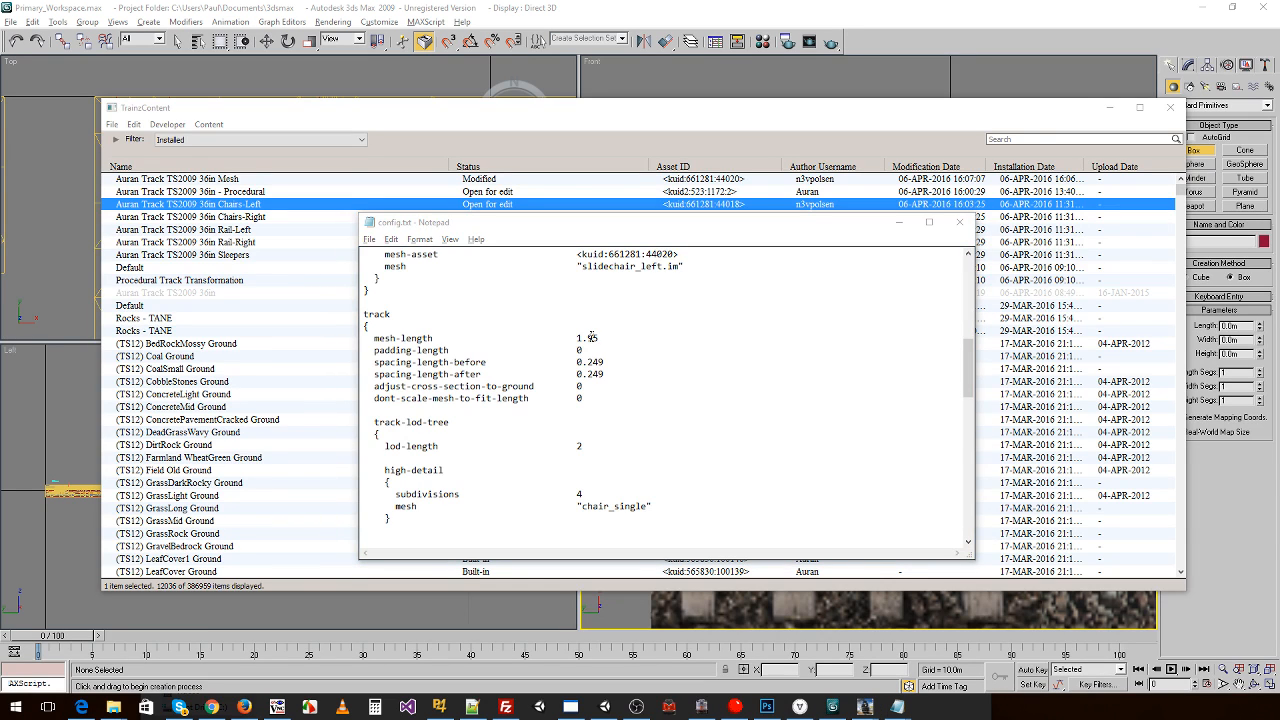
# - Compare the Chairs-Left track container with the Chairs-Right one by placing the two config windows side by side
pyautogui.click(591, 337)
pyautogui.scroll(-4, 620, 380)
pyautogui.scroll(5, 696, 410)
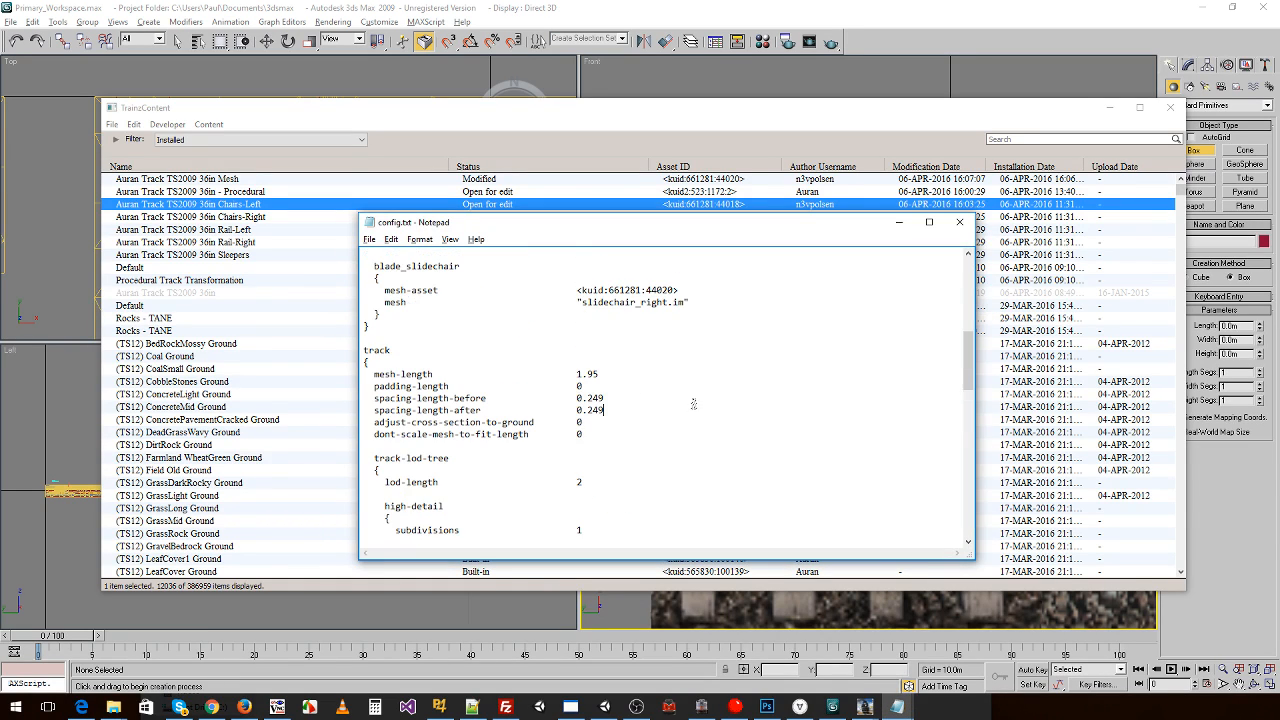
pyautogui.moveTo(631, 230); pyautogui.dragTo(819, 241)
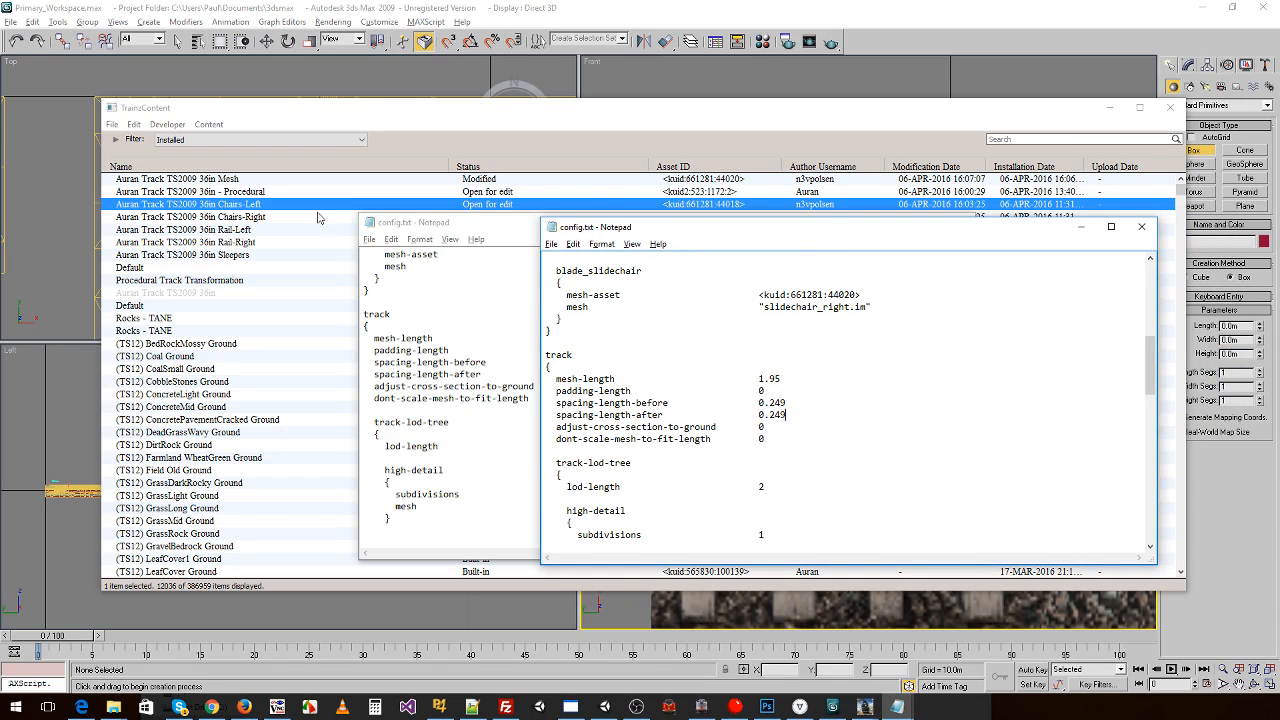
# - Open the Auran Track TS2009 36in - Procedural config file, review its track-lod-tree and attached-splines sections, and close it
pyautogui.click(279, 209)
pyautogui.rightClick(257, 193)
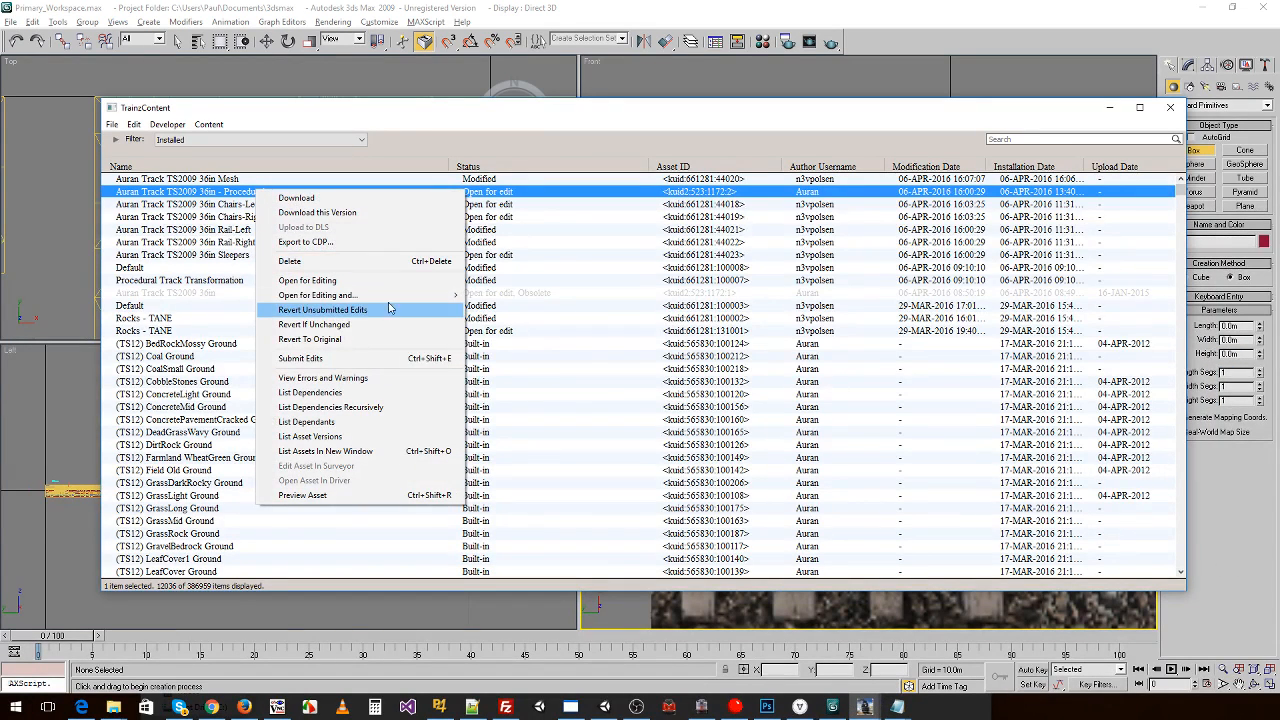
pyautogui.moveTo(420, 295)
pyautogui.click(527, 311)
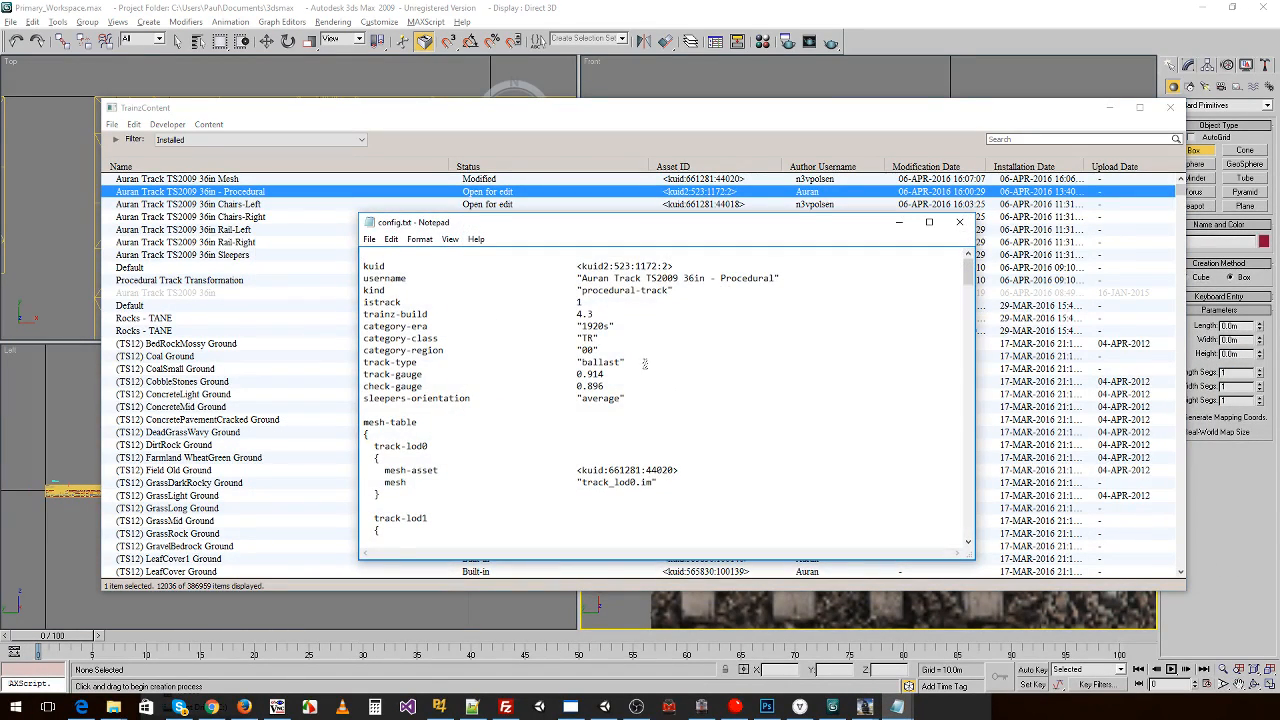
pyautogui.scroll(-15, 632, 370)
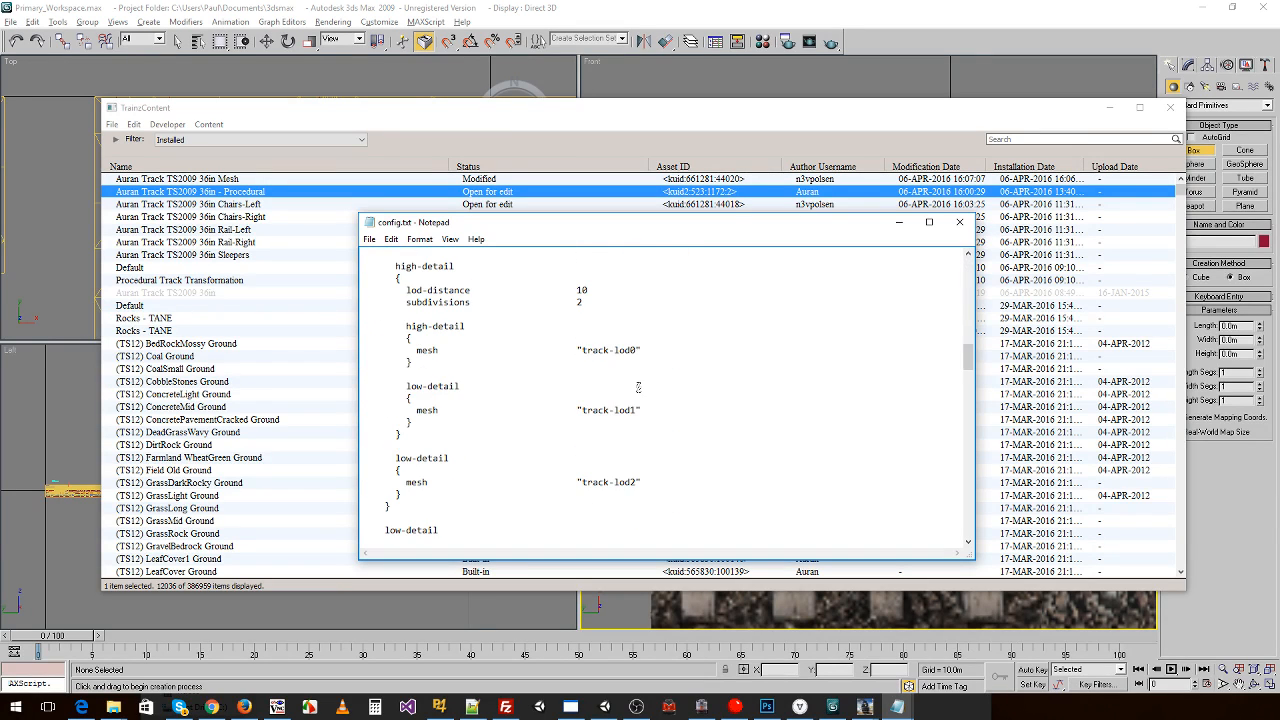
pyautogui.scroll(-15, 634, 386)
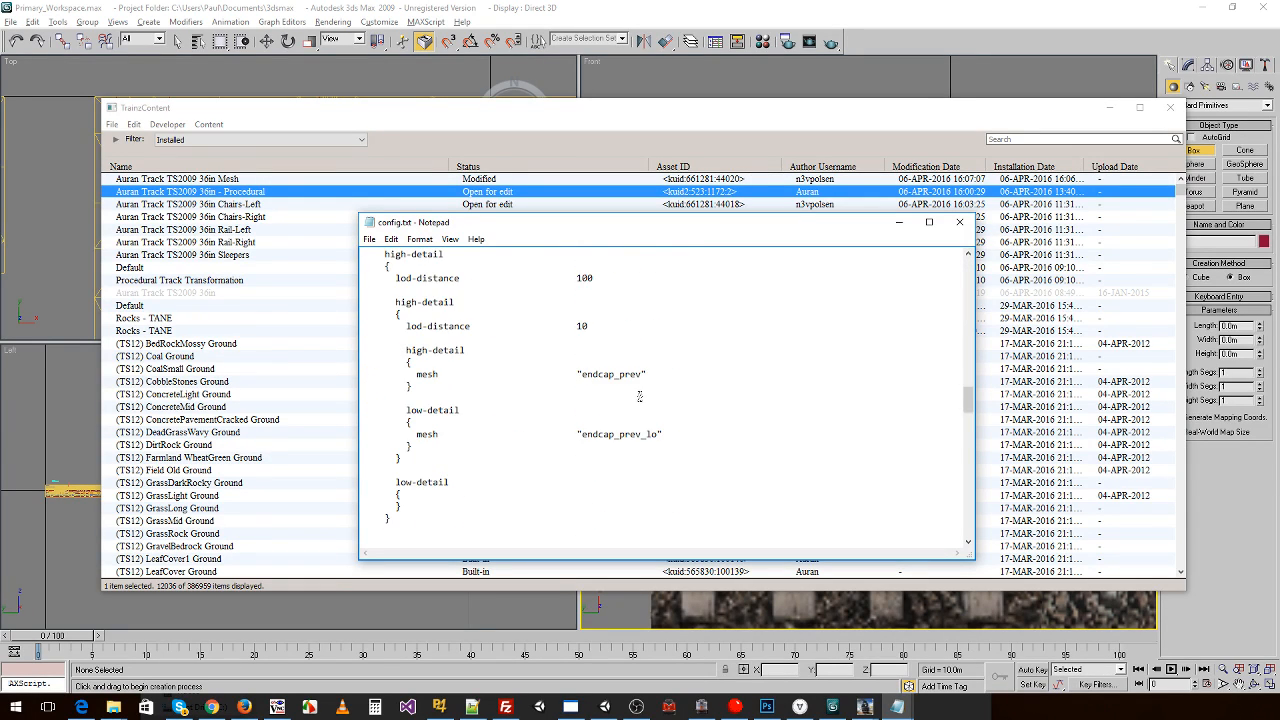
pyautogui.scroll(-10, 646, 398)
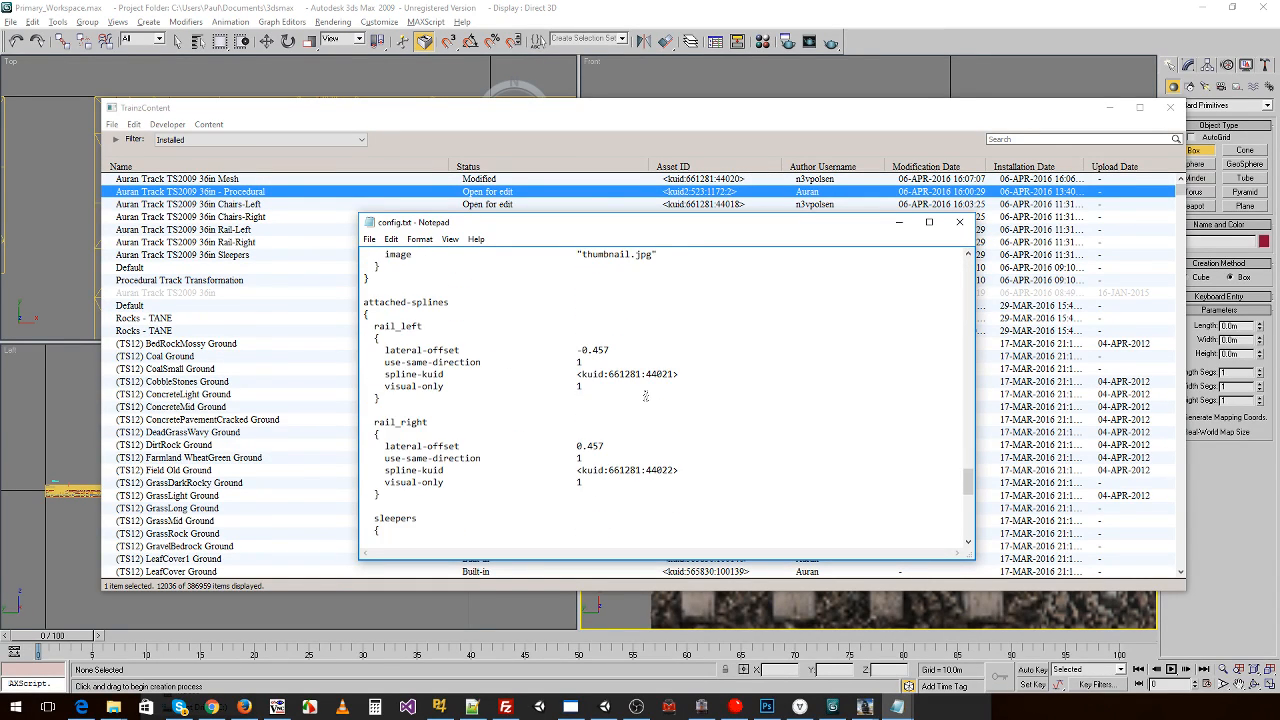
pyautogui.scroll(-10, 646, 398)
pyautogui.scroll(15, 646, 398)
pyautogui.scroll(15, 647, 382)
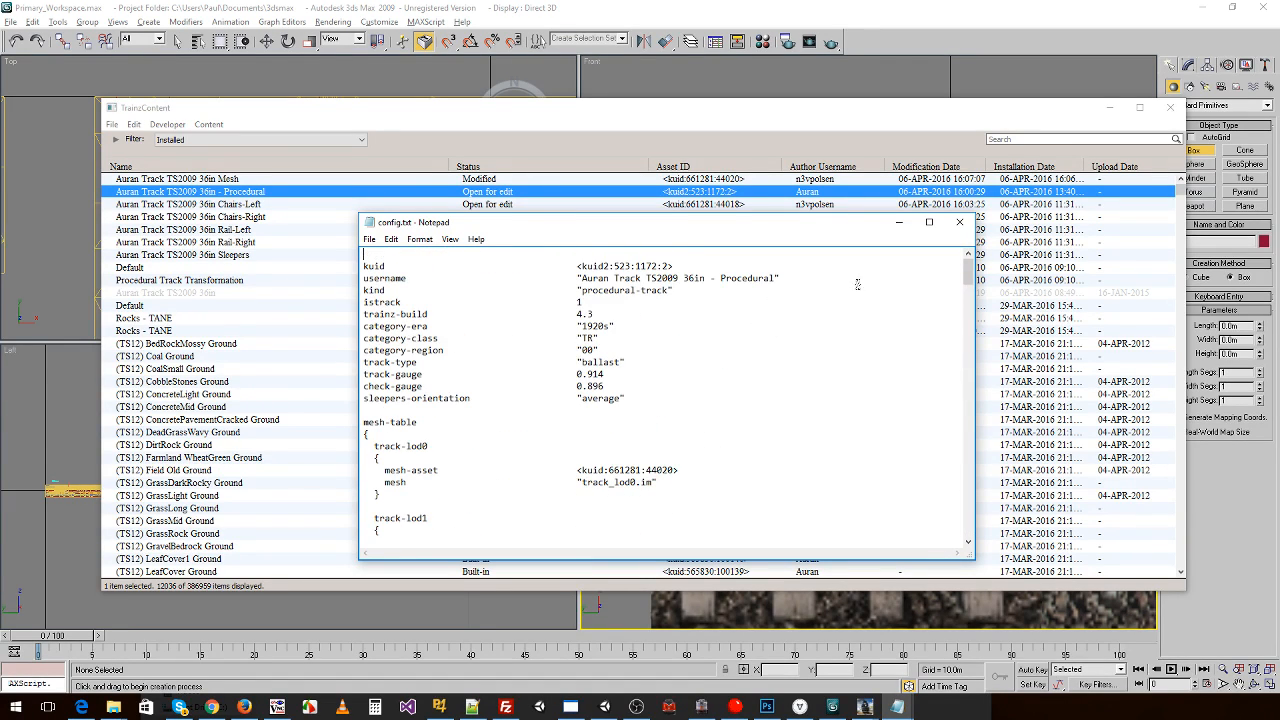
pyautogui.click(960, 224)
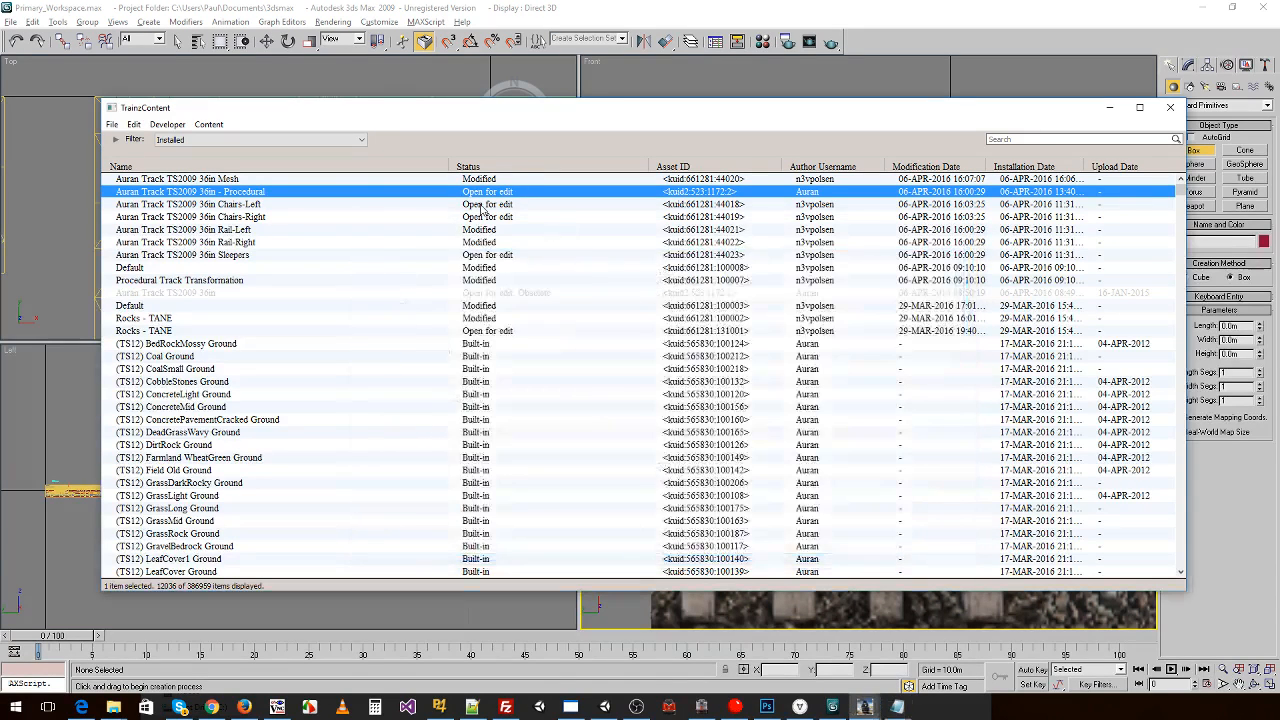
# - Open the Auran Track TS2009 36in Rail-Left config file for editing and review its rail tags and track container
pyautogui.rightClick(281, 230)
pyautogui.moveTo(370, 337)
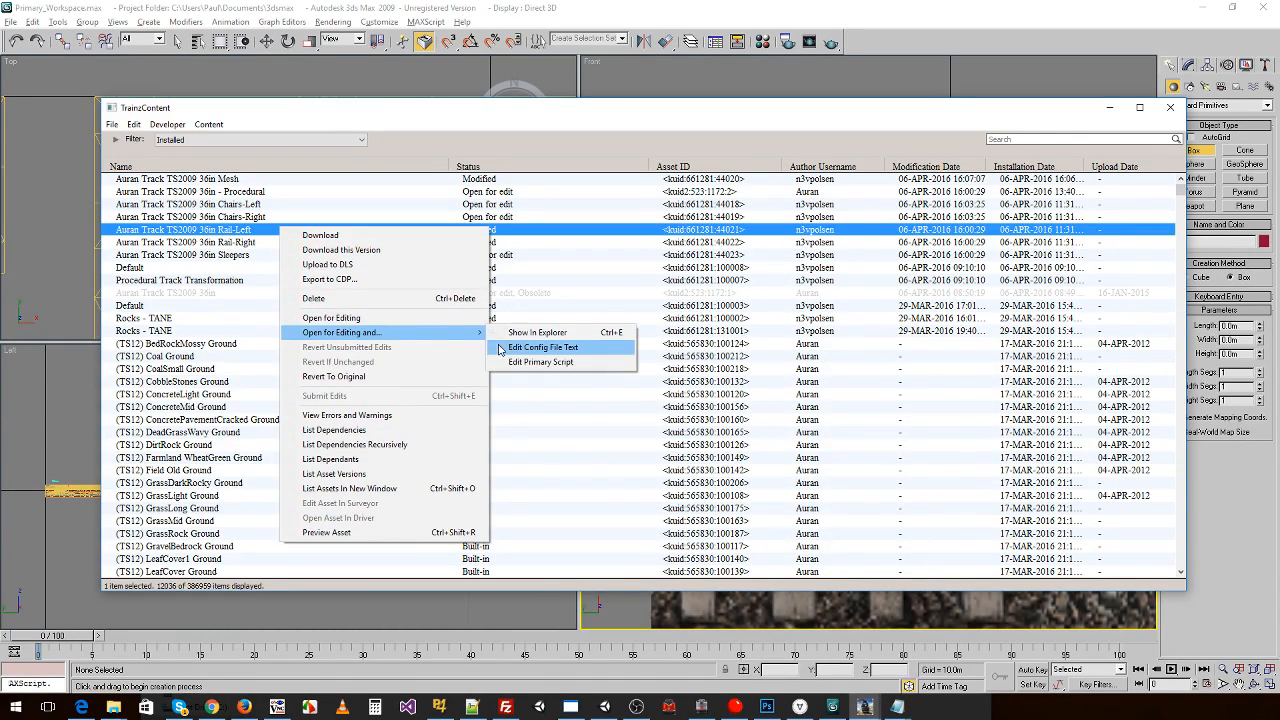
pyautogui.click(545, 347)
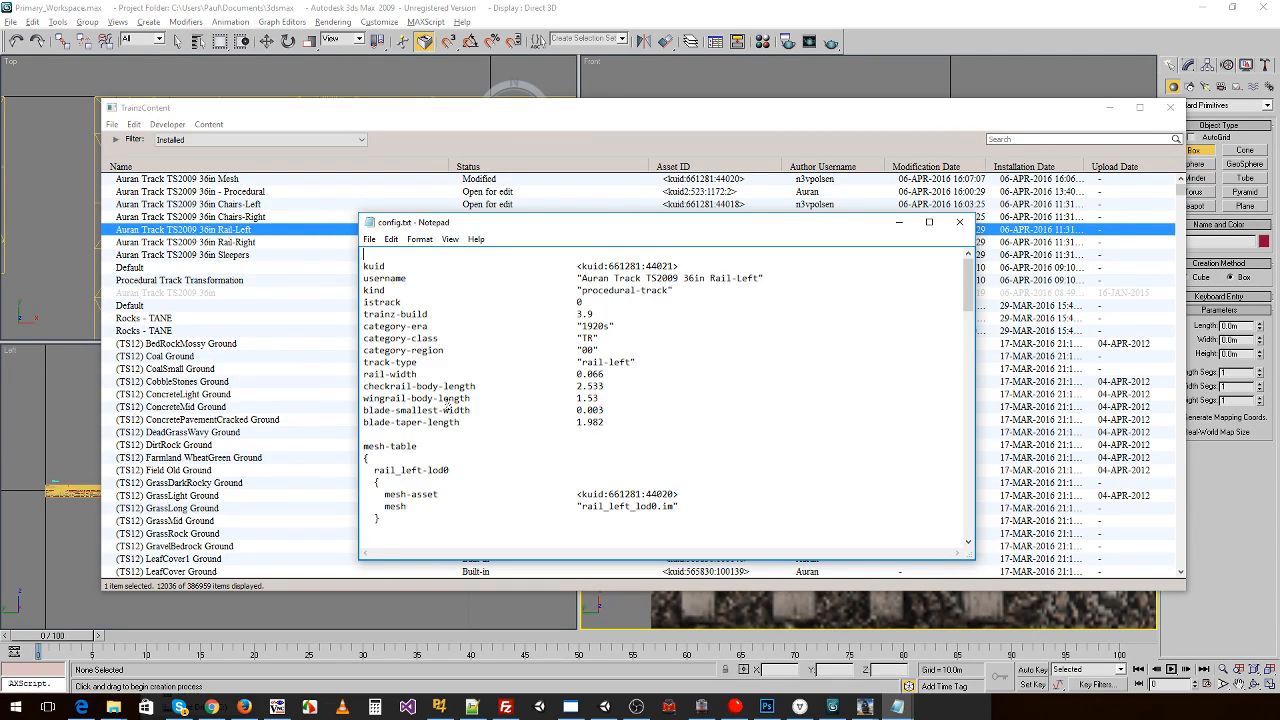
pyautogui.scroll(-15, 430, 398)
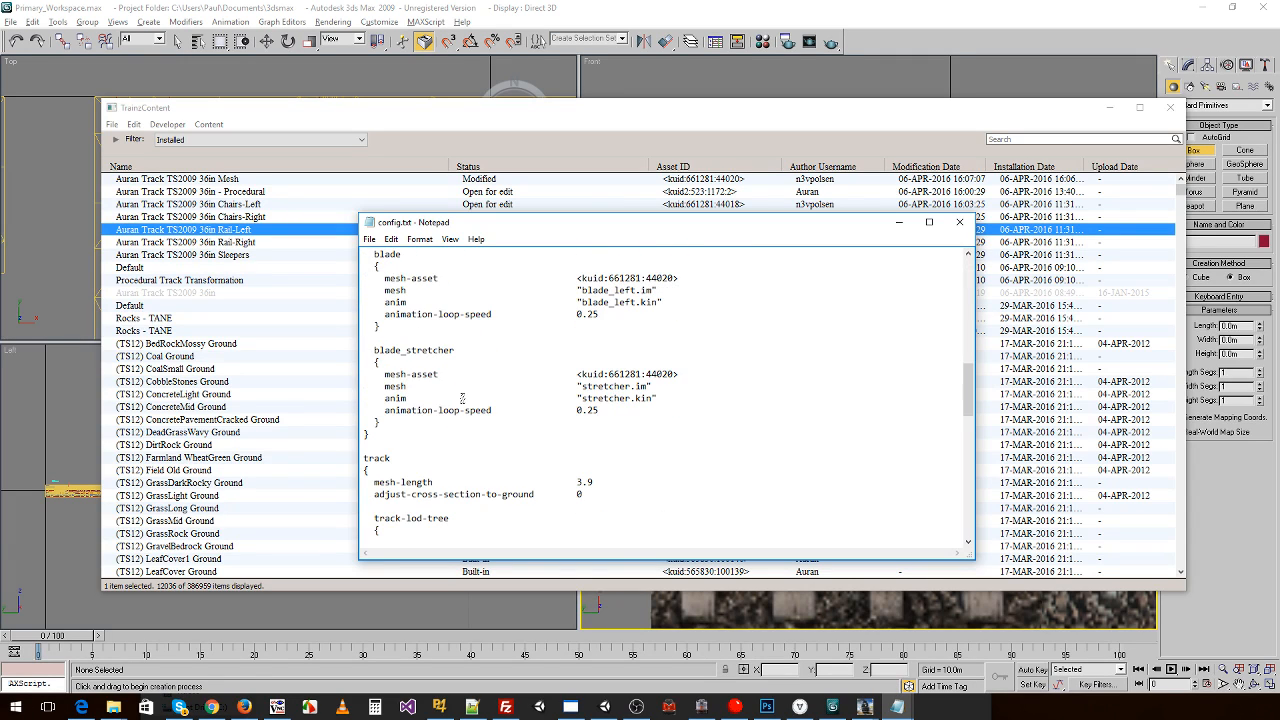
pyautogui.scroll(-4, 463, 400)
pyautogui.scroll(2, 463, 398)
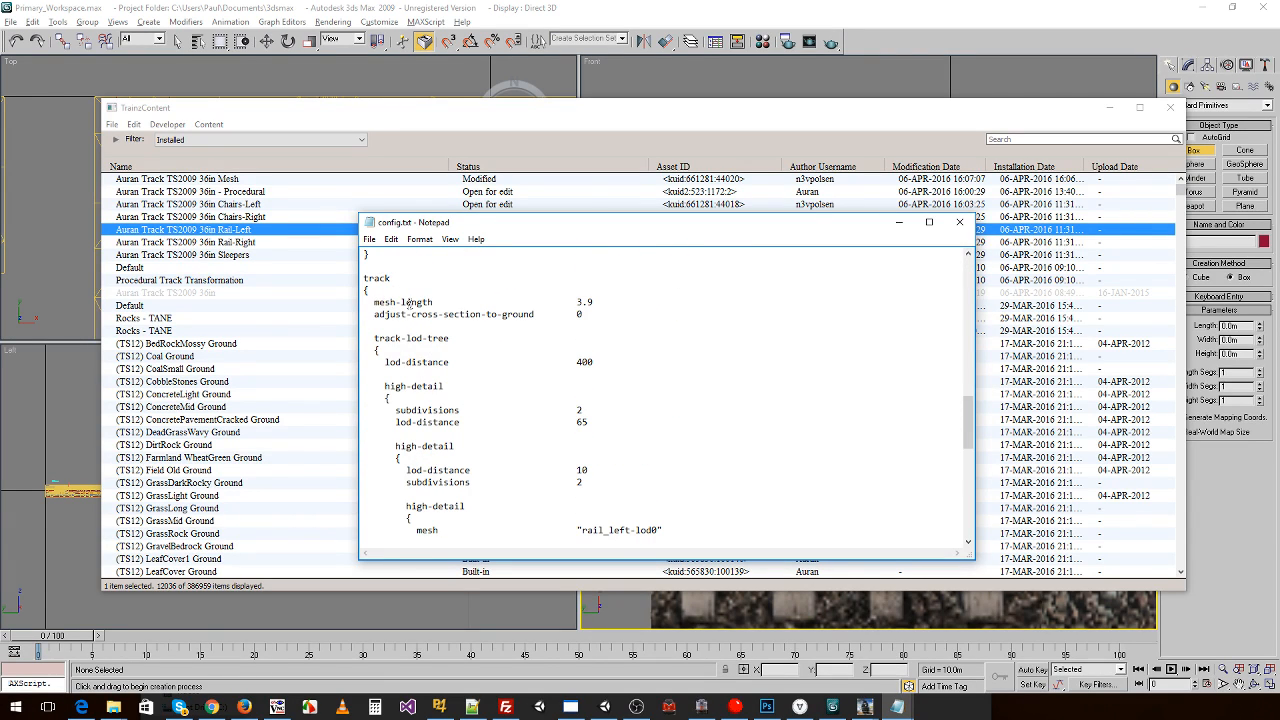
pyautogui.scroll(-10, 609, 310)
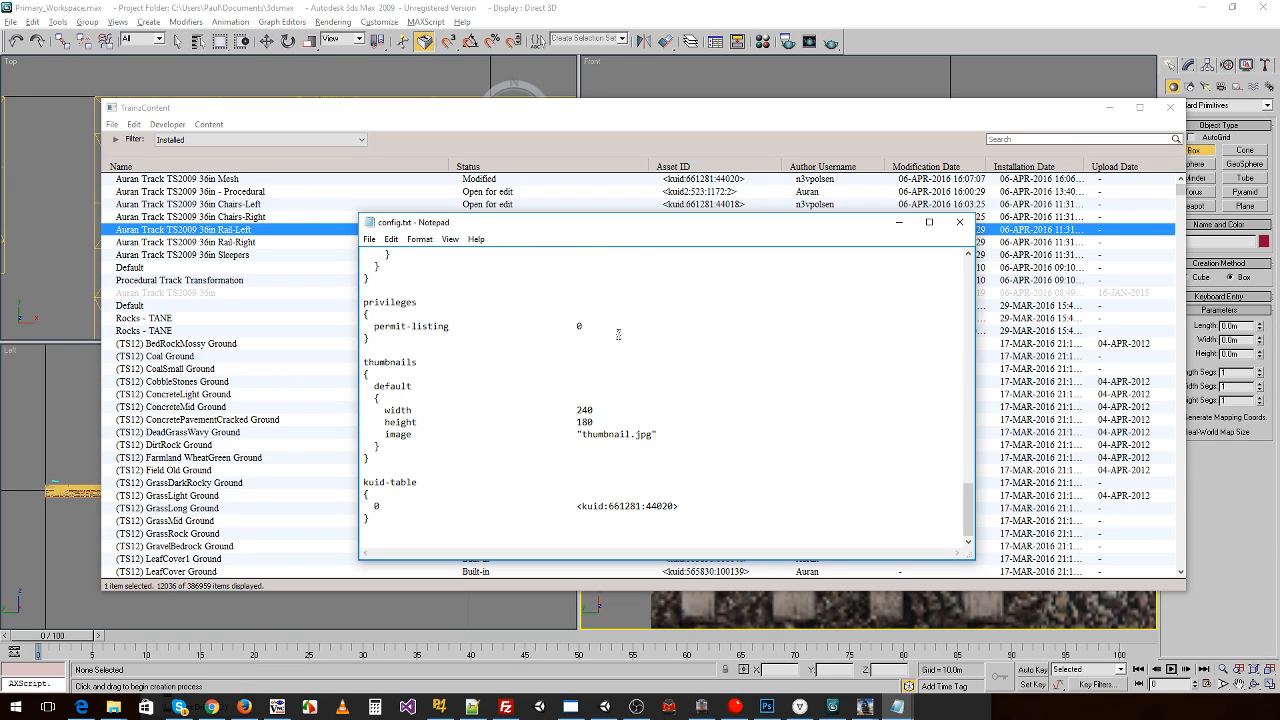
pyautogui.scroll(20, 603, 364)
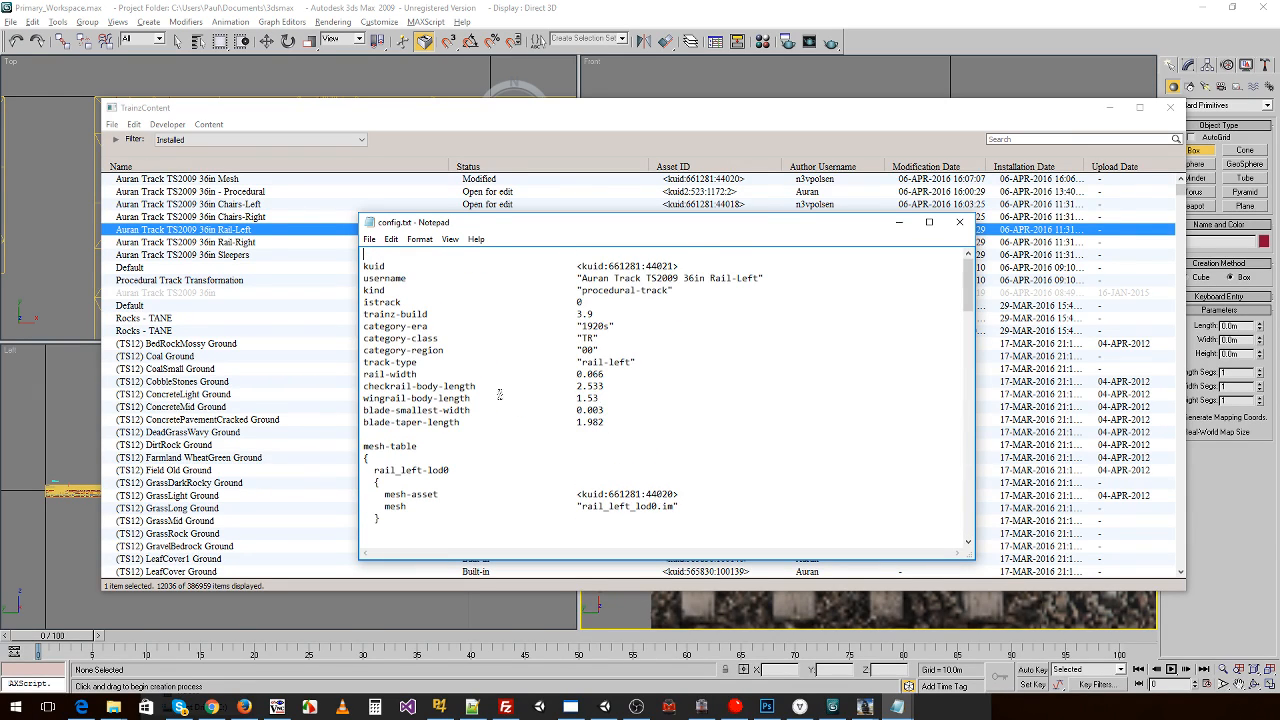
# - Copy the checkrail-body-length tag name and look it up on the procedural track wiki page in Edge
pyautogui.moveTo(482, 385); pyautogui.dragTo(361, 385)
pyautogui.hotkey('ctrl', 'c')
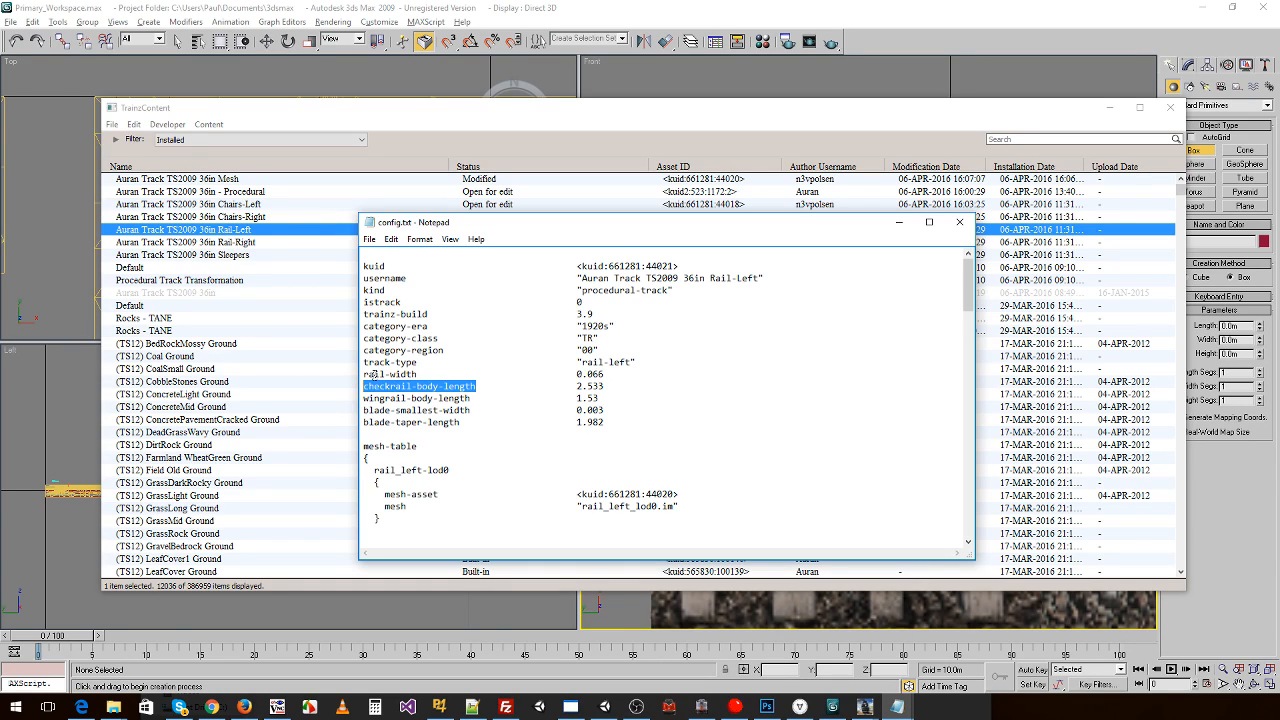
pyautogui.click(211, 707)
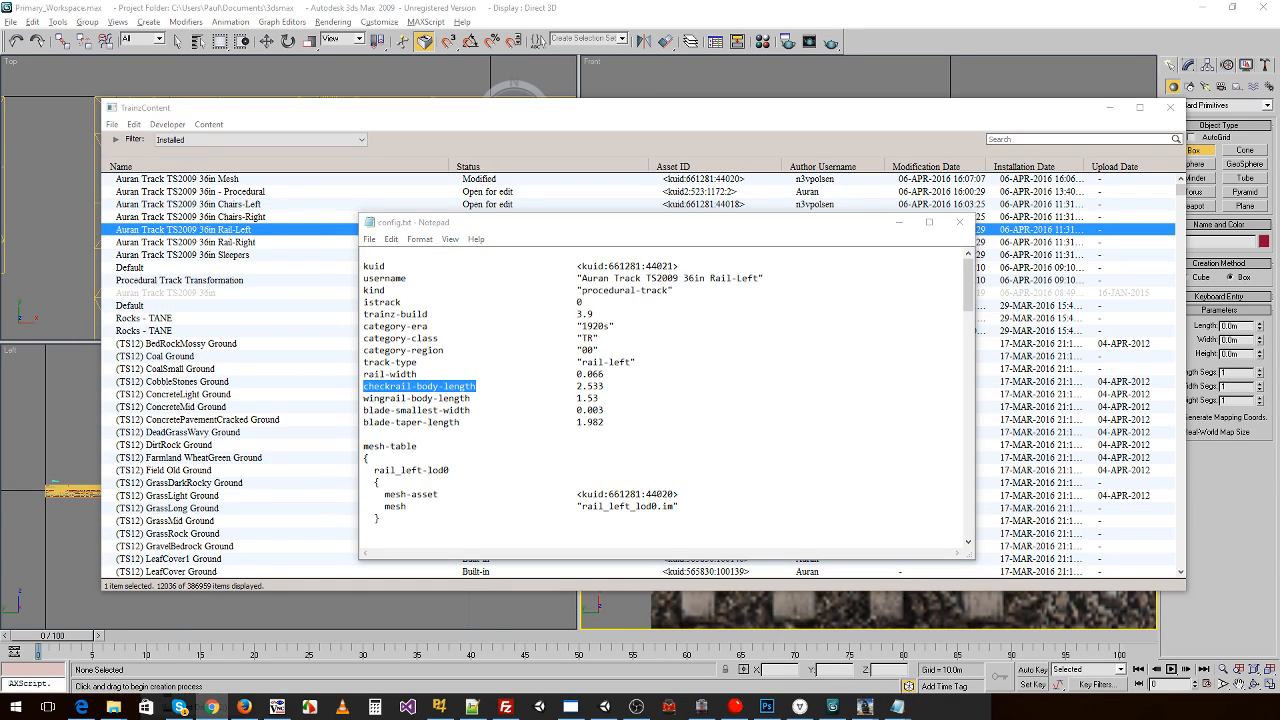
pyautogui.click(81, 707)
pyautogui.hotkey('ctrl', 'f')
pyautogui.hotkey('ctrl', 'v')
pyautogui.scroll(-5, 478, 331)
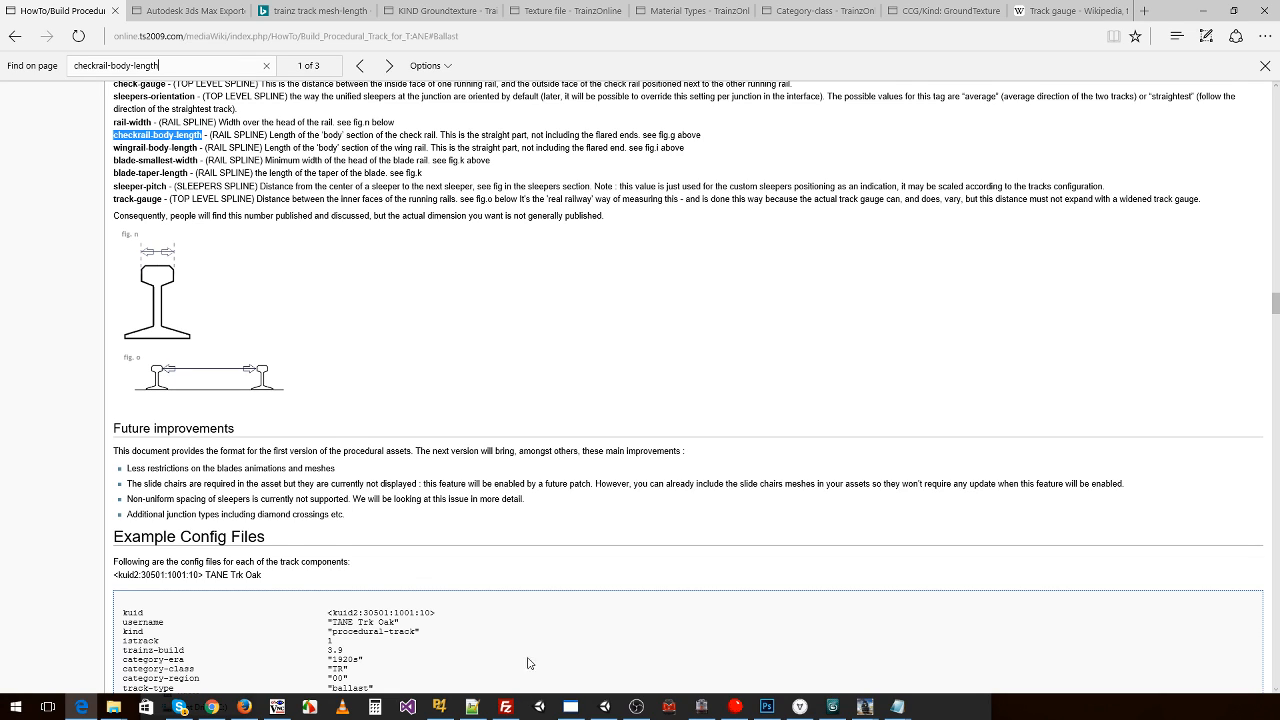
# - Switch to 3ds Max and open the recent scene Primary_Workspace_Parts.max
pyautogui.click(832, 707)
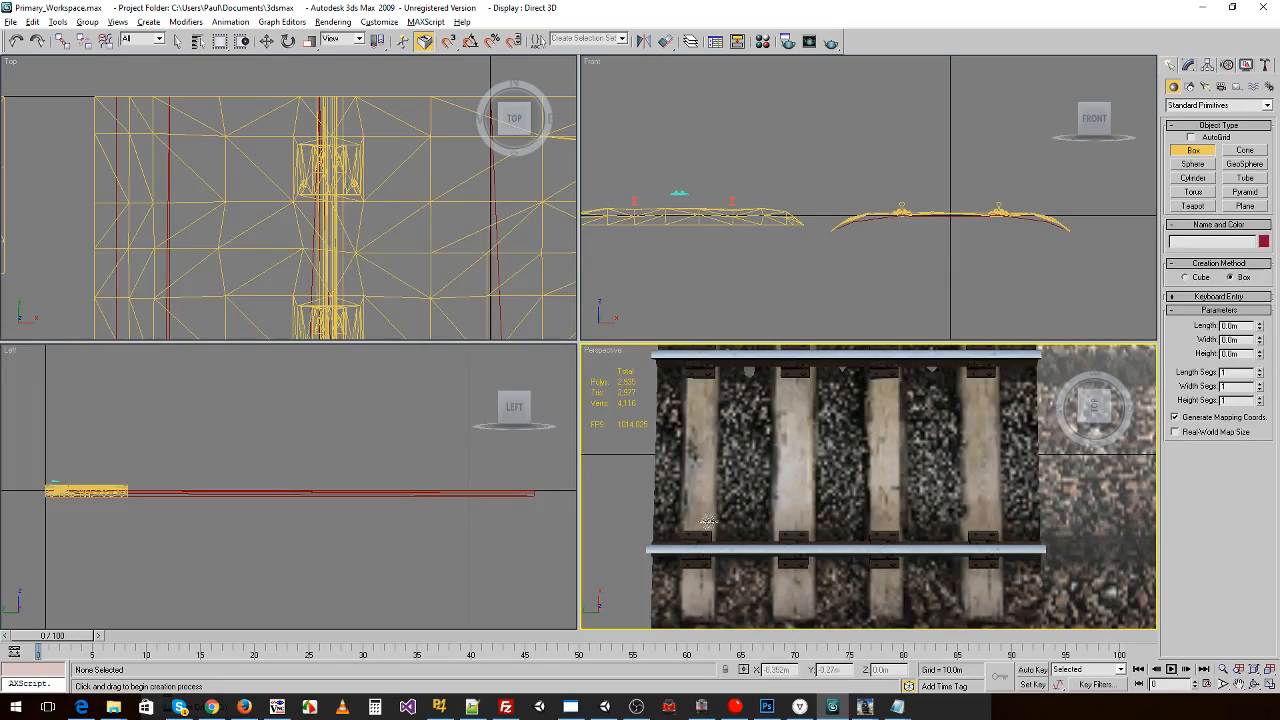
pyautogui.click(10, 21)
pyautogui.moveTo(60, 81)
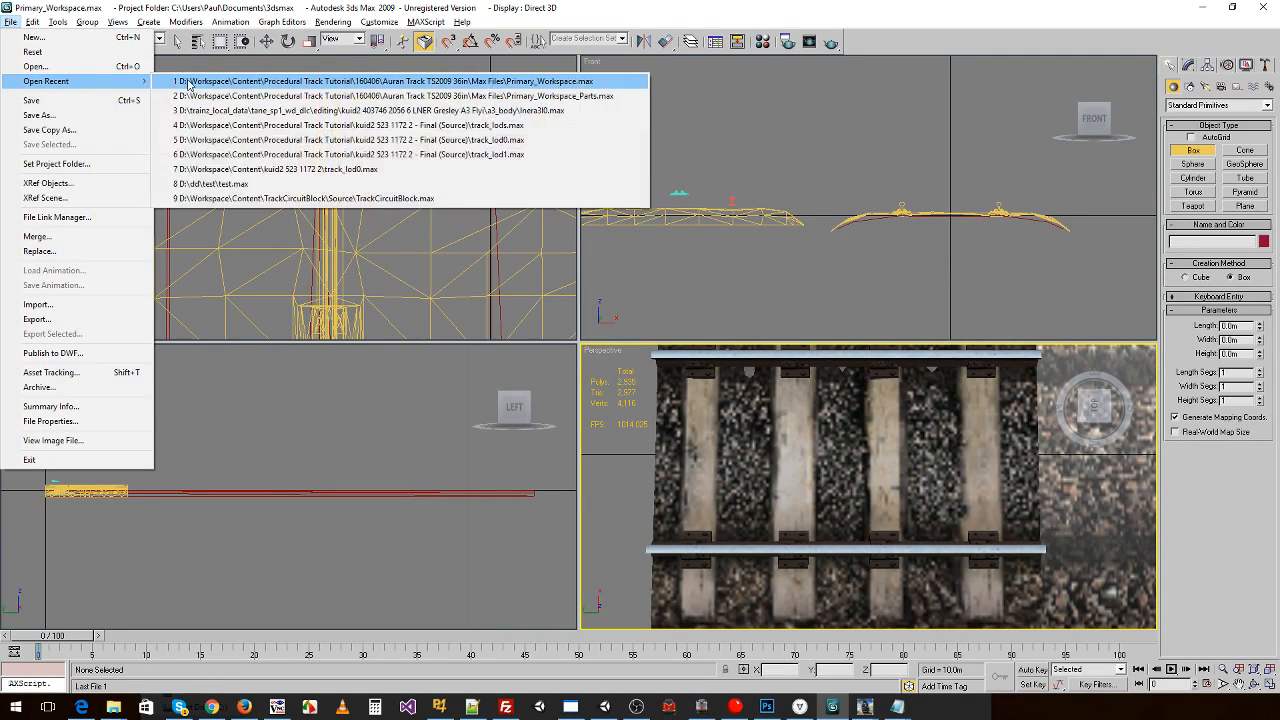
pyautogui.click(424, 96)
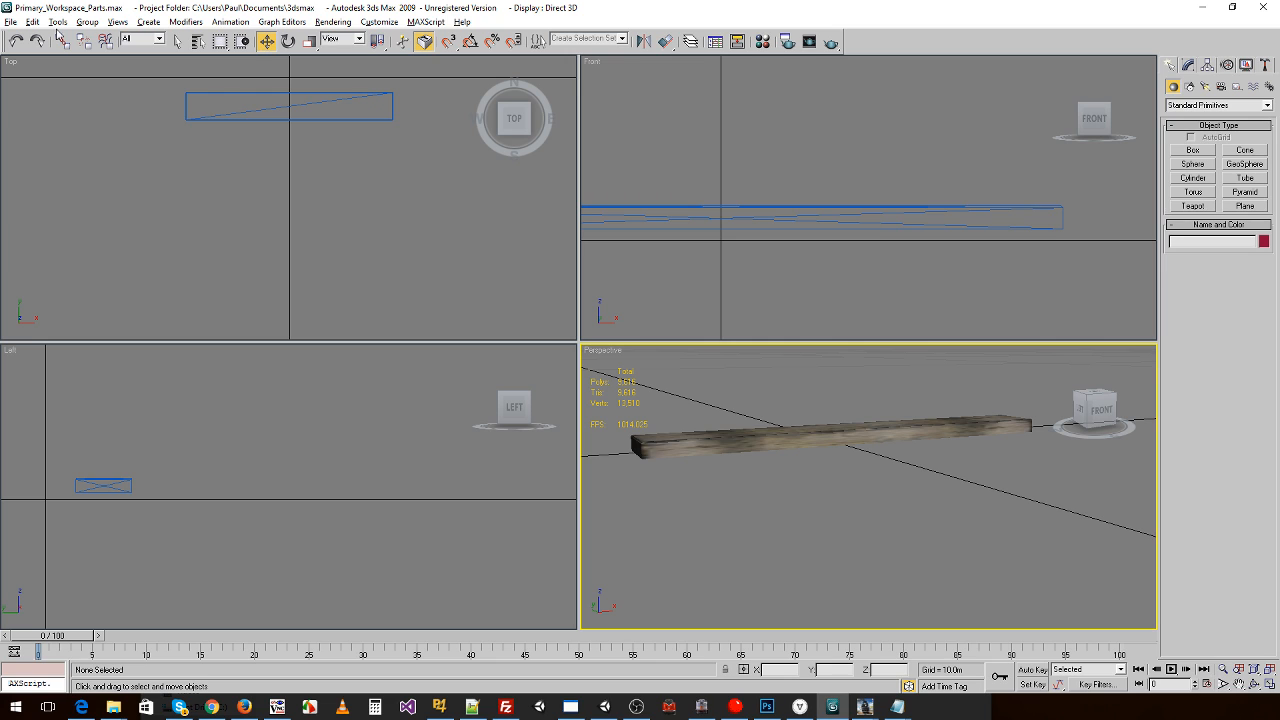
# - In the Layer Manager, expand the default layer, hide the sleeper mesh ssl0 and unhide checkrail_right
pyautogui.click(57, 21)
pyautogui.click(95, 115)
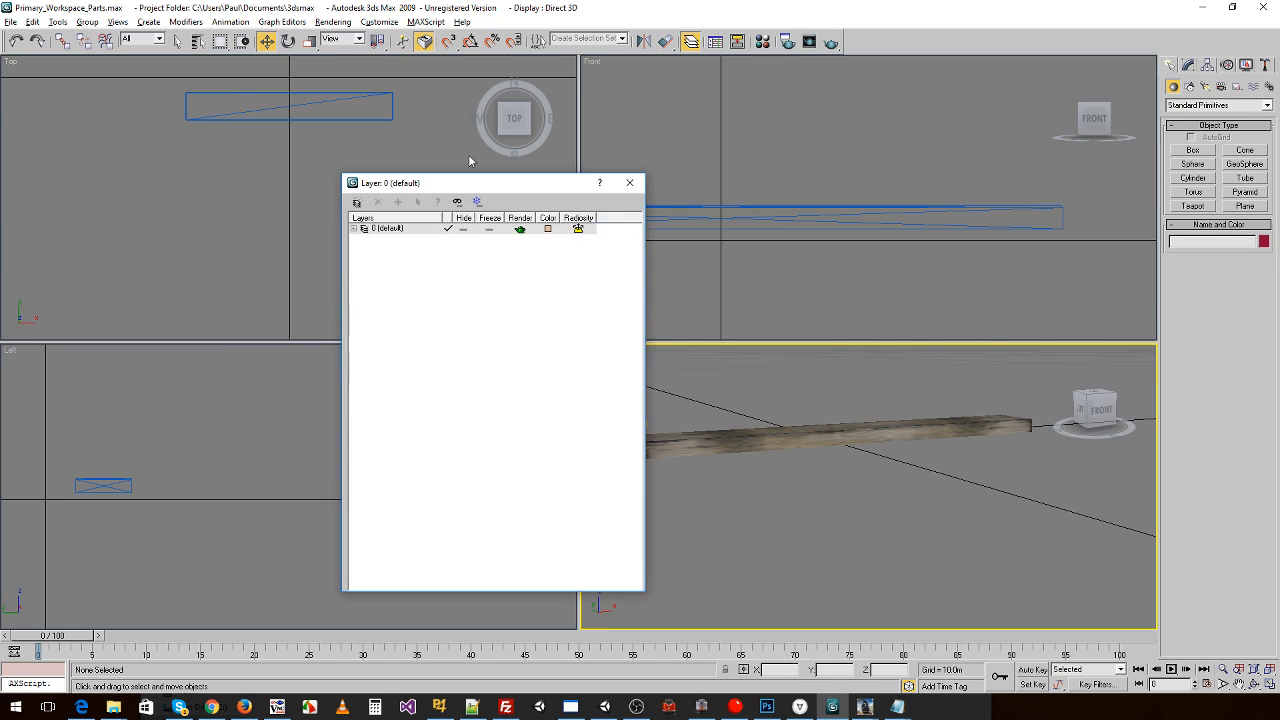
pyautogui.click(355, 229)
pyautogui.click(463, 474)
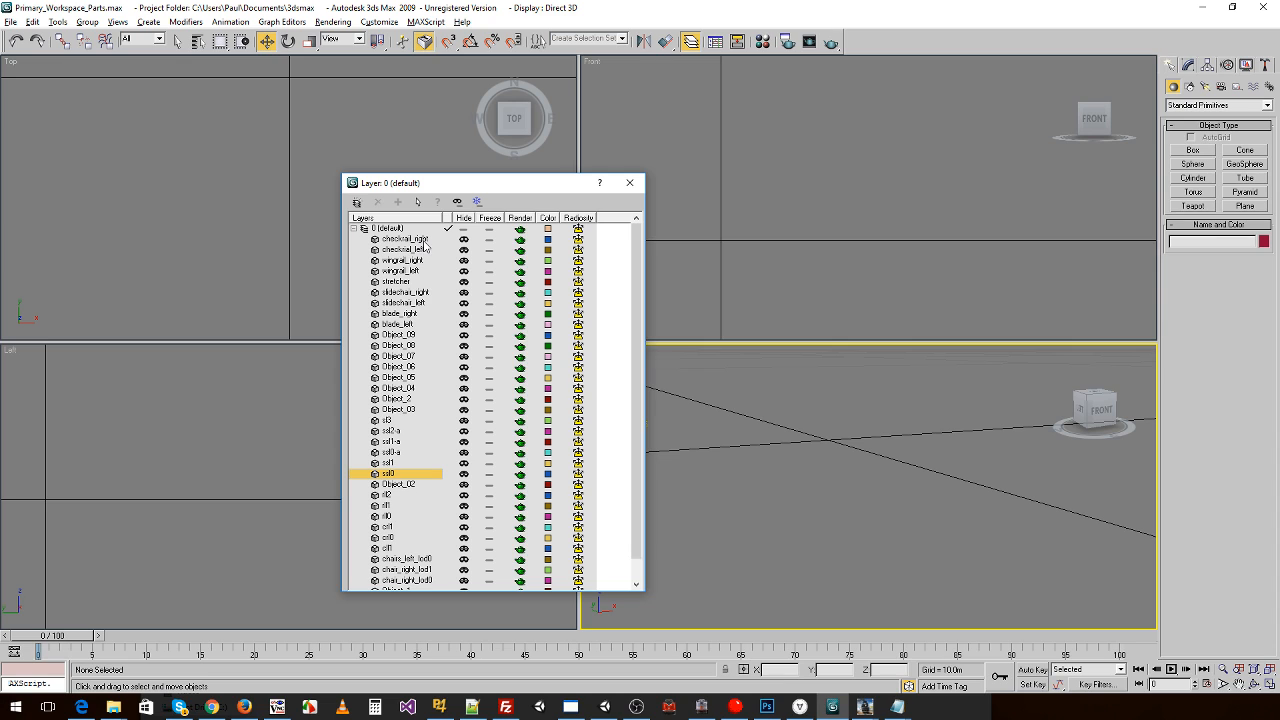
pyautogui.click(463, 239)
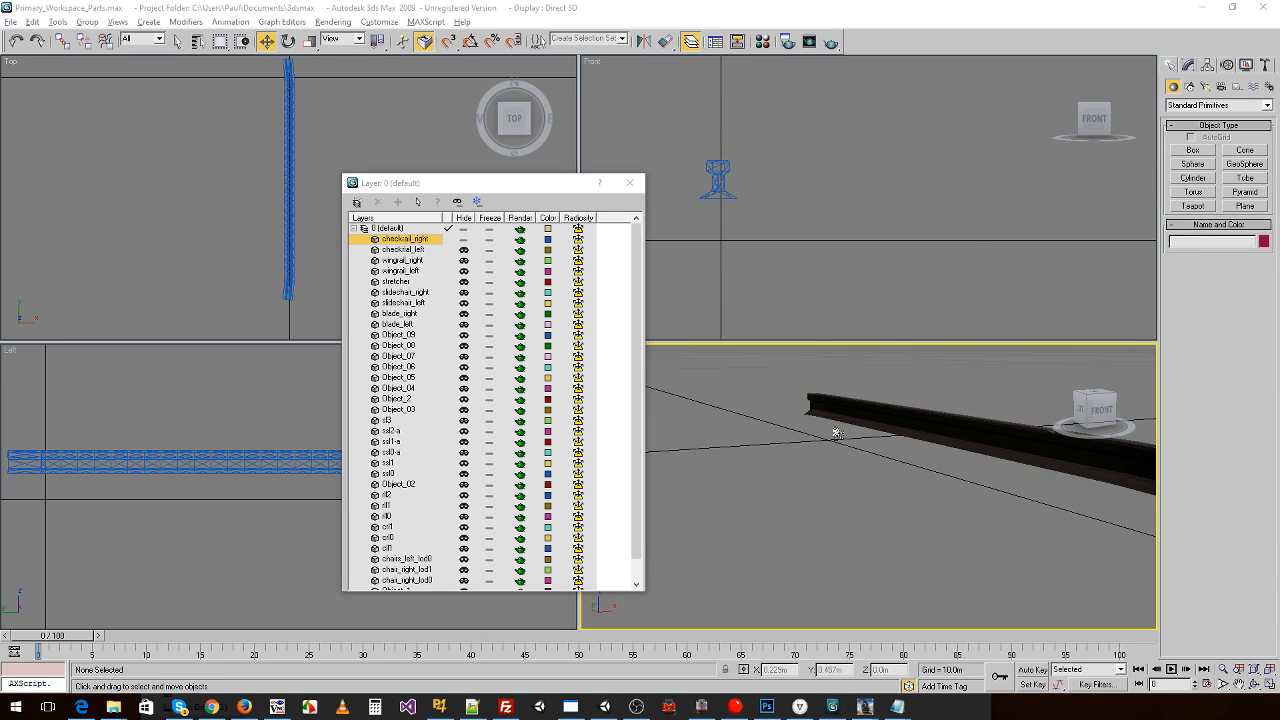
# - Check the Rail-Left config's checkrail-body-length entry, and examine the whole checkrail_right mesh in a maximized Top view
pyautogui.hotkey('alt', 'Tab')
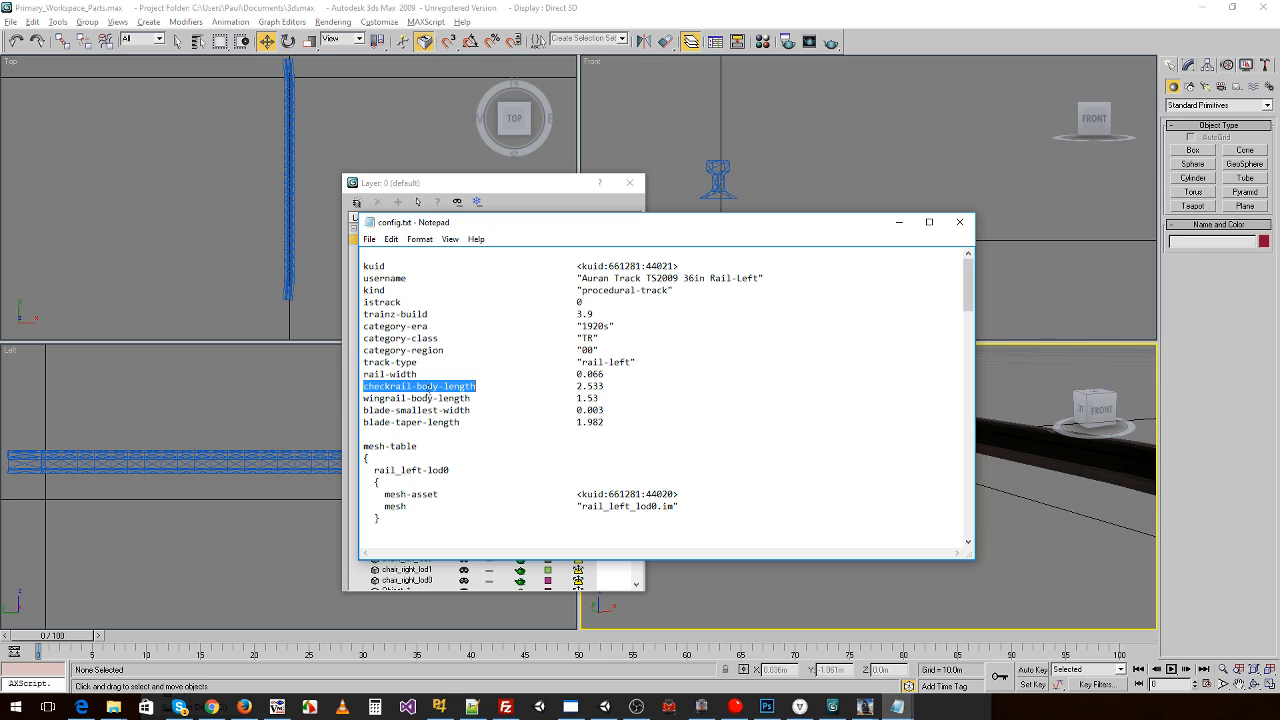
pyautogui.click(534, 193)
pyautogui.moveTo(883, 449)
pyautogui.keyDown('alt'); pyautogui.mouseDown(button='middle')
pyautogui.moveTo(889, 497)
pyautogui.moveTo(888, 465)
pyautogui.mouseUp(button='middle'); pyautogui.keyUp('alt')
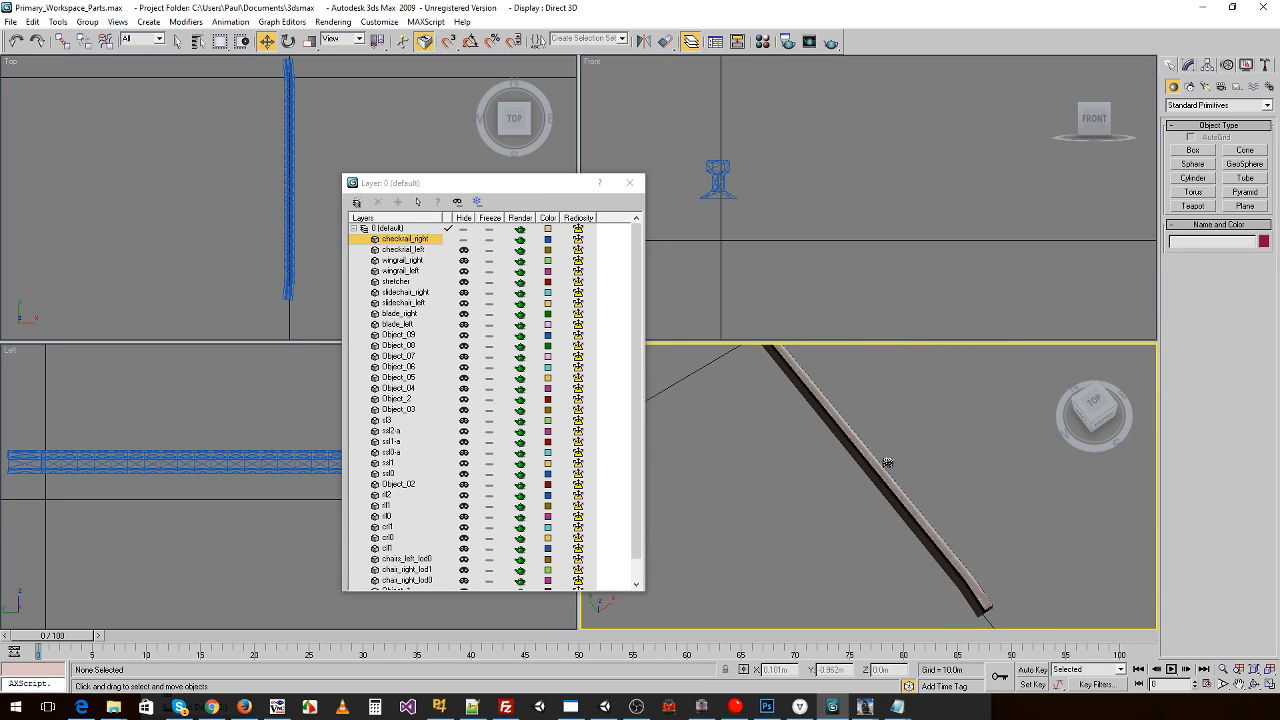
pyautogui.moveTo(288, 245); pyautogui.dragTo(265, 268, button='middle')
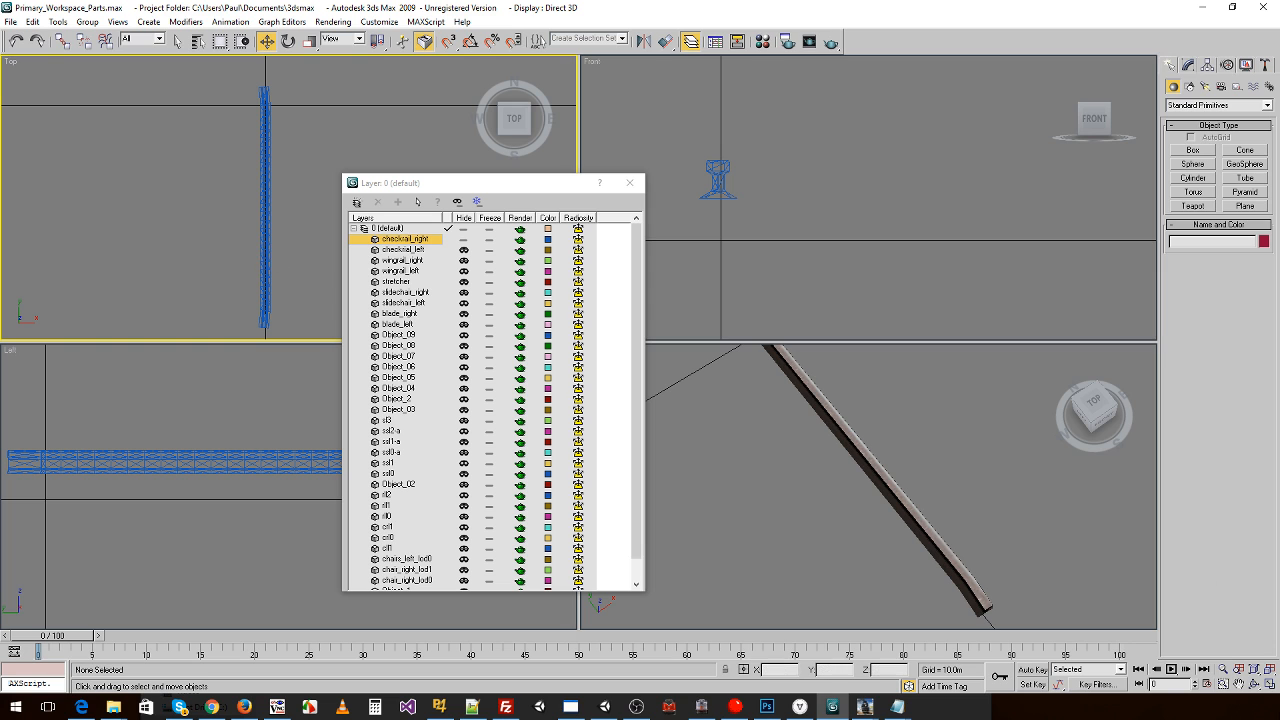
pyautogui.click(1268, 684)
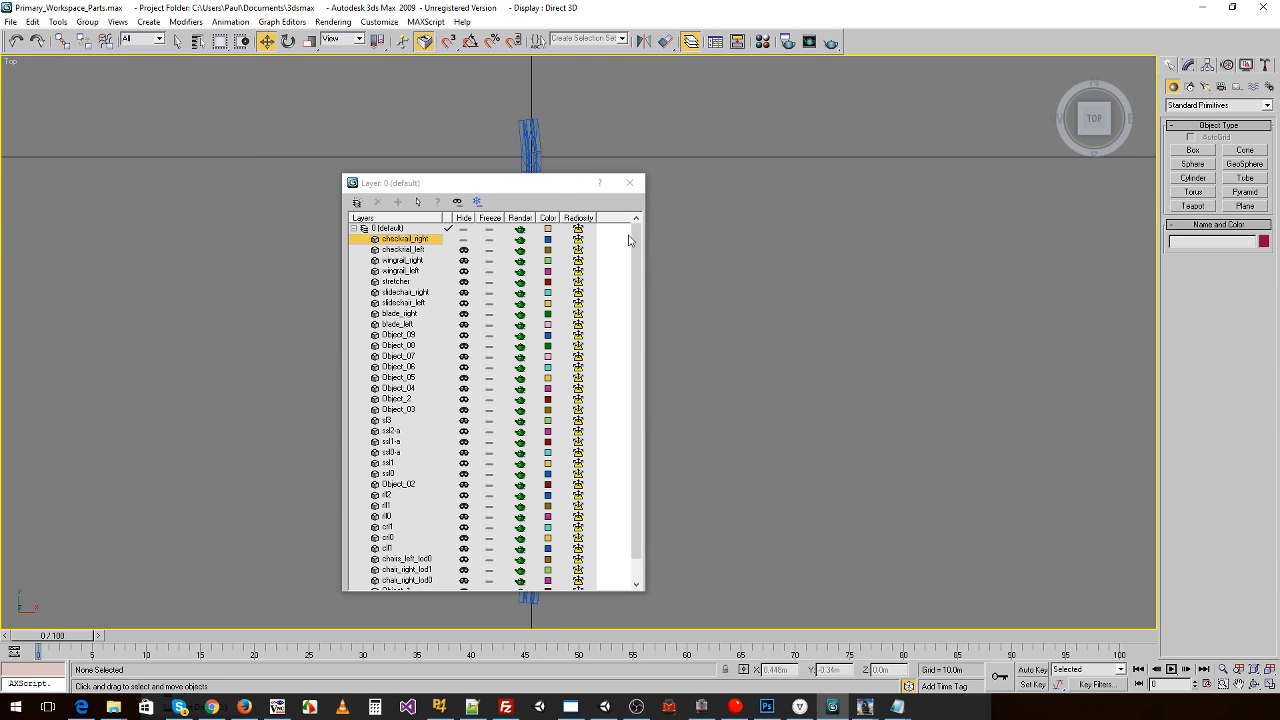
pyautogui.moveTo(540, 188); pyautogui.dragTo(229, 145)
pyautogui.moveTo(551, 383); pyautogui.dragTo(523, 357, button='middle')
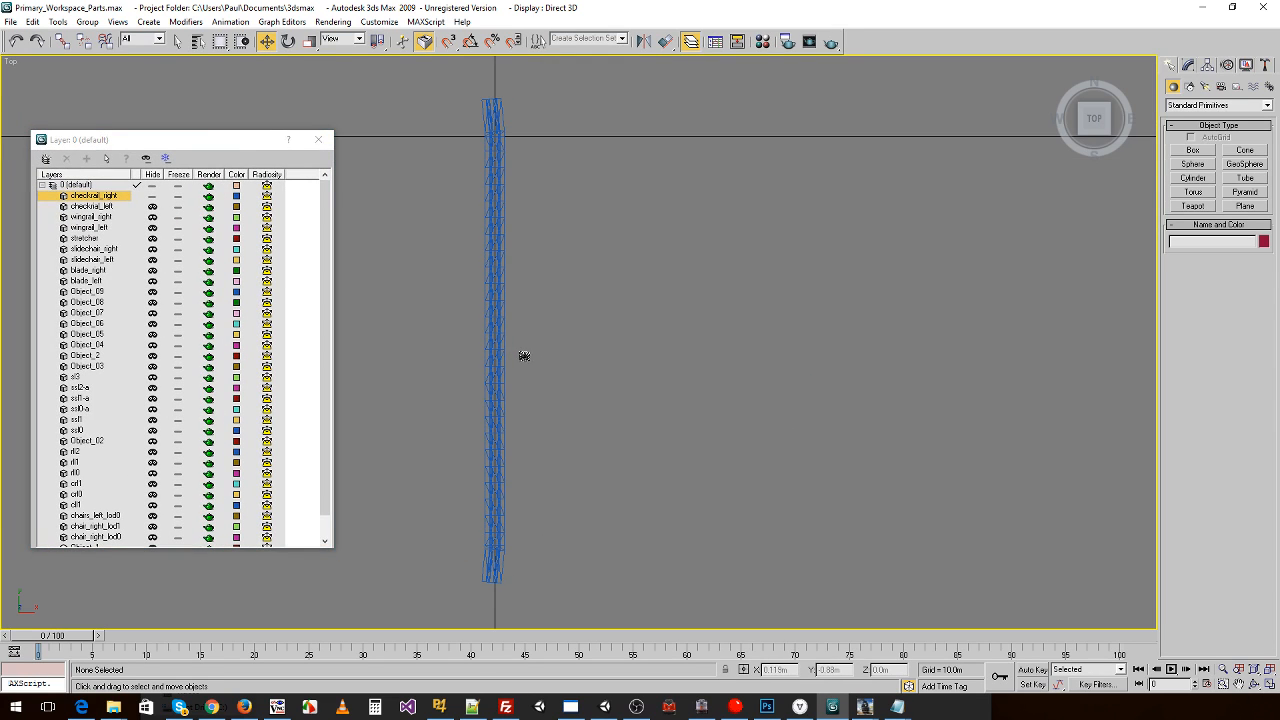
# - Measure the straight body of checkrail_right between its flared ends with a temporary box, and return to the Rail-Left config file
pyautogui.click(1193, 150)
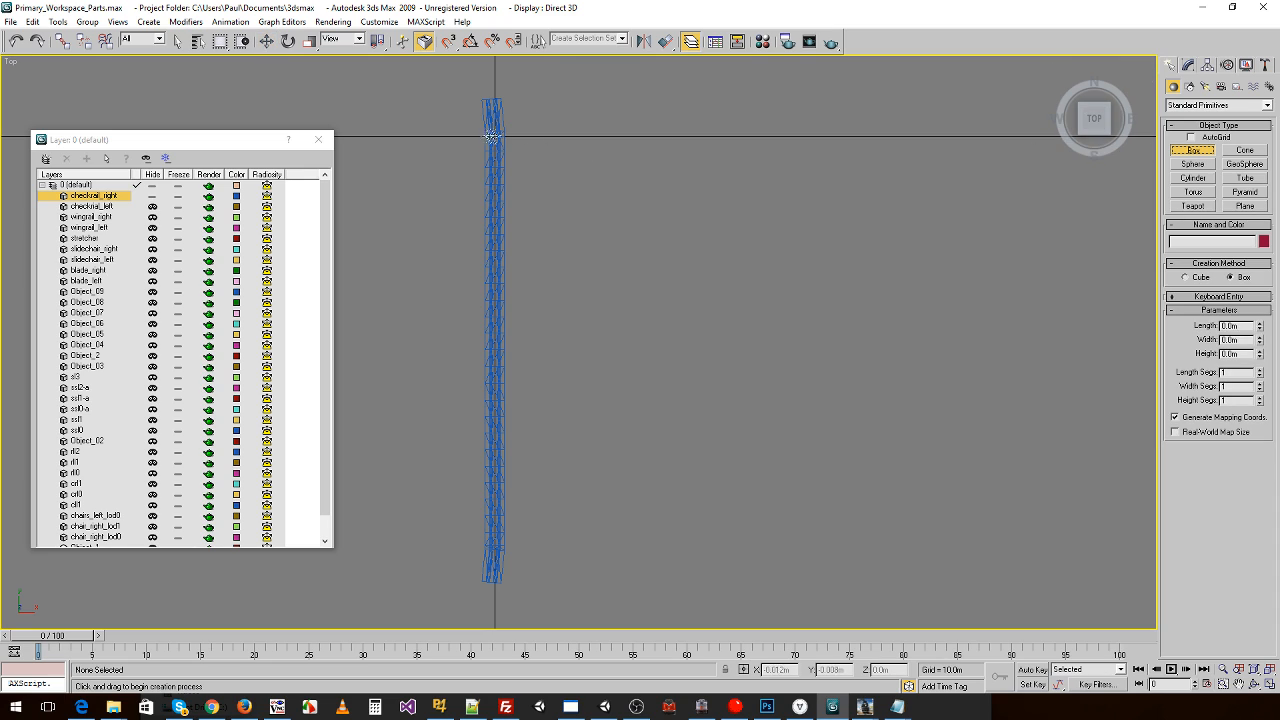
pyautogui.moveTo(484, 132); pyautogui.dragTo(516, 549)
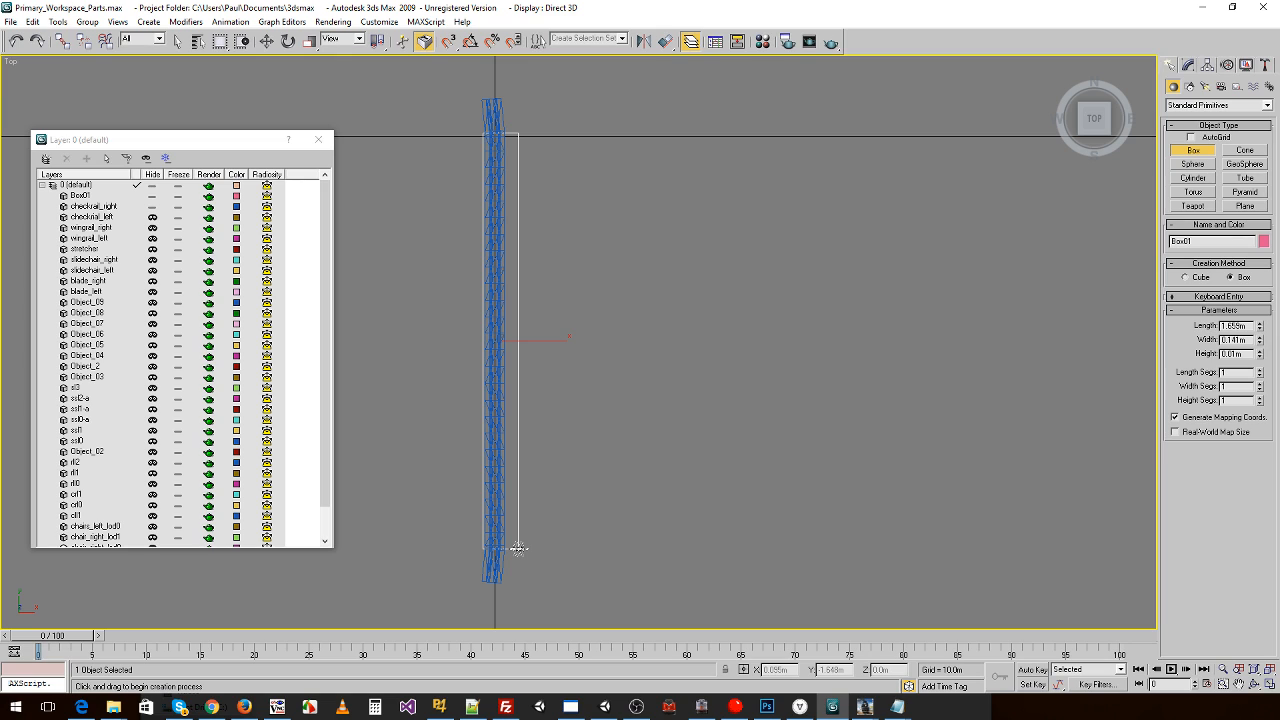
pyautogui.rightClick(670, 196)
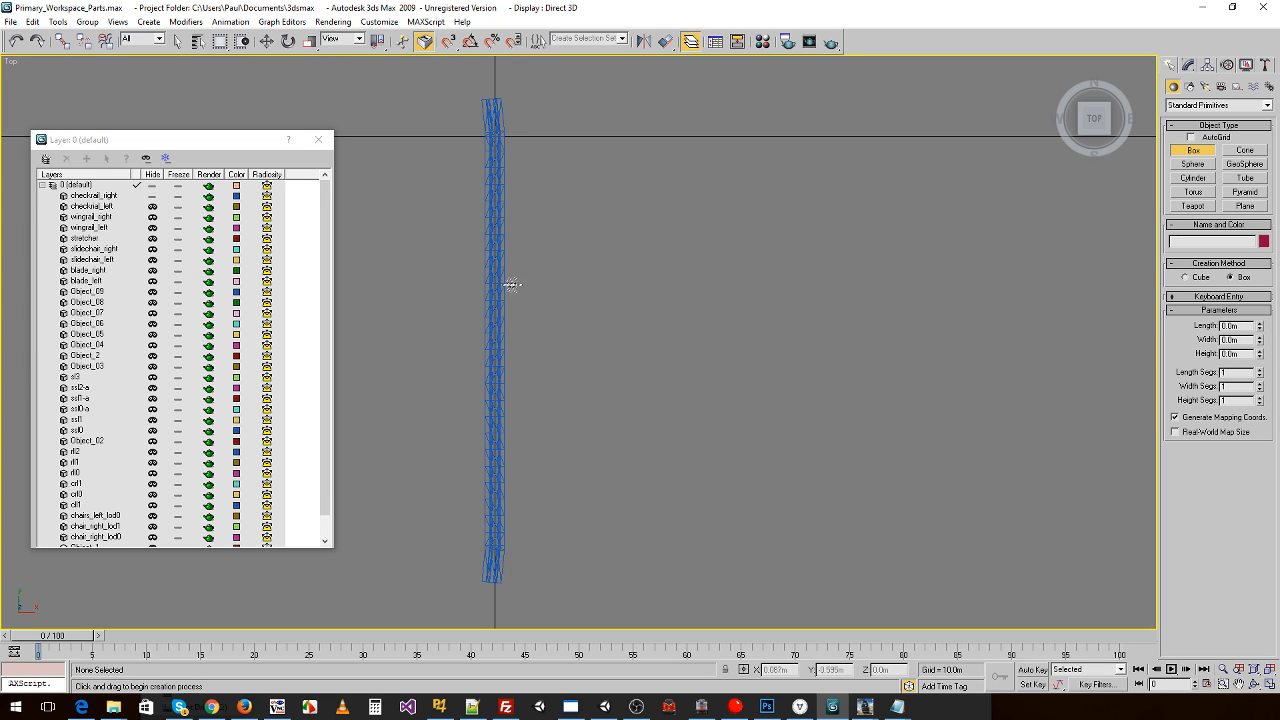
pyautogui.hotkey('alt', 'Tab')
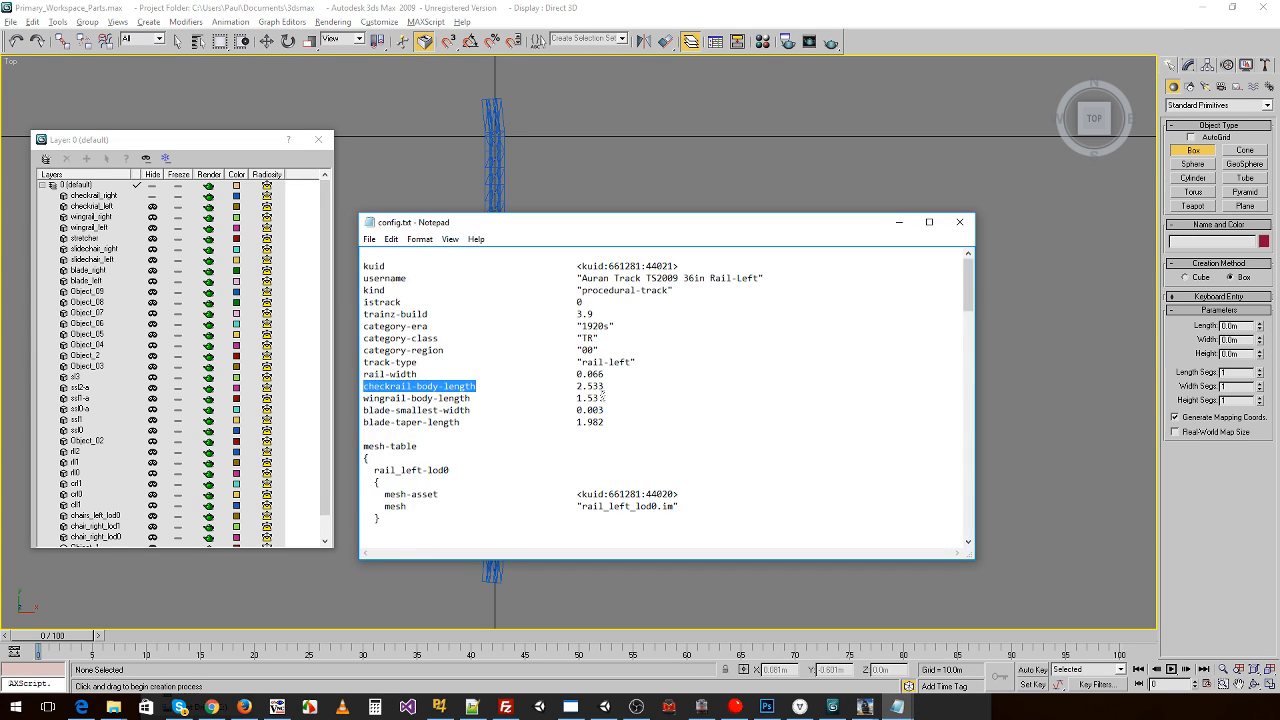
# - Set the Rail-Left config's checkrail-body-length to 1.65 and check the wiki's definition of wingrail-body-length
pyautogui.moveTo(578, 390); pyautogui.dragTo(601, 388)
pyautogui.write('6')
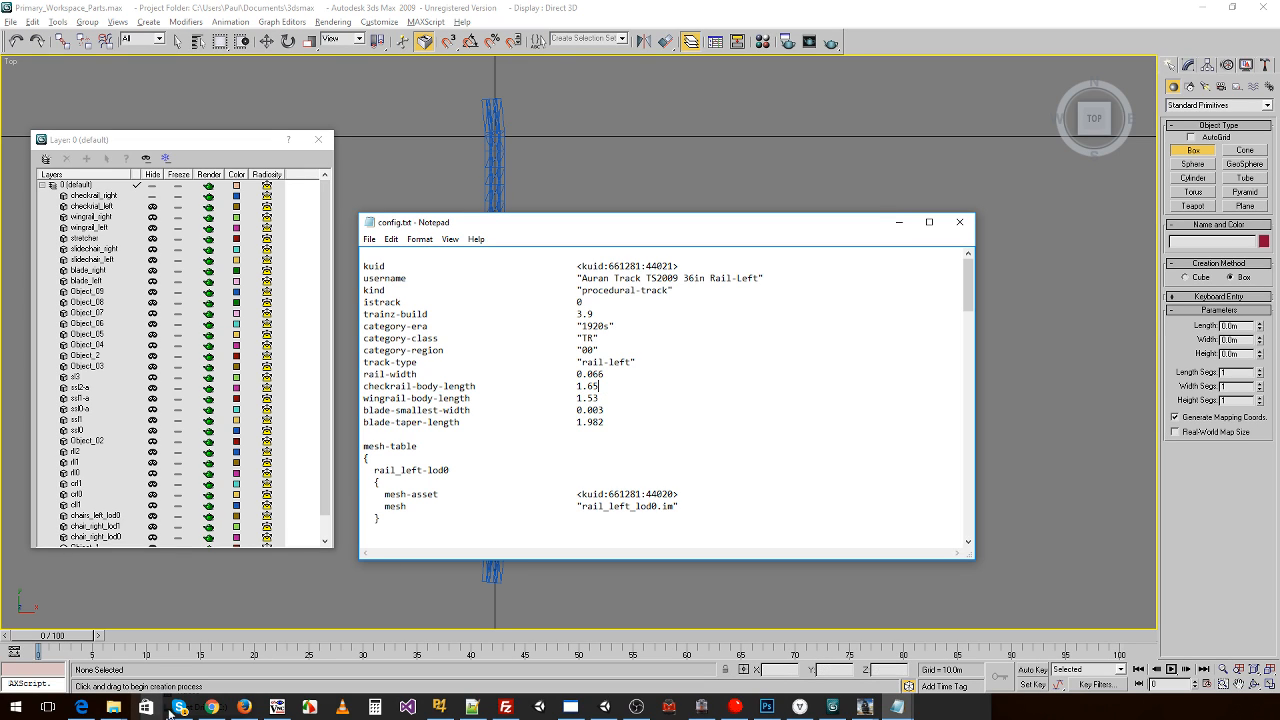
pyautogui.click(223, 715)
pyautogui.click(82, 707)
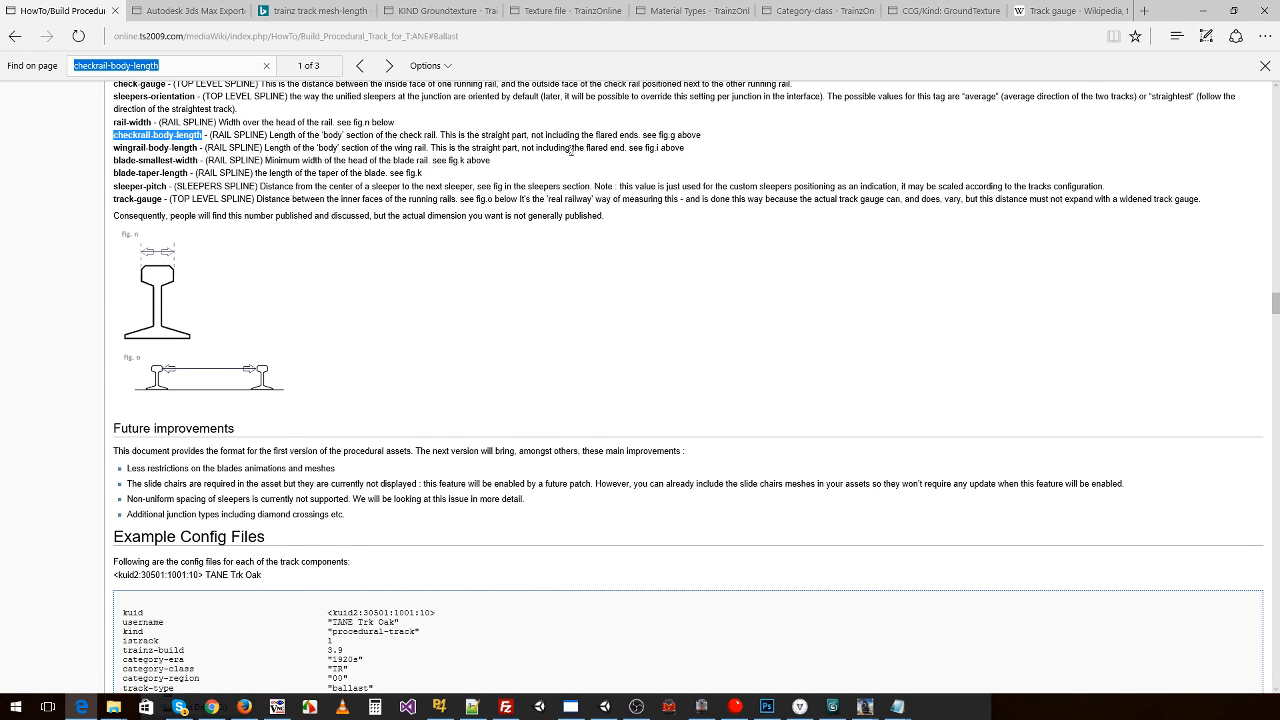
pyautogui.hotkey('alt', 'Tab')
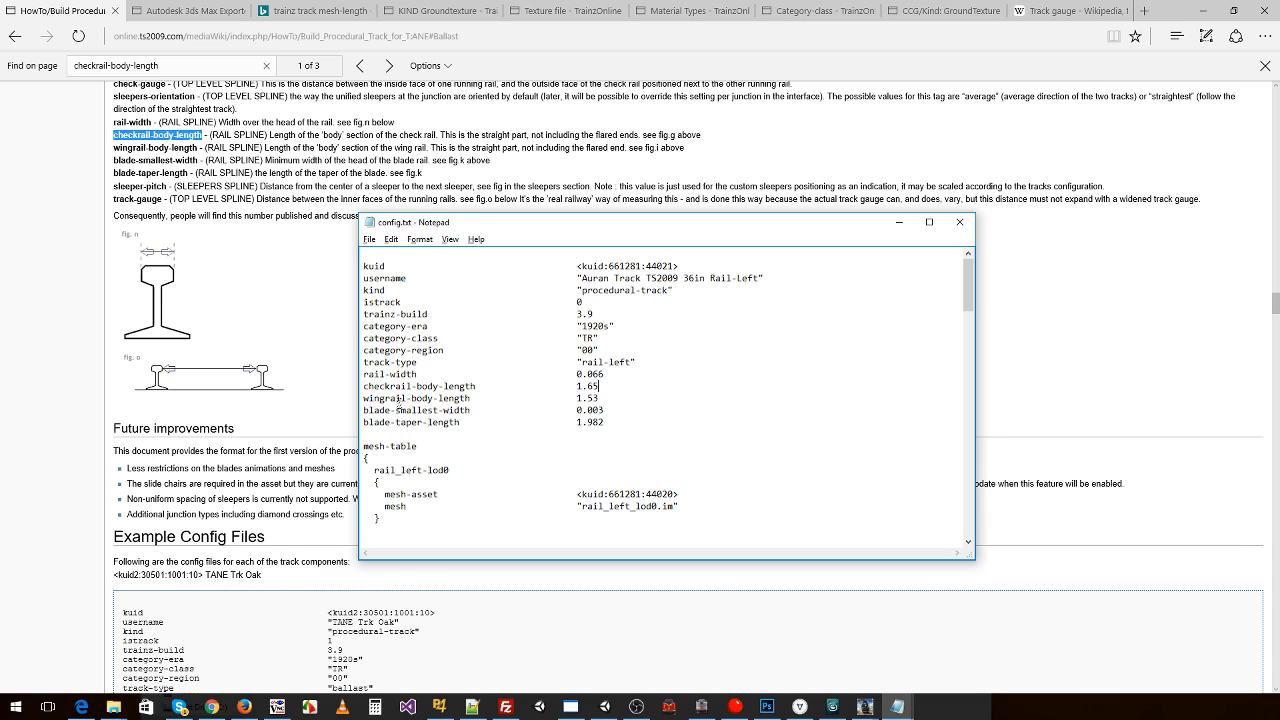
pyautogui.hotkey('alt', 'Tab')
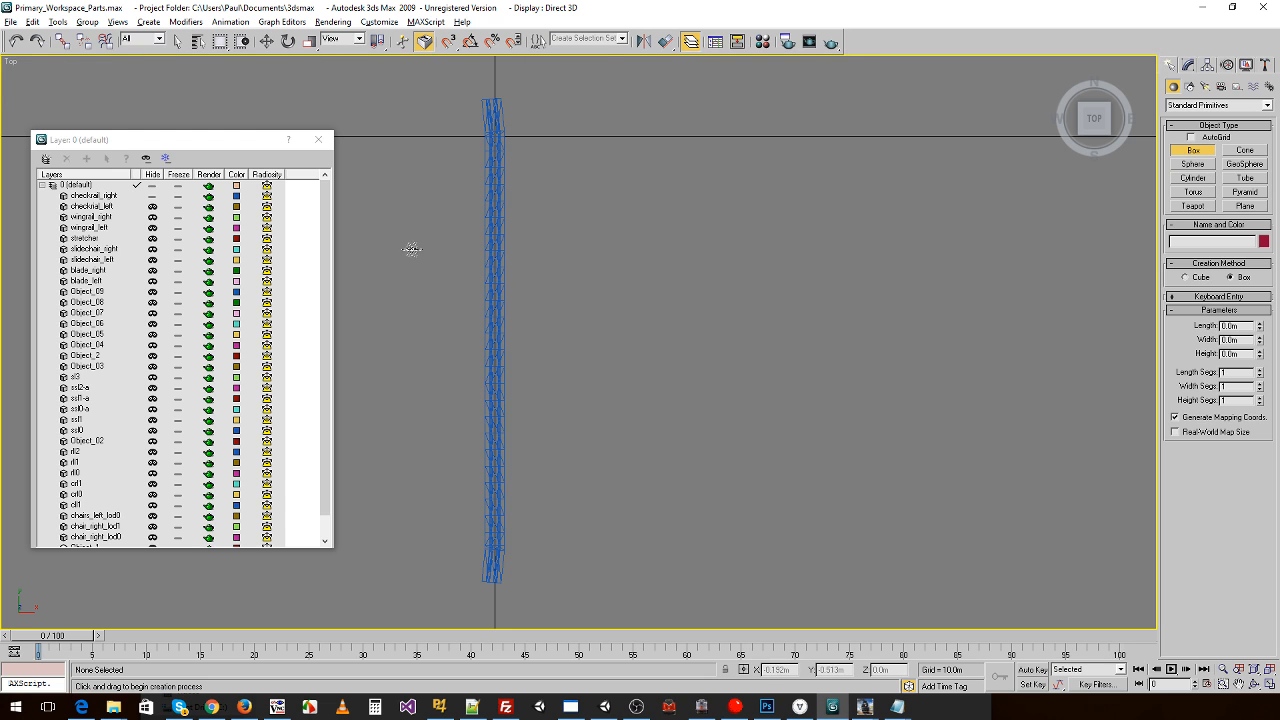
# - In 3ds Max, hide checkrail_right, unhide wingrail_right, measure its straight body without the flared end using a temporary box, and return to the config file
pyautogui.click(152, 196)
pyautogui.click(152, 217)
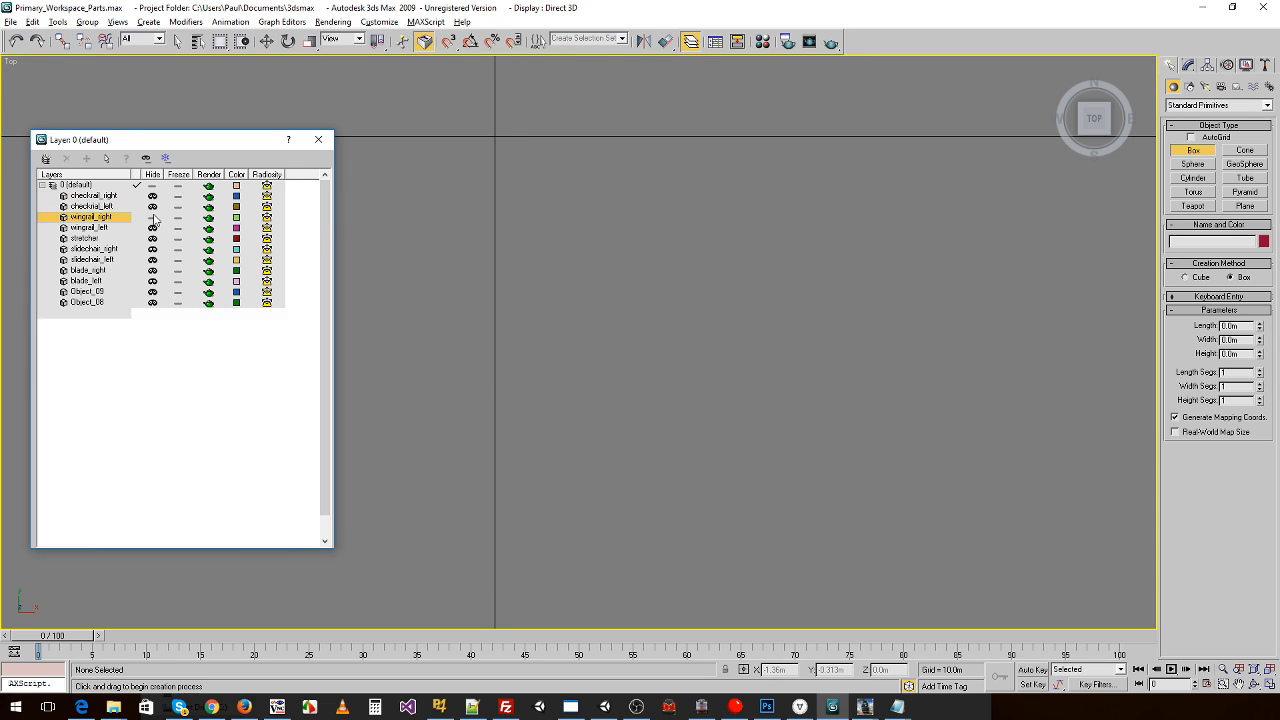
pyautogui.moveTo(488, 135); pyautogui.dragTo(508, 382)
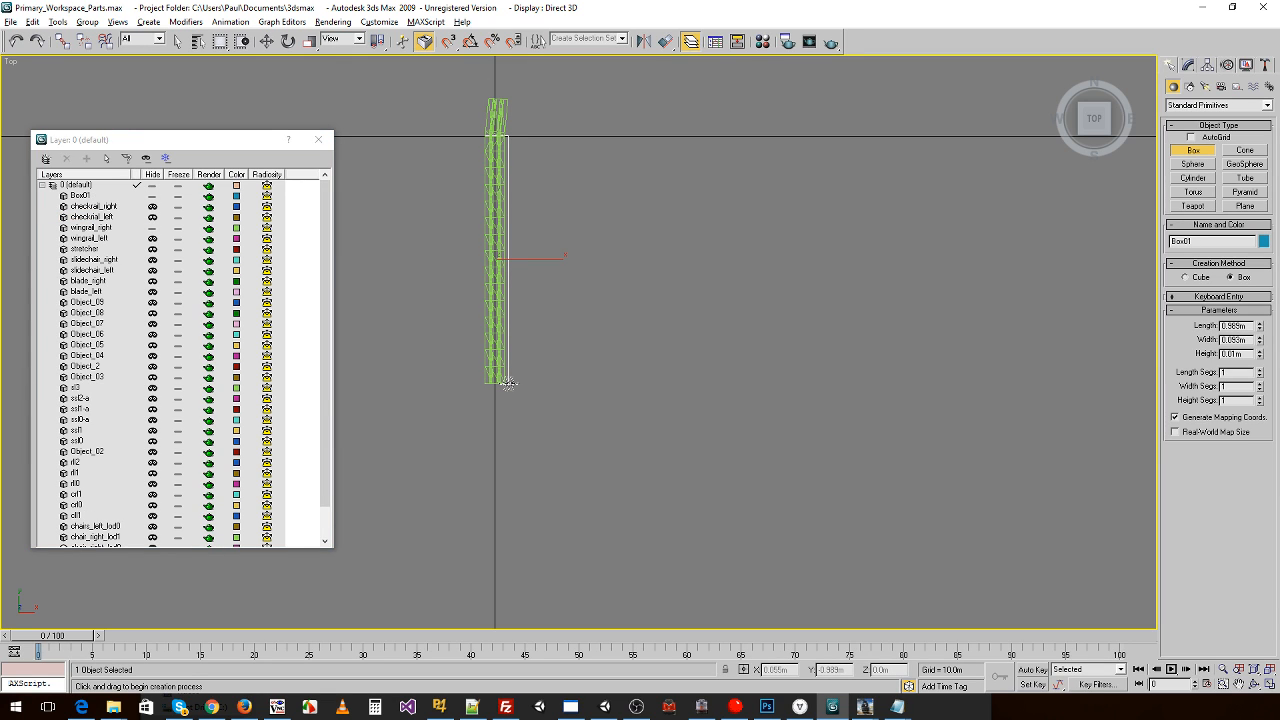
pyautogui.click(507, 374)
pyautogui.hotkey('ctrl', 'z')
pyautogui.hotkey('alt', 'Tab')
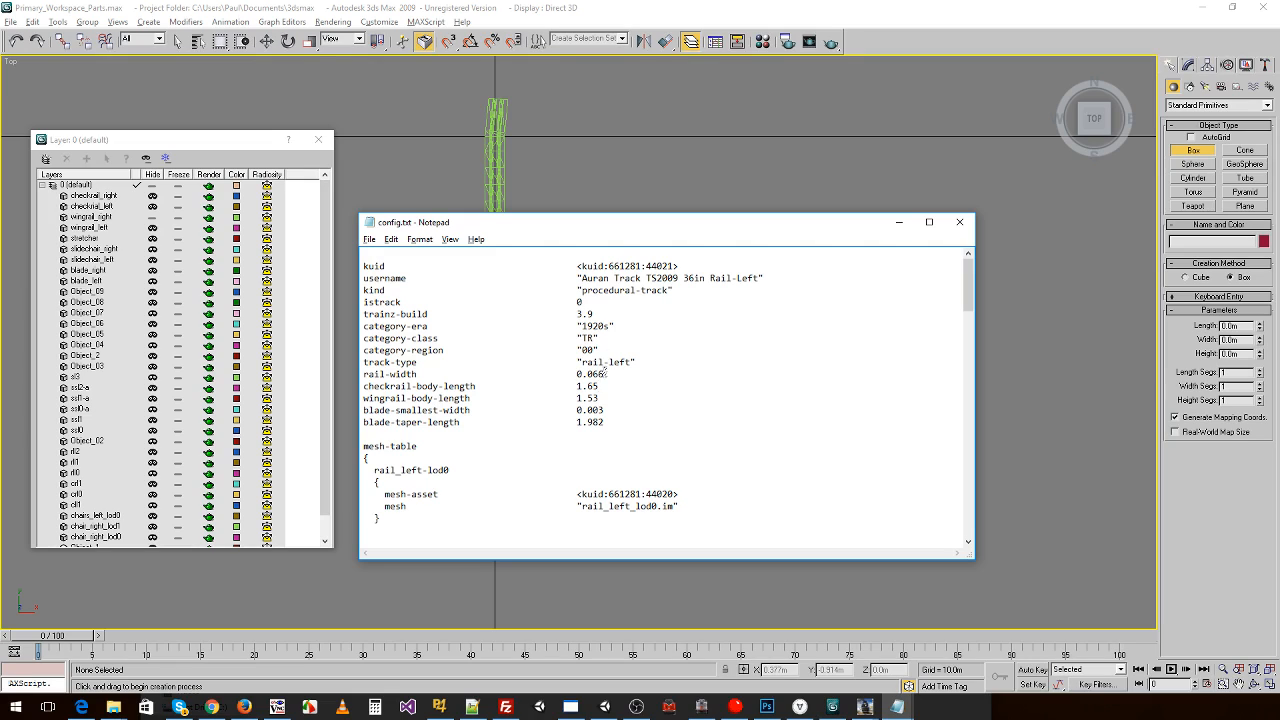
# - Set wingrail-body-length to 1.0 in the Rail-Left config and compare the wiki's description of the blade tags
pyautogui.moveTo(597, 397); pyautogui.dragTo(587, 398)
pyautogui.write('0')
pyautogui.hotkey('alt', 'Tab')
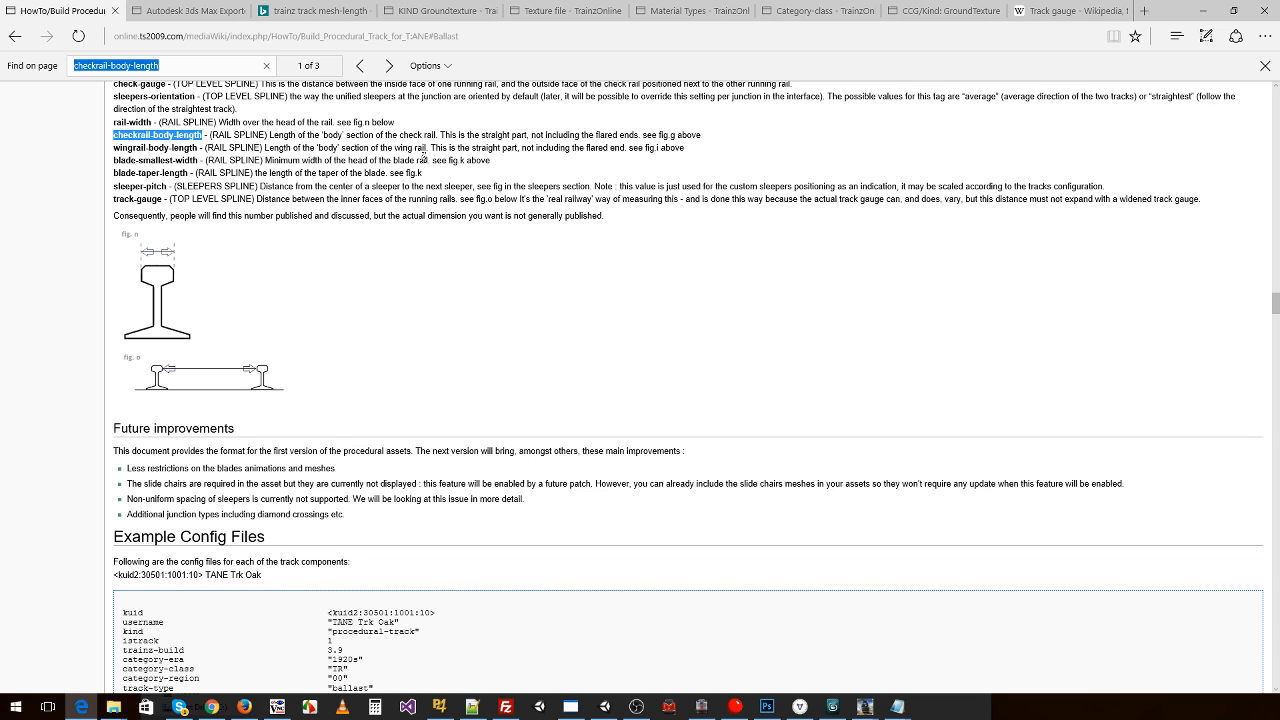
pyautogui.hotkey('alt', 'Tab')
pyautogui.hotkey('alt', 'Tab')
pyautogui.hotkey('alt', 'Tab')
pyautogui.hotkey('alt', 'Tab')
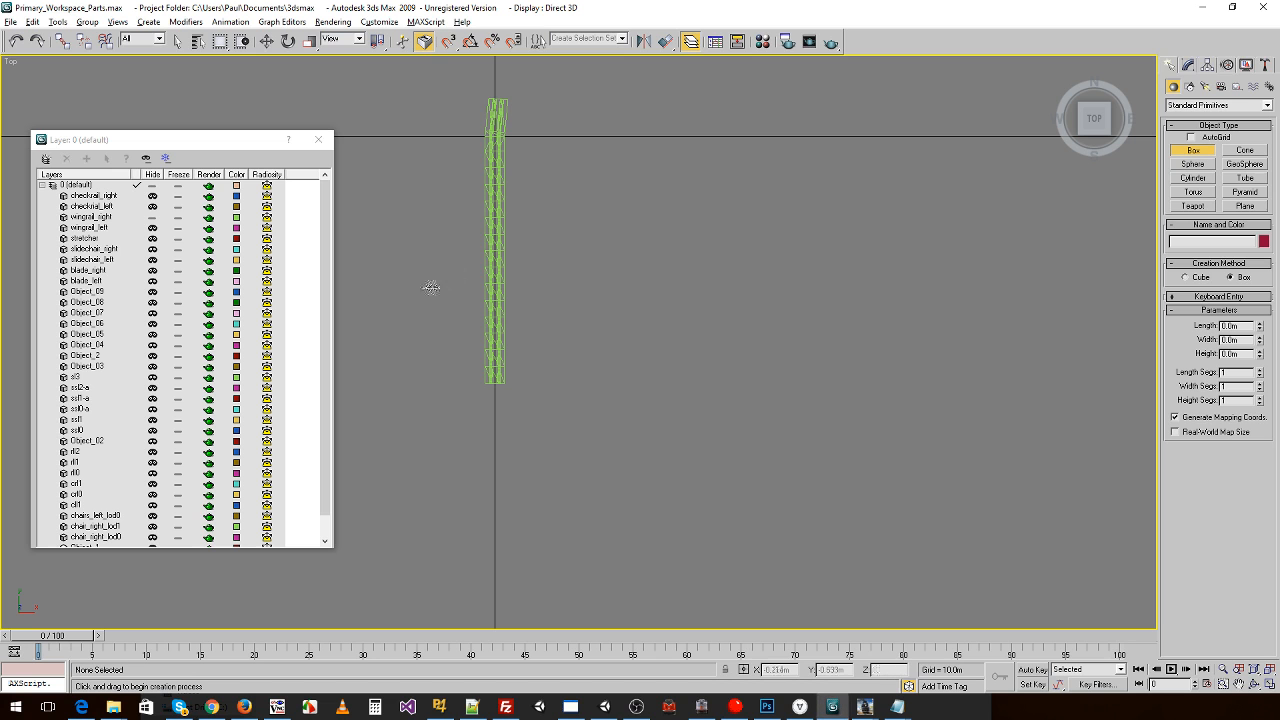
# - Replace wingrail_right with blade_right in the view, measure the blade tip's width with a temporary box, and check the config's blade-smallest-width entry
pyautogui.click(152, 227)
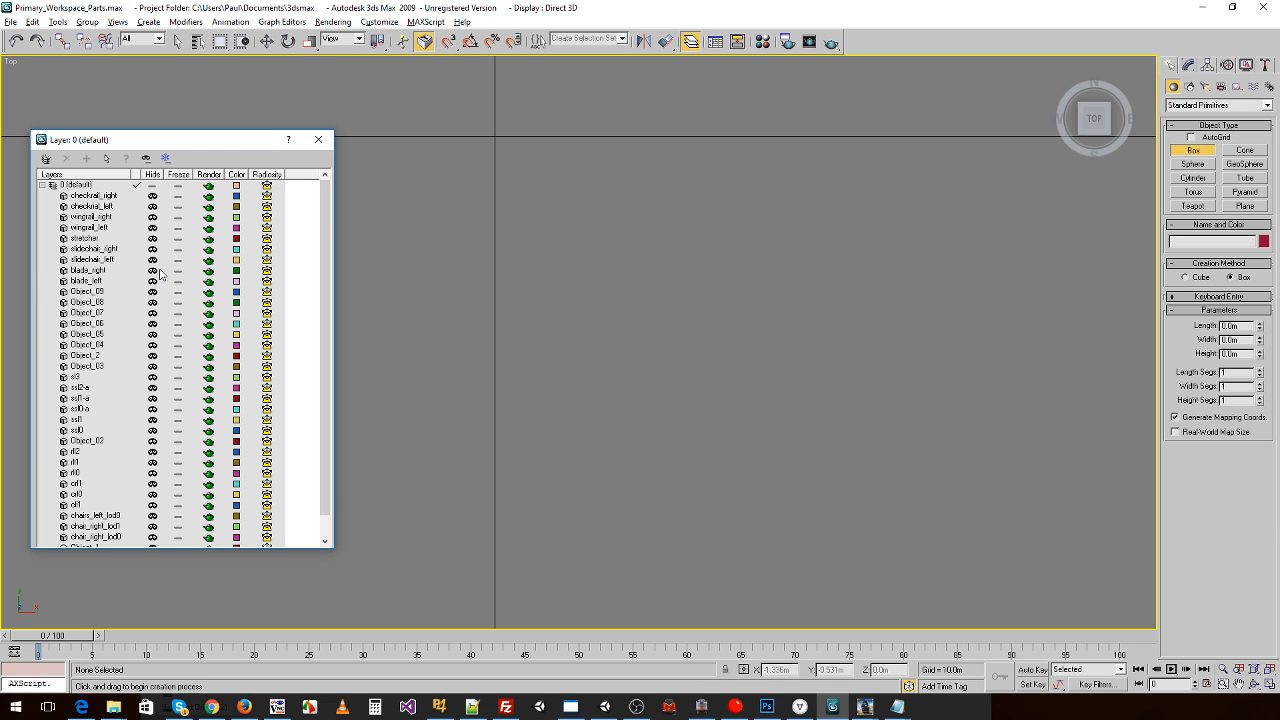
pyautogui.click(153, 271)
pyautogui.moveTo(522, 546); pyautogui.dragTo(546, 312, button='middle')
pyautogui.moveTo(533, 514); pyautogui.dragTo(518, 238, button='middle')
pyautogui.scroll(3, 502, 352)
pyautogui.moveTo(472, 371); pyautogui.dragTo(622, 354, button='middle')
pyautogui.scroll(3, 620, 352)
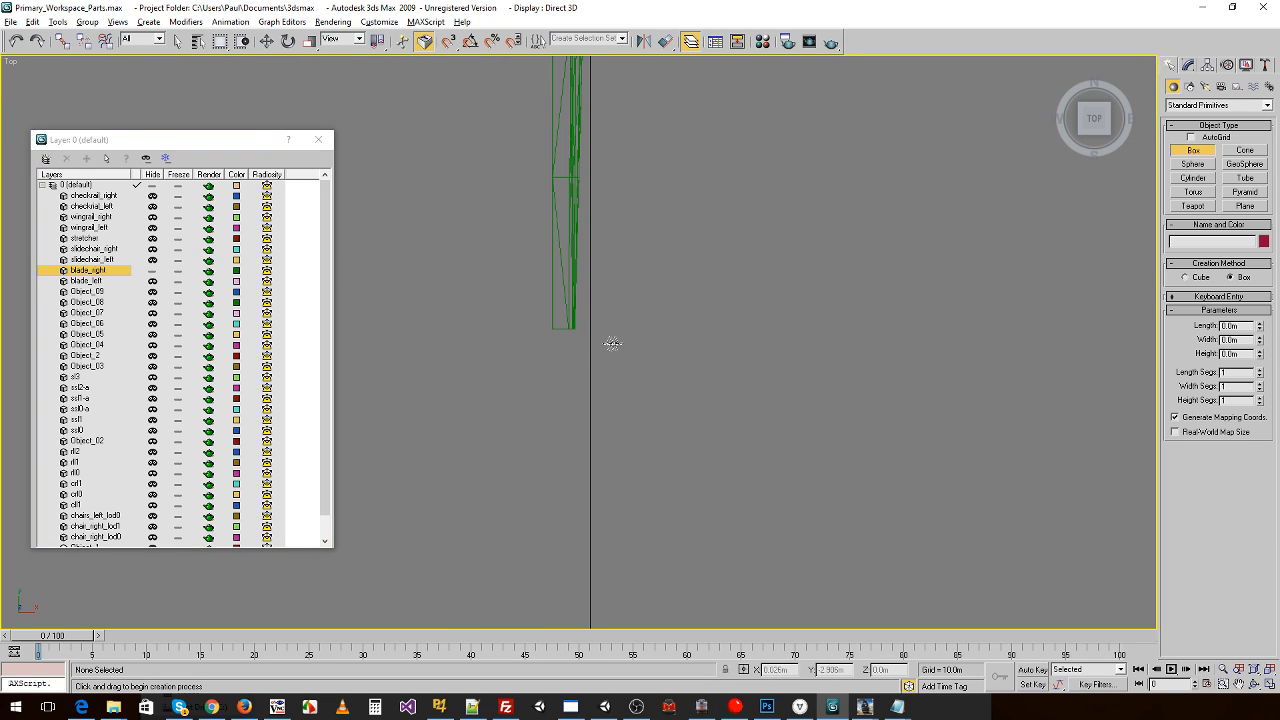
pyautogui.moveTo(554, 326); pyautogui.dragTo(574, 335)
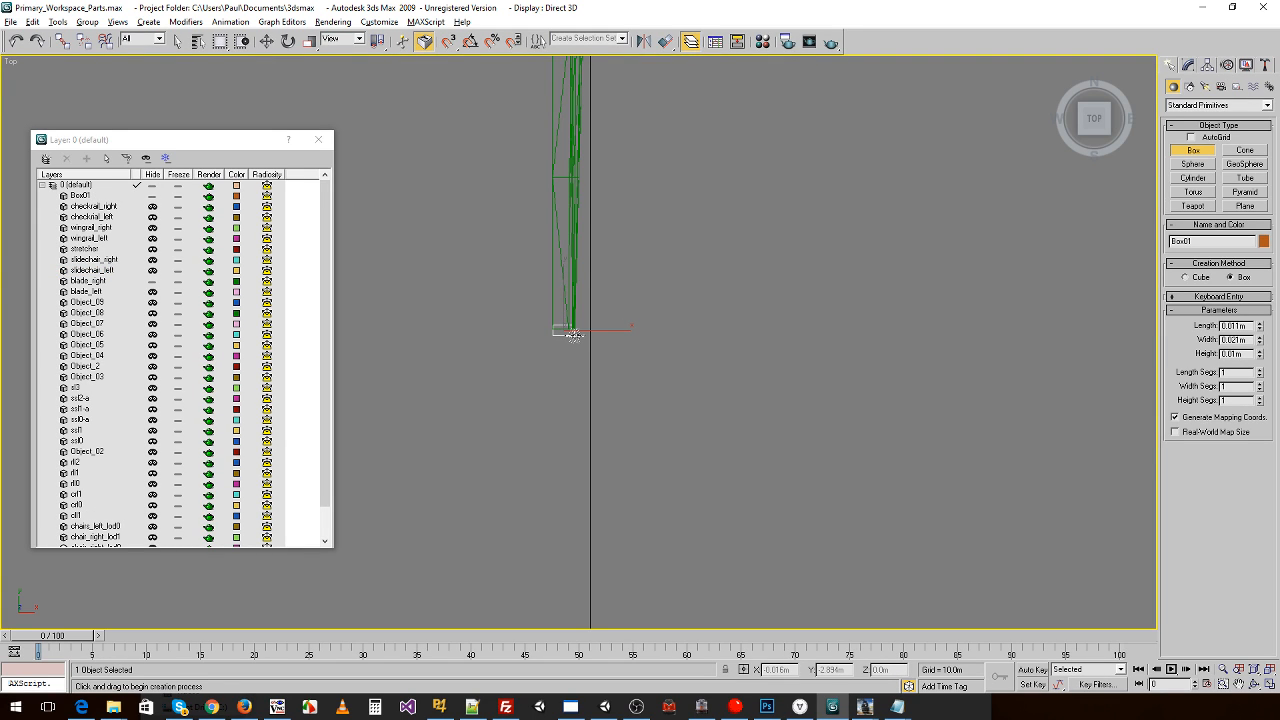
pyautogui.press('Delete')
pyautogui.hotkey('alt', 'Tab')
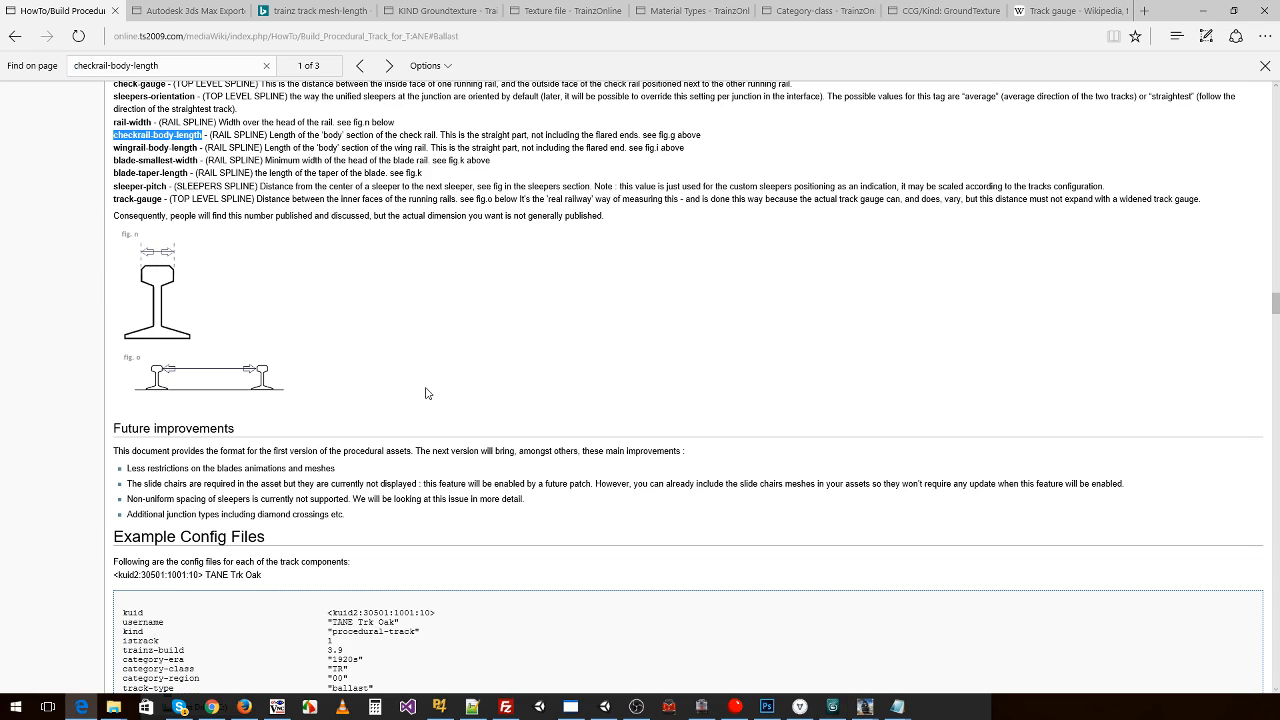
pyautogui.hotkey('alt', 'Tab')
pyautogui.hotkey('alt', 'Tab')
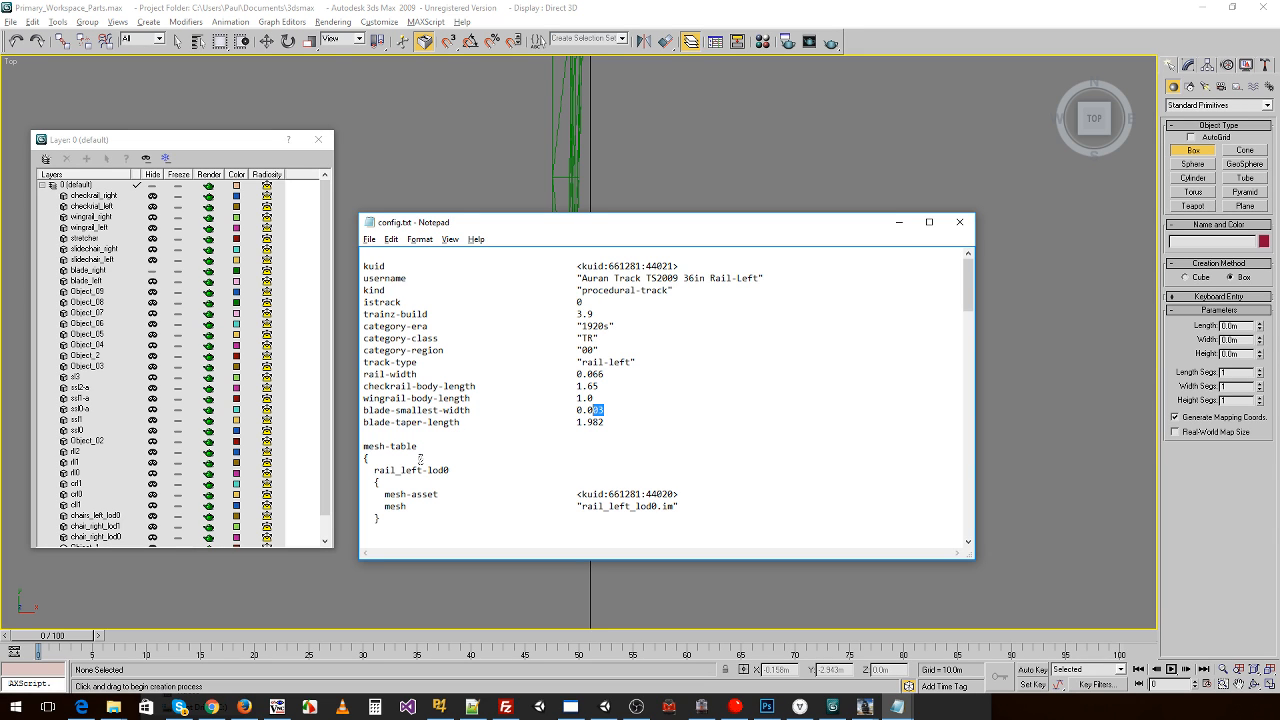
# - Find the wiki's blade diagram and examine how blade-taper-length and blade_smallest_width are defined
pyautogui.hotkey('alt', 'Tab')
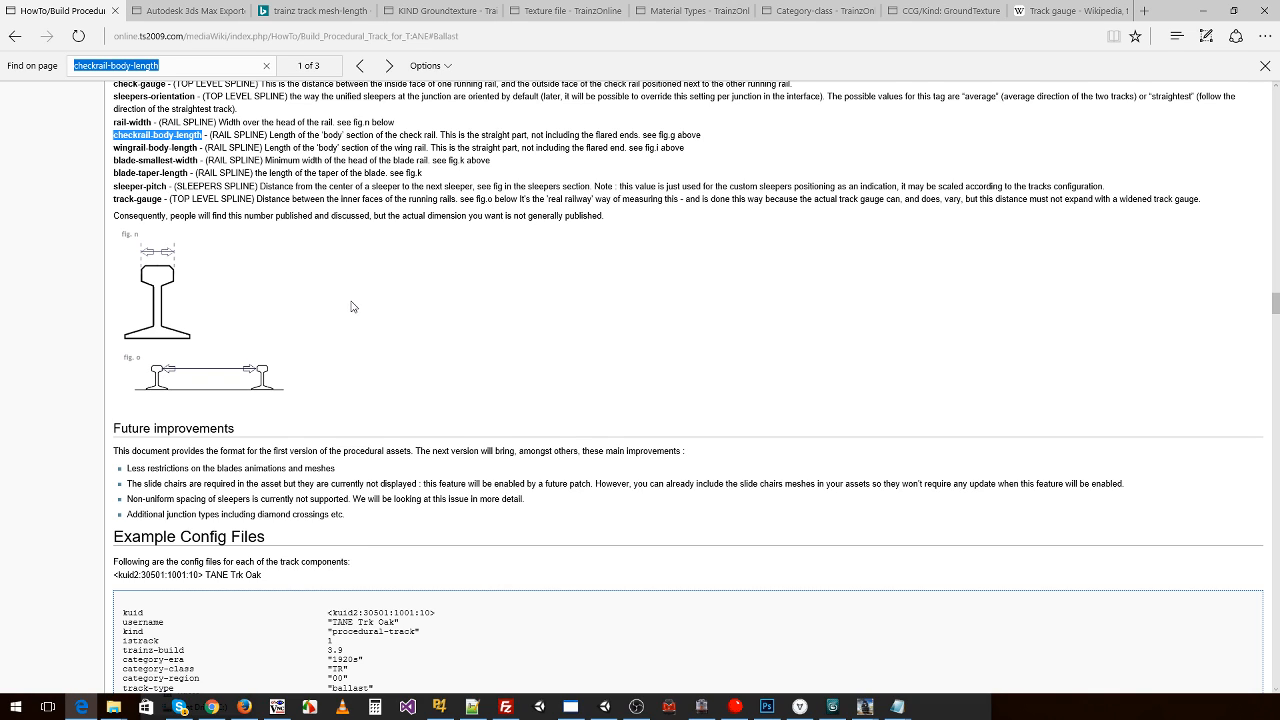
pyautogui.scroll(-20, 349, 303)
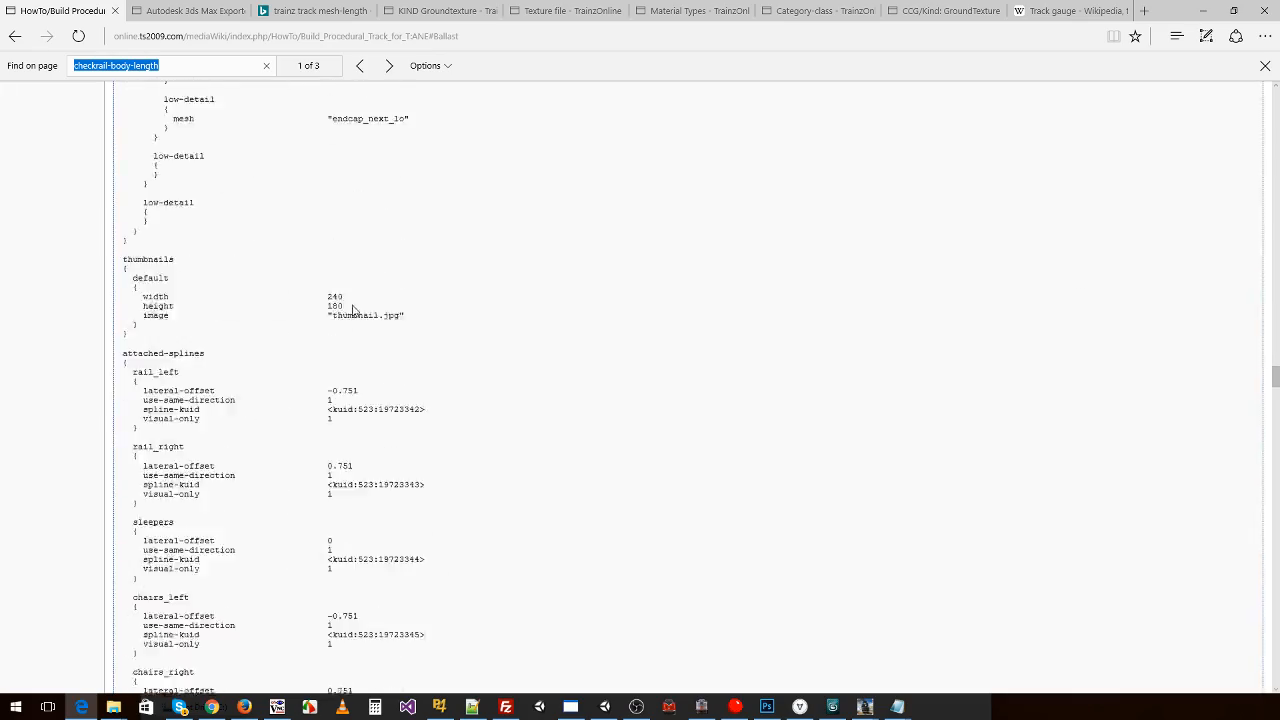
pyautogui.scroll(-20, 362, 303)
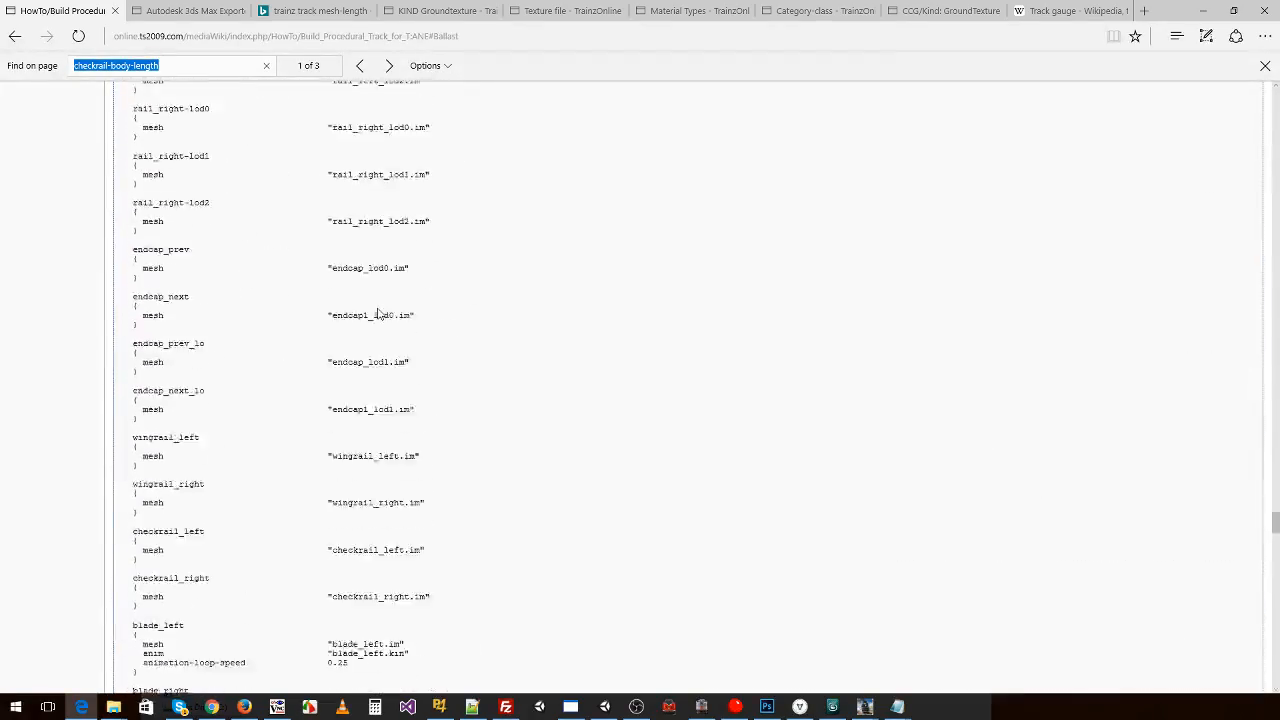
pyautogui.scroll(-20, 378, 316)
pyautogui.scroll(7, 381, 314)
pyautogui.scroll(20, 378, 305)
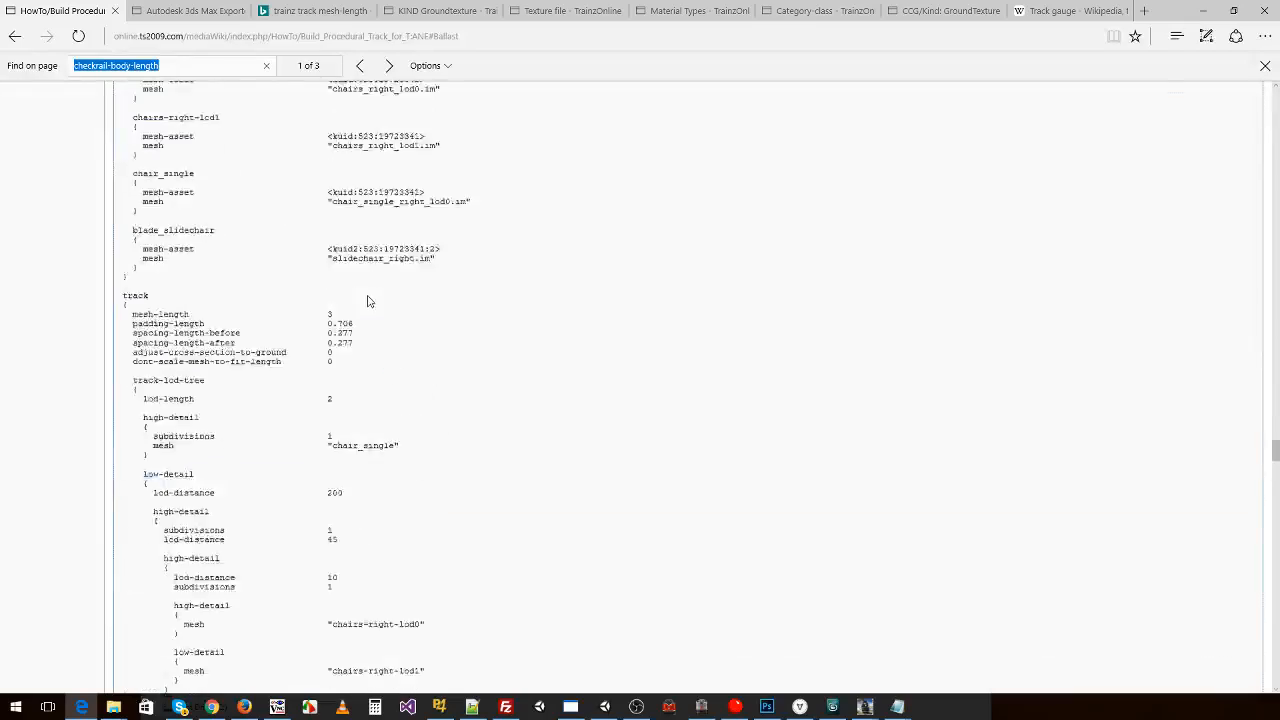
pyautogui.scroll(20, 370, 295)
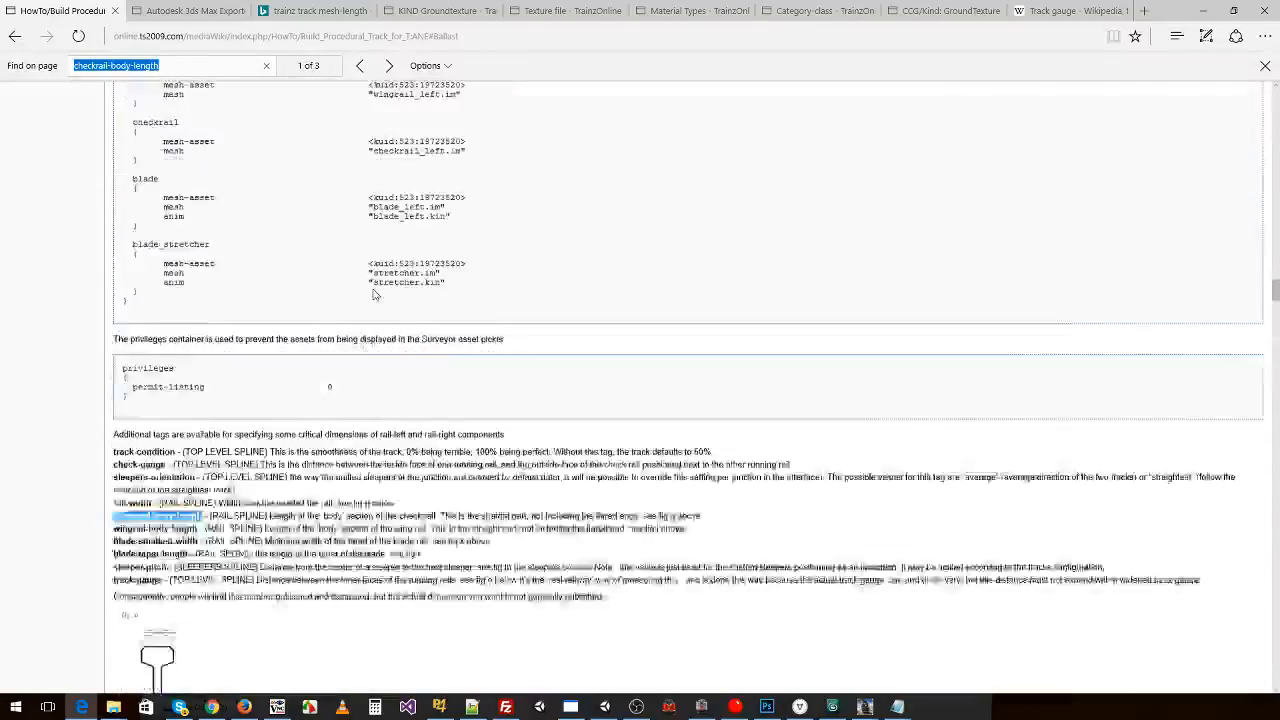
pyautogui.scroll(4, 374, 293)
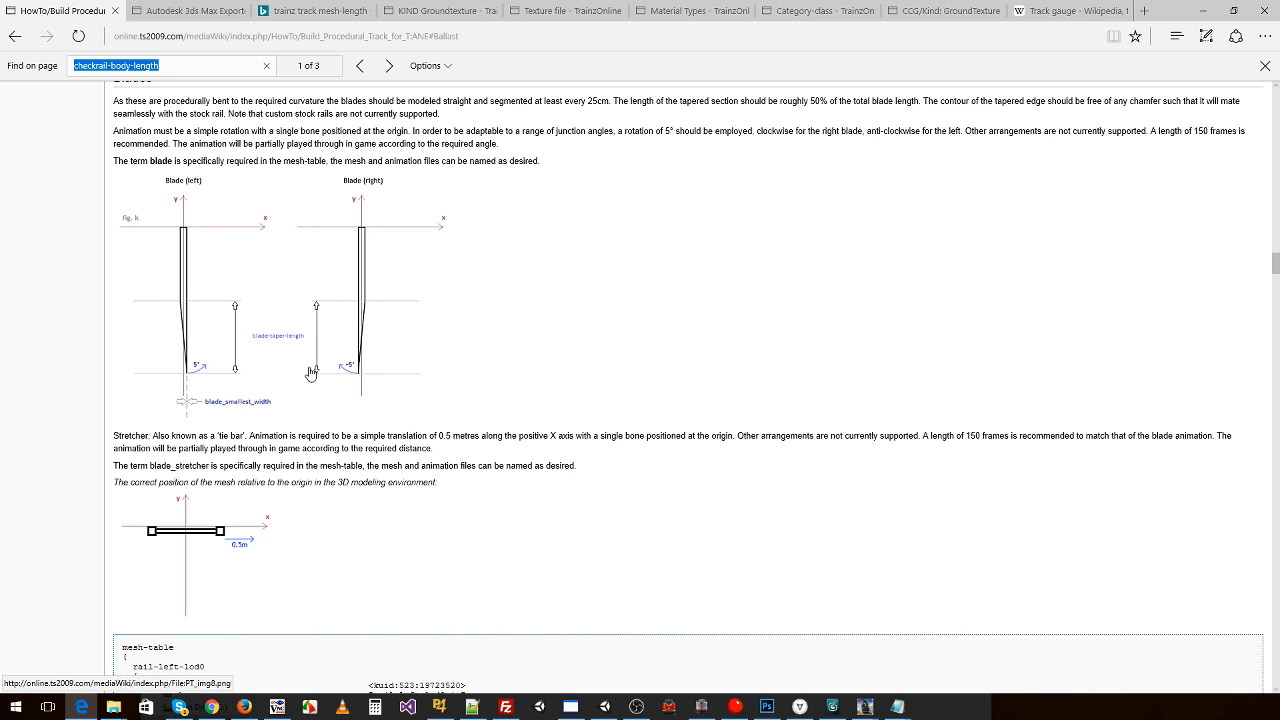
pyautogui.scroll(-2, 257, 374)
pyautogui.scroll(1, 294, 316)
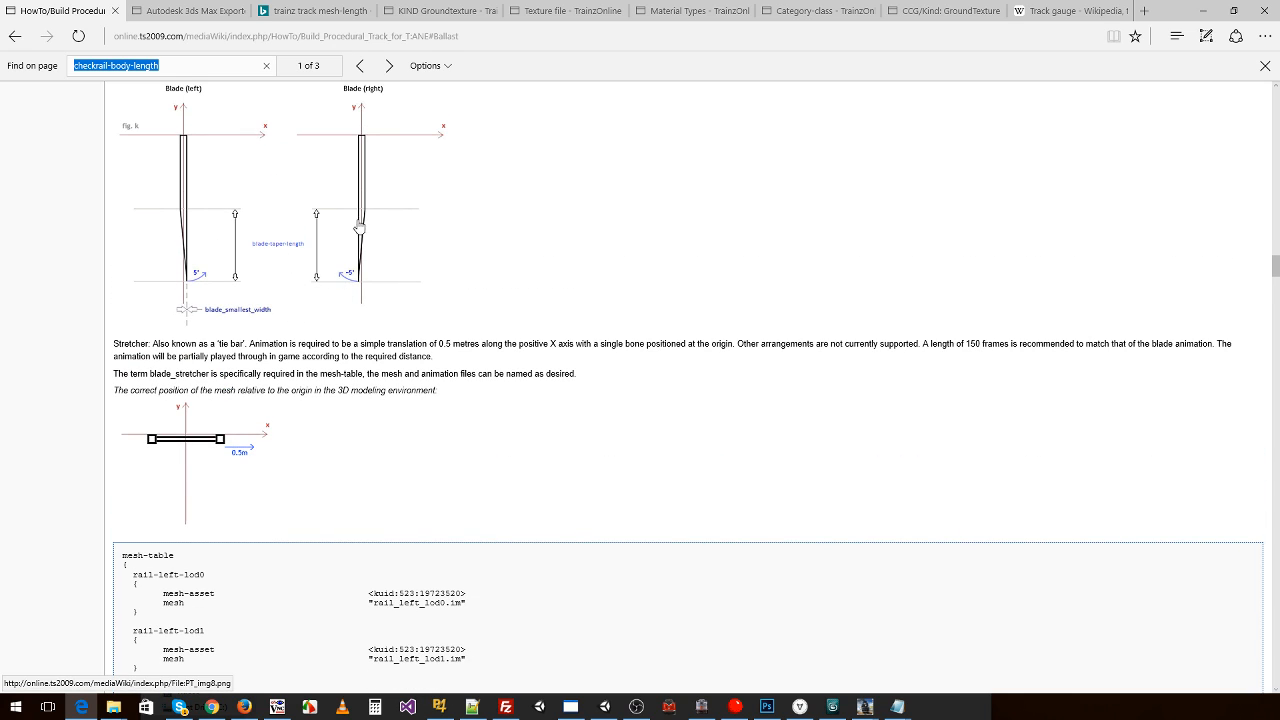
# - Examine the blade_right mesh in the Top view from its tip to the origin to locate where the taper begins
pyautogui.hotkey('alt', 'Tab')
pyautogui.hotkey('alt', 'Tab')
pyautogui.moveTo(520, 250); pyautogui.dragTo(505, 468, button='middle')
pyautogui.scroll(-2, 502, 440)
pyautogui.scroll(-4, 597, 335)
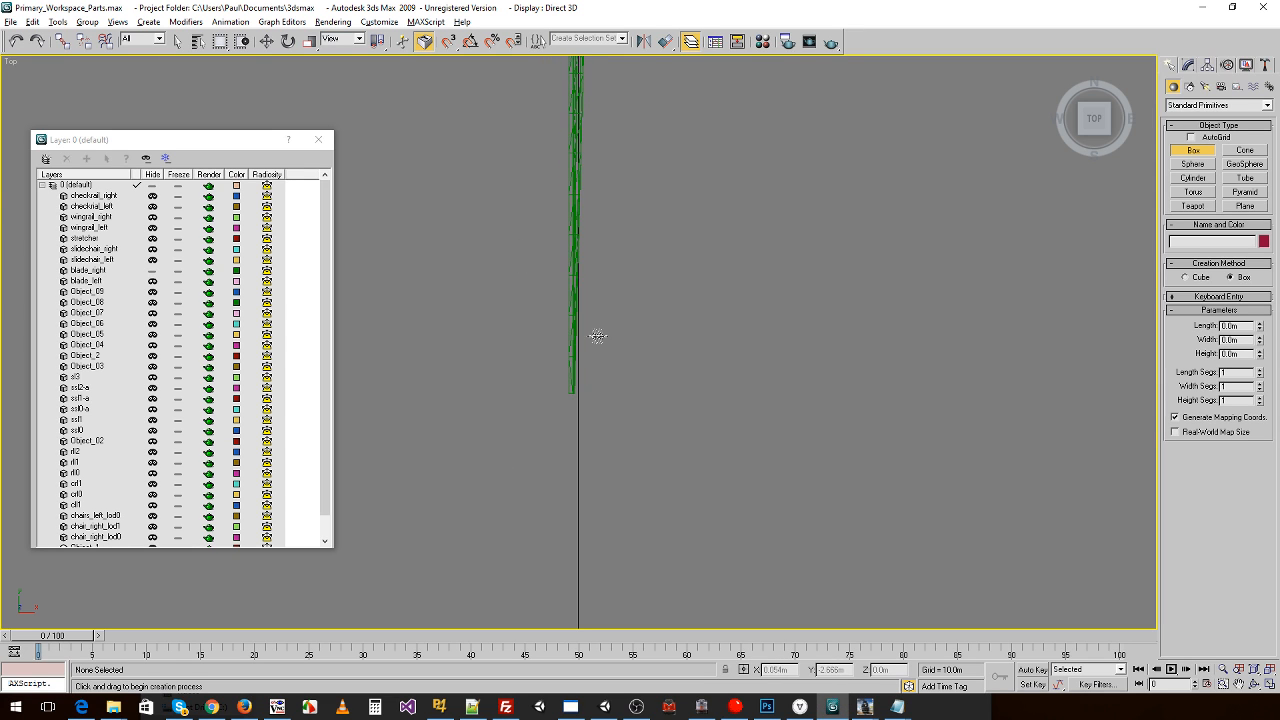
pyautogui.moveTo(560, 359); pyautogui.dragTo(423, 442, button='middle')
pyautogui.scroll(3, 516, 372)
pyautogui.scroll(-1, 520, 390)
pyautogui.moveTo(523, 400); pyautogui.dragTo(597, 407, button='middle')
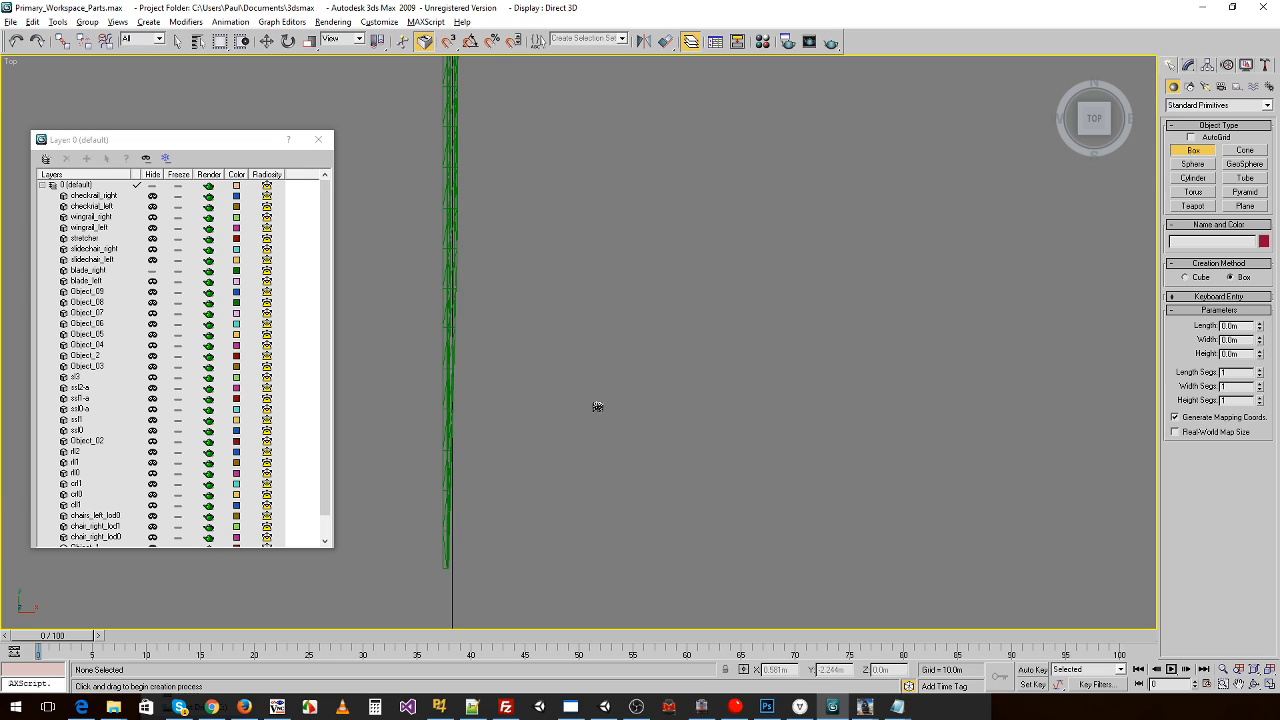
pyautogui.scroll(2, 514, 350)
pyautogui.moveTo(452, 288); pyautogui.dragTo(721, 390, button='middle')
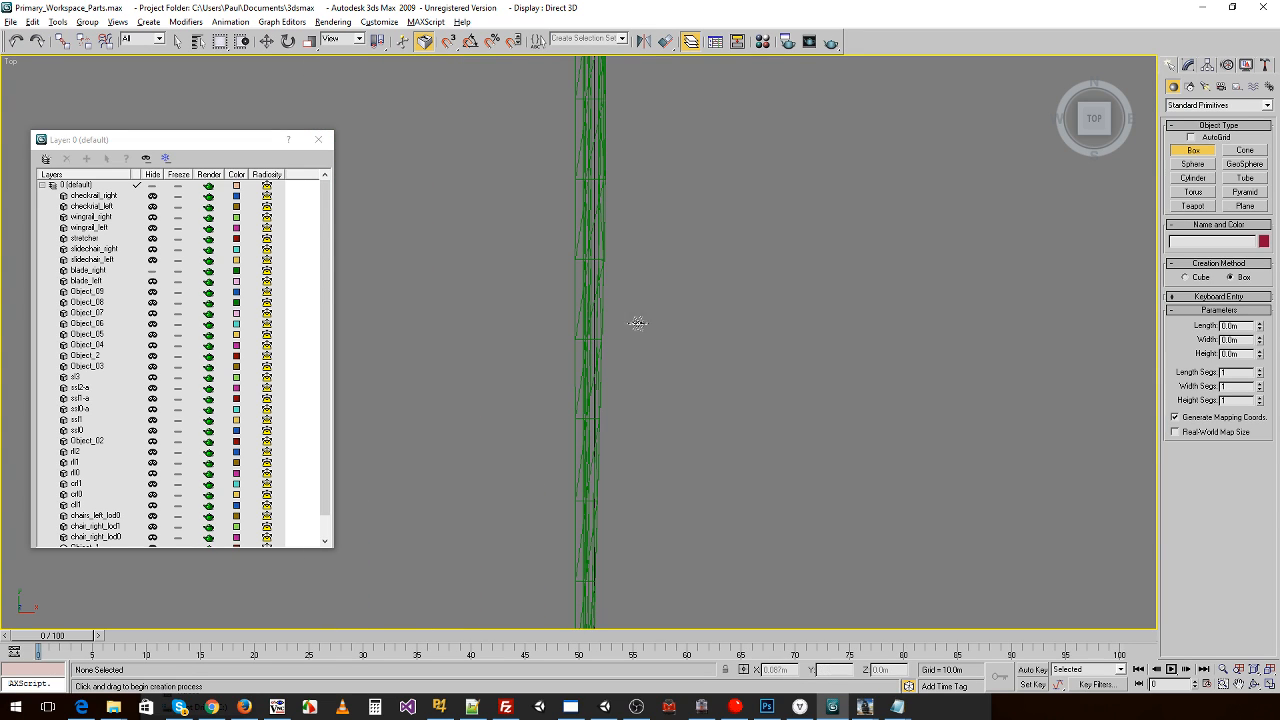
pyautogui.scroll(-1, 613, 259)
pyautogui.scroll(-1, 611, 262)
pyautogui.scroll(1, 627, 342)
pyautogui.moveTo(652, 430); pyautogui.dragTo(625, 175, button='middle')
pyautogui.moveTo(617, 251); pyautogui.dragTo(595, 321, button='middle')
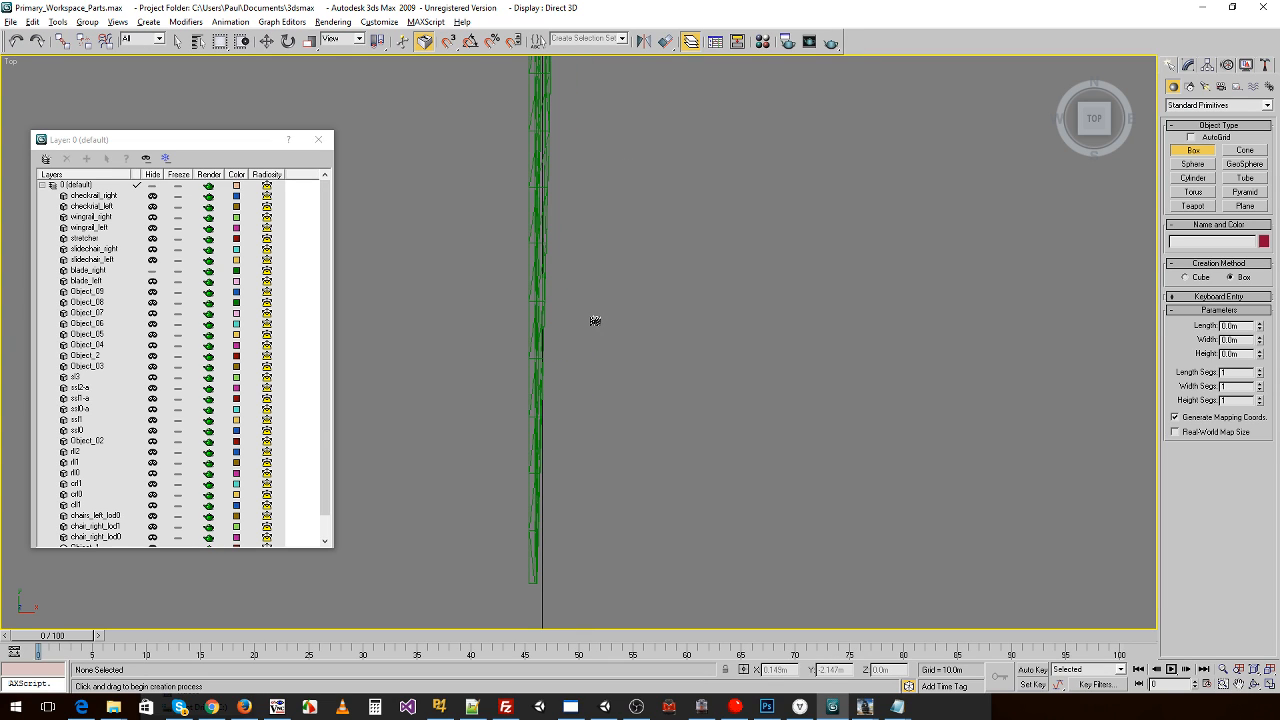
pyautogui.moveTo(608, 168); pyautogui.dragTo(566, 477, button='middle')
pyautogui.scroll(-1, 572, 458)
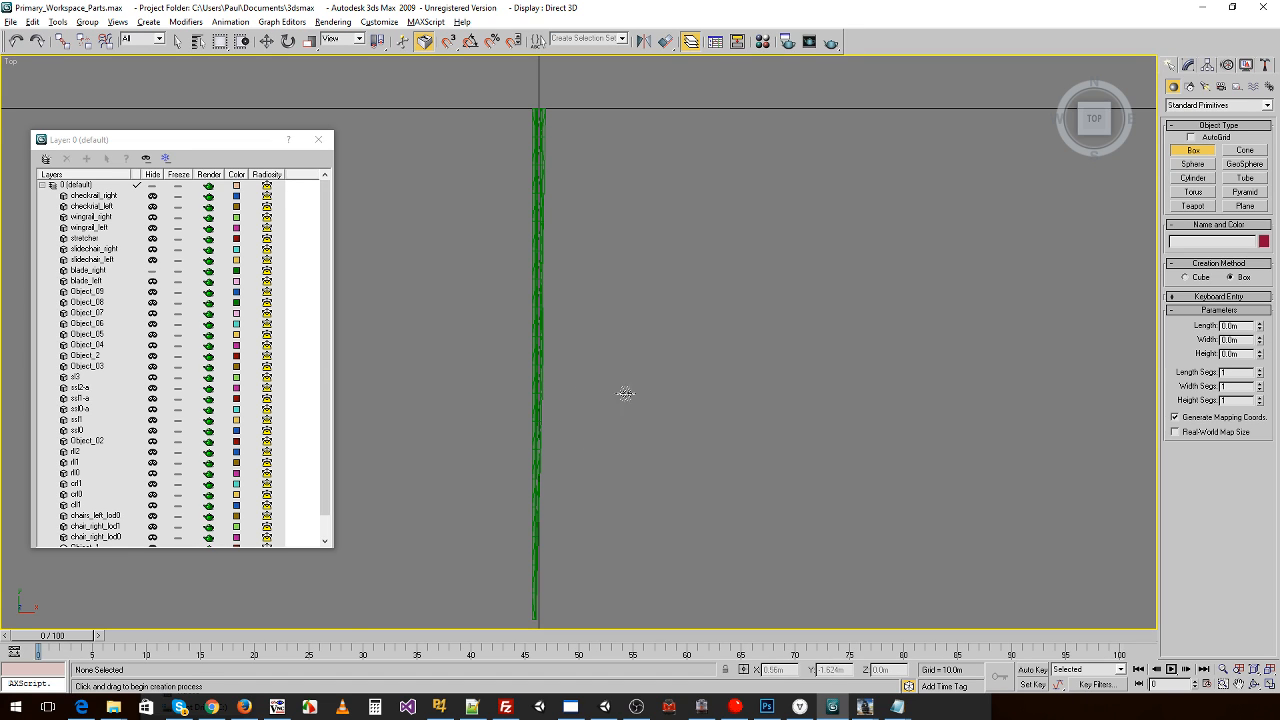
# - Measure the tapered section of blade_right from the taper's start to the tip with a temporary box, and return to the config file
pyautogui.scroll(4, 582, 384)
pyautogui.moveTo(456, 401); pyautogui.dragTo(609, 160, button='middle')
pyautogui.scroll(-1, 598, 140)
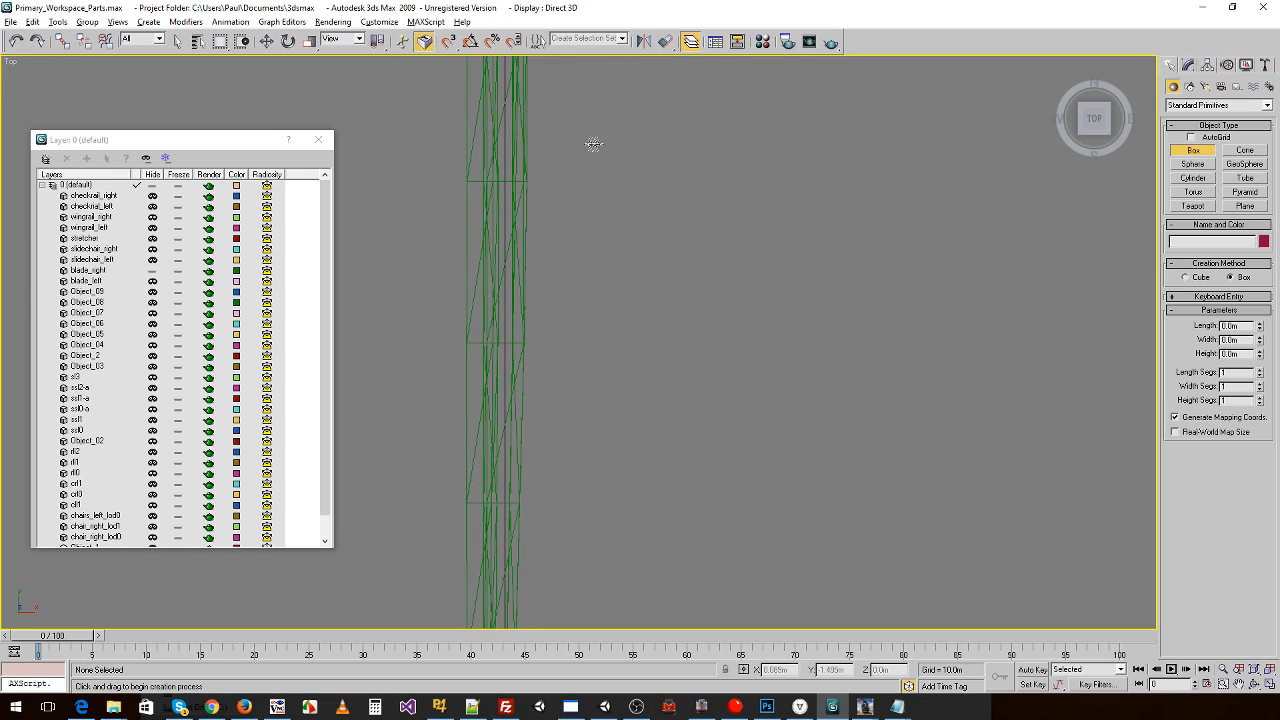
pyautogui.scroll(-1, 534, 330)
pyautogui.scroll(-3, 563, 336)
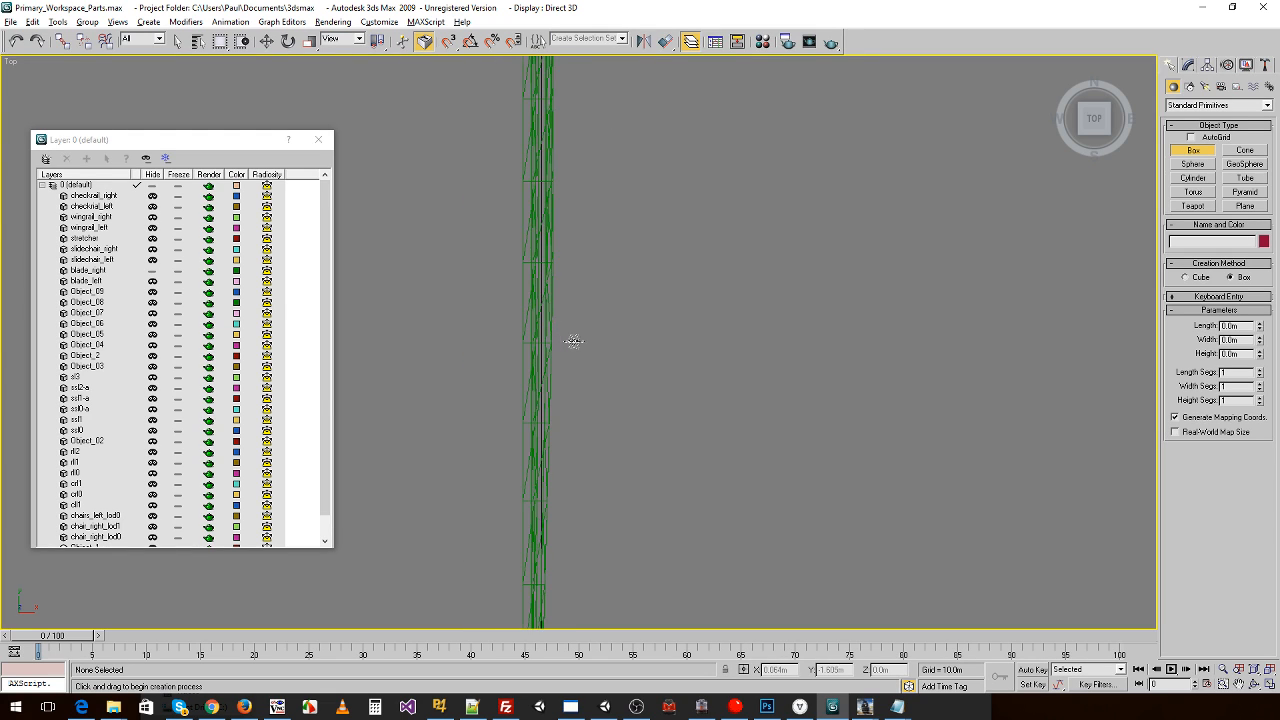
pyautogui.moveTo(576, 345); pyautogui.dragTo(535, 569)
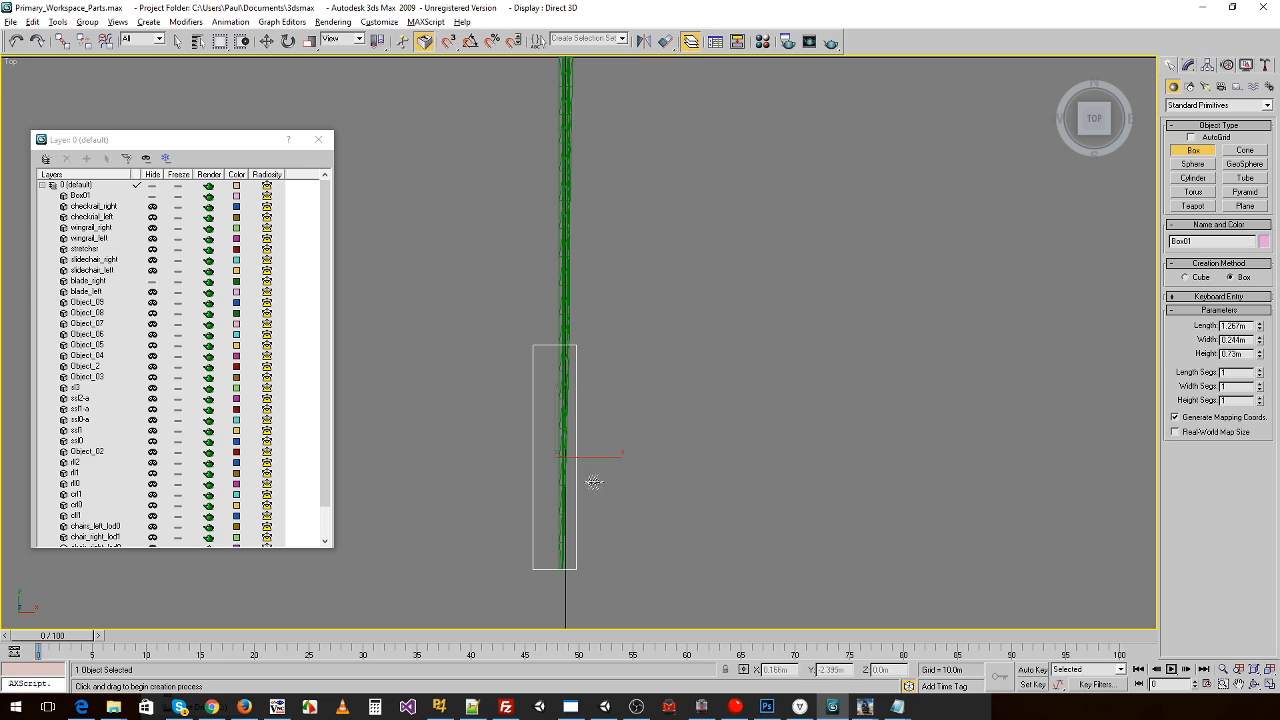
pyautogui.rightClick(597, 476)
pyautogui.moveTo(660, 304); pyautogui.dragTo(614, 414, button='middle')
pyautogui.hotkey('alt', 'Tab')
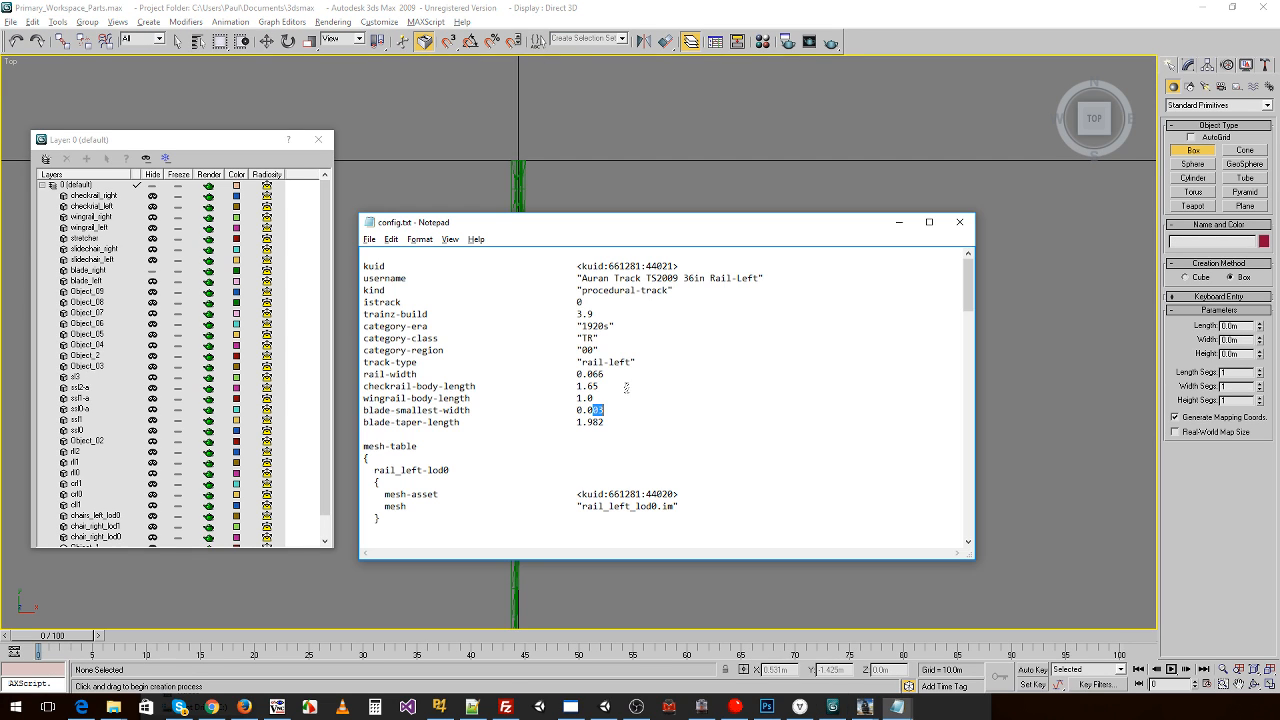
# - Set blade-taper-length to 1.26 in the Rail-Left config and review the rail dimension tags on the wiki page
pyautogui.moveTo(587, 423); pyautogui.dragTo(604, 423)
pyautogui.write('26')
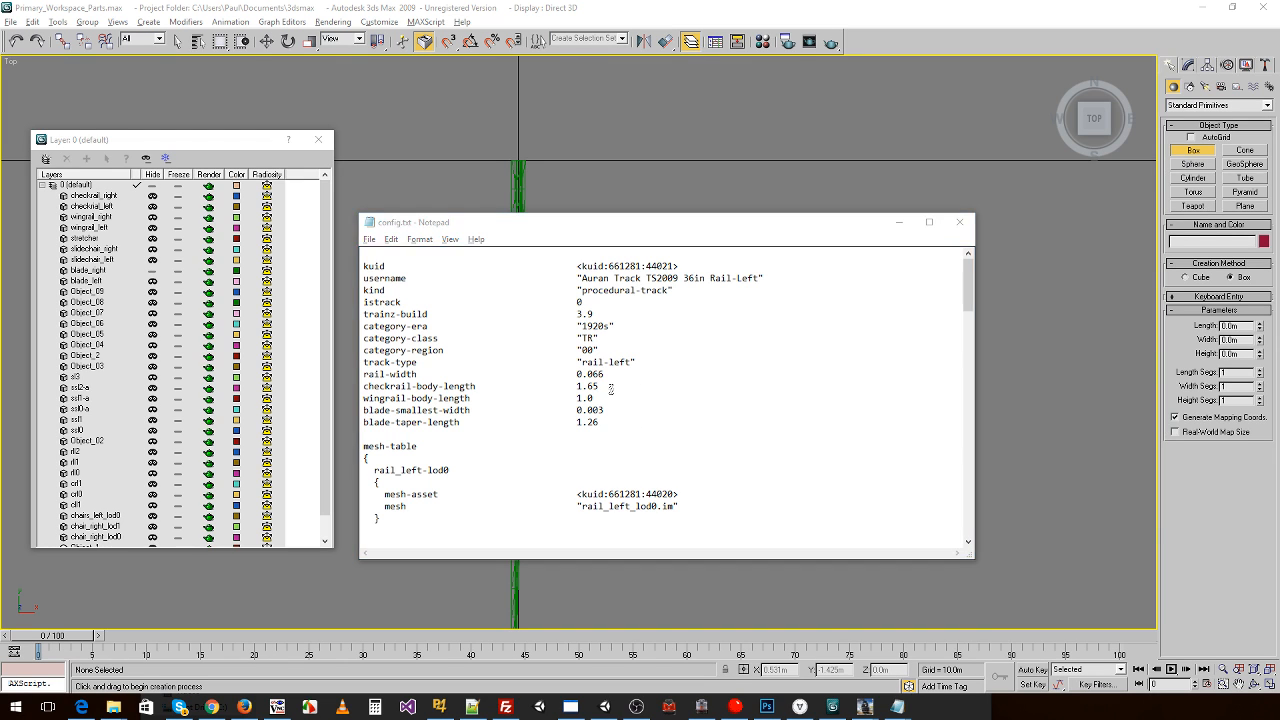
pyautogui.hotkey('alt', 'Tab')
pyautogui.scroll(3, 297, 426)
pyautogui.scroll(-8, 297, 426)
pyautogui.scroll(-6, 283, 451)
pyautogui.scroll(5, 283, 451)
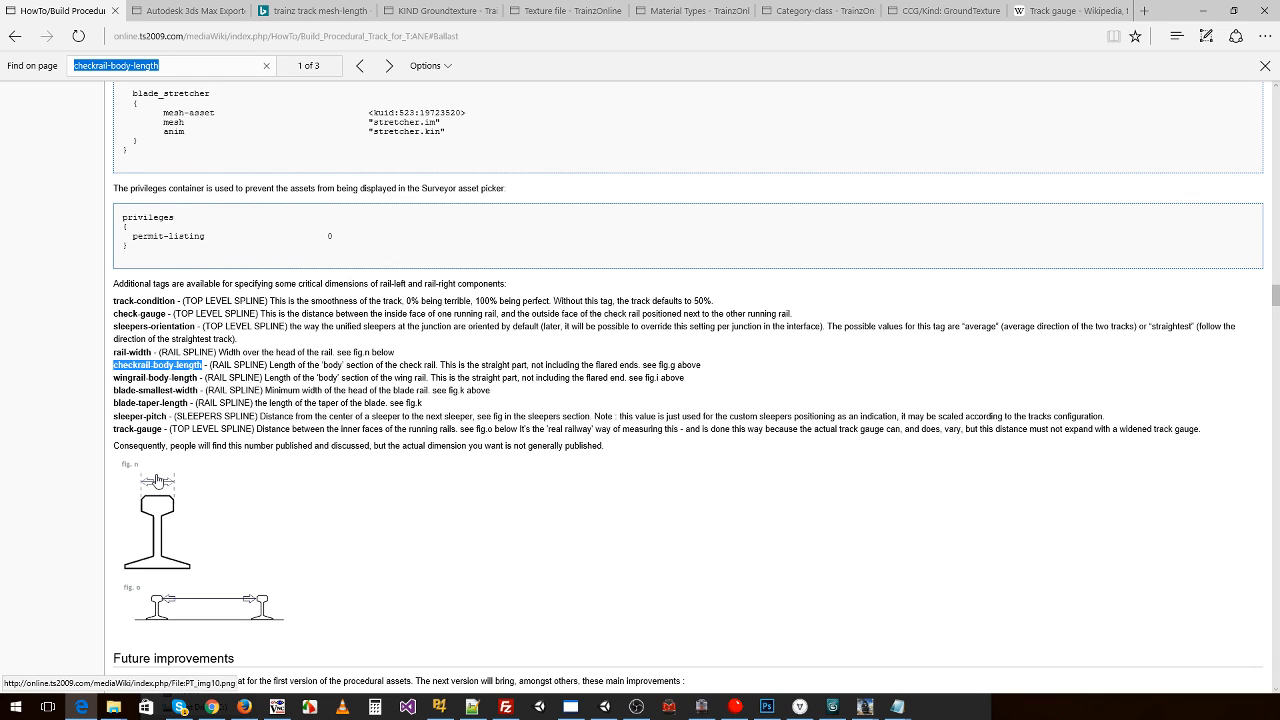
# - Check the Rail-Left config values again, and hide the blade_right mesh in 3ds Max
pyautogui.hotkey('alt', 'Tab')
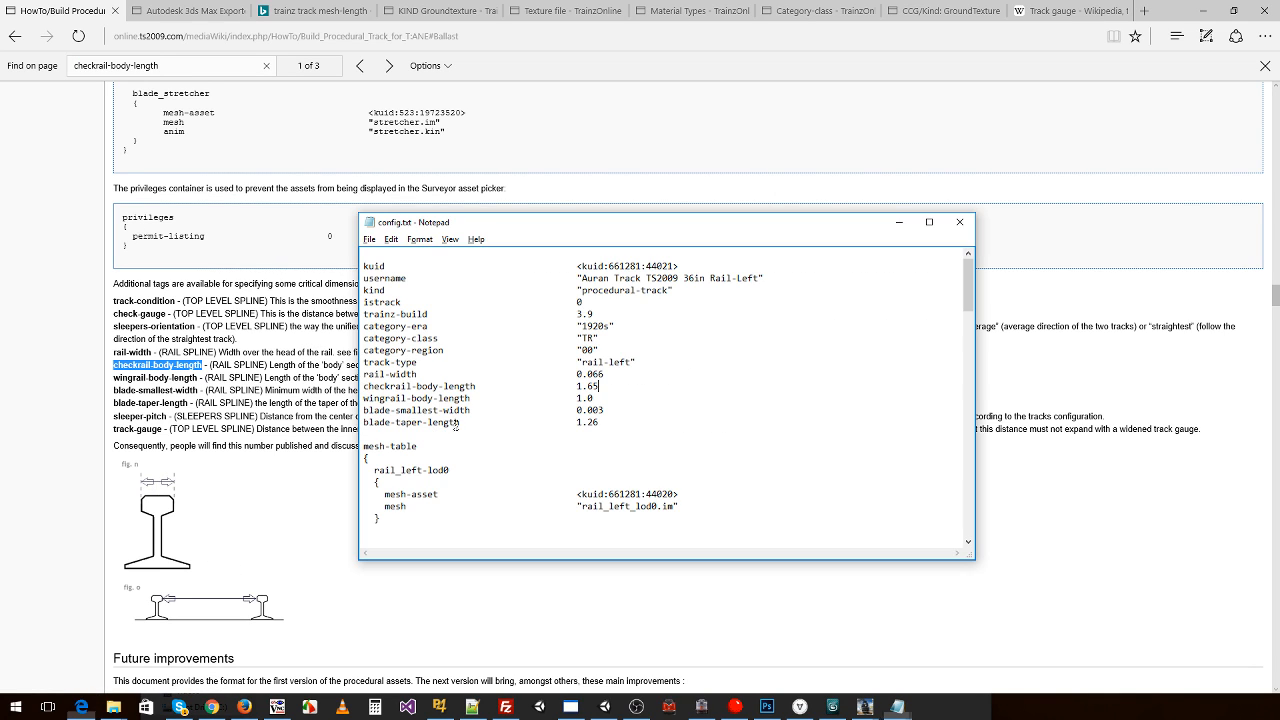
pyautogui.hotkey('alt', 'Tab')
pyautogui.hotkey('alt', 'Tab')
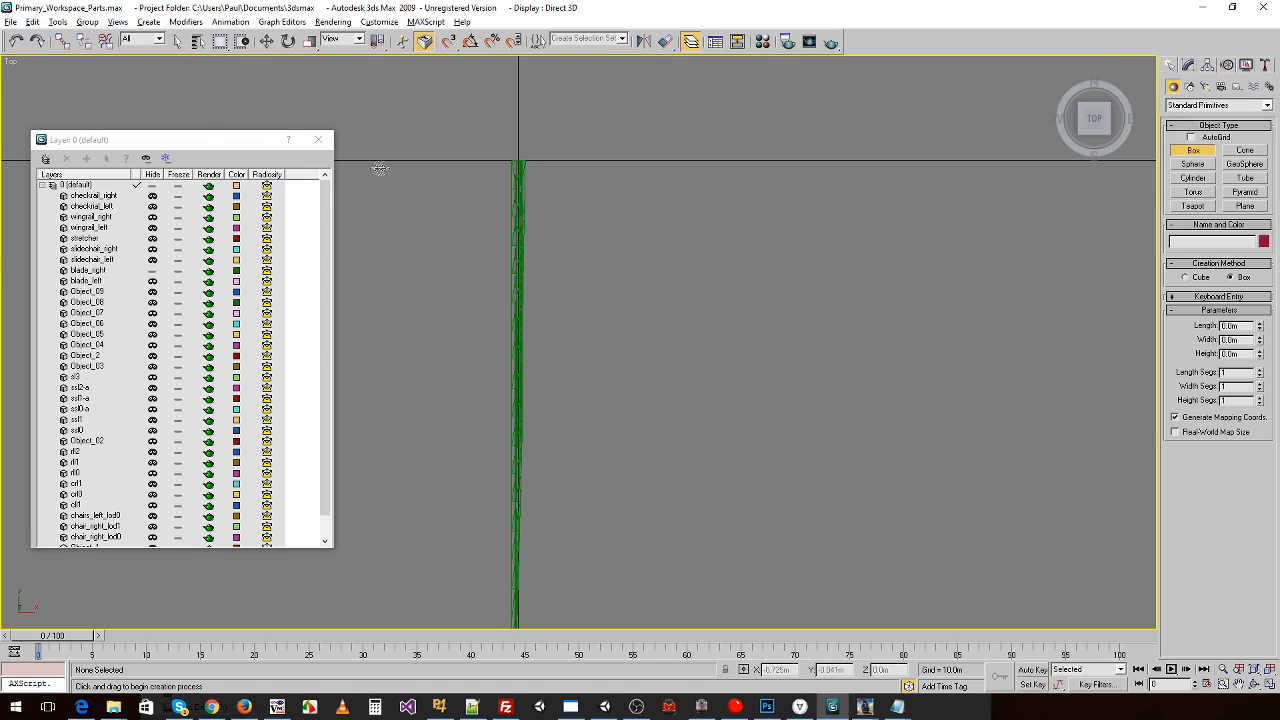
pyautogui.click(152, 270)
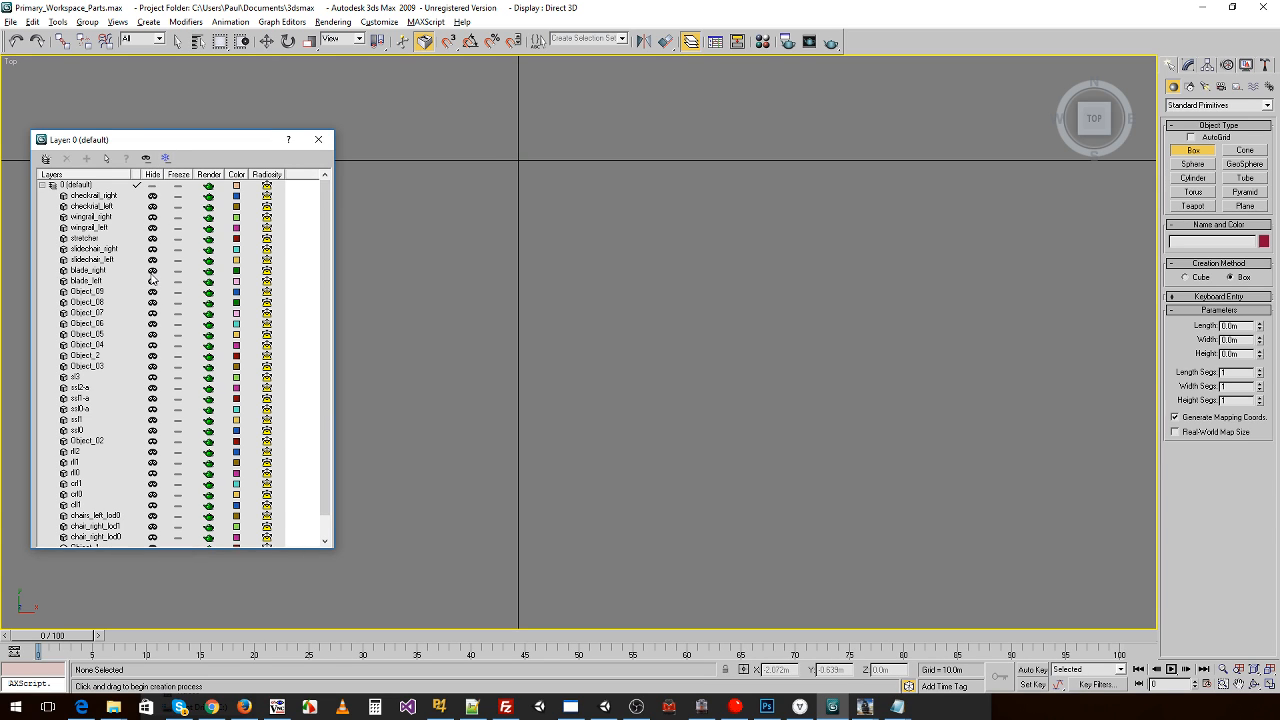
# - Unhide the lod0 rail mesh, restore the four-view layout and frame the rail head profile in the Front view
pyautogui.scroll(-1, 138, 390)
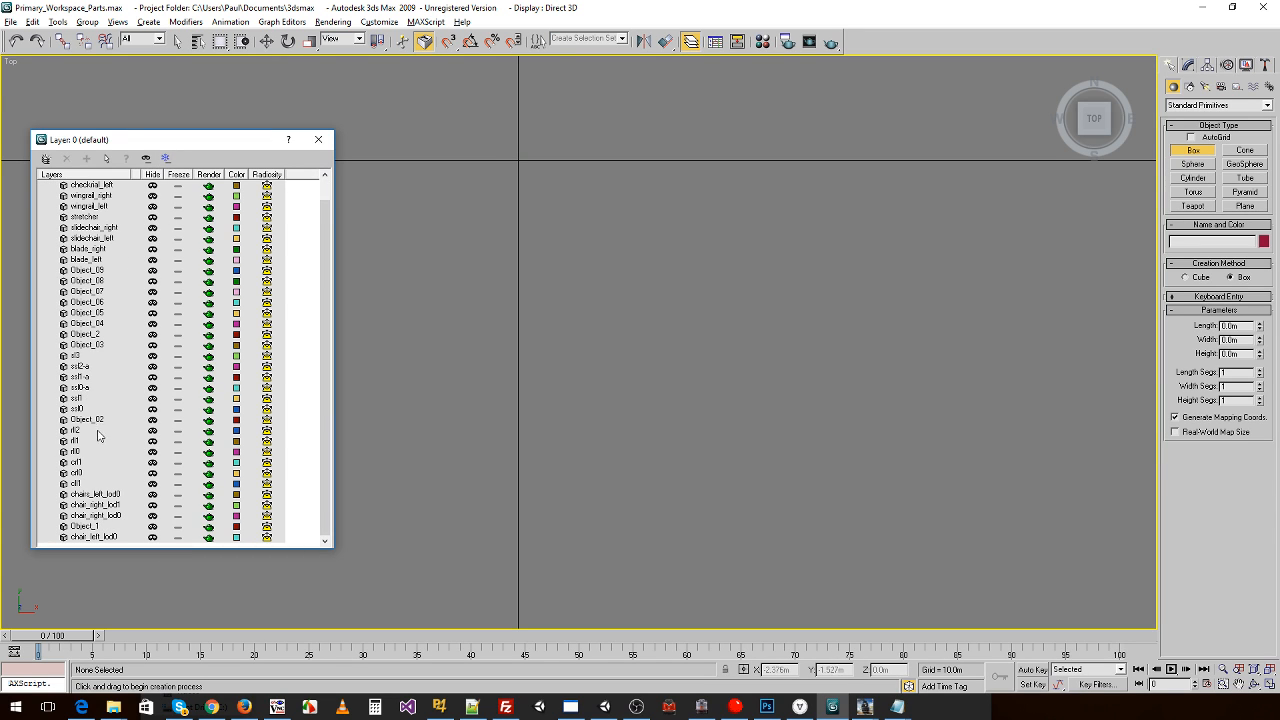
pyautogui.click(153, 452)
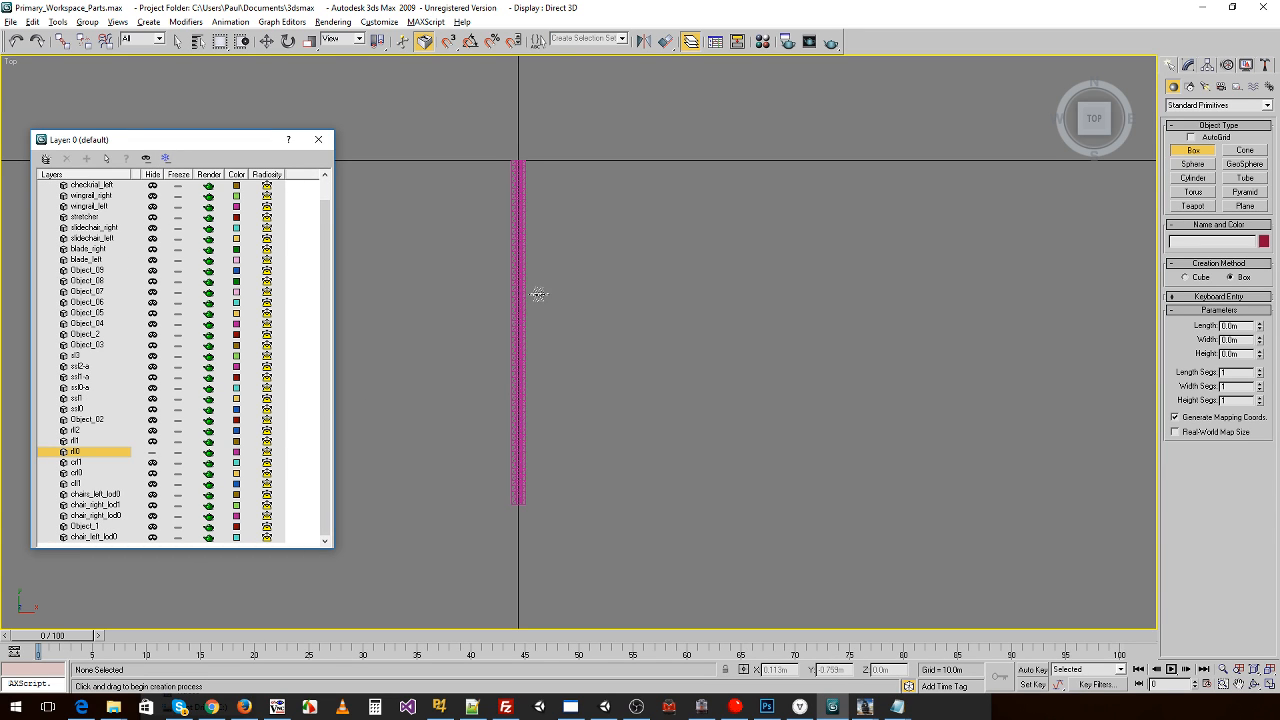
pyautogui.click(1270, 686)
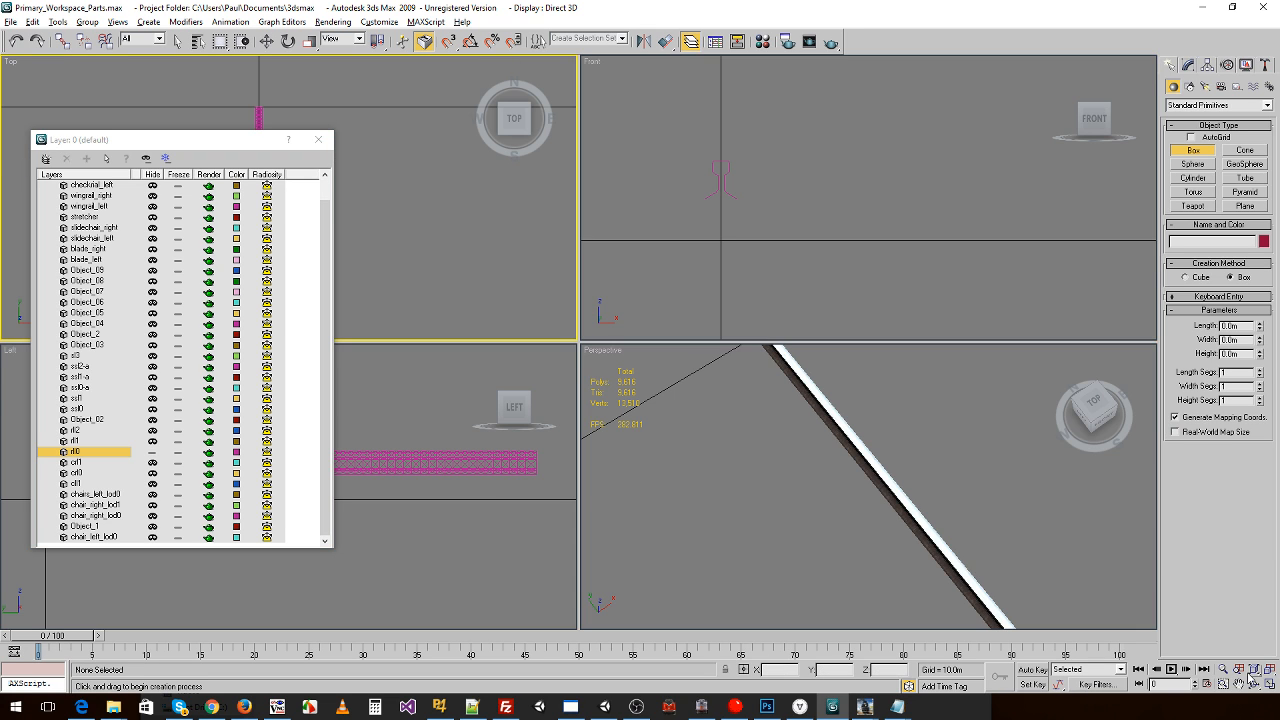
pyautogui.keyDown('alt'); pyautogui.moveTo(930, 488); pyautogui.dragTo(880, 417, button='middle'); pyautogui.keyUp('alt')
pyautogui.scroll(4, 720, 240)
pyautogui.moveTo(743, 218); pyautogui.dragTo(808, 257, button='middle')
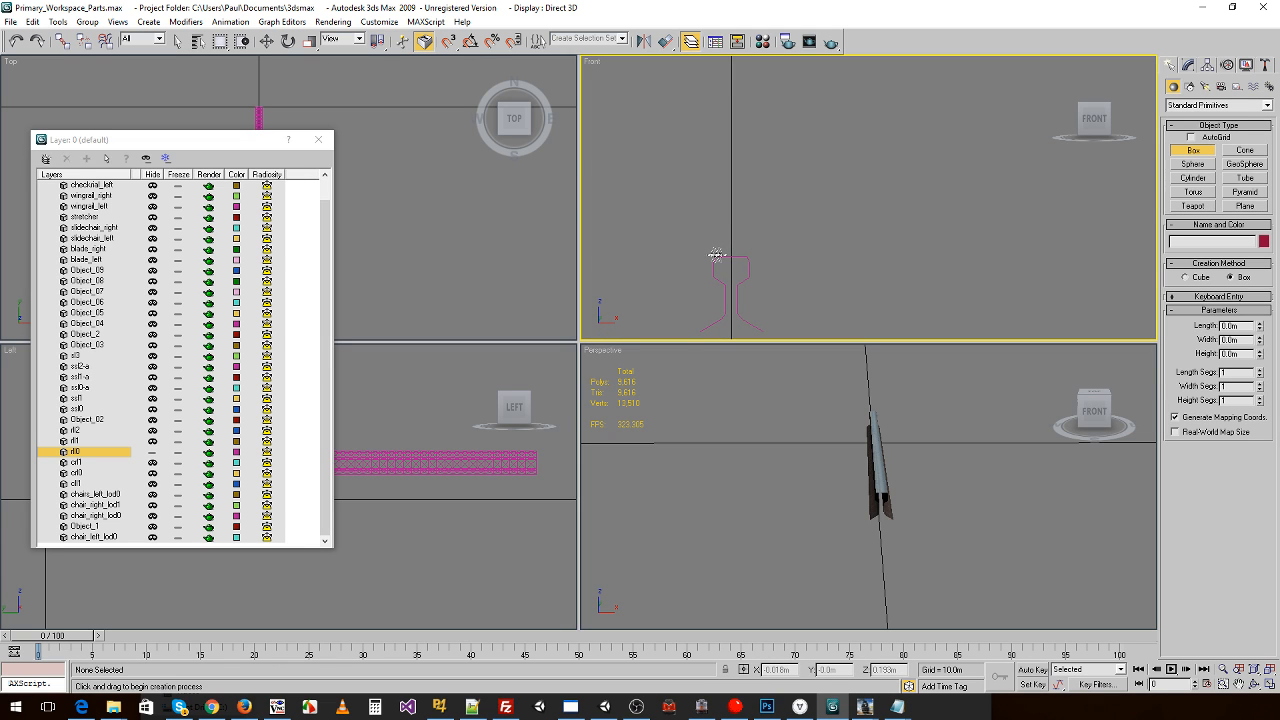
# - Check the rail-width definition on the wiki page and measure the rail head's width with a temporary box in the Front view
pyautogui.hotkey('alt', 'Tab')
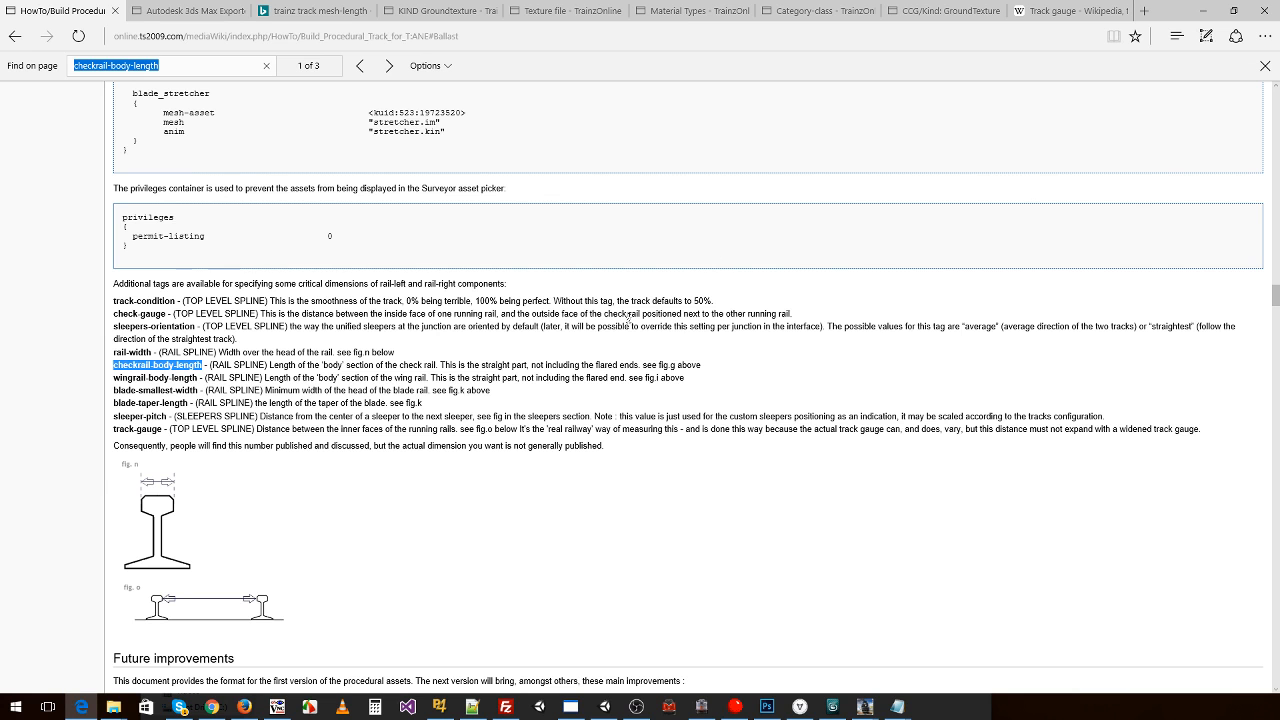
pyautogui.hotkey('alt', 'Tab')
pyautogui.moveTo(713, 262); pyautogui.dragTo(750, 234)
pyautogui.click(749, 234)
pyautogui.rightClick(750, 234)
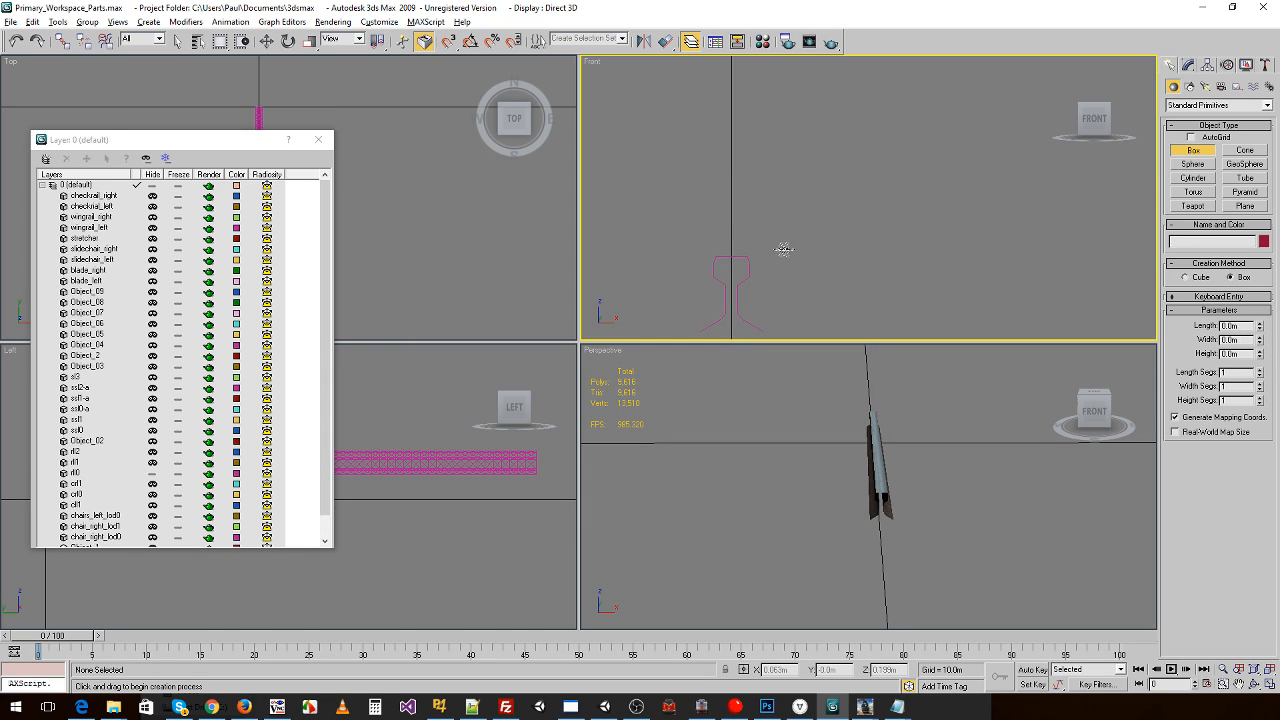
# - Set rail-width to 0.044 in the Rail-Left config file
pyautogui.hotkey('alt', 'Tab')
pyautogui.hotkey('alt', 'Tab')
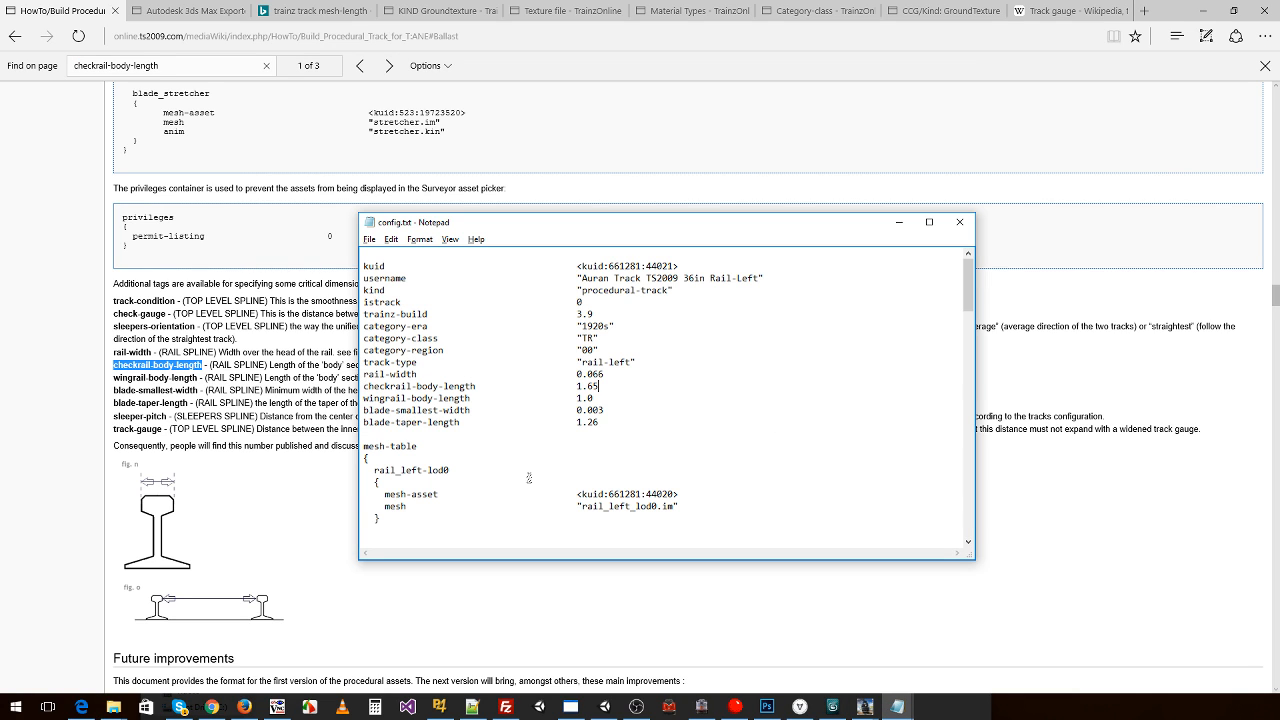
pyautogui.moveTo(604, 374); pyautogui.dragTo(592, 374)
# - Review the Rail-Left config's mesh-table and track sections, and the blade and stretcher diagrams on the wiki page
pyautogui.scroll(-20, 585, 399)
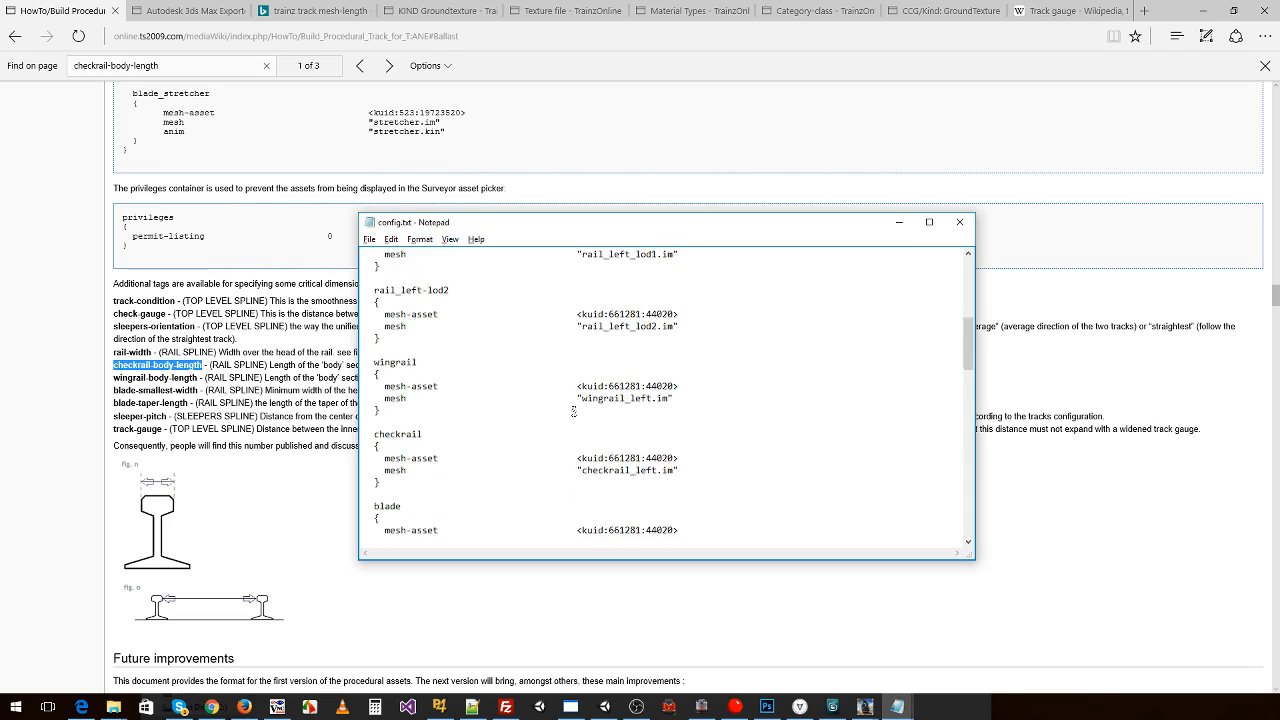
pyautogui.scroll(-4, 578, 419)
pyautogui.scroll(7, 585, 422)
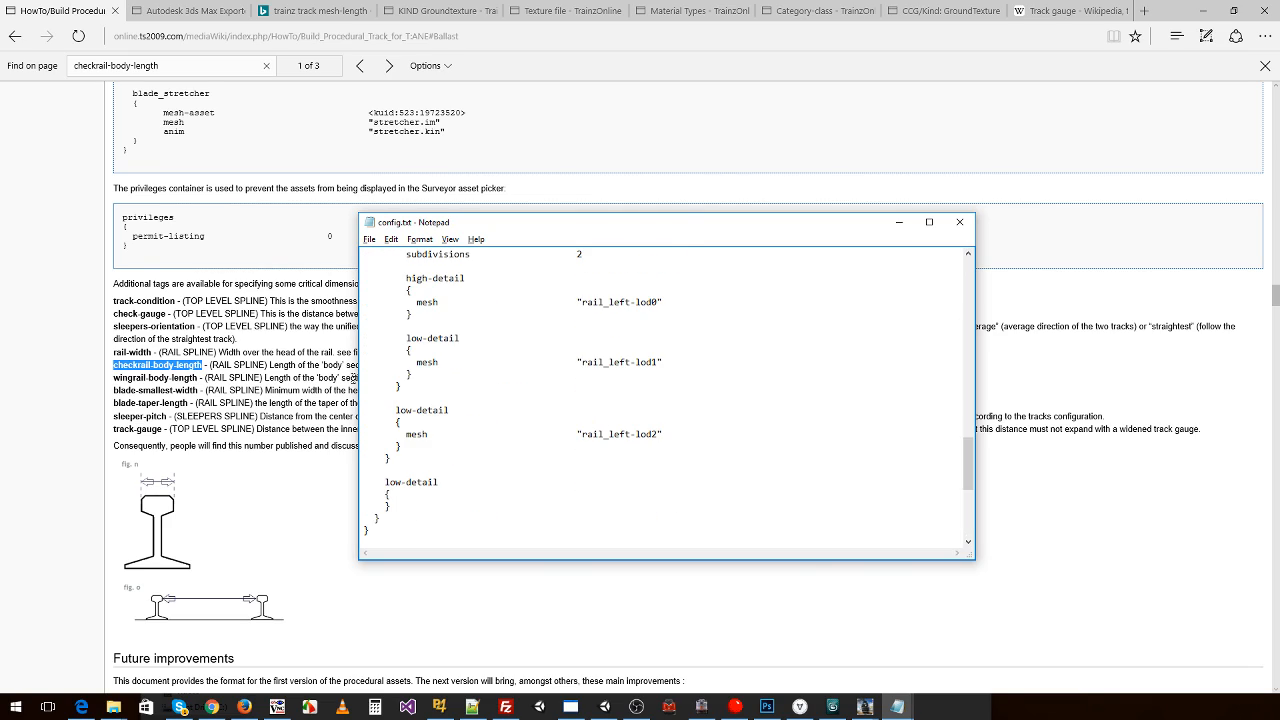
pyautogui.click(328, 328)
pyautogui.scroll(15, 329, 328)
pyautogui.scroll(-15, 409, 373)
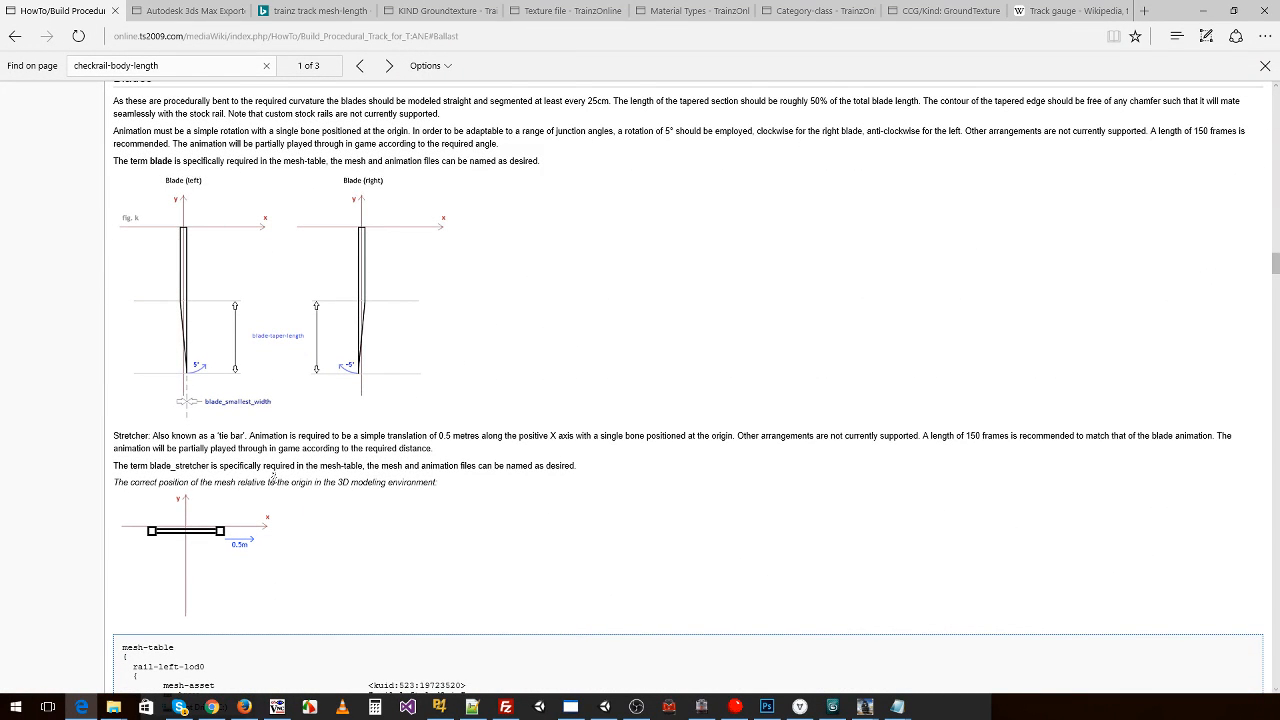
pyautogui.scroll(-1, 296, 472)
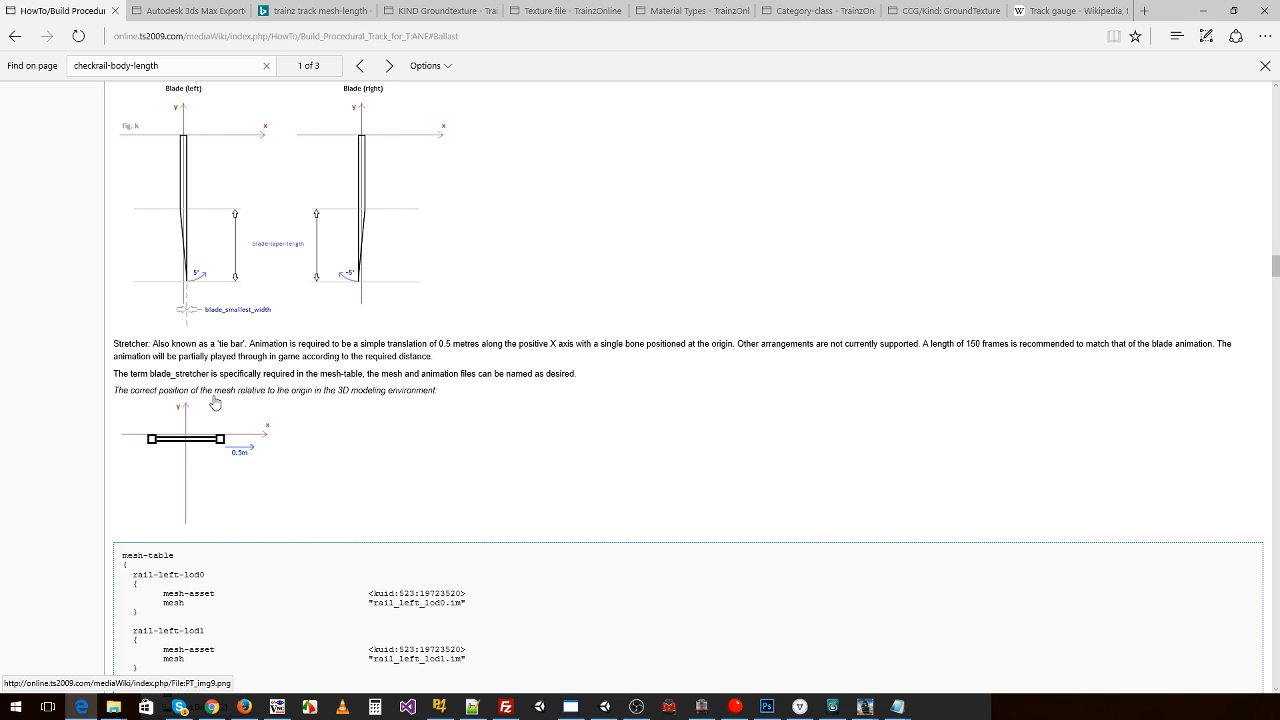
# - Copy the five dimension lines from rail-width to blade-taper-length in the Rail-Left config, and close the file
pyautogui.hotkey('alt', 'Tab')
pyautogui.scroll(20, 698, 410)
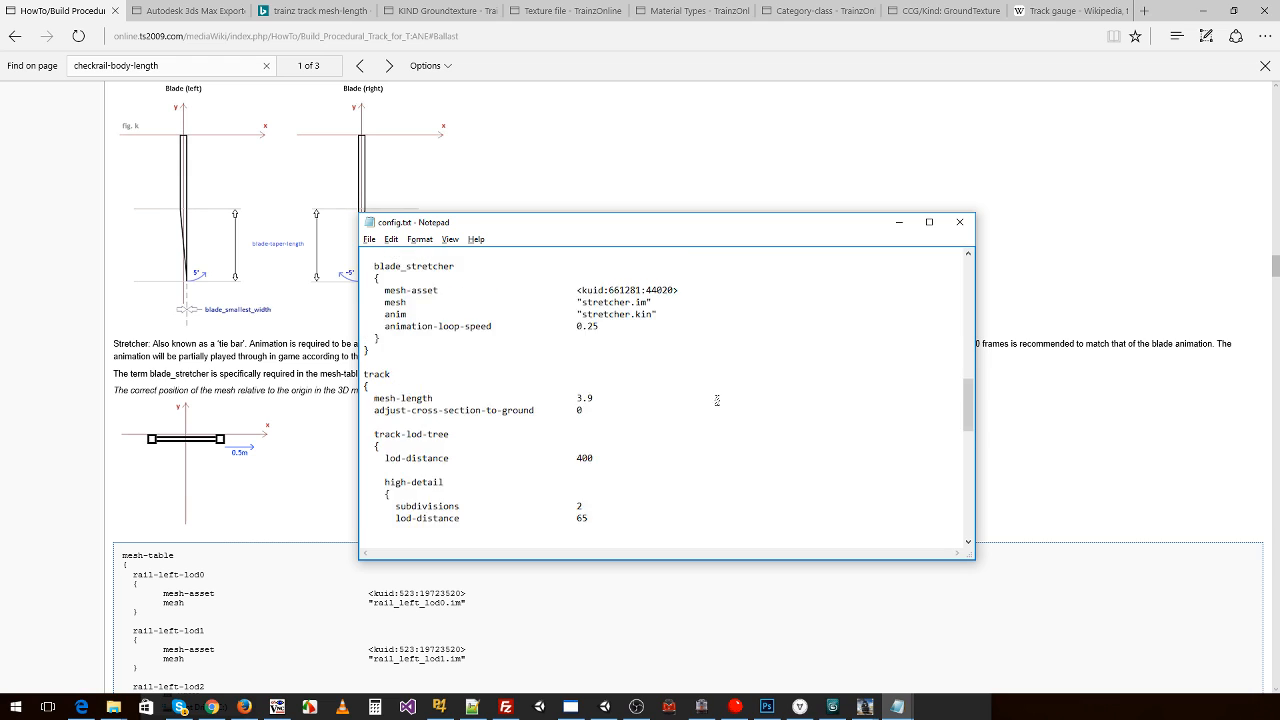
pyautogui.moveTo(600, 422); pyautogui.dragTo(324, 377)
pyautogui.hotkey('ctrl', 'c')
pyautogui.click(959, 222)
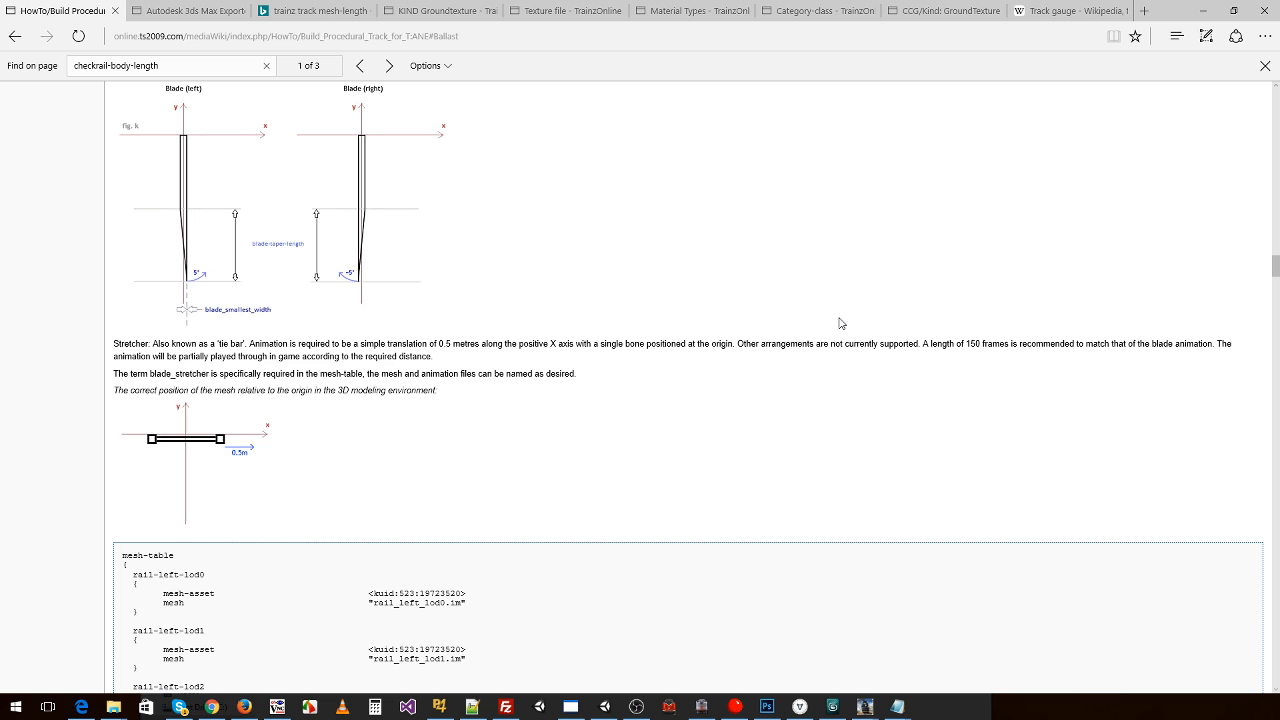
# - Replace the Rail-Right config's dimension lines with the copied ones: rail-width 0.044, checkrail-body-length 1.65, wingrail-body-length 1.0, blade-smallest-width 0.003, blade-taper-length 1.26
pyautogui.hotkey('alt', 'Tab')
pyautogui.click(251, 242)
pyautogui.rightClick(251, 242)
pyautogui.moveTo(407, 348)
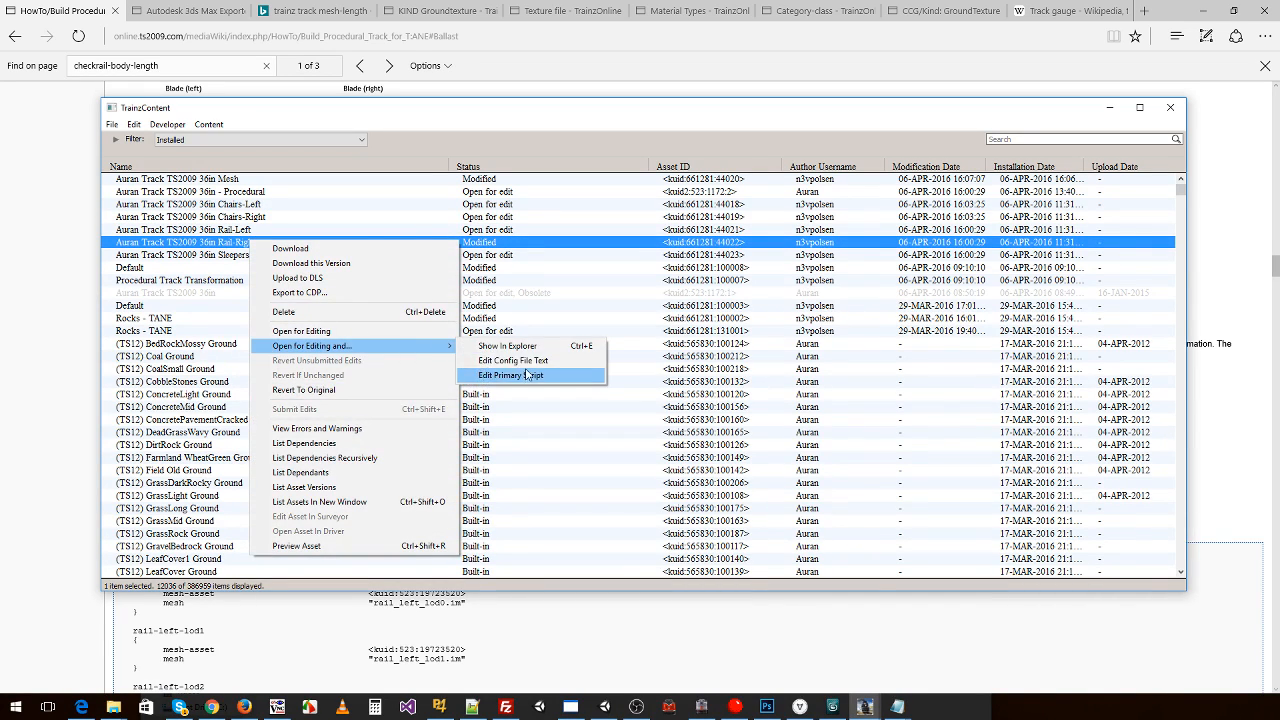
pyautogui.click(528, 360)
pyautogui.moveTo(620, 424); pyautogui.dragTo(349, 375)
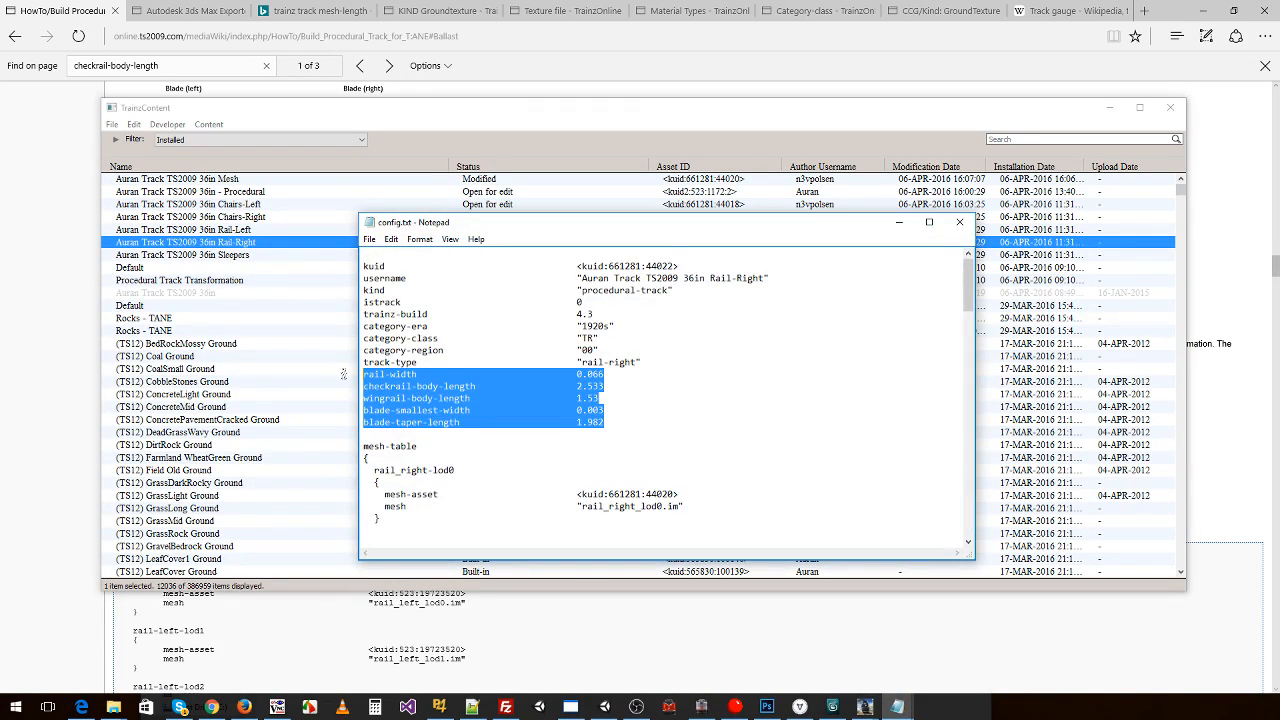
pyautogui.hotkey('ctrl', 'v')
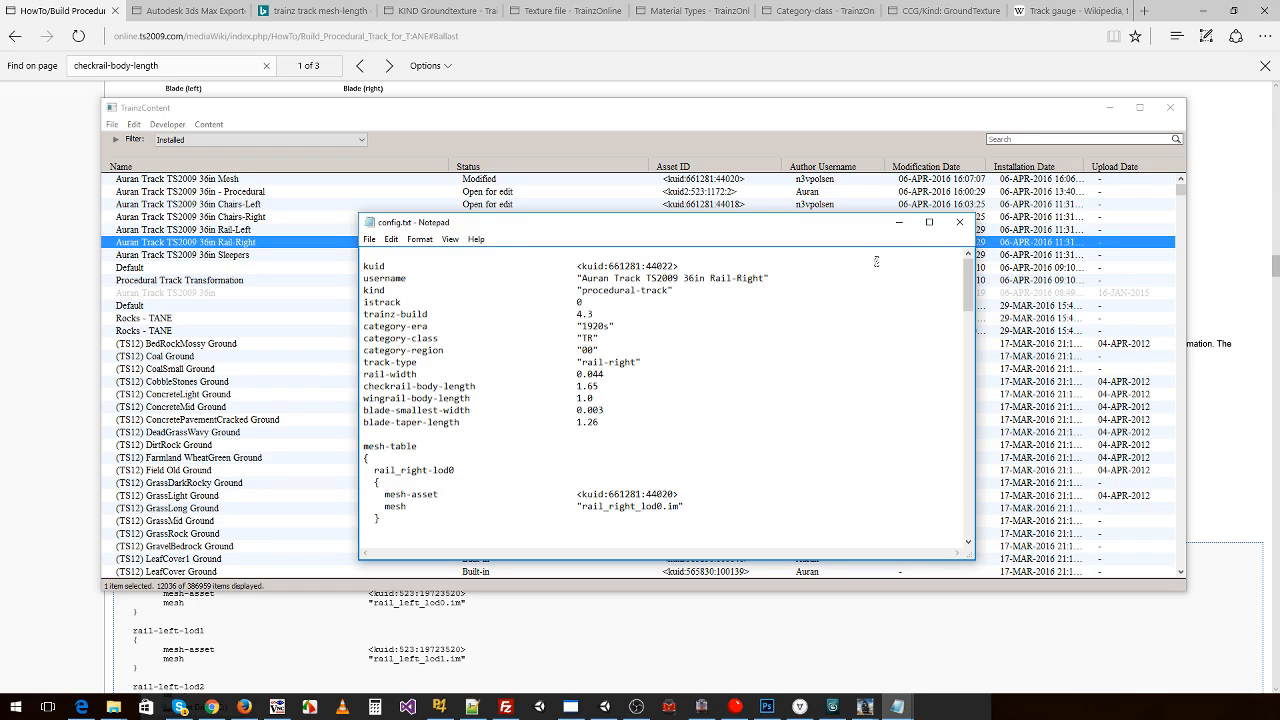
pyautogui.click(960, 222)
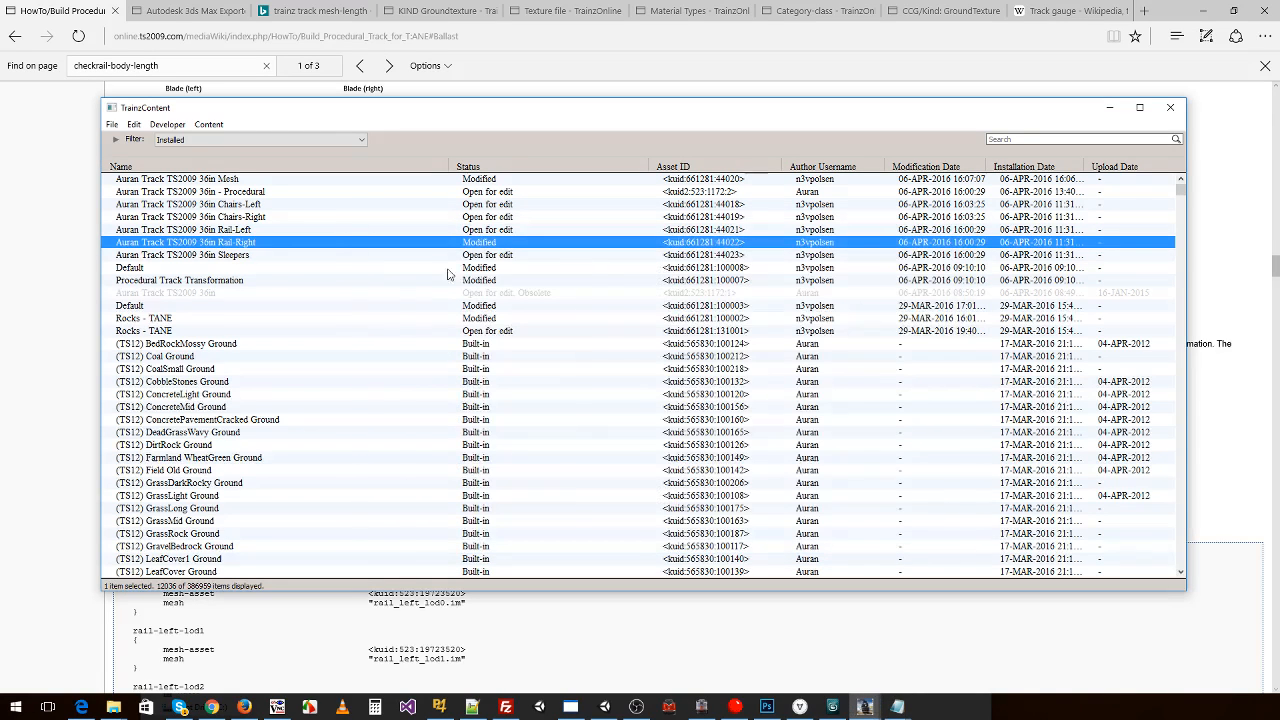
# - Submit the edits of the six 36in assets from Procedural through Sleepers together
pyautogui.click(240, 255)
pyautogui.keyDown('shift'); pyautogui.click(260, 192); pyautogui.keyUp('shift')
pyautogui.rightClick(259, 193)
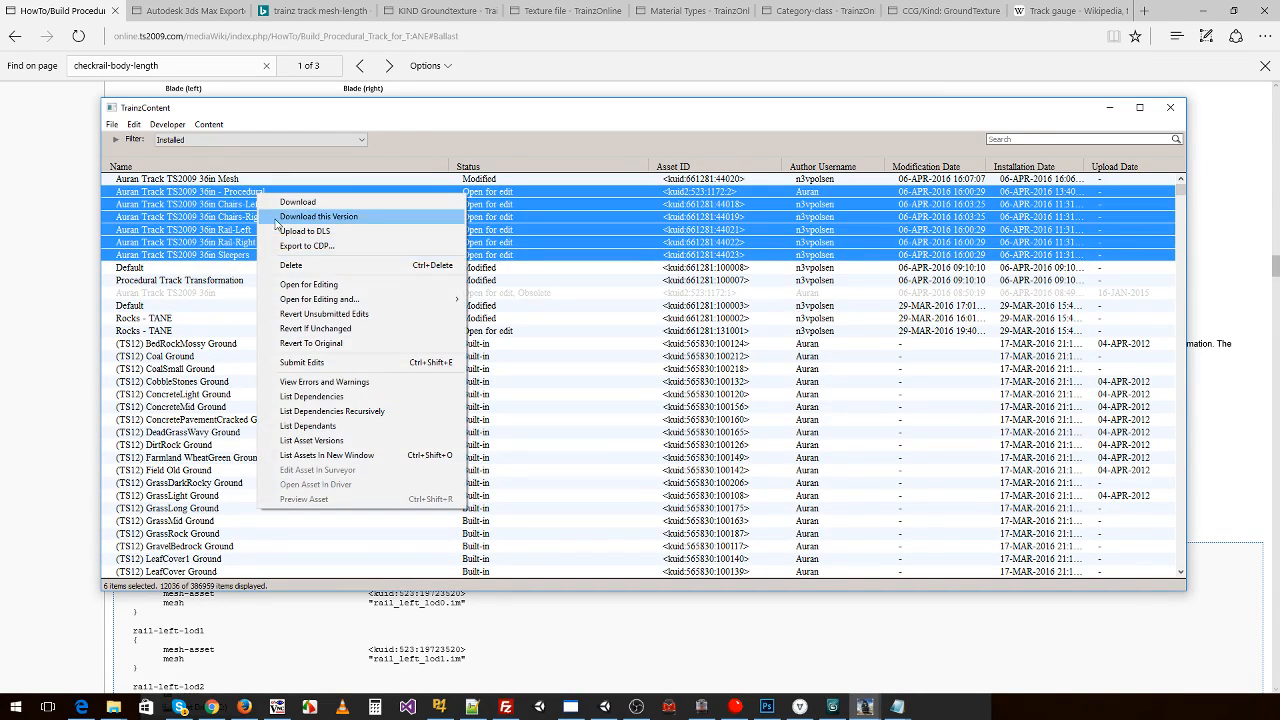
pyautogui.click(302, 362)
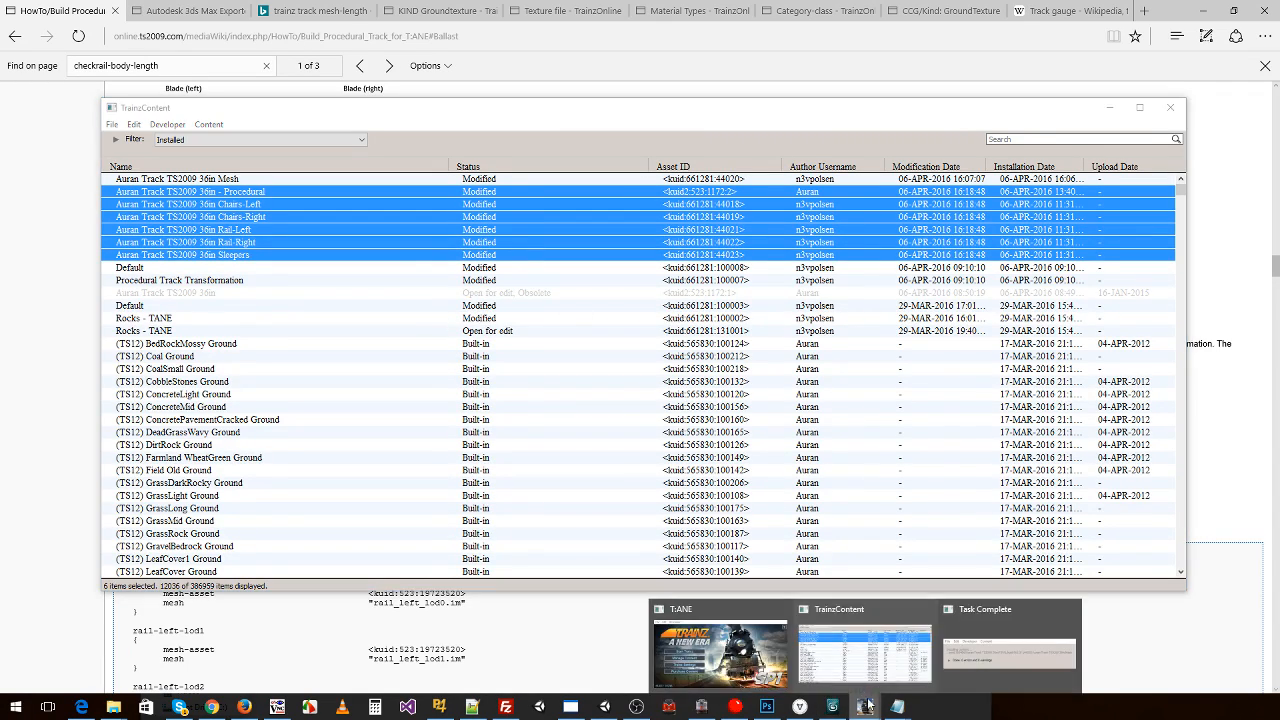
# - Switch to T:ANE and open the Procedural Track Transformation route for editing
pyautogui.click(745, 652)
pyautogui.click(595, 310)
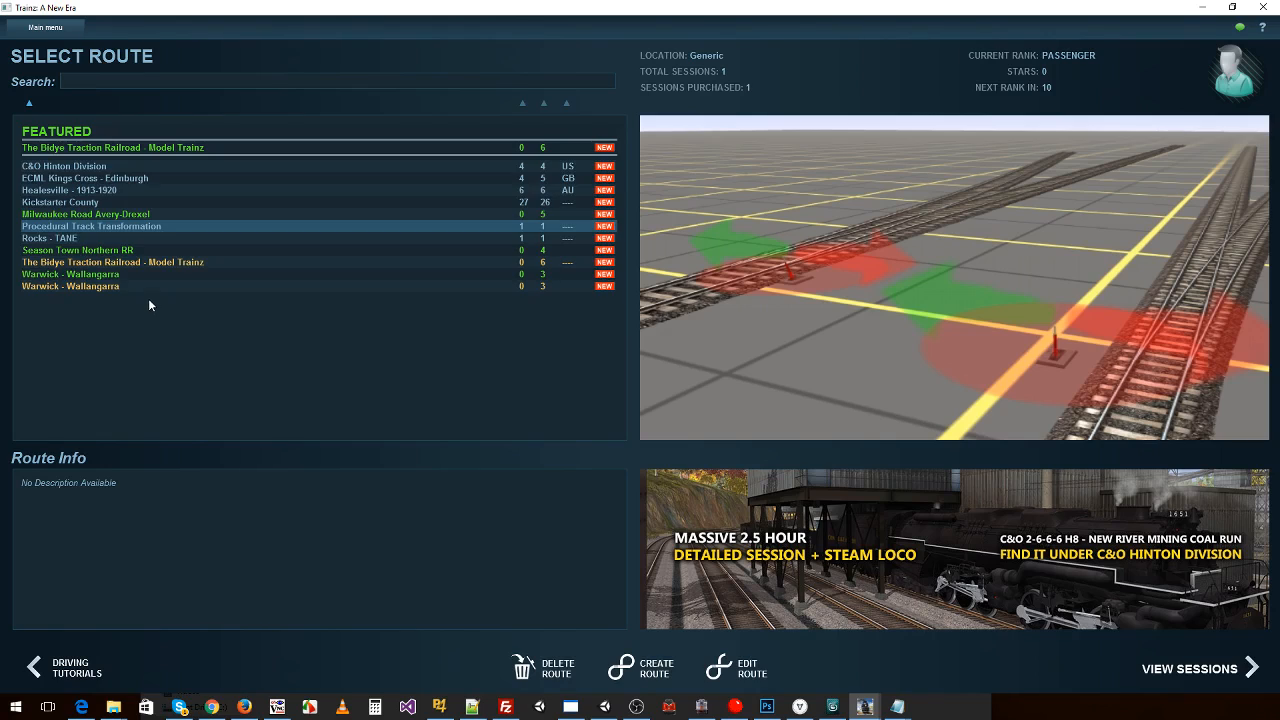
pyautogui.click(737, 667)
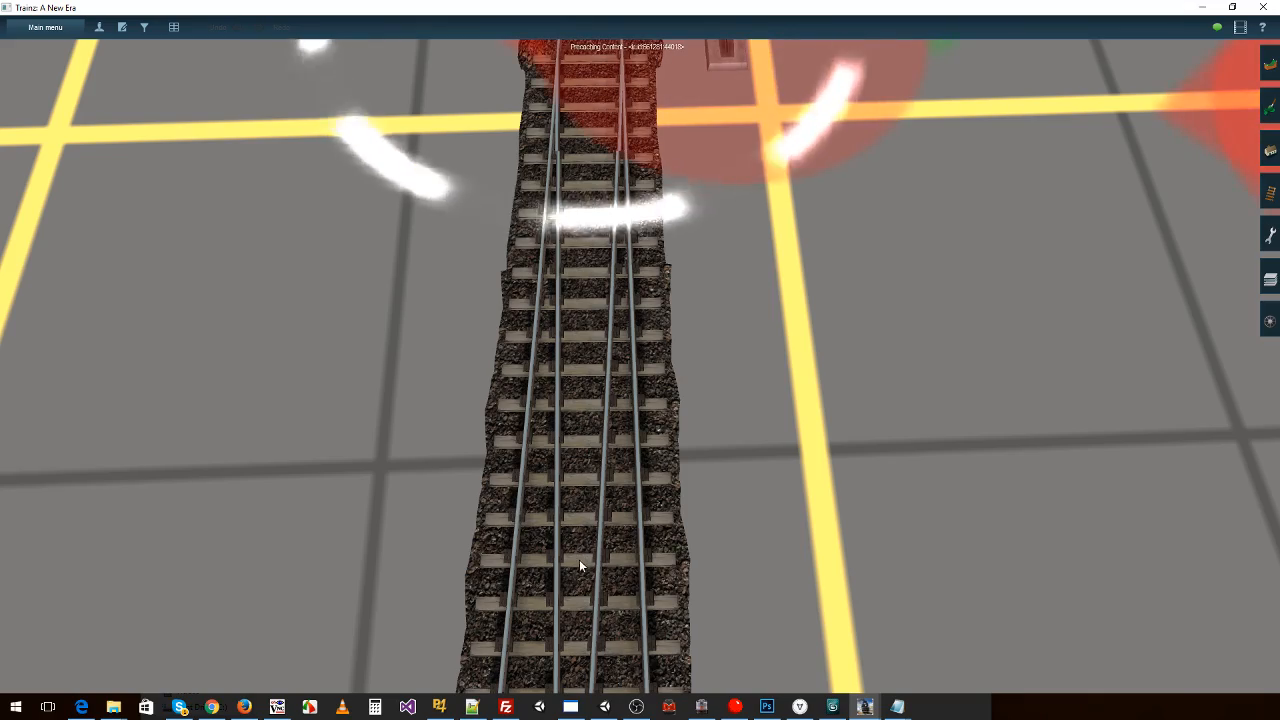
# - Examine the updated 36in track from the junction to where the two branches diverge
pyautogui.rightClick(588, 581)
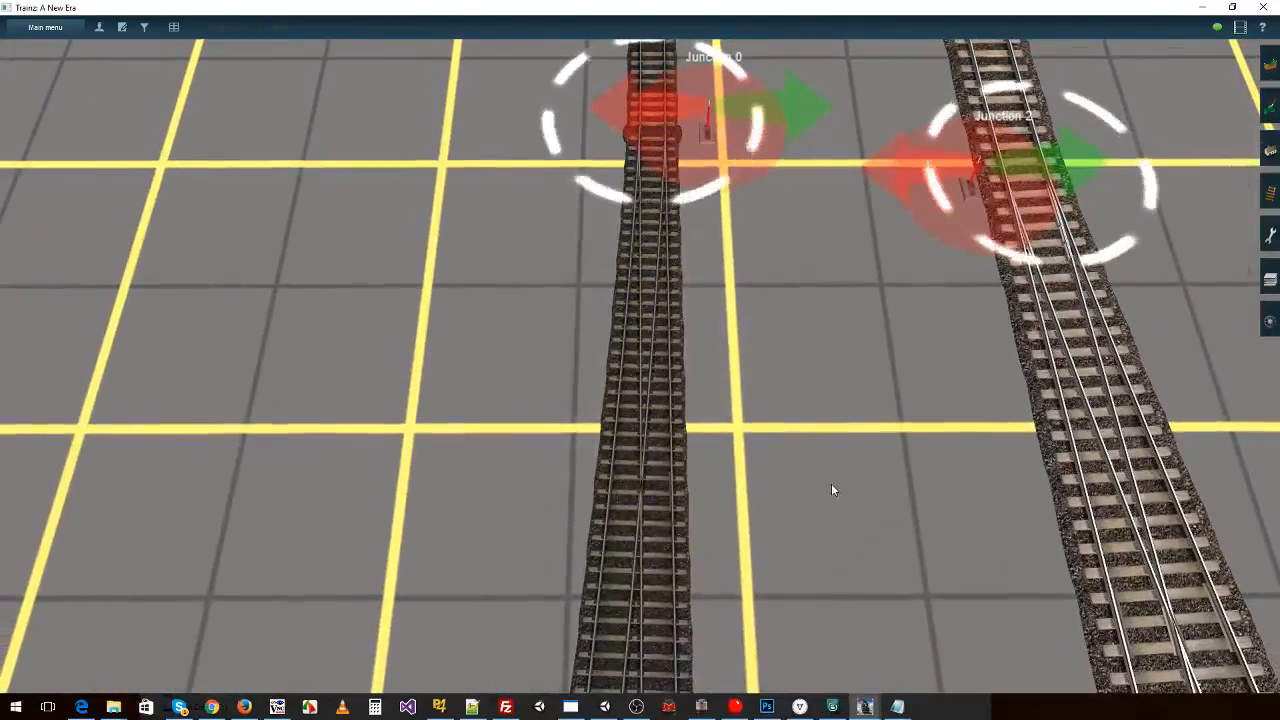
pyautogui.rightClick(727, 559)
pyautogui.moveTo(610, 545); pyautogui.dragTo(642, 514, button='right')
pyautogui.rightClick(645, 532)
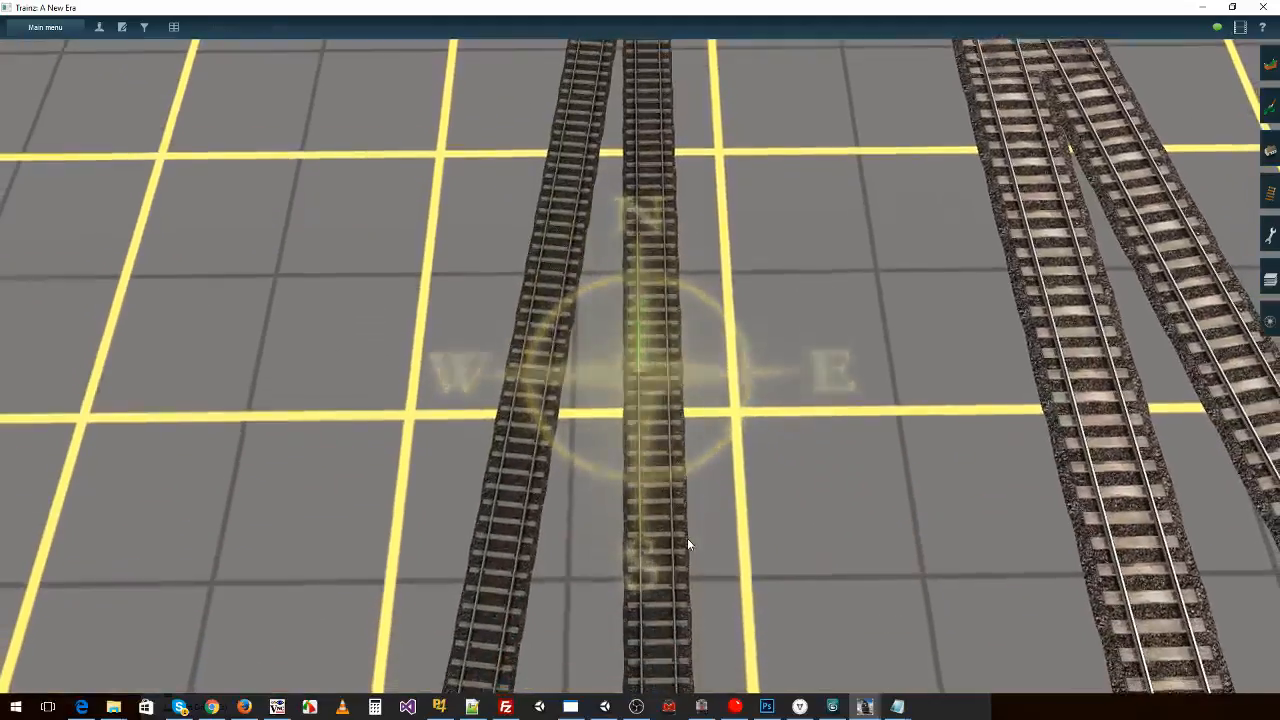
pyautogui.moveTo(664, 288); pyautogui.dragTo(640, 248, button='right')
pyautogui.rightClick(526, 470)
pyautogui.scroll(5, 616, 372)
pyautogui.rightClick(630, 322)
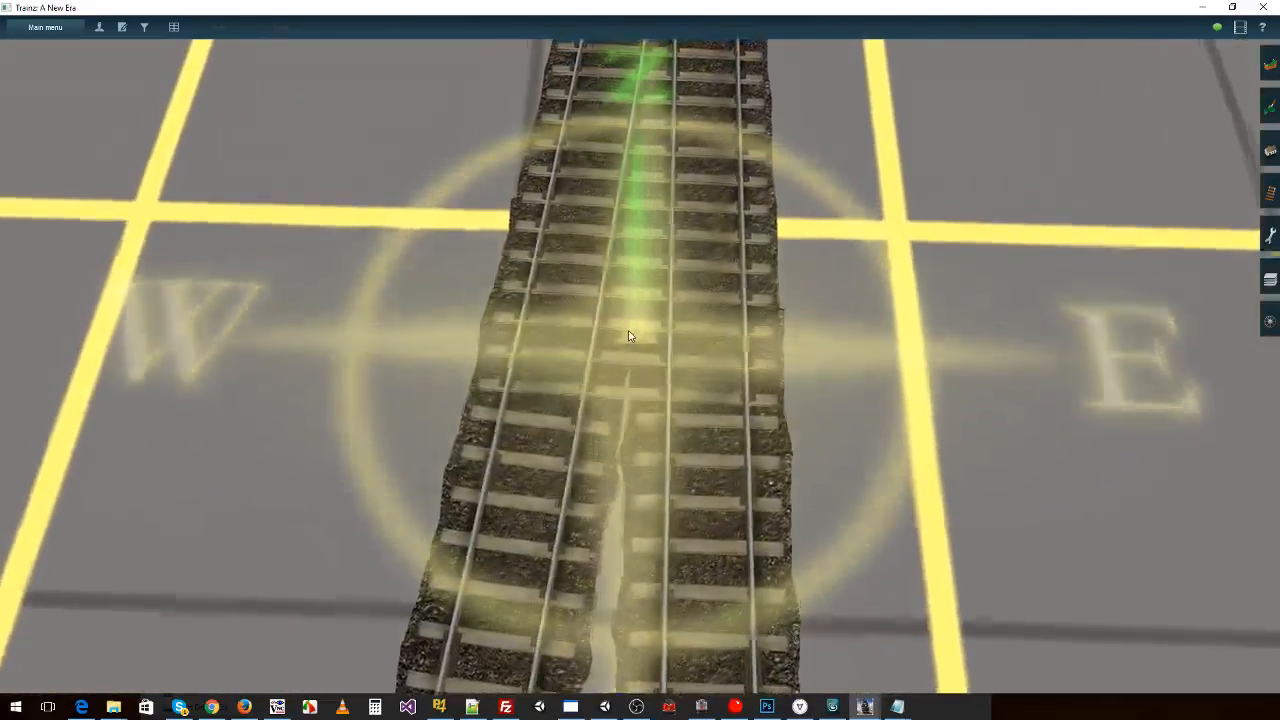
# - Inspect the rails, sleepers and switch blades up close from the diverging branches back to Junction 0
pyautogui.moveTo(641, 335); pyautogui.dragTo(675, 379, button='middle')
pyautogui.press('Left')
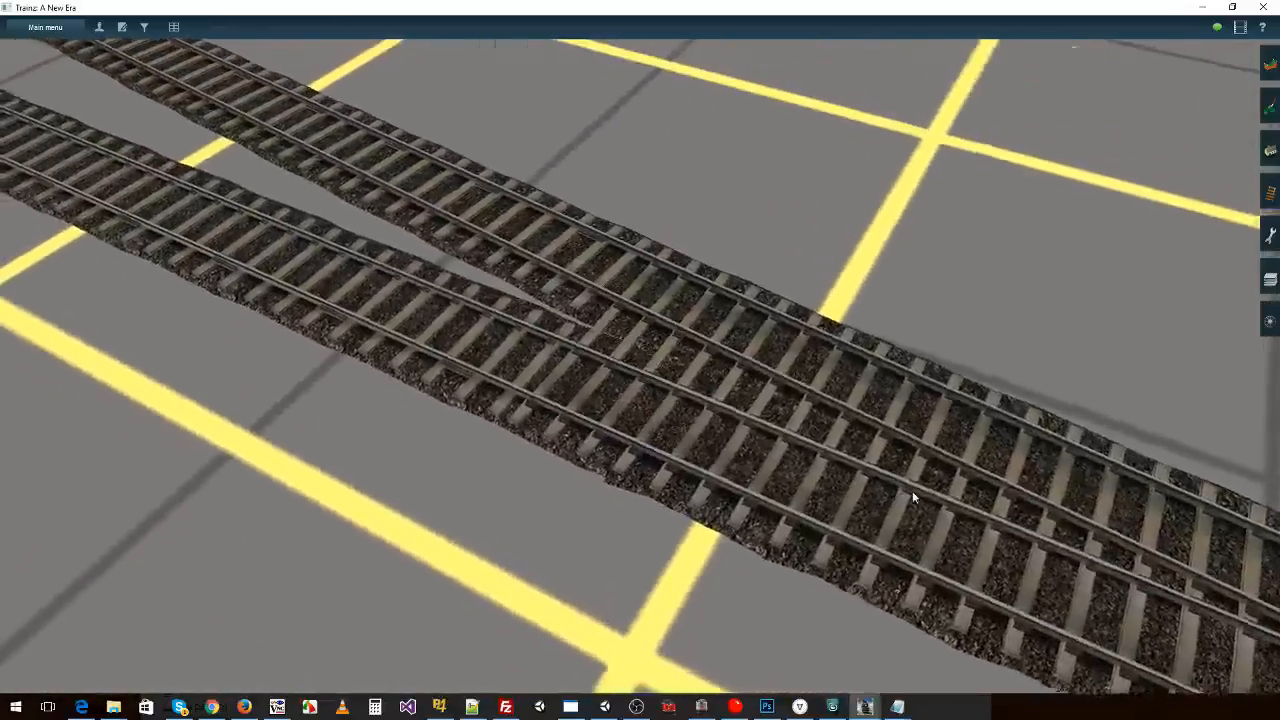
pyautogui.rightClick(946, 484)
pyautogui.press('Left')
pyautogui.press('Down')
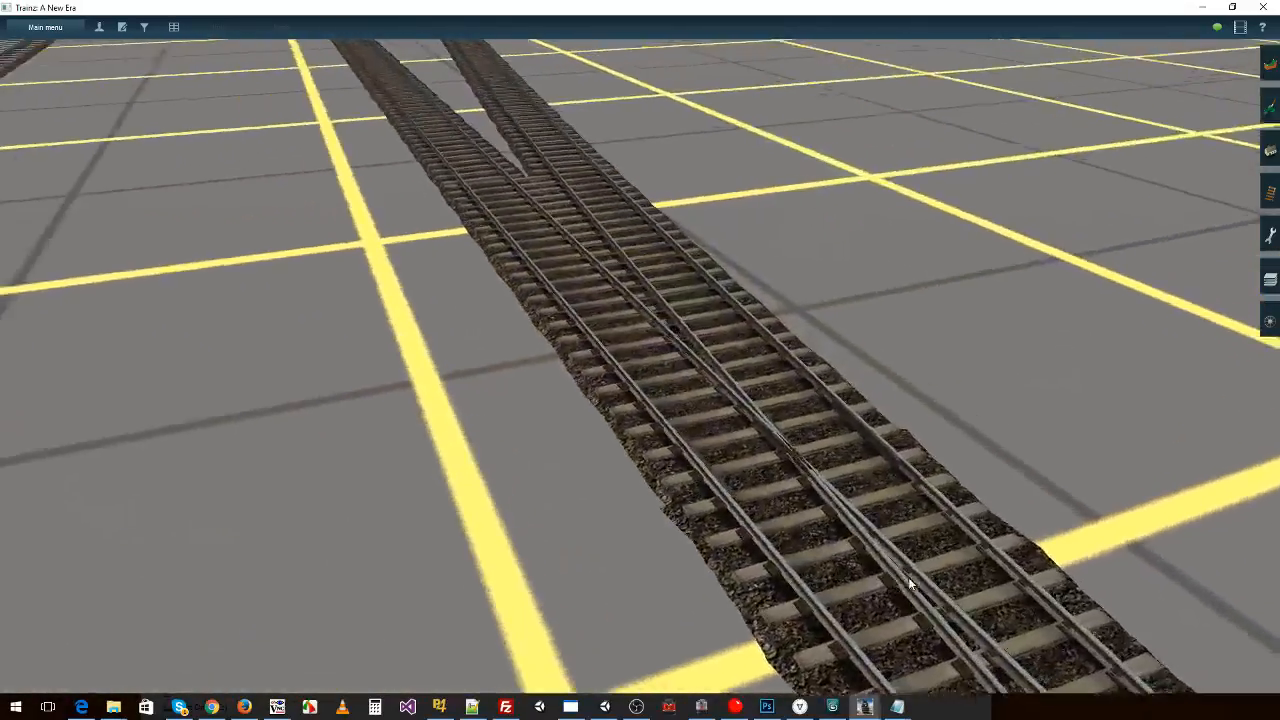
pyautogui.rightClick(912, 581)
pyautogui.press('Left')
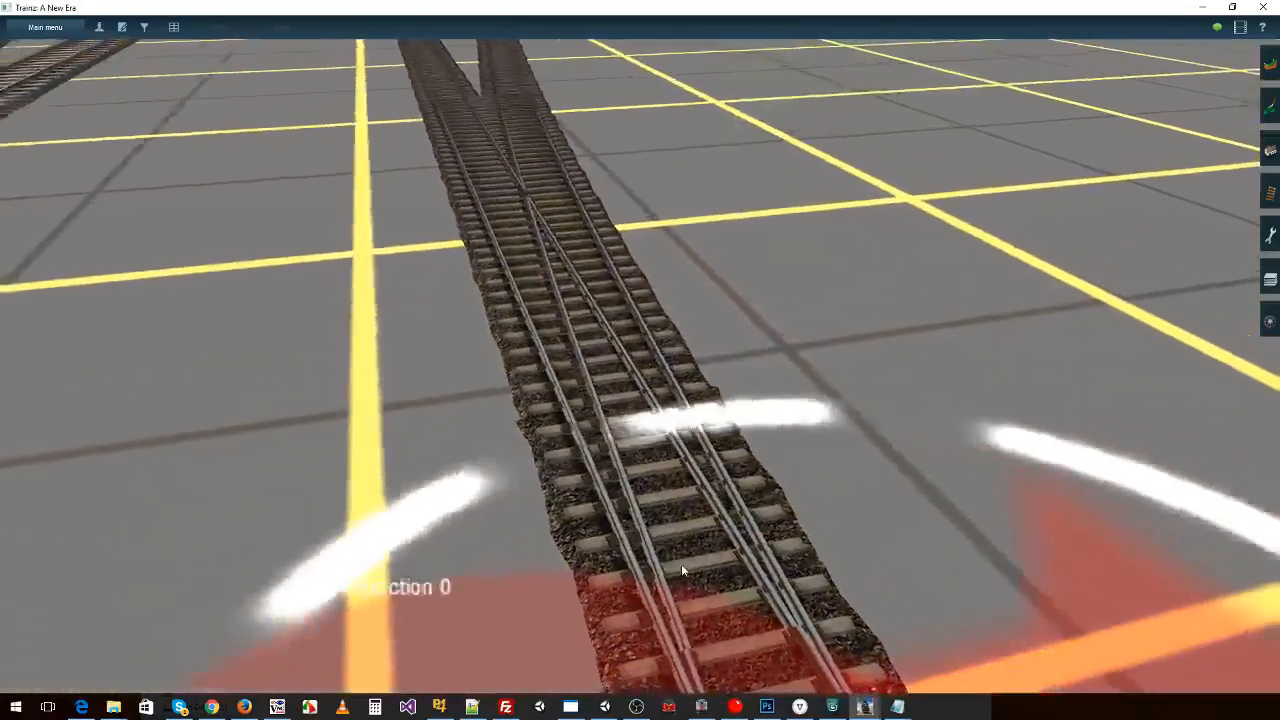
pyautogui.rightClick(682, 575)
pyautogui.press('Left')
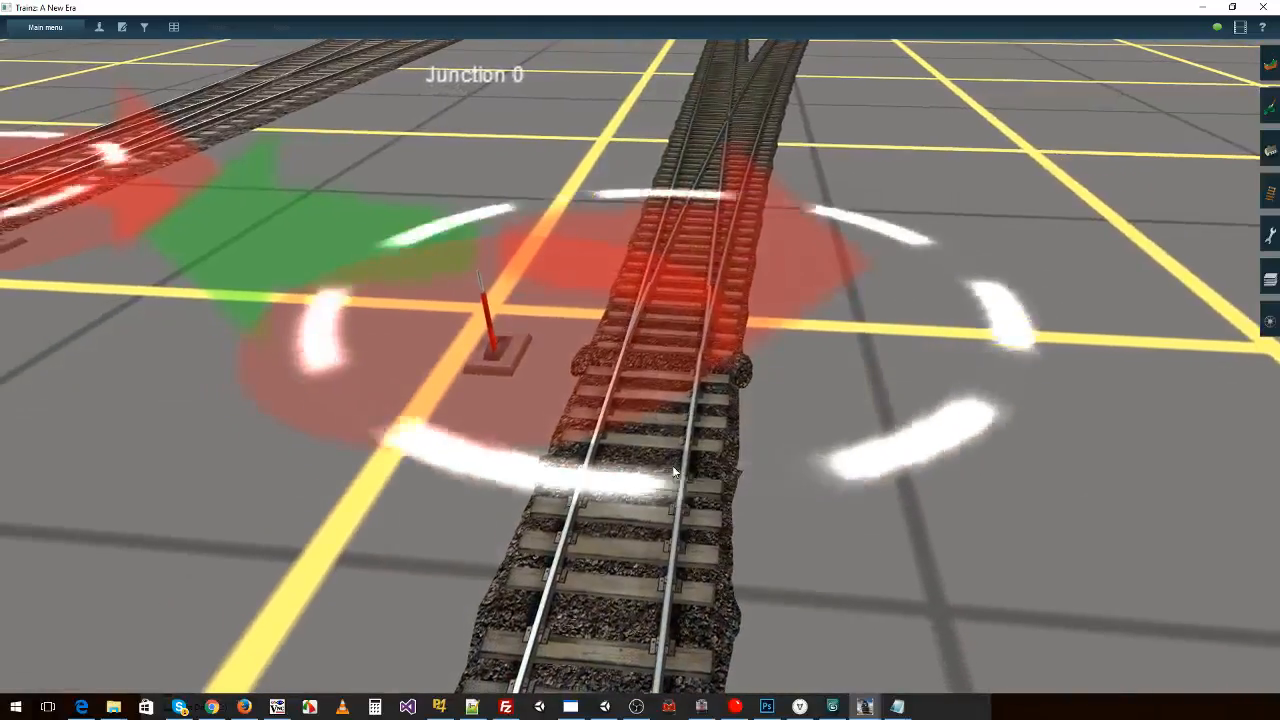
pyautogui.press('Up')
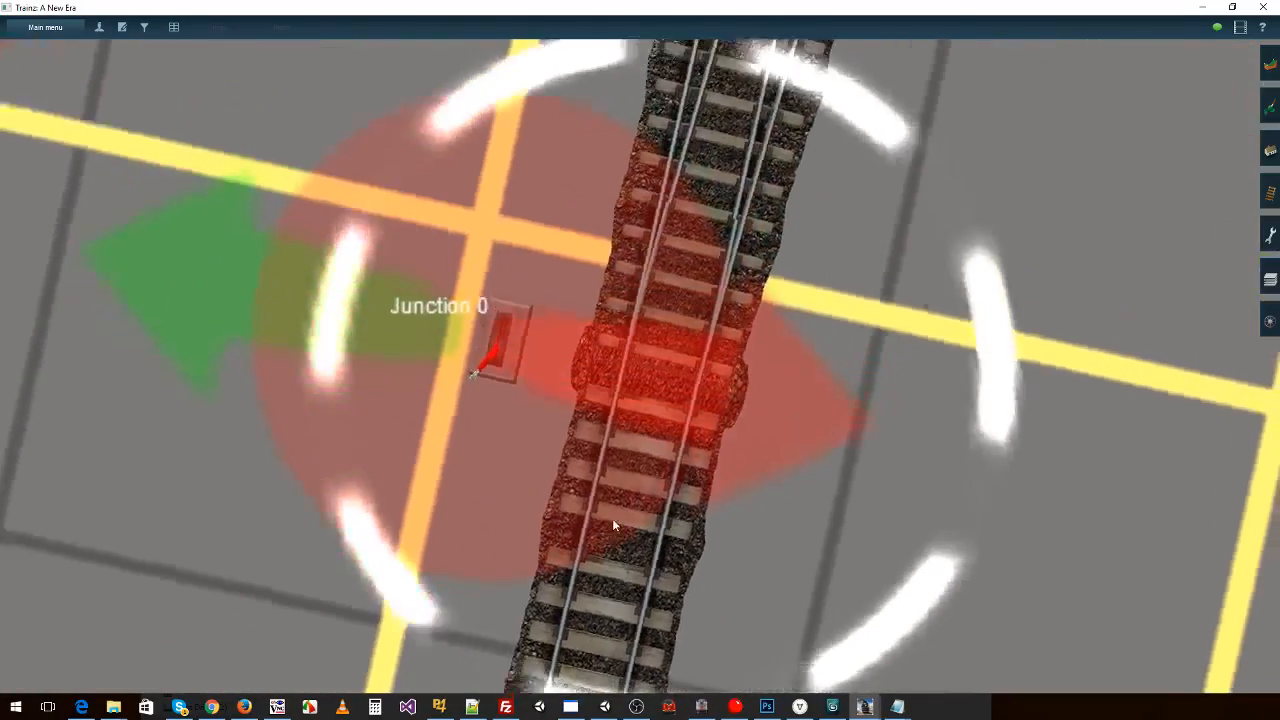
pyautogui.press('Right')
pyautogui.rightClick(590, 510)
pyautogui.press('Down')
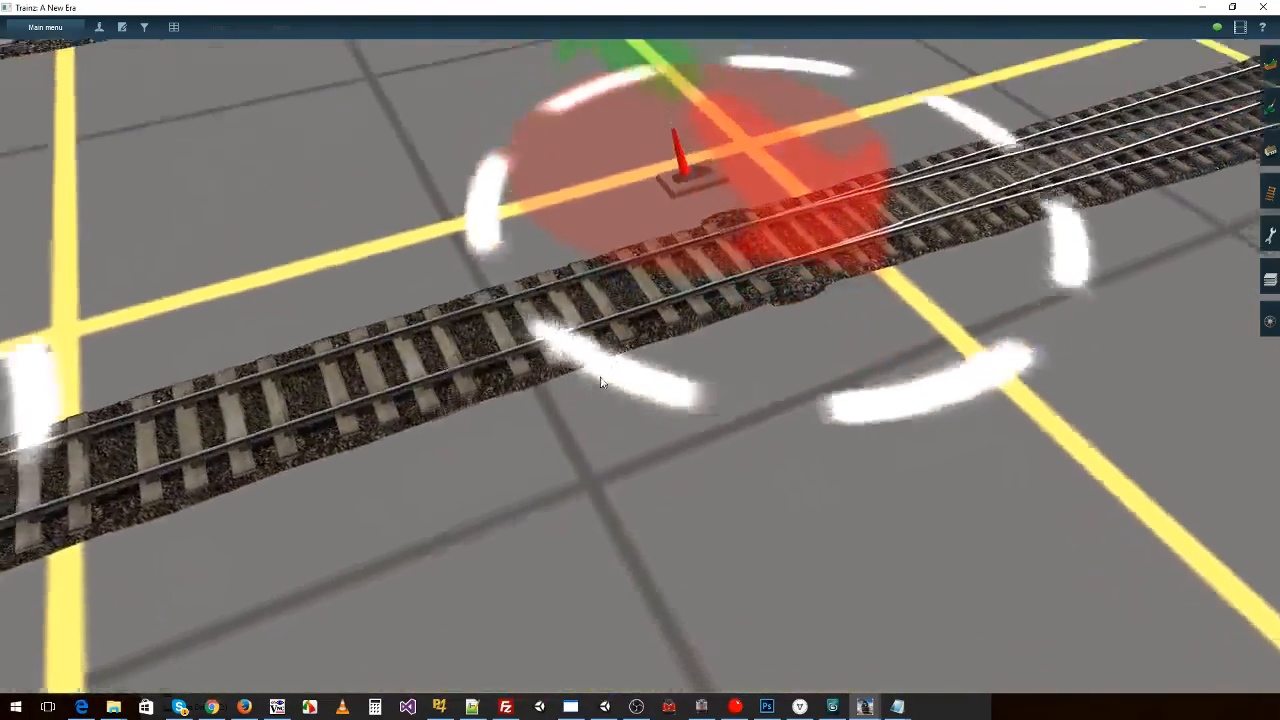
# - Compare the two turnouts from a distance and examine the sleepers and ballast on the 36in branches beyond Junction 0
pyautogui.scroll(-5, 669, 339)
pyautogui.rightClick(952, 304)
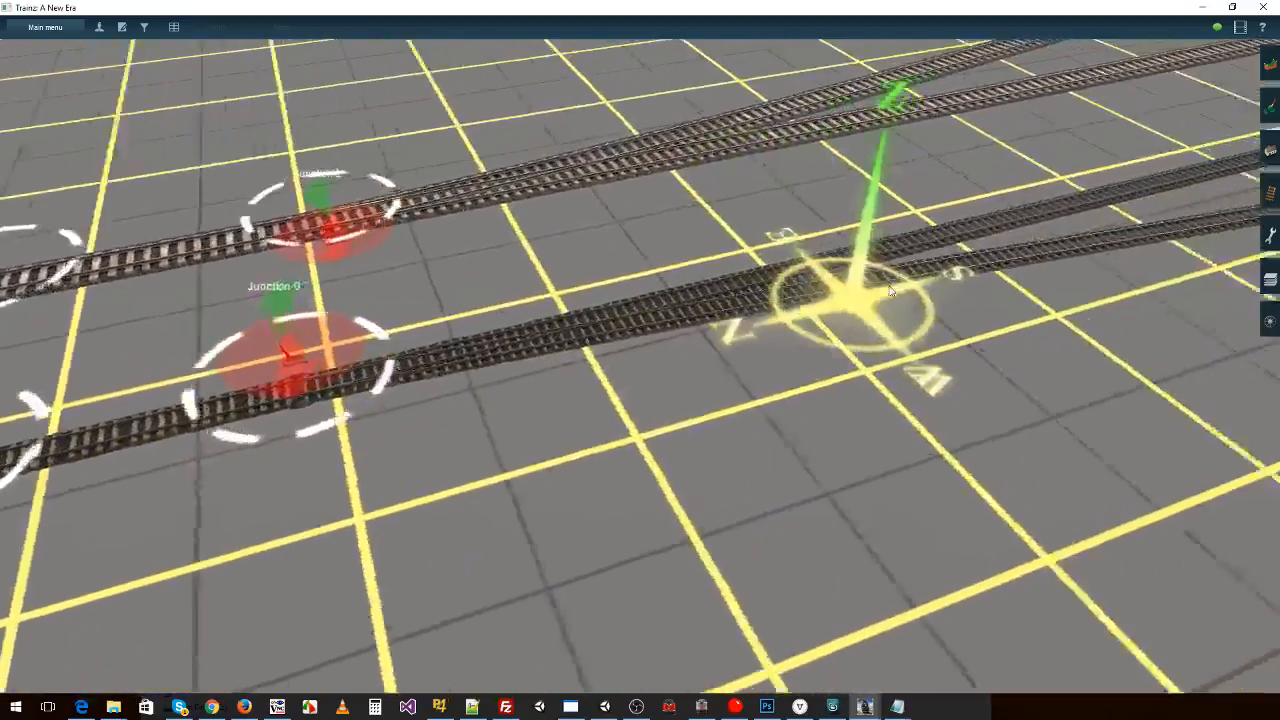
pyautogui.rightClick(891, 303)
pyautogui.press('Right')
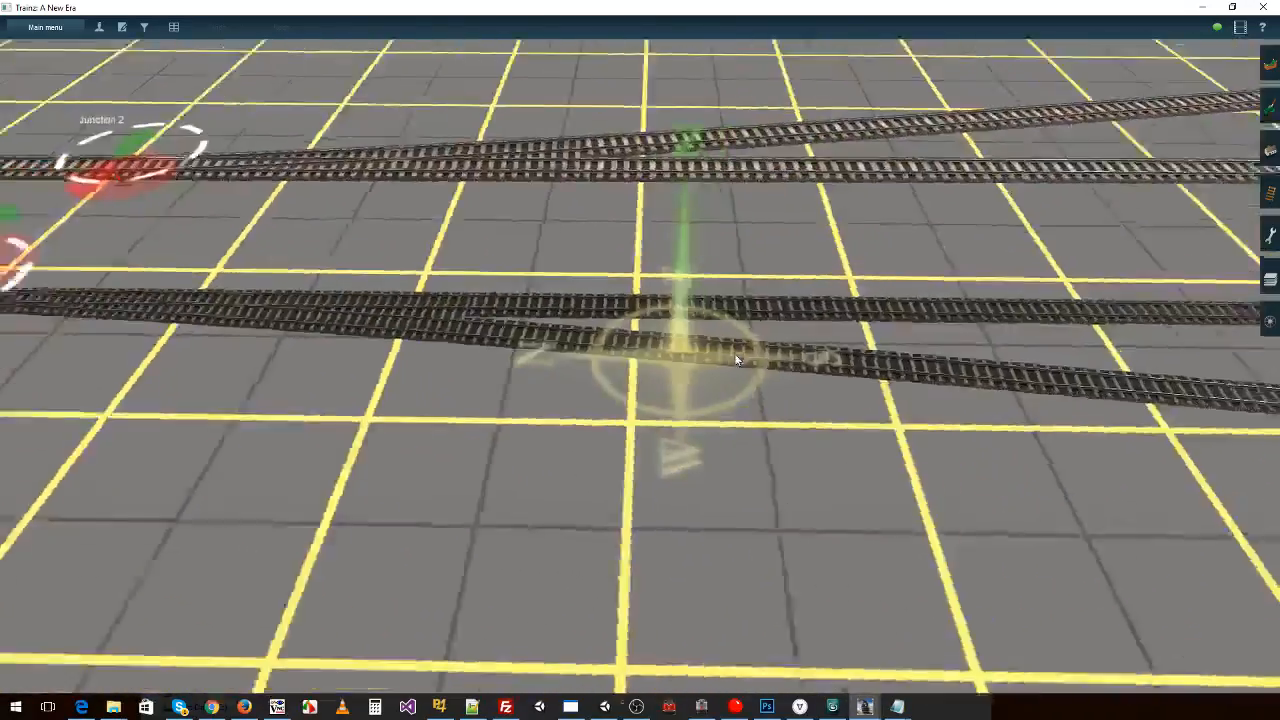
pyautogui.scroll(5, 734, 404)
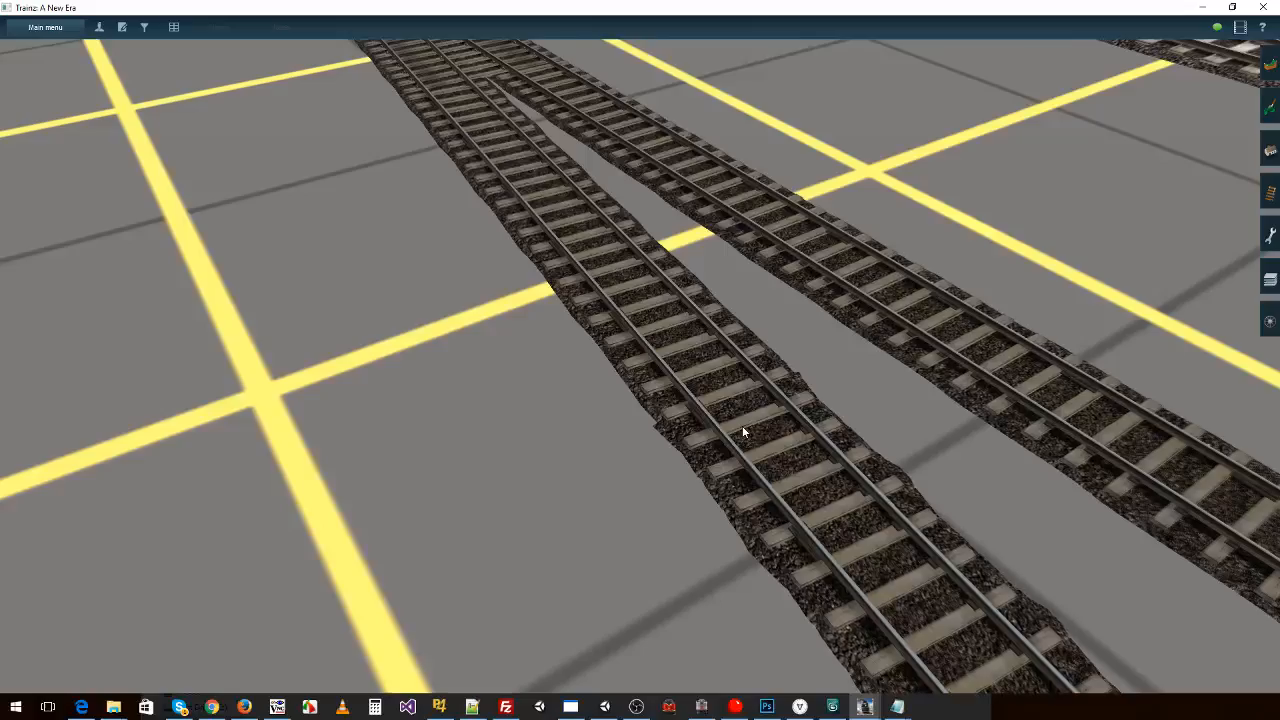
pyautogui.press('Left')
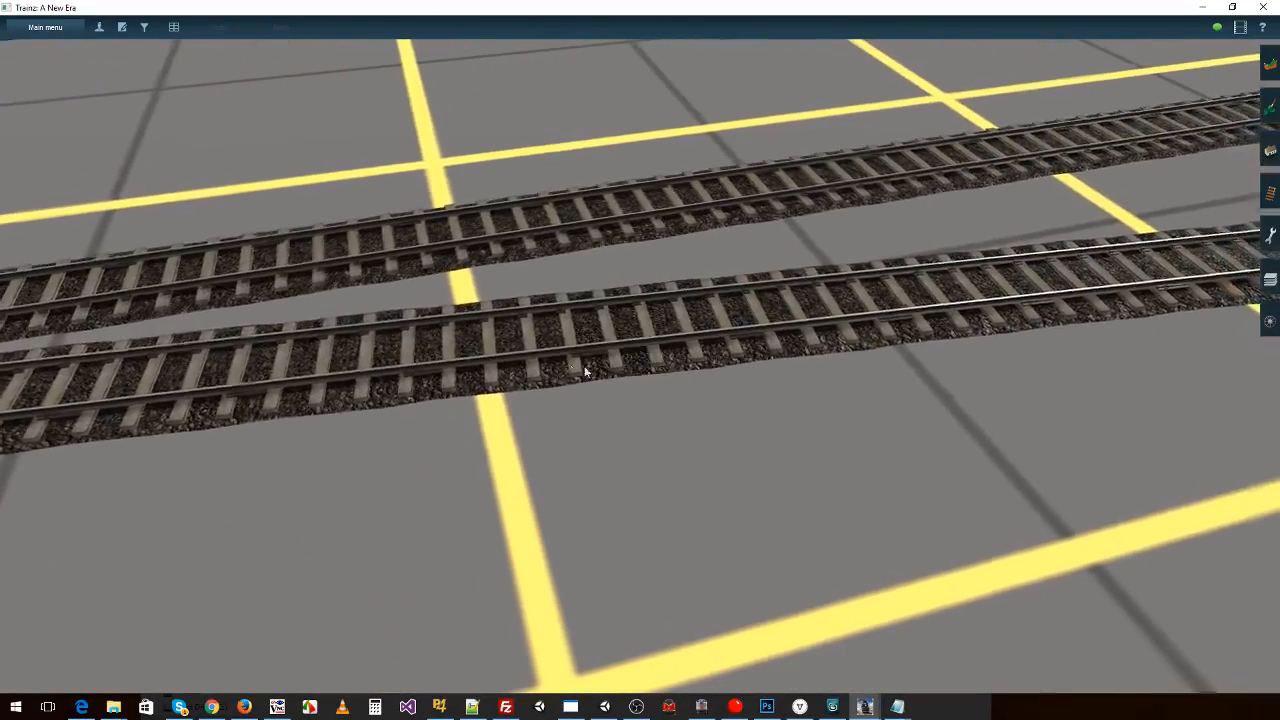
pyautogui.scroll(-5, 586, 371)
pyautogui.rightClick(387, 429)
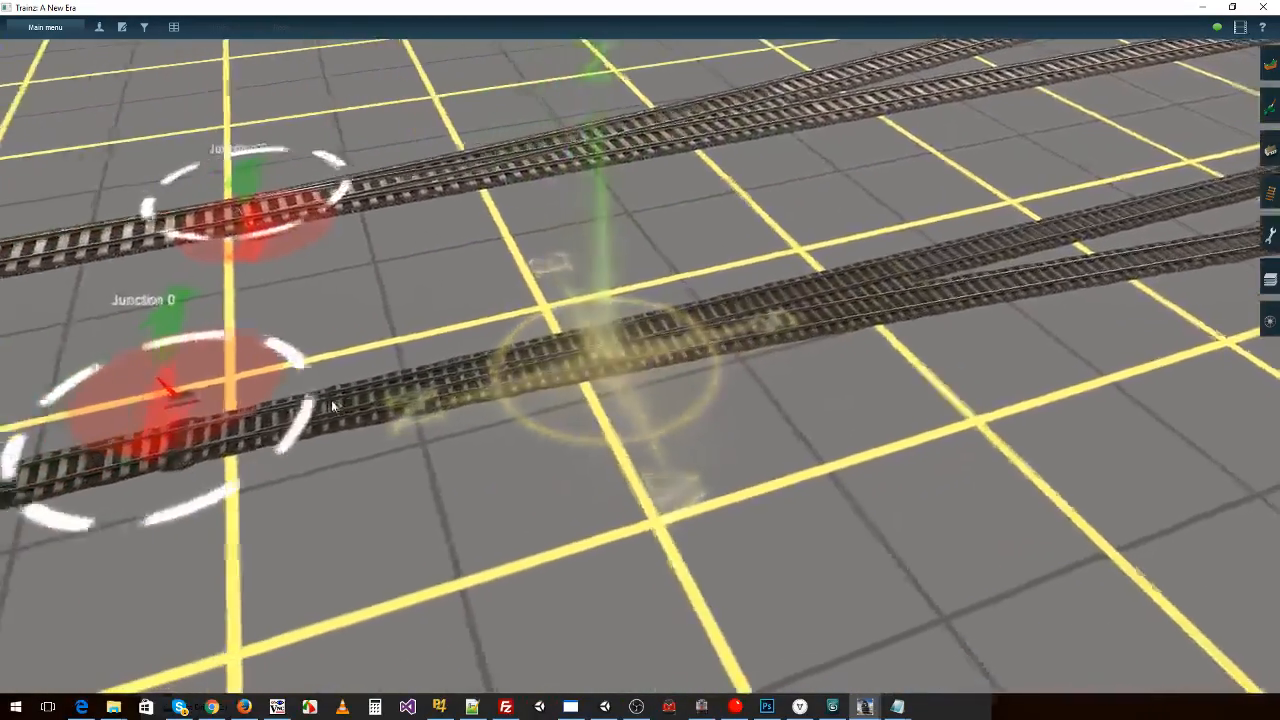
# - Move the free end of the 36in procedural track closer to Junction 0
pyautogui.rightClick(331, 401)
pyautogui.rightClick(364, 383)
pyautogui.press('Right')
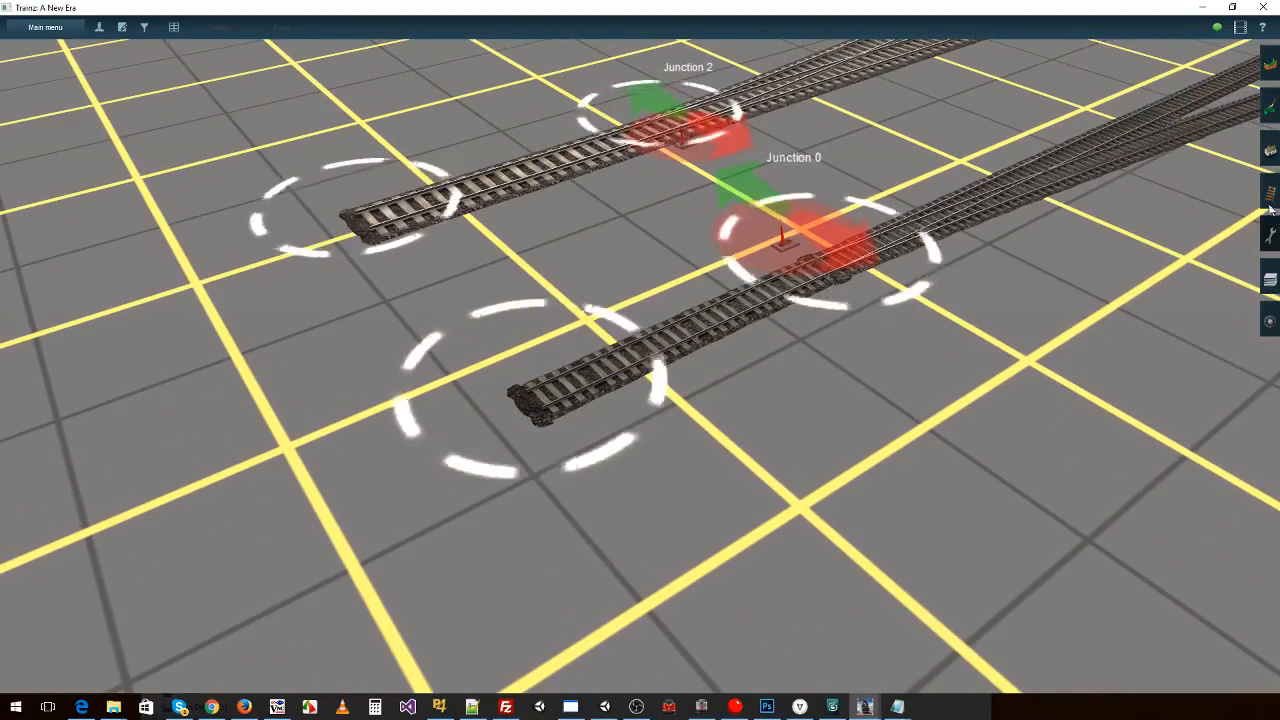
pyautogui.click(1266, 195)
pyautogui.moveTo(527, 414); pyautogui.dragTo(638, 343)
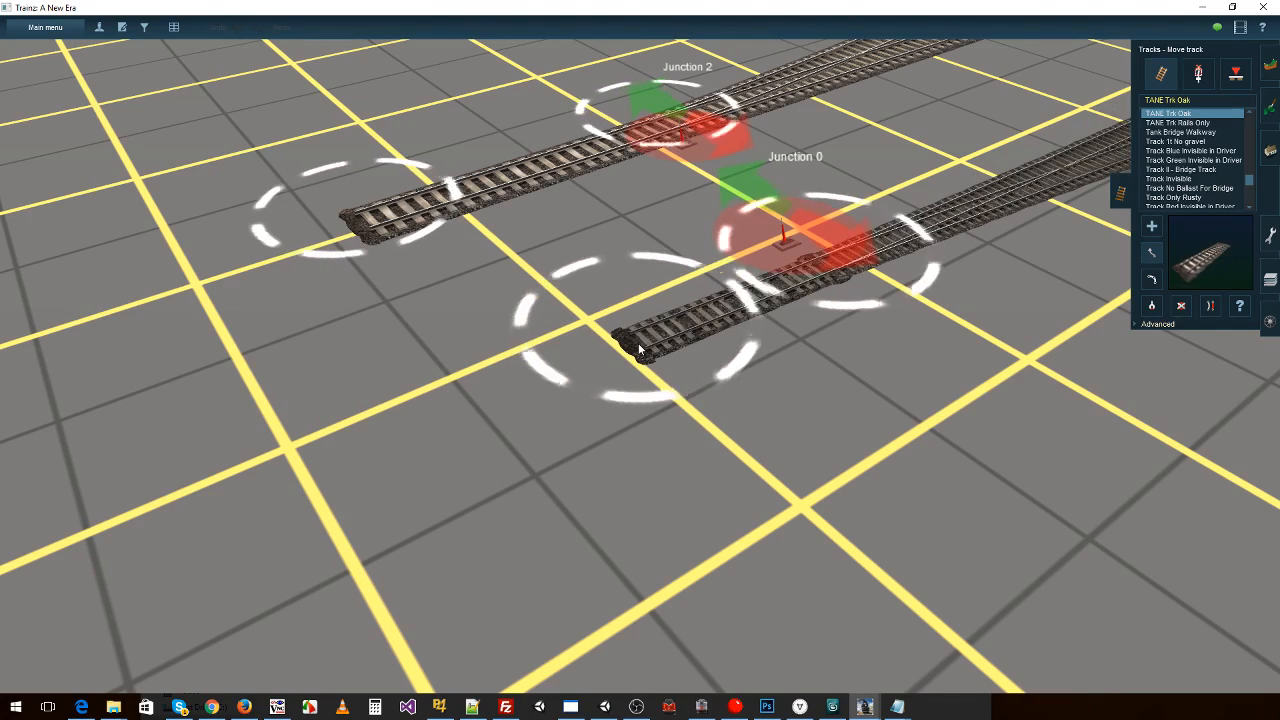
pyautogui.moveTo(529, 388); pyautogui.dragTo(490, 388)
# - Compare the two track ends up close and reposition the free end of the Junction 0 track again
pyautogui.rightClick(524, 232)
pyautogui.press('Right')
pyautogui.scroll(4, 630, 367)
pyautogui.press('Right')
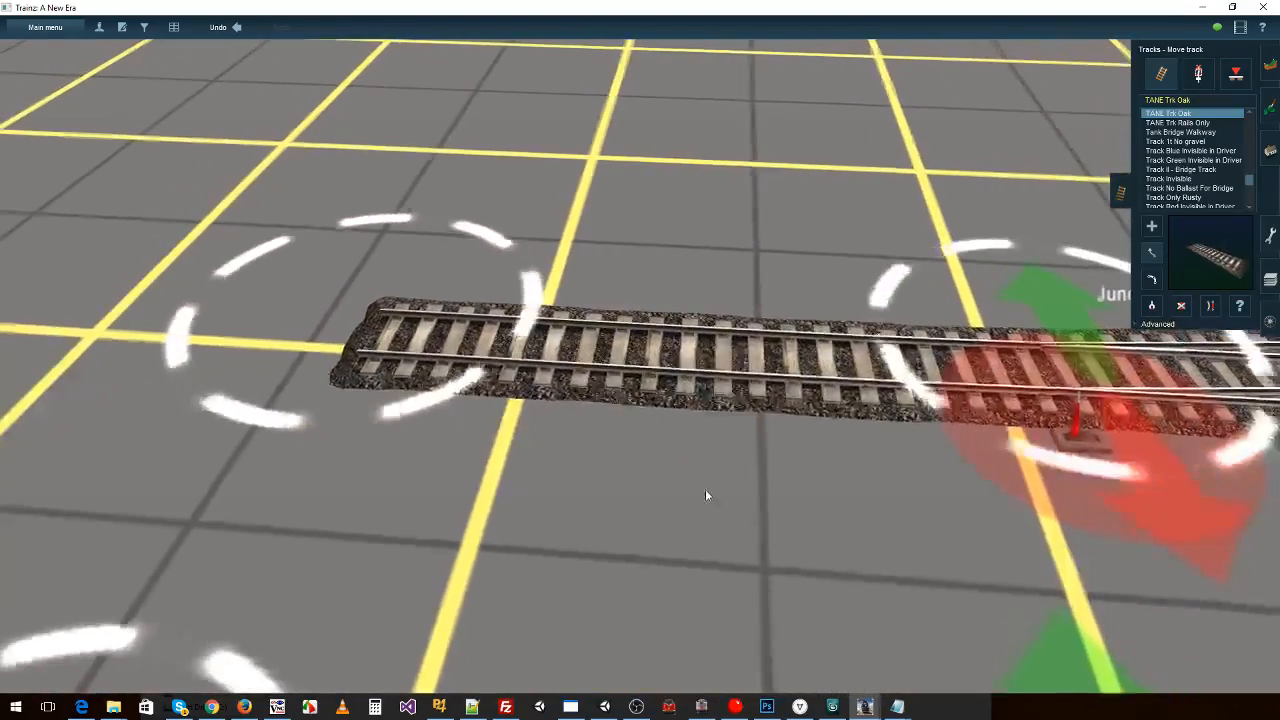
pyautogui.rightClick(705, 487)
pyautogui.press('Left')
pyautogui.rightClick(678, 509)
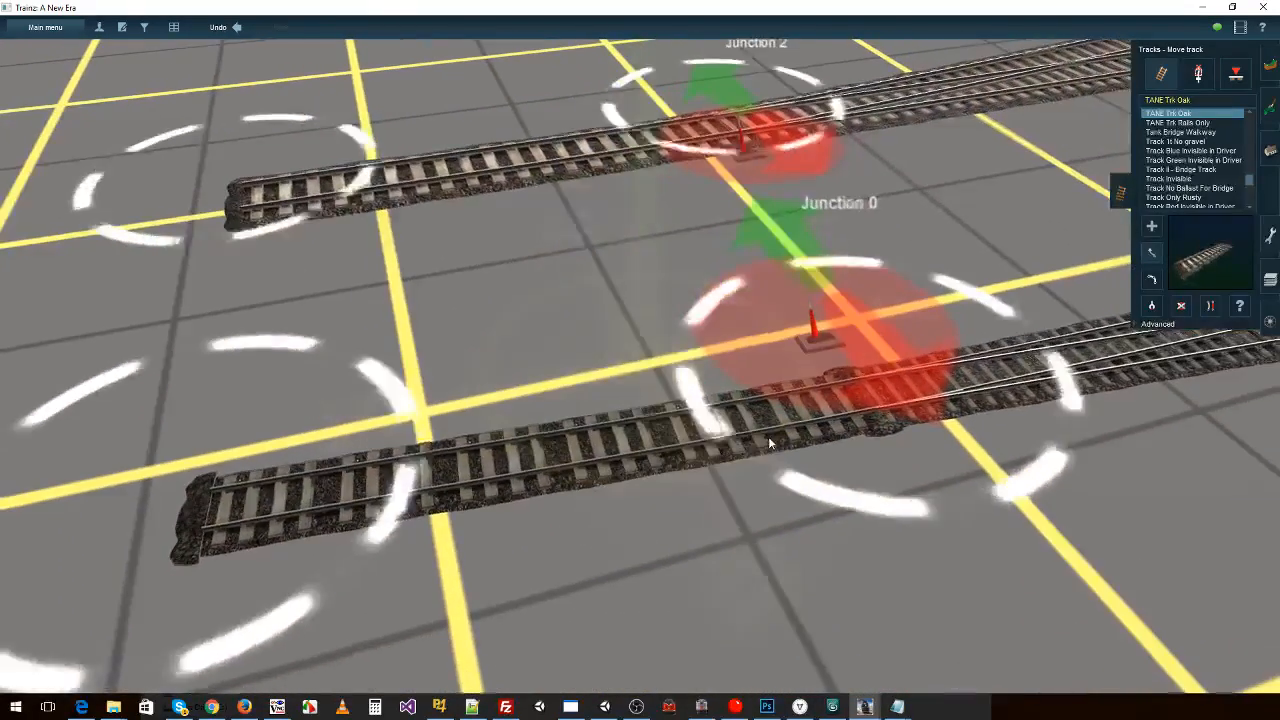
pyautogui.moveTo(244, 524); pyautogui.dragTo(302, 515)
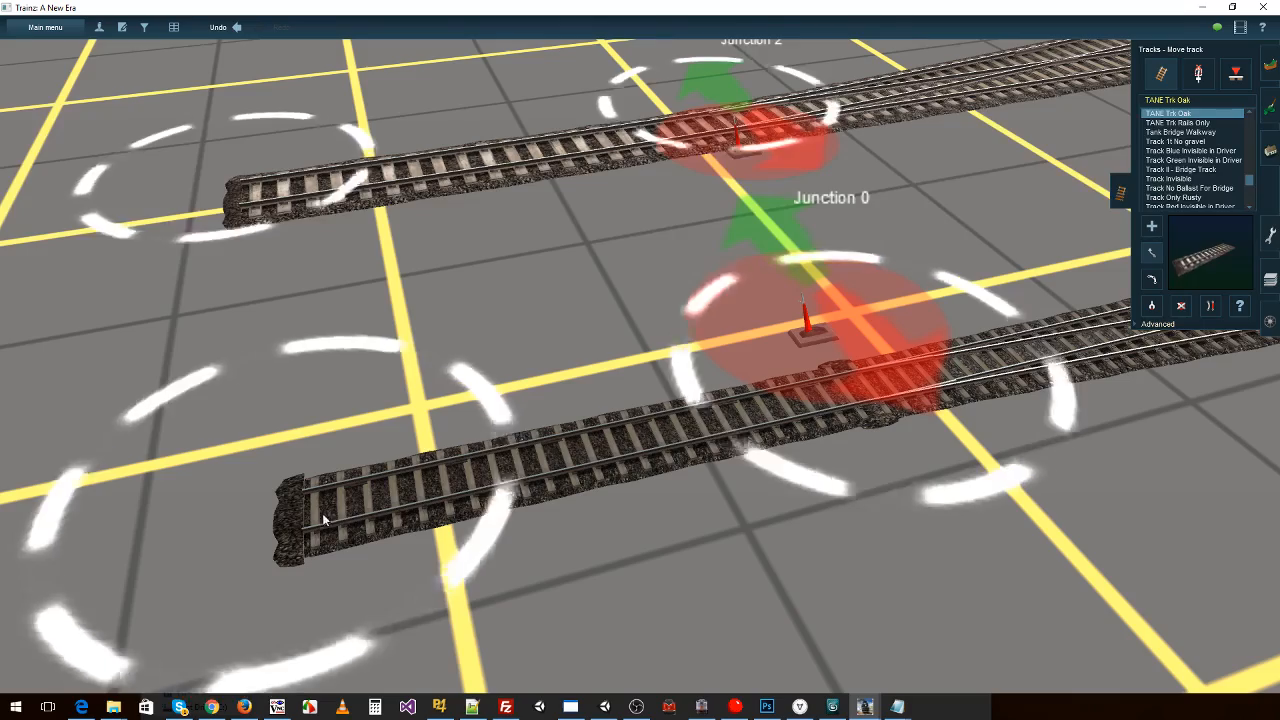
pyautogui.moveTo(322, 512); pyautogui.dragTo(344, 498)
# - Examine the sleepers and rails of the turnout from Junction 0 along to the frog
pyautogui.rightClick(928, 427)
pyautogui.press('Left')
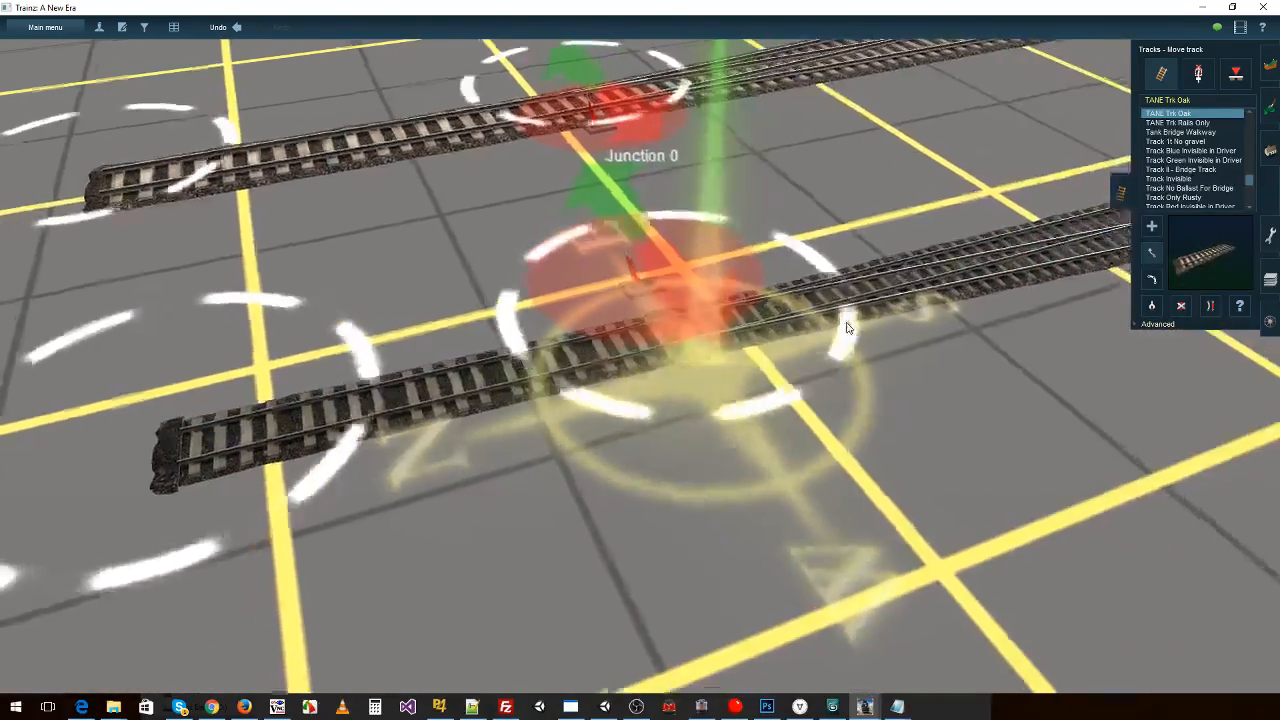
pyautogui.rightClick(765, 245)
pyautogui.press('Left')
pyautogui.scroll(3, 645, 366)
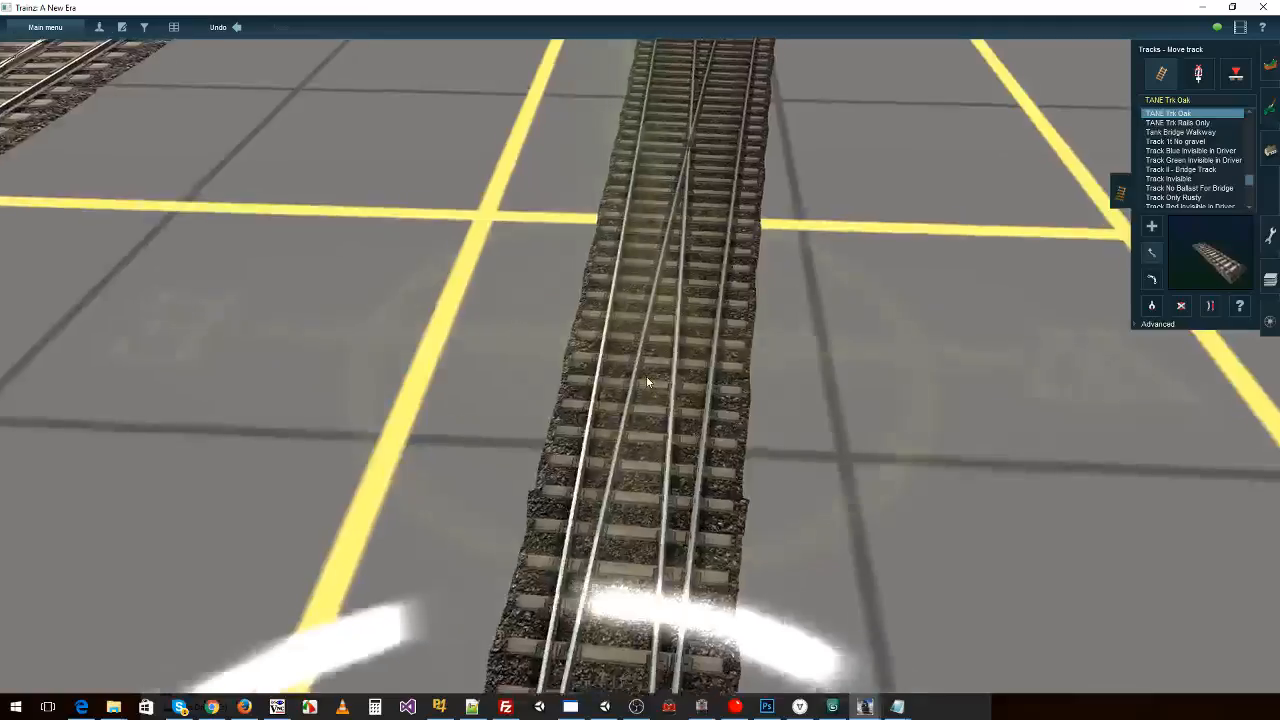
pyautogui.press('Down')
pyautogui.press('Left')
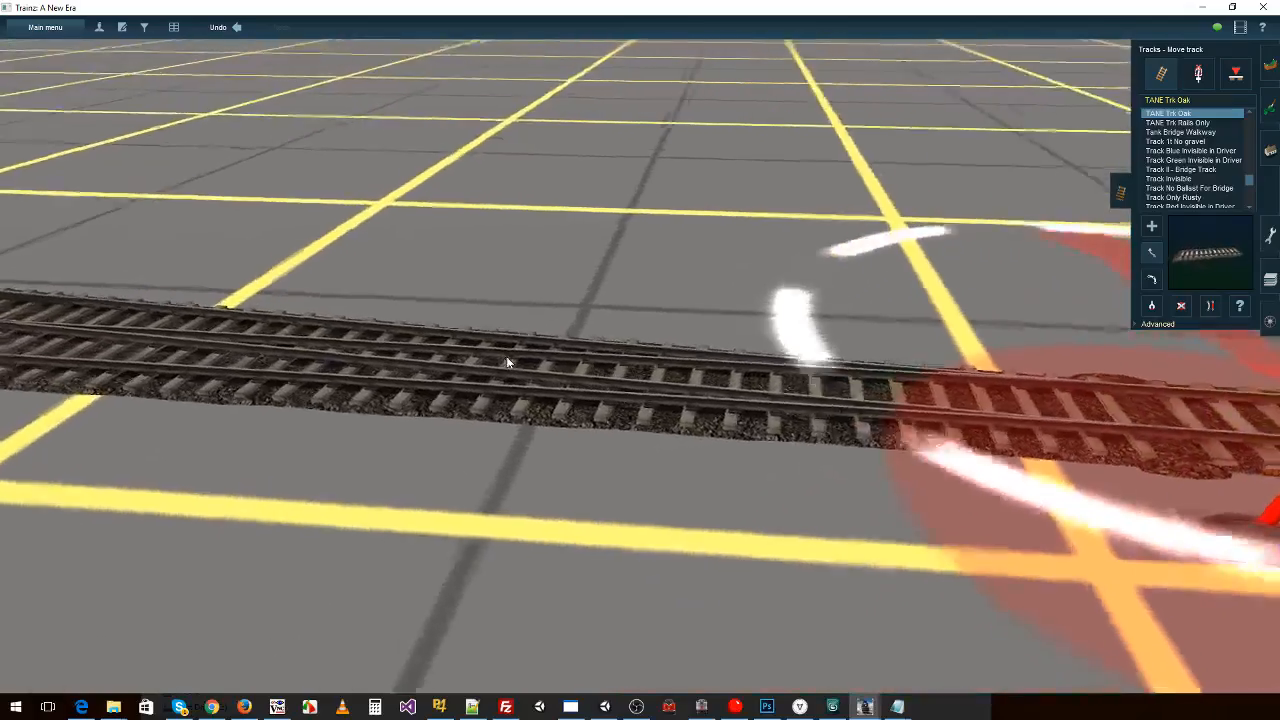
pyautogui.rightClick(506, 357)
pyautogui.moveTo(423, 371); pyautogui.dragTo(400, 314, button='right')
pyautogui.press('Left')
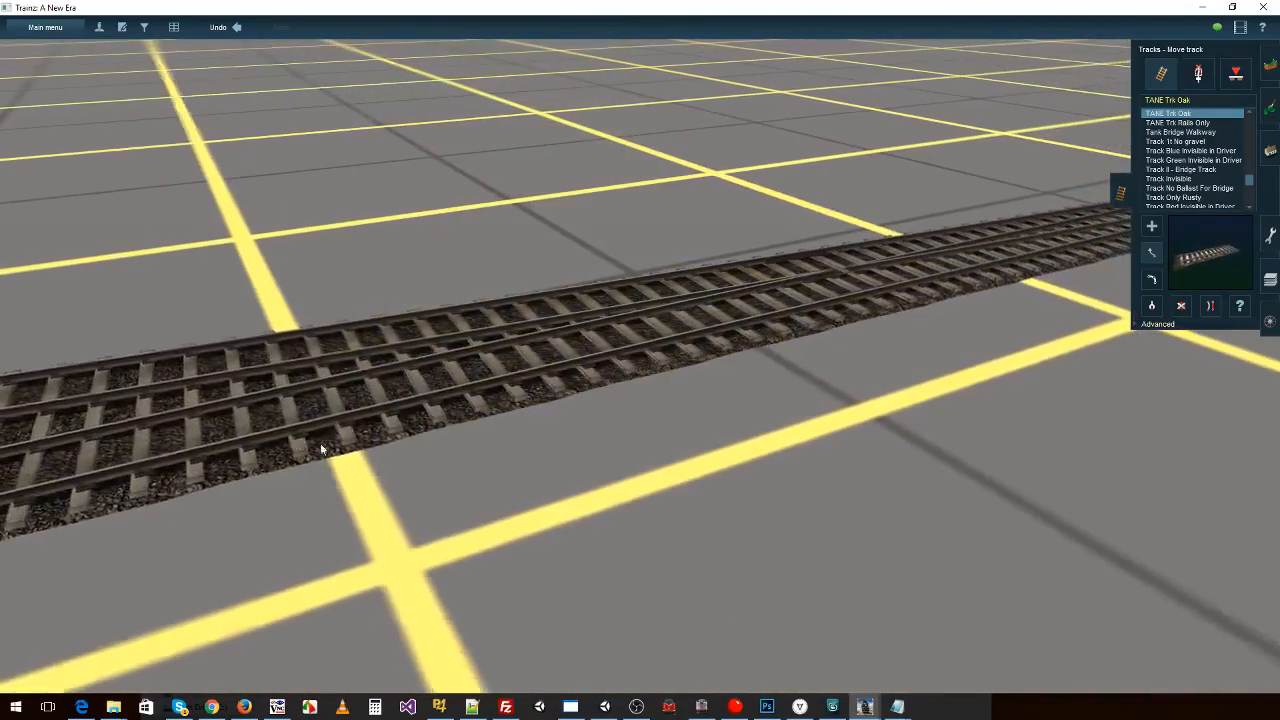
# - Inspect the ballast edges and sleepers where the two branches beyond Junction 0 separate
pyautogui.rightClick(298, 443)
pyautogui.press('Left')
pyautogui.moveTo(298, 443); pyautogui.dragTo(297, 400, button='right')
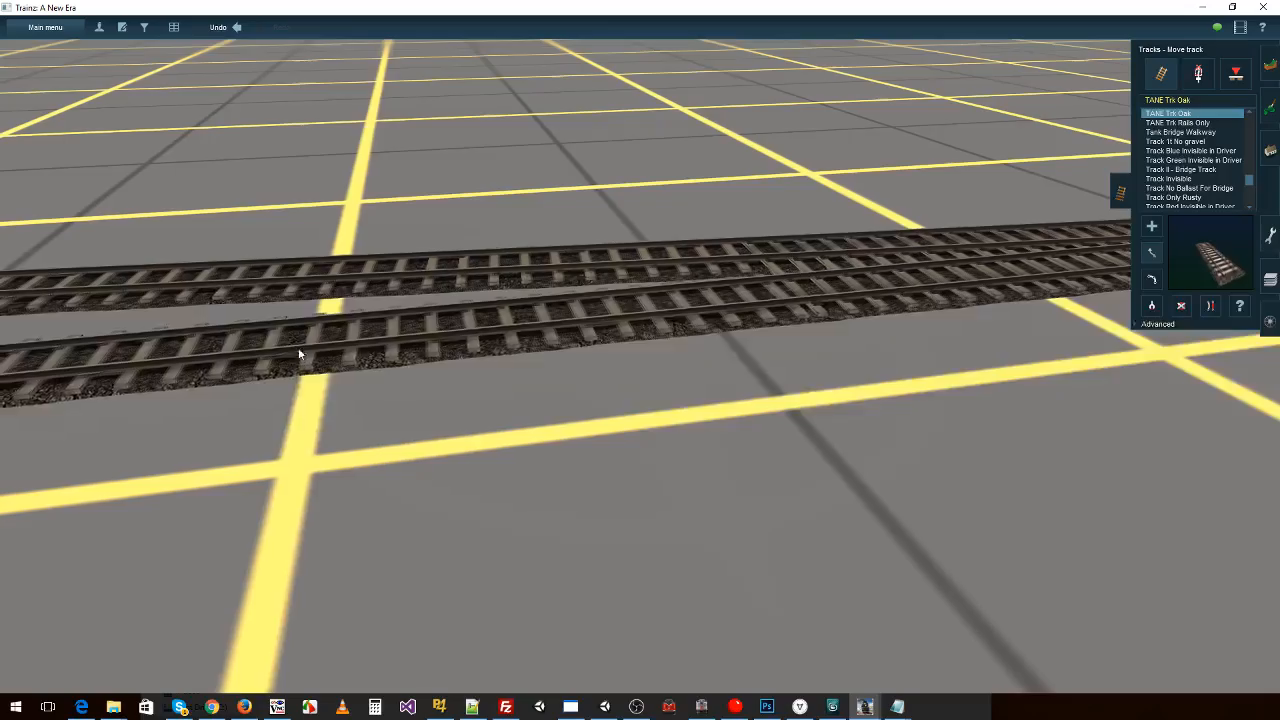
pyautogui.rightClick(380, 357)
pyautogui.press('Up')
pyautogui.press('Left')
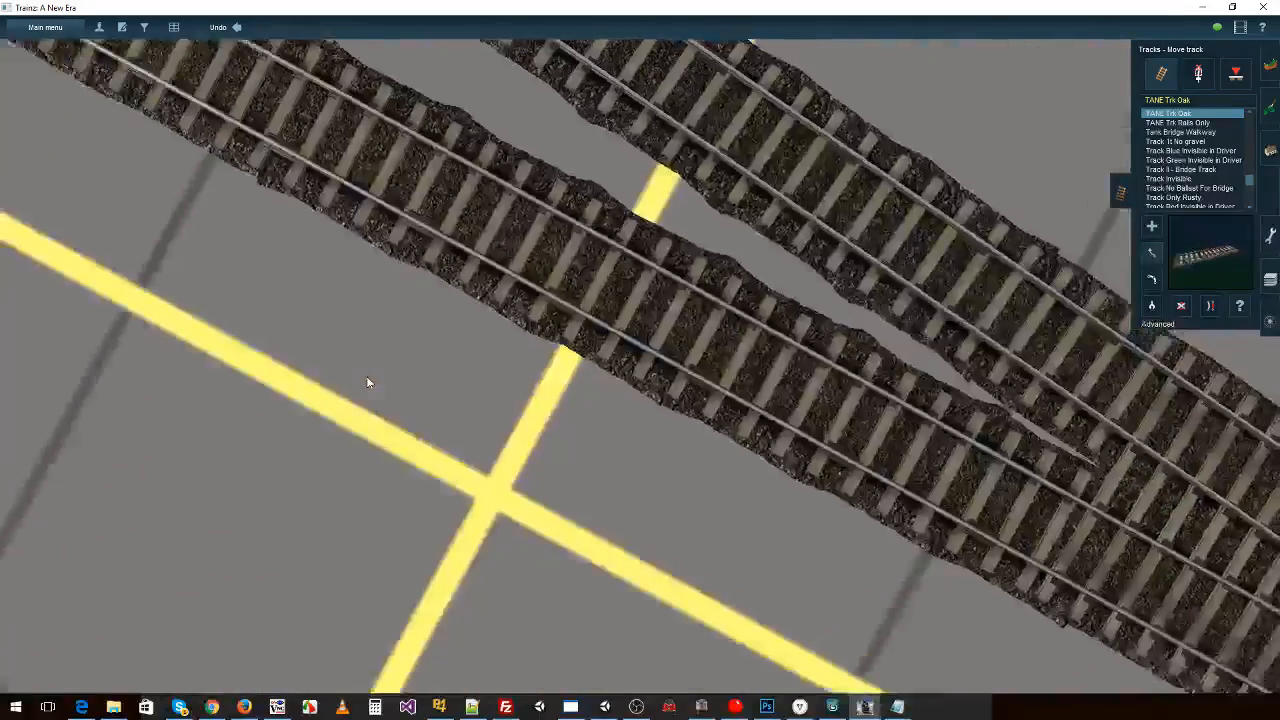
pyautogui.press('Left')
pyautogui.press('Down')
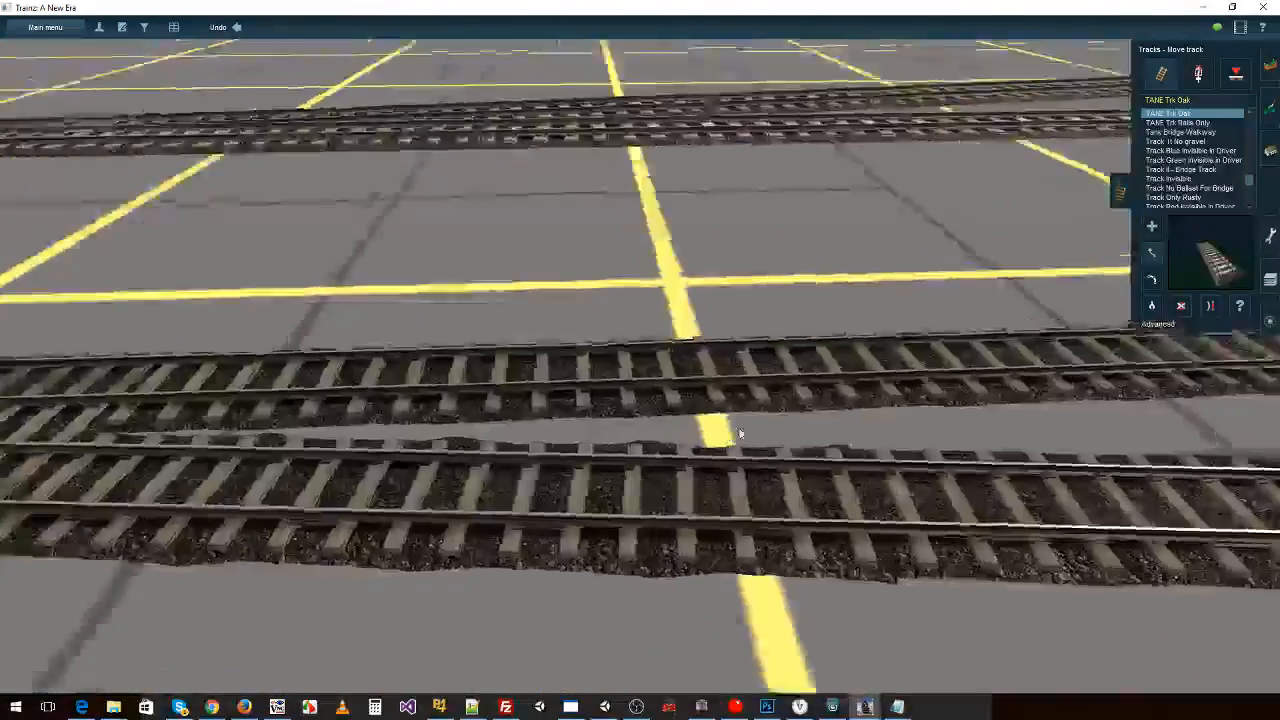
pyautogui.press('Left')
pyautogui.press('Up')
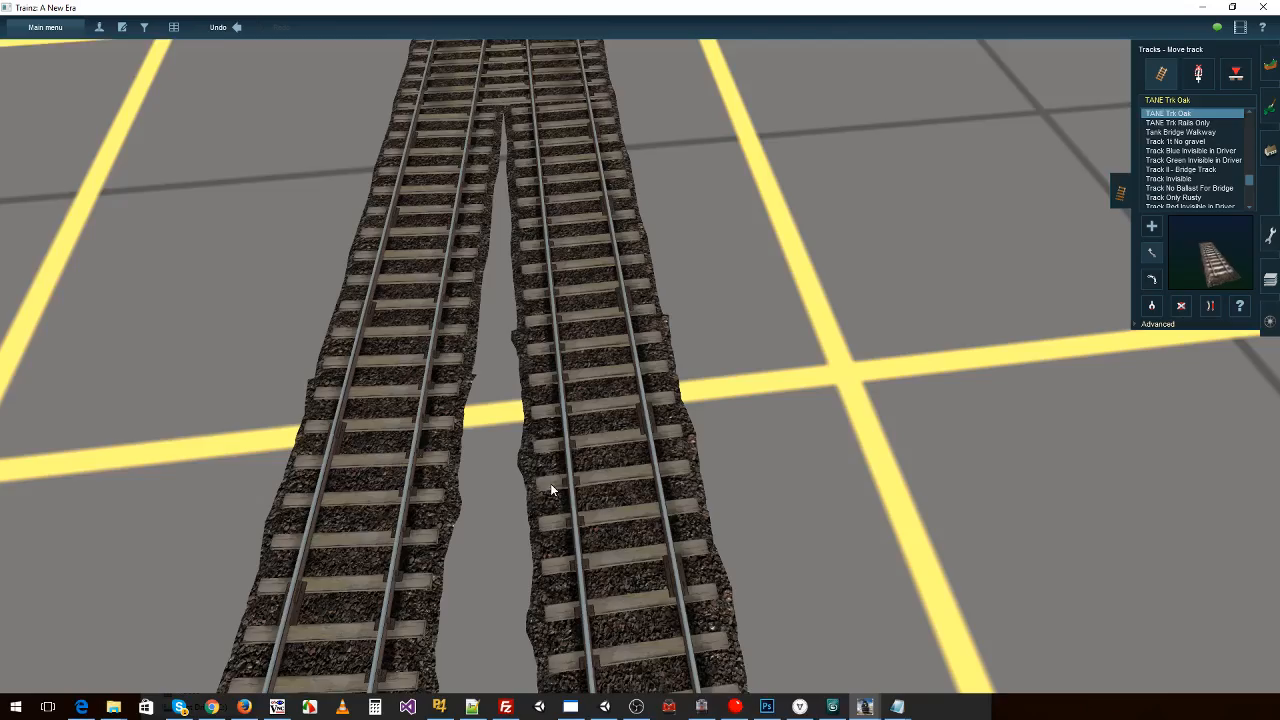
# - Follow the rails from the diverging branches back to the switch blades at Junction 0
pyautogui.press('Up')
pyautogui.press('Down')
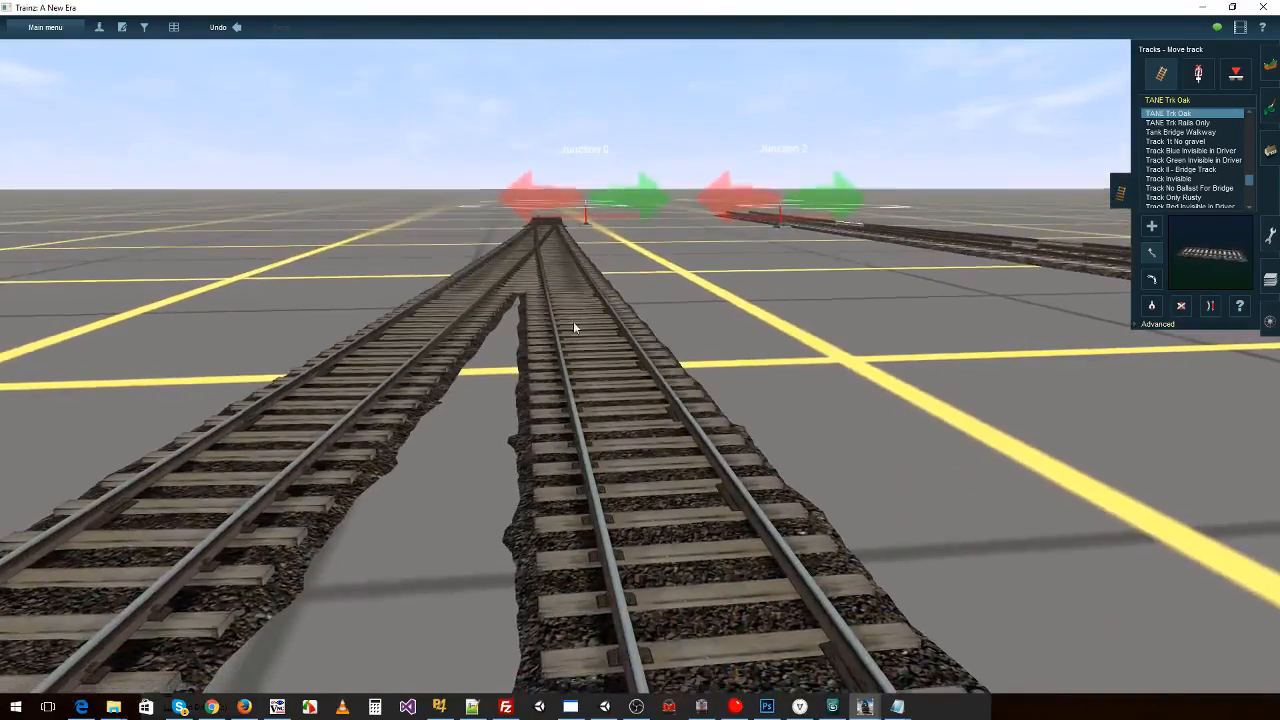
pyautogui.press('Up')
pyautogui.rightClick(575, 238)
pyautogui.rightClick(594, 203)
pyautogui.rightClick(637, 212)
pyautogui.rightClick(670, 280)
pyautogui.rightClick(662, 284)
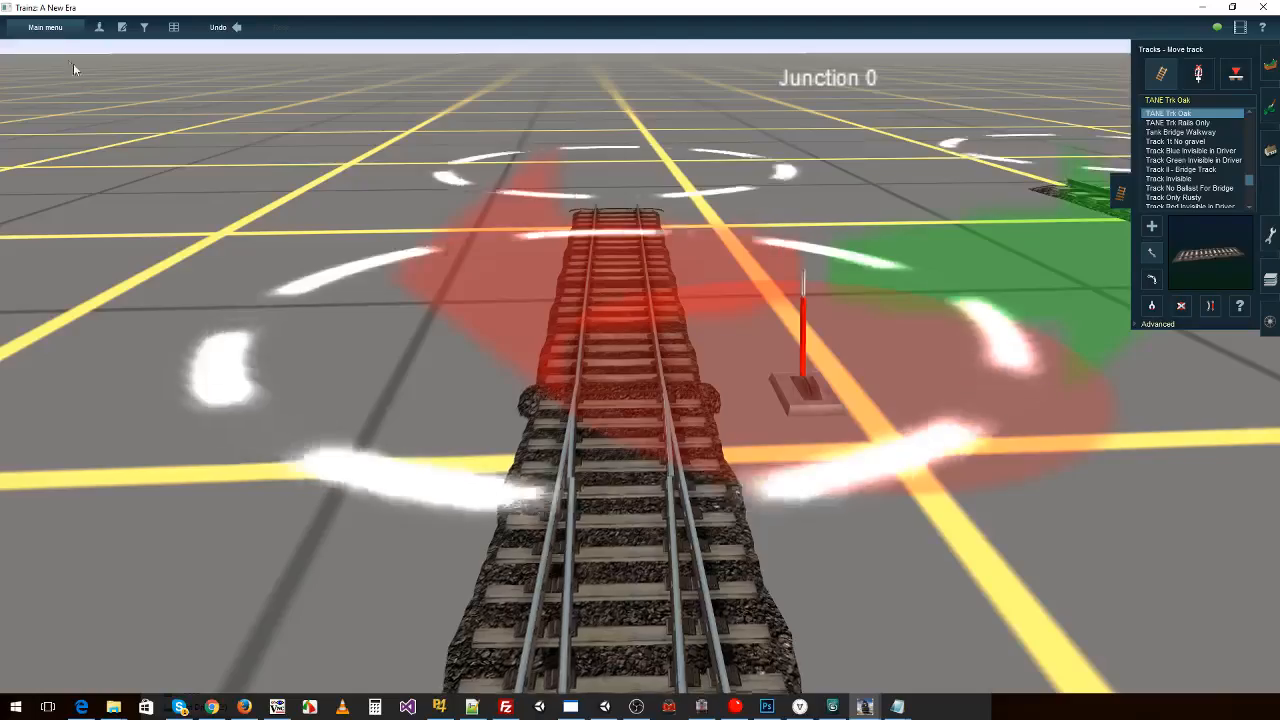
# - Exit Surveyor without saving the route changes
pyautogui.click(45, 27)
pyautogui.click(33, 314)
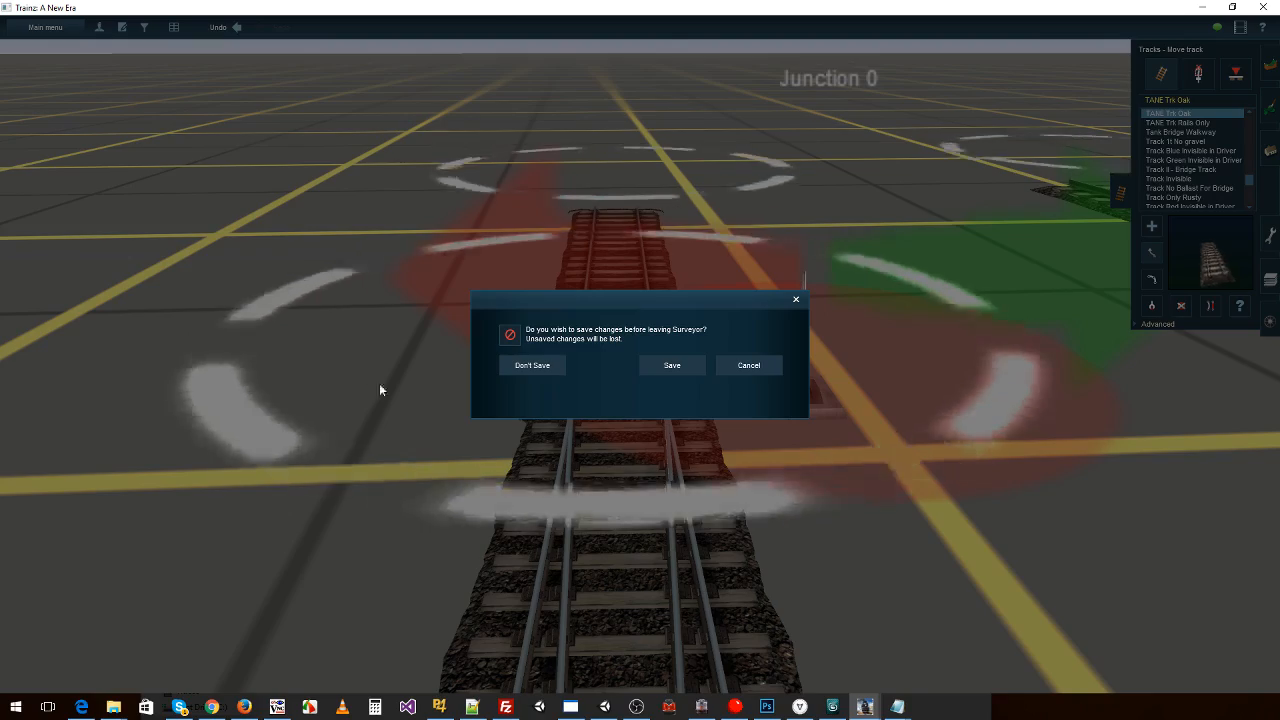
pyautogui.click(535, 367)
pyautogui.click(386, 407)
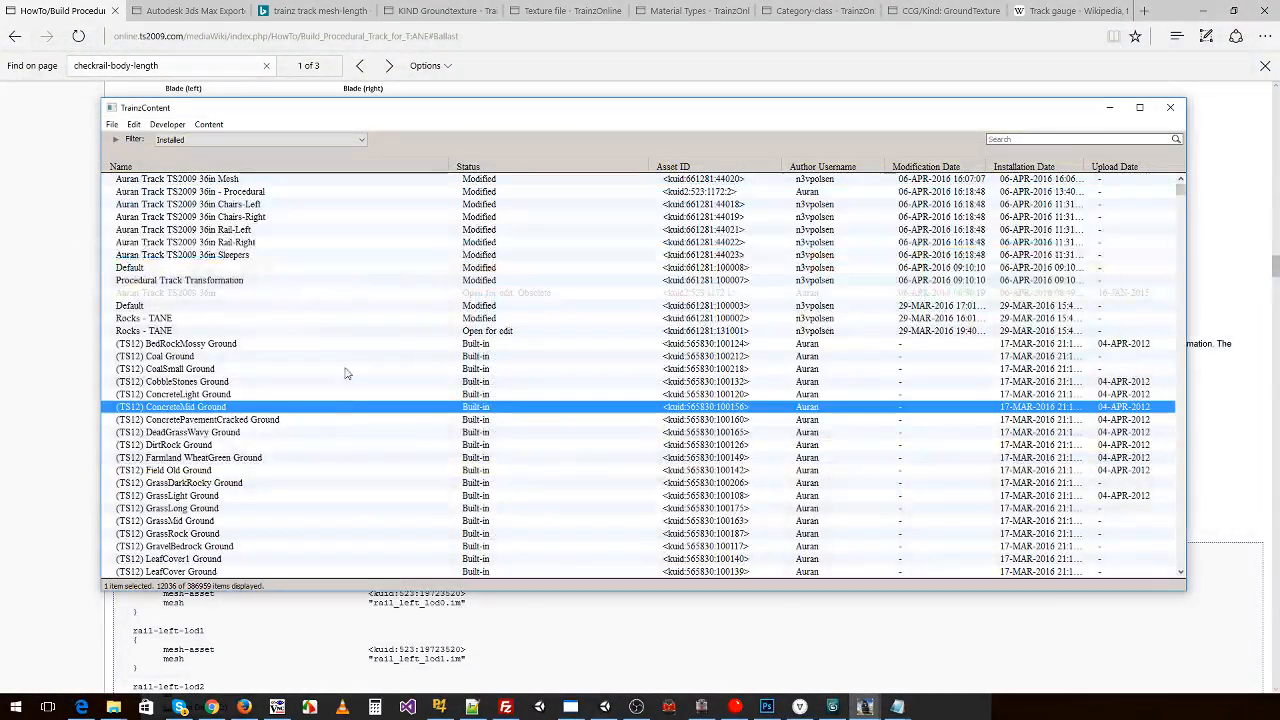
pyautogui.click(259, 256)
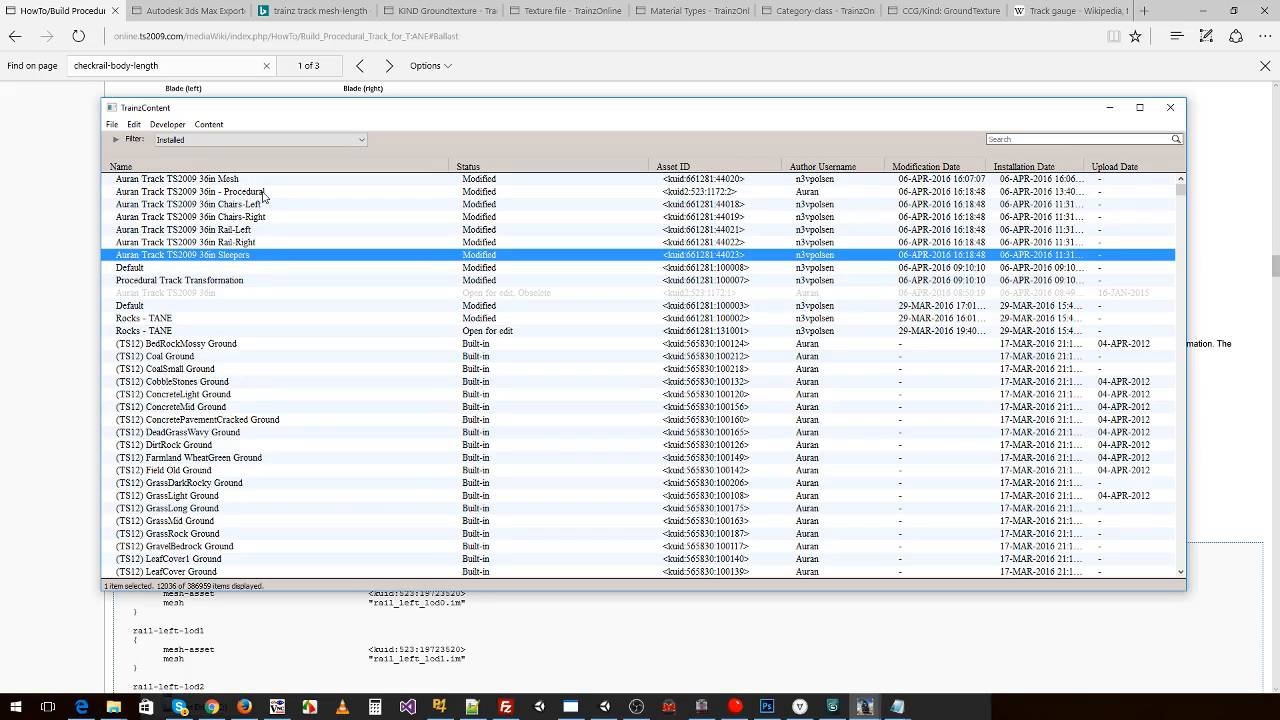
pyautogui.moveTo(376, 120)
pyautogui.mouseDown()
pyautogui.moveTo(667, 140)
pyautogui.moveTo(565, 119)
pyautogui.moveTo(578, 119)
pyautogui.moveTo(372, 121)
pyautogui.mouseUp()
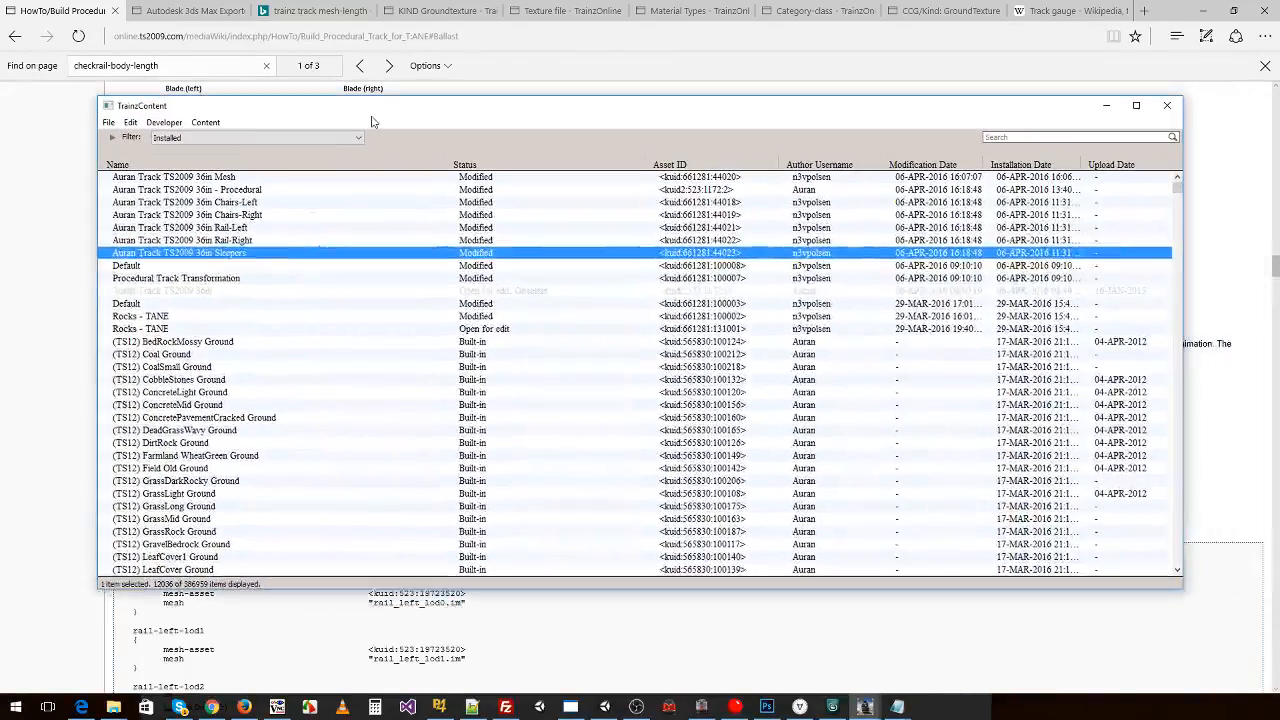
pyautogui.click(238, 215)
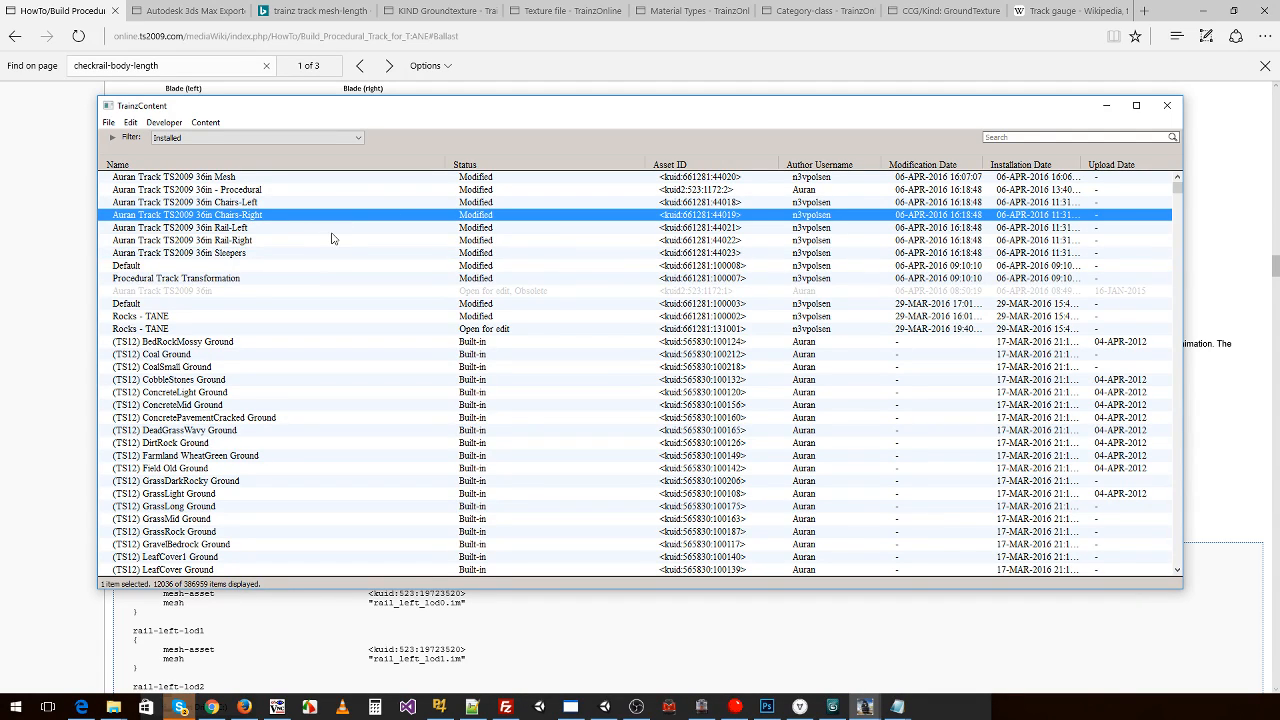
# - Switch to T:ANE and reopen the Procedural Track Transformation route for editing
pyautogui.click(869, 713)
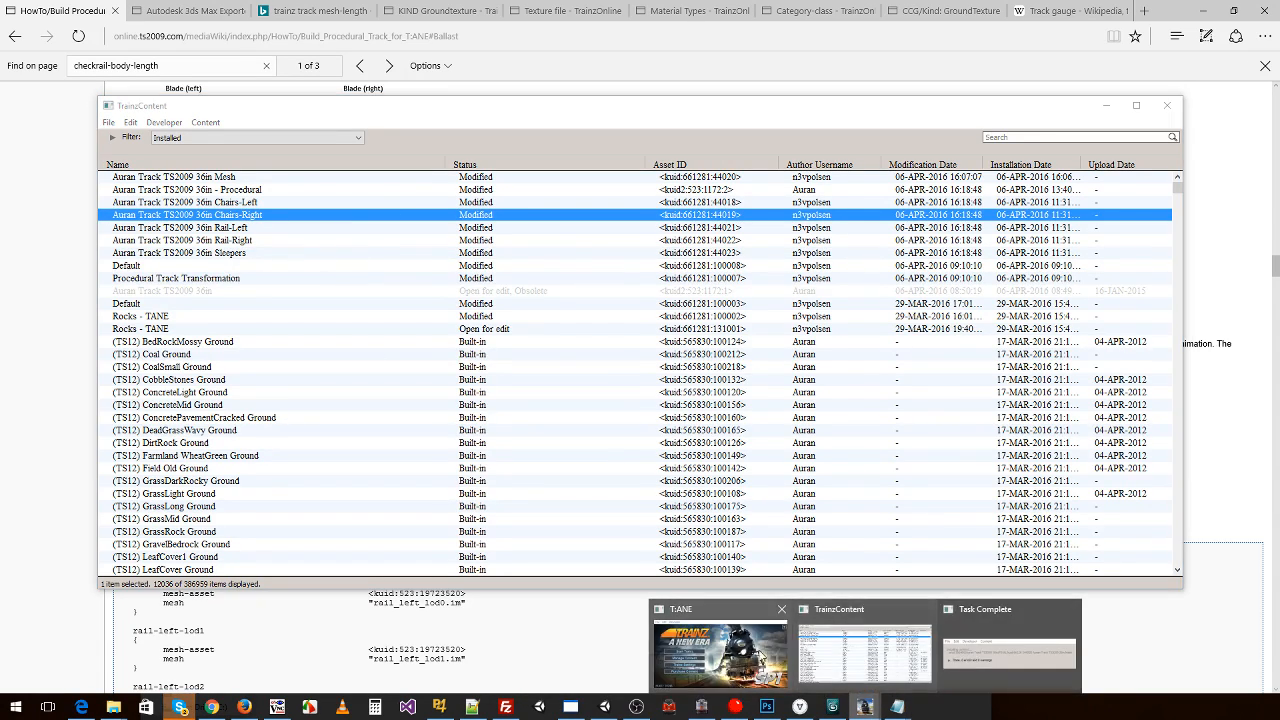
pyautogui.click(738, 648)
pyautogui.click(586, 308)
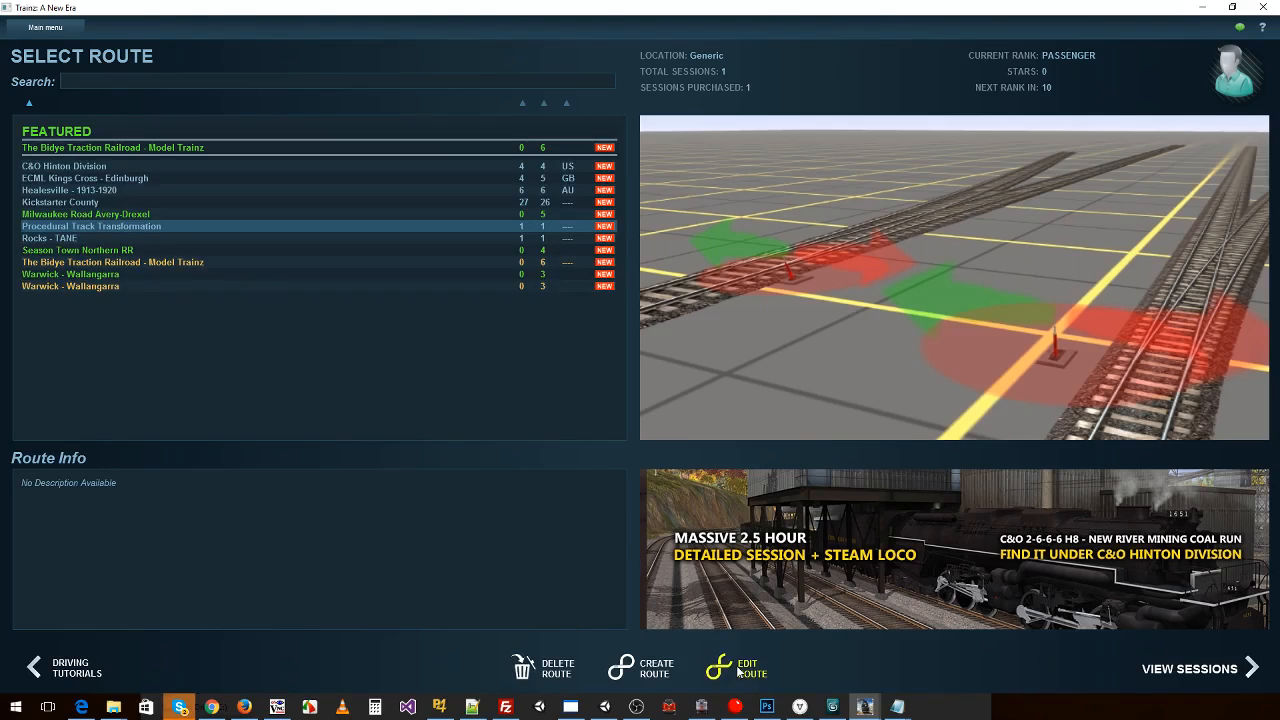
pyautogui.click(741, 668)
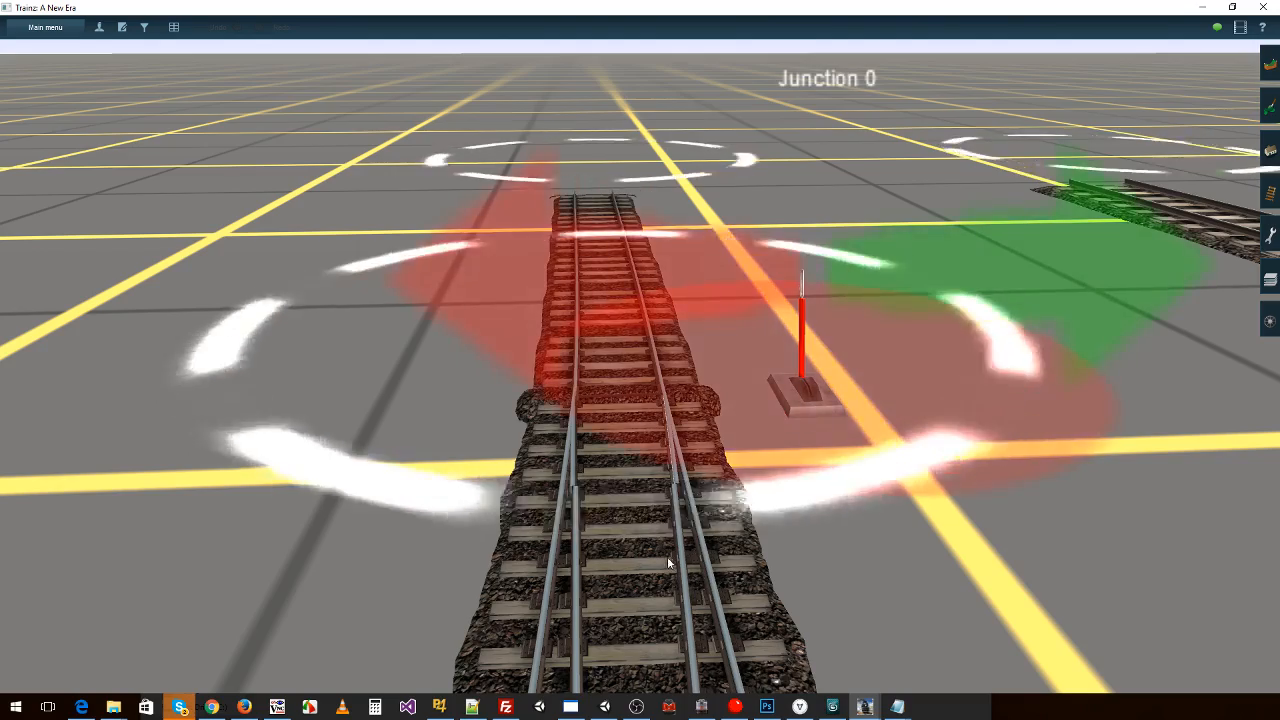
# - Examine the Junction 0 turnout from above, and inspect its frog and check rail from near ground level
pyautogui.rightClick(676, 602)
pyautogui.rightClick(677, 603)
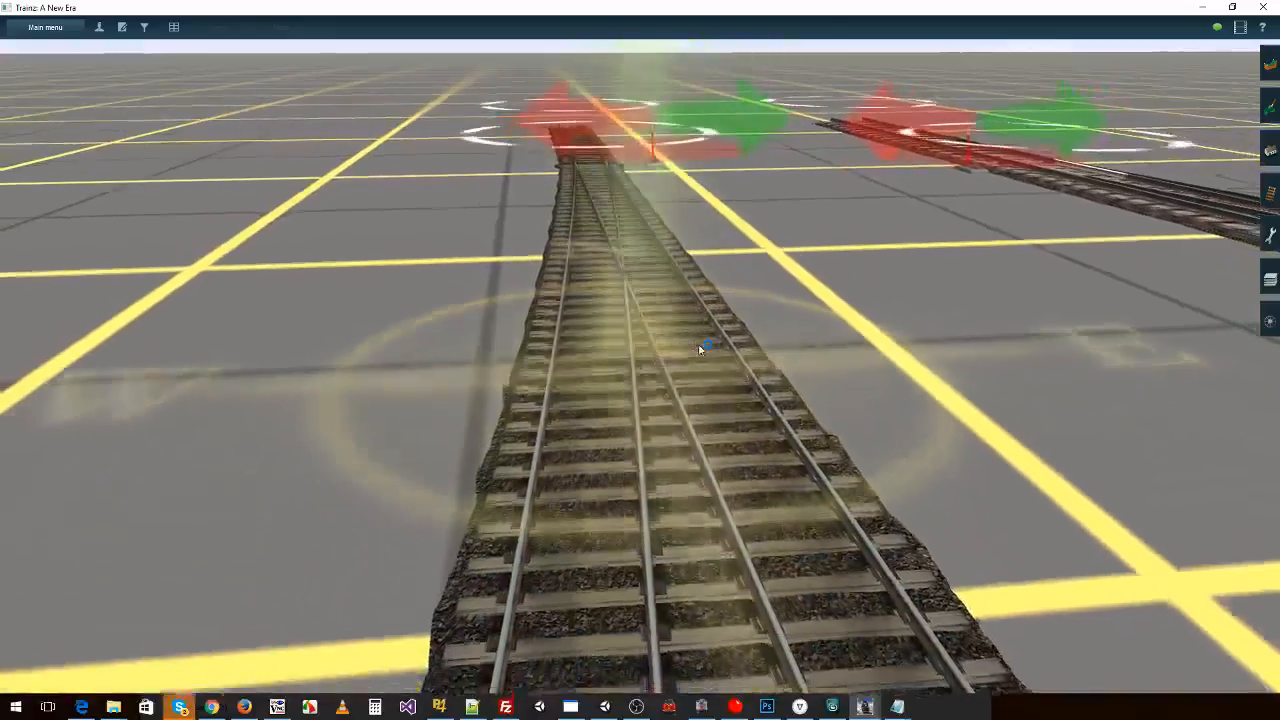
pyautogui.moveTo(699, 346); pyautogui.dragTo(642, 105, button='right')
pyautogui.rightClick(645, 102)
pyautogui.rightClick(646, 101)
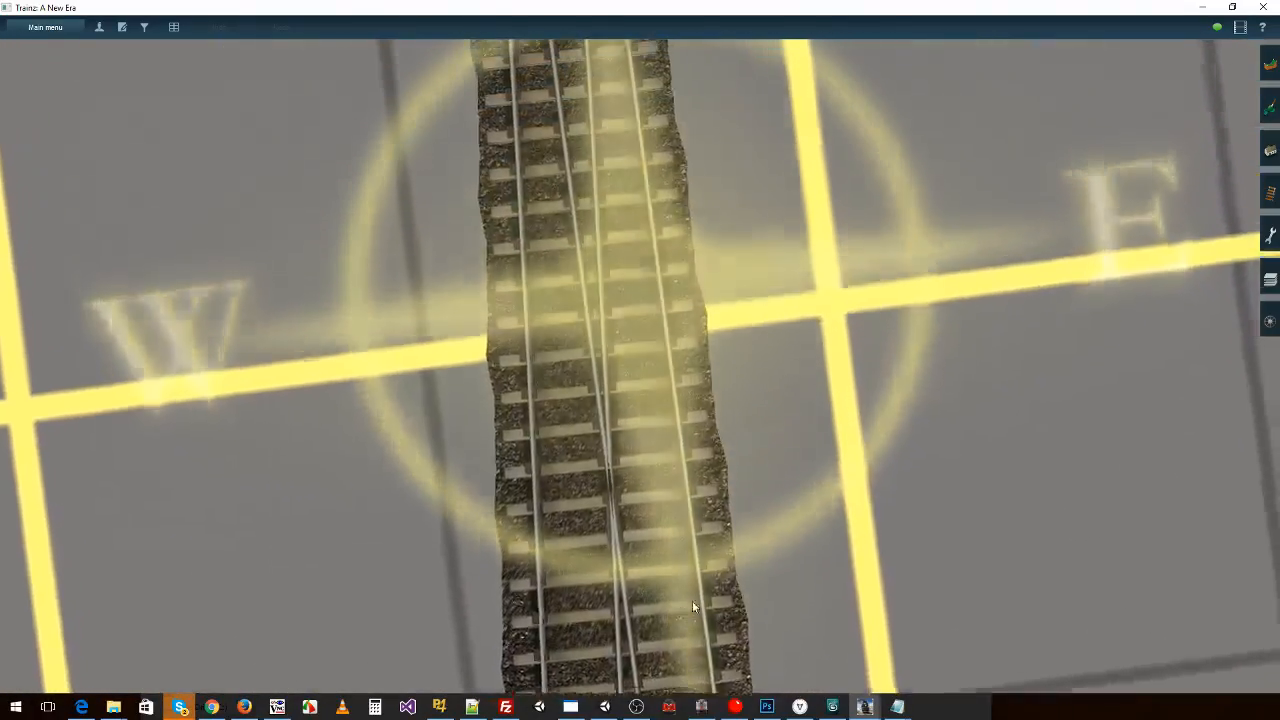
pyautogui.rightClick(875, 496)
pyautogui.moveTo(914, 352); pyautogui.dragTo(660, 493, button='right')
pyautogui.rightClick(626, 309)
pyautogui.rightClick(1021, 514)
pyautogui.scroll(3, 660, 494)
pyautogui.scroll(-5, 660, 496)
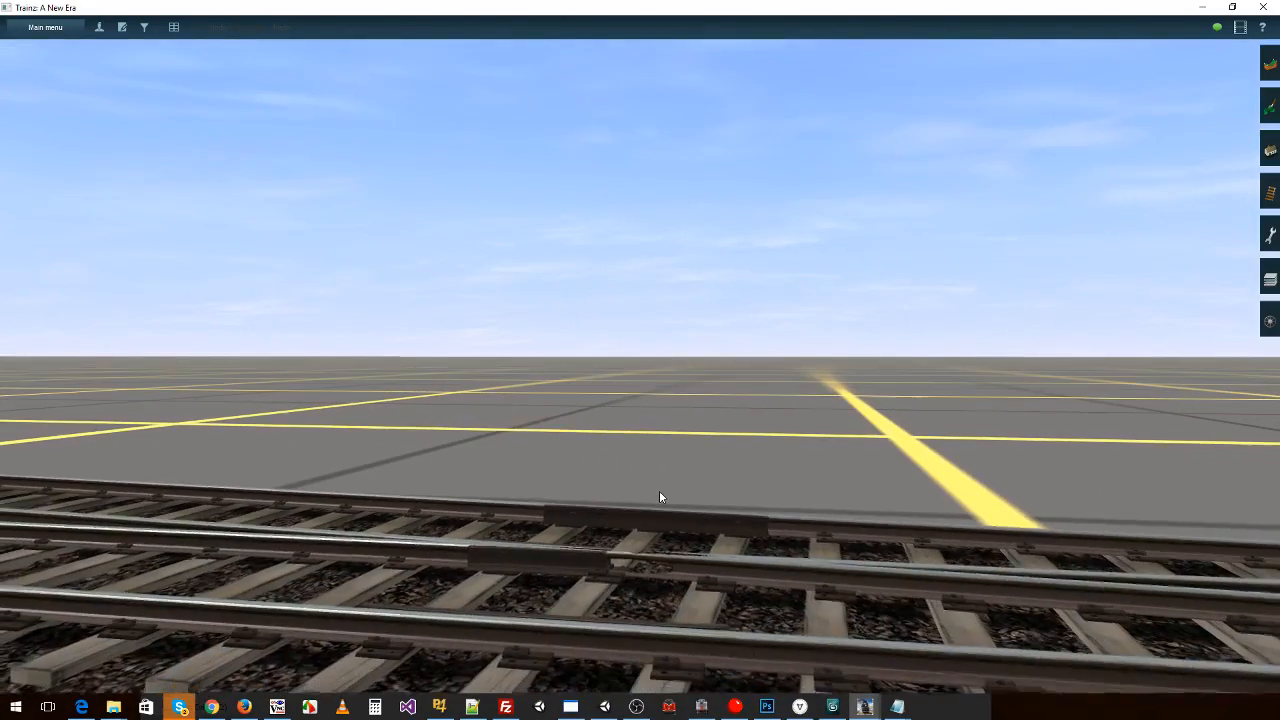
pyautogui.press('Up')
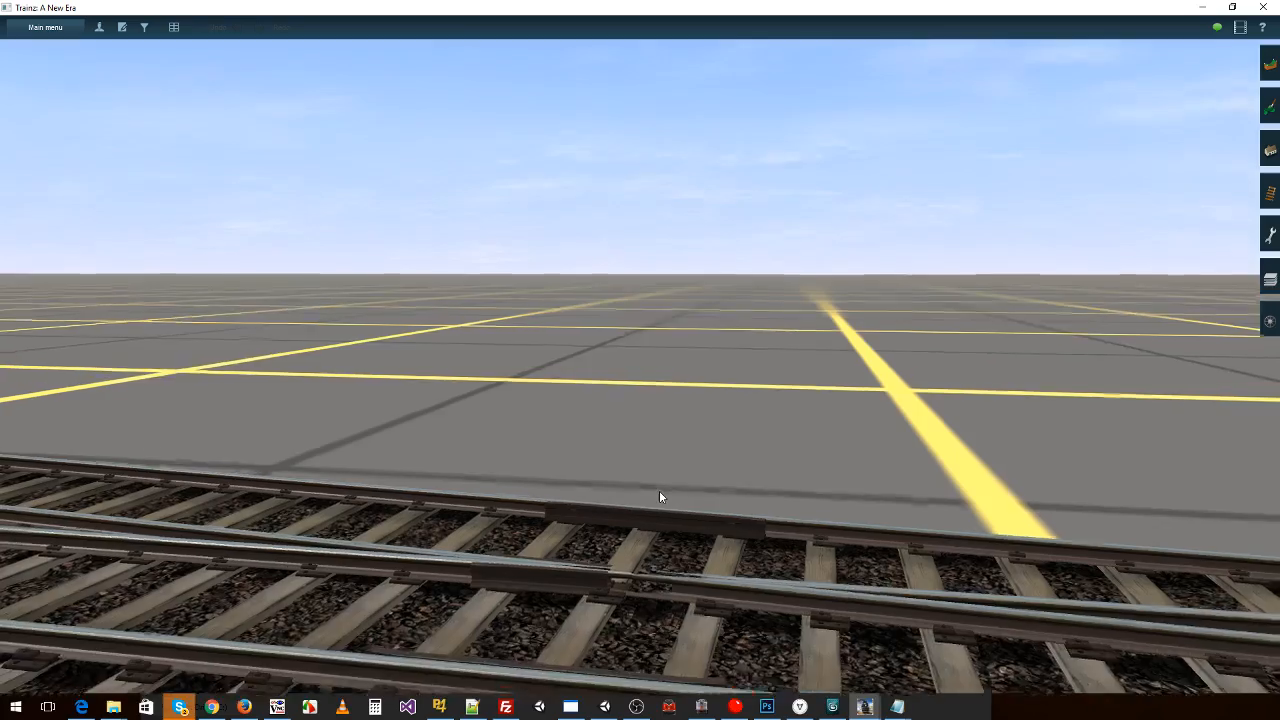
pyautogui.press('Down')
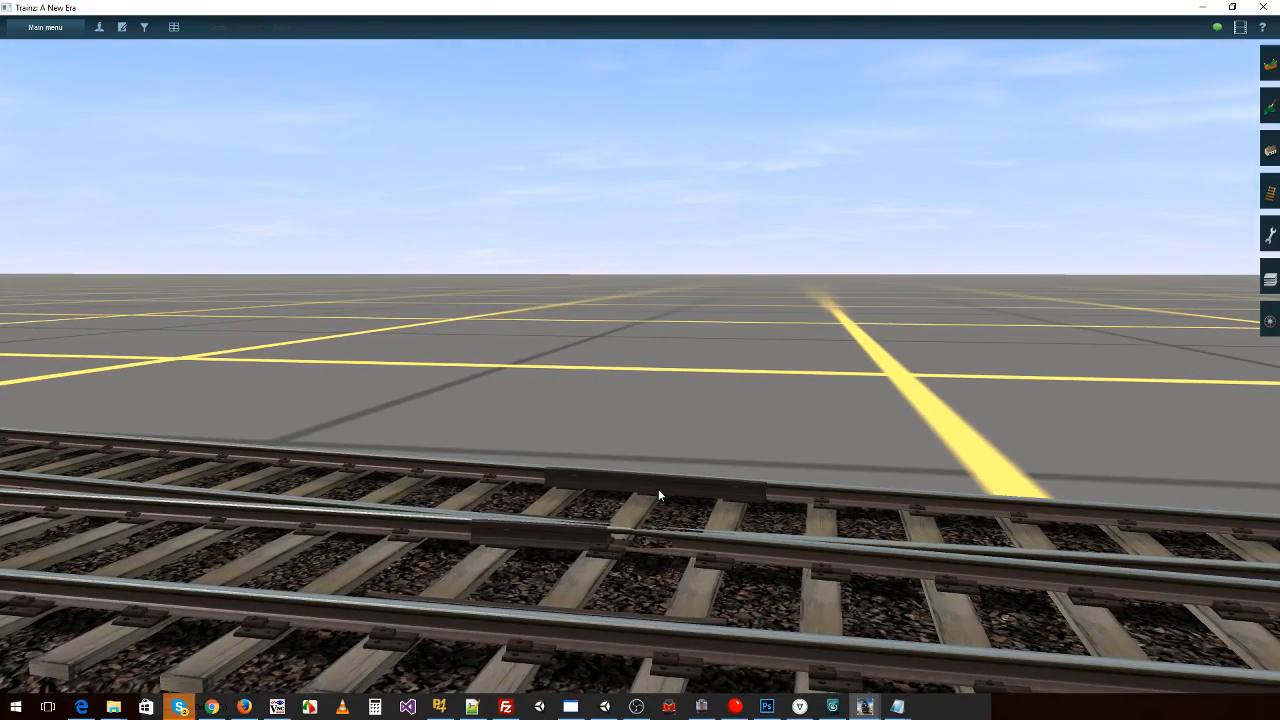
pyautogui.press('Up')
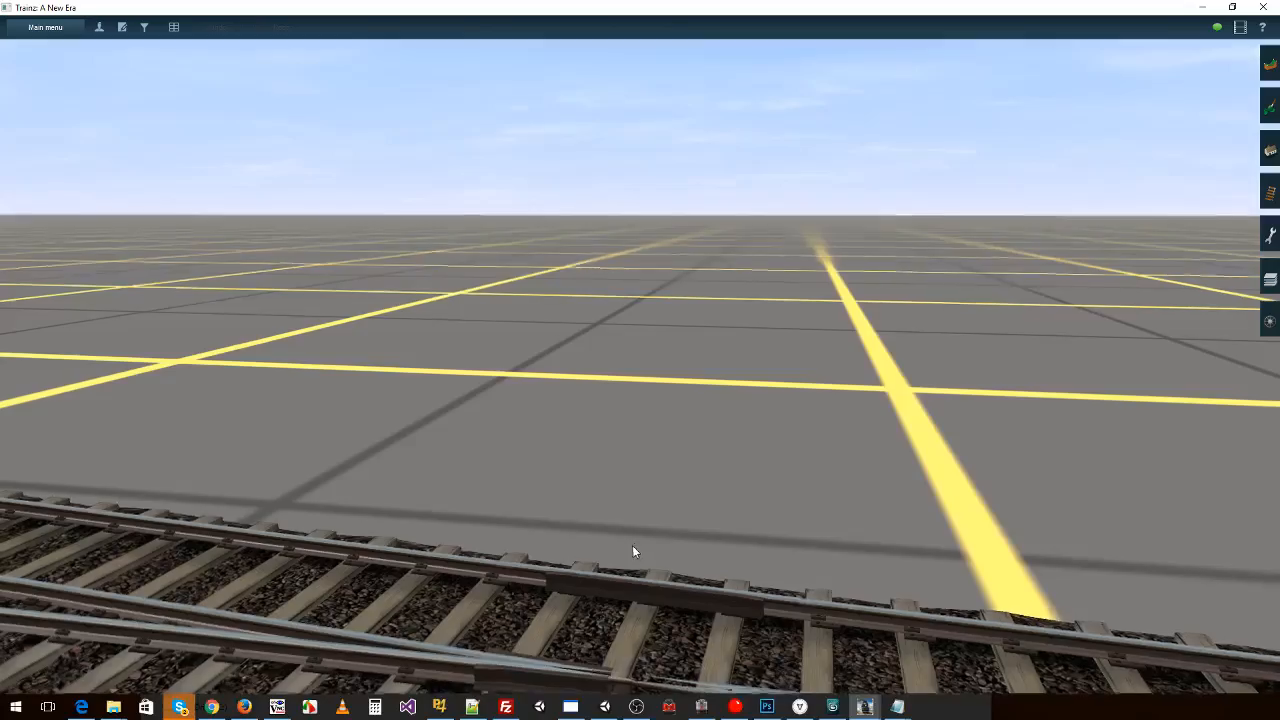
# - View the frog of the Junction 0 turnout from above, along the track and from the side
pyautogui.rightClick(640, 560)
pyautogui.press('Up')
pyautogui.rightClick(636, 445)
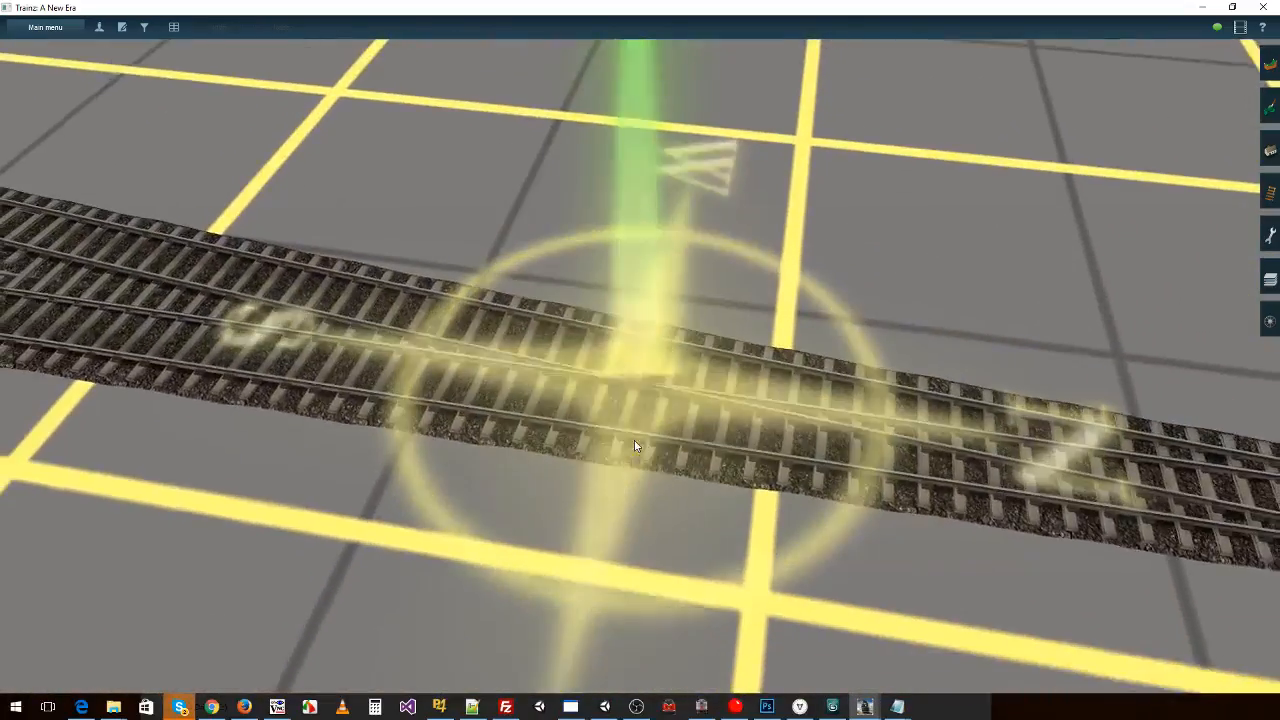
pyautogui.press('Right')
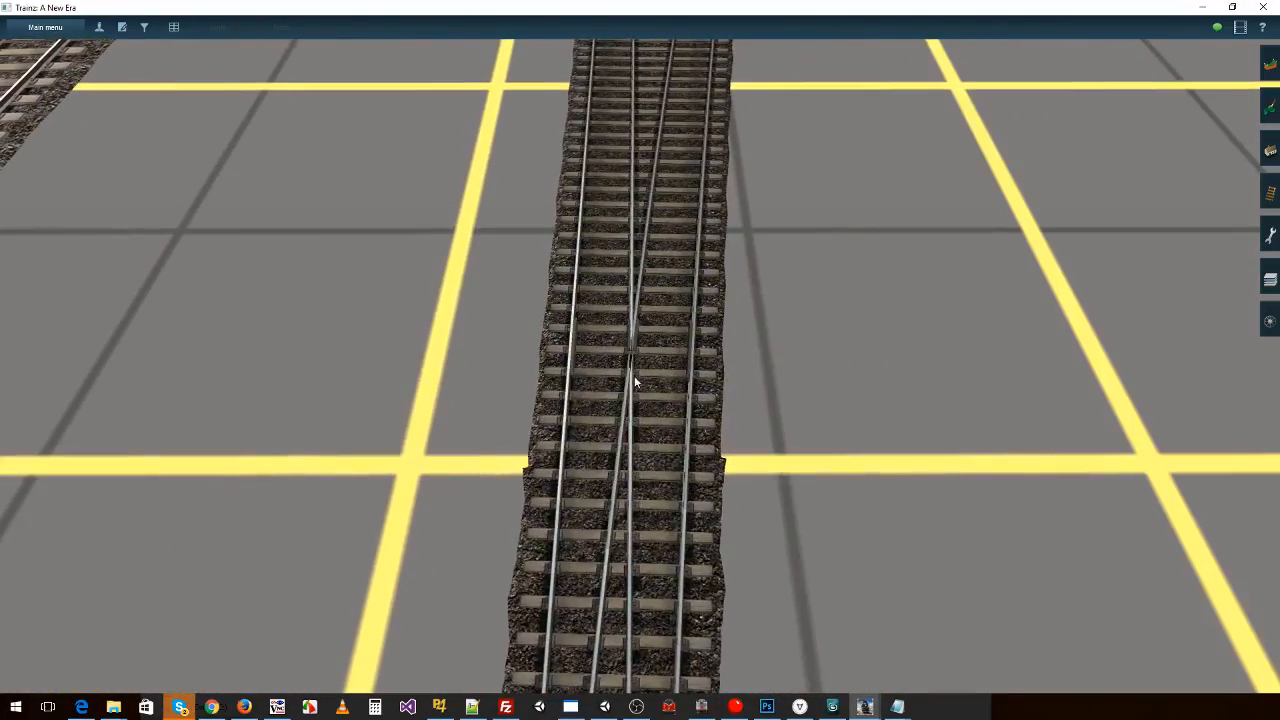
pyautogui.rightClick(629, 454)
pyautogui.rightClick(774, 401)
pyautogui.press('Left')
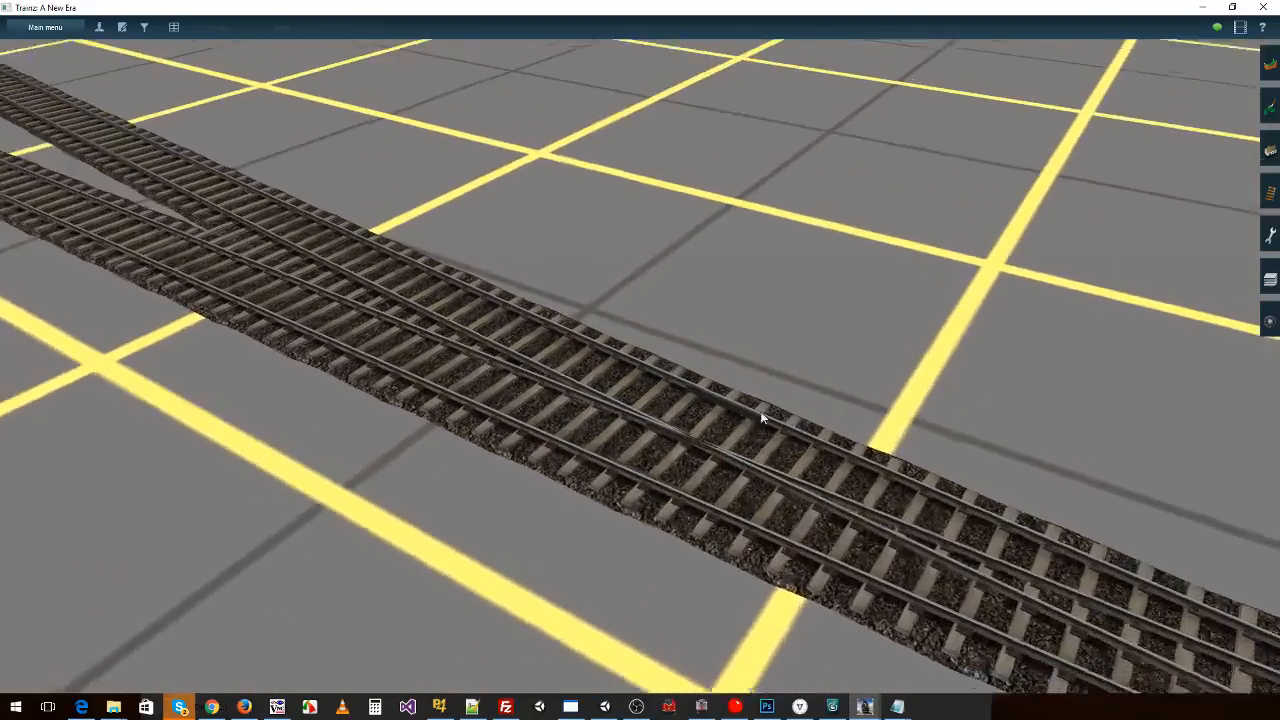
pyautogui.rightClick(780, 384)
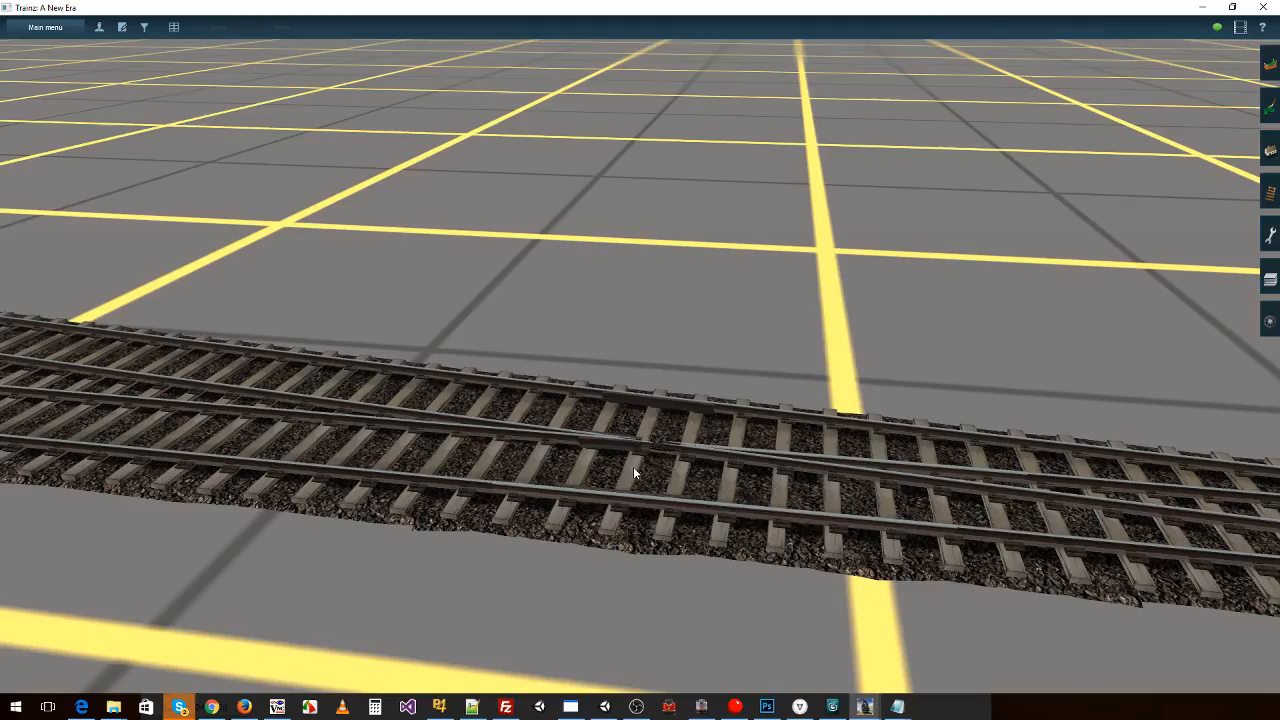
# - Compare the two turnouts from their free track ends and inspect the switch blades at Junction 0 up close
pyautogui.rightClick(634, 464)
pyautogui.scroll(-5, 705, 462)
pyautogui.press('Right')
pyautogui.rightClick(930, 510)
pyautogui.rightClick(820, 488)
pyautogui.press('Right')
pyautogui.rightClick(462, 386)
pyautogui.press('Up')
pyautogui.rightClick(606, 234)
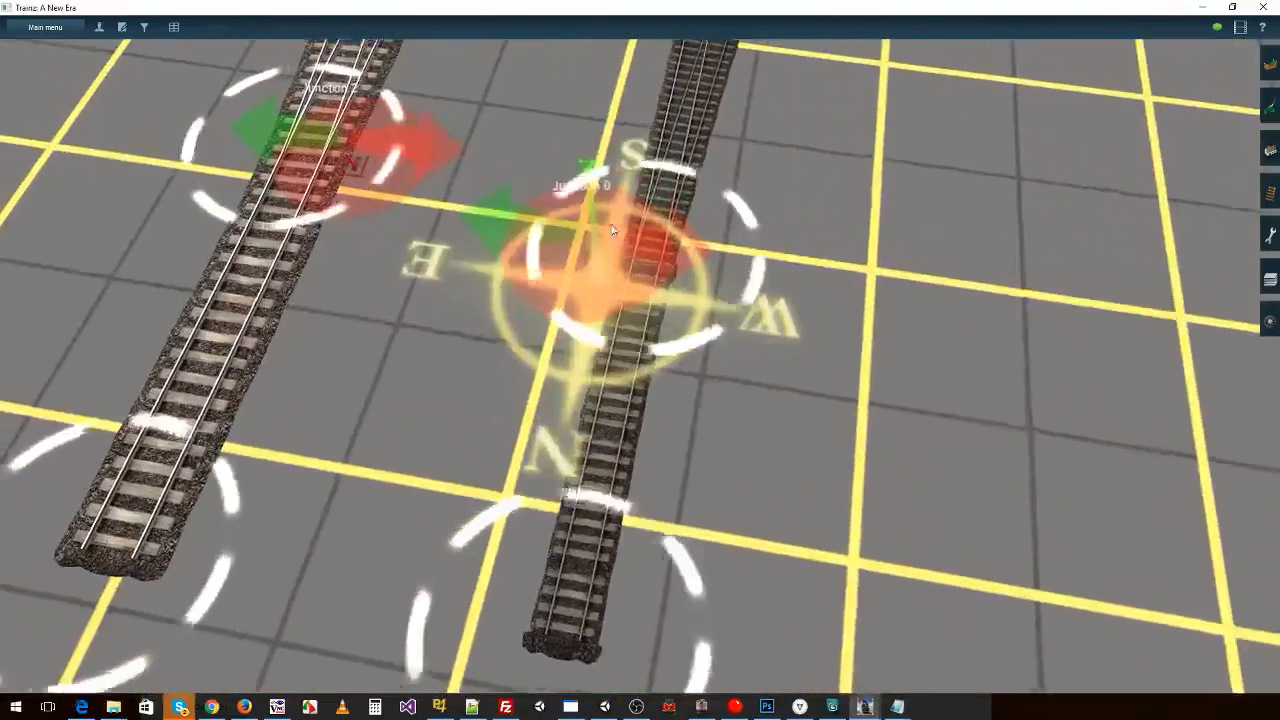
pyautogui.scroll(5, 674, 435)
pyautogui.press('Down')
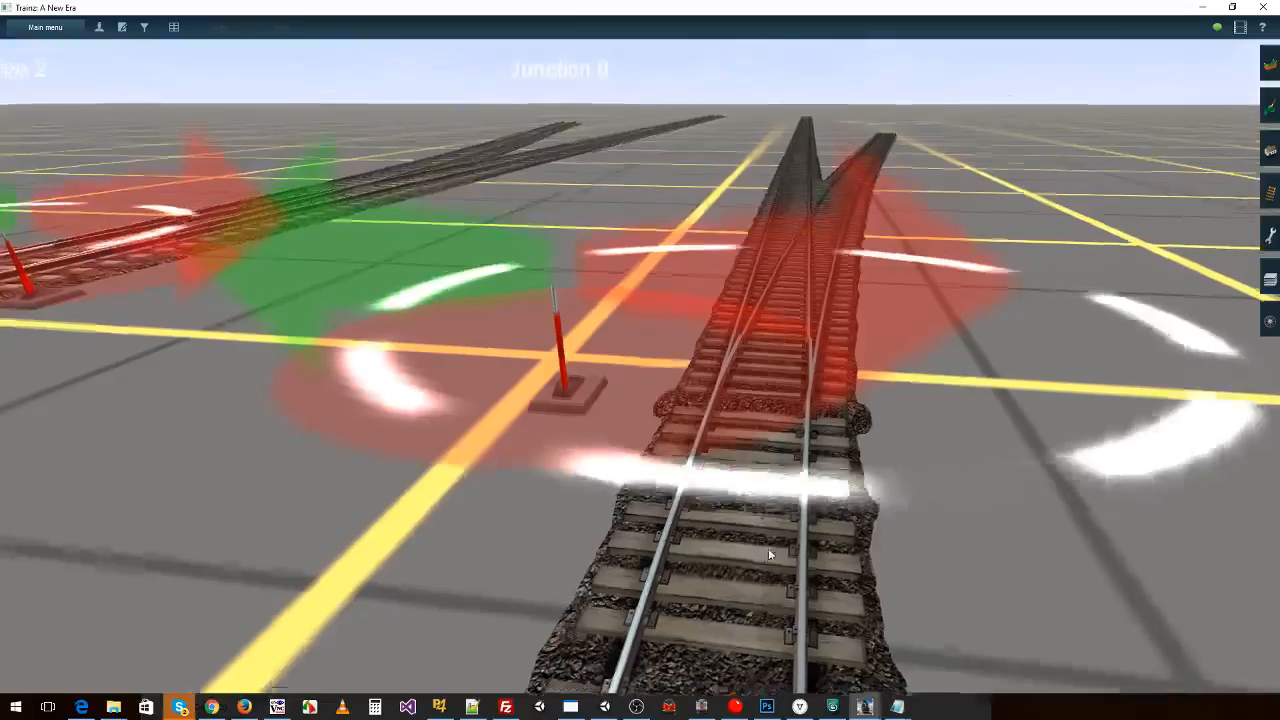
# - Inspect the Junction 0 turnout along its approach track, from the side near ground level and from above
pyautogui.press('Down')
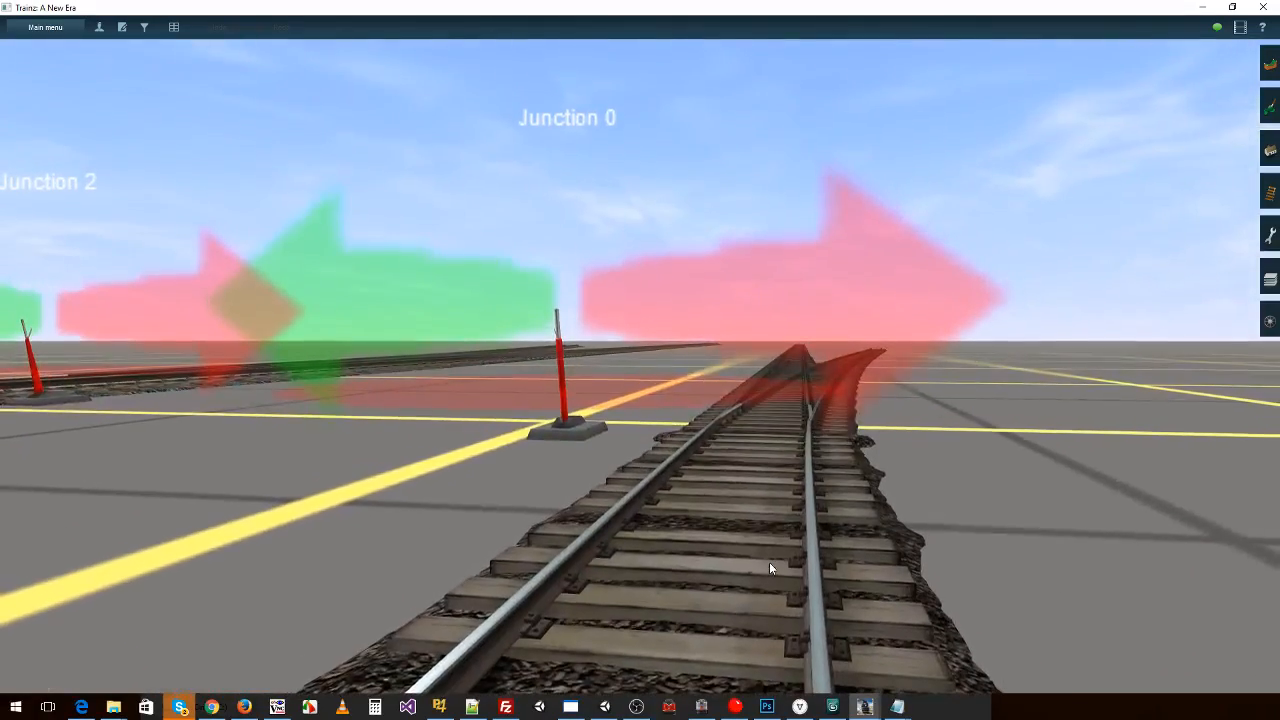
pyautogui.press('Left')
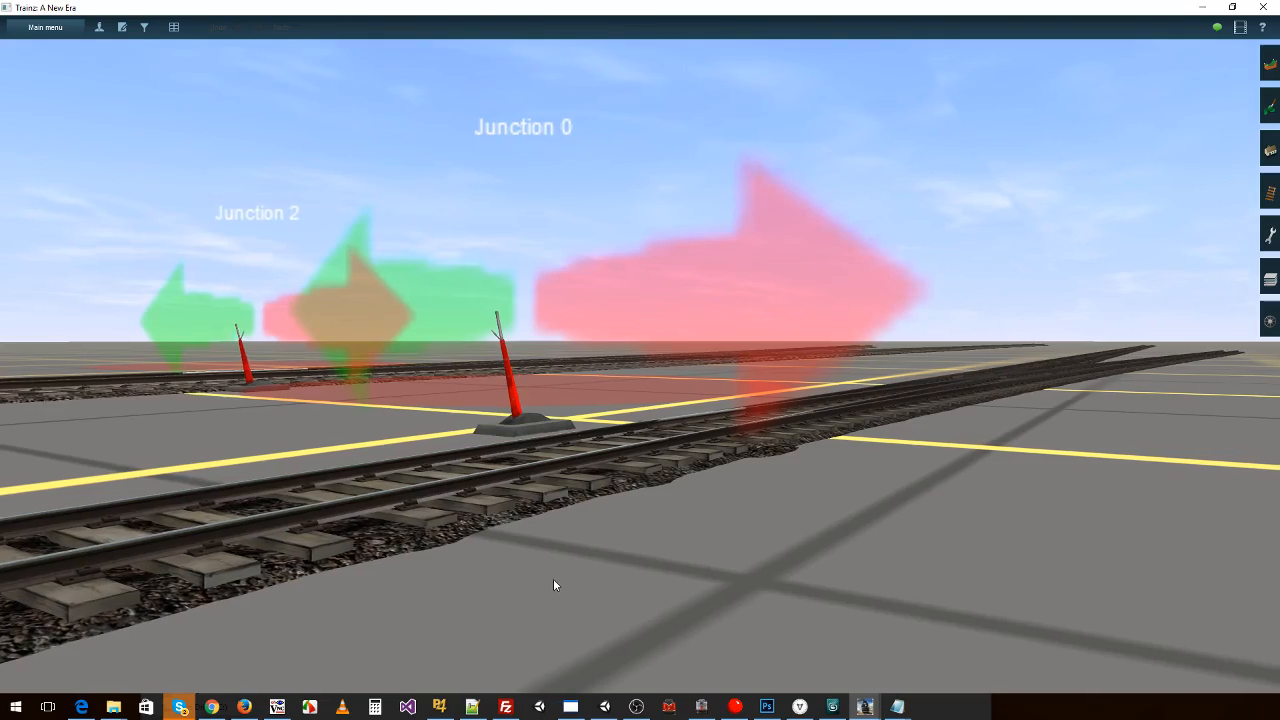
pyautogui.press('Right')
pyautogui.rightClick(831, 540)
pyautogui.press('Up')
pyautogui.rightClick(797, 307)
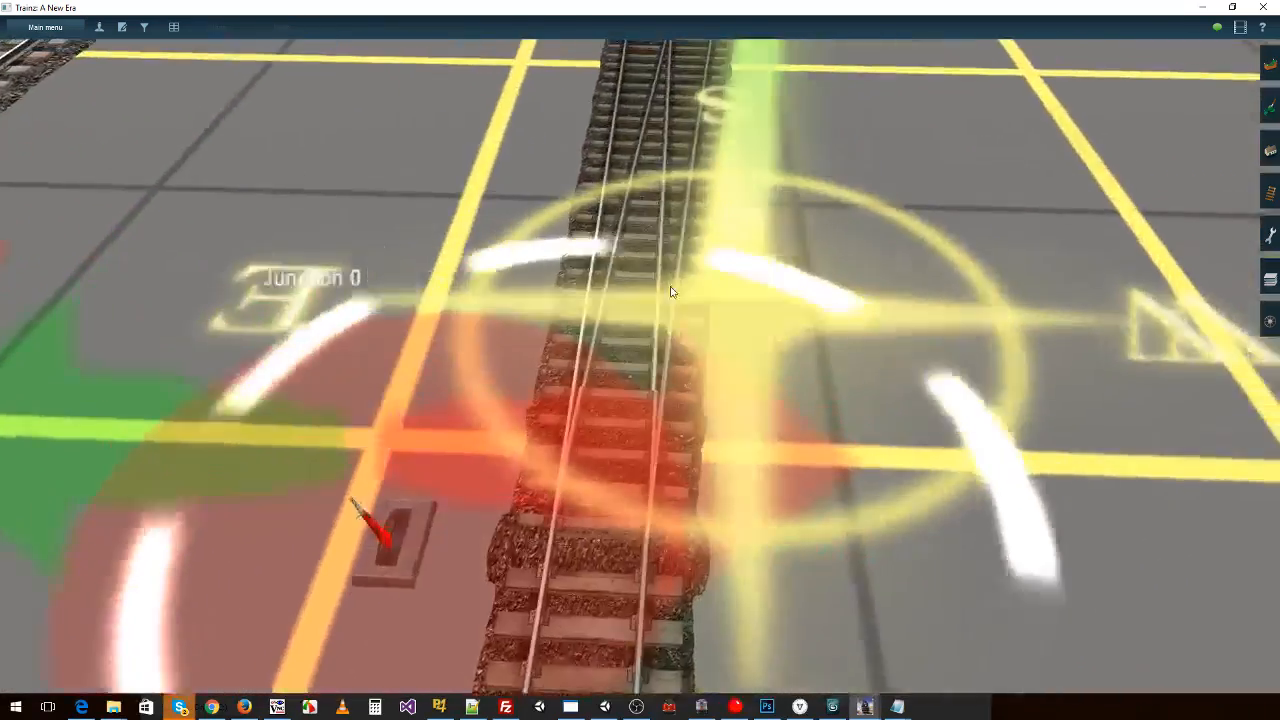
pyautogui.press('Left')
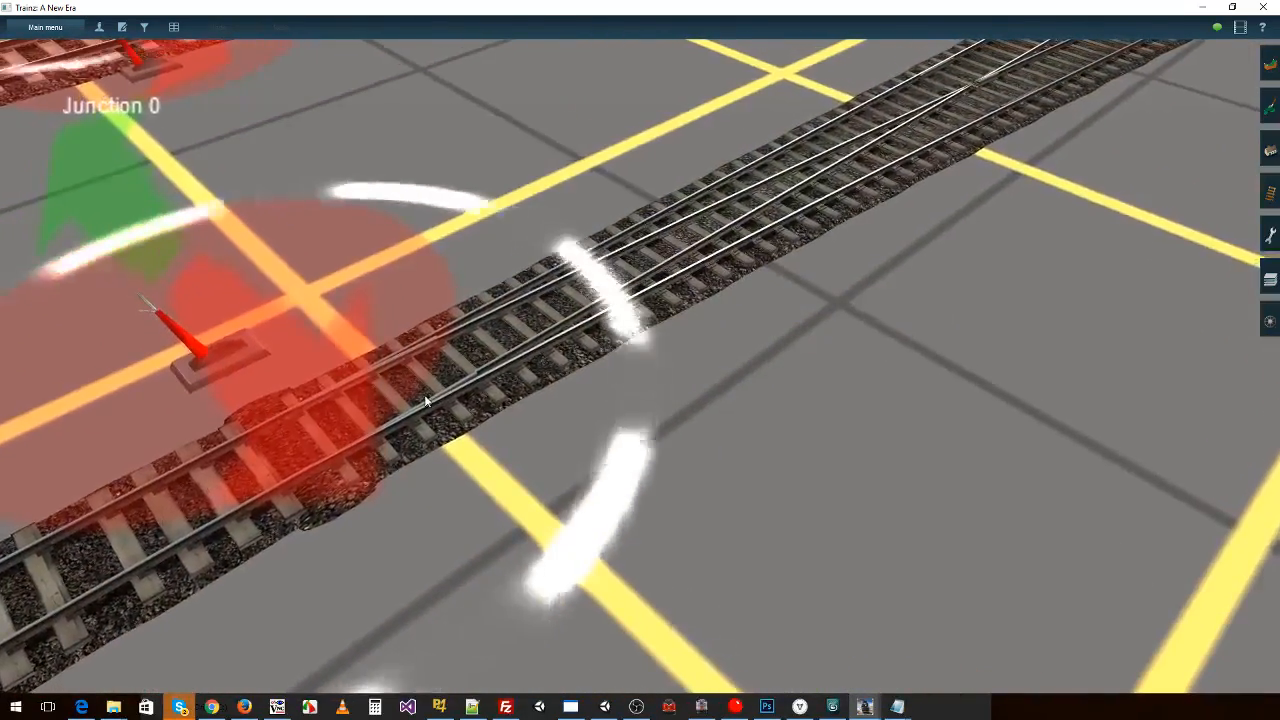
pyautogui.rightClick(425, 400)
pyautogui.press('Right')
# - Exit Surveyor to the route selection and quit the game
pyautogui.click(45, 27)
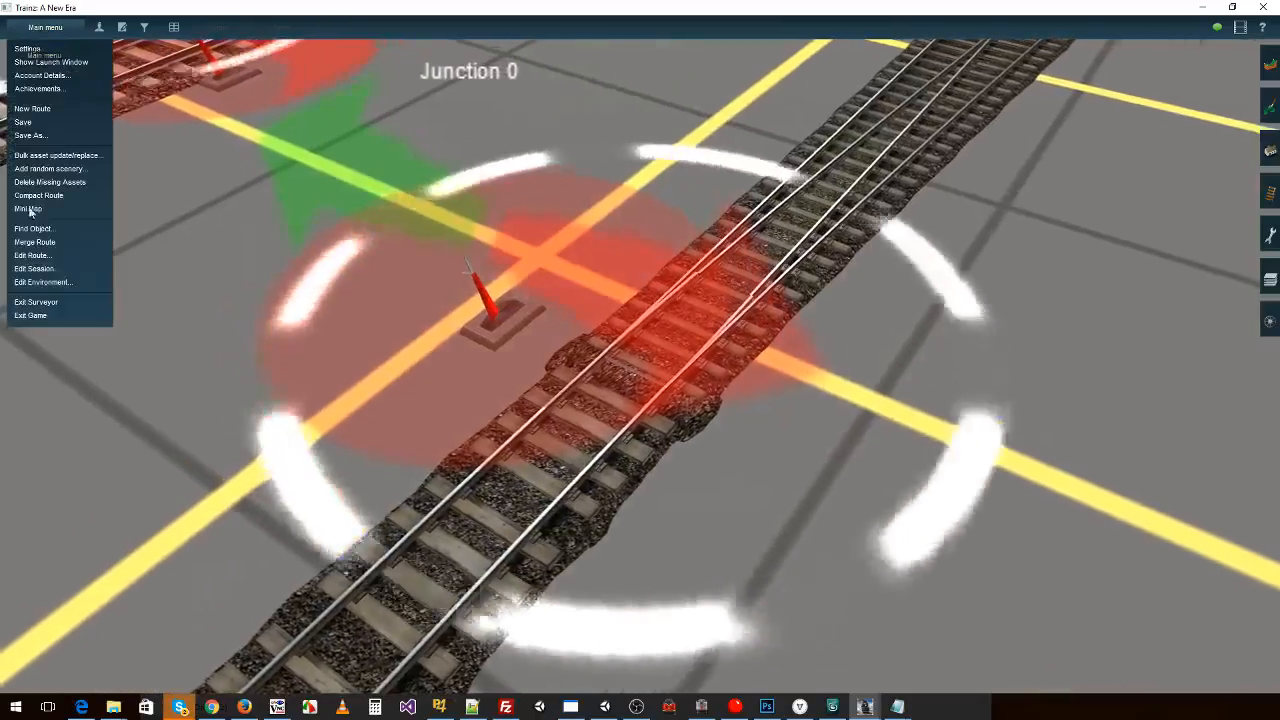
pyautogui.click(40, 297)
pyautogui.click(530, 366)
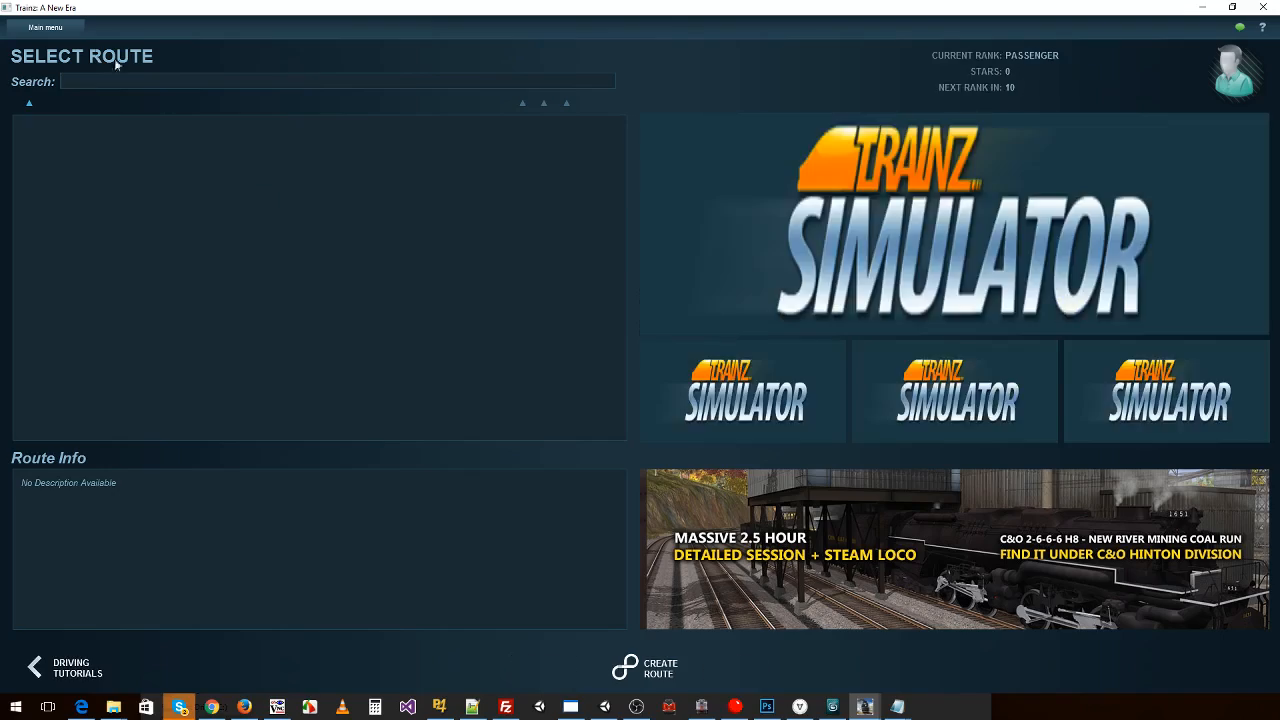
pyautogui.click(45, 27)
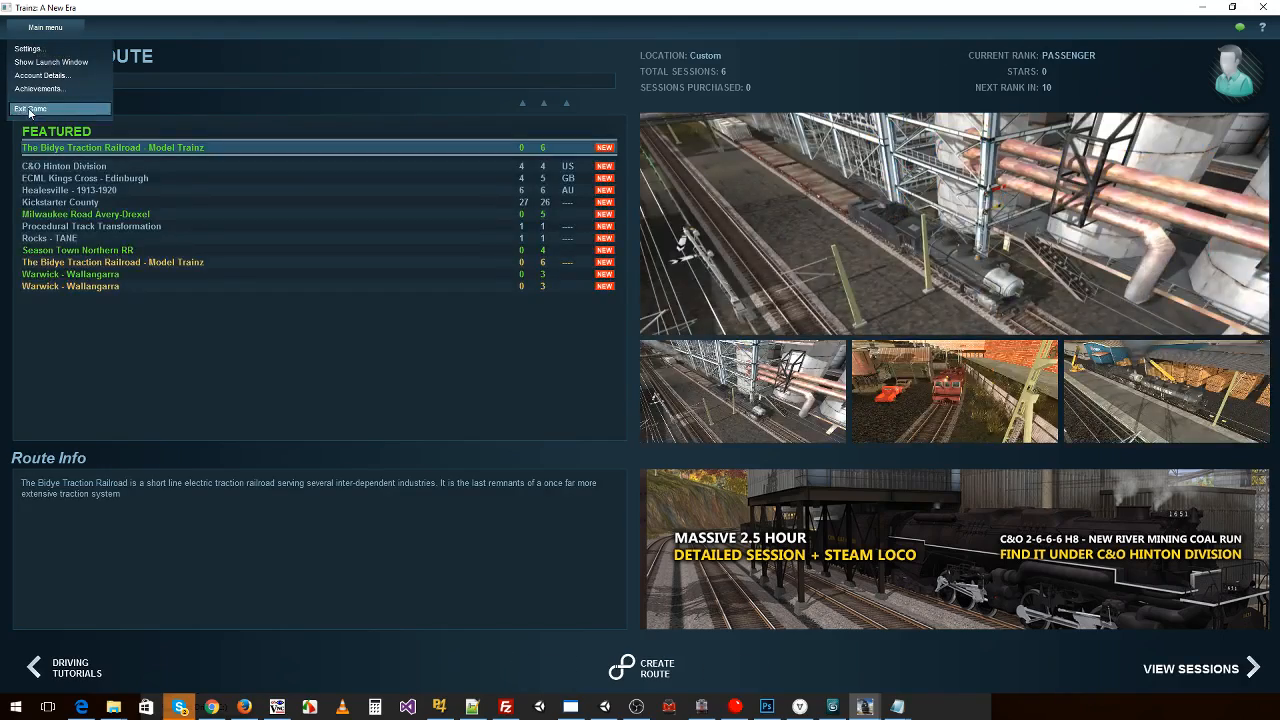
pyautogui.click(29, 109)
# - Set sleeper-pitch to 0.2 in the Auran Track TS2009 36in Sleepers config and submit the edits
pyautogui.click(308, 256)
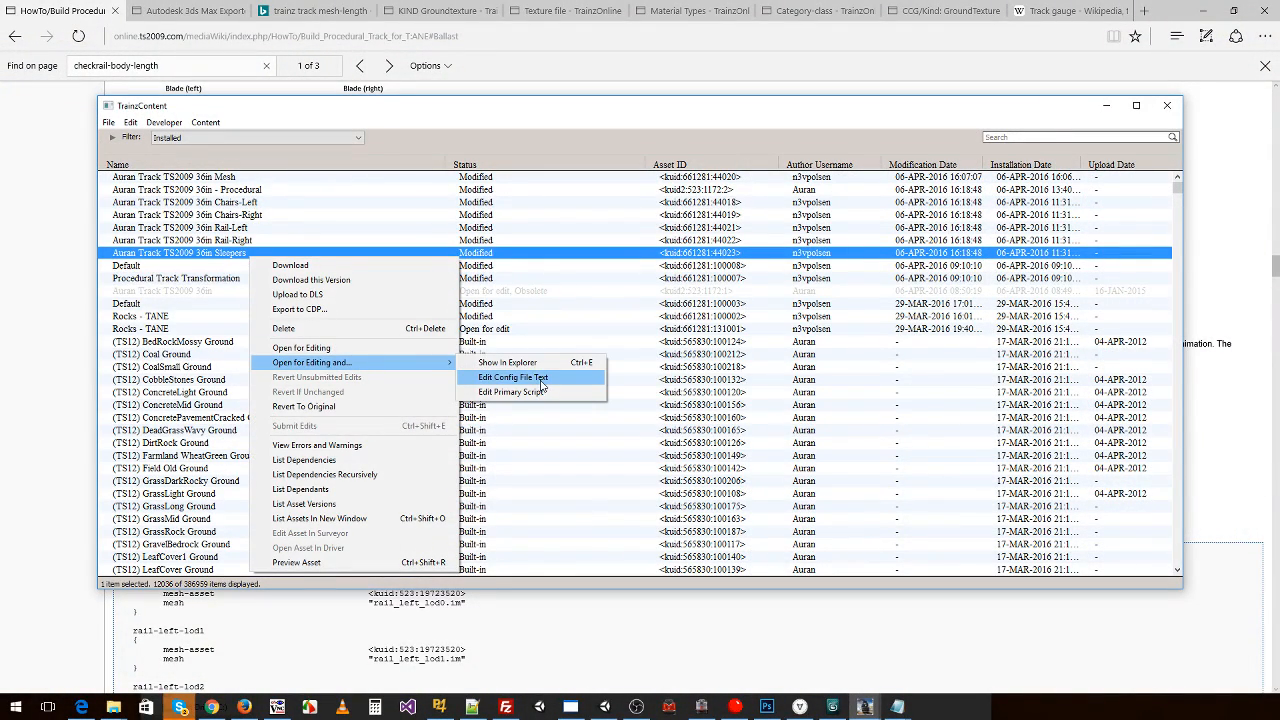
pyautogui.click(541, 379)
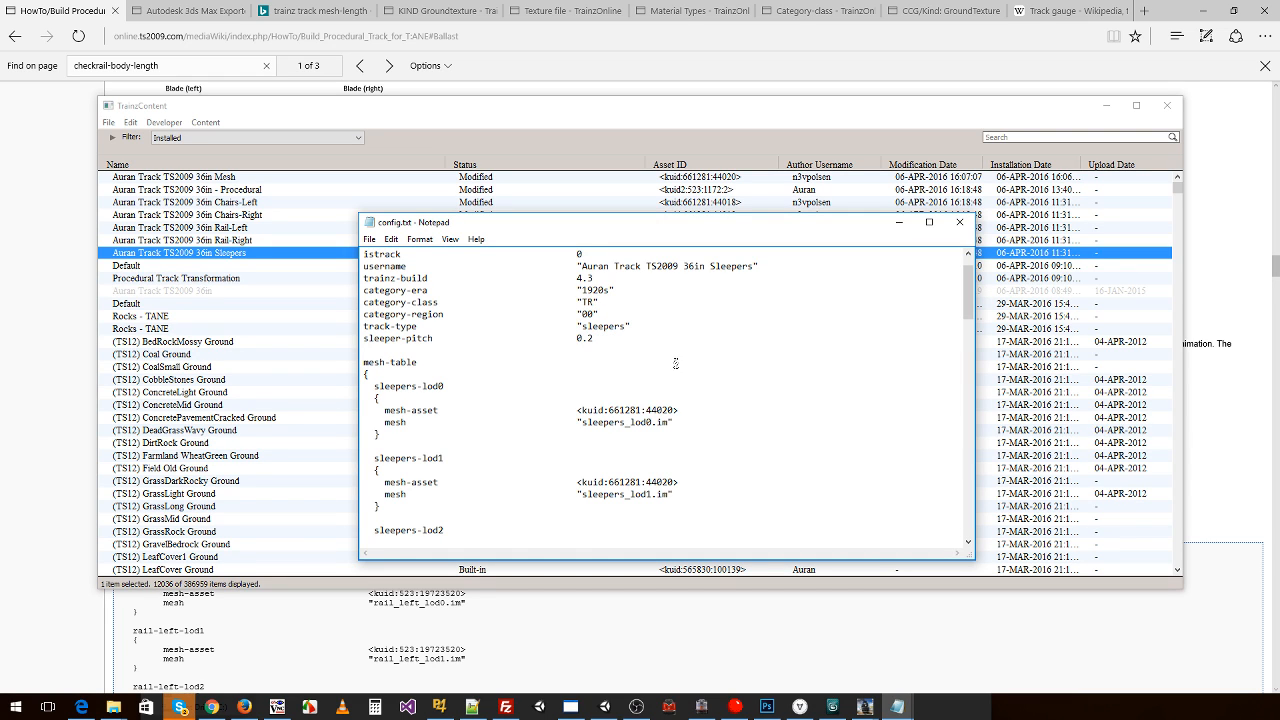
pyautogui.click(960, 223)
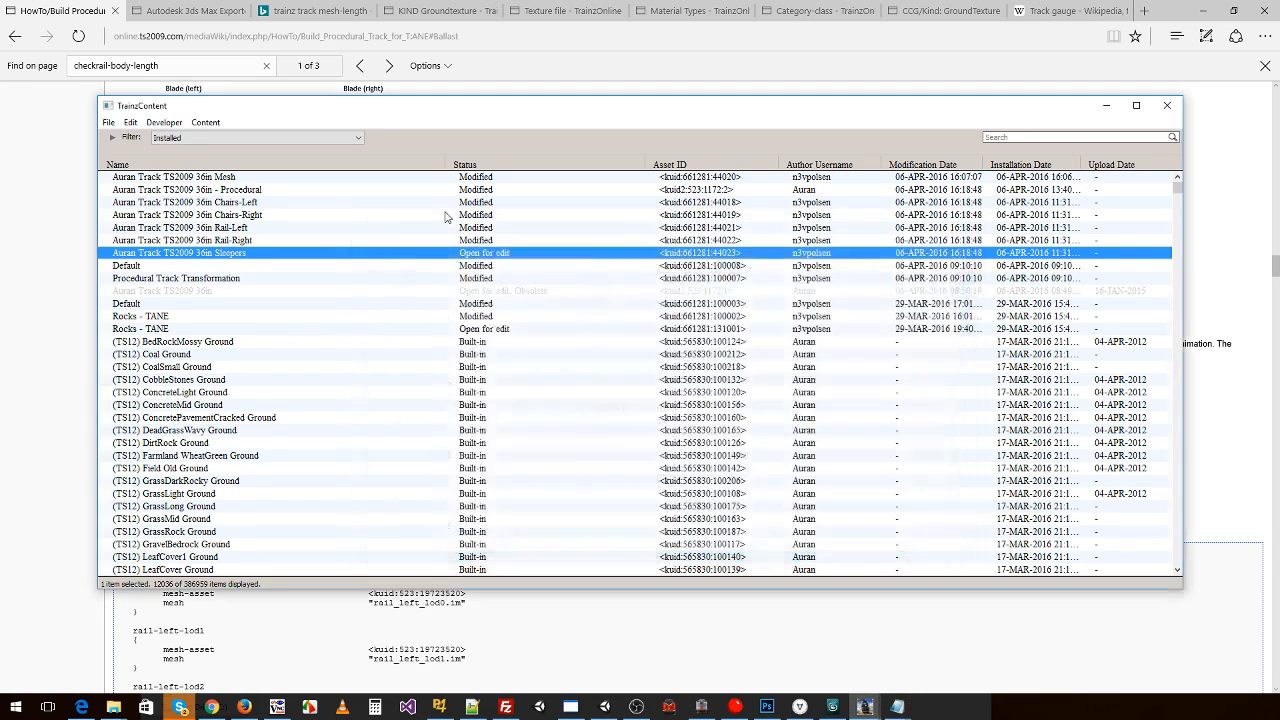
pyautogui.rightClick(378, 257)
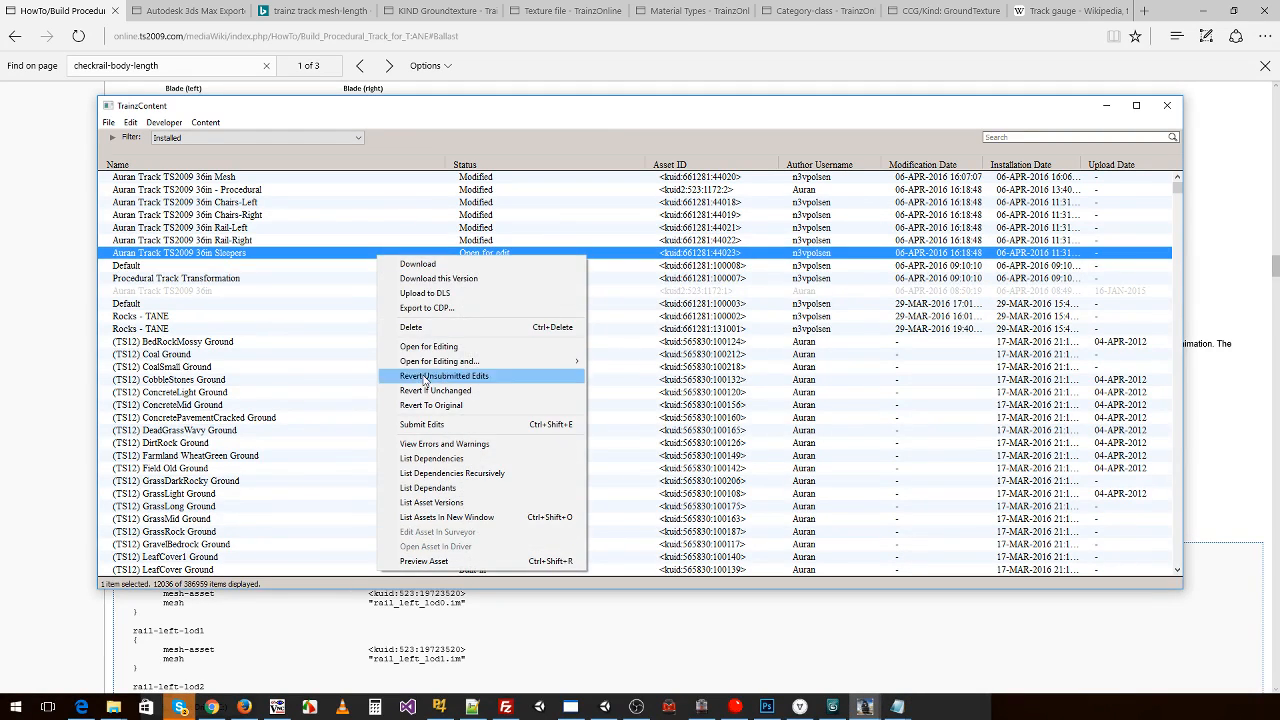
pyautogui.click(445, 424)
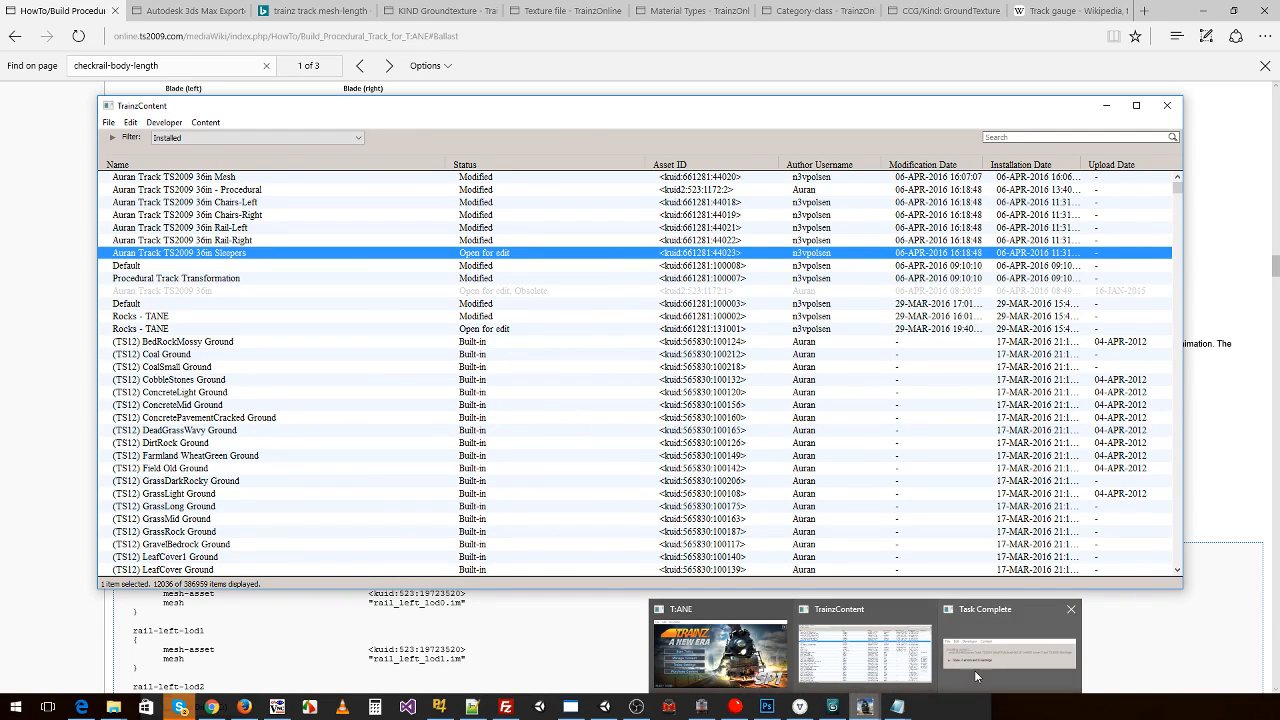
# - Switch to T:ANE, start Trainz and open the Procedural Track Transformation route for editing
pyautogui.click(977, 672)
pyautogui.click(846, 708)
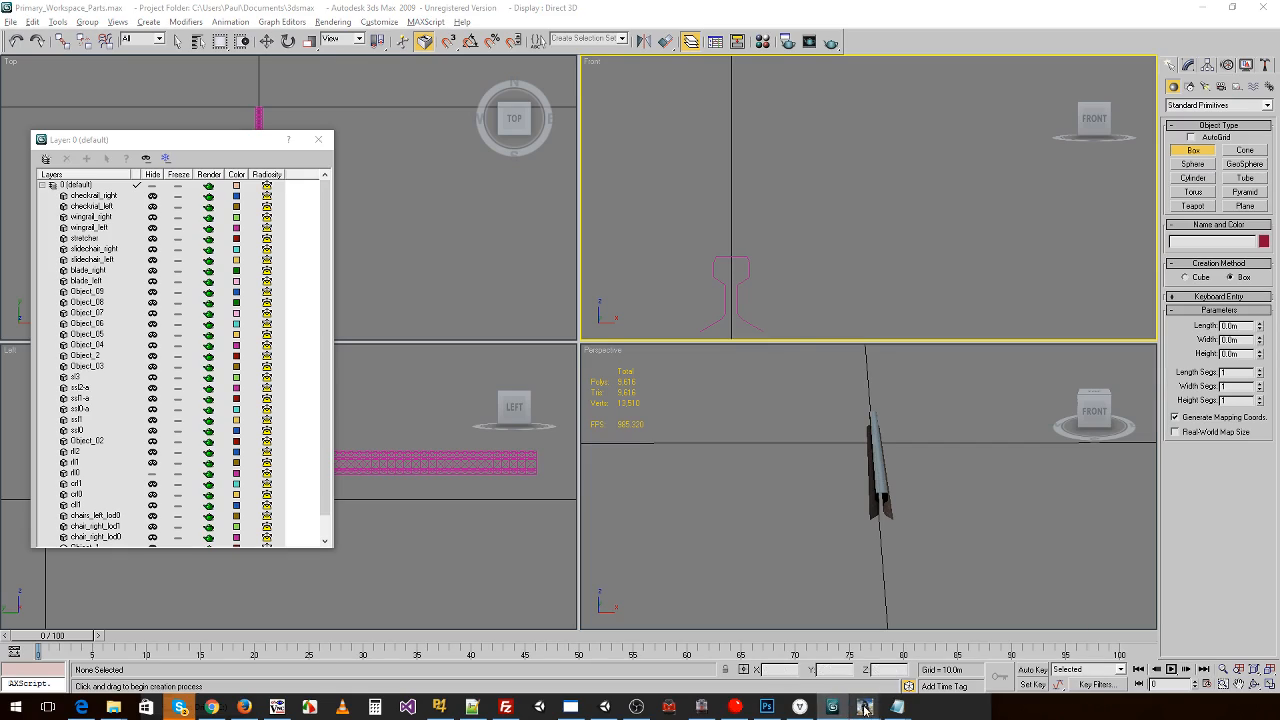
pyautogui.click(722, 655)
pyautogui.click(577, 309)
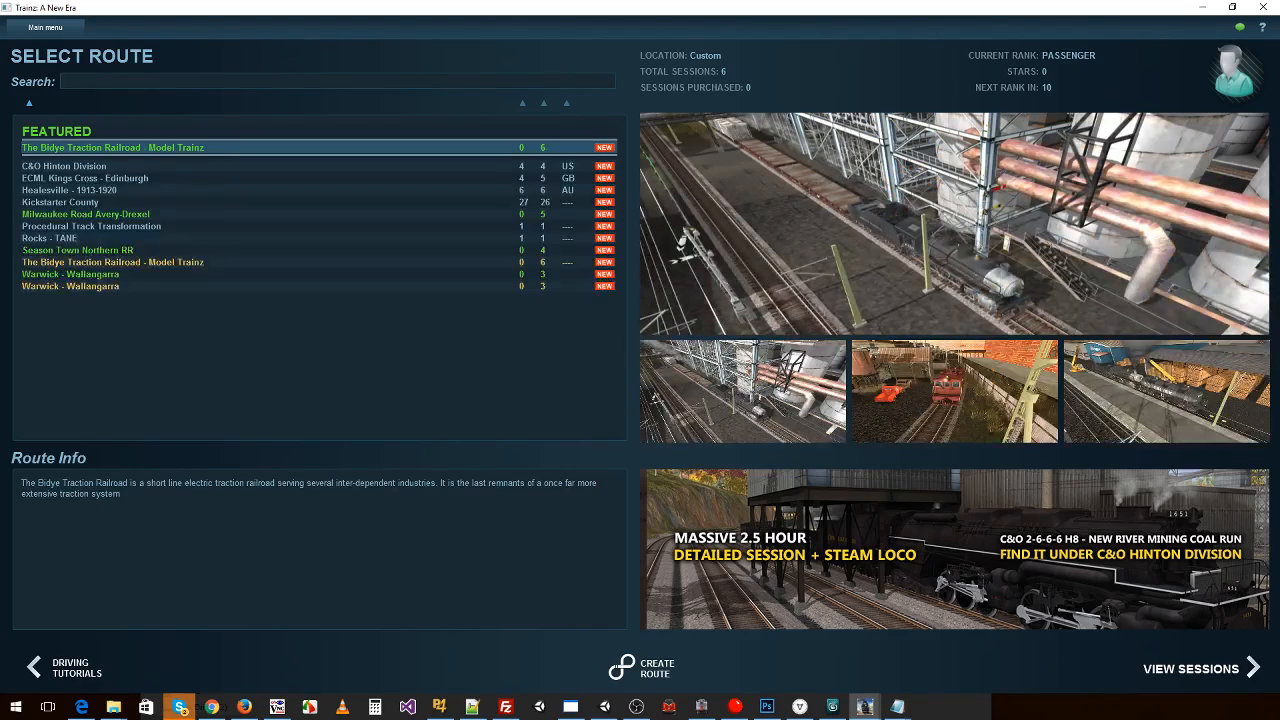
pyautogui.click(235, 226)
pyautogui.click(736, 668)
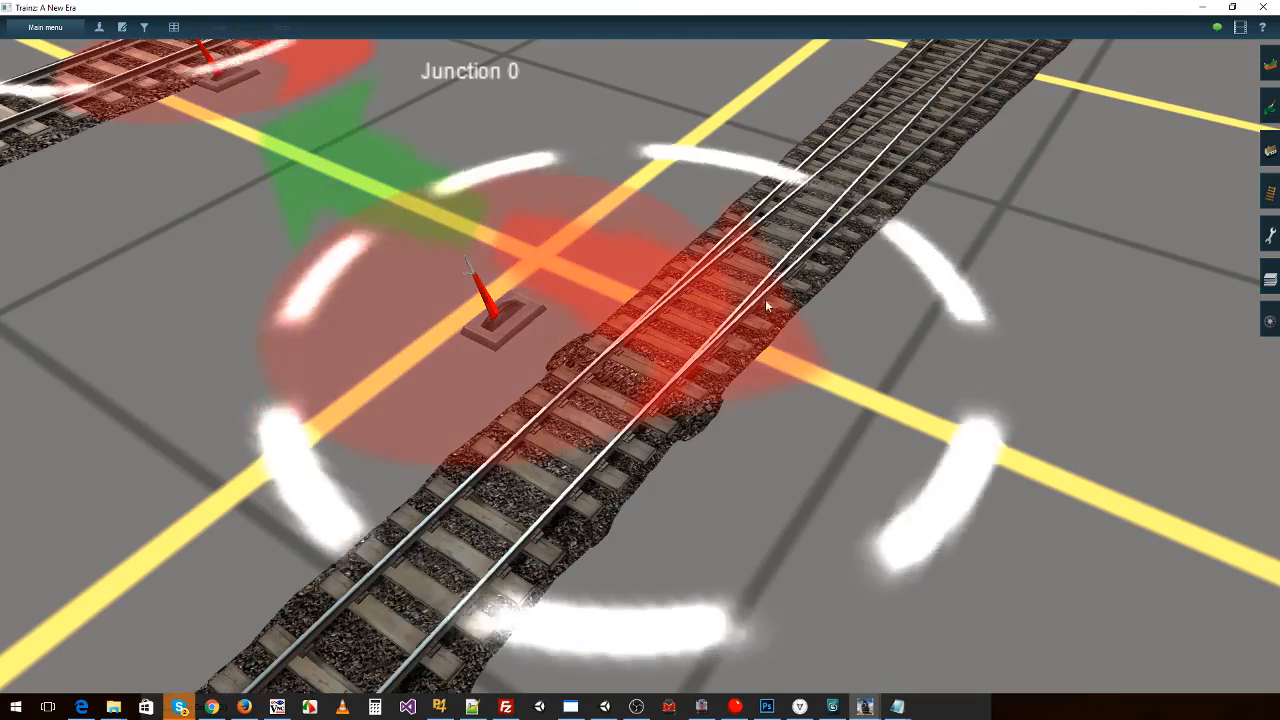
# - Examine the sleeper spacing along the Junction 0 turnout from its switch blades to the frog
pyautogui.moveTo(768, 302); pyautogui.dragTo(746, 390, button='right')
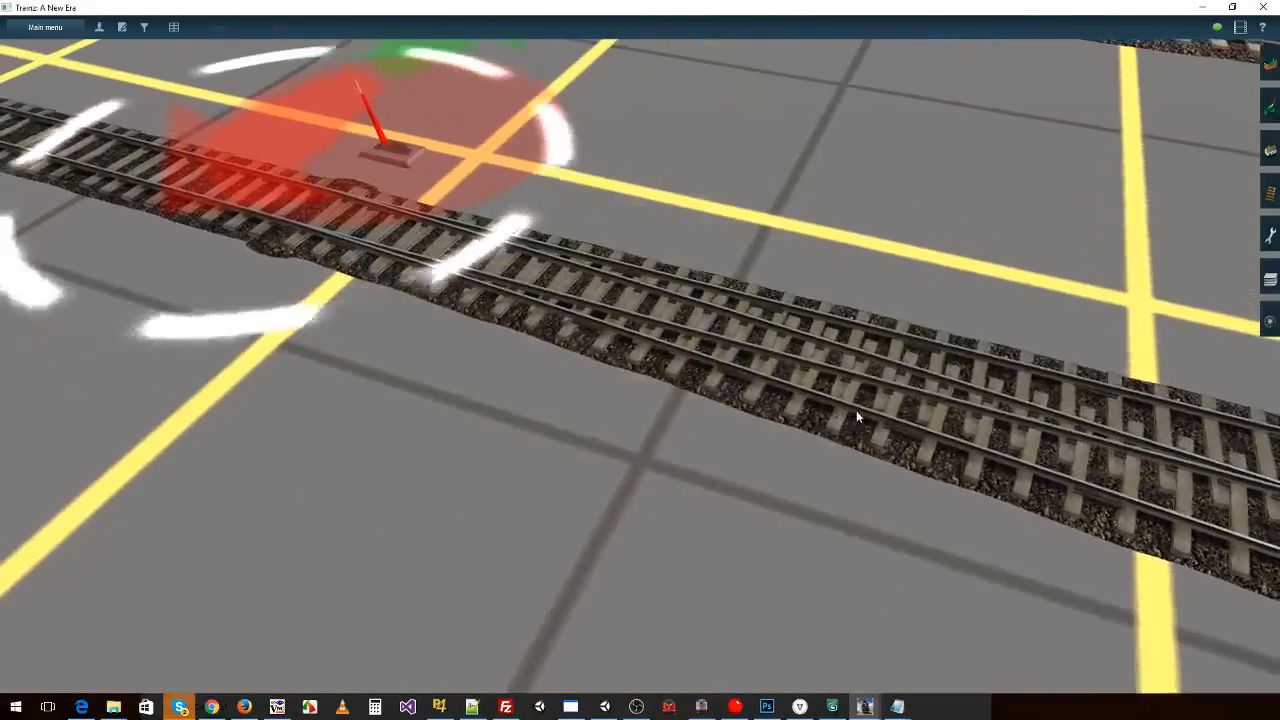
pyautogui.rightClick(860, 416)
pyautogui.moveTo(840, 398); pyautogui.dragTo(478, 541, button='right')
pyautogui.rightClick(997, 432)
# - Lay a straight Auran Track TS2009 36in - Procedural track beside the Junction 0 turnout and branch a second track off it
pyautogui.scroll(-5, 1012, 328)
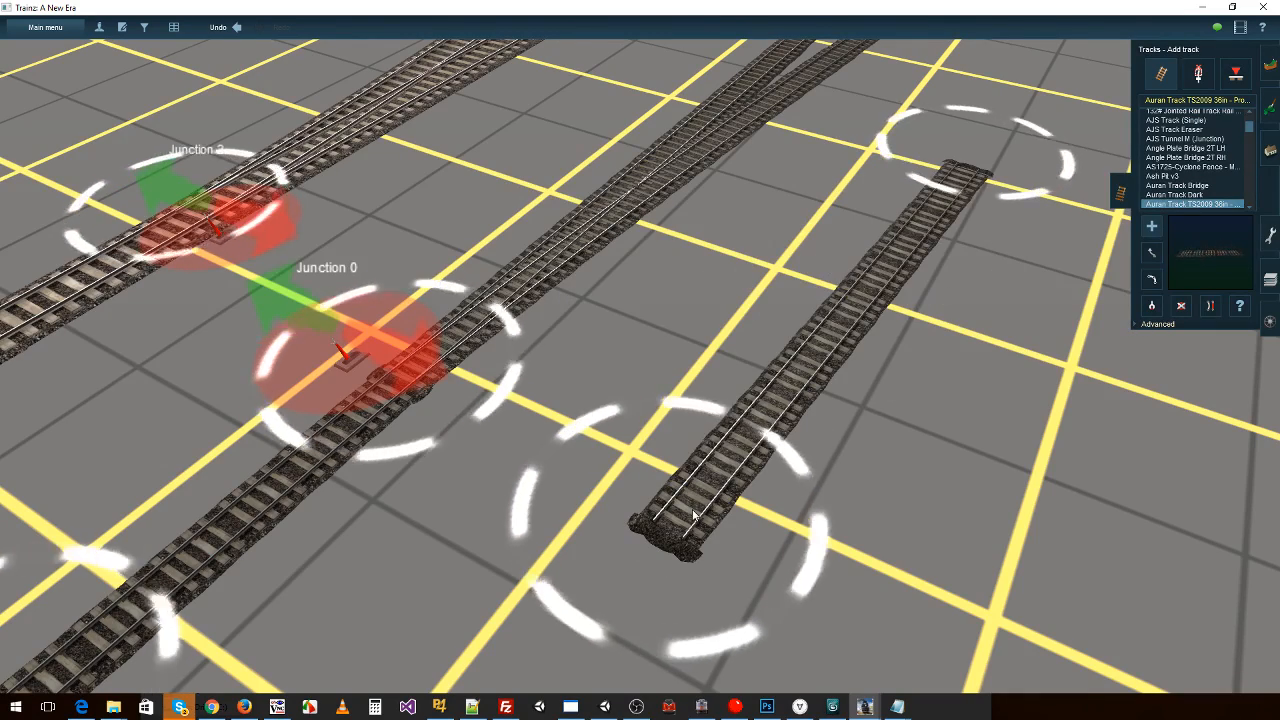
pyautogui.moveTo(762, 421); pyautogui.dragTo(1001, 272)
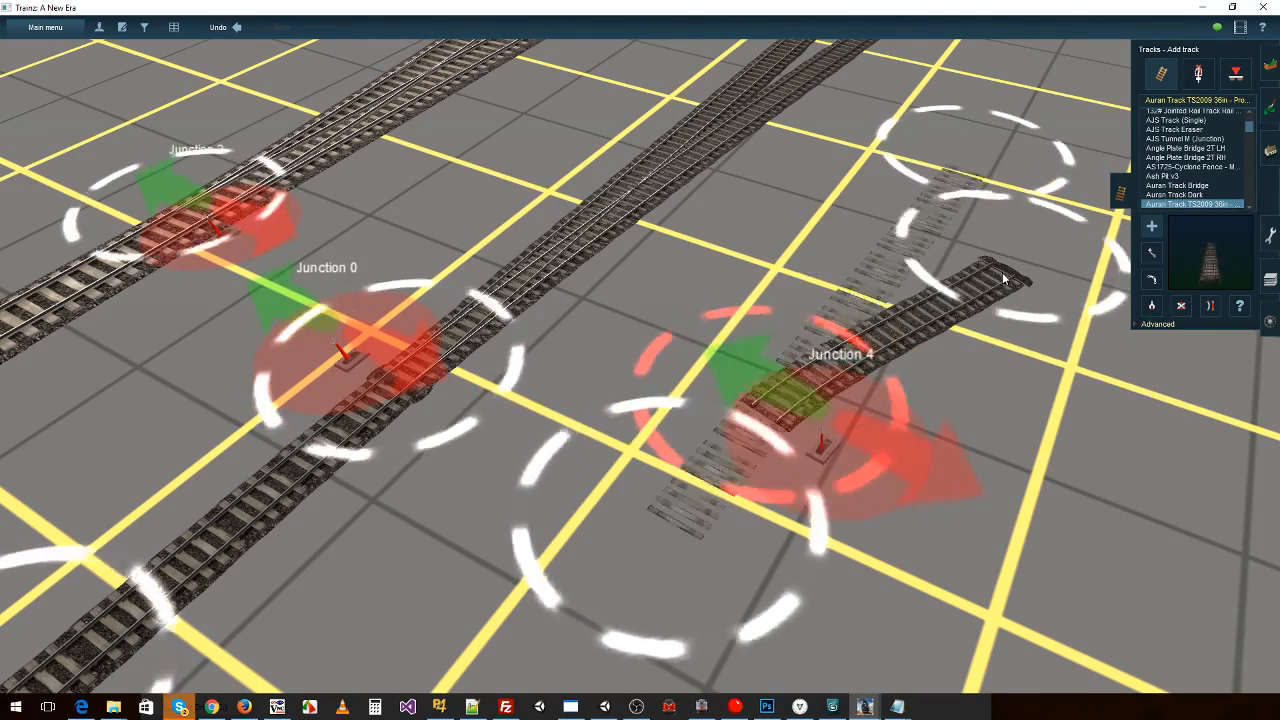
pyautogui.scroll(5, 848, 367)
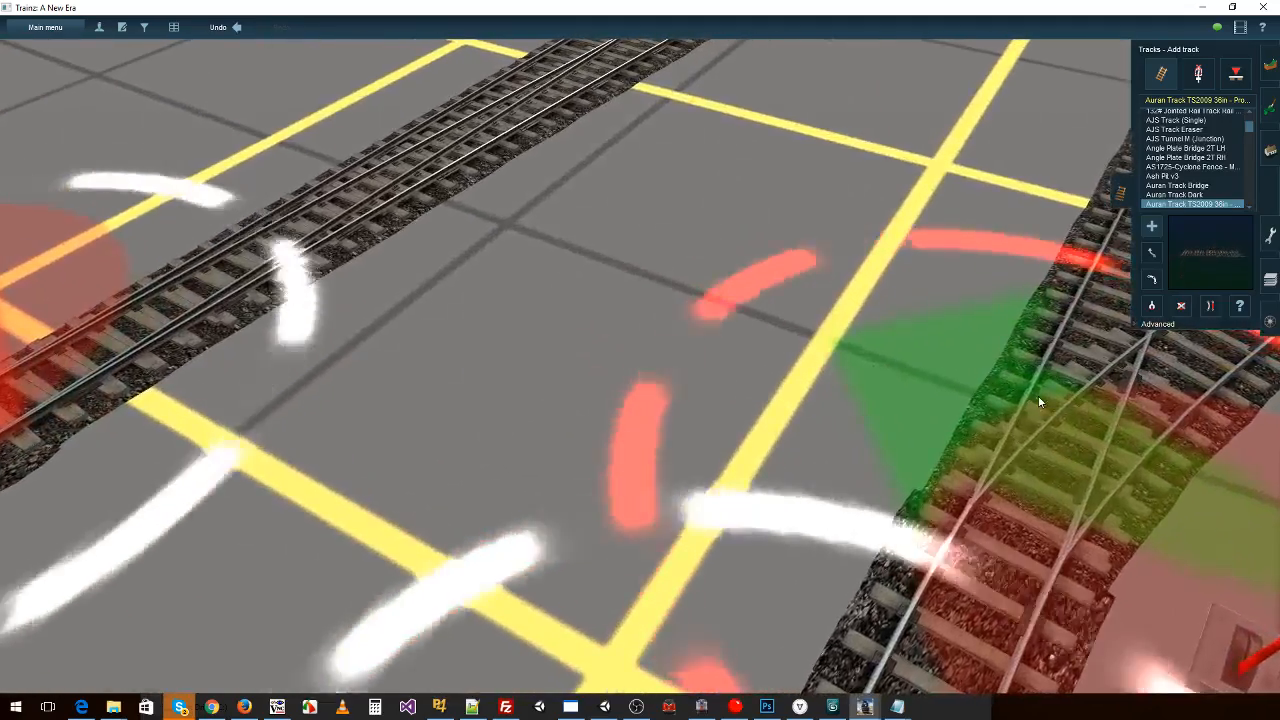
pyautogui.rightClick(1038, 398)
# - Lay another 36in procedural test track on the open ground and join a diverging branch to its middle spline point
pyautogui.scroll(-6, 952, 387)
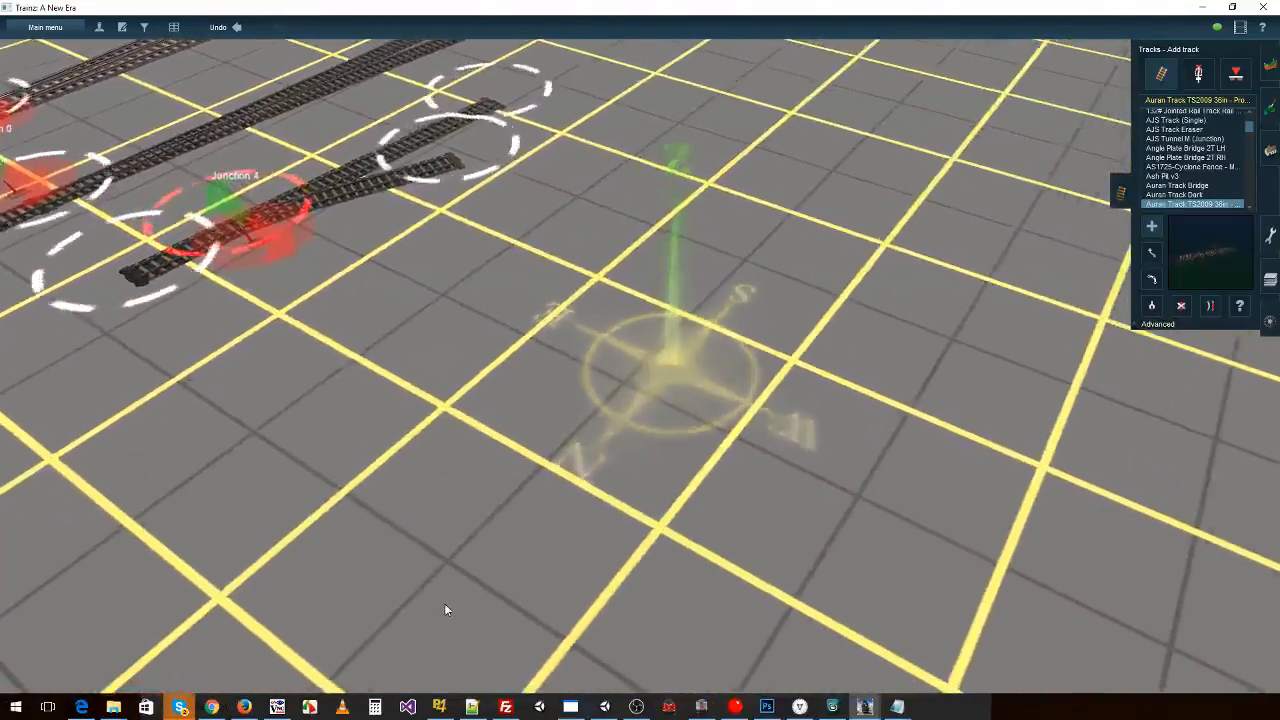
pyautogui.moveTo(430, 590); pyautogui.dragTo(752, 265)
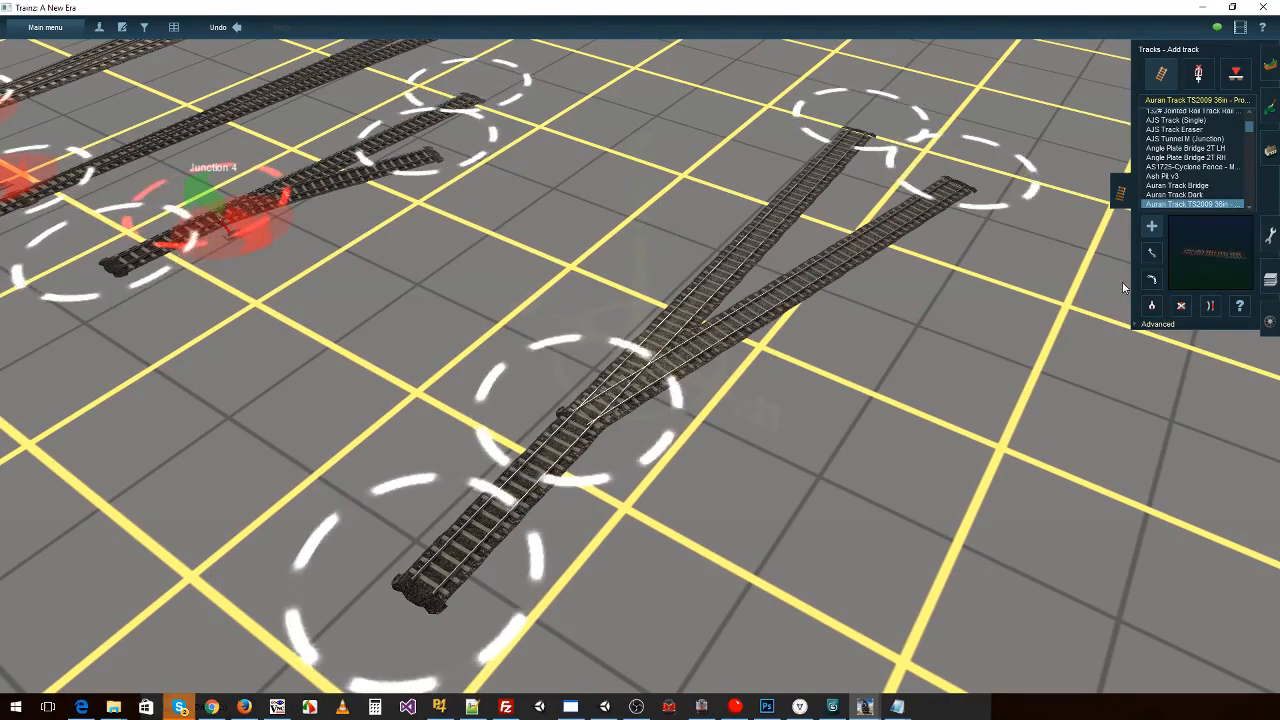
pyautogui.click(579, 414)
pyautogui.moveTo(935, 198); pyautogui.dragTo(943, 180)
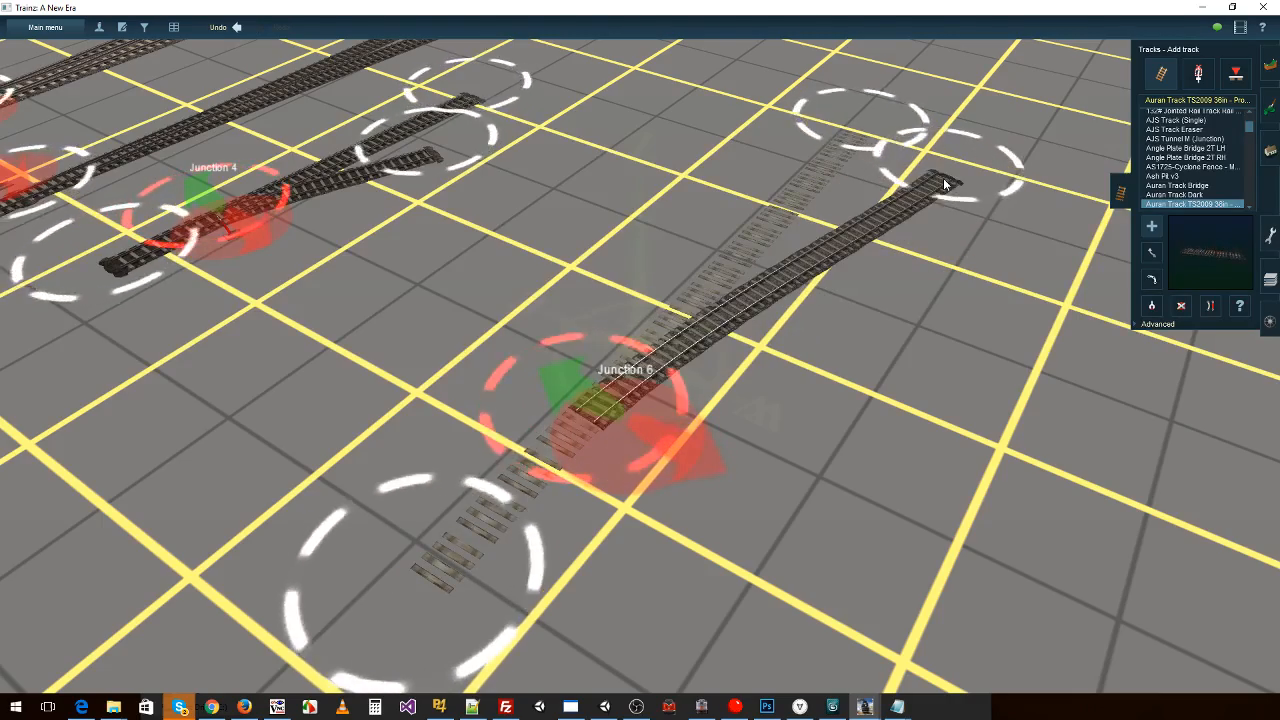
# - Inspect the rails and sleepers of the Junction 6 test turnout up close and compare it with Junction 4
pyautogui.scroll(5, 660, 410)
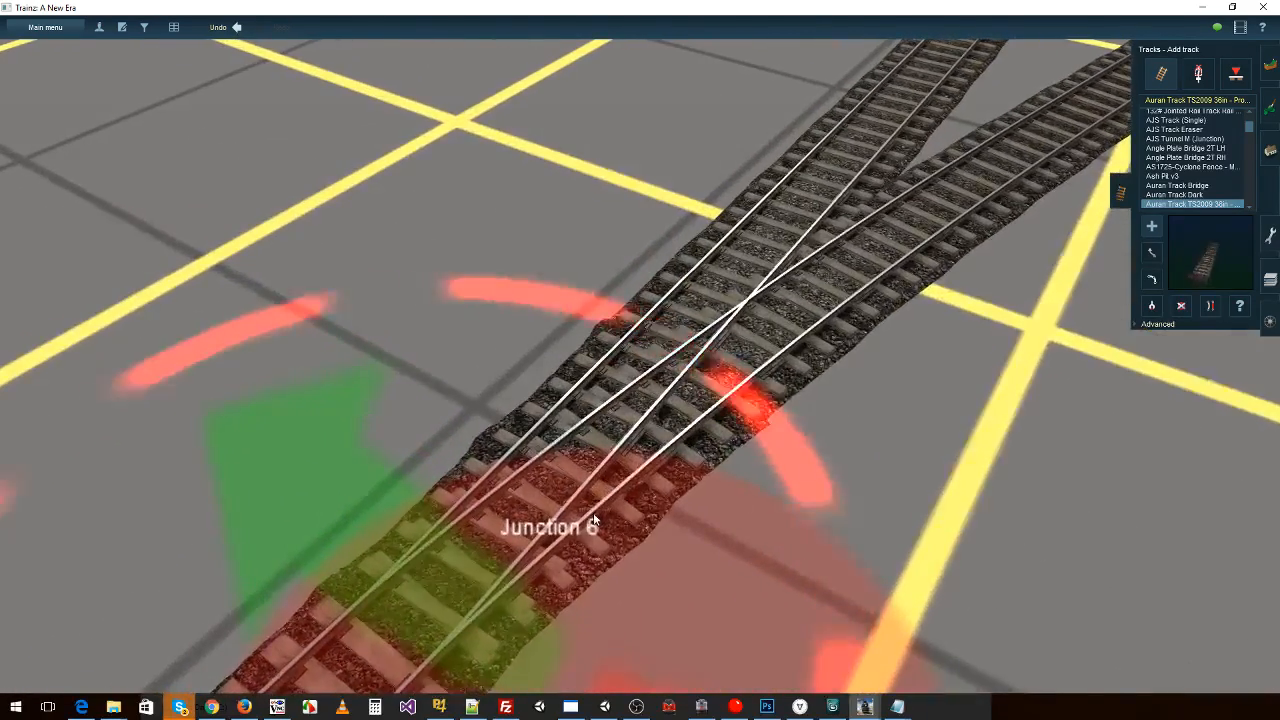
pyautogui.press('Left')
pyautogui.rightClick(681, 507)
pyautogui.scroll(-5, 600, 450)
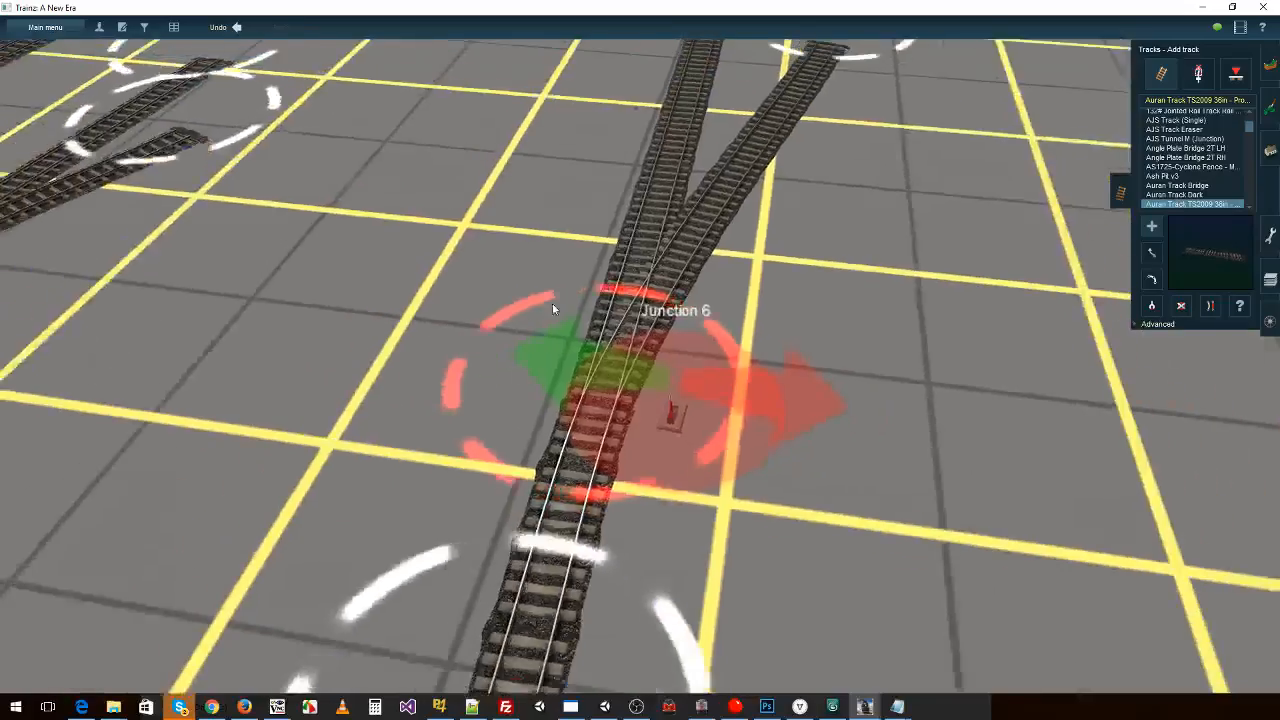
pyautogui.rightClick(436, 202)
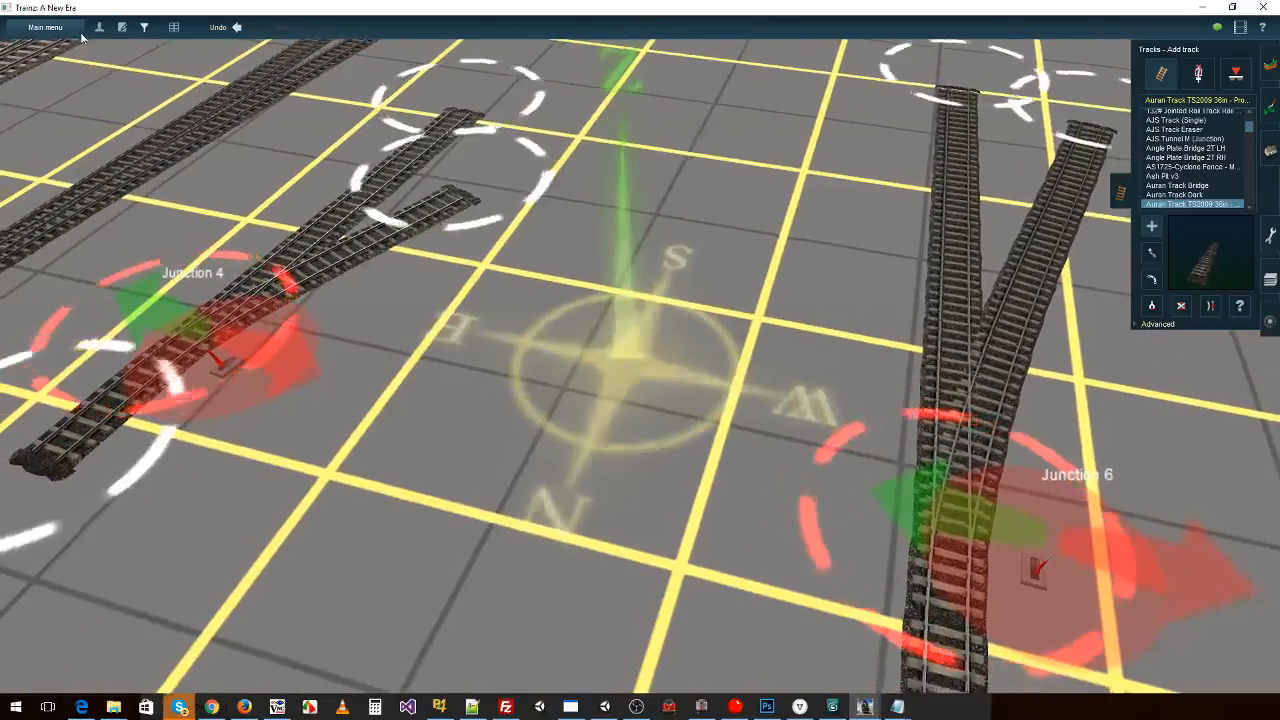
# - Exit the route and set sleeper-pitch to 0.45248 in the Auran Track TS2009 36in Sleepers config
pyautogui.click(45, 27)
pyautogui.click(45, 297)
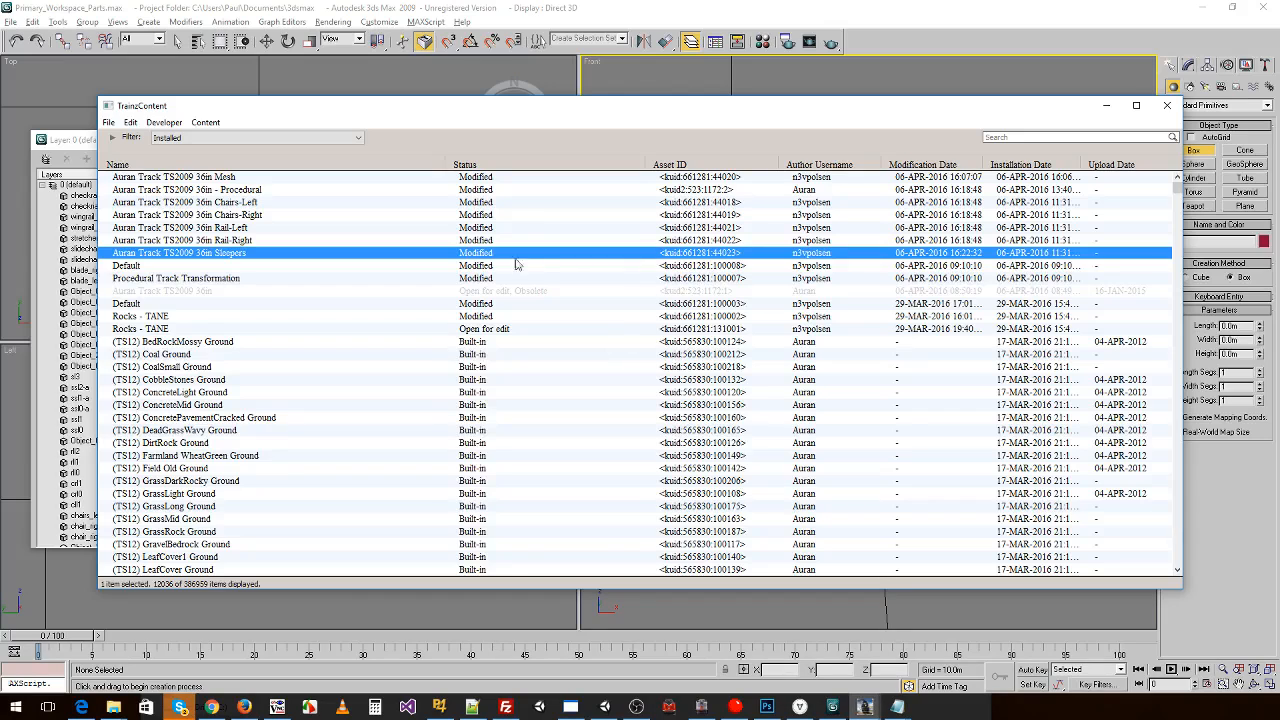
pyautogui.rightClick(510, 257)
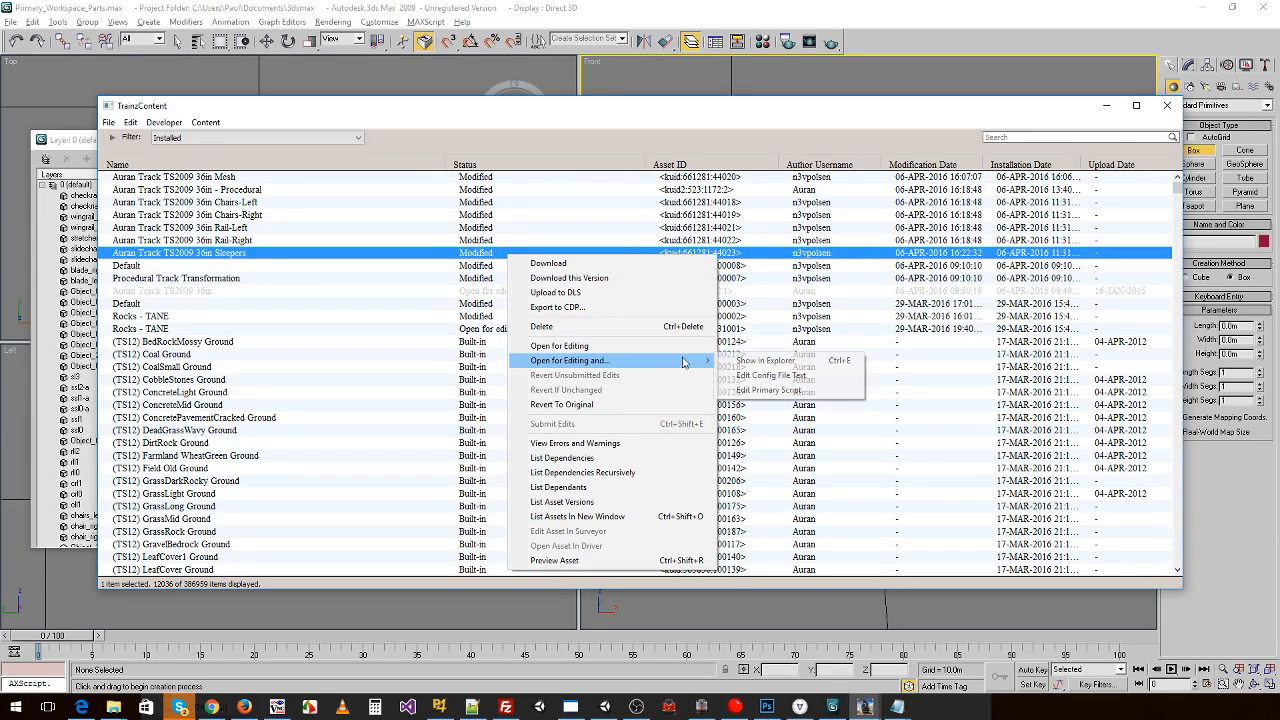
pyautogui.click(760, 375)
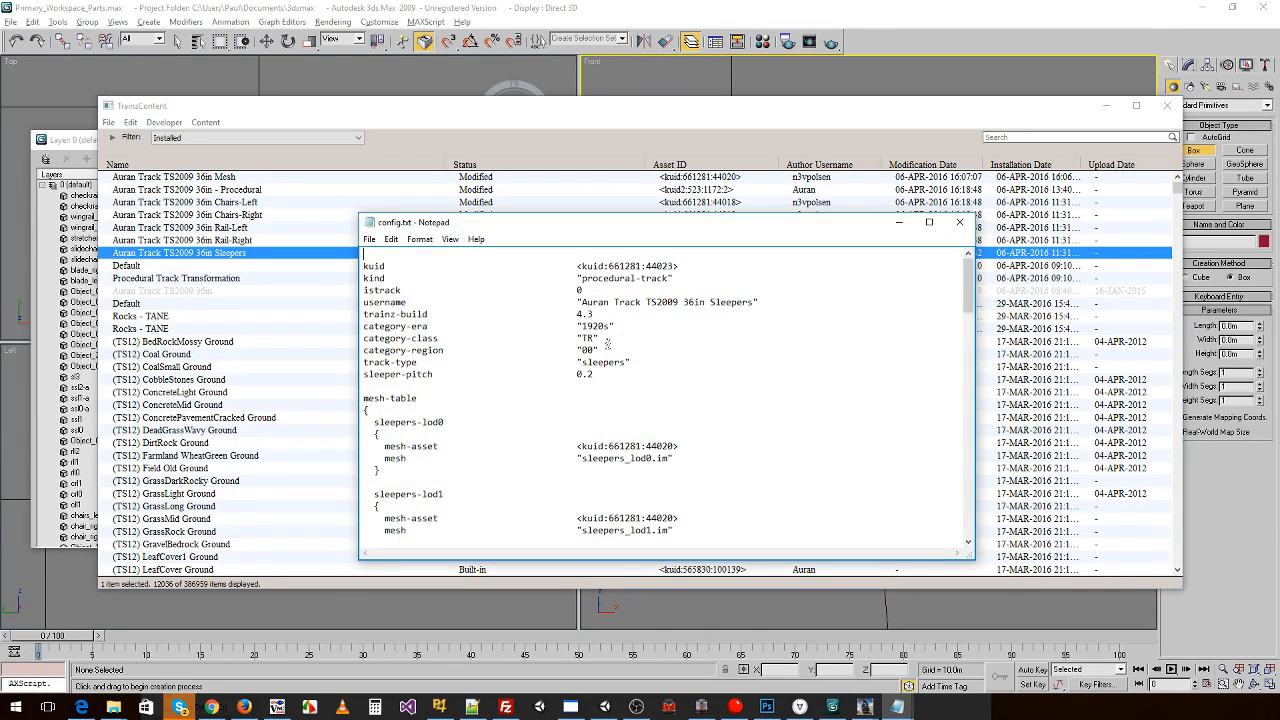
pyautogui.scroll(1, 629, 376)
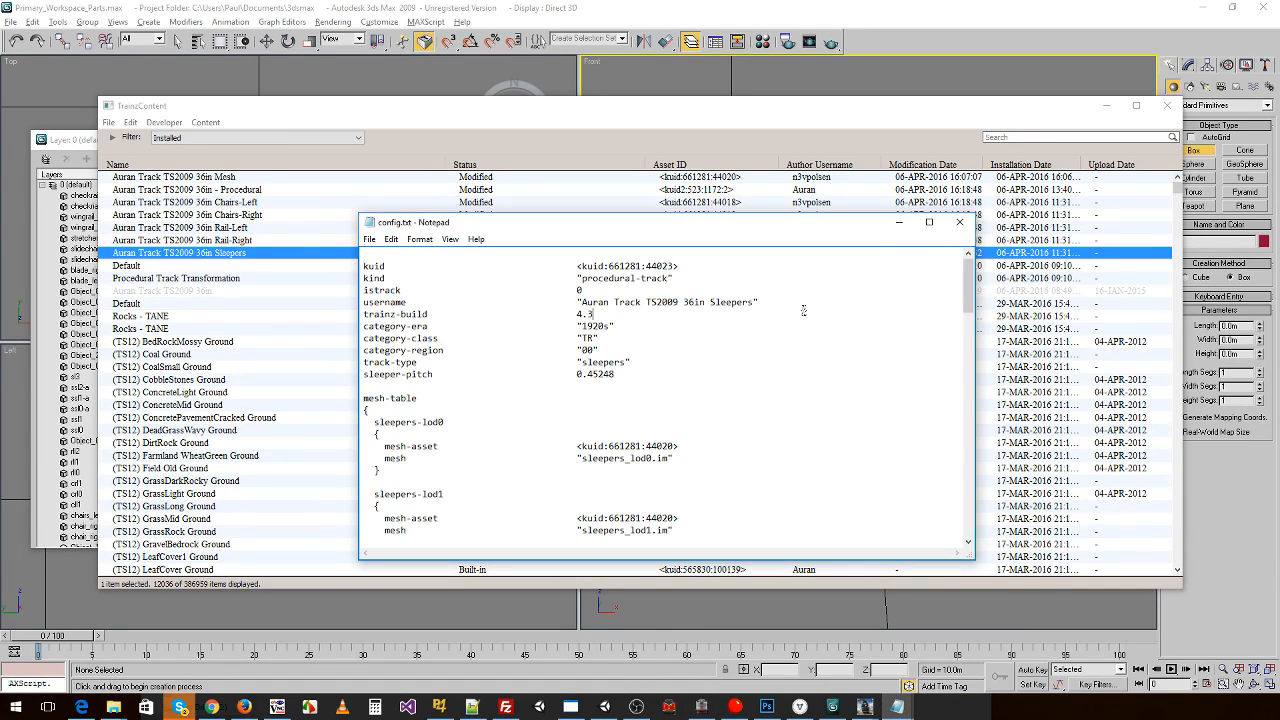
pyautogui.click(968, 230)
# - Submit the Sleepers asset's edits and reopen the Procedural Track Transformation route for editing in T:ANE
pyautogui.rightClick(503, 252)
pyautogui.click(552, 423)
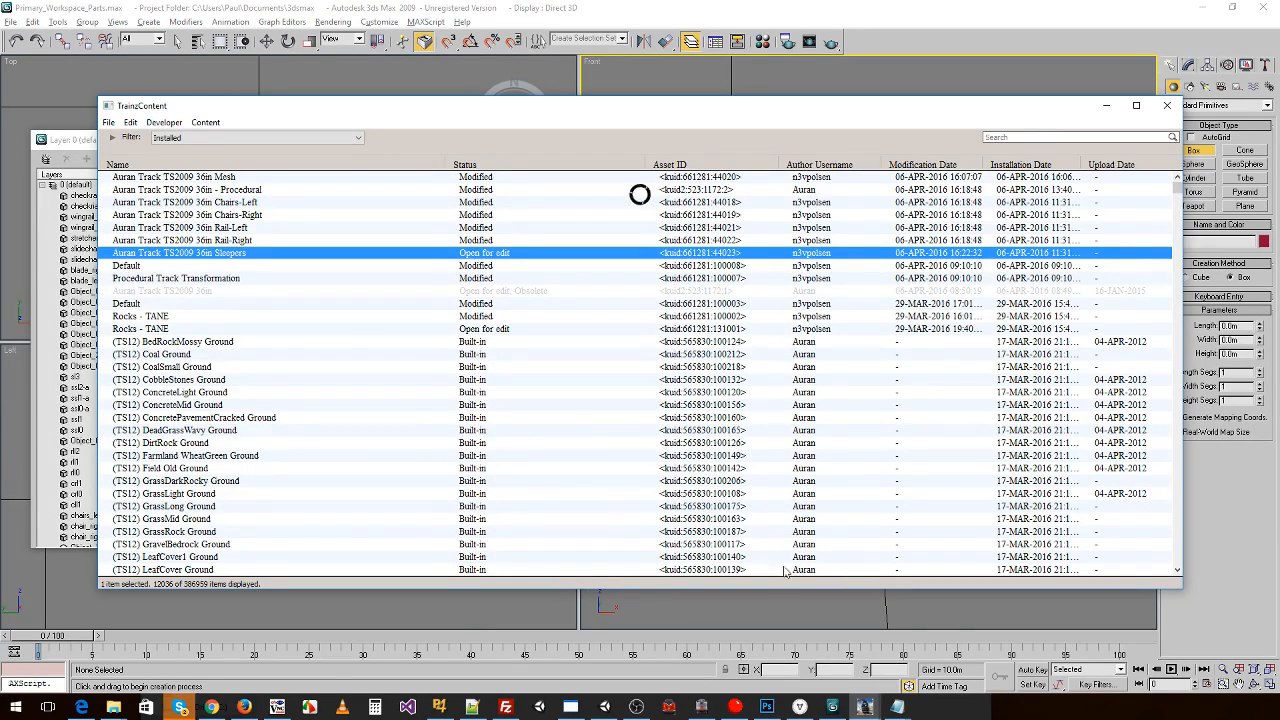
pyautogui.click(822, 614)
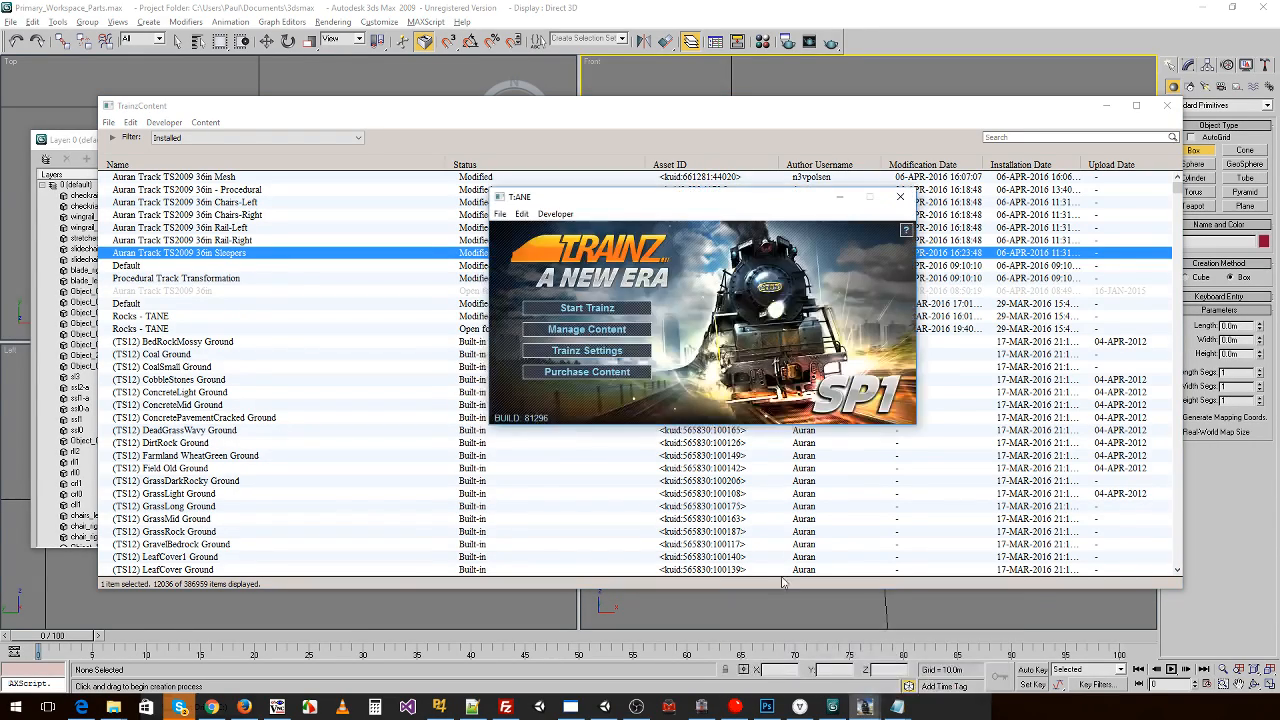
pyautogui.click(589, 309)
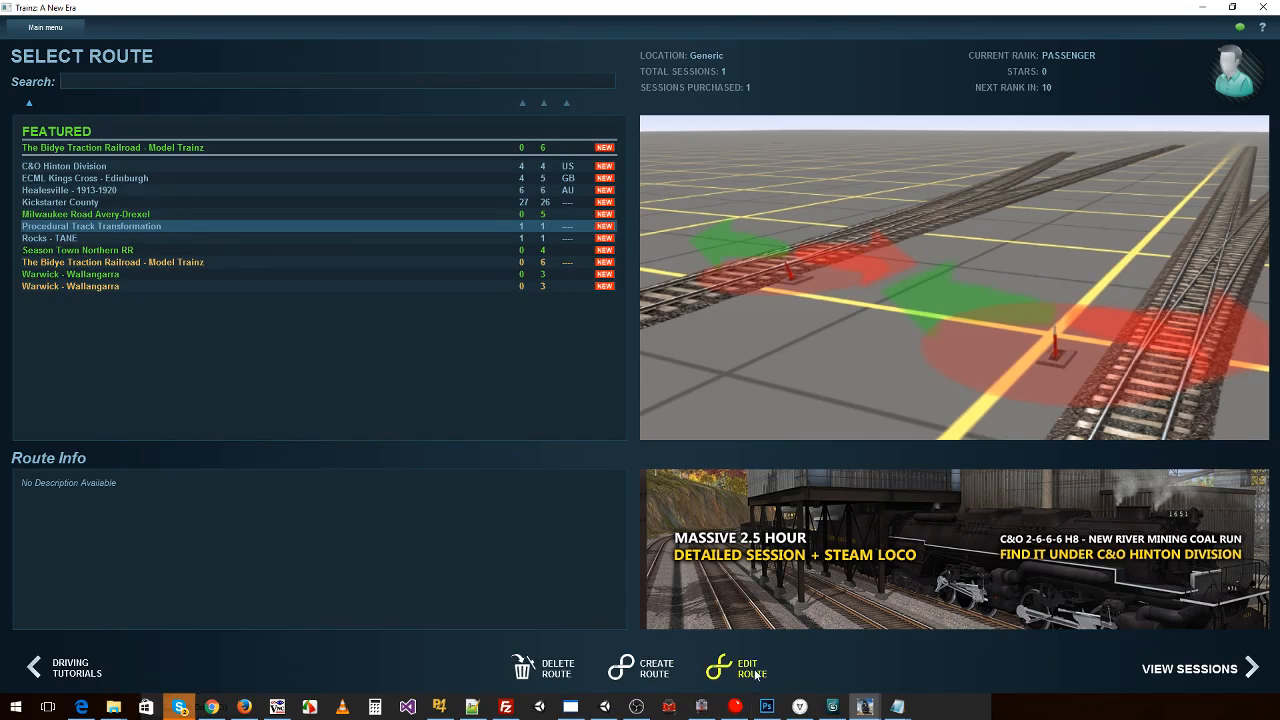
pyautogui.click(756, 674)
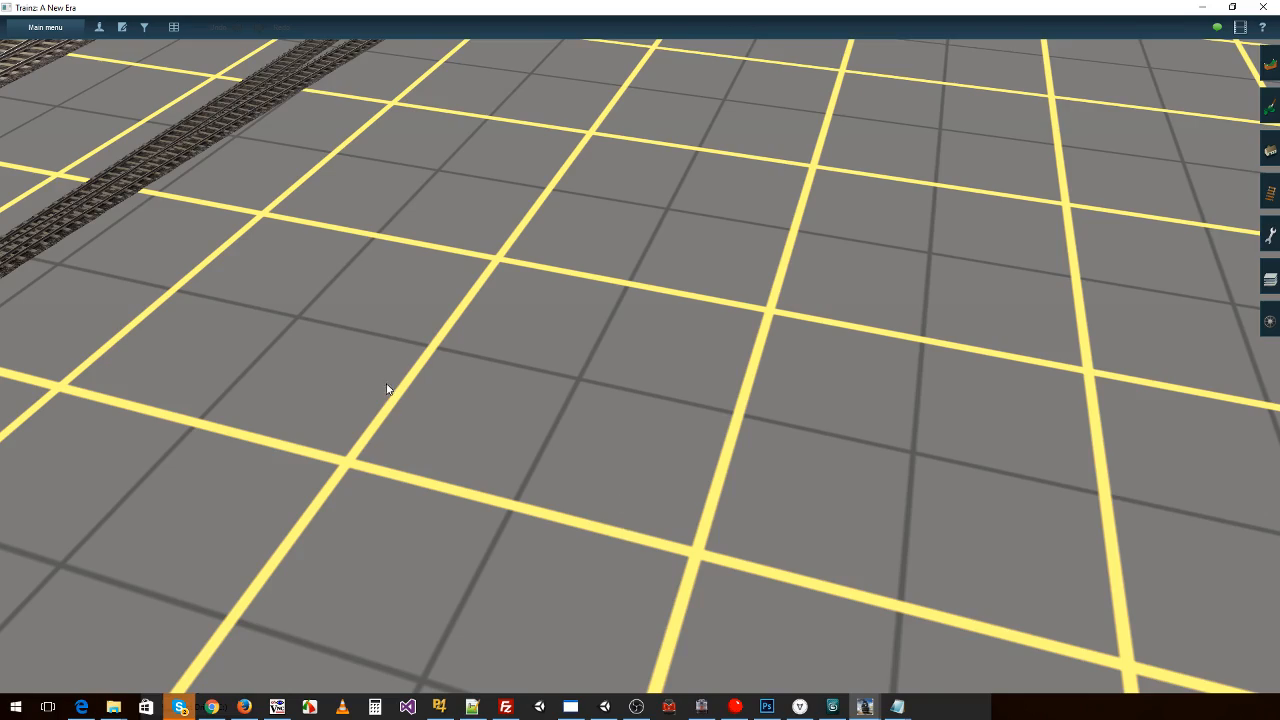
# - Check the sleeper spacing of the Junction 0 turnout and its approach track from above
pyautogui.rightClick(388, 391)
pyautogui.press('Left')
pyautogui.rightClick(424, 318)
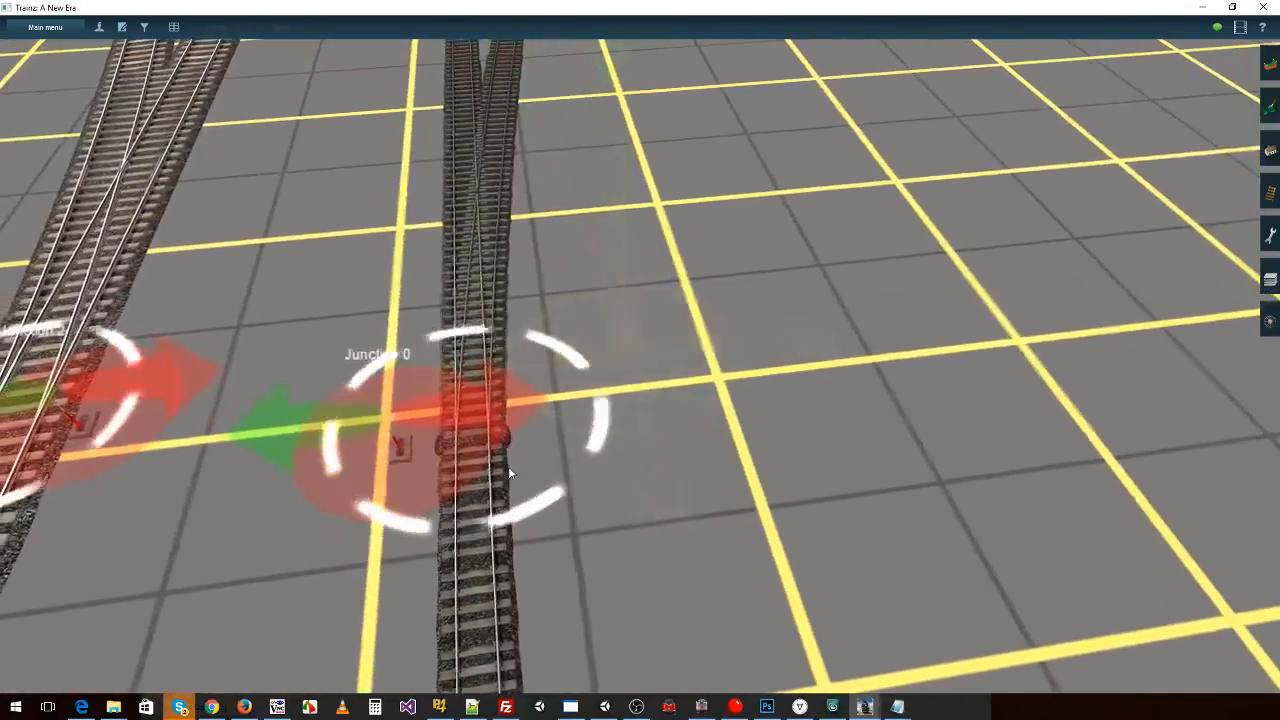
pyautogui.scroll(5, 511, 472)
pyautogui.rightClick(380, 508)
pyautogui.scroll(-3, 440, 490)
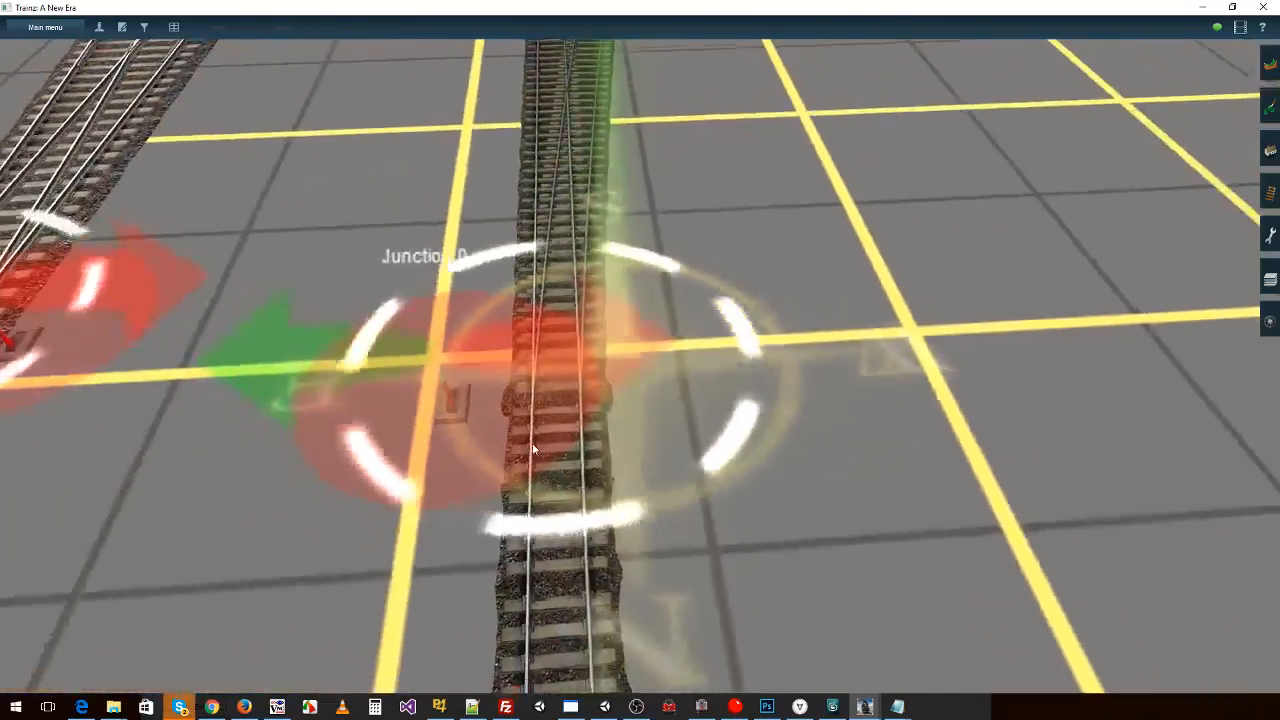
# - Inspect the sleepers around the Junction 0 switch blades up close
pyautogui.rightClick(606, 348)
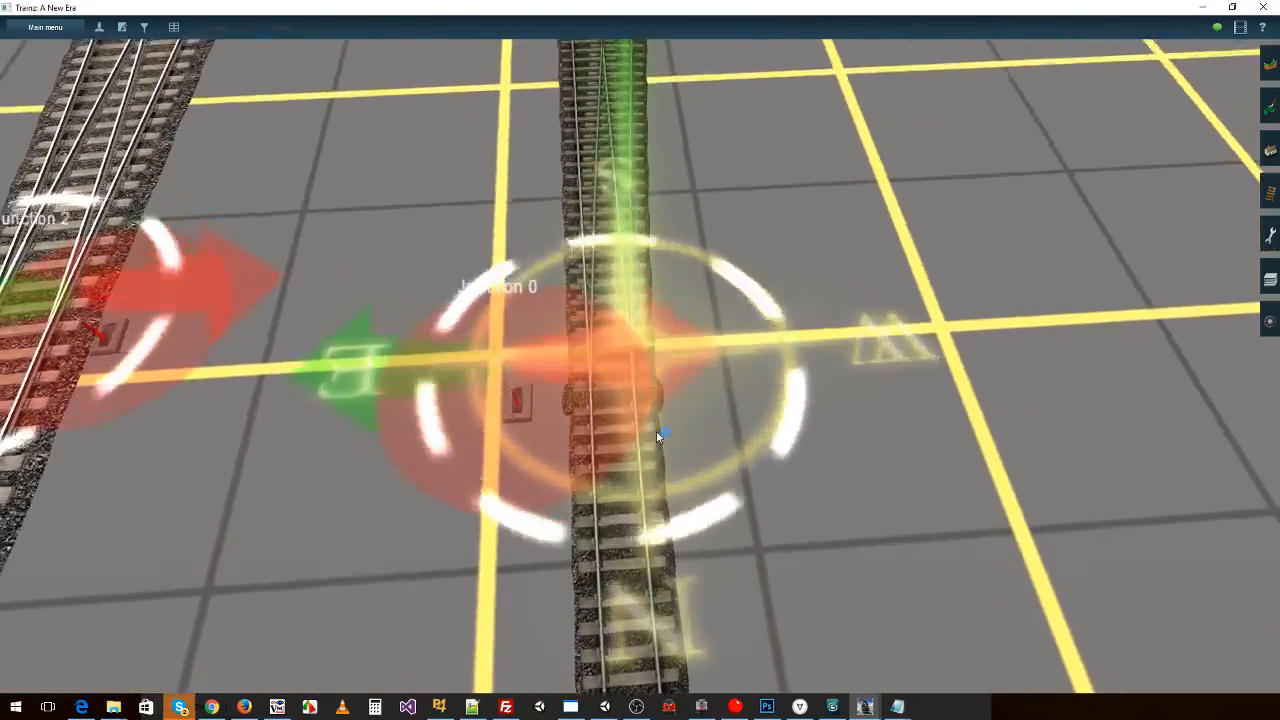
pyautogui.press('Up')
pyautogui.scroll(4, 656, 432)
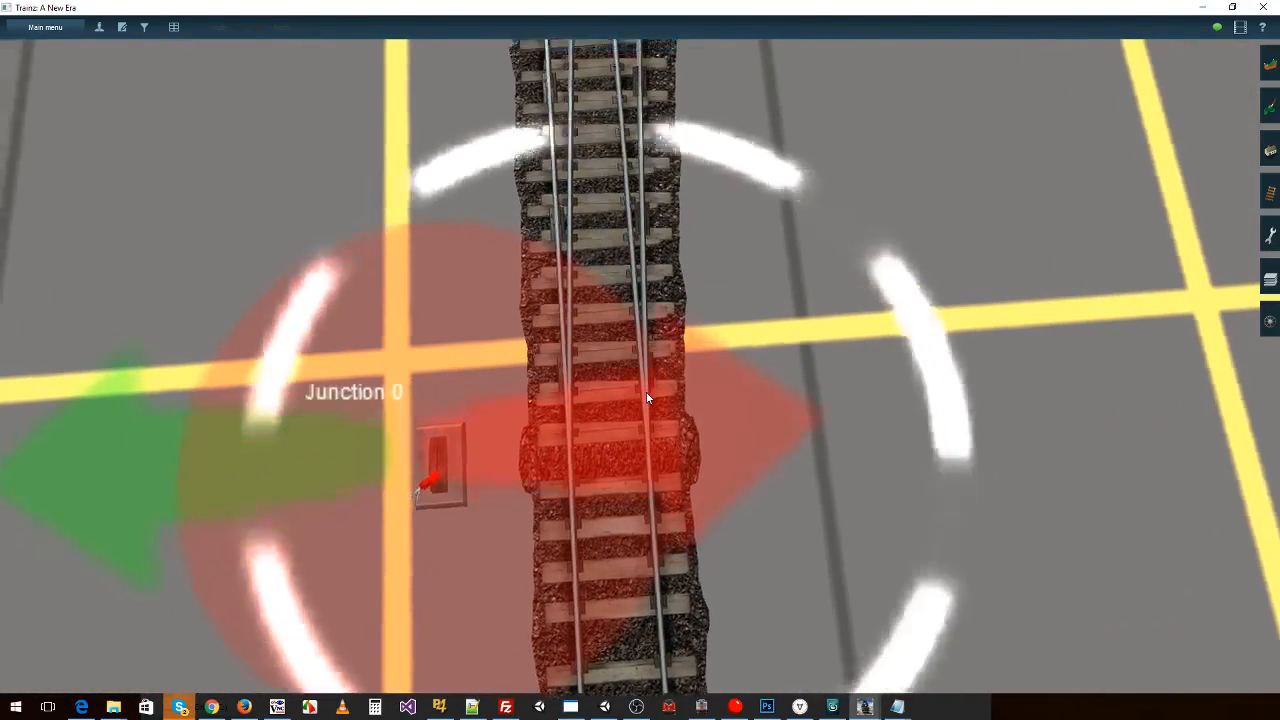
pyautogui.scroll(-5, 647, 398)
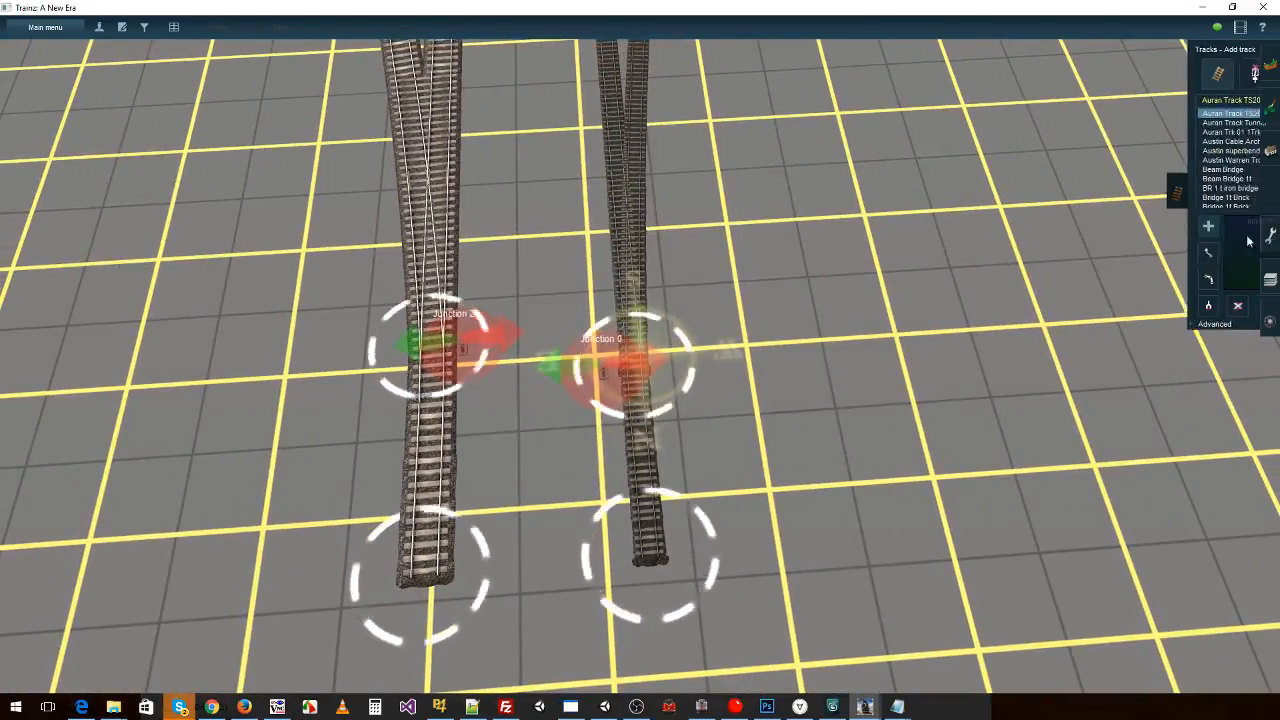
# - Lay a long straight Auran Track TS2009 36in procedural track beside the Junction 0 turnout and branch a diverging track off it
pyautogui.rightClick(872, 72)
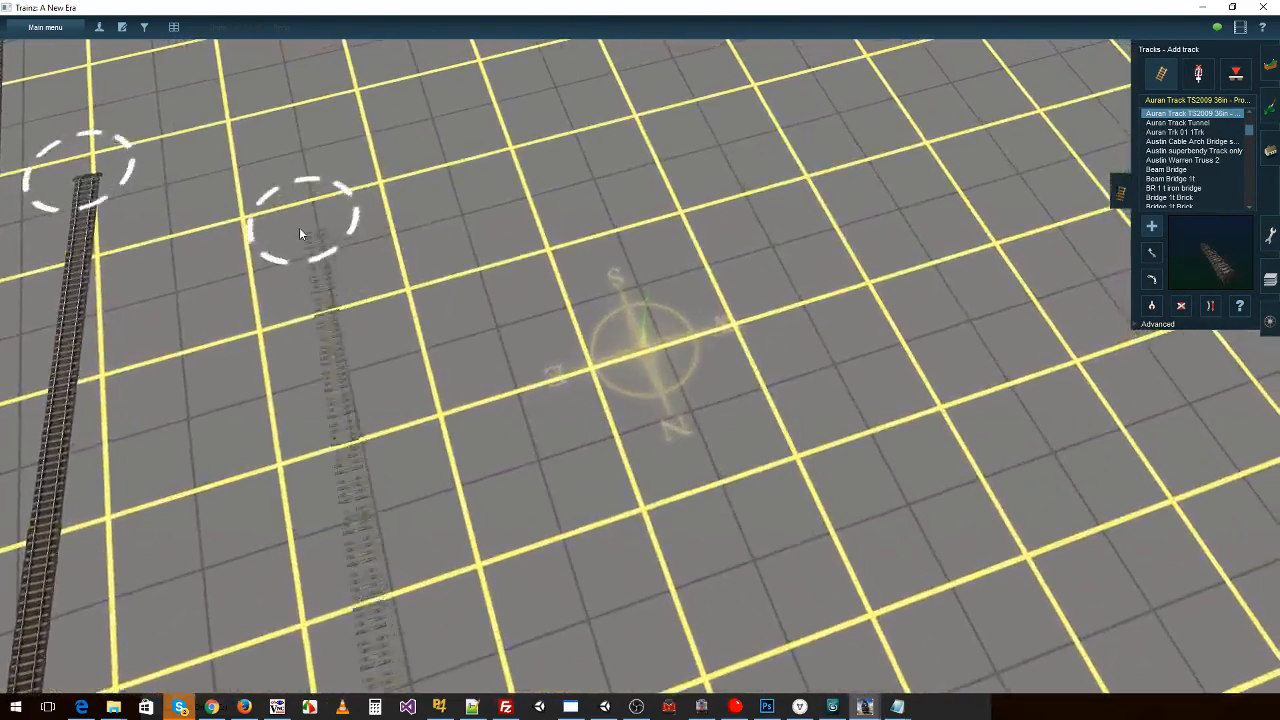
pyautogui.rightClick(392, 480)
pyautogui.rightClick(730, 519)
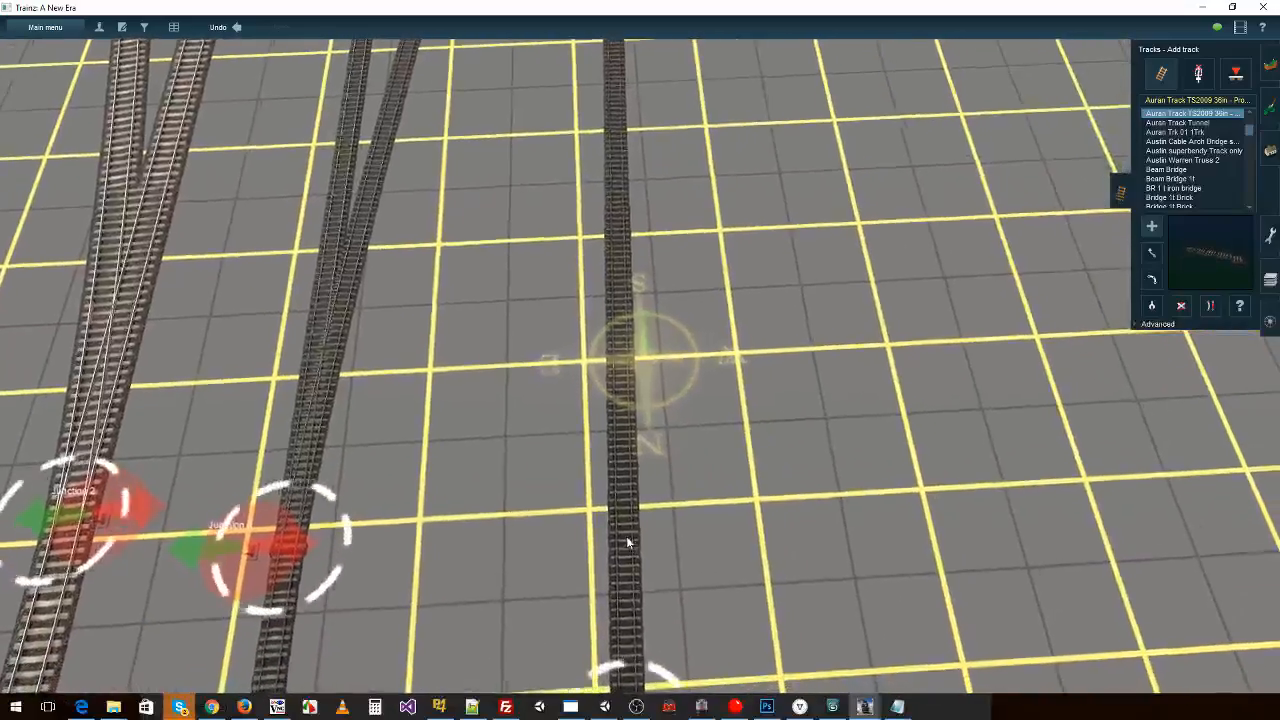
pyautogui.moveTo(626, 535); pyautogui.dragTo(697, 116)
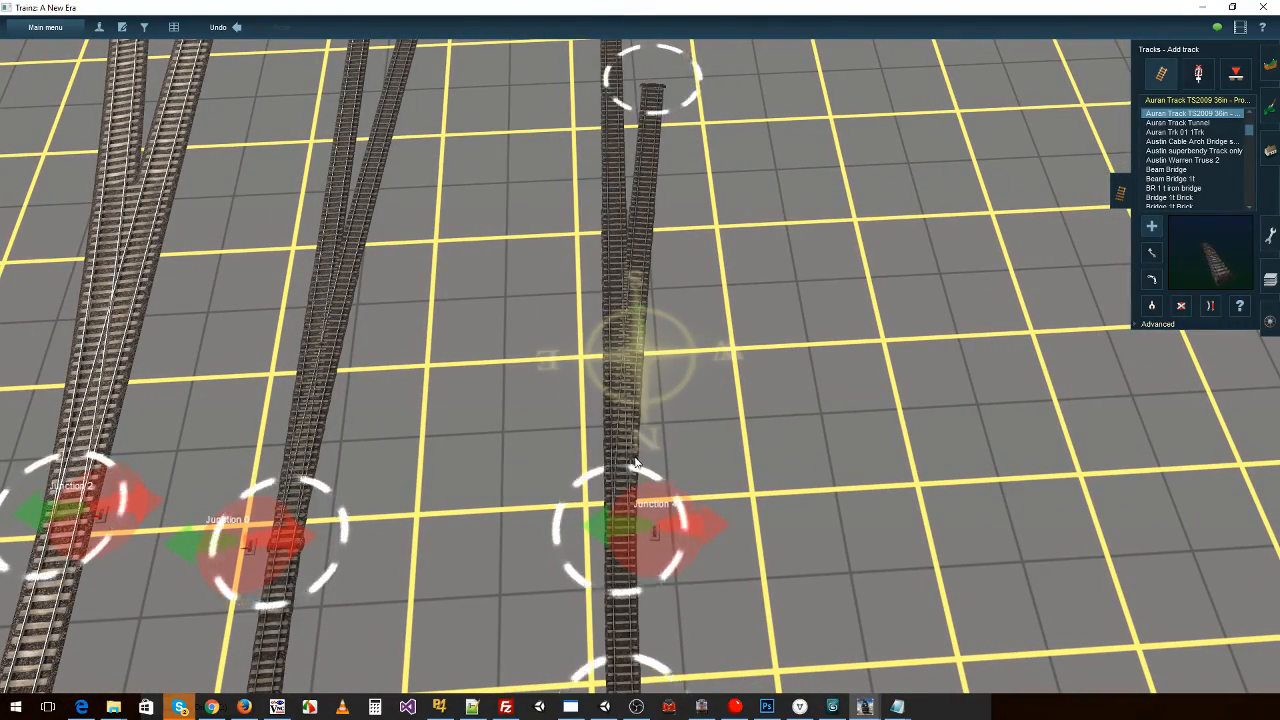
pyautogui.scroll(5, 636, 461)
pyautogui.scroll(-6, 657, 565)
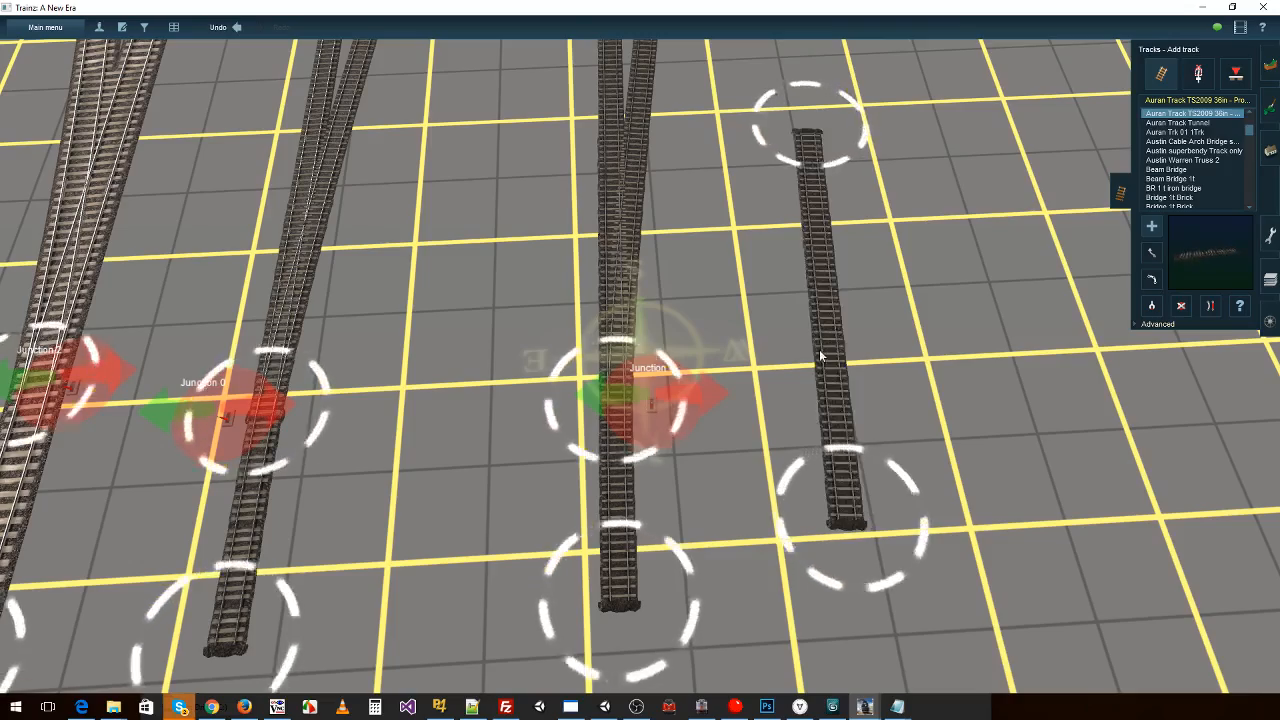
# - Lay a shorter 36in track beside the Junction 4 turnout, then try a wide-angle spur off it and undo the spur
pyautogui.rightClick(881, 181)
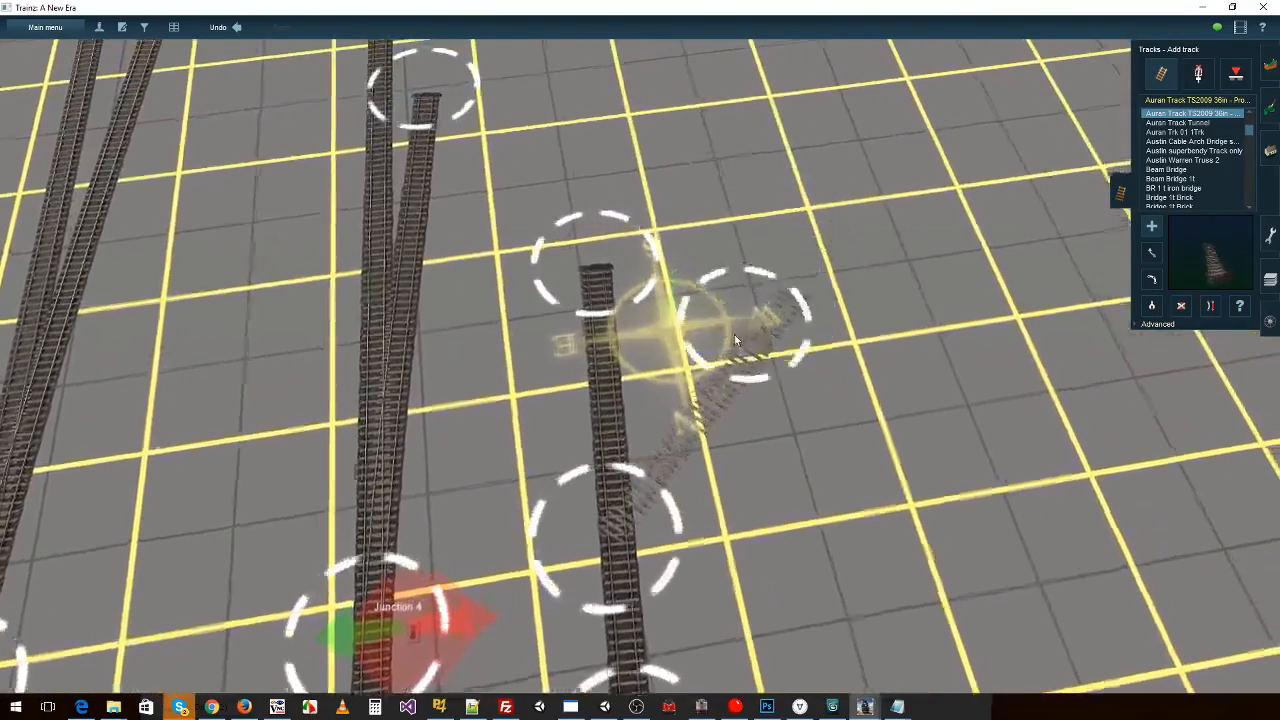
pyautogui.click(762, 314)
pyautogui.hotkey('ctrl', 'z')
# - Branch a narrow-angle spur off the short track, then delete the track beyond its new junction
pyautogui.click(593, 576)
pyautogui.click(652, 289)
pyautogui.rightClick(606, 555)
pyautogui.scroll(8, 643, 514)
pyautogui.scroll(-8, 643, 505)
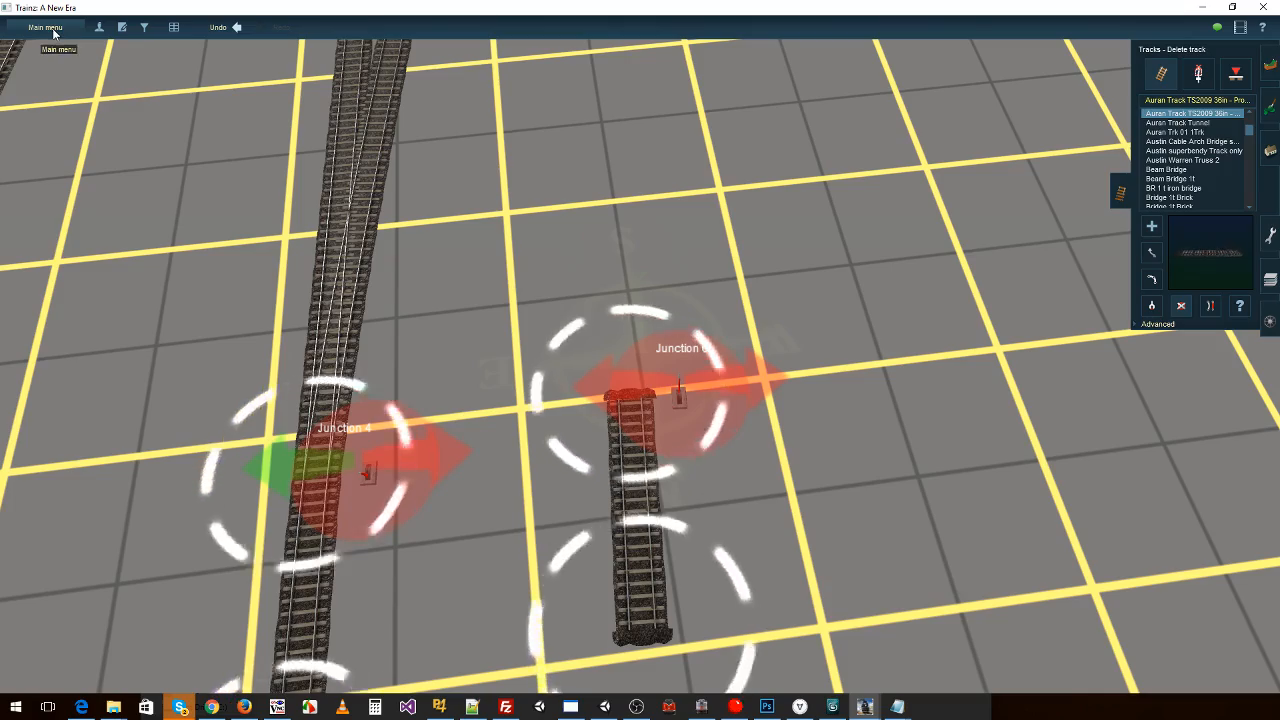
# - Compare the sleepers of the Junction 4 turnout with those on the track leading up to Junction 0
pyautogui.rightClick(296, 396)
pyautogui.scroll(8, 722, 428)
pyautogui.scroll(-5, 730, 434)
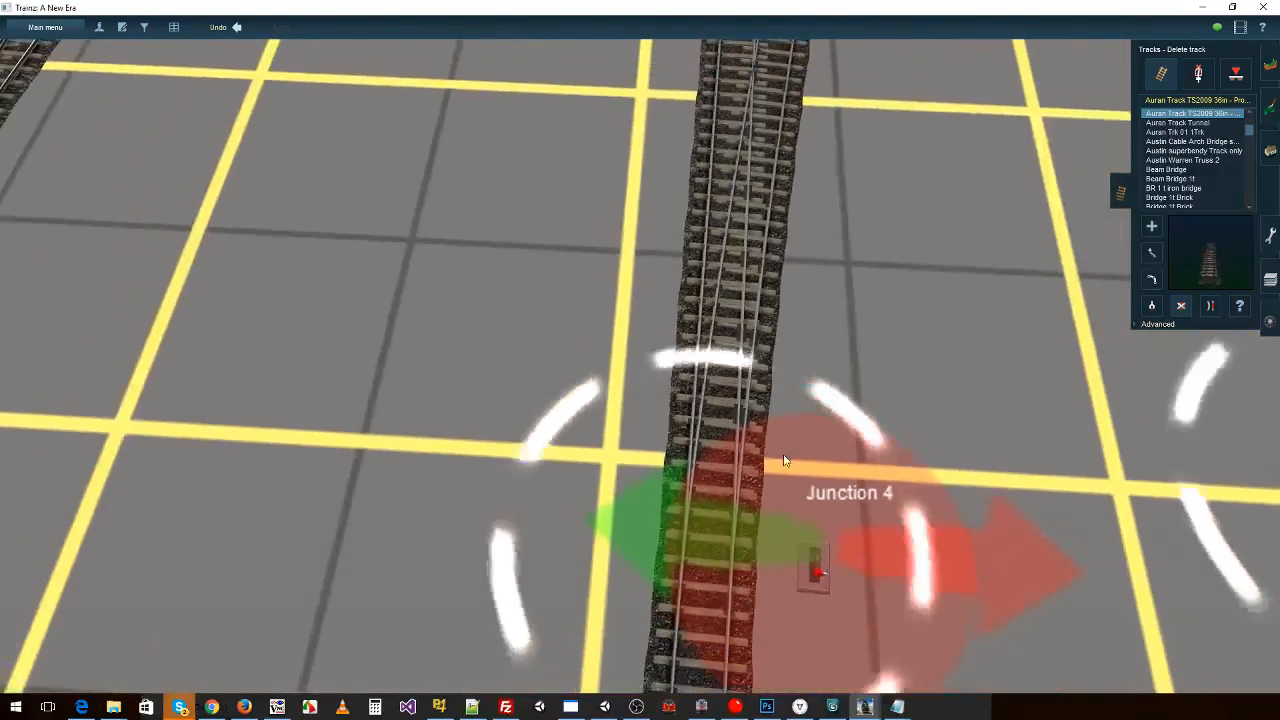
pyautogui.rightClick(465, 330)
pyautogui.rightClick(256, 337)
pyautogui.rightClick(248, 372)
pyautogui.rightClick(370, 490)
pyautogui.rightClick(547, 468)
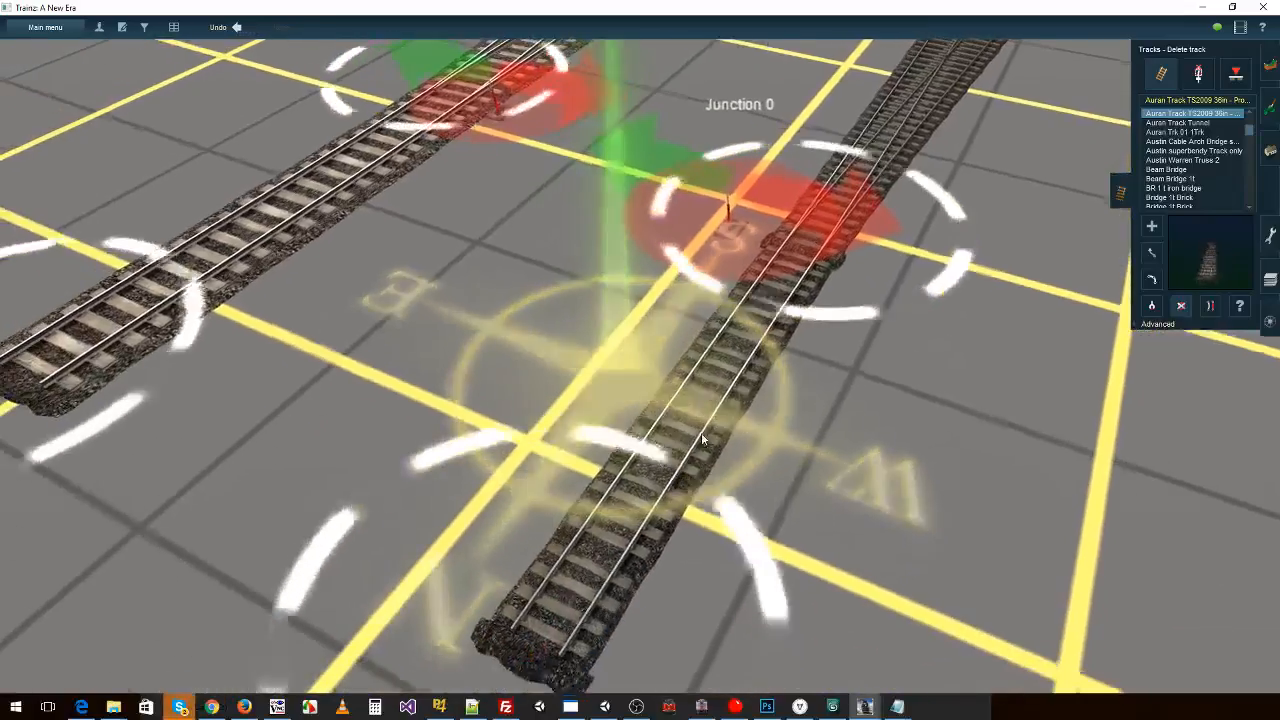
pyautogui.scroll(5, 628, 432)
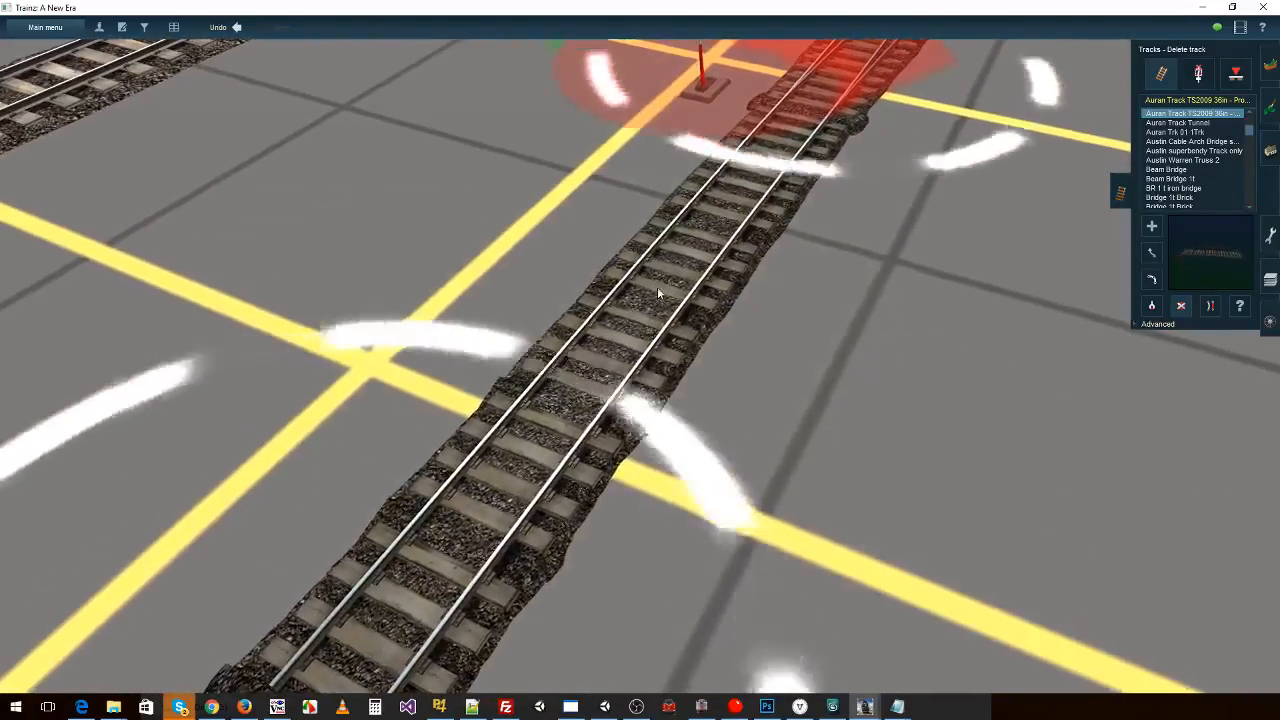
pyautogui.rightClick(657, 285)
pyautogui.rightClick(710, 275)
pyautogui.rightClick(759, 127)
pyautogui.rightClick(738, 145)
pyautogui.scroll(-4, 699, 262)
# - Examine the Junction 0 turnout from its diverging tracks through the frog back to the switch blades
pyautogui.rightClick(697, 256)
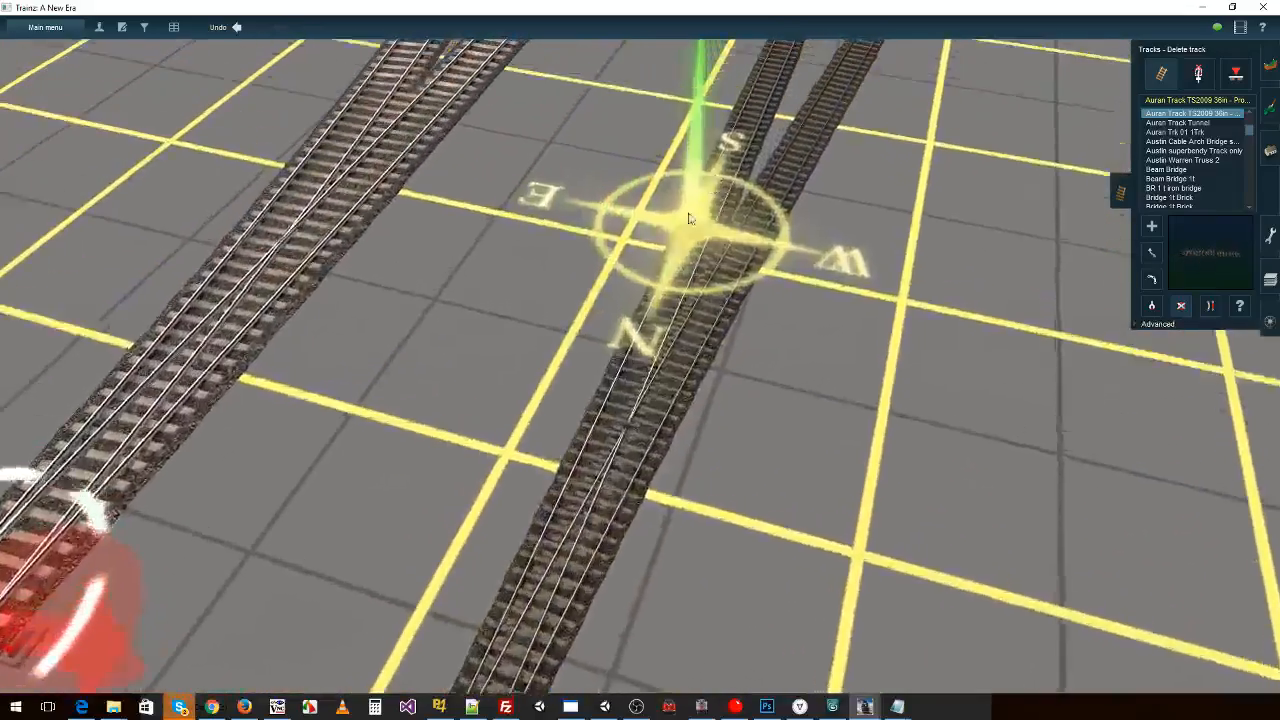
pyautogui.scroll(5, 650, 350)
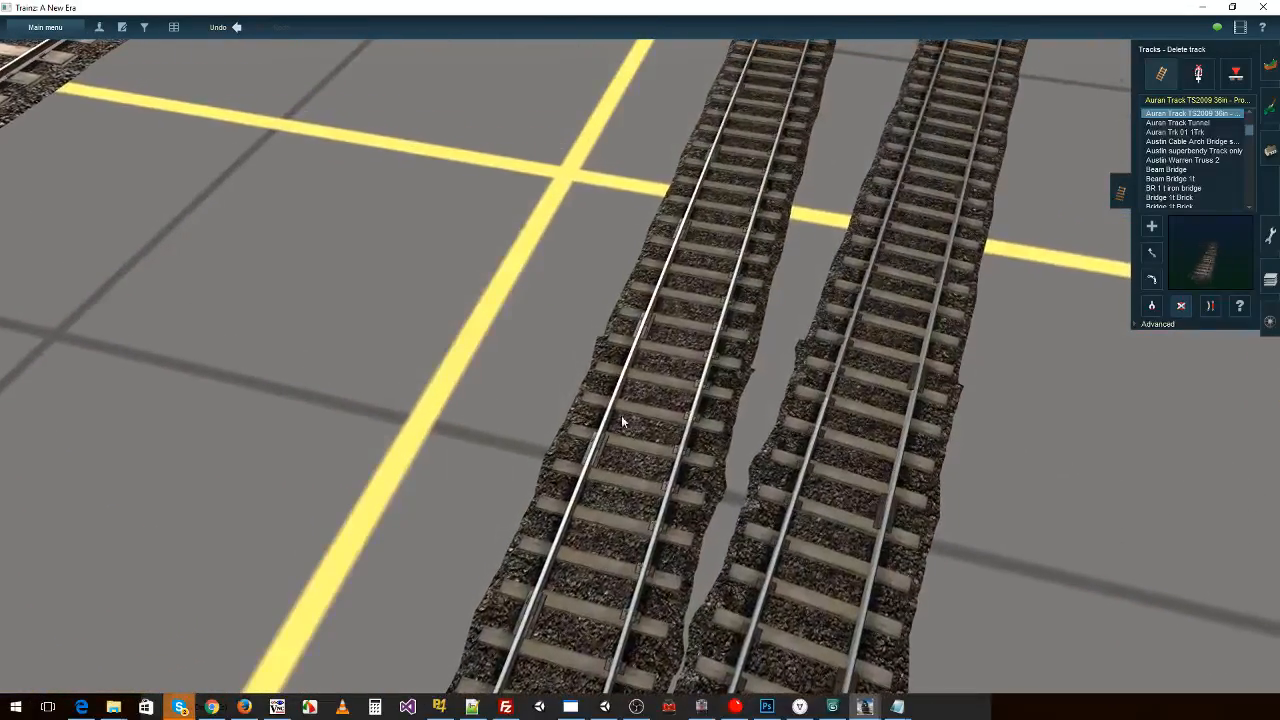
pyautogui.rightClick(725, 496)
pyautogui.press('Left')
pyautogui.press('Left')
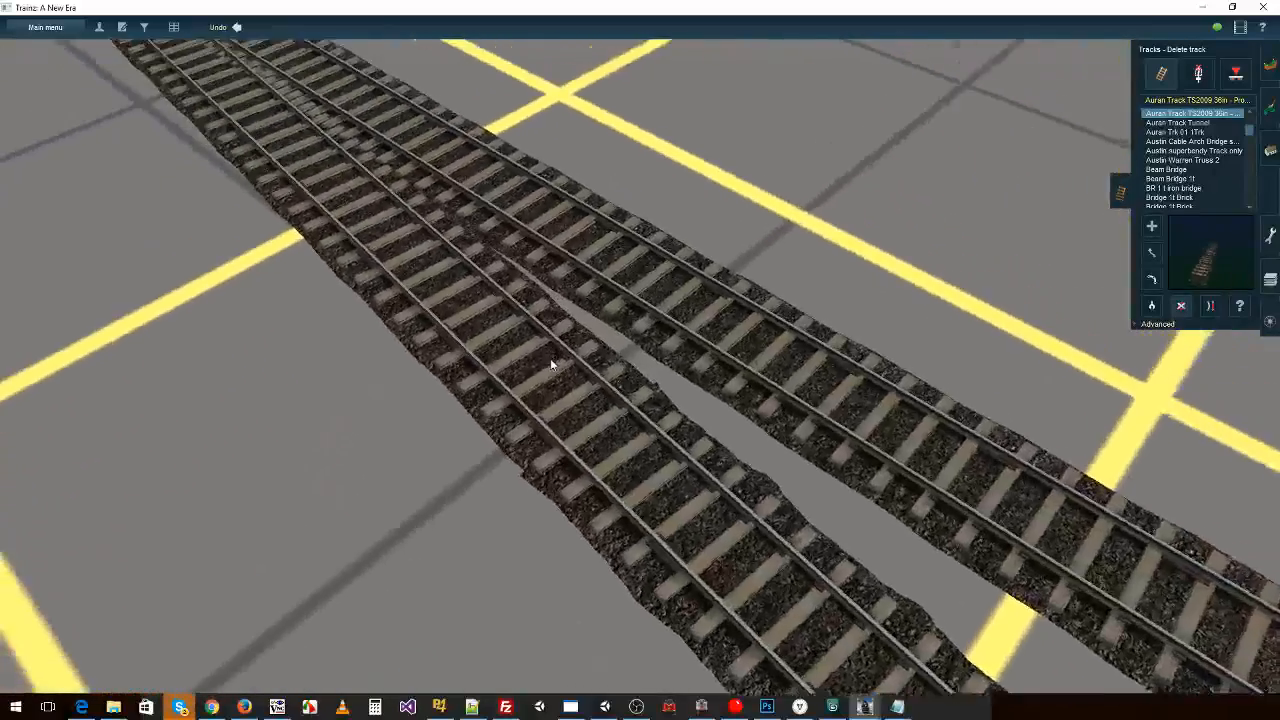
pyautogui.press('Down')
pyautogui.rightClick(564, 243)
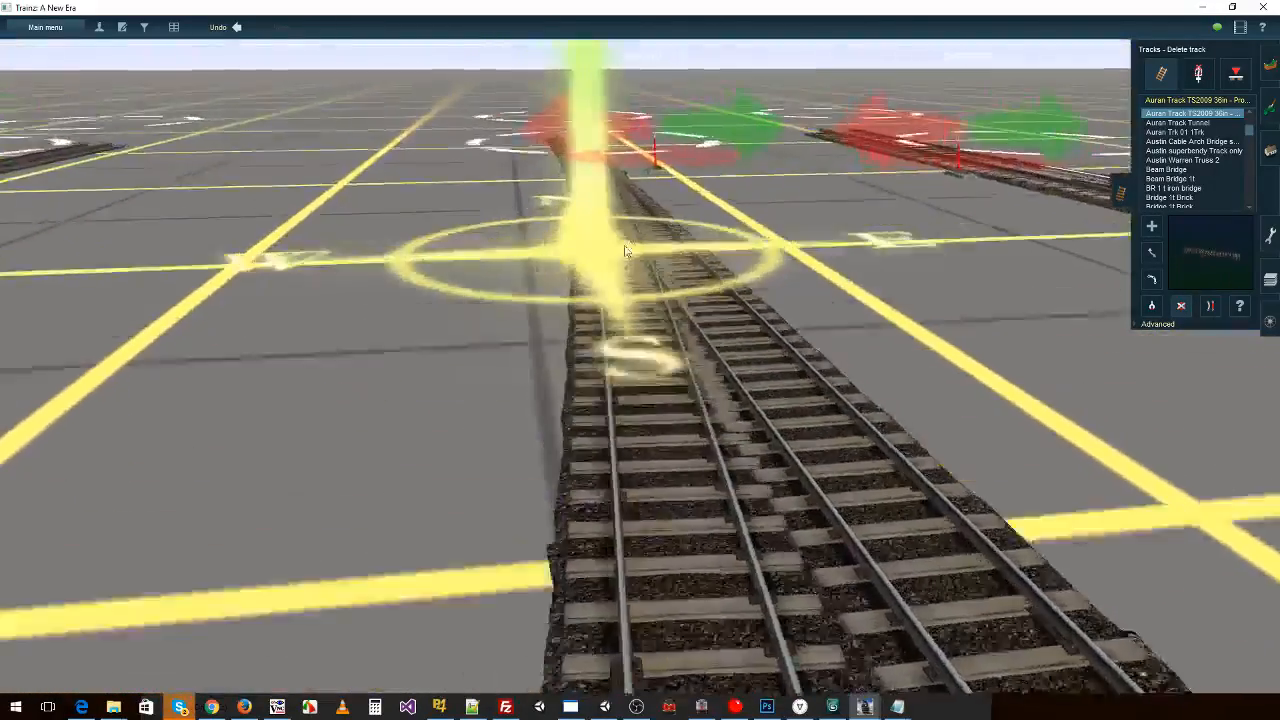
pyautogui.press('Up')
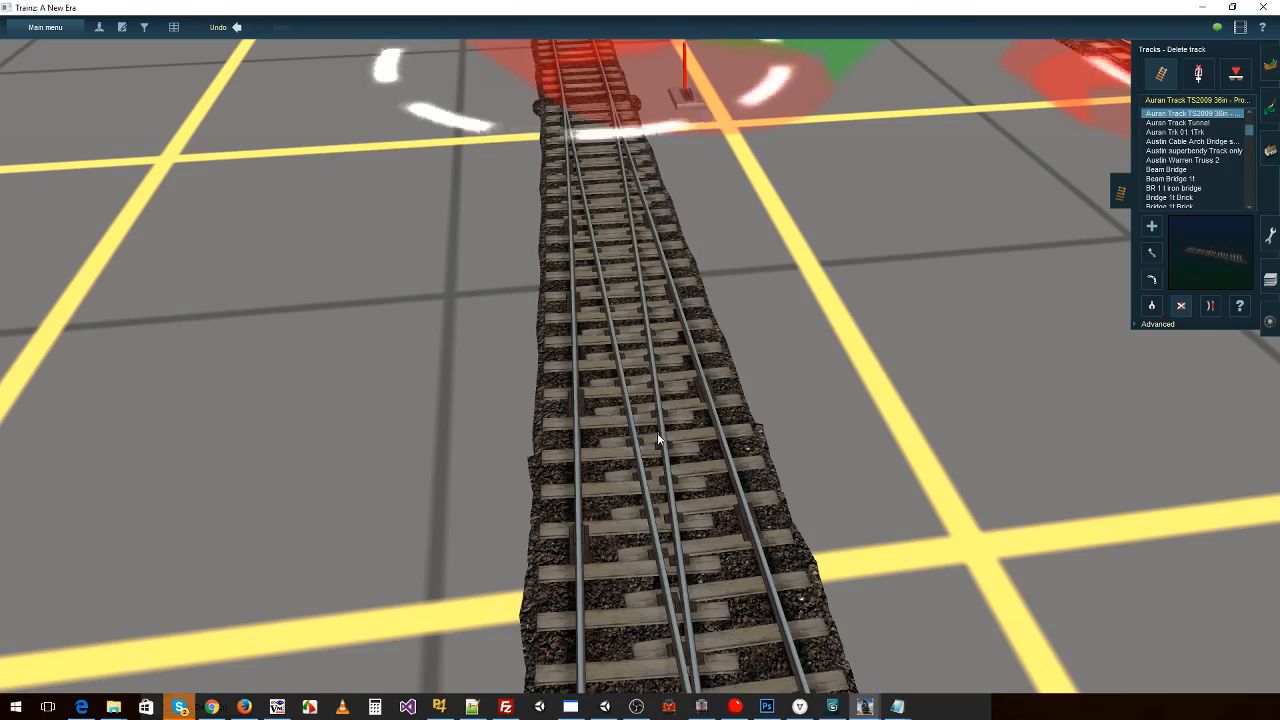
pyautogui.rightClick(662, 292)
pyautogui.rightClick(613, 208)
pyautogui.press('Right')
pyautogui.press('Right')
pyautogui.rightClick(696, 313)
pyautogui.rightClick(726, 237)
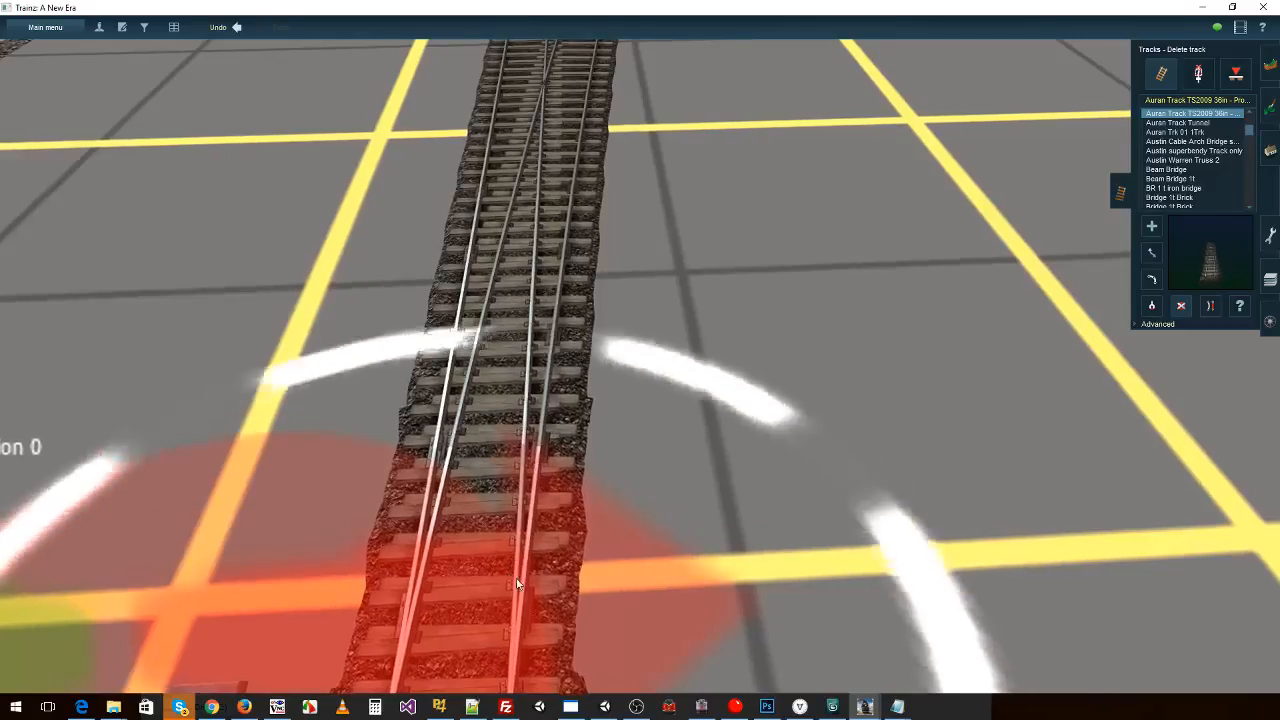
# - Check the sleeper spacing from Junction 0 to the open end of its approach track from several angles
pyautogui.rightClick(519, 586)
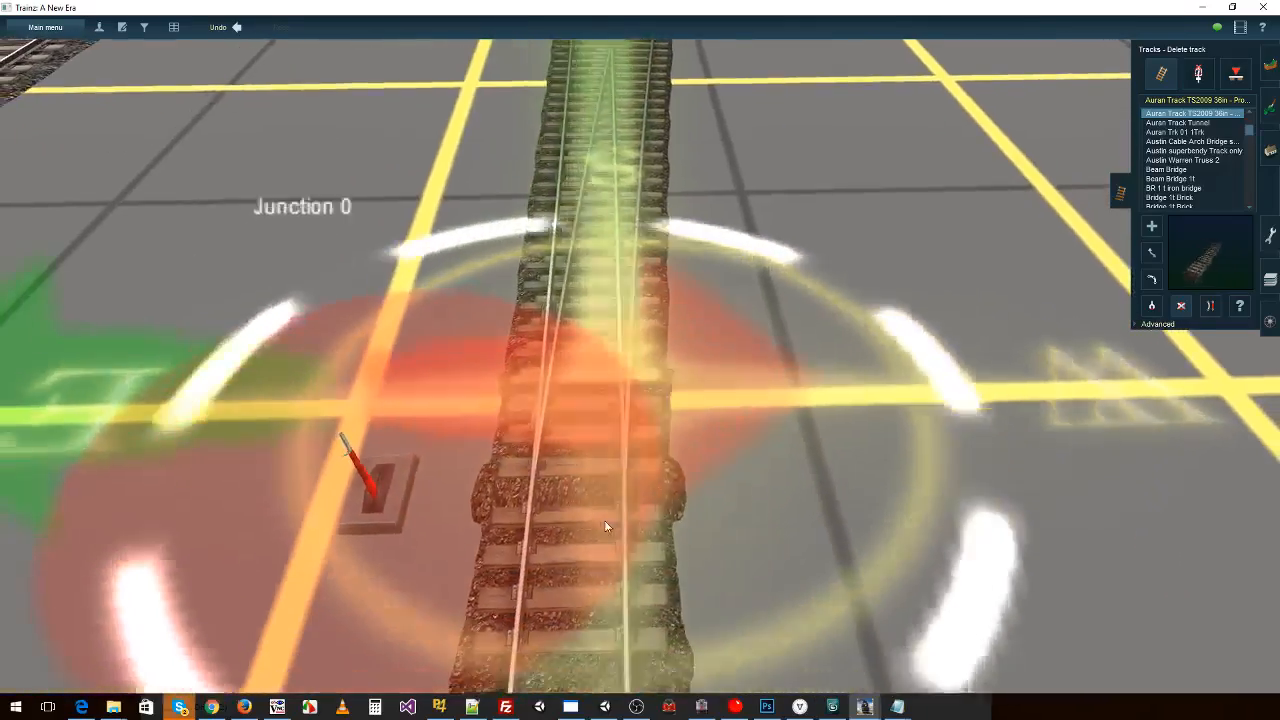
pyautogui.rightClick(620, 547)
pyautogui.press('Right')
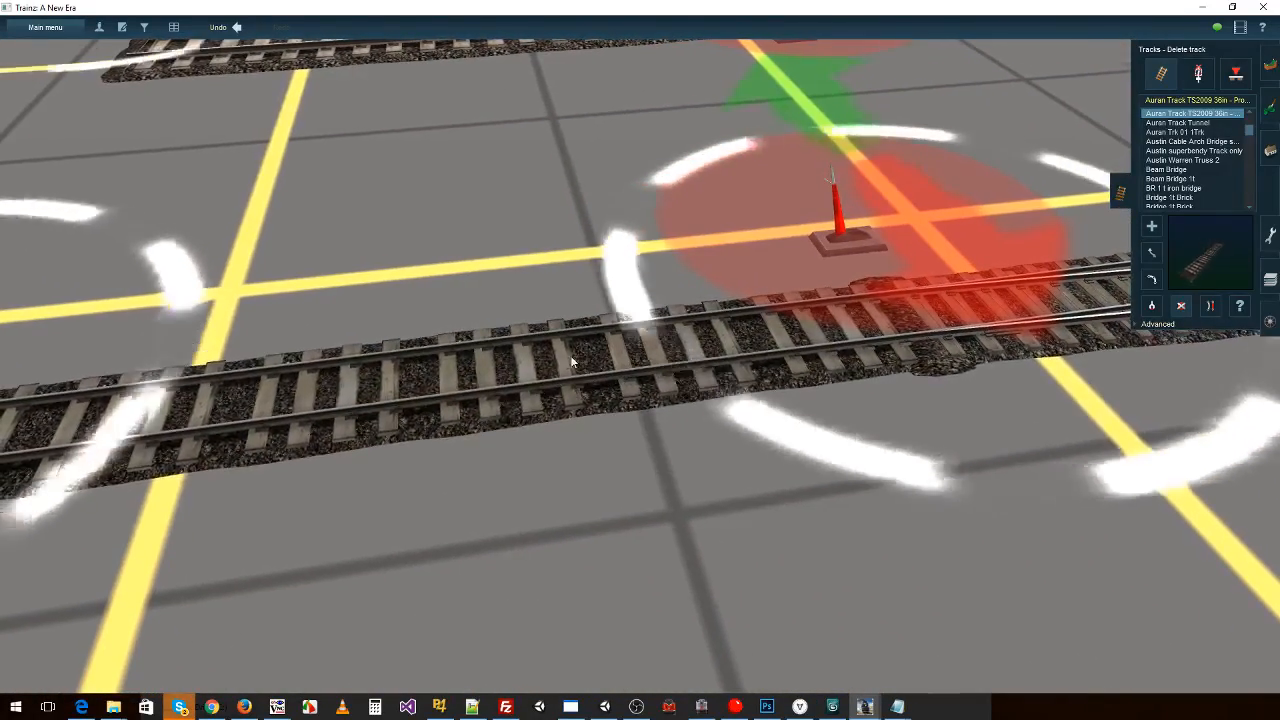
pyautogui.rightClick(313, 400)
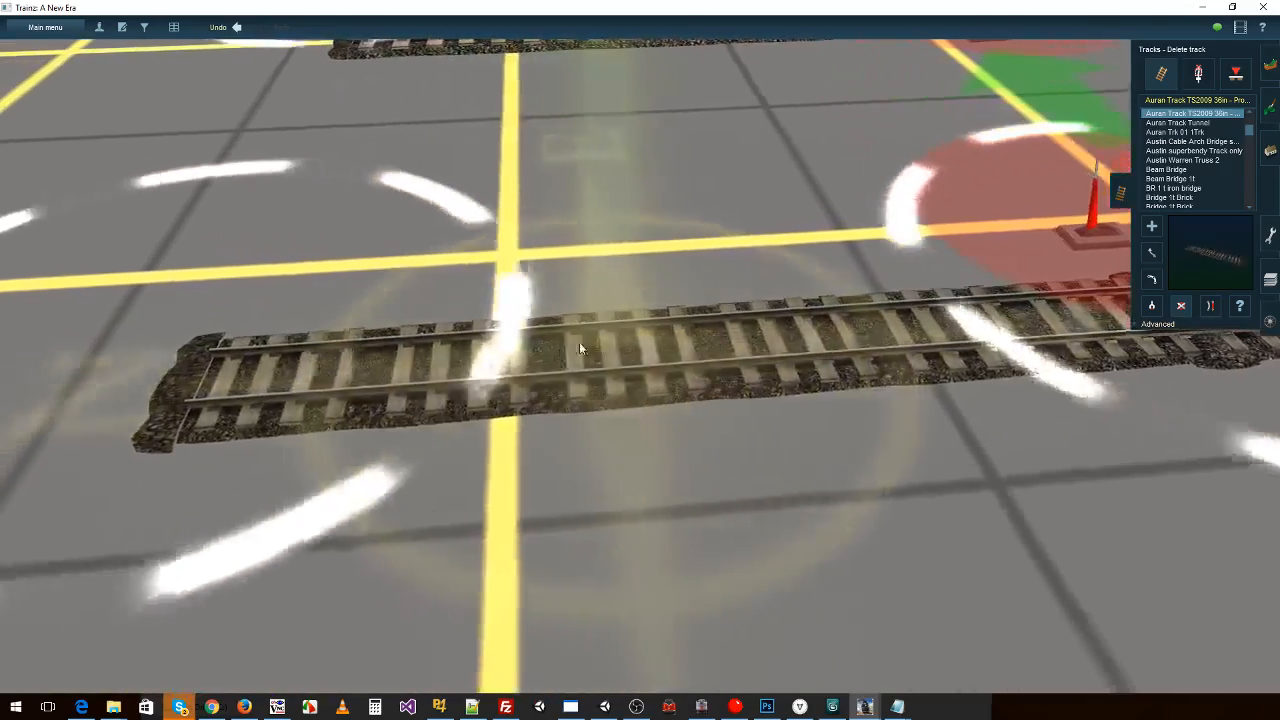
pyautogui.press('Left')
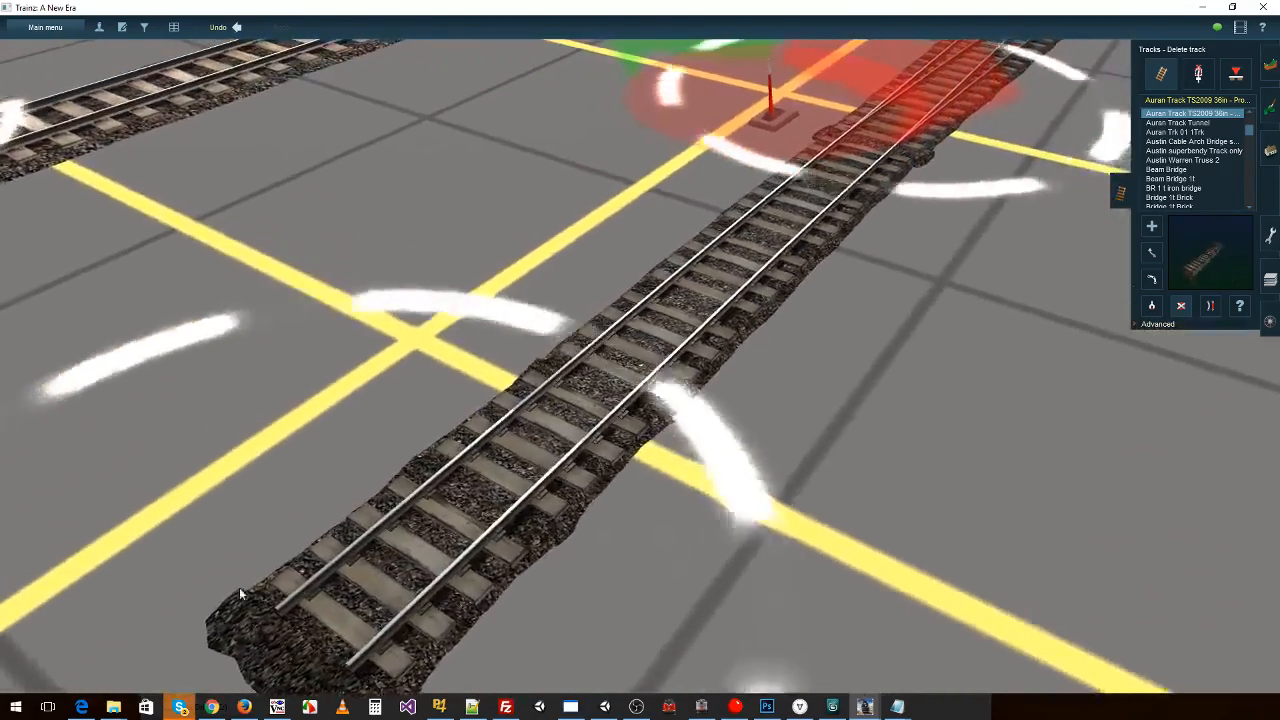
pyautogui.press('Right')
pyautogui.rightClick(252, 518)
pyautogui.rightClick(850, 310)
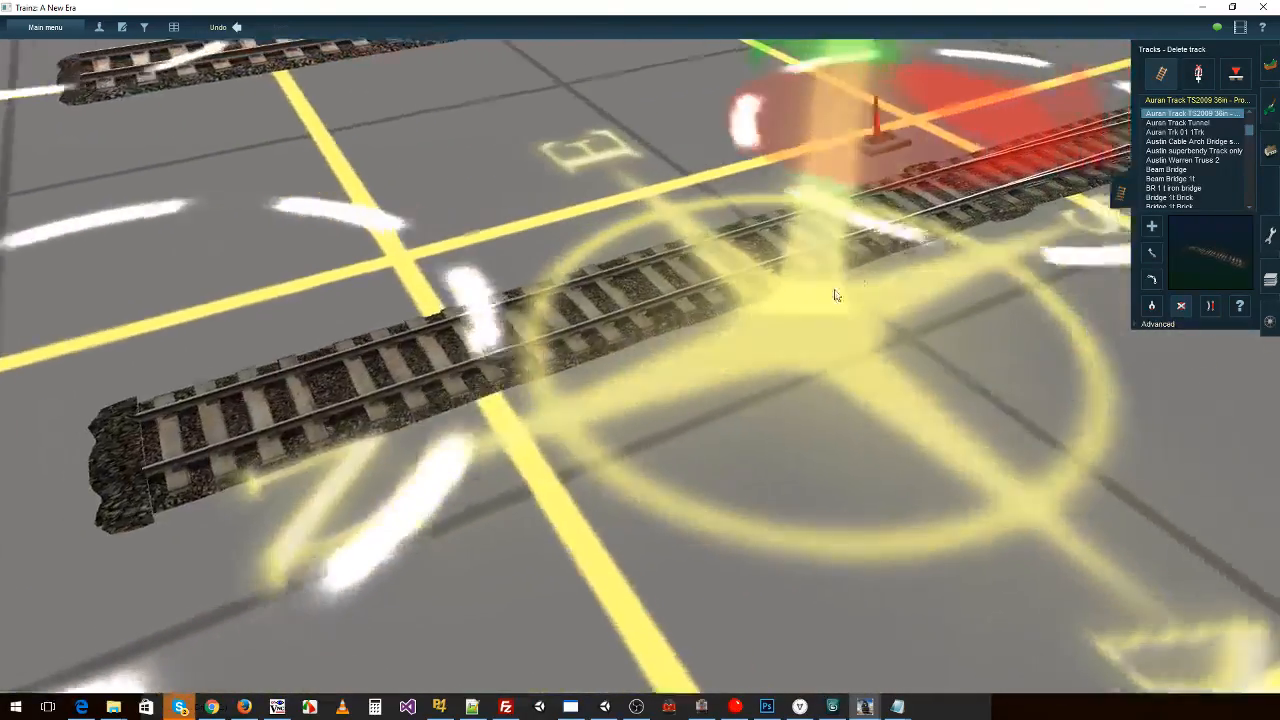
pyautogui.press('Left')
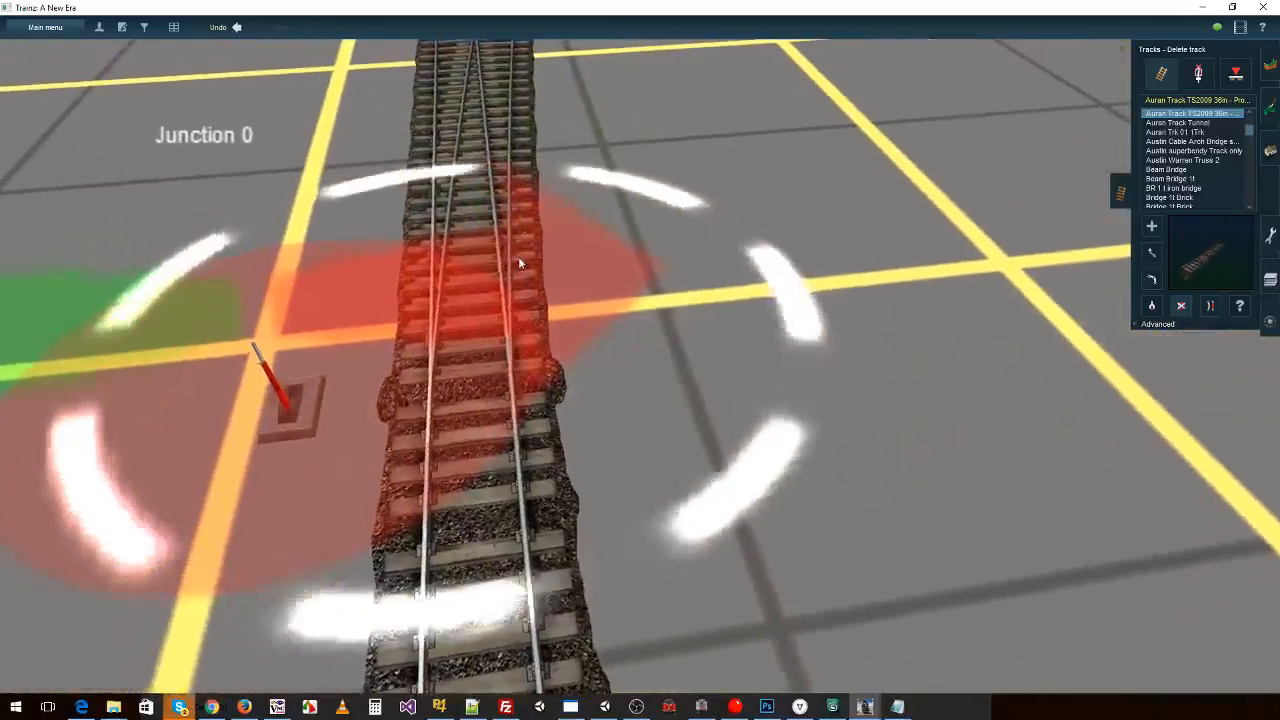
# - Inspect the frog of the Junction 0 turnout and the overlapping sleepers around it from above and from the side
pyautogui.rightClick(485, 266)
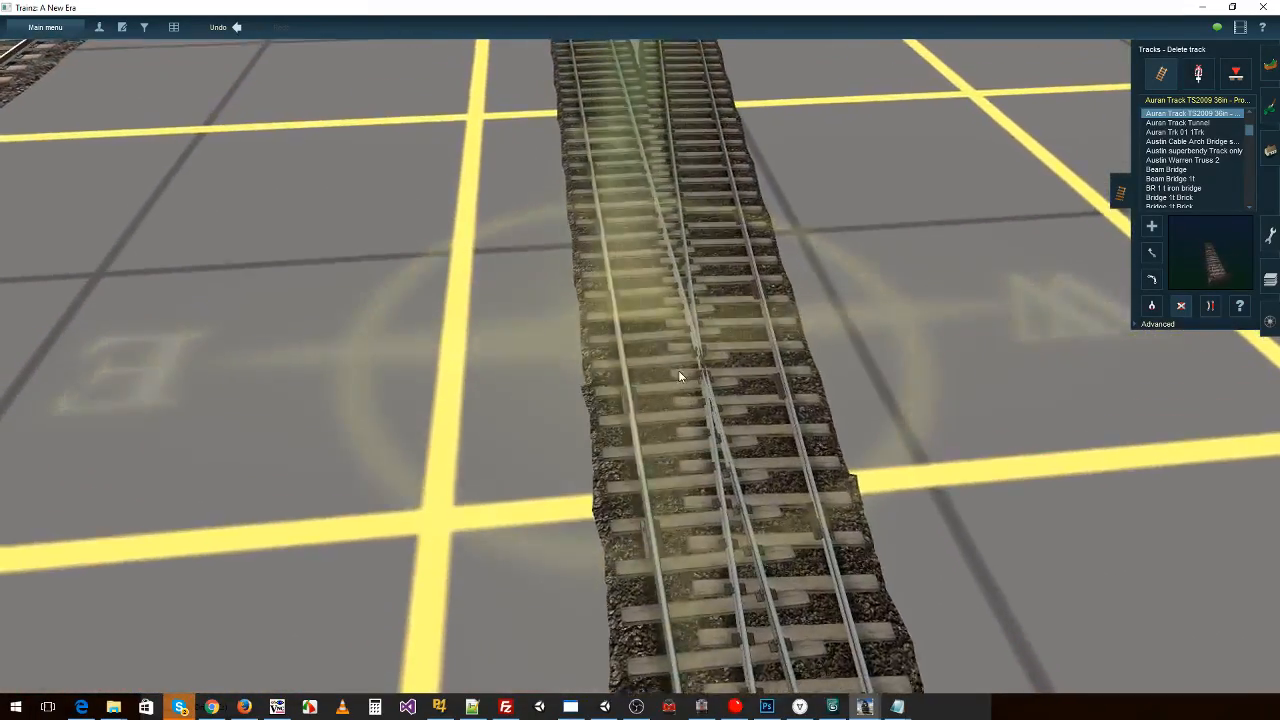
pyautogui.press('Left')
pyautogui.rightClick(768, 378)
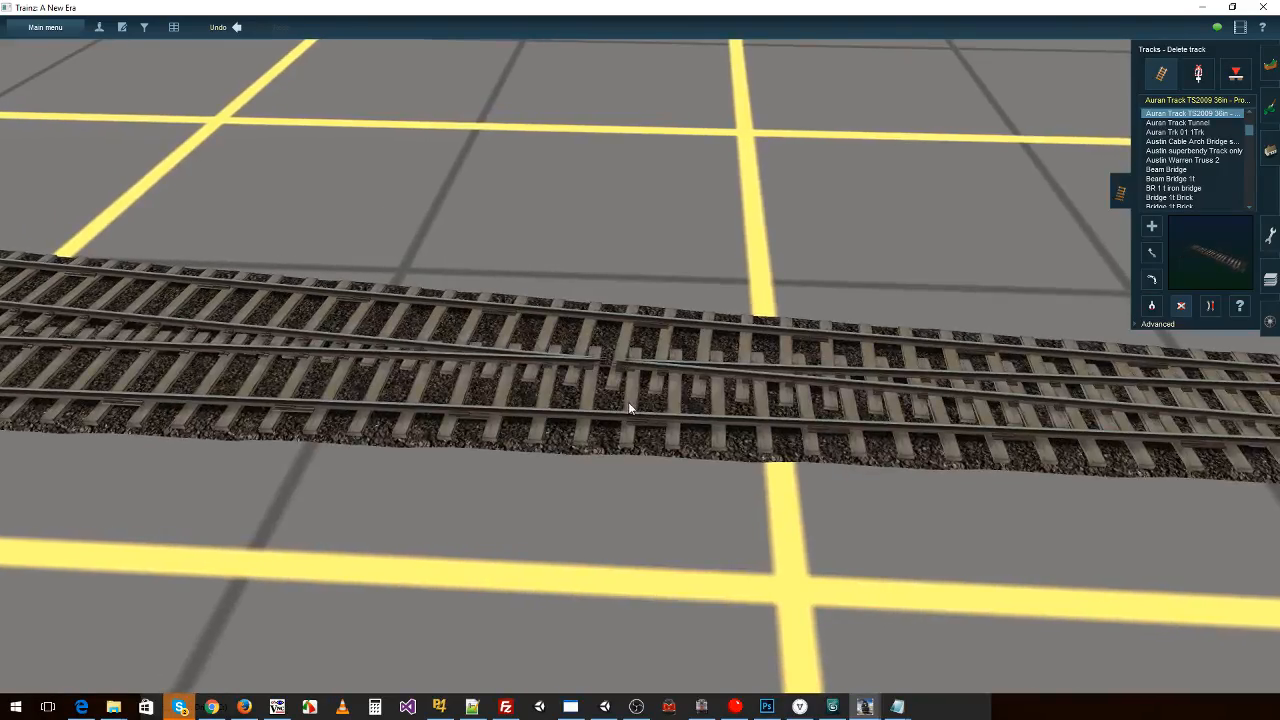
pyautogui.press('Left')
pyautogui.press('Left')
pyautogui.press('Down')
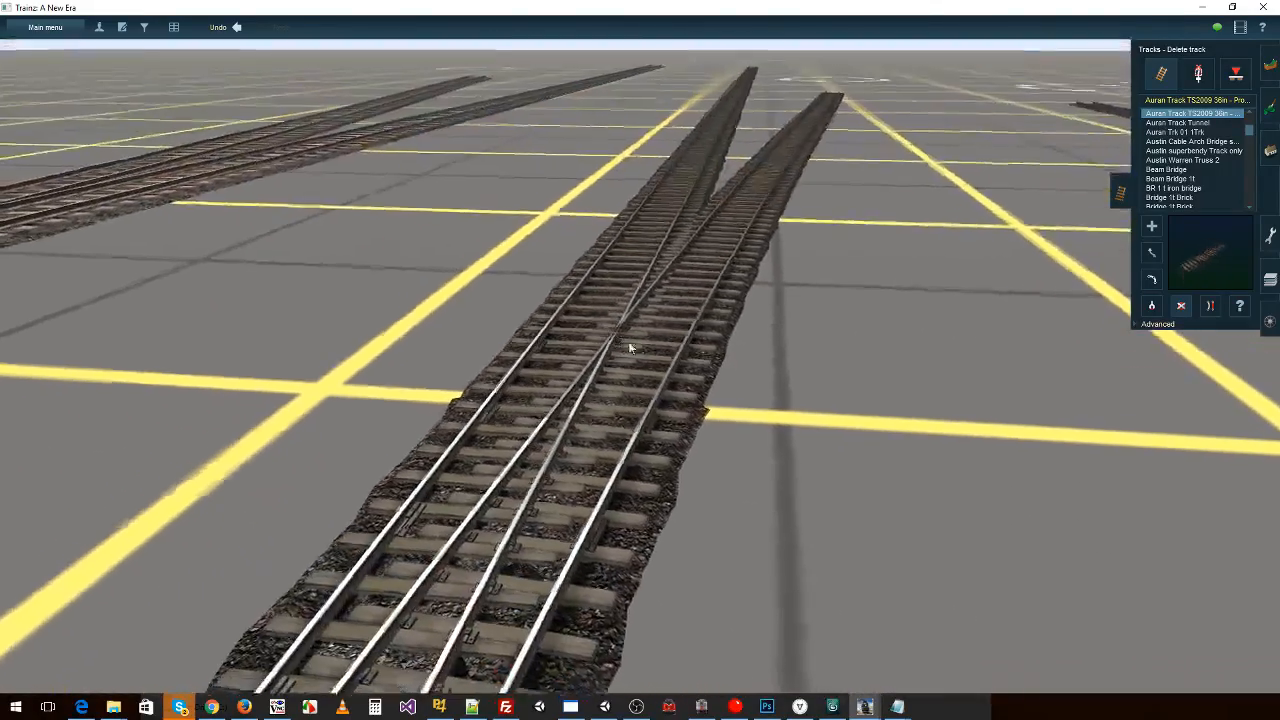
# - Examine the sleepers and ballast edges where the two tracks separate beyond the Junction 0 frog
pyautogui.rightClick(728, 214)
pyautogui.press('Up')
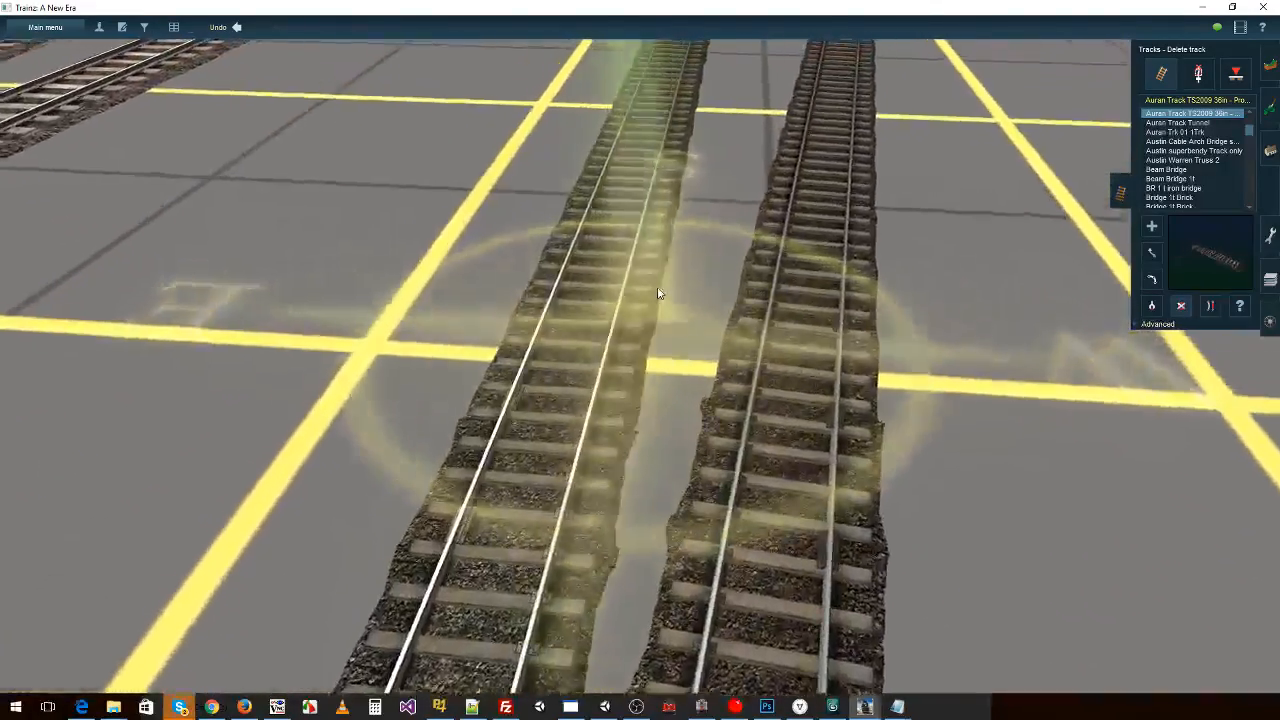
pyautogui.press('Left')
pyautogui.press('Left')
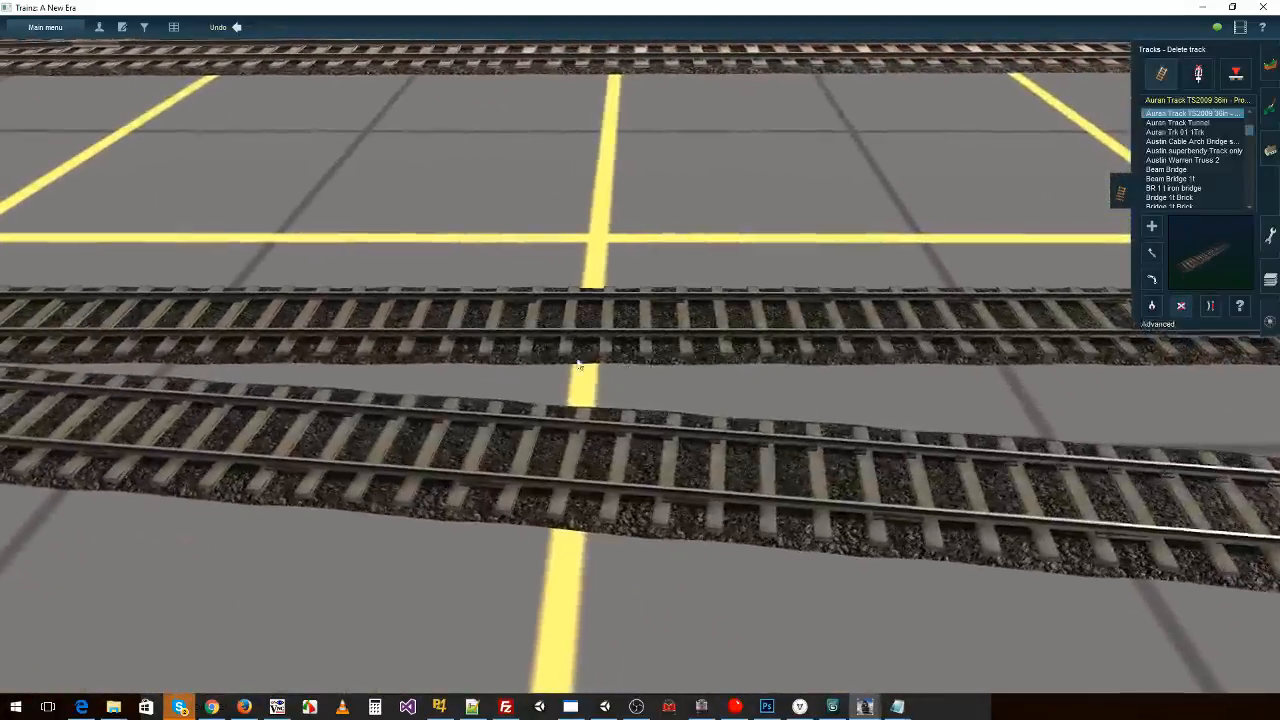
pyautogui.rightClick(638, 282)
pyautogui.press('Left')
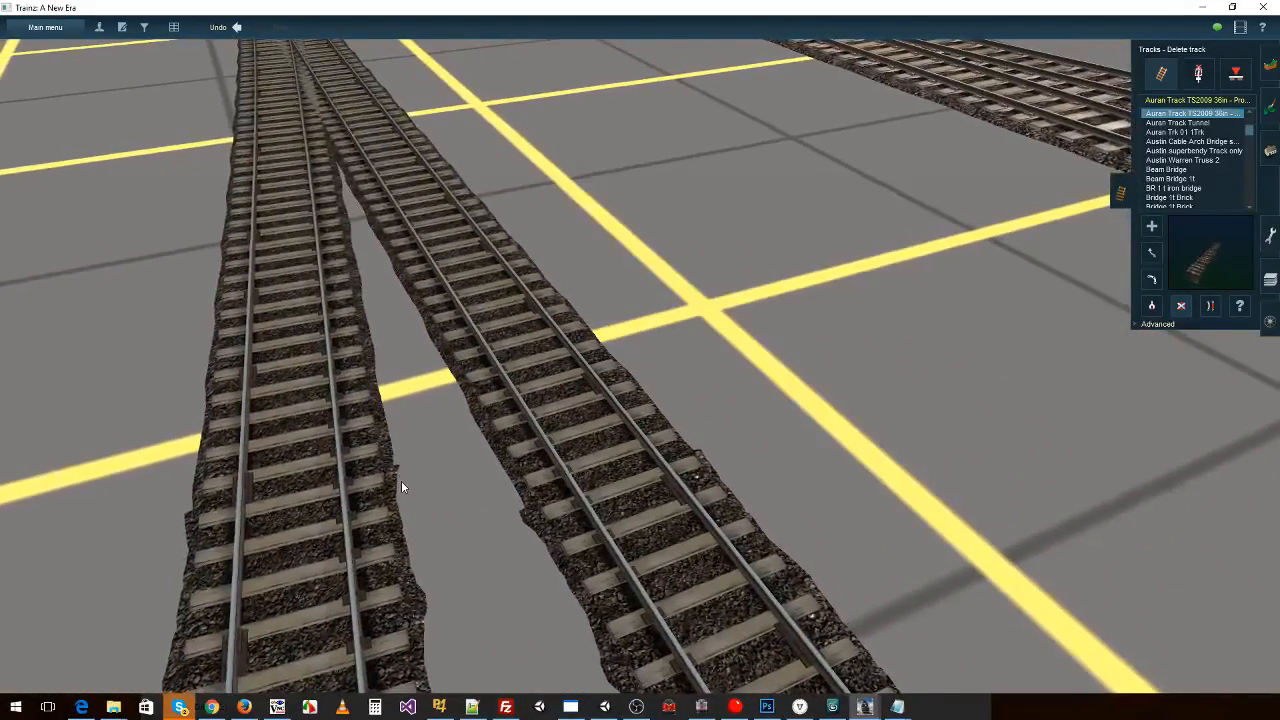
pyautogui.rightClick(401, 482)
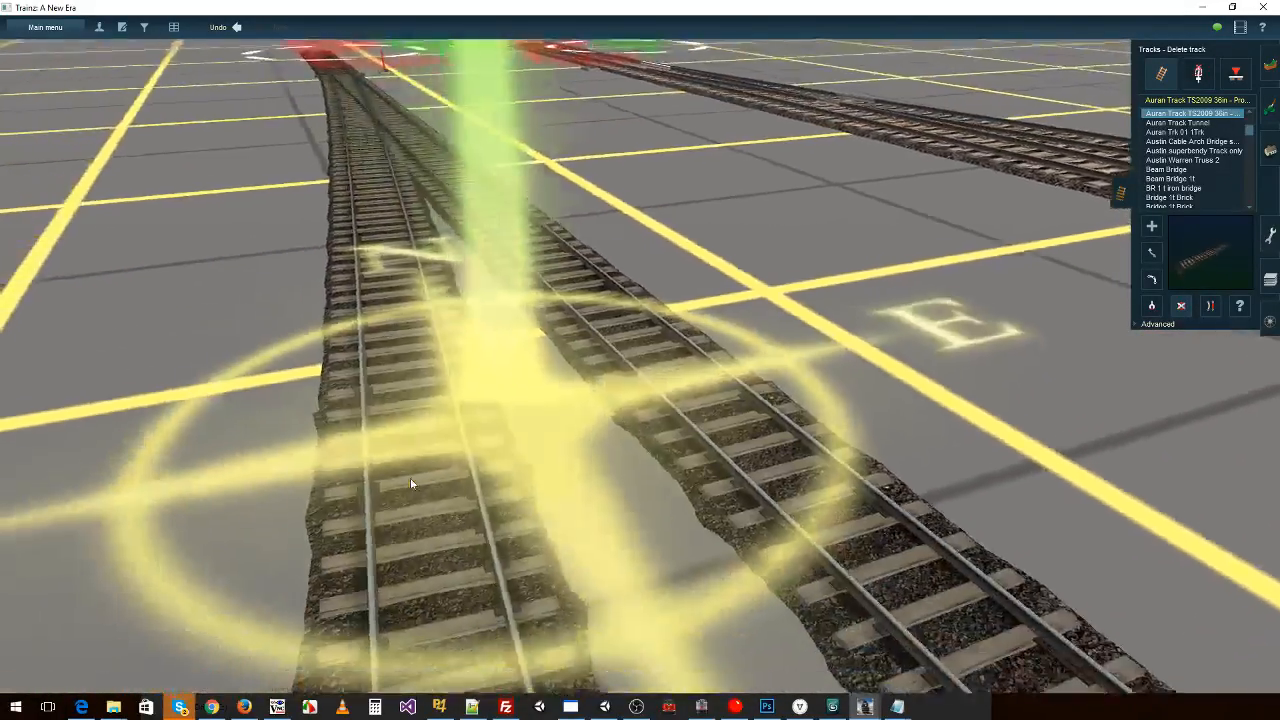
pyautogui.rightClick(525, 360)
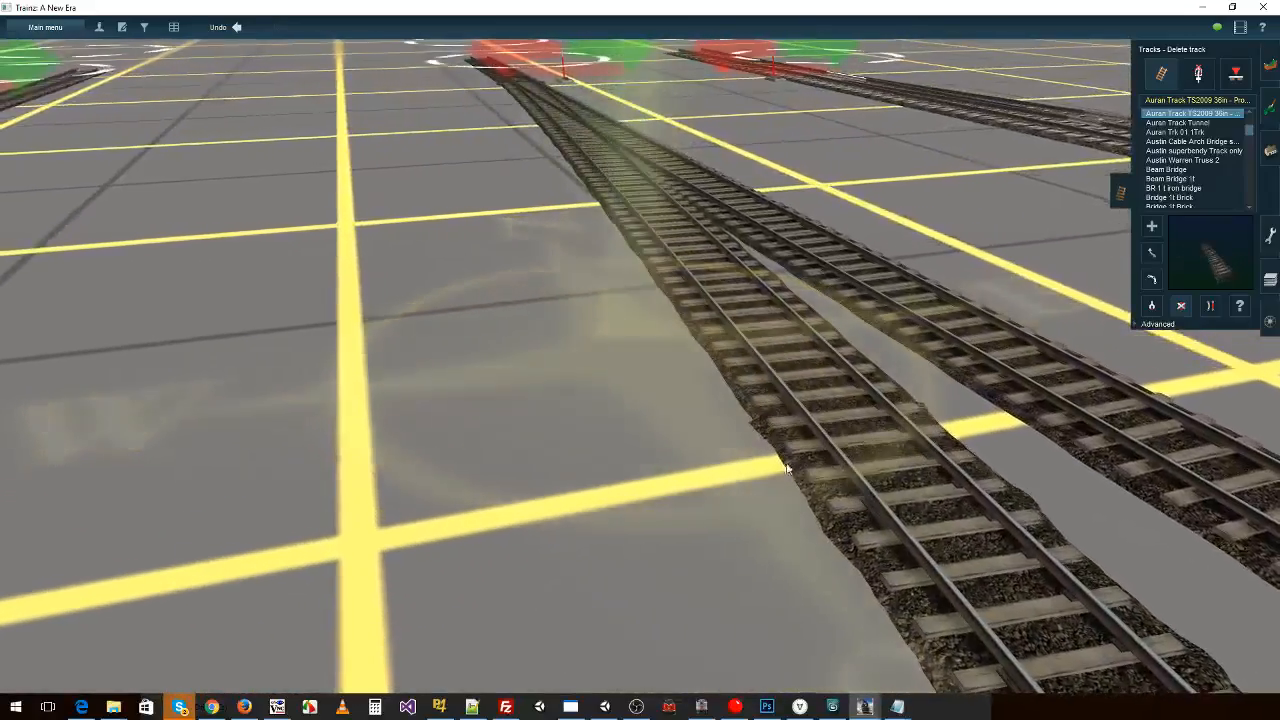
pyautogui.rightClick(803, 484)
# - Return to the Junction 0 approach track and recheck the sleeper gaps directly in front of the switch
pyautogui.moveTo(743, 275); pyautogui.dragTo(755, 361, button='right')
pyautogui.press('Left')
pyautogui.press('Left')
pyautogui.rightClick(628, 379)
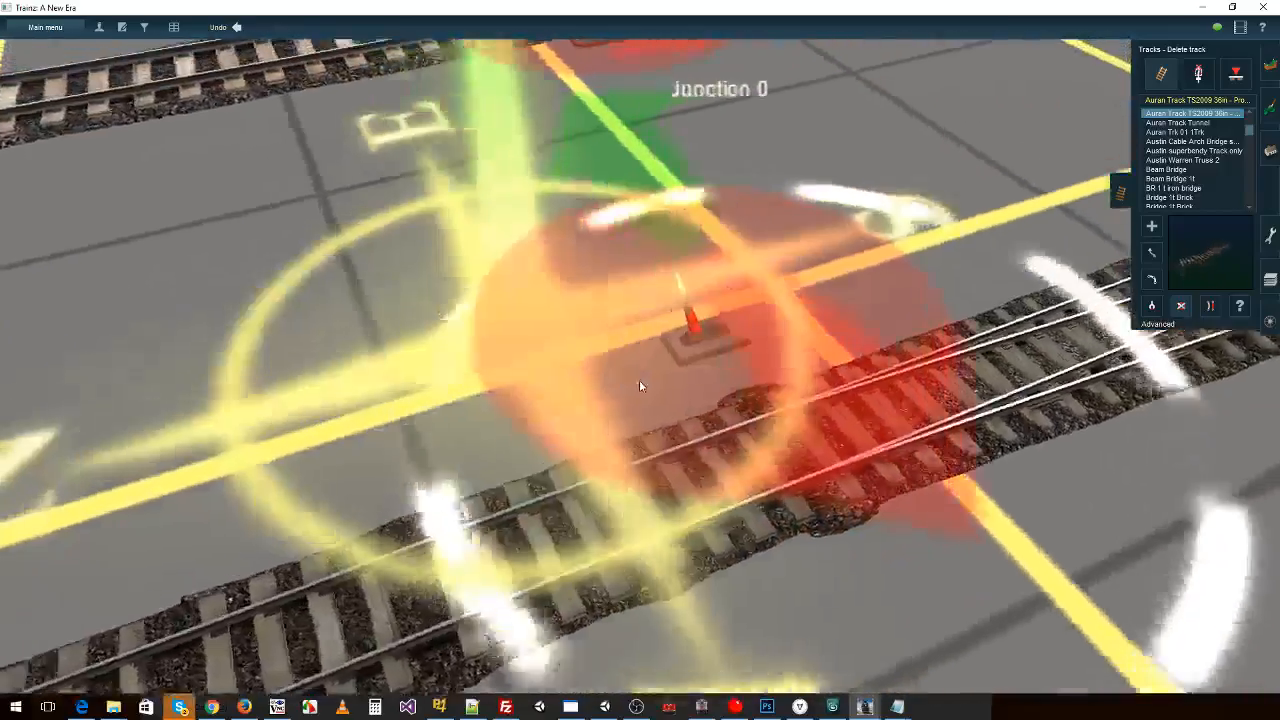
pyautogui.rightClick(775, 444)
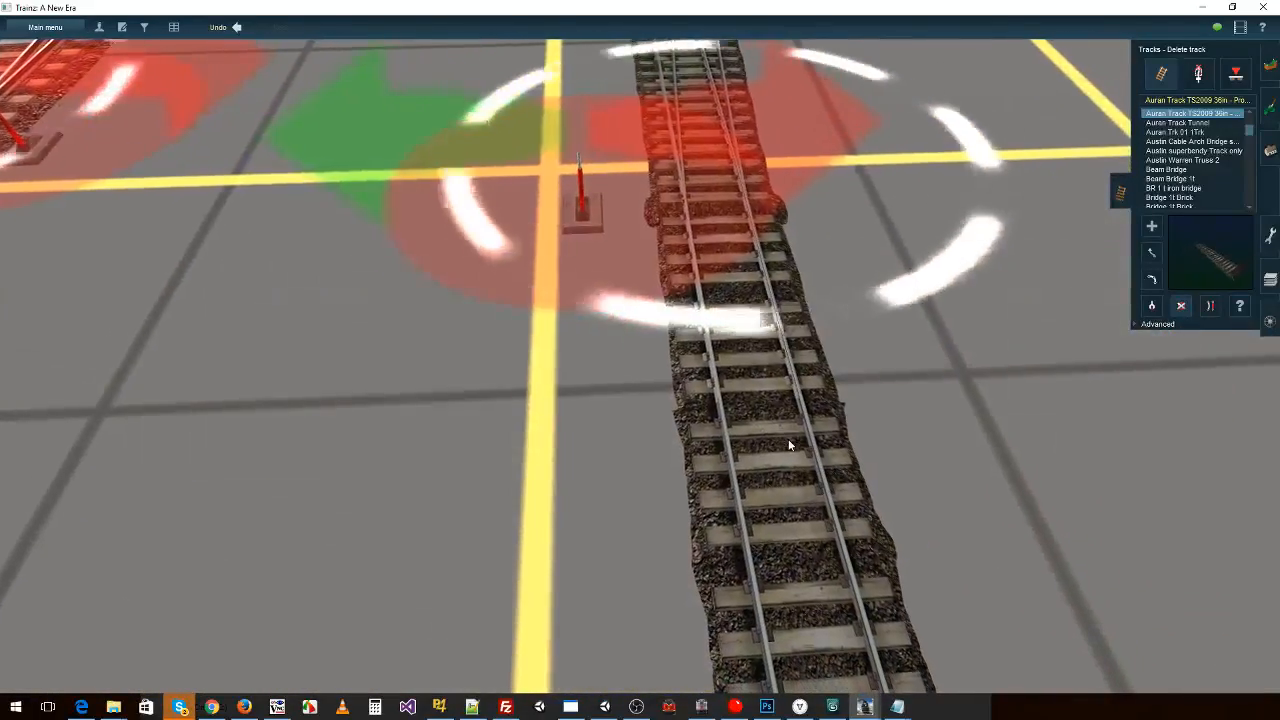
pyautogui.press('Down')
pyautogui.press('Left')
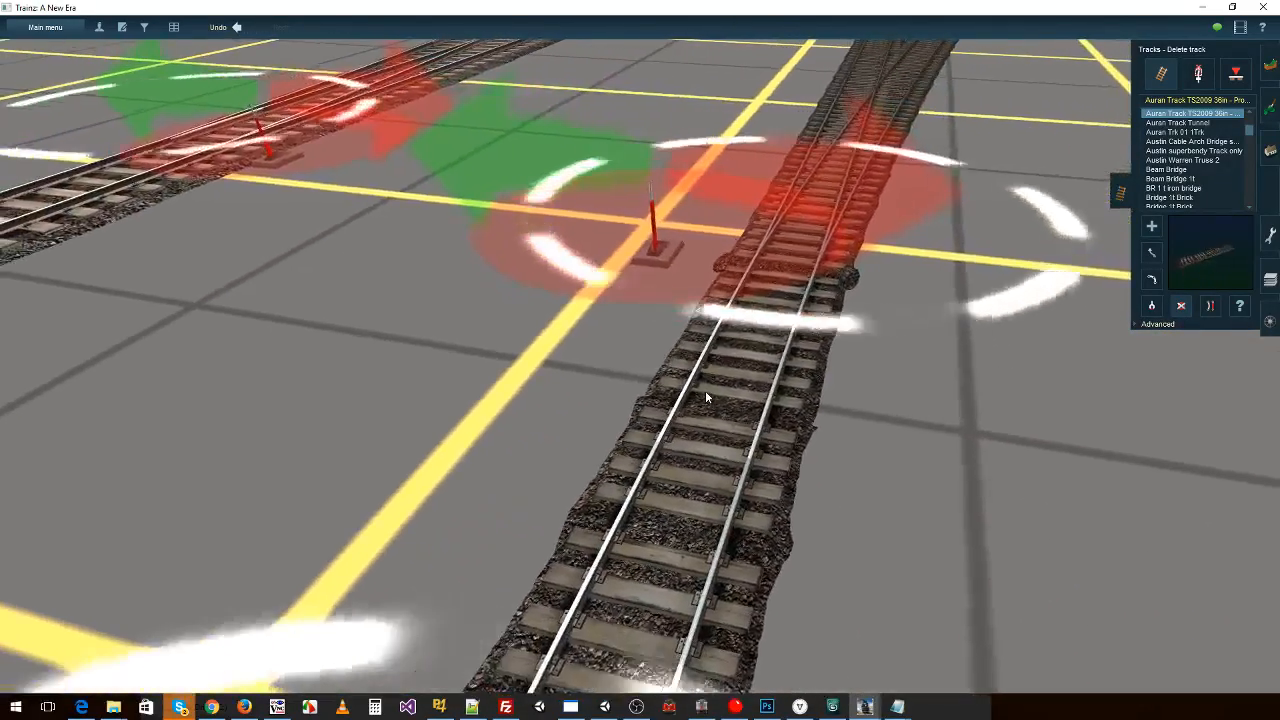
# - Examine the sleeper spacing on the approach track directly in front of the Junction 2 switch for comparison with Junction 0
pyautogui.rightClick(500, 317)
pyautogui.press('Right')
pyautogui.rightClick(289, 367)
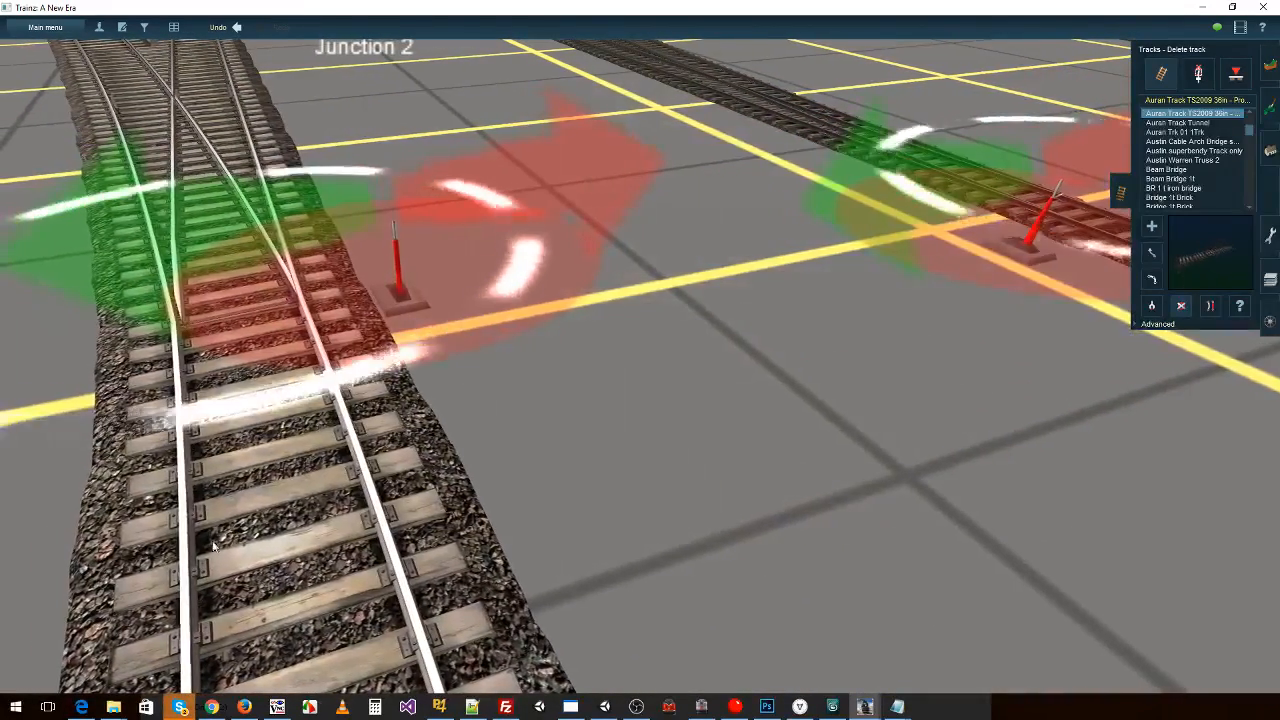
pyautogui.rightClick(490, 338)
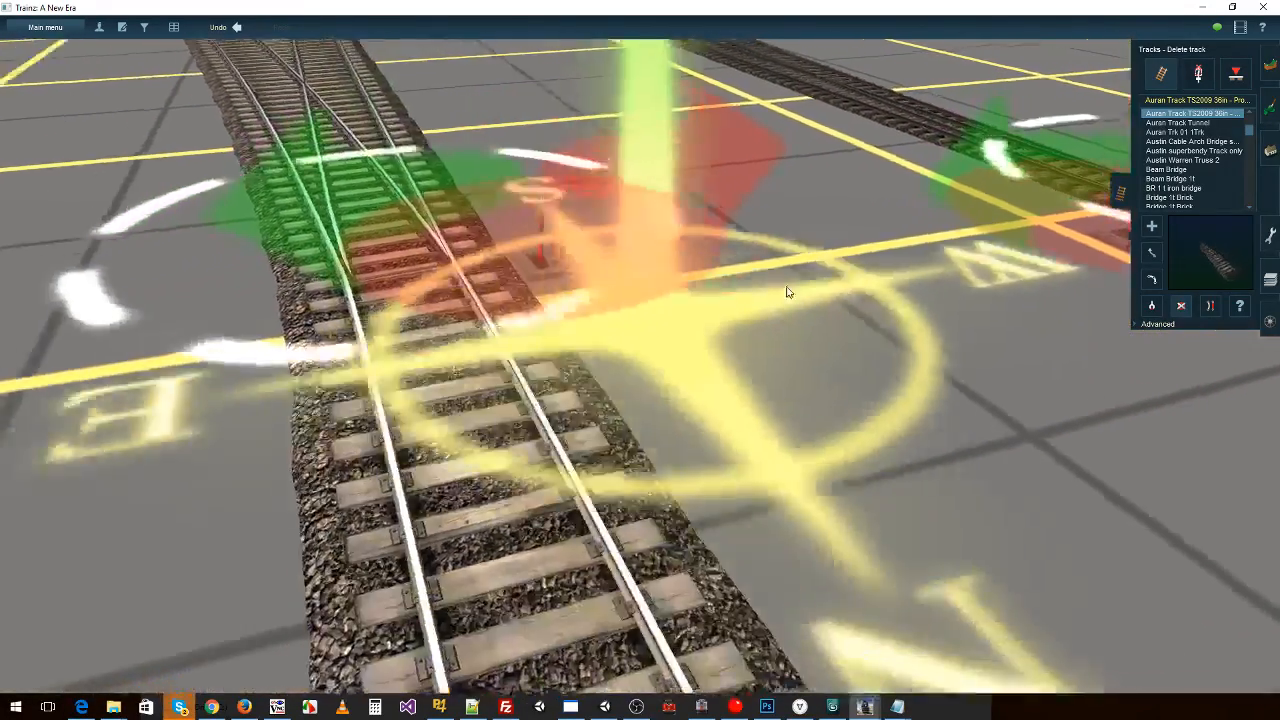
# - Compare the sleepers and ballast around the Junction 0 switch and its approach track with the neighbouring Junction 2 turnout
pyautogui.rightClick(886, 344)
pyautogui.press('Left')
pyautogui.rightClick(828, 384)
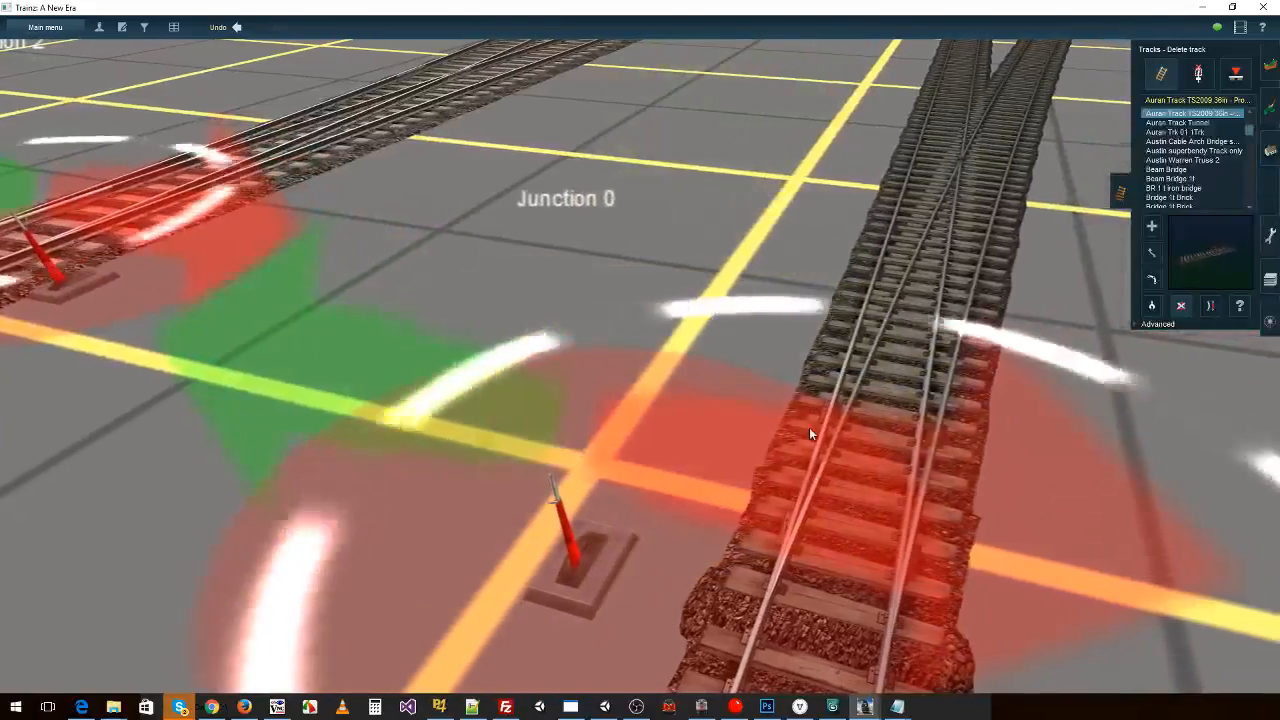
pyautogui.rightClick(808, 526)
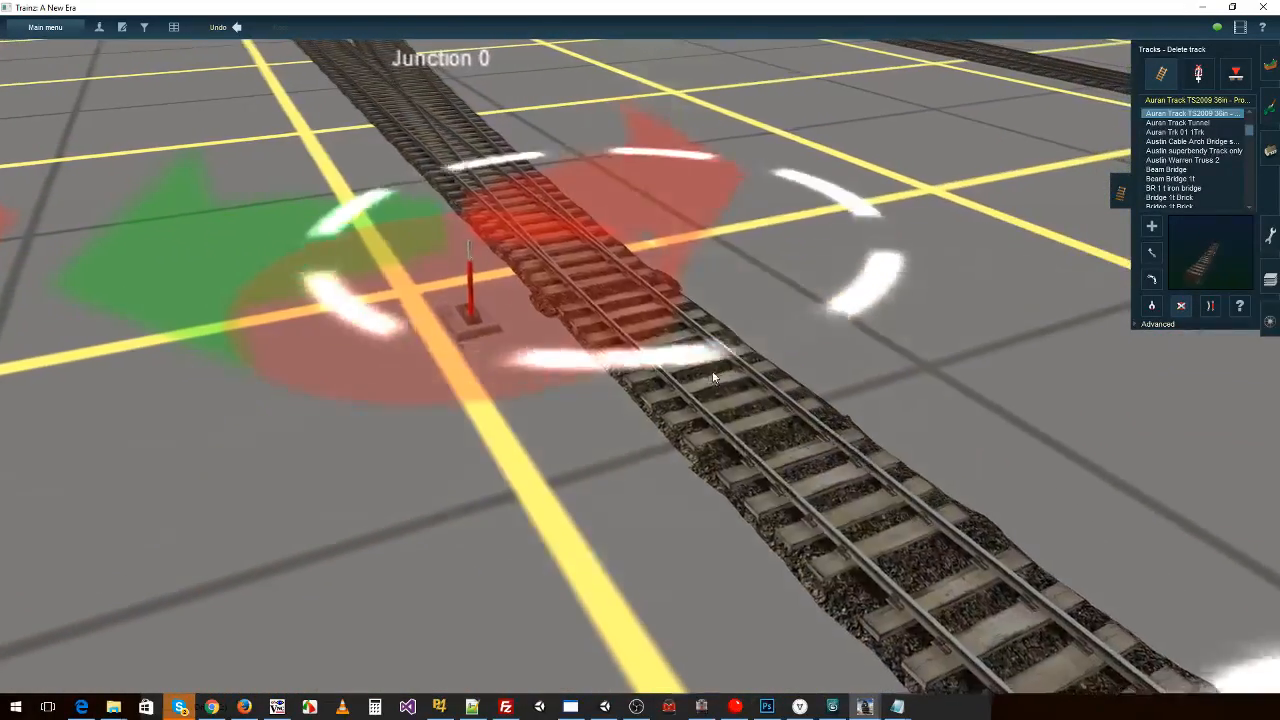
pyautogui.rightClick(713, 377)
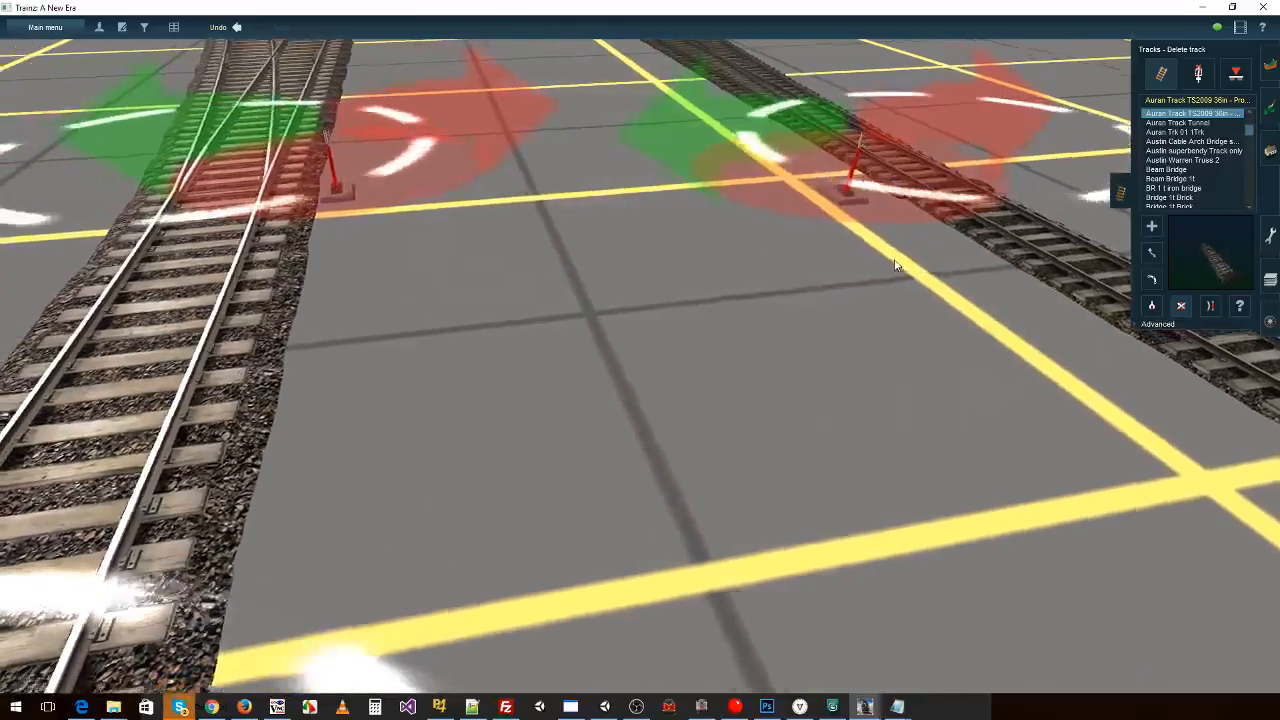
pyautogui.rightClick(895, 265)
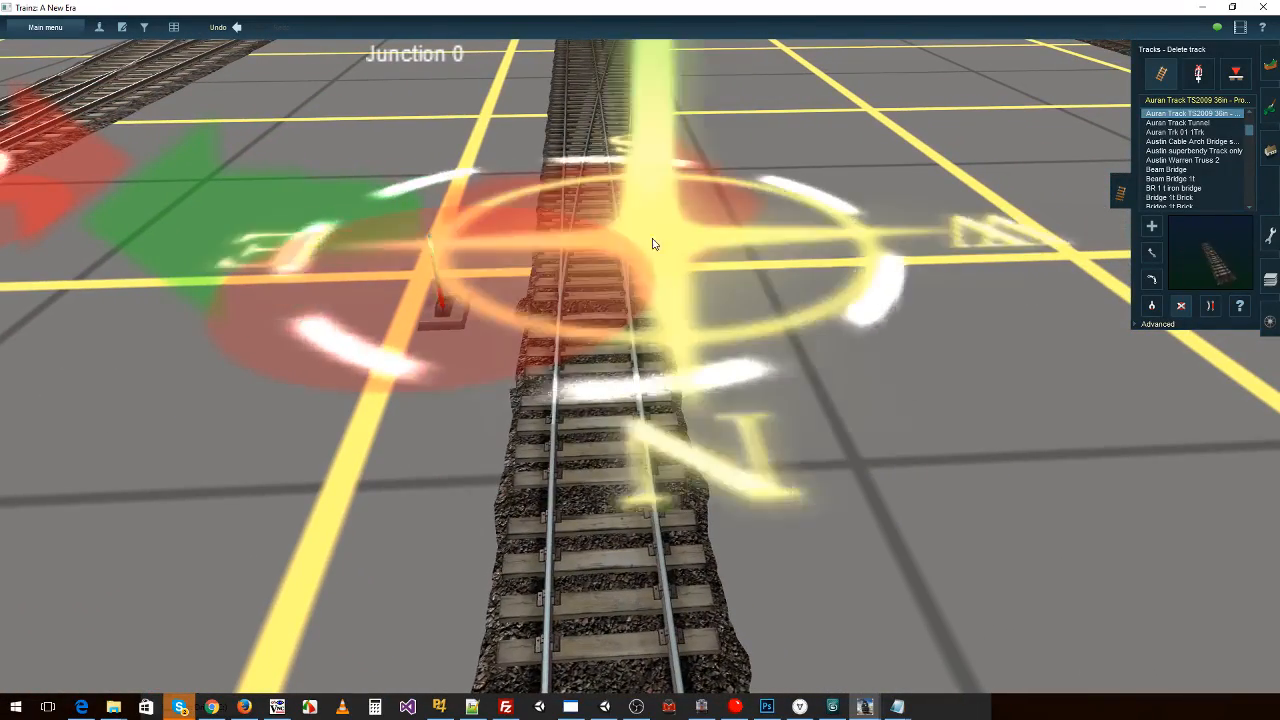
# - Follow the Junction 0 turnout from its switch to the frog and back, checking the sleepers along the diverging tracks
pyautogui.rightClick(654, 243)
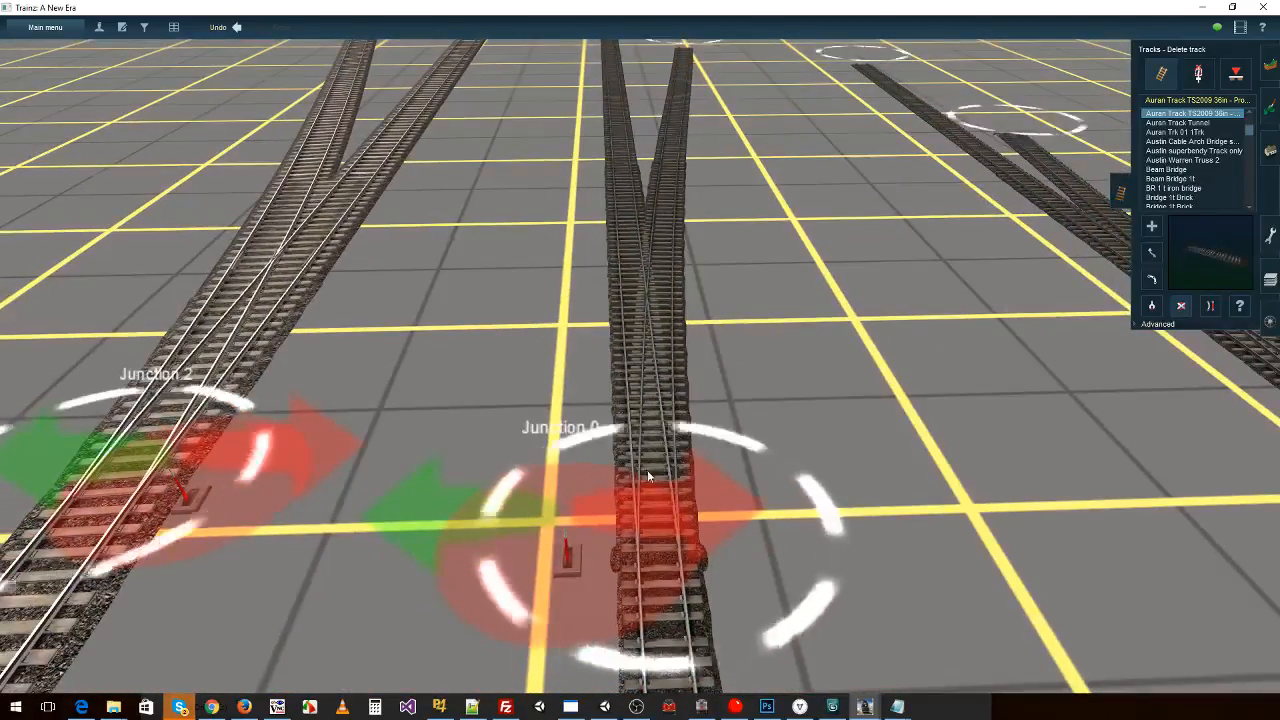
pyautogui.rightClick(647, 470)
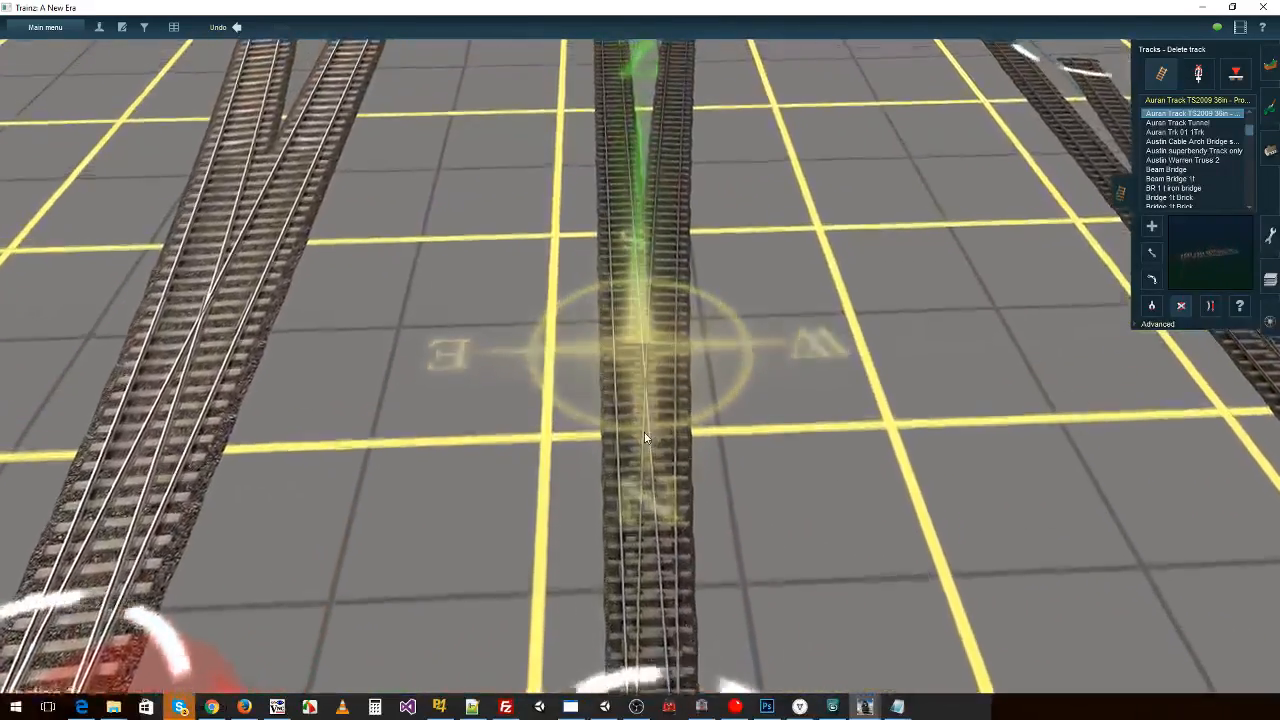
pyautogui.scroll(5, 645, 438)
pyautogui.scroll(-3, 644, 438)
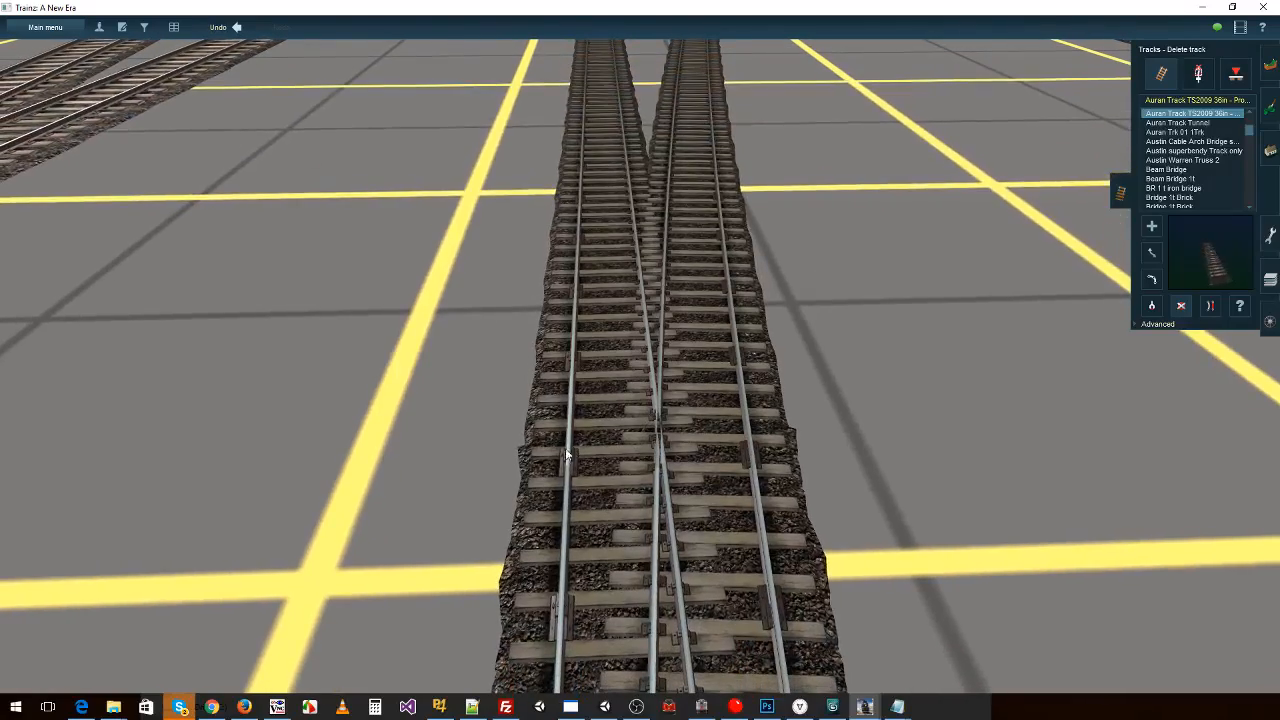
pyautogui.moveTo(770, 433)
pyautogui.mouseDown(button='middle')
pyautogui.moveTo(708, 467)
pyautogui.moveTo(563, 446)
pyautogui.moveTo(450, 508)
pyautogui.mouseUp(button='middle')
pyautogui.rightClick(432, 521)
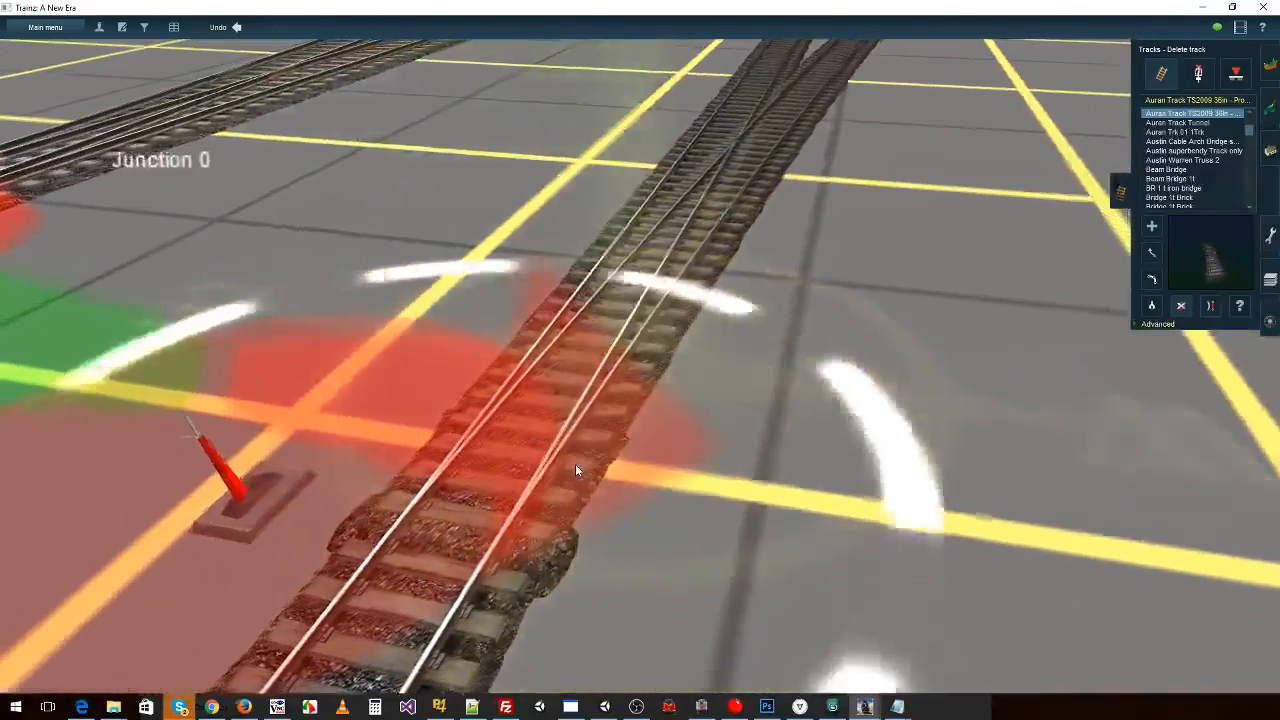